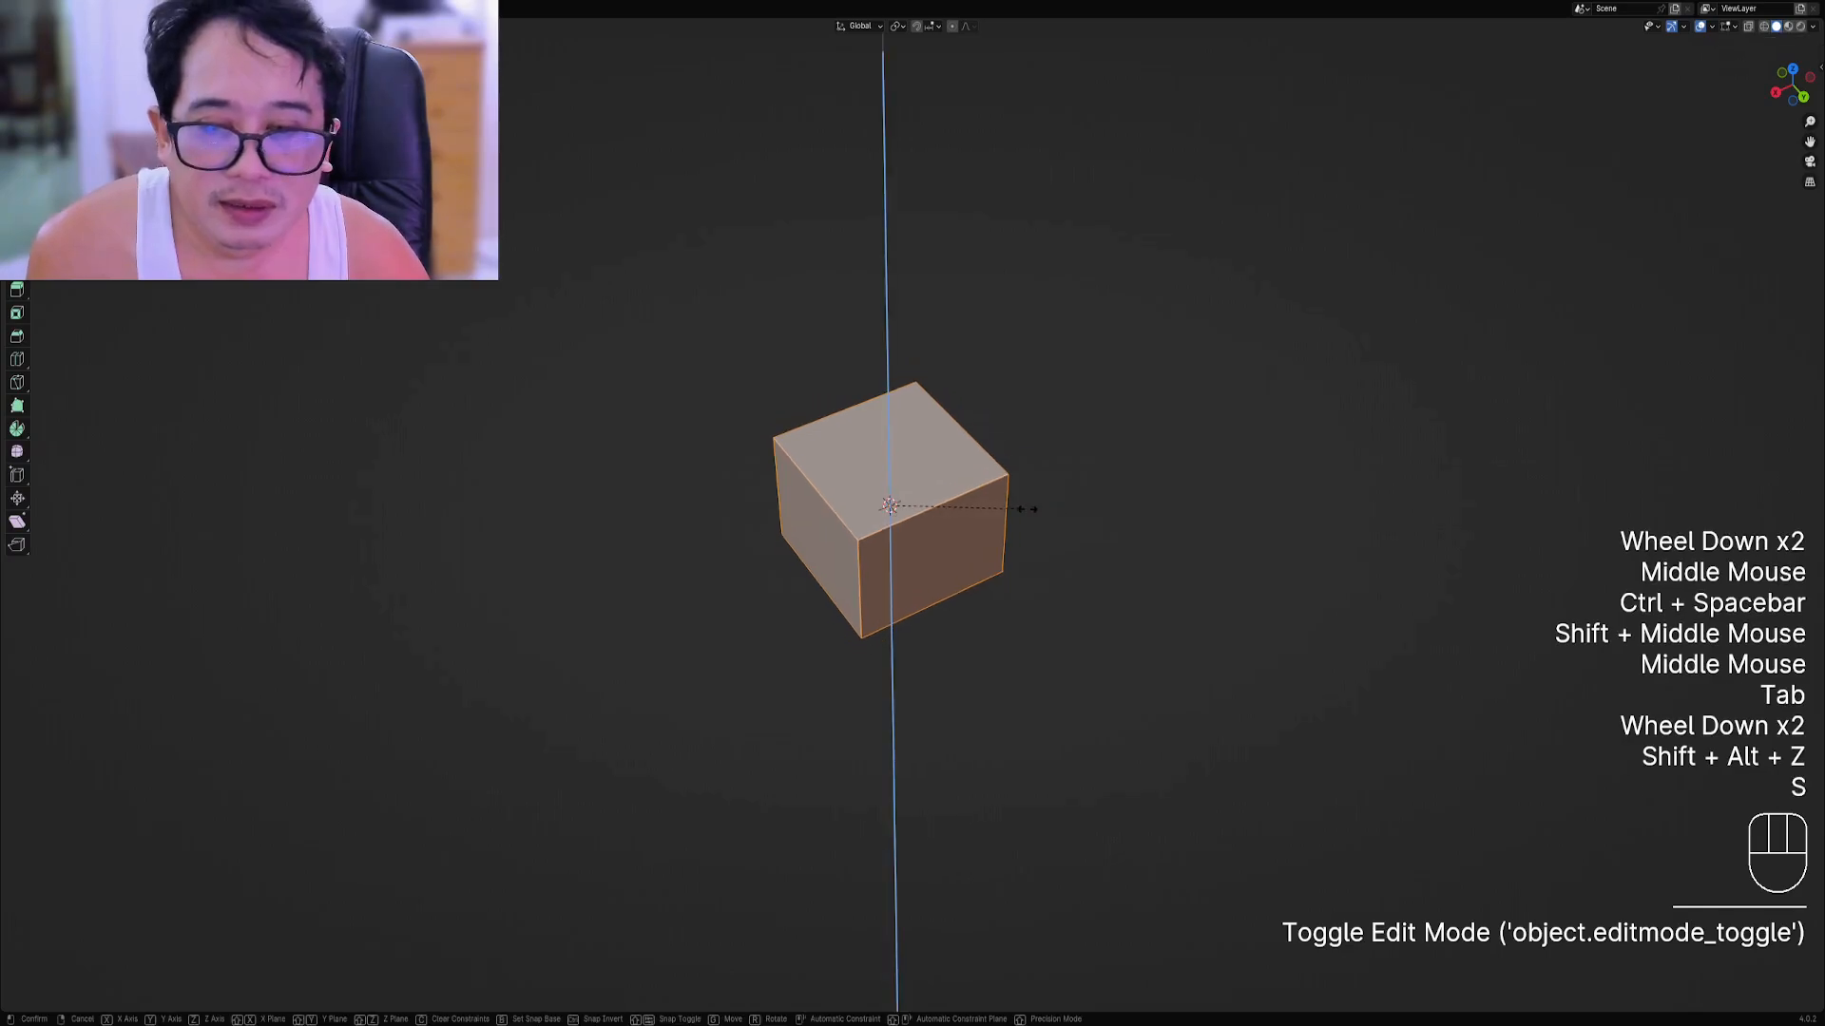
# Flatten the cube along the Z axis and stretch it along the Y axis into a long, thin slab.
pyautogui.click(877, 525)
pyautogui.press('s')
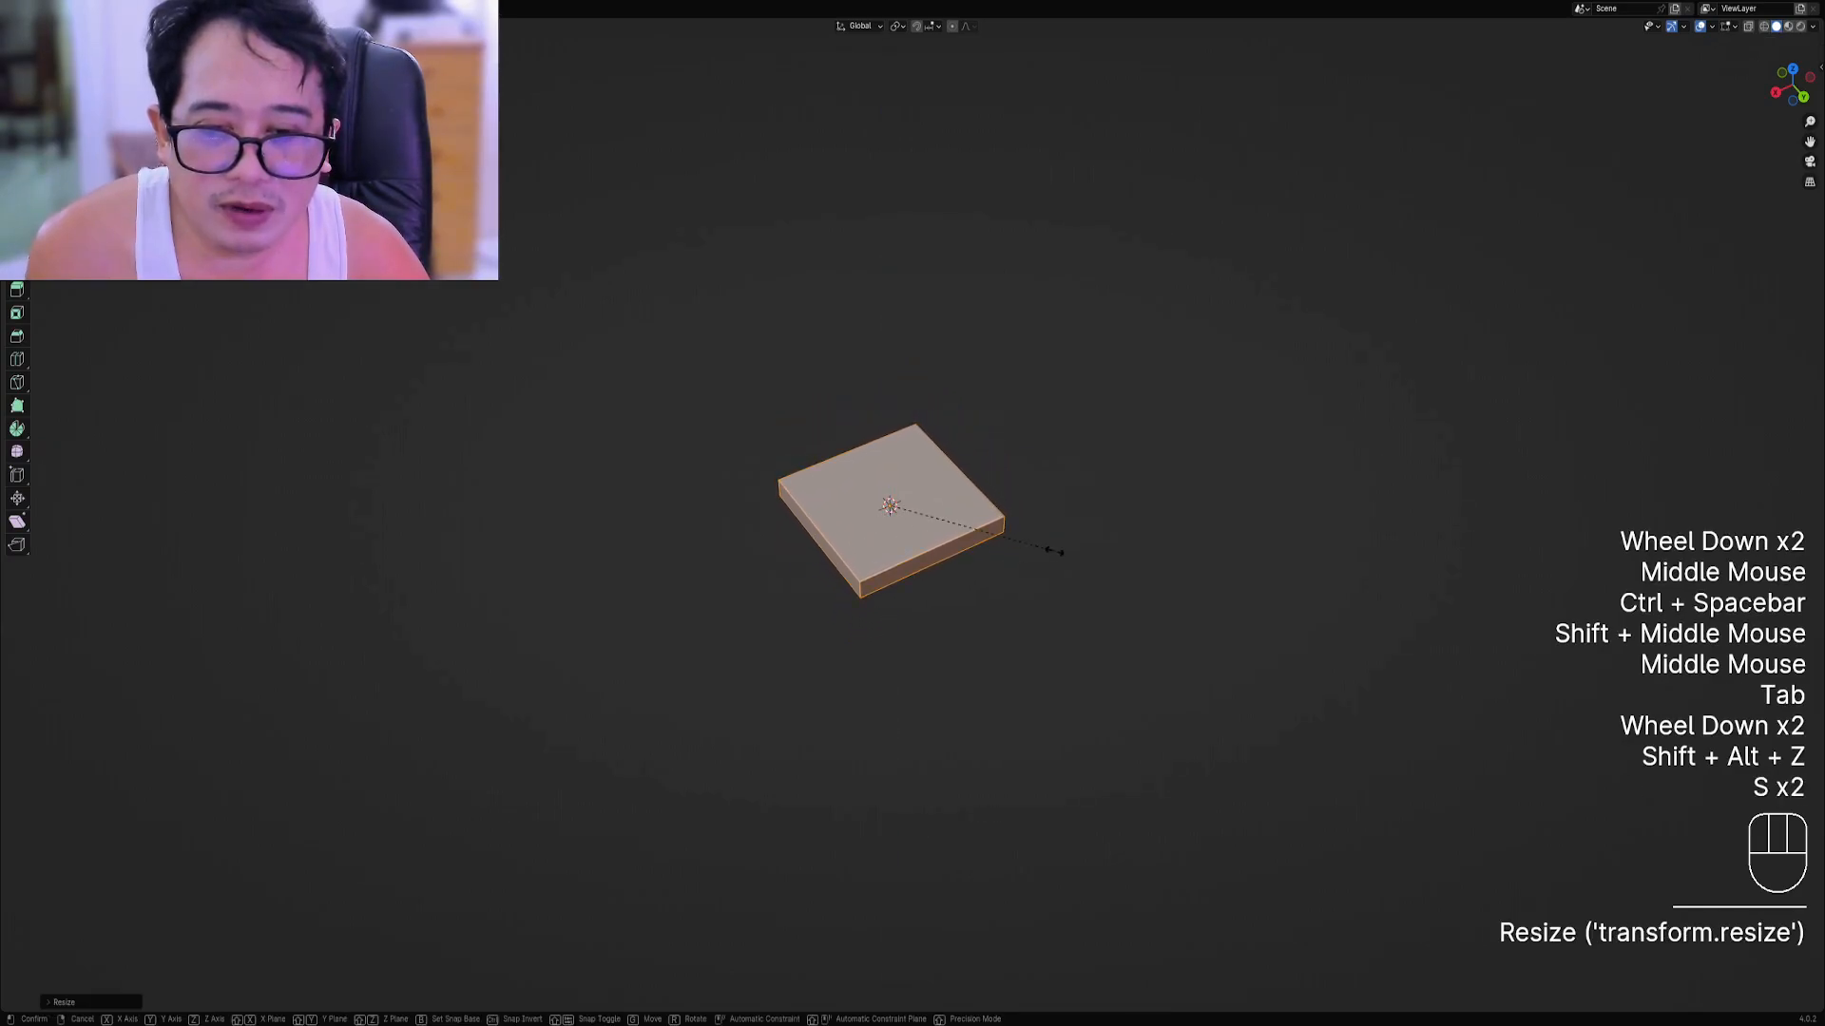
pyautogui.press('z')
pyautogui.click(970, 542)
pyautogui.moveTo(969, 541); pyautogui.dragTo(999, 578, button='middle')
pyautogui.press('s')
pyautogui.press('y')
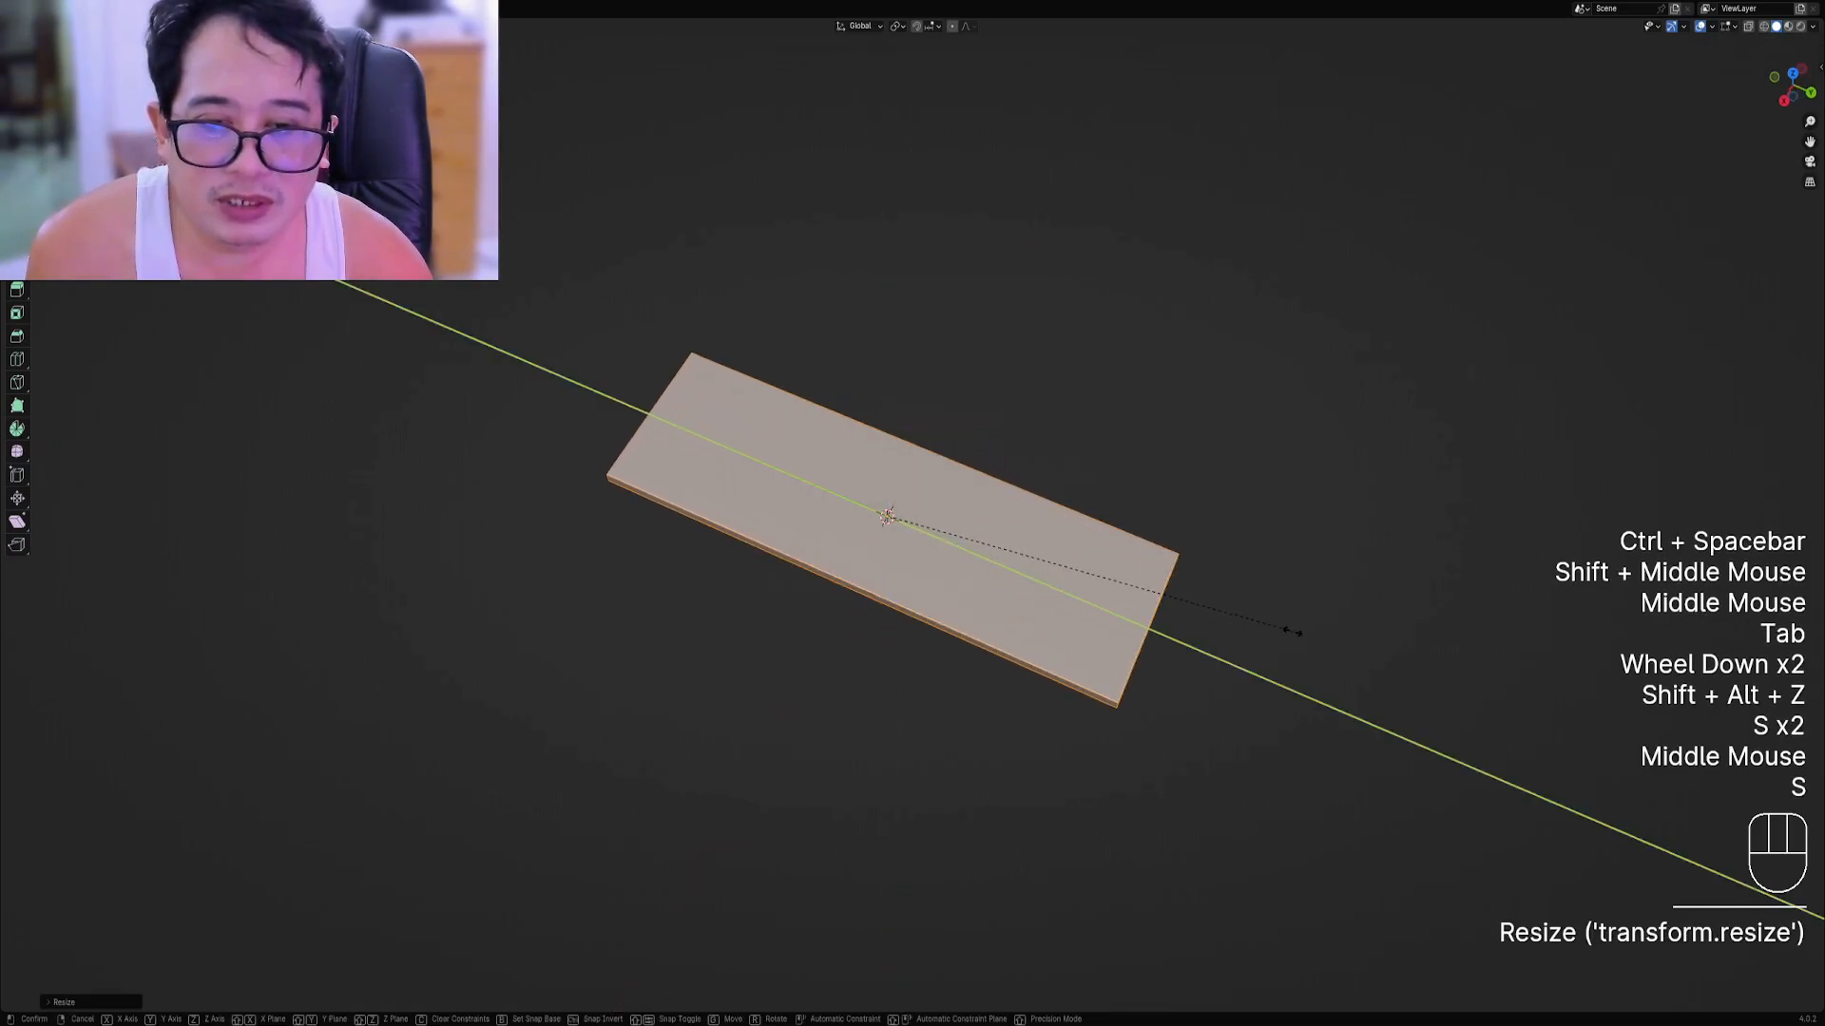
pyautogui.click(1290, 631)
# Adjust the slab's thickness by scaling it along the Z axis.
pyautogui.scroll(-2, 1236, 627)
pyautogui.keyDown('shift'); pyautogui.moveTo(1145, 608); pyautogui.dragTo(1049, 559, button='middle'); pyautogui.keyUp('shift')
pyautogui.press('s')
pyautogui.press('z')
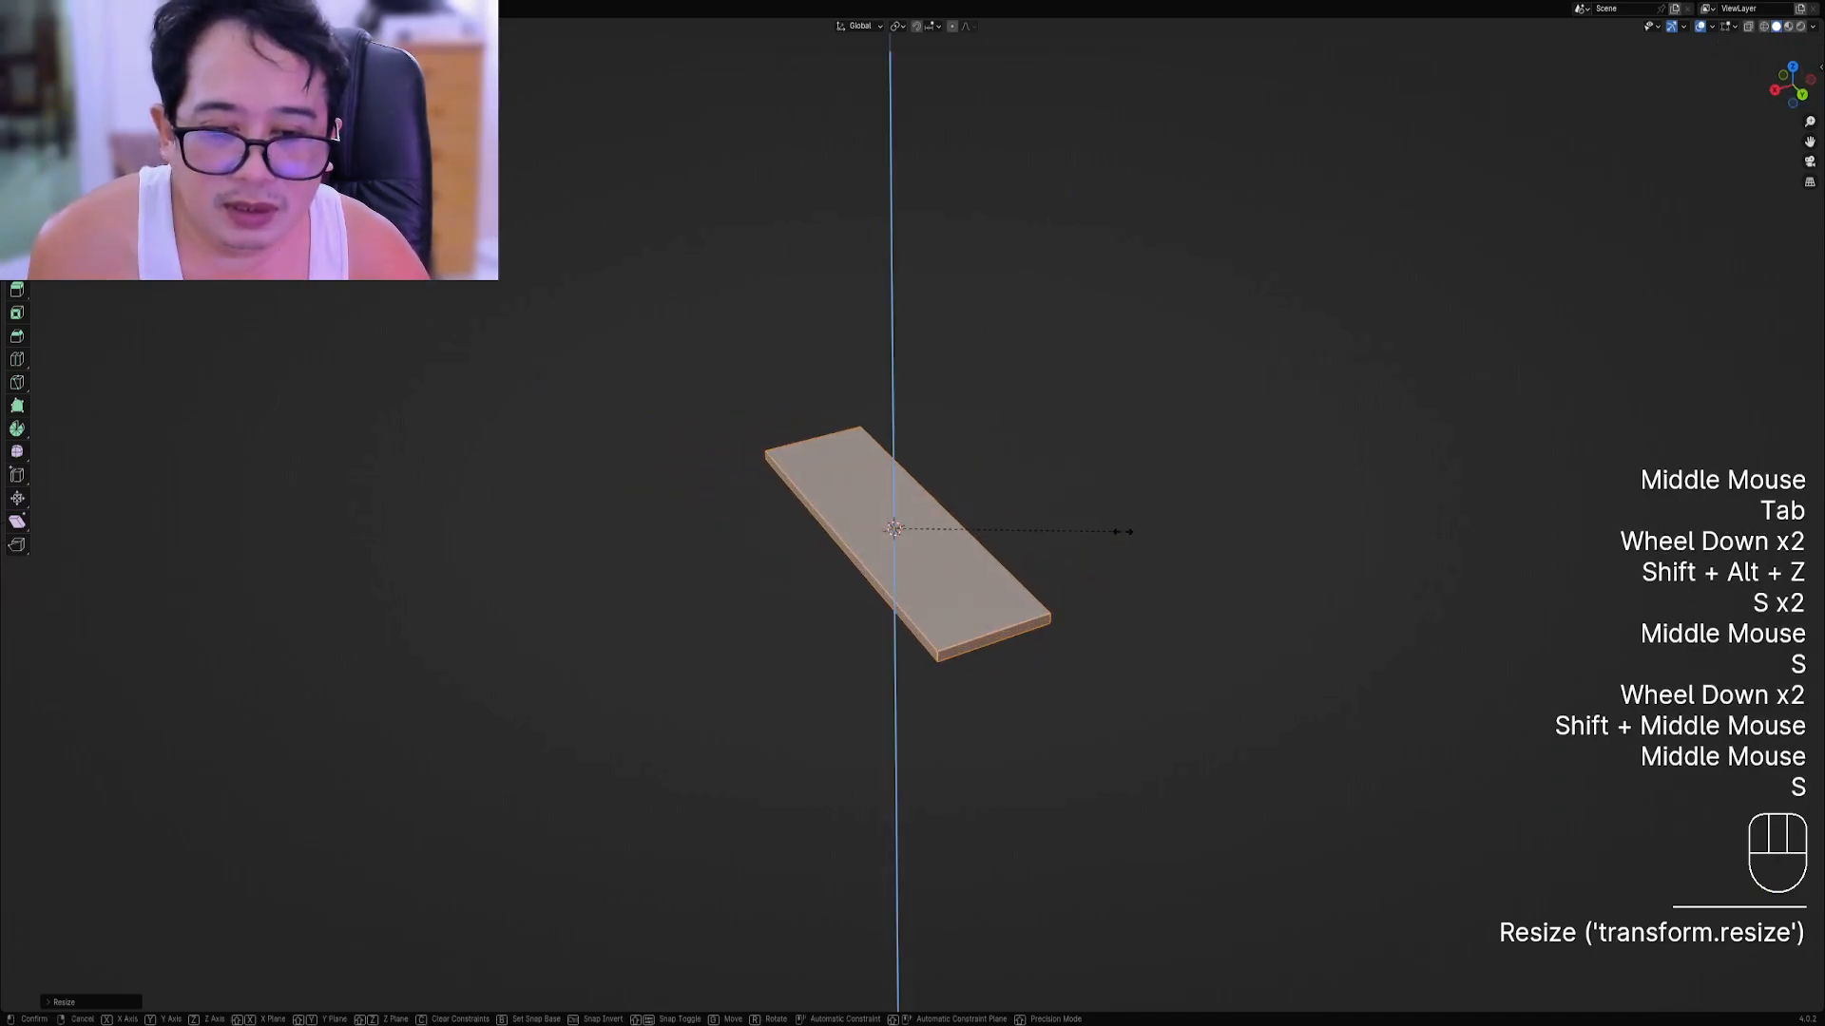
pyautogui.click(1153, 517)
# Add a centred lengthwise loop cut to the slab and bevel it into a wide middle strip.
pyautogui.moveTo(1036, 670); pyautogui.dragTo(928, 619, button='middle')
pyautogui.hotkey('ctrl', 'r')
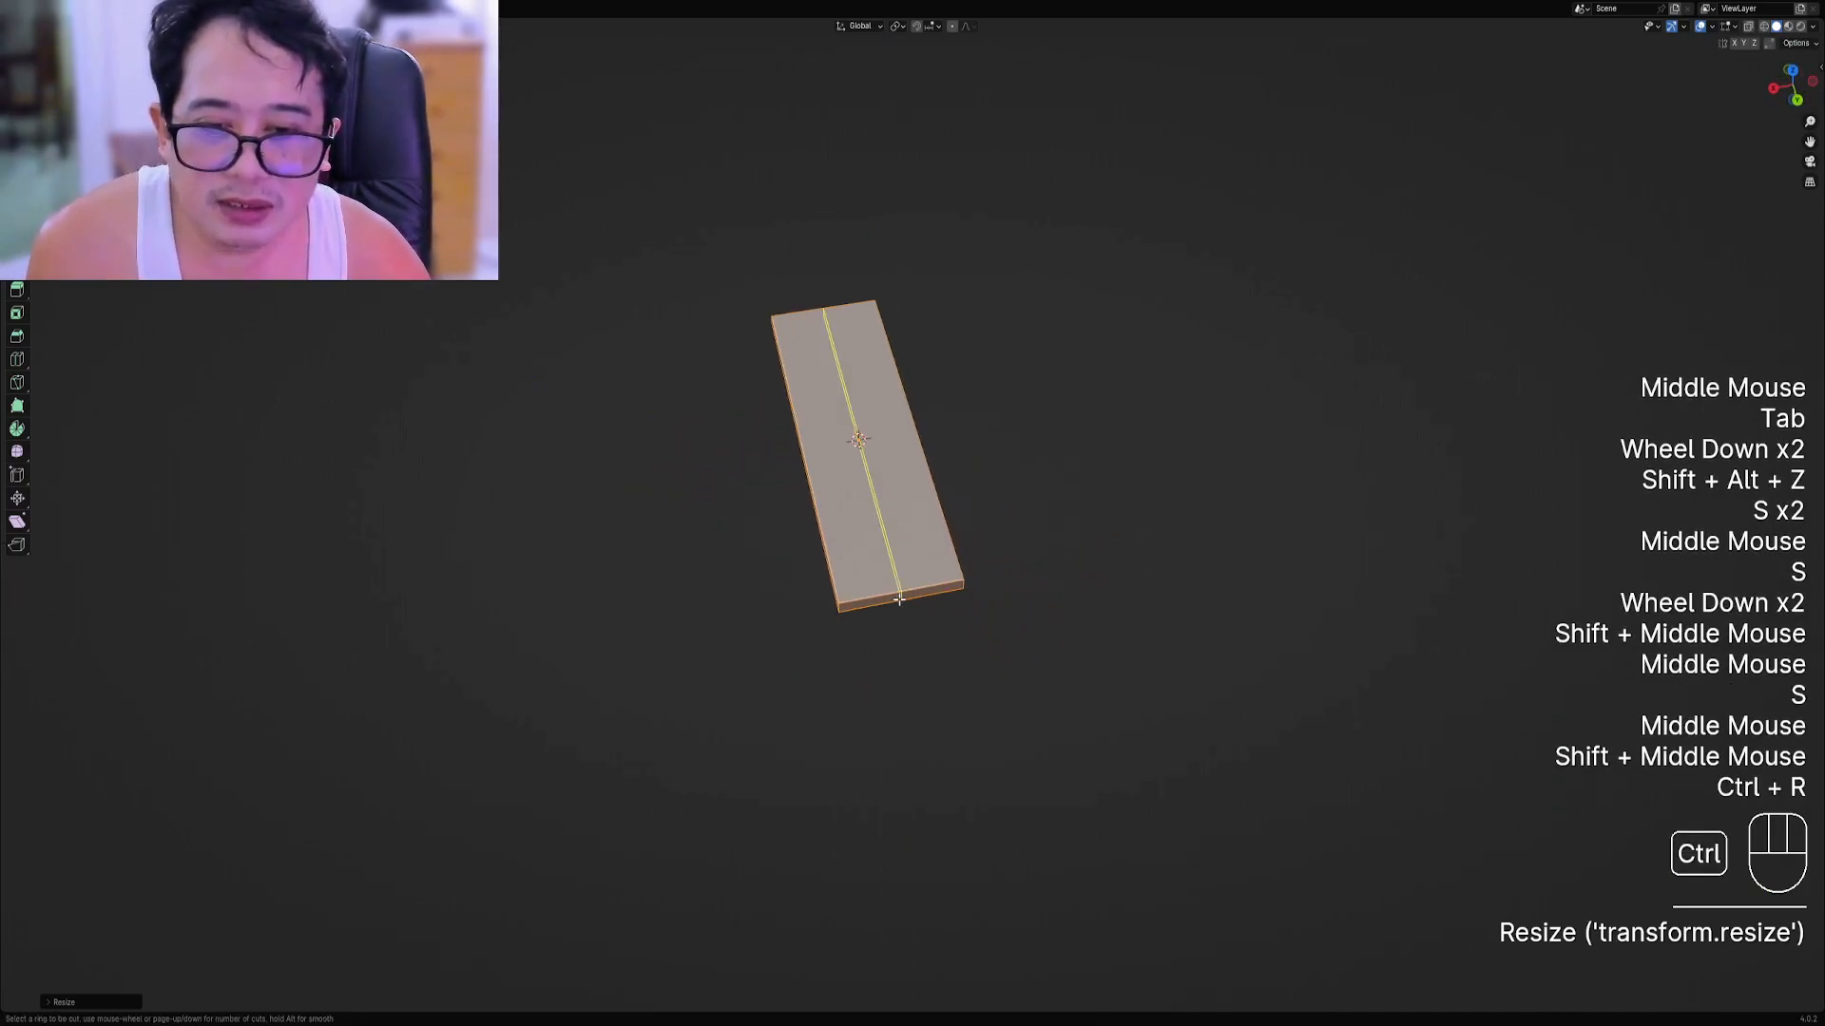
pyautogui.click(899, 599)
pyautogui.rightClick(899, 599)
pyautogui.hotkey('ctrl', 'b')
pyautogui.click(1057, 583)
# Extrude the middle strip's near end face outward to form a narrow tang.
pyautogui.press('3')
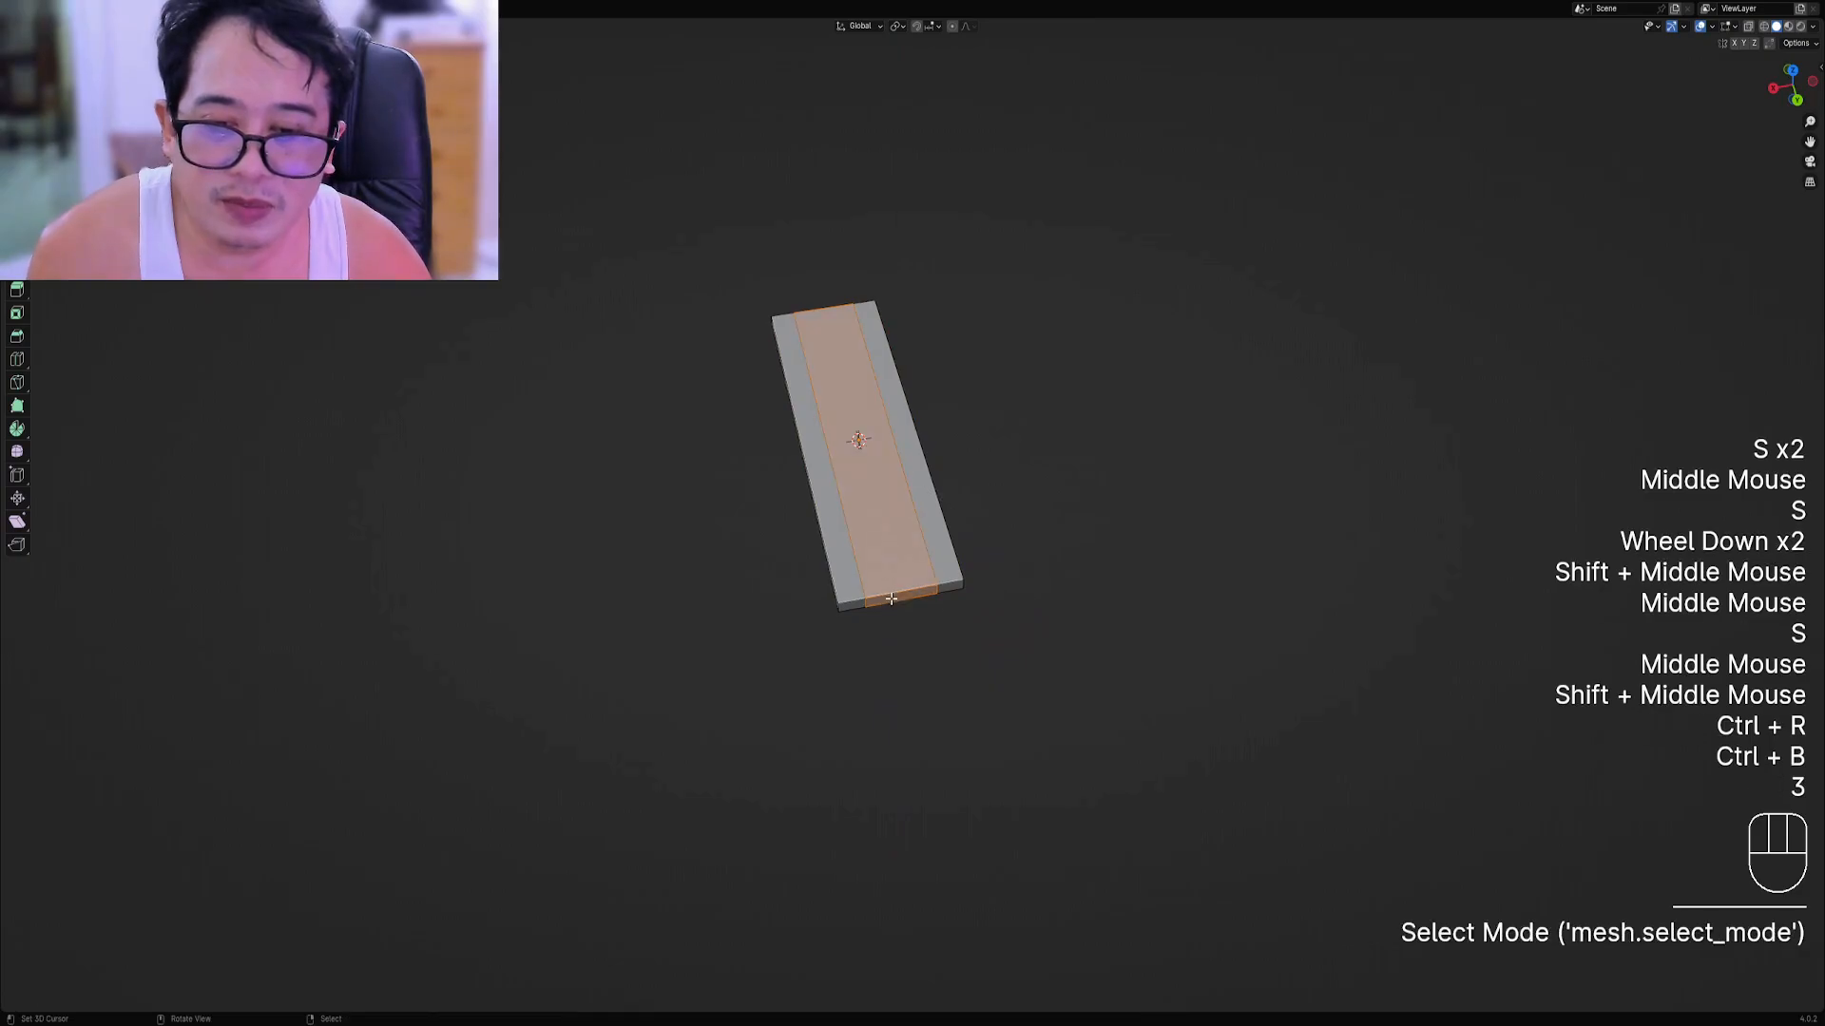
pyautogui.rightClick(894, 596)
pyautogui.press('e')
pyautogui.click(917, 649)
pyautogui.press('Tab')
# Make the slab symmetrical across the X and Z axes with Auto Mirror.
pyautogui.moveTo(917, 649); pyautogui.dragTo(945, 545, button='middle')
pyautogui.scroll(1, 944, 599)
pyautogui.press('Tab')
pyautogui.scroll(1, 946, 546)
pyautogui.press('2')
pyautogui.rightClick(779, 499)
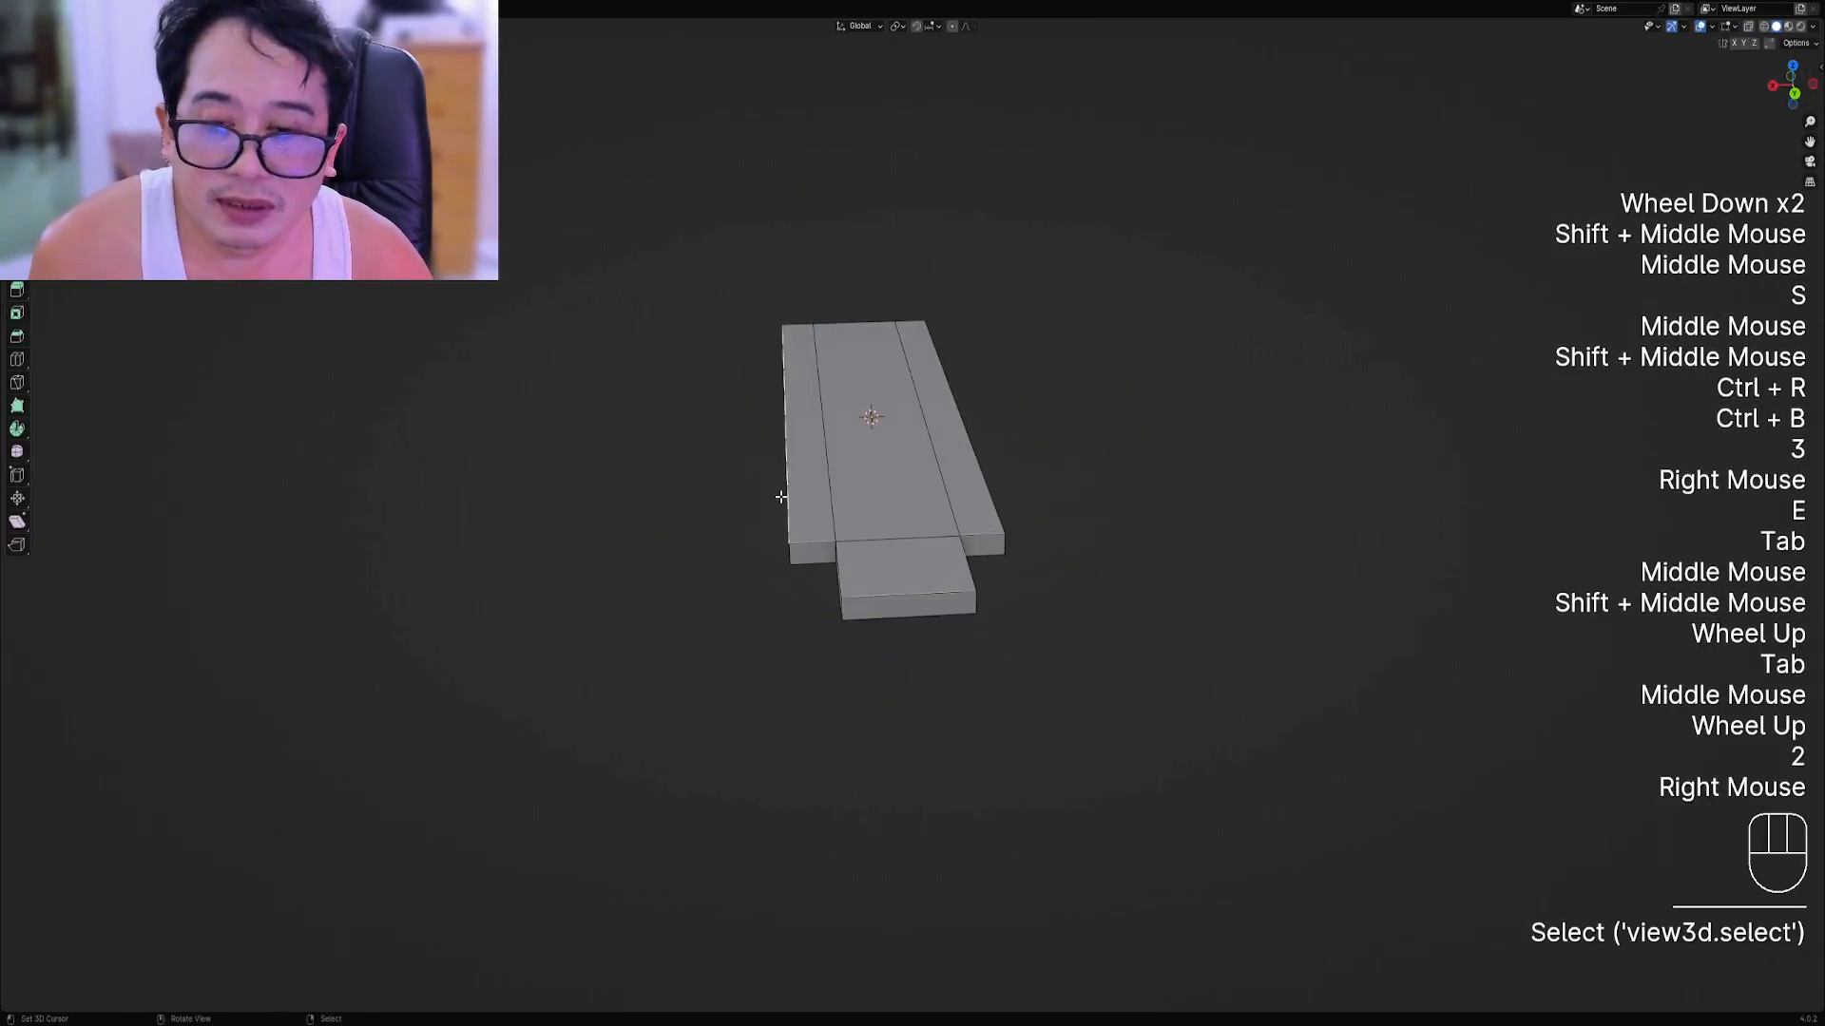
pyautogui.moveTo(779, 499); pyautogui.dragTo(900, 557, button='middle')
pyautogui.hotkey('shift', 'ctrl', 'x')
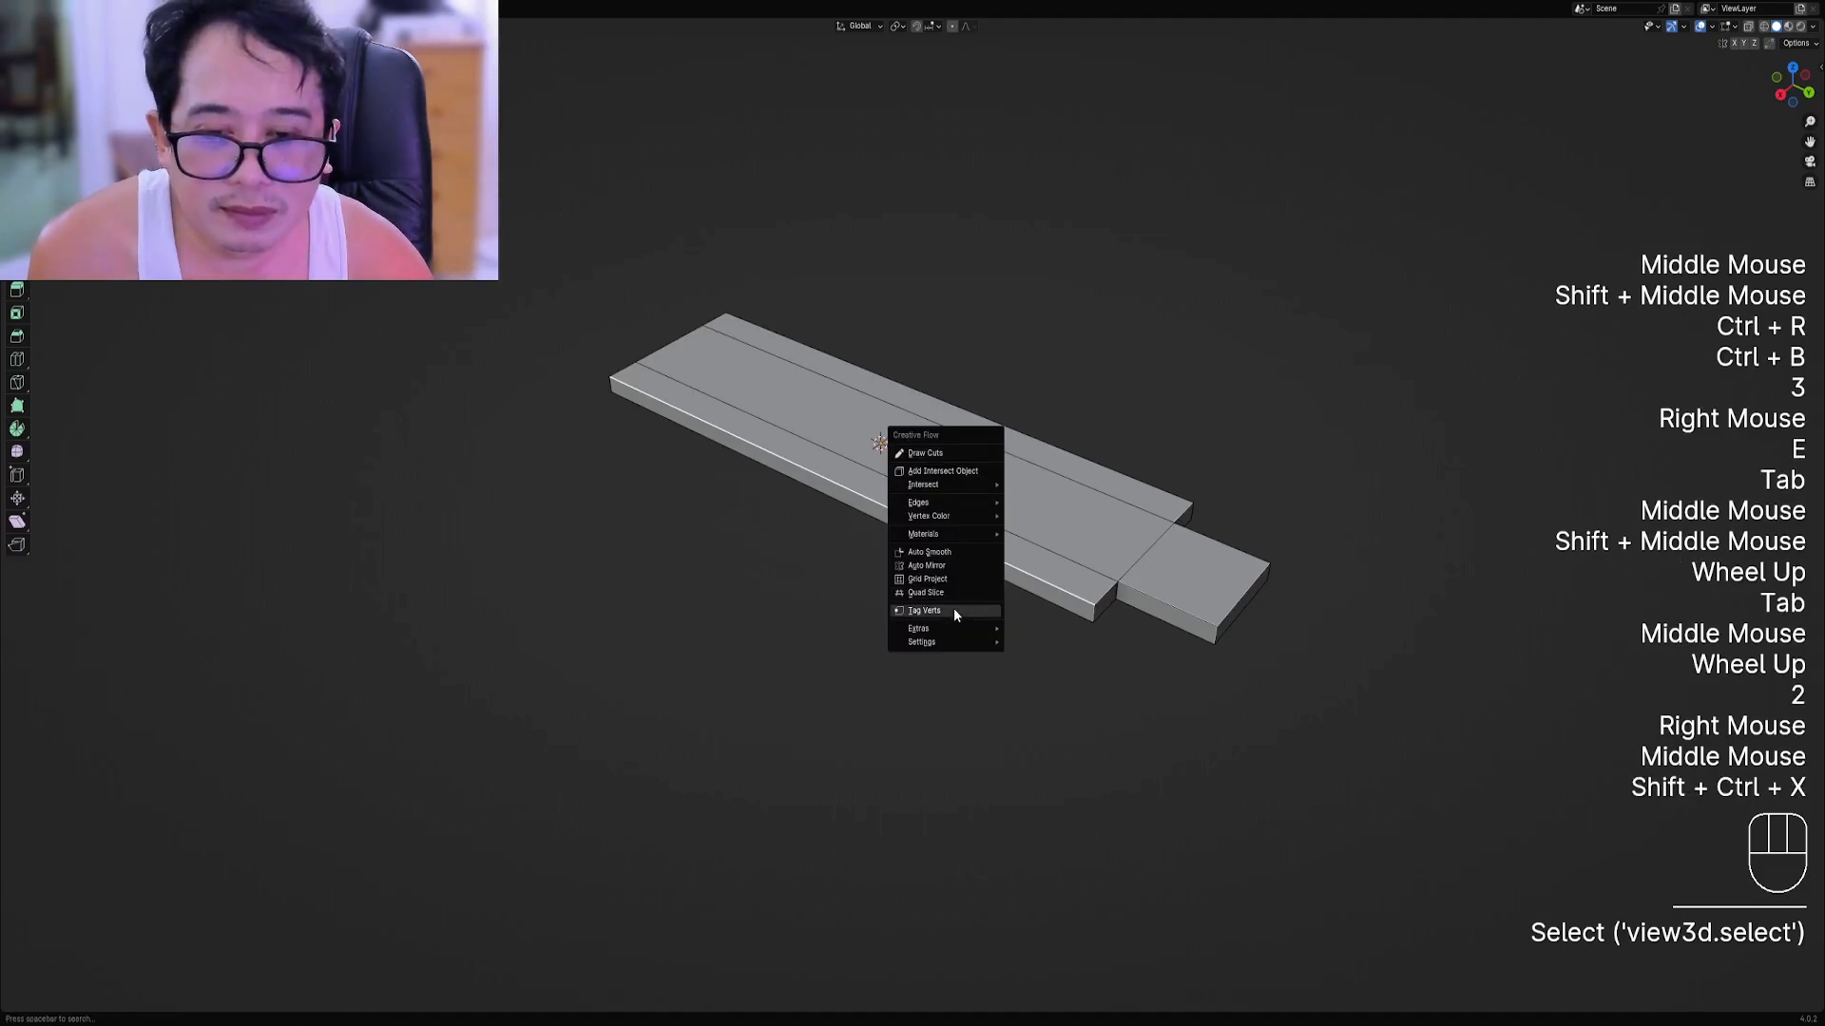
pyautogui.click(951, 566)
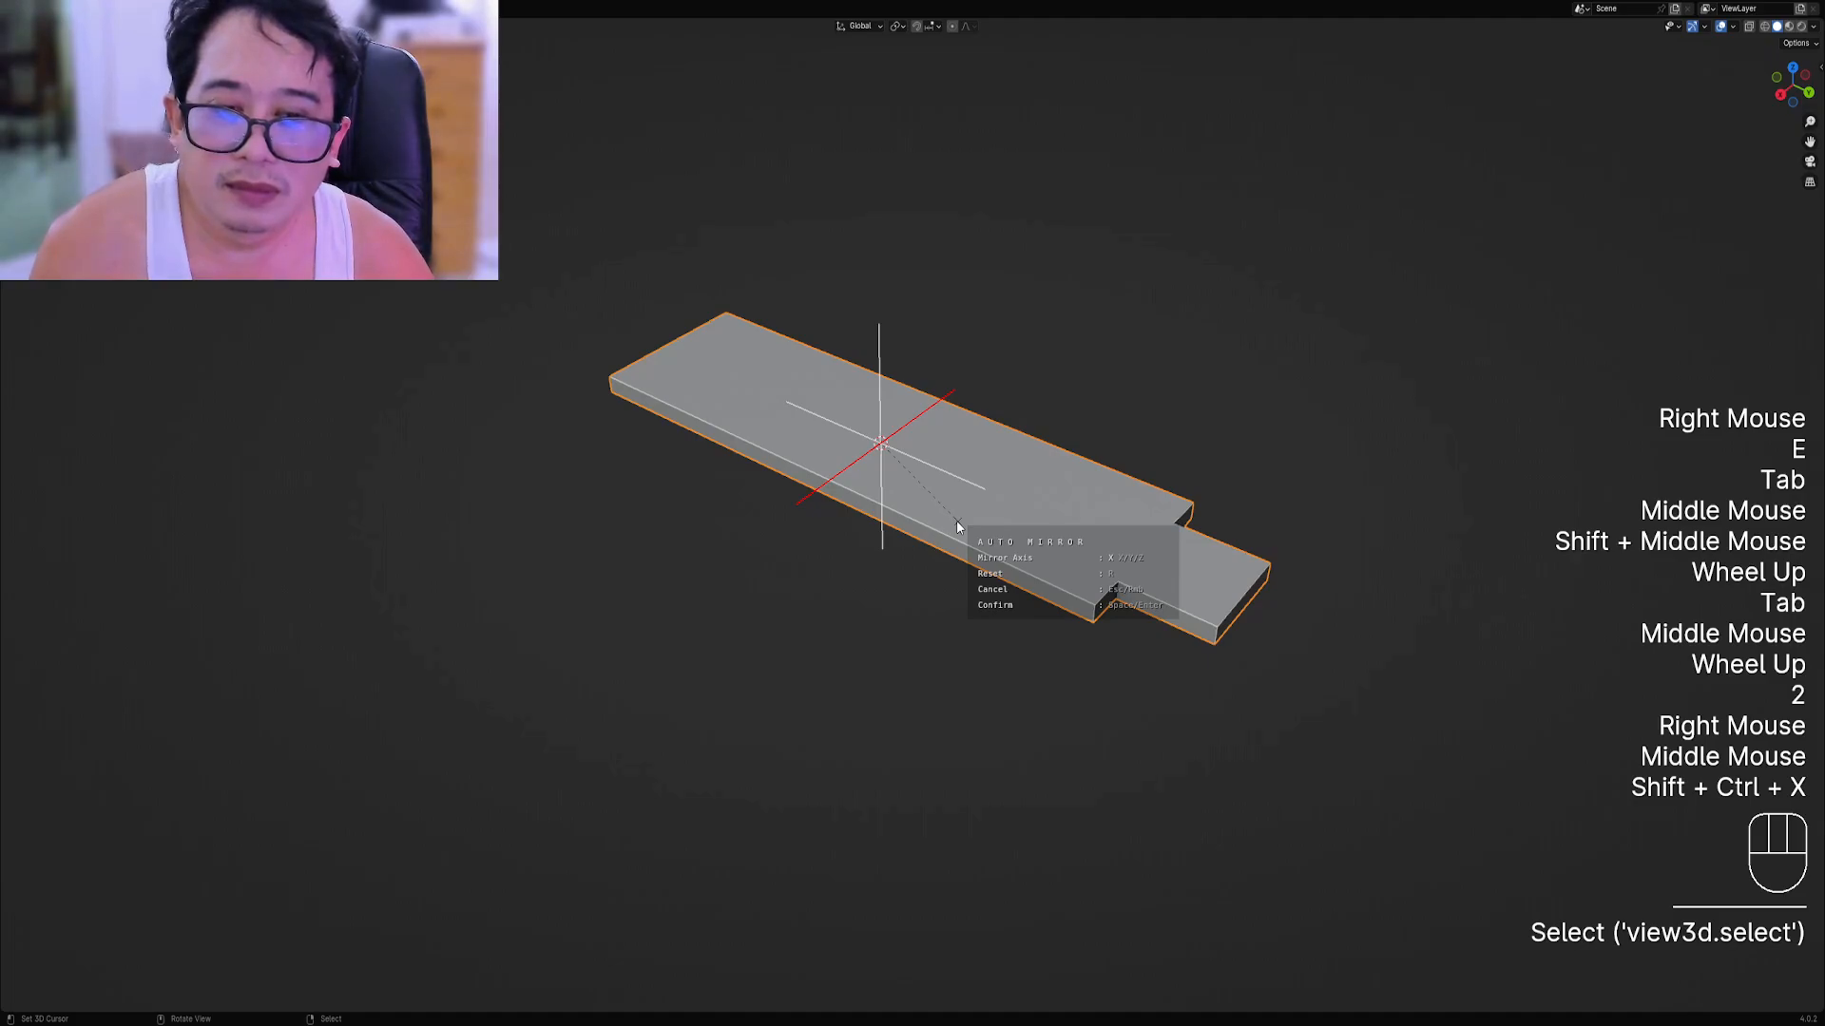
pyautogui.press('Tab')
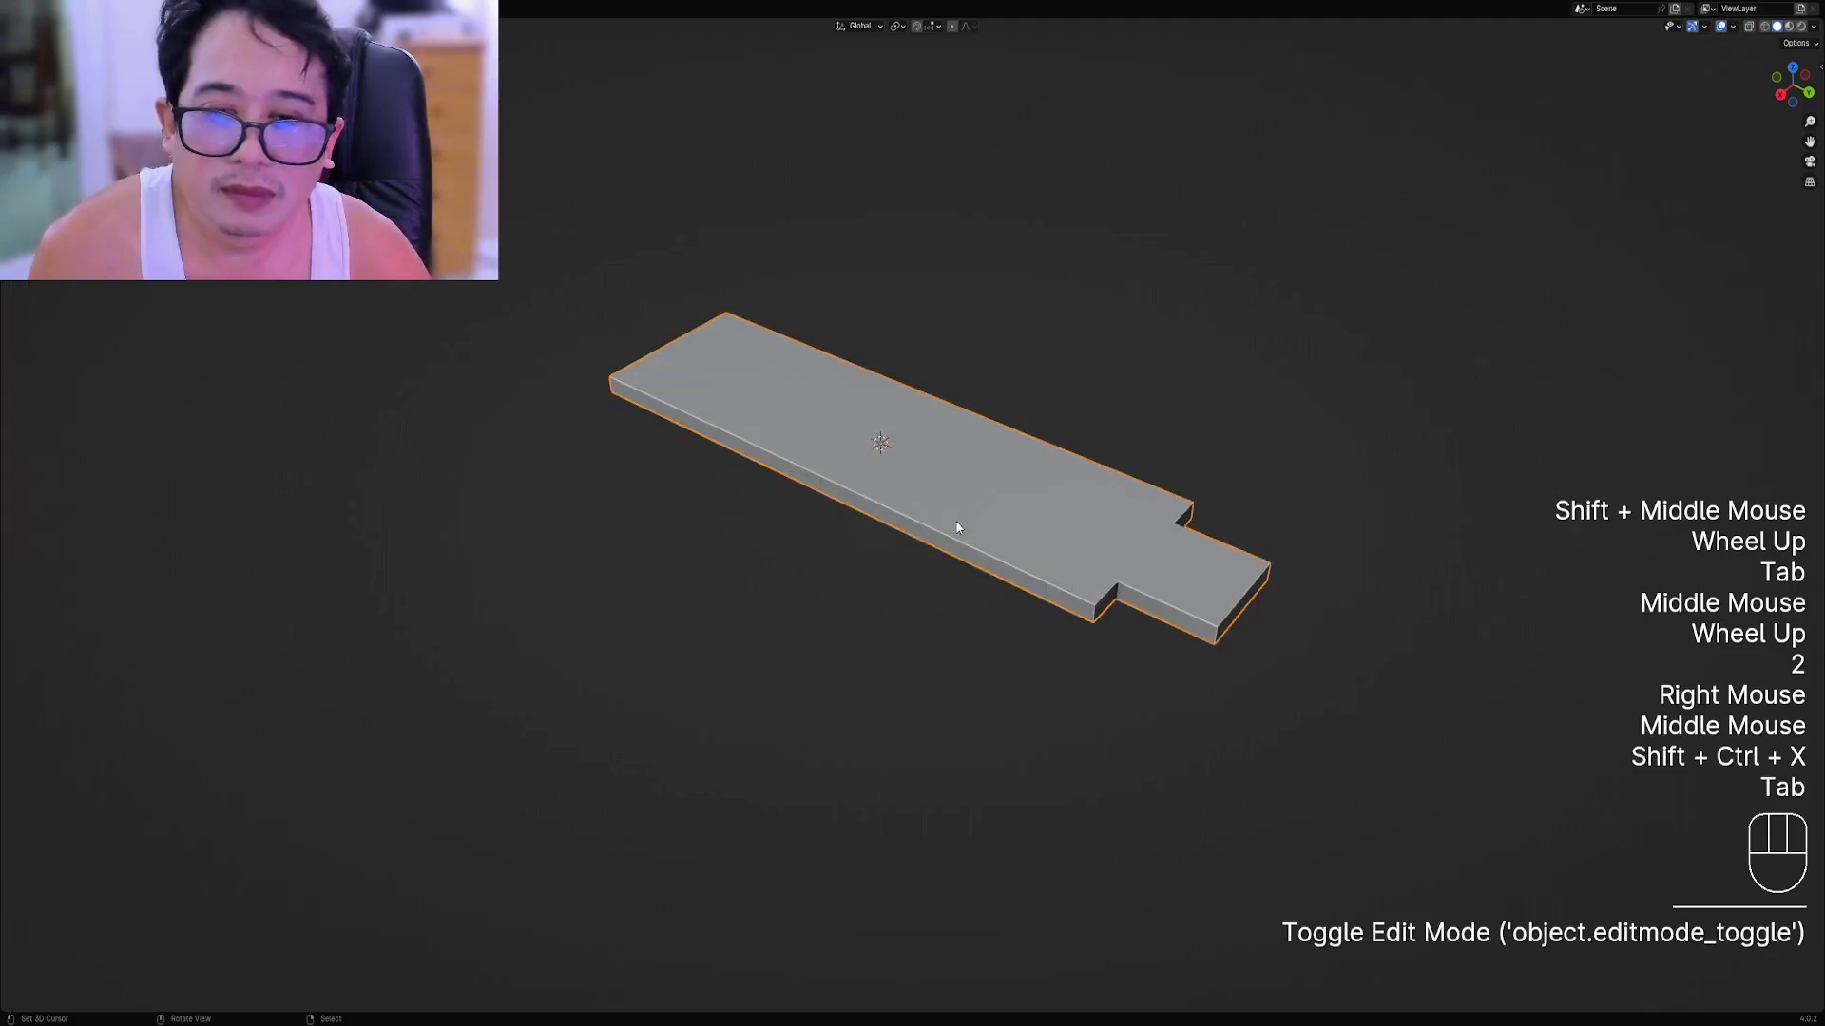
# Dissolve the extra lengthwise edges beside the centreline and select the corner edge at the end opposite the tang.
pyautogui.press('Tab')
pyautogui.scroll(1, 1059, 585)
pyautogui.moveTo(1060, 585); pyautogui.dragTo(931, 513, button='middle')
pyautogui.moveTo(932, 514); pyautogui.dragTo(1035, 497, button='middle')
pyautogui.press('3')
pyautogui.rightClick(705, 668)
pyautogui.scroll(-1, 889, 589)
pyautogui.moveTo(890, 590); pyautogui.dragTo(772, 511, button='middle')
pyautogui.scroll(2, 771, 511)
pyautogui.press('2')
pyautogui.rightClick(1087, 554)
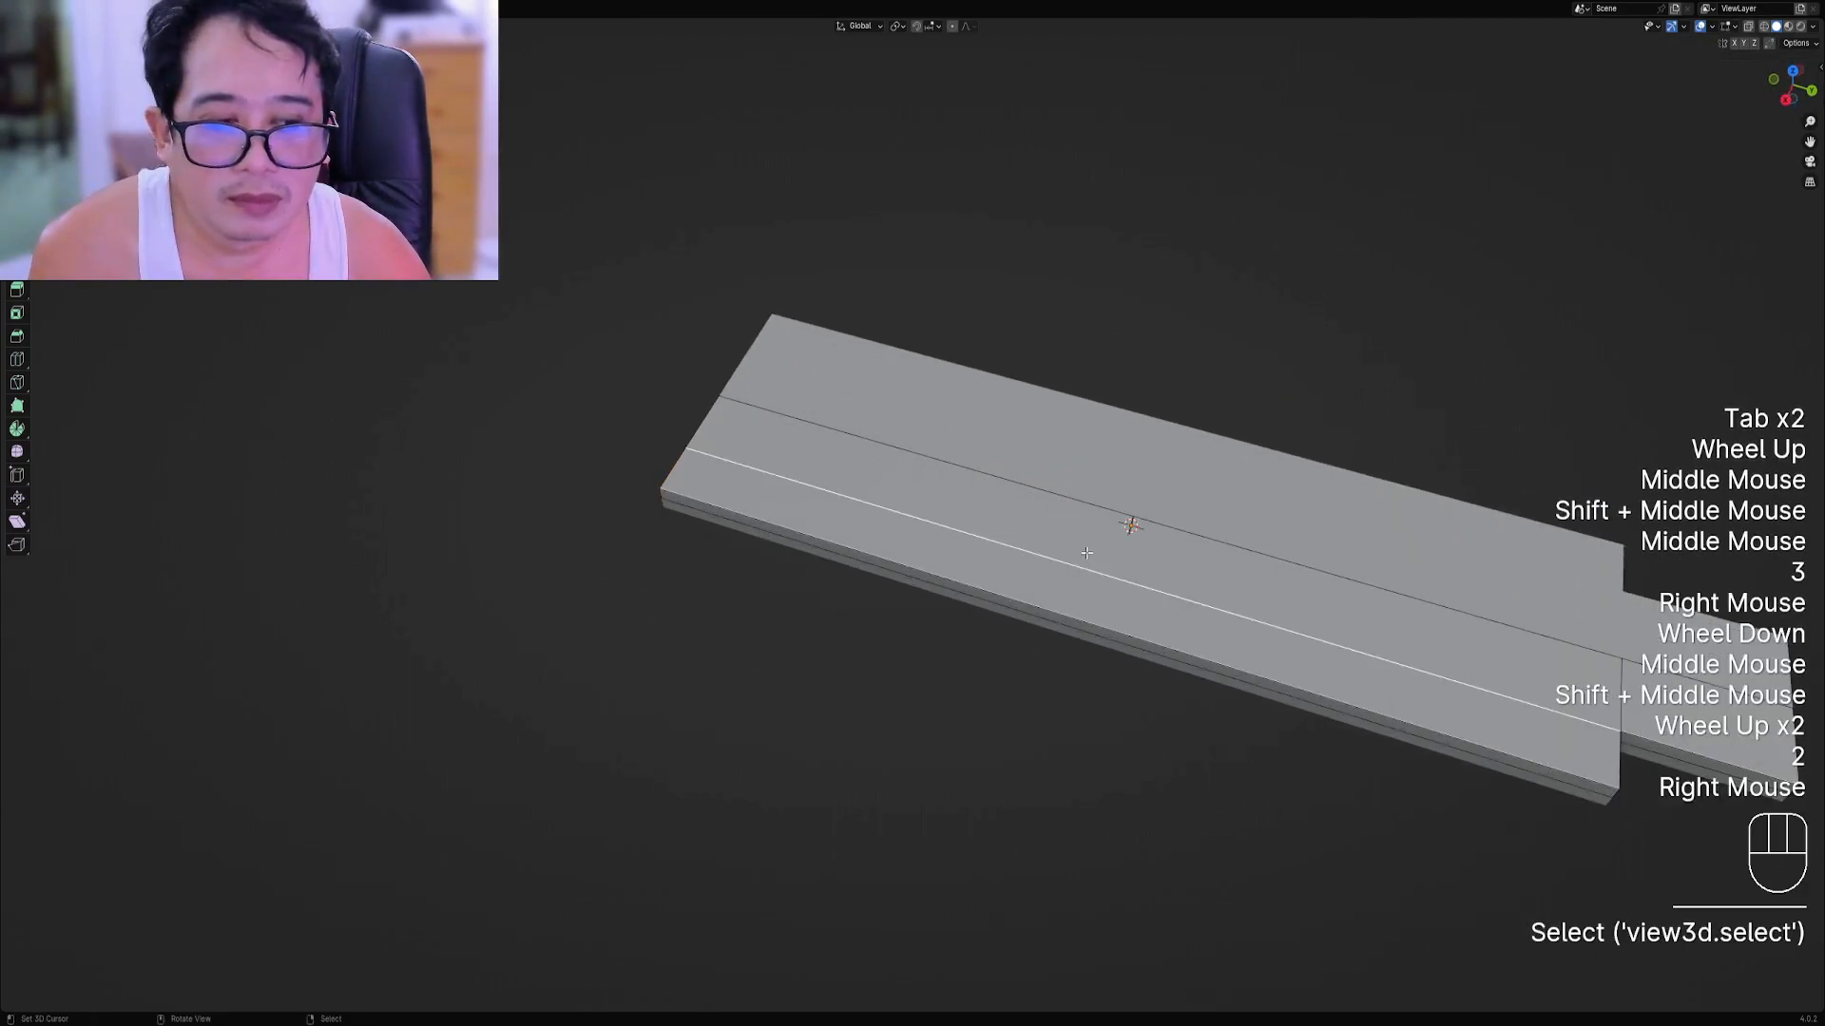
pyautogui.scroll(-1, 923, 558)
pyautogui.moveTo(924, 558); pyautogui.dragTo(1043, 358, button='middle')
pyautogui.moveTo(961, 489); pyautogui.dragTo(990, 622, button='middle')
pyautogui.keyDown('ctrl'); pyautogui.rightClick(898, 556); pyautogui.keyUp('ctrl')
pyautogui.hotkey('ctrl', 'x')
pyautogui.rightClick(898, 556)
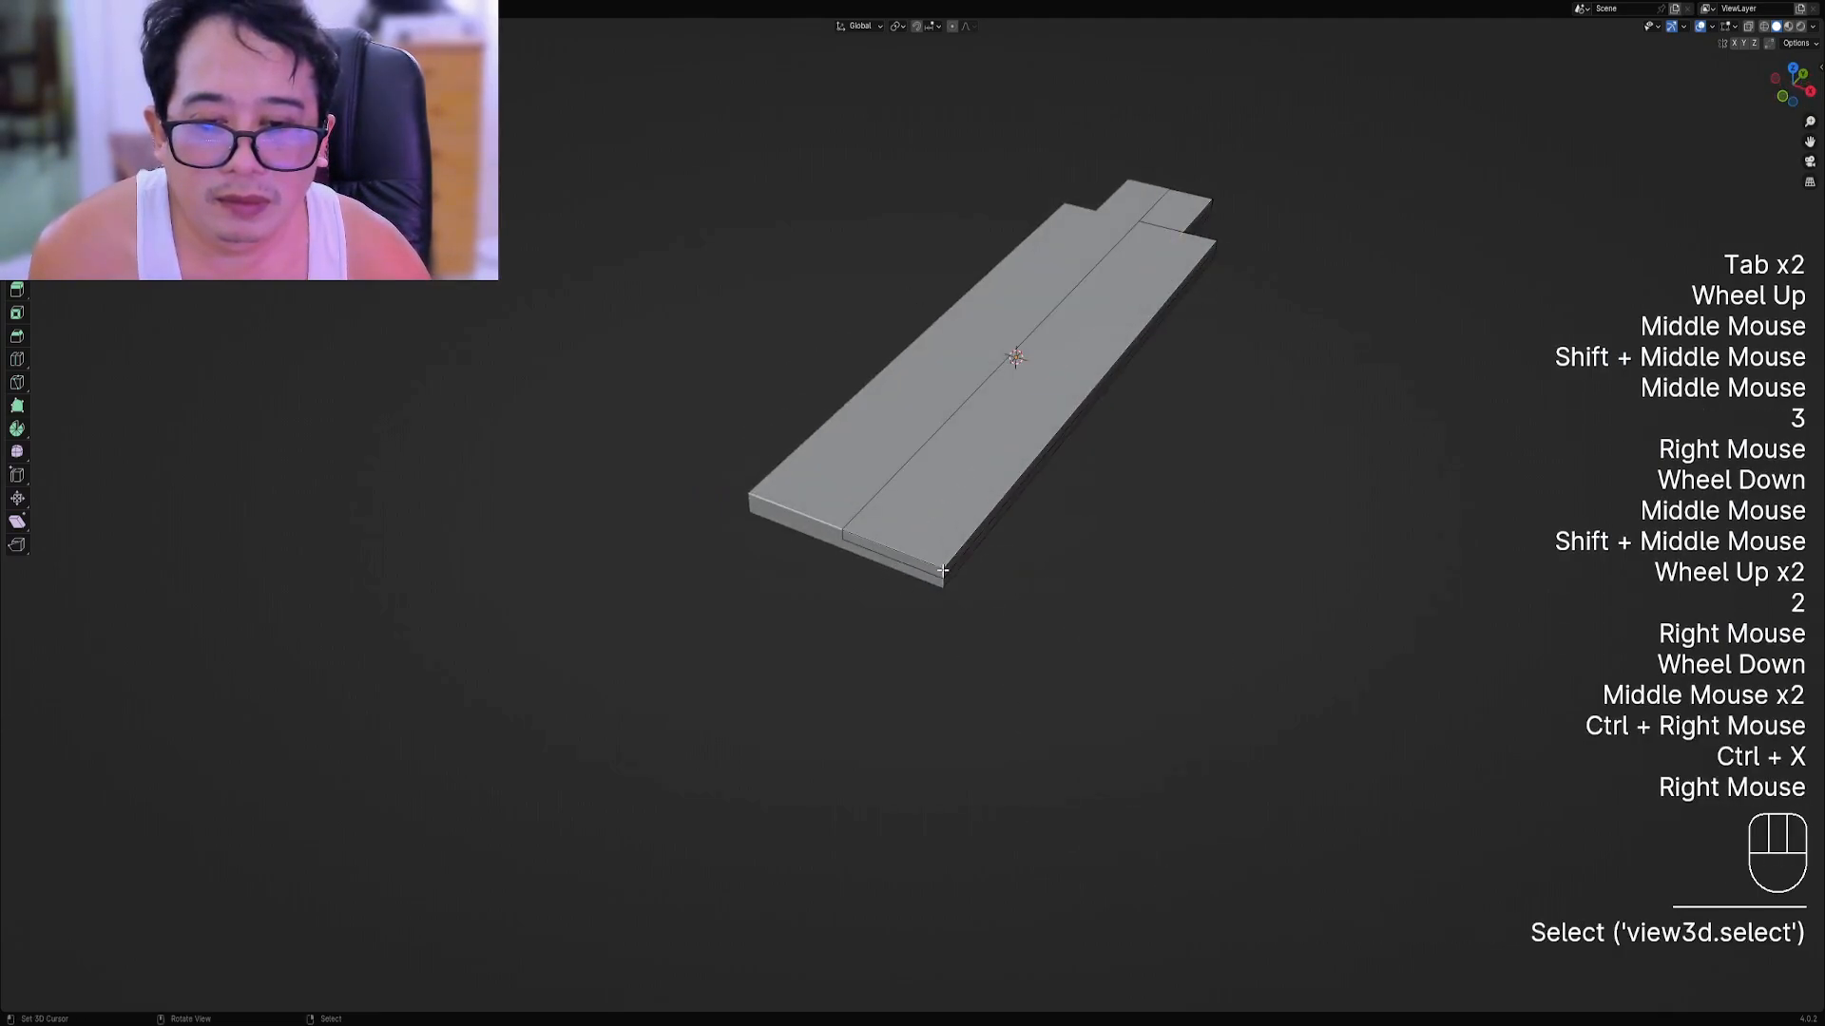
pyautogui.moveTo(898, 556); pyautogui.dragTo(866, 570, button='middle')
pyautogui.scroll(-1, 866, 570)
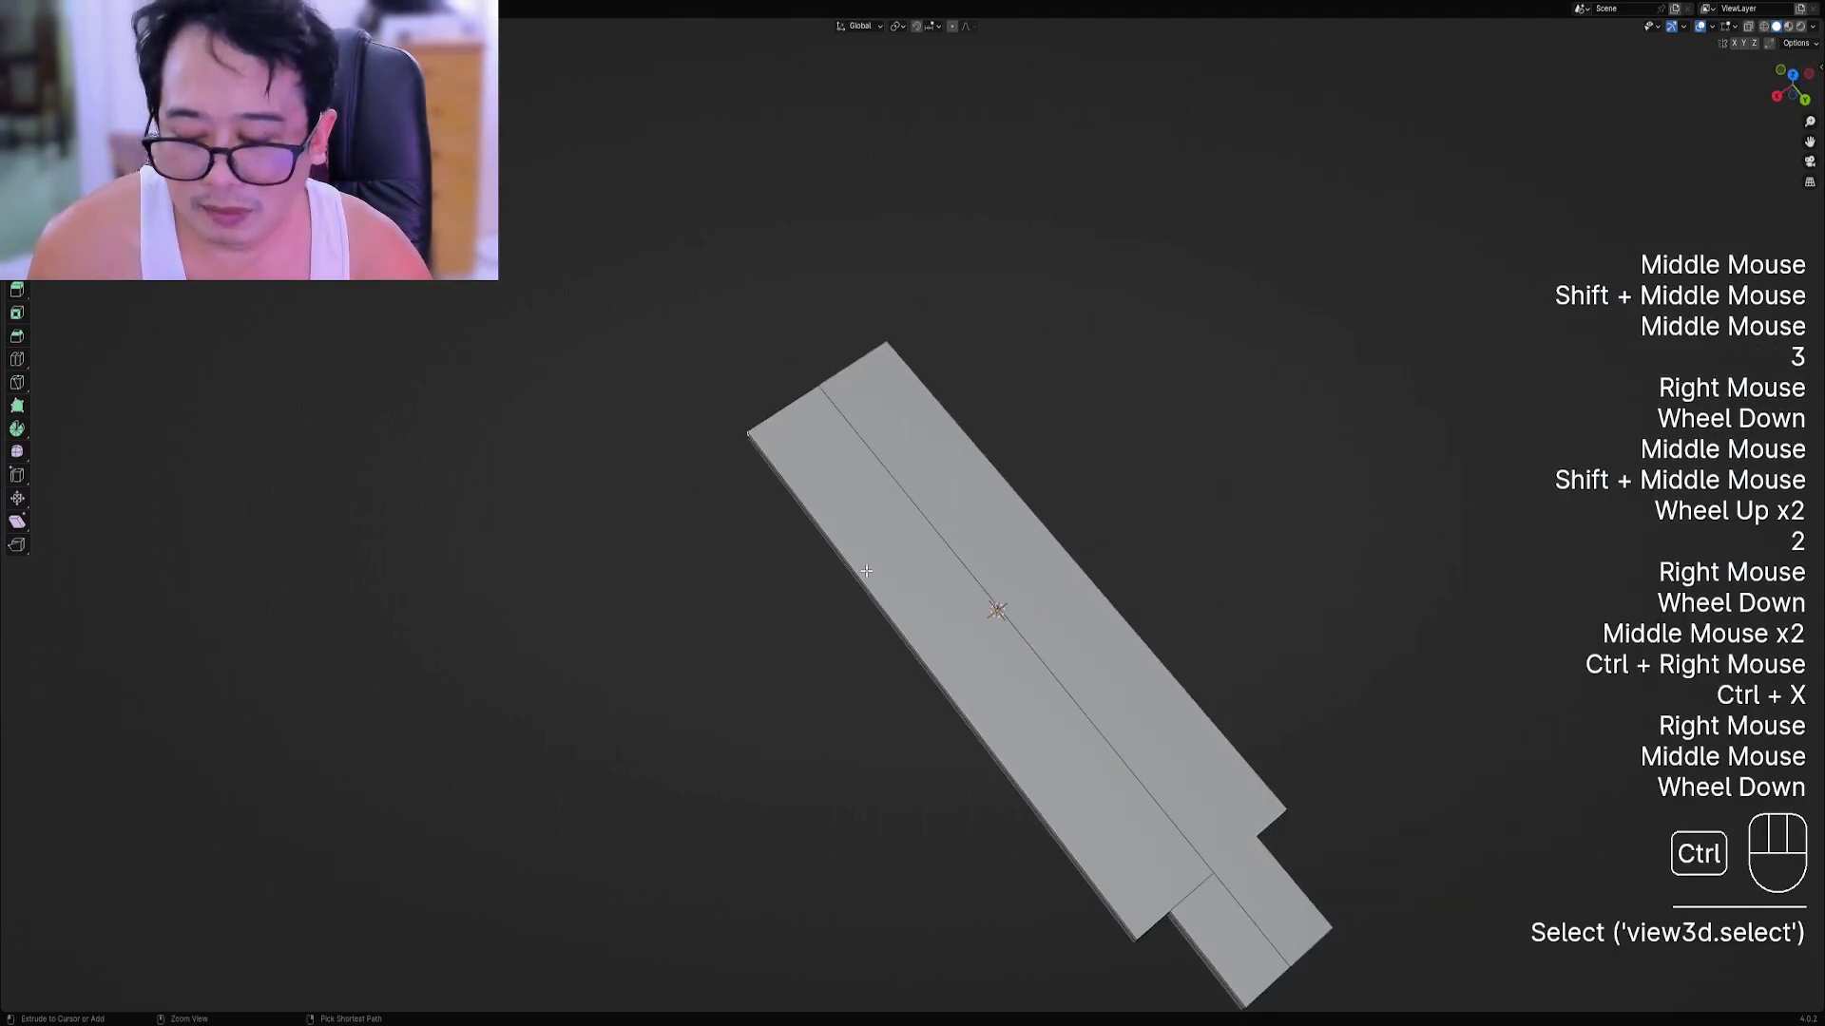
pyautogui.hotkey('ctrl', 'b')
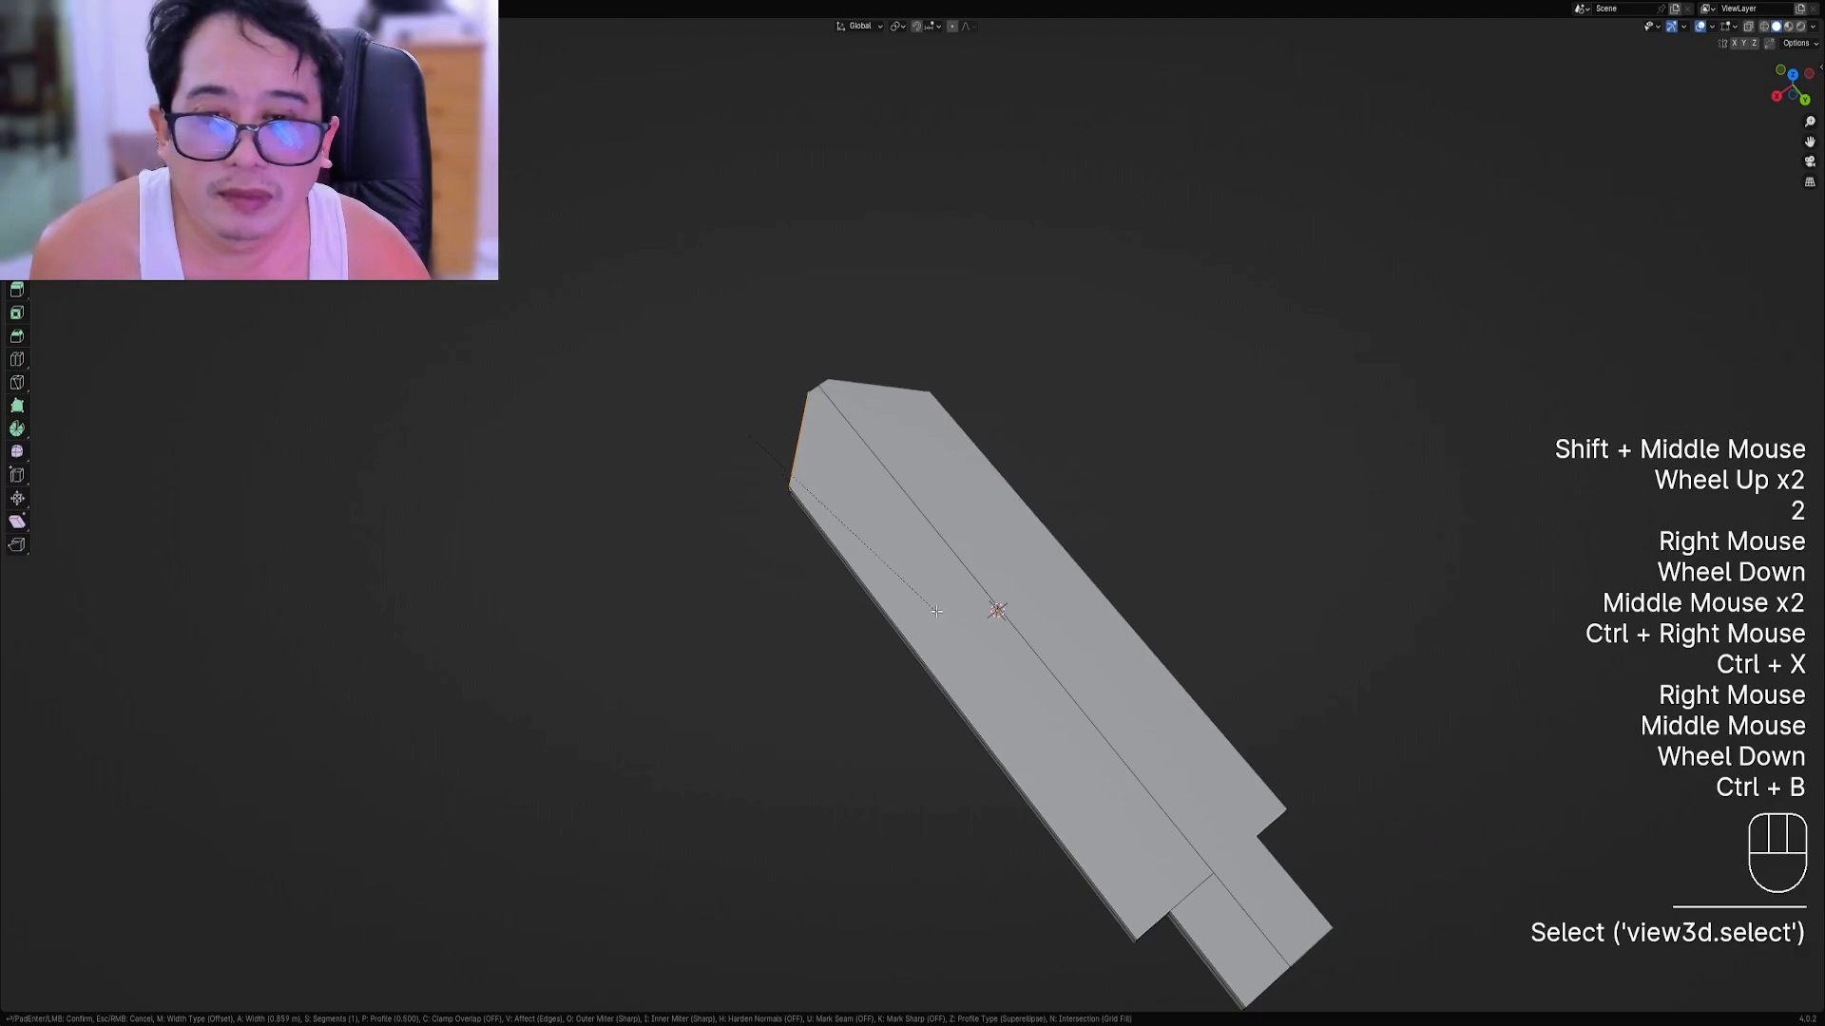
pyautogui.scroll(6, 942, 613)
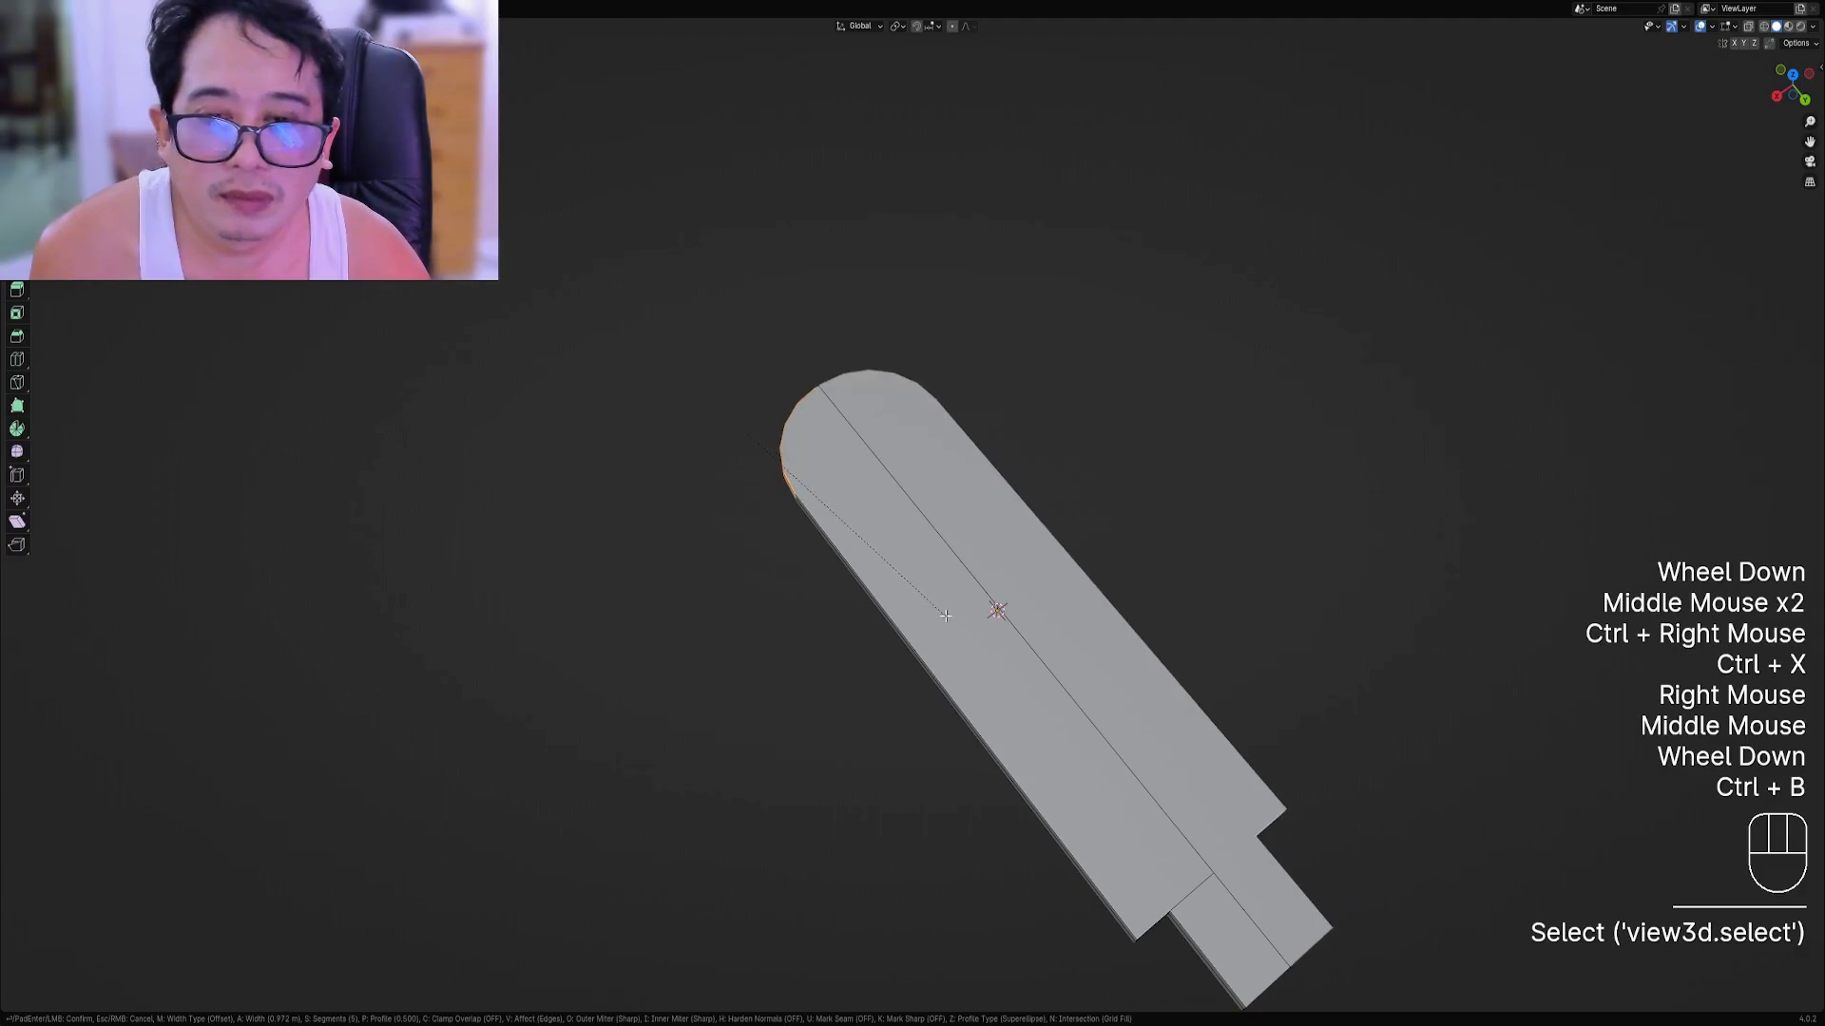
pyautogui.rightClick(823, 614)
# Try to taper the blade tip by moving its corner edge along the Y axis.
pyautogui.moveTo(823, 615); pyautogui.dragTo(872, 589, button='middle')
pyautogui.press('g')
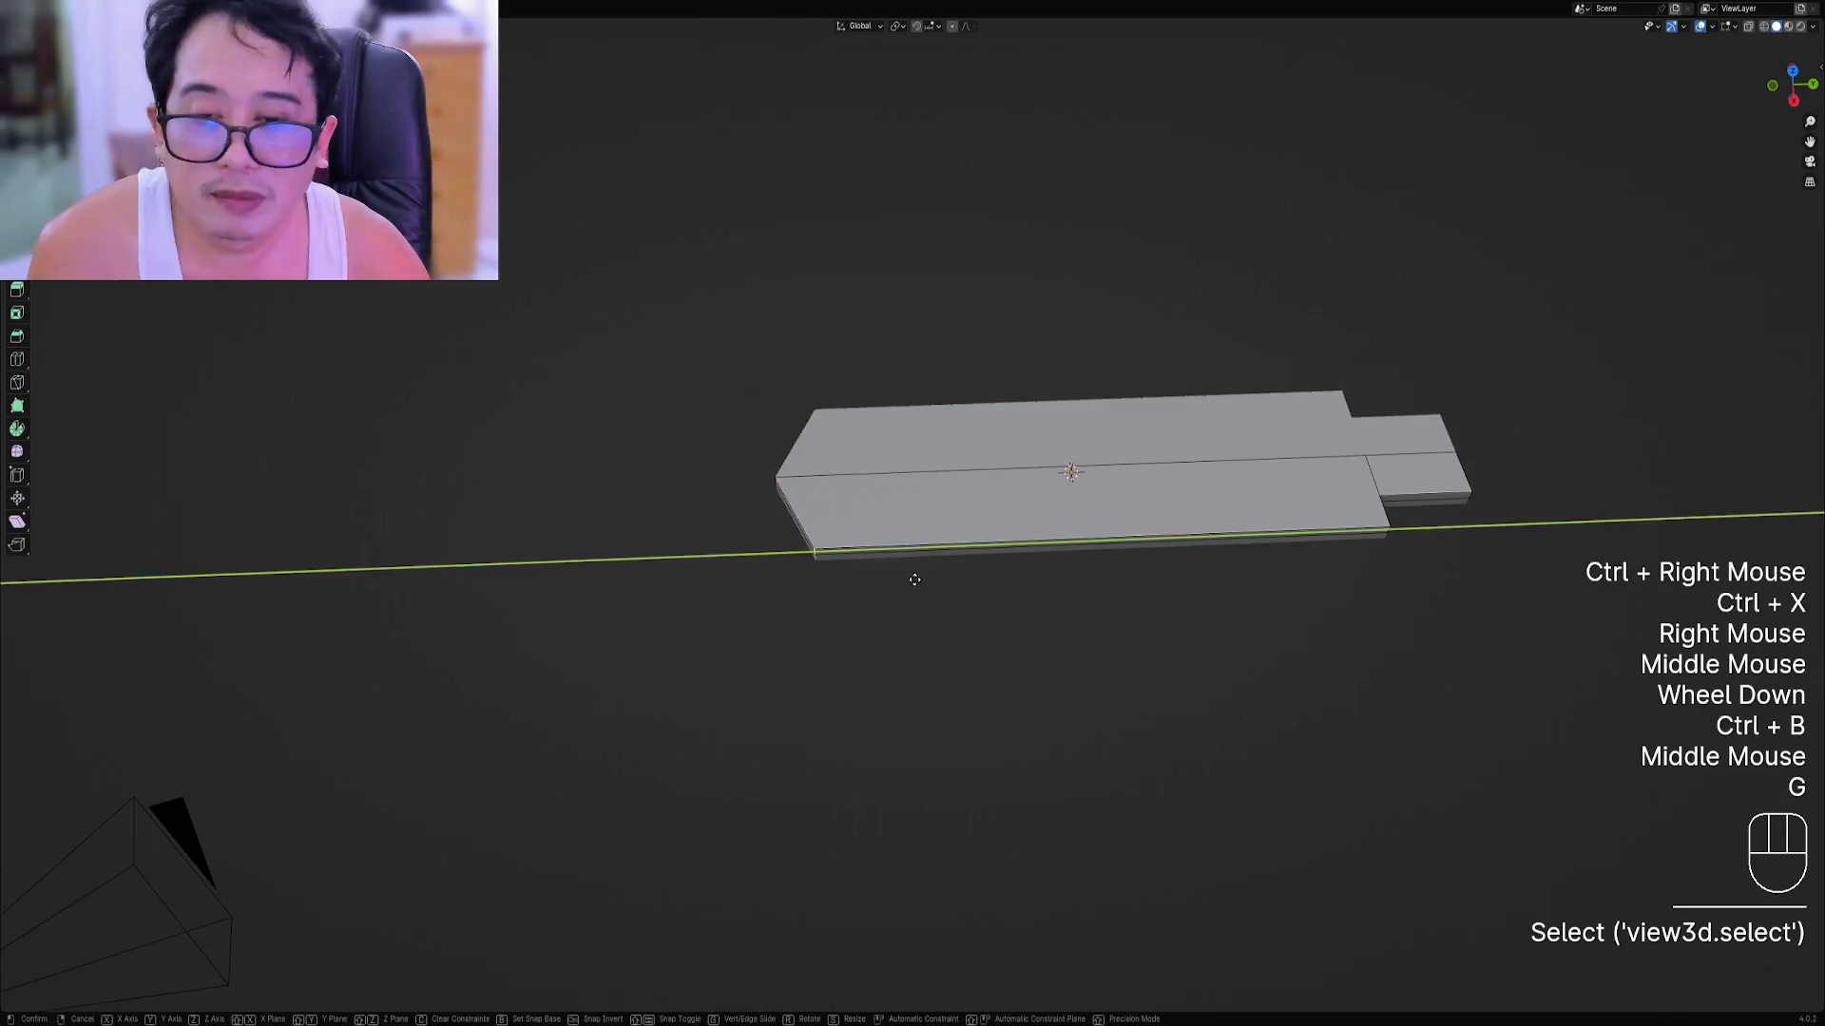
pyautogui.click(1049, 556)
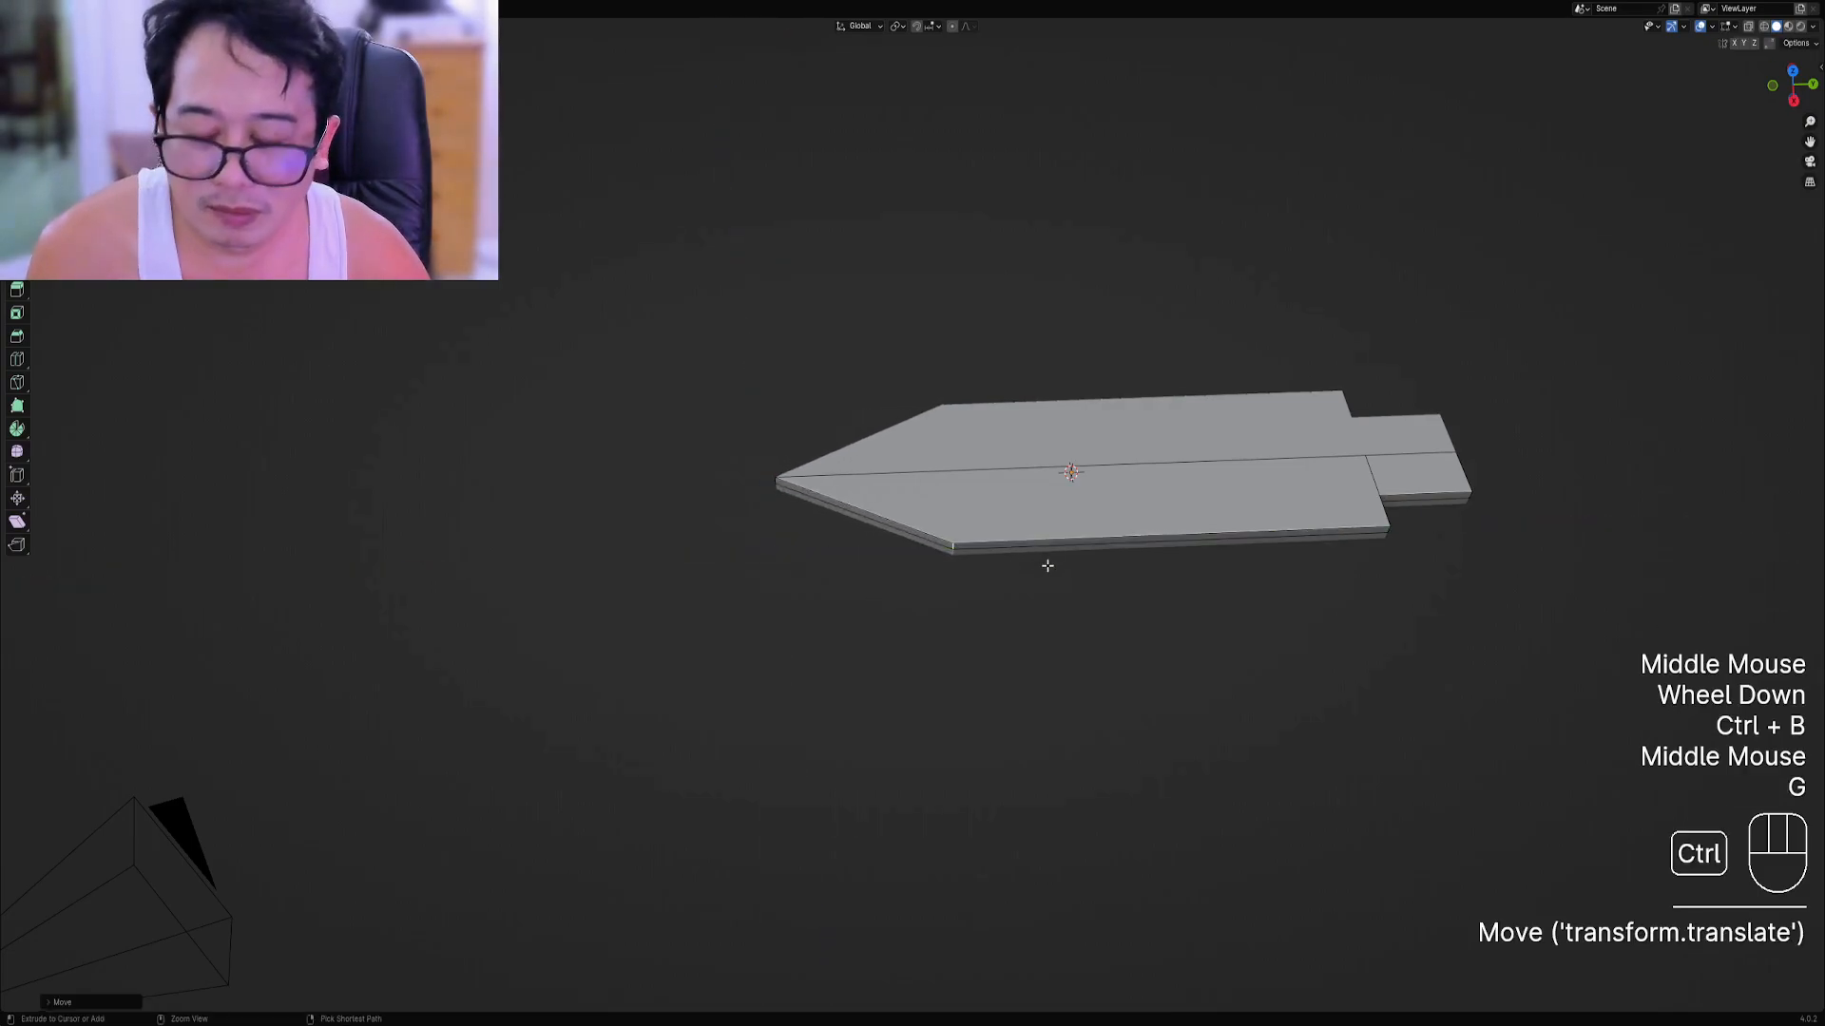
pyautogui.hotkey('ctrl', 'b')
pyautogui.rightClick(1132, 552)
pyautogui.hotkey('ctrl', 'z')
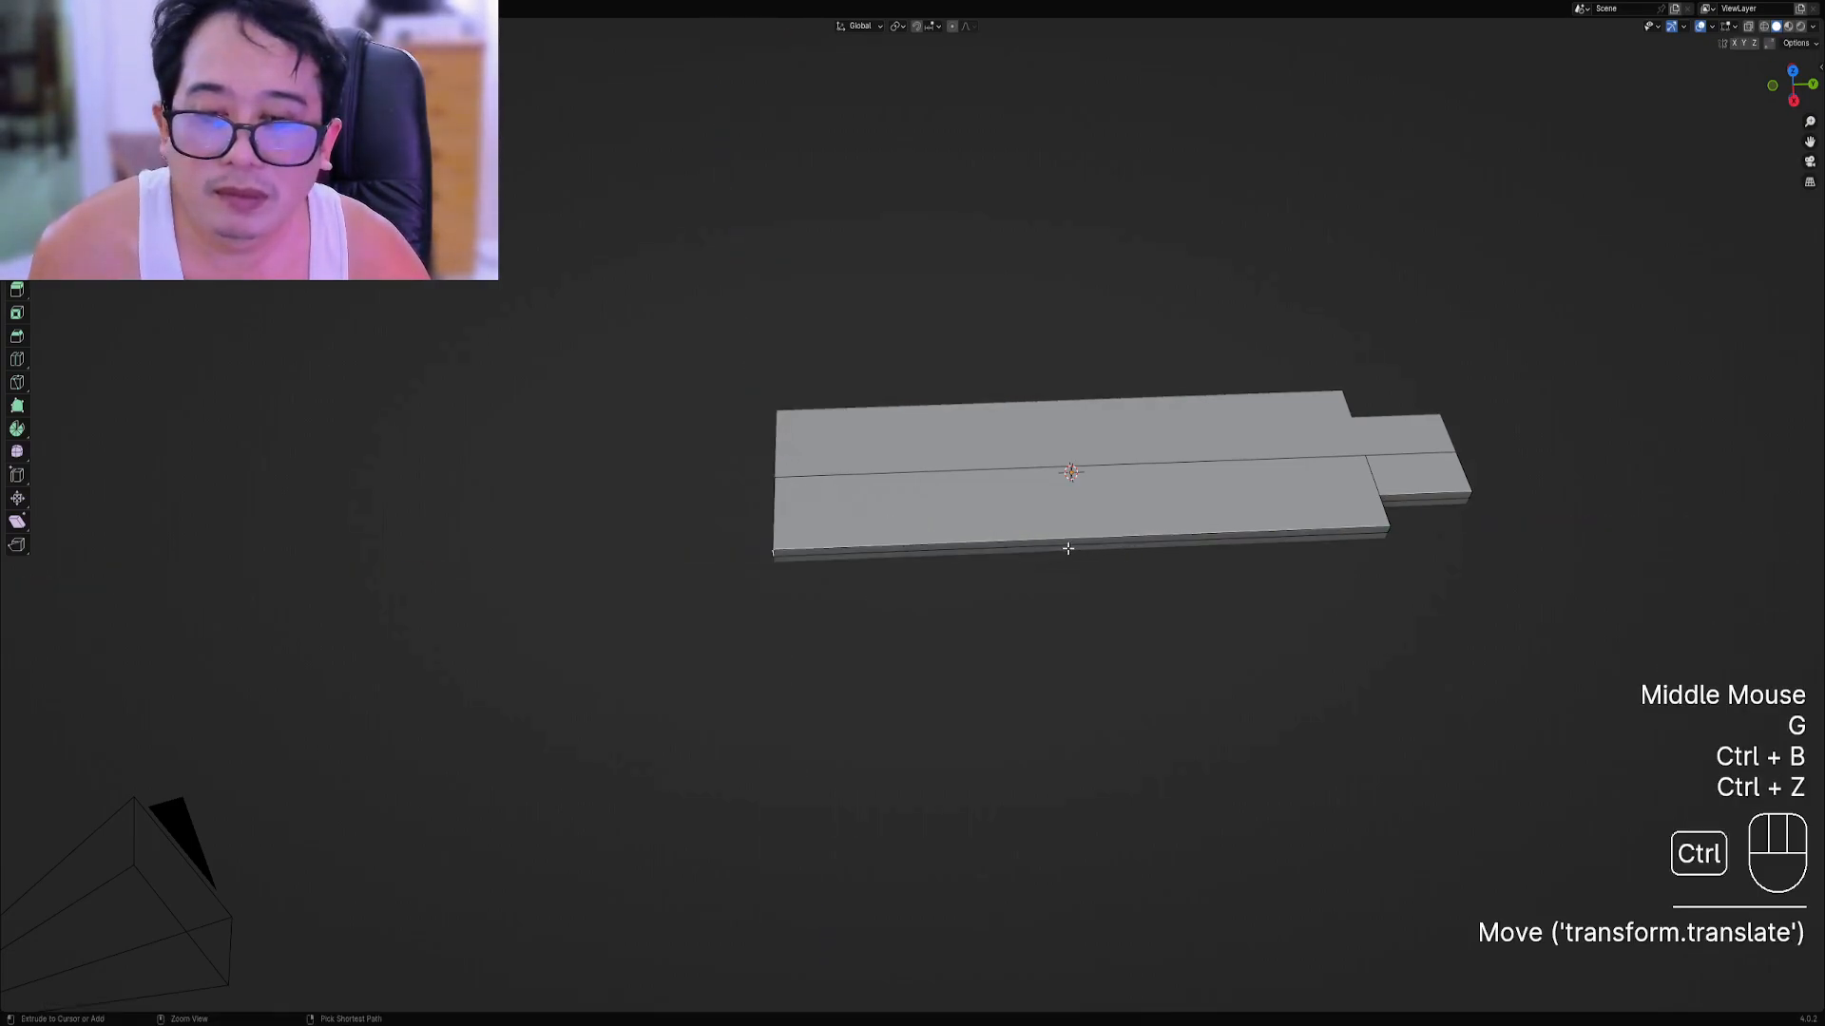
# Try a different Y-axis position for the tip's corner edge before beveling, and undo the move.
pyautogui.moveTo(931, 557); pyautogui.dragTo(913, 572, button='middle')
pyautogui.scroll(2, 907, 577)
pyautogui.press('g')
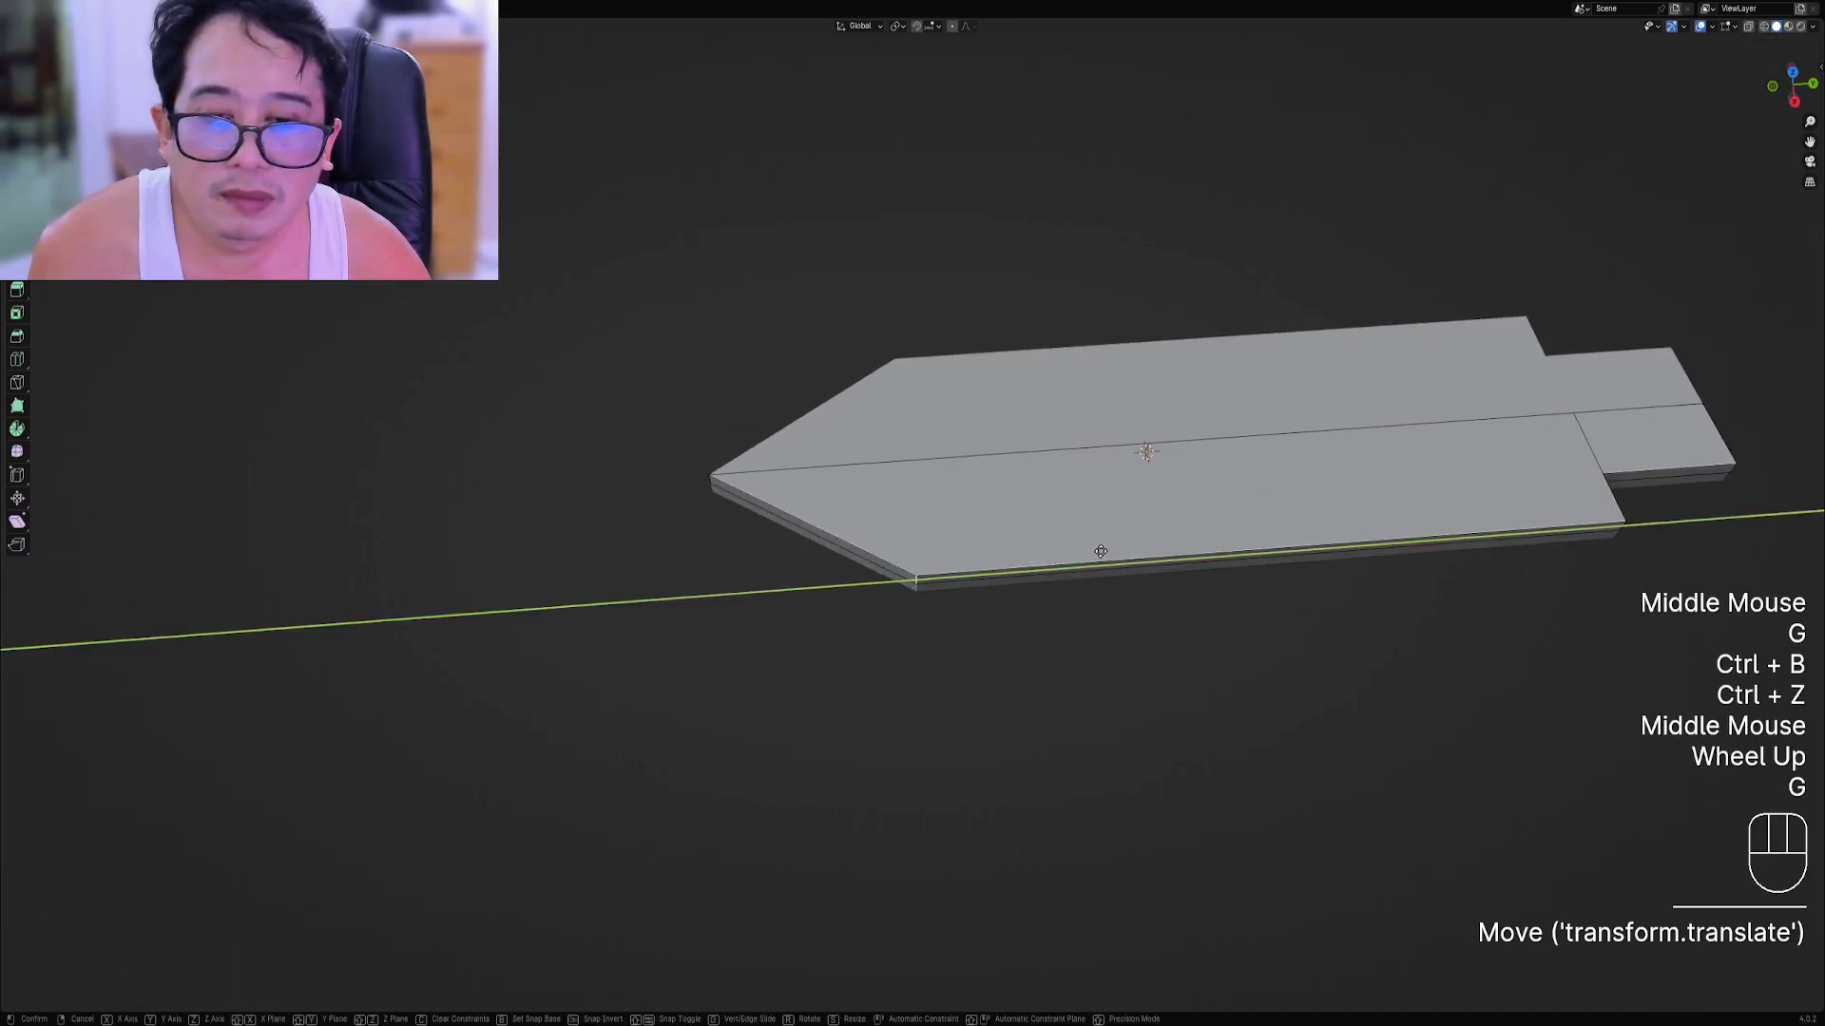
pyautogui.click(912, 583)
pyautogui.keyDown('shift'); pyautogui.moveTo(1027, 556); pyautogui.dragTo(928, 586, button='middle'); pyautogui.keyUp('shift')
pyautogui.hotkey('ctrl', 'b')
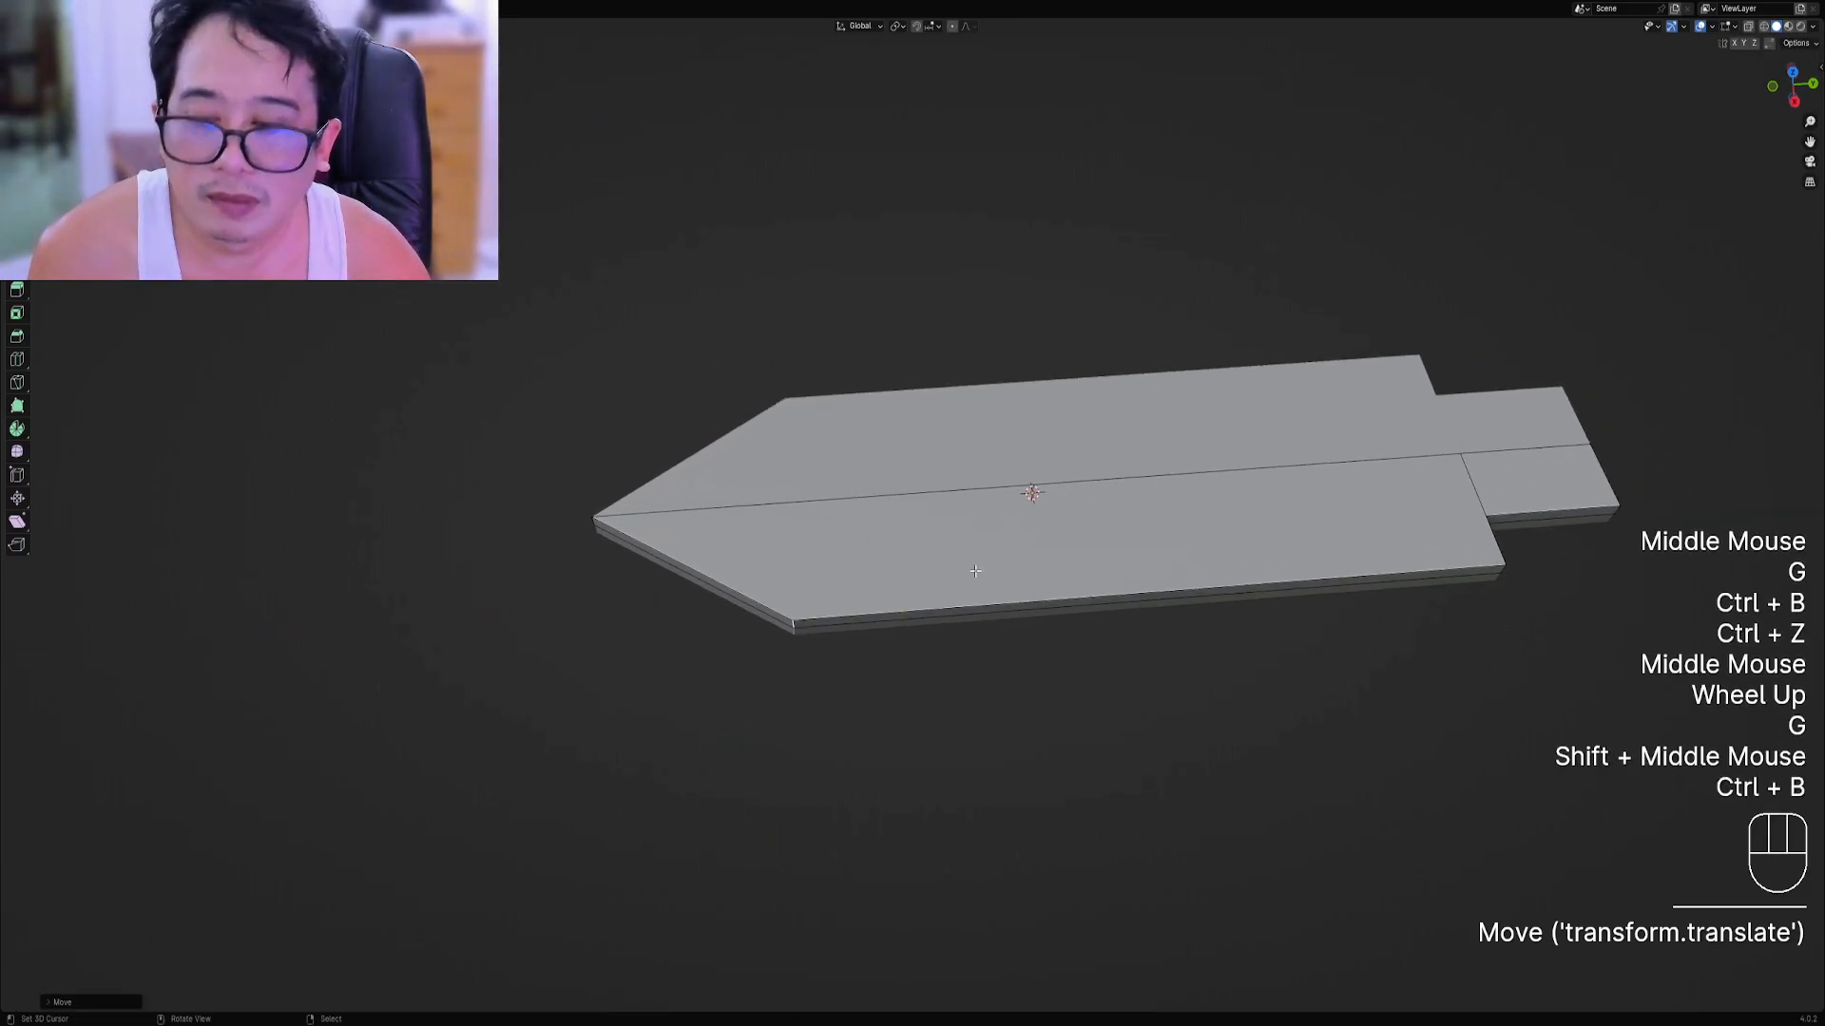
pyautogui.hotkey('ctrl', 'z')
pyautogui.hotkey('ctrl', 'b')
pyautogui.rightClick(753, 605)
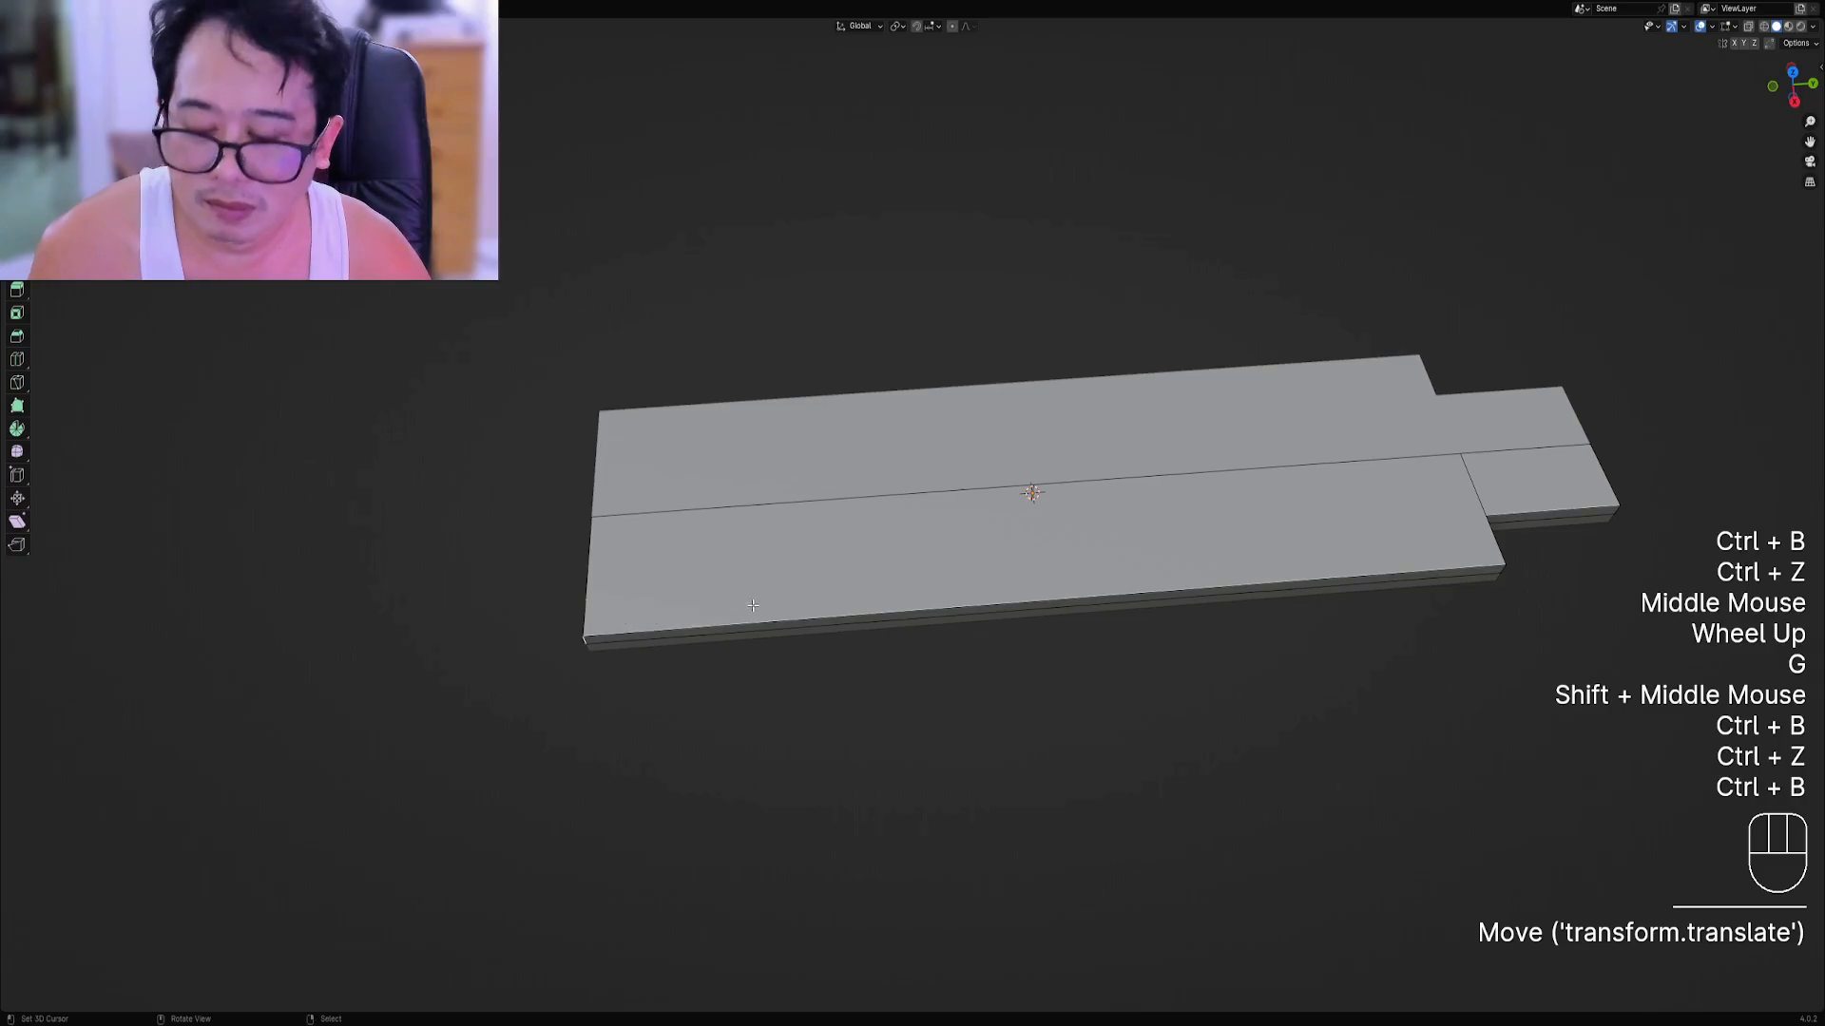
# Move the end corner edge along the Y axis to taper the tip and bevel it with 8 segments into a curve.
pyautogui.press('g')
pyautogui.press('y')
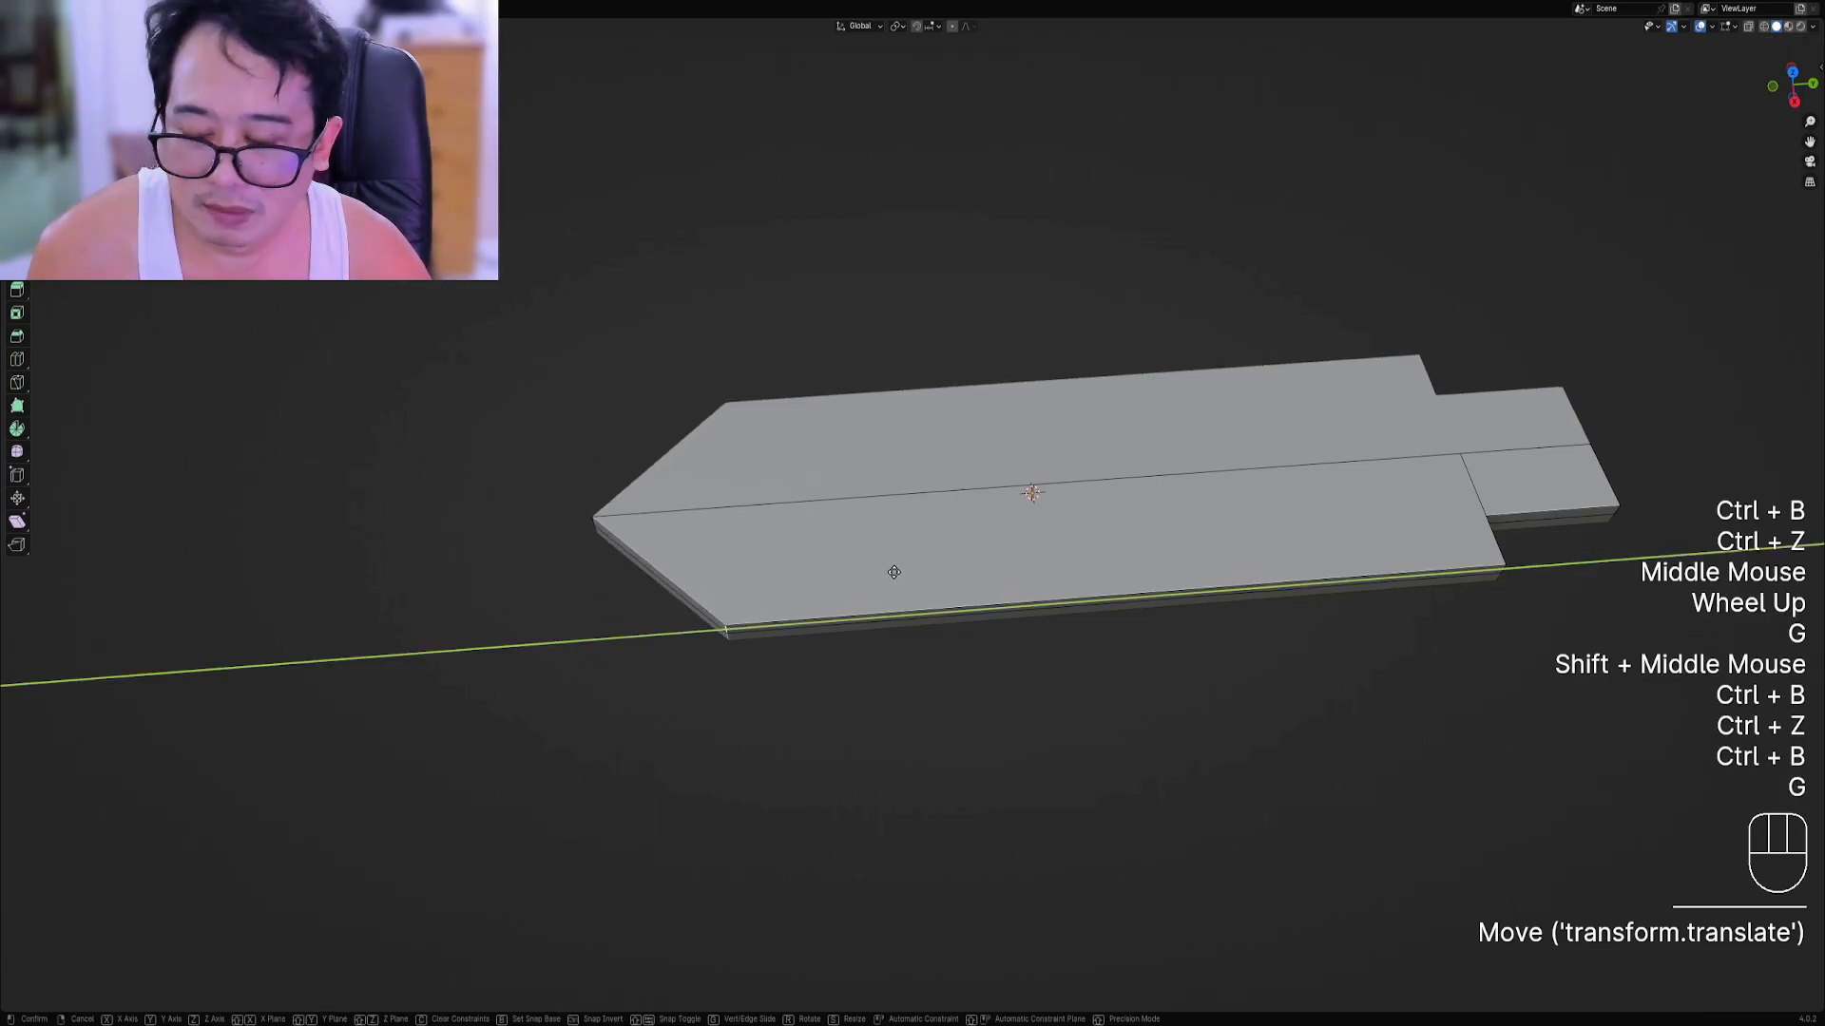
pyautogui.click(893, 572)
pyautogui.hotkey('ctrl', 'b')
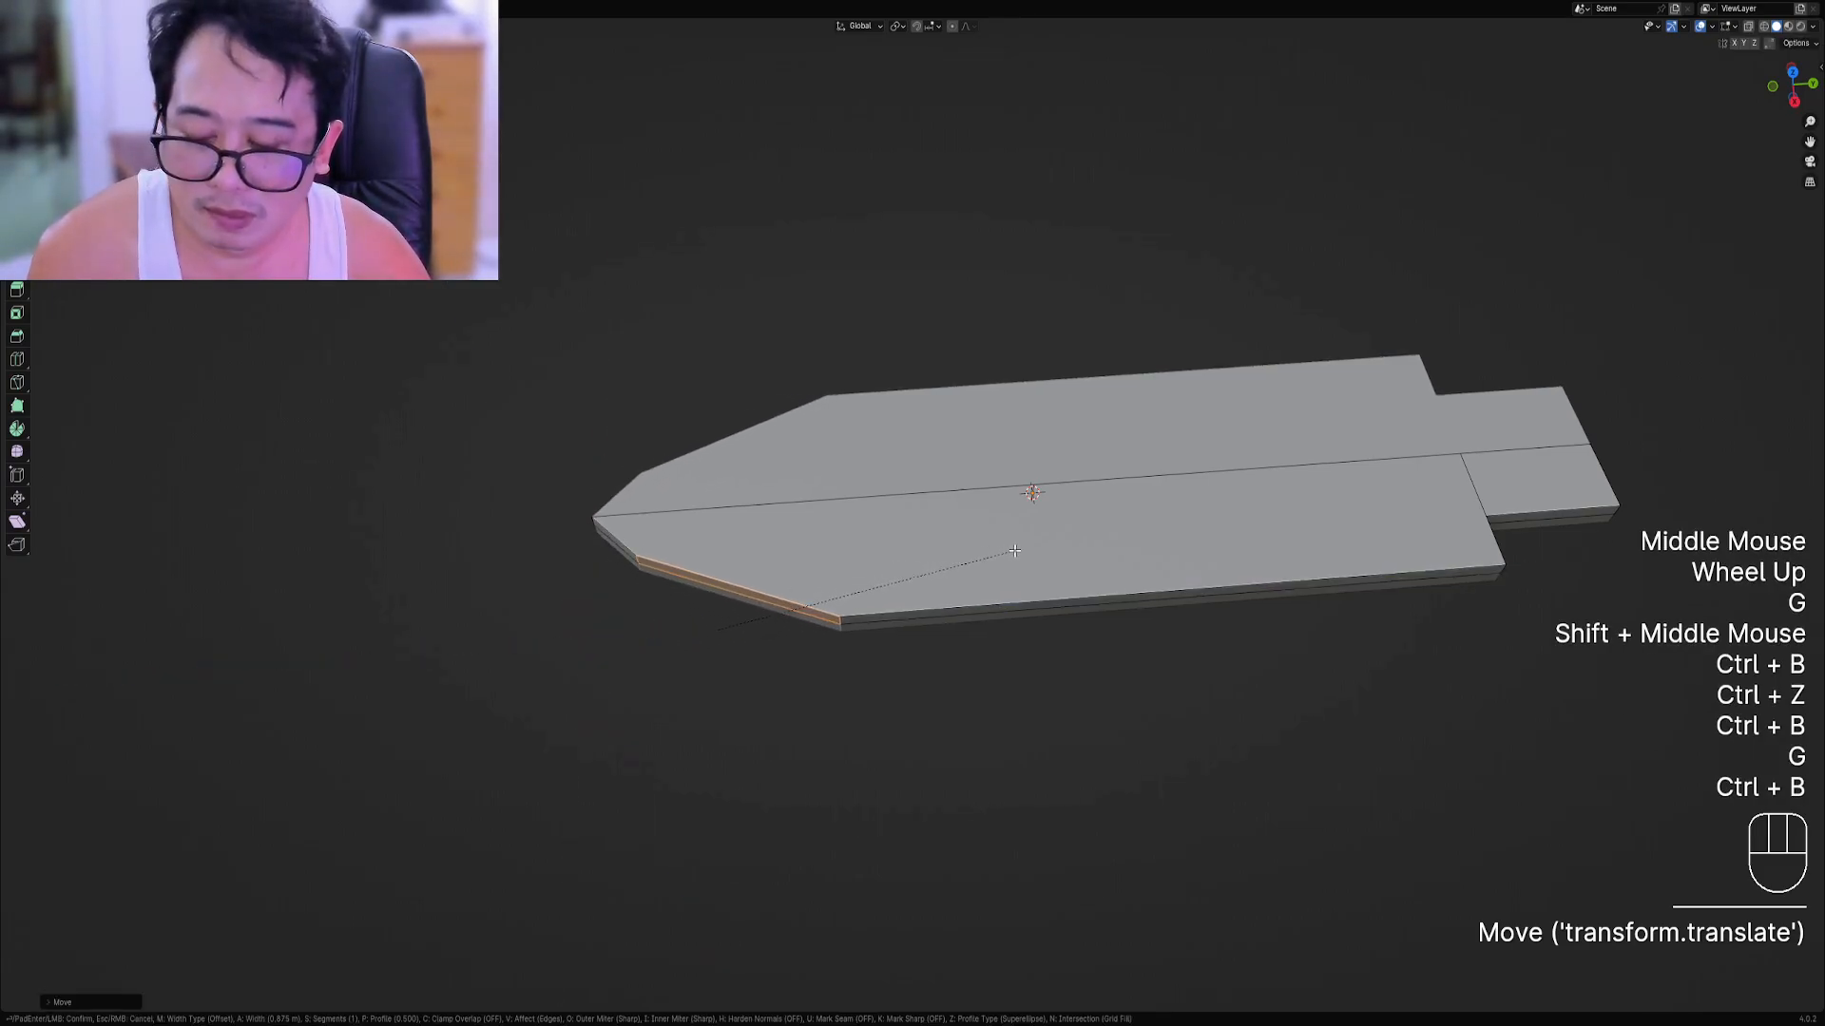
pyautogui.scroll(7, 1015, 551)
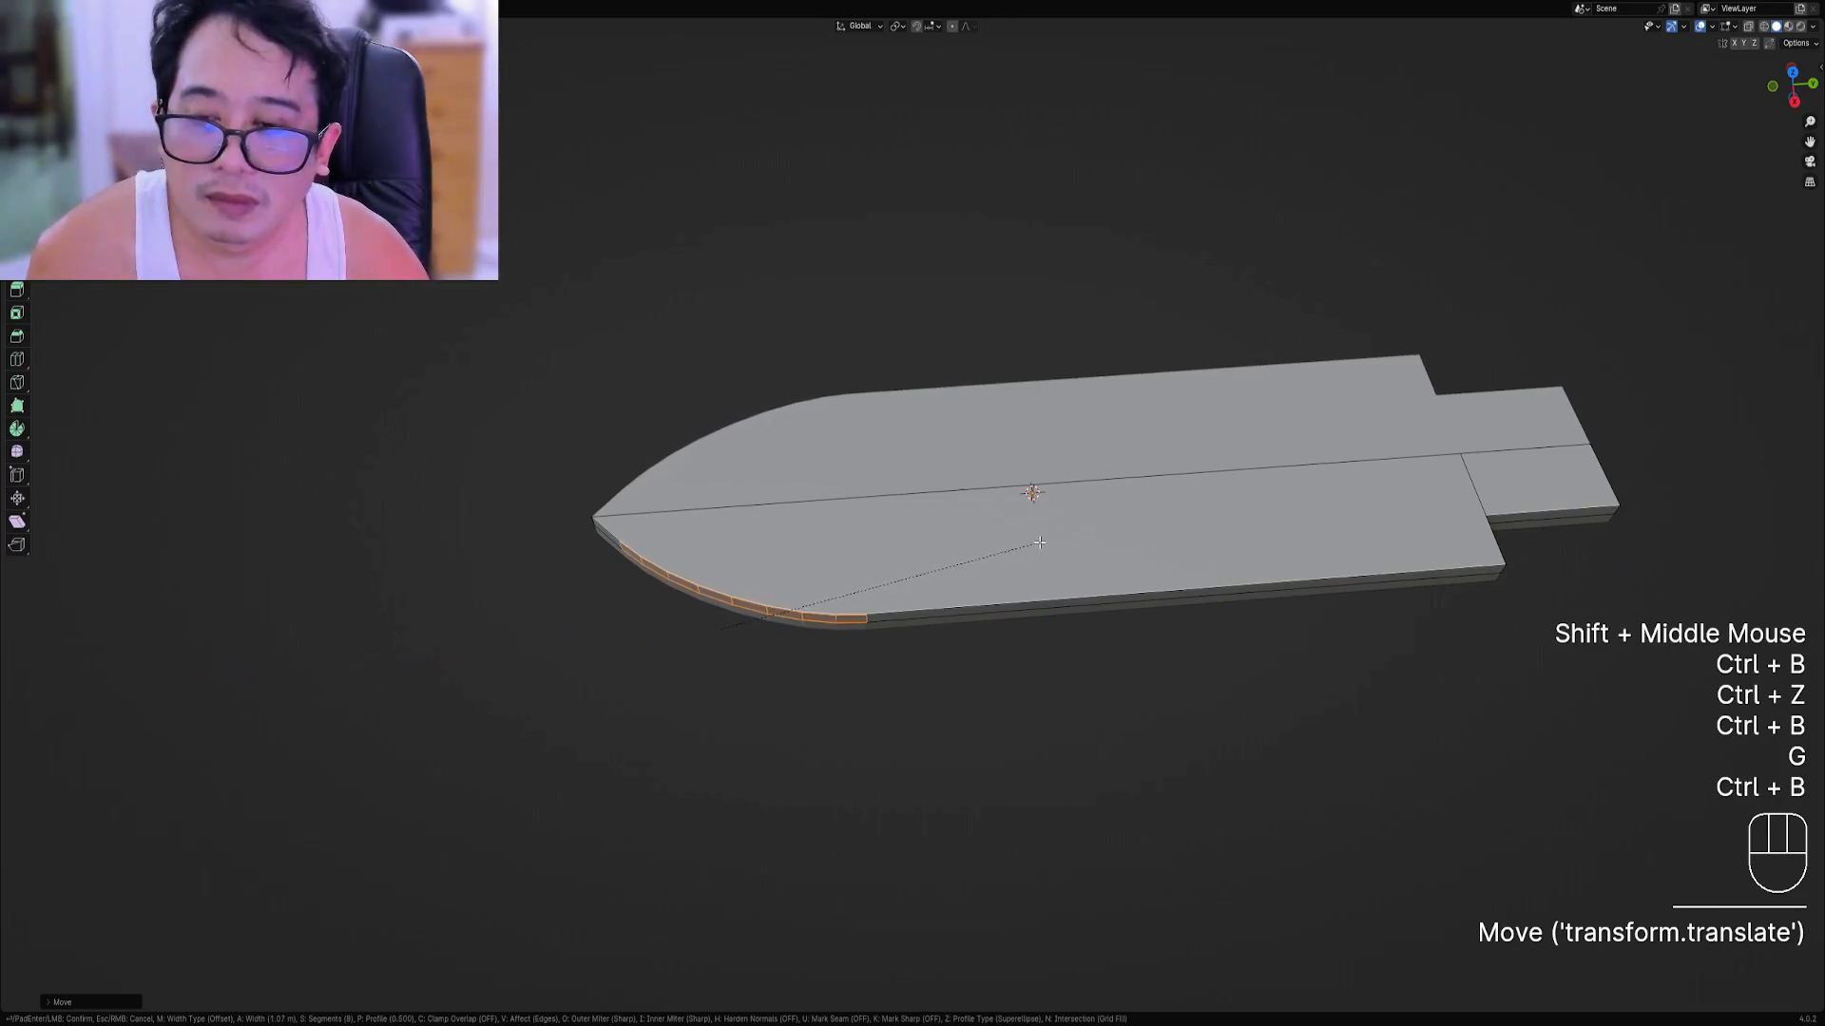
pyautogui.press('Tab')
pyautogui.scroll(-2, 1031, 527)
pyautogui.moveTo(1026, 521); pyautogui.dragTo(982, 513, button='middle')
pyautogui.scroll(2, 982, 514)
pyautogui.press('Tab')
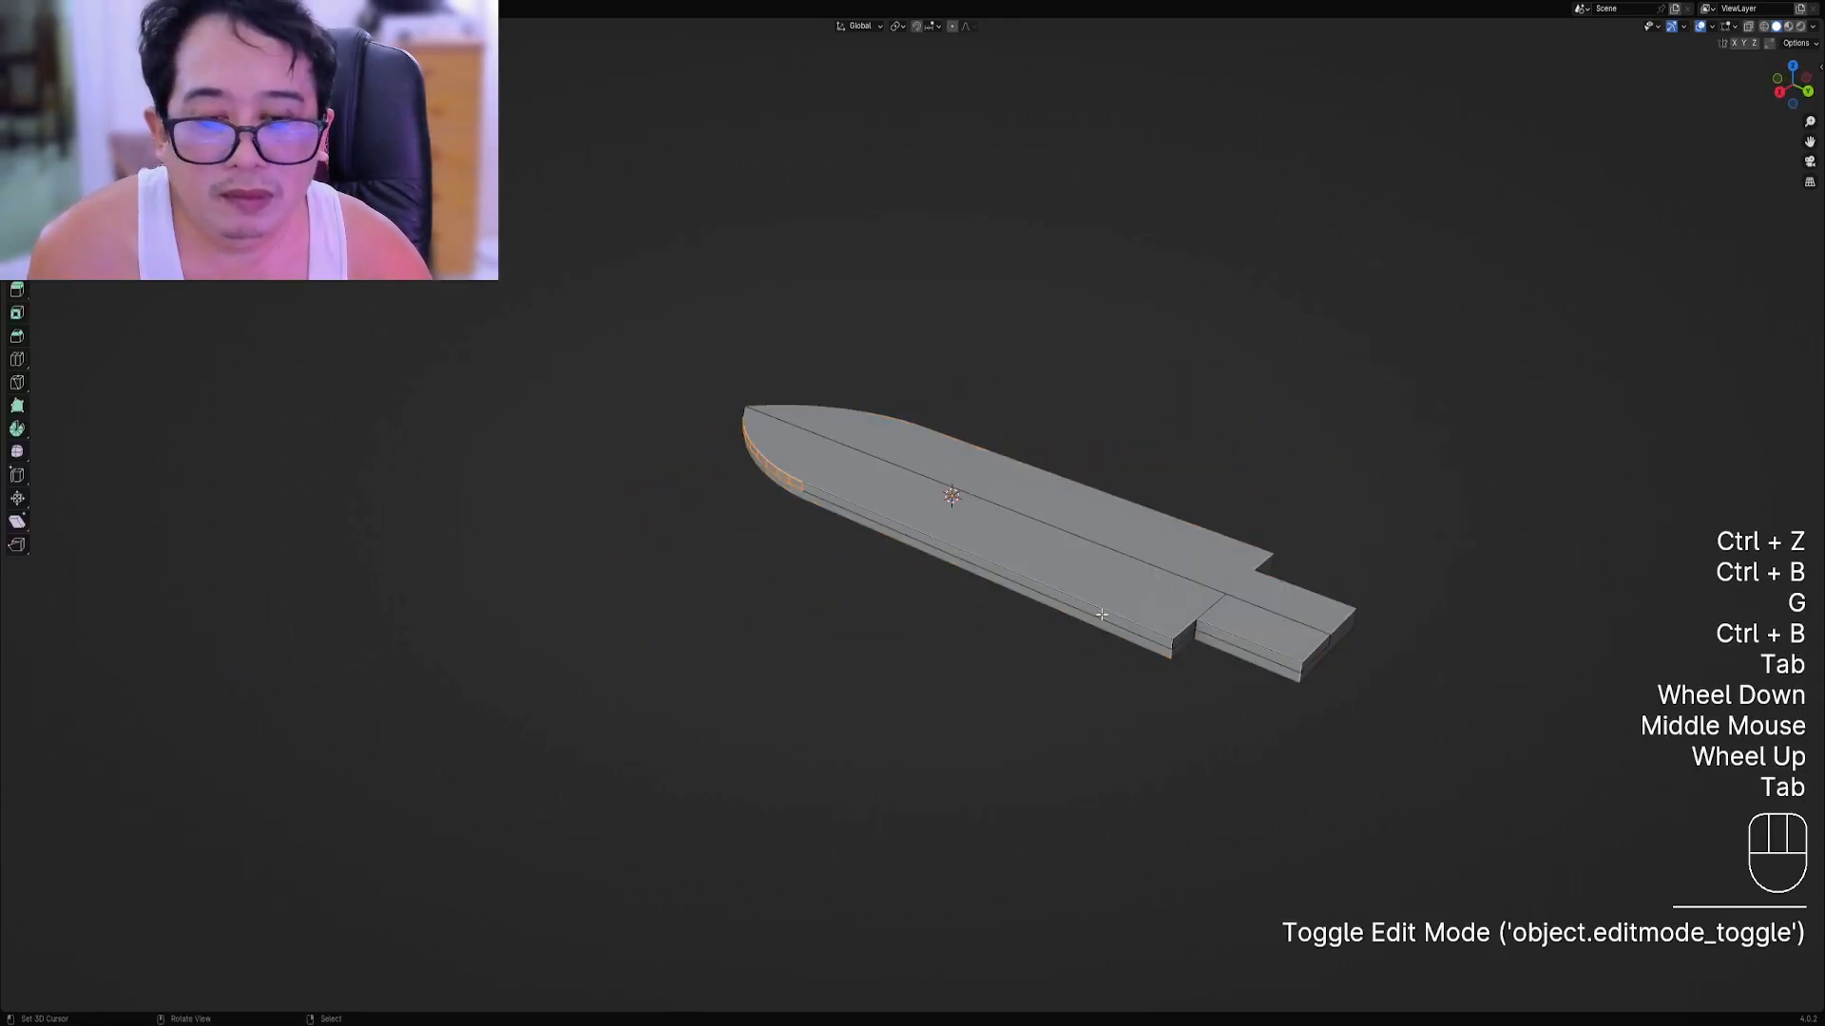
# Try to thin the blade by lowering the upper outer edge path from the tang end to the tip.
pyautogui.rightClick(1101, 615)
pyautogui.moveTo(1101, 614); pyautogui.dragTo(766, 521, button='middle')
pyautogui.scroll(2, 766, 522)
pyautogui.keyDown('ctrl'); pyautogui.rightClick(785, 547); pyautogui.keyUp('ctrl')
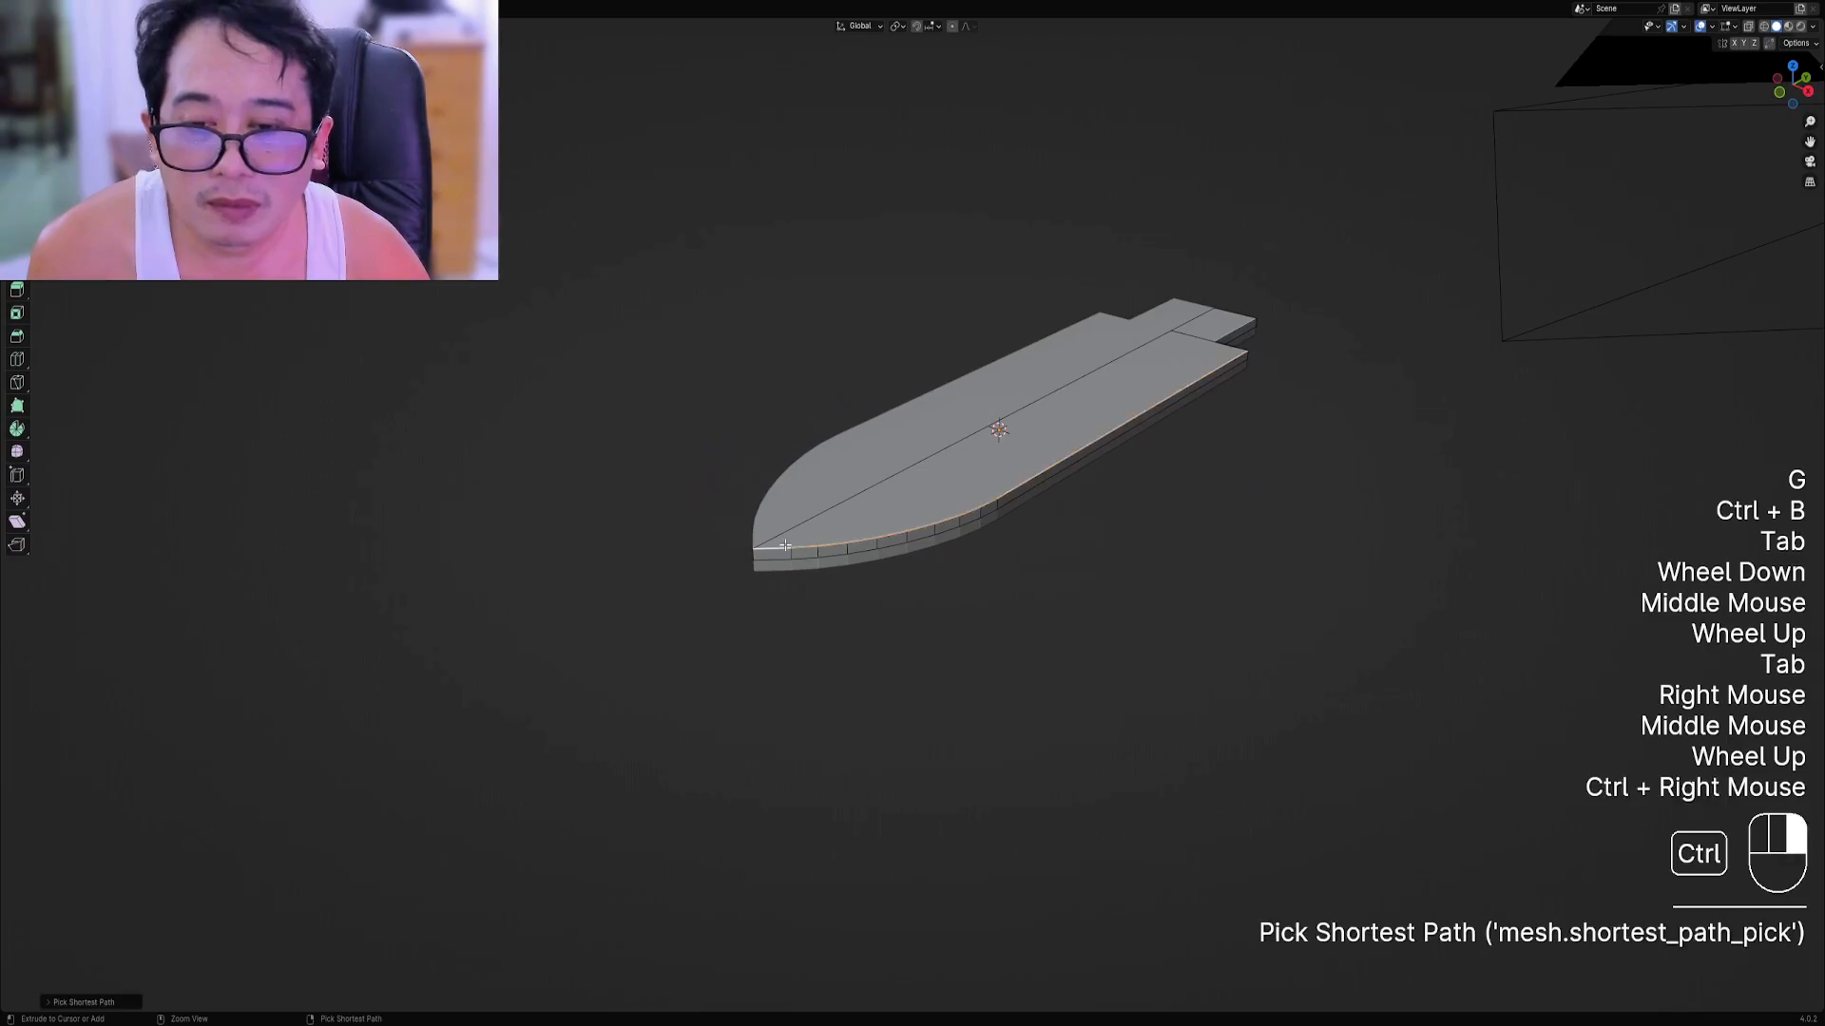
pyautogui.press('g')
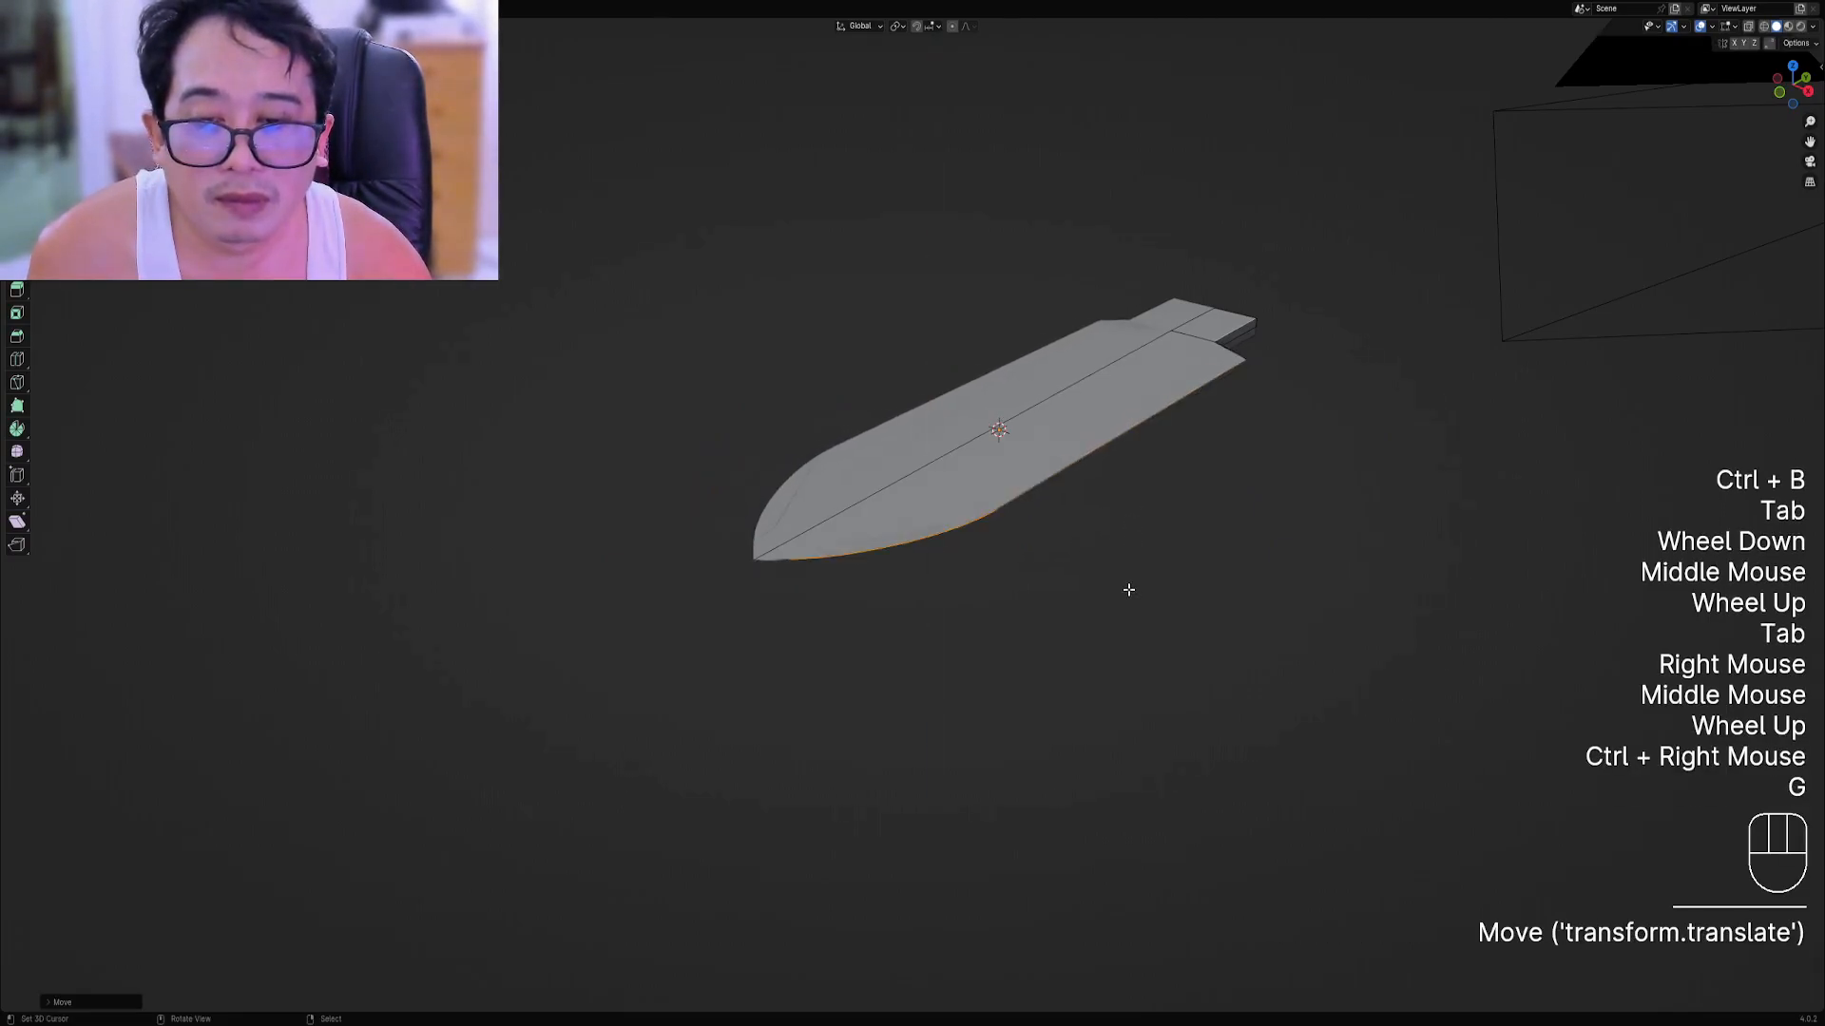
pyautogui.press('Tab')
pyautogui.moveTo(1128, 591); pyautogui.dragTo(917, 553, button='middle')
pyautogui.press('Tab')
pyautogui.hotkey('ctrl', 'z')
pyautogui.hotkey('ctrl', 'z')
pyautogui.hotkey('ctrl', 'z')
# Inset the blade half's top face to create a border along the cutting edge and tip.
pyautogui.press('3')
pyautogui.rightClick(981, 570)
pyautogui.press('i')
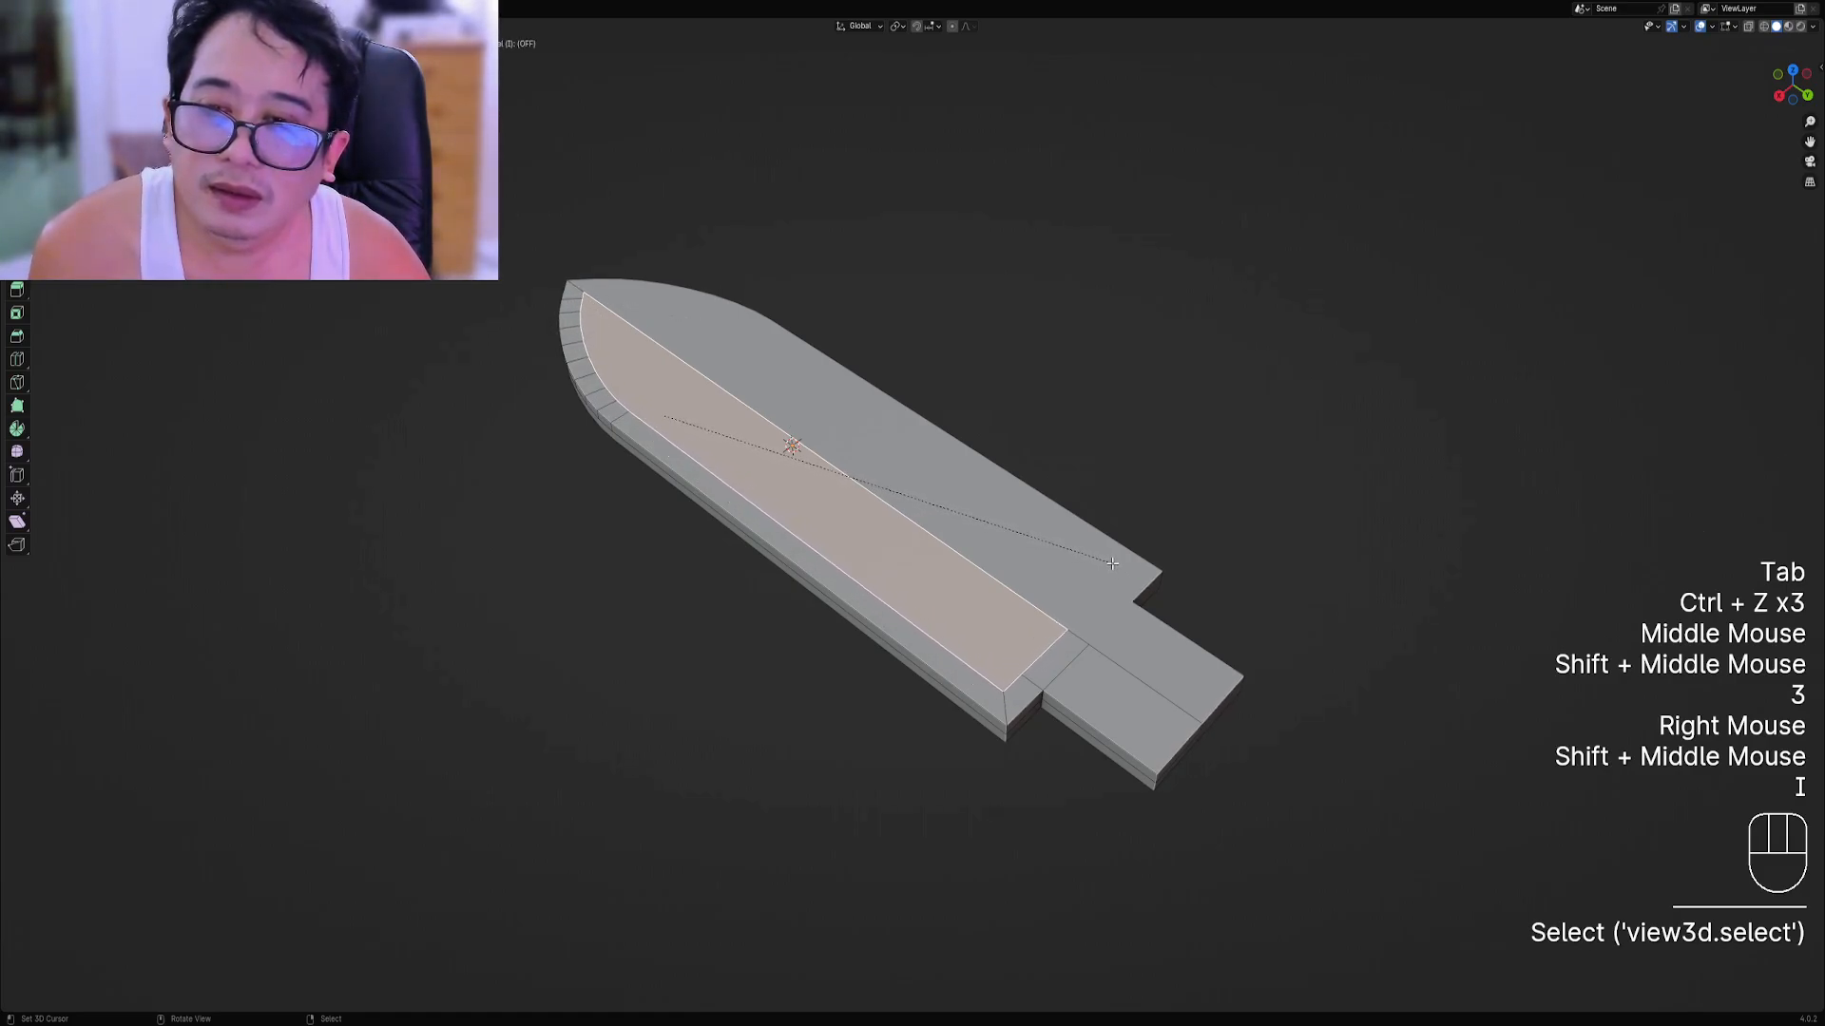
pyautogui.click(1112, 564)
# Select the upper outer edge path up to the tip and lower it along the Z axis to form a sharp cutting edge.
pyautogui.moveTo(1079, 646); pyautogui.dragTo(1117, 623, button='middle')
pyautogui.scroll(1, 1117, 623)
pyautogui.press('2')
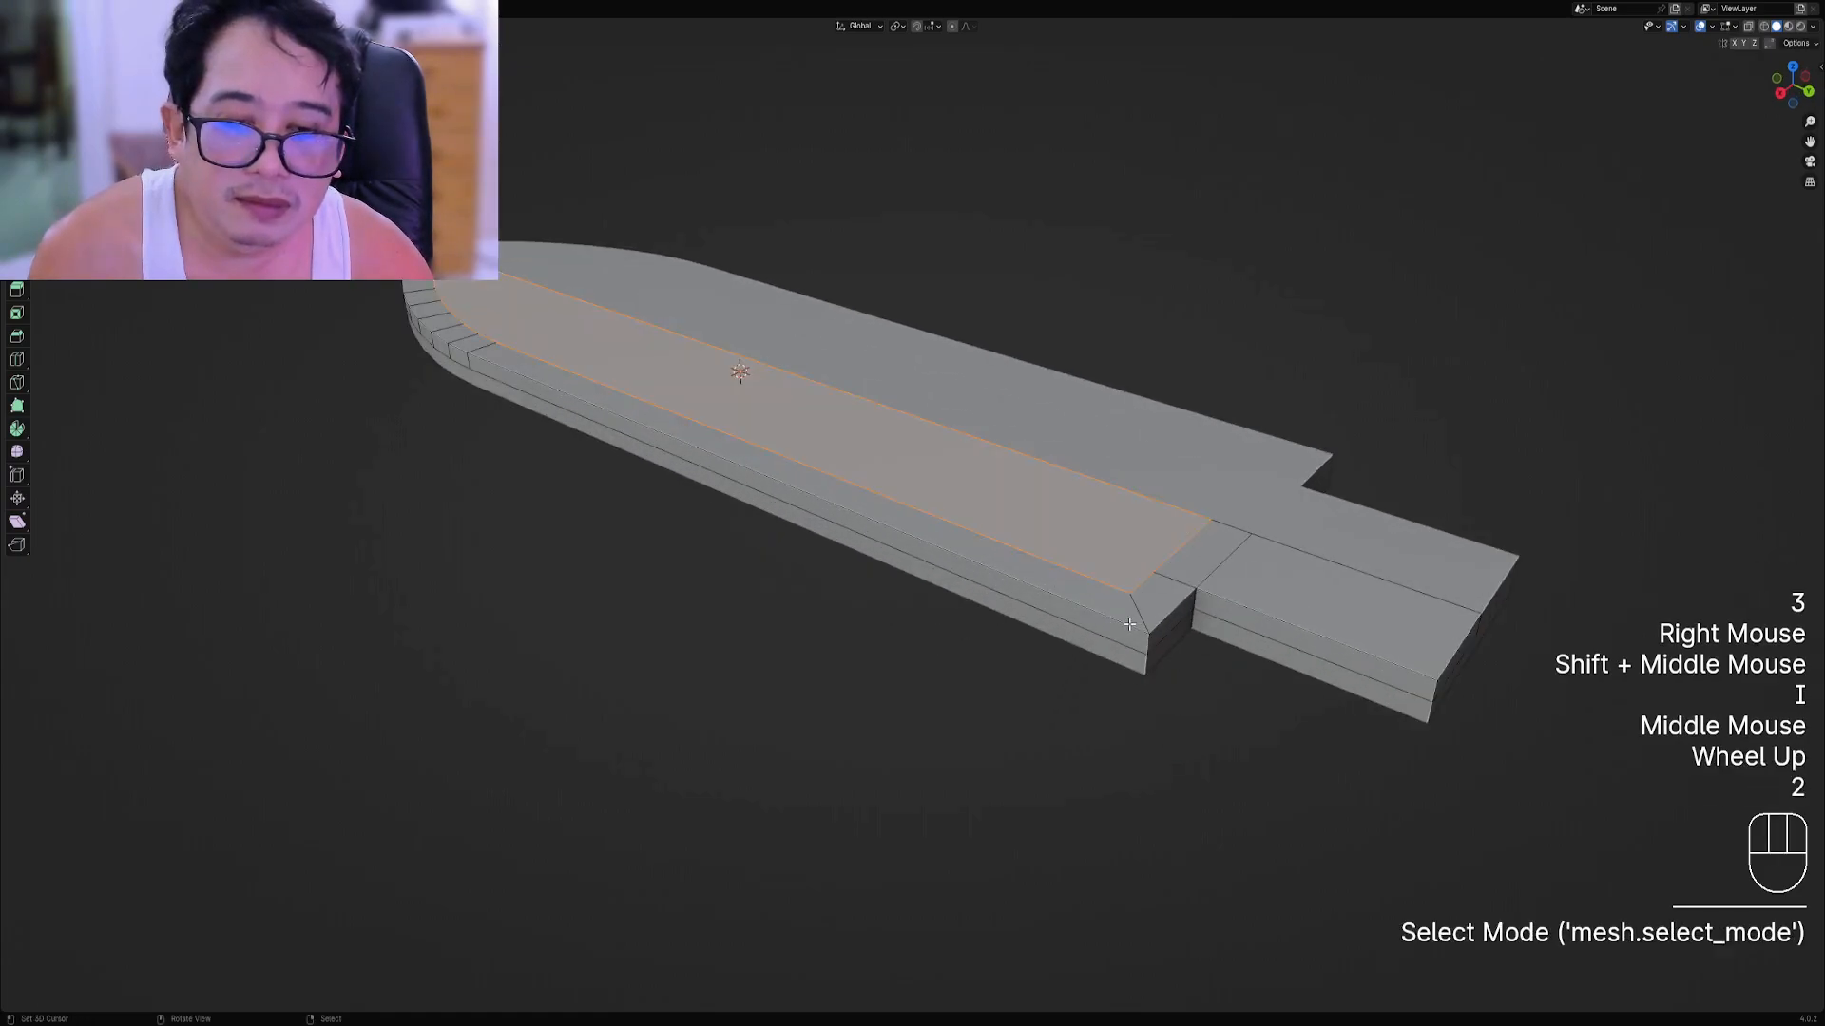
pyautogui.rightClick(761, 532)
pyautogui.moveTo(761, 565); pyautogui.dragTo(612, 536, button='middle')
pyautogui.keyDown('ctrl'); pyautogui.rightClick(393, 516); pyautogui.keyUp('ctrl')
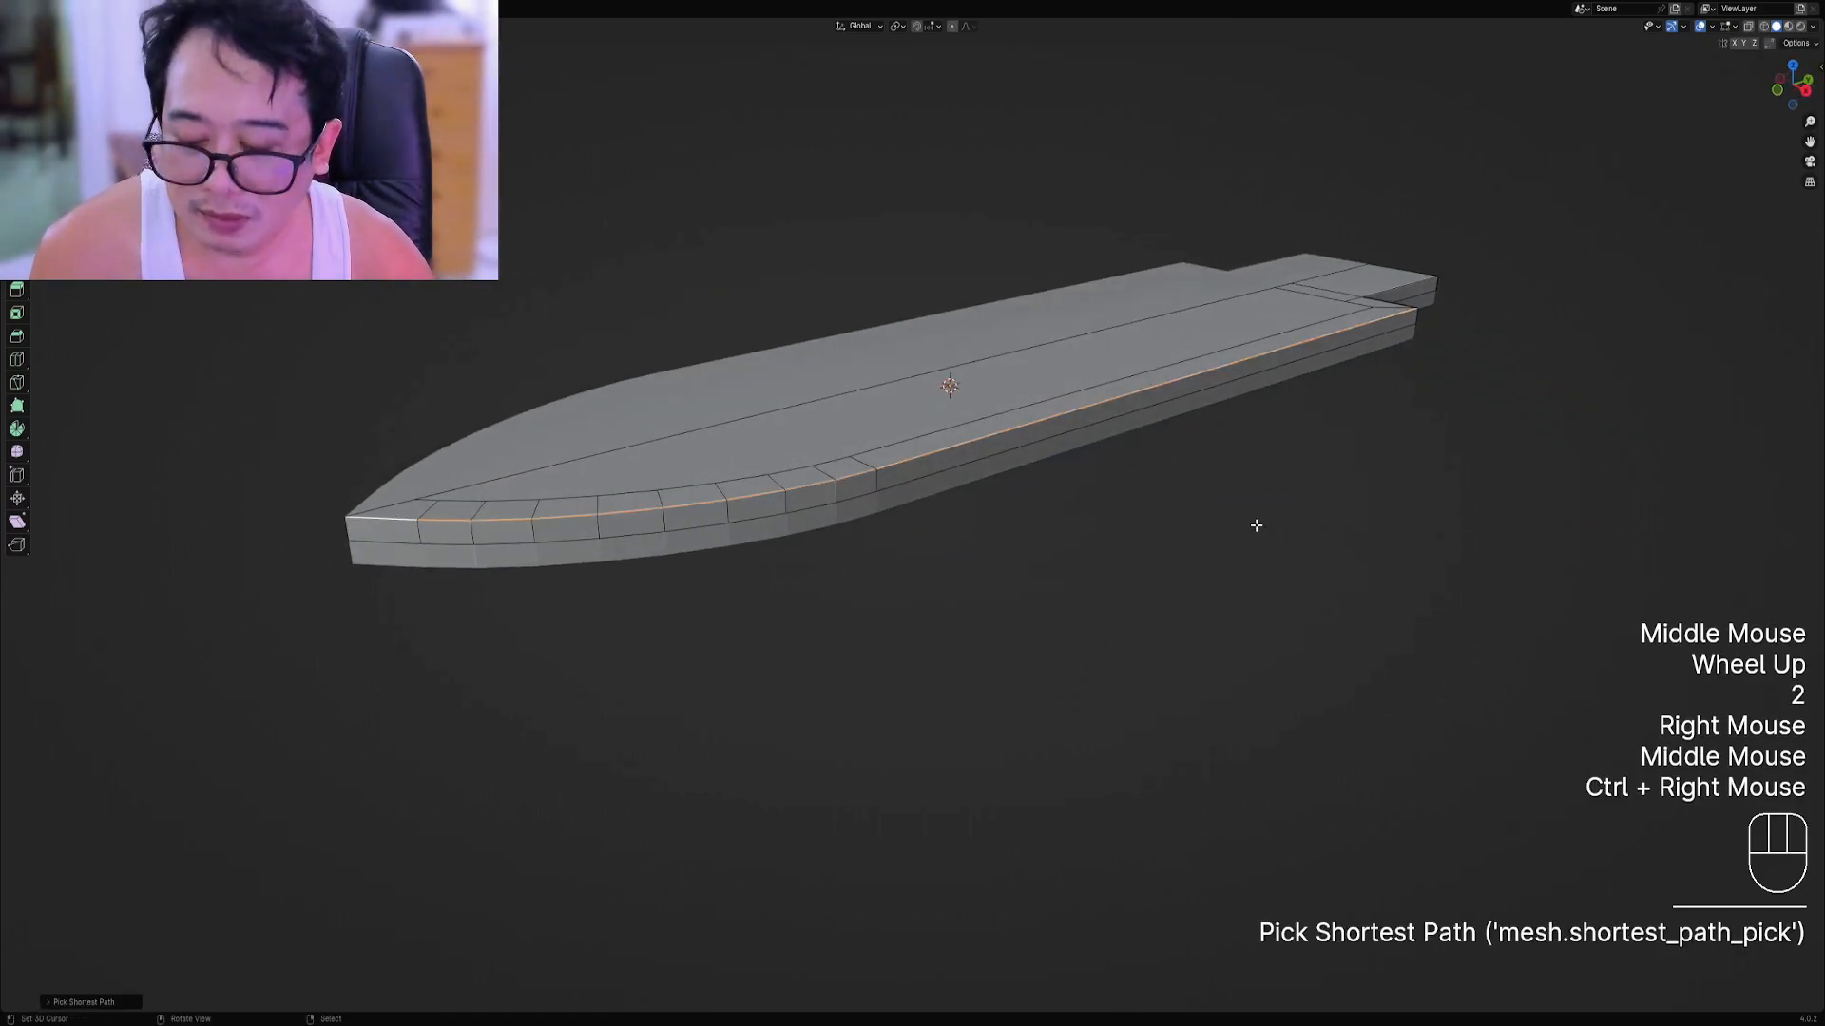
pyautogui.moveTo(1255, 522); pyautogui.dragTo(1242, 522, button='middle')
pyautogui.press('g')
pyautogui.press('z')
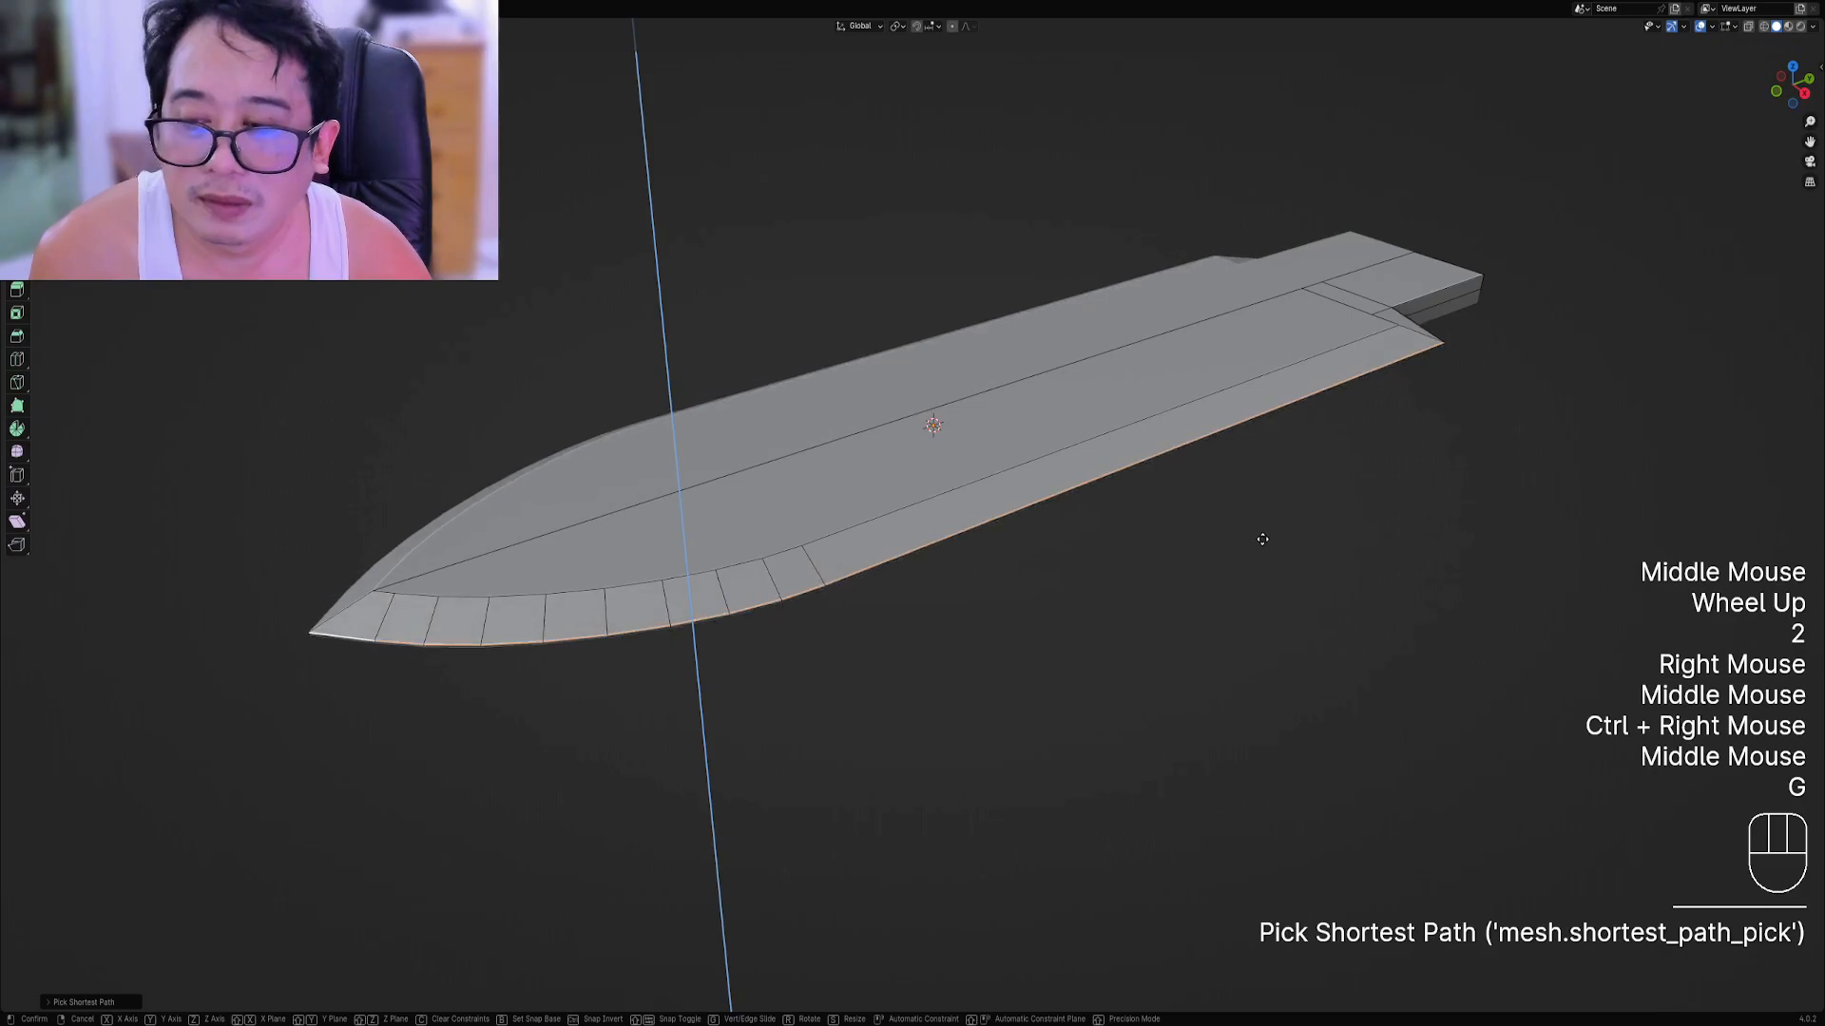
pyautogui.click(1270, 573)
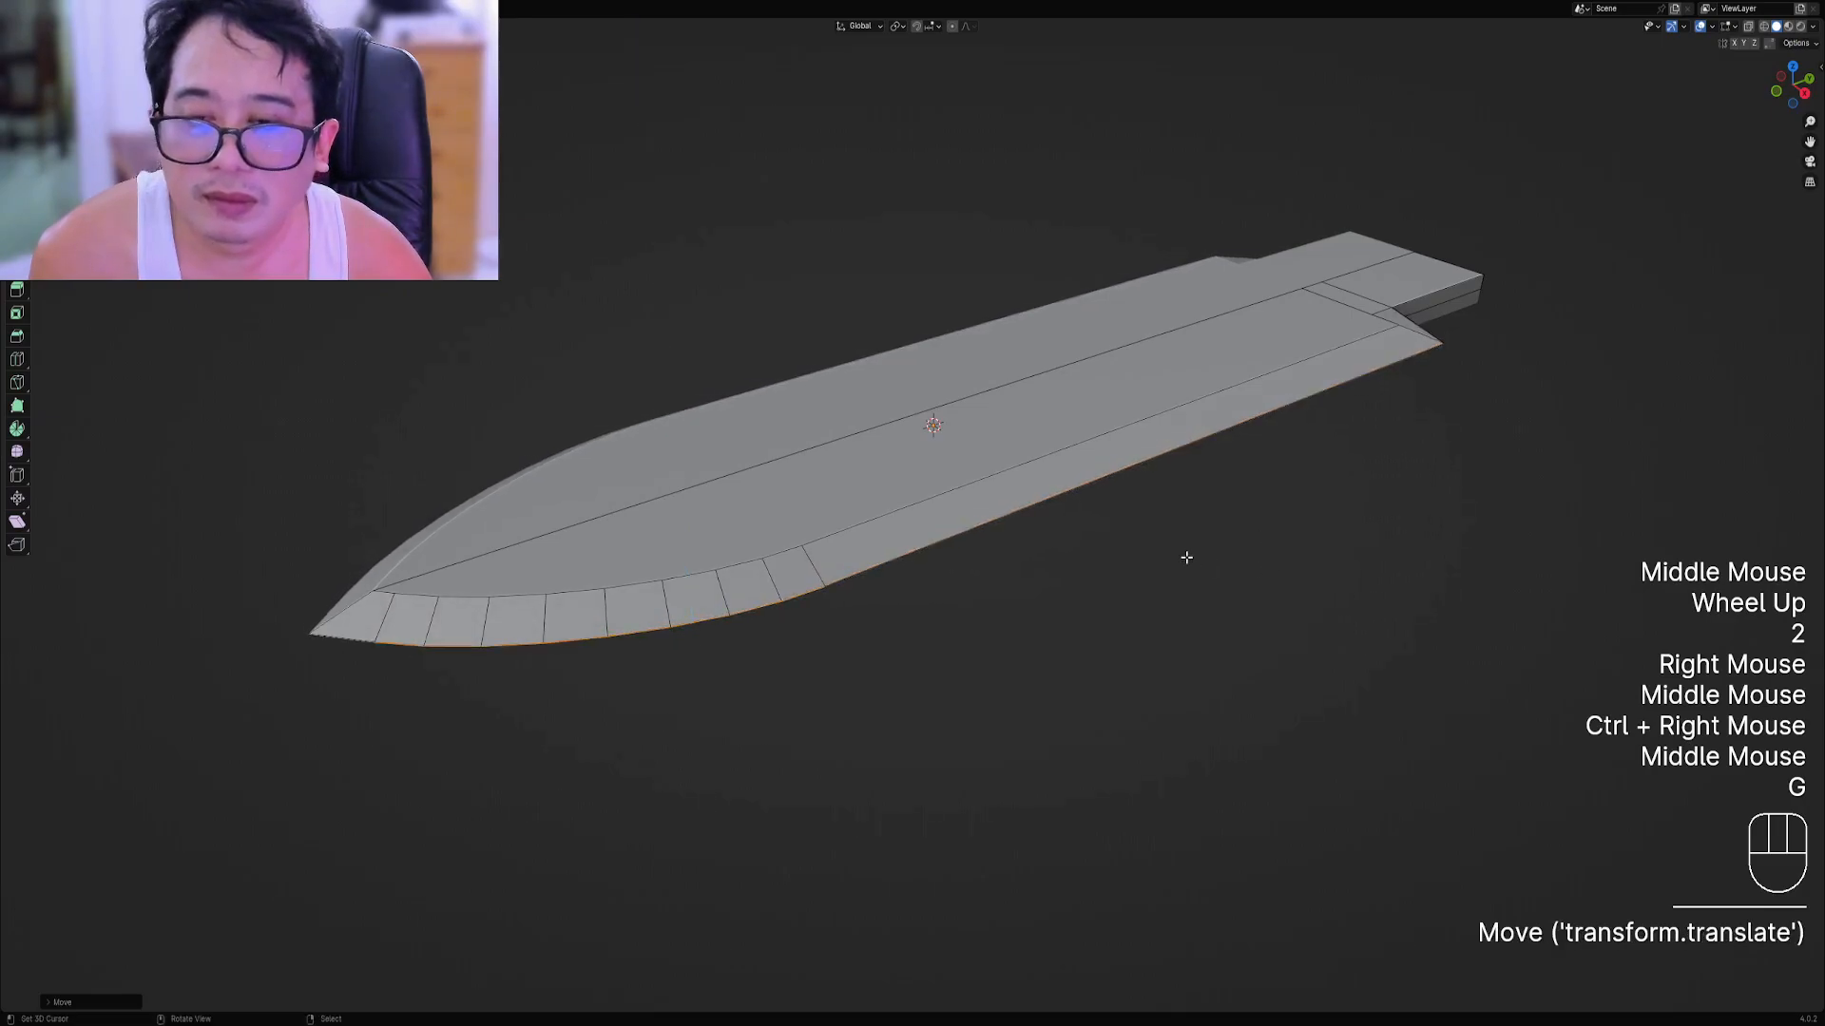
# Examine the sharpened blade shape from several angles in object mode.
pyautogui.scroll(-1, 1181, 557)
pyautogui.press('Tab')
pyautogui.scroll(-2, 1181, 558)
pyautogui.moveTo(1181, 557); pyautogui.dragTo(976, 545, button='middle')
pyautogui.scroll(-2, 1022, 602)
pyautogui.keyDown('shift'); pyautogui.scroll(1, 865, 575); pyautogui.keyUp('shift')
pyautogui.scroll(1, 863, 568)
pyautogui.scroll(3, 863, 567)
pyautogui.scroll(-3, 863, 567)
# Box-select all tip vertices from the top in wireframe and move them along the Y axis to lengthen the blade.
pyautogui.press('Tab')
pyautogui.scroll(-2, 950, 513)
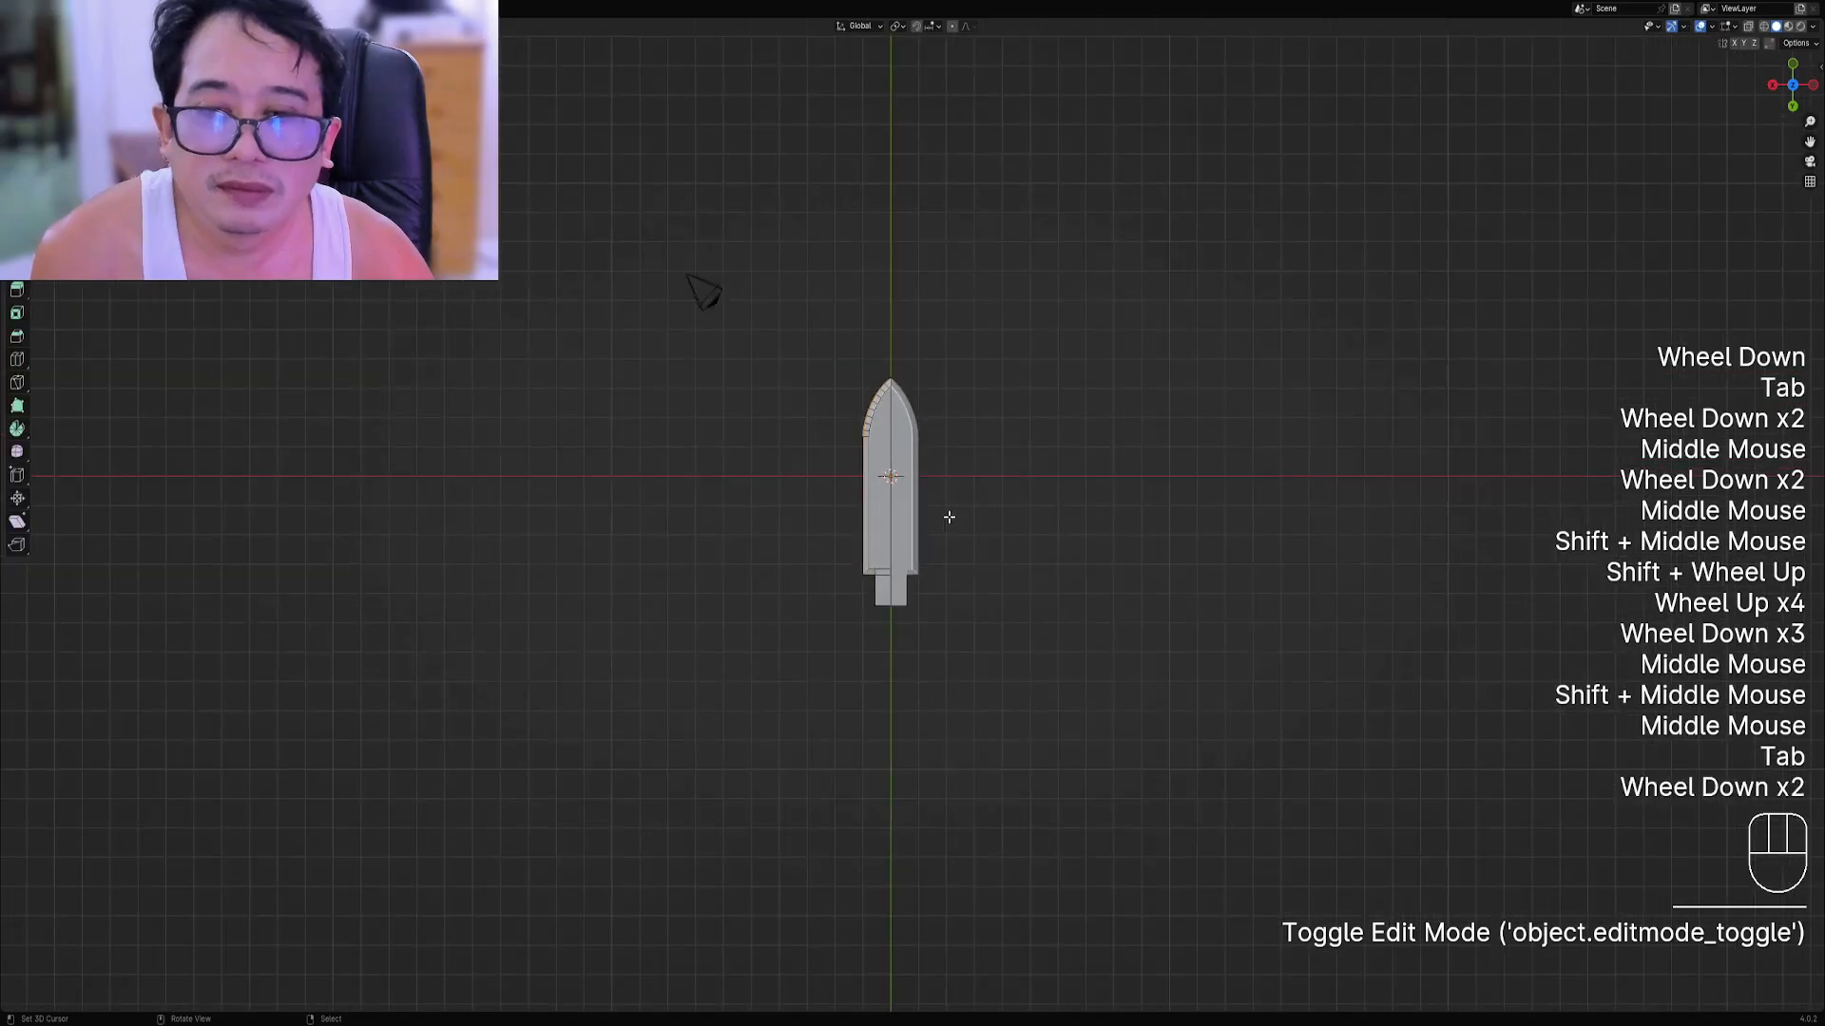
pyautogui.press('1')
pyautogui.keyDown('shift'); pyautogui.moveTo(929, 469); pyautogui.dragTo(836, 469, button='middle'); pyautogui.keyUp('shift')
pyautogui.hotkey('shift', 'z')
pyautogui.hotkey('shift', 'z')
pyautogui.hotkey('alt', 'a')
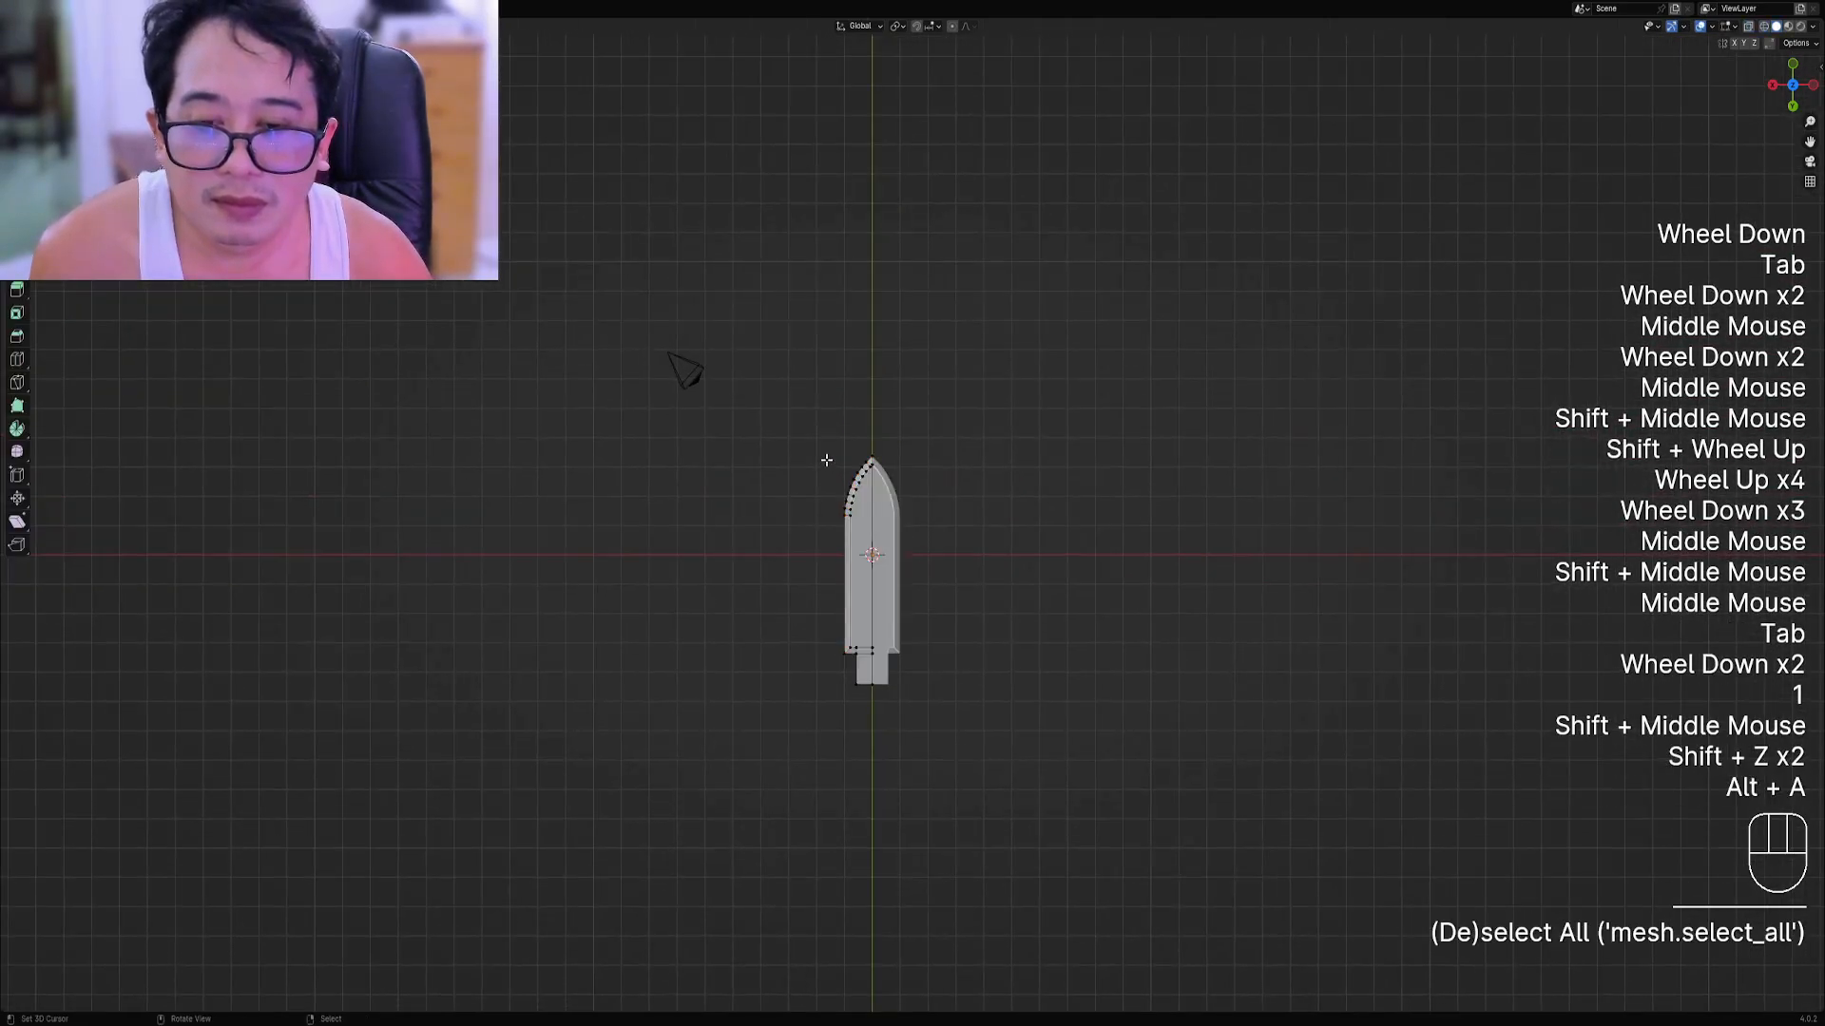
pyautogui.hotkey('shift', 'z')
pyautogui.keyDown('shift'); pyautogui.moveTo(795, 415); pyautogui.dragTo(920, 513); pyautogui.keyUp('shift')
pyautogui.keyDown('shift'); pyautogui.moveTo(920, 513); pyautogui.dragTo(884, 630, button='middle'); pyautogui.keyUp('shift')
pyautogui.press('g')
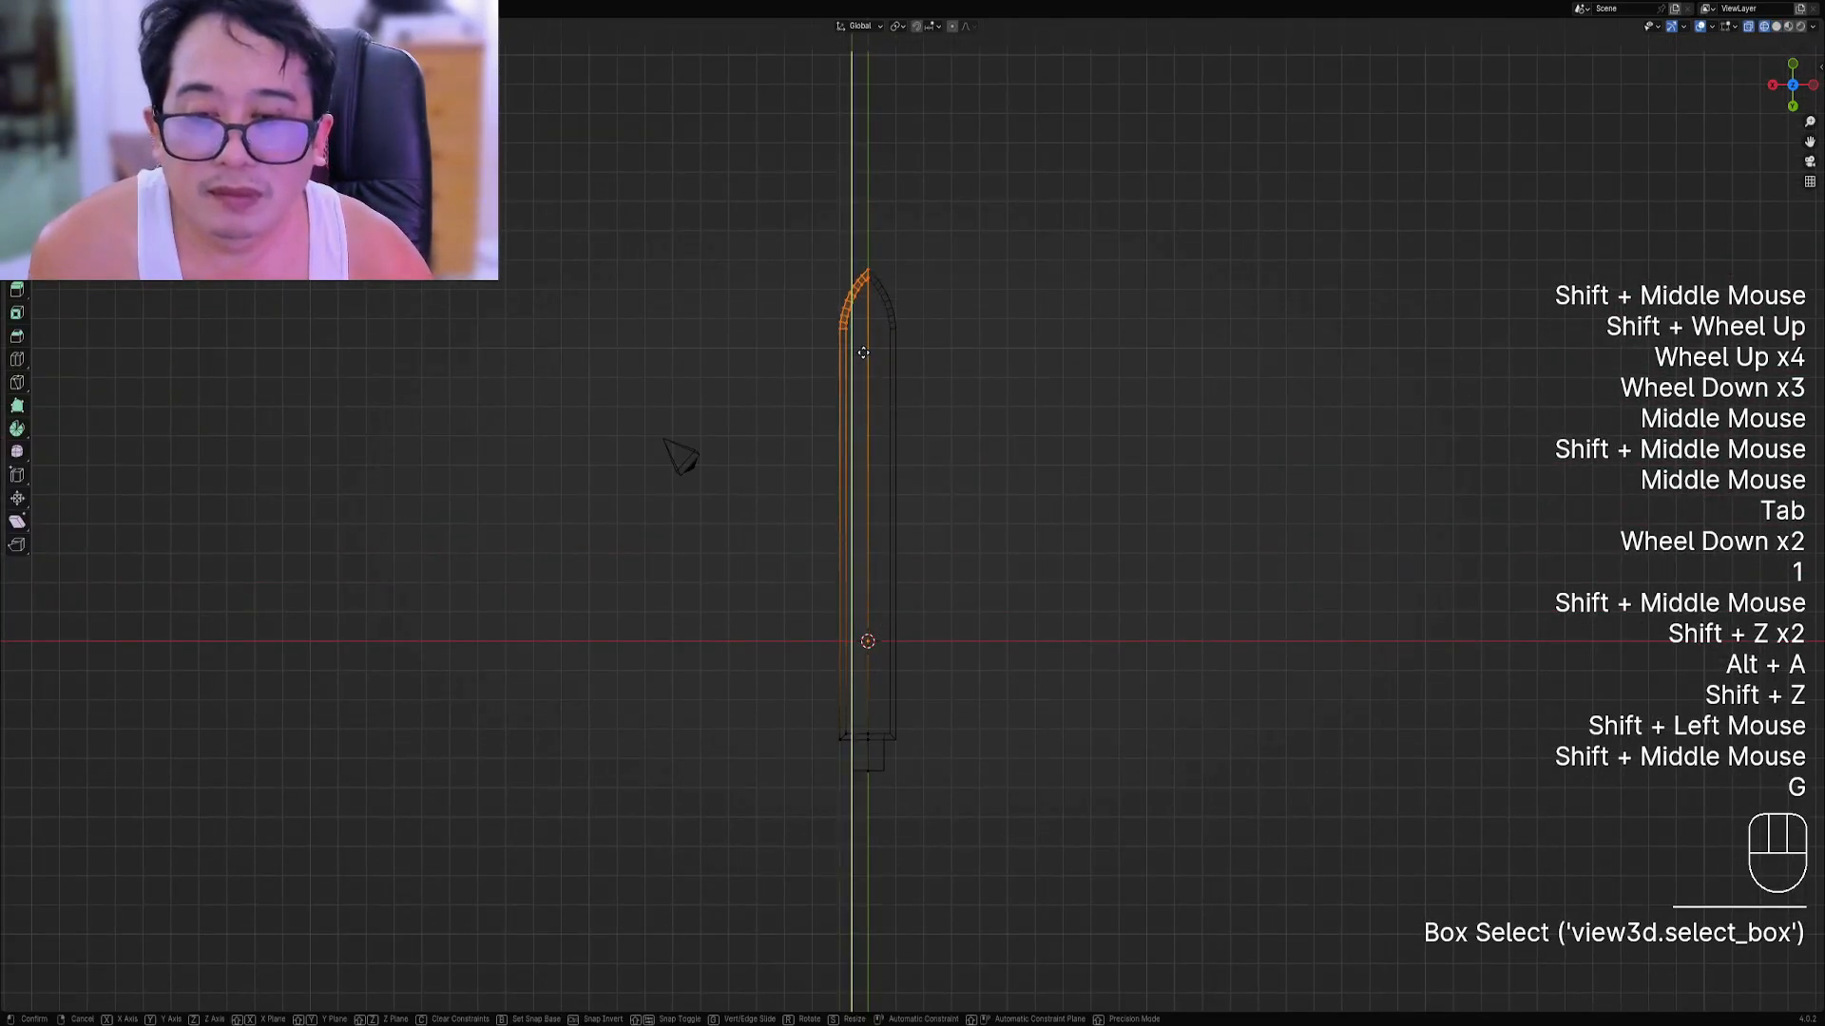
pyautogui.click(863, 336)
pyautogui.hotkey('shift', 'z')
pyautogui.keyDown('shift'); pyautogui.moveTo(912, 552); pyautogui.dragTo(1024, 598, button='middle'); pyautogui.keyUp('shift')
pyautogui.press('Tab')
pyautogui.scroll(2, 989, 616)
pyautogui.press('Tab')
pyautogui.scroll(-1, 1024, 598)
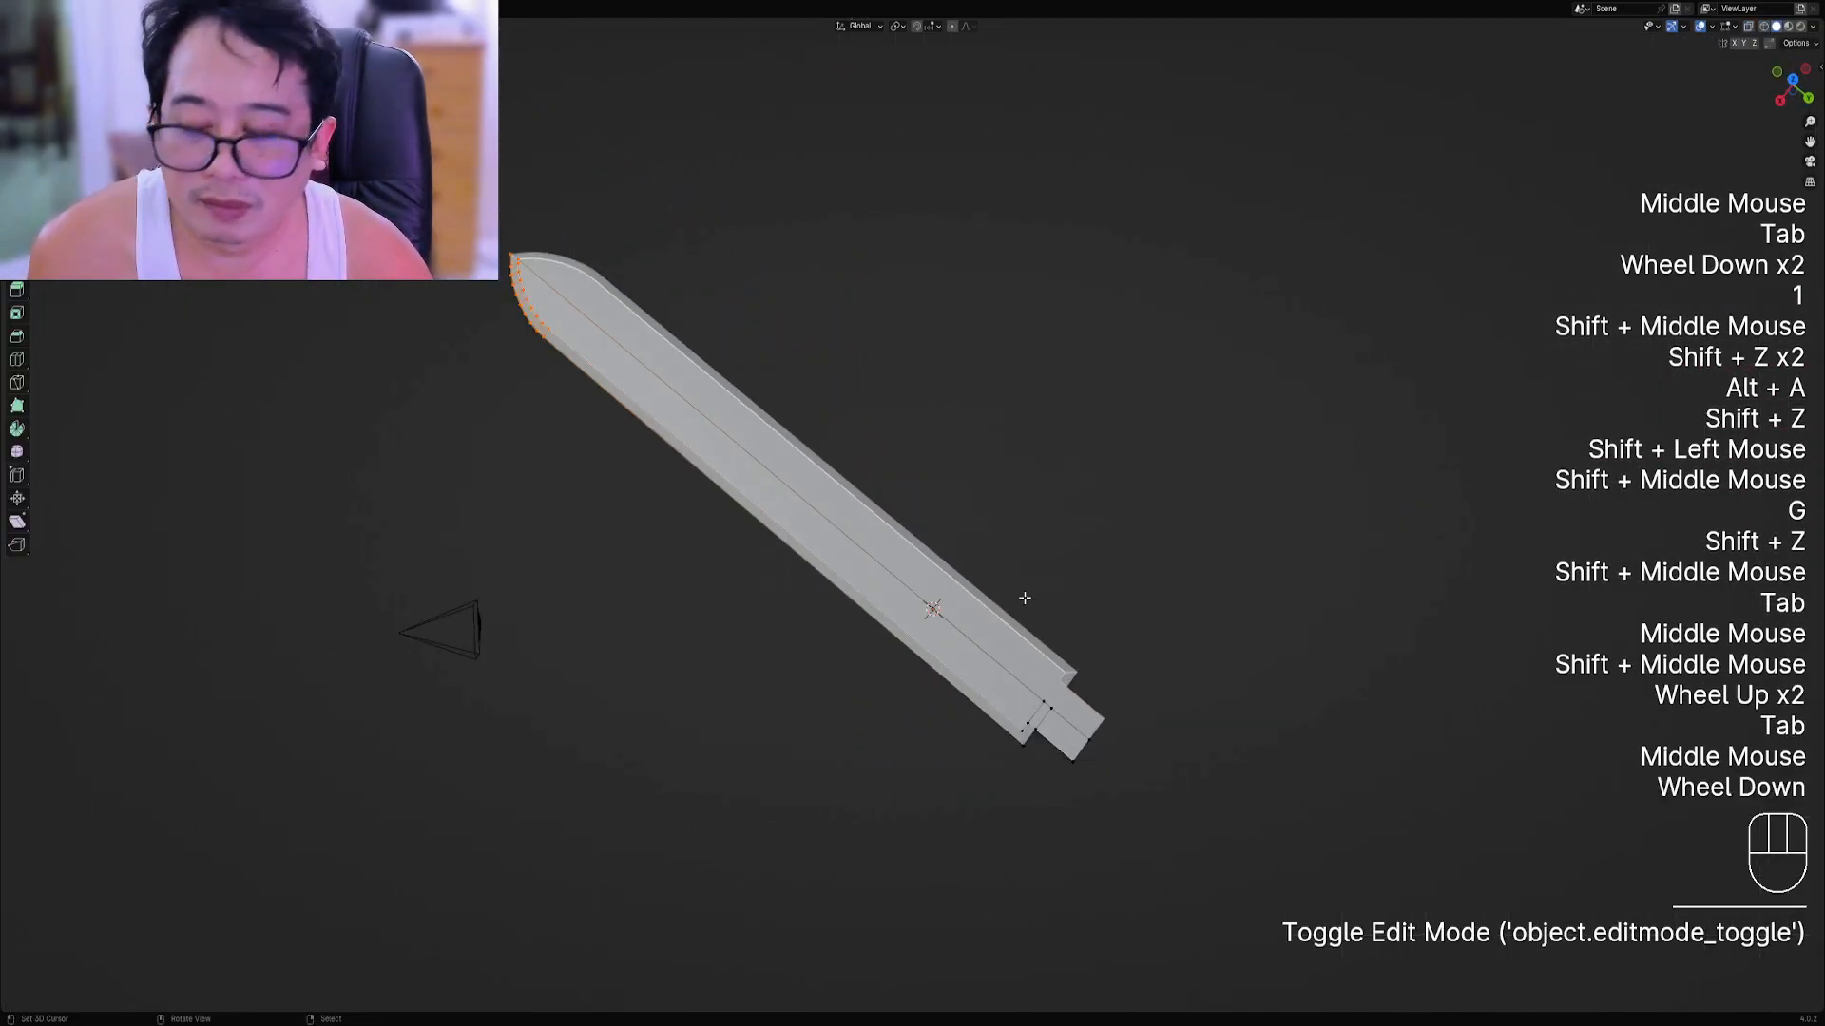
# Move the selected tip vertices toward the tang to shorten the blade, and check its proportions.
pyautogui.press('g')
pyautogui.click(1102, 529)
pyautogui.press('Tab')
pyautogui.scroll(-1, 1102, 529)
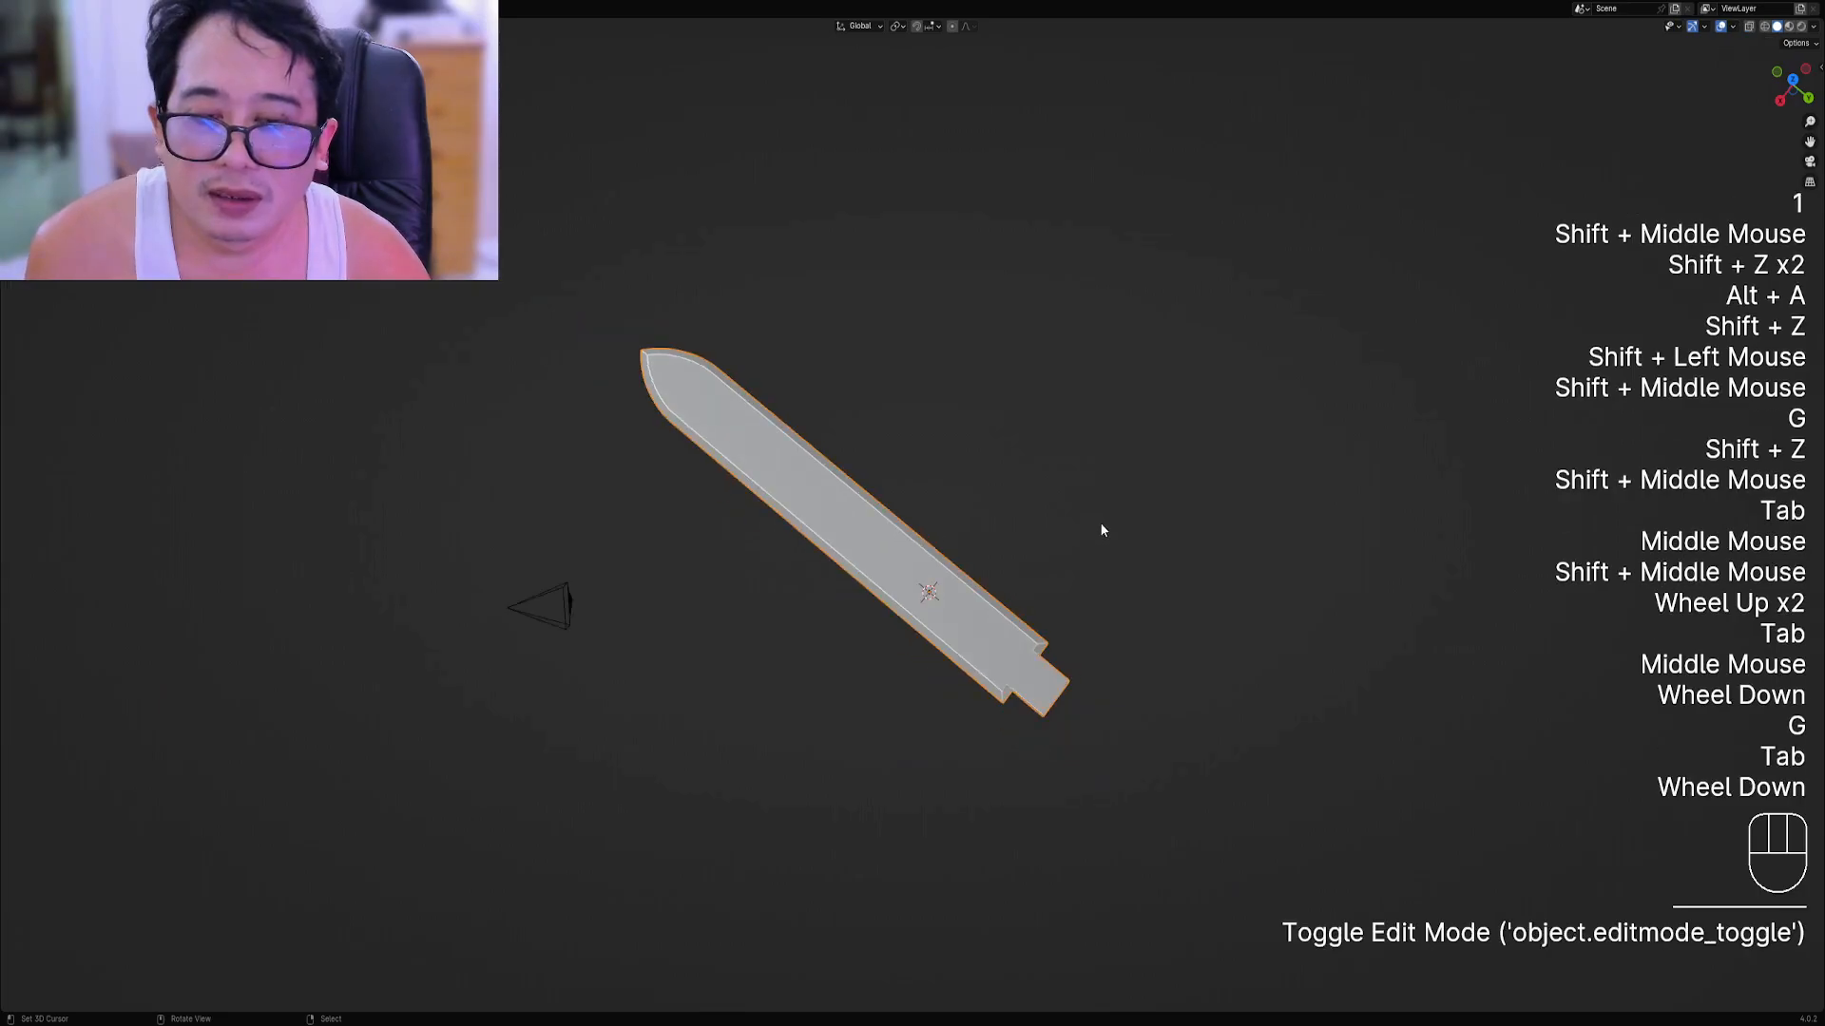
pyautogui.moveTo(1096, 527); pyautogui.dragTo(1071, 671, button='middle')
pyautogui.scroll(2, 928, 574)
pyautogui.press('Tab')
pyautogui.scroll(-1, 969, 574)
pyautogui.press('Tab')
# Select all of the blade half's geometry and merge its vertices by distance.
pyautogui.moveTo(836, 703); pyautogui.dragTo(1001, 451, button='middle')
pyautogui.press('Tab')
pyautogui.press('a')
pyautogui.scroll(2, 1001, 450)
pyautogui.scroll(2, 988, 451)
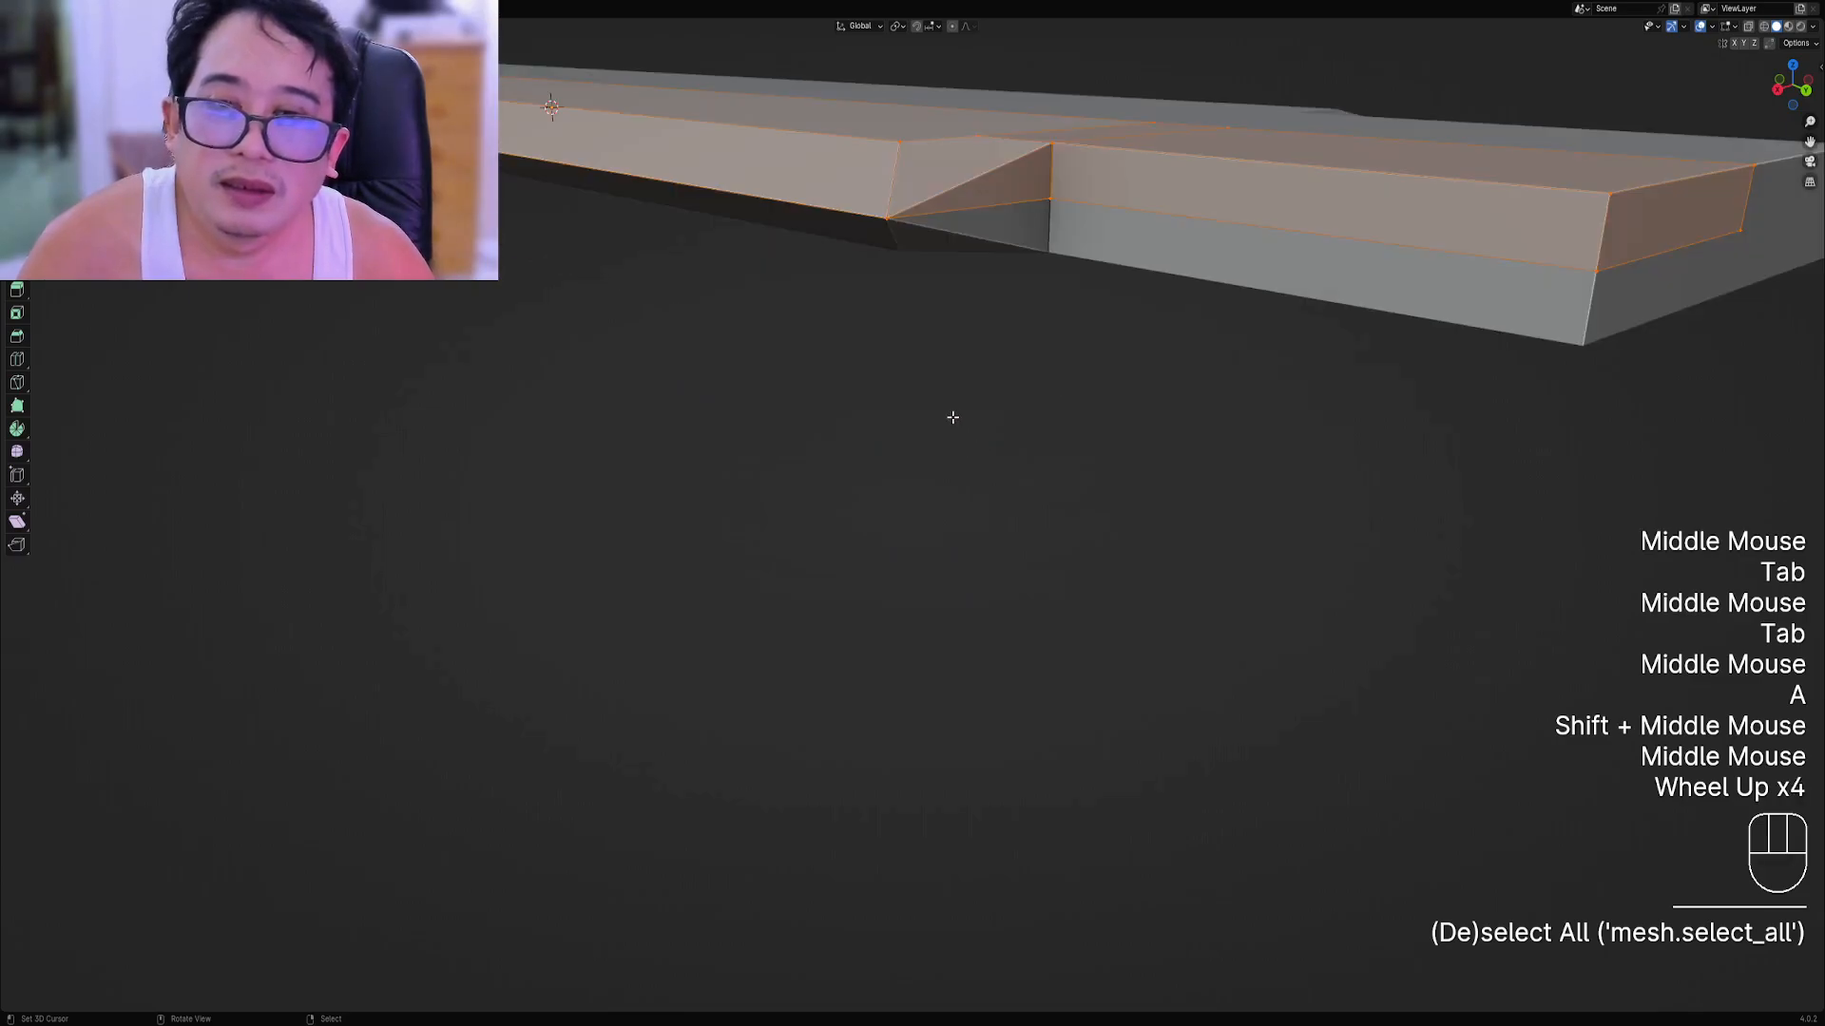
pyautogui.scroll(-1, 951, 417)
pyautogui.press('m')
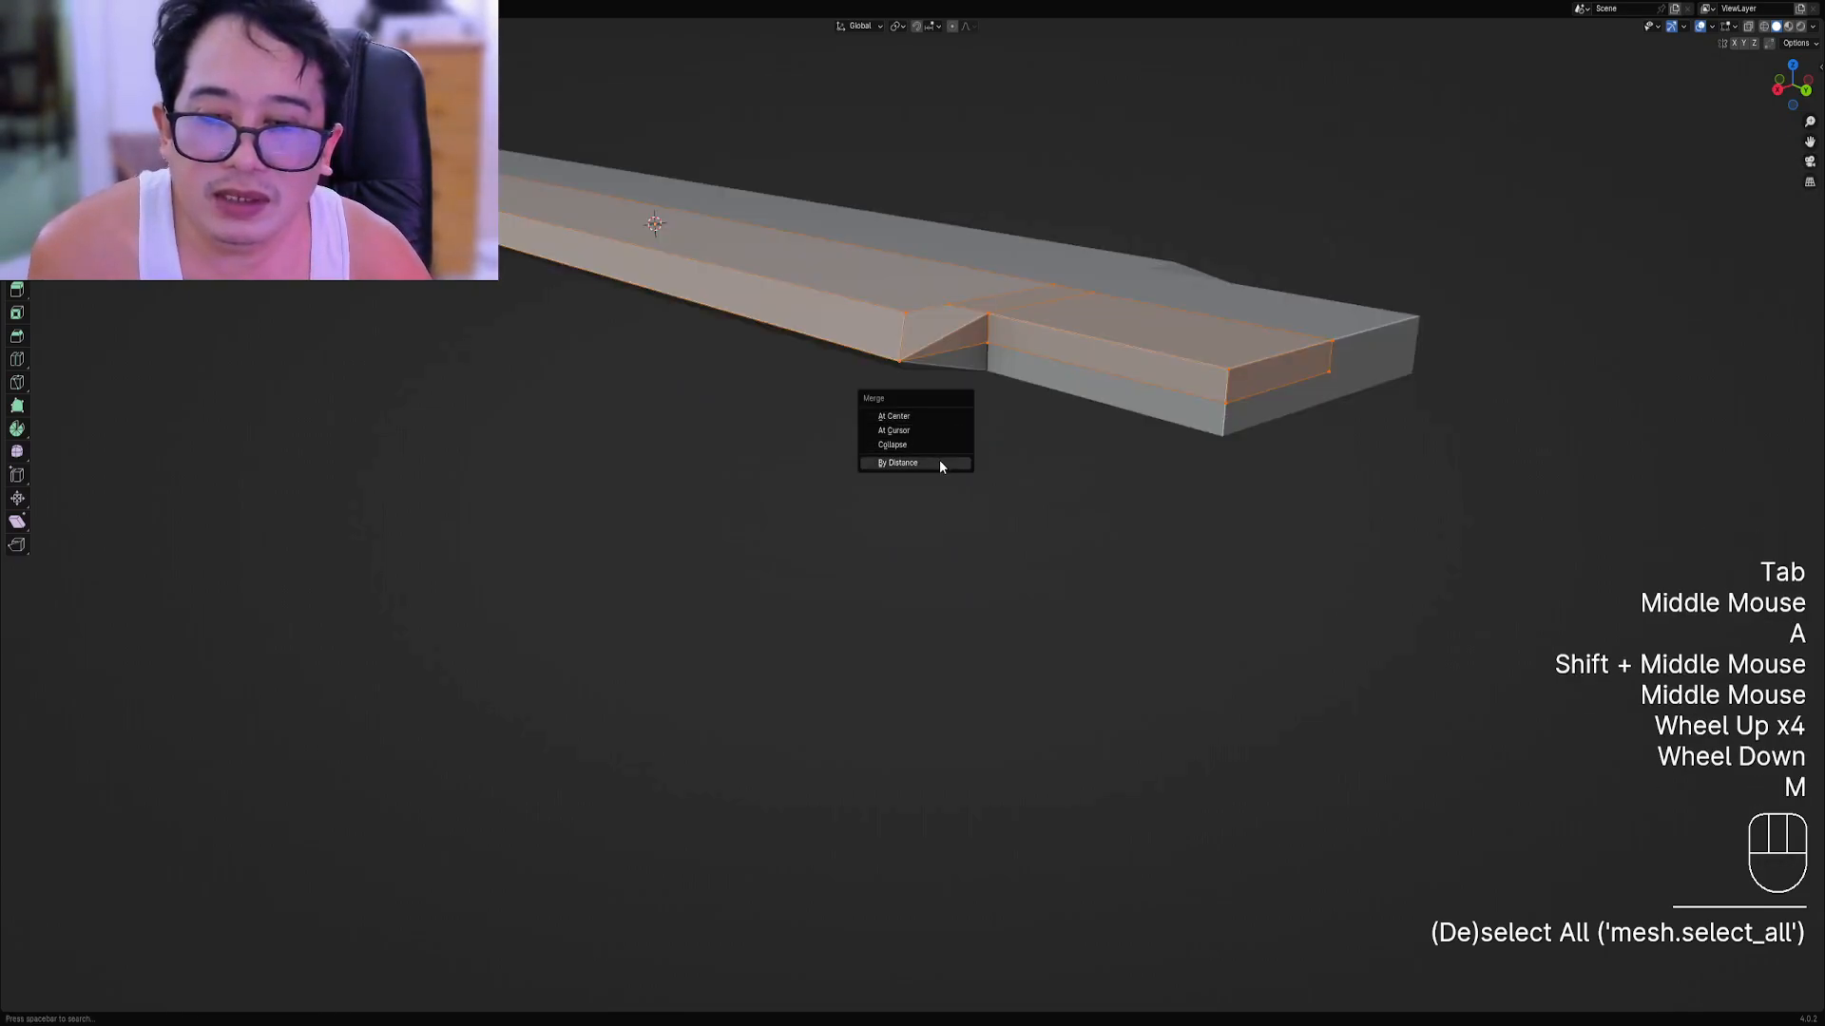
pyautogui.click(940, 460)
# Apply Auto Smooth shading to the blade in object mode.
pyautogui.moveTo(938, 461); pyautogui.dragTo(1030, 476, button='middle')
pyautogui.scroll(-2, 1121, 489)
pyautogui.press('Tab')
pyautogui.moveTo(1210, 501); pyautogui.dragTo(1019, 557, button='middle')
pyautogui.hotkey('ctrl', 'shift', 'x')
pyautogui.click(933, 534)
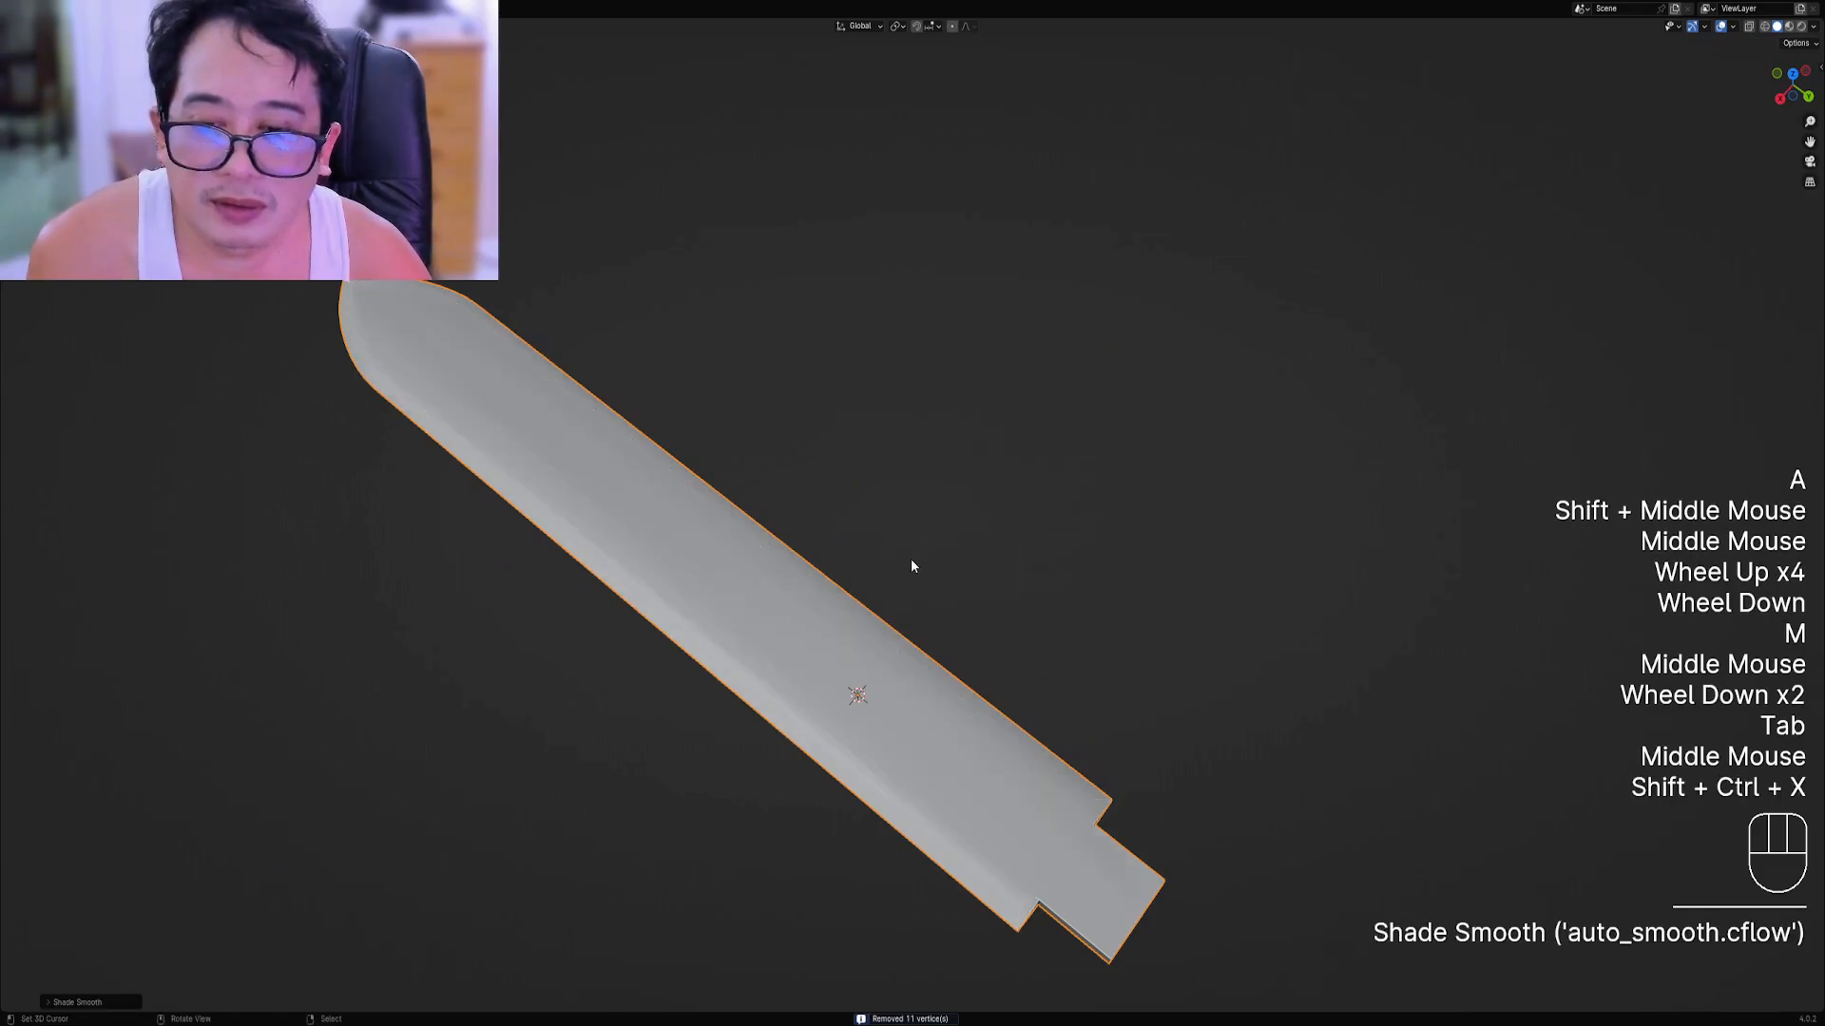
# Select the inner border edge path from beside the tang along the blade to the tip and mark it sharp.
pyautogui.scroll(-2, 884, 589)
pyautogui.keyDown('shift'); pyautogui.moveTo(860, 613); pyautogui.dragTo(832, 634, button='middle'); pyautogui.keyUp('shift')
pyautogui.scroll(1, 844, 595)
pyautogui.press('Tab')
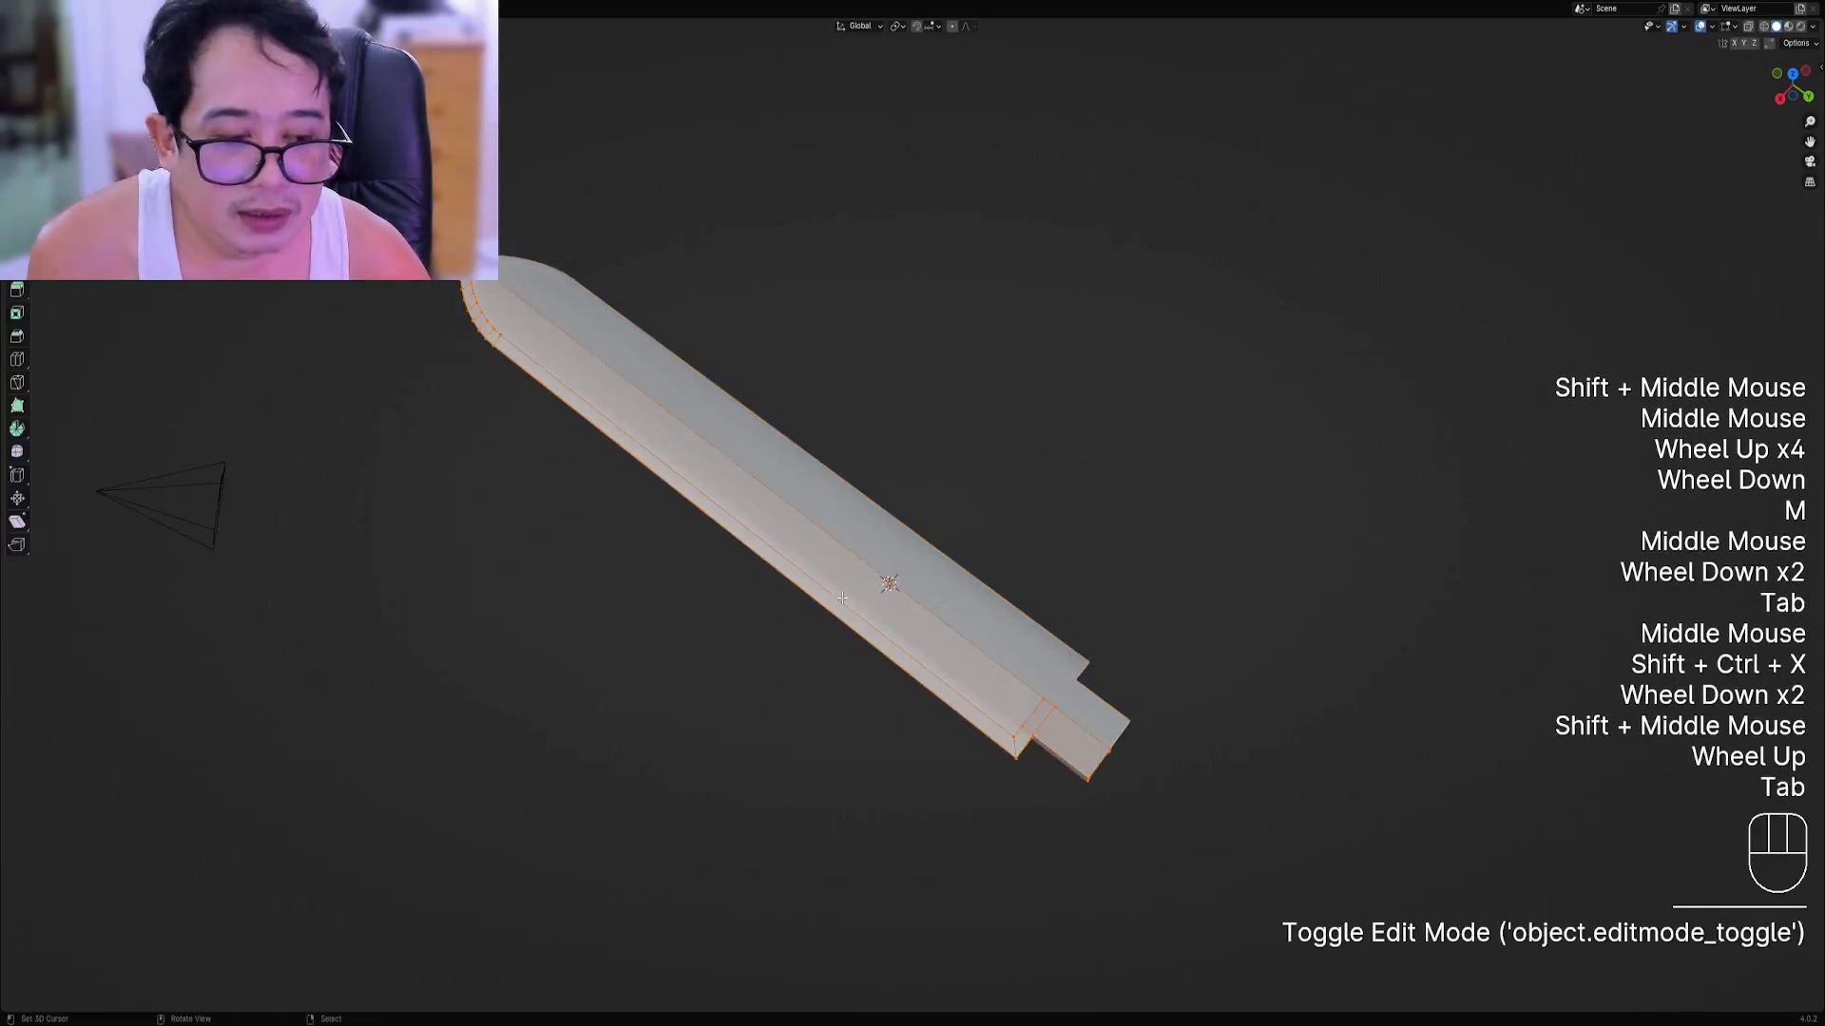
pyautogui.scroll(-1, 842, 597)
pyautogui.keyDown('shift'); pyautogui.scroll(-1, 842, 598); pyautogui.keyUp('shift')
pyautogui.scroll(2, 884, 608)
pyautogui.keyDown('shift'); pyautogui.moveTo(842, 598); pyautogui.dragTo(957, 621, button='middle'); pyautogui.keyUp('shift')
pyautogui.press('2')
pyautogui.rightClick(944, 613)
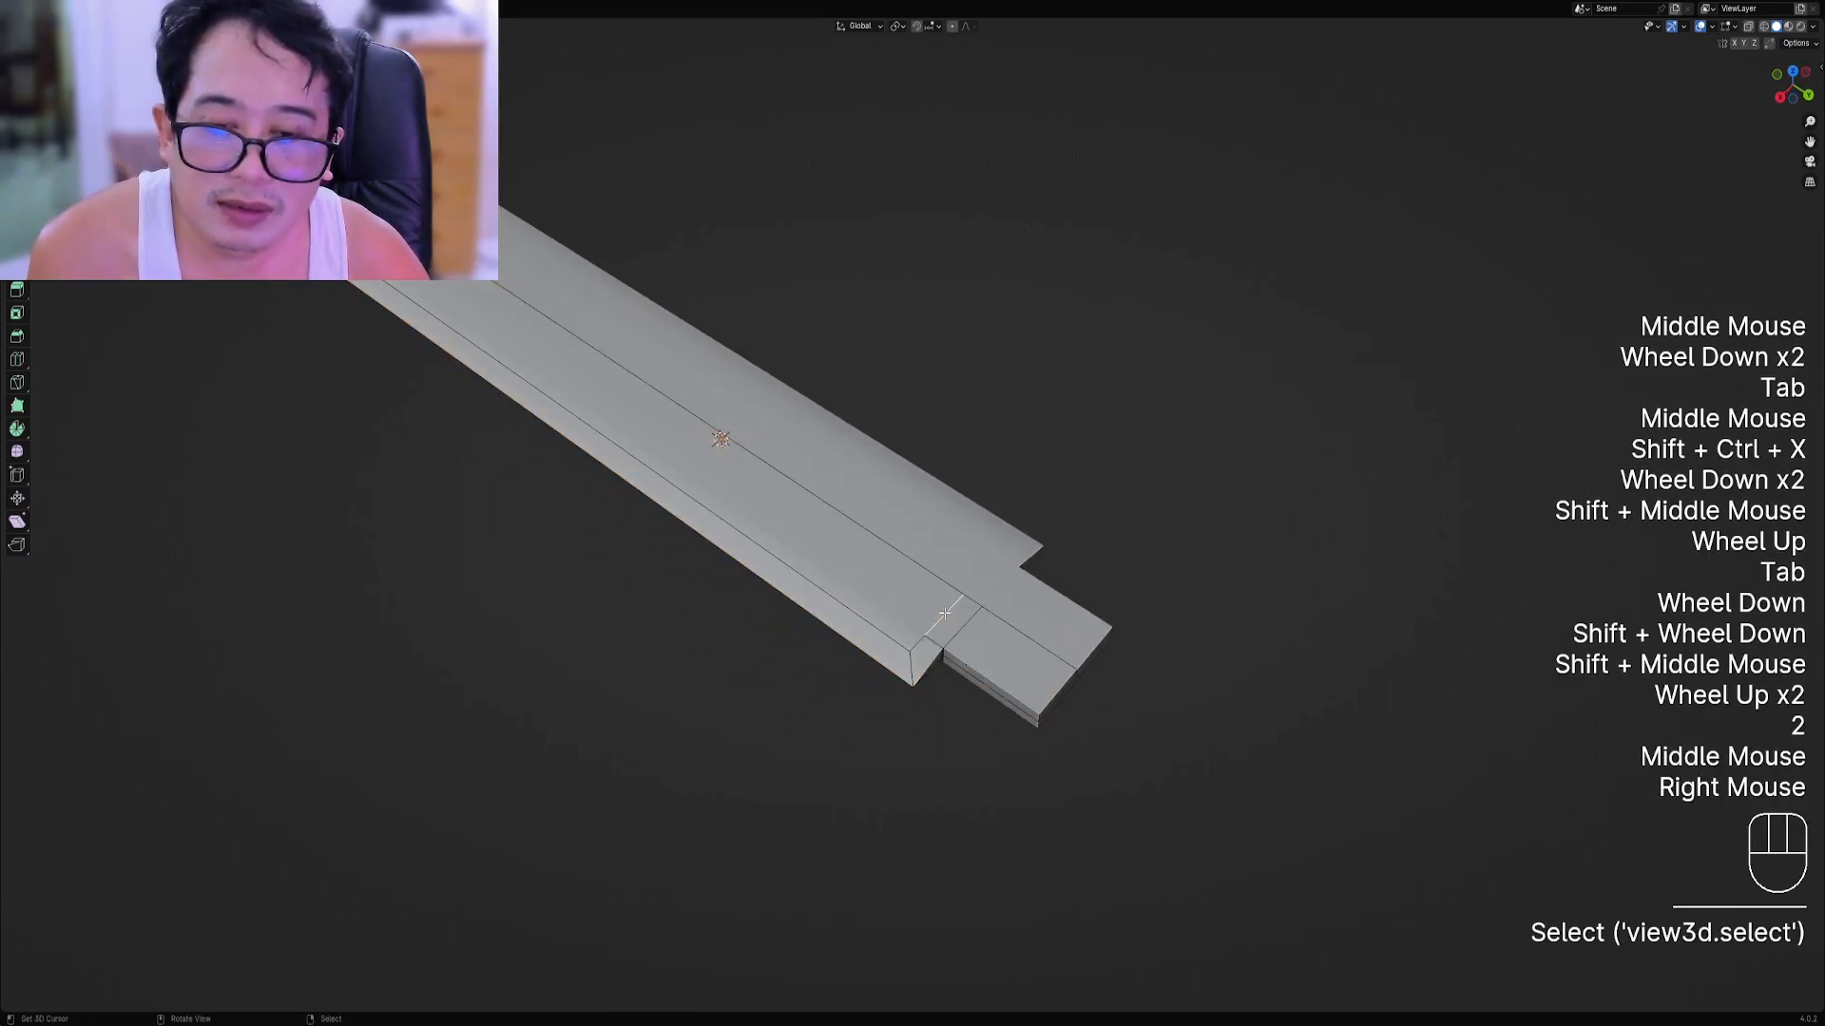
pyautogui.keyDown('ctrl'); pyautogui.rightClick(886, 634); pyautogui.keyUp('ctrl')
pyautogui.scroll(-1, 856, 627)
pyautogui.moveTo(761, 632); pyautogui.dragTo(936, 616, button='middle')
pyautogui.keyDown('shift'); pyautogui.moveTo(796, 684); pyautogui.dragTo(960, 595, button='middle'); pyautogui.keyUp('shift')
pyautogui.keyDown('ctrl'); pyautogui.rightClick(660, 647); pyautogui.keyUp('ctrl')
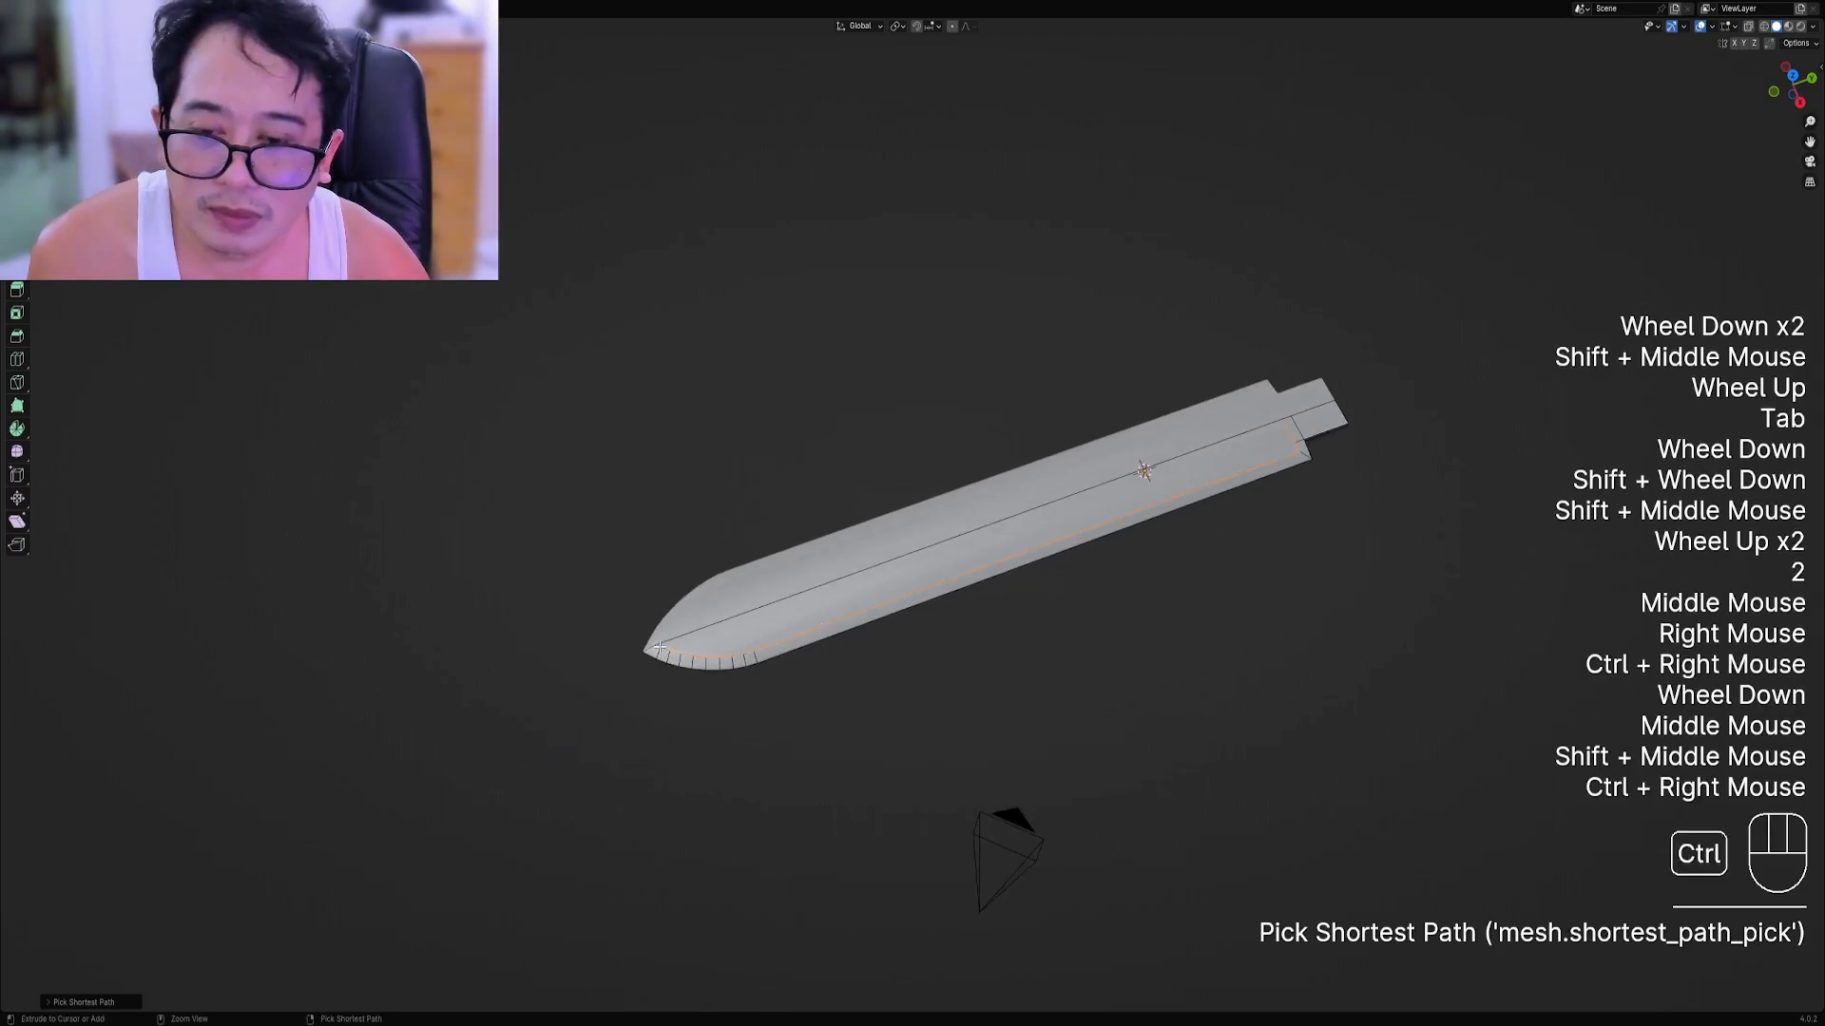
pyautogui.hotkey('ctrl', 'shift', 'e')
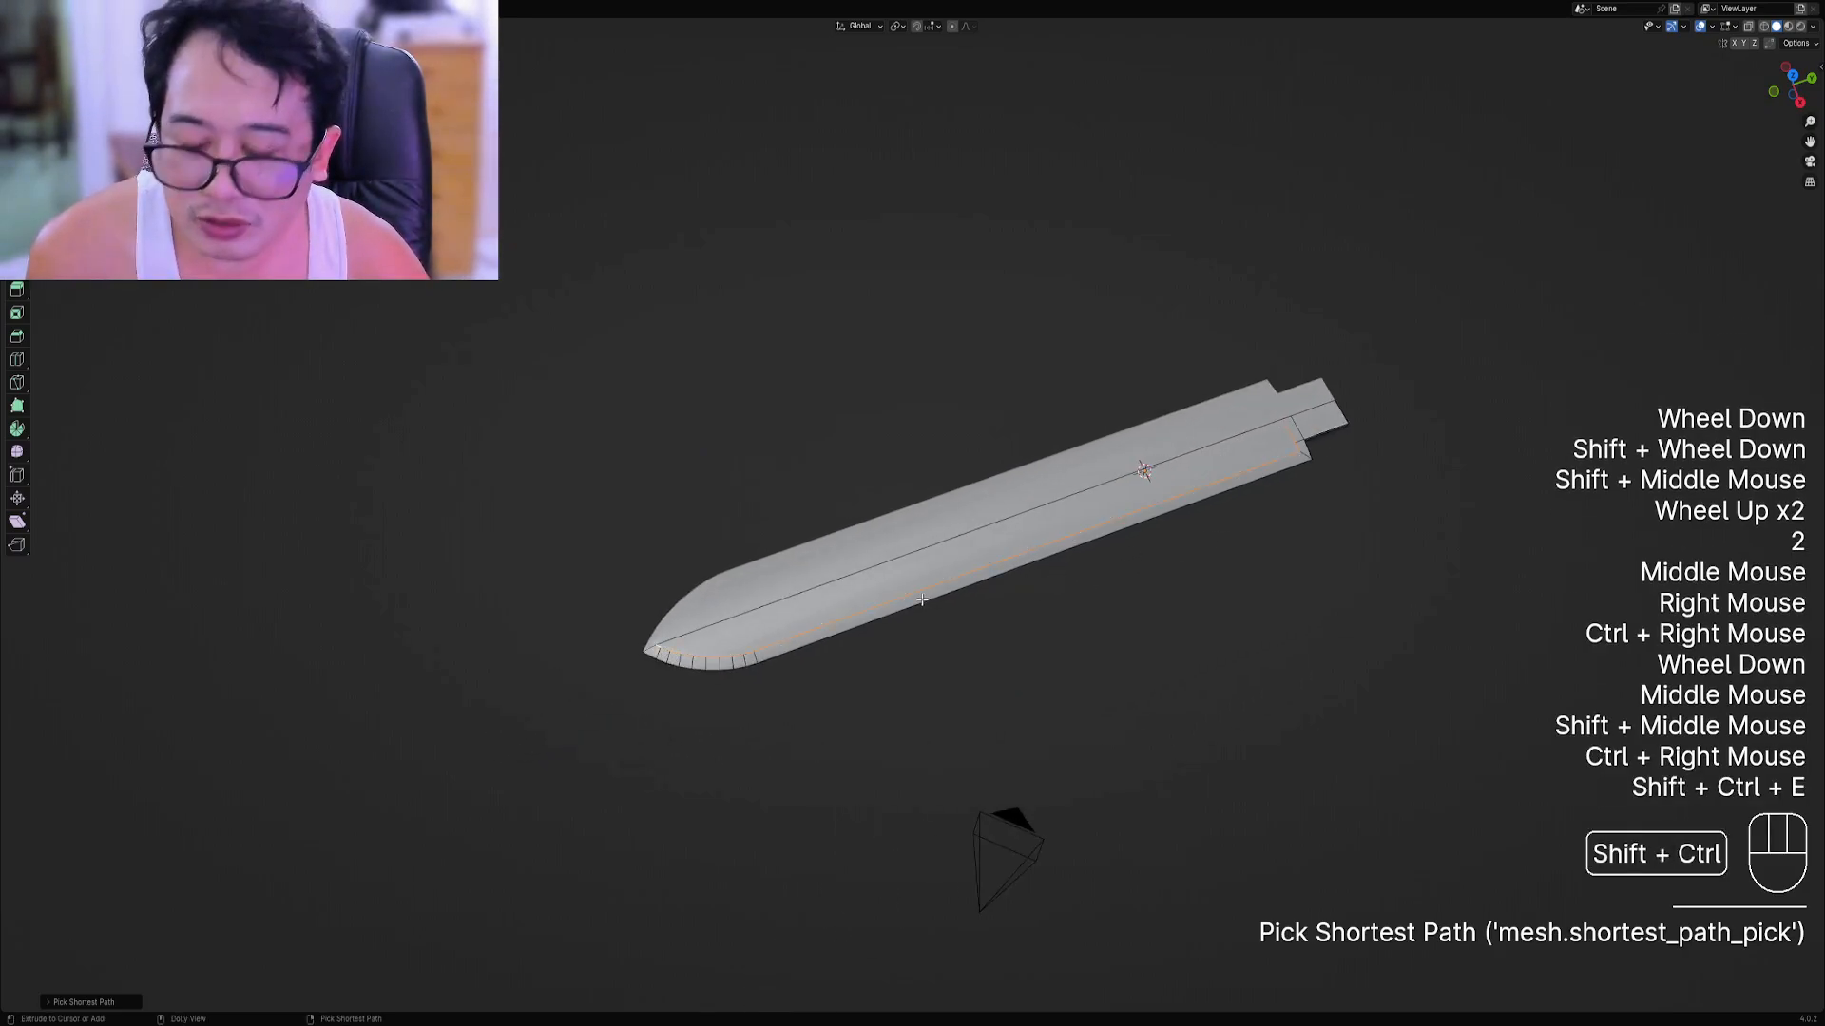
pyautogui.hotkey('ctrl', 'shift', 'x')
pyautogui.moveTo(916, 558)
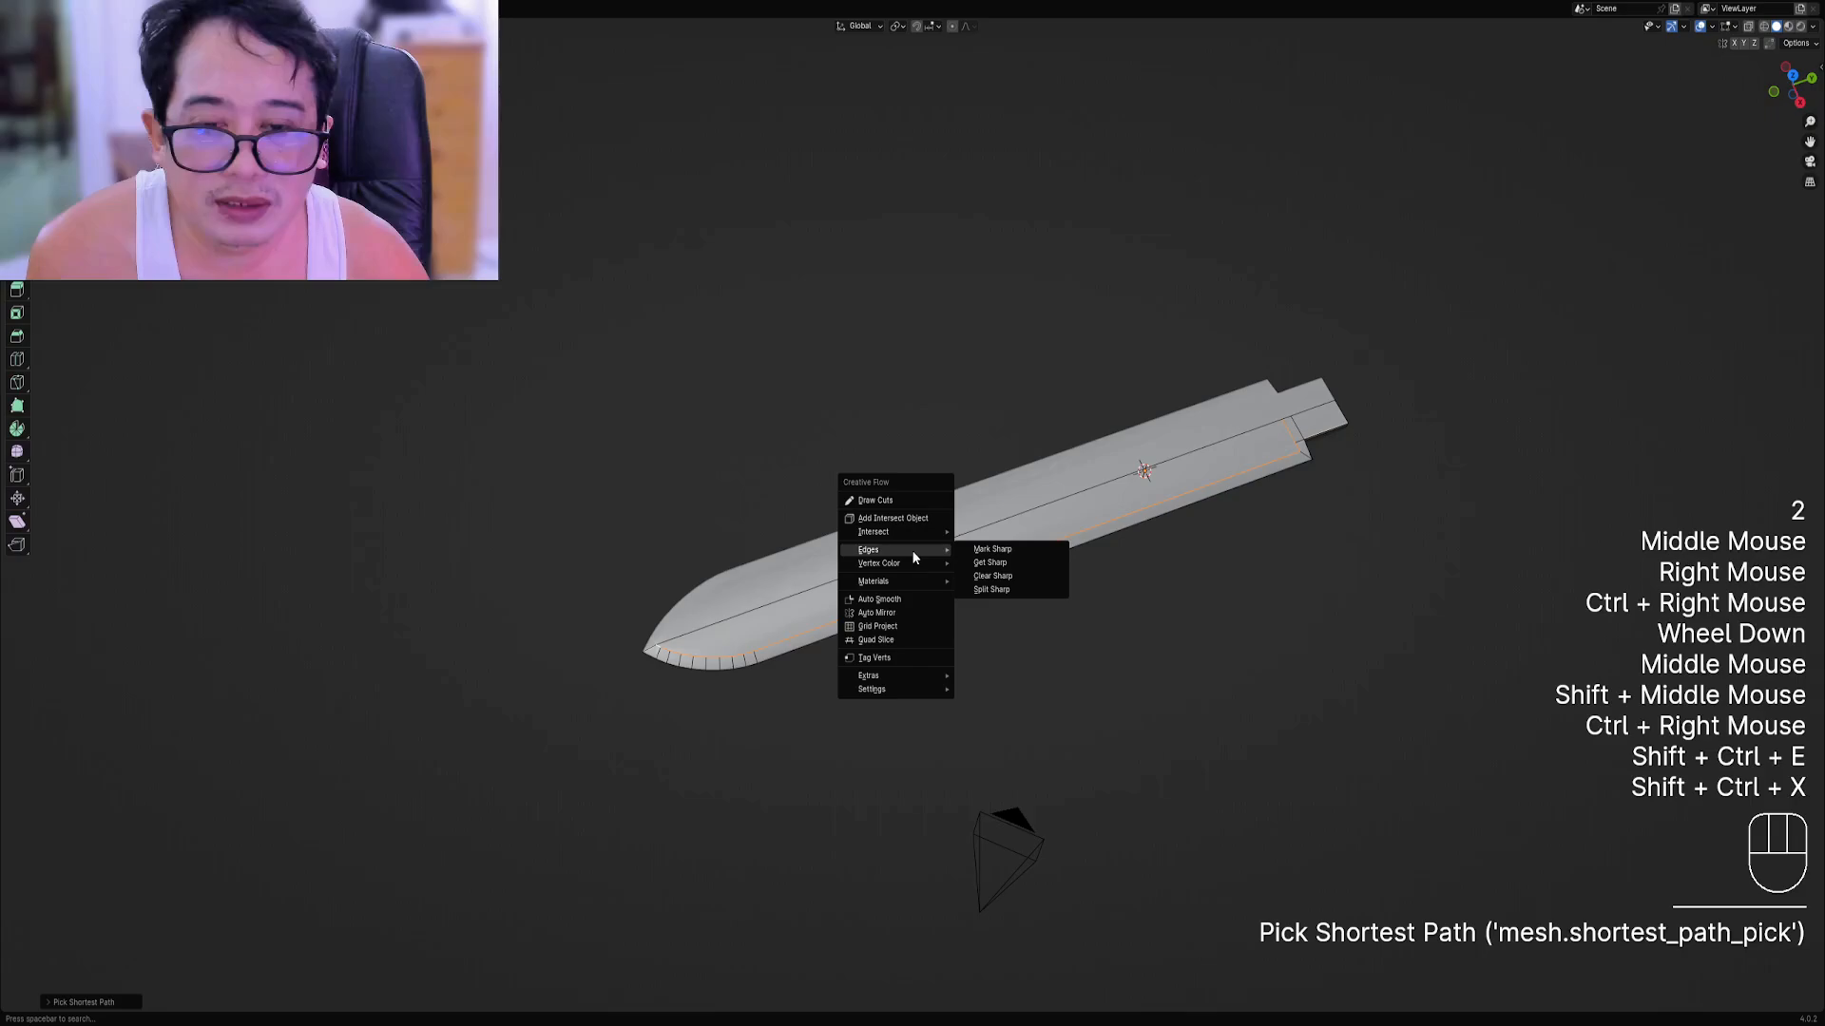
pyautogui.click(979, 550)
pyautogui.press('Tab')
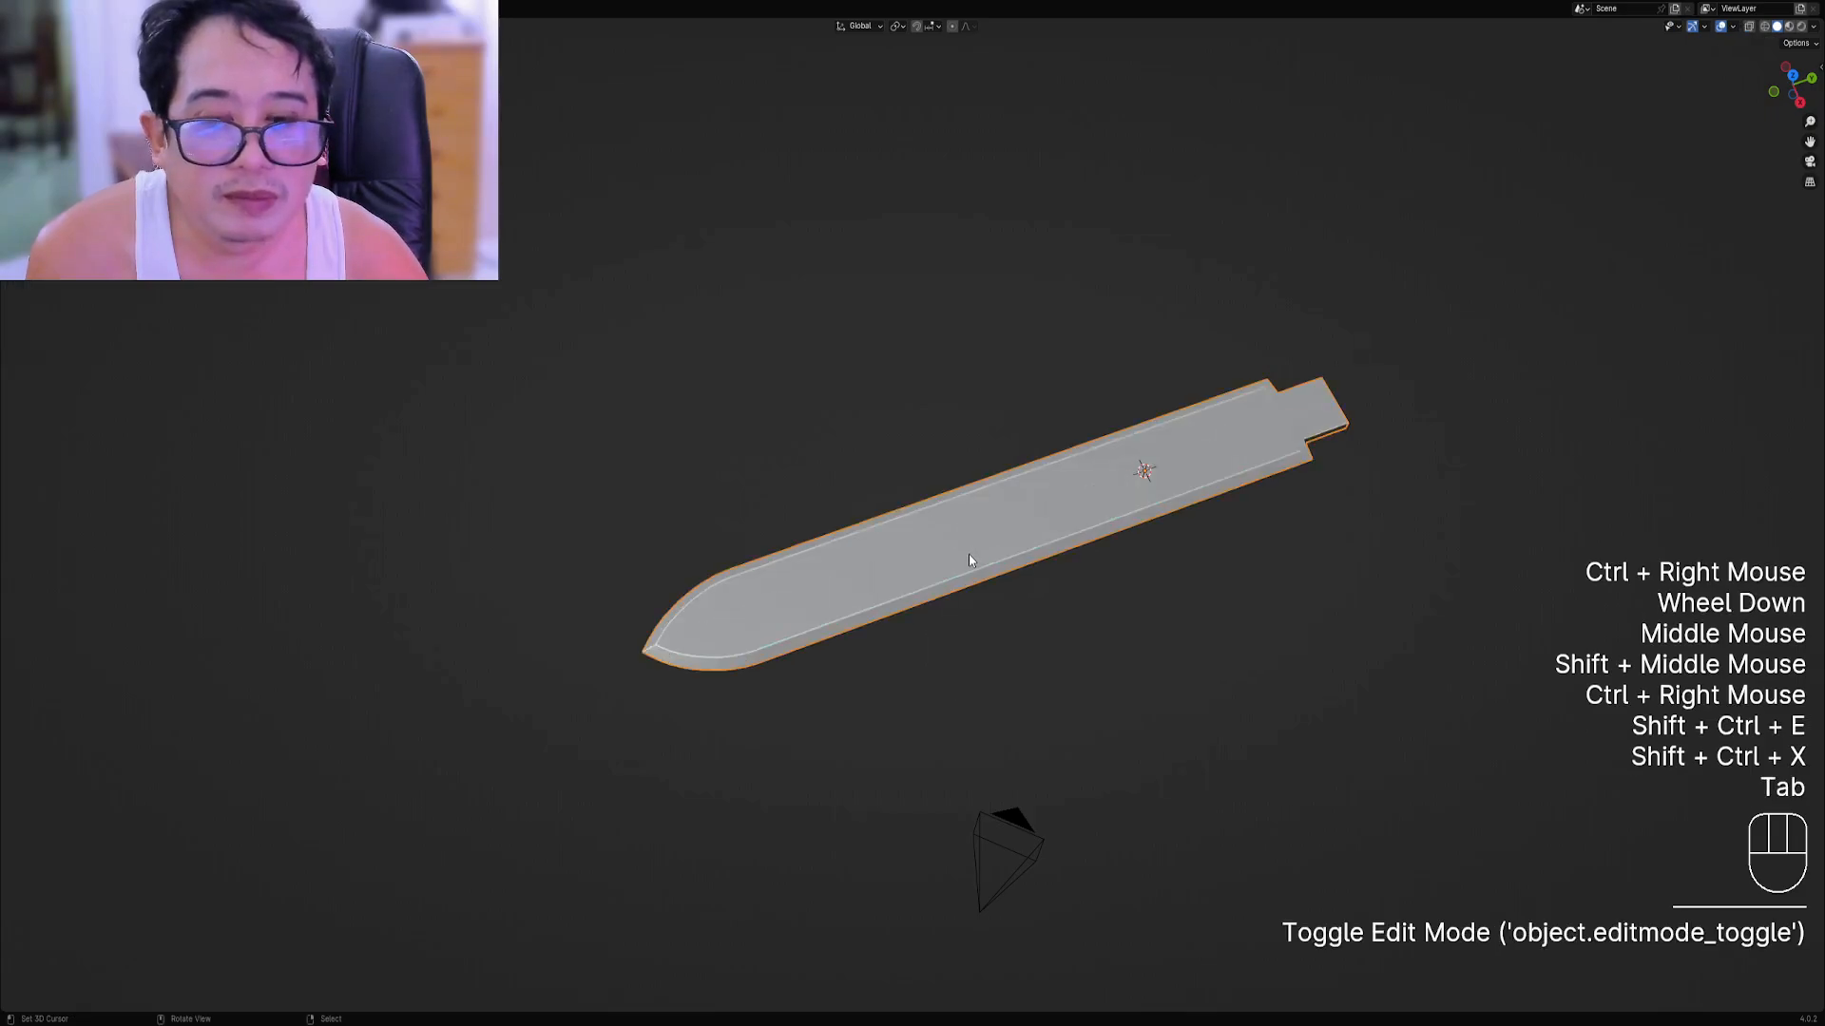
pyautogui.moveTo(1125, 594); pyautogui.dragTo(1009, 556, button='middle')
pyautogui.scroll(2, 1009, 556)
pyautogui.press('Tab')
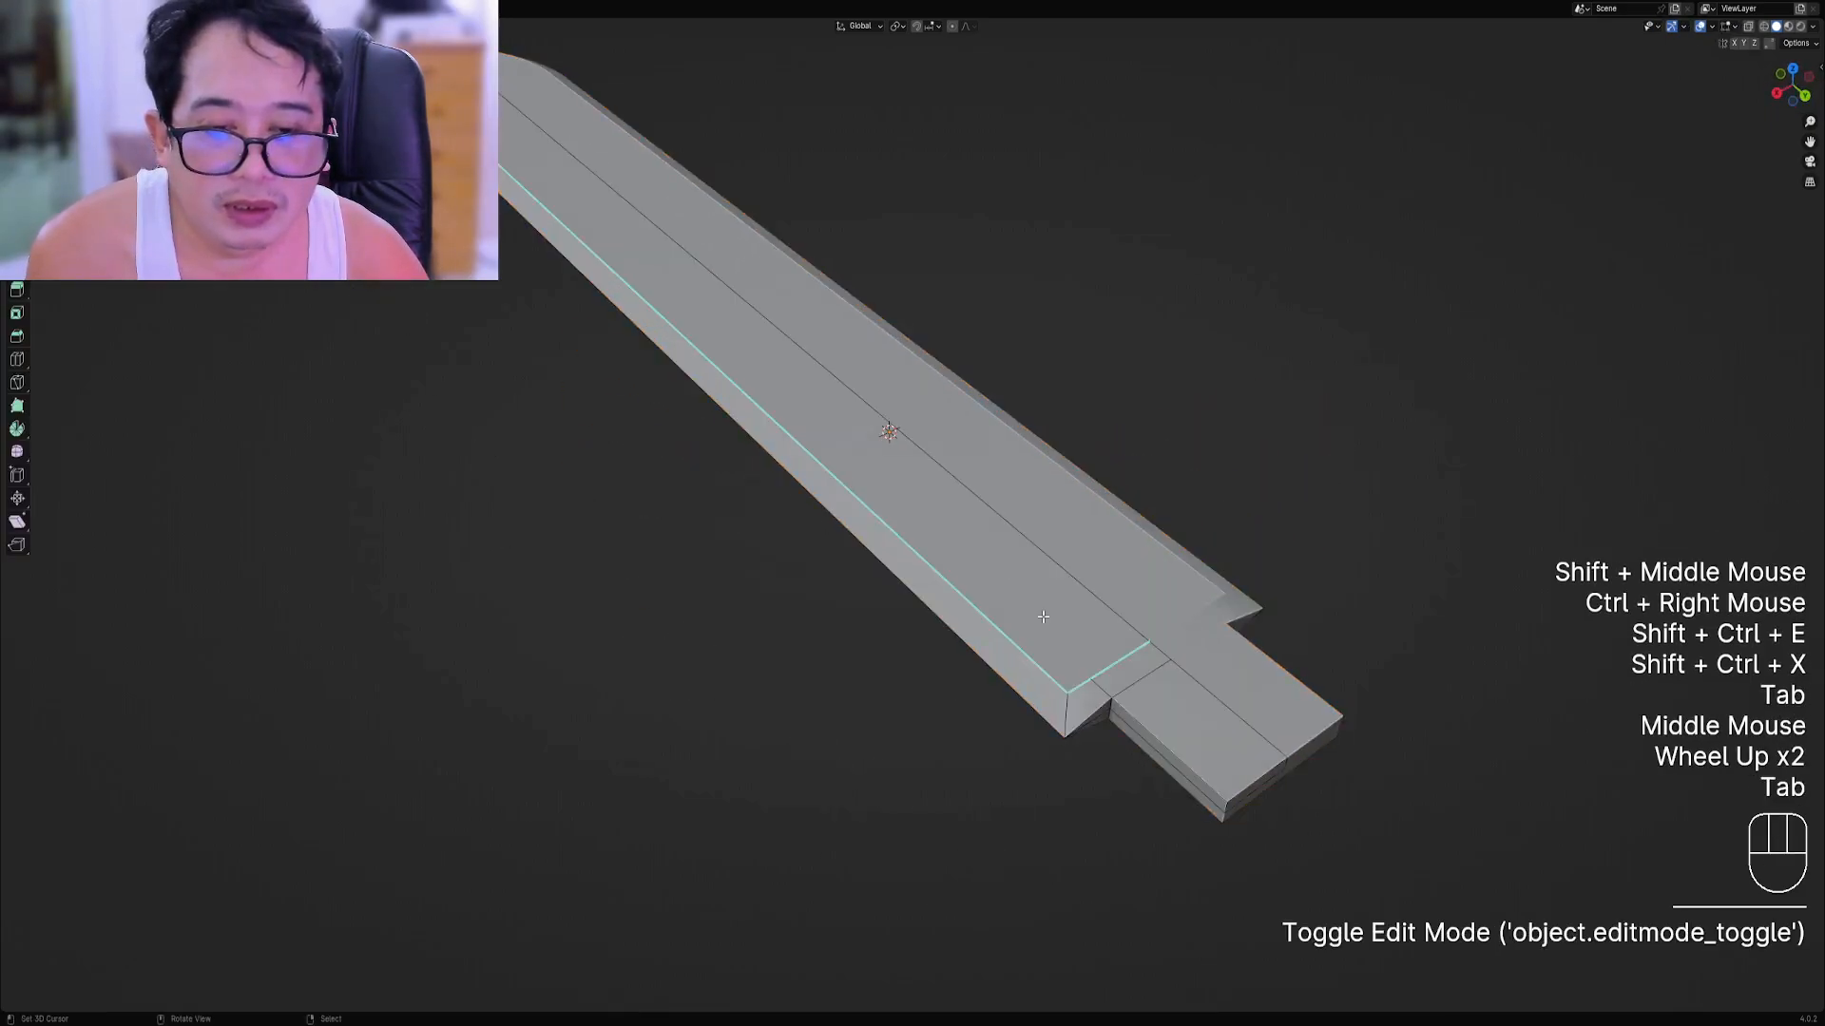
pyautogui.press('Tab')
# Clear the sharp marking from the two crosswise border edges where the blade meets the tang.
pyautogui.keyDown('shift'); pyautogui.moveTo(1111, 663); pyautogui.dragTo(940, 645, button='middle'); pyautogui.keyUp('shift')
pyautogui.scroll(1, 1153, 664)
pyautogui.keyDown('alt'); pyautogui.scroll(1, 1153, 664); pyautogui.keyUp('alt')
pyautogui.scroll(1, 940, 645)
pyautogui.scroll(1, 941, 646)
pyautogui.press('Tab')
pyautogui.rightClick(939, 608)
pyautogui.keyDown('shift'); pyautogui.rightClick(939, 596); pyautogui.keyUp('shift')
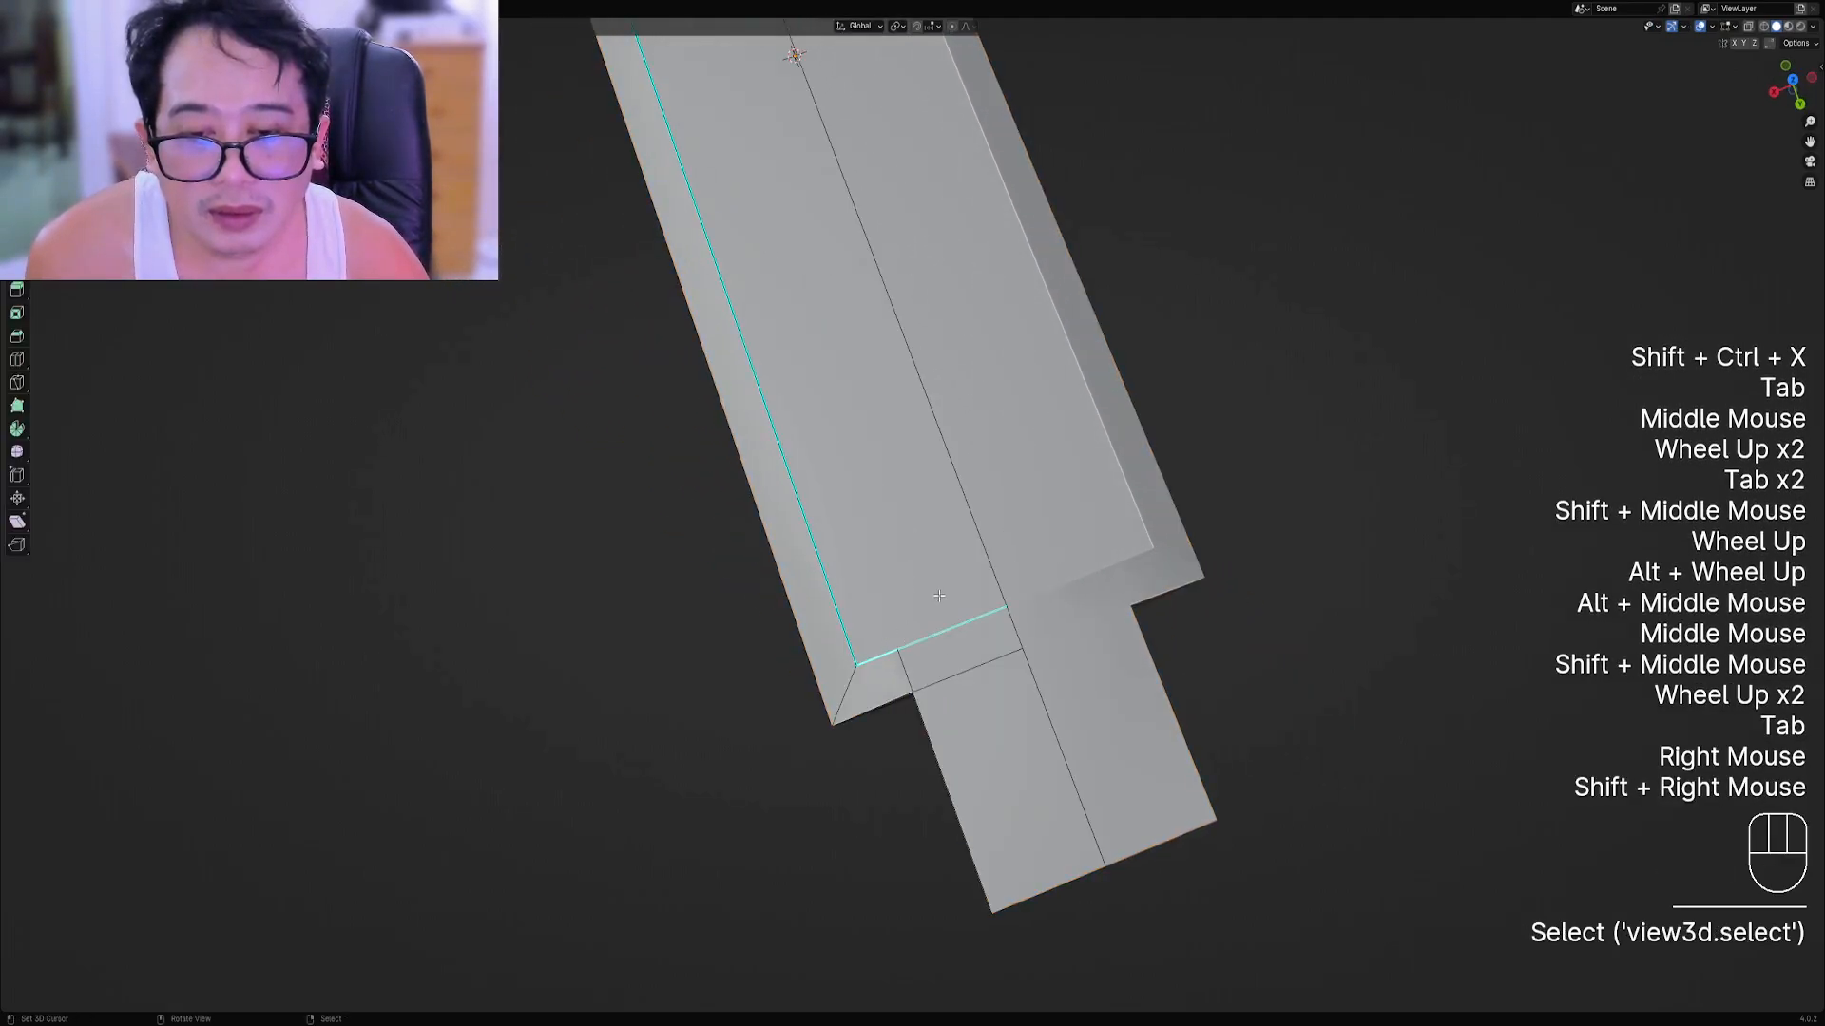
pyautogui.rightClick(838, 688)
pyautogui.keyDown('shift'); pyautogui.rightClick(930, 637); pyautogui.keyUp('shift')
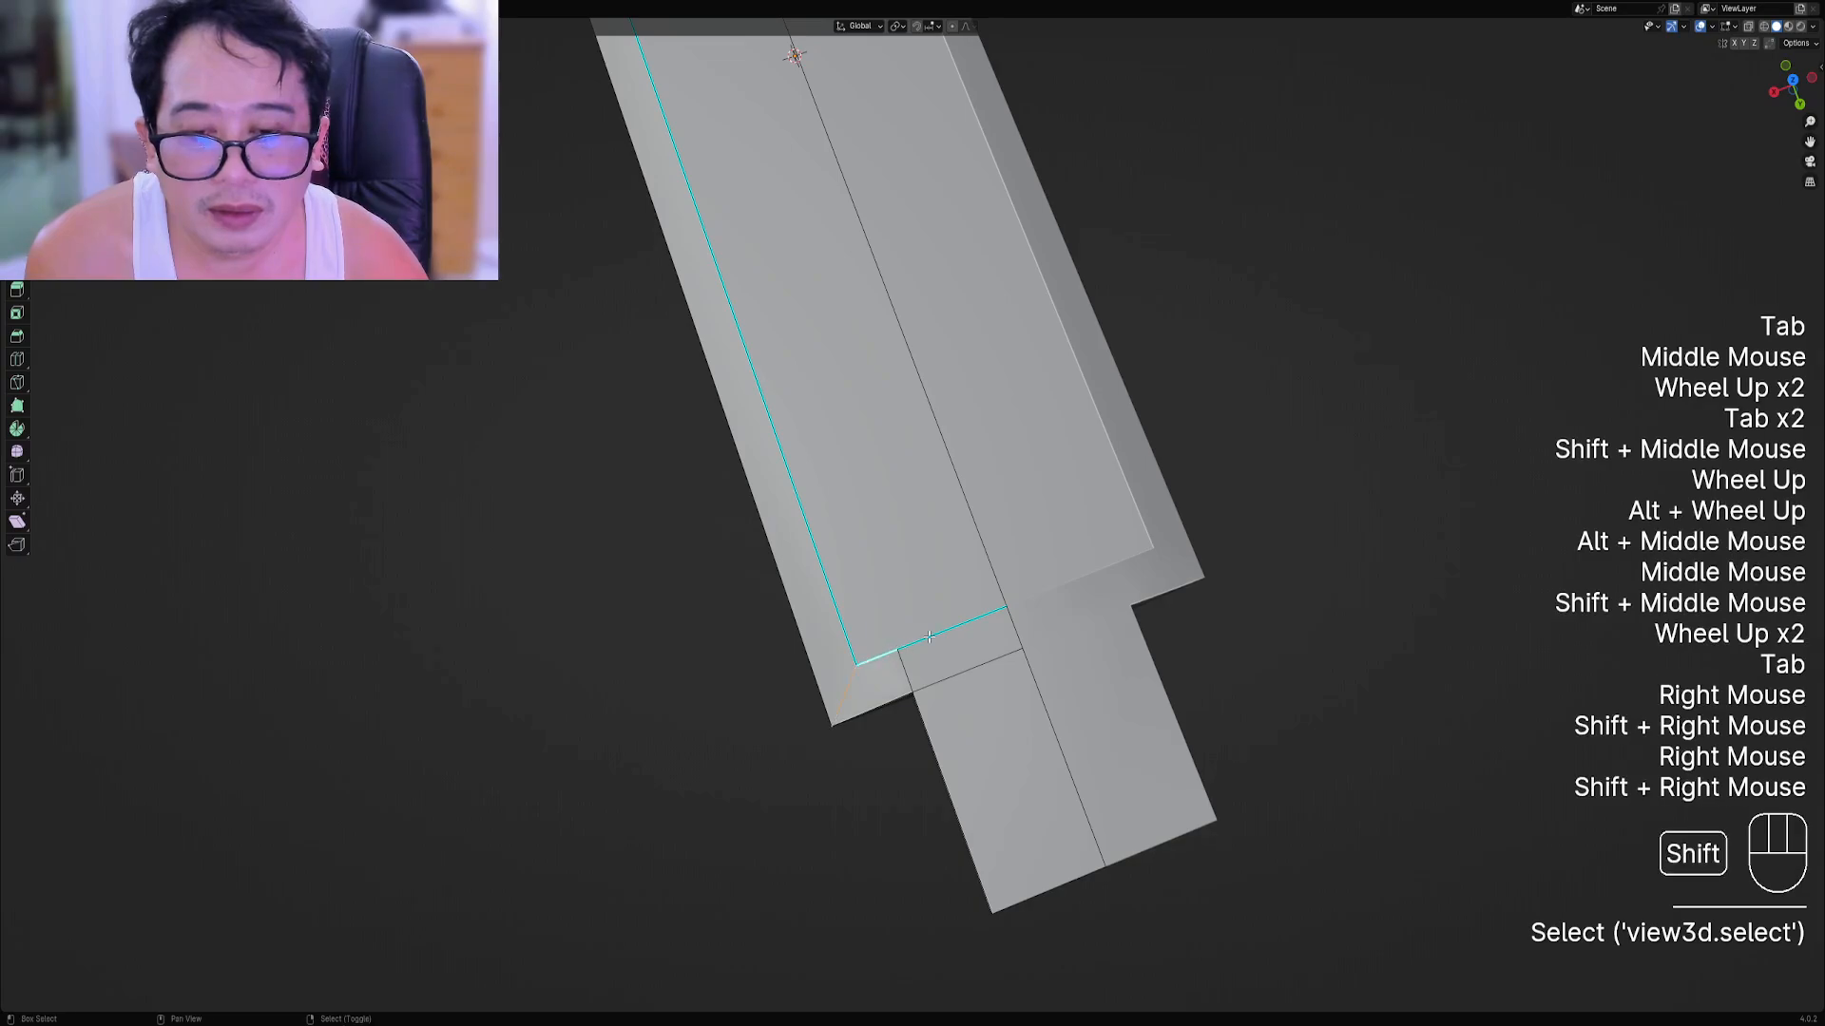
pyautogui.rightClick(929, 635)
pyautogui.keyDown('shift'); pyautogui.rightClick(884, 655); pyautogui.keyUp('shift')
pyautogui.hotkey('shift', 'ctrl', 'x')
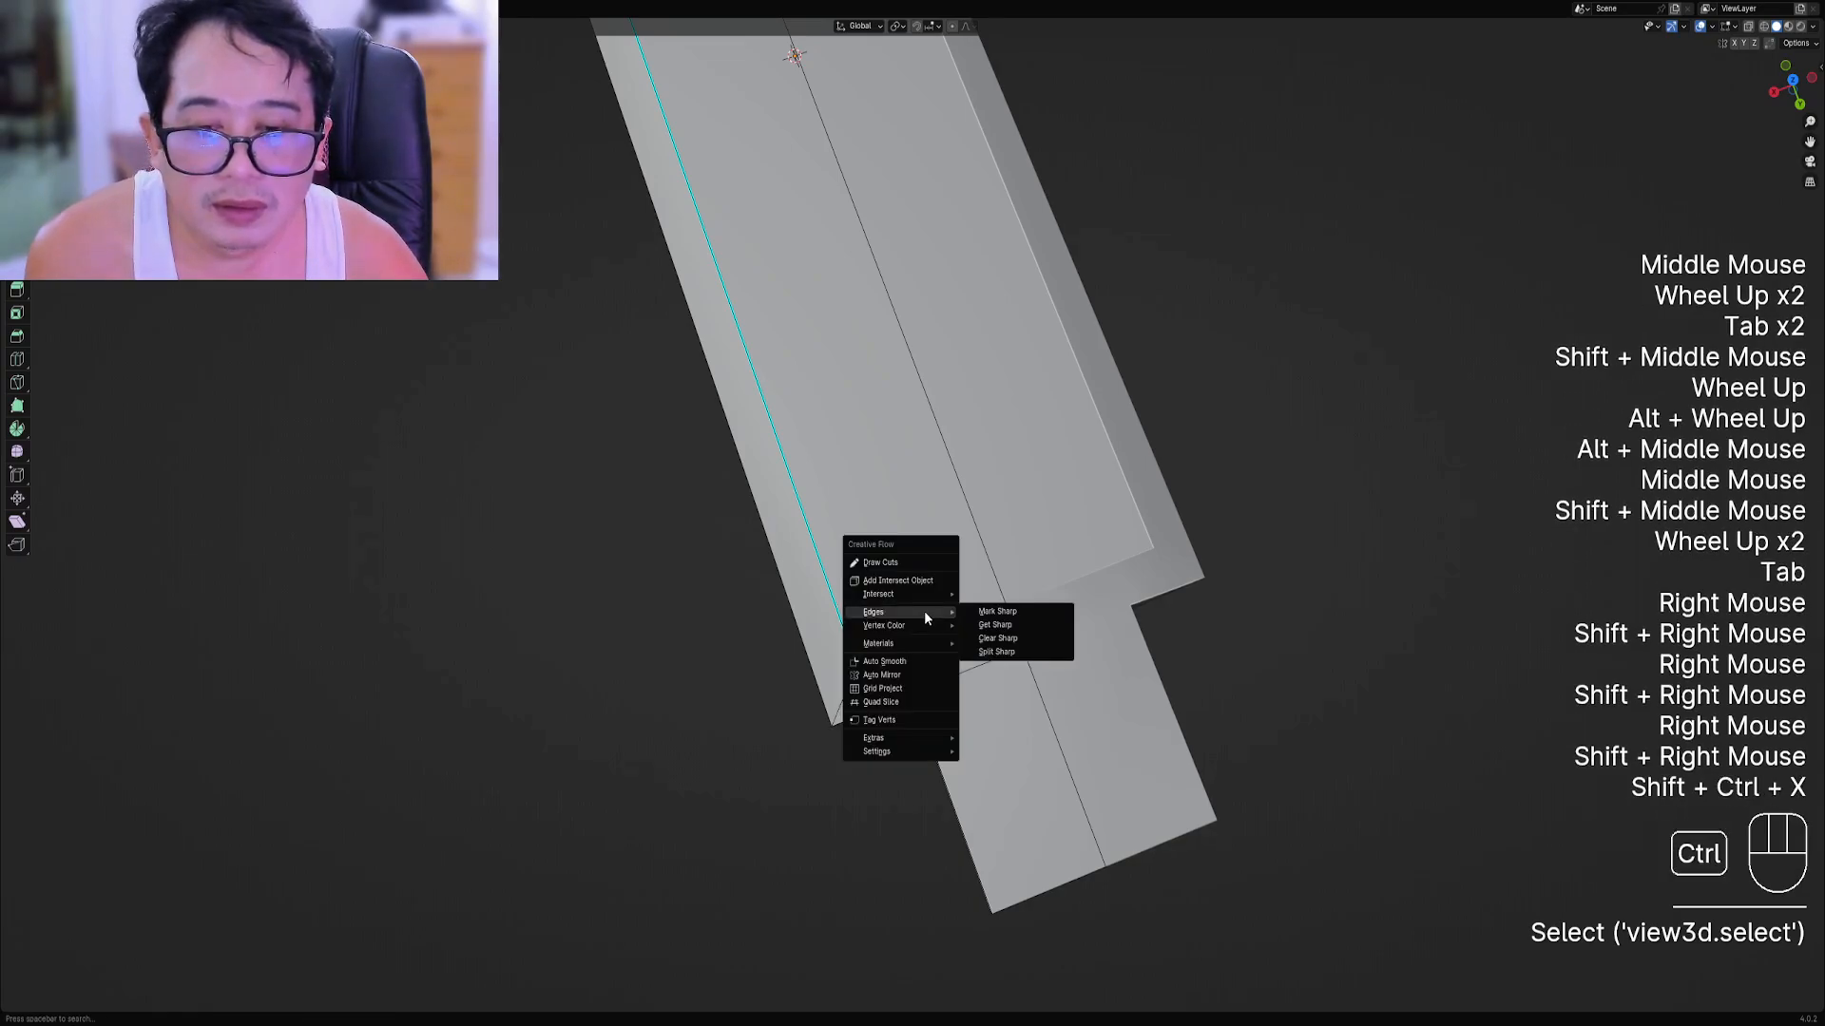
pyautogui.click(1045, 634)
# Mark the diagonal edge at the blade's shoulder corner as sharp and return to object mode.
pyautogui.rightClick(835, 700)
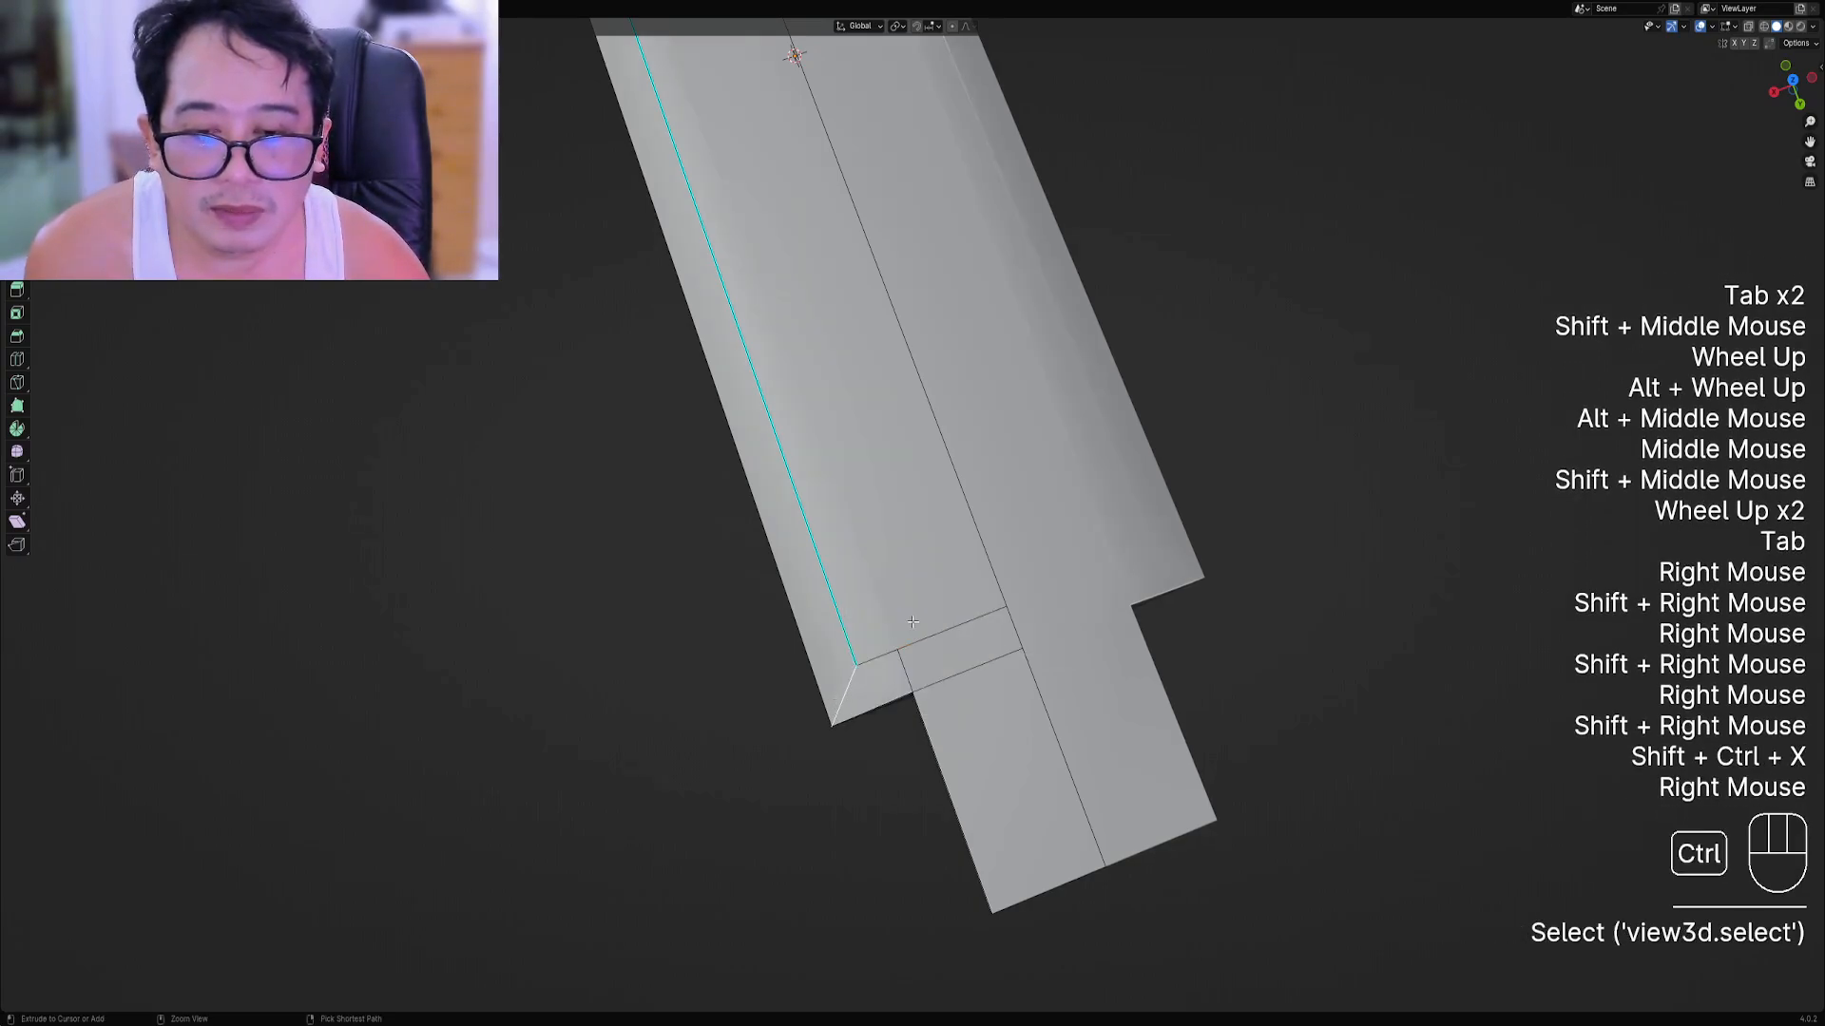
pyautogui.hotkey('shift', 'ctrl', 'x')
pyautogui.click(1018, 567)
pyautogui.press('Tab')
pyautogui.scroll(-2, 1018, 568)
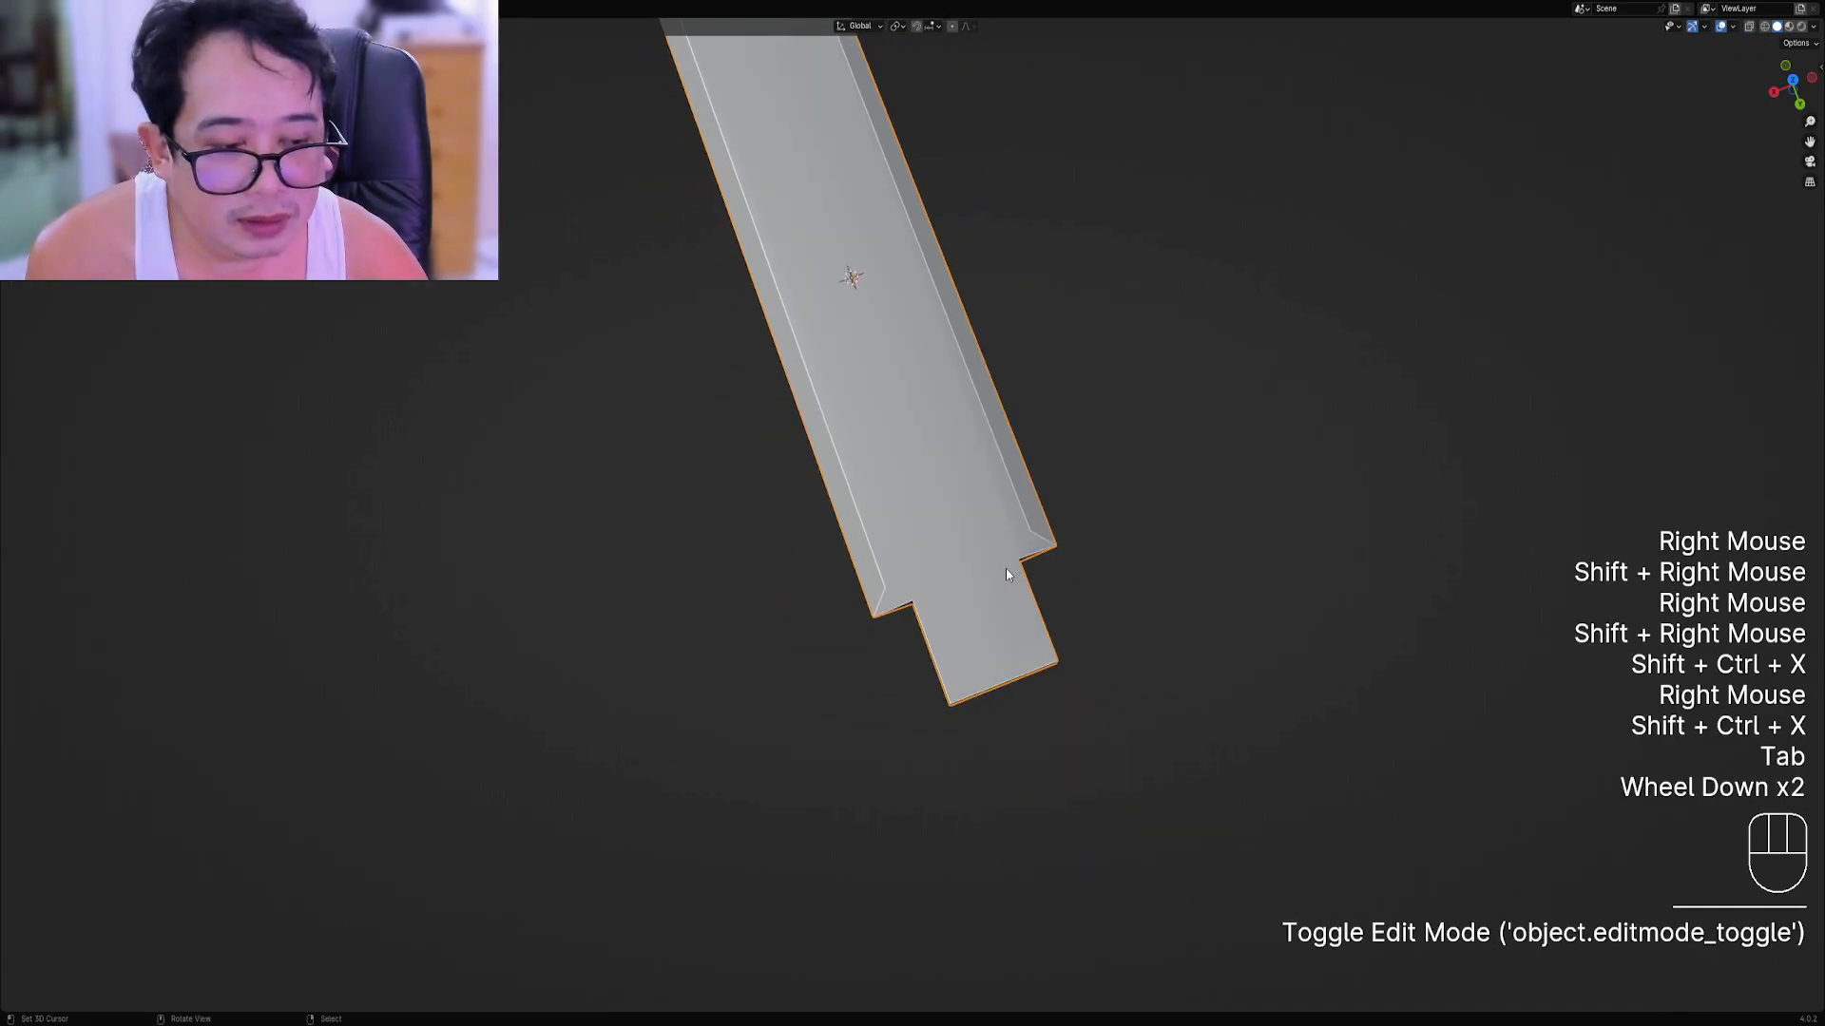
# Mark the short edges around the blade's shoulder beside the tang as sharp, and inspect the shading in object mode.
pyautogui.moveTo(1006, 568); pyautogui.dragTo(955, 570, button='middle')
pyautogui.scroll(1, 967, 637)
pyautogui.press('Tab')
pyautogui.scroll(-1, 1021, 632)
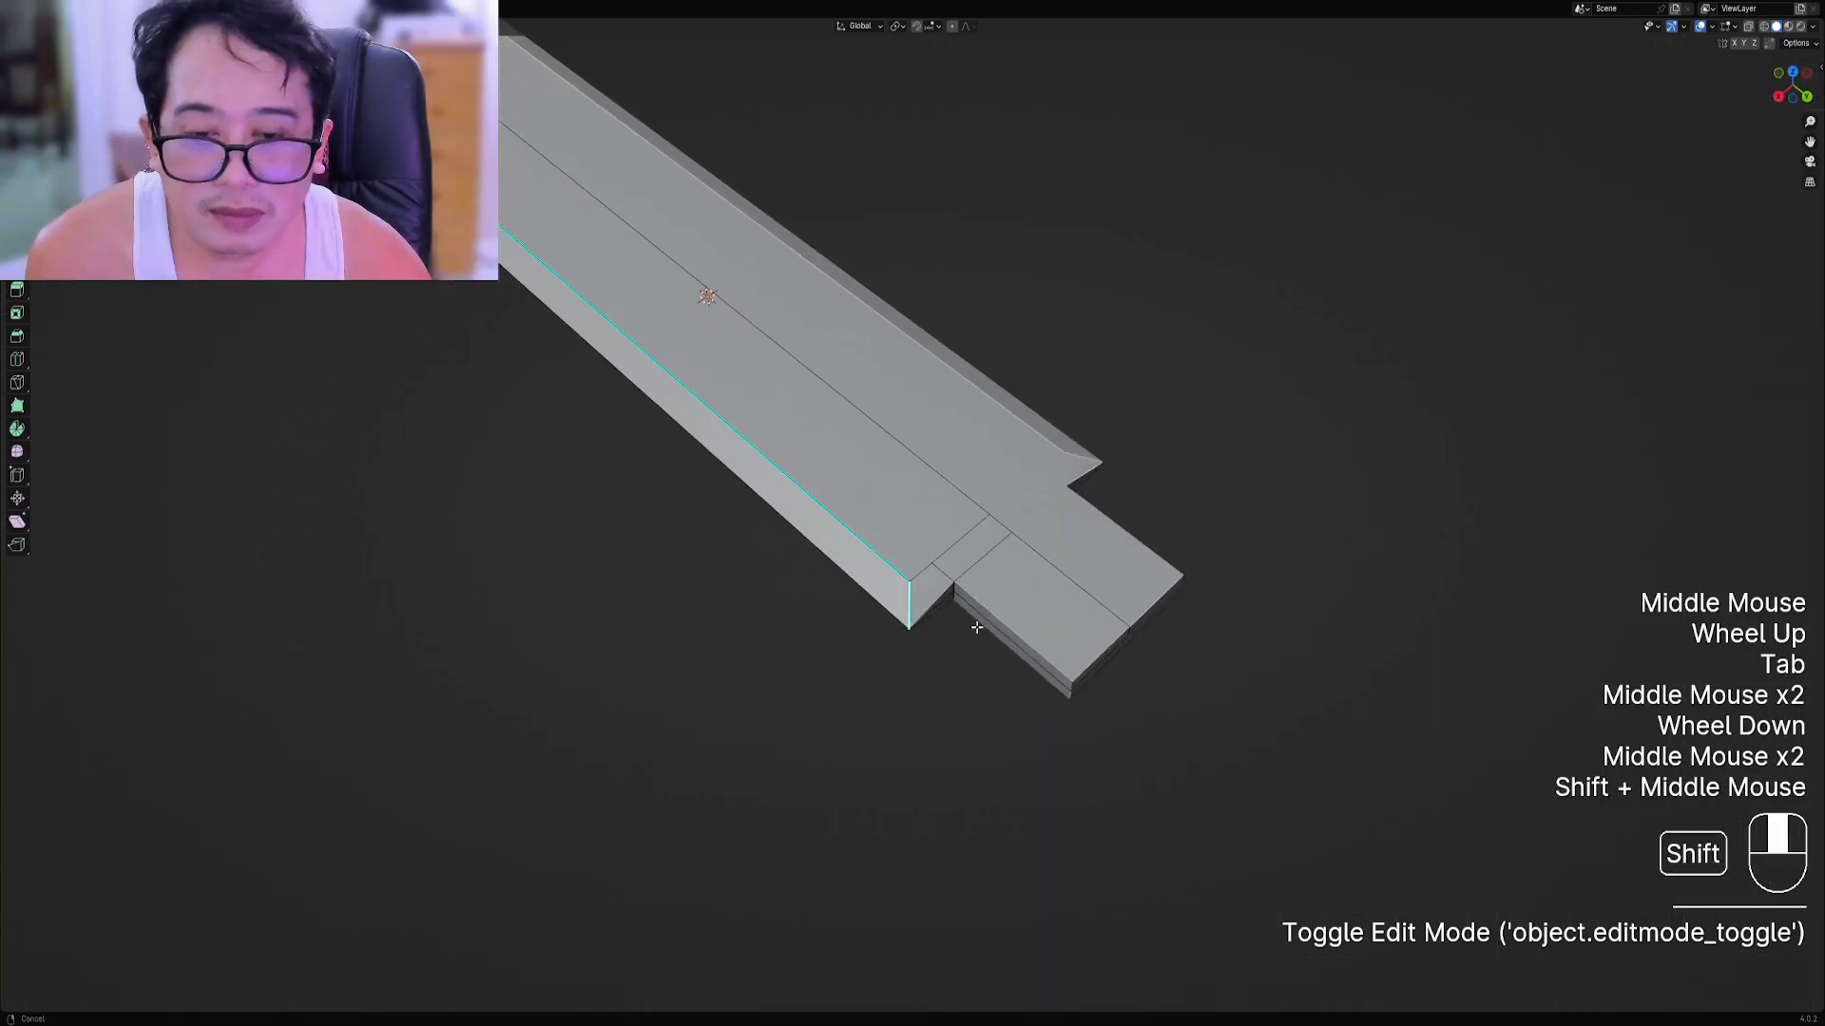
pyautogui.scroll(2, 953, 568)
pyautogui.rightClick(951, 567)
pyautogui.keyDown('shift'); pyautogui.rightClick(951, 568); pyautogui.keyUp('shift')
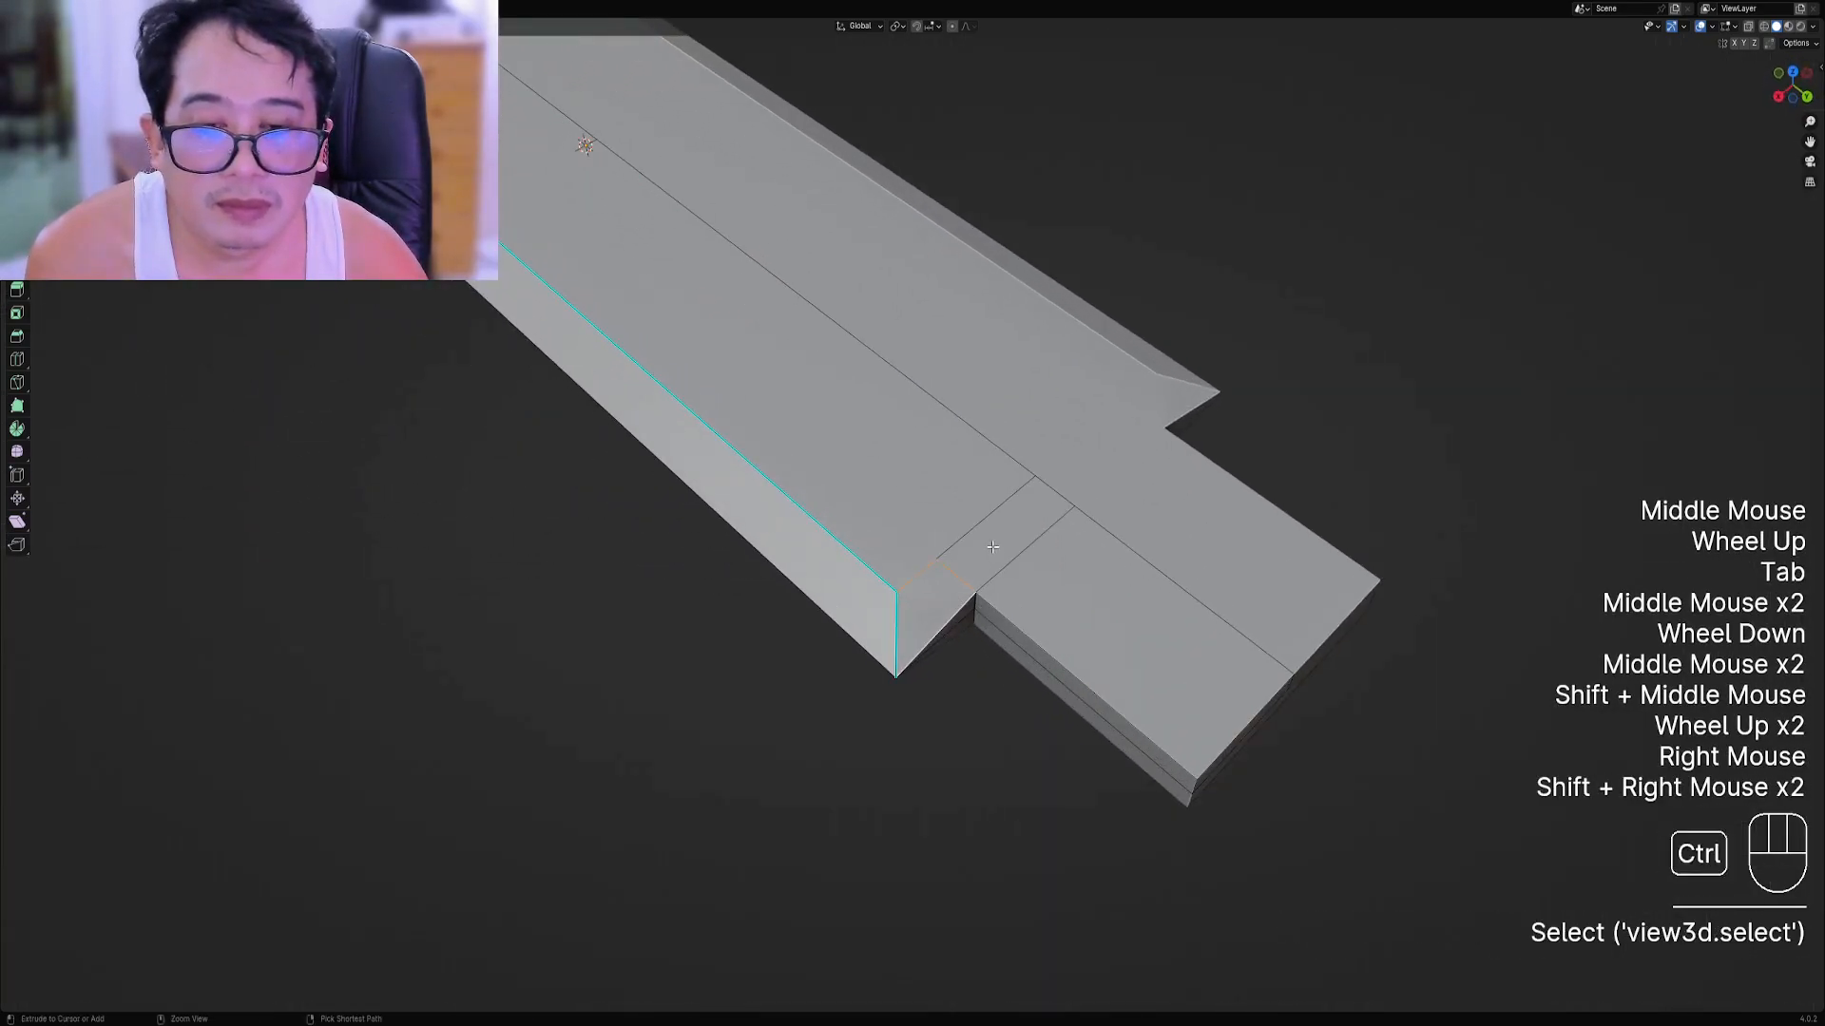
pyautogui.hotkey('shift', 'ctrl', 'x')
pyautogui.moveTo(994, 546)
pyautogui.click(1092, 549)
pyautogui.press('Tab')
pyautogui.scroll(-1, 1062, 542)
pyautogui.moveTo(1063, 542); pyautogui.dragTo(1075, 453, button='middle')
pyautogui.scroll(-3, 996, 566)
pyautogui.scroll(2, 1101, 559)
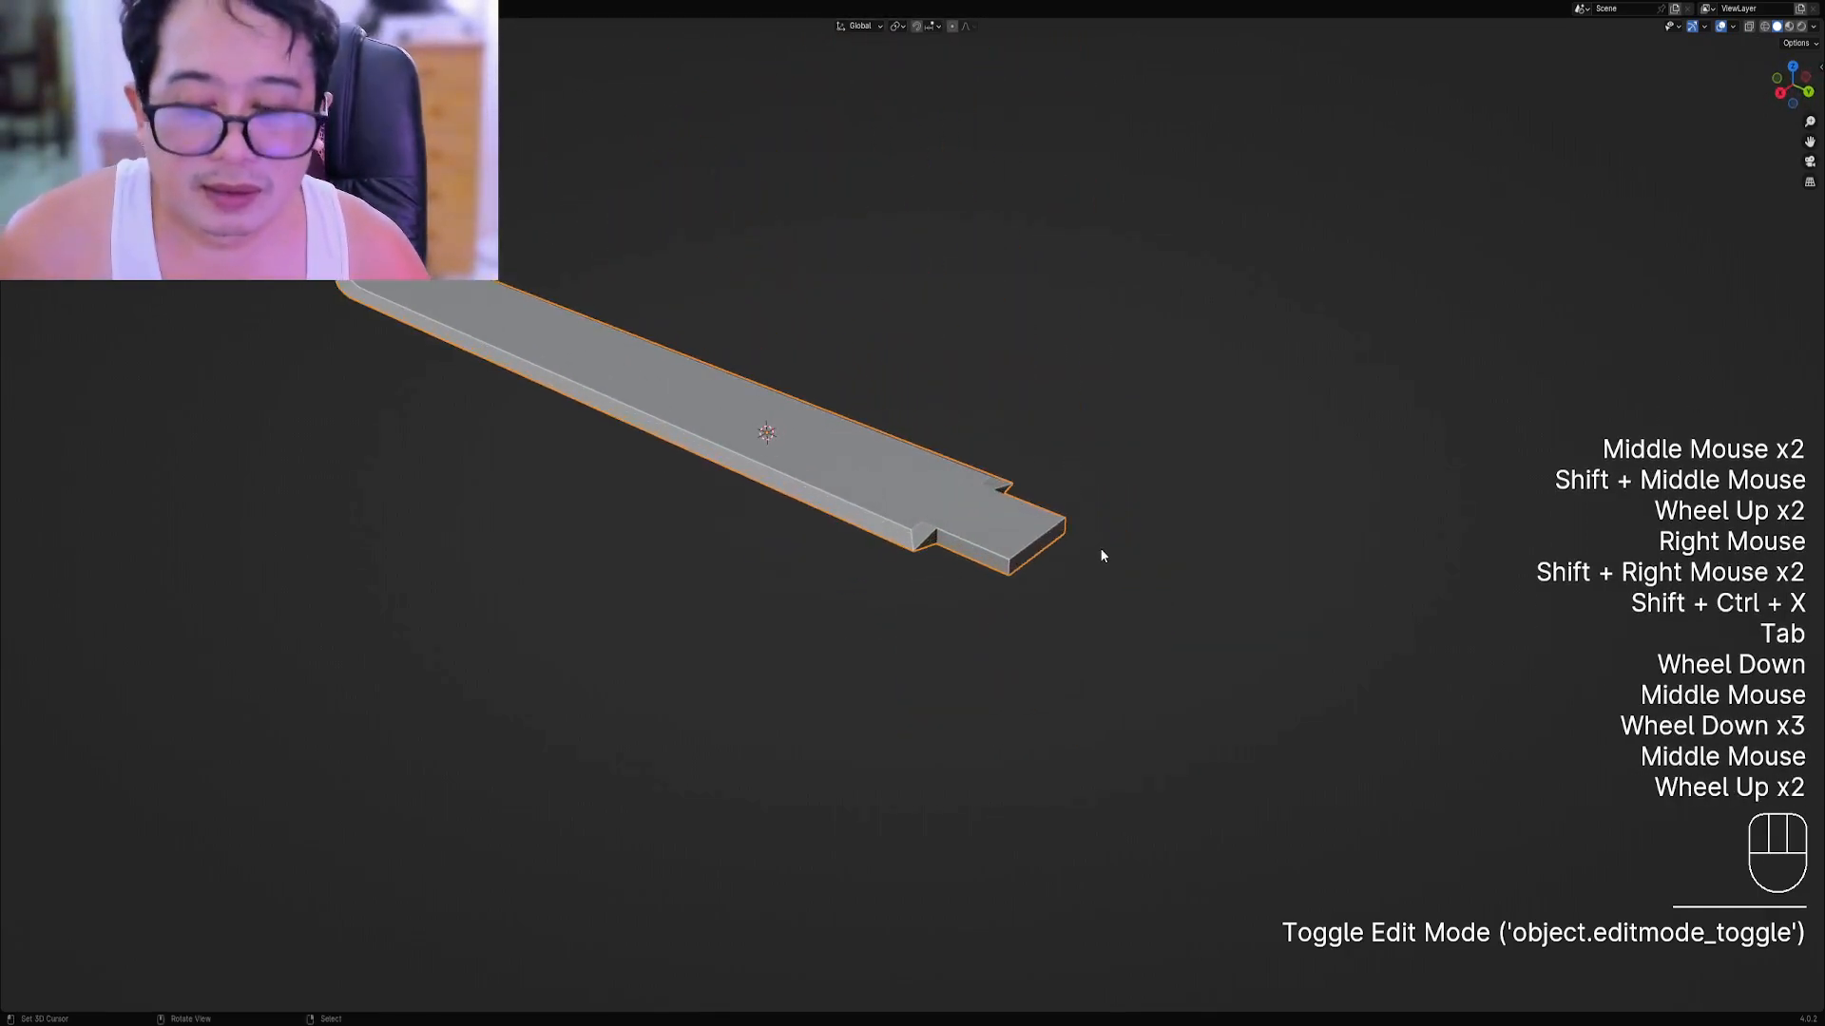
# Select only the middle vertex at the tang's end from the top view and return to object mode.
pyautogui.scroll(1, 1102, 556)
pyautogui.moveTo(1214, 513); pyautogui.dragTo(1058, 611, button='middle')
pyautogui.scroll(-1, 1017, 612)
pyautogui.press('Tab')
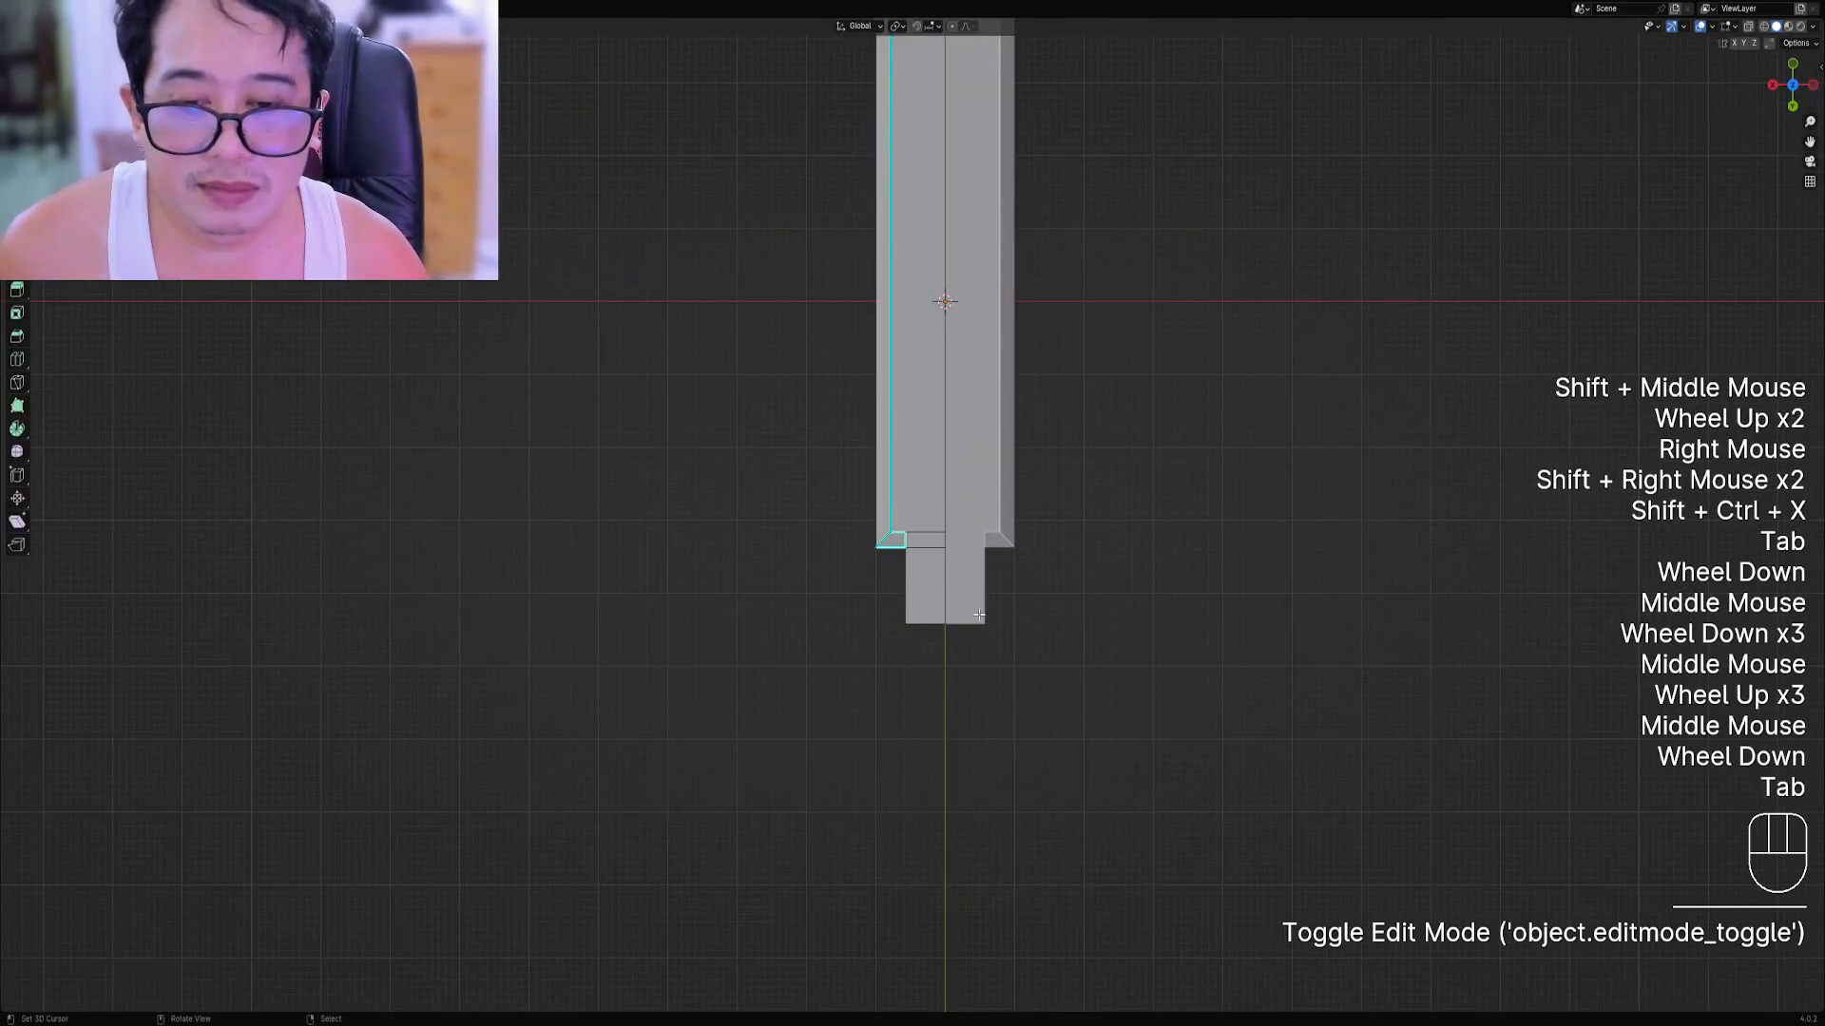
pyautogui.press('1')
pyautogui.hotkey('alt', 'a')
pyautogui.rightClick(948, 620)
pyautogui.scroll(-2, 955, 608)
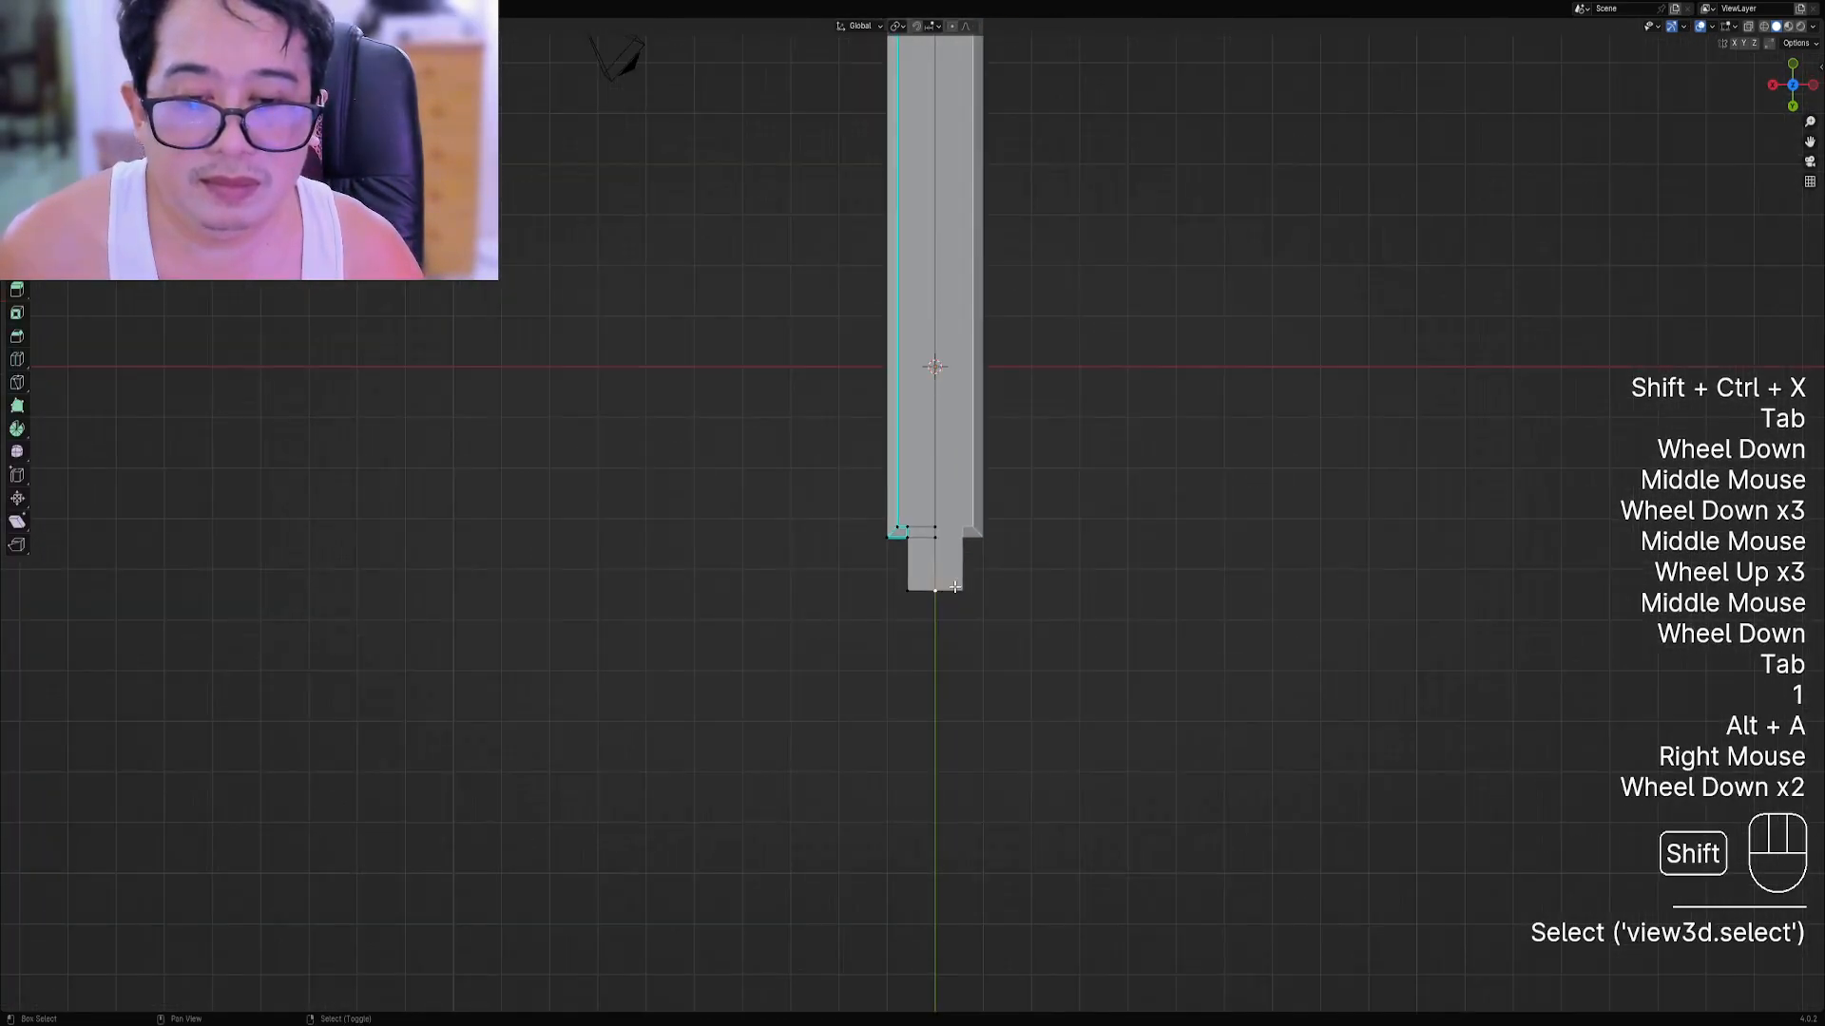
pyautogui.keyDown('shift'); pyautogui.moveTo(955, 608); pyautogui.dragTo(931, 559, button='middle'); pyautogui.keyUp('shift')
pyautogui.scroll(1, 931, 557)
pyautogui.hotkey('shift', 'ctrl', 'x')
pyautogui.press('Tab')
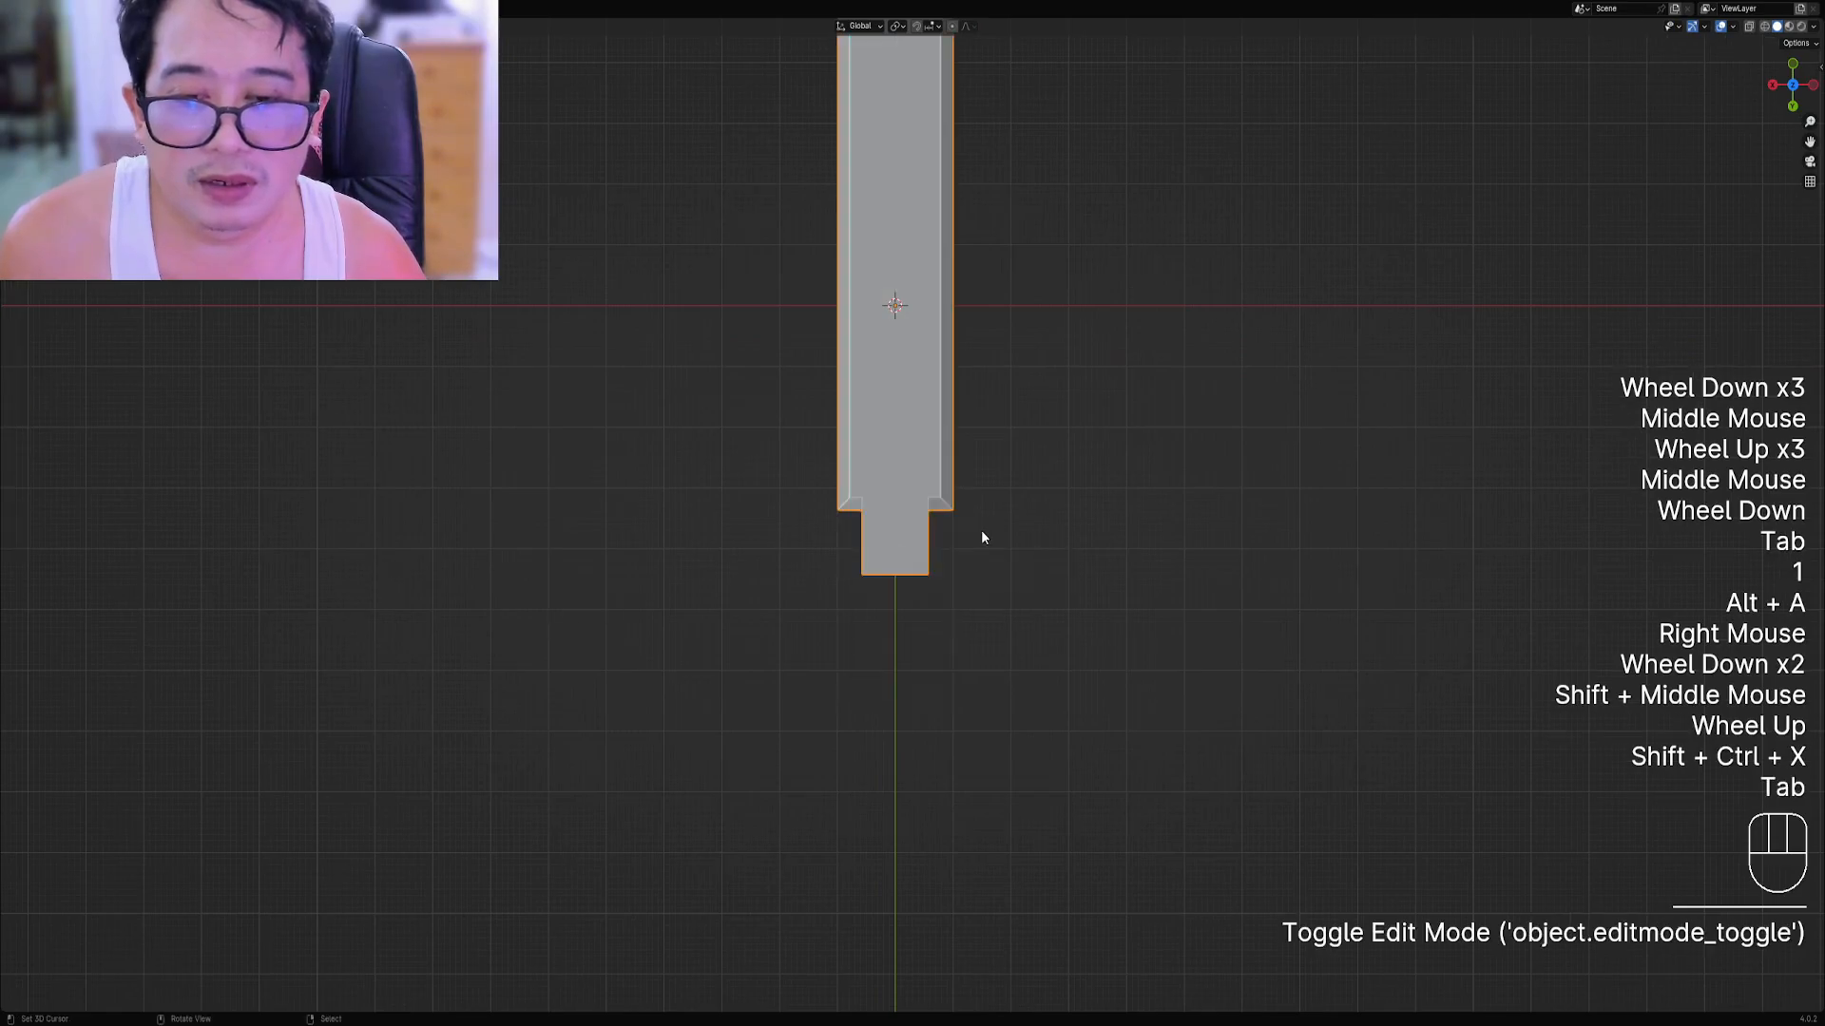
pyautogui.hotkey('shift', 'ctrl', 'x')
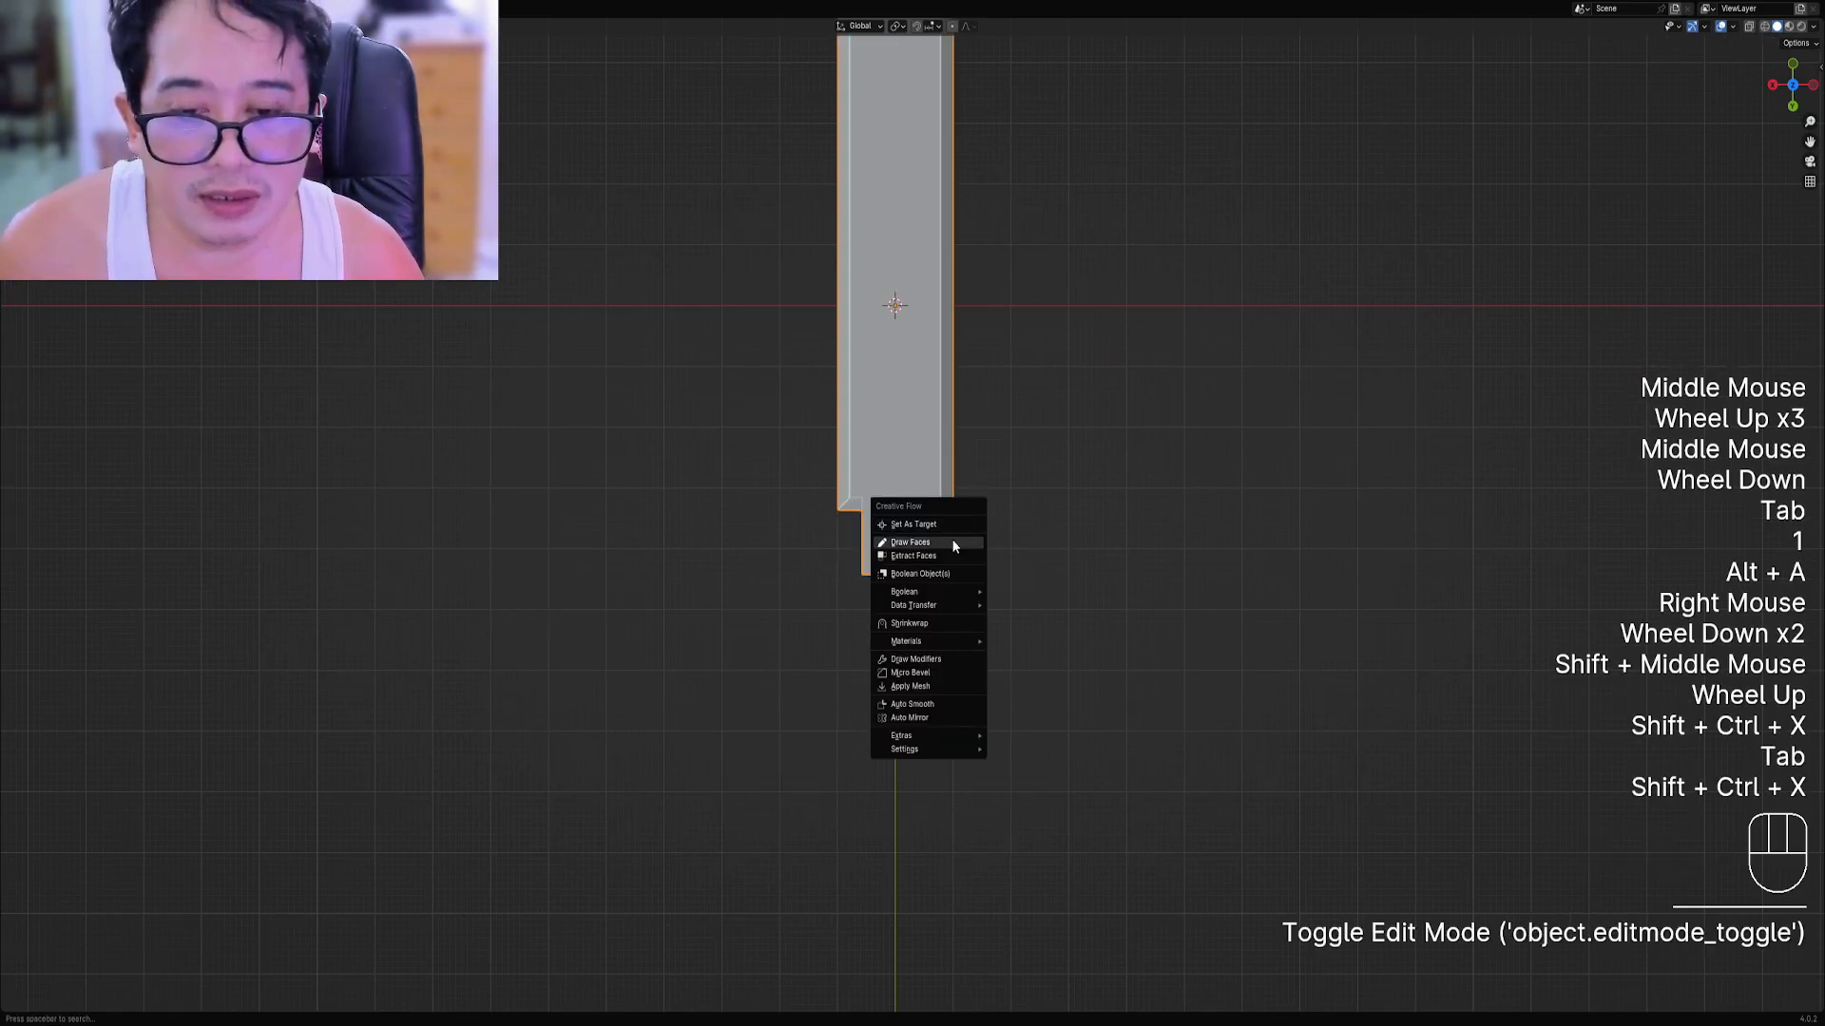
pyautogui.click(950, 540)
pyautogui.moveTo(940, 543); pyautogui.dragTo(977, 465, button='middle')
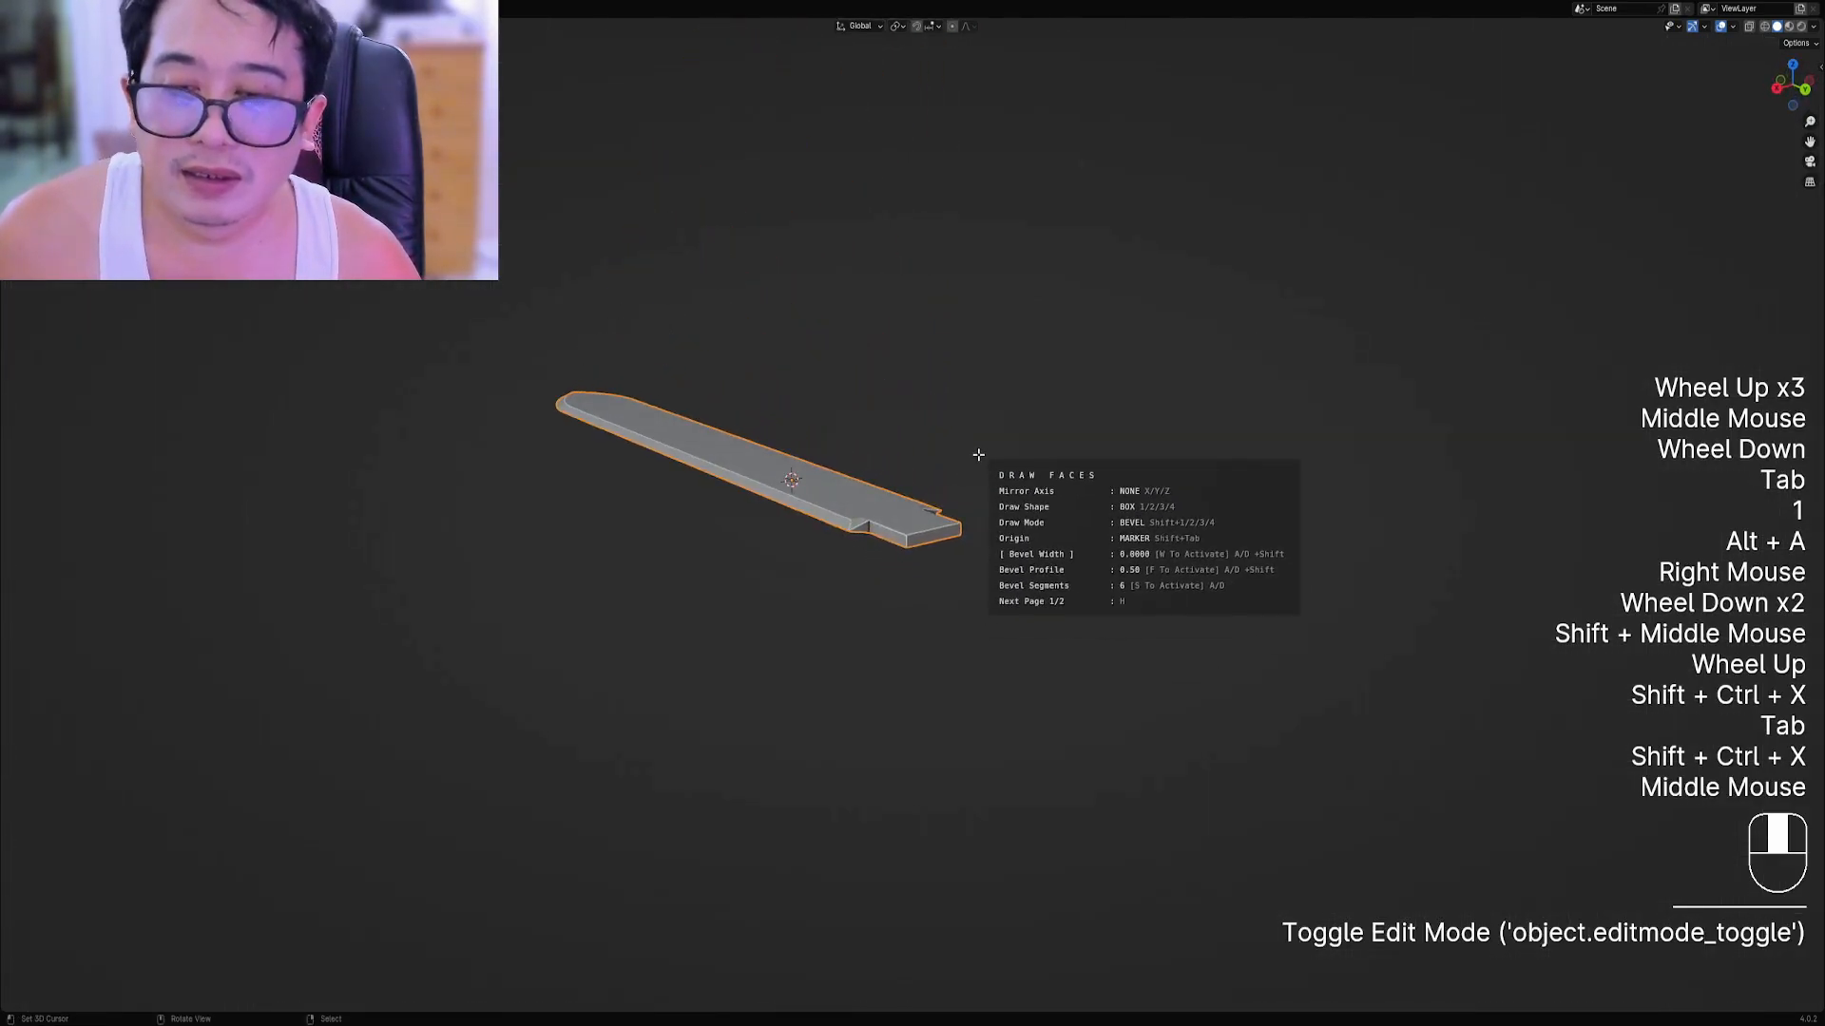
pyautogui.scroll(3, 950, 466)
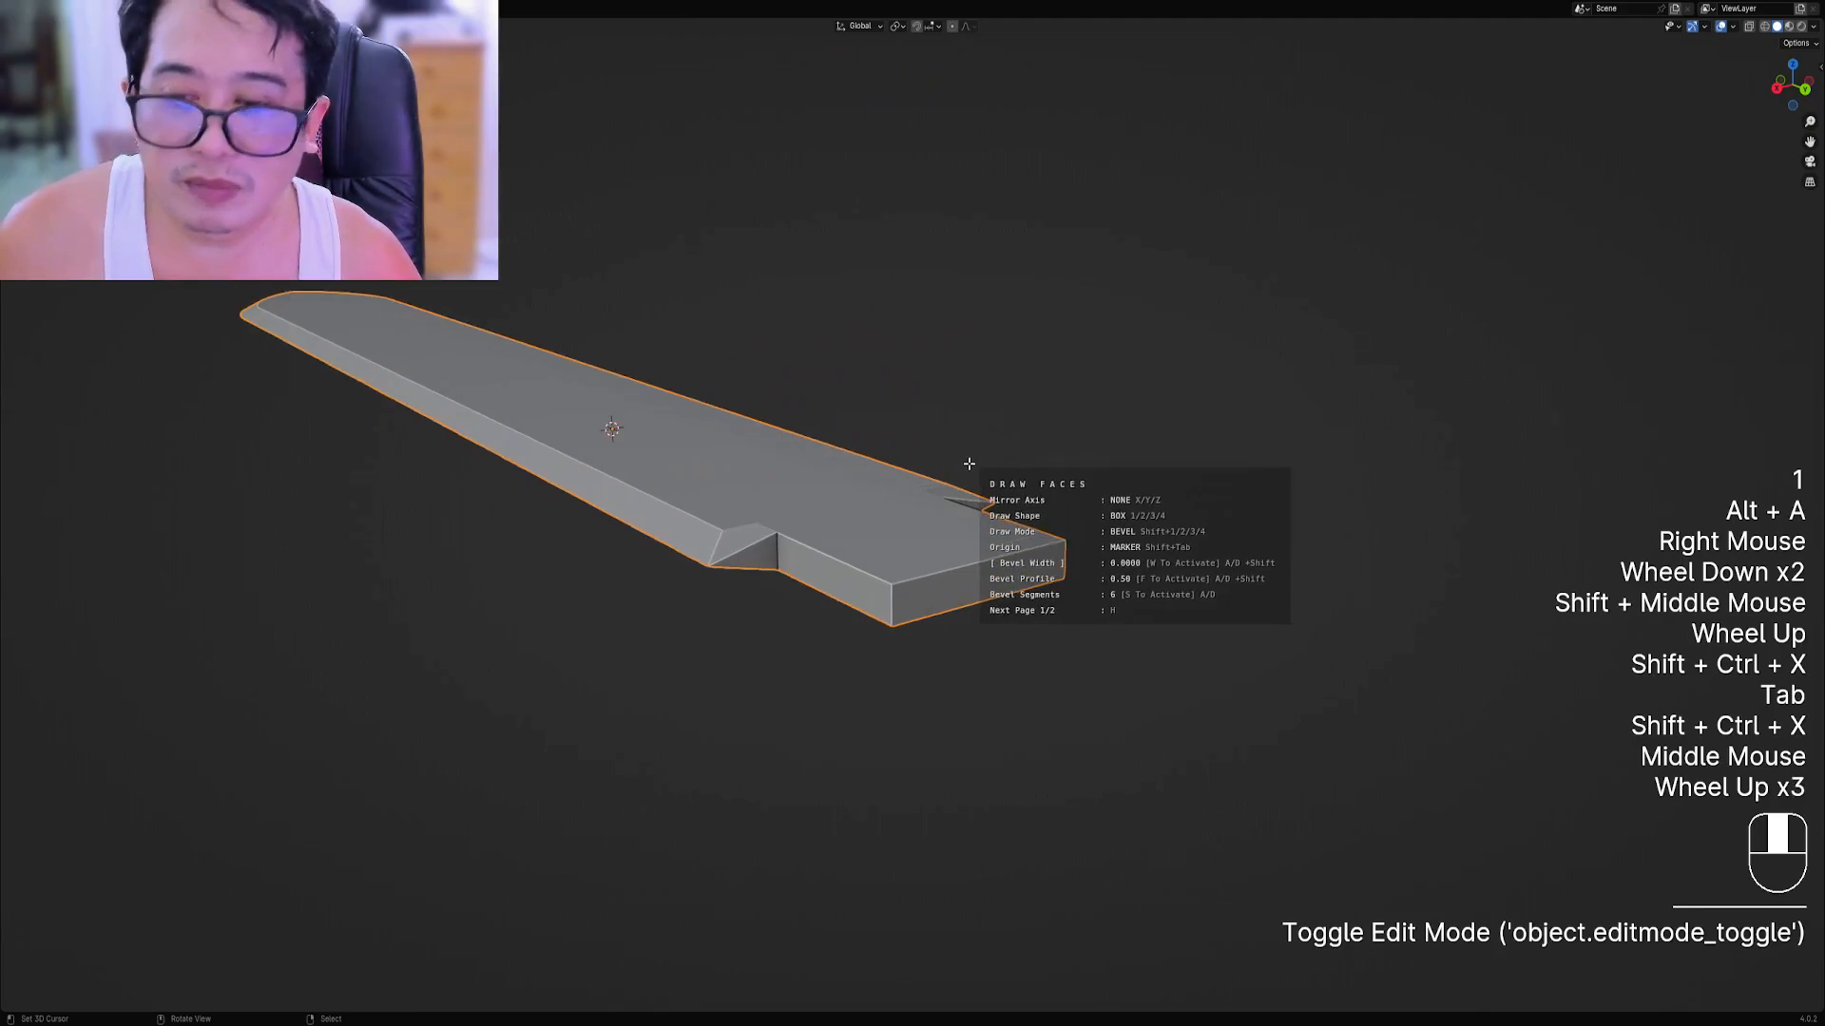
pyautogui.scroll(-2, 1088, 352)
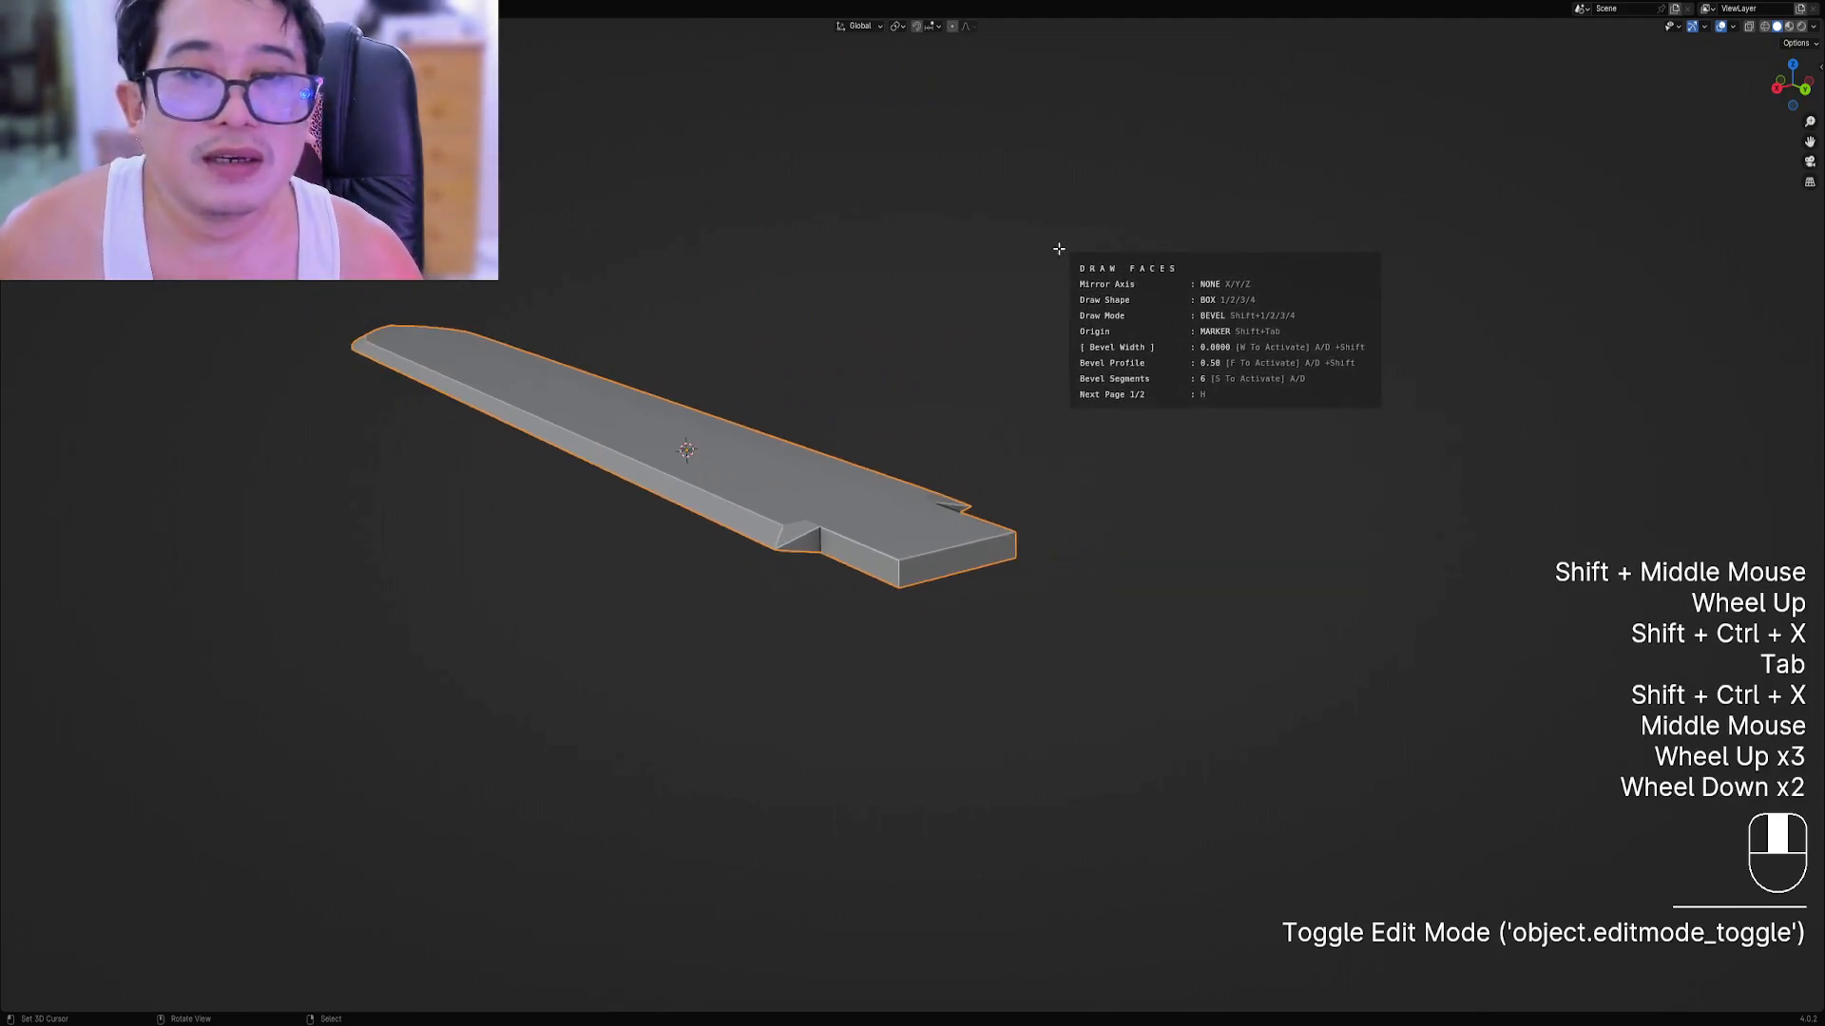
pyautogui.moveTo(1038, 262); pyautogui.dragTo(893, 357, button='middle')
pyautogui.keyDown('shift'); pyautogui.moveTo(893, 358); pyautogui.dragTo(1075, 350, button='middle'); pyautogui.keyUp('shift')
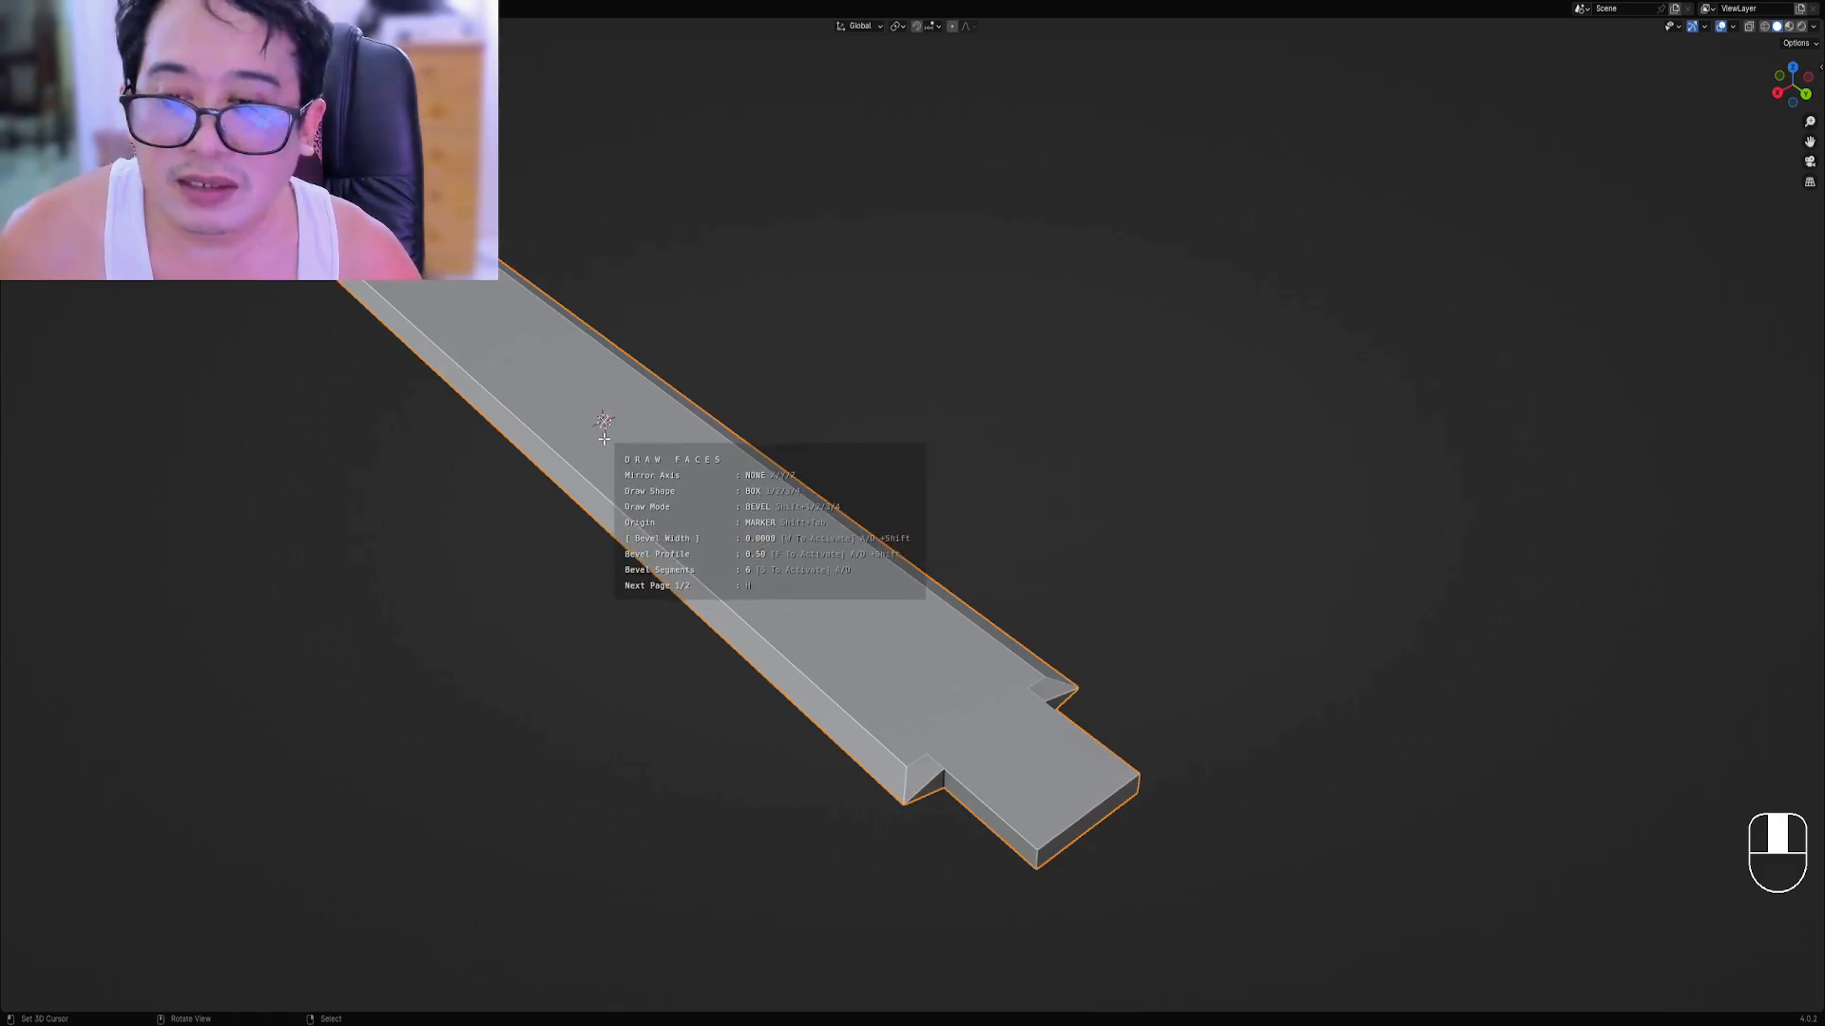
pyautogui.moveTo(1045, 528); pyautogui.dragTo(1083, 611, button='middle')
pyautogui.scroll(-1, 1108, 472)
pyautogui.scroll(-1, 969, 456)
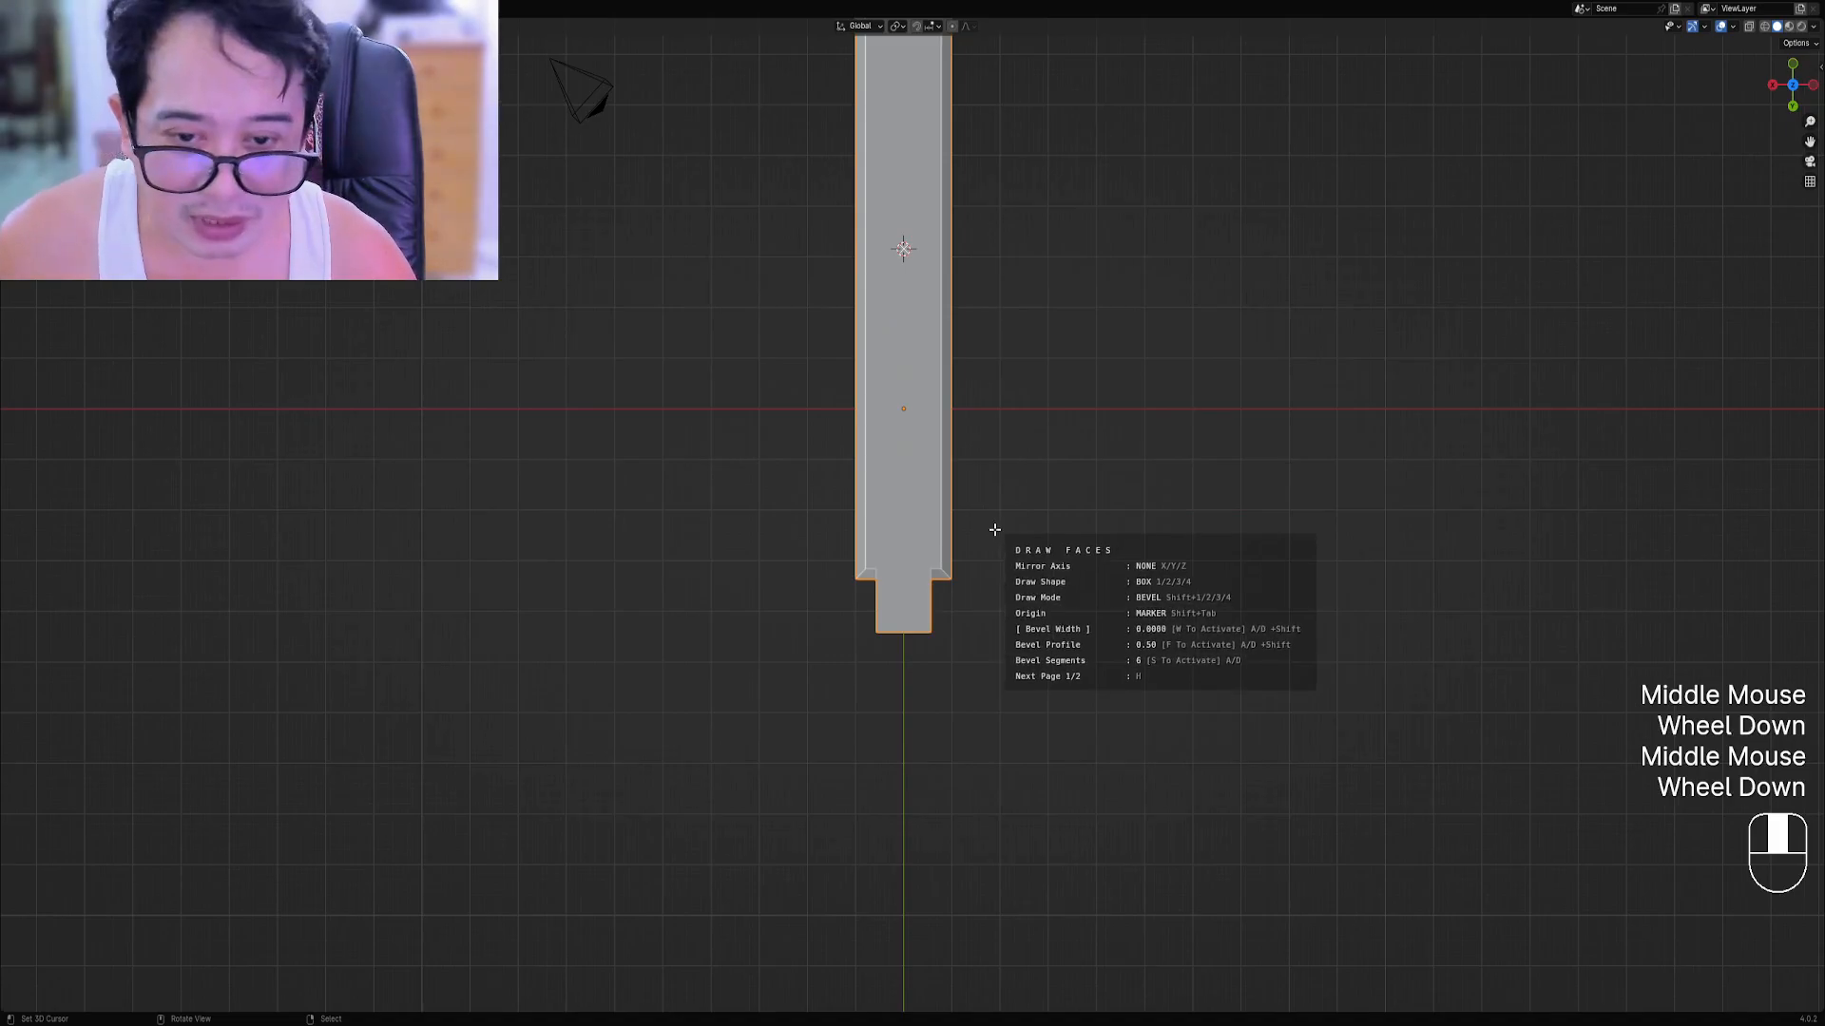
pyautogui.keyDown('shift'); pyautogui.moveTo(994, 525); pyautogui.dragTo(988, 653, button='middle'); pyautogui.keyUp('shift')
pyautogui.scroll(-2, 871, 624)
pyautogui.keyDown('shift'); pyautogui.moveTo(871, 623); pyautogui.dragTo(892, 590, button='middle'); pyautogui.keyUp('shift')
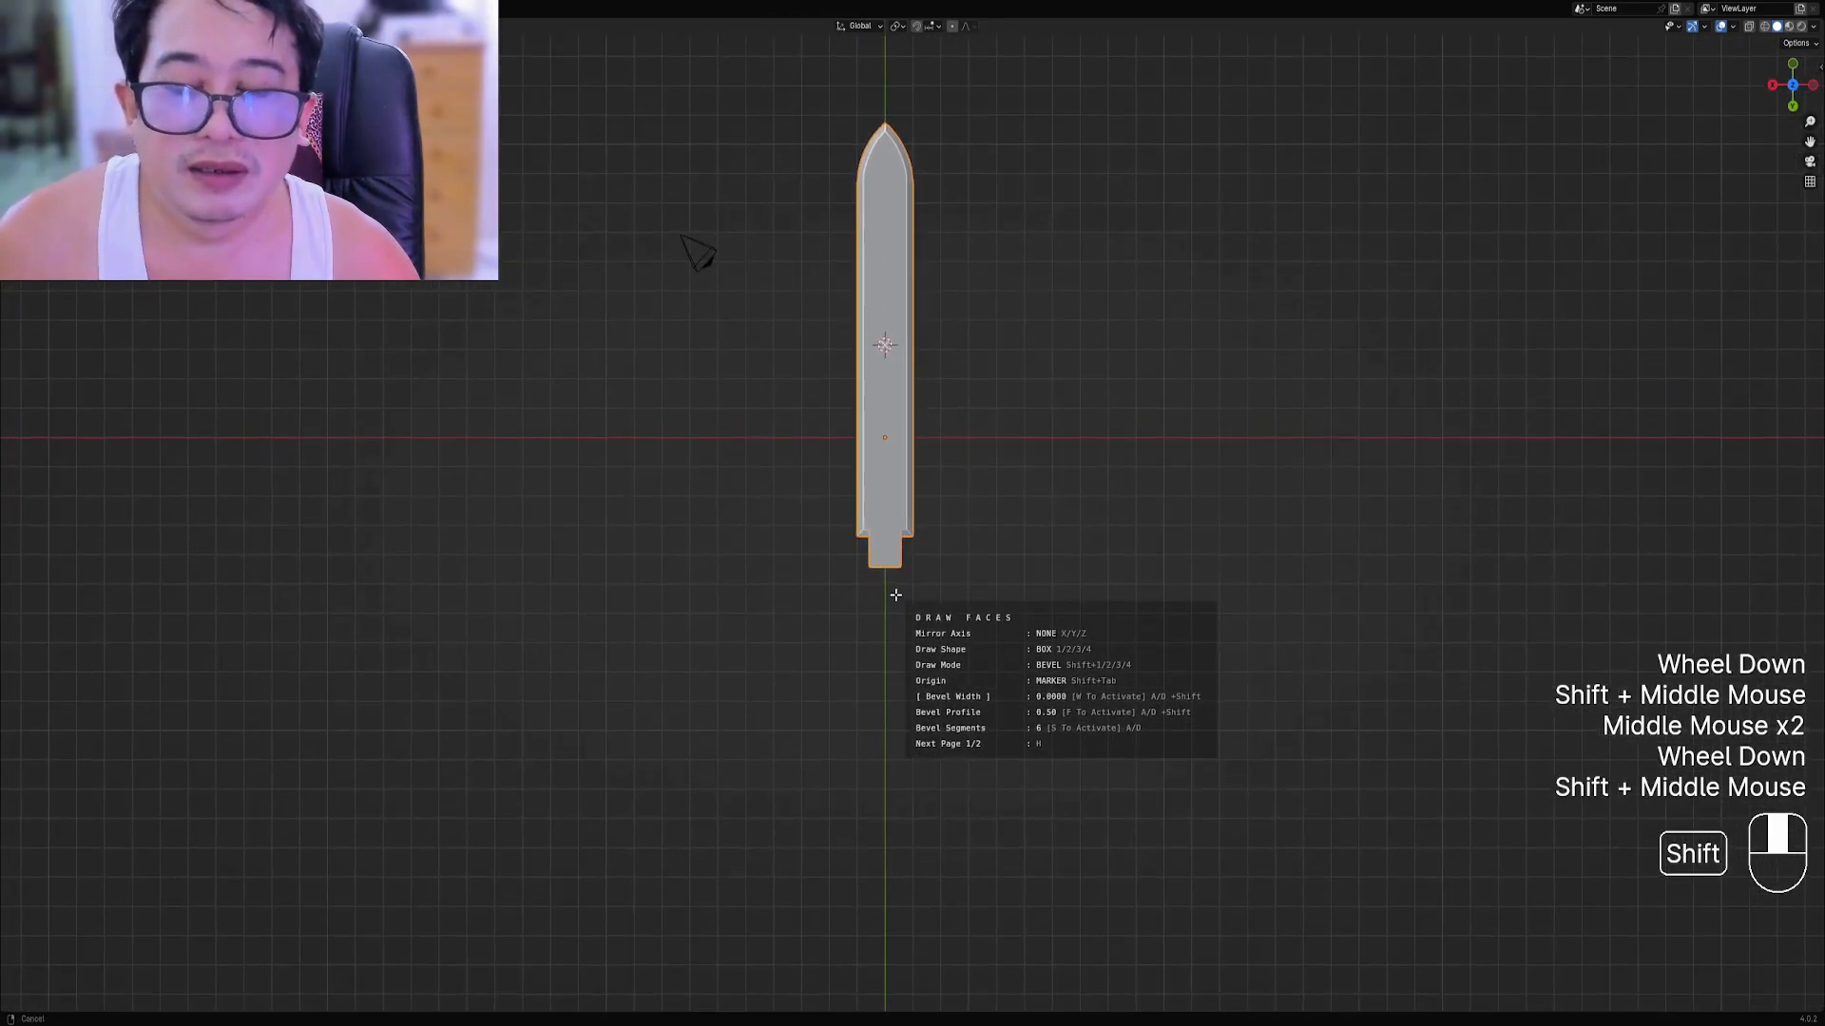
pyautogui.scroll(2, 889, 587)
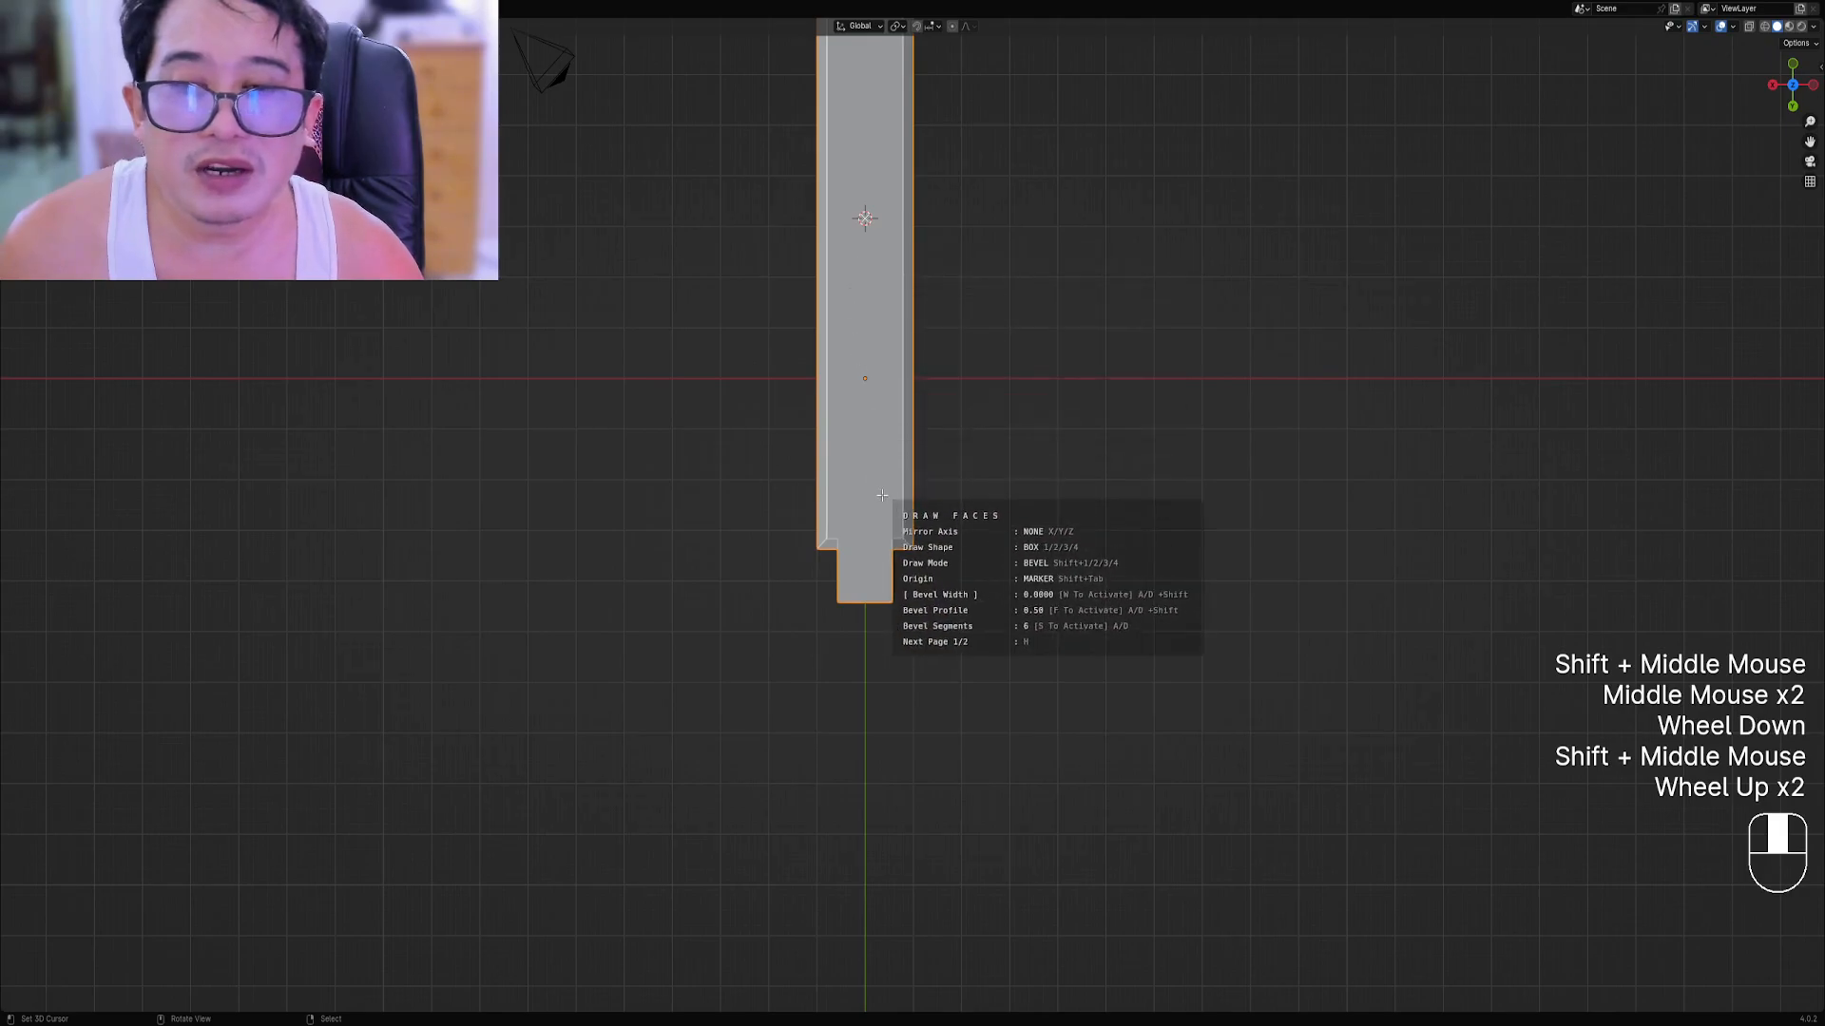
pyautogui.moveTo(868, 574); pyautogui.dragTo(989, 723)
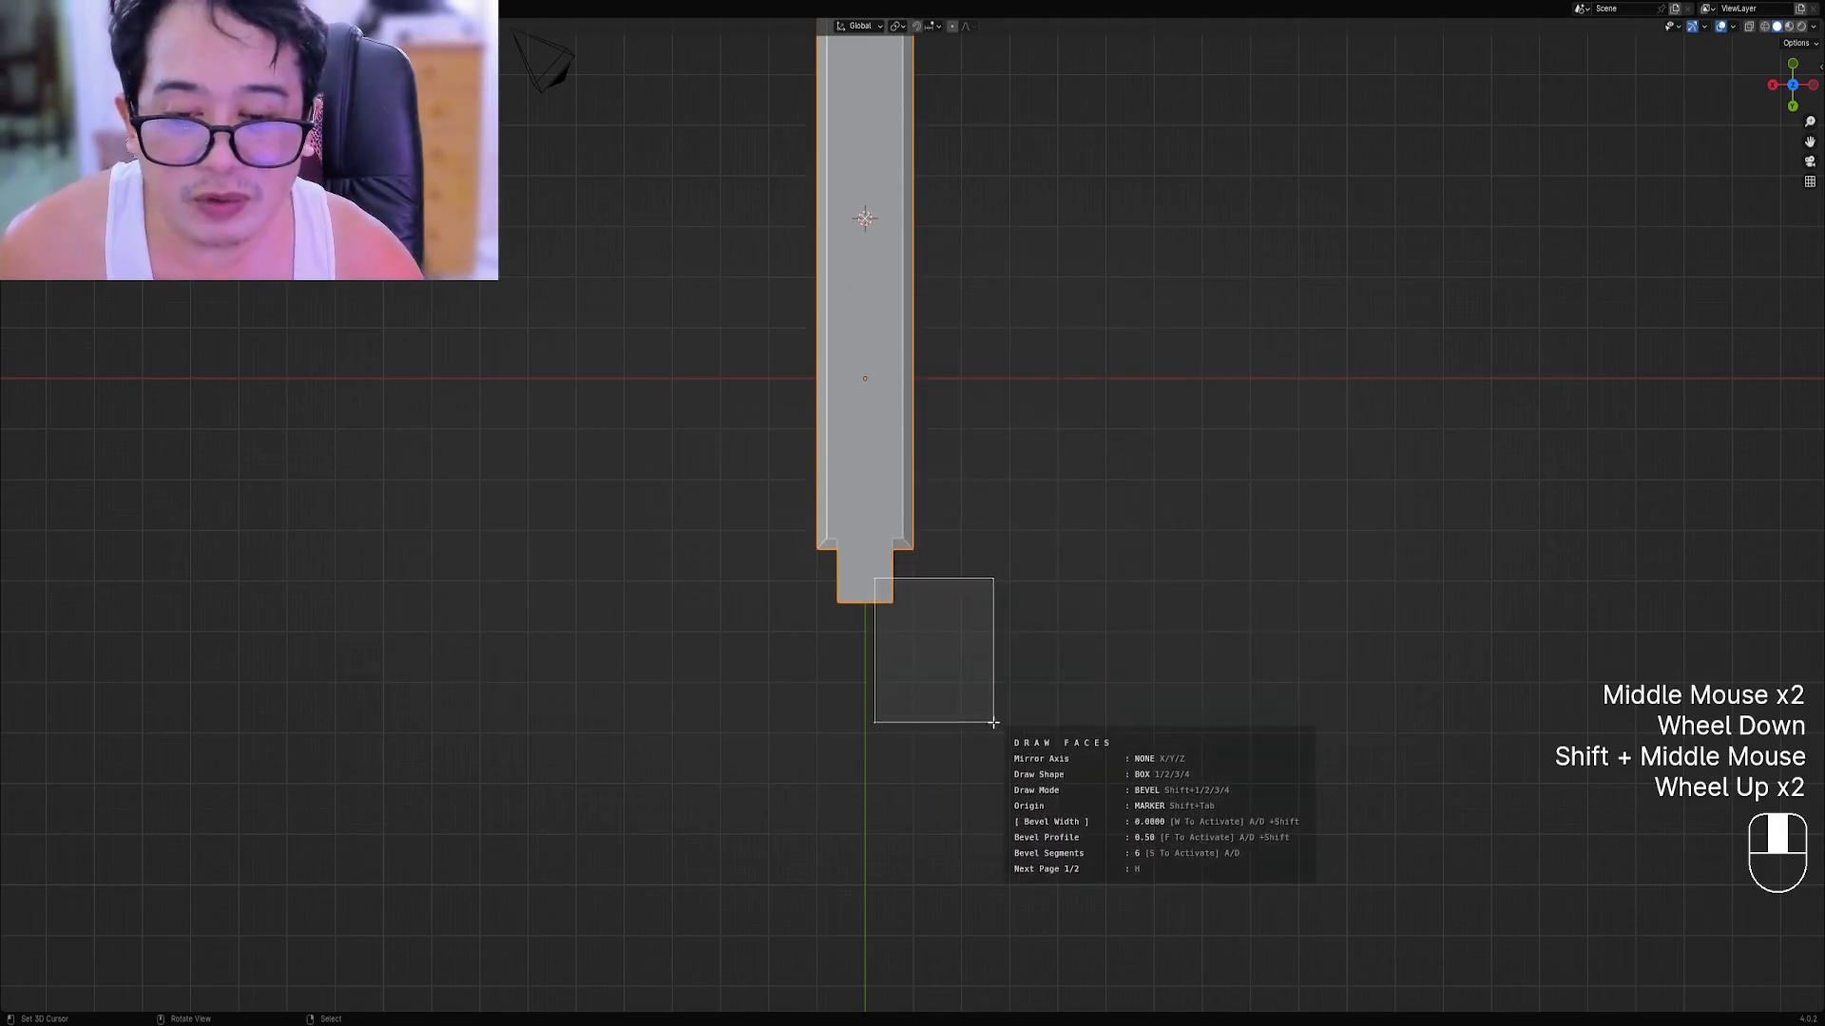
pyautogui.moveTo(988, 722); pyautogui.dragTo(1110, 511, button='middle')
pyautogui.press('Escape')
pyautogui.moveTo(954, 517); pyautogui.dragTo(999, 648, button='middle')
# With Draw Faces mirrored on X and set to polygonal, outline an angular crossguard with chamfered ends around the tang.
pyautogui.hotkey('ctrl', 'shift', 'x')
pyautogui.click(893, 558)
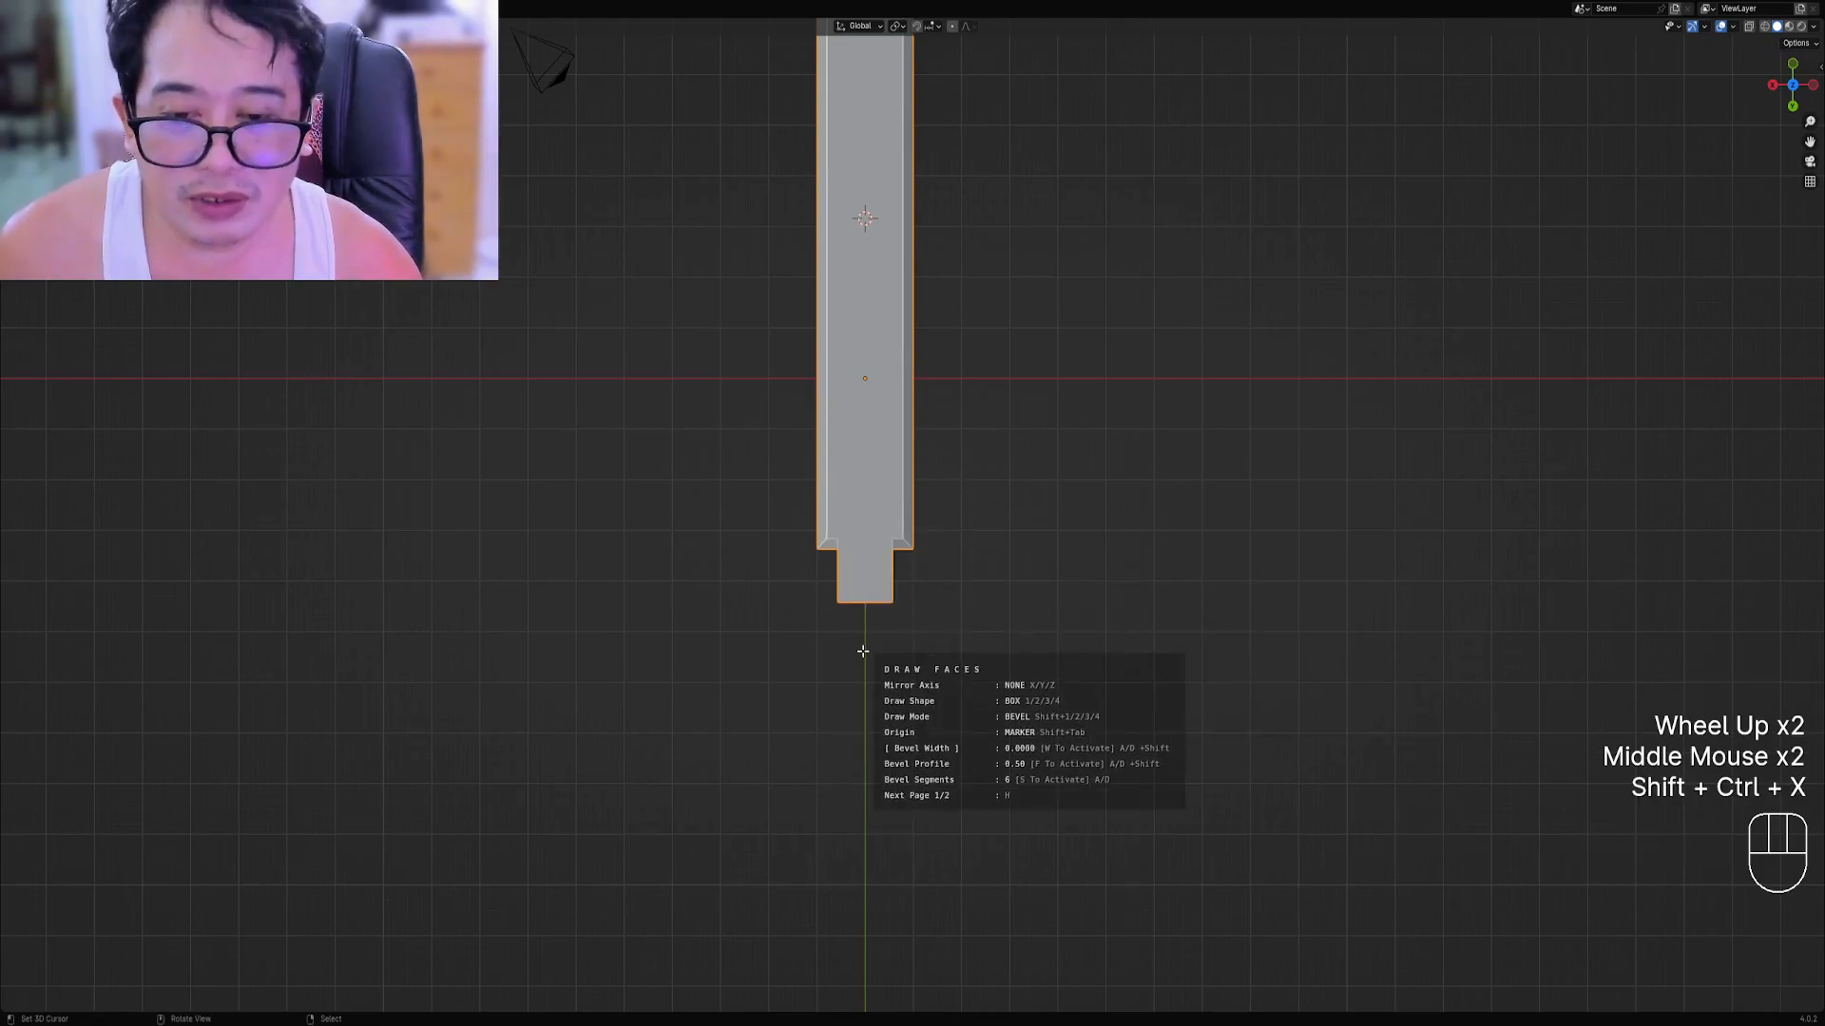
pyautogui.keyDown('shift'); pyautogui.moveTo(855, 640); pyautogui.dragTo(855, 504, button='middle'); pyautogui.keyUp('shift')
pyautogui.scroll(2, 855, 505)
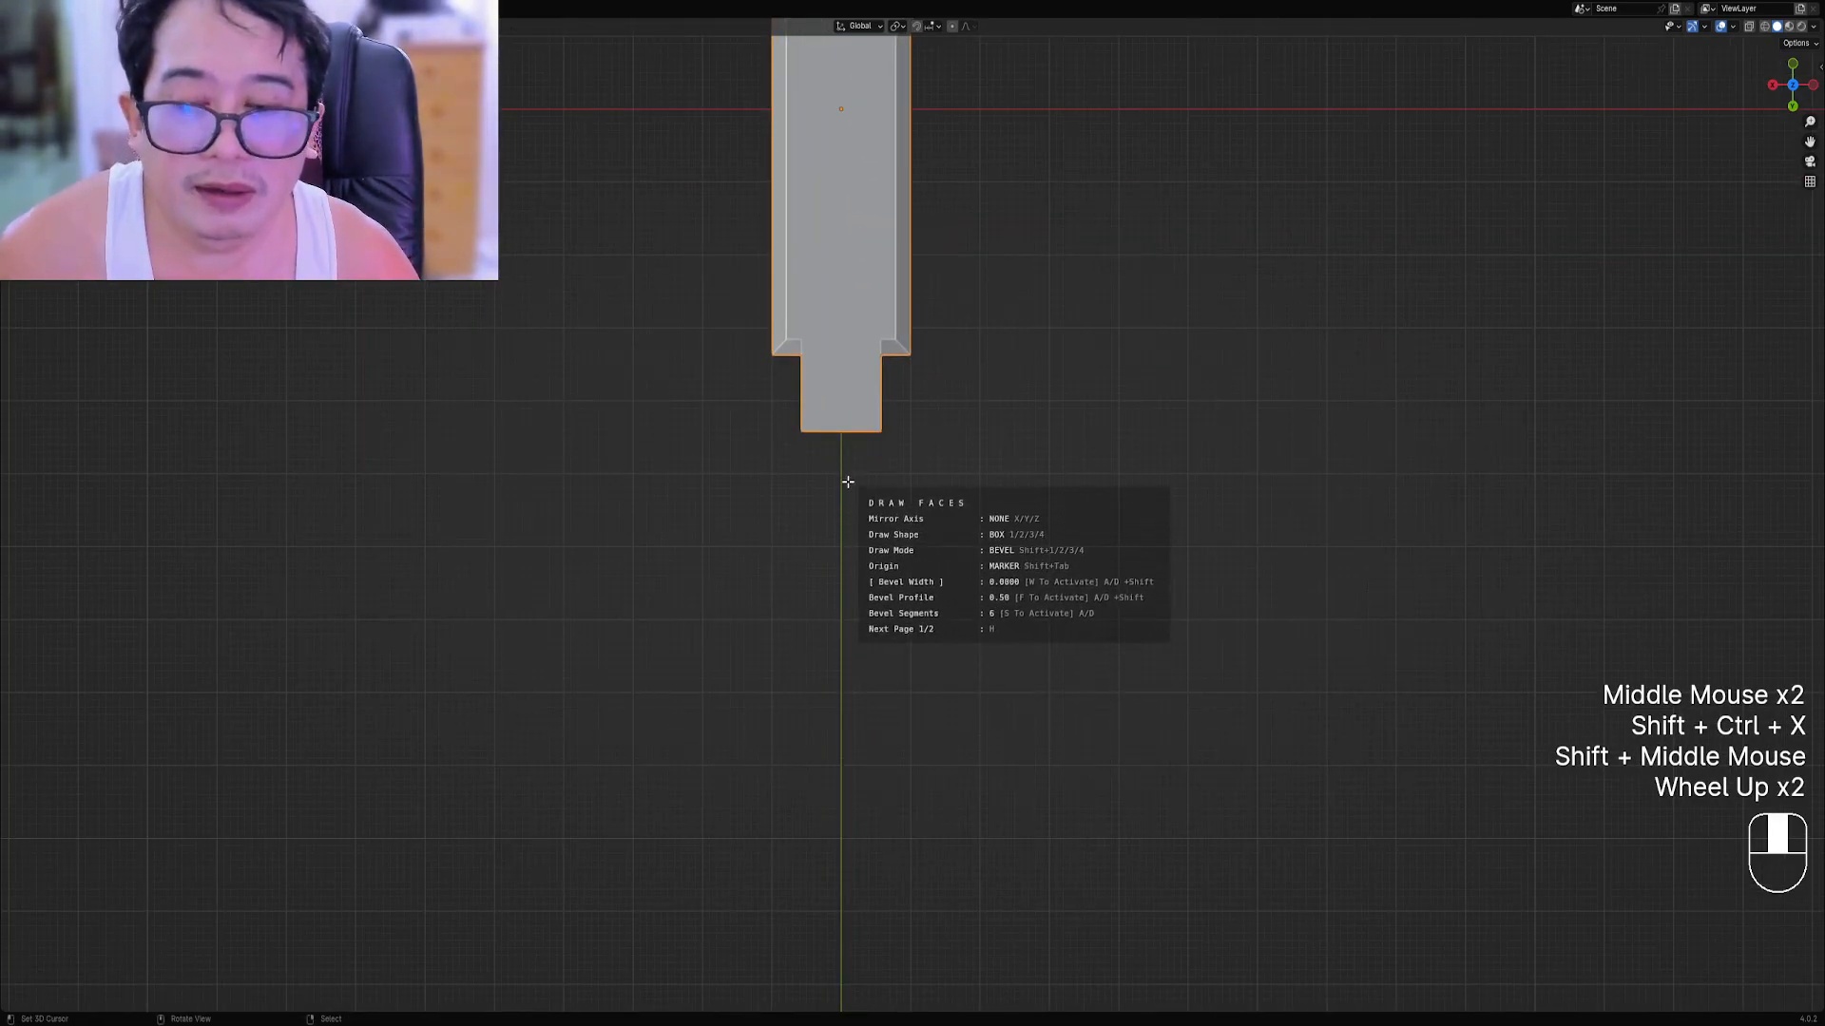
pyautogui.scroll(2, 847, 480)
pyautogui.scroll(-4, 855, 448)
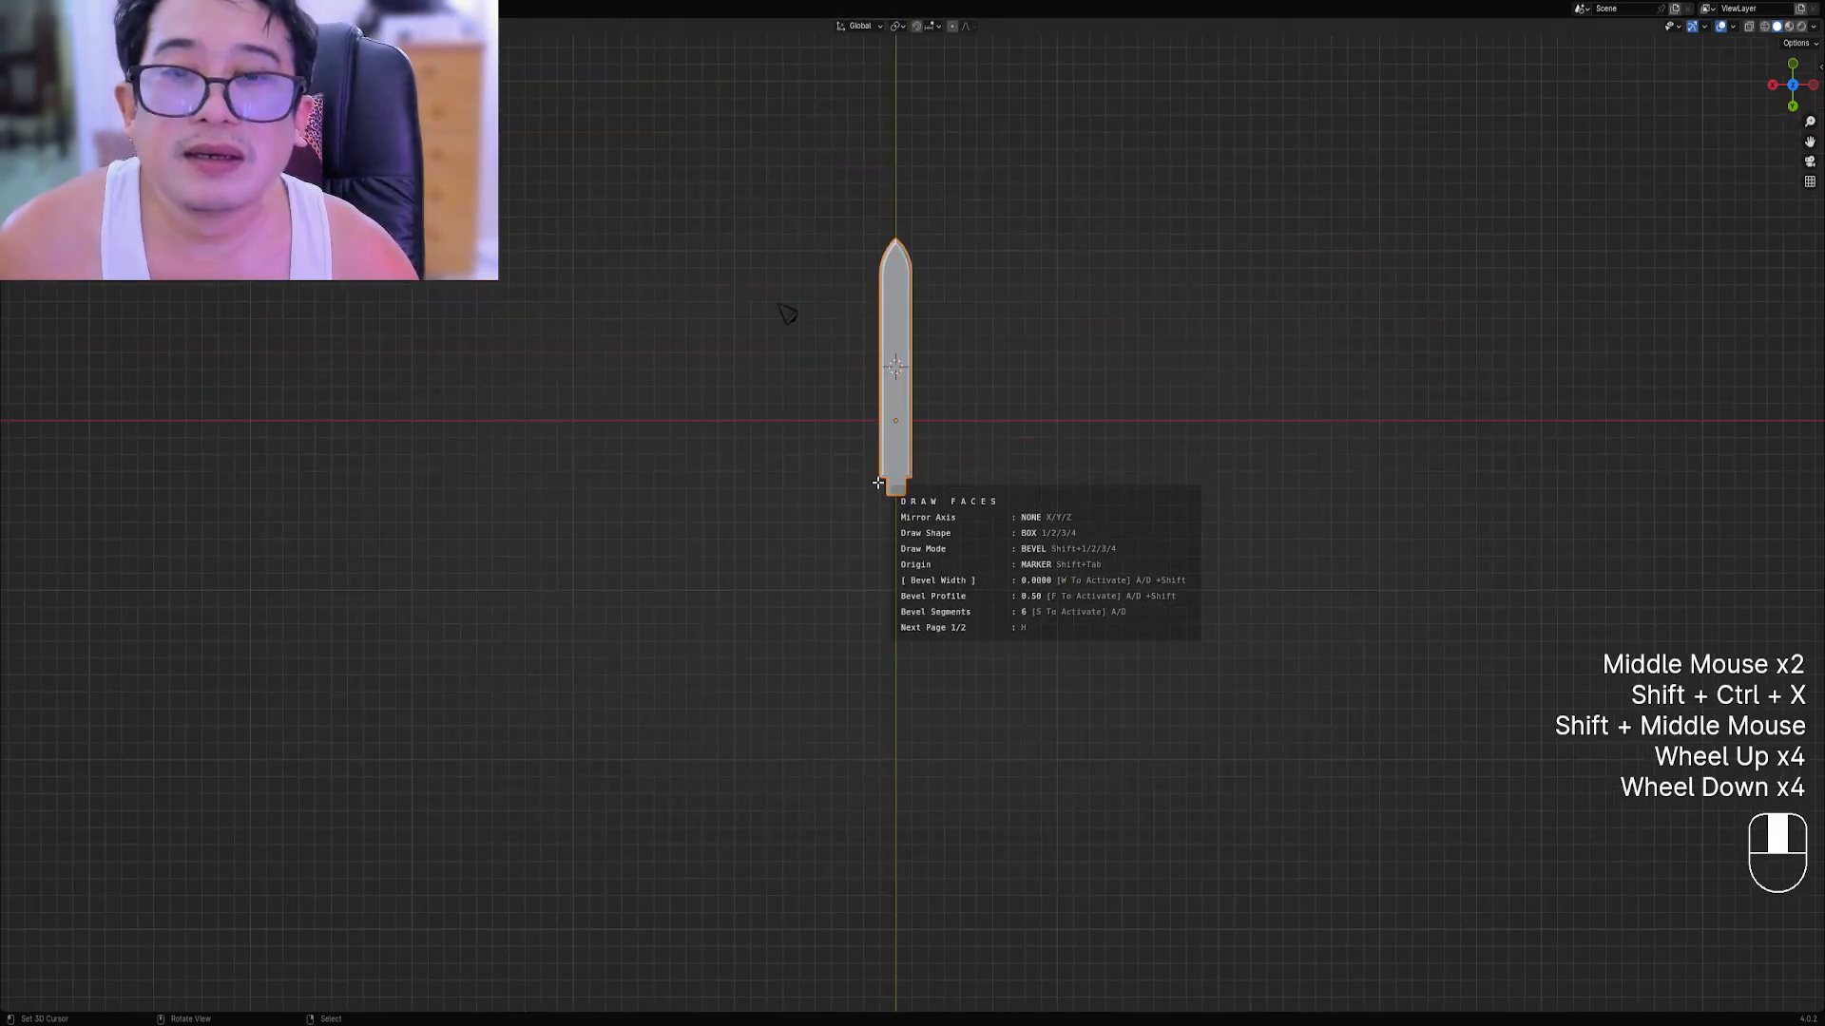
pyautogui.scroll(2, 869, 483)
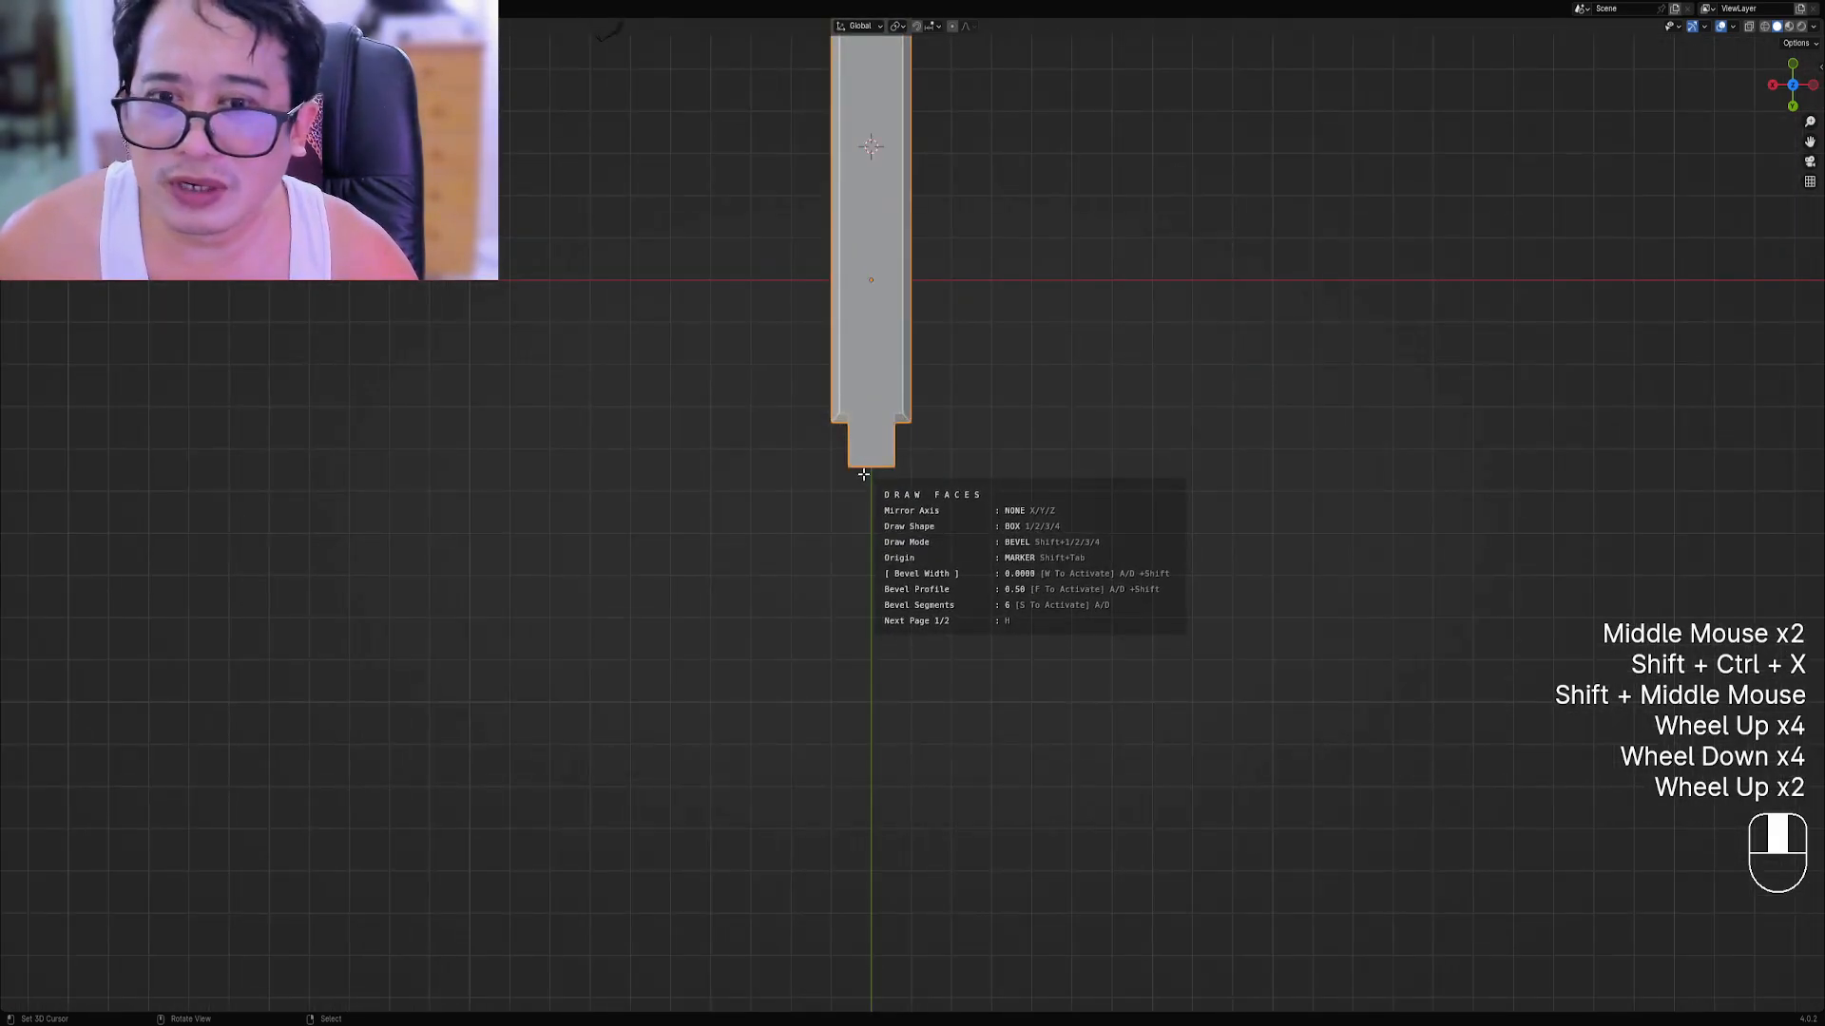
pyautogui.keyDown('shift'); pyautogui.moveTo(863, 474); pyautogui.dragTo(870, 505, button='middle'); pyautogui.keyUp('shift')
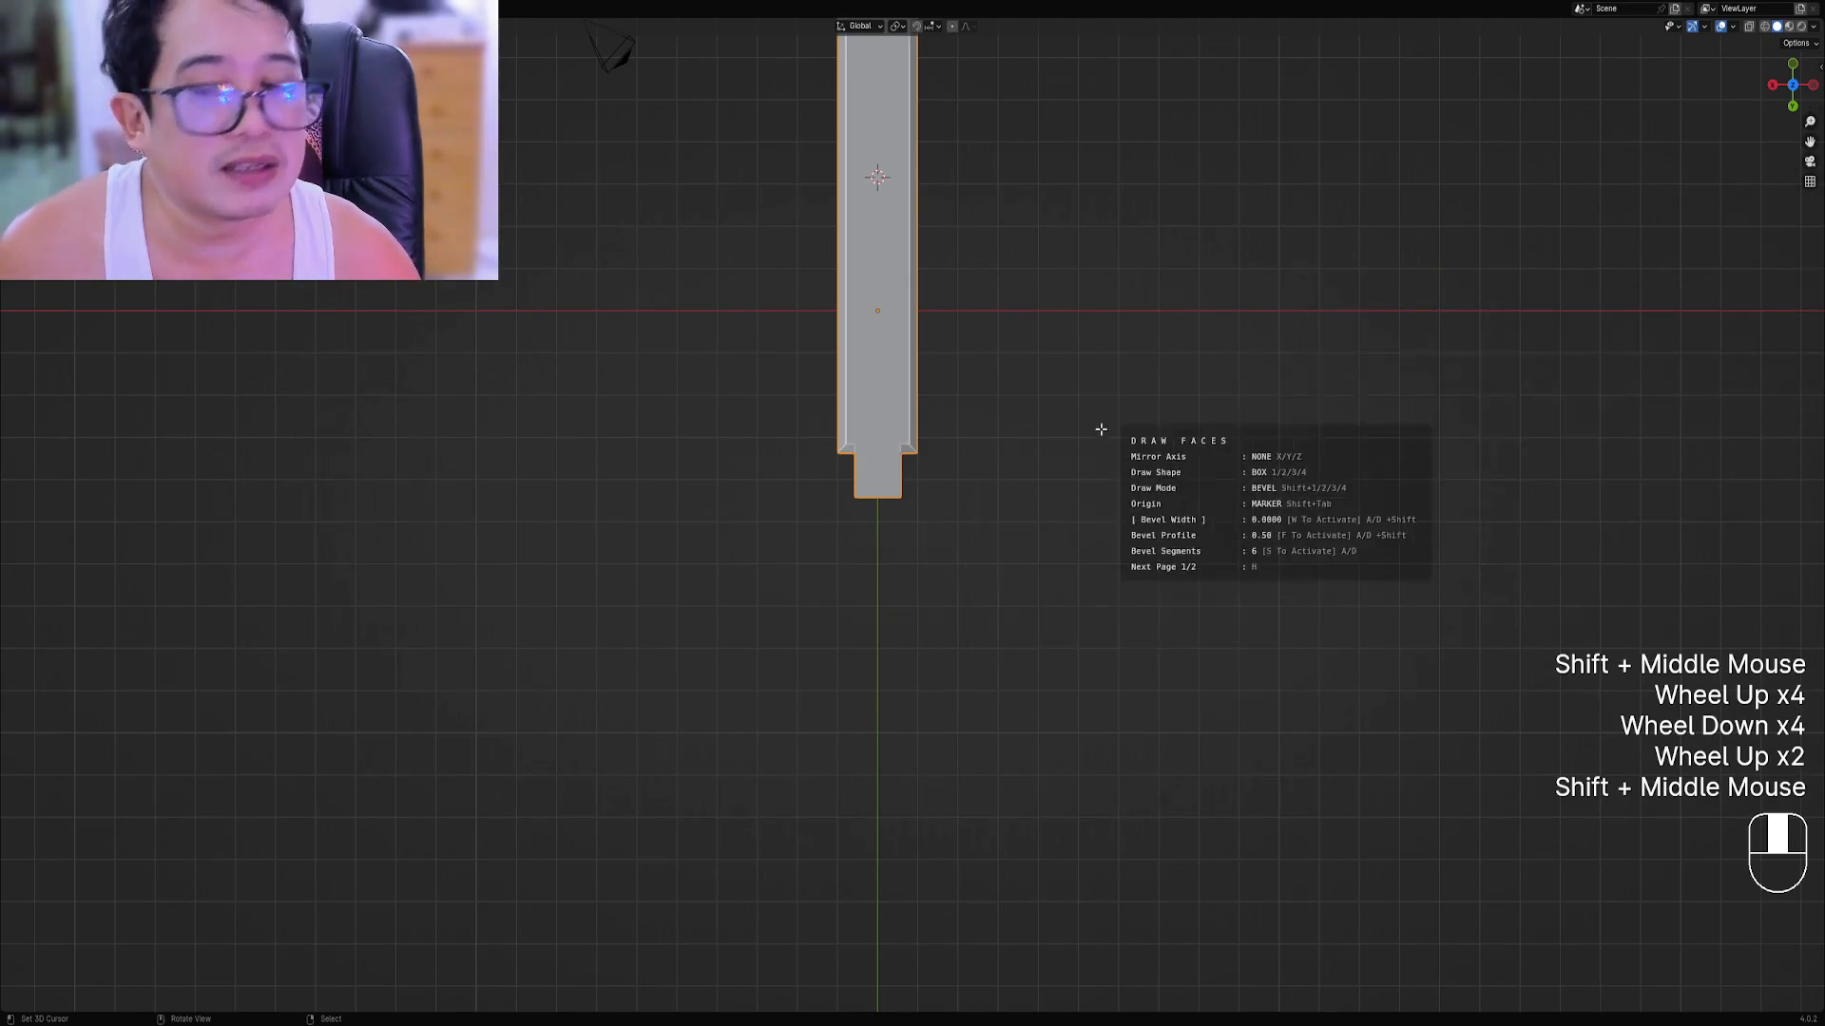
pyautogui.scroll(2, 911, 495)
pyautogui.press('x')
pyautogui.press('3')
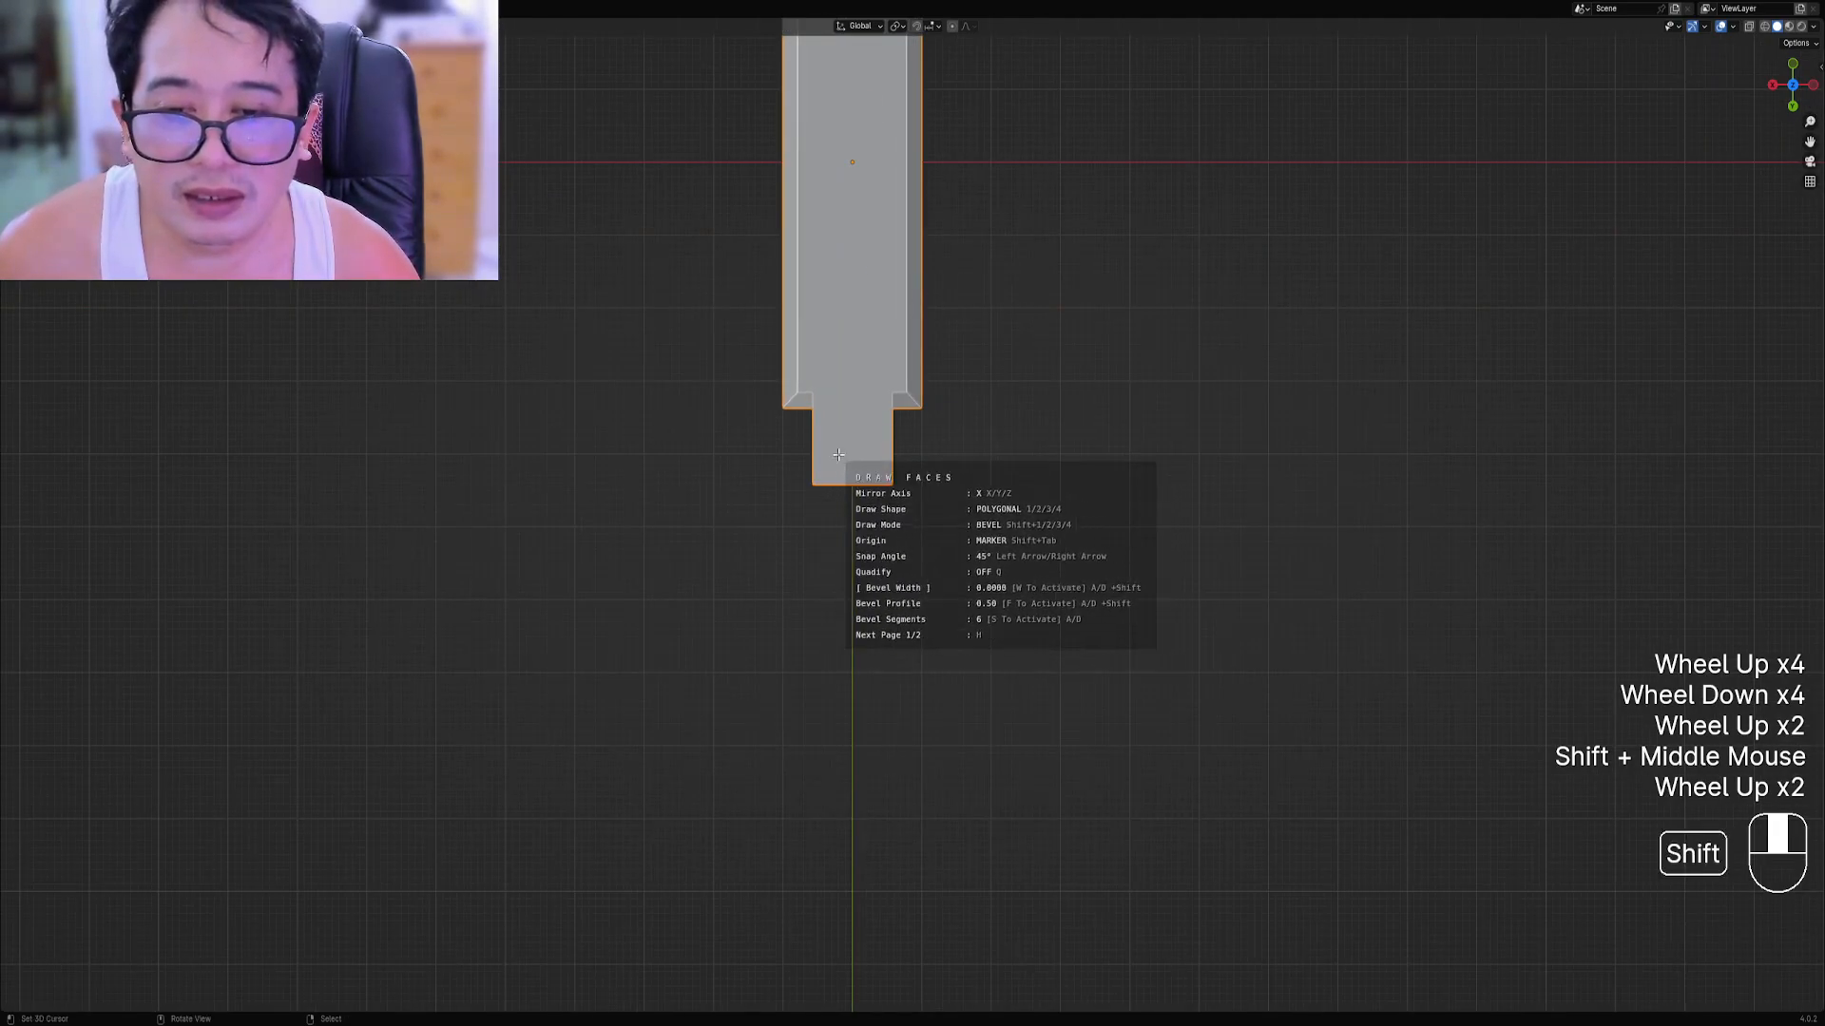
pyautogui.click(779, 417)
pyautogui.click(689, 406)
pyautogui.click(665, 427)
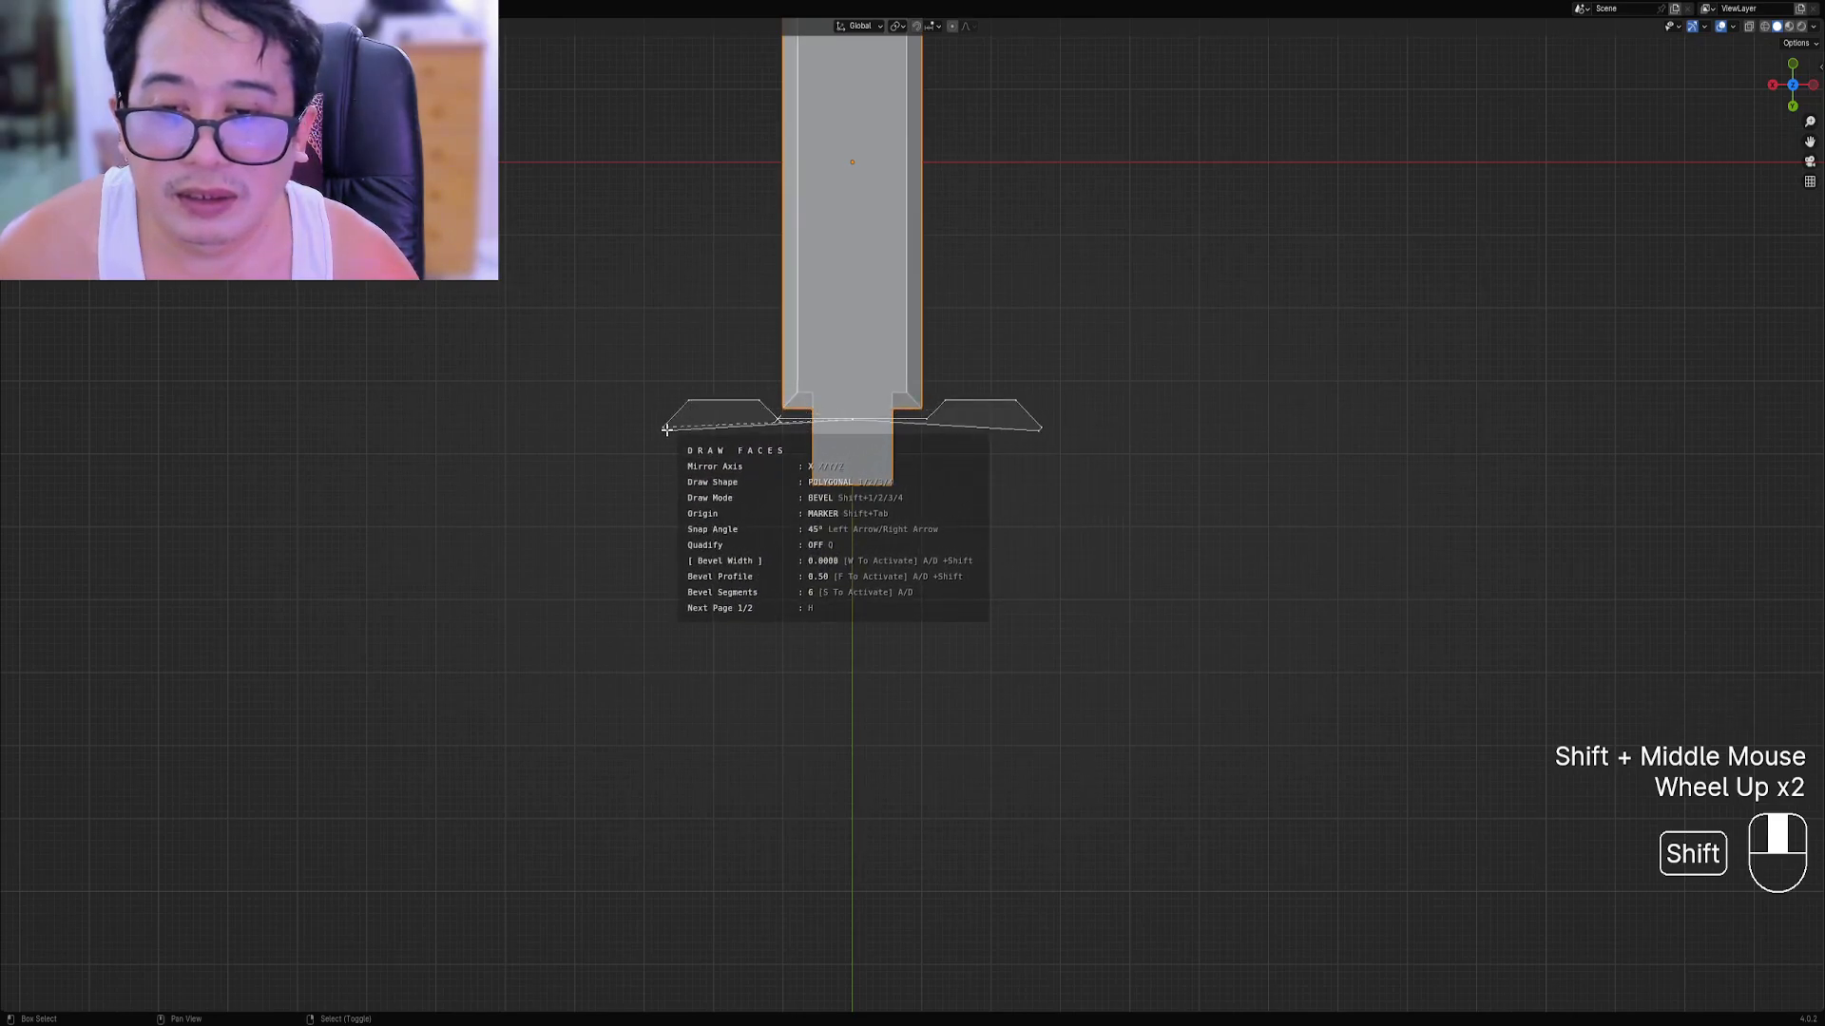
pyautogui.click(663, 456)
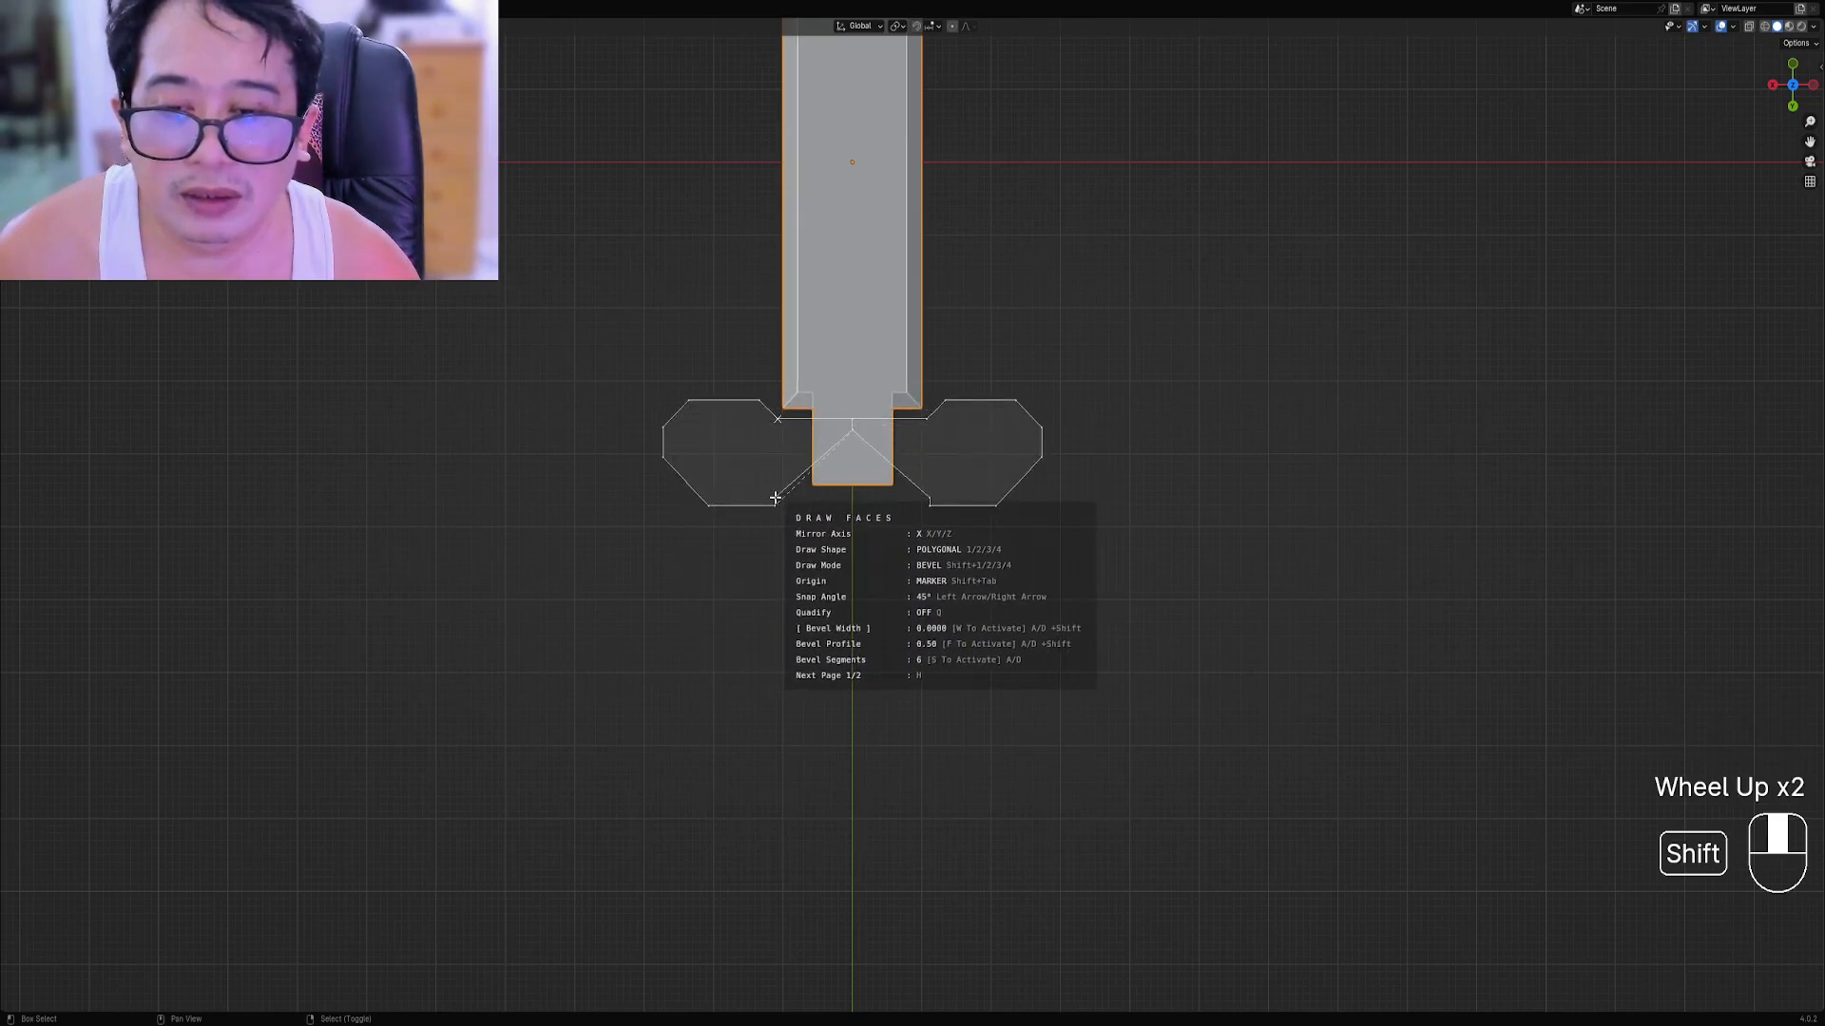
# Continue the outline with small notches under the guard, a long straight grip and a wider chamfered pommel, closing it at the centreline.
pyautogui.keyDown('shift'); pyautogui.click(804, 491); pyautogui.keyUp('shift')
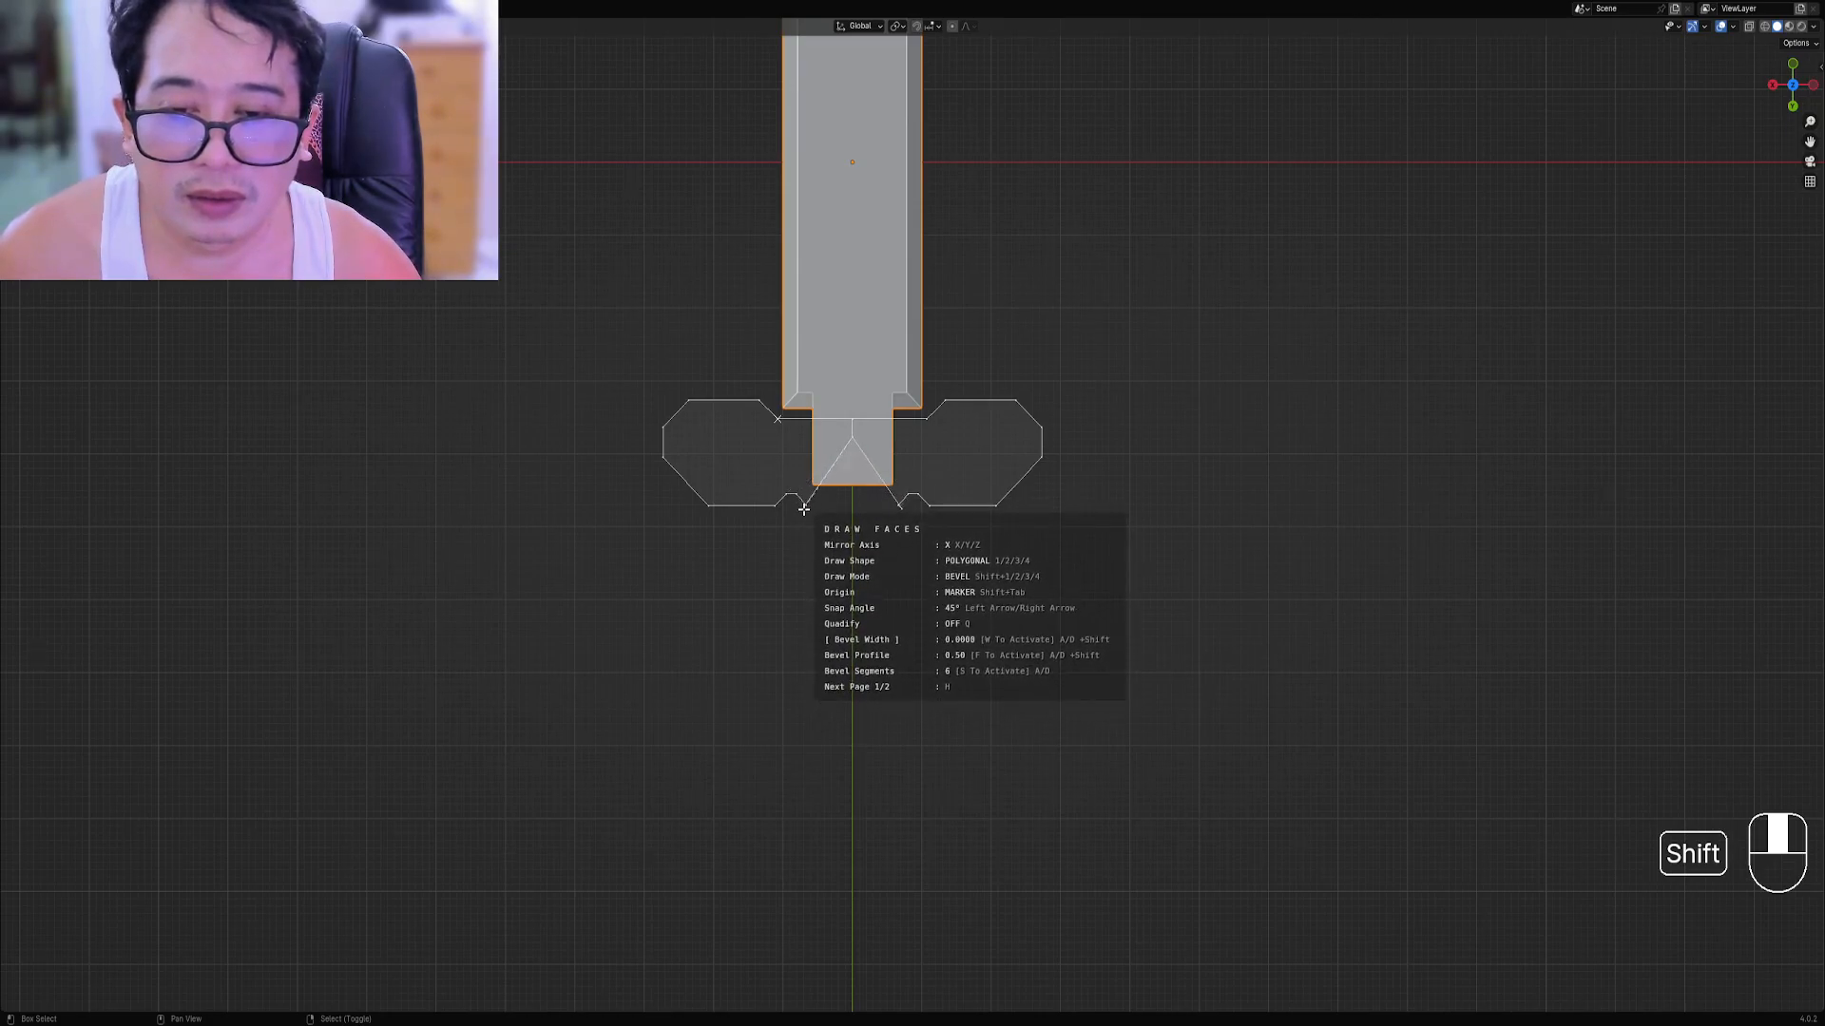
pyautogui.click(805, 828)
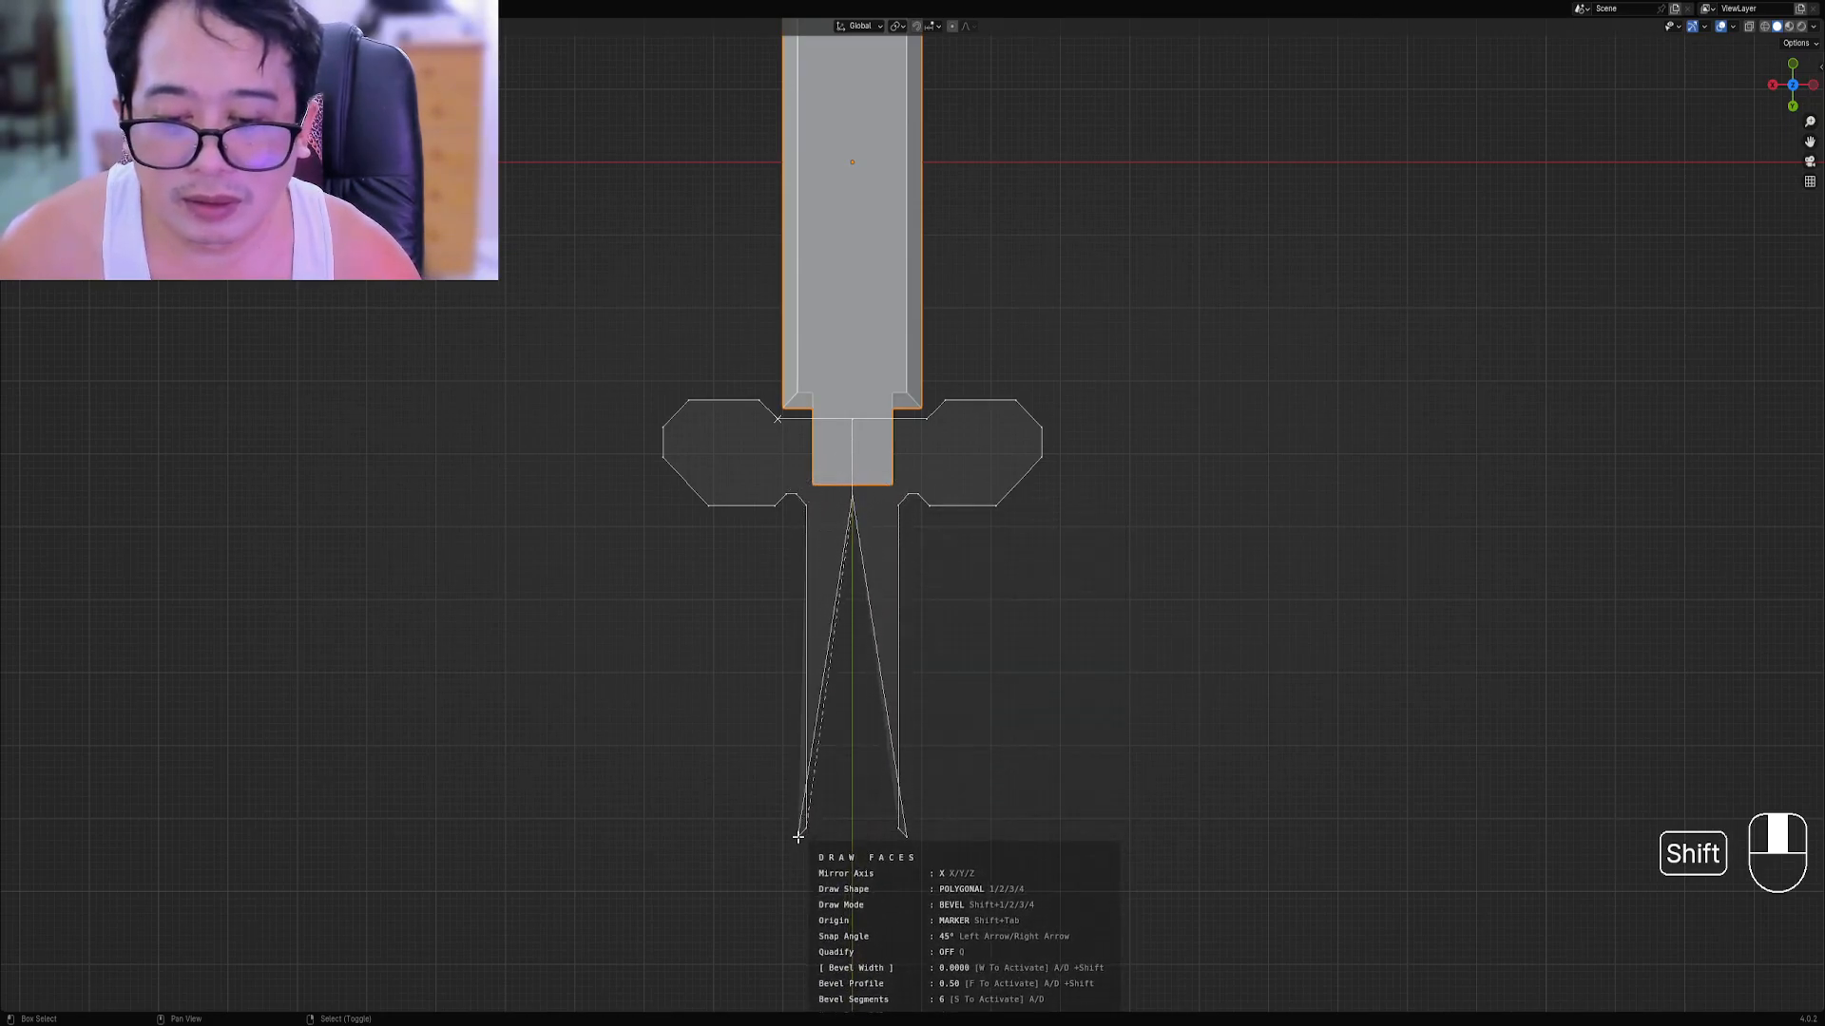
pyautogui.click(800, 914)
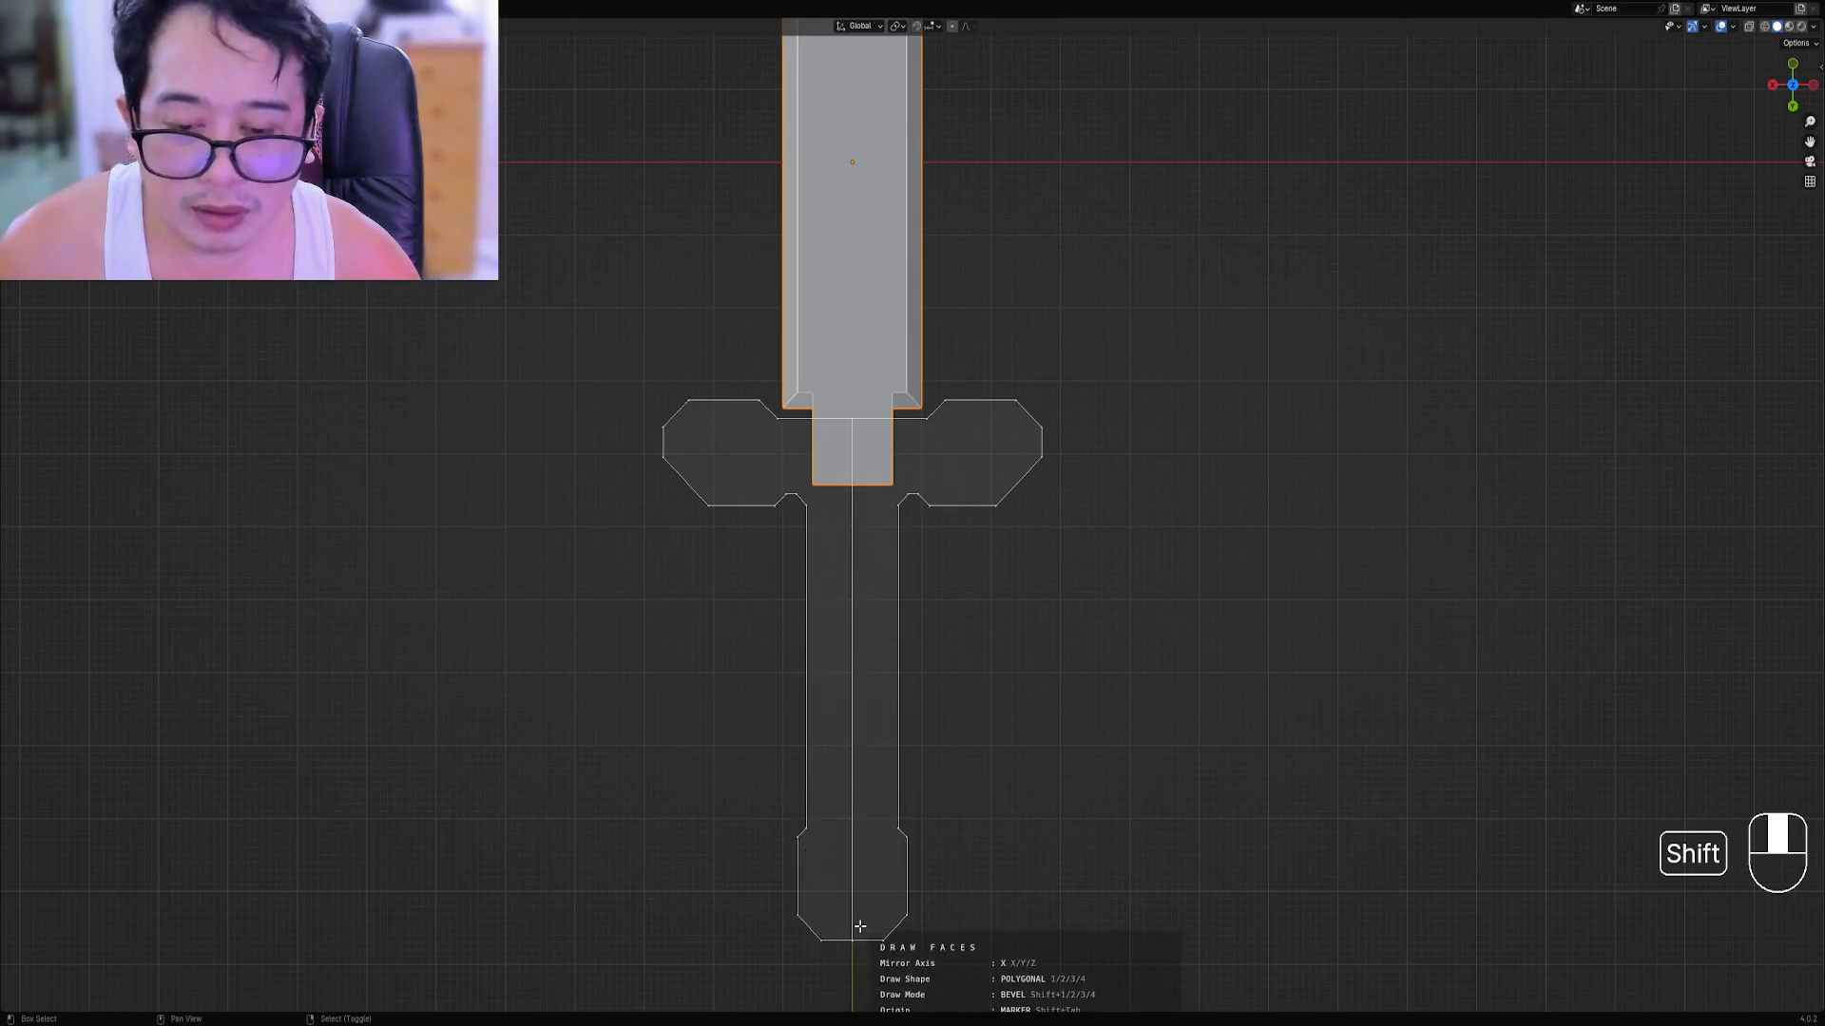
pyautogui.press('space')
# Give the drawn hilt shape a thickness of about 0.45 and inspect it together with the blade.
pyautogui.moveTo(947, 812)
pyautogui.mouseDown(button='middle')
pyautogui.moveTo(1017, 663)
pyautogui.moveTo(1086, 652)
pyautogui.mouseUp(button='middle')
pyautogui.keyDown('ctrl'); pyautogui.moveTo(1085, 652); pyautogui.dragTo(1096, 646); pyautogui.keyUp('ctrl')
pyautogui.press('space')
pyautogui.scroll(-4, 1075, 541)
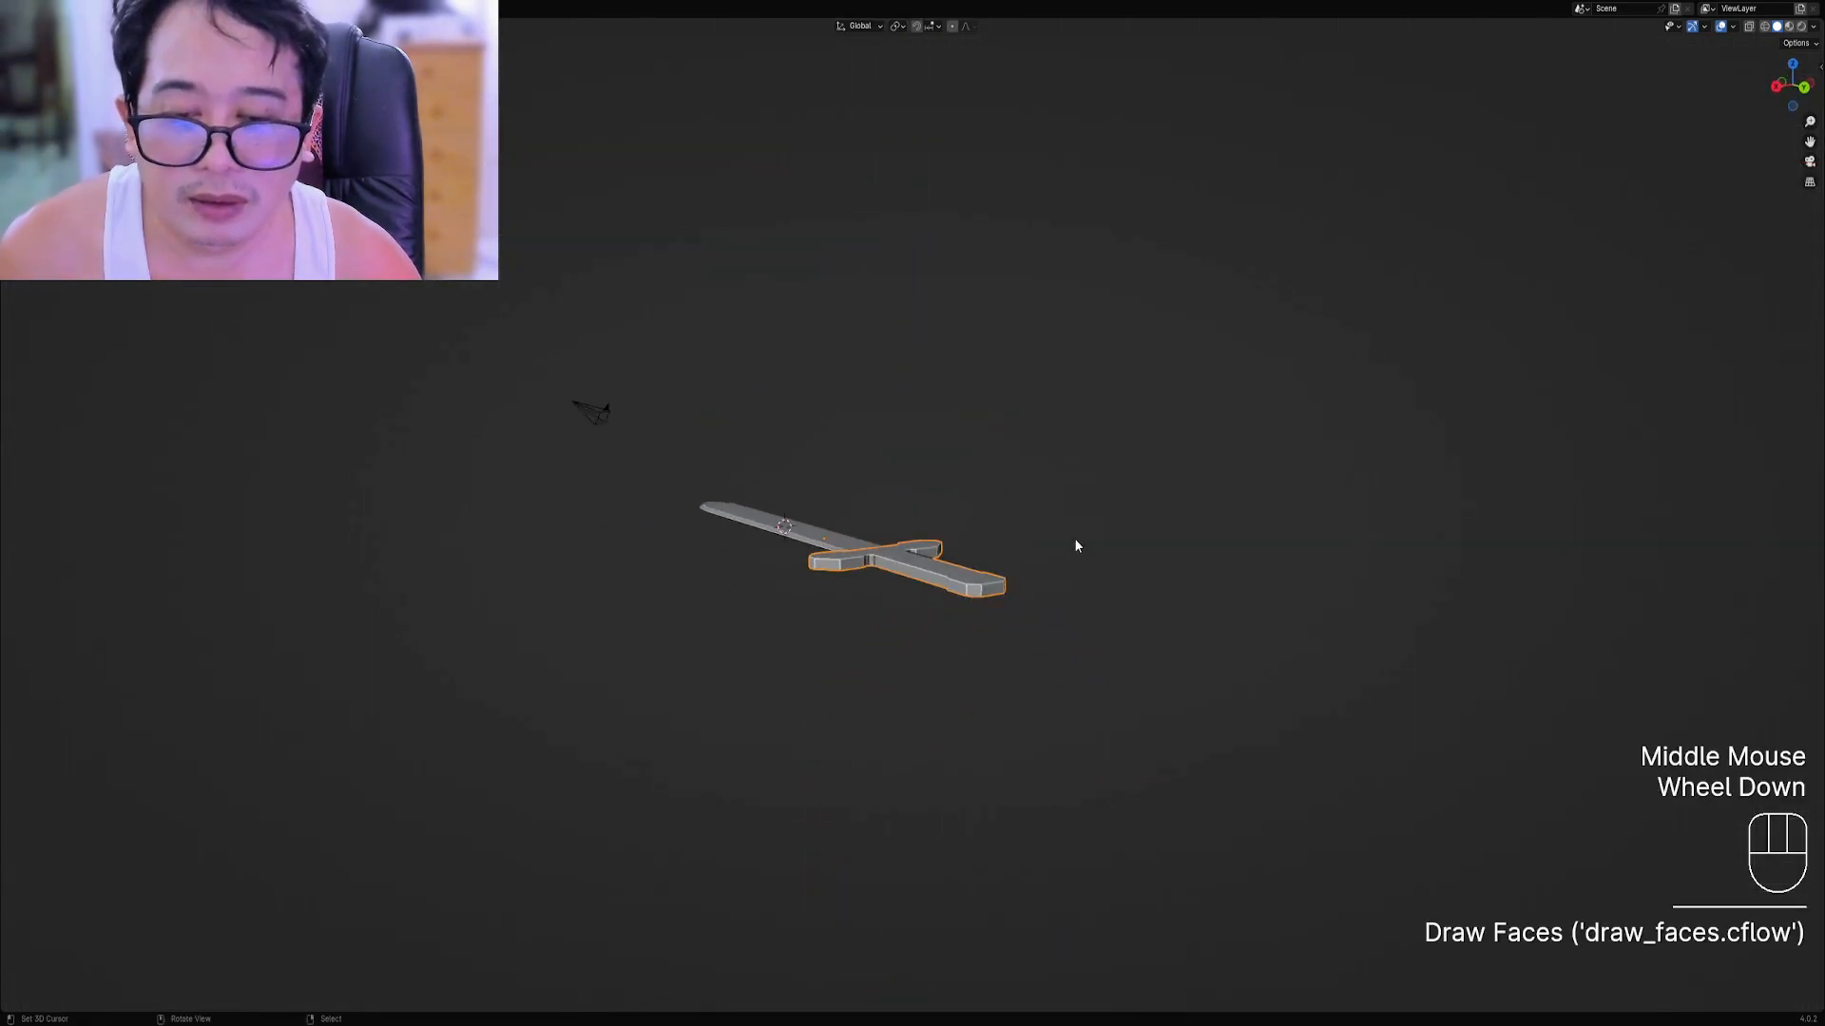
pyautogui.scroll(1, 1075, 542)
pyautogui.moveTo(1075, 542)
pyautogui.mouseDown(button='middle')
pyautogui.moveTo(1034, 666)
pyautogui.moveTo(1087, 586)
pyautogui.moveTo(1140, 555)
pyautogui.moveTo(1007, 644)
pyautogui.mouseUp(button='middle')
pyautogui.scroll(1, 1141, 555)
pyautogui.scroll(-2, 1141, 555)
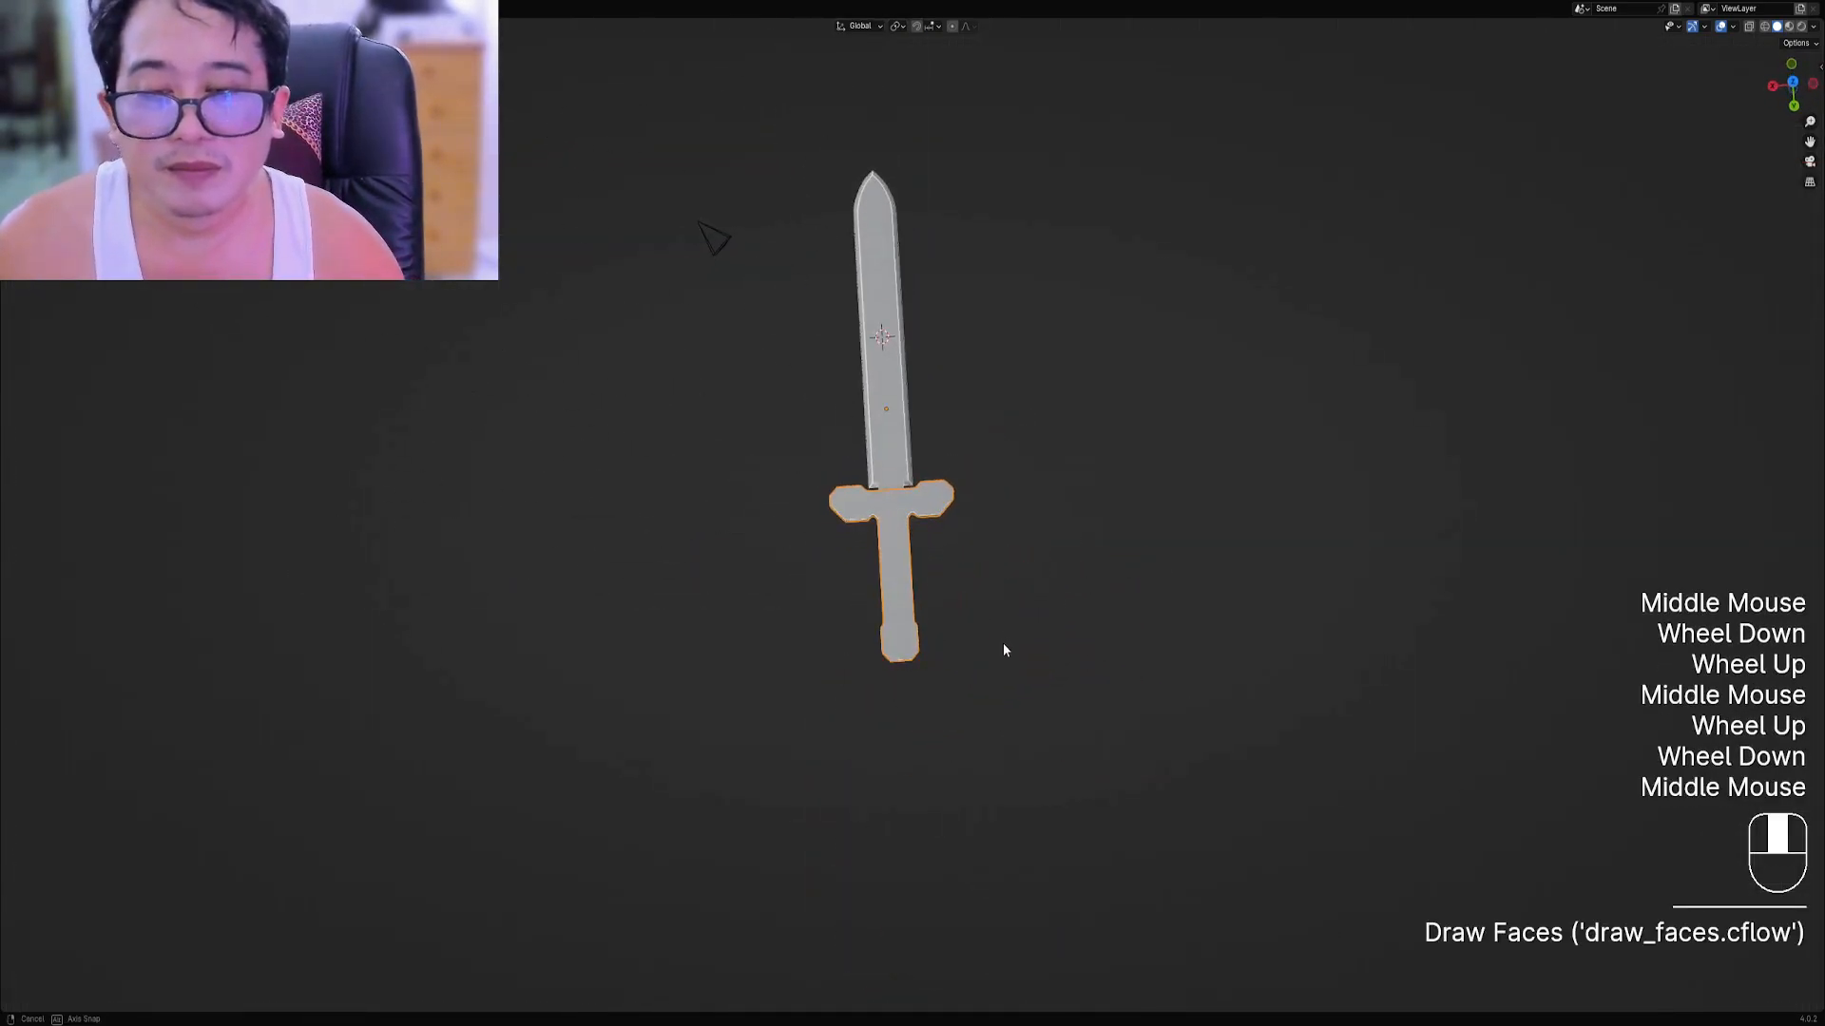
# Check the hilt in edit mode, return to object mode and open its Draw Modifiers settings.
pyautogui.scroll(2, 950, 599)
pyautogui.scroll(2, 870, 529)
pyautogui.rightClick(869, 529)
pyautogui.press('Tab')
pyautogui.scroll(-2, 878, 554)
pyautogui.keyDown('shift'); pyautogui.moveTo(878, 554); pyautogui.dragTo(1083, 529, button='middle'); pyautogui.keyUp('shift')
pyautogui.scroll(2, 951, 615)
pyautogui.press('1')
pyautogui.press('Tab')
pyautogui.hotkey('ctrl', 'shift', 'x')
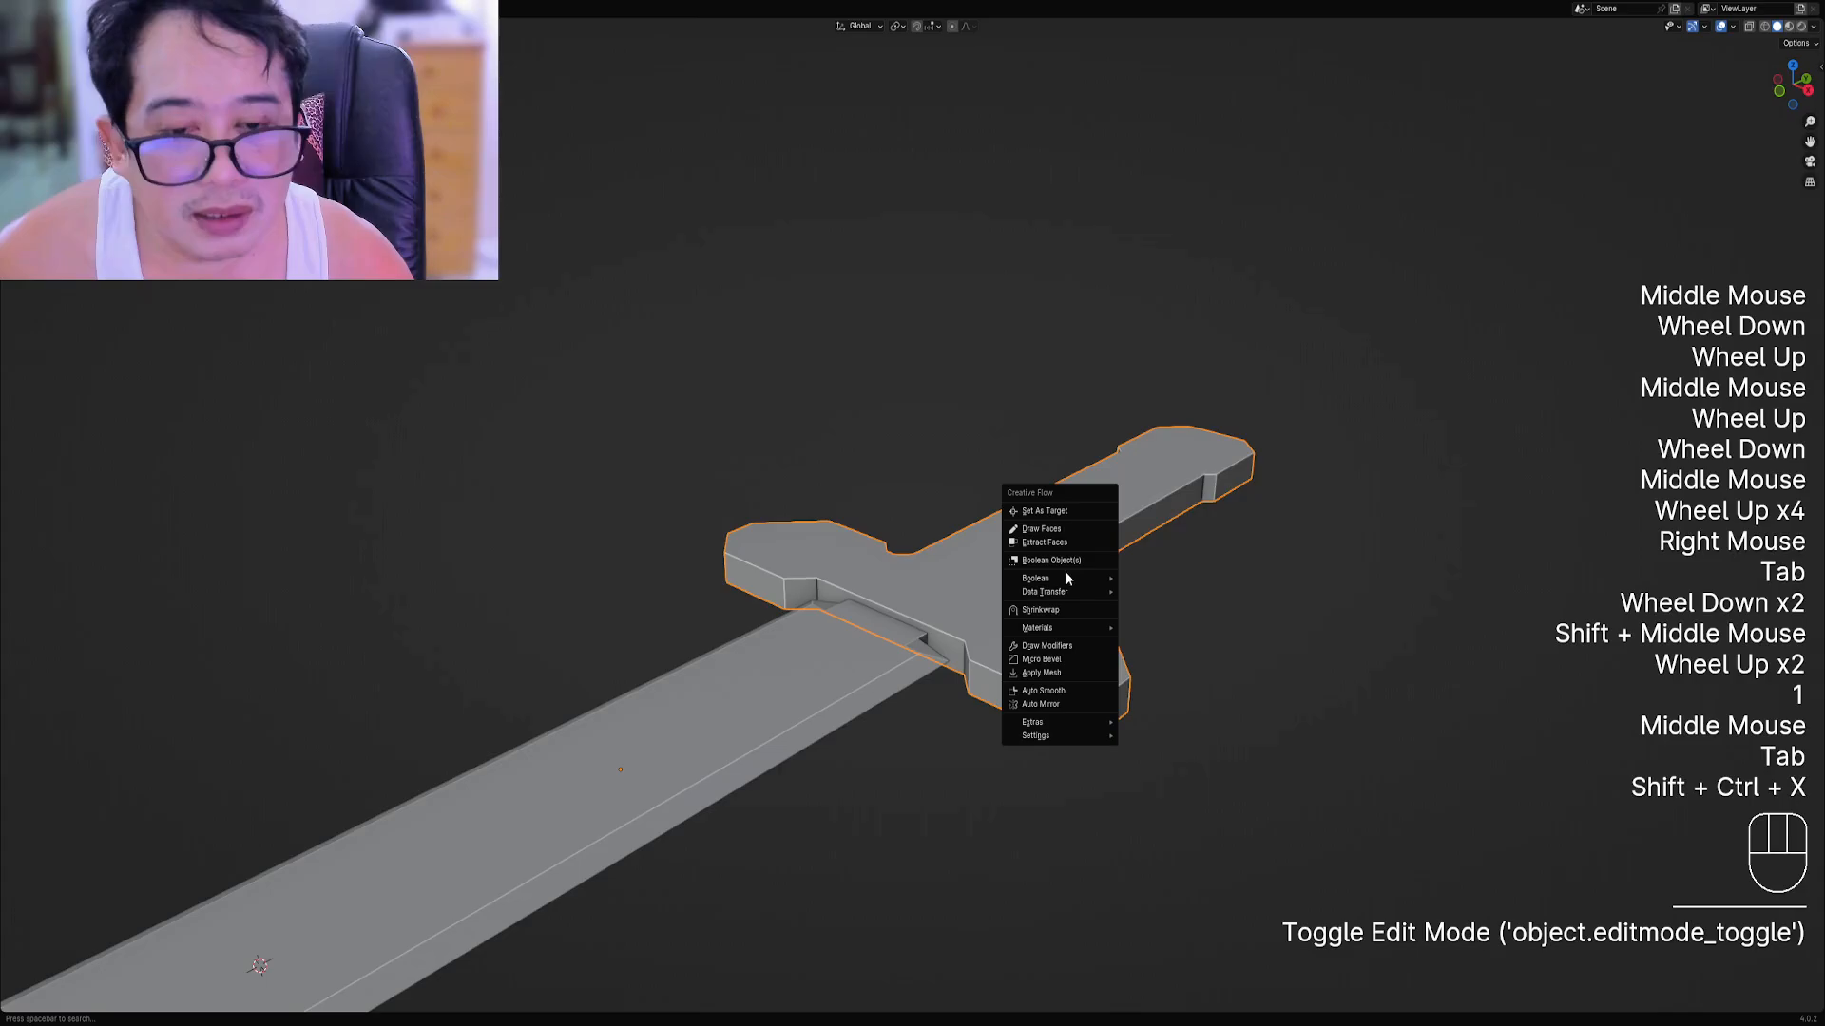
pyautogui.click(1050, 647)
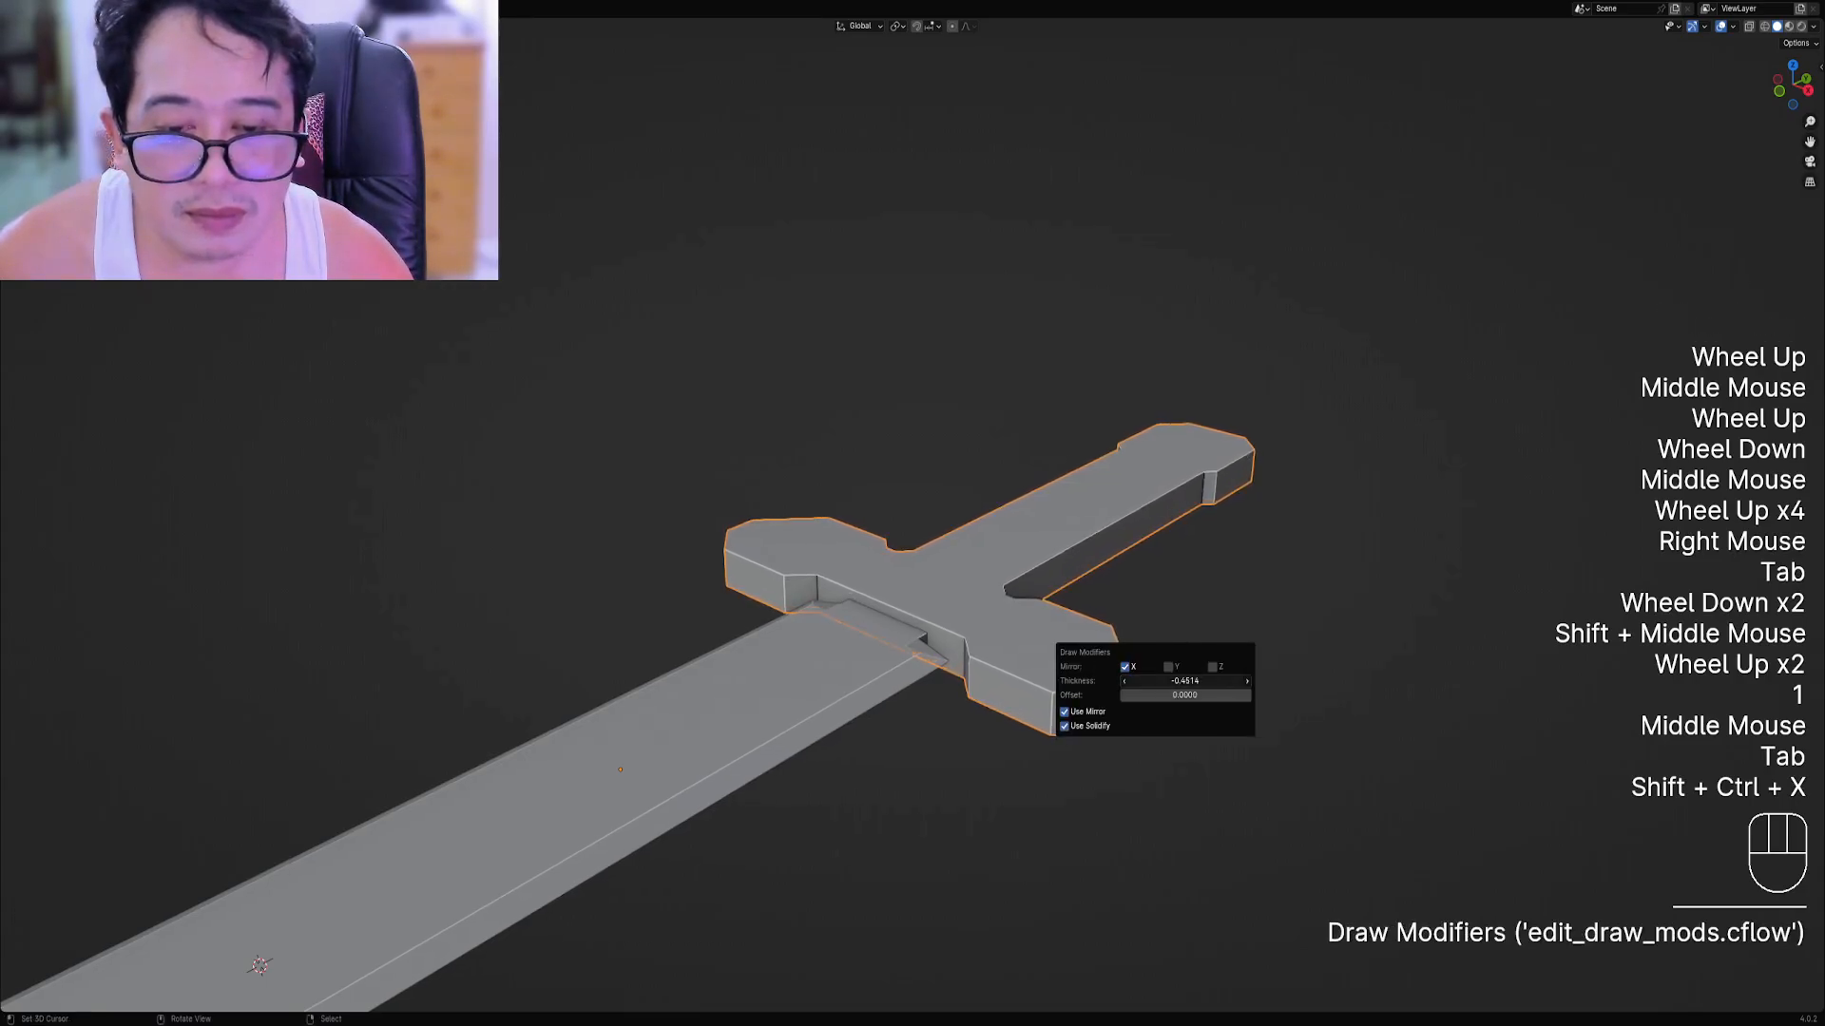
pyautogui.scroll(-2, 1041, 604)
# Open the hilt for vertex editing from the top view with nothing selected.
pyautogui.moveTo(1042, 604)
pyautogui.mouseDown(button='middle')
pyautogui.moveTo(1179, 584)
pyautogui.moveTo(1159, 495)
pyautogui.moveTo(1026, 646)
pyautogui.moveTo(916, 545)
pyautogui.moveTo(934, 551)
pyautogui.mouseUp(button='middle')
pyautogui.scroll(-2, 1179, 561)
pyautogui.rightClick(922, 537)
pyautogui.press('Tab')
pyautogui.scroll(2, 931, 527)
pyautogui.press('1')
pyautogui.hotkey('alt', 'a')
pyautogui.keyDown('shift'); pyautogui.scroll(1, 934, 556); pyautogui.keyUp('shift')
pyautogui.scroll(1, 932, 569)
pyautogui.scroll(3, 930, 570)
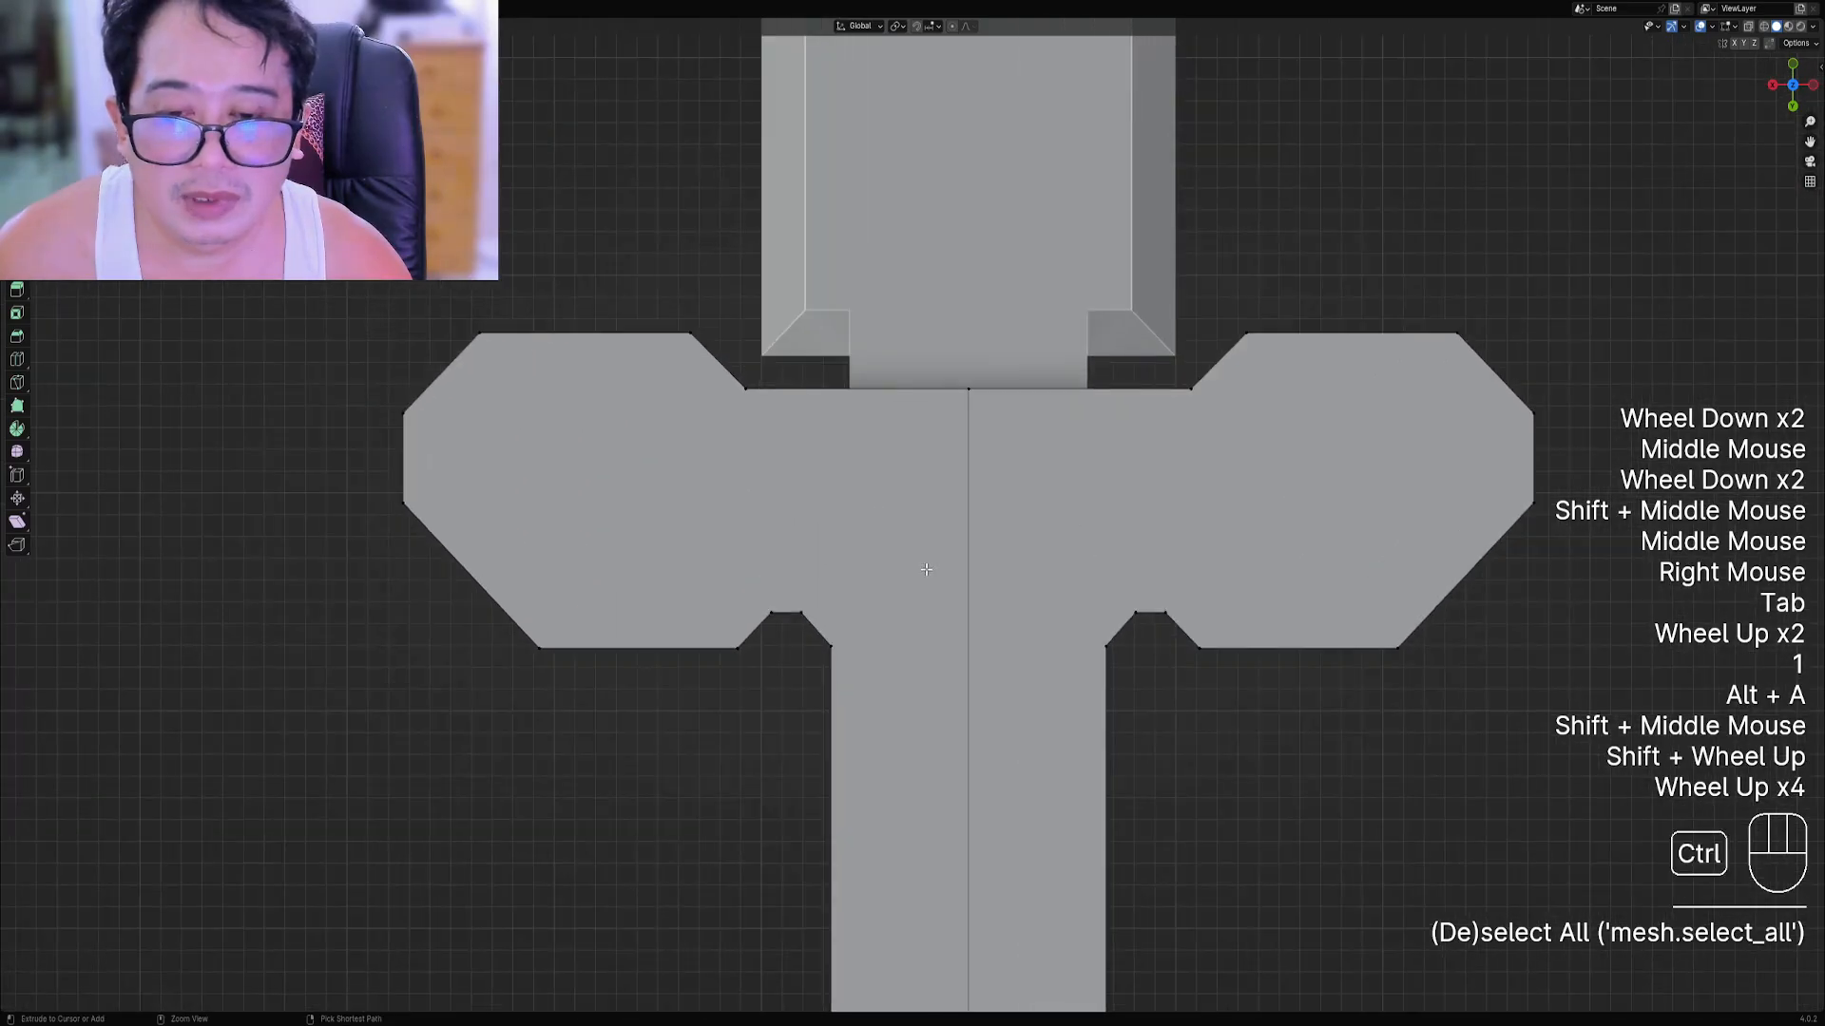
# Draw a mirrored polygon with Draw Faces over the grip's upper end, with a stepped upper edge that meets the guard notches.
pyautogui.hotkey('shift', 'ctrl', 'x')
pyautogui.click(923, 568)
pyautogui.scroll(-2, 927, 568)
pyautogui.moveTo(926, 568)
pyautogui.keyDown('shift'); pyautogui.mouseDown(button='middle')
pyautogui.moveTo(893, 665)
pyautogui.moveTo(900, 551)
pyautogui.mouseUp(button='middle'); pyautogui.keyUp('shift')
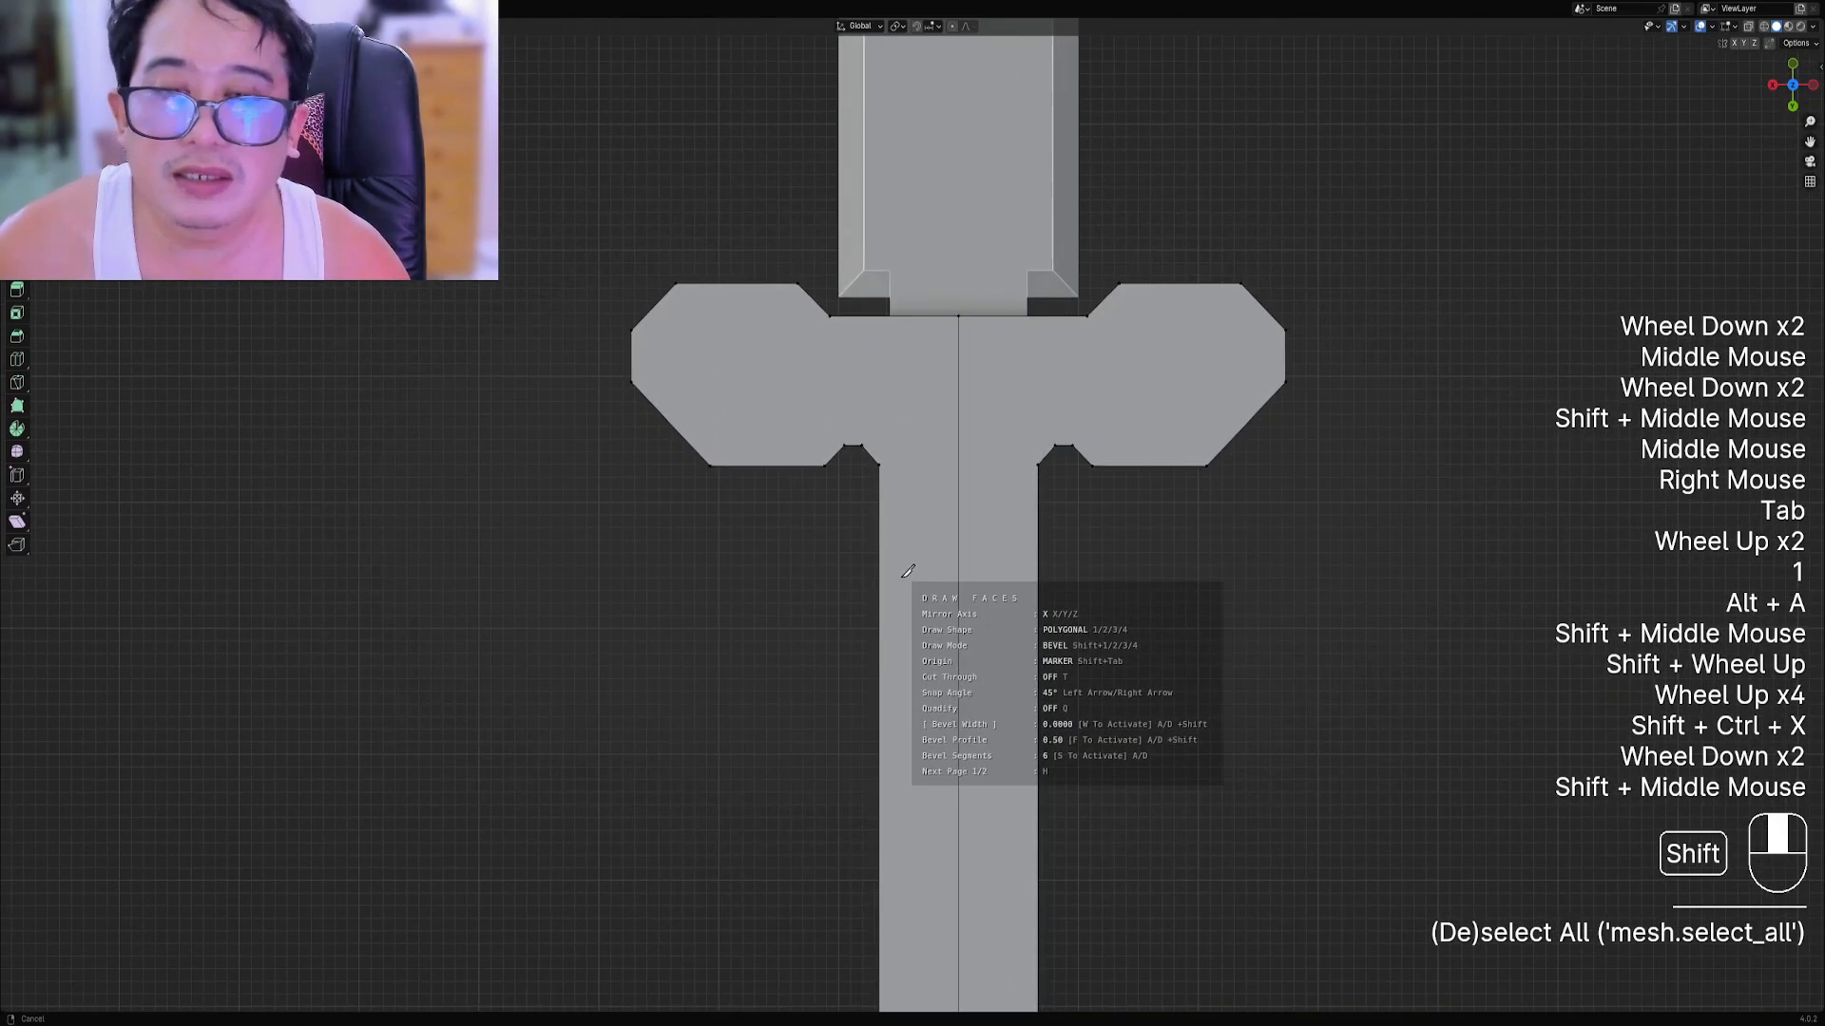
pyautogui.scroll(2, 918, 423)
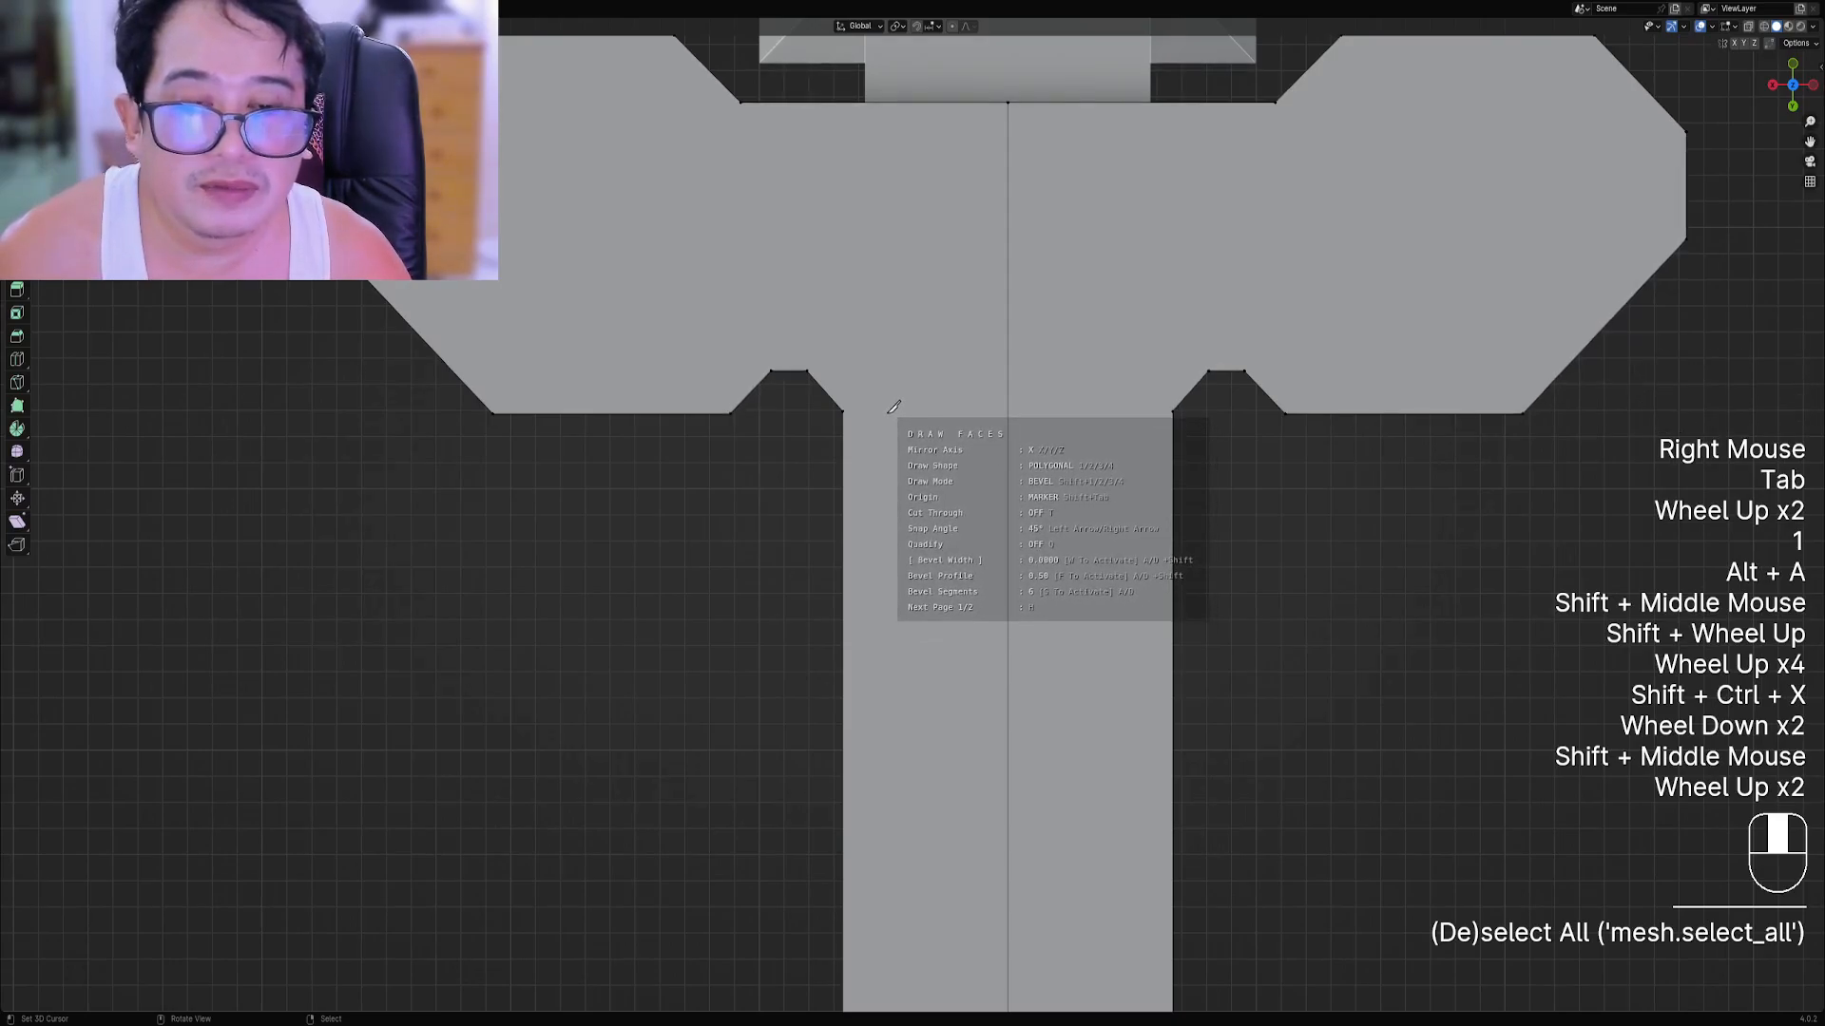
pyautogui.keyDown('ctrl'); pyautogui.click(846, 410); pyautogui.keyUp('ctrl')
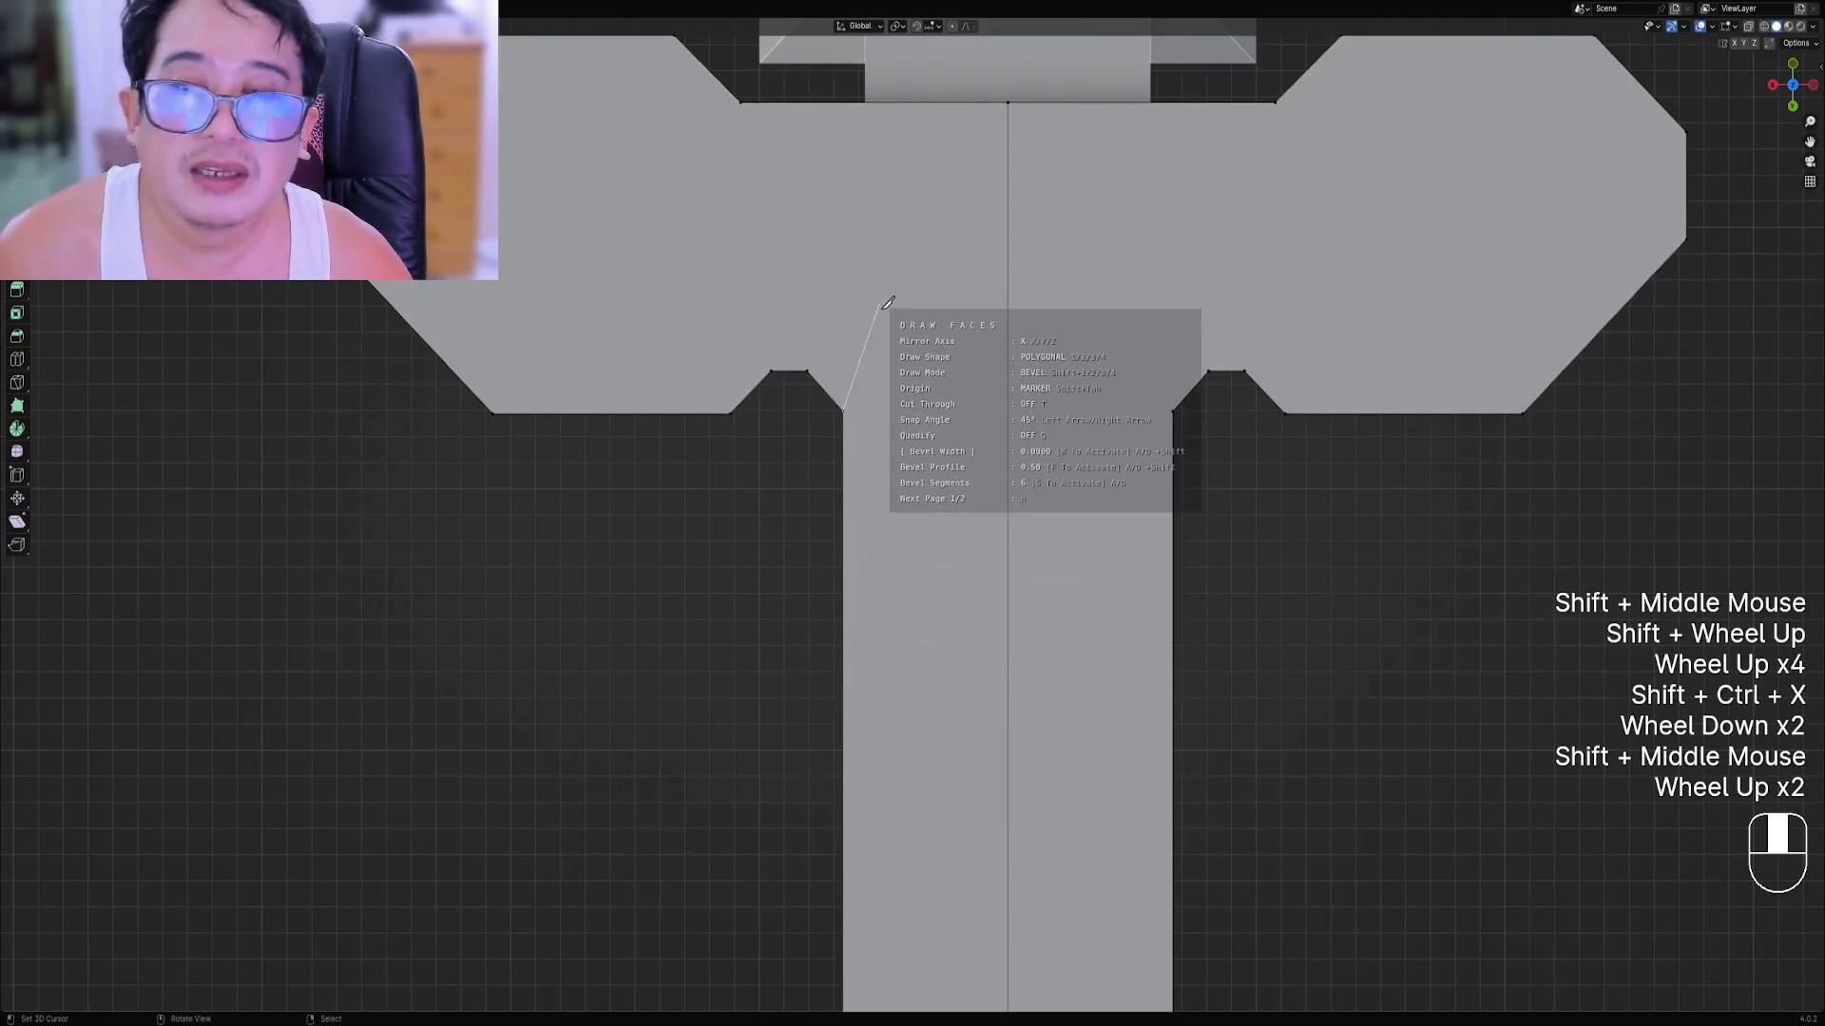
pyautogui.keyDown('ctrl'); pyautogui.click(825, 387); pyautogui.keyUp('ctrl')
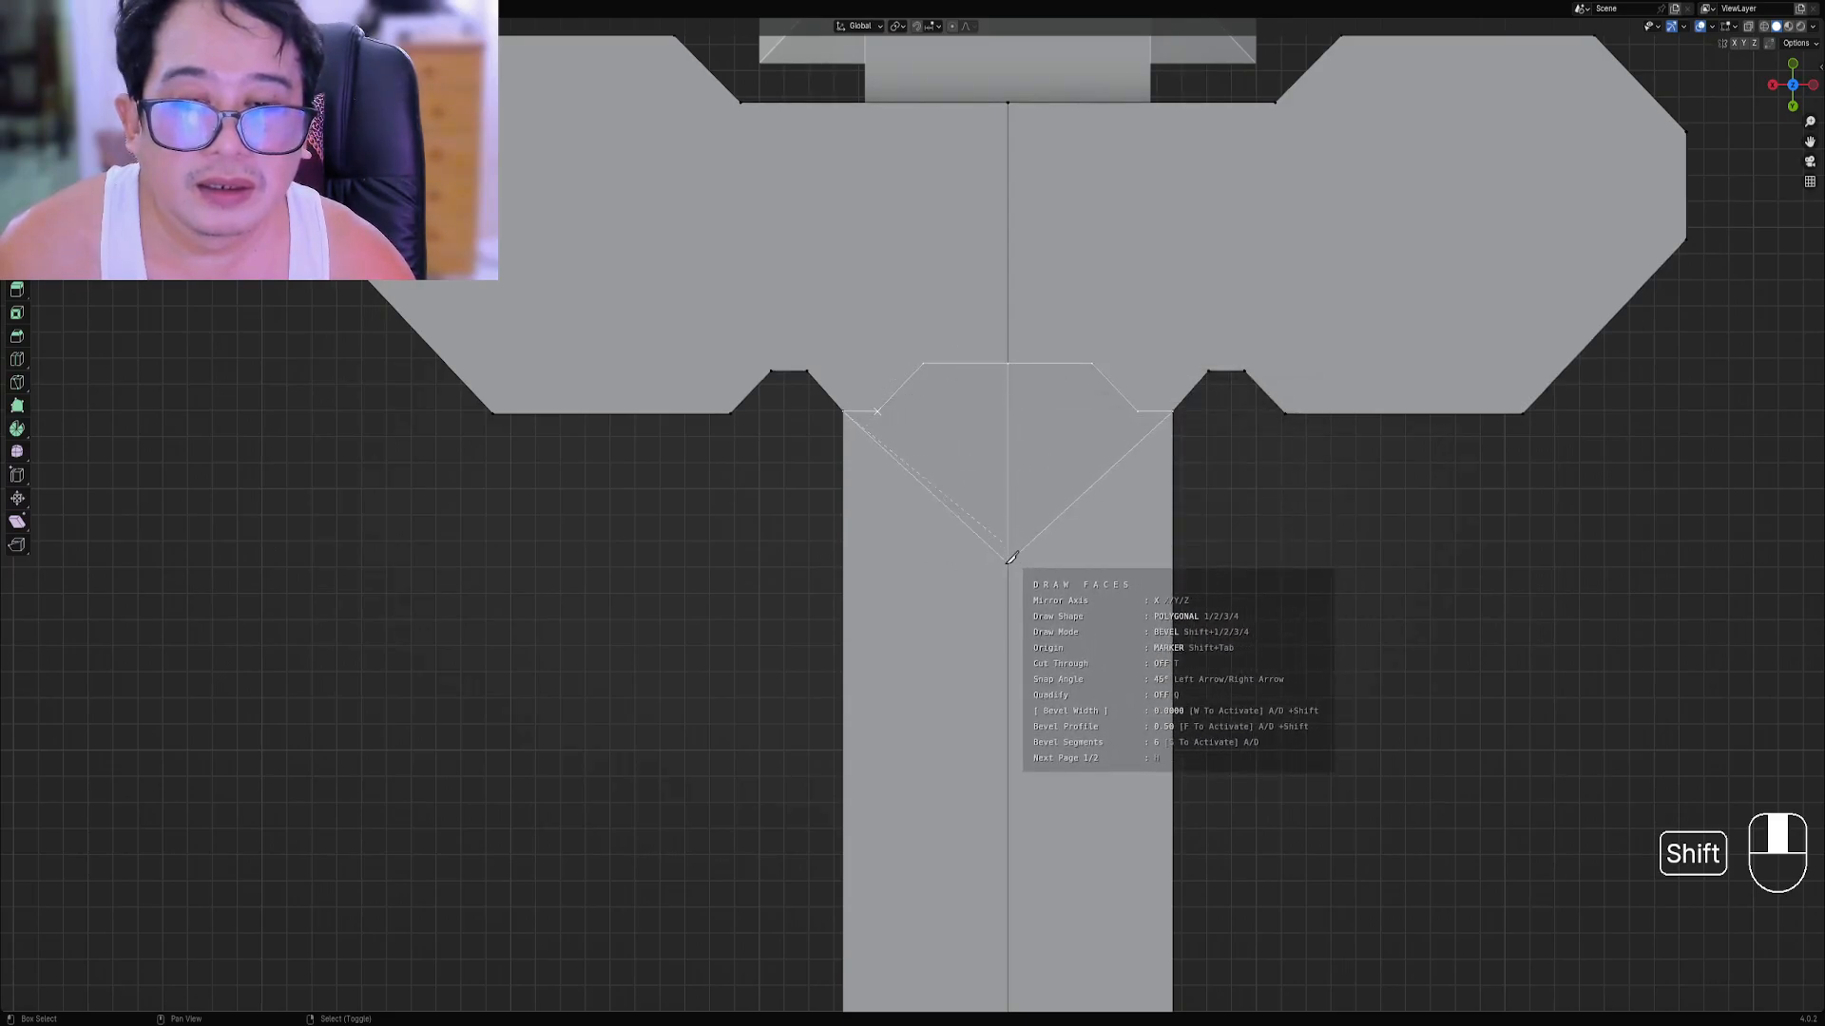
pyautogui.keyDown('shift'); pyautogui.click(1007, 564); pyautogui.keyUp('shift')
pyautogui.keyDown('shift'); pyautogui.click(791, 568); pyautogui.keyUp('shift')
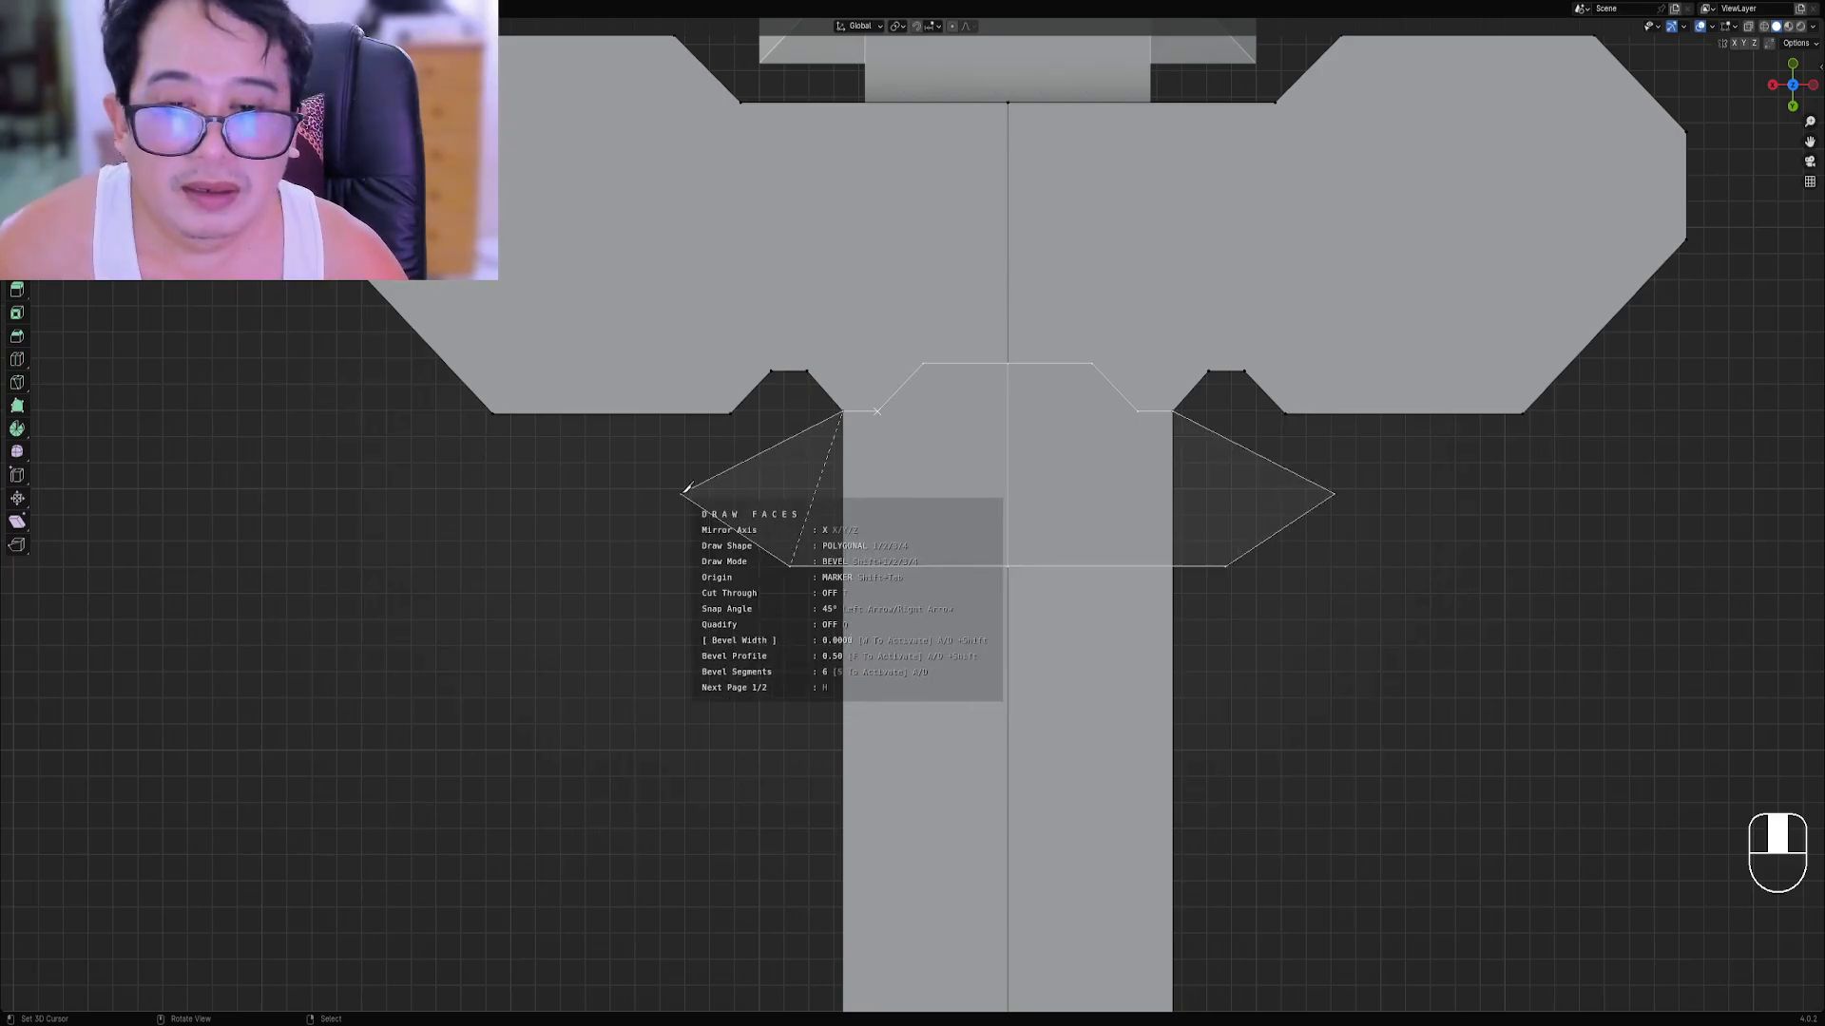
pyautogui.click(683, 491)
# Dissolve the straight crosswise edge on the grip, keeping only the stepped line beneath the guard.
pyautogui.scroll(-2, 680, 492)
pyautogui.rightClick(903, 552)
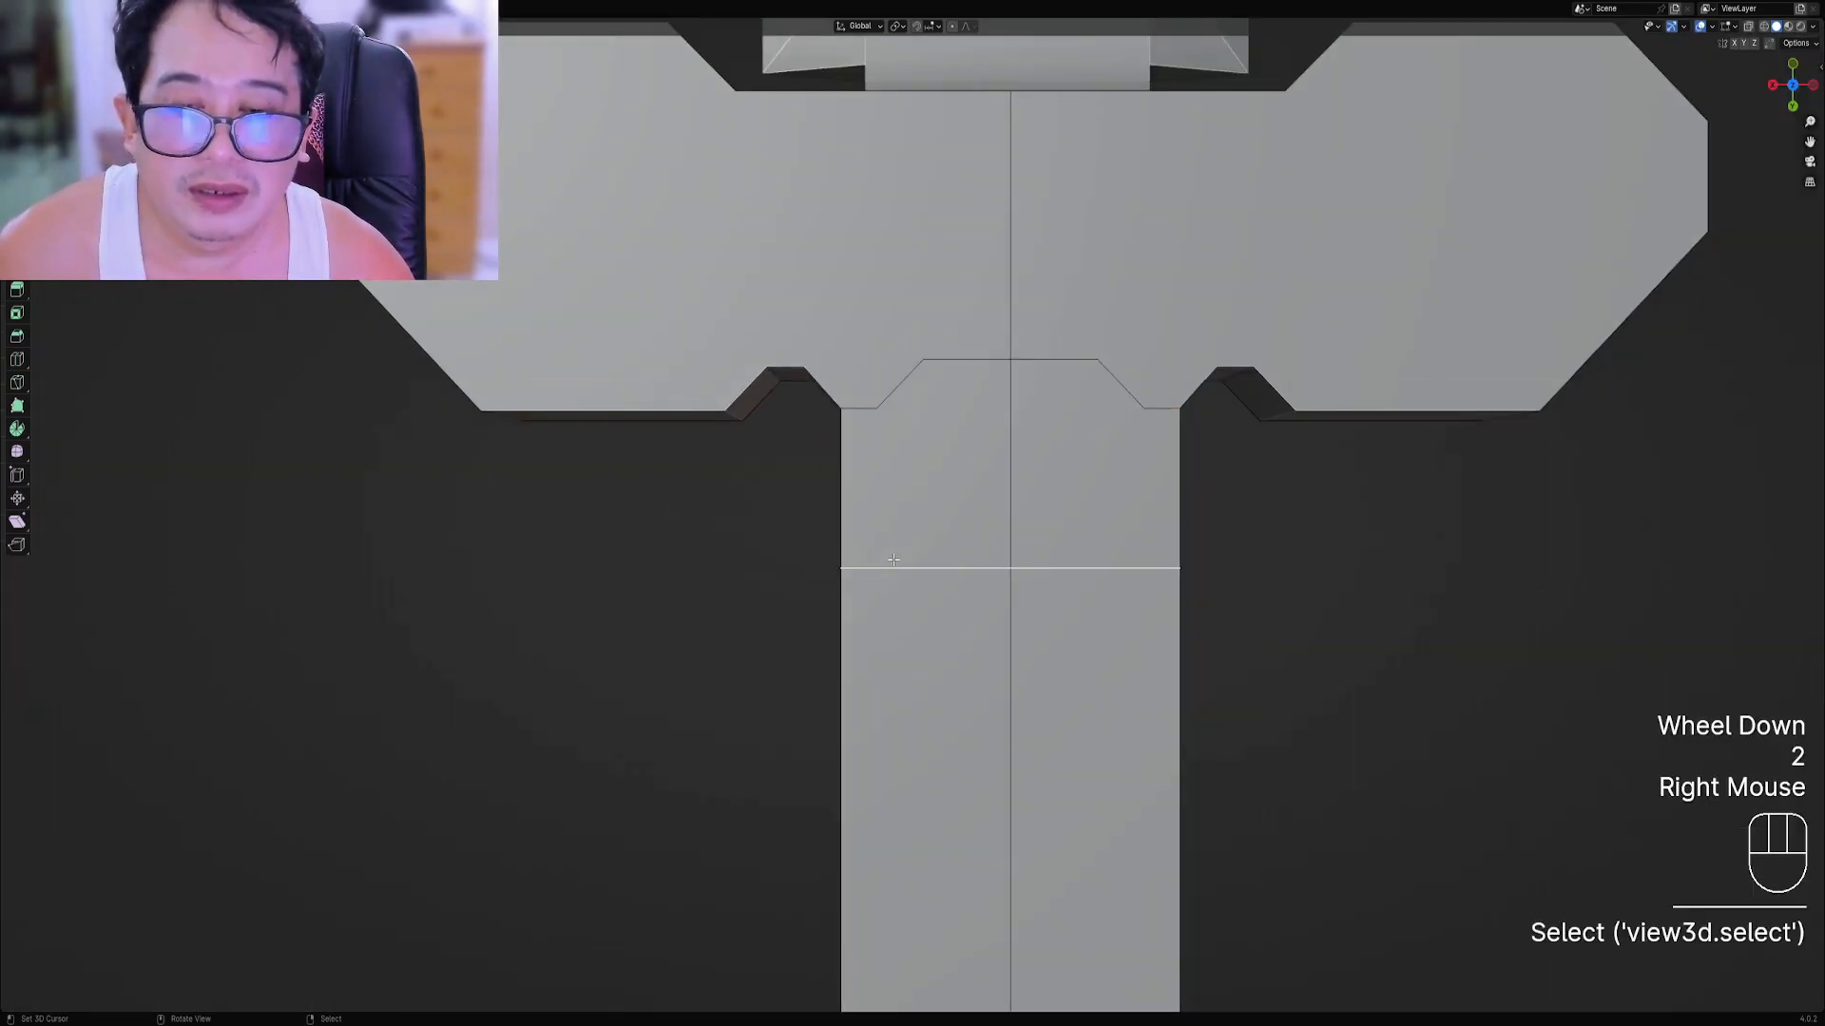
pyautogui.hotkey('ctrl', 'x')
# Try cutting a freehand line across the upper grip with the Knife tool, and undo it.
pyautogui.scroll(-2, 903, 549)
pyautogui.press('k')
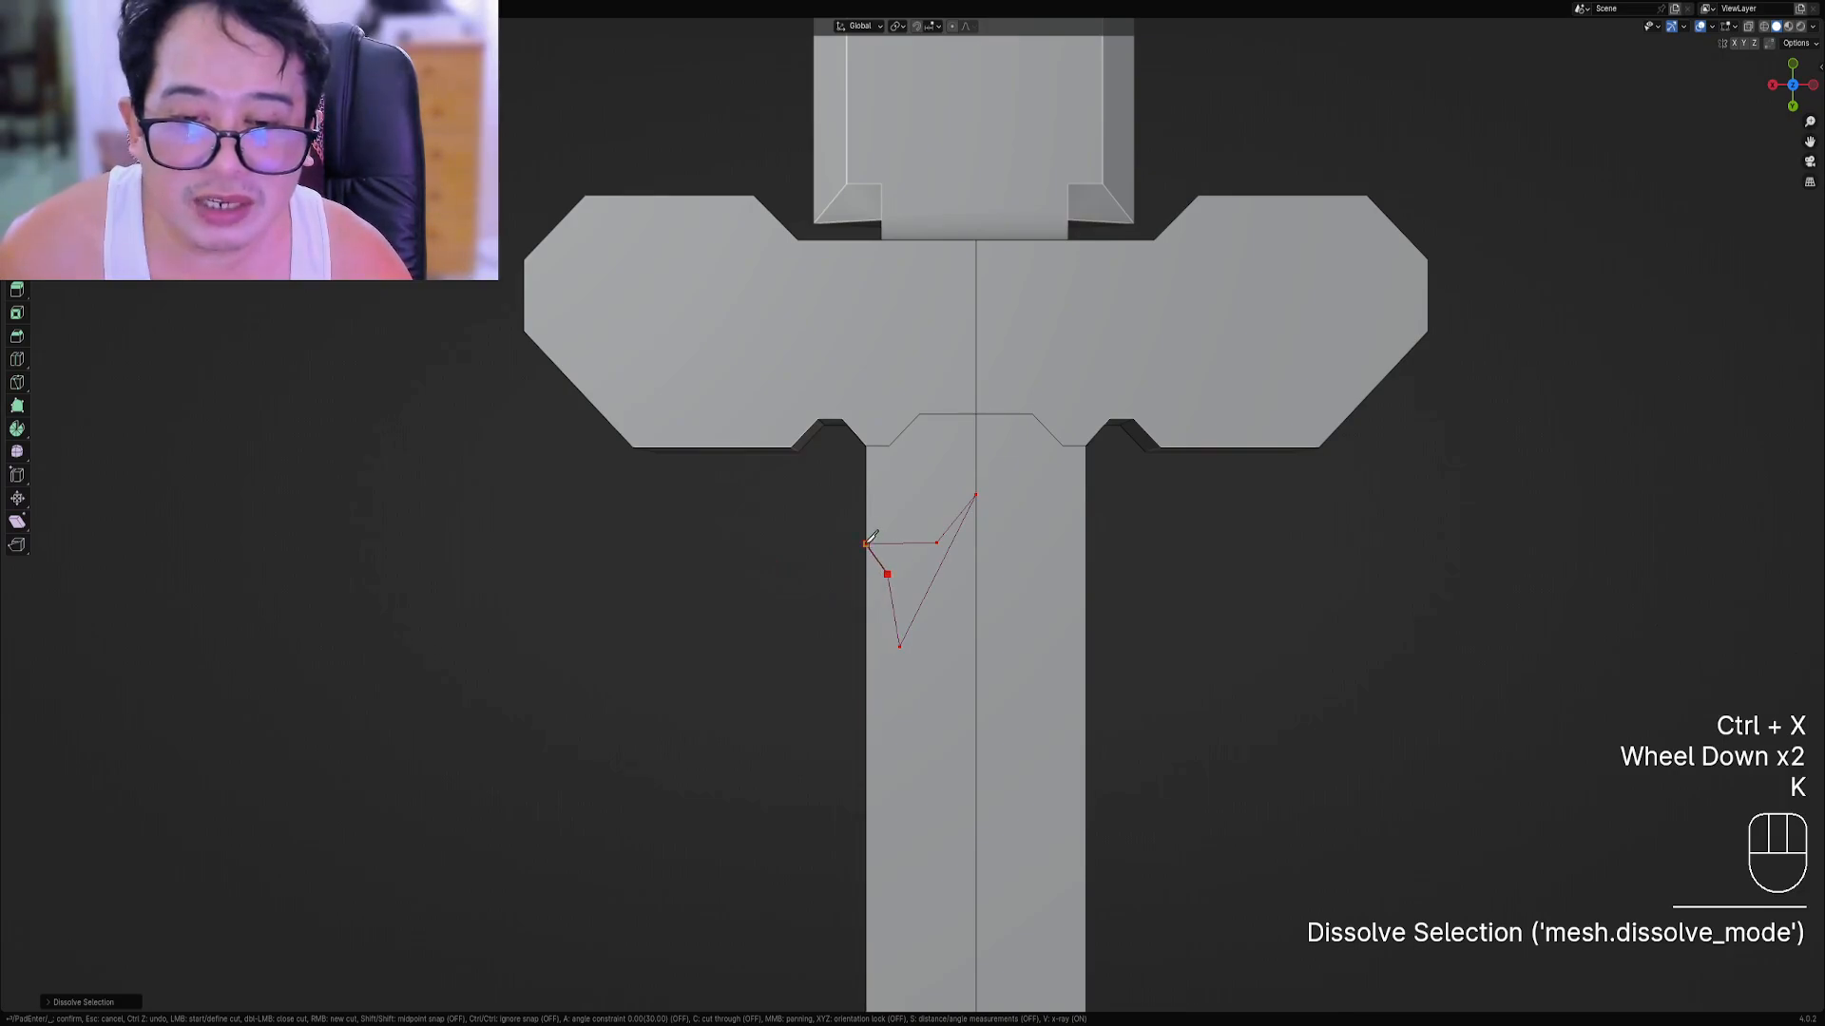
pyautogui.press('Escape')
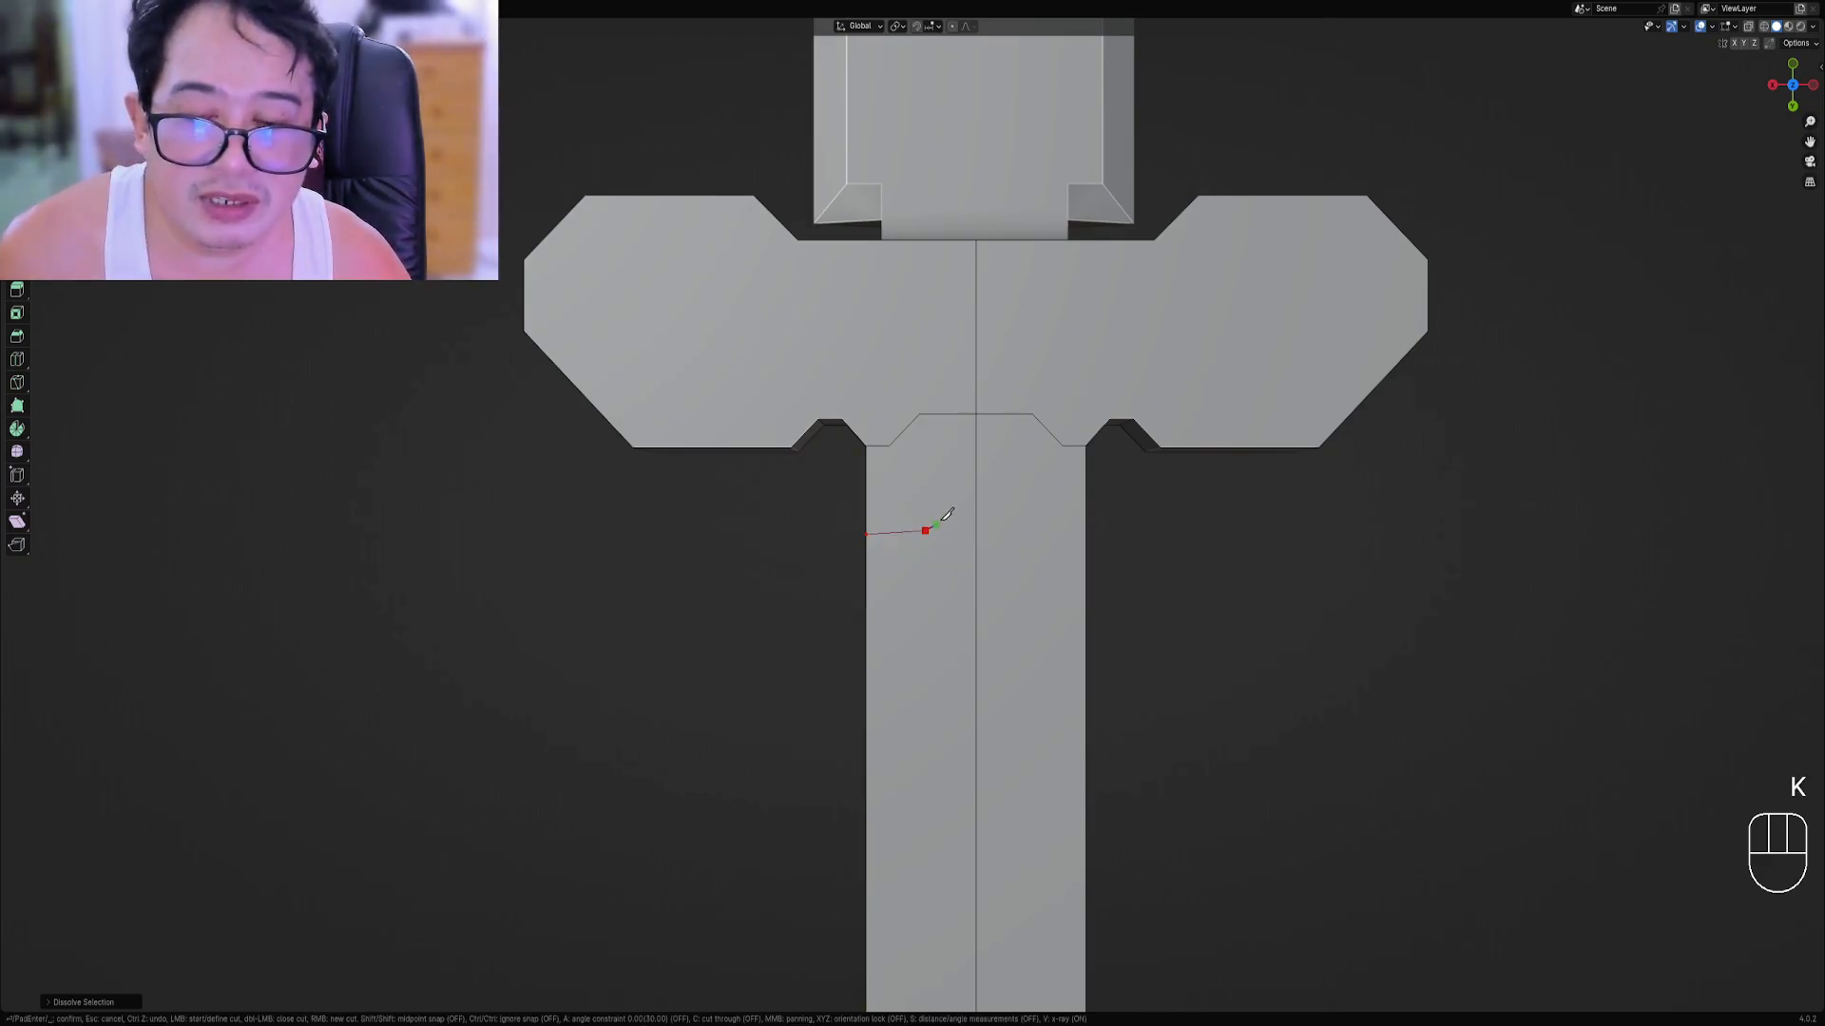
pyautogui.press('Return')
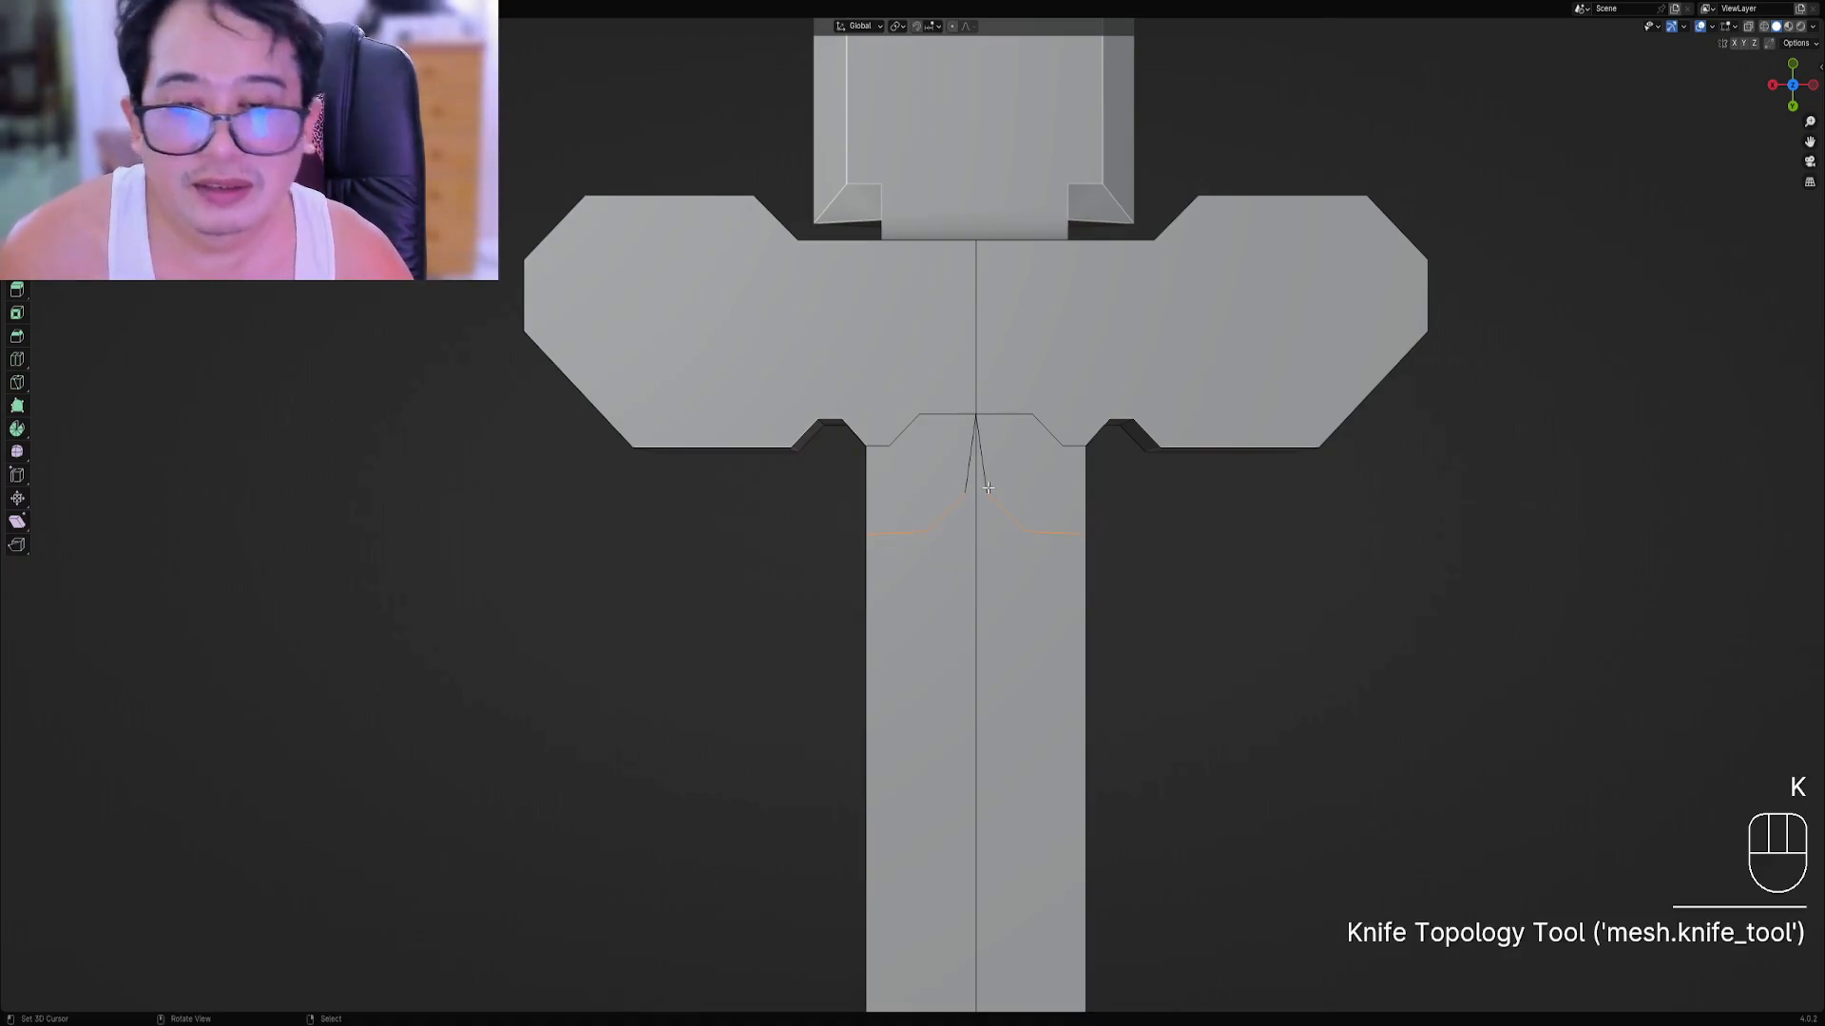
pyautogui.press('1')
pyautogui.scroll(-2, 950, 428)
pyautogui.scroll(2, 950, 427)
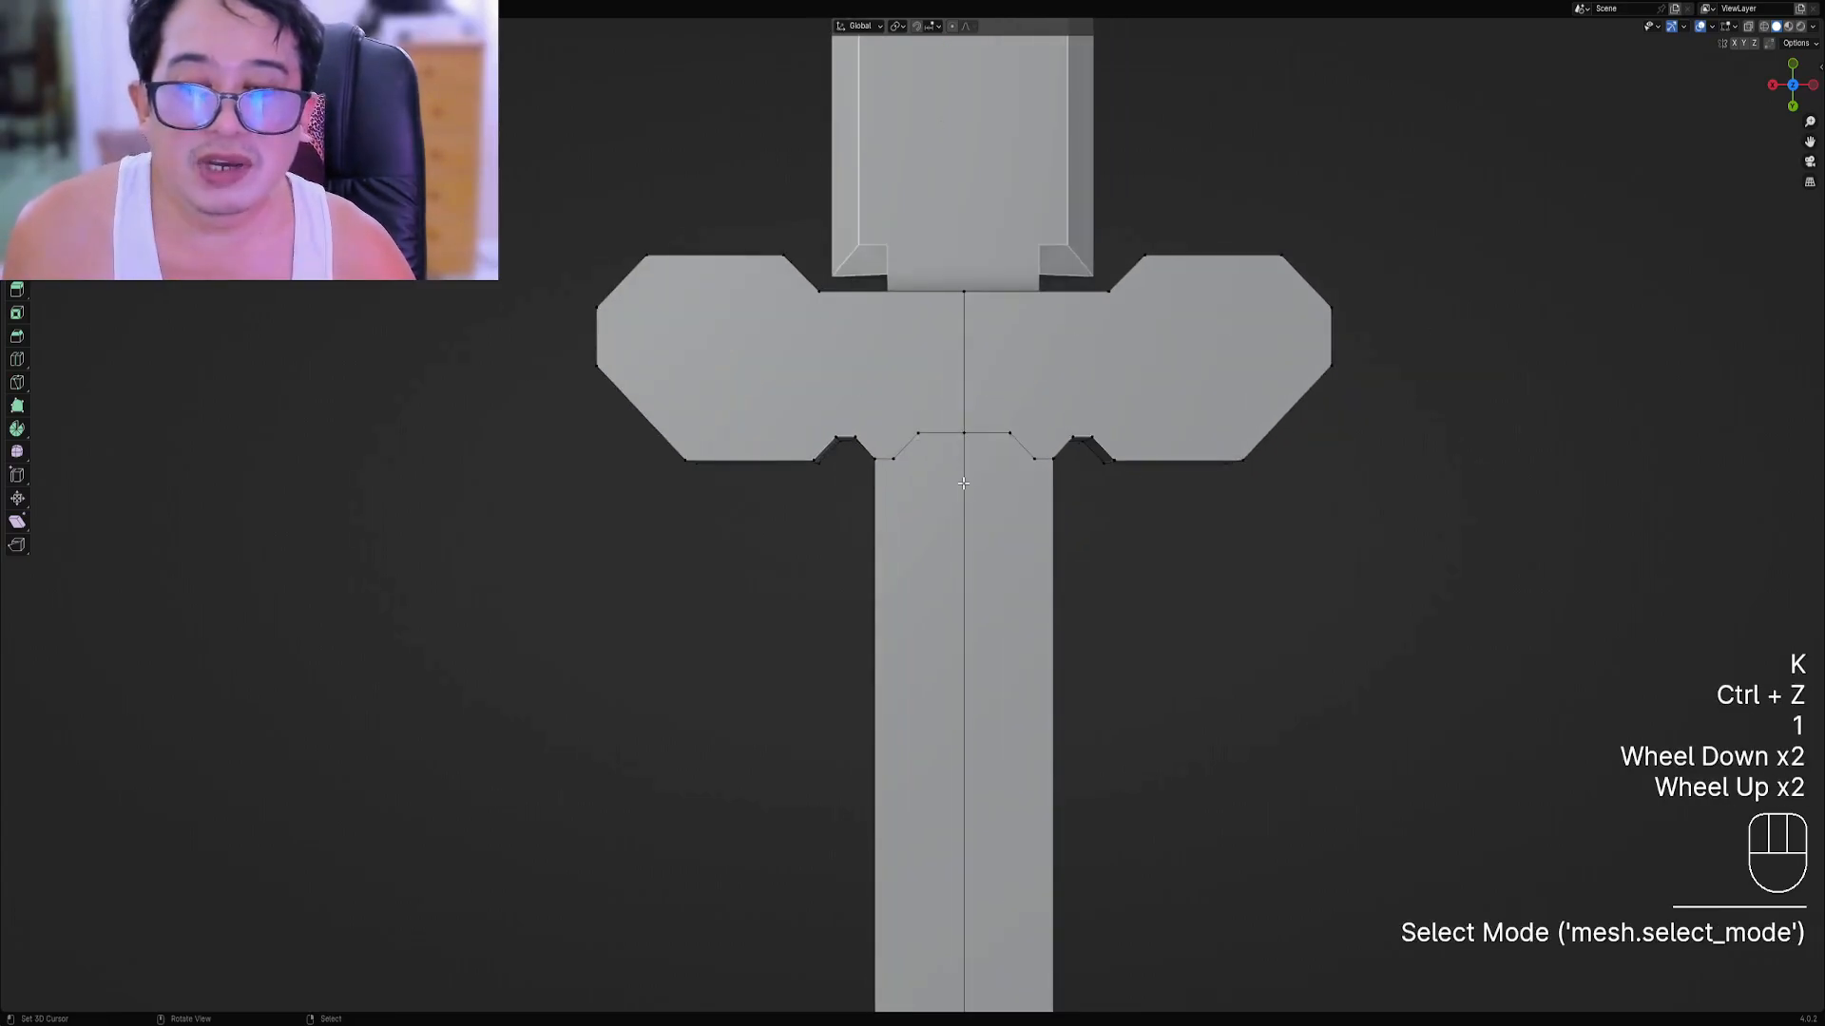
pyautogui.keyDown('shift'); pyautogui.moveTo(912, 366); pyautogui.dragTo(908, 358, button='middle'); pyautogui.keyUp('shift')
pyautogui.scroll(1, 908, 359)
pyautogui.hotkey('shift', 'ctrl', 'x')
pyautogui.click(846, 401)
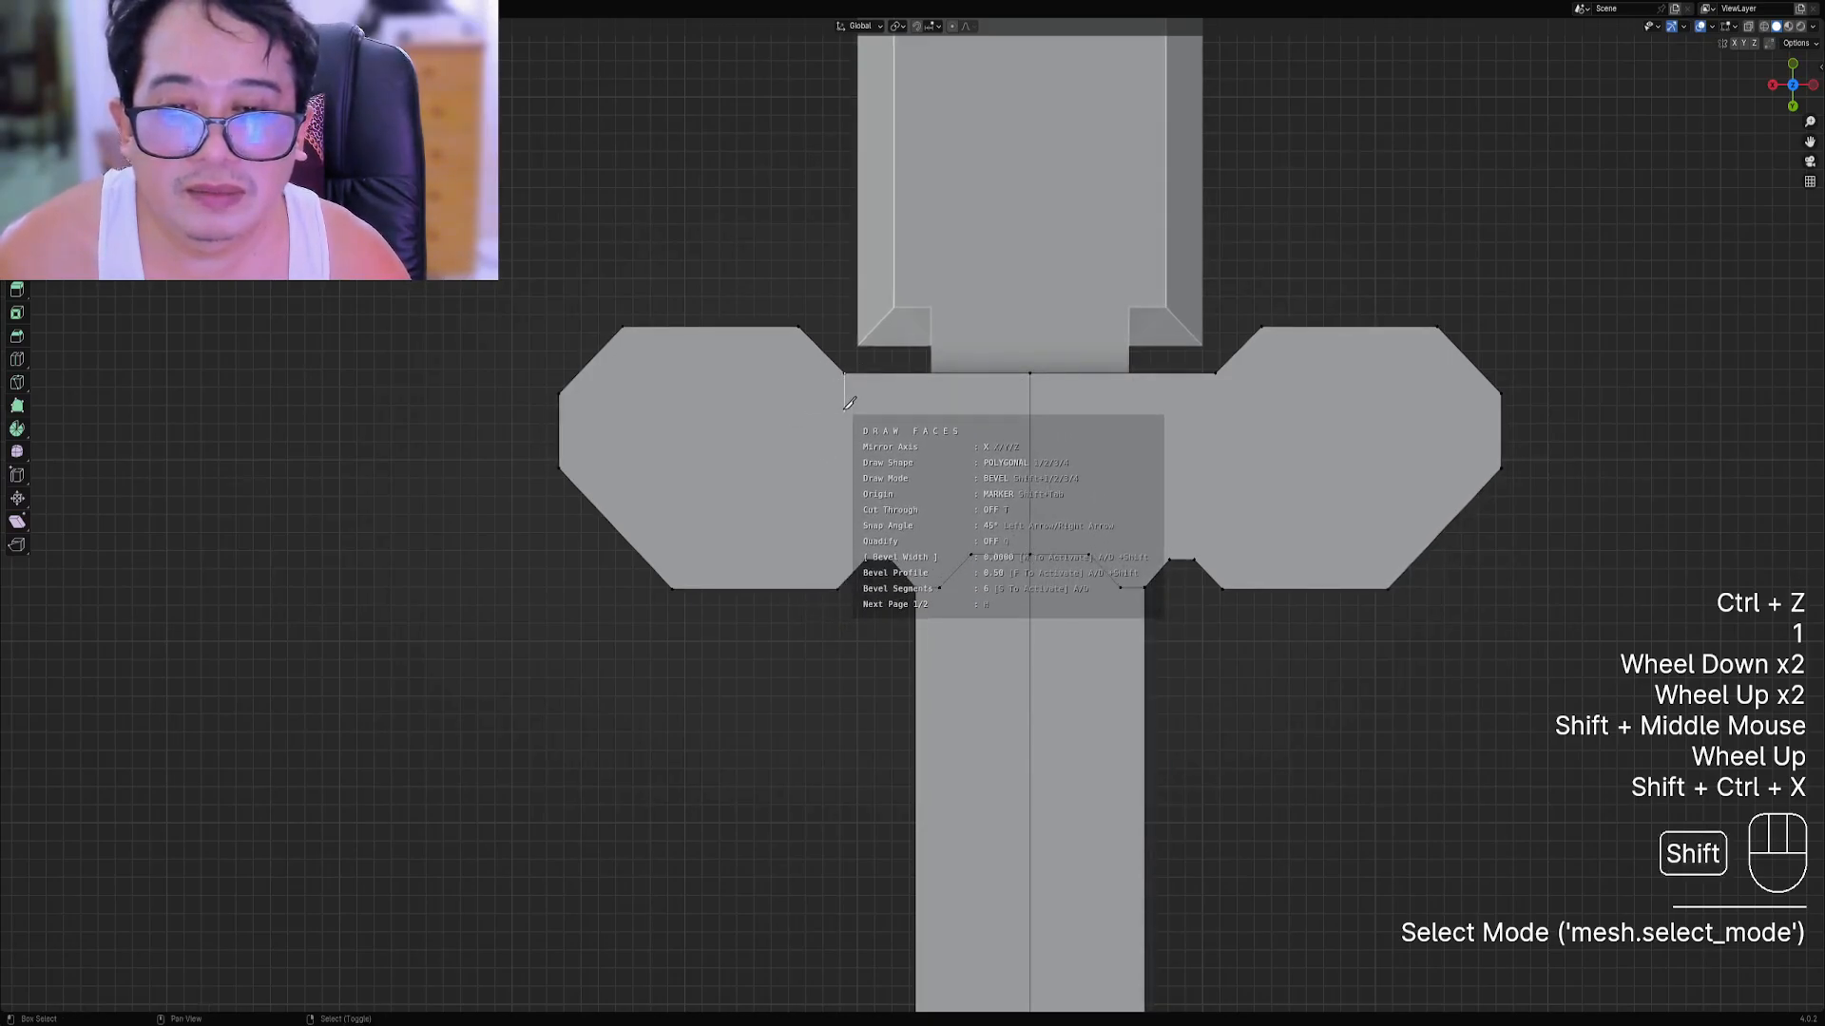
pyautogui.rightClick(850, 401)
# Draw a mirrored polygon with Draw Faces across the top of the pommel, with an upper edge stepping down toward the centreline.
pyautogui.scroll(-1, 851, 400)
pyautogui.keyDown('shift'); pyautogui.moveTo(952, 760); pyautogui.dragTo(917, 324, button='middle'); pyautogui.keyUp('shift')
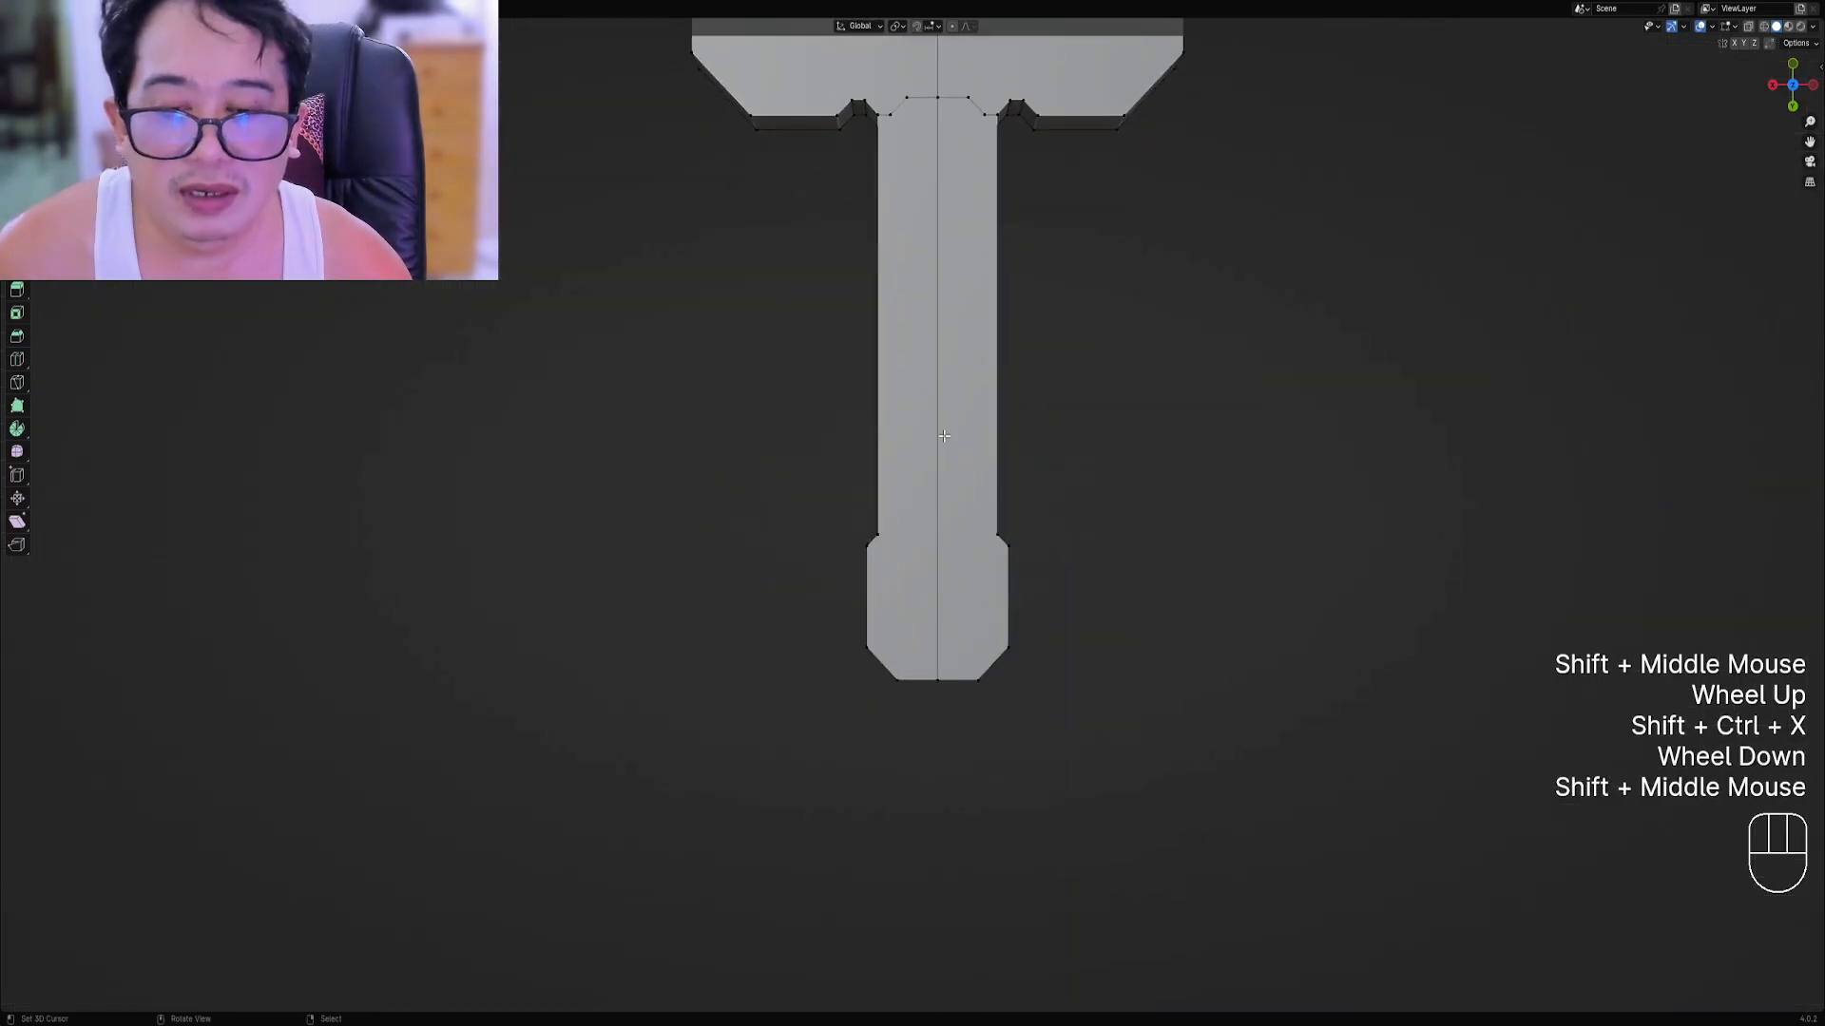
pyautogui.keyDown('shift'); pyautogui.moveTo(915, 457); pyautogui.dragTo(911, 415, button='middle'); pyautogui.keyUp('shift')
pyautogui.scroll(1, 910, 416)
pyautogui.hotkey('ctrl', 'shift', 'x')
pyautogui.click(910, 414)
pyautogui.scroll(2, 898, 465)
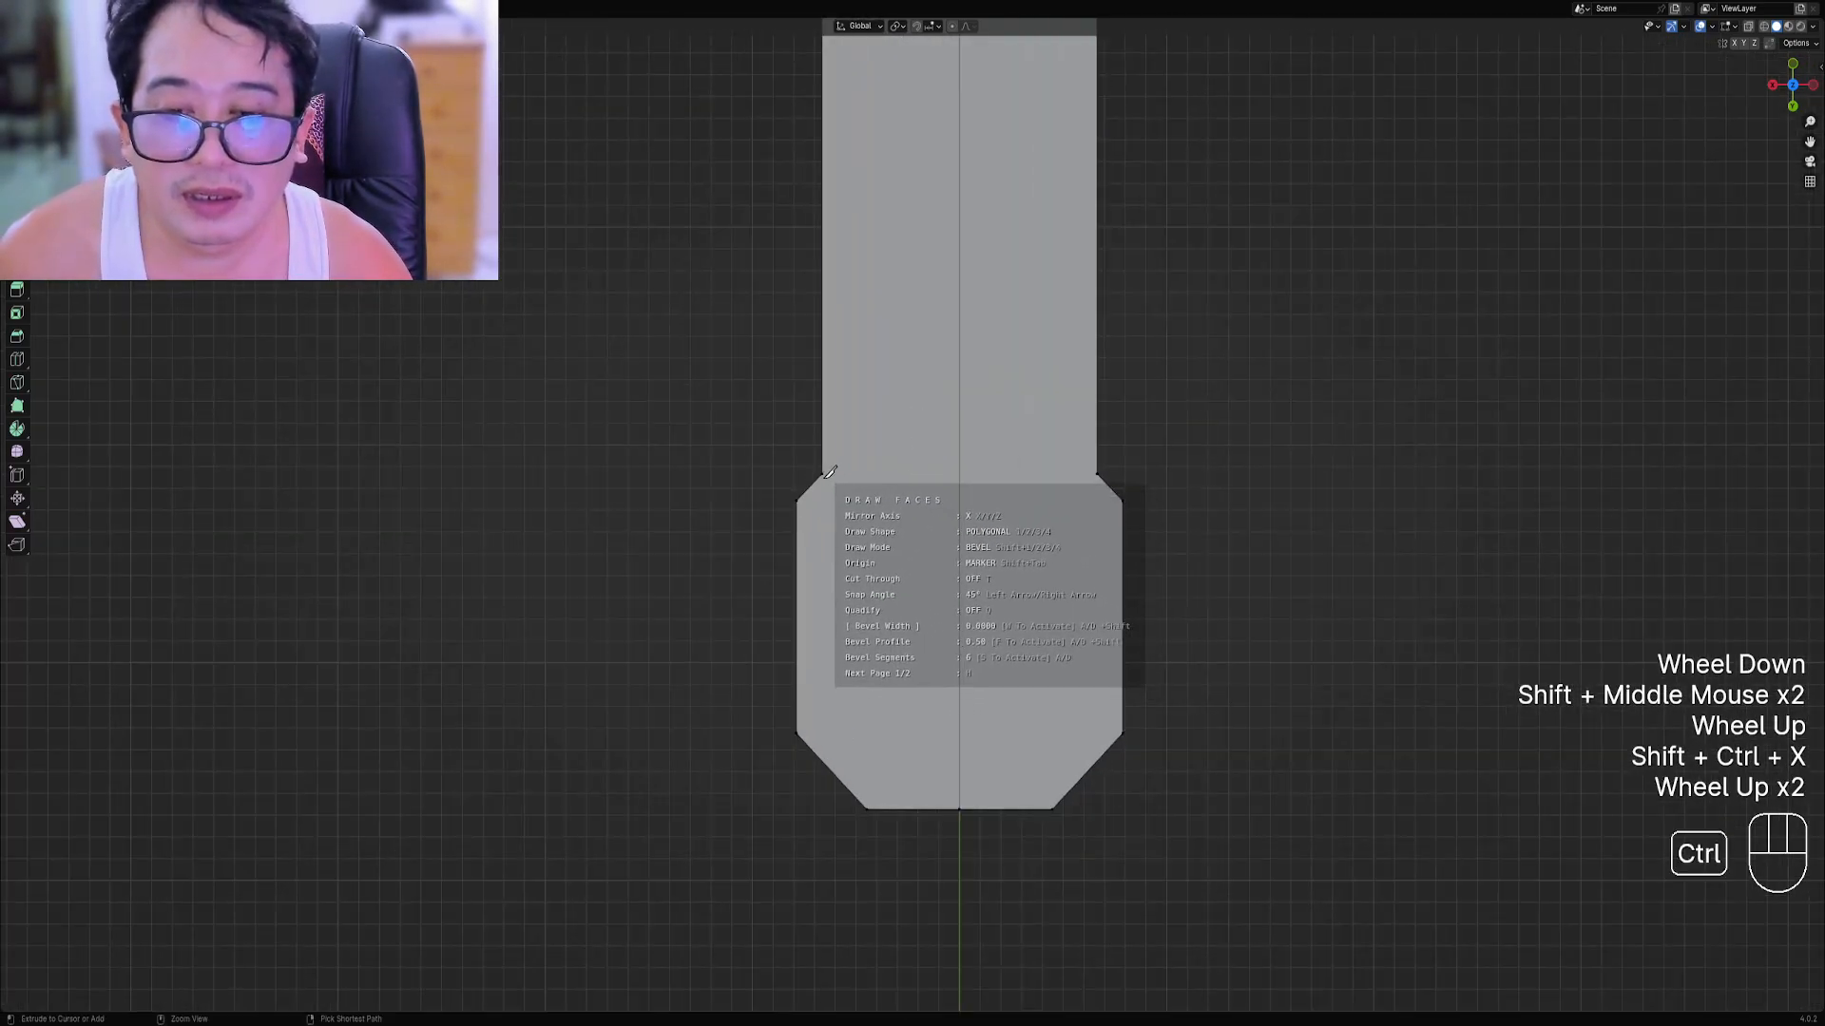
pyautogui.keyDown('shift'); pyautogui.click(867, 474); pyautogui.keyUp('shift')
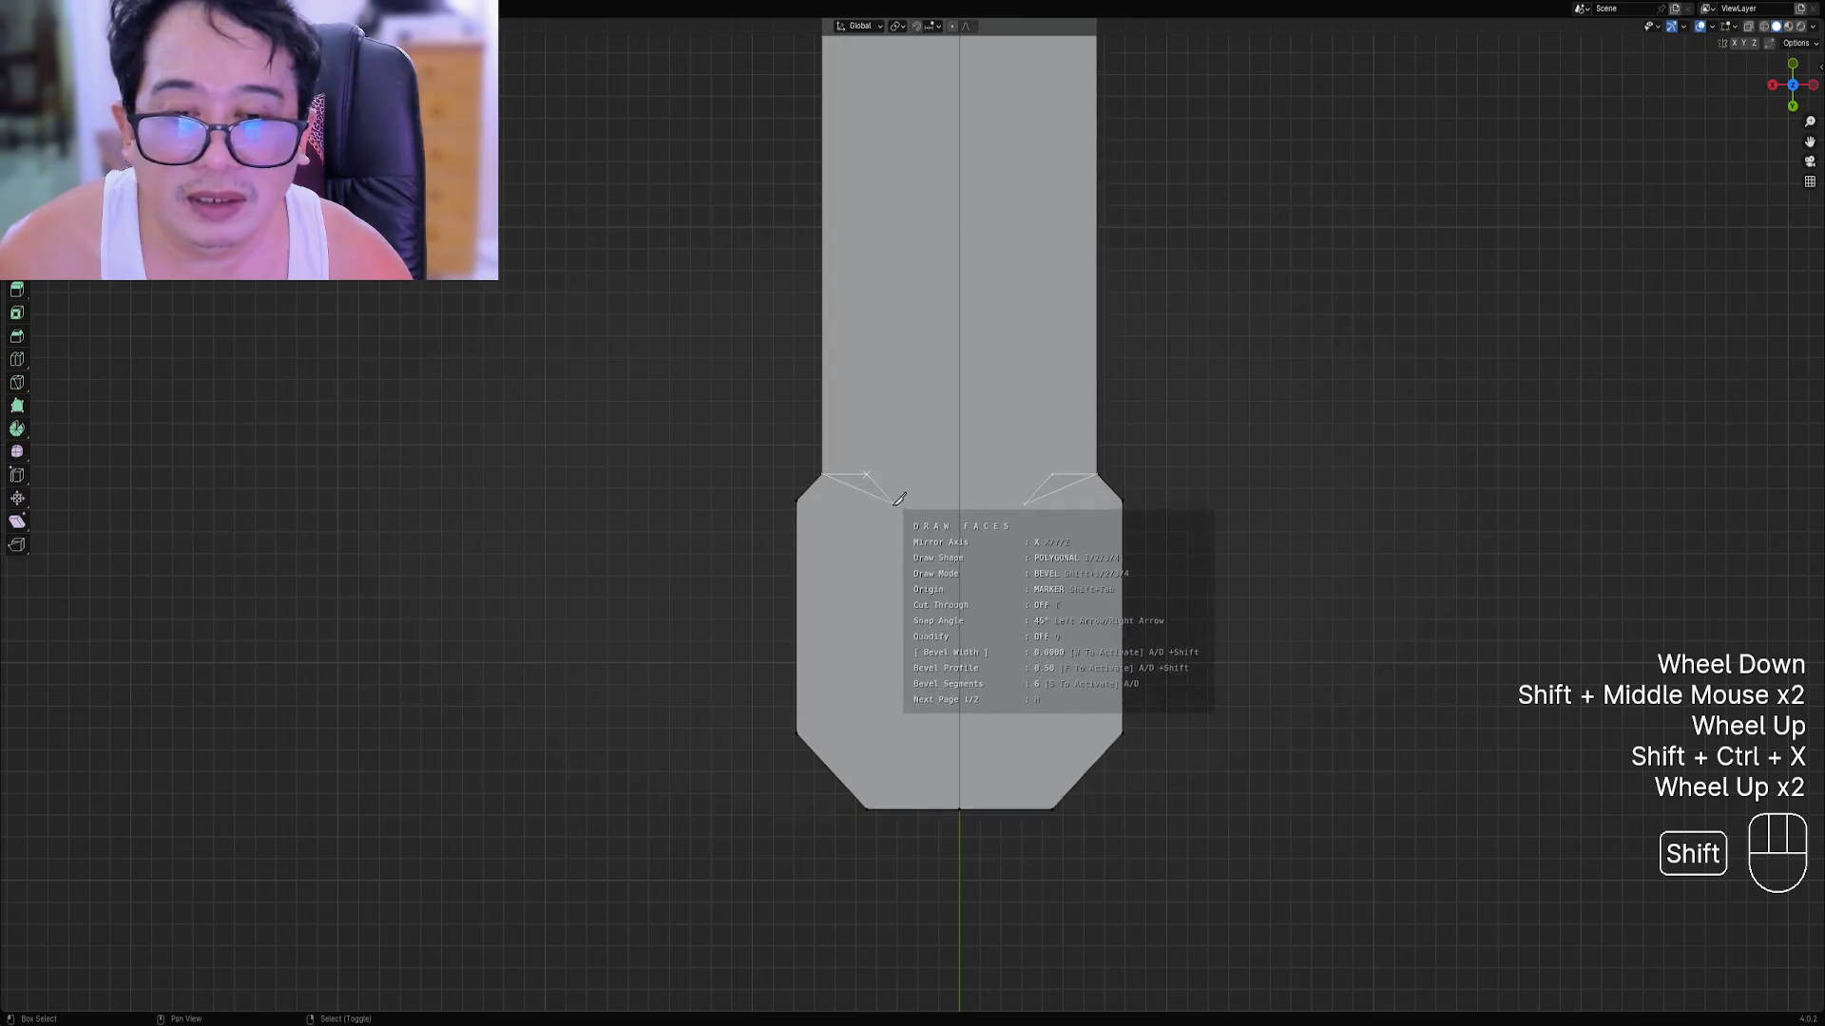
pyautogui.keyDown('shift'); pyautogui.click(893, 503); pyautogui.keyUp('shift')
pyautogui.keyDown('shift'); pyautogui.click(966, 499); pyautogui.keyUp('shift')
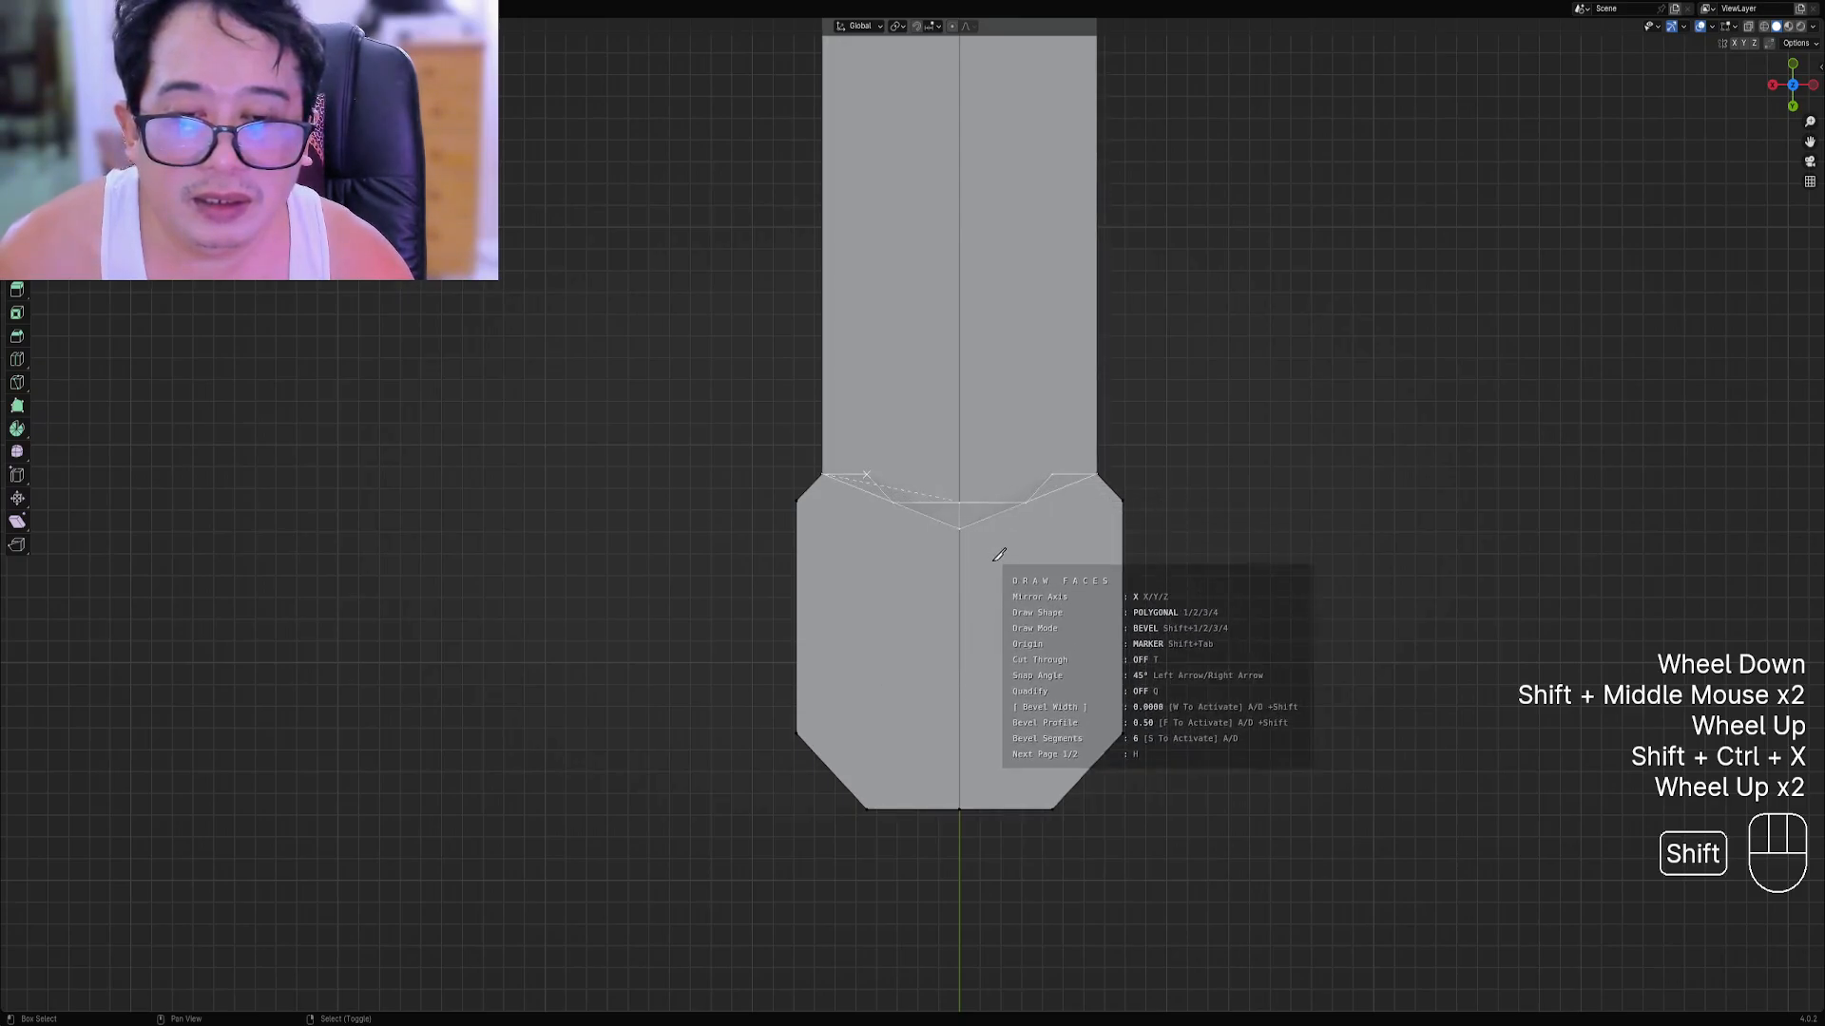
pyautogui.keyDown('shift'); pyautogui.click(970, 603); pyautogui.keyUp('shift')
pyautogui.keyDown('shift'); pyautogui.click(702, 604); pyautogui.keyUp('shift')
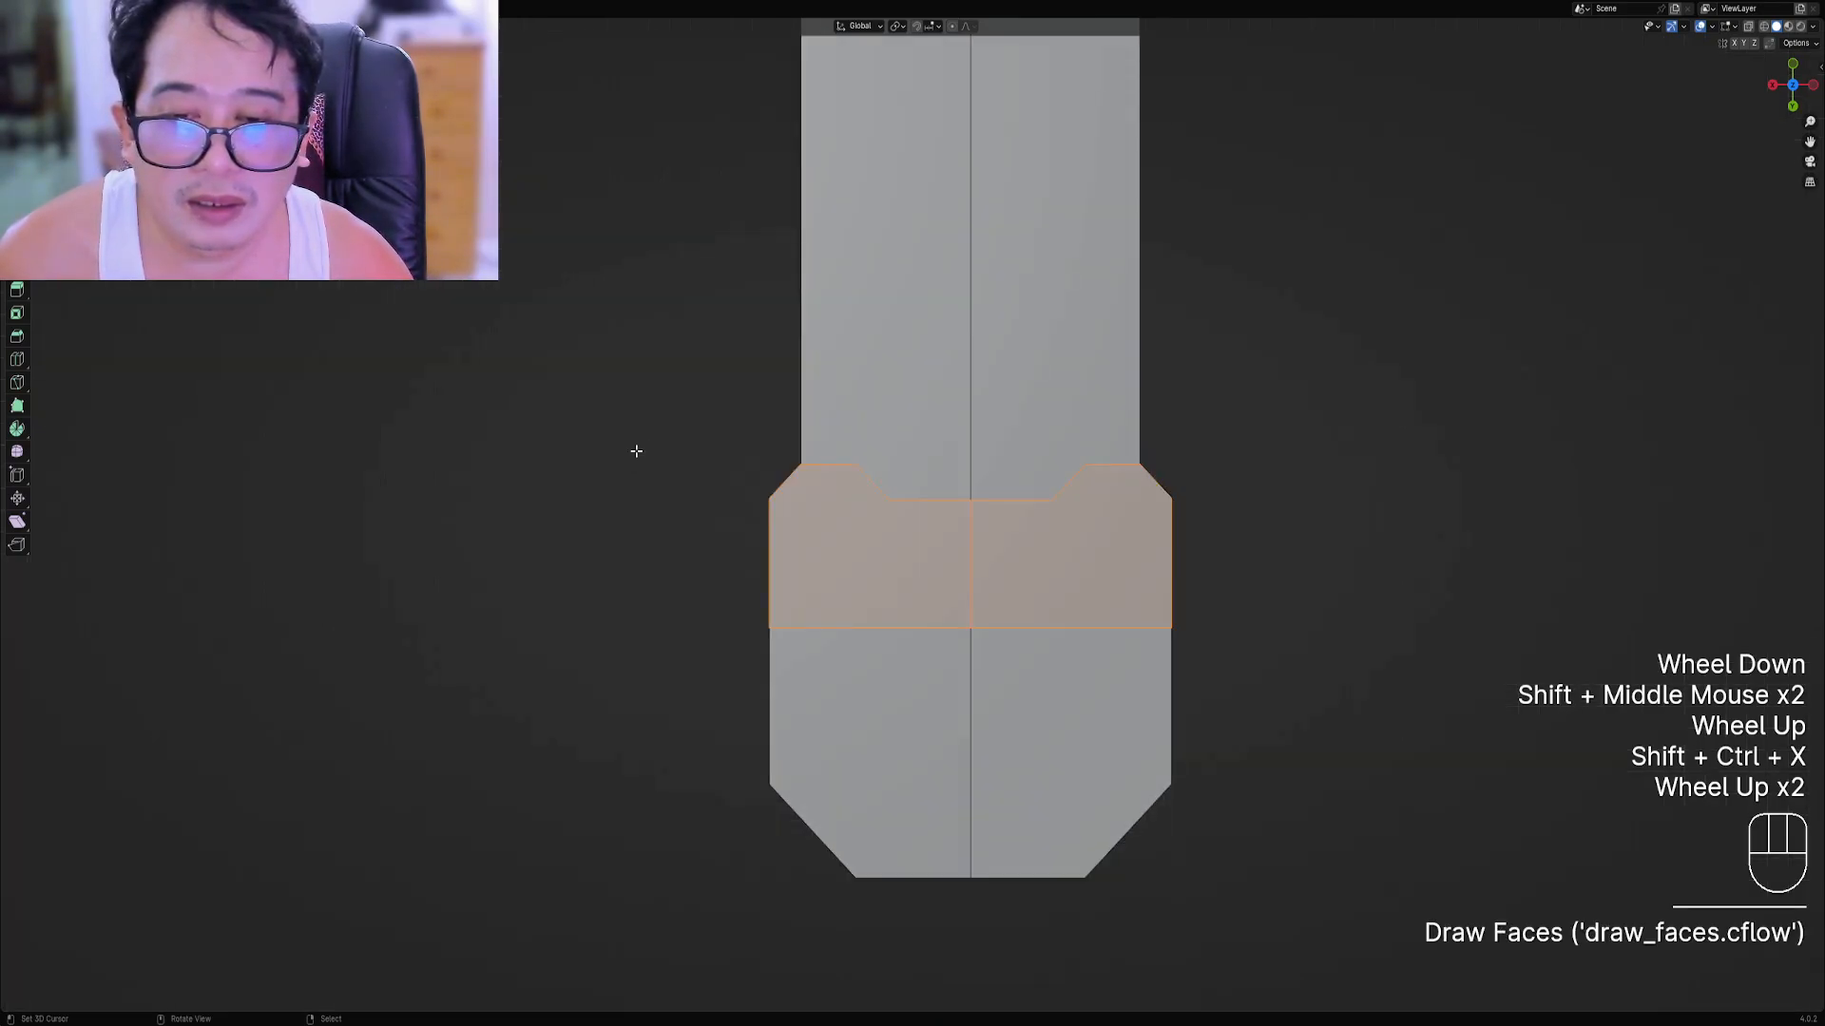
# Dissolve the straight crosswise edge on the pommel, keeping only the stepped boundary with the grip.
pyautogui.scroll(-1, 931, 467)
pyautogui.press('2')
pyautogui.rightClick(944, 523)
pyautogui.hotkey('ctrl', 'x')
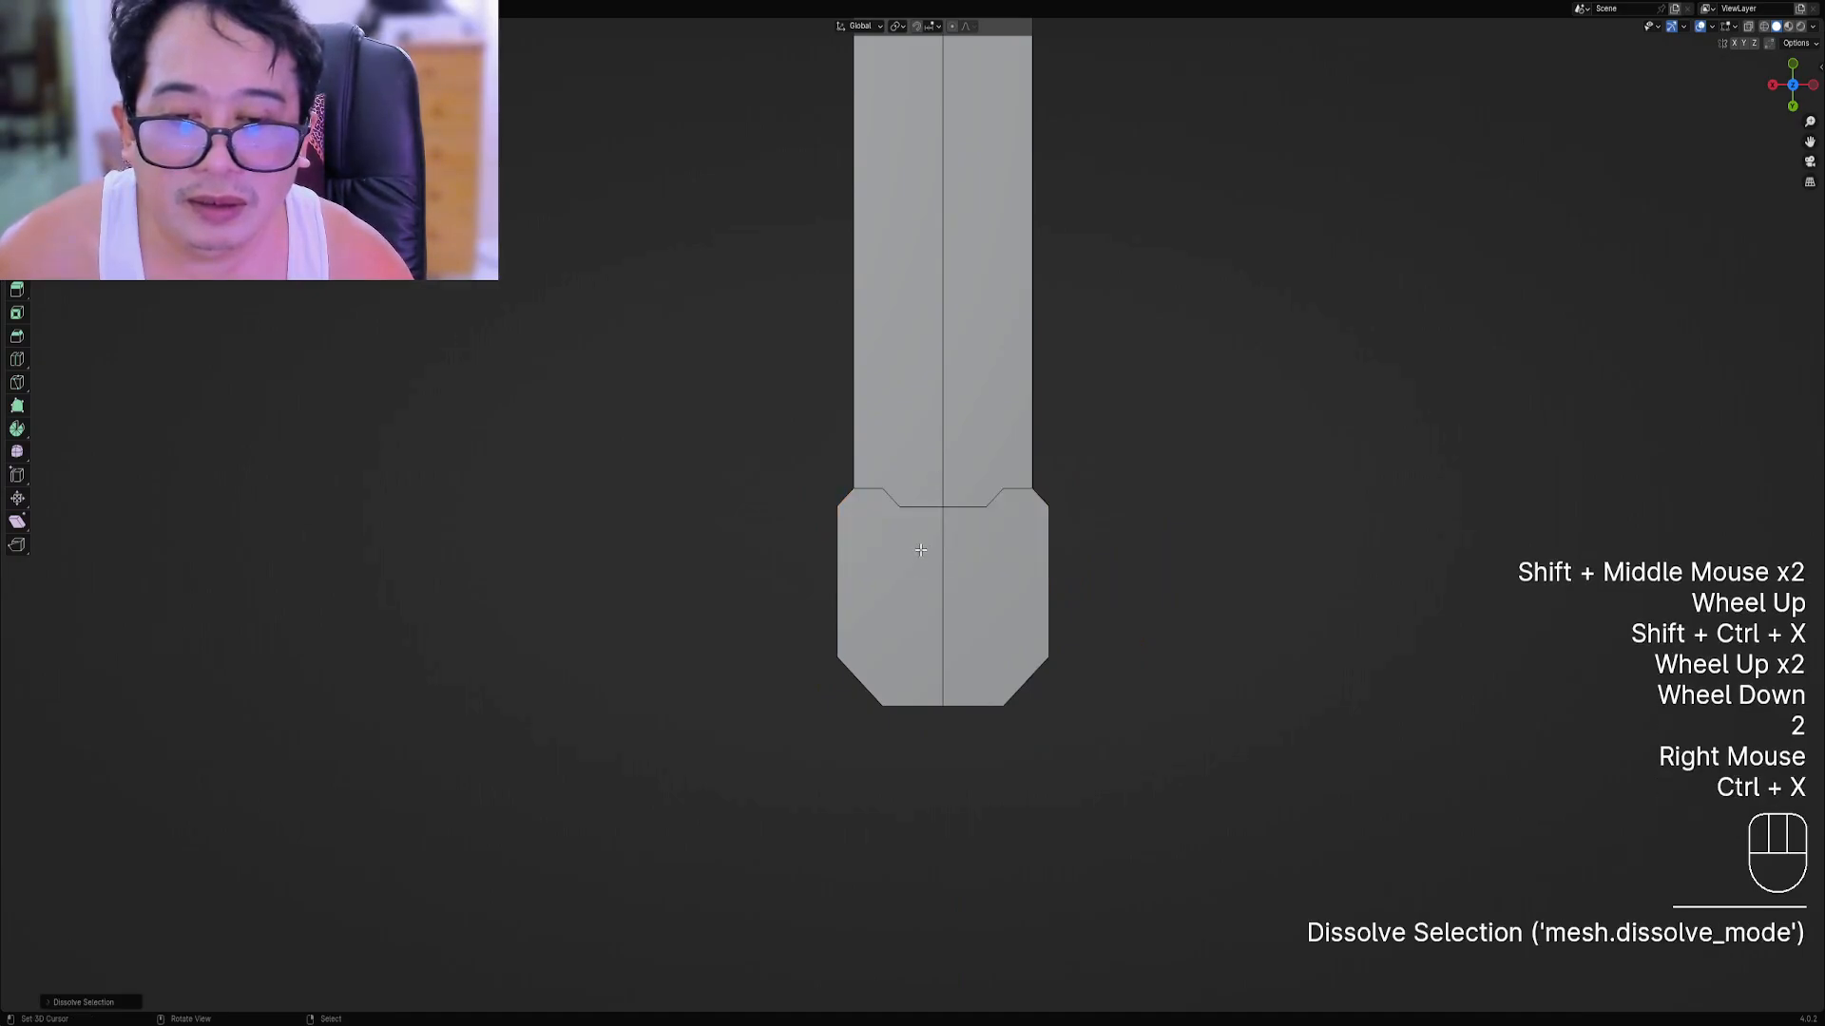
# Separate the grip's faces from the rest of the hilt into their own object.
pyautogui.scroll(-2, 944, 524)
pyautogui.keyDown('shift'); pyautogui.moveTo(946, 494); pyautogui.dragTo(985, 517, button='middle'); pyautogui.keyUp('shift')
pyautogui.press('1')
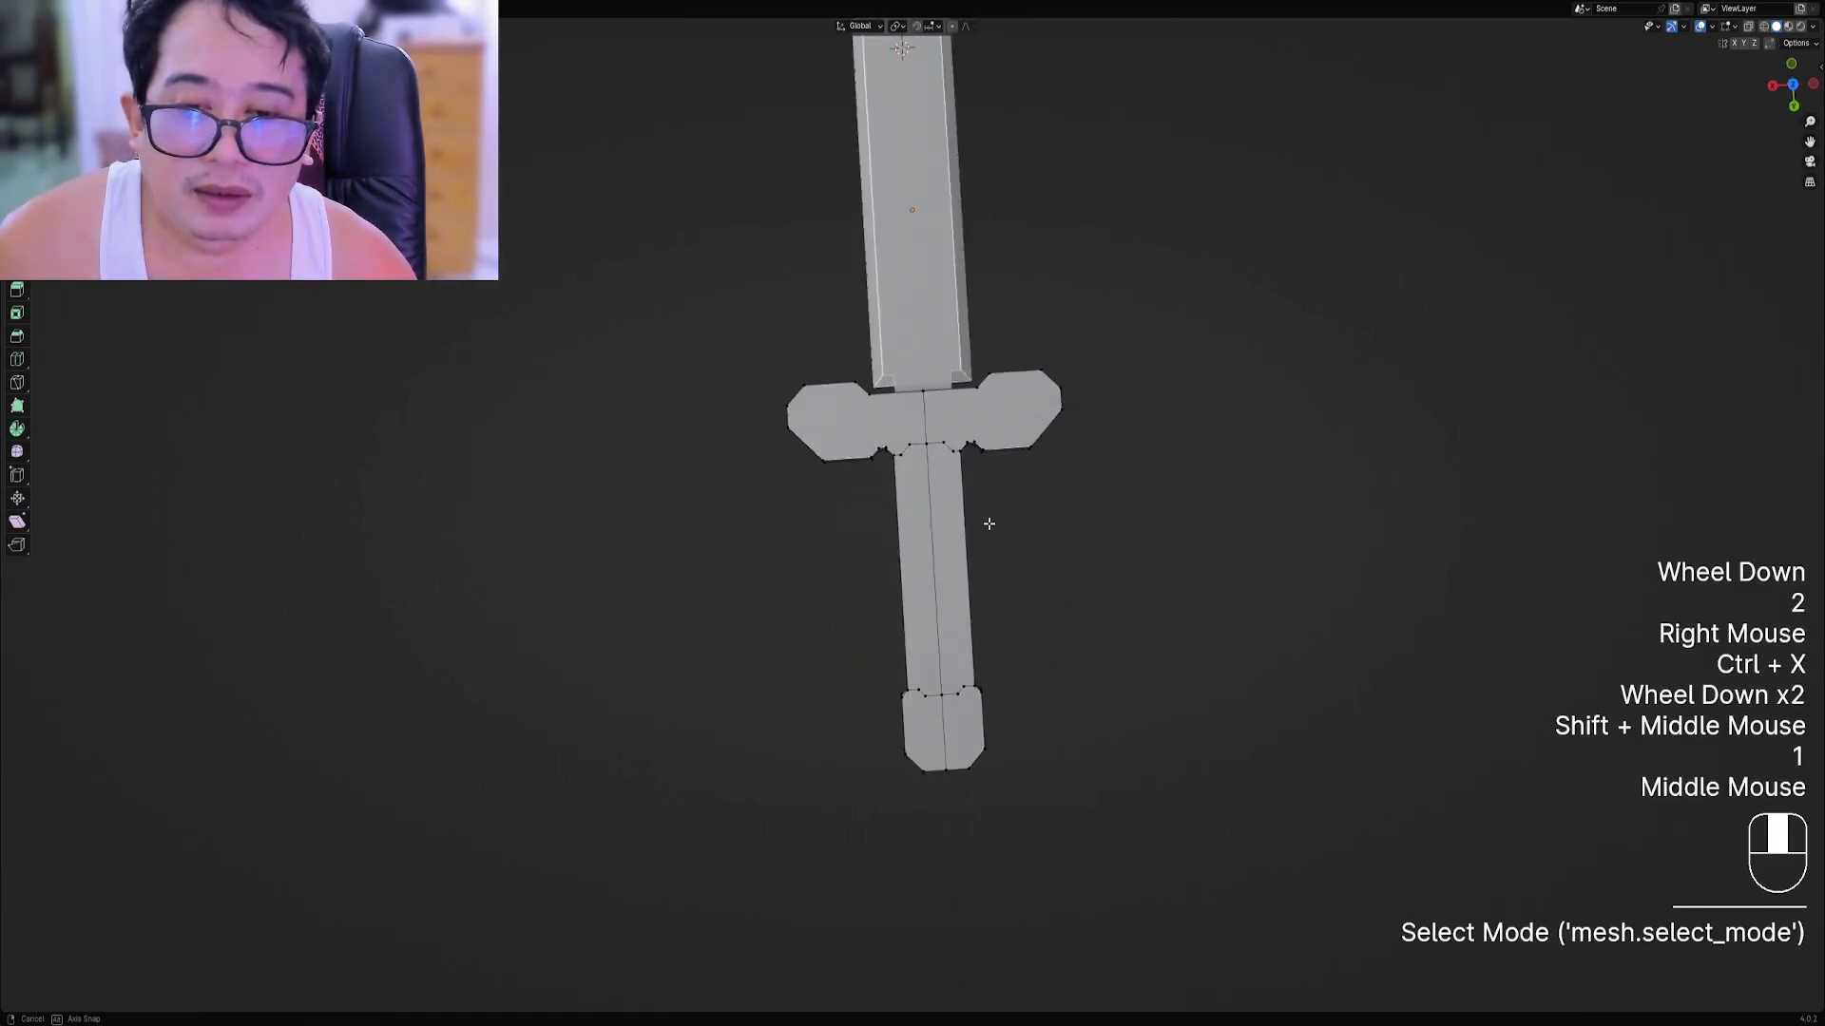
pyautogui.scroll(1, 985, 517)
pyautogui.press('3')
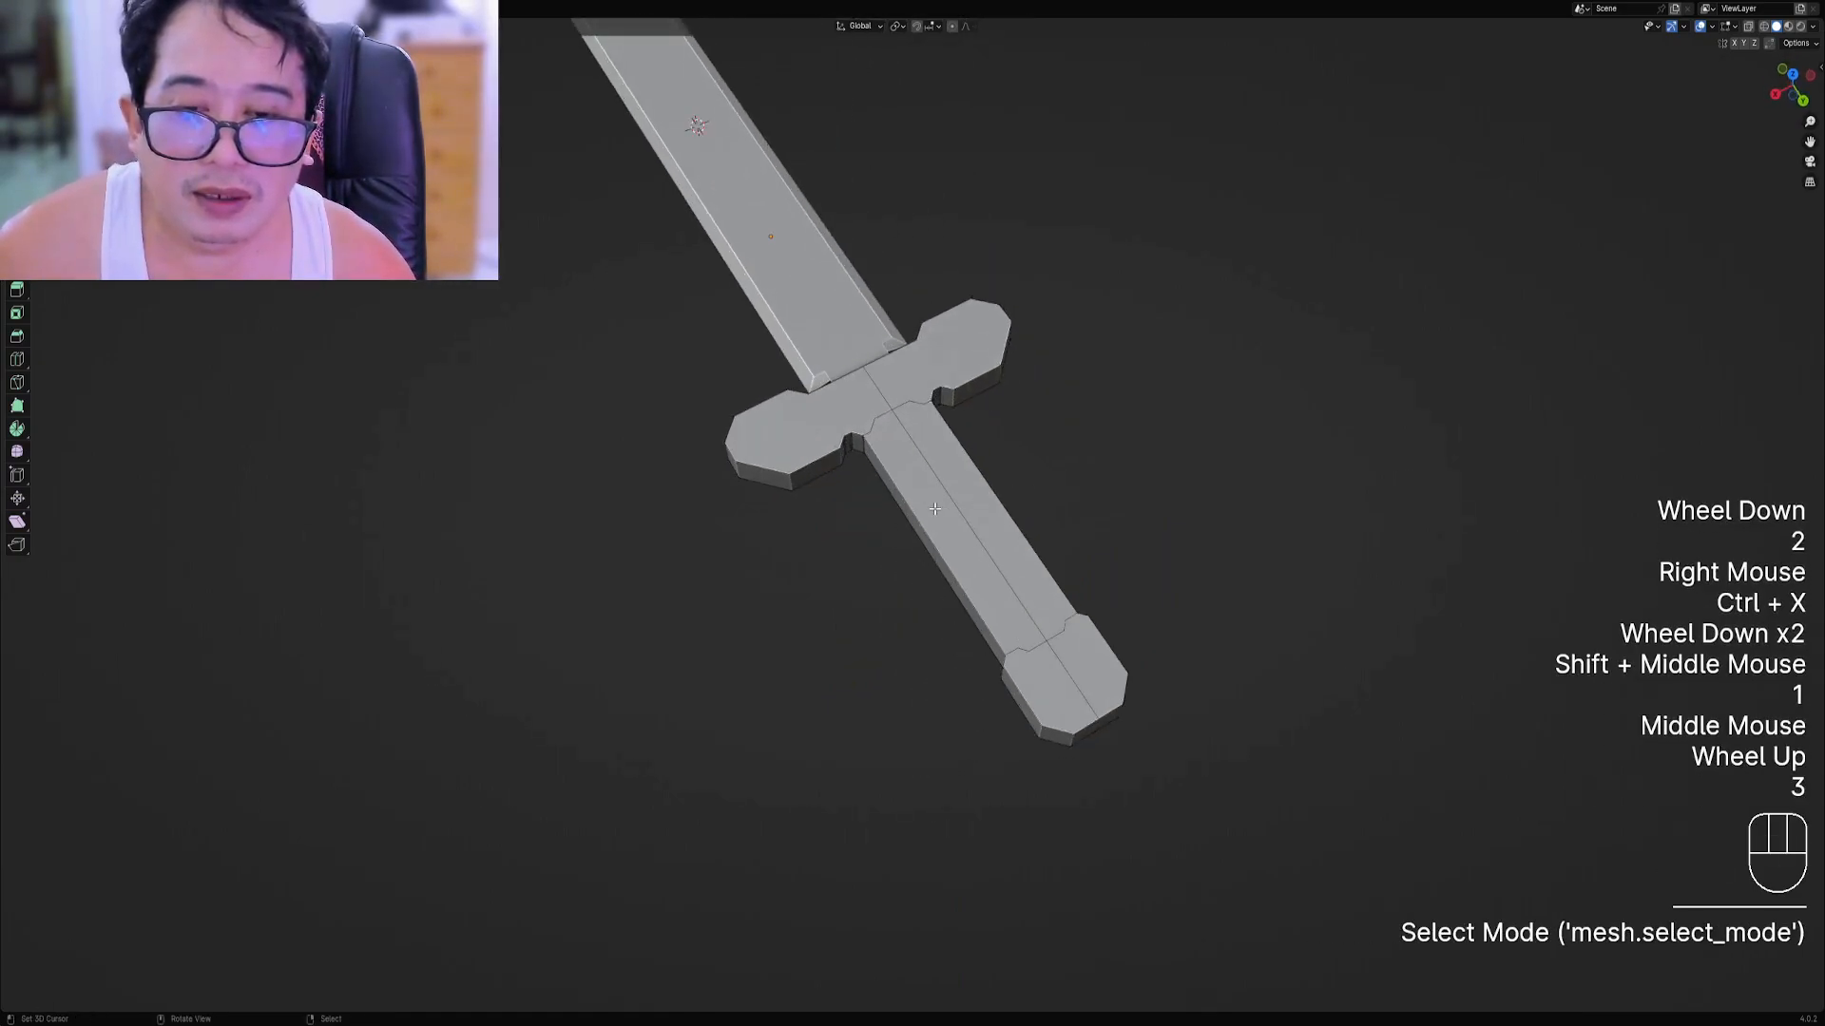
pyautogui.rightClick(1025, 480)
pyautogui.press('p')
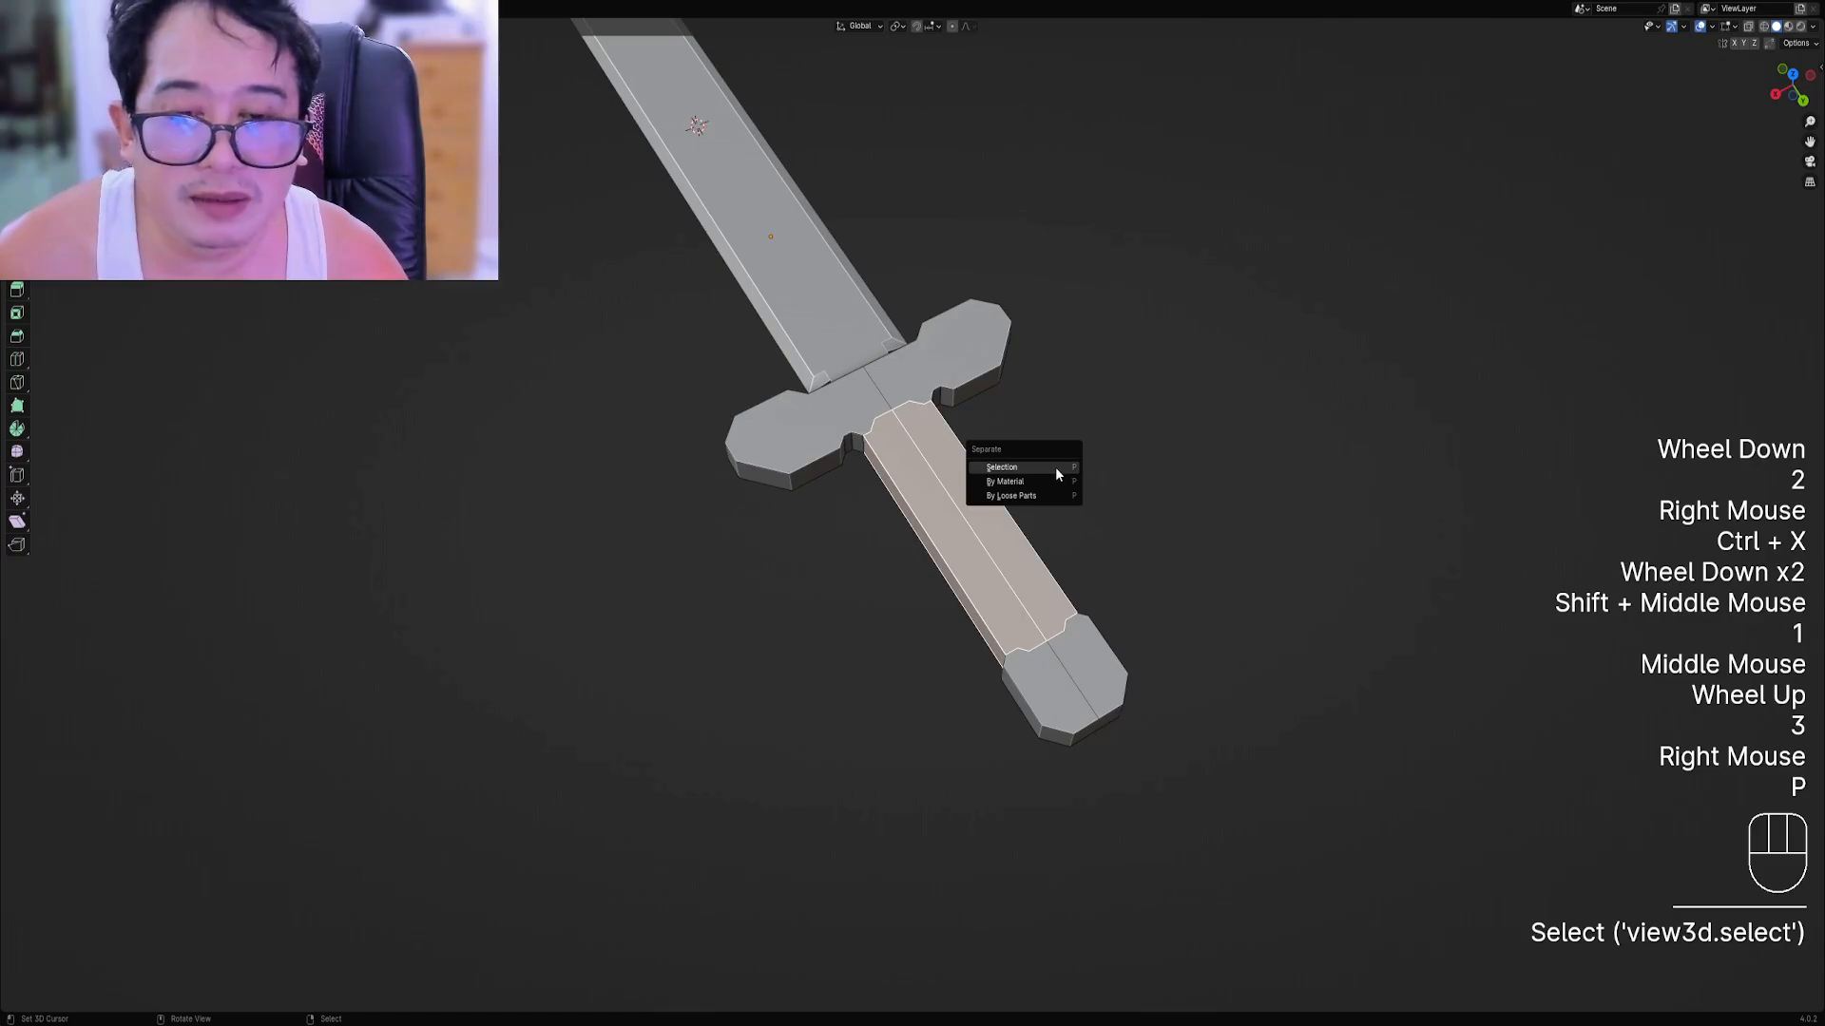
pyautogui.click(1054, 465)
pyautogui.press('Tab')
# Reduce the separated grip's thickness with Draw Modifiers so it sits thinner than the guard and pommel.
pyautogui.rightClick(989, 521)
pyautogui.moveTo(990, 521); pyautogui.dragTo(1075, 401, button='middle')
pyautogui.scroll(1, 1075, 401)
pyautogui.hotkey('shift', 'ctrl', 'x')
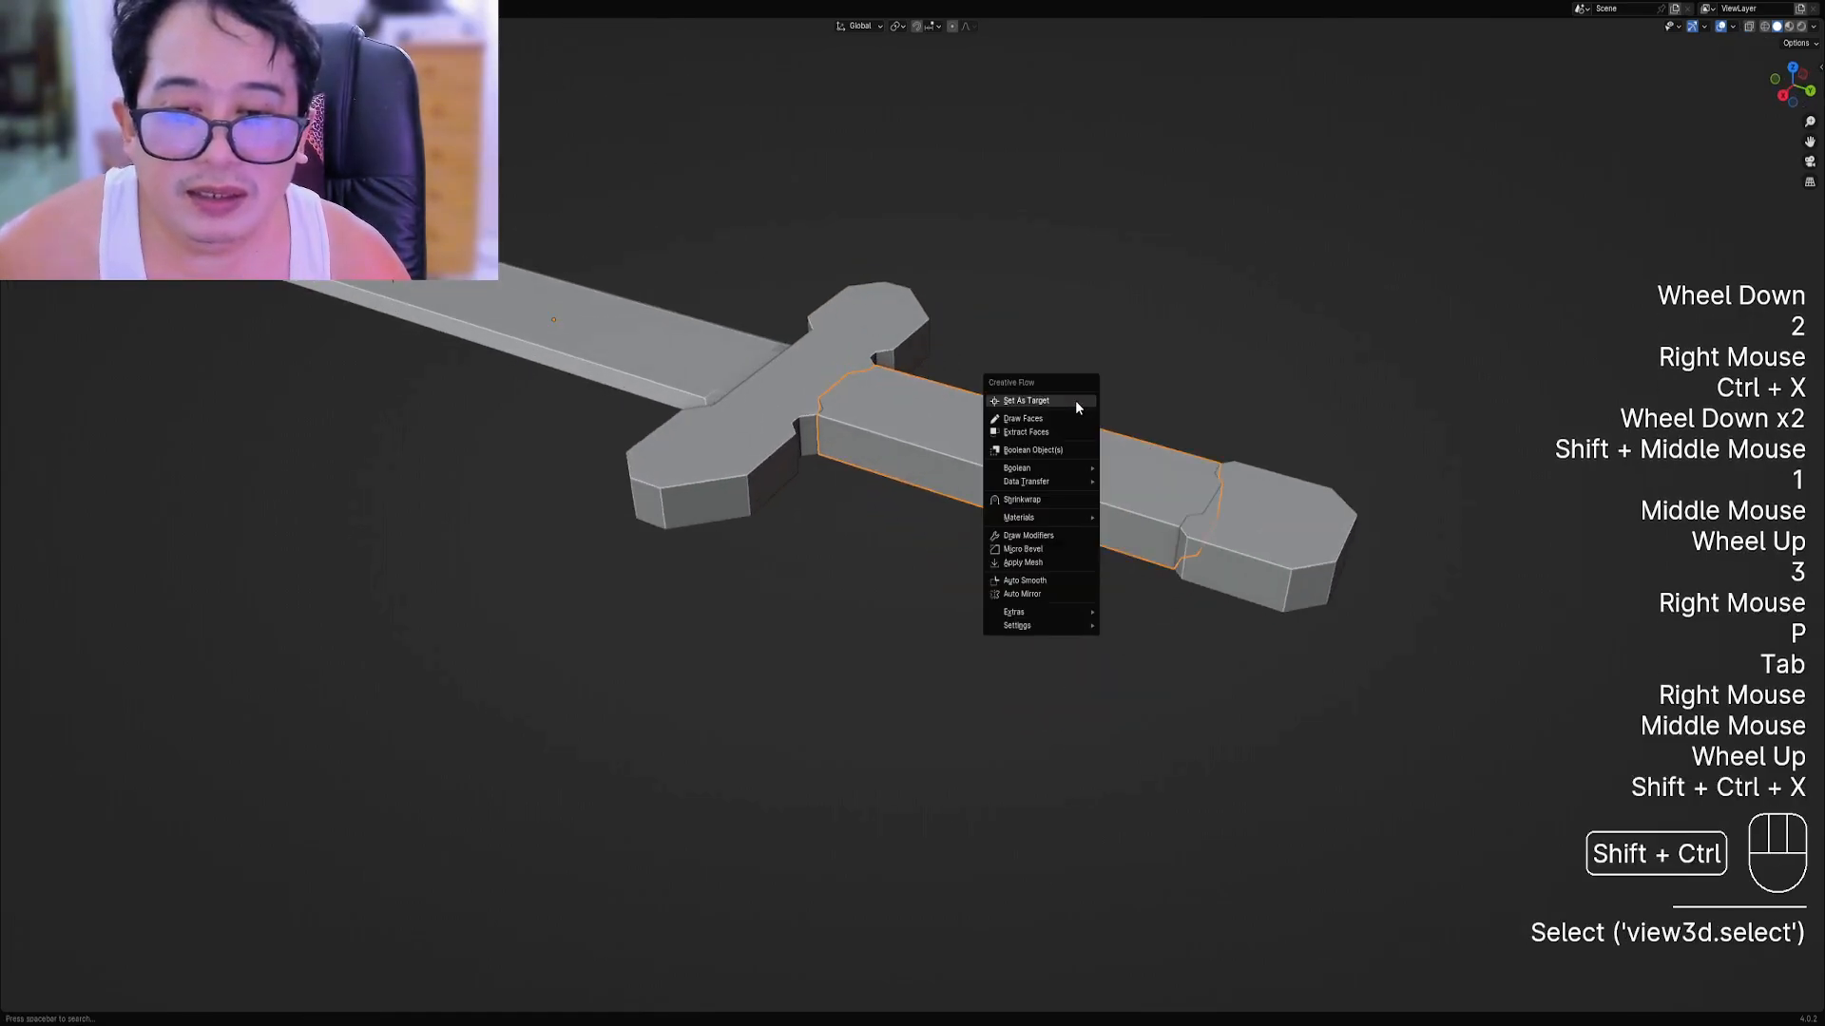
pyautogui.click(1057, 536)
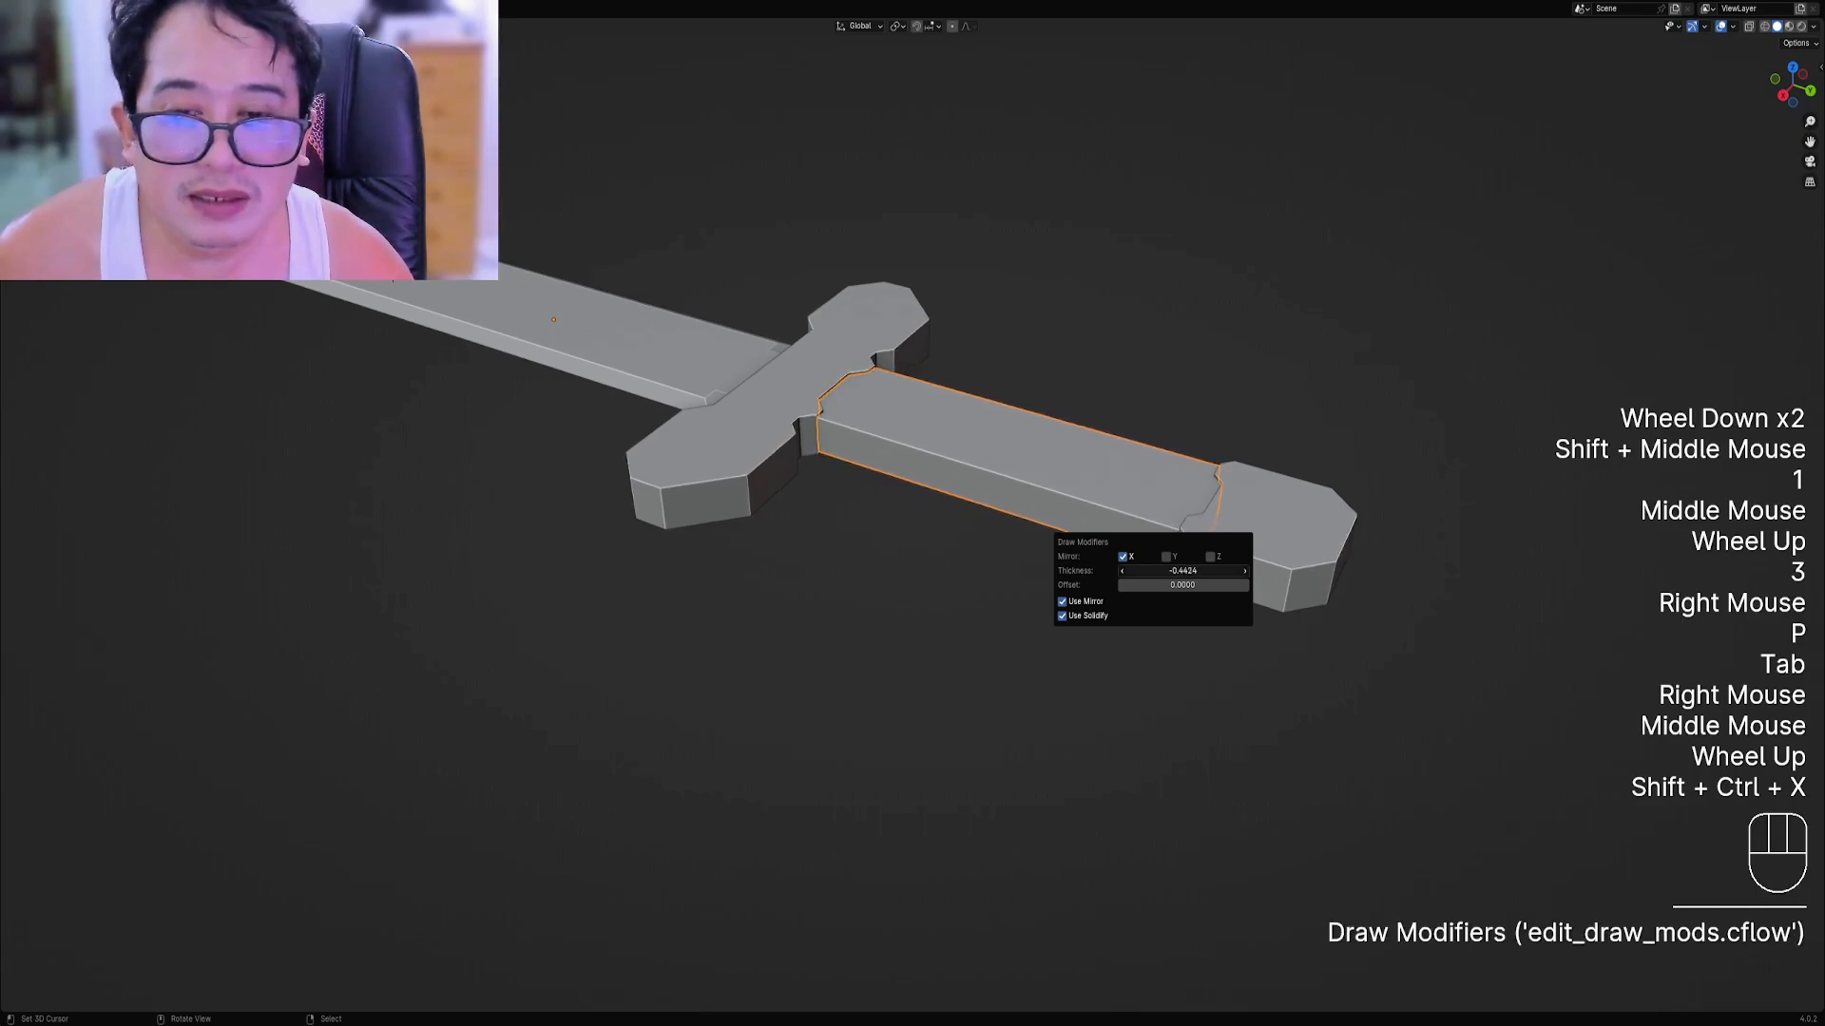
pyautogui.scroll(-2, 1241, 416)
pyautogui.hotkey('alt', 'a')
pyautogui.moveTo(1241, 415)
pyautogui.mouseDown(button='middle')
pyautogui.moveTo(1177, 489)
pyautogui.moveTo(1136, 462)
pyautogui.moveTo(1258, 440)
pyautogui.mouseUp(button='middle')
pyautogui.scroll(2, 1258, 440)
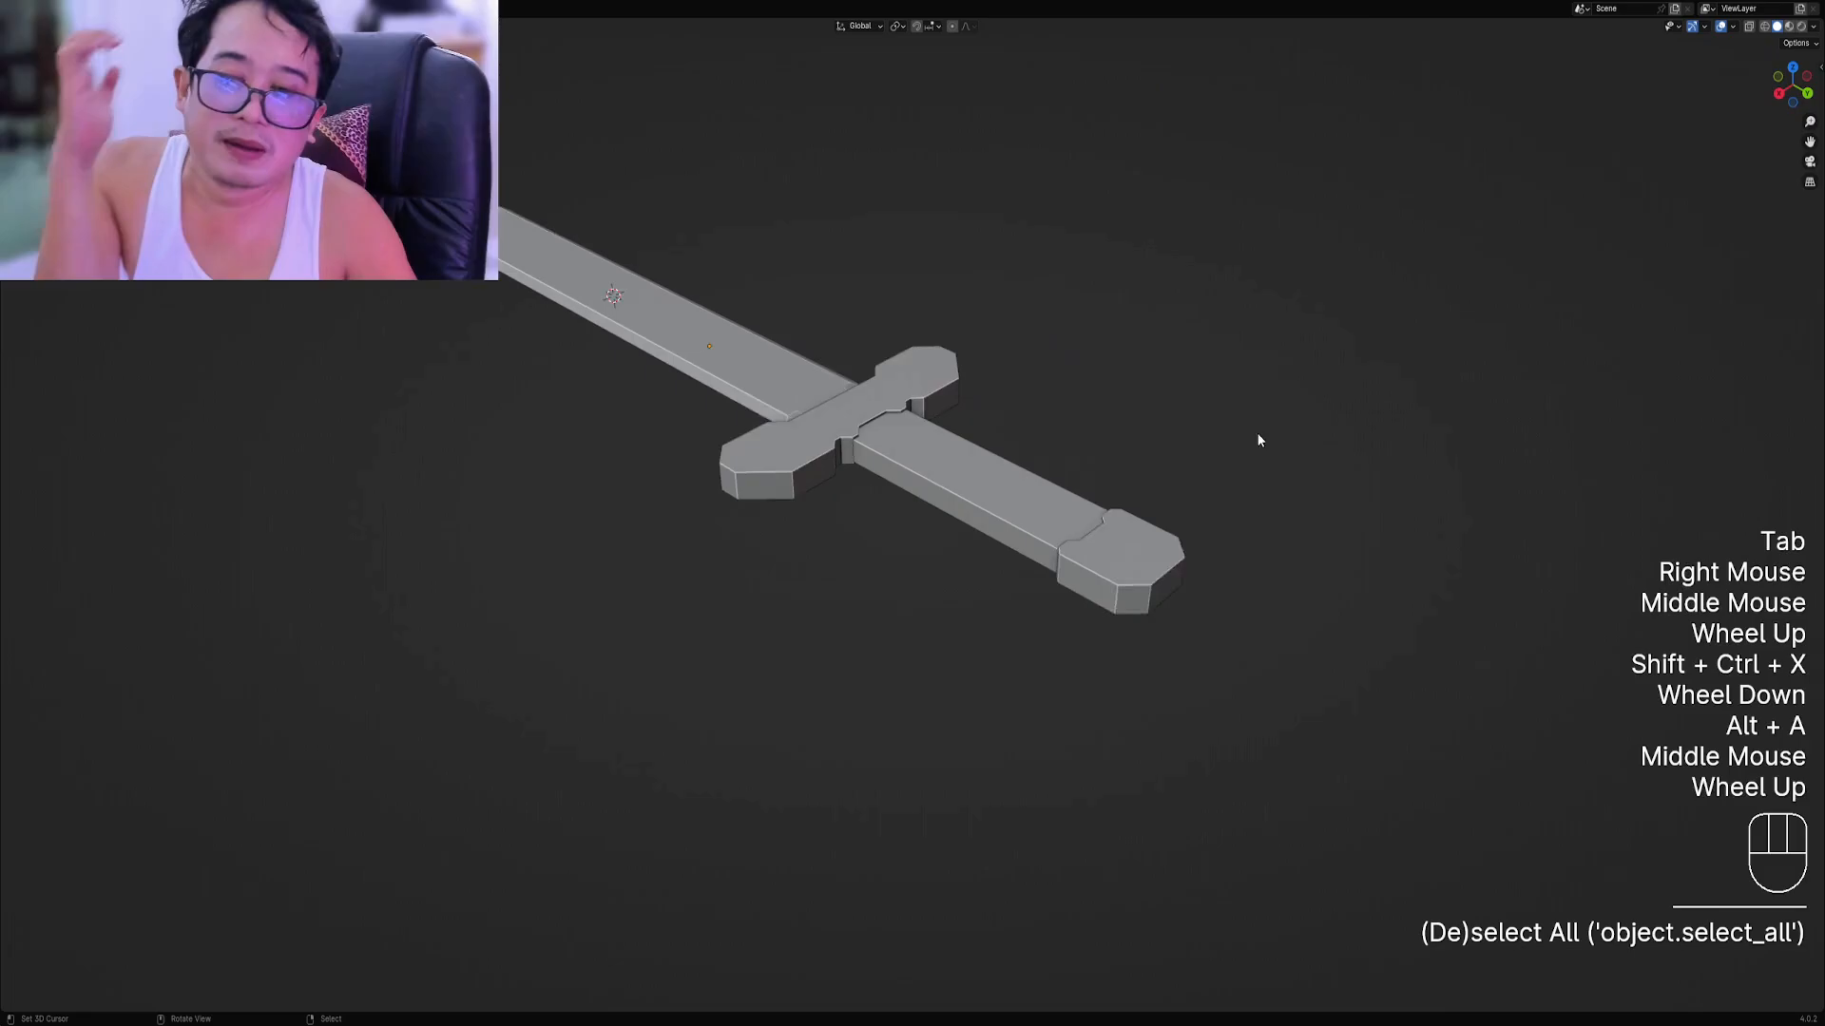
# Apply the grip's modifiers to its geometry with Apply Mesh.
pyautogui.rightClick(1022, 489)
pyautogui.scroll(2, 1022, 489)
pyautogui.hotkey('shift', 'ctrl', 'x')
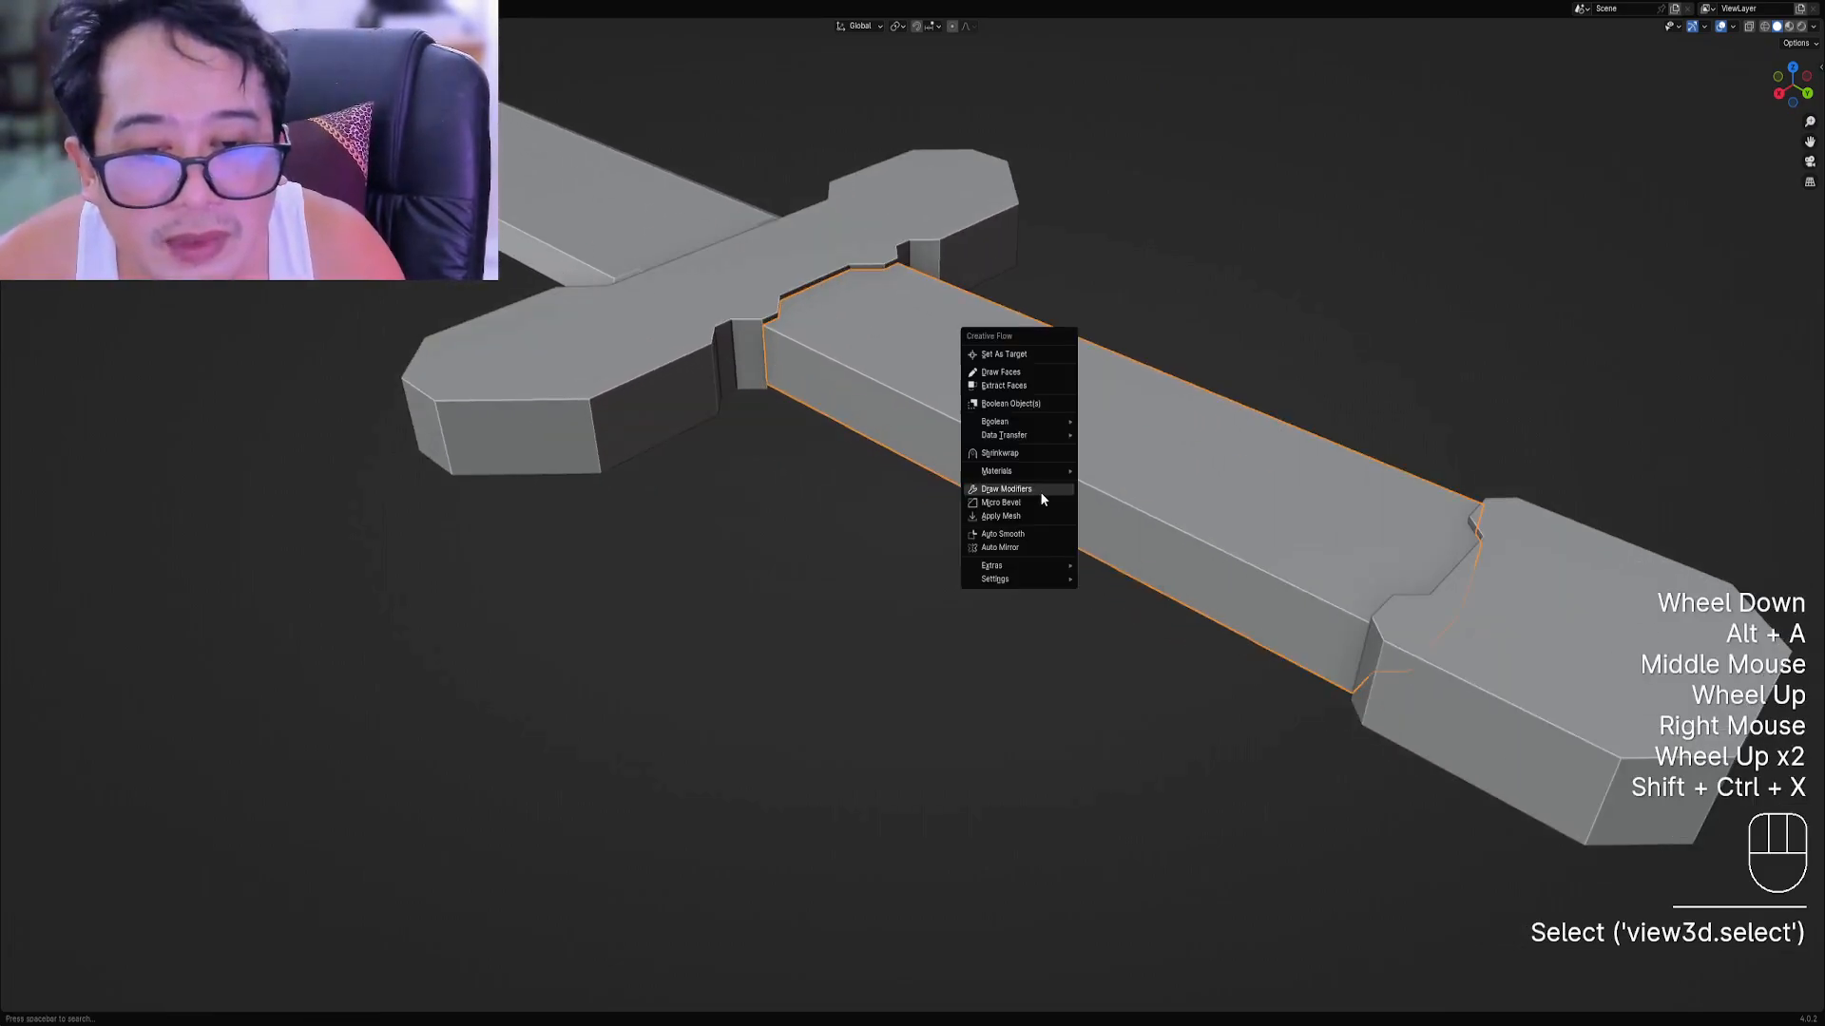
pyautogui.click(1002, 516)
# Bevel the grip's long side edges about 0.2 m wide into a rounded, multi-segment profile.
pyautogui.press('Tab')
pyautogui.press('2')
pyautogui.rightClick(996, 524)
pyautogui.keyDown('shift'); pyautogui.rightClick(995, 524); pyautogui.keyUp('shift')
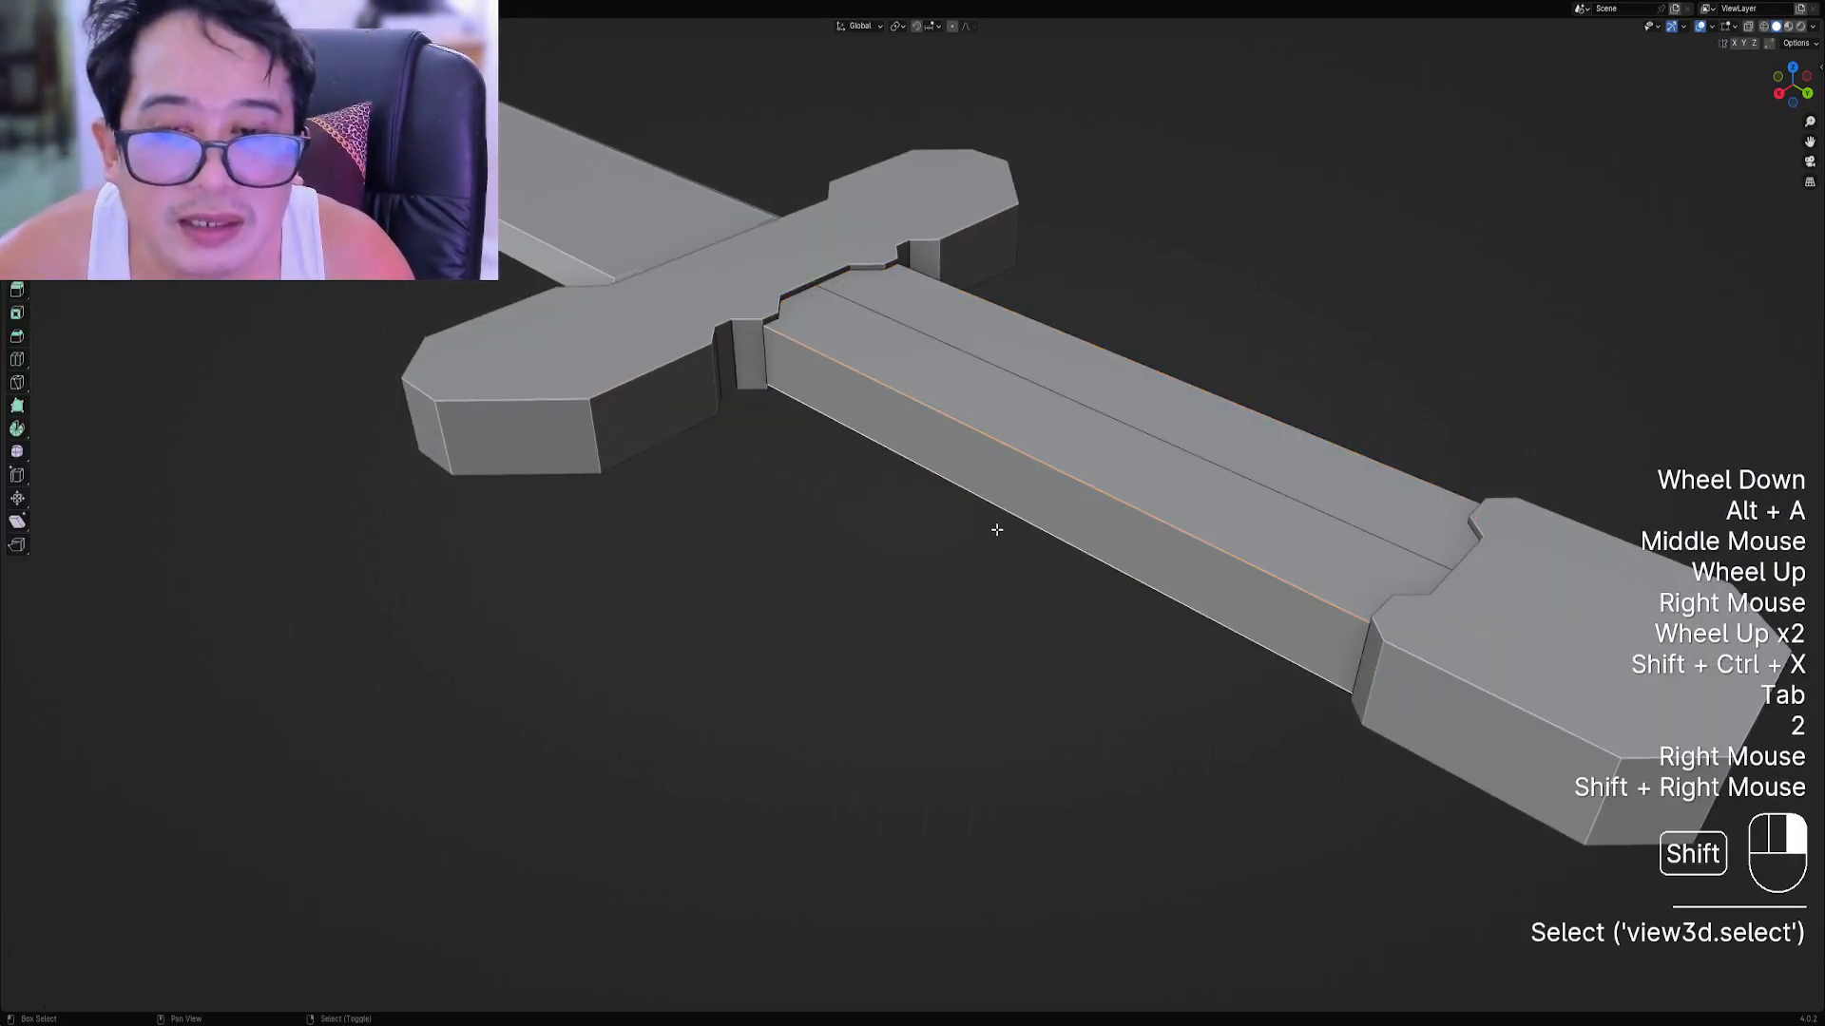
pyautogui.keyDown('shift'); pyautogui.moveTo(996, 523); pyautogui.dragTo(981, 530, button='middle'); pyautogui.keyUp('shift')
pyautogui.hotkey('ctrl', 'b')
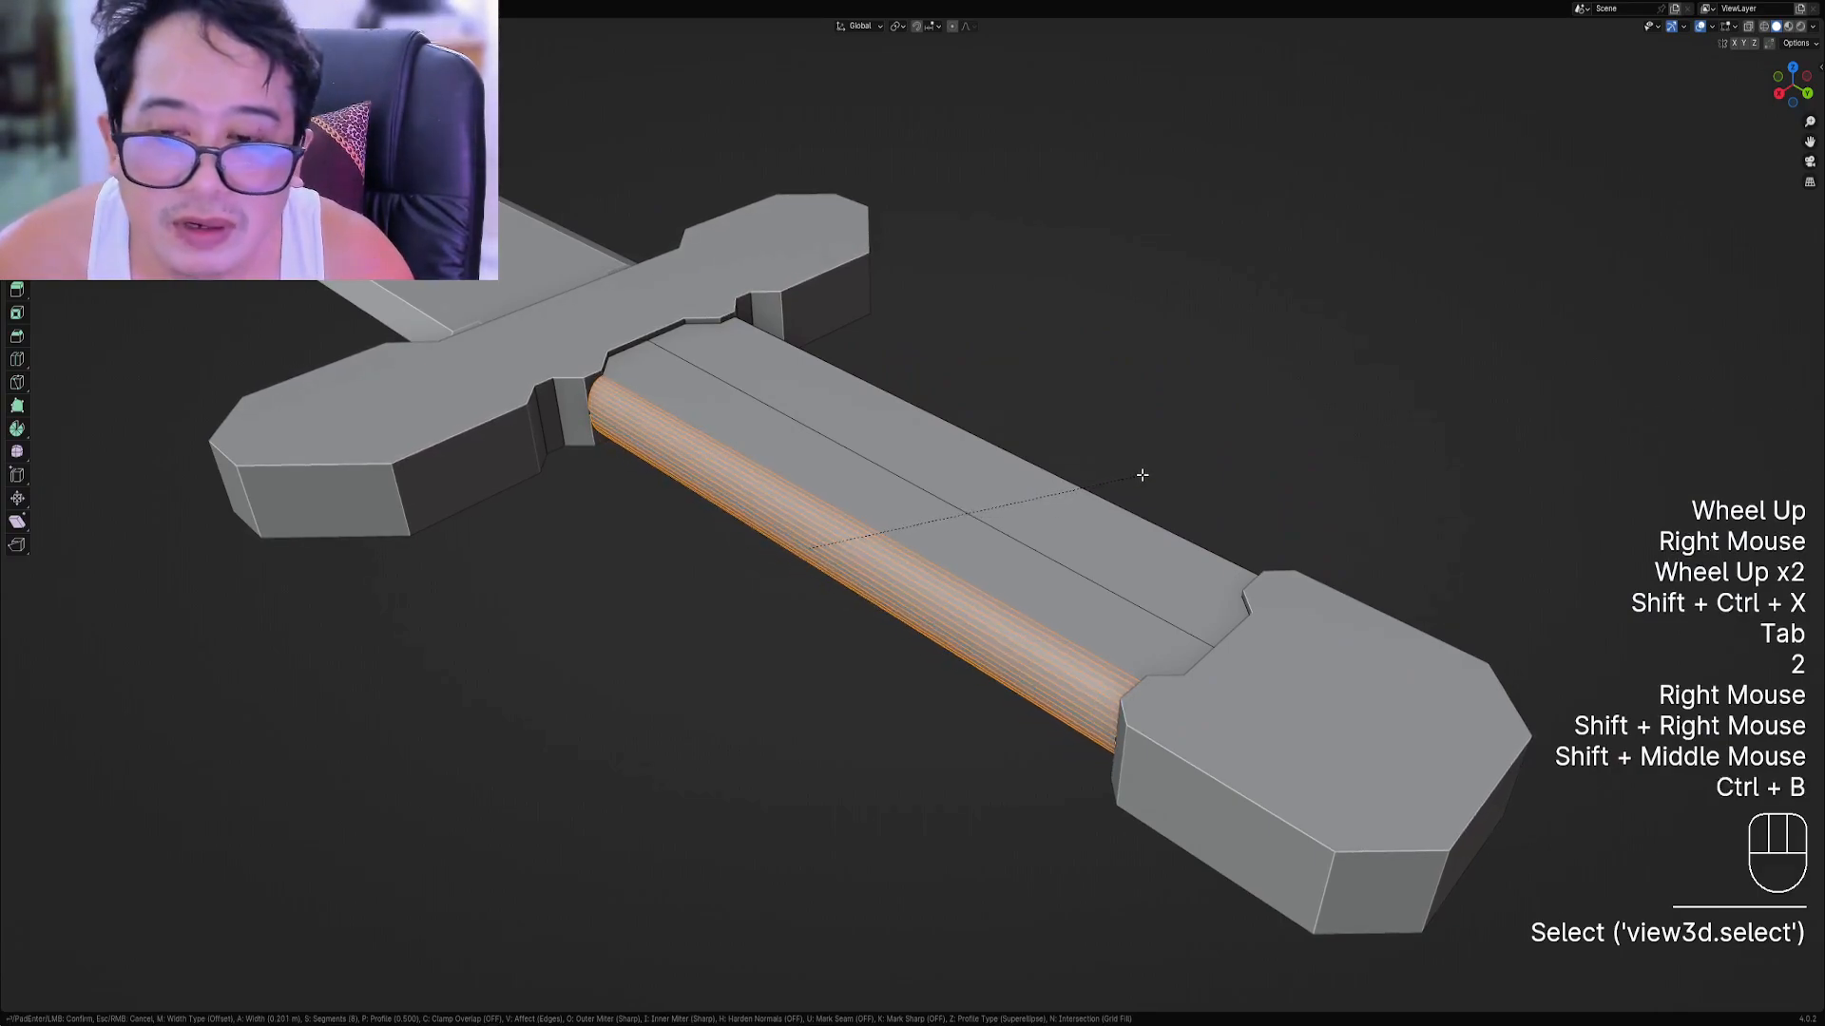
pyautogui.click(1139, 475)
pyautogui.press('Tab')
pyautogui.scroll(-1, 1067, 505)
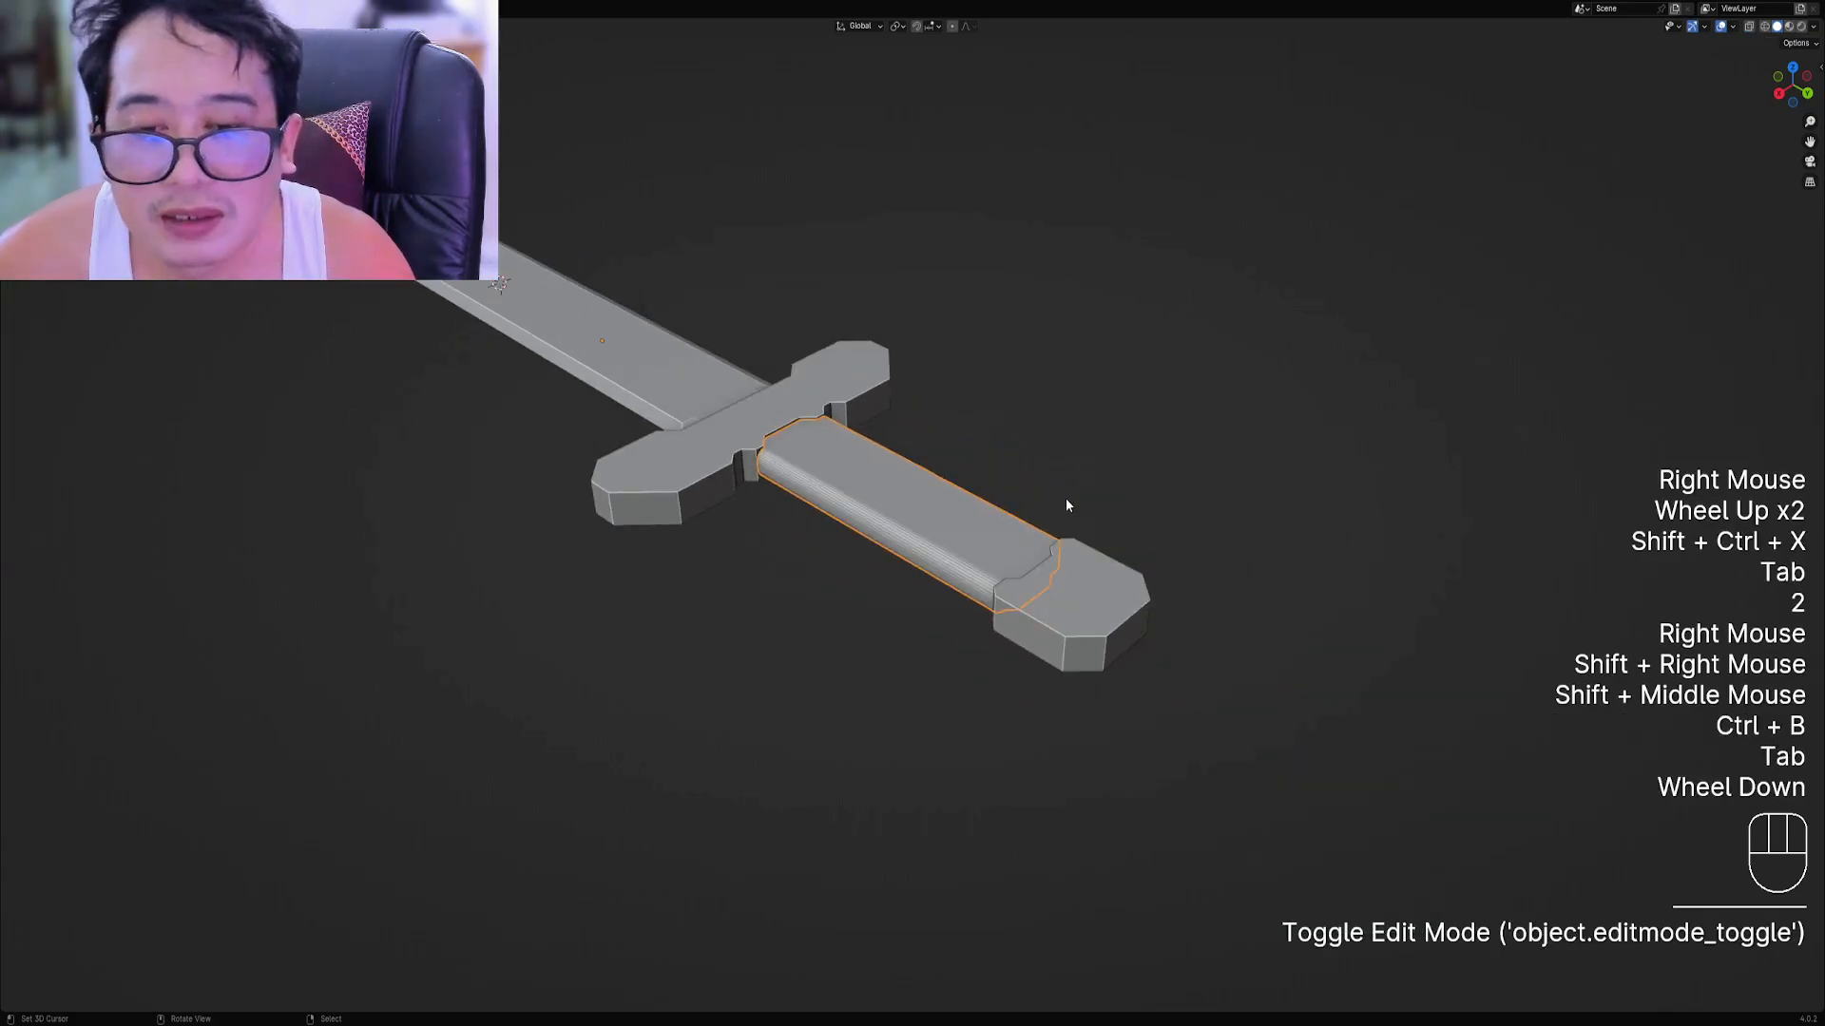
# Auto Mirror the grip across the X and Z axes.
pyautogui.moveTo(1067, 504); pyautogui.dragTo(1024, 556, button='middle')
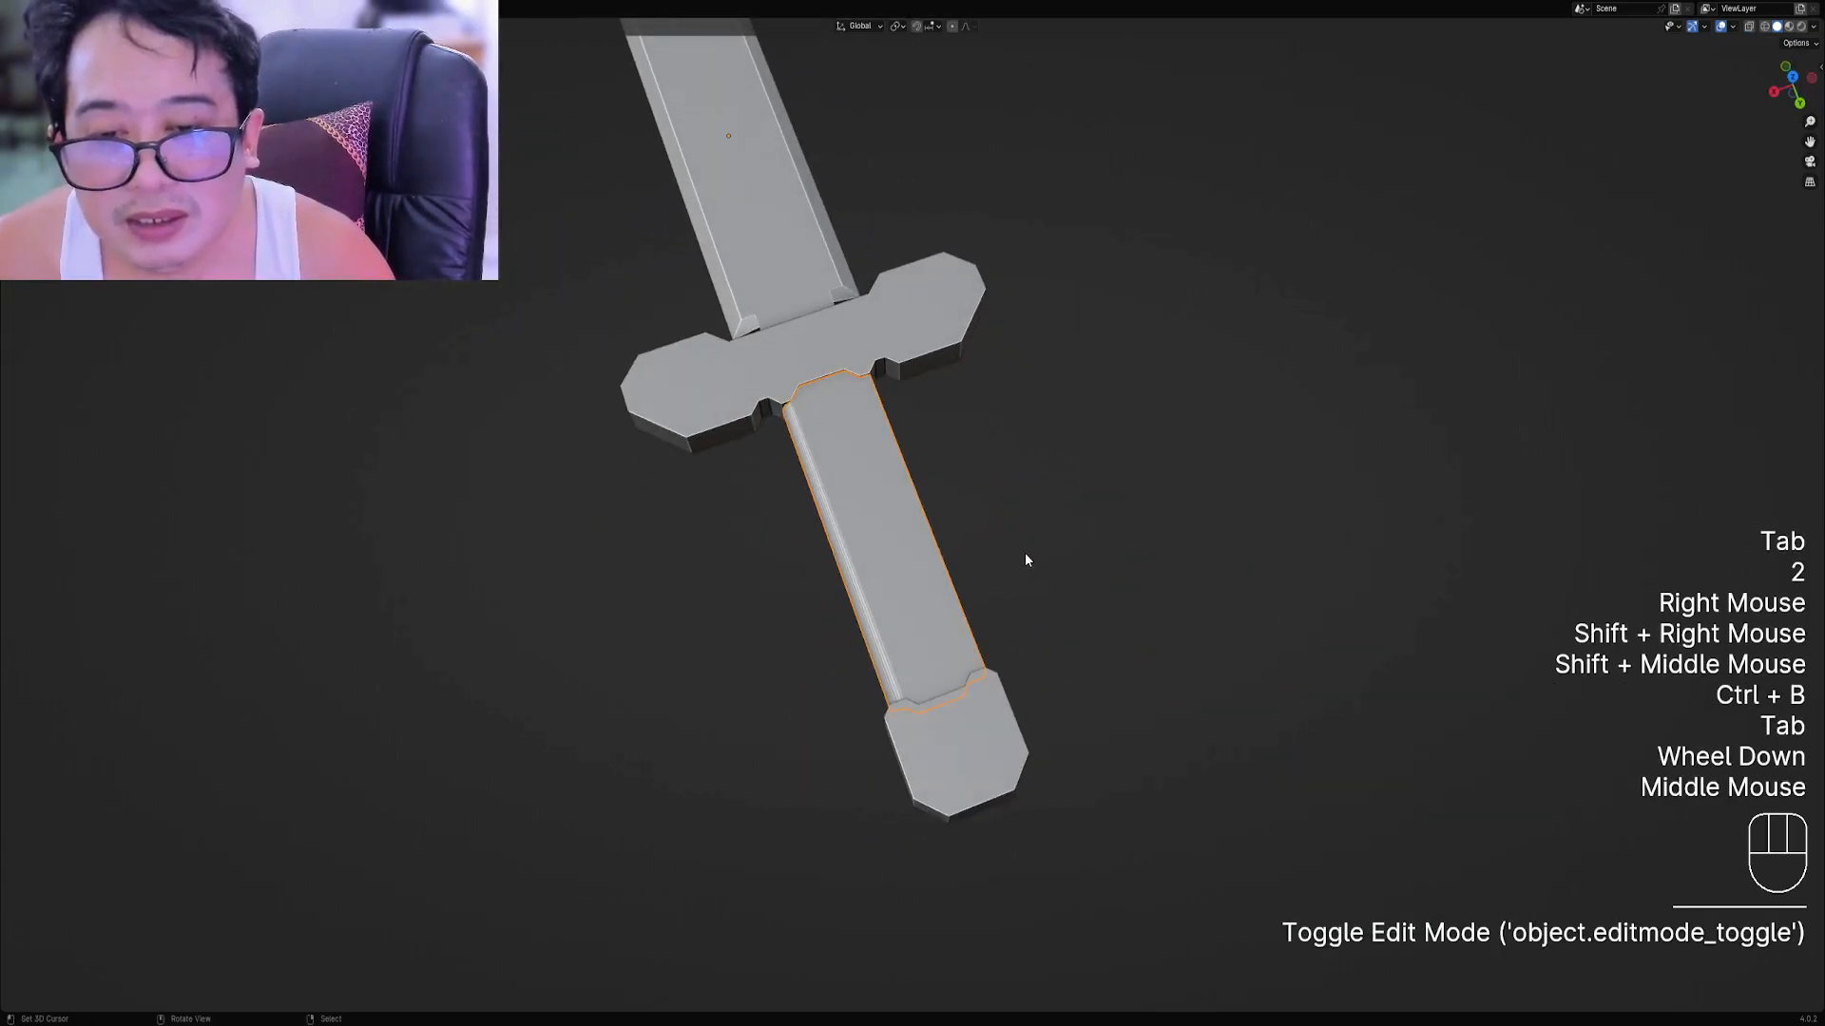
pyautogui.scroll(2, 1025, 555)
pyautogui.hotkey('ctrl', 'shift', 'x')
pyautogui.click(967, 529)
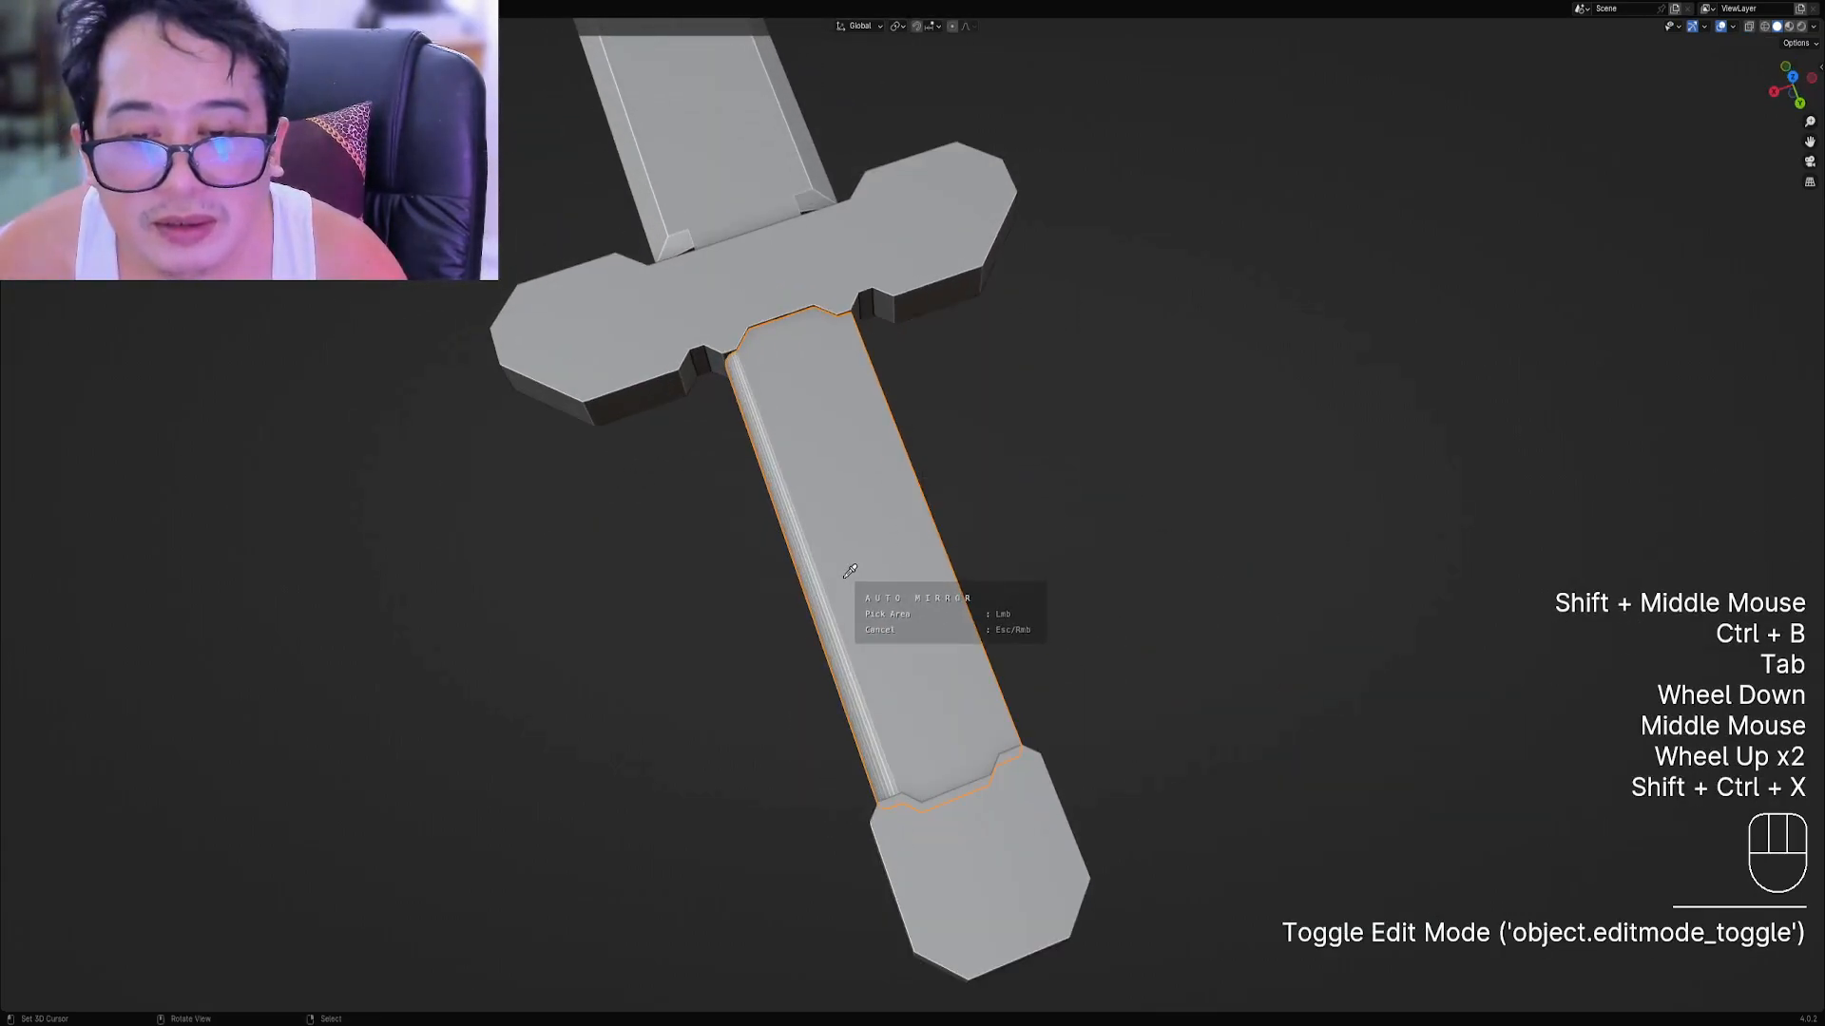
pyautogui.scroll(-2, 858, 545)
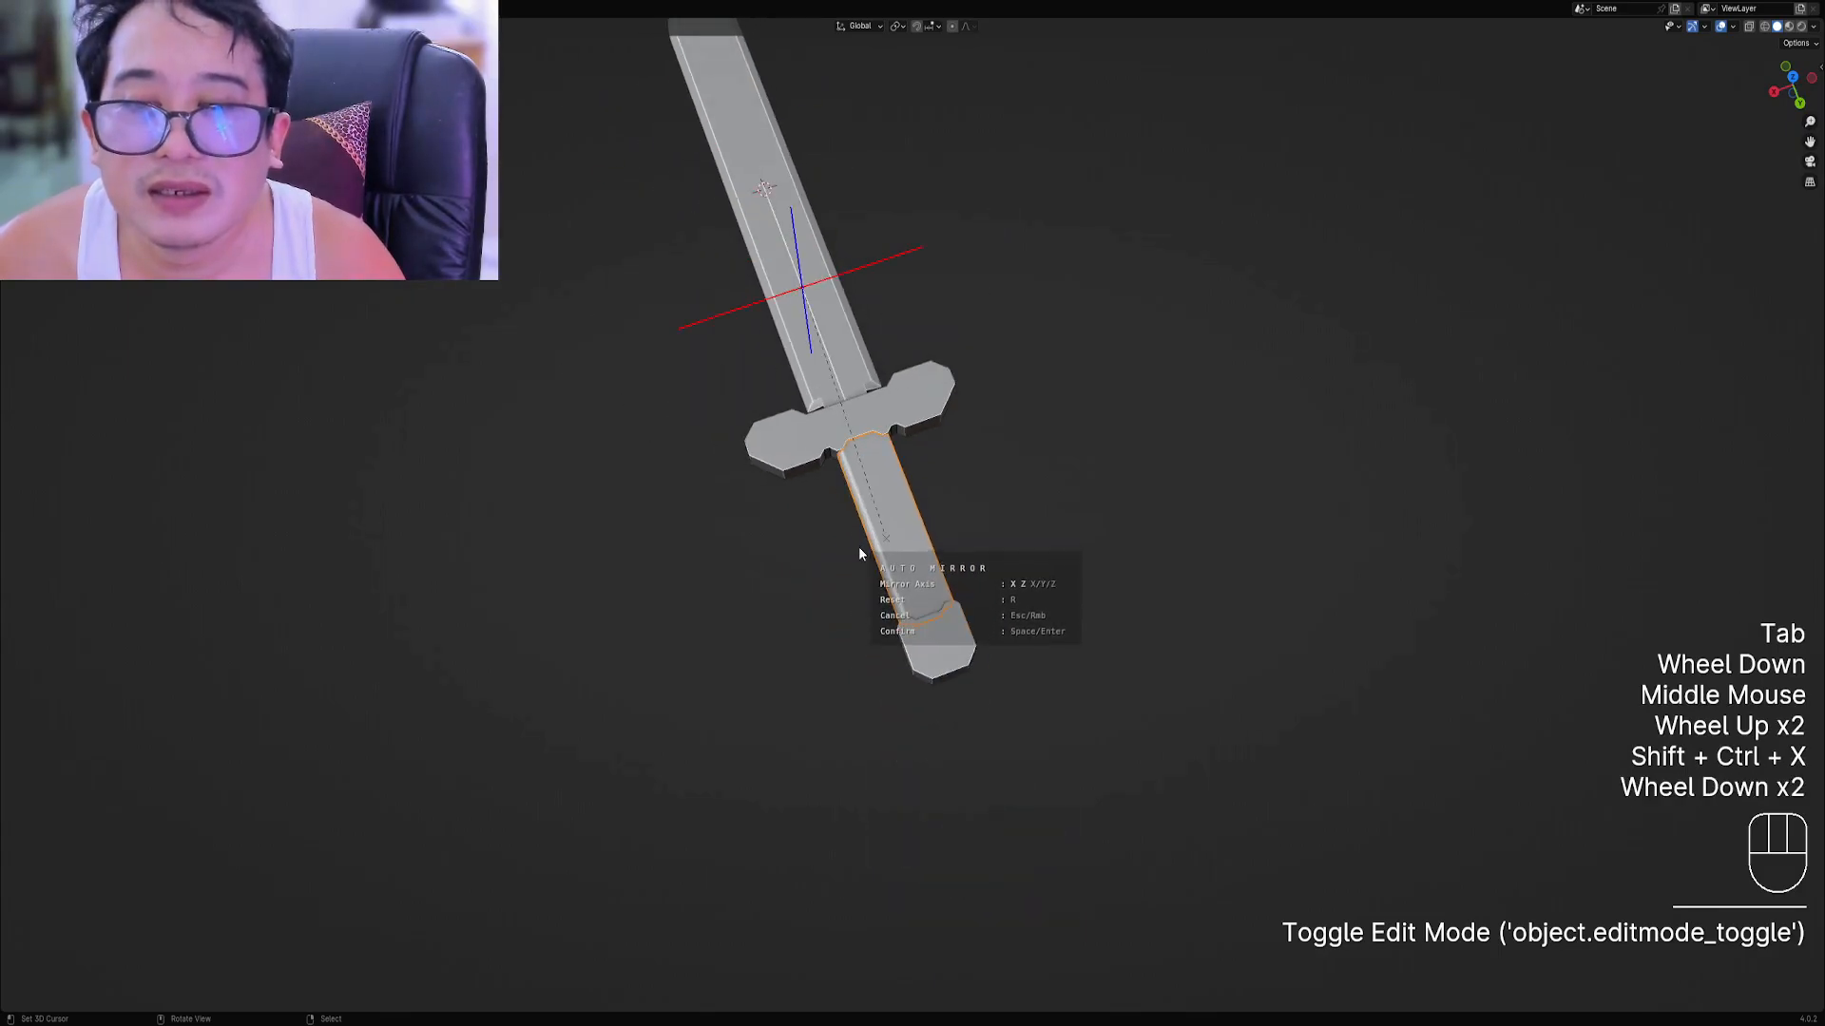
pyautogui.click(858, 549)
pyautogui.scroll(1, 857, 551)
# Cut the grip's upper end with the Knife tool from the stepped corner straight across to the centreline, adding a lengthwise cut from the upper corner.
pyautogui.moveTo(858, 551)
pyautogui.mouseDown(button='middle')
pyautogui.moveTo(901, 556)
pyautogui.moveTo(865, 527)
pyautogui.mouseUp(button='middle')
pyautogui.press('Tab')
pyautogui.scroll(2, 883, 542)
pyautogui.hotkey('alt', 'a')
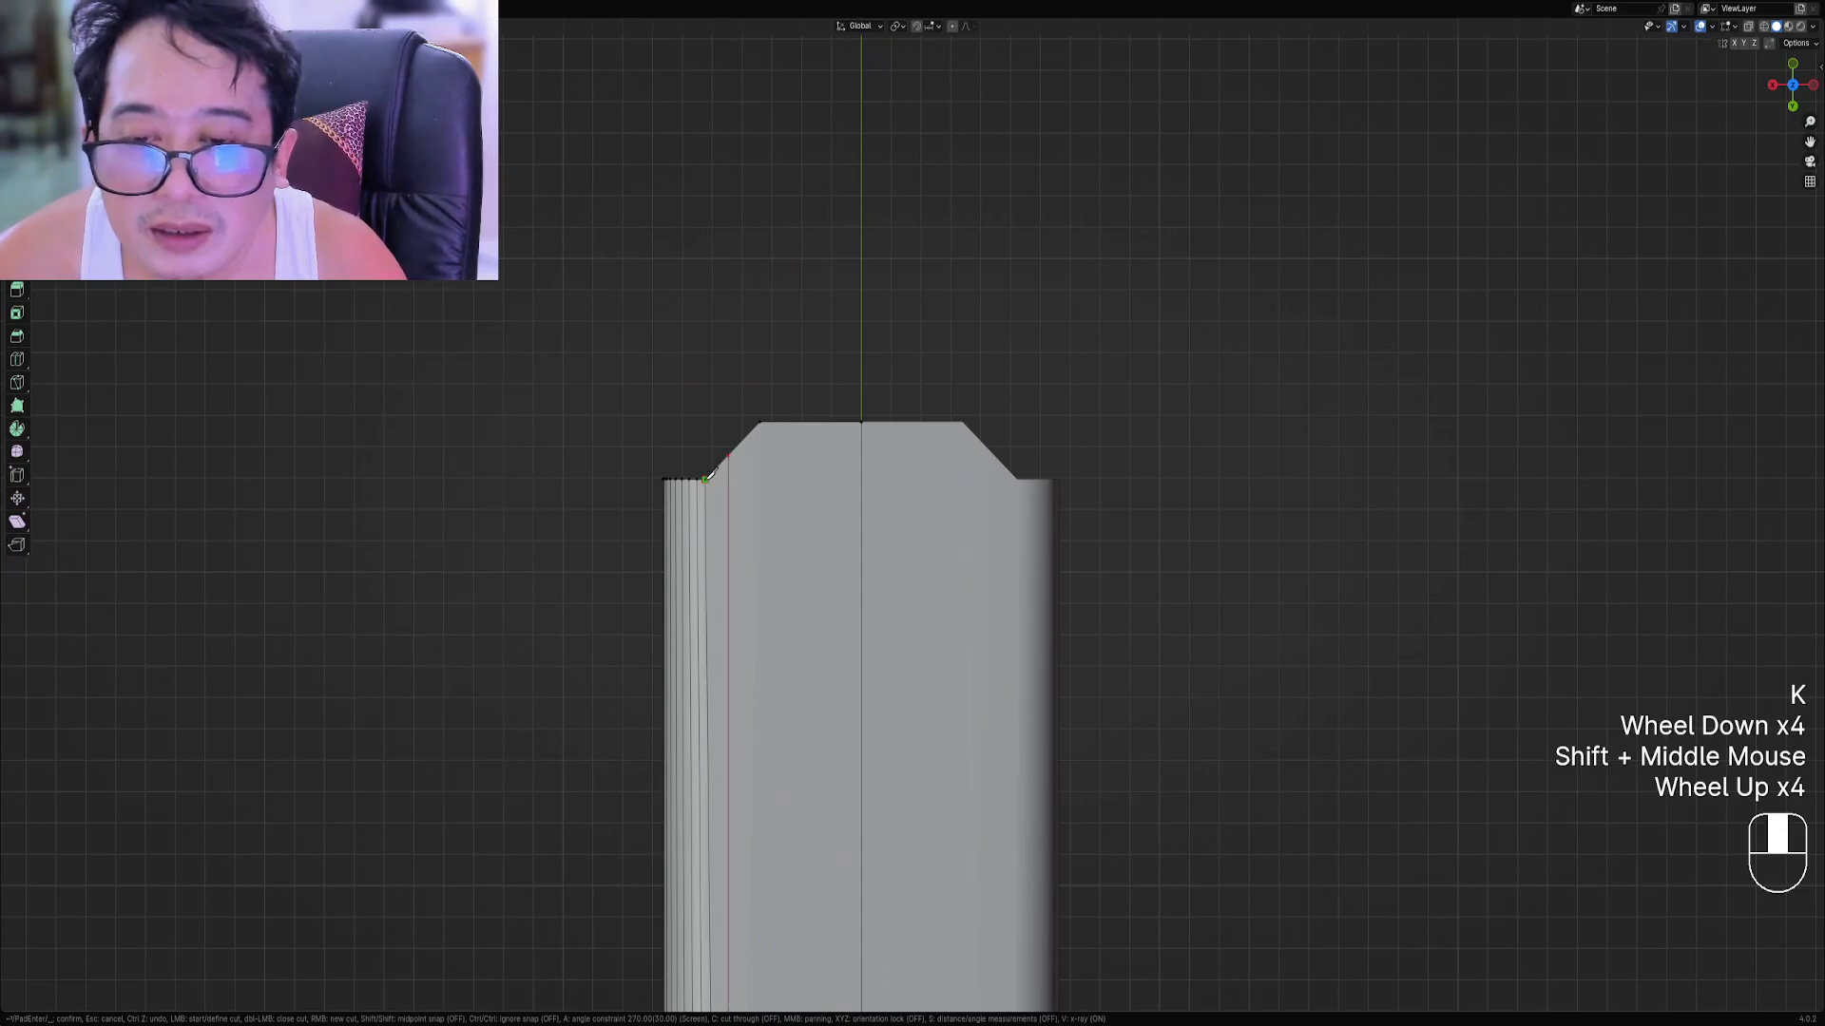
pyautogui.click(704, 479)
pyautogui.click(861, 479)
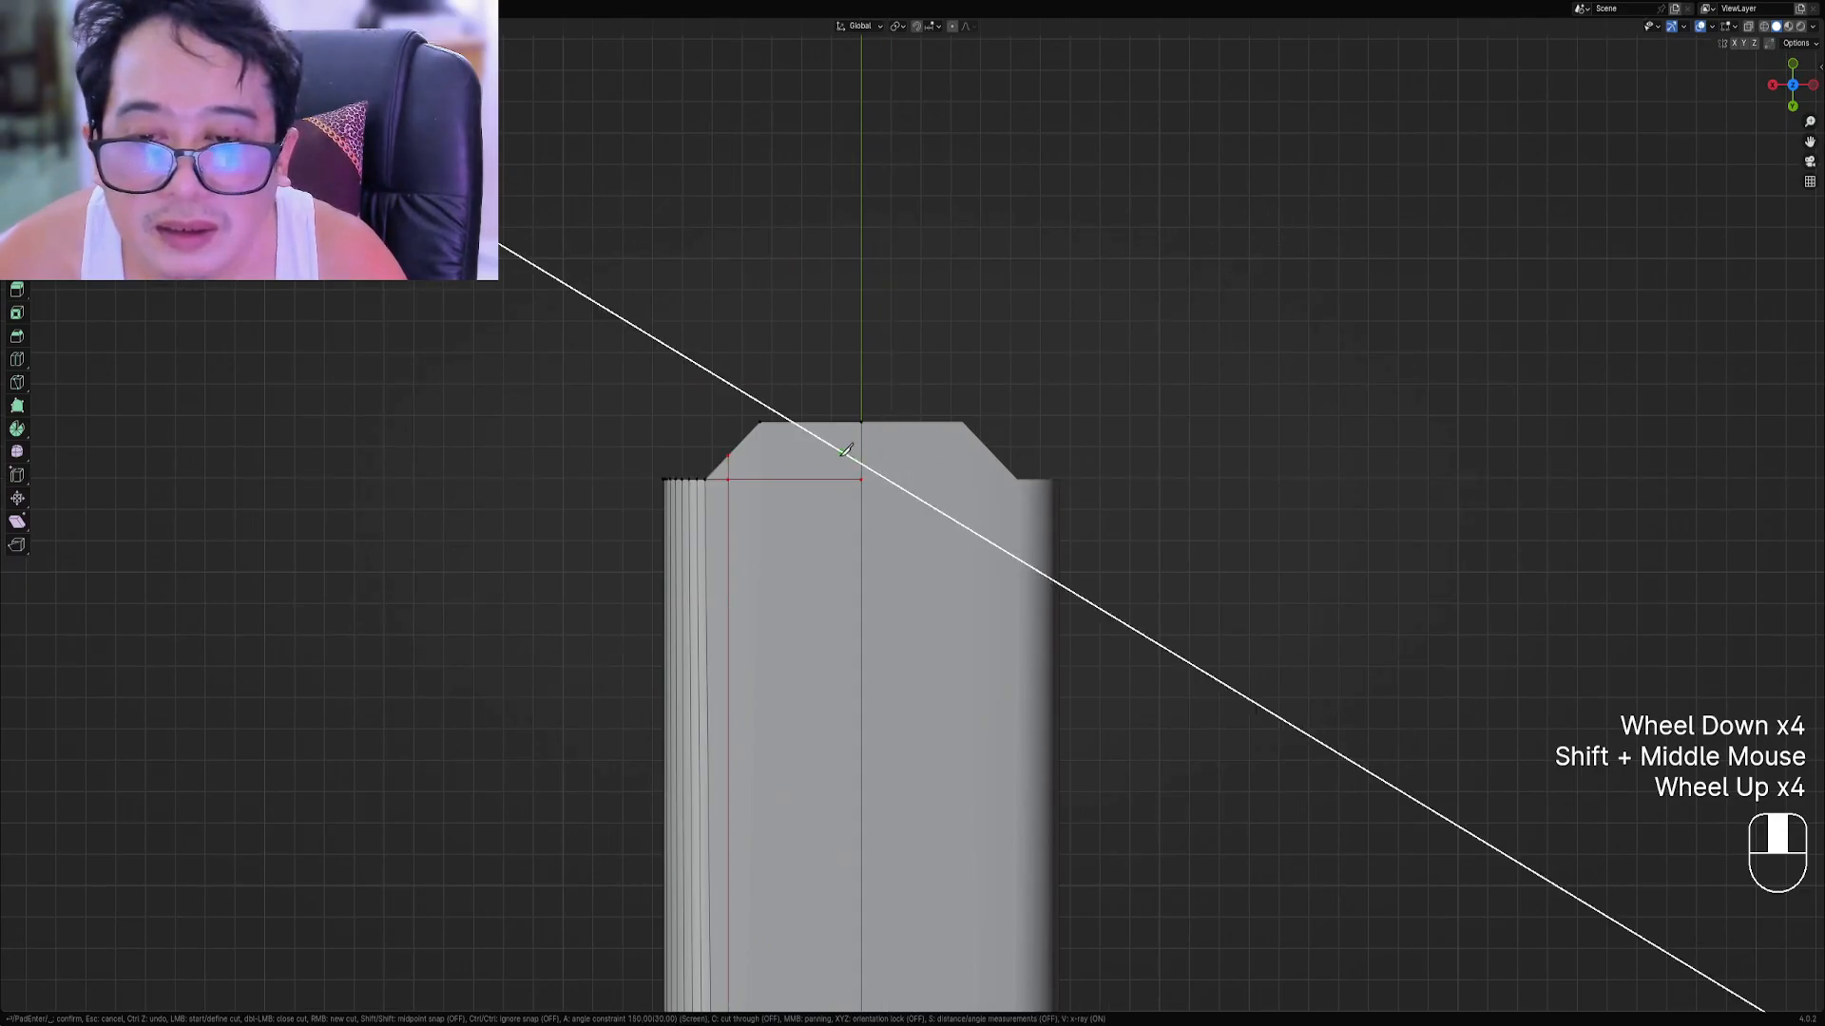
pyautogui.click(765, 421)
pyautogui.scroll(-3, 798, 790)
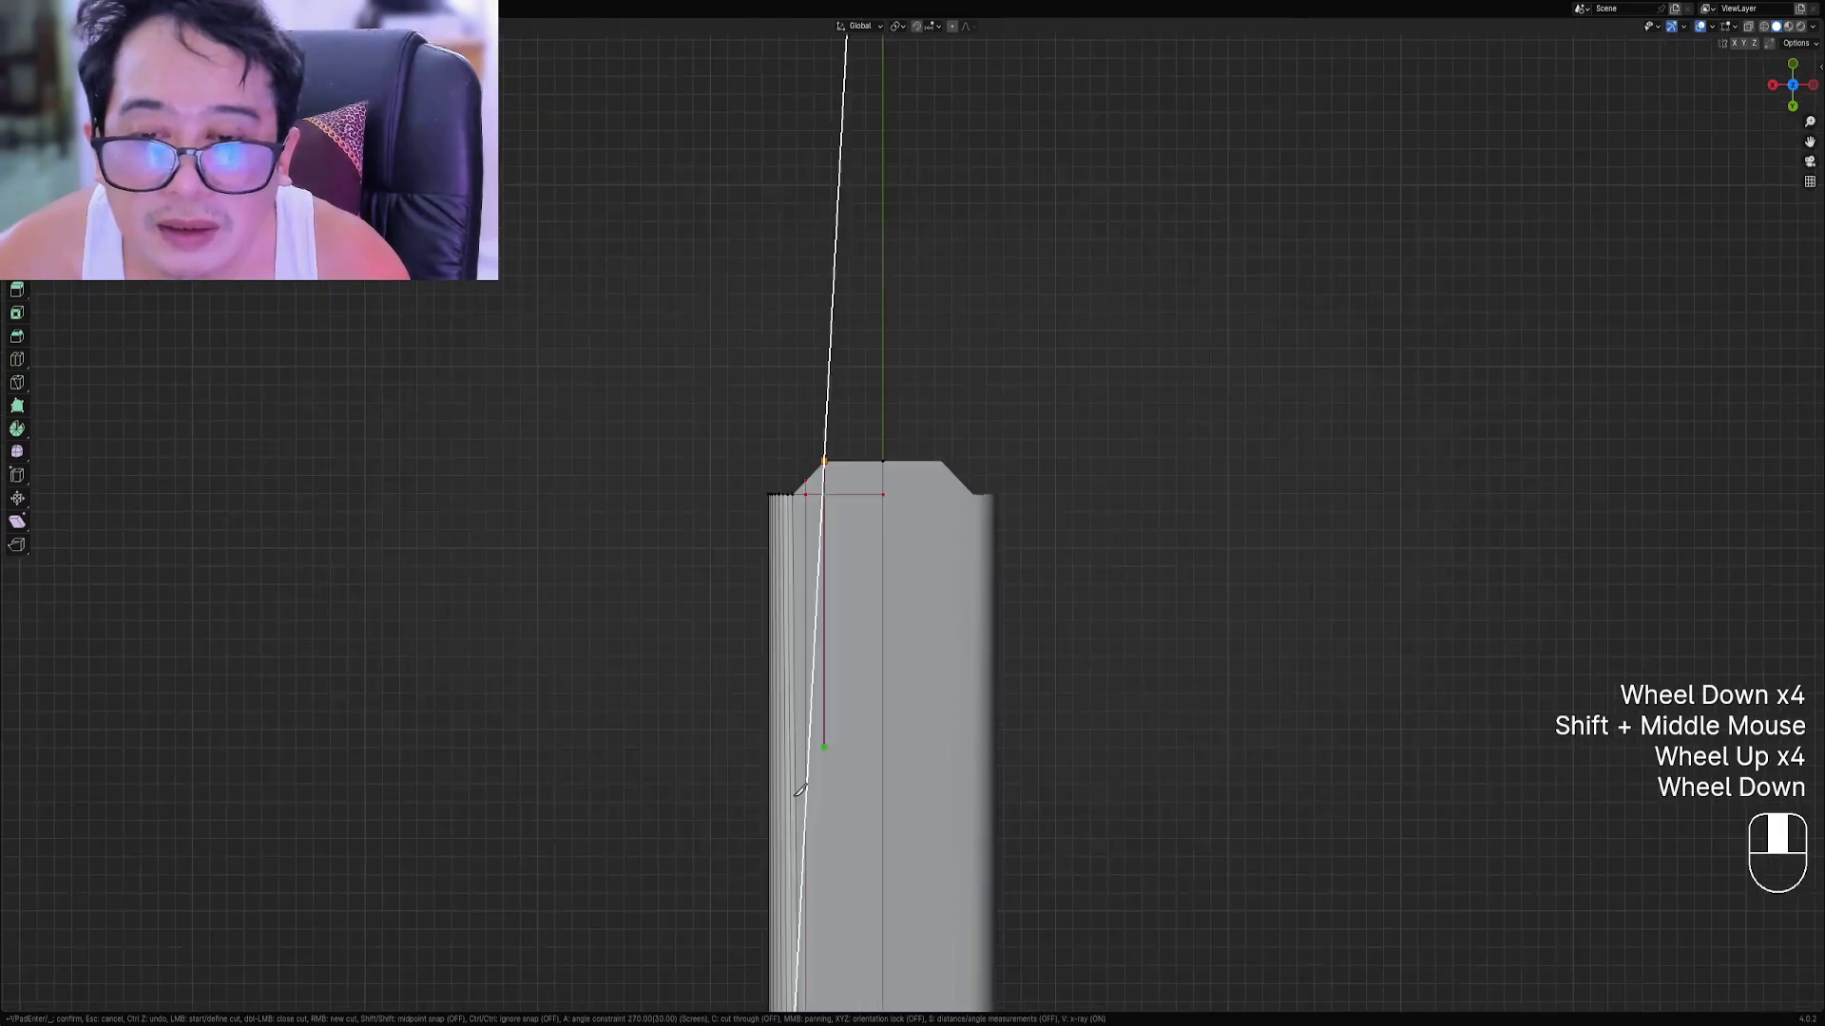
# Continue the knife cuts down to the grip's lower end, adding a crosswise cut to the centreline and a lengthwise cut from the lower corner.
pyautogui.keyDown('shift'); pyautogui.moveTo(820, 846); pyautogui.dragTo(860, 342, button='middle'); pyautogui.keyUp('shift')
pyautogui.scroll(2, 860, 399)
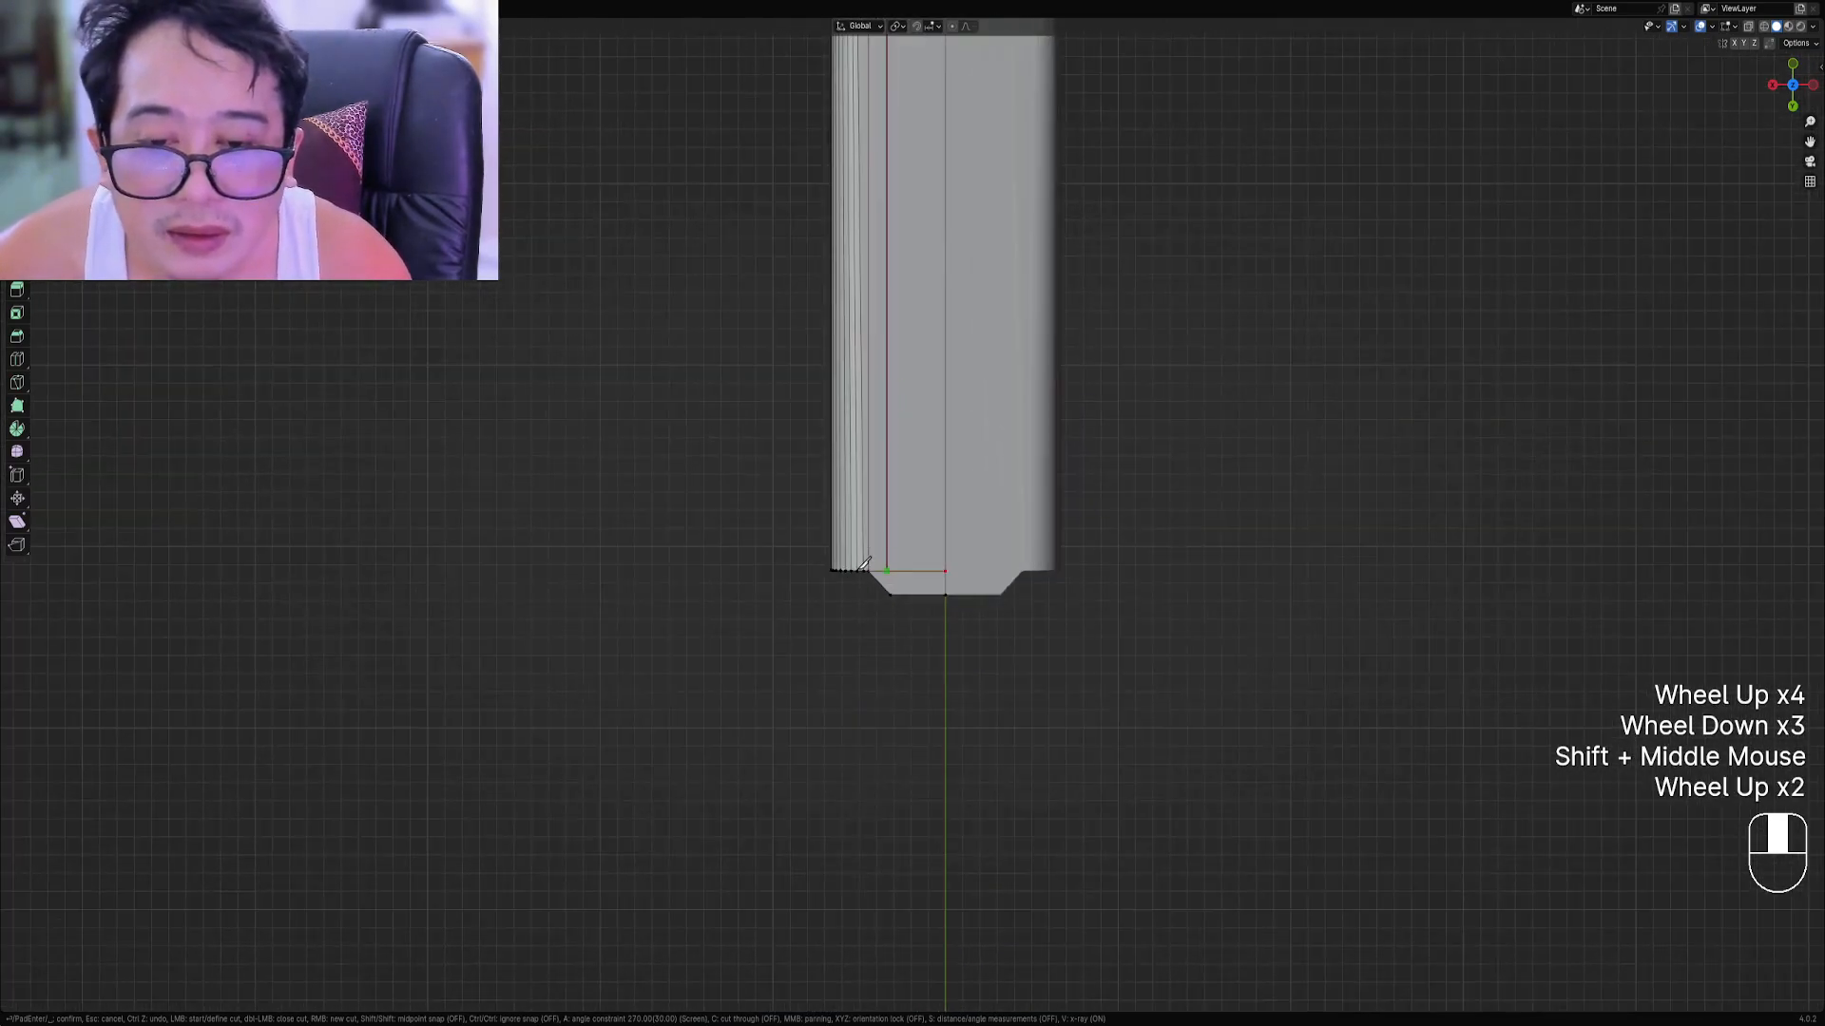
pyautogui.click(882, 625)
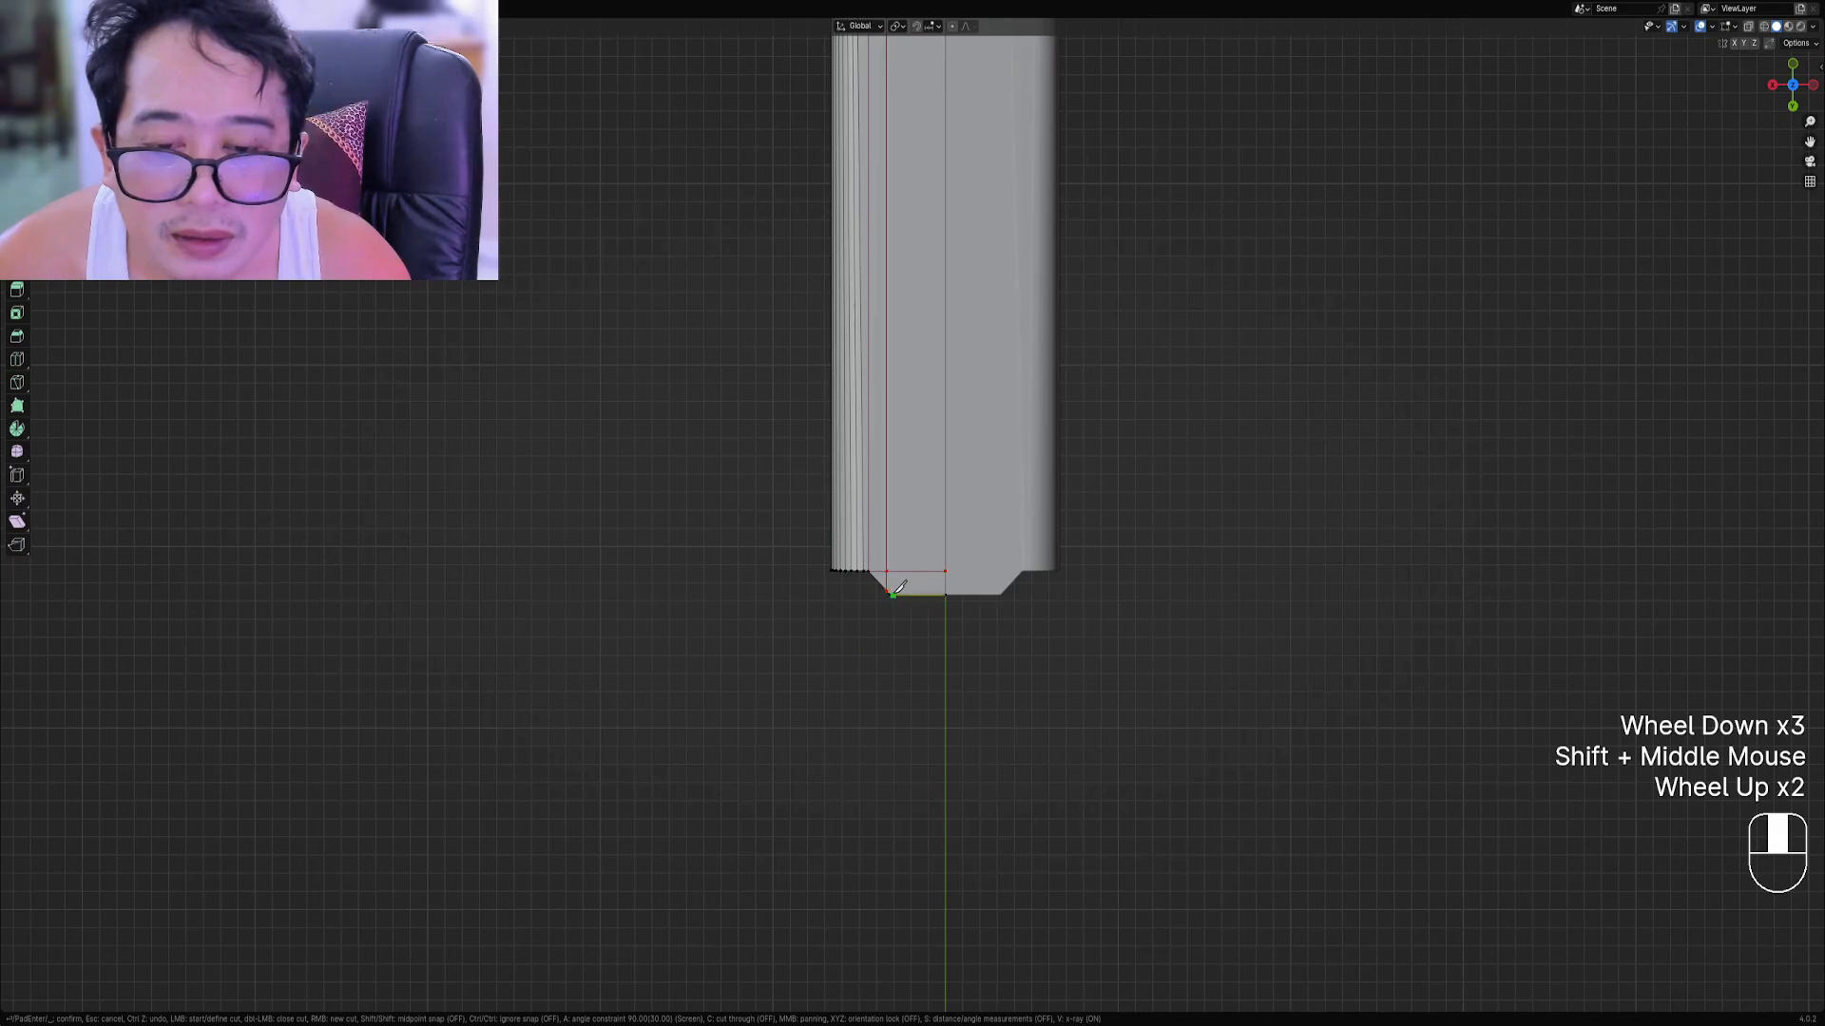
pyautogui.scroll(-1, 899, 586)
pyautogui.keyDown('shift'); pyautogui.moveTo(899, 587); pyautogui.dragTo(924, 406, button='middle'); pyautogui.keyUp('shift')
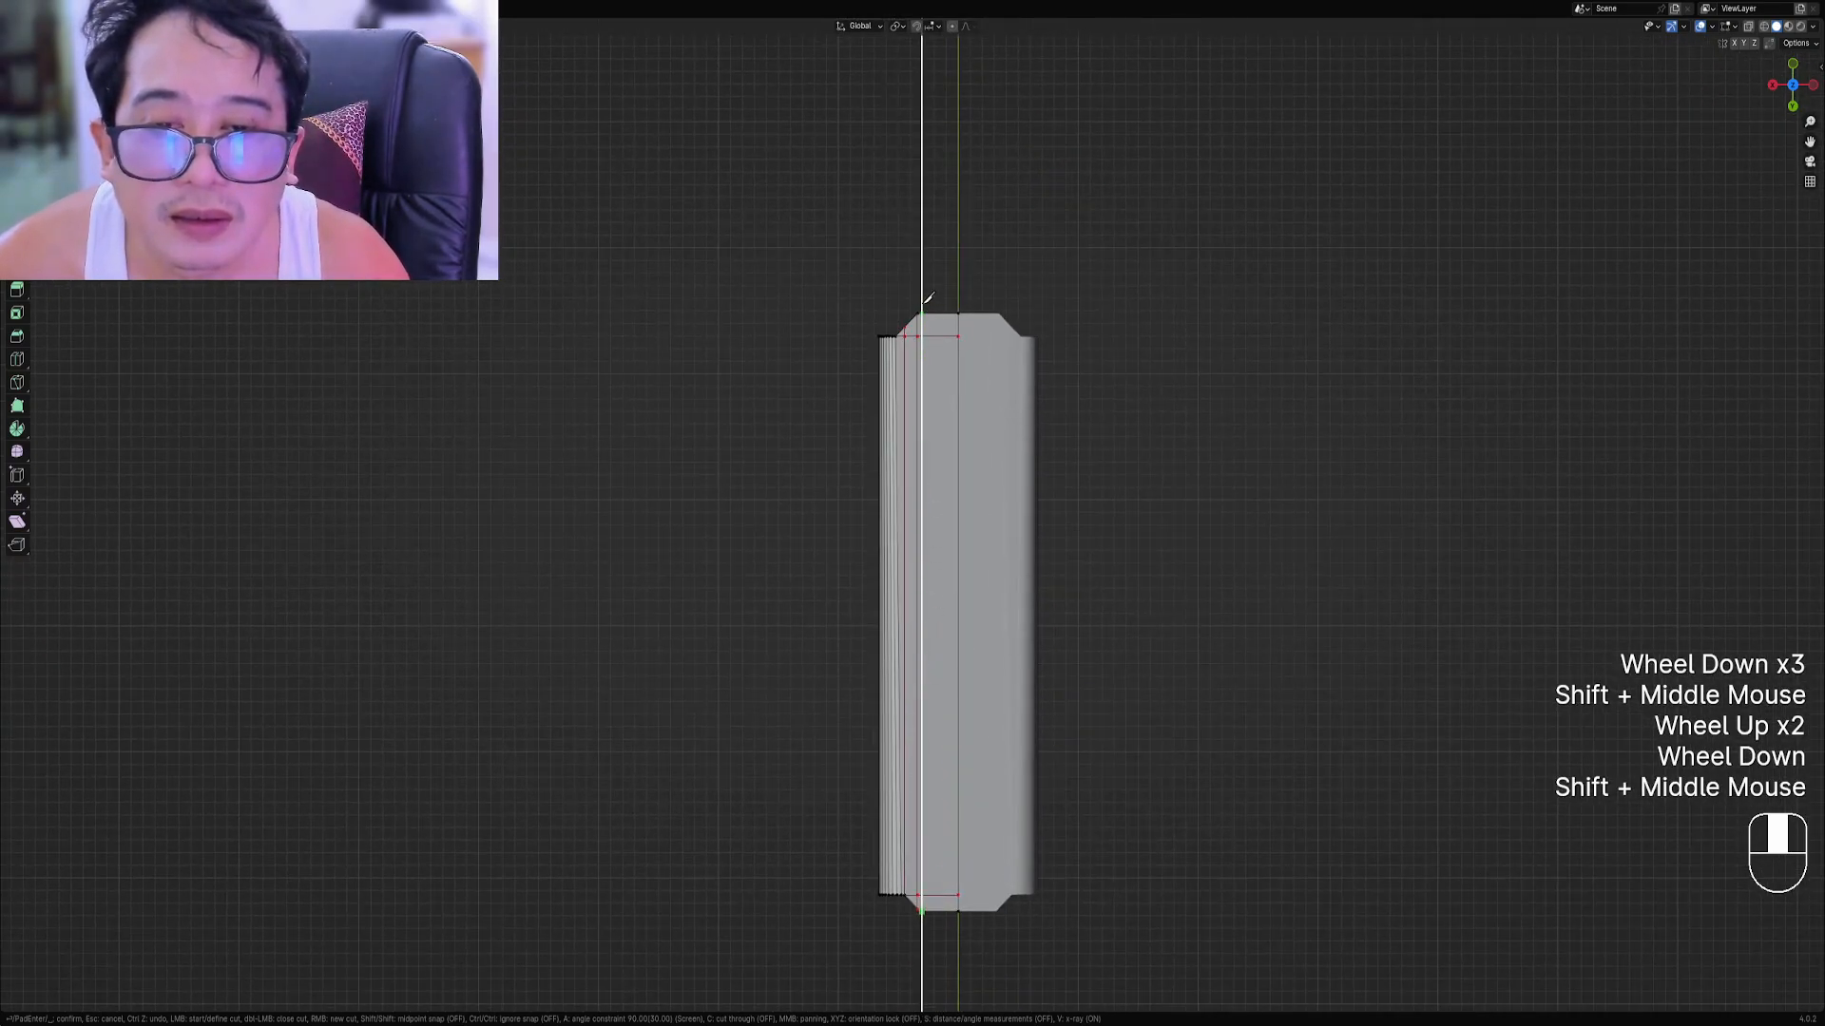
pyautogui.hotkey('alt', 'a')
pyautogui.moveTo(925, 285); pyautogui.dragTo(963, 595, button='middle')
pyautogui.press('Tab')
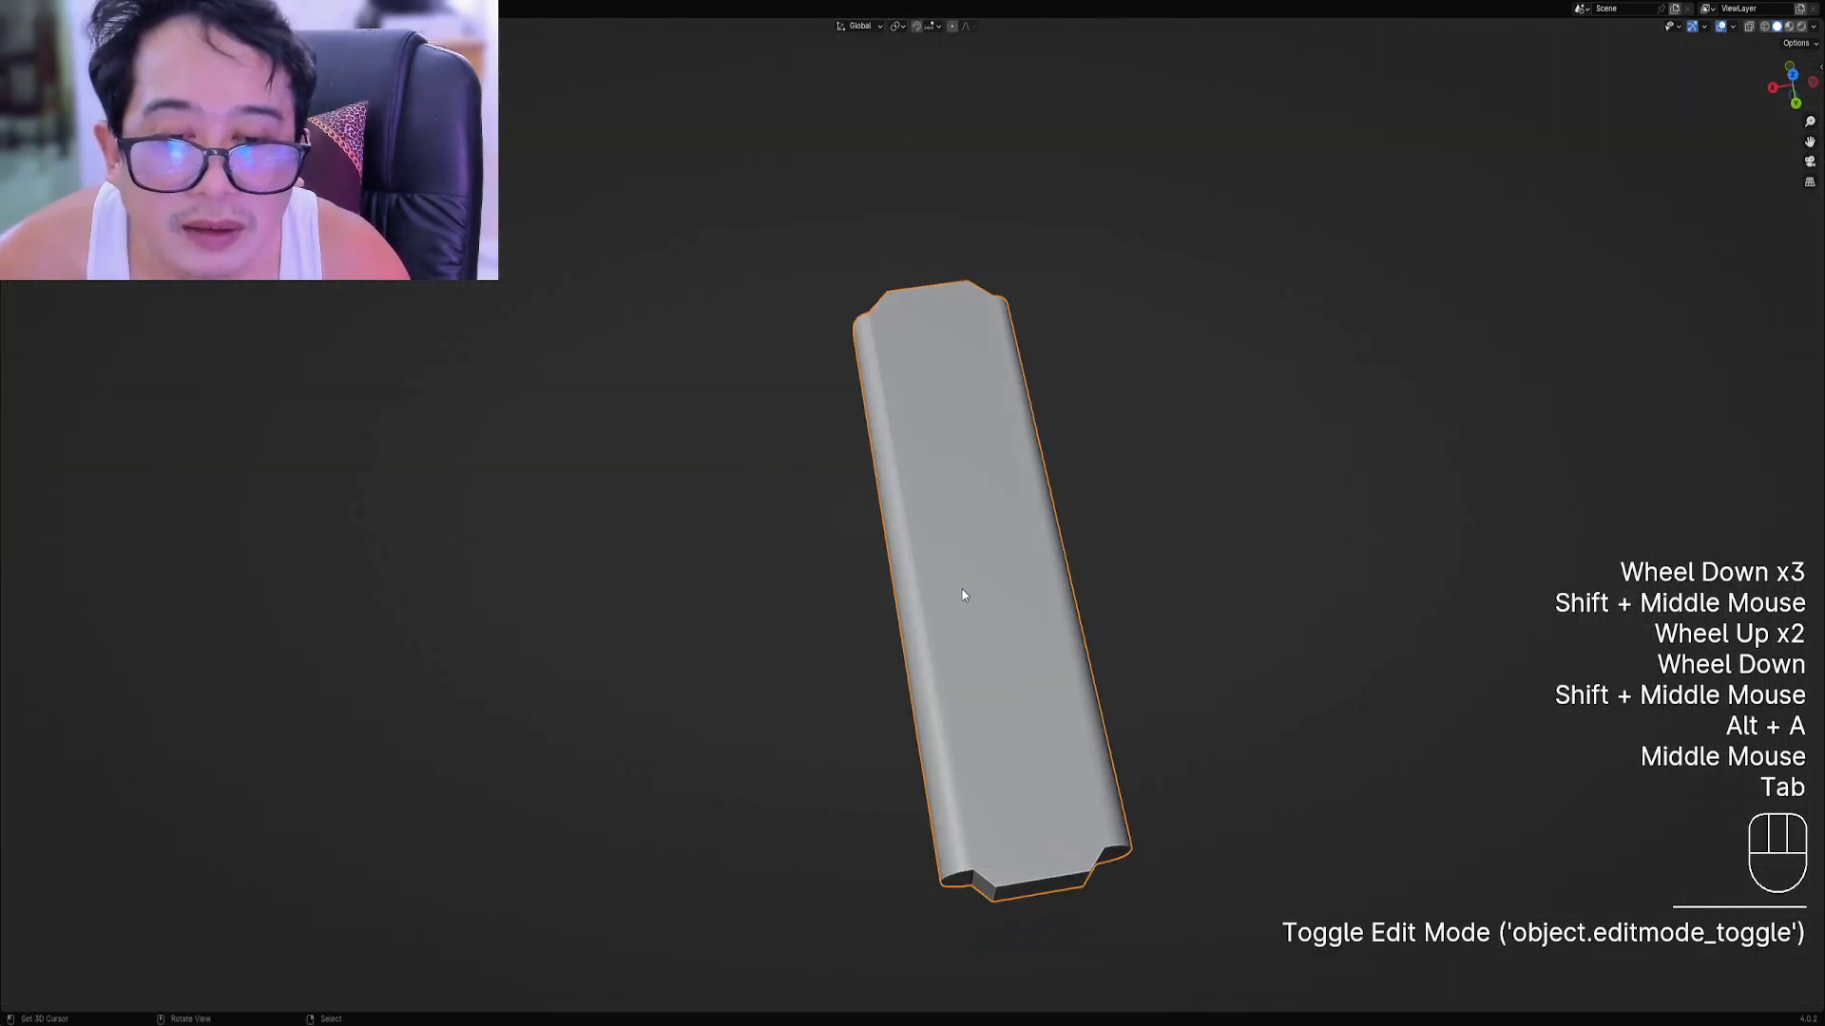
# Try adding a loop cut along the grip, and undo the knife cuts.
pyautogui.press('Tab')
pyautogui.hotkey('ctrl', 'r')
pyautogui.press('1')
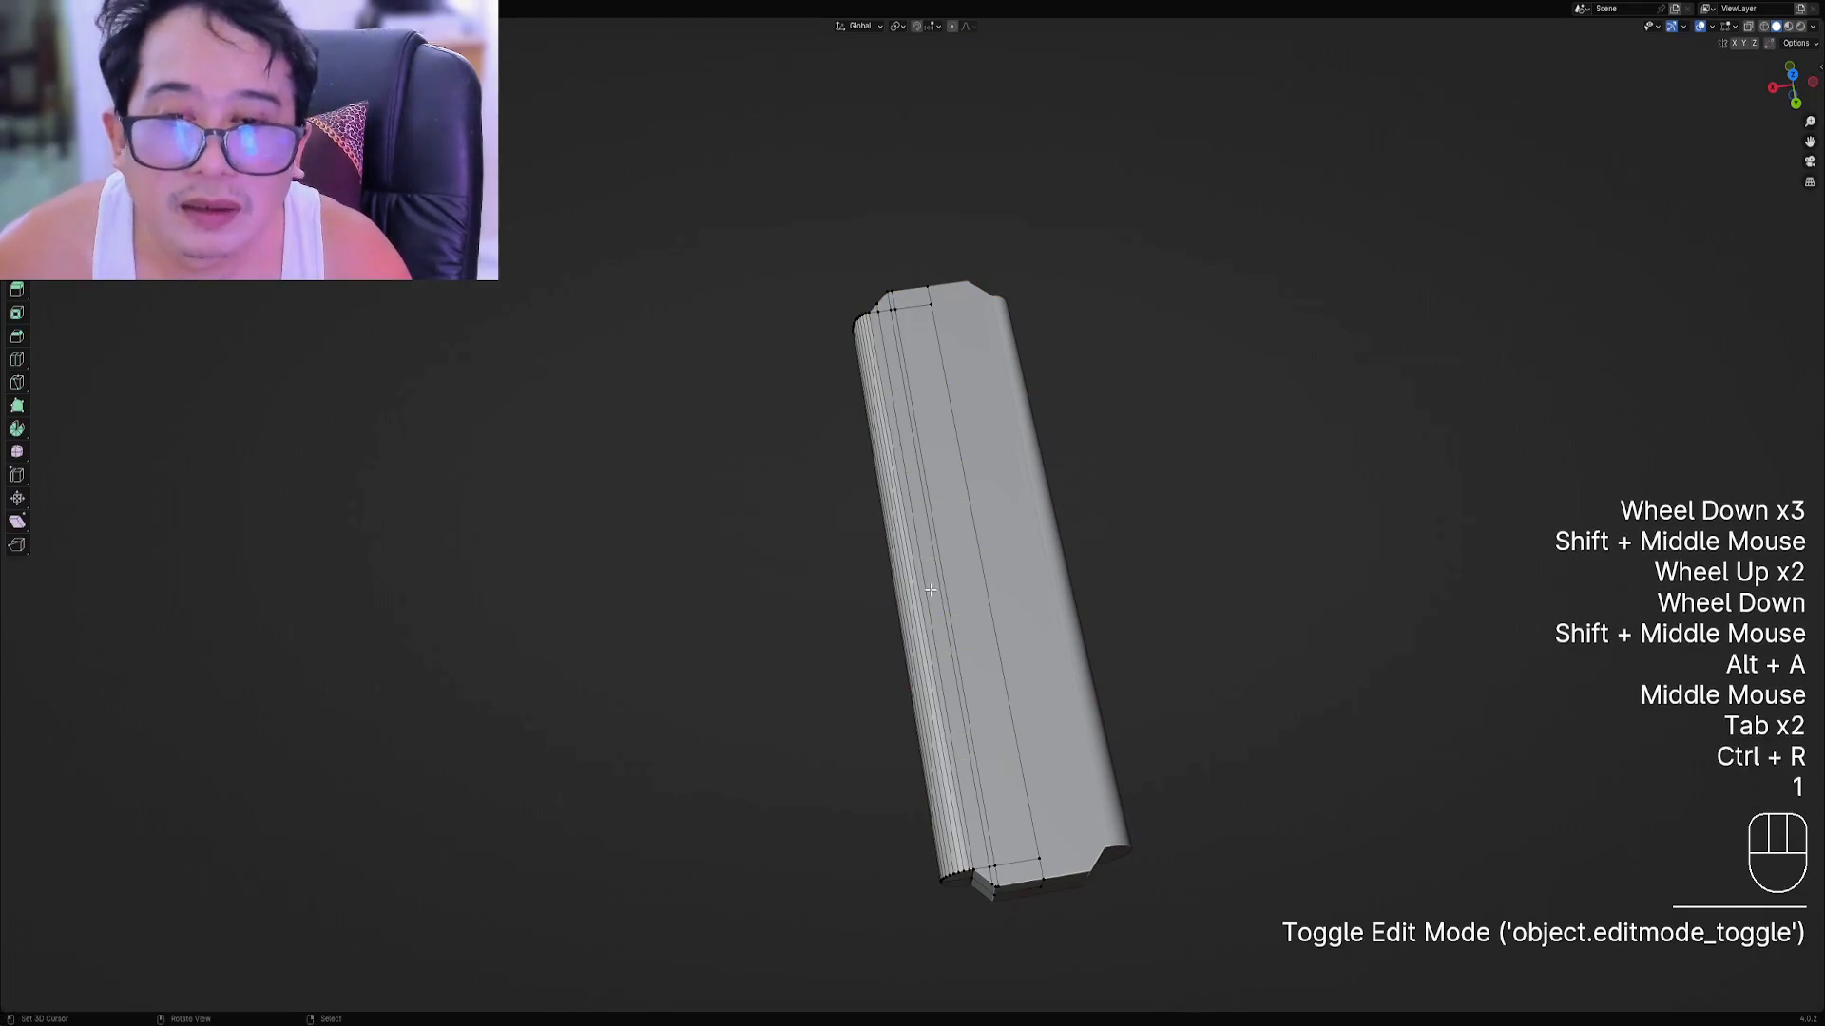
pyautogui.hotkey('ctrl', 'z')
pyautogui.hotkey('ctrl', 'z')
pyautogui.hotkey('ctrl', 'z')
pyautogui.hotkey('ctrl', 'z')
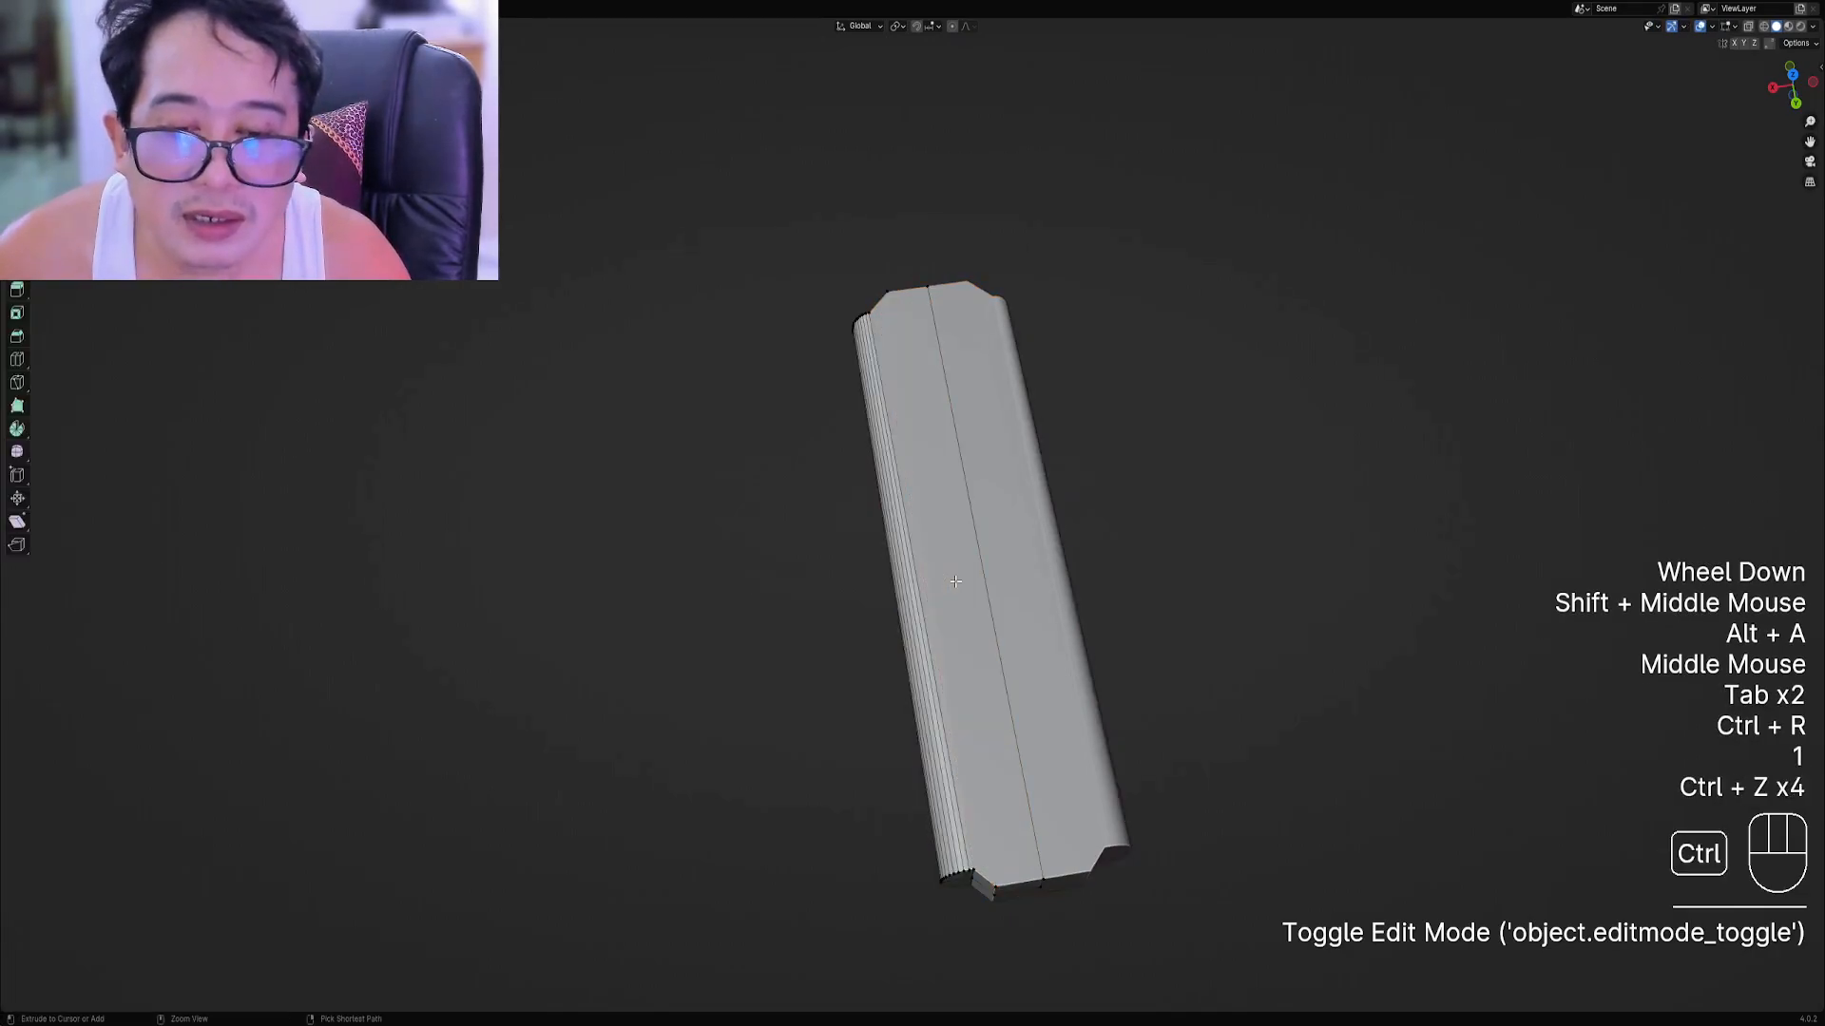
# Slice the grip's front face with Quad Slice in the View direction from its vertices, and adjust the slice distance.
pyautogui.press('3')
pyautogui.moveTo(954, 579); pyautogui.dragTo(931, 475, button='middle')
pyautogui.rightClick(941, 589)
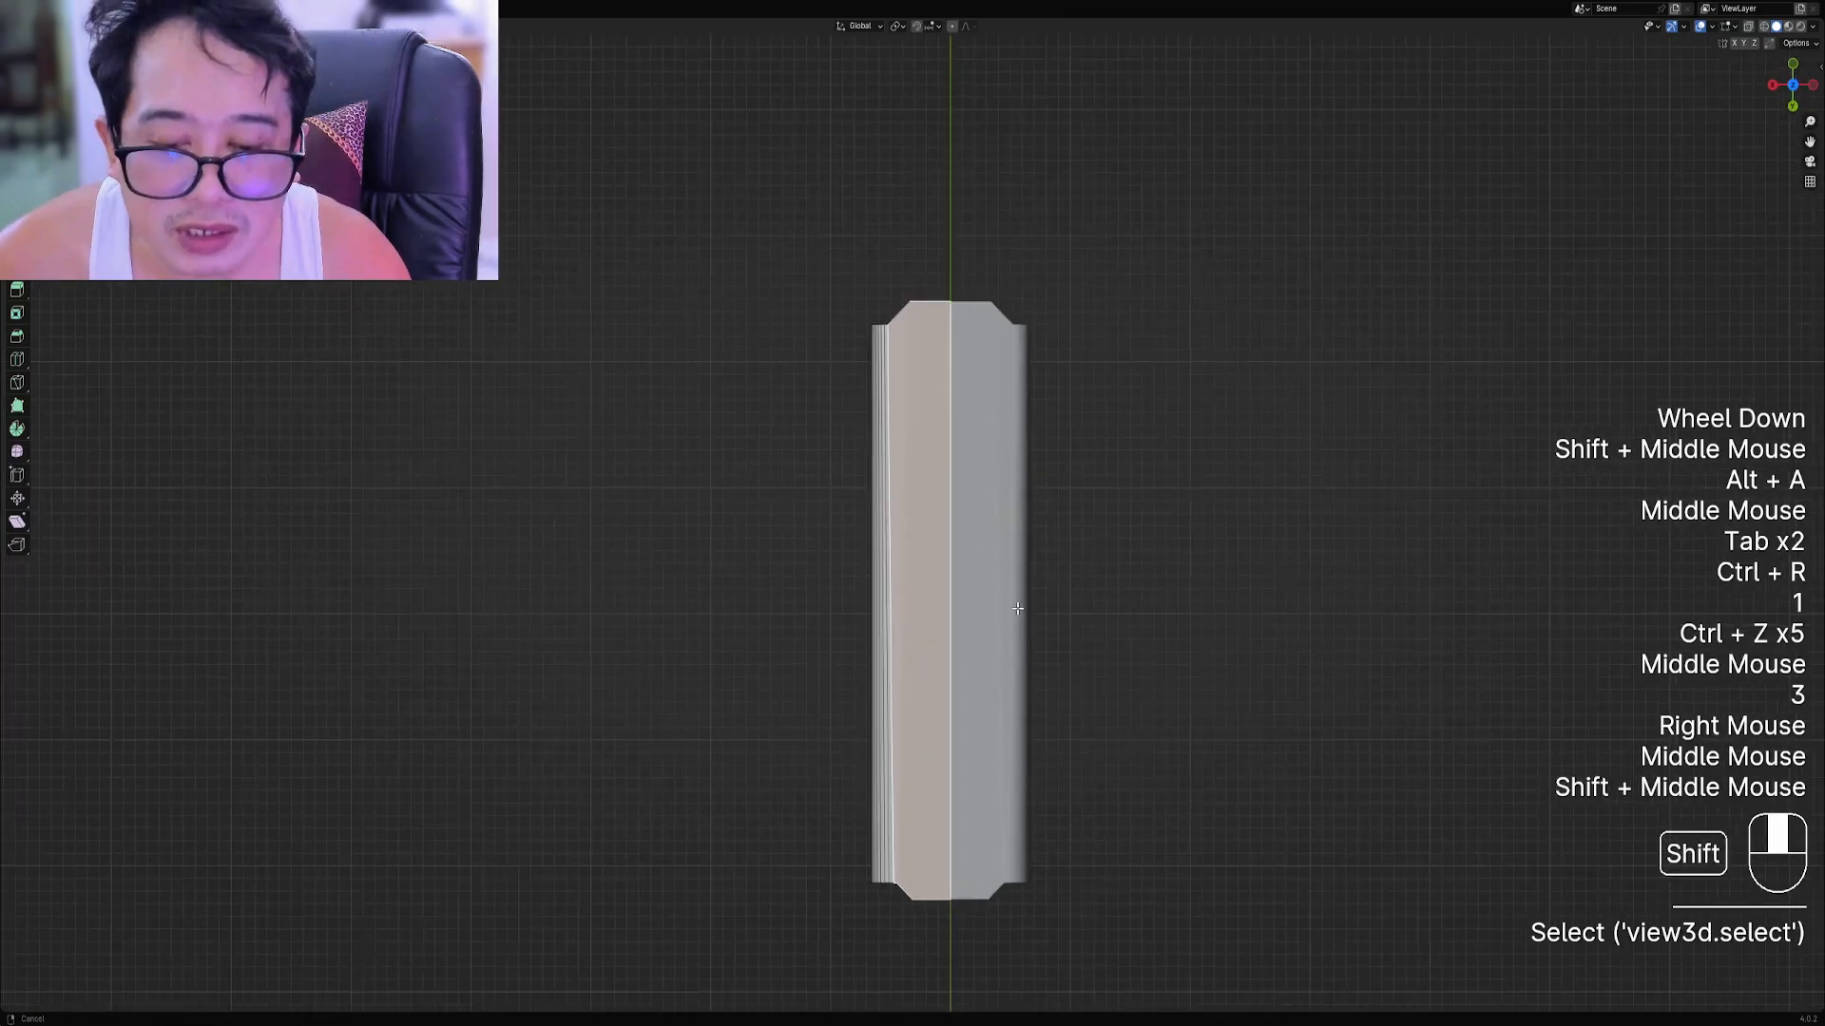
pyautogui.scroll(2, 925, 457)
pyautogui.hotkey('ctrl', 'shift', 'x')
pyautogui.click(921, 491)
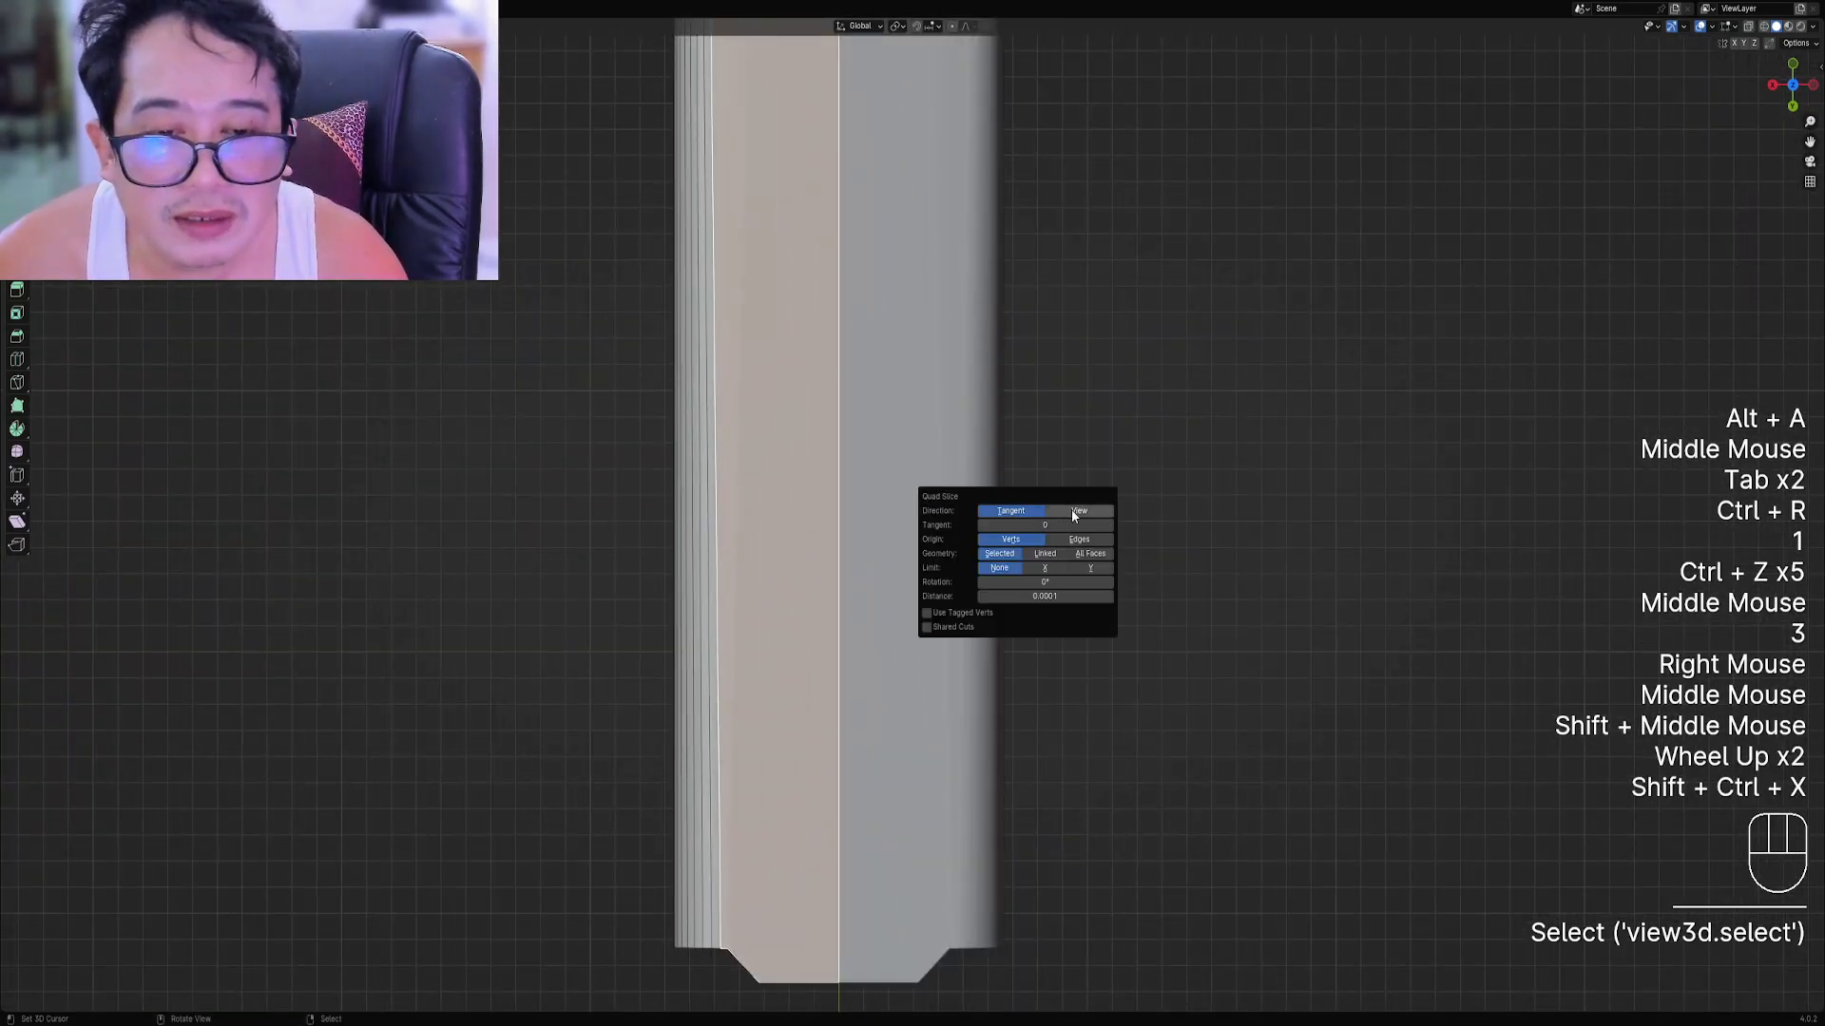
pyautogui.click(1073, 513)
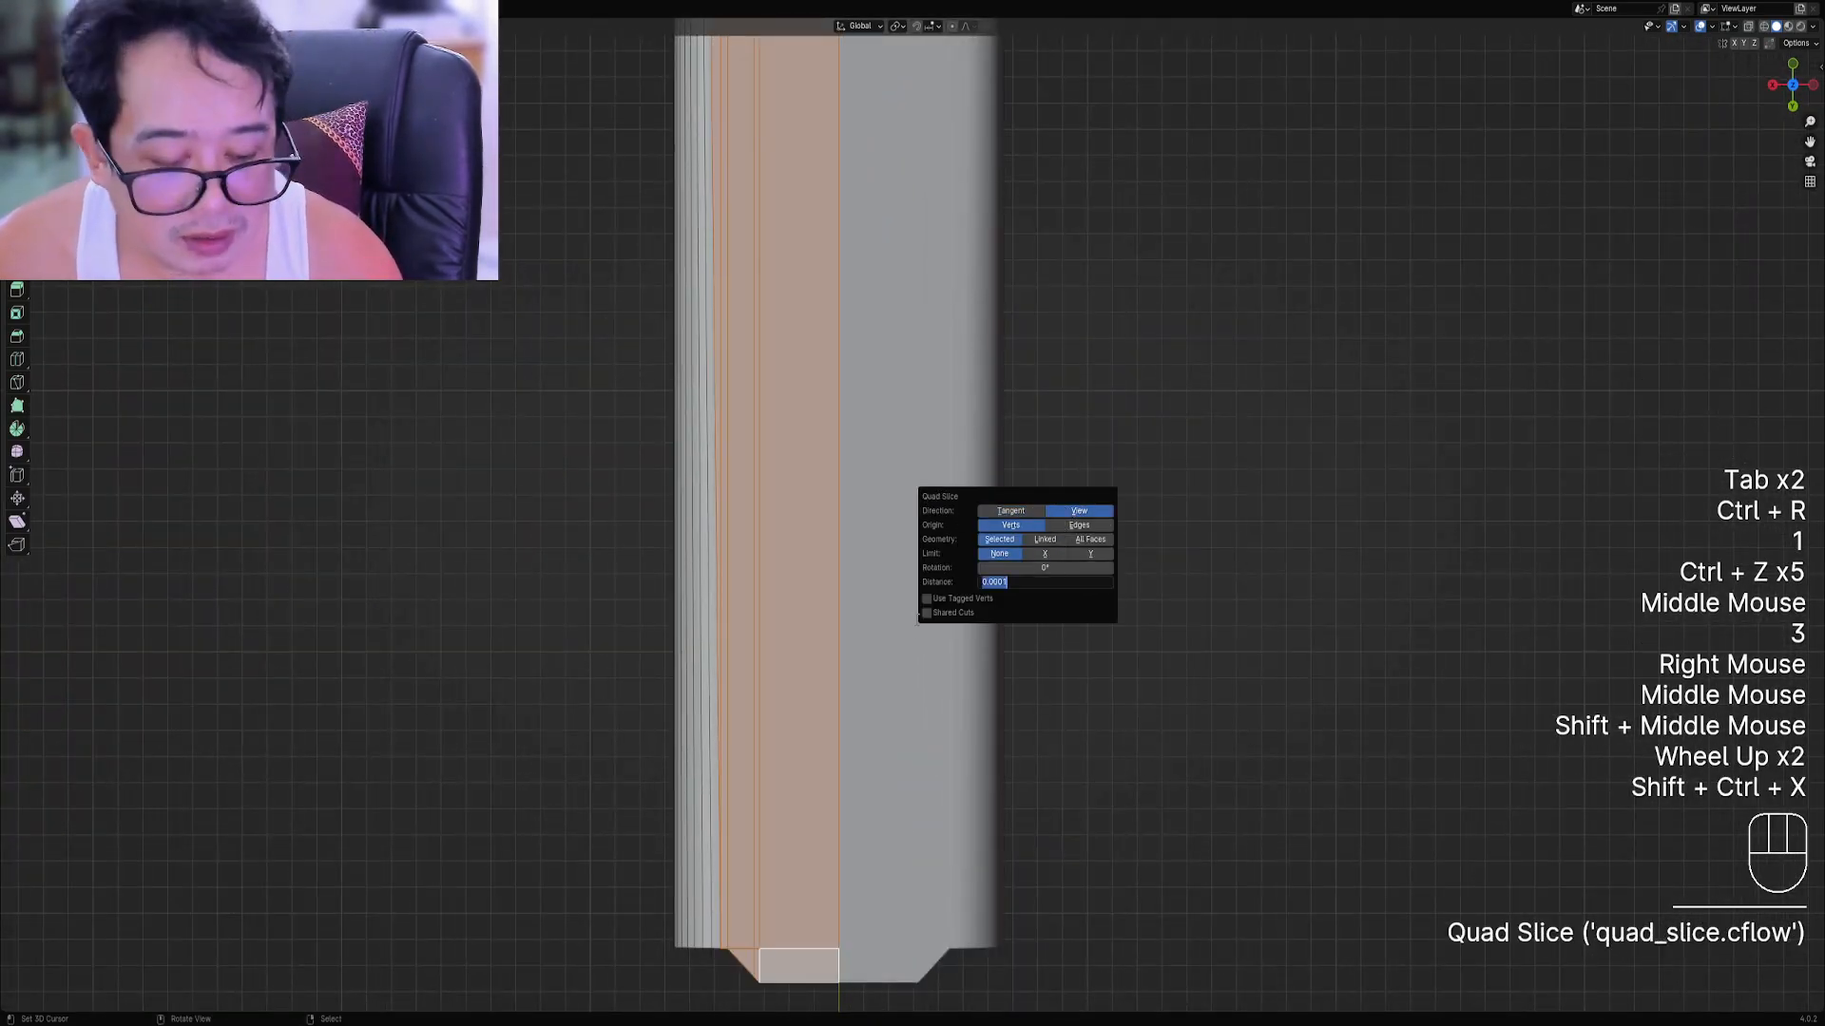
pyautogui.write('1')
pyautogui.press('Return')
# Inspect the sliced lines at the lower and upper ends of the grip's front face.
pyautogui.scroll(-2, 676, 473)
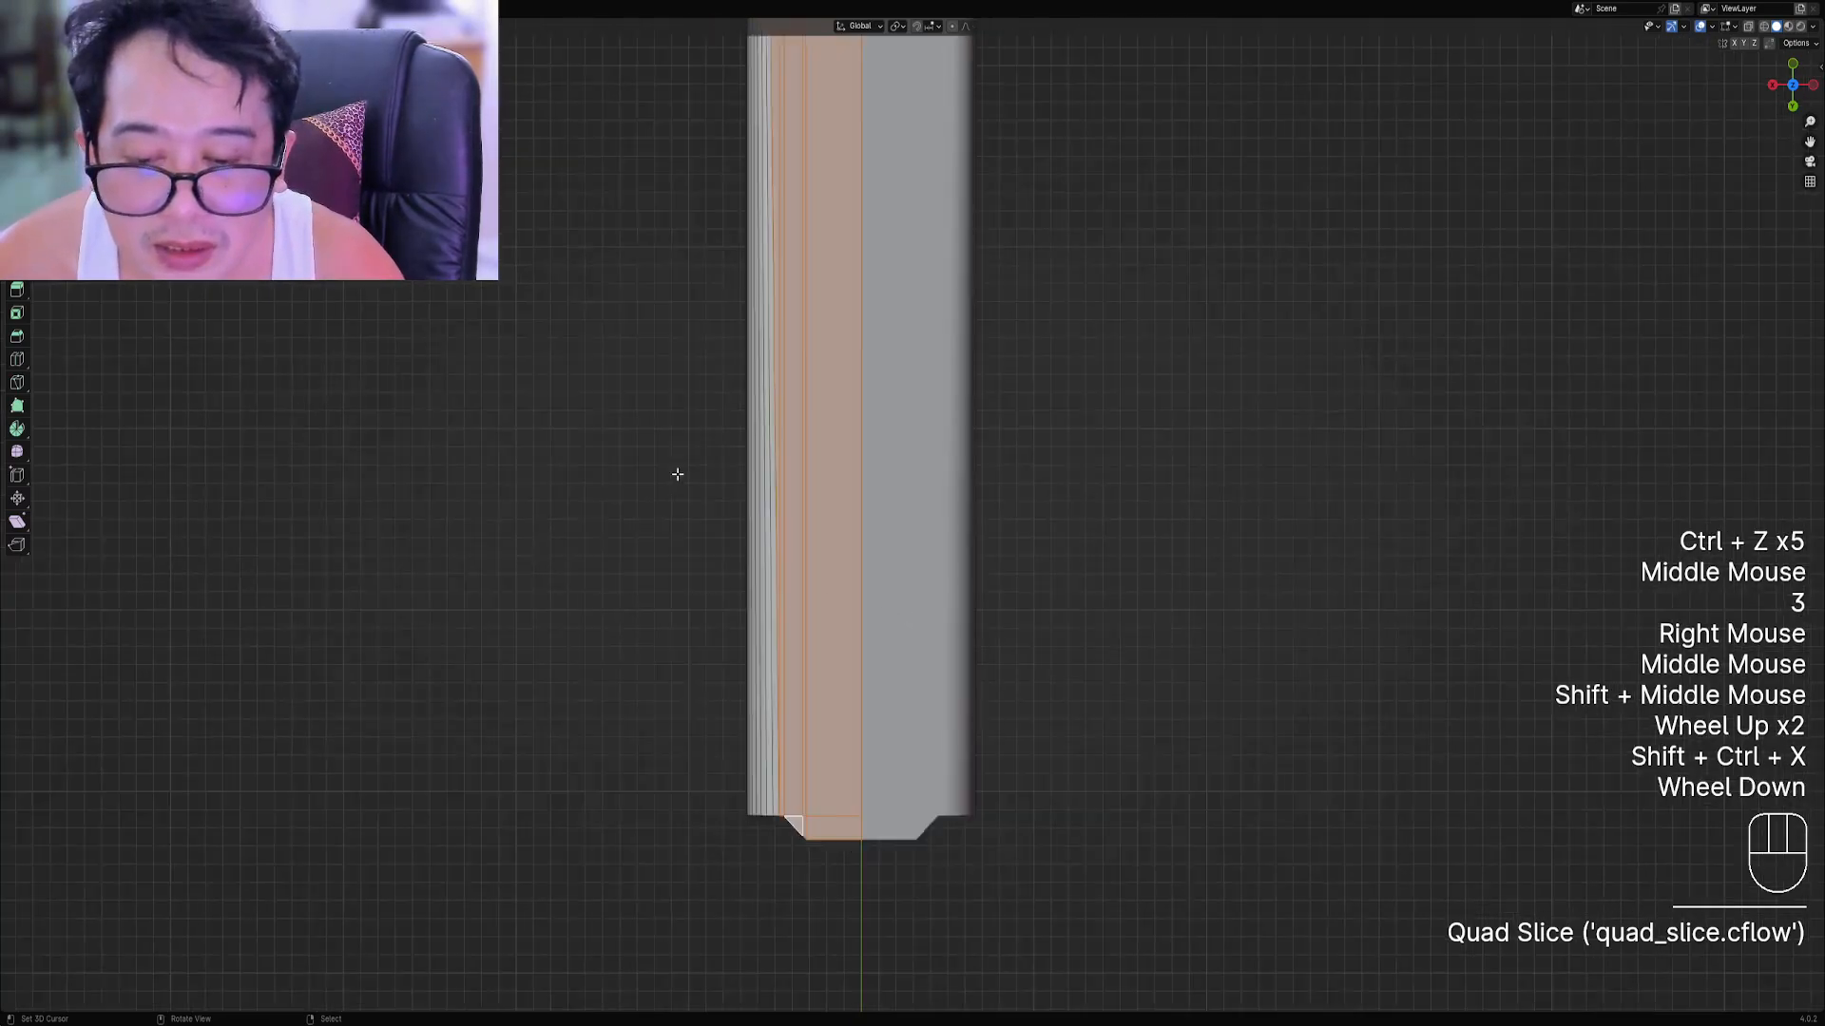
pyautogui.scroll(2, 803, 699)
pyautogui.keyDown('shift'); pyautogui.moveTo(676, 472); pyautogui.dragTo(883, 383, button='middle'); pyautogui.keyUp('shift')
pyautogui.scroll(-2, 803, 697)
pyautogui.scroll(1, 882, 382)
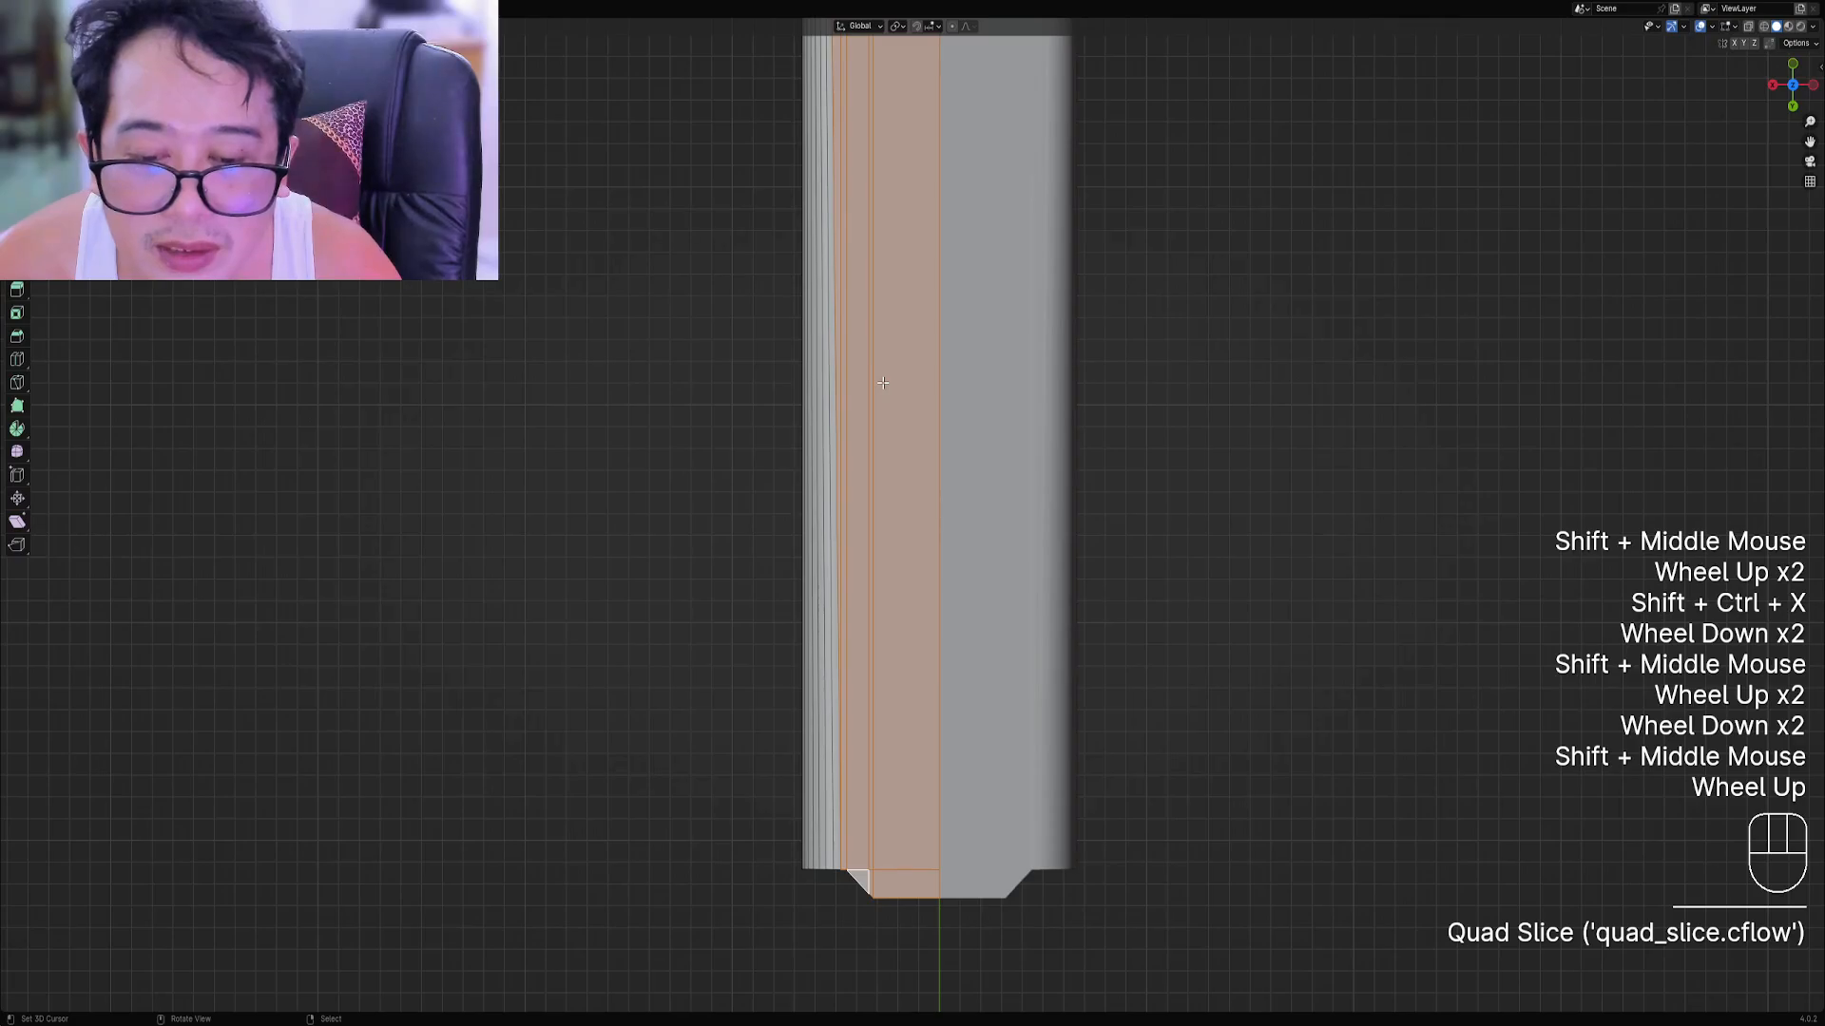
pyautogui.scroll(-1, 882, 383)
pyautogui.keyDown('shift'); pyautogui.moveTo(883, 383); pyautogui.dragTo(901, 580, button='middle'); pyautogui.keyUp('shift')
pyautogui.scroll(1, 901, 579)
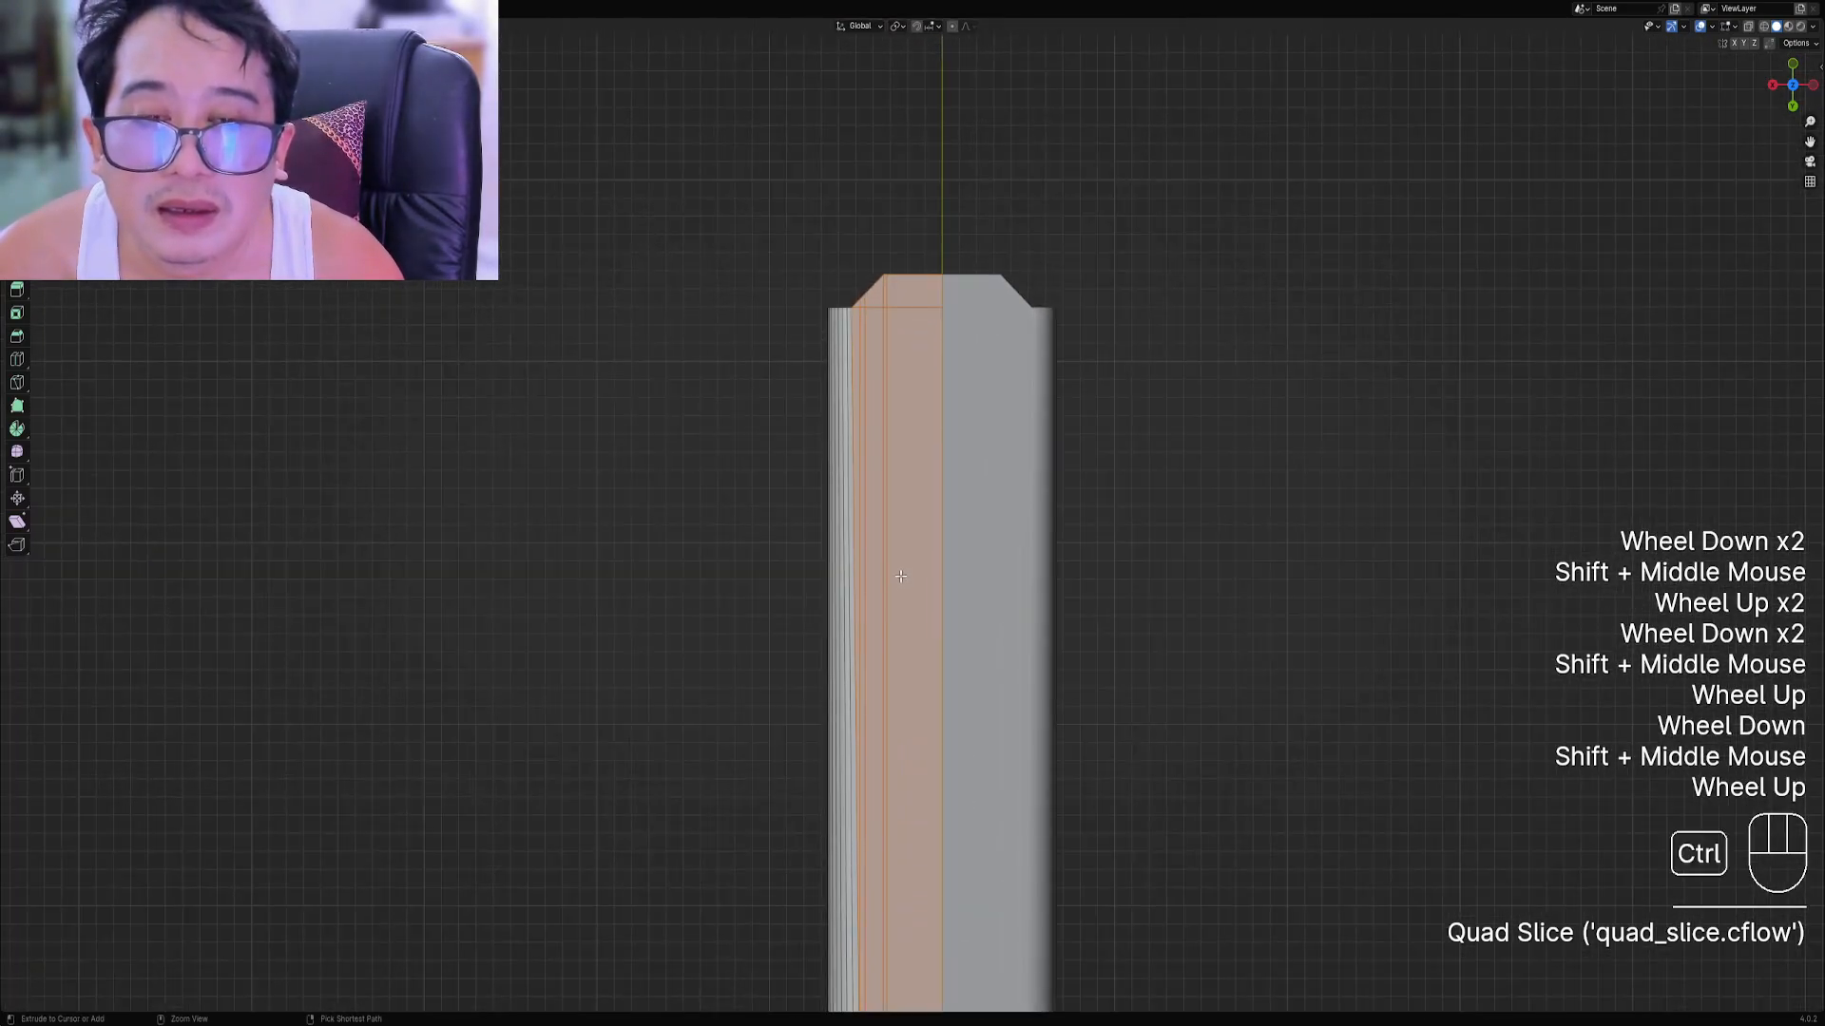
# Undo the Quad Slice and the Auto Mirror on the grip.
pyautogui.hotkey('ctrl', 'z')
pyautogui.hotkey('ctrl', 'z')
pyautogui.hotkey('ctrl', 'z')
pyautogui.hotkey('ctrl', 'z')
pyautogui.hotkey('ctrl', 'z')
pyautogui.hotkey('ctrl', 'z')
pyautogui.hotkey('ctrl', 'z')
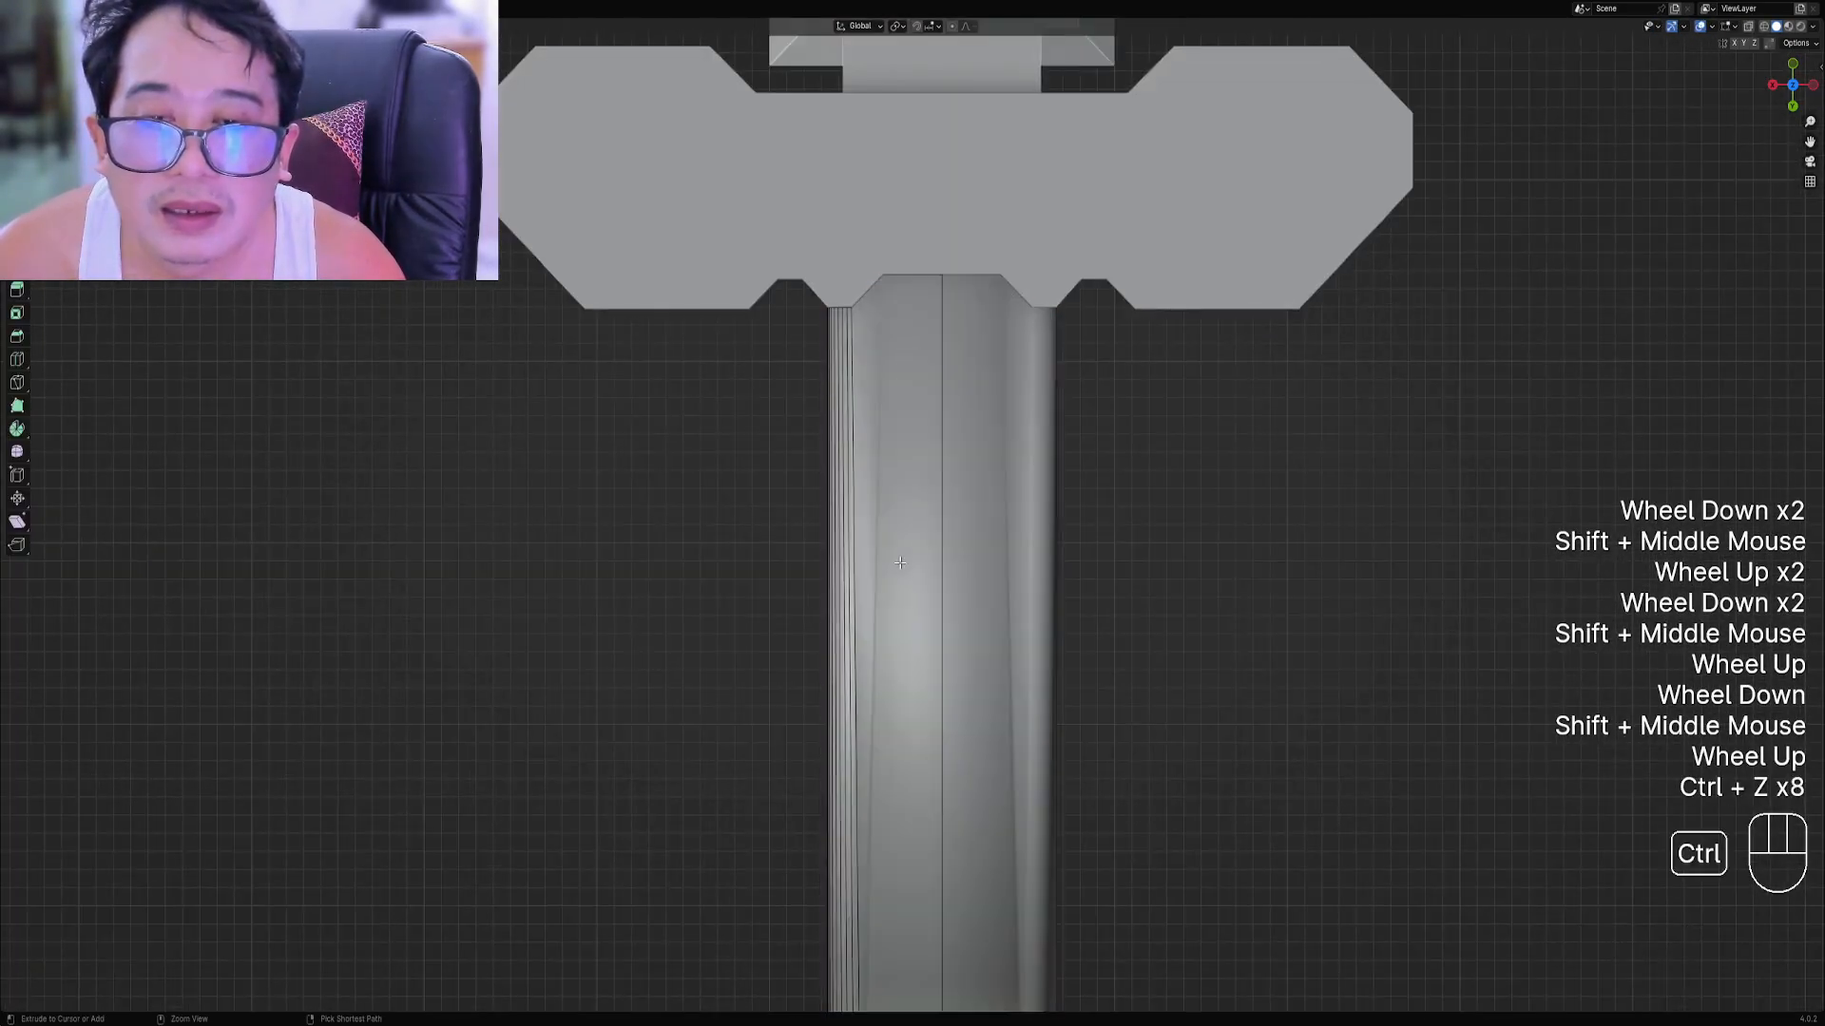
pyautogui.scroll(-1, 900, 572)
pyautogui.moveTo(900, 571); pyautogui.dragTo(921, 499, button='middle')
pyautogui.hotkey('ctrl', 'z')
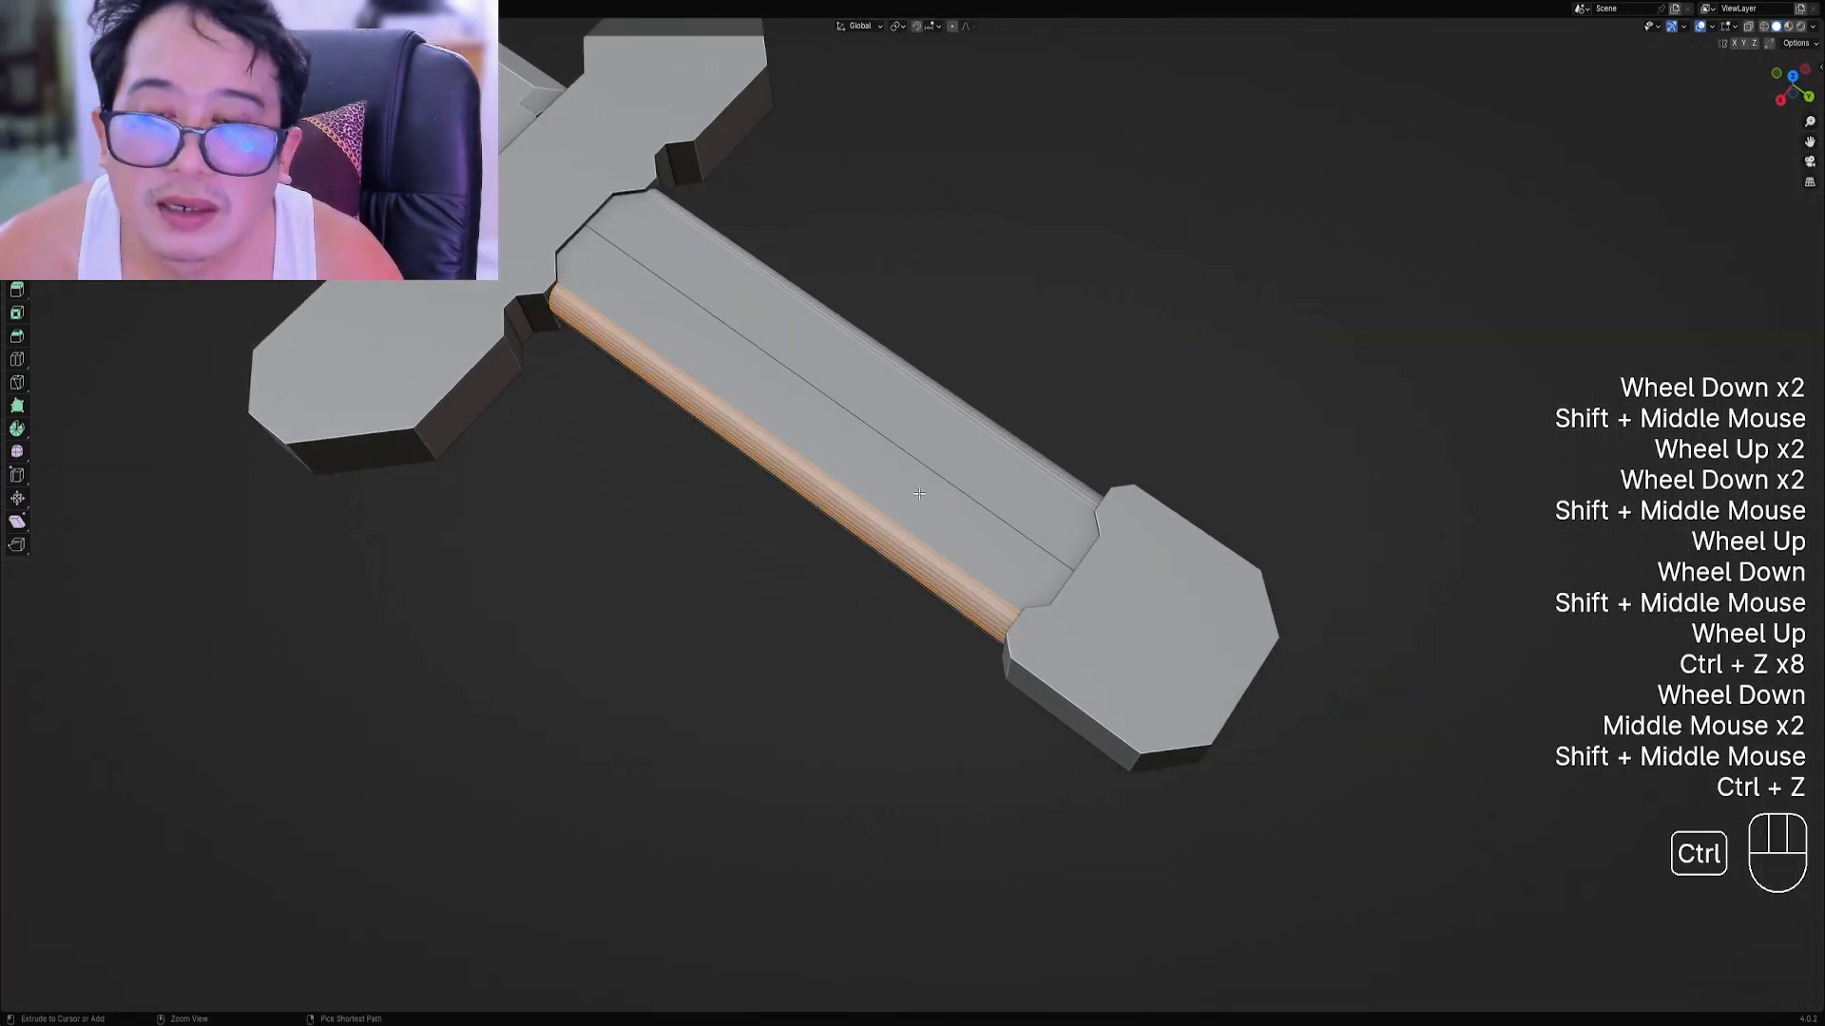
# Undo the rounded bevel on the grip, keeping its long side edges selected.
pyautogui.hotkey('ctrl', 'z')
pyautogui.hotkey('ctrl', 'z')
pyautogui.hotkey('ctrl', 'z')
pyautogui.hotkey('ctrl', 'z')
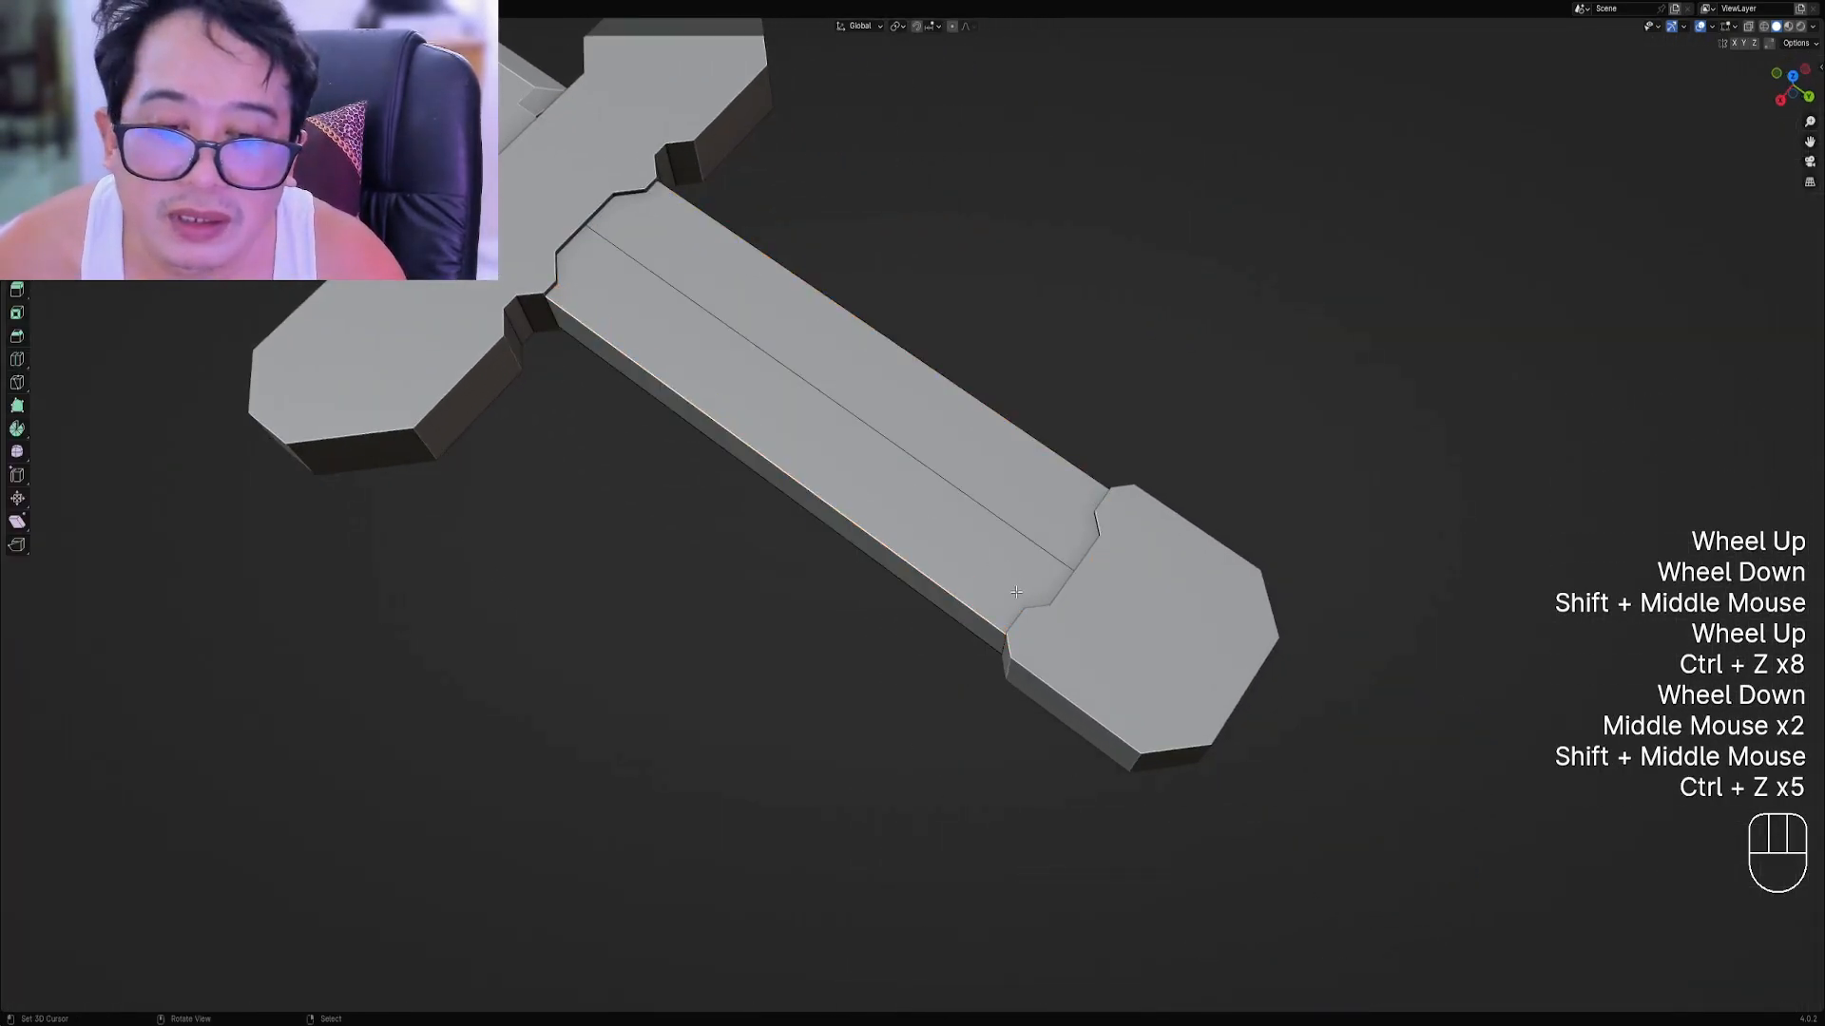
# Try beveling the grip's long side edges up to the stepped corner beneath the guard, and cancel the bevel.
pyautogui.scroll(2, 918, 494)
pyautogui.moveTo(918, 493); pyautogui.dragTo(993, 538, button='middle')
pyautogui.hotkey('ctrl', 'b')
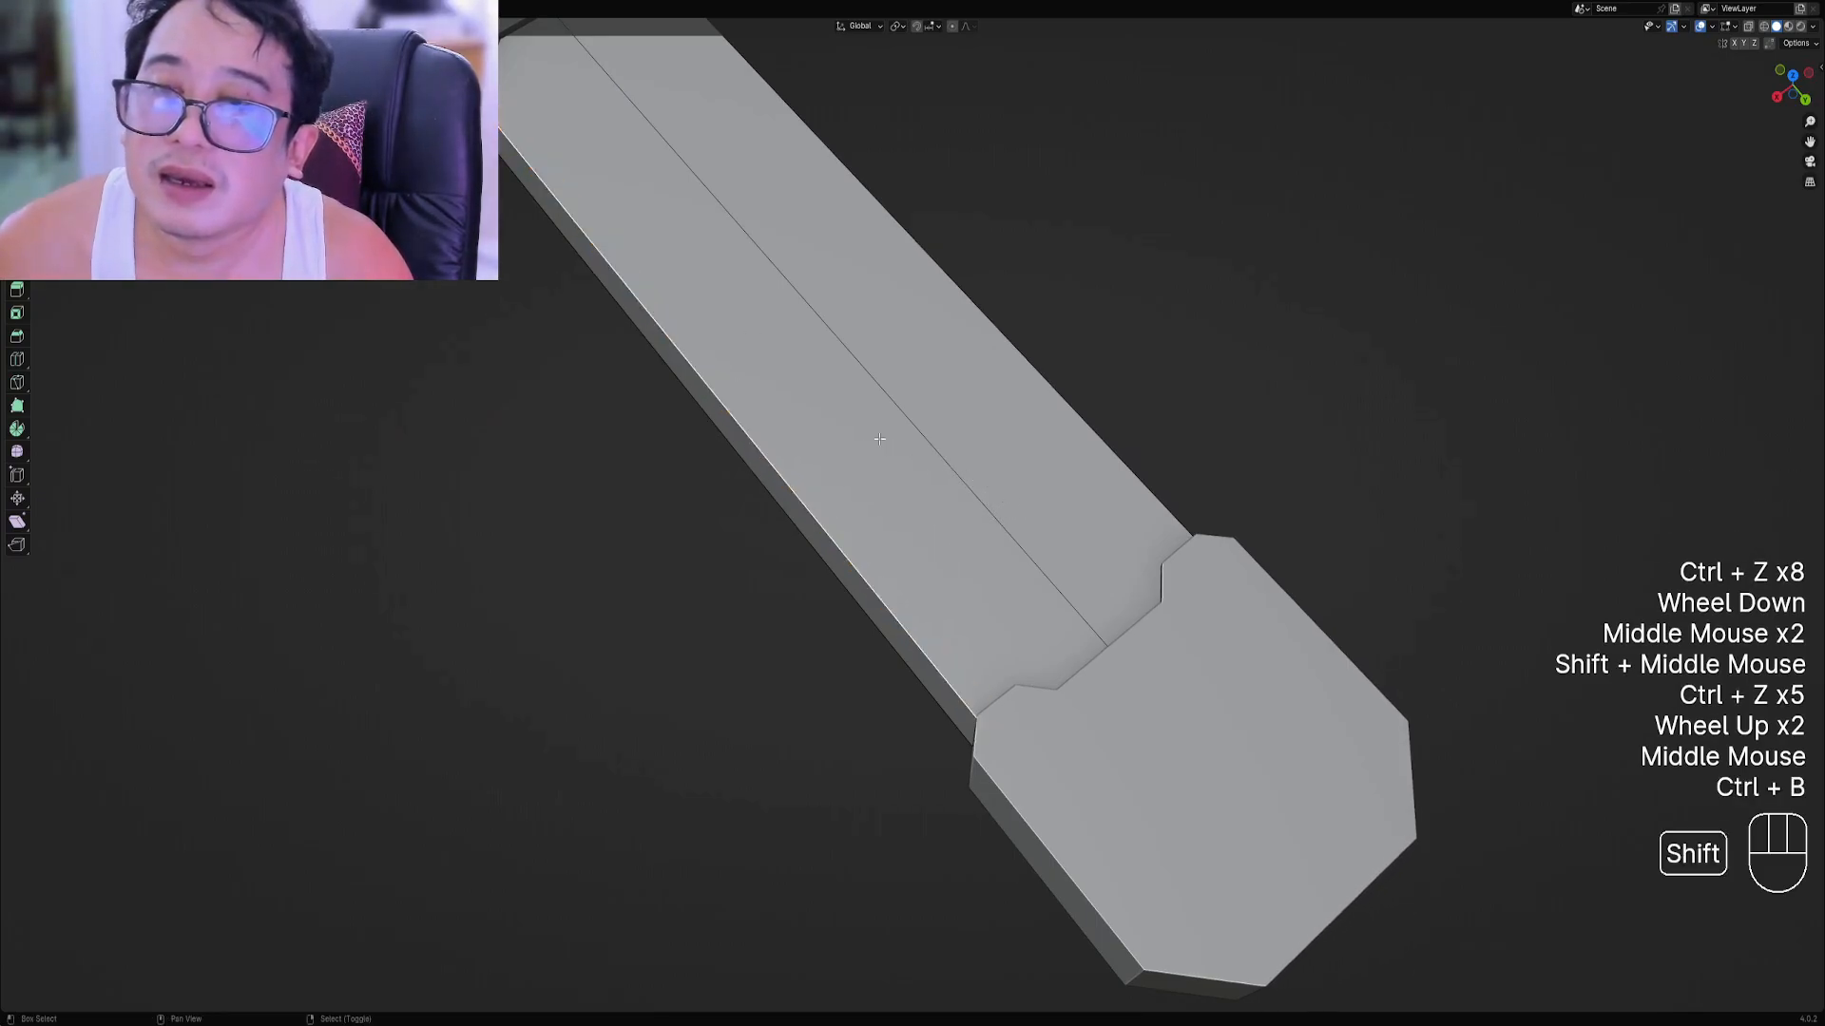
pyautogui.scroll(1, 1001, 399)
pyautogui.keyDown('shift'); pyautogui.moveTo(1029, 505); pyautogui.dragTo(855, 587, button='middle'); pyautogui.keyUp('shift')
pyautogui.scroll(2, 1002, 399)
pyautogui.keyDown('shift'); pyautogui.scroll(1, 1002, 399); pyautogui.keyUp('shift')
pyautogui.scroll(1, 855, 587)
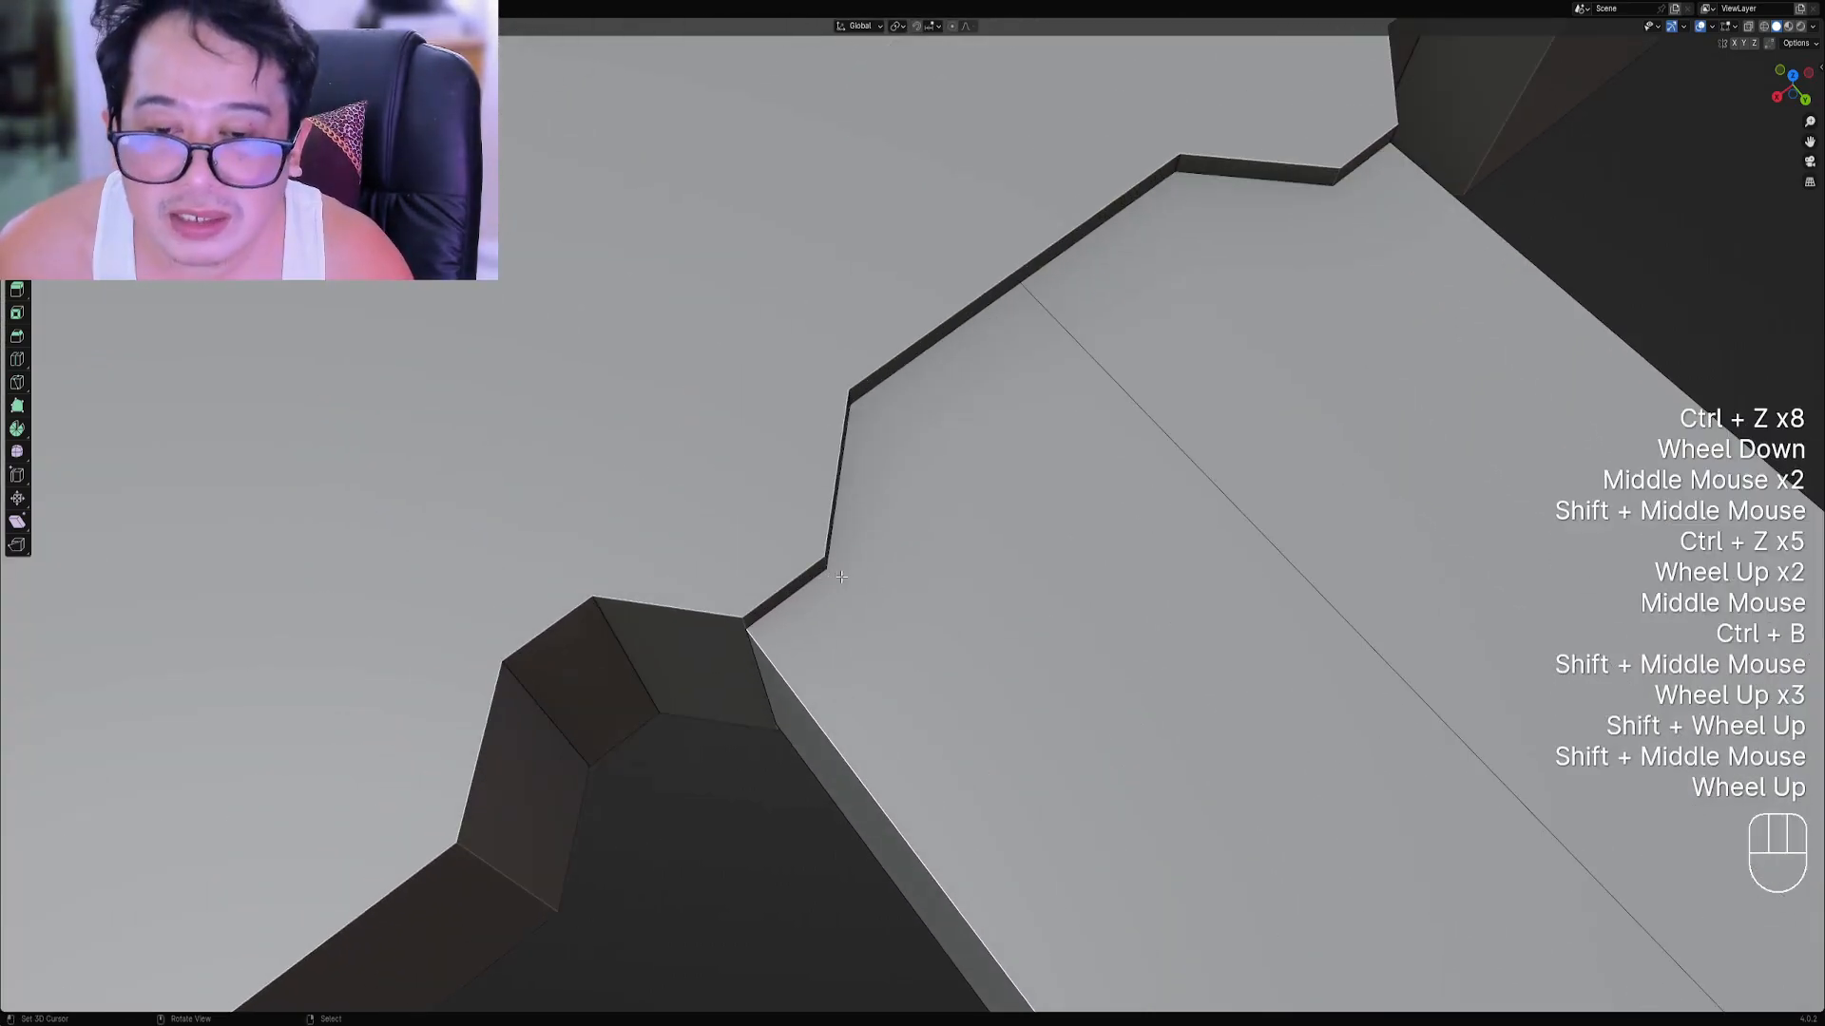
pyautogui.hotkey('ctrl', 'b')
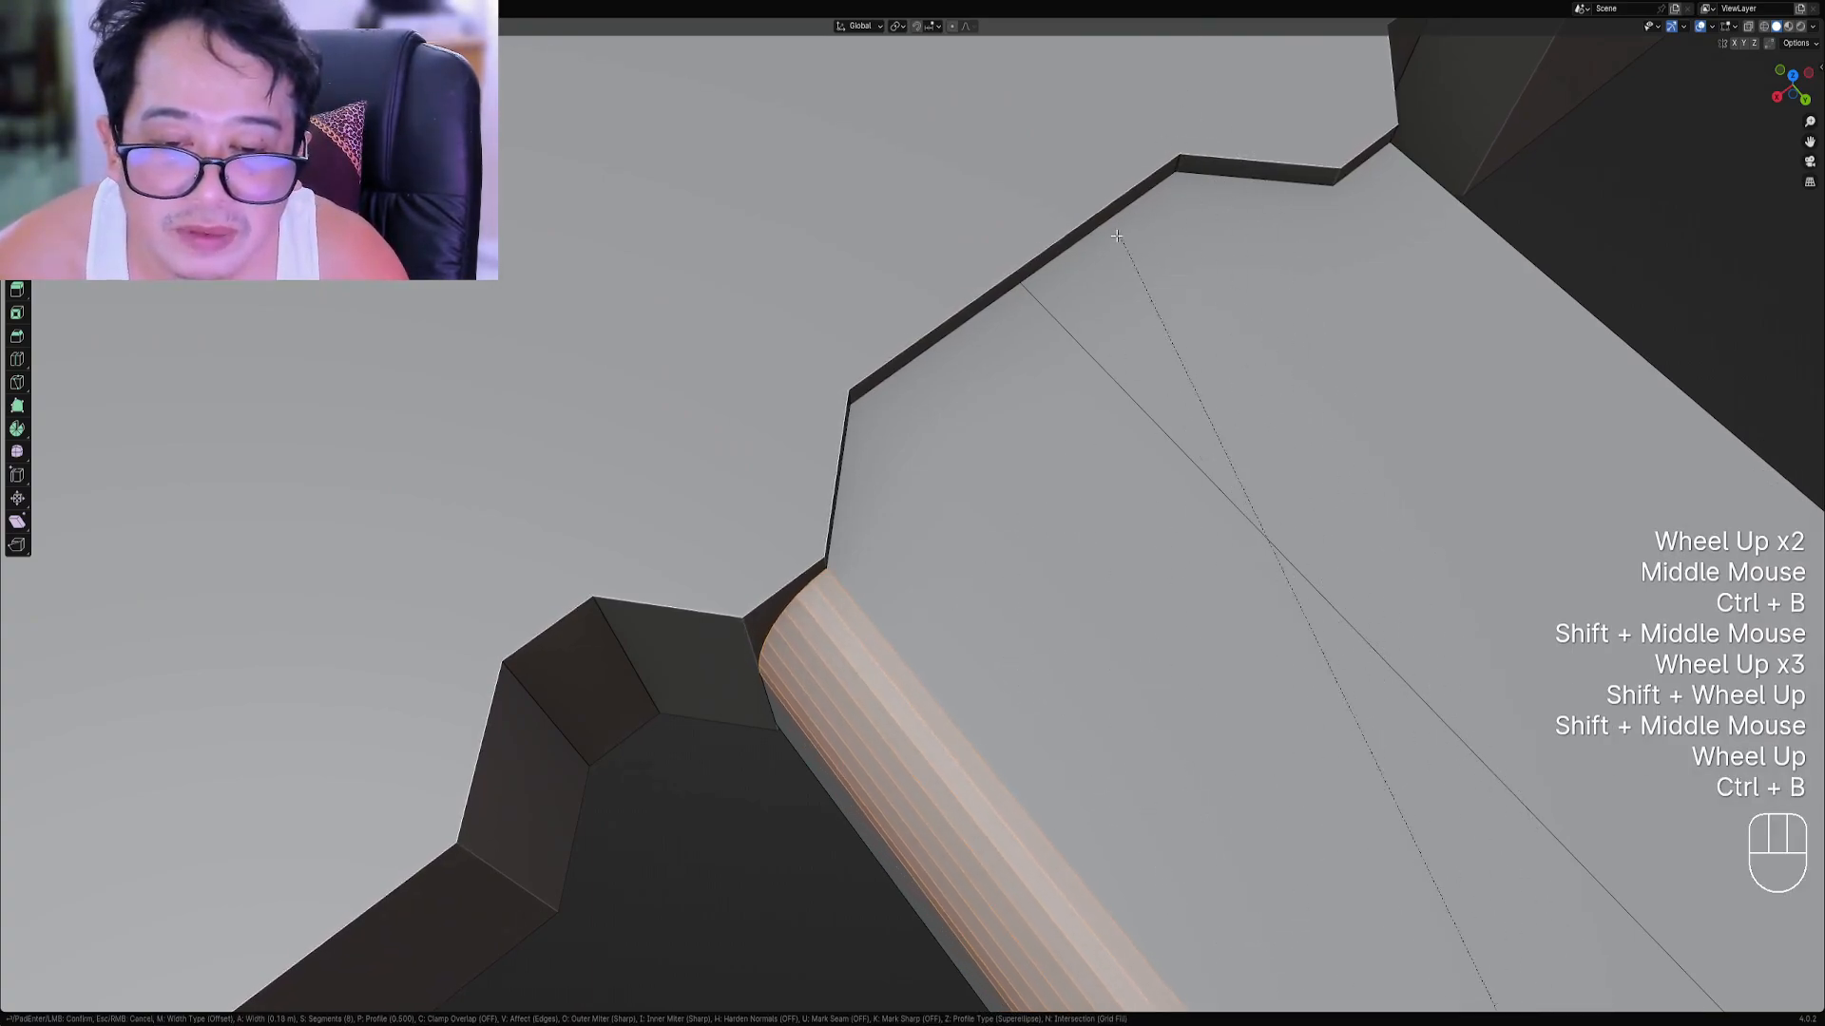
pyautogui.press('Escape')
pyautogui.scroll(-2, 1071, 232)
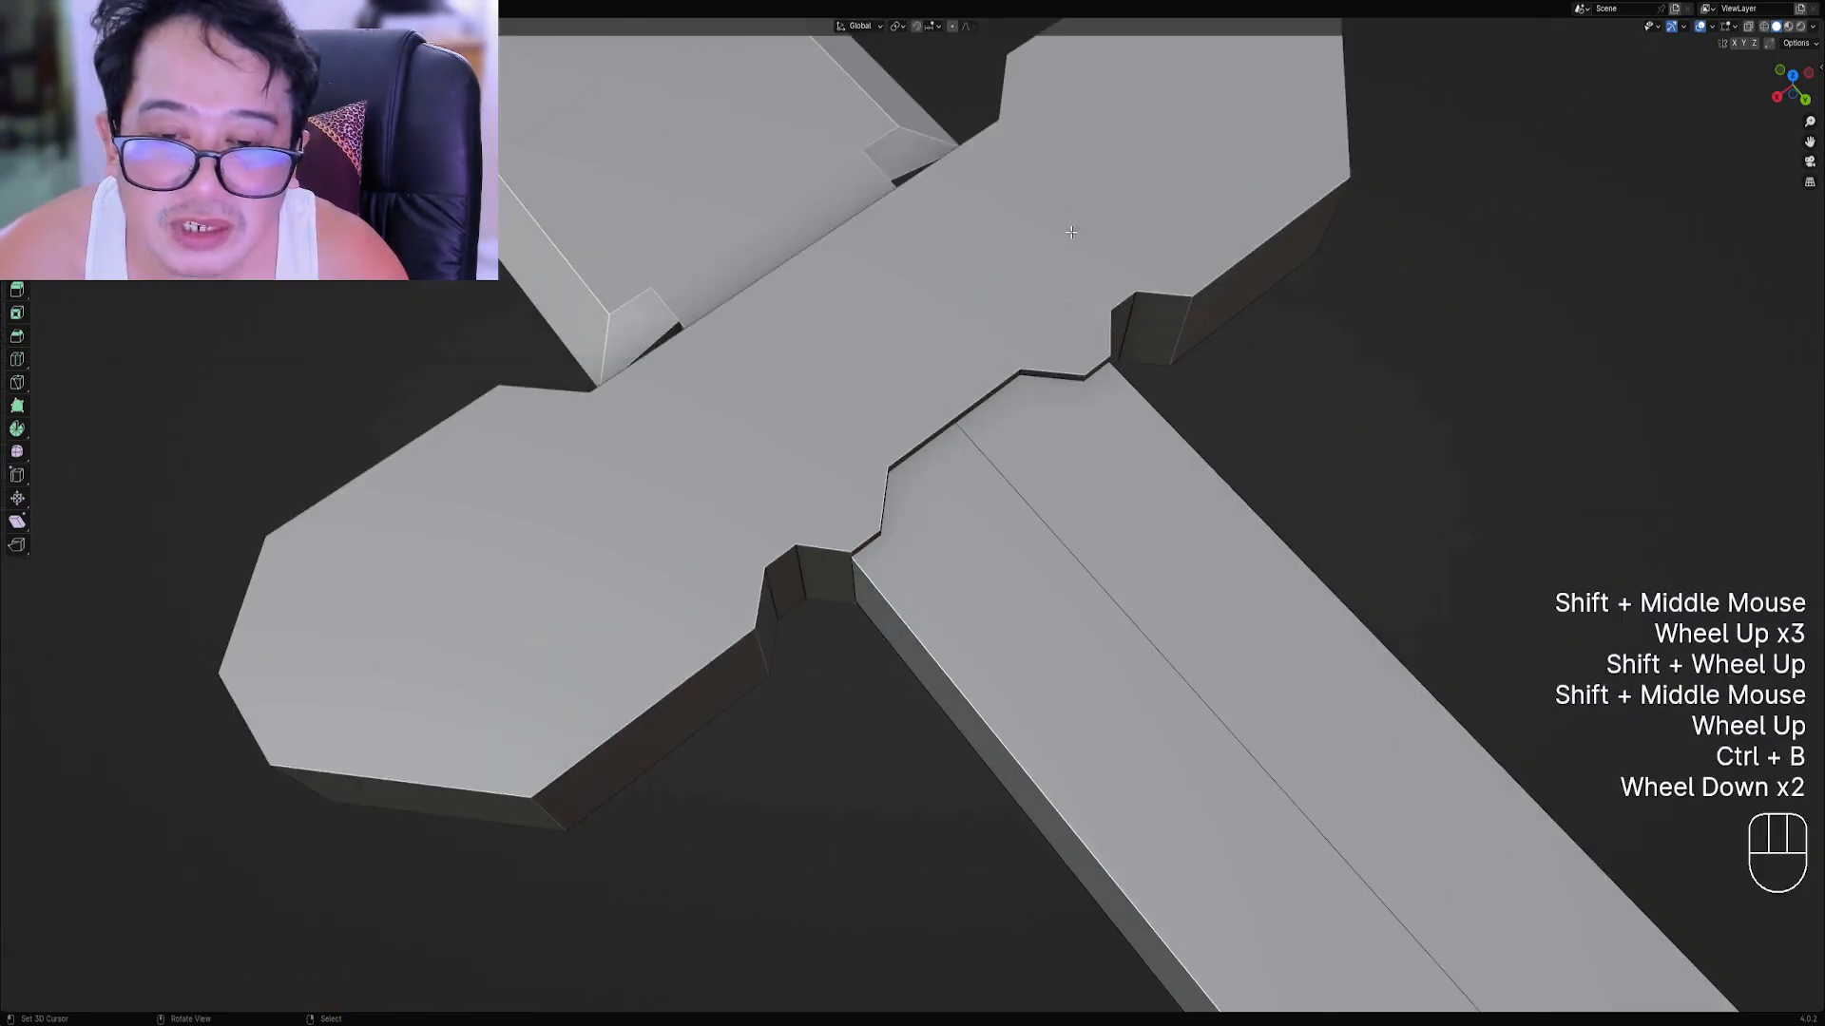
# Bevel the selected long side edges of the grip into a rounded, multi-segment profile.
pyautogui.scroll(-2, 1071, 231)
pyautogui.keyDown('shift'); pyautogui.moveTo(1071, 232); pyautogui.dragTo(779, 114, button='middle'); pyautogui.keyUp('shift')
pyautogui.keyDown('shift'); pyautogui.moveTo(950, 361); pyautogui.dragTo(987, 462, button='middle'); pyautogui.keyUp('shift')
pyautogui.scroll(1, 987, 462)
pyautogui.scroll(1, 986, 462)
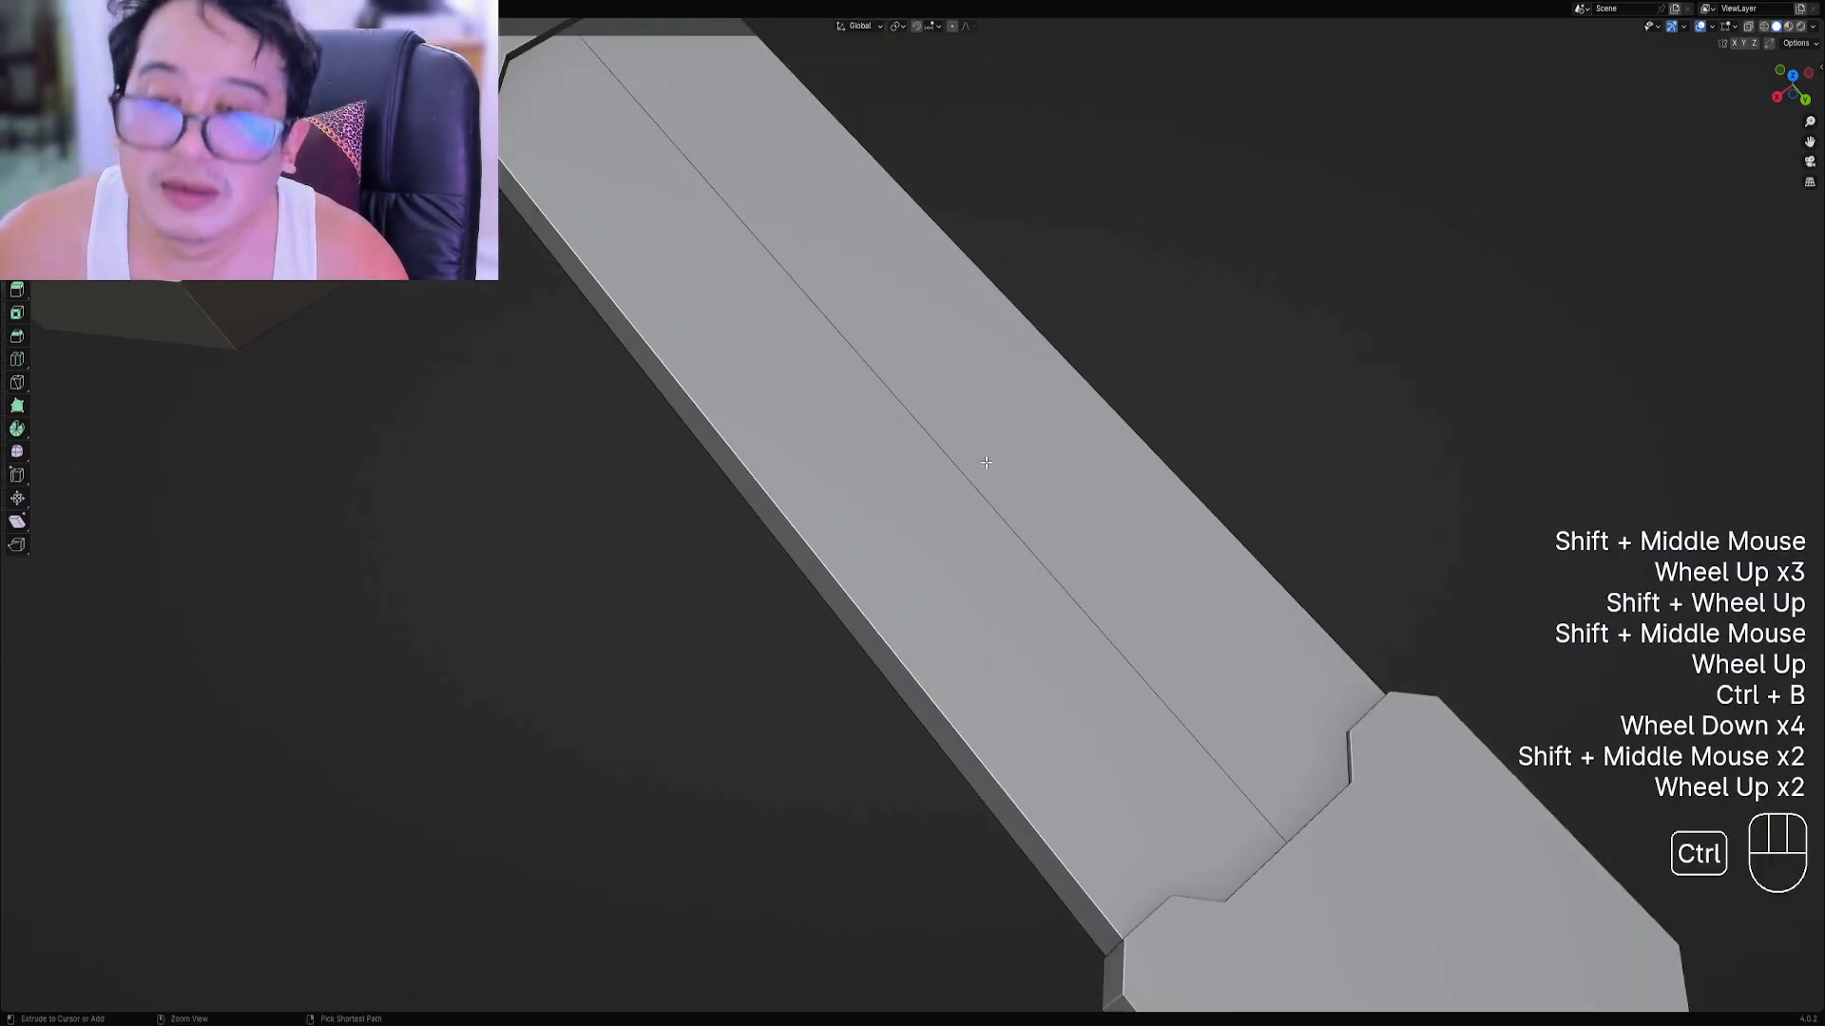
pyautogui.hotkey('ctrl', 'b')
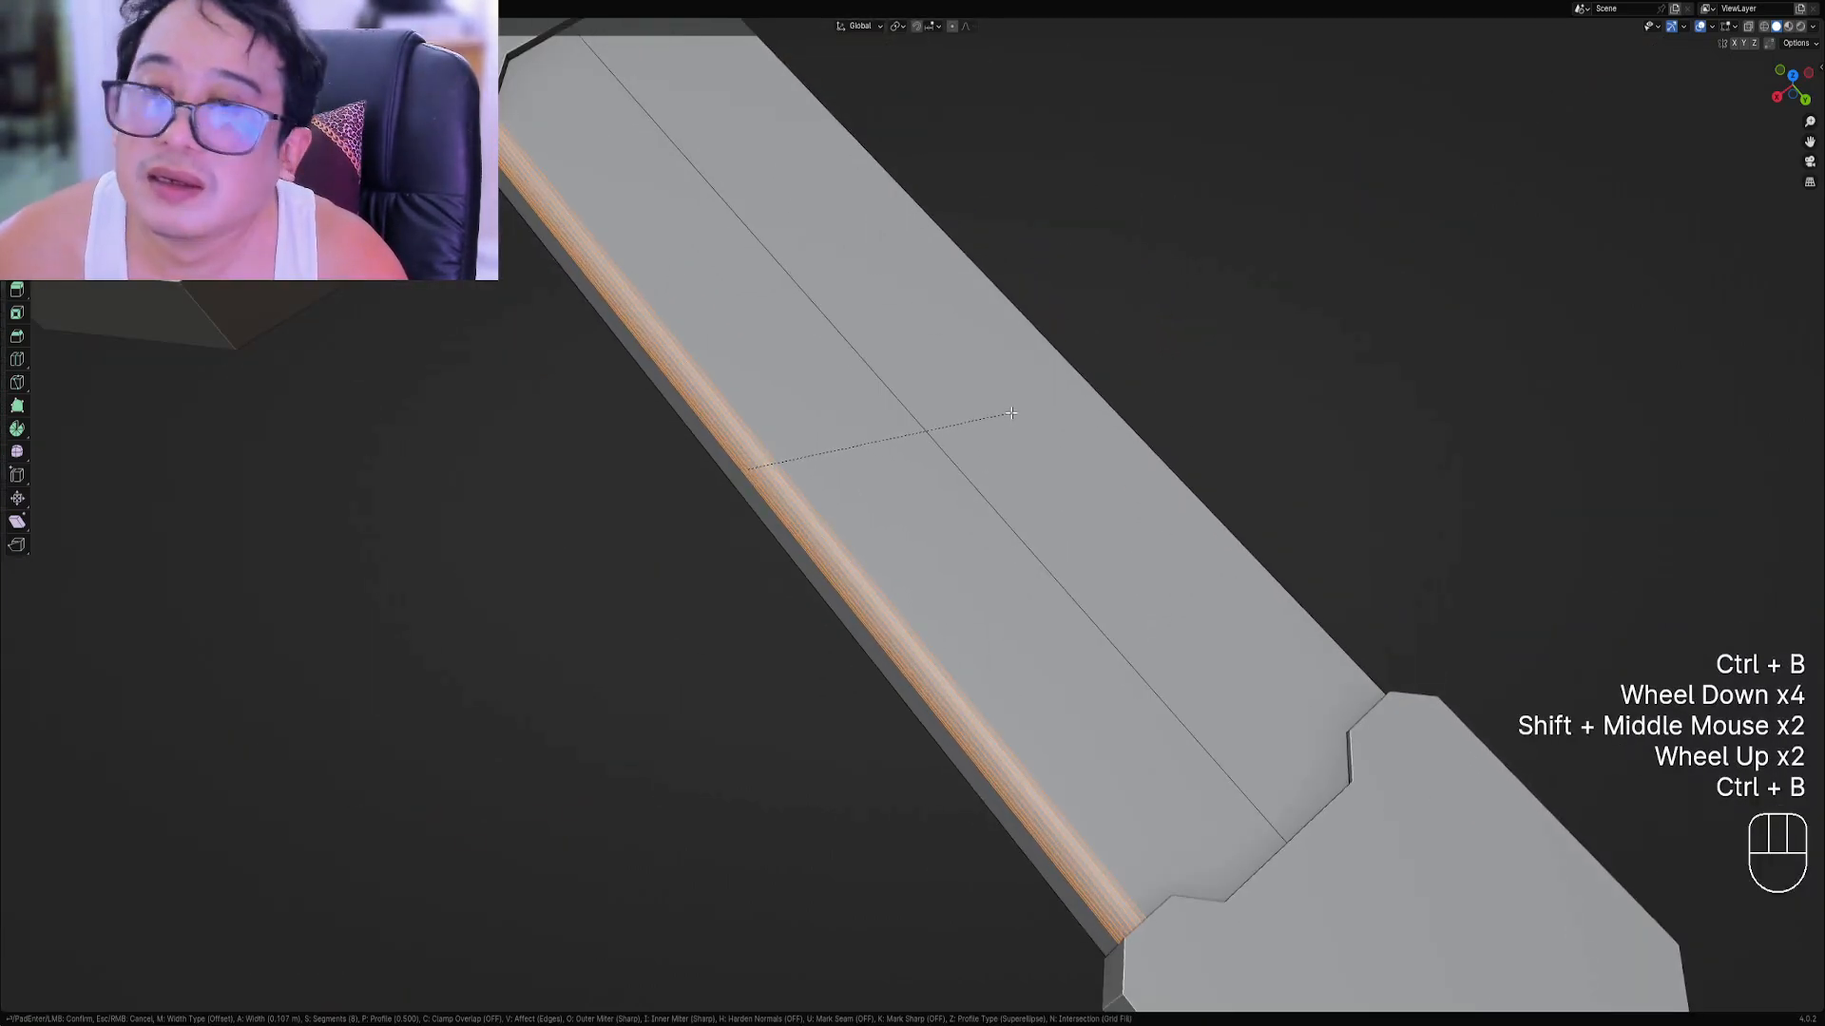
pyautogui.click(1011, 413)
# Run Auto Mirror on the grip so both long sides share the rounded bevel.
pyautogui.press('Tab')
pyautogui.scroll(-3, 886, 509)
pyautogui.moveTo(886, 509); pyautogui.dragTo(941, 496, button='middle')
pyautogui.scroll(1, 941, 496)
pyautogui.hotkey('shift', 'ctrl', 'x')
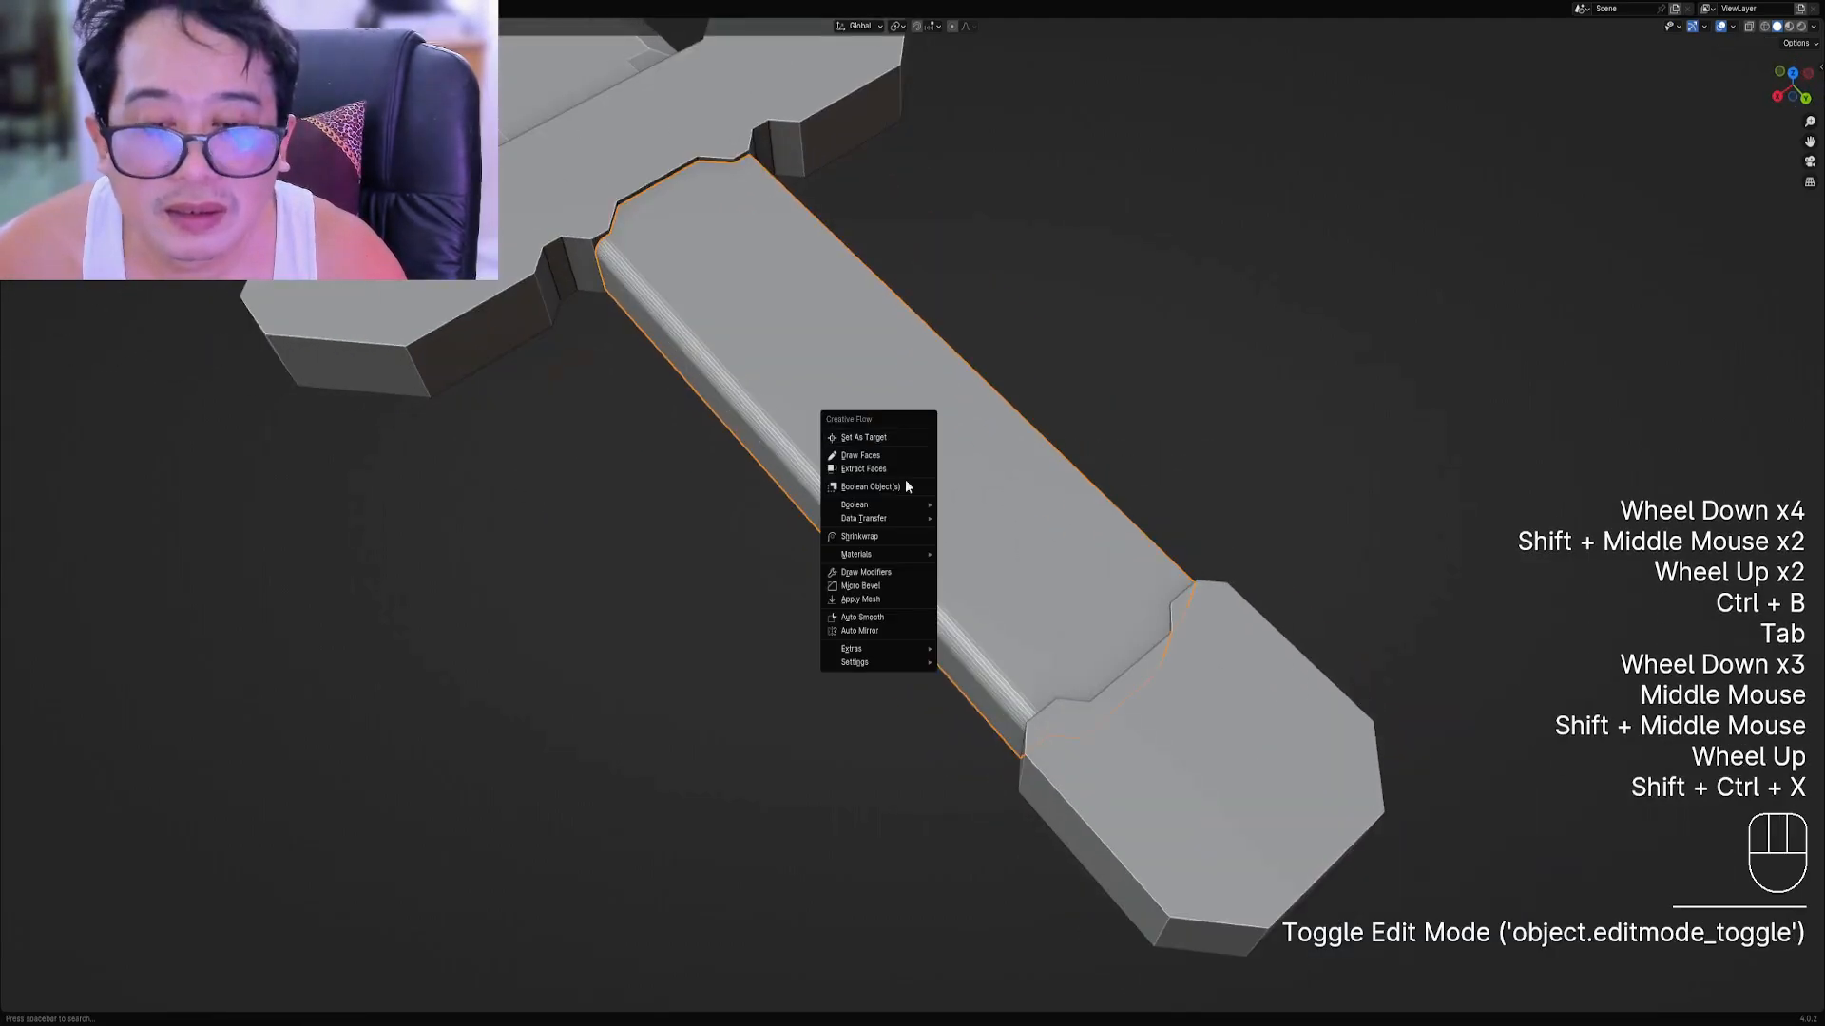
pyautogui.click(881, 632)
pyautogui.click(883, 527)
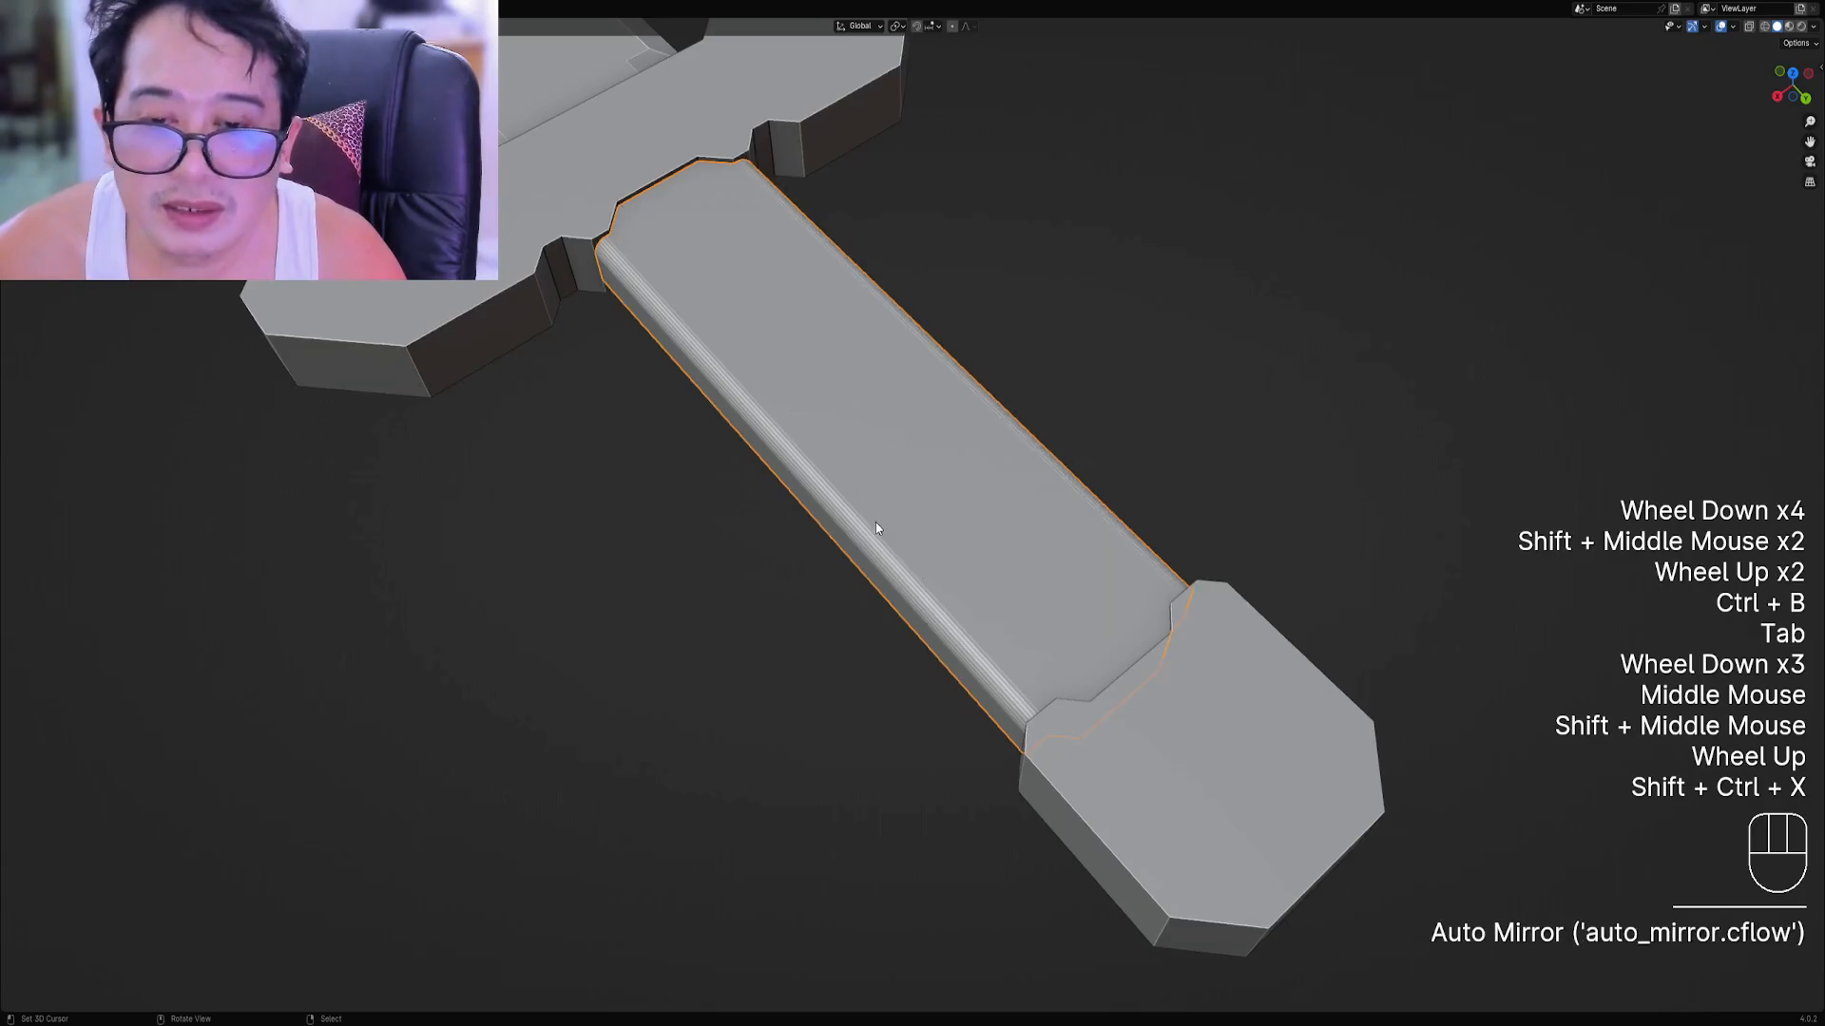
# Align the view straight onto the grip's front face and isolate the grip by hiding the other sword parts.
pyautogui.scroll(-1, 883, 528)
pyautogui.press('Tab')
pyautogui.scroll(-1, 883, 528)
pyautogui.keyDown('alt'); pyautogui.moveTo(883, 527); pyautogui.dragTo(914, 577, button='middle'); pyautogui.keyUp('alt')
pyautogui.press('Tab')
pyautogui.hotkey('shift', 'h')
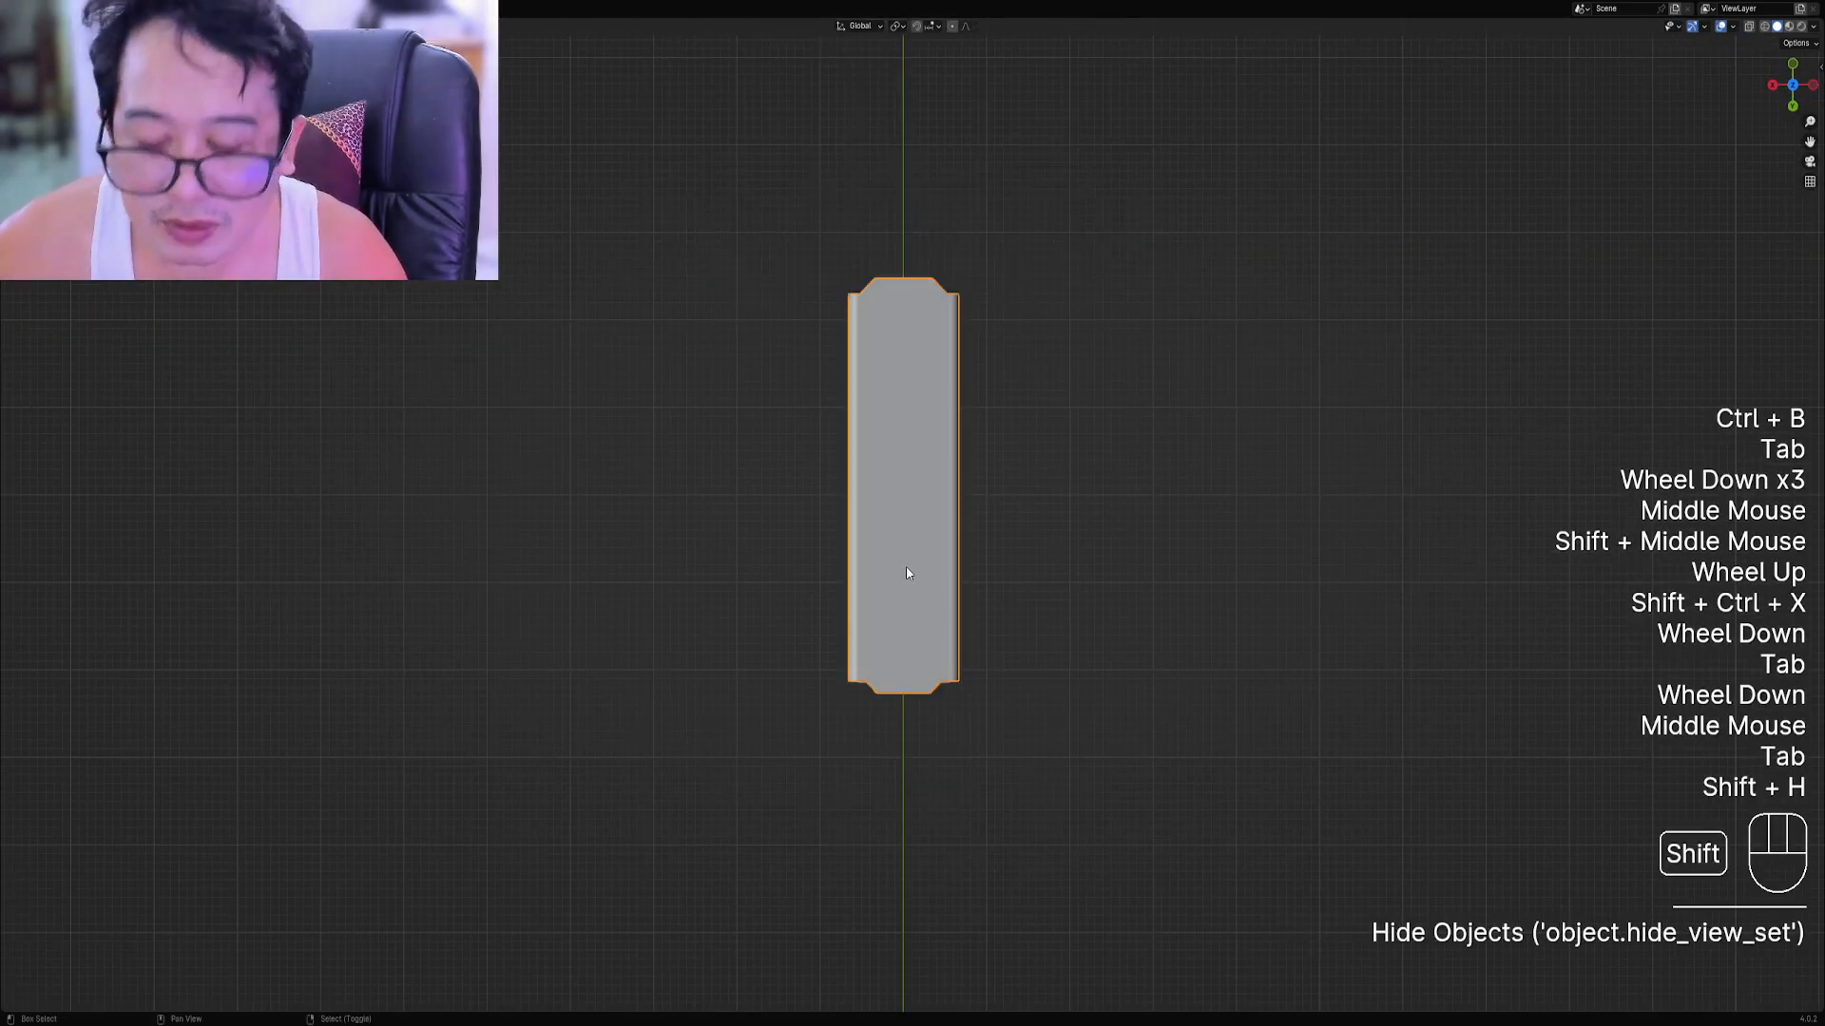
# Quad Slice the front face of the grip's unmirrored half, using the View direction.
pyautogui.press('Tab')
pyautogui.press('3')
pyautogui.rightClick(884, 532)
pyautogui.scroll(1, 983, 480)
pyautogui.keyDown('ctrl'); pyautogui.scroll(1, 983, 480); pyautogui.keyUp('ctrl')
pyautogui.hotkey('shift', 'ctrl', 'x')
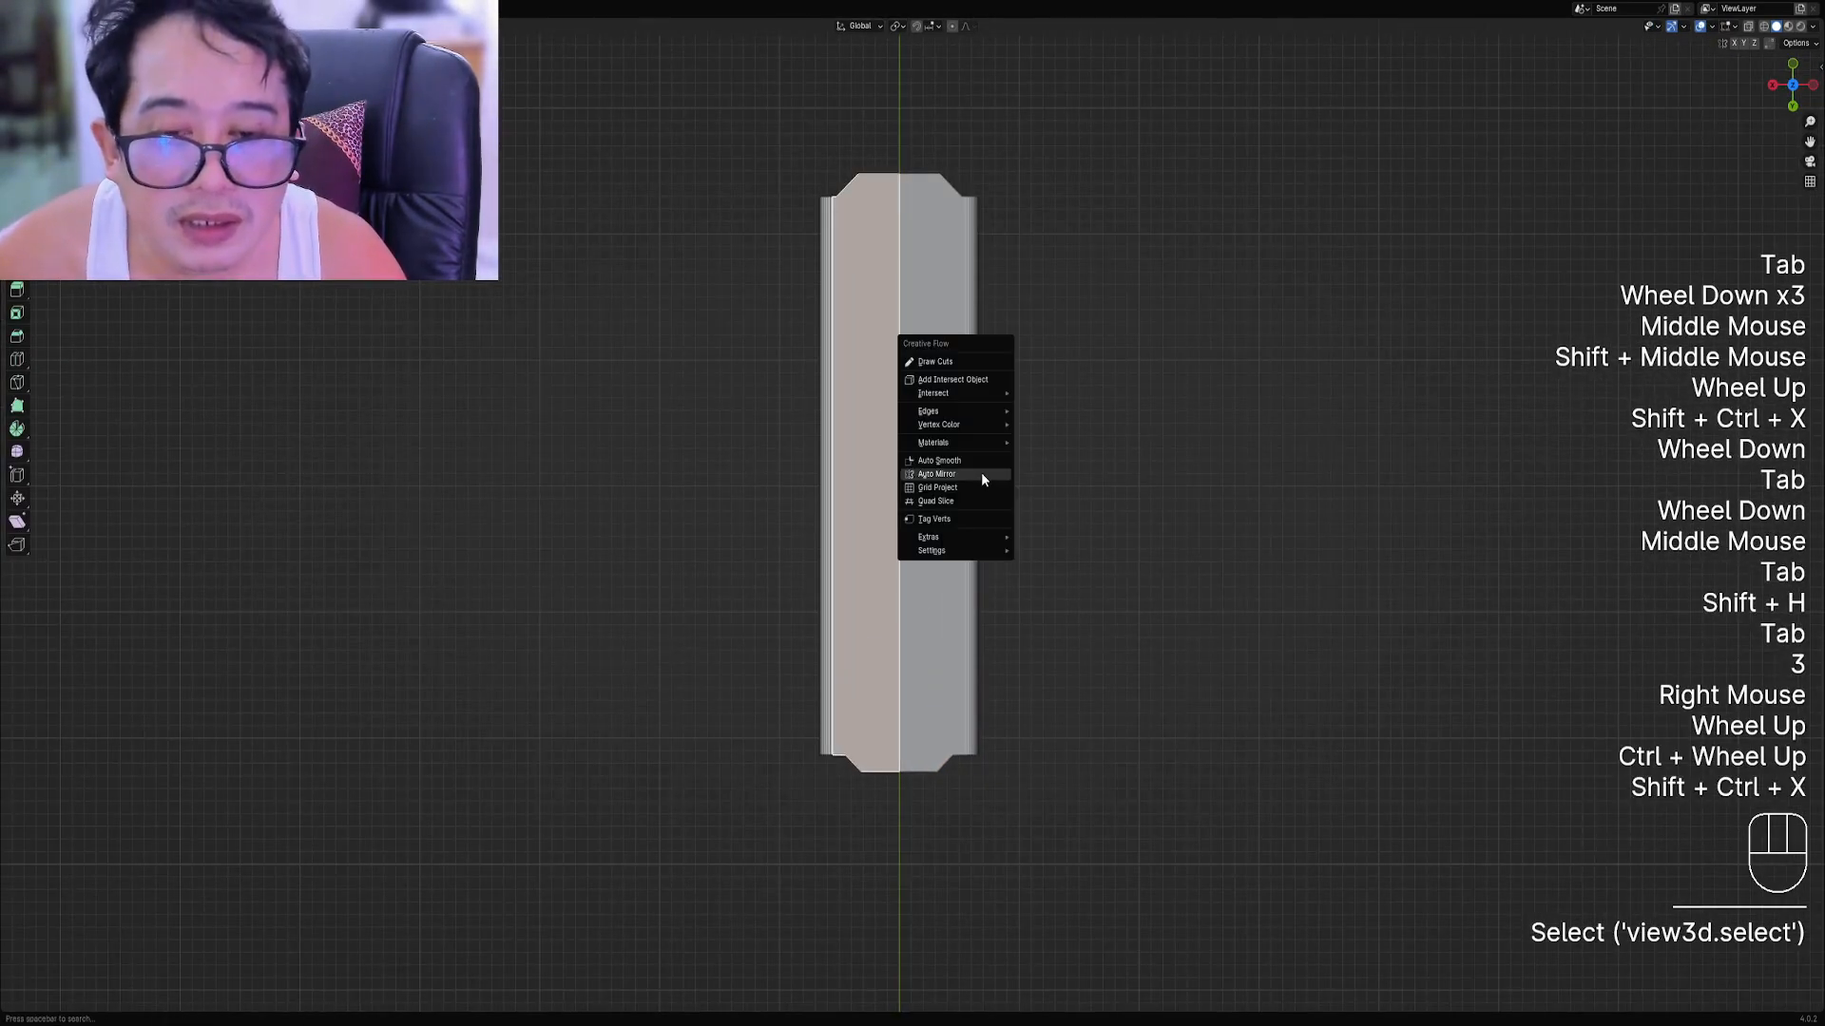
pyautogui.click(971, 499)
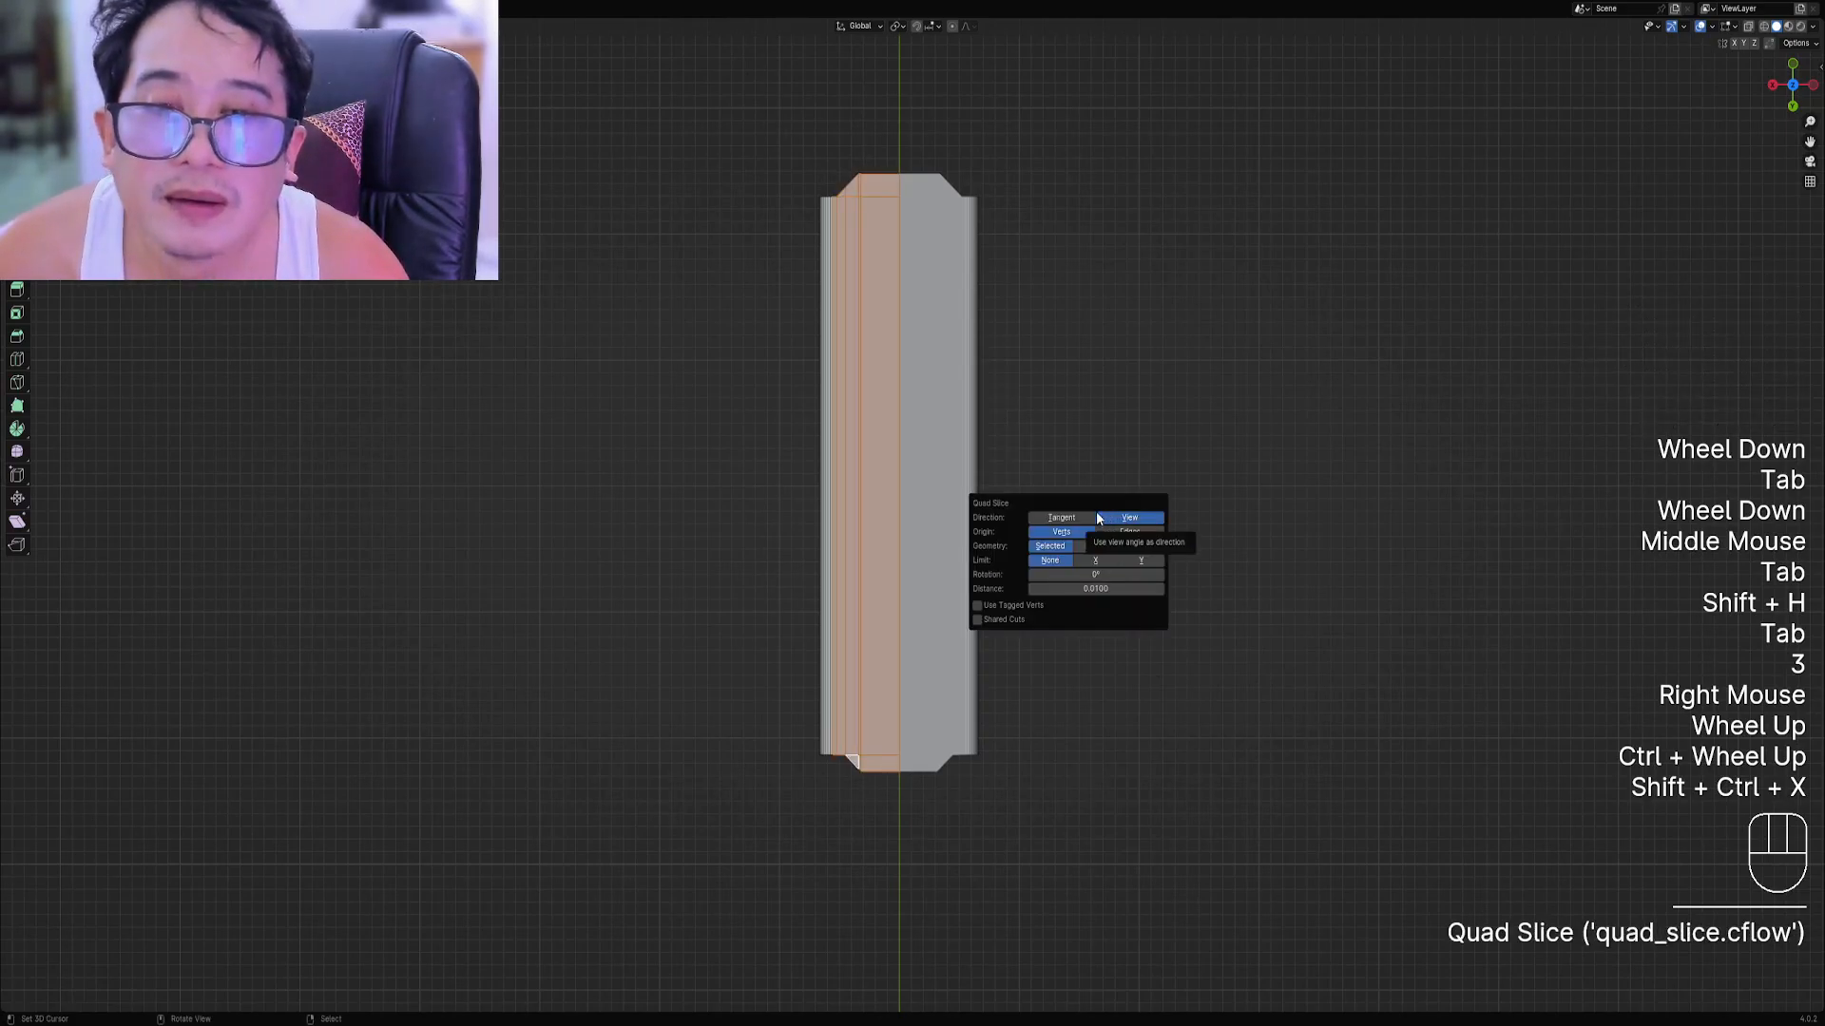
# Add ten evenly spaced loop cuts across the sliced half of the grip.
pyautogui.hotkey('alt', 'a')
pyautogui.hotkey('ctrl', 'r')
pyautogui.scroll(1, 859, 352)
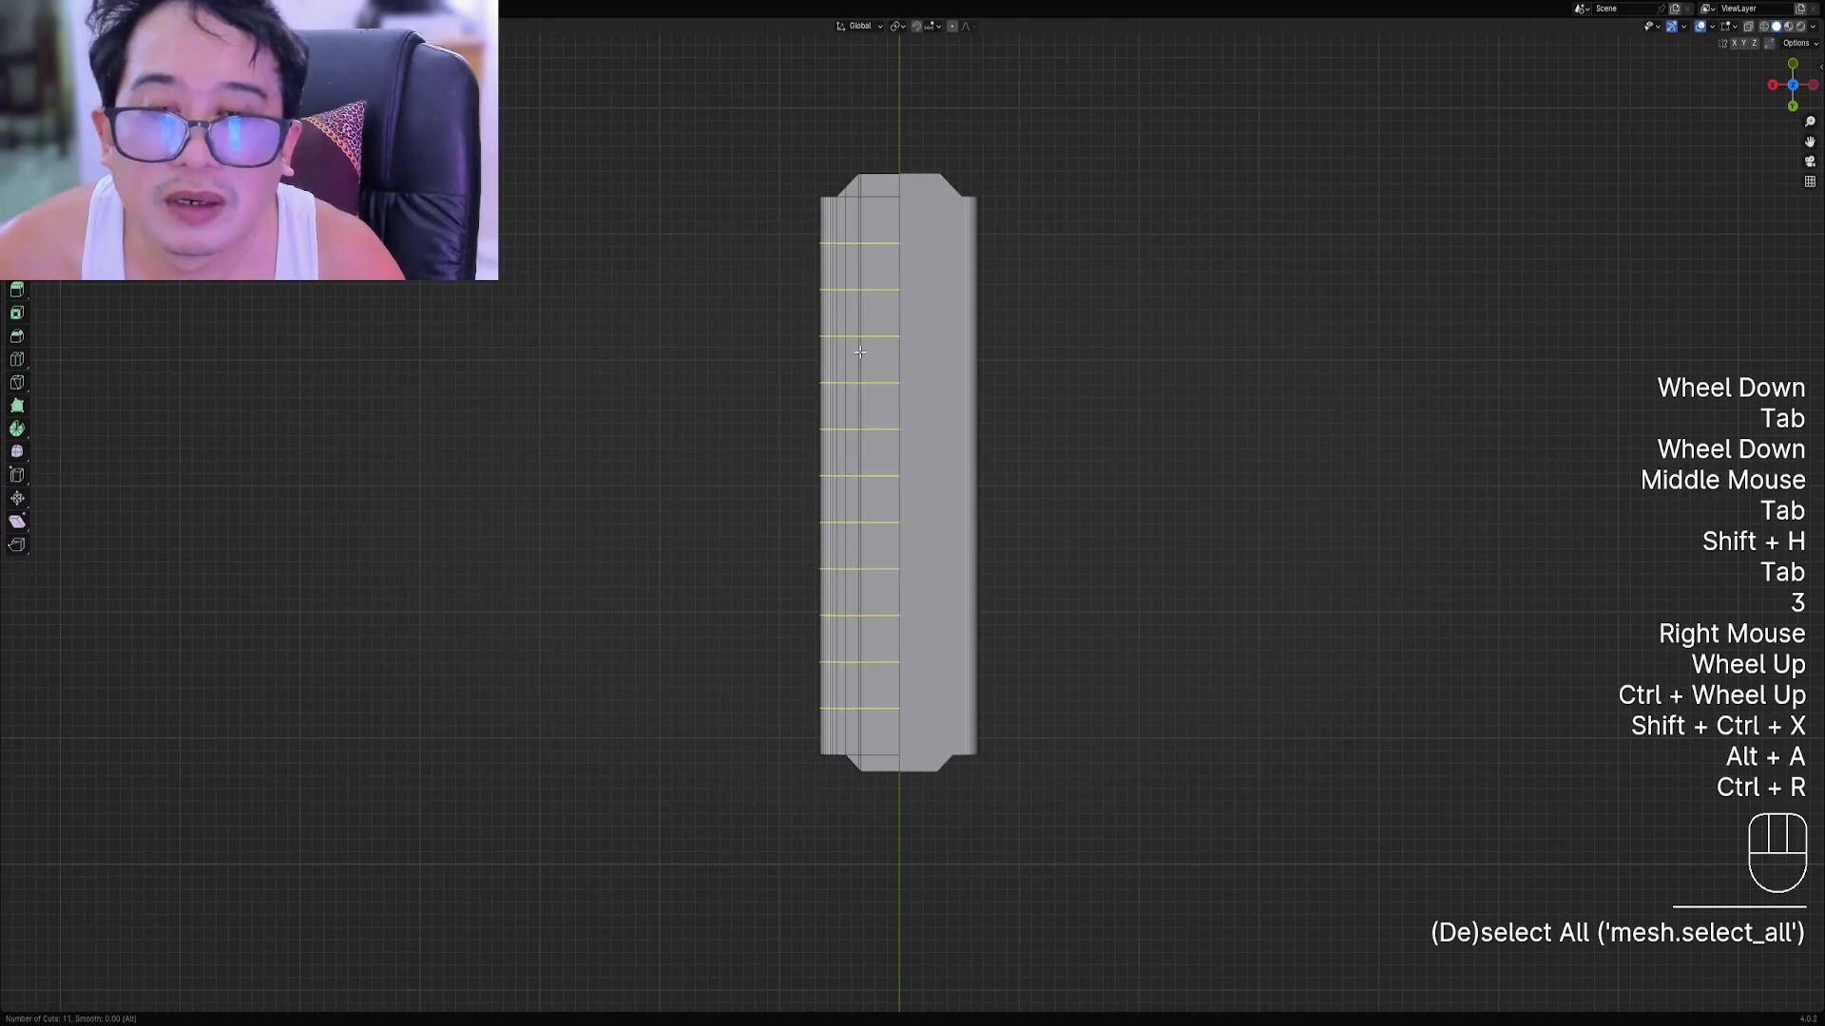
pyautogui.scroll(1, 859, 352)
pyautogui.click(859, 352)
# Dissolve the horizontal sliced line level with the stepped corner at the grip's guard end.
pyautogui.keyDown('shift'); pyautogui.moveTo(859, 352); pyautogui.dragTo(842, 141, button='middle'); pyautogui.keyUp('shift')
pyautogui.scroll(3, 886, 529)
pyautogui.hotkey('alt', 'a')
pyautogui.scroll(-1, 887, 528)
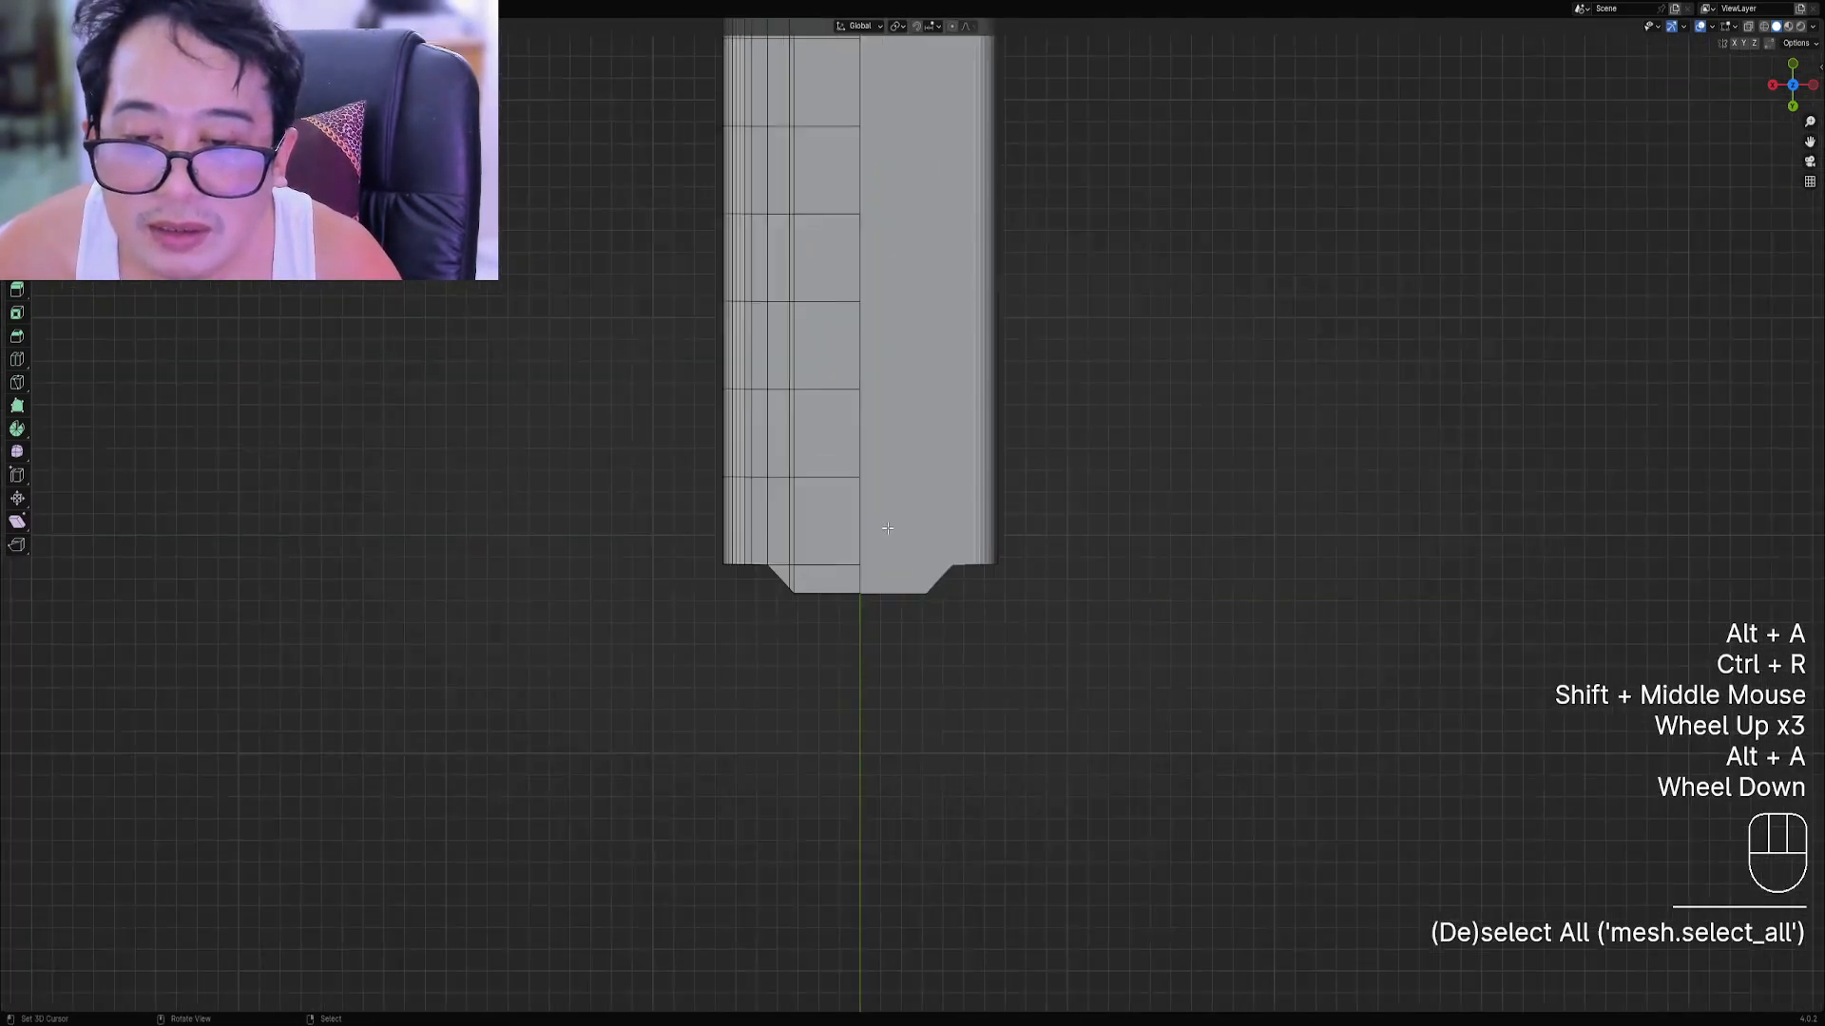
pyautogui.keyDown('shift'); pyautogui.moveTo(886, 529); pyautogui.dragTo(879, 409, button='middle'); pyautogui.keyUp('shift')
pyautogui.keyDown('shift'); pyautogui.scroll(1, 884, 722); pyautogui.keyUp('shift')
pyautogui.scroll(1, 884, 722)
pyautogui.scroll(1, 879, 409)
pyautogui.scroll(2, 879, 408)
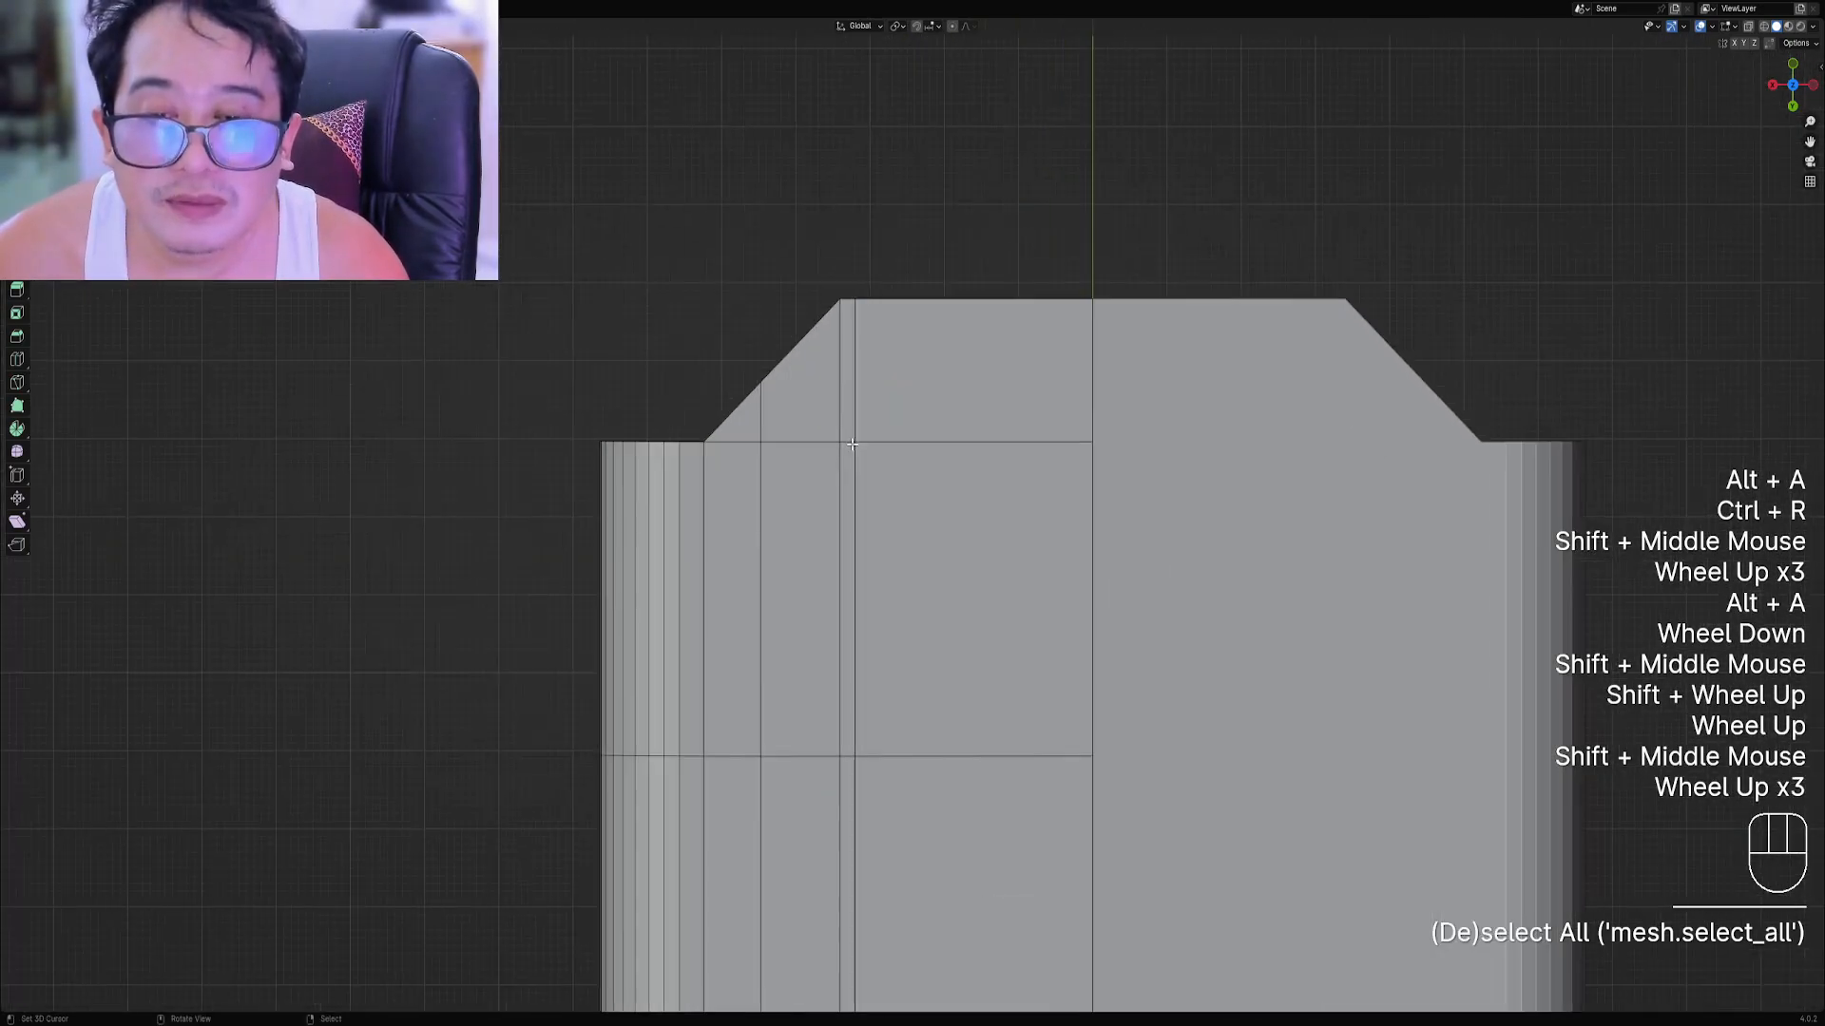
pyautogui.rightClick(737, 445)
pyautogui.keyDown('ctrl'); pyautogui.rightClick(923, 440); pyautogui.keyUp('ctrl')
pyautogui.hotkey('ctrl', 'x')
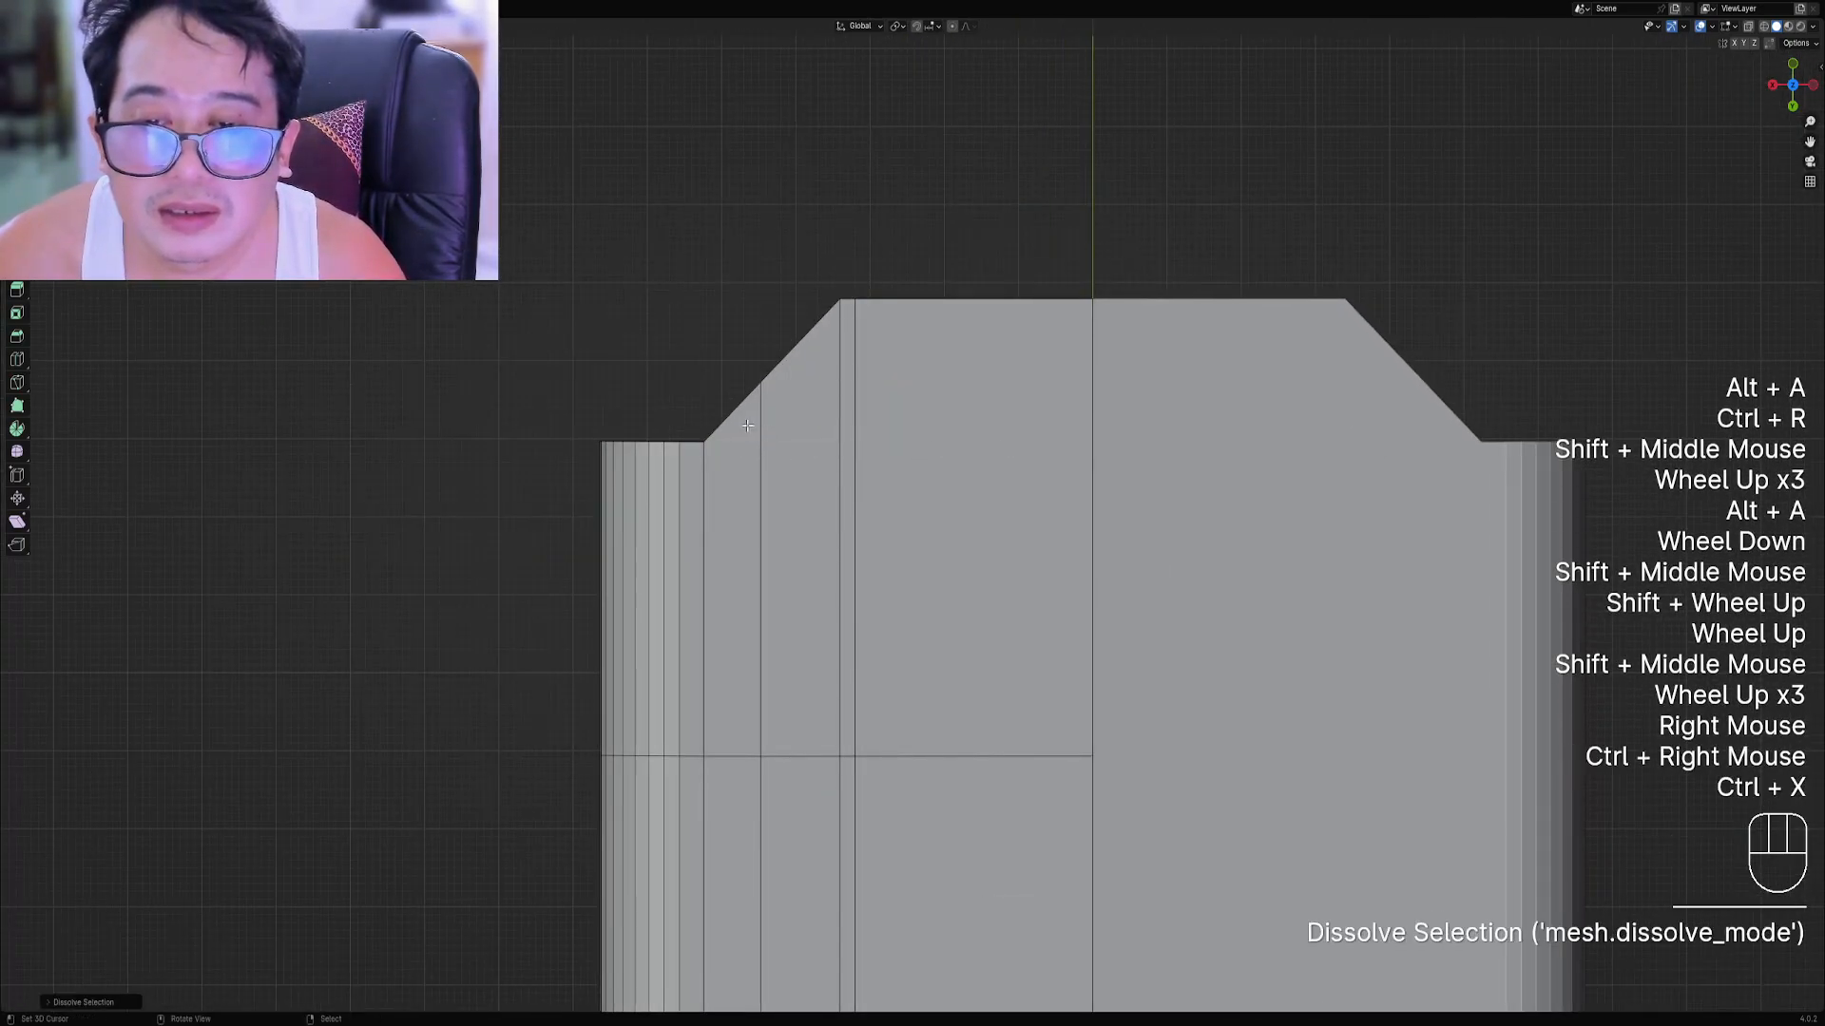
# Dissolve the horizontal sliced line level with the stepped corner at the grip's pommel end.
pyautogui.scroll(-1, 721, 703)
pyautogui.scroll(-2, 893, 570)
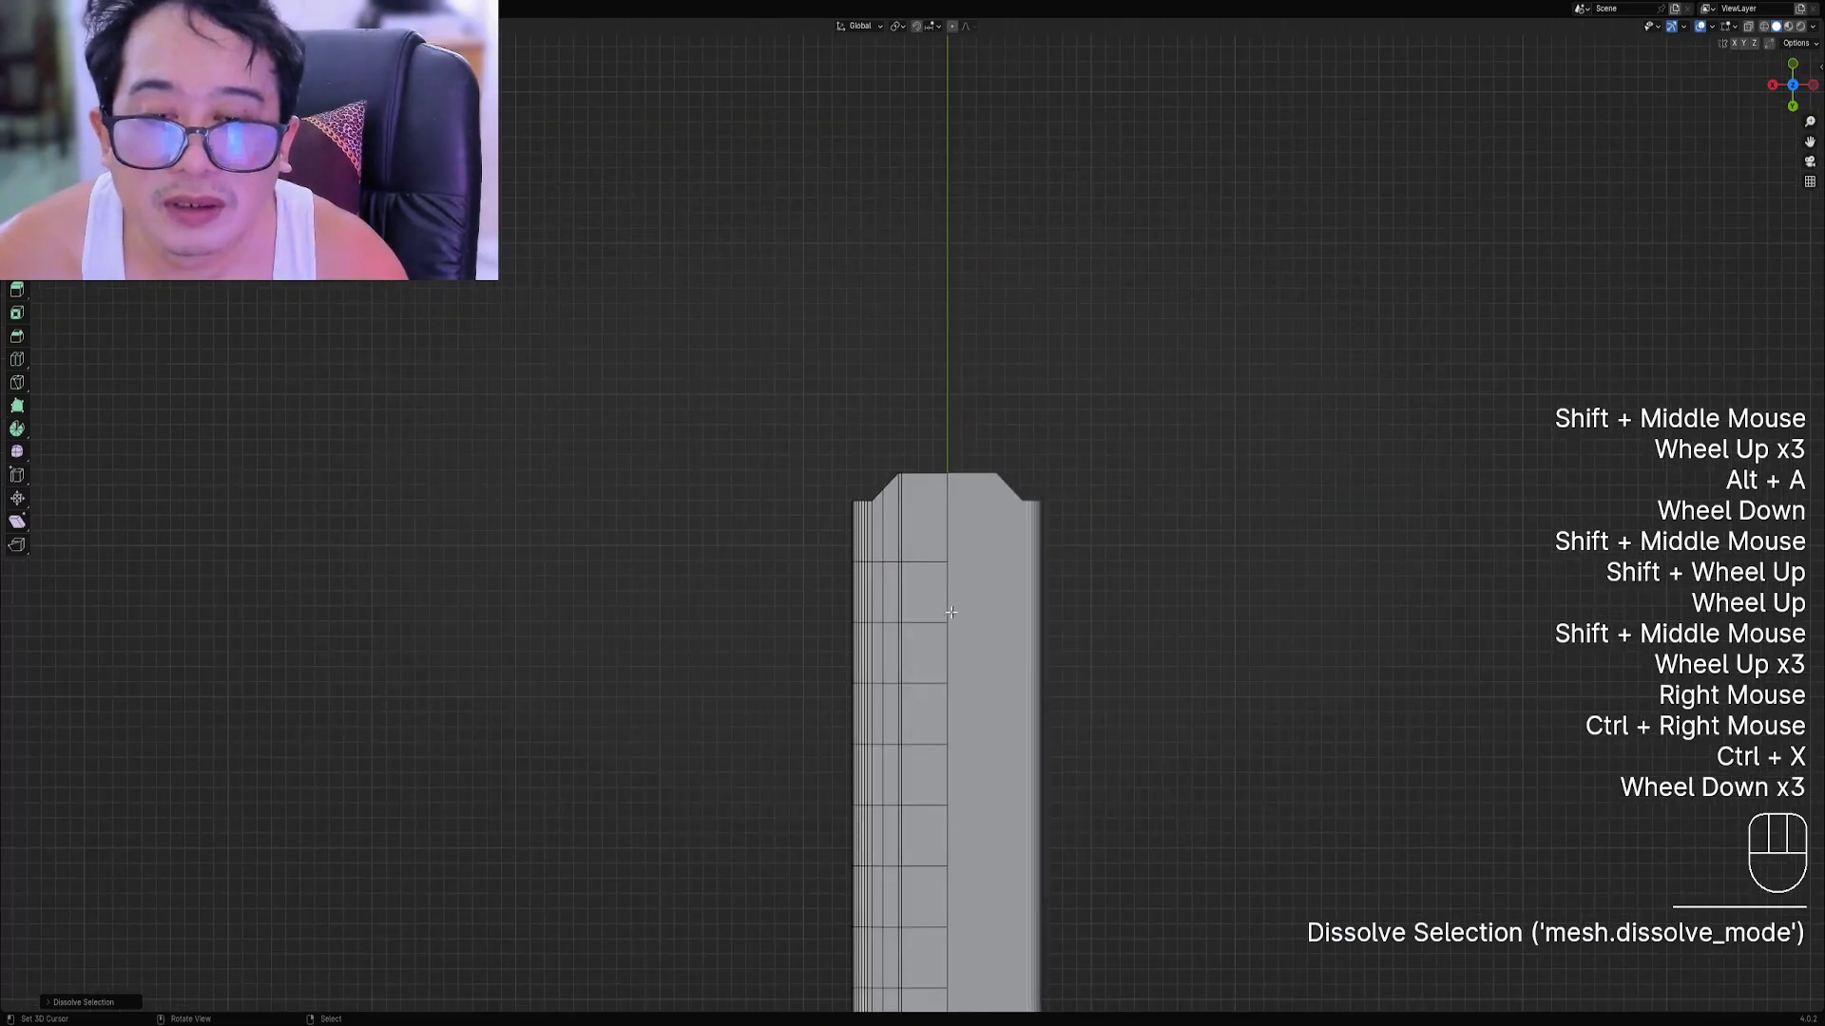
pyautogui.keyDown('shift'); pyautogui.moveTo(894, 570); pyautogui.dragTo(898, 238, button='middle'); pyautogui.keyUp('shift')
pyautogui.scroll(2, 898, 237)
pyautogui.keyDown('shift'); pyautogui.moveTo(898, 608); pyautogui.dragTo(898, 371, button='middle'); pyautogui.keyUp('shift')
pyautogui.scroll(1, 898, 372)
pyautogui.scroll(1, 898, 371)
pyautogui.keyDown('shift'); pyautogui.moveTo(865, 435); pyautogui.dragTo(894, 401, button='middle'); pyautogui.keyUp('shift')
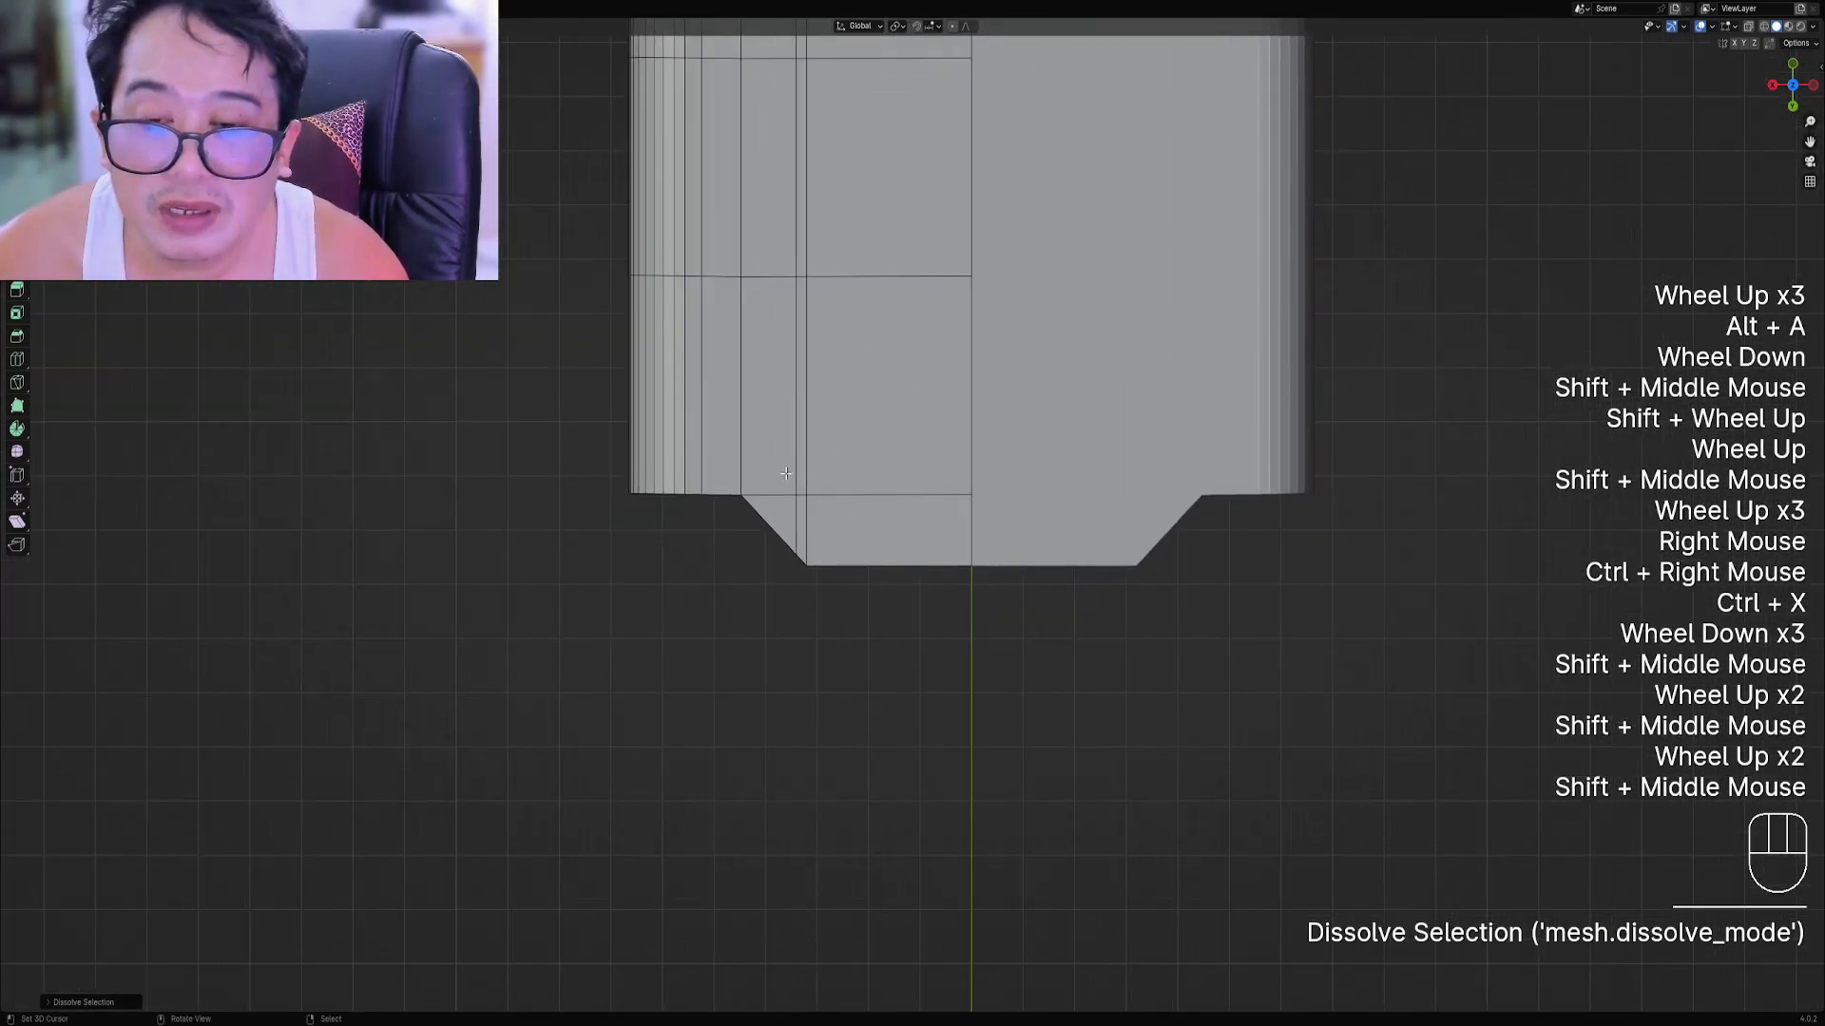
pyautogui.rightClick(785, 480)
pyautogui.keyDown('ctrl'); pyautogui.rightClick(876, 482); pyautogui.keyUp('ctrl')
pyautogui.hotkey('ctrl', 'x')
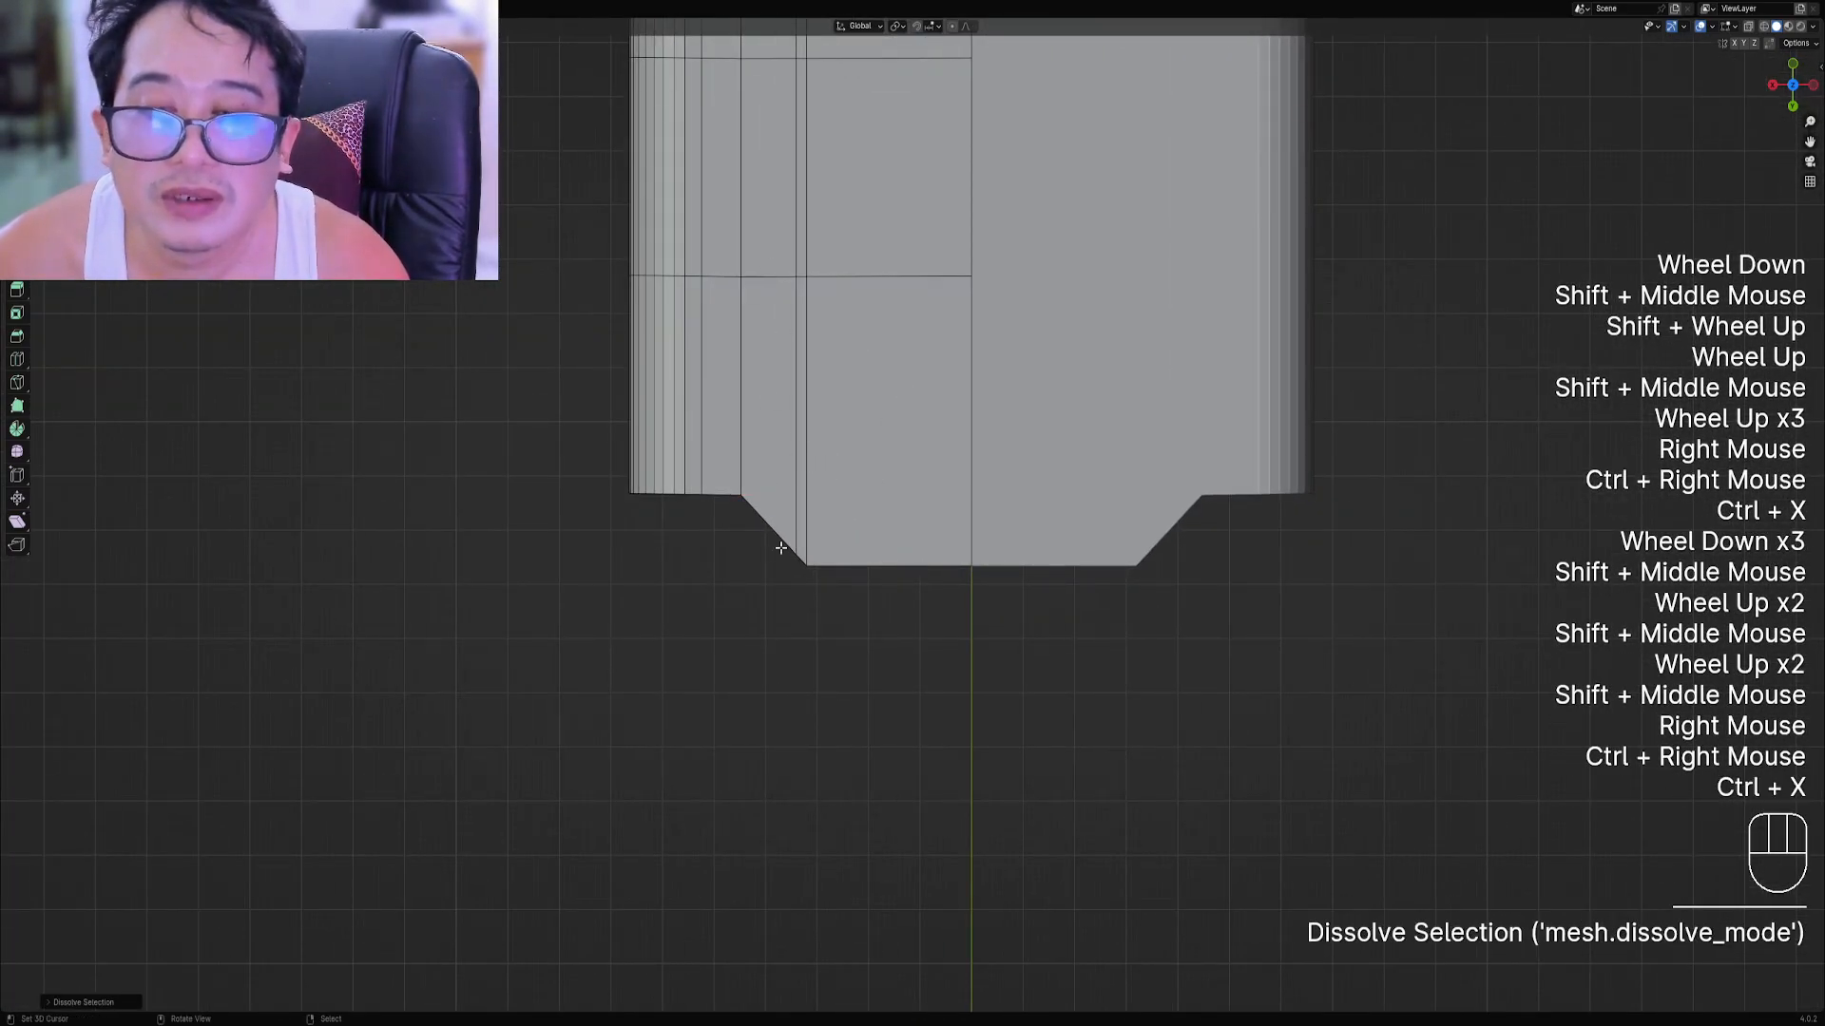
# Unhide the other sword parts and open the pommel in Edit Mode.
pyautogui.scroll(-3, 781, 548)
pyautogui.keyDown('shift'); pyautogui.moveTo(899, 262); pyautogui.dragTo(930, 557, button='middle'); pyautogui.keyUp('shift')
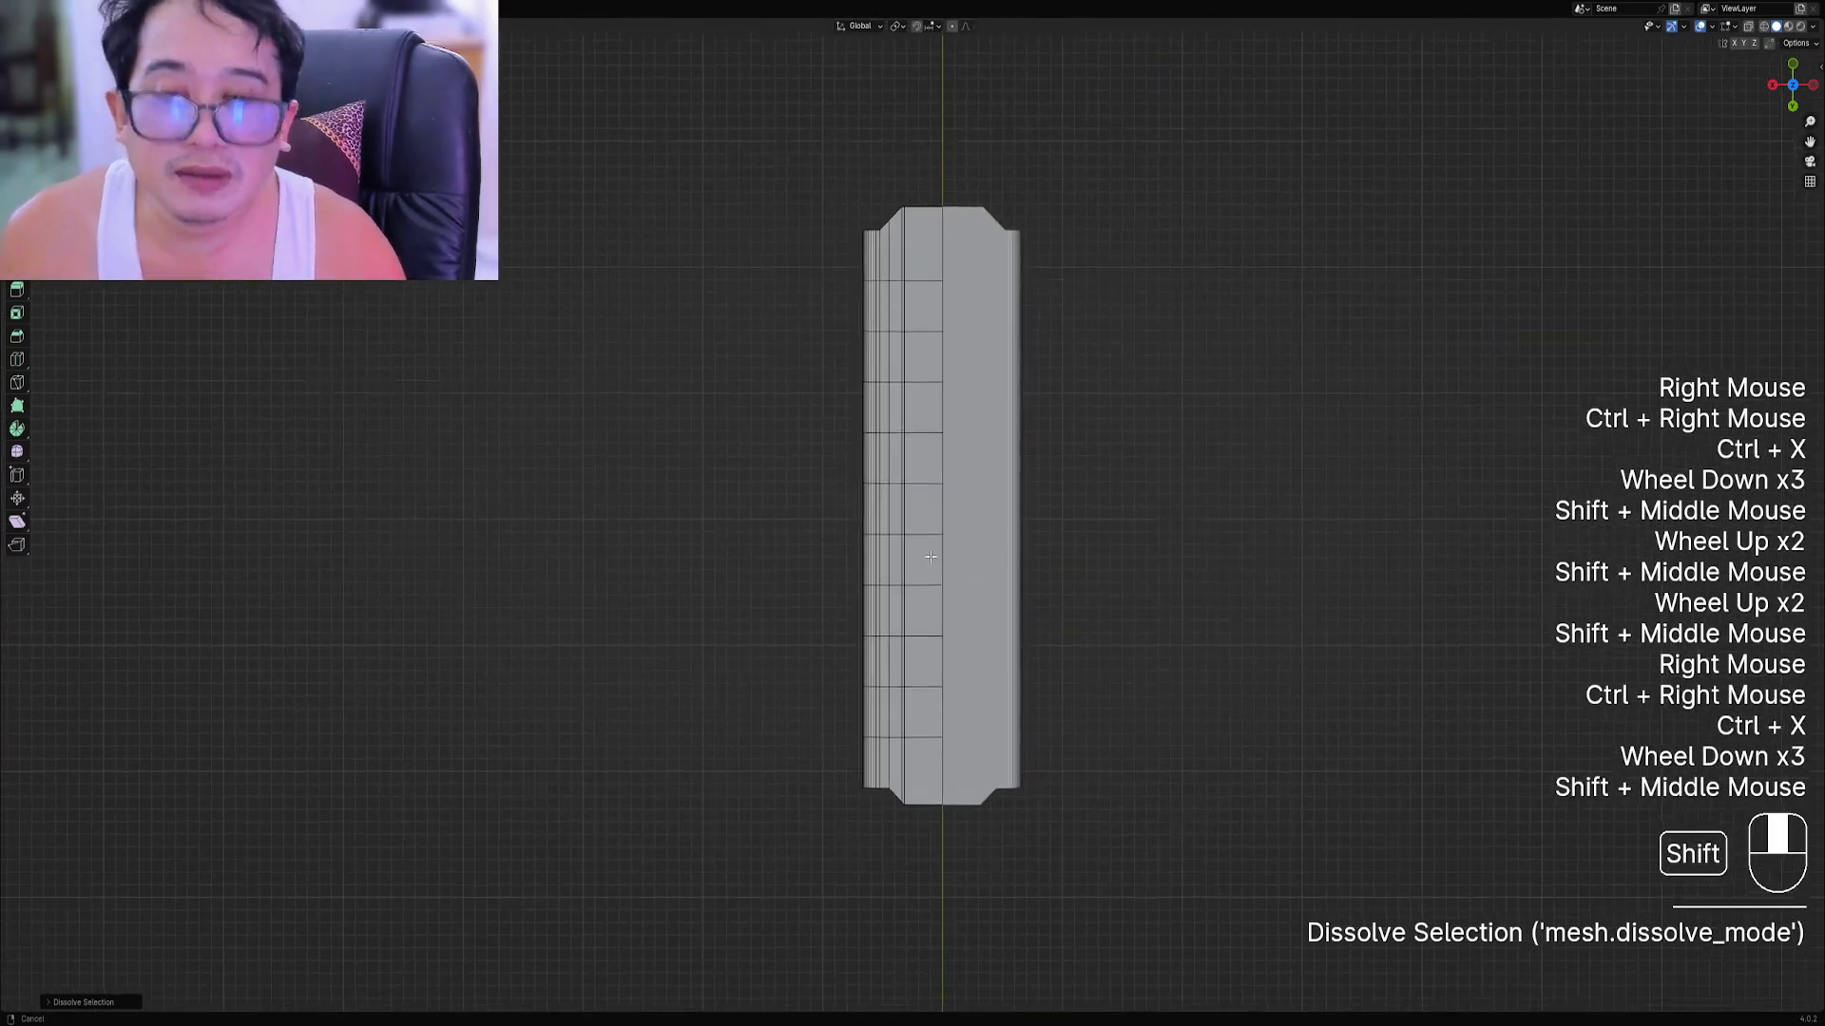
pyautogui.press('Tab')
pyautogui.hotkey('alt', 'h')
pyautogui.hotkey('alt', 'a')
pyautogui.scroll(-1, 910, 480)
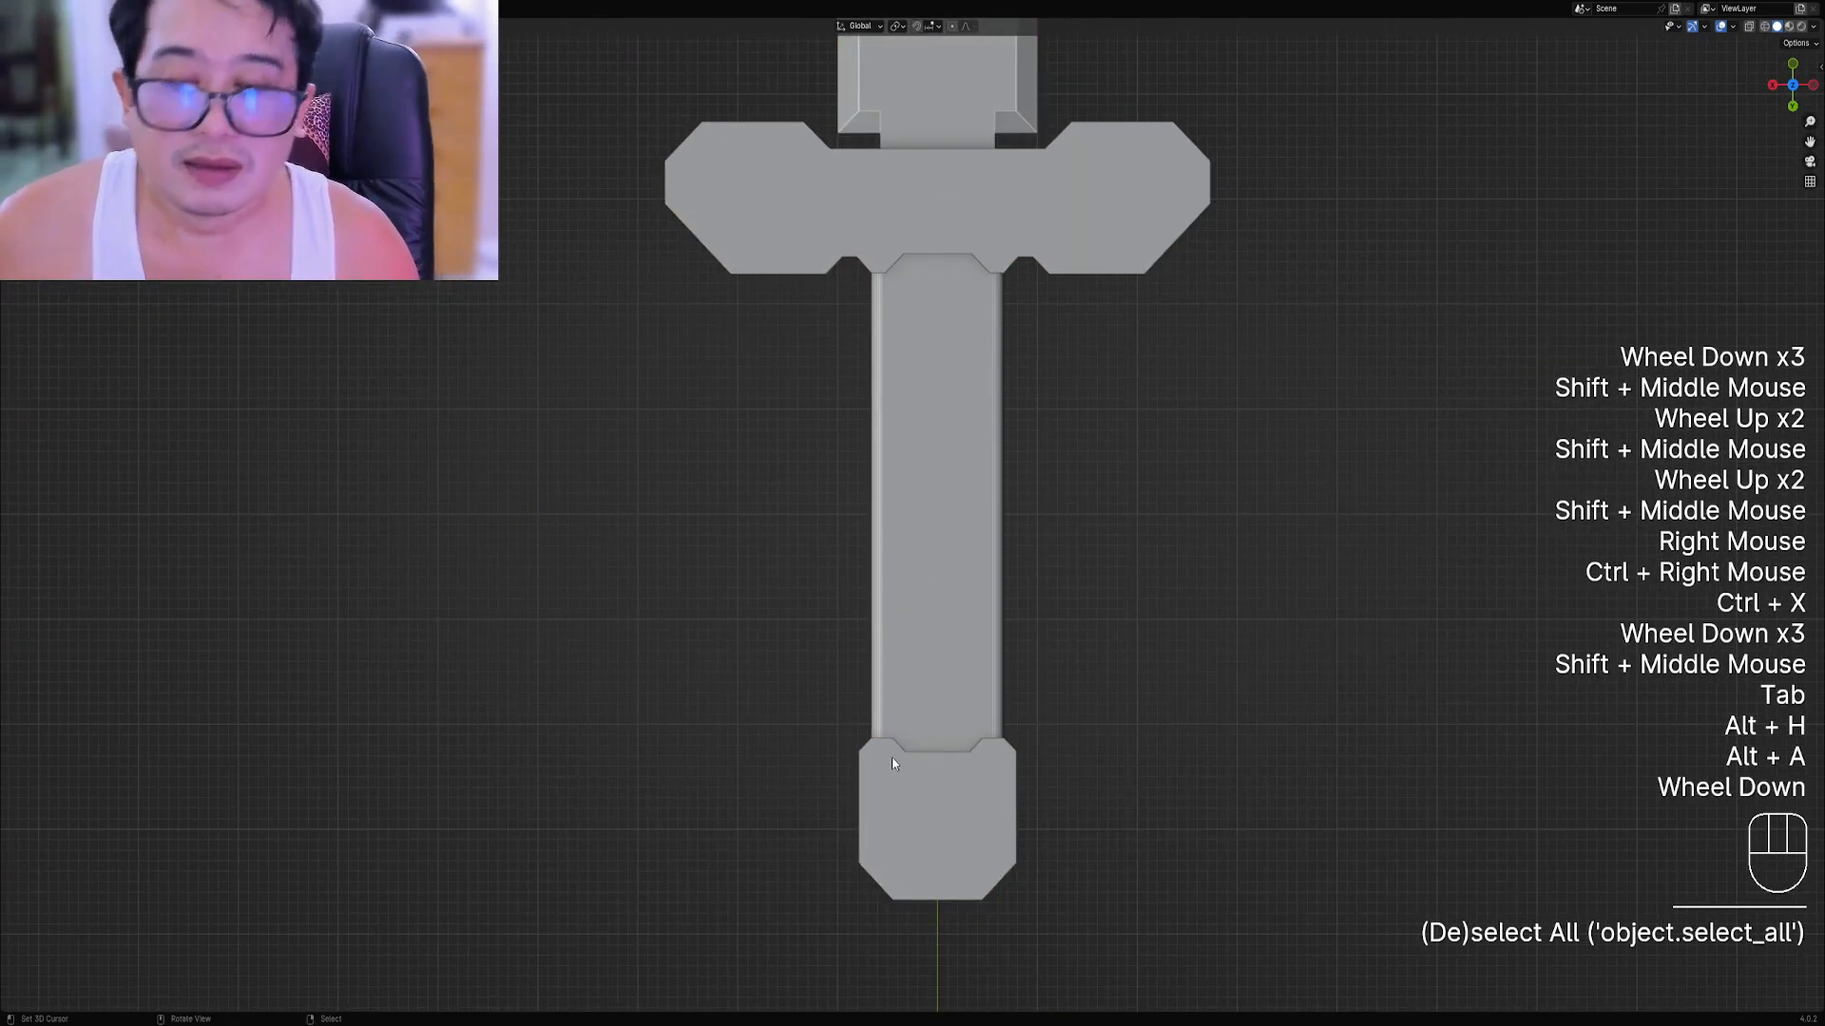
pyautogui.rightClick(893, 762)
pyautogui.press('Tab')
pyautogui.moveTo(896, 766); pyautogui.dragTo(1019, 514, button='middle')
pyautogui.keyDown('shift'); pyautogui.scroll(1, 1045, 514); pyautogui.keyUp('shift')
pyautogui.rightClick(1045, 514)
pyautogui.press('3')
pyautogui.rightClick(1023, 566)
pyautogui.hotkey('ctrl', 'z')
pyautogui.press('1')
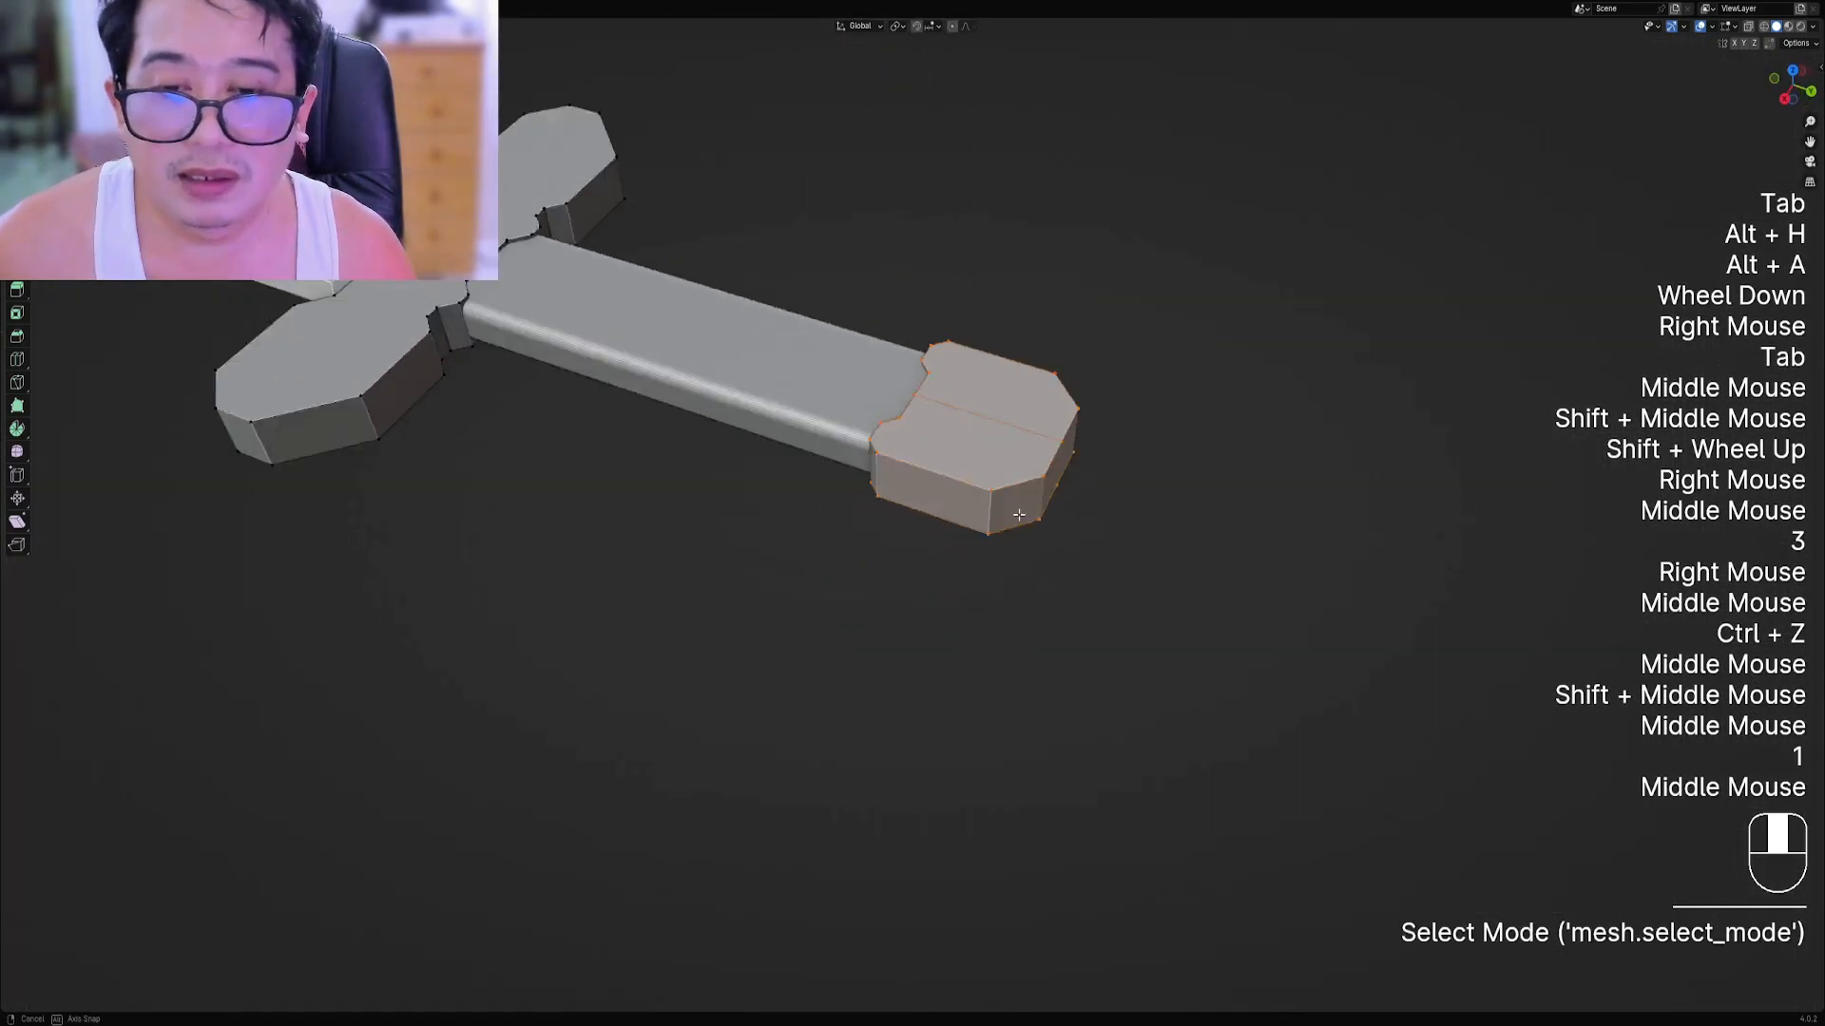
pyautogui.scroll(1, 1019, 514)
pyautogui.rightClick(955, 477)
pyautogui.press('g')
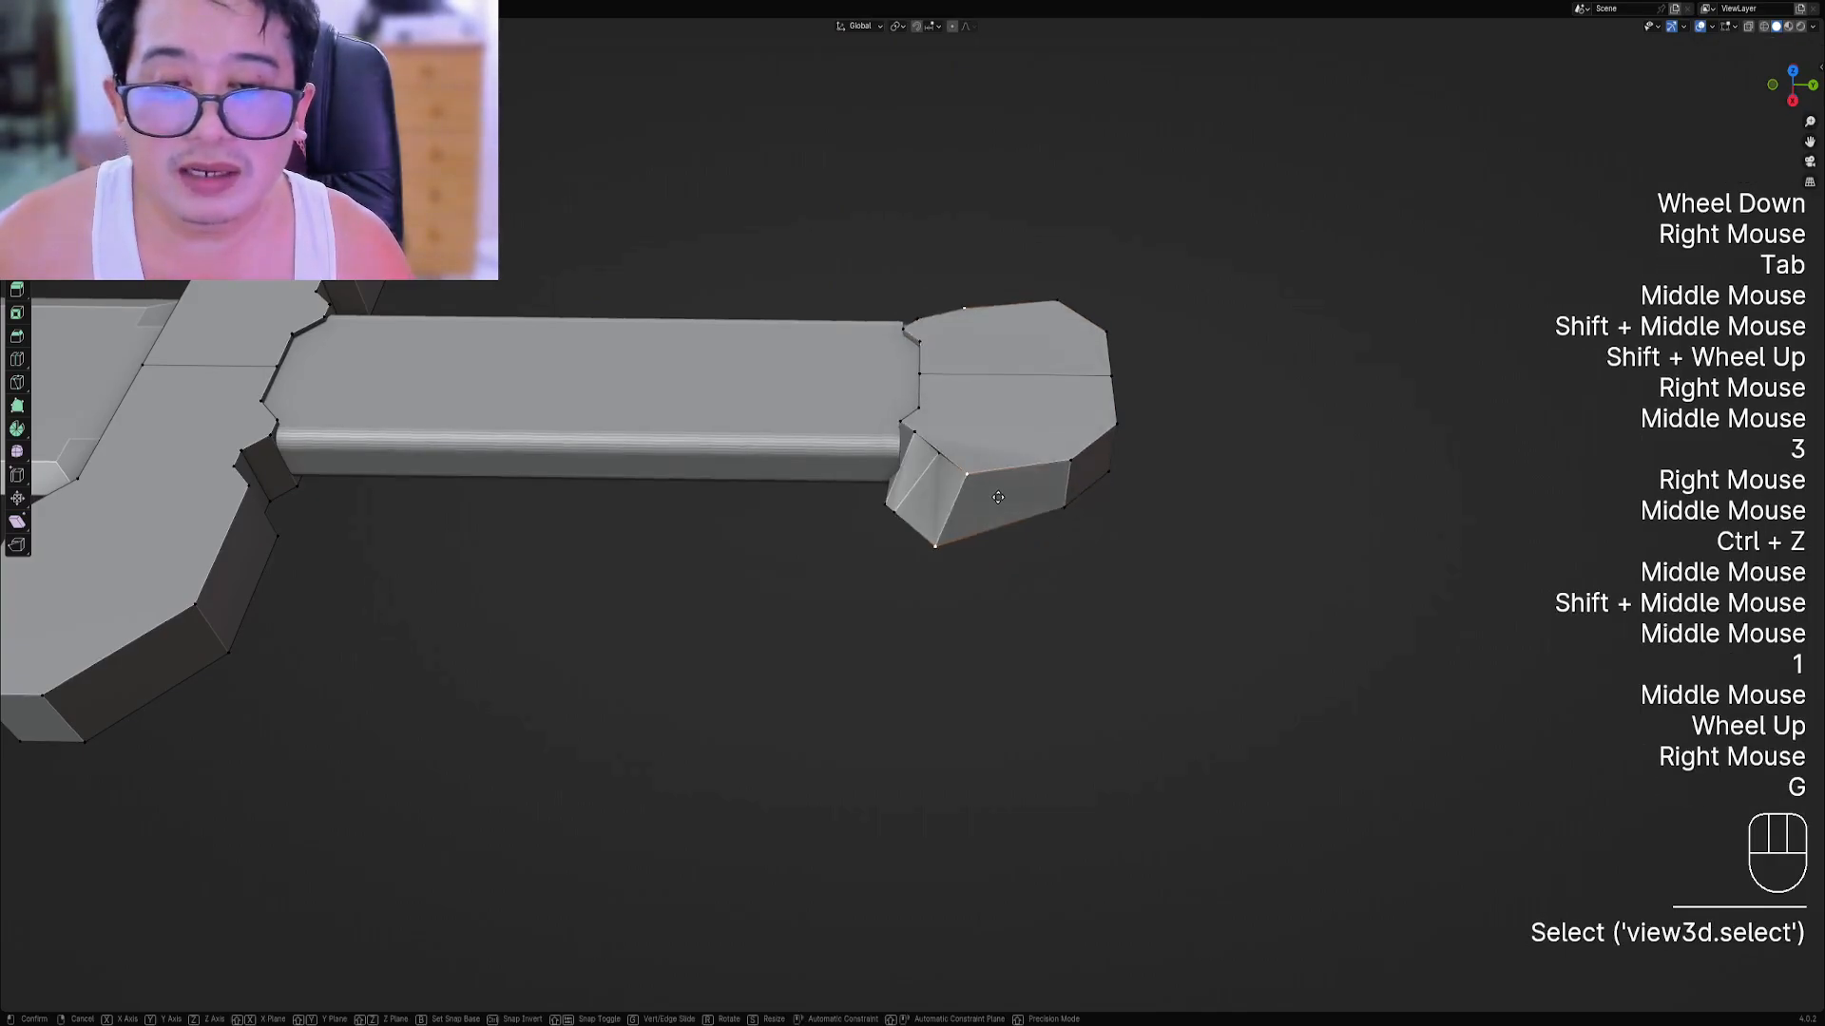
pyautogui.rightClick(998, 497)
# Quad Slice the pommel's front face while looking straight onto it.
pyautogui.moveTo(998, 497); pyautogui.dragTo(808, 580, button='middle')
pyautogui.press('3')
pyautogui.rightClick(912, 609)
pyautogui.keyDown('alt'); pyautogui.moveTo(998, 551); pyautogui.dragTo(1010, 505, button='middle'); pyautogui.keyUp('alt')
pyautogui.hotkey('shift', 'ctrl', 'x')
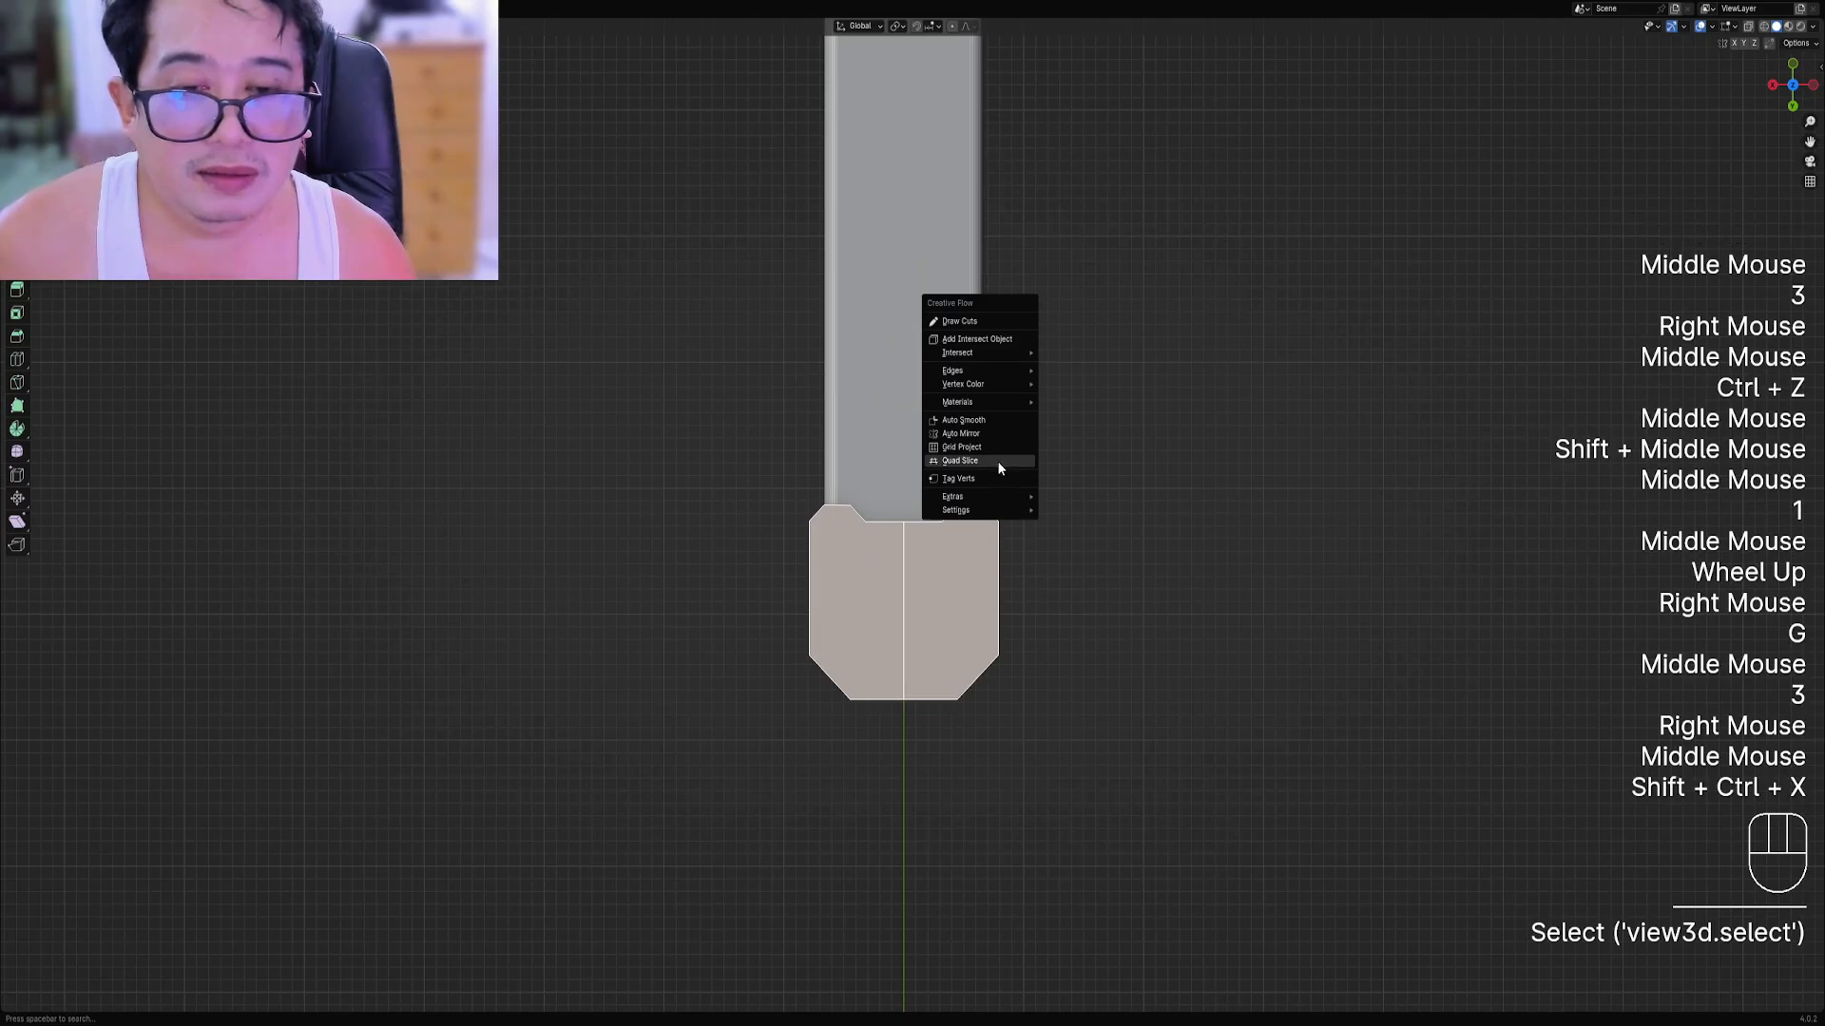
pyautogui.click(959, 460)
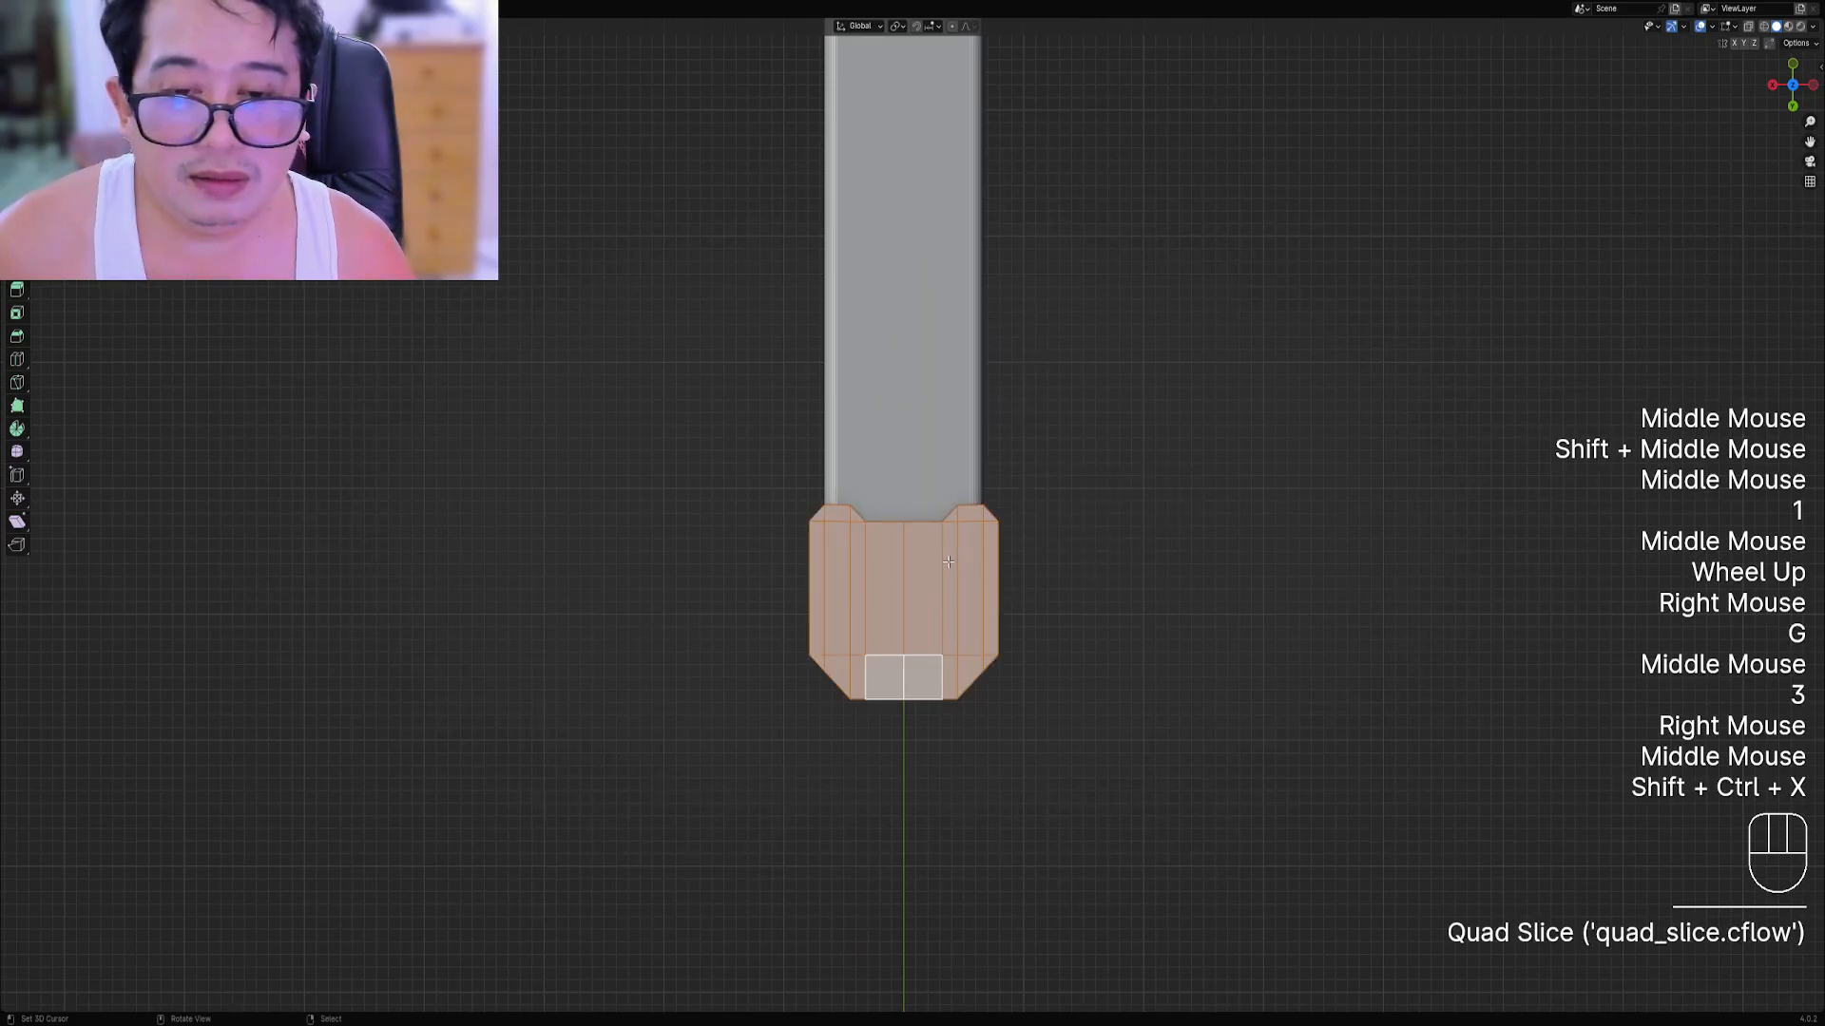
# Run Apply Mesh on the sliced pommel so loop cuts can run across its full width.
pyautogui.scroll(3, 947, 561)
pyautogui.hotkey('alt', 'a')
pyautogui.scroll(-2, 796, 658)
pyautogui.hotkey('ctrl', 'r')
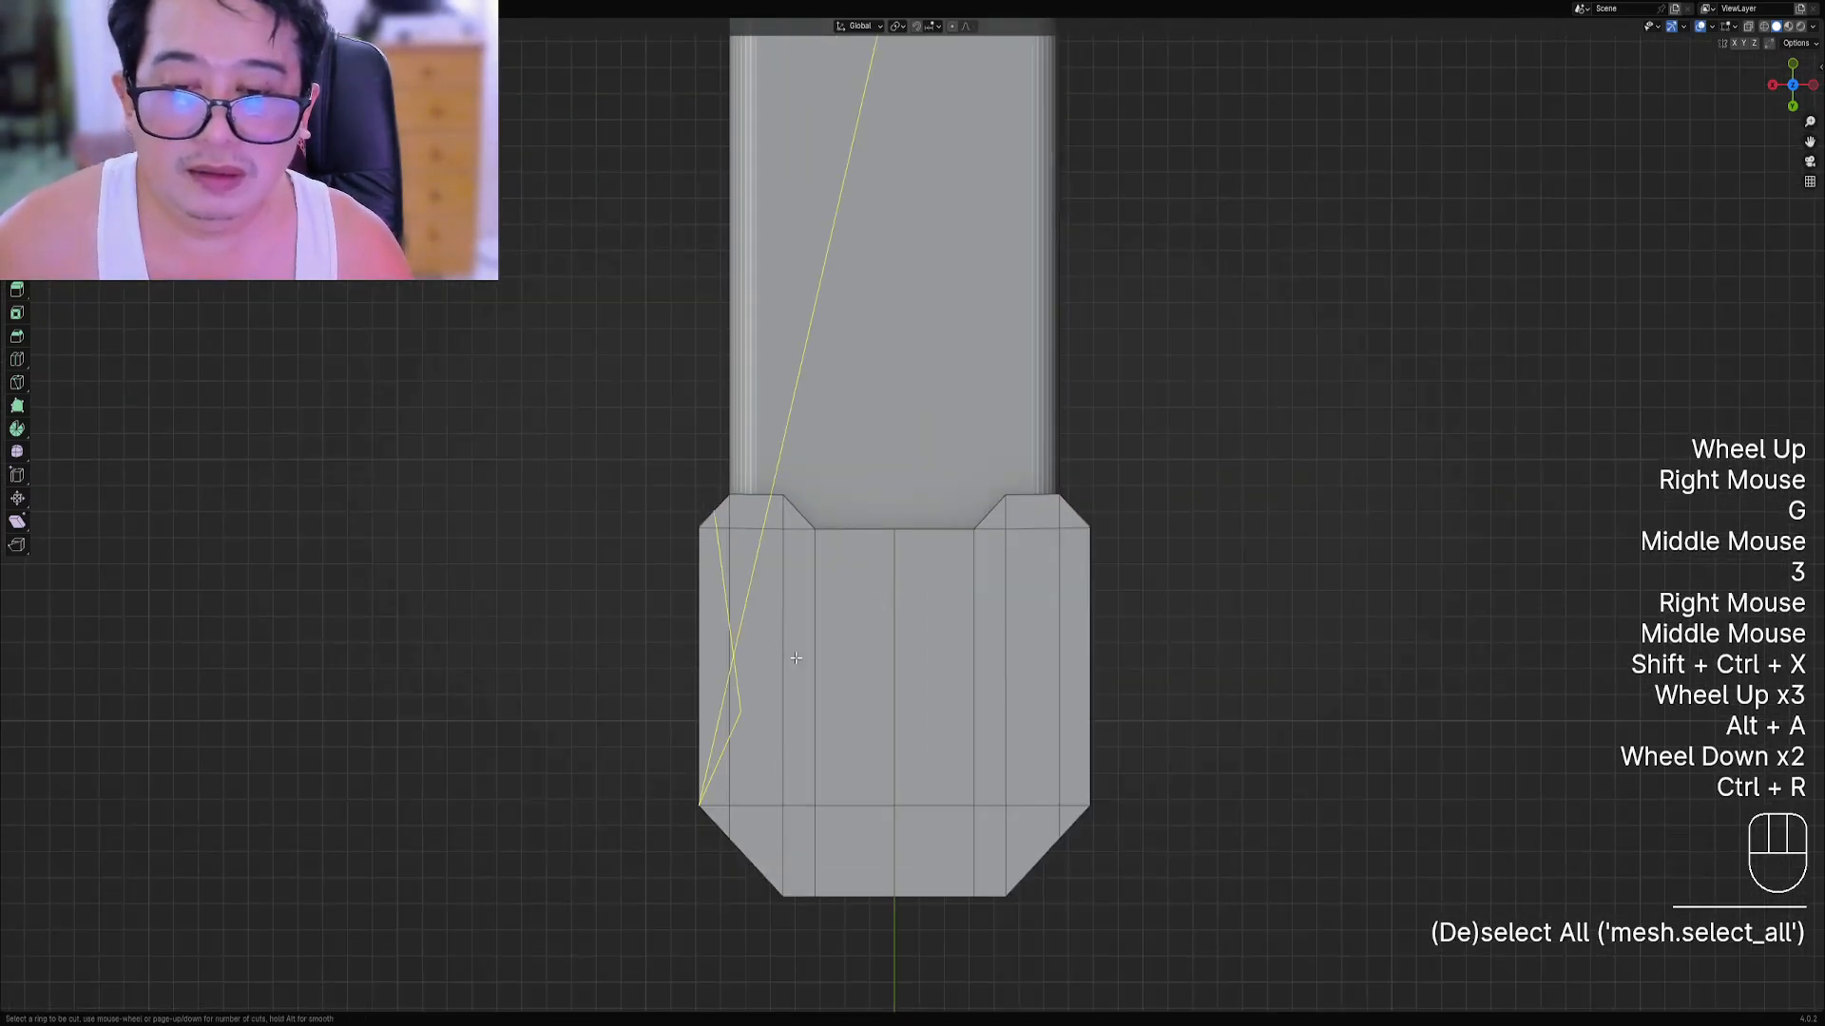
pyautogui.press('Tab')
pyautogui.scroll(-1, 894, 542)
pyautogui.hotkey('shift', 'ctrl', 'x')
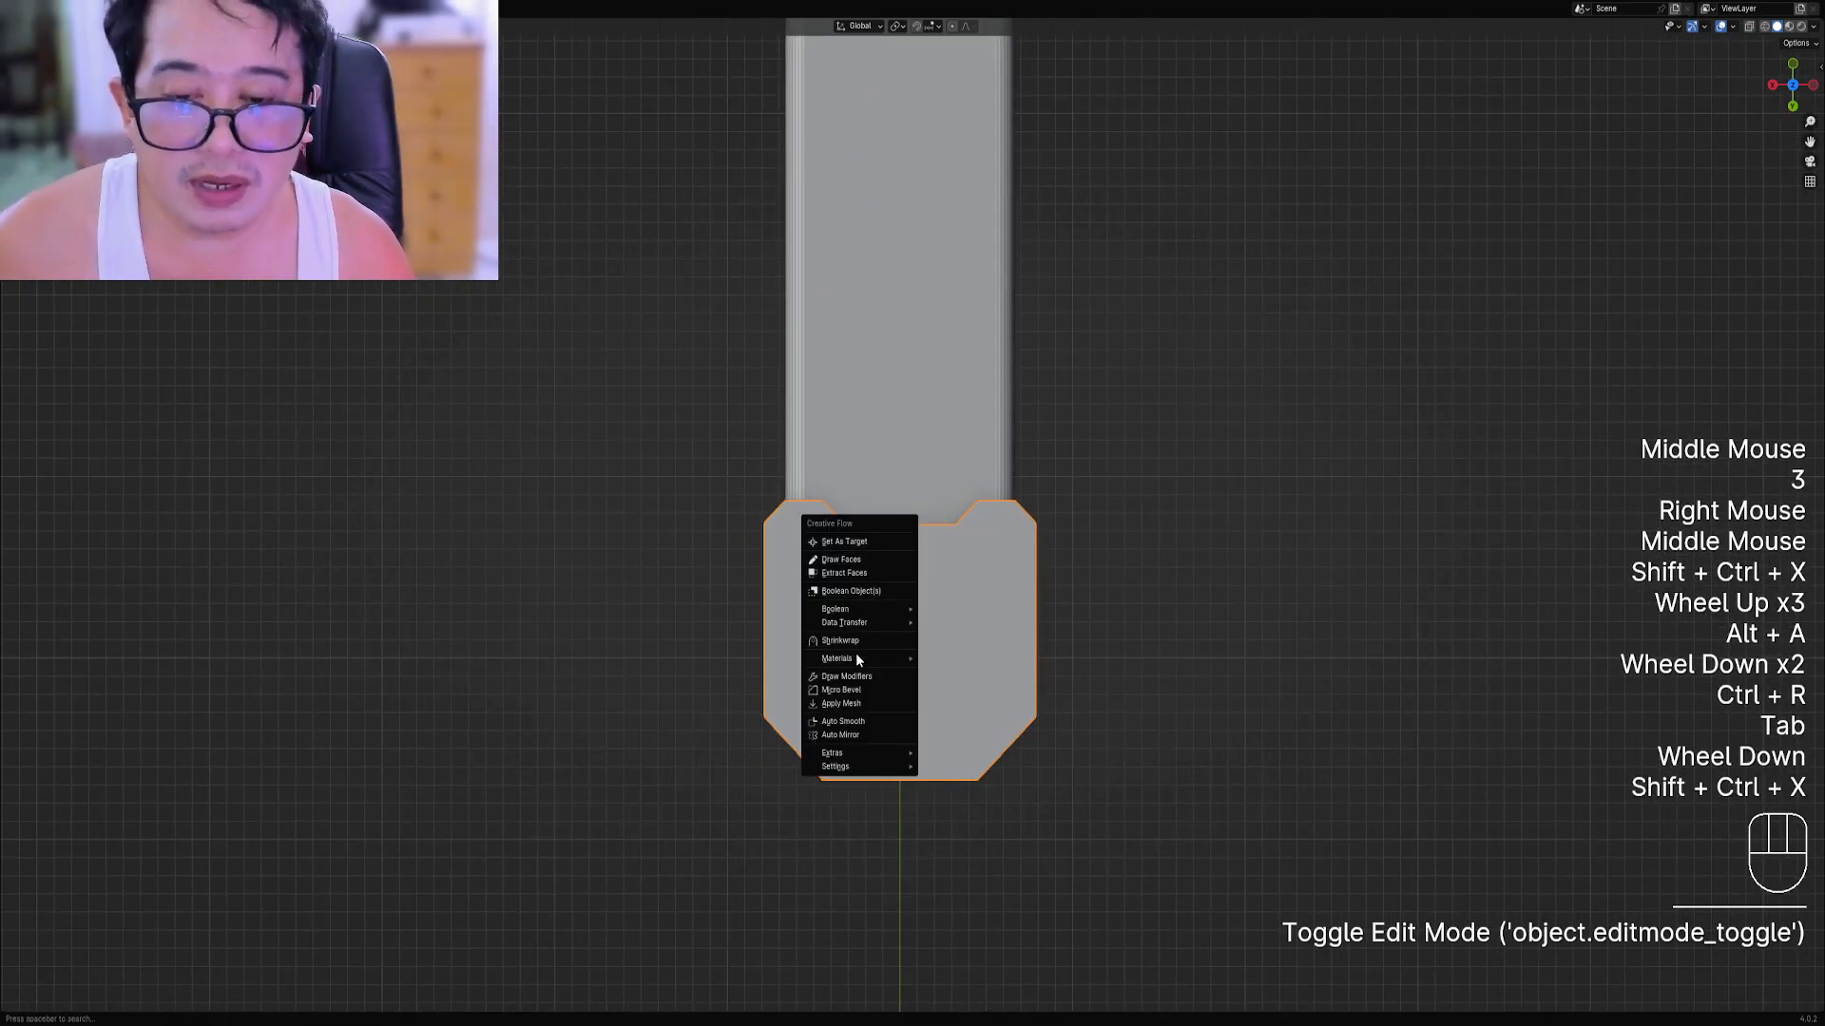
pyautogui.click(856, 704)
# Add two evenly spaced loop cuts across the middle of the pommel.
pyautogui.press('Tab')
pyautogui.hotkey('ctrl', 'r')
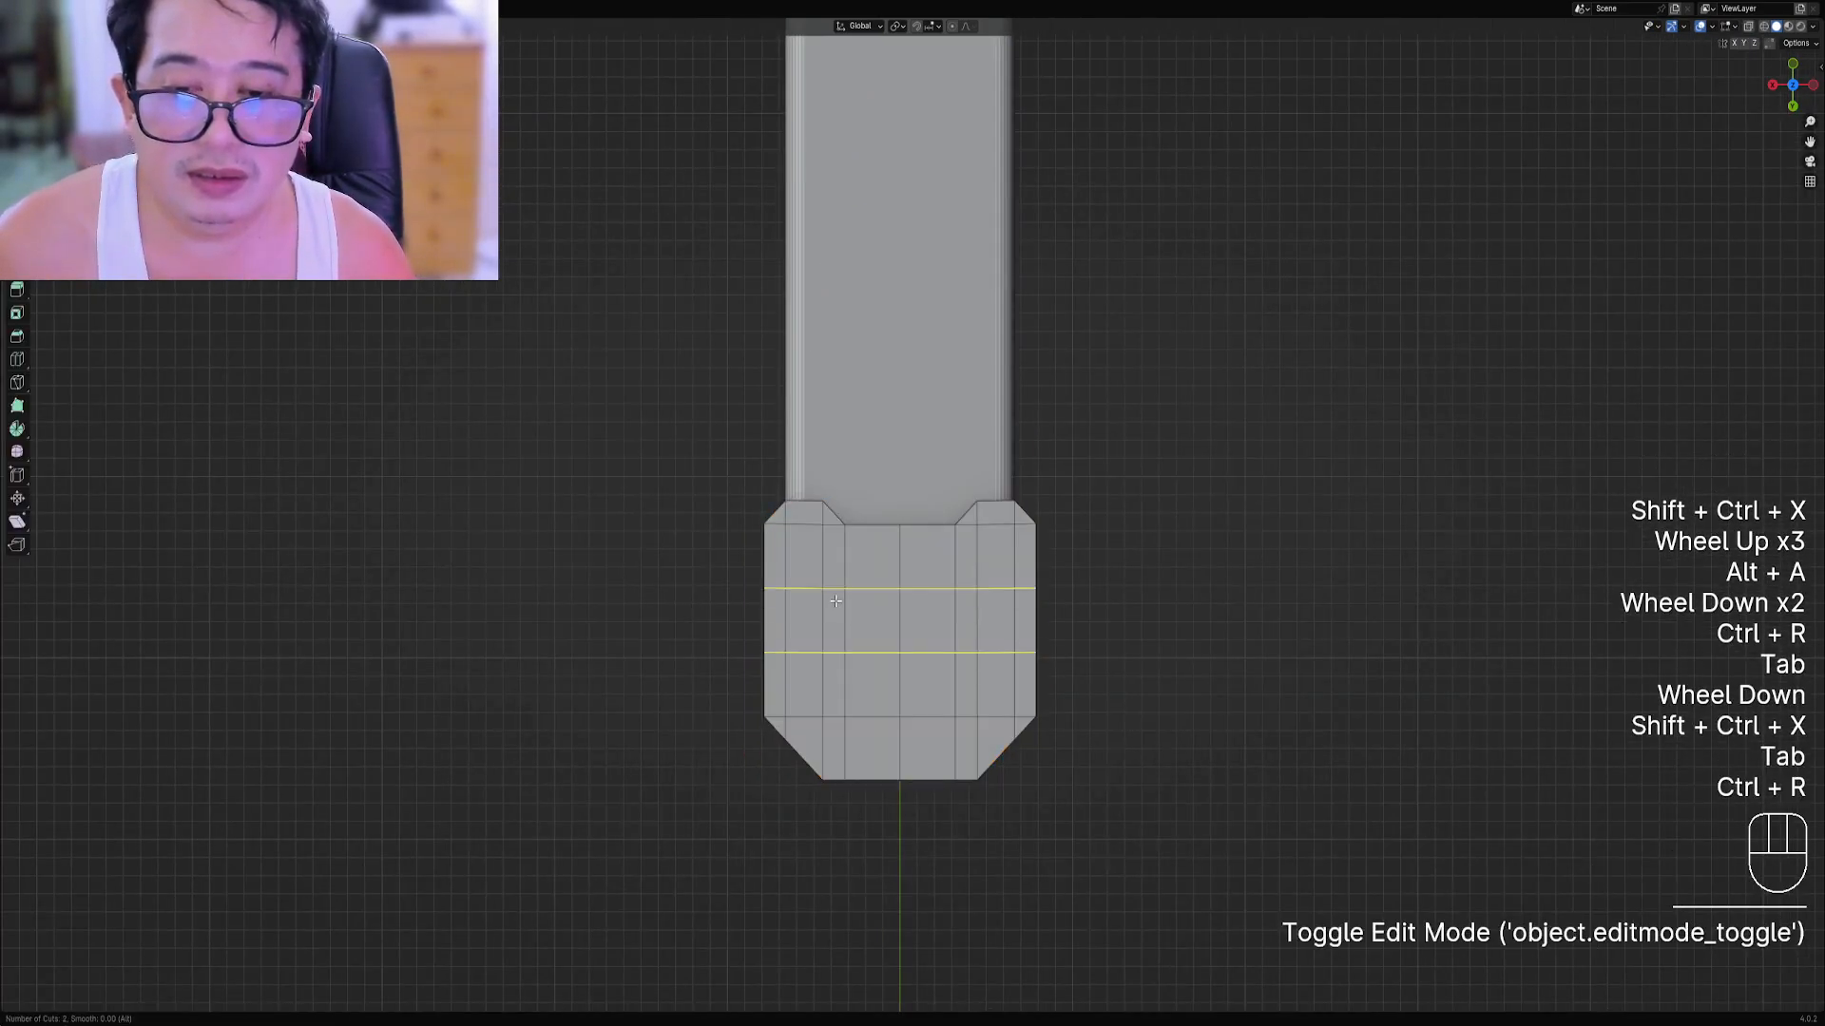
pyautogui.click(836, 601)
pyautogui.hotkey('alt', 'a')
# Quad Slice the front face of the guard's unmirrored half, using the View direction.
pyautogui.scroll(-2, 855, 570)
pyautogui.keyDown('shift'); pyautogui.moveTo(939, 160); pyautogui.dragTo(938, 582, button='middle'); pyautogui.keyUp('shift')
pyautogui.press('Tab')
pyautogui.rightClick(913, 463)
pyautogui.press('Tab')
pyautogui.scroll(3, 938, 581)
pyautogui.press('3')
pyautogui.rightClick(807, 590)
pyautogui.hotkey('shift', 'ctrl', 'x')
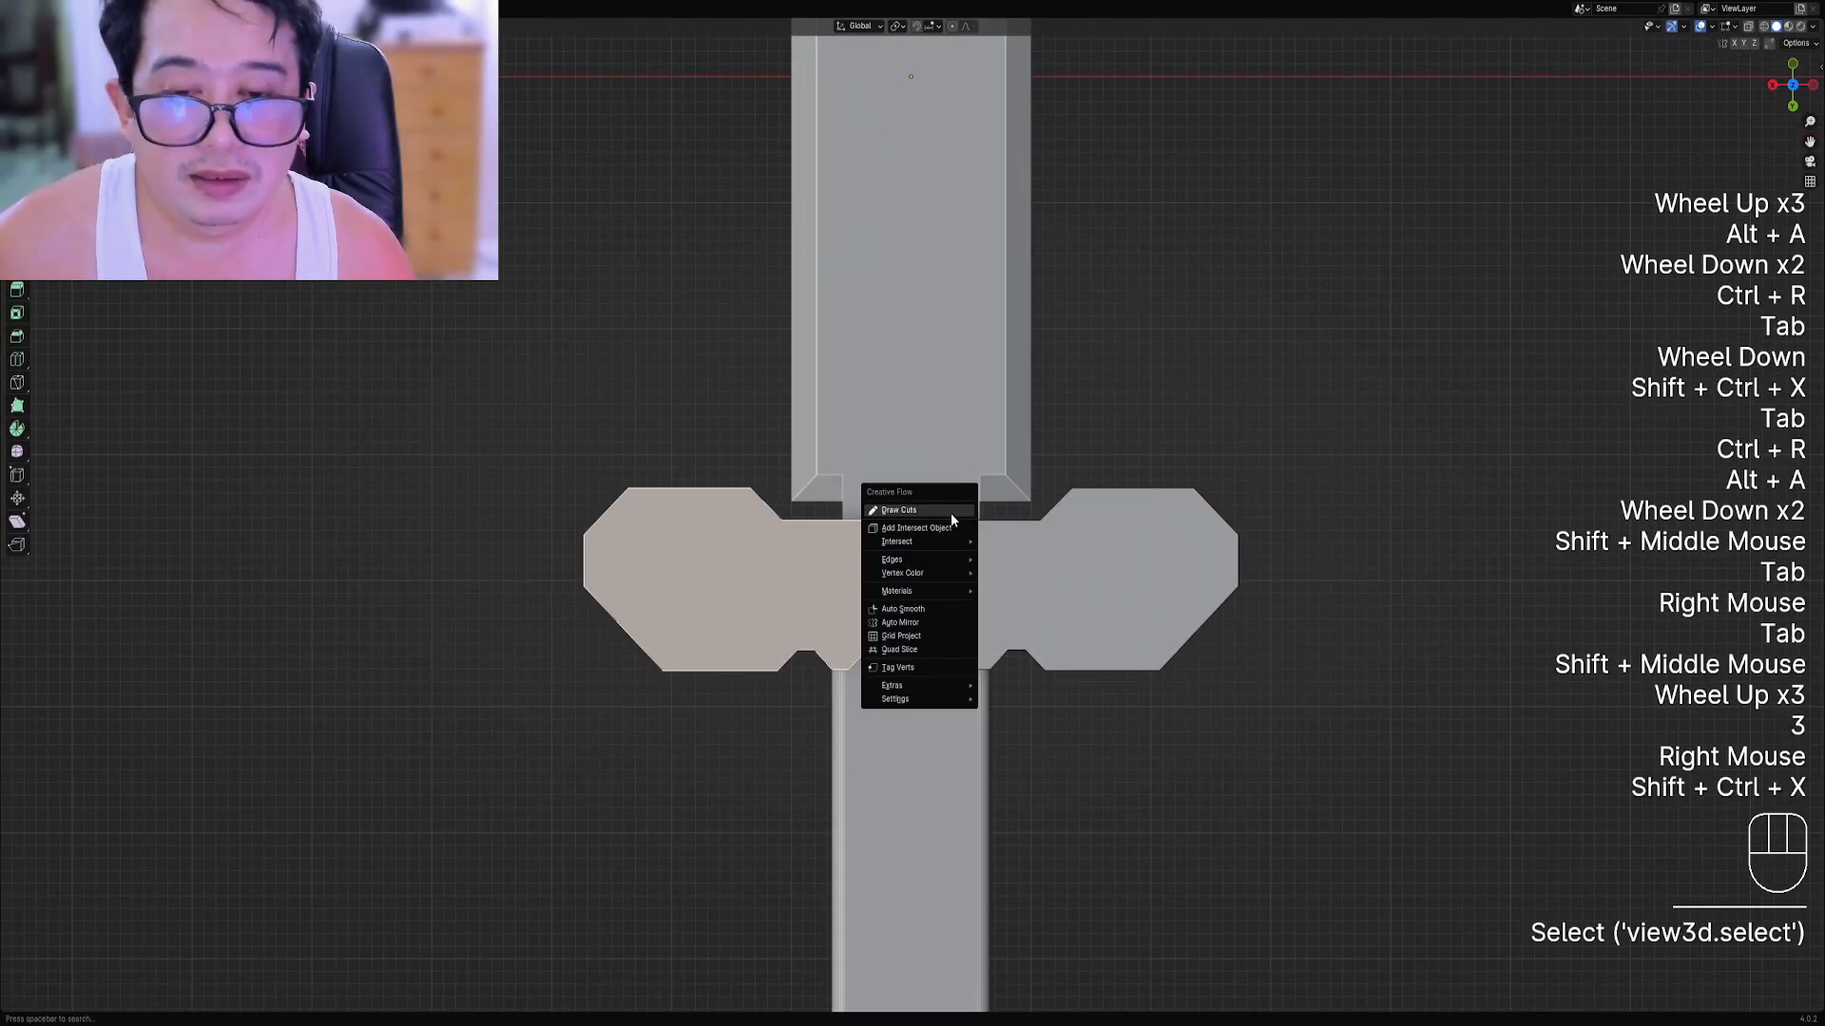
pyautogui.click(912, 650)
pyautogui.click(1079, 671)
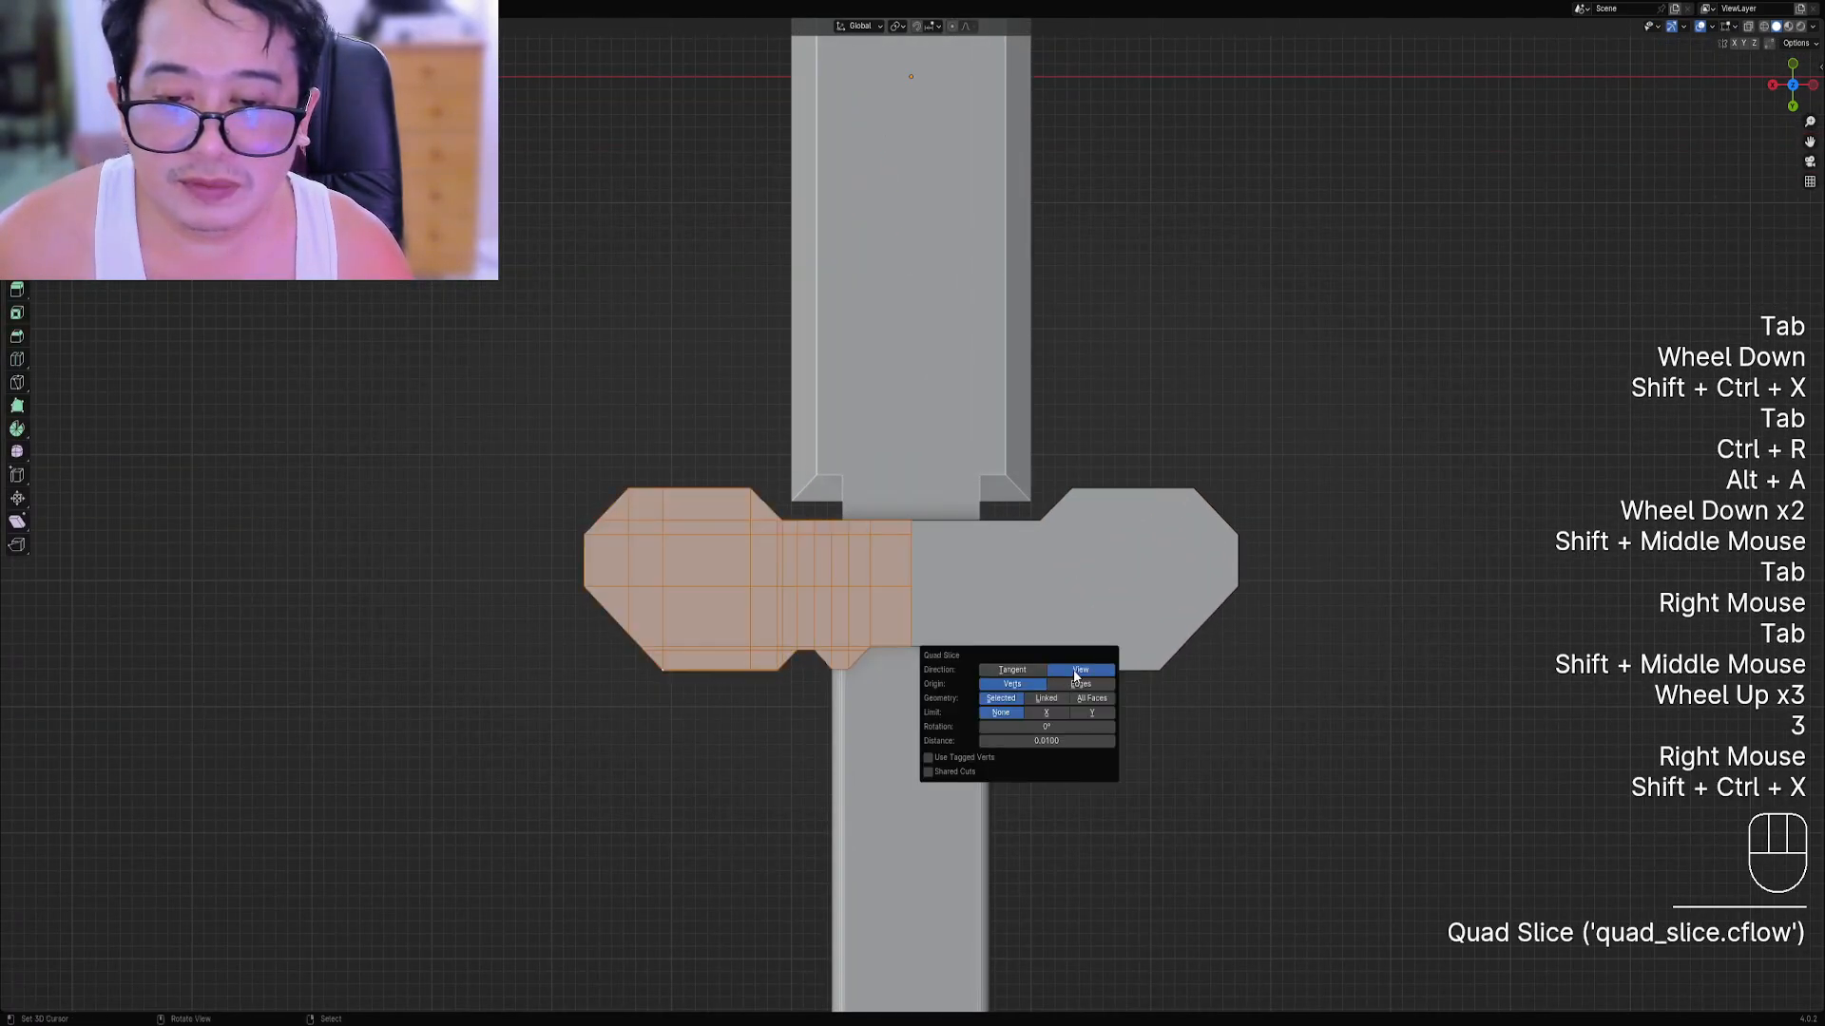
pyautogui.keyDown('shift'); pyautogui.moveTo(864, 551); pyautogui.dragTo(918, 462, button='middle'); pyautogui.keyUp('shift')
pyautogui.scroll(1, 918, 462)
pyautogui.press('Tab')
pyautogui.hotkey('shift', 'ctrl', 'x')
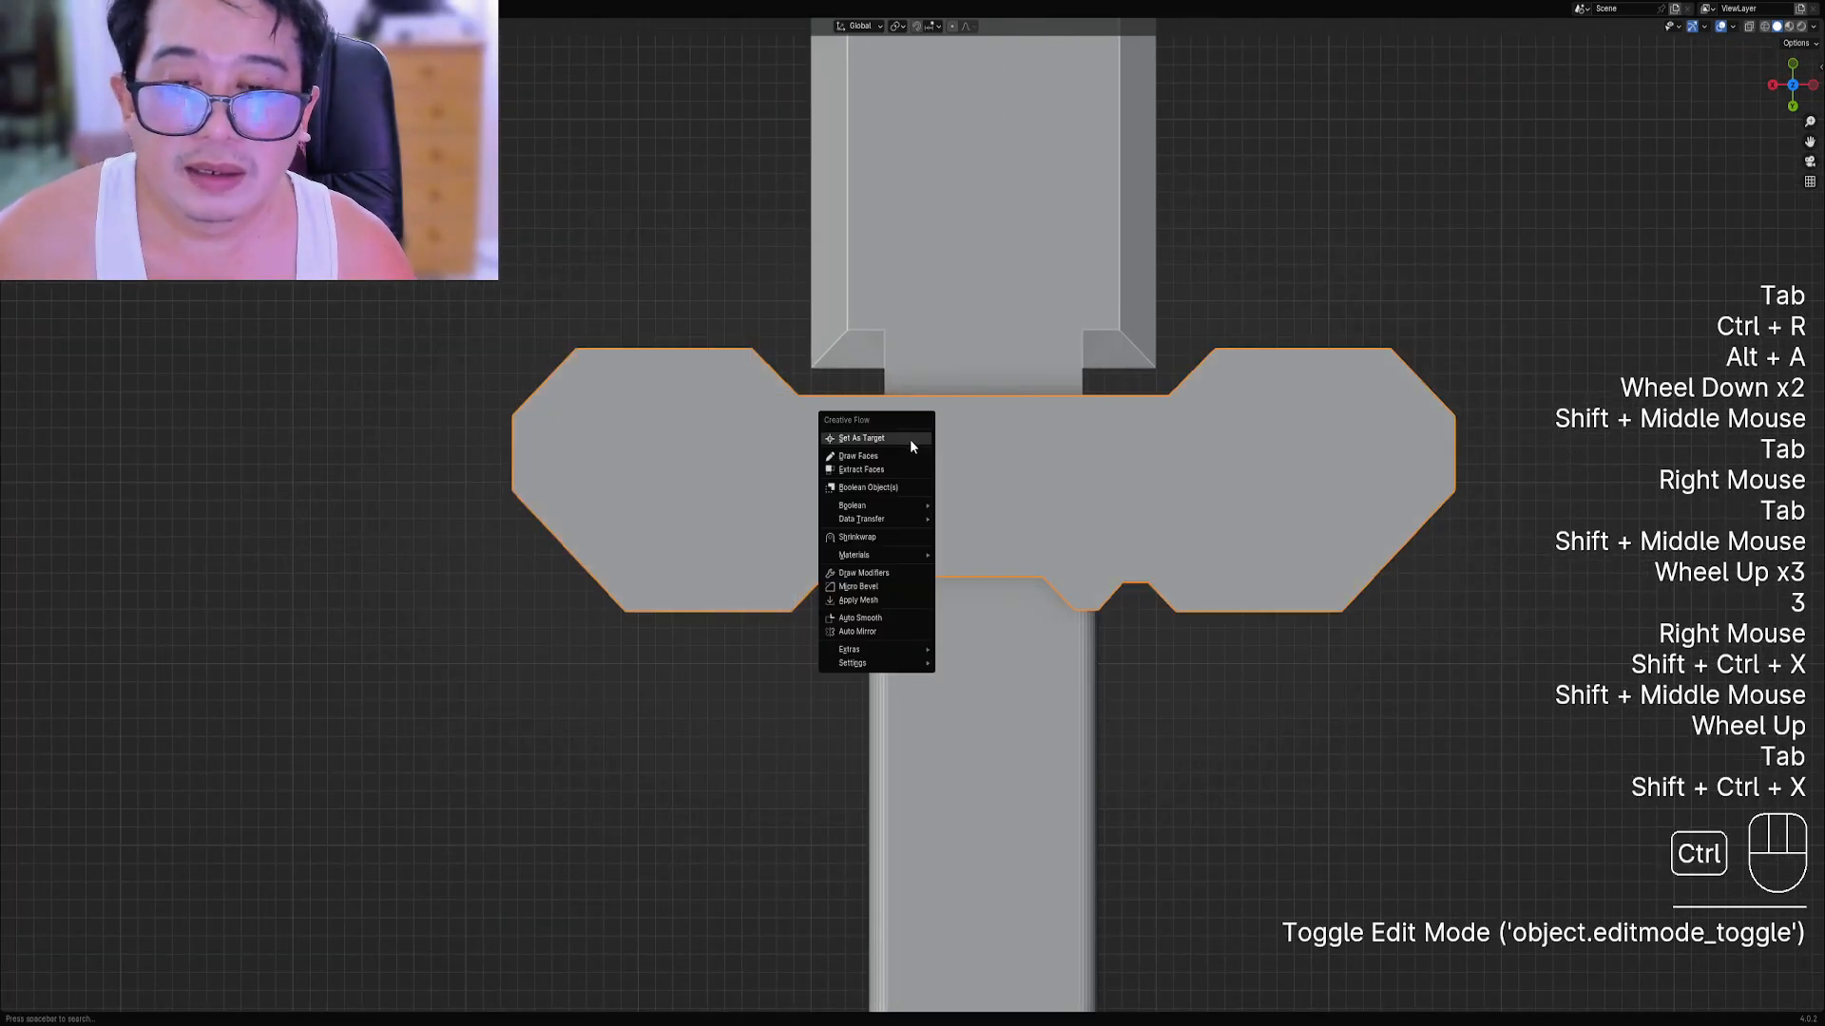
pyautogui.press('Tab')
# Dissolve the redundant sliced line running just inside the lower edge of the guard's front face.
pyautogui.moveTo(868, 570); pyautogui.dragTo(876, 497, button='middle')
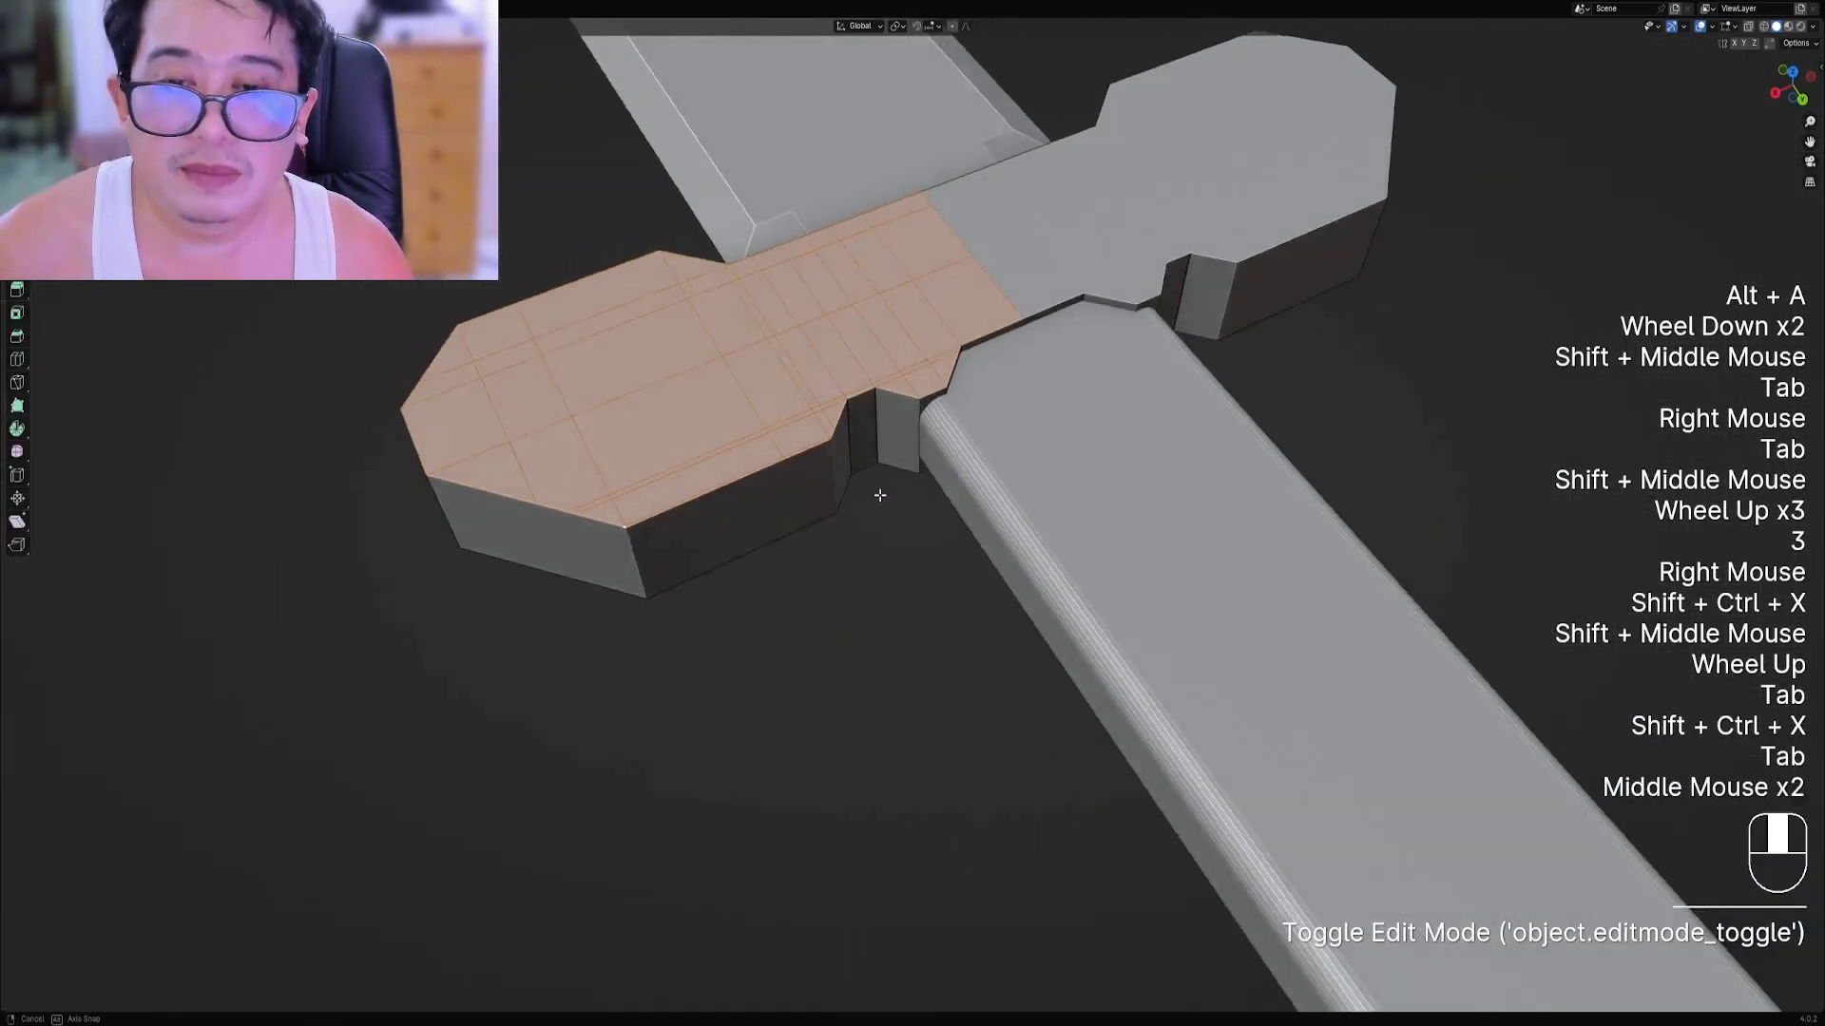
pyautogui.scroll(1, 989, 471)
pyautogui.moveTo(990, 471); pyautogui.dragTo(727, 542, button='middle')
pyautogui.scroll(1, 727, 542)
pyautogui.press('2')
pyautogui.hotkey('alt', 'a')
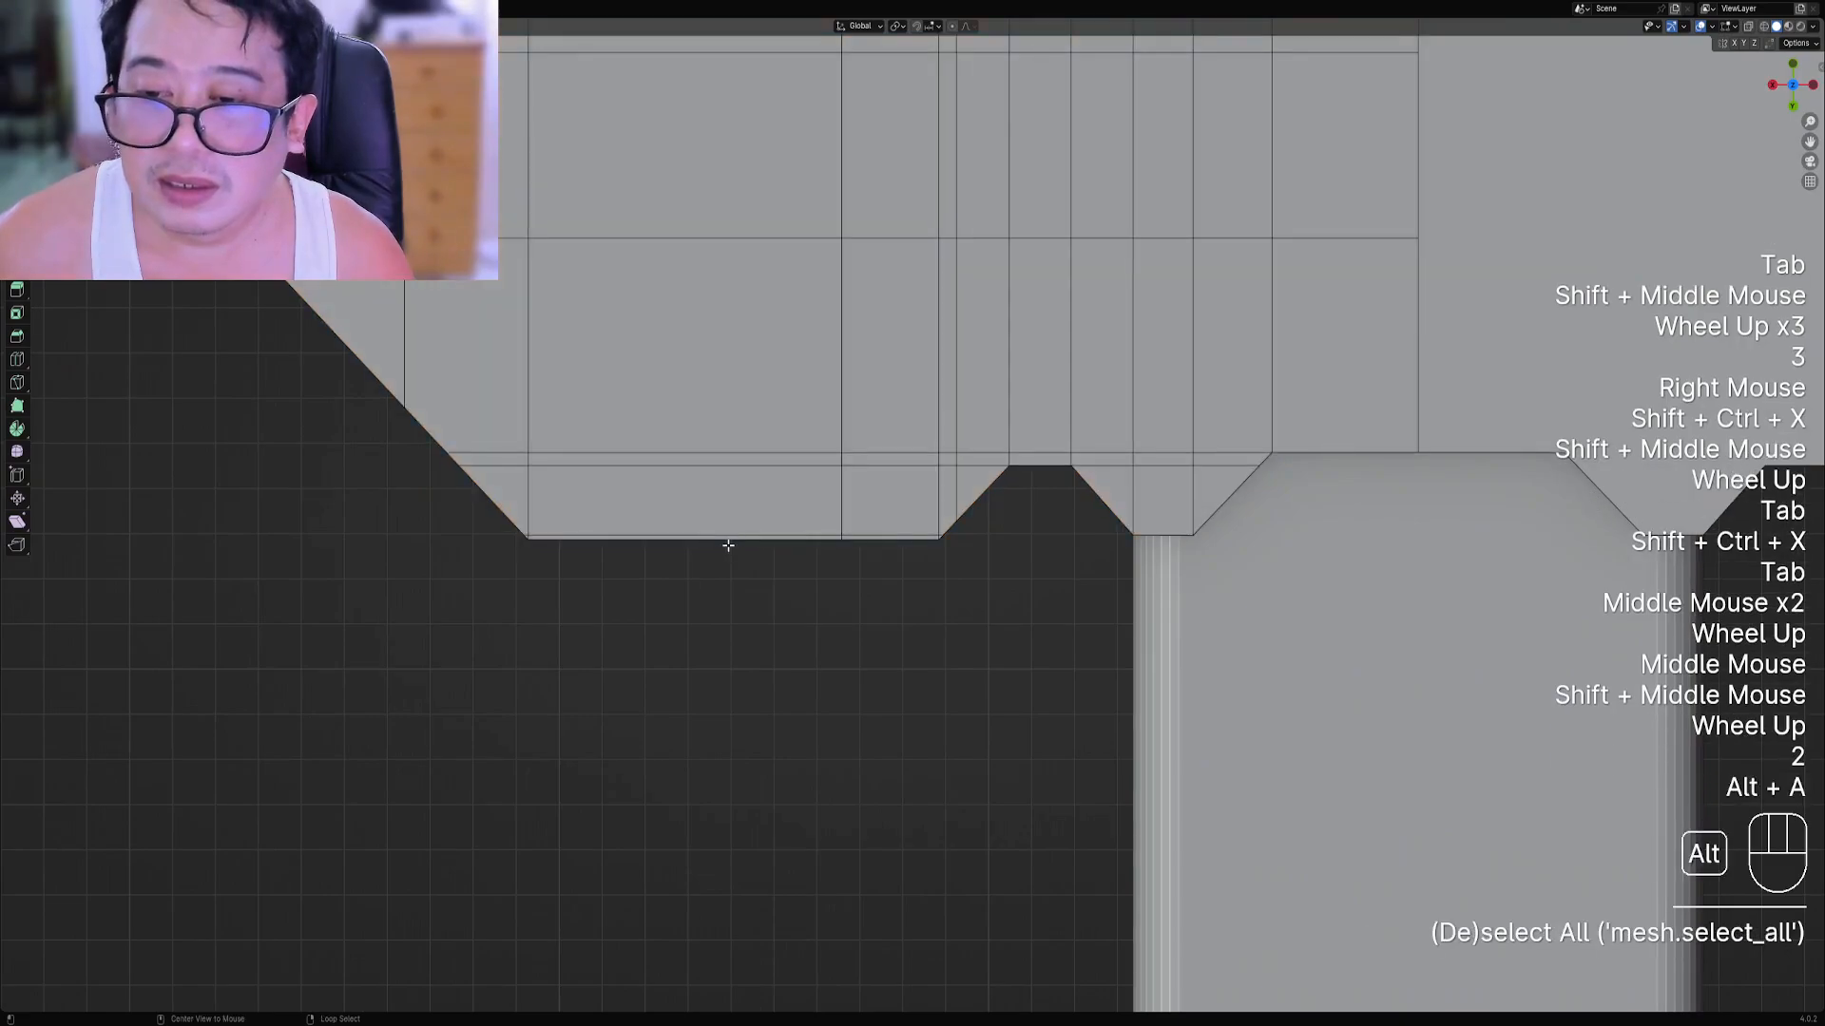
pyautogui.keyDown('alt'); pyautogui.keyDown('shift'); pyautogui.rightClick(727, 536); pyautogui.keyUp('shift'); pyautogui.keyUp('alt')
pyautogui.hotkey('ctrl', 'x')
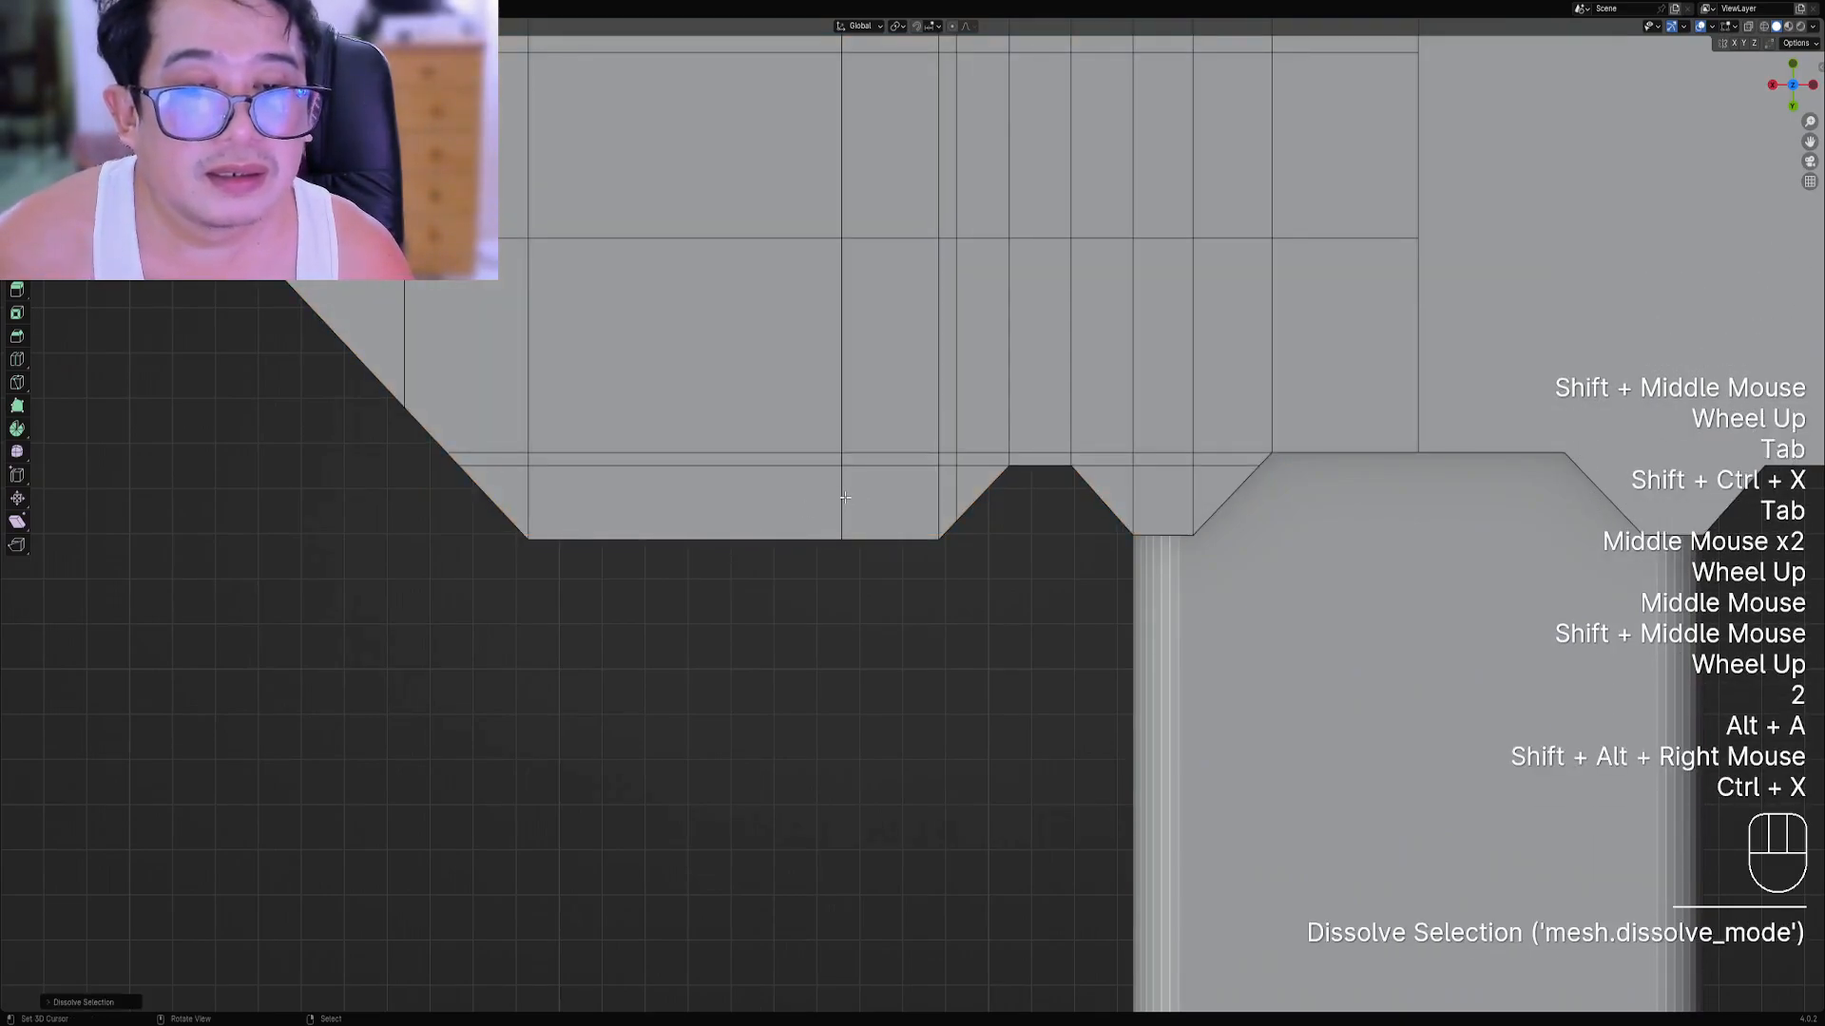
# Dissolve the short horizontal line between the guard's notch and the grip recess, and the vertical line nearest that recess's slanted corner.
pyautogui.rightClick(1045, 461)
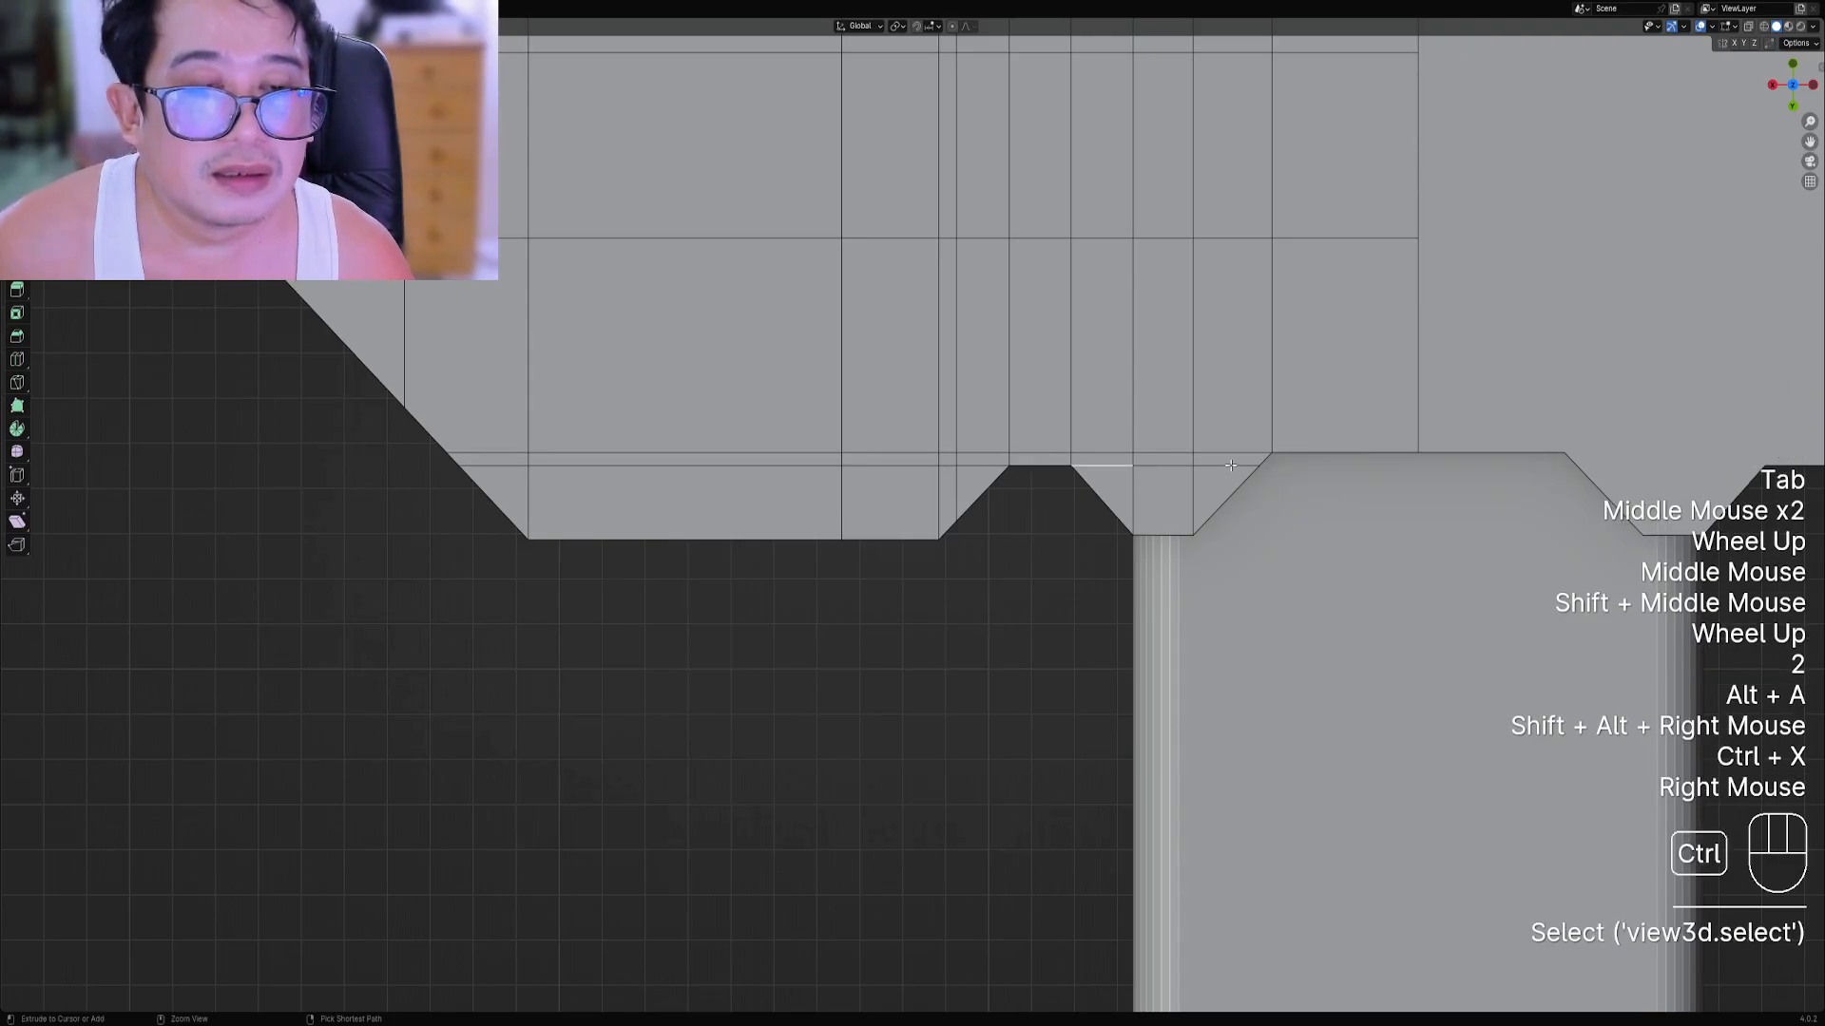
pyautogui.keyDown('ctrl'); pyautogui.rightClick(1263, 462); pyautogui.keyUp('ctrl')
pyautogui.hotkey('ctrl', 'x')
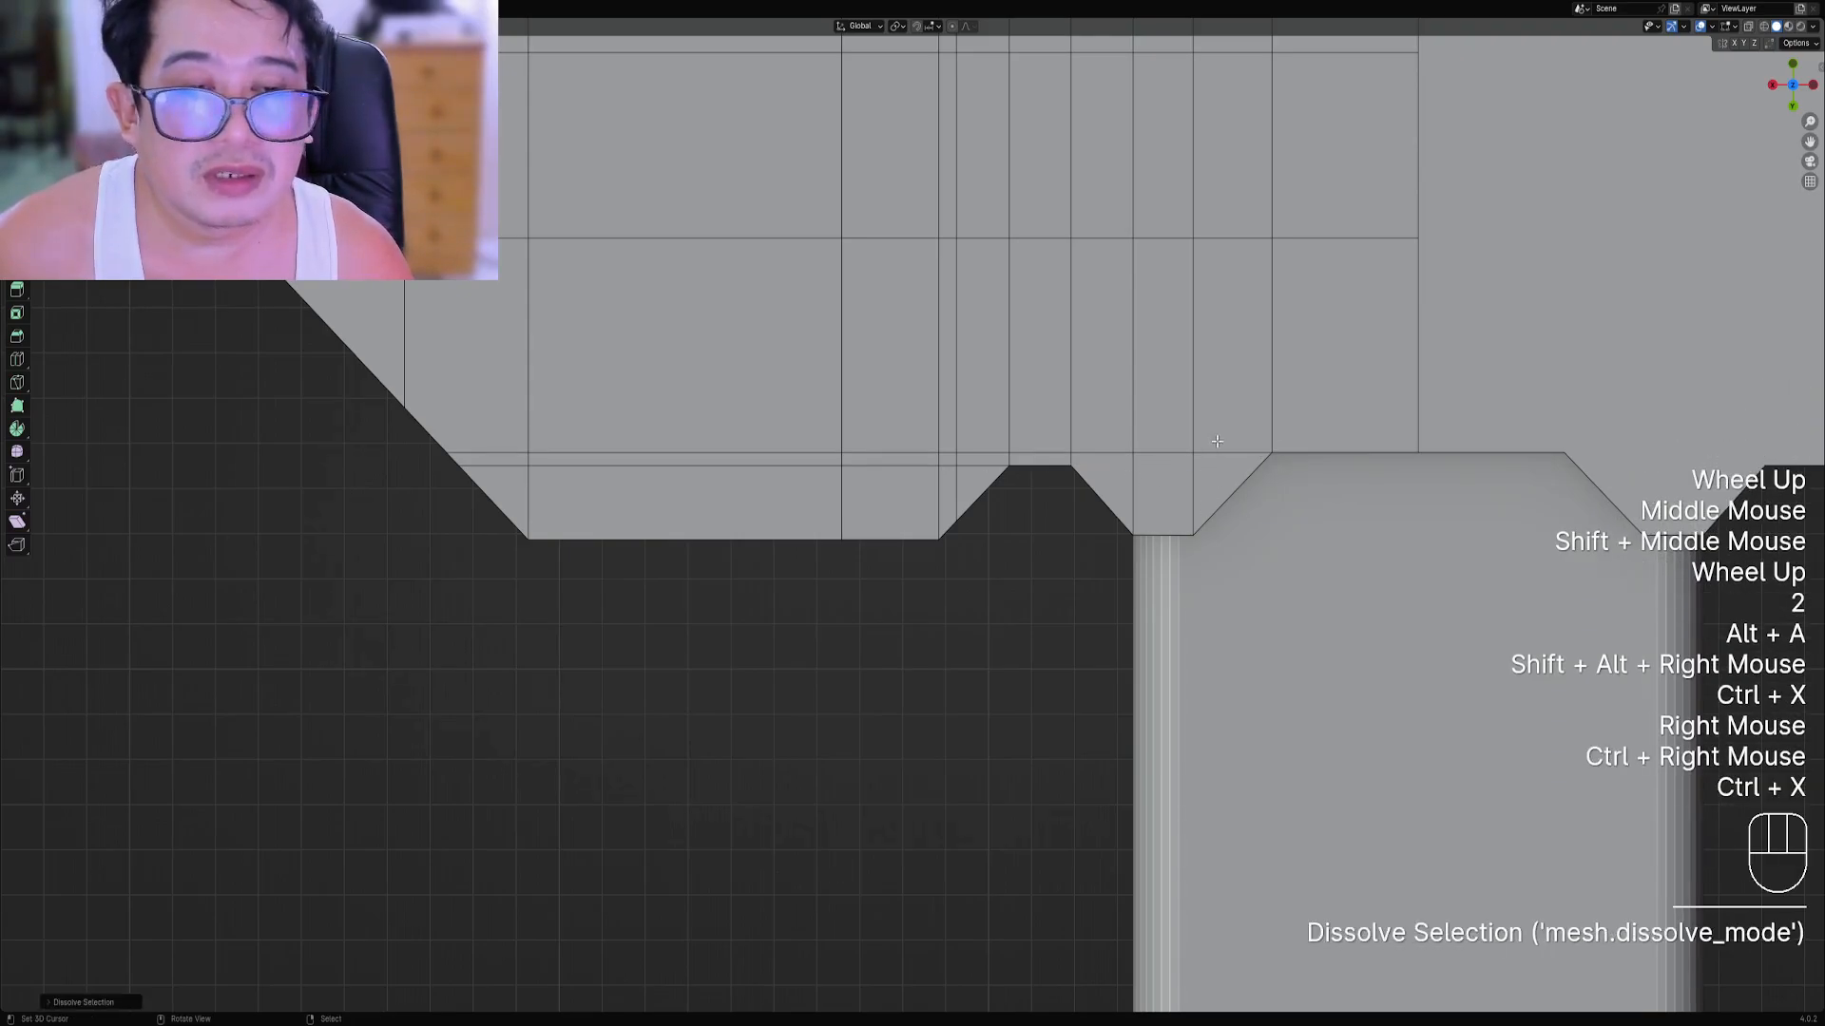
pyautogui.scroll(-1, 1215, 451)
pyautogui.rightClick(1188, 492)
pyautogui.keyDown('shift'); pyautogui.moveTo(1188, 138); pyautogui.dragTo(1107, 262, button='middle'); pyautogui.keyUp('shift')
pyautogui.keyDown('ctrl'); pyautogui.rightClick(1108, 261); pyautogui.keyUp('ctrl')
pyautogui.hotkey('ctrl', 'x')
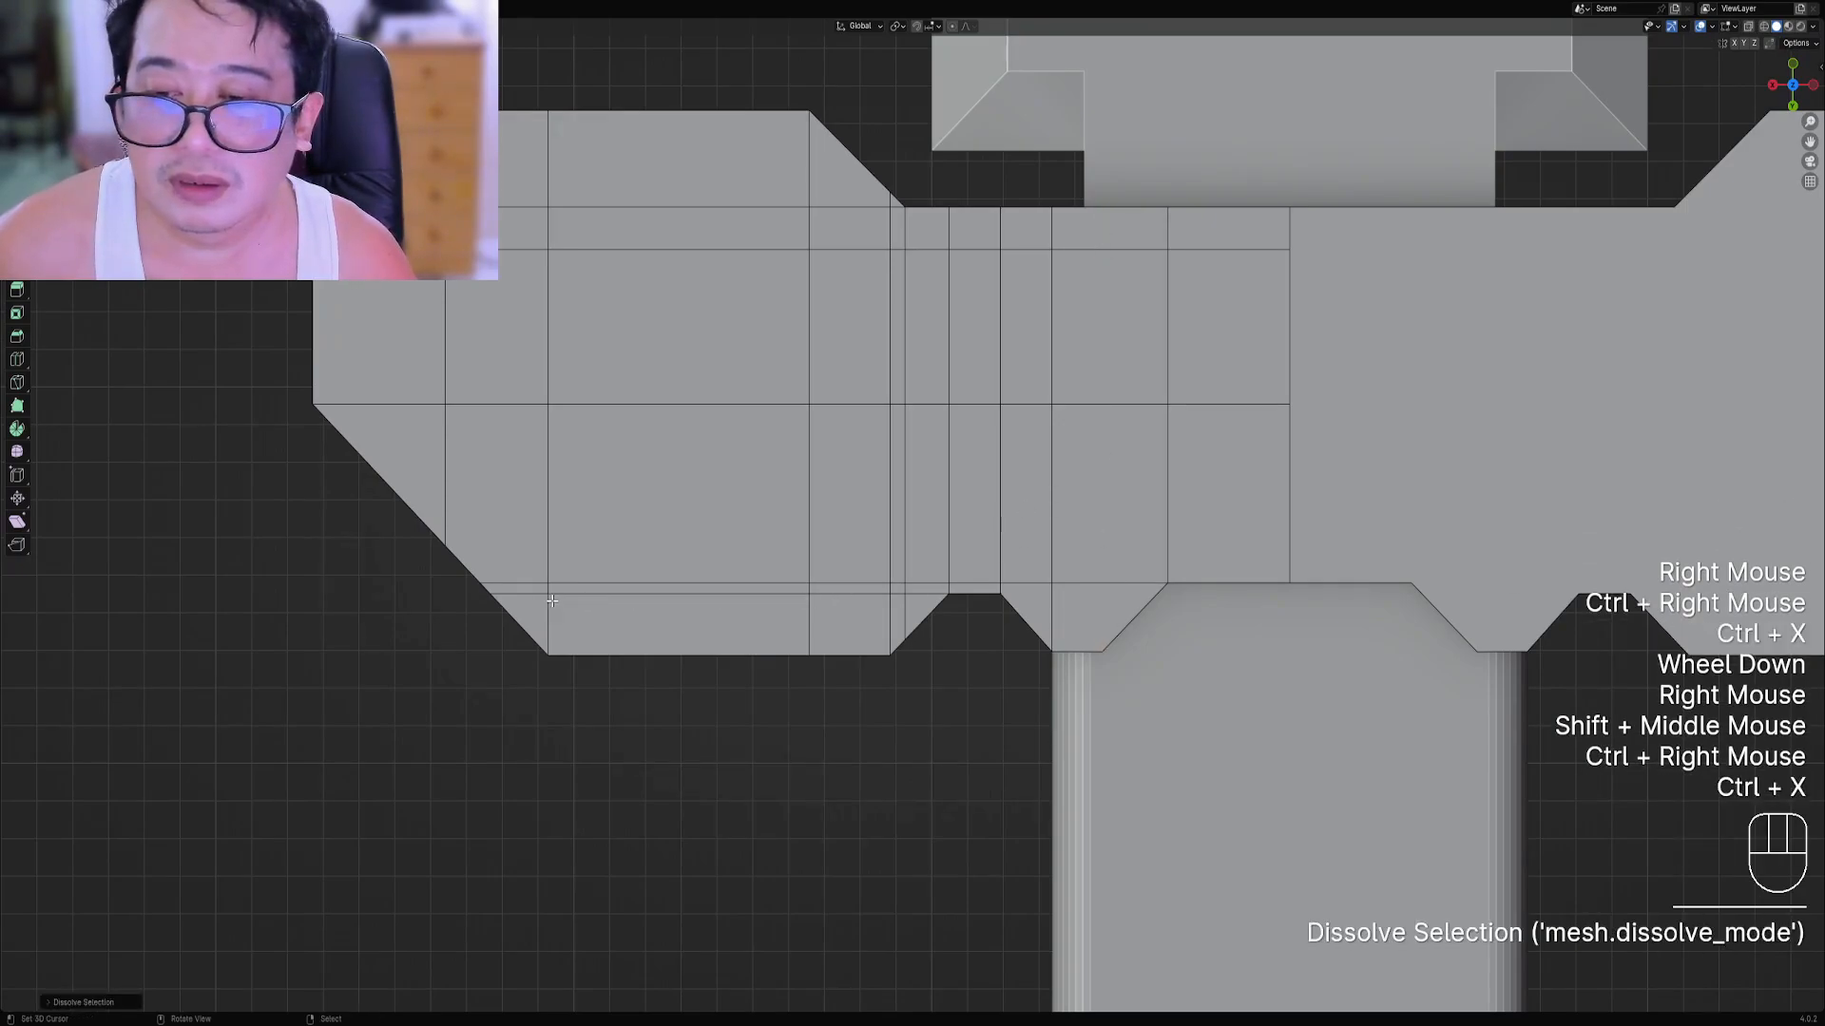
# Dissolve the lower horizontal line running outward from the guard's notch and the vertical line rising from its lower outer corner.
pyautogui.rightClick(929, 596)
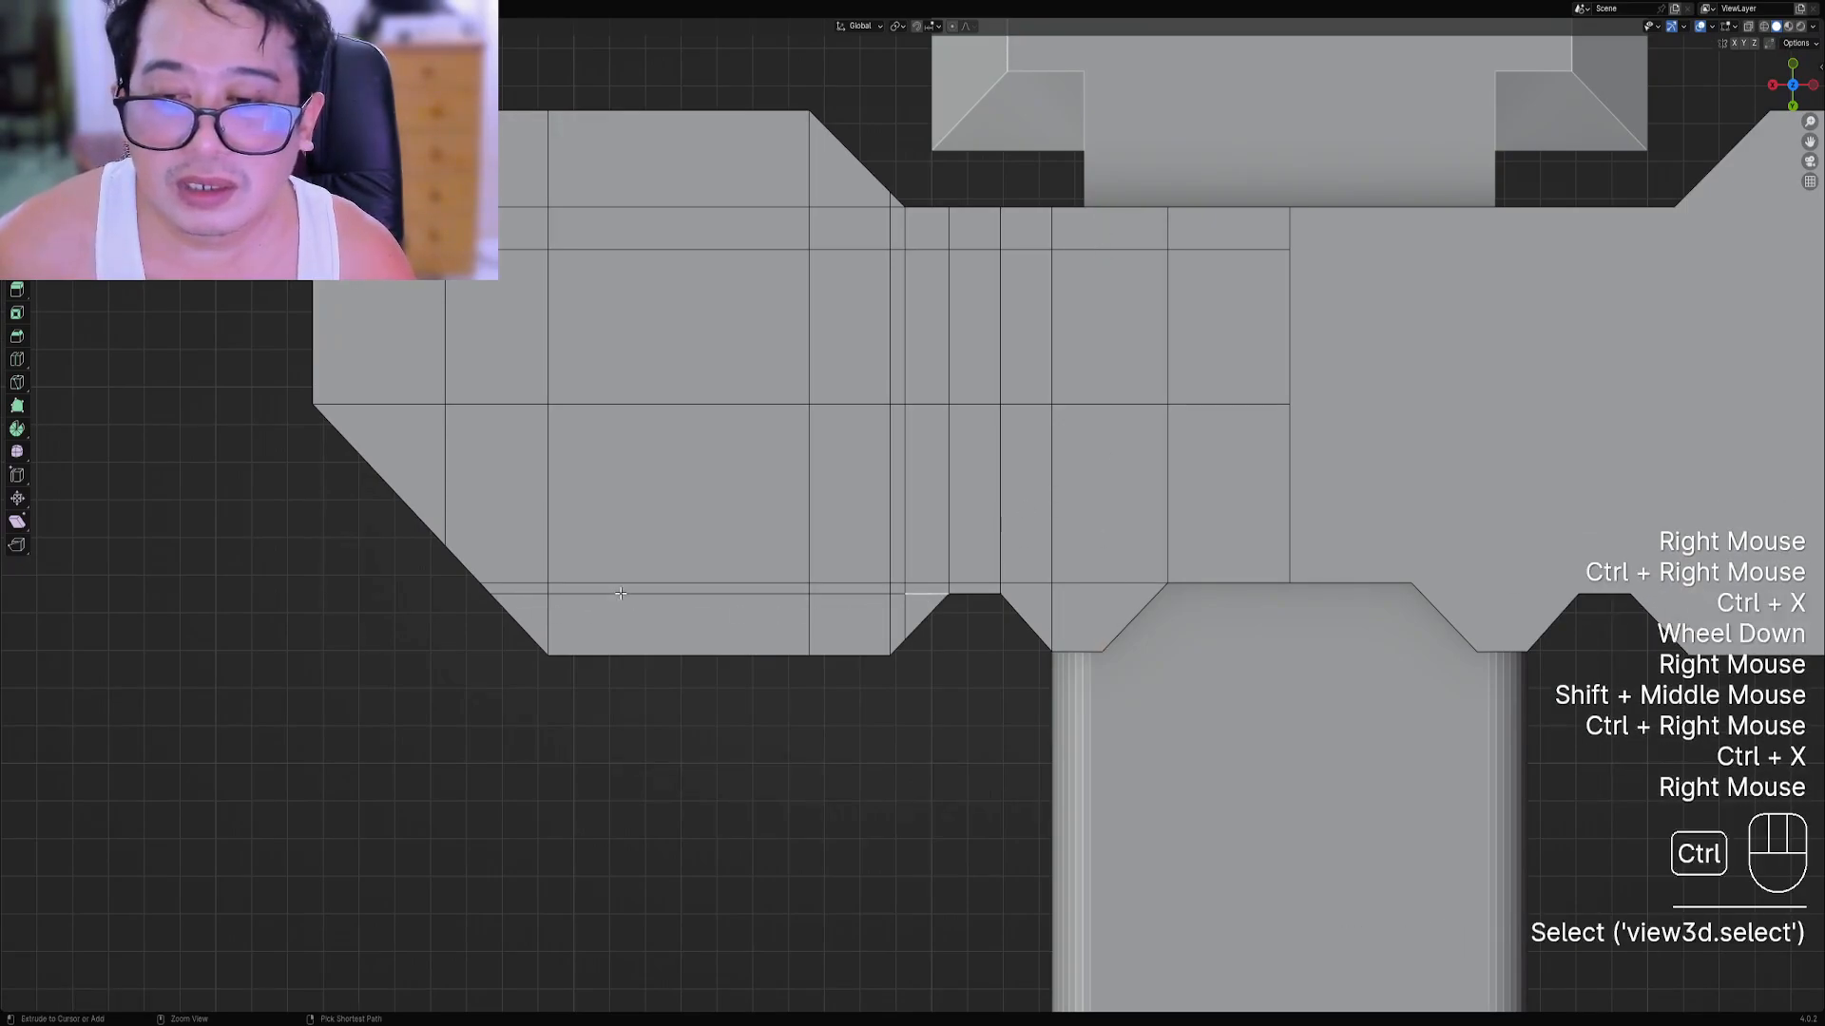
pyautogui.keyDown('ctrl'); pyautogui.rightClick(545, 595); pyautogui.keyUp('ctrl')
pyautogui.hotkey('ctrl', 'x')
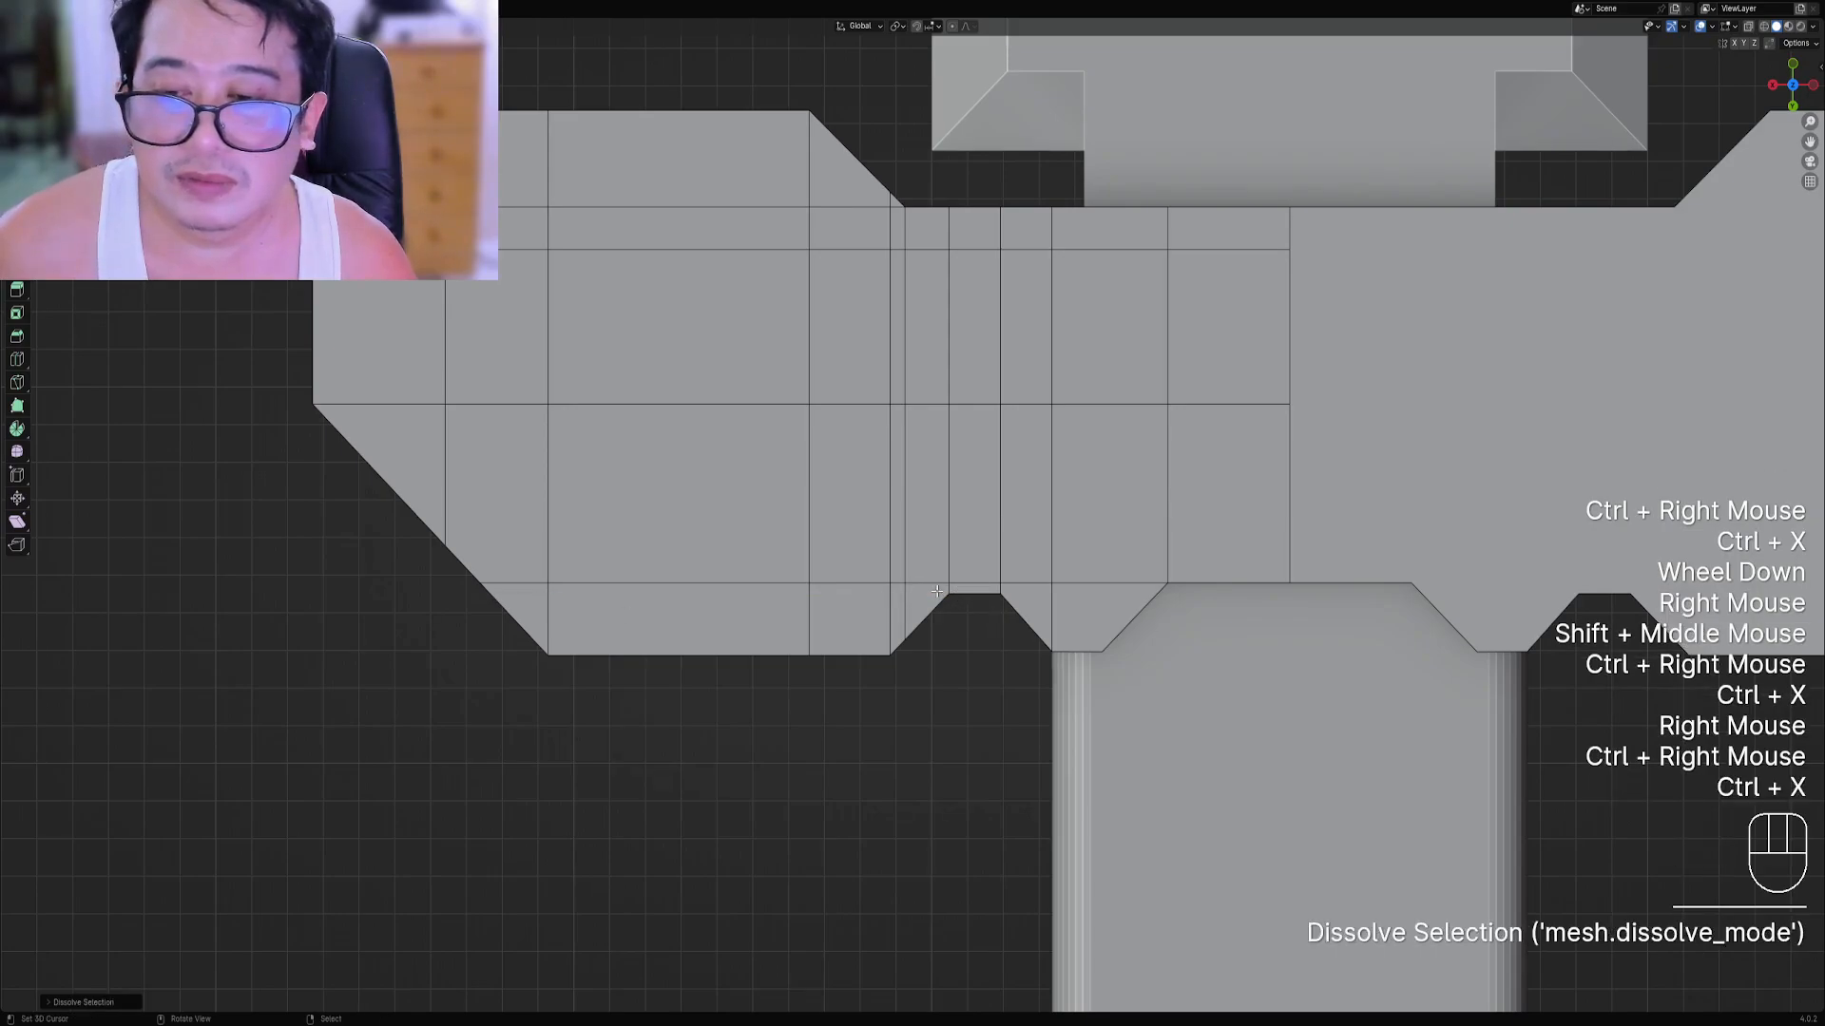
pyautogui.rightClick(555, 620)
pyautogui.keyDown('ctrl'); pyautogui.rightClick(563, 171); pyautogui.keyUp('ctrl')
pyautogui.hotkey('ctrl', 'x')
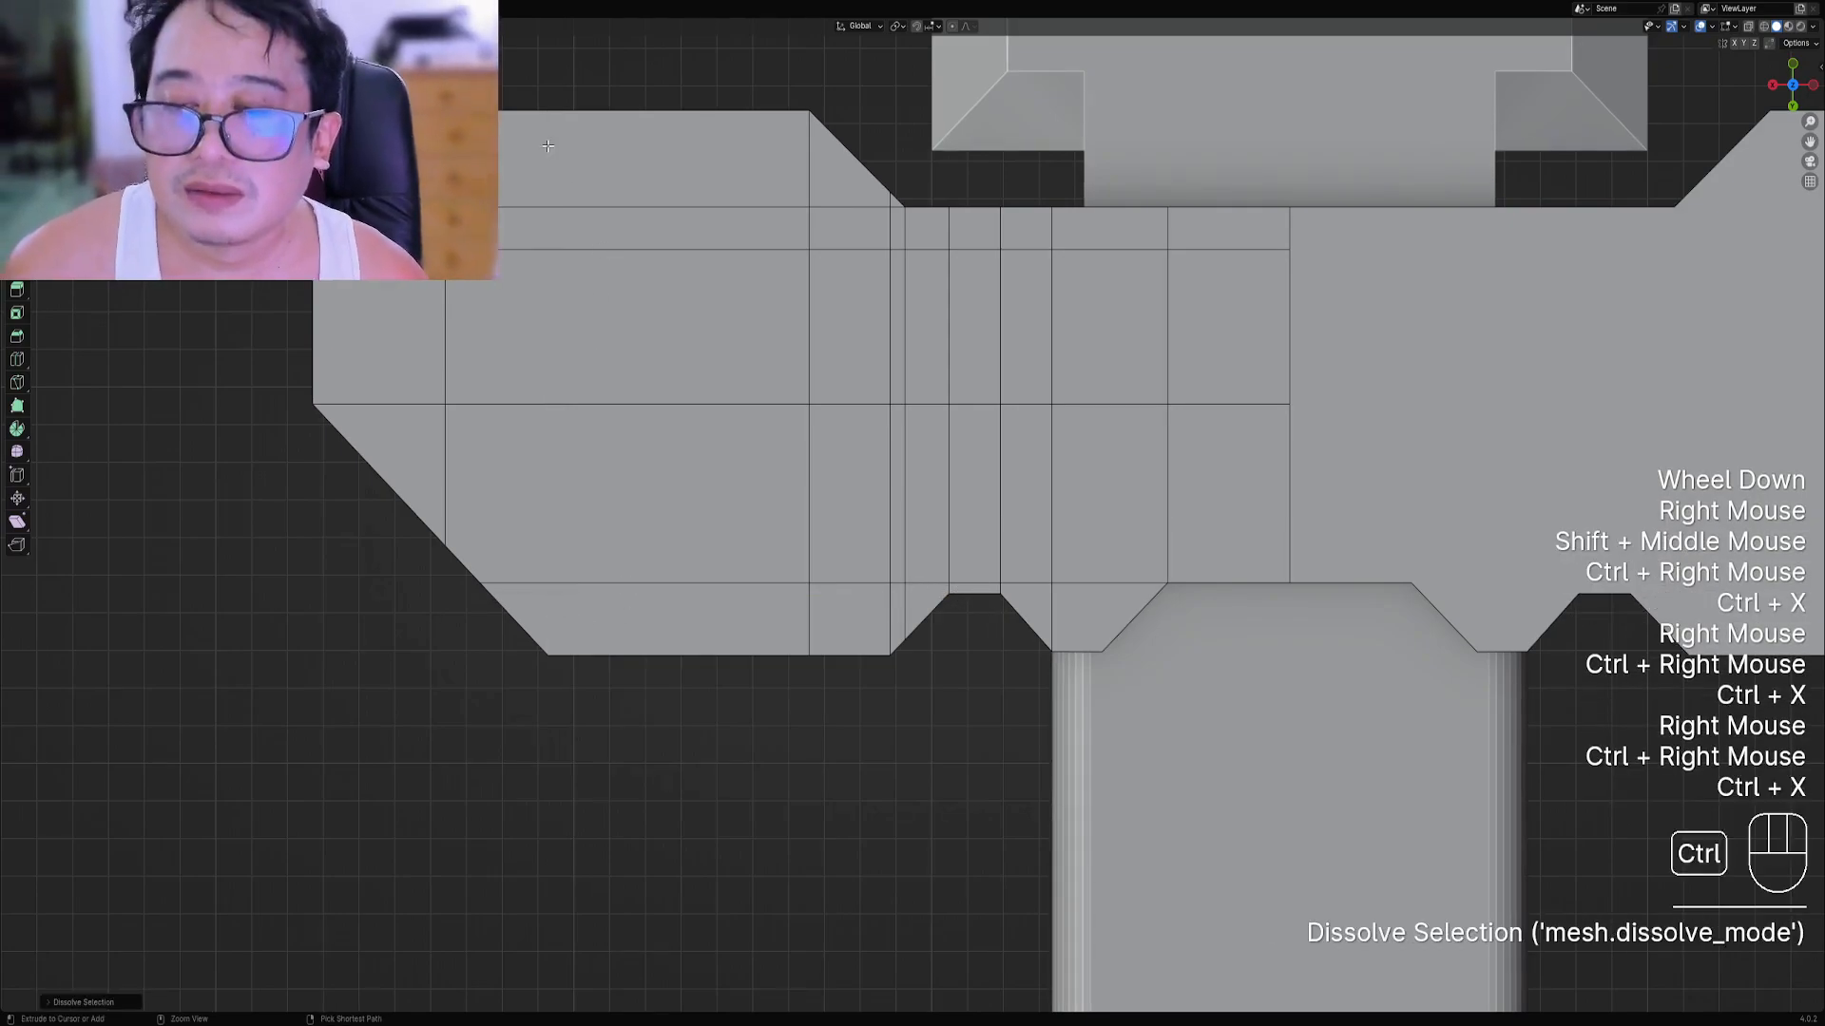
# Undo the dissolve of the vertical line rising from the guard's lower outer corner.
pyautogui.press('1')
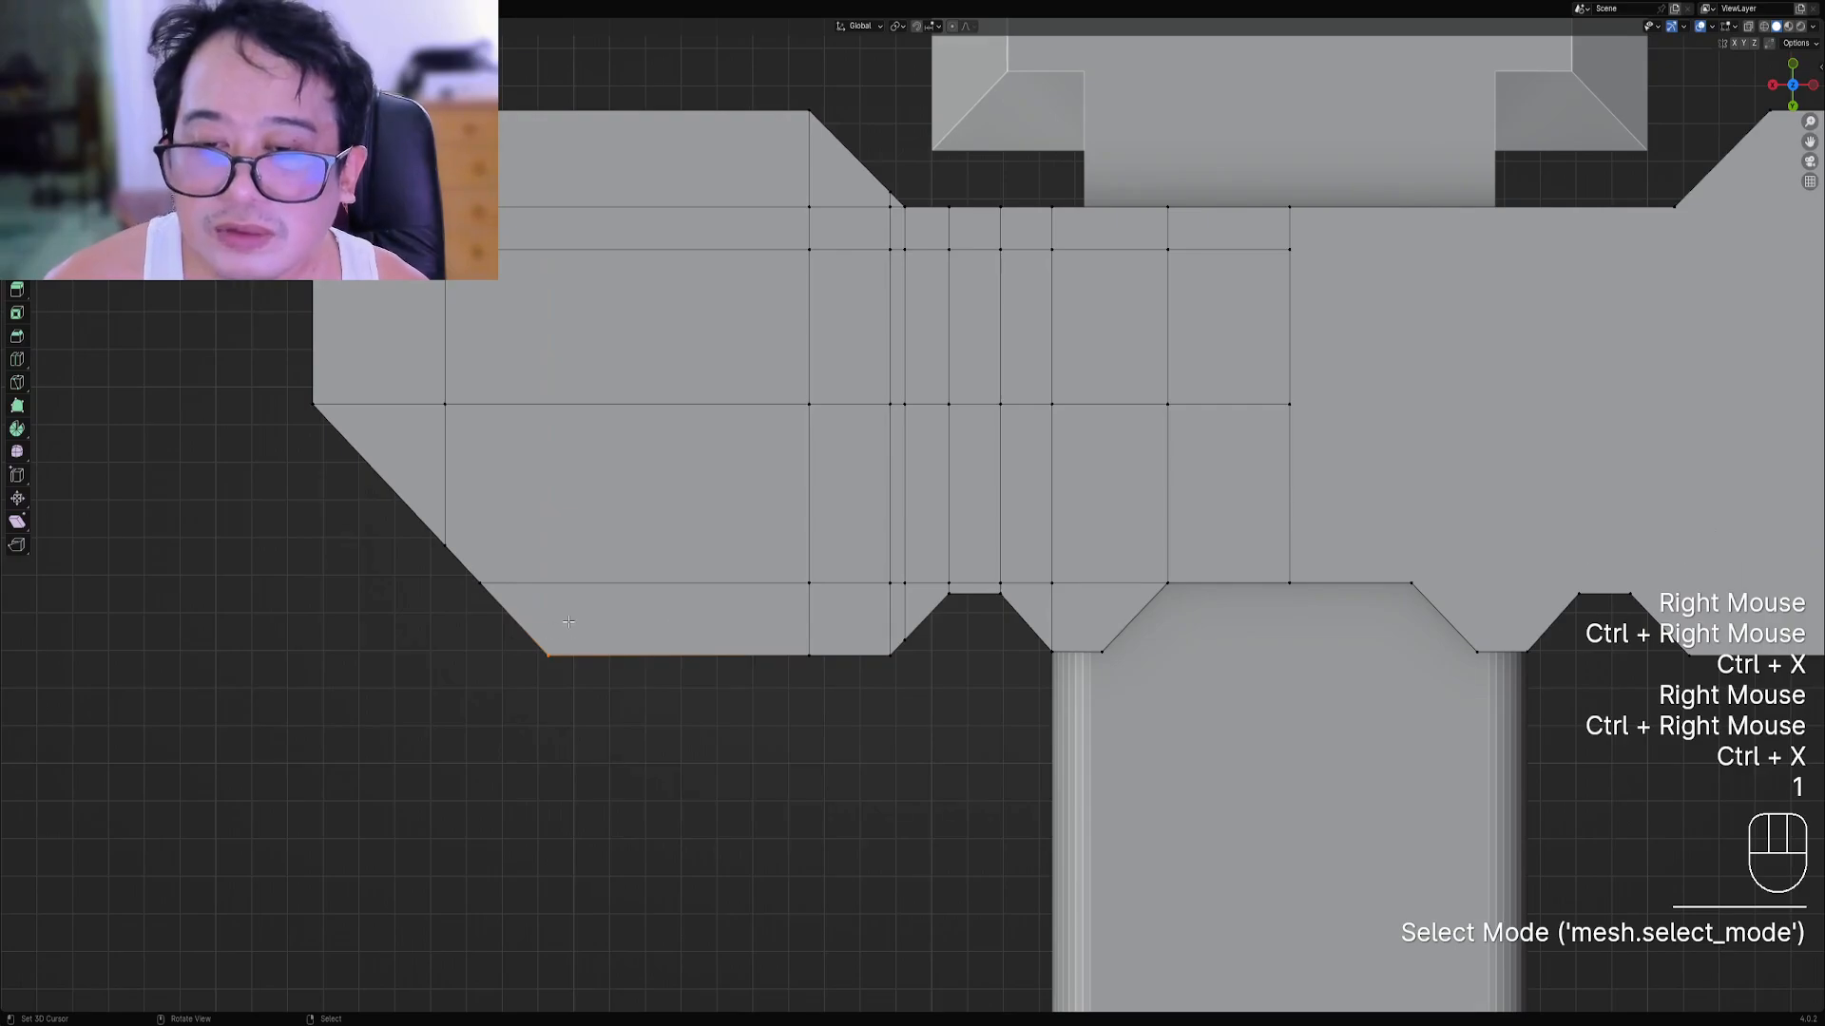
pyautogui.hotkey('ctrl', 'z')
pyautogui.hotkey('ctrl', 'z')
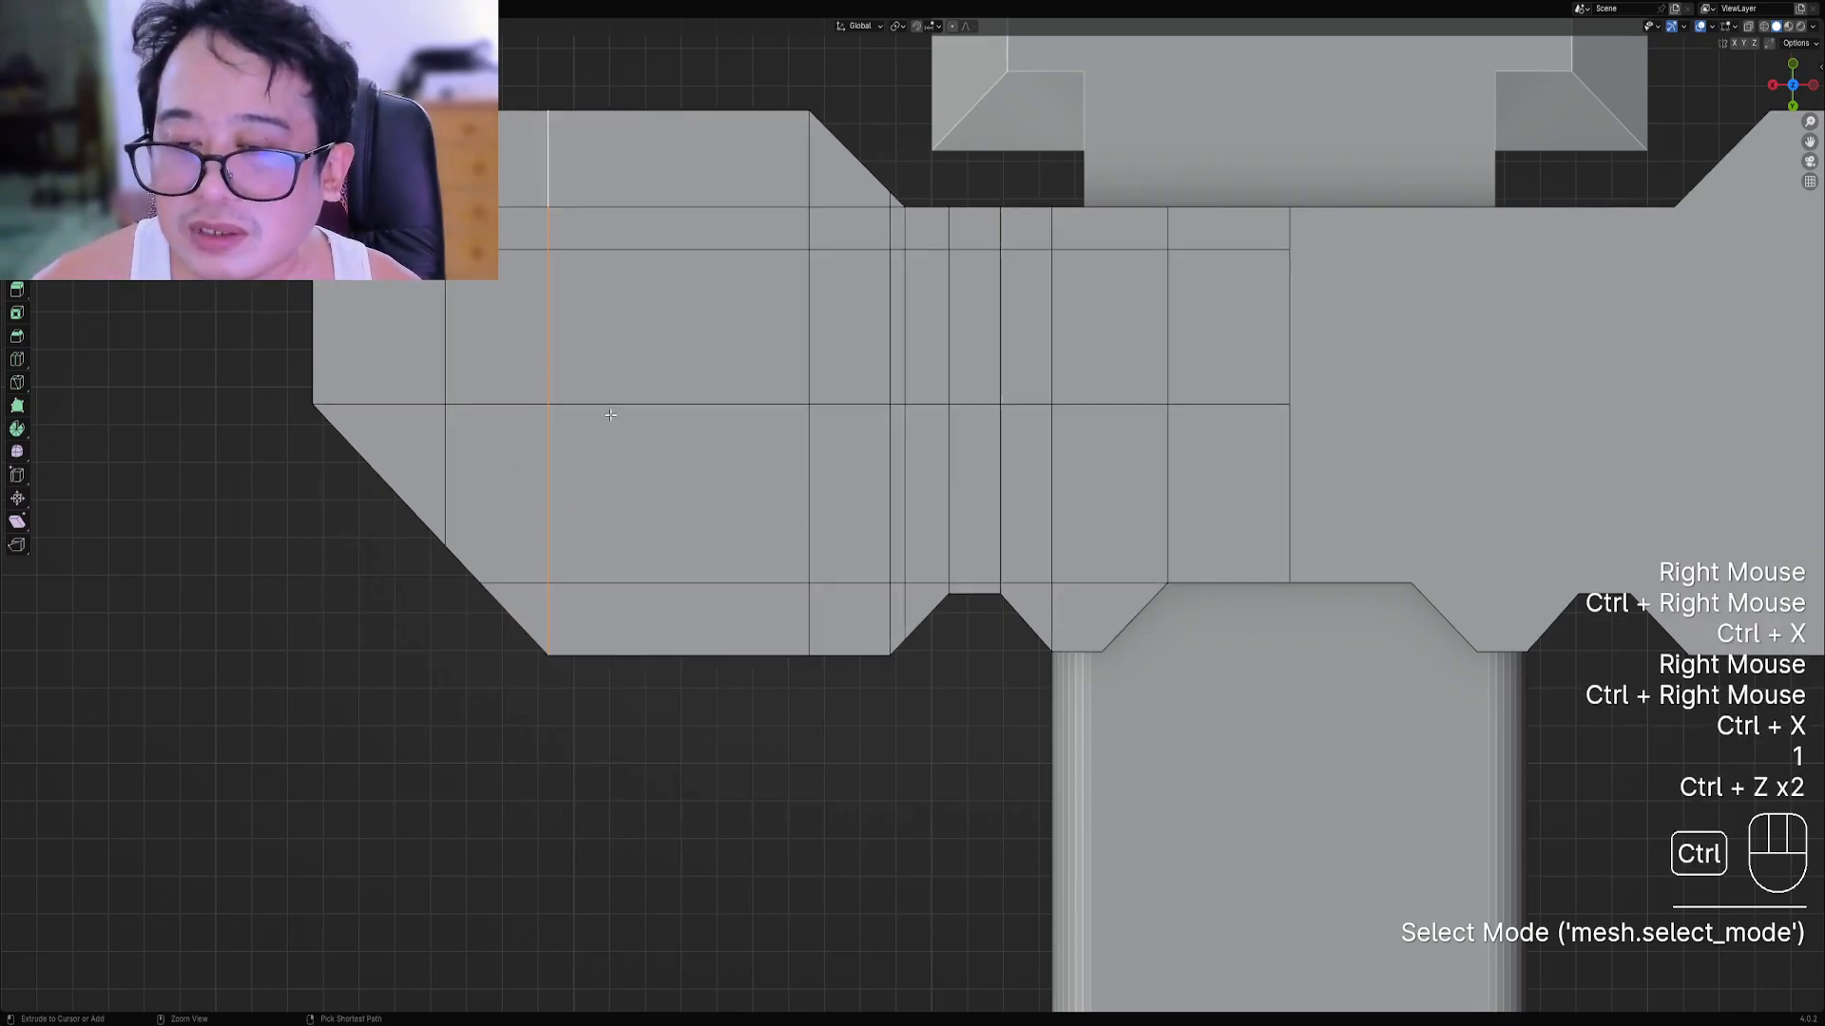
# Add a loop cut just inward of the vertical line at the guard's lower outer corner, and dissolve the original line.
pyautogui.hotkey('ctrl', 'r')
pyautogui.click(631, 419)
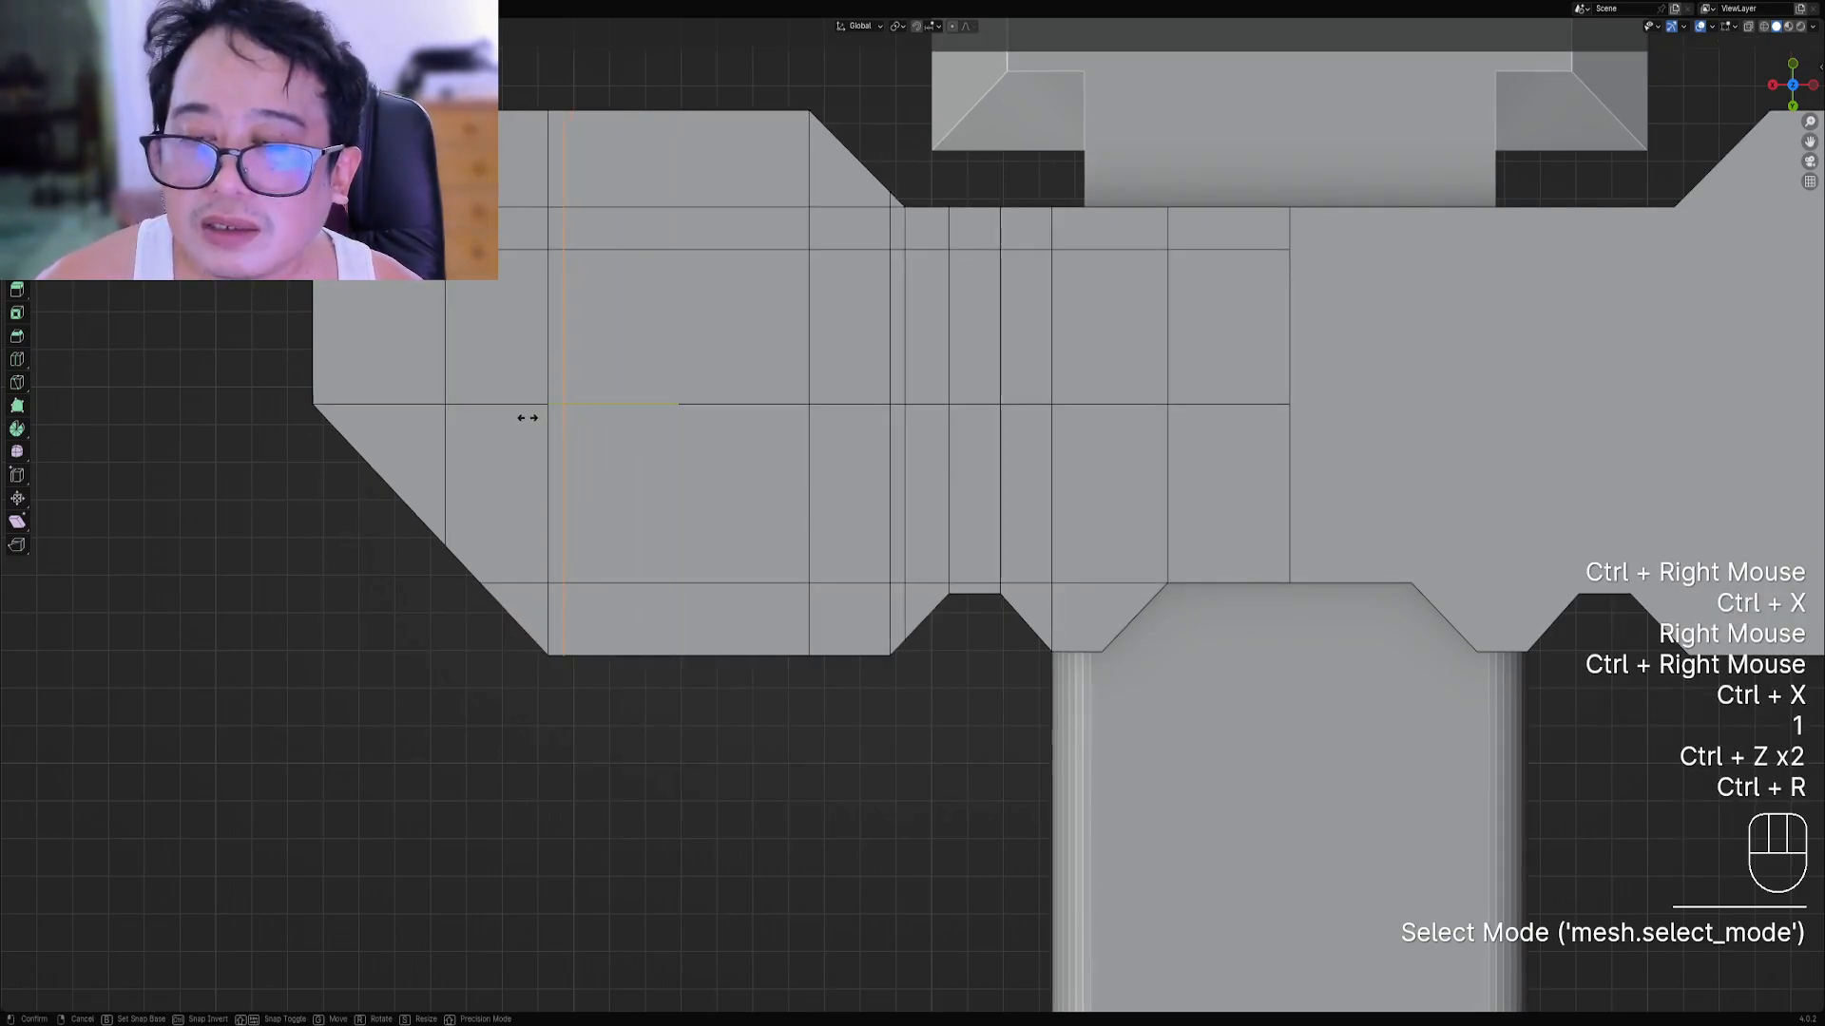
pyautogui.click(527, 418)
pyautogui.rightClick(547, 618)
pyautogui.keyDown('ctrl'); pyautogui.rightClick(548, 160); pyautogui.keyUp('ctrl')
pyautogui.hotkey('ctrl', 'x')
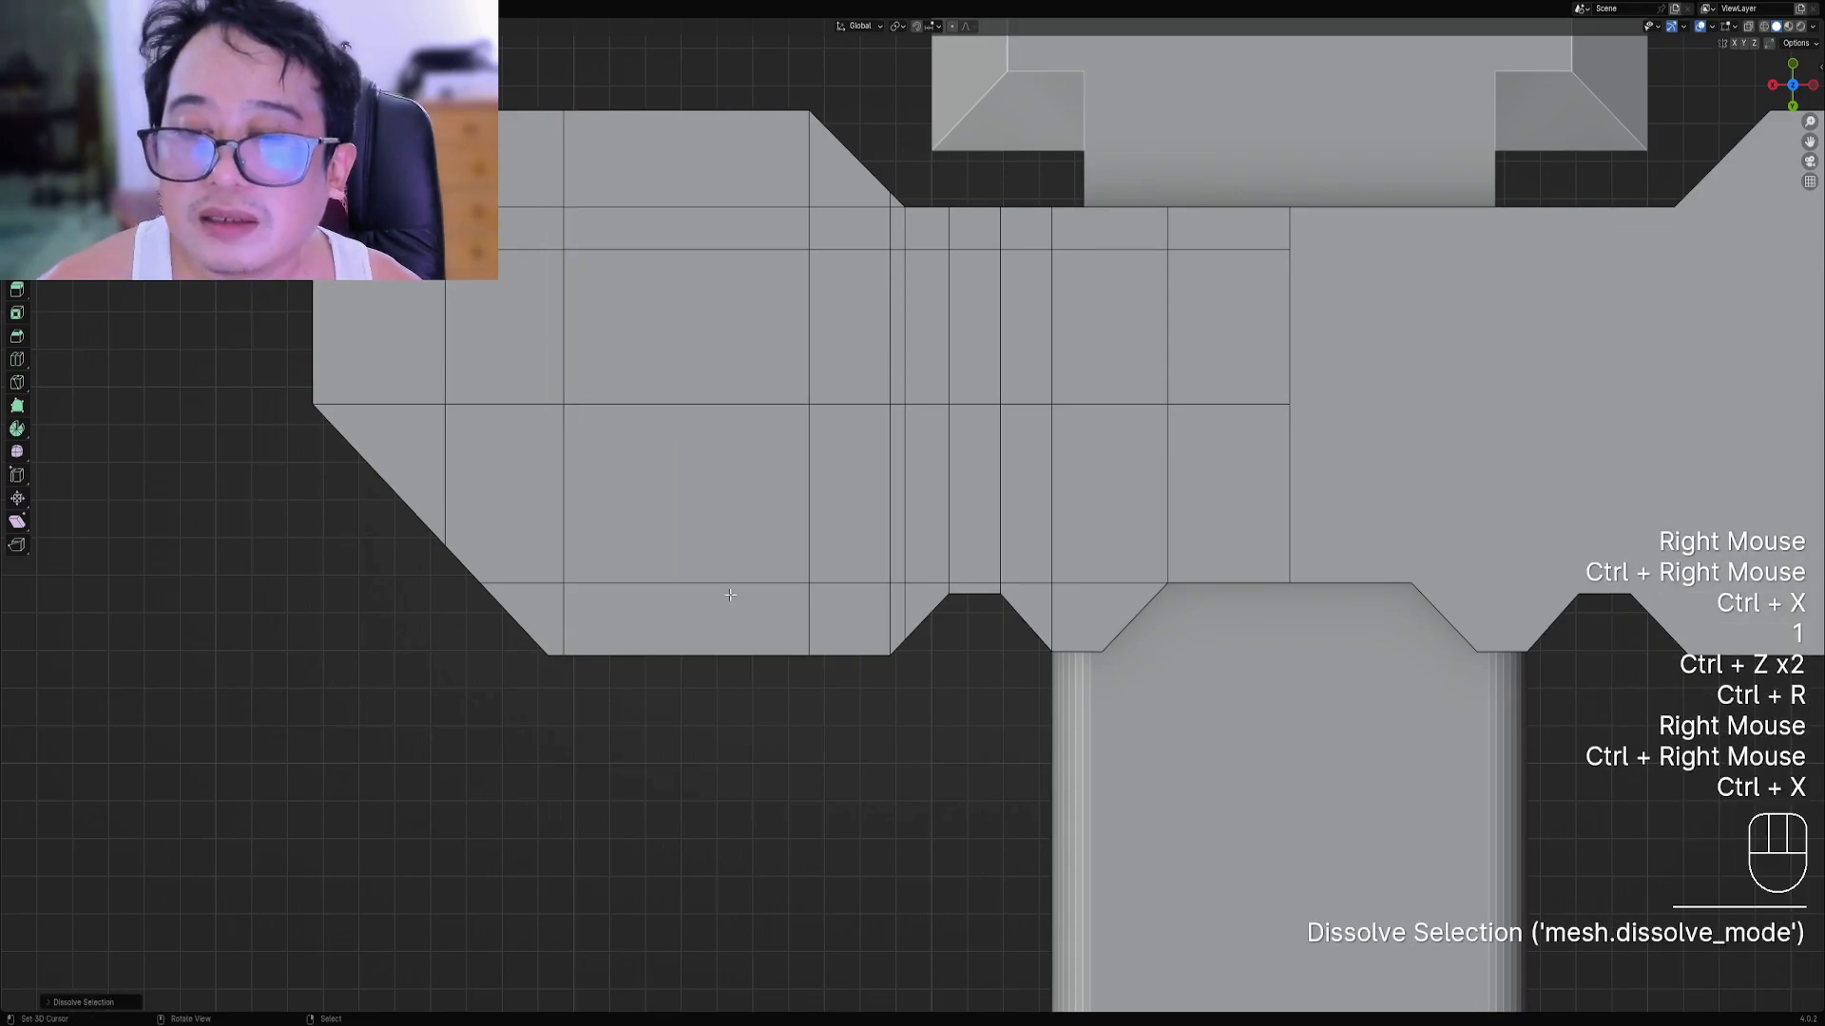
# Add a centred loop cut through the wide column of the guard's outer part and dissolve its outermost vertical line.
pyautogui.hotkey('ctrl', 'r')
pyautogui.click(730, 595)
pyautogui.hotkey('alt', 'a')
pyautogui.rightClick(444, 475)
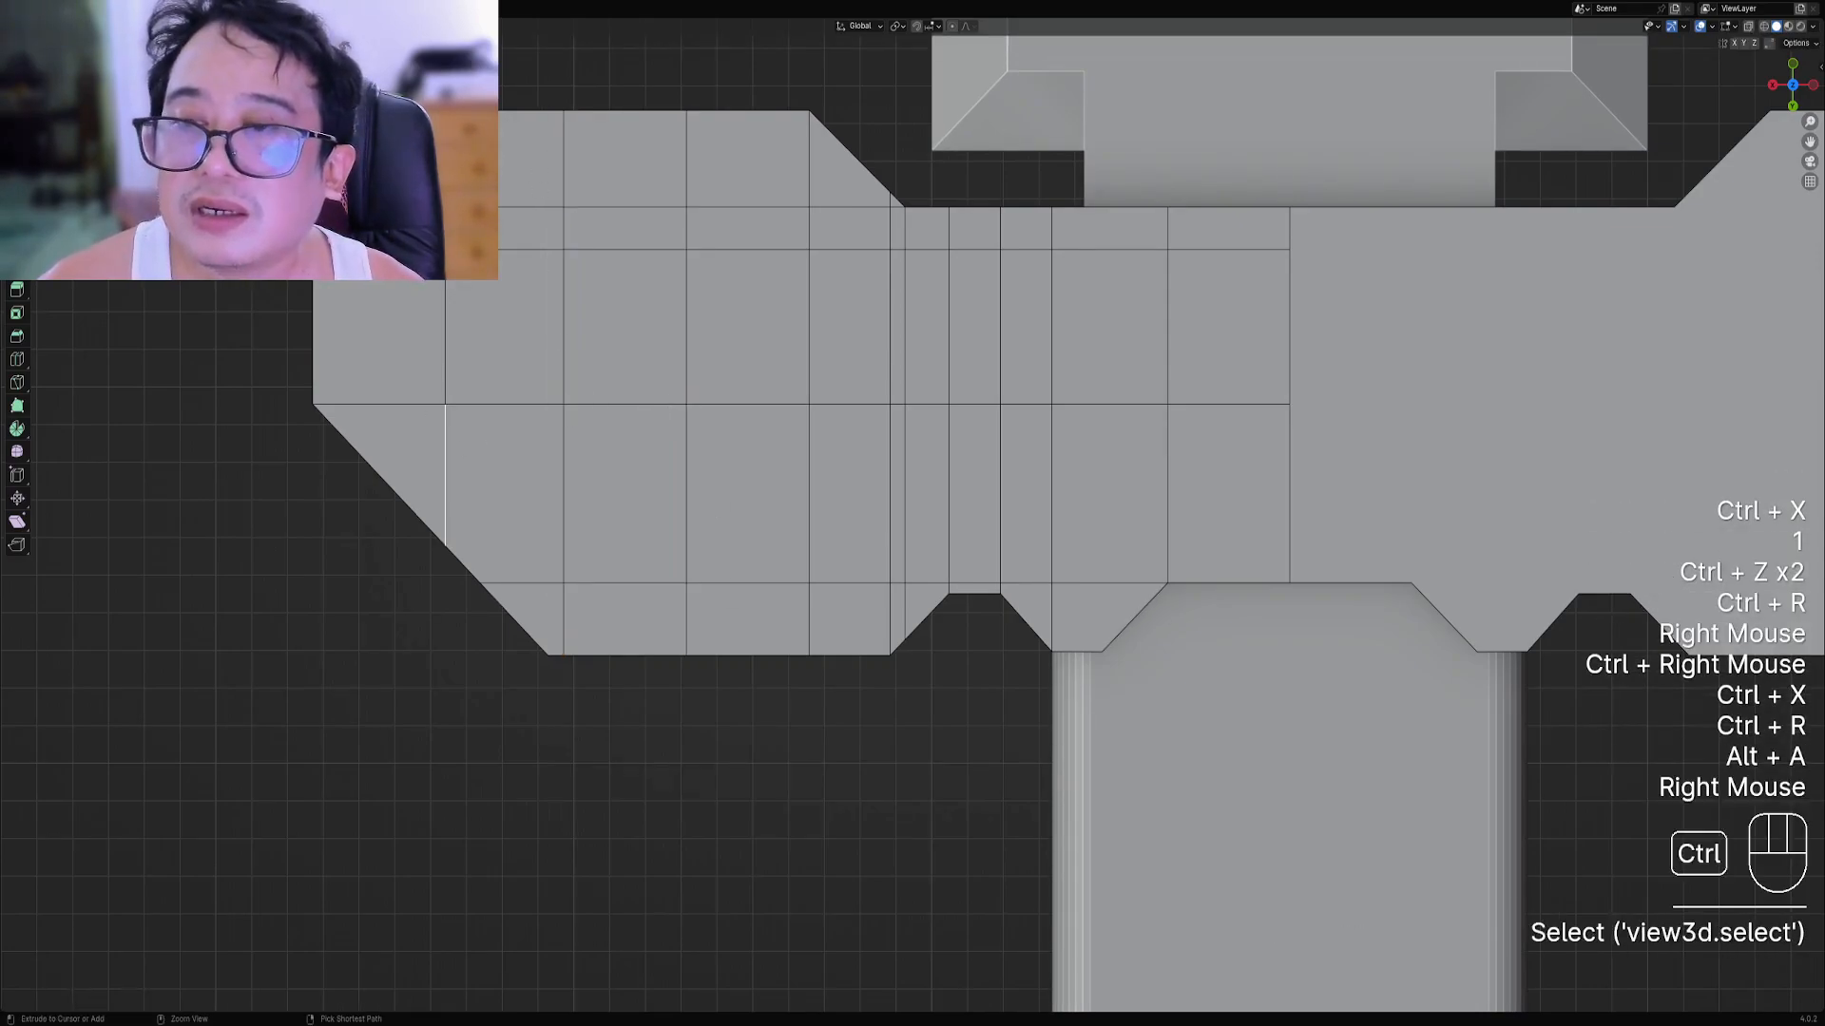
pyautogui.keyDown('ctrl'); pyautogui.rightClick(444, 323); pyautogui.keyUp('ctrl')
pyautogui.hotkey('ctrl', 'x')
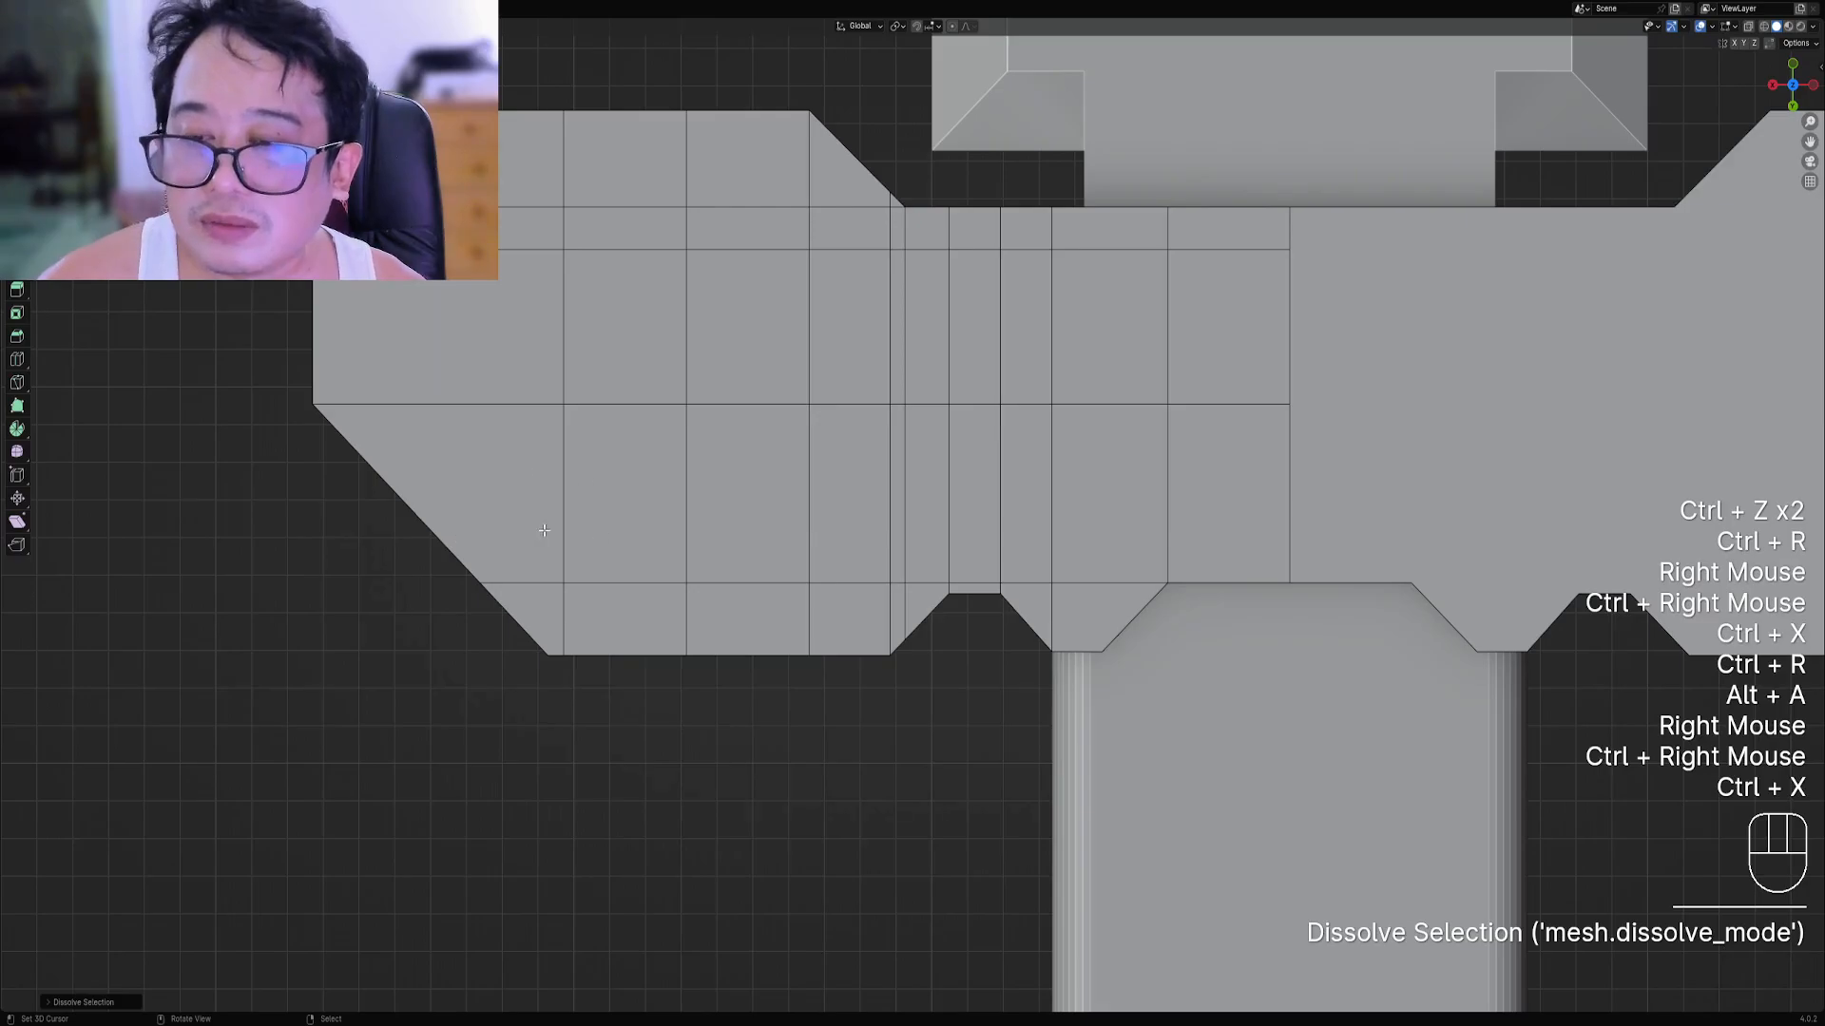
# Dissolve the vertical line rising from the lower outer corner of the guard's notch slope.
pyautogui.keyDown('shift'); pyautogui.moveTo(1045, 391); pyautogui.dragTo(1031, 404, button='middle'); pyautogui.keyUp('shift')
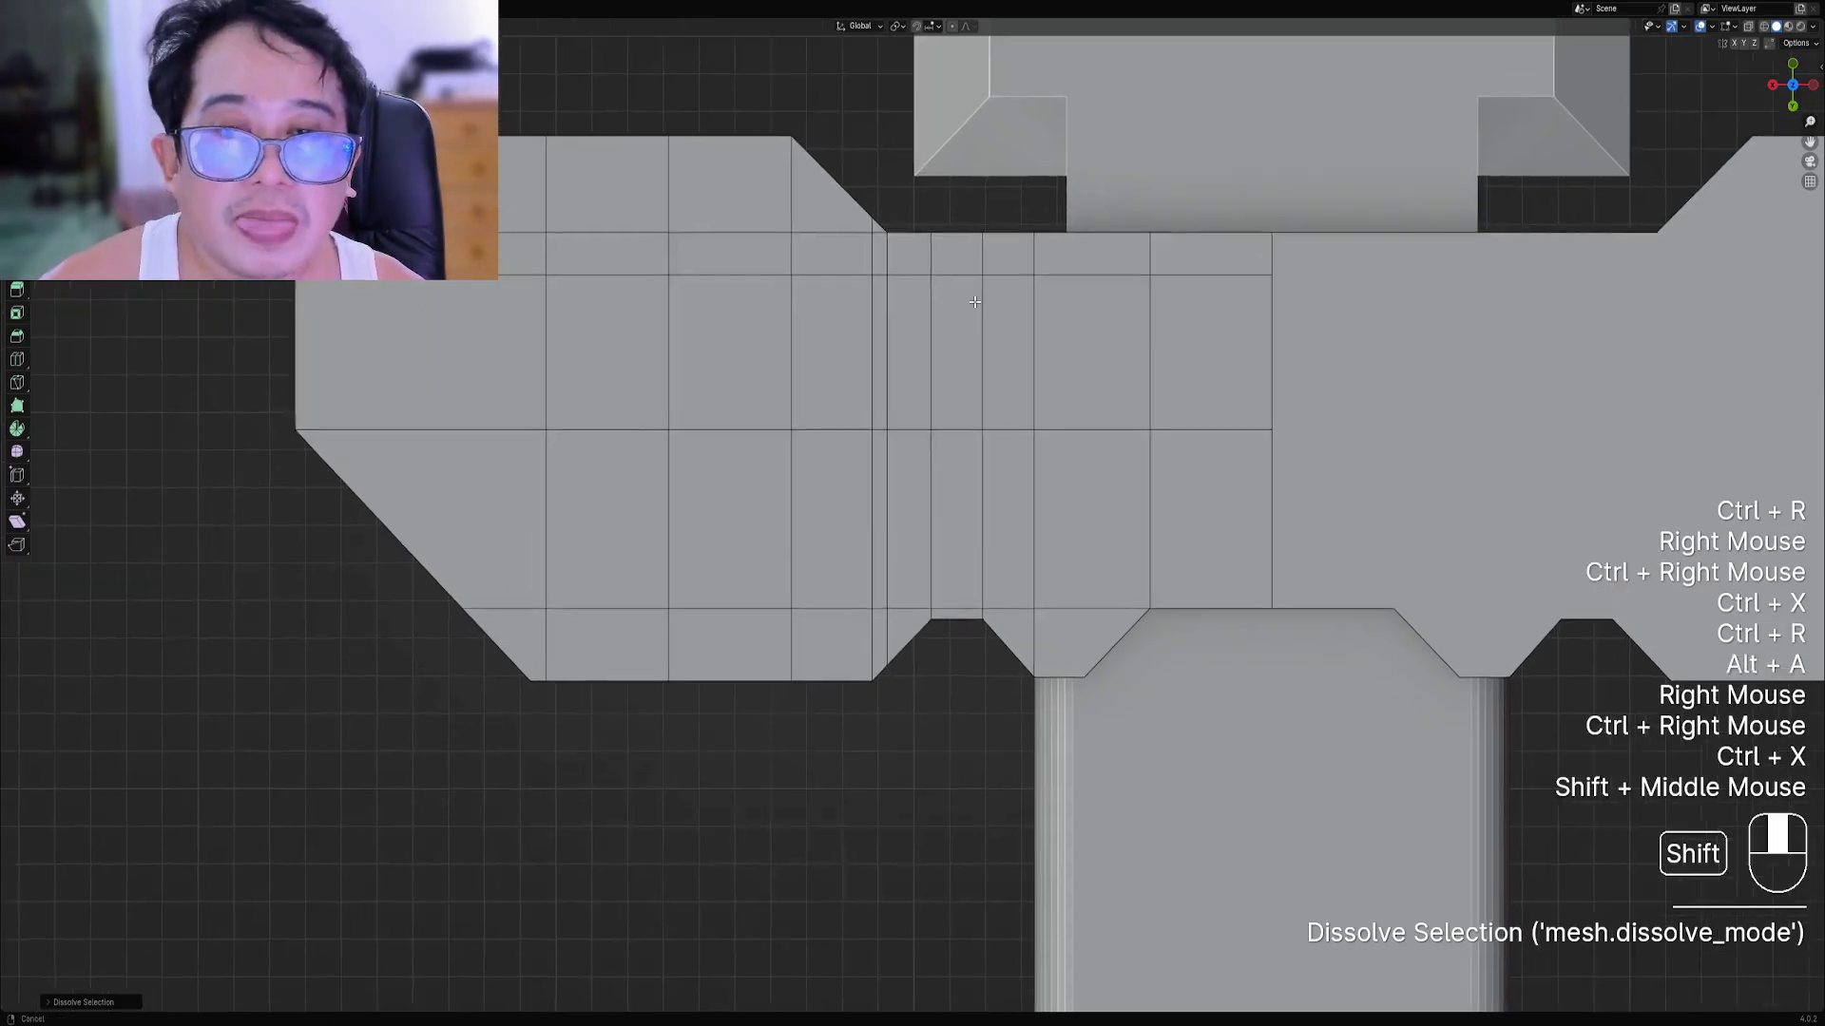
pyautogui.scroll(1, 1031, 403)
pyautogui.rightClick(794, 286)
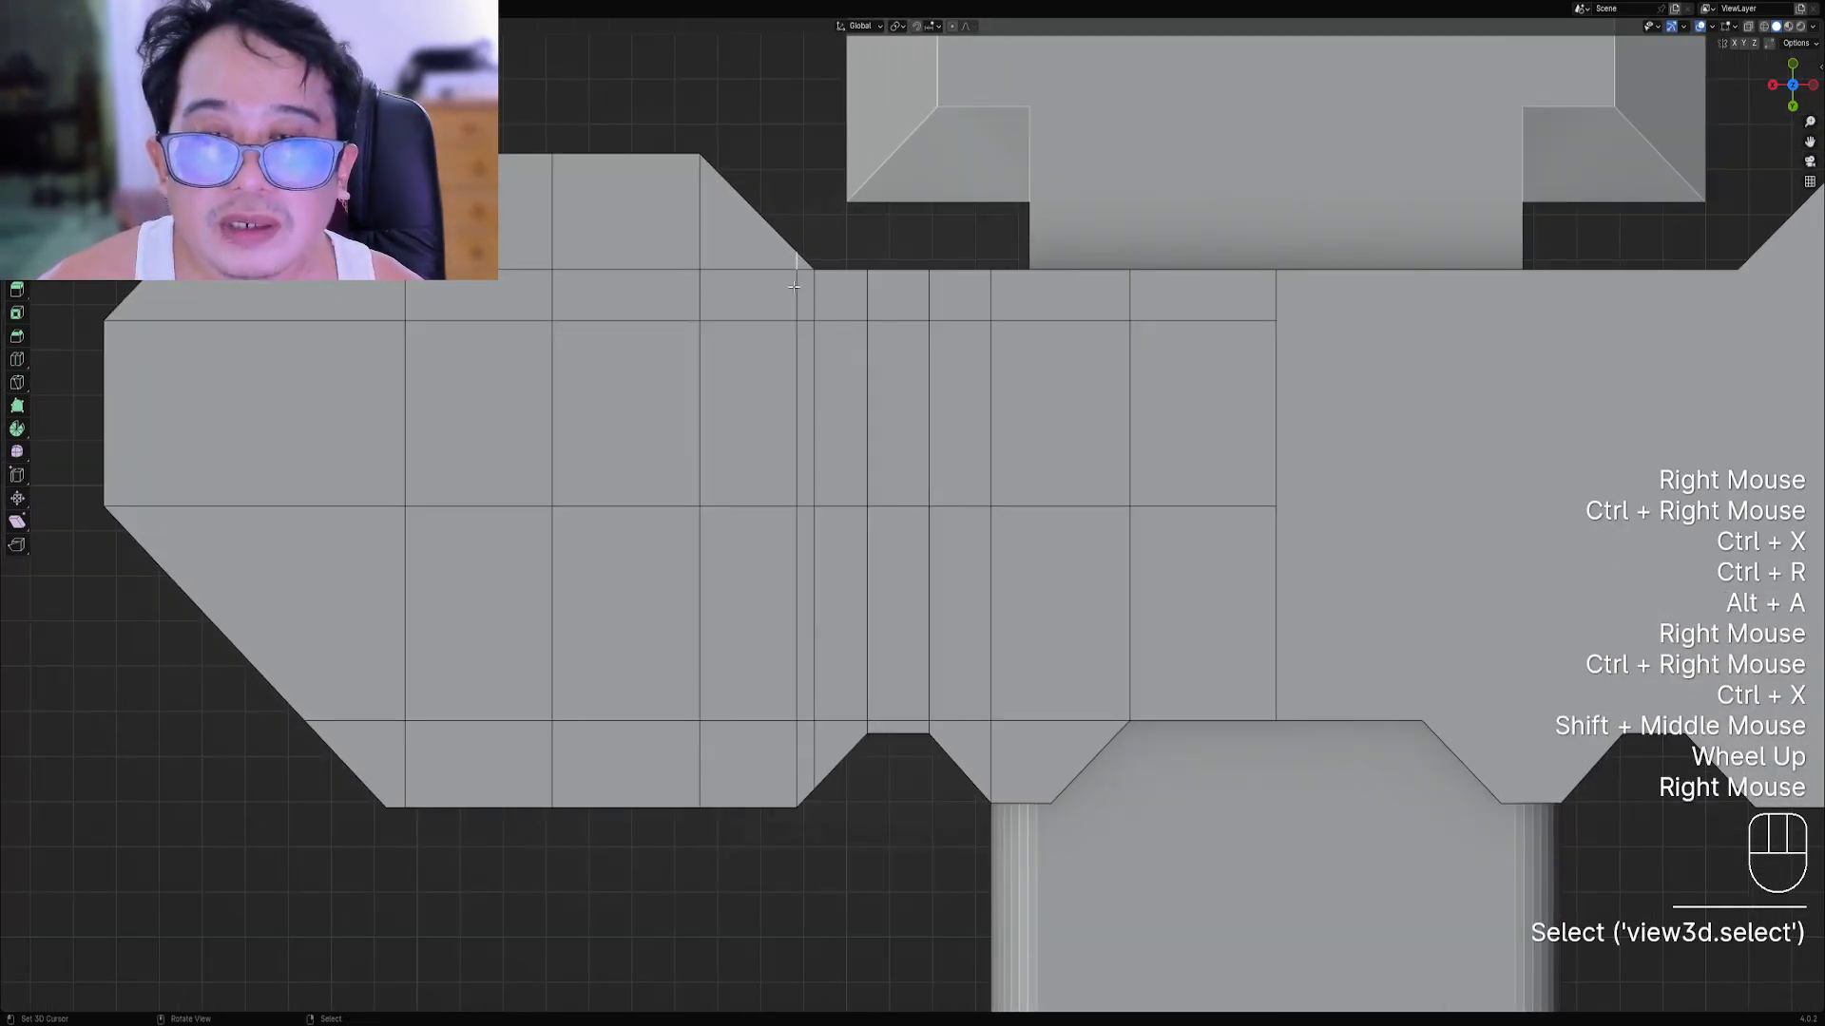
pyautogui.keyDown('ctrl'); pyautogui.rightClick(798, 751); pyautogui.keyUp('ctrl')
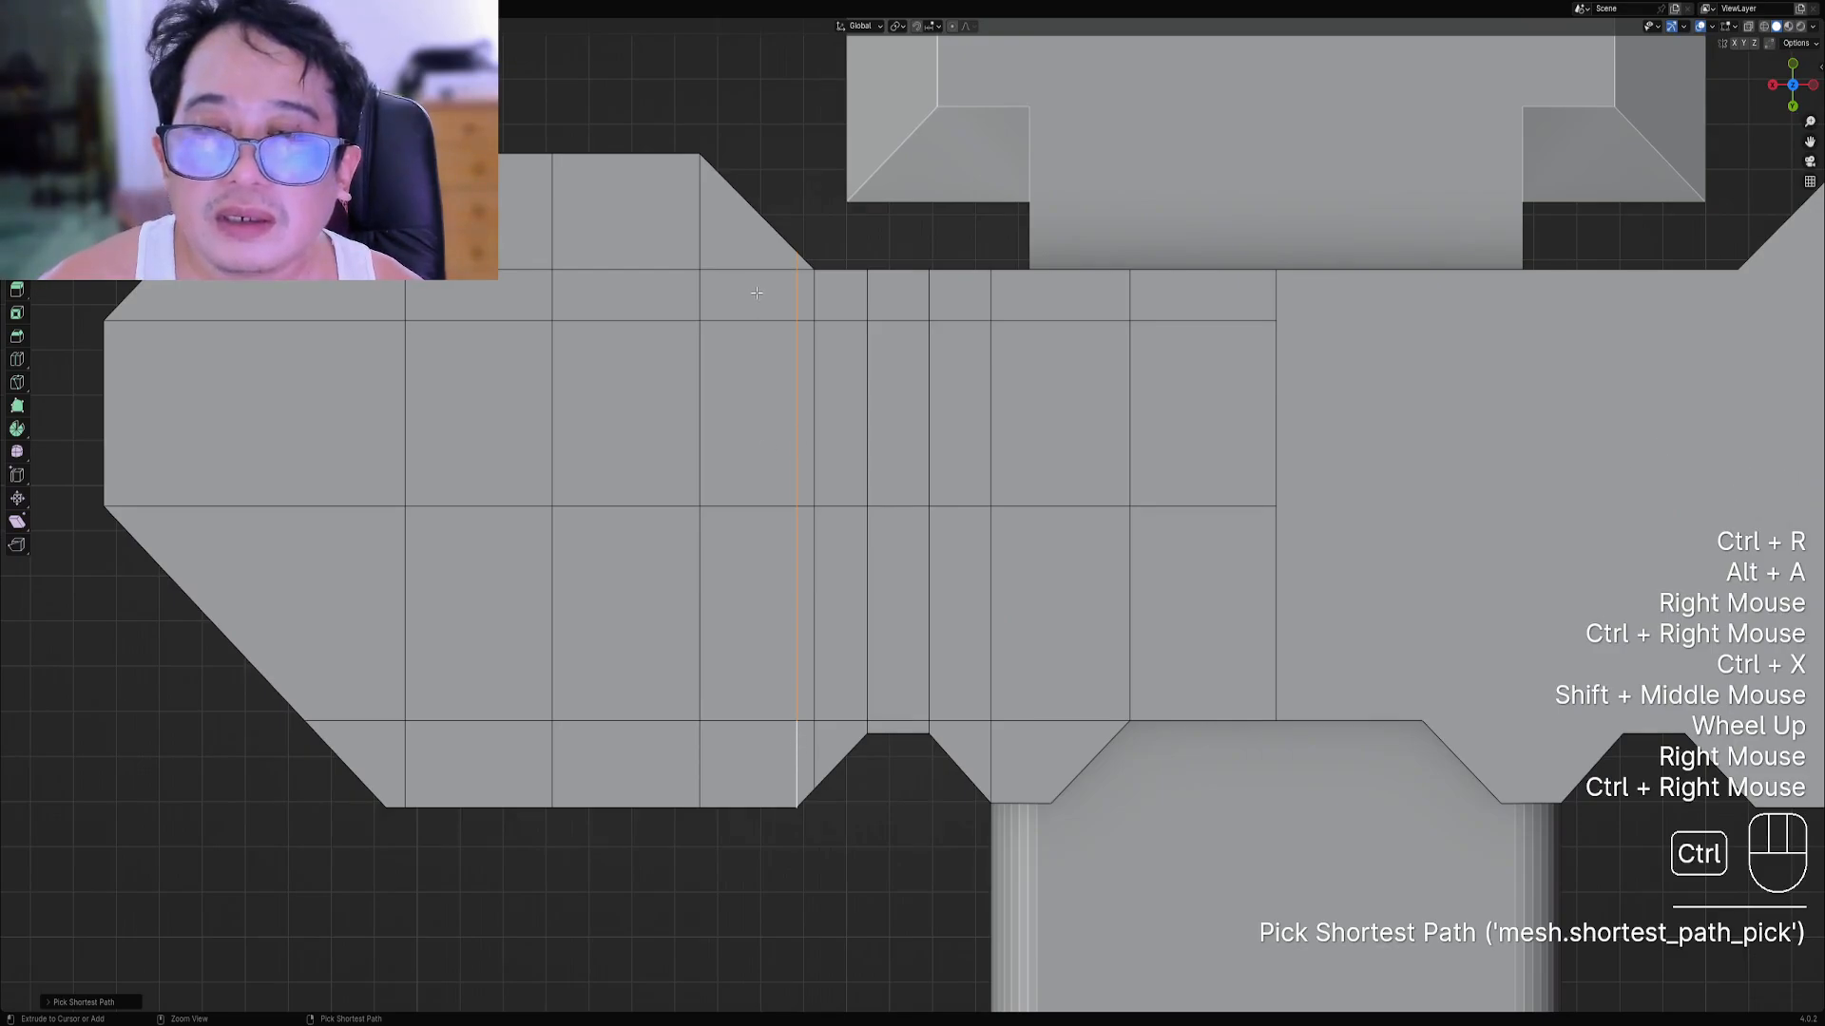
pyautogui.hotkey('ctrl', 'x')
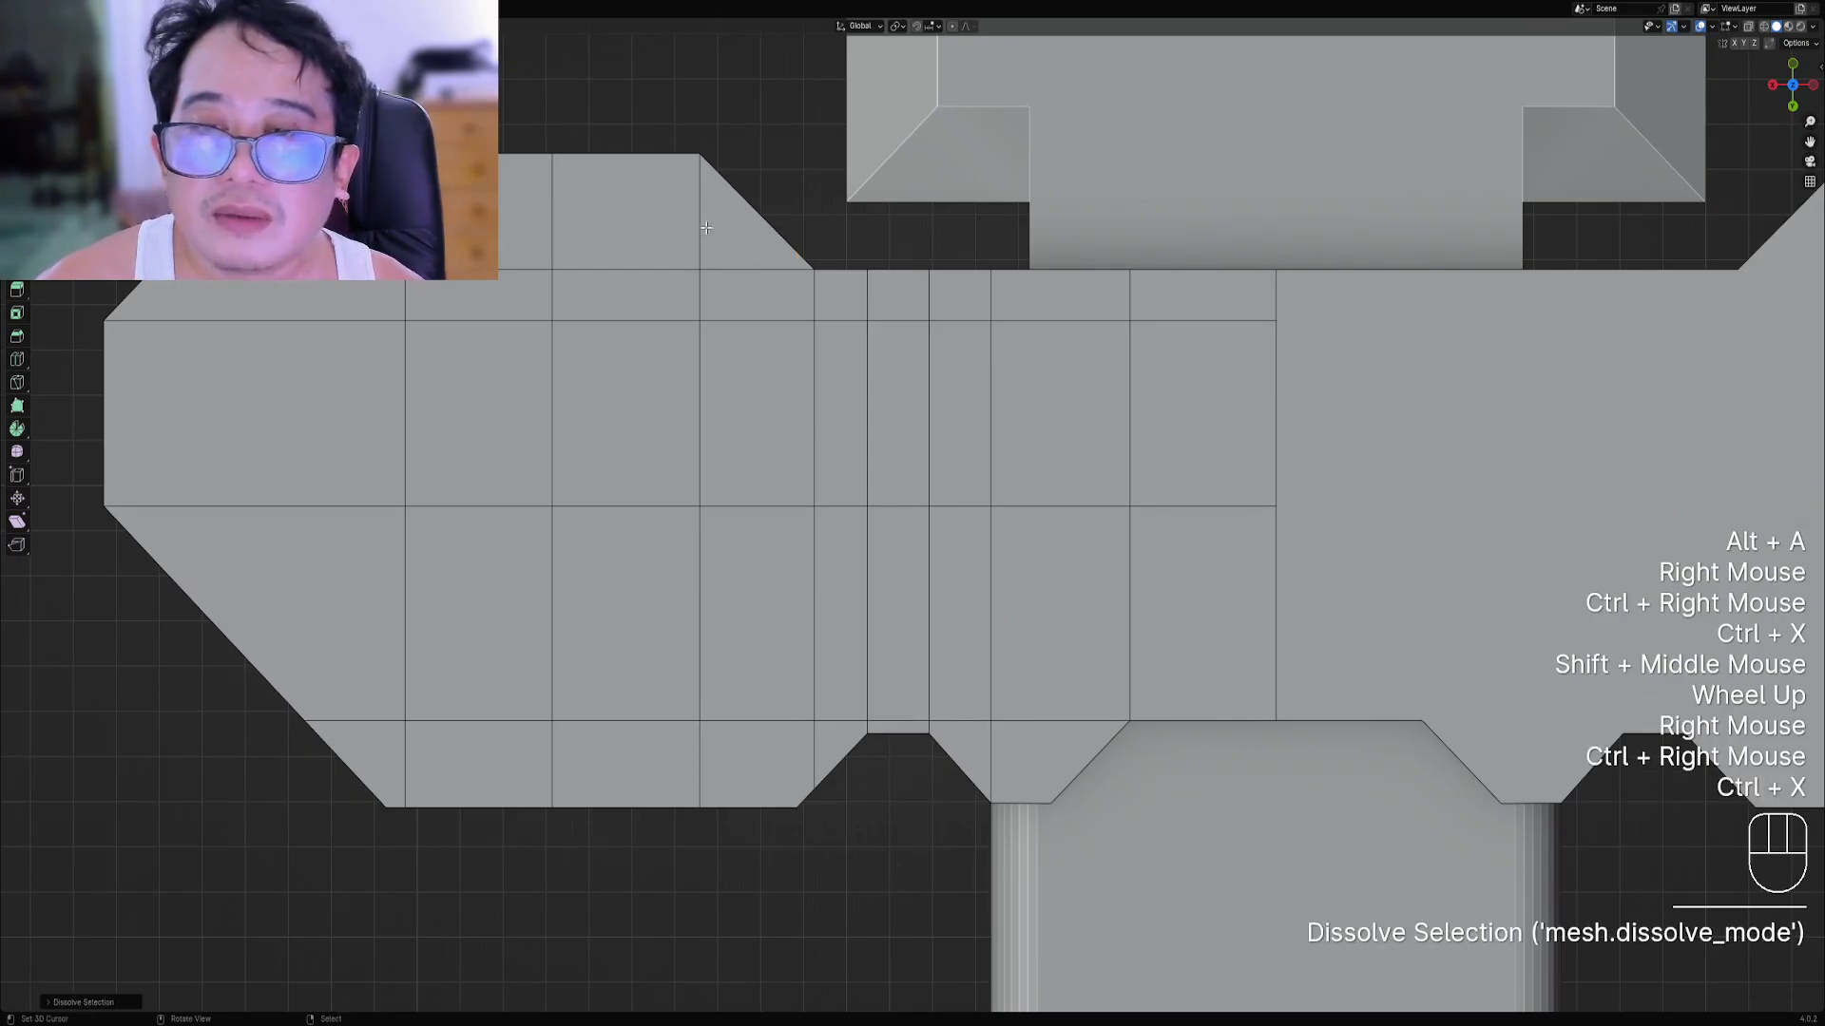
# Add a loop cut just outward of the vertical line from the guard's upper inner corner, and dissolve the original line.
pyautogui.rightClick(700, 261)
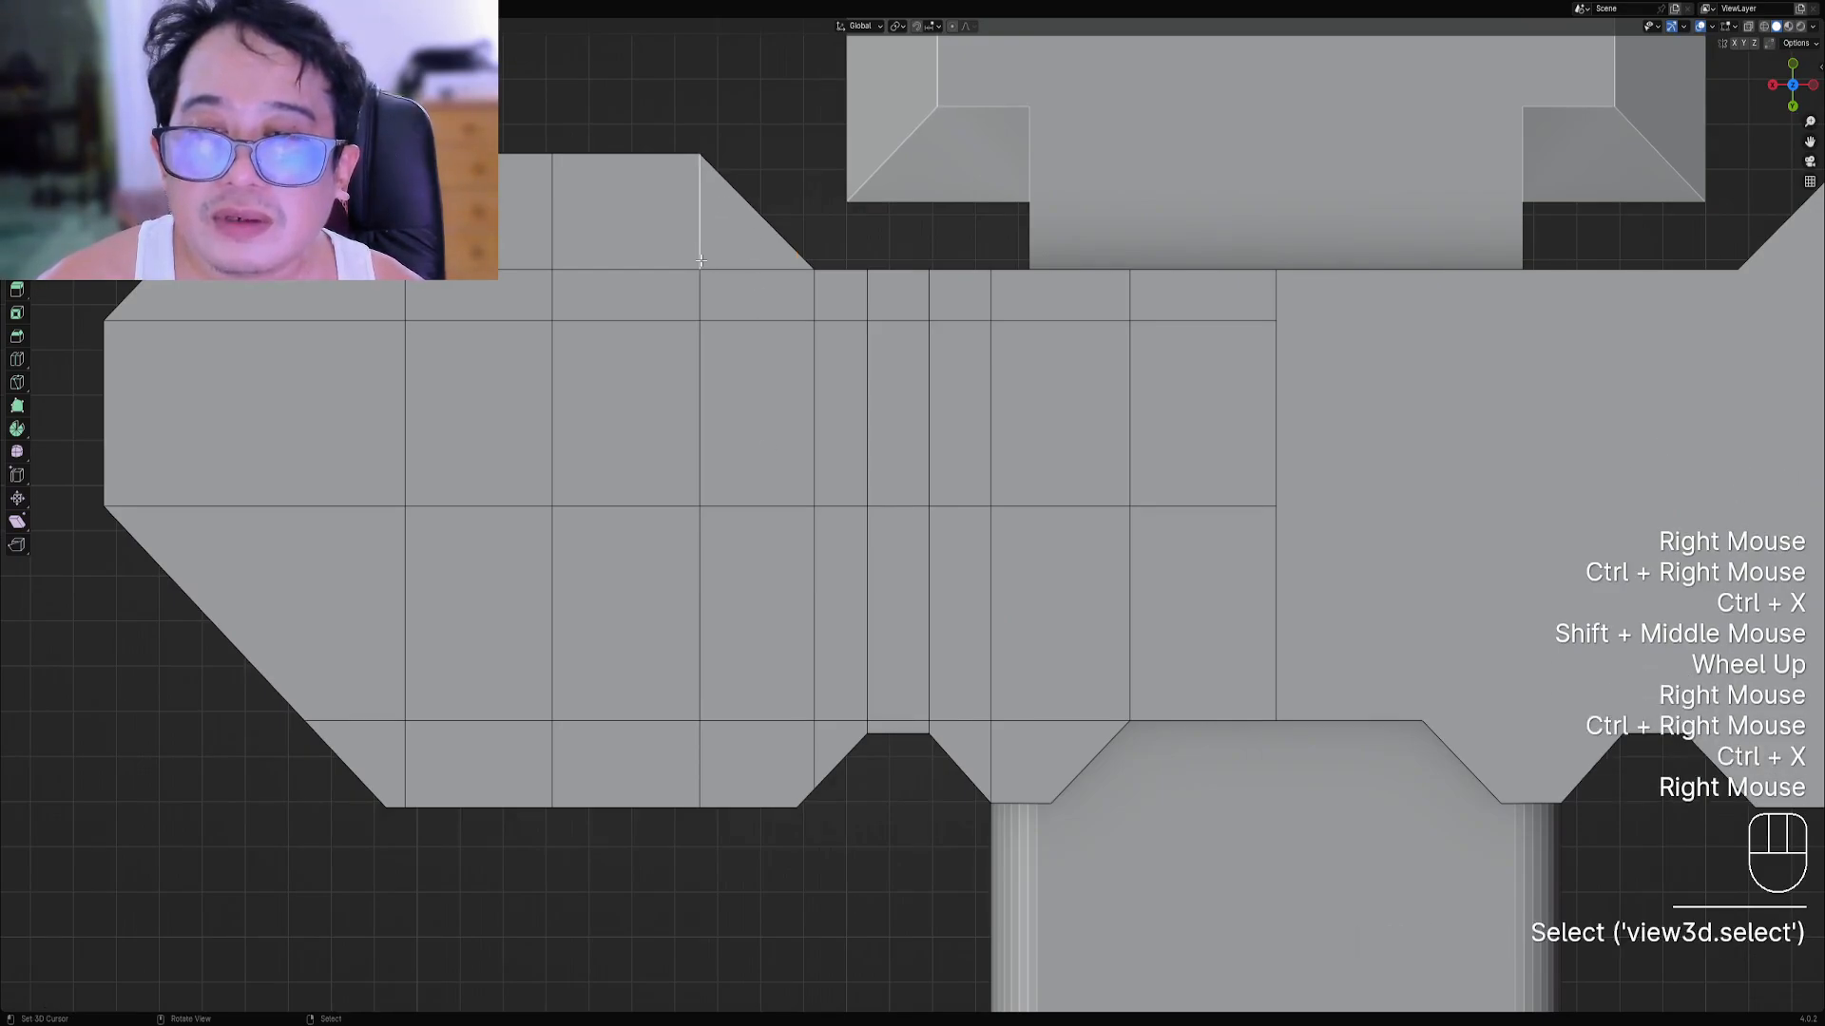
pyautogui.hotkey('ctrl', 'r')
pyautogui.click(671, 157)
pyautogui.click(732, 131)
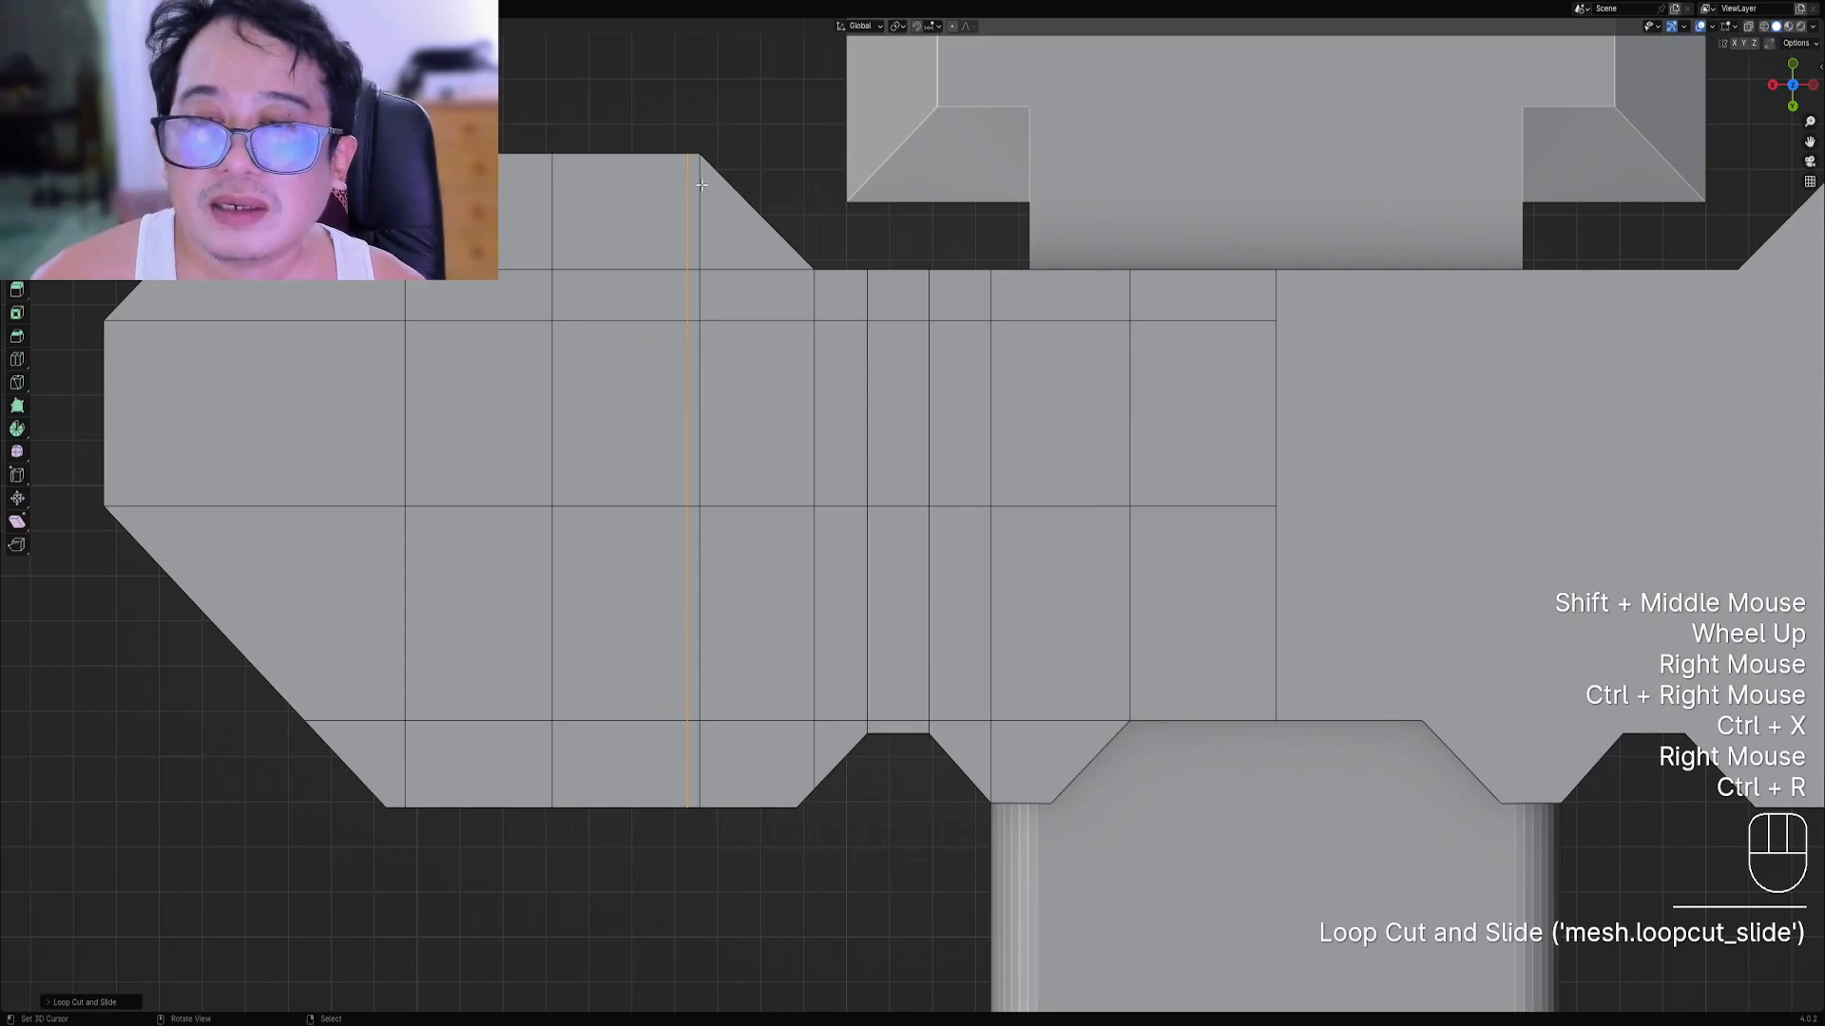
pyautogui.rightClick(741, 621)
pyautogui.keyDown('ctrl'); pyautogui.rightClick(693, 169); pyautogui.keyUp('ctrl')
pyautogui.hotkey('ctrl', 'x')
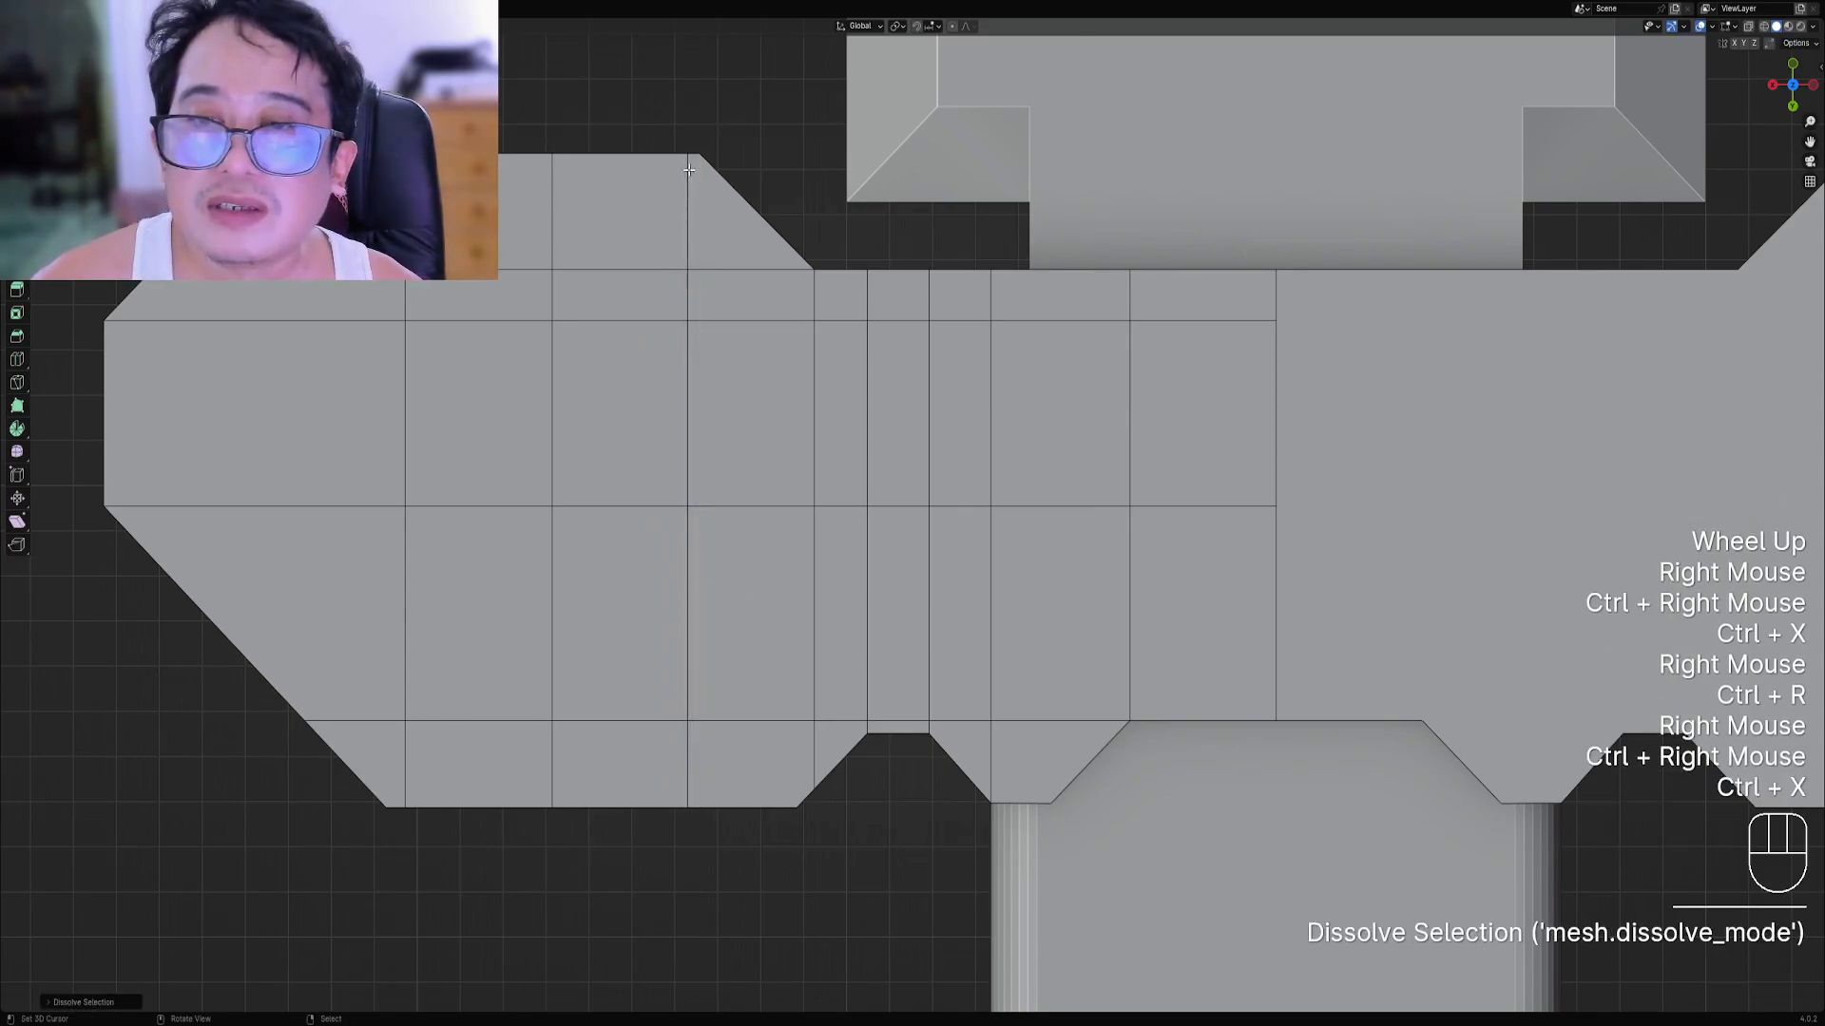
# Check the faces at the guard's upper inner slope and beside the lower notch by selecting each one.
pyautogui.press('3')
pyautogui.rightClick(705, 200)
pyautogui.keyDown('shift'); pyautogui.moveTo(731, 819); pyautogui.dragTo(709, 679, button='middle'); pyautogui.keyUp('shift')
pyautogui.scroll(2, 709, 680)
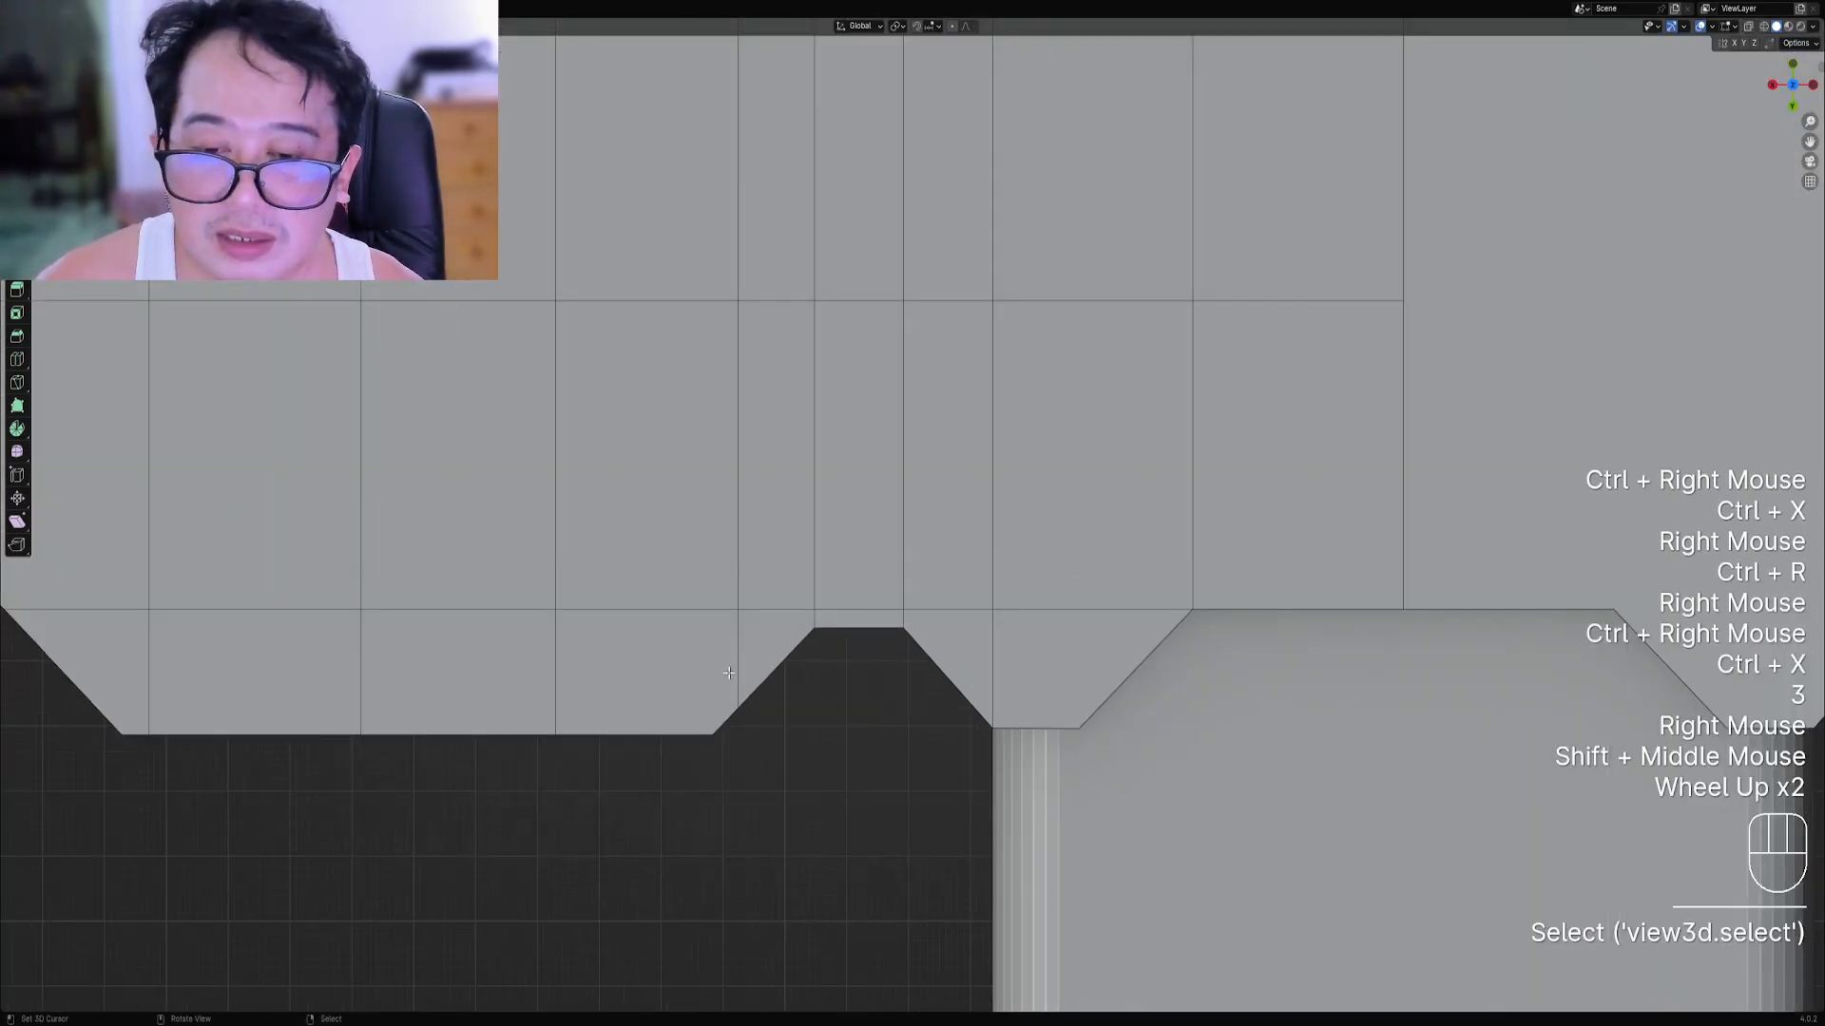
pyautogui.rightClick(709, 680)
pyautogui.scroll(-1, 826, 696)
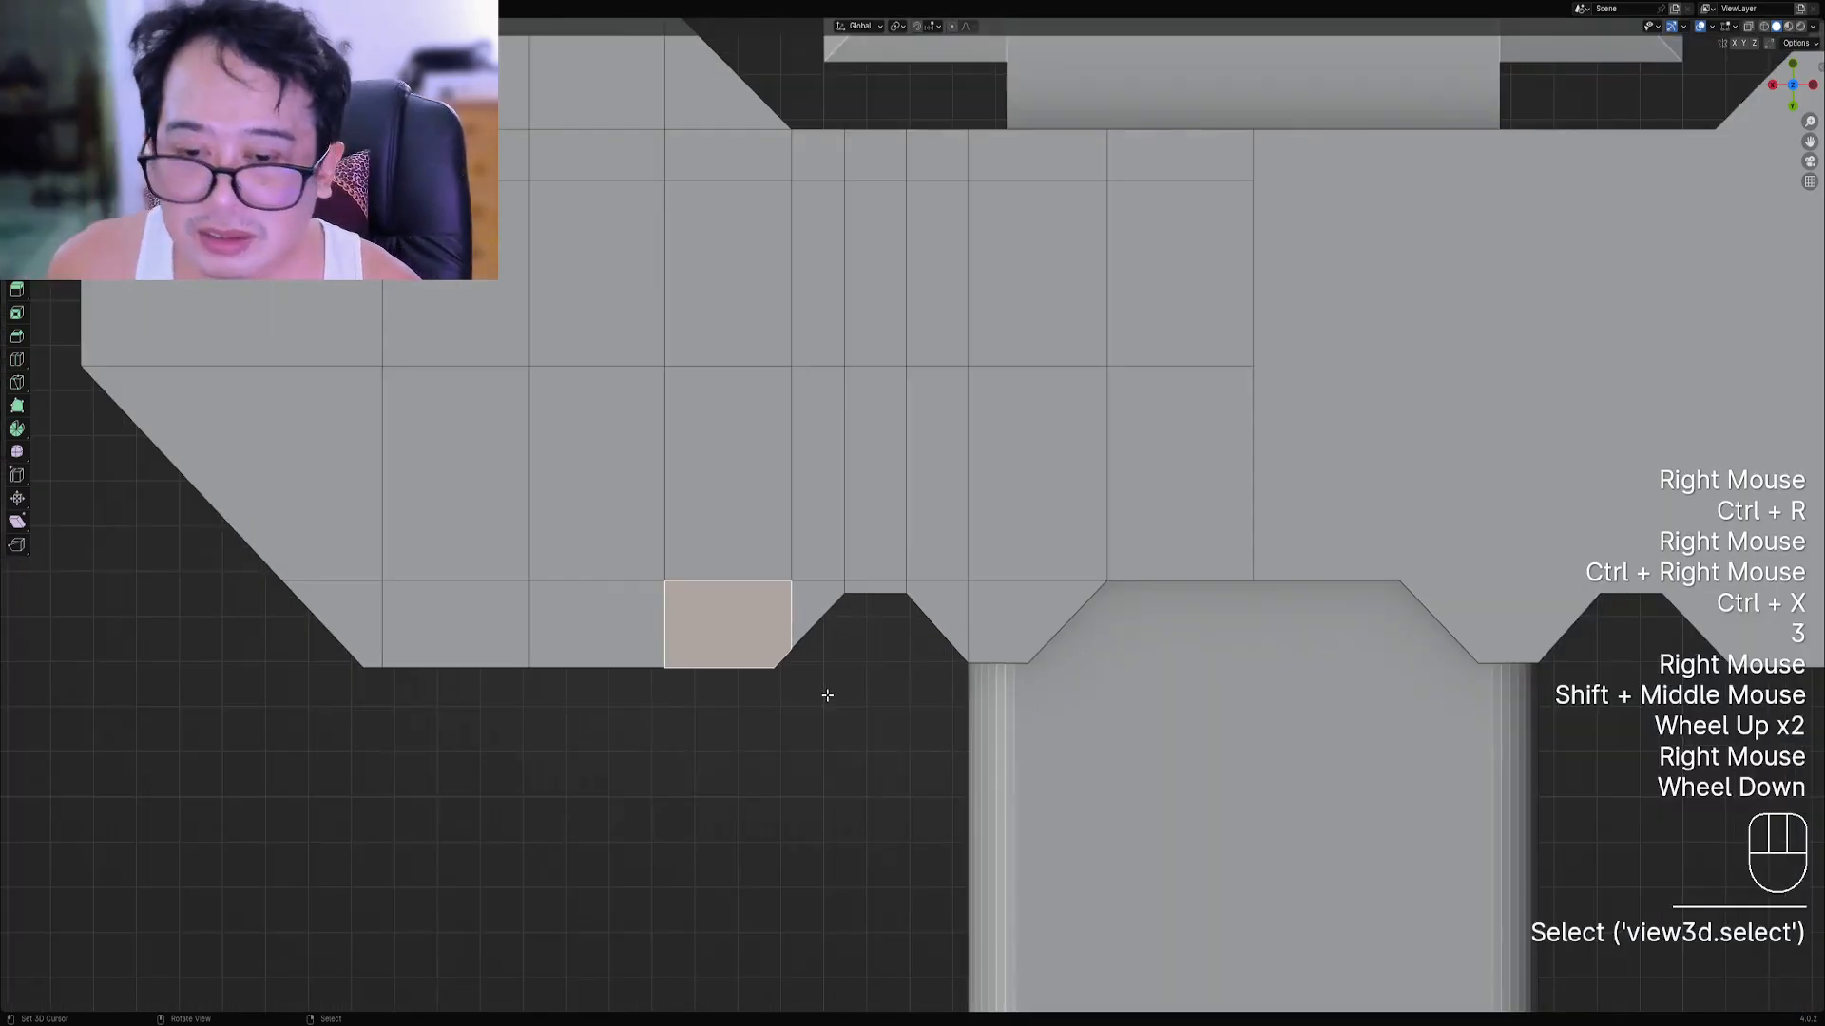
# Knife a straight horizontal cut just above the guard's lower edge, from the notch's slope to the outer slanted edge.
pyautogui.press('1')
pyautogui.hotkey('alt', 'a')
pyautogui.keyDown('shift'); pyautogui.moveTo(840, 695); pyautogui.dragTo(939, 688, button='middle'); pyautogui.keyUp('shift')
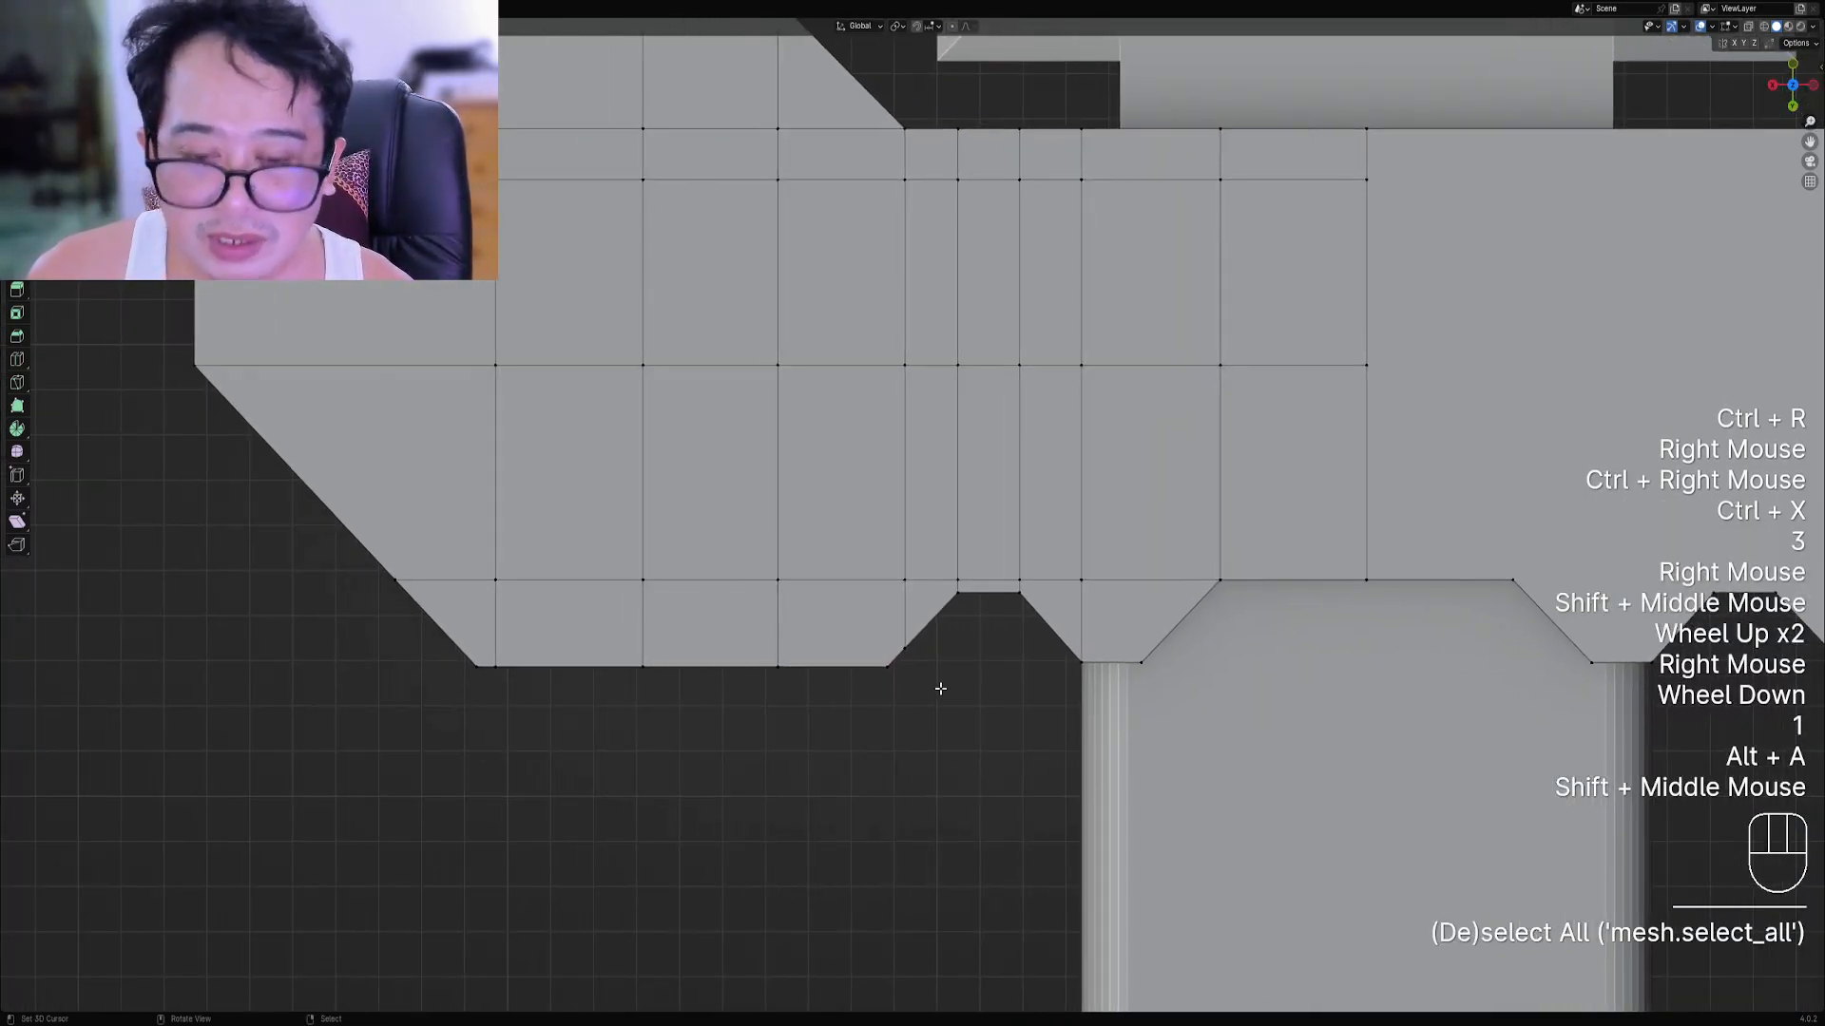
pyautogui.press('k')
pyautogui.click(905, 647)
pyautogui.press('a')
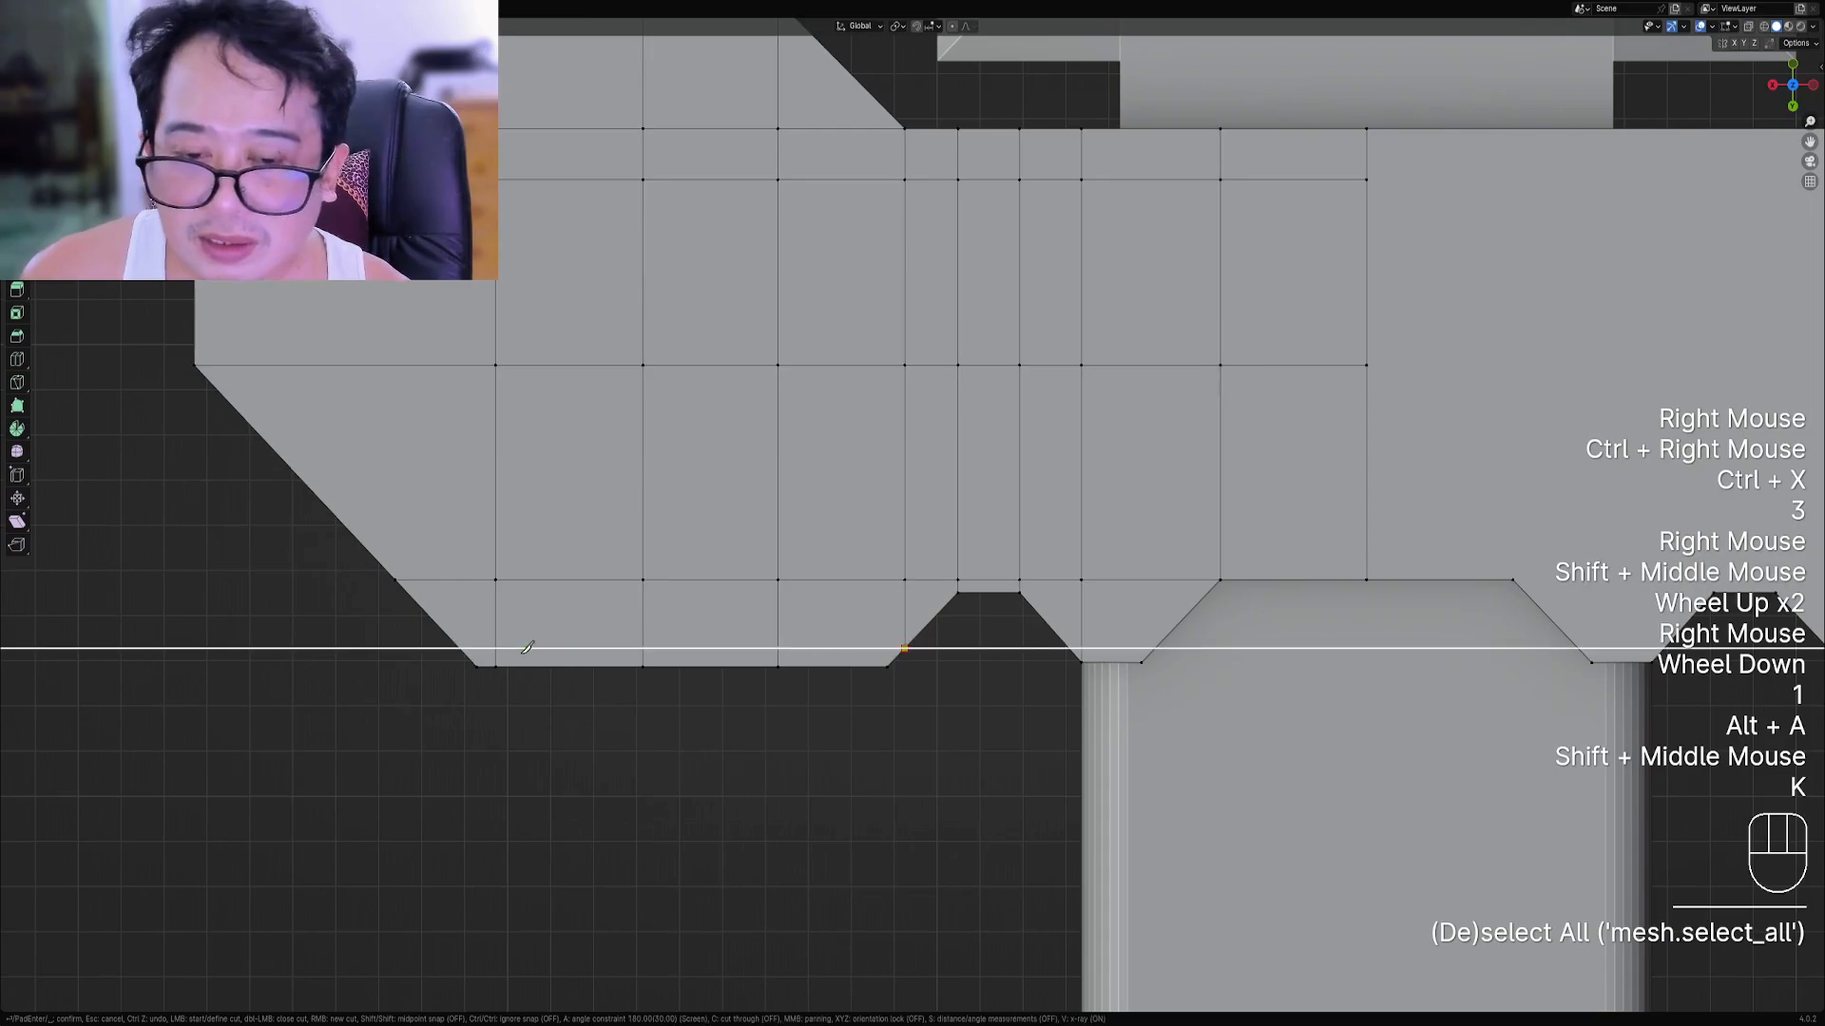
pyautogui.click(408, 634)
pyautogui.press('Return')
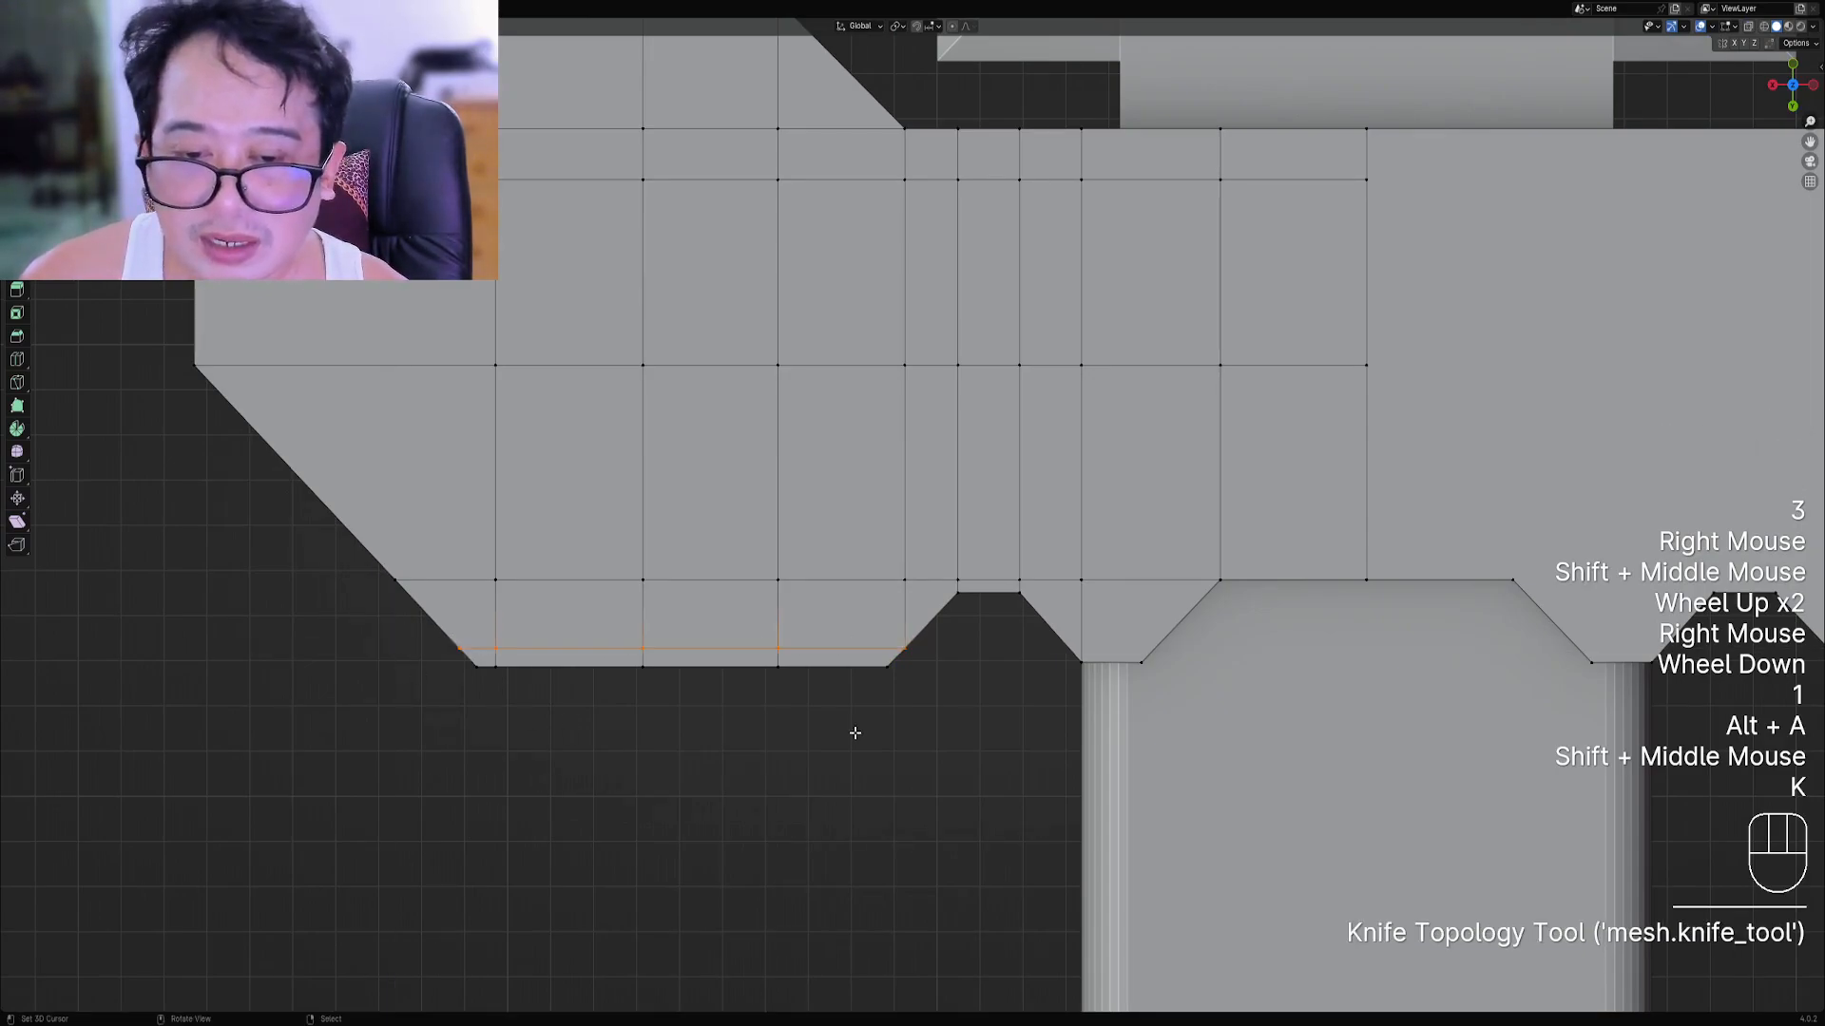
# Check the thin end faces along the guard's lower edge by selecting each one, then clear the selection.
pyautogui.hotkey('alt', 'a')
pyautogui.rightClick(843, 656)
pyautogui.press('3')
pyautogui.rightClick(845, 657)
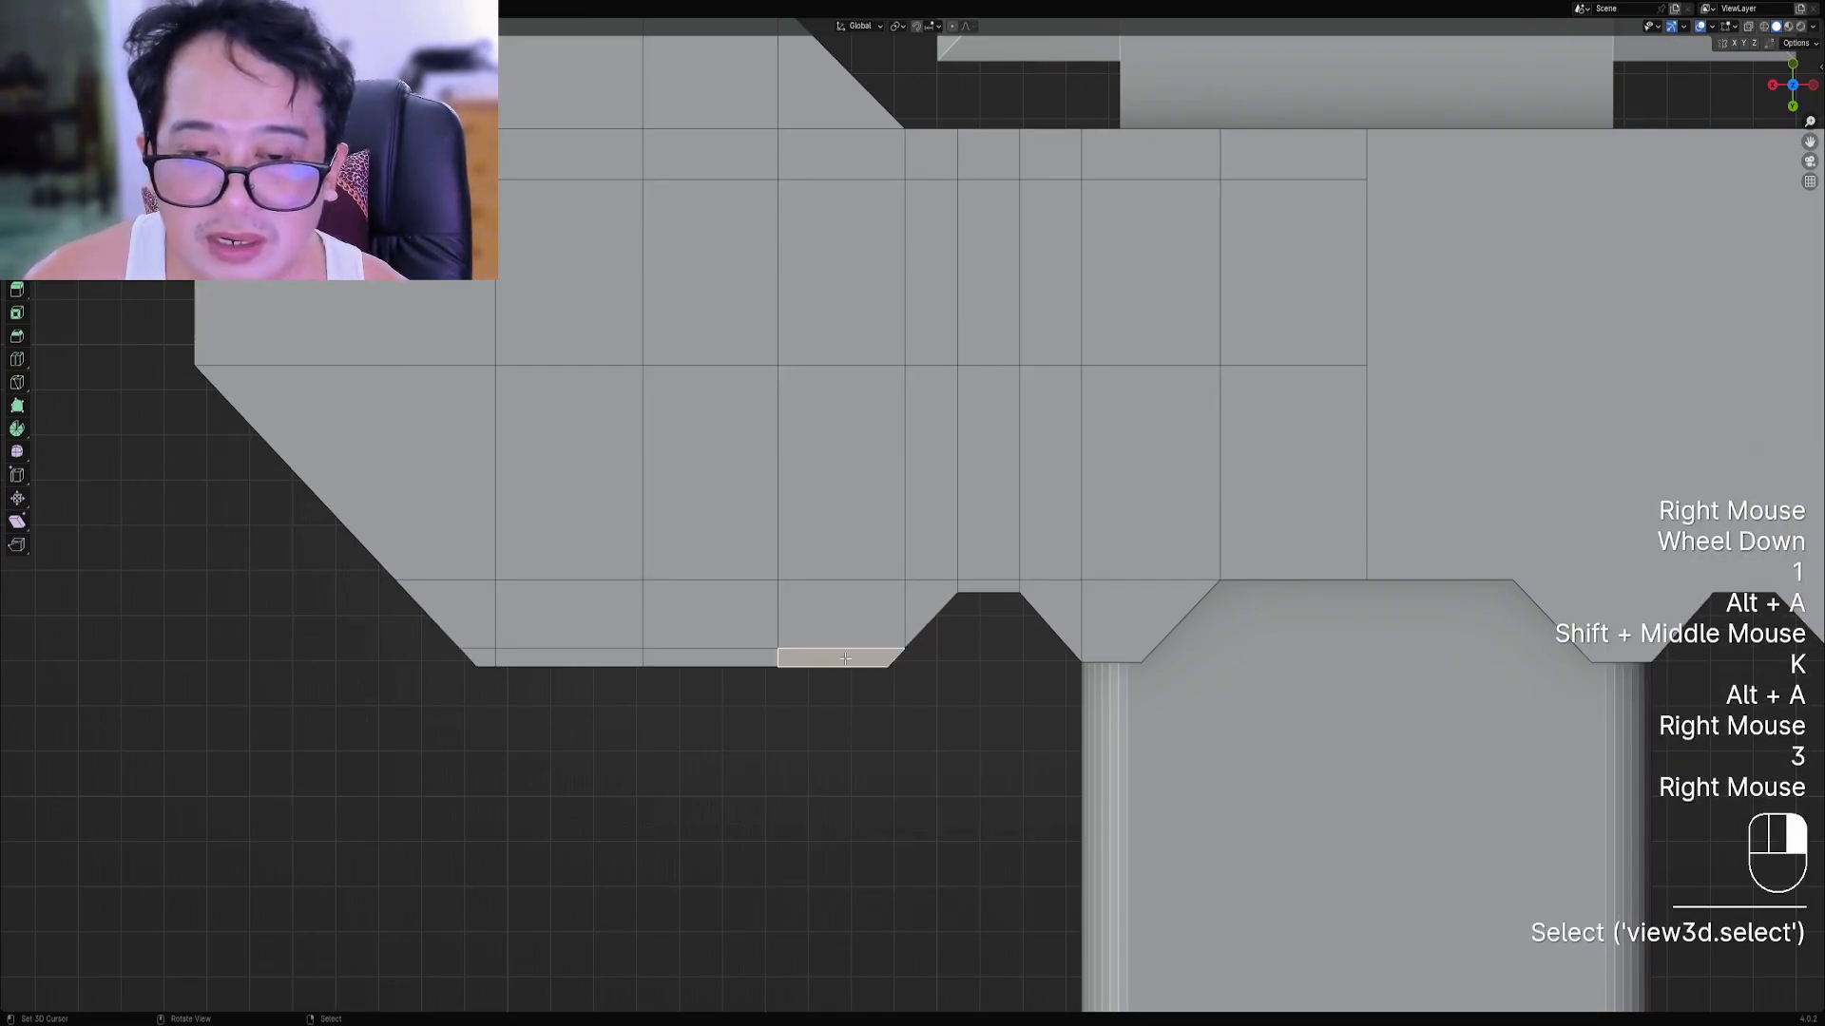
pyautogui.rightClick(492, 659)
pyautogui.scroll(-2, 484, 656)
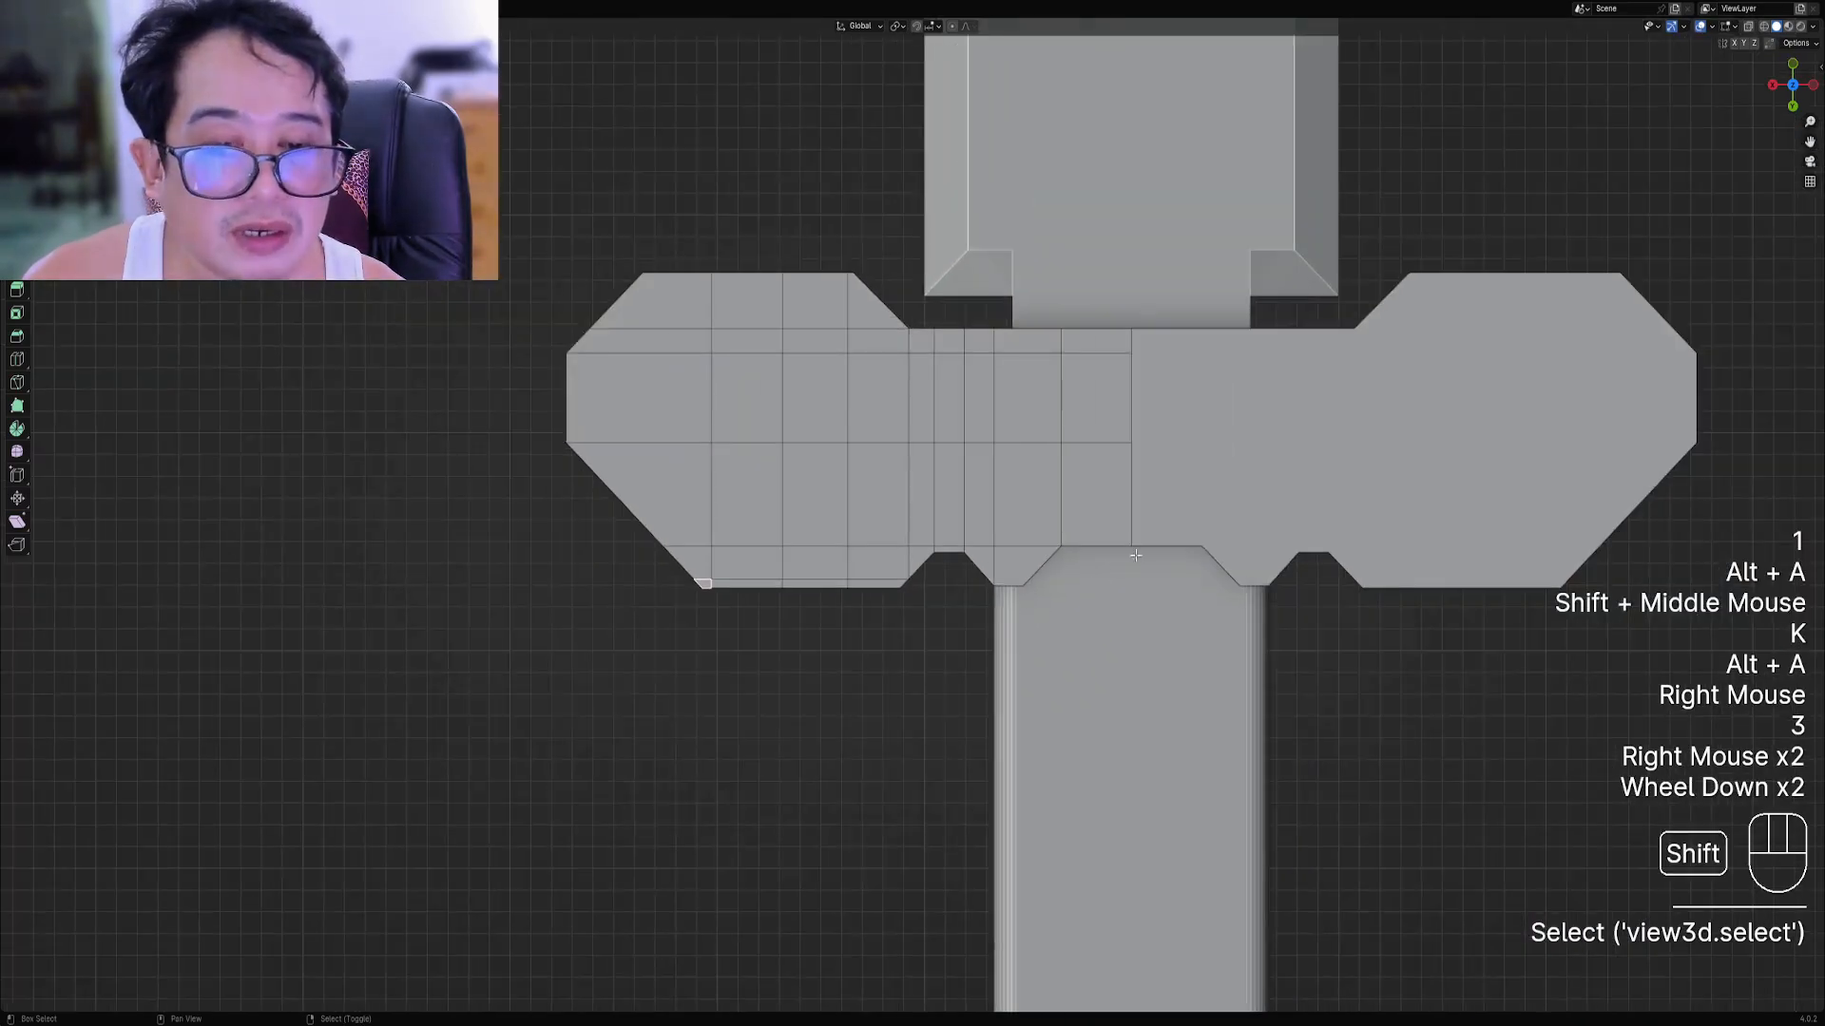
pyautogui.keyDown('shift'); pyautogui.moveTo(1146, 558); pyautogui.dragTo(960, 652, button='middle'); pyautogui.keyUp('shift')
pyautogui.hotkey('alt', 'a')
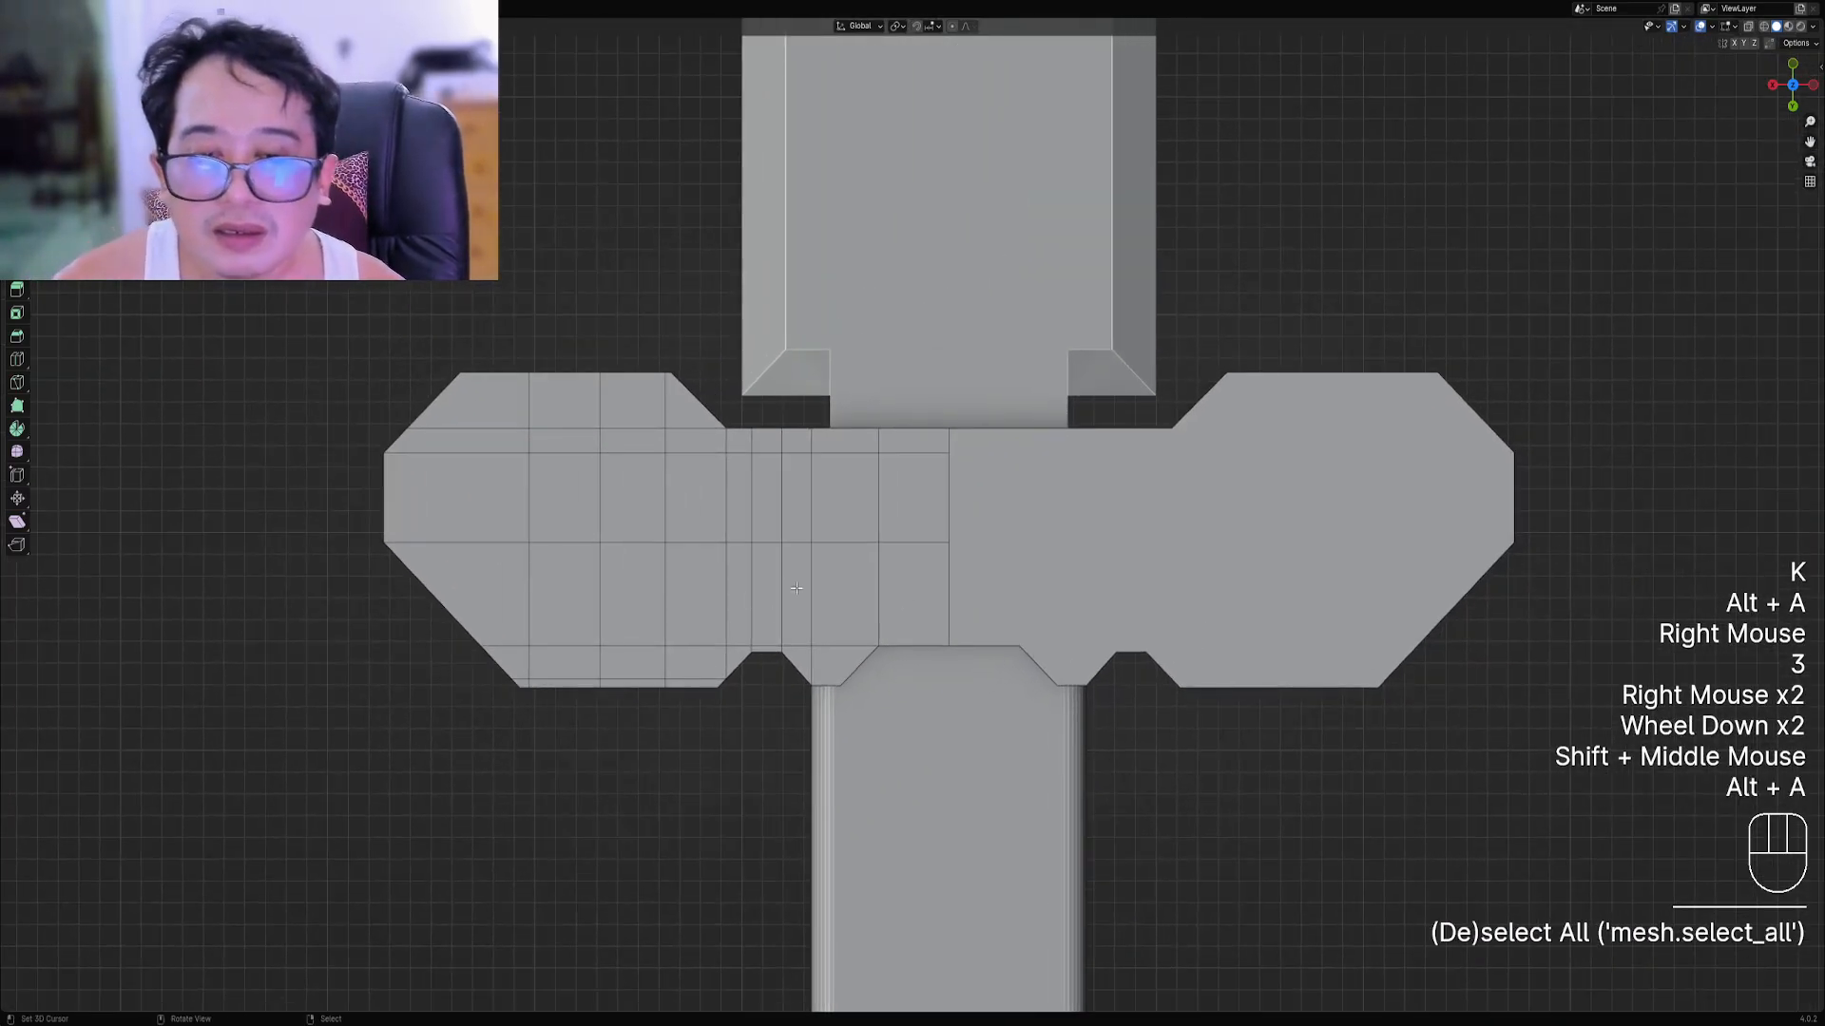
# Leave mesh editing, clear the selection and save the sword file.
pyautogui.press('Tab')
pyautogui.scroll(-2, 803, 541)
pyautogui.hotkey('alt', 'a')
pyautogui.moveTo(818, 510); pyautogui.dragTo(886, 489, button='middle')
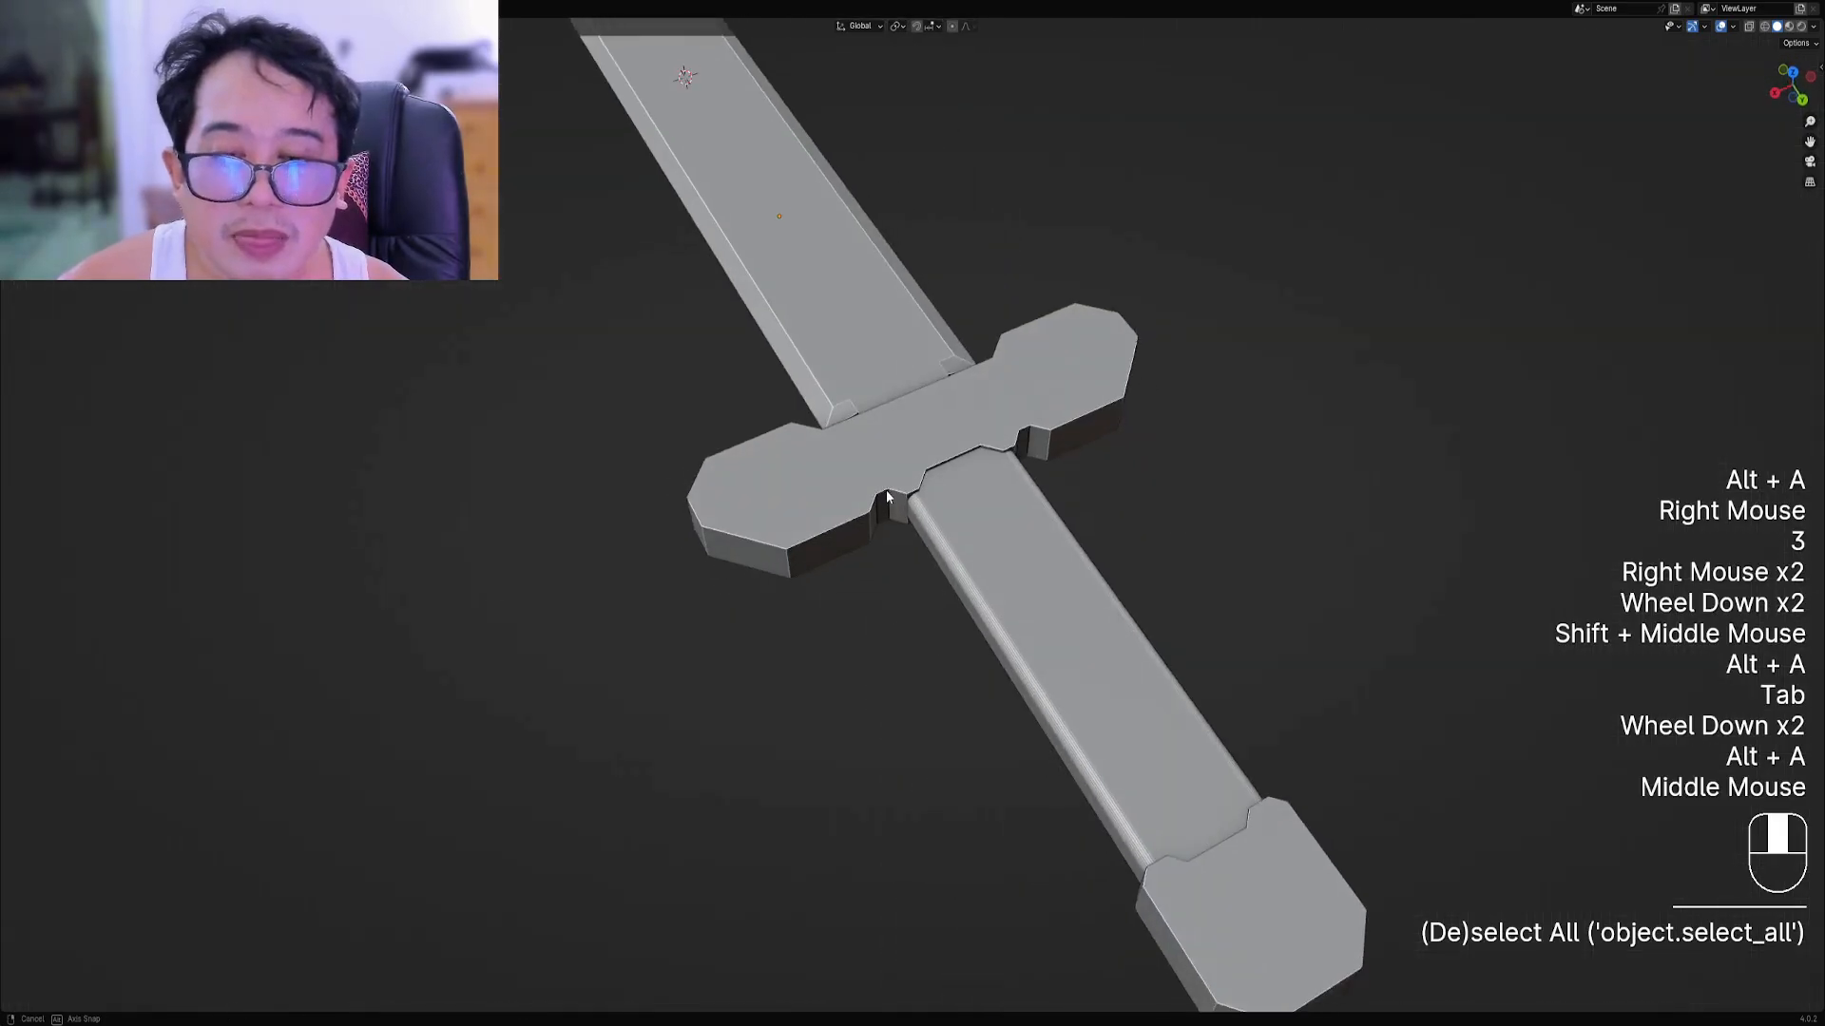
pyautogui.hotkey('ctrl', 's')
pyautogui.hotkey('ctrl', 's')
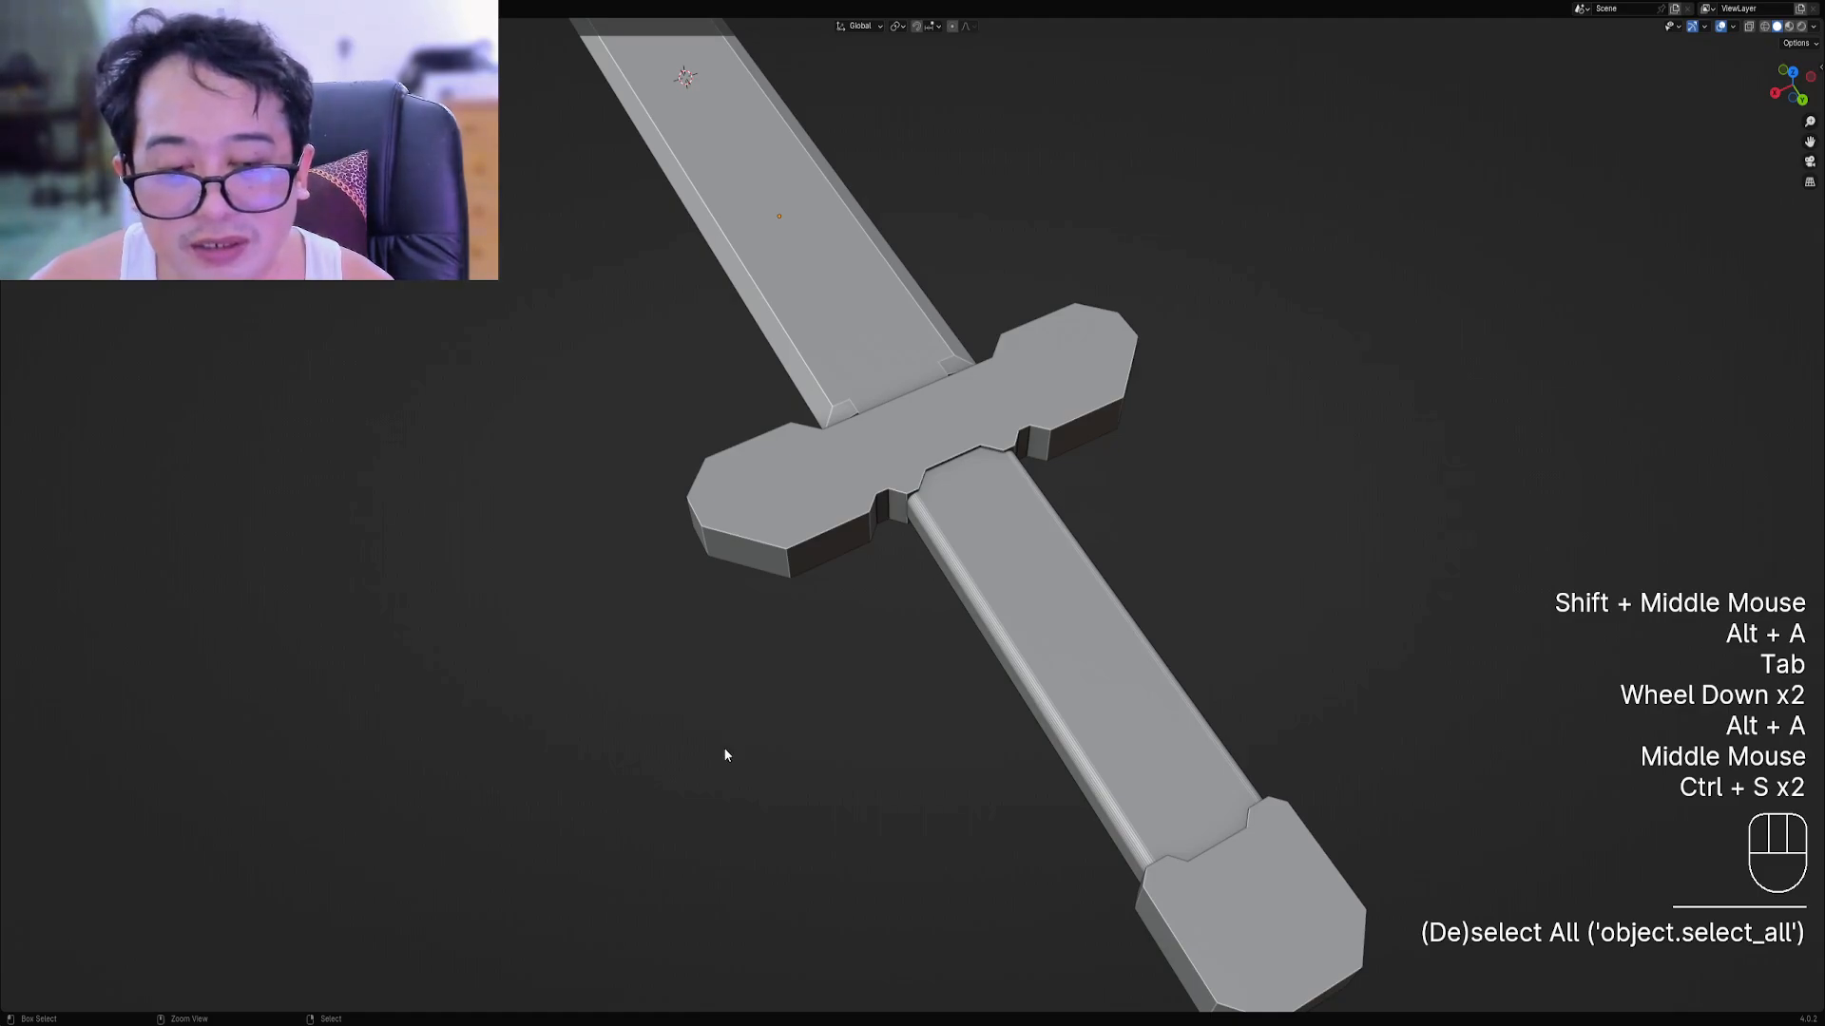
# Examine the mesh lines of the guard with the pommel, and those of the grip, in Edit Mode.
pyautogui.rightClick(740, 477)
pyautogui.press('Tab')
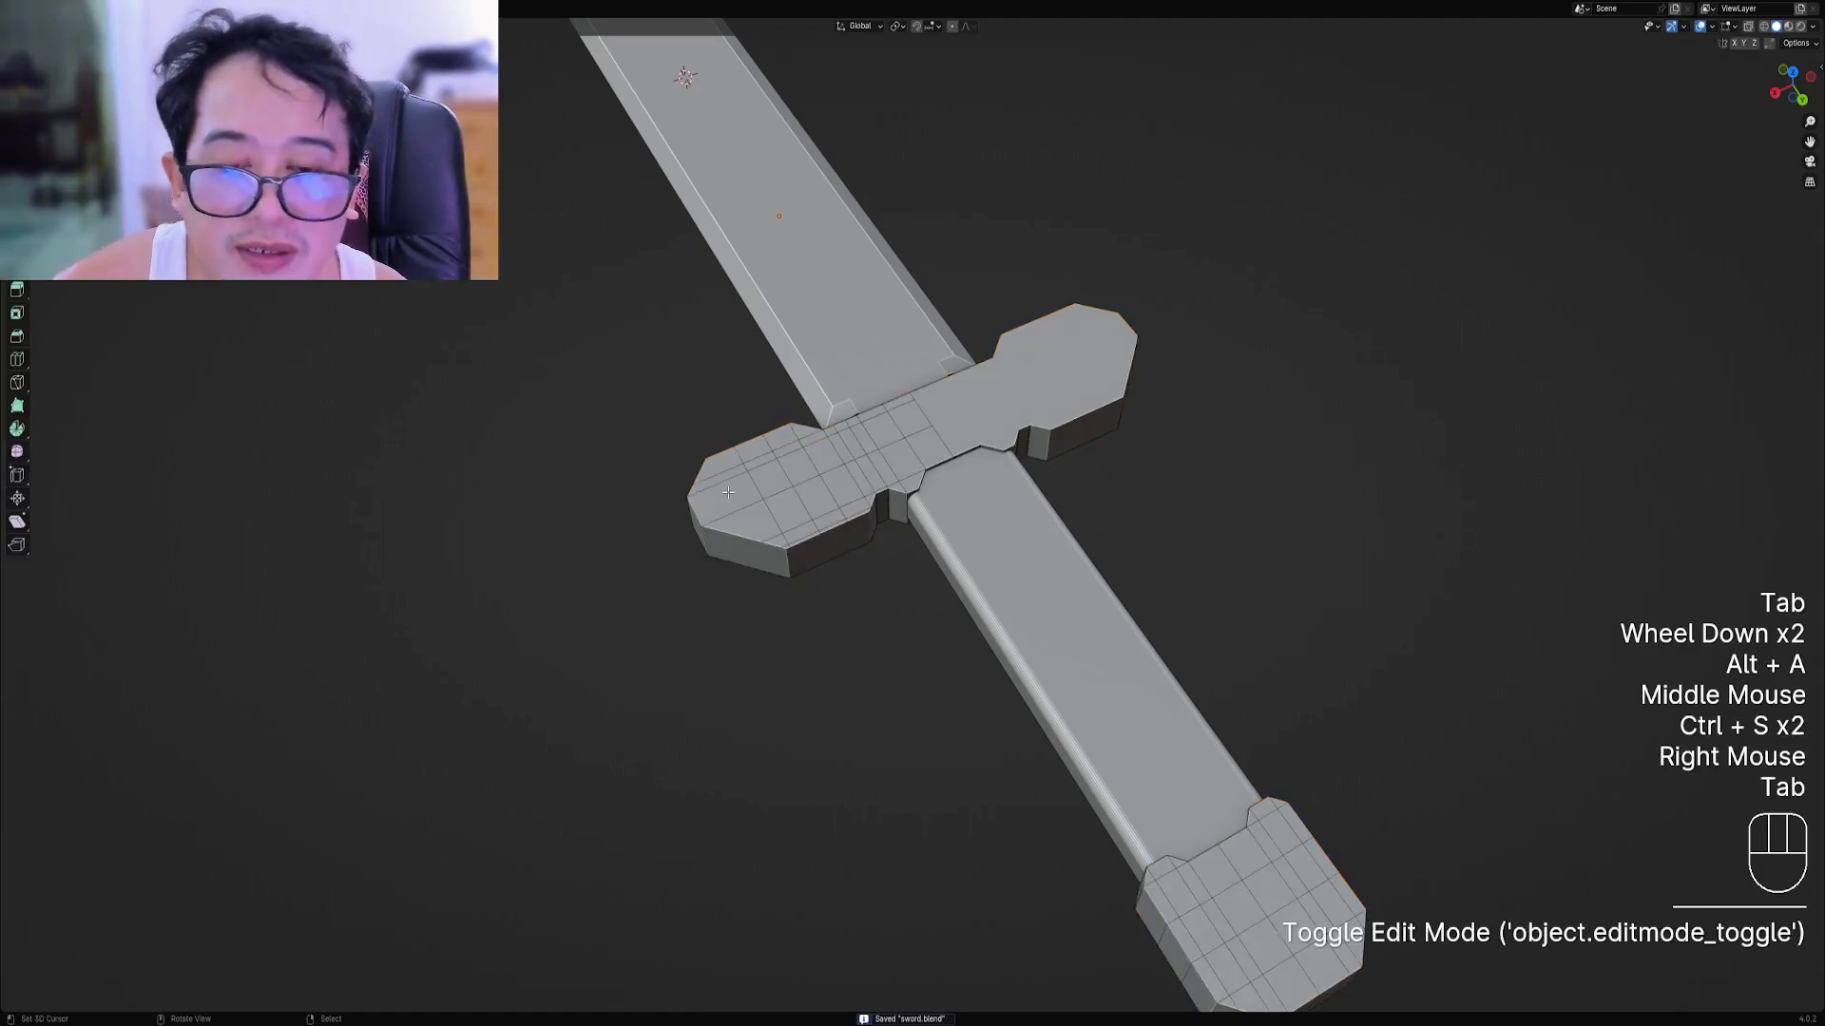
pyautogui.press('Tab')
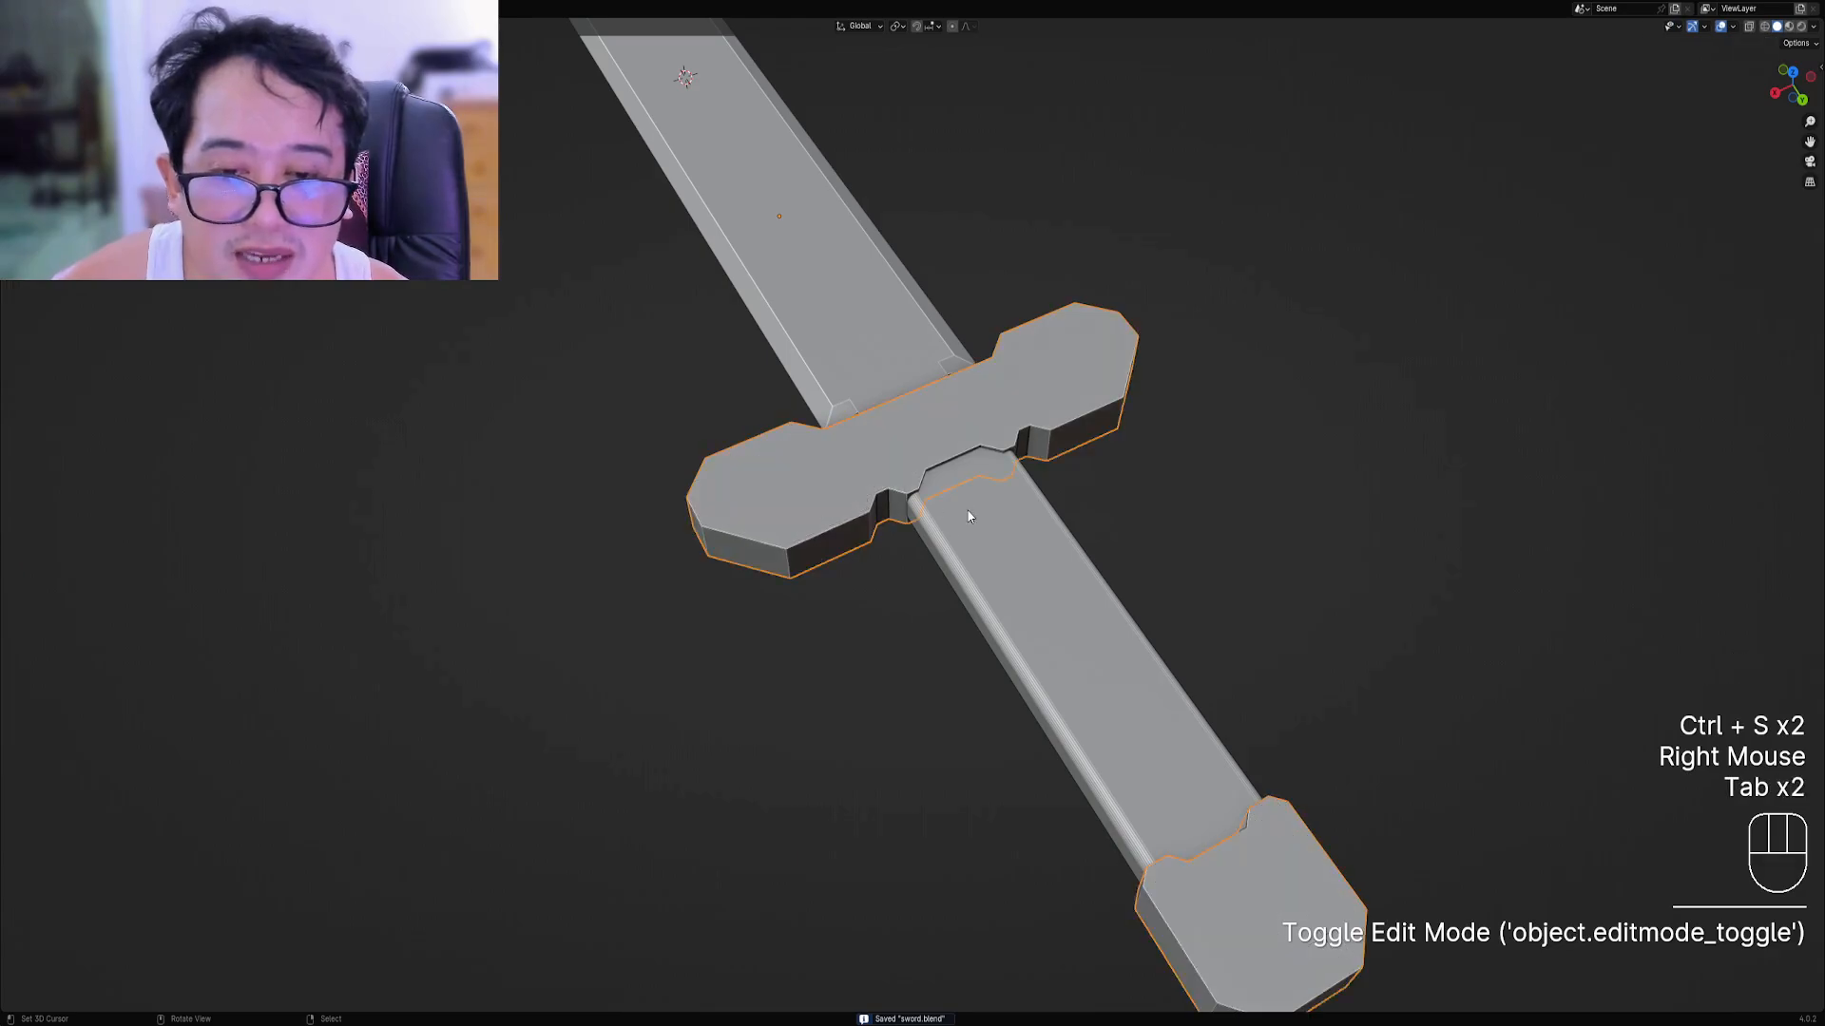
pyautogui.rightClick(970, 518)
pyautogui.press('Tab')
pyautogui.press('Tab')
pyautogui.press('Tab')
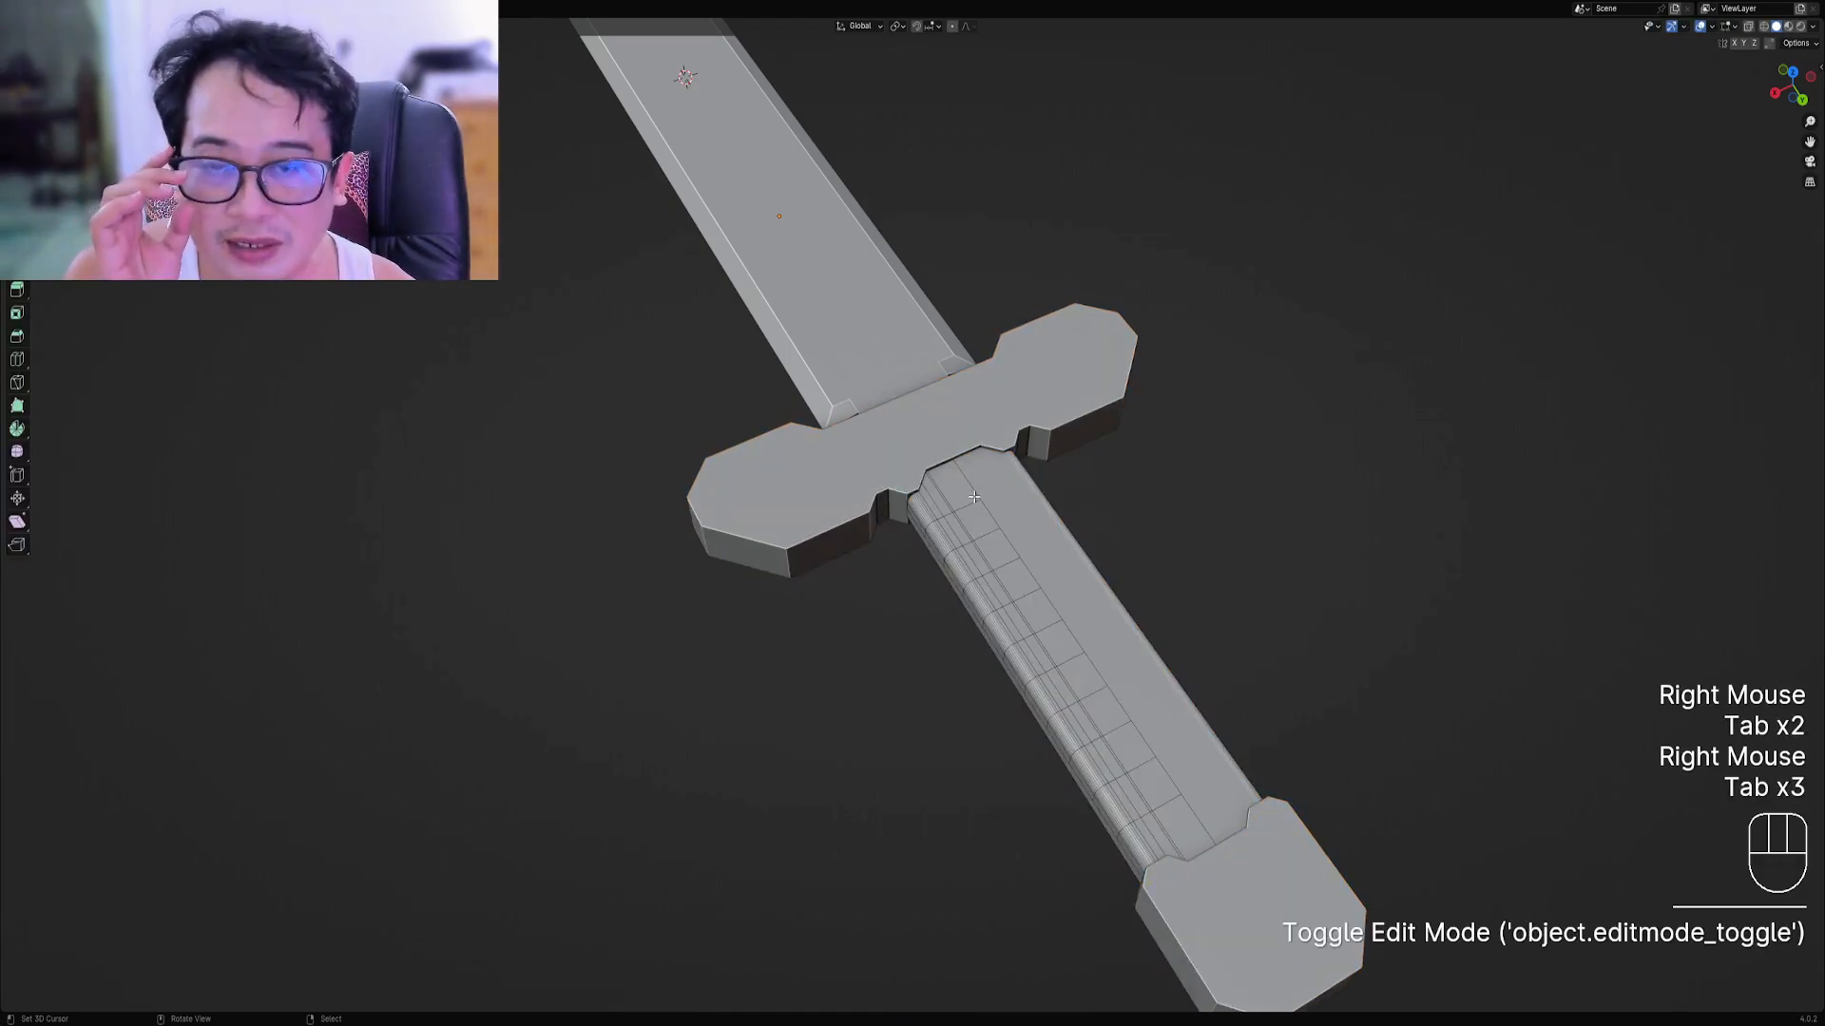
pyautogui.moveTo(1035, 525); pyautogui.dragTo(948, 491, button='middle')
pyautogui.press('Tab')
# Examine the mesh lines of the blade and the guard from the front in Edit Mode.
pyautogui.scroll(-1, 966, 462)
pyautogui.rightClick(948, 434)
pyautogui.press('Tab')
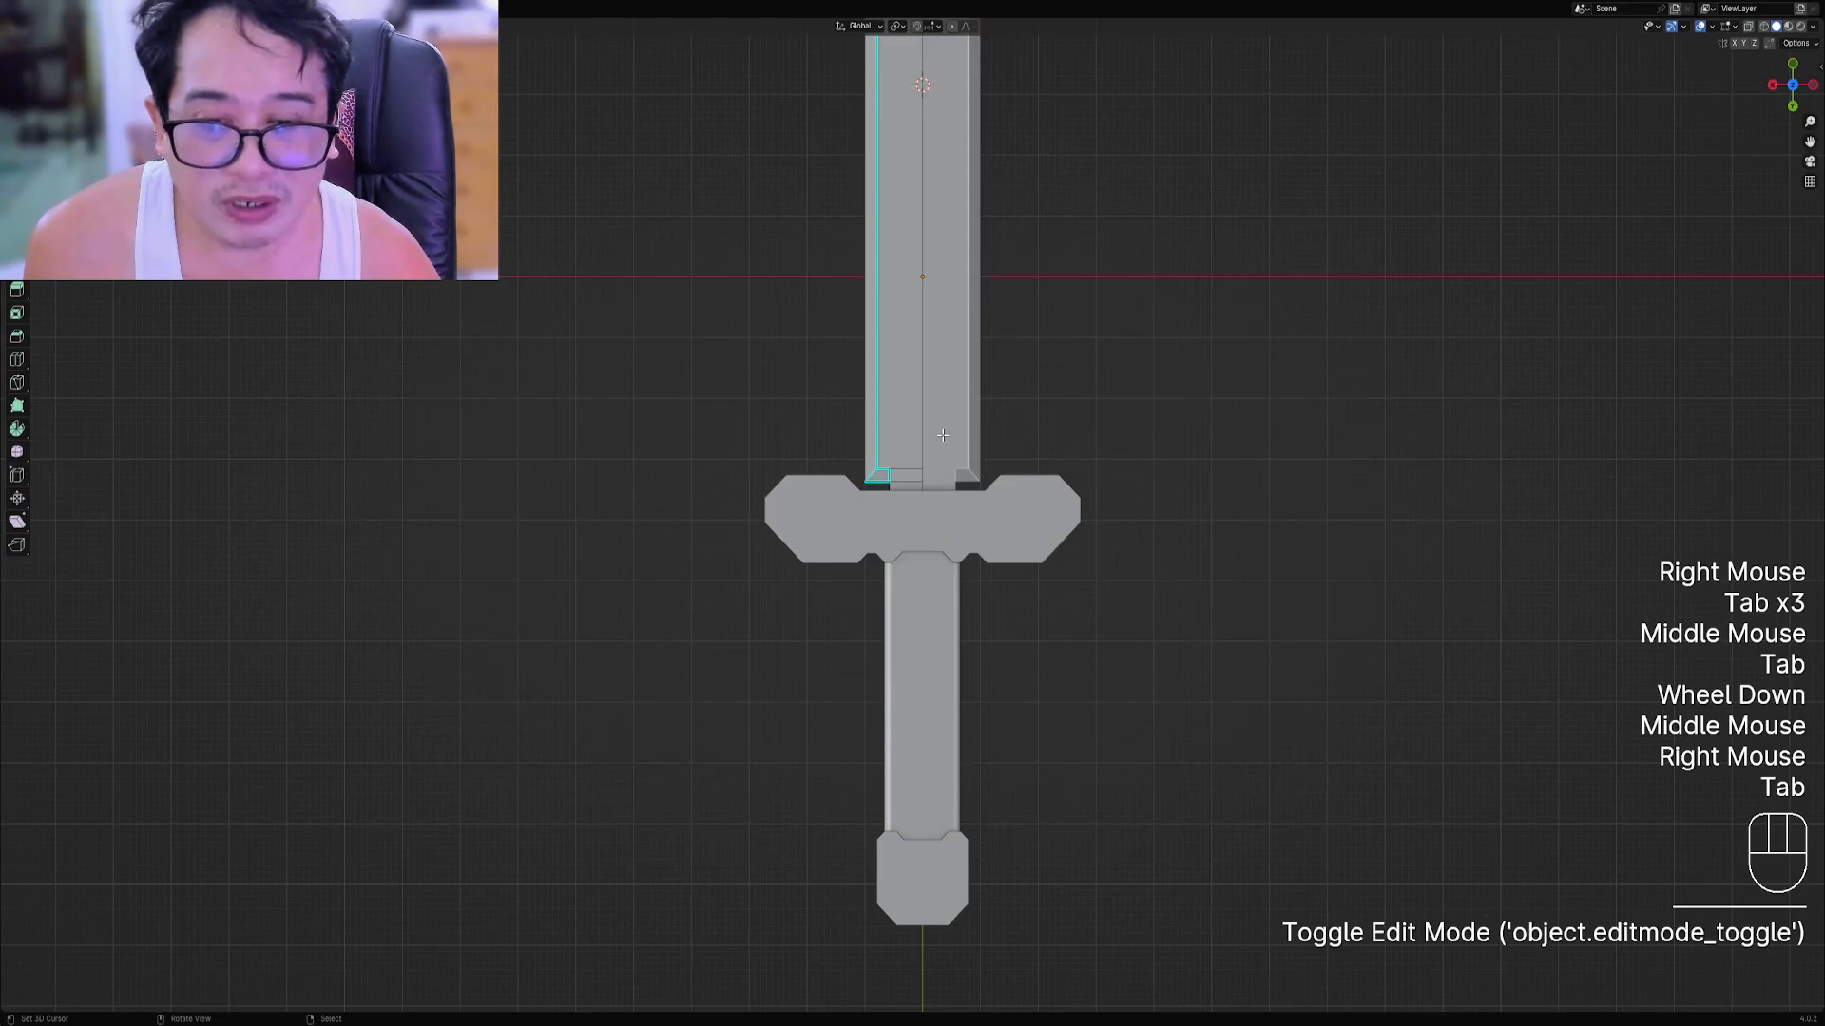
pyautogui.rightClick(922, 499)
pyautogui.press('Tab')
pyautogui.rightClick(923, 518)
pyautogui.press('Tab')
pyautogui.moveTo(923, 517)
pyautogui.mouseDown(button='middle')
pyautogui.moveTo(1075, 488)
pyautogui.moveTo(954, 528)
pyautogui.mouseUp(button='middle')
pyautogui.press('Tab')
pyautogui.scroll(-1, 1063, 473)
# Try a rounded bevel on the edge at the blade's lower outer corner.
pyautogui.rightClick(904, 447)
pyautogui.press('Tab')
pyautogui.scroll(2, 893, 439)
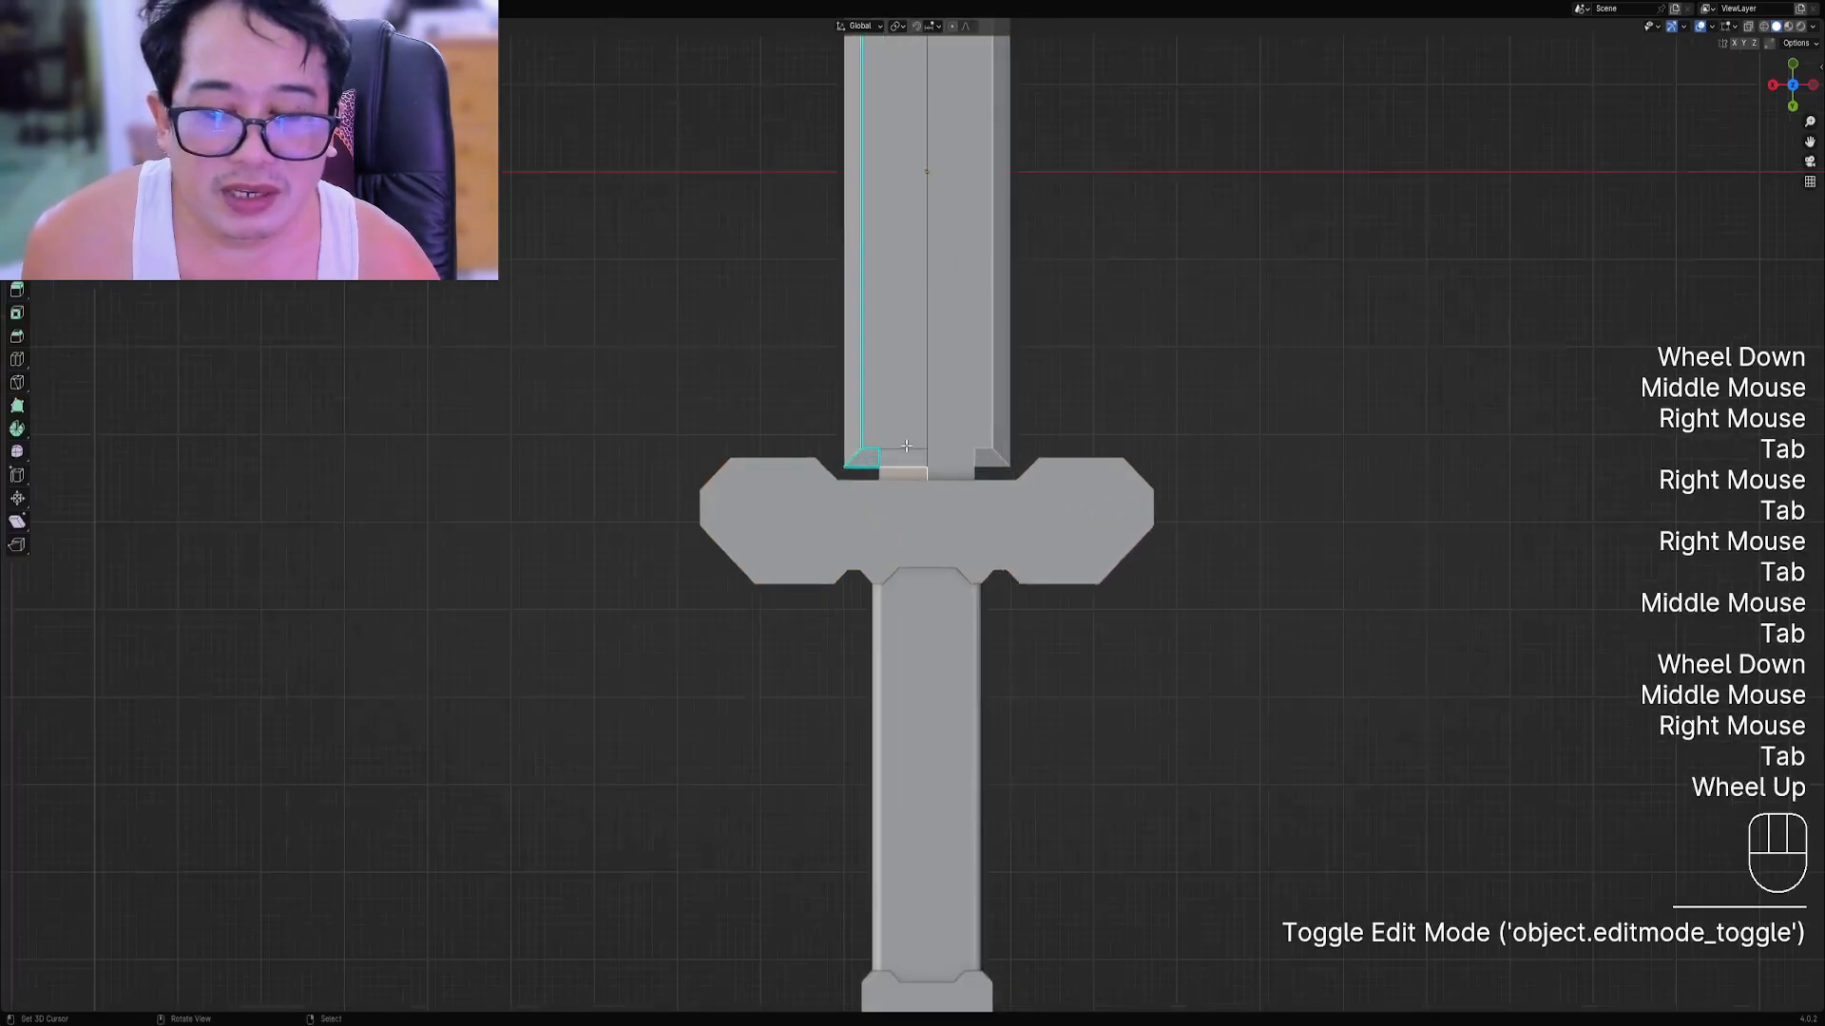
pyautogui.press('2')
pyautogui.rightClick(884, 432)
pyautogui.hotkey('ctrl', 'b')
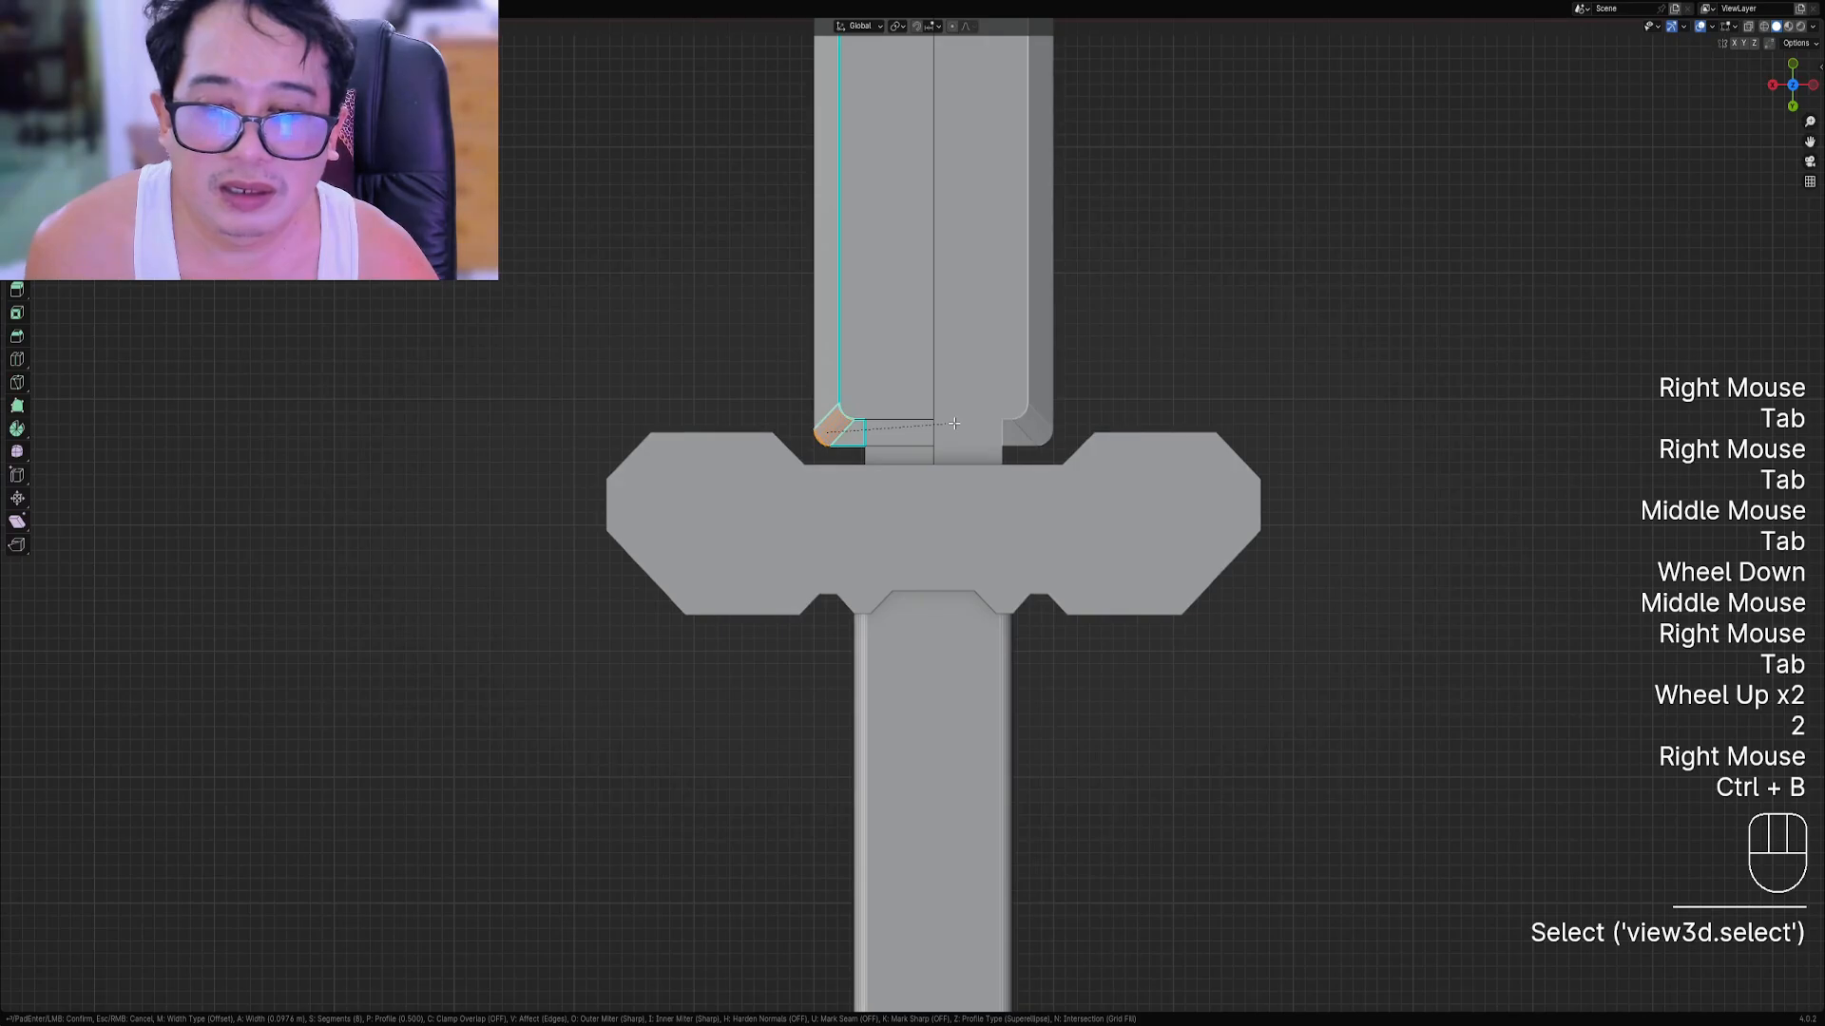
pyautogui.press('Tab')
pyautogui.scroll(-2, 950, 425)
pyautogui.scroll(3, 949, 428)
pyautogui.press('Tab')
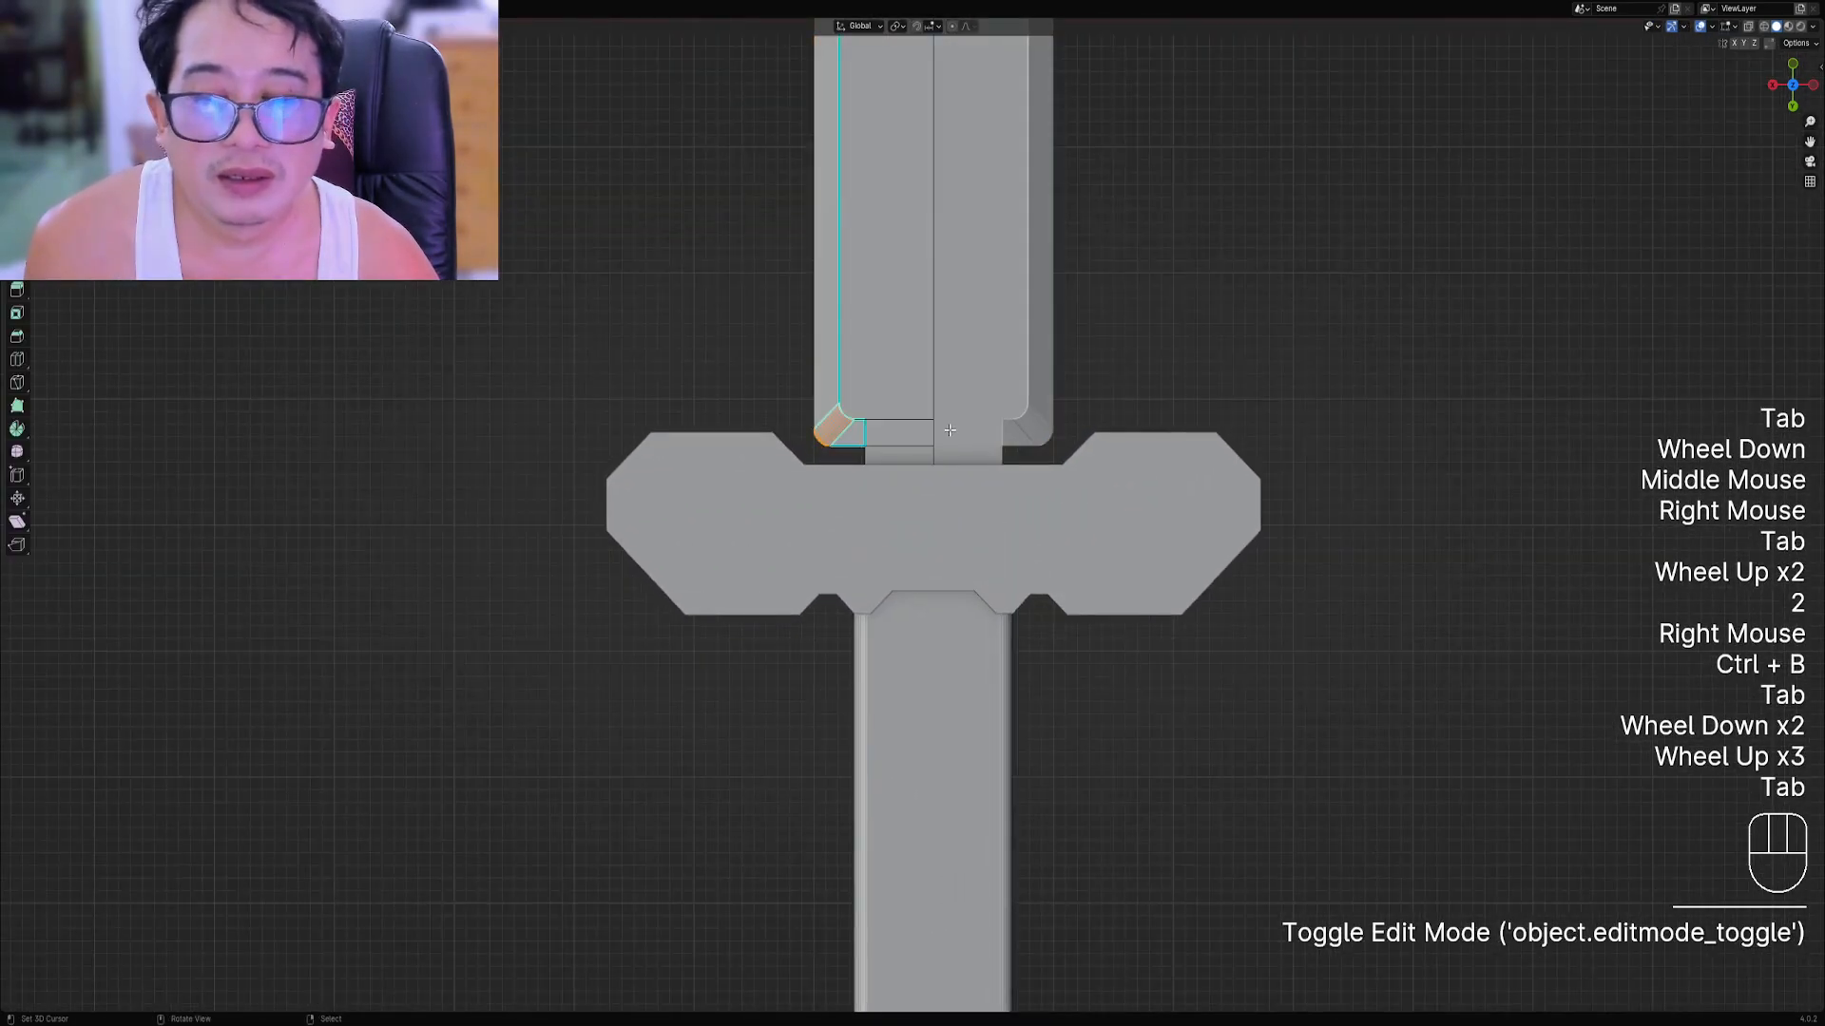
pyautogui.scroll(2, 950, 429)
pyautogui.hotkey('ctrl', 'z')
pyautogui.hotkey('ctrl', 'z')
pyautogui.hotkey('ctrl', 'z')
# Dissolve all the crosswise edge loops along the grip's unmirrored half.
pyautogui.moveTo(949, 429); pyautogui.dragTo(988, 475, button='middle')
pyautogui.scroll(-2, 883, 452)
pyautogui.press('Tab')
pyautogui.scroll(-2, 883, 452)
pyautogui.scroll(2, 967, 456)
pyautogui.rightClick(966, 456)
pyautogui.press('Tab')
pyautogui.scroll(-1, 967, 456)
pyautogui.scroll(2, 985, 456)
pyautogui.press('2')
pyautogui.keyDown('alt'); pyautogui.keyDown('shift'); pyautogui.rightClick(986, 456); pyautogui.keyUp('shift'); pyautogui.keyUp('alt')
pyautogui.hotkey('alt', 'a')
pyautogui.scroll(1, 989, 475)
pyautogui.keyDown('alt'); pyautogui.keyDown('shift'); pyautogui.rightClick(879, 543); pyautogui.keyUp('shift'); pyautogui.keyUp('alt')
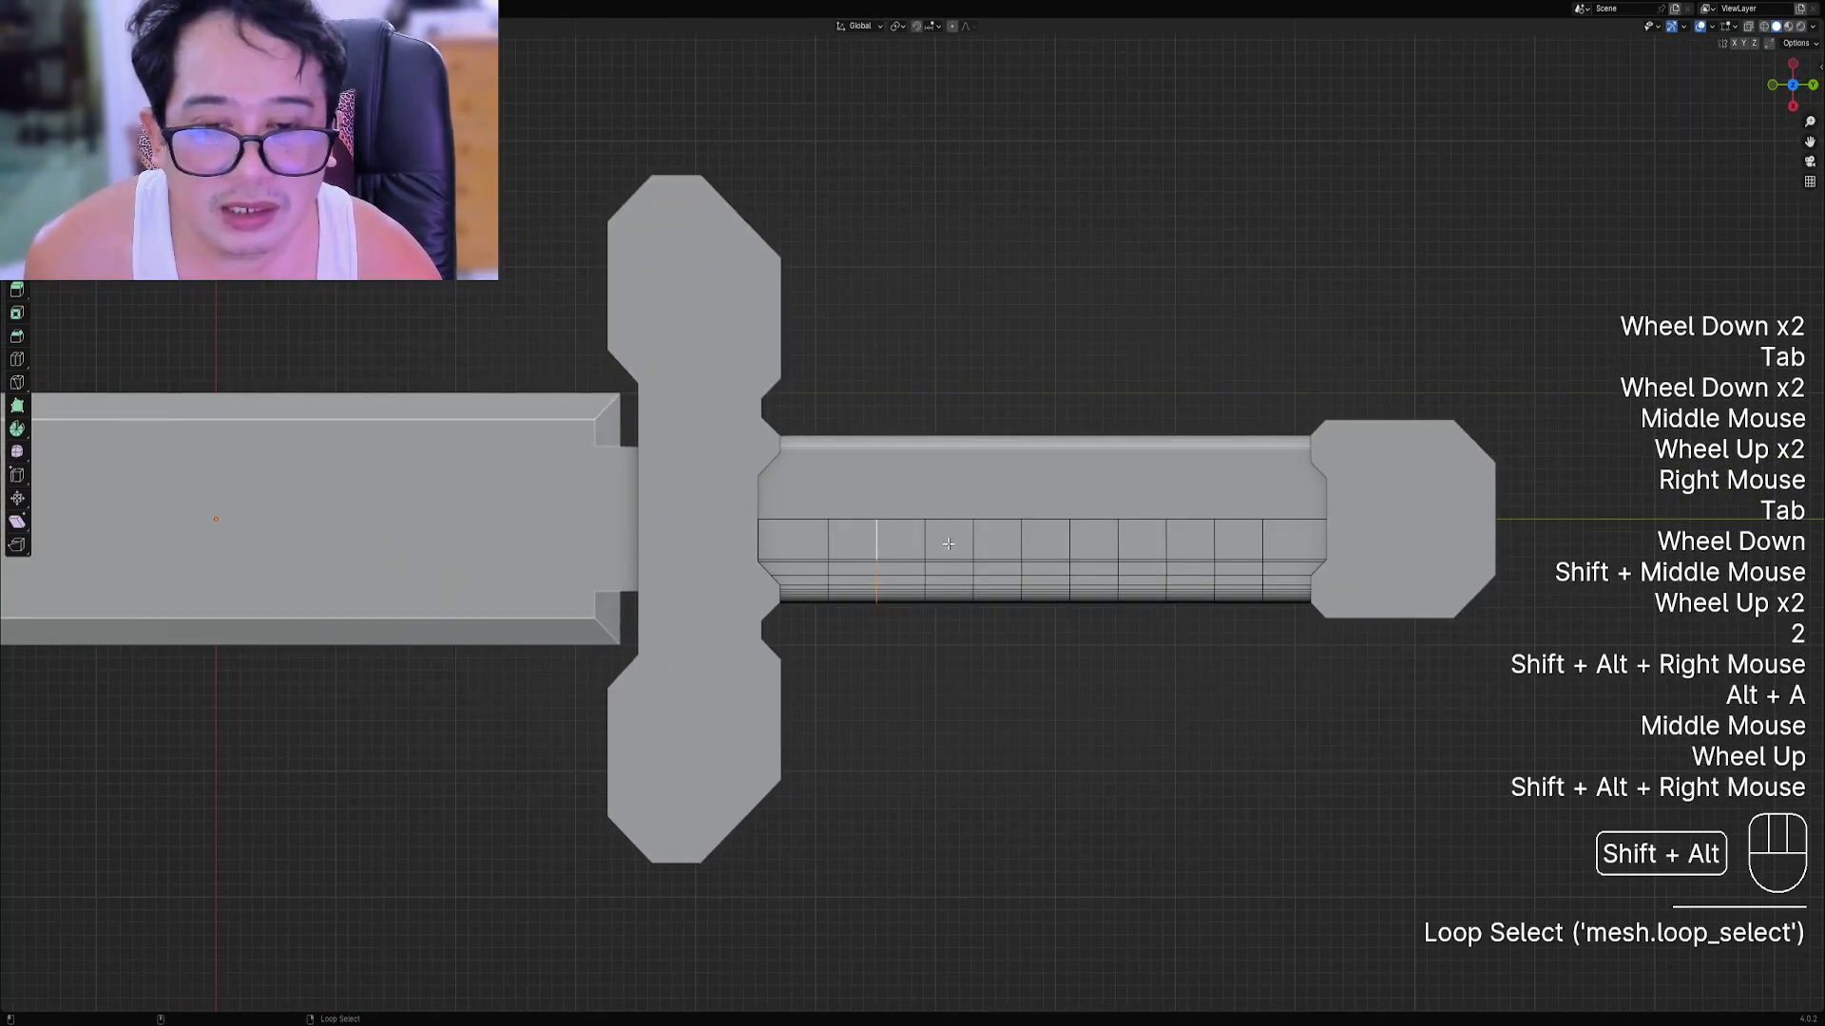
pyautogui.keyDown('alt'); pyautogui.keyDown('shift'); pyautogui.rightClick(836, 541); pyautogui.keyUp('shift'); pyautogui.keyUp('alt')
pyautogui.keyDown('alt'); pyautogui.keyDown('shift'); pyautogui.rightClick(943, 534); pyautogui.keyUp('shift'); pyautogui.keyUp('alt')
pyautogui.hotkey('ctrl', 'z')
pyautogui.keyDown('alt'); pyautogui.keyDown('shift'); pyautogui.rightClick(929, 540); pyautogui.keyUp('shift'); pyautogui.keyUp('alt')
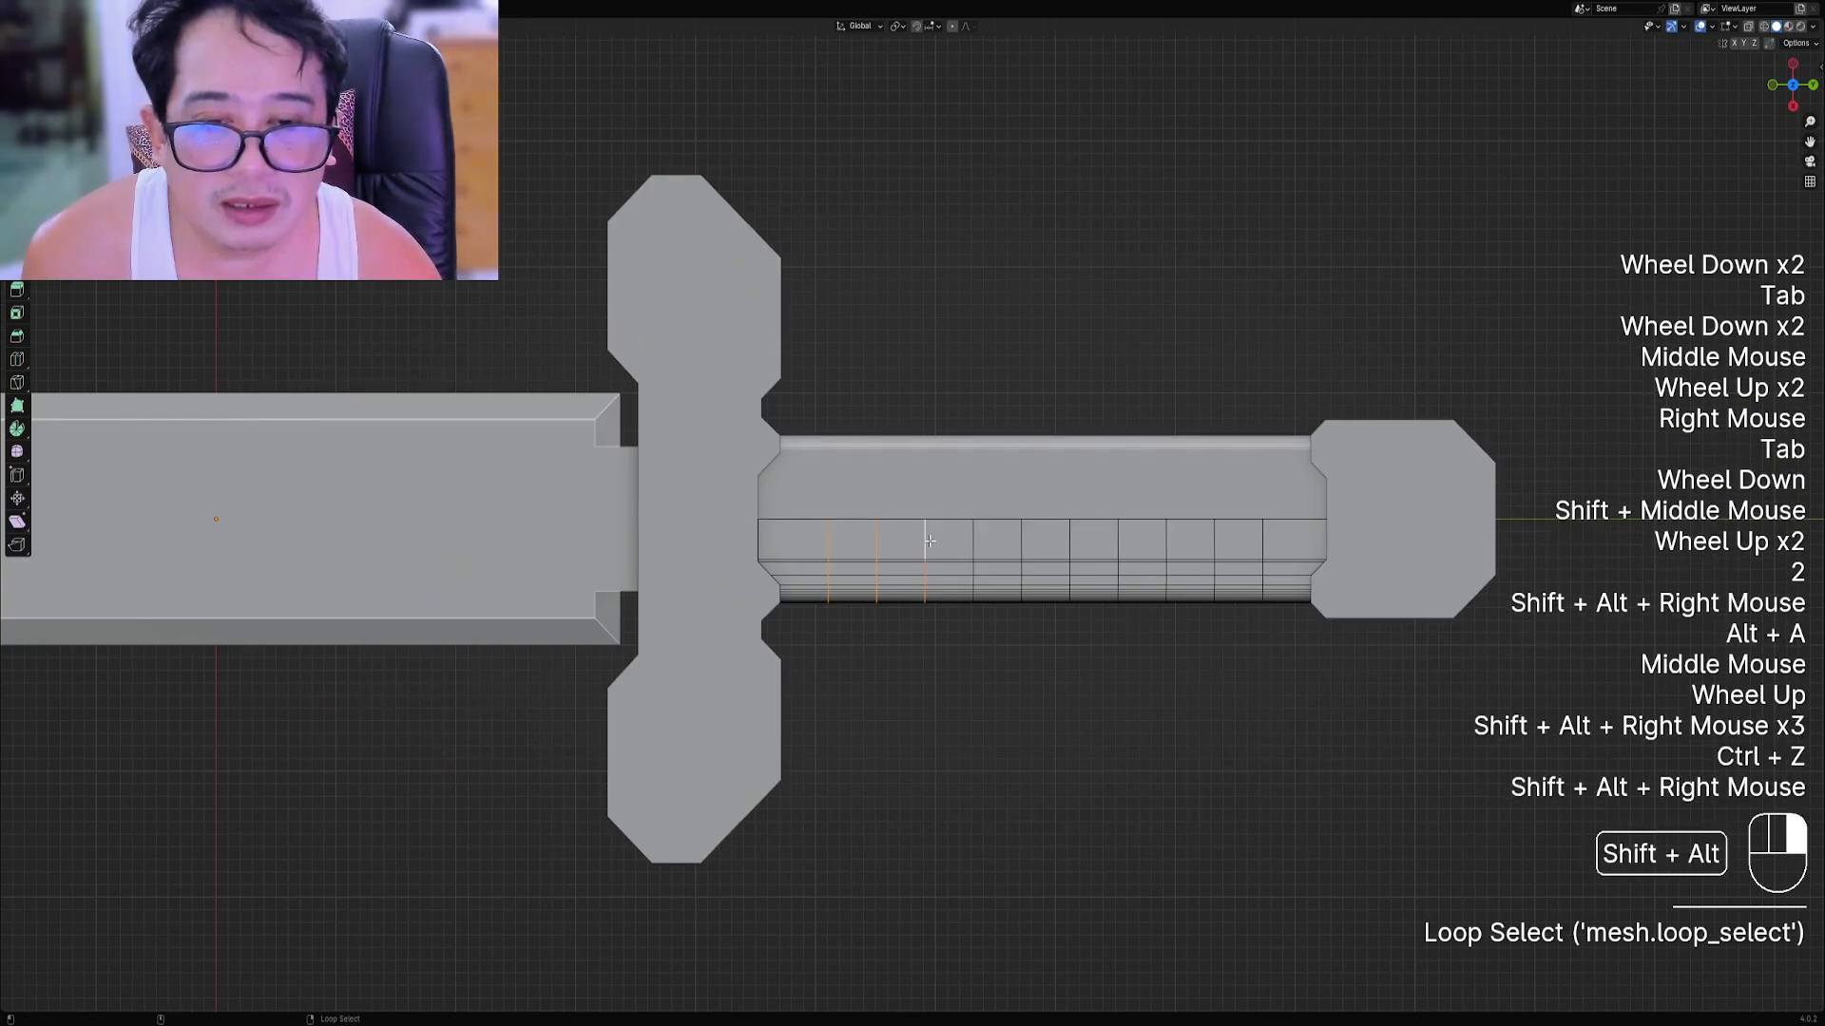
pyautogui.keyDown('alt'); pyautogui.keyDown('shift'); pyautogui.rightClick(974, 542); pyautogui.keyUp('shift'); pyautogui.keyUp('alt')
pyautogui.keyDown('alt'); pyautogui.keyDown('shift'); pyautogui.rightClick(1034, 543); pyautogui.keyUp('shift'); pyautogui.keyUp('alt')
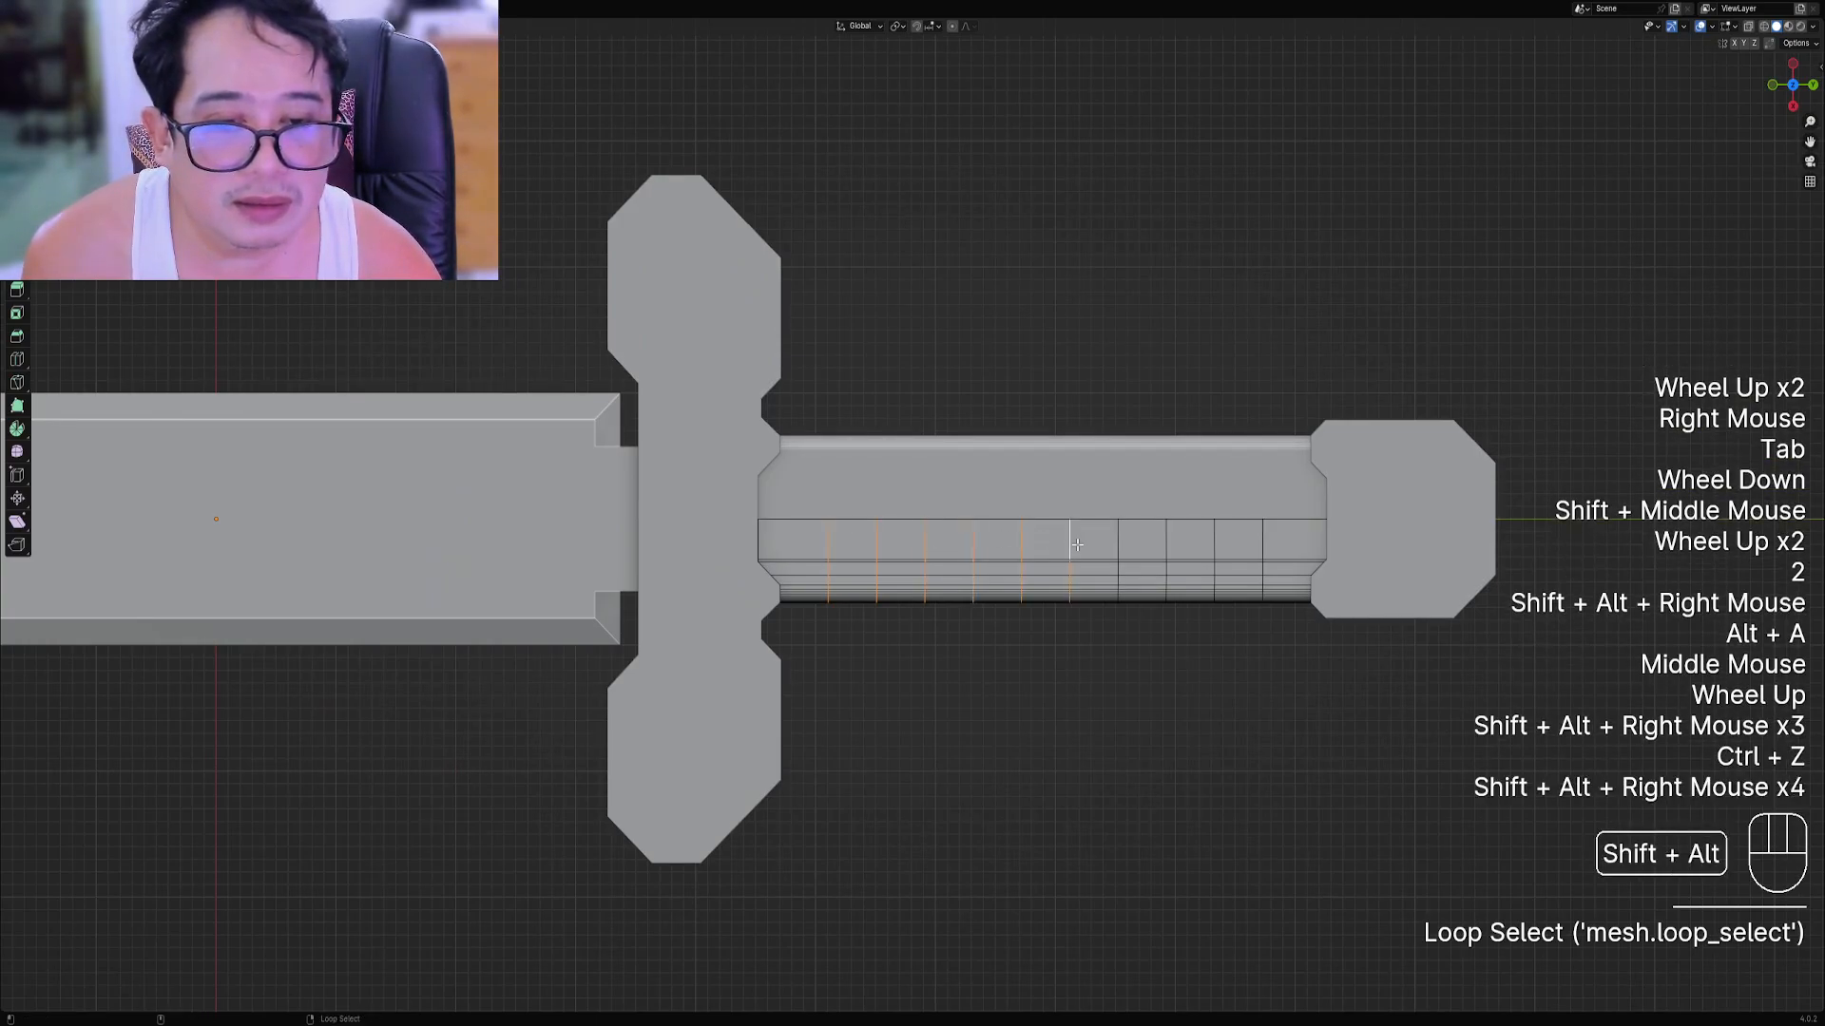
pyautogui.keyDown('alt'); pyautogui.keyDown('shift'); pyautogui.rightClick(1169, 541); pyautogui.keyUp('shift'); pyautogui.keyUp('alt')
pyautogui.keyDown('alt'); pyautogui.keyDown('shift'); pyautogui.rightClick(1212, 542); pyautogui.keyUp('shift'); pyautogui.keyUp('alt')
pyautogui.keyDown('alt'); pyautogui.keyDown('shift'); pyautogui.rightClick(1260, 542); pyautogui.keyUp('shift'); pyautogui.keyUp('alt')
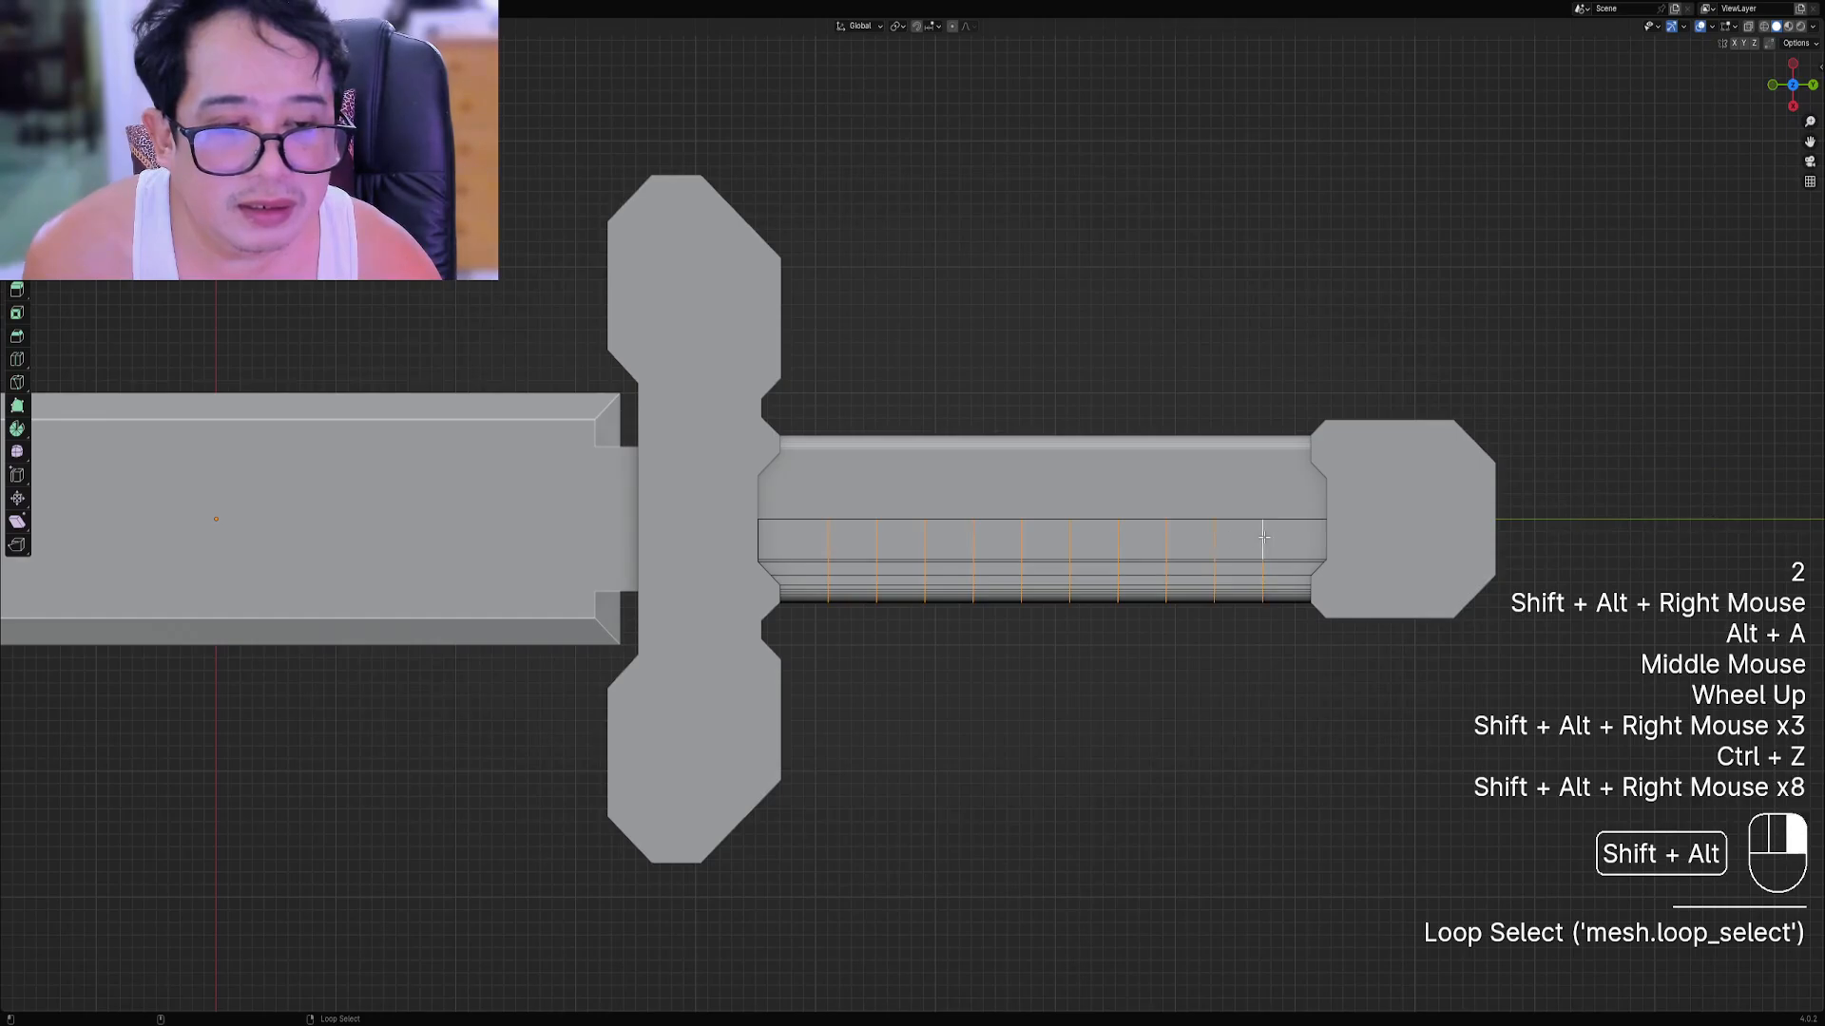
pyautogui.hotkey('ctrl', 'x')
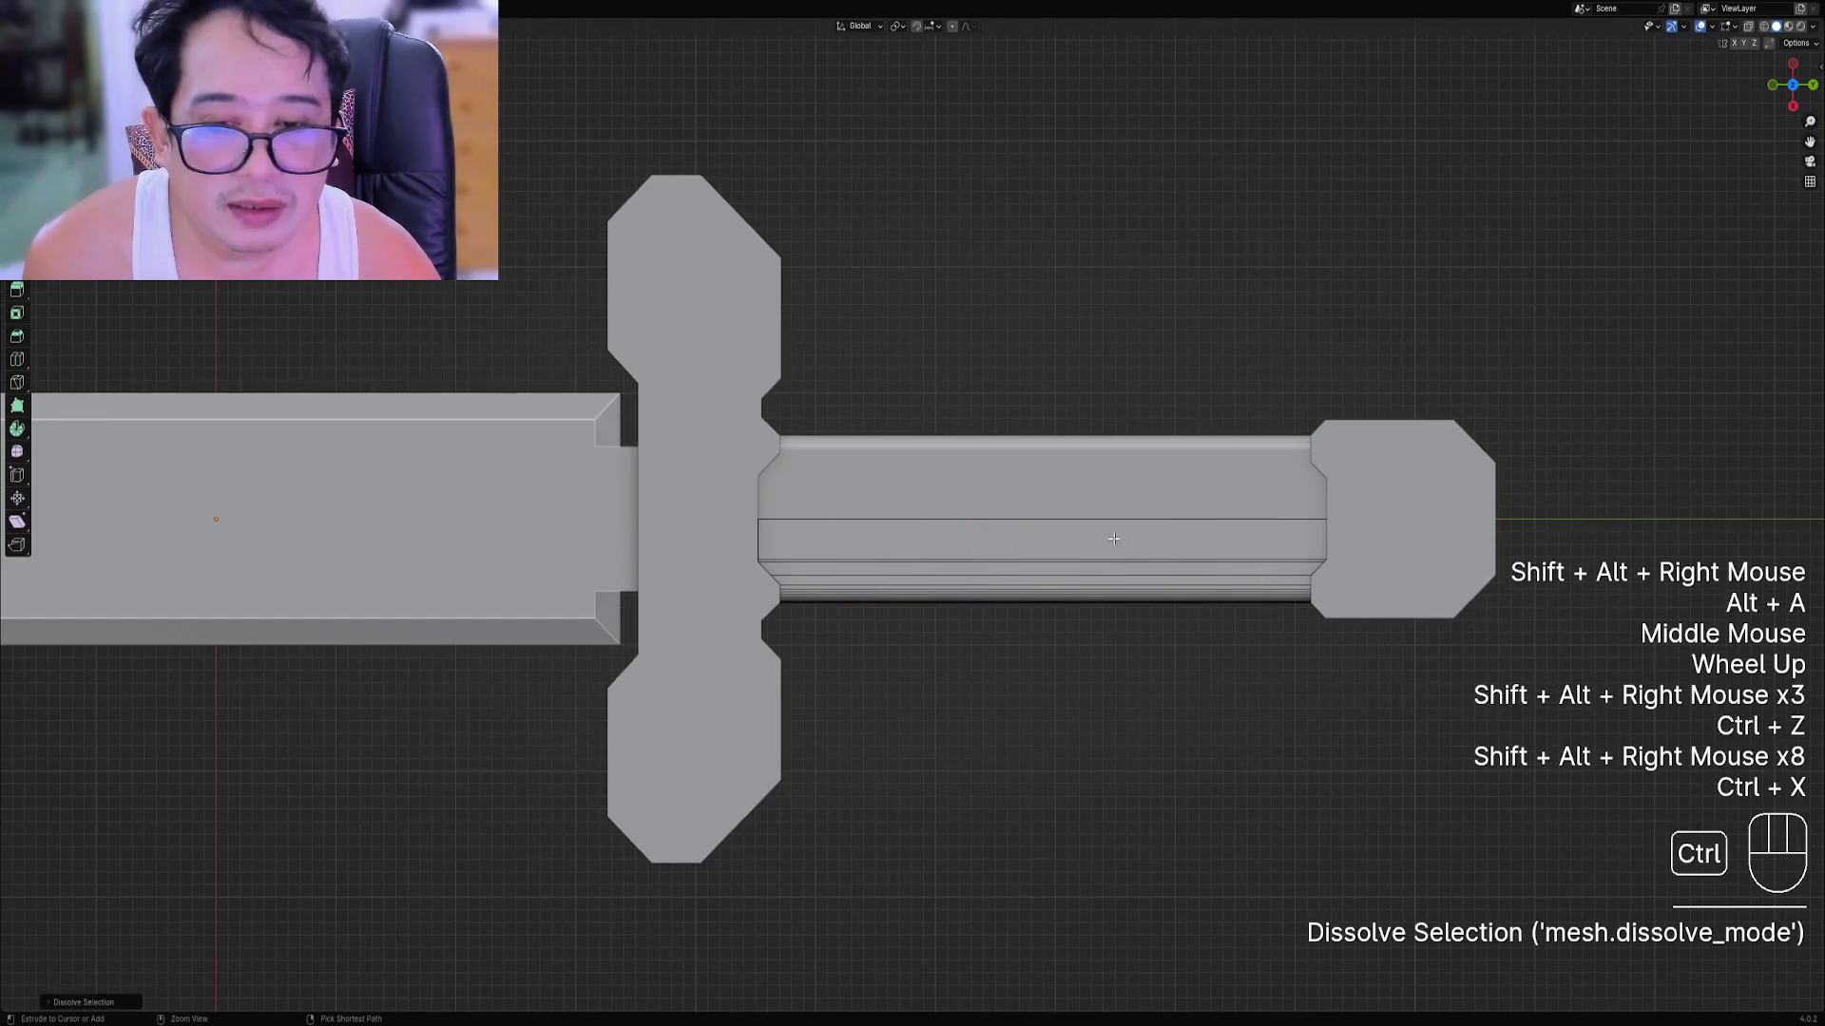
# Add a crosswise loop cut at the middle of the grip's unmirrored half.
pyautogui.hotkey('ctrl', 'r')
pyautogui.click(1045, 538)
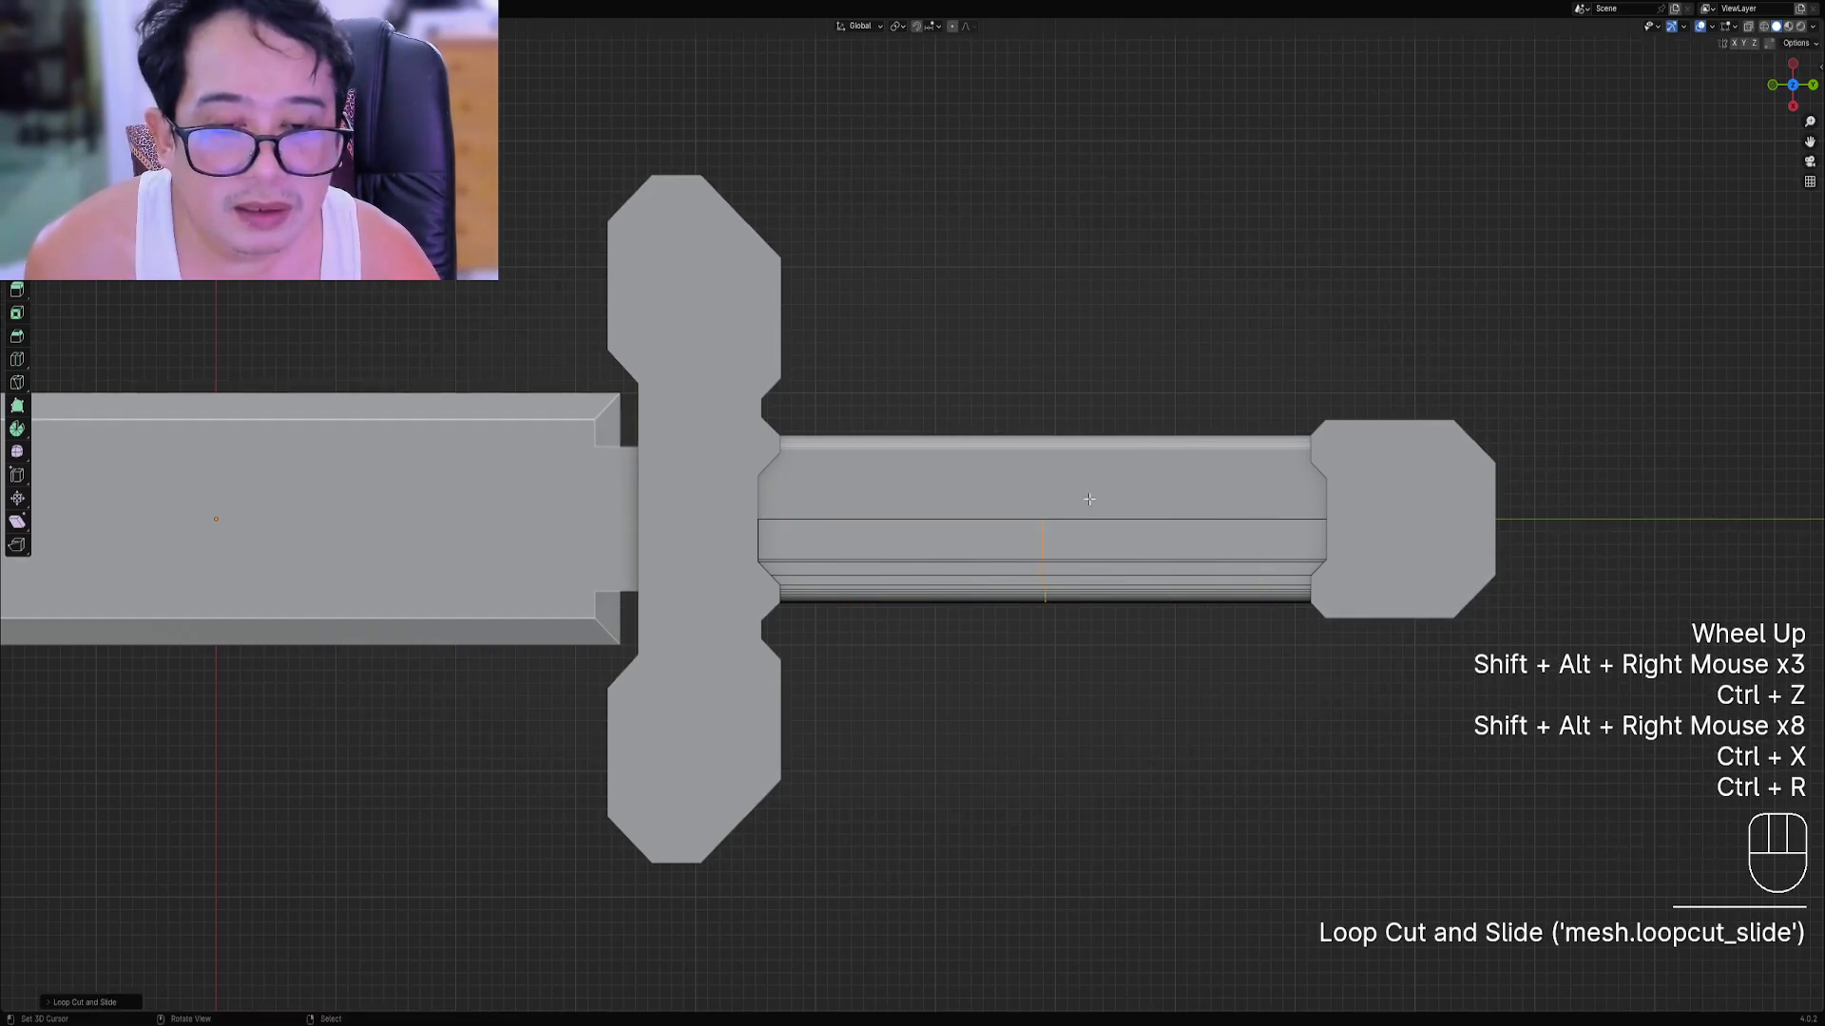
pyautogui.press('s')
pyautogui.click(1207, 399)
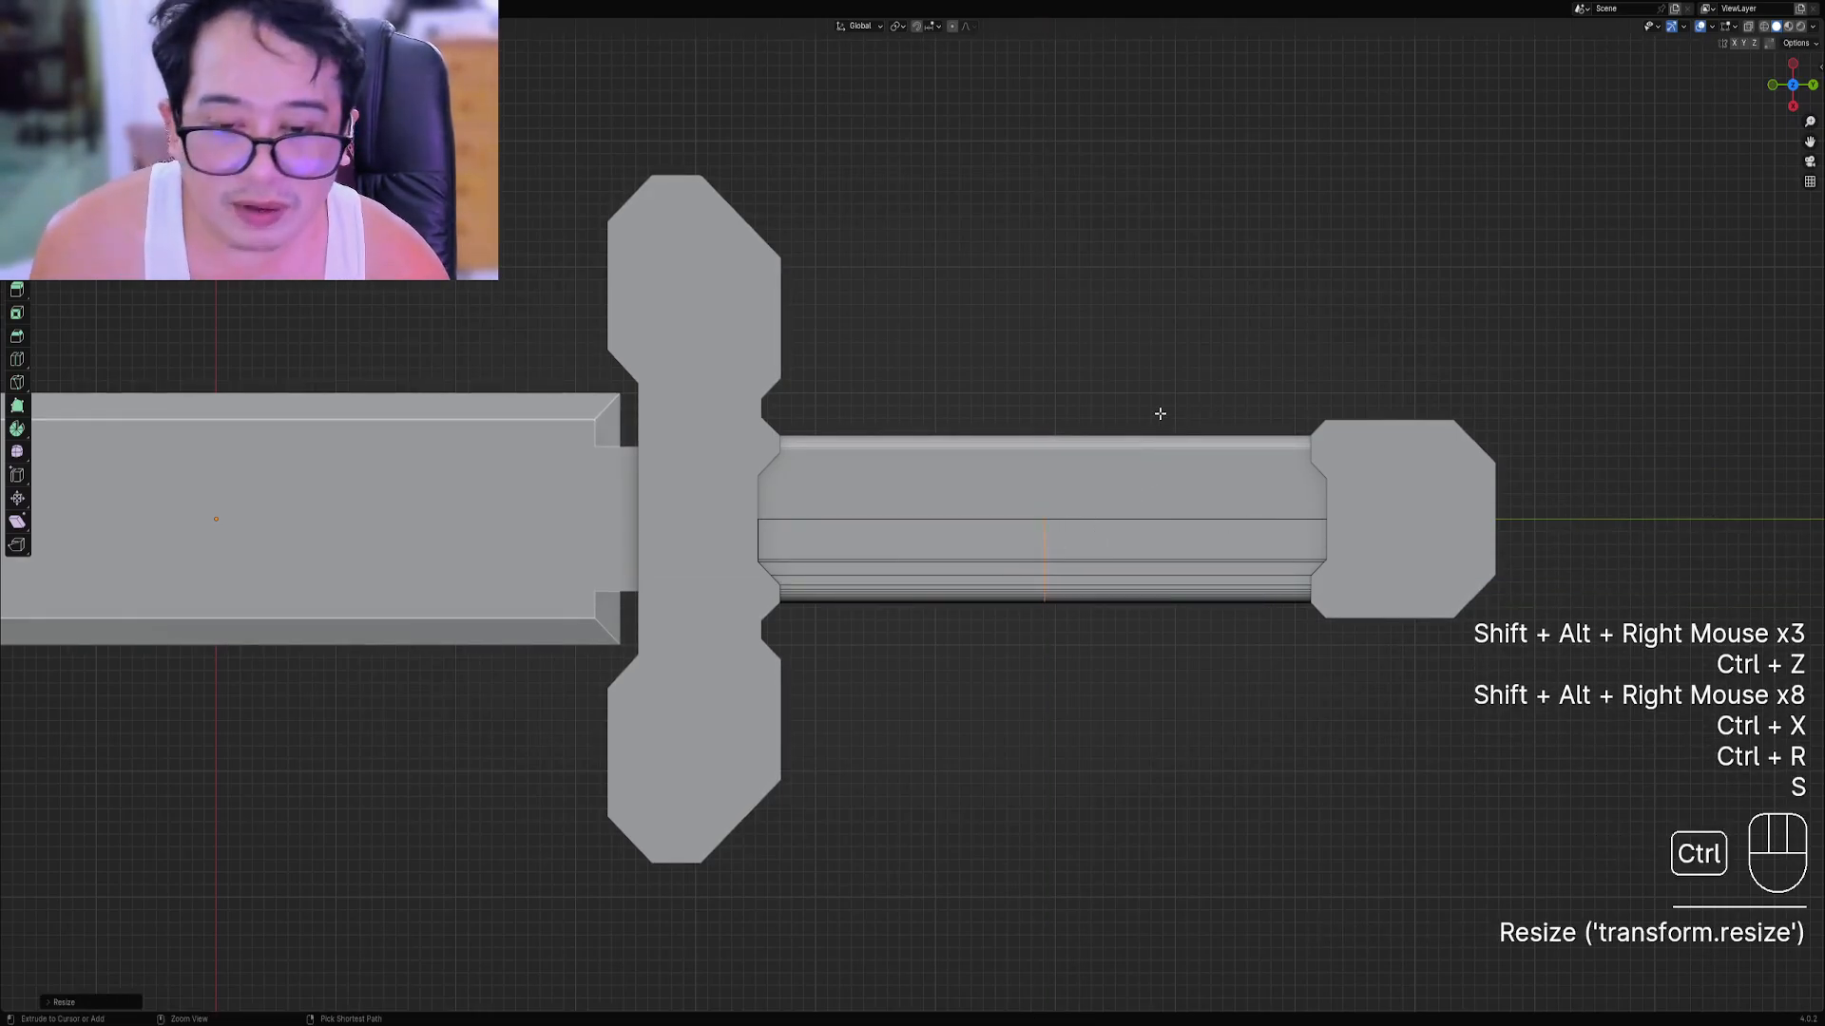
# Bevel the grip's middle loop with 8 segments so evenly spaced crosswise loops span nearly its whole length.
pyautogui.hotkey('ctrl', 'b')
pyautogui.scroll(-5, 1331, 375)
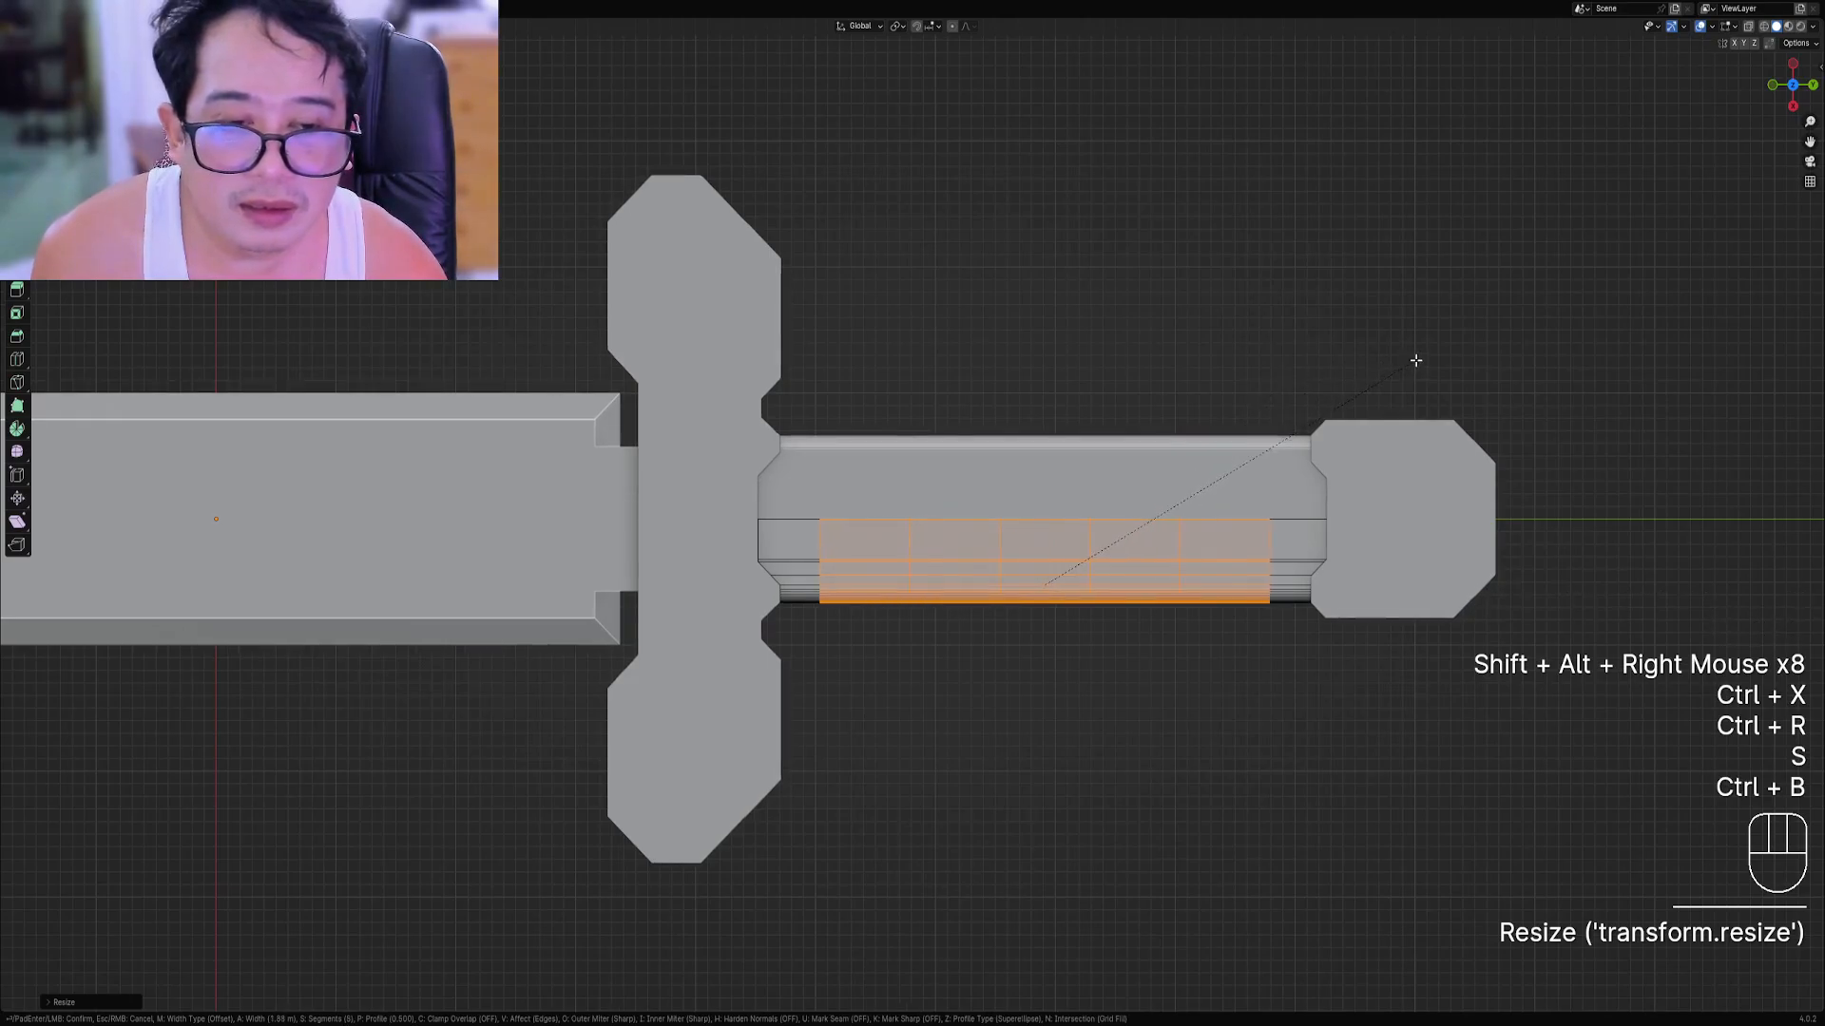
pyautogui.scroll(-1, 1434, 348)
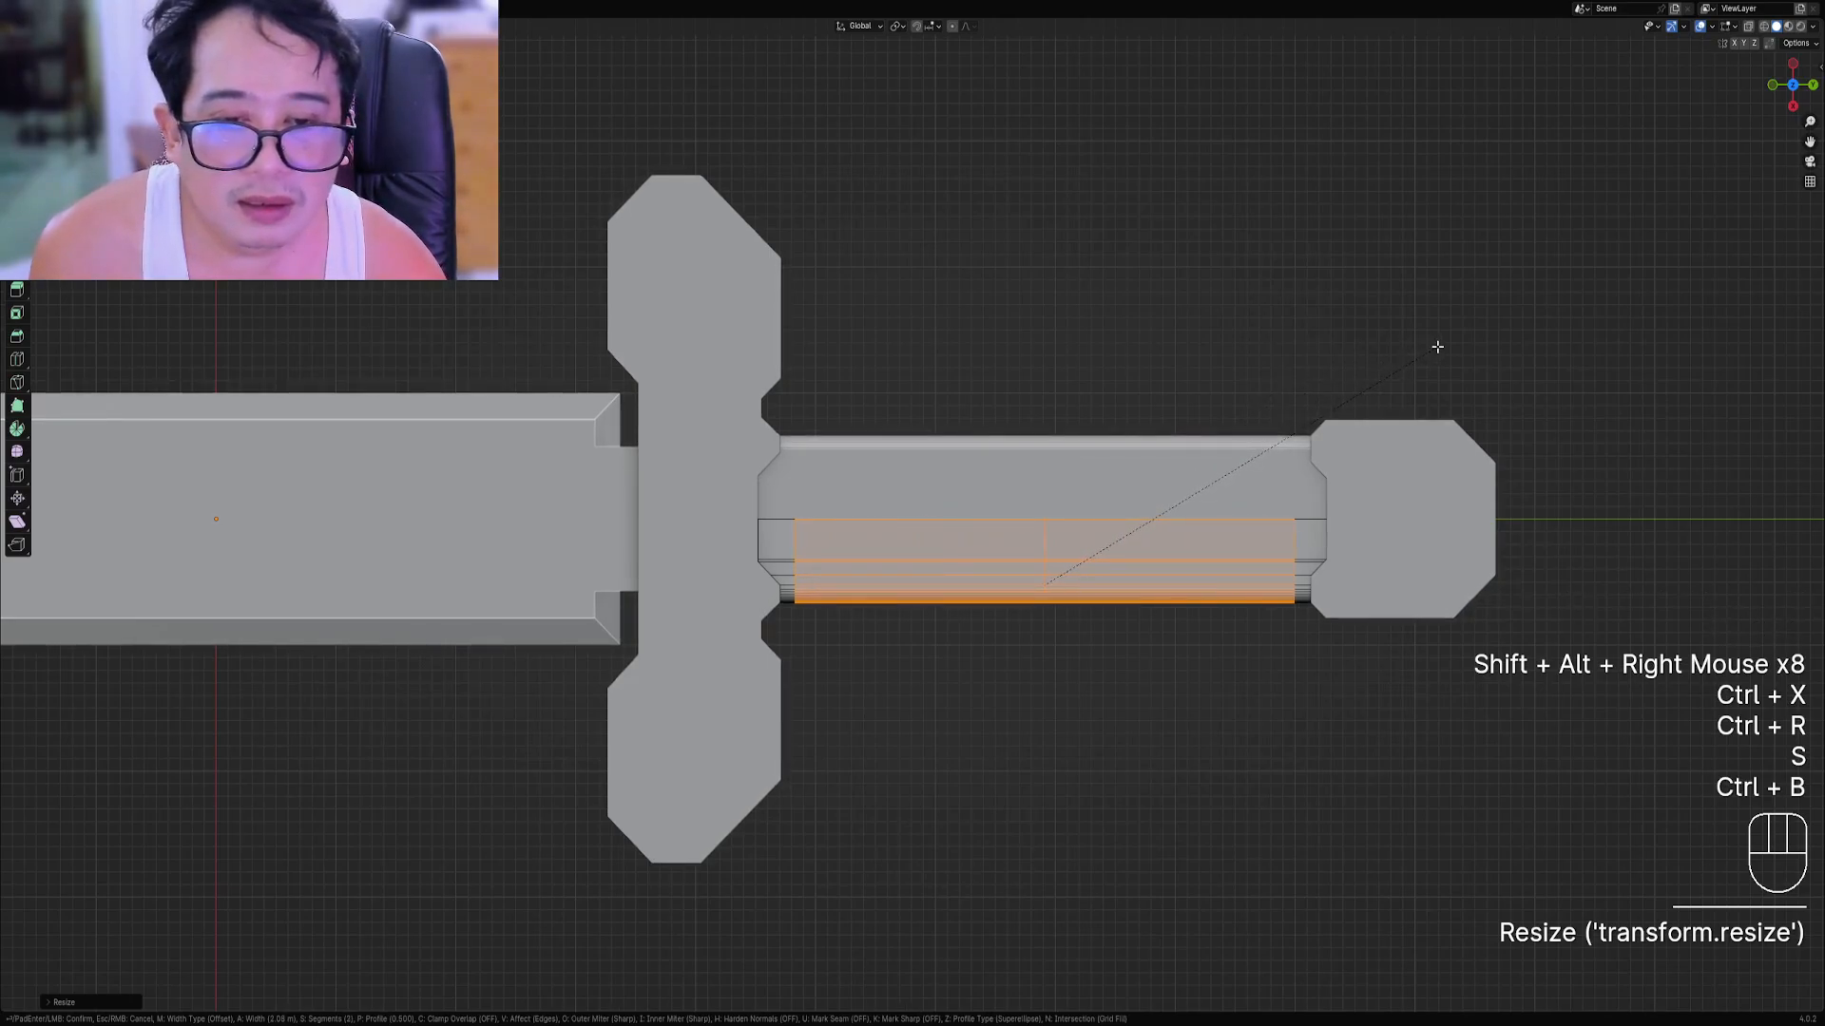
pyautogui.scroll(2, 1437, 346)
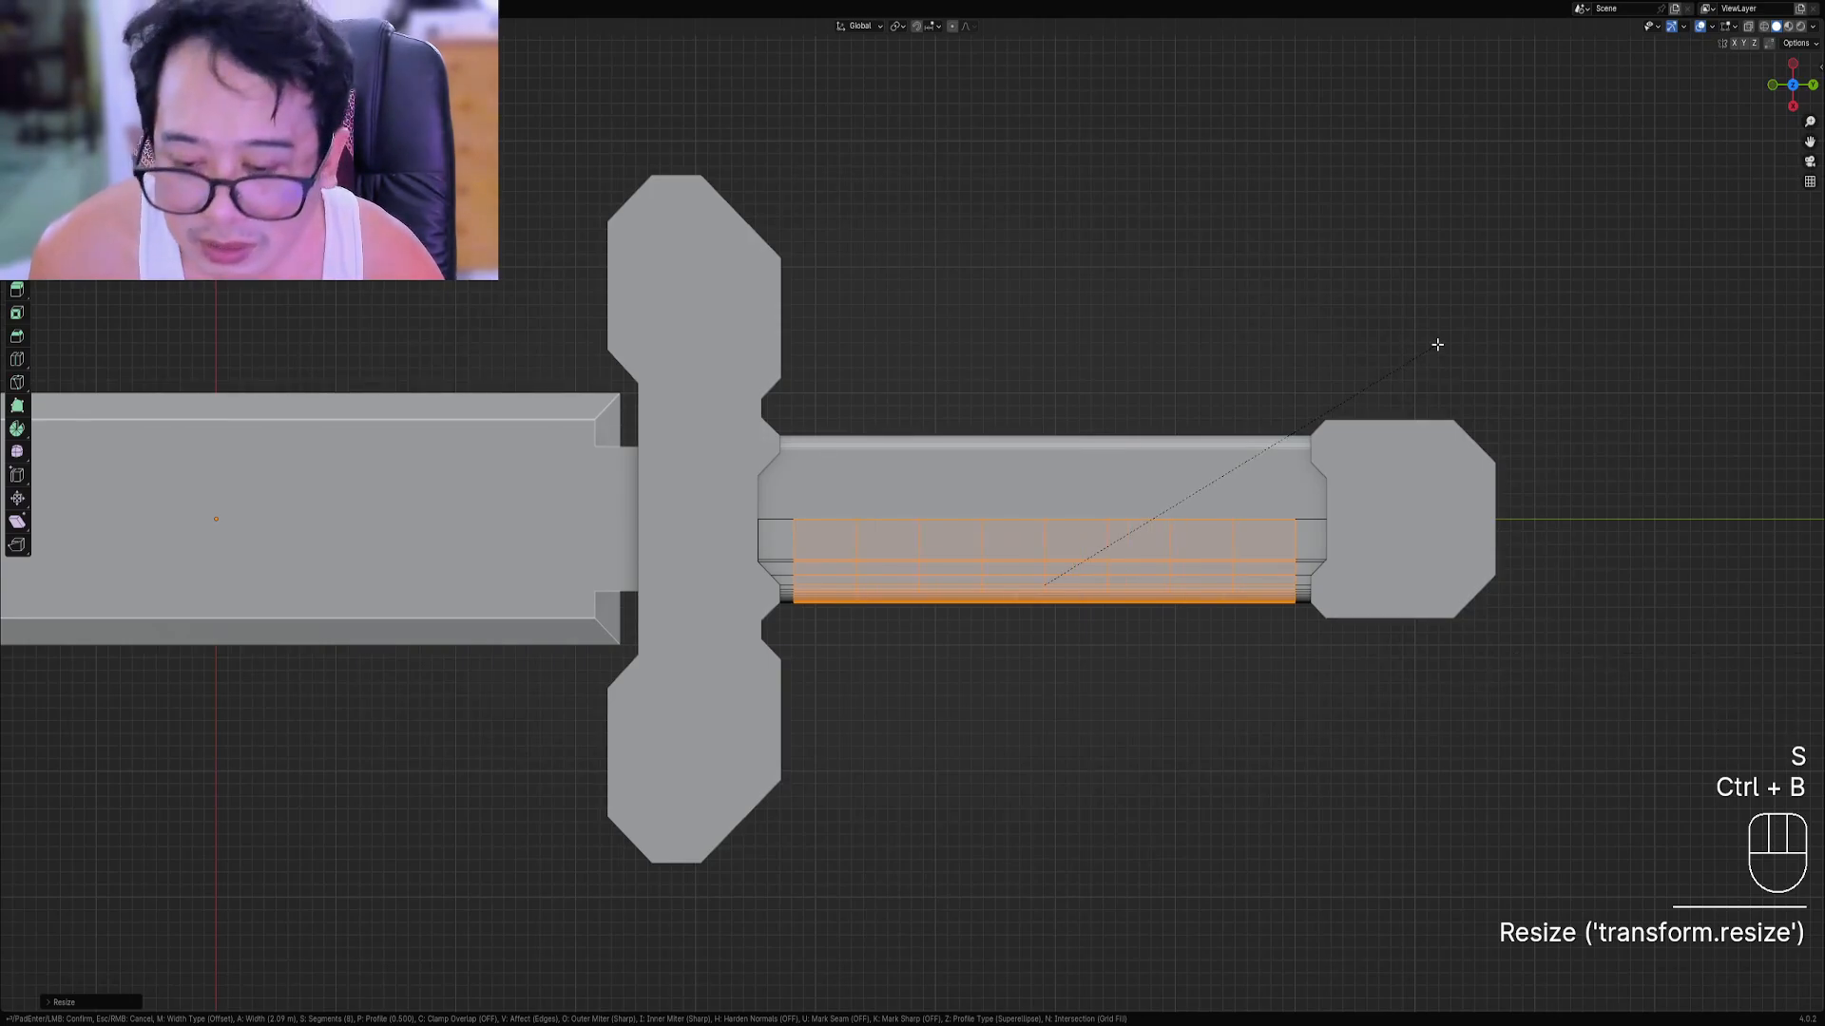
pyautogui.scroll(1, 1437, 343)
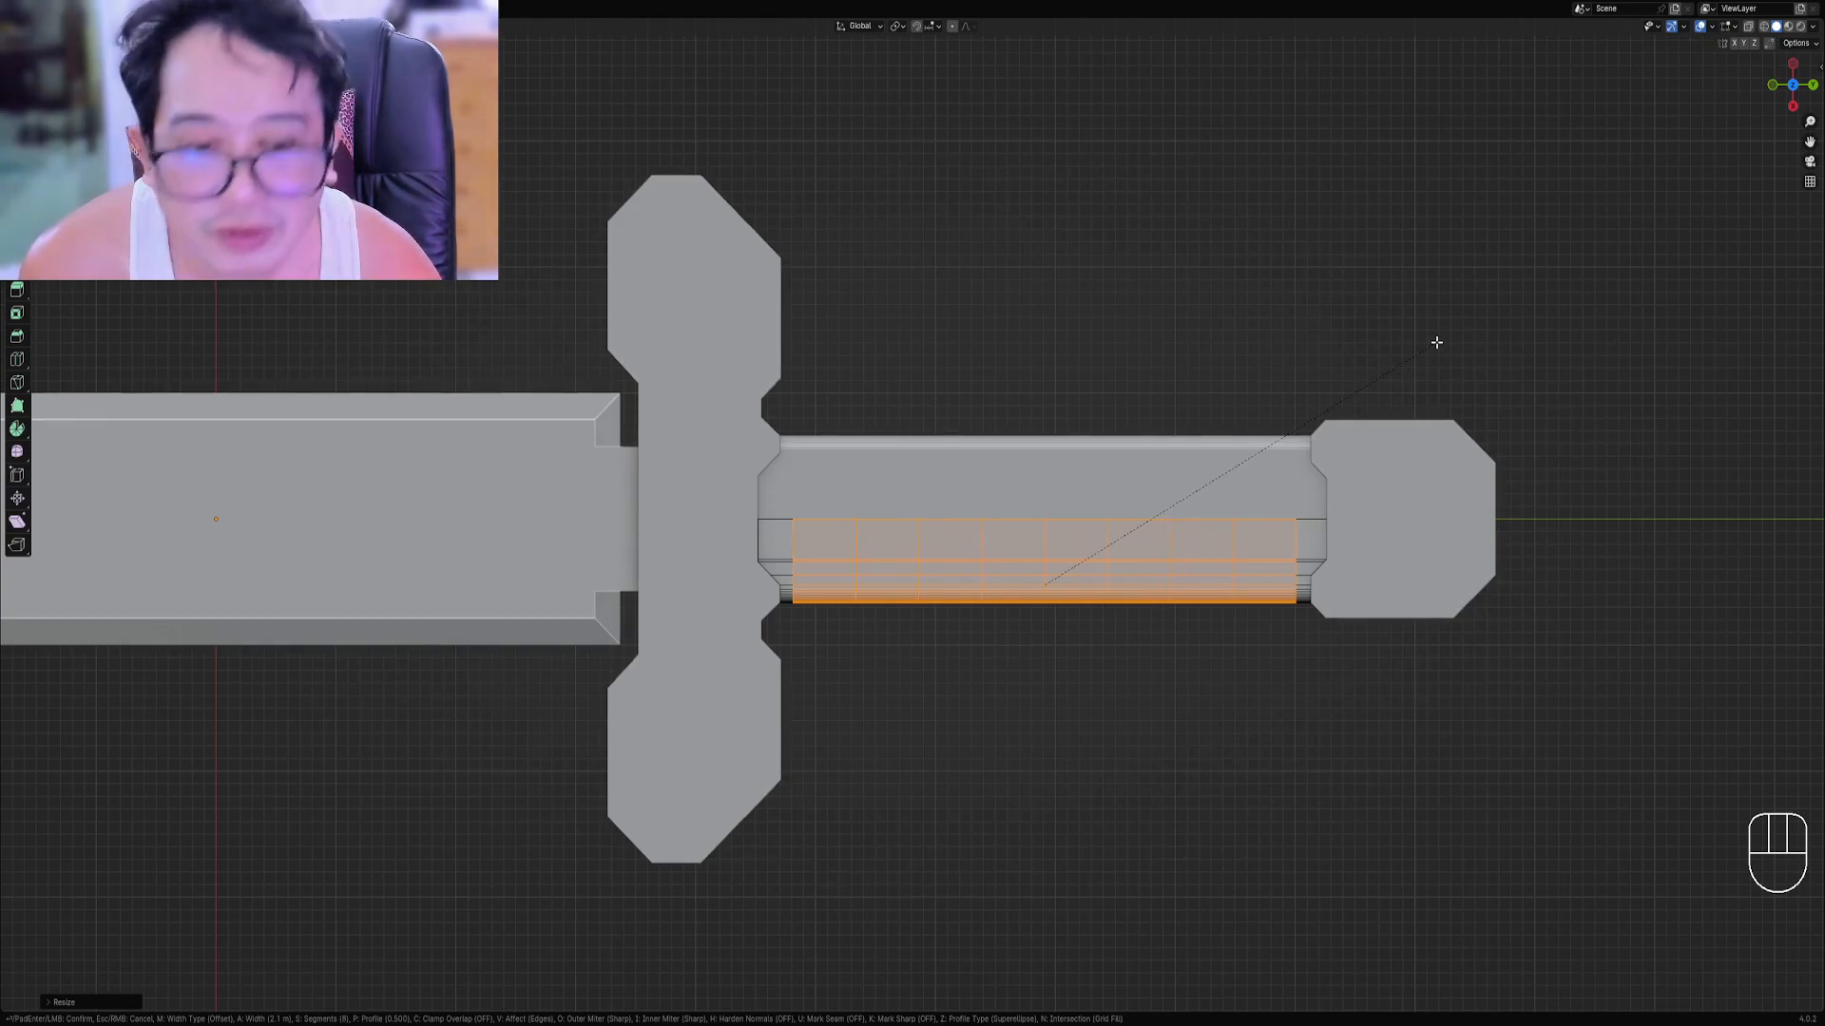
pyautogui.click(1437, 343)
pyautogui.rightClick(1437, 343)
pyautogui.hotkey('alt', 'a')
# Apply a Bevel-type Panel Cut along all nine crosswise edge loops of the grip.
pyautogui.moveTo(1437, 343); pyautogui.dragTo(979, 504, button='middle')
pyautogui.press('2')
pyautogui.keyDown('alt'); pyautogui.keyDown('shift'); pyautogui.rightClick(909, 339); pyautogui.keyUp('shift'); pyautogui.keyUp('alt')
pyautogui.keyDown('alt'); pyautogui.keyDown('shift'); pyautogui.rightClick(910, 340); pyautogui.keyUp('shift'); pyautogui.keyUp('alt')
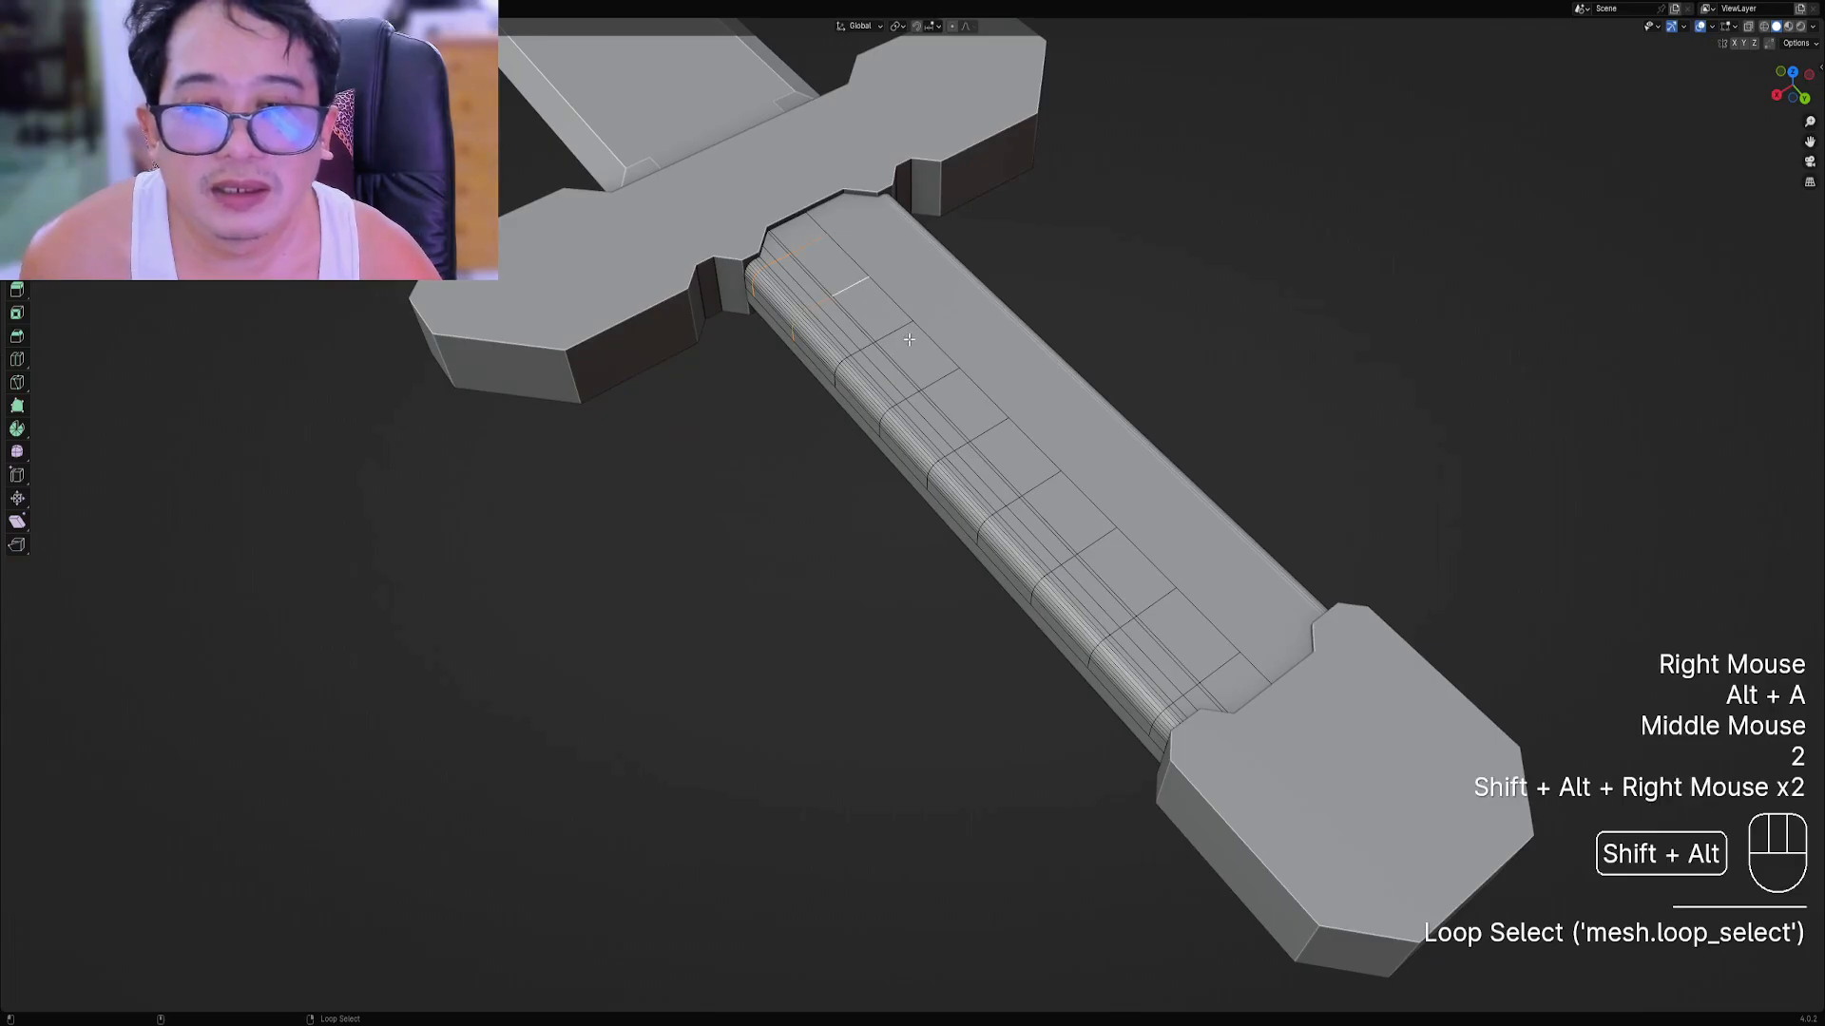
pyautogui.keyDown('alt'); pyautogui.keyDown('shift'); pyautogui.rightClick(1005, 435); pyautogui.keyUp('shift'); pyautogui.keyUp('alt')
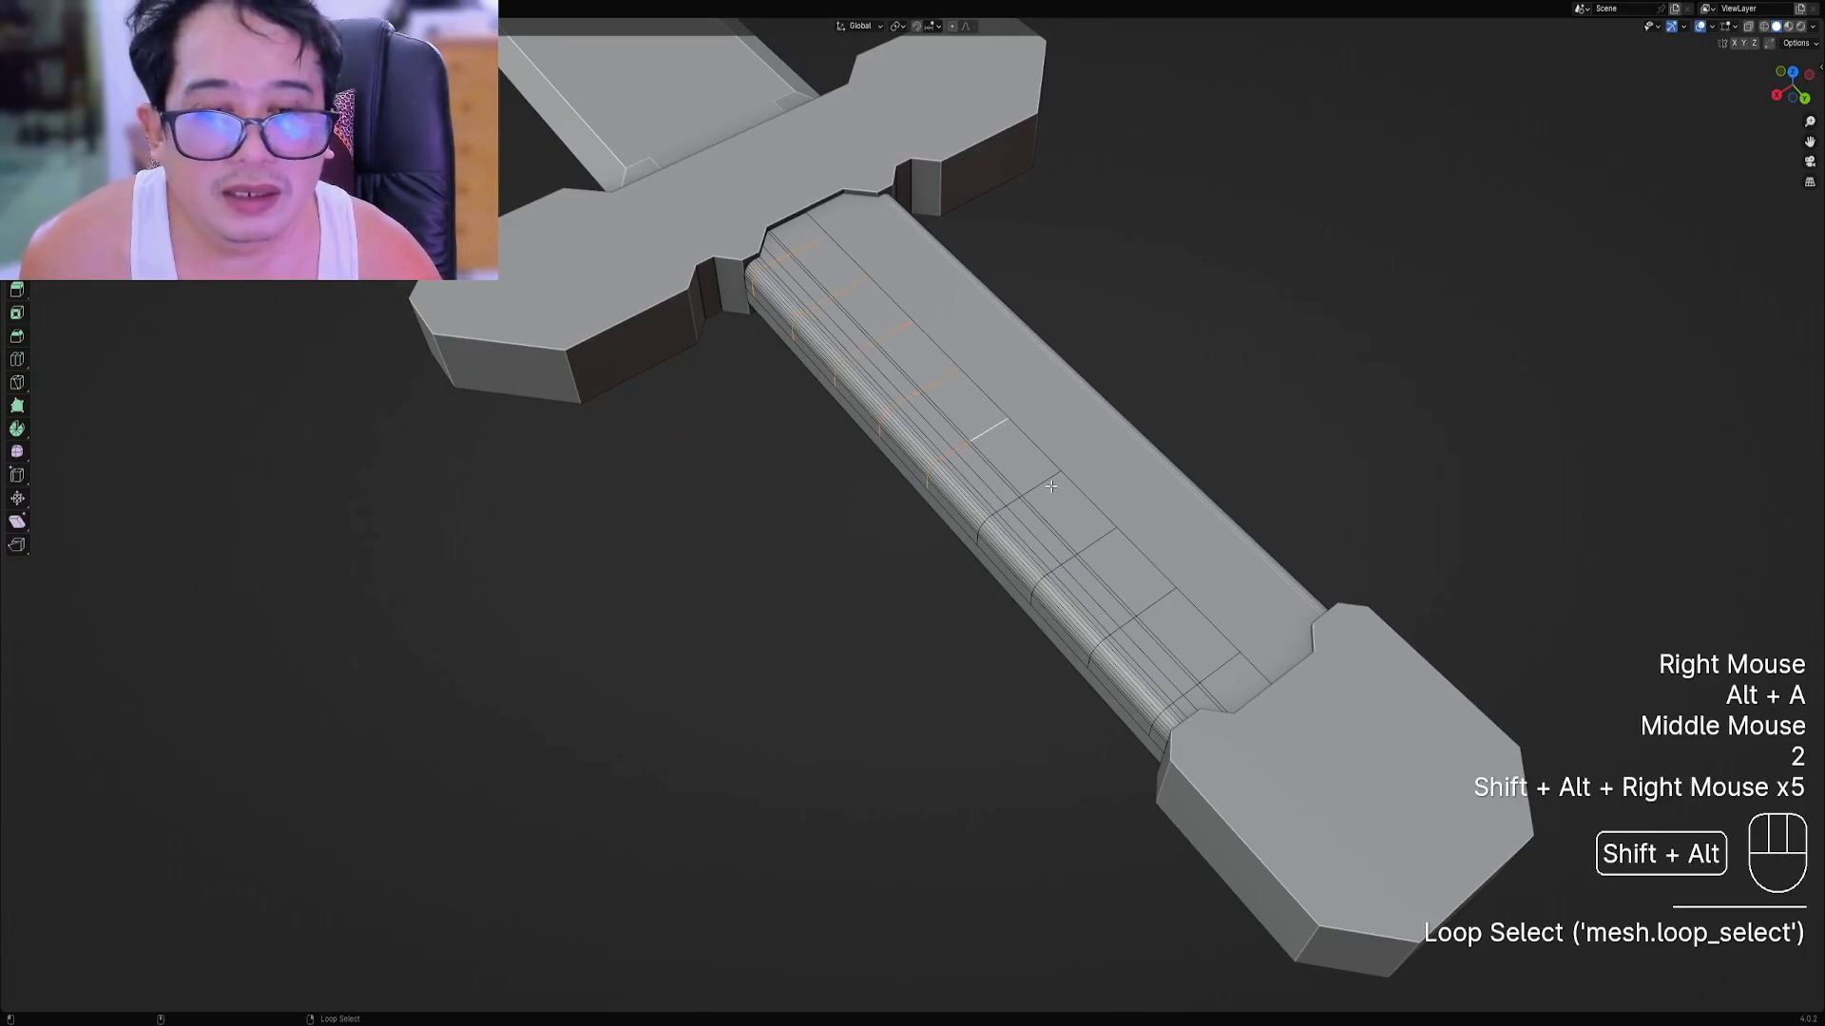
pyautogui.keyDown('alt'); pyautogui.keyDown('shift'); pyautogui.rightClick(1050, 486); pyautogui.keyUp('shift'); pyautogui.keyUp('alt')
pyautogui.keyDown('alt'); pyautogui.keyDown('shift'); pyautogui.rightClick(1092, 548); pyautogui.keyUp('shift'); pyautogui.keyUp('alt')
pyautogui.keyDown('alt'); pyautogui.keyDown('shift'); pyautogui.rightClick(1150, 597); pyautogui.keyUp('shift'); pyautogui.keyUp('alt')
pyautogui.keyDown('alt'); pyautogui.keyDown('shift'); pyautogui.rightClick(1221, 663); pyautogui.keyUp('shift'); pyautogui.keyUp('alt')
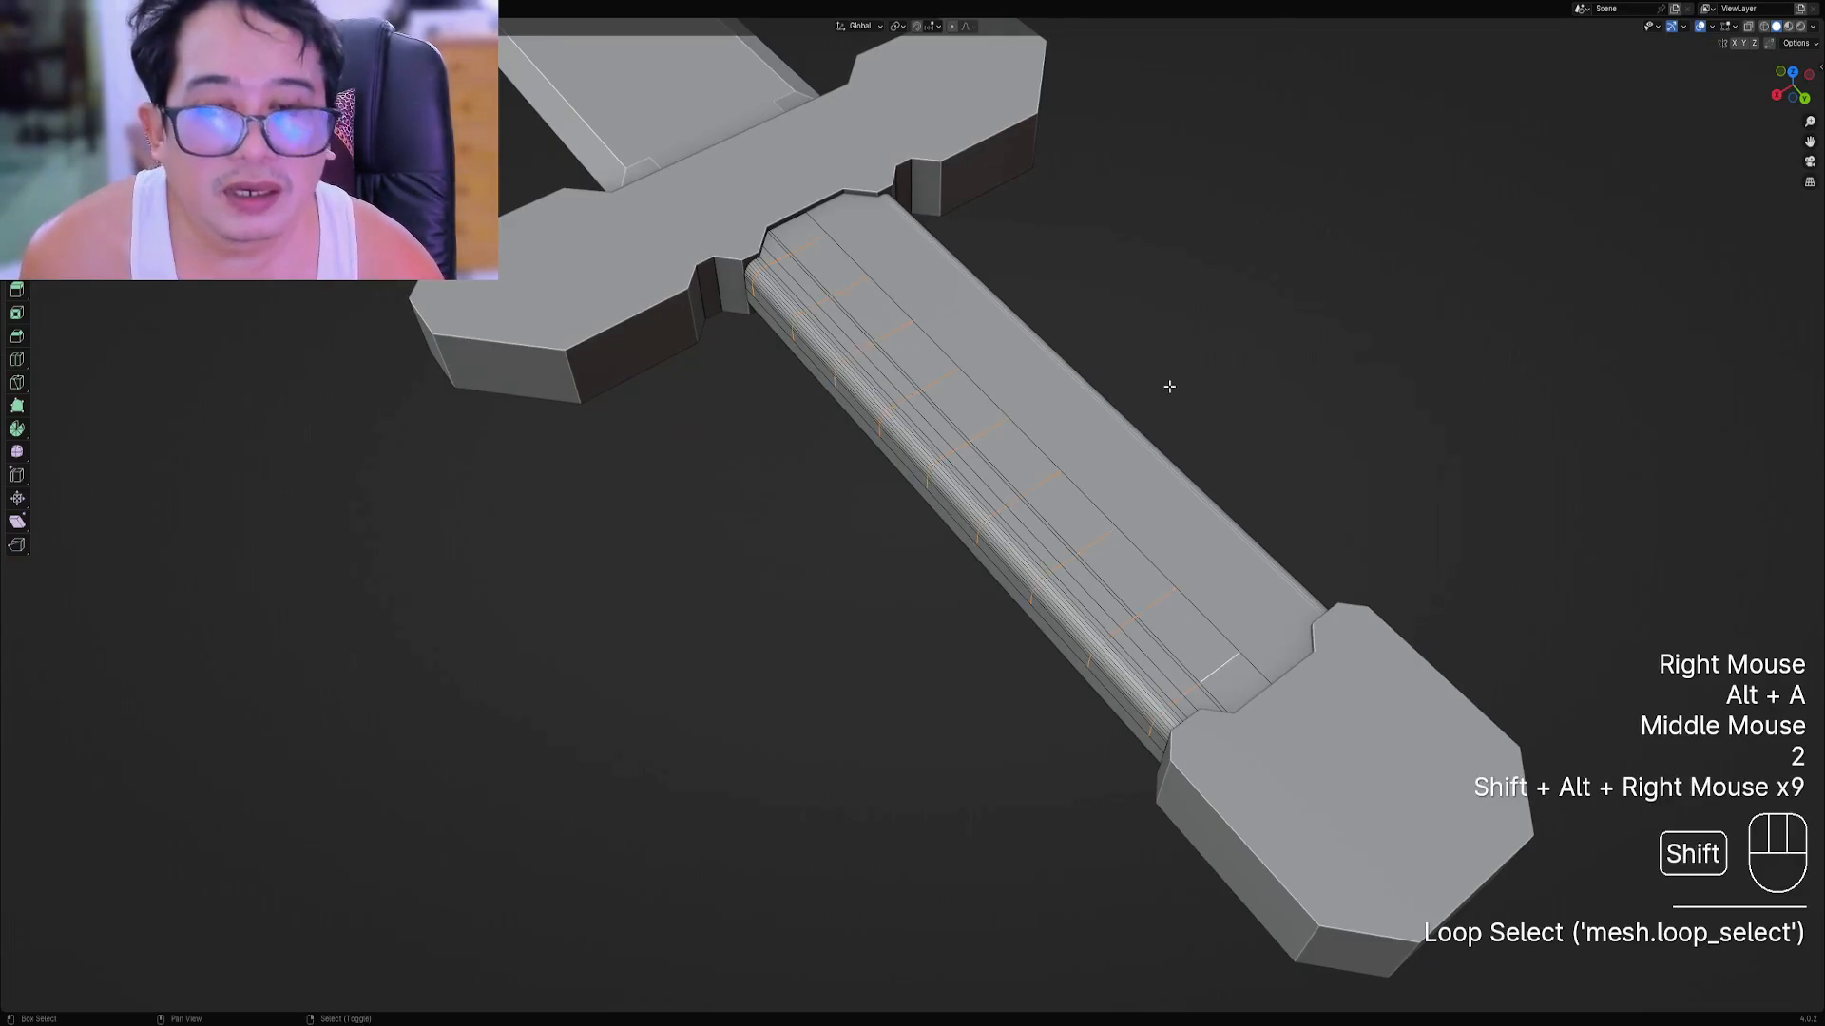
pyautogui.scroll(2, 1173, 387)
pyautogui.press('w')
pyautogui.click(912, 21)
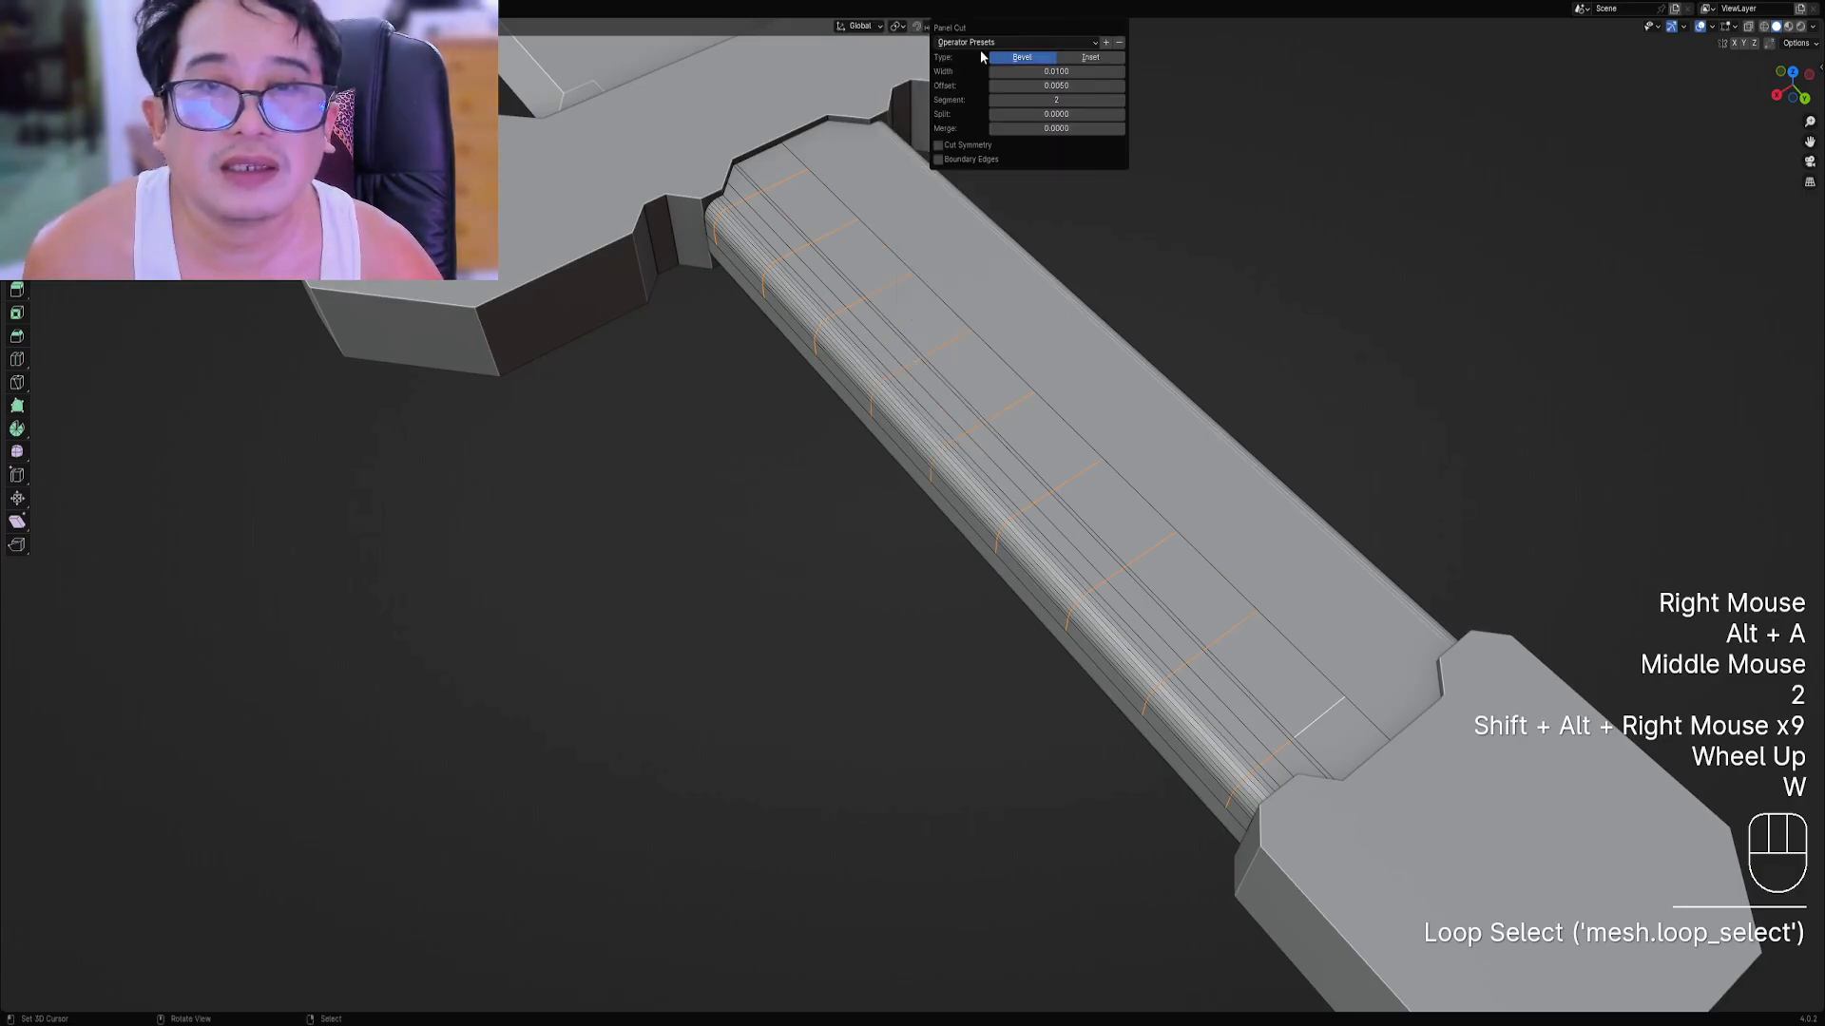
pyautogui.moveTo(987, 26); pyautogui.dragTo(1048, 230)
pyautogui.click(1082, 251)
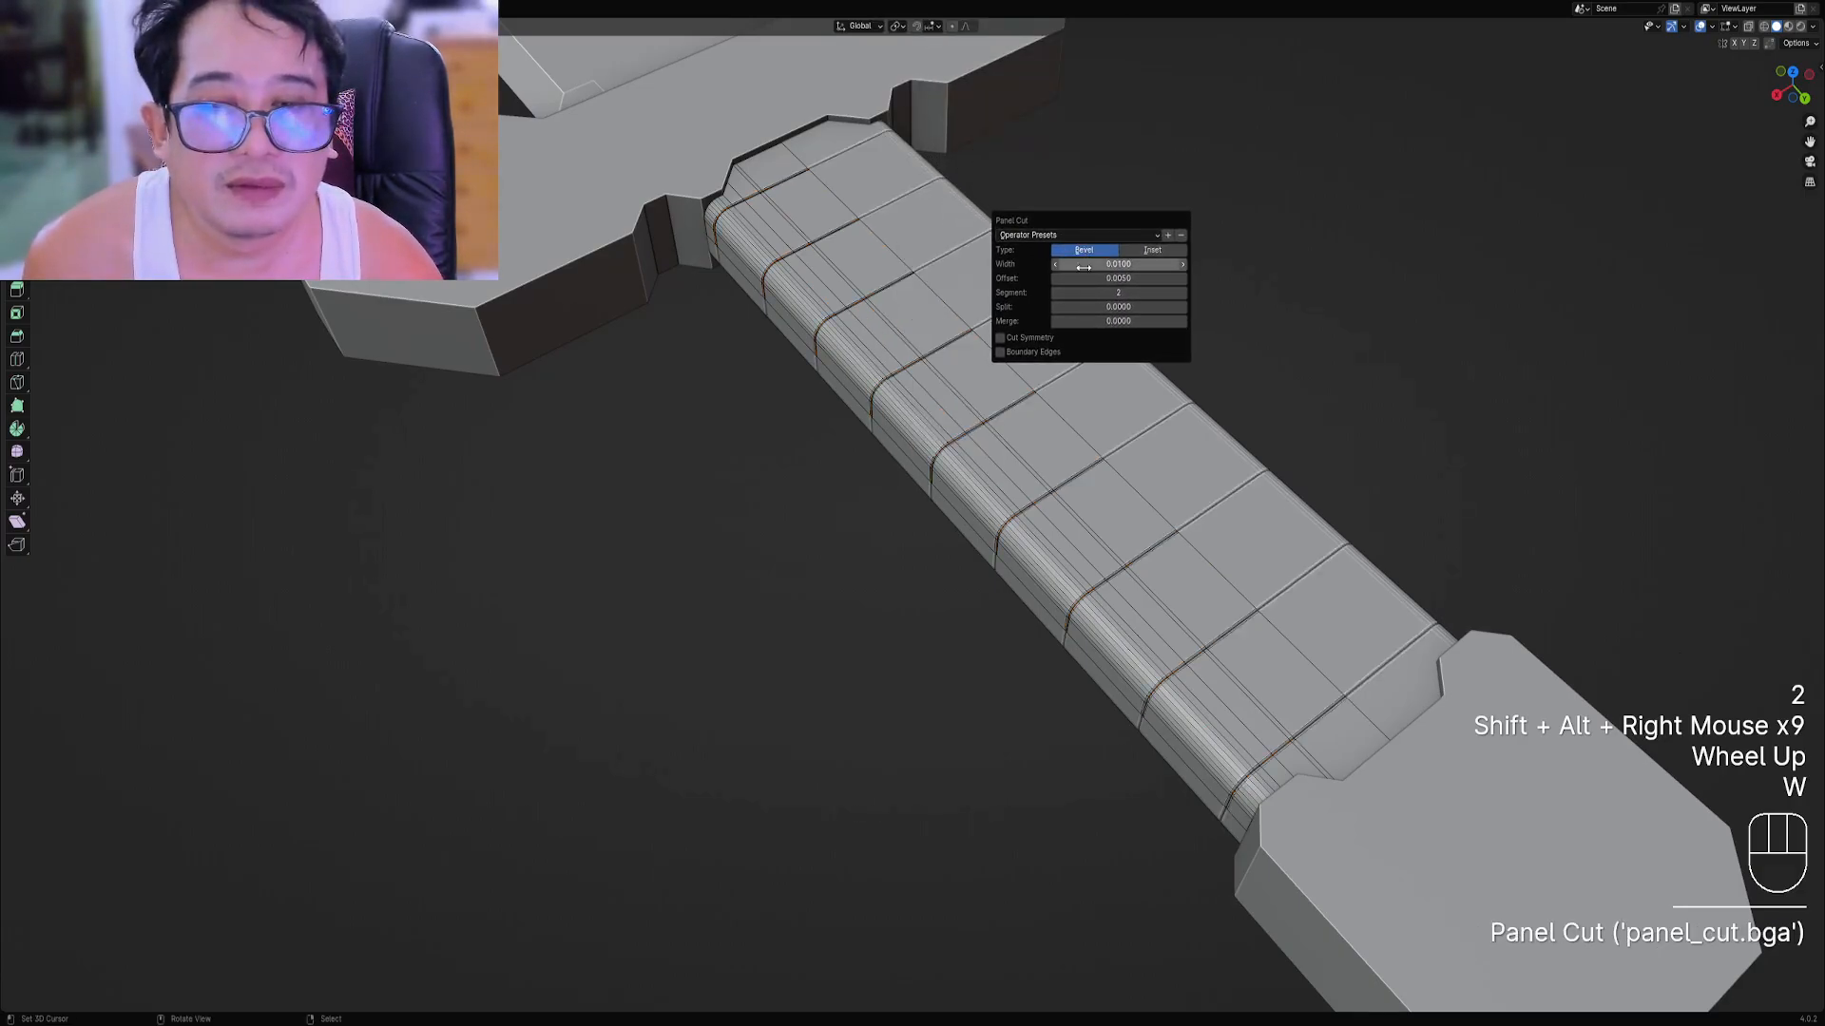
# Widen and deepen the grip's panel grooves by raising the Panel Cut's Width and Offset with the overlays hidden.
pyautogui.keyDown('shift'); pyautogui.moveTo(1093, 419); pyautogui.dragTo(1083, 457, button='middle'); pyautogui.keyUp('shift')
pyautogui.scroll(1, 1084, 456)
pyautogui.keyDown('alt'); pyautogui.middleClick(1140, 551); pyautogui.keyUp('alt')
pyautogui.scroll(2, 1131, 565)
pyautogui.moveTo(1140, 513)
pyautogui.mouseDown(button='middle')
pyautogui.moveTo(1112, 570)
pyautogui.moveTo(1154, 566)
pyautogui.moveTo(1124, 489)
pyautogui.mouseUp(button='middle')
pyautogui.hotkey('shift', 'alt', 'z')
pyautogui.scroll(-2, 1130, 513)
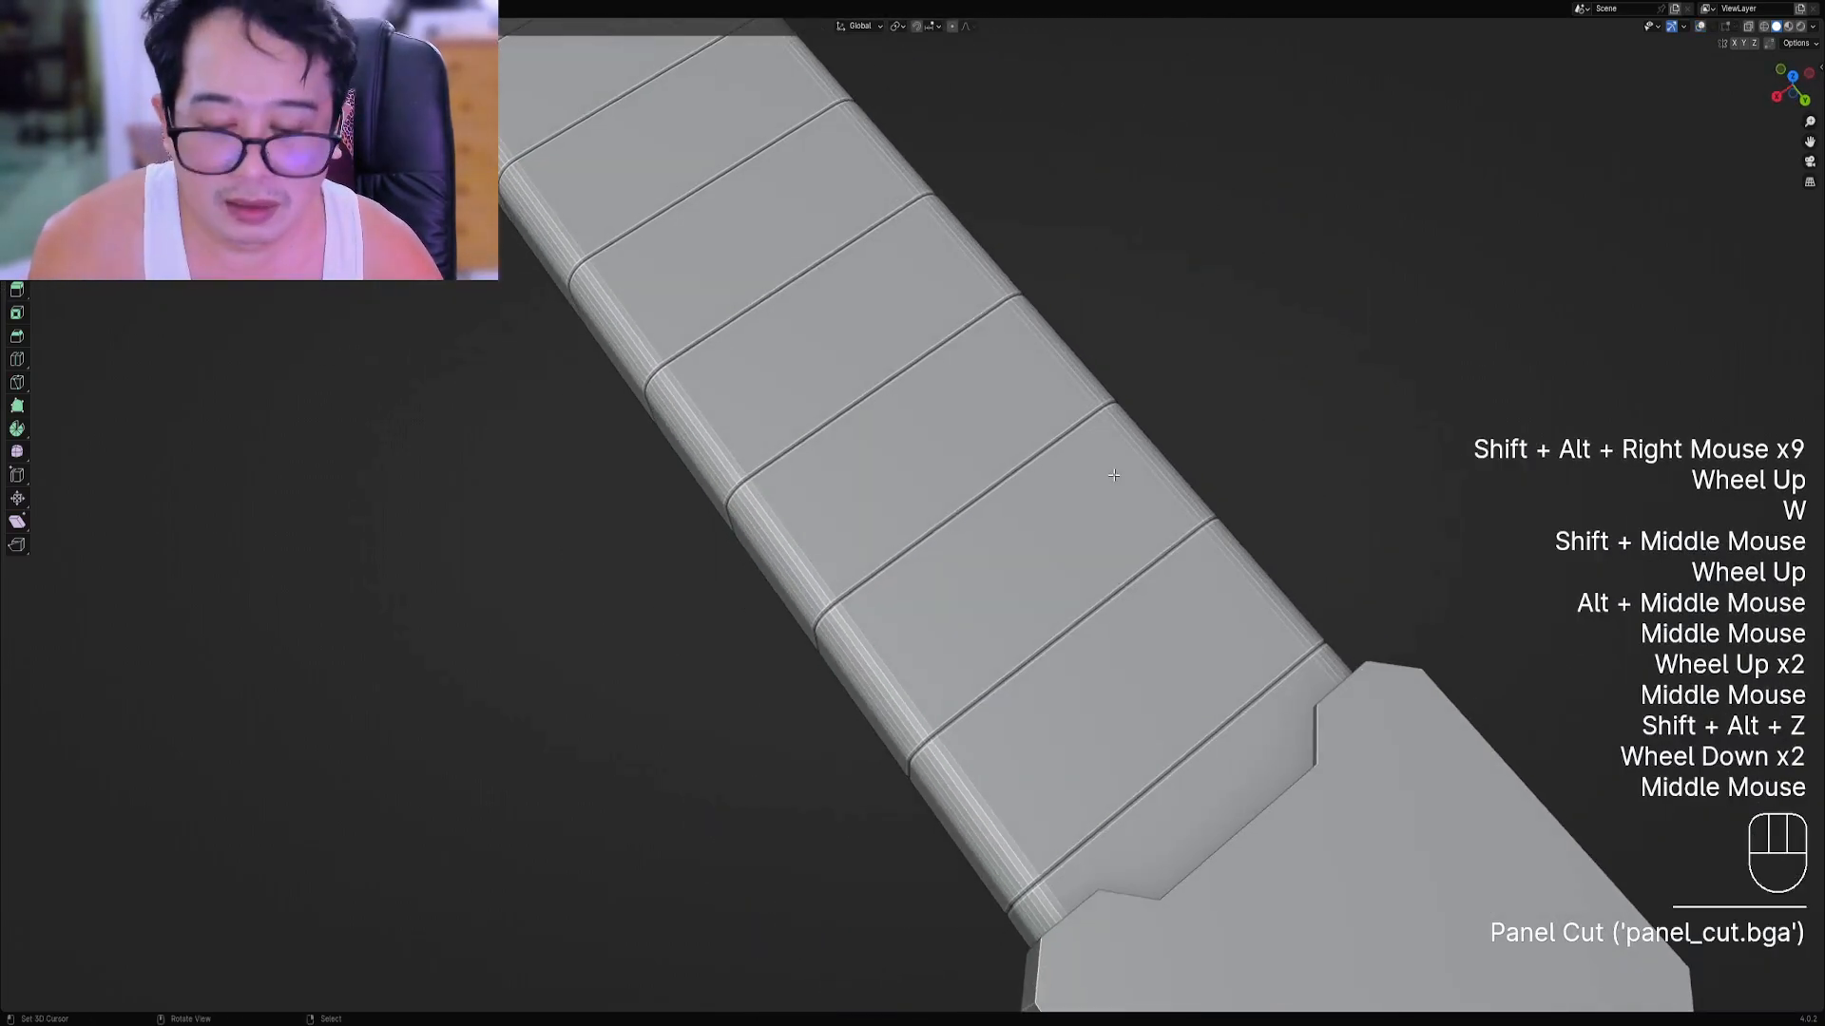
pyautogui.press('F9')
pyautogui.keyDown('shift'); pyautogui.moveTo(1235, 516); pyautogui.dragTo(1355, 513); pyautogui.keyUp('shift')
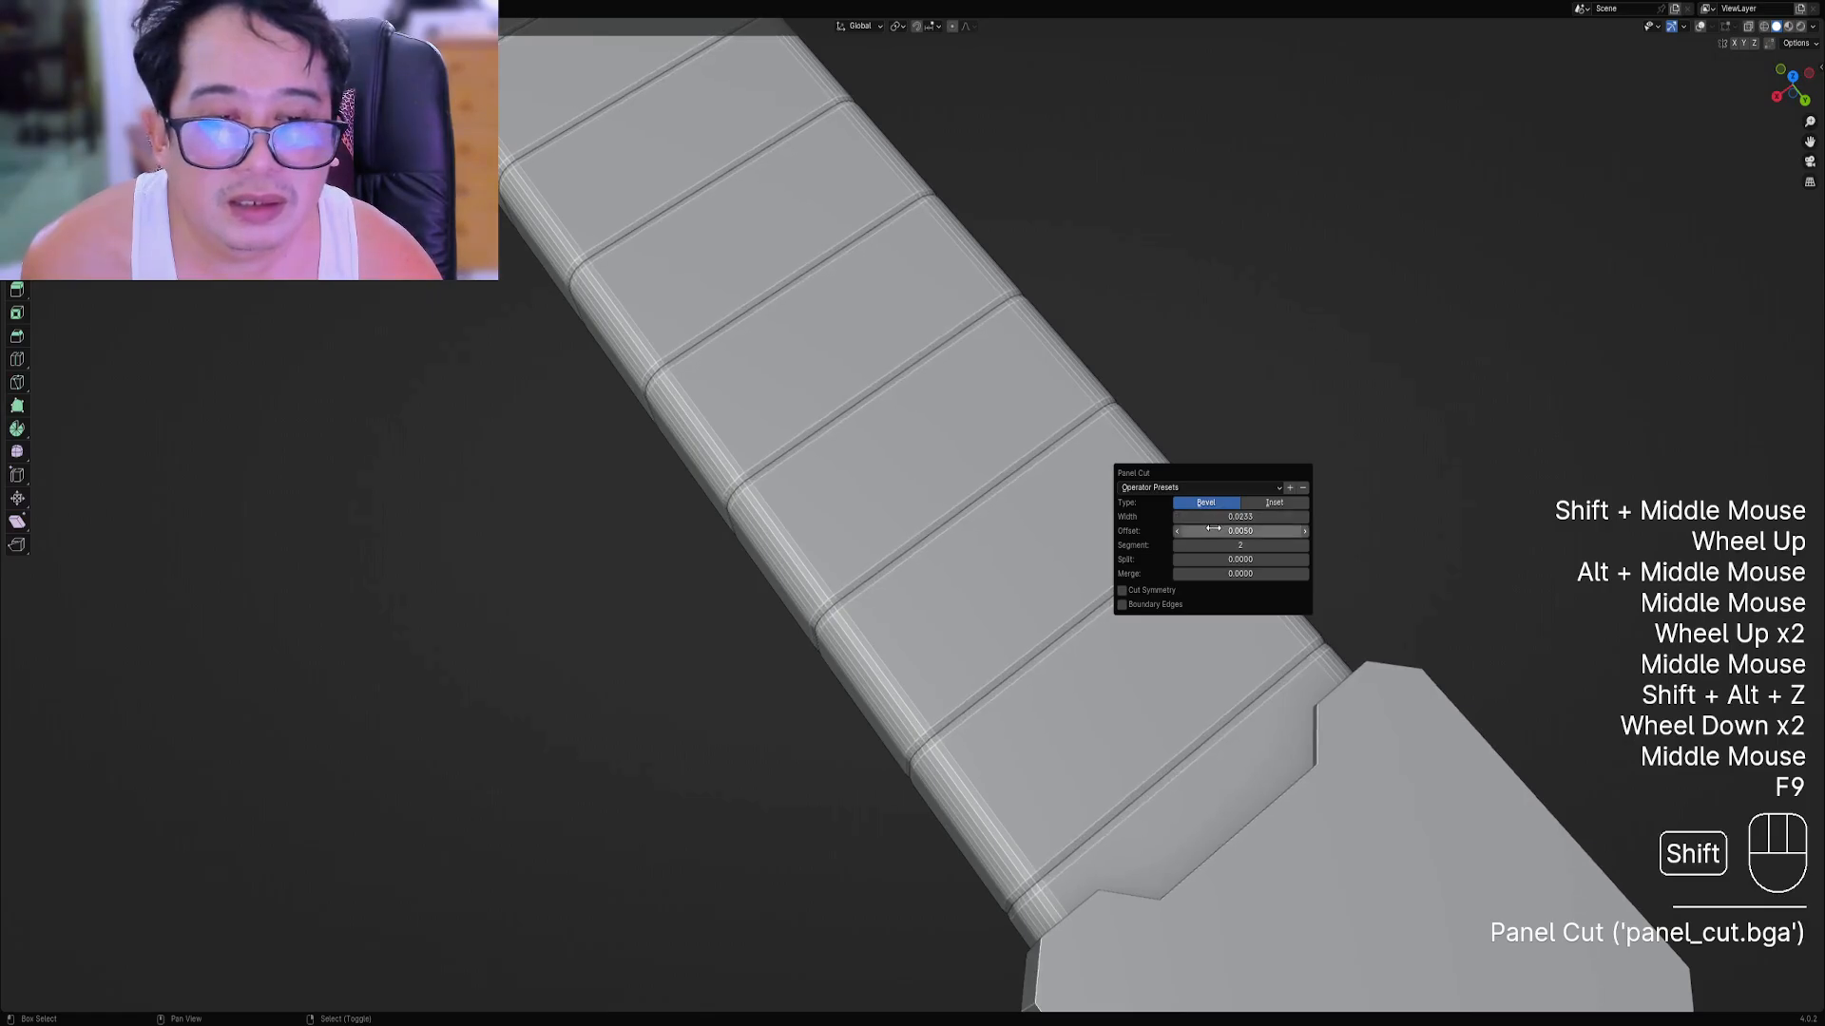
pyautogui.keyDown('shift'); pyautogui.moveTo(1213, 530); pyautogui.dragTo(1269, 524); pyautogui.keyUp('shift')
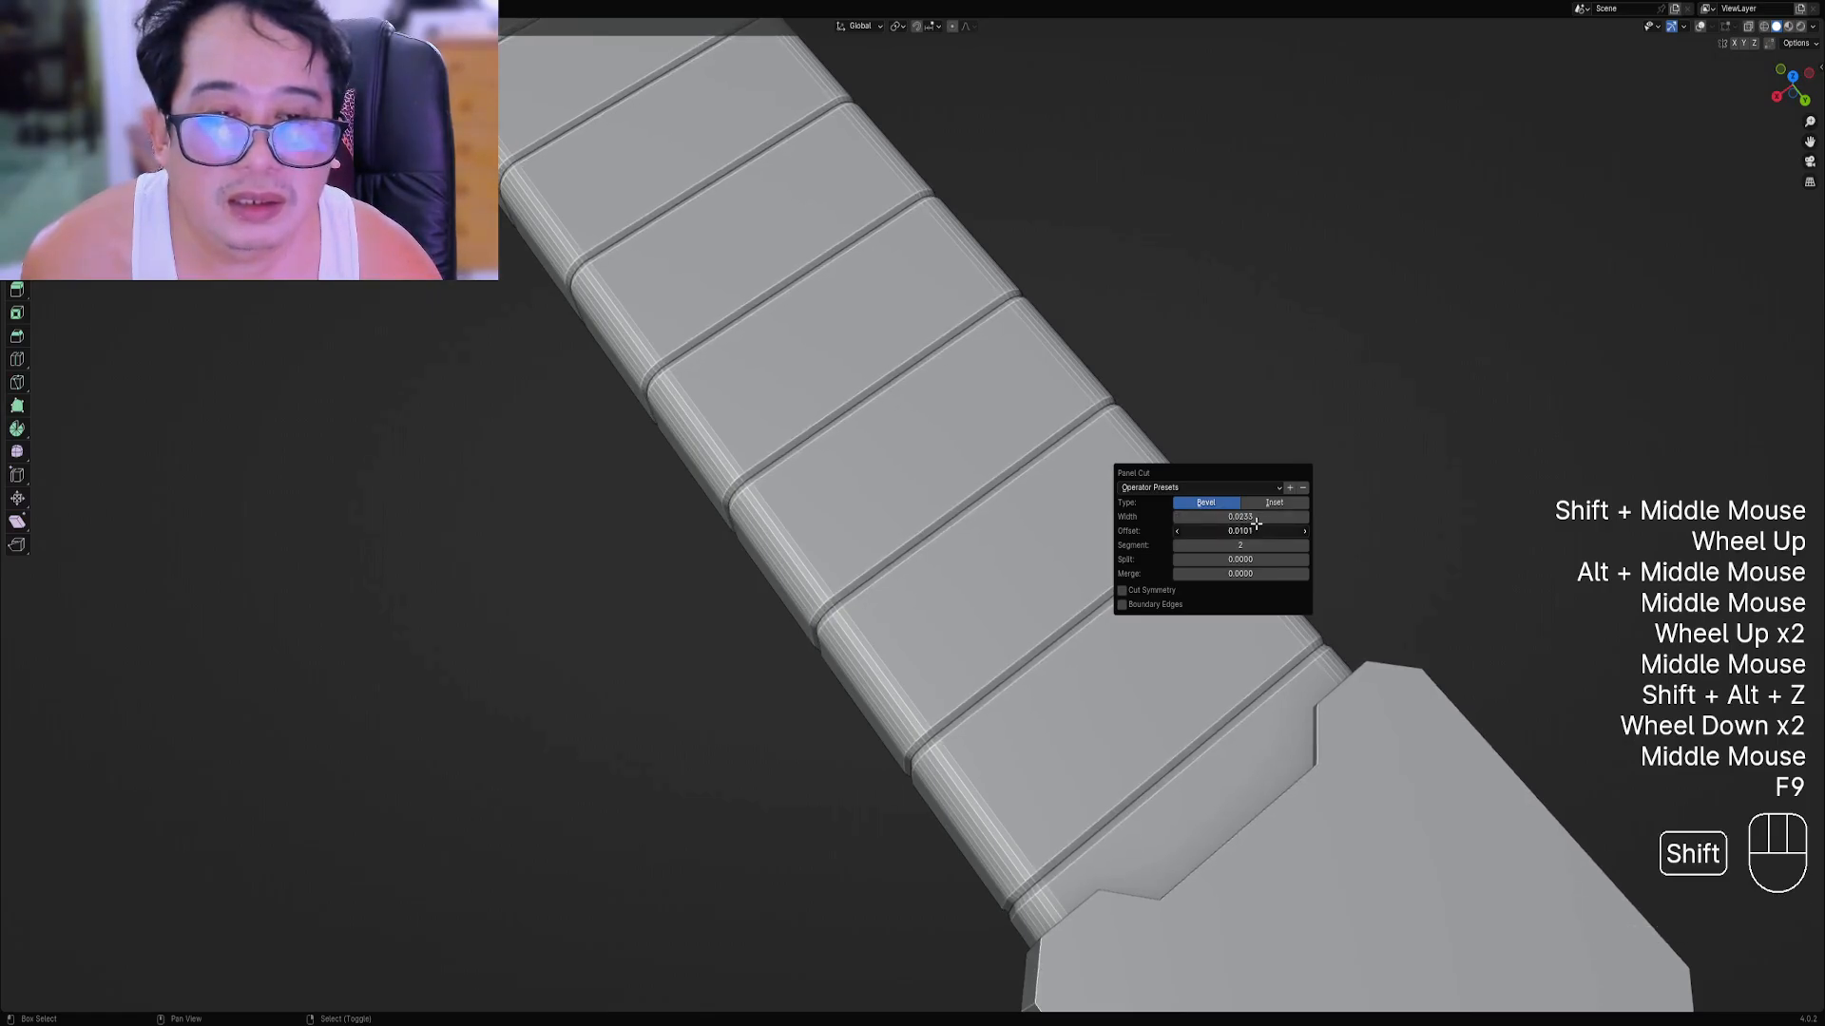
# Return to Object Mode and apply Auto Smooth to the grooved grip.
pyautogui.scroll(-1, 907, 435)
pyautogui.press('Tab')
pyautogui.rightClick(907, 435)
pyautogui.hotkey('ctrl', 'shift', 'x')
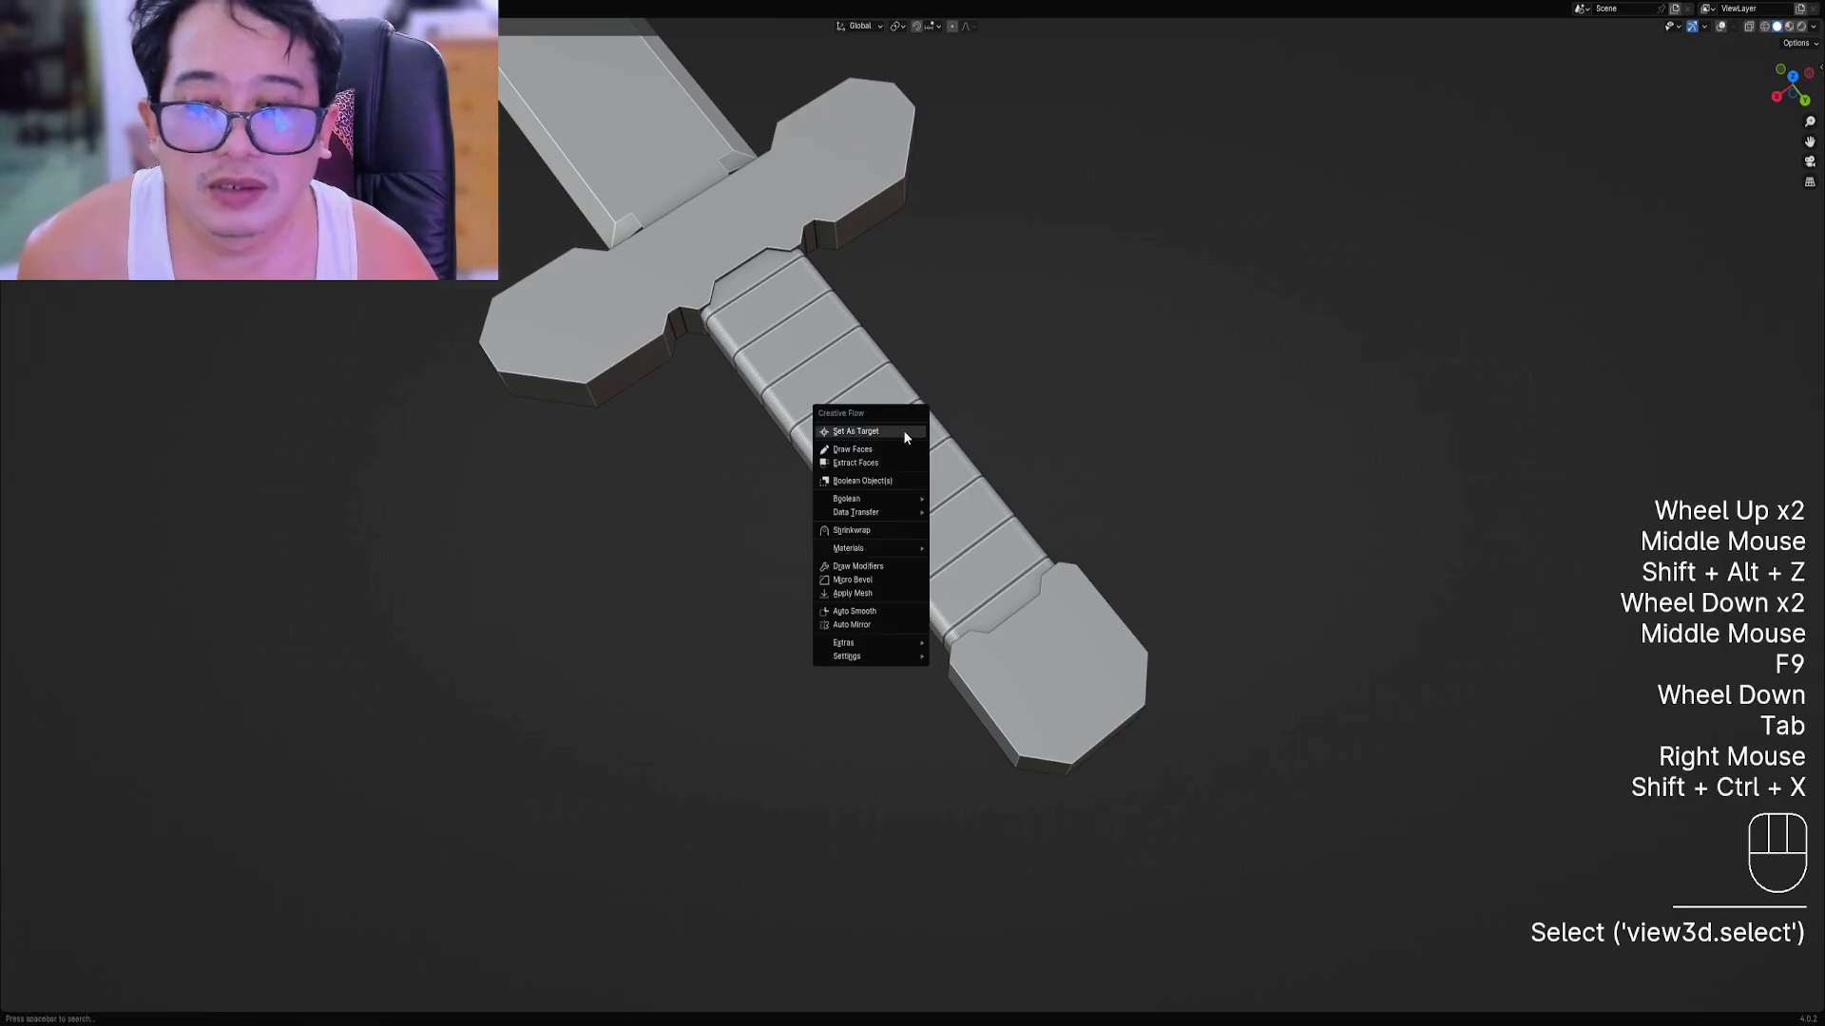
pyautogui.click(864, 611)
# Inspect the shading of the grip's grooves and rounded edges from several angles and distances.
pyautogui.scroll(-2, 865, 609)
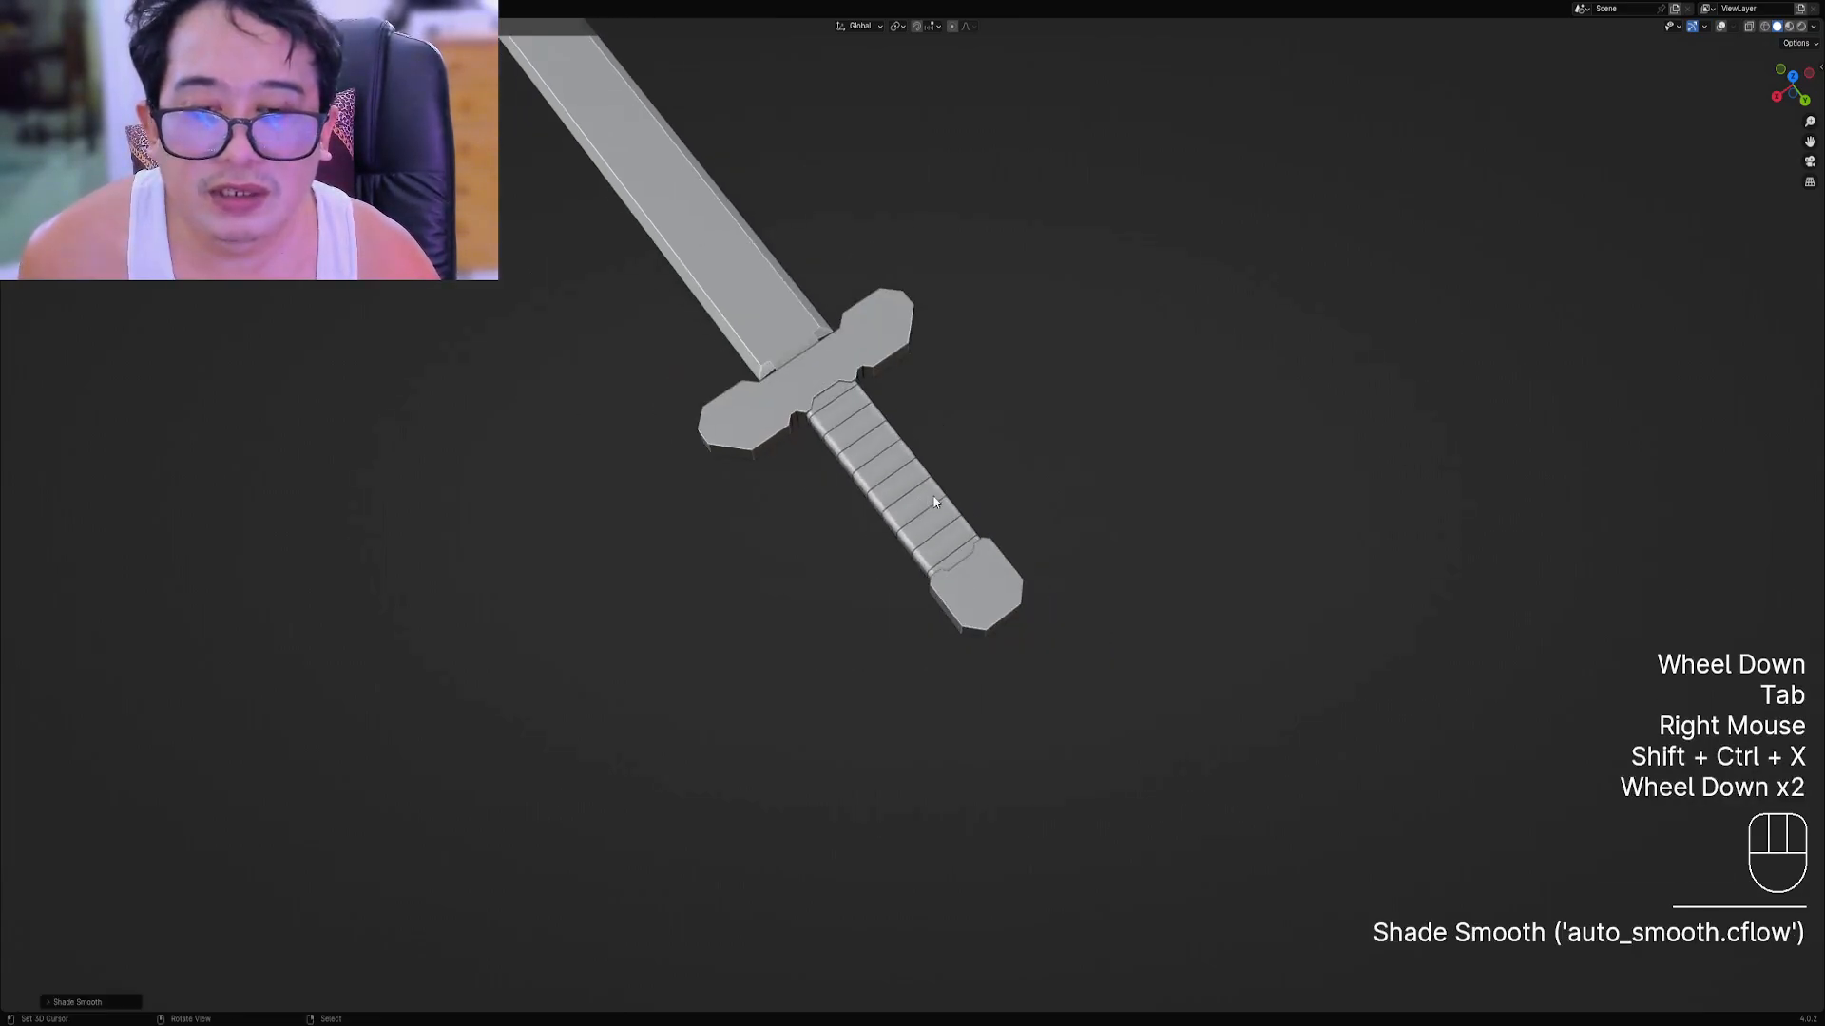
pyautogui.keyDown('shift'); pyautogui.scroll(1, 950, 532); pyautogui.keyUp('shift')
pyautogui.scroll(5, 971, 494)
pyautogui.moveTo(965, 498); pyautogui.dragTo(994, 565, button='middle')
pyautogui.scroll(-1, 920, 519)
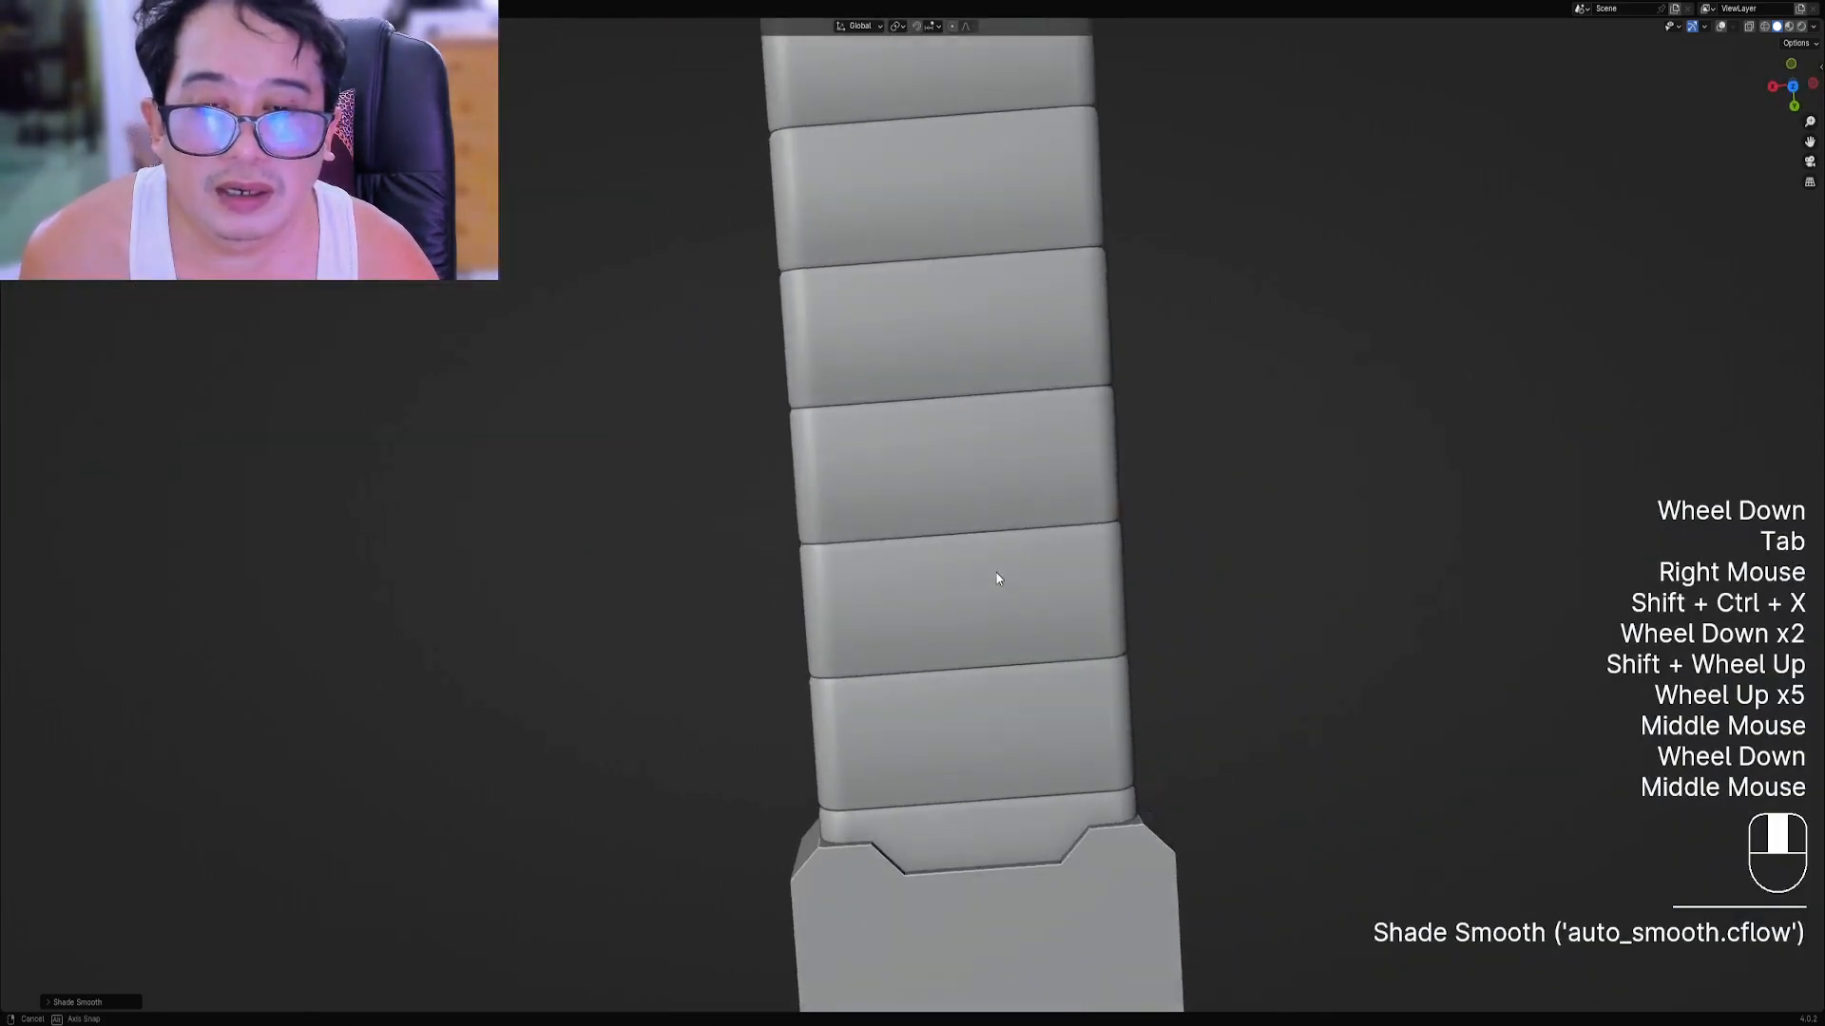
pyautogui.scroll(1, 992, 556)
pyautogui.scroll(-1, 992, 553)
pyautogui.scroll(-2, 992, 554)
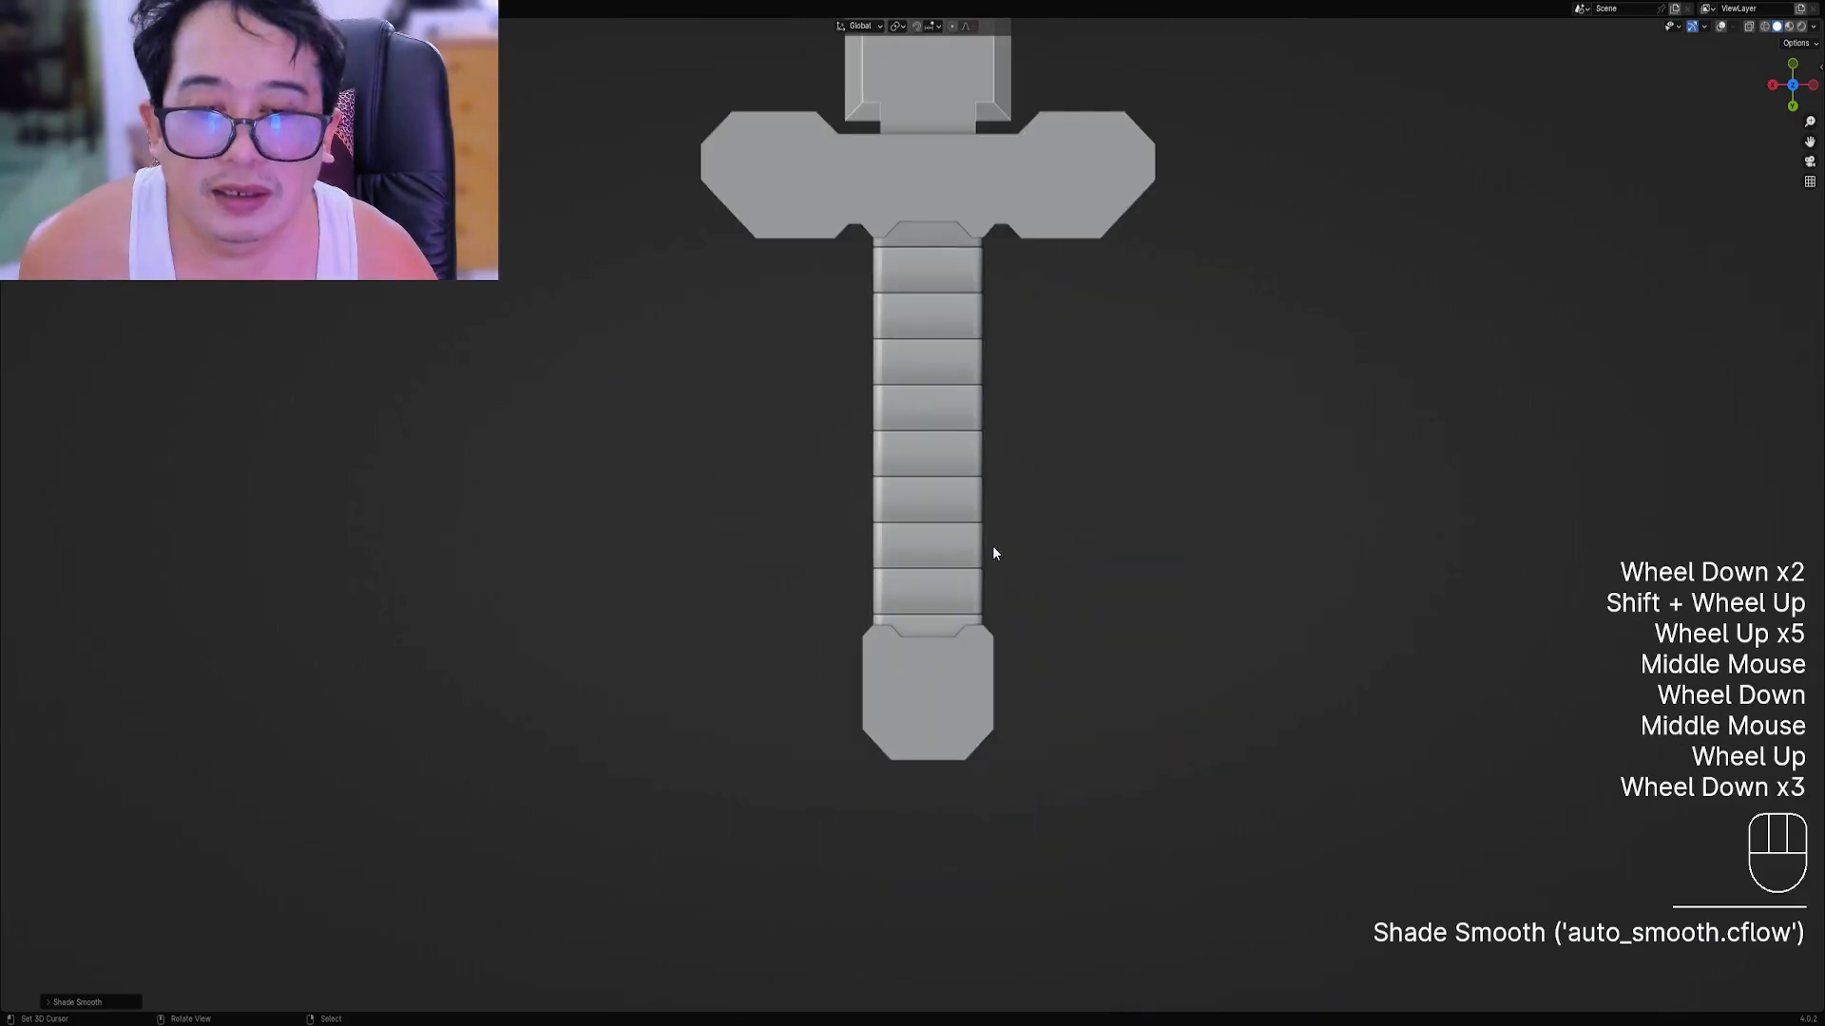
pyautogui.scroll(2, 991, 554)
pyautogui.moveTo(990, 555); pyautogui.dragTo(1096, 475, button='middle')
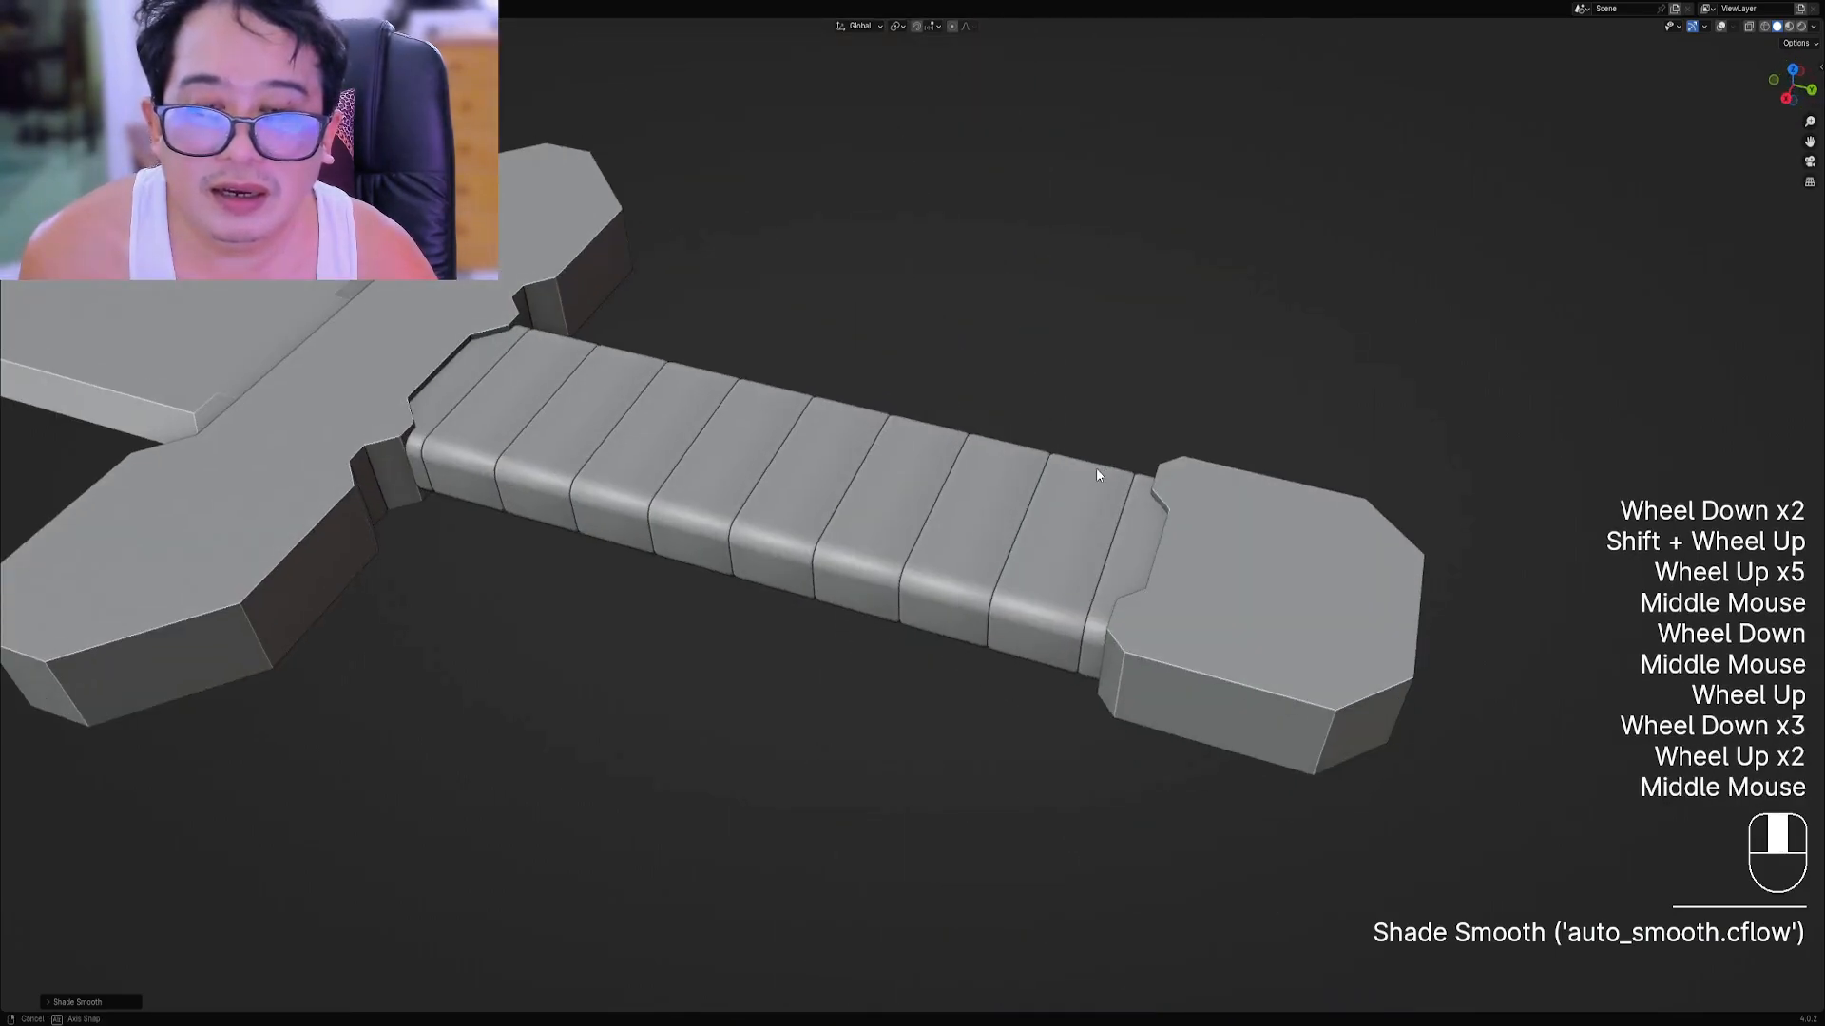
pyautogui.scroll(1, 1074, 480)
pyautogui.scroll(2, 936, 513)
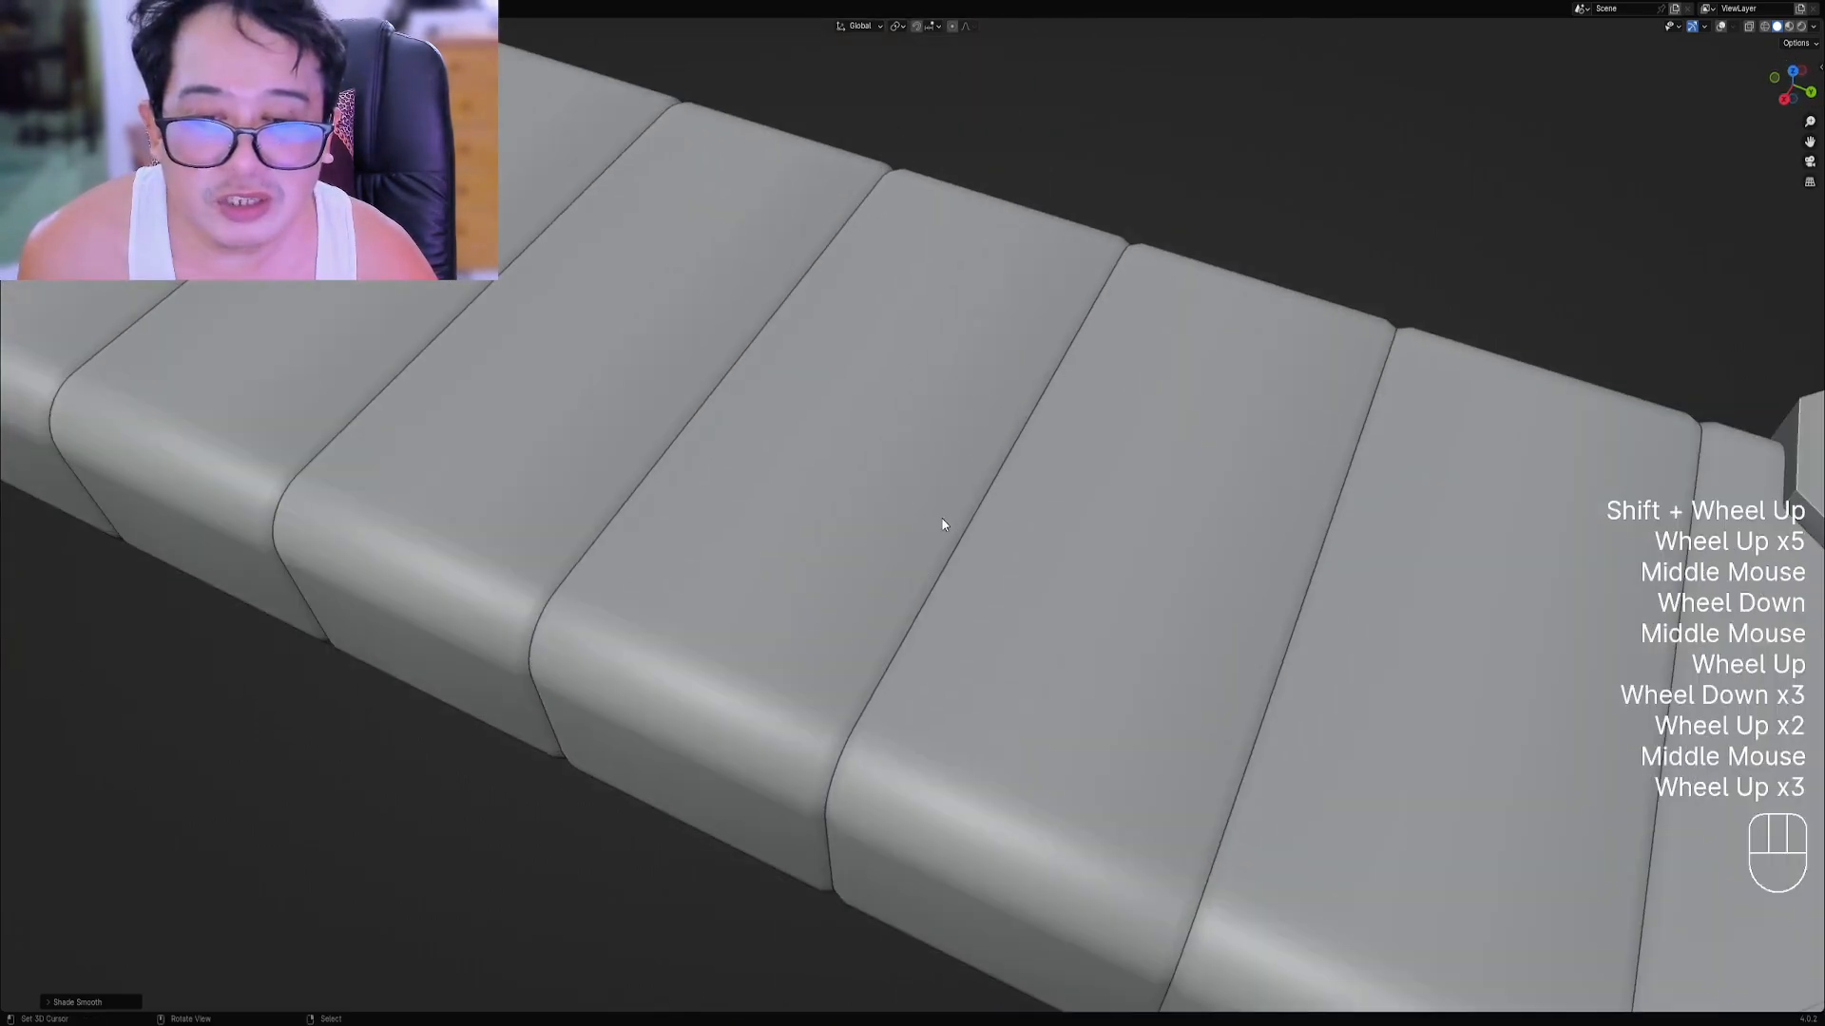
# Examine the mesh lines around the grip's grooves in Edit Mode, and the whole grip in Object Mode.
pyautogui.press('Tab')
pyautogui.hotkey('shift', 'alt', 'z')
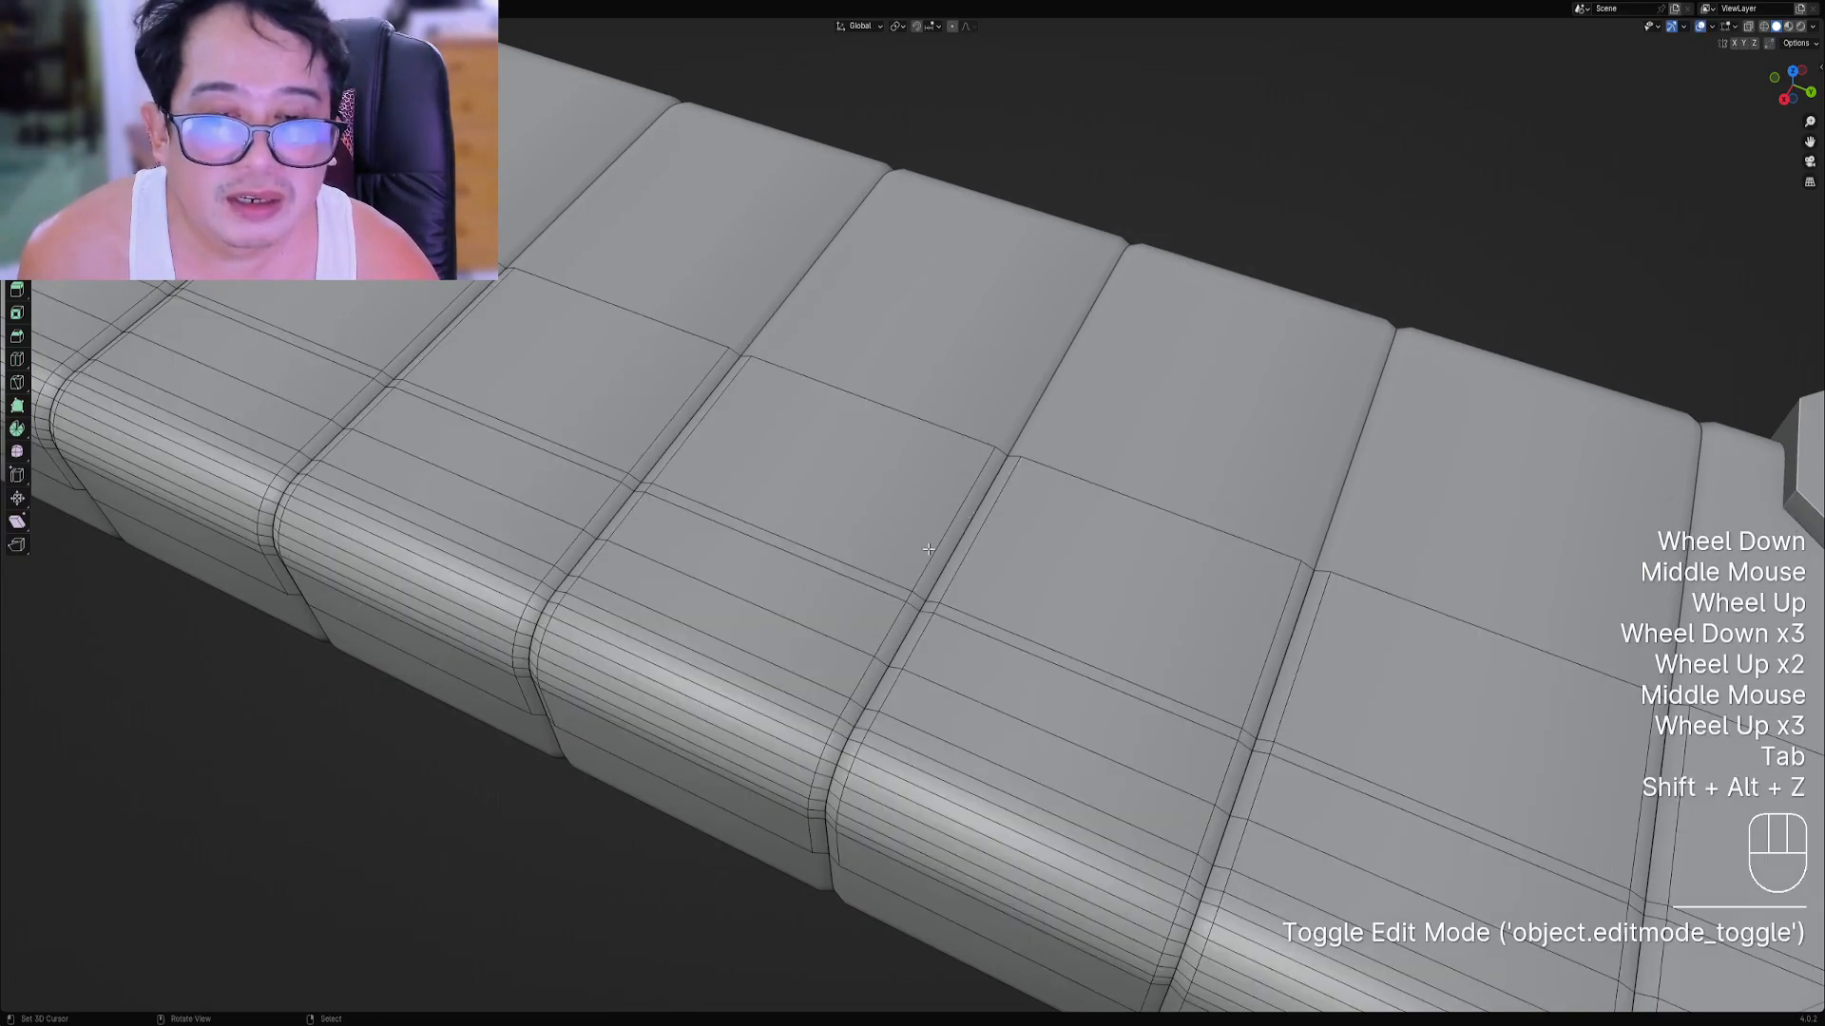
pyautogui.press('Tab')
pyautogui.scroll(-2, 916, 555)
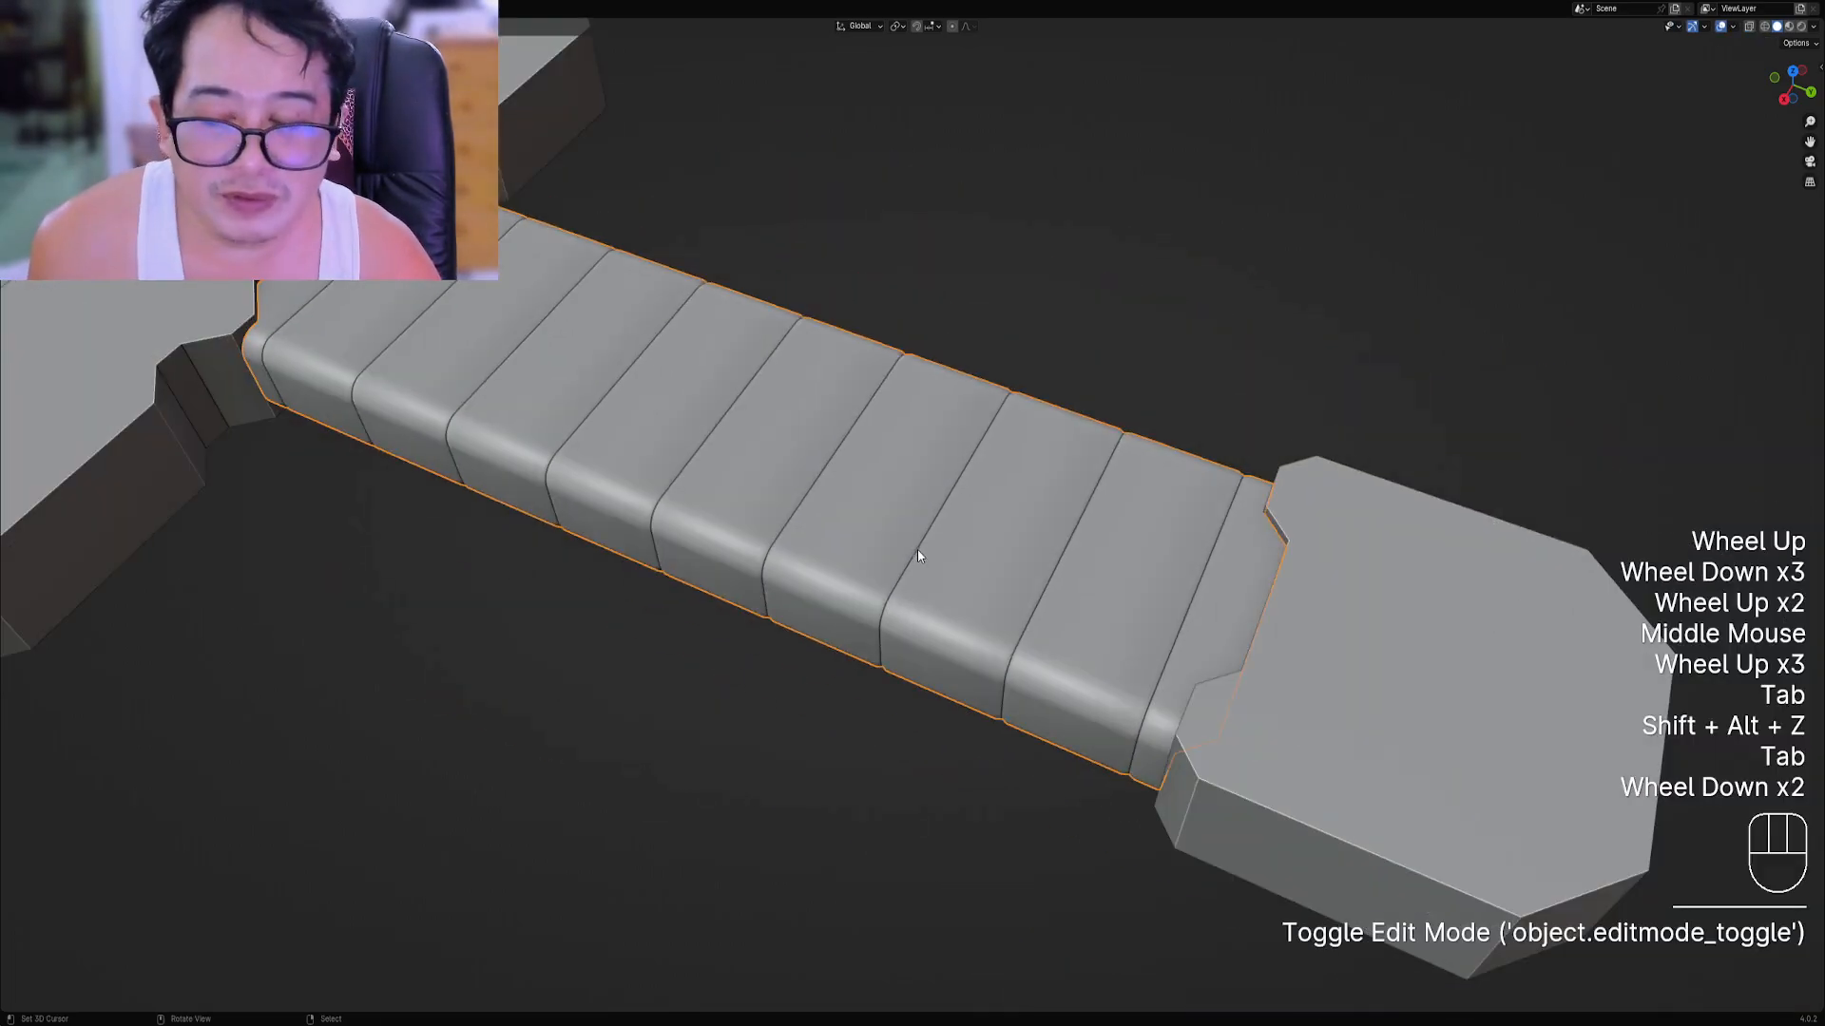
pyautogui.scroll(-2, 953, 506)
pyautogui.moveTo(953, 505); pyautogui.dragTo(912, 523, button='middle')
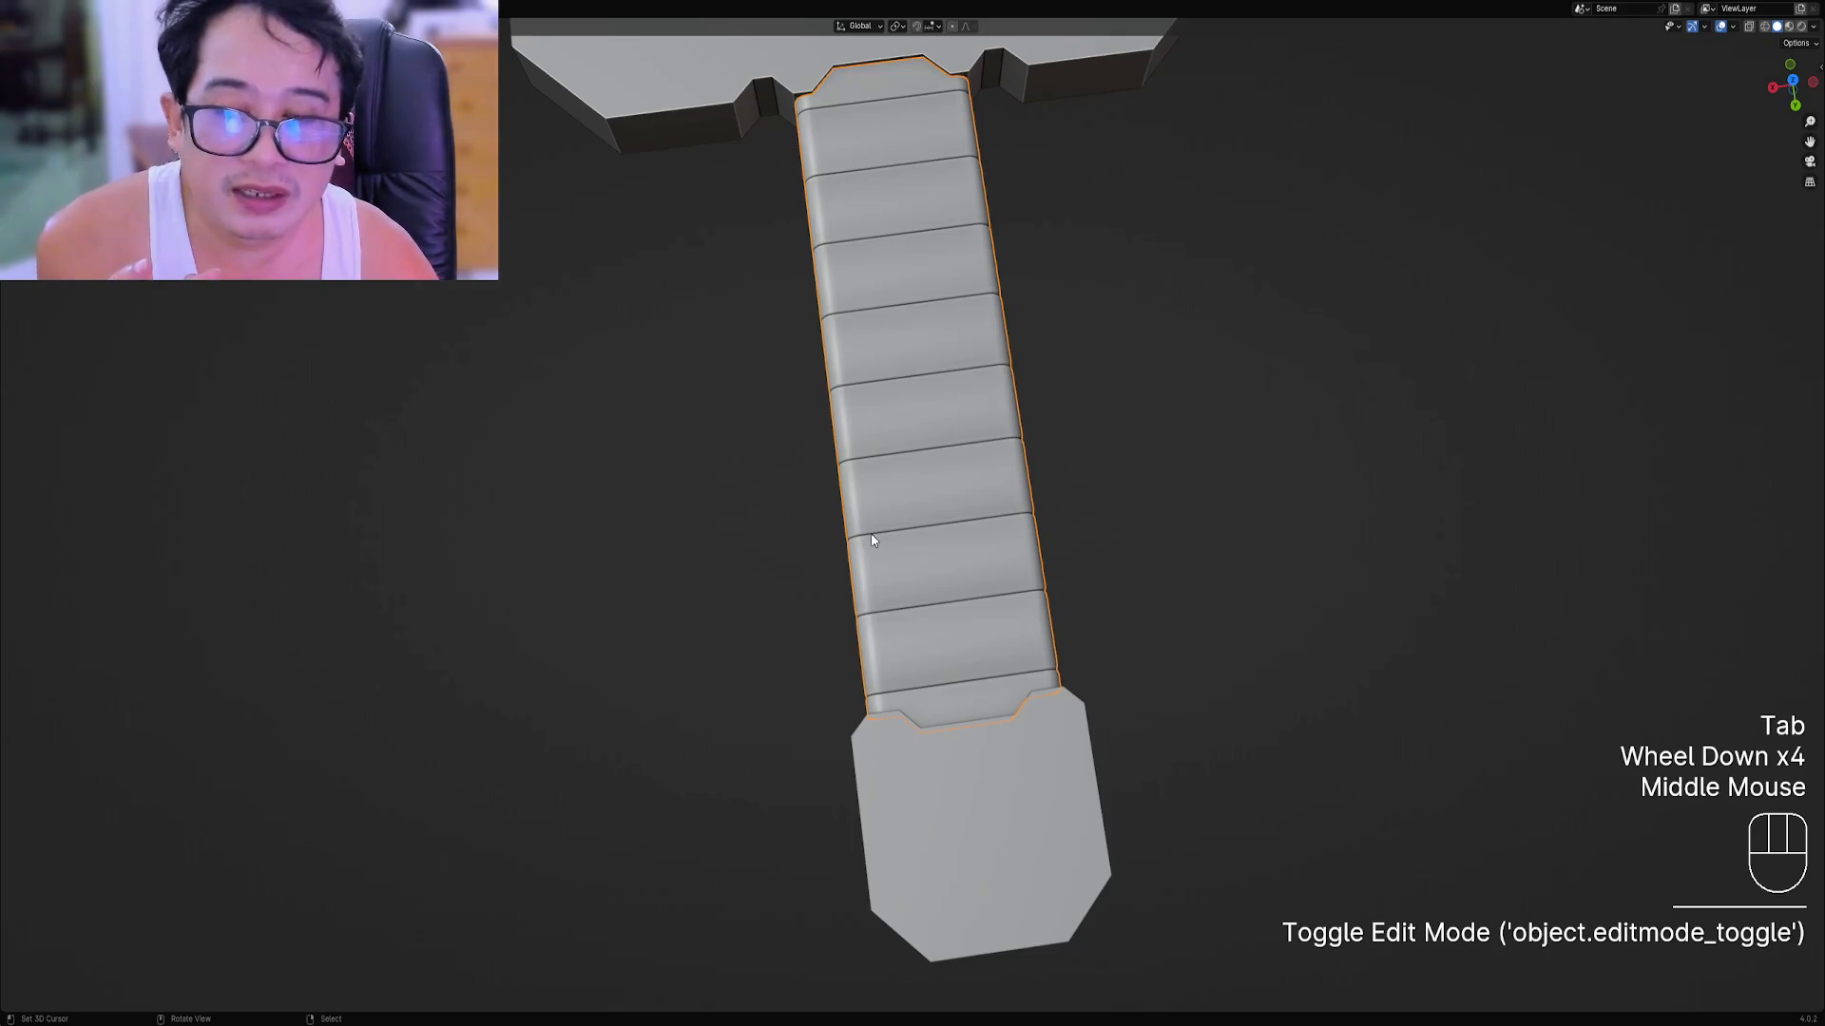
pyautogui.moveTo(870, 533); pyautogui.dragTo(966, 495, button='middle')
pyautogui.scroll(-2, 1127, 458)
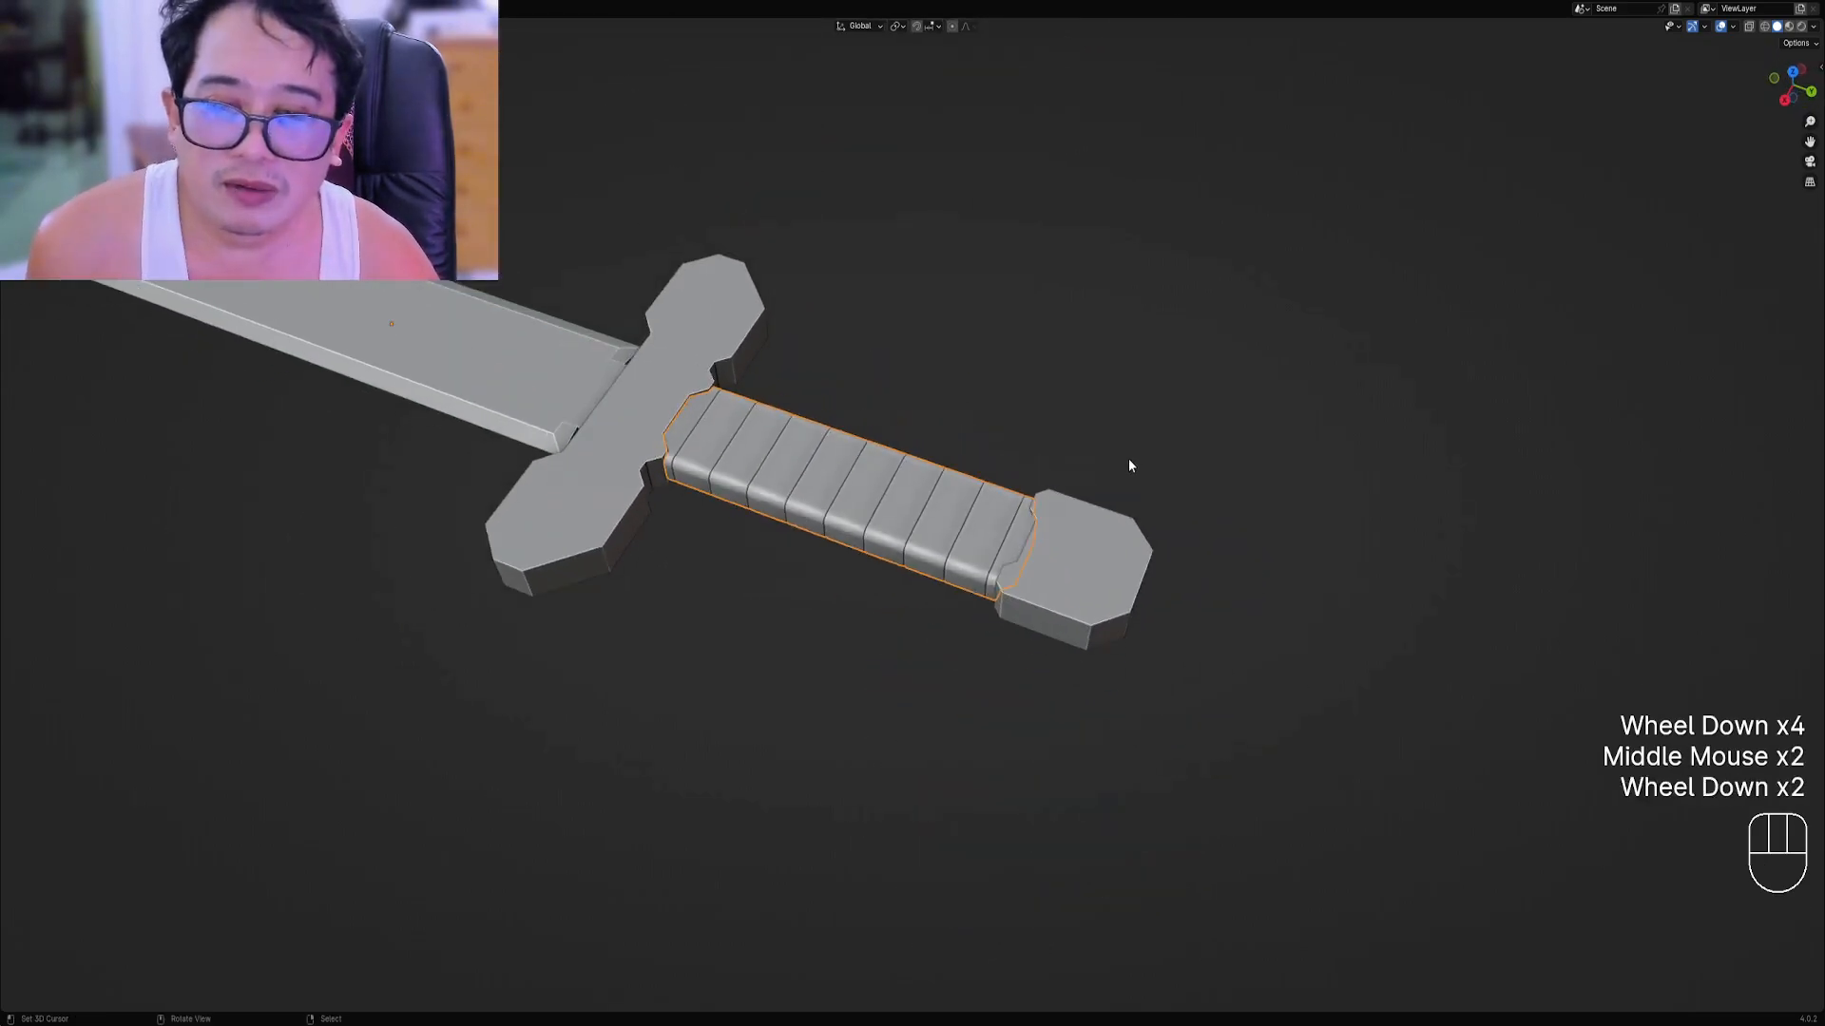
# Select the combined guard and pommel object with all of its mesh, and save the file.
pyautogui.keyDown('alt'); pyautogui.moveTo(1127, 458); pyautogui.dragTo(947, 498, button='middle'); pyautogui.keyUp('alt')
pyautogui.hotkey('alt', 'a')
pyautogui.rightClick(883, 495)
pyautogui.press('Tab')
pyautogui.press('a')
pyautogui.press('Tab')
pyautogui.hotkey('ctrl', 's')
pyautogui.hotkey('ctrl', 'shift', 'x')
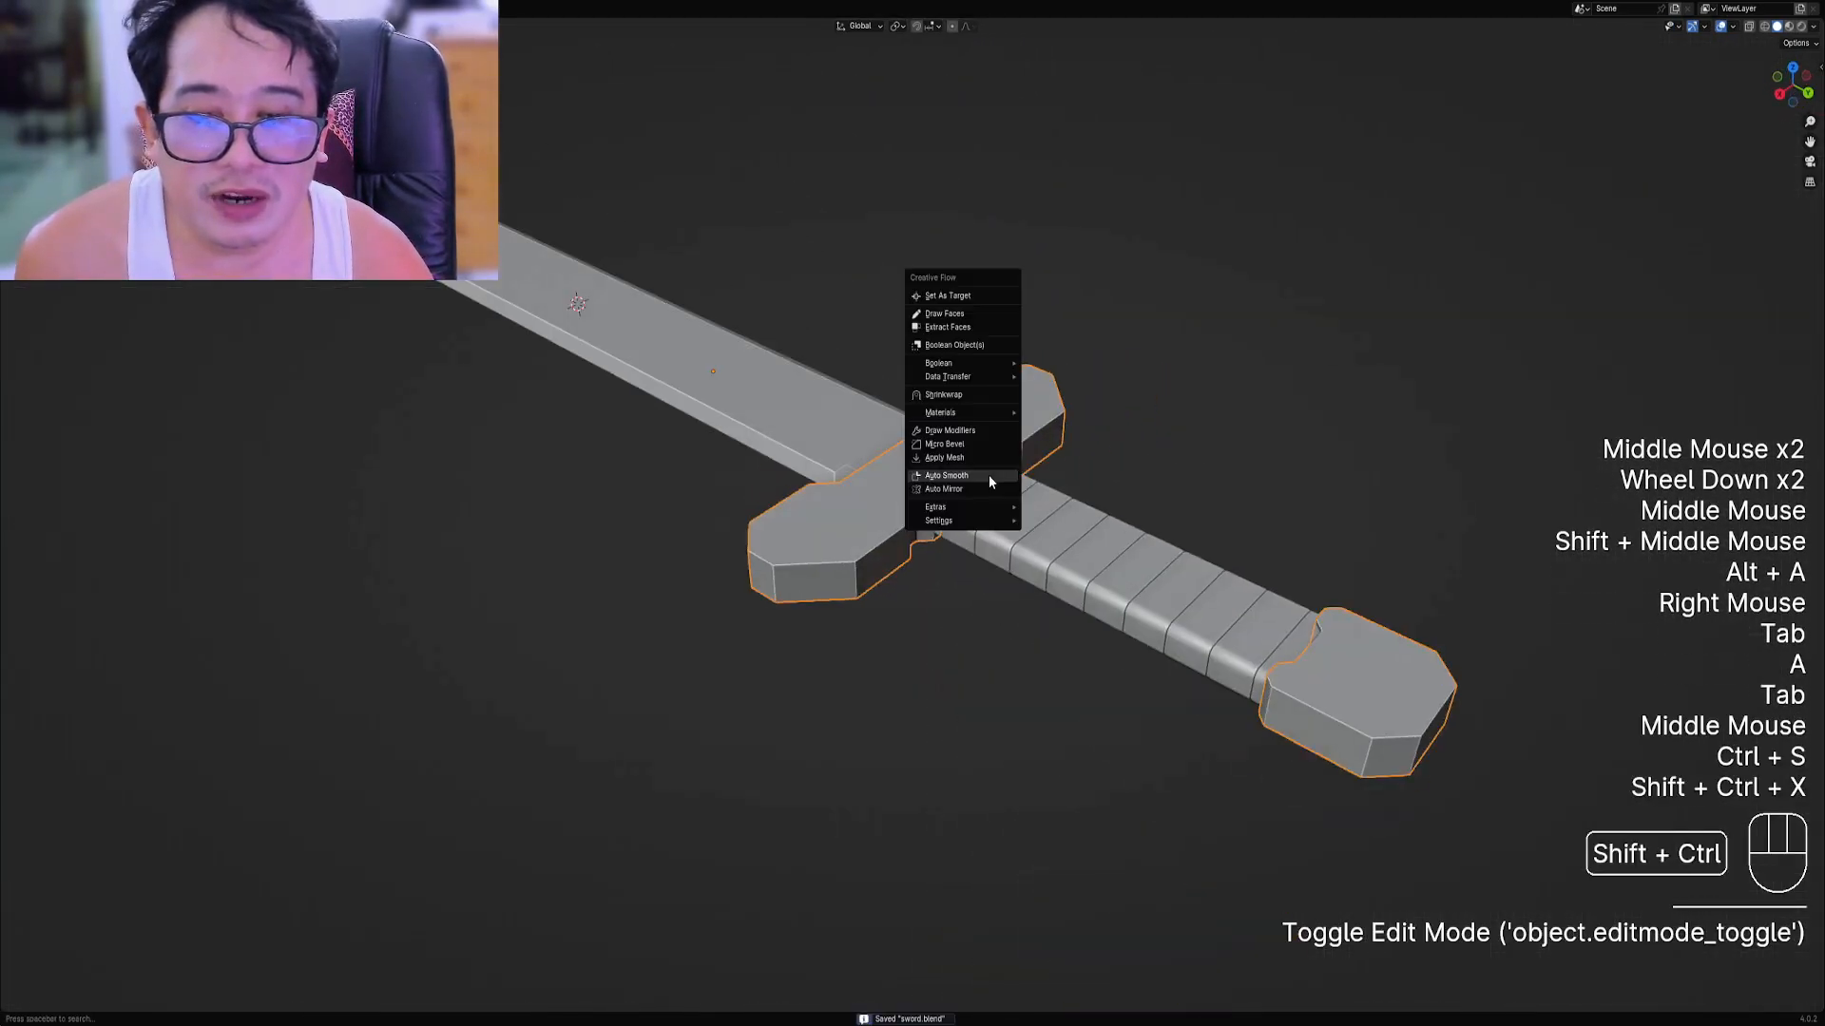
pyautogui.hotkey('shift', 'q')
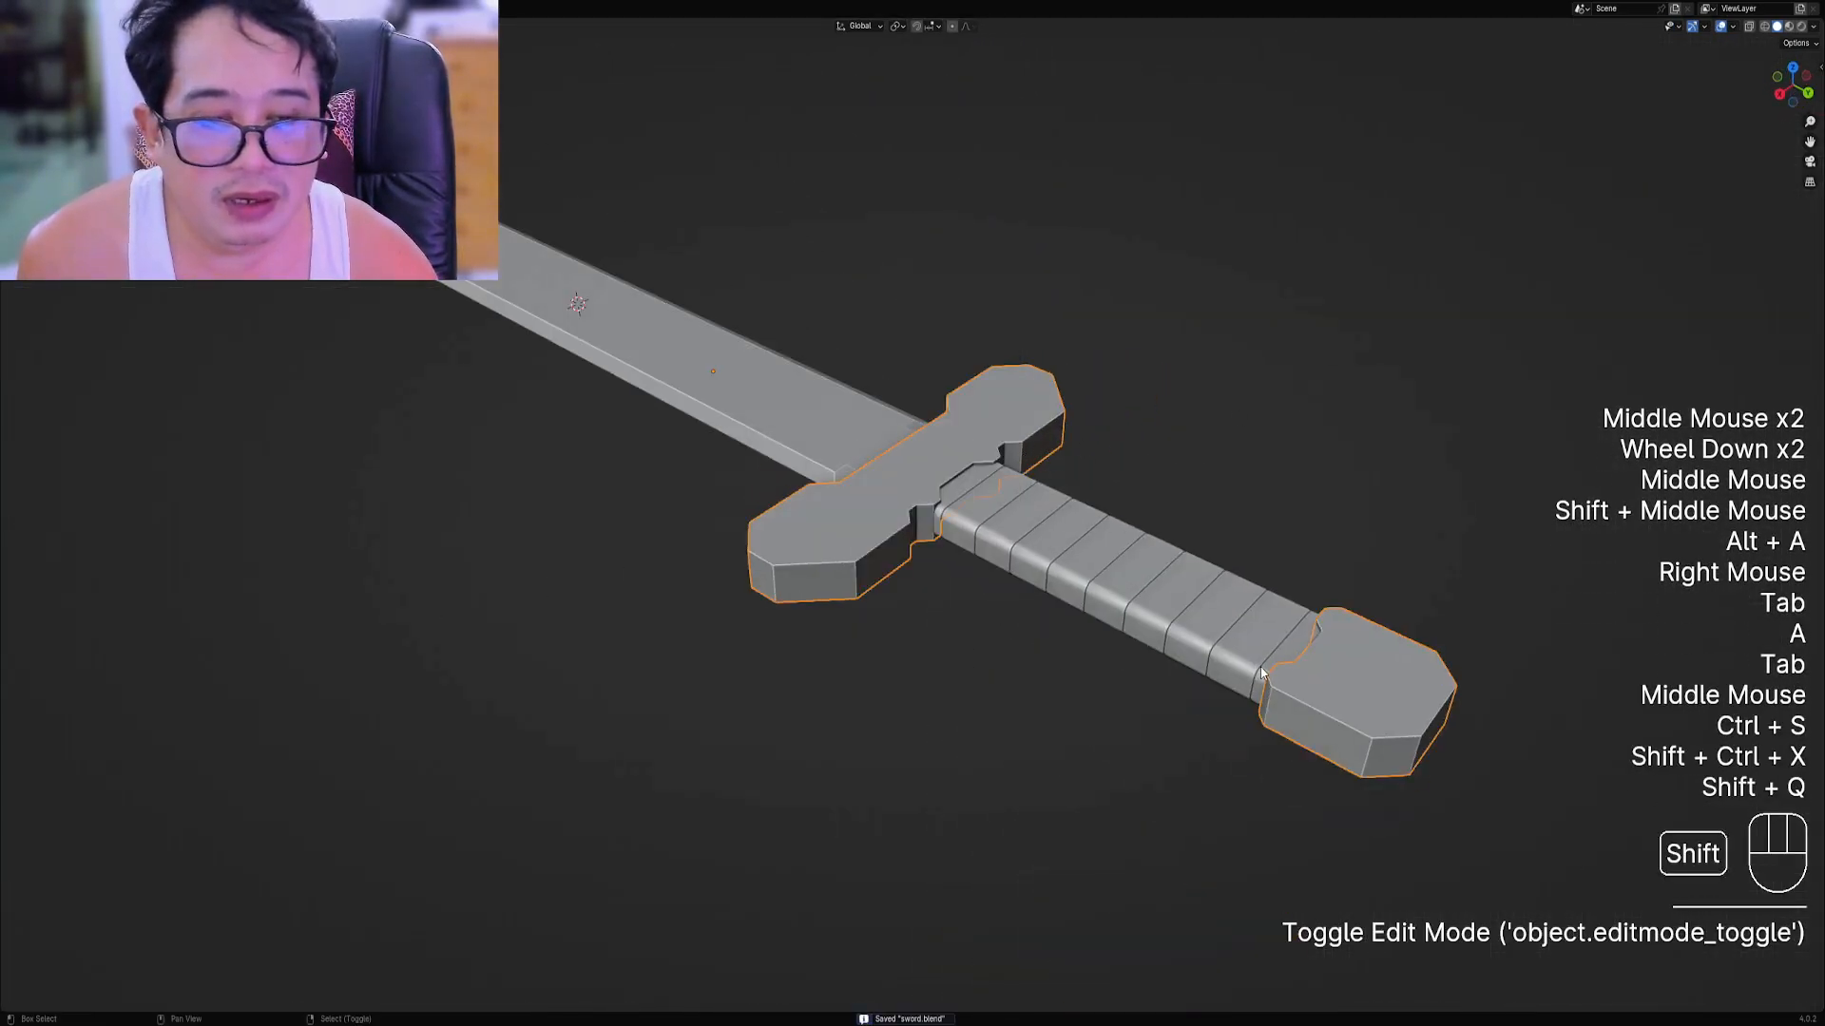
# Separate the pommel's linked mesh from the guard into its own object.
pyautogui.hotkey('alt', 'a')
pyautogui.rightClick(875, 477)
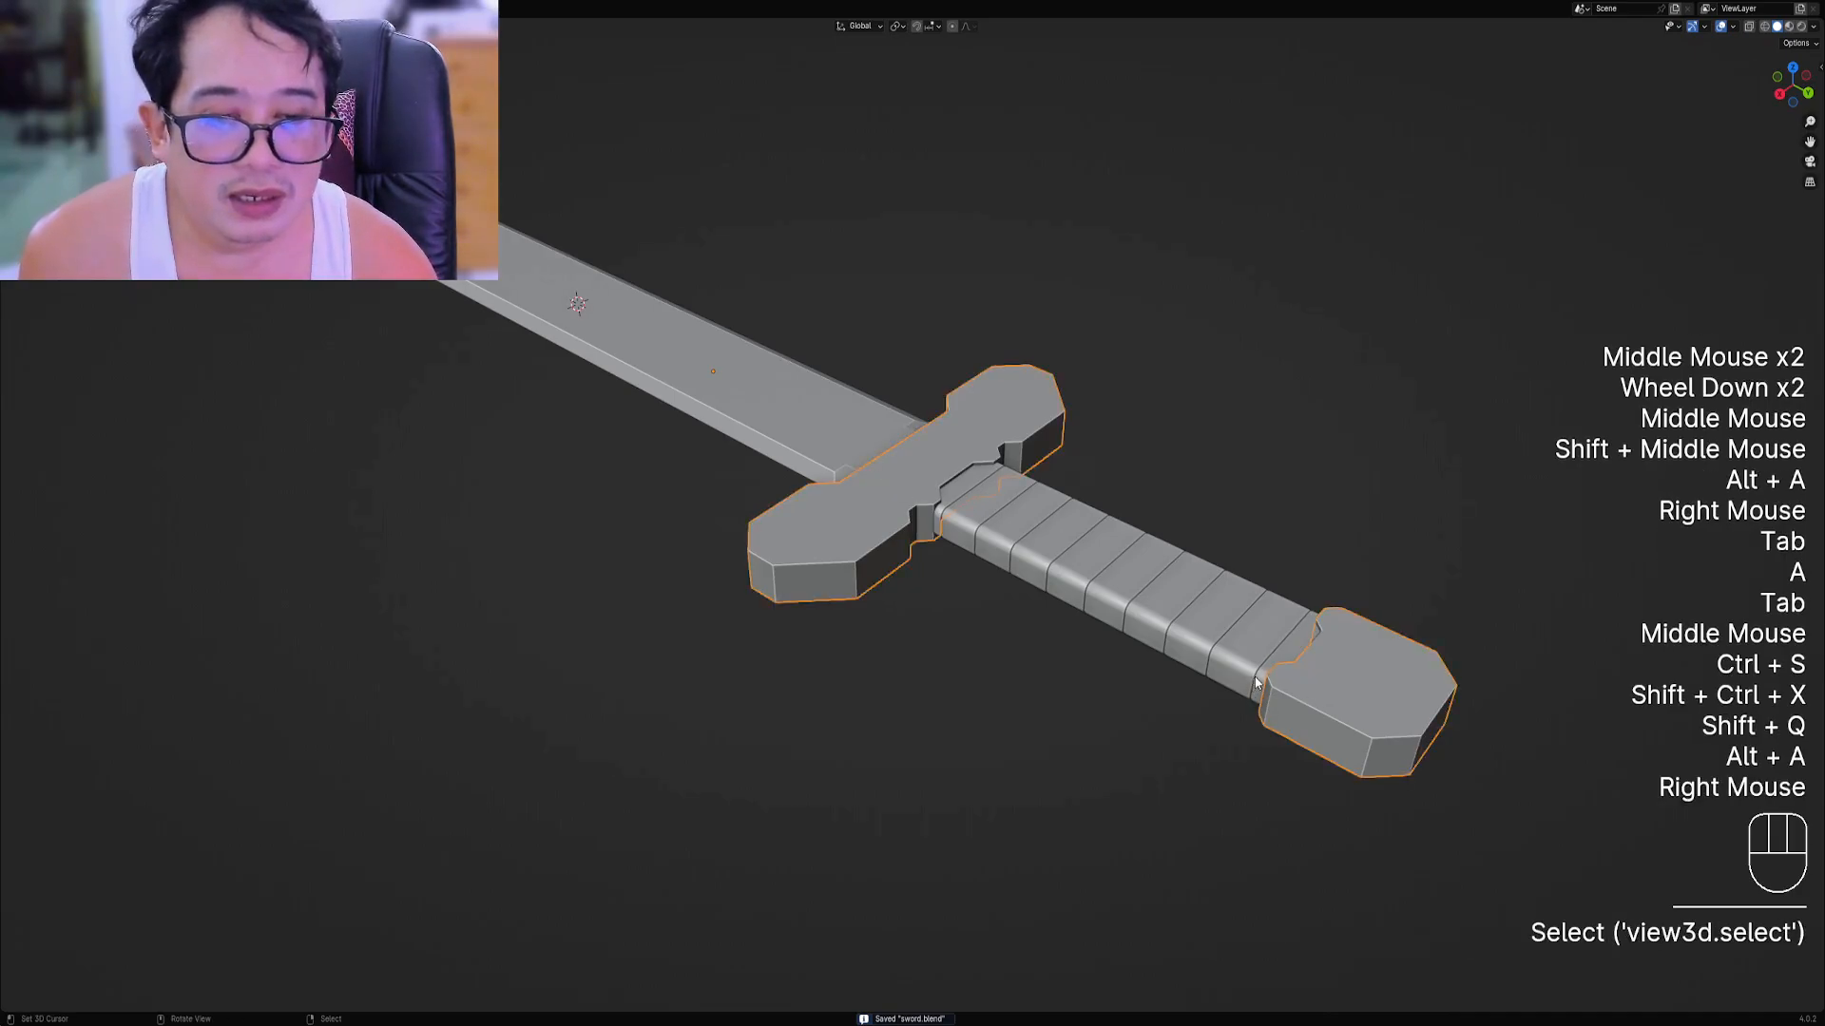
pyautogui.press('Tab')
pyautogui.hotkey('alt', 'a')
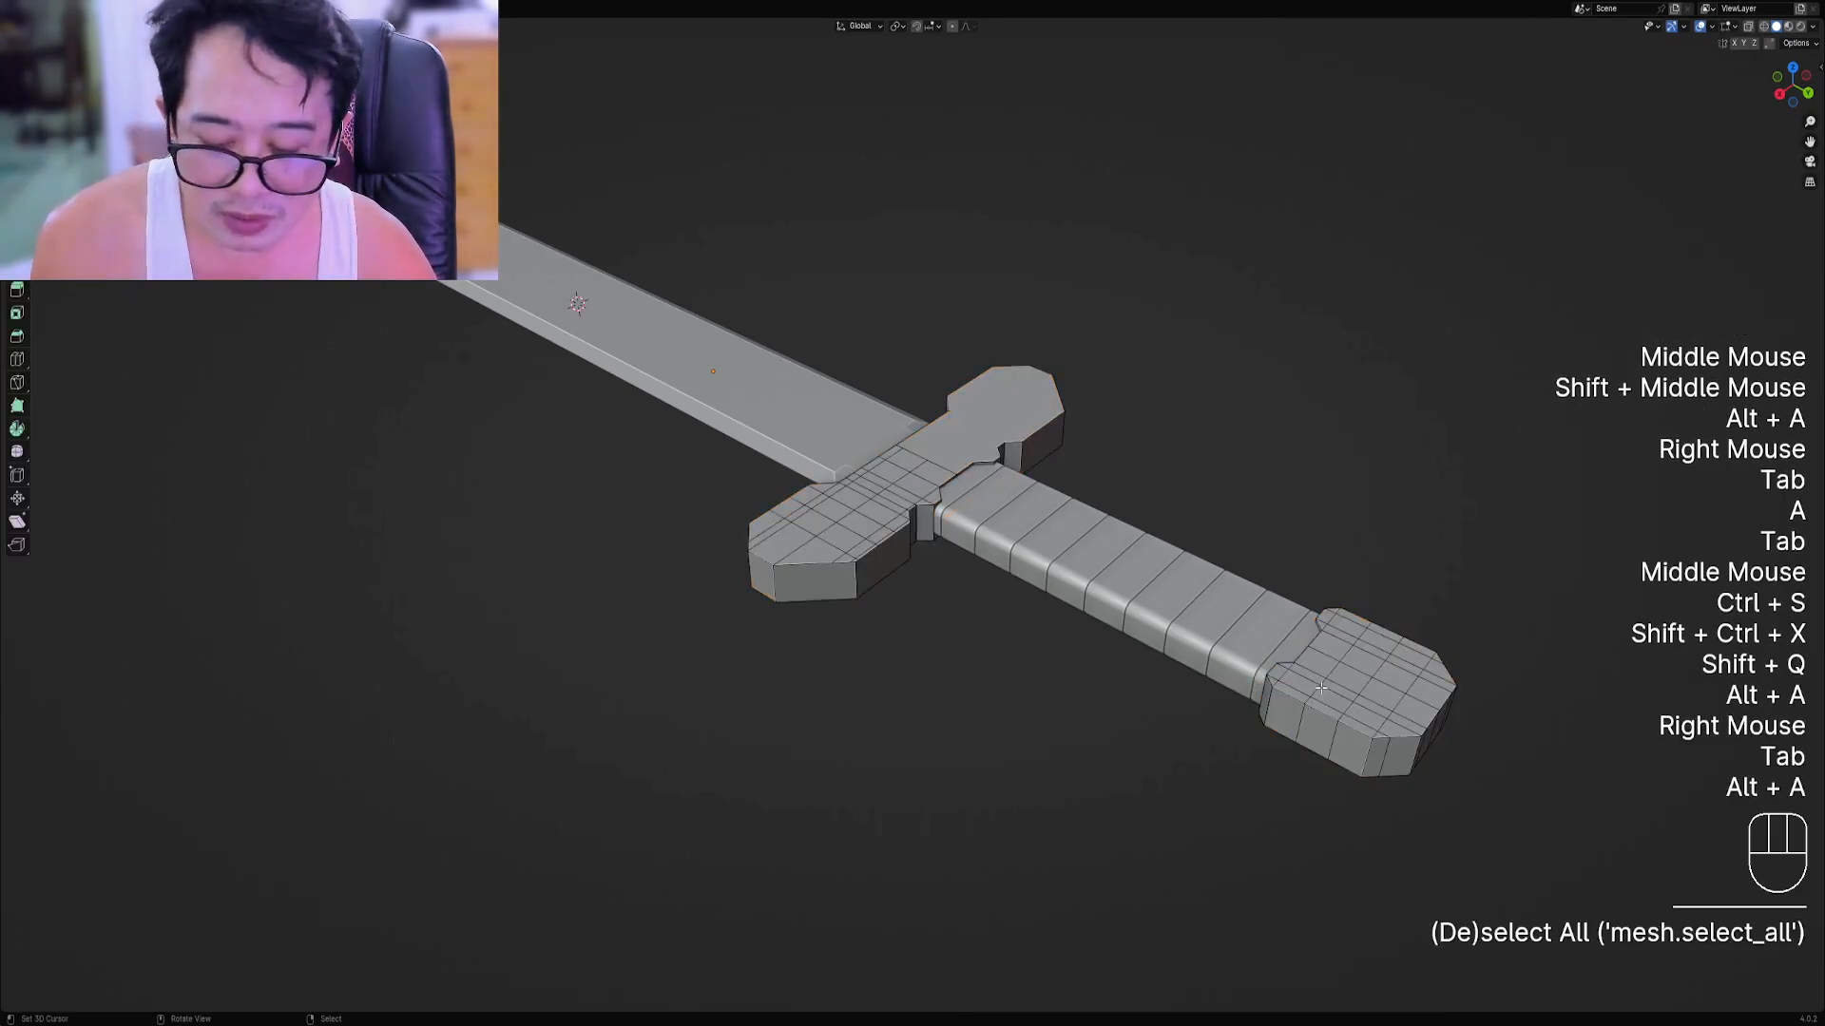
pyautogui.press('l')
pyautogui.press('p')
pyautogui.click(1321, 685)
pyautogui.press('Tab')
# Store the mesh data of the guard and the pommel with Random Flow, and save the file.
pyautogui.rightClick(836, 538)
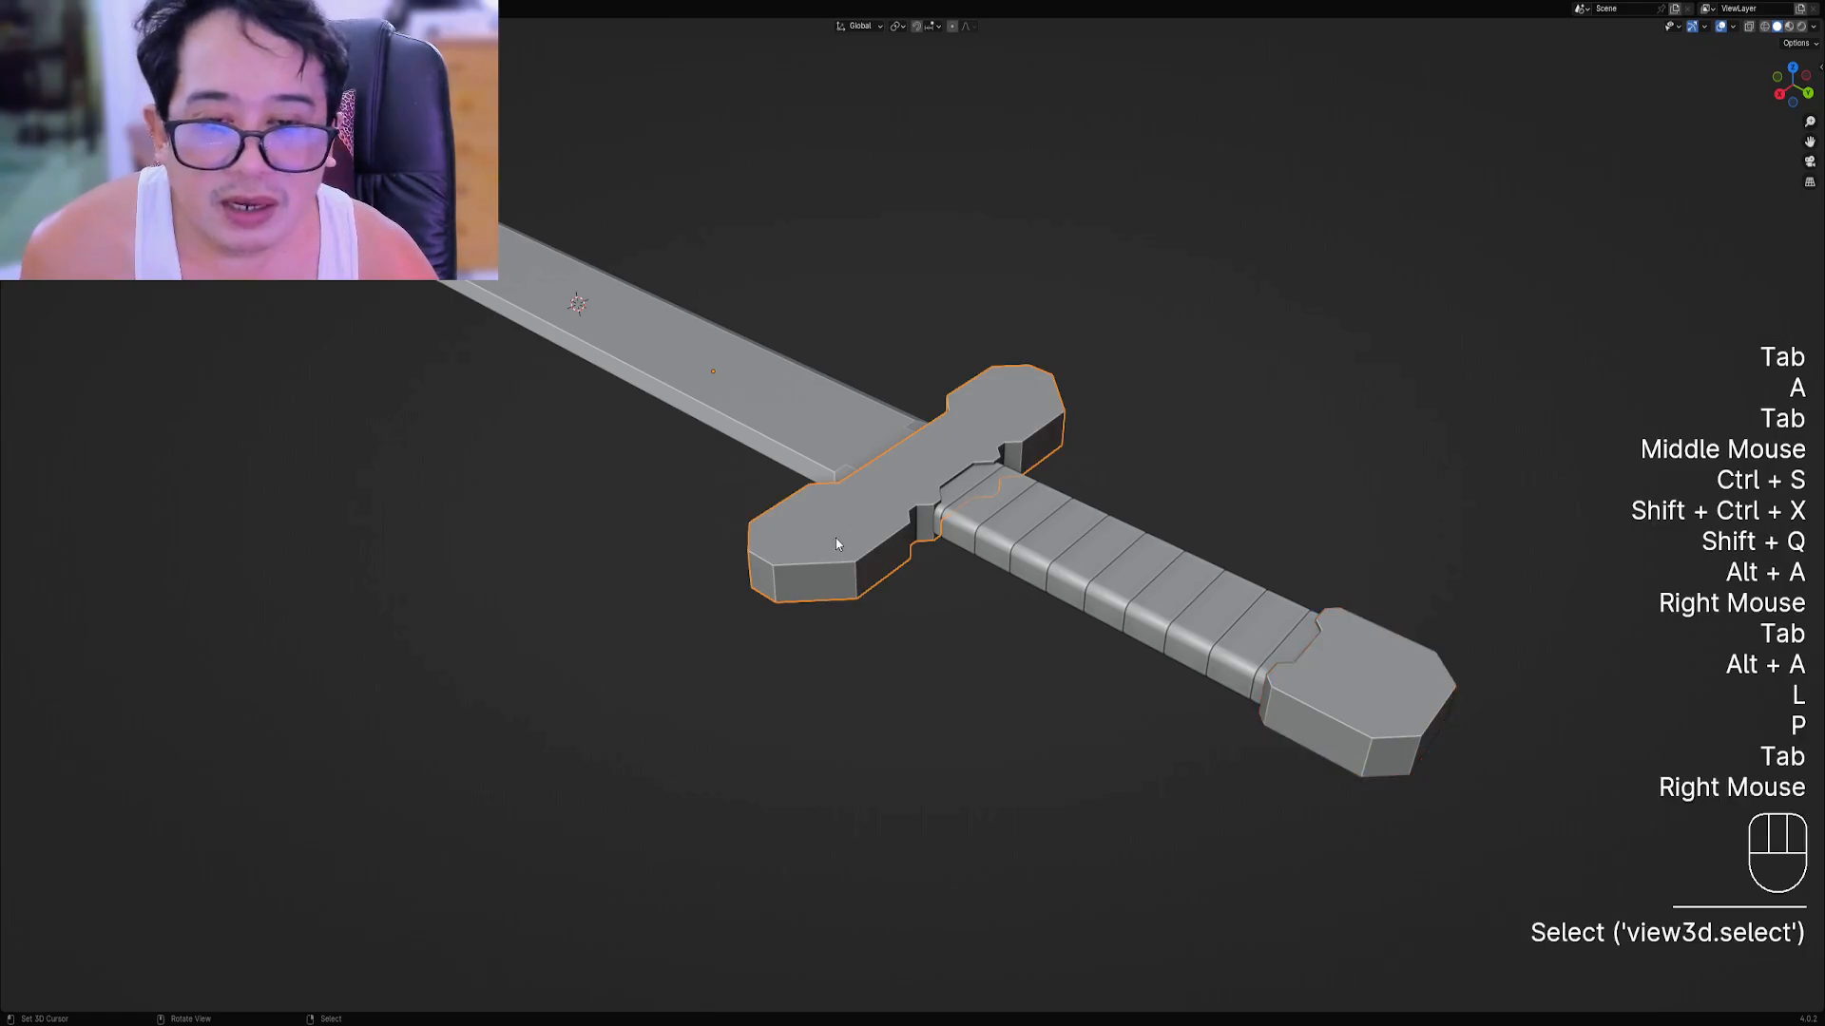
pyautogui.keyDown('shift'); pyautogui.rightClick(1350, 694); pyautogui.keyUp('shift')
pyautogui.keyDown('shift'); pyautogui.moveTo(1121, 447); pyautogui.dragTo(982, 493, button='middle'); pyautogui.keyUp('shift')
pyautogui.hotkey('shift', 'q')
pyautogui.moveTo(956, 676)
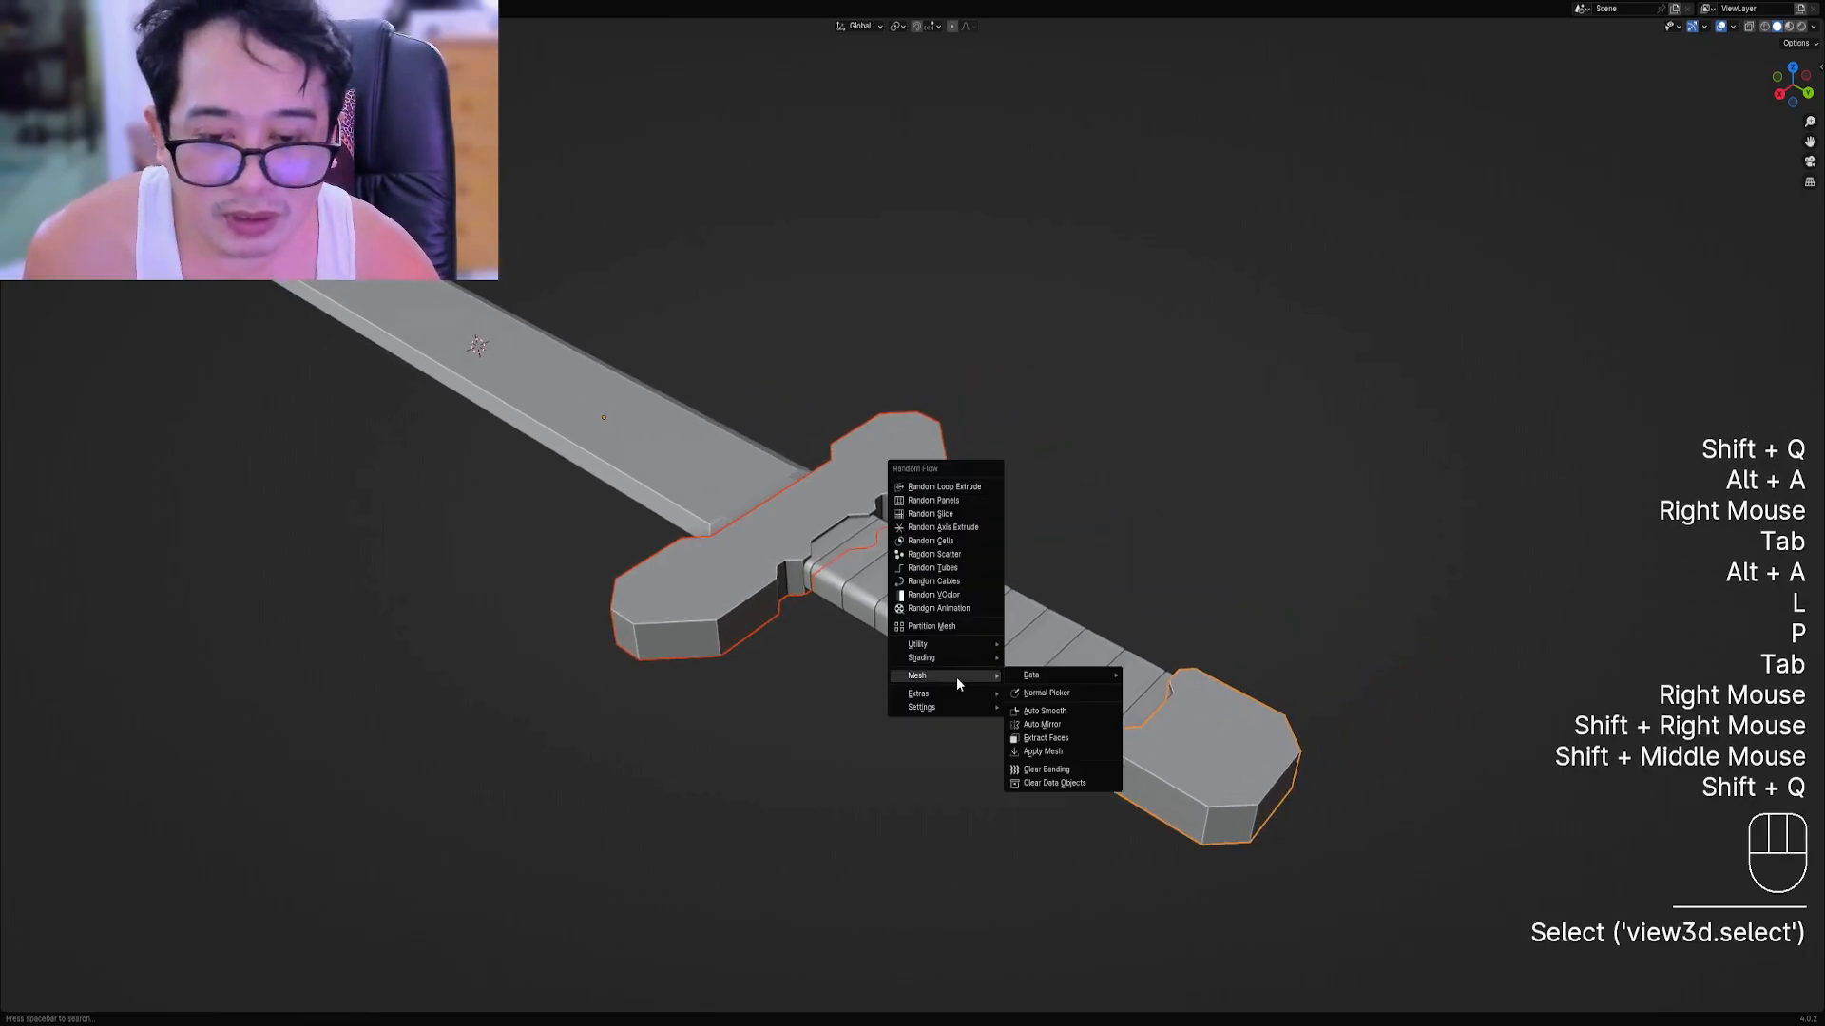
pyautogui.moveTo(1074, 675)
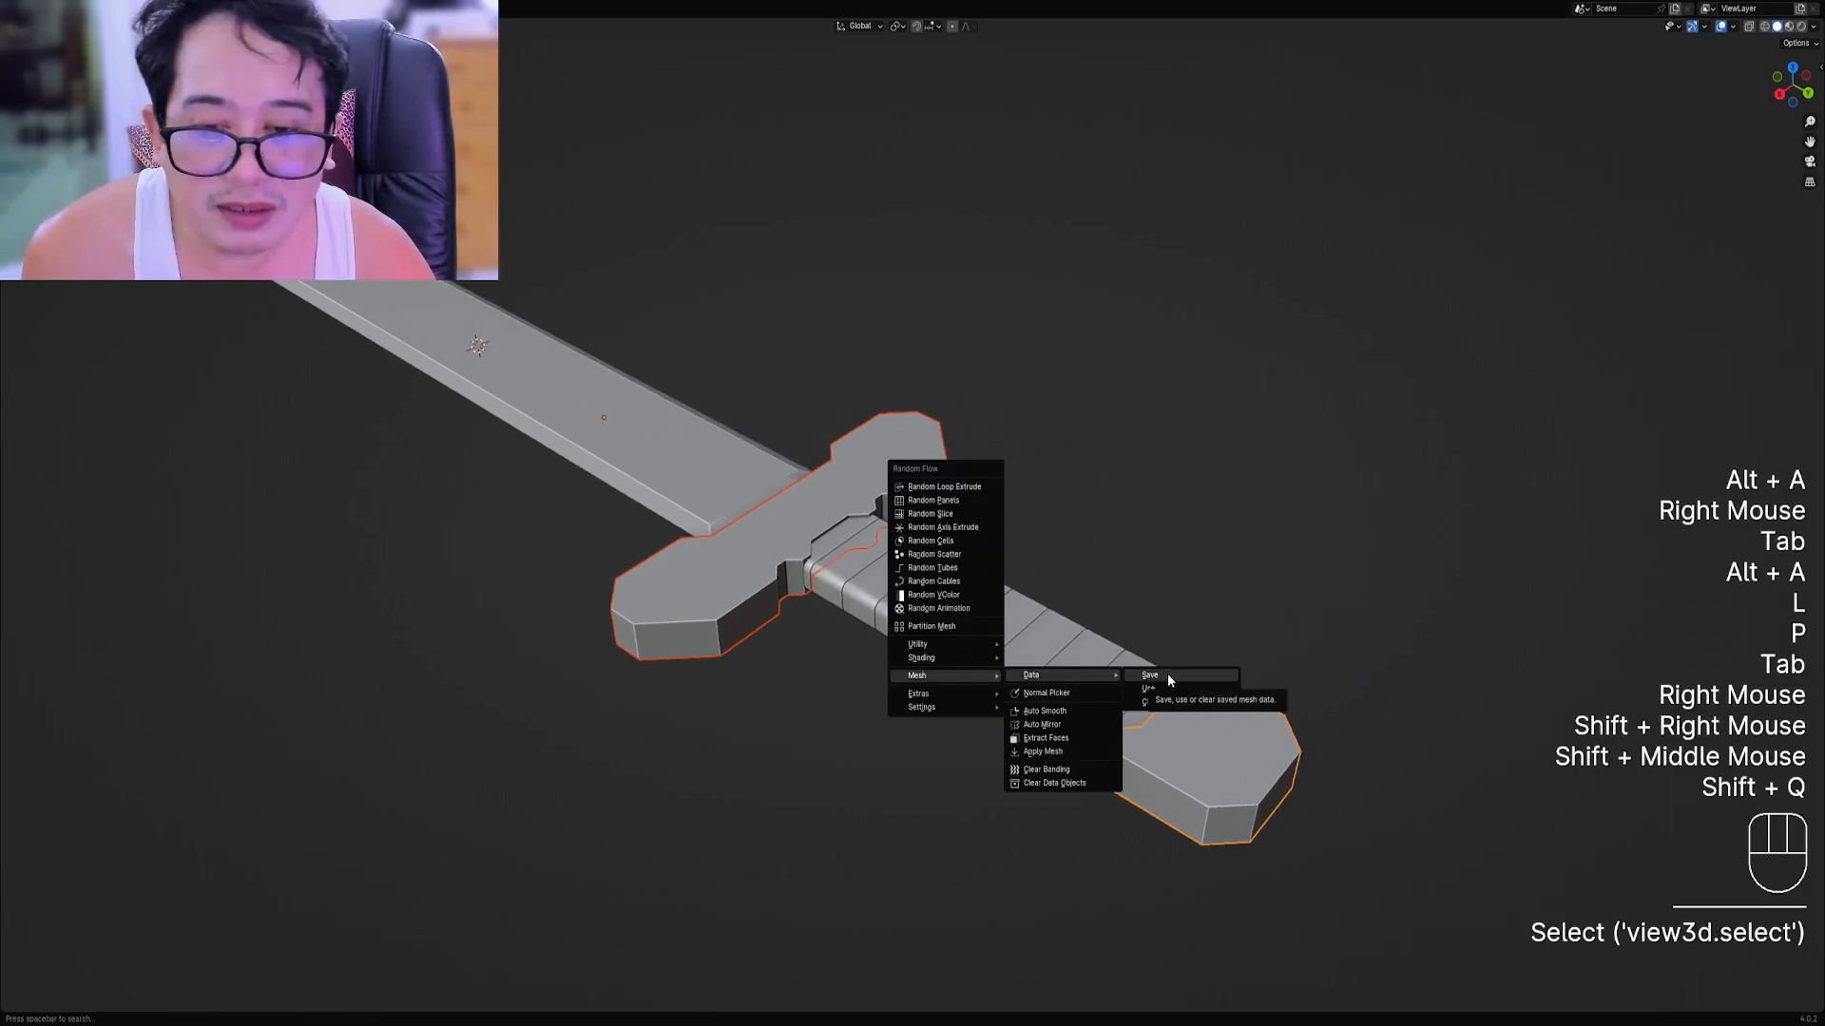
pyautogui.click(1166, 675)
pyautogui.scroll(-1, 1093, 505)
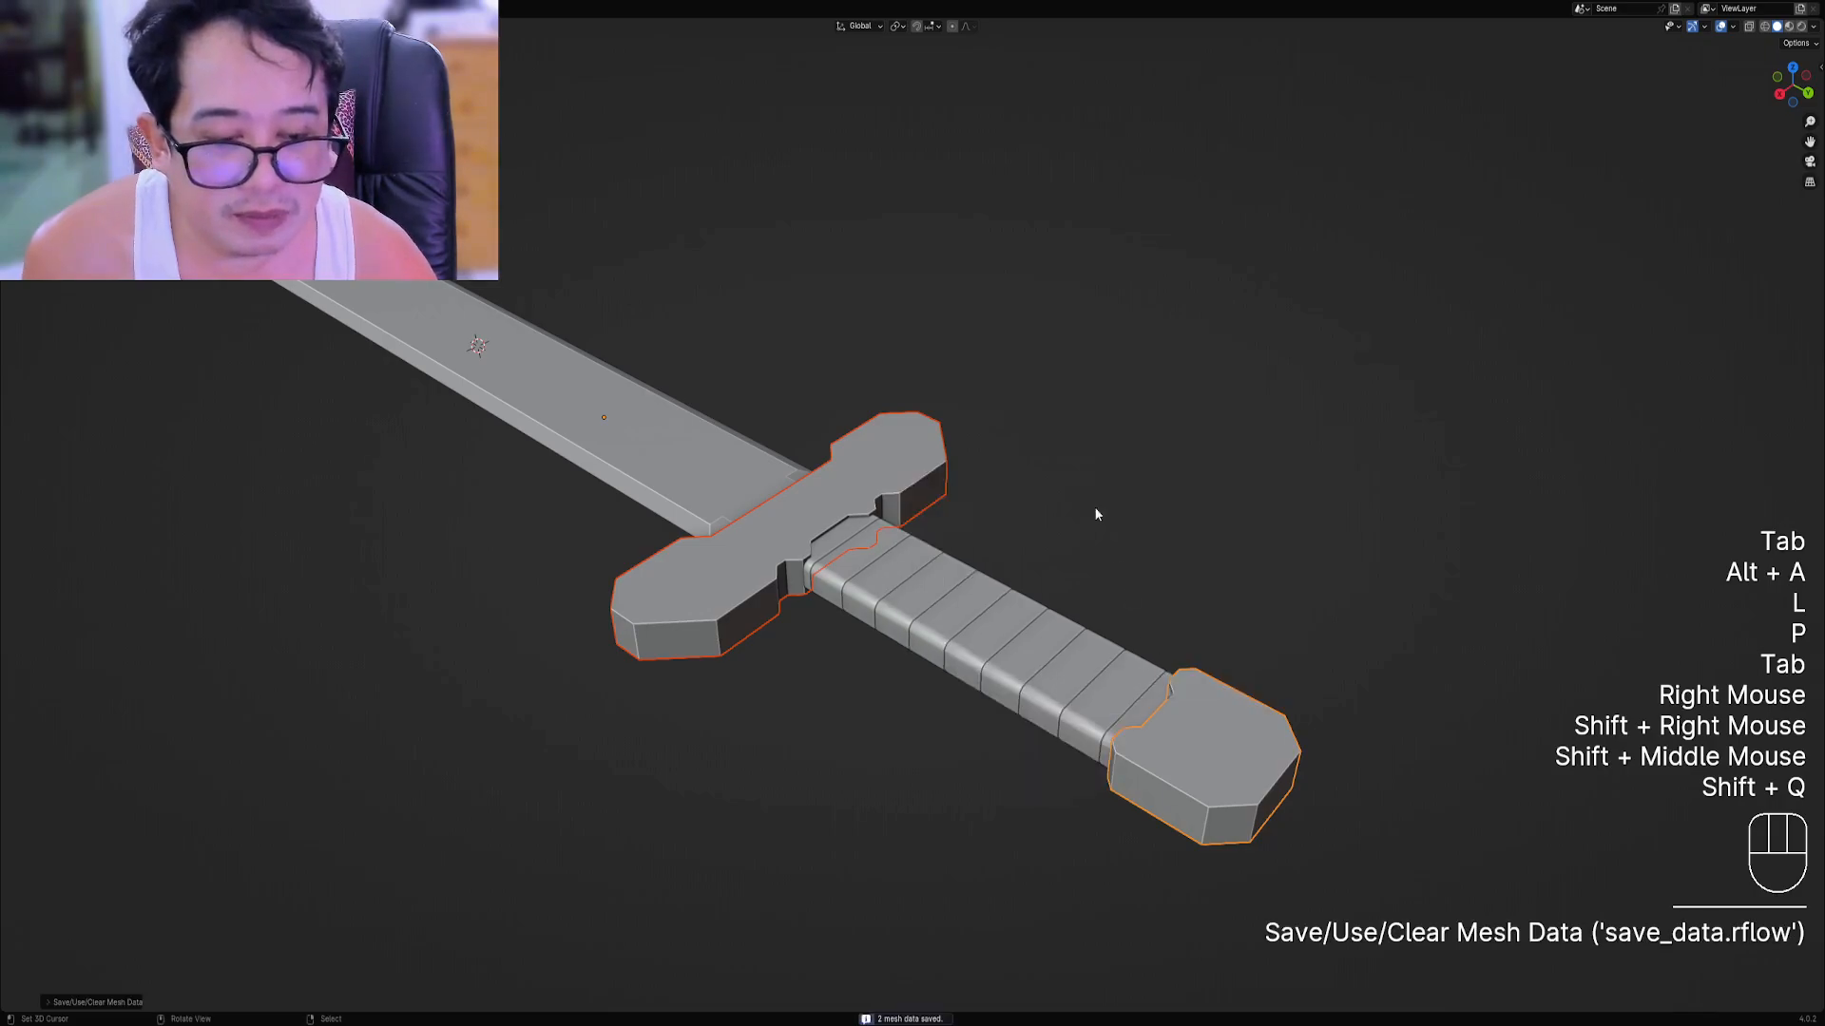
pyautogui.moveTo(1093, 505); pyautogui.dragTo(977, 464, button='middle')
pyautogui.hotkey('ctrl', 's')
# Select only the guard object and all of its mesh for Random Panels.
pyautogui.rightClick(932, 423)
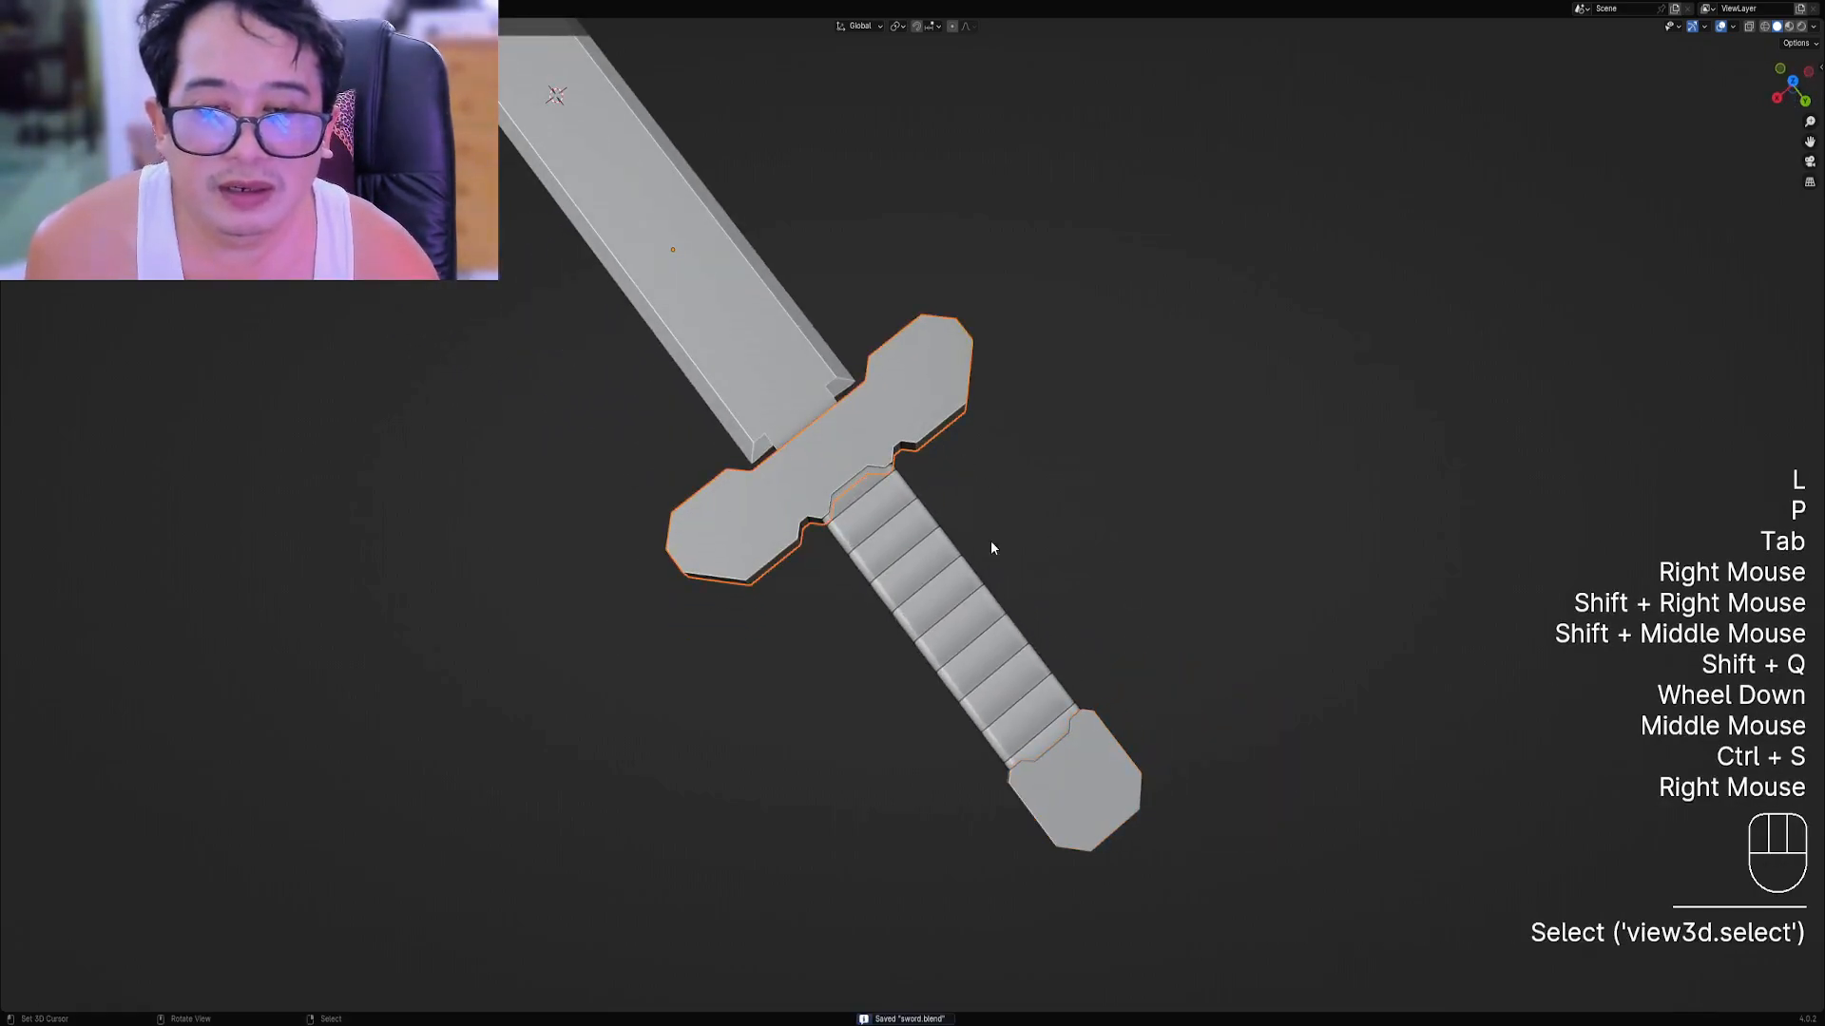
pyautogui.keyDown('shift'); pyautogui.rightClick(1089, 754); pyautogui.keyUp('shift')
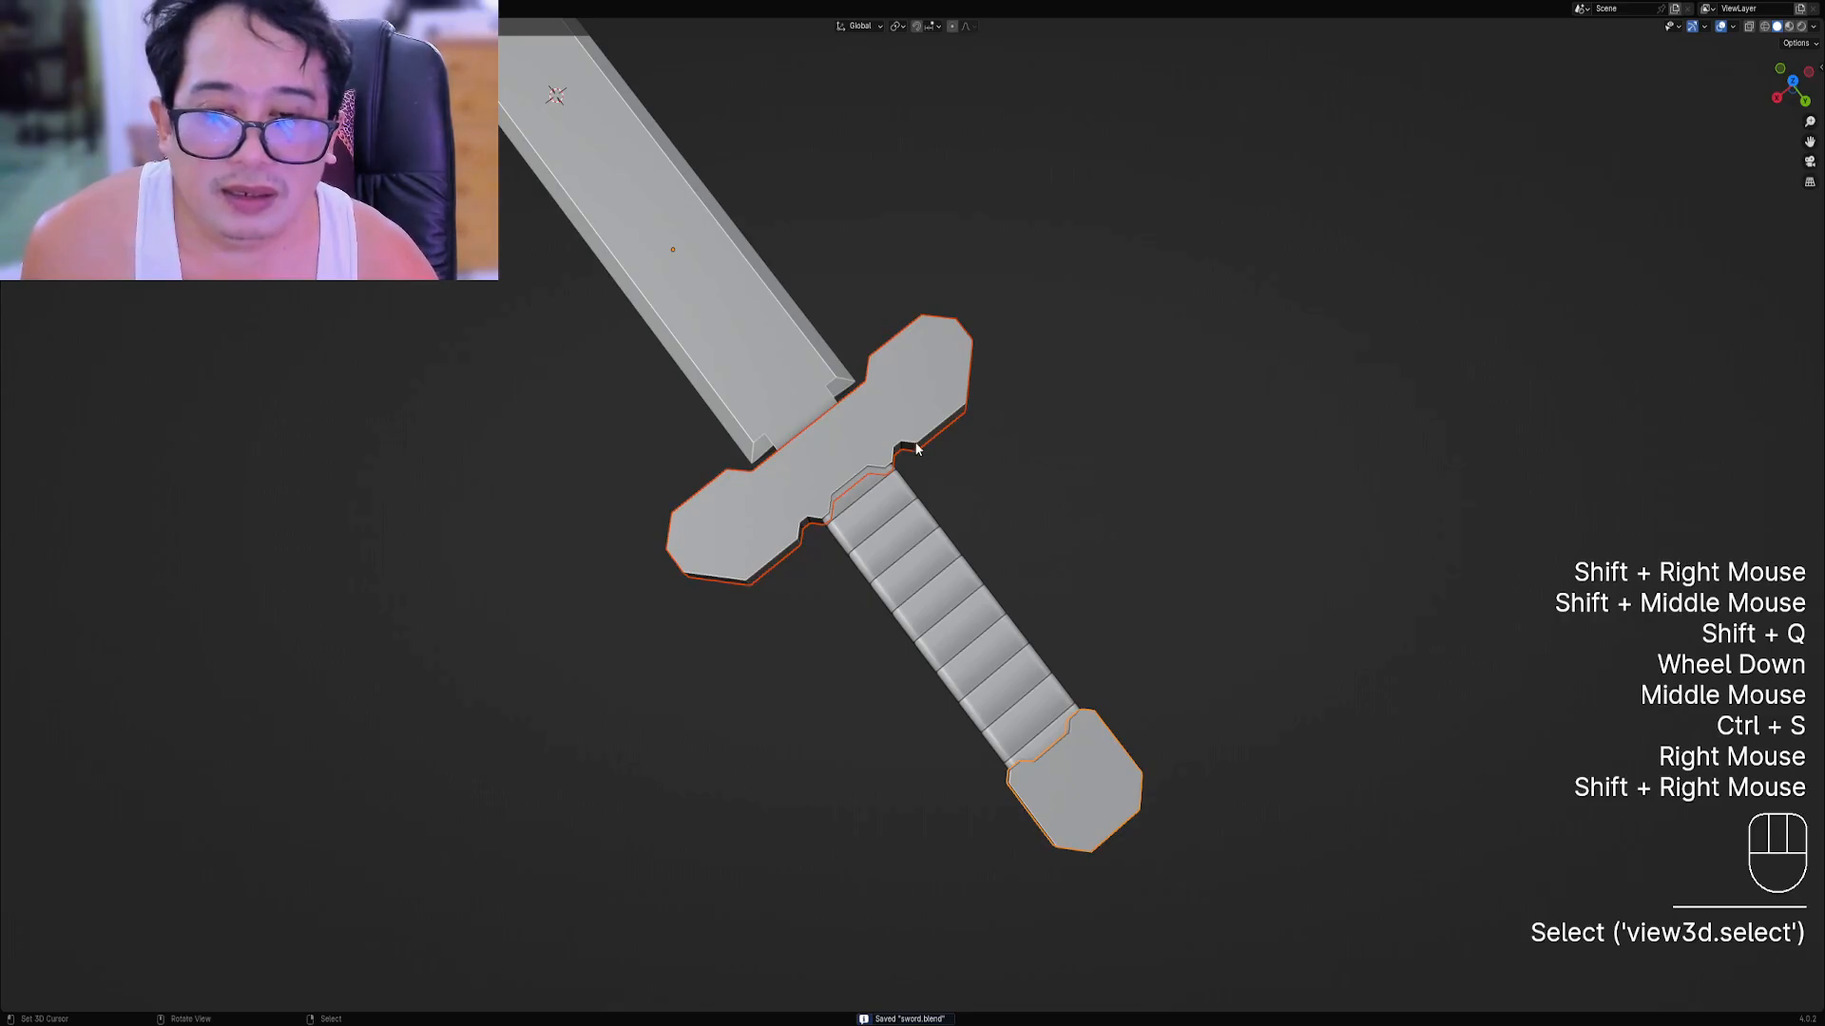
pyautogui.rightClick(1078, 443)
pyautogui.keyDown('alt'); pyautogui.moveTo(1078, 443); pyautogui.dragTo(1029, 468, button='middle'); pyautogui.keyUp('alt')
pyautogui.scroll(2, 1029, 467)
pyautogui.hotkey('shift', 'q')
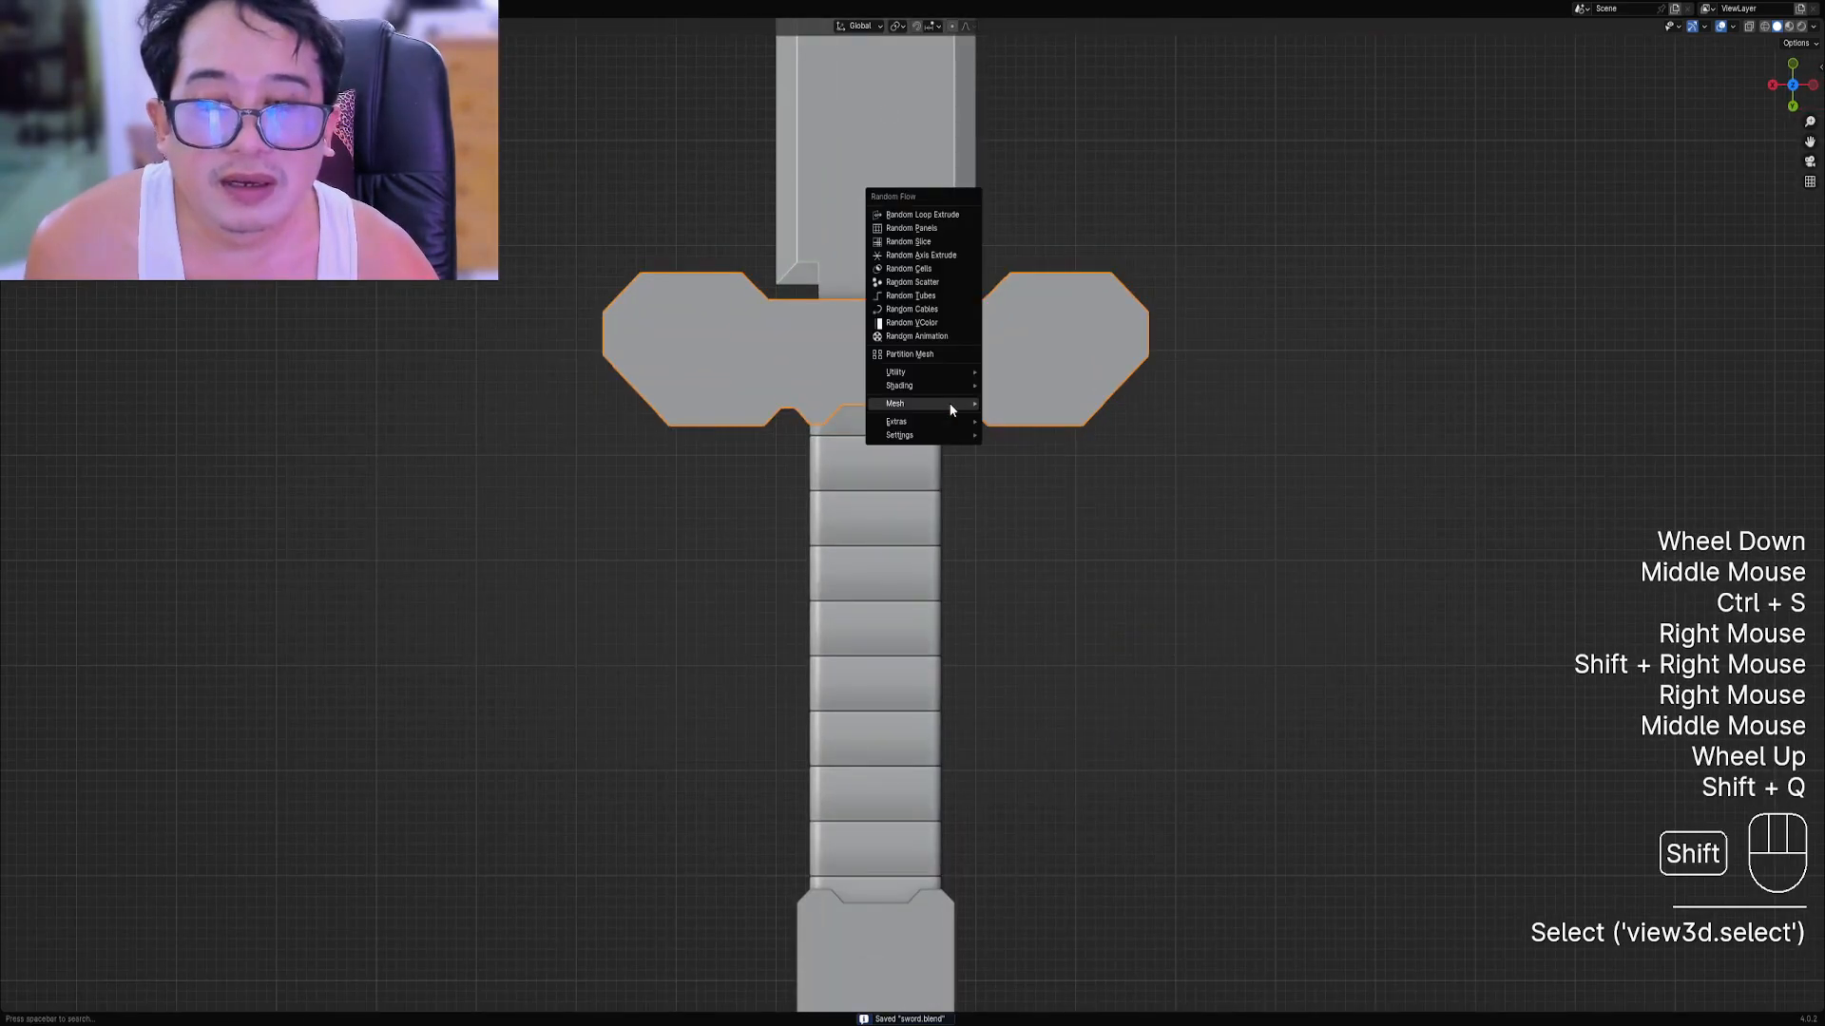
pyautogui.click(944, 234)
pyautogui.press('Tab')
pyautogui.press('a')
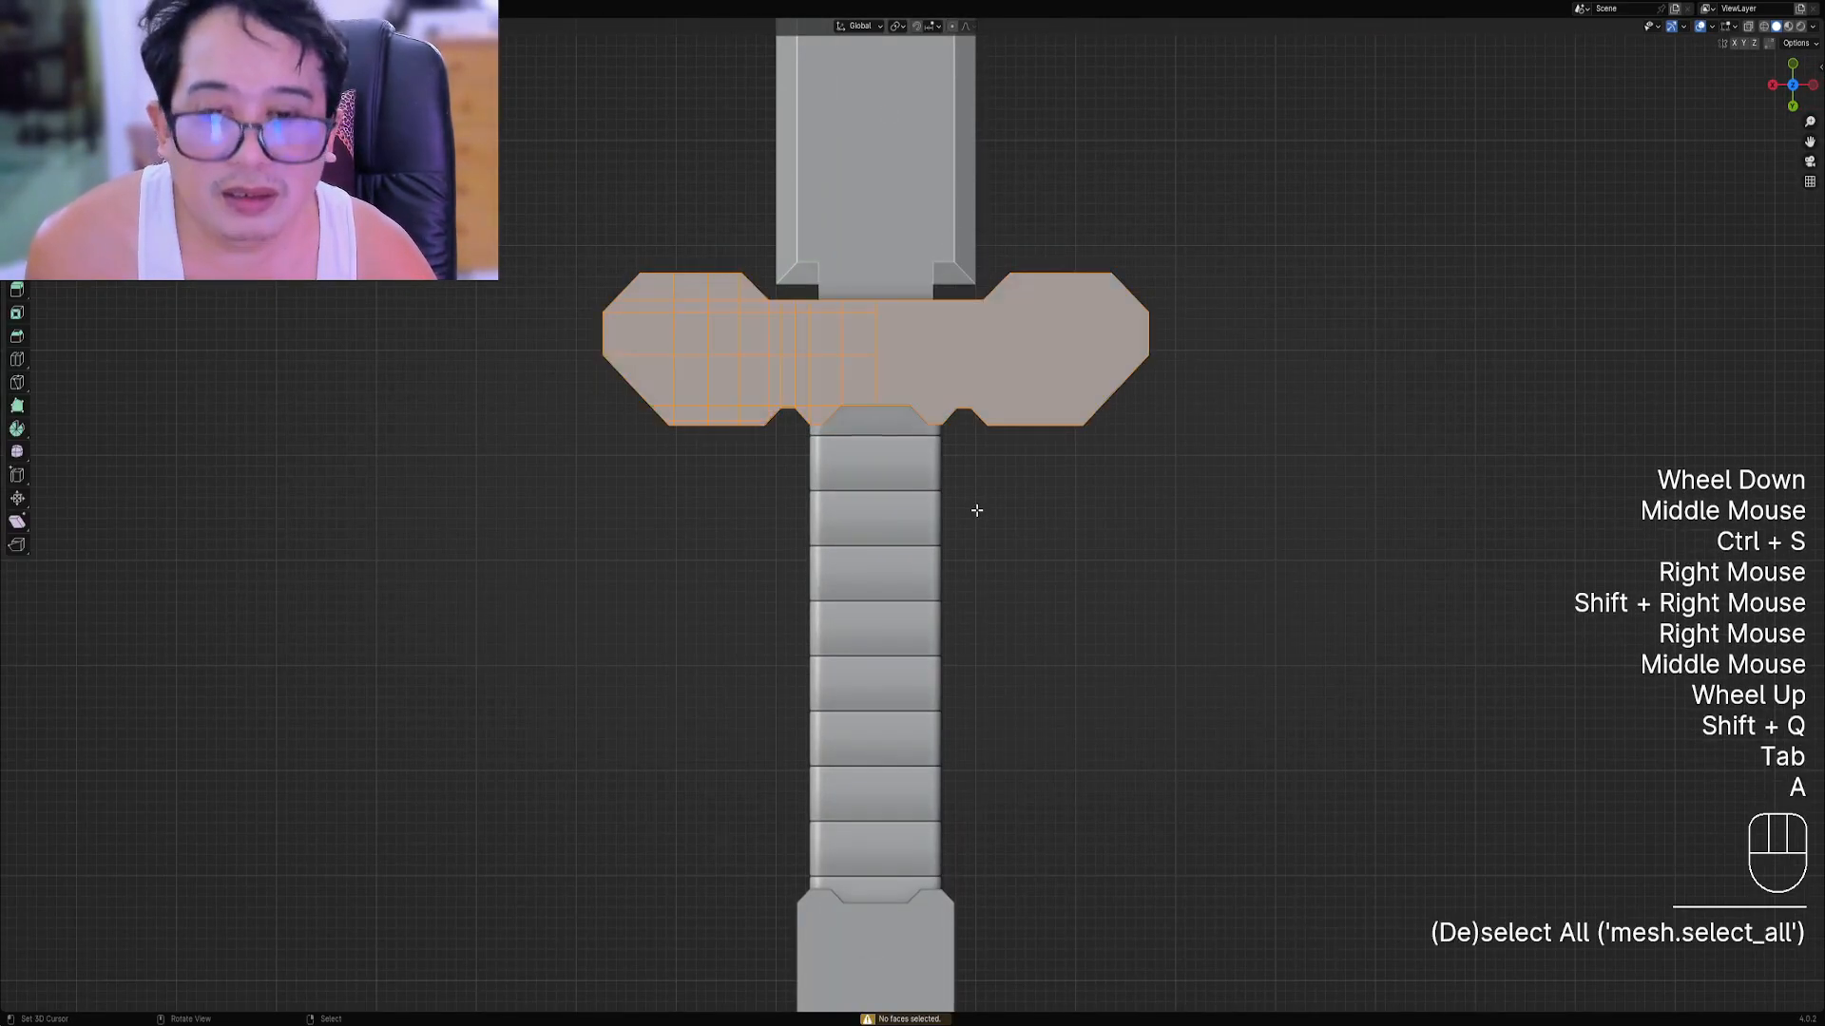
pyautogui.press('Tab')
pyautogui.moveTo(852, 602); pyautogui.dragTo(1098, 483, button='middle')
pyautogui.hotkey('shift', 'q')
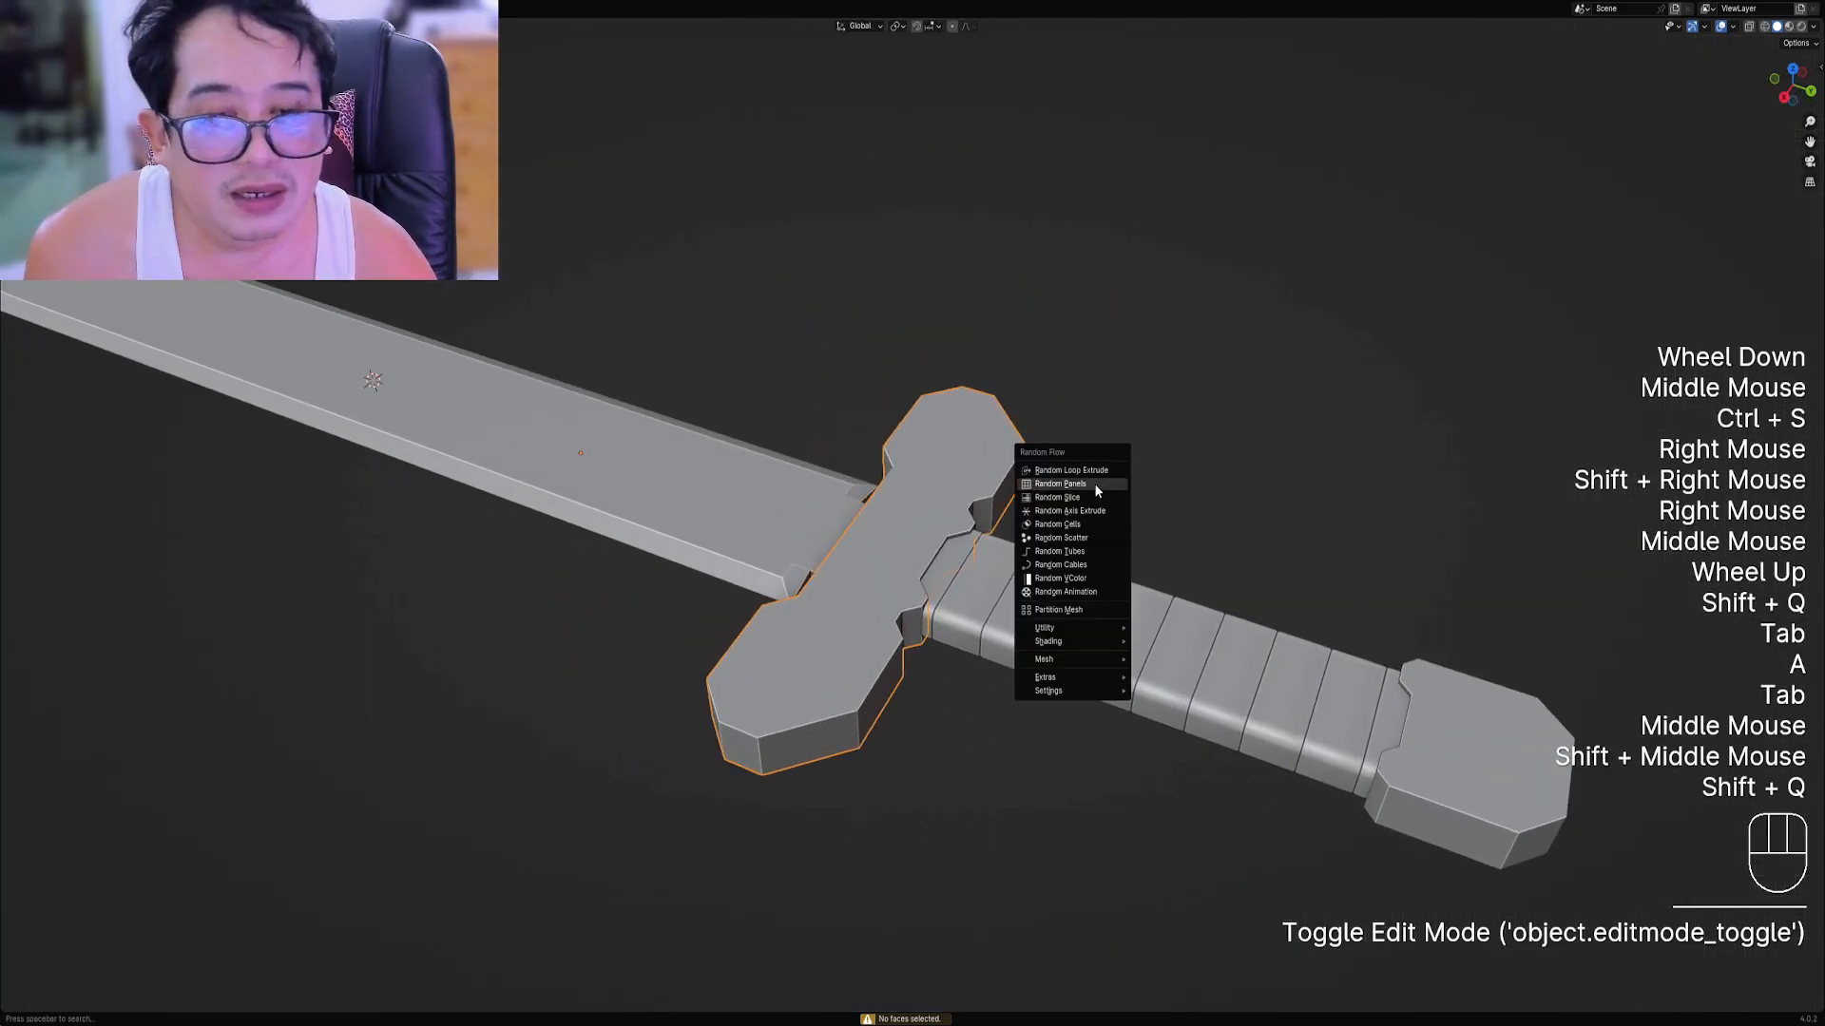
pyautogui.click(1093, 483)
pyautogui.click(1132, 504)
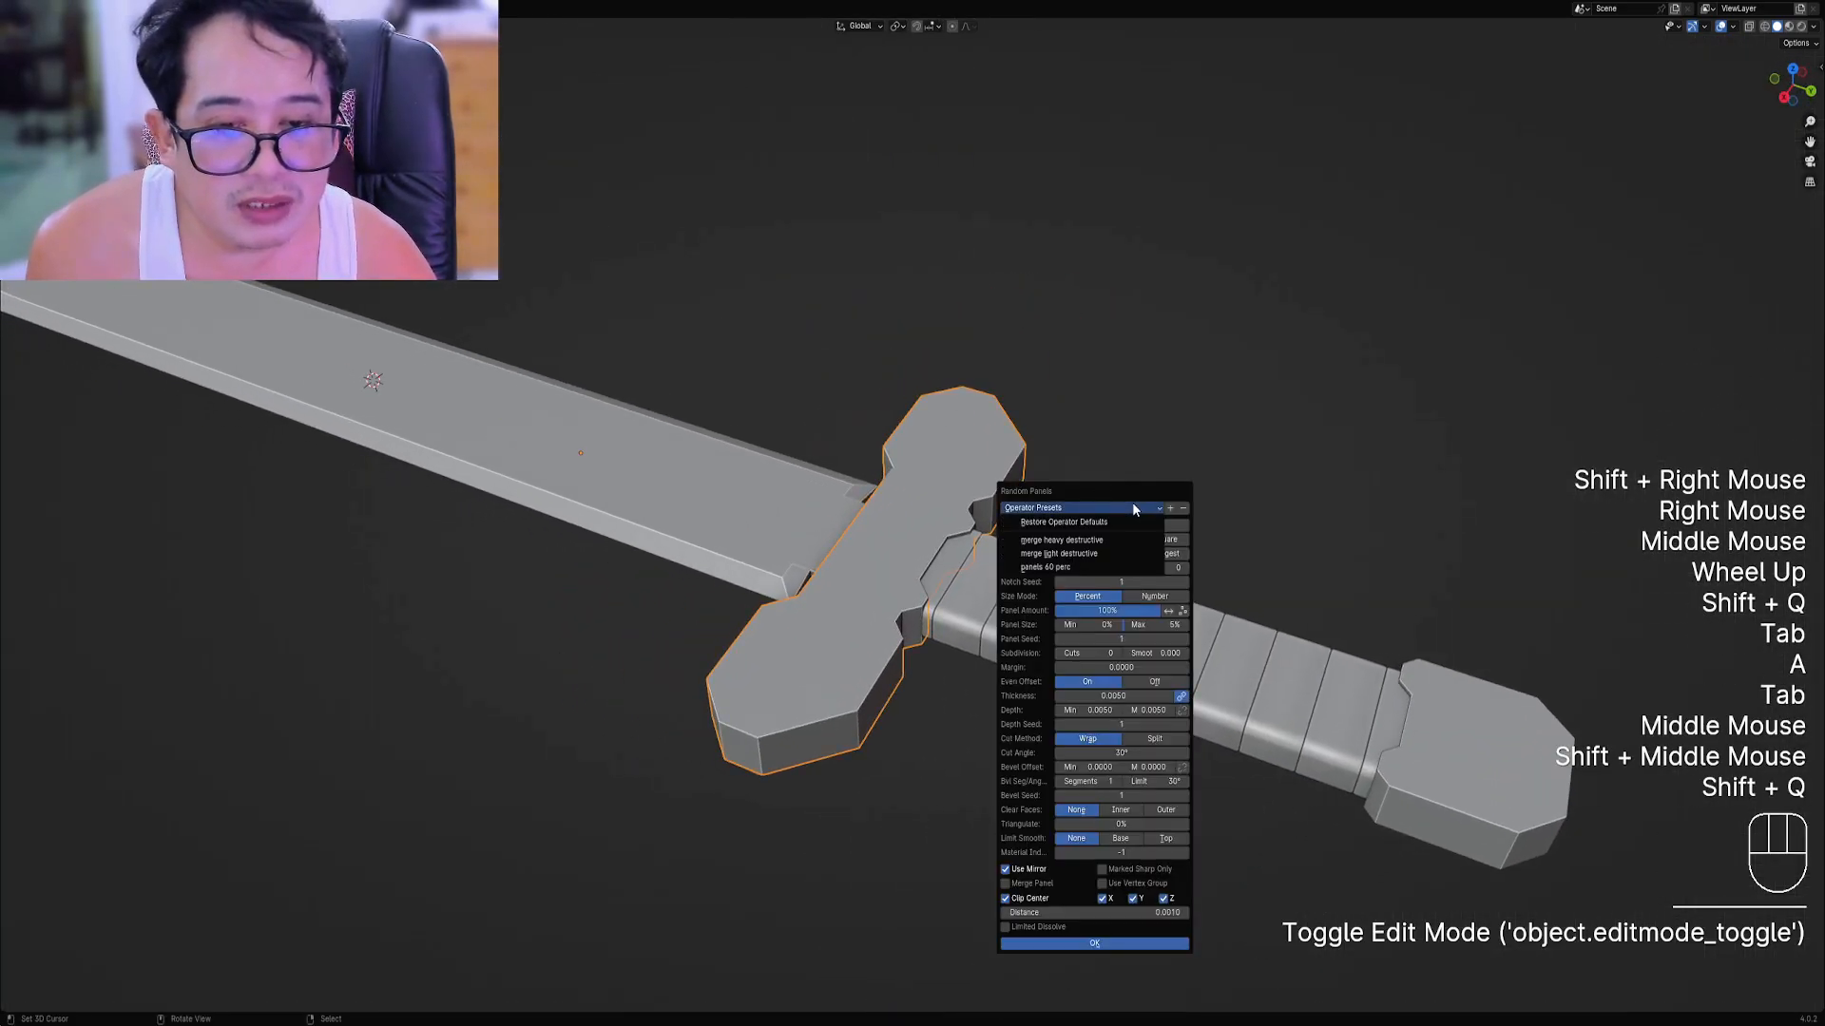
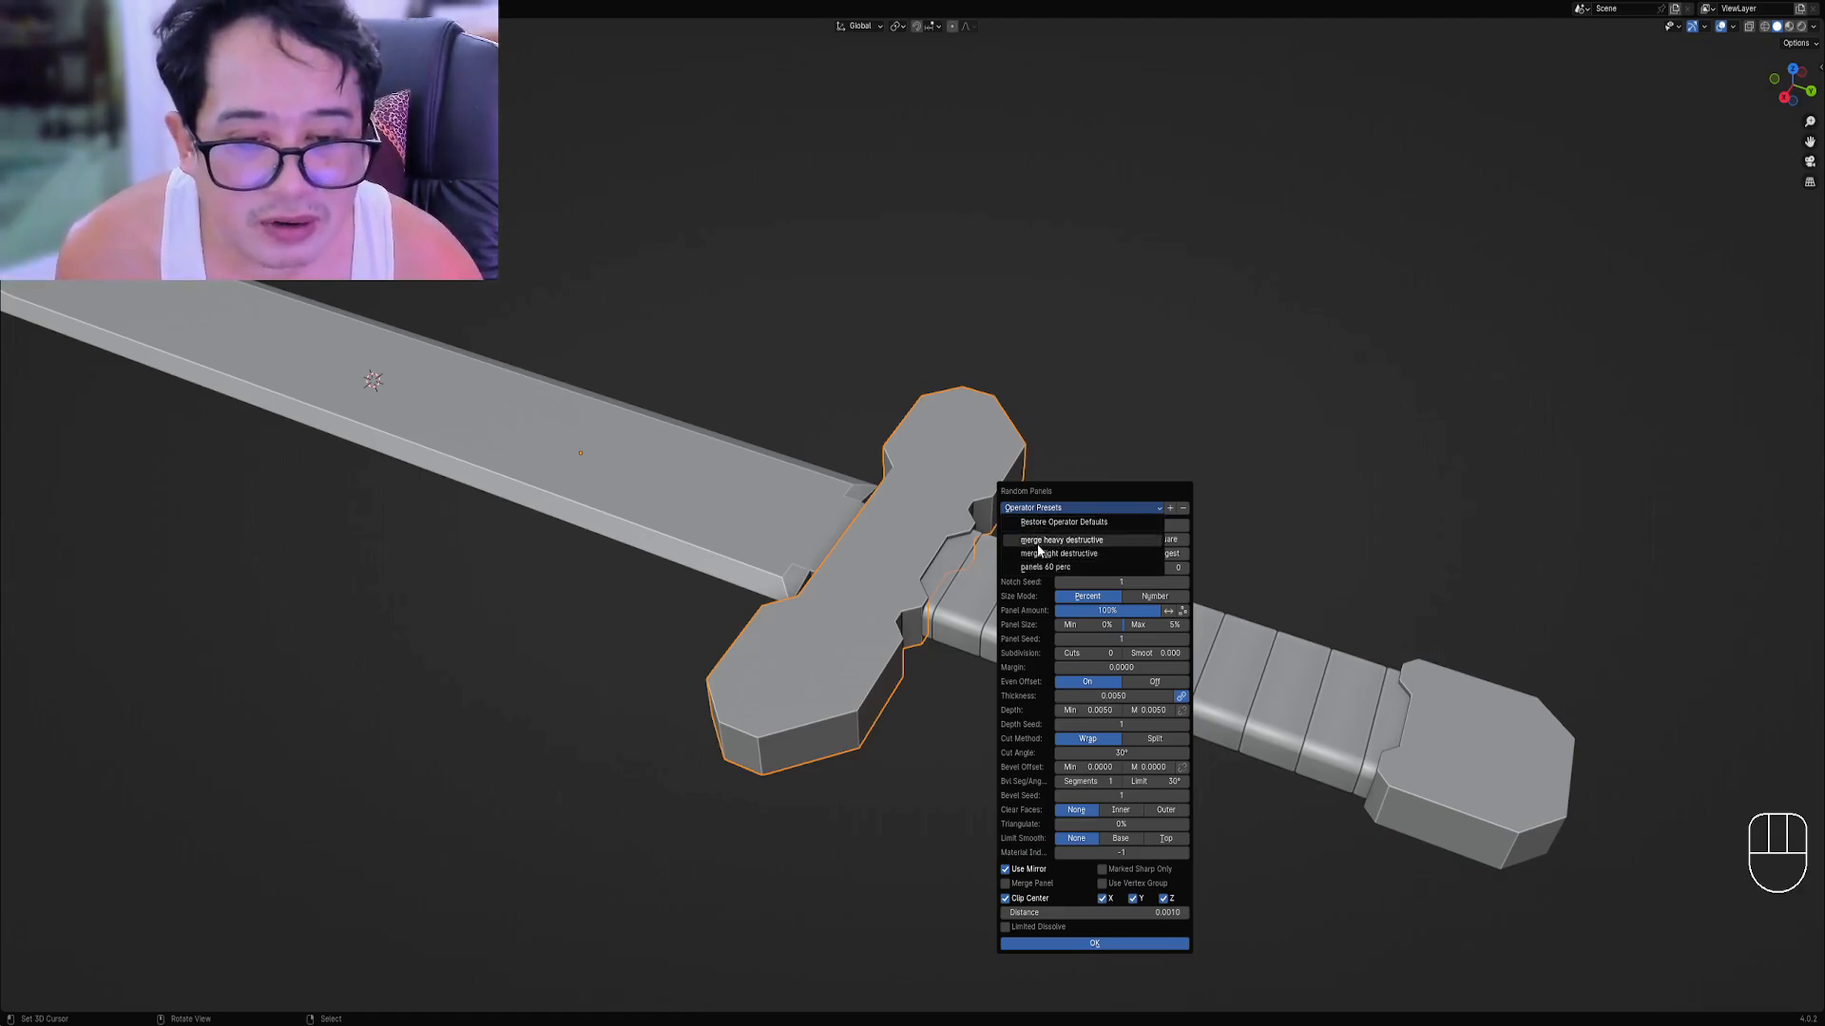
pyautogui.click(1062, 541)
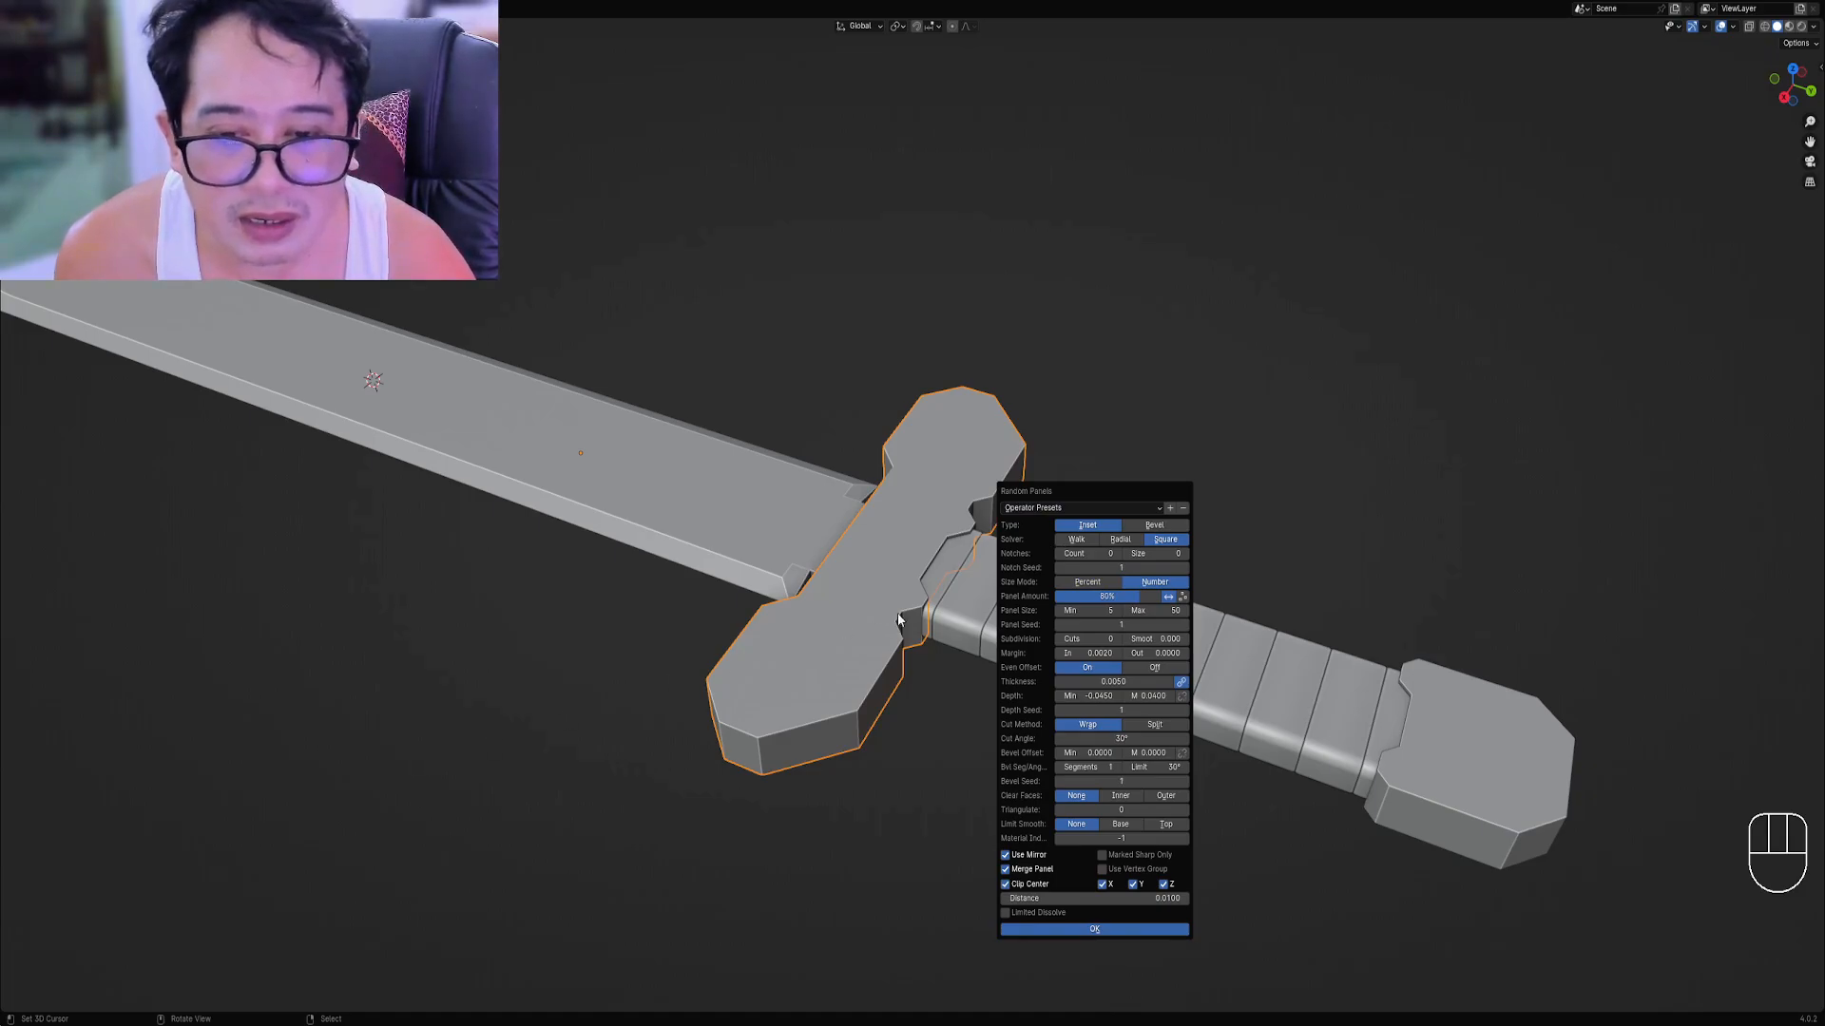
pyautogui.moveTo(932, 632); pyautogui.dragTo(978, 630, button='middle')
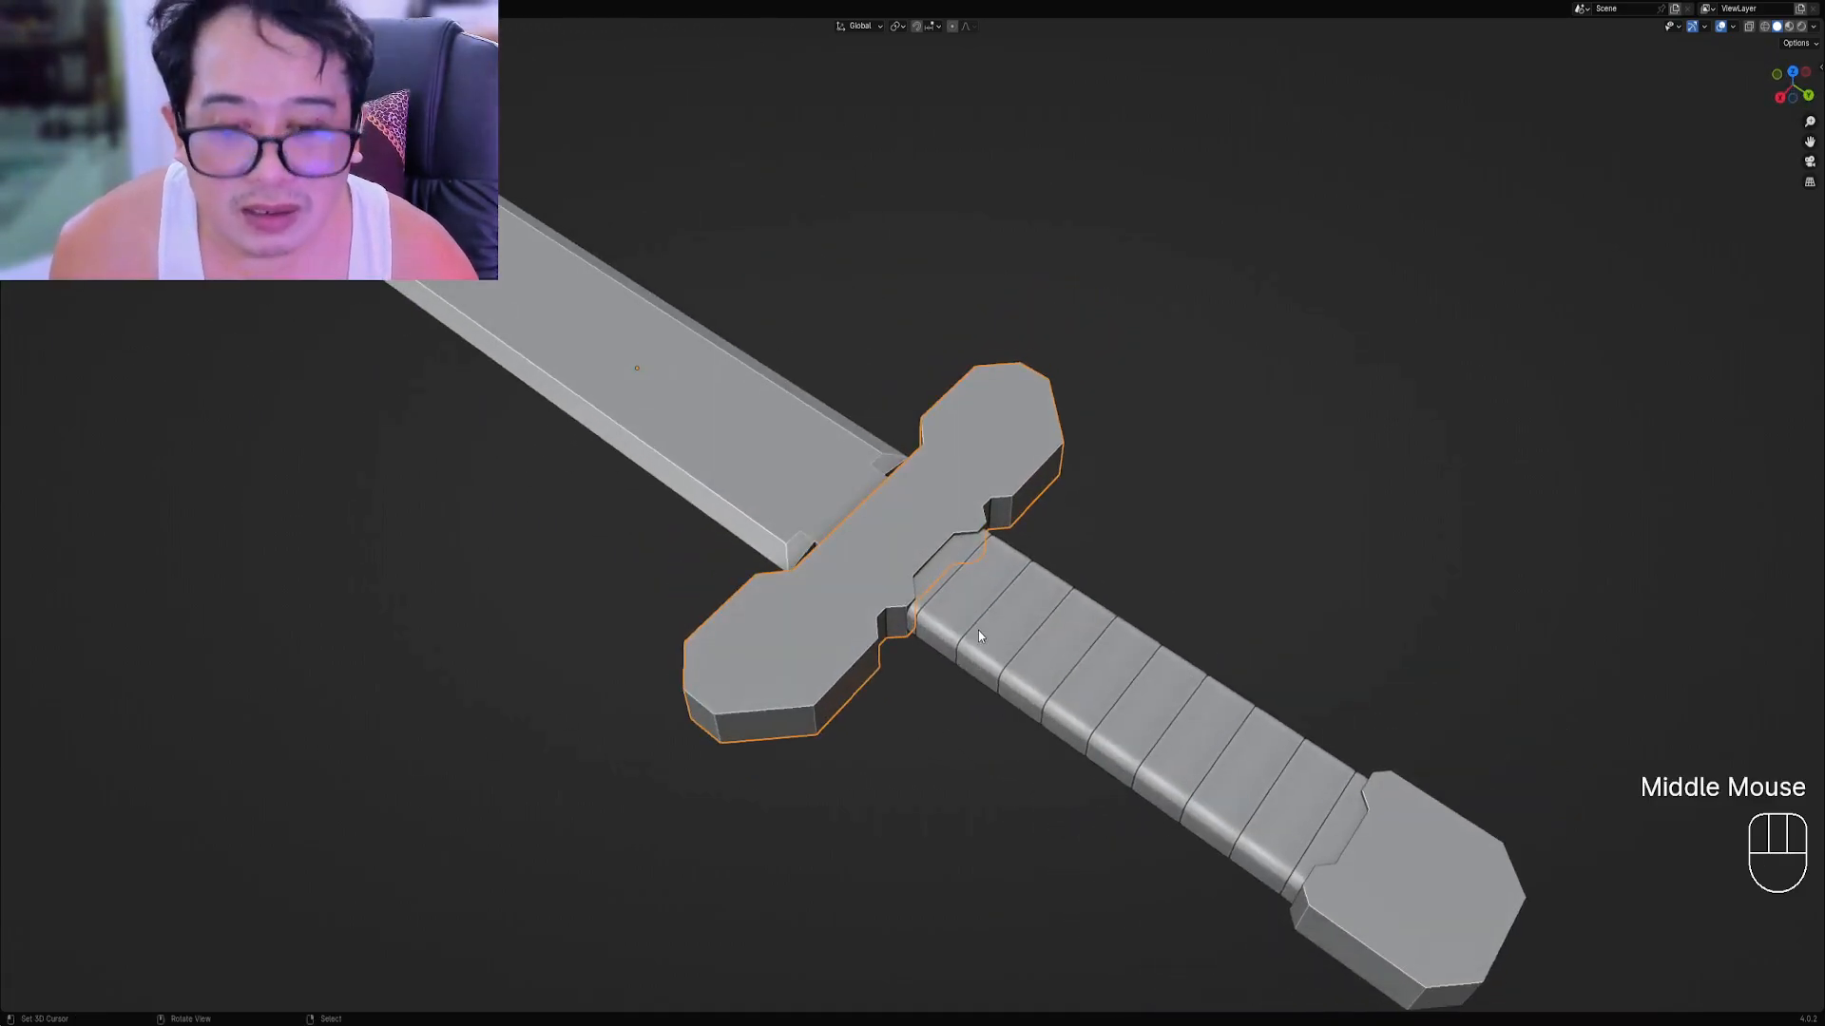
pyautogui.scroll(-2, 977, 630)
pyautogui.press('F9')
pyautogui.hotkey('shift', 'q')
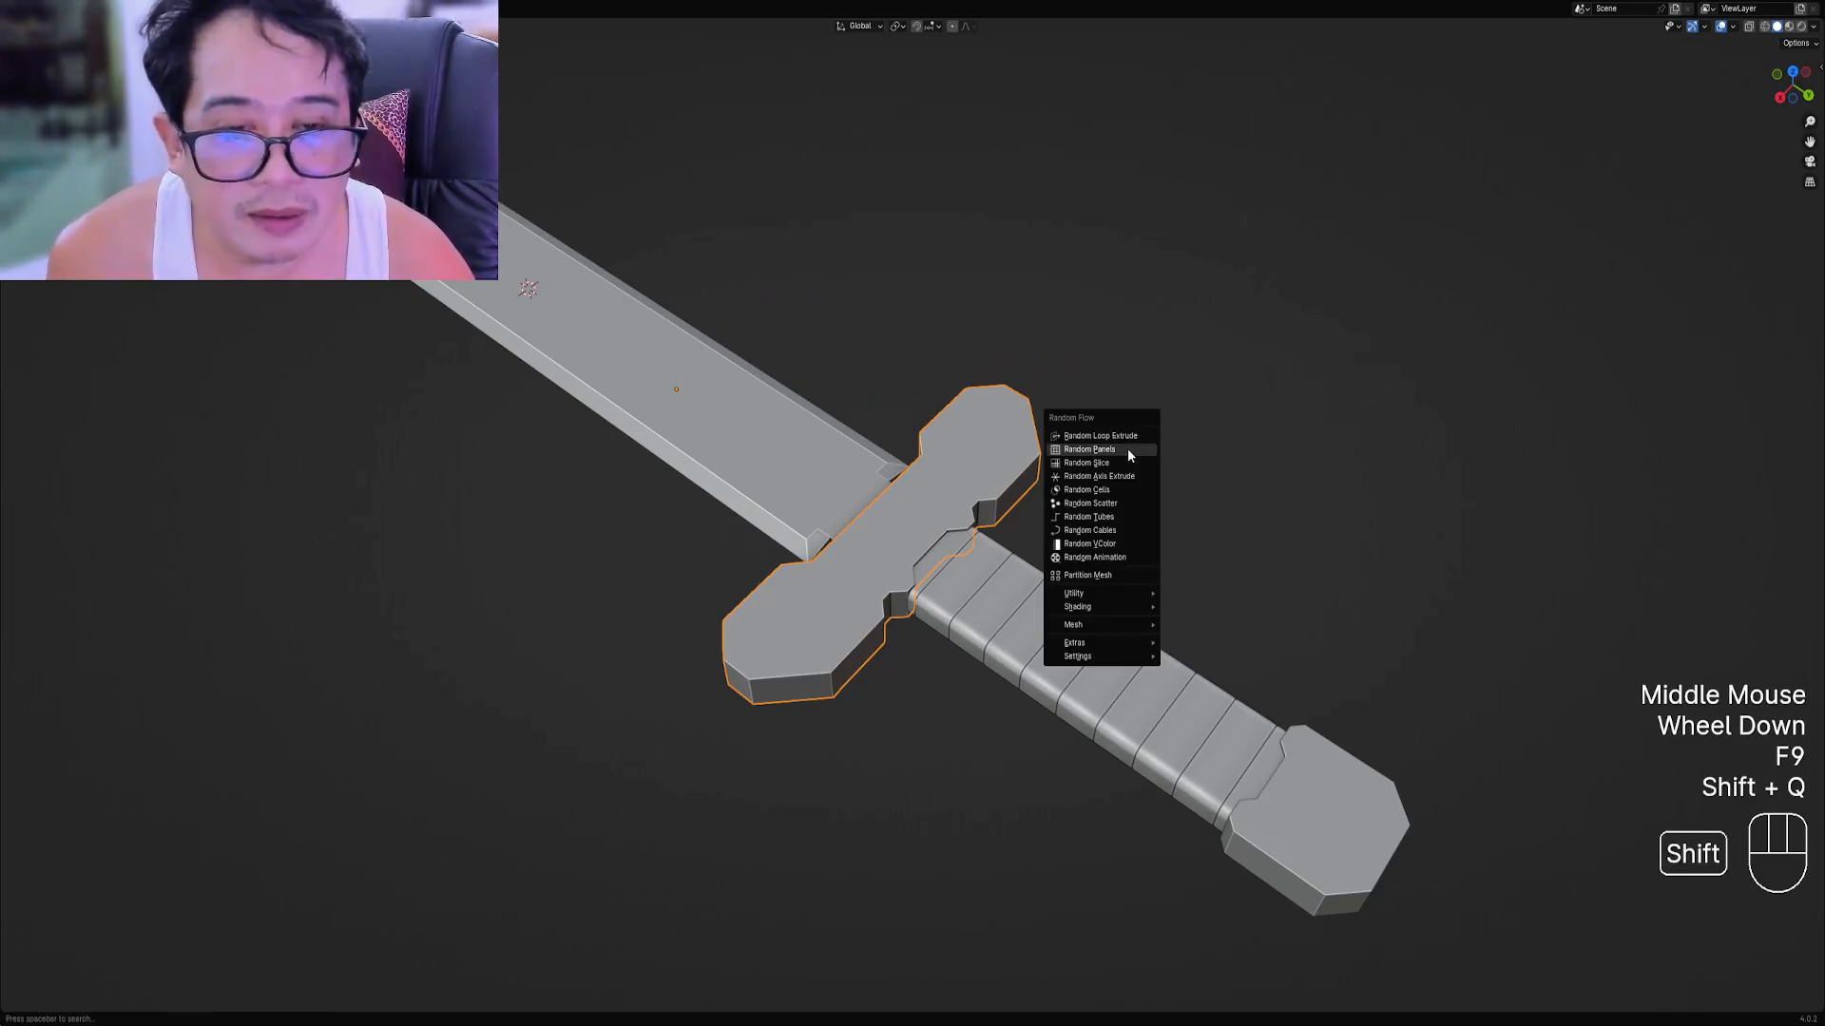
pyautogui.click(1127, 448)
pyautogui.click(1153, 471)
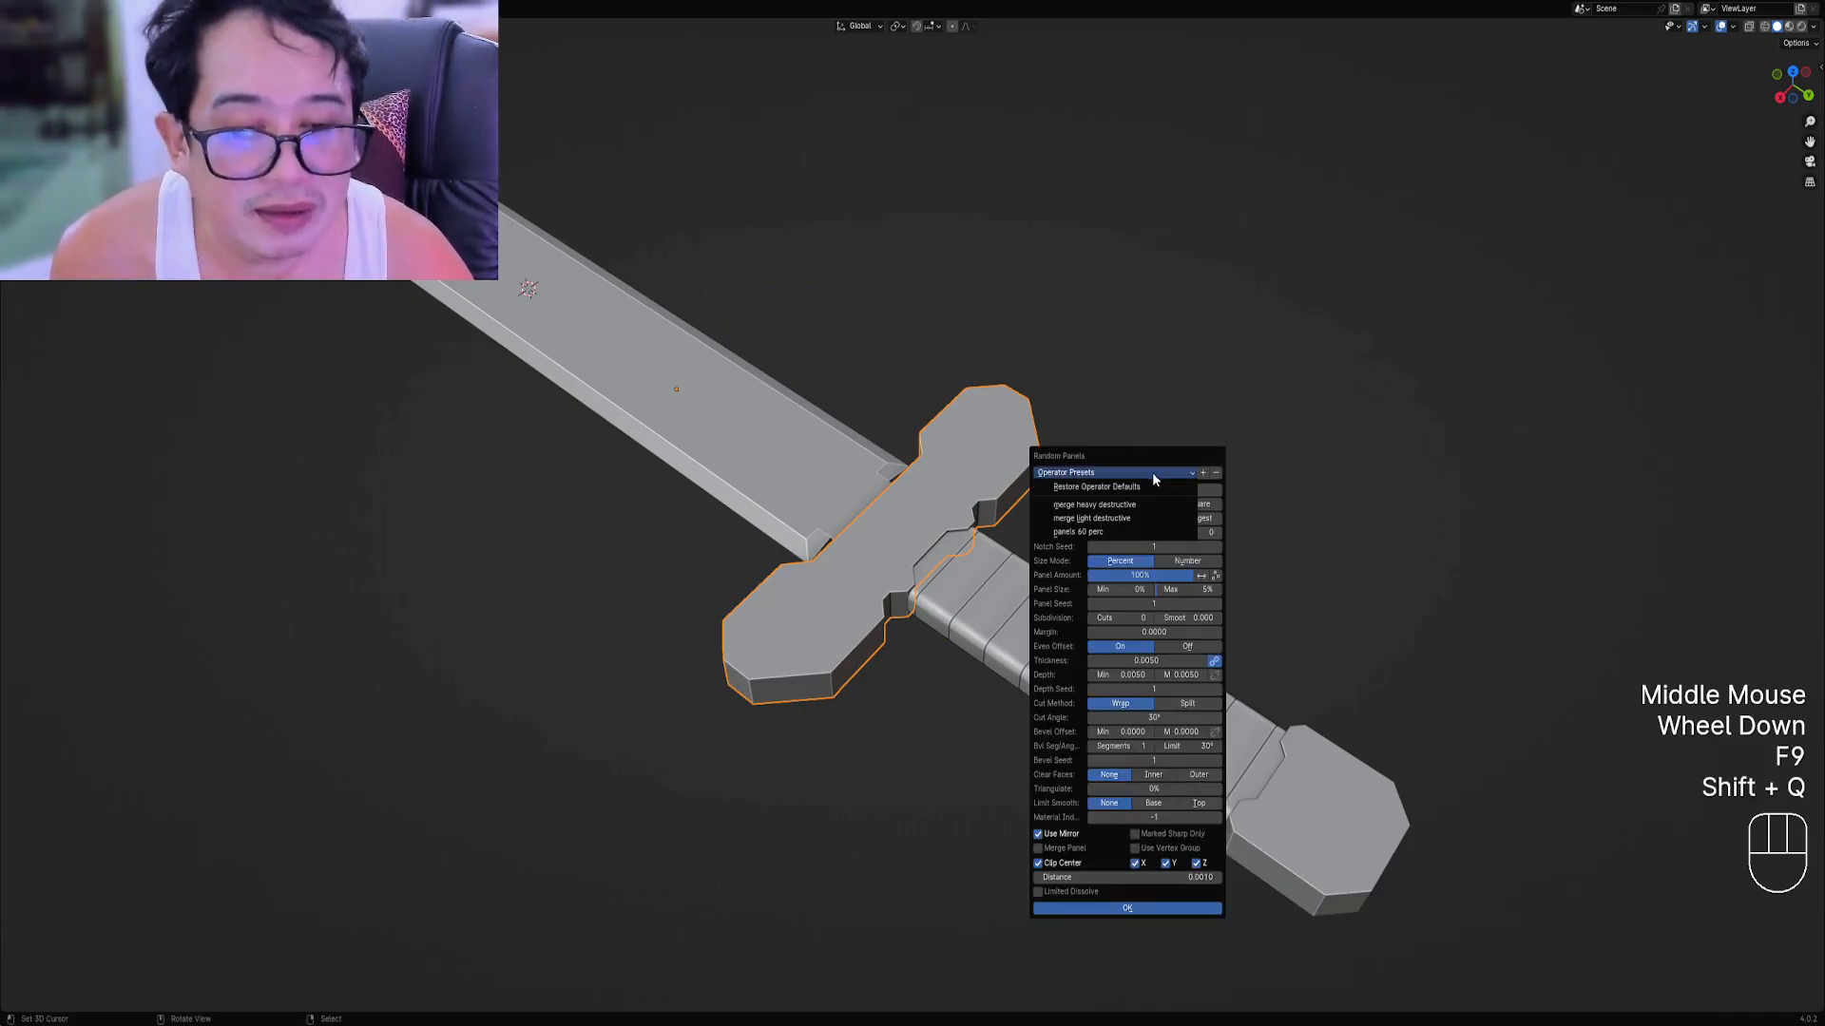
pyautogui.click(1144, 504)
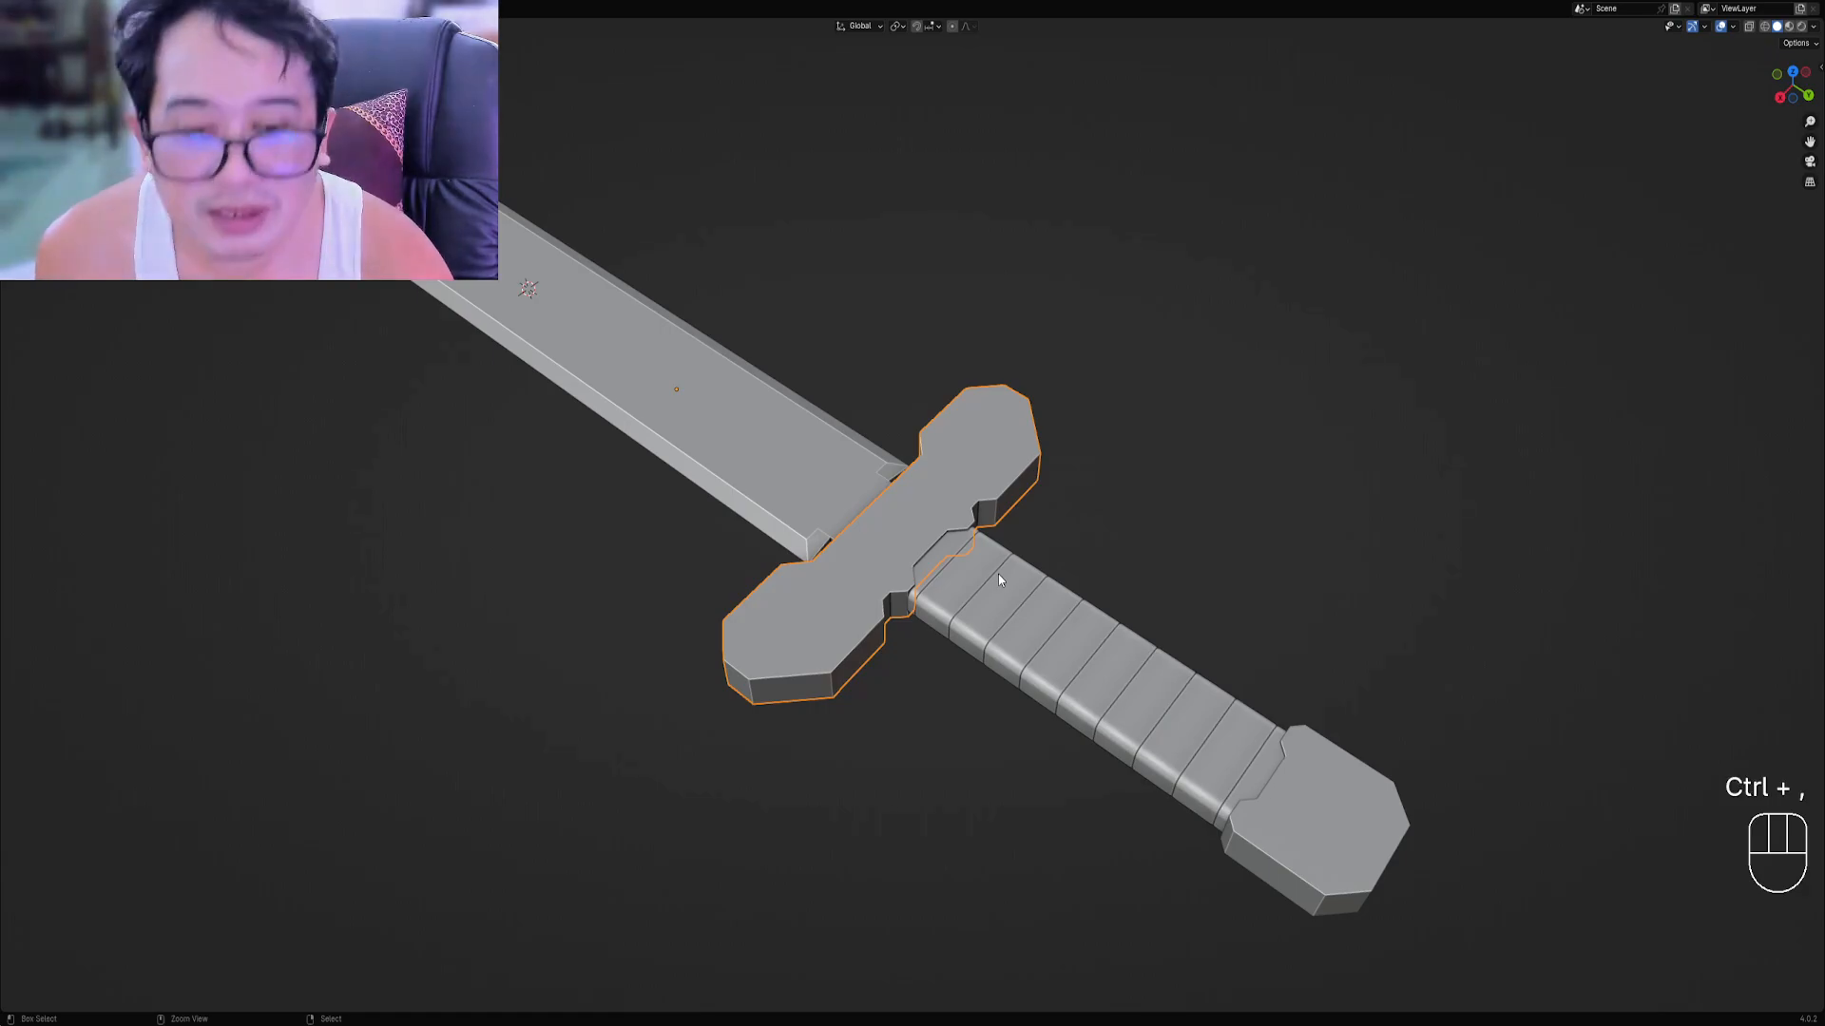
# Try Random Panels on the guard with the "merge heavy destructive" preset, and undo the panels.
pyautogui.hotkey('ctrl', ',')
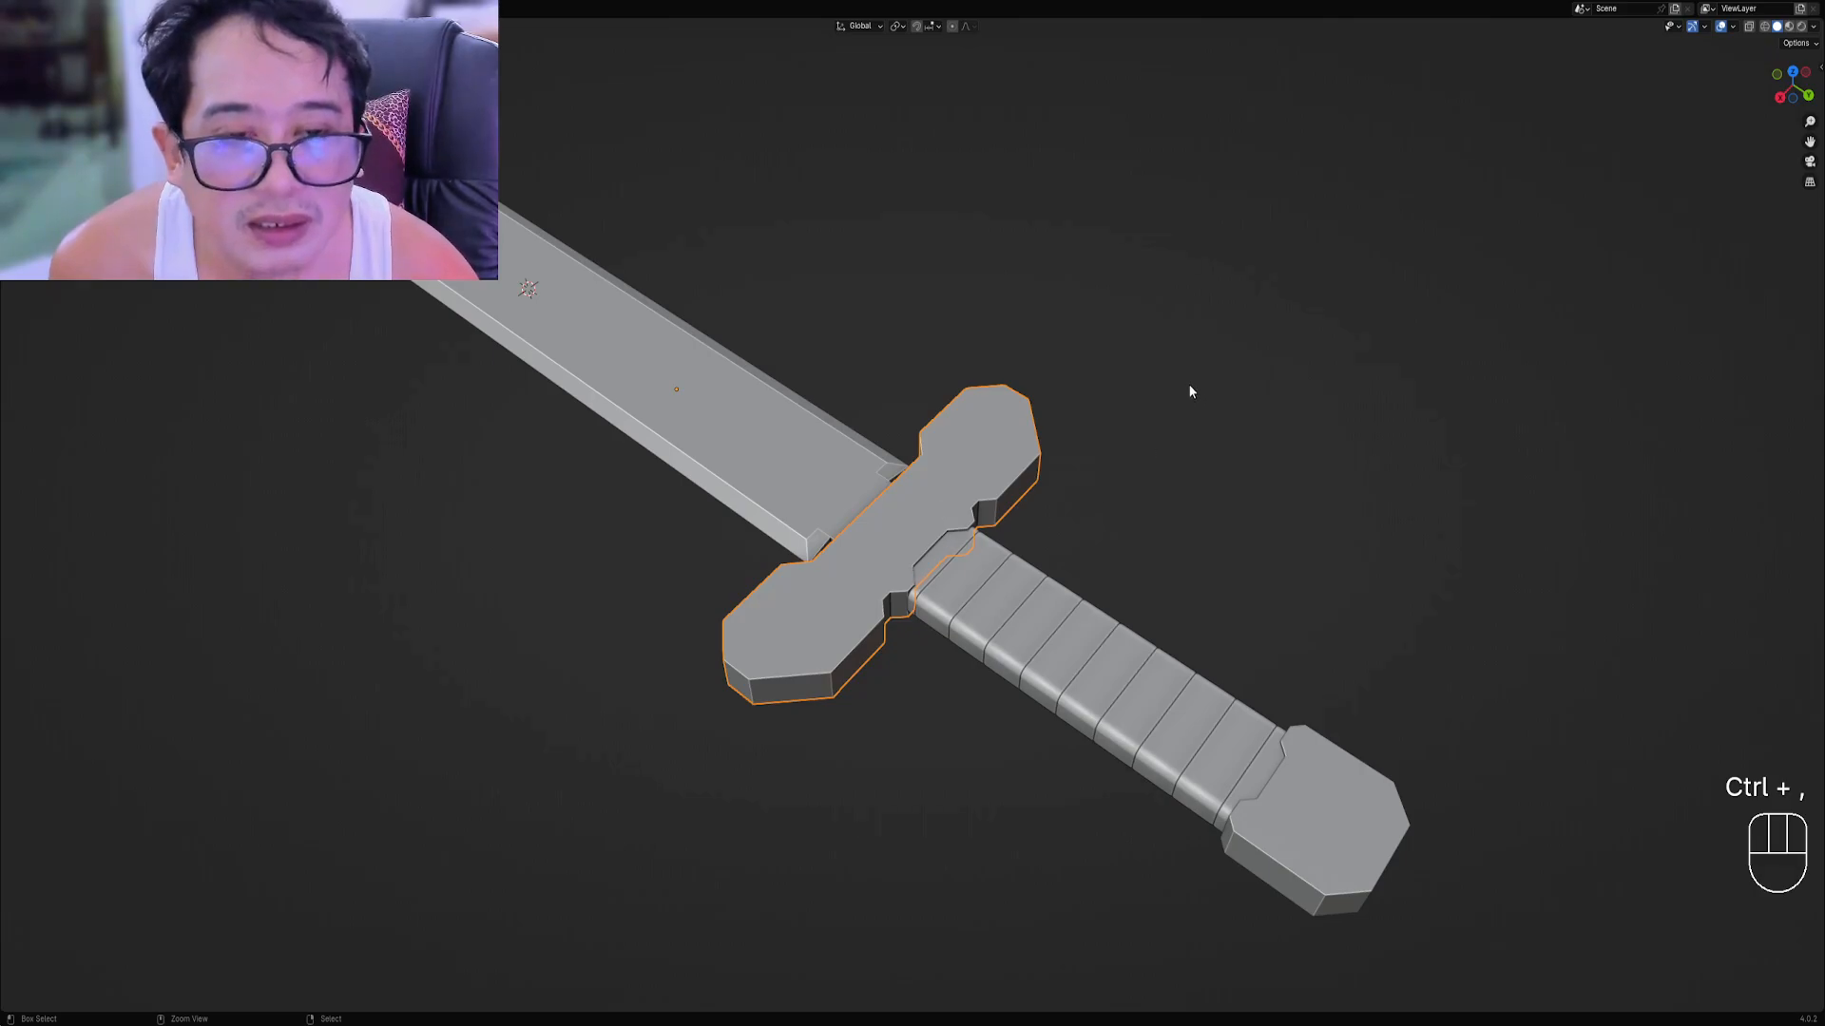
pyautogui.hotkey('shift', 'q')
pyautogui.click(993, 406)
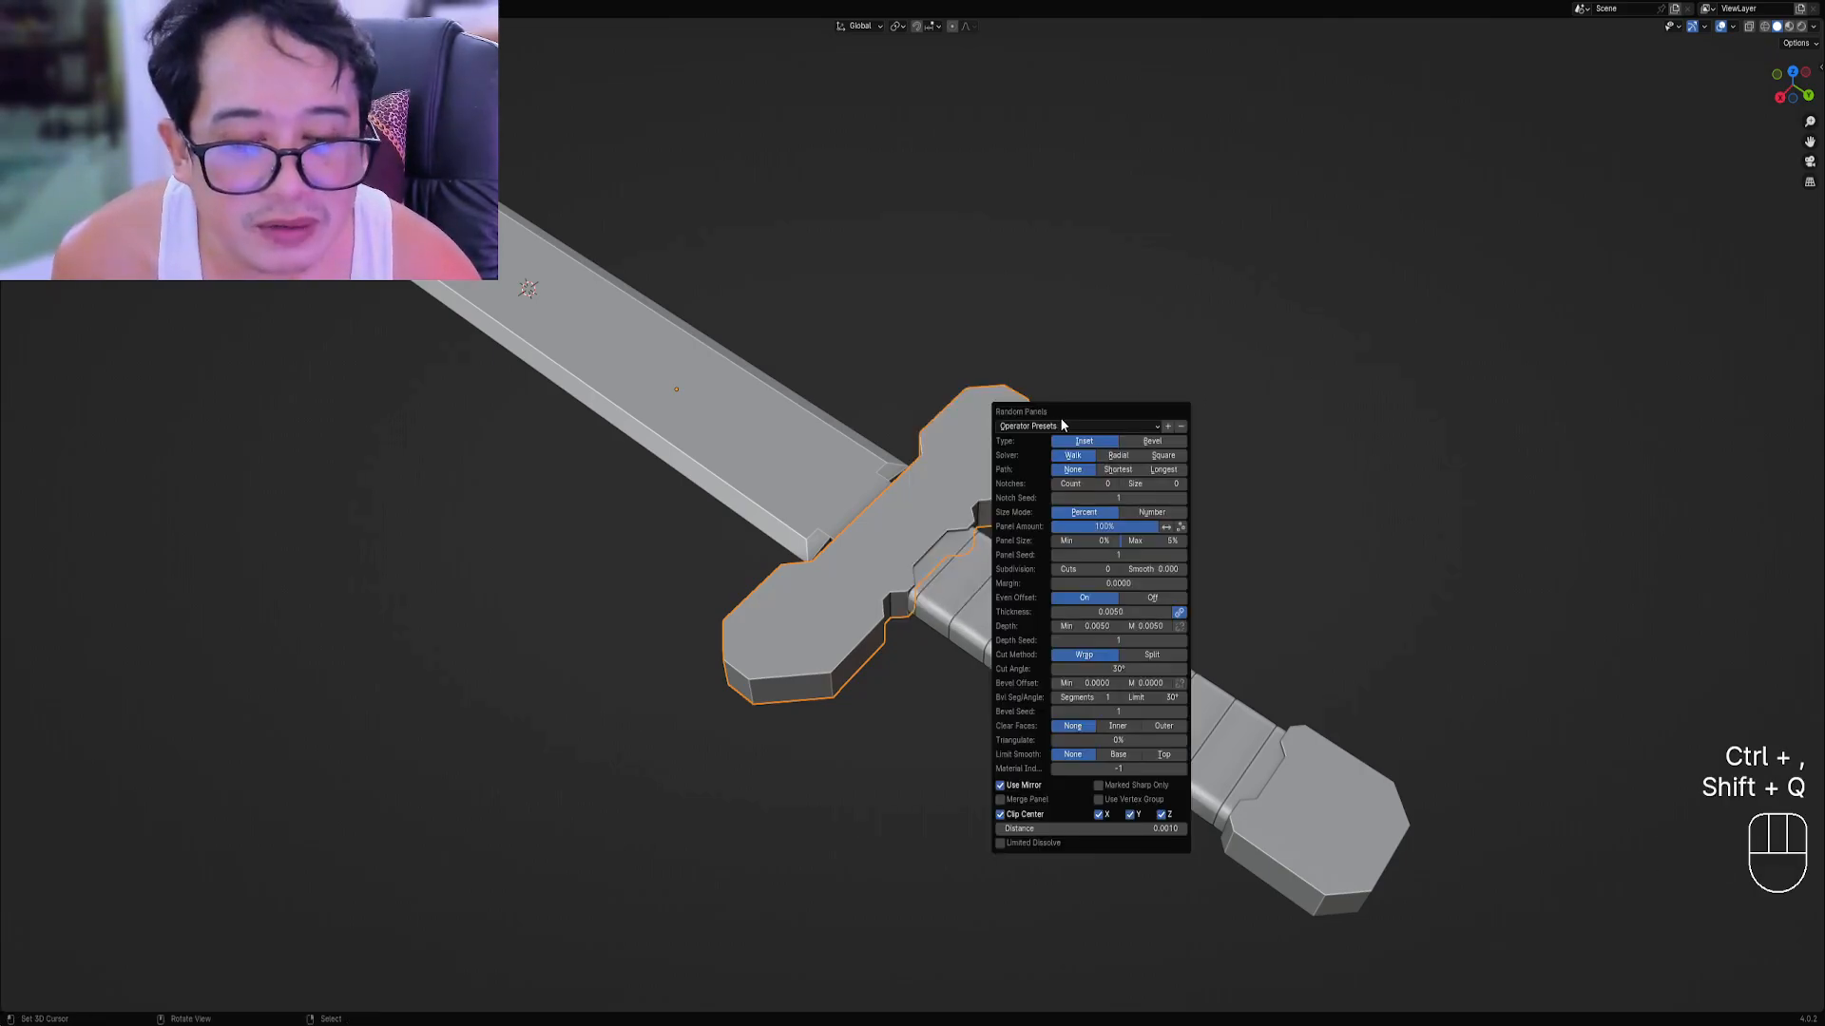
pyautogui.hotkey('shift', 'q')
pyautogui.click(1047, 375)
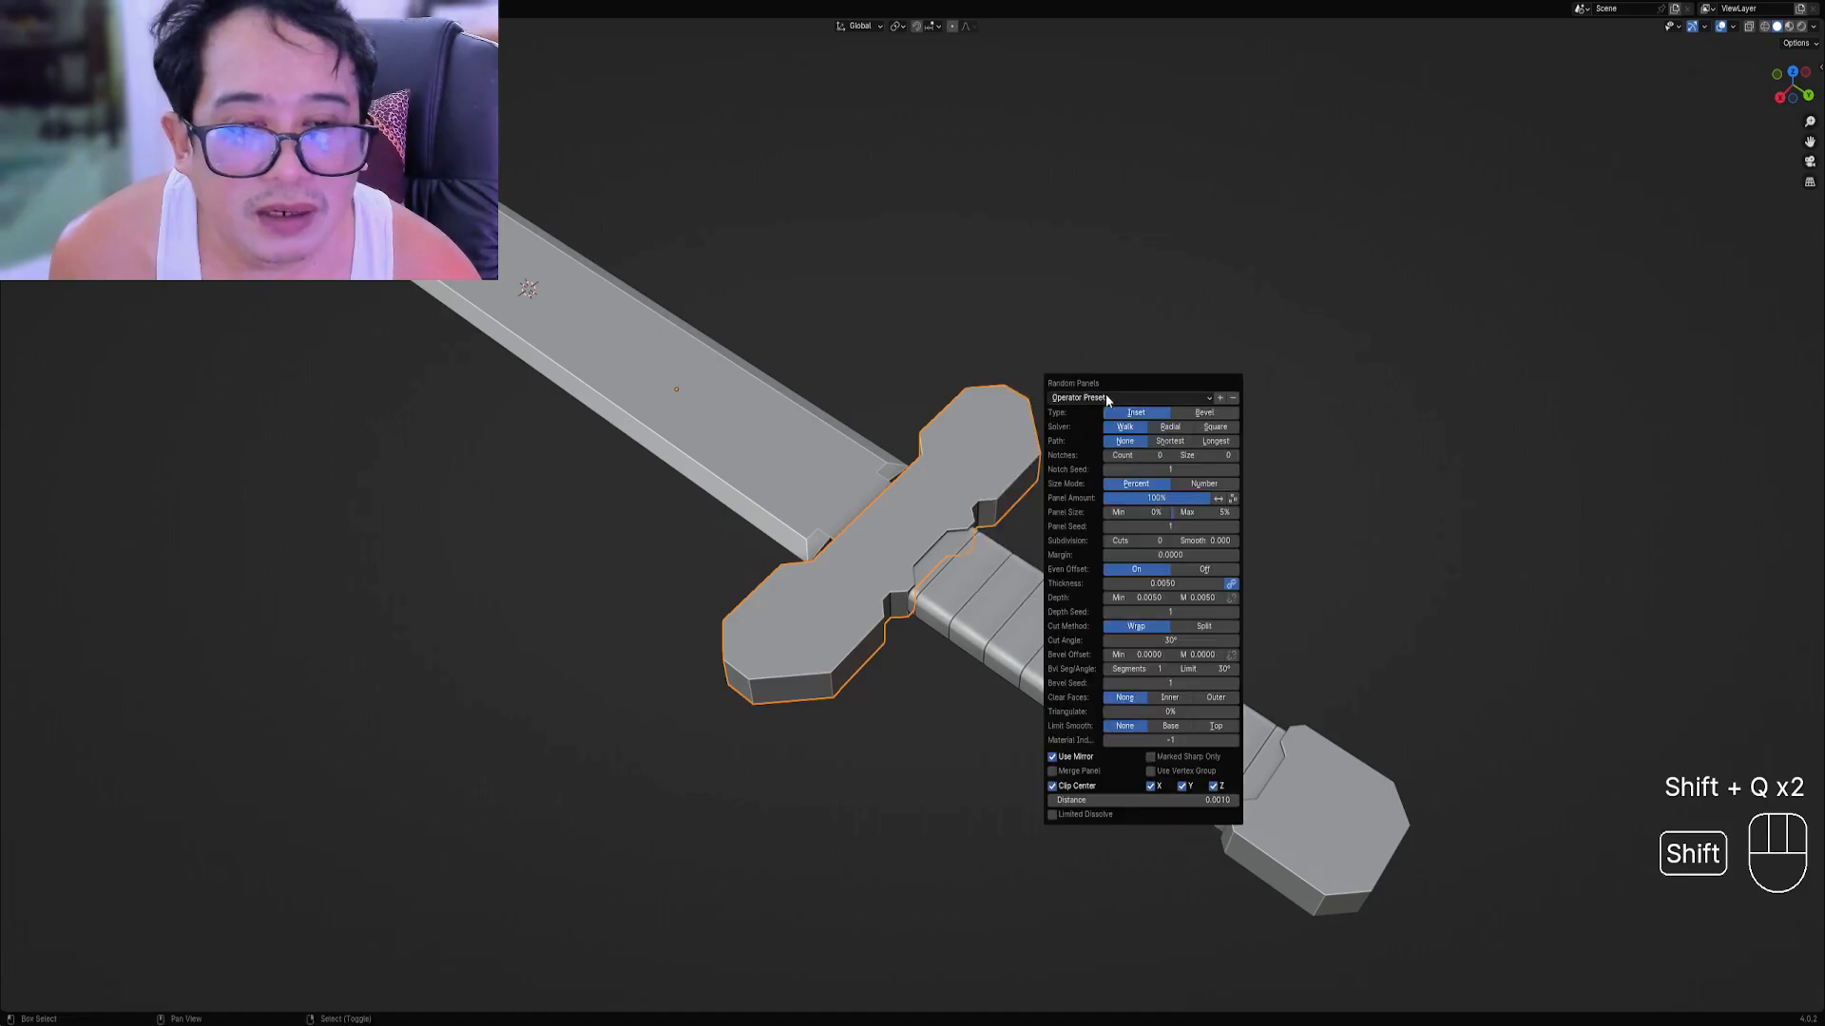
pyautogui.click(1104, 396)
pyautogui.click(1108, 431)
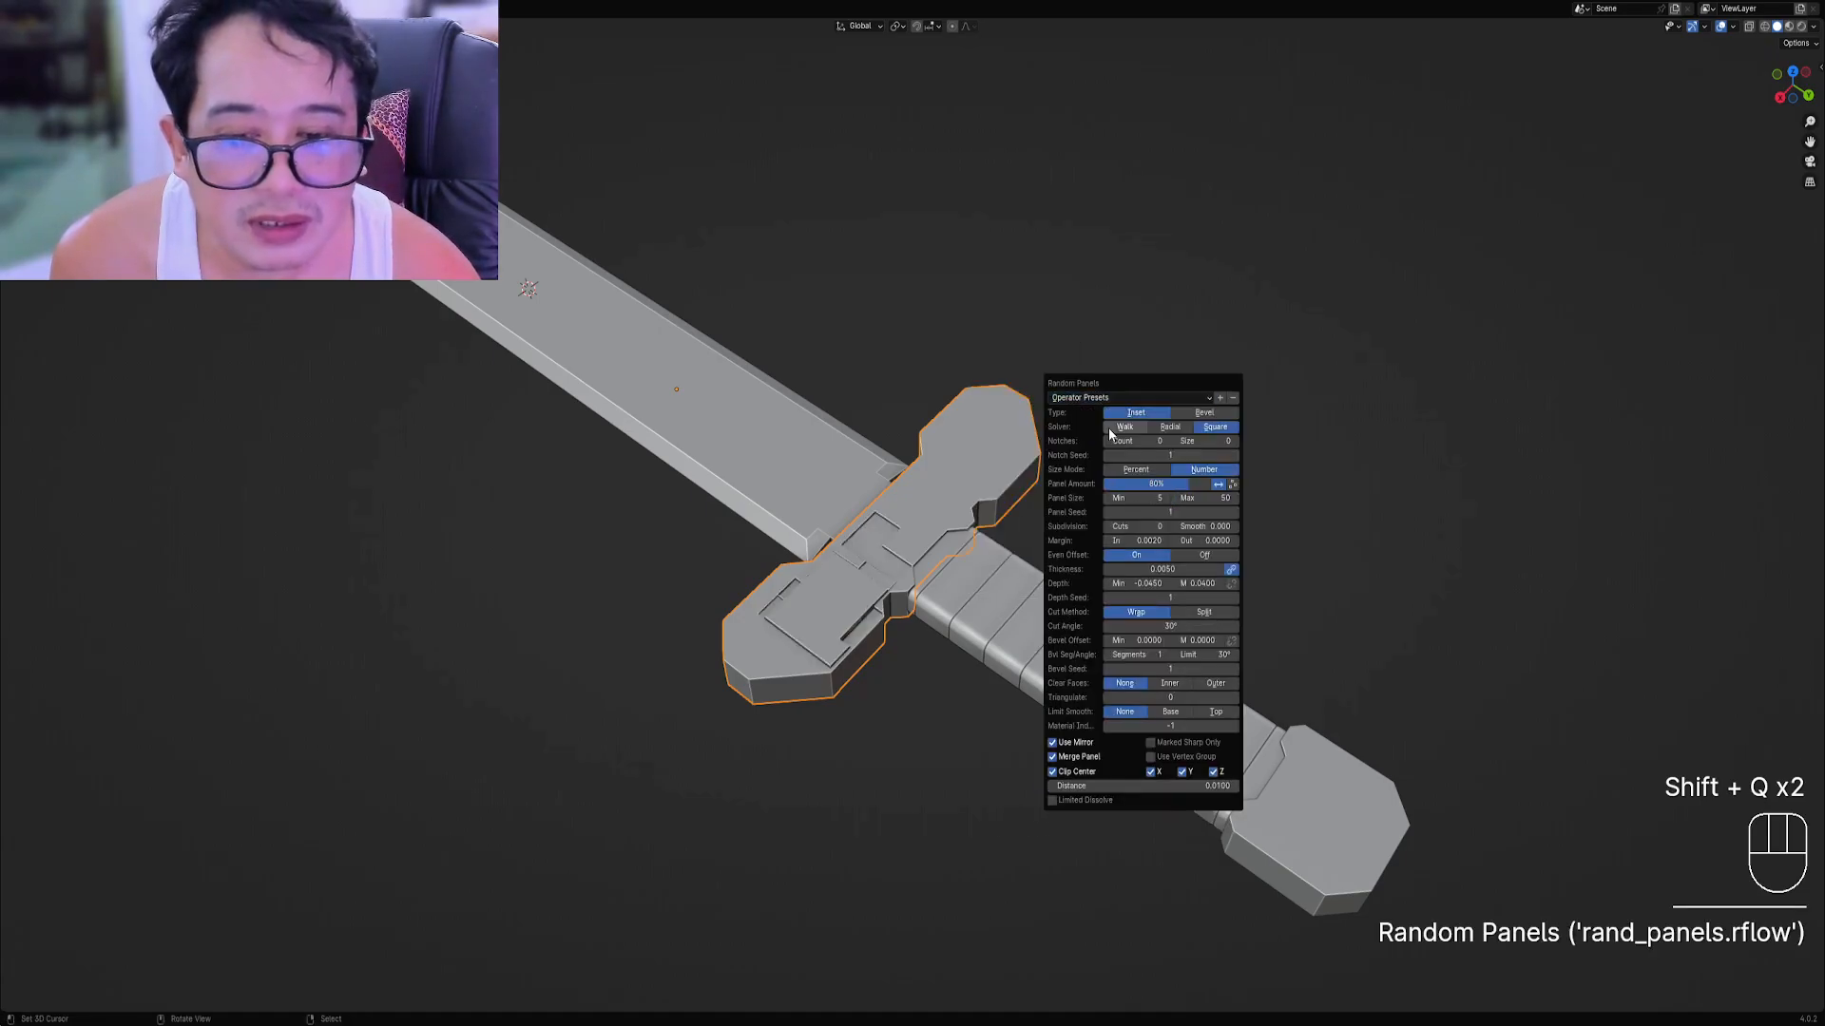
pyautogui.moveTo(1058, 469)
pyautogui.mouseDown(button='middle')
pyautogui.moveTo(1038, 553)
pyautogui.moveTo(1023, 470)
pyautogui.mouseUp(button='middle')
pyautogui.hotkey('ctrl', 'z')
# Examine the guard's mesh lines in Edit Mode with vertex selection.
pyautogui.press('Tab')
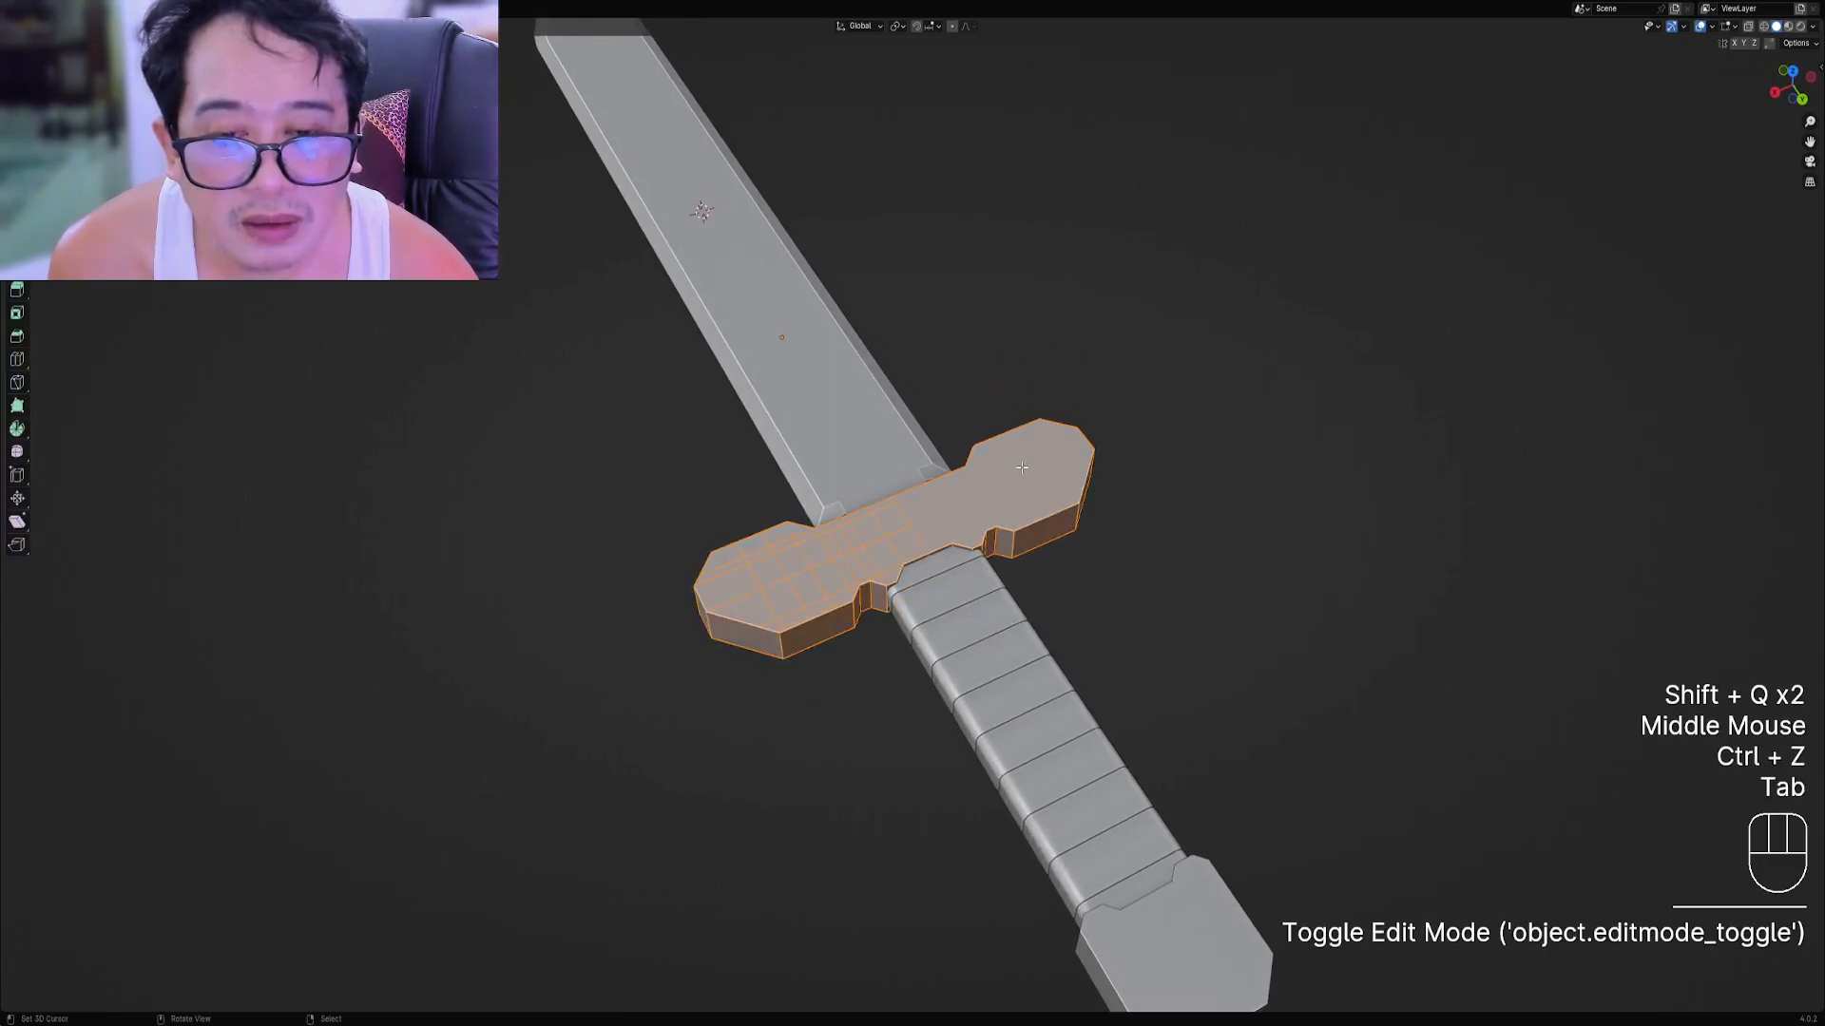
pyautogui.scroll(2, 1022, 466)
pyautogui.press('1')
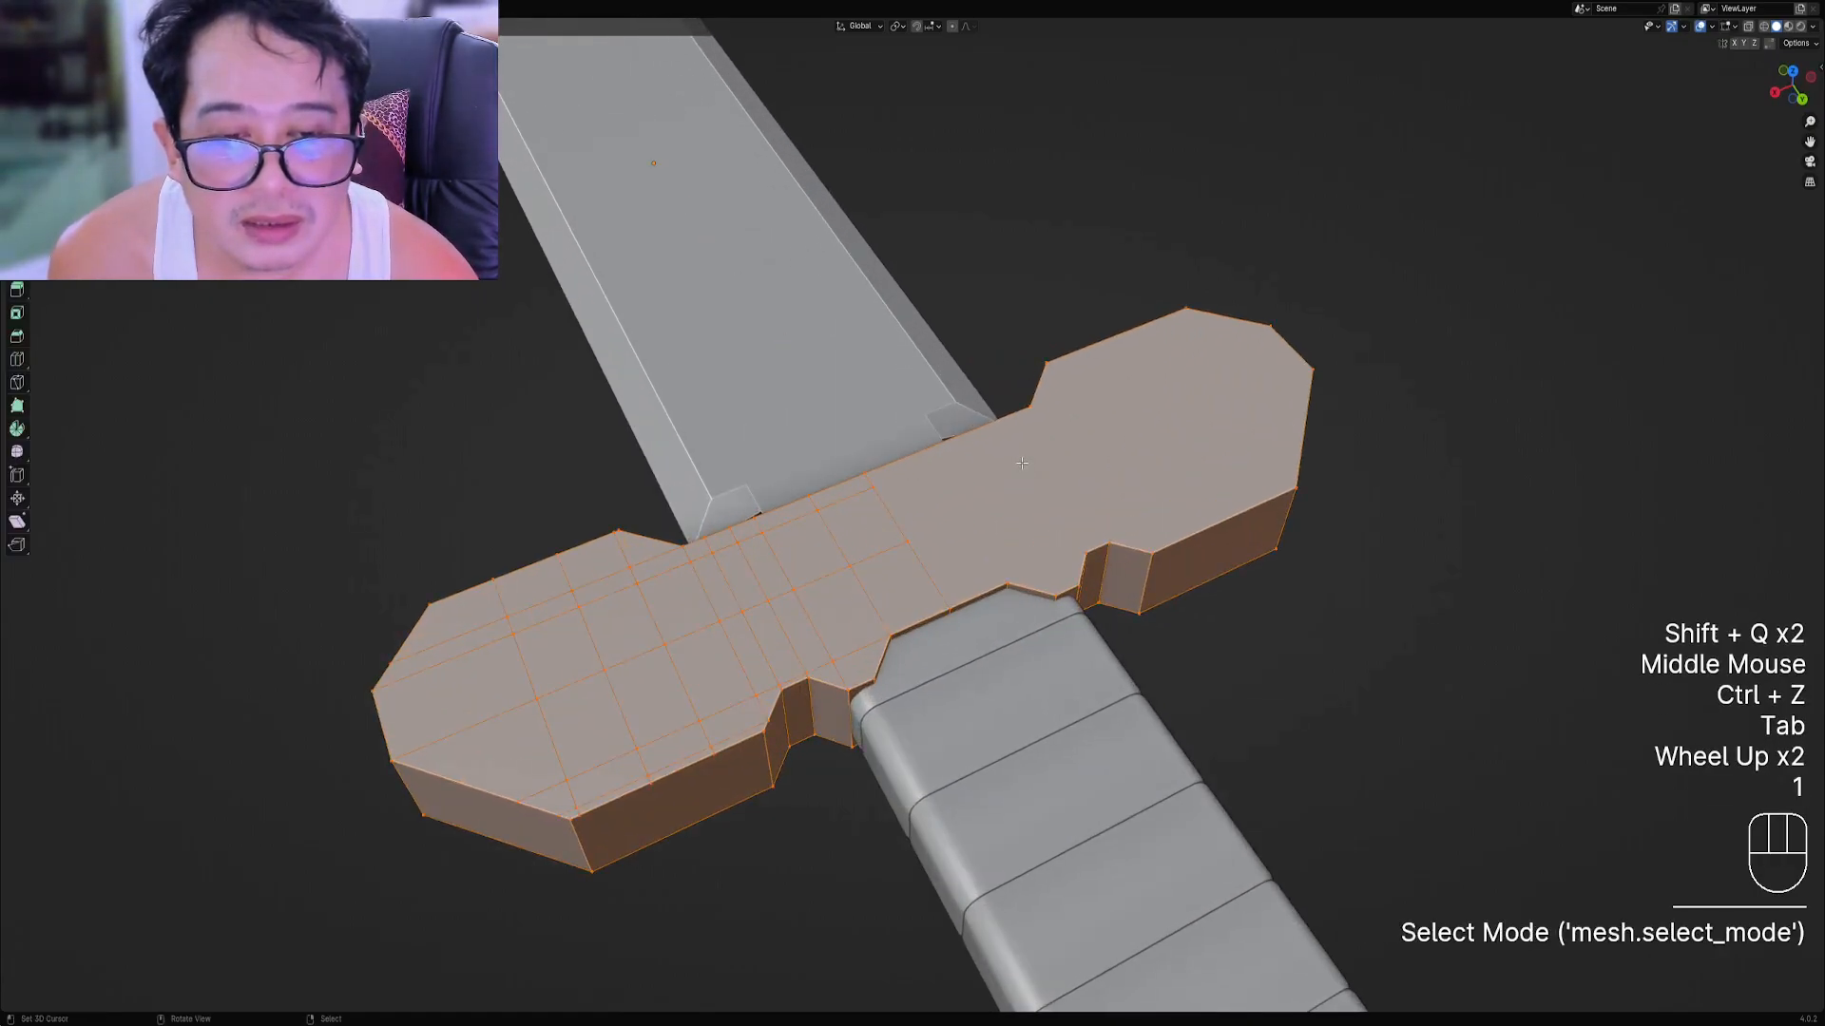
pyautogui.rightClick(1021, 463)
pyautogui.rightClick(1021, 463)
pyautogui.scroll(-1, 1007, 451)
pyautogui.press('Tab')
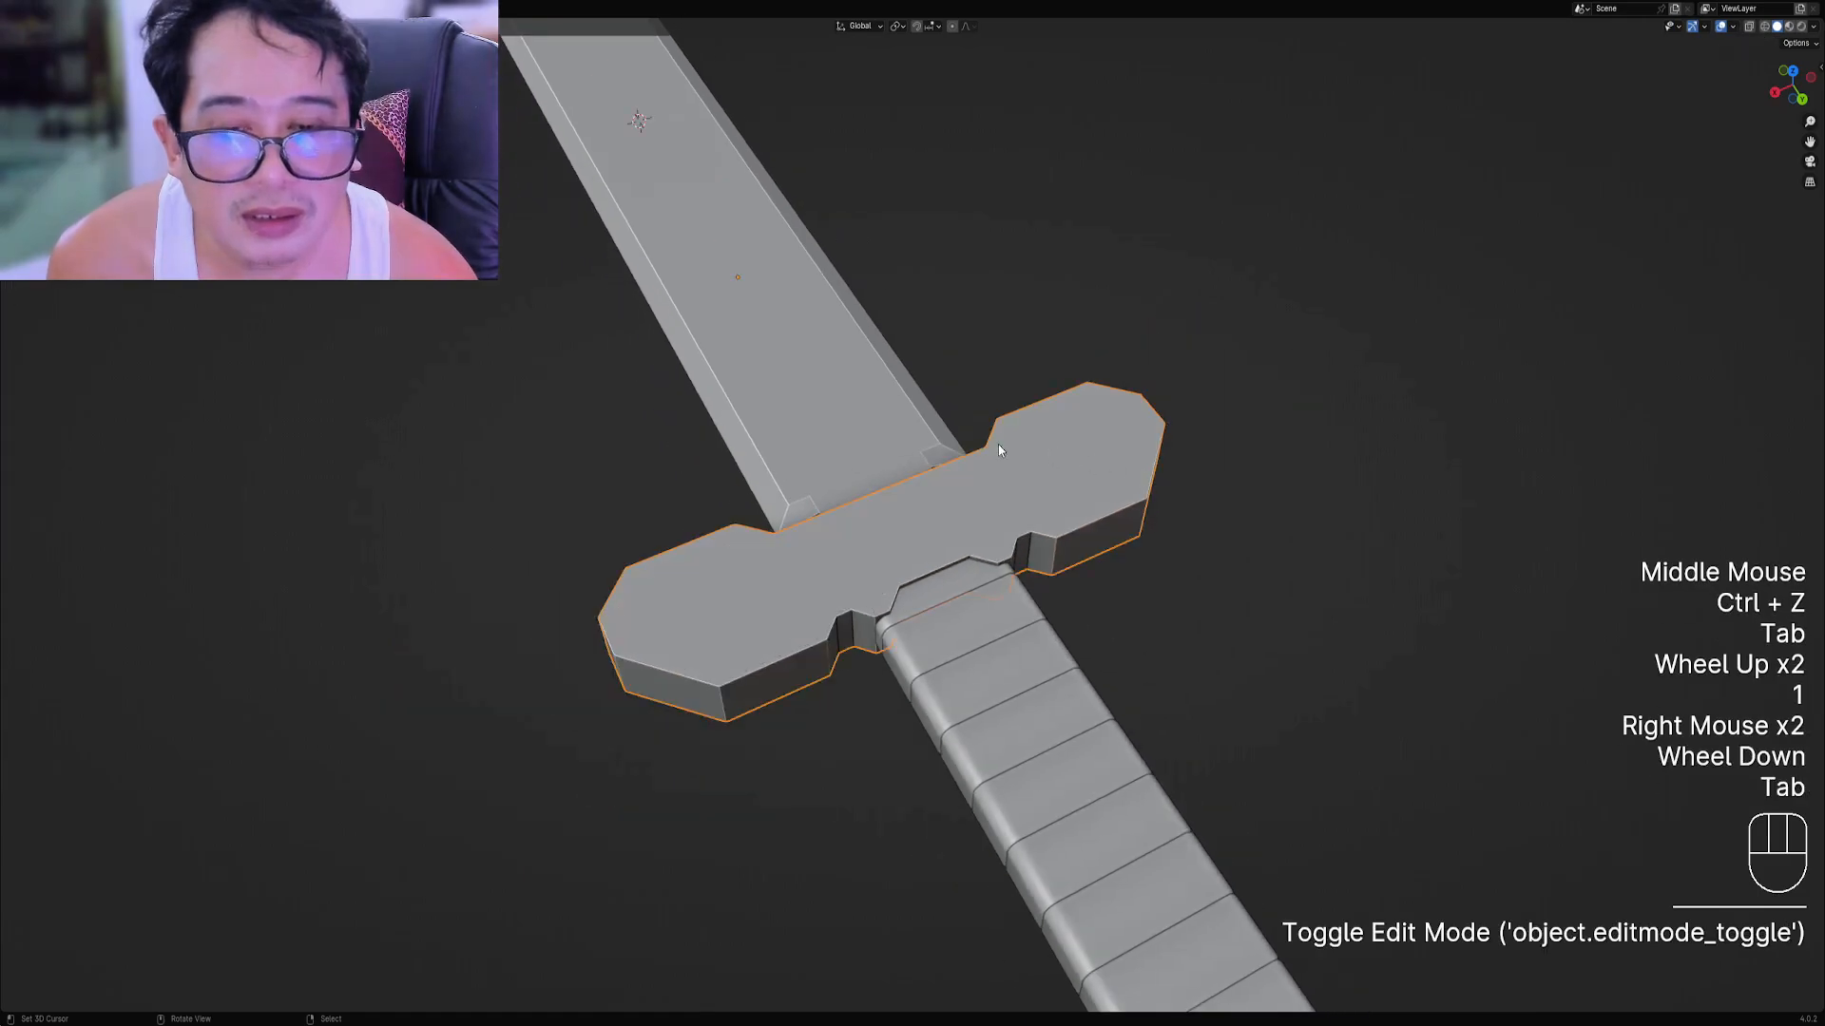
# Auto Mirror the guard across the X and Z axes, and select its remaining mesh in Edit Mode.
pyautogui.hotkey('shift', 'ctrl', 'x')
pyautogui.click(970, 452)
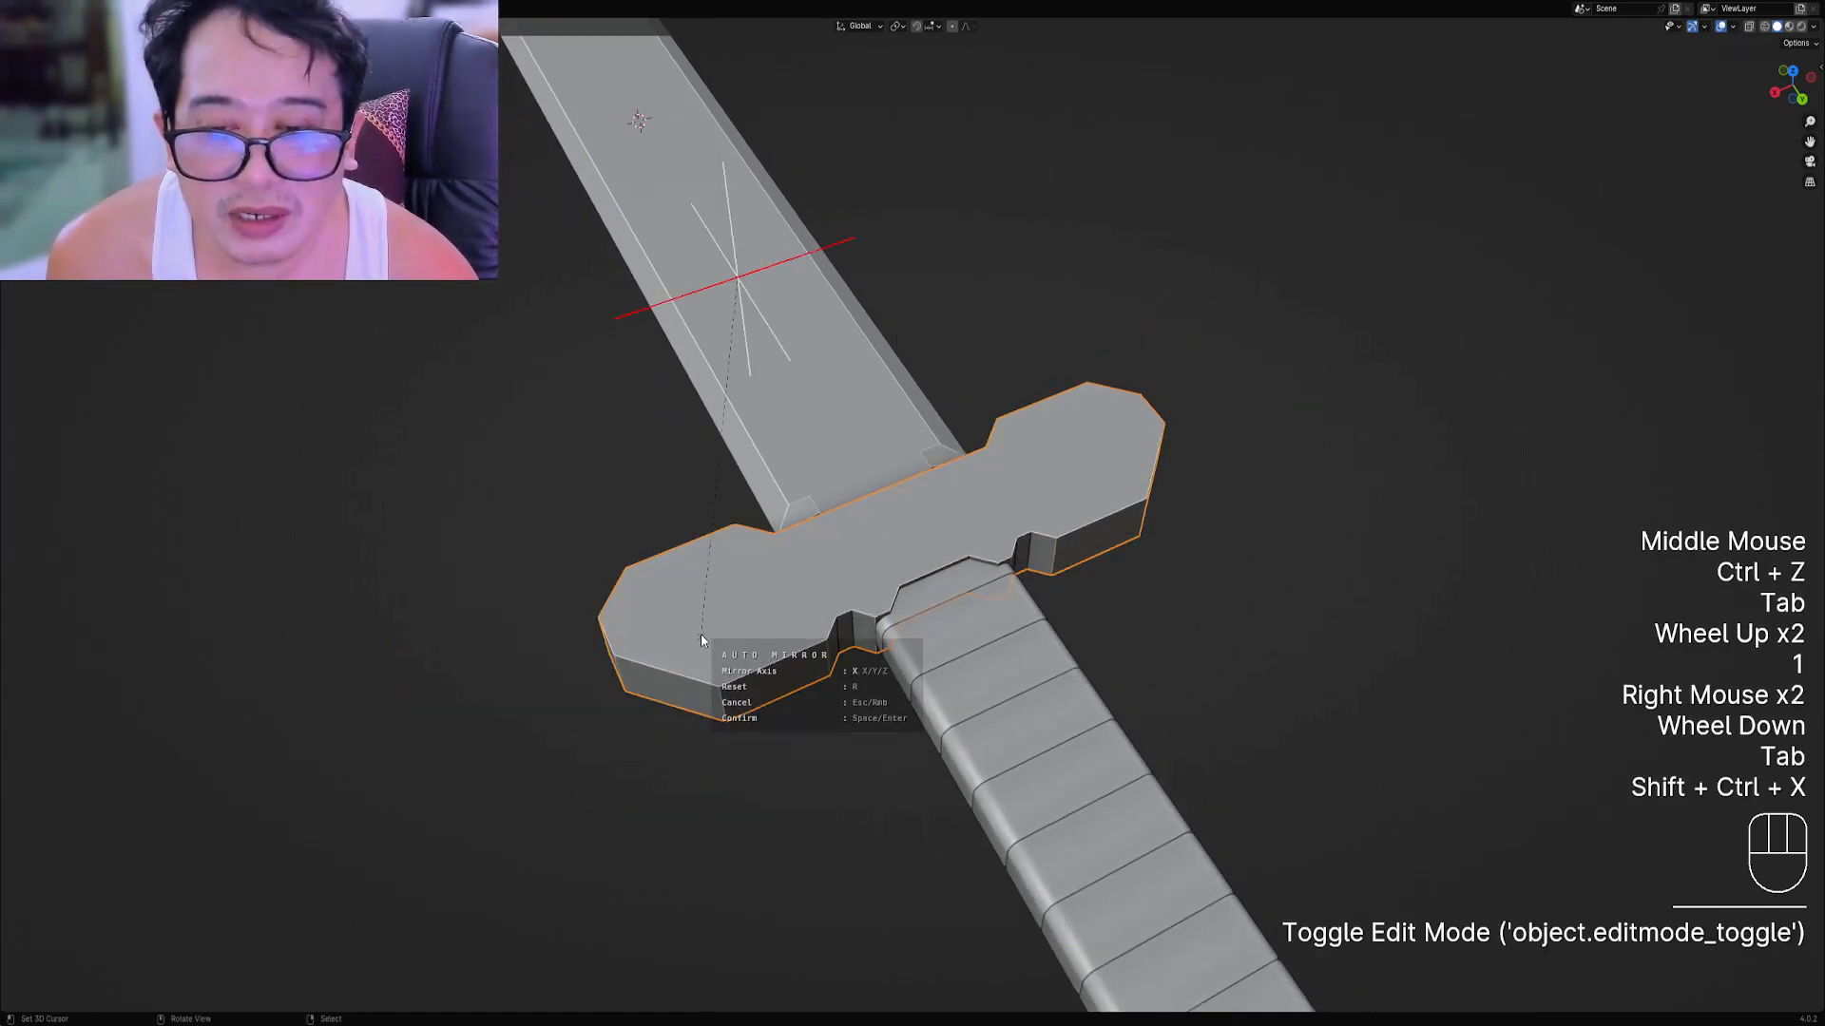
pyautogui.press('y')
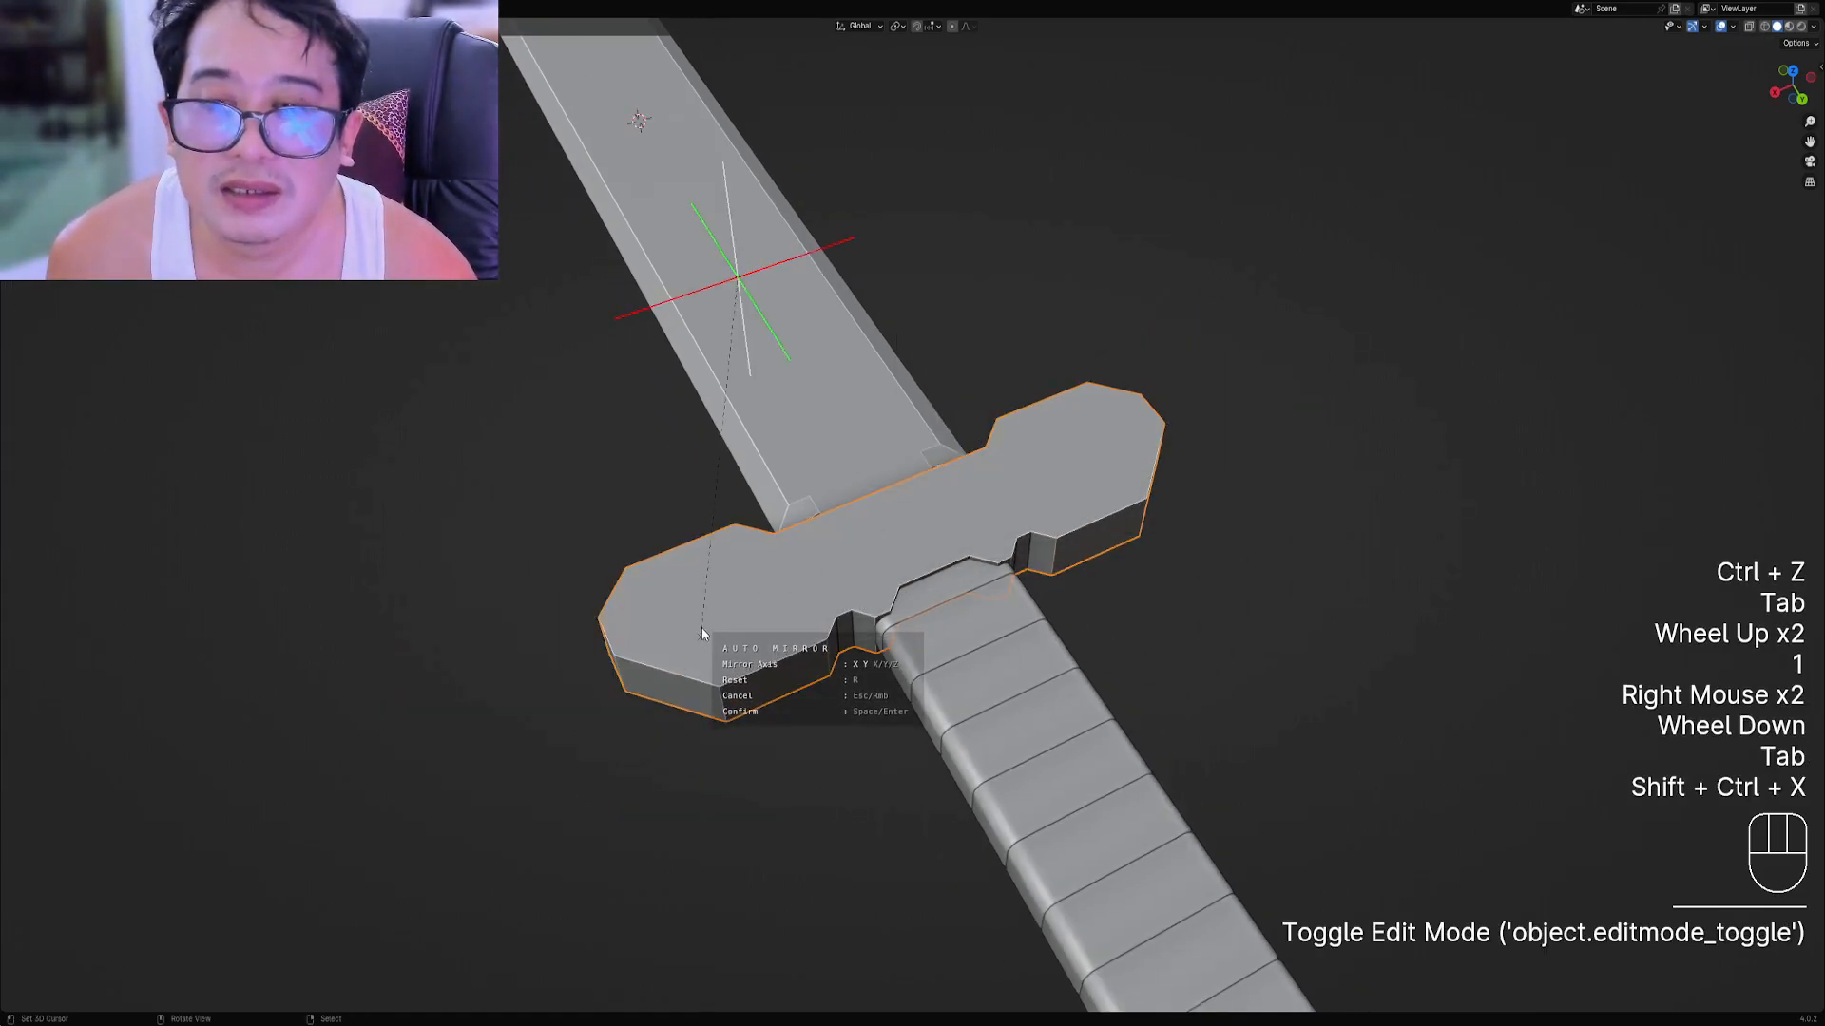
pyautogui.press('z')
pyautogui.click(701, 634)
pyautogui.press('Tab')
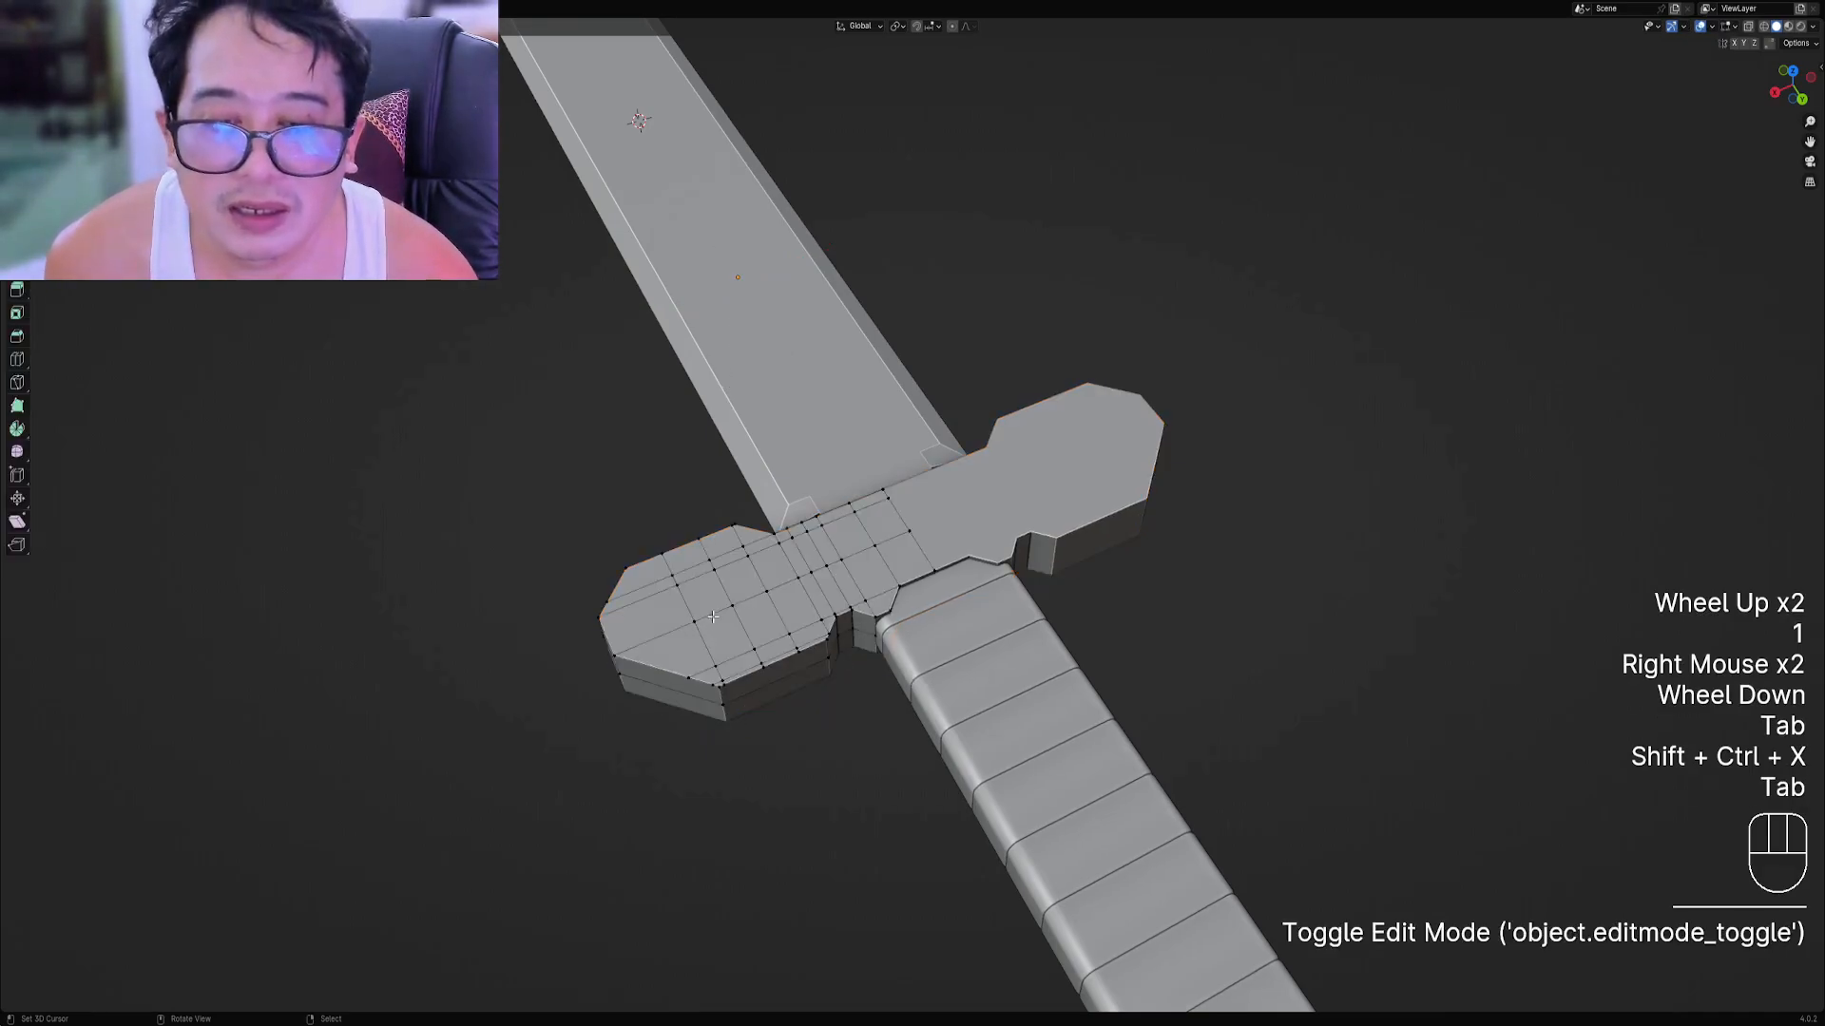
pyautogui.press('a')
# Isolate the guard by hiding all other objects, and edit its mesh with face selection.
pyautogui.moveTo(840, 514); pyautogui.dragTo(988, 538, button='middle')
pyautogui.scroll(2, 931, 485)
pyautogui.press('3')
pyautogui.hotkey('shift', 'h')
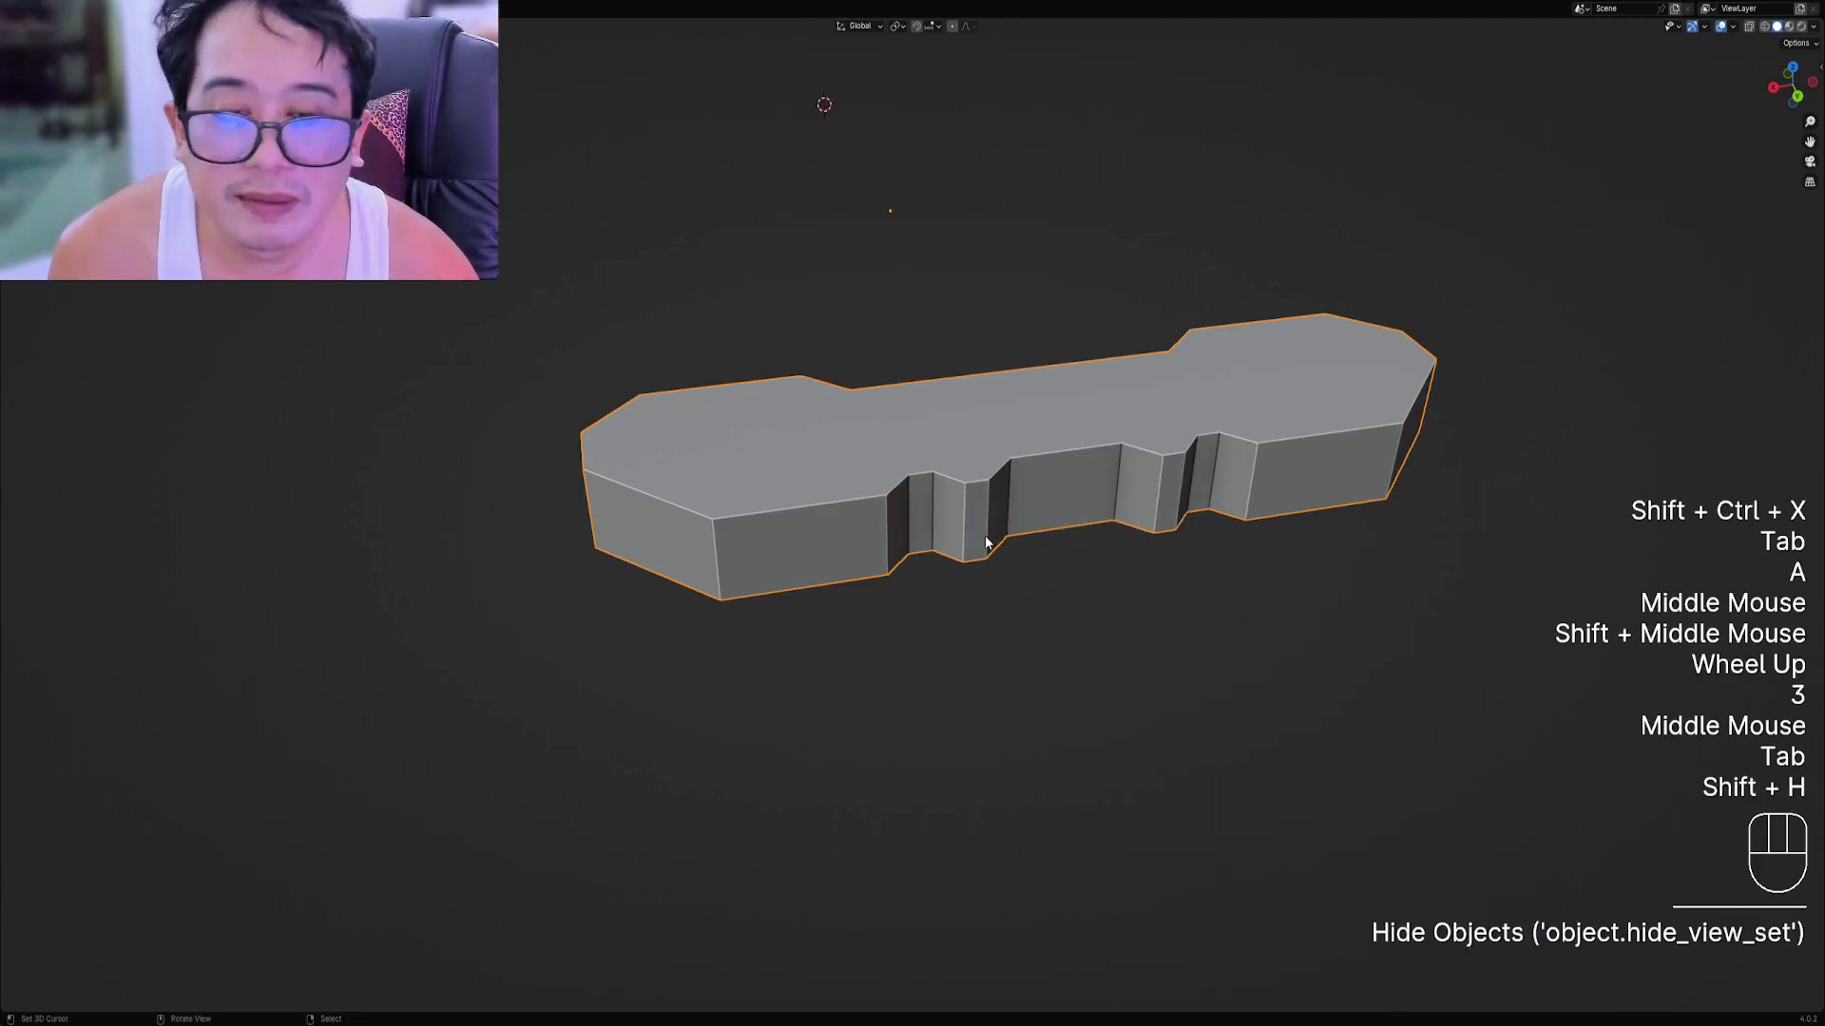
pyautogui.press('Tab')
pyautogui.scroll(2, 988, 543)
pyautogui.press('3')
pyautogui.moveTo(1008, 547); pyautogui.dragTo(951, 471, button='middle')
# Quad Slice the guard's angled notch face and the long side face next to it.
pyautogui.rightClick(951, 469)
pyautogui.hotkey('shift', 'ctrl', 'x')
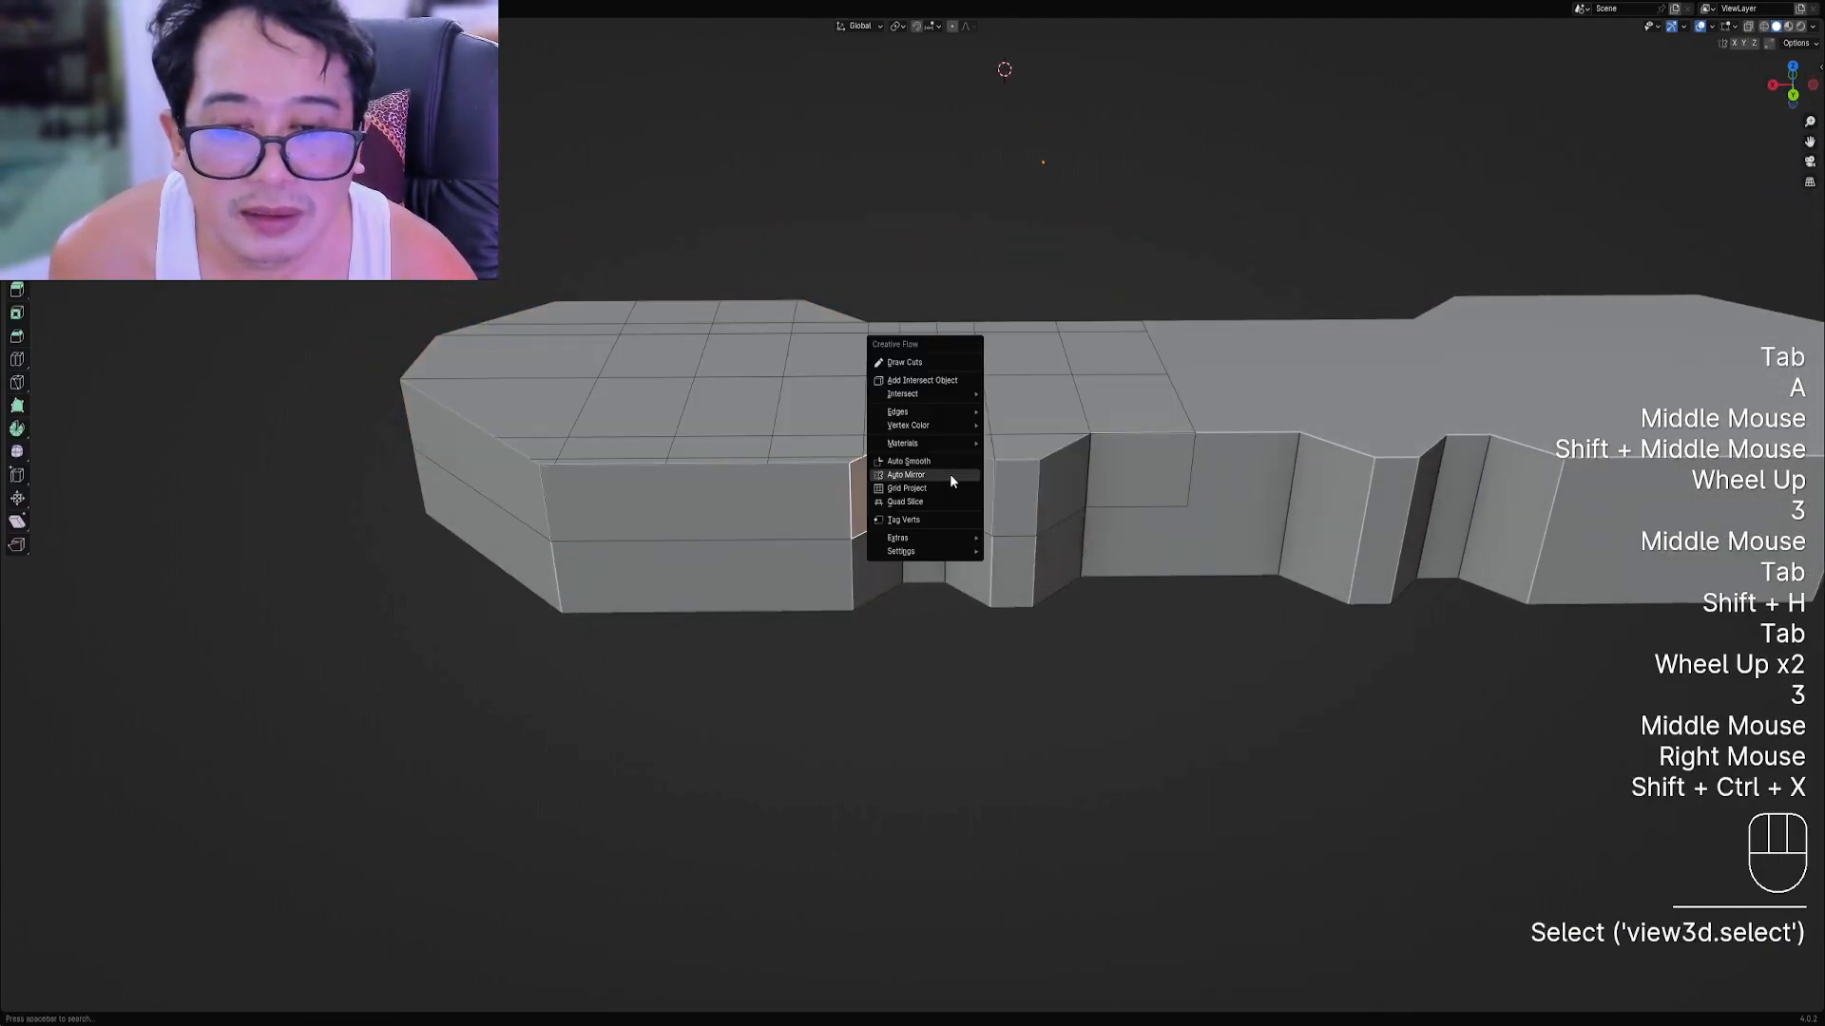
pyautogui.click(947, 500)
pyautogui.click(1024, 522)
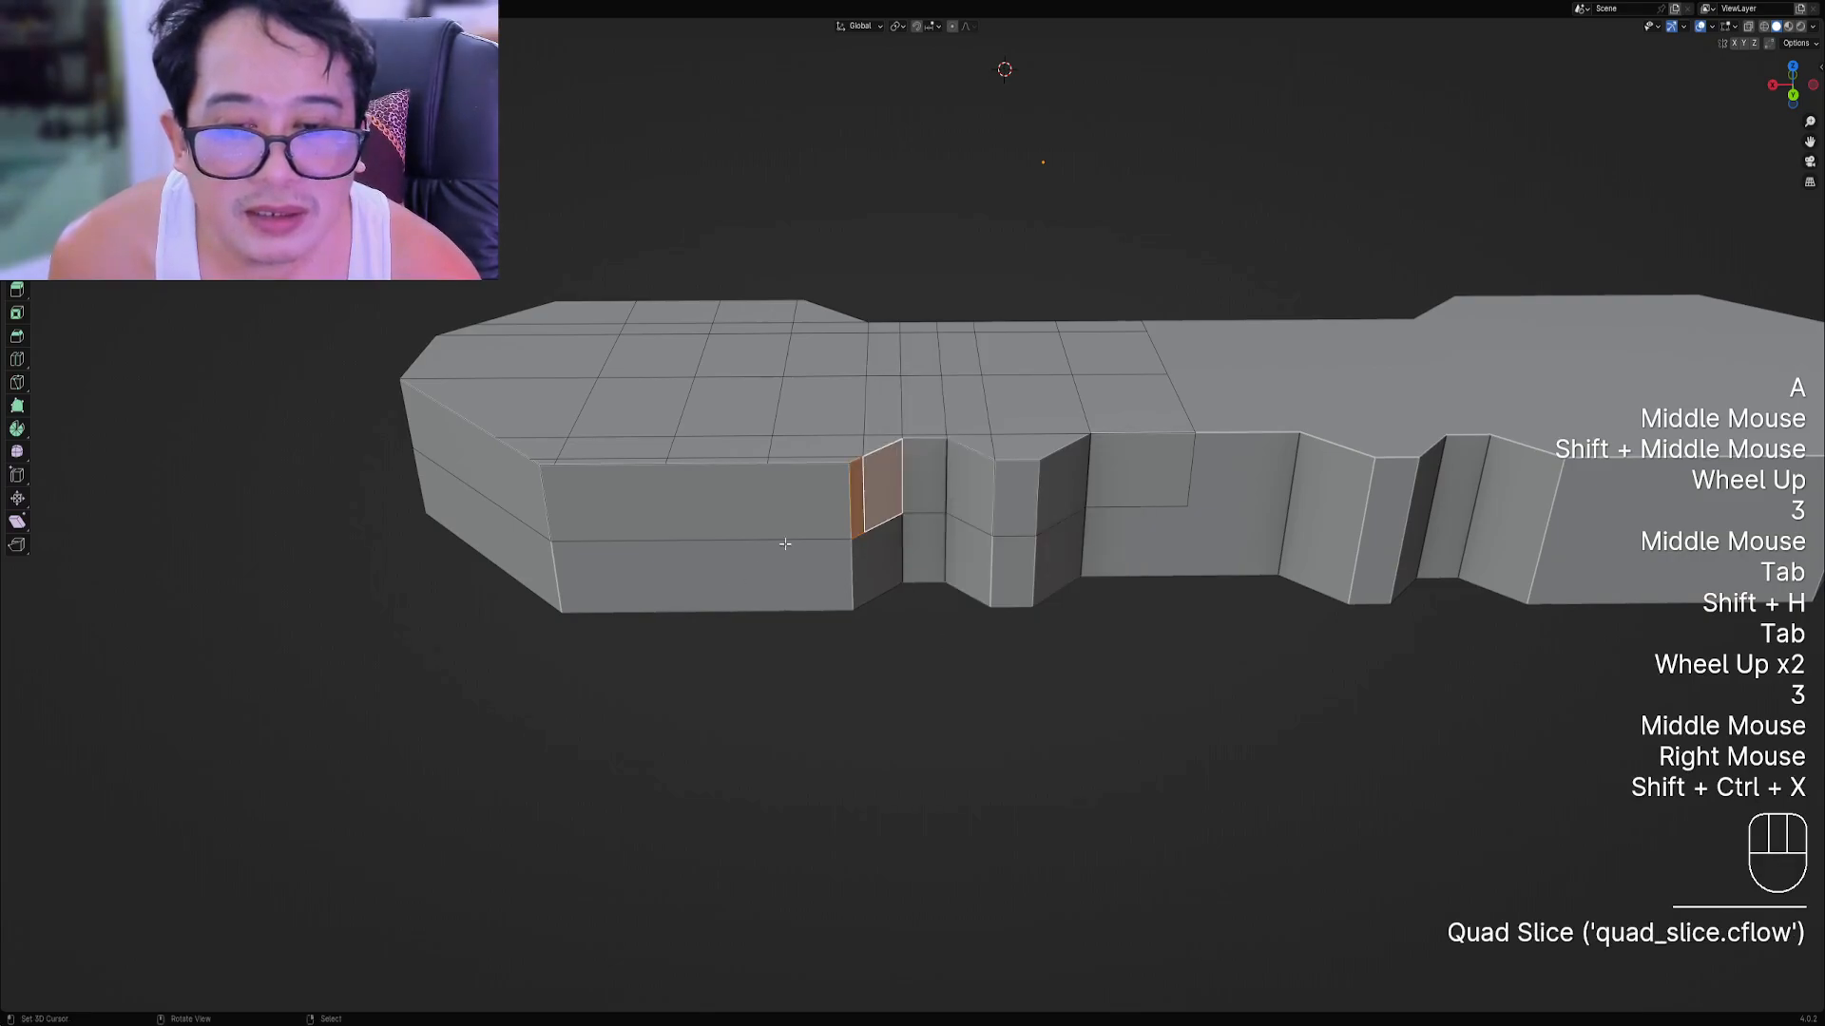
pyautogui.rightClick(807, 502)
pyautogui.hotkey('shift', 'ctrl', 'x')
pyautogui.click(910, 486)
pyautogui.click(1002, 510)
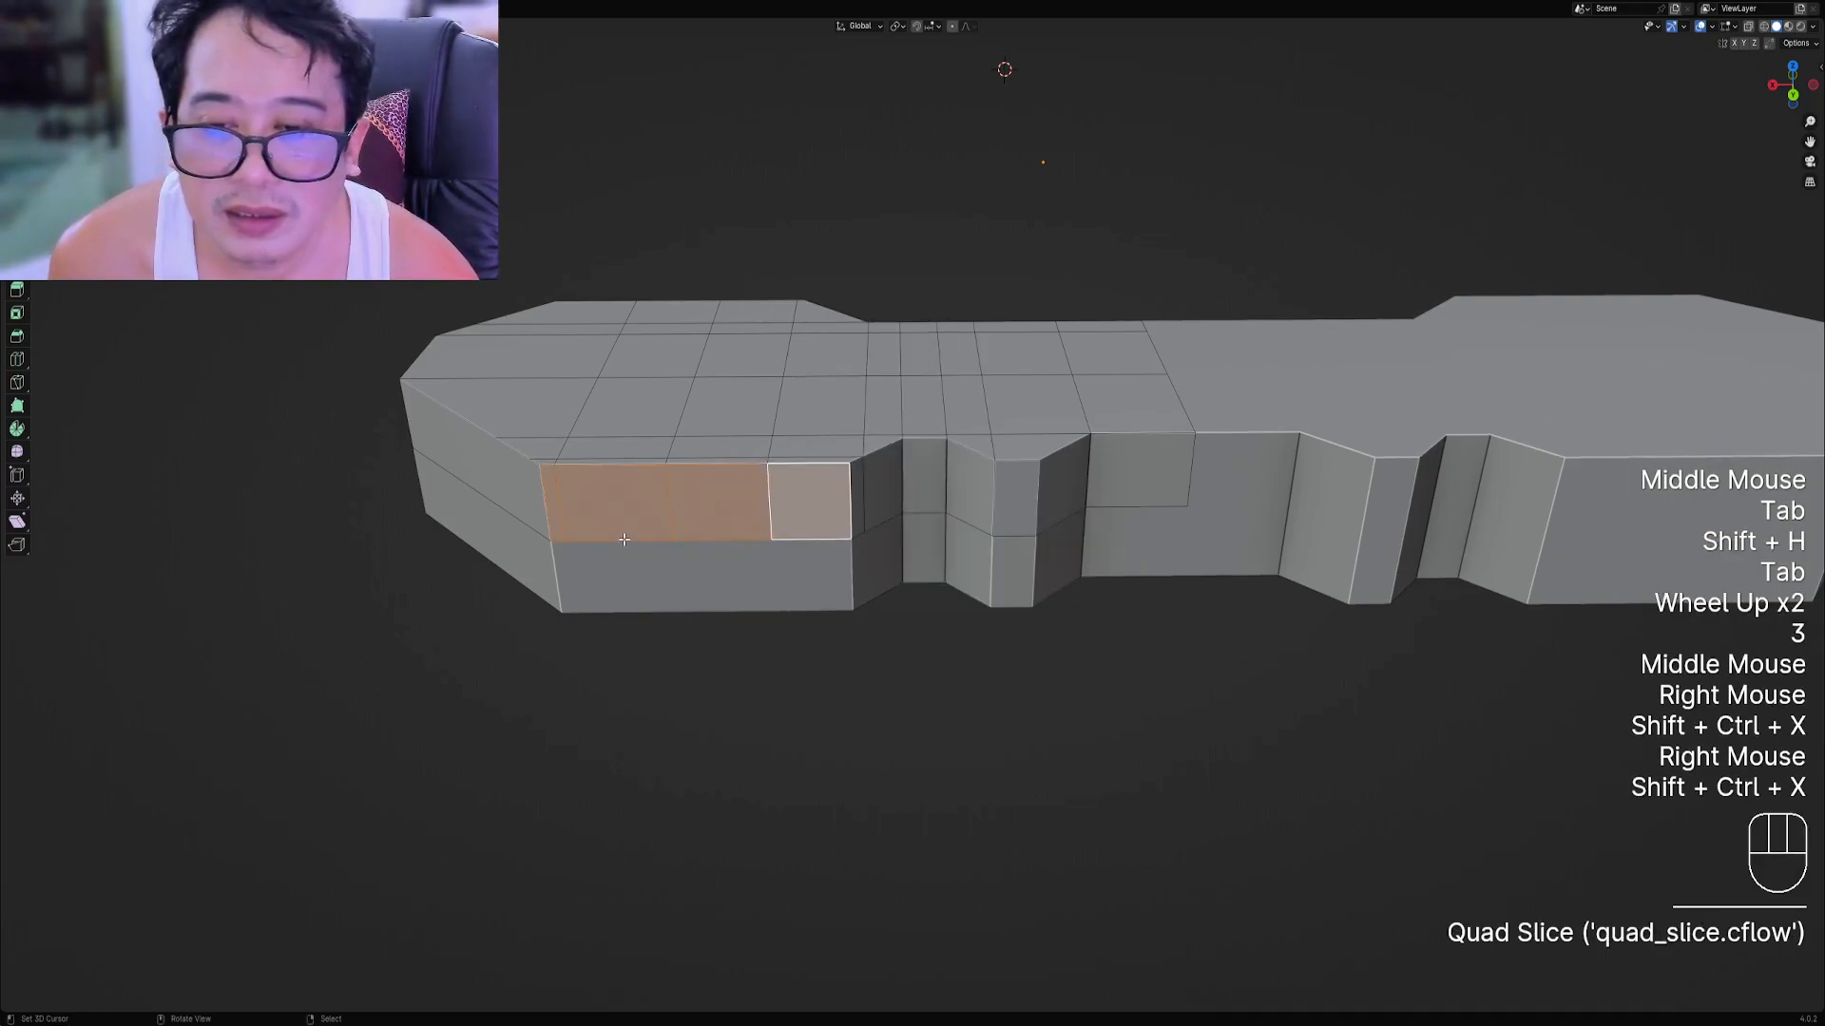
# Repeat the Quad Slice on further side faces around the guard's outline, and clear the selection.
pyautogui.moveTo(457, 558); pyautogui.dragTo(723, 532, button='middle')
pyautogui.rightClick(517, 570)
pyautogui.hotkey('shift', 'r')
pyautogui.scroll(-1, 675, 585)
pyautogui.hotkey('shift', 'r')
pyautogui.hotkey('shift', 'r')
pyautogui.hotkey('shift', 'r')
pyautogui.hotkey('alt', 'a')
# Return the guard to Object Mode and unhide the rest of the sword.
pyautogui.scroll(-2, 1178, 533)
pyautogui.moveTo(1178, 533); pyautogui.dragTo(944, 549, button='middle')
pyautogui.press('Tab')
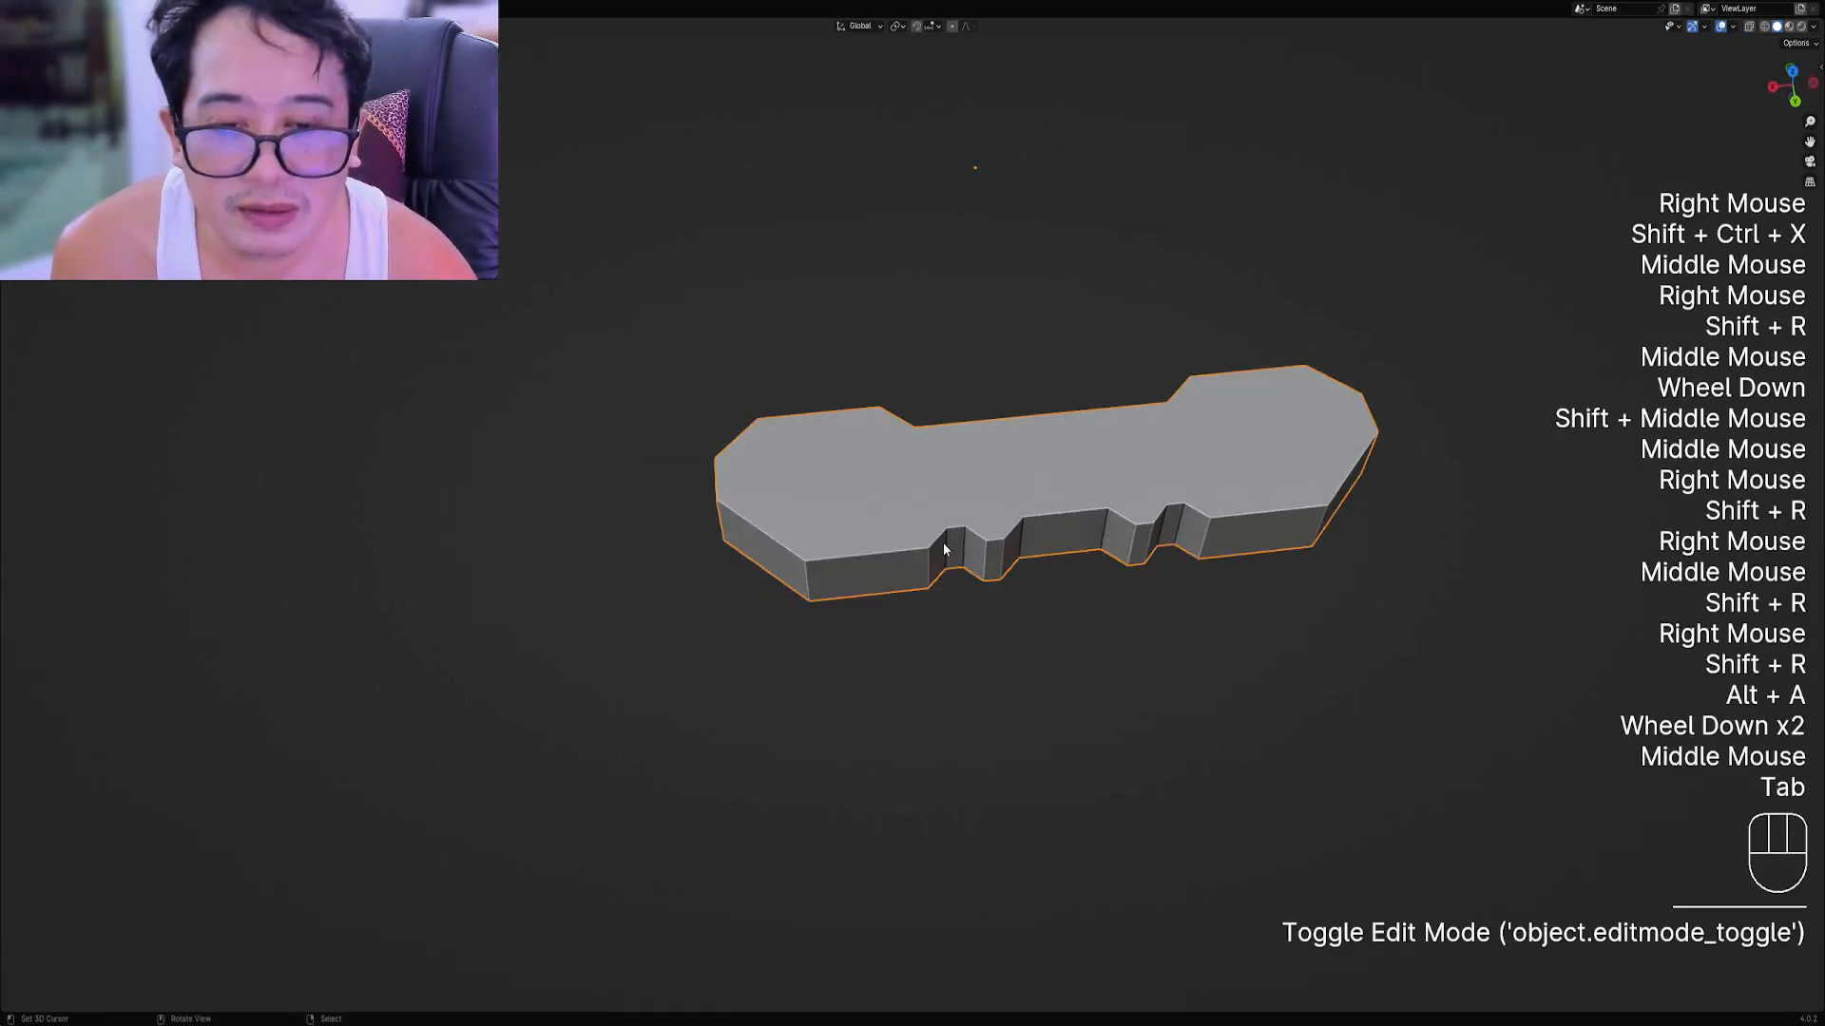
pyautogui.hotkey('alt', 'h')
pyautogui.scroll(-1, 1028, 656)
pyautogui.scroll(1, 860, 483)
pyautogui.keyDown('shift'); pyautogui.moveTo(1029, 656); pyautogui.dragTo(962, 405, button='middle'); pyautogui.keyUp('shift')
# Select the pommel object and check its mesh in Edit Mode with vertex selection.
pyautogui.rightClick(859, 484)
pyautogui.press('Tab')
pyautogui.scroll(1, 937, 408)
pyautogui.press('1')
pyautogui.press('Tab')
pyautogui.hotkey('shift', 'ctrl', 'x')
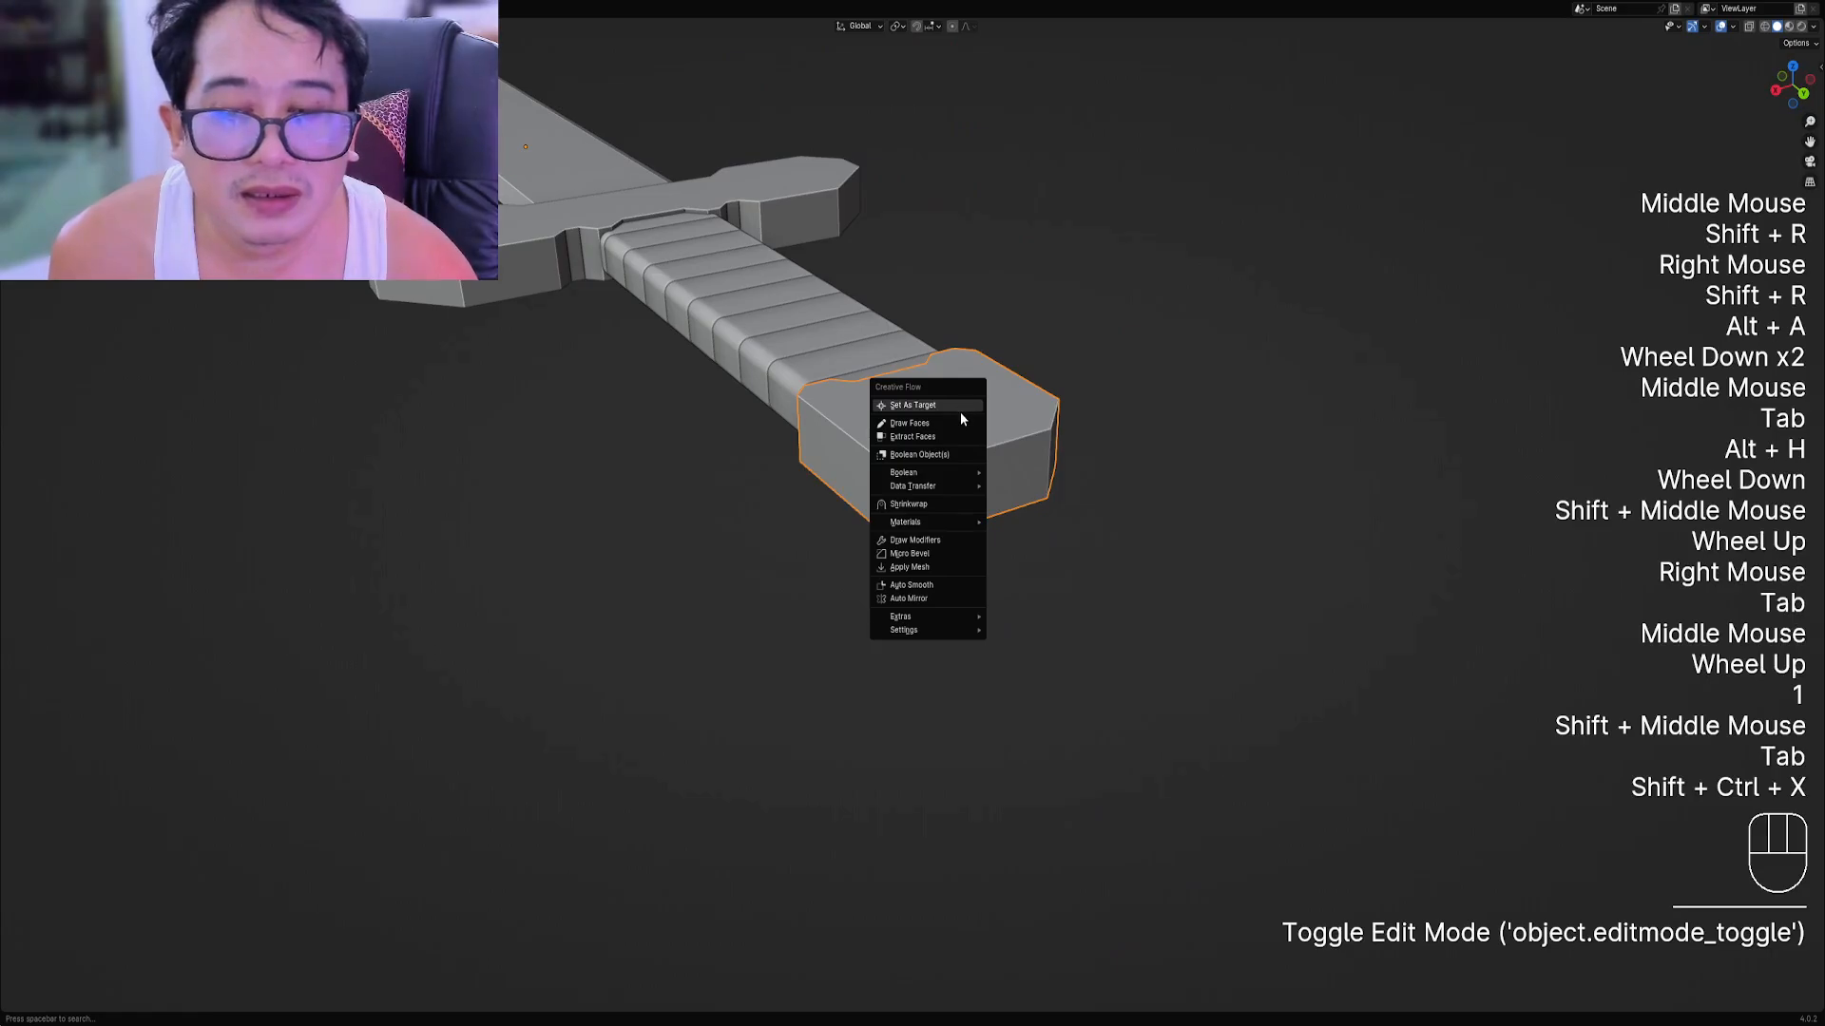
pyautogui.press('Tab')
pyautogui.press('Tab')
# Try to Auto Mirror the pommel, and check the result on the whole sword.
pyautogui.hotkey('shift', 'ctrl', 'x')
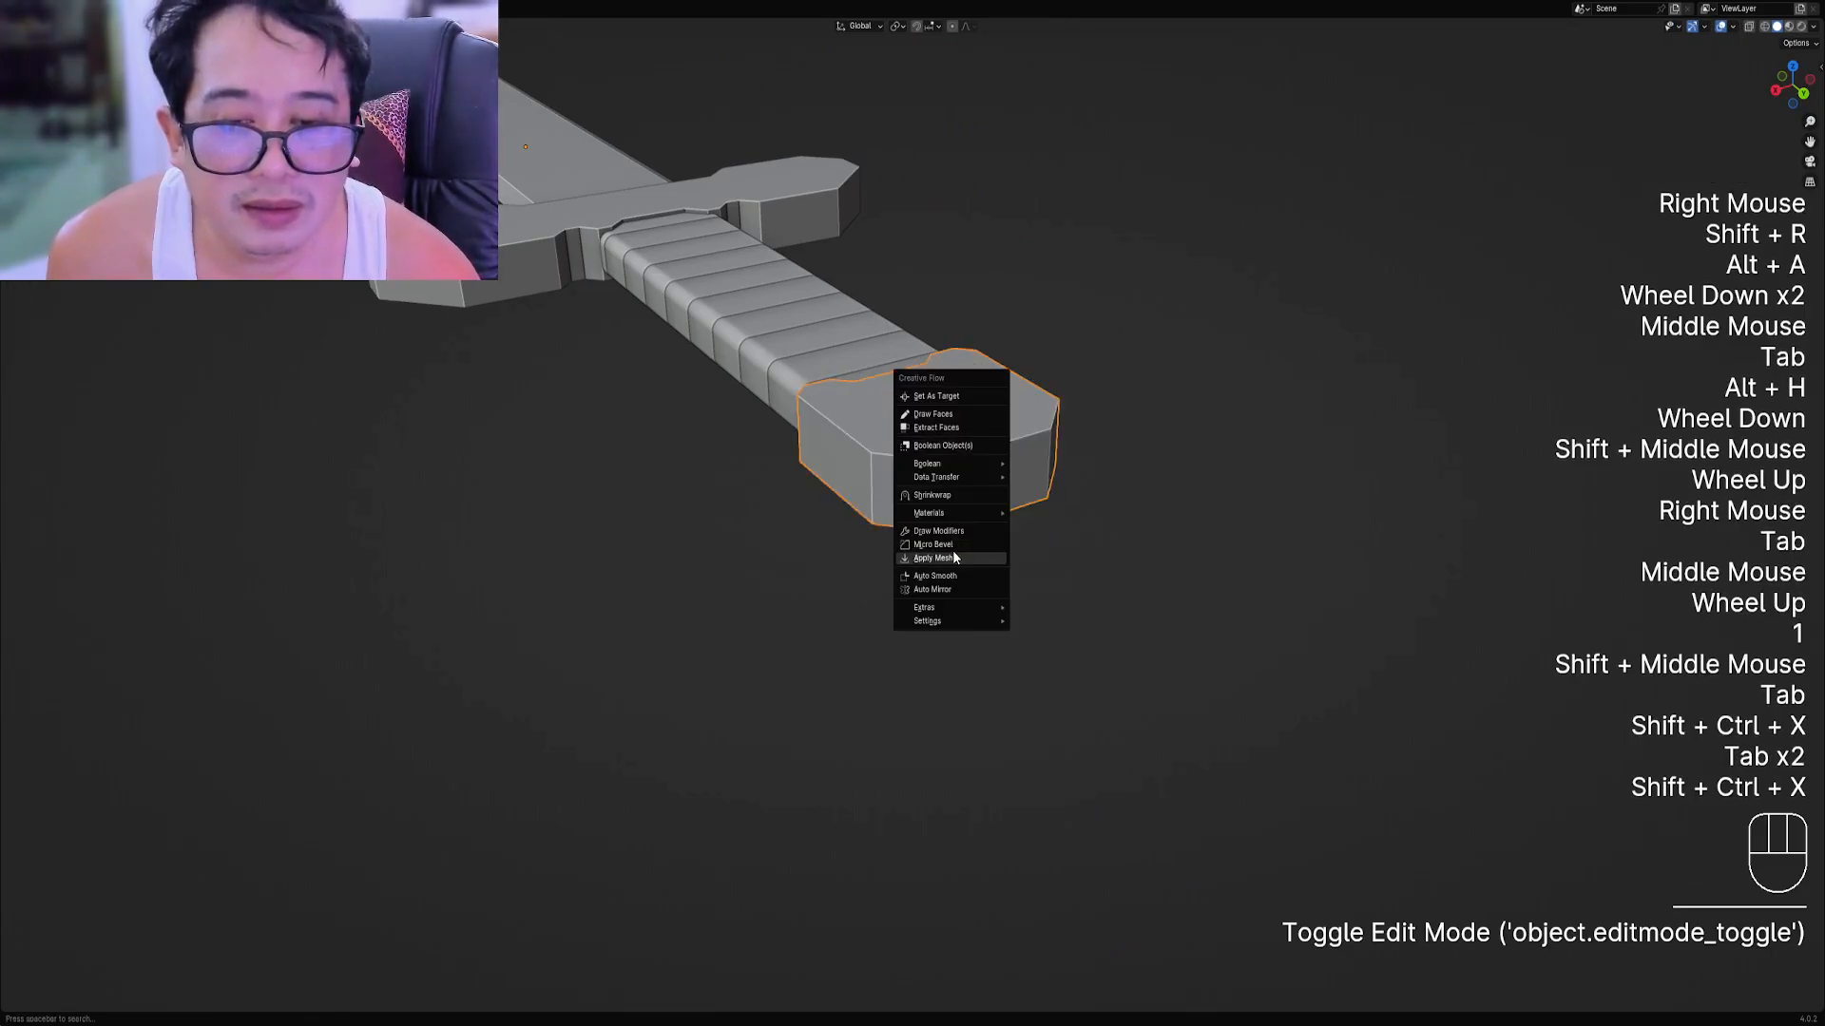
pyautogui.click(936, 589)
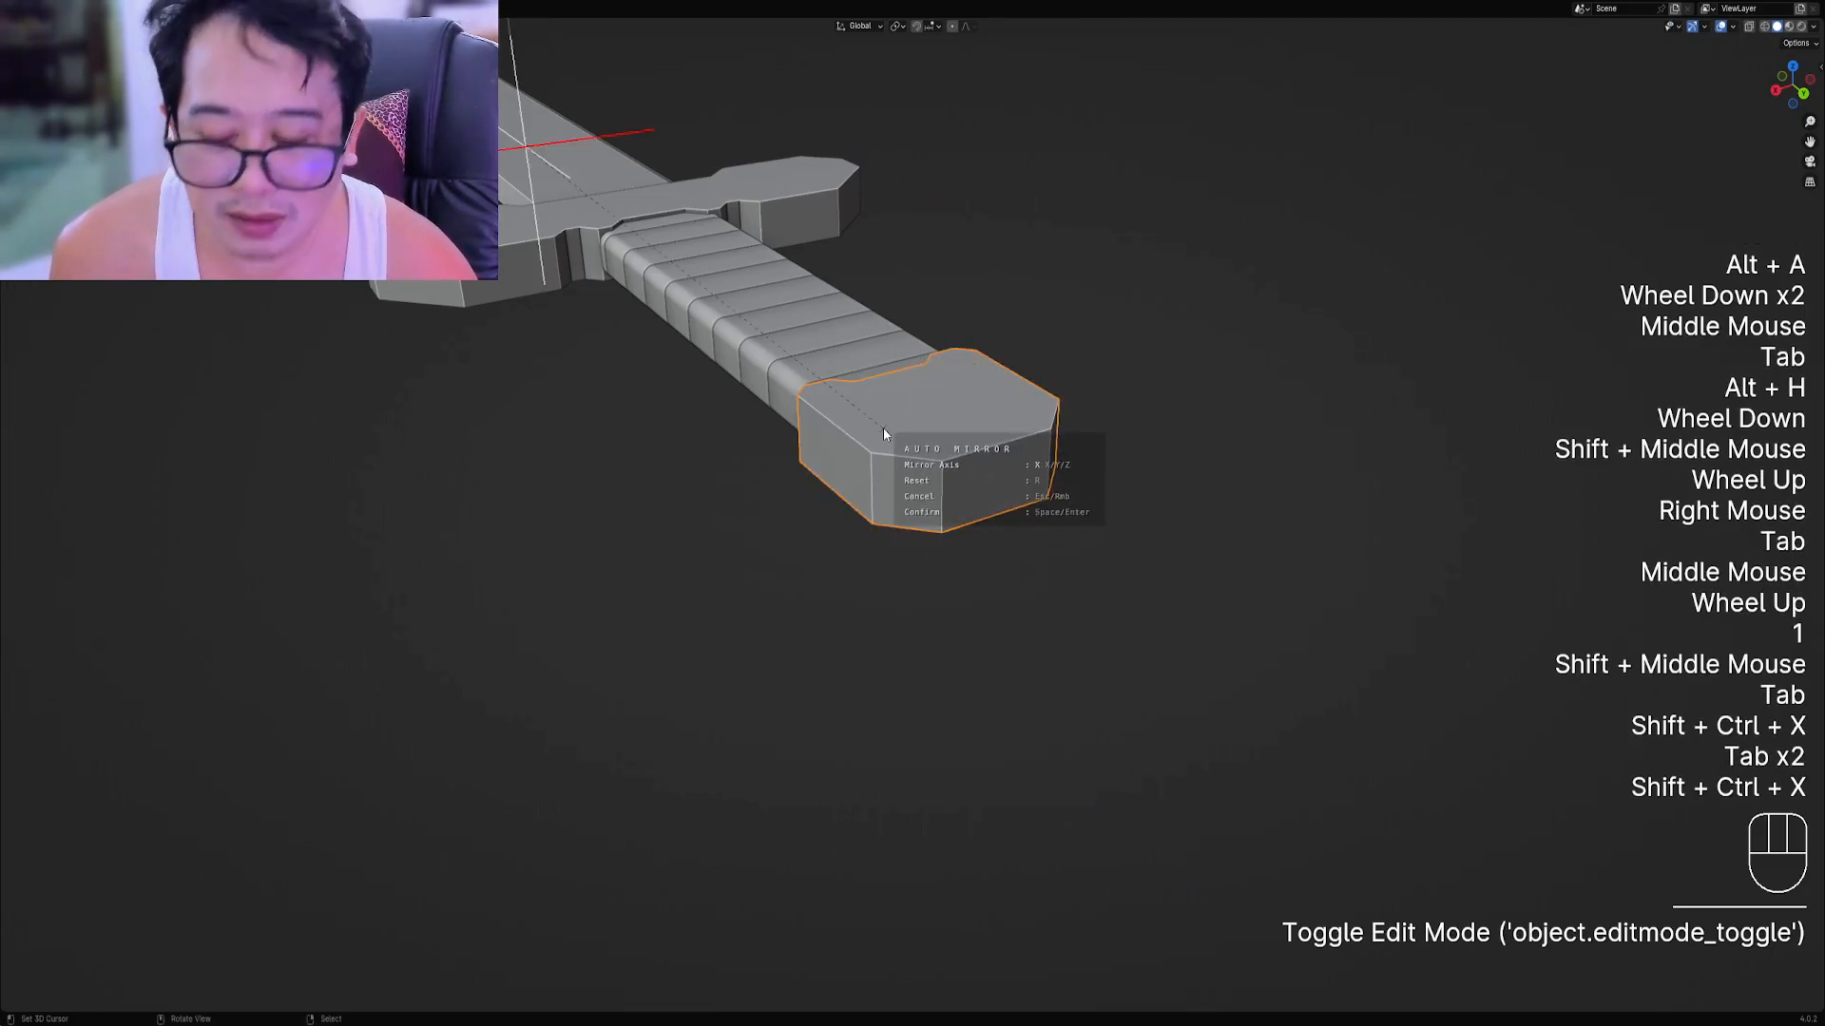
pyautogui.press('space')
pyautogui.press('Tab')
pyautogui.scroll(-2, 703, 370)
pyautogui.keyDown('shift'); pyautogui.moveTo(631, 347); pyautogui.dragTo(1000, 504, button='middle'); pyautogui.keyUp('shift')
pyautogui.scroll(1, 972, 586)
pyautogui.press('Tab')
pyautogui.rightClick(972, 585)
pyautogui.scroll(-1, 1065, 563)
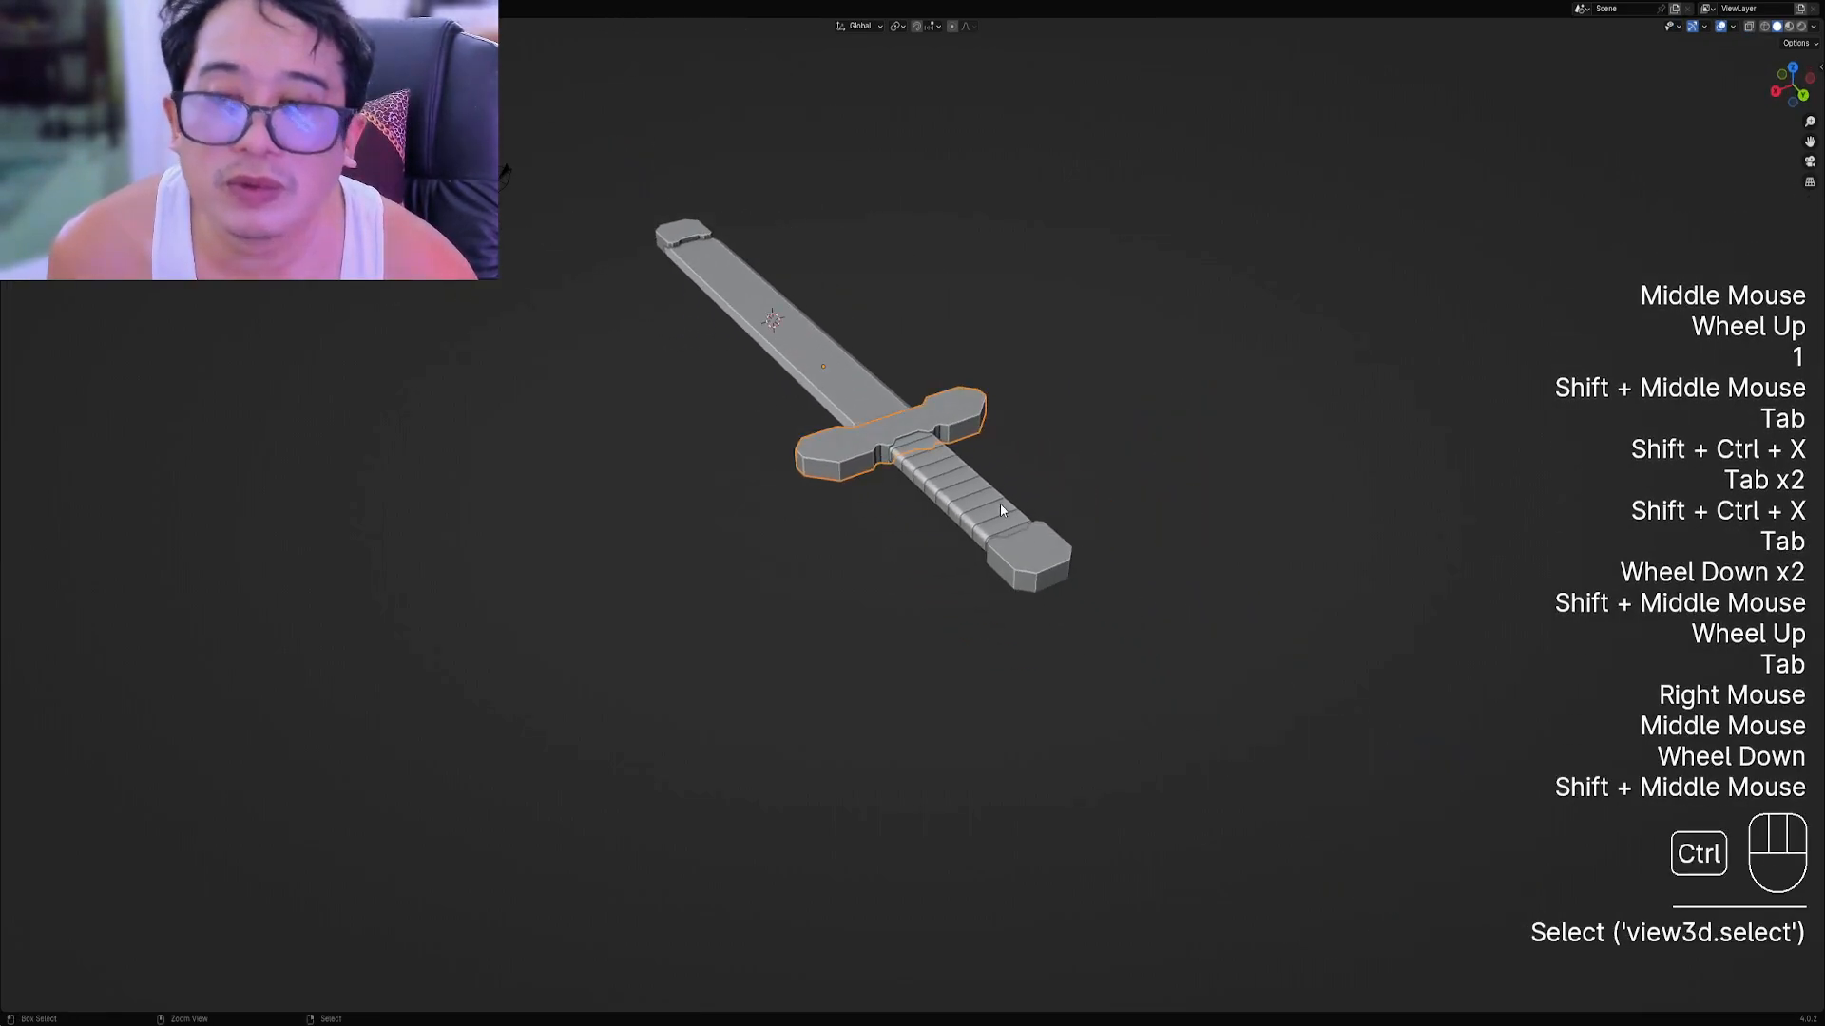
# Undo the Auto Mirror on the pommel.
pyautogui.hotkey('ctrl', 'z')
pyautogui.hotkey('ctrl', 'z')
pyautogui.hotkey('ctrl', 'z')
pyautogui.hotkey('ctrl', 'z')
# Auto Mirror the pommel without duplicating it at the blade's tip, and check its mesh in Edit Mode.
pyautogui.hotkey('shift', 'ctrl', 'x')
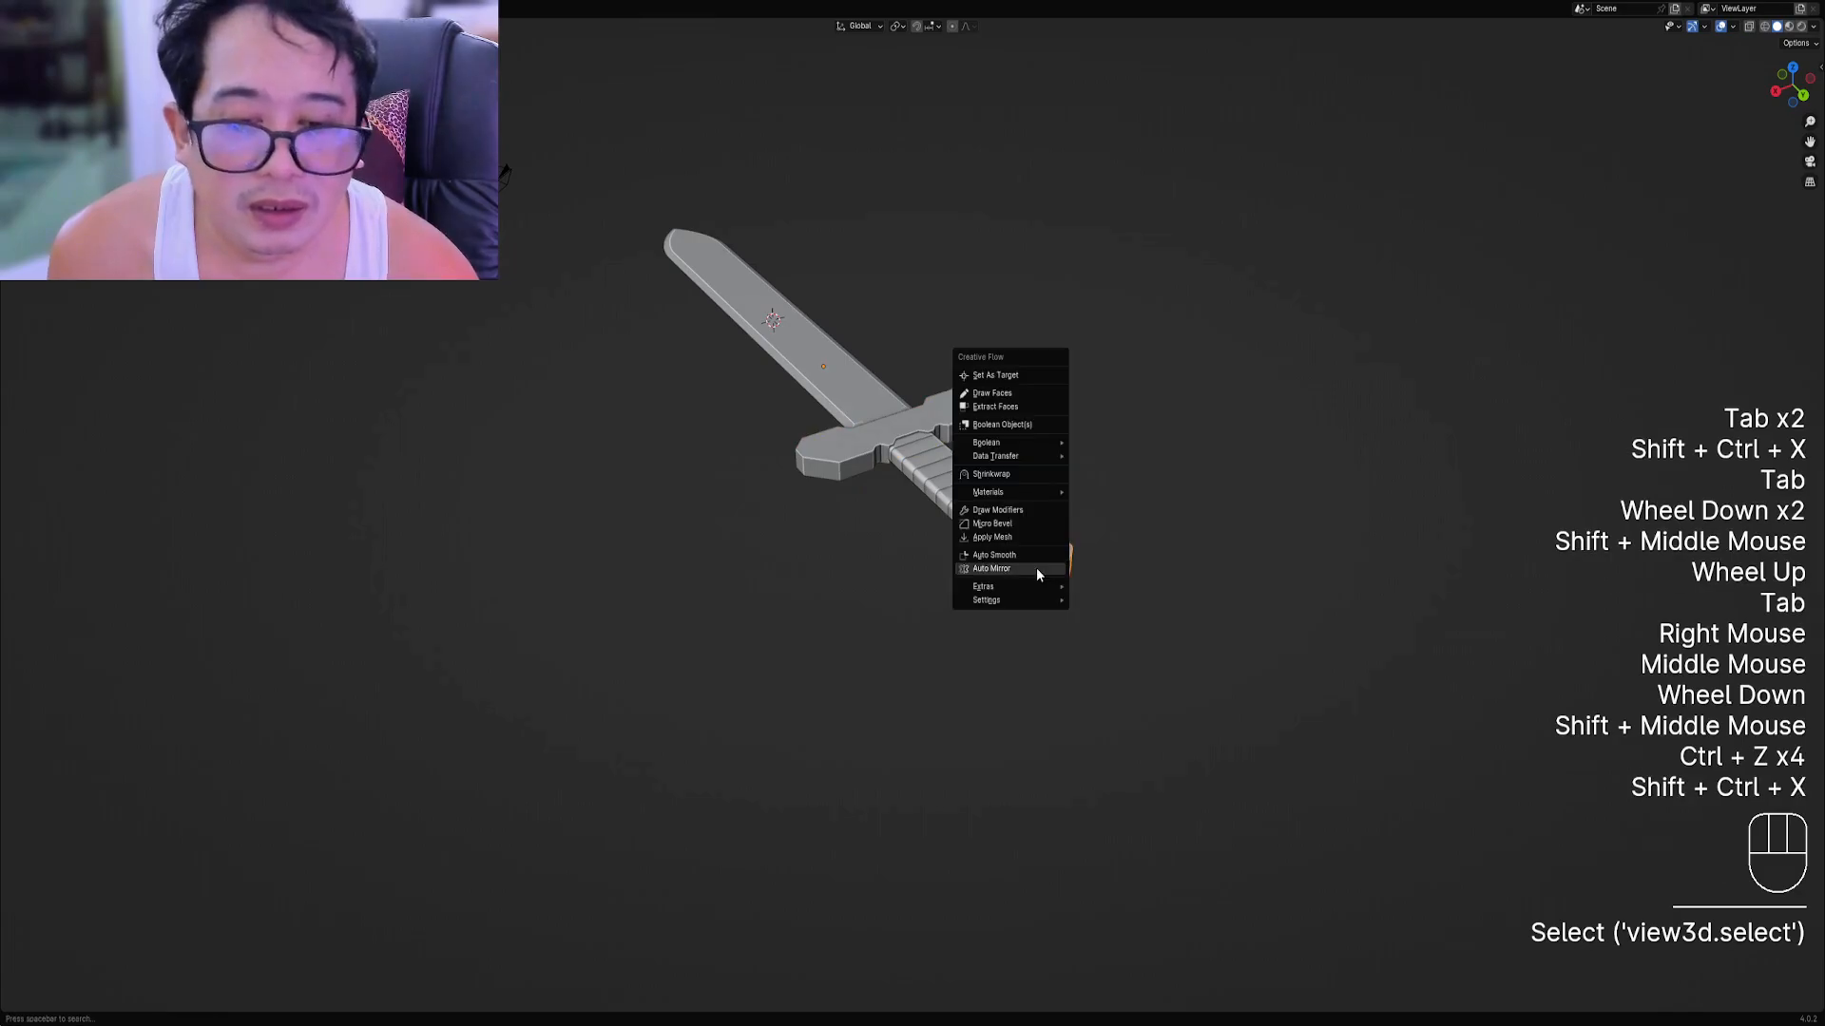
pyautogui.click(1038, 574)
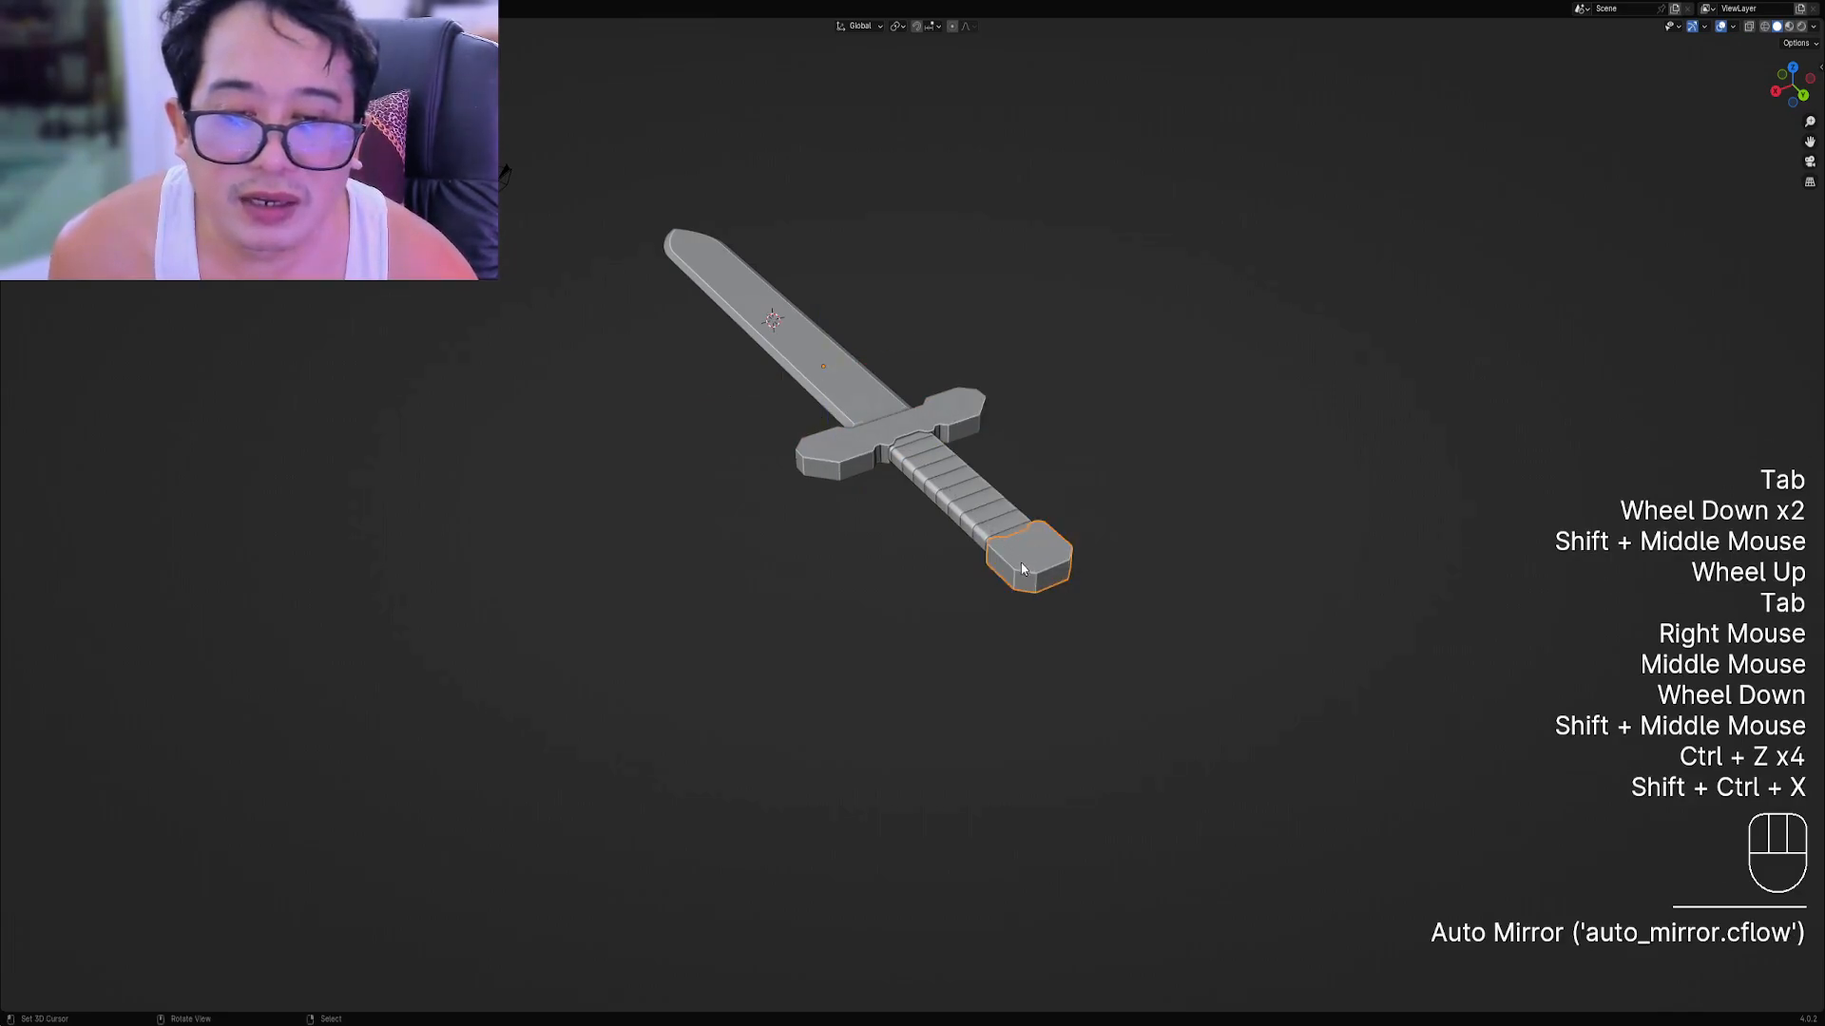
pyautogui.press('Tab')
pyautogui.press('Tab')
# Select the guard, select its entire mesh in Edit Mode, and apply Random Panels to it in Object Mode.
pyautogui.rightClick(814, 460)
pyautogui.press('Tab')
pyautogui.moveTo(815, 460); pyautogui.dragTo(983, 435, button='middle')
pyautogui.scroll(1, 964, 469)
pyautogui.press('a')
pyautogui.press('Tab')
pyautogui.hotkey('shift', 'q')
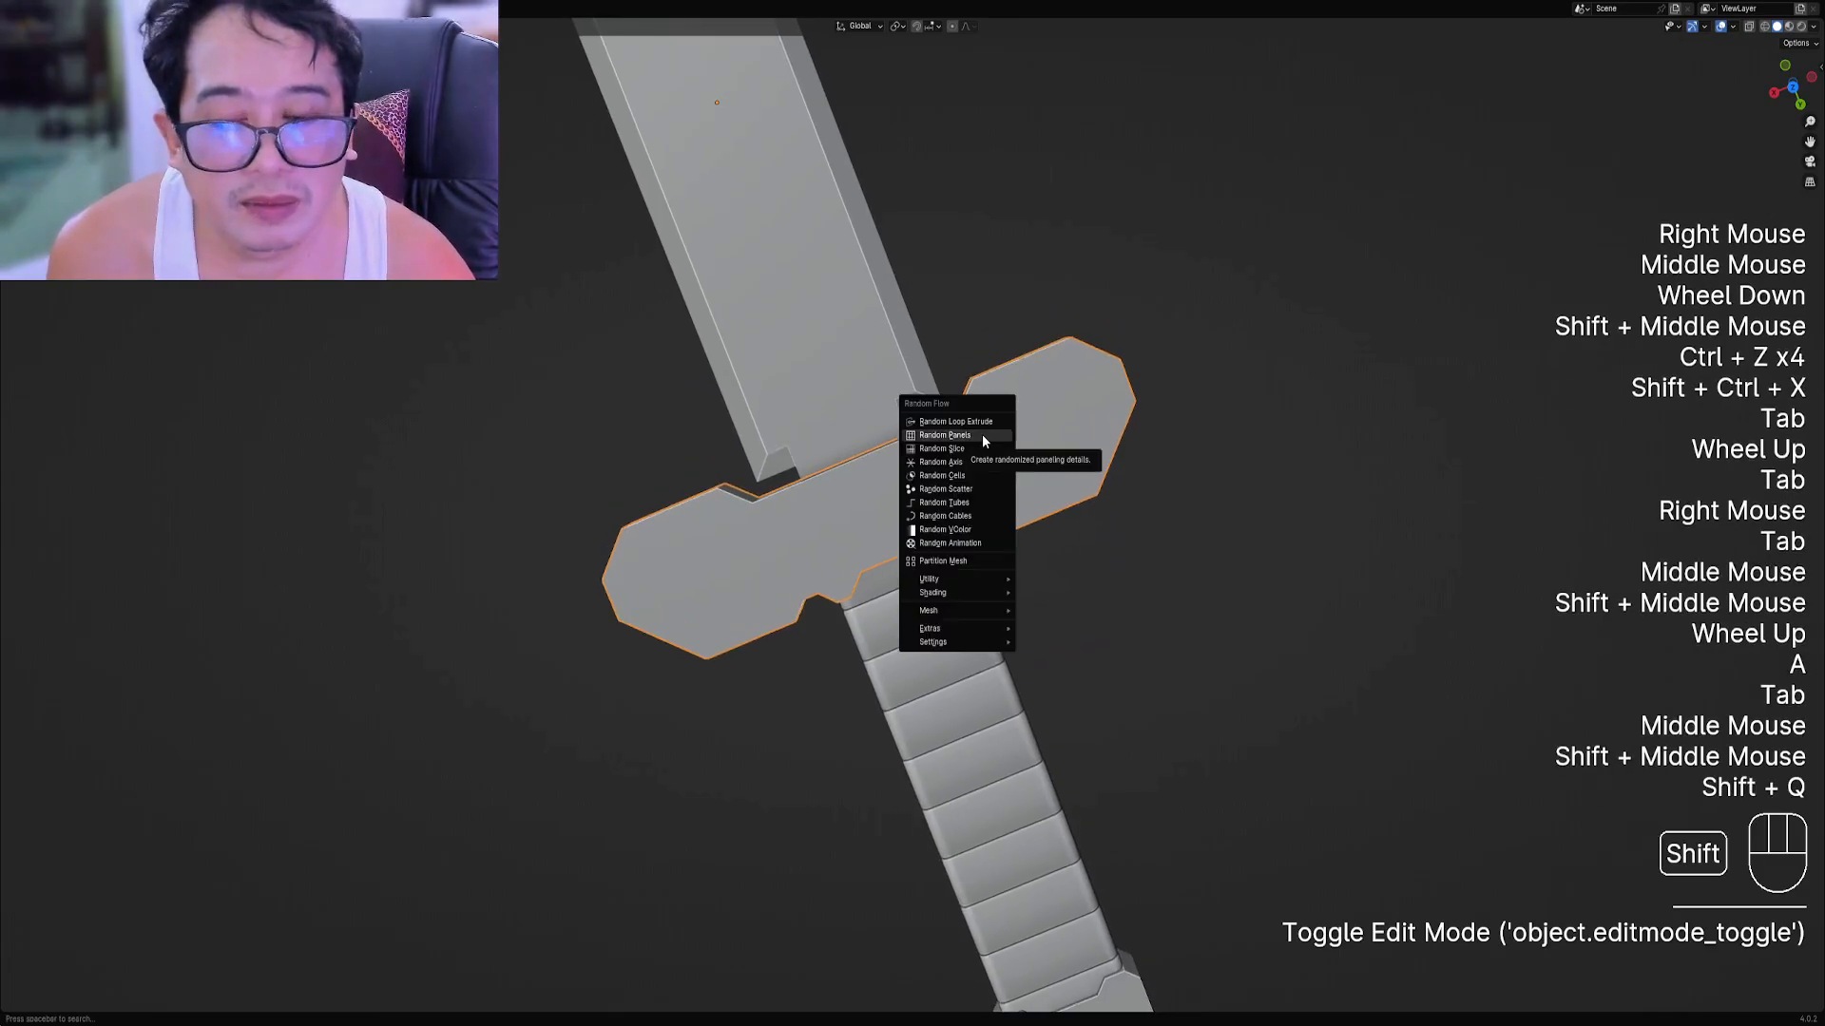
pyautogui.click(983, 435)
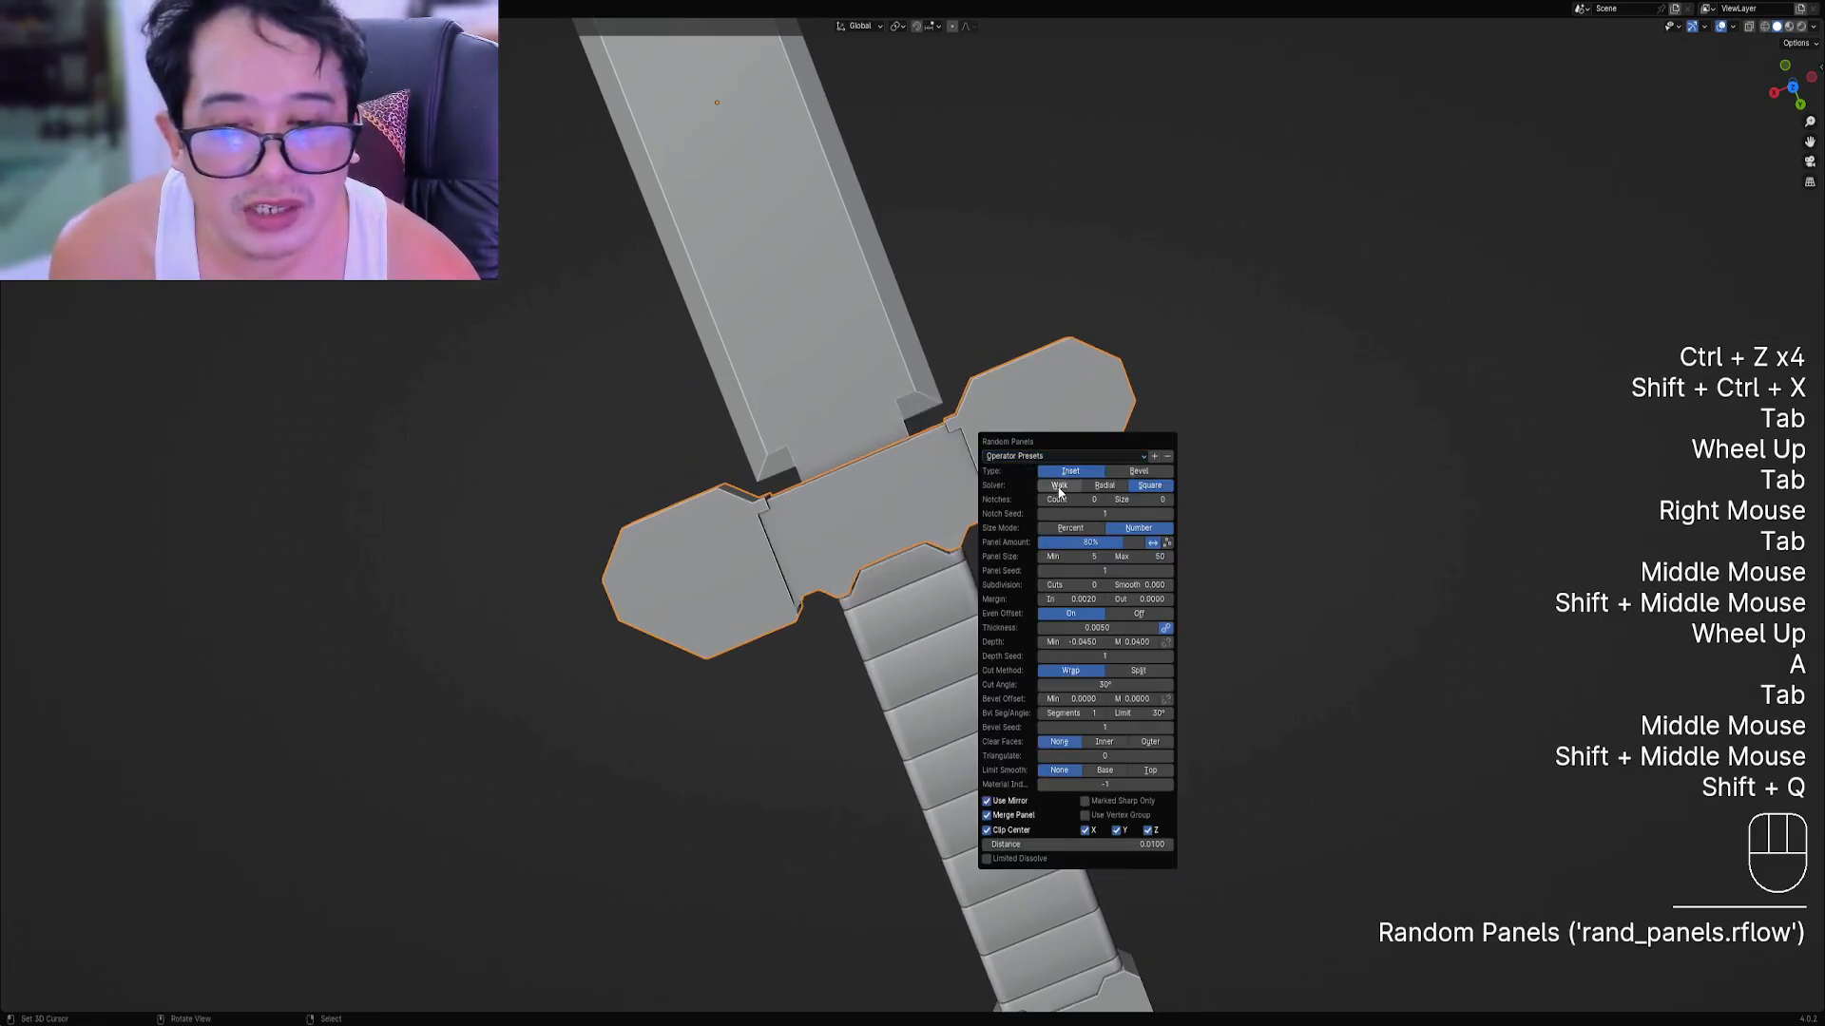
# Set the subdivision cuts of the guard's Random Panels to 2.
pyautogui.scroll(-1, 754, 594)
pyautogui.moveTo(855, 570); pyautogui.dragTo(1005, 515, button='middle')
pyautogui.press('F9')
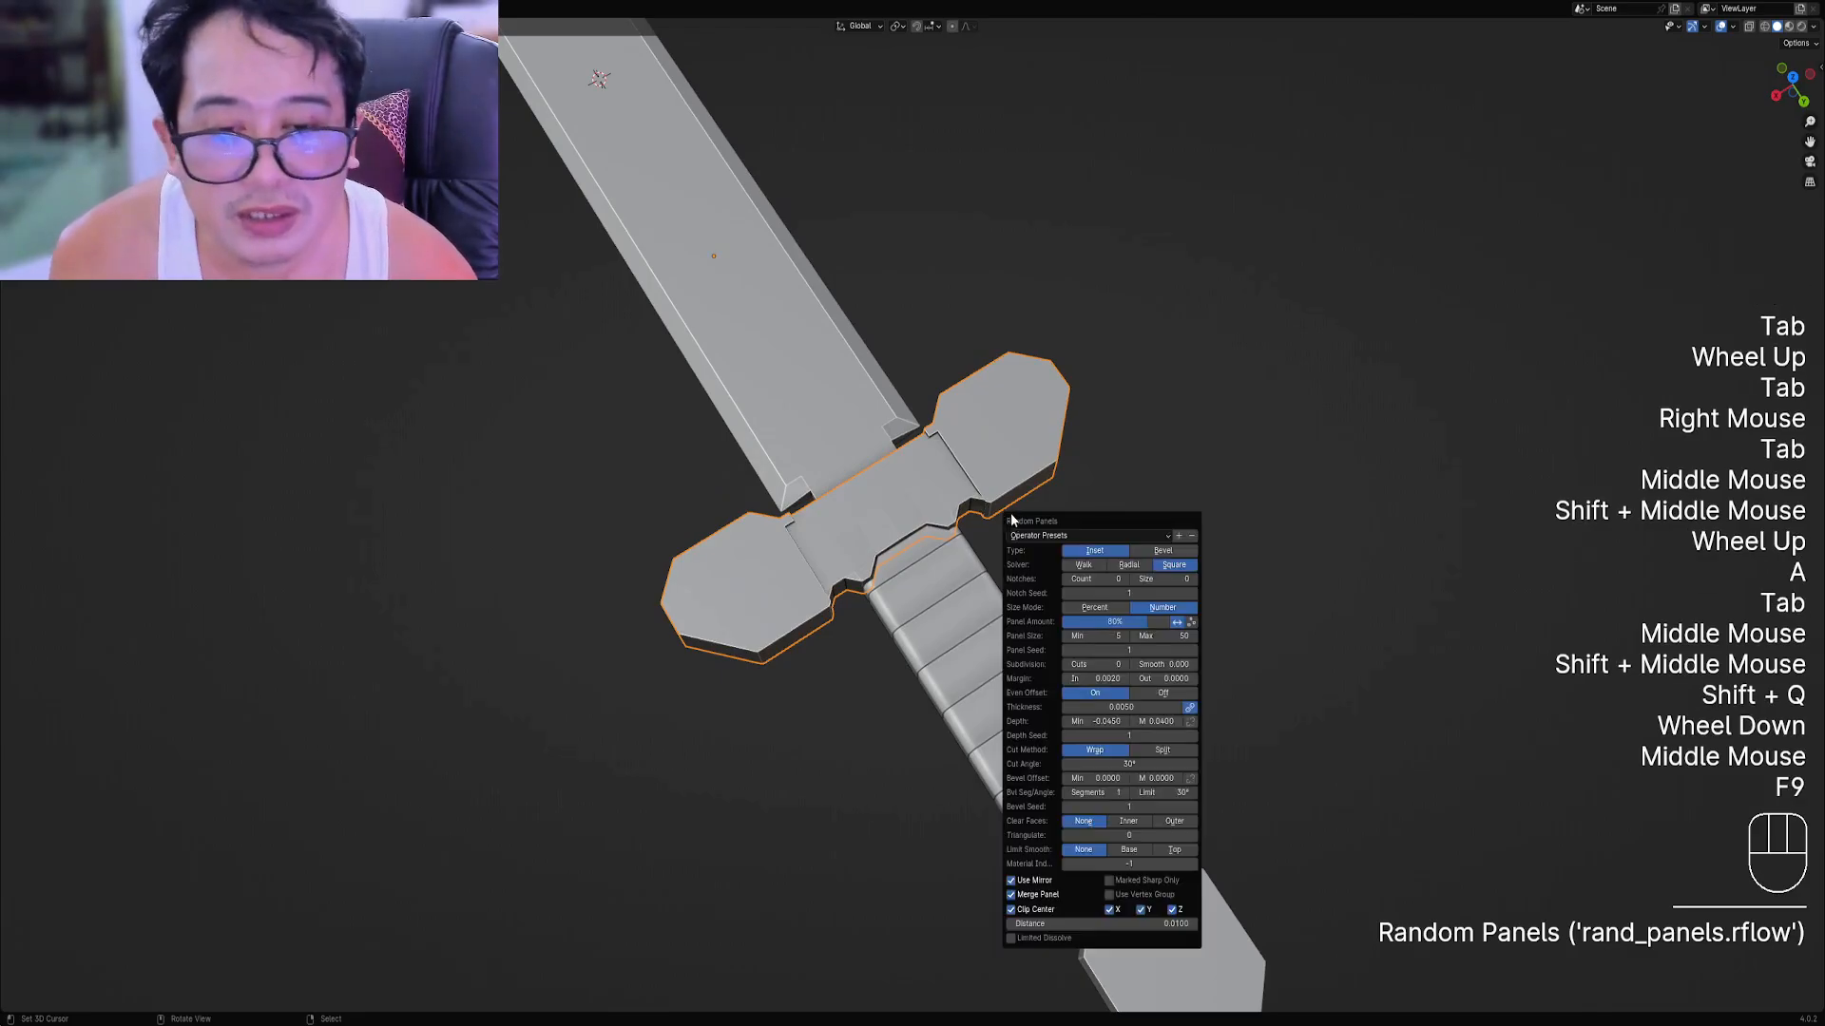
pyautogui.click(1065, 538)
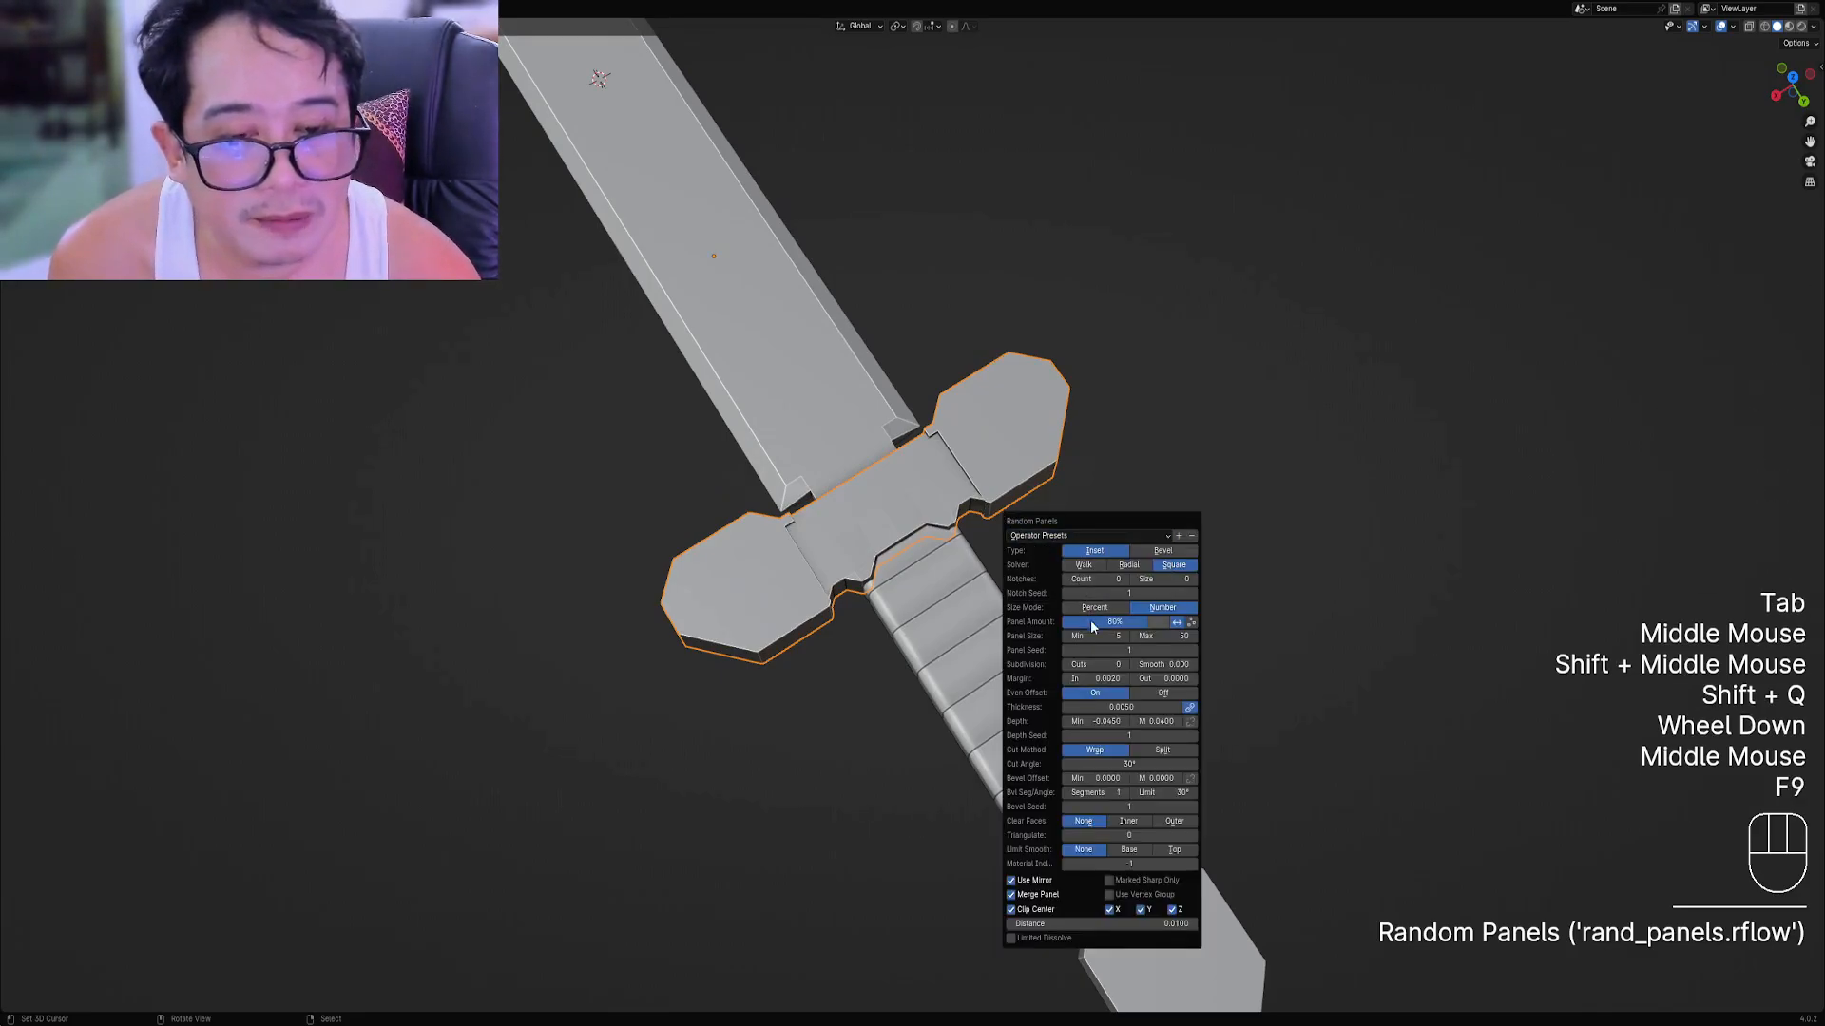
pyautogui.keyDown('ctrl'); pyautogui.scroll(1, 1097, 663); pyautogui.keyUp('ctrl')
pyautogui.keyDown('ctrl'); pyautogui.scroll(1, 1097, 662); pyautogui.keyUp('ctrl')
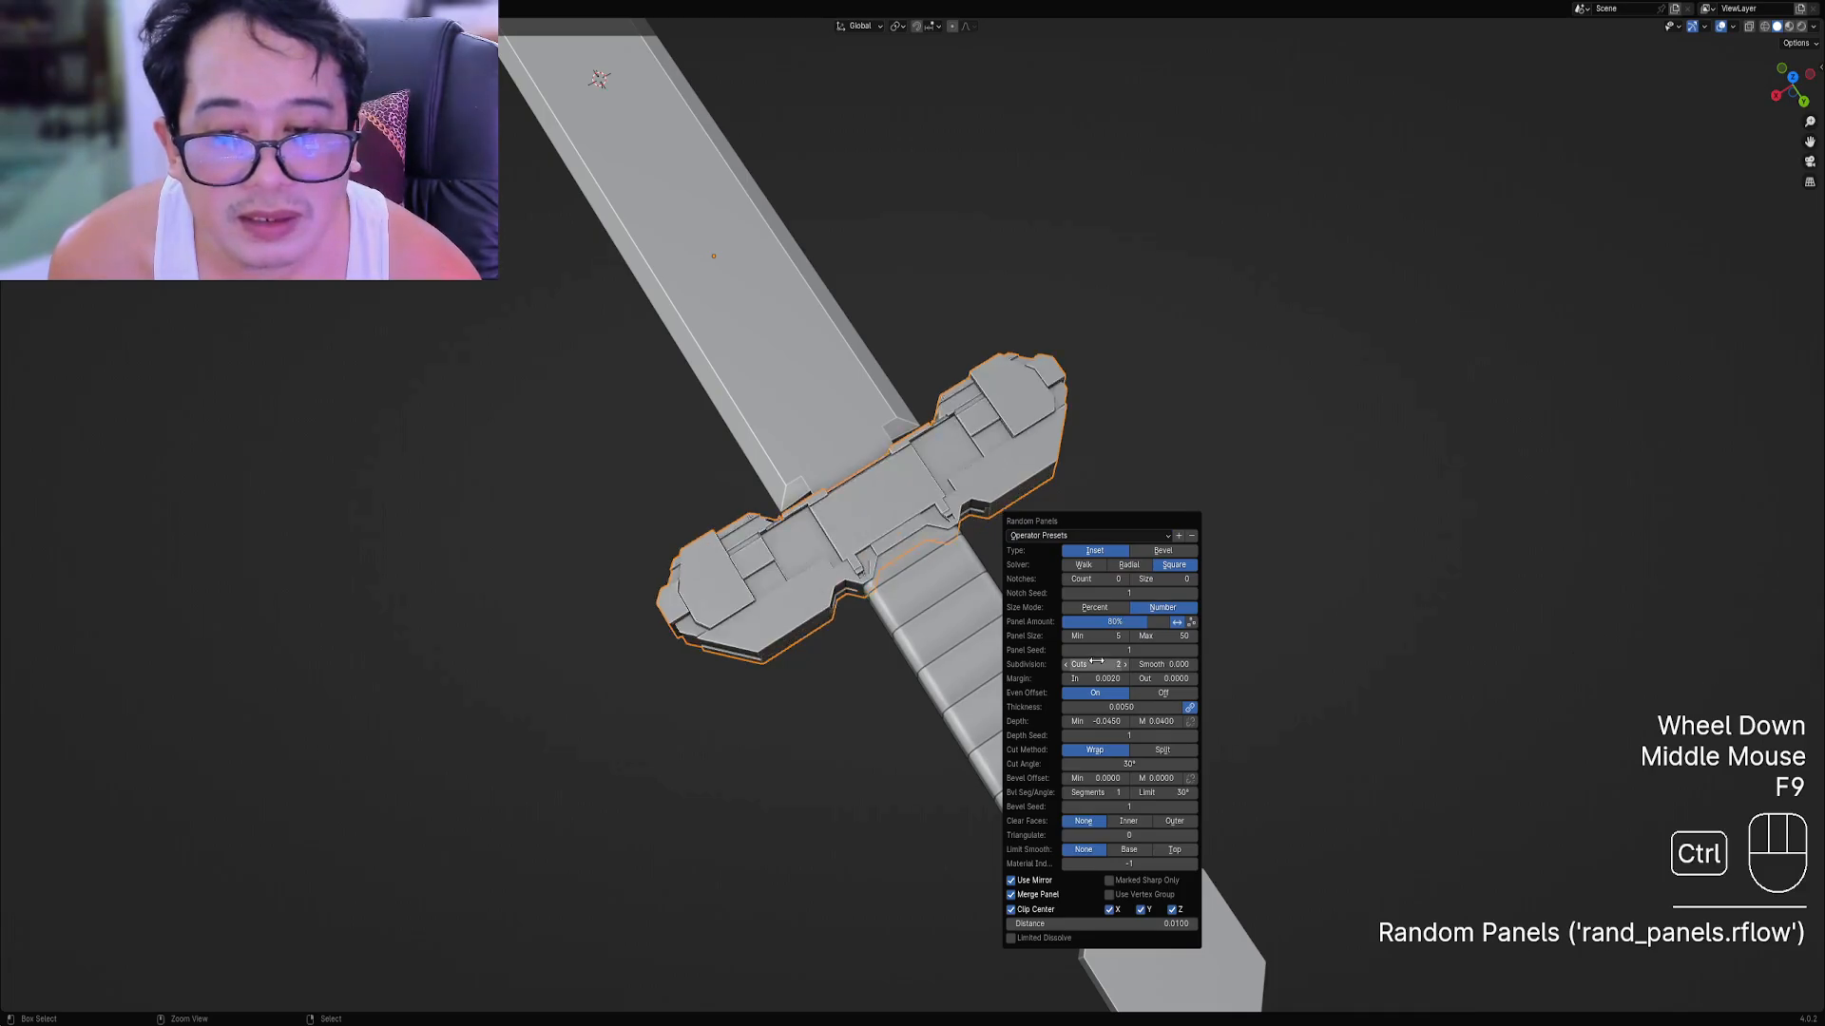
pyautogui.keyDown('ctrl'); pyautogui.scroll(-1, 1097, 661); pyautogui.keyUp('ctrl')
pyautogui.keyDown('ctrl'); pyautogui.scroll(2, 1096, 660); pyautogui.keyUp('ctrl')
pyautogui.keyDown('ctrl'); pyautogui.scroll(-2, 1097, 659); pyautogui.keyUp('ctrl')
pyautogui.keyDown('ctrl'); pyautogui.scroll(1, 1098, 658); pyautogui.keyUp('ctrl')
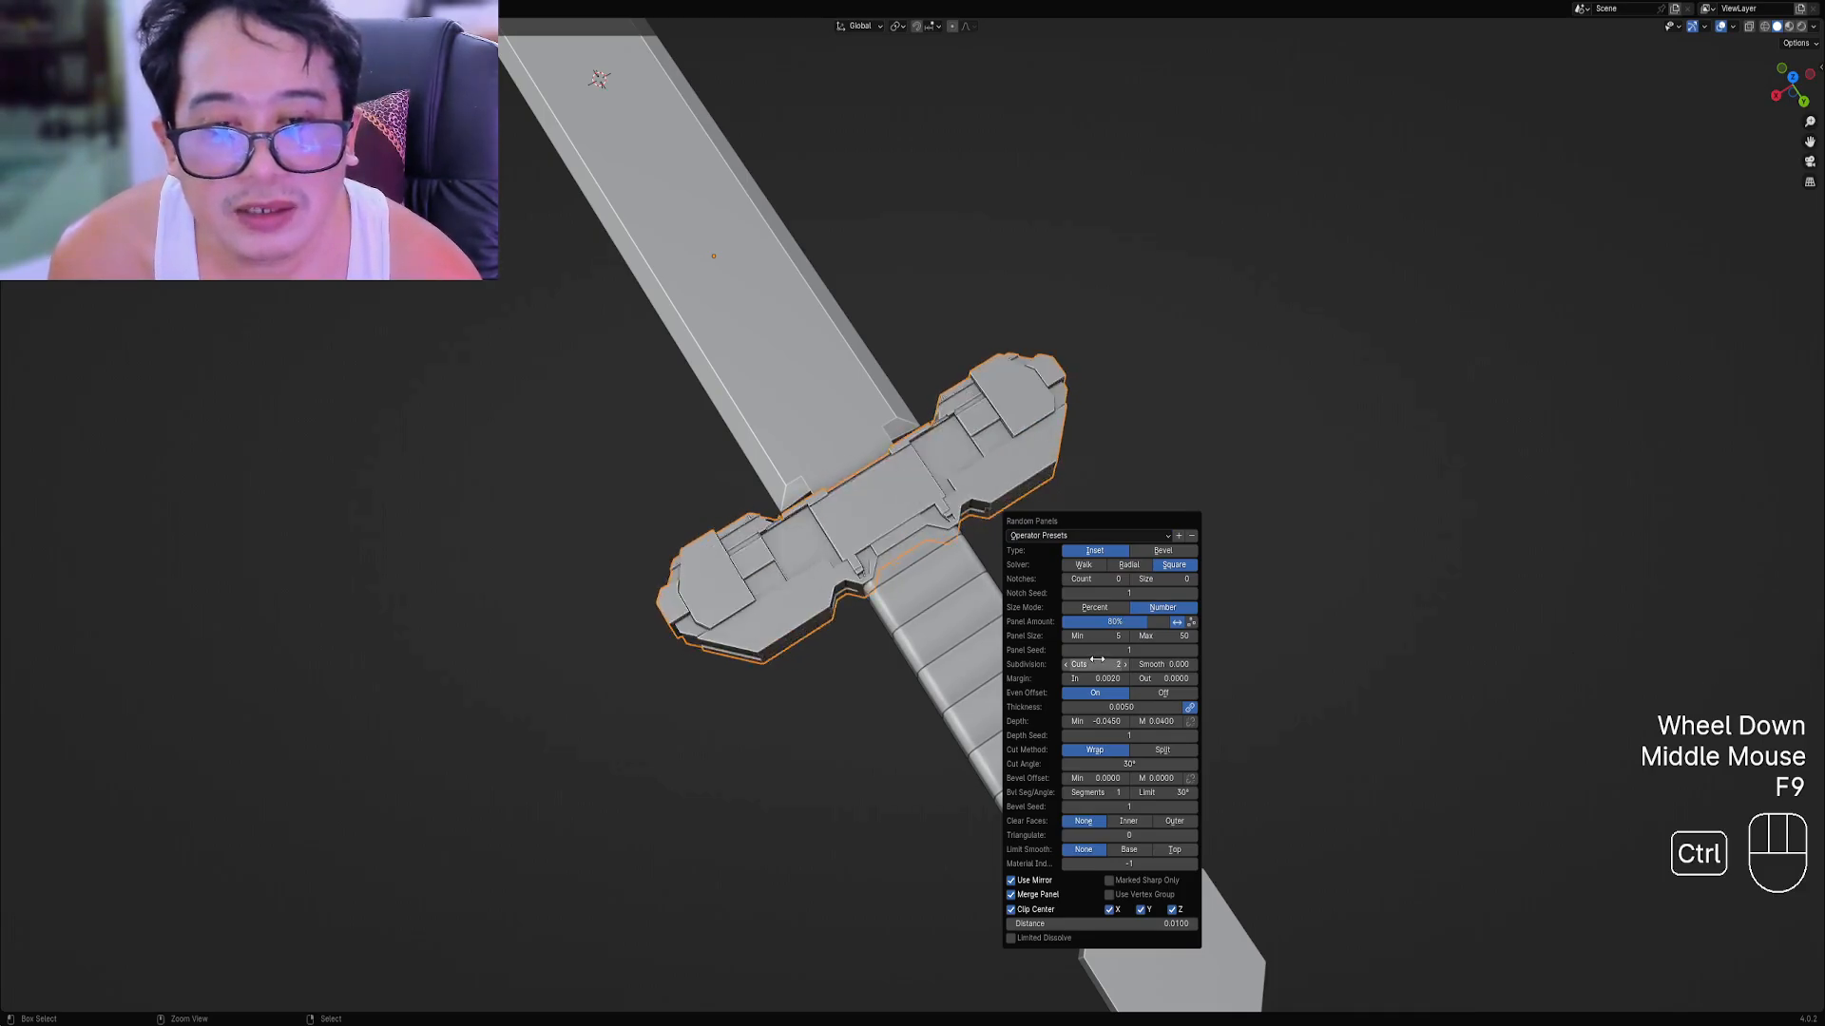
# Hide the viewport overlays and reopen the guard's Random Panels settings.
pyautogui.moveTo(611, 734); pyautogui.dragTo(1045, 560, button='middle')
pyautogui.scroll(-2, 951, 608)
pyautogui.hotkey('shift', 'alt', 'z')
pyautogui.scroll(1, 1084, 629)
pyautogui.press('F9')
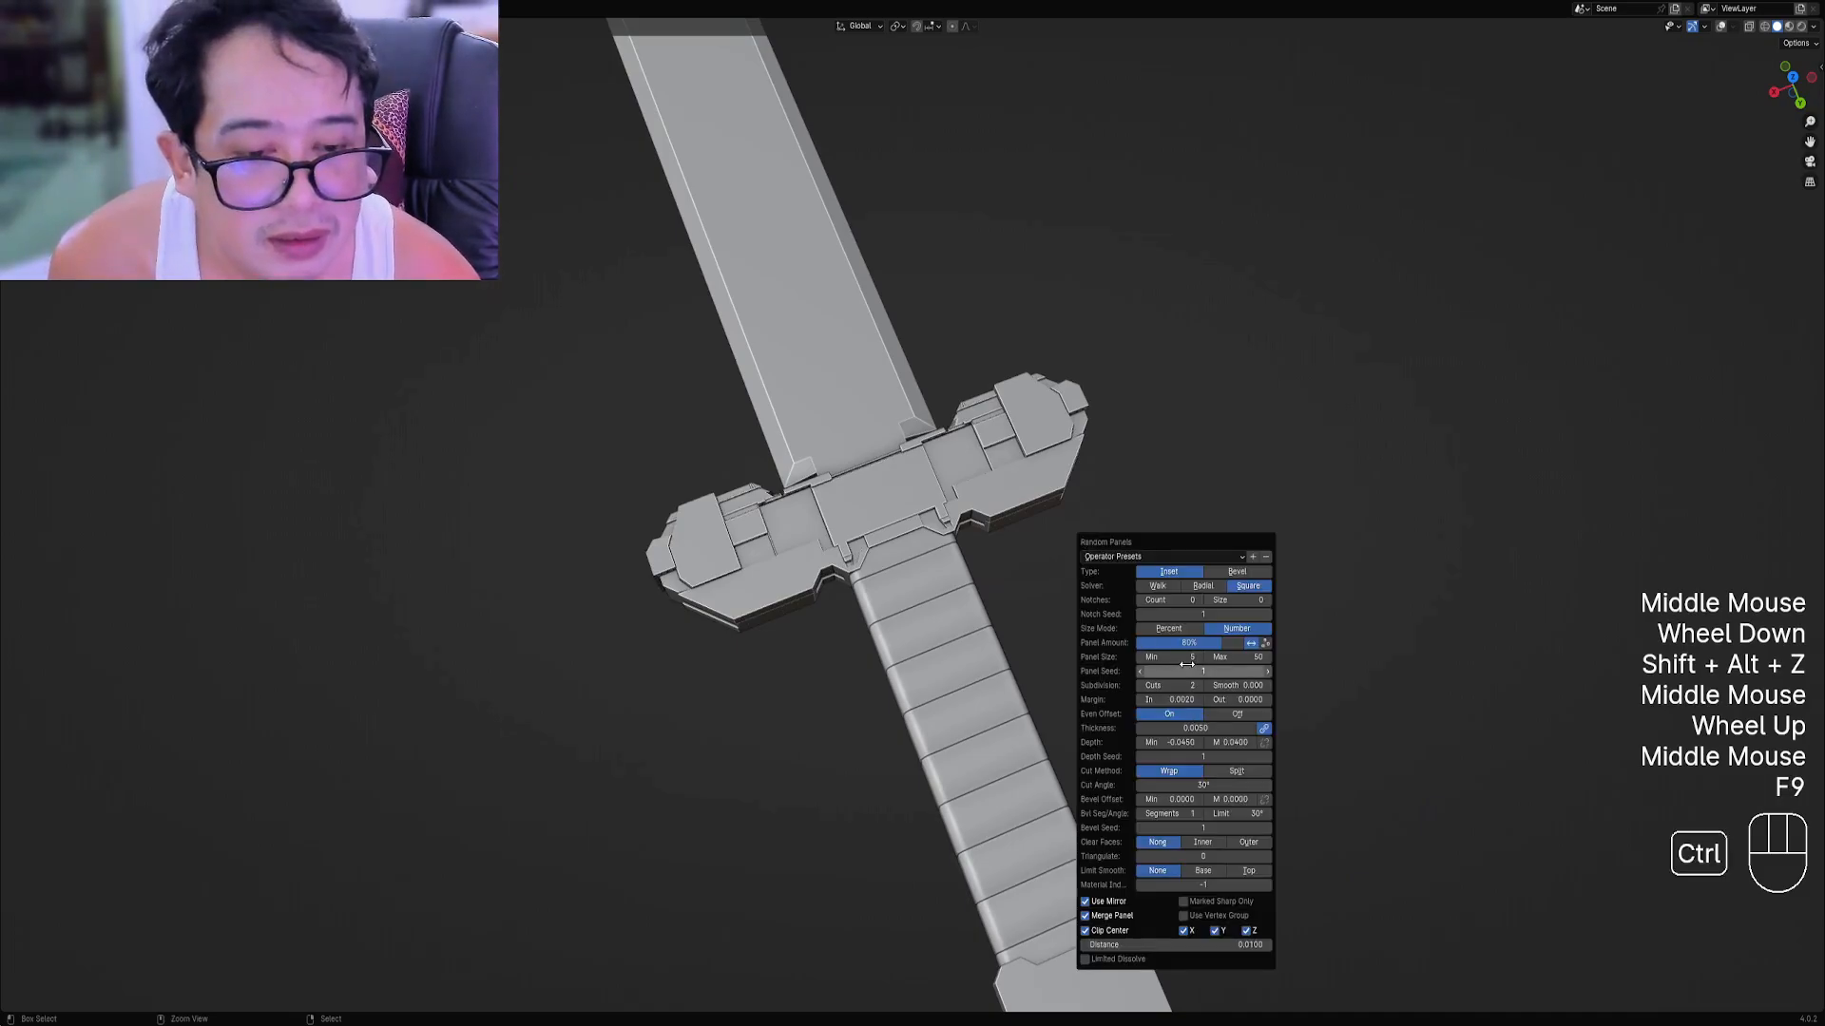
# Try a range of higher panel seeds to compare panel layouts on the guard.
pyautogui.keyDown('ctrl'); pyautogui.scroll(3, 1187, 666); pyautogui.keyUp('ctrl')
pyautogui.keyDown('ctrl'); pyautogui.scroll(11, 1187, 666); pyautogui.keyUp('ctrl')
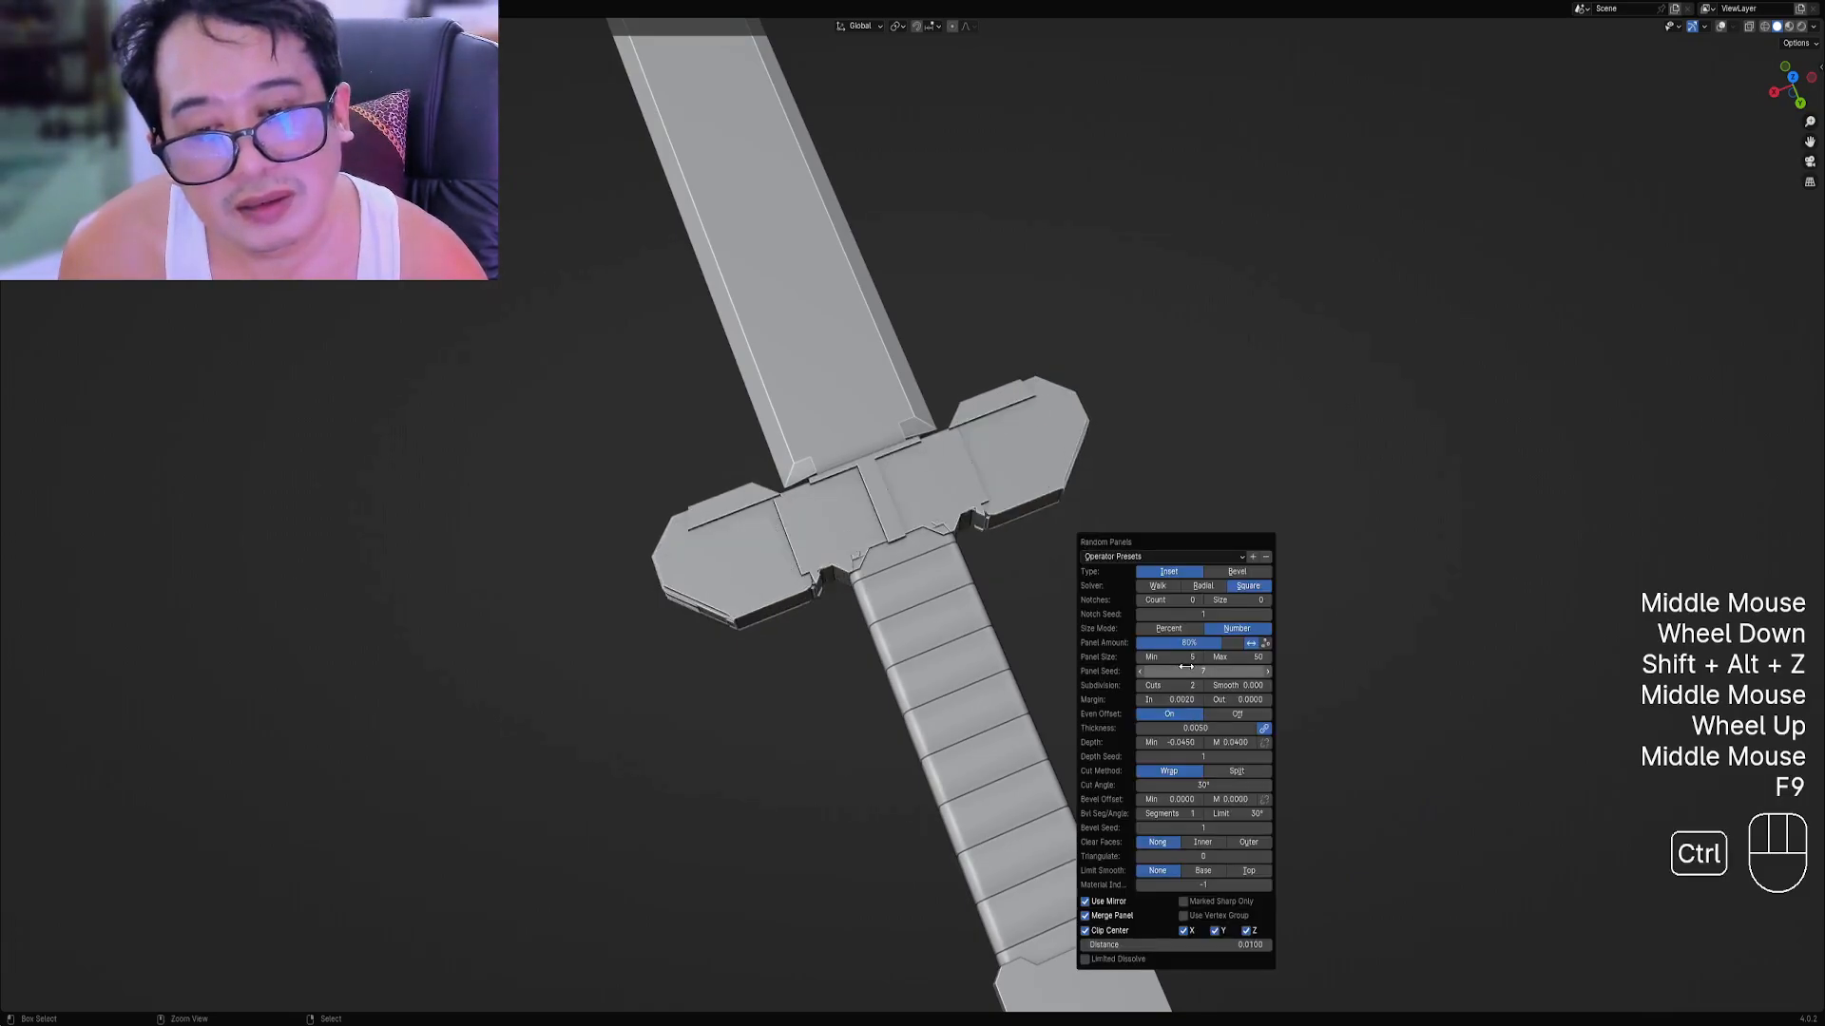
pyautogui.keyDown('ctrl'); pyautogui.scroll(6, 1183, 668); pyautogui.keyUp('ctrl')
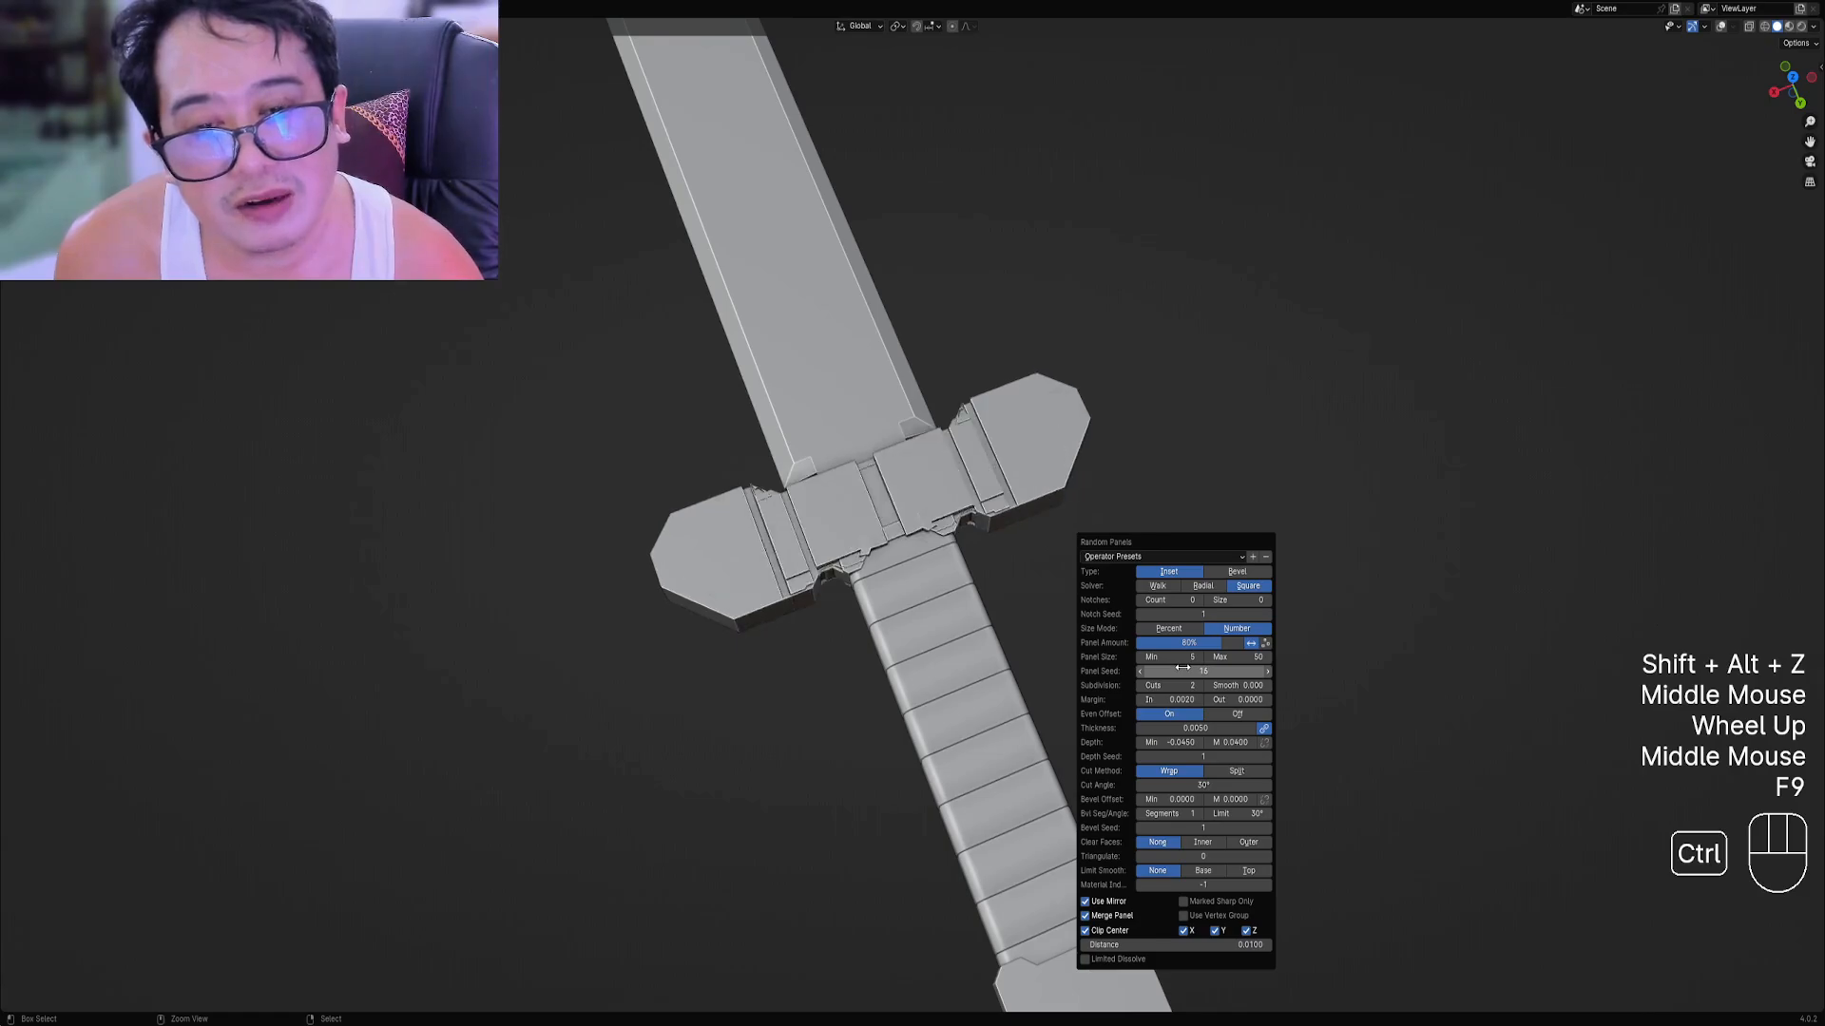
pyautogui.keyDown('ctrl'); pyautogui.scroll(7, 1180, 668); pyautogui.keyUp('ctrl')
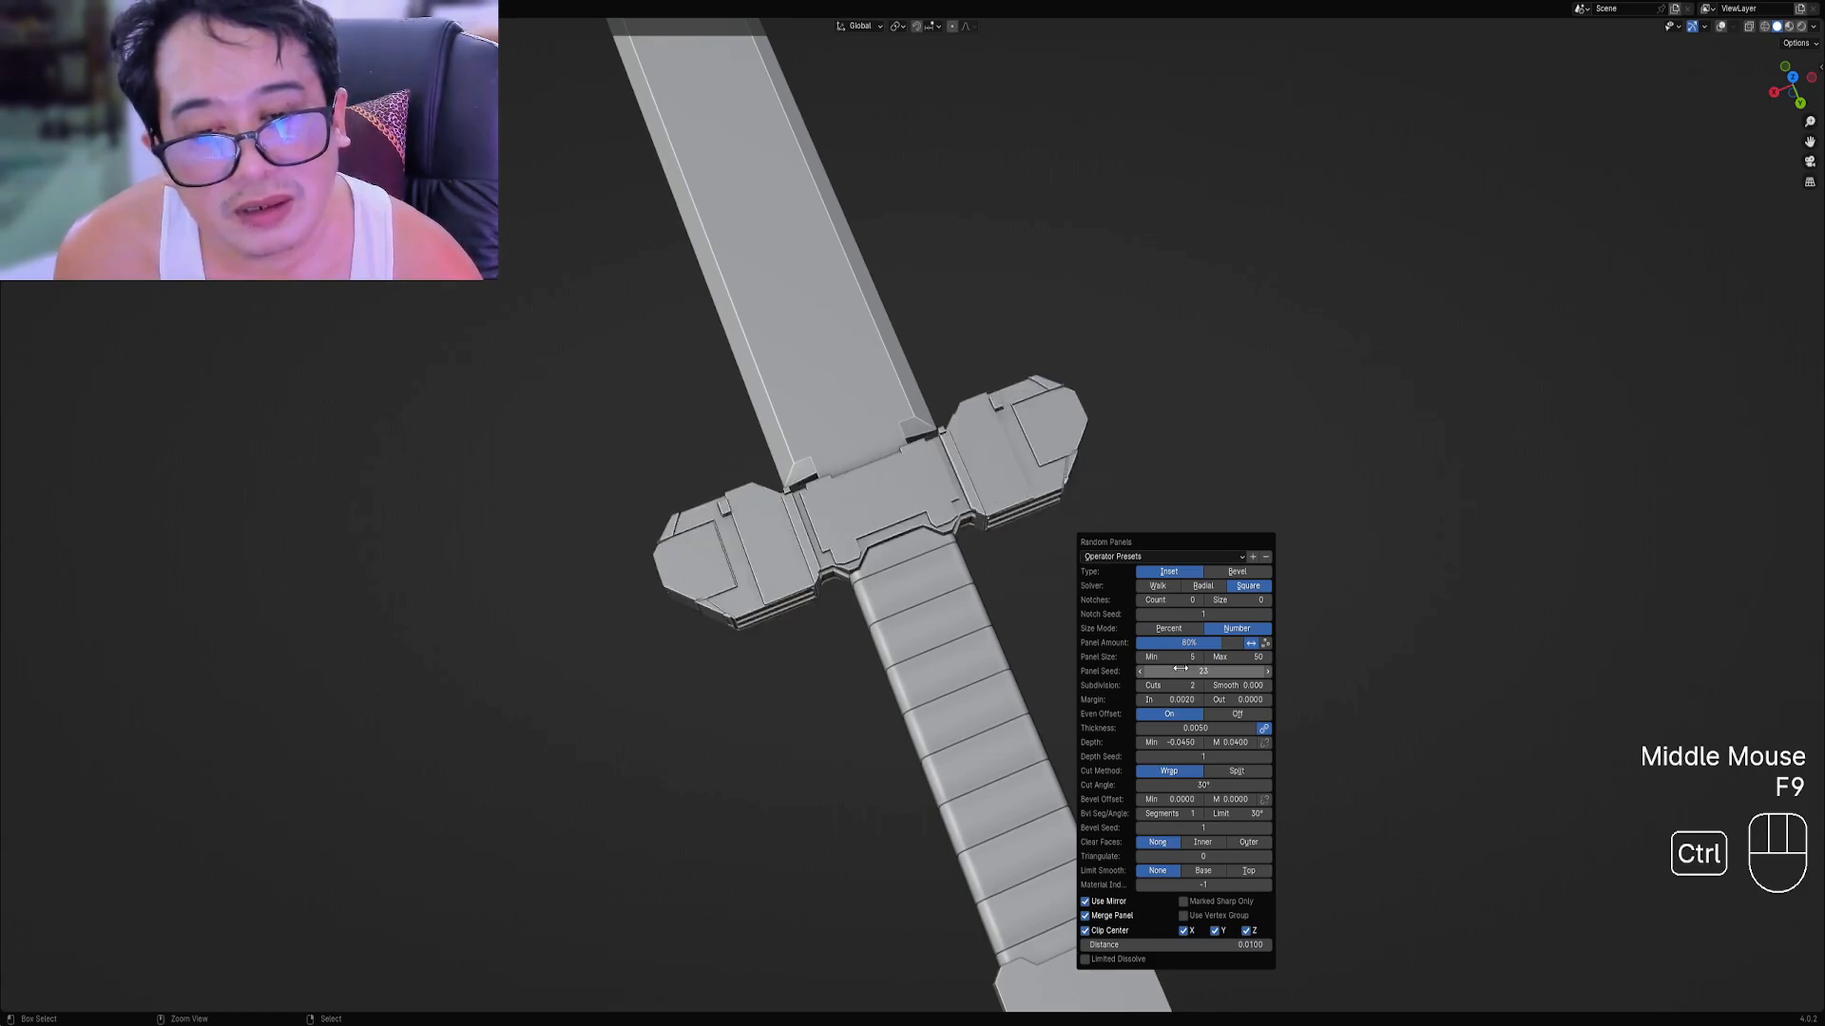
pyautogui.keyDown('ctrl'); pyautogui.scroll(3, 1179, 669); pyautogui.keyUp('ctrl')
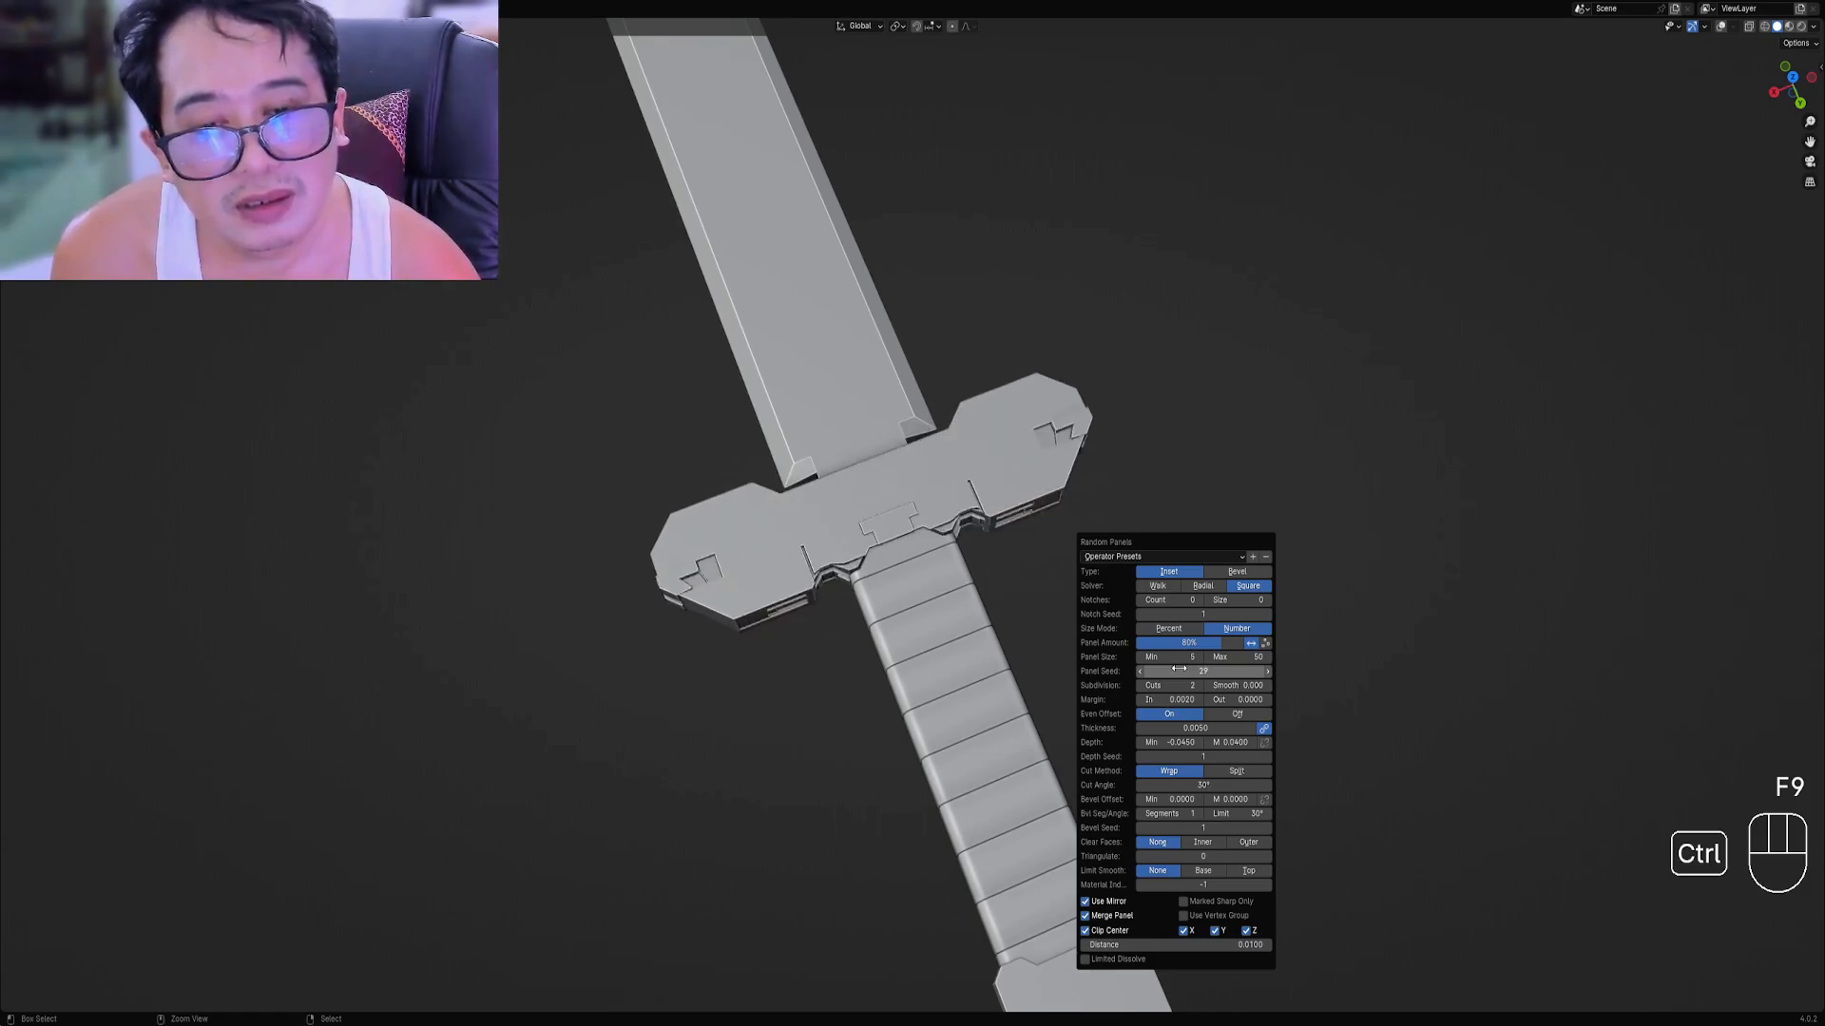
pyautogui.keyDown('ctrl'); pyautogui.scroll(7, 1179, 669); pyautogui.keyUp('ctrl')
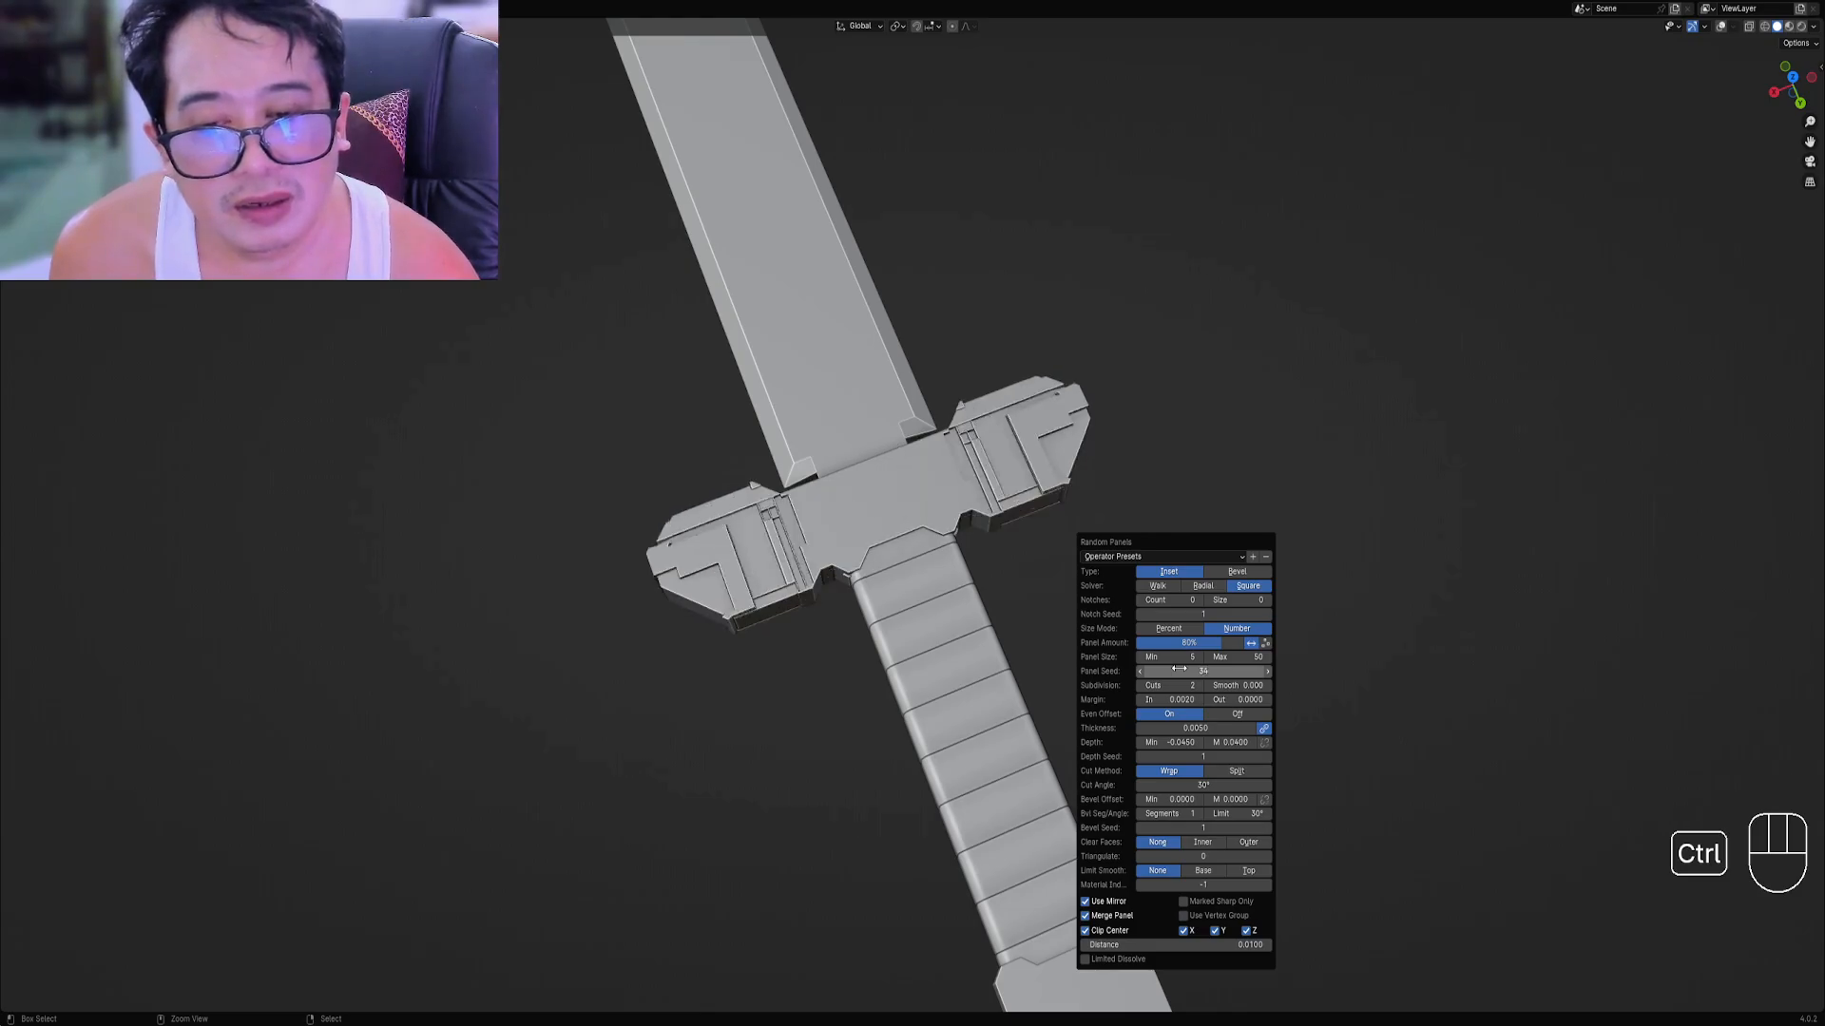
pyautogui.keyDown('ctrl'); pyautogui.scroll(1, 1179, 669); pyautogui.keyUp('ctrl')
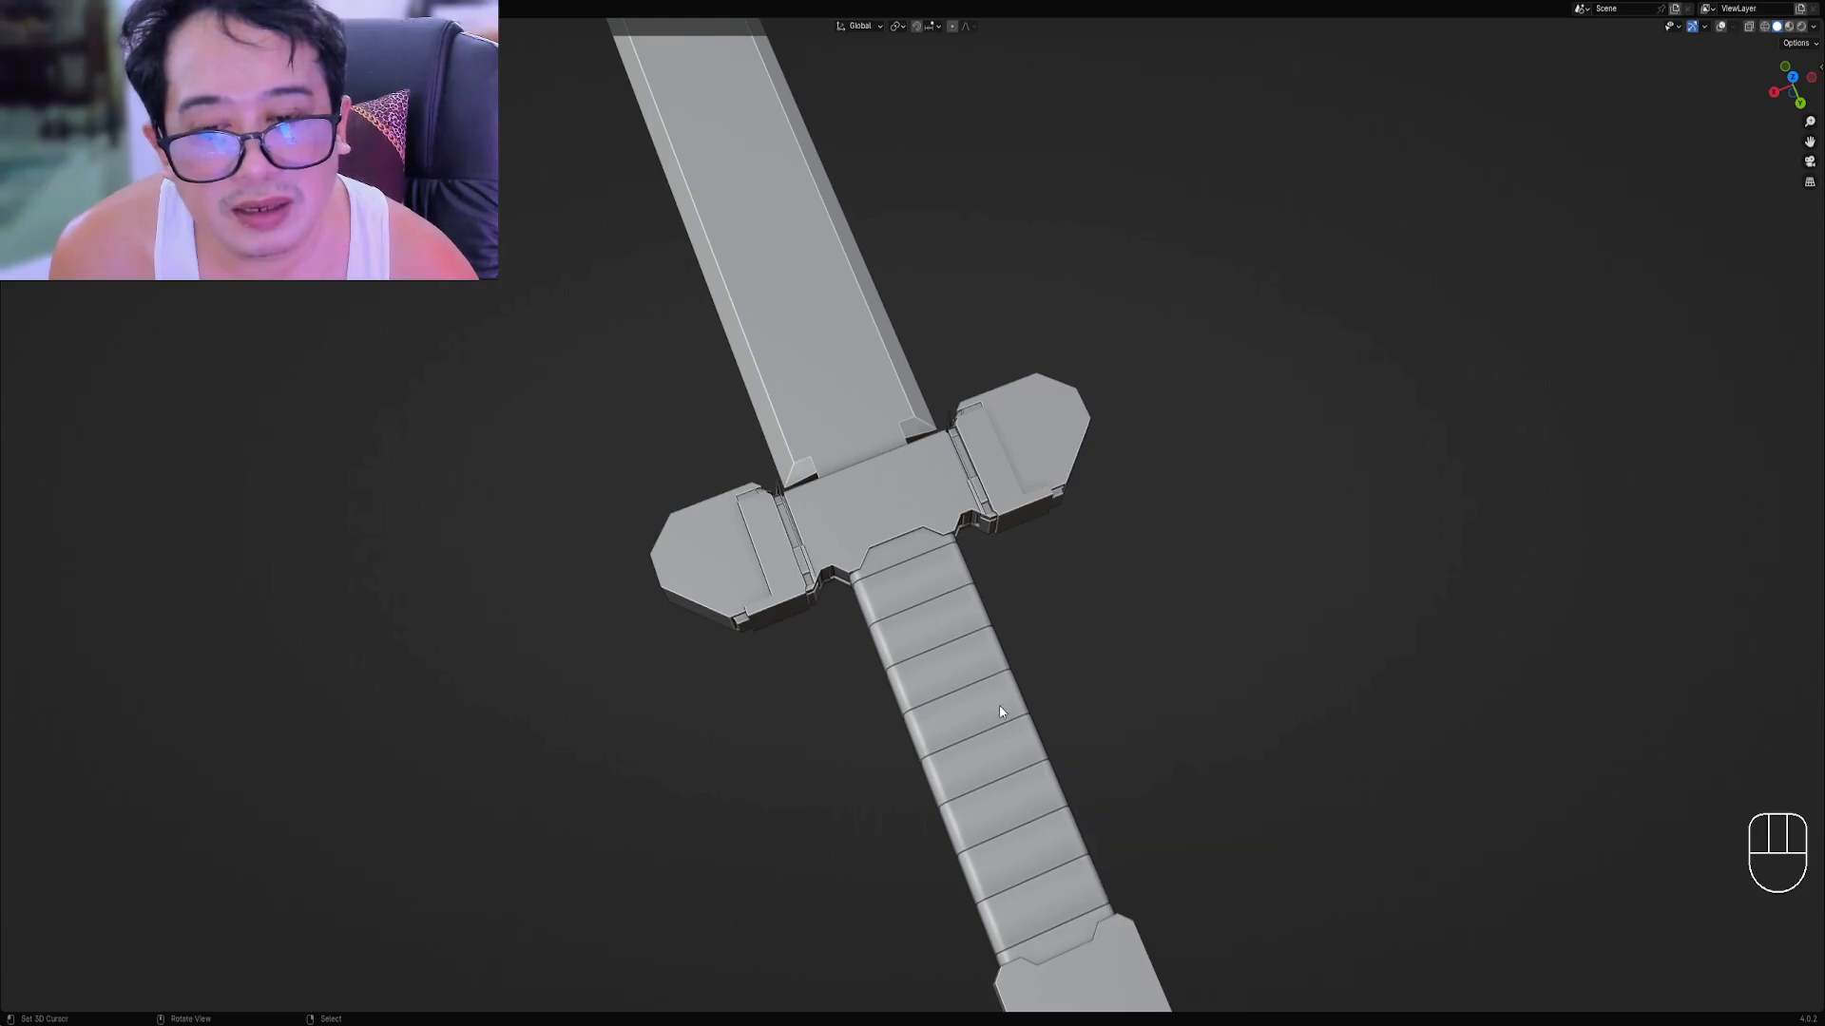
# Try the guard's panels with Even Offset off, and turn Even Offset back on.
pyautogui.moveTo(1093, 665); pyautogui.dragTo(960, 585, button='middle')
pyautogui.scroll(1, 904, 745)
pyautogui.scroll(2, 757, 622)
pyautogui.press('F9')
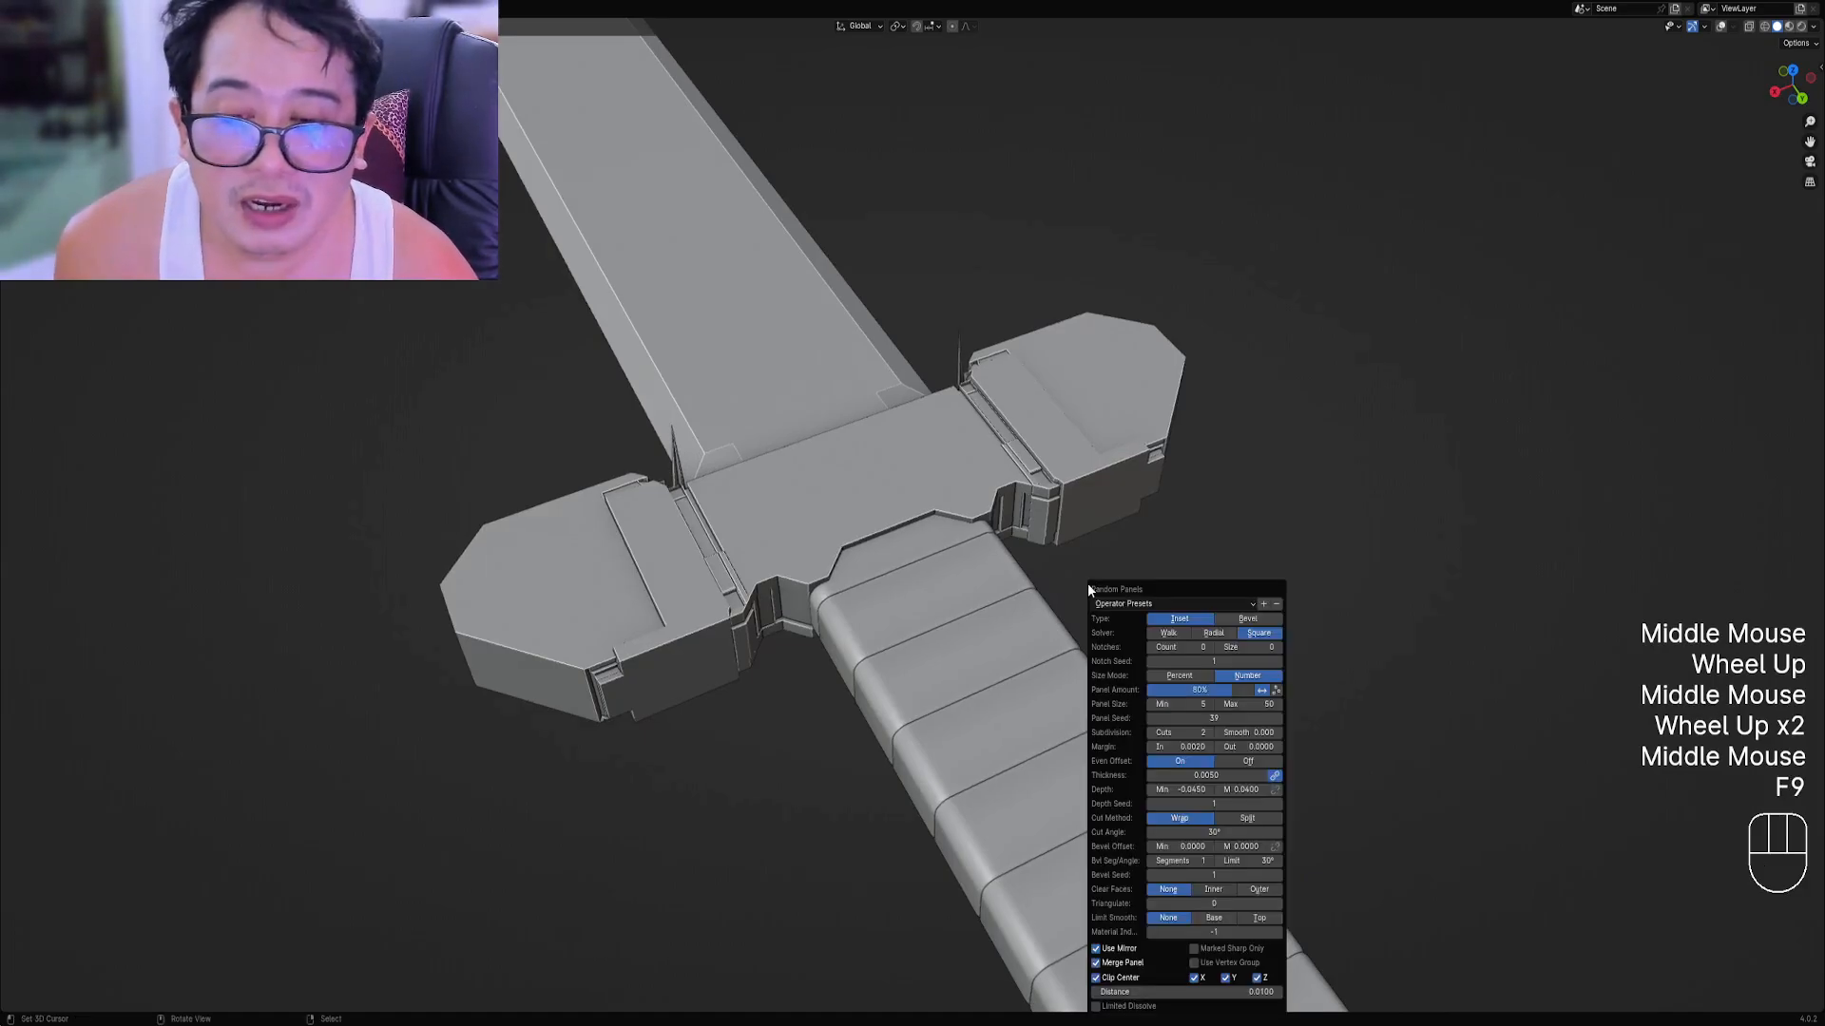
pyautogui.click(1249, 762)
pyautogui.click(1187, 761)
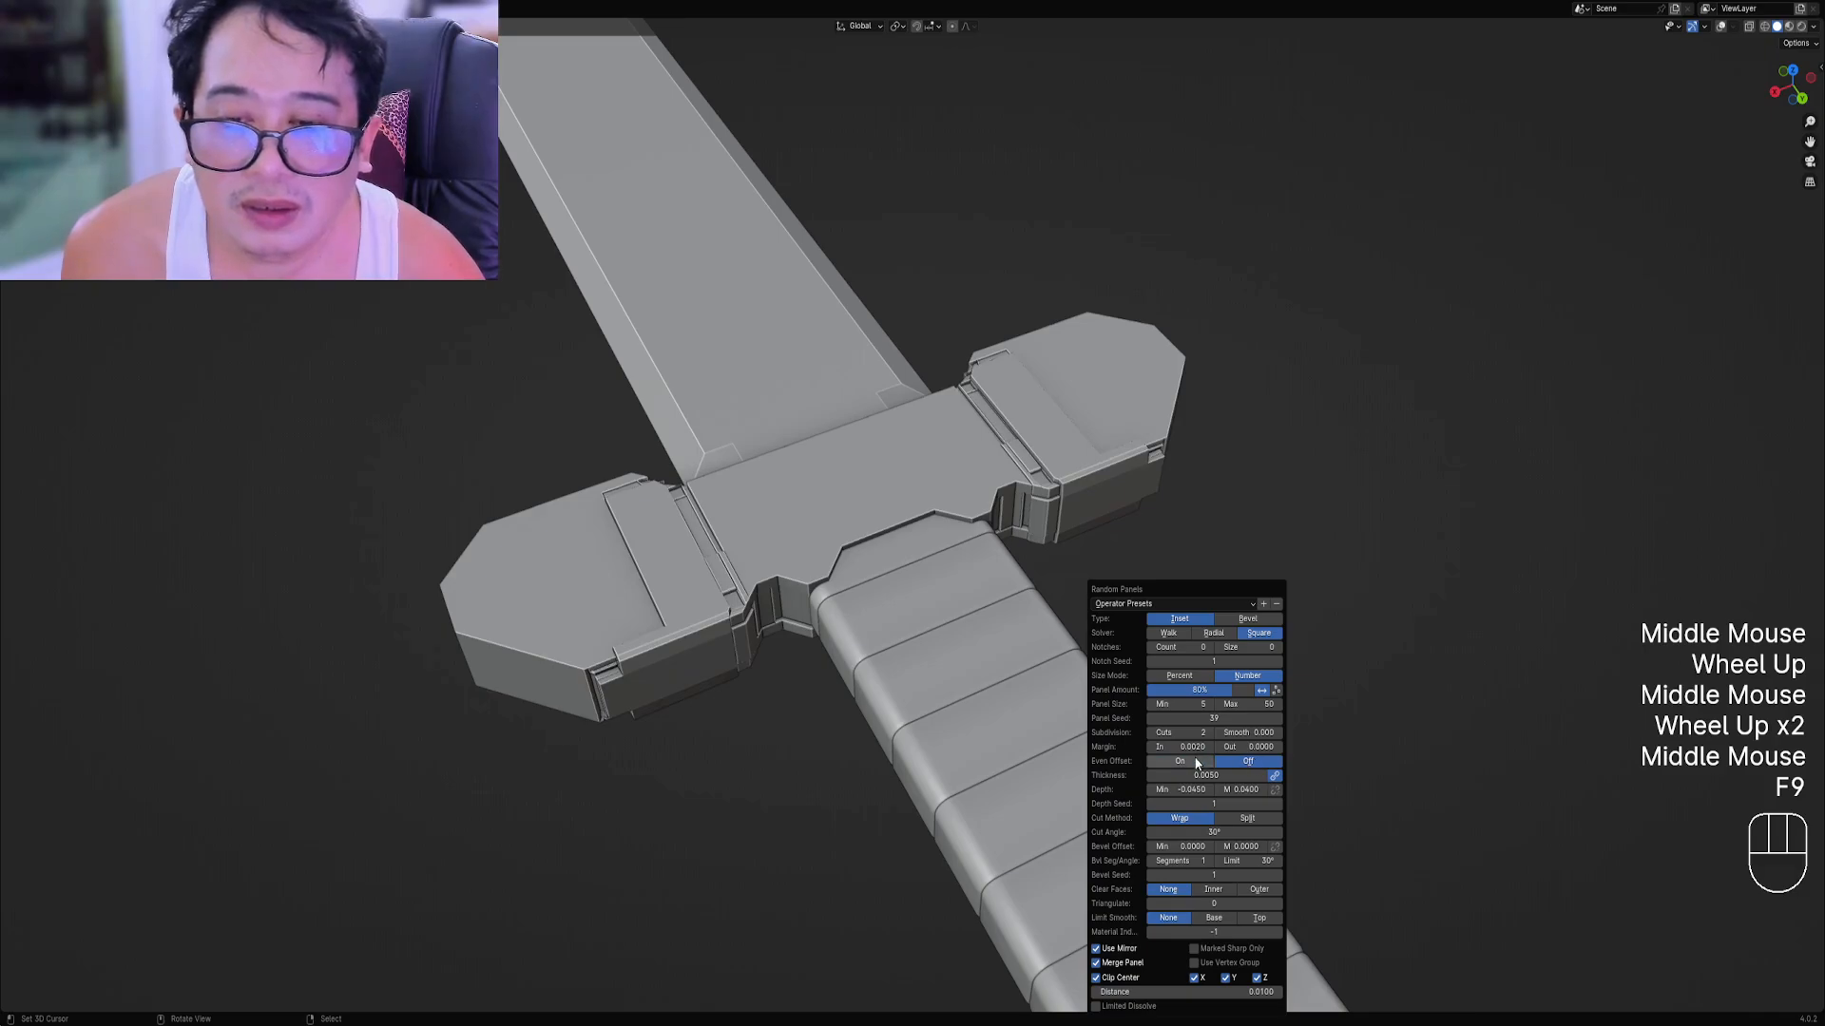
# Try further panel seeds for the guard, from the 40s up to the 90s.
pyautogui.keyDown('ctrl'); pyautogui.scroll(6, 1233, 719); pyautogui.keyUp('ctrl')
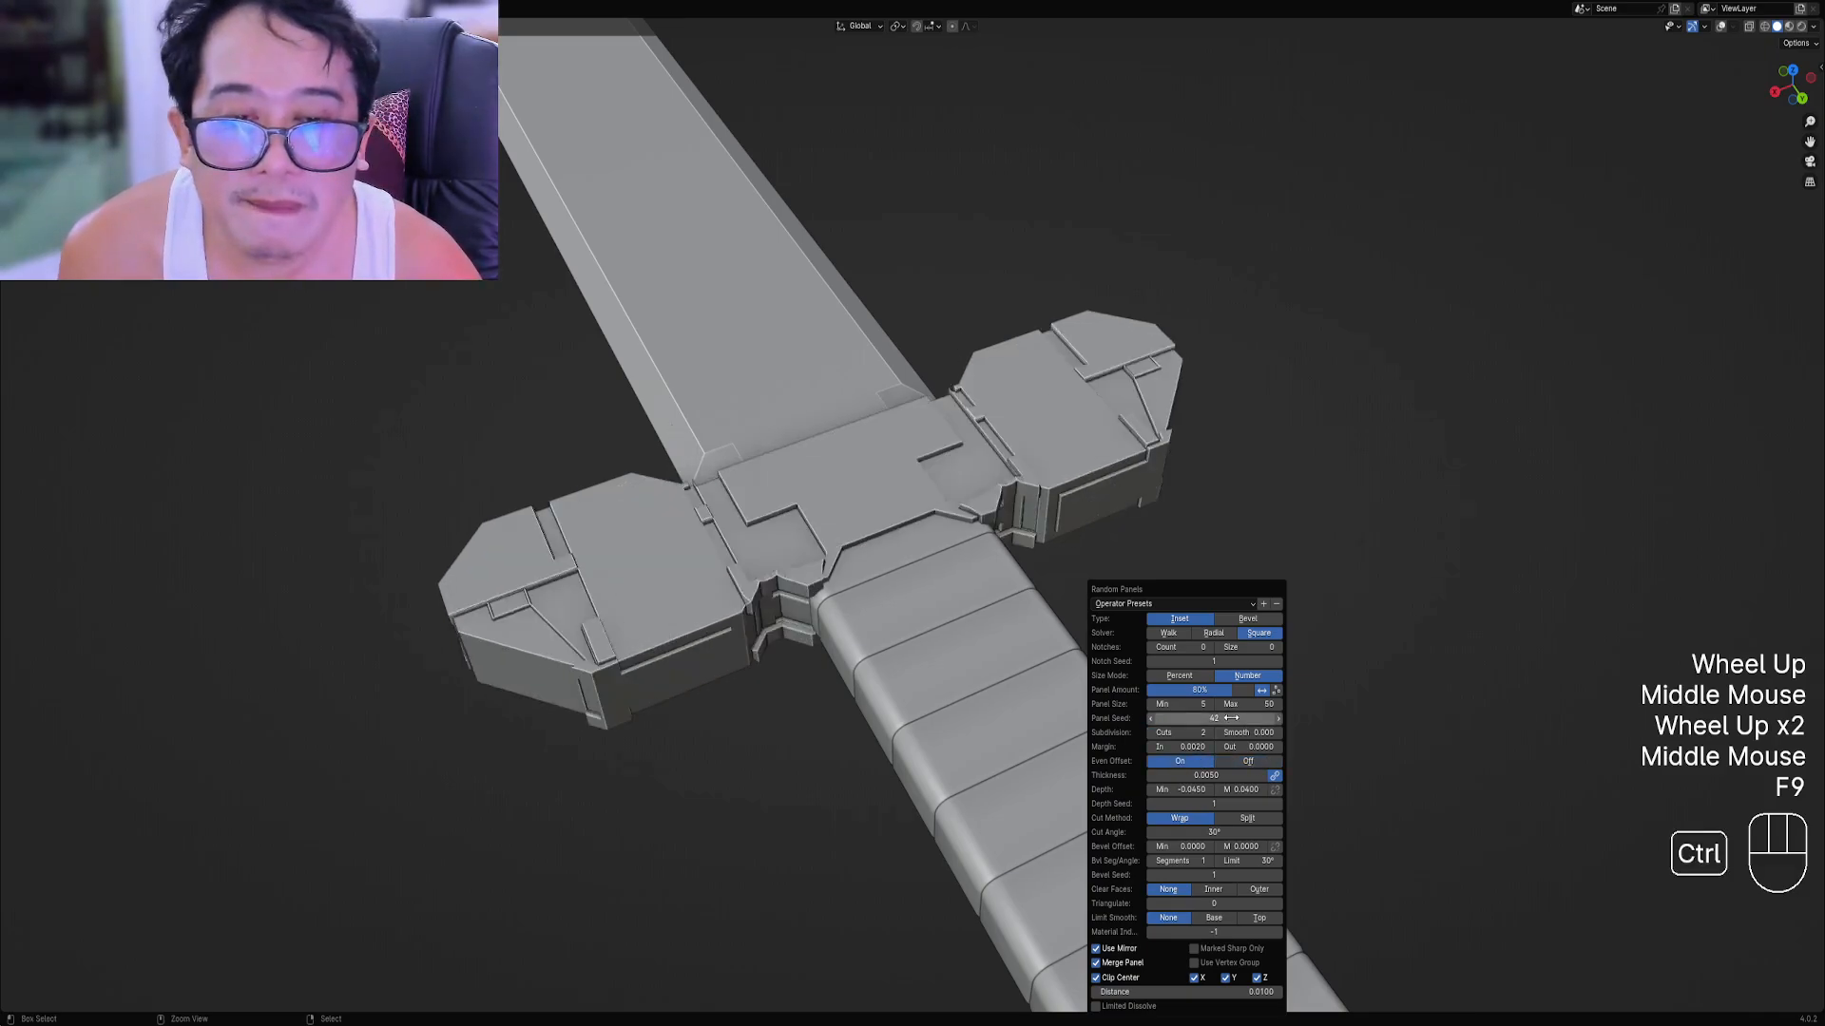
pyautogui.keyDown('ctrl'); pyautogui.scroll(7, 1229, 719); pyautogui.keyUp('ctrl')
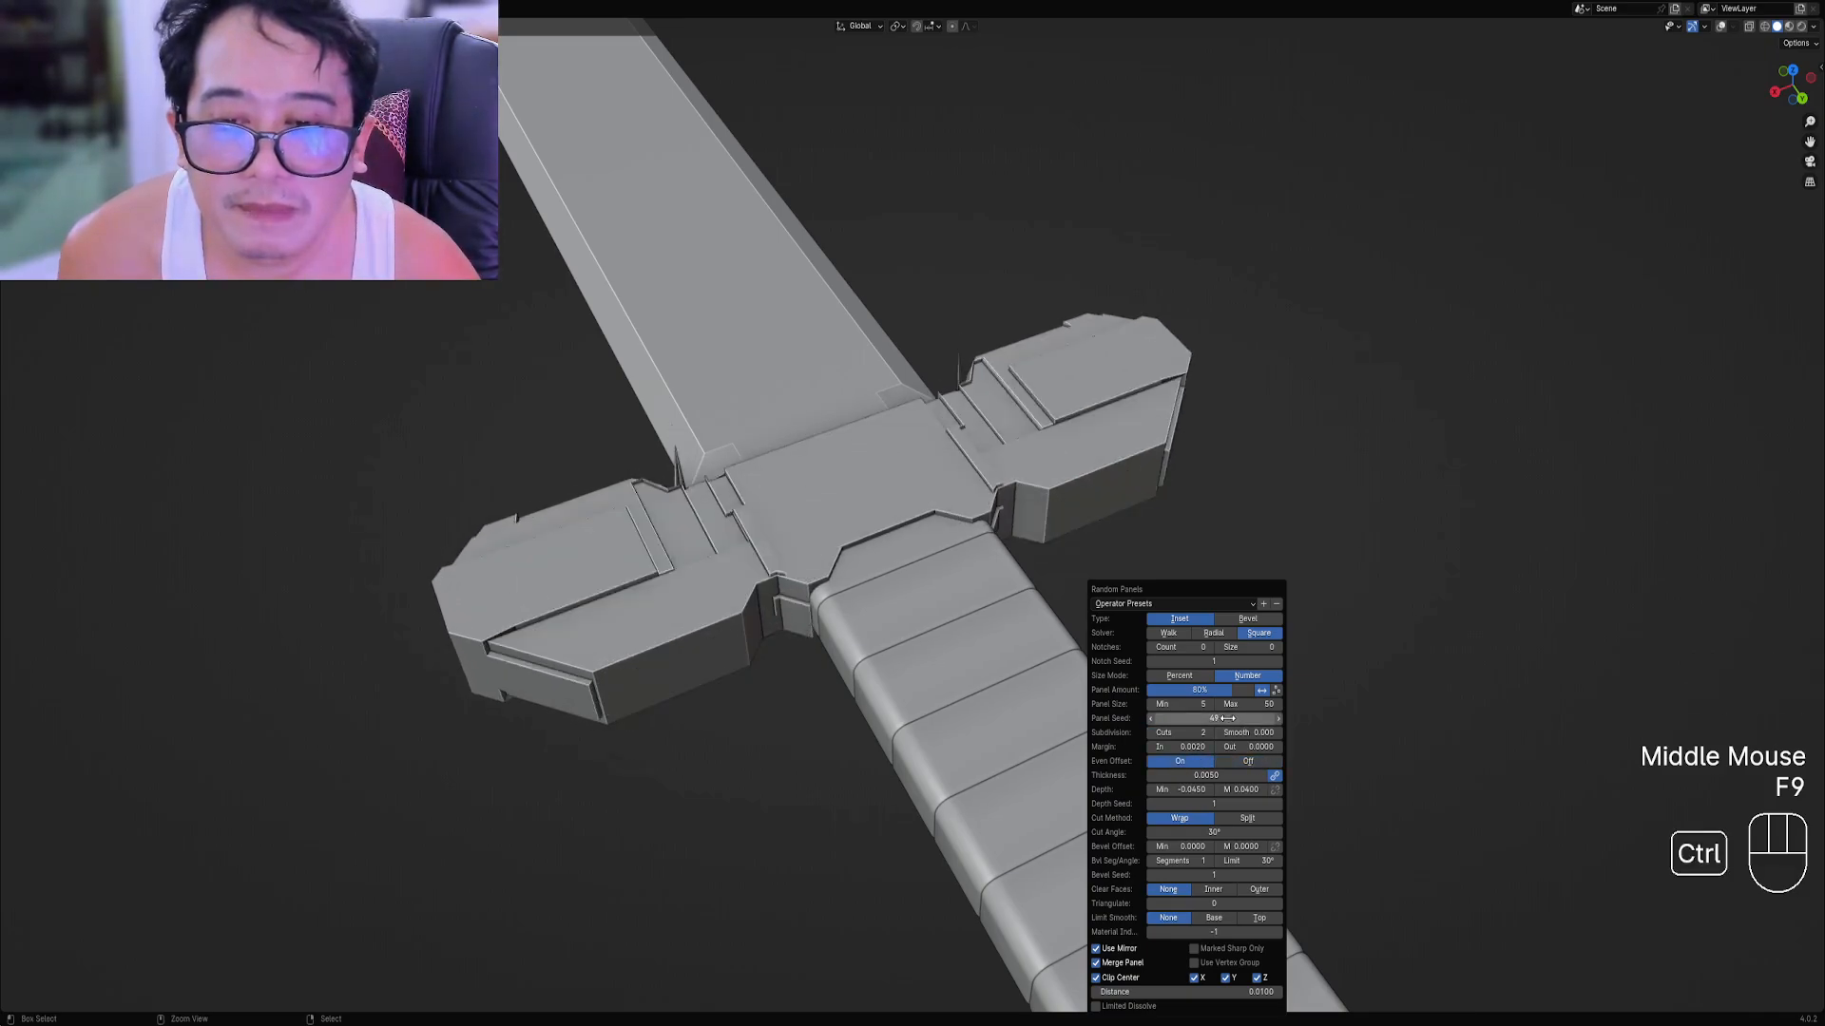
pyautogui.keyDown('ctrl'); pyautogui.scroll(6, 1227, 720); pyautogui.keyUp('ctrl')
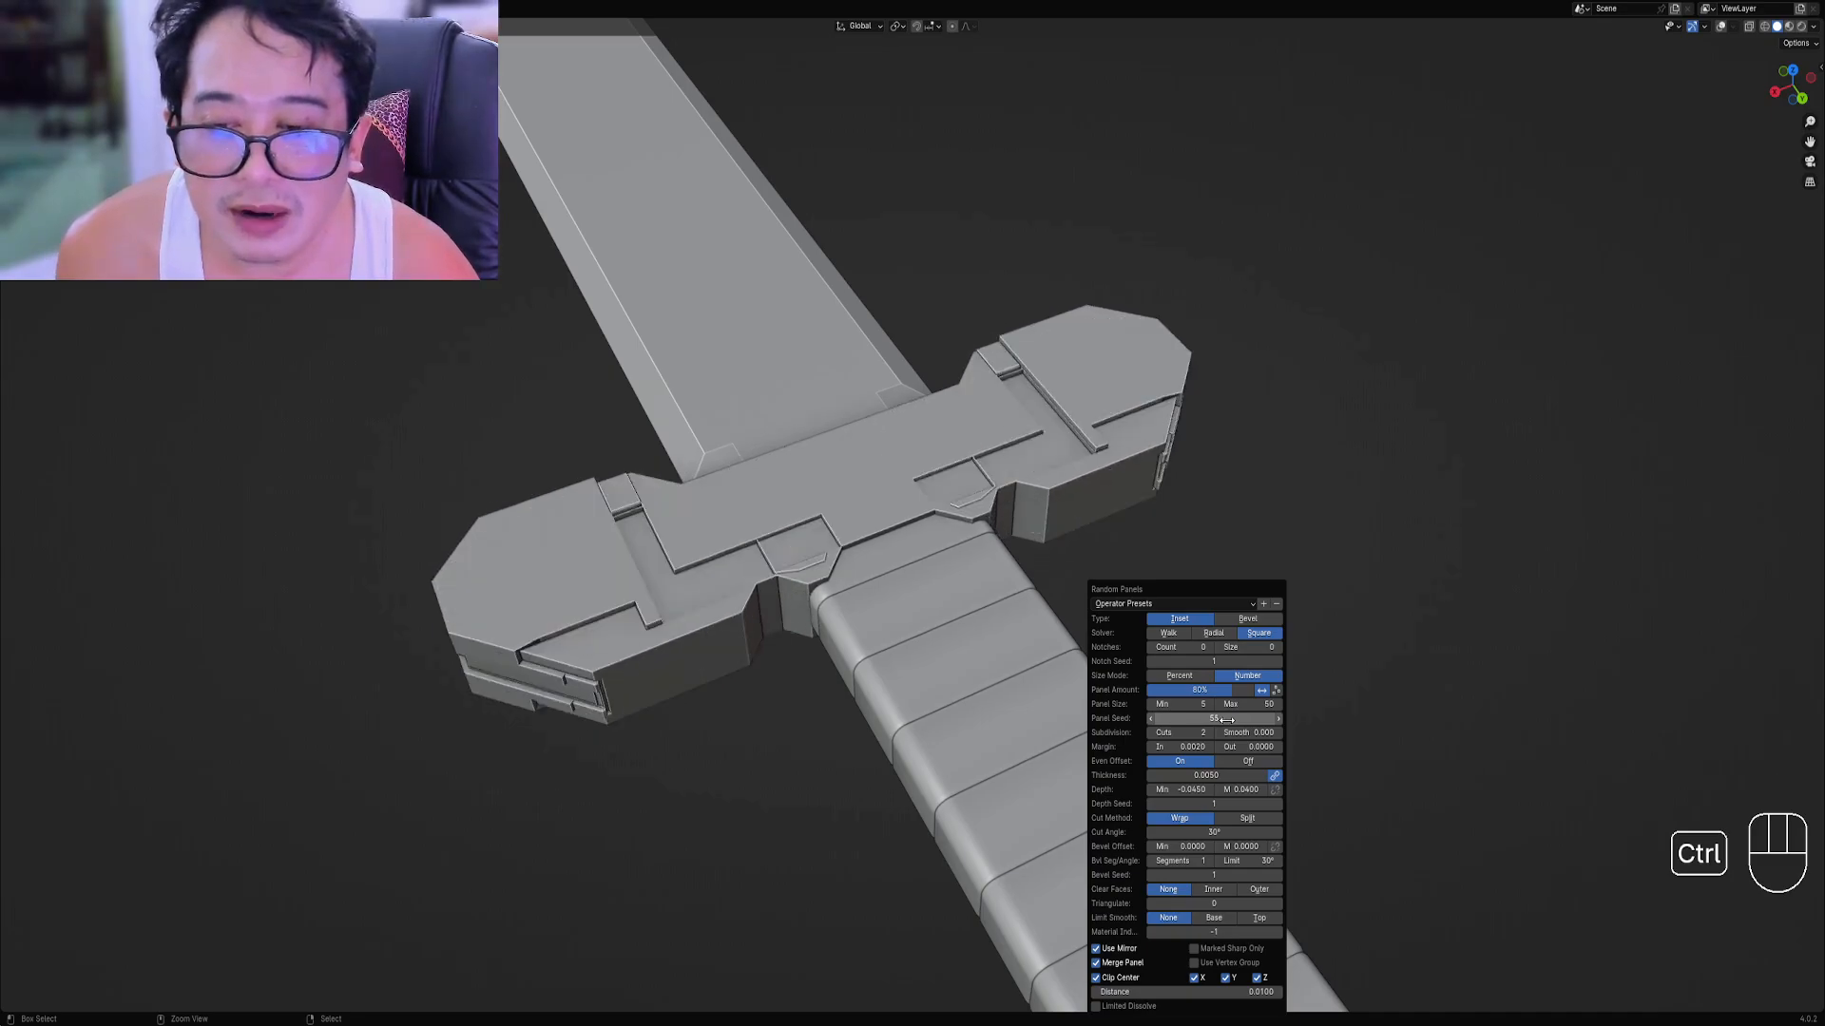
pyautogui.keyDown('ctrl'); pyautogui.scroll(8, 1228, 721); pyautogui.keyUp('ctrl')
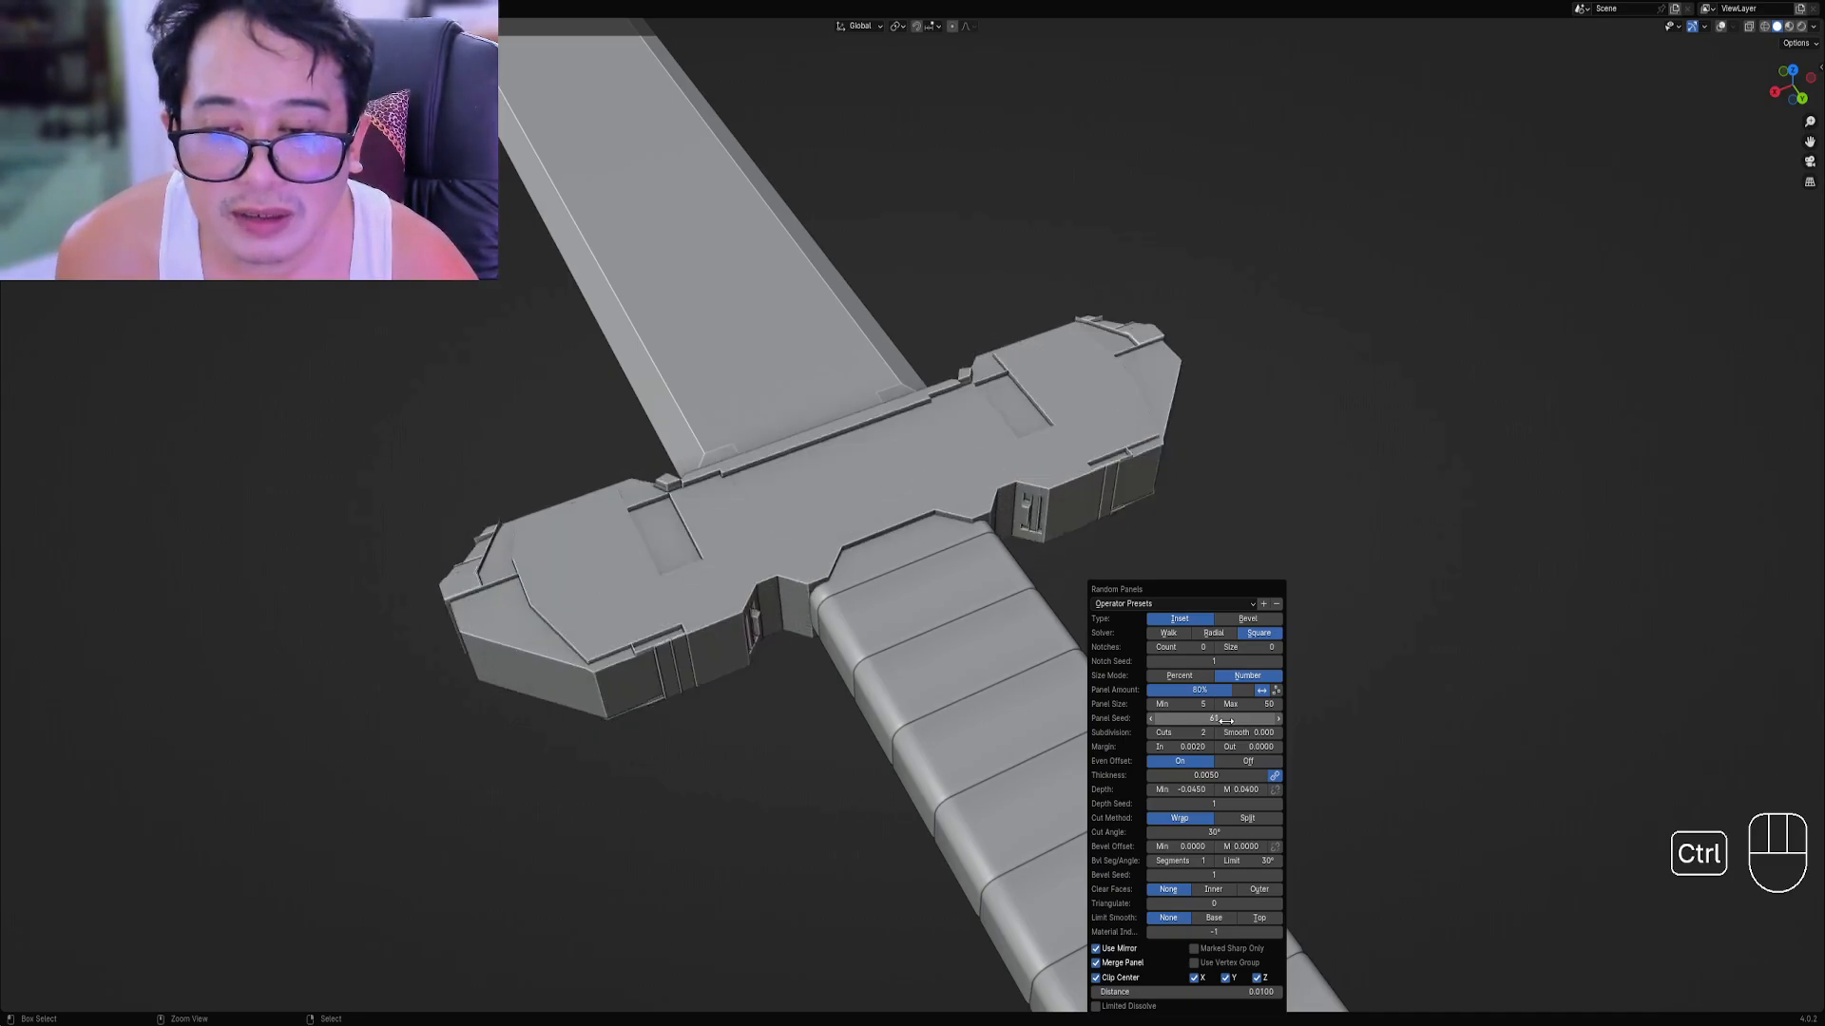
pyautogui.keyDown('ctrl'); pyautogui.scroll(5, 1226, 721); pyautogui.keyUp('ctrl')
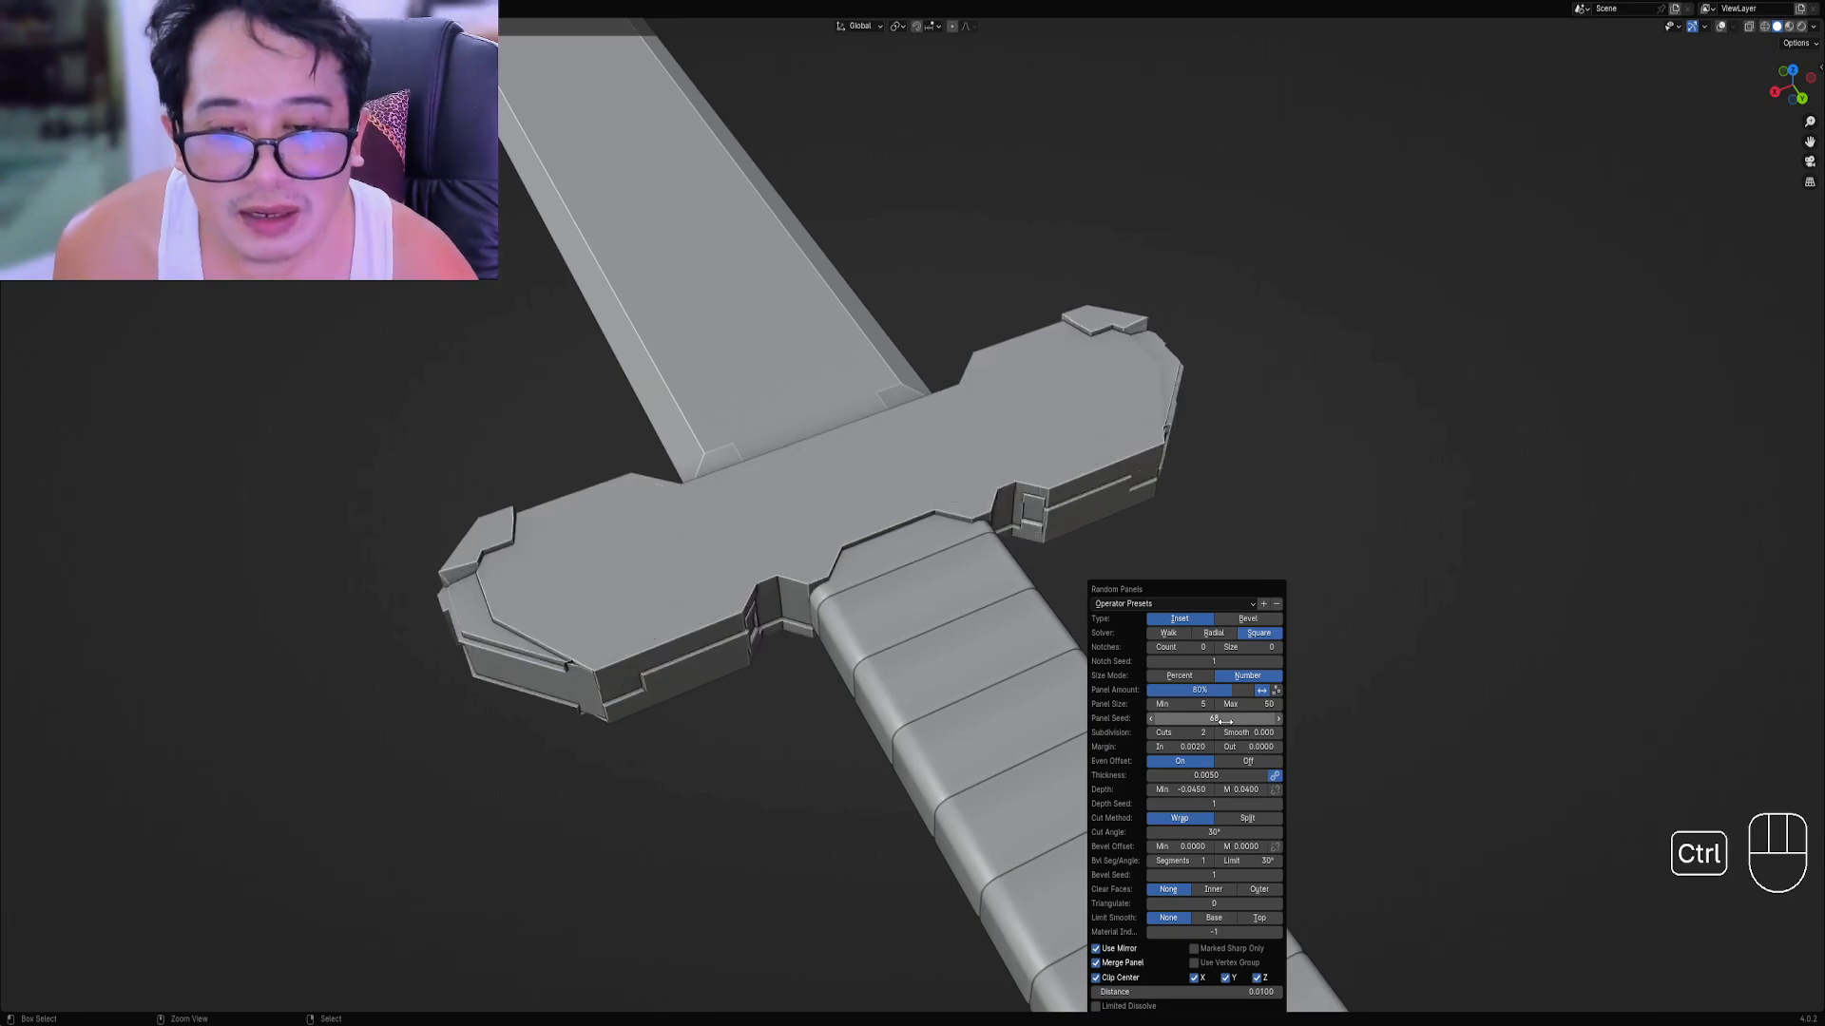
pyautogui.keyDown('ctrl'); pyautogui.scroll(1, 1225, 722); pyautogui.keyUp('ctrl')
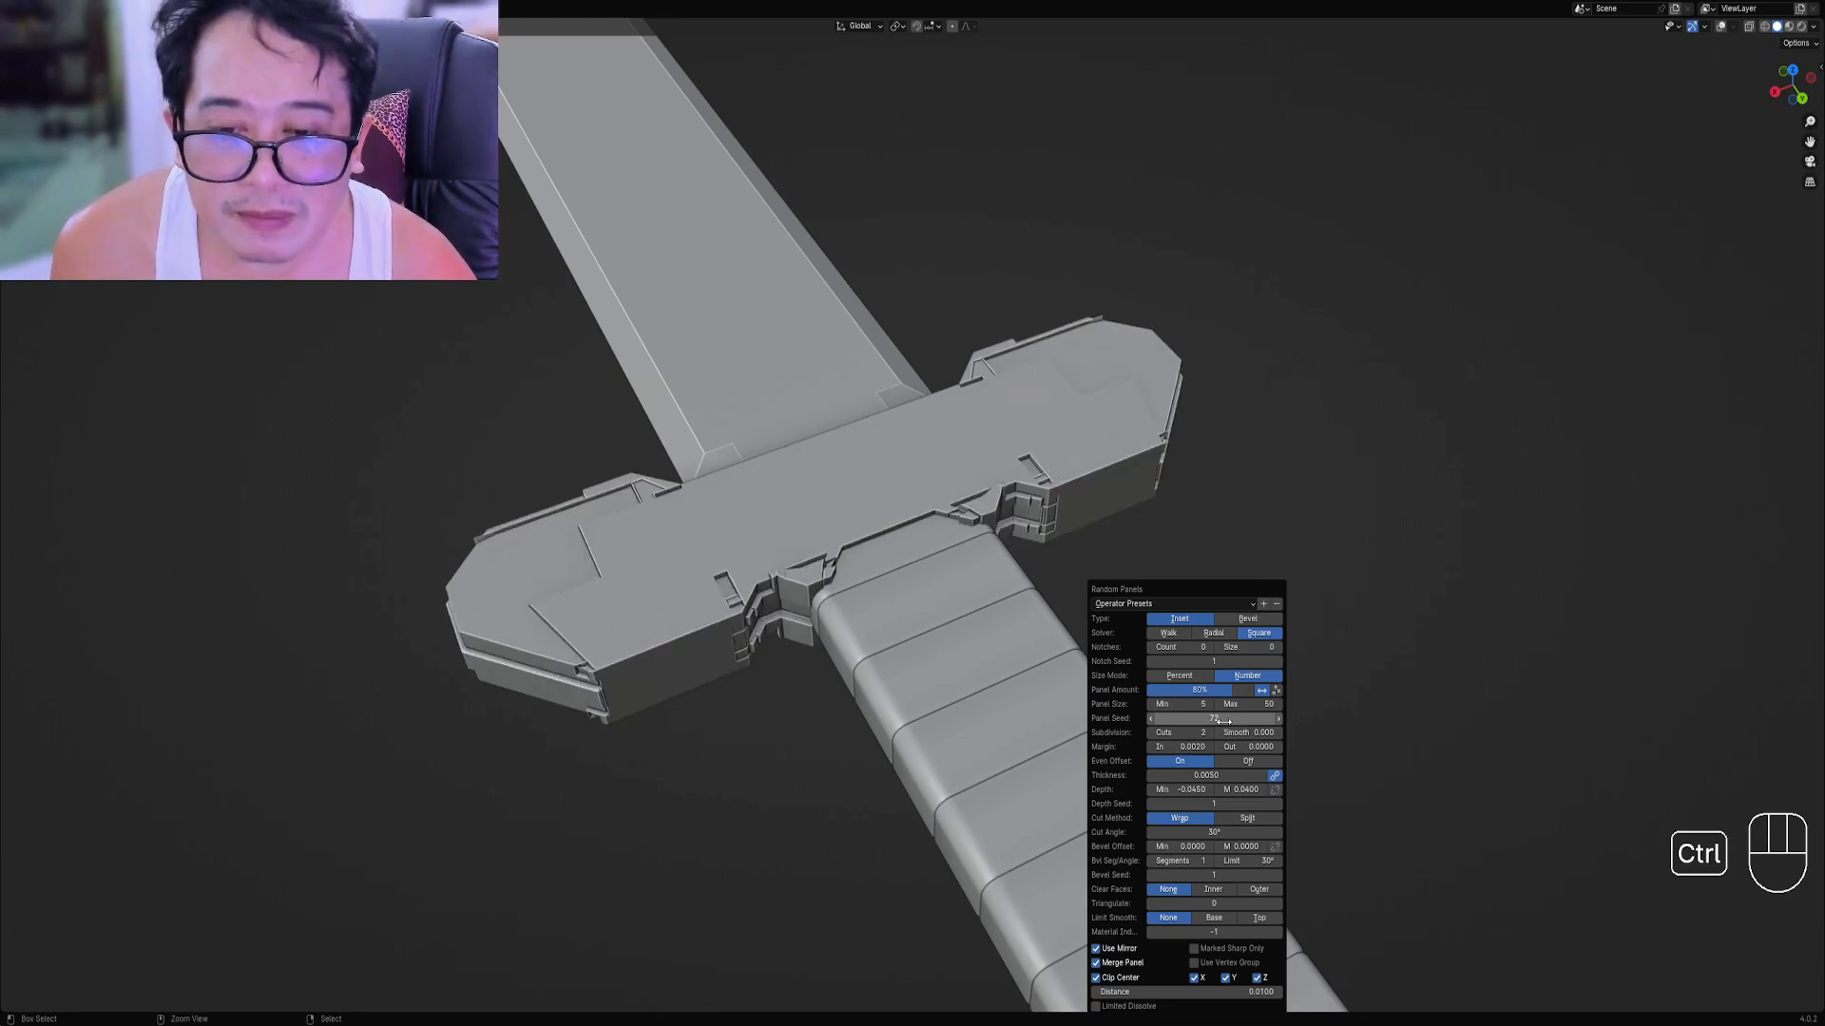
pyautogui.keyDown('ctrl'); pyautogui.scroll(4, 1225, 722); pyautogui.keyUp('ctrl')
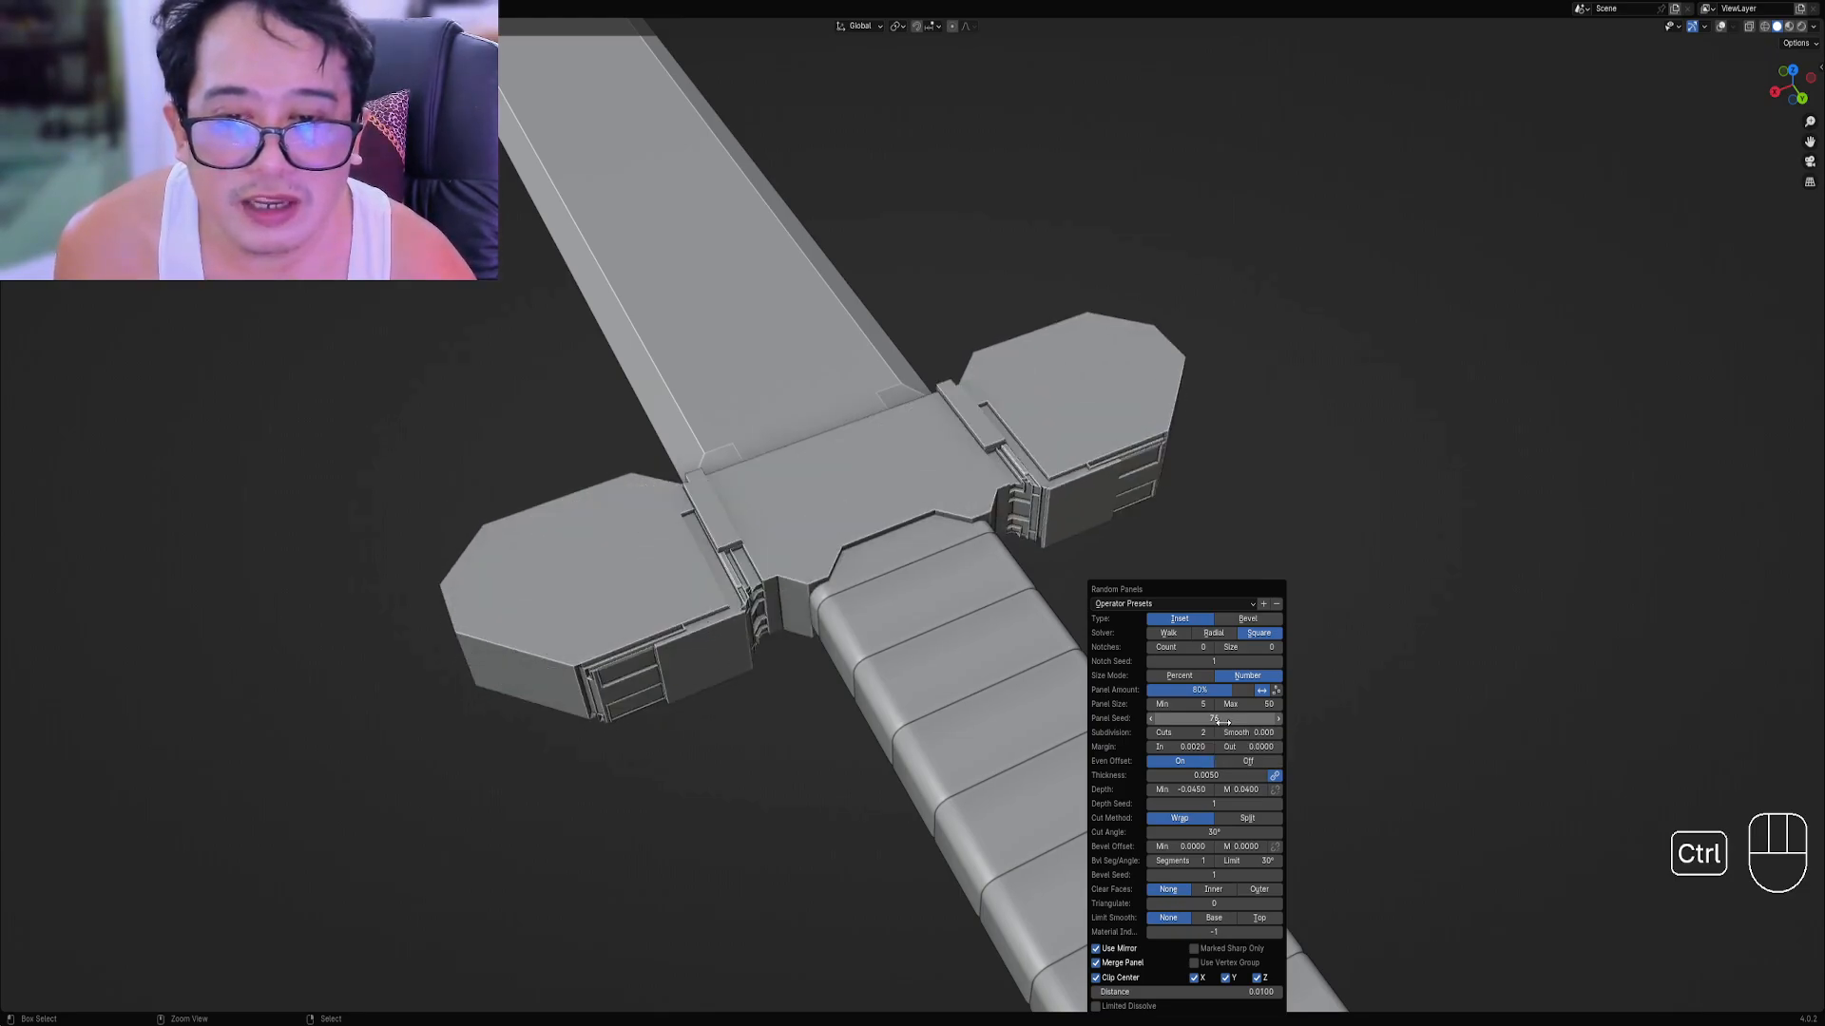
pyautogui.keyDown('ctrl'); pyautogui.scroll(7, 1224, 722); pyautogui.keyUp('ctrl')
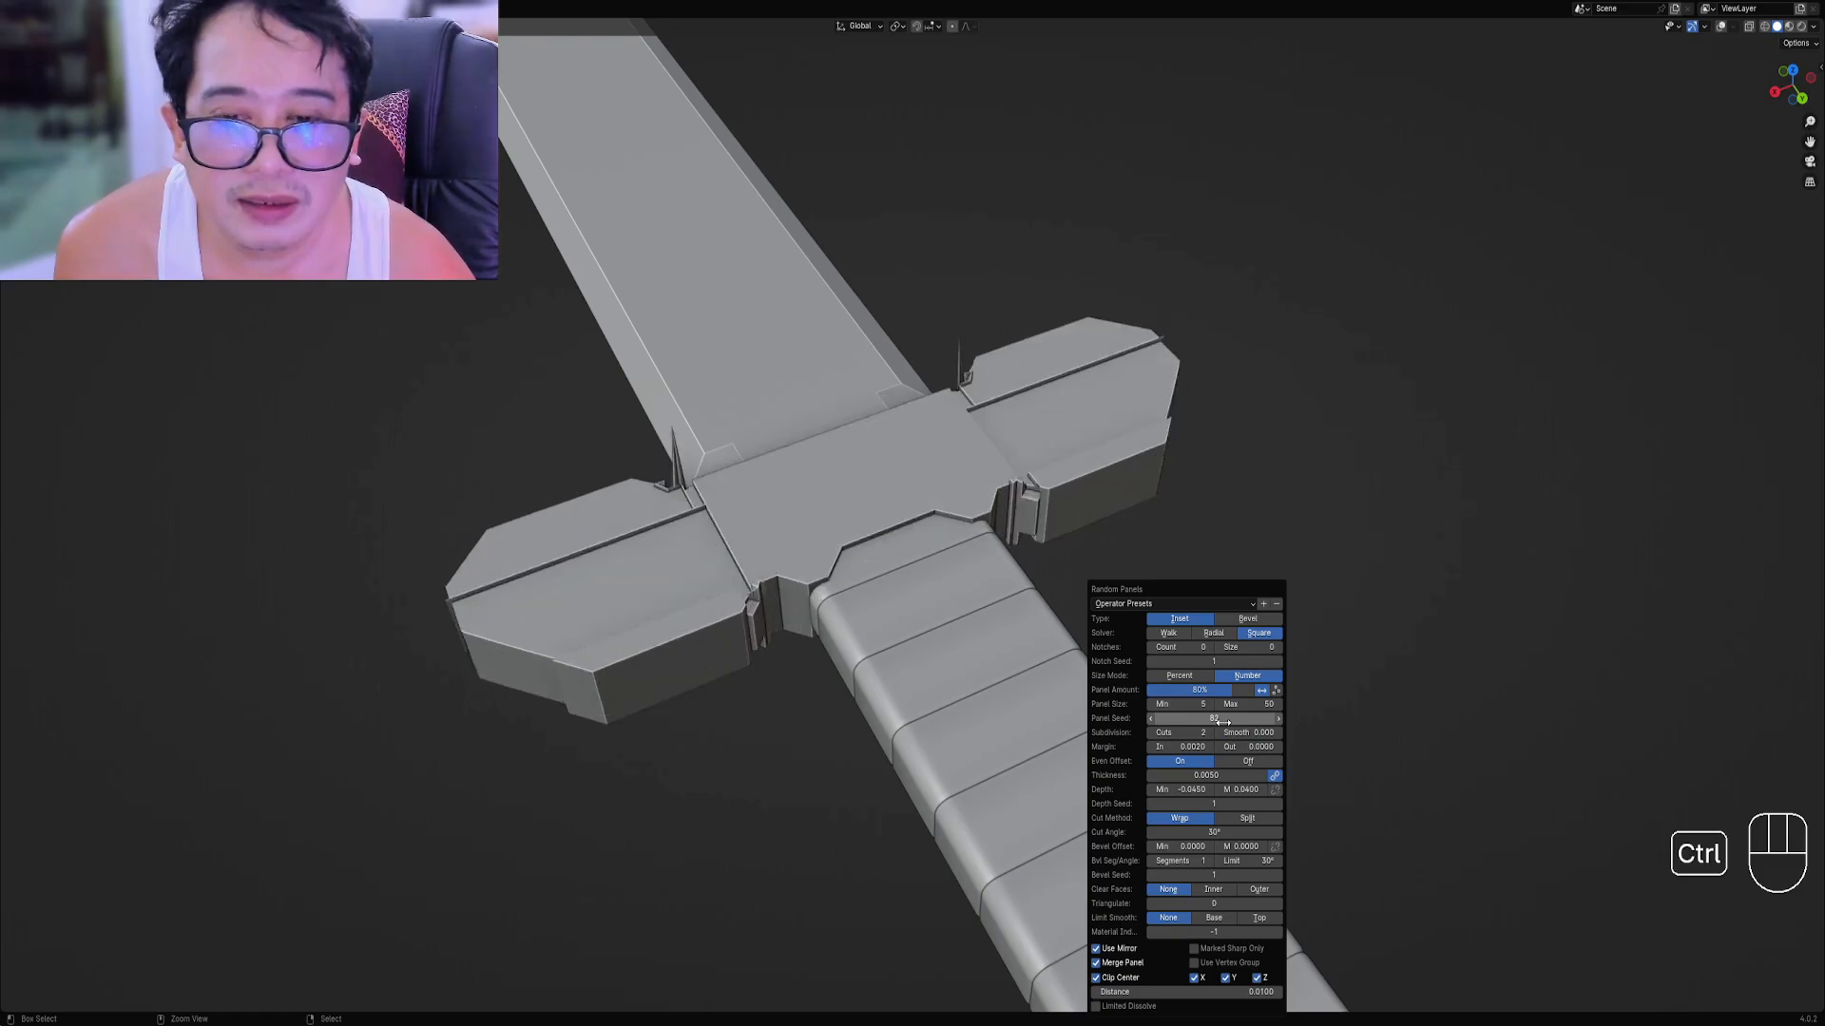
pyautogui.keyDown('ctrl'); pyautogui.scroll(3, 1224, 722); pyautogui.keyUp('ctrl')
pyautogui.keyDown('ctrl'); pyautogui.scroll(6, 1224, 723); pyautogui.keyUp('ctrl')
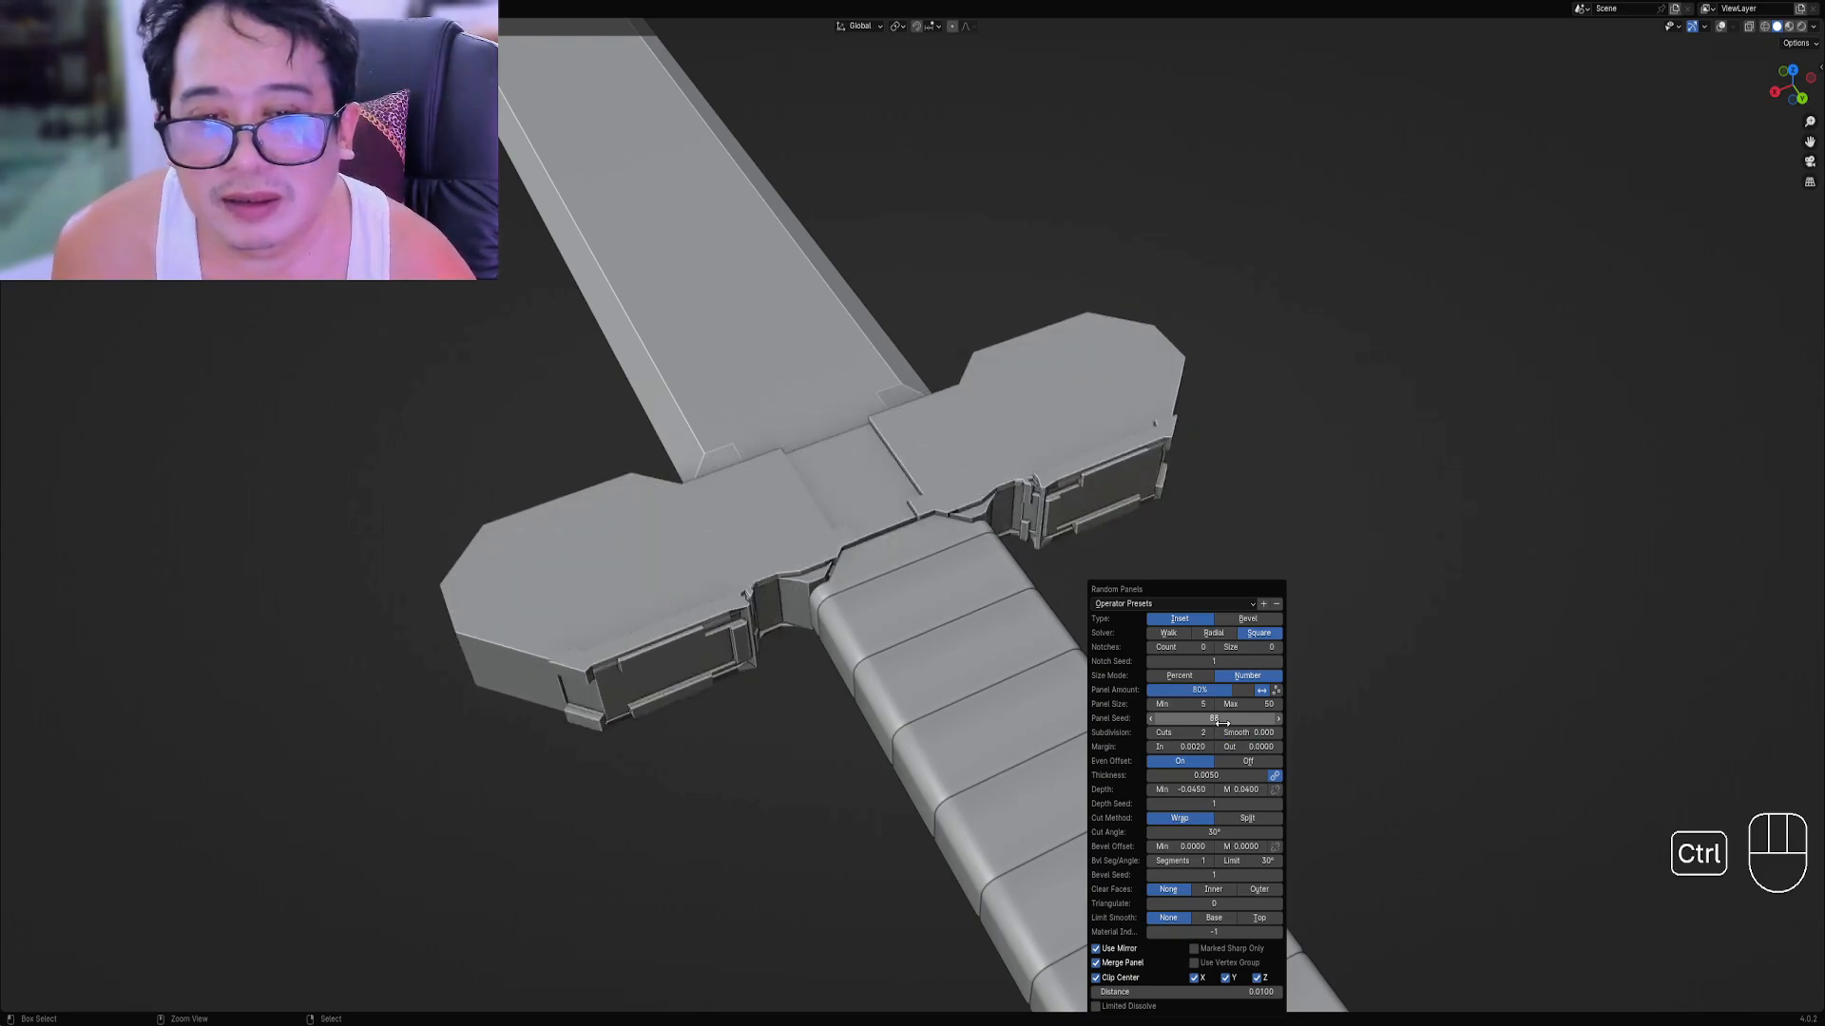
pyautogui.keyDown('ctrl'); pyautogui.scroll(7, 1224, 722); pyautogui.keyUp('ctrl')
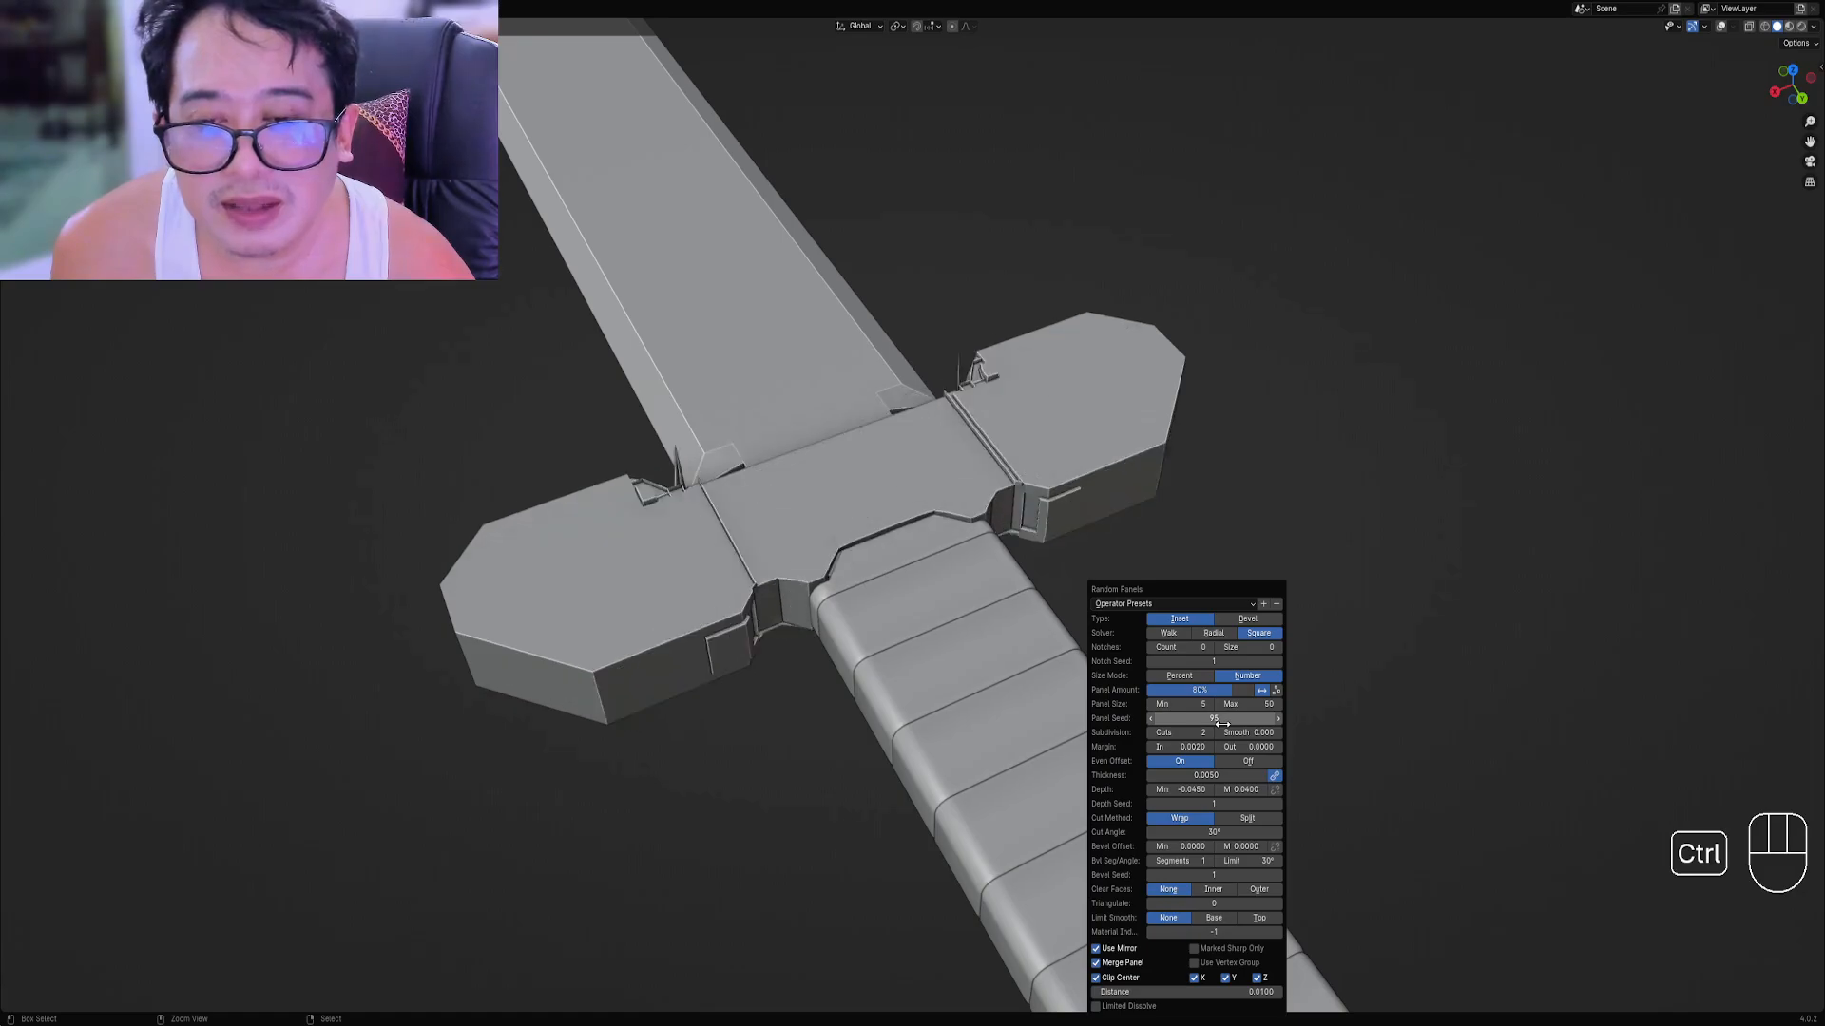
# Try panel seeds above 100 on the guard while viewing more of the sword, and reset the panel seed to 1.
pyautogui.scroll(-3, 1045, 523)
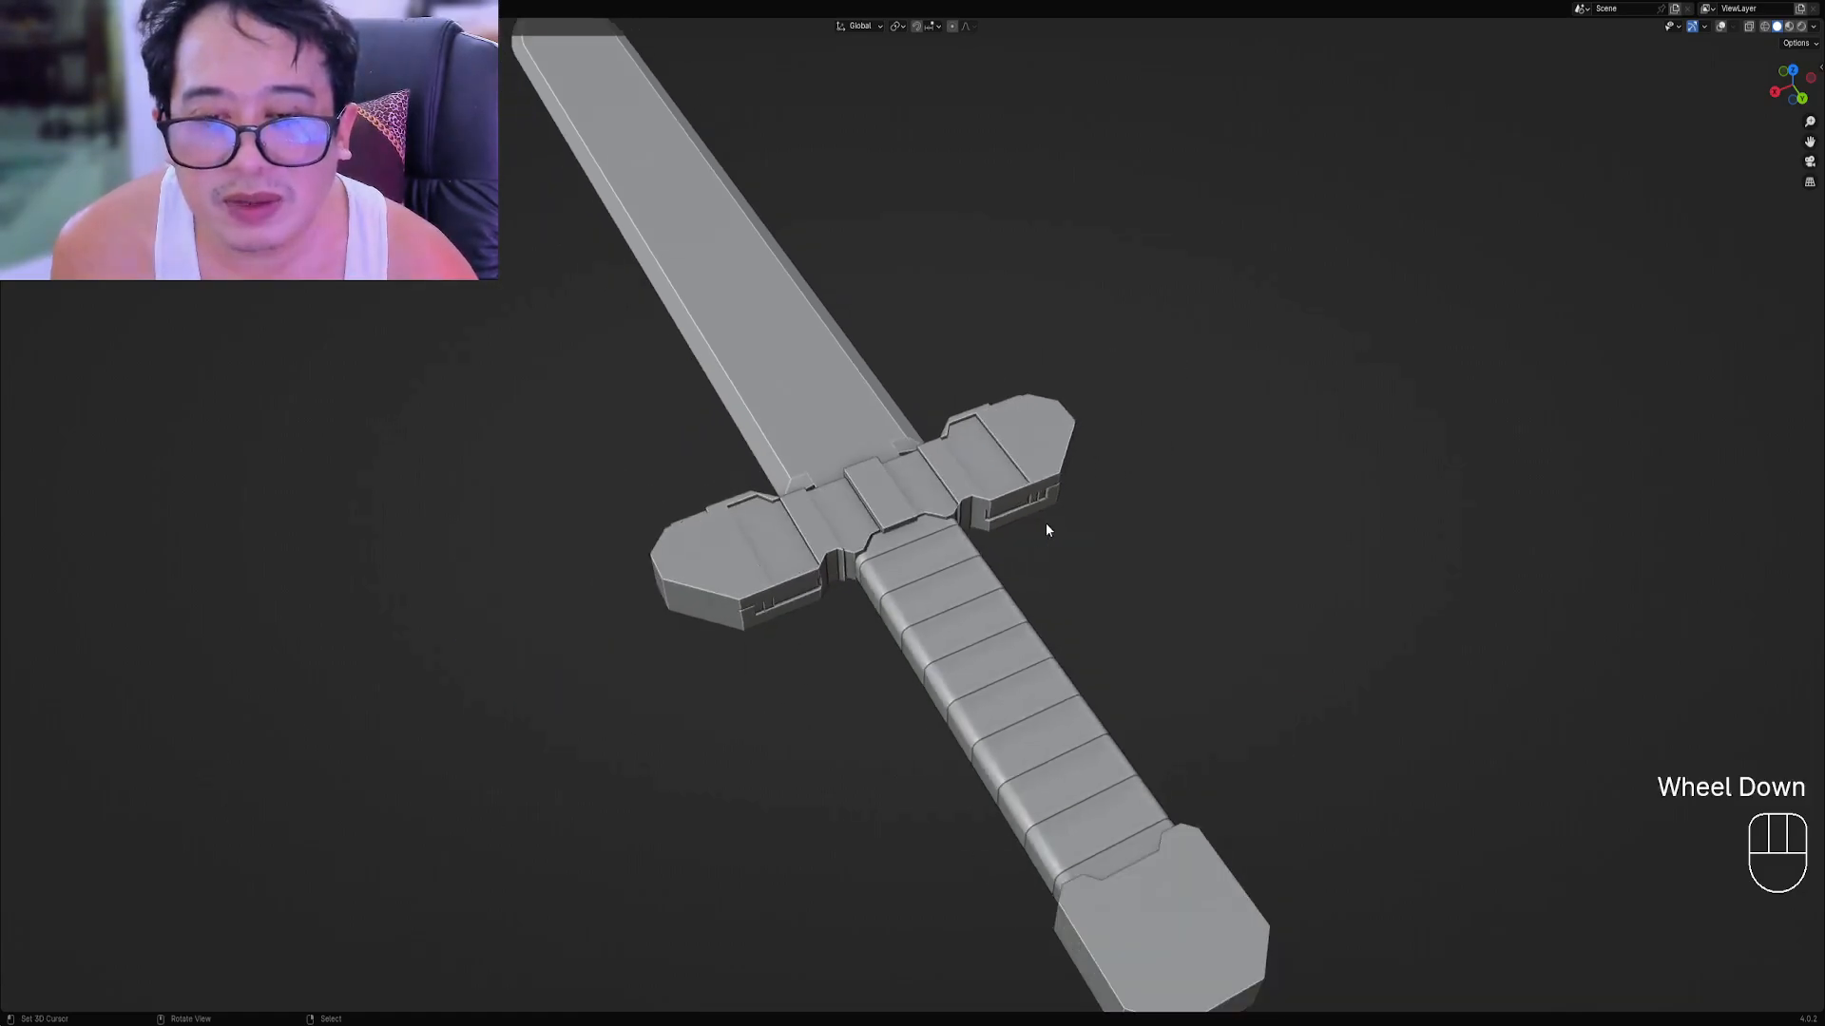
pyautogui.keyDown('alt'); pyautogui.moveTo(1045, 523); pyautogui.dragTo(994, 596, button='middle'); pyautogui.keyUp('alt')
pyautogui.moveTo(986, 663); pyautogui.dragTo(1047, 653, button='middle')
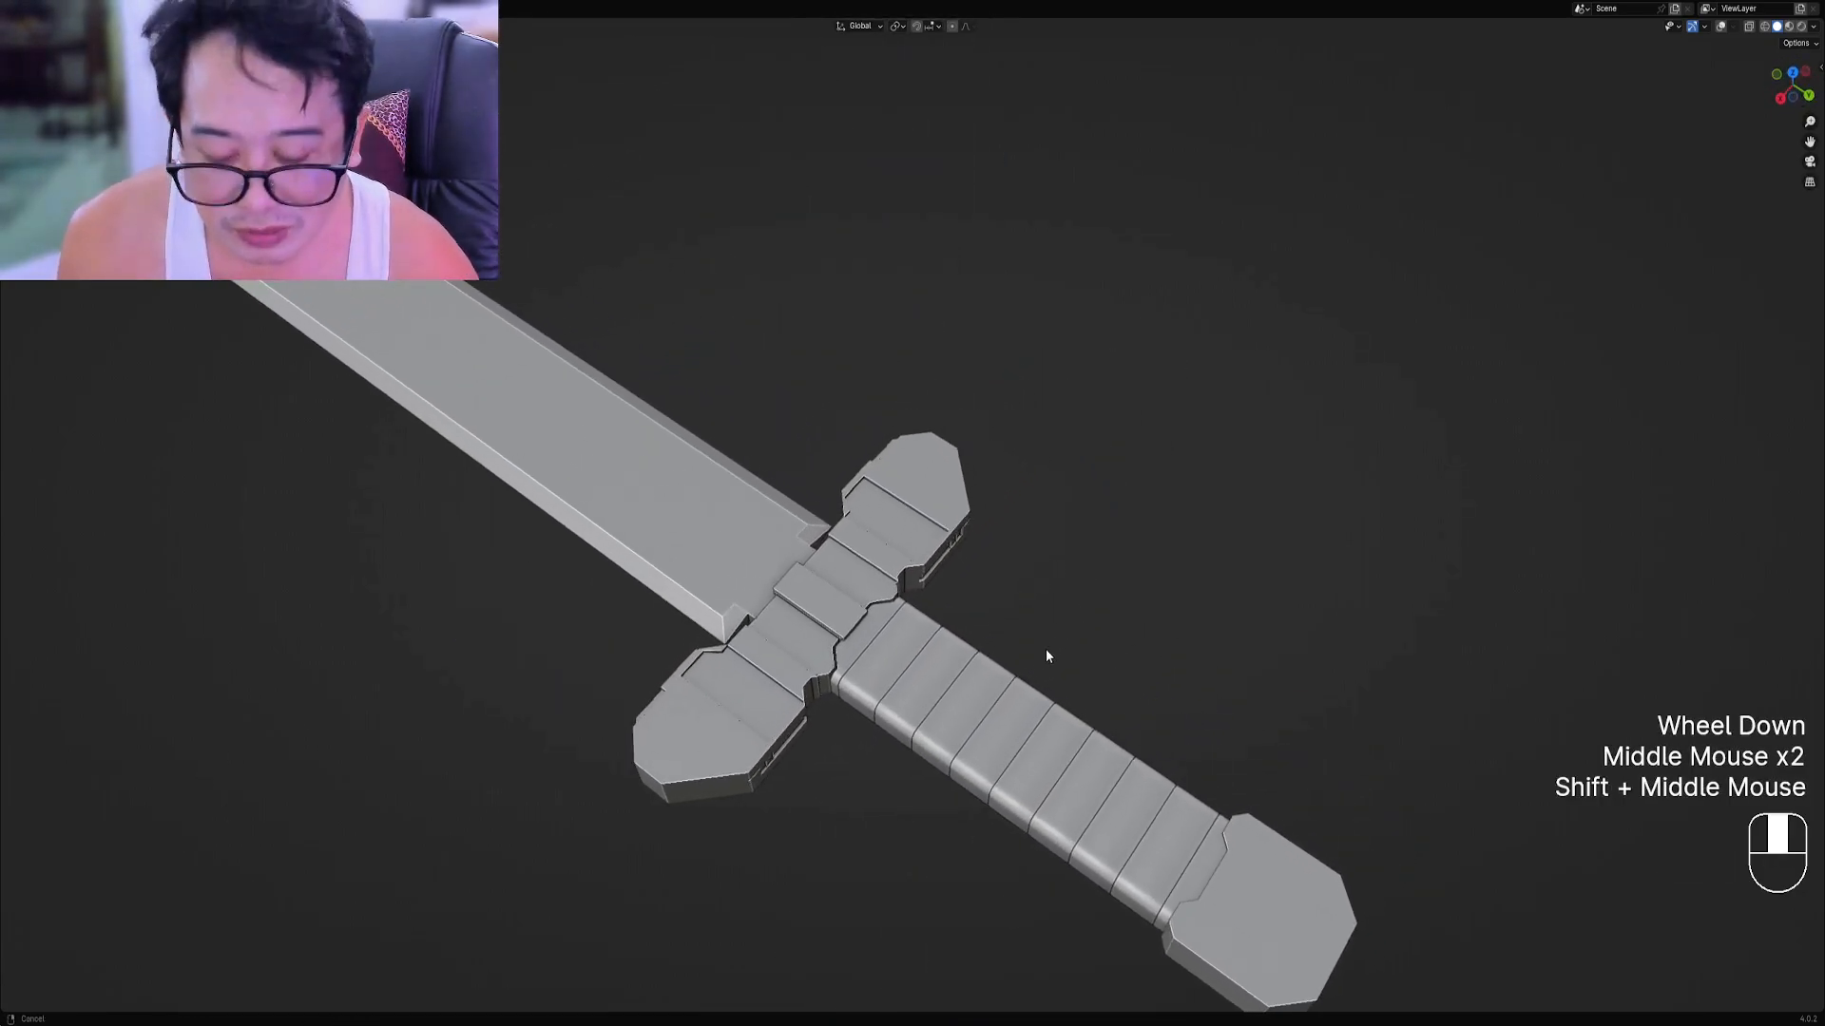
pyautogui.press('F9')
pyautogui.keyDown('ctrl'); pyautogui.scroll(3, 1232, 710); pyautogui.keyUp('ctrl')
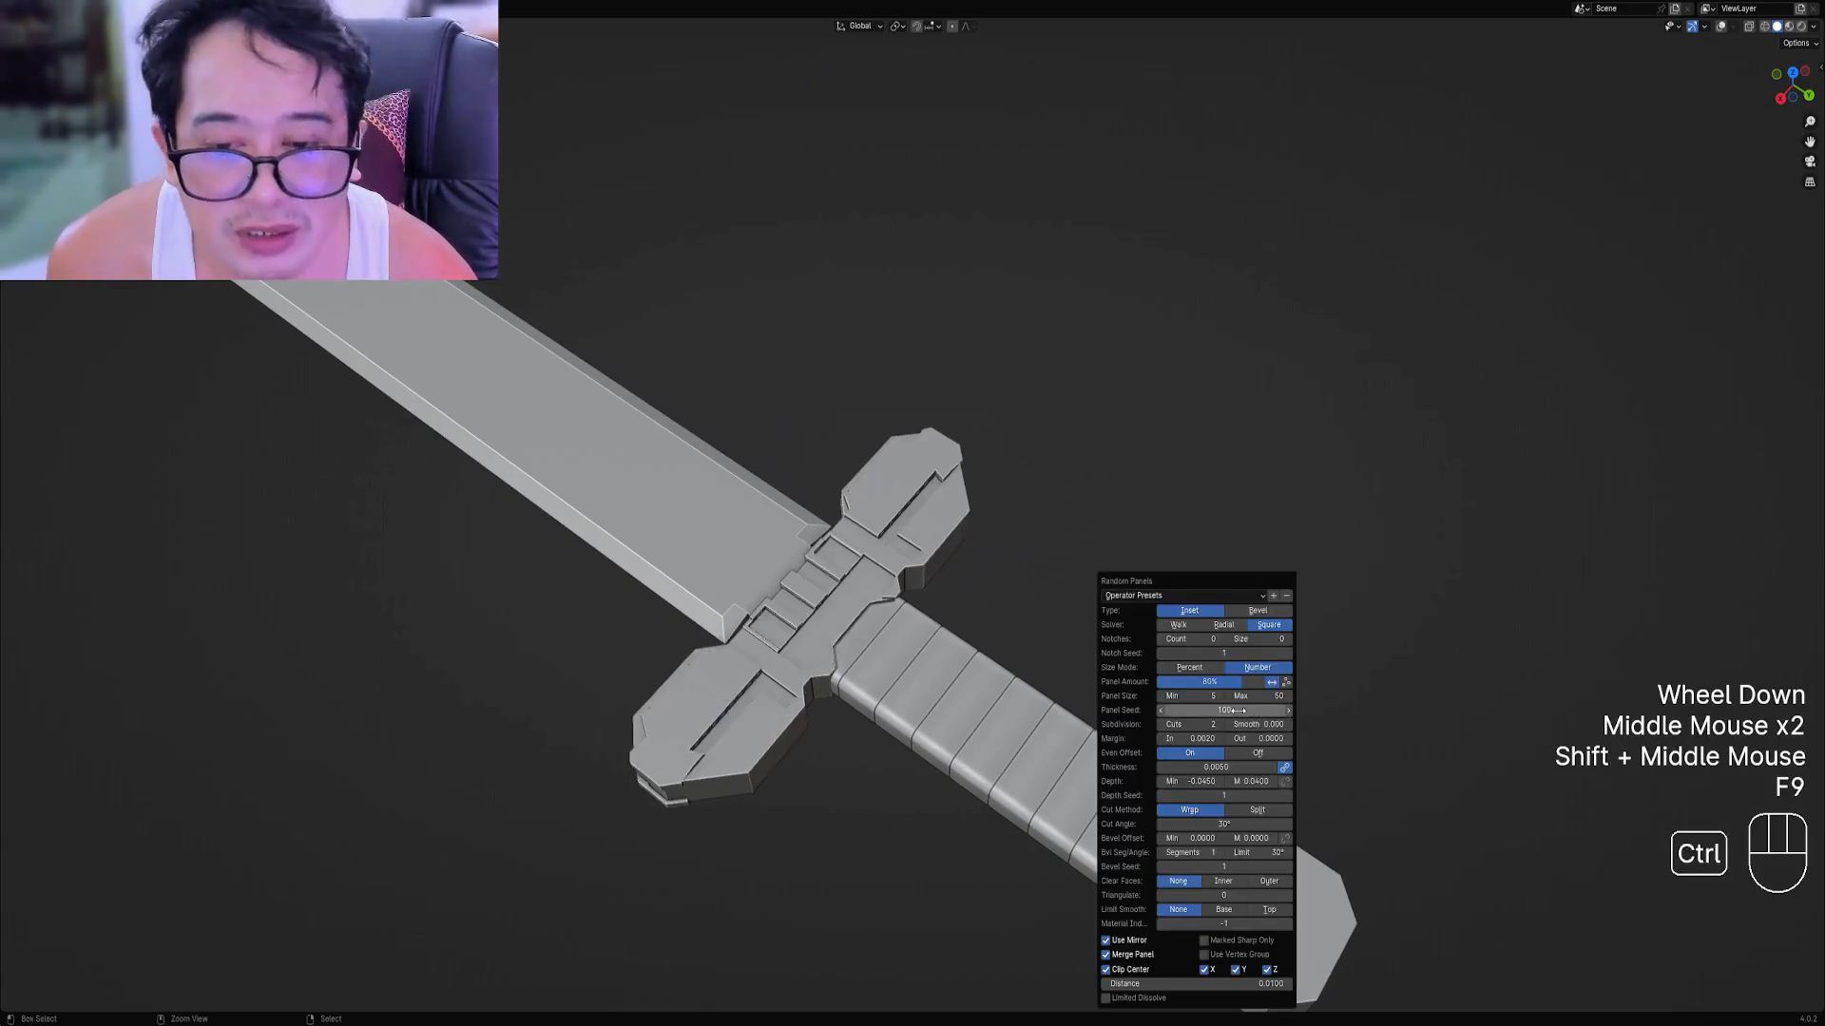
pyautogui.keyDown('ctrl'); pyautogui.scroll(8, 1231, 710); pyautogui.keyUp('ctrl')
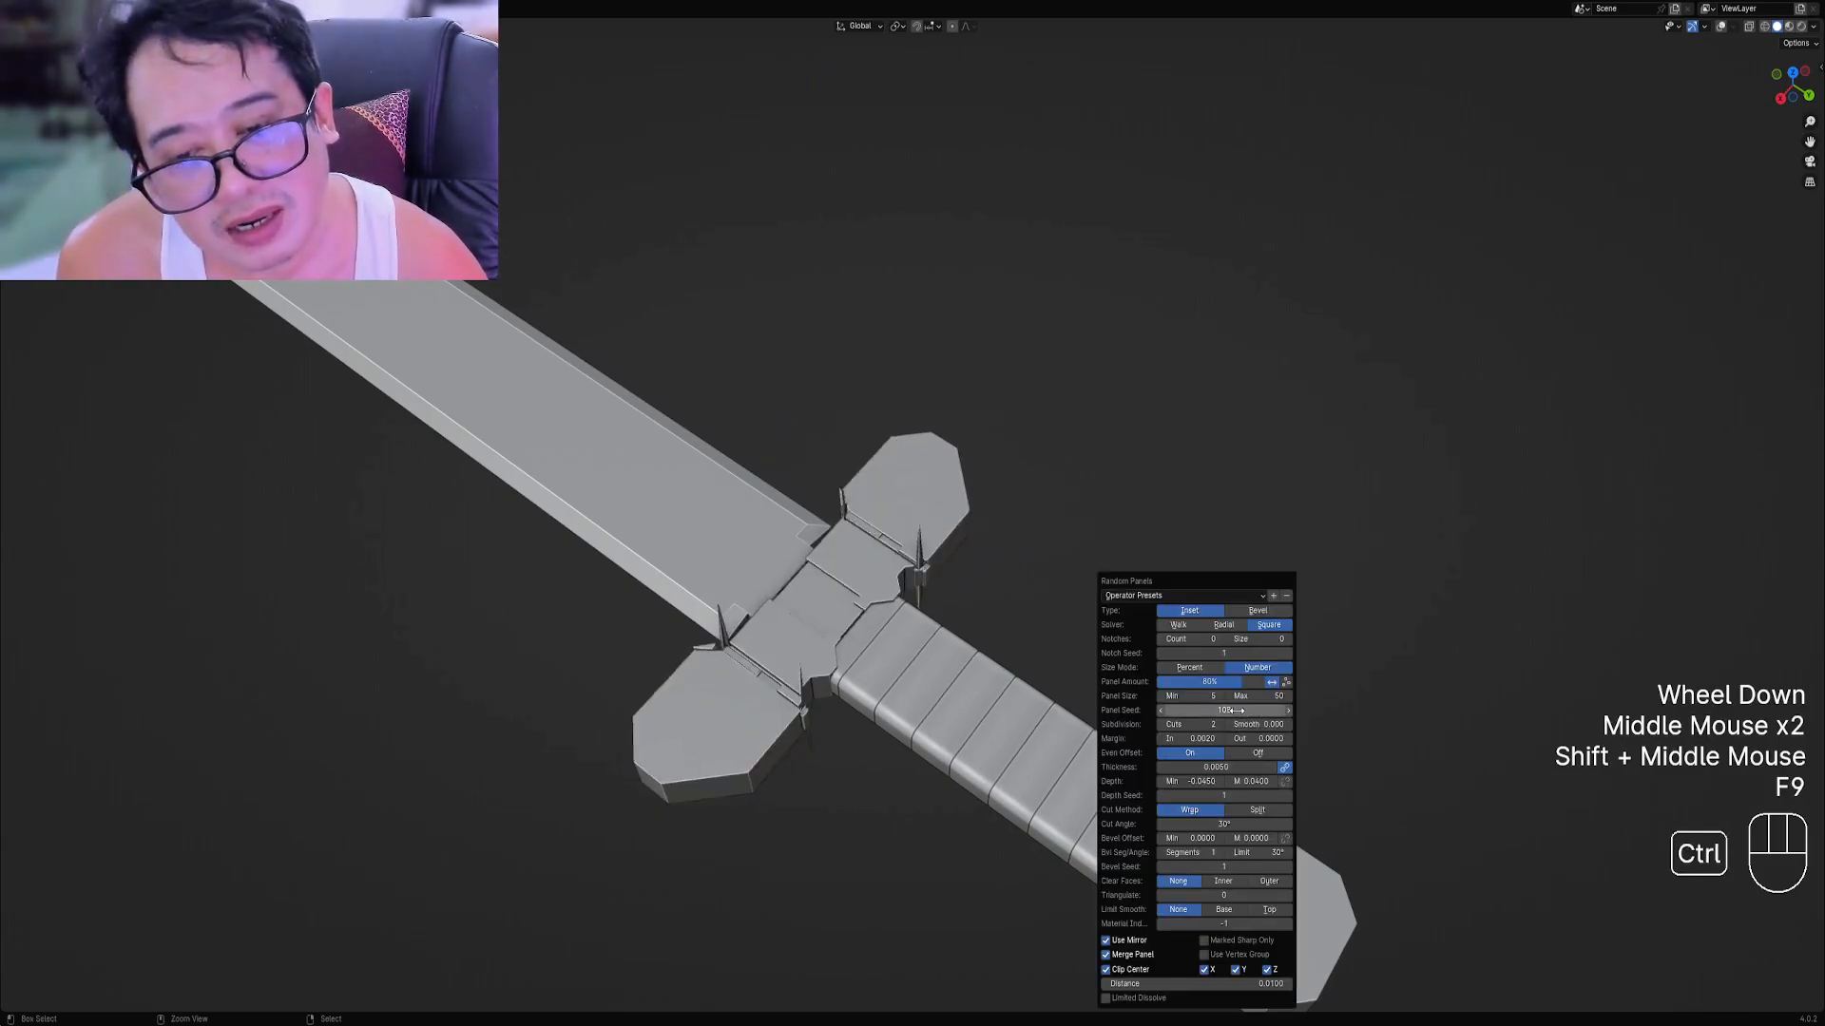
pyautogui.keyDown('ctrl'); pyautogui.scroll(3, 1232, 710); pyautogui.keyUp('ctrl')
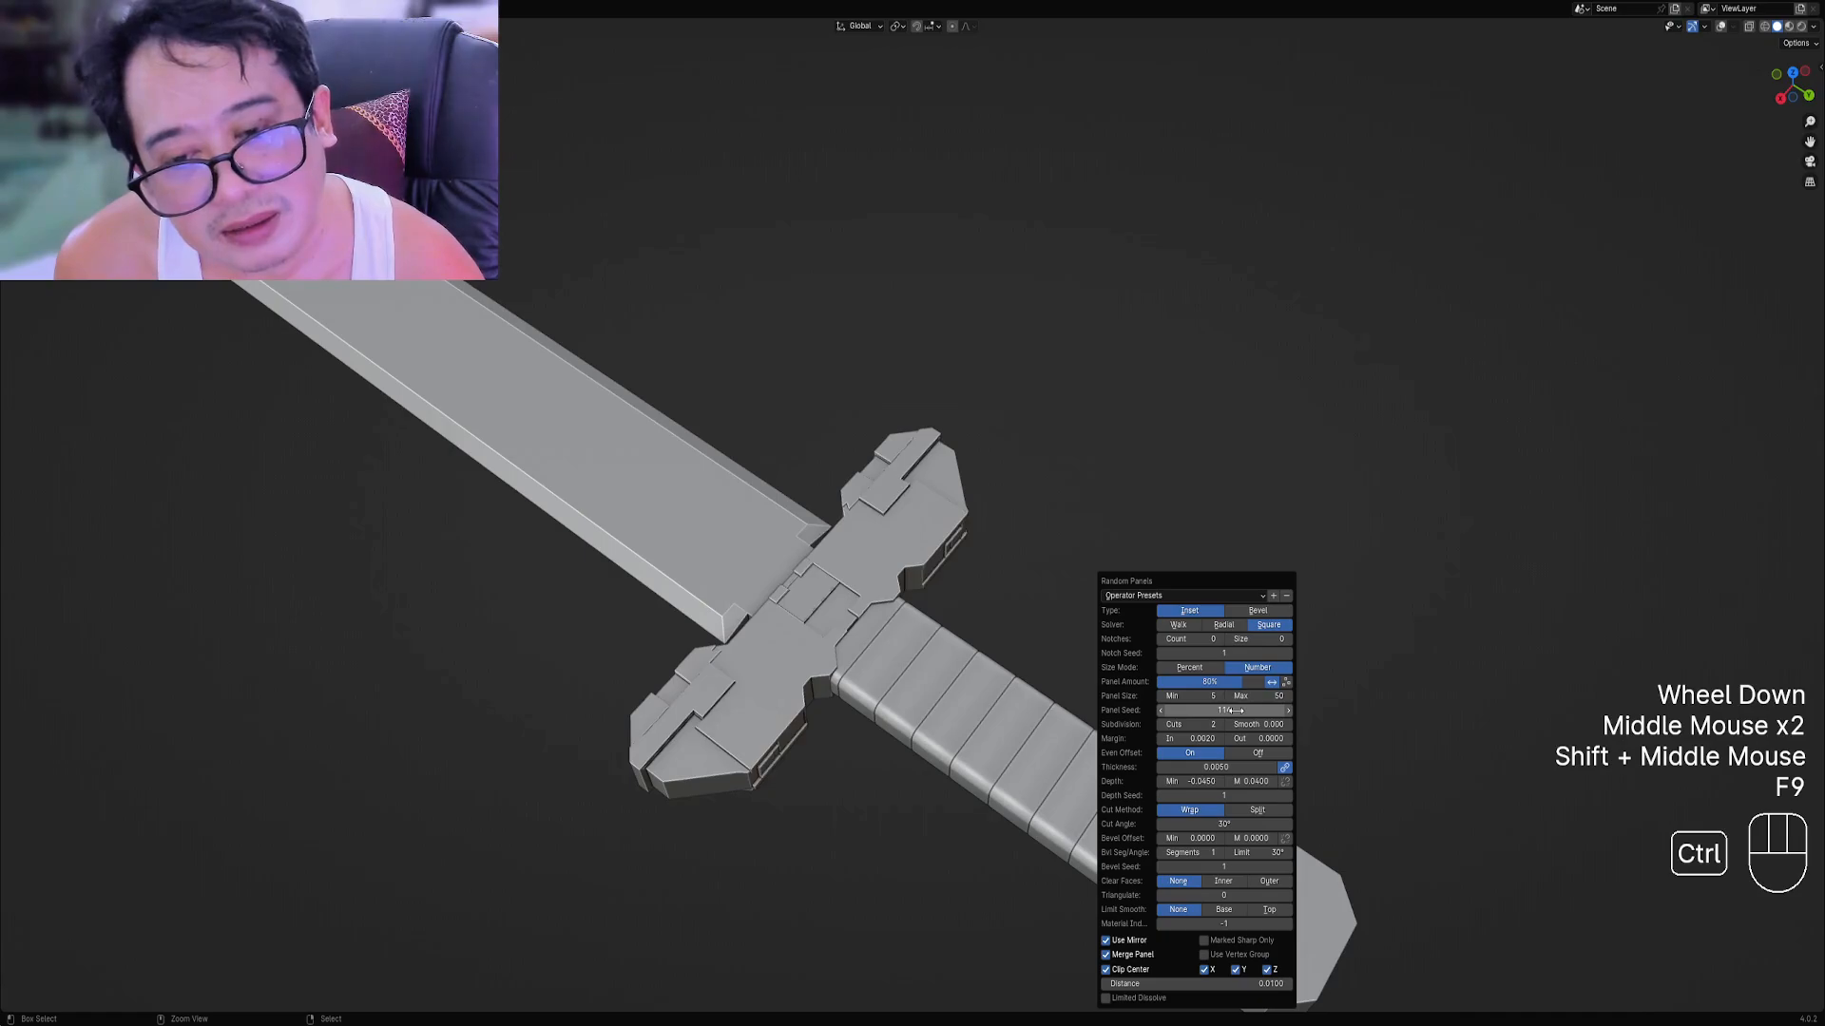
pyautogui.keyDown('ctrl'); pyautogui.scroll(9, 1232, 710); pyautogui.keyUp('ctrl')
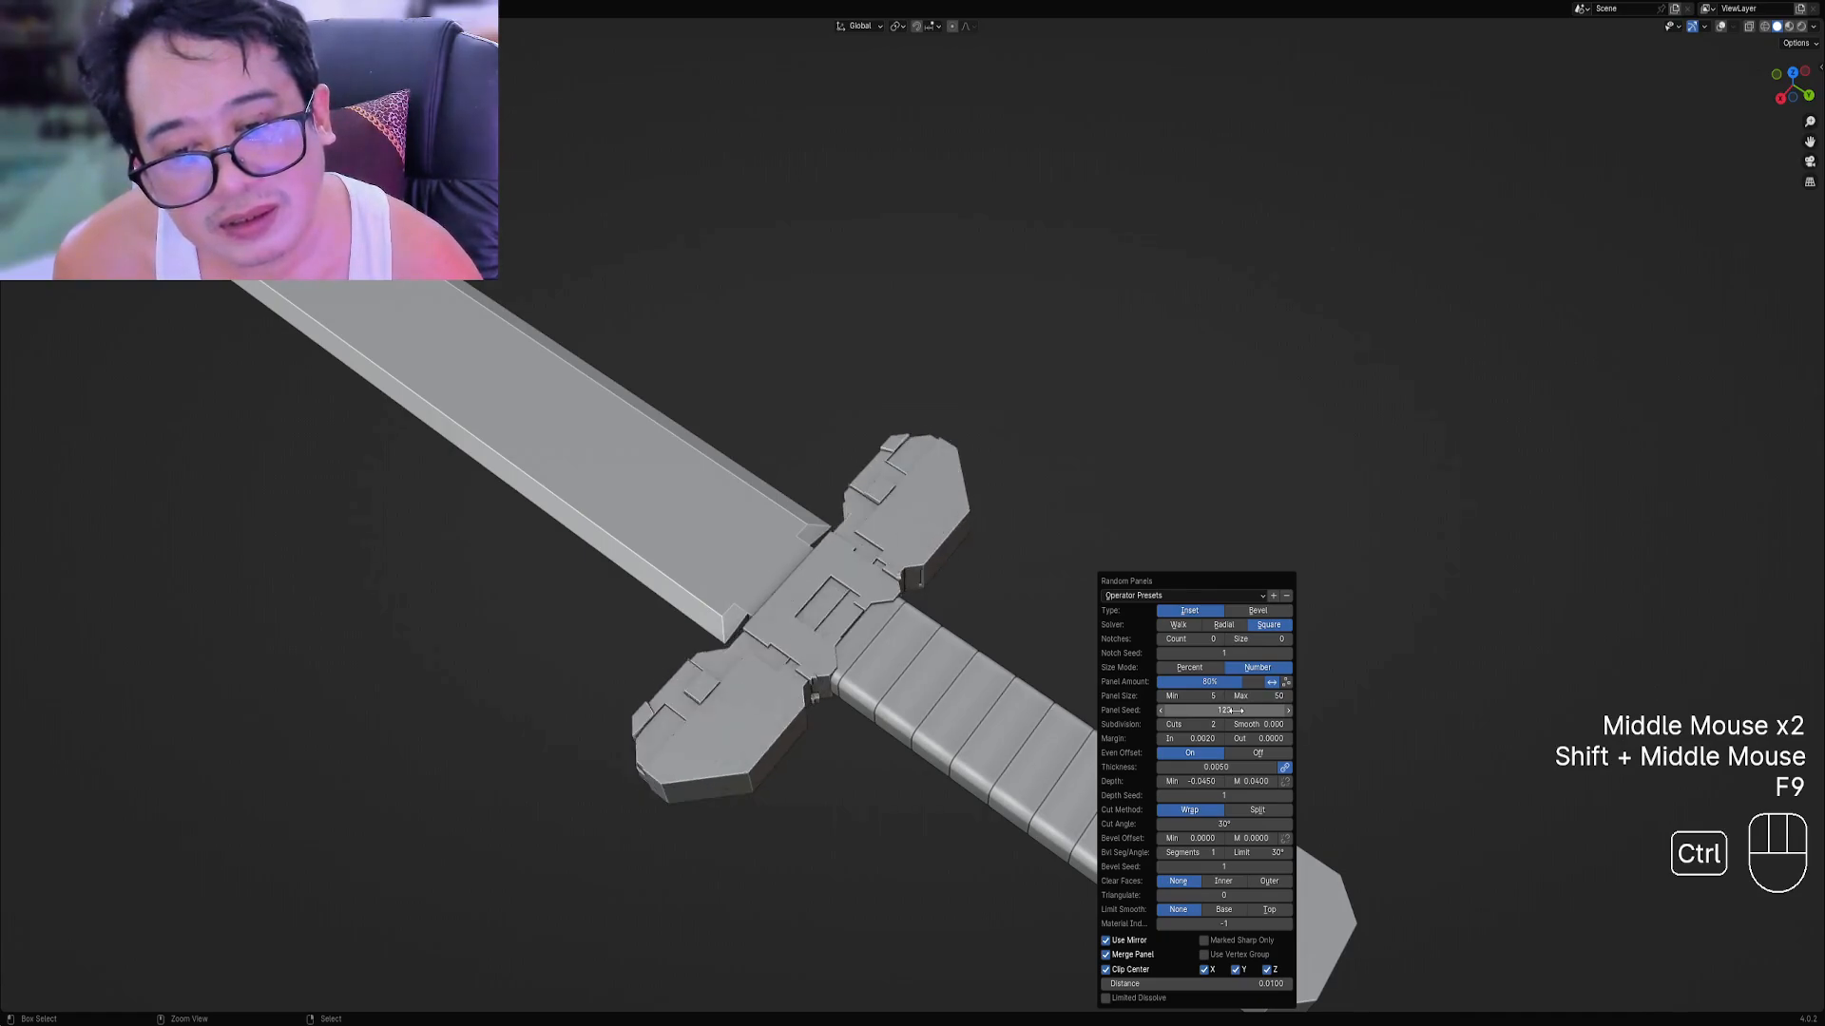
pyautogui.keyDown('ctrl'); pyautogui.scroll(7, 1232, 710); pyautogui.keyUp('ctrl')
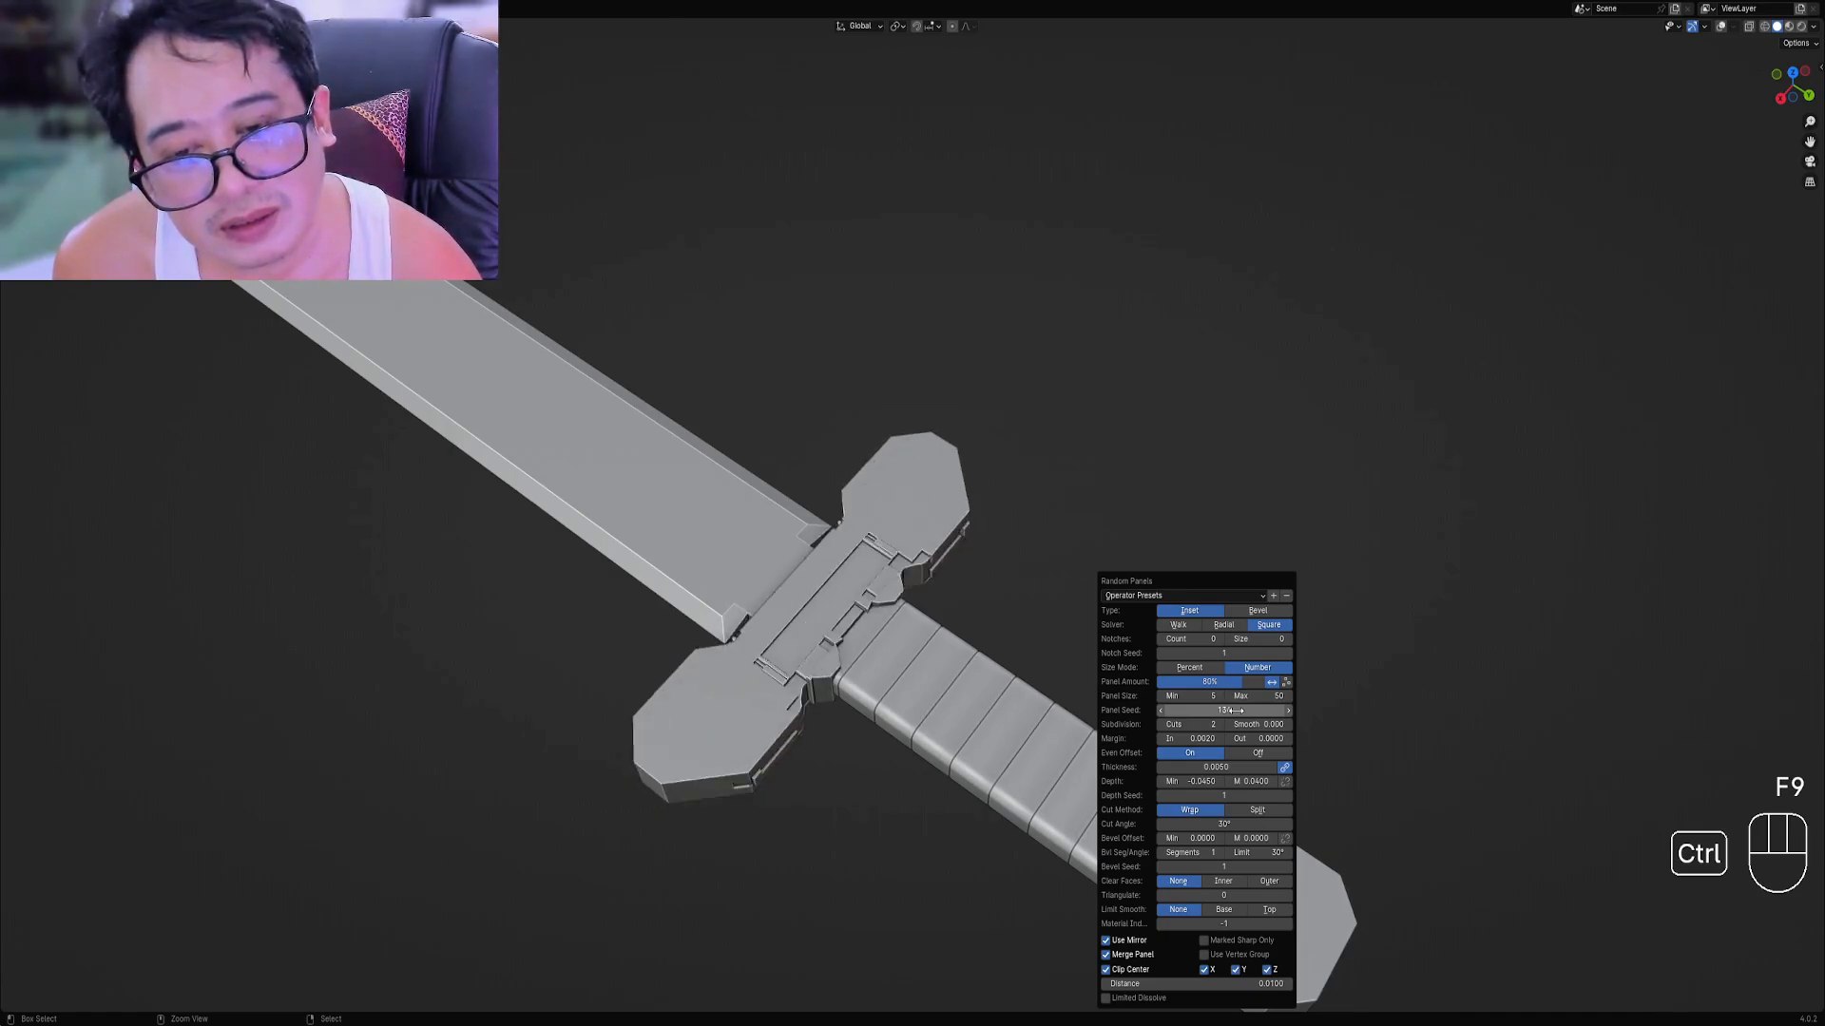
pyautogui.keyDown('ctrl'); pyautogui.scroll(7, 1231, 710); pyautogui.keyUp('ctrl')
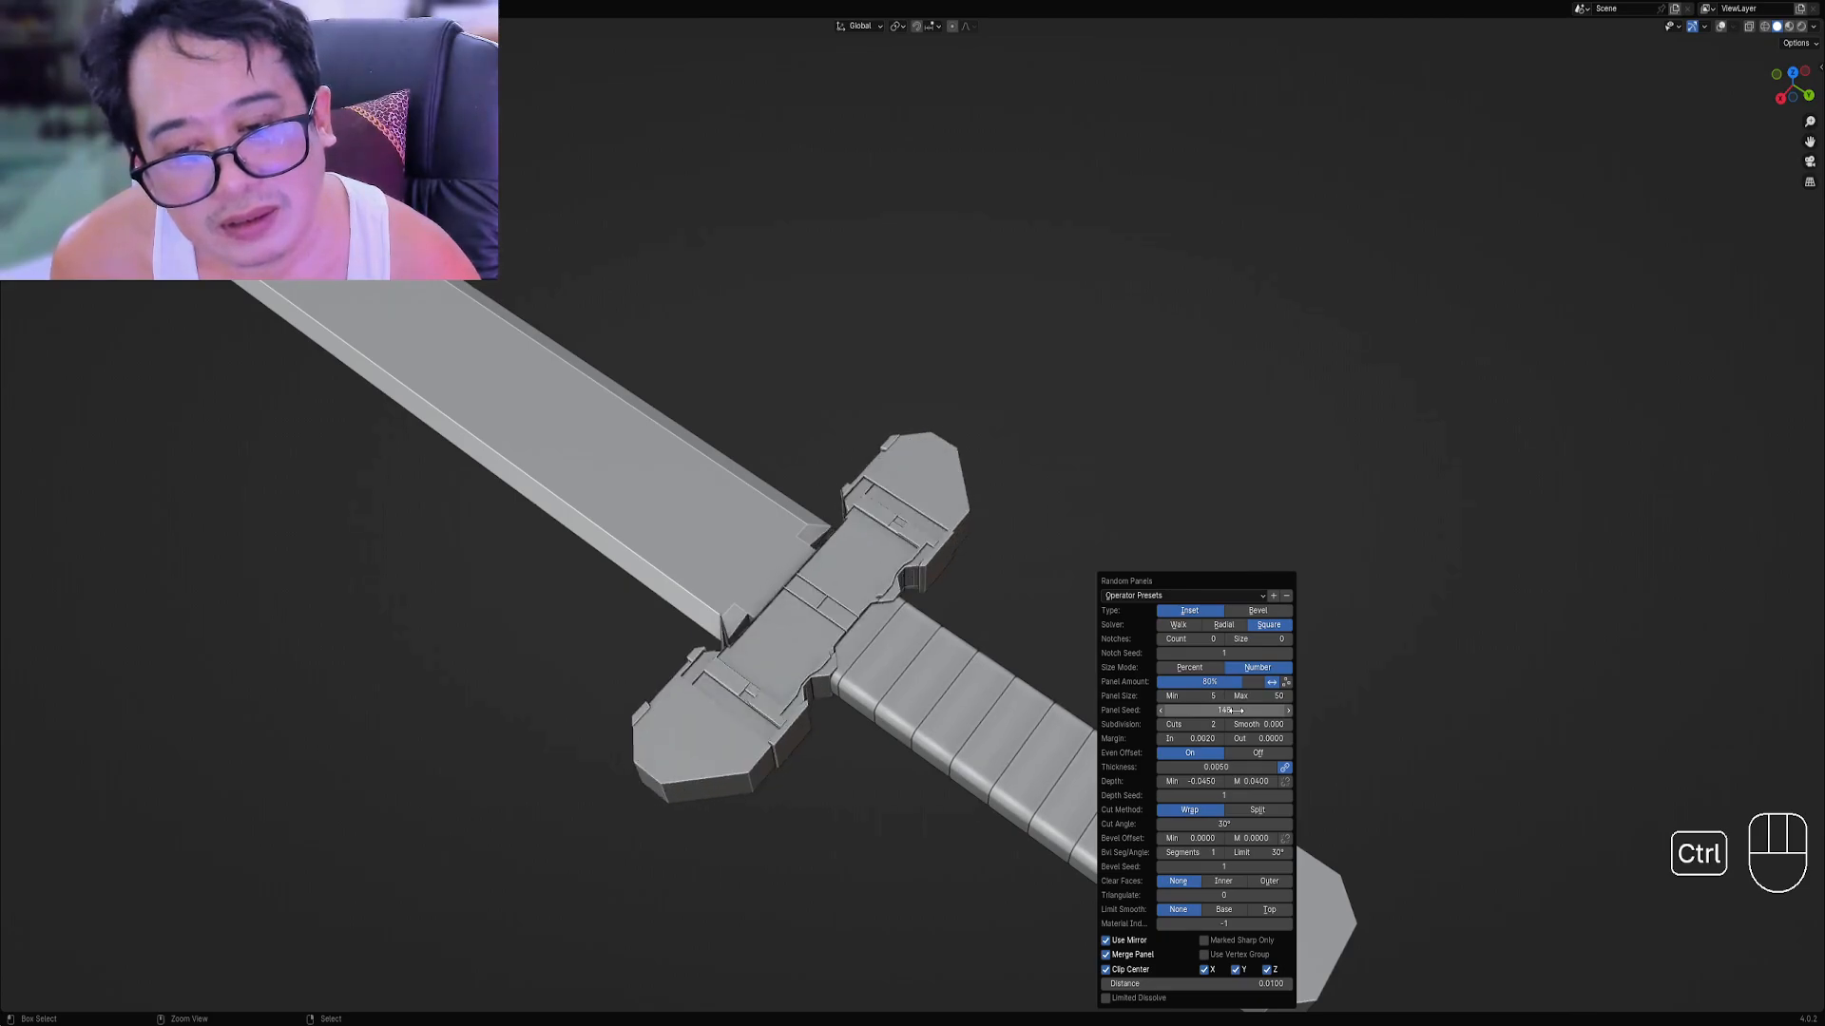
pyautogui.keyDown('ctrl'); pyautogui.scroll(7, 1230, 710); pyautogui.keyUp('ctrl')
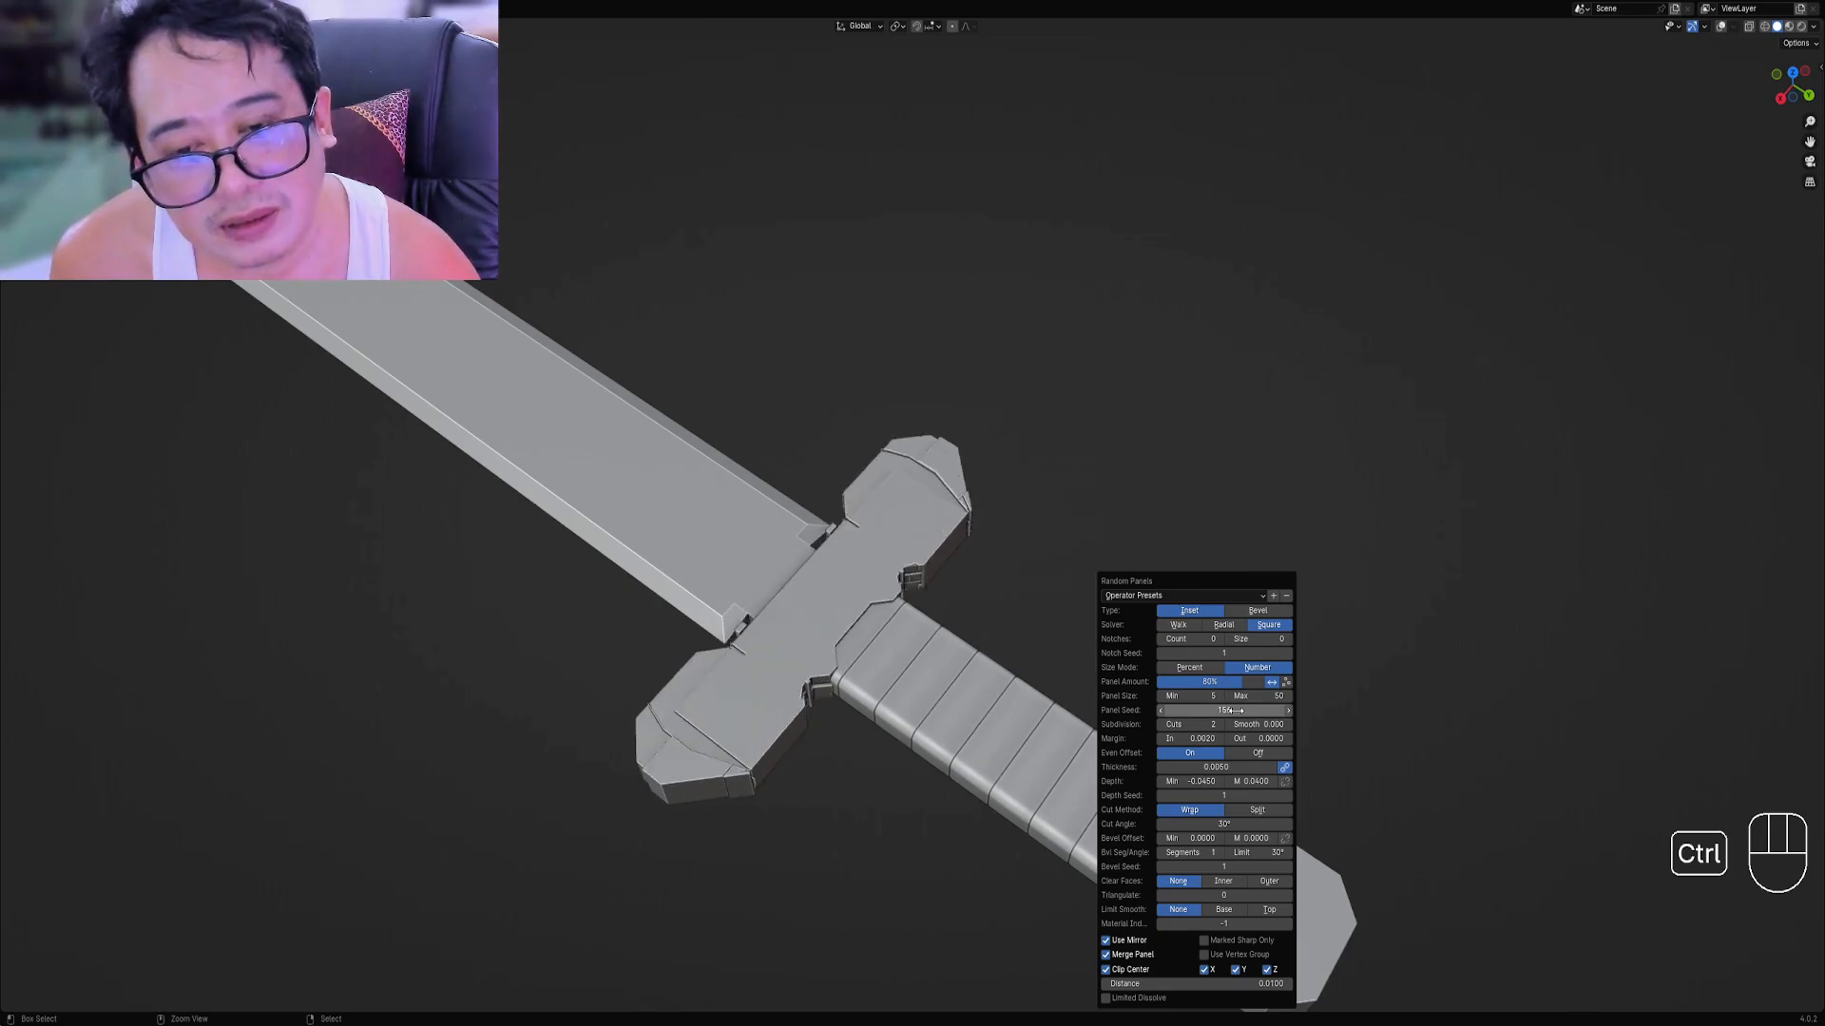
pyautogui.keyDown('ctrl'); pyautogui.scroll(2, 1229, 710); pyautogui.keyUp('ctrl')
pyautogui.keyDown('ctrl'); pyautogui.scroll(2, 1232, 710); pyautogui.keyUp('ctrl')
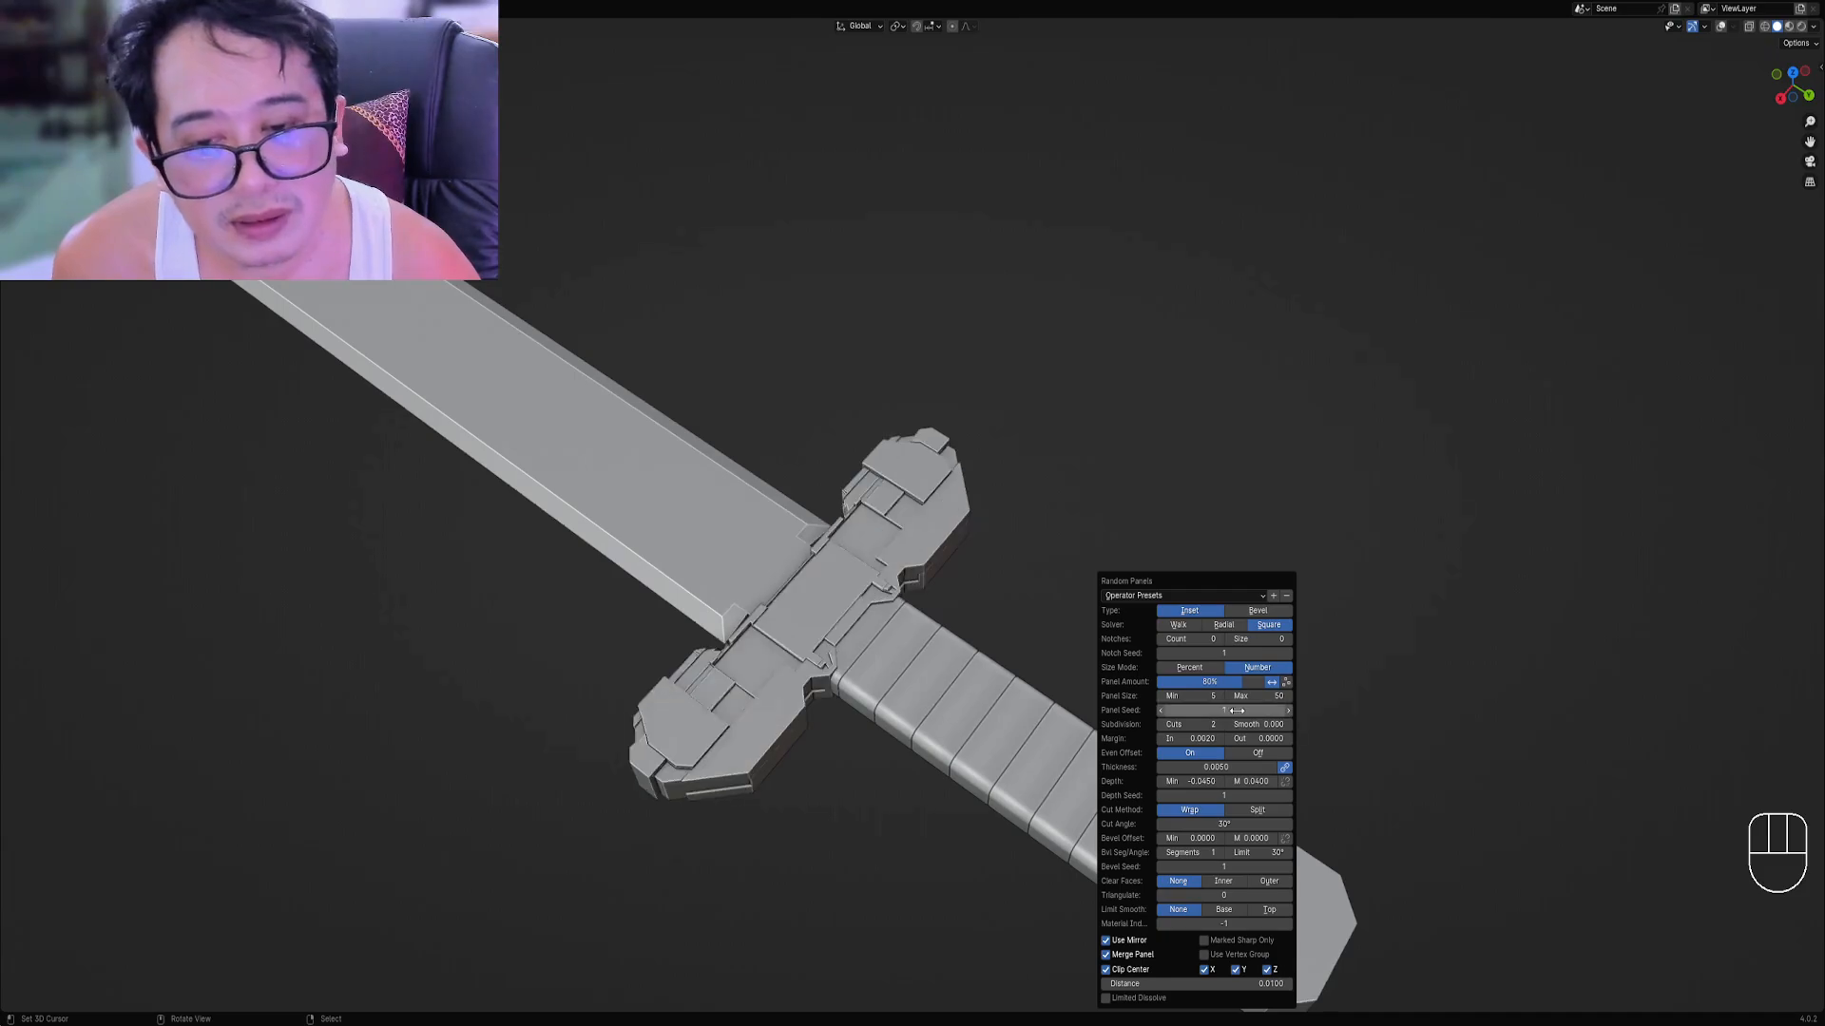
# Set the guard's panel seed to 4 and raise the panel subdivision to 4 cuts.
pyautogui.keyDown('ctrl'); pyautogui.scroll(3, 1240, 710); pyautogui.keyUp('ctrl')
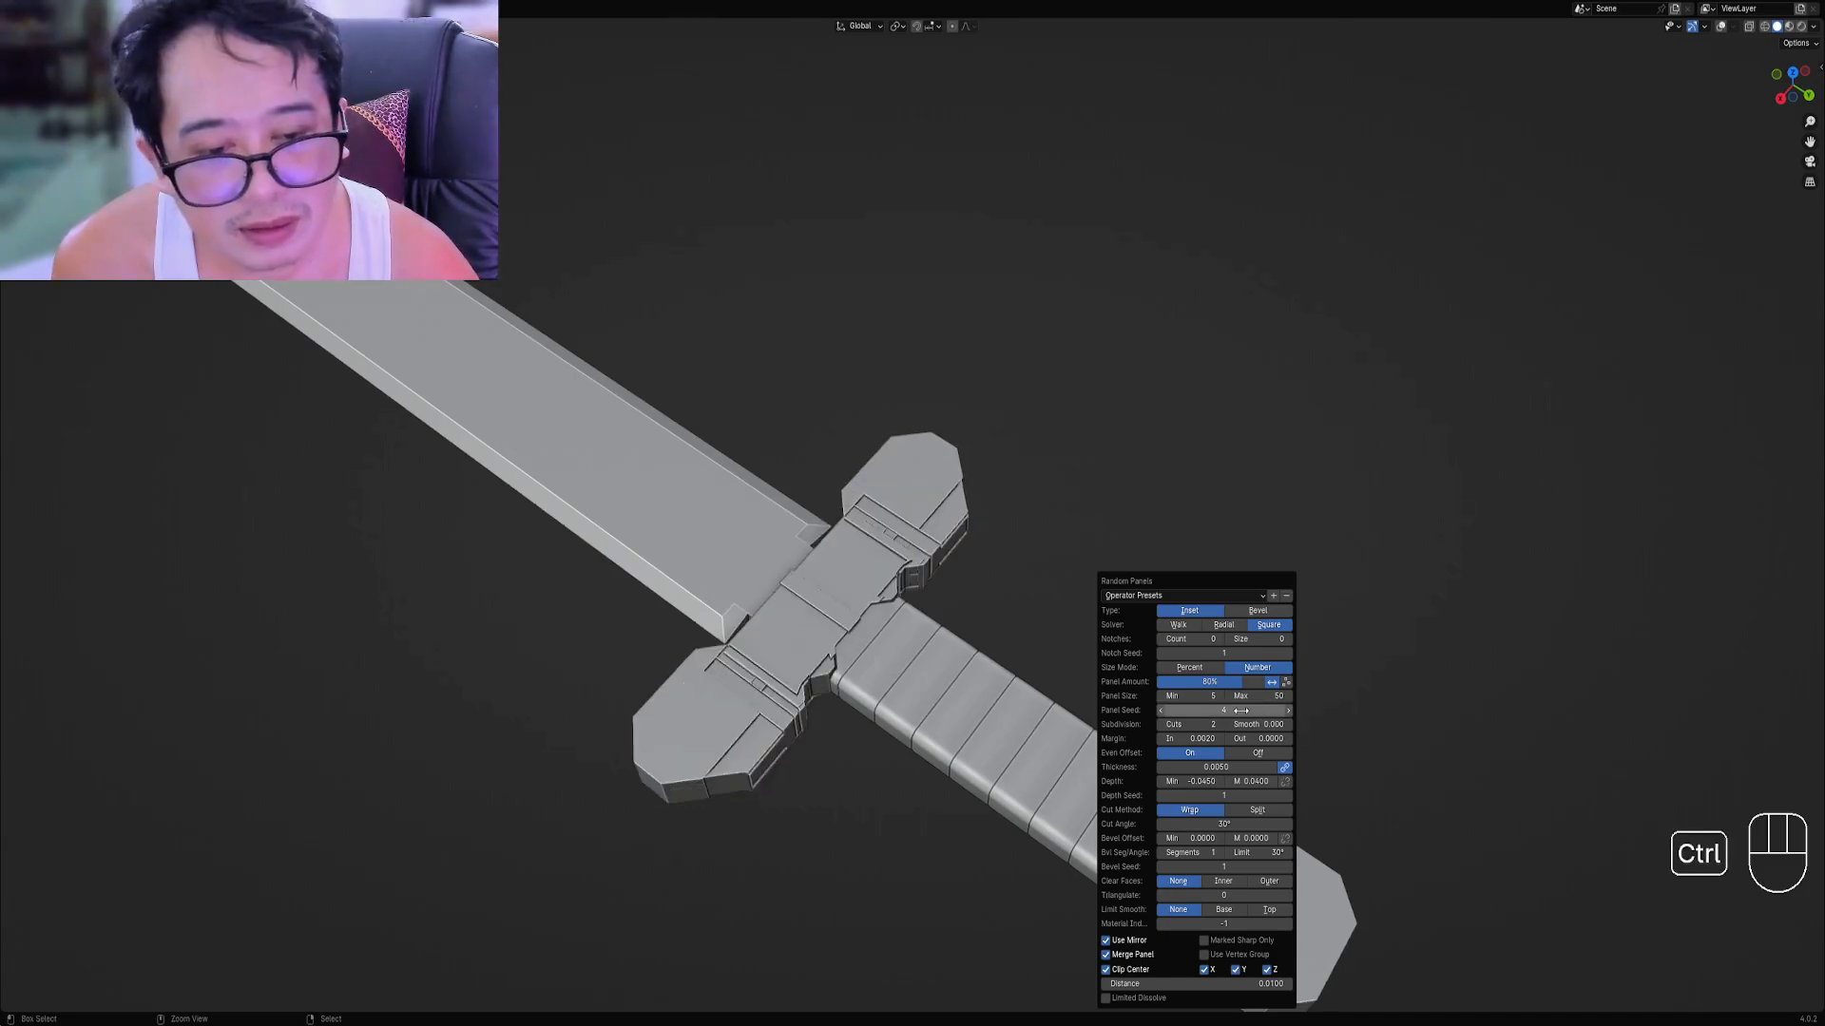
pyautogui.keyDown('ctrl'); pyautogui.scroll(3, 1216, 726); pyautogui.keyUp('ctrl')
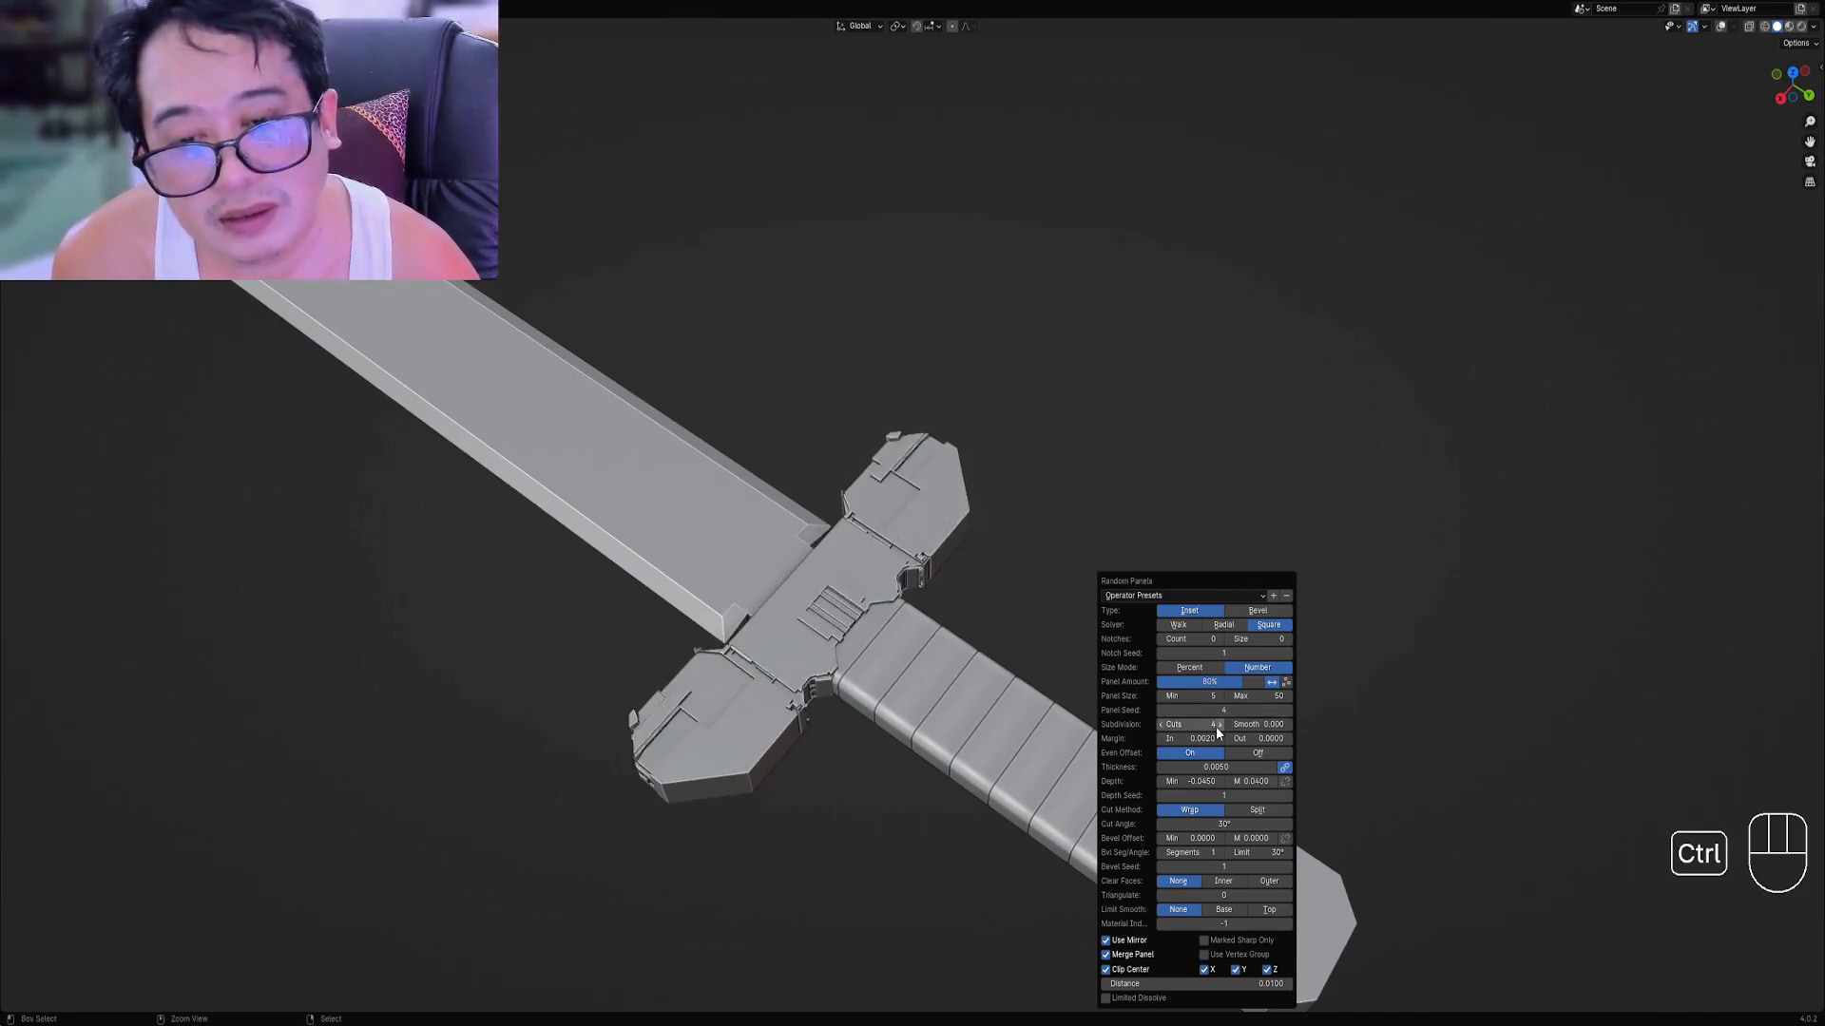
# Examine the guard's panel layout up close and against the whole sword from several angles.
pyautogui.keyDown('alt'); pyautogui.moveTo(1068, 521); pyautogui.dragTo(966, 590, button='middle'); pyautogui.keyUp('alt')
pyautogui.scroll(-1, 1055, 611)
pyautogui.moveTo(998, 672); pyautogui.dragTo(1120, 575, button='middle')
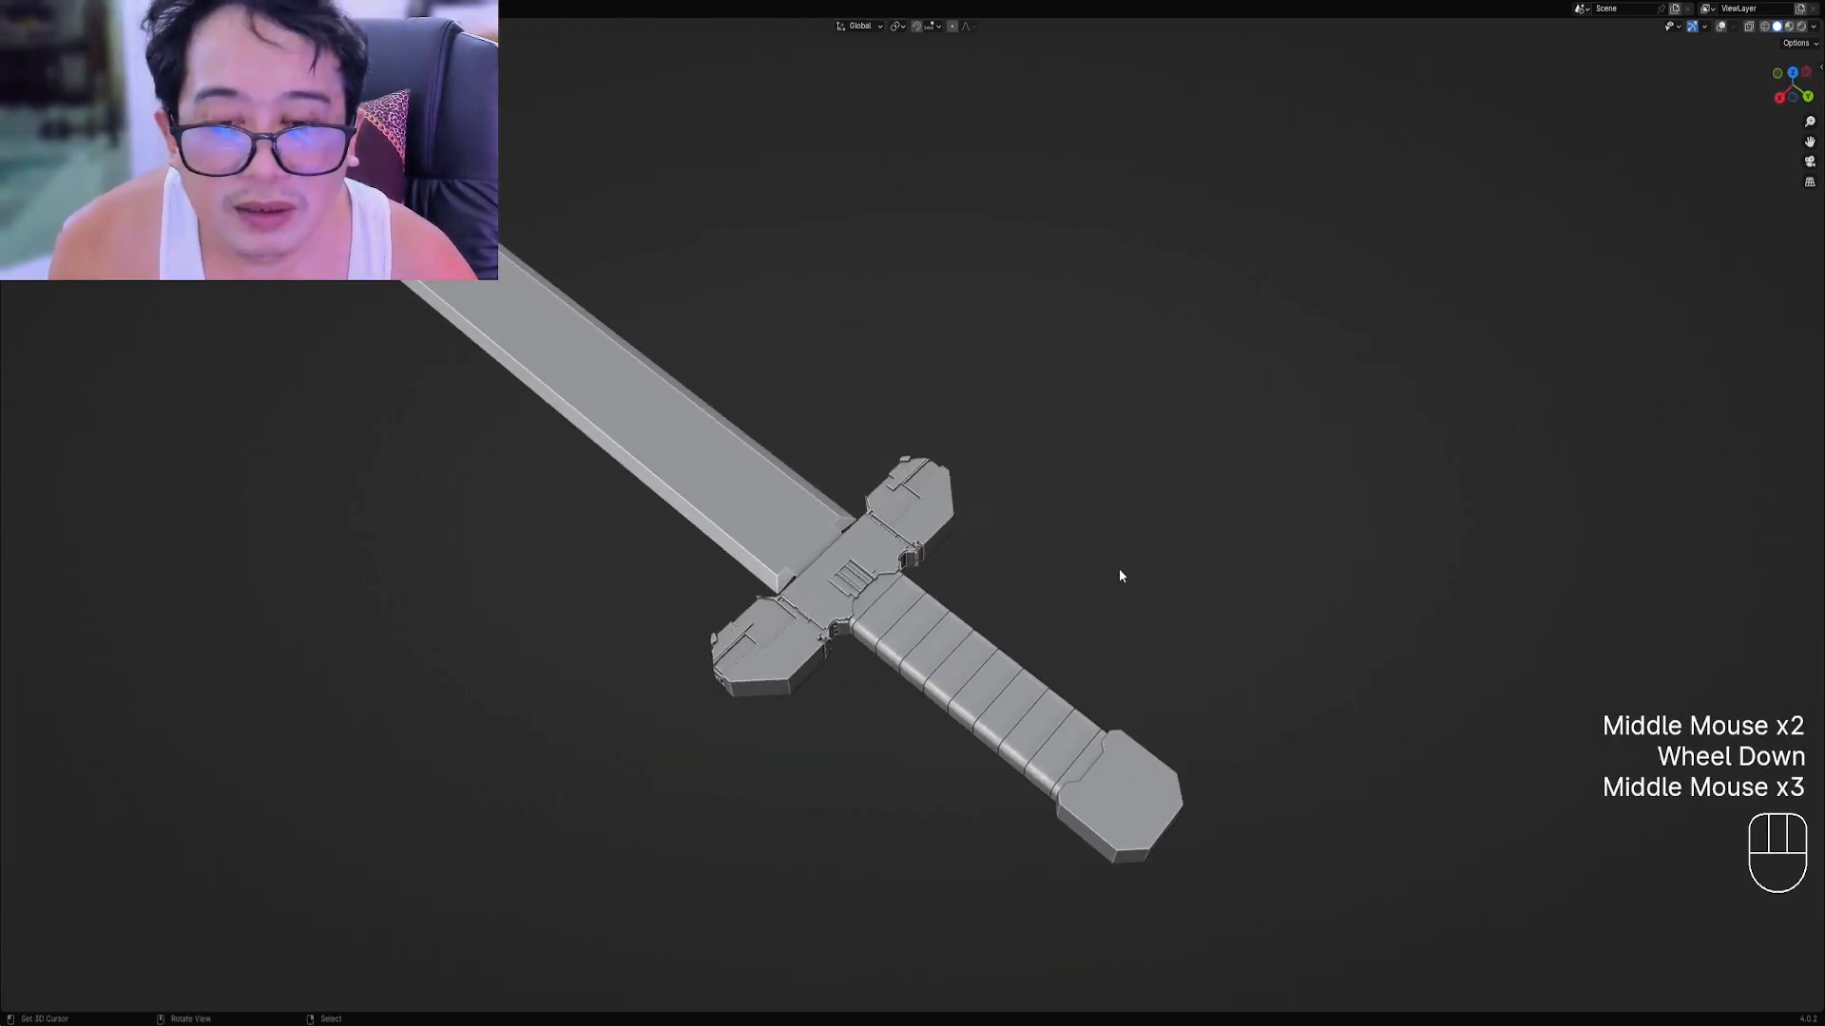
pyautogui.scroll(2, 1116, 589)
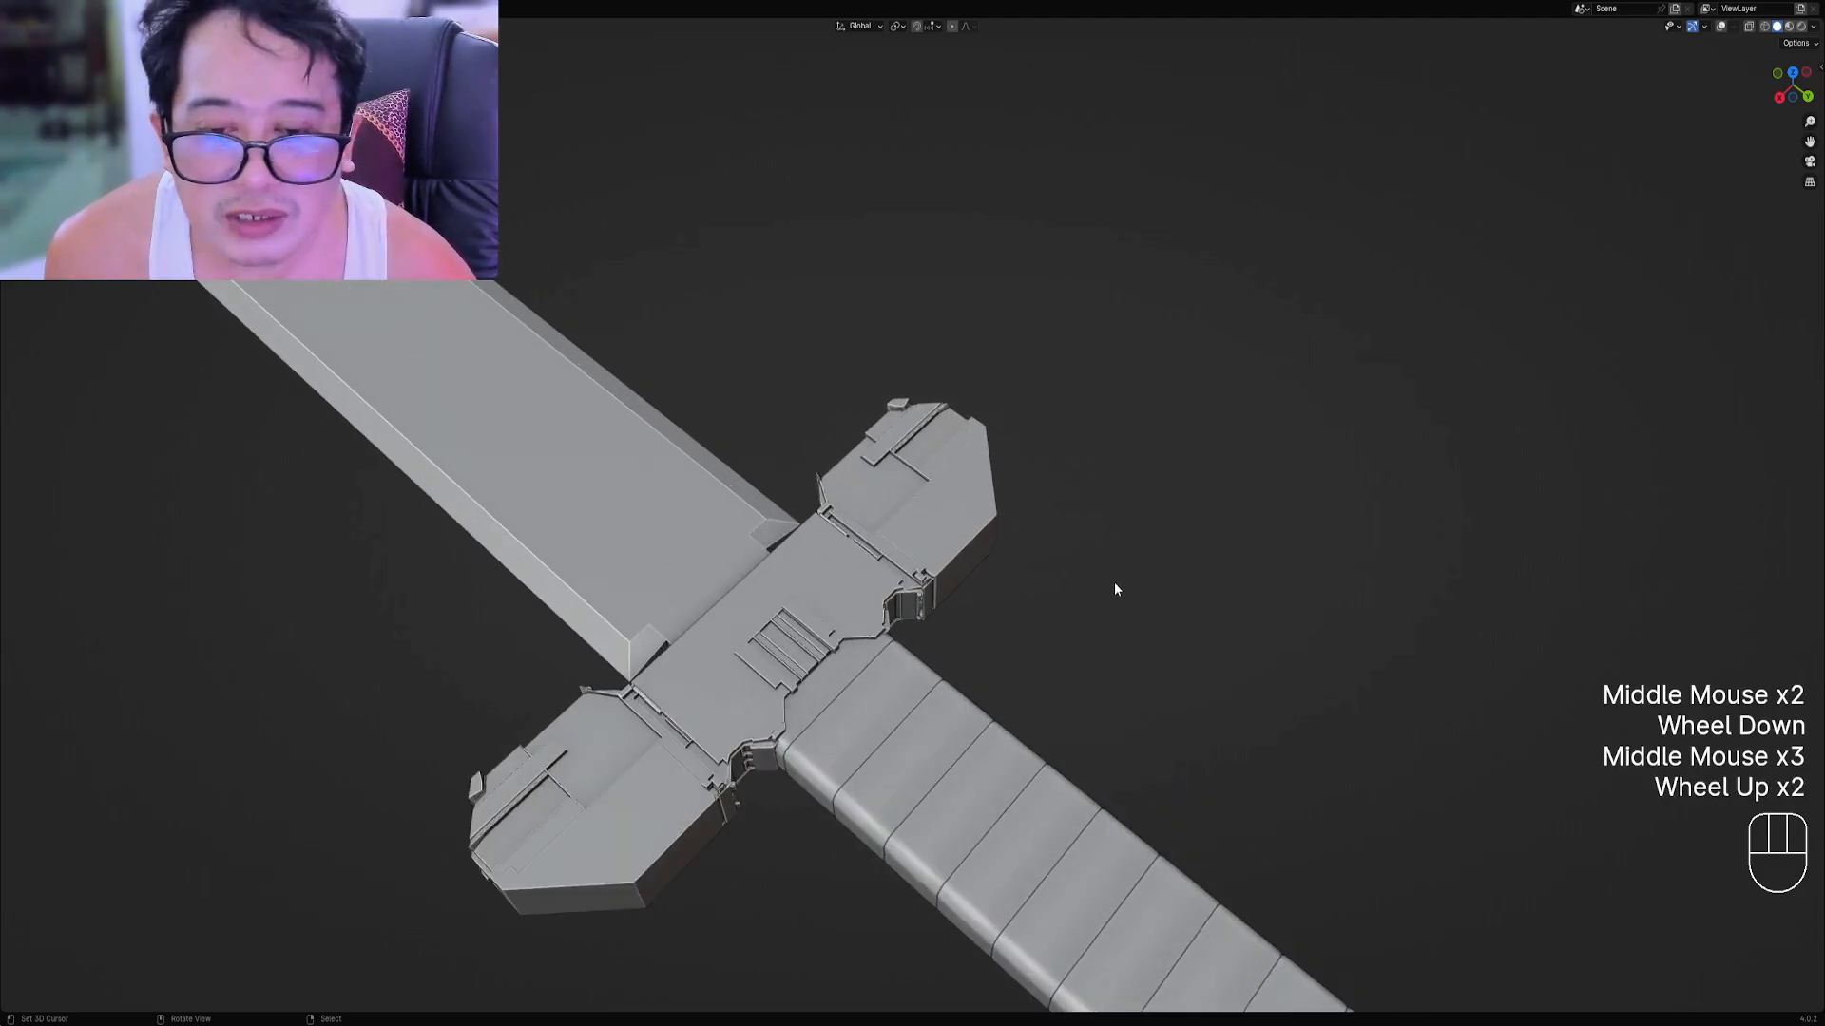
pyautogui.scroll(-1, 1158, 557)
pyautogui.keyDown('shift'); pyautogui.moveTo(1031, 615); pyautogui.dragTo(969, 600, button='middle'); pyautogui.keyUp('shift')
pyautogui.scroll(-1, 1157, 555)
pyautogui.scroll(-1, 1114, 568)
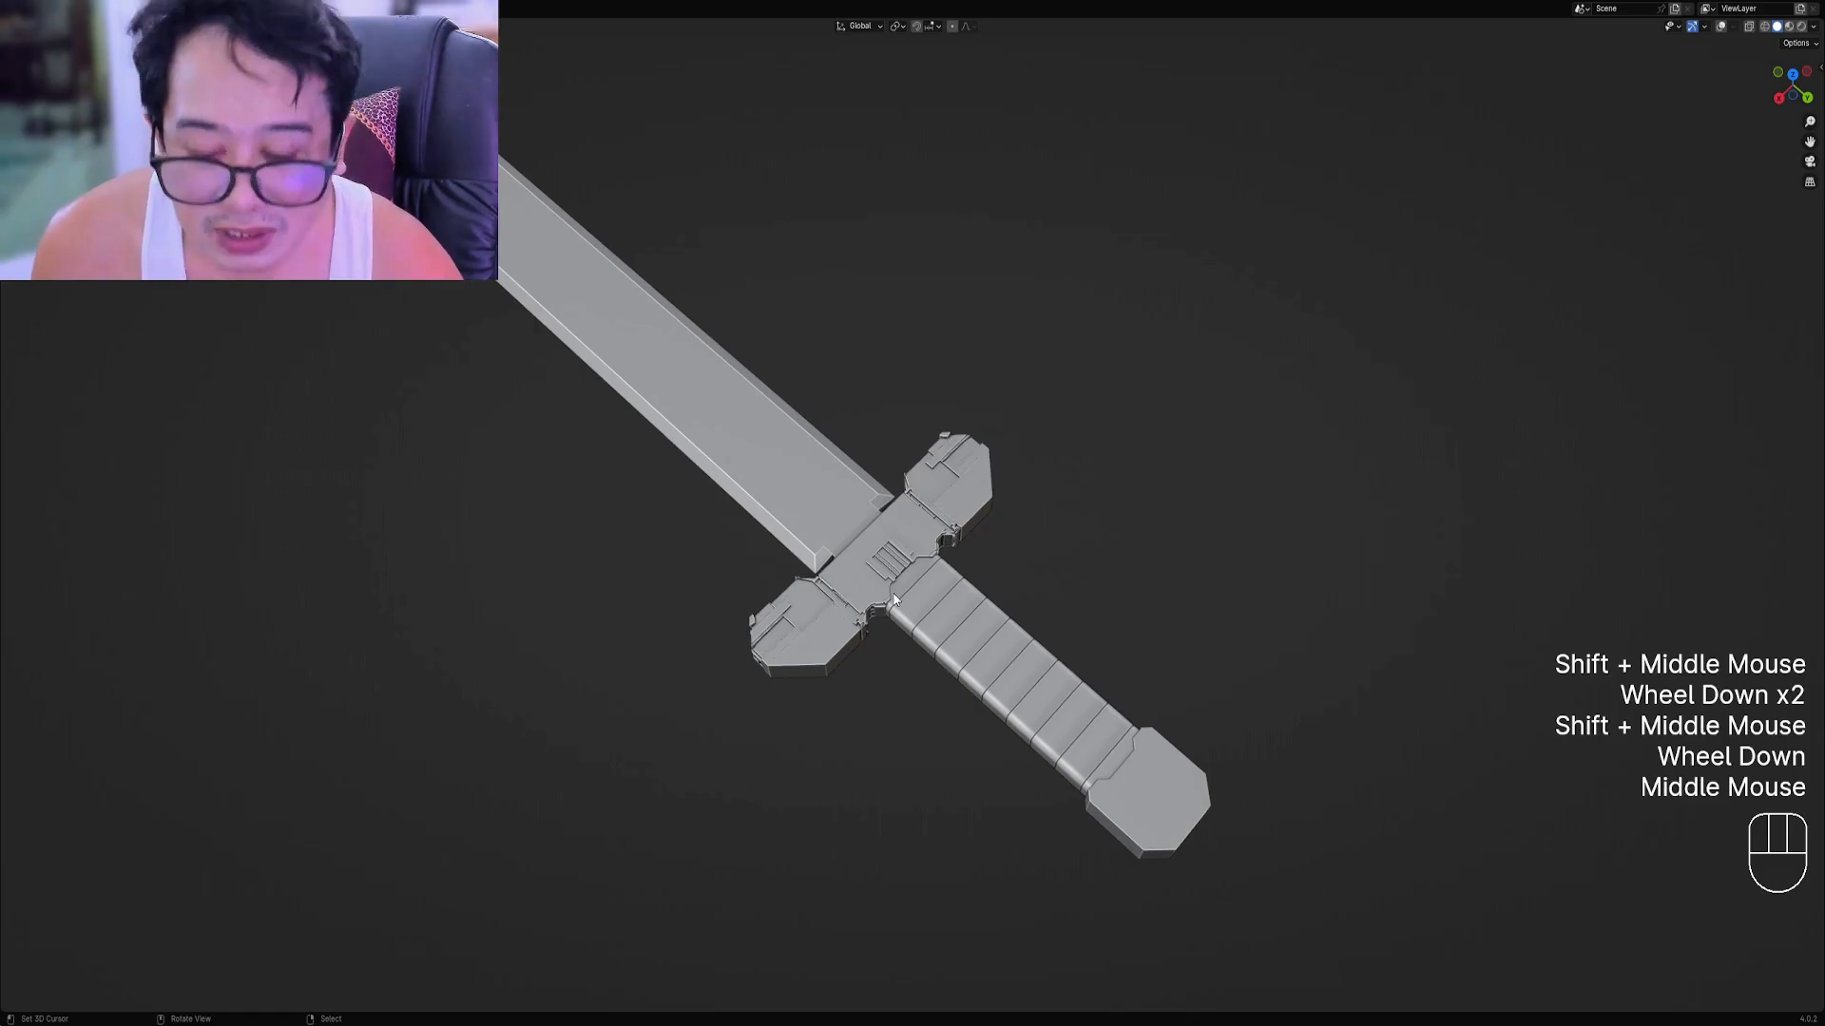
pyautogui.moveTo(1126, 570); pyautogui.dragTo(1112, 546, button='middle')
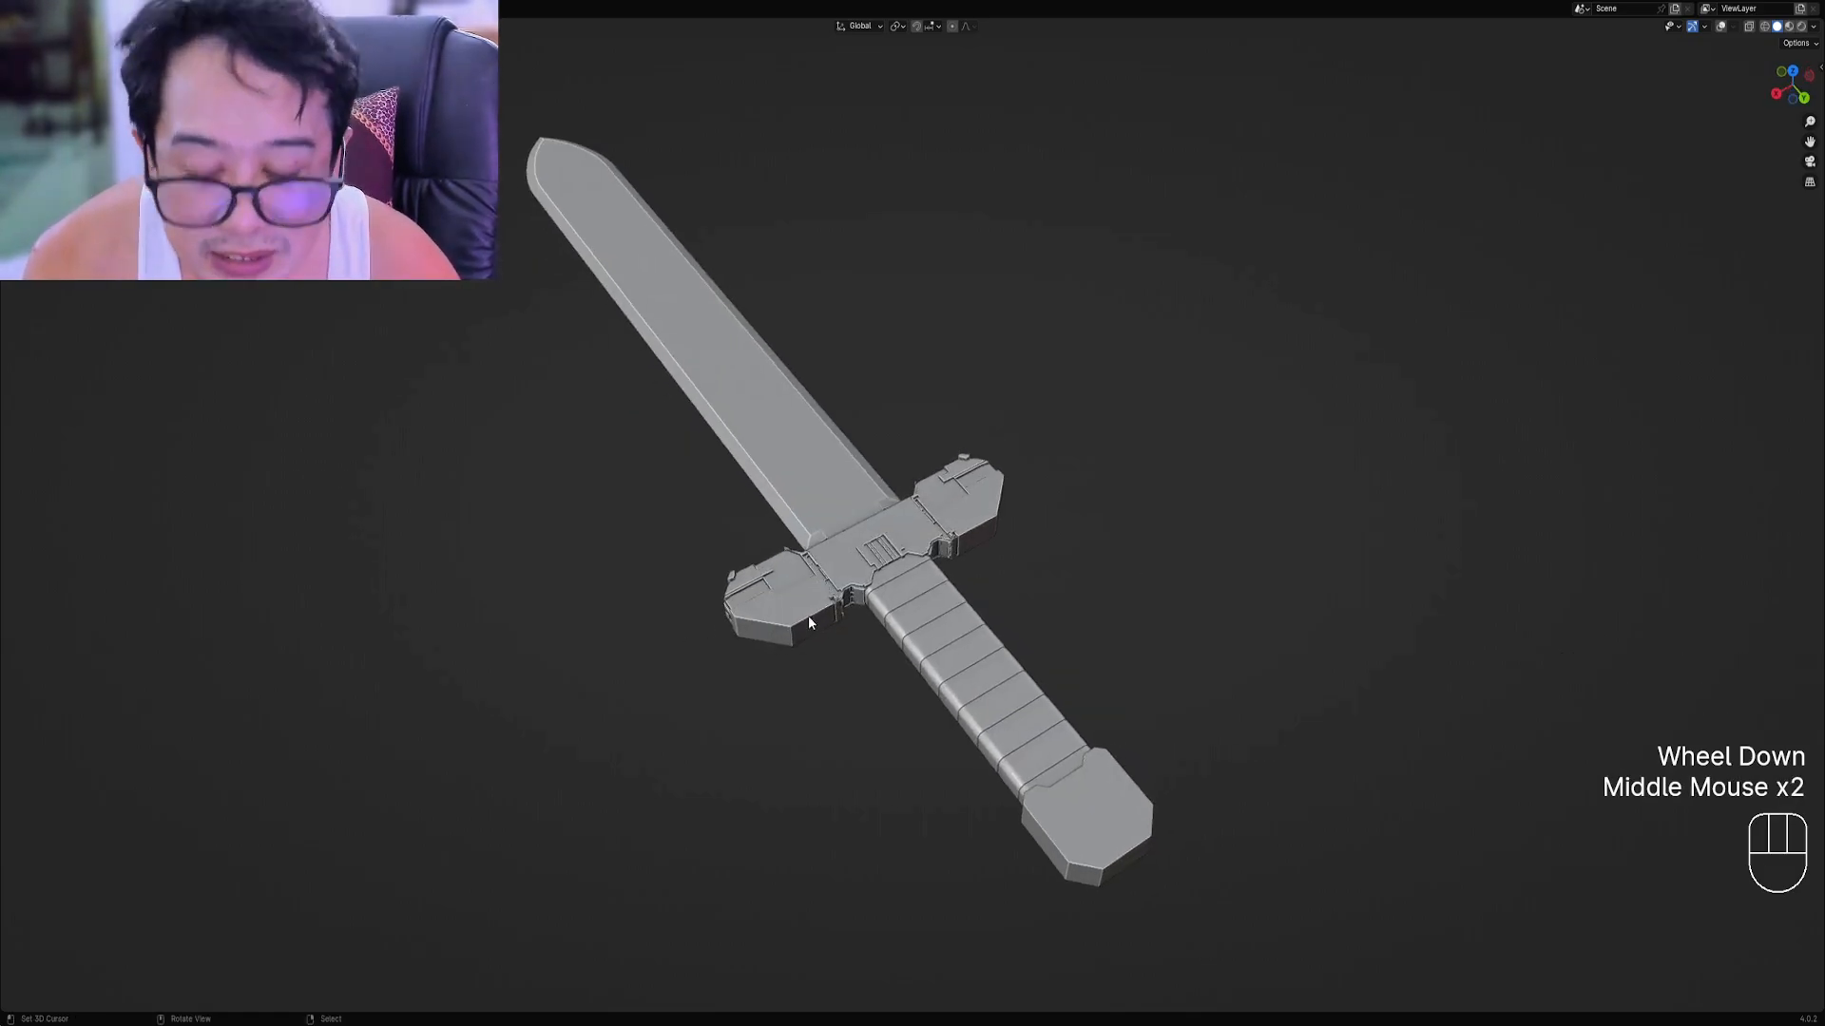
pyautogui.press('F9')
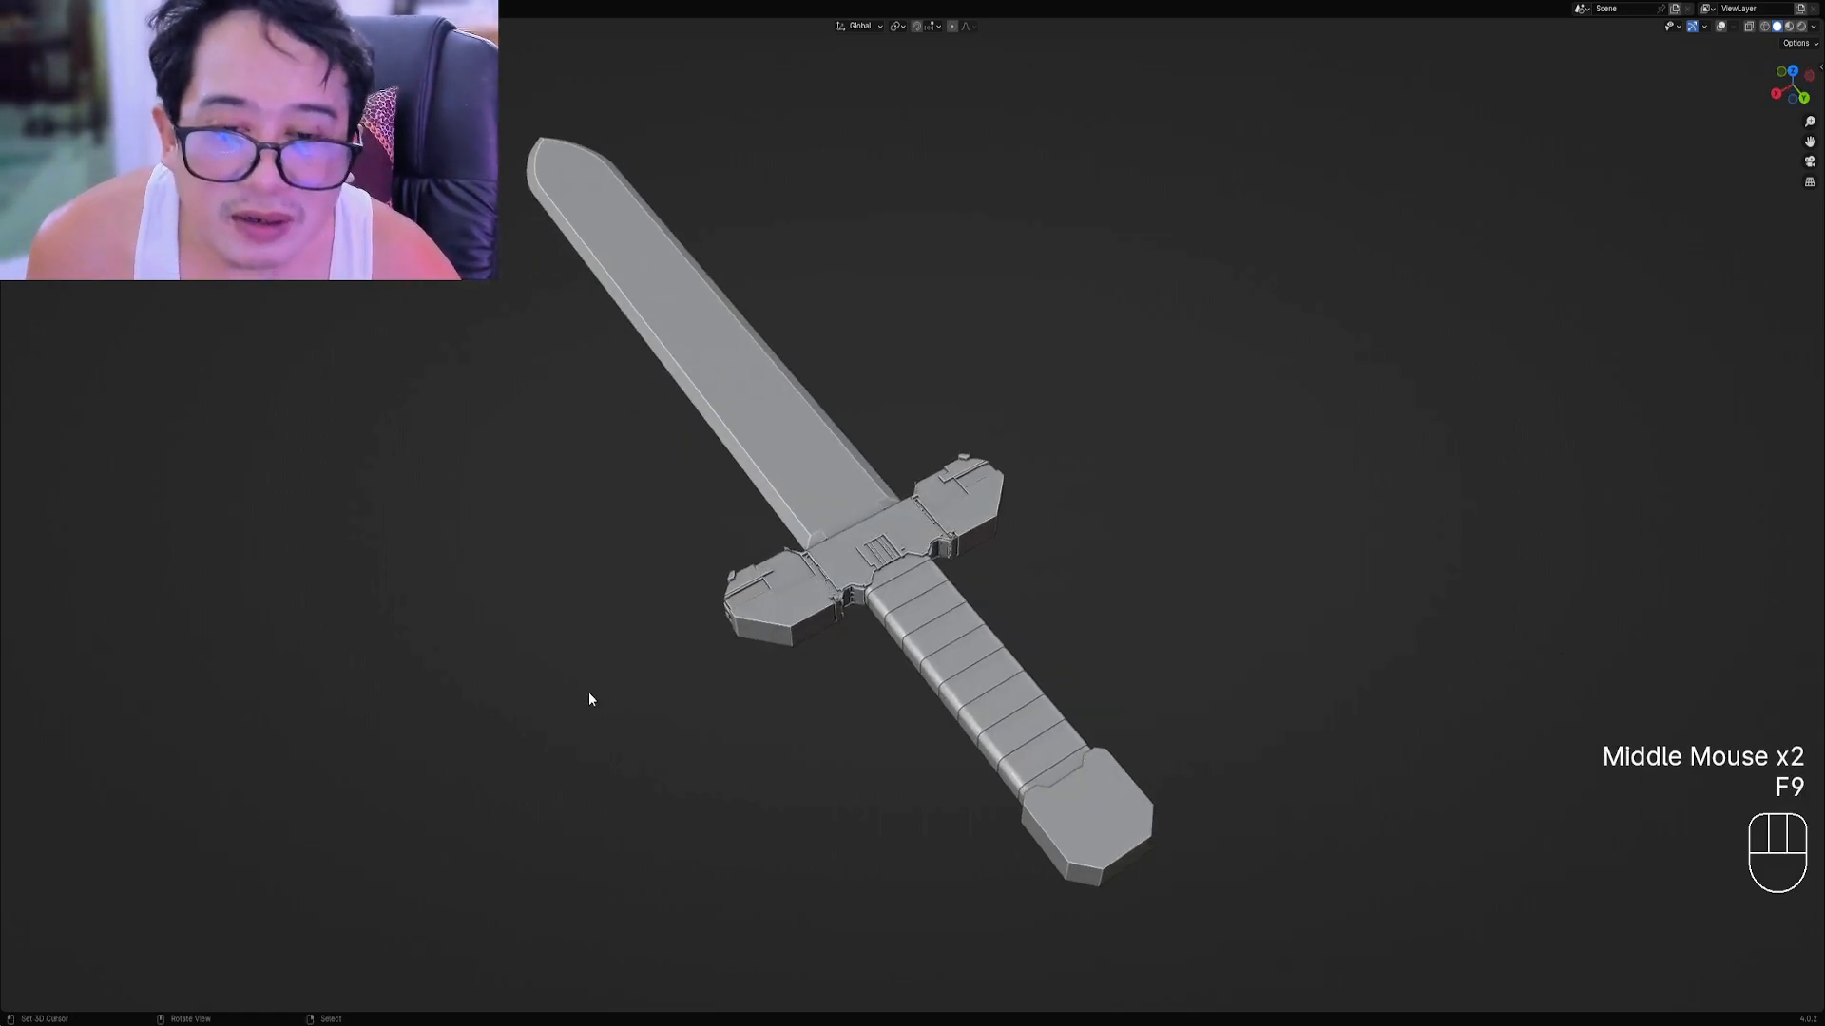
pyautogui.keyDown('shift'); pyautogui.moveTo(590, 700); pyautogui.dragTo(998, 616, button='middle'); pyautogui.keyUp('shift')
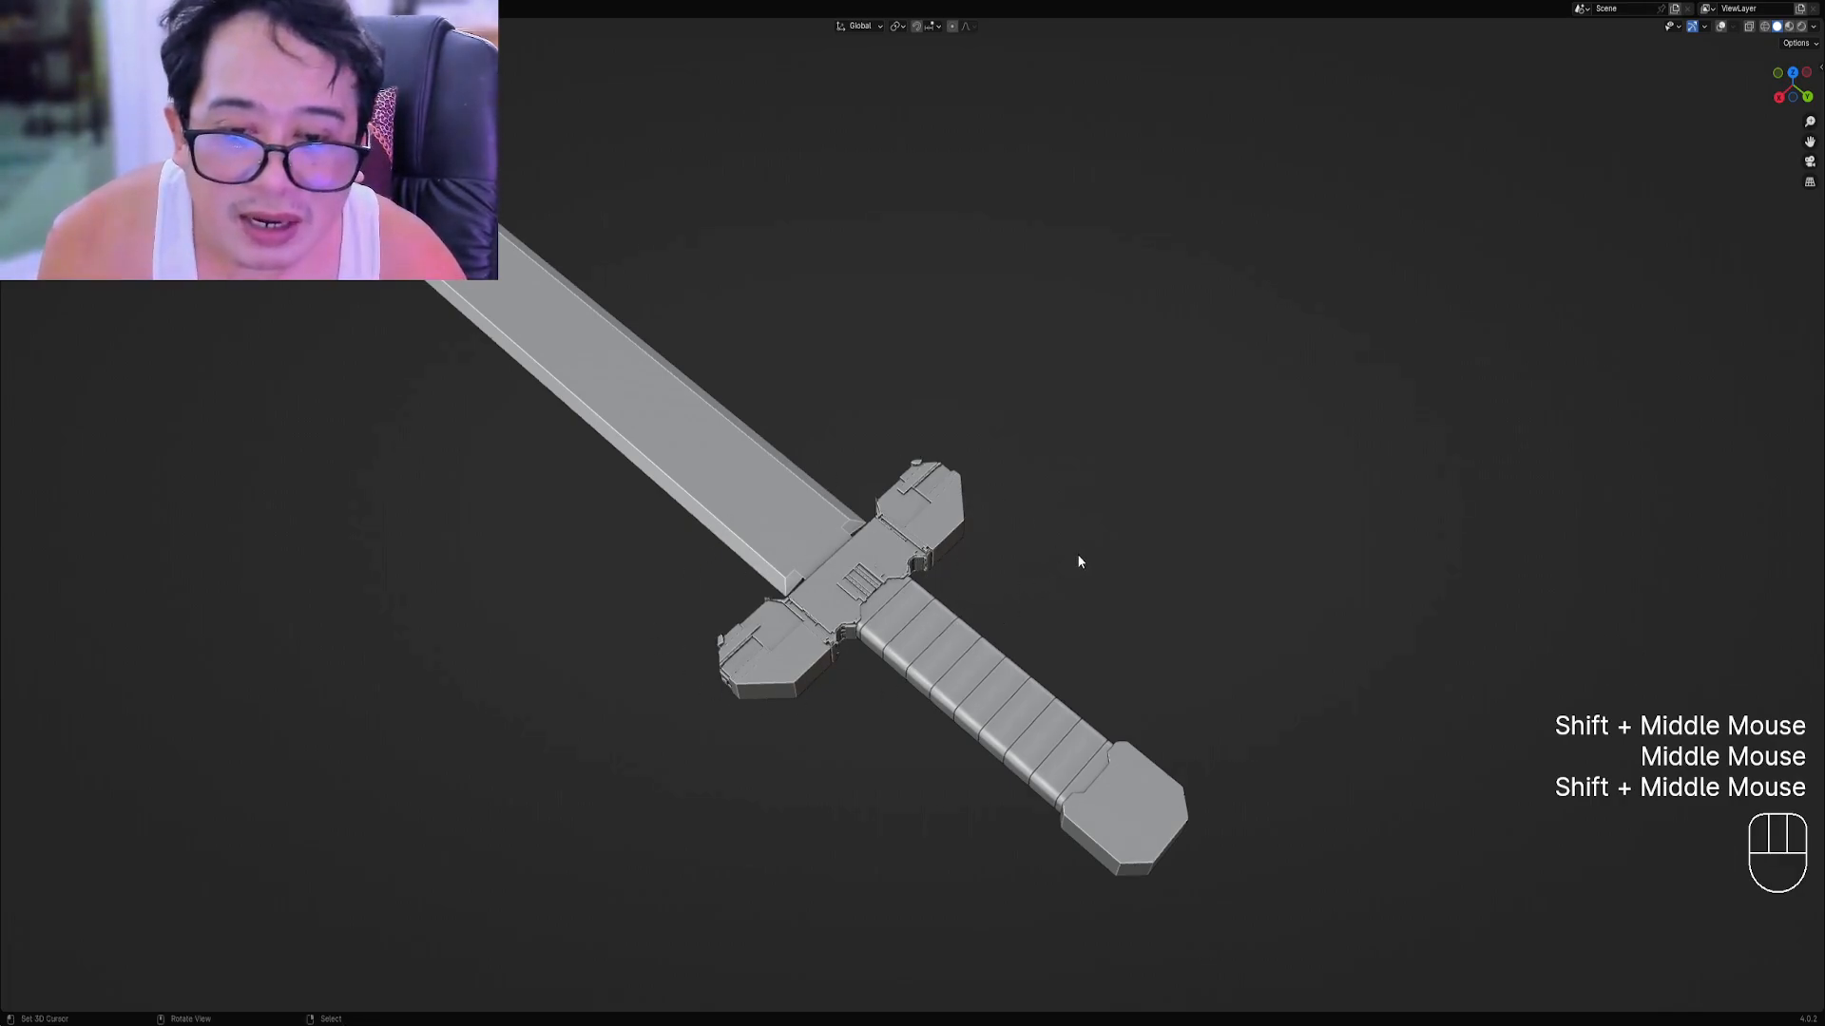
# Lower the guard's panel subdivision to 2 cuts in the Random Panels settings.
pyautogui.press('F9')
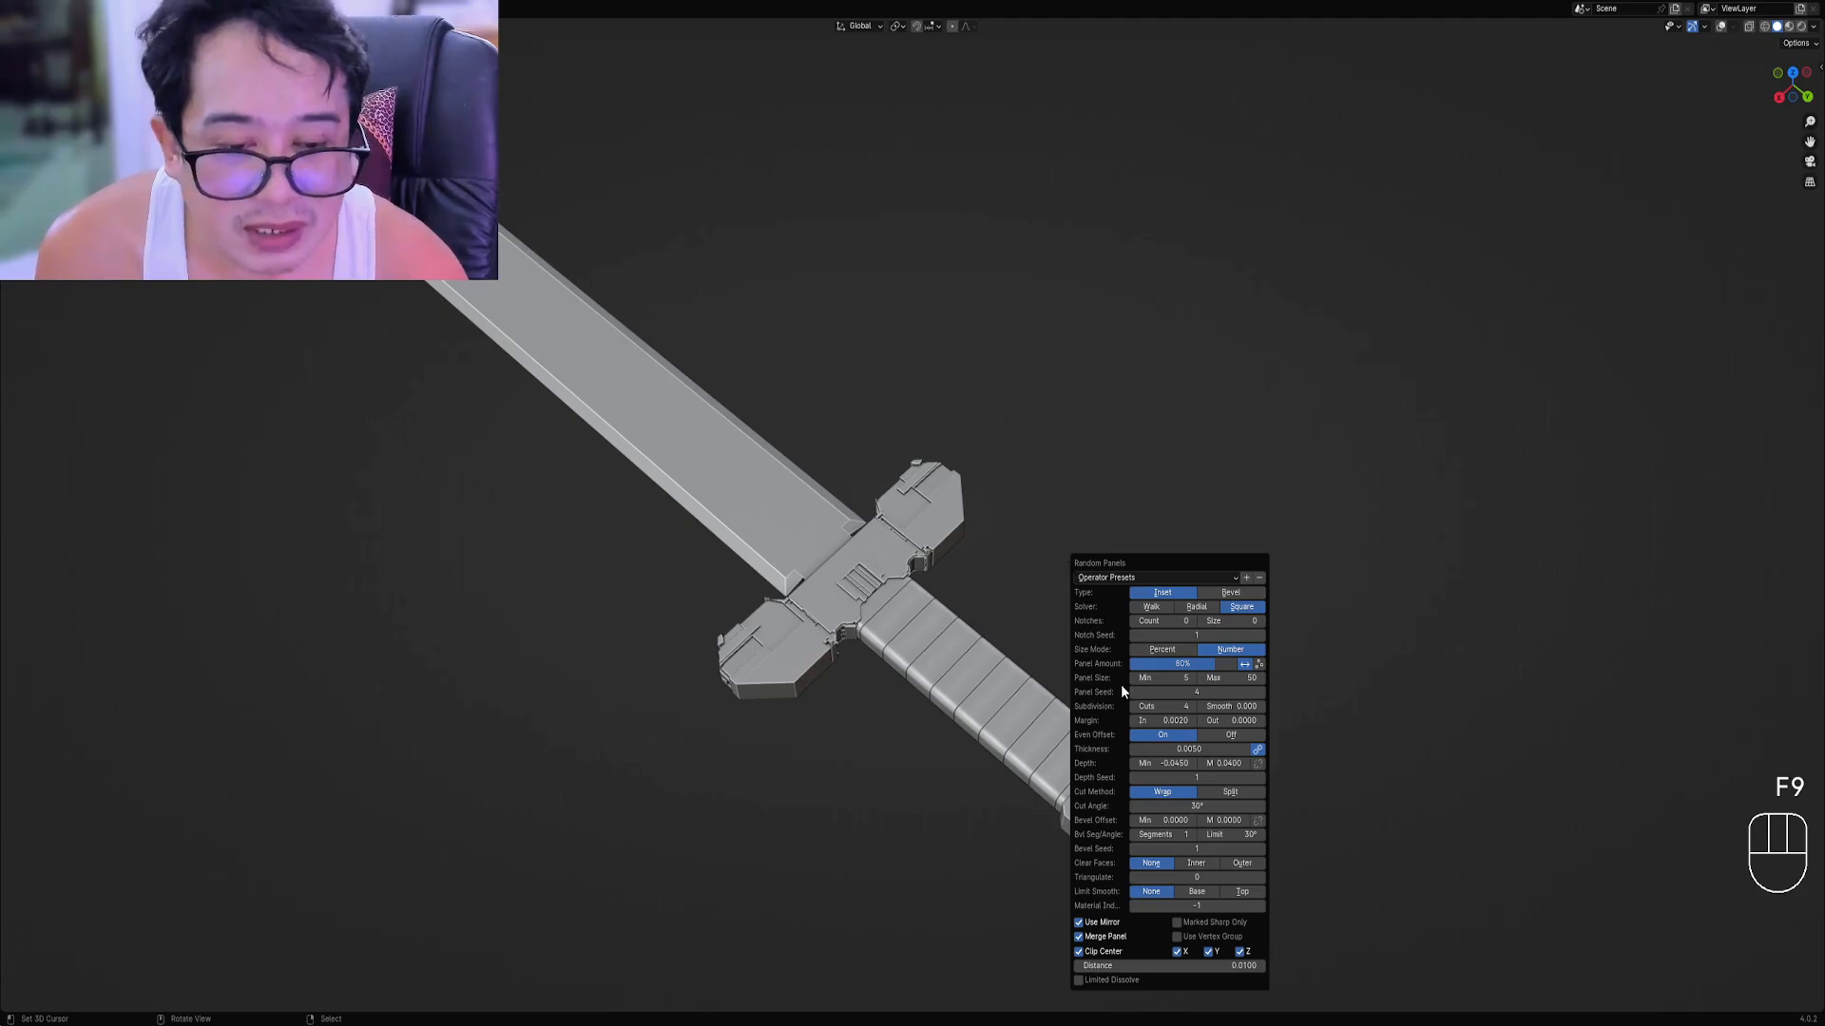
pyautogui.keyDown('ctrl'); pyautogui.scroll(-1, 1160, 703); pyautogui.keyUp('ctrl')
pyautogui.keyDown('ctrl'); pyautogui.scroll(-1, 1160, 703); pyautogui.keyUp('ctrl')
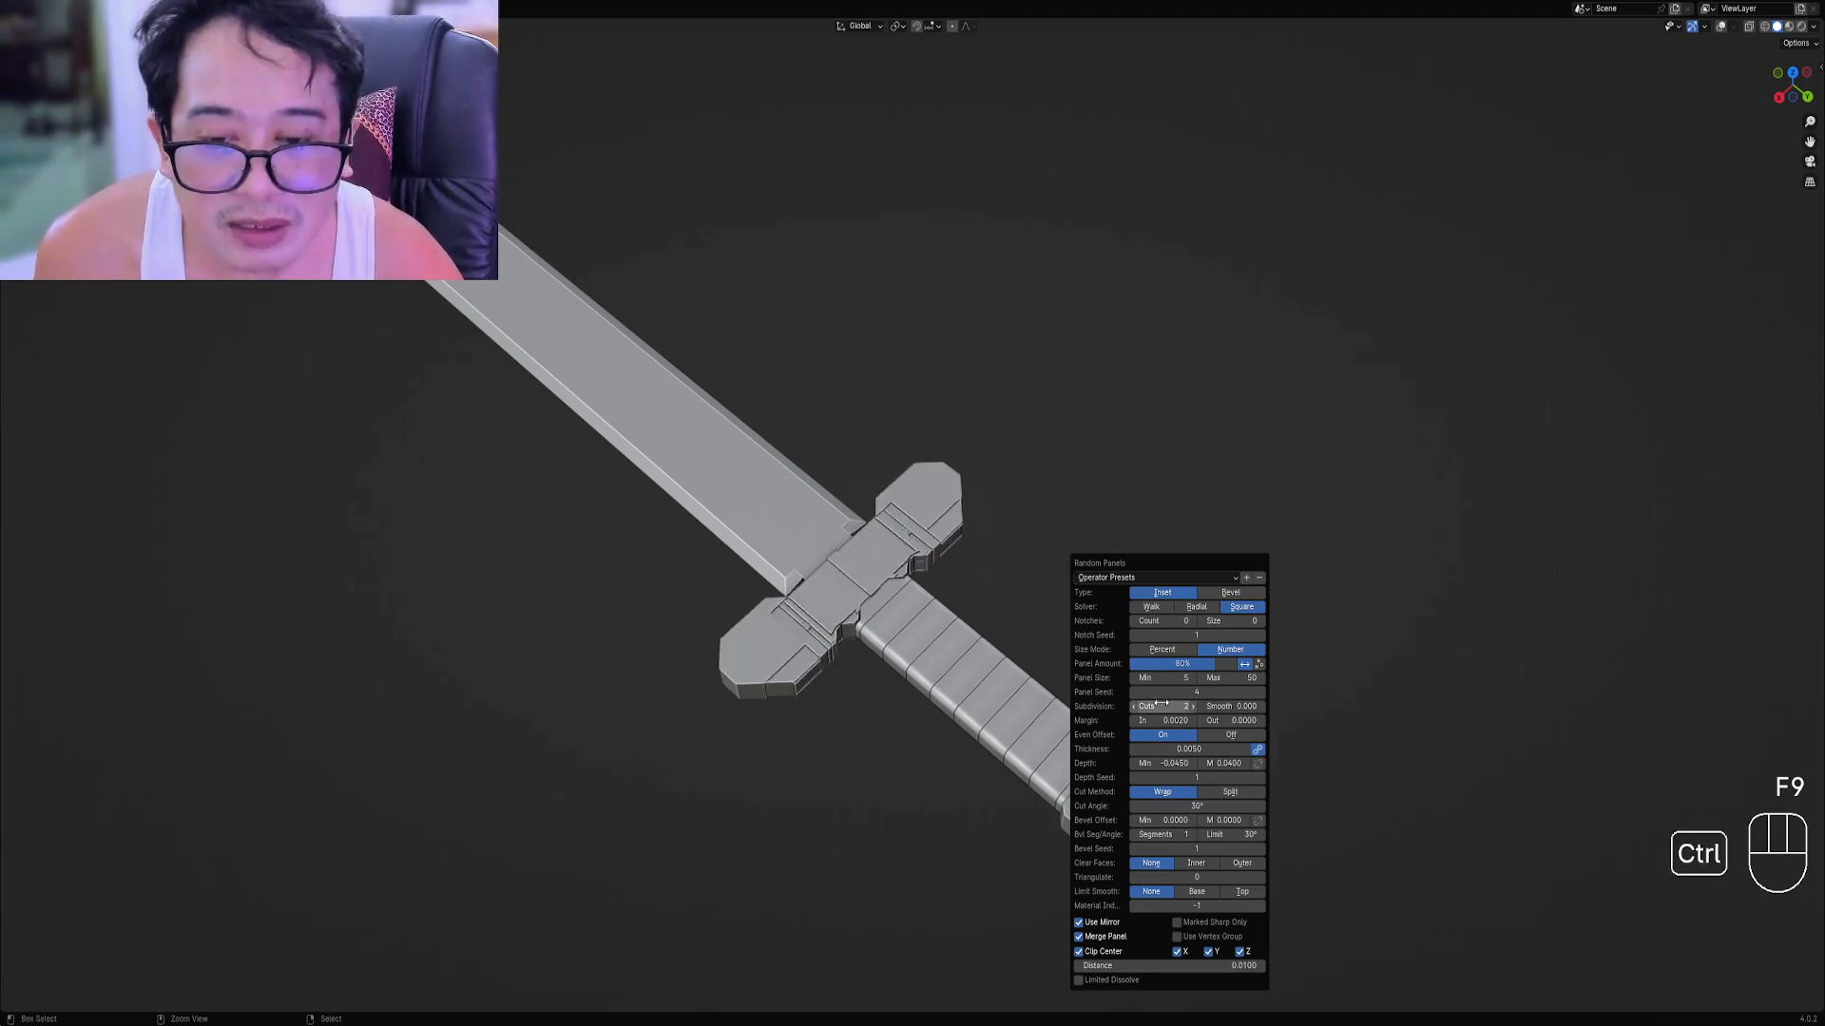
# Try panel seeds above 4, up into the 30s, to compare layouts on the guard.
pyautogui.keyDown('ctrl'); pyautogui.scroll(6, 1170, 691); pyautogui.keyUp('ctrl')
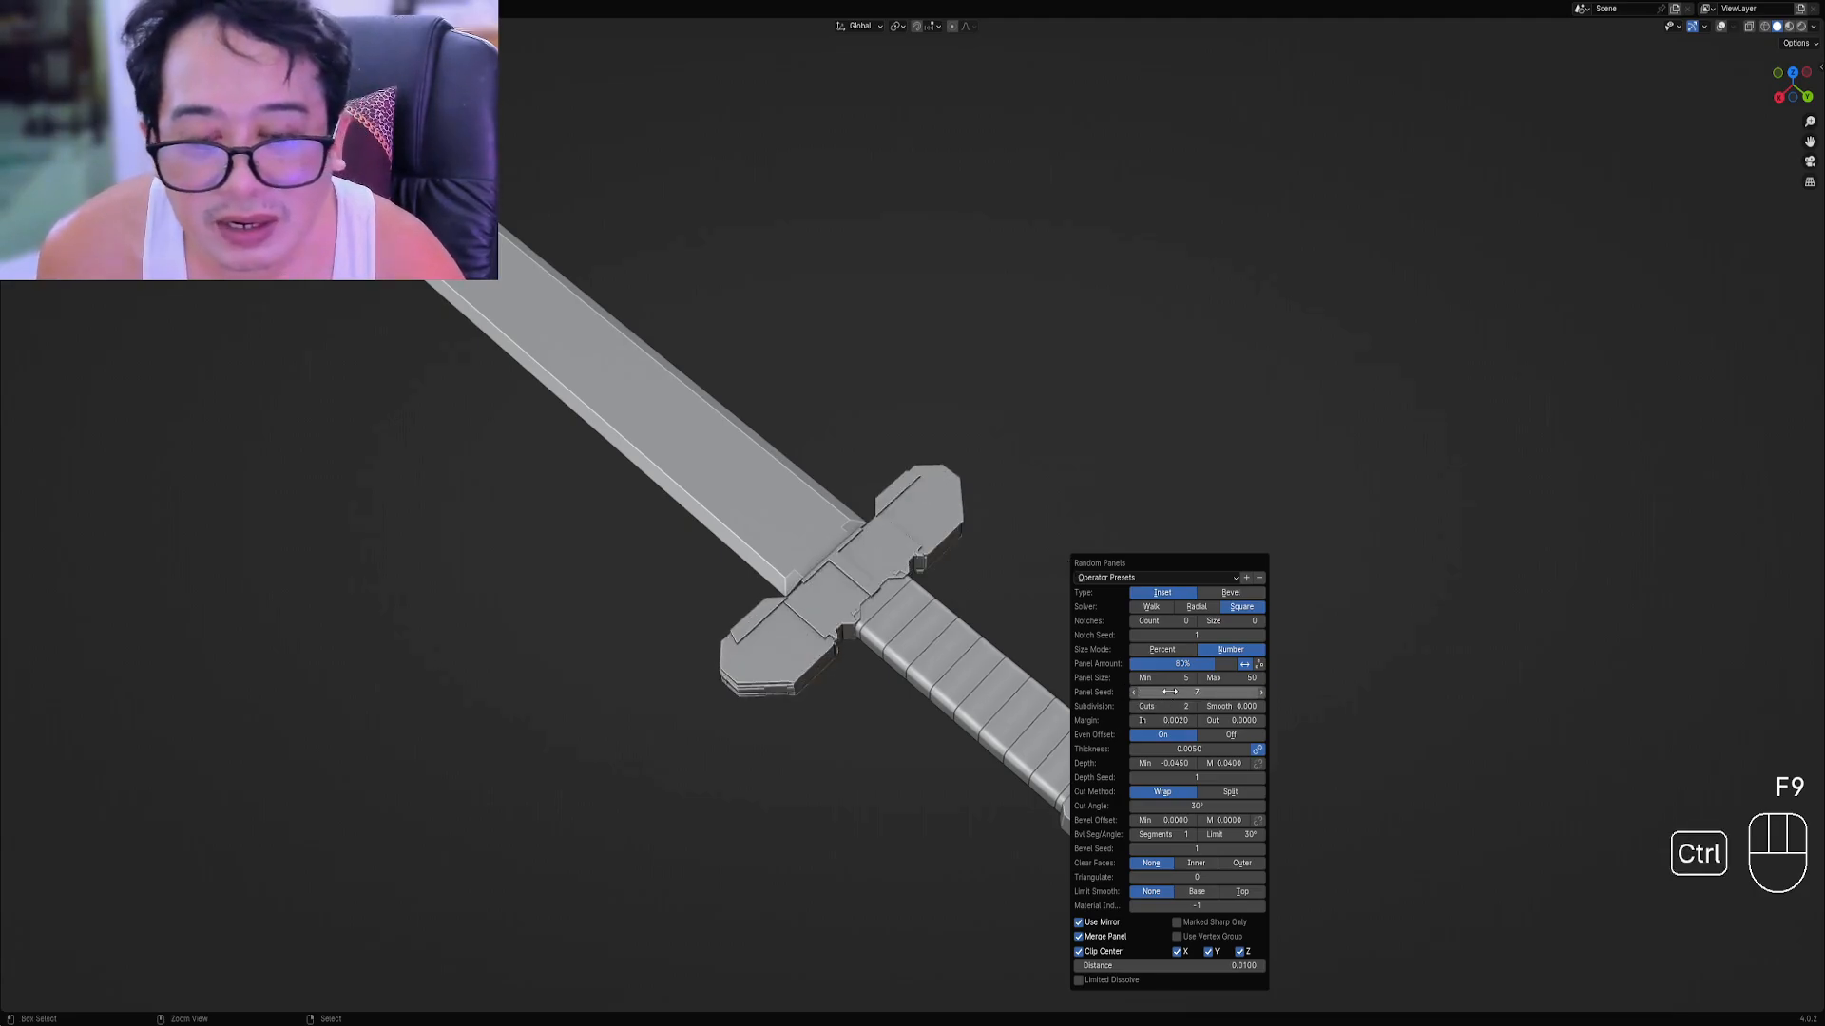
pyautogui.keyDown('ctrl'); pyautogui.scroll(3, 1170, 692); pyautogui.keyUp('ctrl')
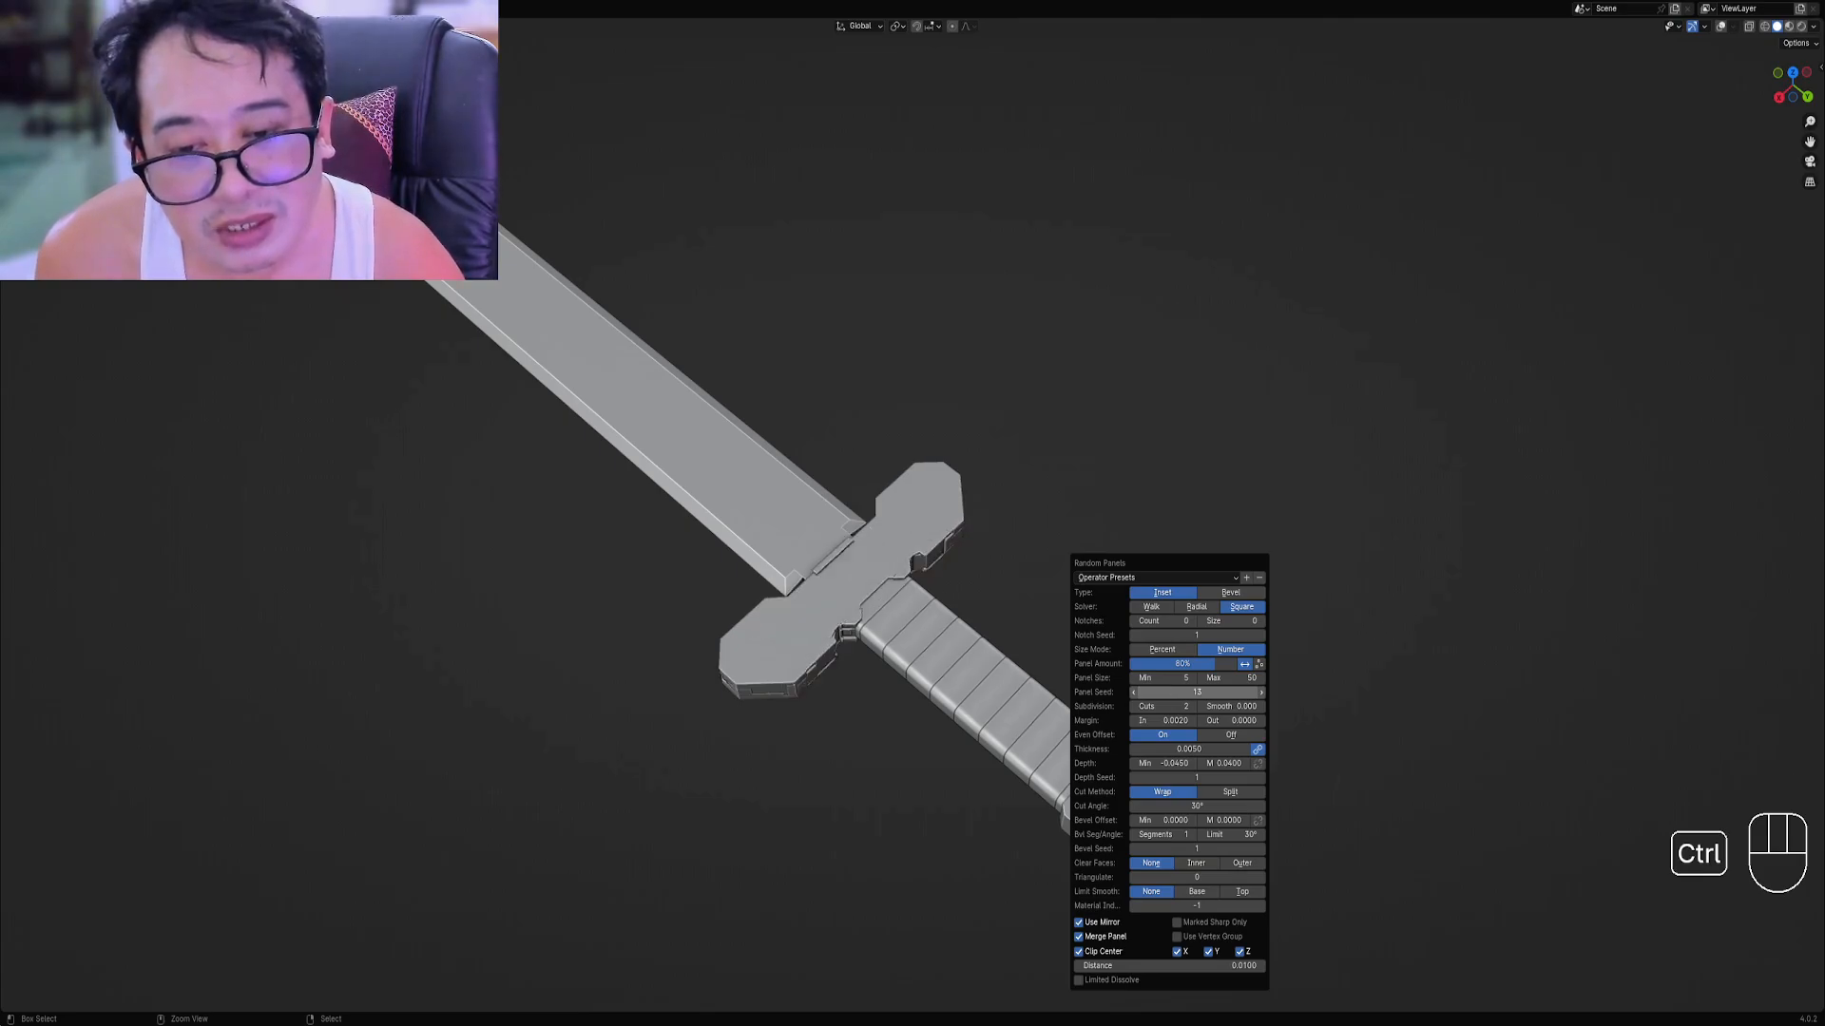
pyautogui.keyDown('ctrl'); pyautogui.scroll(6, 1167, 691); pyautogui.keyUp('ctrl')
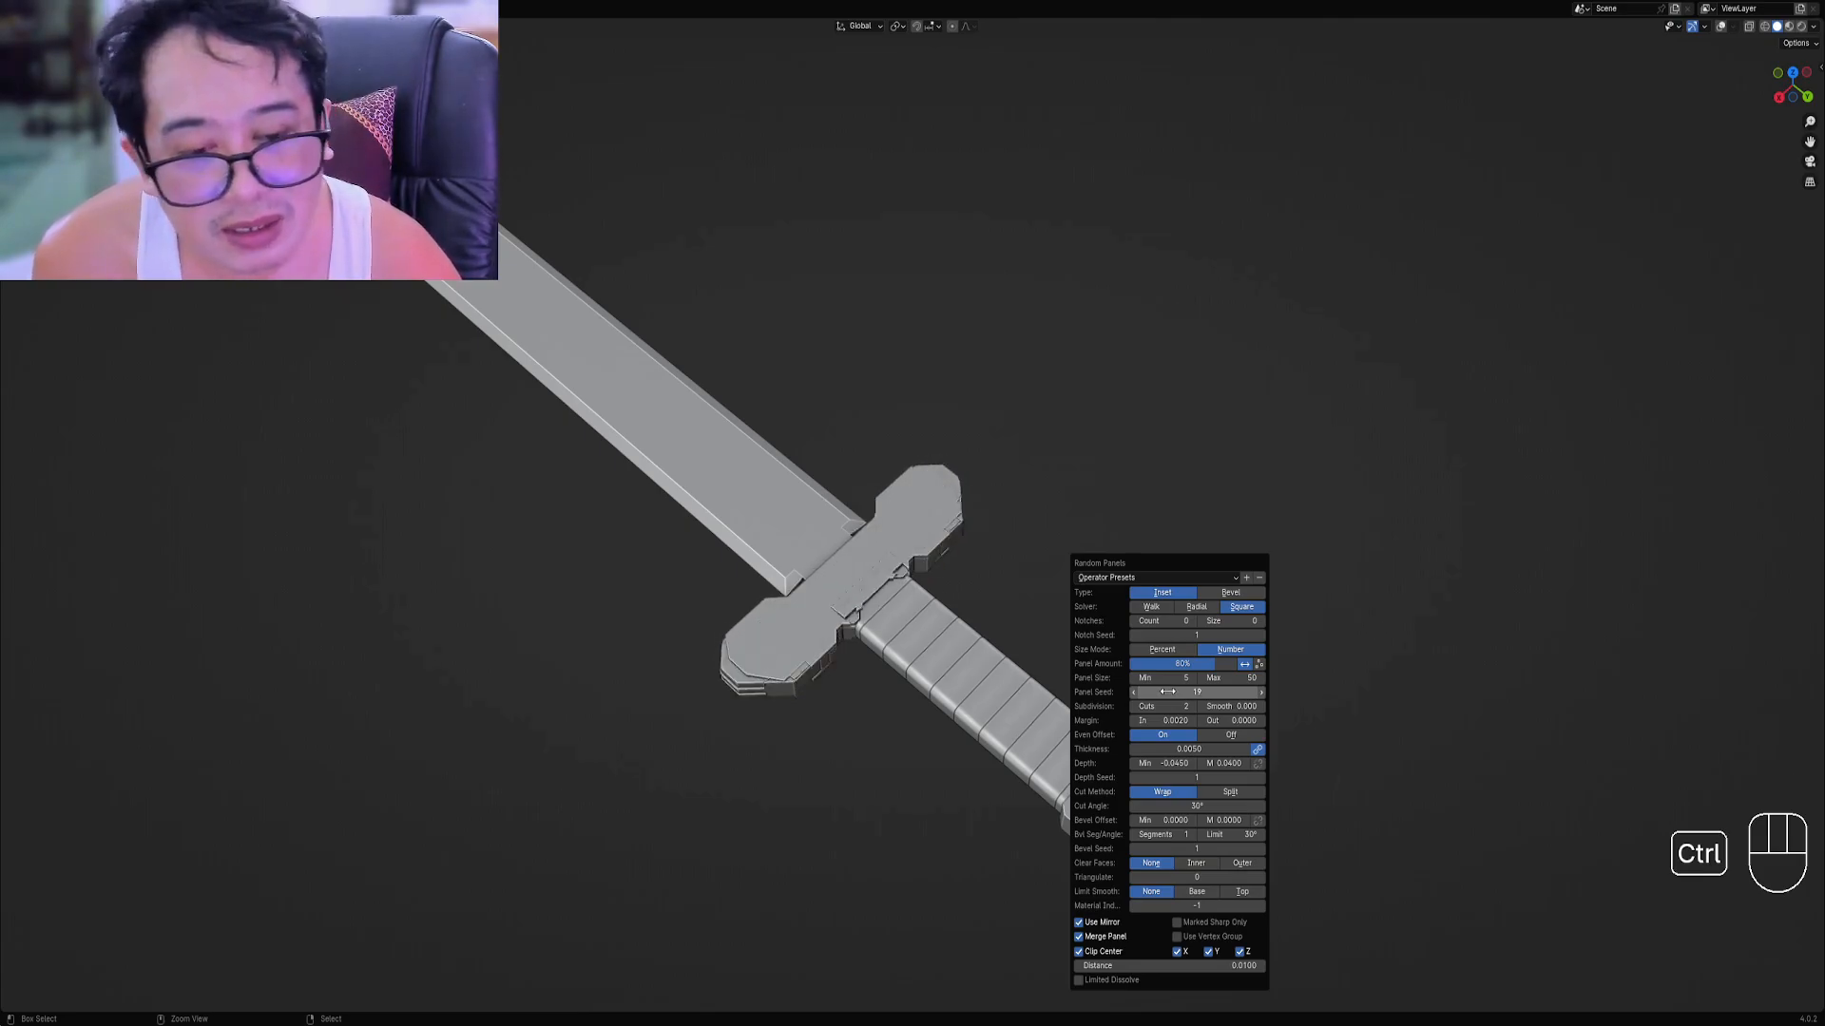
pyautogui.keyDown('ctrl'); pyautogui.scroll(5, 1168, 692); pyautogui.keyUp('ctrl')
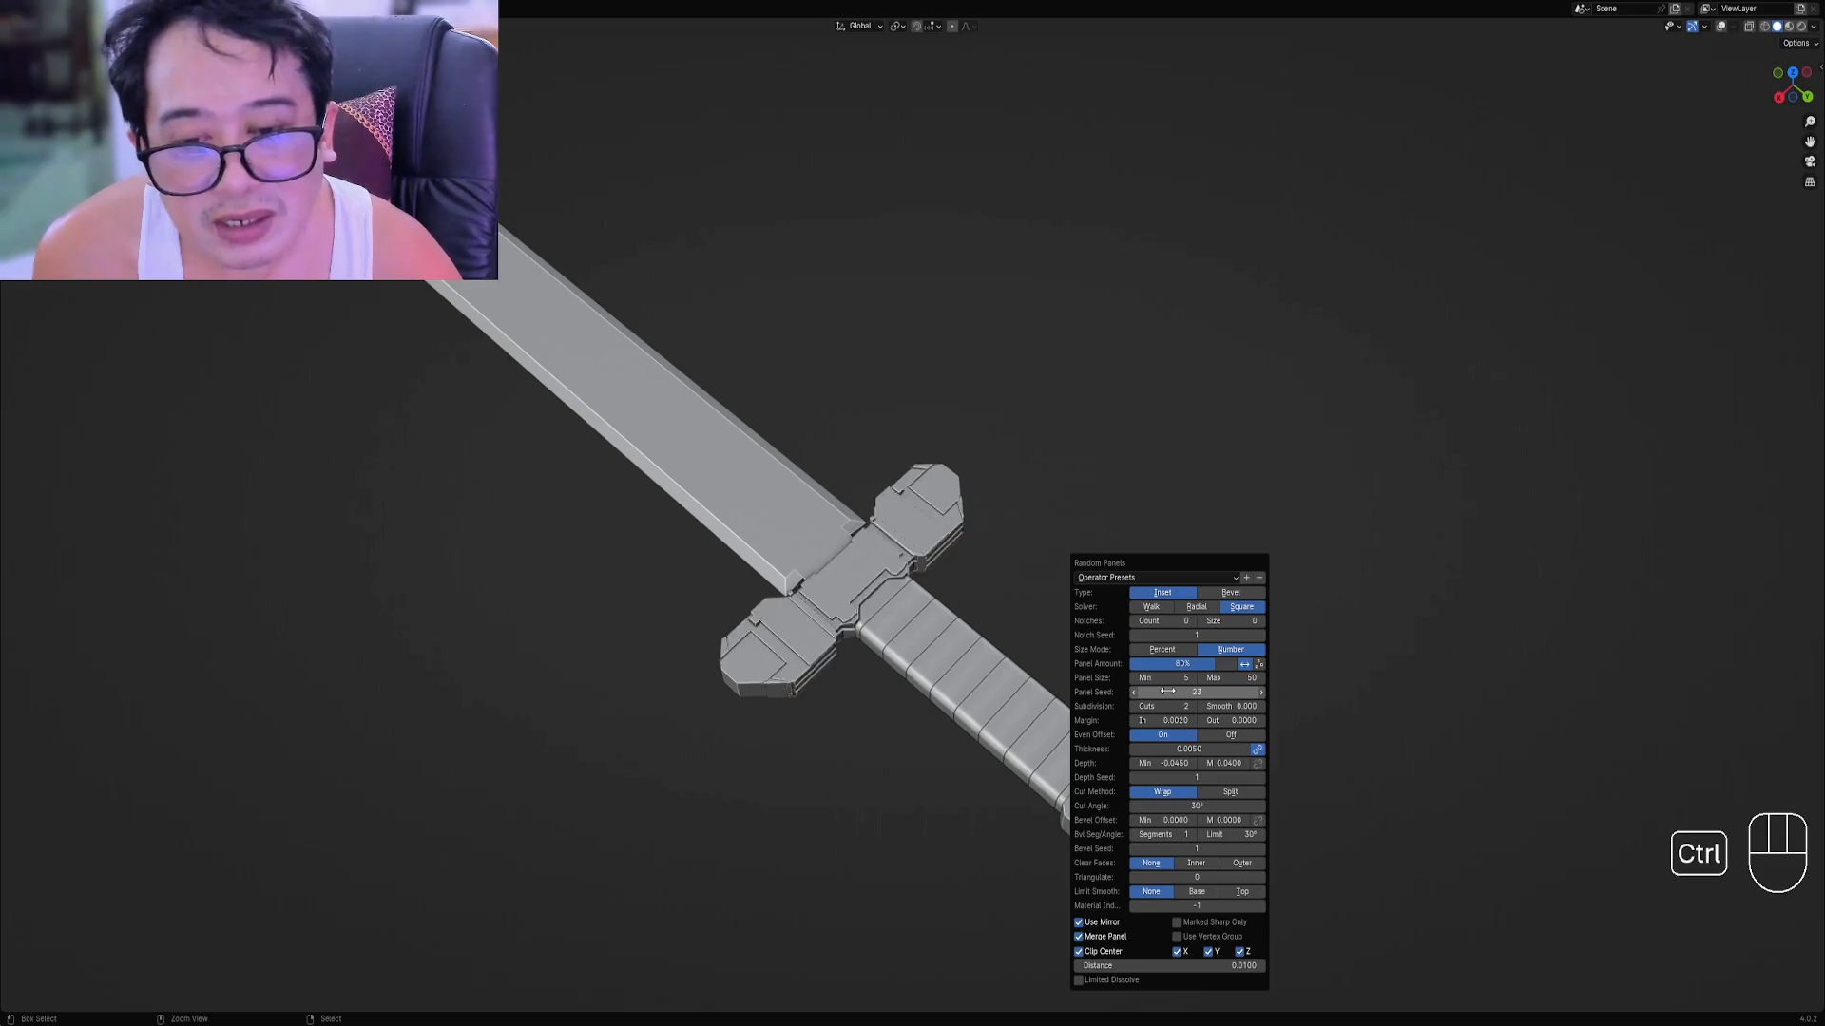
pyautogui.keyDown('ctrl'); pyautogui.scroll(2, 1168, 692); pyautogui.keyUp('ctrl')
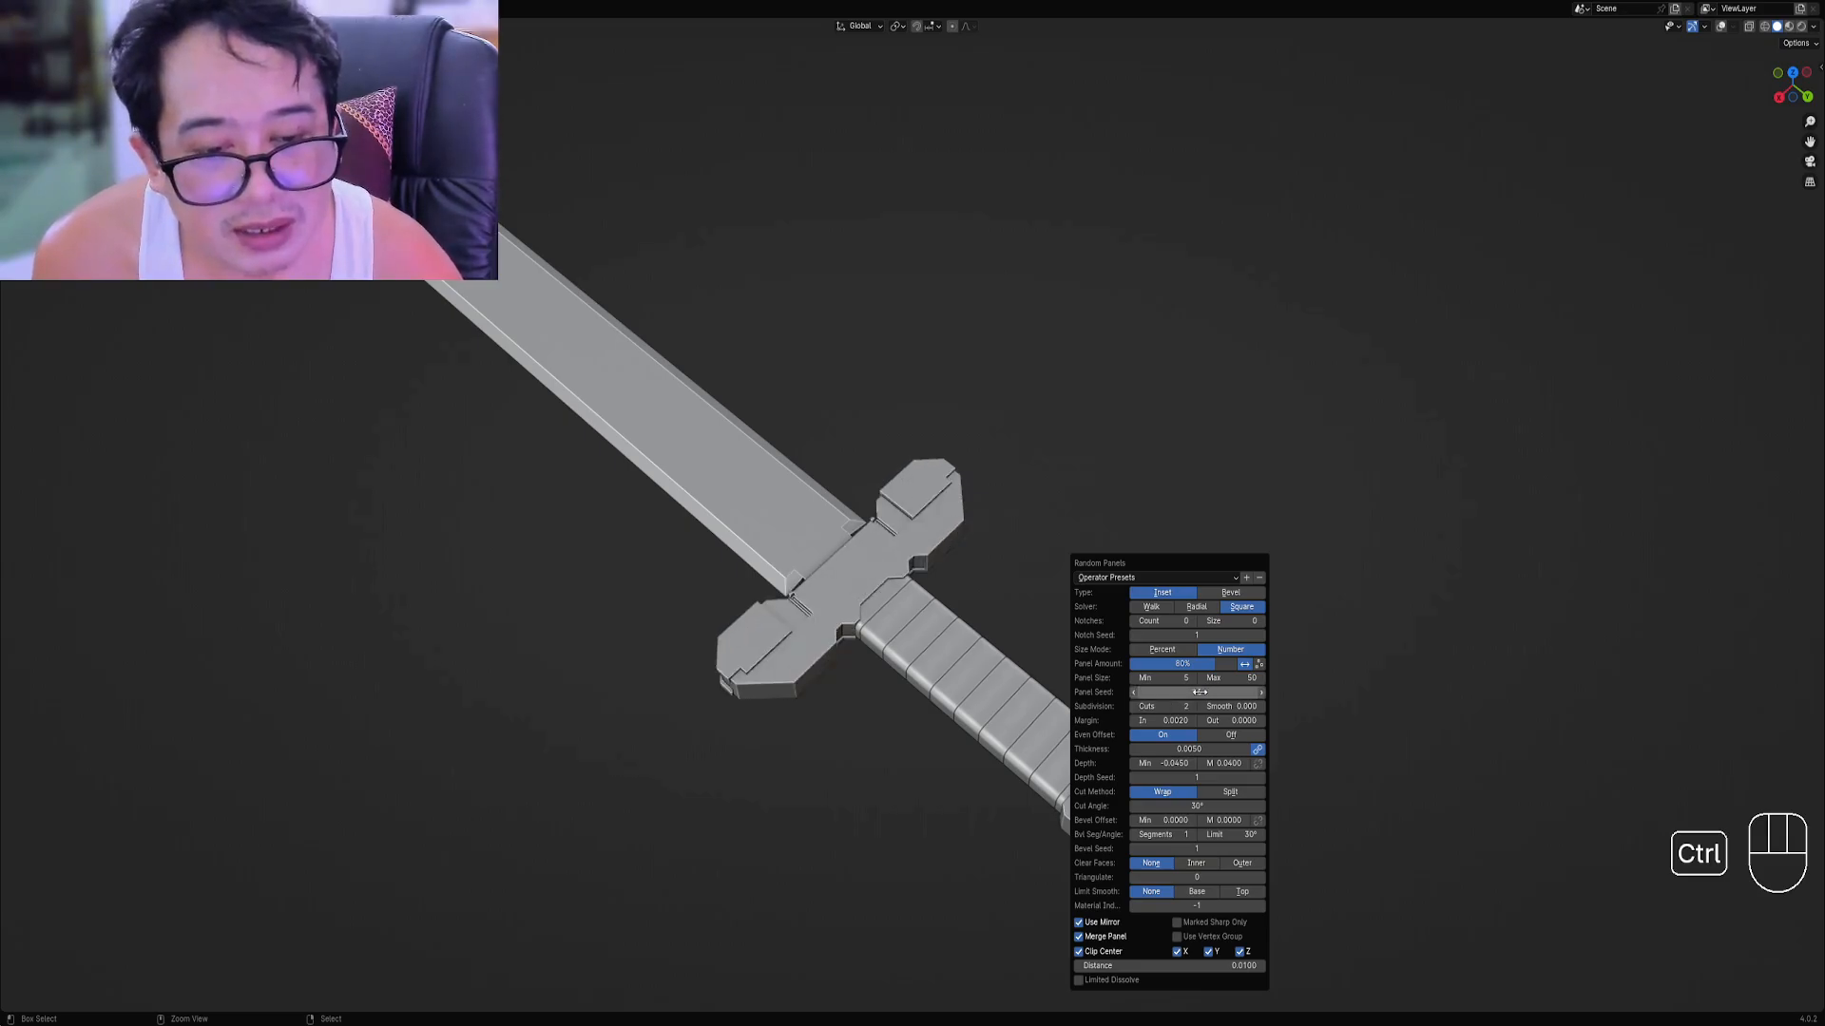
pyautogui.keyDown('ctrl'); pyautogui.scroll(3, 1199, 692); pyautogui.keyUp('ctrl')
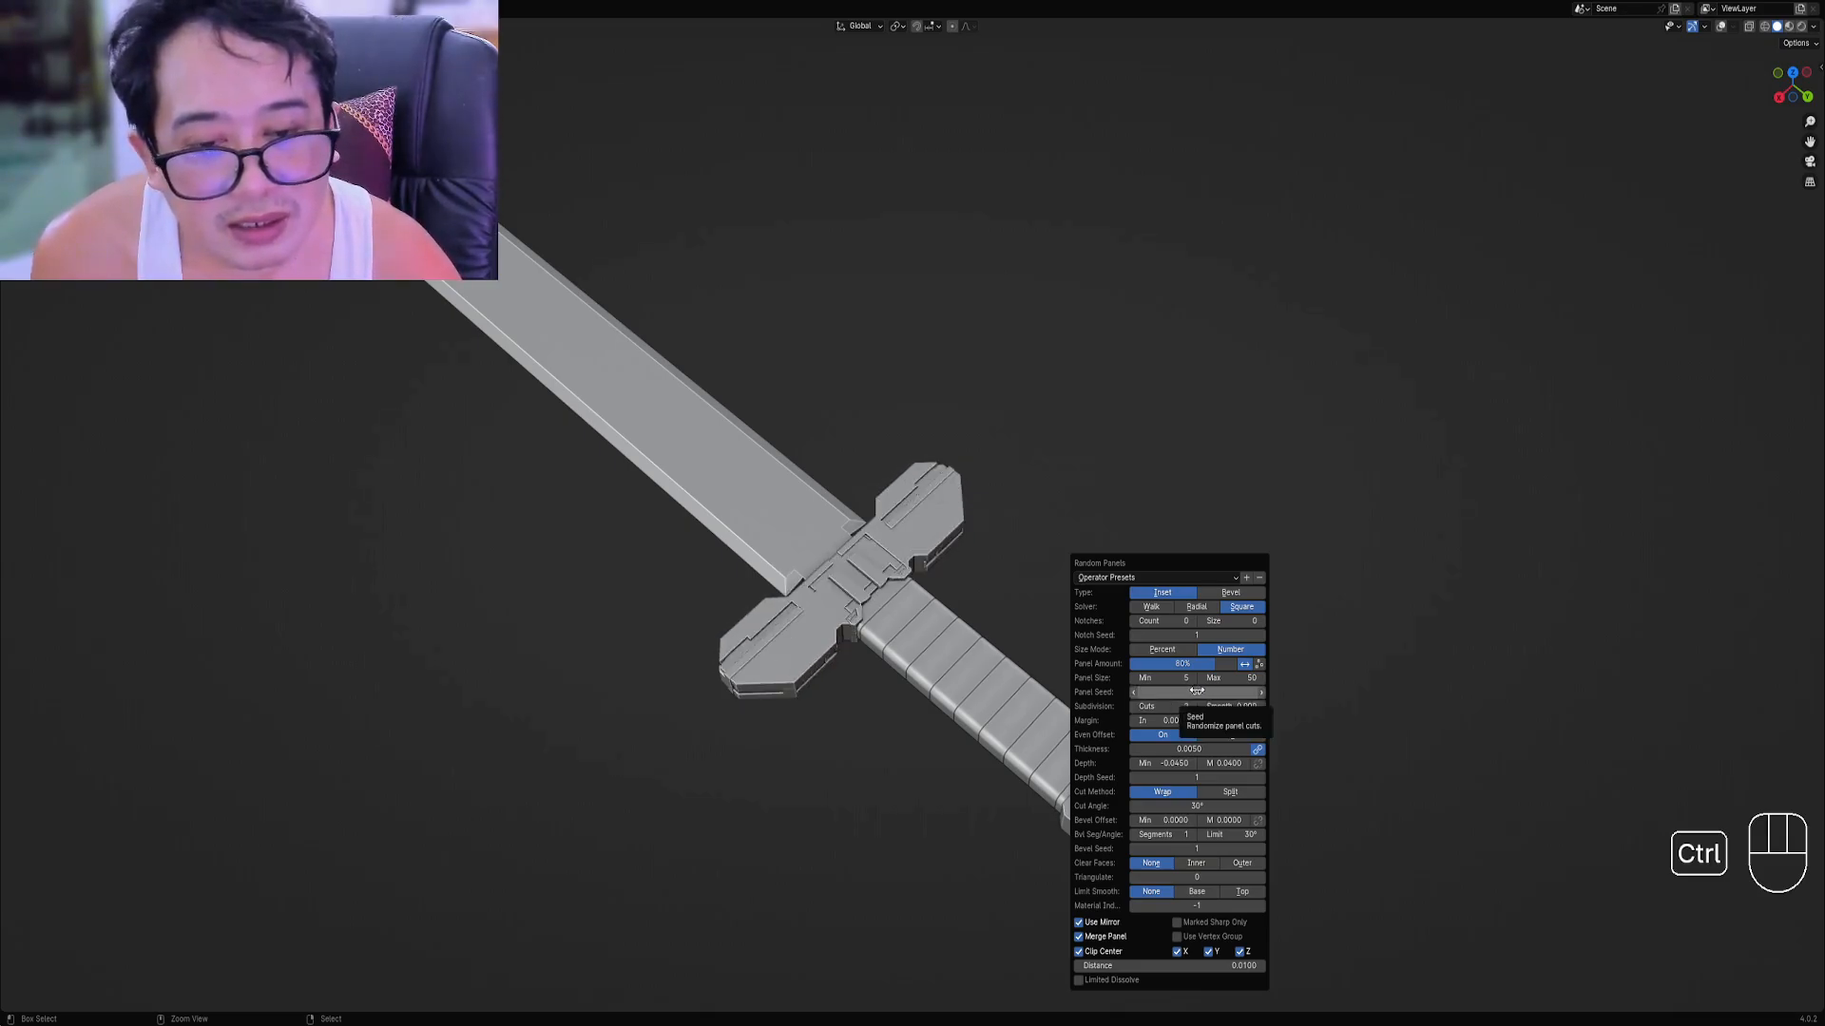
pyautogui.keyDown('ctrl'); pyautogui.scroll(3, 1189, 692); pyautogui.keyUp('ctrl')
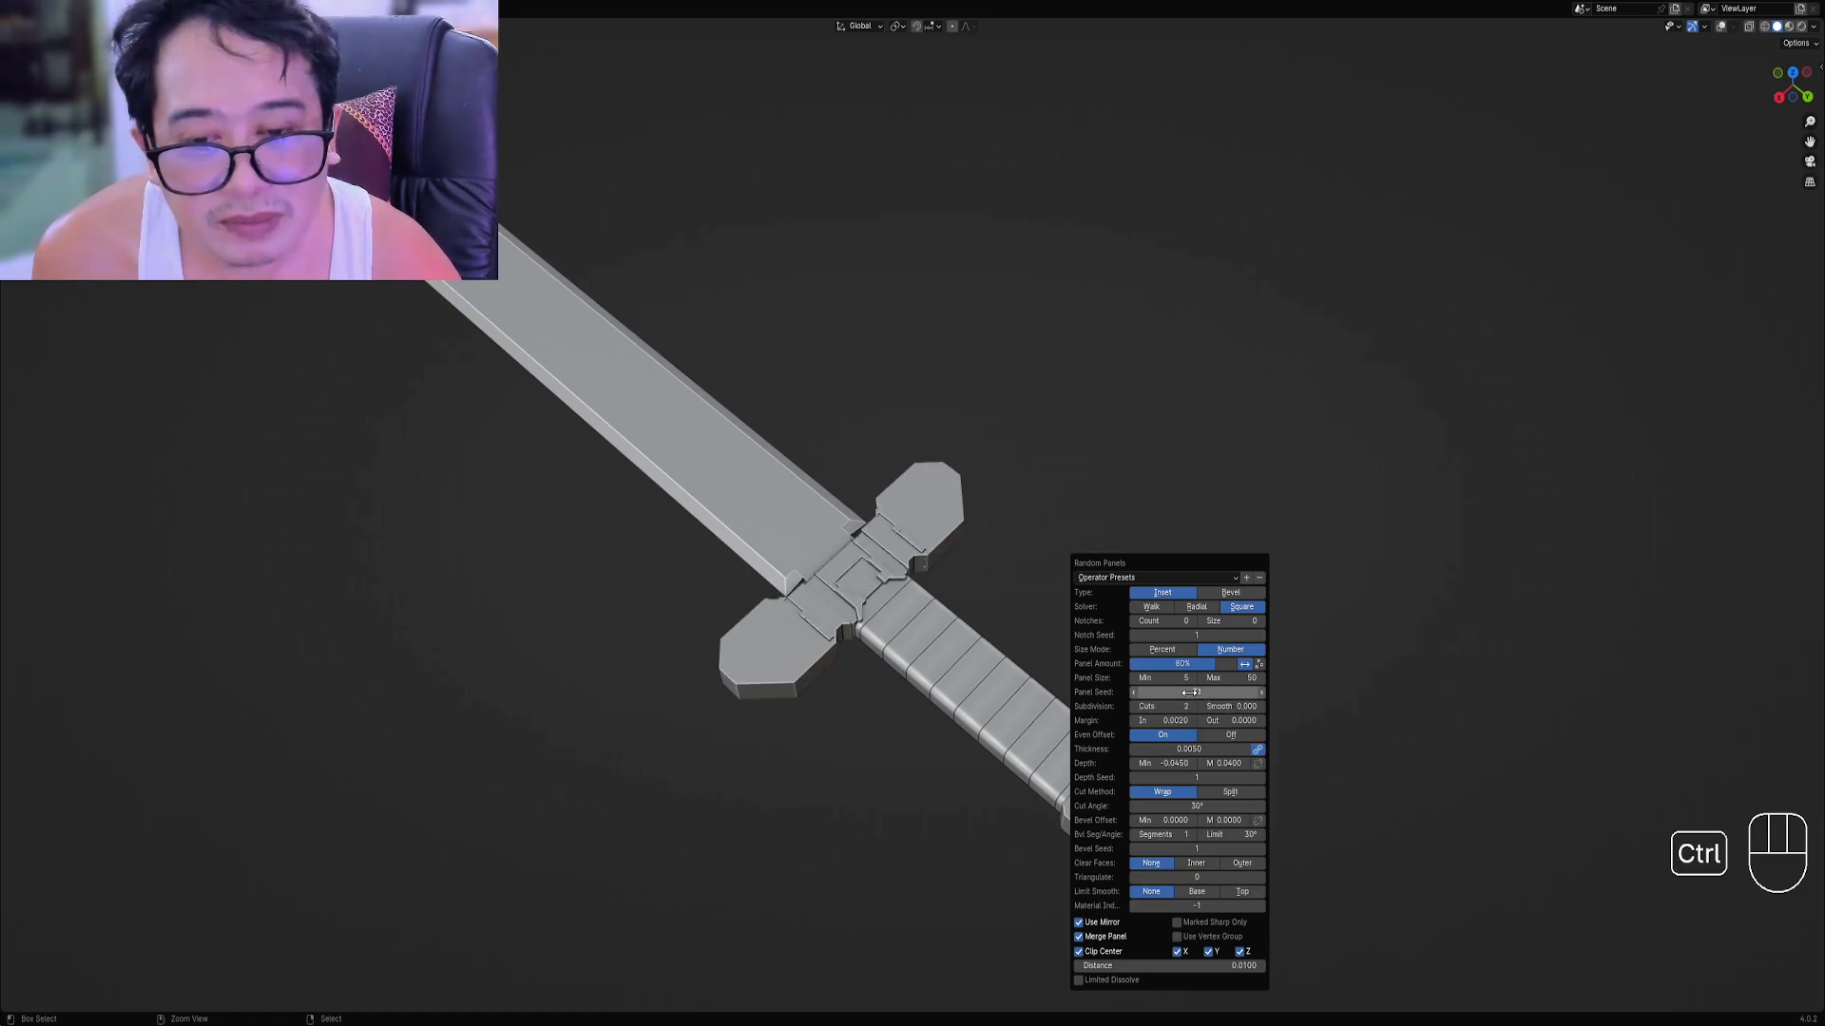
pyautogui.keyDown('ctrl'); pyautogui.scroll(3, 1189, 691); pyautogui.keyUp('ctrl')
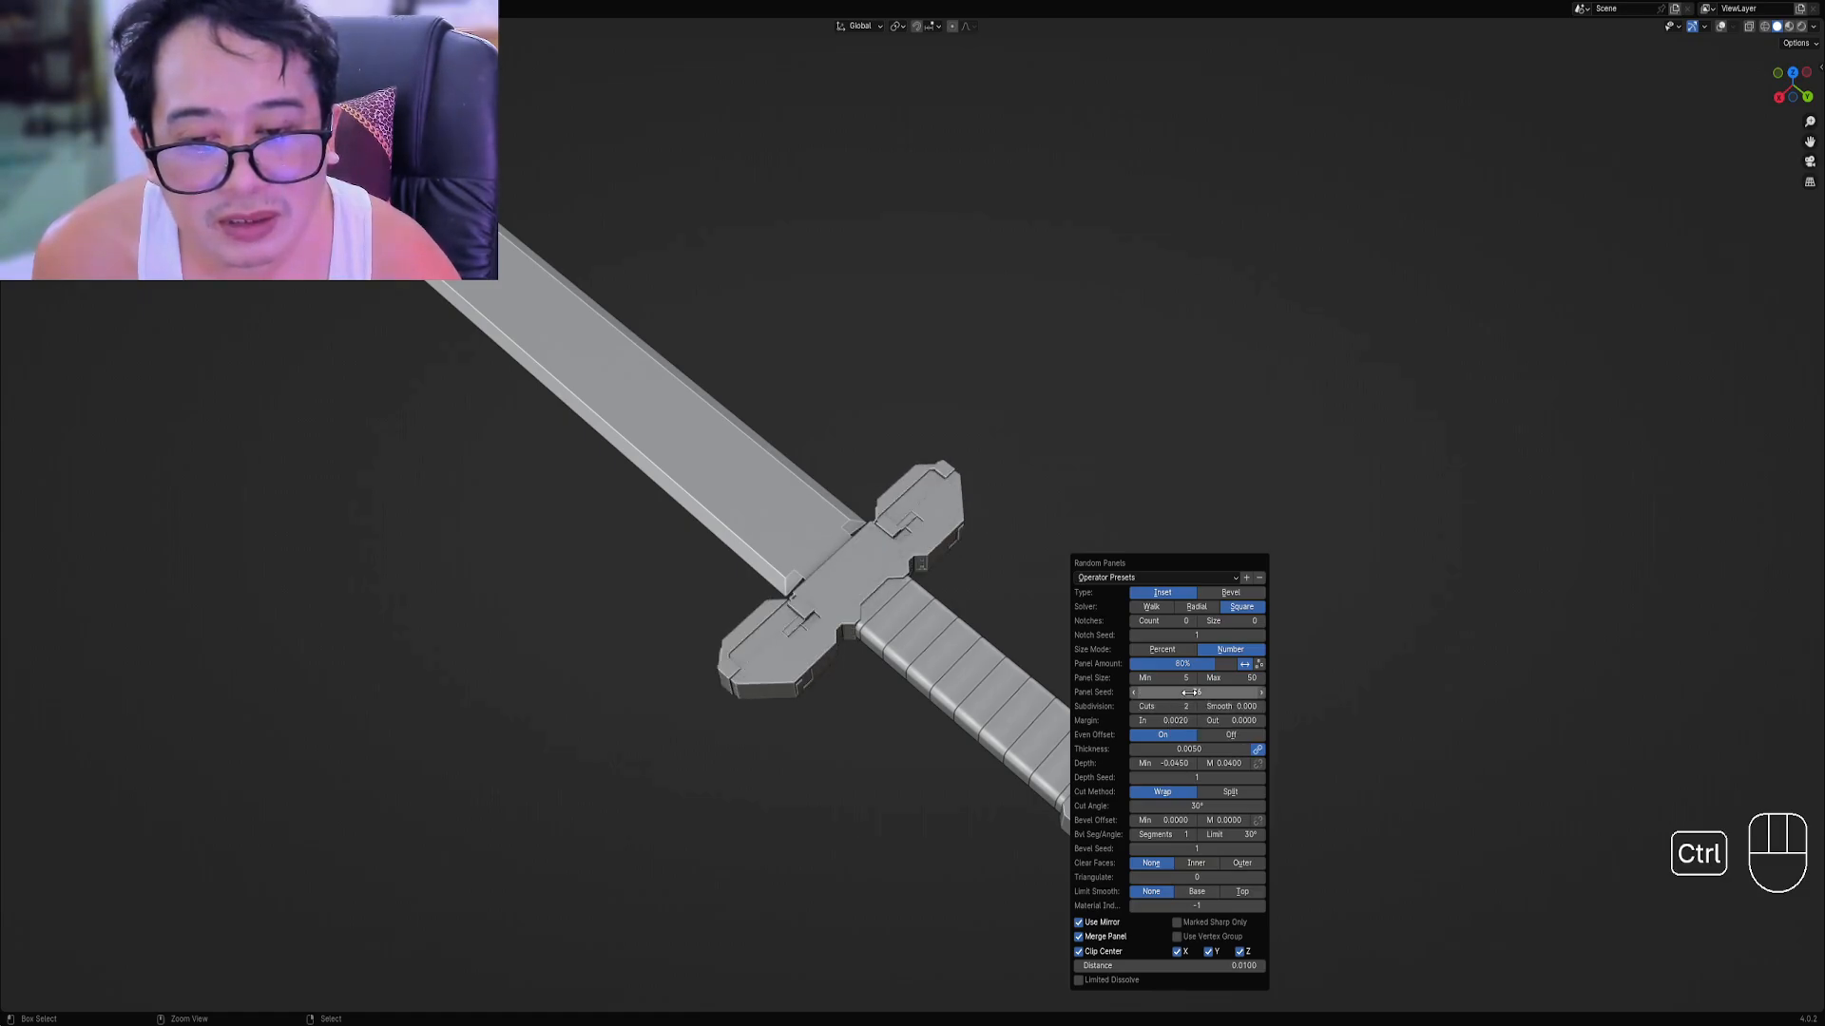
# Compare 3 and 4 subdivision cuts on the guard, keeping 3 cuts with panel seed 37.
pyautogui.keyDown('ctrl'); pyautogui.scroll(2, 1176, 701); pyautogui.keyUp('ctrl')
pyautogui.keyDown('ctrl'); pyautogui.scroll(1, 1182, 693); pyautogui.keyUp('ctrl')
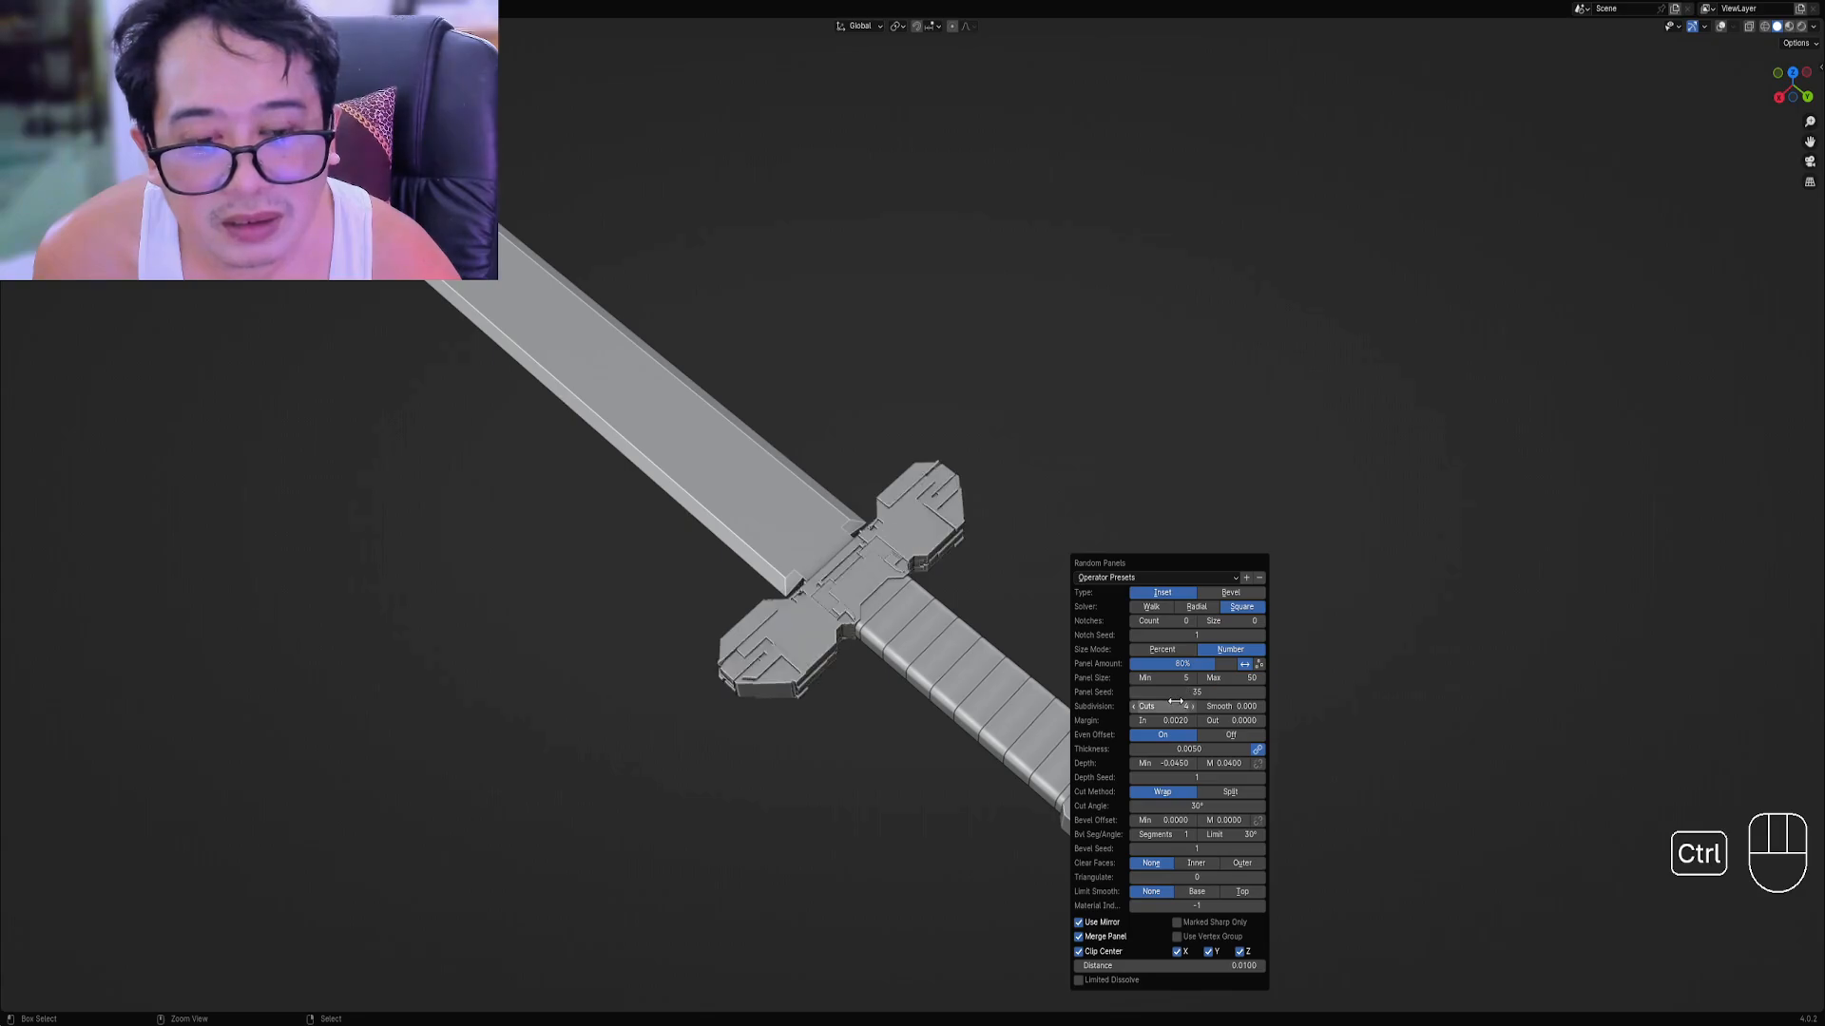
pyautogui.keyDown('ctrl'); pyautogui.scroll(-1, 1175, 703); pyautogui.keyUp('ctrl')
pyautogui.keyDown('ctrl'); pyautogui.scroll(1, 1185, 694); pyautogui.keyUp('ctrl')
pyautogui.keyDown('ctrl'); pyautogui.scroll(-1, 1183, 694); pyautogui.keyUp('ctrl')
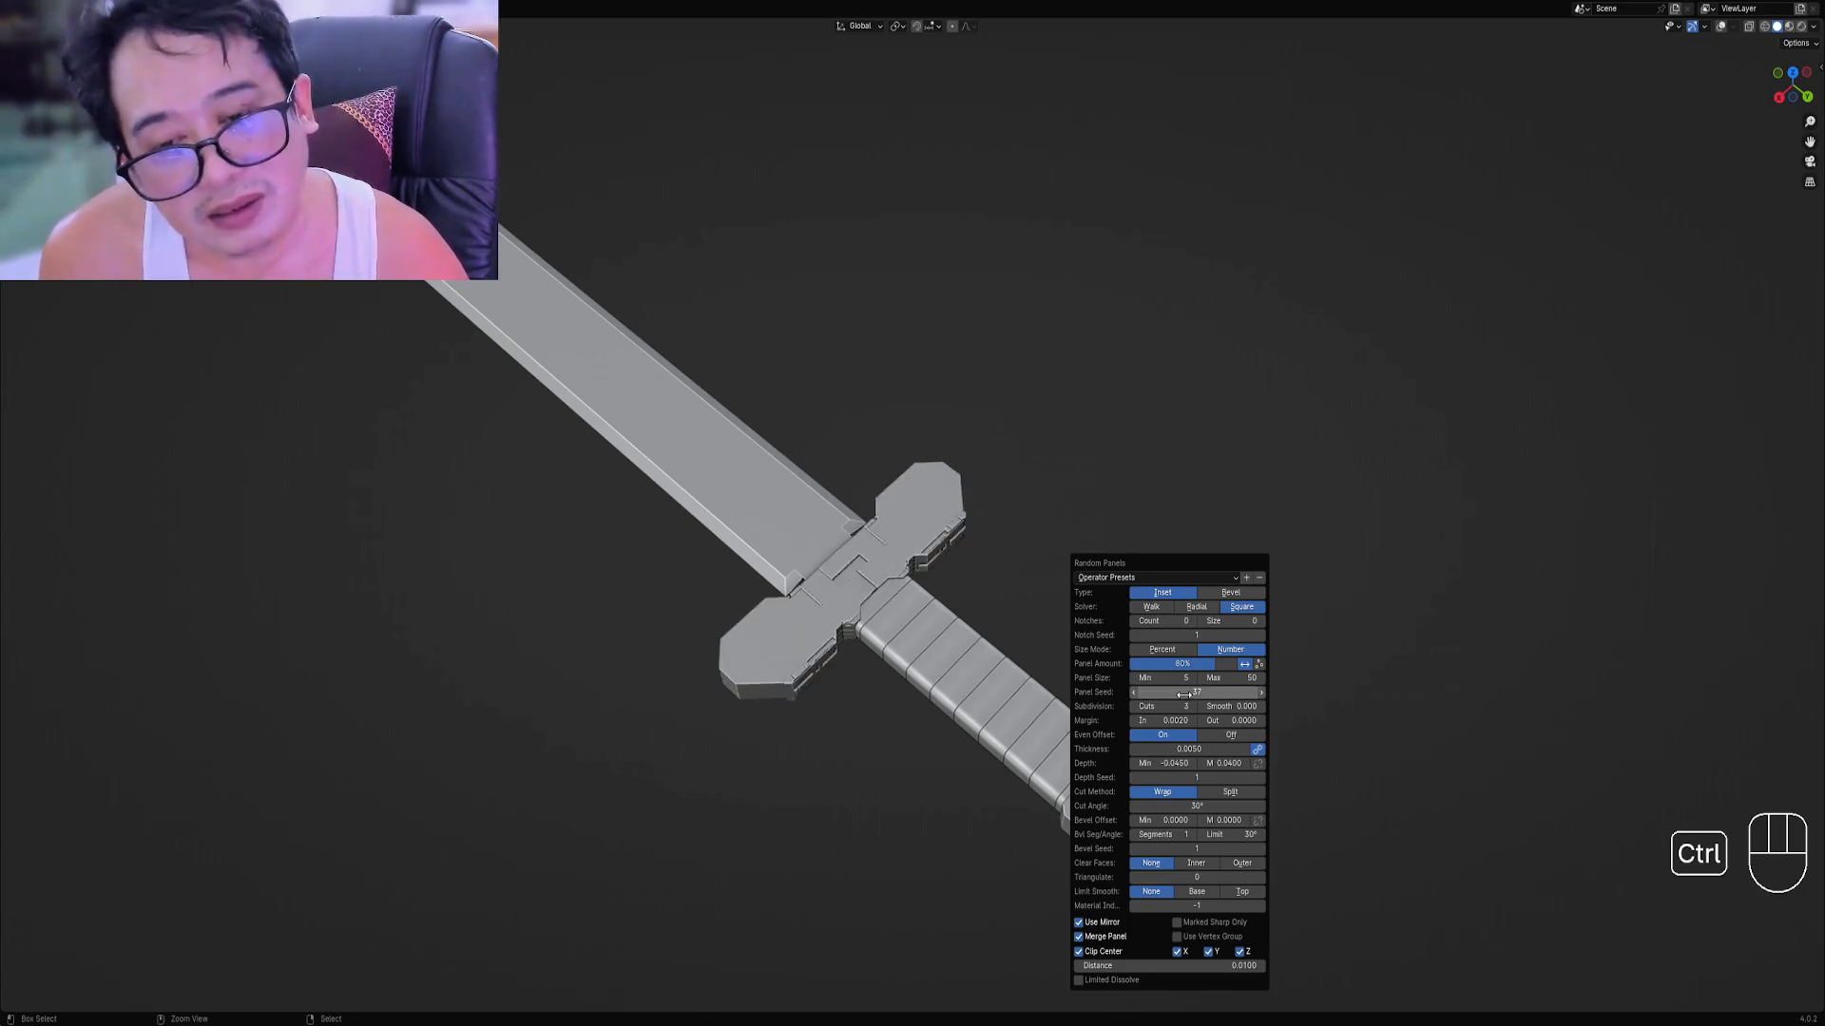
pyautogui.keyDown('ctrl'); pyautogui.scroll(1, 1183, 695); pyautogui.keyUp('ctrl')
pyautogui.keyDown('ctrl'); pyautogui.scroll(-1, 1183, 694); pyautogui.keyUp('ctrl')
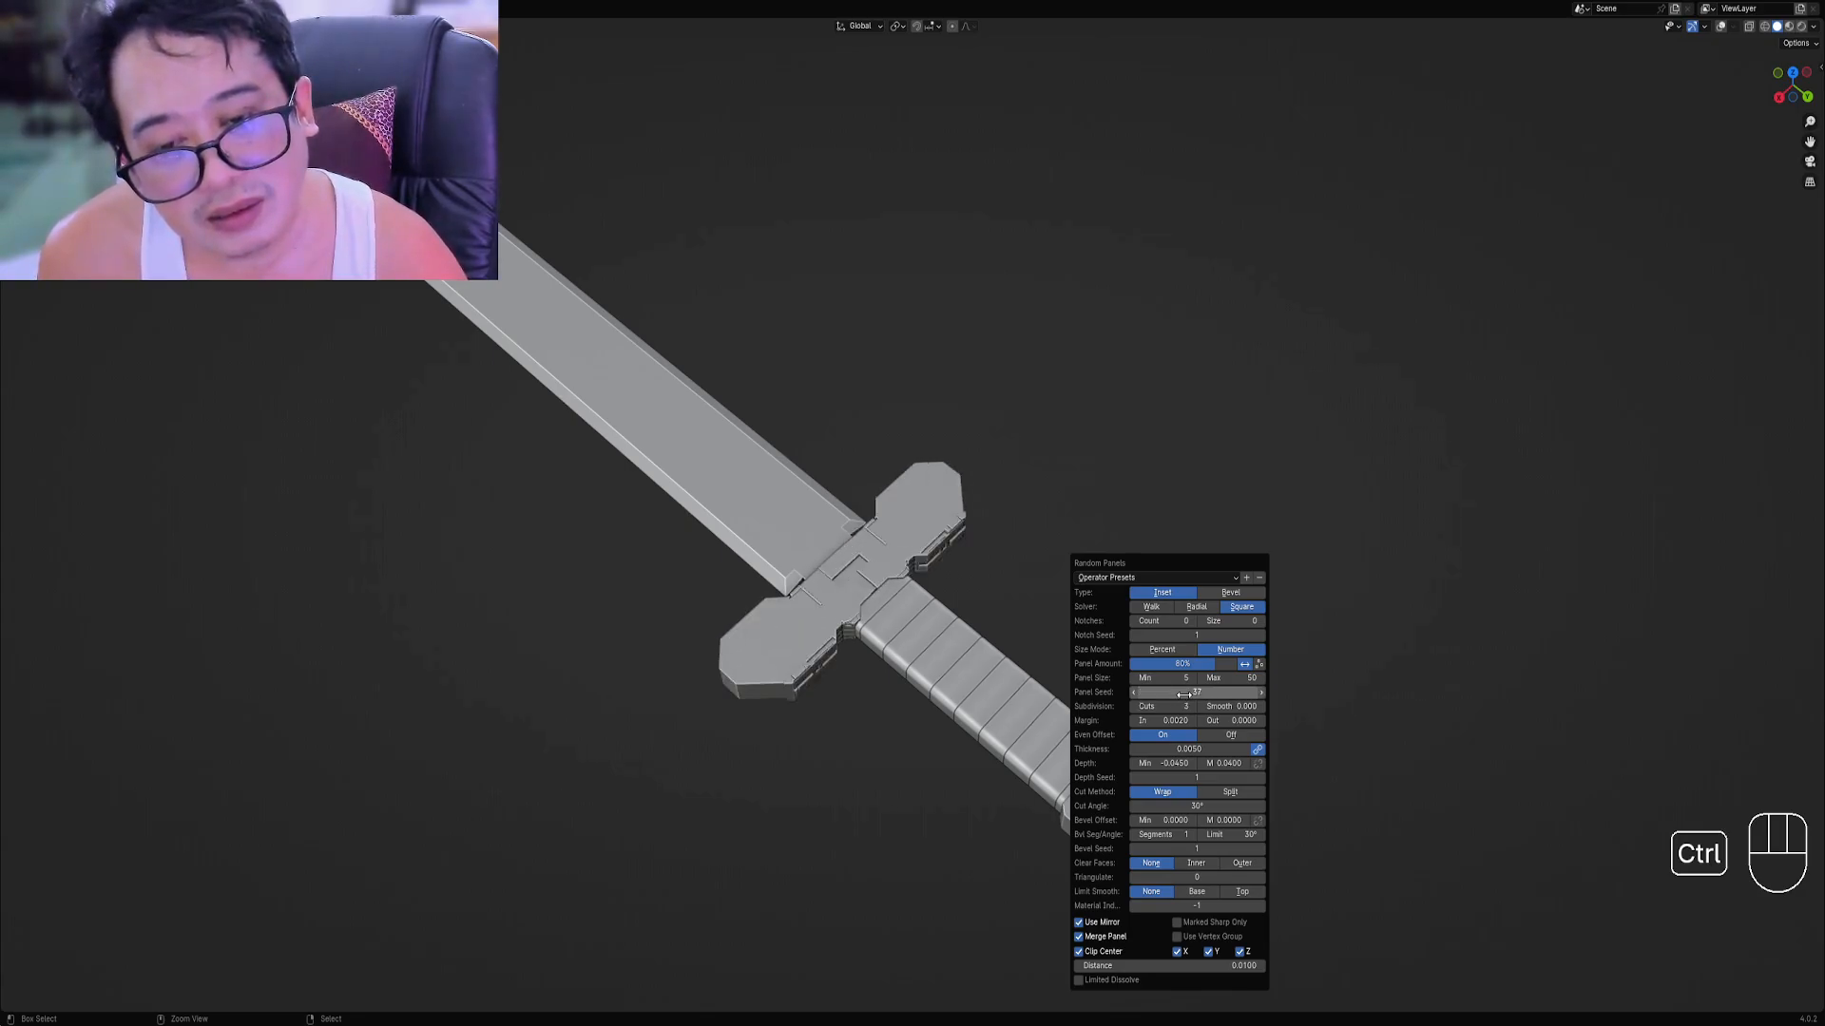
# Set the guard's maximum panel size to 35.
pyautogui.moveTo(584, 777); pyautogui.dragTo(1046, 672, button='middle')
pyautogui.scroll(1, 804, 640)
pyautogui.scroll(-2, 854, 701)
pyautogui.press('F9')
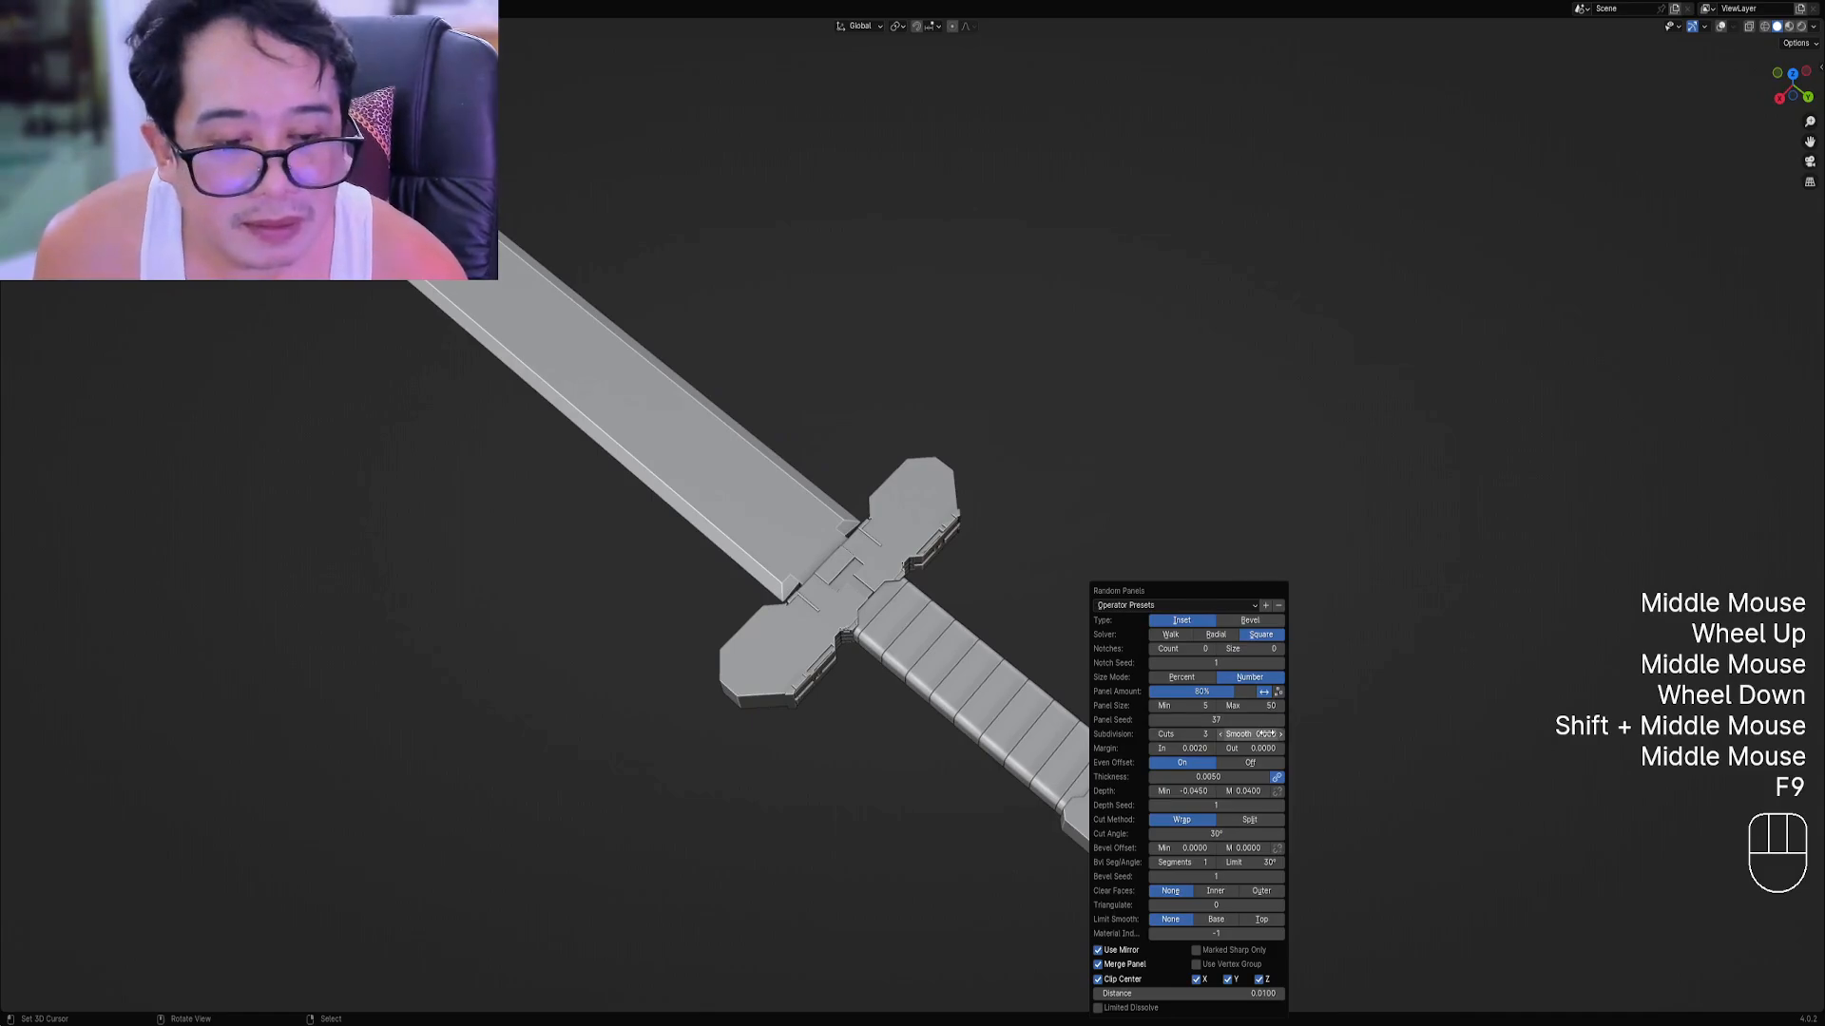
pyautogui.keyDown('shift'); pyautogui.moveTo(1251, 705); pyautogui.dragTo(1214, 705); pyautogui.keyUp('shift')
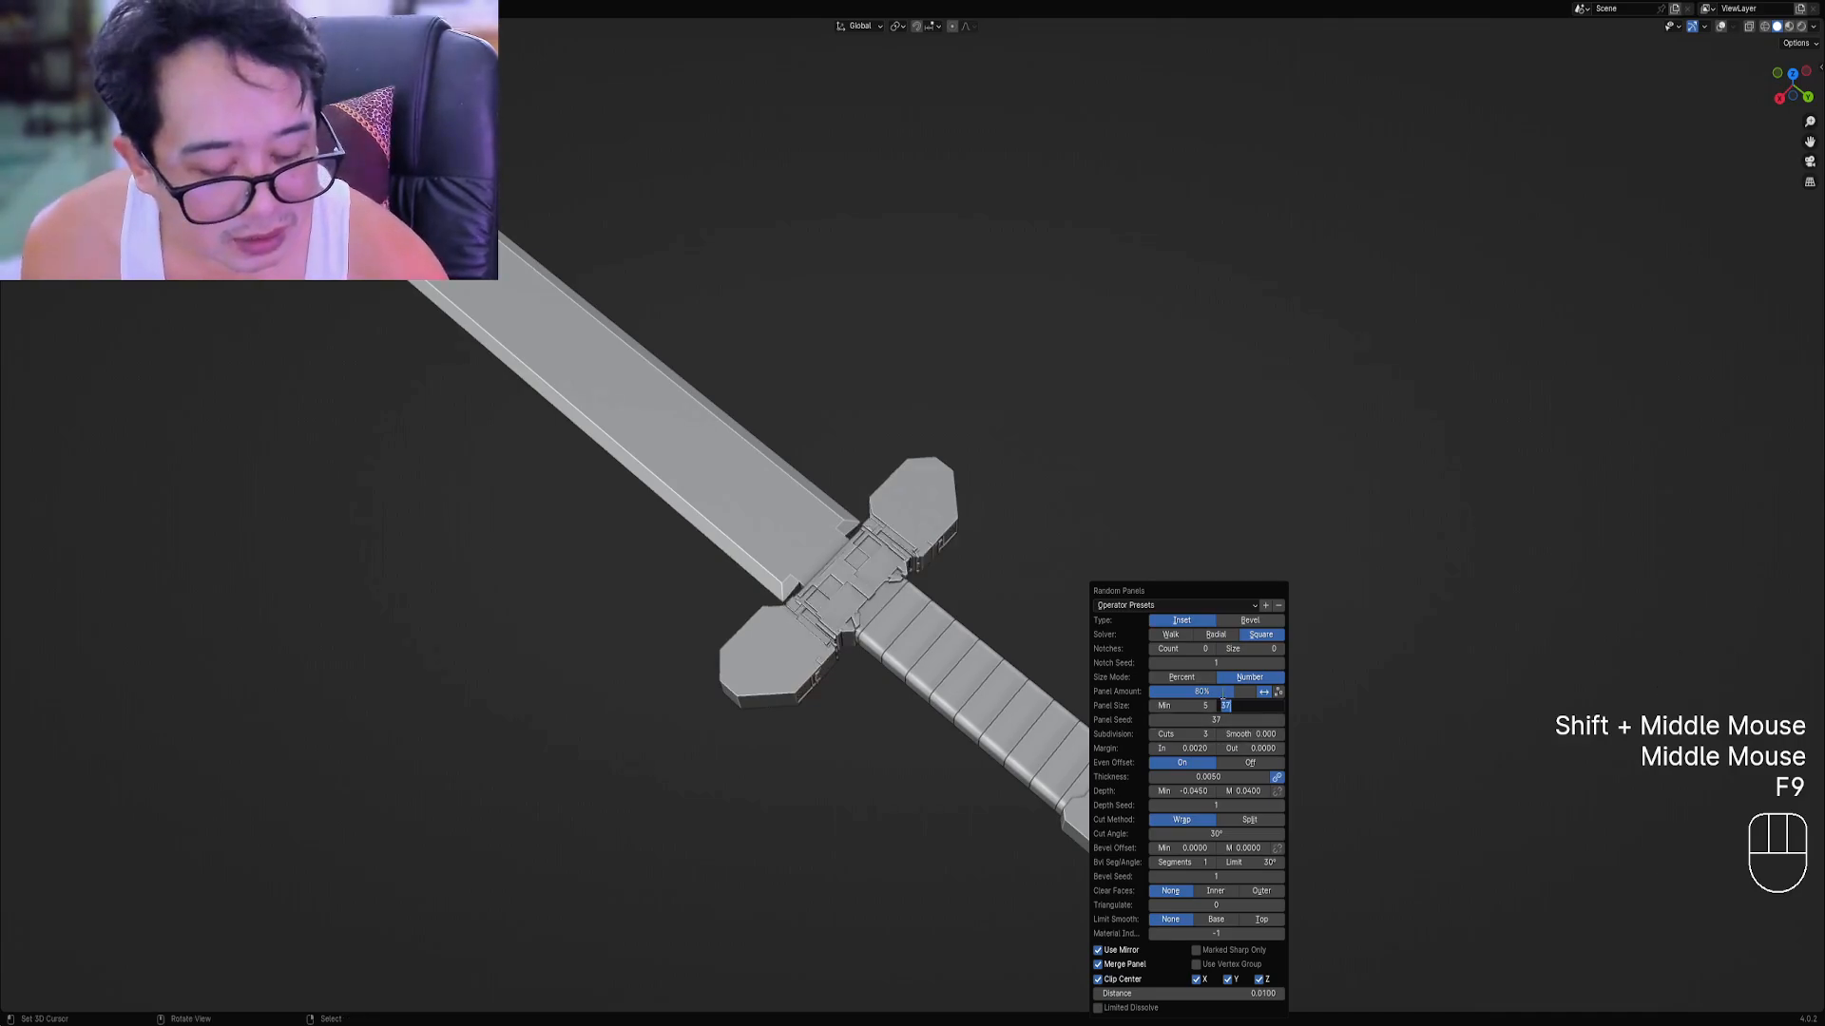
pyautogui.write('35')
pyautogui.press('Return')
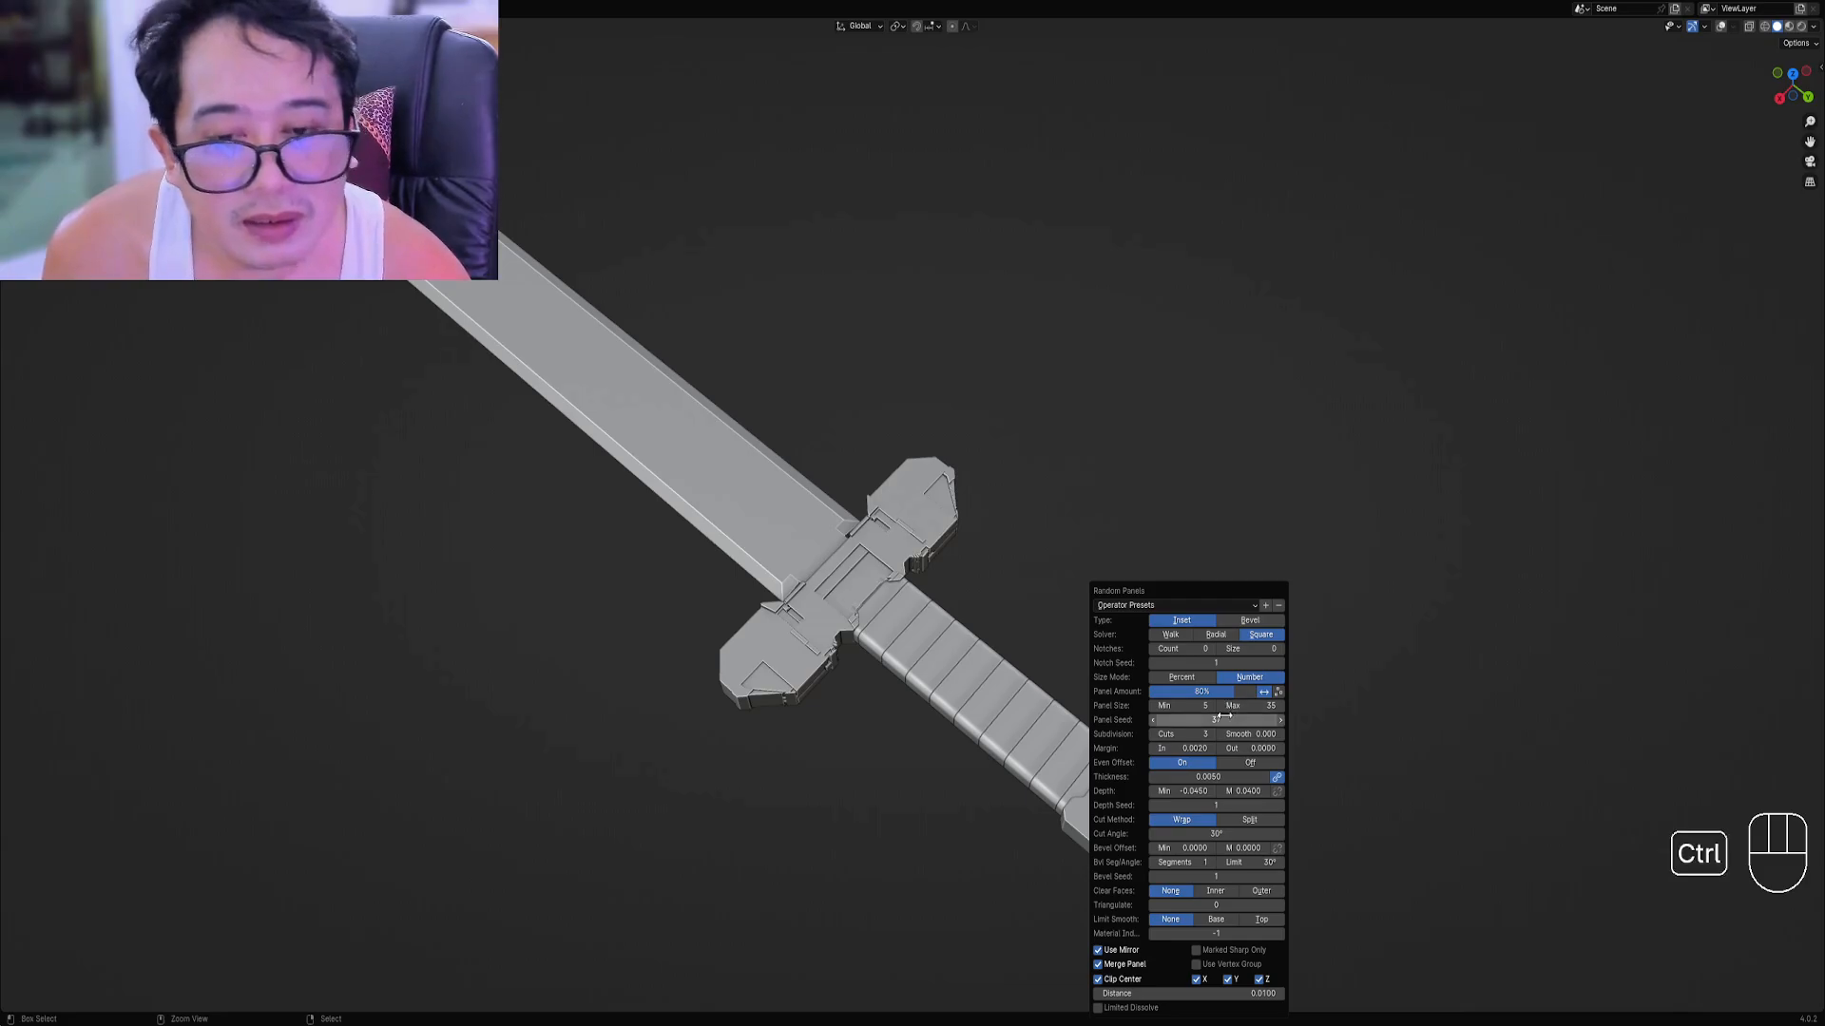
# Try a run of panel seeds above 37 on the guard with the smaller maximum panel size.
pyautogui.keyDown('ctrl'); pyautogui.scroll(4, 1224, 718); pyautogui.keyUp('ctrl')
pyautogui.keyDown('ctrl'); pyautogui.scroll(1, 1224, 716); pyautogui.keyUp('ctrl')
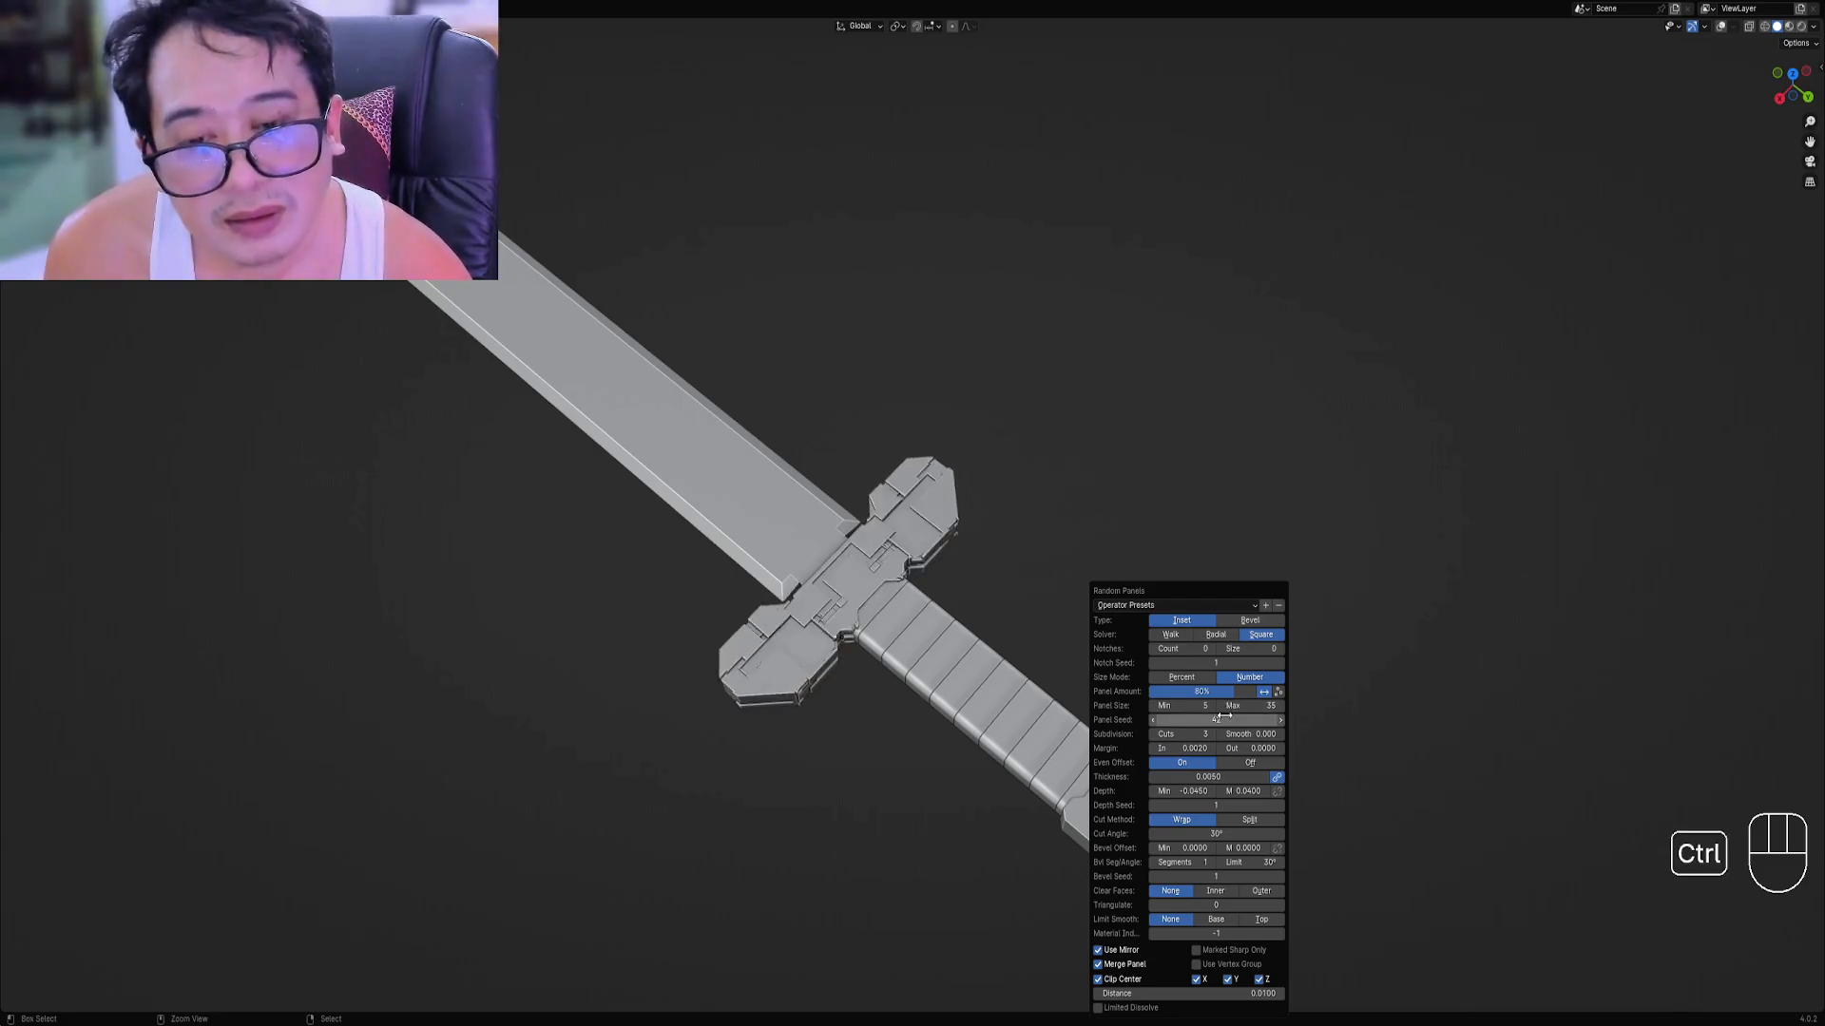
pyautogui.keyDown('ctrl'); pyautogui.scroll(1, 1224, 716); pyautogui.keyUp('ctrl')
pyautogui.keyDown('ctrl'); pyautogui.scroll(2, 1224, 717); pyautogui.keyUp('ctrl')
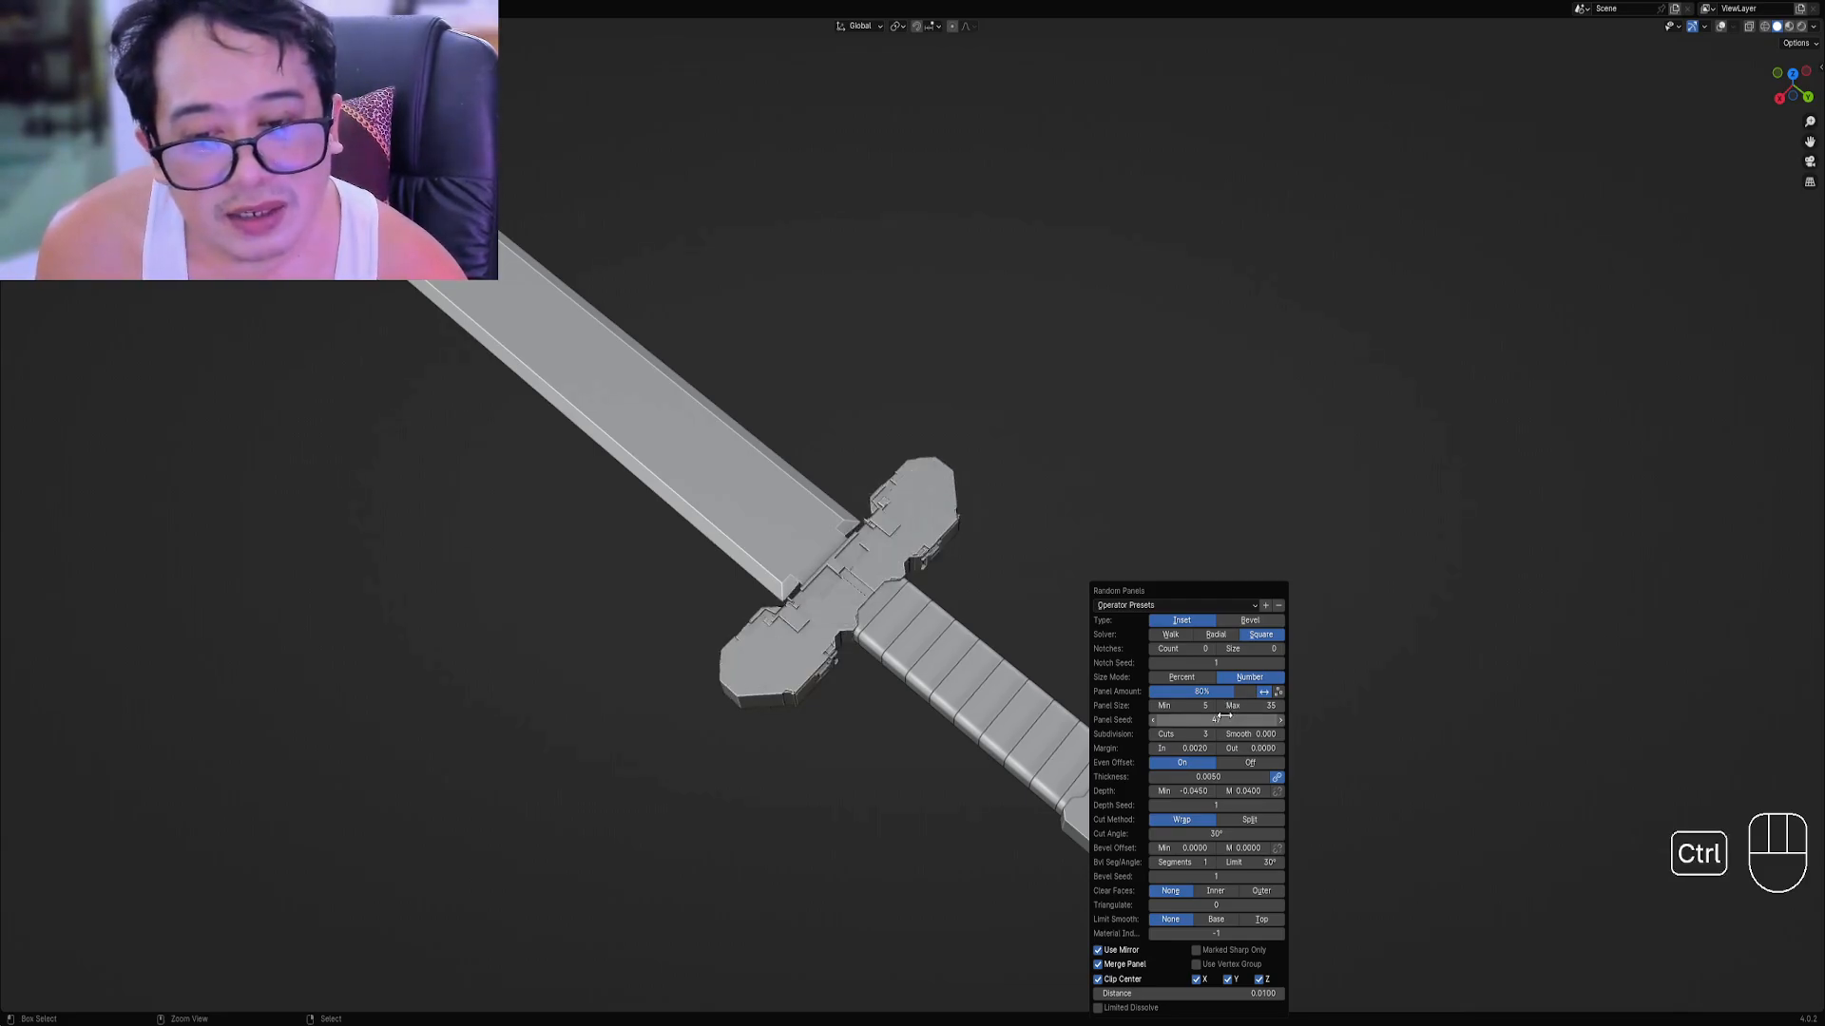
pyautogui.keyDown('ctrl'); pyautogui.scroll(3, 1224, 717); pyautogui.keyUp('ctrl')
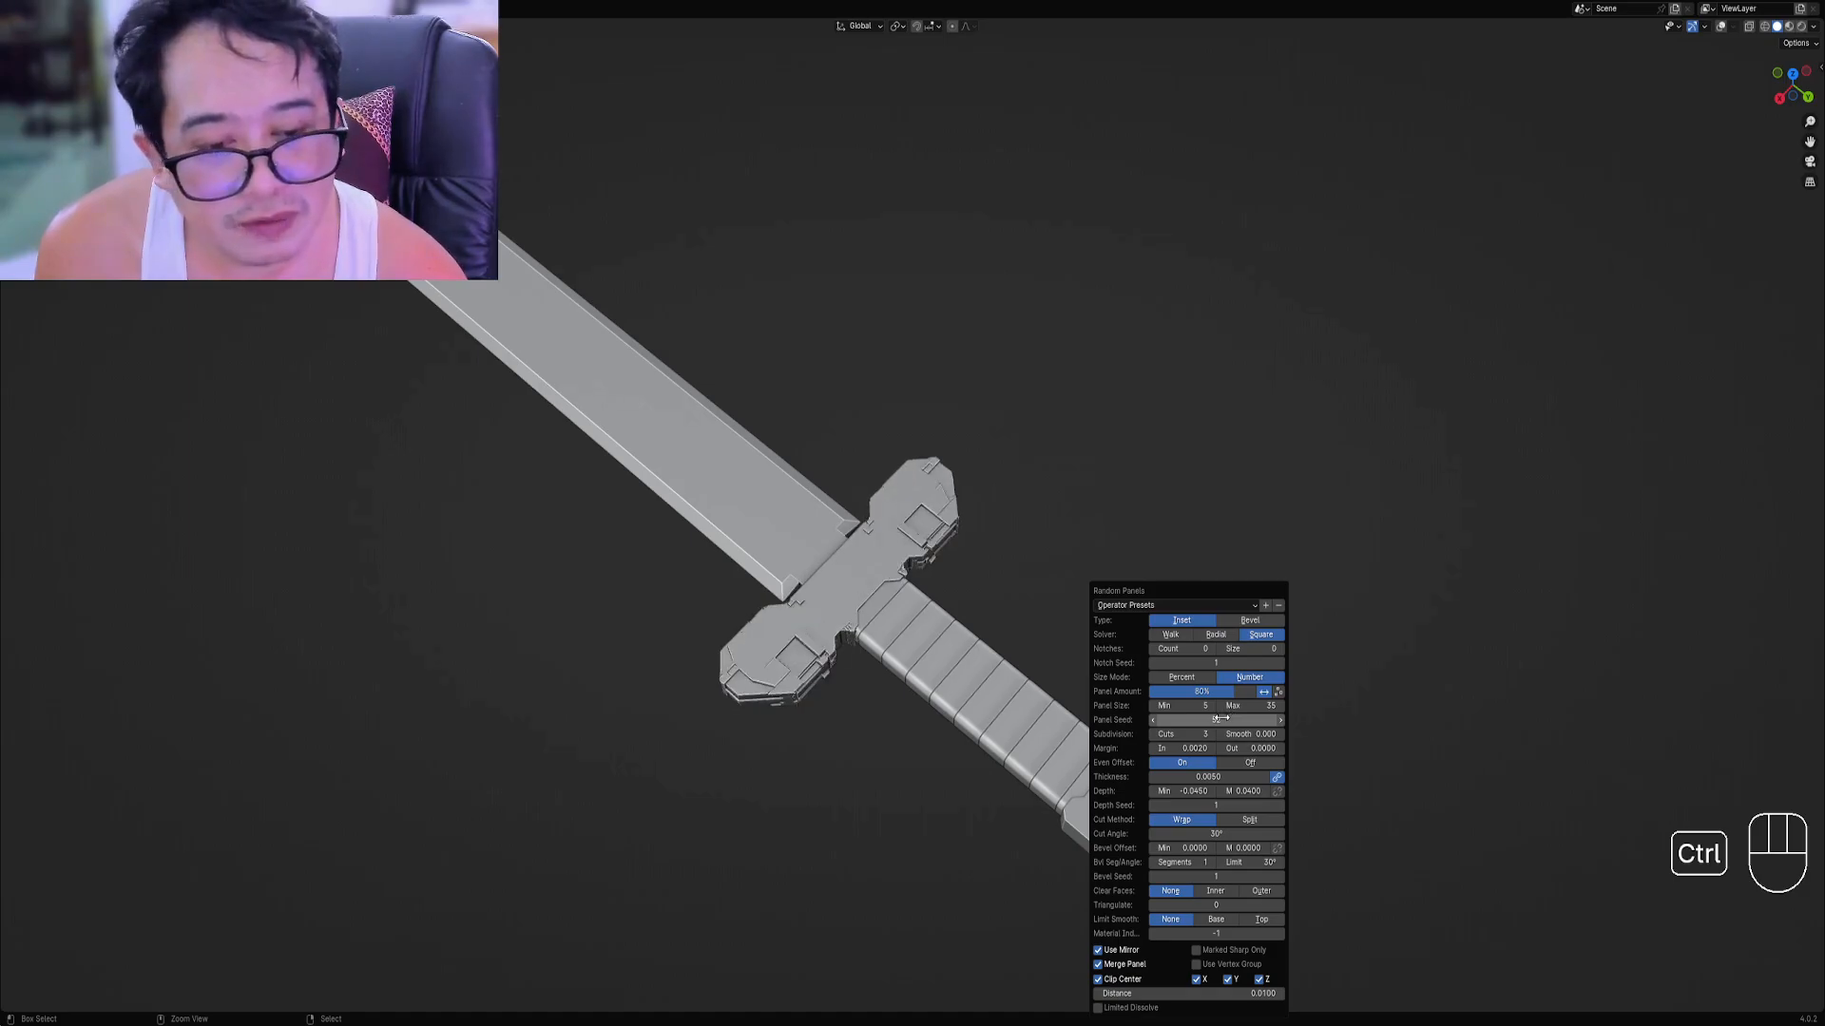
pyautogui.keyDown('ctrl'); pyautogui.scroll(3, 1215, 720); pyautogui.keyUp('ctrl')
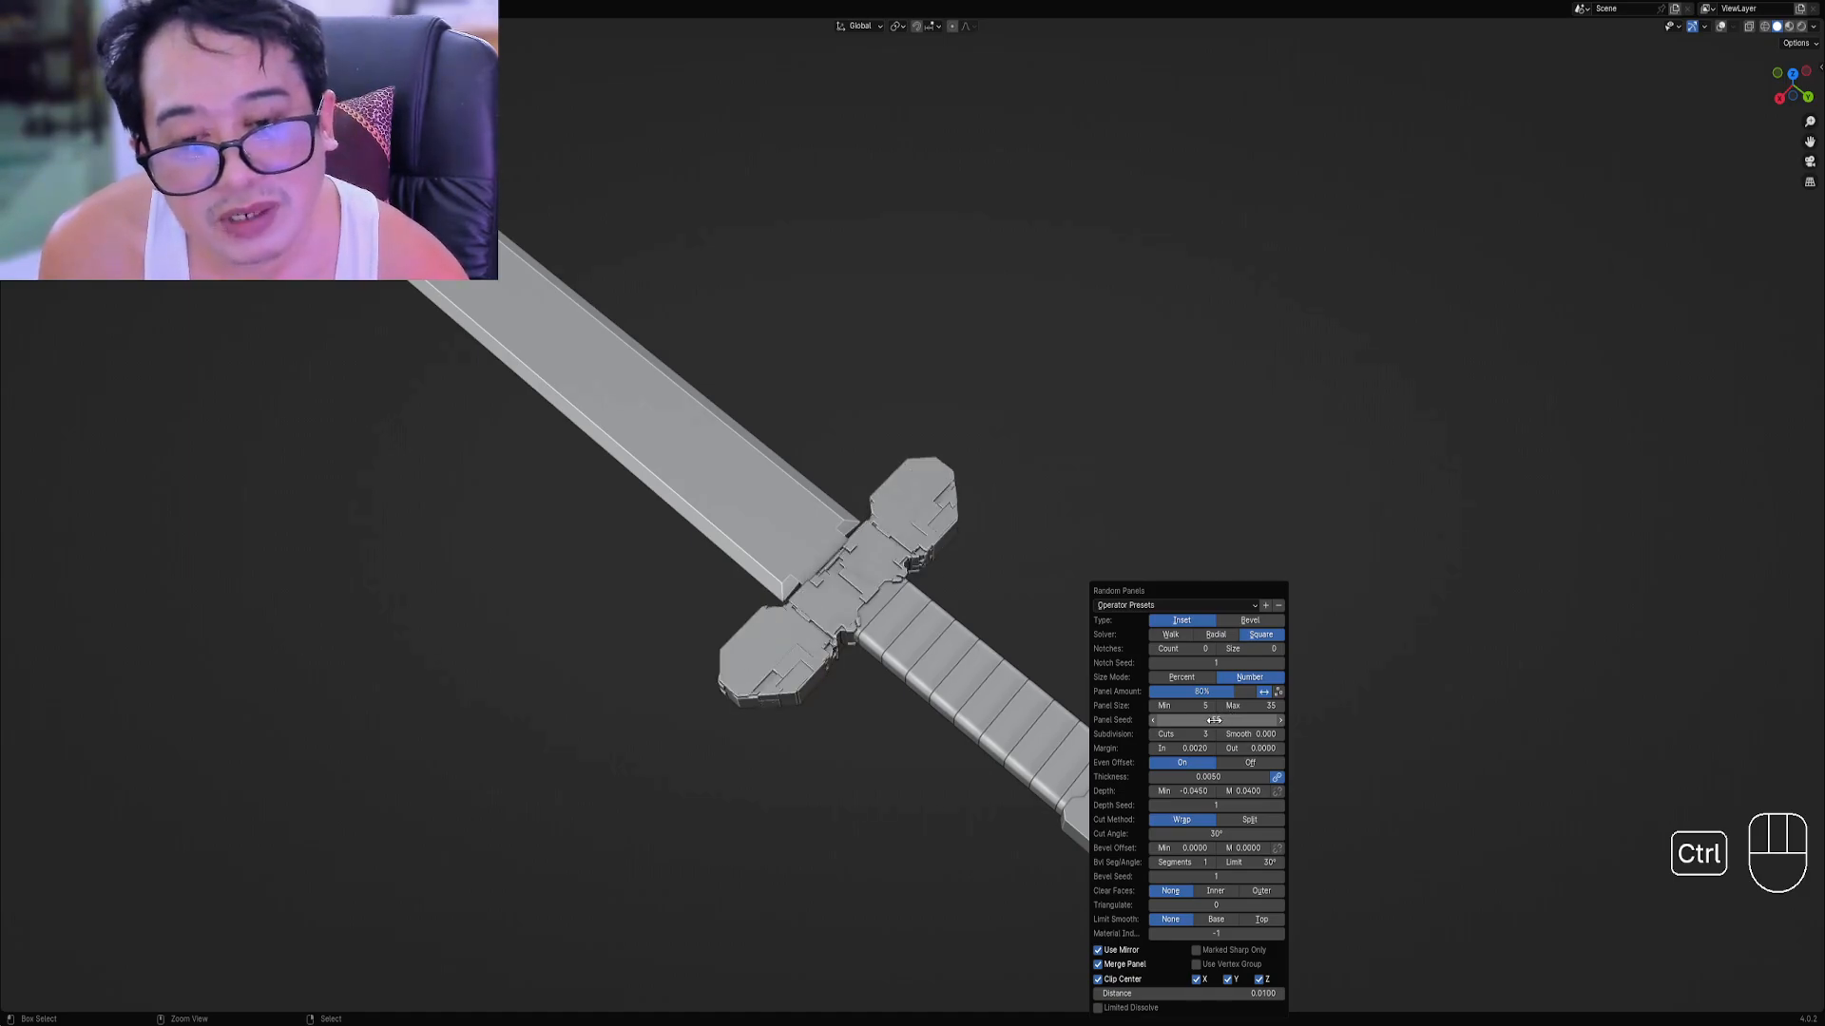
pyautogui.keyDown('ctrl'); pyautogui.scroll(2, 1214, 720); pyautogui.keyUp('ctrl')
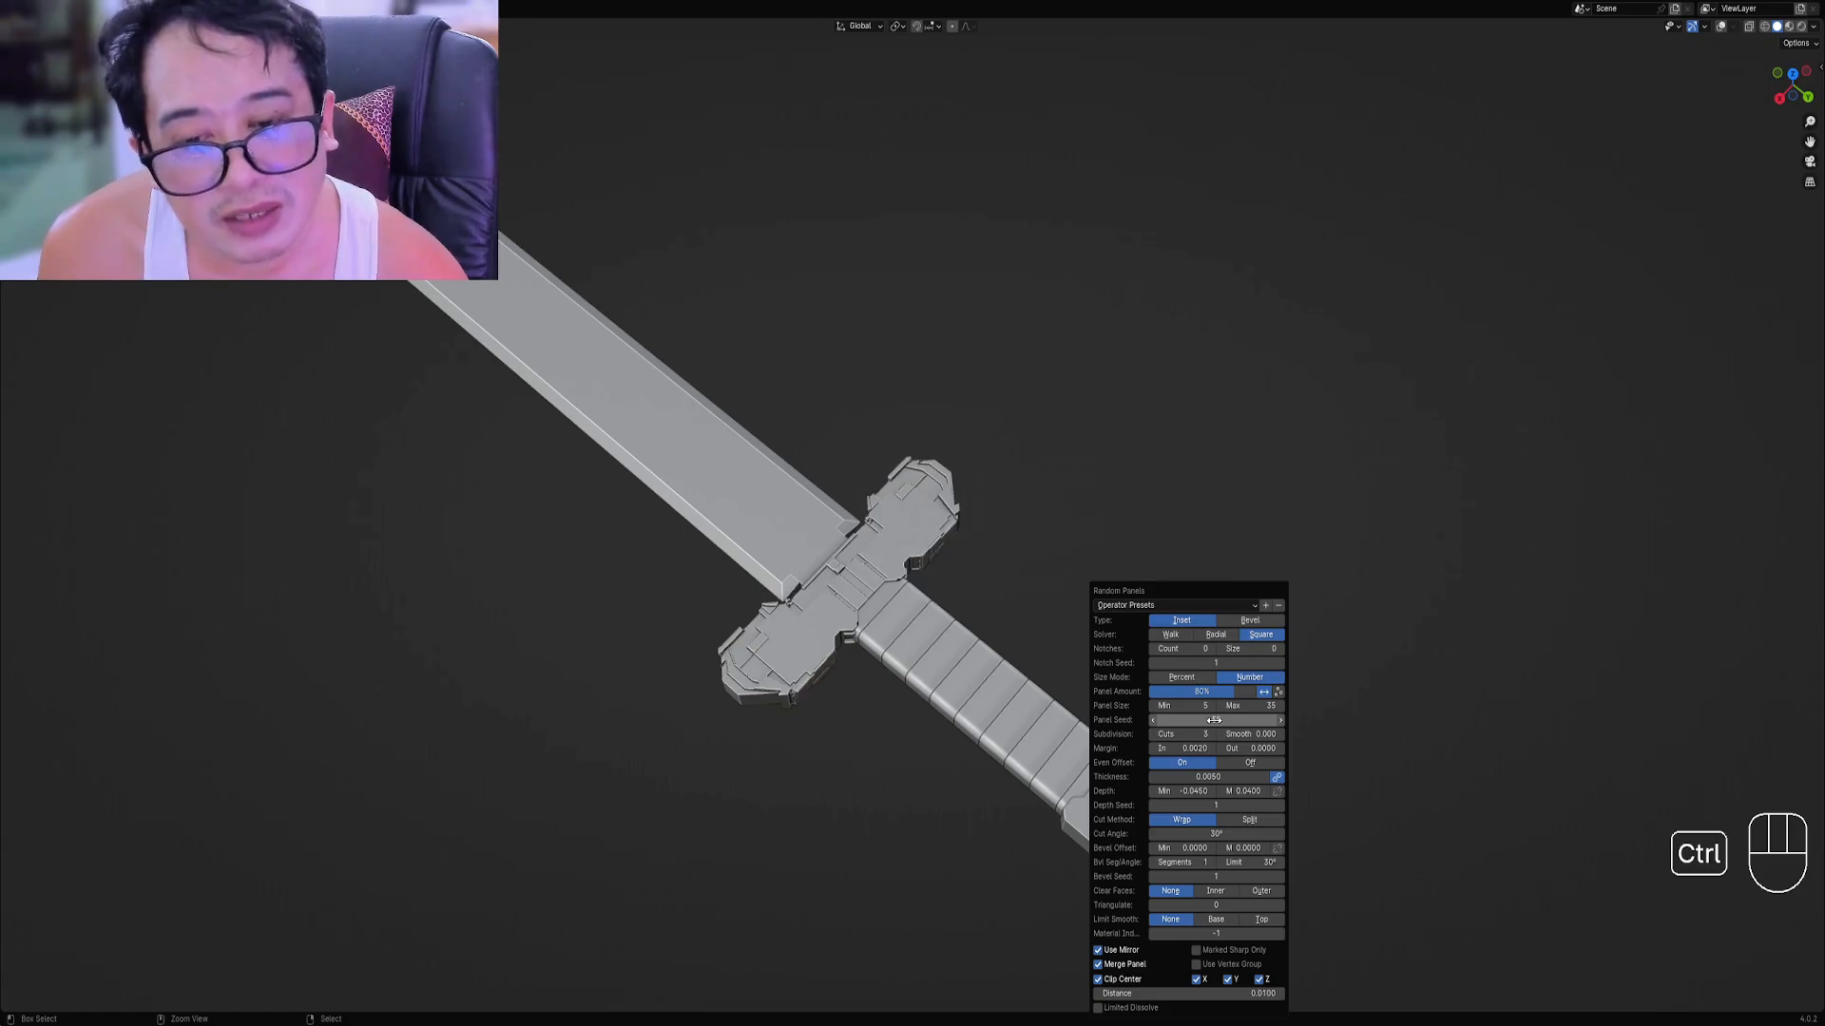
pyautogui.keyDown('ctrl'); pyautogui.scroll(5, 1215, 720); pyautogui.keyUp('ctrl')
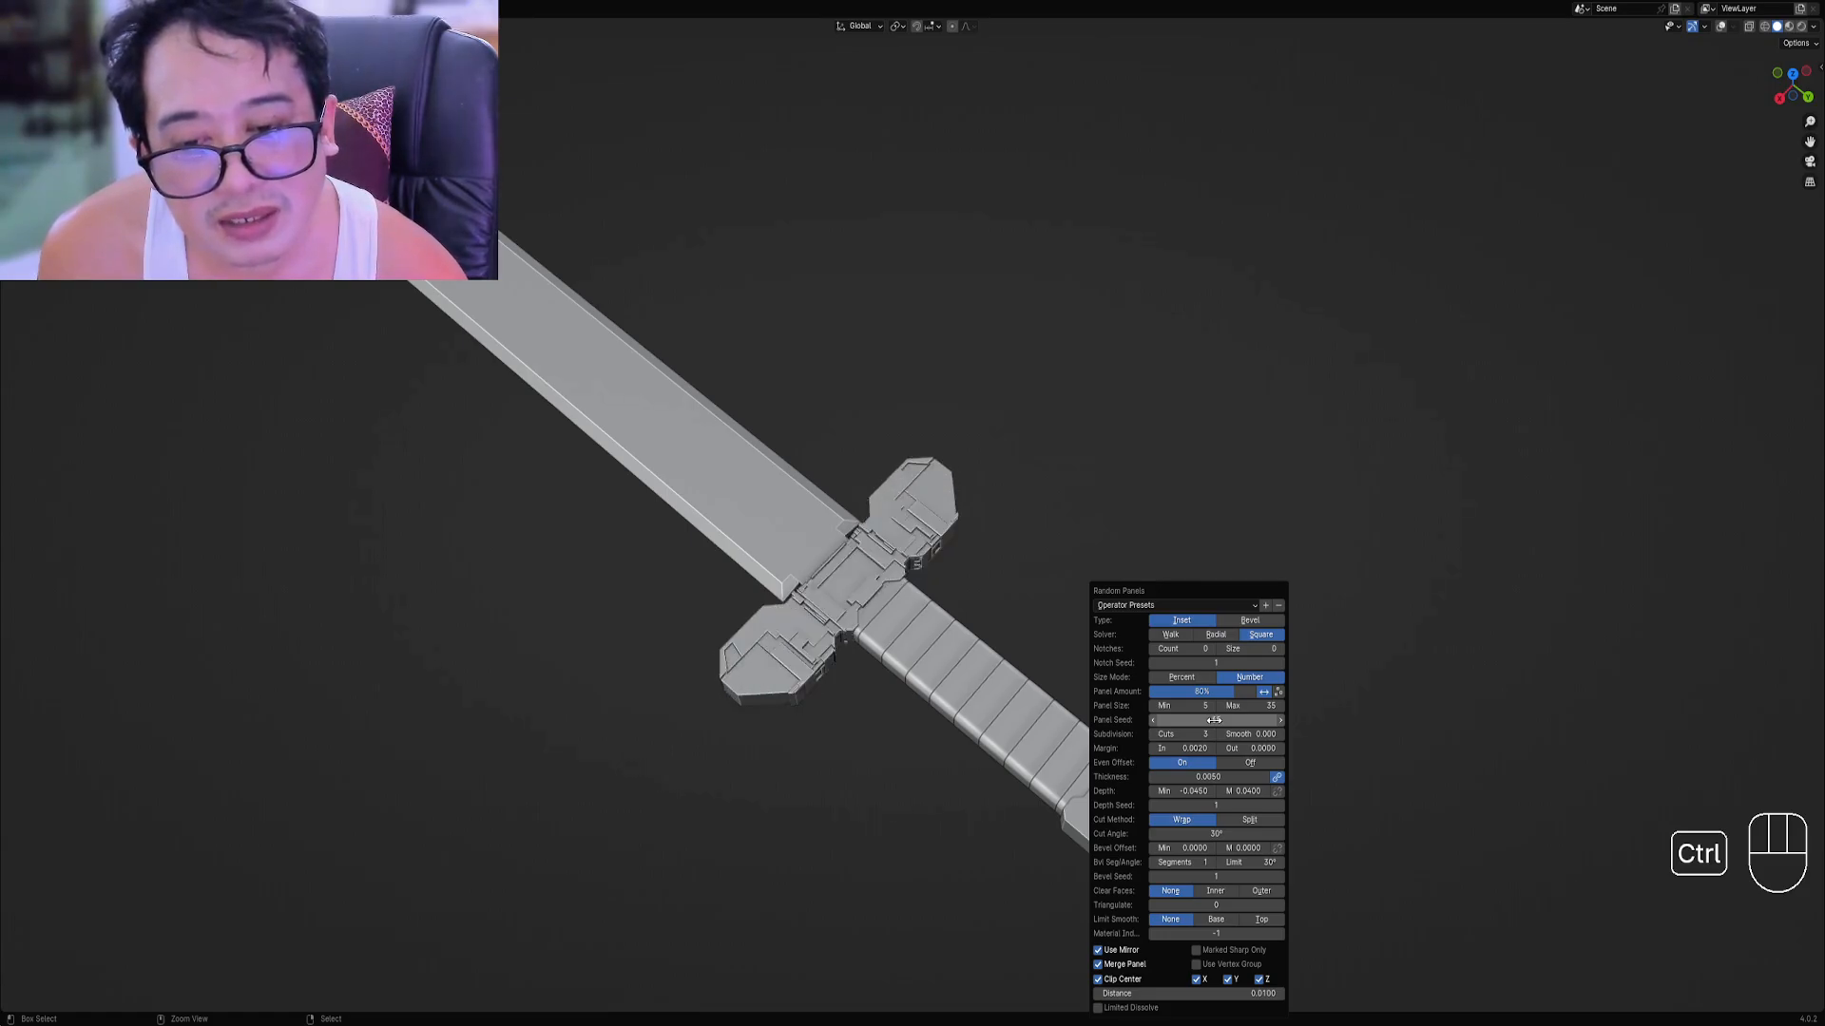
pyautogui.keyDown('ctrl'); pyautogui.scroll(5, 1215, 721); pyautogui.keyUp('ctrl')
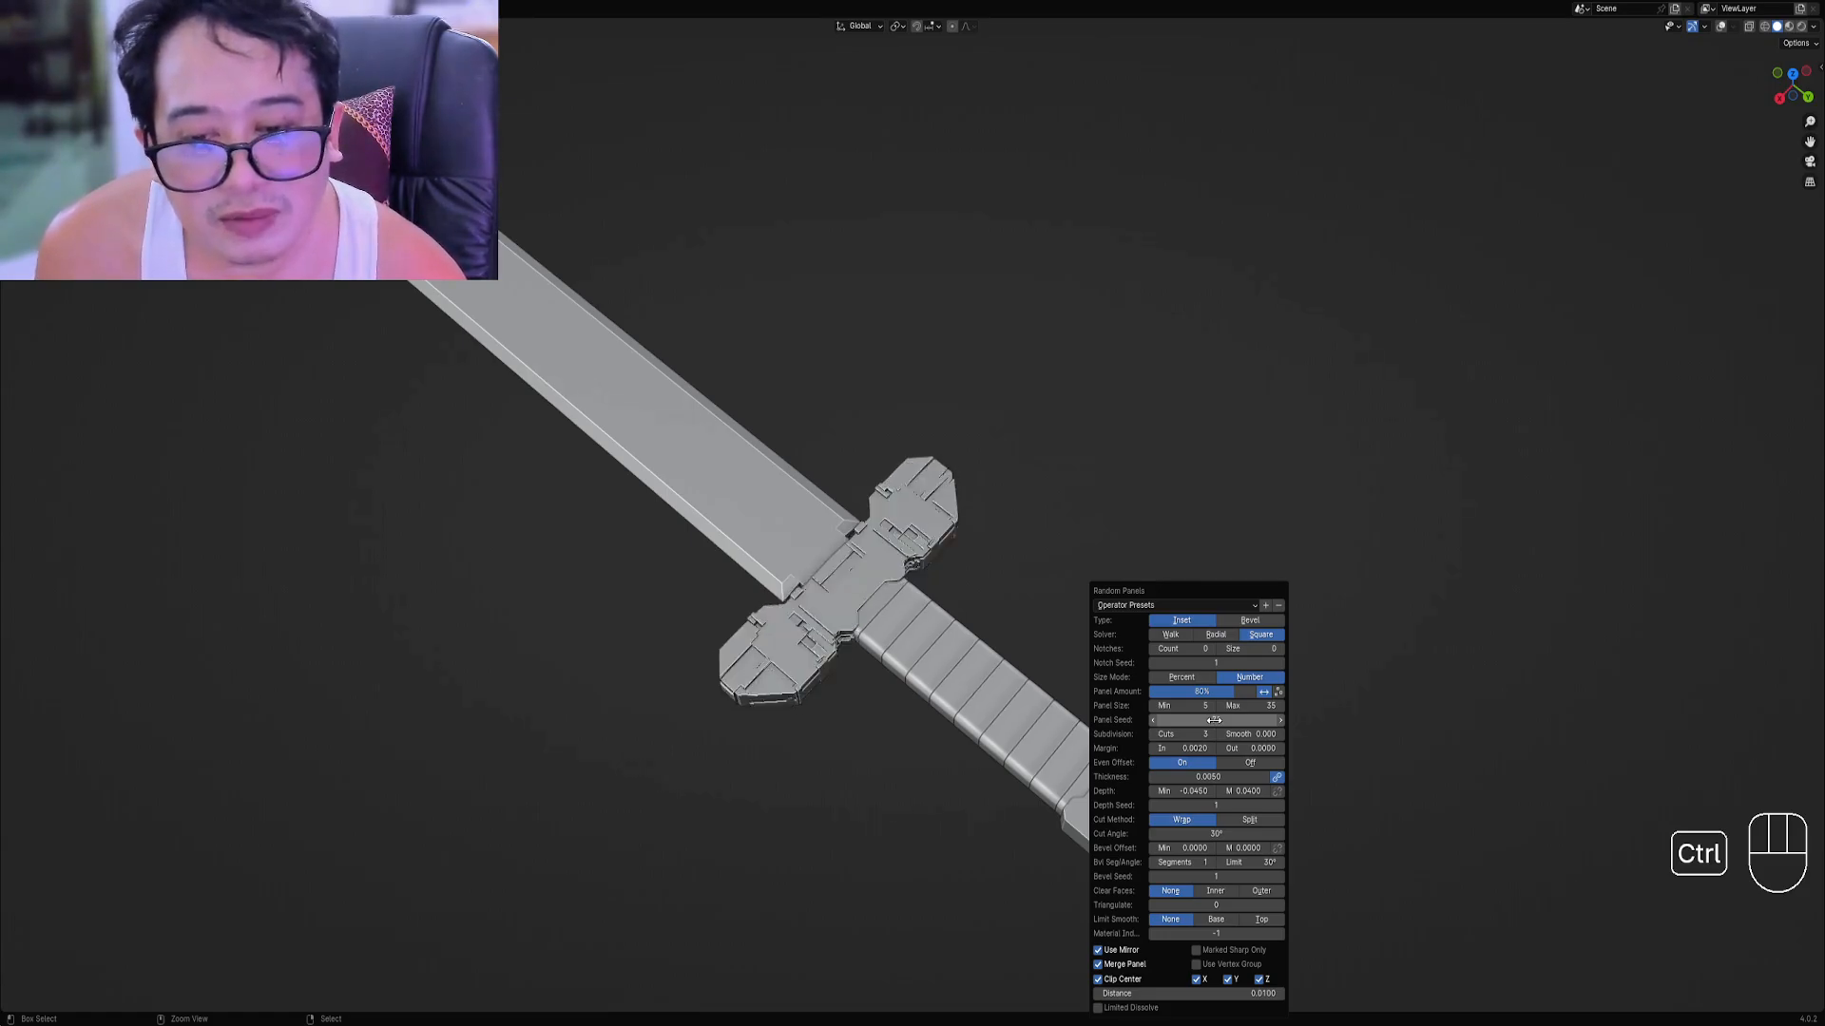
pyautogui.keyDown('ctrl'); pyautogui.scroll(2, 1215, 720); pyautogui.keyUp('ctrl')
pyautogui.keyDown('ctrl'); pyautogui.scroll(3, 1214, 720); pyautogui.keyUp('ctrl')
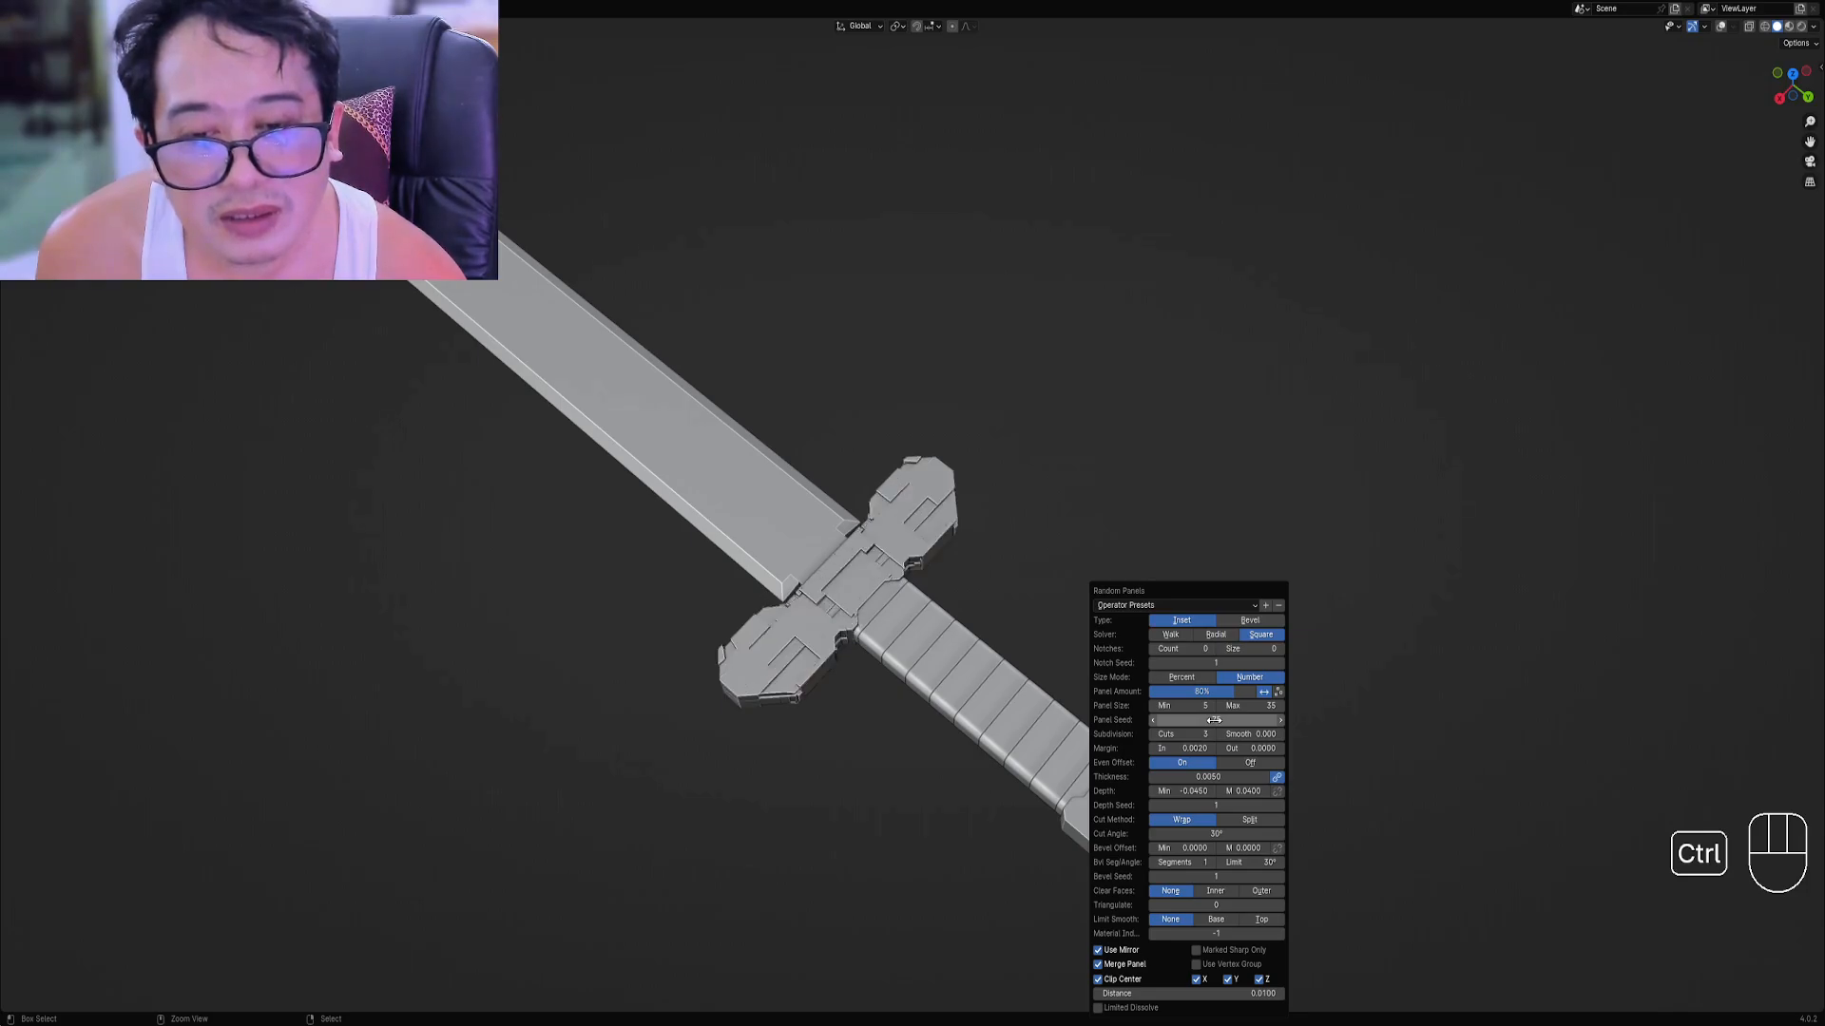
# Step through about ten more panel seeds on the guard, keeping the maximum panel size at 35.
pyautogui.moveTo(776, 781); pyautogui.dragTo(1068, 563, button='middle')
pyautogui.scroll(2, 902, 684)
pyautogui.scroll(-1, 1033, 619)
pyautogui.press('F9')
pyautogui.keyDown('ctrl'); pyautogui.scroll(1, 1198, 692); pyautogui.keyUp('ctrl')
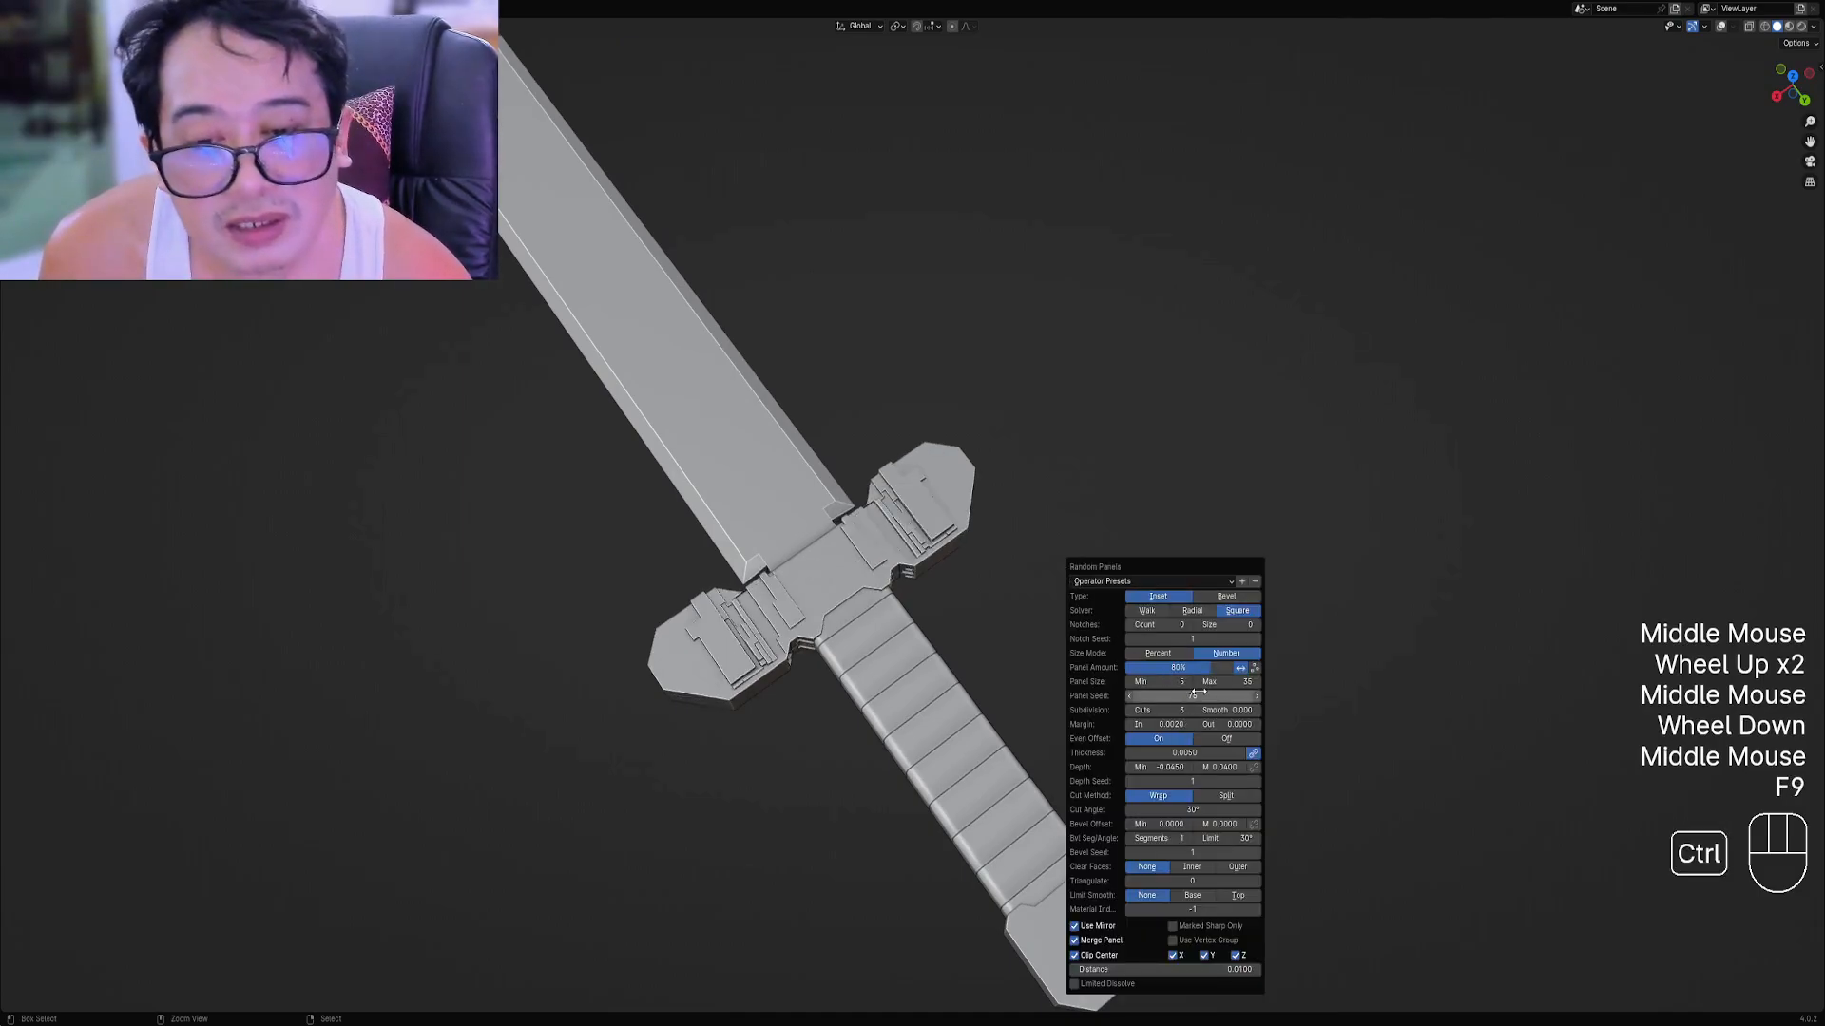
pyautogui.keyDown('ctrl'); pyautogui.scroll(1, 1202, 693); pyautogui.keyUp('ctrl')
pyautogui.keyDown('ctrl'); pyautogui.scroll(5, 1202, 693); pyautogui.keyUp('ctrl')
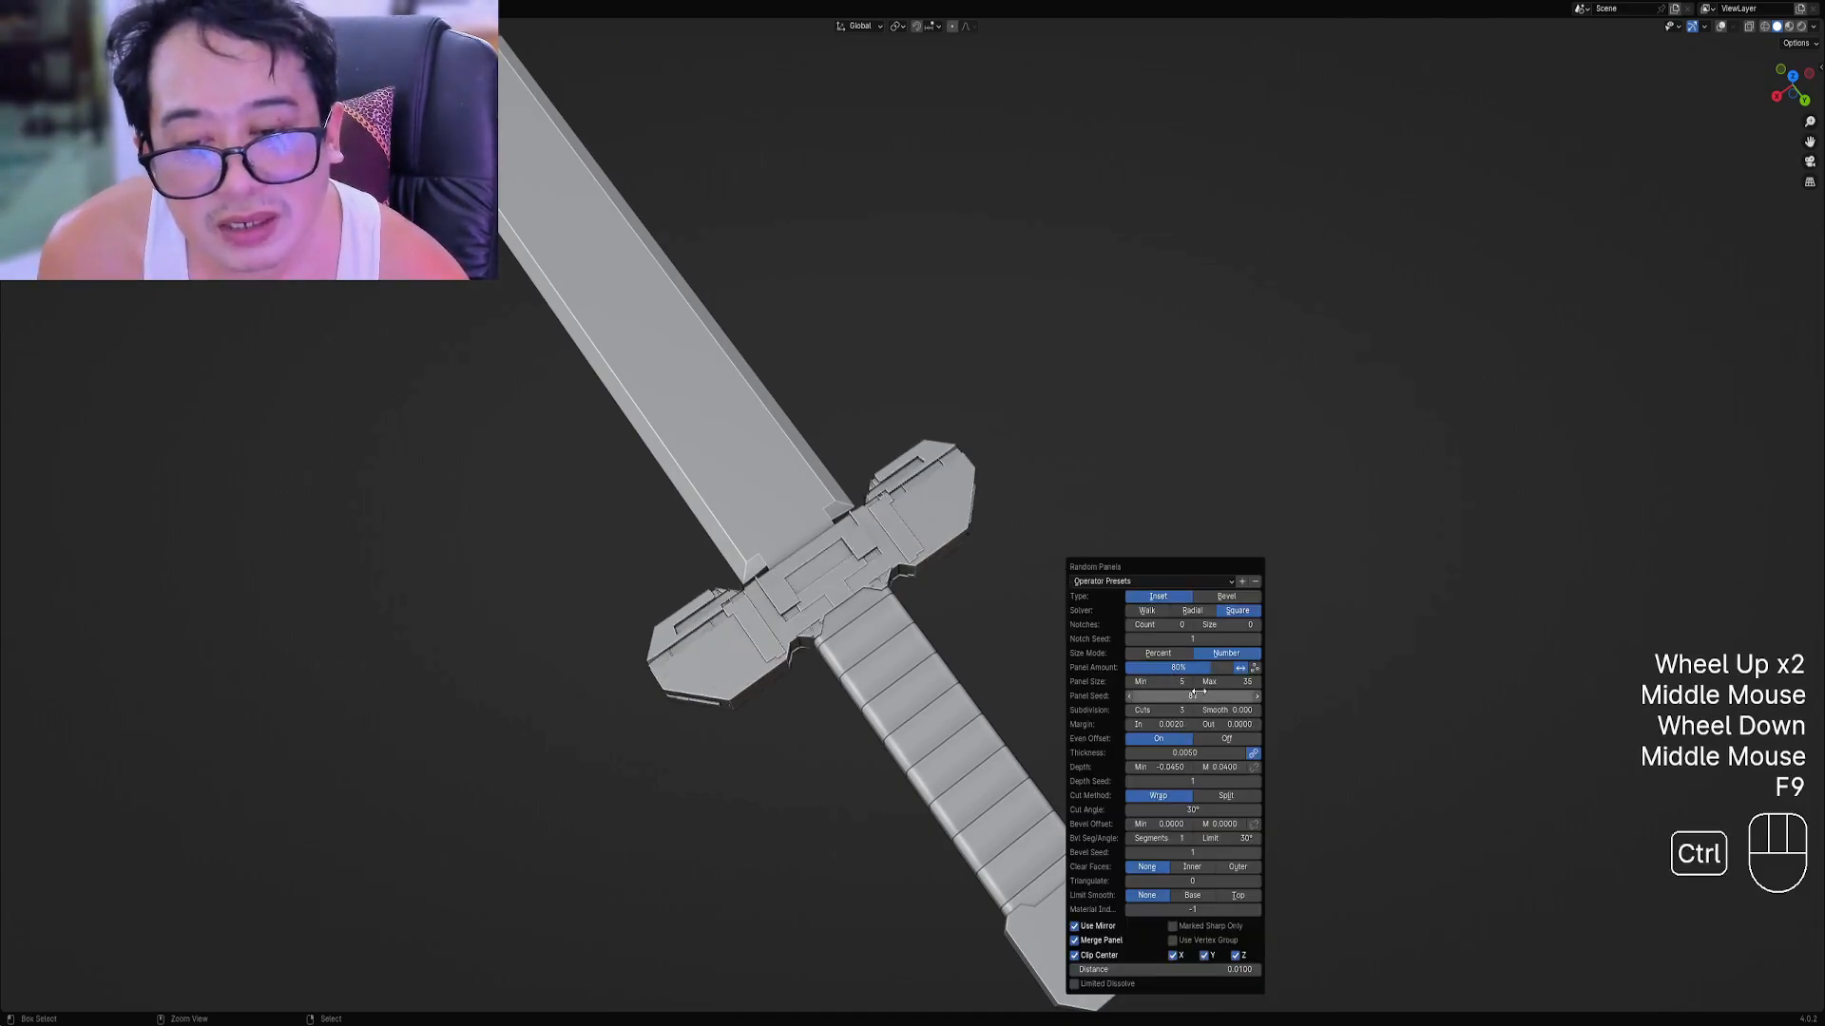
pyautogui.keyDown('ctrl'); pyautogui.scroll(1, 1202, 693); pyautogui.keyUp('ctrl')
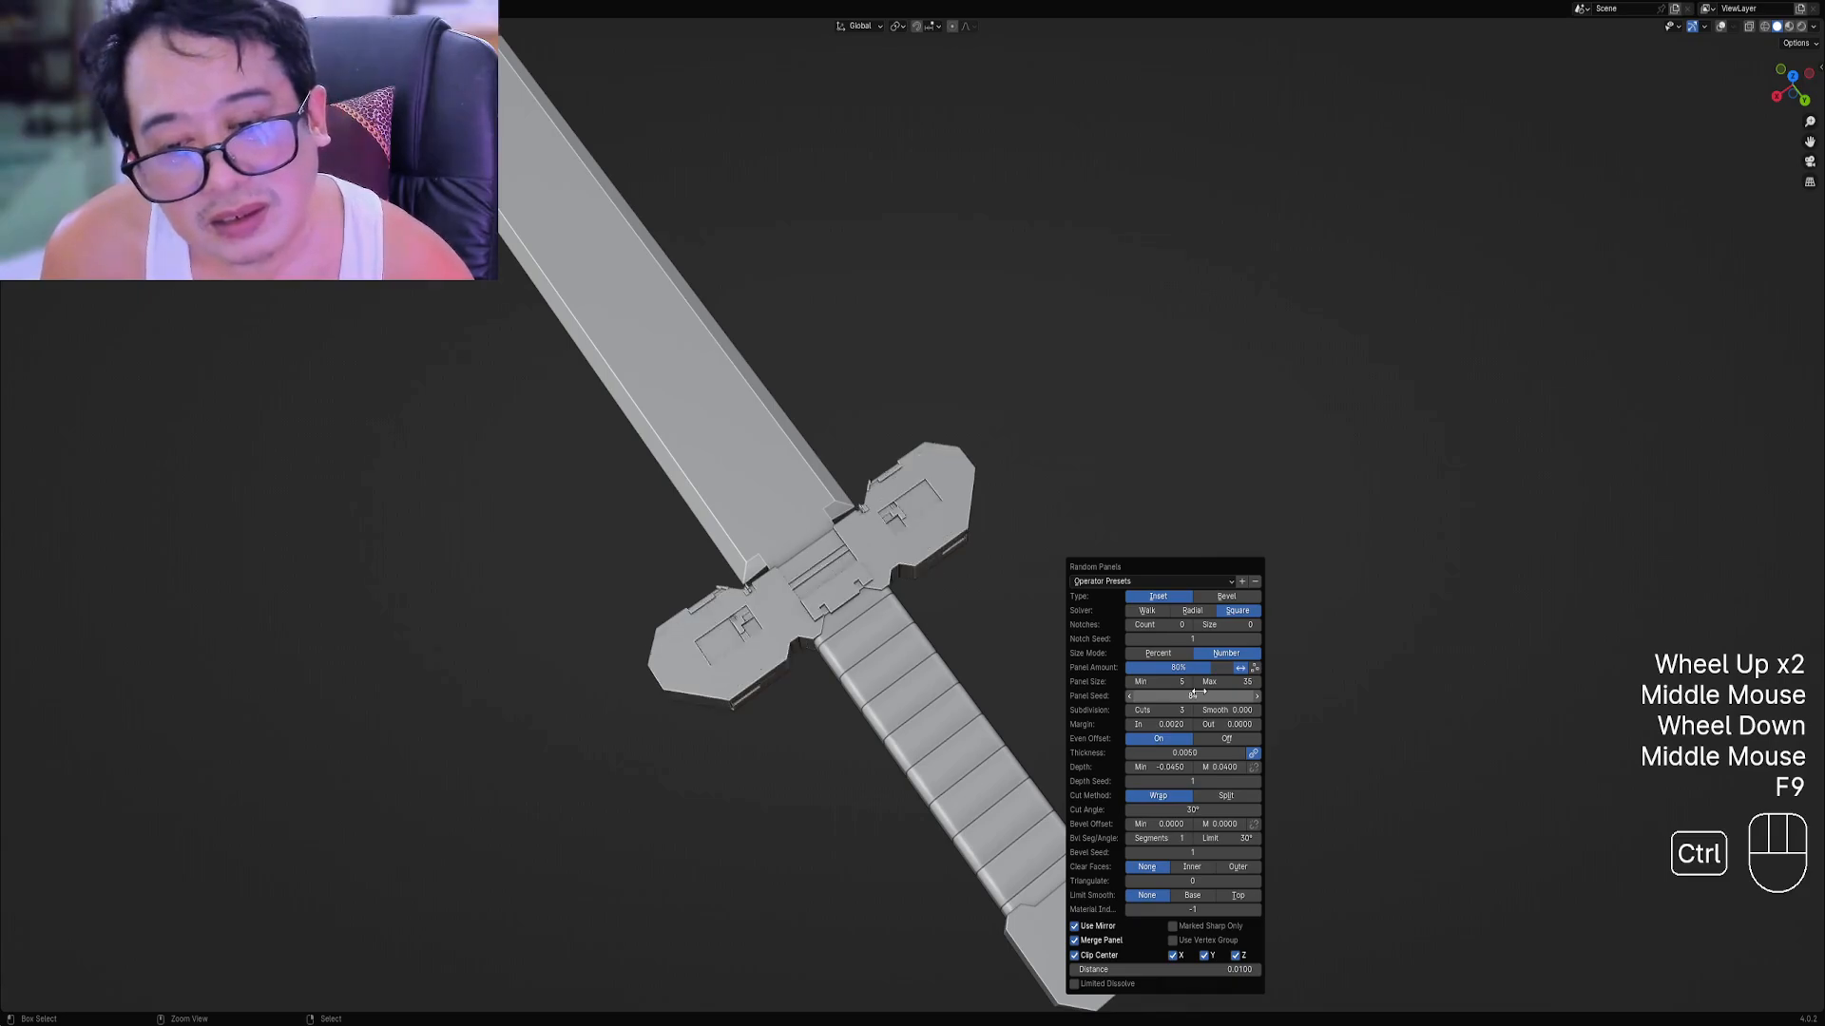
pyautogui.keyDown('ctrl'); pyautogui.scroll(2, 1198, 692); pyautogui.keyUp('ctrl')
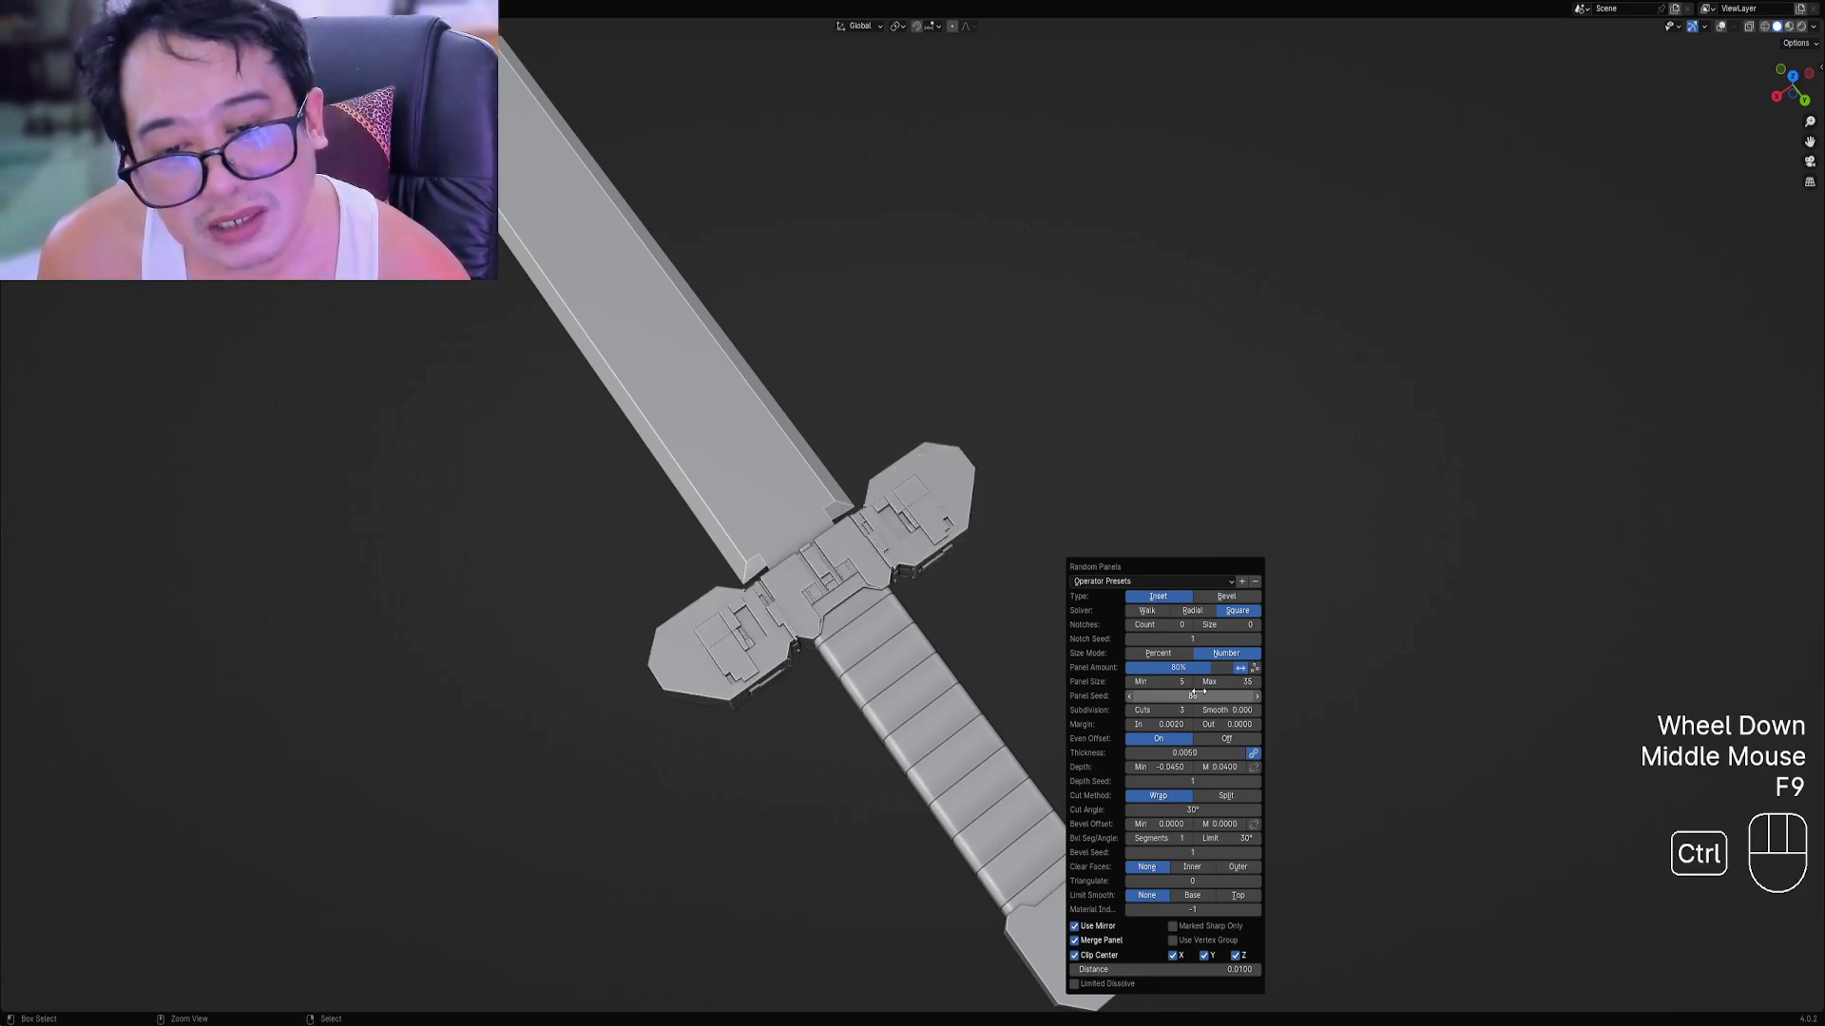
pyautogui.keyDown('ctrl'); pyautogui.scroll(1, 1198, 692); pyautogui.keyUp('ctrl')
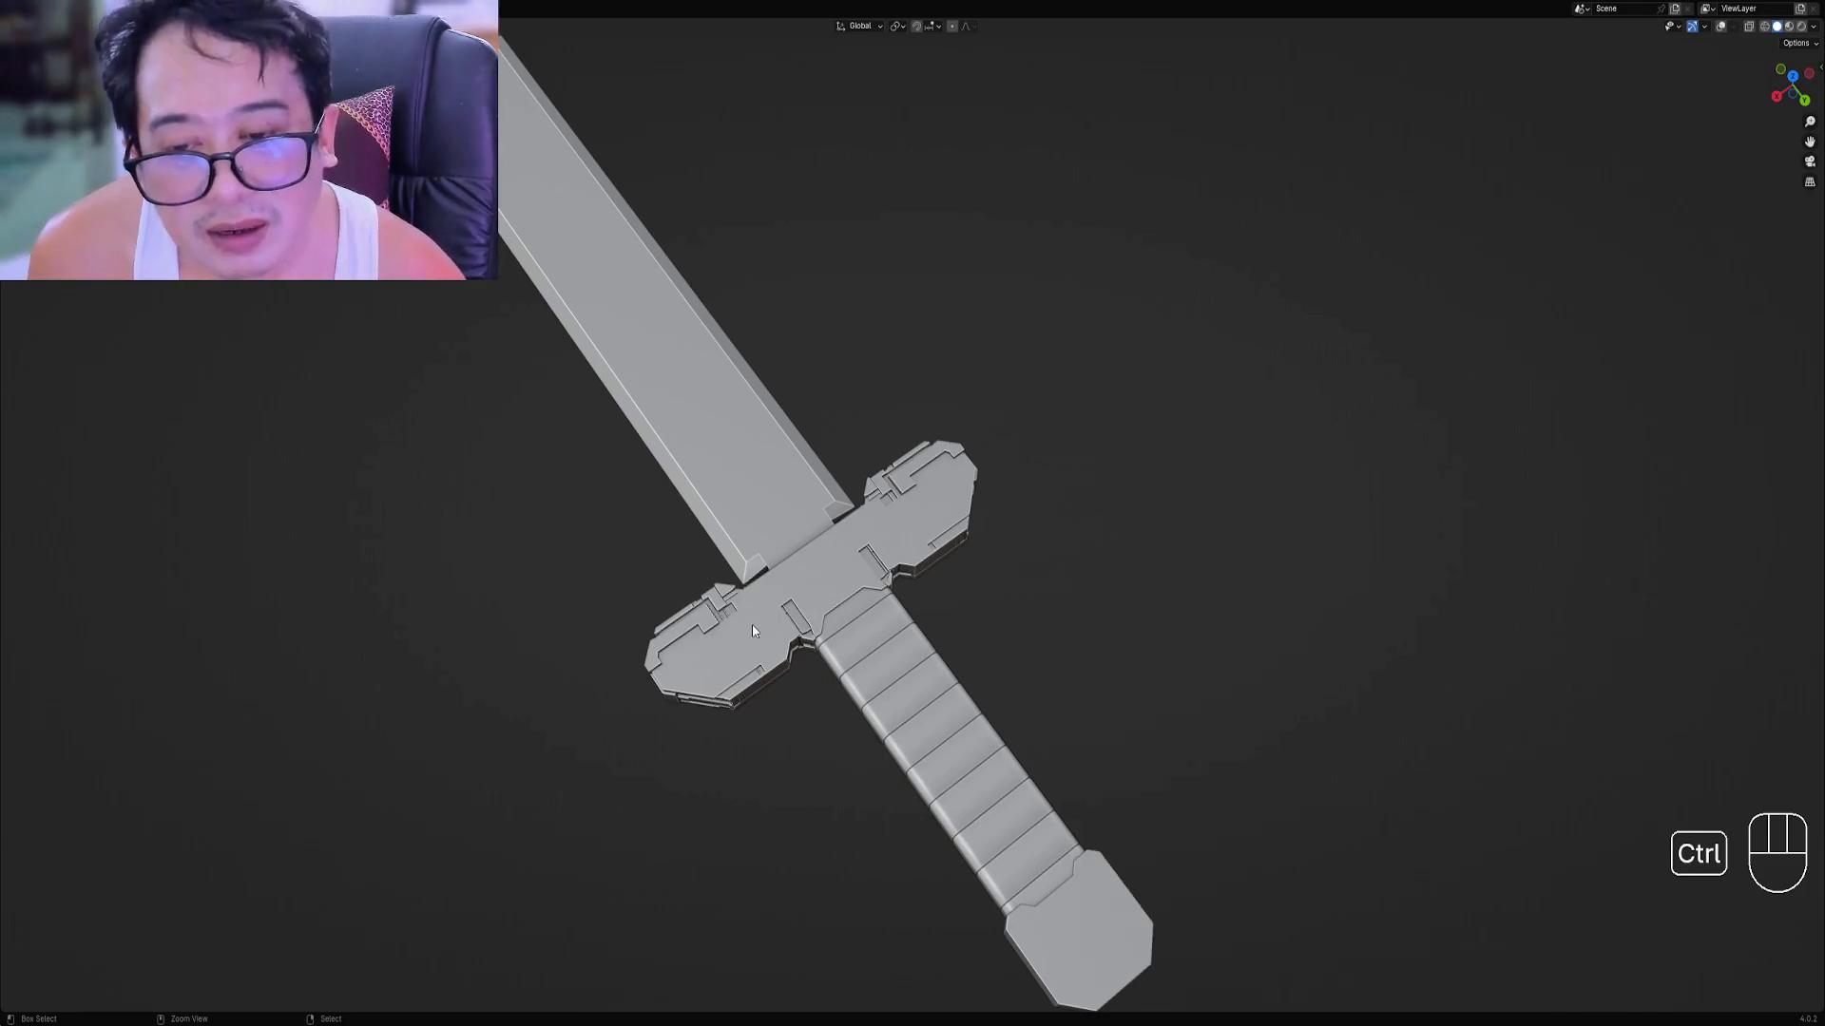
# Examine the guard's panels where they meet the blade, and keep raising the panel seed to compare more layouts.
pyautogui.moveTo(954, 508); pyautogui.dragTo(969, 602, button='middle')
pyautogui.scroll(3, 970, 603)
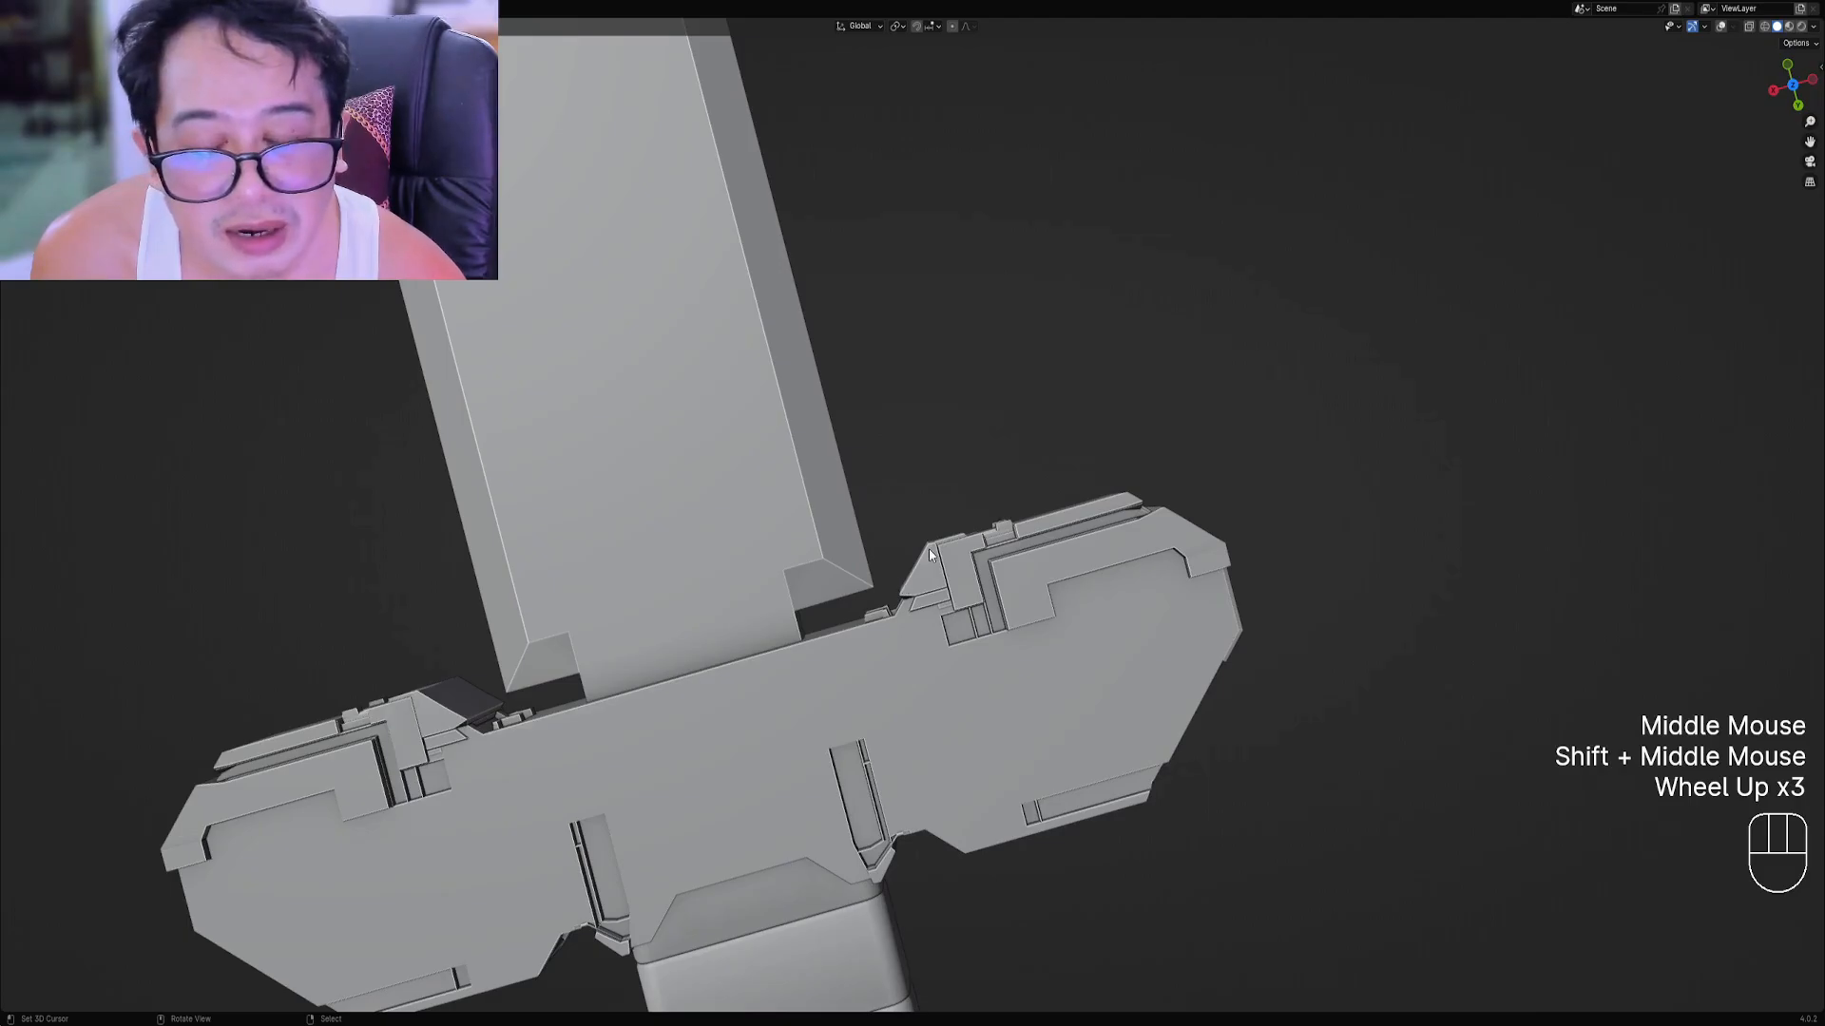
pyautogui.scroll(-2, 929, 553)
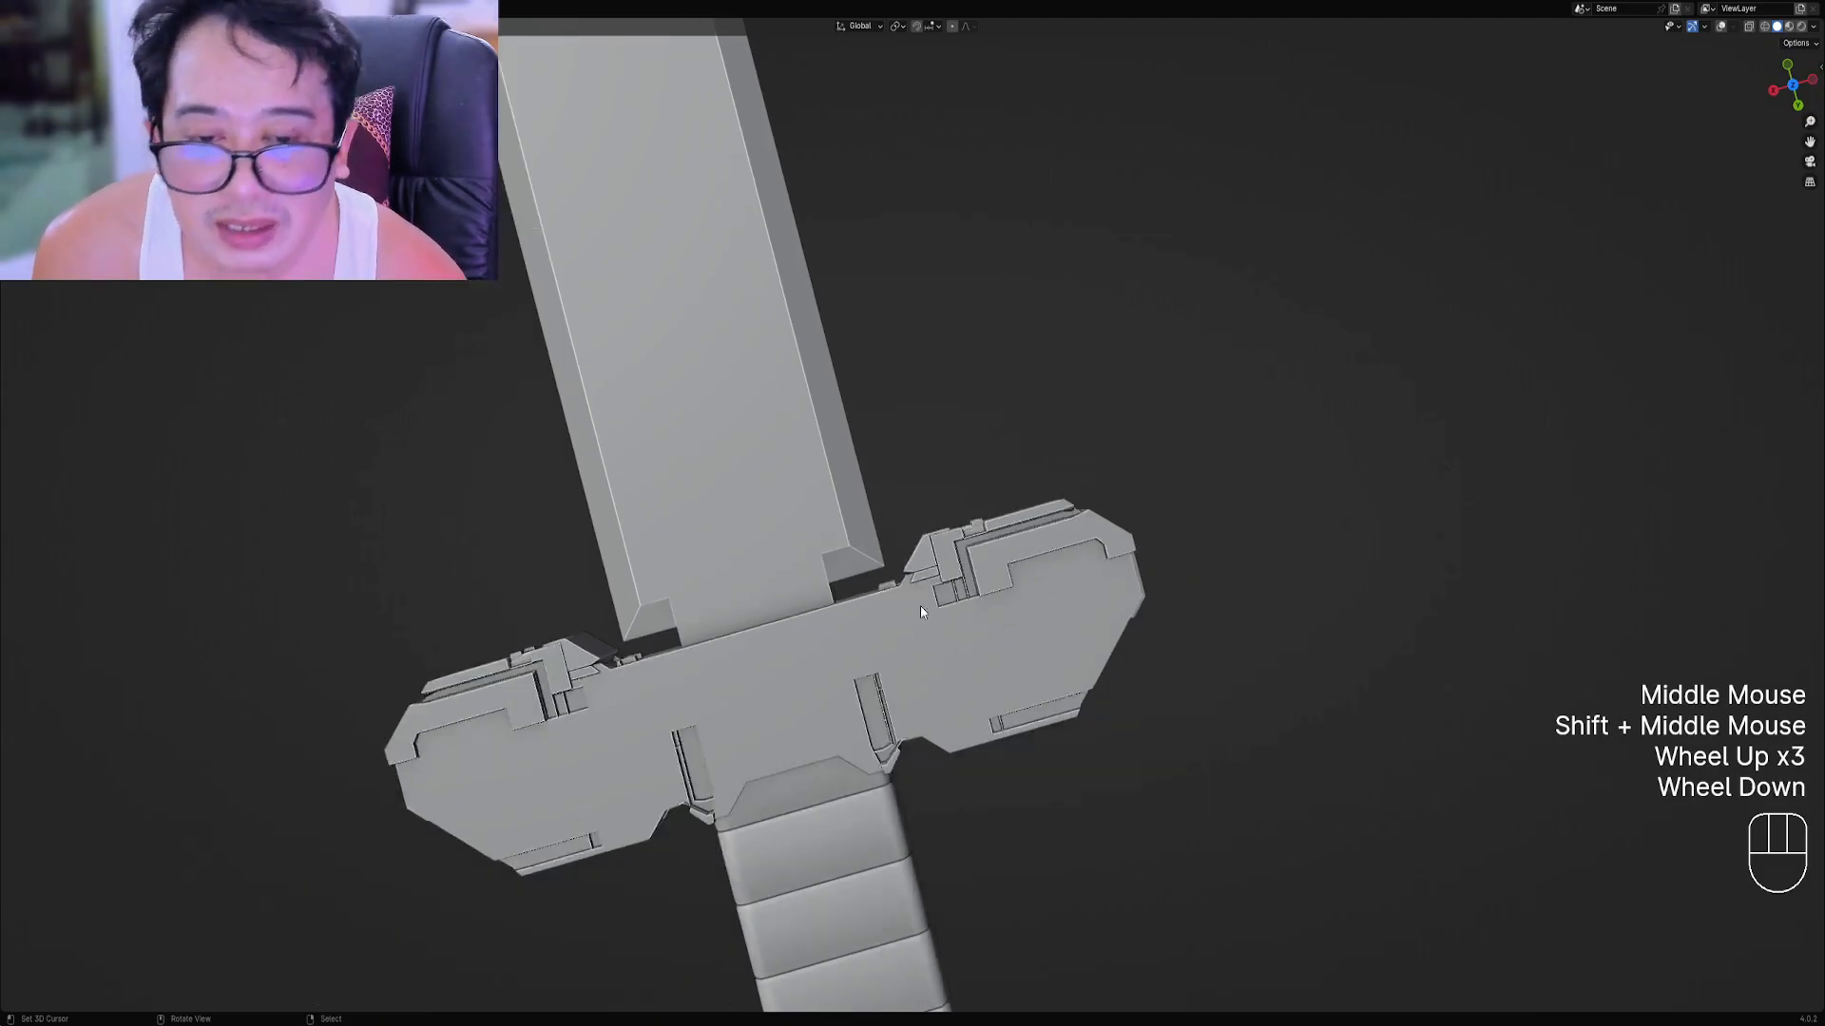
pyautogui.moveTo(919, 606); pyautogui.dragTo(930, 559, button='middle')
pyautogui.scroll(-1, 1126, 532)
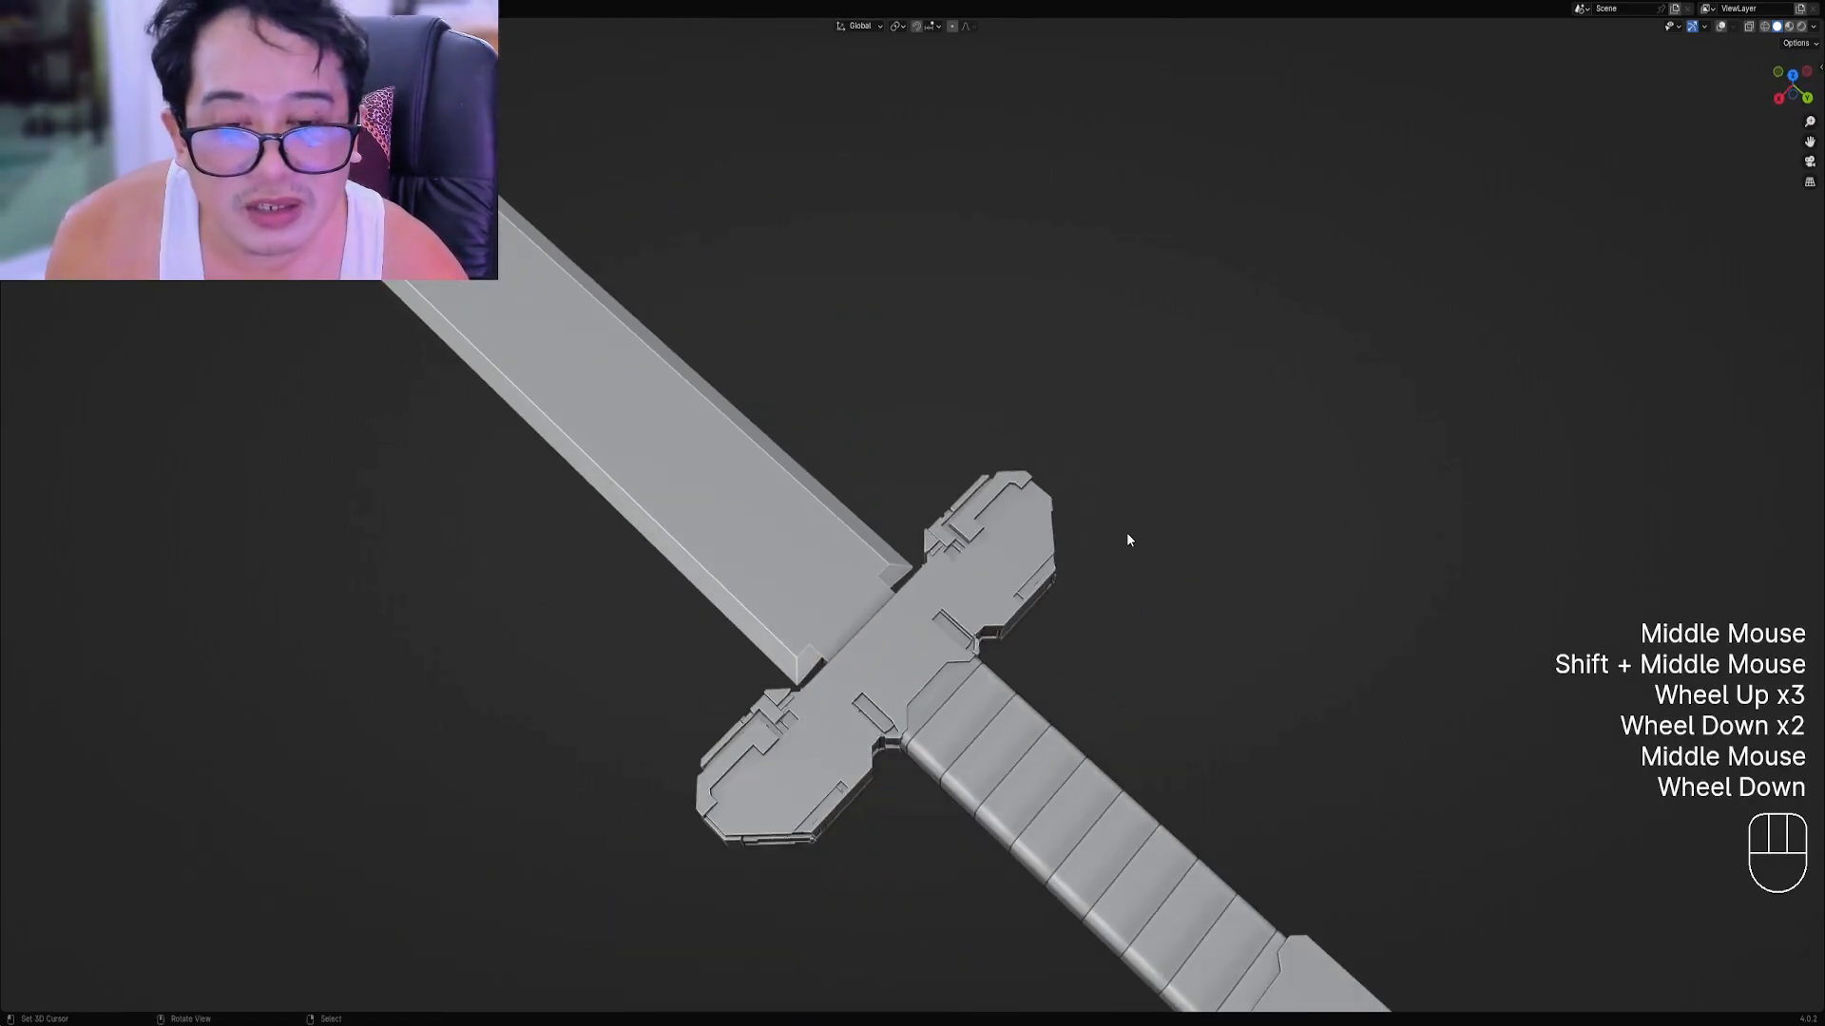
pyautogui.press('F9')
pyautogui.keyDown('ctrl'); pyautogui.scroll(3, 1247, 665); pyautogui.keyUp('ctrl')
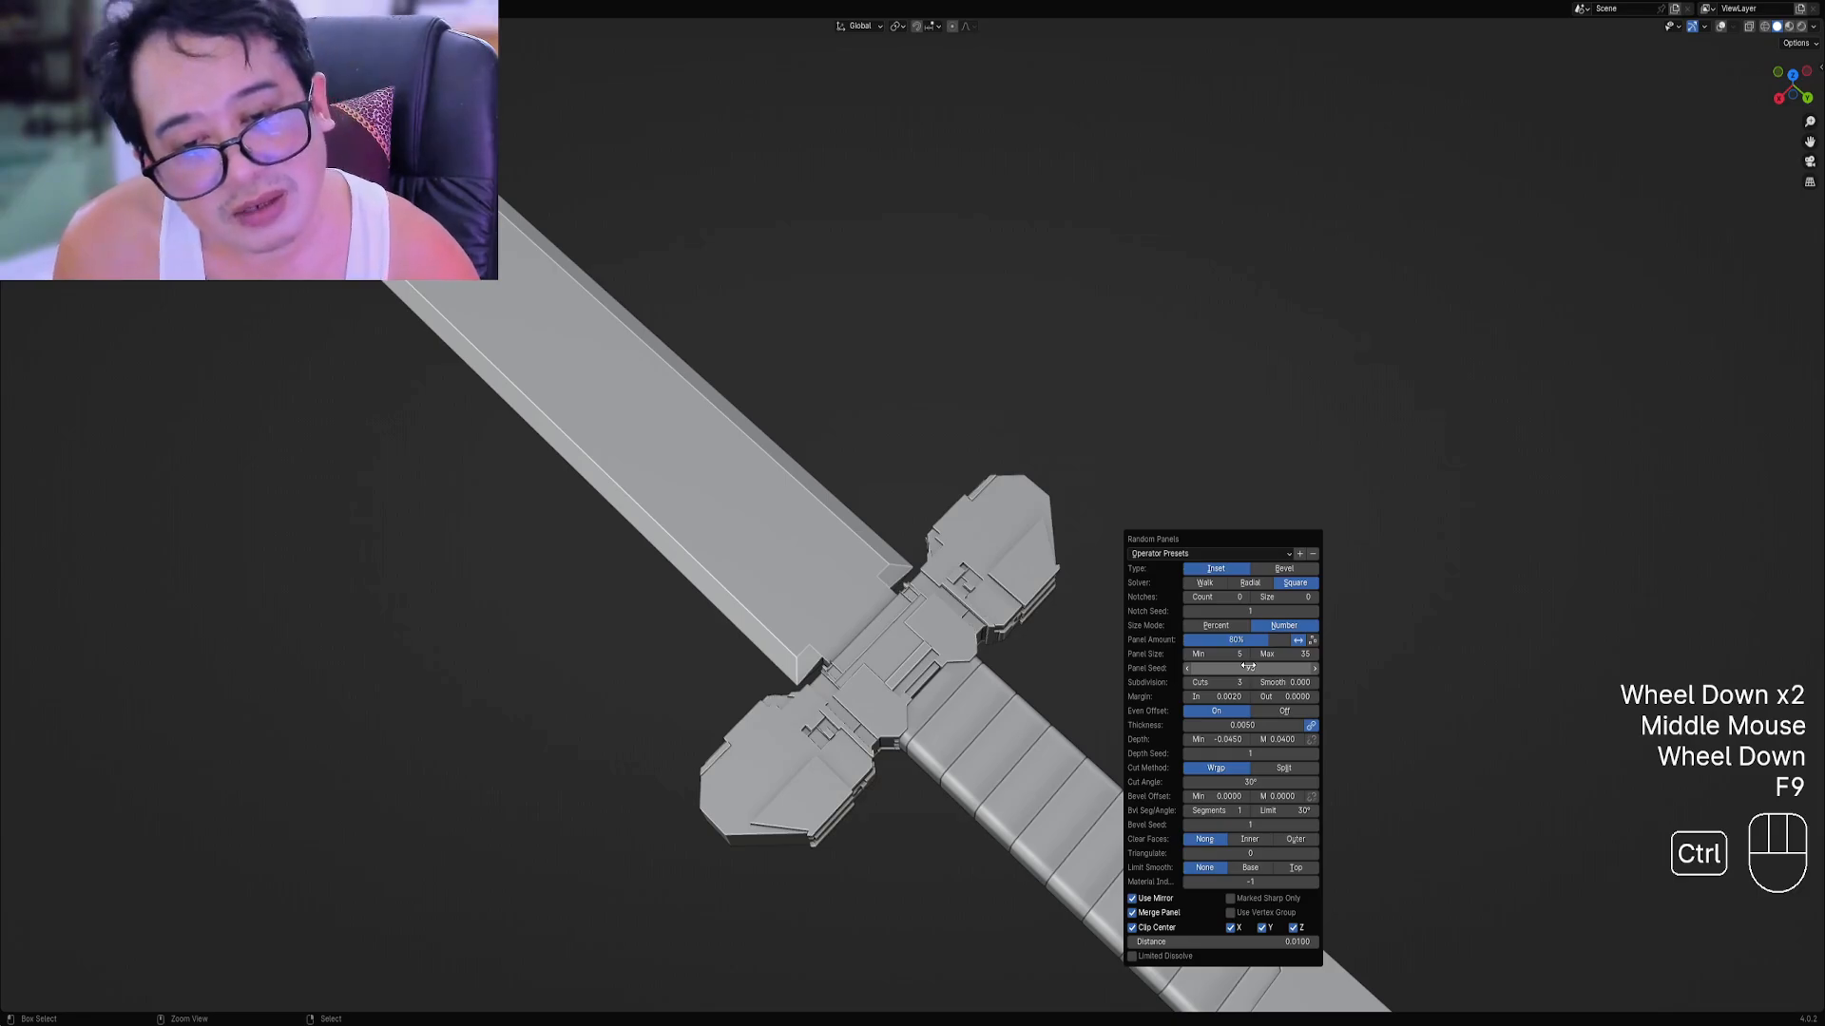
pyautogui.keyDown('ctrl'); pyautogui.scroll(4, 1248, 666); pyautogui.keyUp('ctrl')
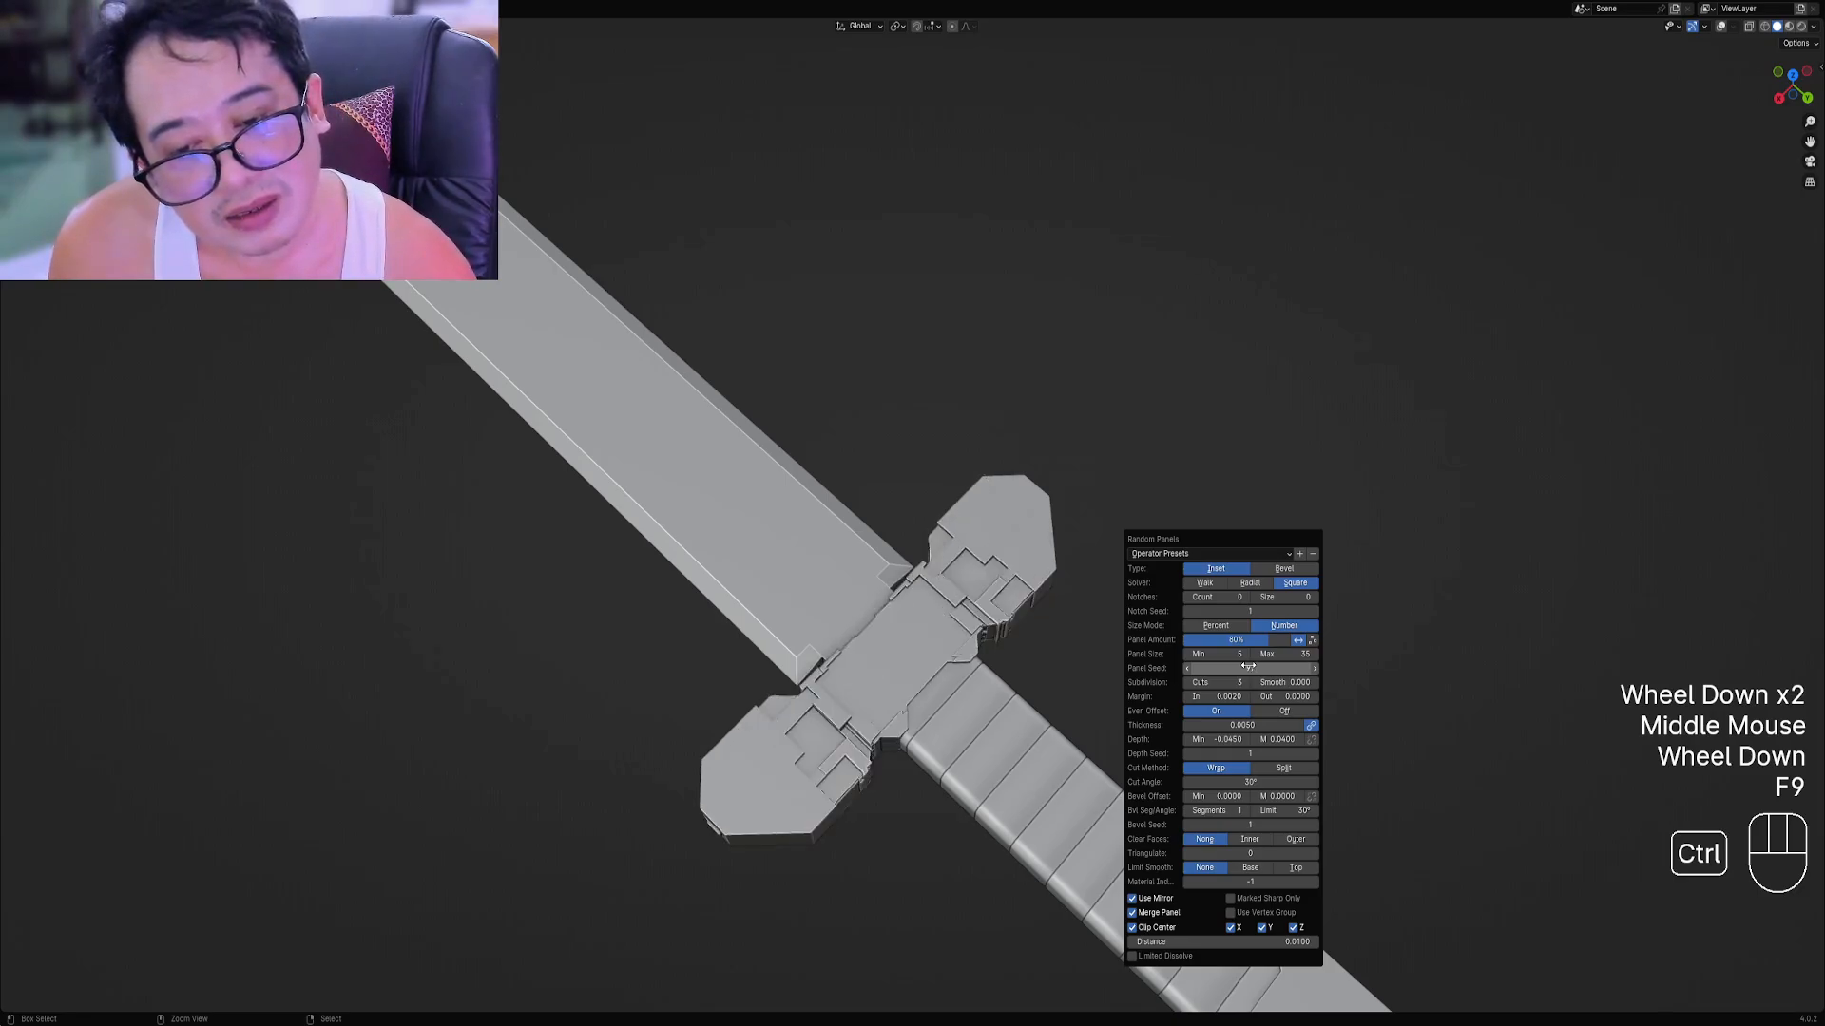
pyautogui.keyDown('ctrl'); pyautogui.scroll(5, 1248, 666); pyautogui.keyUp('ctrl')
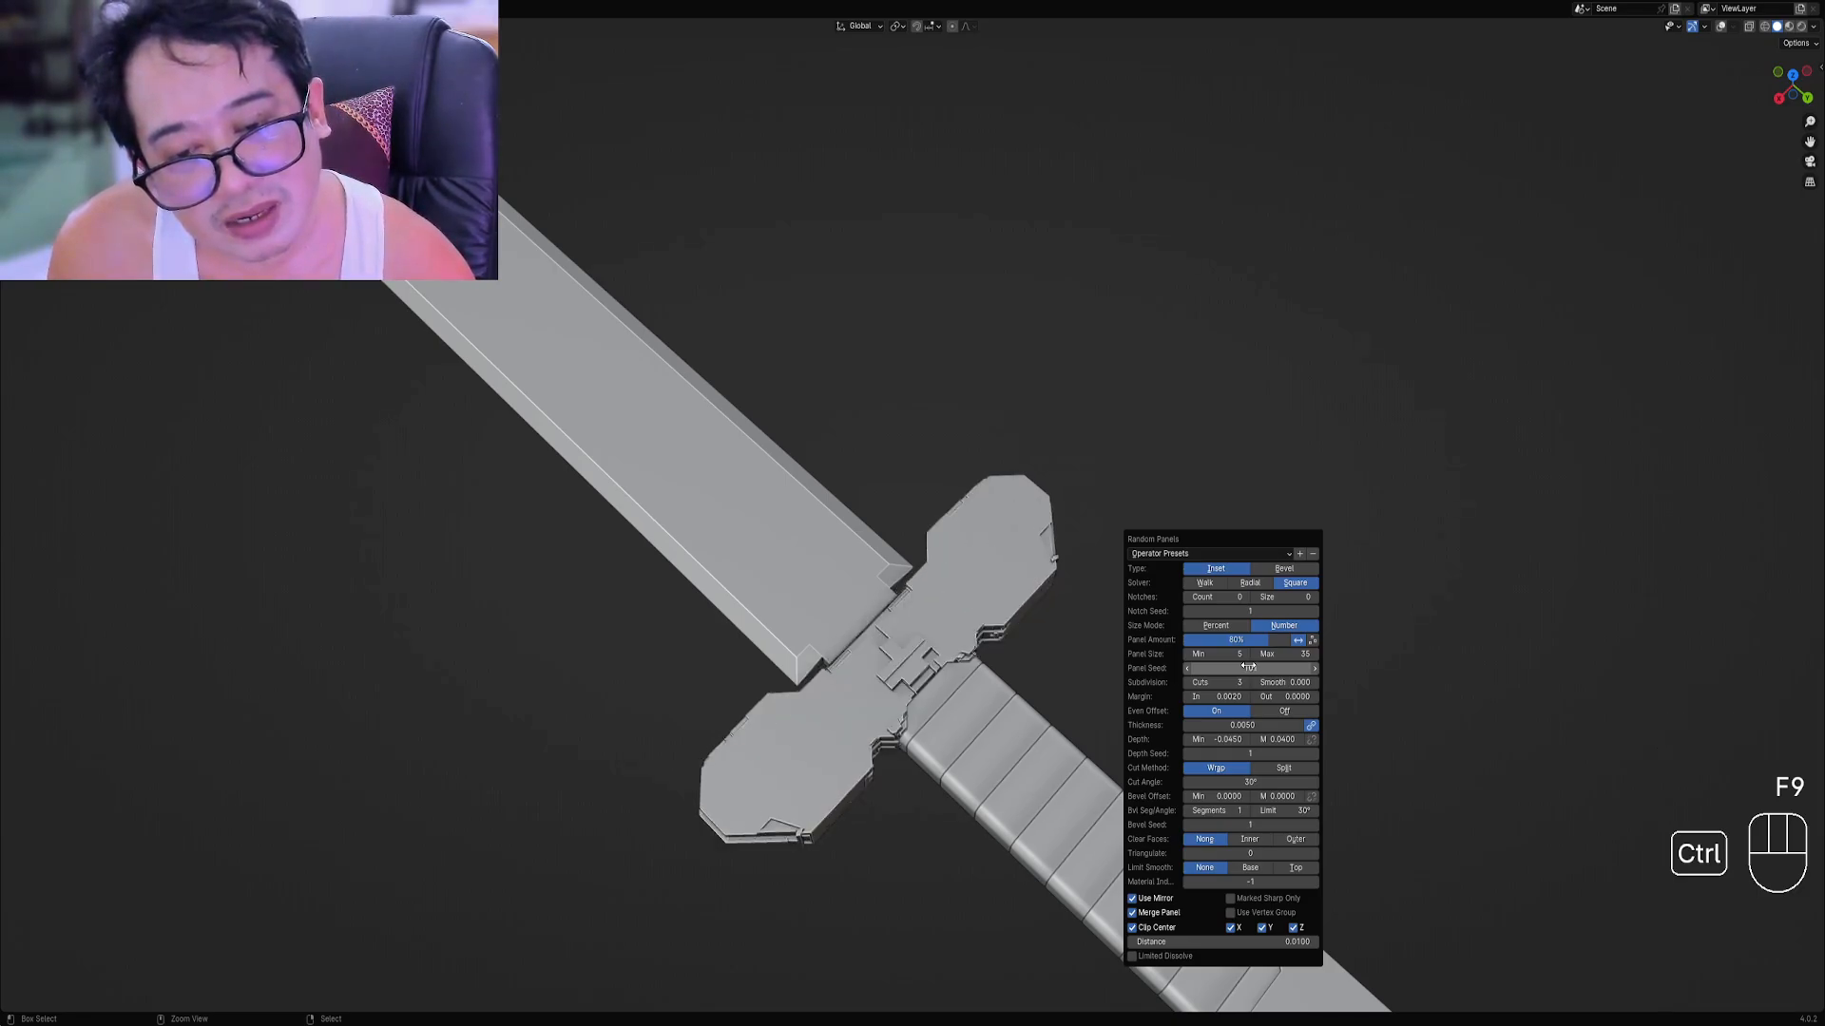
pyautogui.keyDown('ctrl'); pyautogui.scroll(3, 1248, 666); pyautogui.keyUp('ctrl')
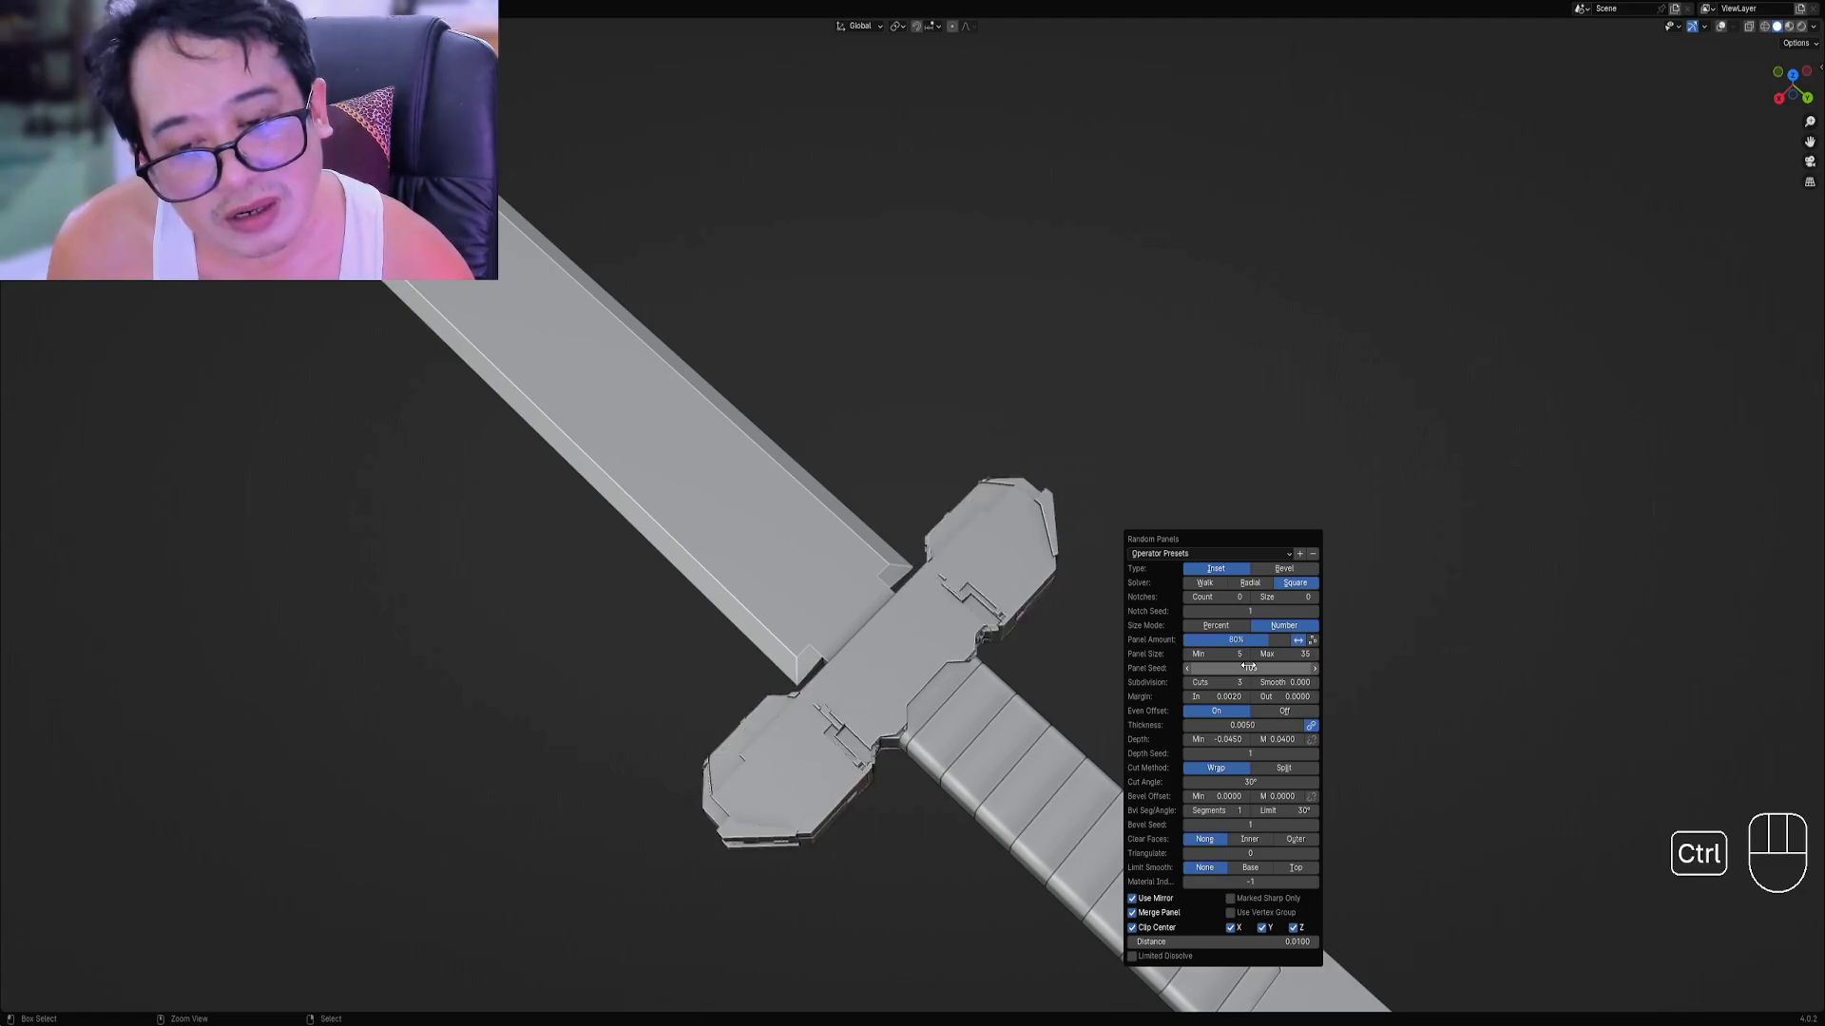
# Turn off even offset and set the notch count to 2 for the guard's random panels, trying several panel seeds.
pyautogui.keyDown('ctrl'); pyautogui.scroll(1, 1247, 666); pyautogui.keyUp('ctrl')
pyautogui.keyDown('ctrl'); pyautogui.scroll(2, 1248, 666); pyautogui.keyUp('ctrl')
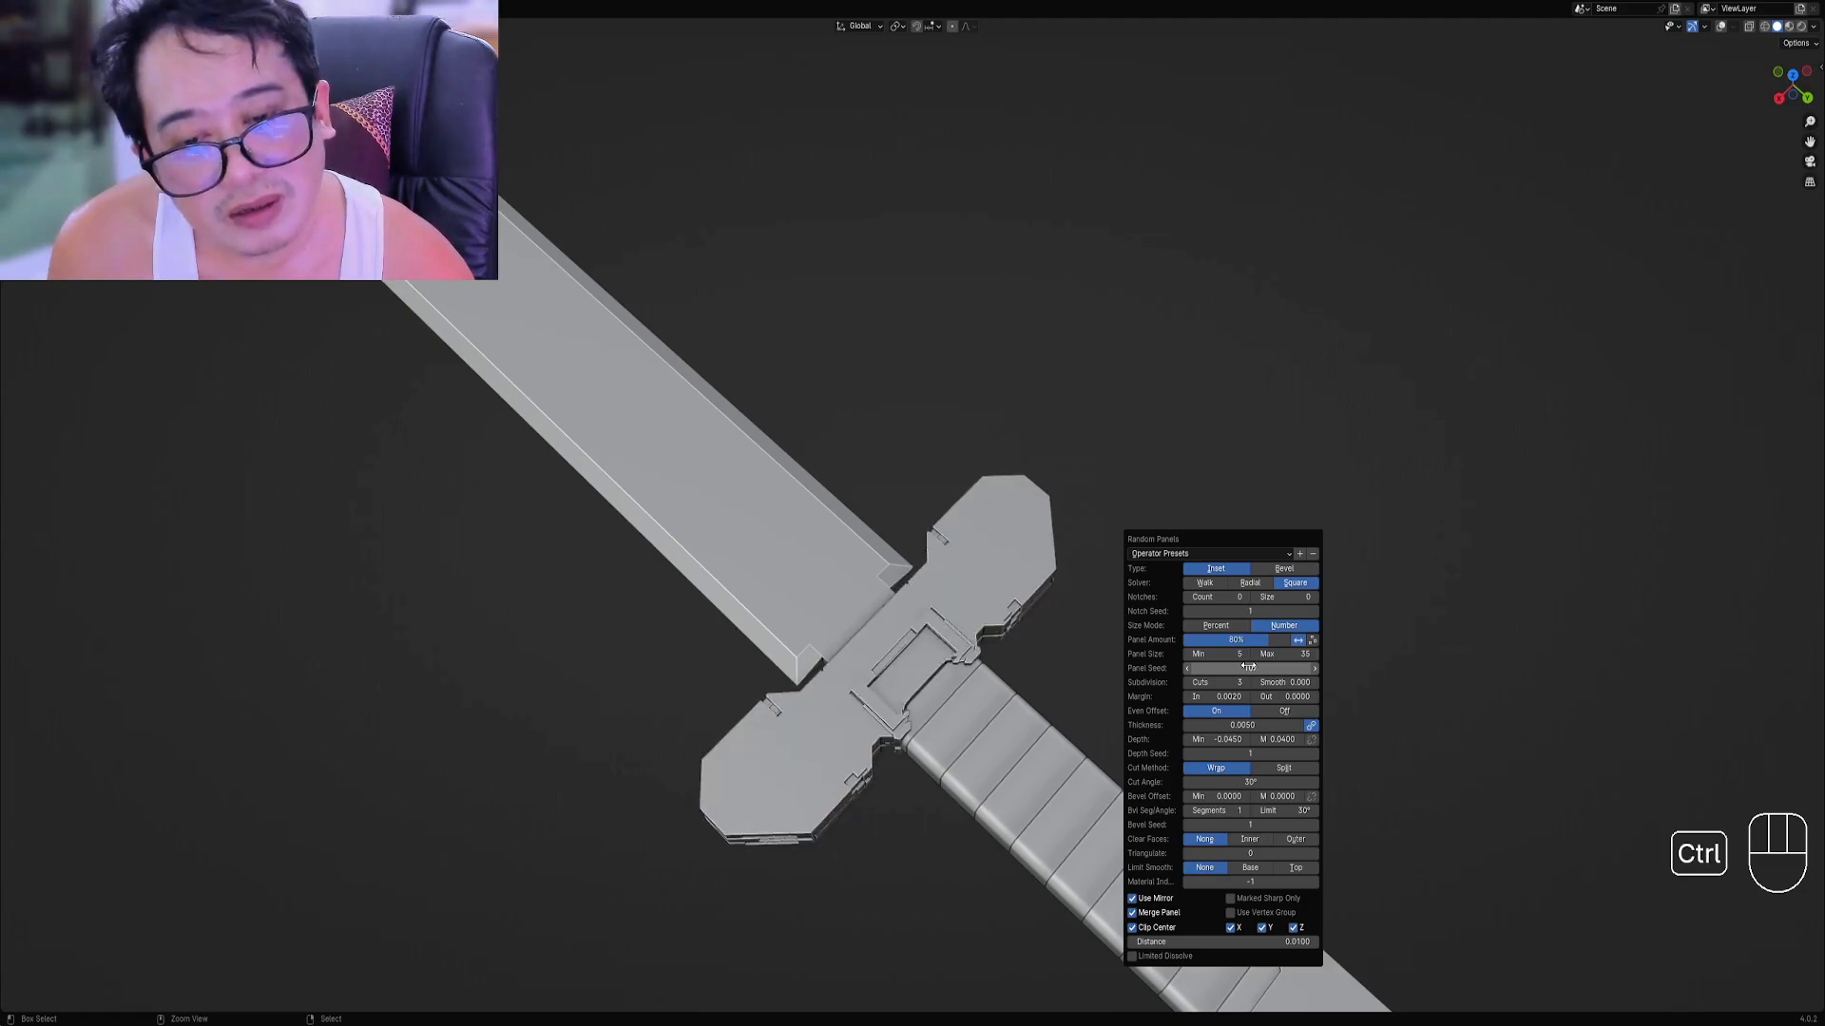
pyautogui.keyDown('ctrl'); pyautogui.scroll(-2, 1248, 666); pyautogui.keyUp('ctrl')
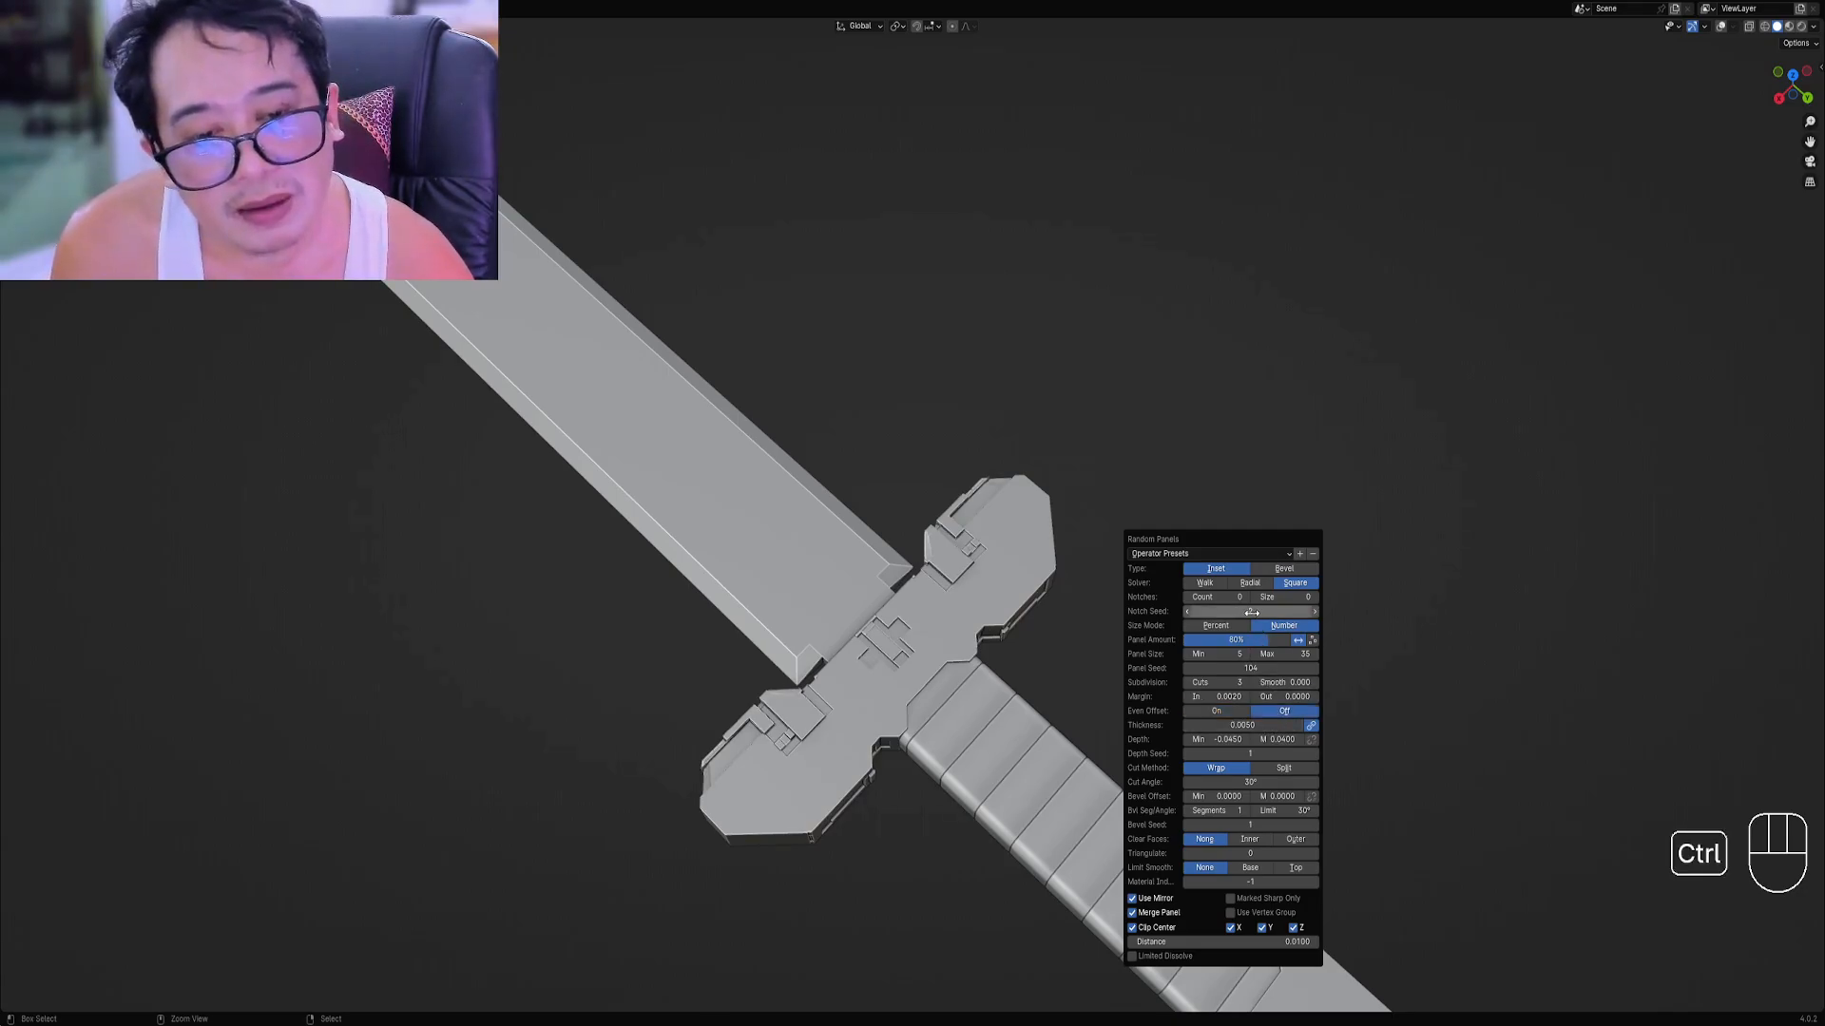
pyautogui.keyDown('ctrl'); pyautogui.scroll(1, 1245, 666); pyautogui.keyUp('ctrl')
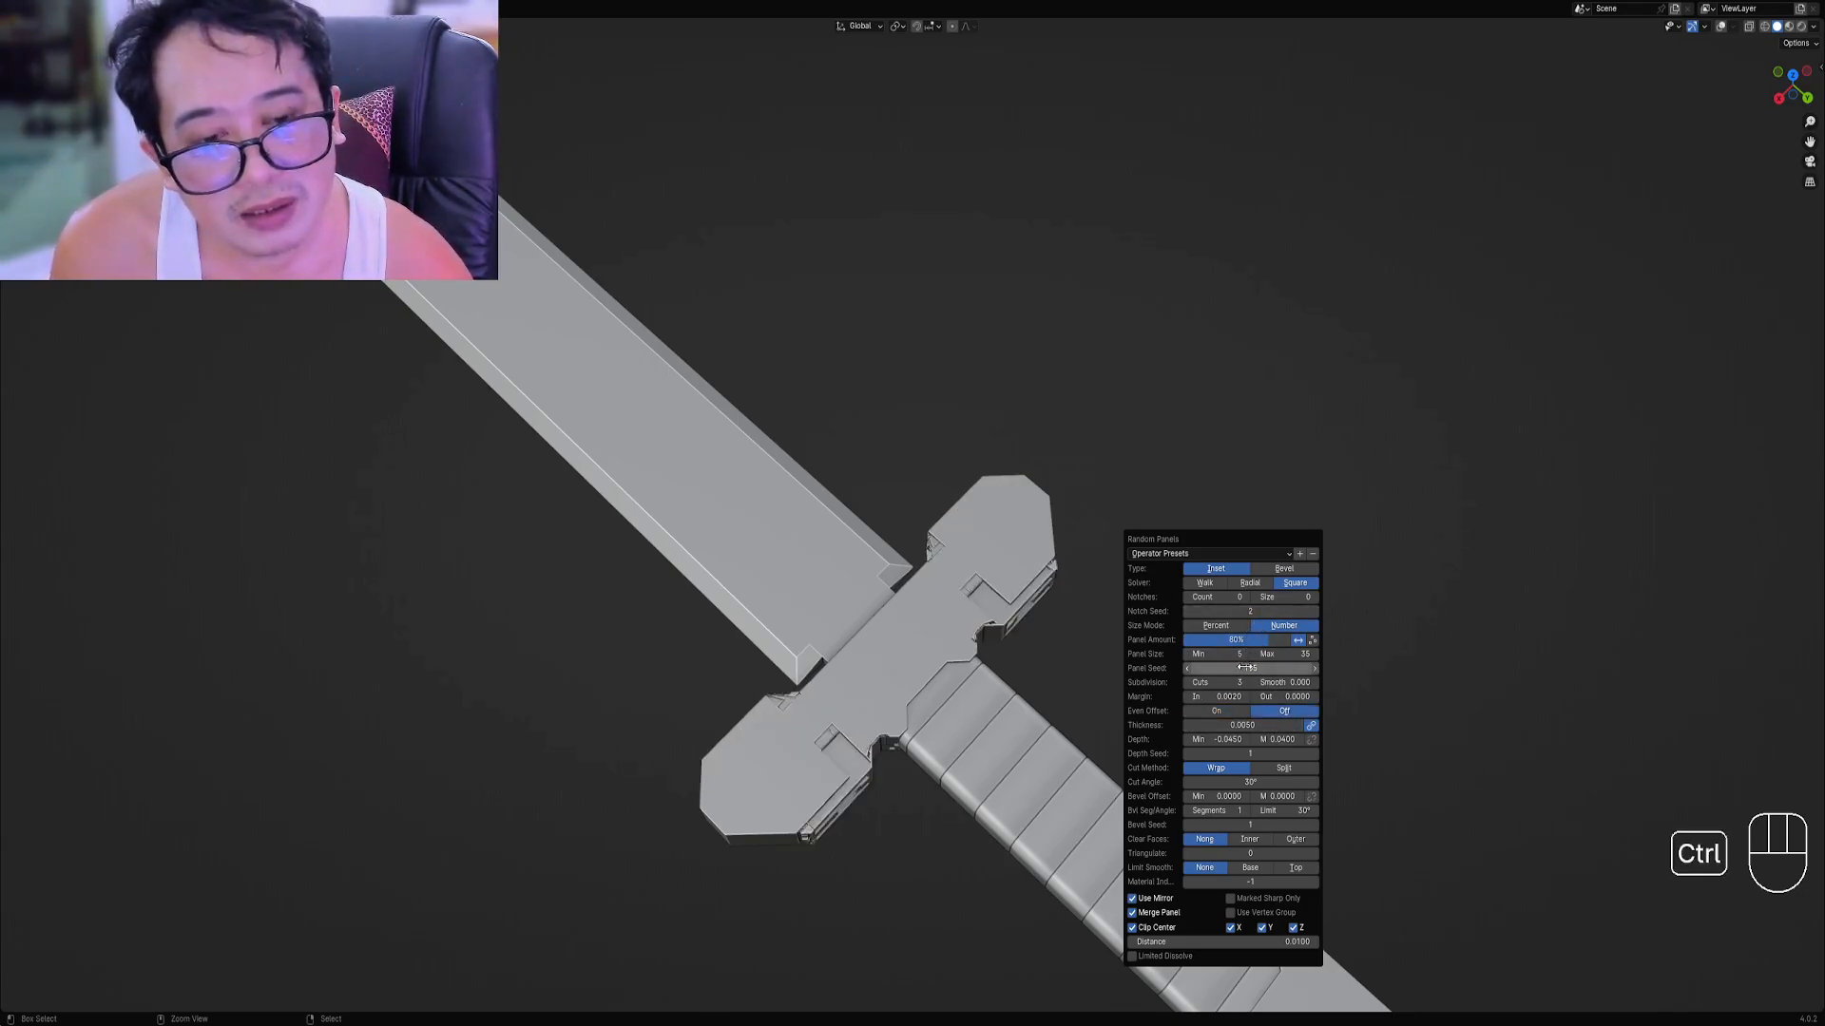
pyautogui.keyDown('ctrl'); pyautogui.scroll(2, 1225, 600); pyautogui.keyUp('ctrl')
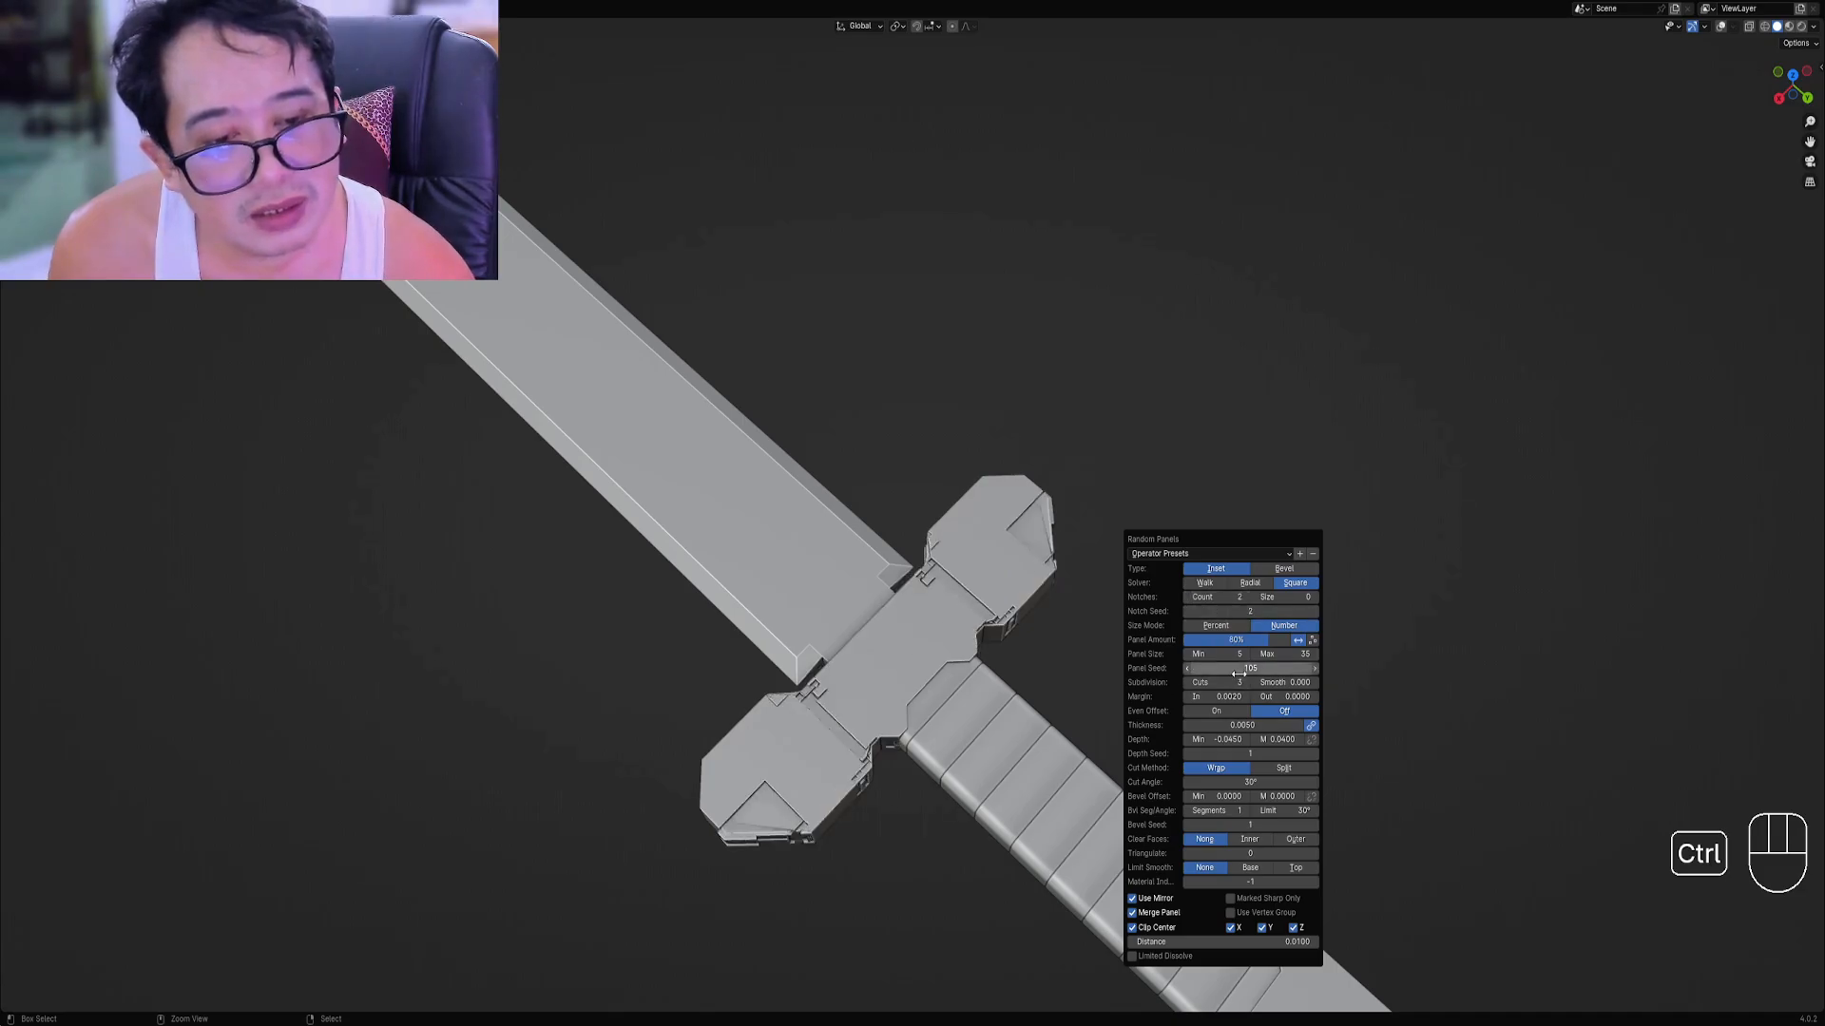
# Step the panel seed of the guard's random panels up to 141, comparing the notched layouts.
pyautogui.keyDown('ctrl'); pyautogui.scroll(5, 1242, 669); pyautogui.keyUp('ctrl')
pyautogui.keyDown('ctrl'); pyautogui.scroll(7, 1242, 669); pyautogui.keyUp('ctrl')
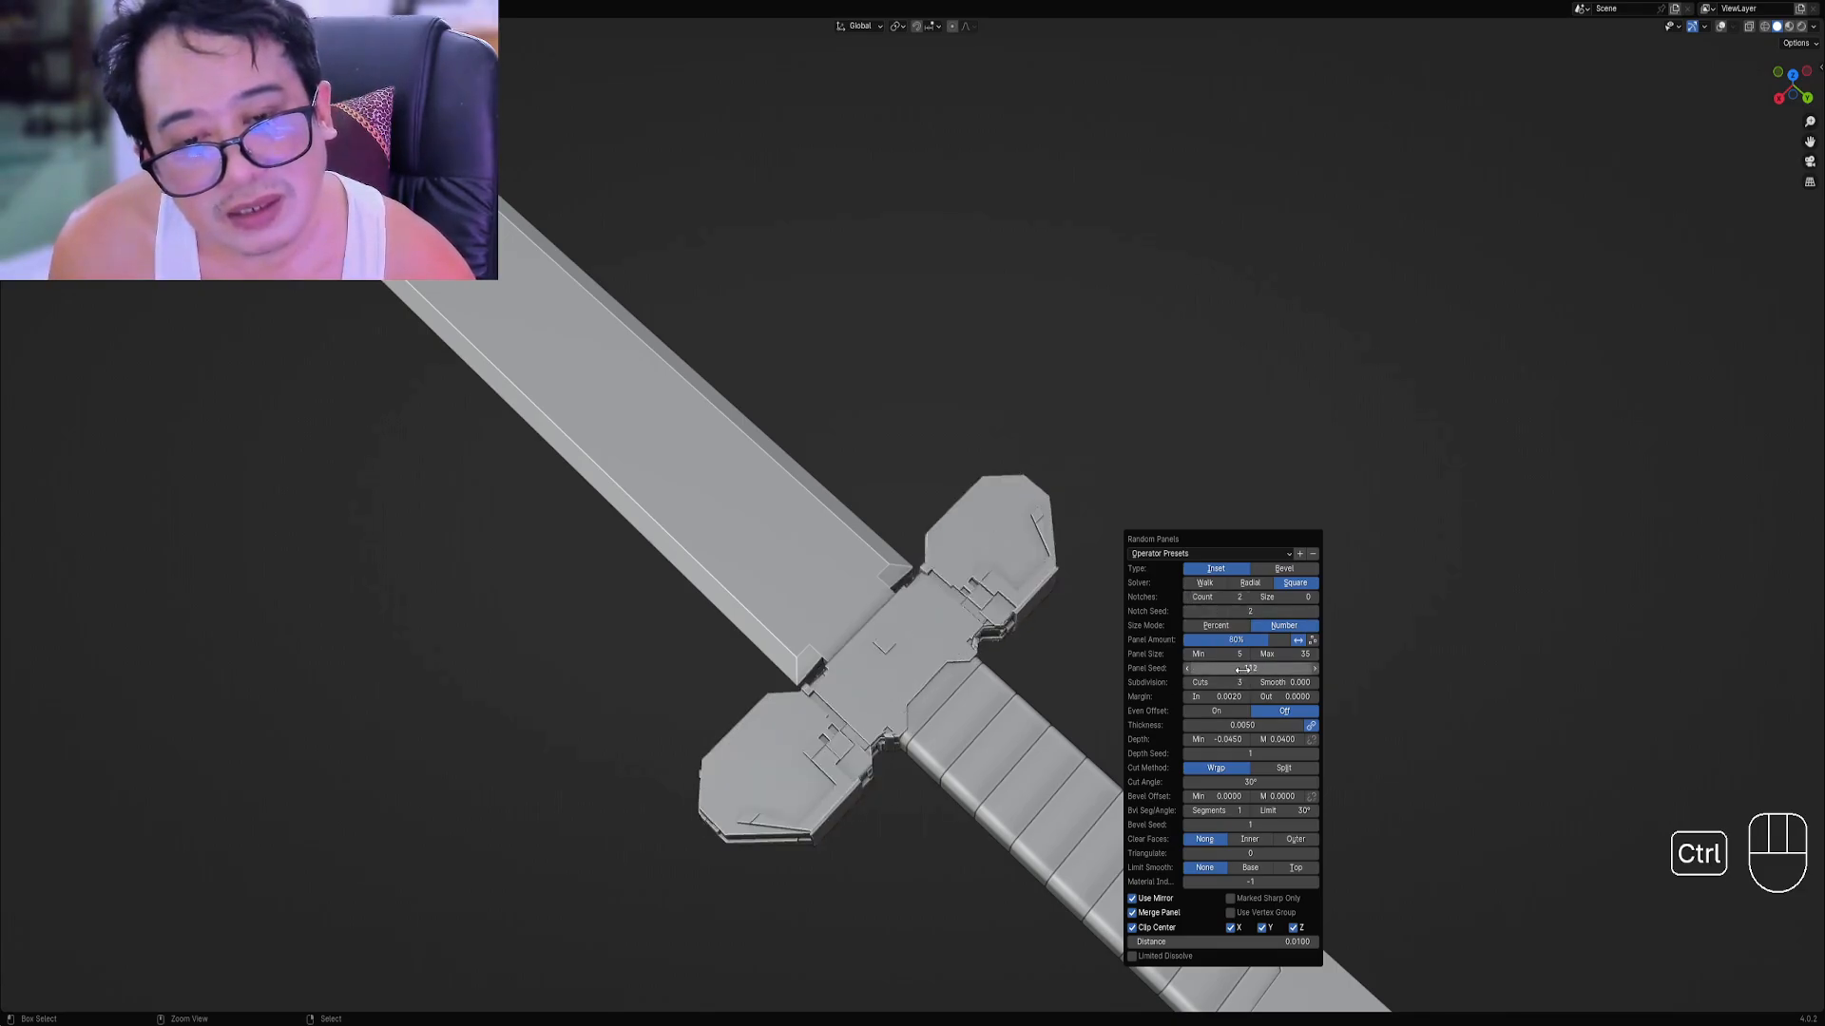
pyautogui.keyDown('ctrl'); pyautogui.scroll(3, 1242, 669); pyautogui.keyUp('ctrl')
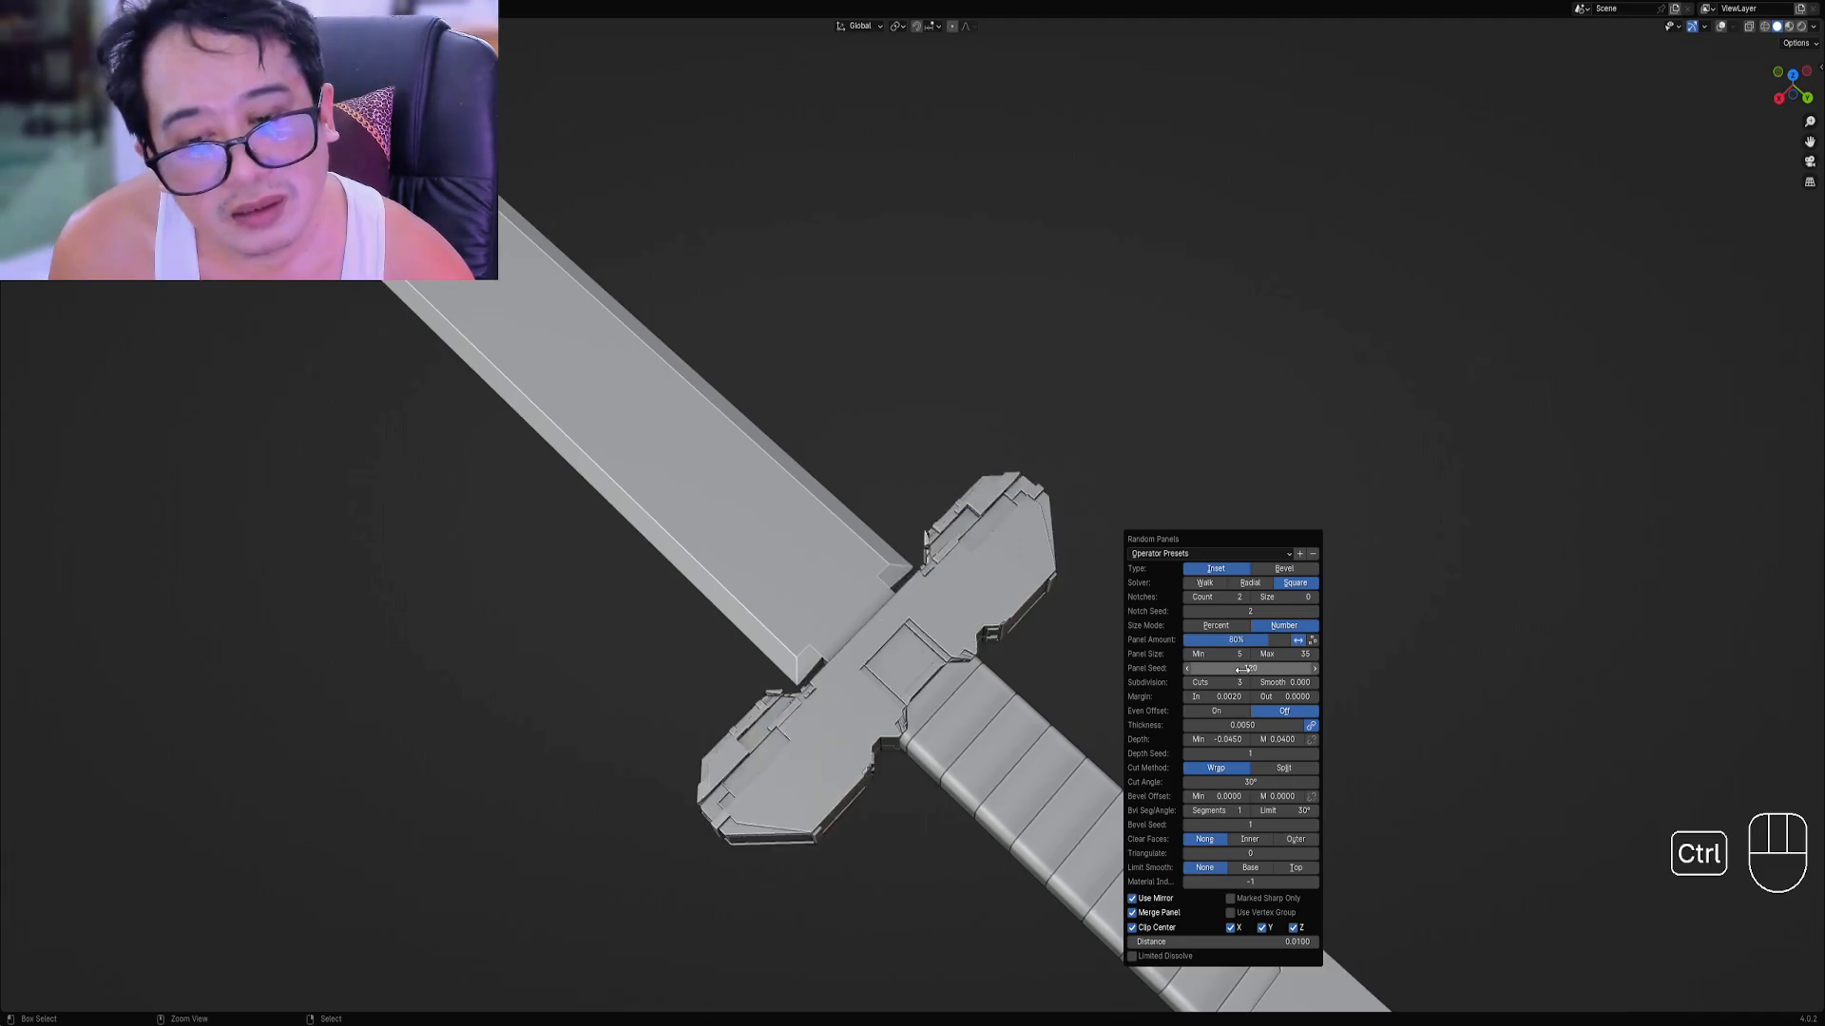
pyautogui.keyDown('ctrl'); pyautogui.scroll(7, 1243, 669); pyautogui.keyUp('ctrl')
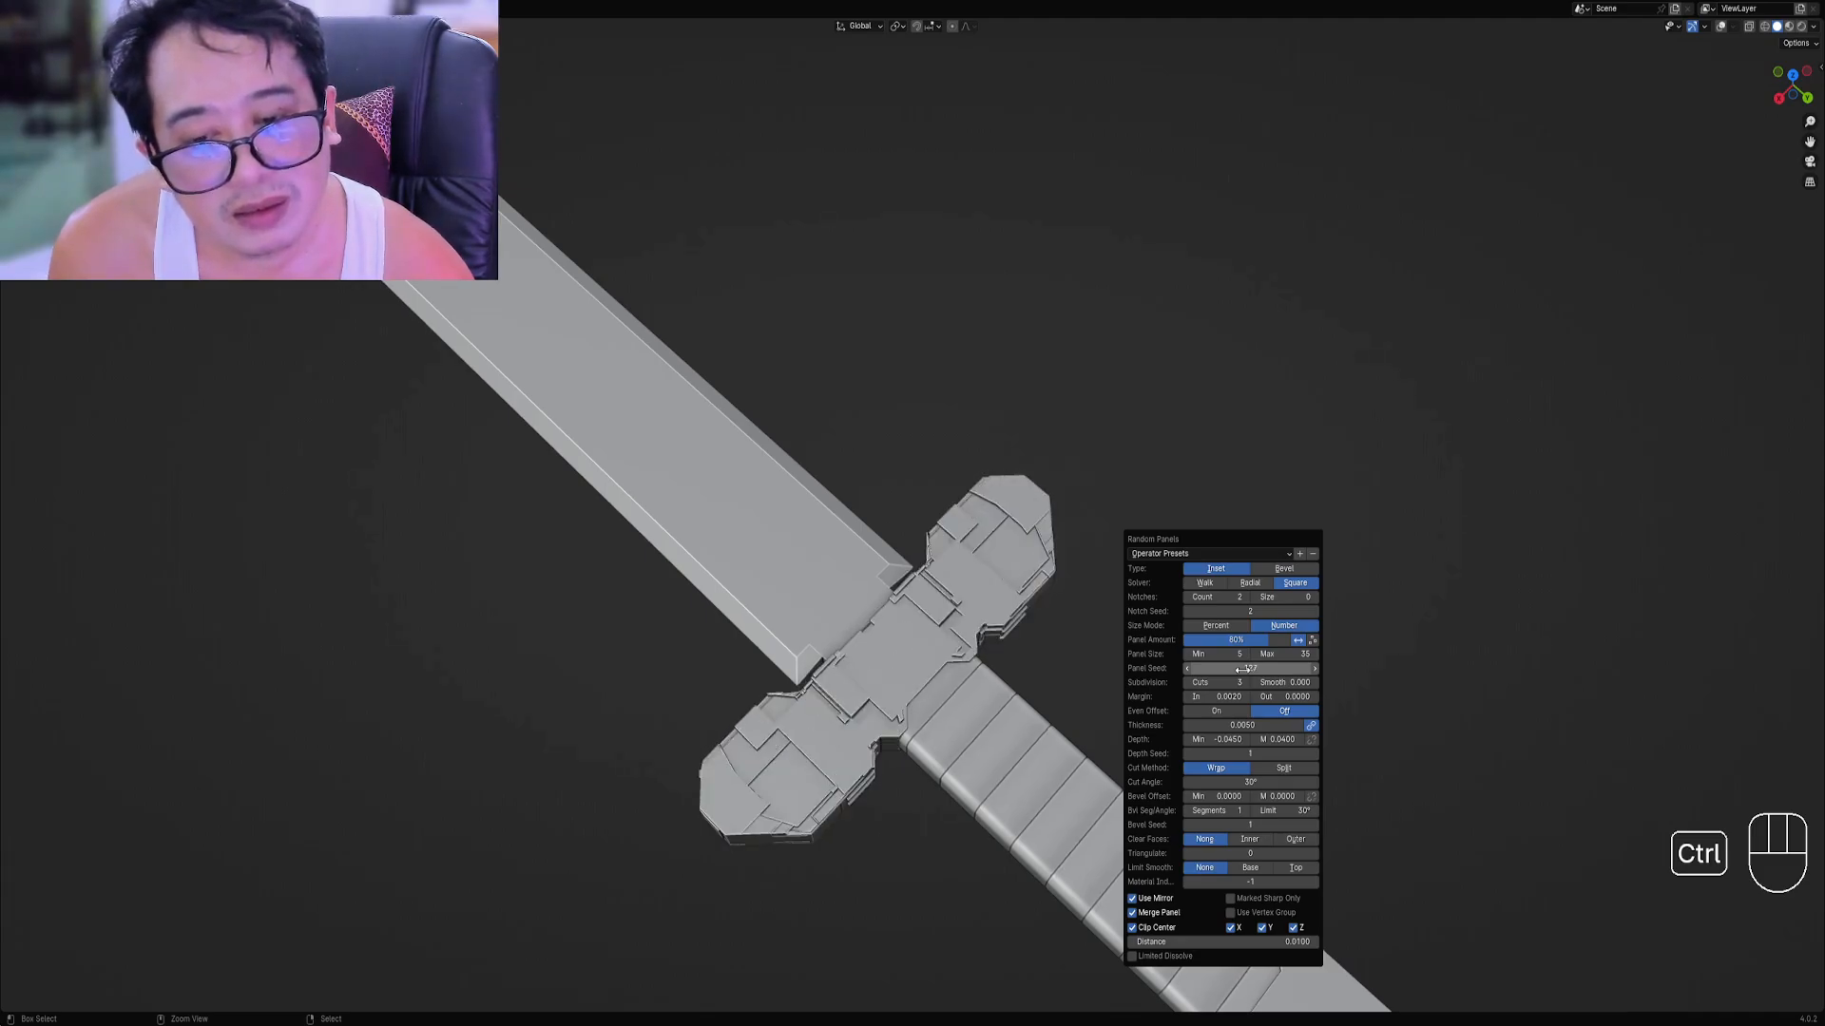
pyautogui.keyDown('ctrl'); pyautogui.scroll(3, 1242, 669); pyautogui.keyUp('ctrl')
pyautogui.keyDown('ctrl'); pyautogui.scroll(4, 1242, 669); pyautogui.keyUp('ctrl')
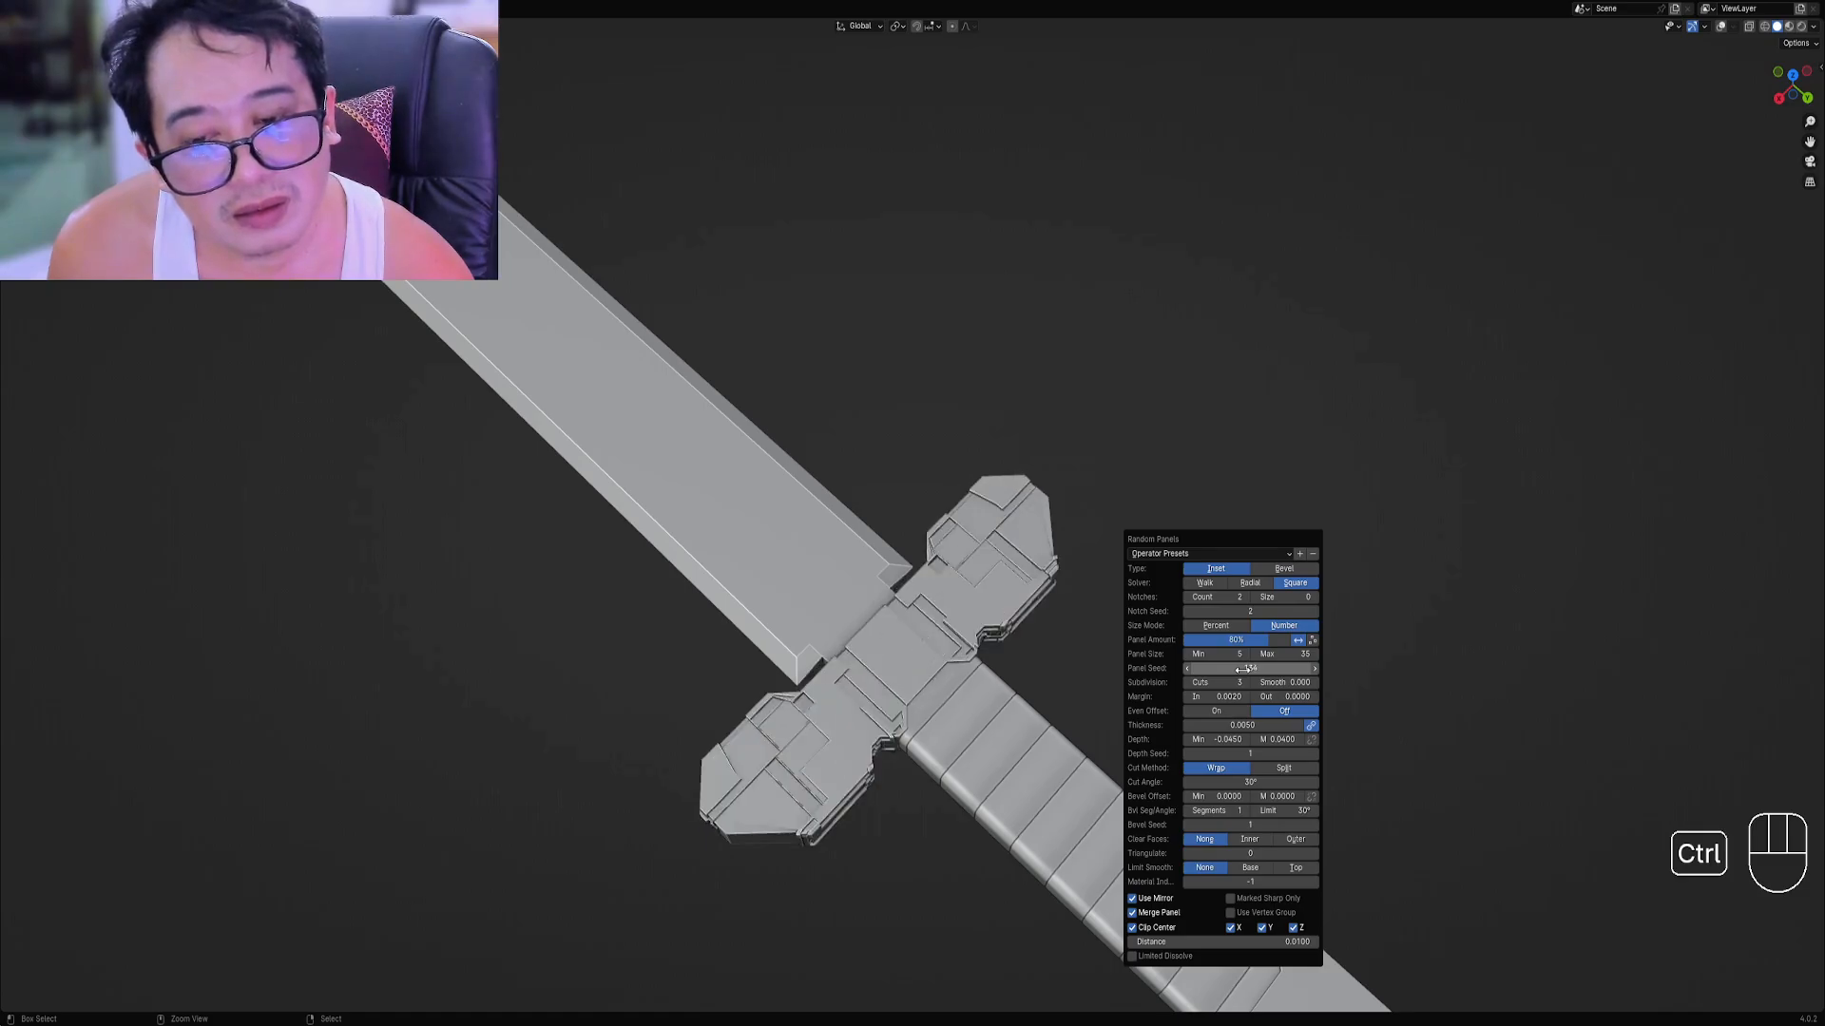
pyautogui.keyDown('ctrl'); pyautogui.scroll(3, 1242, 669); pyautogui.keyUp('ctrl')
pyautogui.keyDown('ctrl'); pyautogui.scroll(4, 1242, 669); pyautogui.keyUp('ctrl')
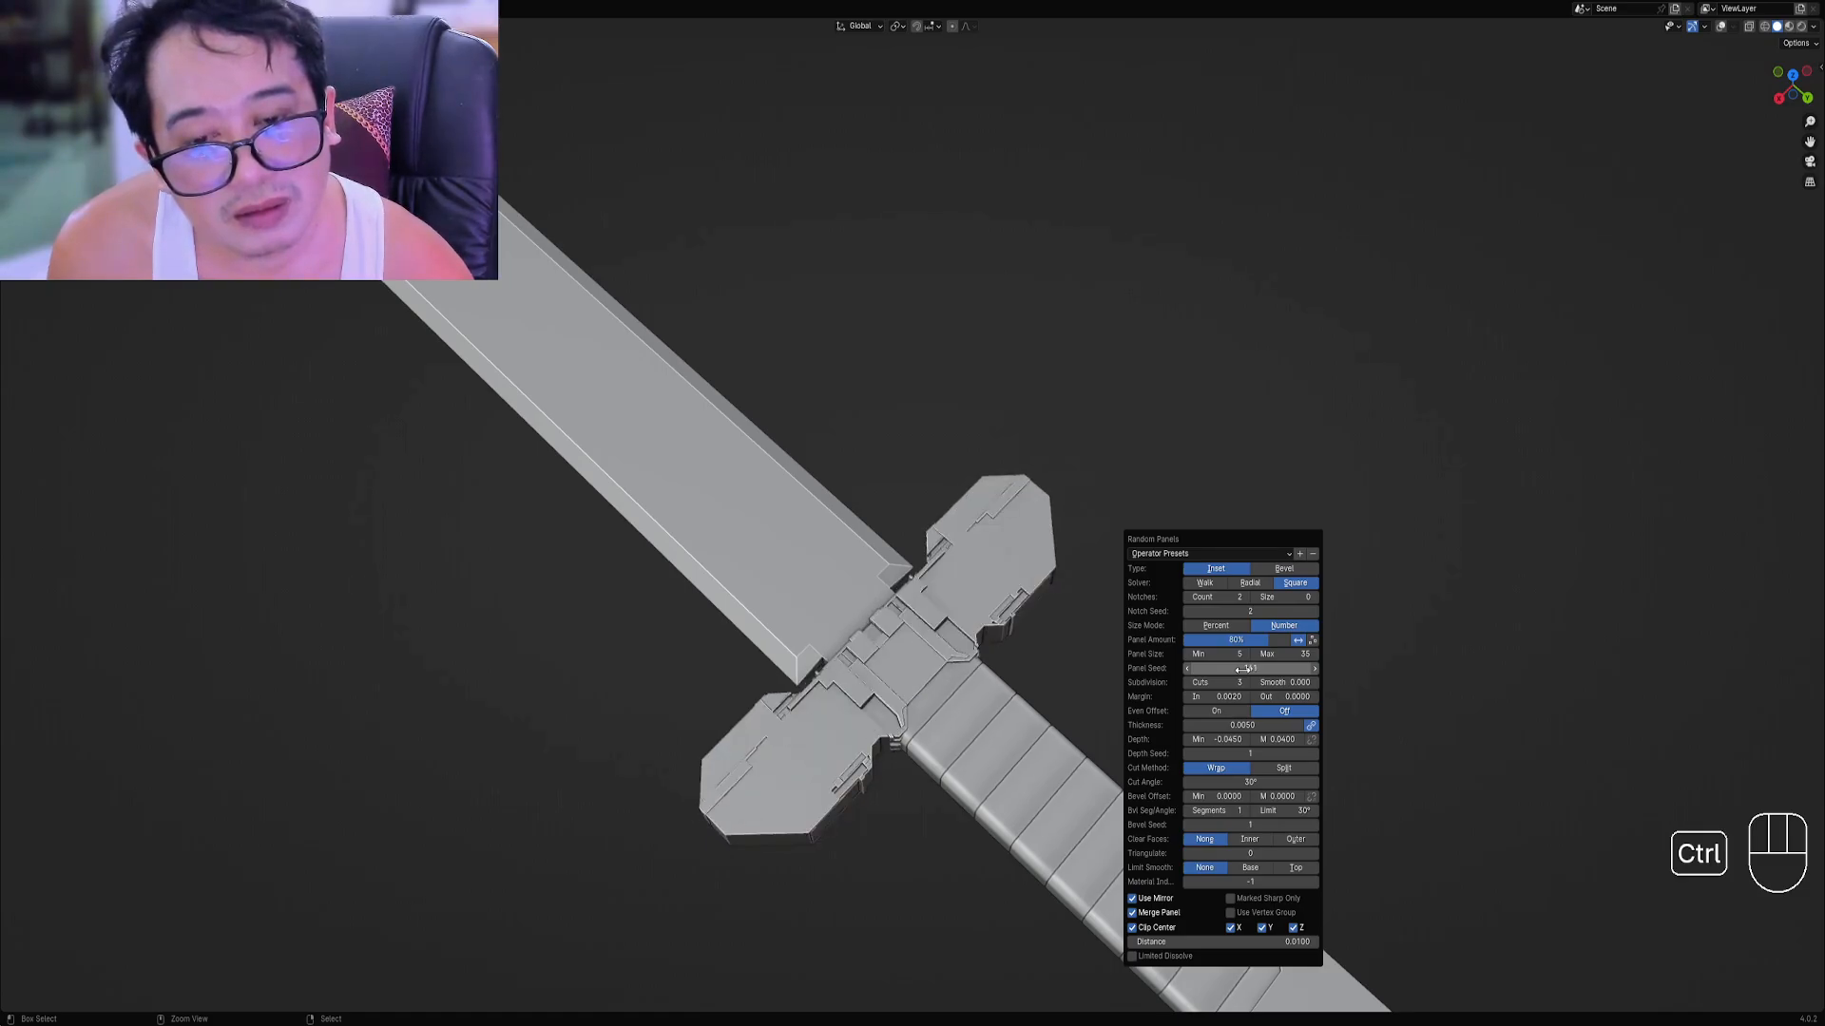
# Check the guard's panels from another angle and raise the panel seed further to choose a different layout.
pyautogui.scroll(-2, 631, 733)
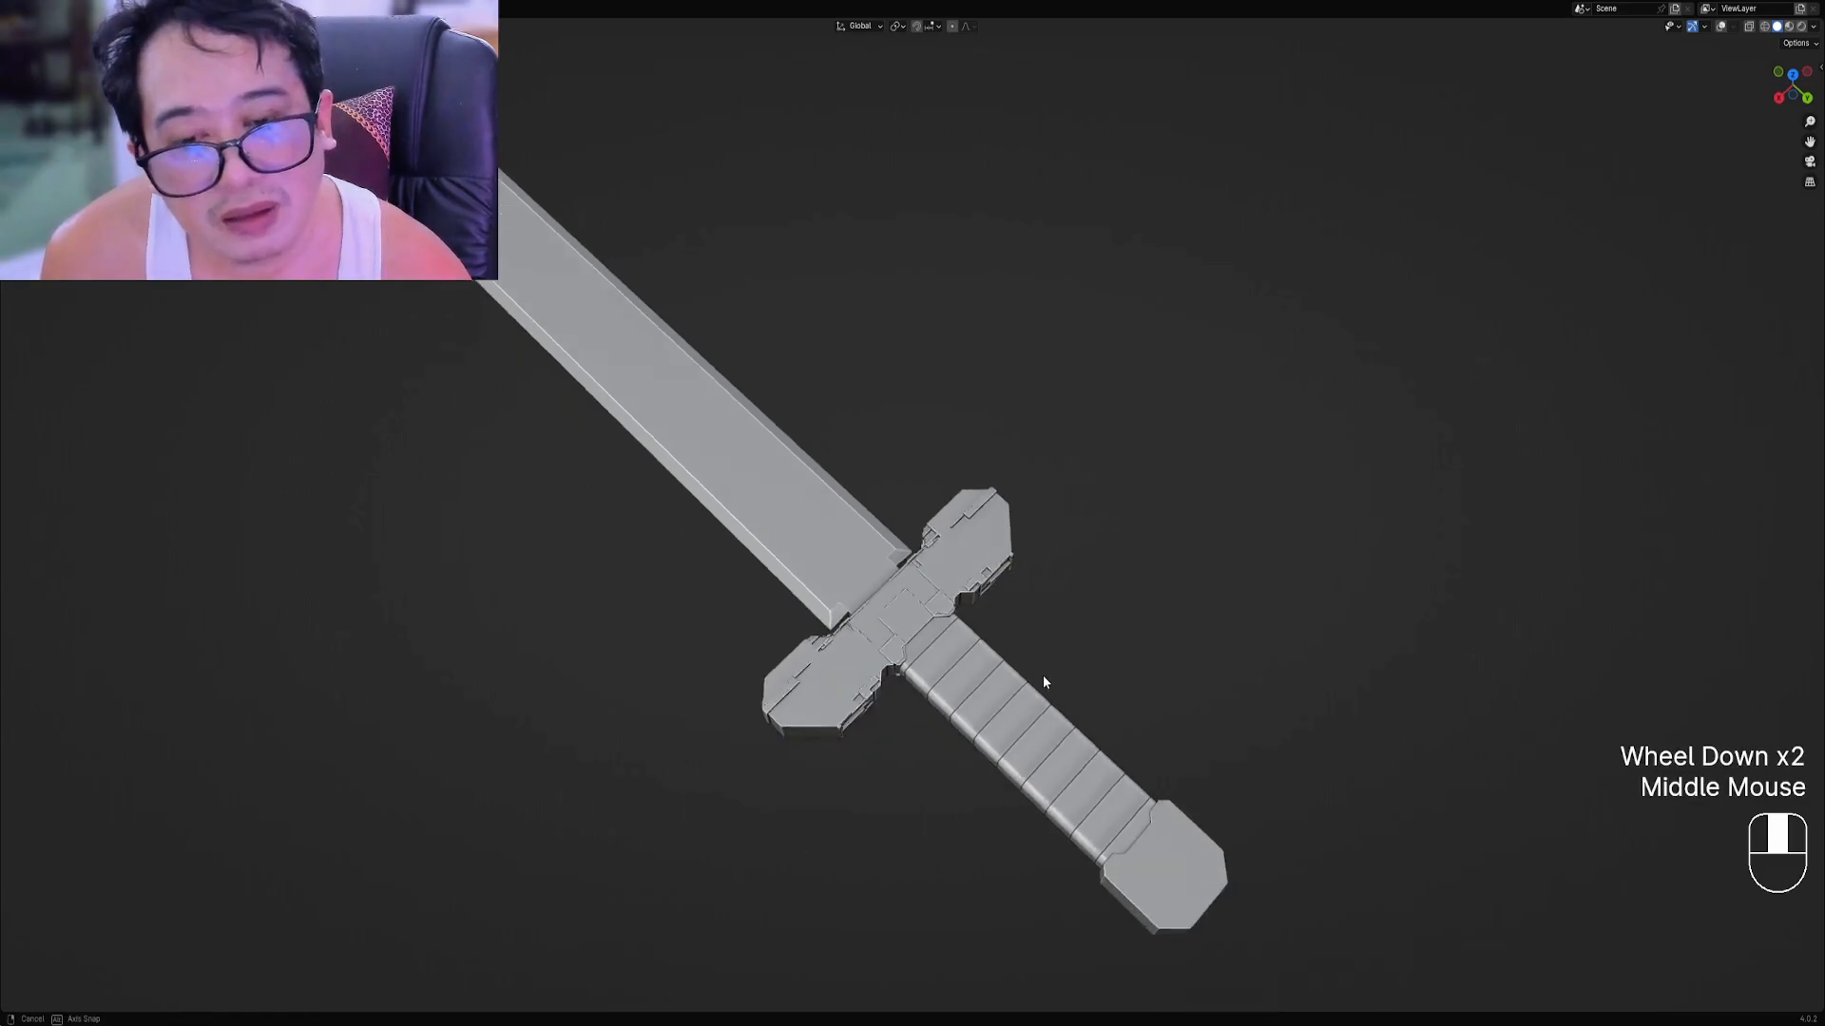
pyautogui.moveTo(1041, 675); pyautogui.dragTo(1213, 665, button='middle')
pyautogui.scroll(2, 1051, 625)
pyautogui.scroll(-1, 950, 665)
pyautogui.keyDown('shift'); pyautogui.scroll(-1, 1213, 665); pyautogui.keyUp('shift')
pyautogui.moveTo(1213, 665); pyautogui.dragTo(1174, 623, button='middle')
pyautogui.press('F9')
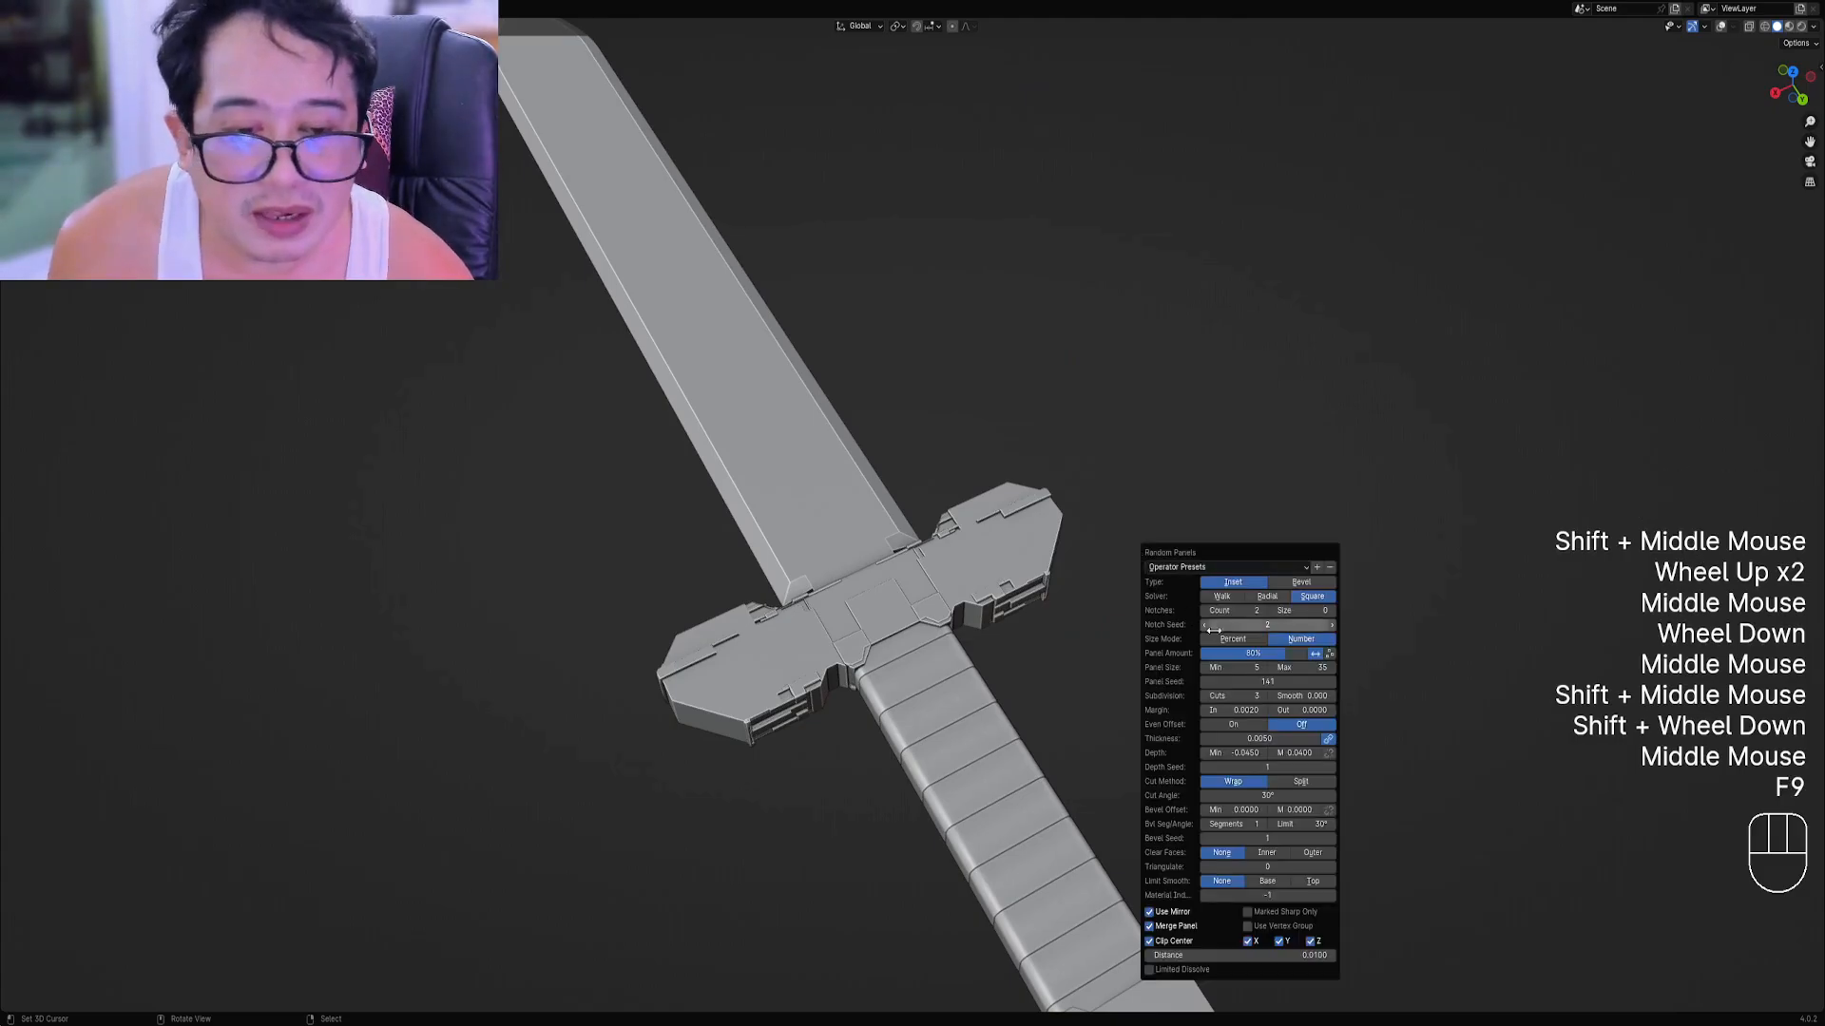
pyautogui.keyDown('ctrl'); pyautogui.scroll(1, 1266, 682); pyautogui.keyUp('ctrl')
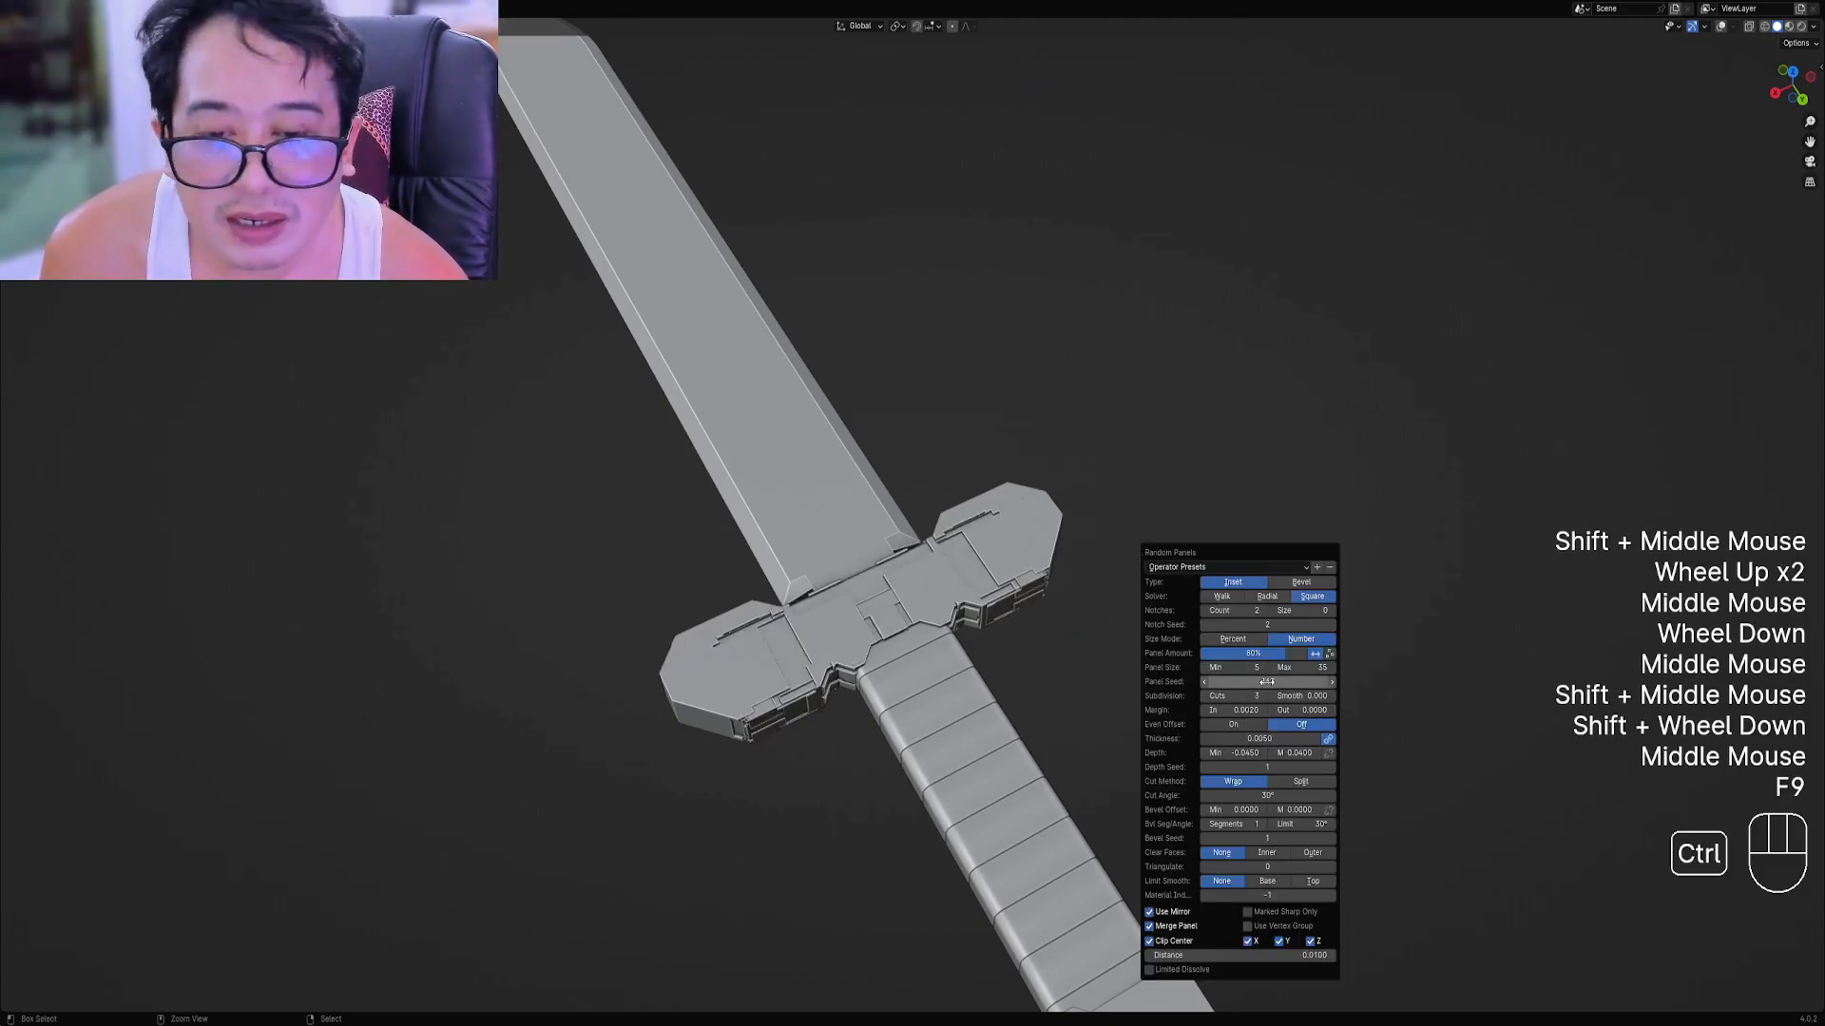
pyautogui.keyDown('ctrl'); pyautogui.scroll(3, 1266, 682); pyautogui.keyUp('ctrl')
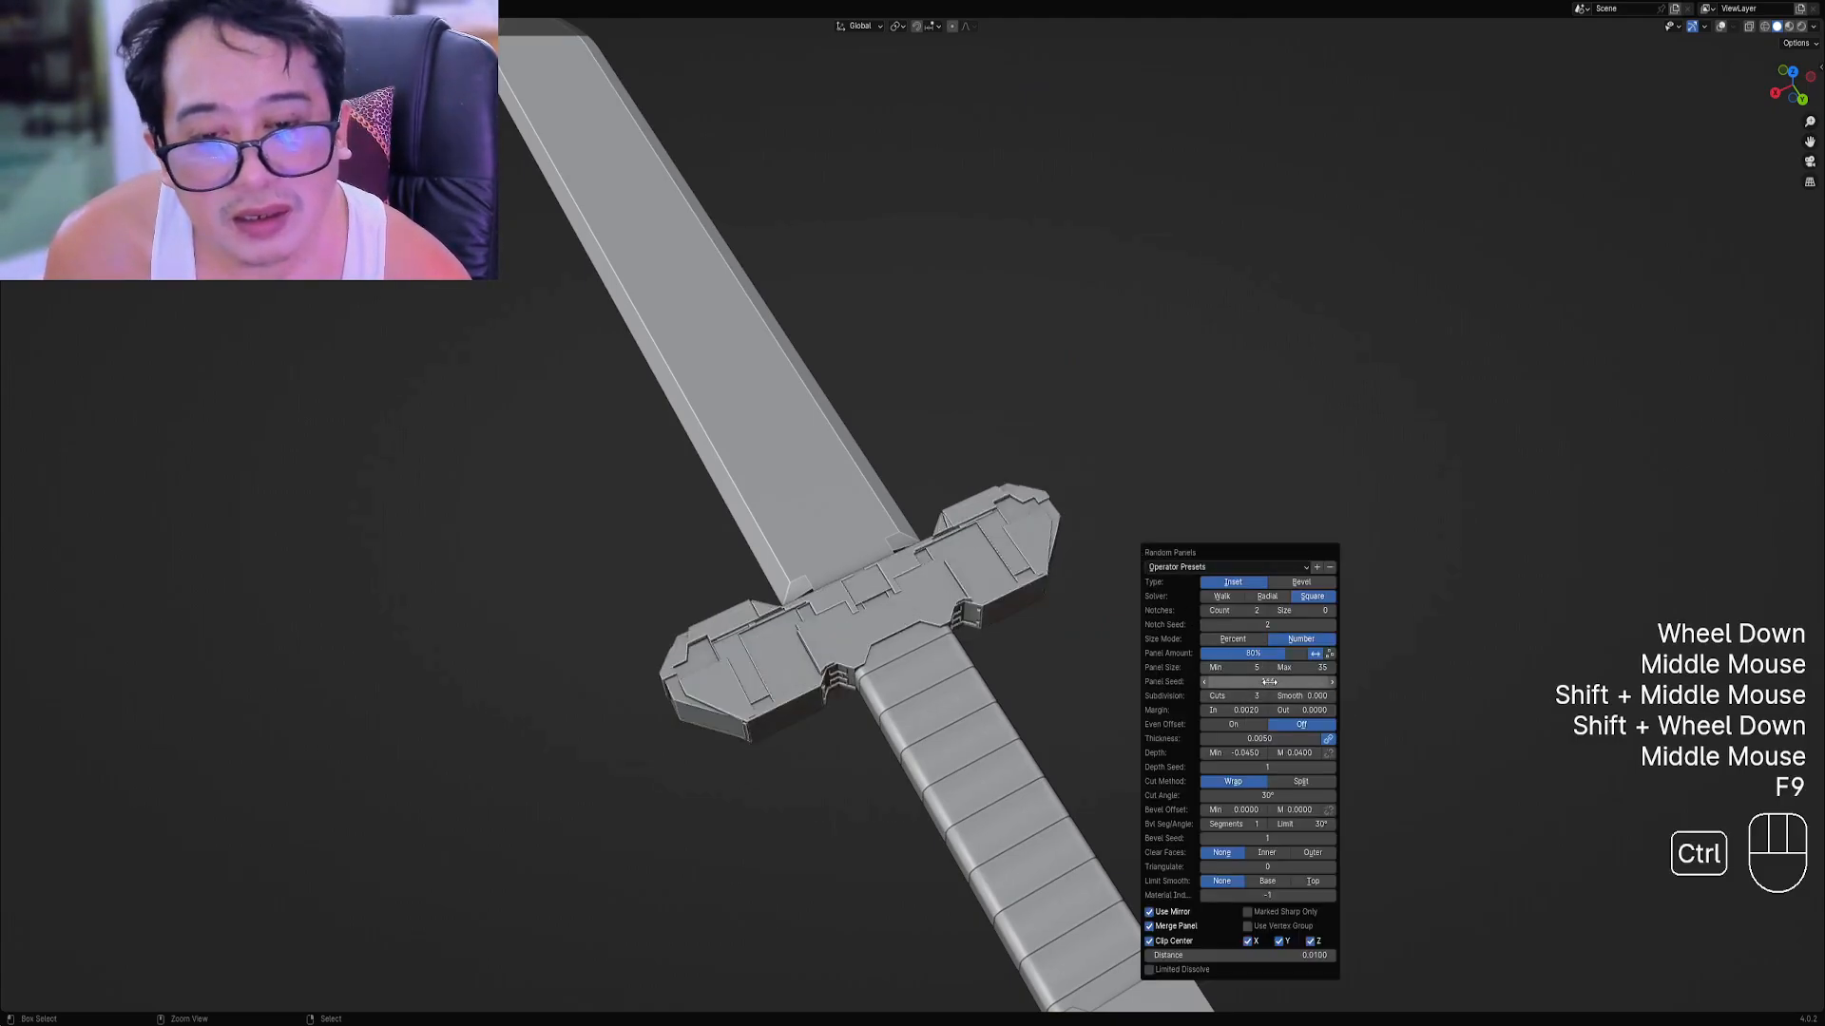
pyautogui.keyDown('ctrl'); pyautogui.scroll(3, 1267, 682); pyautogui.keyUp('ctrl')
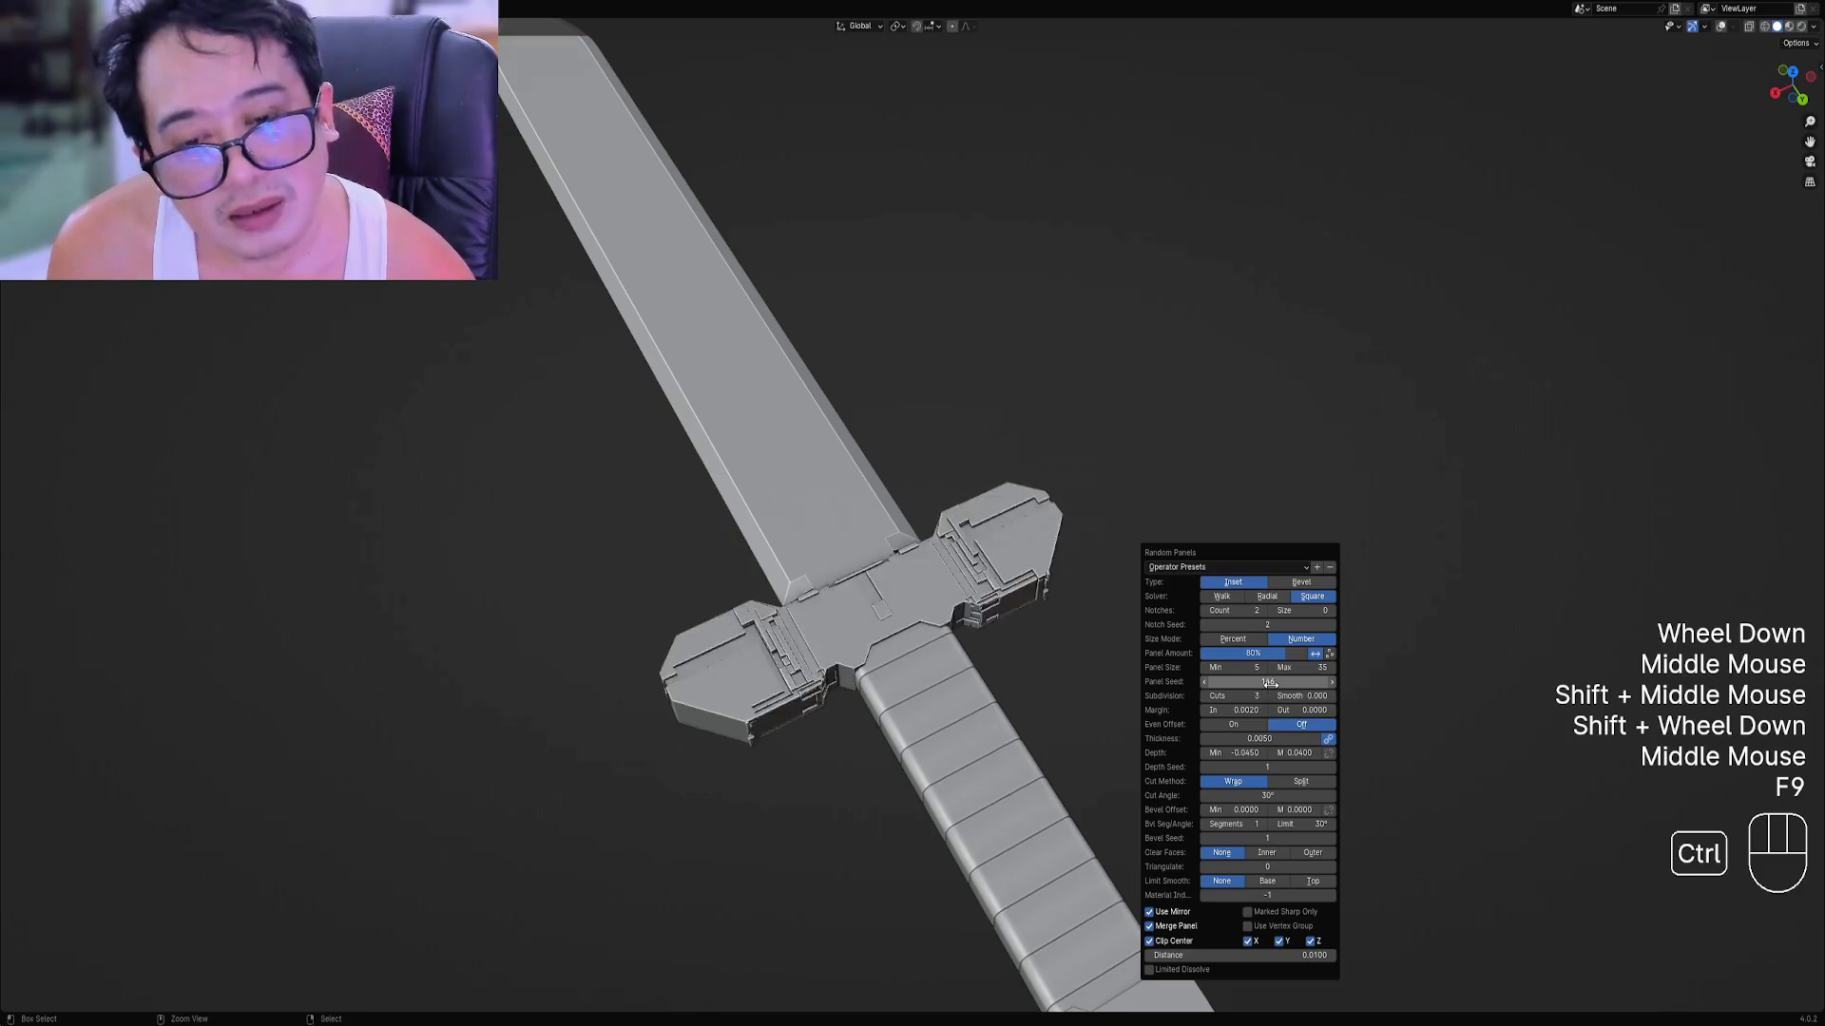
# Inspect the guard's panel detail from all around the sword and save the file.
pyautogui.moveTo(1097, 722); pyautogui.dragTo(560, 567, button='middle')
pyautogui.scroll(-2, 655, 601)
pyautogui.moveTo(655, 602); pyautogui.dragTo(1108, 529, button='middle')
pyautogui.scroll(1, 1017, 568)
pyautogui.scroll(1, 1030, 473)
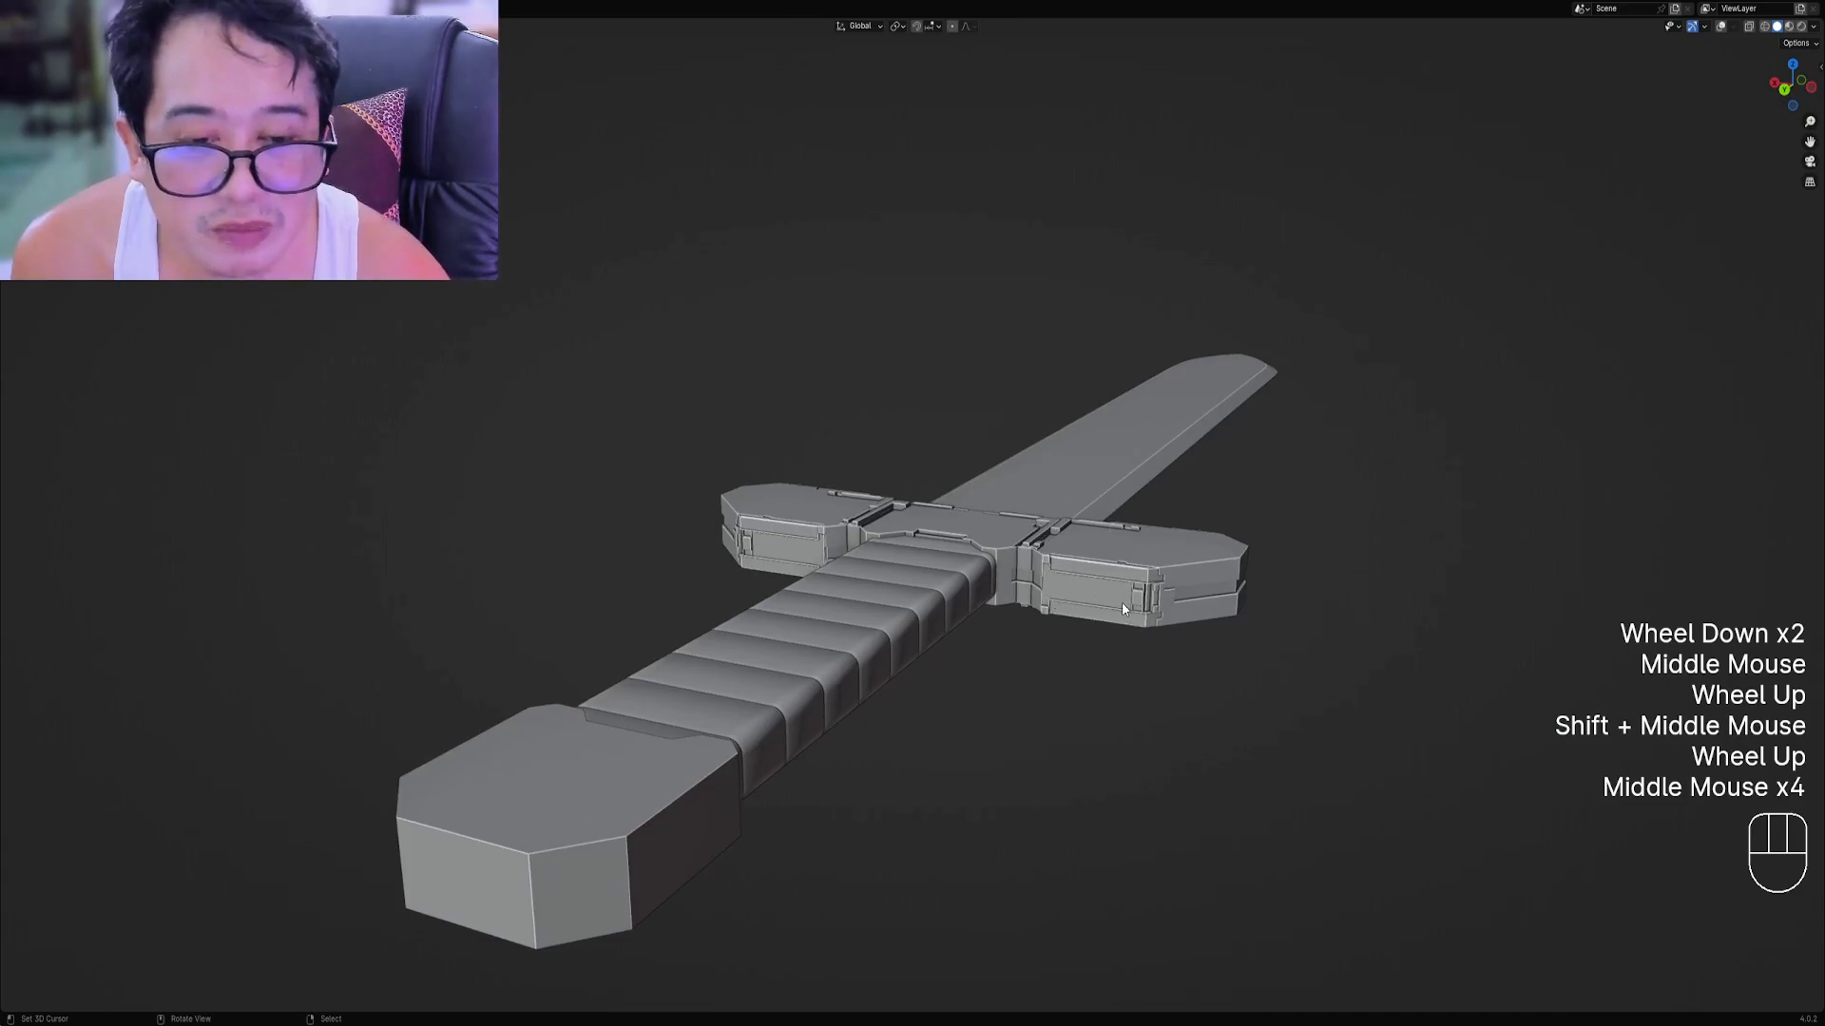
pyautogui.moveTo(1121, 602); pyautogui.dragTo(712, 684, button='middle')
pyautogui.scroll(-2, 1044, 613)
pyautogui.scroll(-1, 1155, 525)
pyautogui.scroll(1, 1074, 568)
pyautogui.hotkey('ctrl', 's')
# Show the overlays, select the pommel with all of its geometry, and apply Random Panels to it.
pyautogui.keyDown('shift'); pyautogui.moveTo(1154, 525); pyautogui.dragTo(1006, 447, button='middle'); pyautogui.keyUp('shift')
pyautogui.scroll(-1, 985, 680)
pyautogui.rightClick(898, 634)
pyautogui.press('Tab')
pyautogui.hotkey('shift', 'alt', 'z')
pyautogui.press('a')
pyautogui.scroll(1, 1006, 447)
pyautogui.press('Tab')
pyautogui.hotkey('shift', 'q')
pyautogui.click(996, 444)
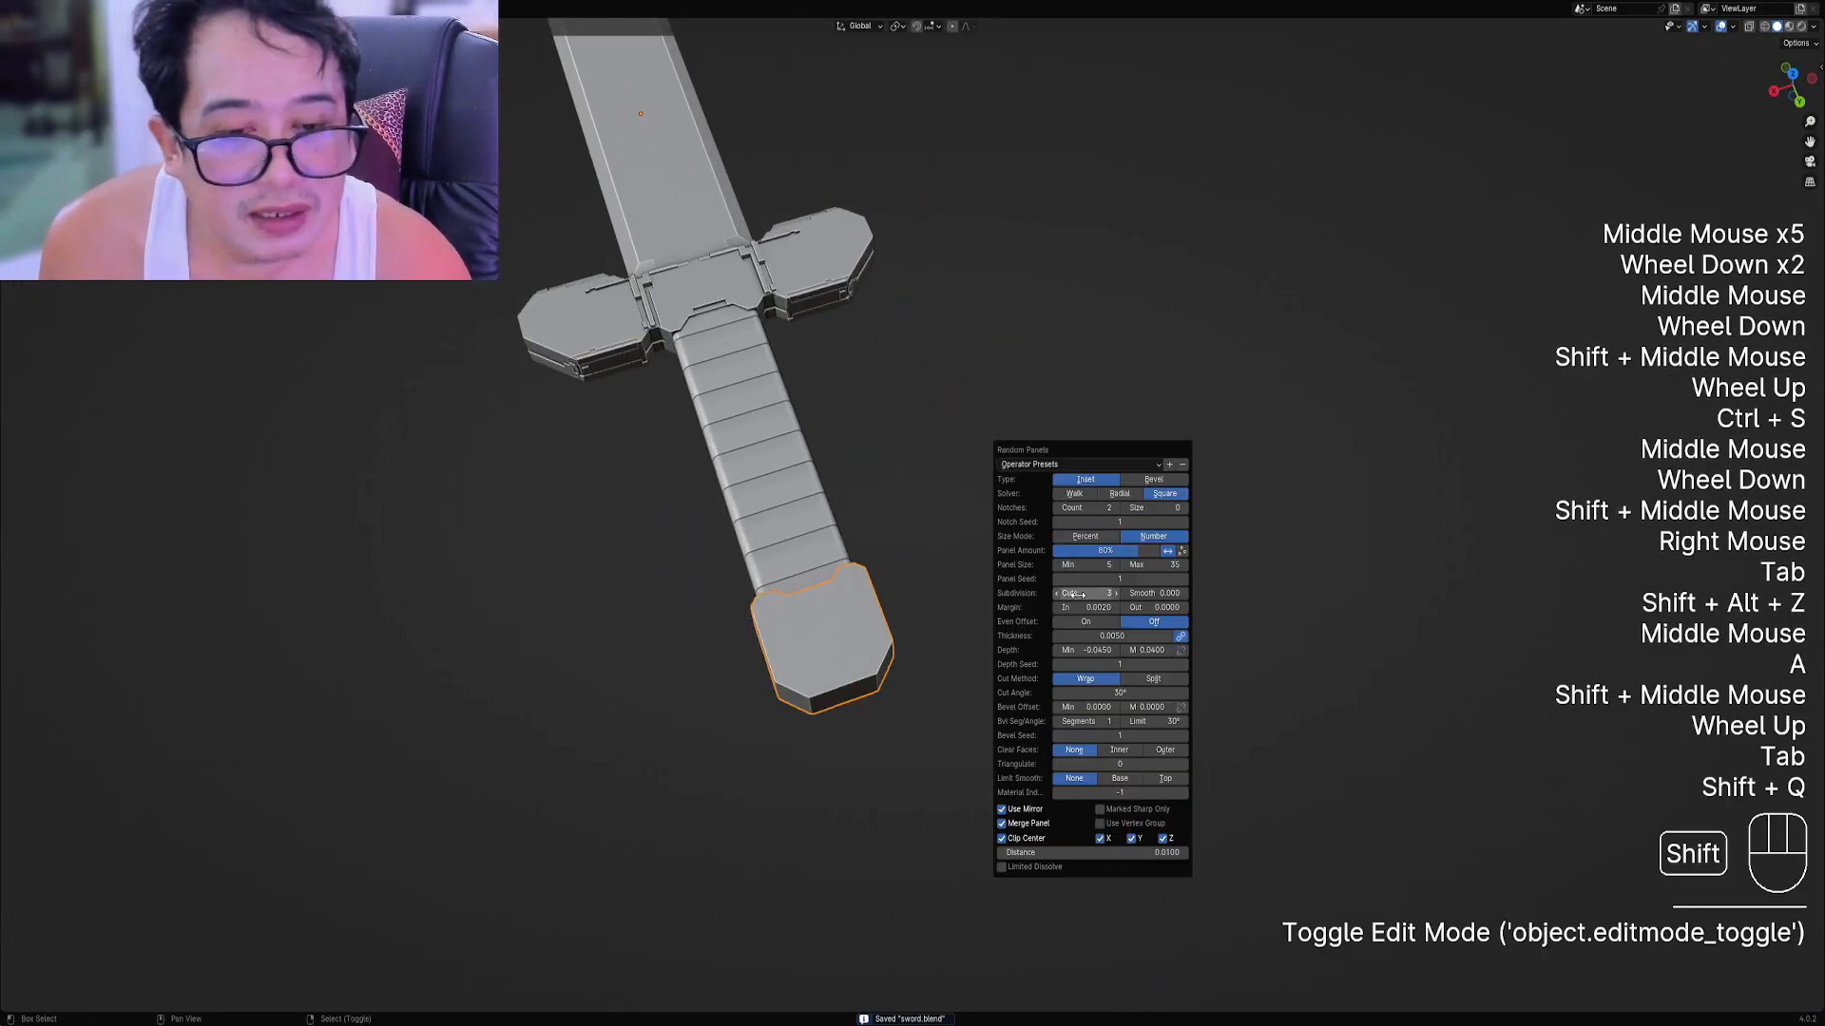
# Cycle the panel seed of the pommel's random panels and settle on seed 4.
pyautogui.keyDown('ctrl'); pyautogui.scroll(2, 1091, 579); pyautogui.keyUp('ctrl')
pyautogui.keyDown('ctrl'); pyautogui.scroll(1, 1091, 579); pyautogui.keyUp('ctrl')
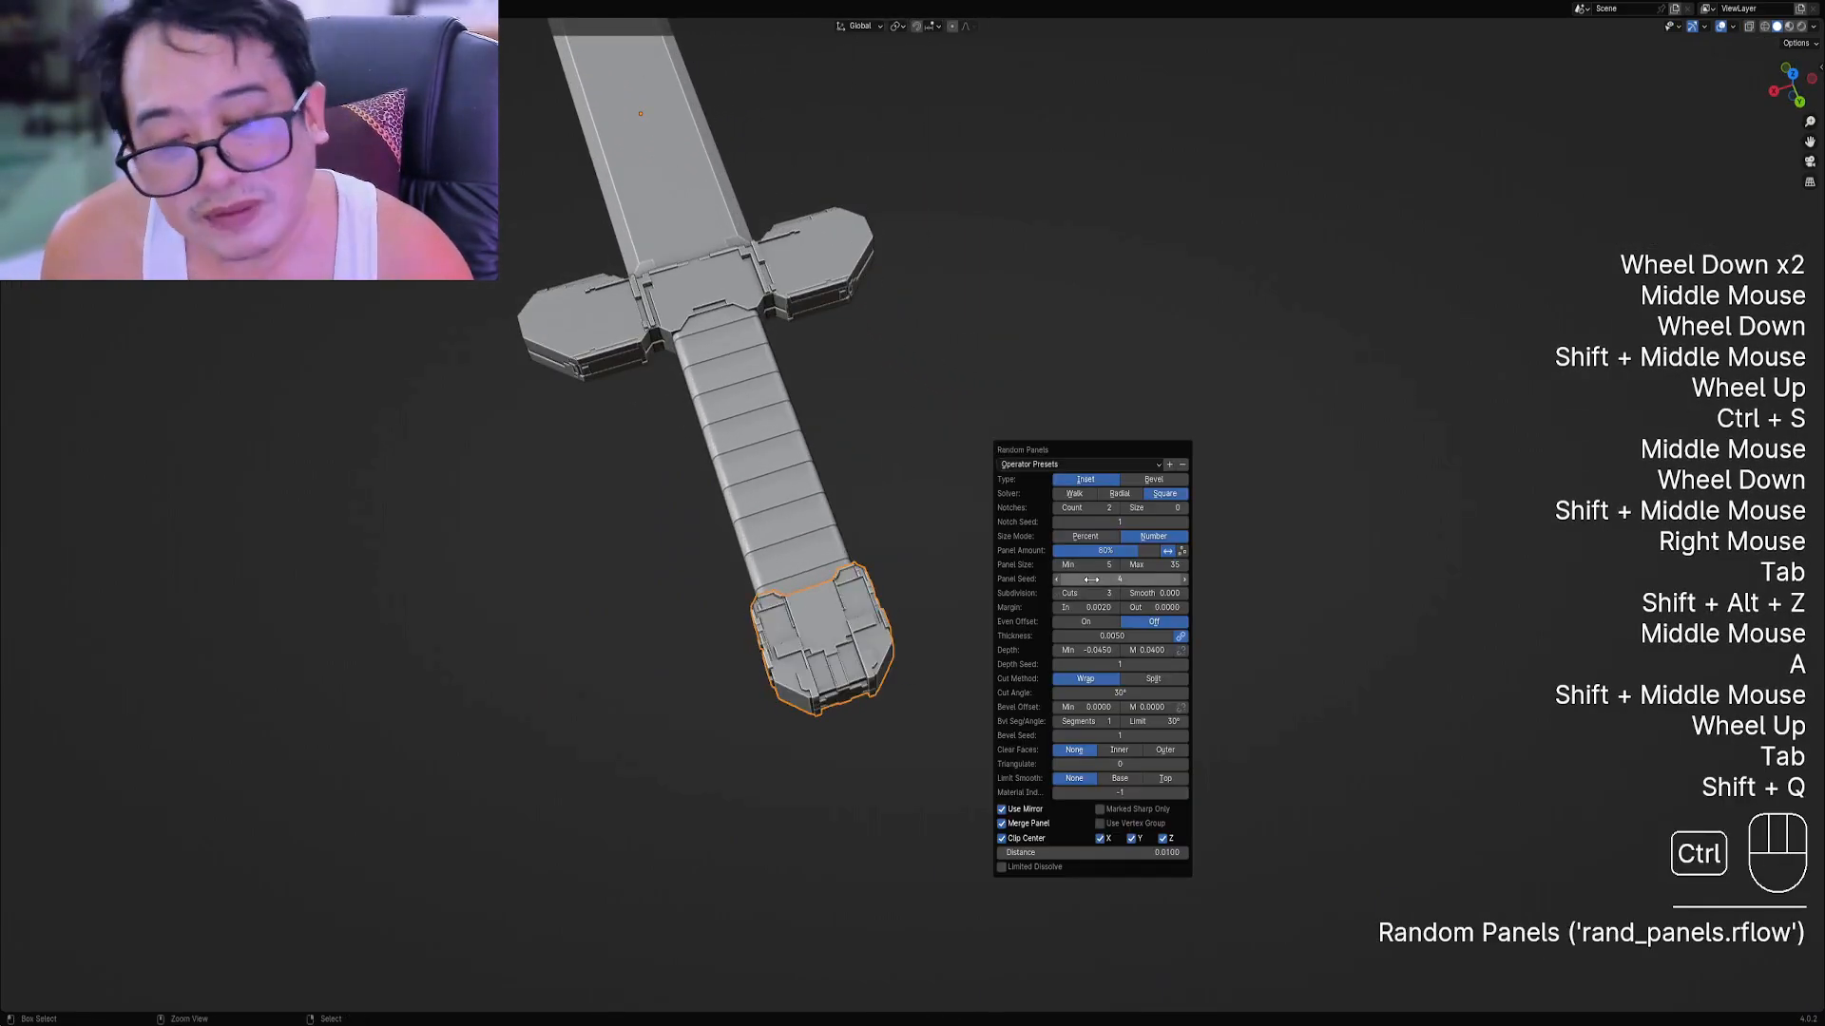
pyautogui.keyDown('ctrl'); pyautogui.scroll(4, 1091, 578); pyautogui.keyUp('ctrl')
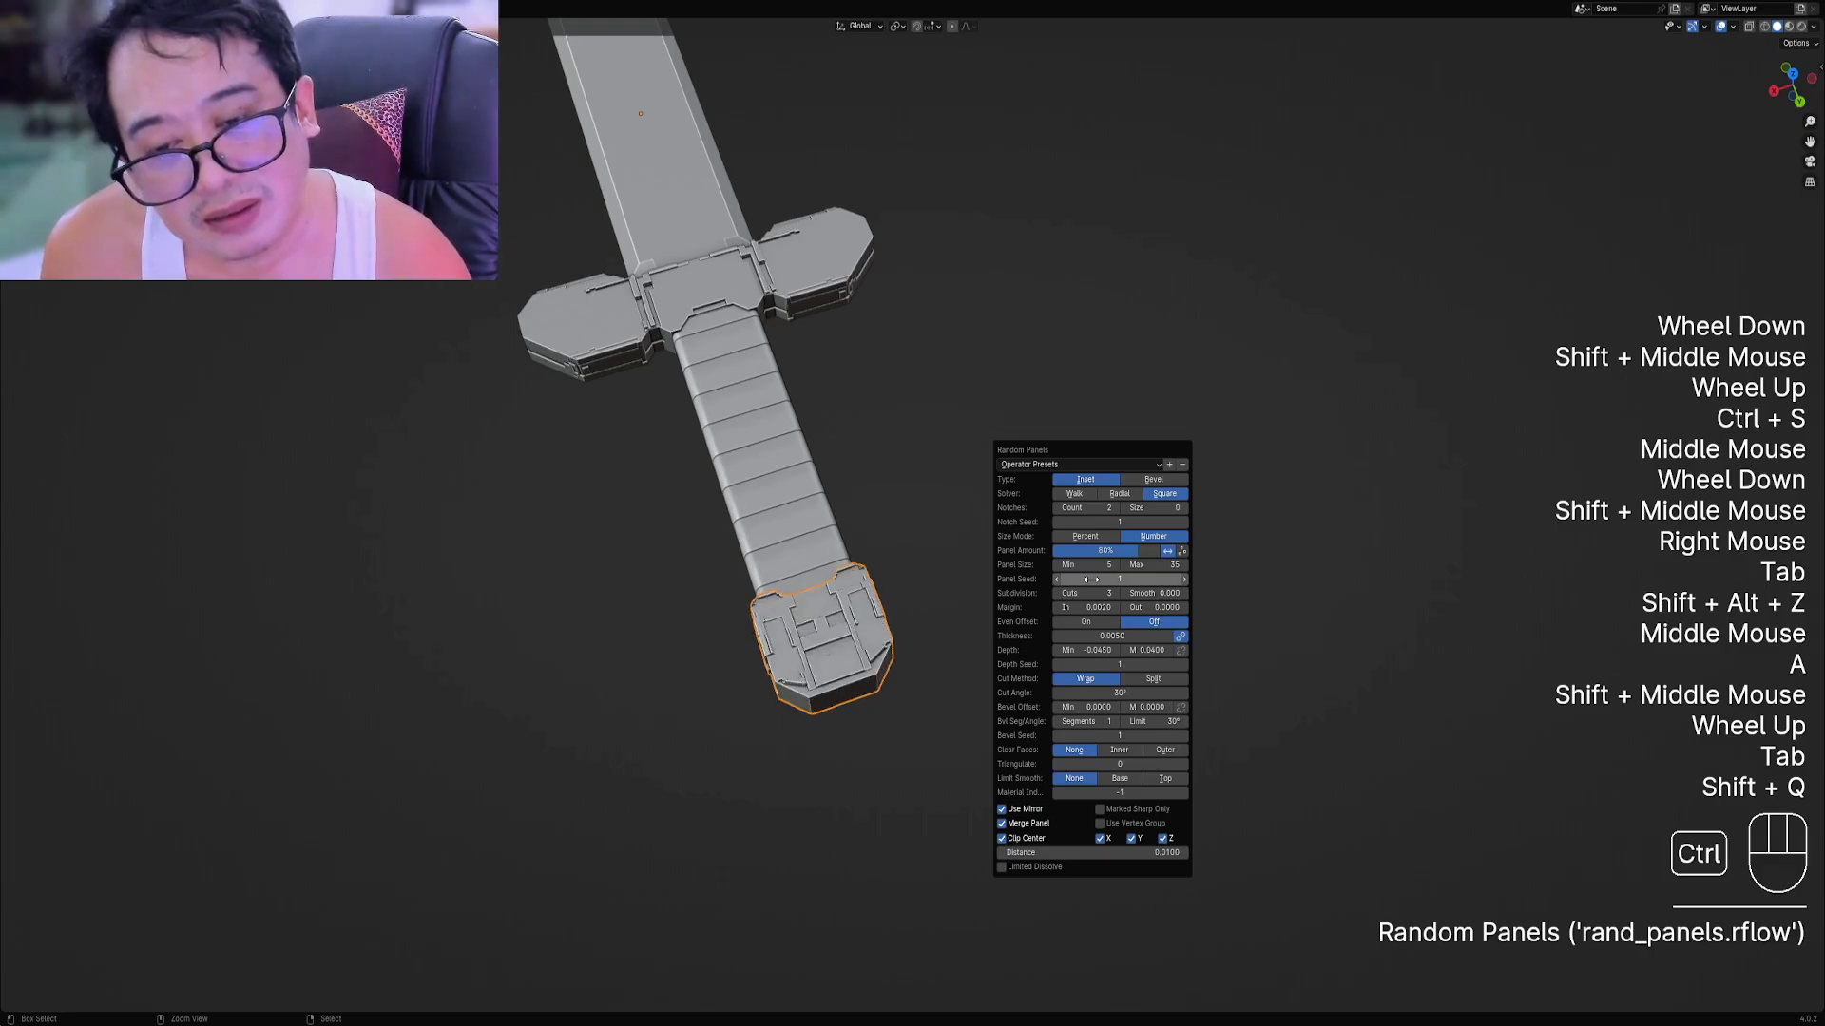
pyautogui.keyDown('ctrl'); pyautogui.scroll(-4, 1090, 578); pyautogui.keyUp('ctrl')
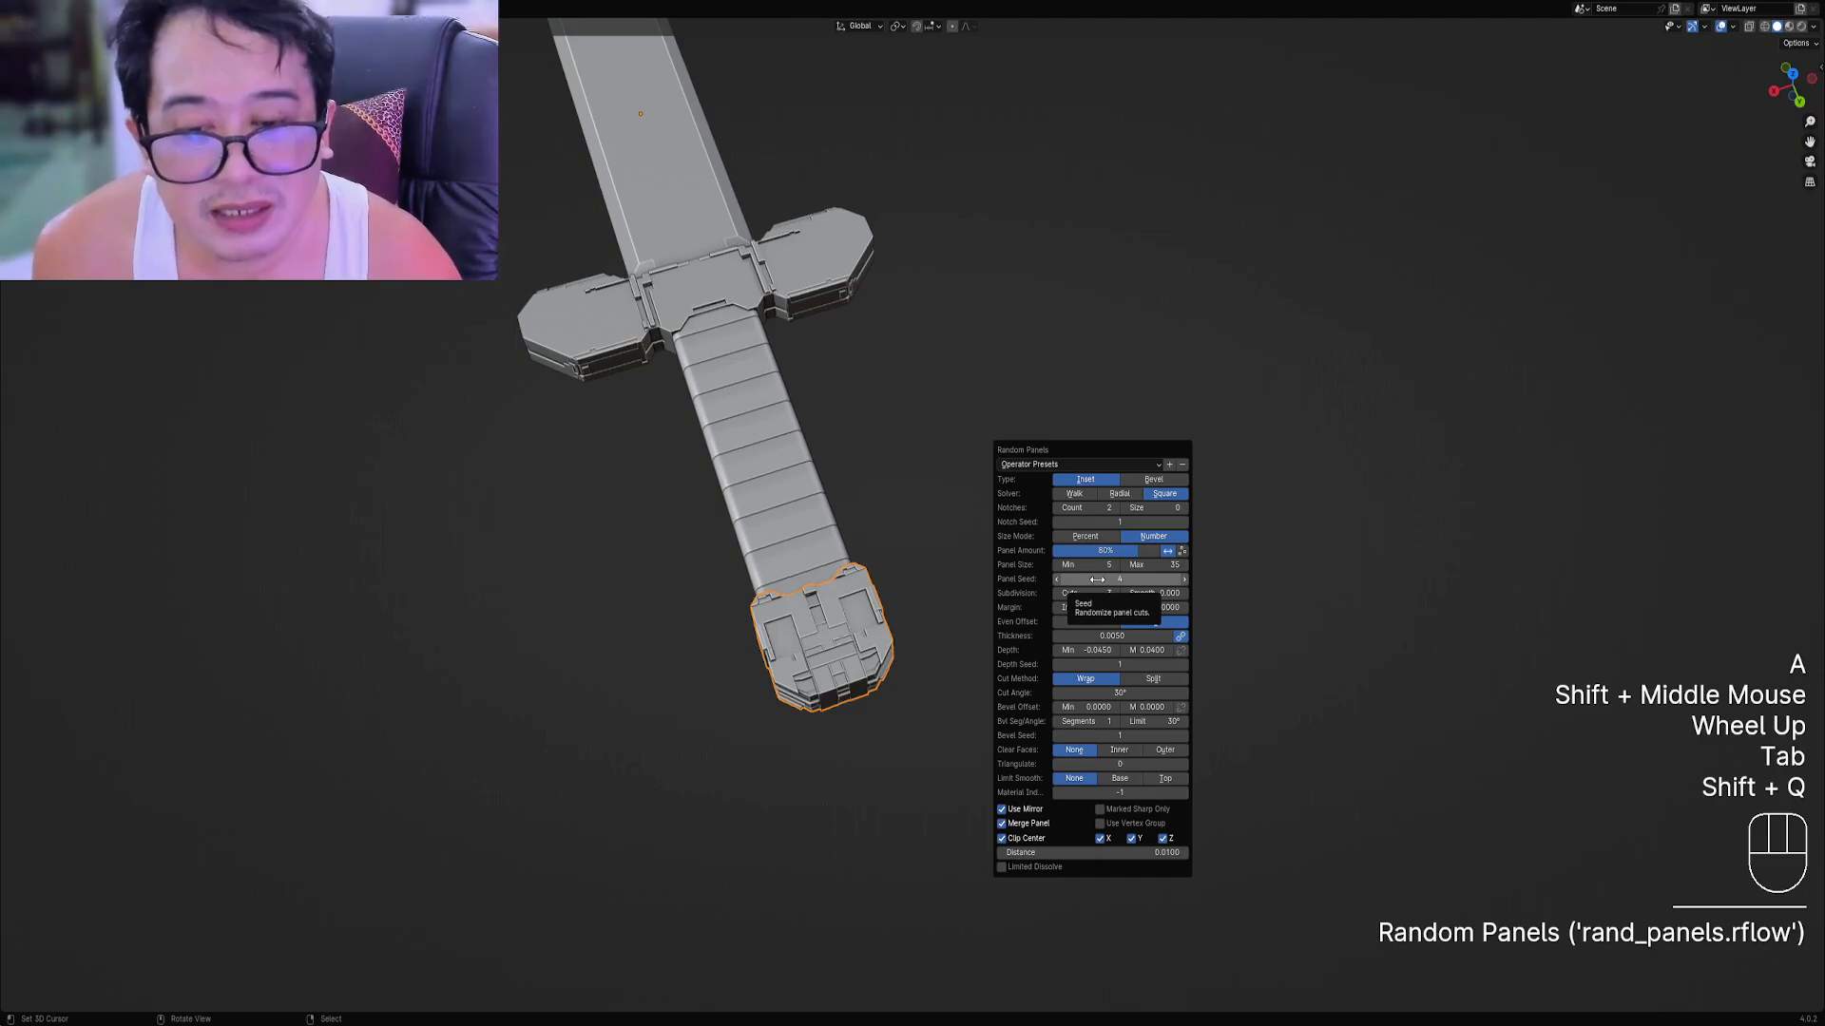
# Try a different maximum panel size on the pommel, then lower its panel amount to about 60% and advance the seed.
pyautogui.keyDown('shift'); pyautogui.moveTo(1153, 565); pyautogui.dragTo(1387, 565); pyautogui.keyUp('shift')
pyautogui.rightClick(1144, 563)
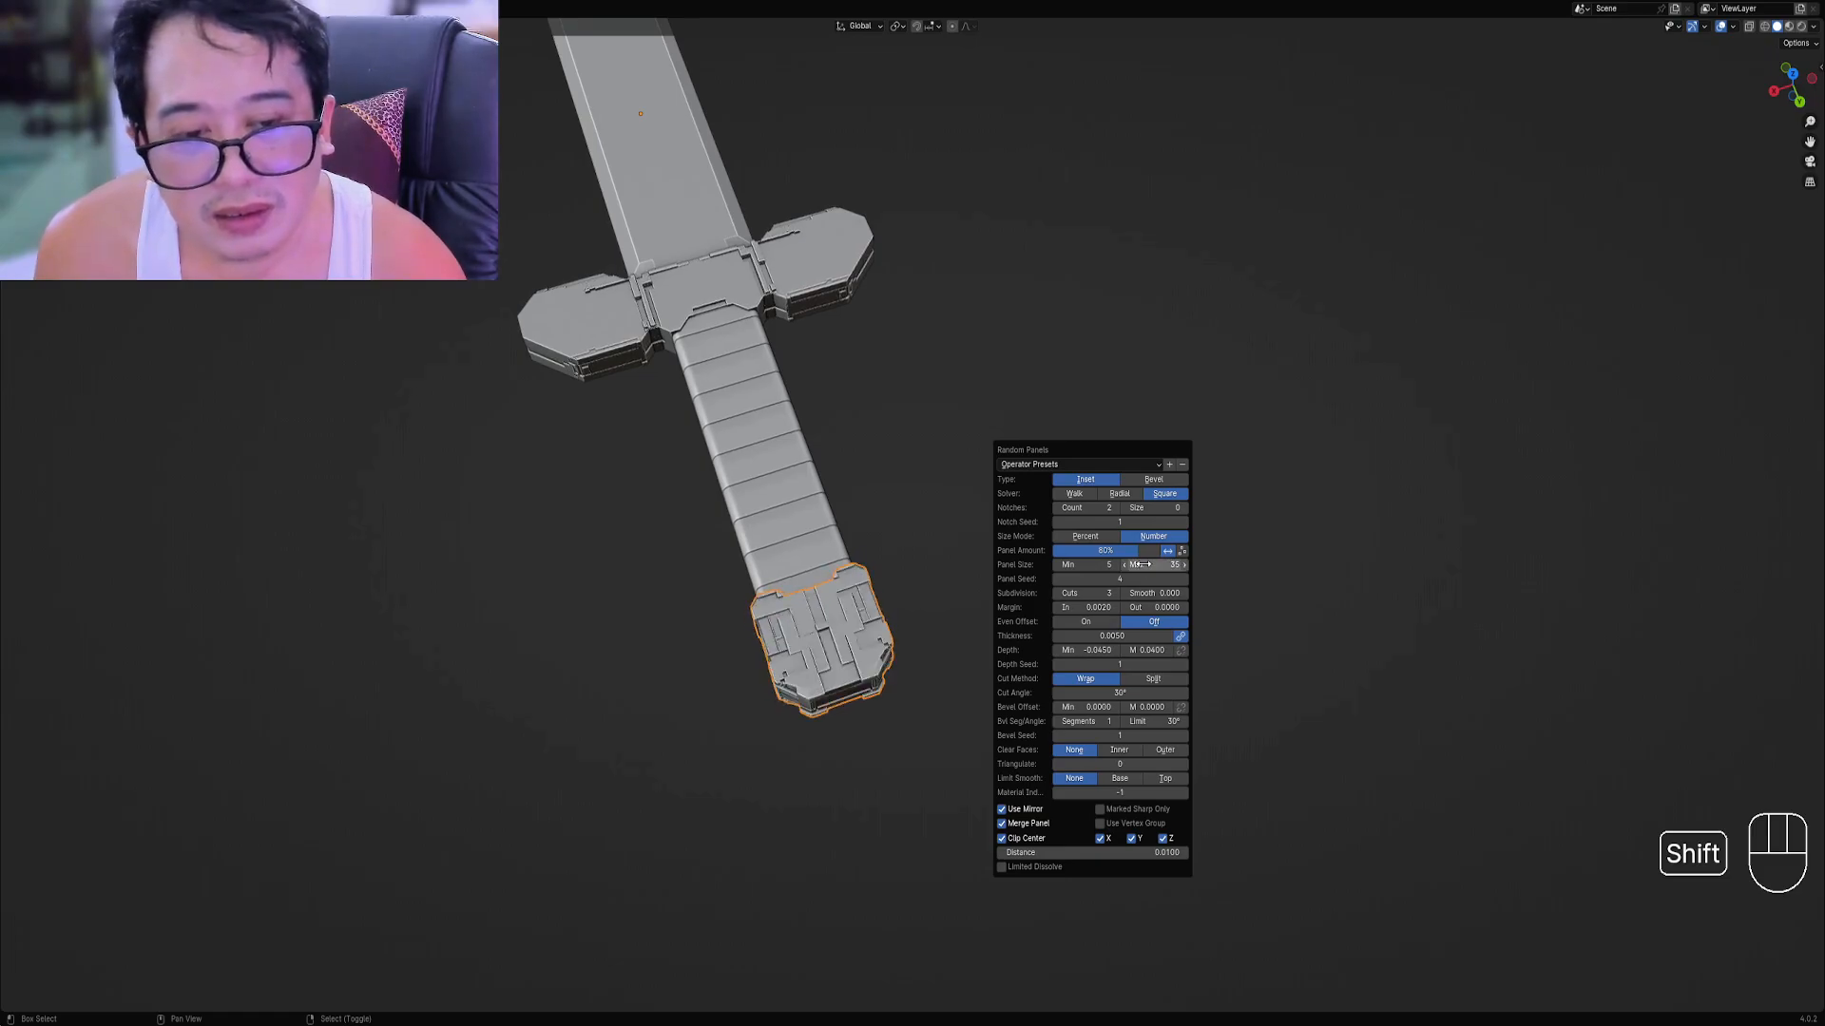
pyautogui.moveTo(1139, 553)
pyautogui.mouseDown()
pyautogui.moveTo(1096, 553)
pyautogui.moveTo(1117, 551)
pyautogui.mouseUp()
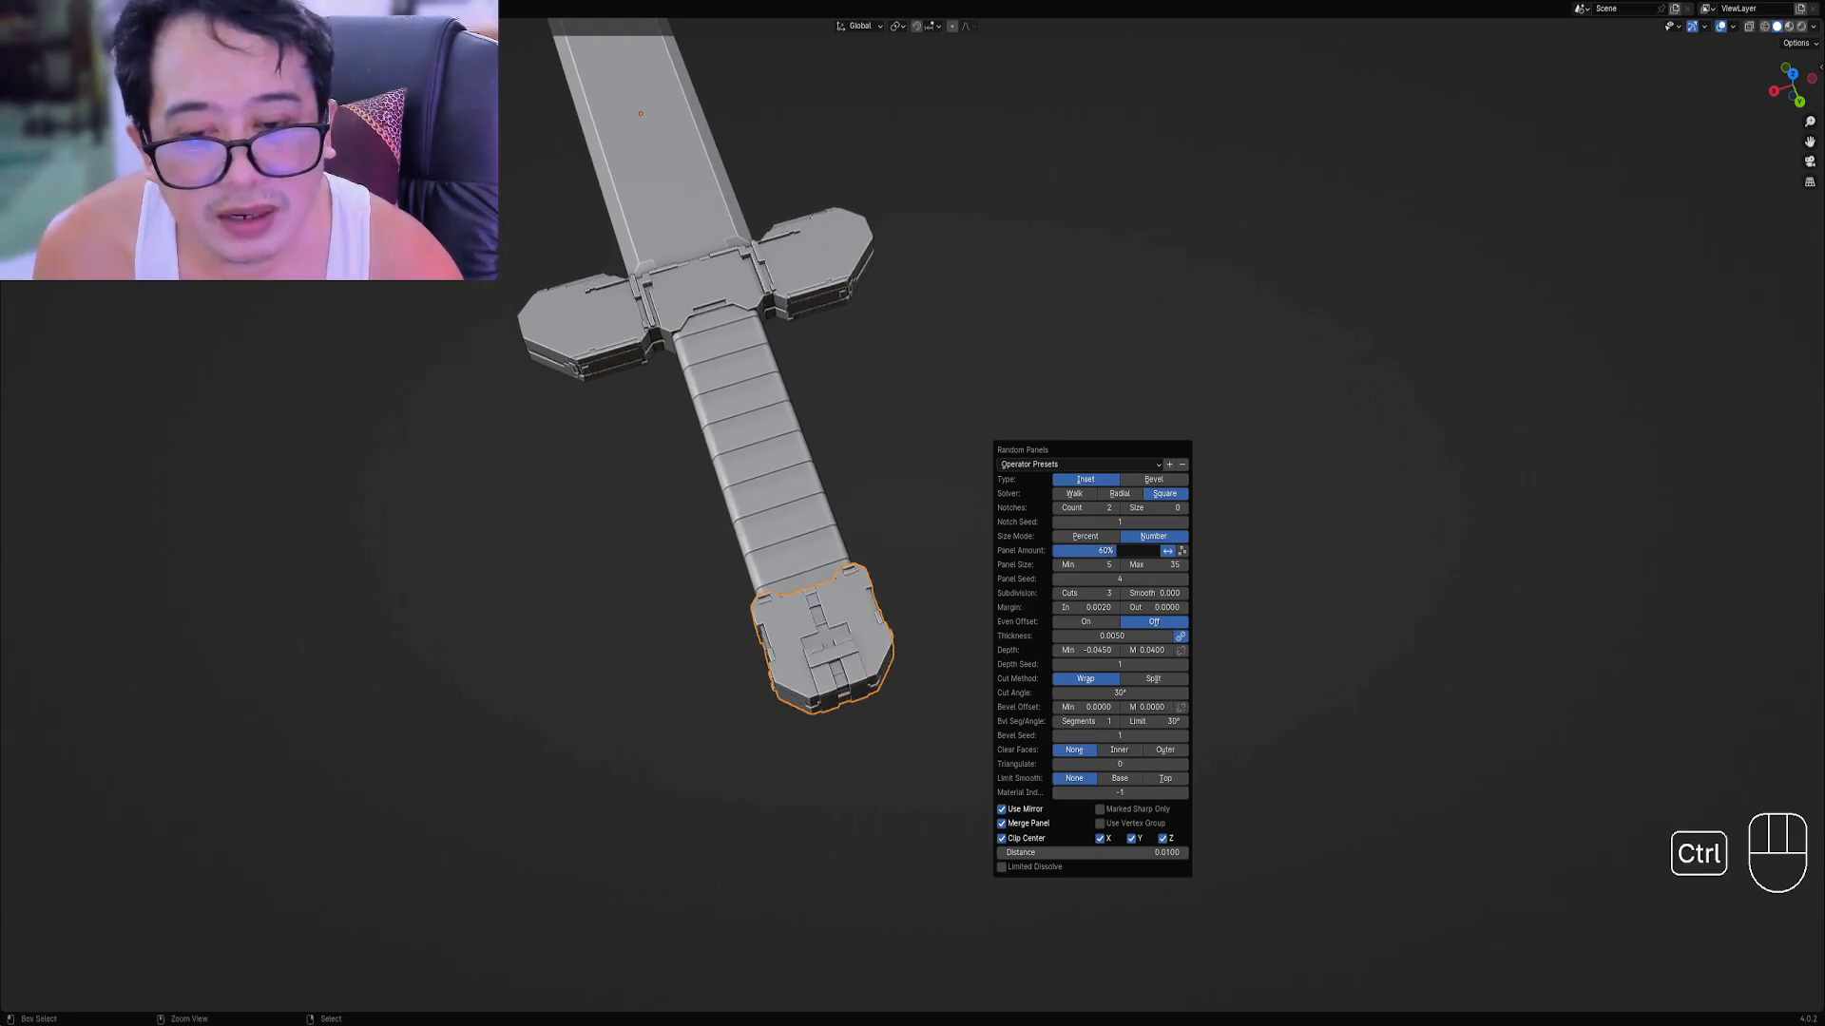
pyautogui.keyDown('ctrl'); pyautogui.scroll(1, 1137, 578); pyautogui.keyUp('ctrl')
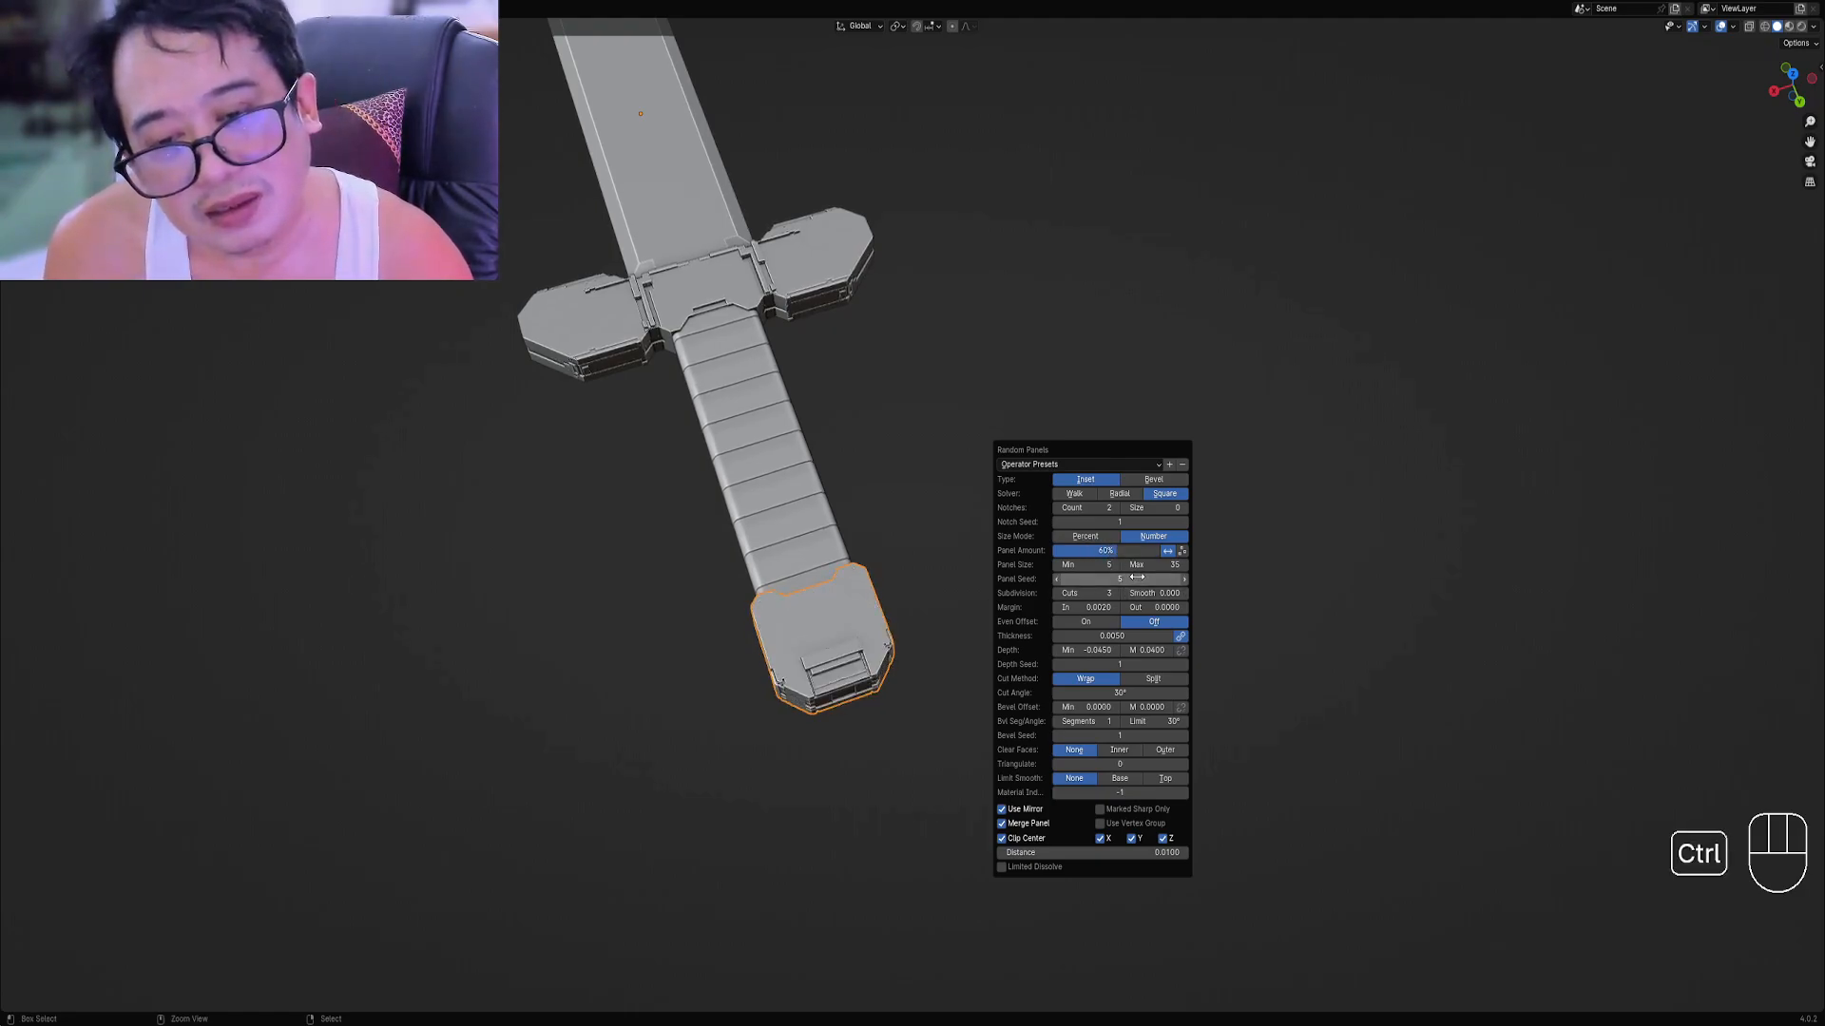
# Examine the pommel up close and step its panel seed through higher values around 13.
pyautogui.scroll(2, 733, 607)
pyautogui.moveTo(700, 692); pyautogui.dragTo(948, 637, button='middle')
pyautogui.scroll(1, 888, 648)
pyautogui.scroll(-2, 912, 618)
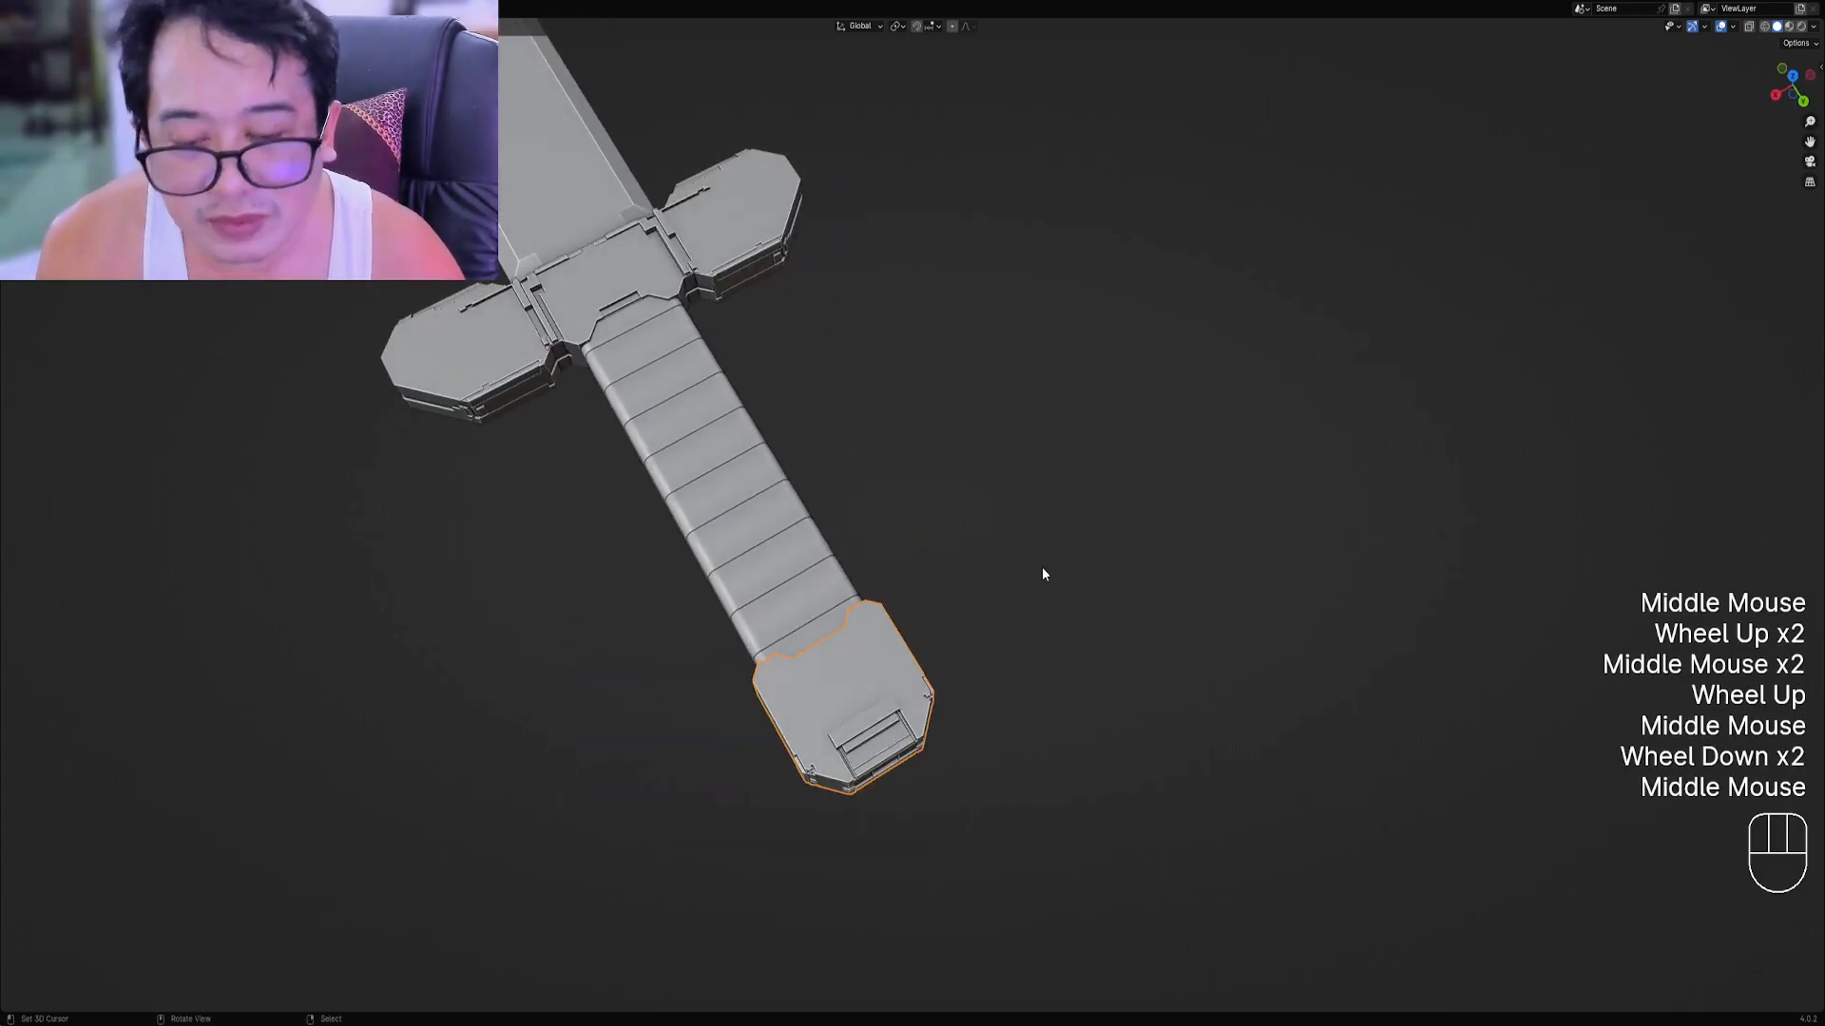
pyautogui.press('F9')
pyautogui.keyDown('ctrl'); pyautogui.scroll(1, 1170, 703); pyautogui.keyUp('ctrl')
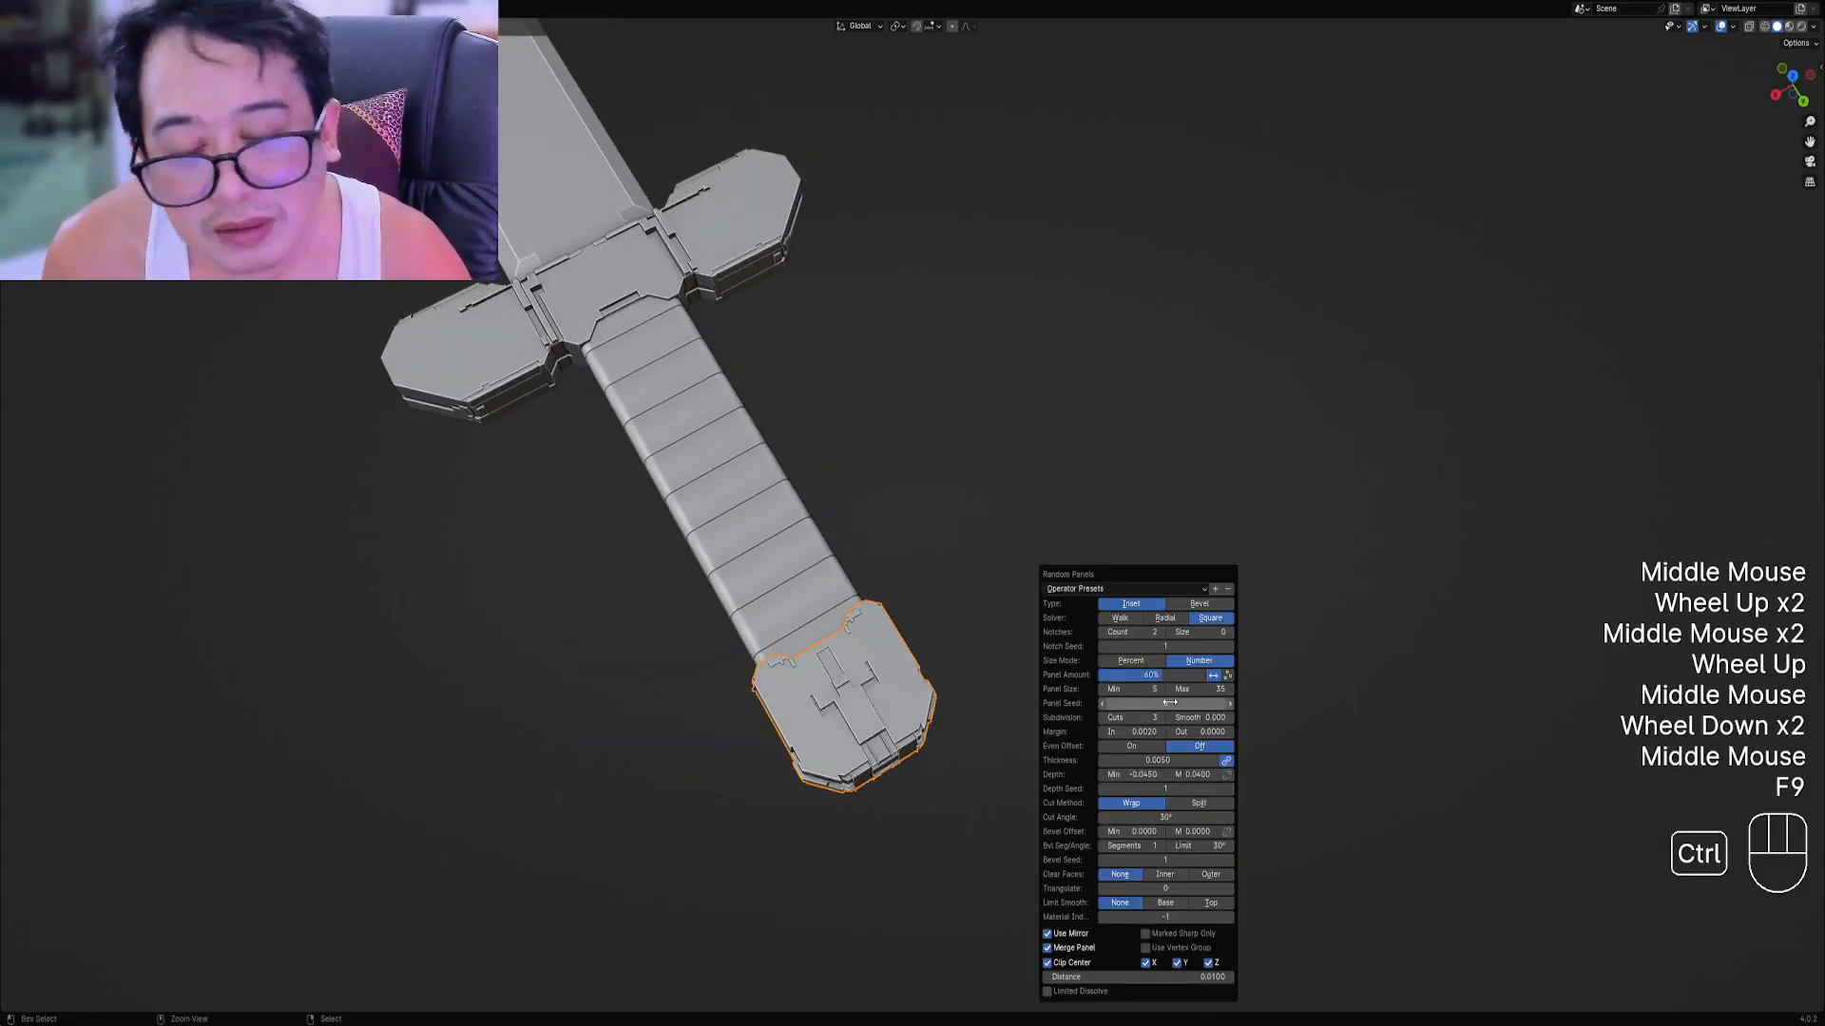
pyautogui.keyDown('ctrl'); pyautogui.scroll(4, 1170, 704); pyautogui.keyUp('ctrl')
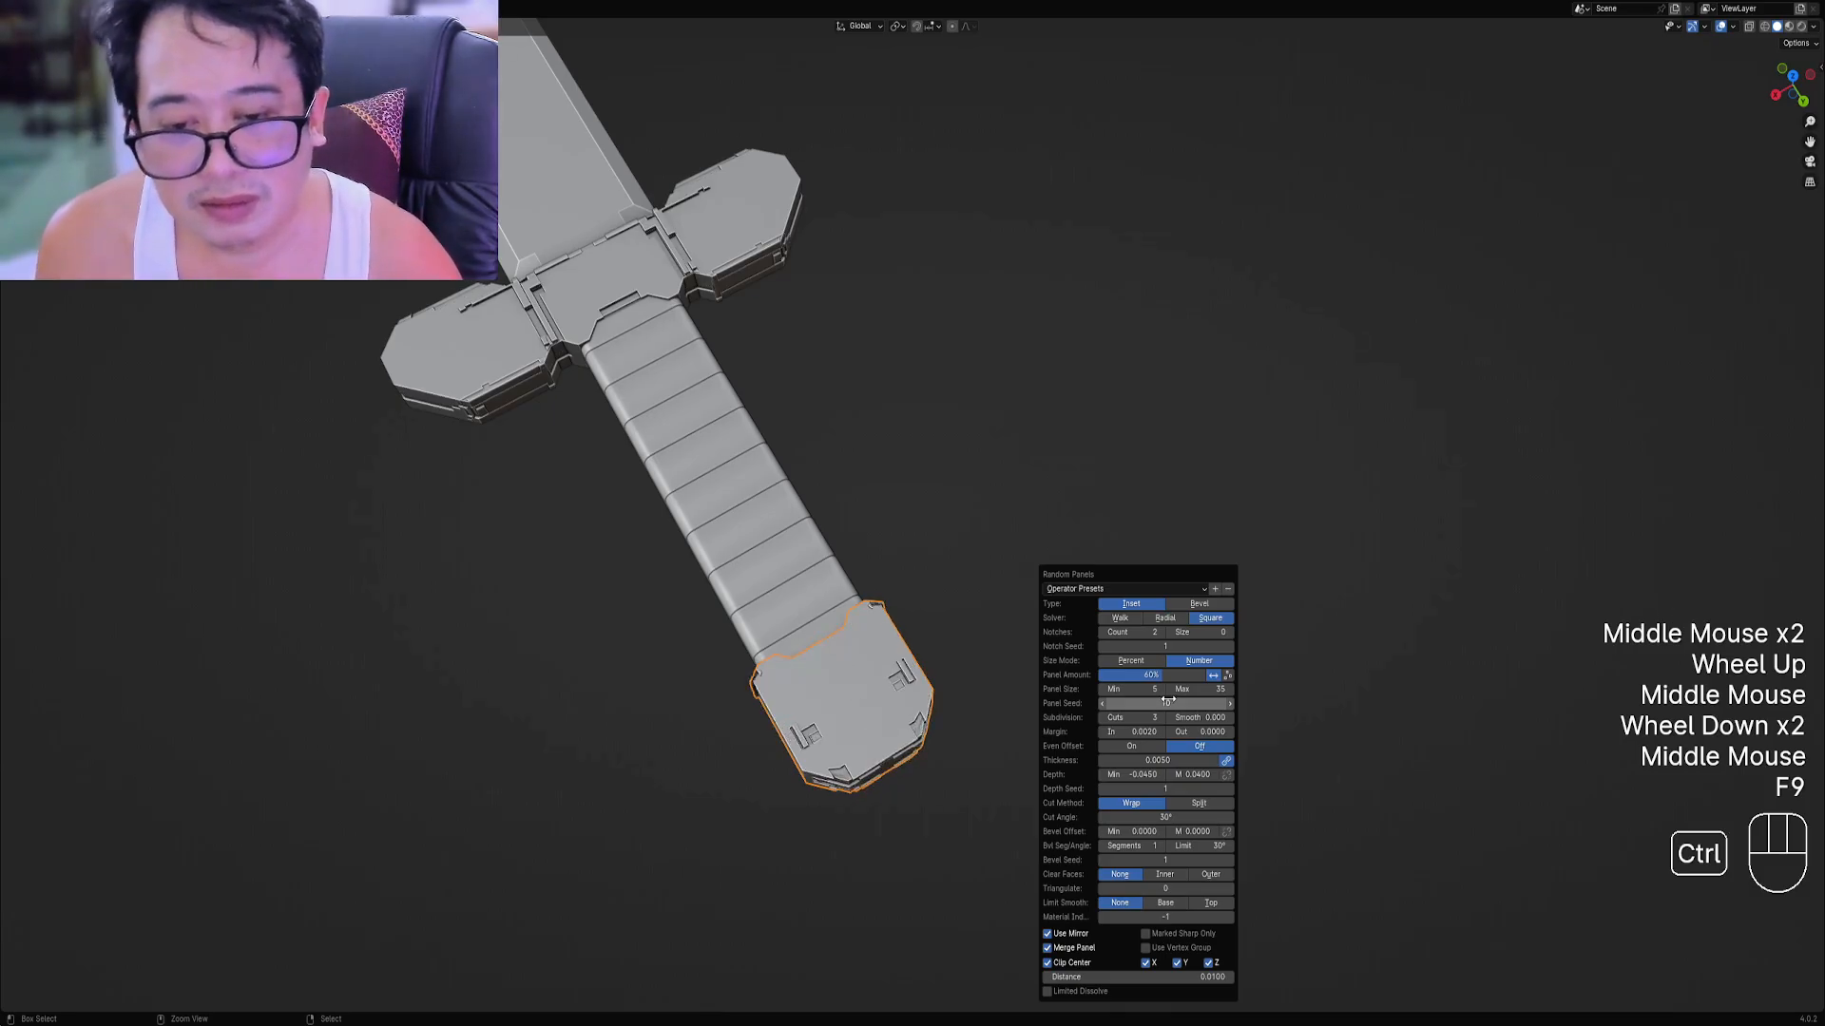
pyautogui.keyDown('ctrl'); pyautogui.scroll(3, 1167, 700); pyautogui.keyUp('ctrl')
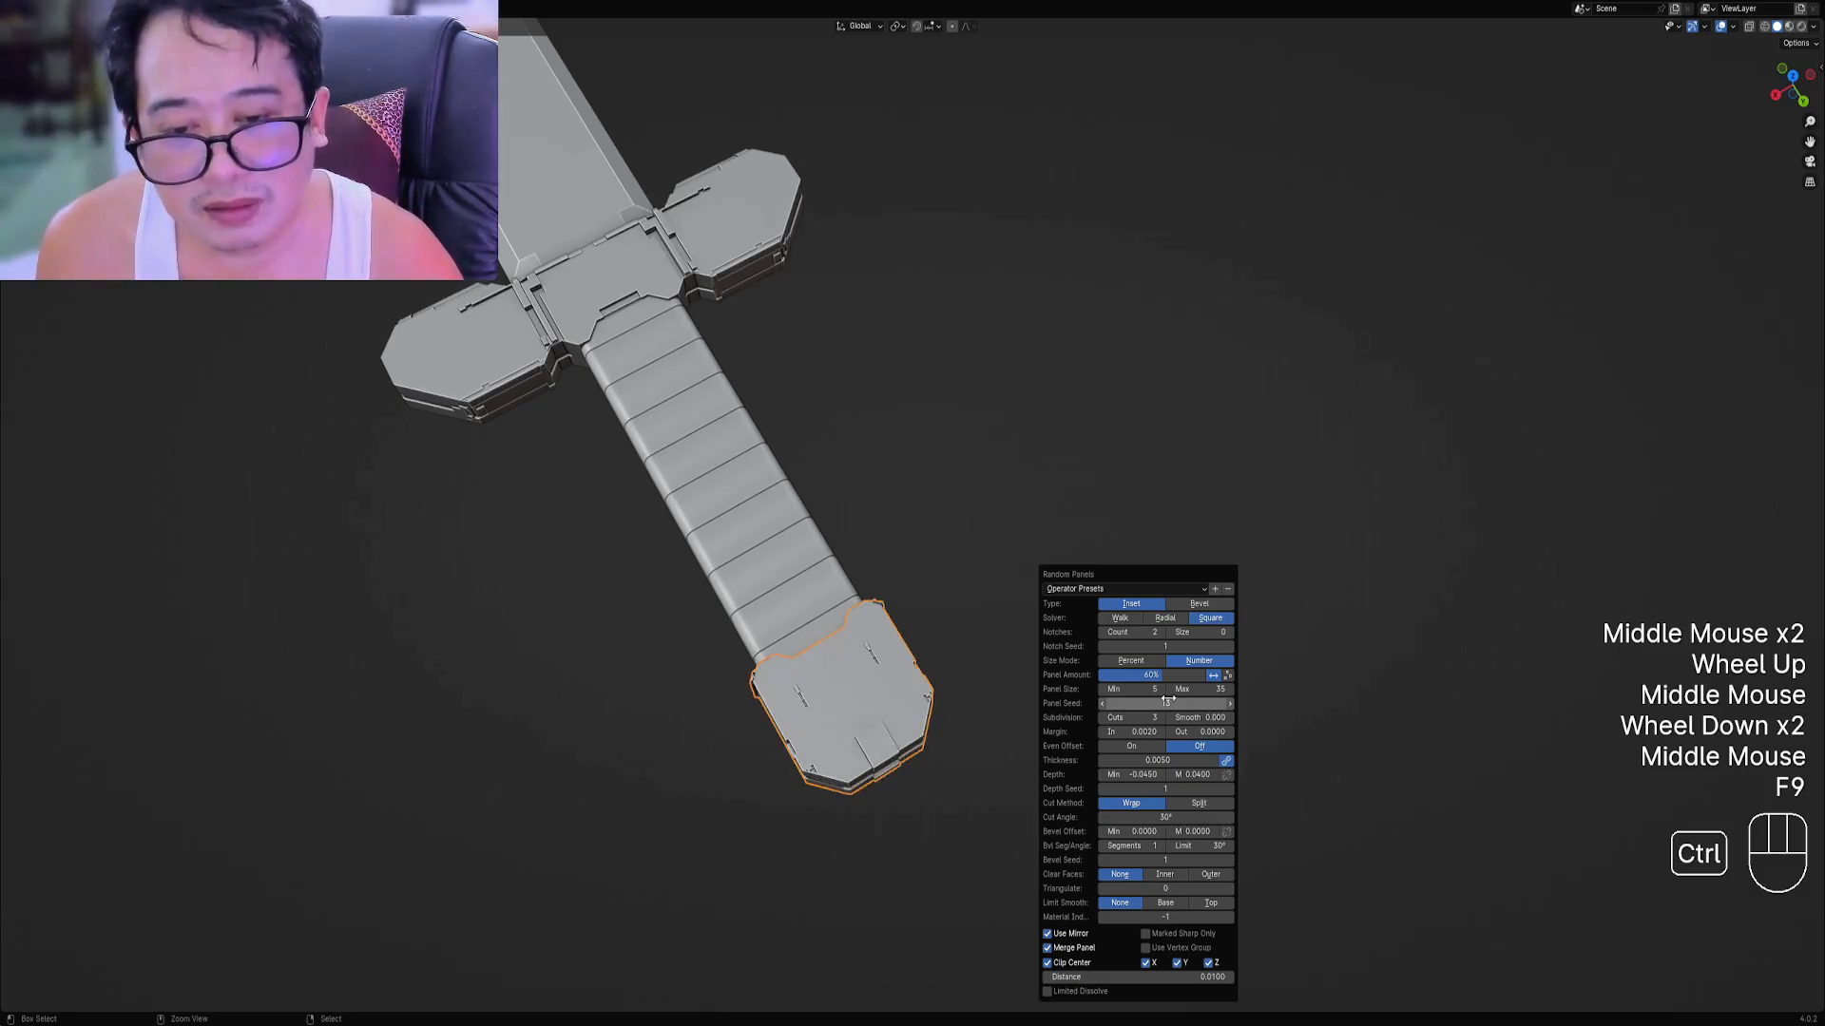
pyautogui.keyDown('ctrl'); pyautogui.scroll(3, 1166, 700); pyautogui.keyUp('ctrl')
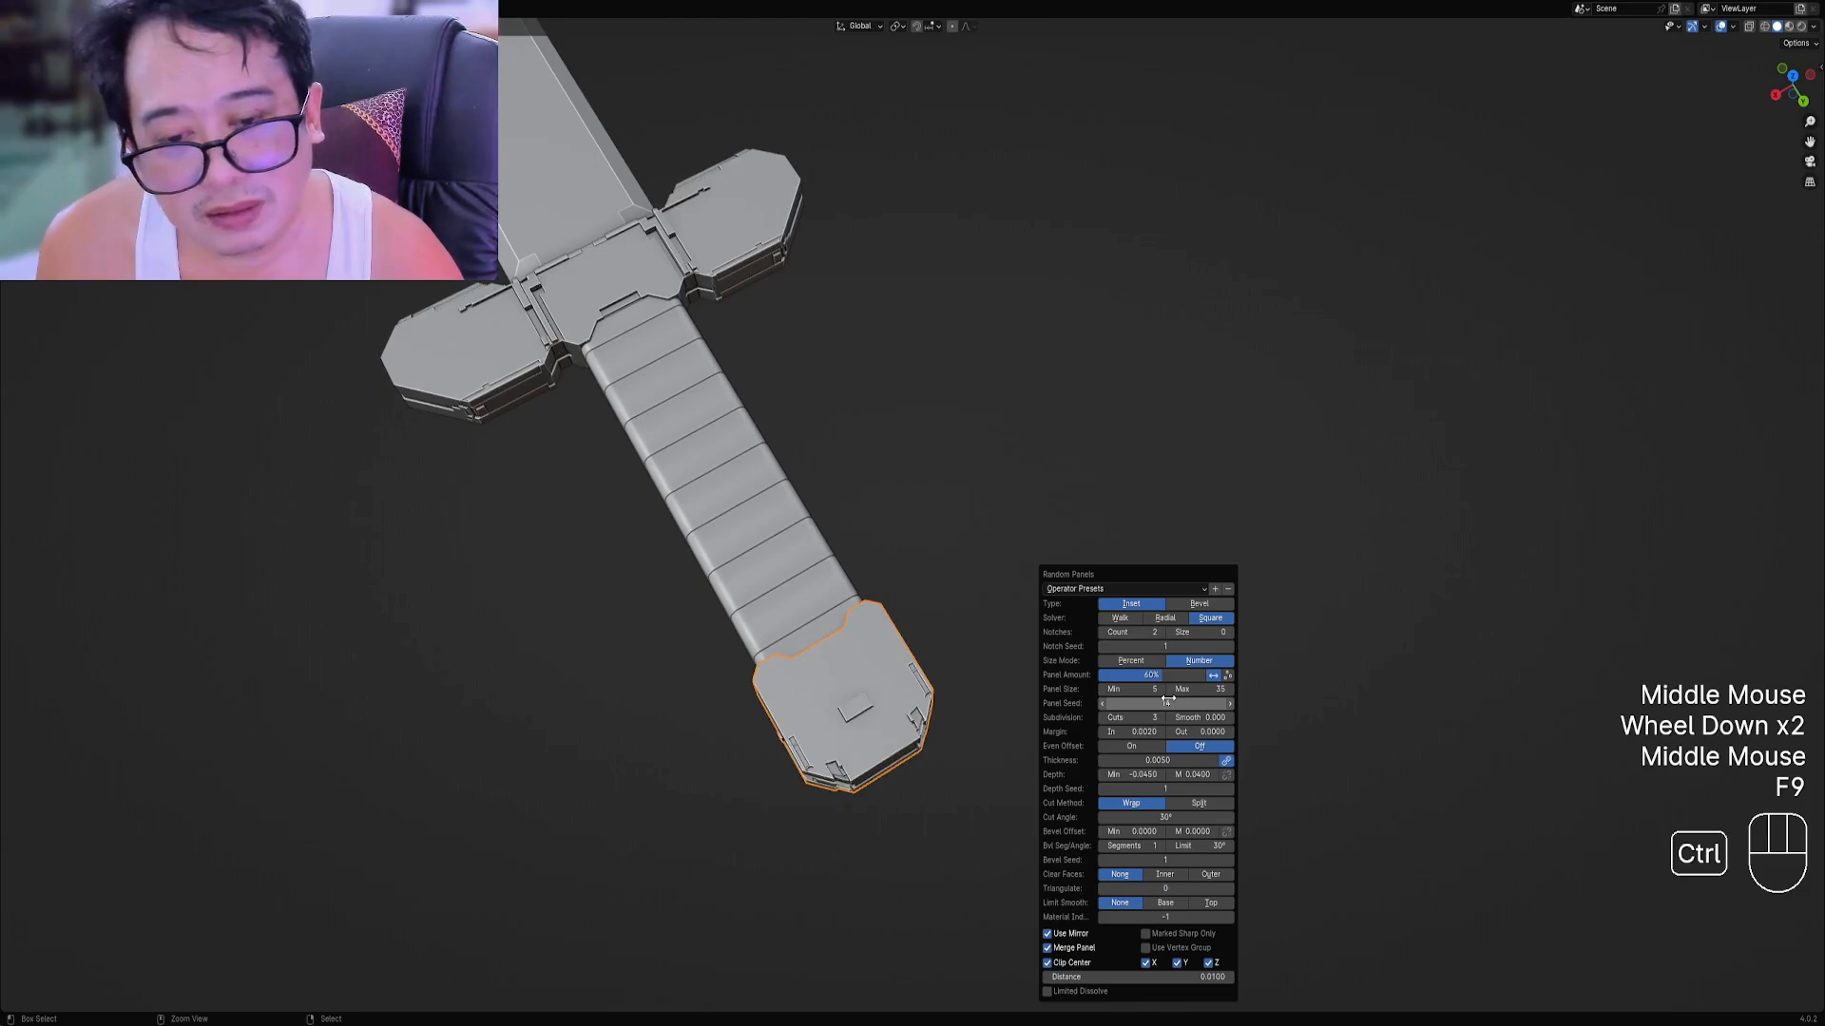
# Toggle the inverted panel amount on the pommel and try panel amounts of 100% and about 80%.
pyautogui.click(1214, 675)
pyautogui.click(1214, 676)
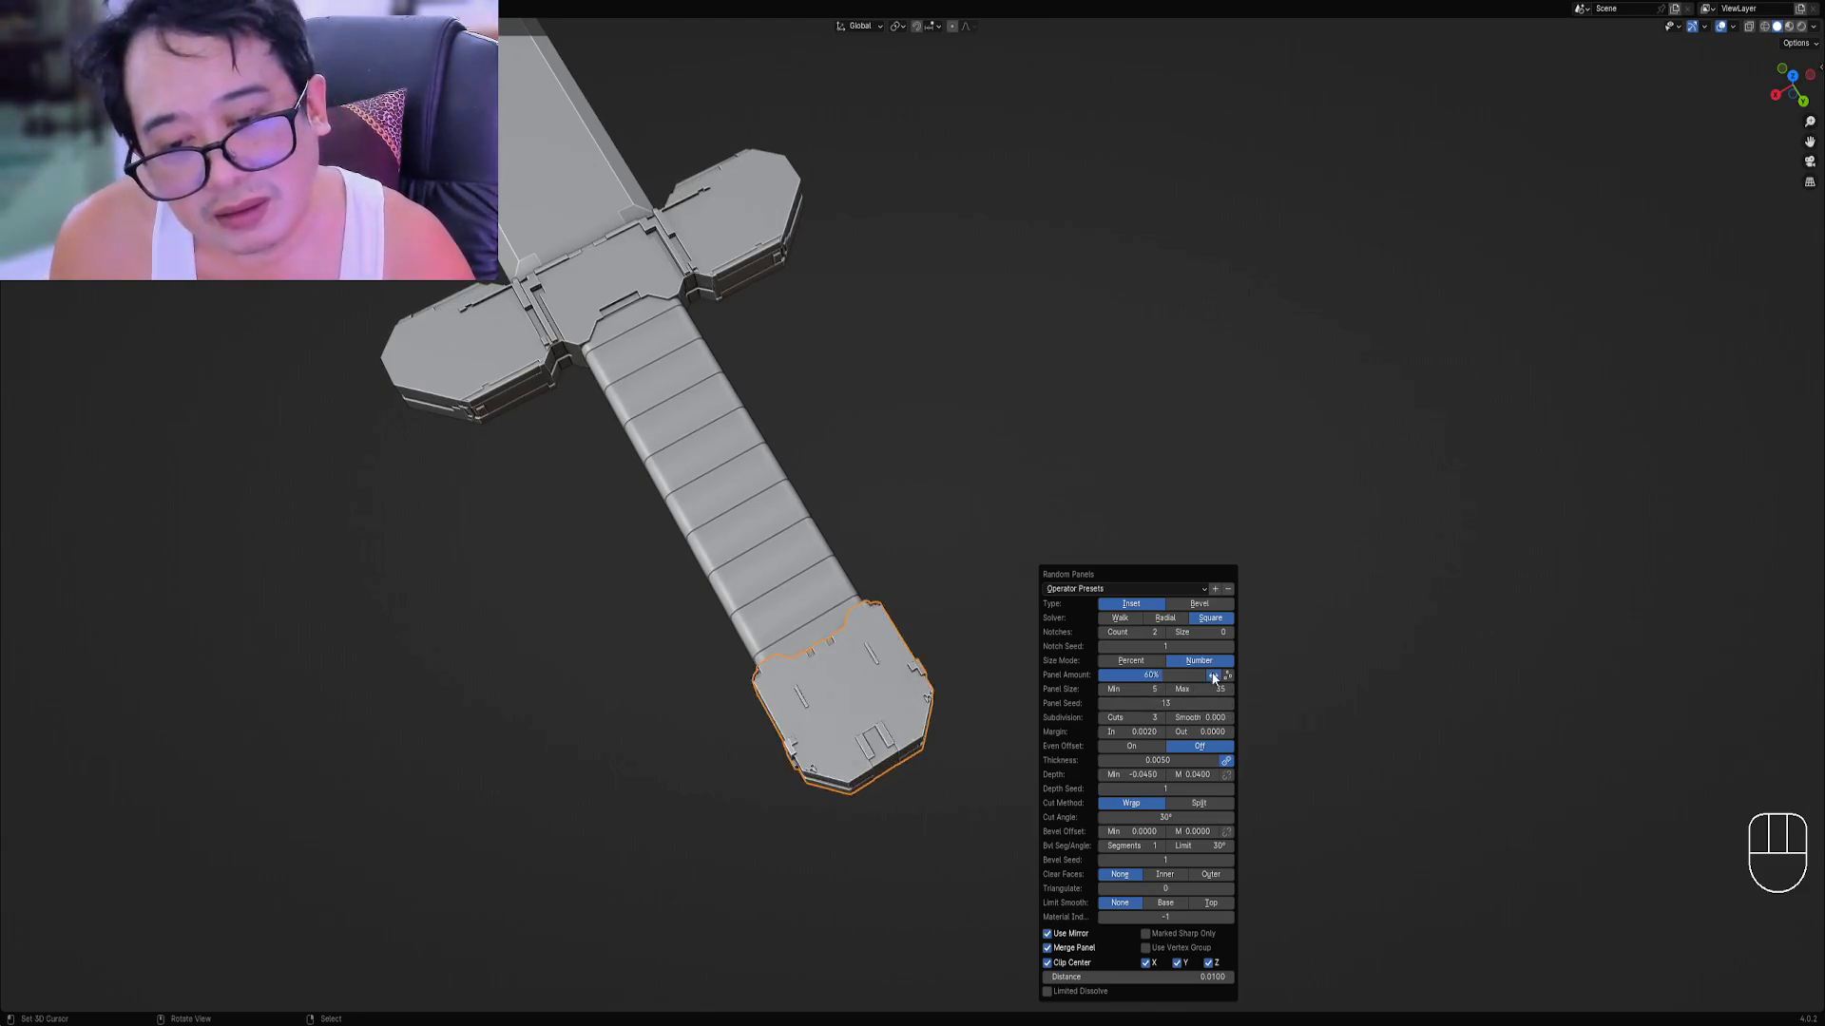
pyautogui.click(1212, 675)
pyautogui.moveTo(1182, 676); pyautogui.dragTo(1228, 676)
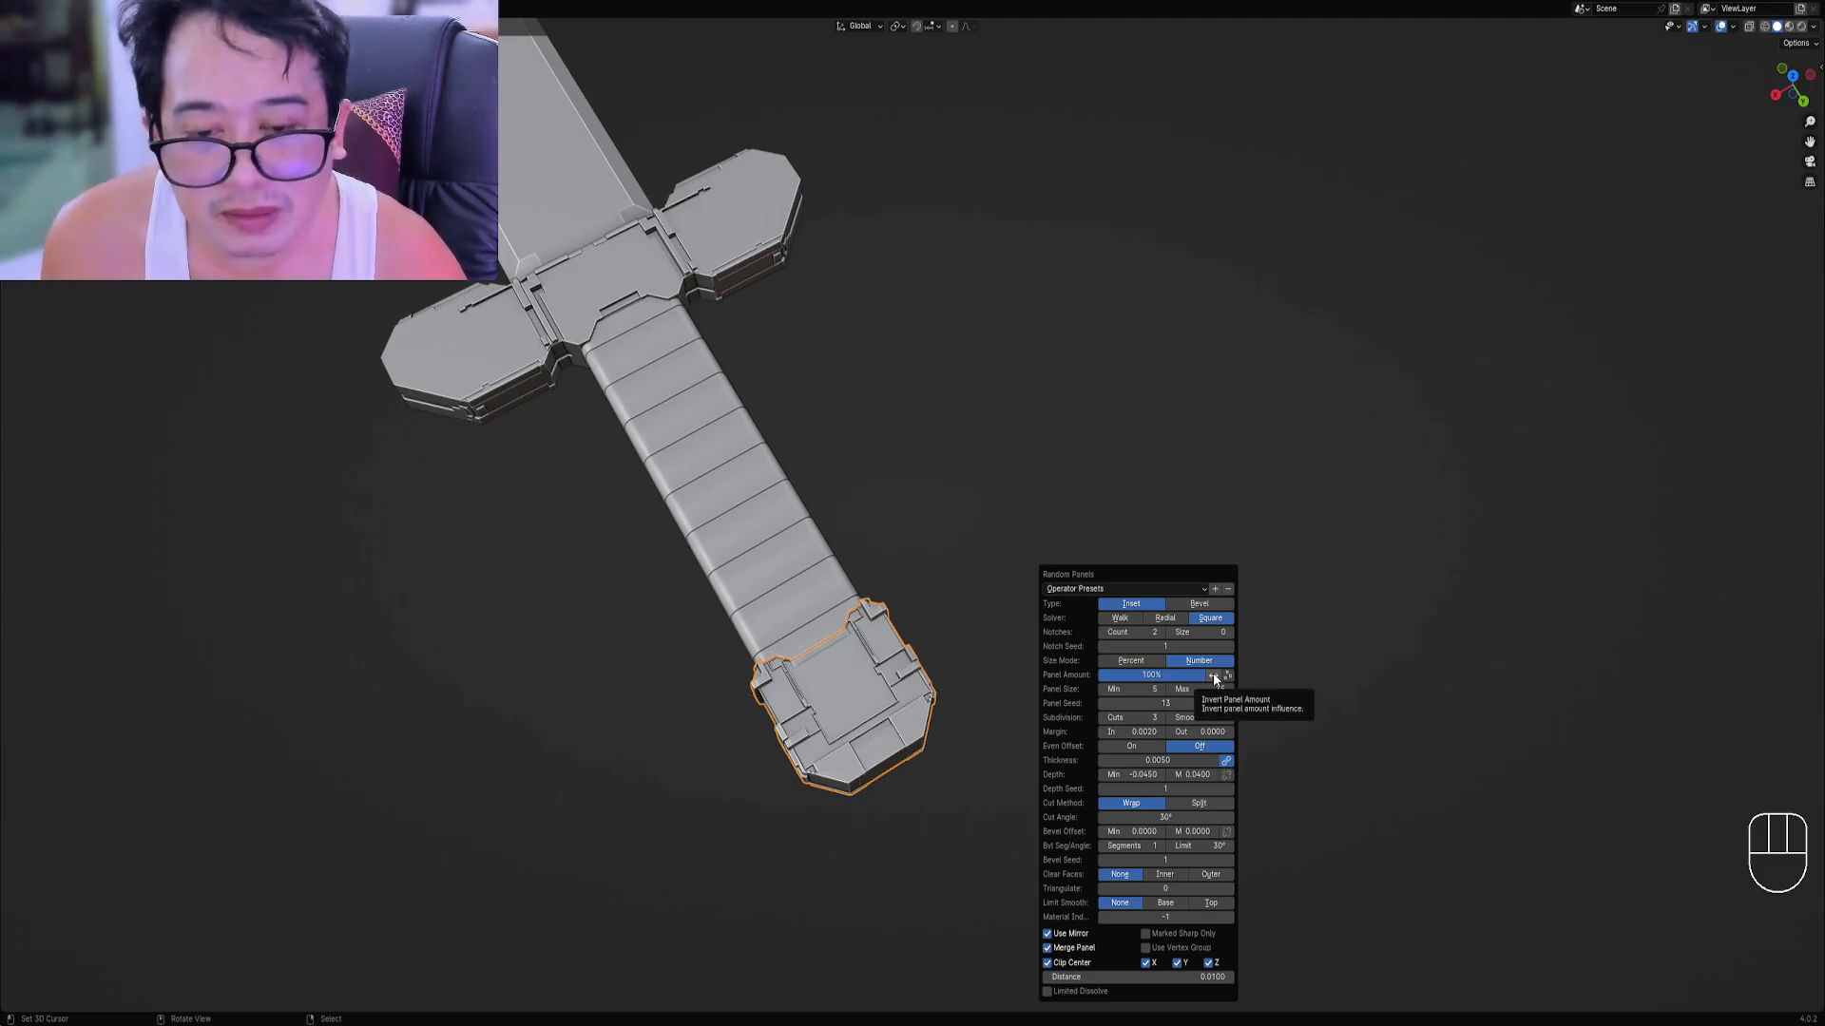
pyautogui.moveTo(1198, 675)
pyautogui.mouseDown()
pyautogui.moveTo(1149, 675)
pyautogui.moveTo(1215, 680)
pyautogui.moveTo(1162, 675)
pyautogui.moveTo(1183, 675)
pyautogui.mouseUp()
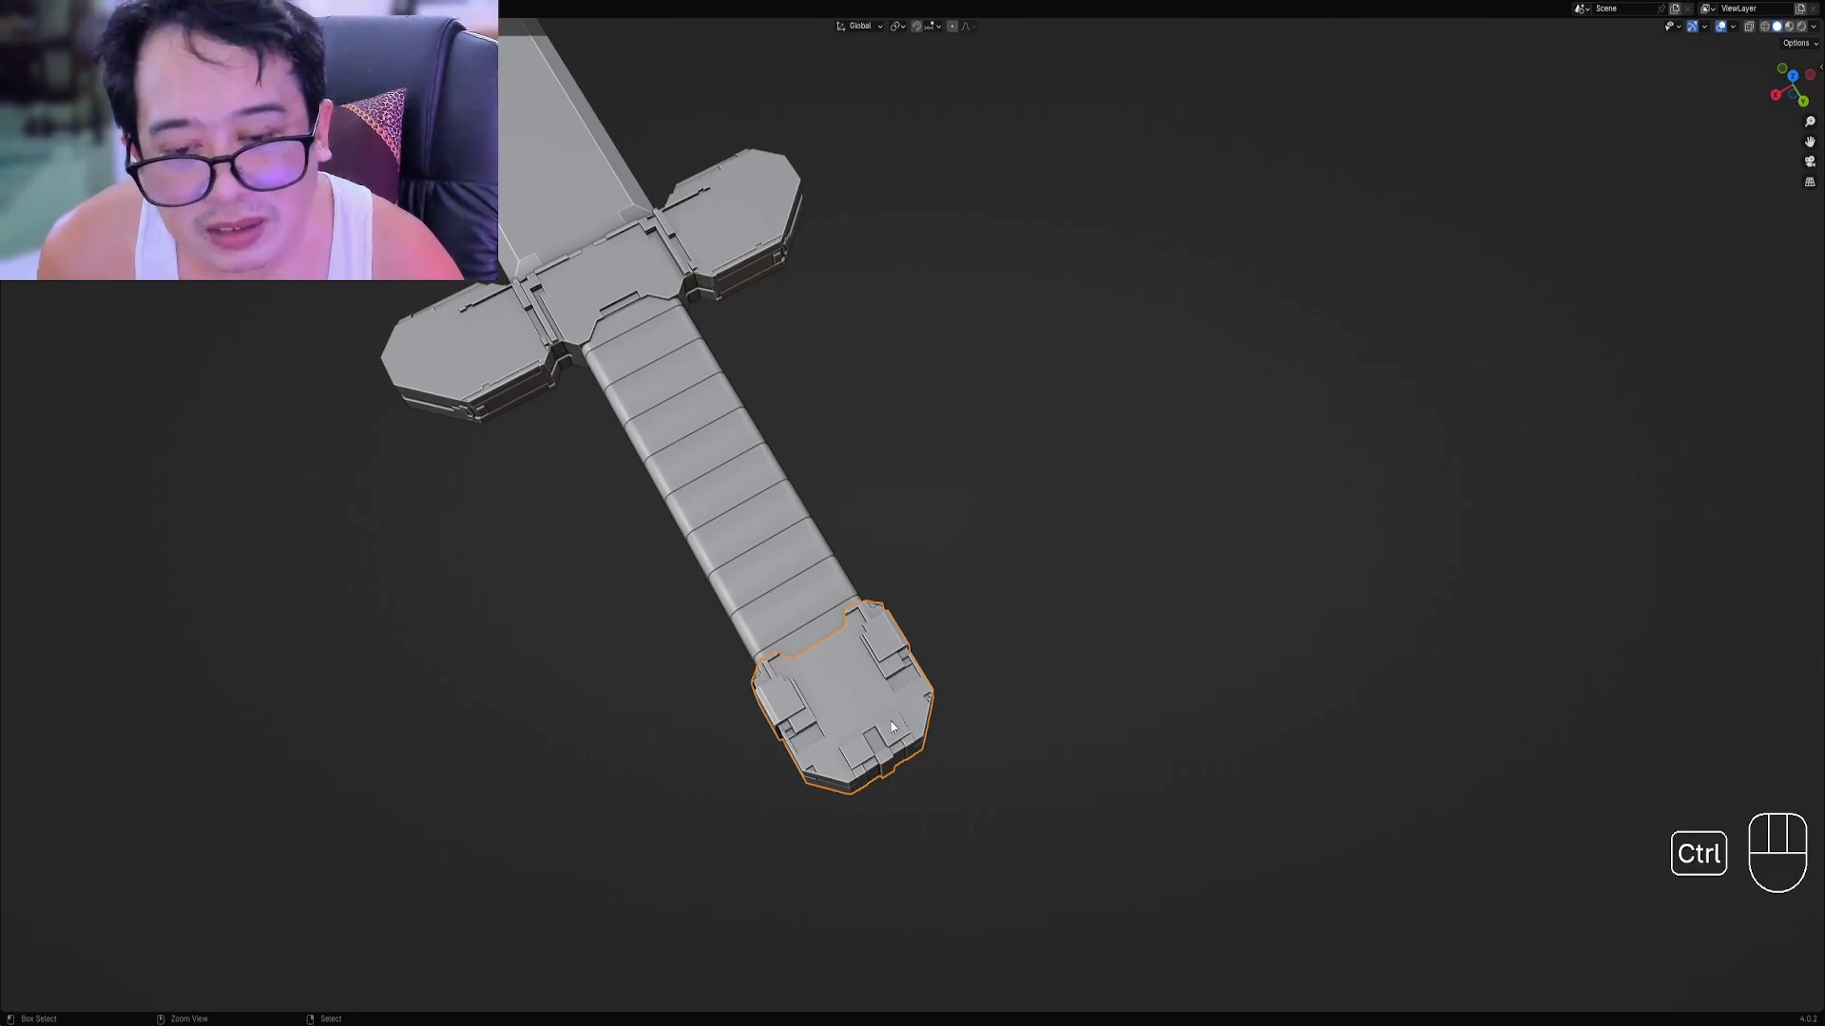
# Set the pommel's panel amount to 70% and cycle its panel seed through the 20s and 30s to 38.
pyautogui.moveTo(992, 652)
pyautogui.mouseDown(button='middle')
pyautogui.moveTo(1024, 652)
pyautogui.moveTo(1007, 647)
pyautogui.mouseUp(button='middle')
pyautogui.press('F9')
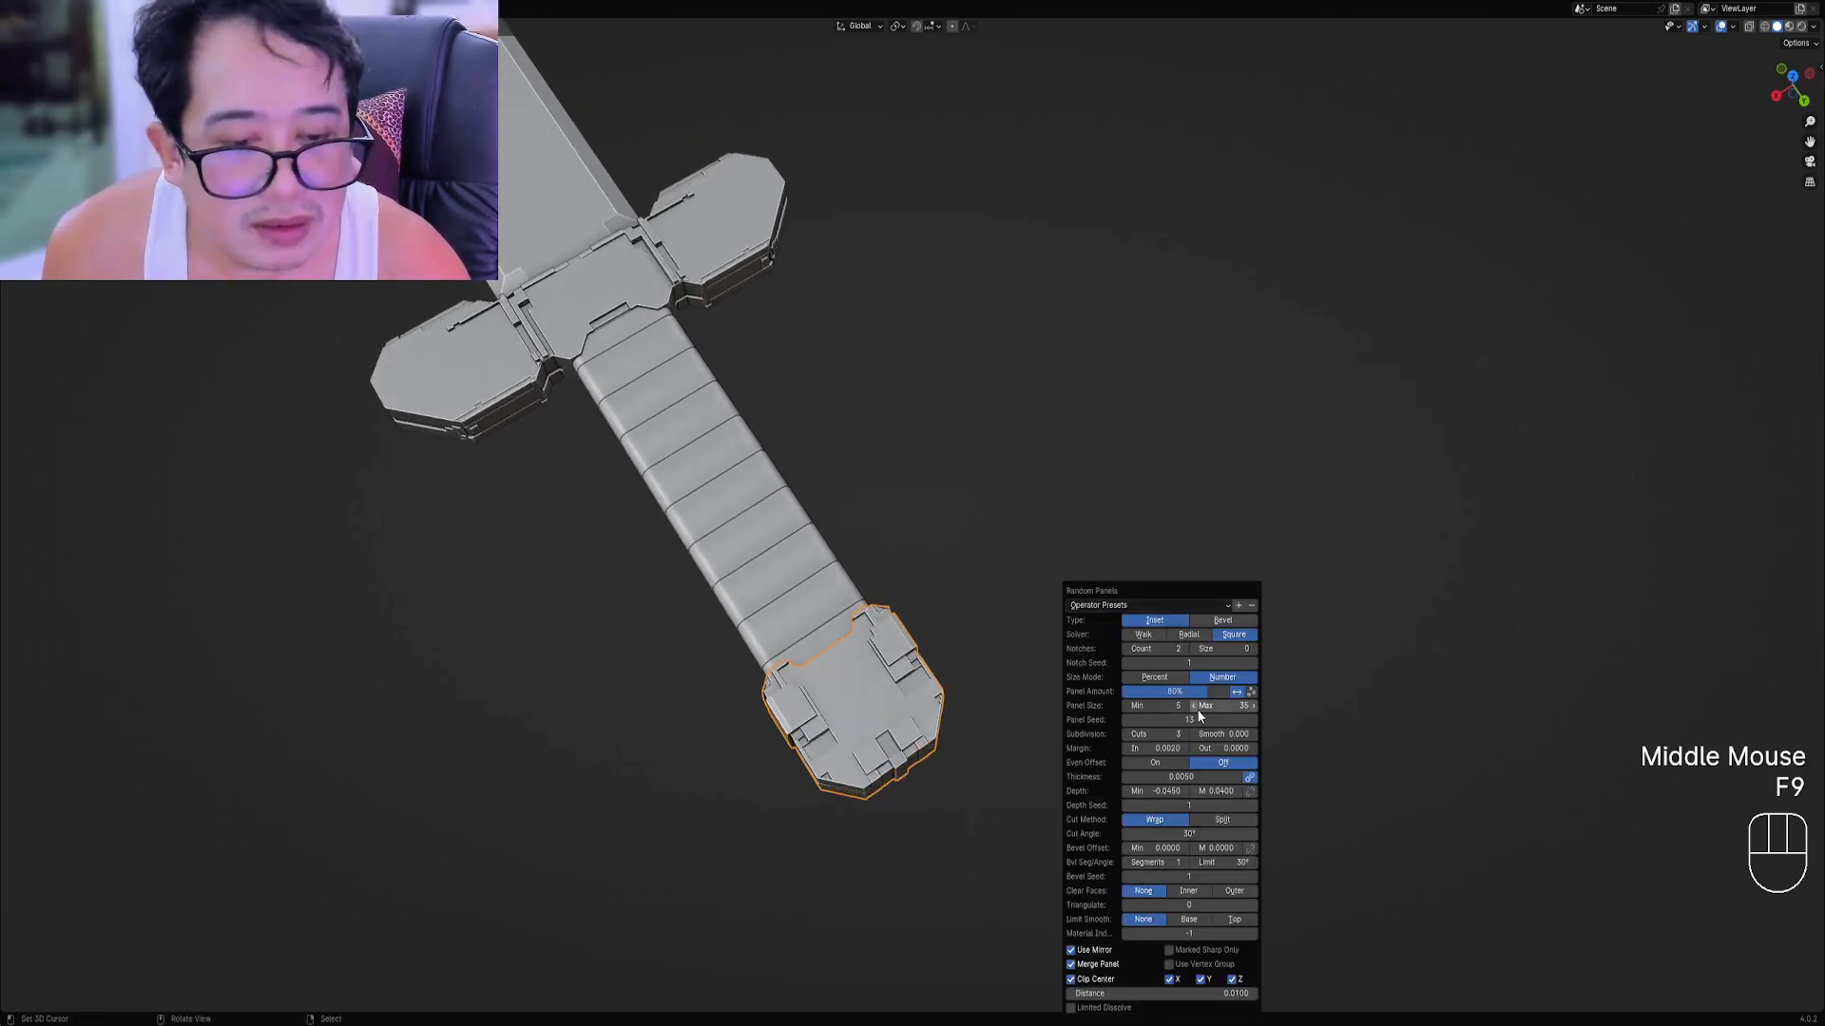
pyautogui.keyDown('ctrl'); pyautogui.moveTo(1204, 700); pyautogui.dragTo(1193, 699); pyautogui.keyUp('ctrl')
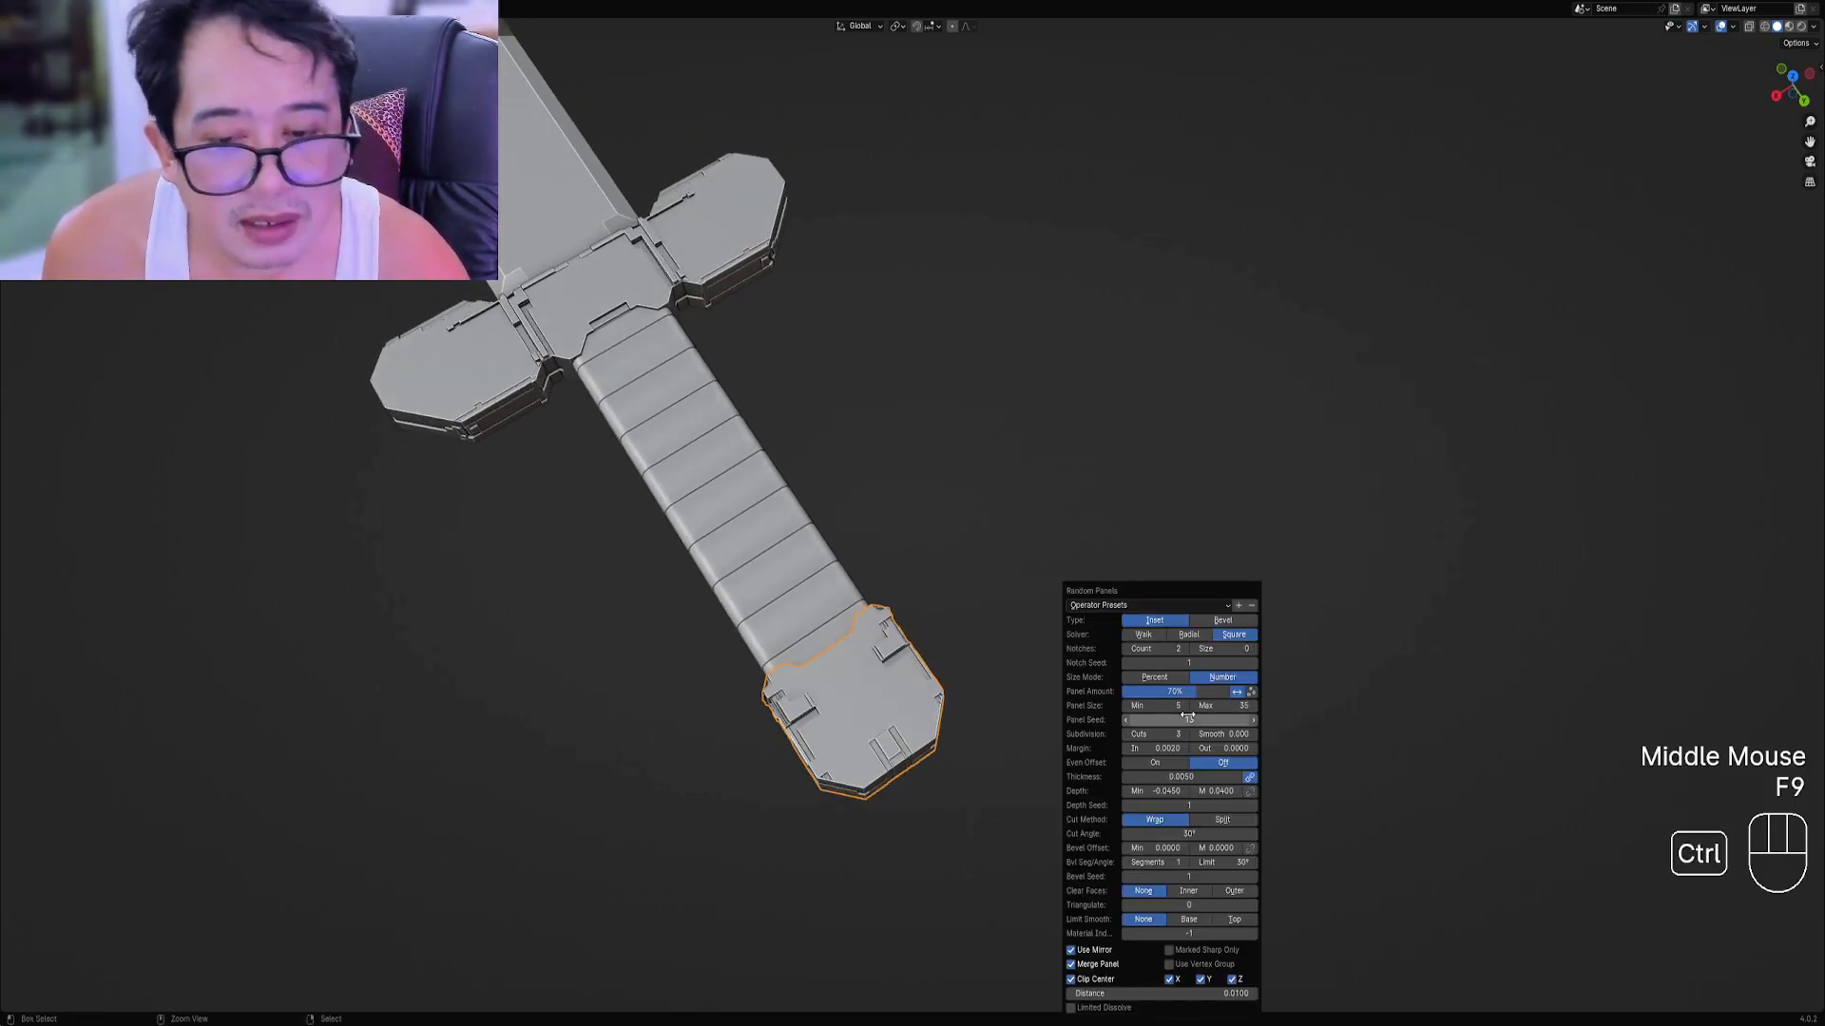
pyautogui.keyDown('ctrl'); pyautogui.scroll(3, 1188, 715); pyautogui.keyUp('ctrl')
pyautogui.keyDown('ctrl'); pyautogui.scroll(3, 1187, 715); pyautogui.keyUp('ctrl')
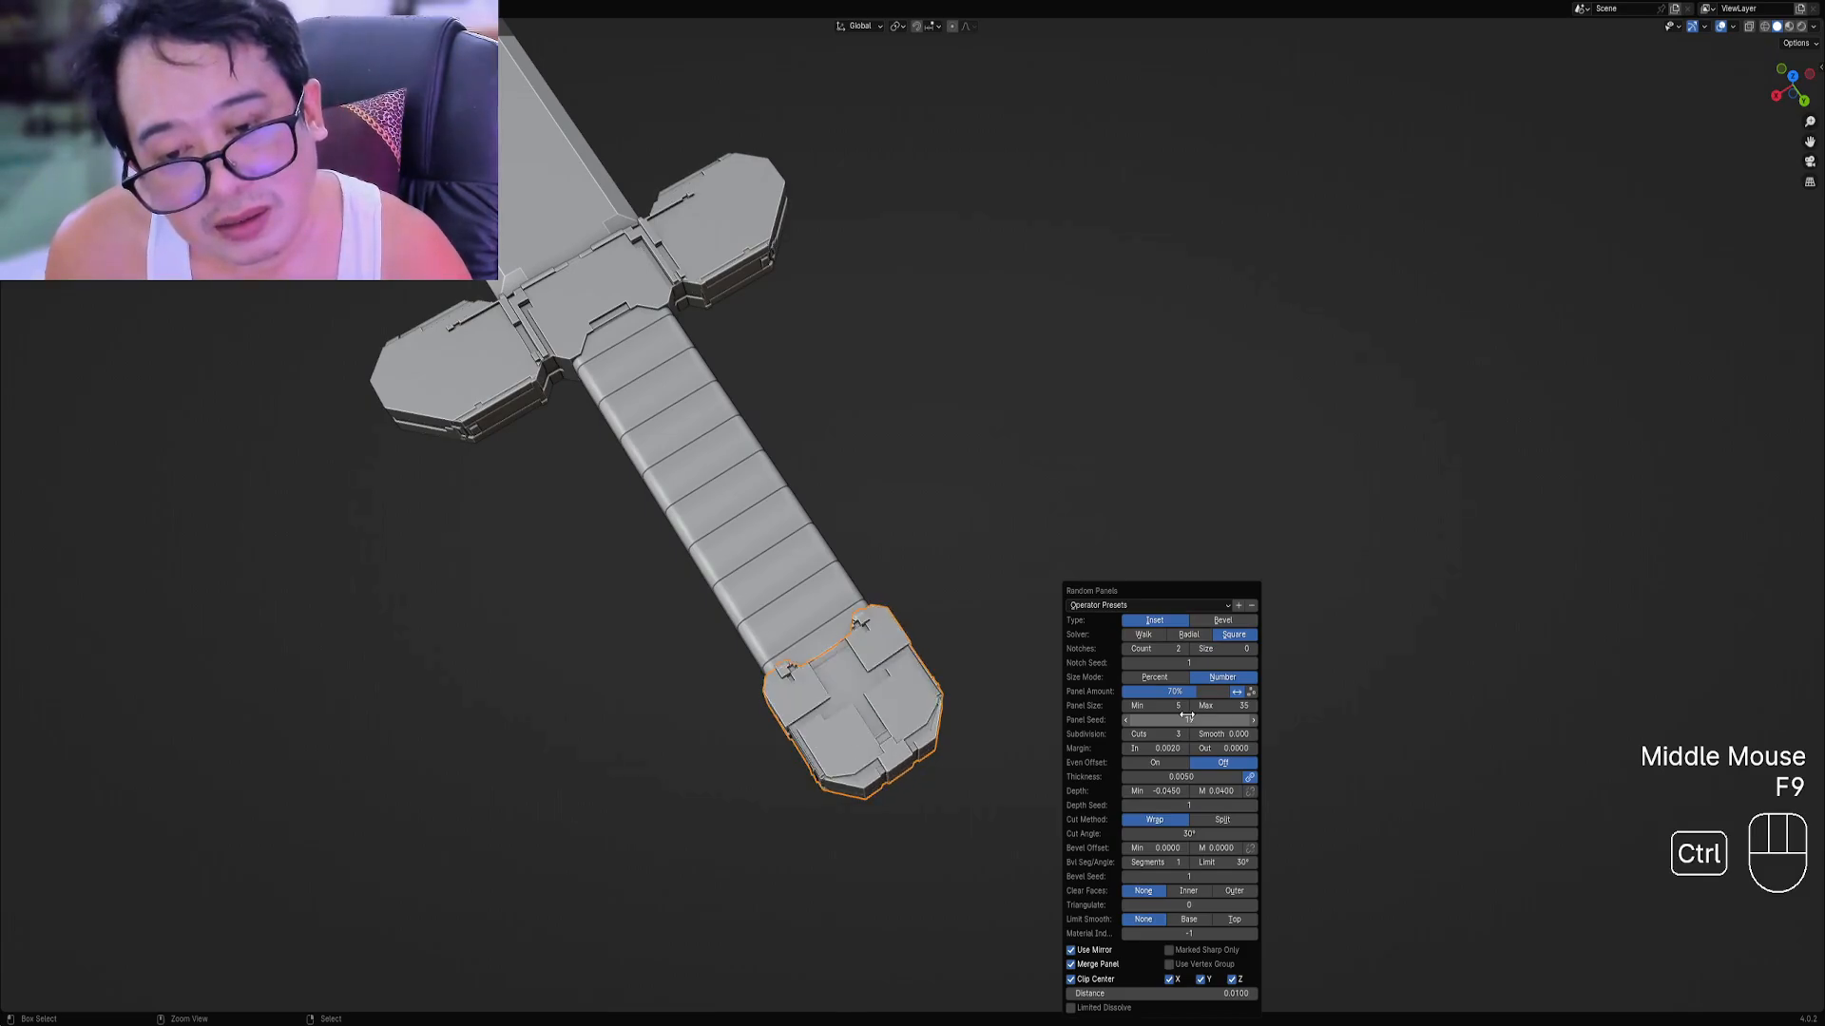
pyautogui.keyDown('ctrl'); pyautogui.scroll(3, 1187, 716); pyautogui.keyUp('ctrl')
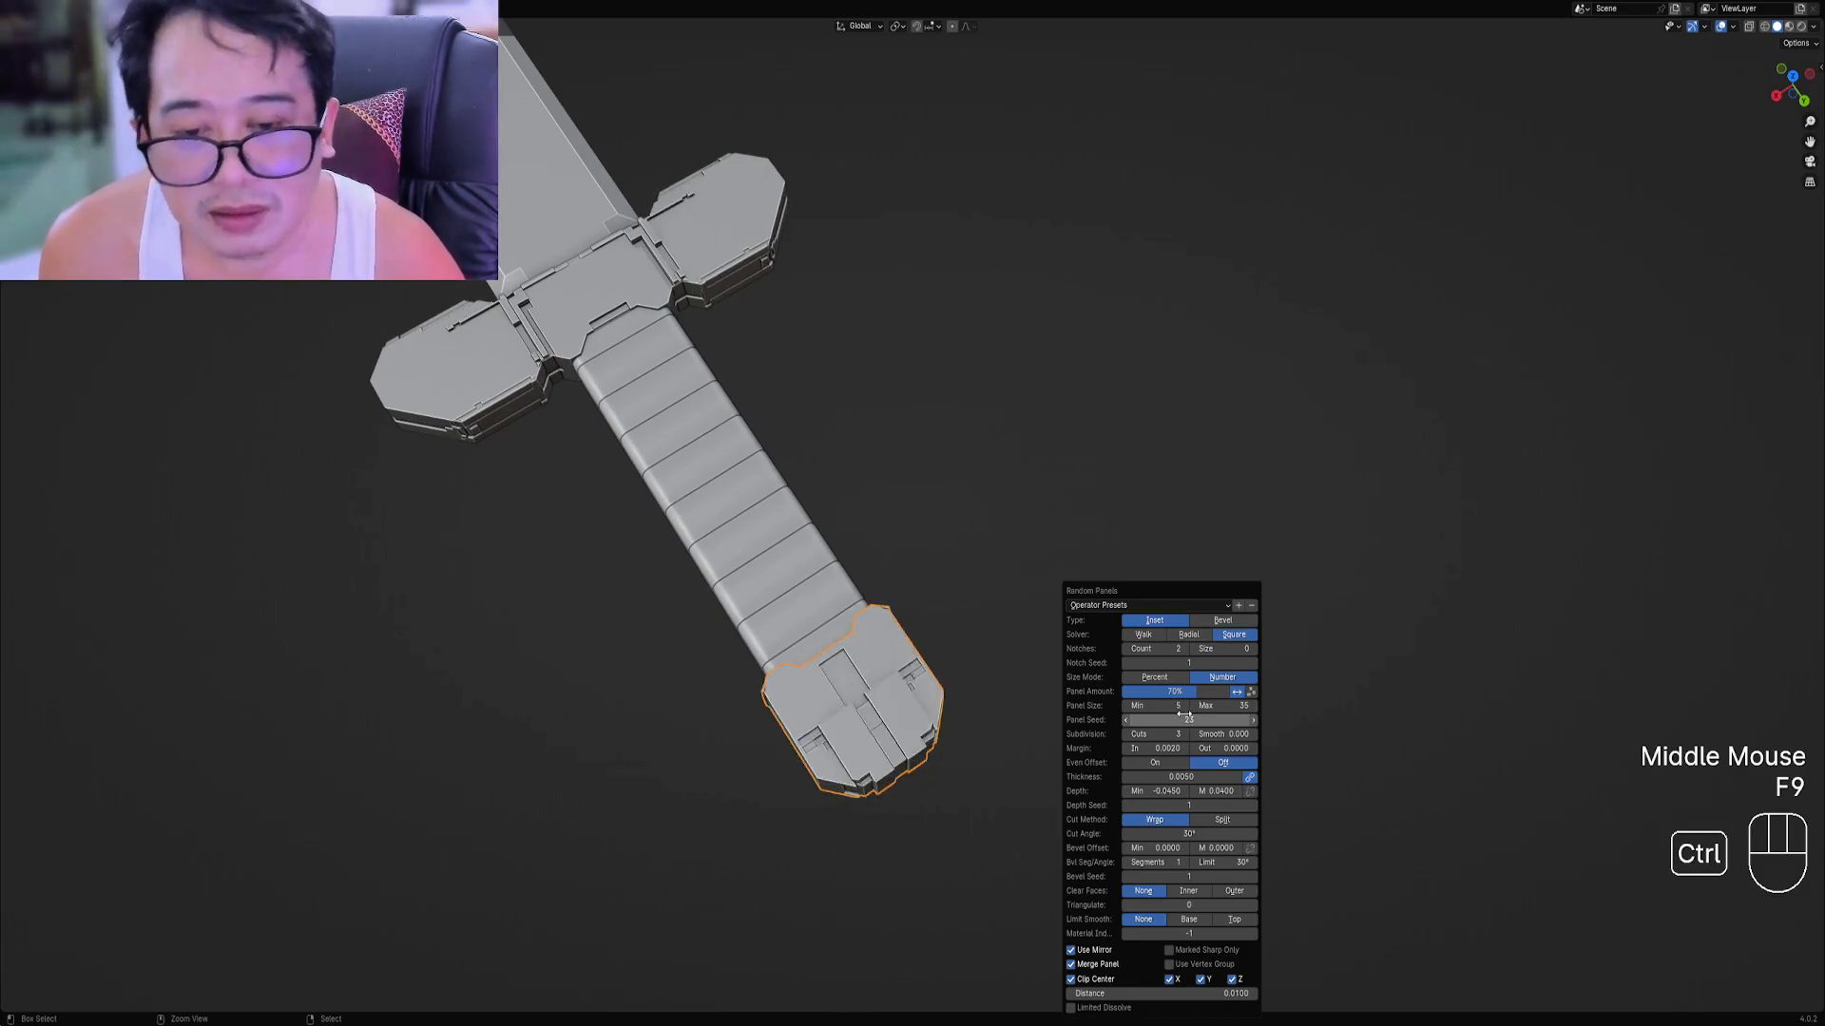
pyautogui.keyDown('ctrl'); pyautogui.scroll(2, 1183, 713); pyautogui.keyUp('ctrl')
pyautogui.keyDown('ctrl'); pyautogui.scroll(-3, 1183, 713); pyautogui.keyUp('ctrl')
pyautogui.keyDown('ctrl'); pyautogui.scroll(6, 1183, 714); pyautogui.keyUp('ctrl')
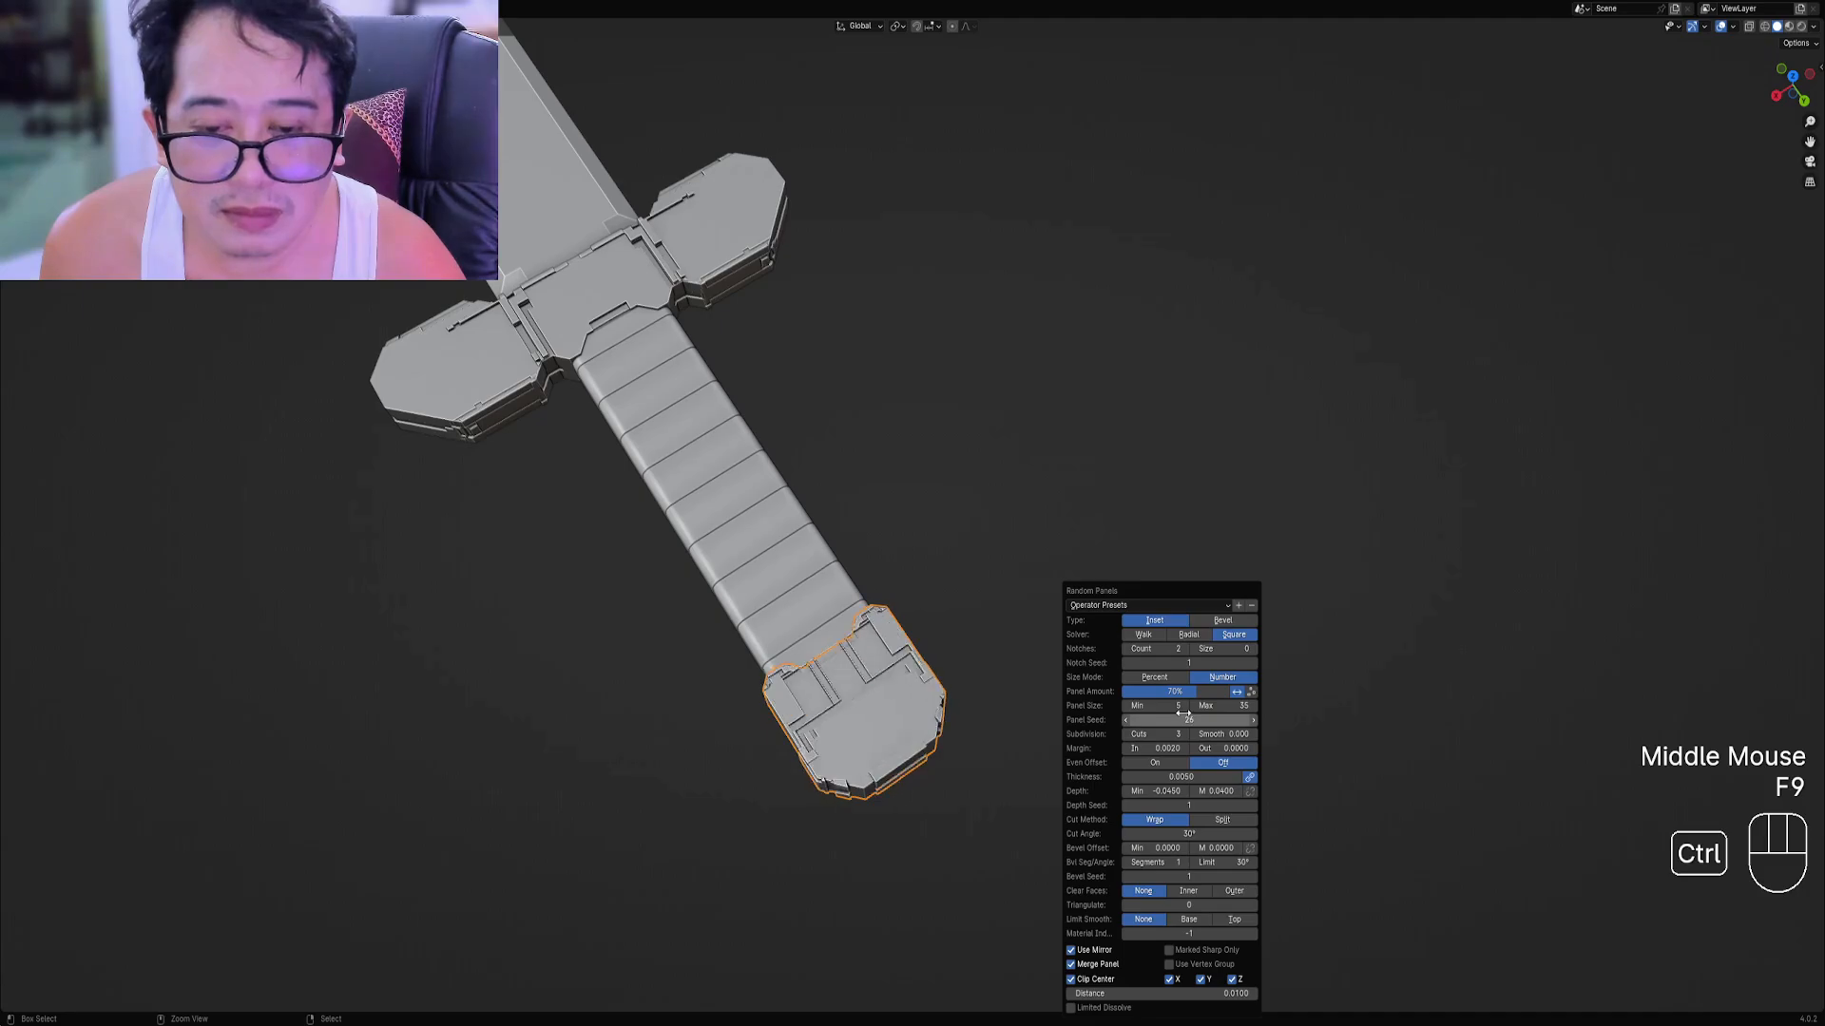
pyautogui.keyDown('ctrl'); pyautogui.scroll(9, 1183, 715); pyautogui.keyUp('ctrl')
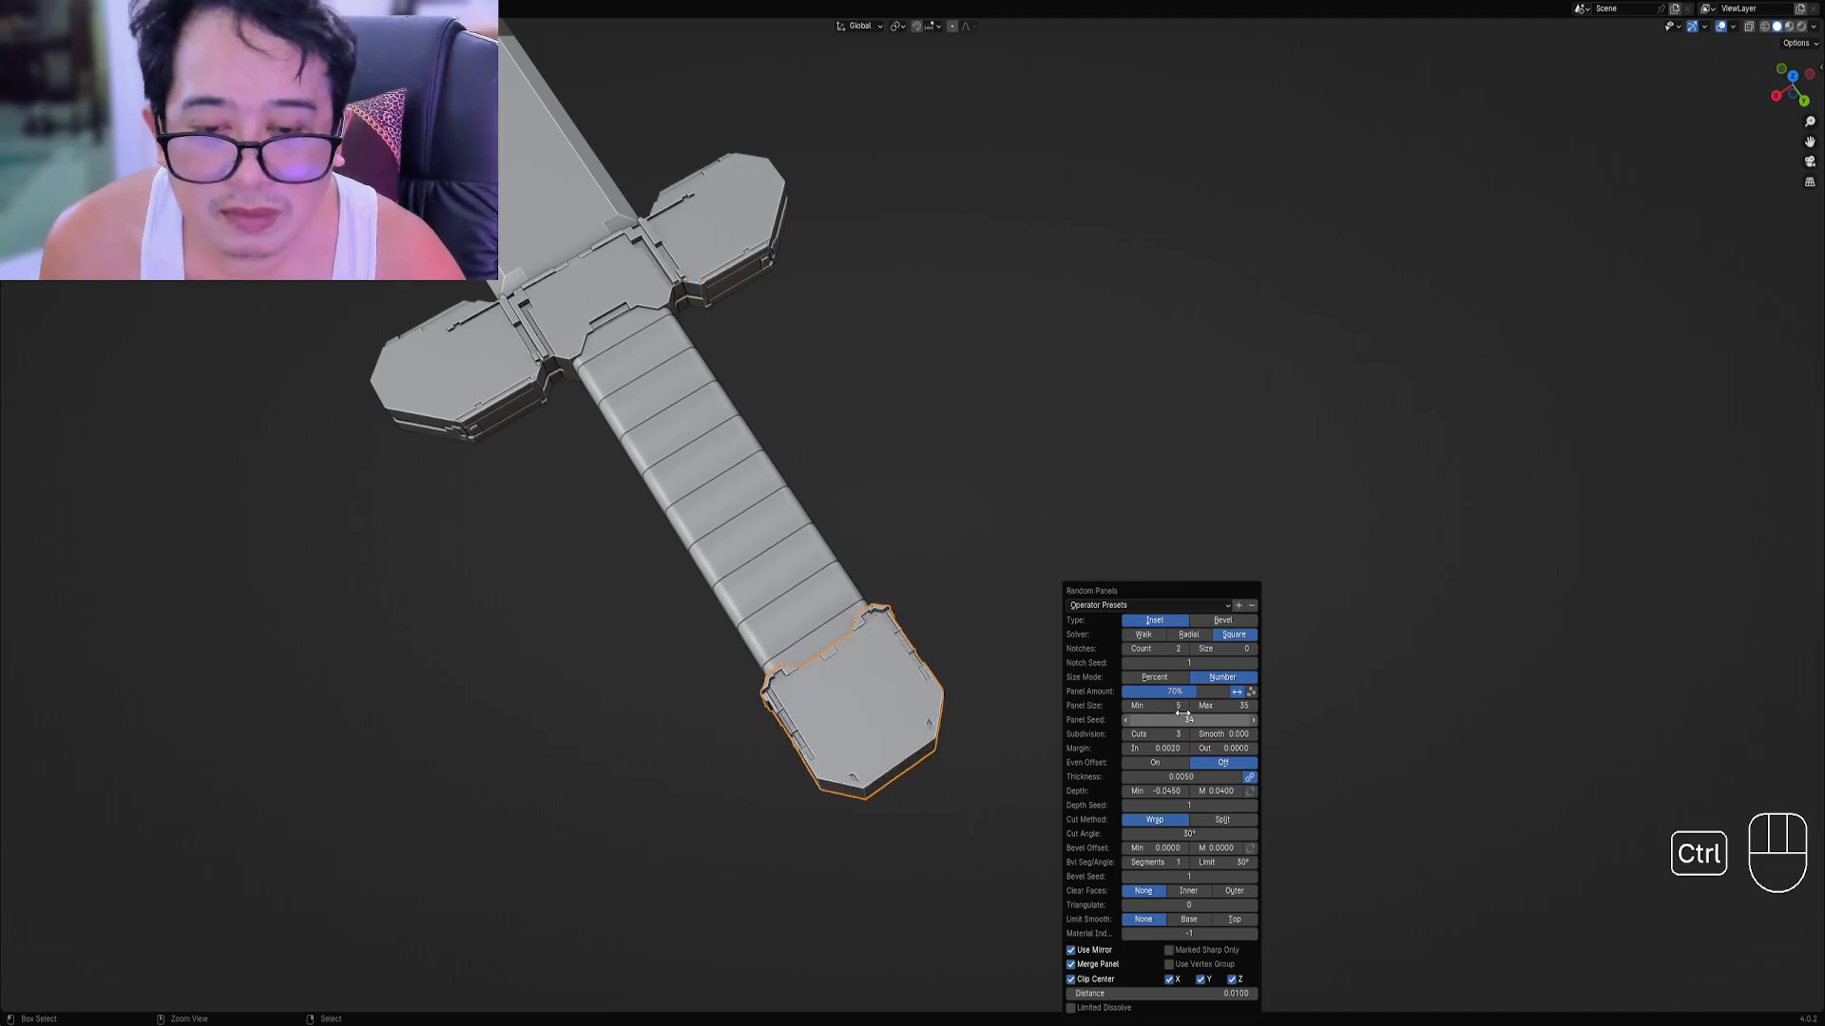
pyautogui.keyDown('ctrl'); pyautogui.scroll(-1, 1183, 713); pyautogui.keyUp('ctrl')
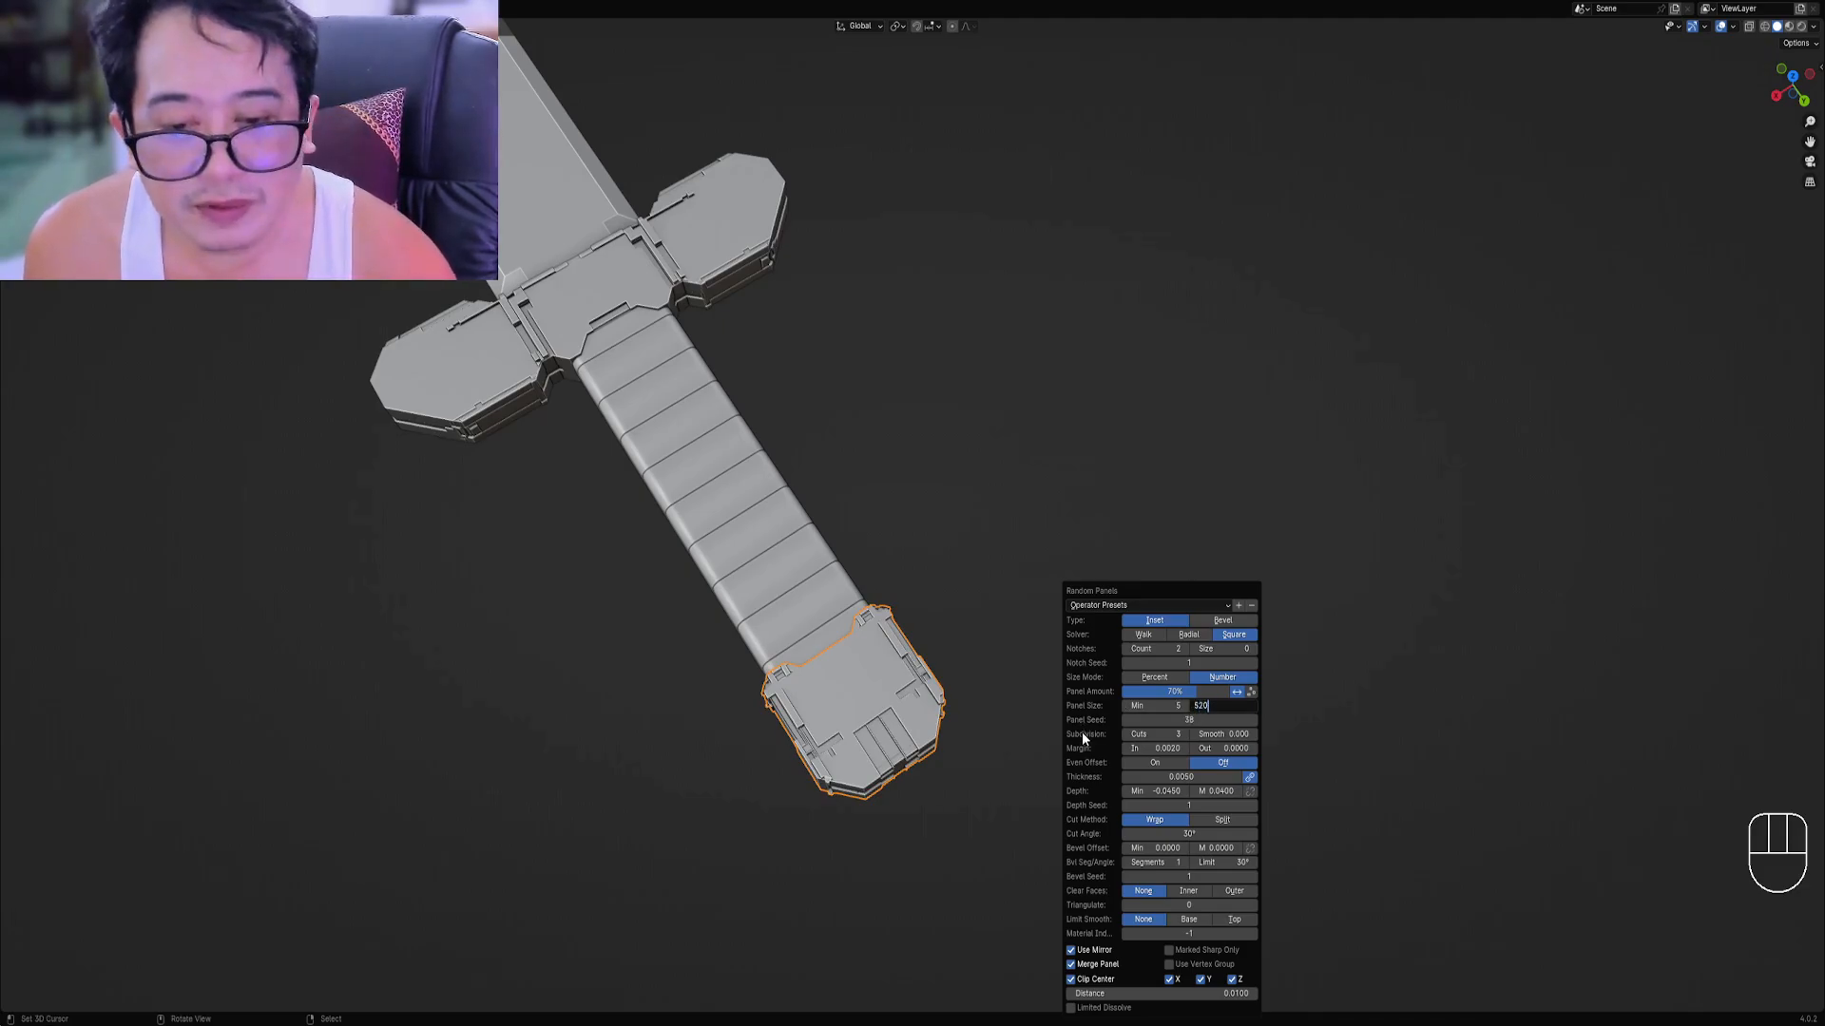
# Set the pommel's maximum panel size to 50 and advance the panel seed into the 40s.
pyautogui.press('Return')
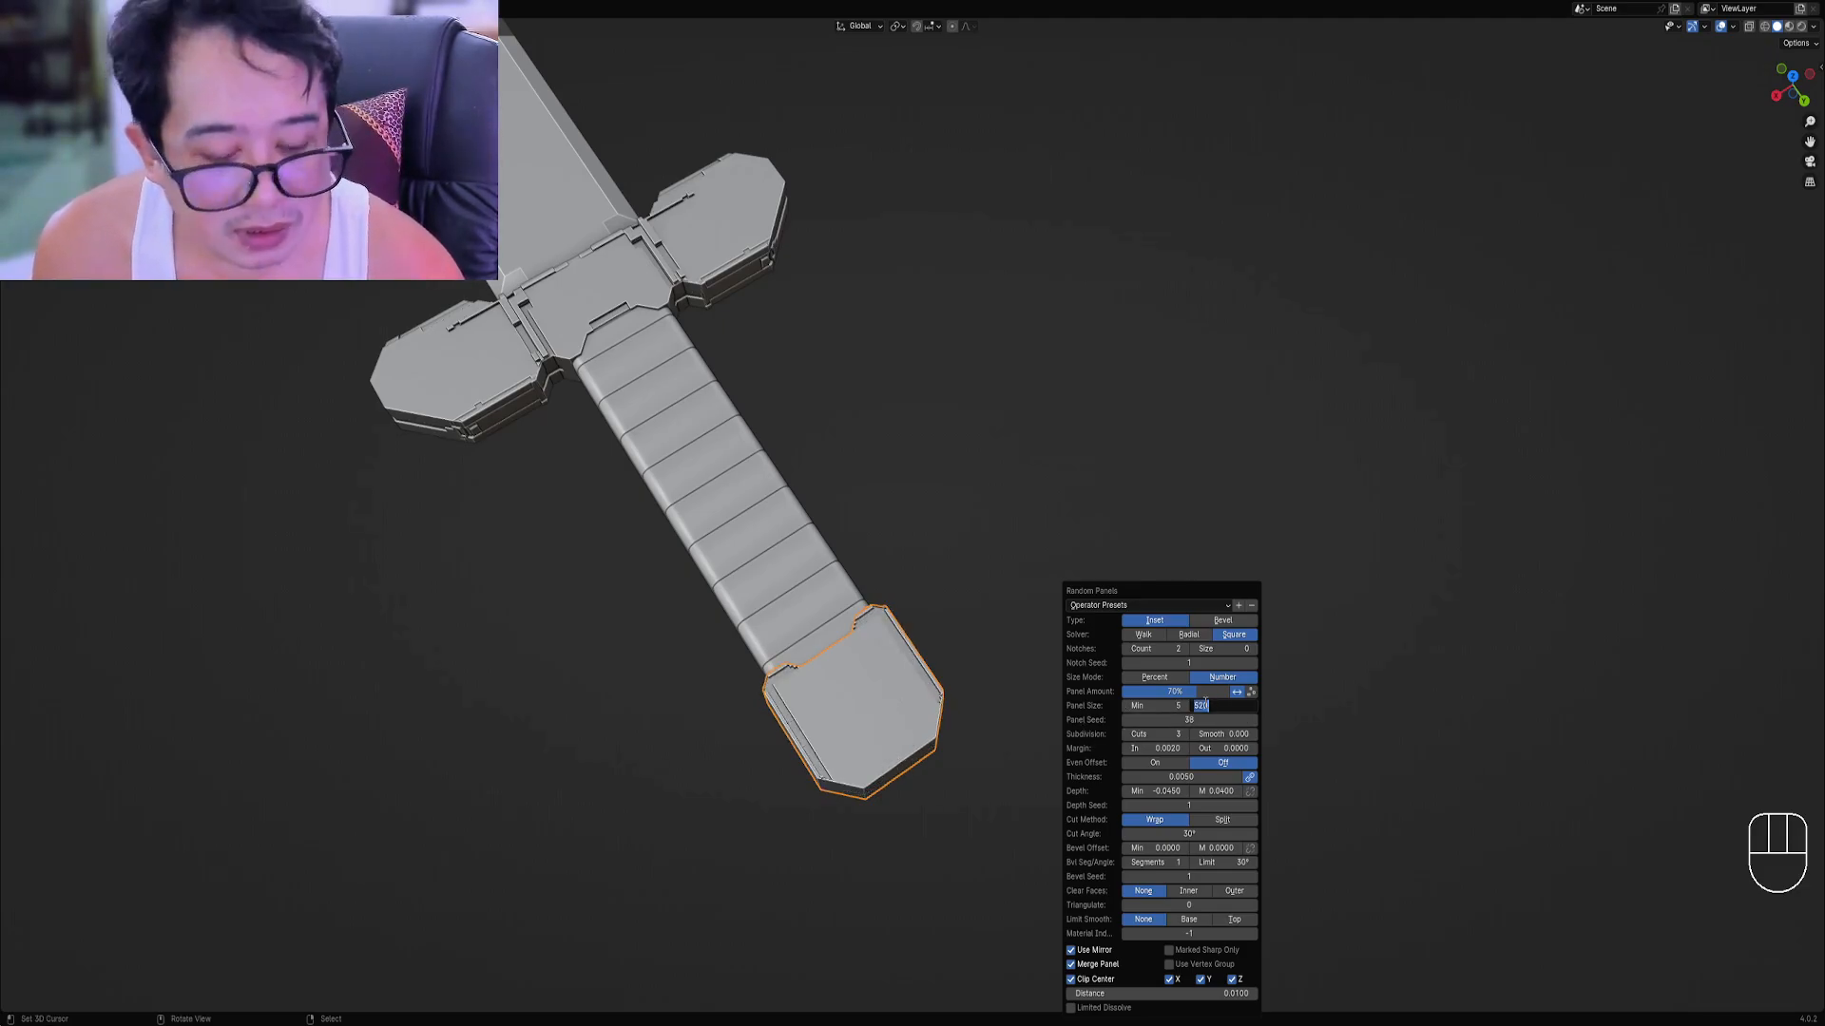
pyautogui.click(1205, 704)
pyautogui.write('50')
pyautogui.press('Return')
pyautogui.keyDown('ctrl'); pyautogui.scroll(2, 1194, 720); pyautogui.keyUp('ctrl')
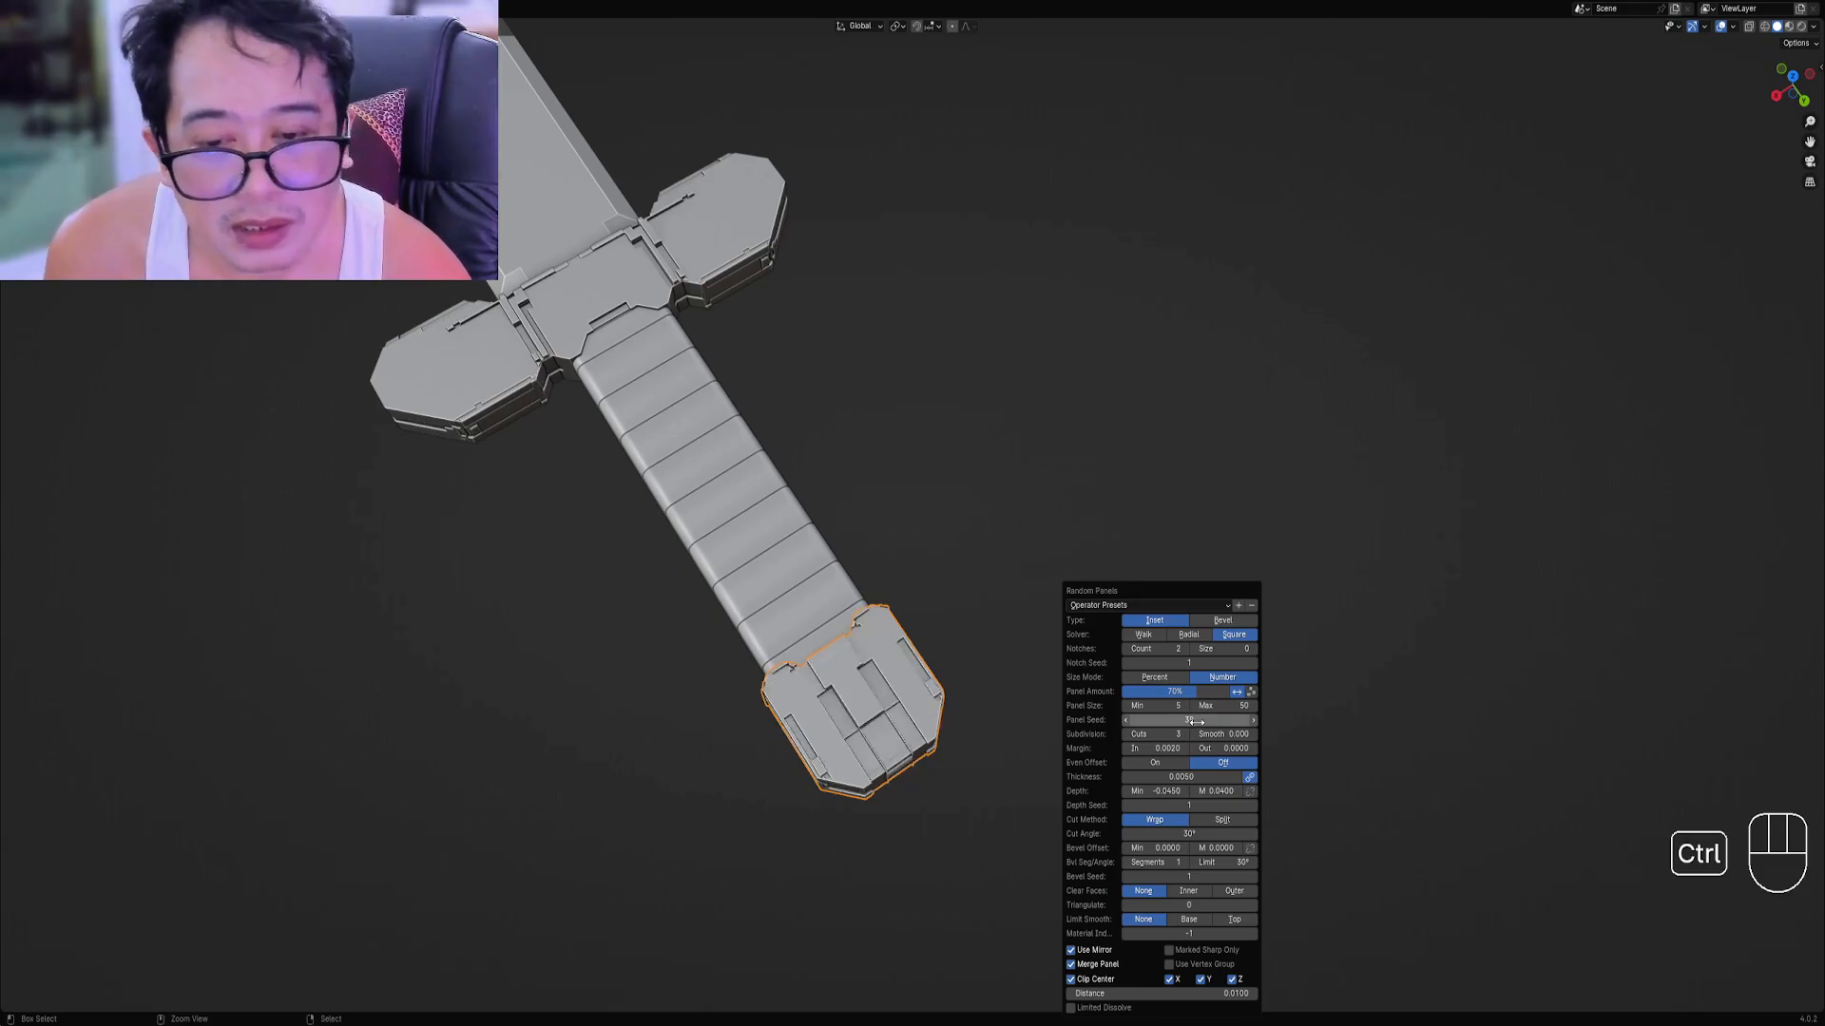
pyautogui.keyDown('ctrl'); pyautogui.scroll(3, 1194, 721); pyautogui.keyUp('ctrl')
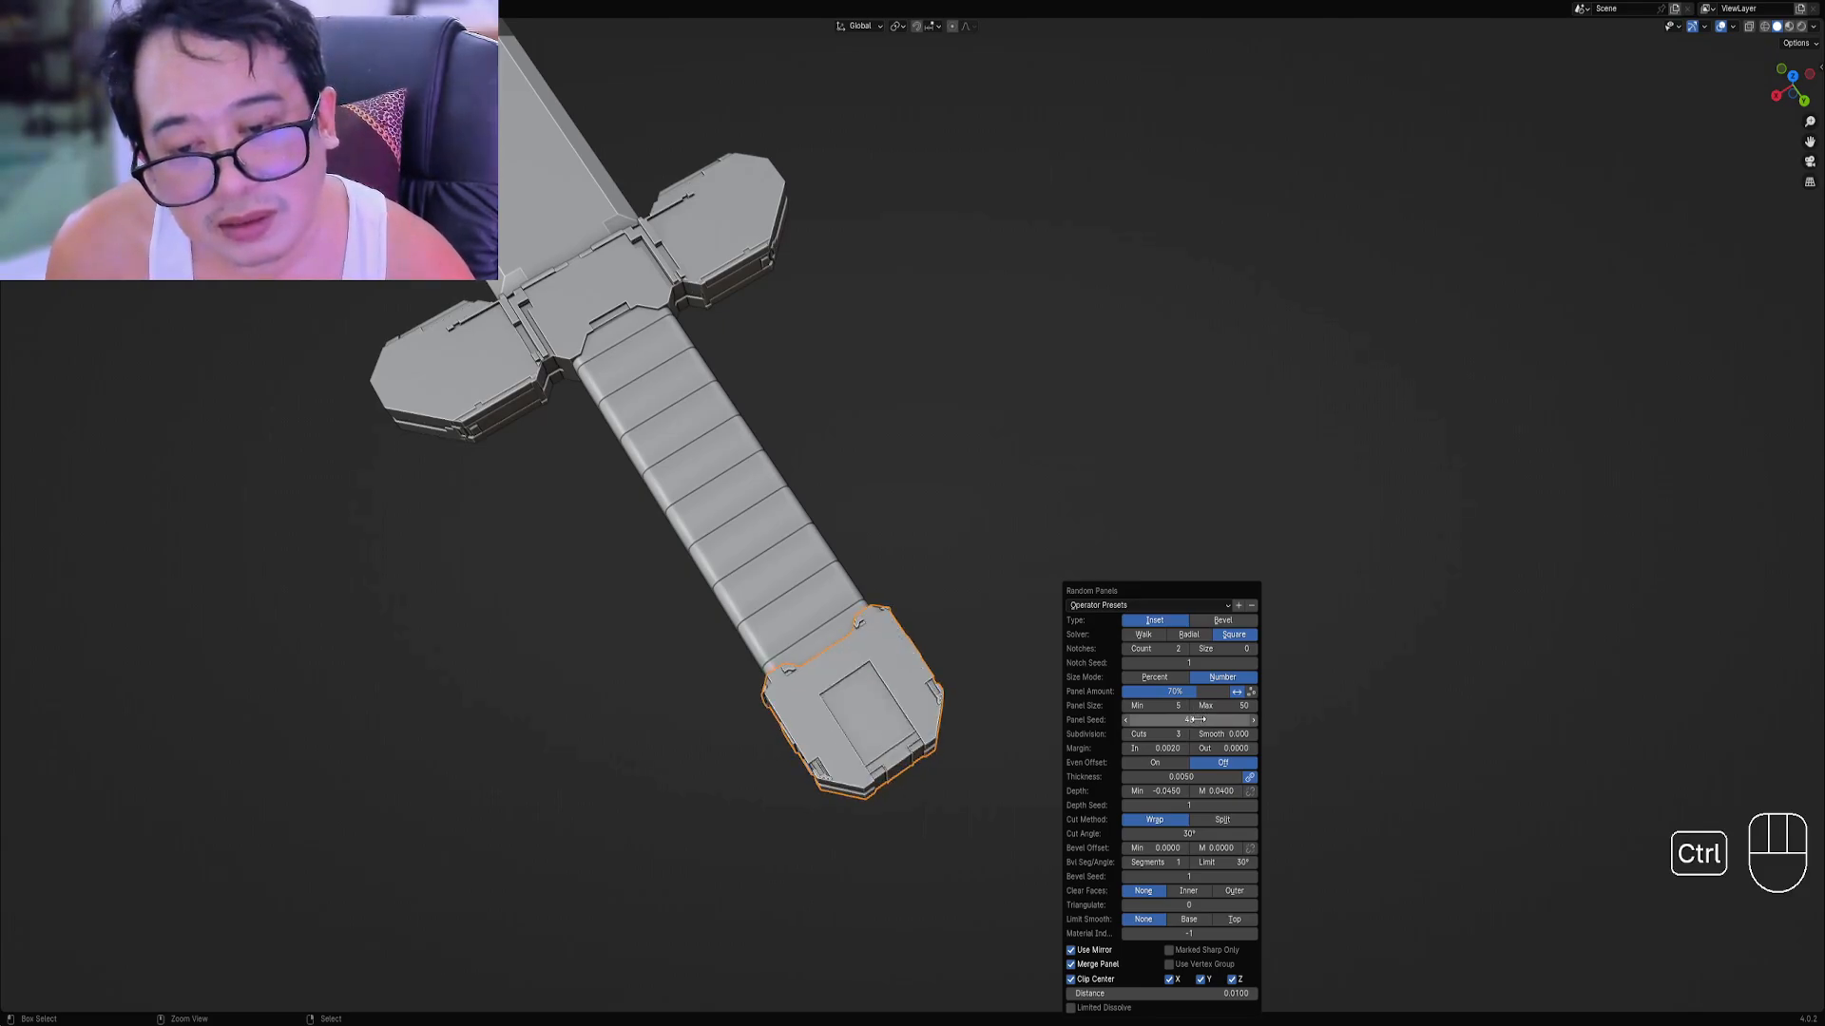
pyautogui.keyDown('ctrl'); pyautogui.scroll(1, 1199, 718); pyautogui.keyUp('ctrl')
pyautogui.keyDown('ctrl'); pyautogui.scroll(-1, 1199, 717); pyautogui.keyUp('ctrl')
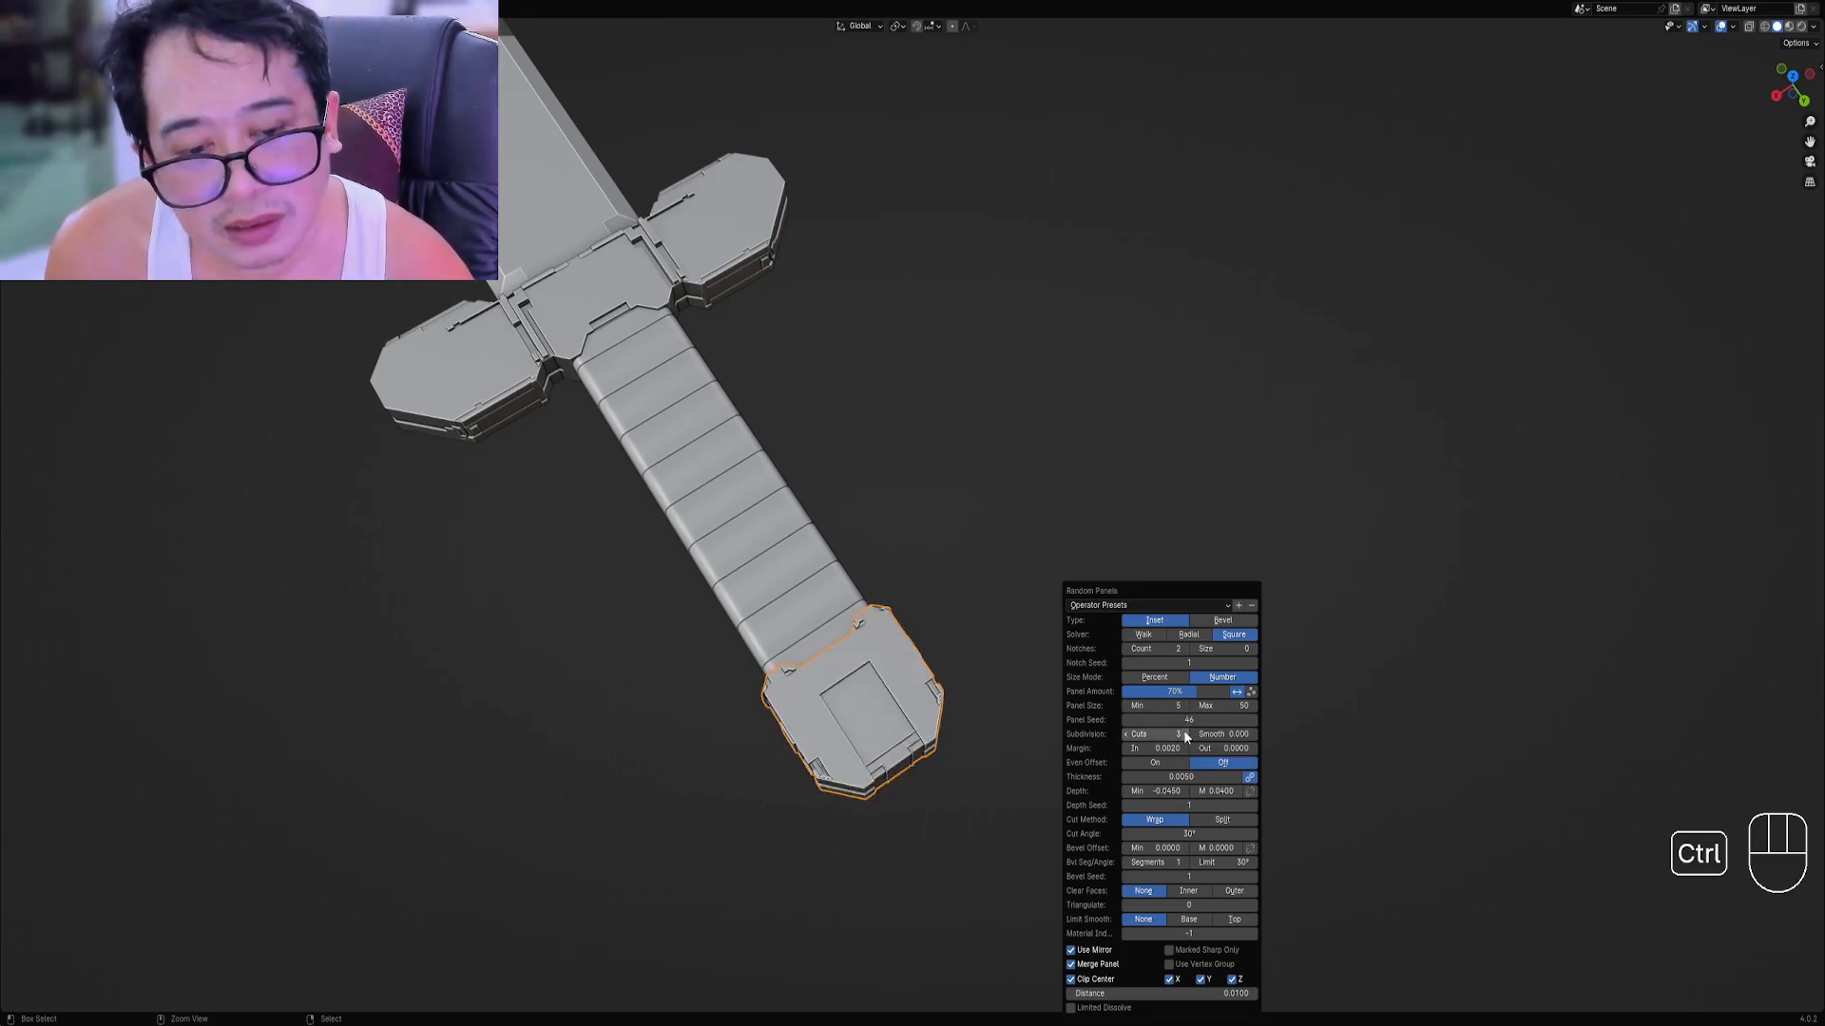
# Lower the pommel's subdivision cuts to 2 and advance the panel seed to 51.
pyautogui.keyDown('ctrl'); pyautogui.scroll(-1, 1176, 733); pyautogui.keyUp('ctrl')
pyautogui.keyDown('ctrl'); pyautogui.scroll(2, 1189, 718); pyautogui.keyUp('ctrl')
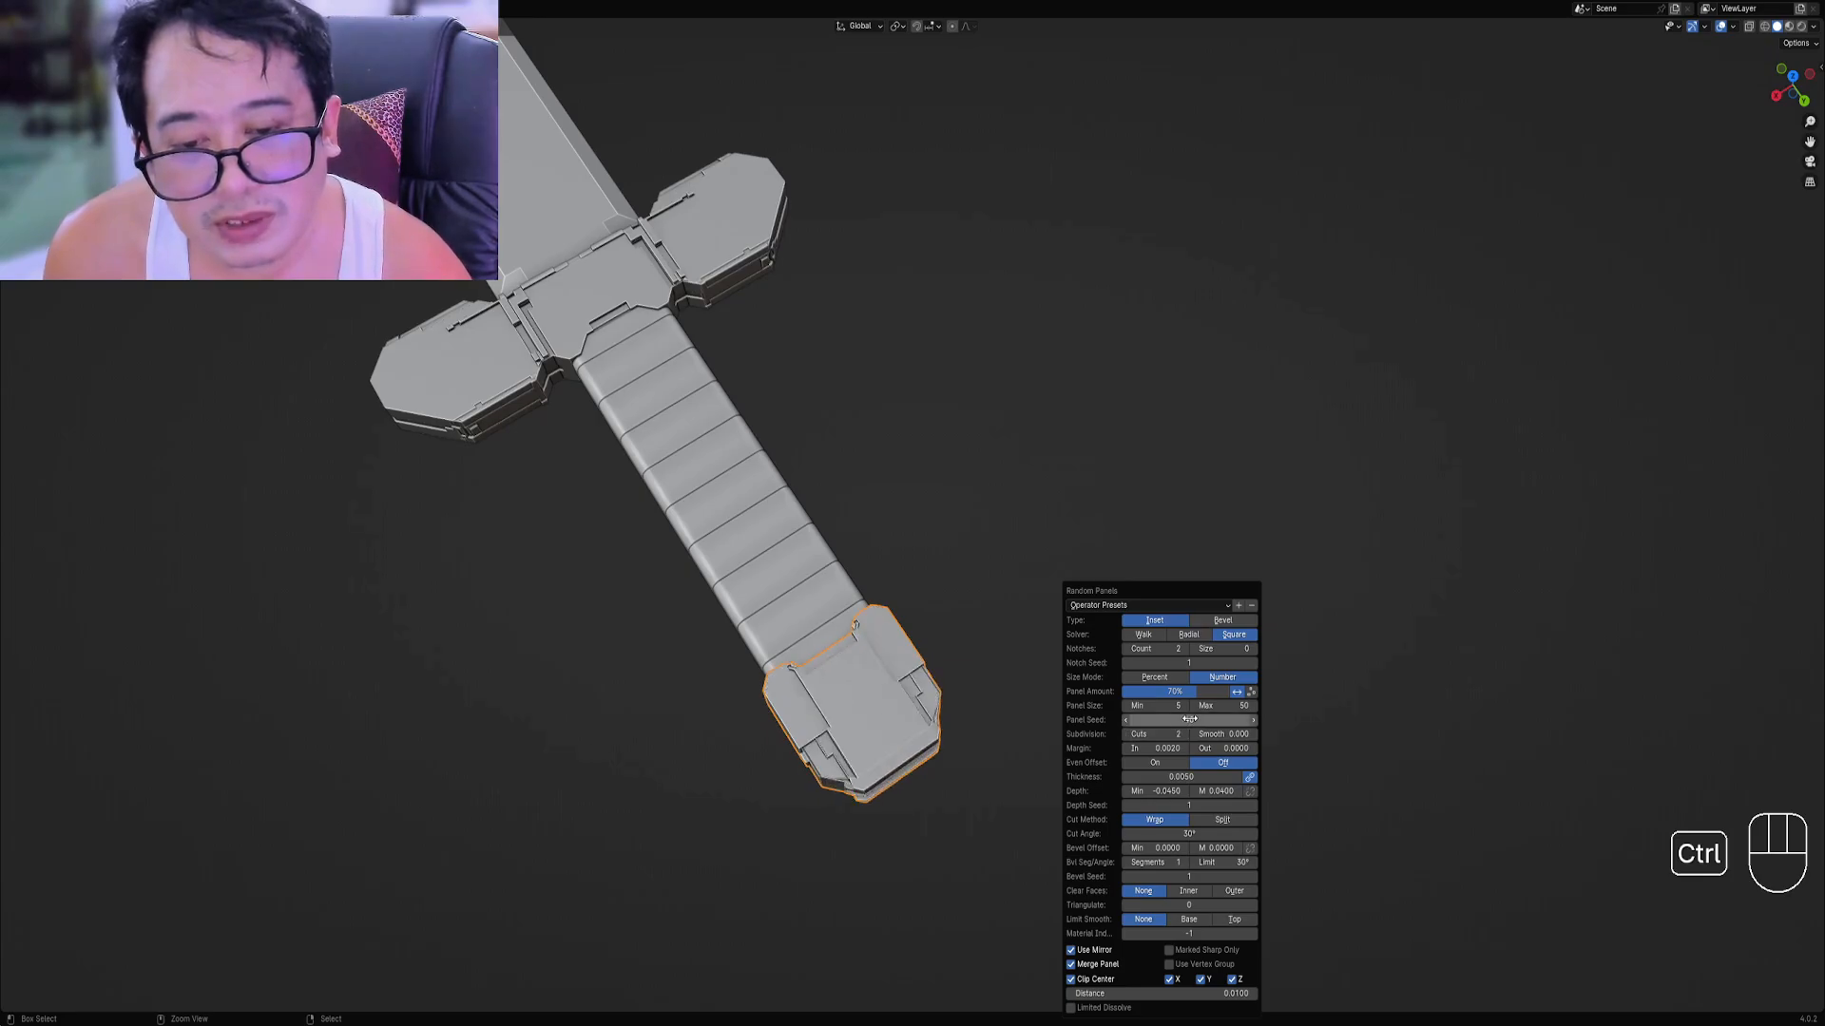
pyautogui.keyDown('ctrl'); pyautogui.scroll(4, 1188, 719); pyautogui.keyUp('ctrl')
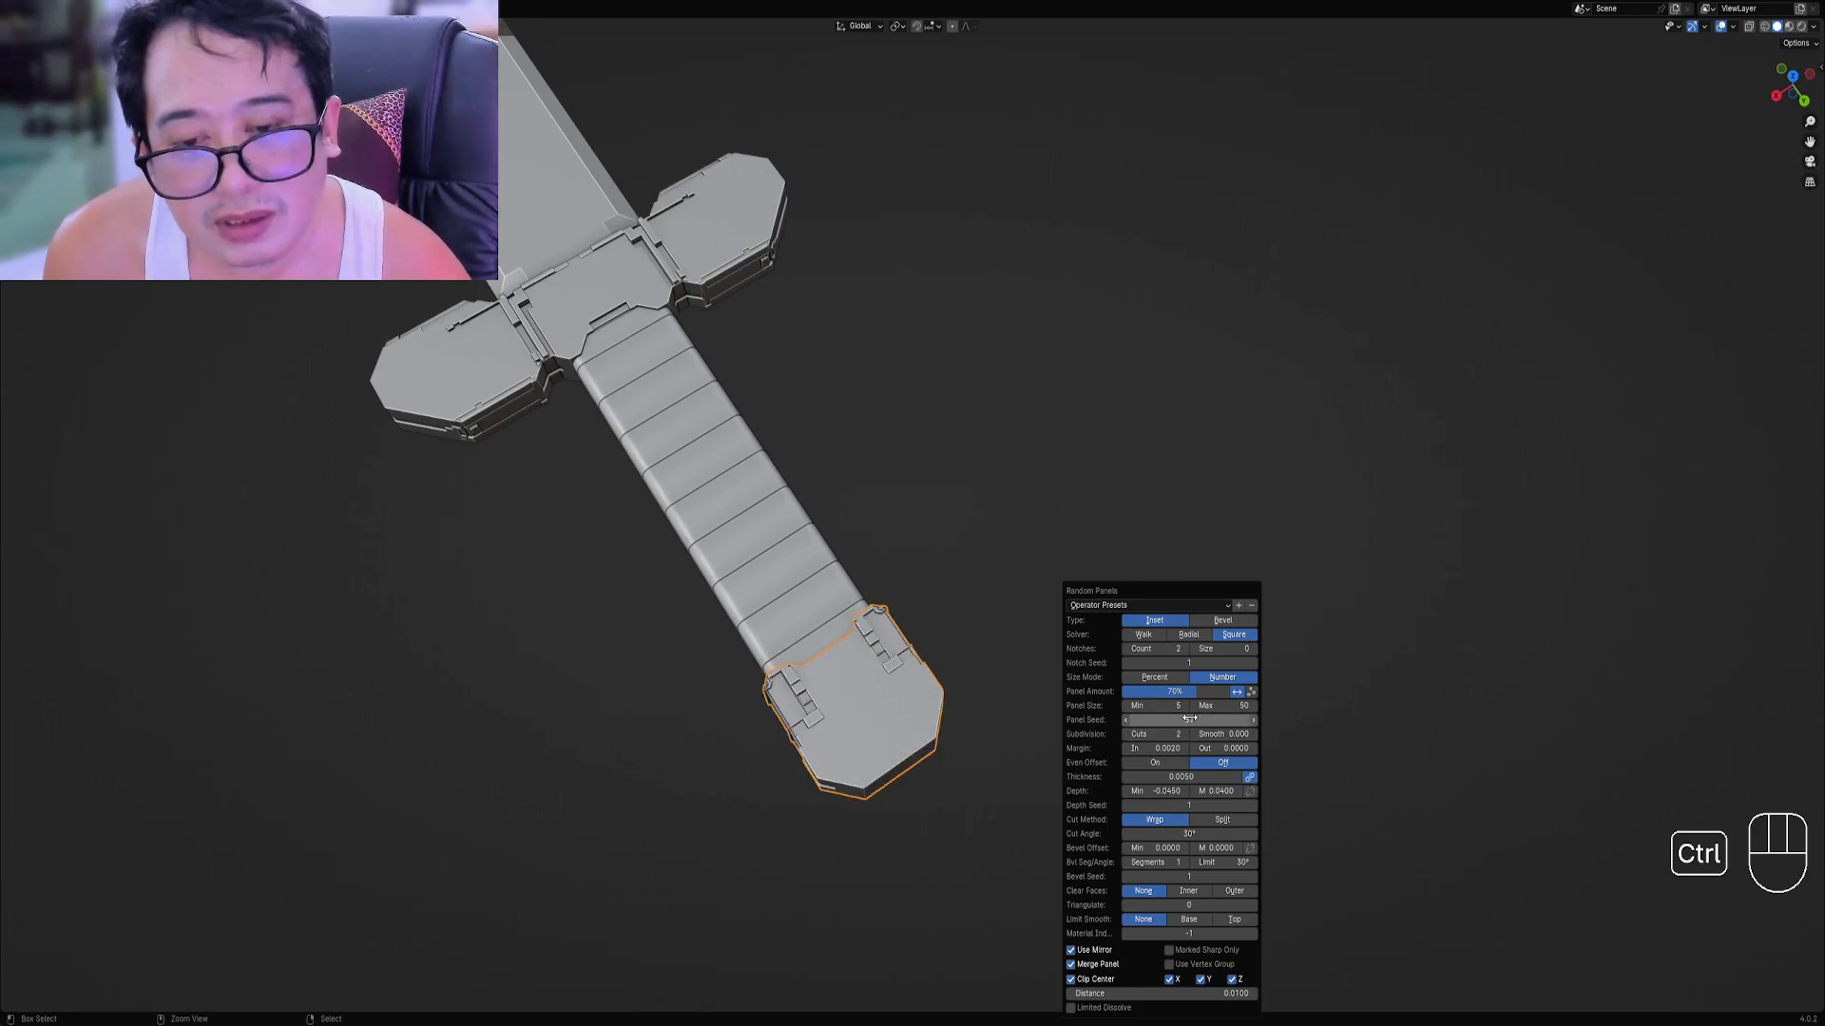
# Hide the viewport overlays and inspect the pommel's panel detailing up close.
pyautogui.scroll(2, 1056, 746)
pyautogui.moveTo(1056, 745); pyautogui.dragTo(1035, 696, button='middle')
pyautogui.hotkey('shift', 'alt', 'z')
pyautogui.scroll(-1, 1009, 675)
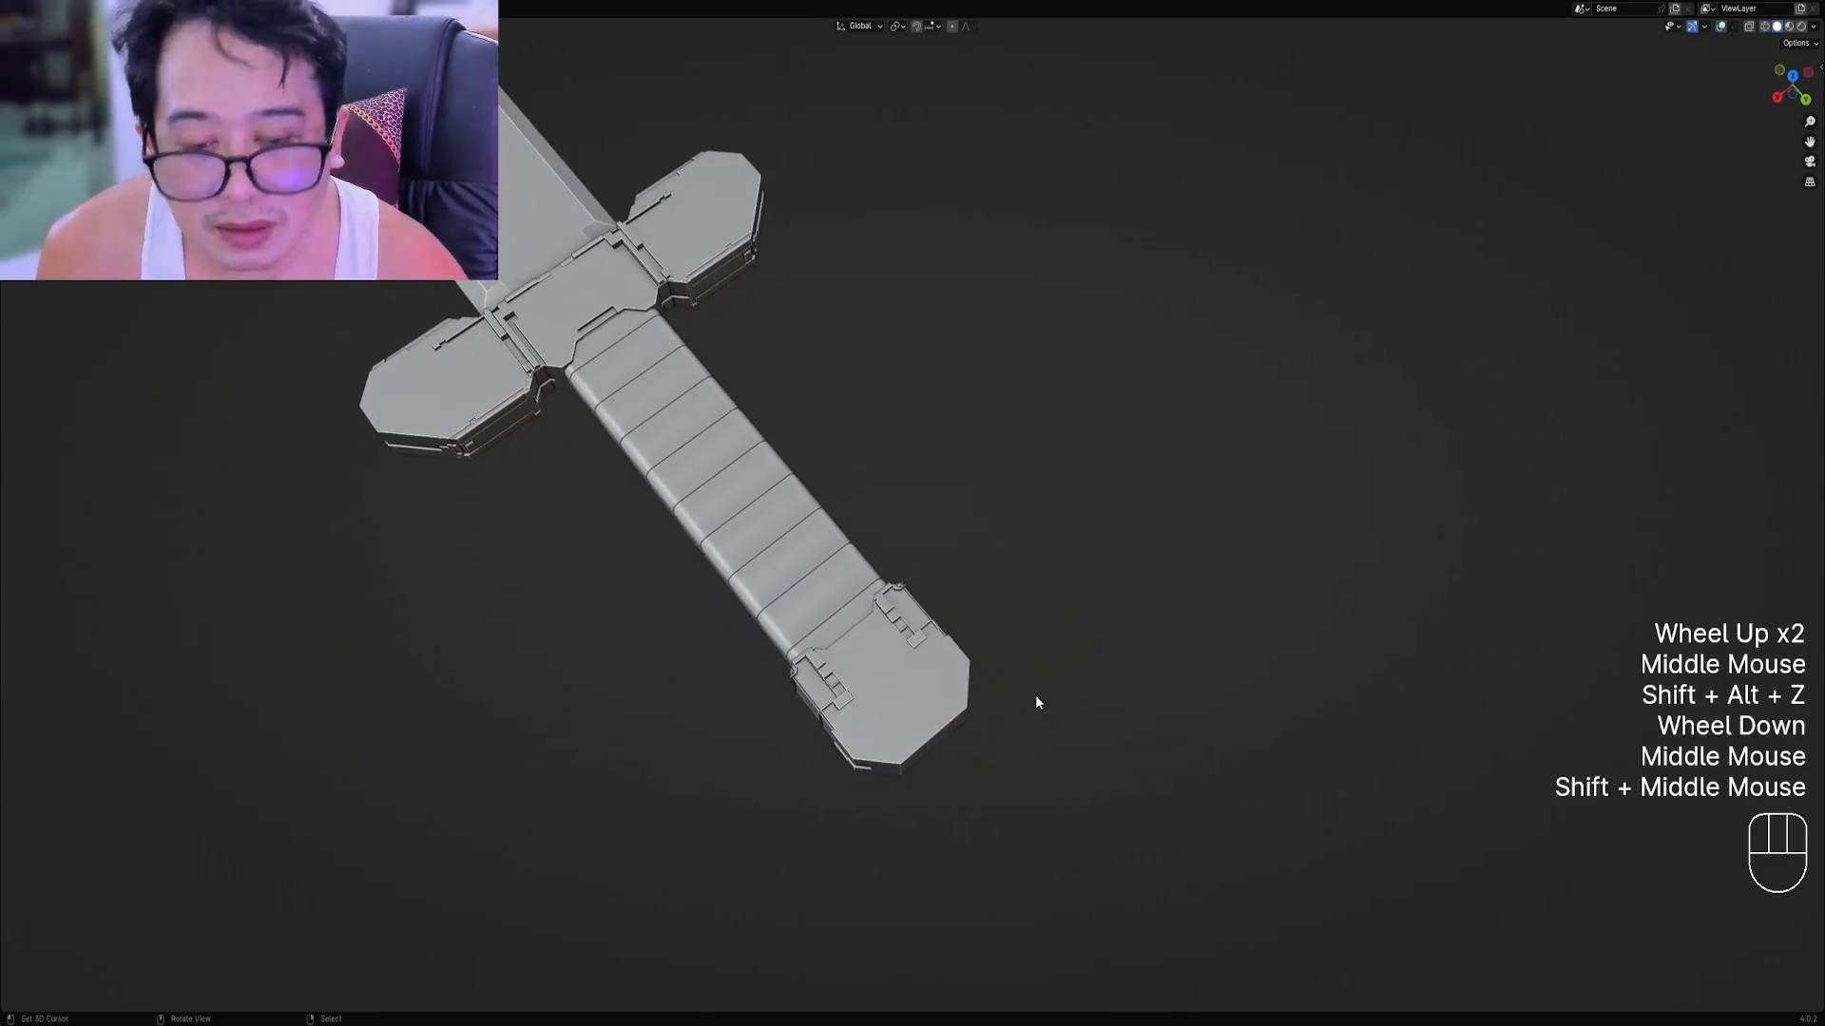
pyautogui.scroll(2, 1065, 684)
# Try several inner margin values on the pommel's random panels and keep a small margin.
pyautogui.press('F9')
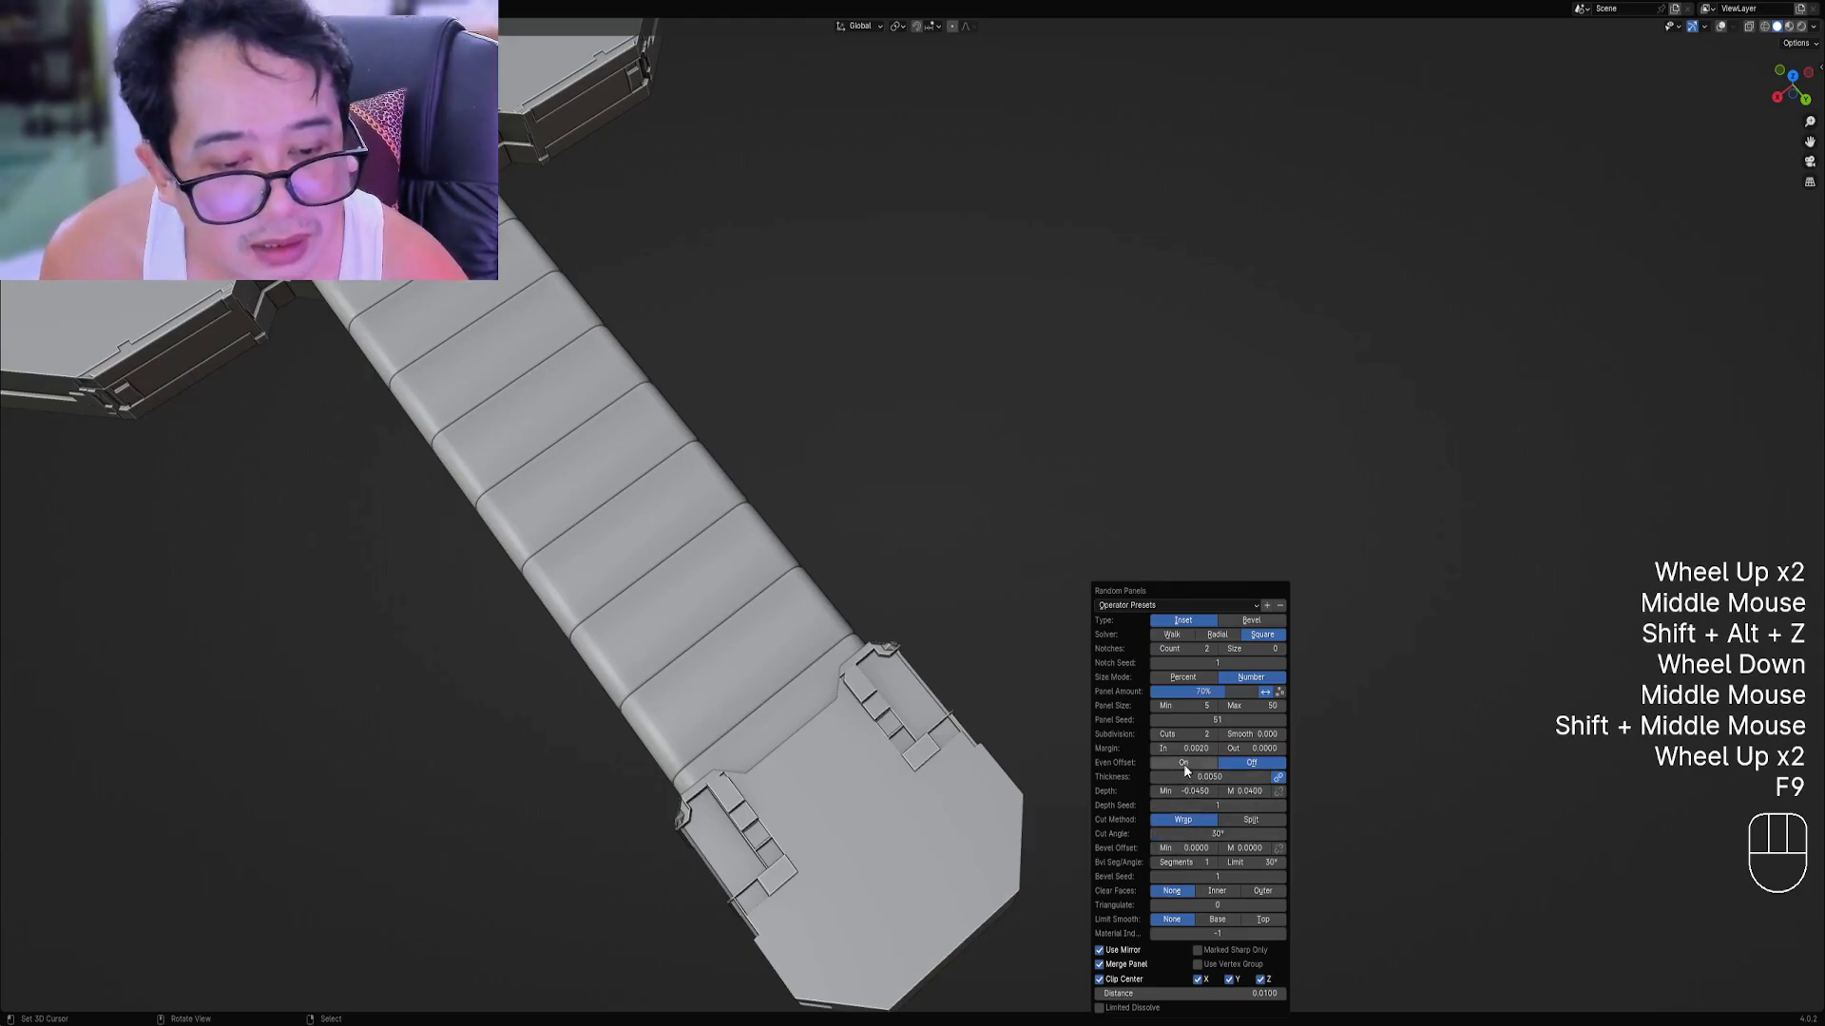
pyautogui.keyDown('ctrl'); pyautogui.scroll(3, 1187, 747); pyautogui.keyUp('ctrl')
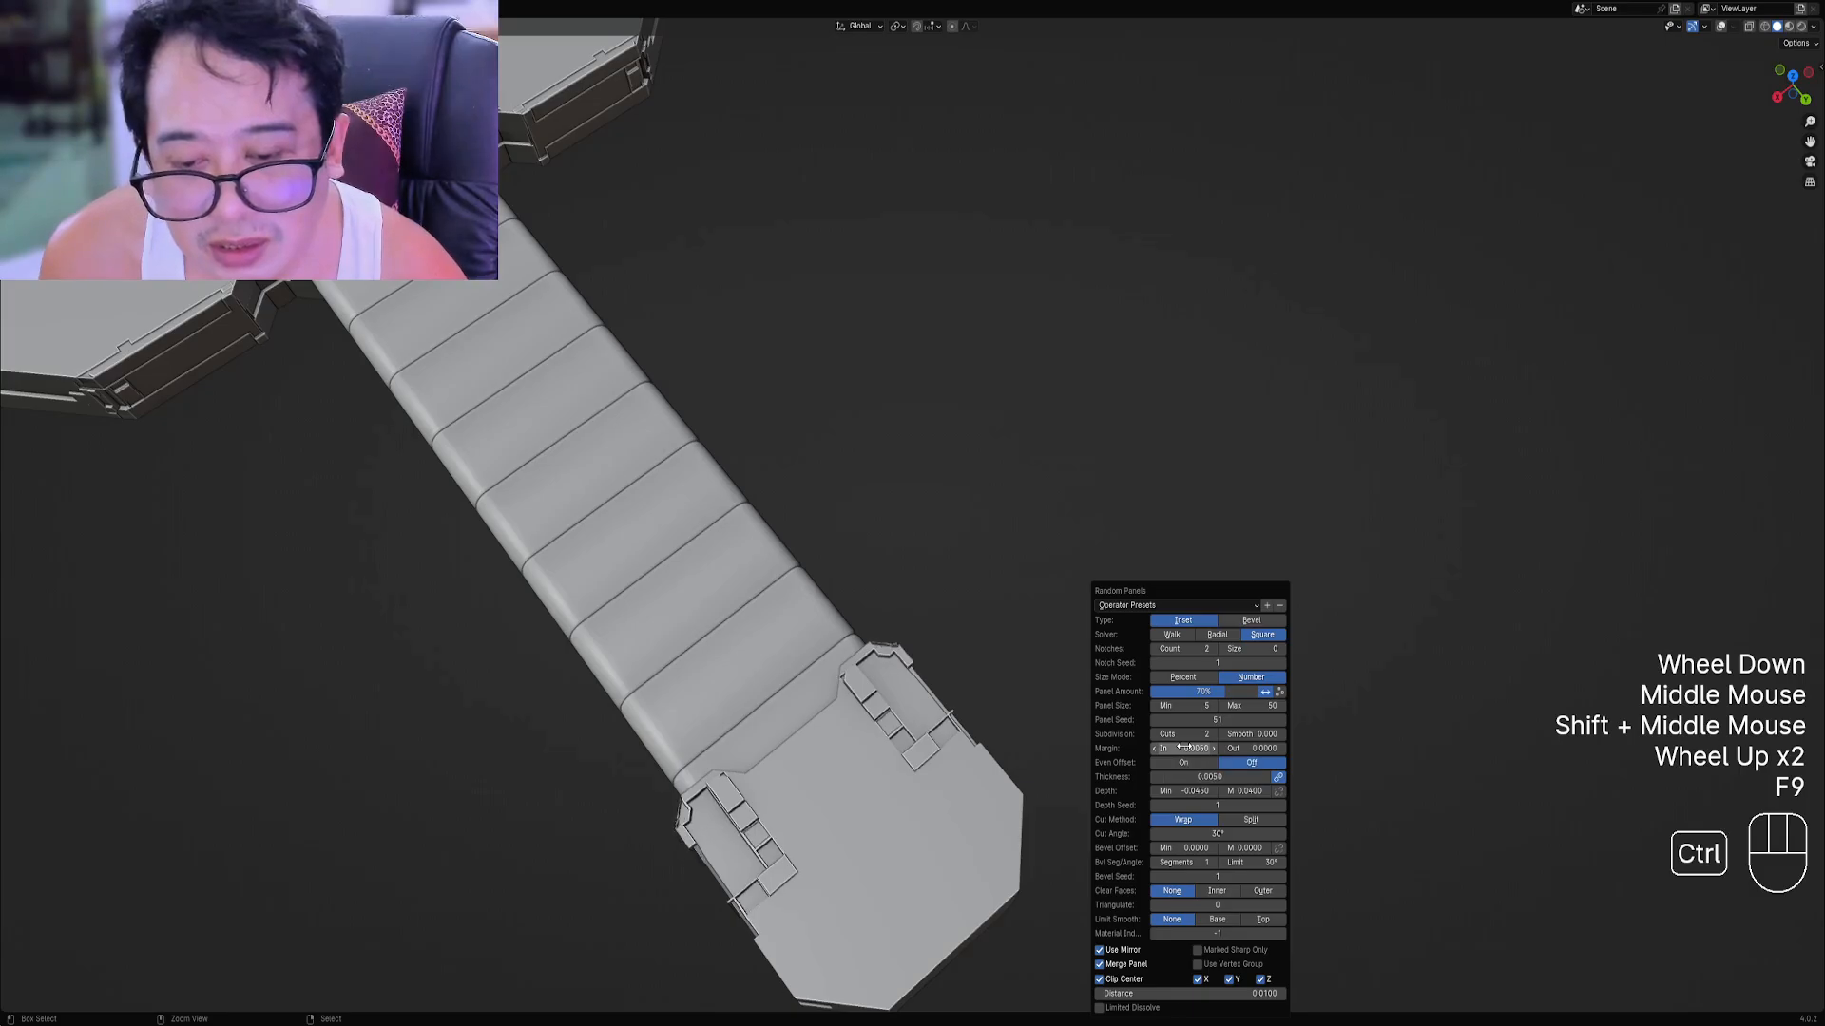
pyautogui.keyDown('ctrl'); pyautogui.scroll(1, 1187, 747); pyautogui.keyUp('ctrl')
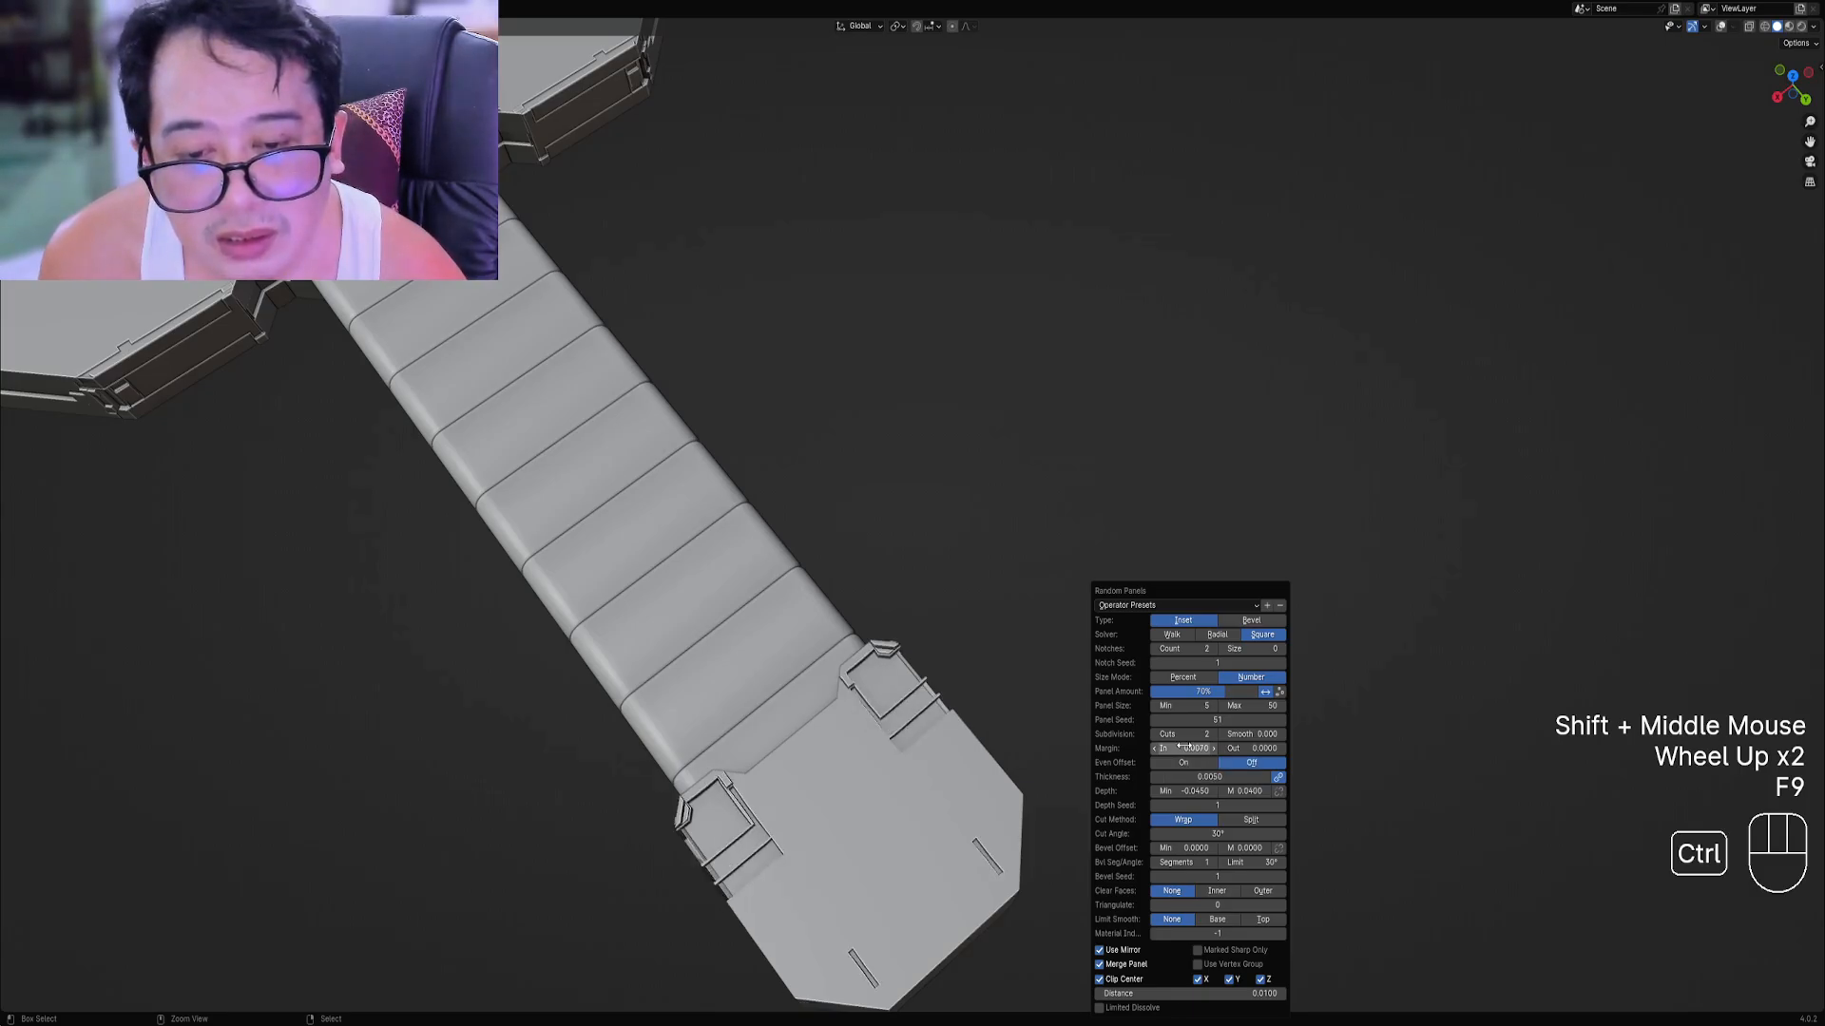
pyautogui.keyDown('ctrl'); pyautogui.scroll(2, 1187, 747); pyautogui.keyUp('ctrl')
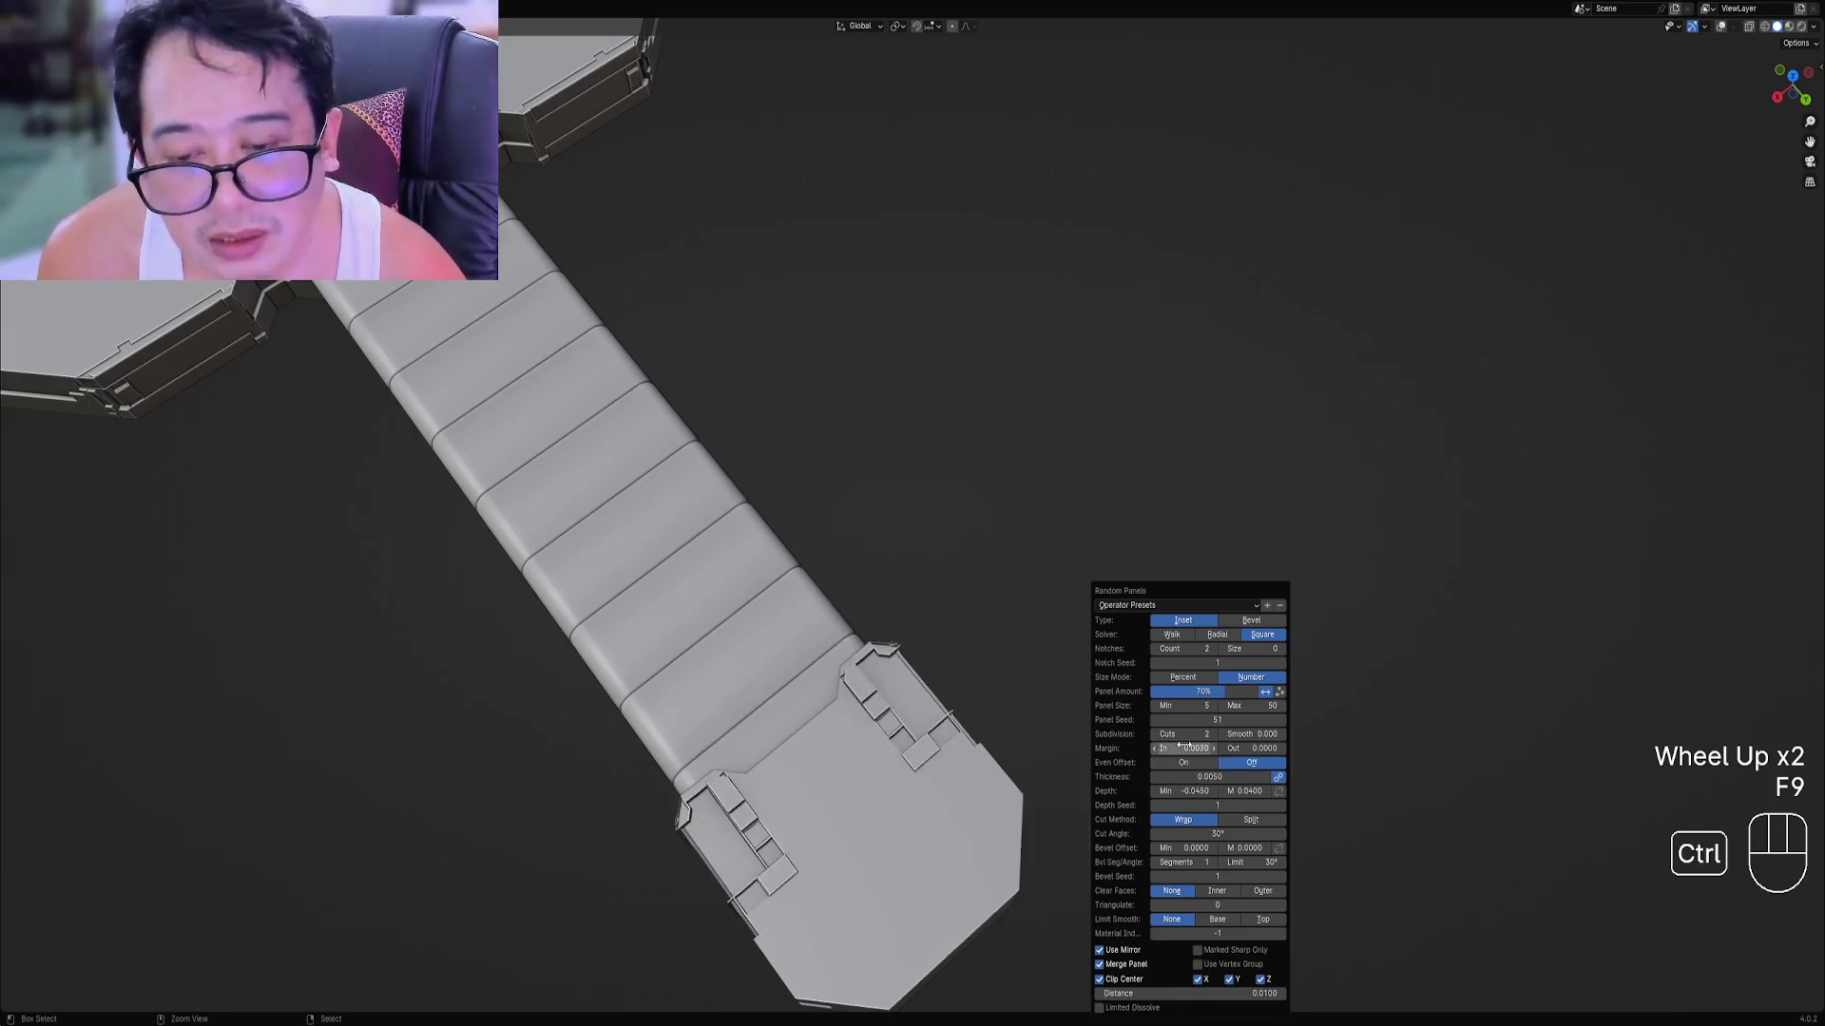
pyautogui.keyDown('ctrl'); pyautogui.scroll(3, 1179, 745); pyautogui.keyUp('ctrl')
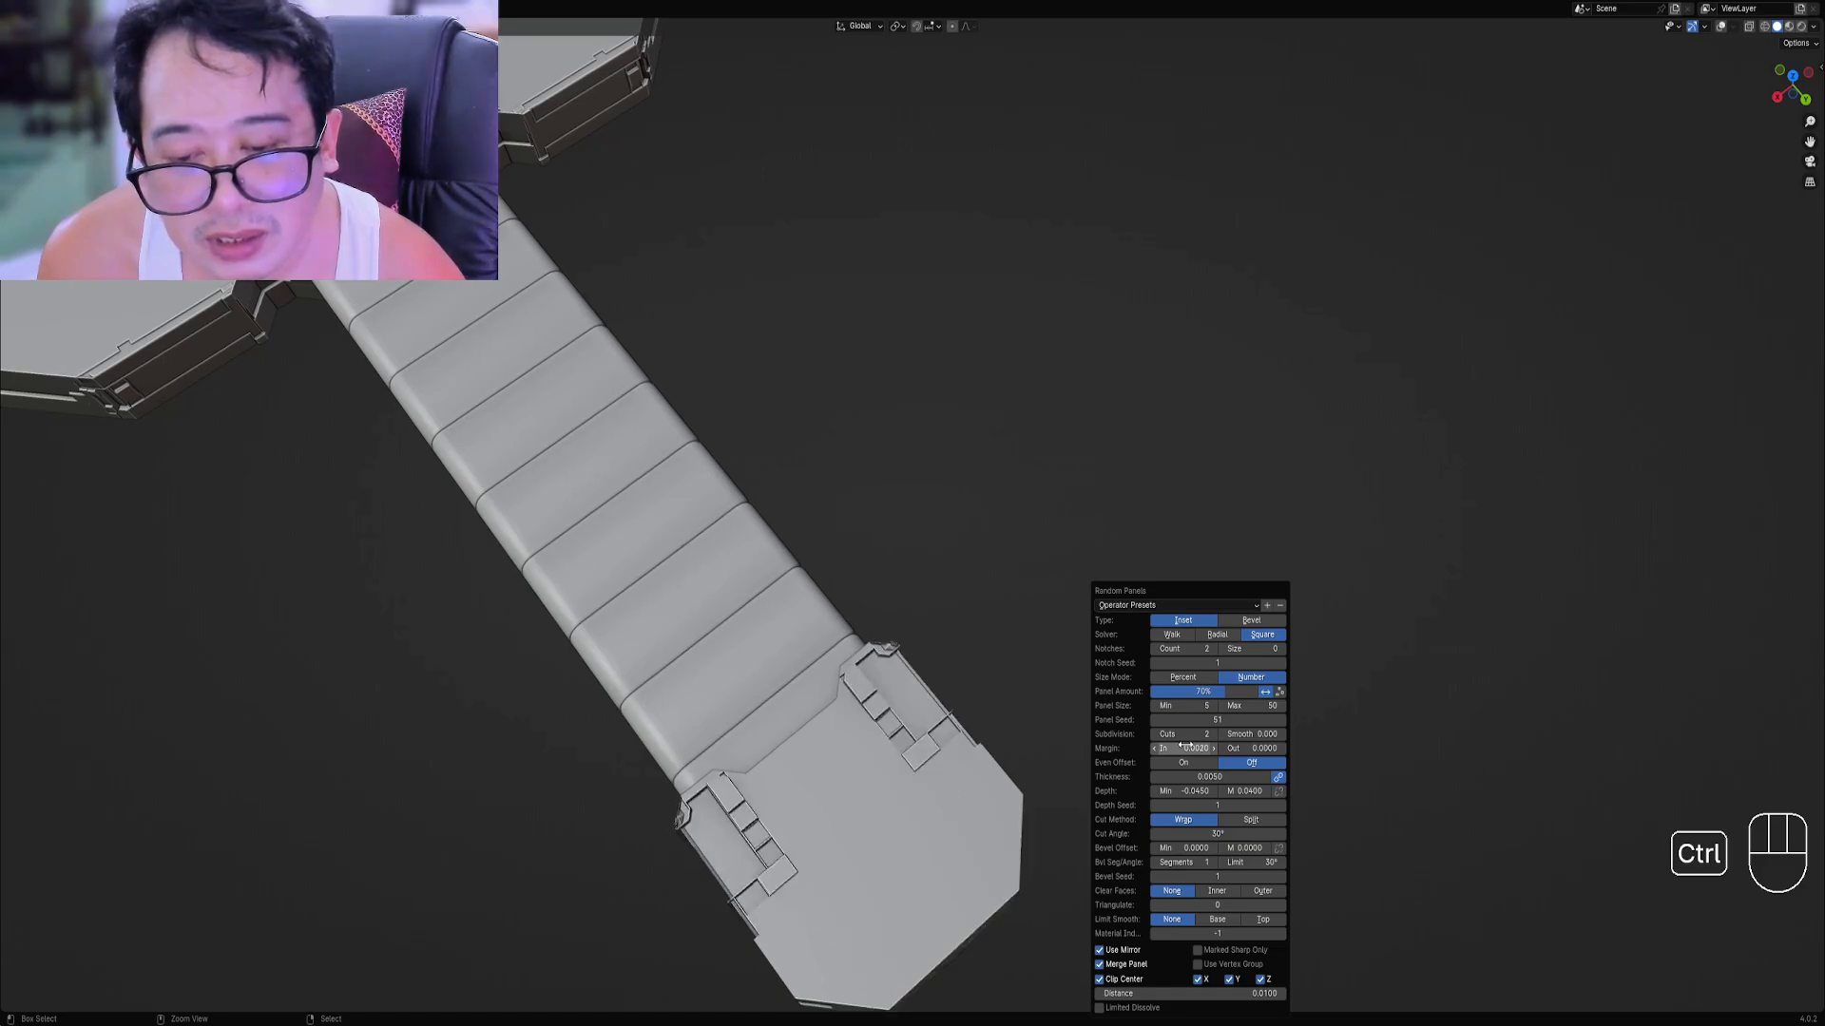
pyautogui.keyDown('ctrl'); pyautogui.scroll(-2, 1181, 745); pyautogui.keyUp('ctrl')
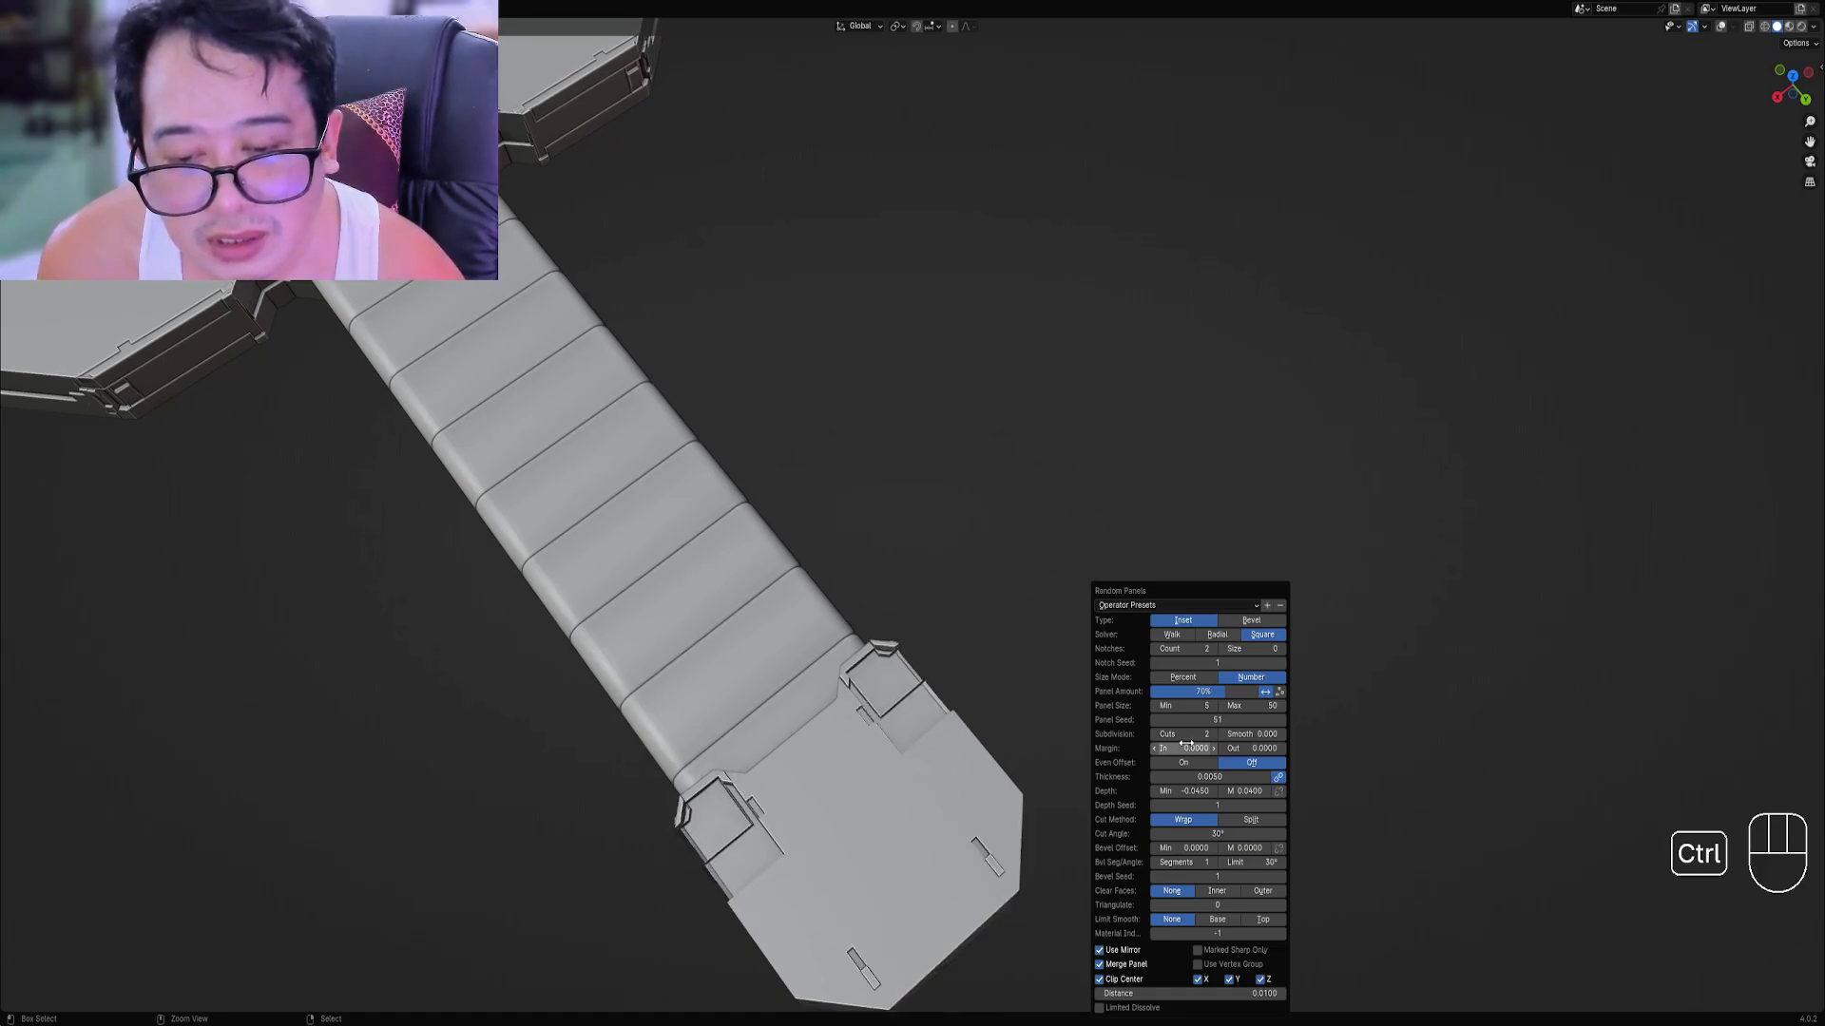
pyautogui.keyDown('ctrl'); pyautogui.scroll(6, 1186, 744); pyautogui.keyUp('ctrl')
pyautogui.keyDown('ctrl'); pyautogui.scroll(3, 1187, 743); pyautogui.keyUp('ctrl')
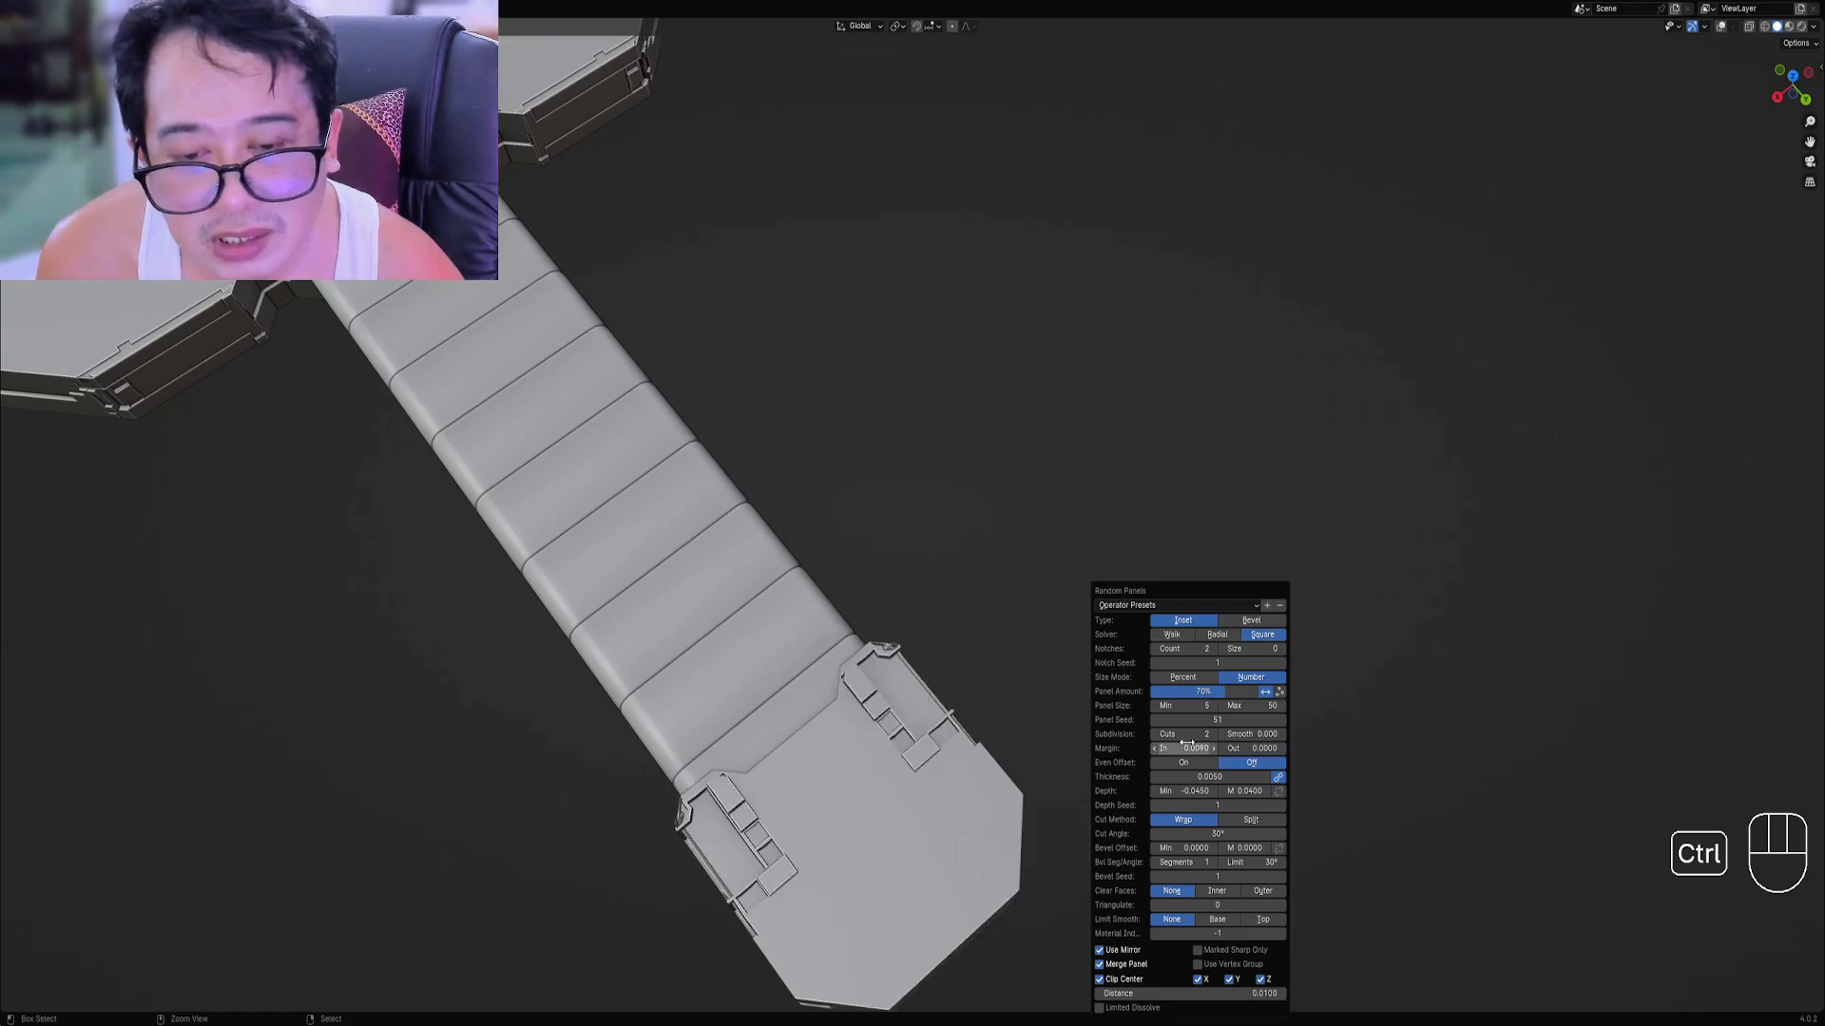
pyautogui.keyDown('ctrl'); pyautogui.scroll(-4, 1187, 743); pyautogui.keyUp('ctrl')
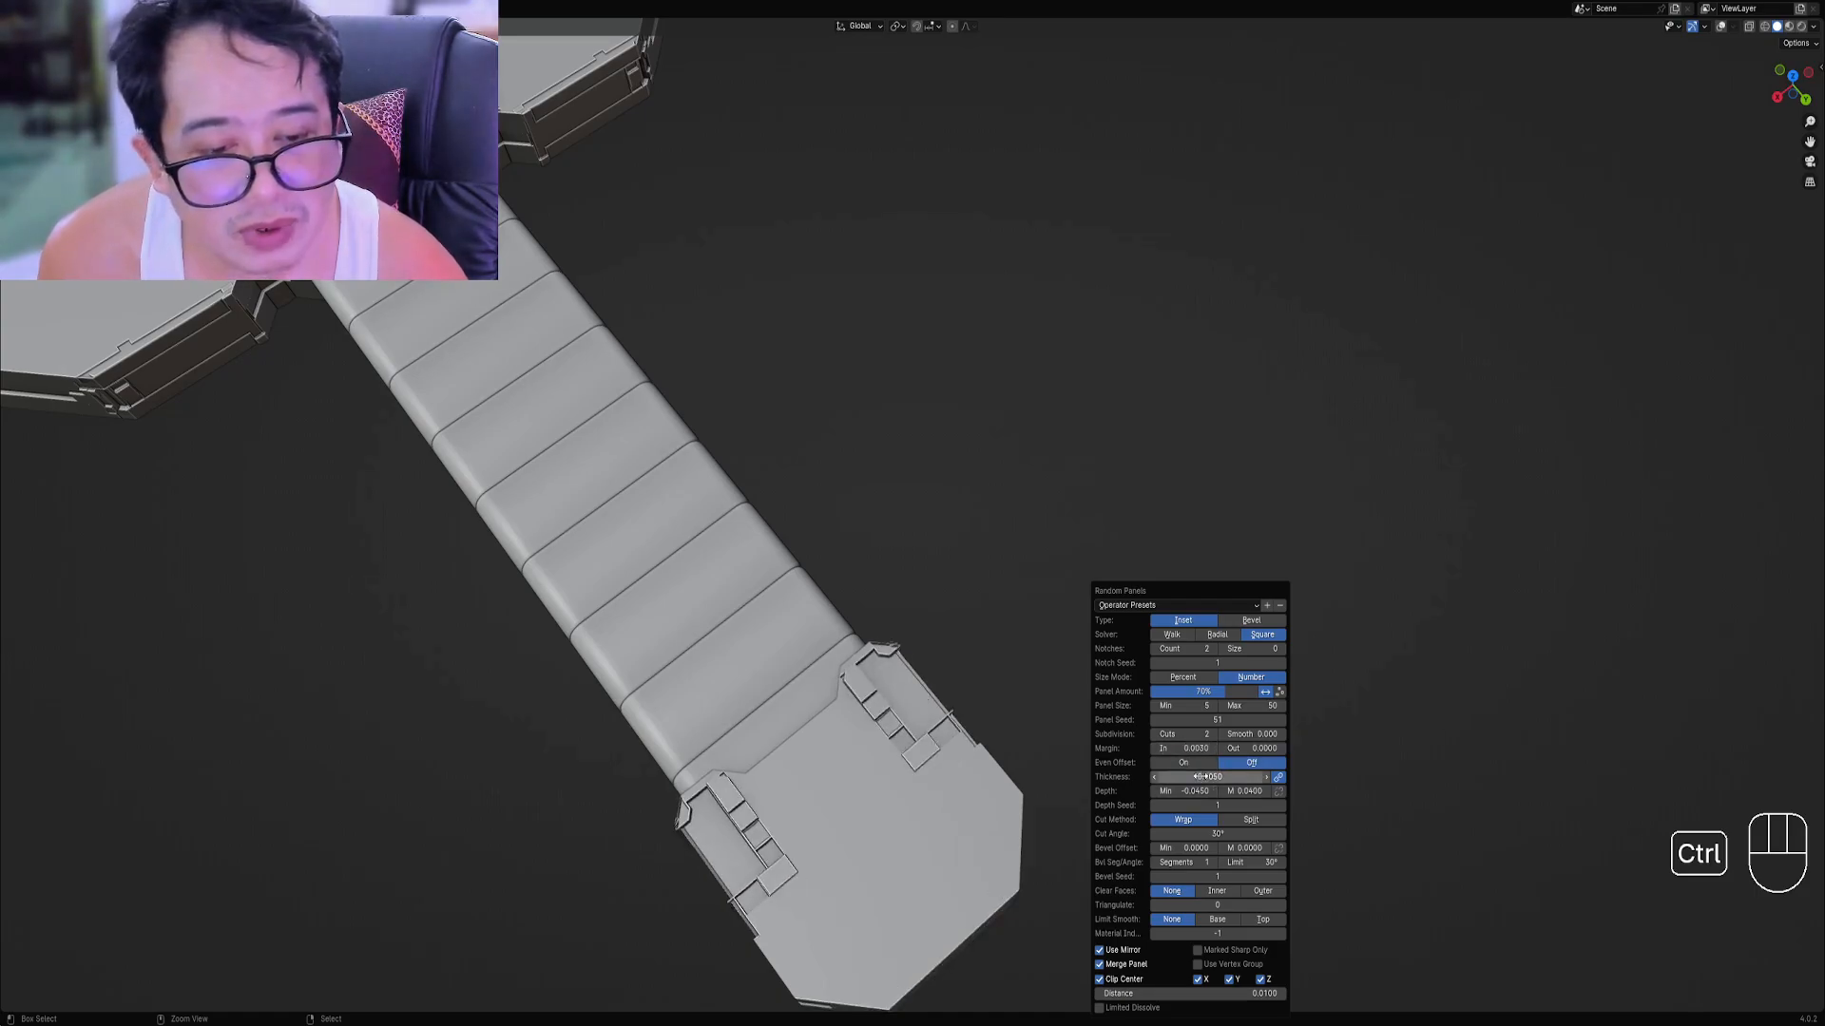
# Advance the pommel's panel seed to 60.
pyautogui.keyDown('ctrl'); pyautogui.scroll(4, 1214, 719); pyautogui.keyUp('ctrl')
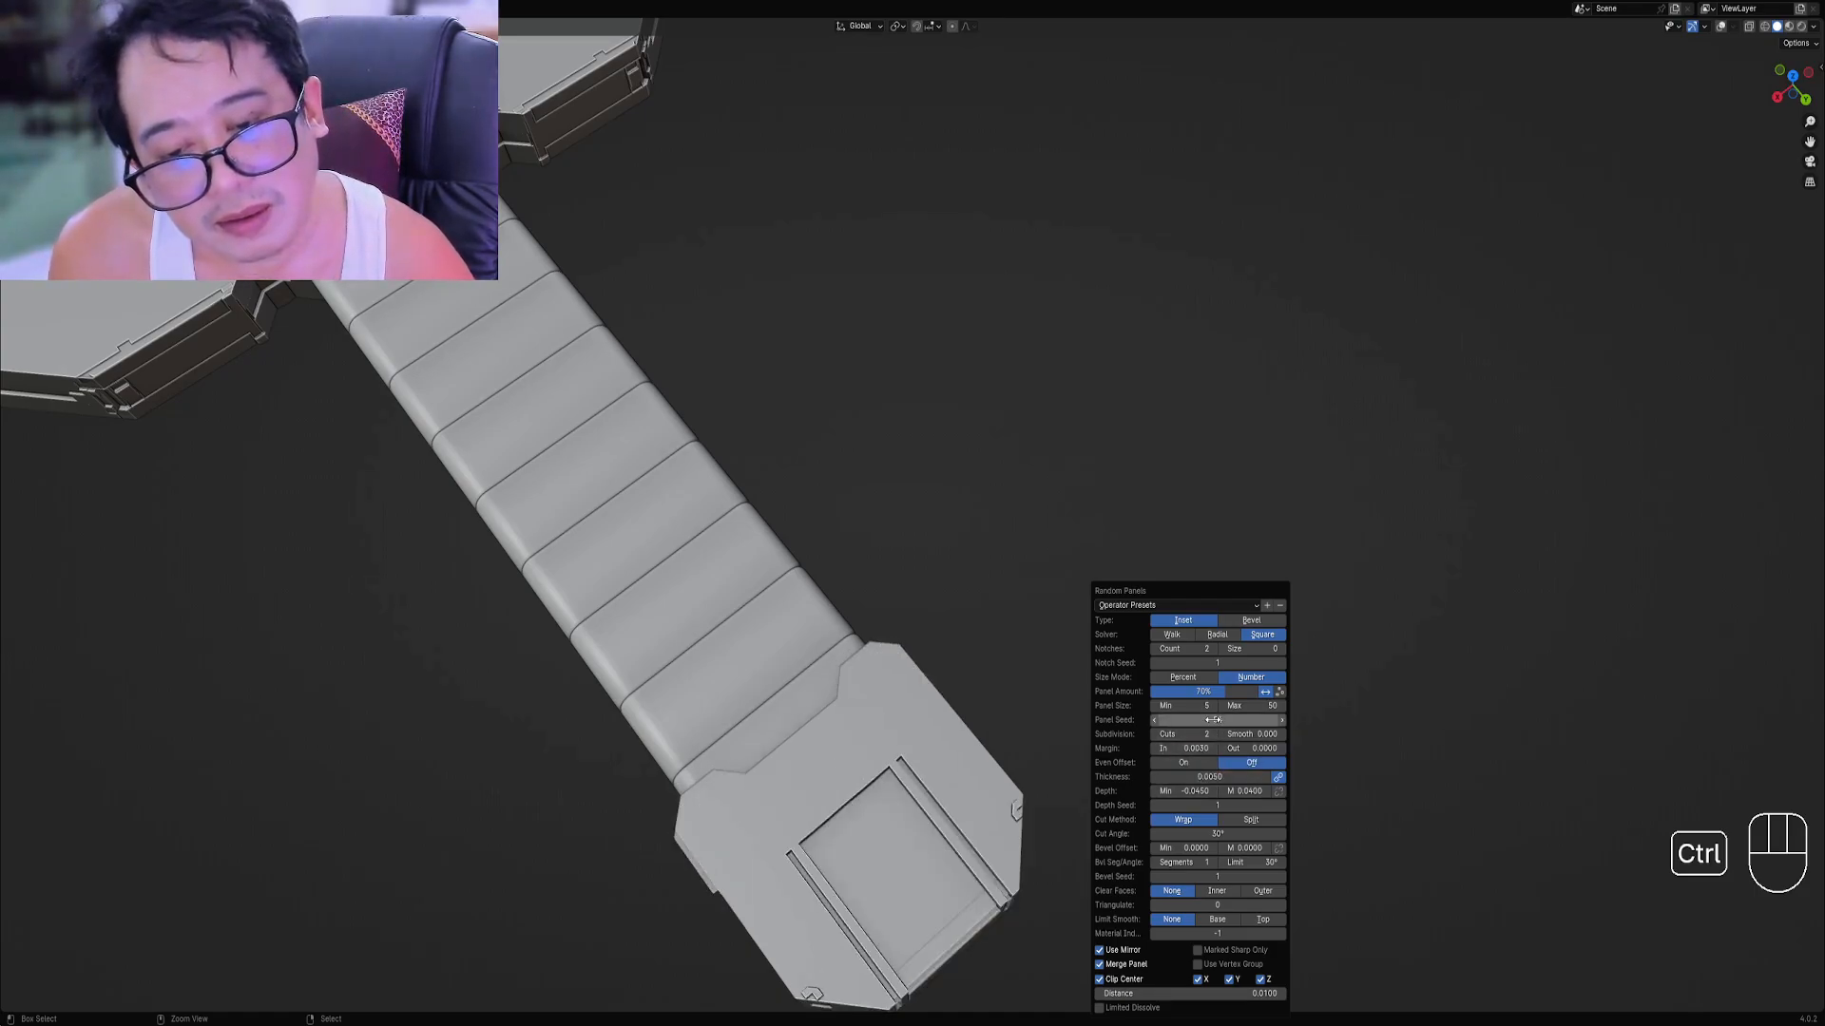
pyautogui.keyDown('ctrl'); pyautogui.scroll(4, 1213, 720); pyautogui.keyUp('ctrl')
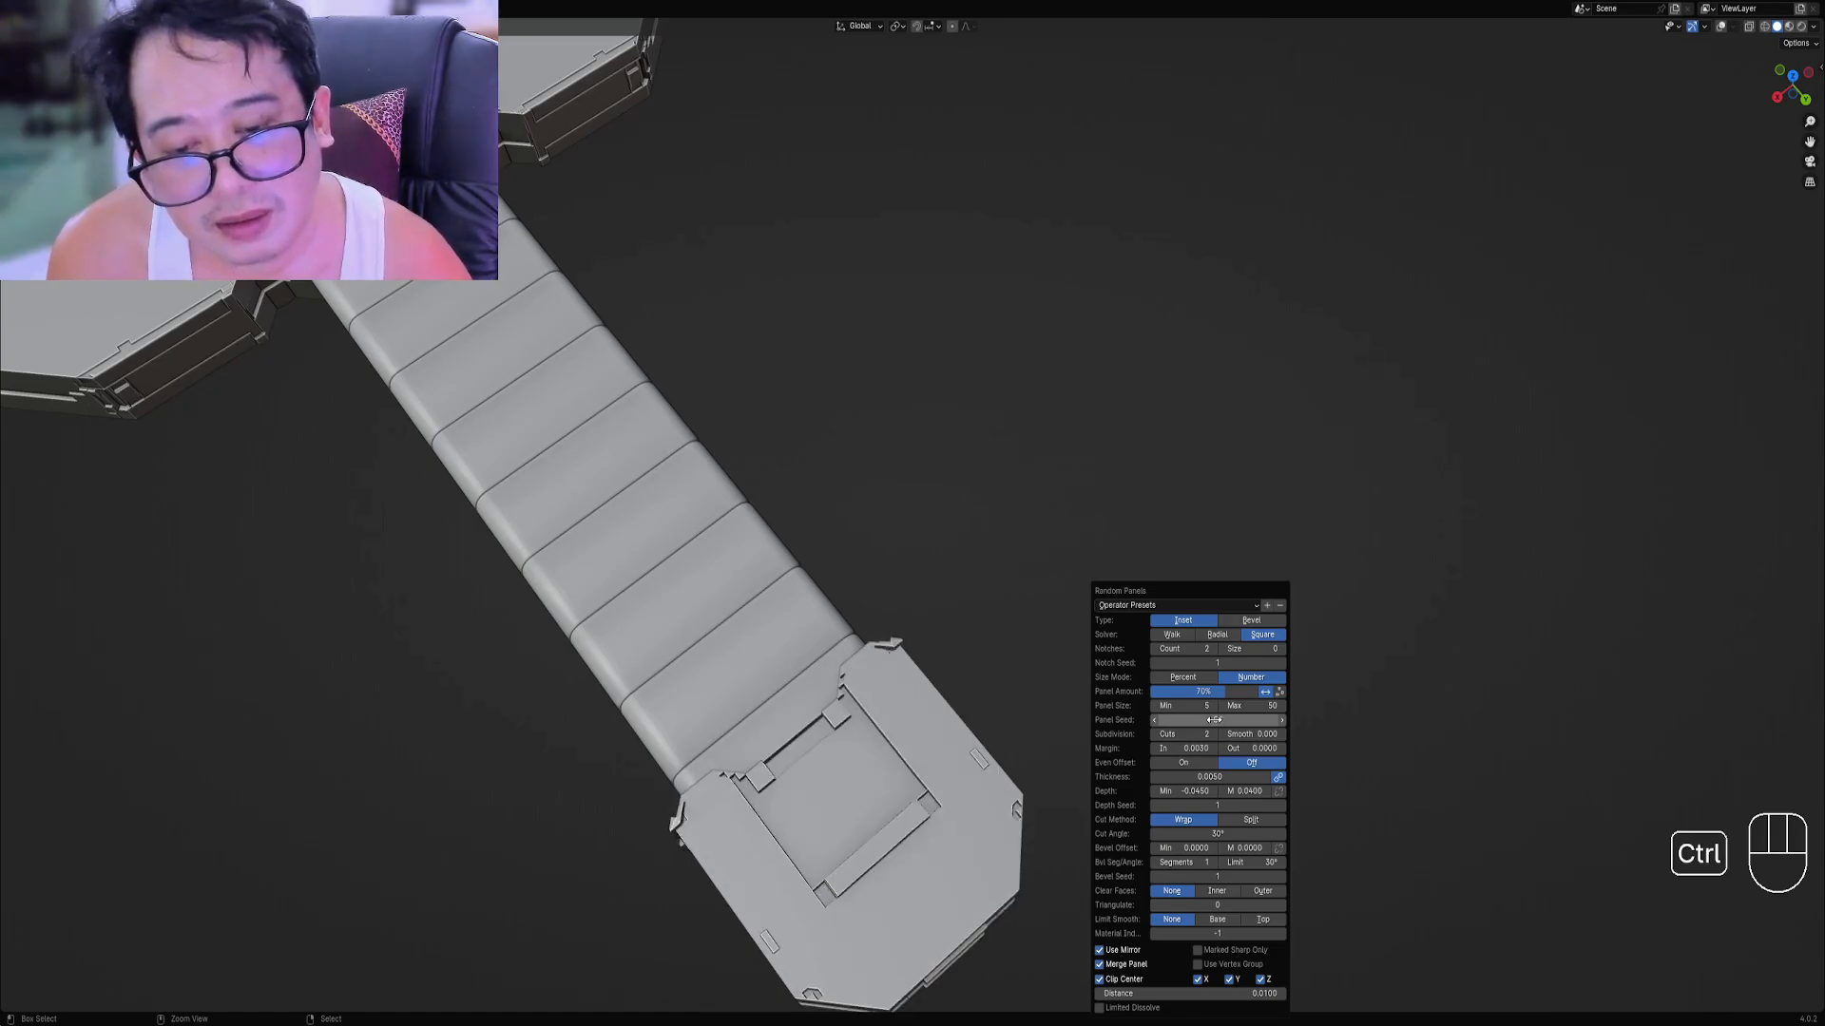
pyautogui.keyDown('ctrl'); pyautogui.scroll(3, 1213, 720); pyautogui.keyUp('ctrl')
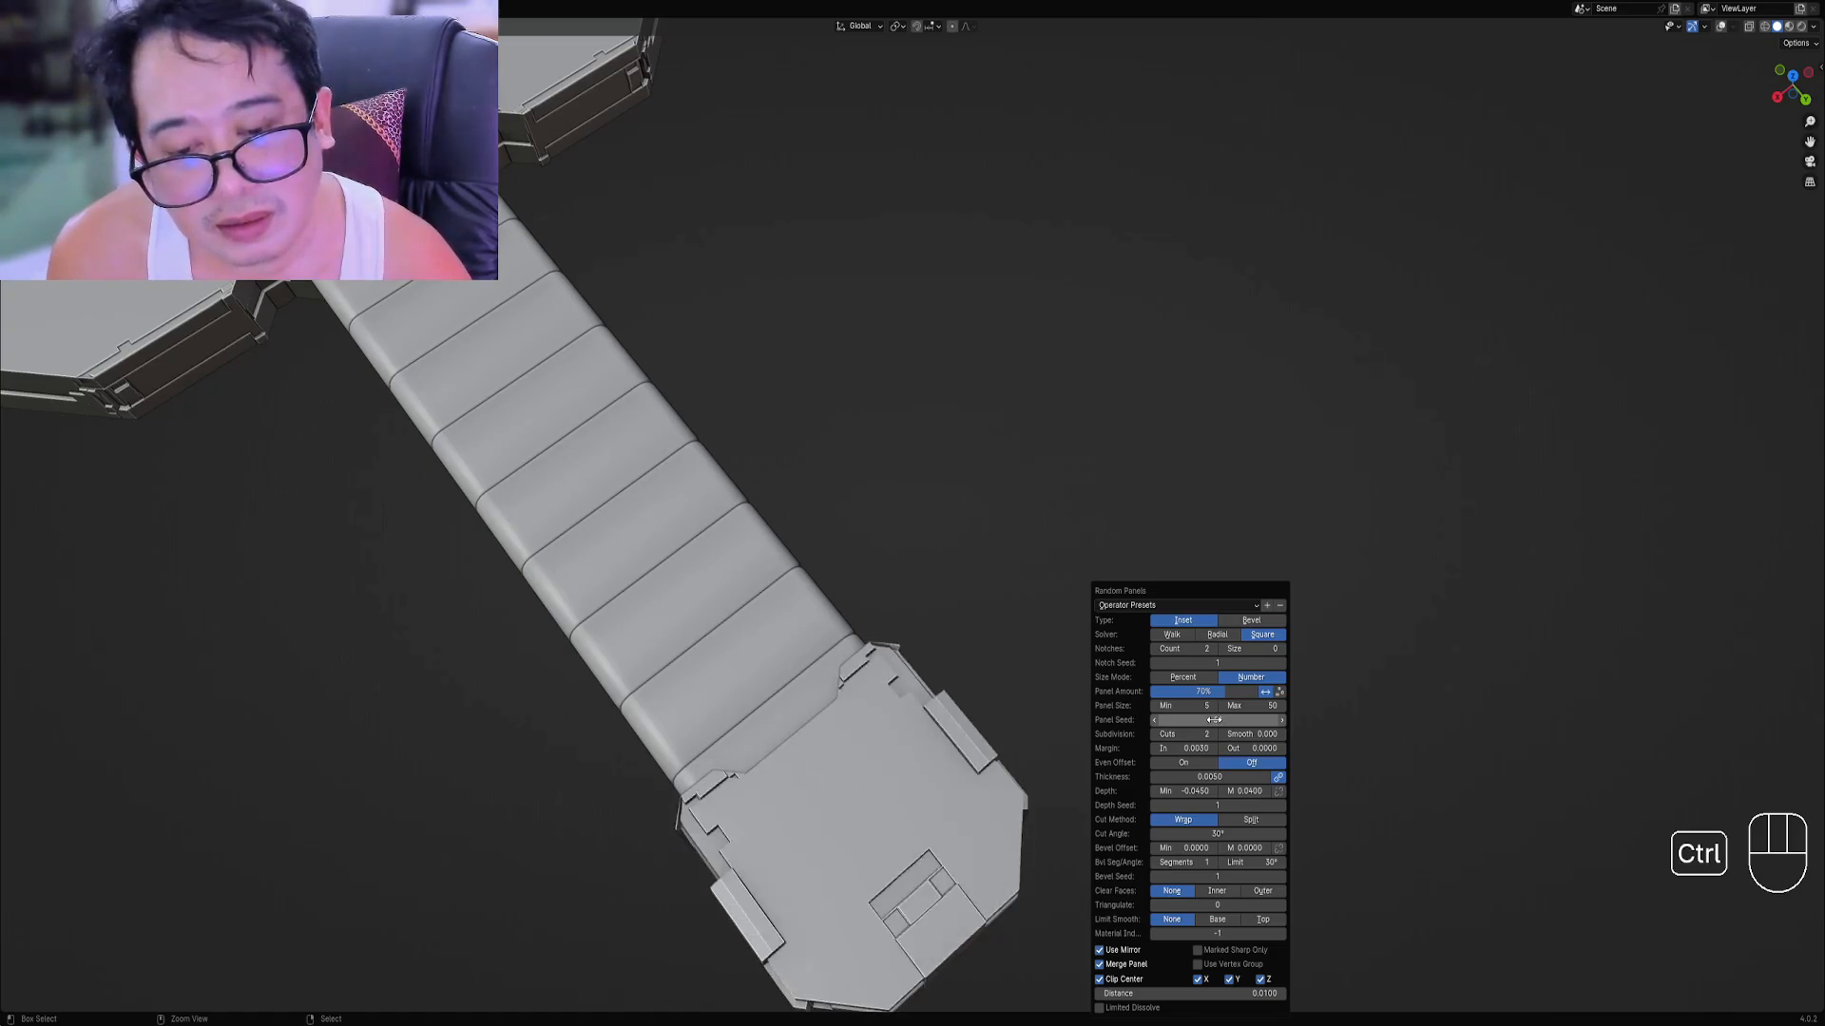
# Try a range of higher panel seeds on the pommel's random panels and settle on seed 139.
pyautogui.scroll(-2, 950, 703)
pyautogui.middleClick(1165, 700)
pyautogui.press('F9')
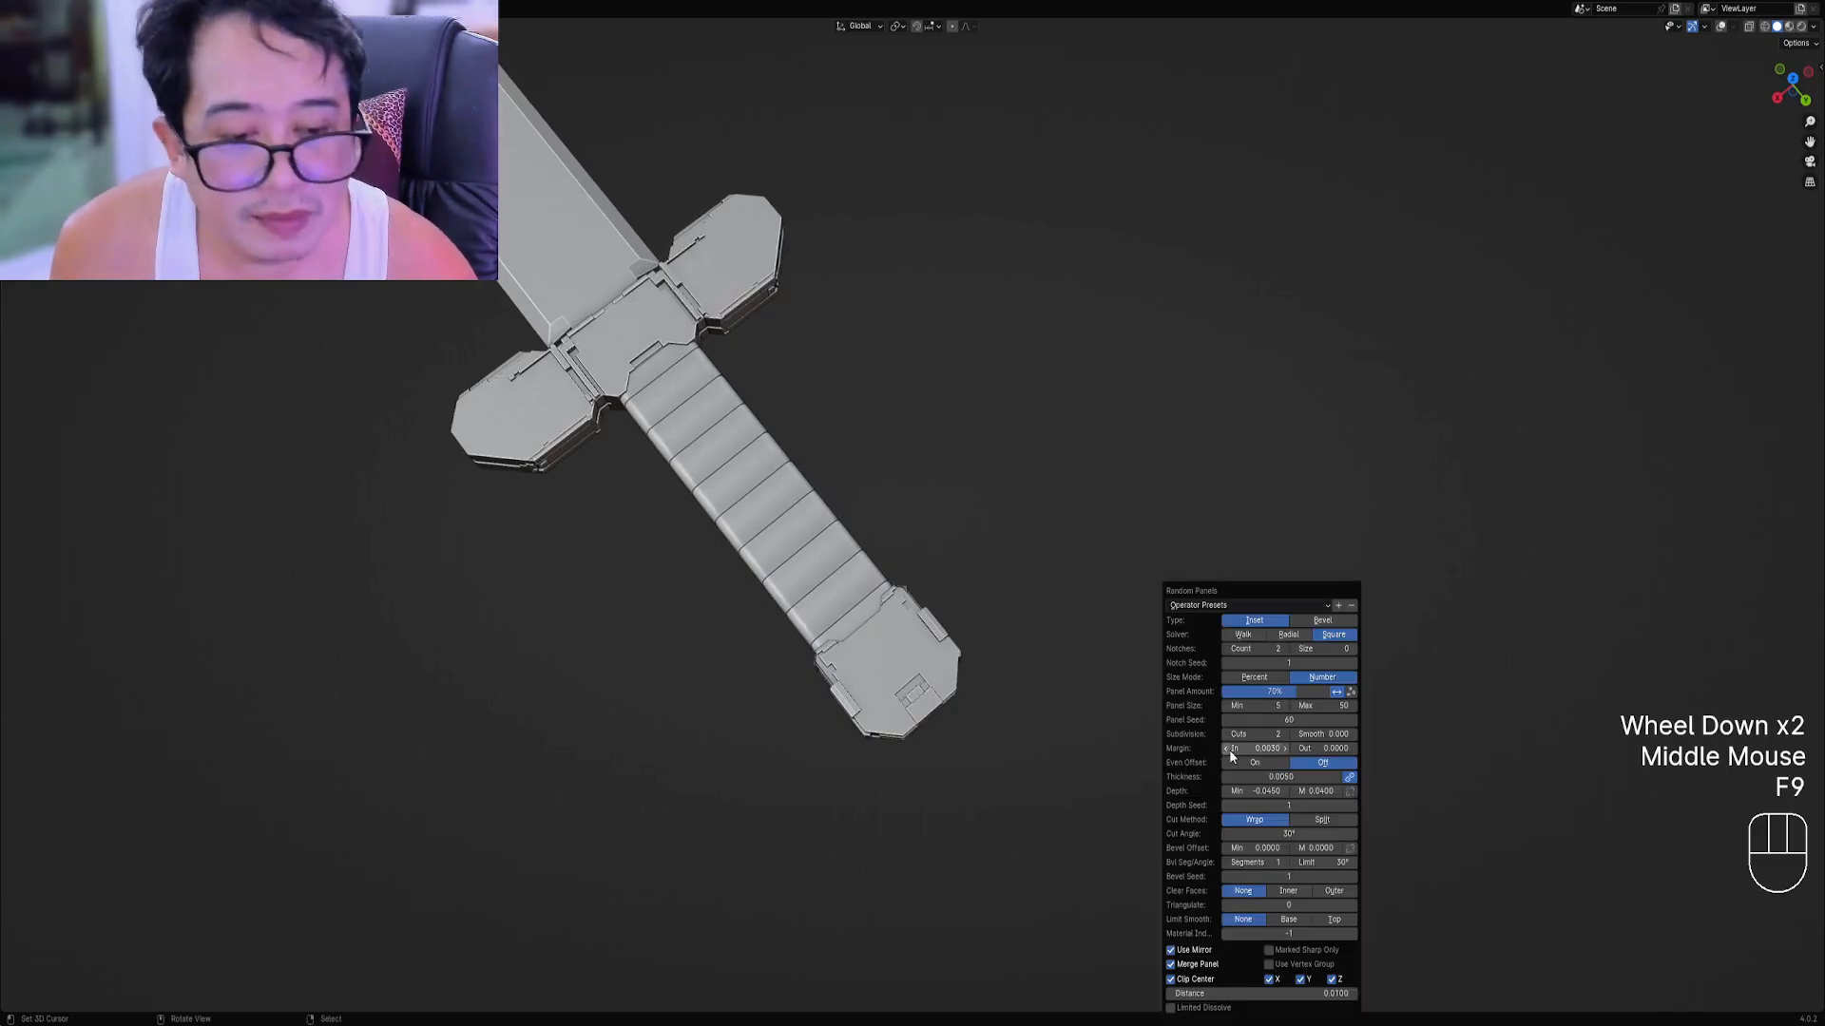
pyautogui.keyDown('ctrl'); pyautogui.scroll(4, 1285, 720); pyautogui.keyUp('ctrl')
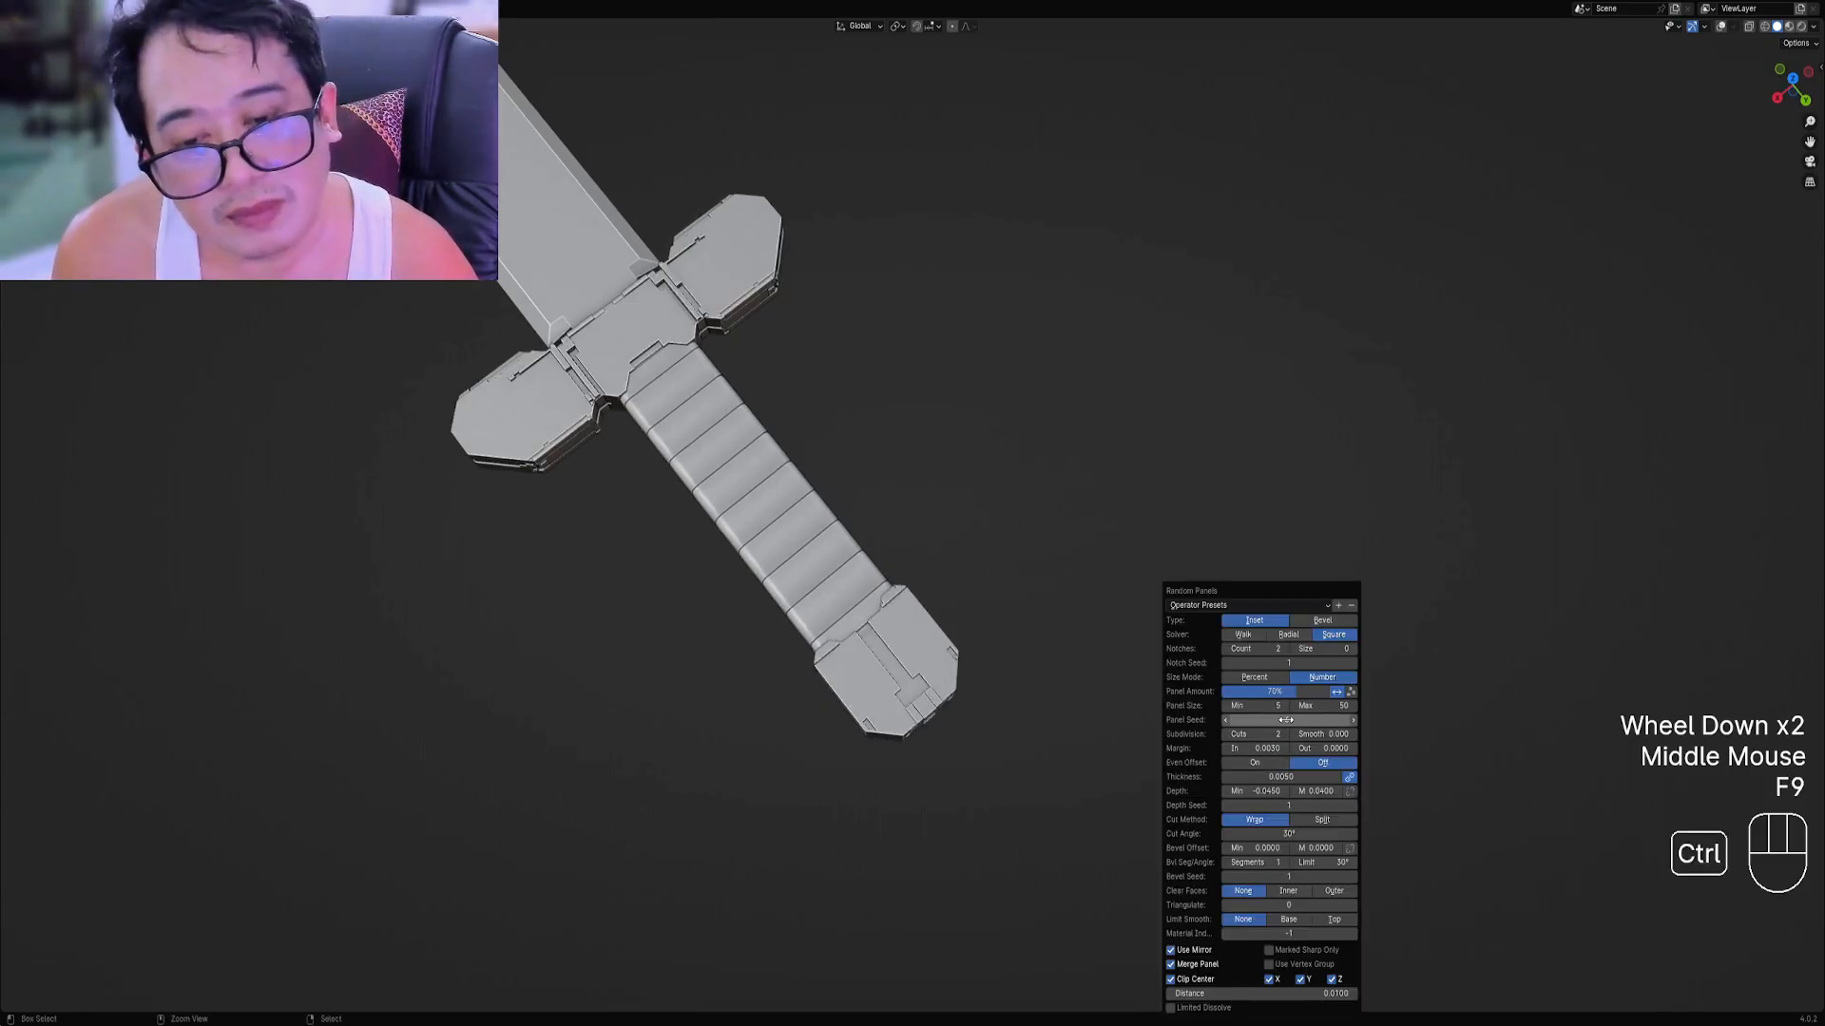
pyautogui.keyDown('ctrl'); pyautogui.scroll(3, 1286, 719); pyautogui.keyUp('ctrl')
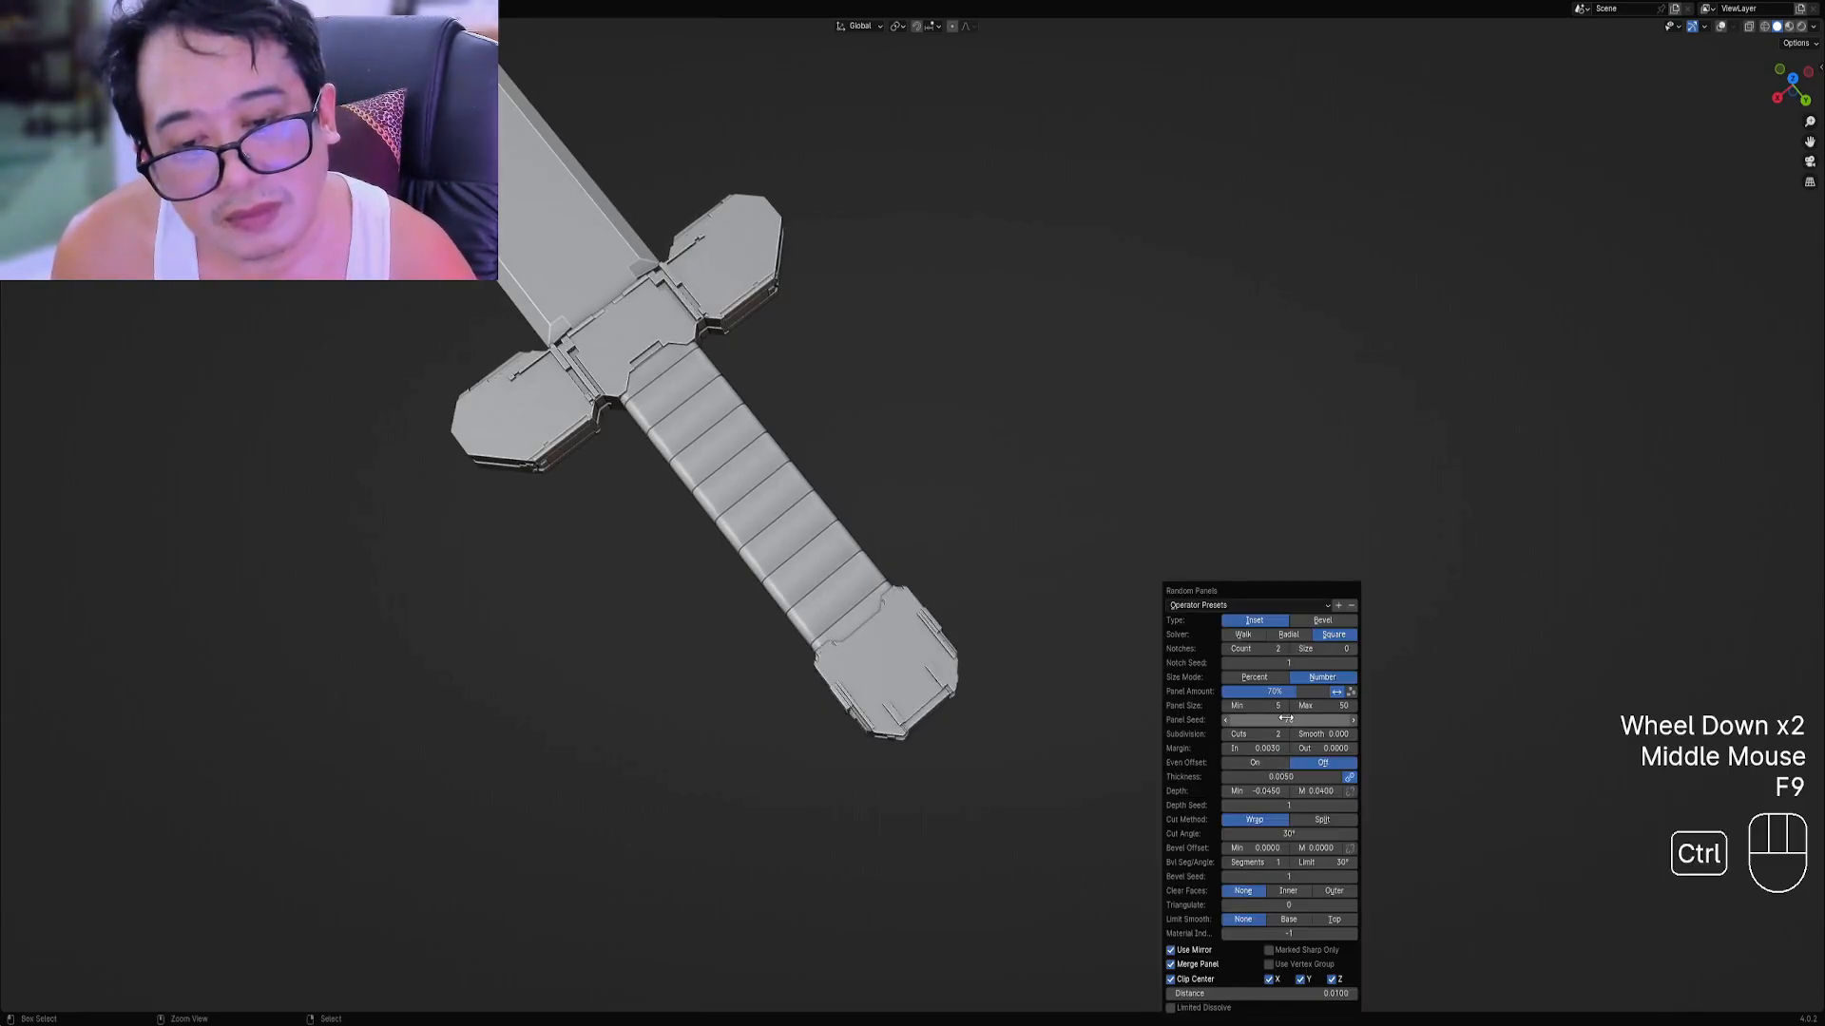
pyautogui.keyDown('ctrl'); pyautogui.scroll(6, 1285, 719); pyautogui.keyUp('ctrl')
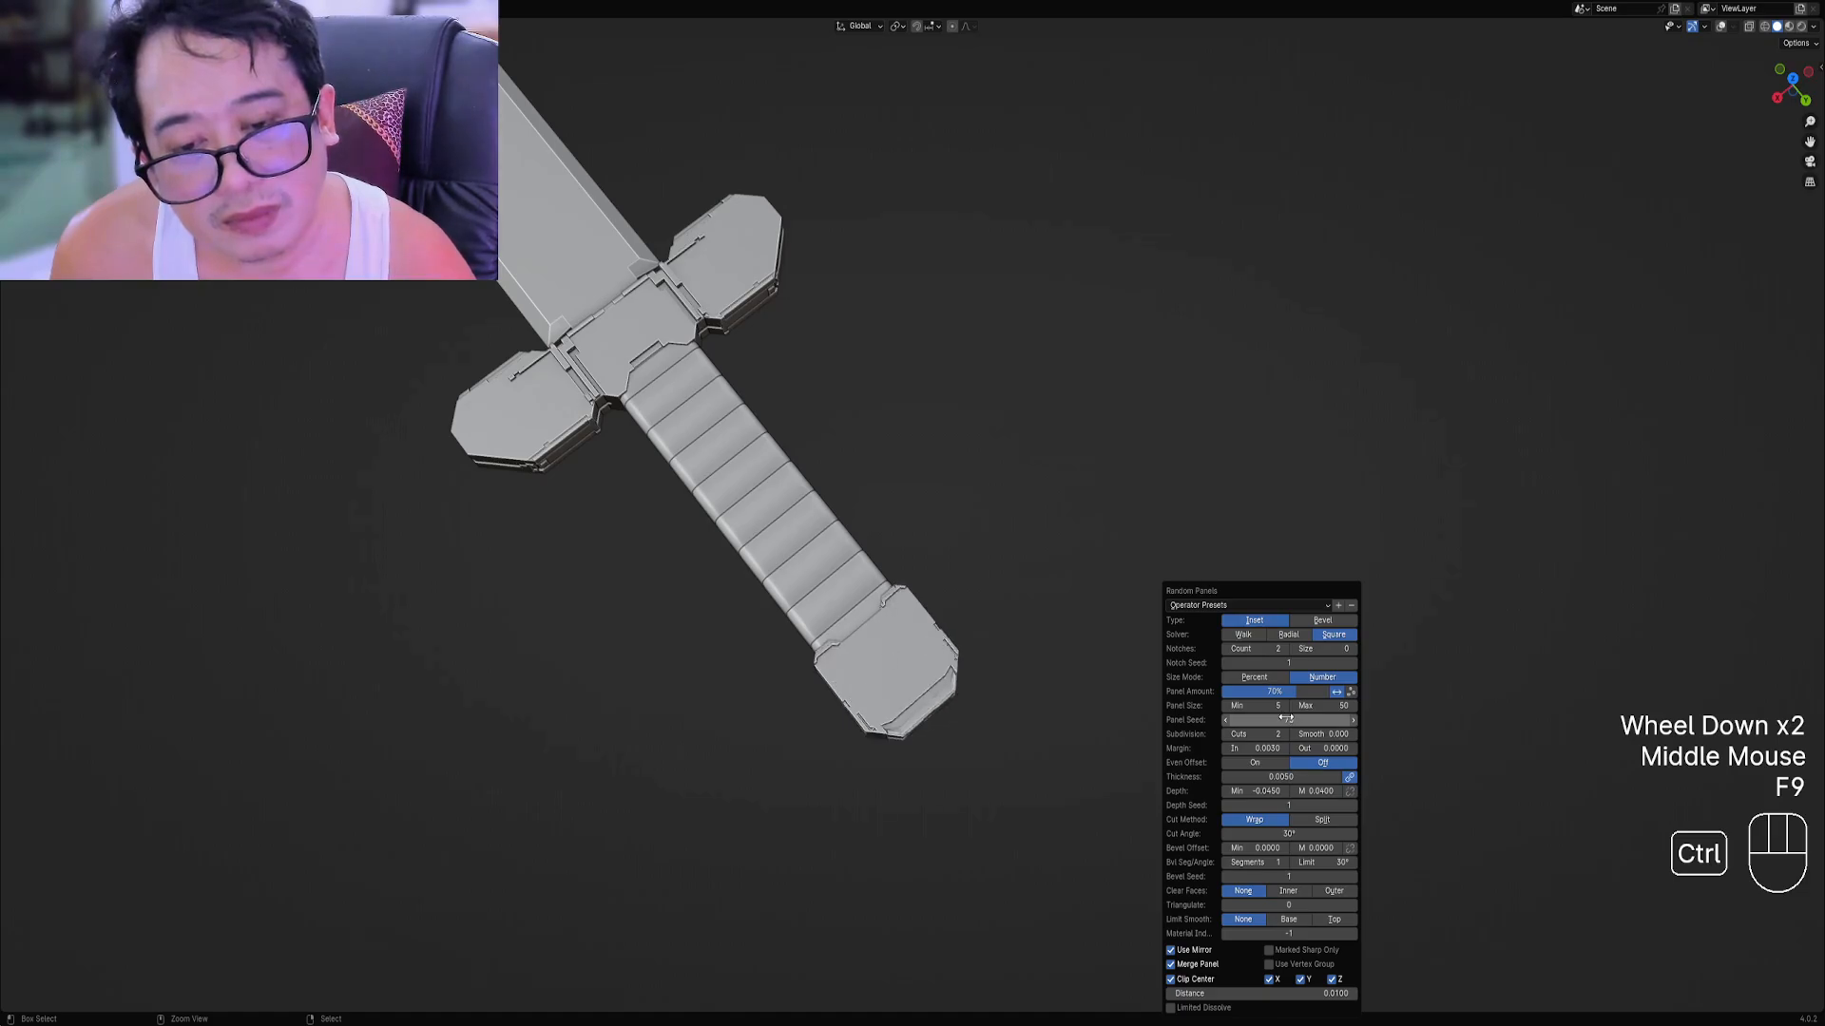
pyautogui.keyDown('ctrl'); pyautogui.scroll(-4, 1286, 719); pyautogui.keyUp('ctrl')
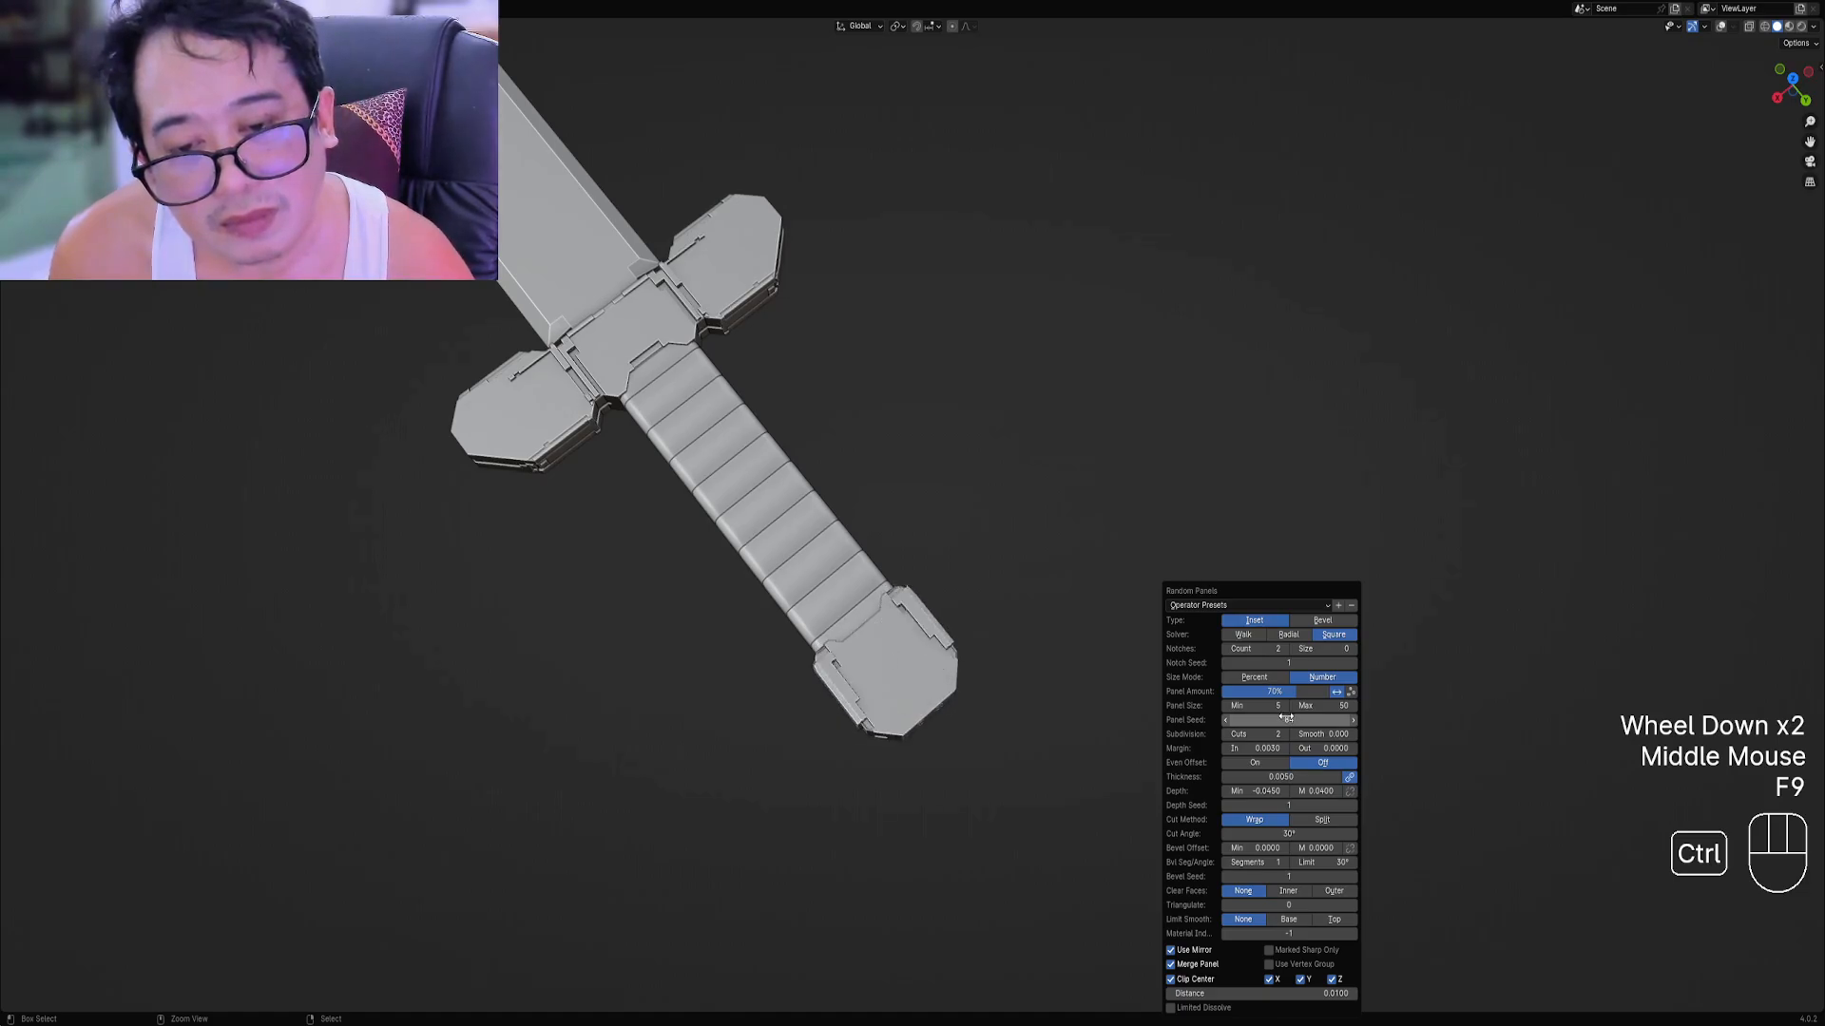
pyautogui.keyDown('ctrl'); pyautogui.scroll(-3, 1286, 714); pyautogui.keyUp('ctrl')
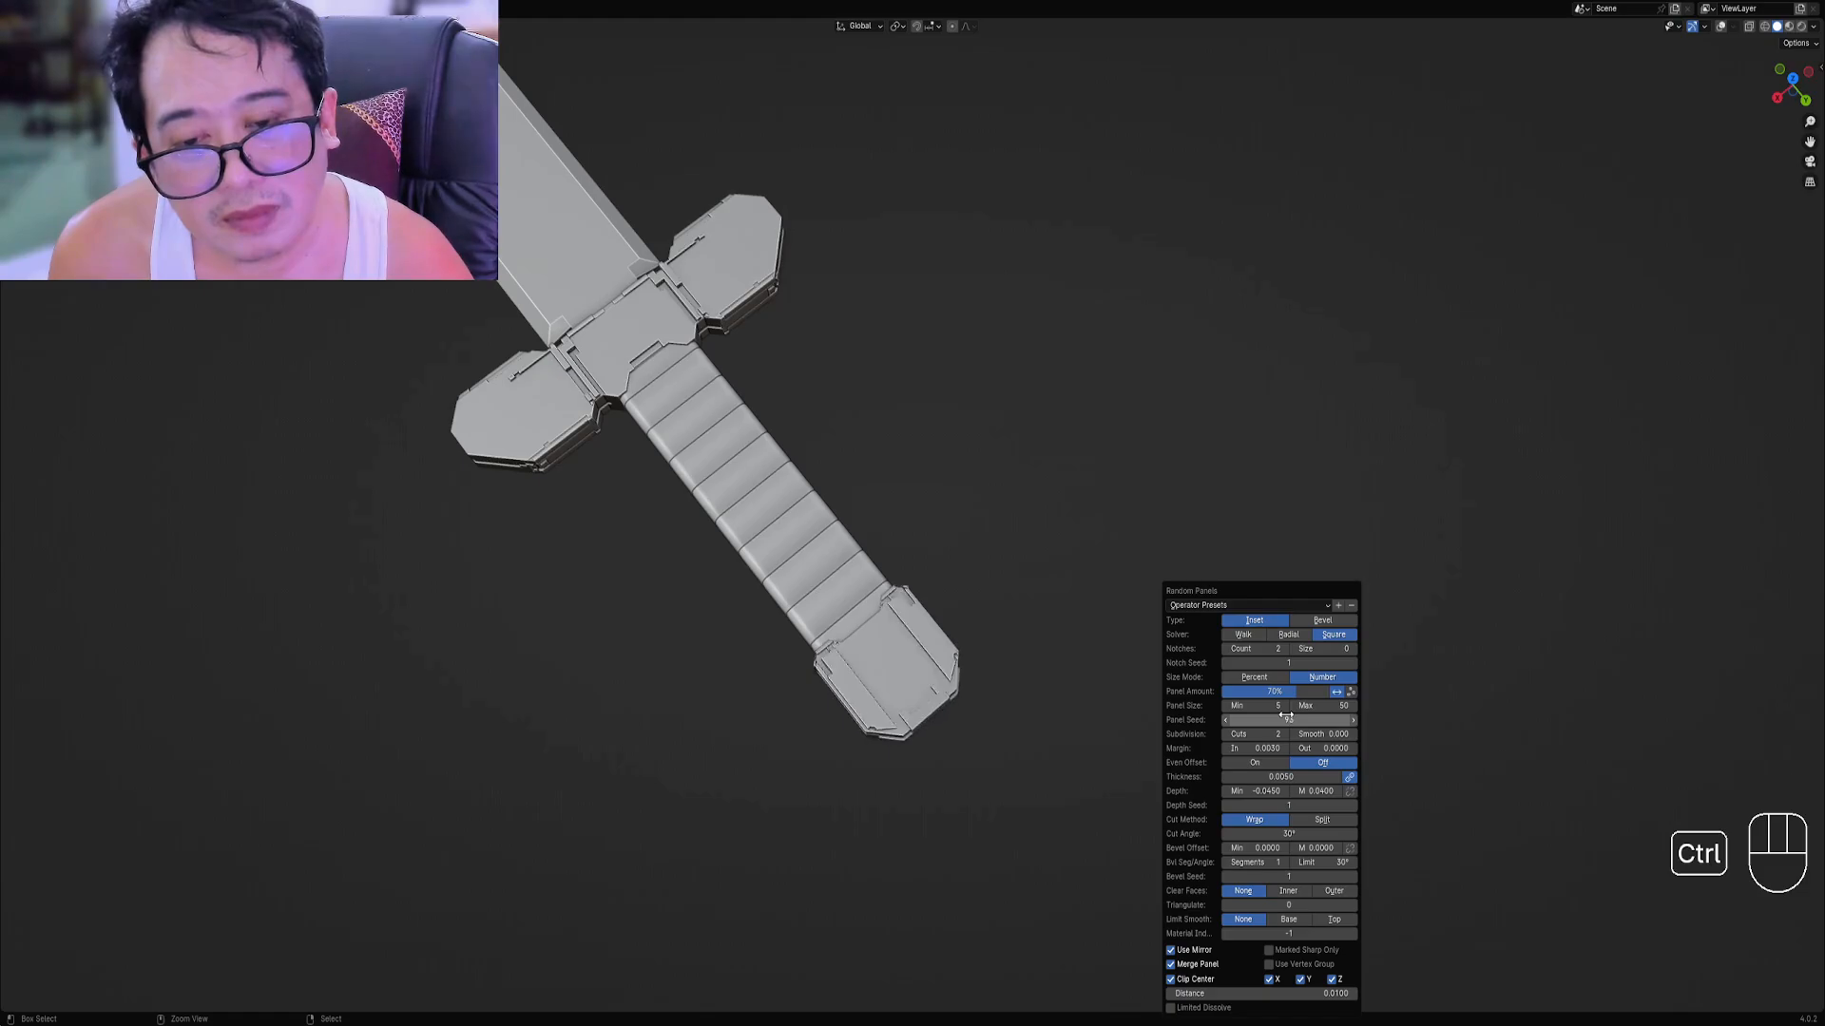
pyautogui.keyDown('ctrl'); pyautogui.scroll(7, 1285, 714); pyautogui.keyUp('ctrl')
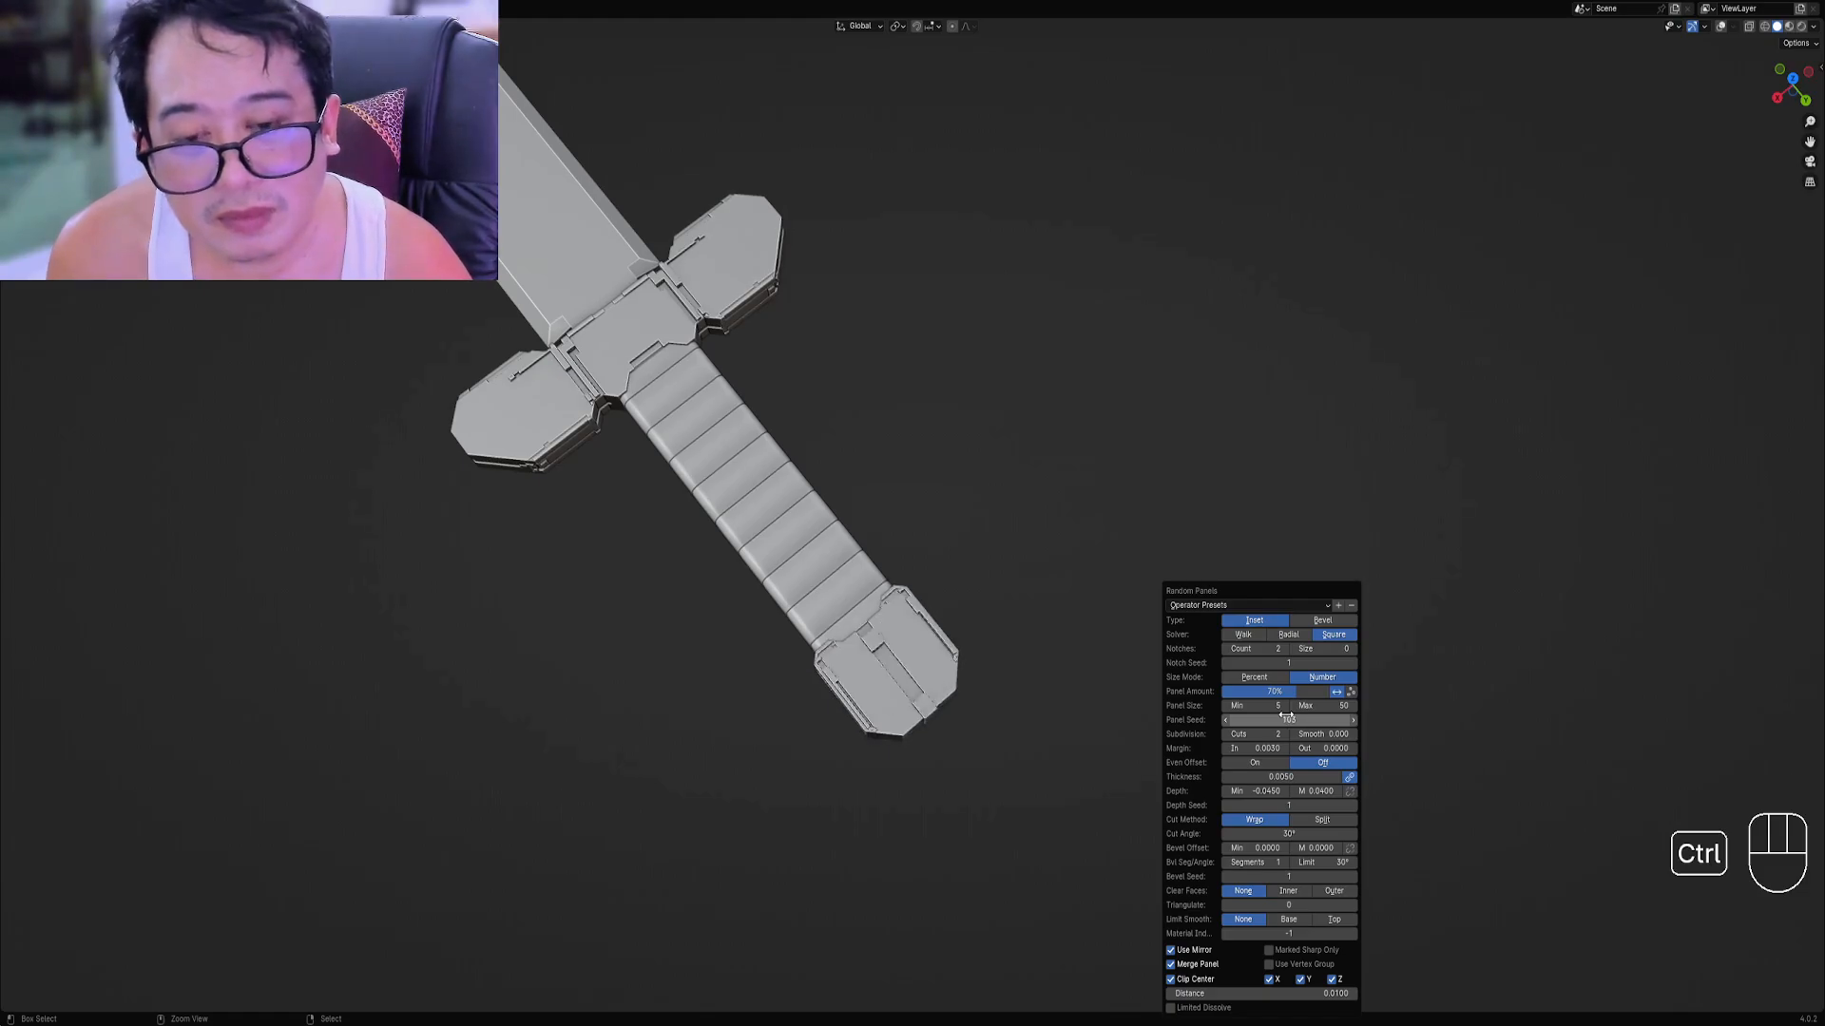
pyautogui.keyDown('ctrl'); pyautogui.scroll(3, 1286, 715); pyautogui.keyUp('ctrl')
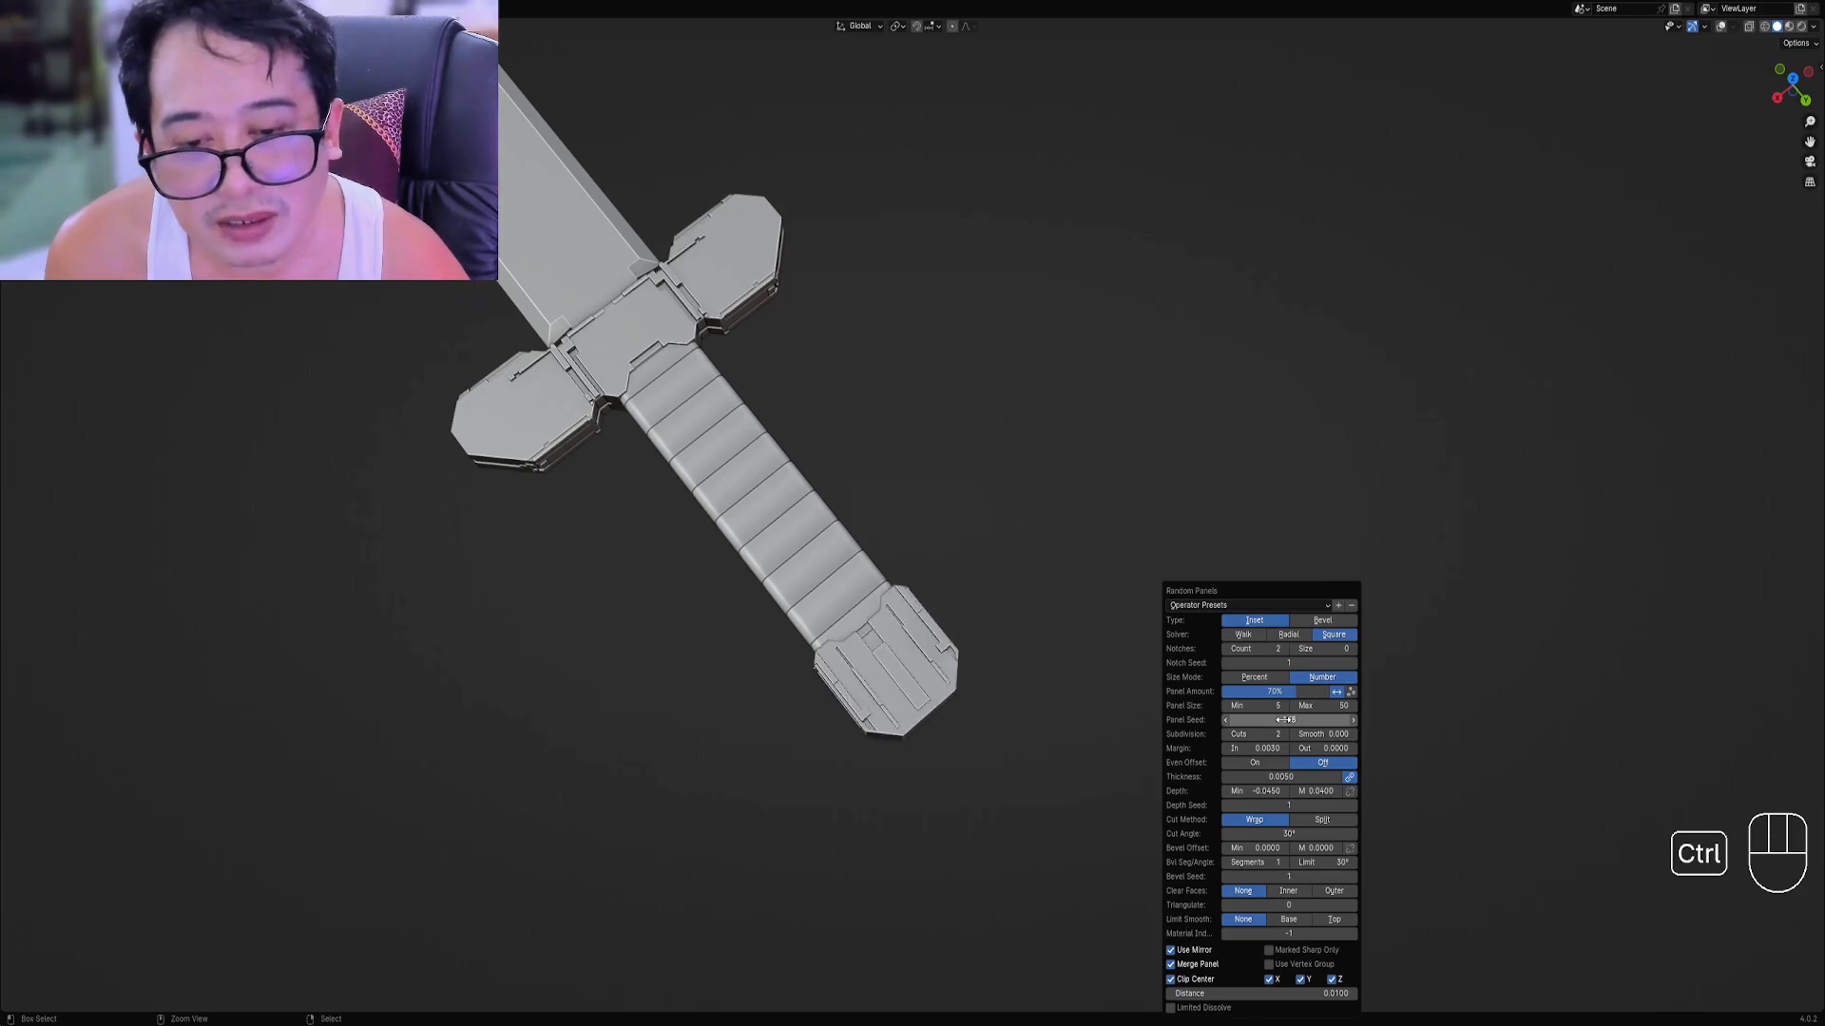
pyautogui.keyDown('ctrl'); pyautogui.scroll(-3, 1284, 719); pyautogui.keyUp('ctrl')
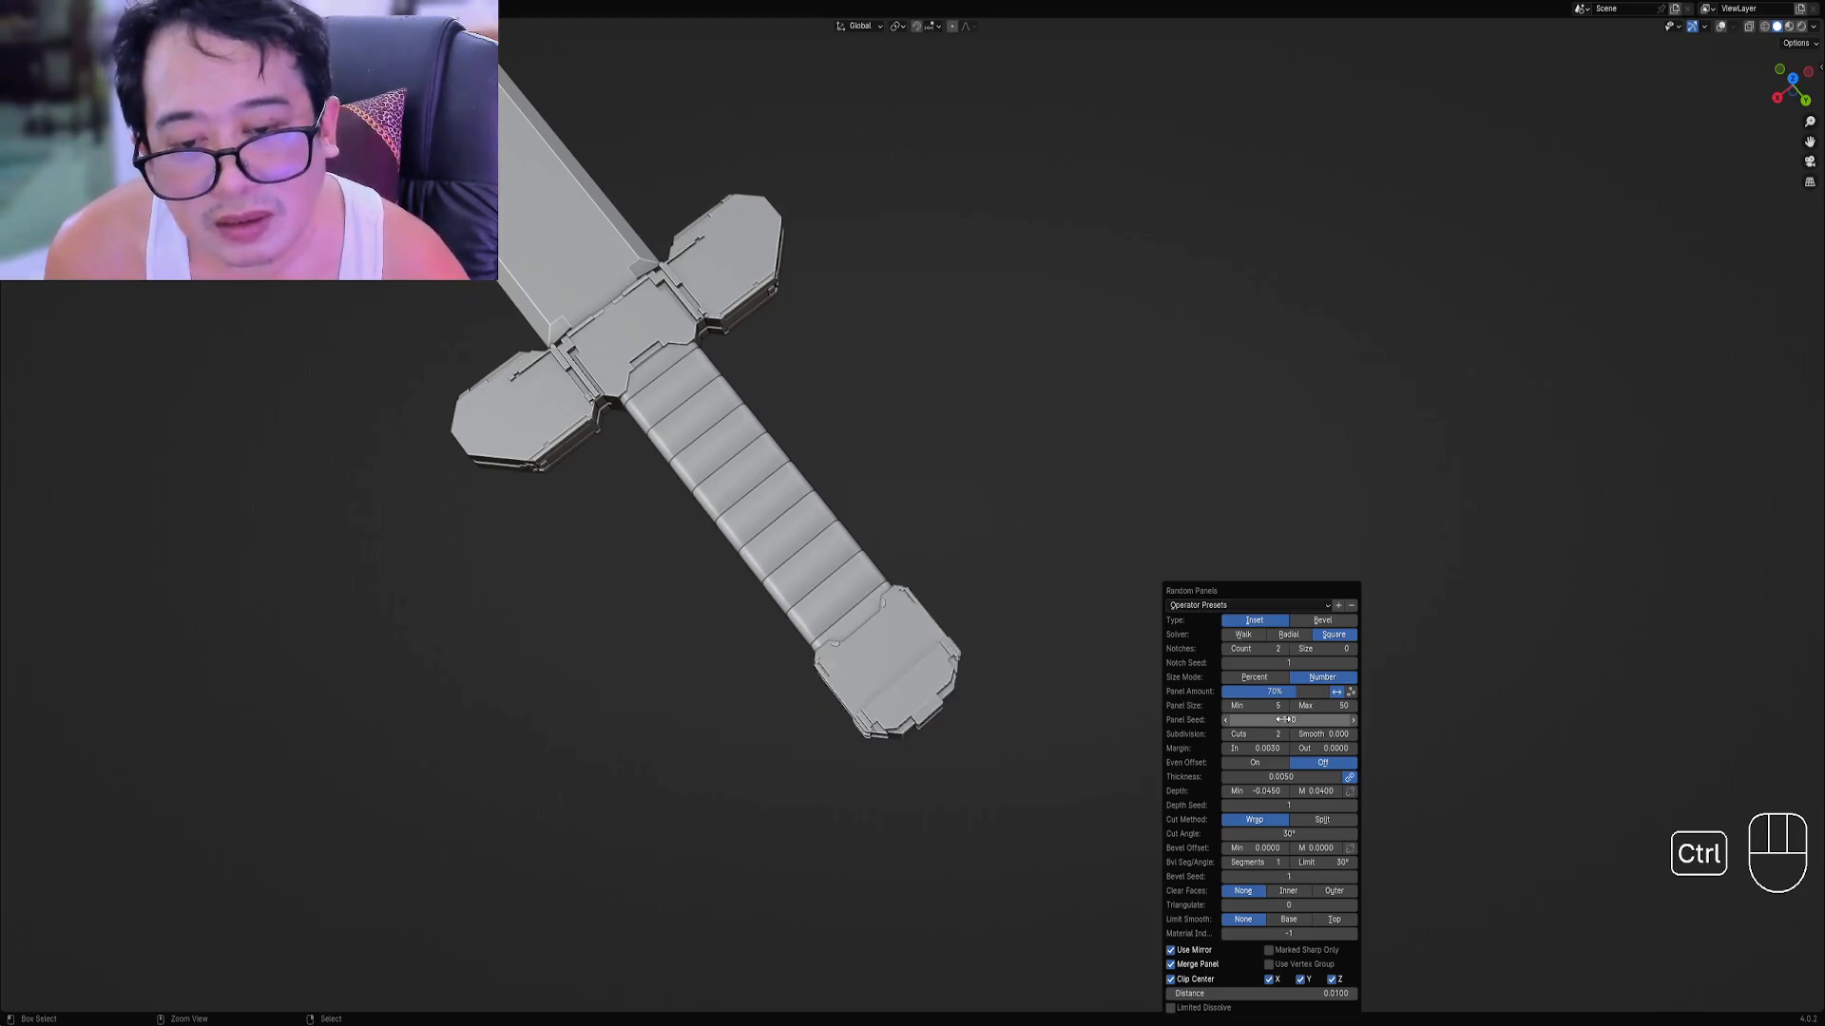
pyautogui.keyDown('ctrl'); pyautogui.scroll(-4, 1285, 719); pyautogui.keyUp('ctrl')
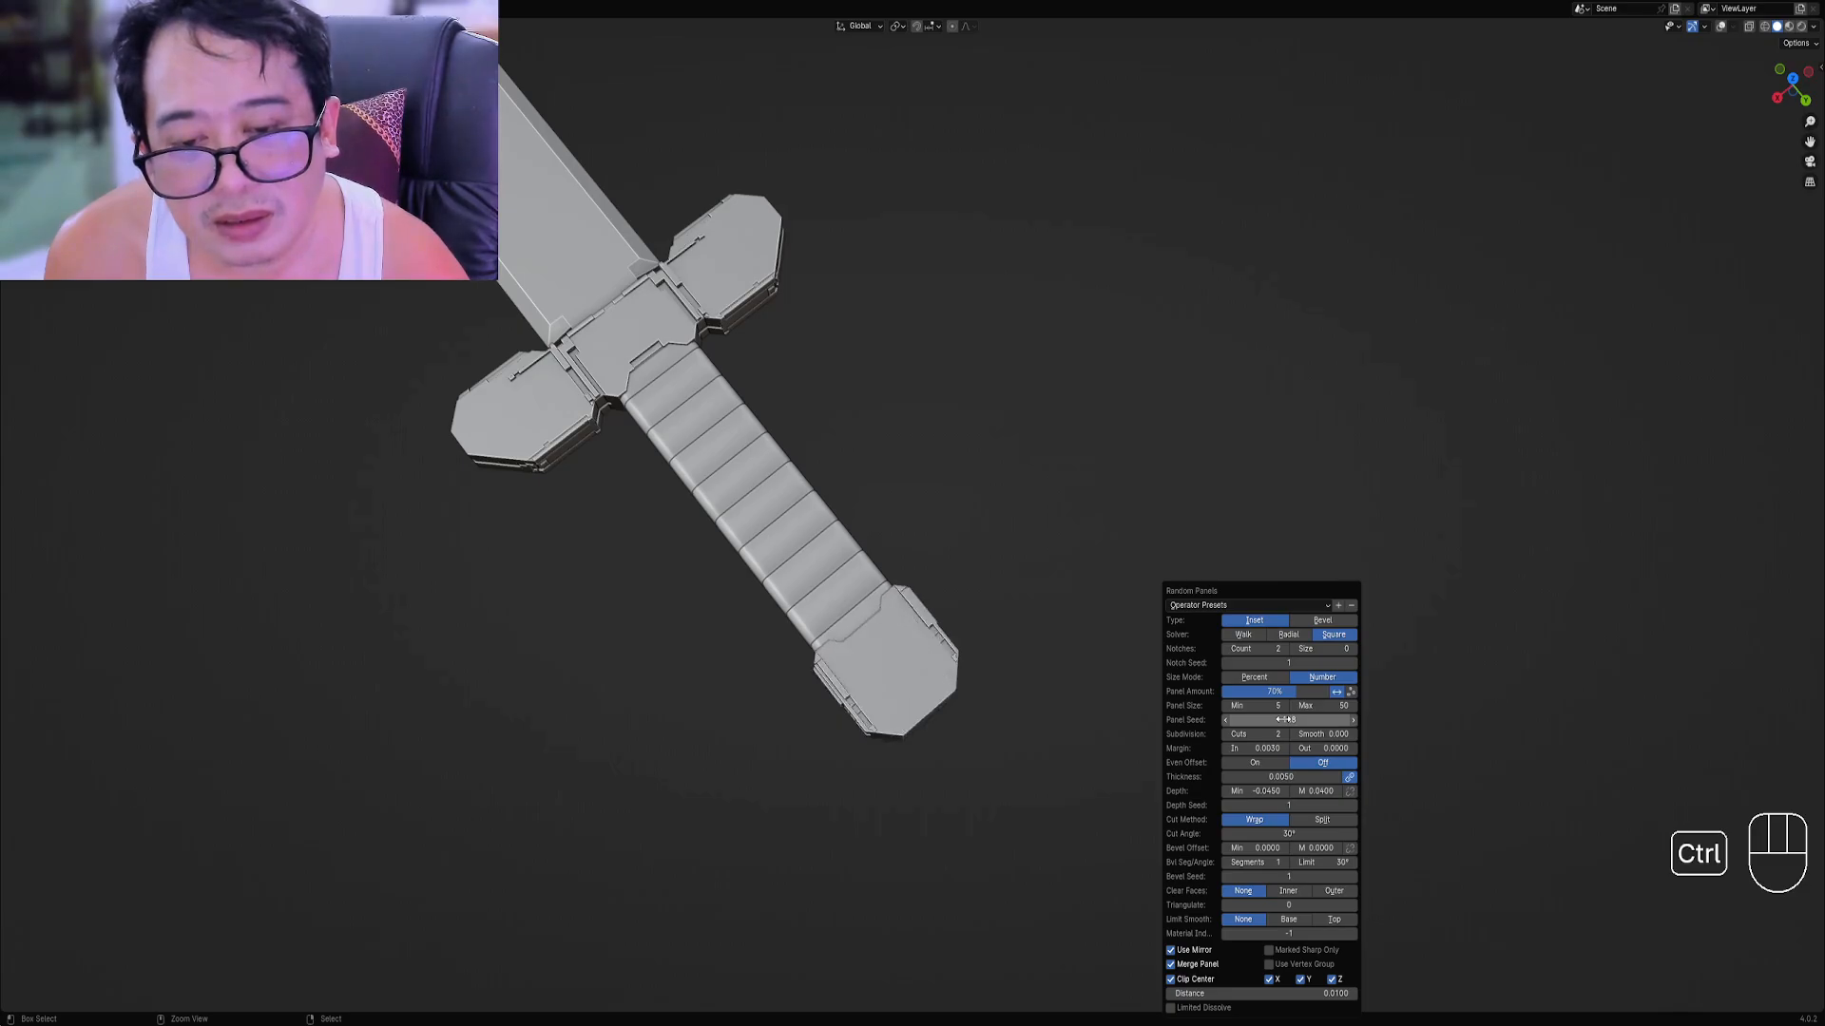
pyautogui.keyDown('ctrl'); pyautogui.scroll(-1, 1285, 720); pyautogui.keyUp('ctrl')
pyautogui.keyDown('ctrl'); pyautogui.scroll(-4, 1283, 719); pyautogui.keyUp('ctrl')
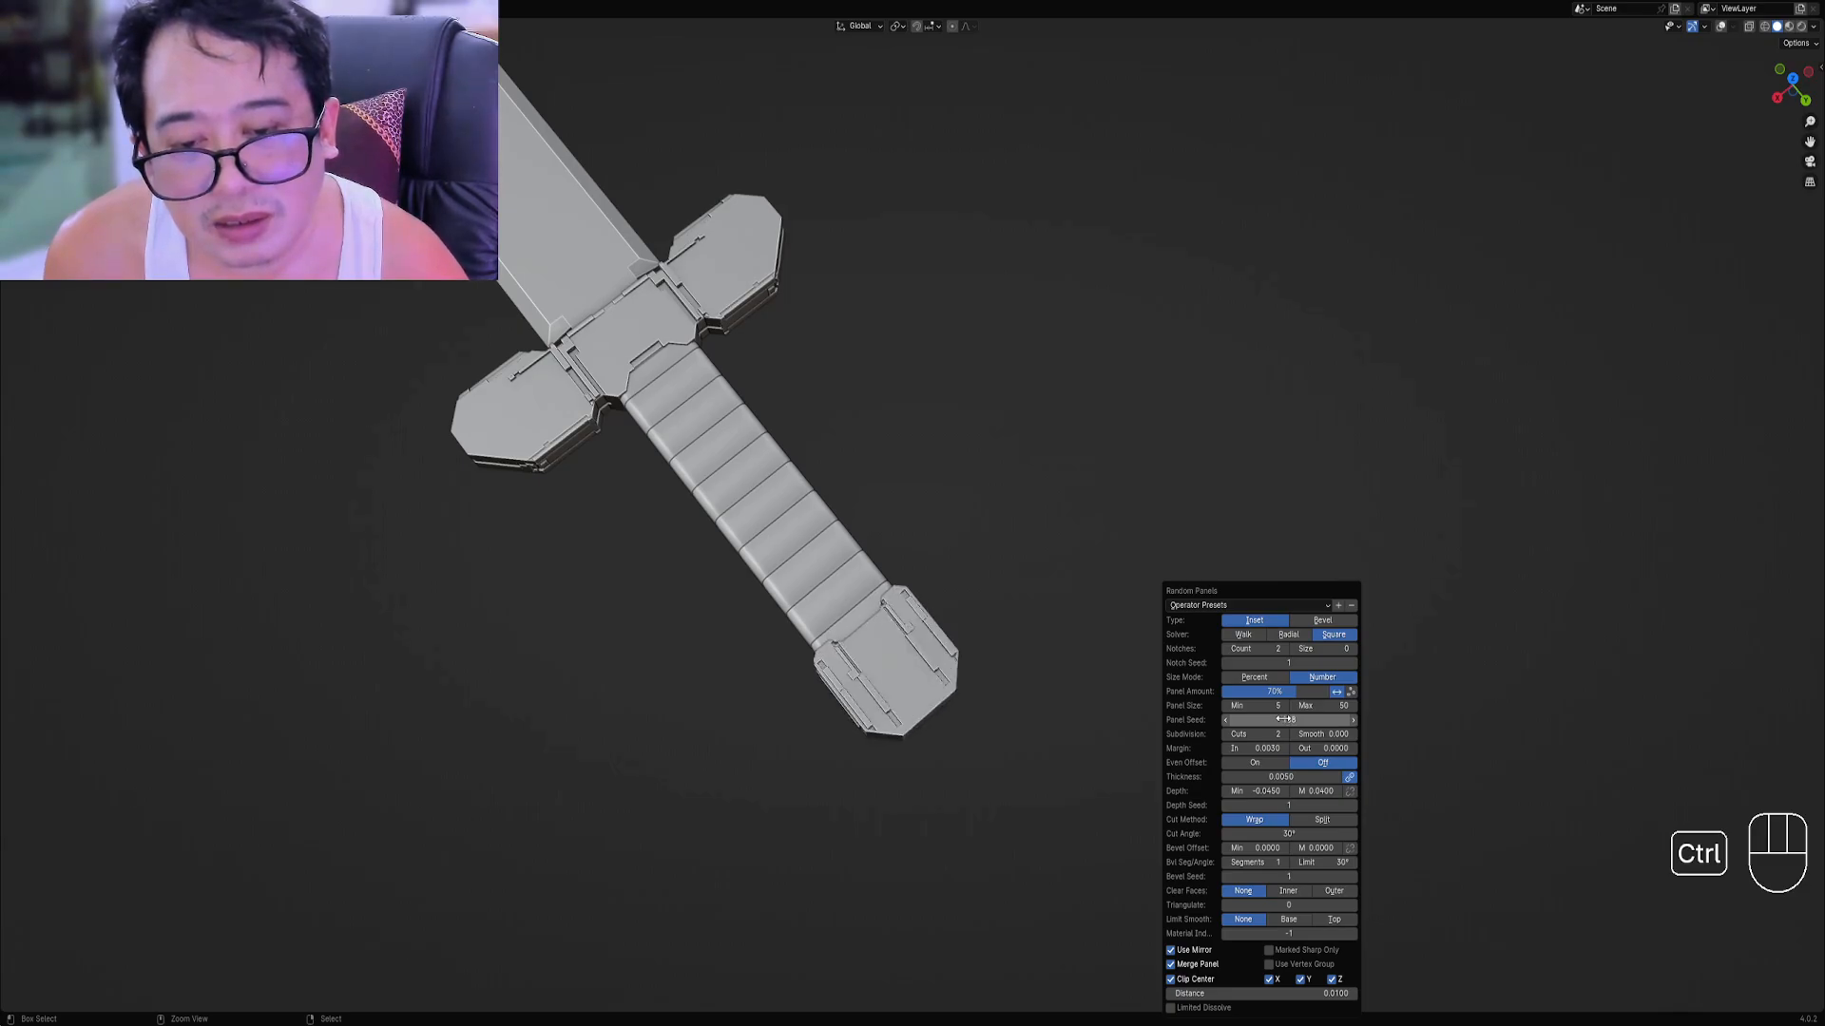
pyautogui.keyDown('ctrl'); pyautogui.scroll(-1, 1283, 719); pyautogui.keyUp('ctrl')
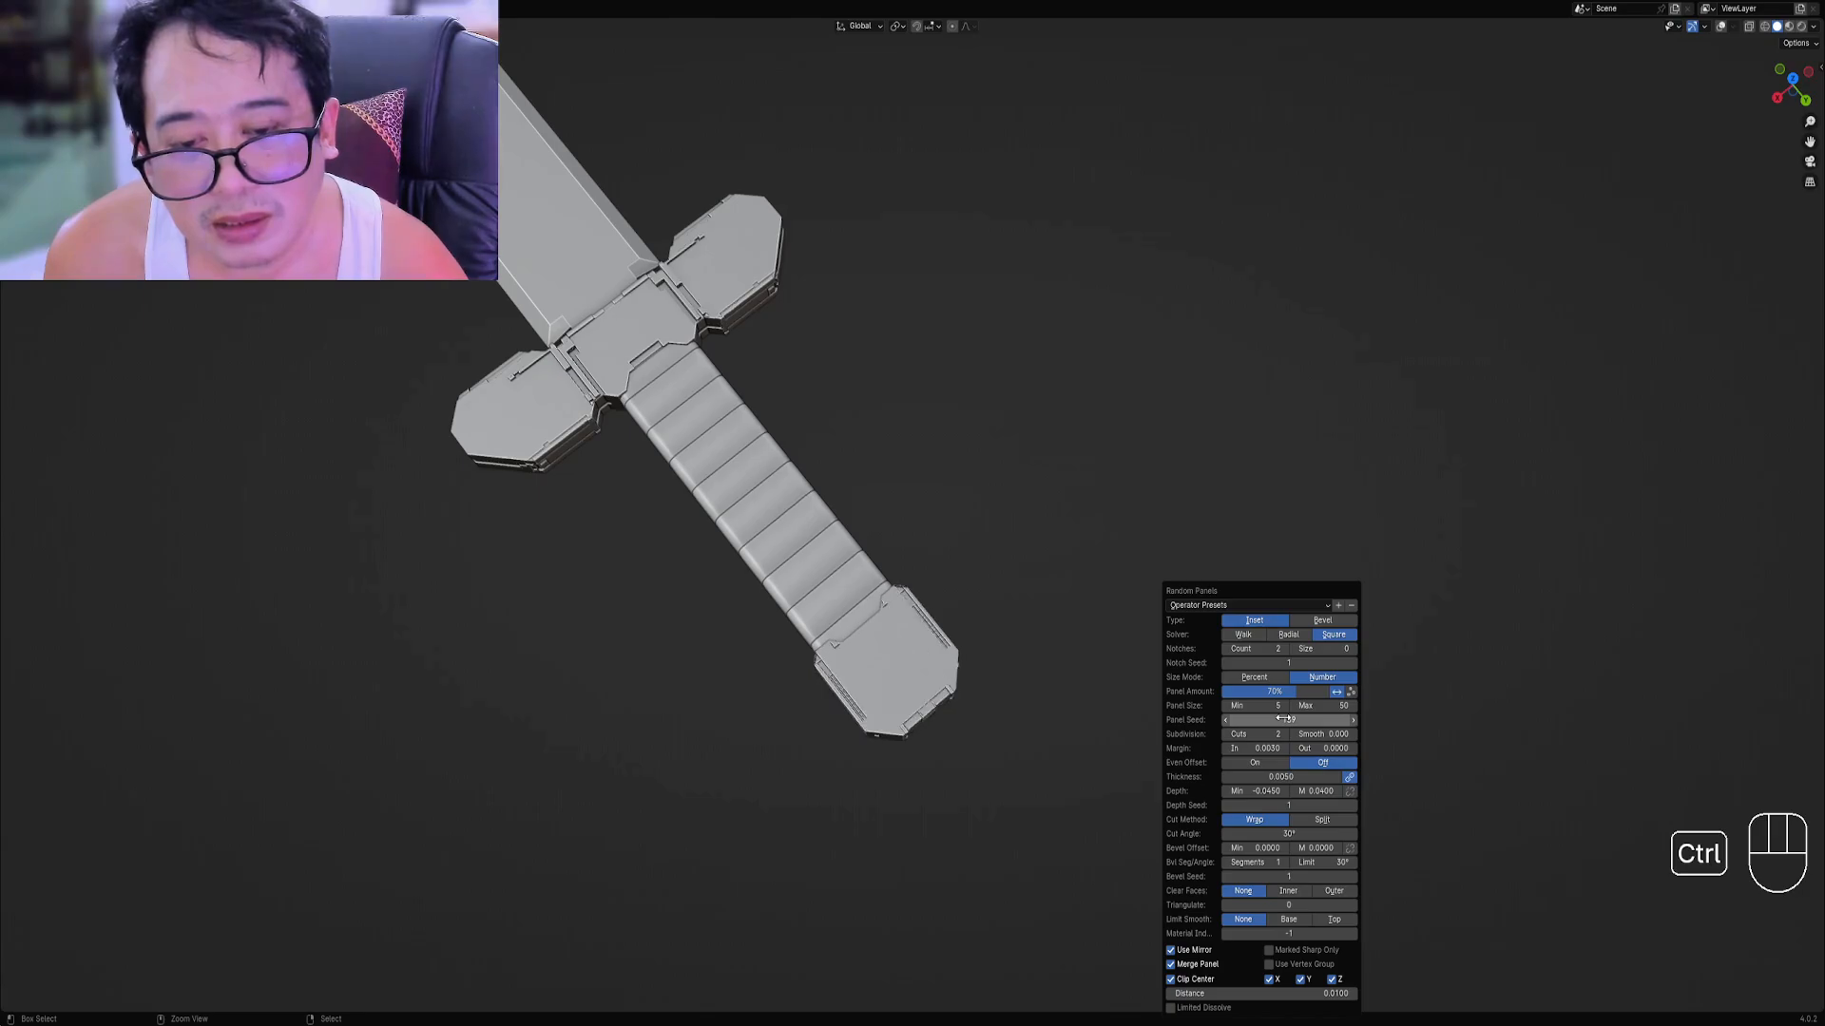
pyautogui.keyDown('ctrl'); pyautogui.scroll(-4, 1282, 719); pyautogui.keyUp('ctrl')
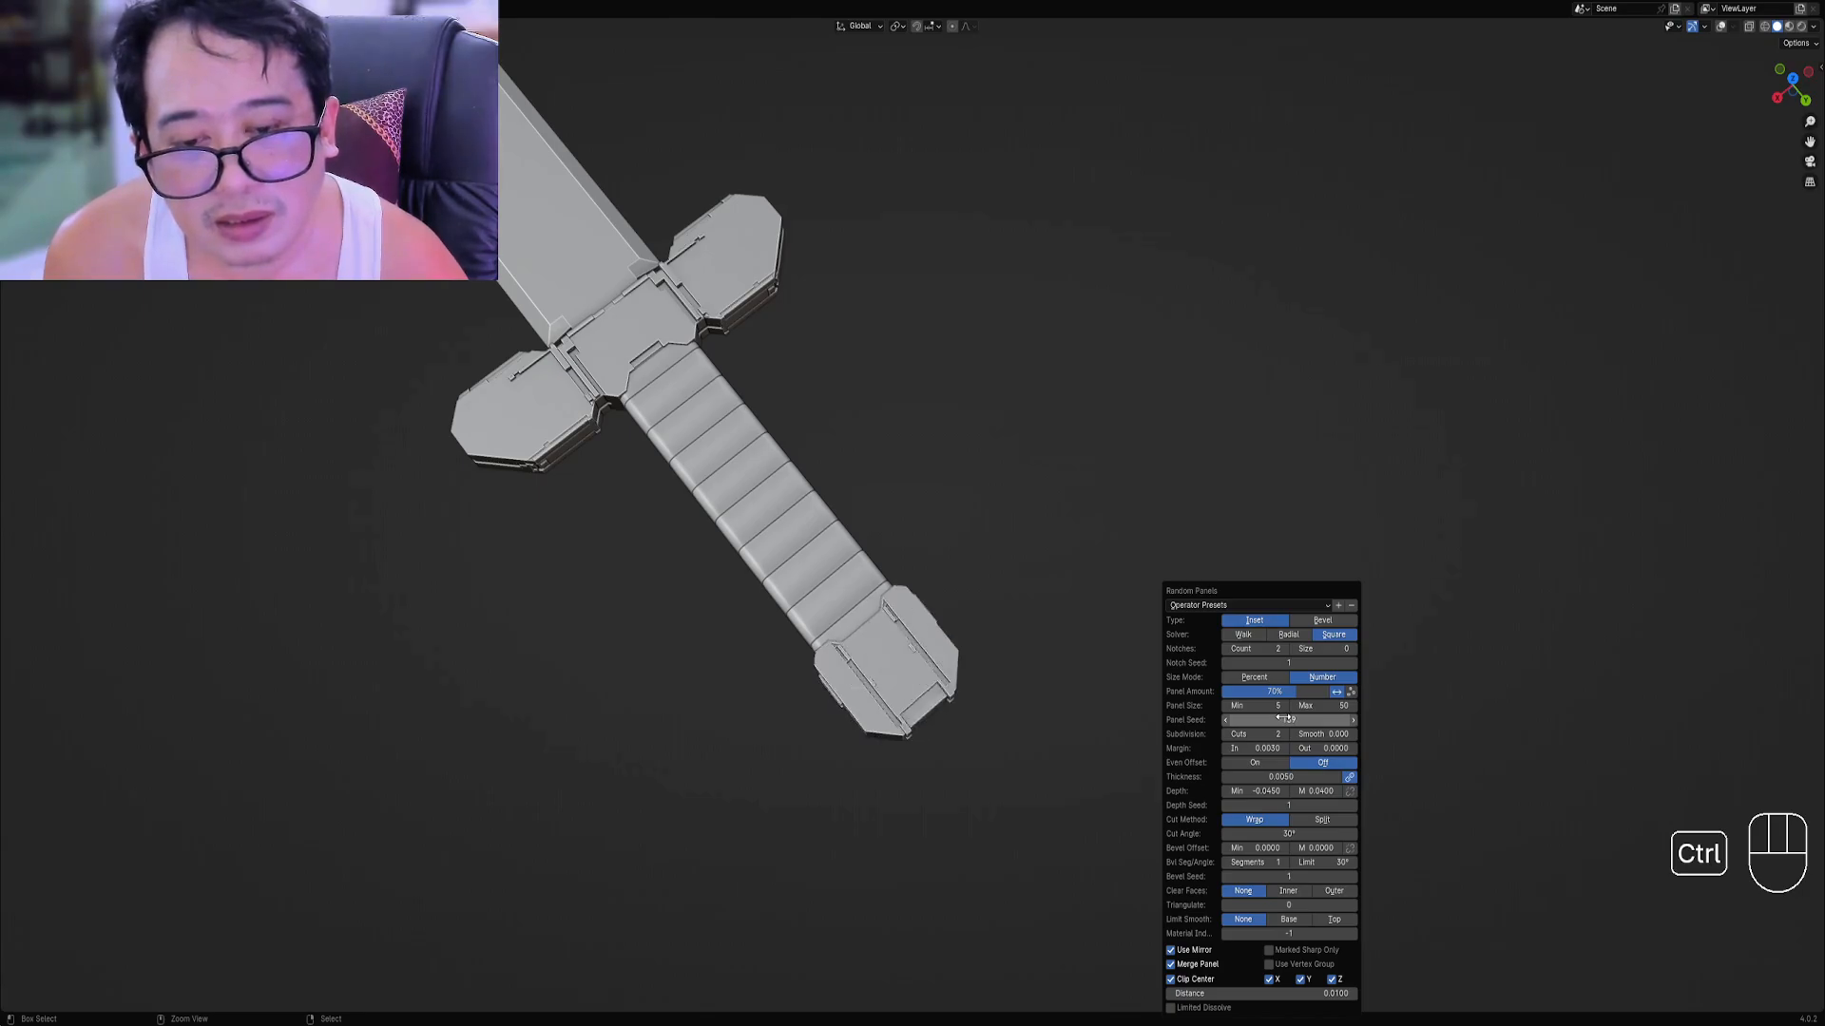
pyautogui.keyDown('ctrl'); pyautogui.scroll(-4, 1283, 720); pyautogui.keyUp('ctrl')
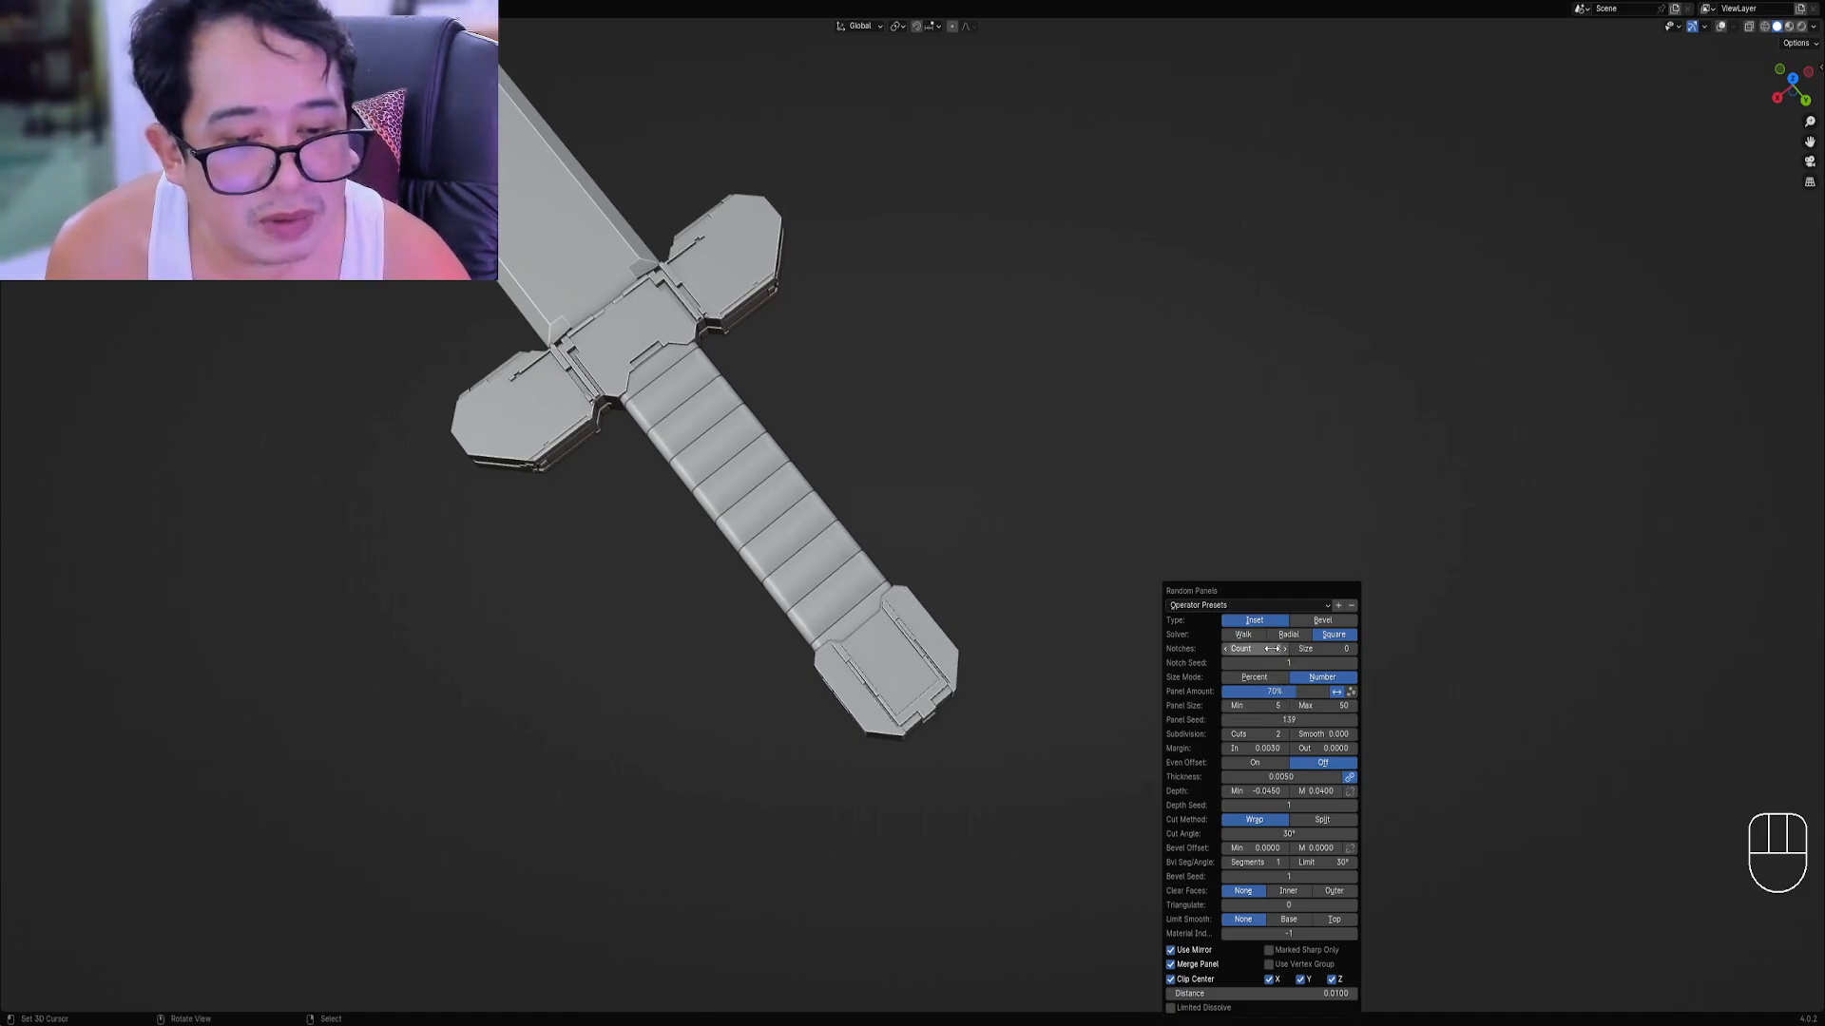
# Set the pommel panels' notch count to 0, switch the solver to Radial and advance the panel seed to 187.
pyautogui.moveTo(1272, 648); pyautogui.dragTo(1236, 649)
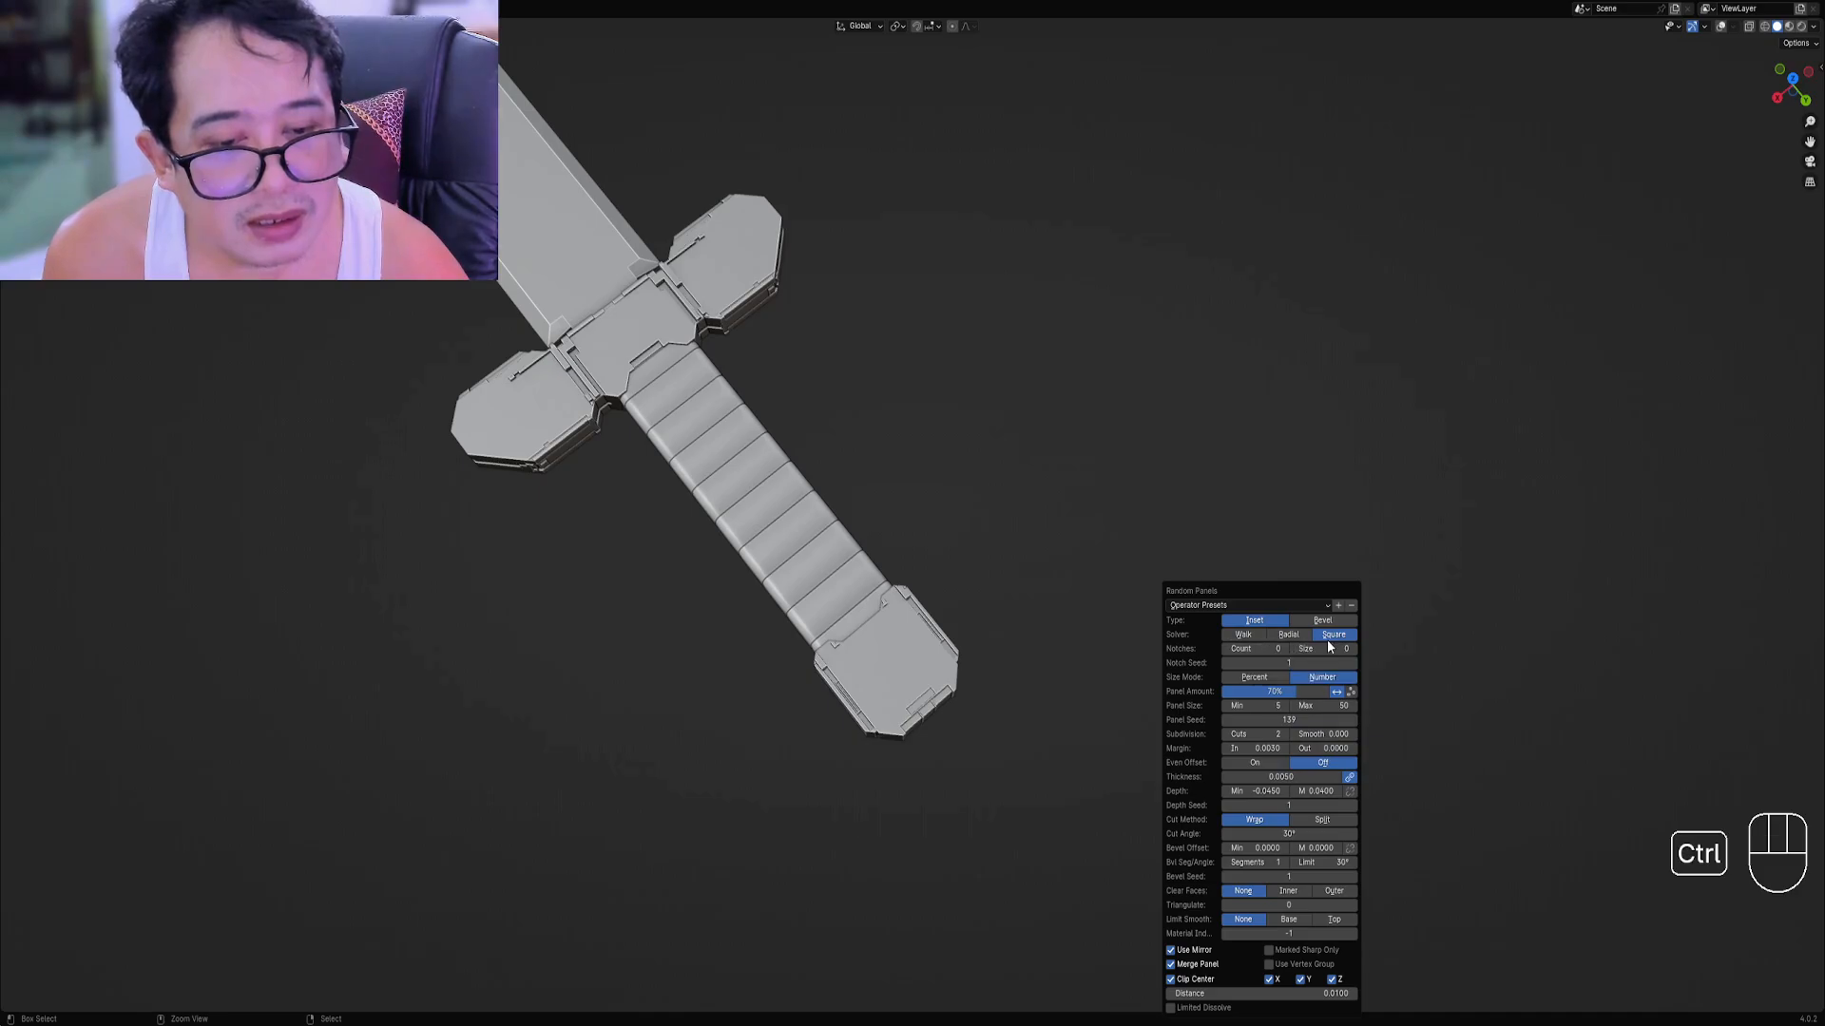
pyautogui.moveTo(1283, 719); pyautogui.dragTo(1291, 719)
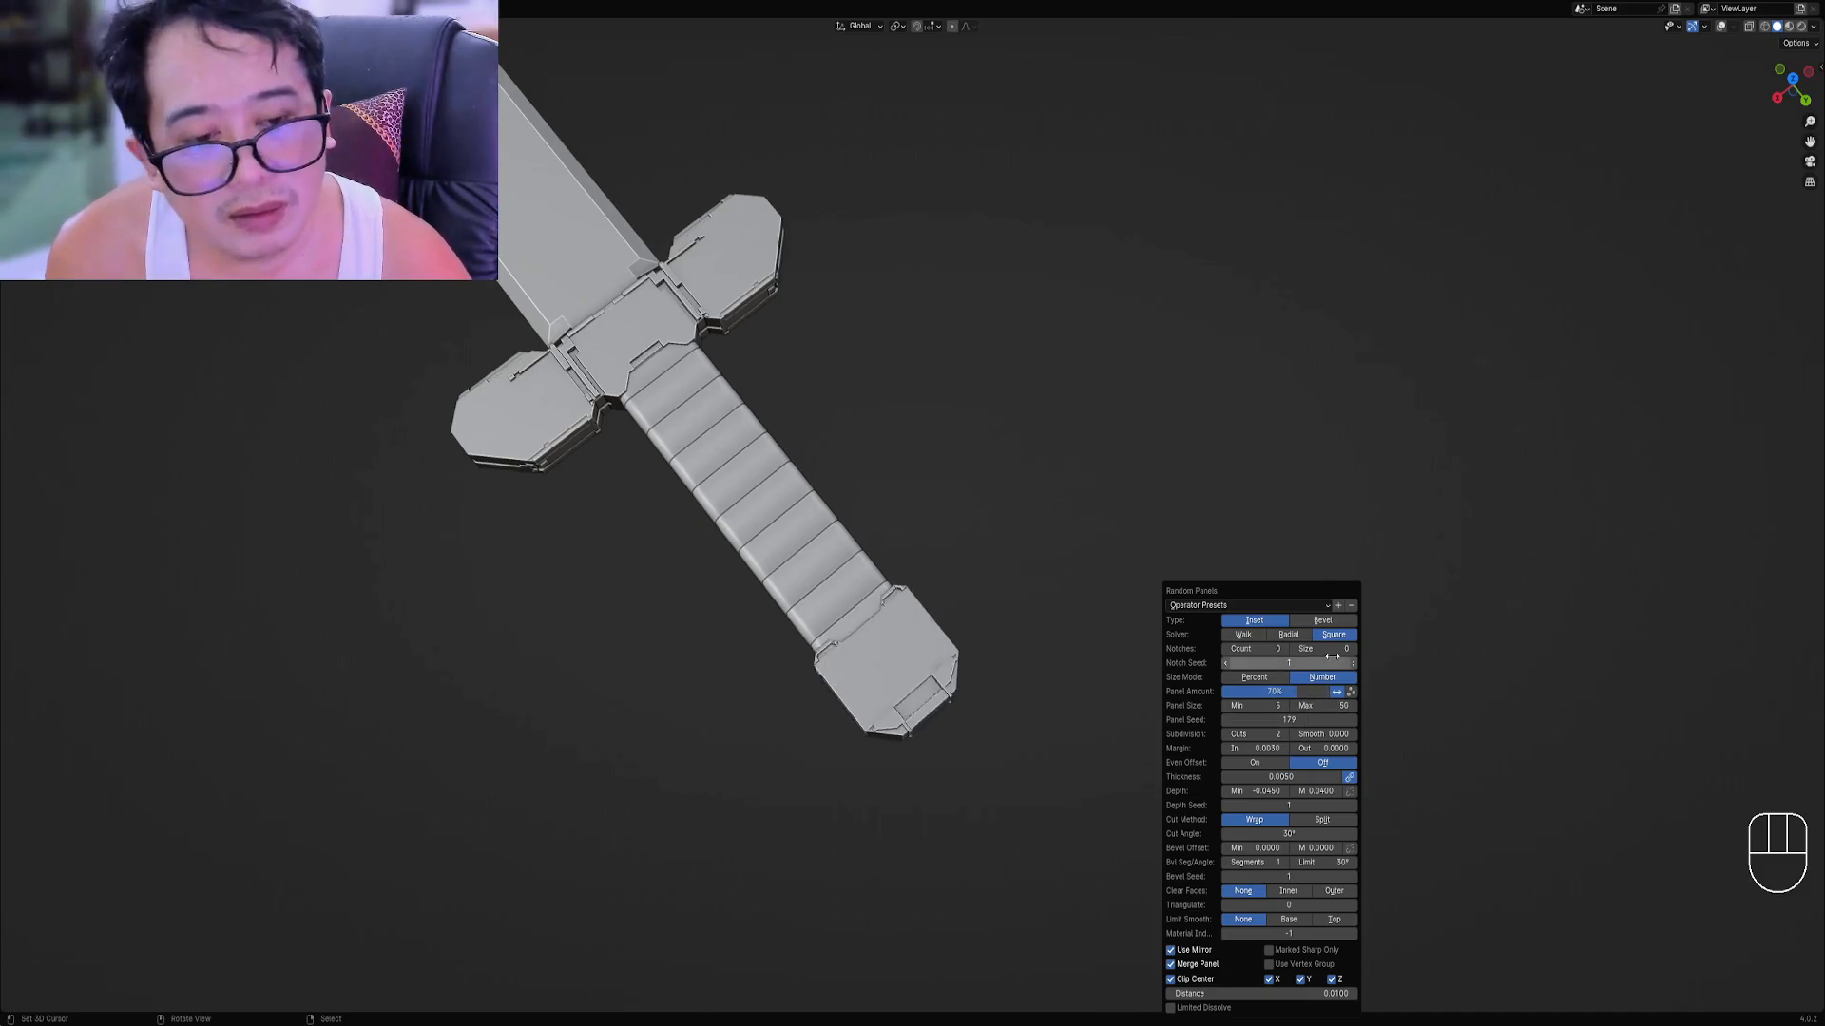
pyautogui.click(1288, 634)
pyautogui.keyDown('ctrl'); pyautogui.scroll(7, 1257, 713); pyautogui.keyUp('ctrl')
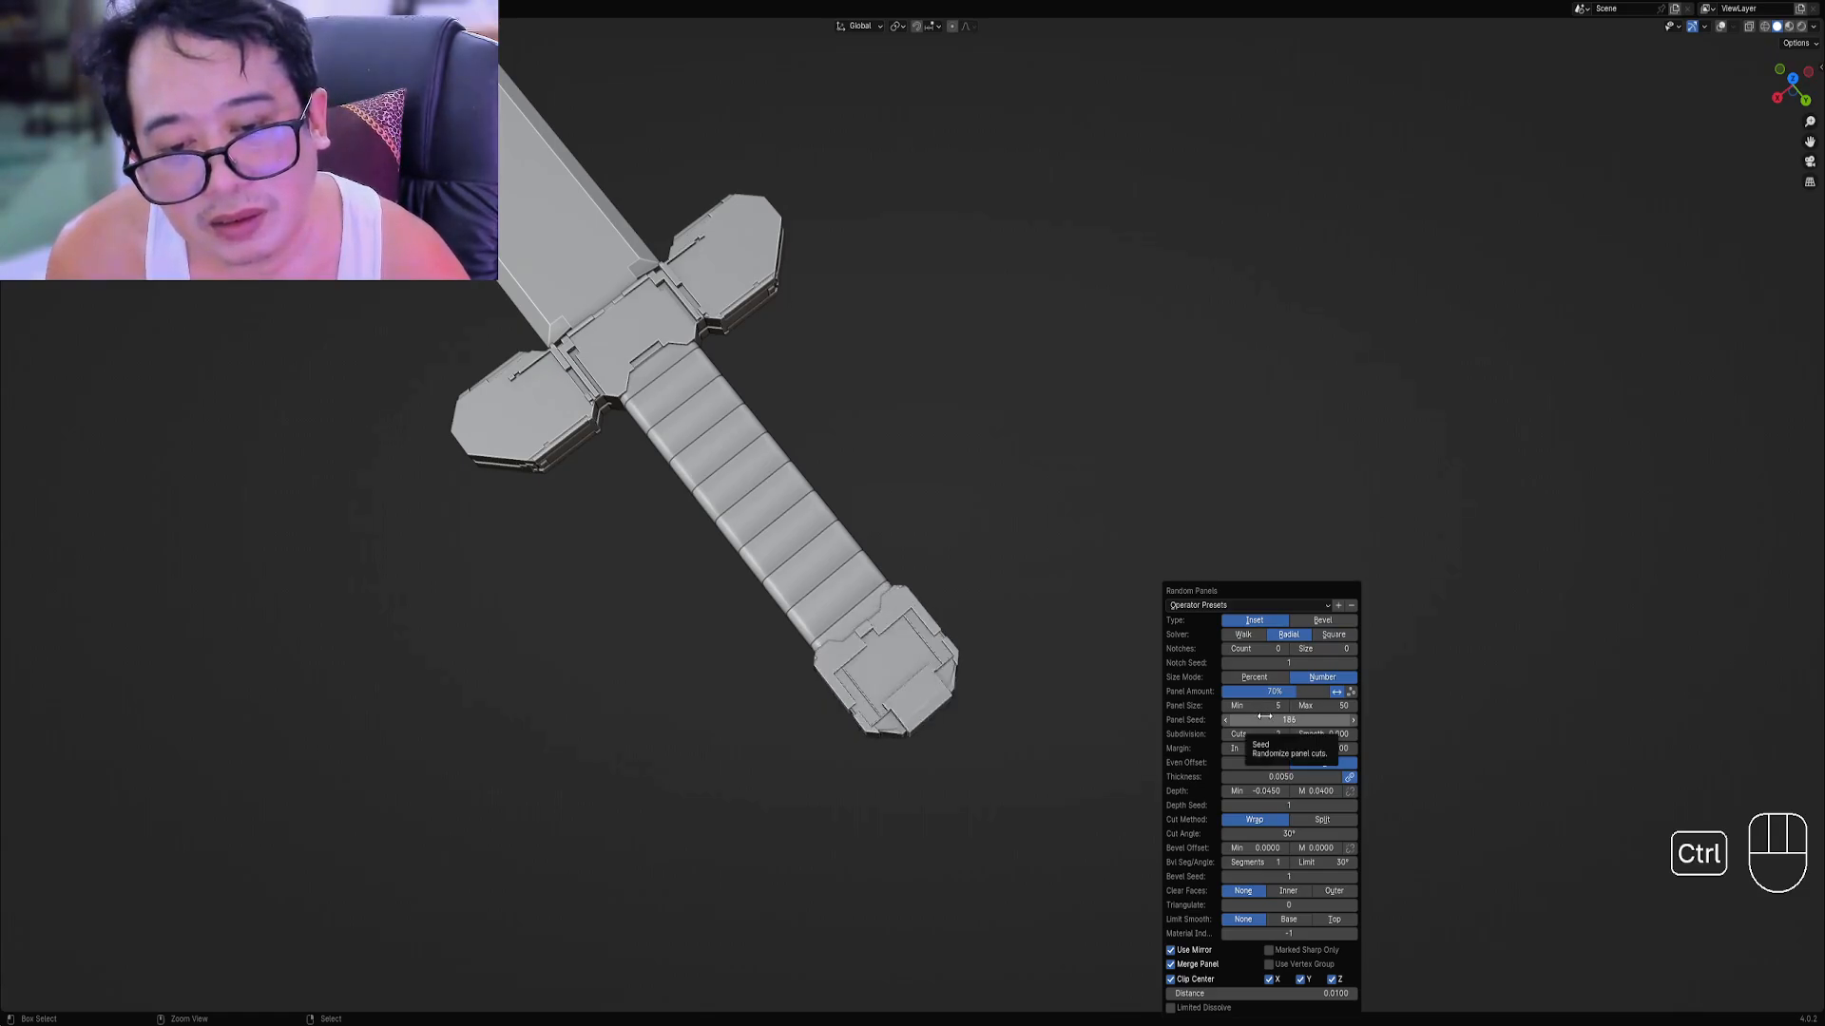
pyautogui.keyDown('ctrl'); pyautogui.scroll(1, 1264, 715); pyautogui.keyUp('ctrl')
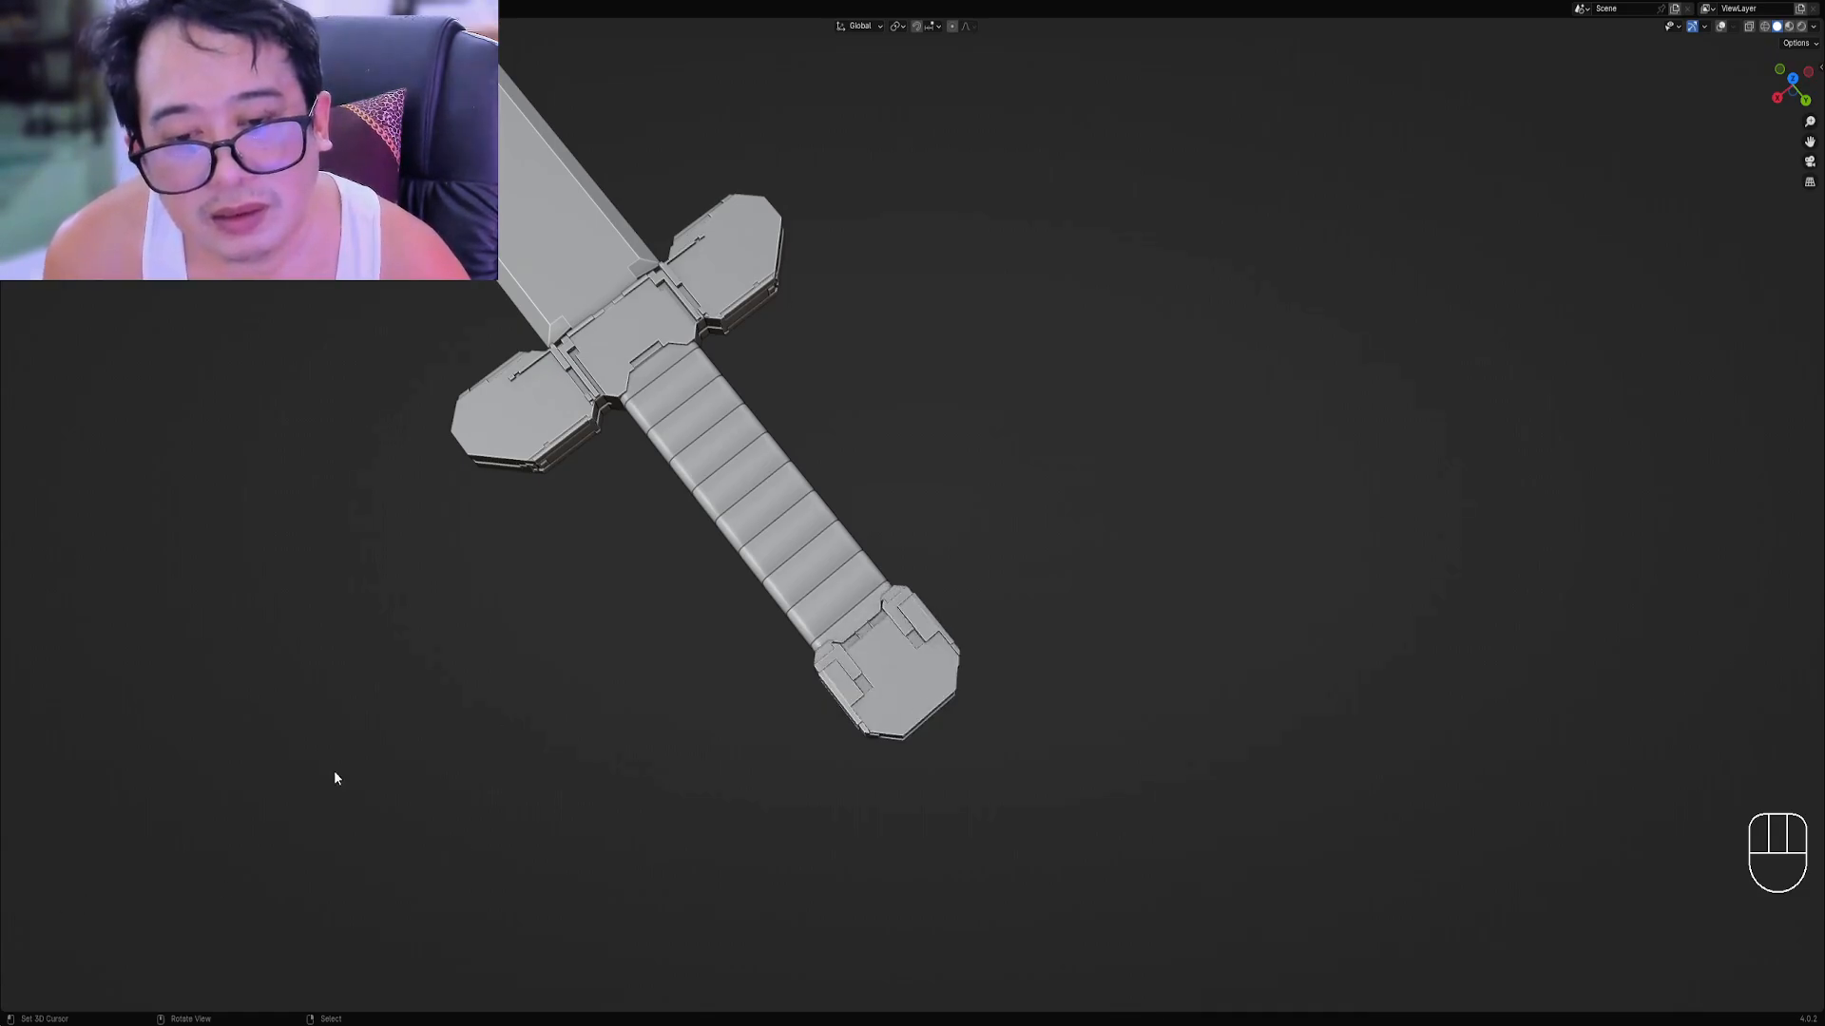
# Raise the inner margin of the pommel's random panels to 0.0110.
pyautogui.scroll(3, 855, 731)
pyautogui.keyDown('alt'); pyautogui.middleClick(858, 746); pyautogui.keyUp('alt')
pyautogui.moveTo(859, 749); pyautogui.dragTo(960, 688, button='middle')
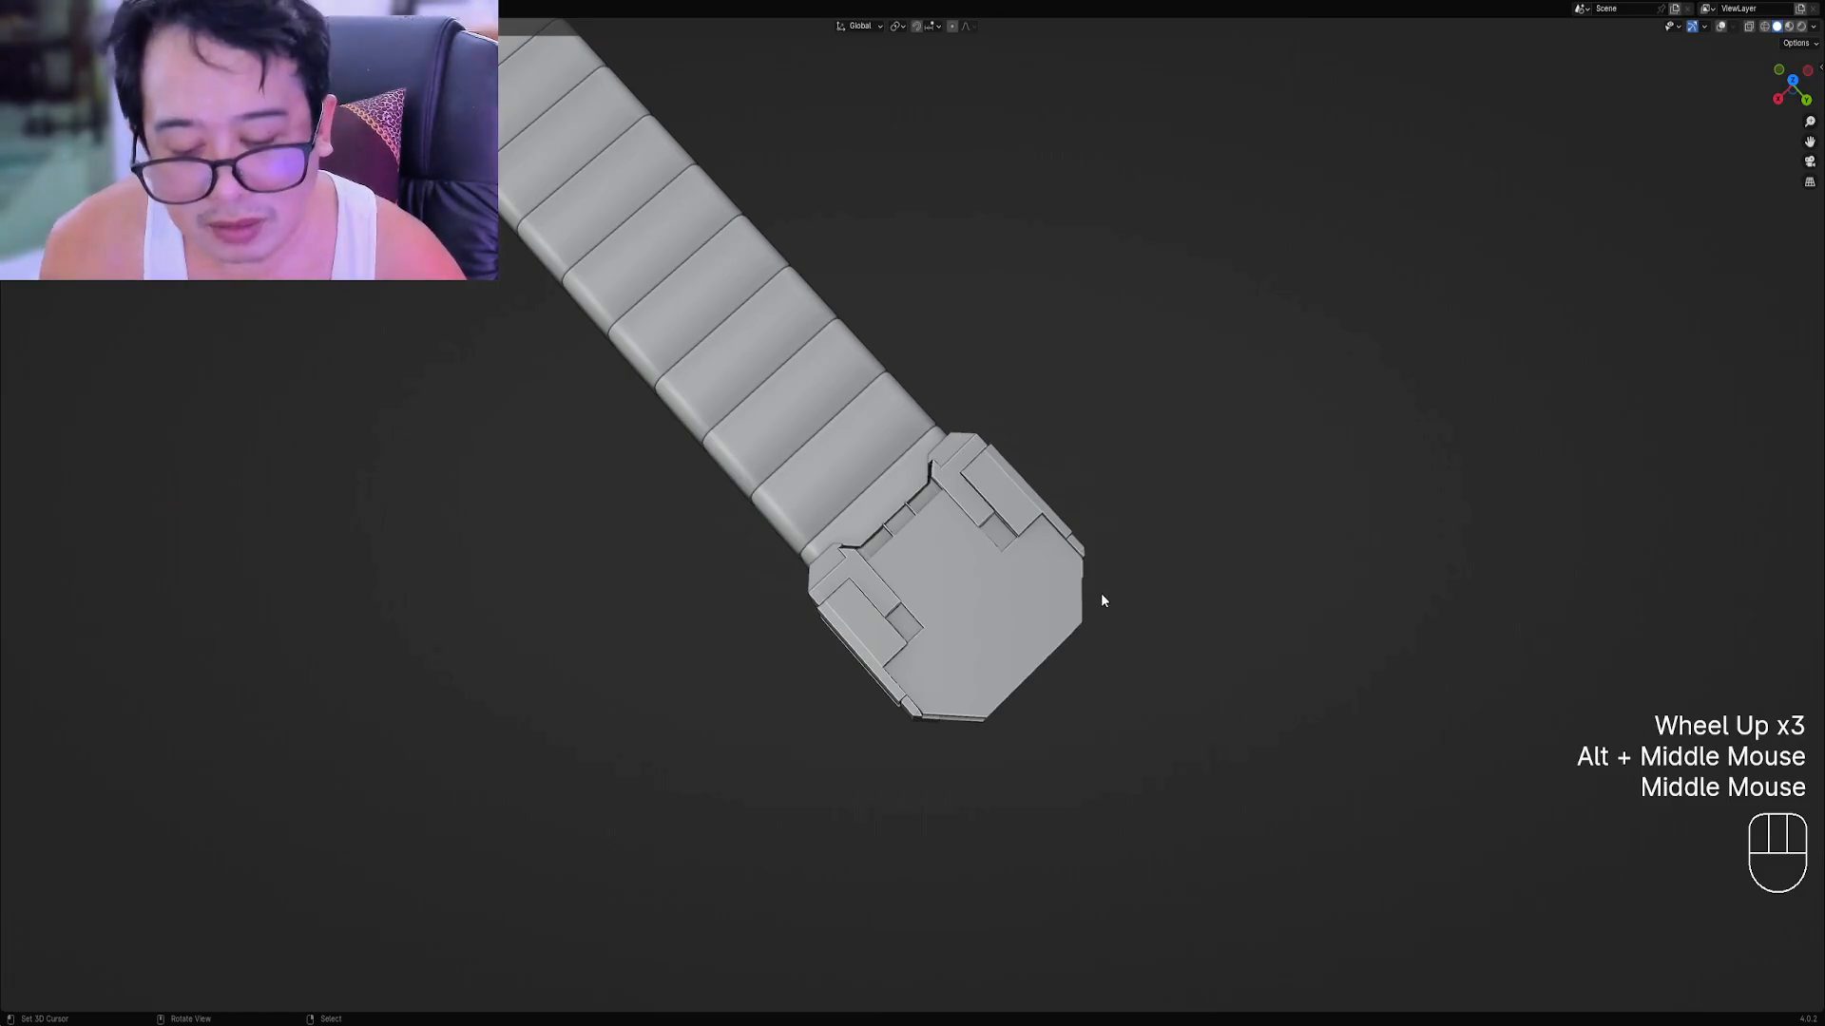
pyautogui.press('F9')
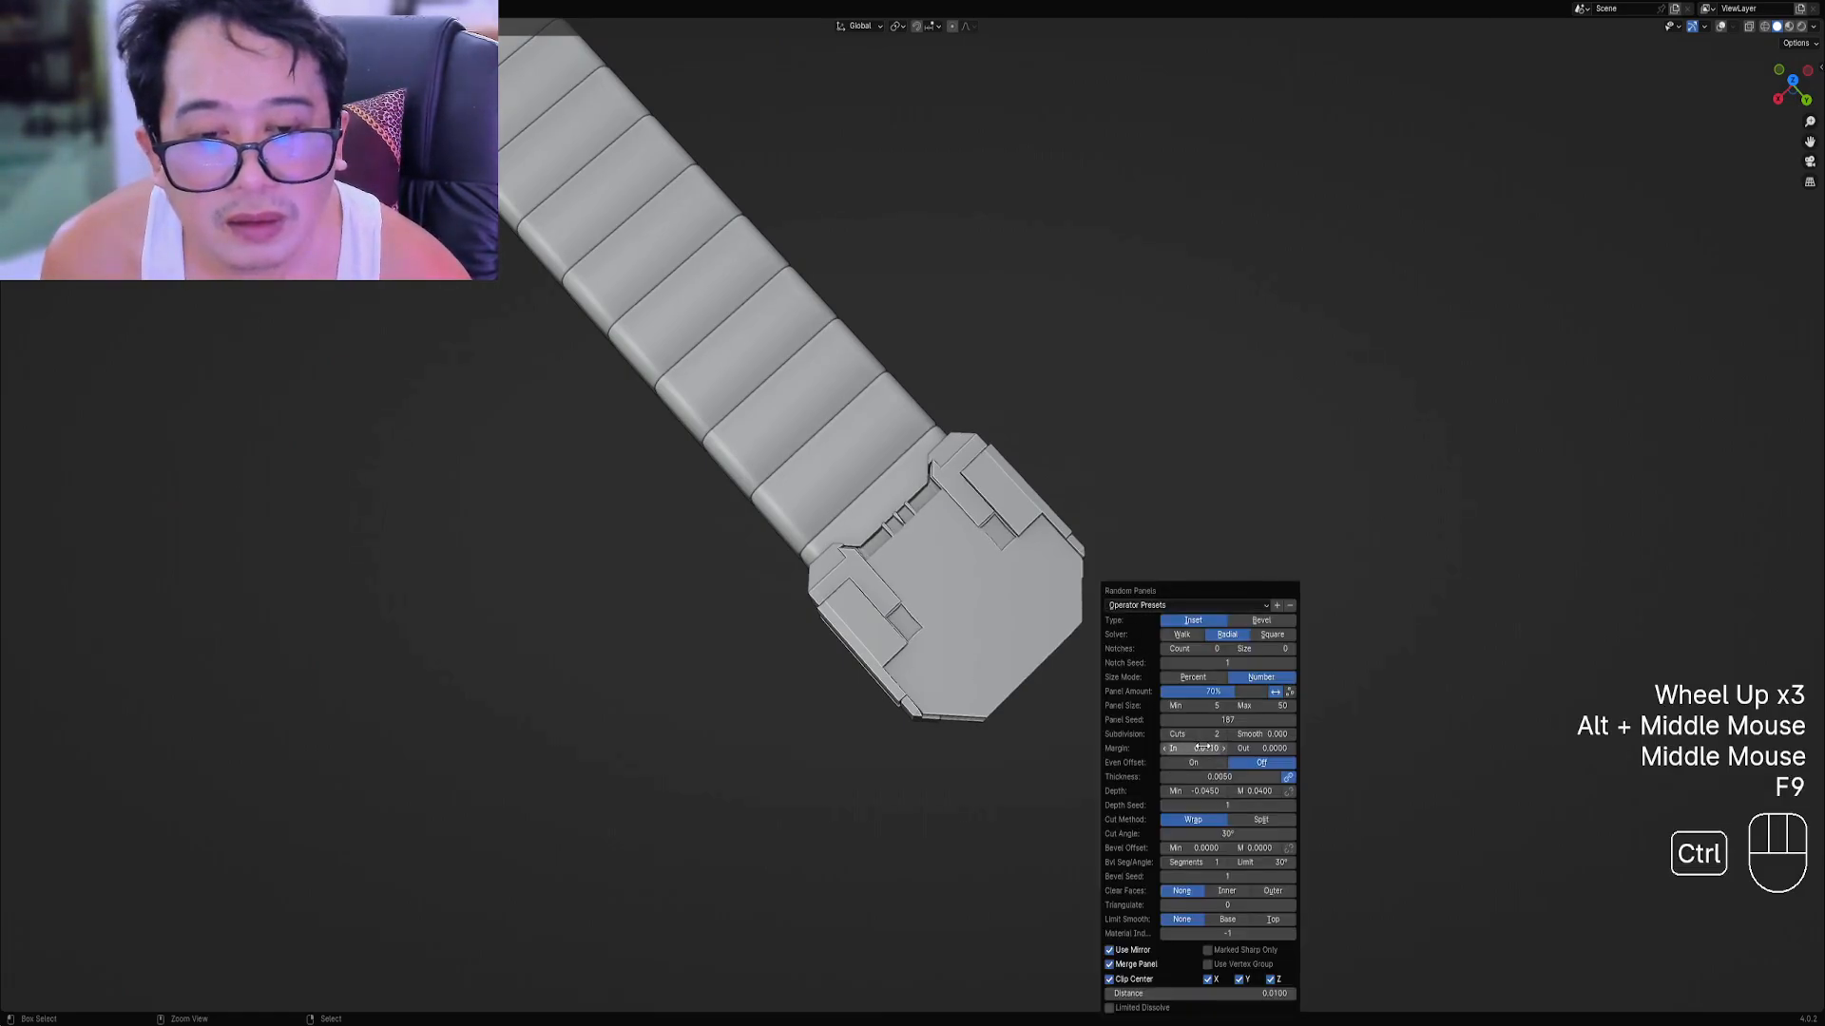
pyautogui.keyDown('ctrl'); pyautogui.scroll(3, 1207, 990); pyautogui.keyUp('ctrl')
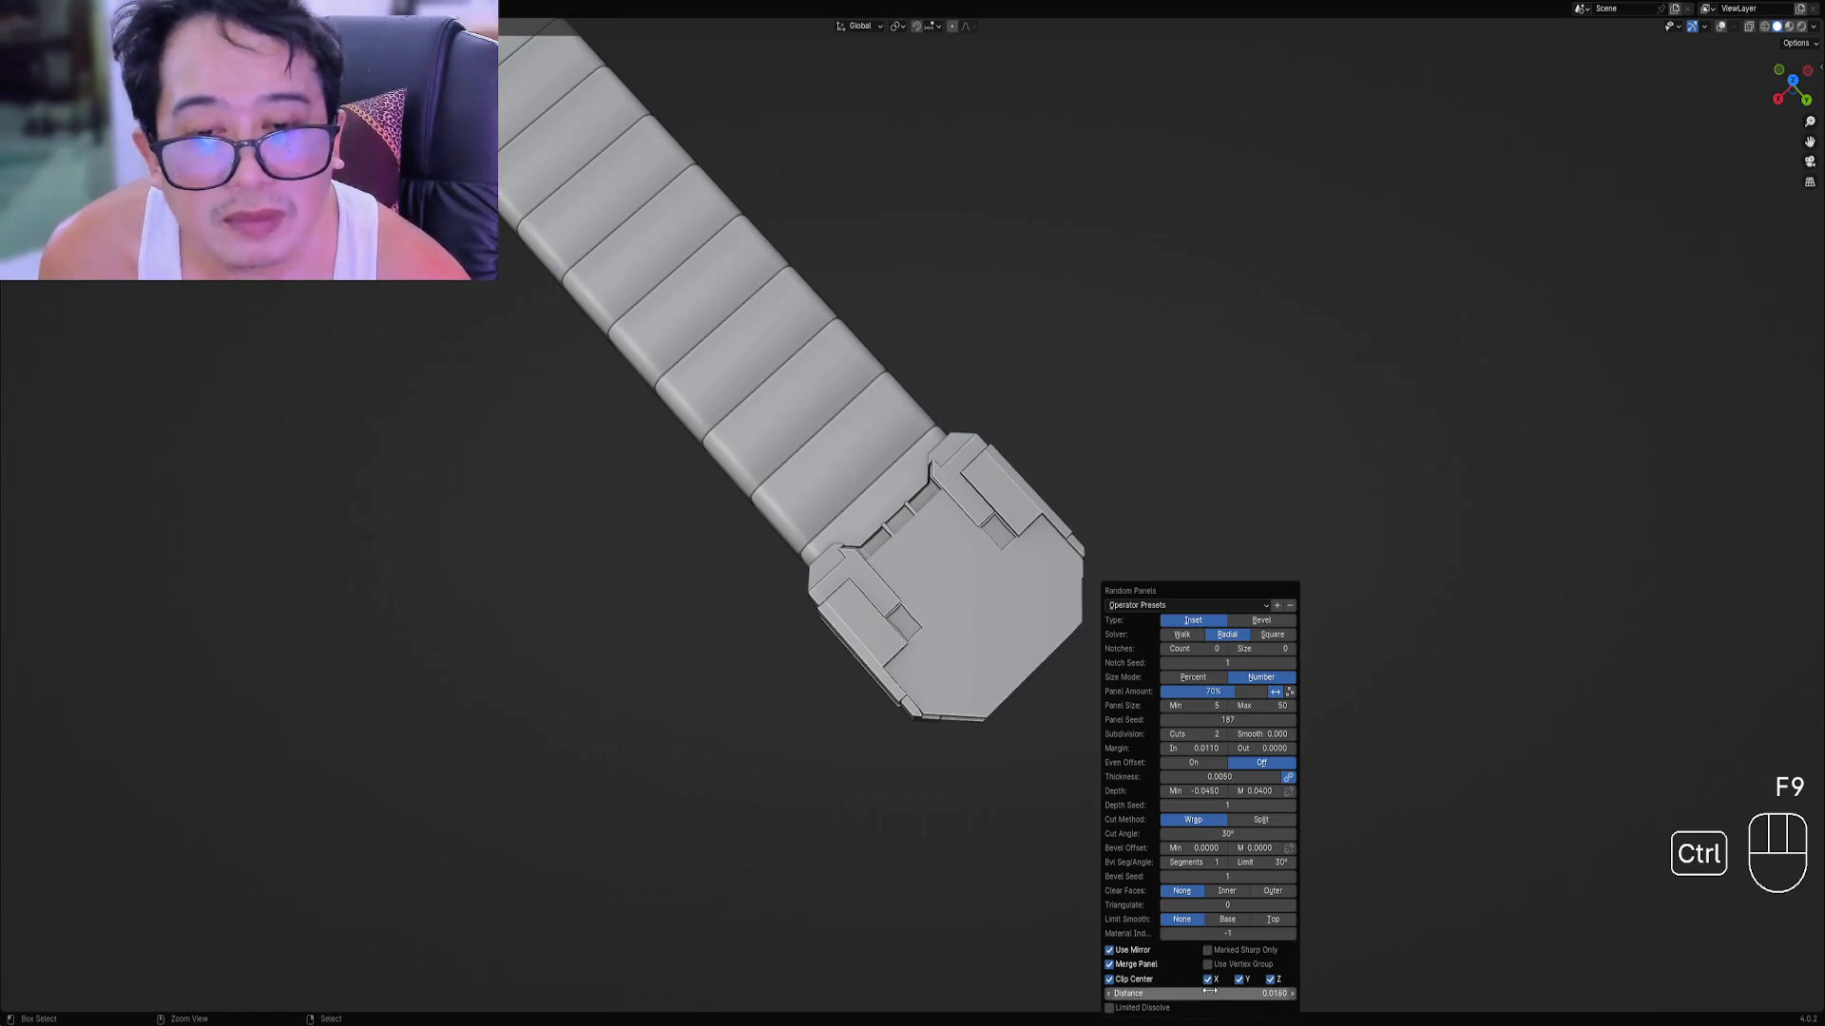
# Turn on Even Offset for the pommel's random panels and adjust the clip distance.
pyautogui.scroll(-2, 864, 563)
pyautogui.moveTo(864, 563); pyautogui.dragTo(1067, 570, button='middle')
pyautogui.scroll(1, 1069, 556)
pyautogui.press('F9')
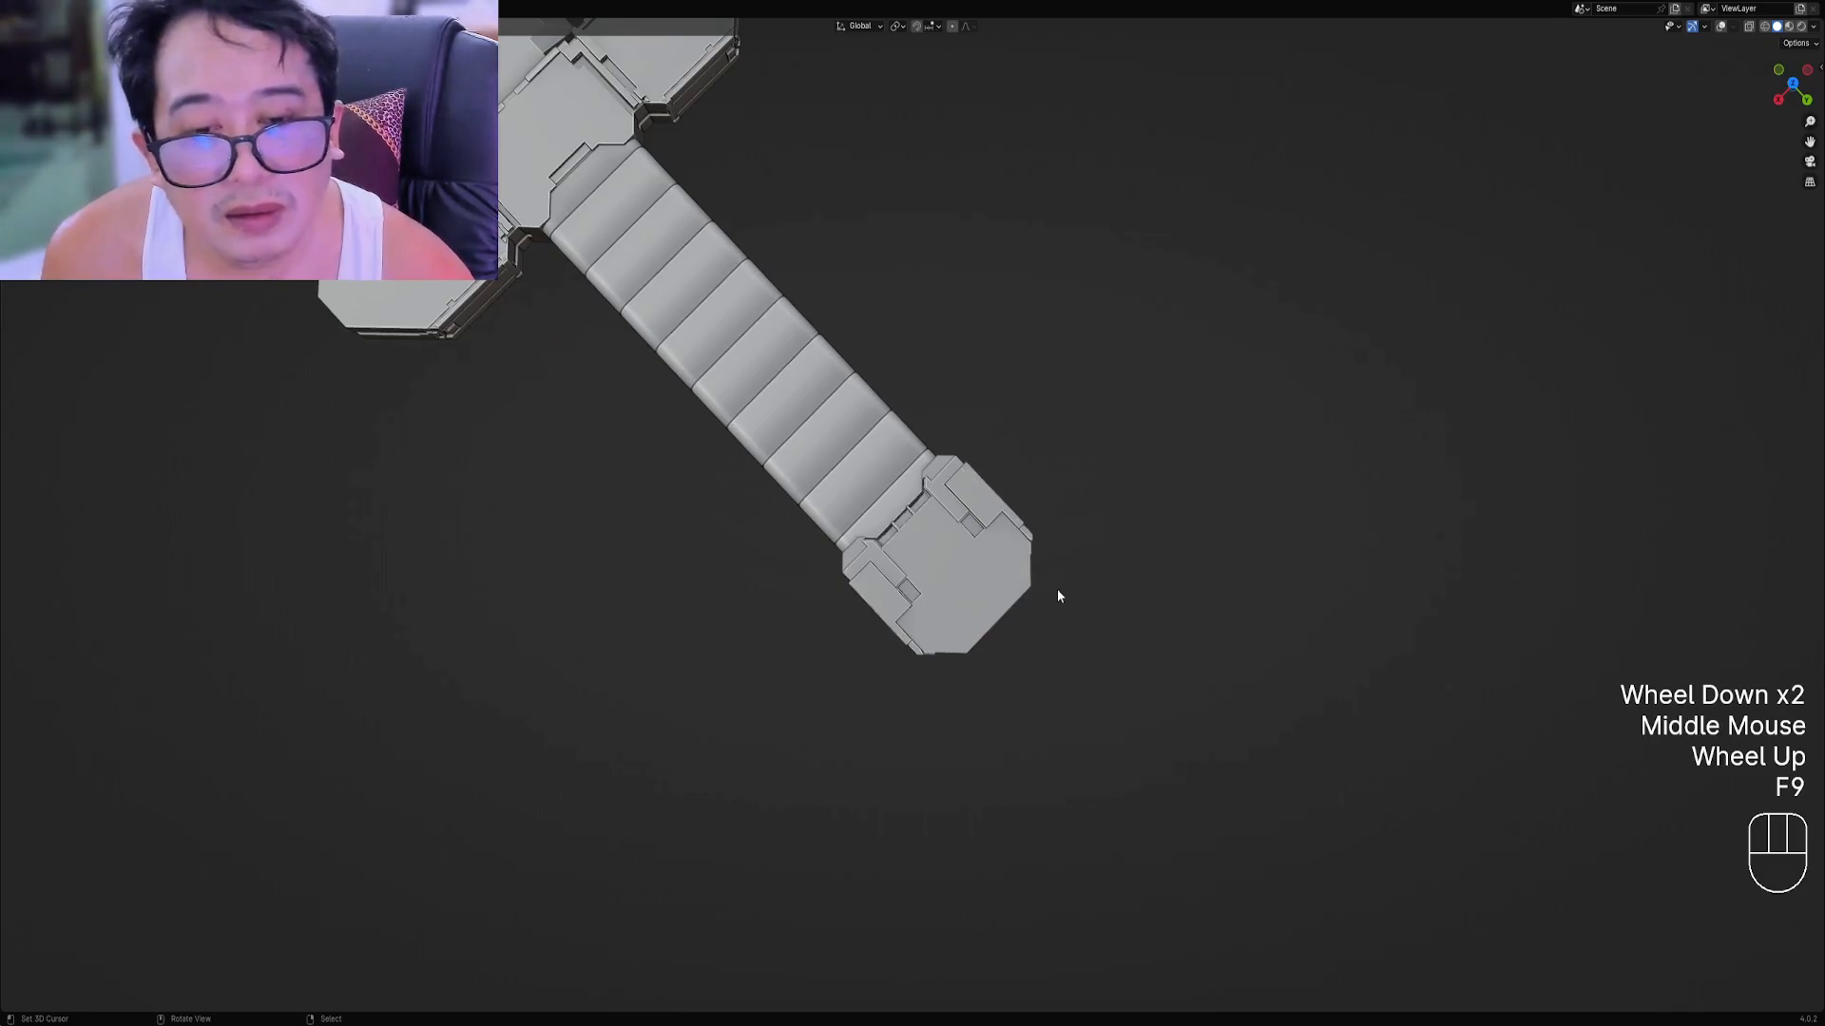
pyautogui.moveTo(1057, 596); pyautogui.dragTo(1006, 468, button='middle')
pyautogui.scroll(2, 1006, 469)
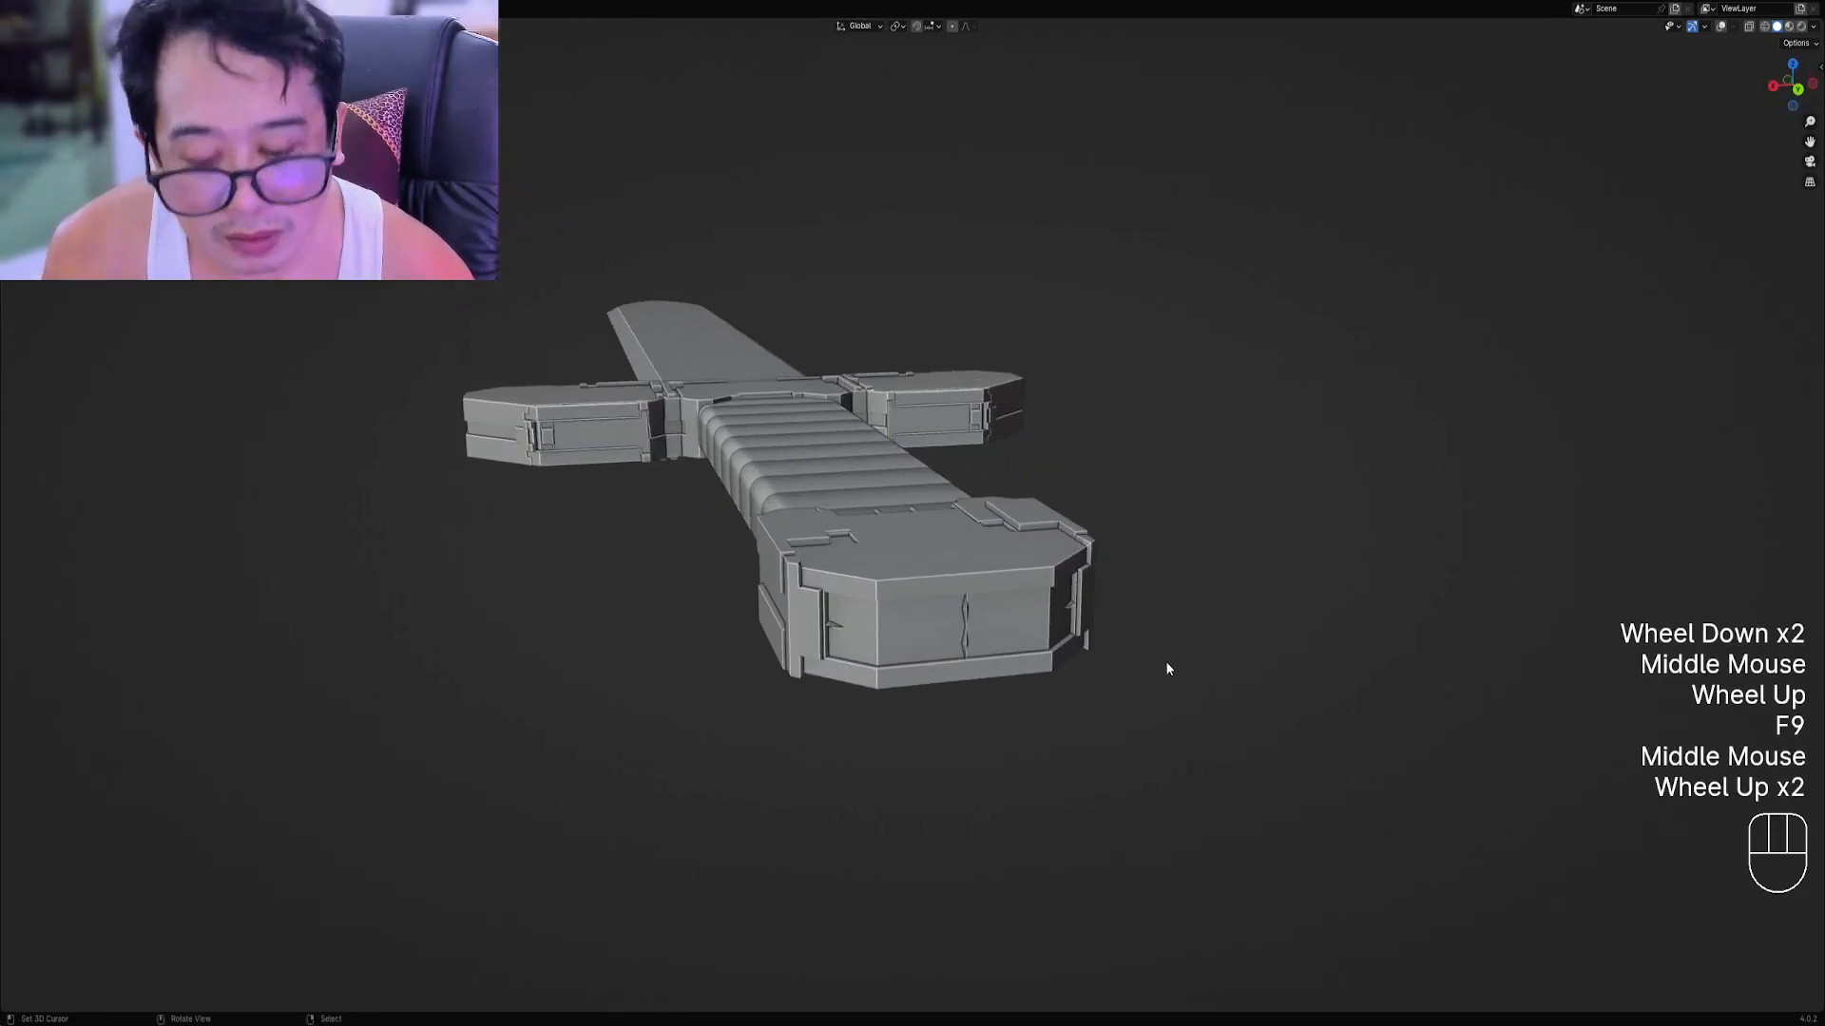
pyautogui.press('F9')
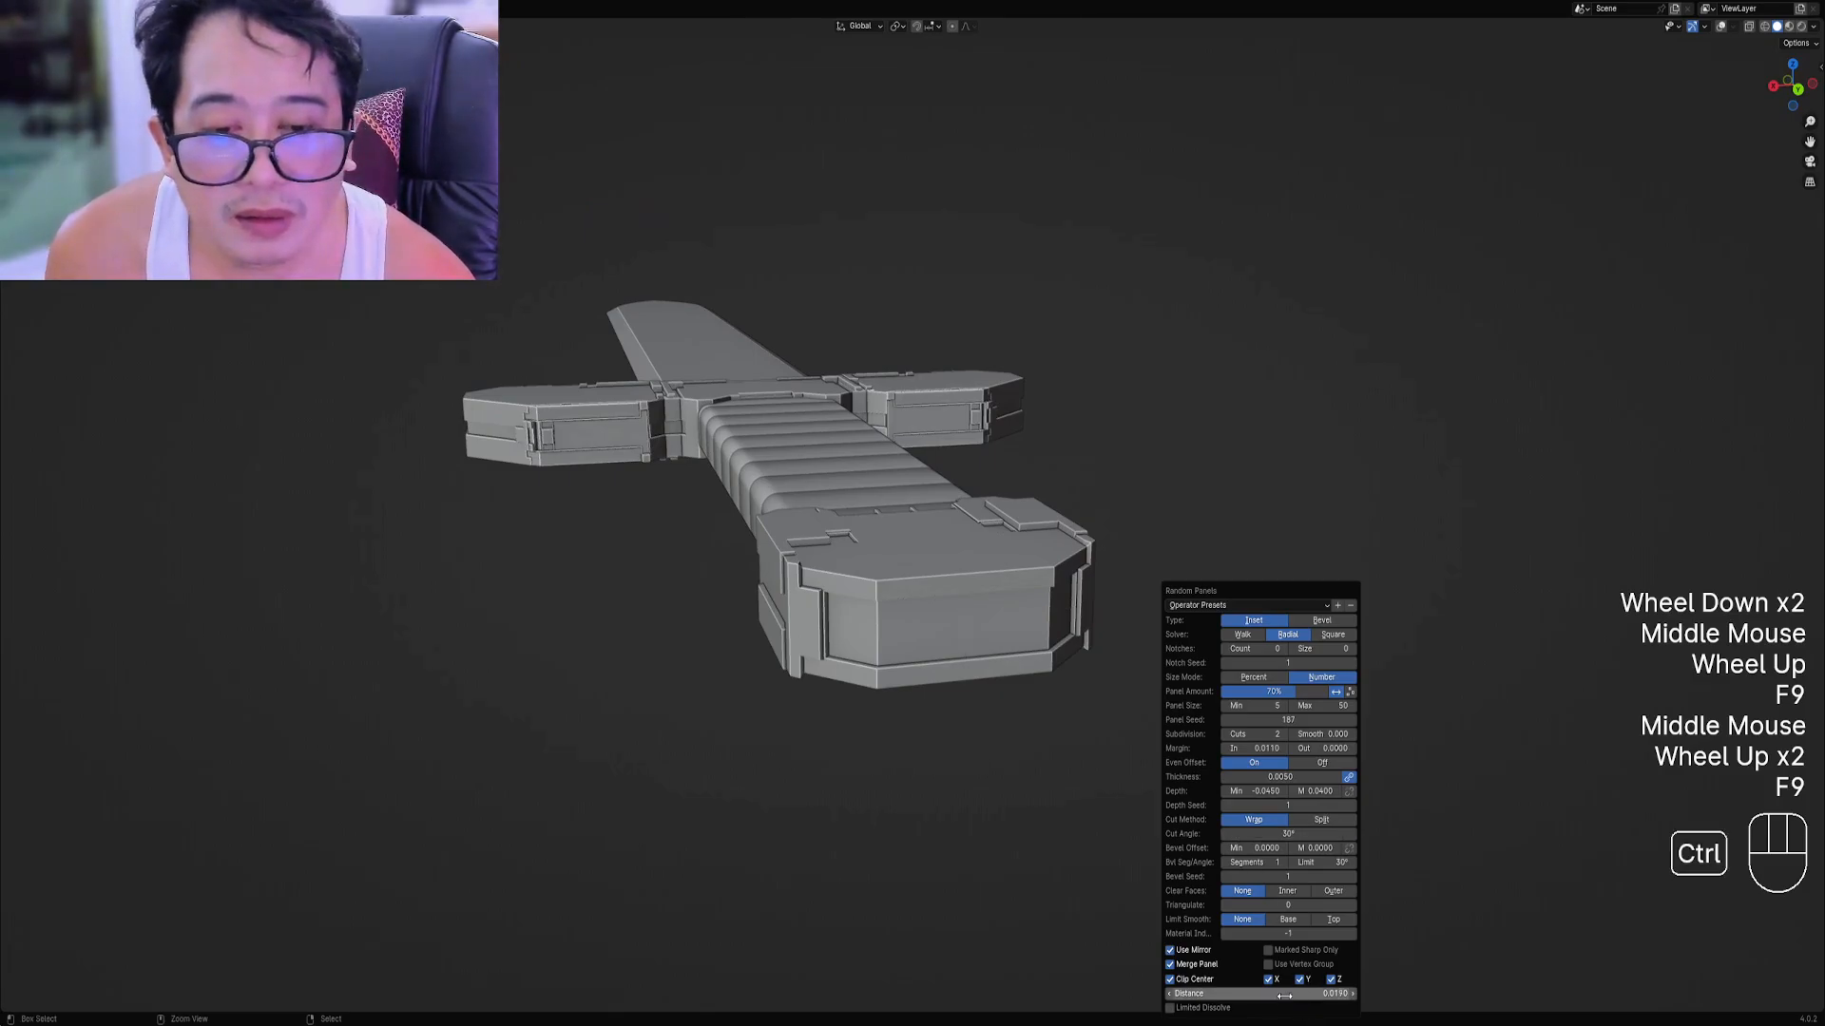
# Check the pommel's panels from several angles and save the sword.blend file.
pyautogui.moveTo(912, 475); pyautogui.dragTo(900, 557, button='middle')
pyautogui.scroll(-1, 900, 558)
pyautogui.moveTo(1022, 557); pyautogui.dragTo(1029, 612, button='middle')
pyautogui.scroll(-2, 934, 554)
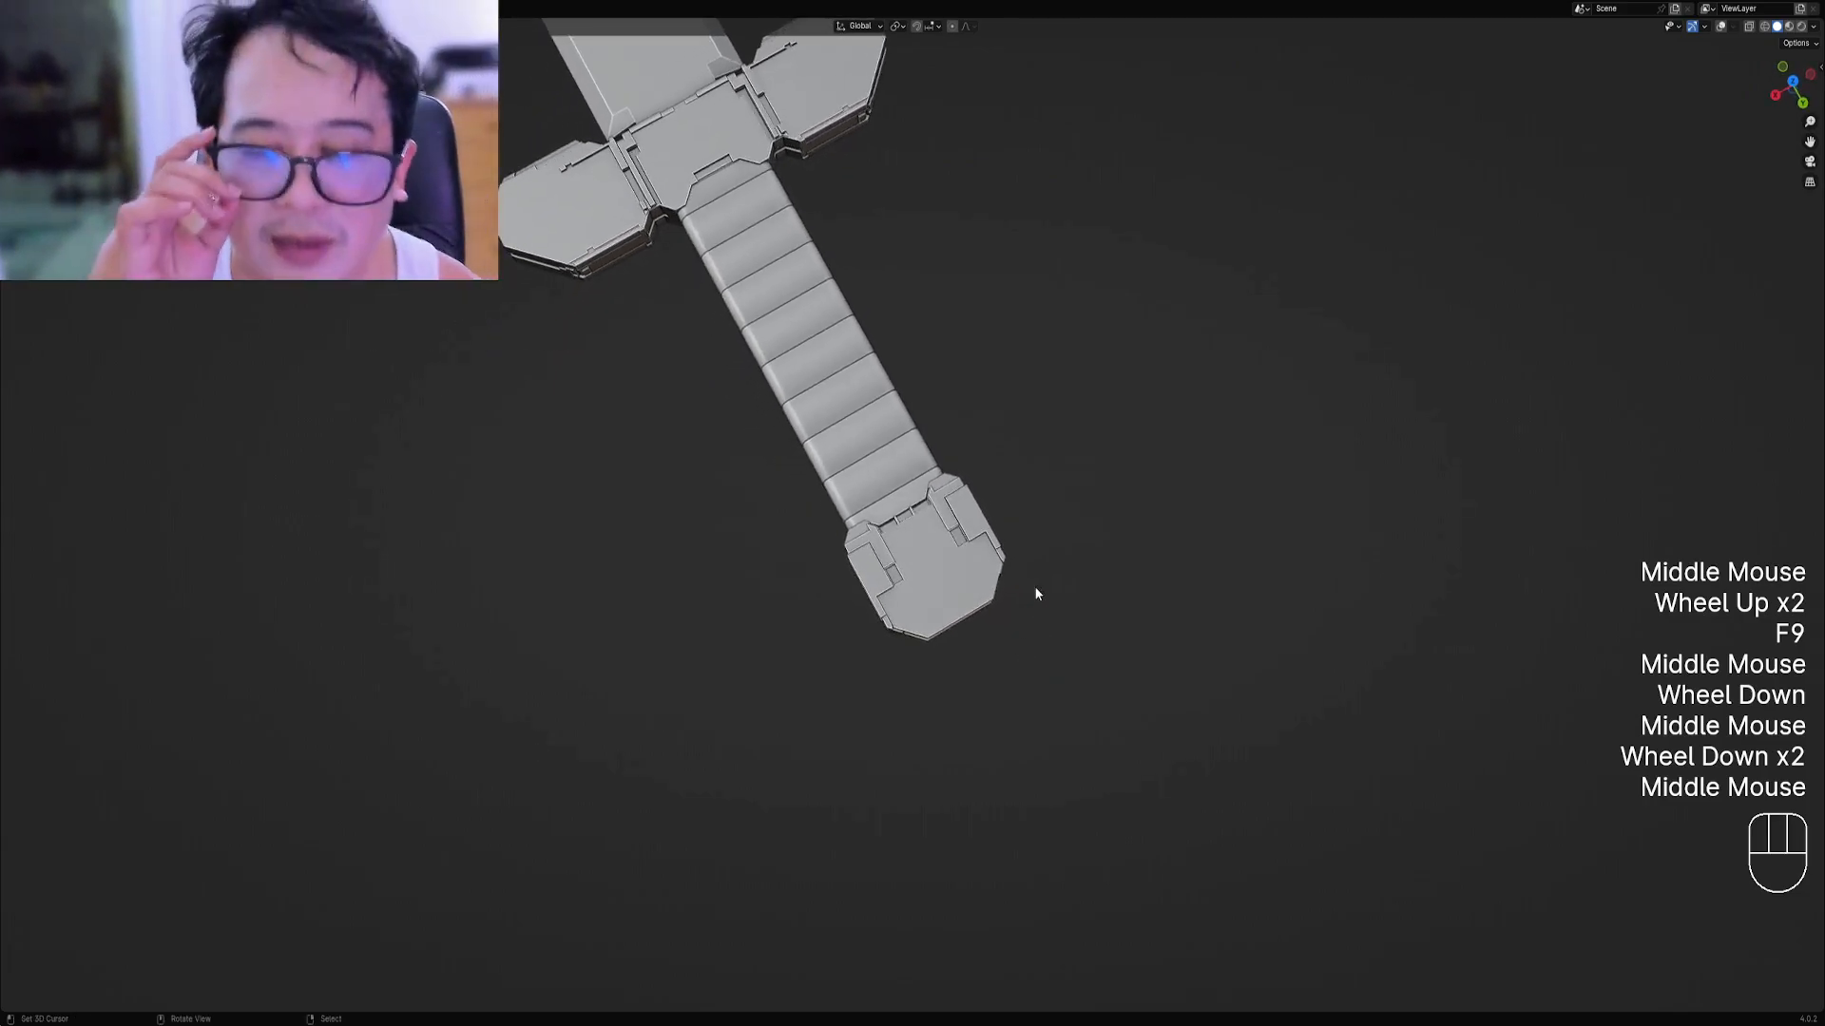
pyautogui.moveTo(1144, 533); pyautogui.dragTo(1087, 521, button='middle')
pyautogui.scroll(1, 1088, 533)
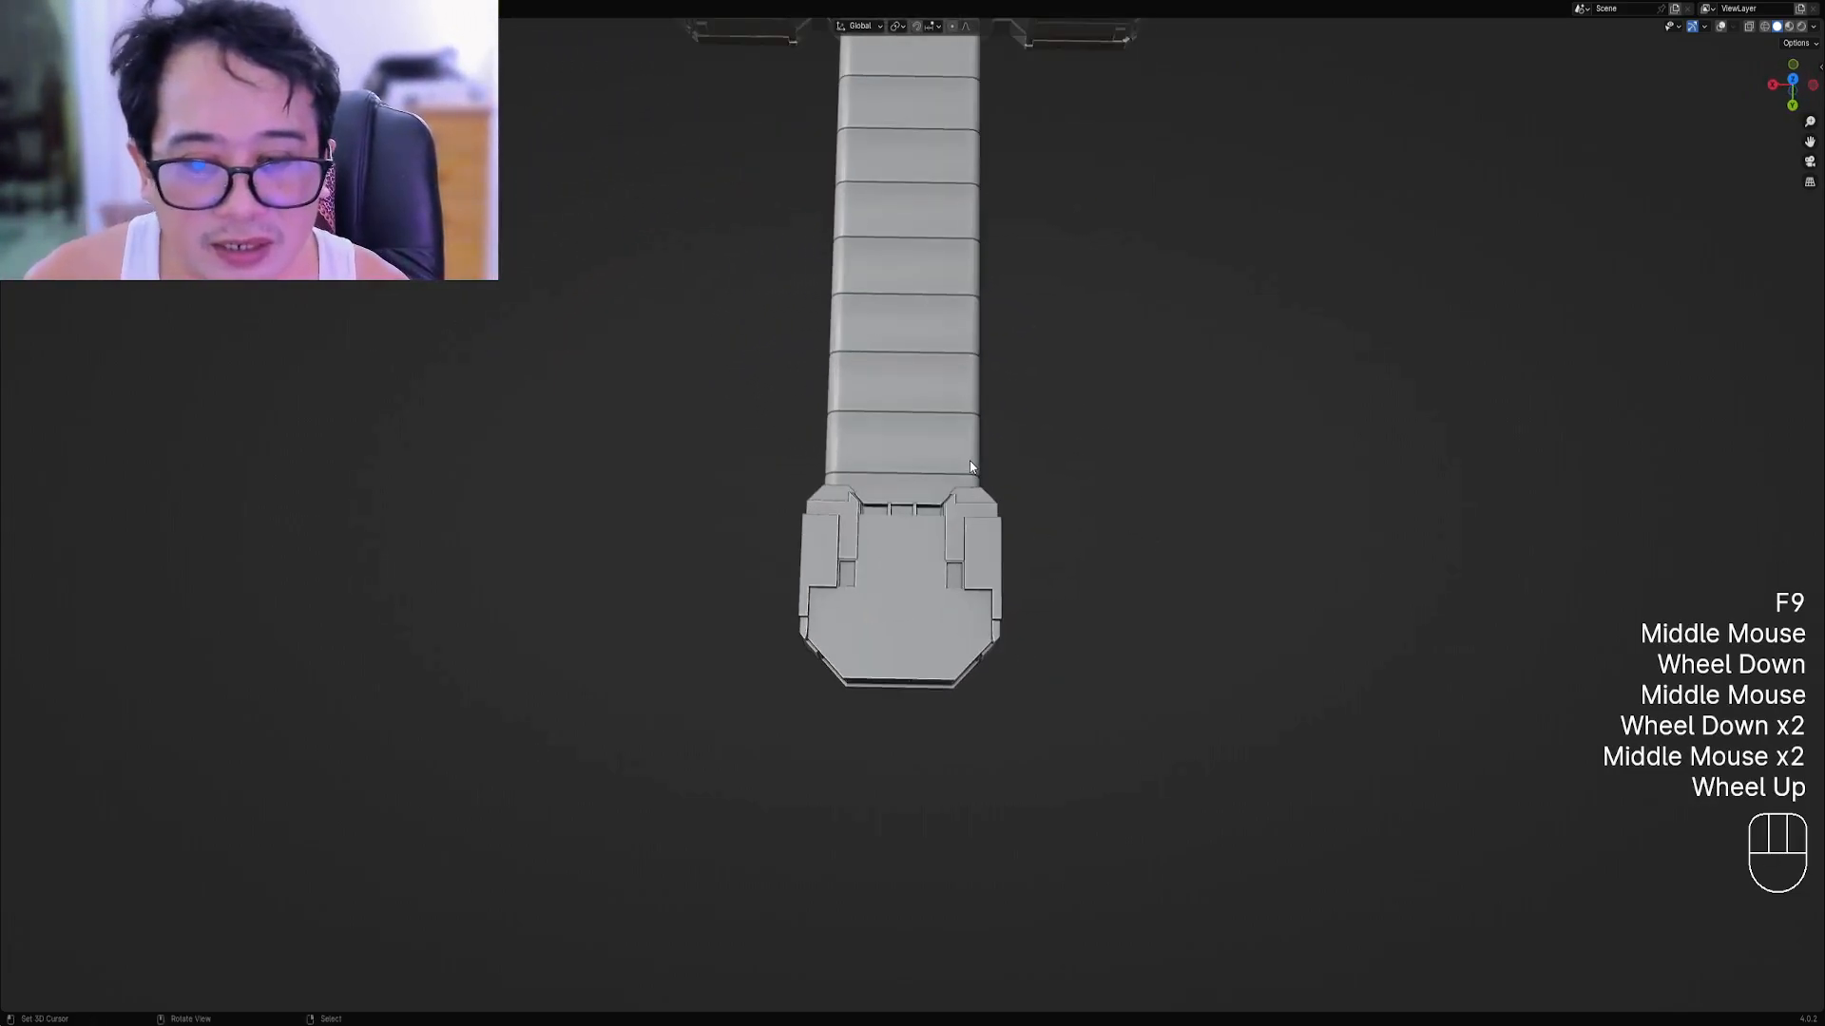
pyautogui.hotkey('ctrl', 's')
# Enter vertex editing on the pommel with overlays shown, viewed from the top, and clear the selection.
pyautogui.rightClick(944, 572)
pyautogui.press('Tab')
pyautogui.hotkey('shift', 'alt', 'z')
pyautogui.moveTo(944, 573); pyautogui.dragTo(941, 456, button='middle')
pyautogui.press('1')
pyautogui.hotkey('alt', 'a')
# Use Draw Faces with X mirroring to outline a stepped polygonal panel, narrow near the grip and wider below, on the centre of the pommel's top face.
pyautogui.scroll(2, 937, 446)
pyautogui.hotkey('shift', 'ctrl', 'x')
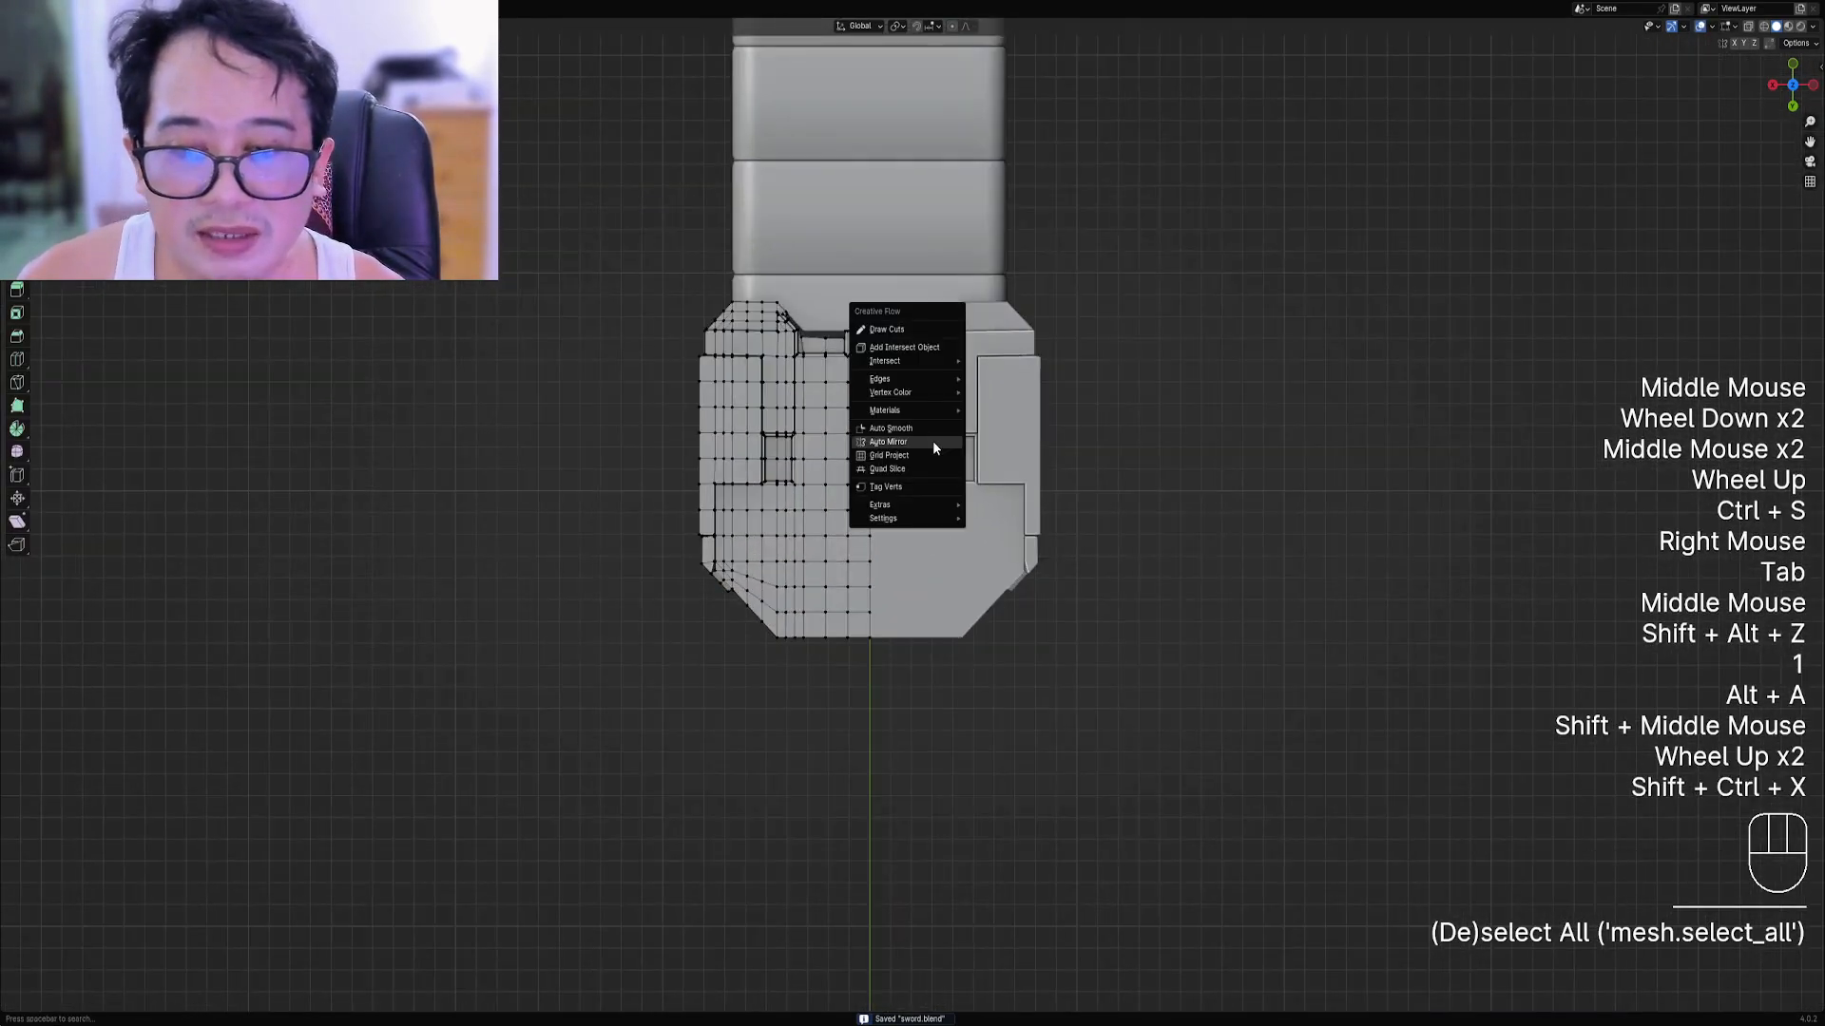
pyautogui.click(914, 329)
pyautogui.keyDown('shift'); pyautogui.moveTo(914, 329); pyautogui.dragTo(885, 328, button='middle'); pyautogui.keyUp('shift')
pyautogui.scroll(1, 886, 329)
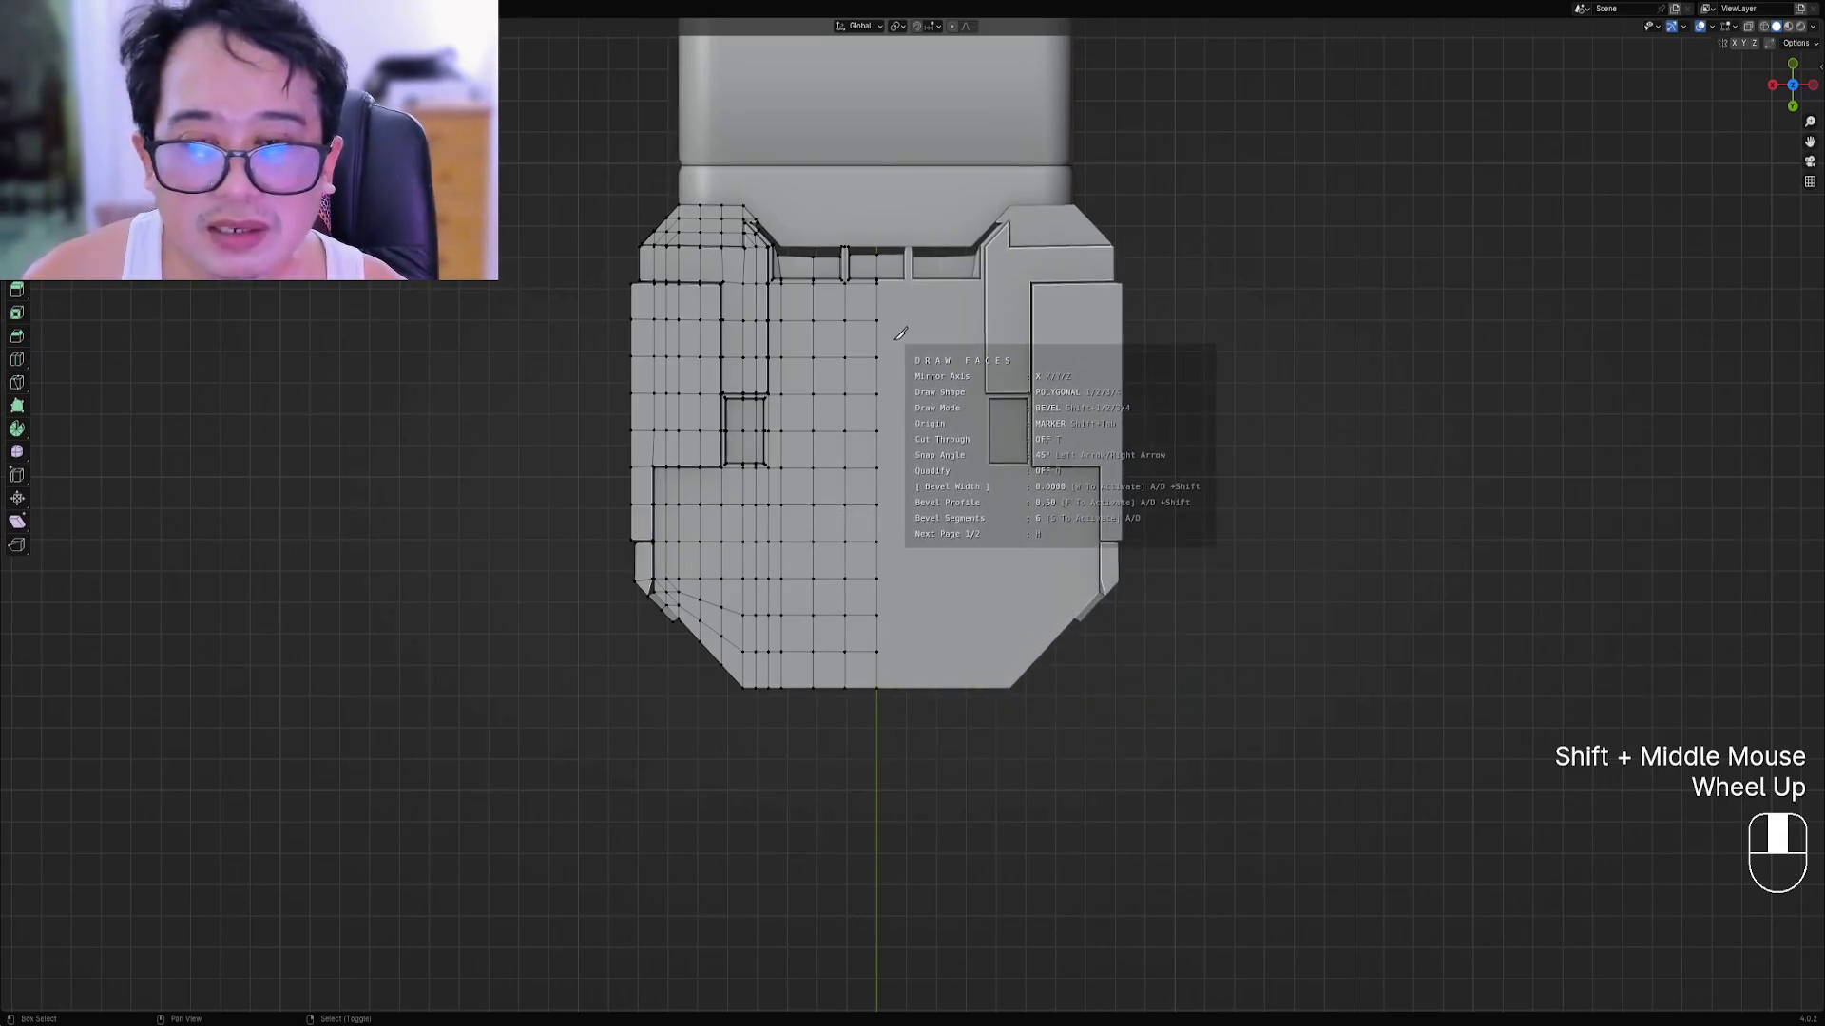
pyautogui.press('shift')
pyautogui.moveTo(824, 340); pyautogui.dragTo(831, 478)
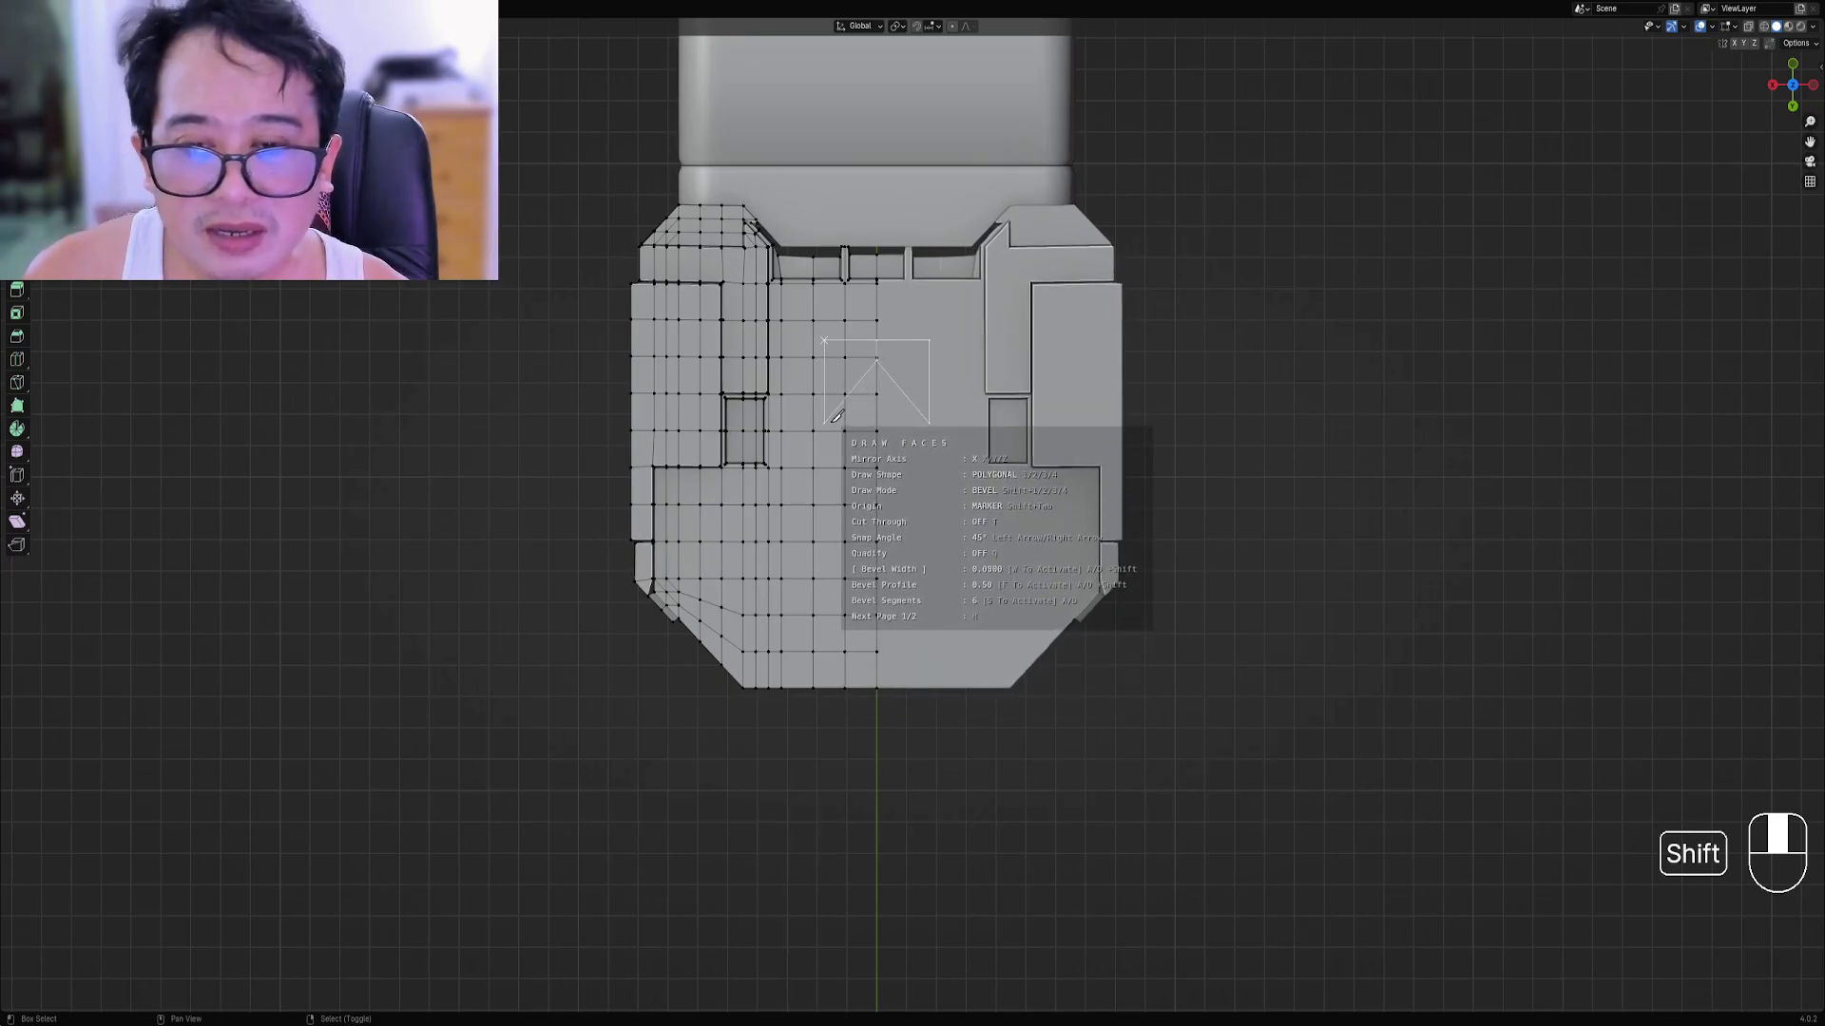
pyautogui.press('shift')
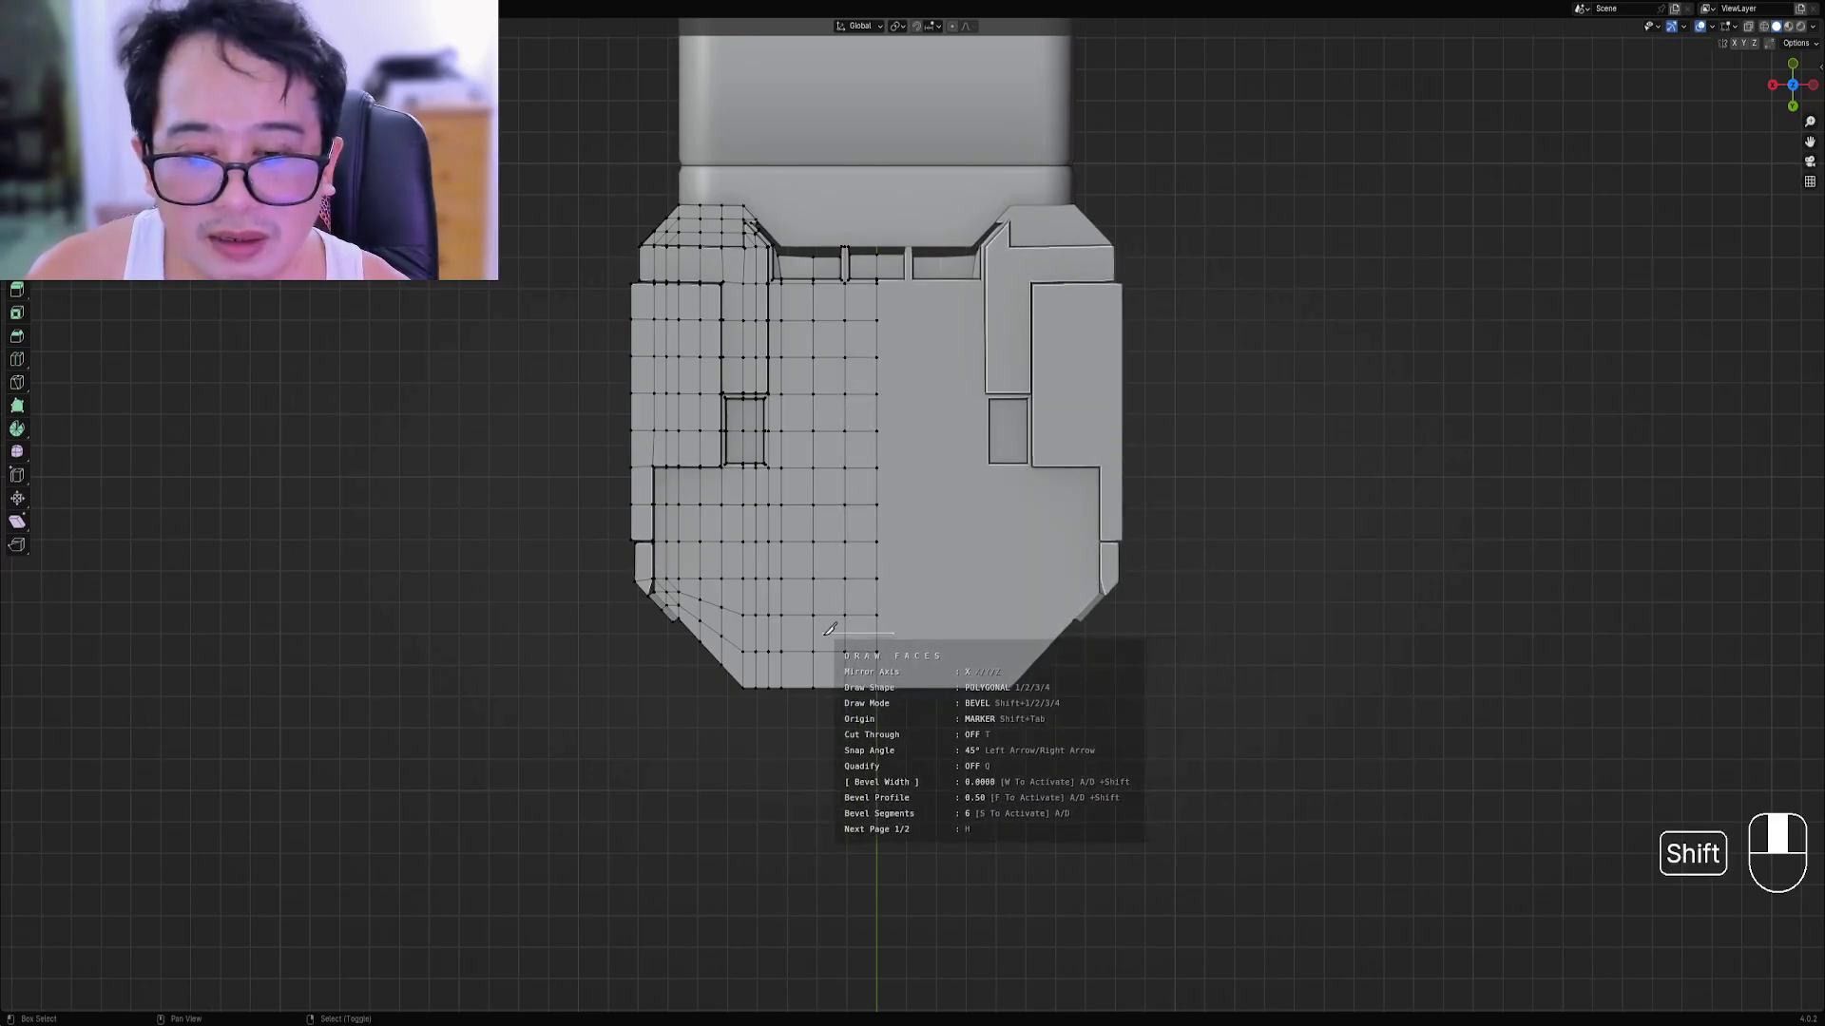
pyautogui.click(797, 490)
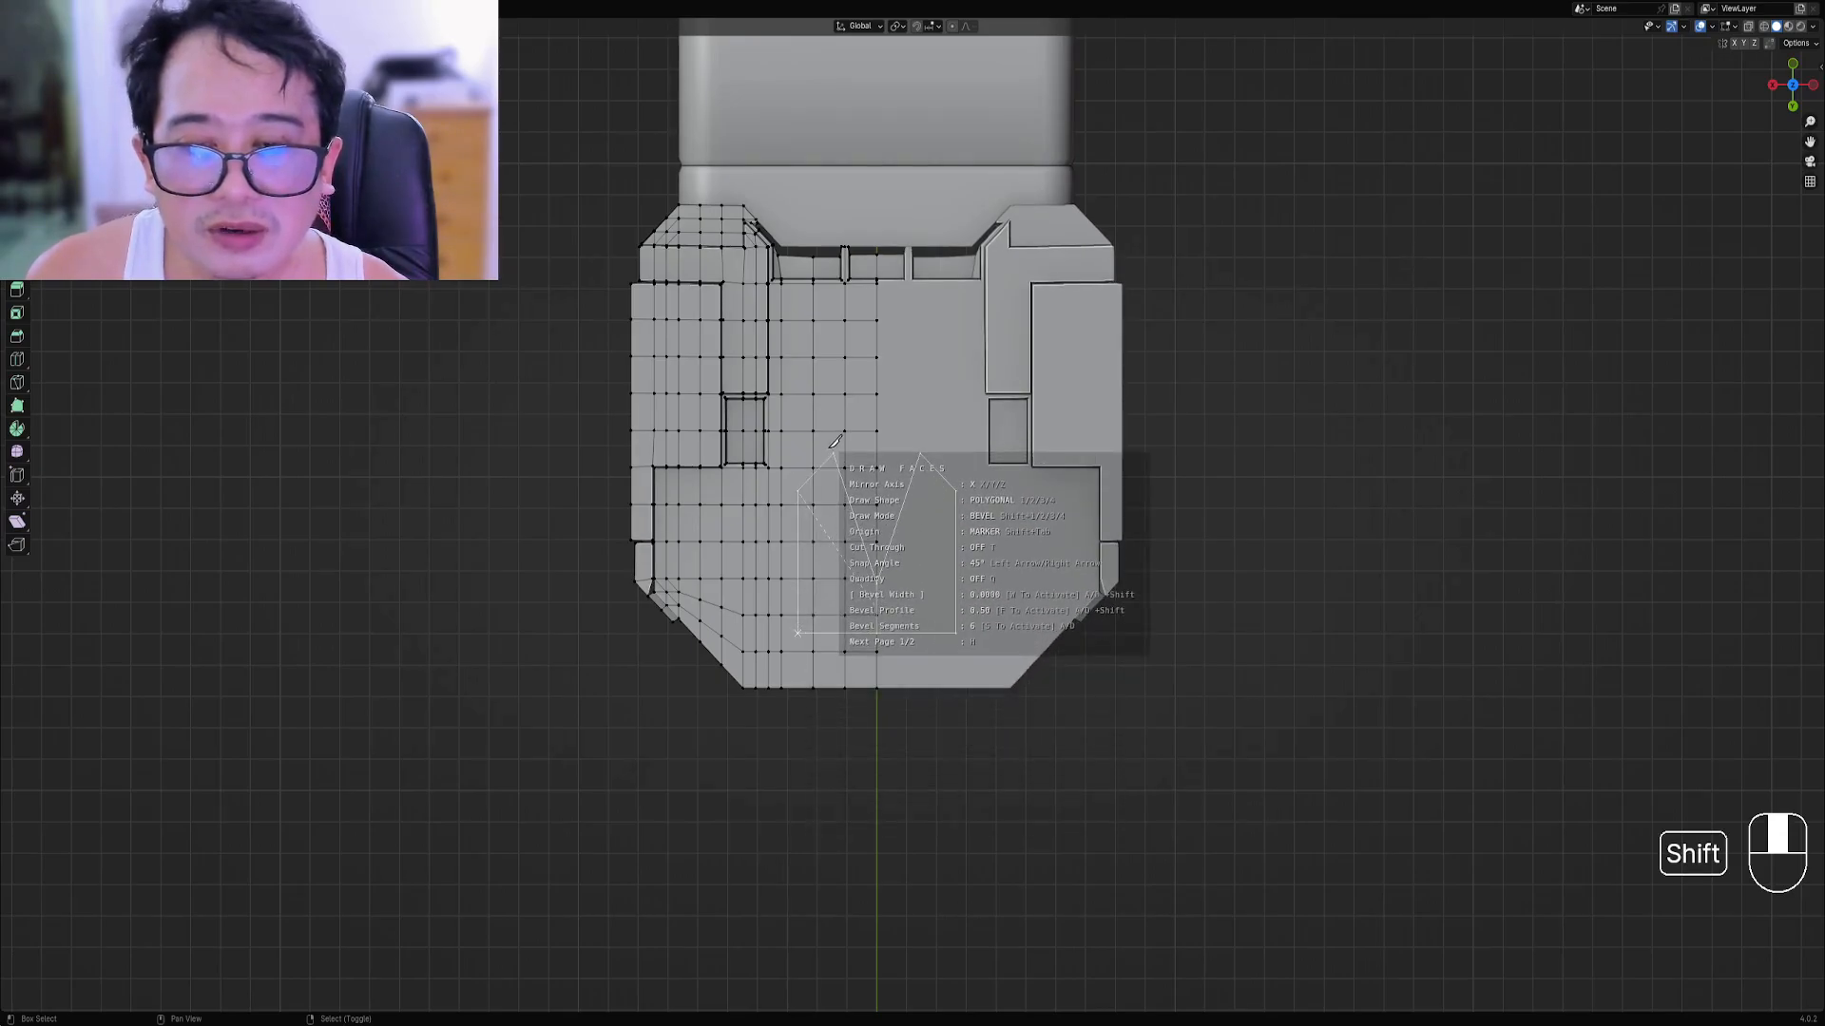
pyautogui.click(831, 451)
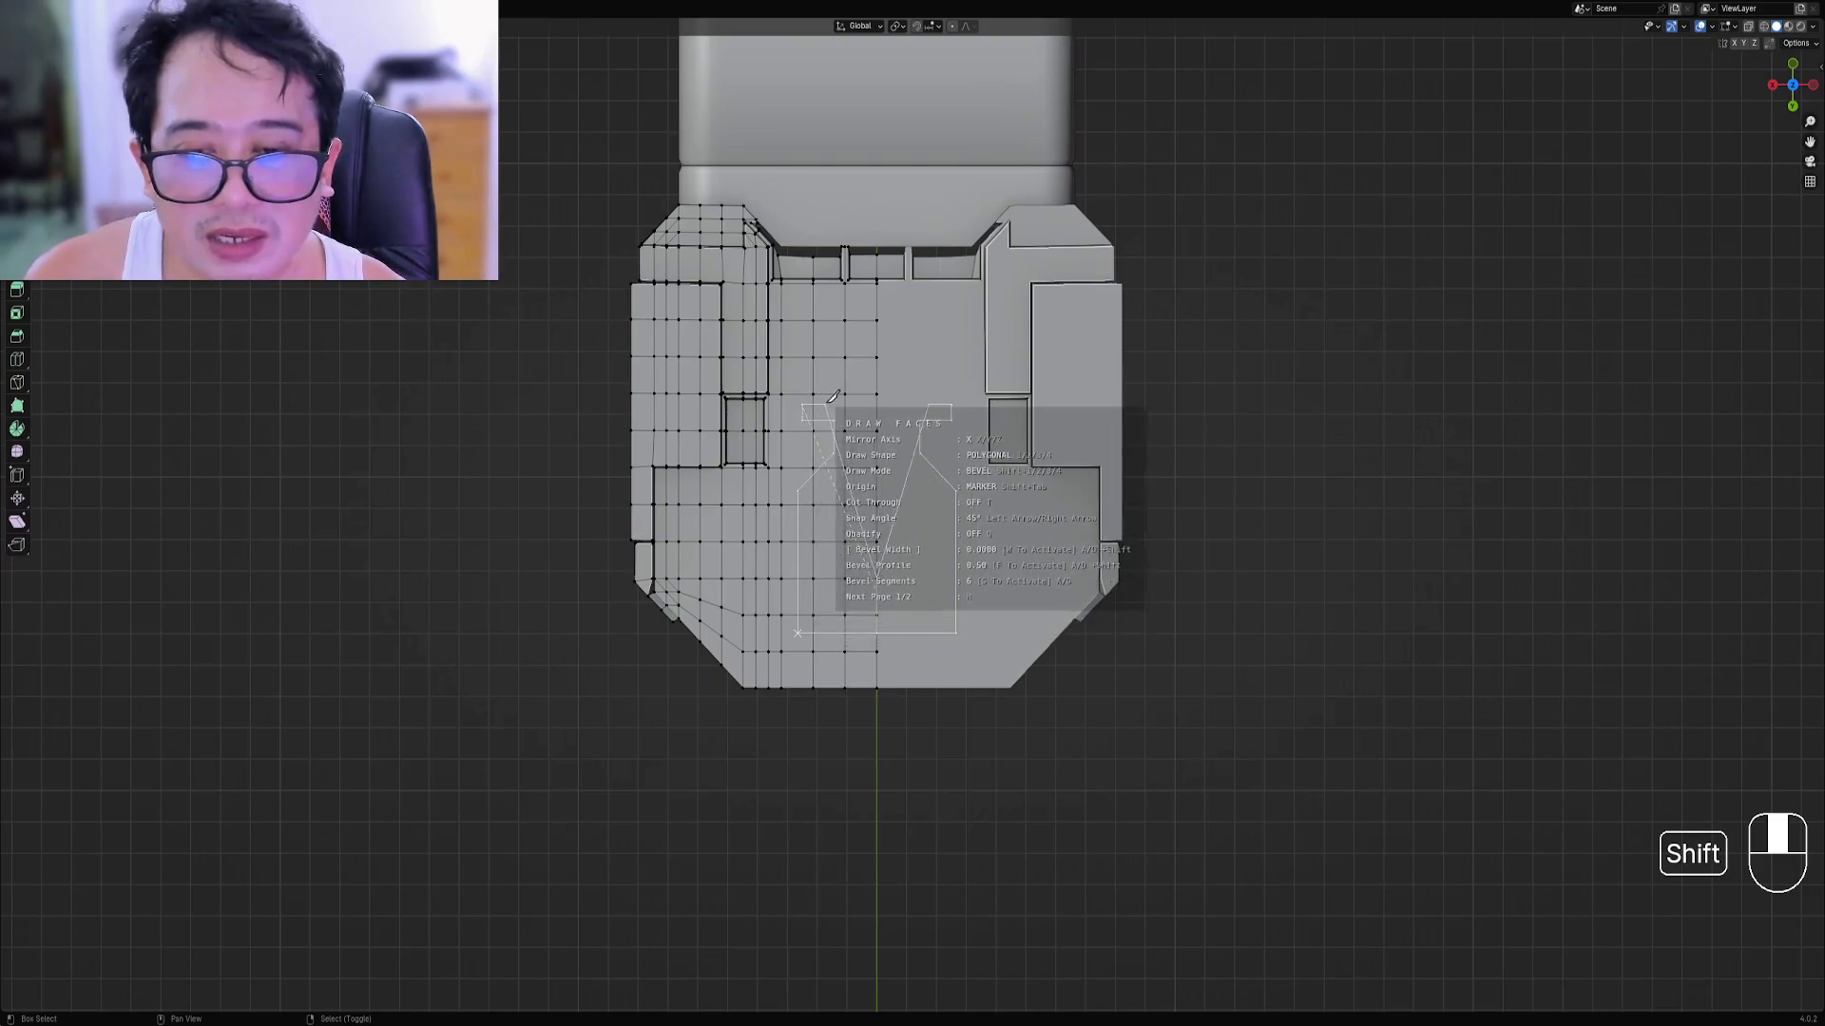
pyautogui.click(833, 404)
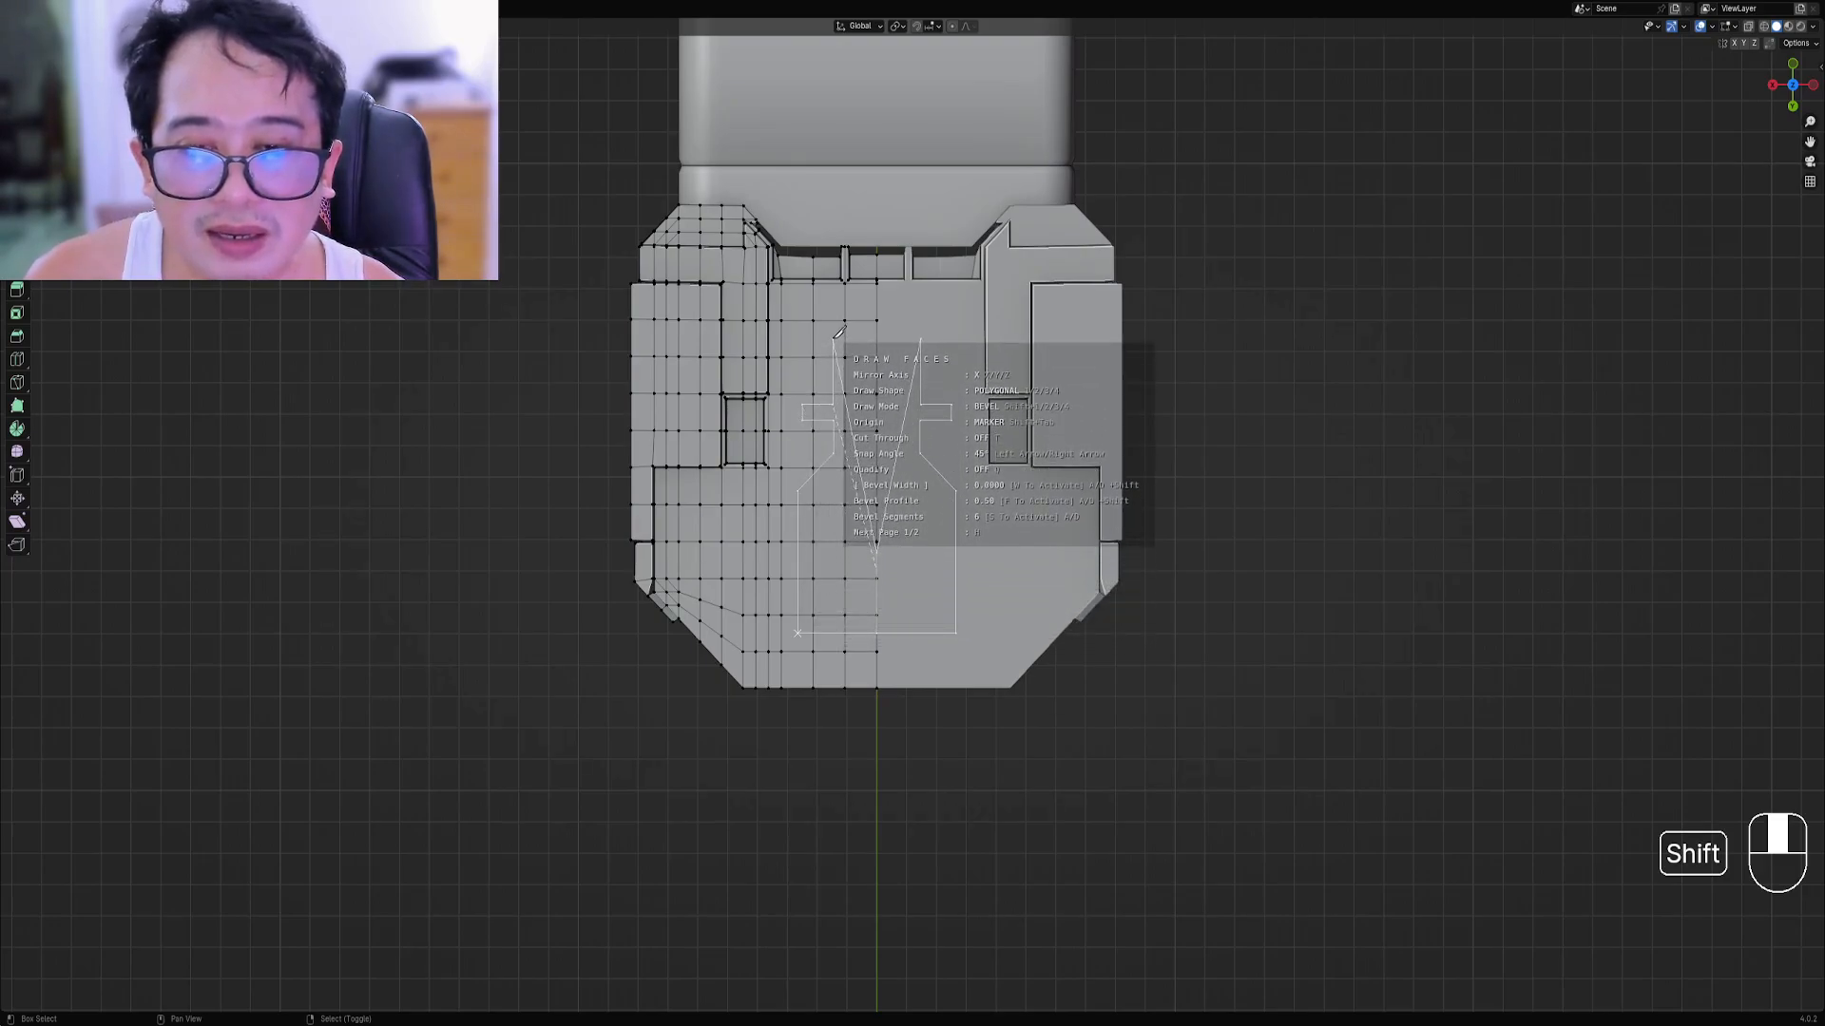
pyautogui.click(833, 334)
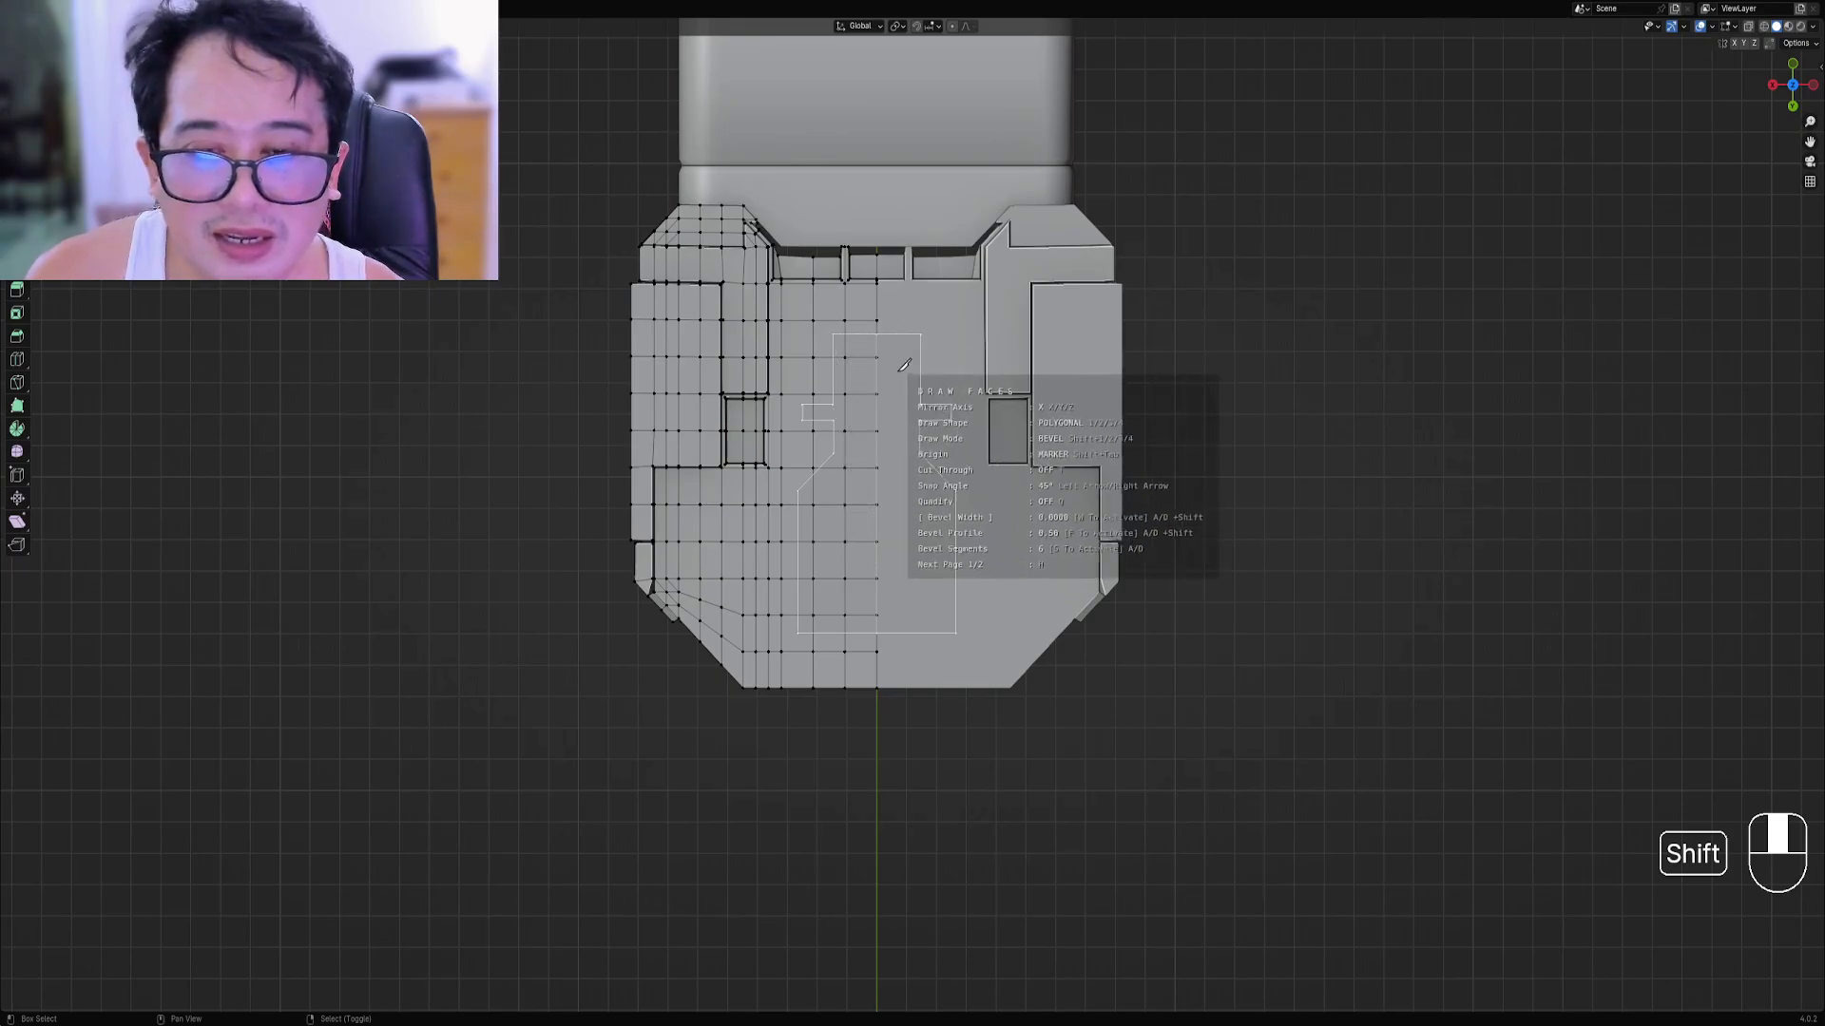
pyautogui.press('space')
pyautogui.scroll(-2, 901, 391)
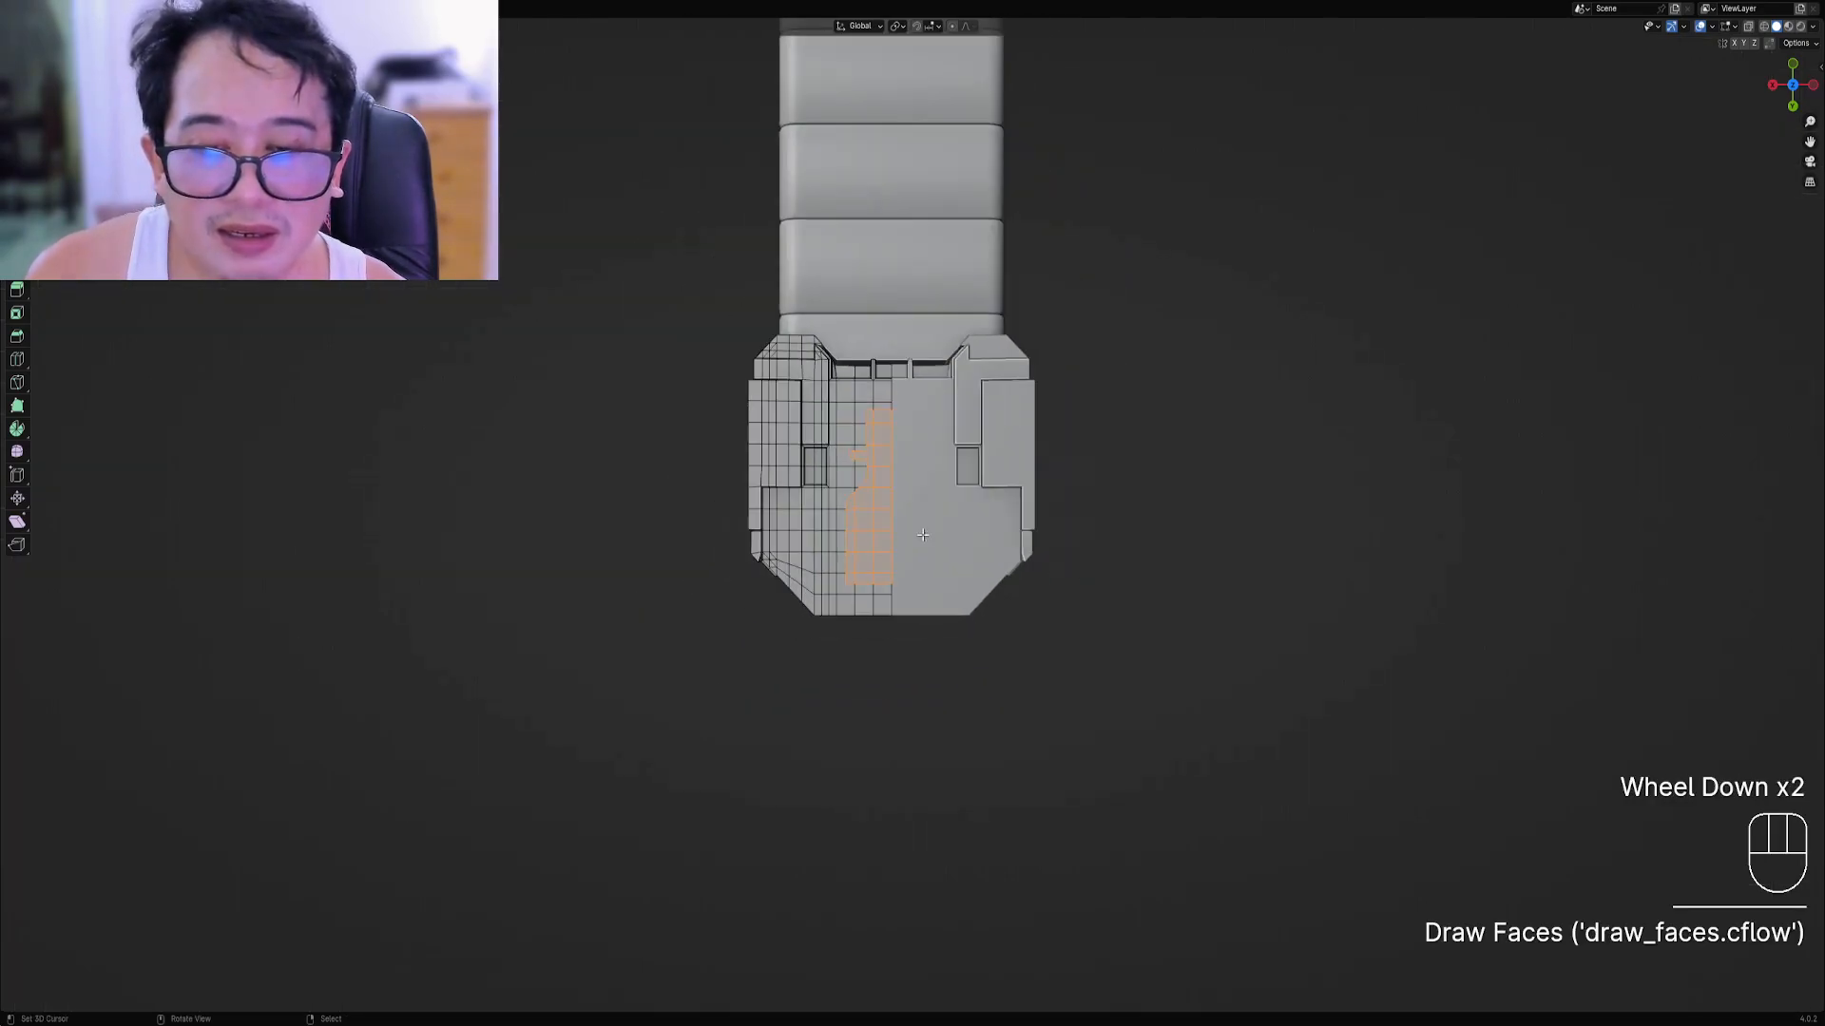
# Select the edge path outlining the stepped panel on the pommel's top and apply a Bevel-type Panel Cut about 0.0143 wide.
pyautogui.moveTo(901, 392); pyautogui.dragTo(959, 497, button='middle')
pyautogui.scroll(3, 960, 497)
pyautogui.press('2')
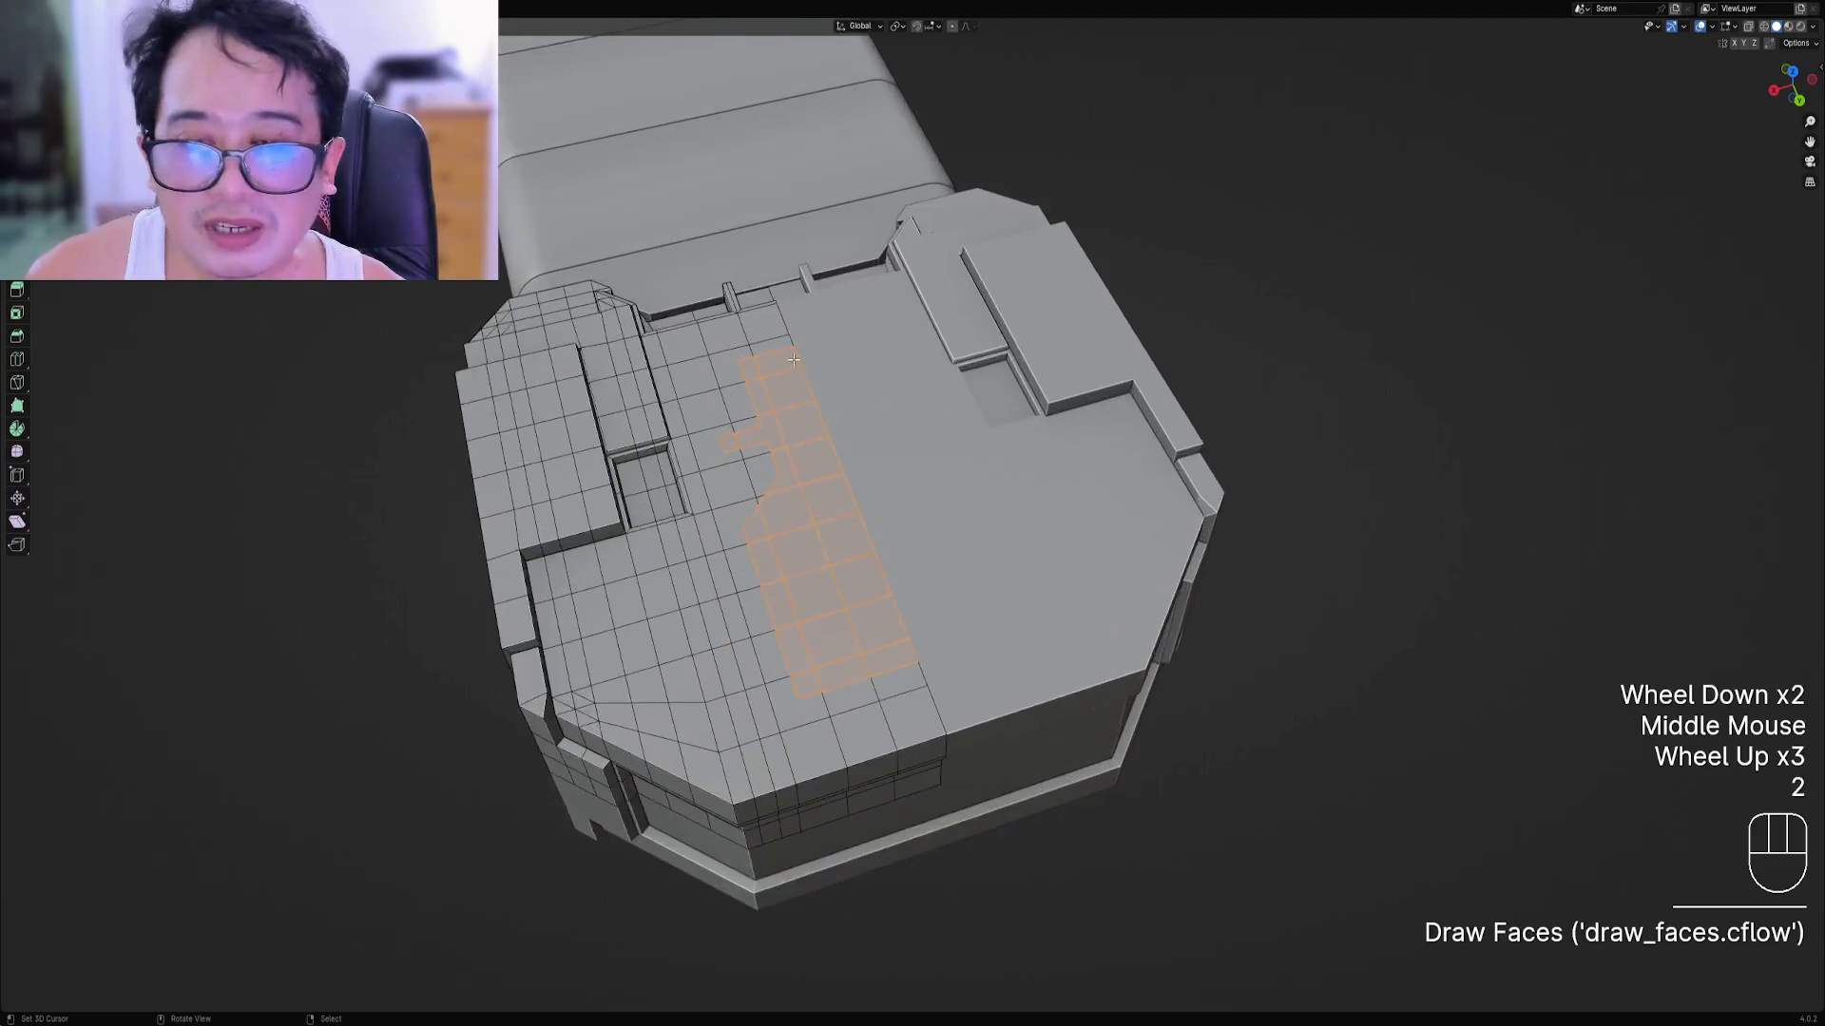
pyautogui.rightClick(765, 358)
pyautogui.keyDown('ctrl'); pyautogui.rightClick(747, 386); pyautogui.keyUp('ctrl')
pyautogui.keyDown('ctrl'); pyautogui.rightClick(757, 407); pyautogui.keyUp('ctrl')
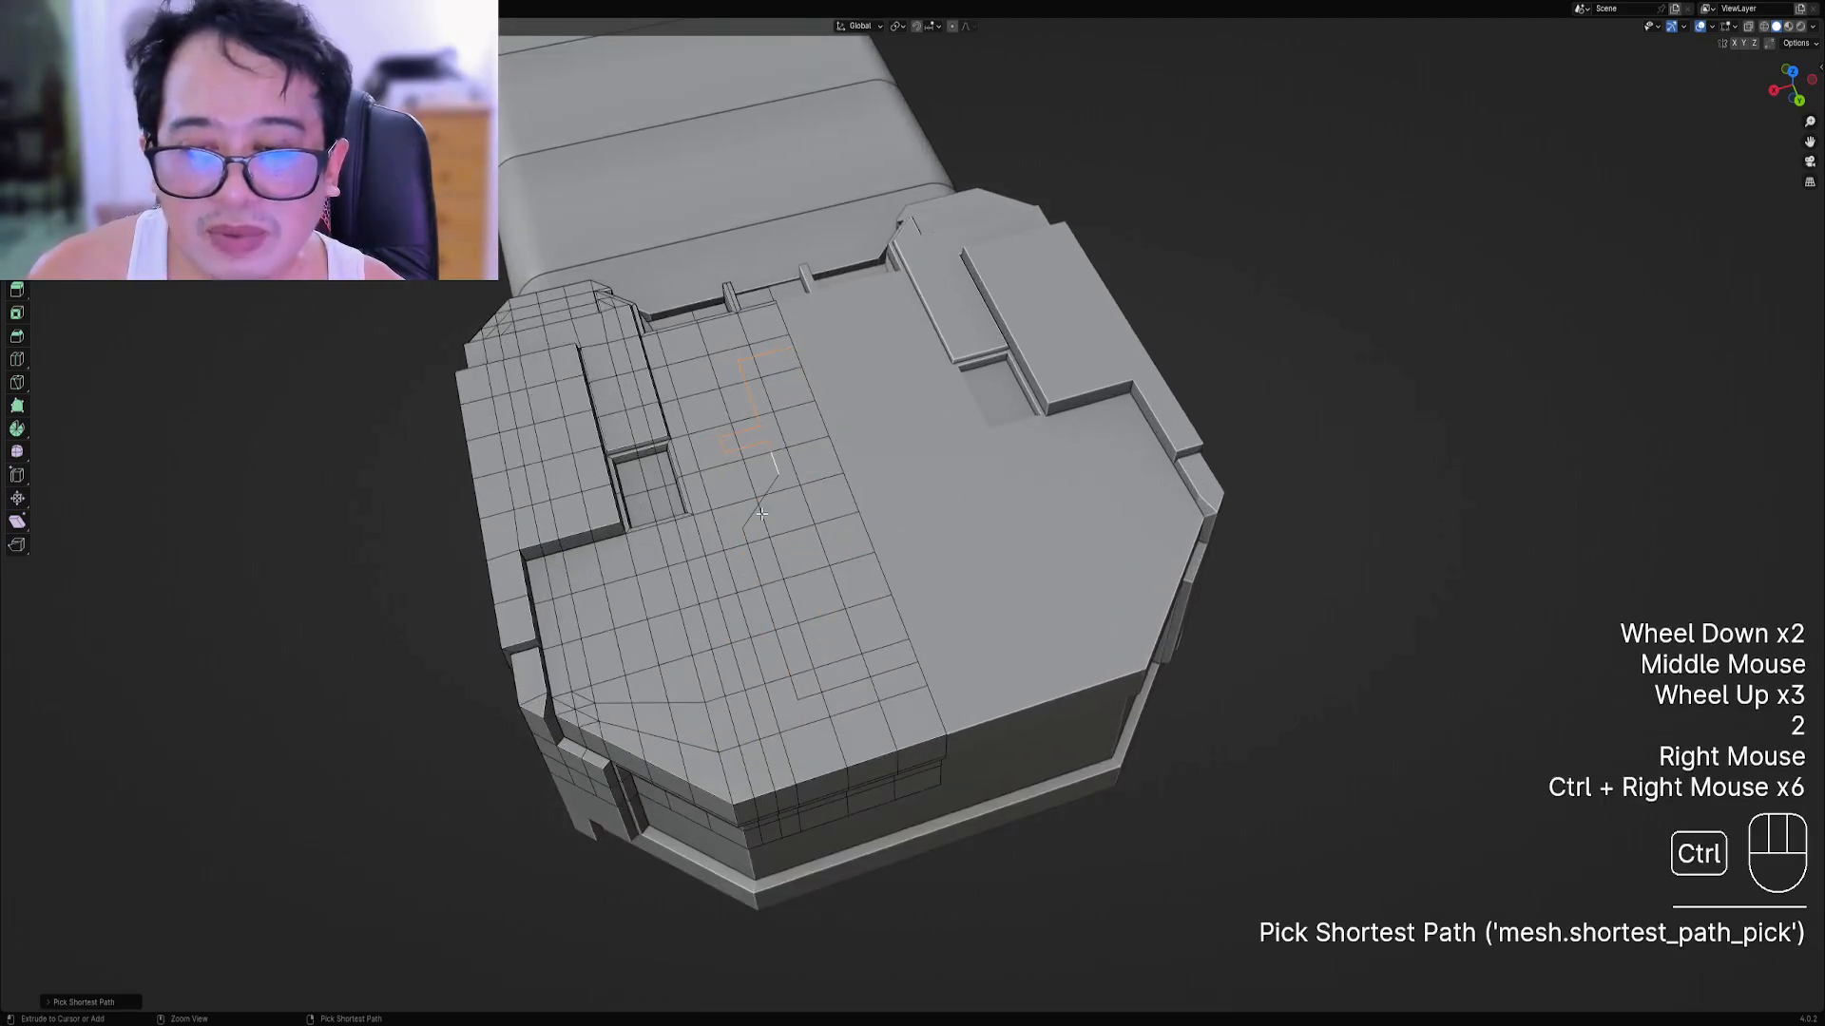
pyautogui.press('w')
pyautogui.click(921, 513)
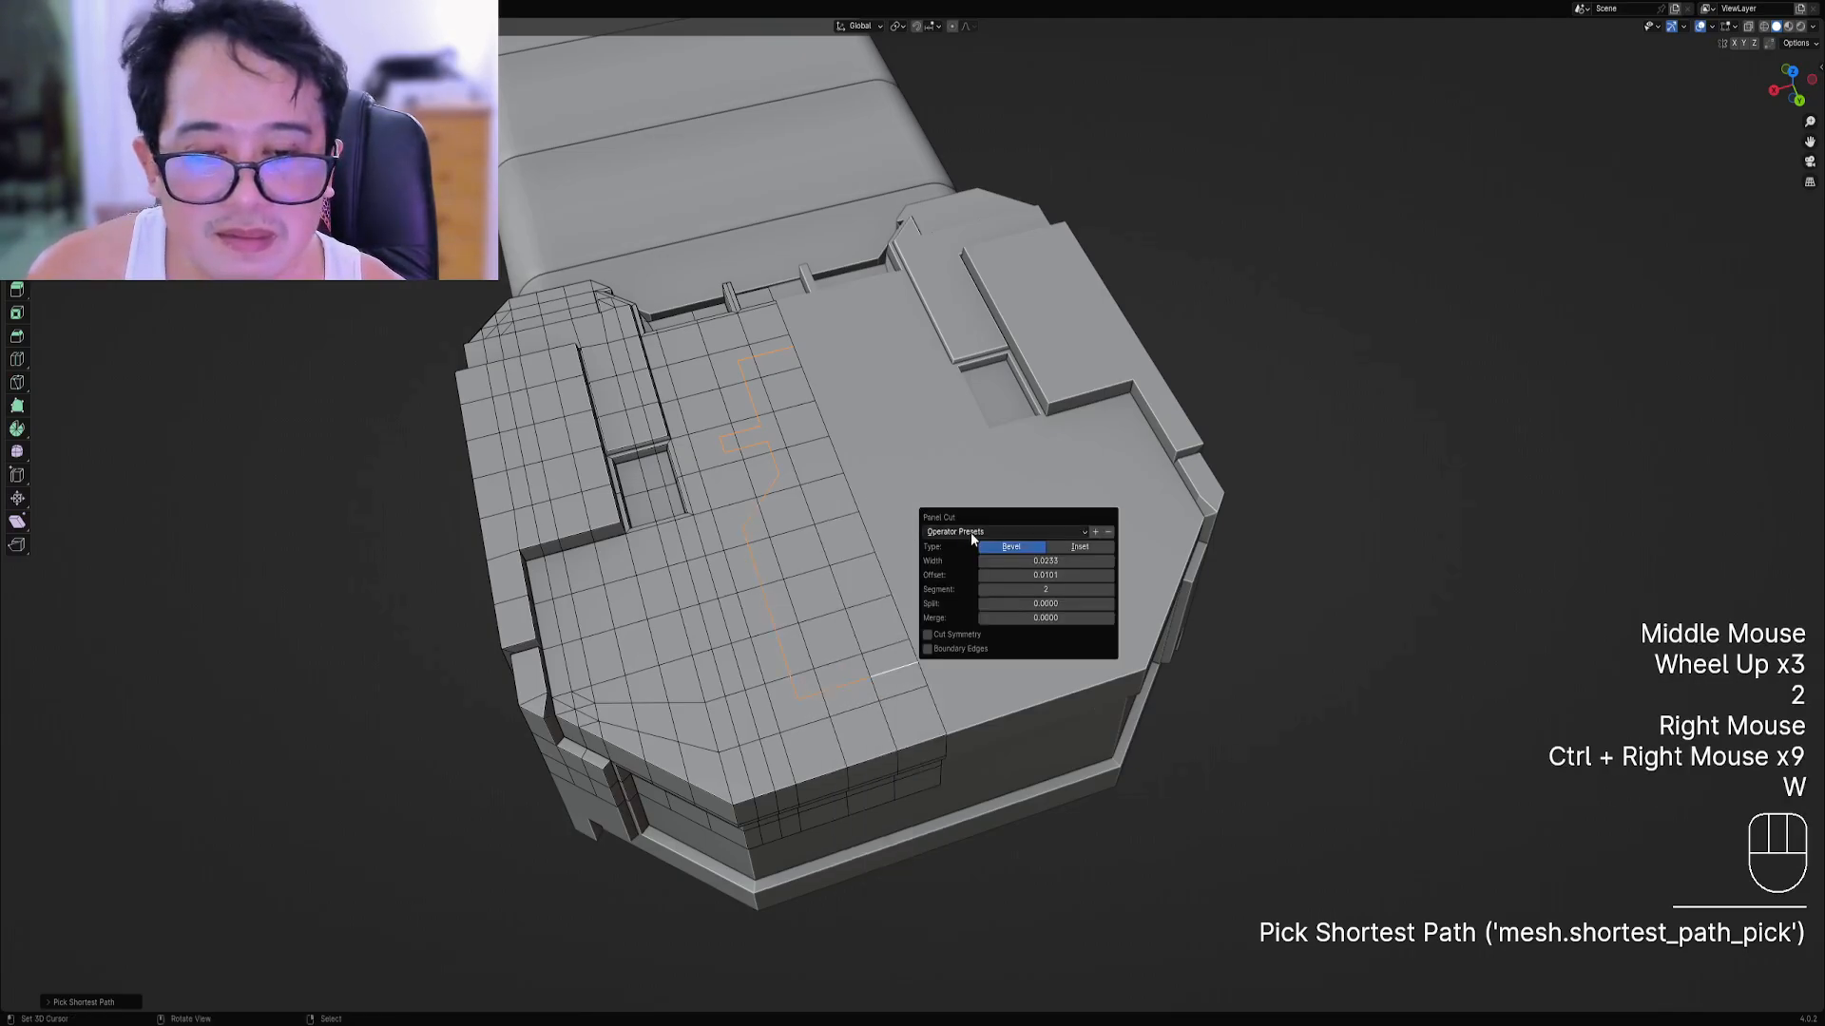
pyautogui.moveTo(1047, 561); pyautogui.dragTo(1039, 560)
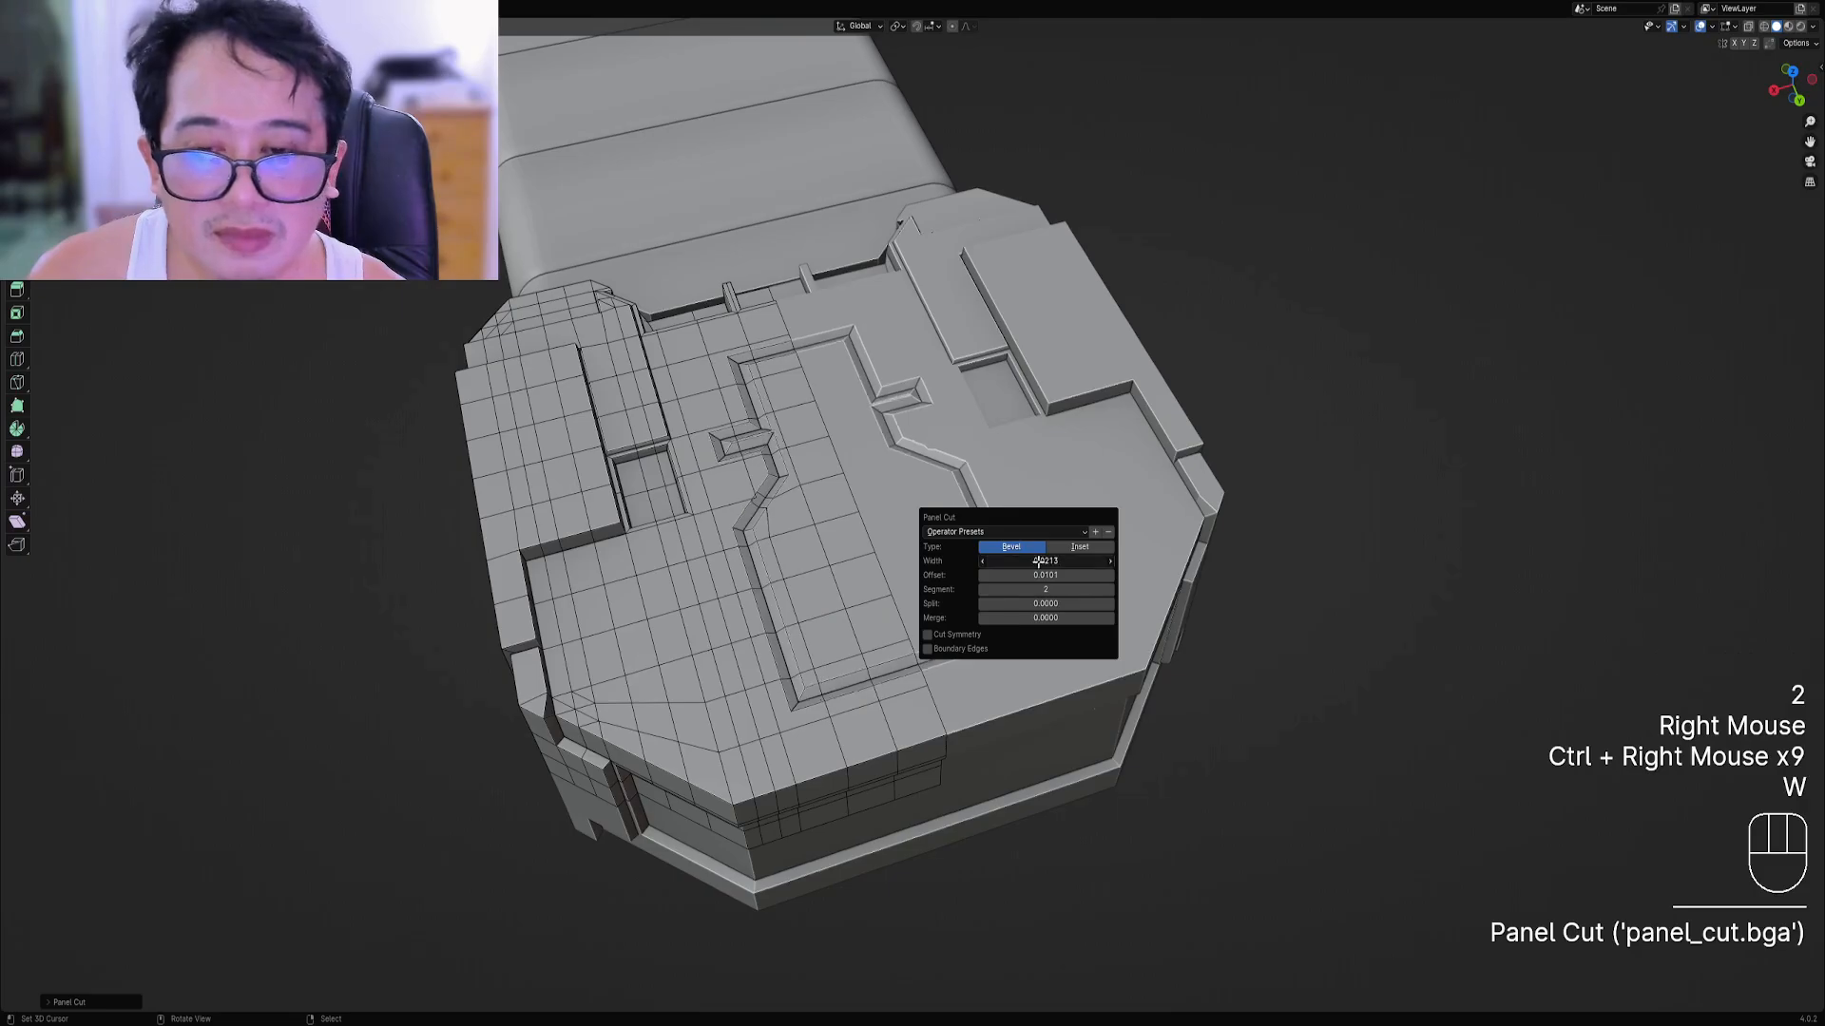
# Check the panel cut from a distance in object mode, then reopen the pommel mesh from the top view with nothing selected.
pyautogui.scroll(-1, 944, 477)
pyautogui.press('Tab')
pyautogui.scroll(-3, 945, 477)
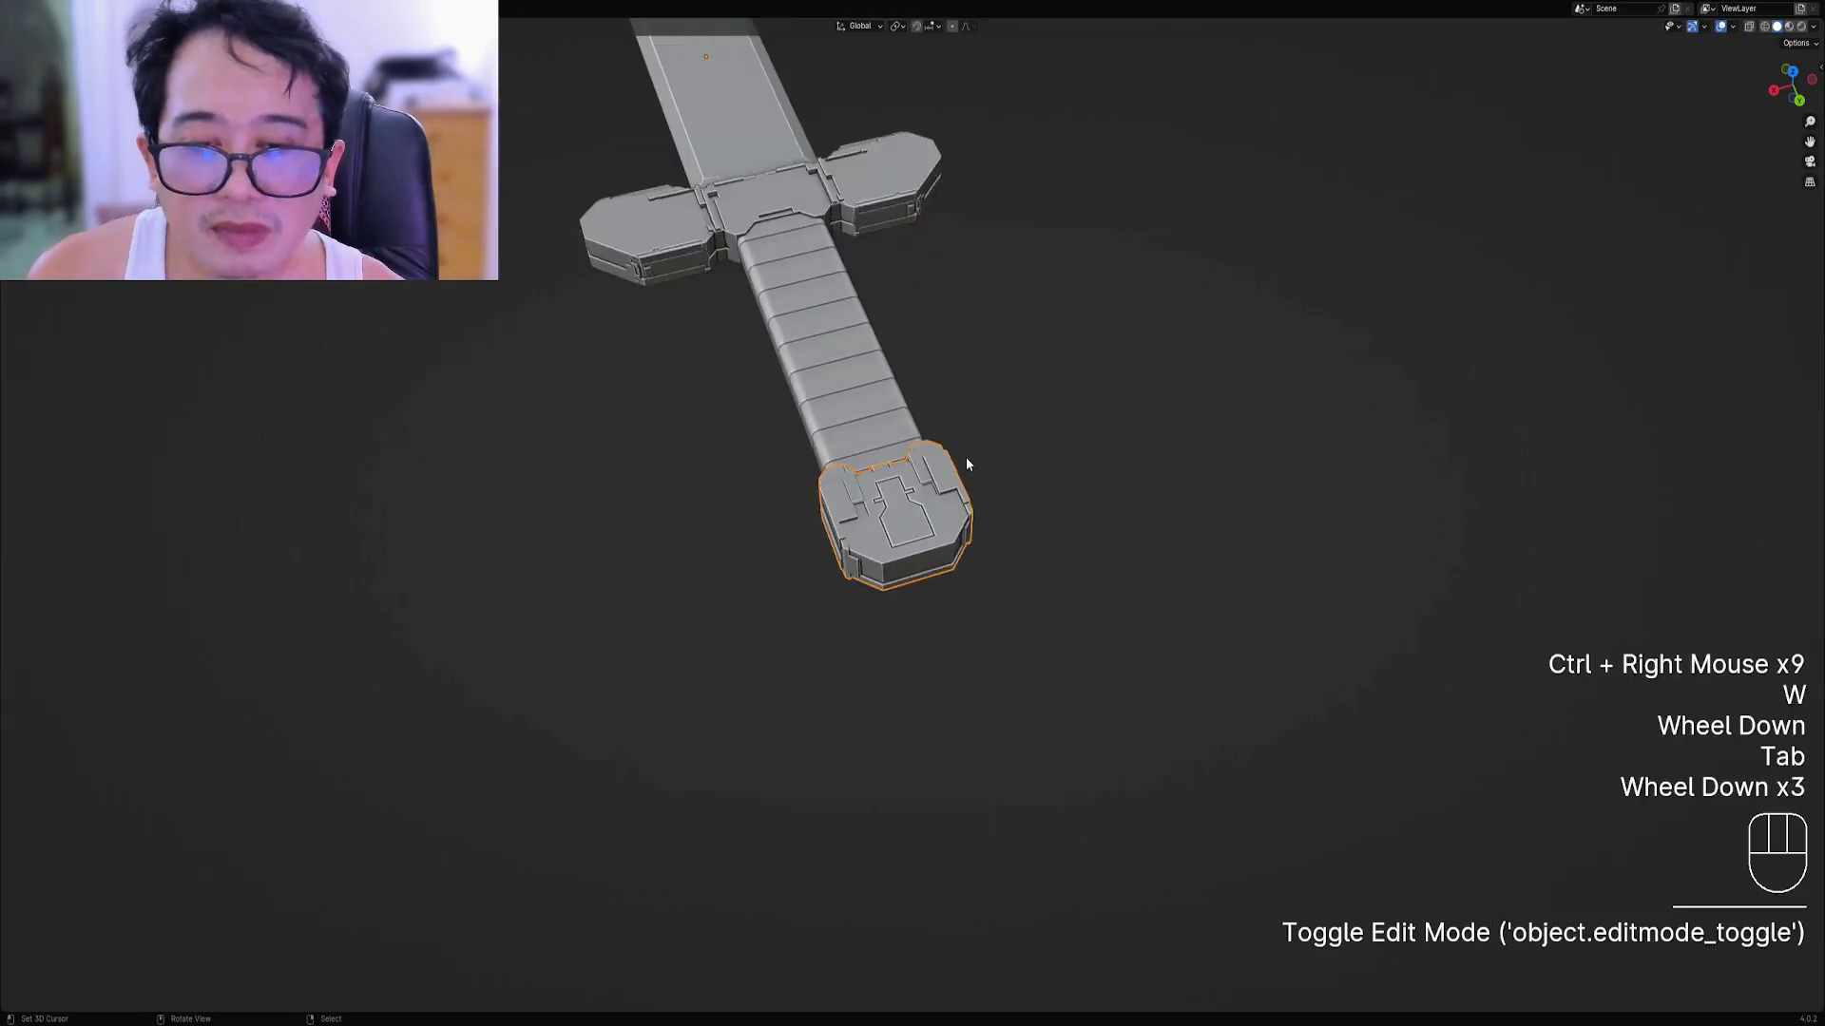
pyautogui.scroll(-1, 965, 458)
pyautogui.moveTo(965, 458); pyautogui.dragTo(935, 504, button='middle')
pyautogui.scroll(-1, 934, 493)
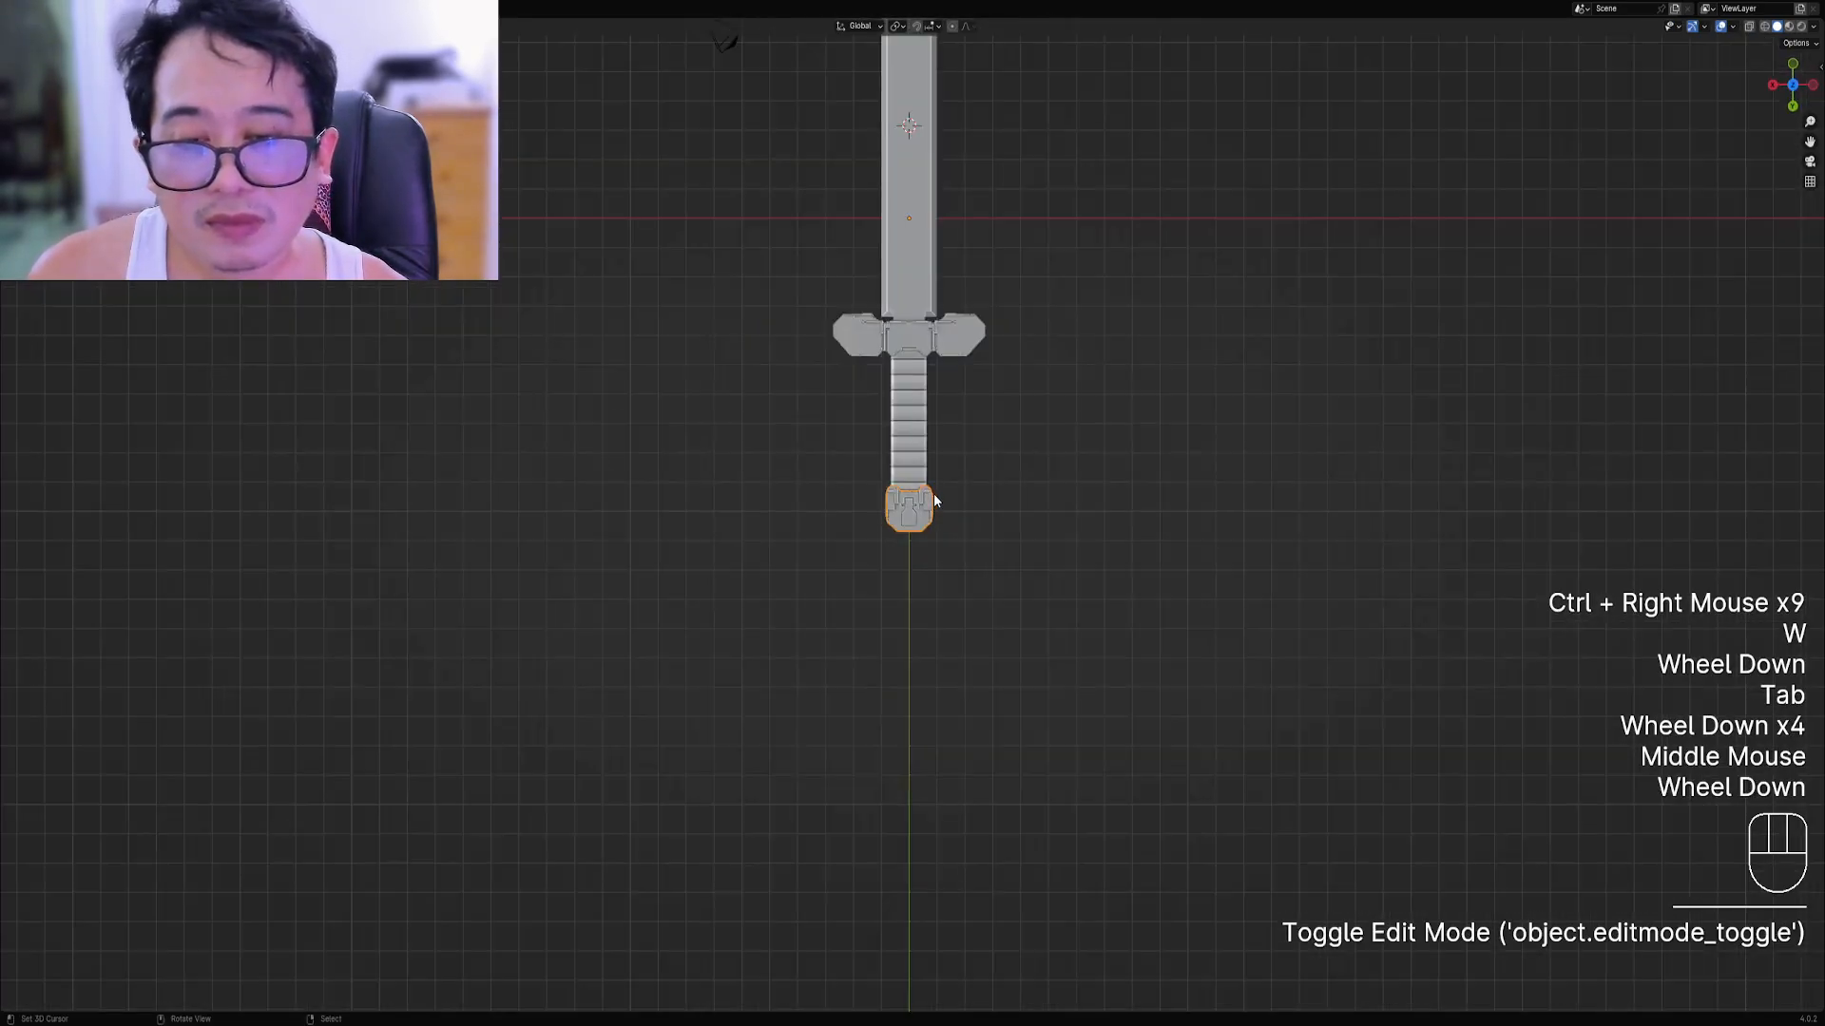
pyautogui.scroll(2, 933, 494)
pyautogui.scroll(1, 933, 493)
pyautogui.rightClick(933, 493)
pyautogui.press('Tab')
pyautogui.scroll(2, 933, 493)
pyautogui.hotkey('alt', 'a')
pyautogui.keyDown('shift'); pyautogui.moveTo(884, 684); pyautogui.dragTo(909, 490, button='middle'); pyautogui.keyUp('shift')
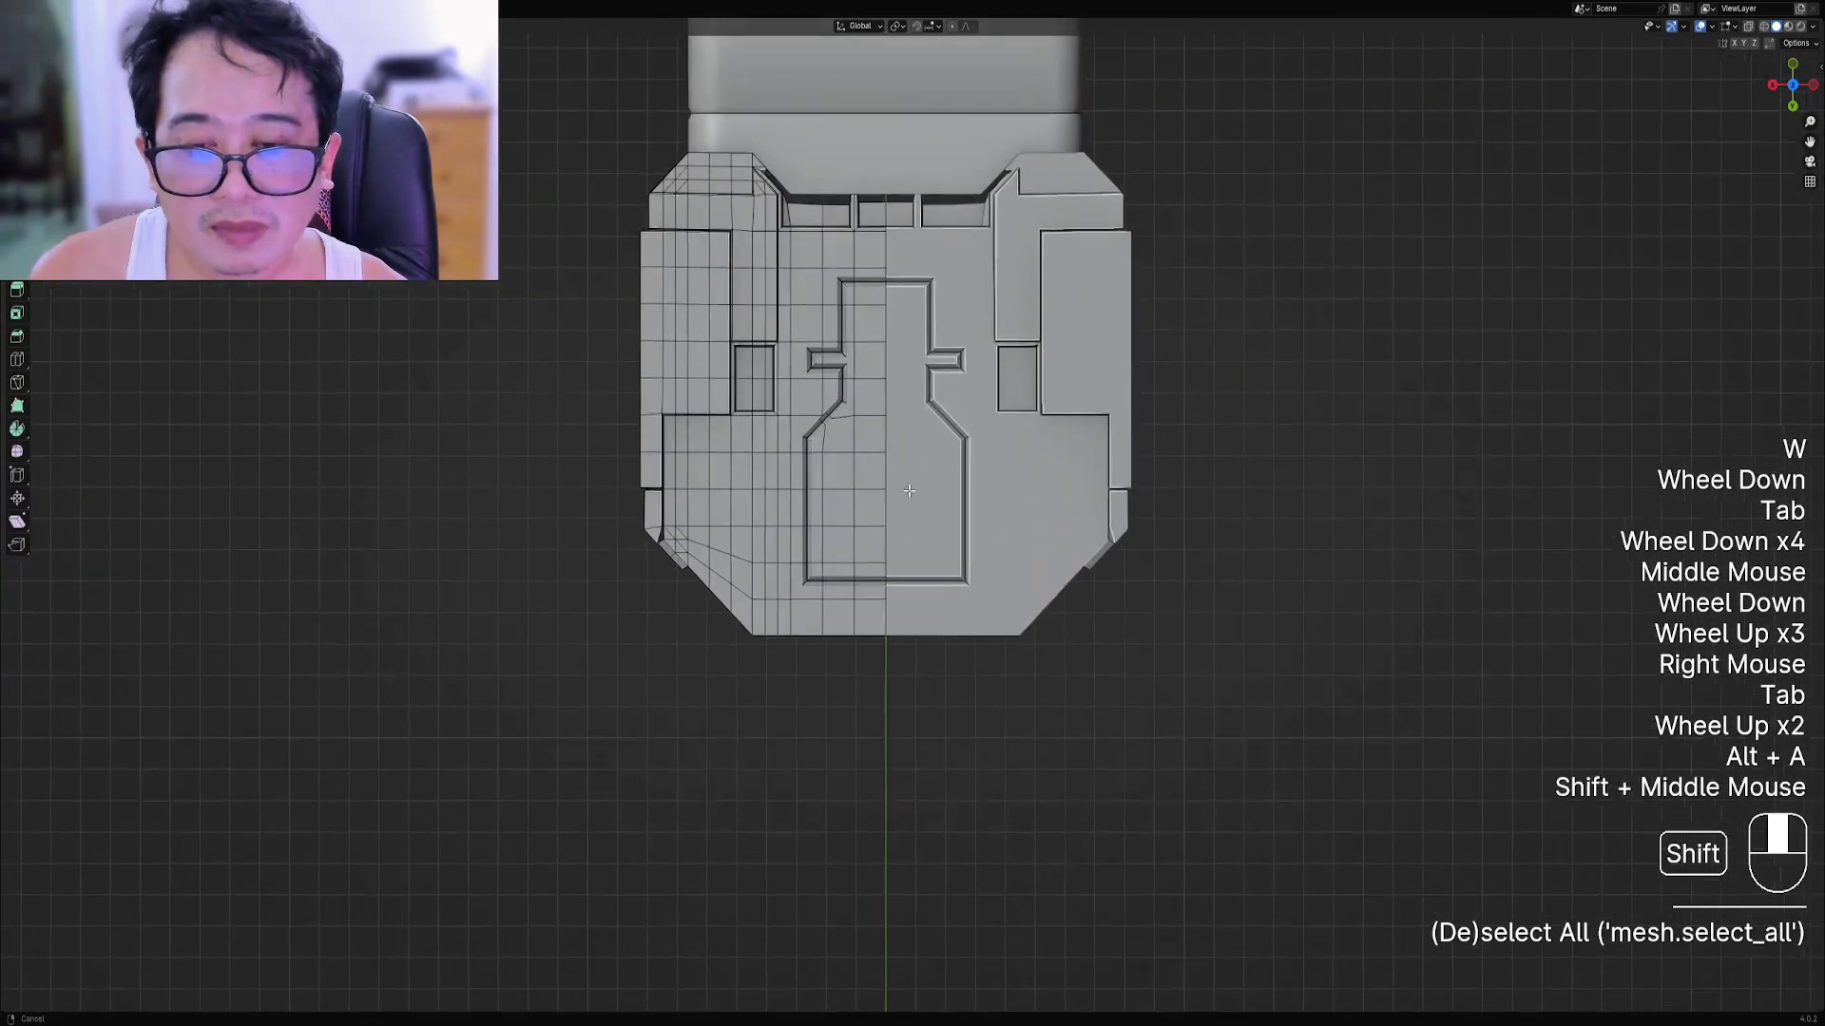
pyautogui.scroll(2, 909, 490)
# Select the two neighbouring faces at the lower centre of the stepped panel and Panel Cut their outline with Boundary Edges on.
pyautogui.hotkey('ctrl', 'shift', 'x')
pyautogui.keyDown('shift'); pyautogui.rightClick(783, 481); pyautogui.keyUp('shift')
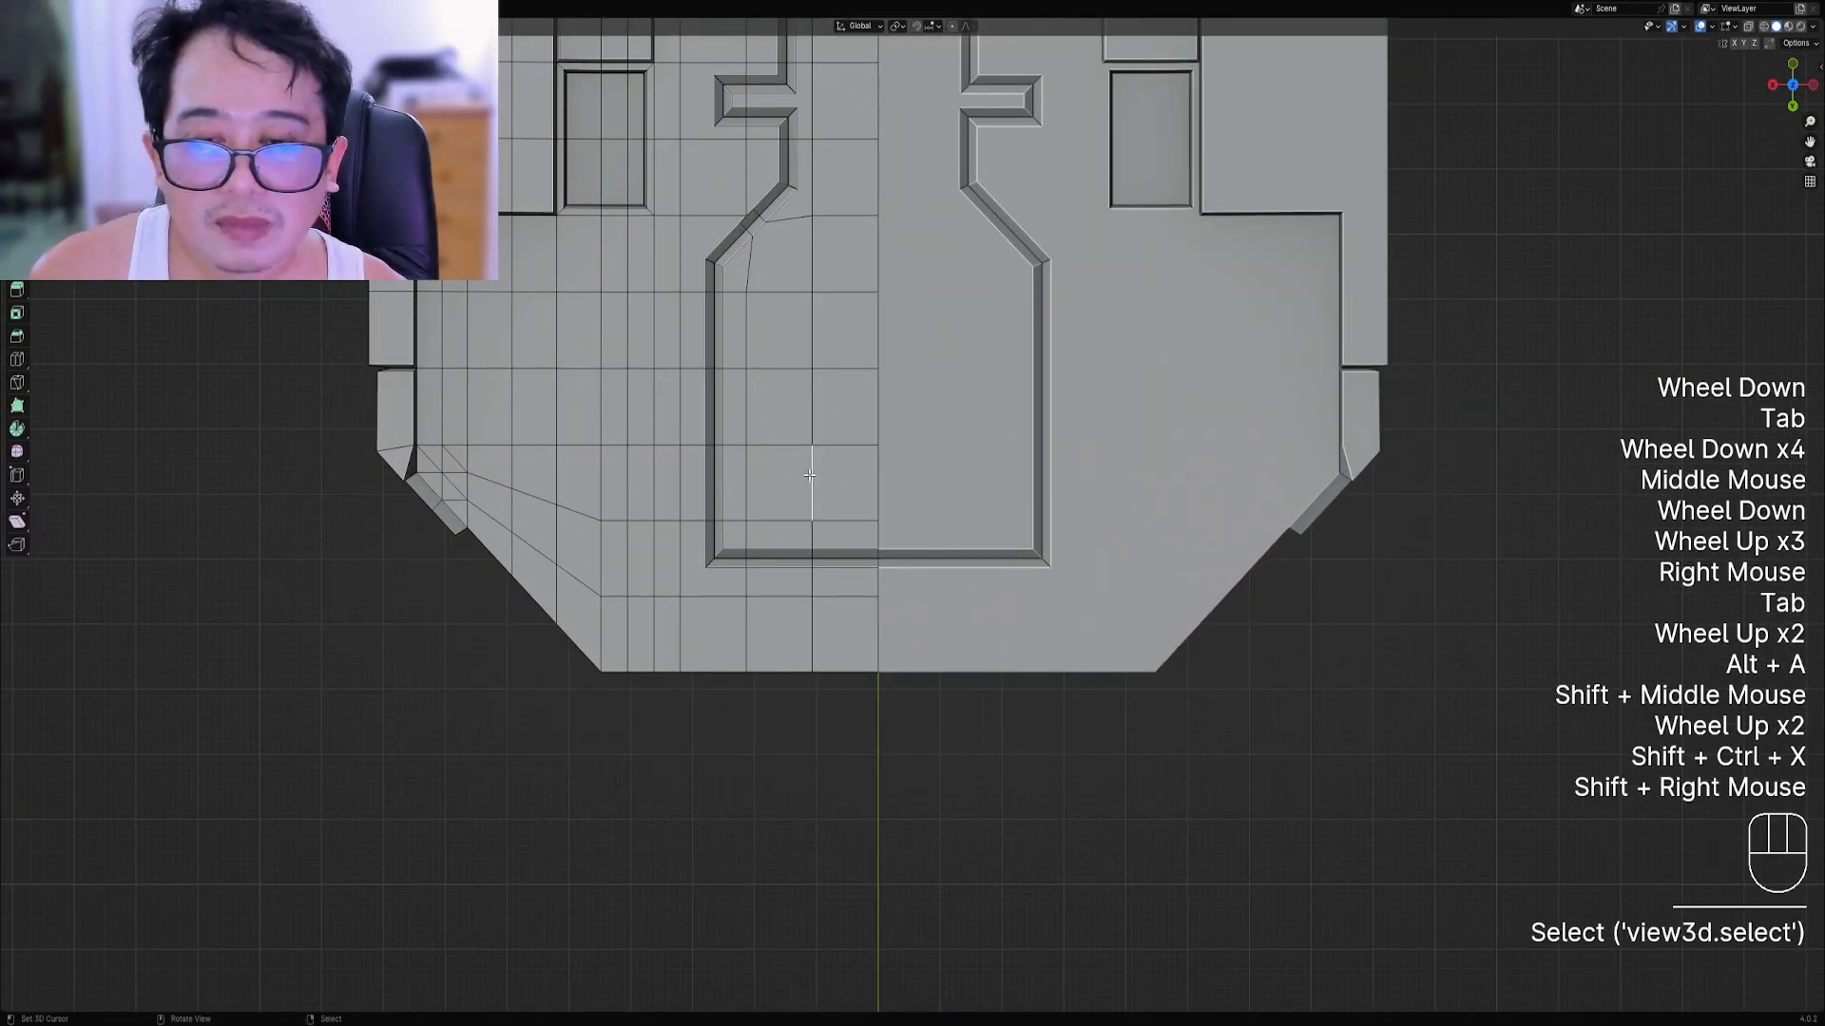
pyautogui.press('3')
pyautogui.rightClick(779, 483)
pyautogui.keyDown('shift'); pyautogui.rightClick(844, 481); pyautogui.keyUp('shift')
pyautogui.click(962, 416)
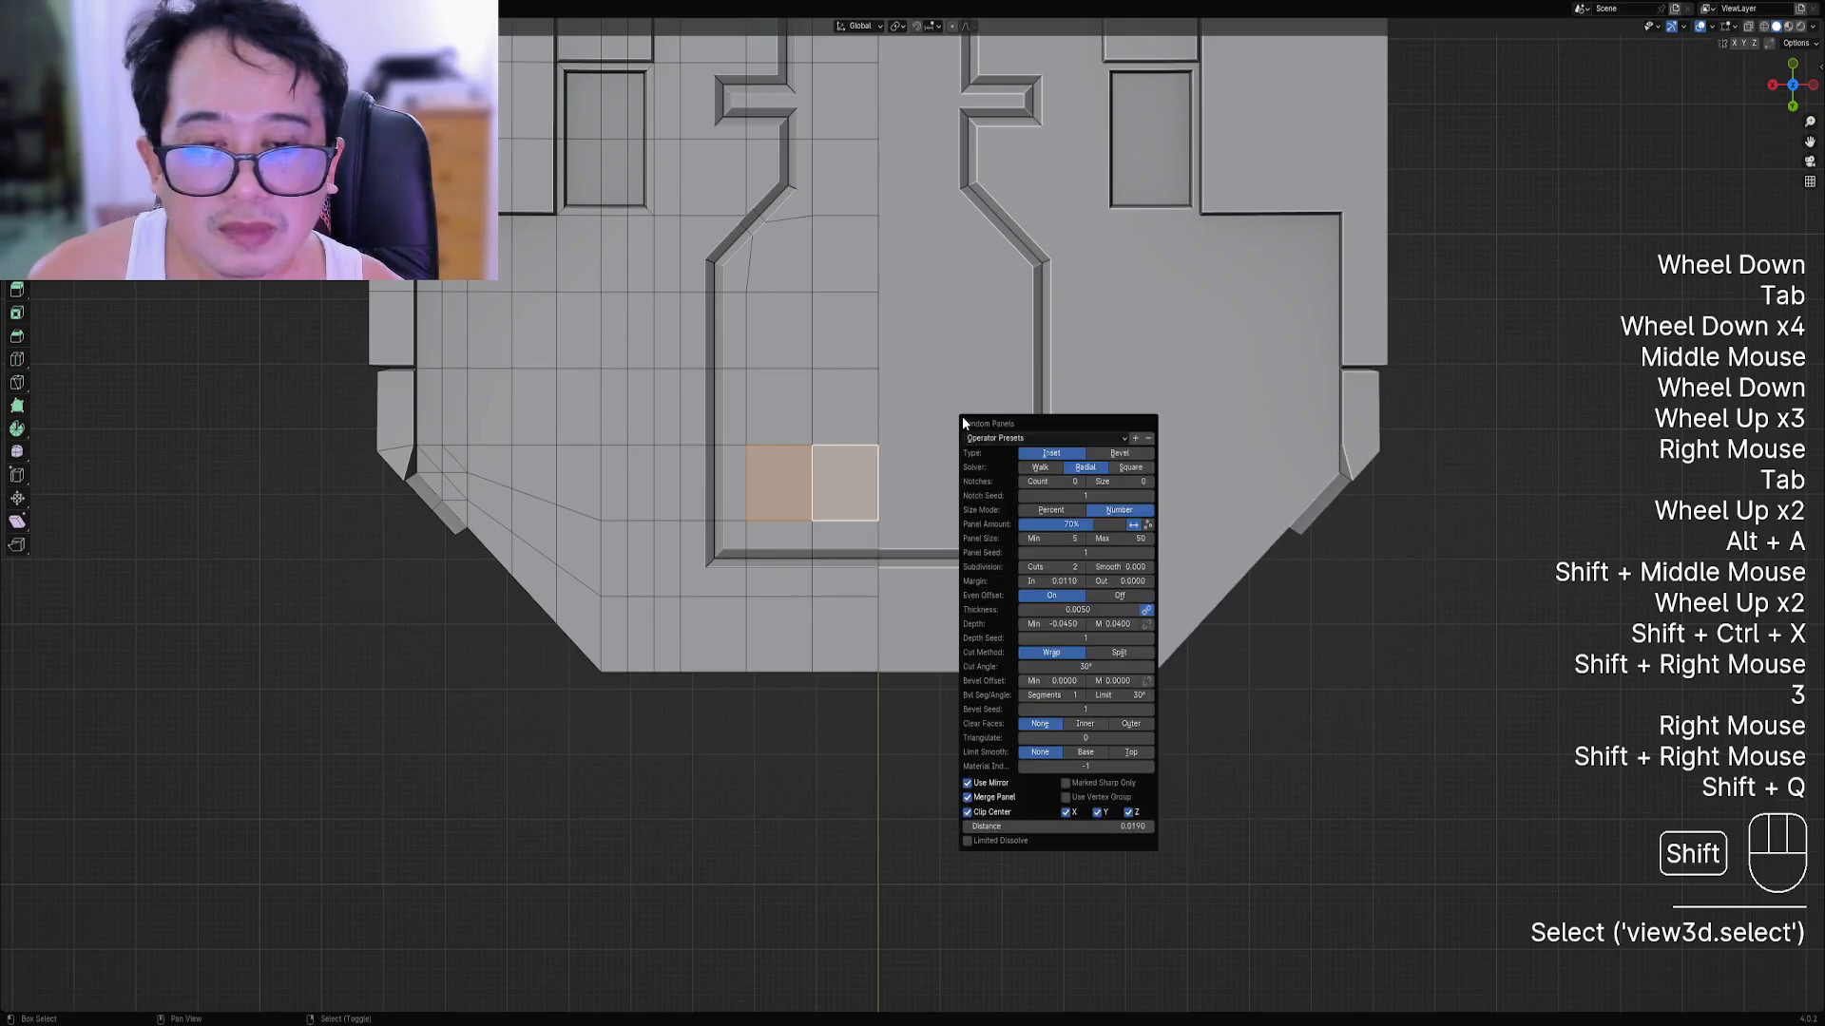
pyautogui.press('w')
pyautogui.click(926, 424)
pyautogui.click(998, 464)
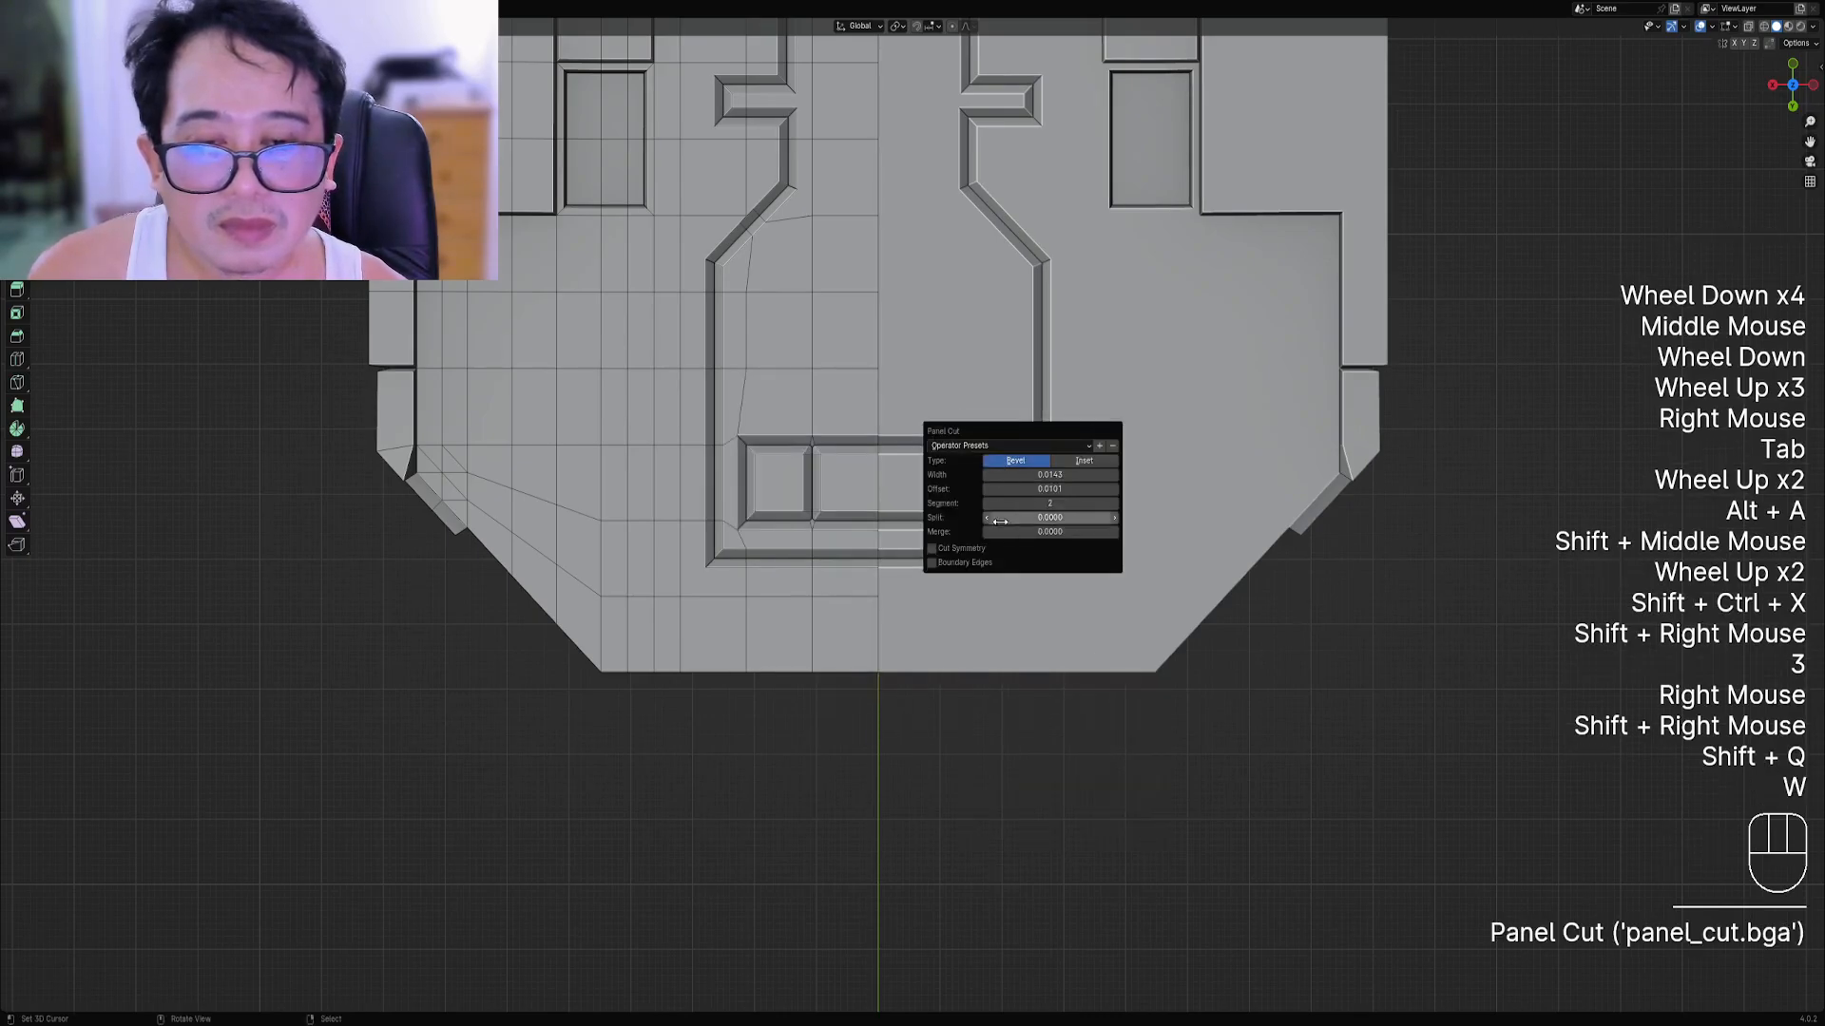
pyautogui.press('Tab')
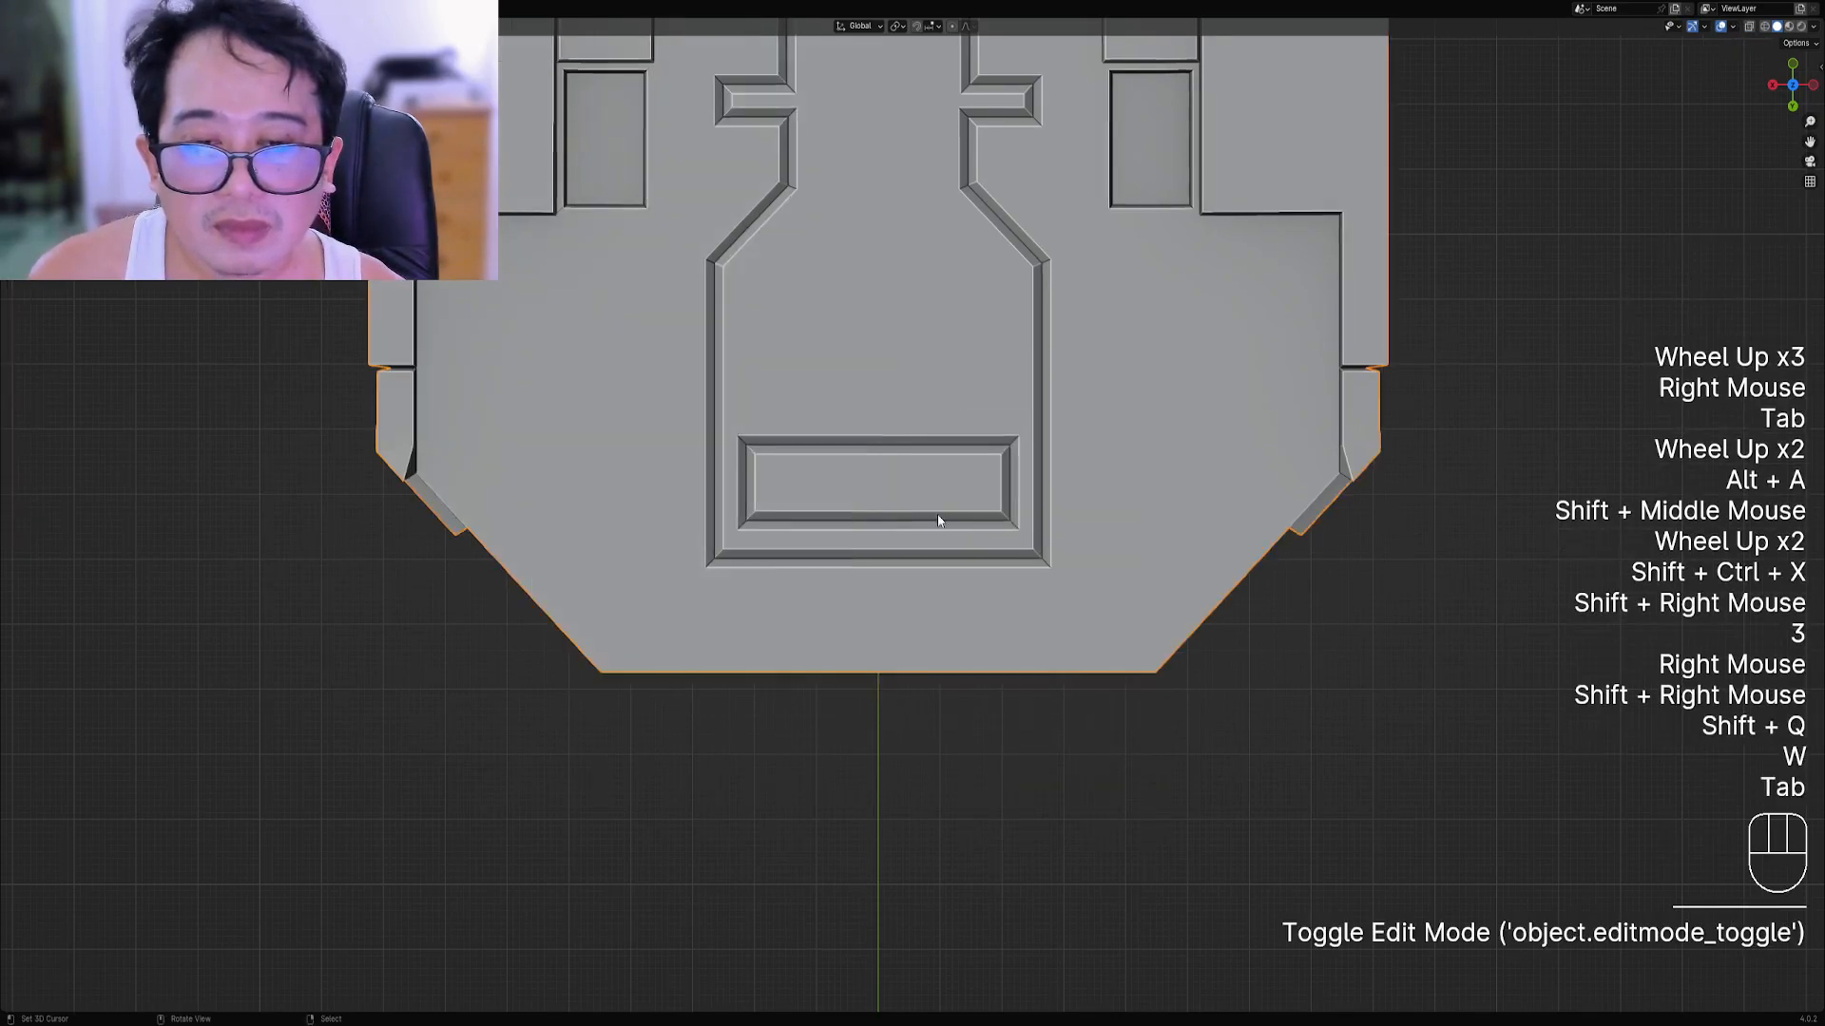
# Reopen the pommel mesh with nothing selected and draw a small half-triangle against the centreline in the panel's narrow part with Draw Faces.
pyautogui.scroll(-5, 958, 485)
pyautogui.moveTo(956, 479)
pyautogui.mouseDown(button='middle')
pyautogui.moveTo(998, 425)
pyautogui.moveTo(899, 475)
pyautogui.mouseUp(button='middle')
pyautogui.scroll(3, 996, 419)
pyautogui.rightClick(912, 438)
pyautogui.press('Tab')
pyautogui.scroll(2, 899, 461)
pyautogui.hotkey('alt', 'a')
pyautogui.scroll(2, 899, 475)
pyautogui.hotkey('shift', 'ctrl', 'x')
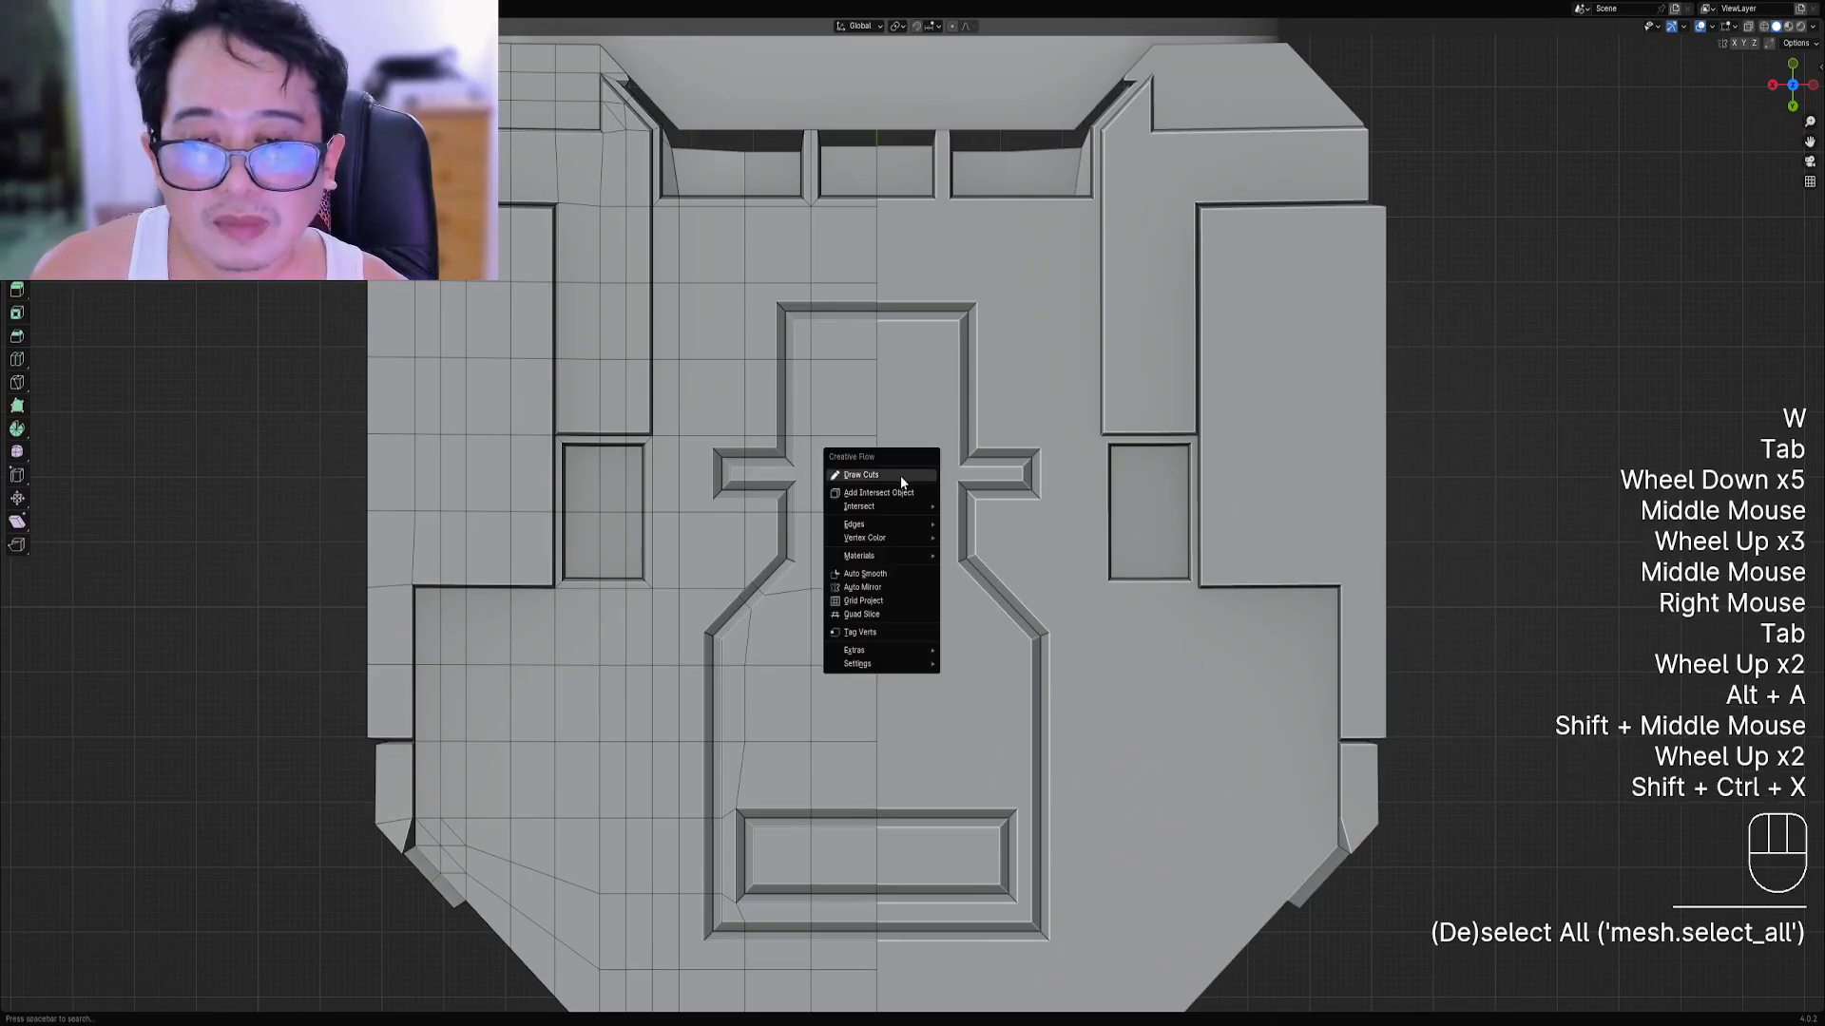
pyautogui.keyDown('shift'); pyautogui.click(876, 385); pyautogui.keyUp('shift')
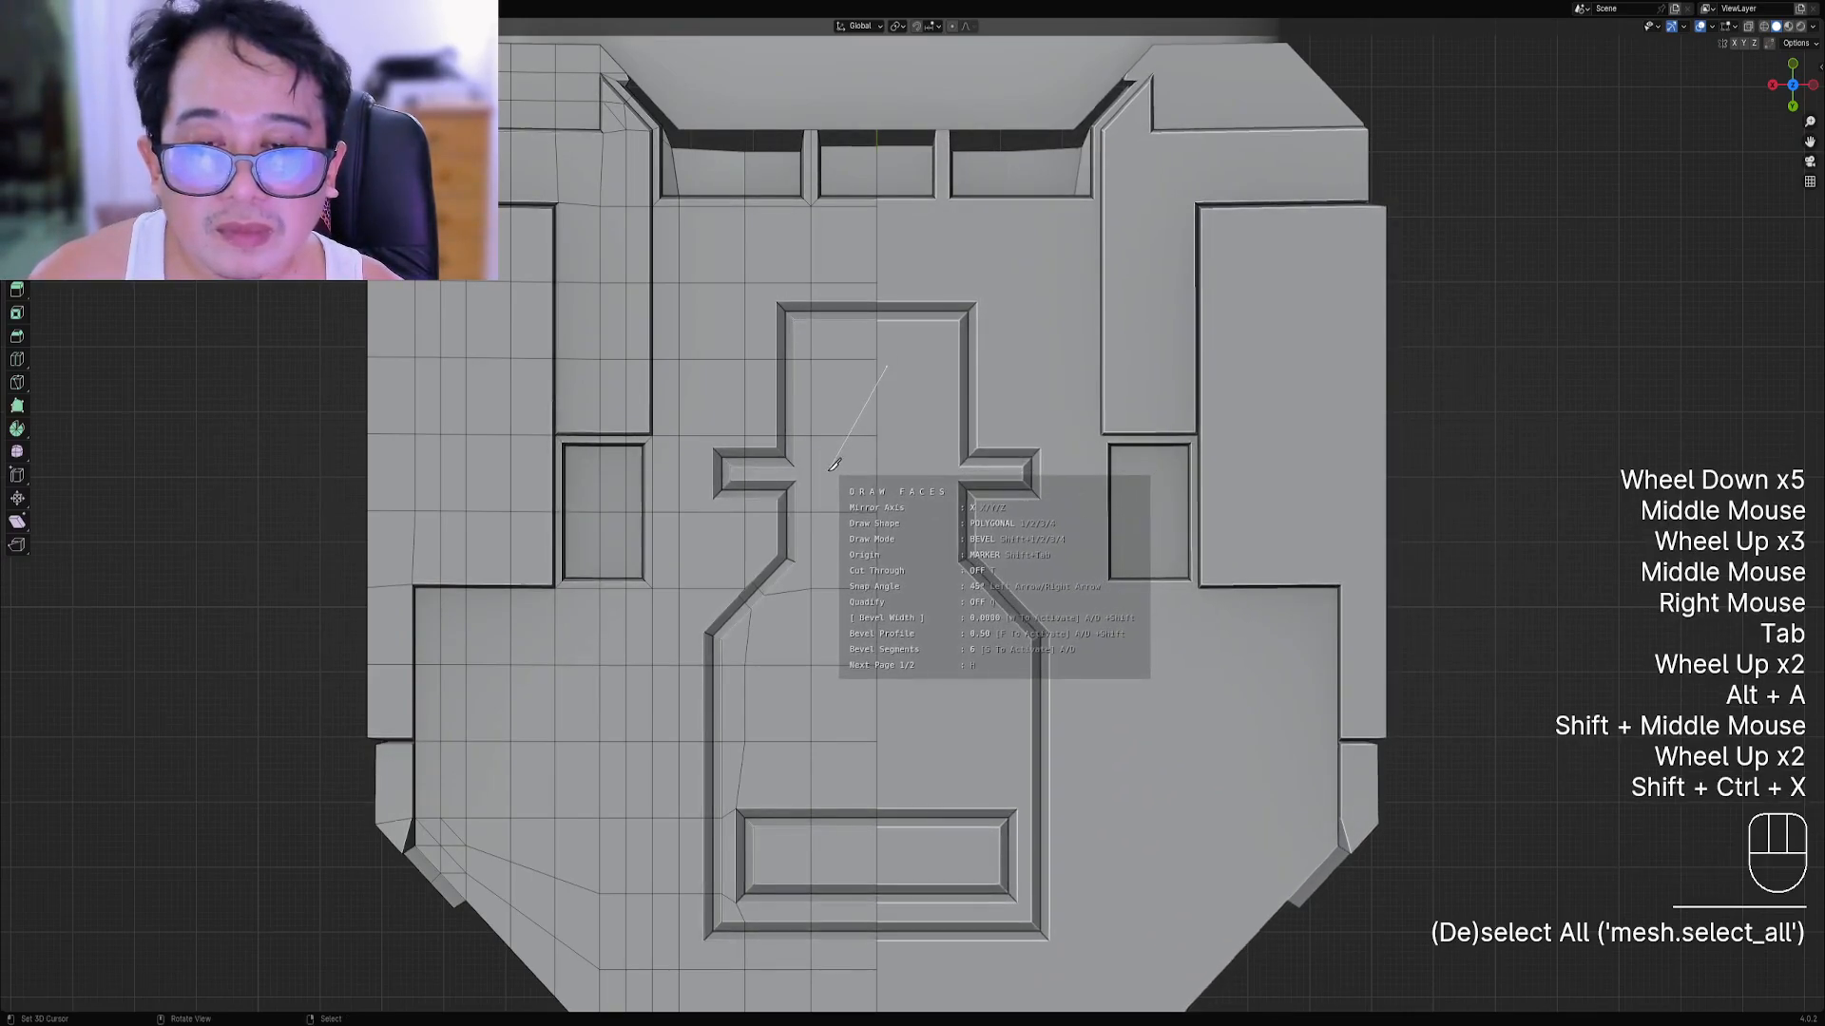
pyautogui.click(827, 472)
pyautogui.click(878, 469)
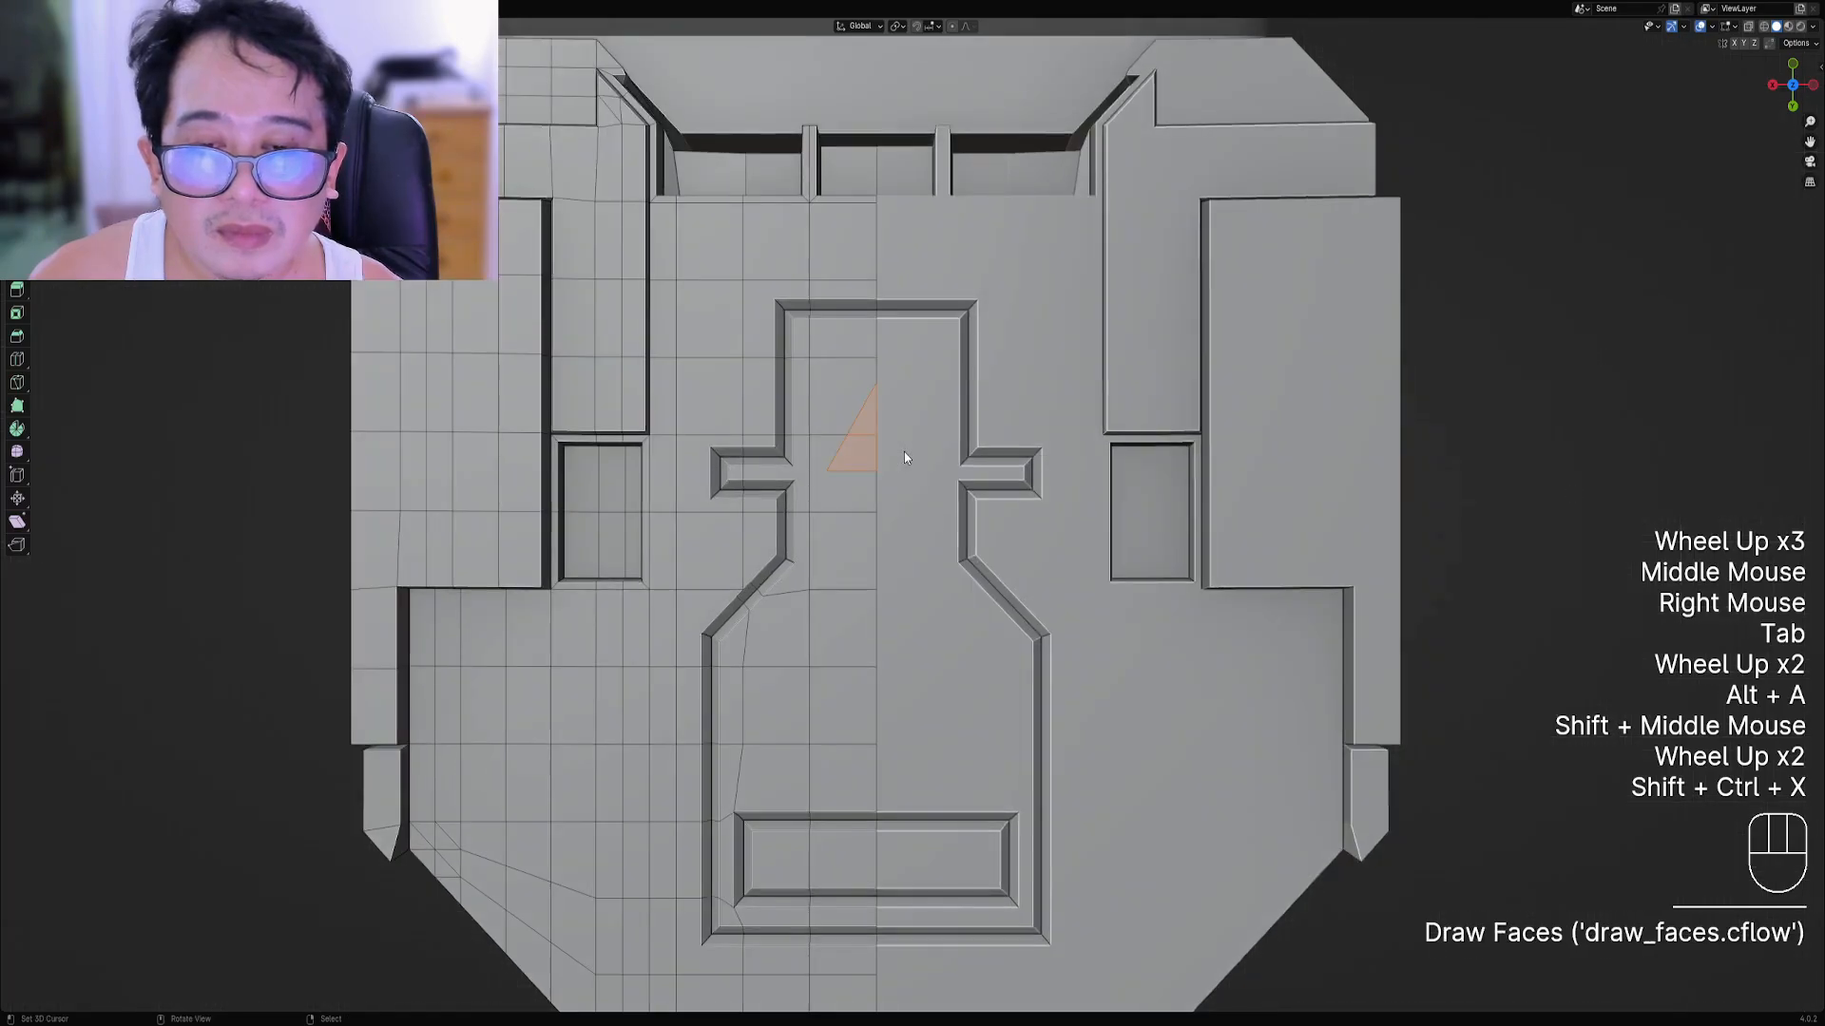
# Select both faces of the half-triangle and Panel Cut its outline with Boundary Edges on.
pyautogui.press('3')
pyautogui.rightClick(864, 420)
pyautogui.keyDown('shift'); pyautogui.rightClick(859, 454); pyautogui.keyUp('shift')
pyautogui.hotkey('shift', 'q')
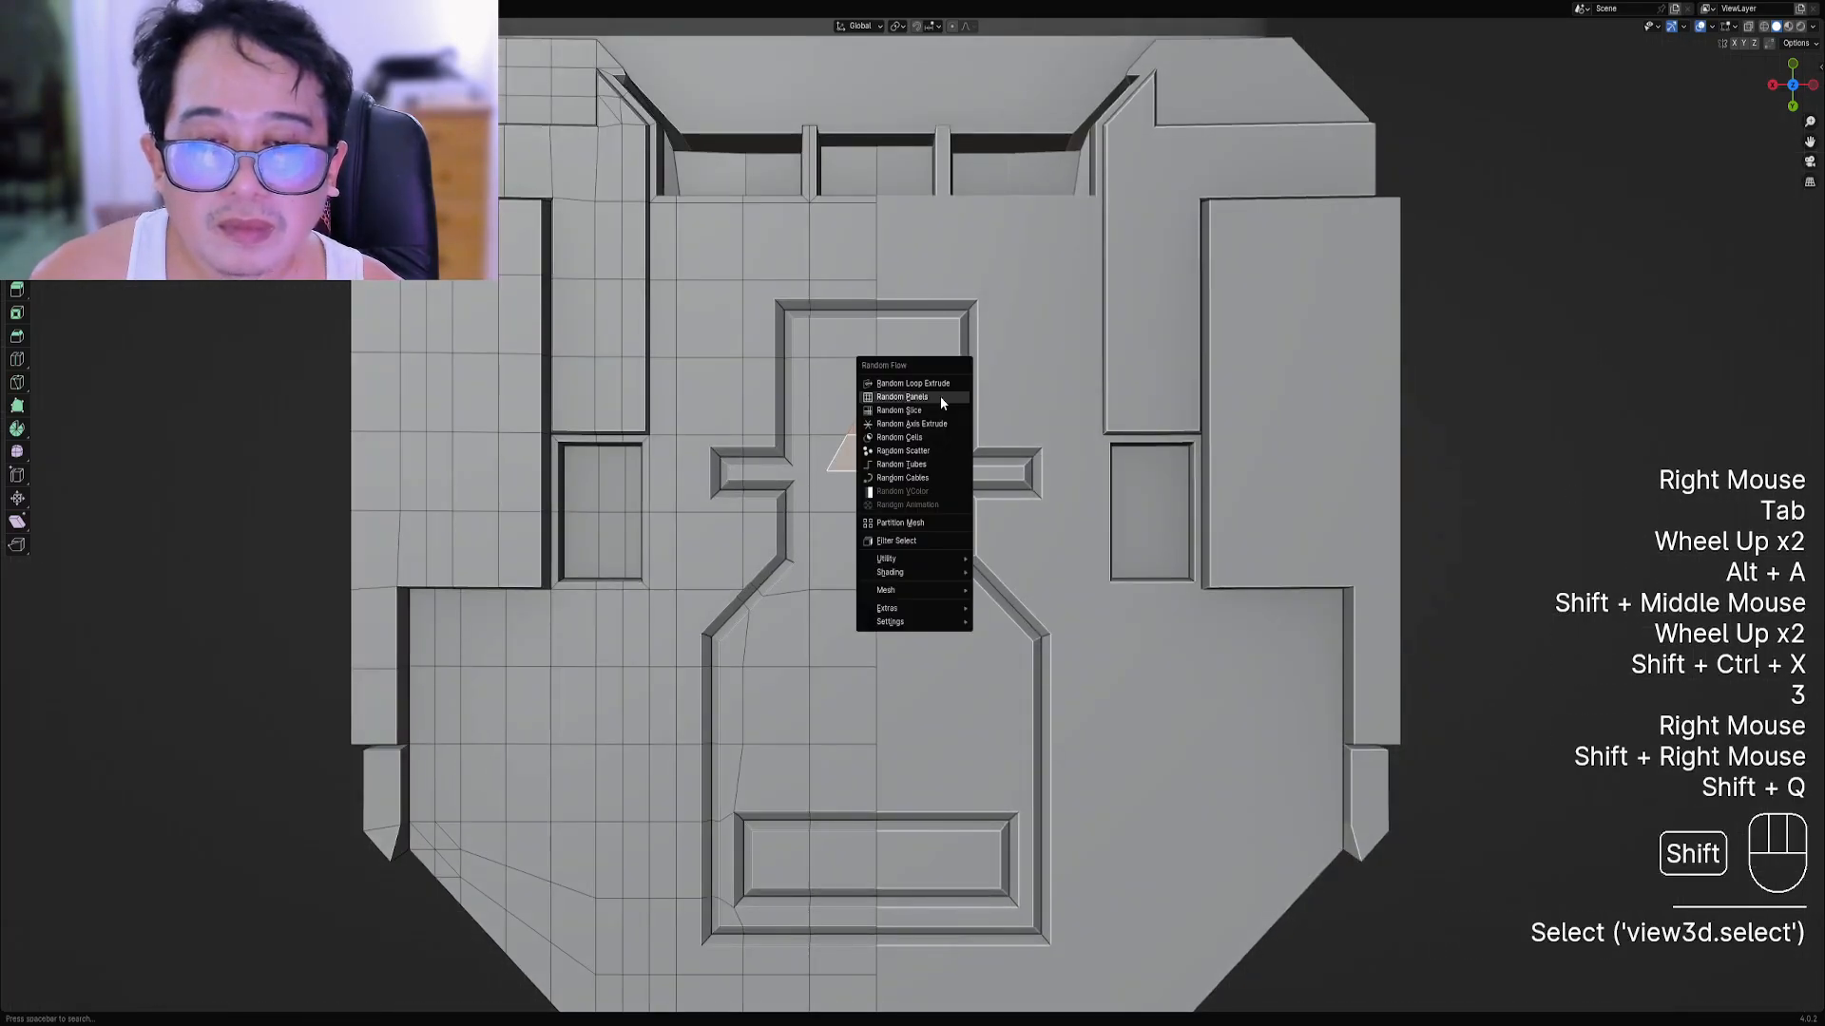
pyautogui.click(939, 396)
pyautogui.press('w')
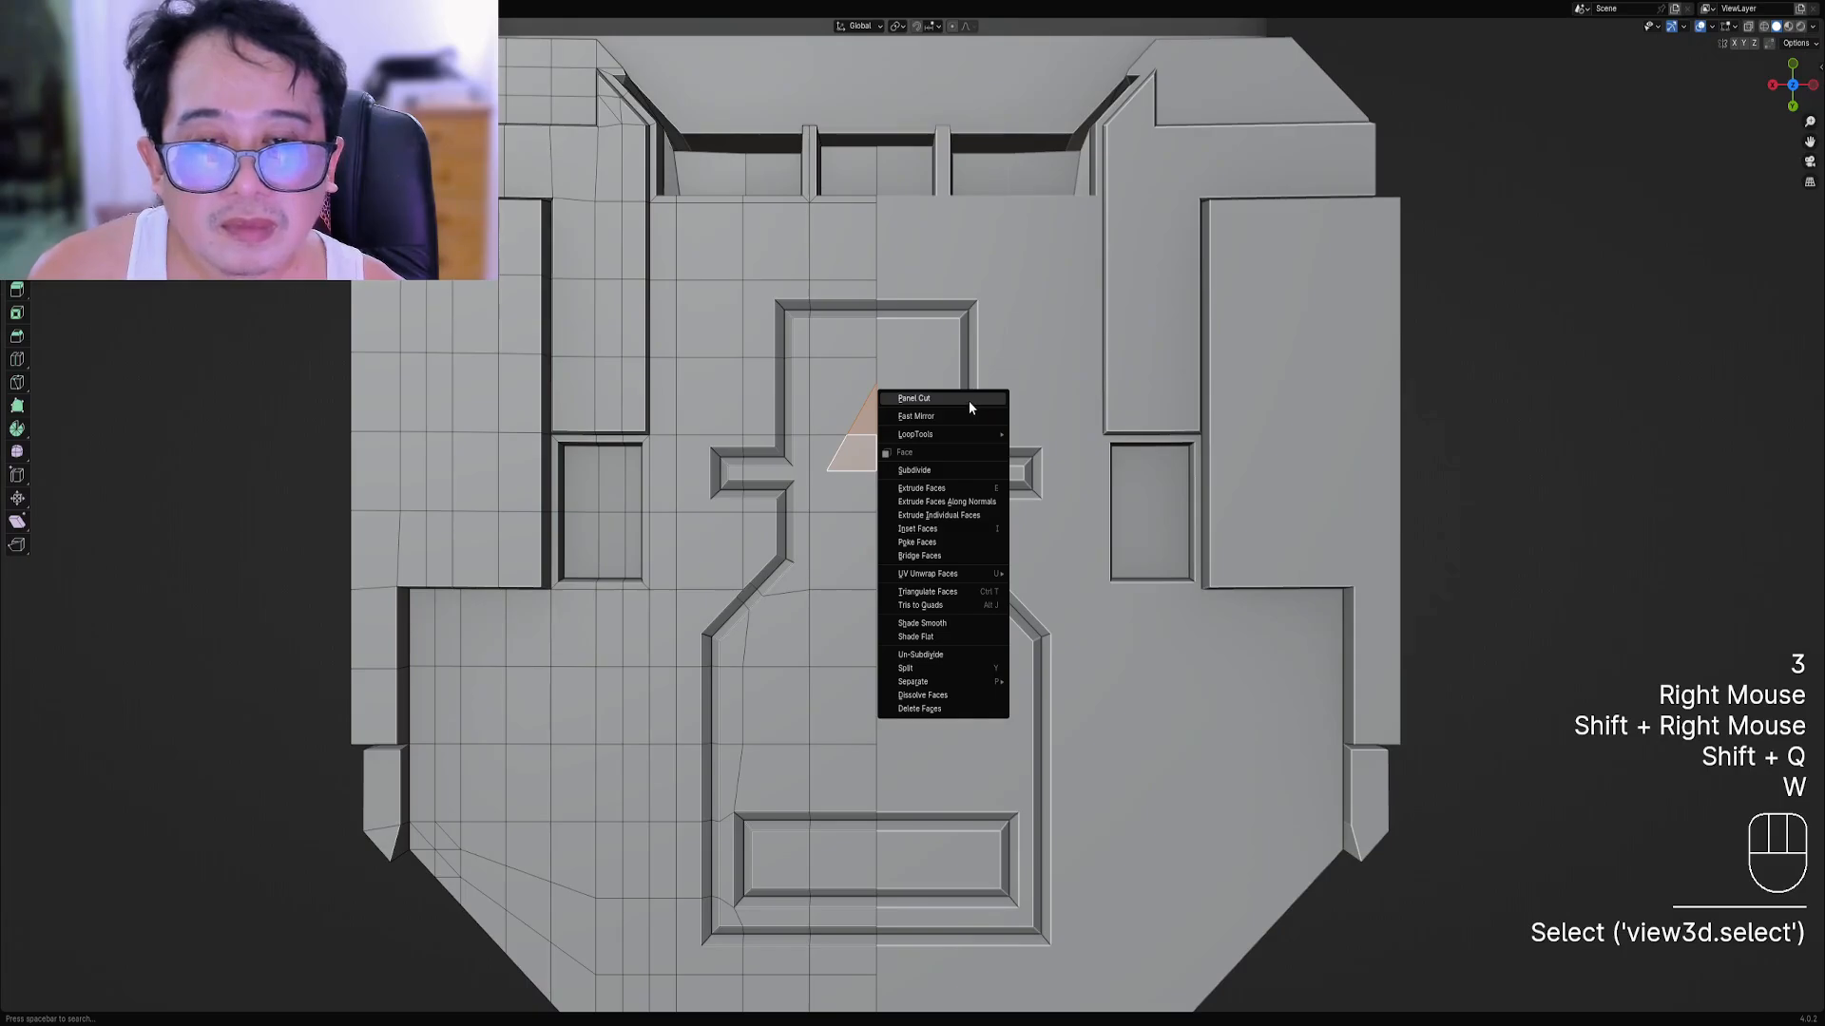
pyautogui.click(970, 401)
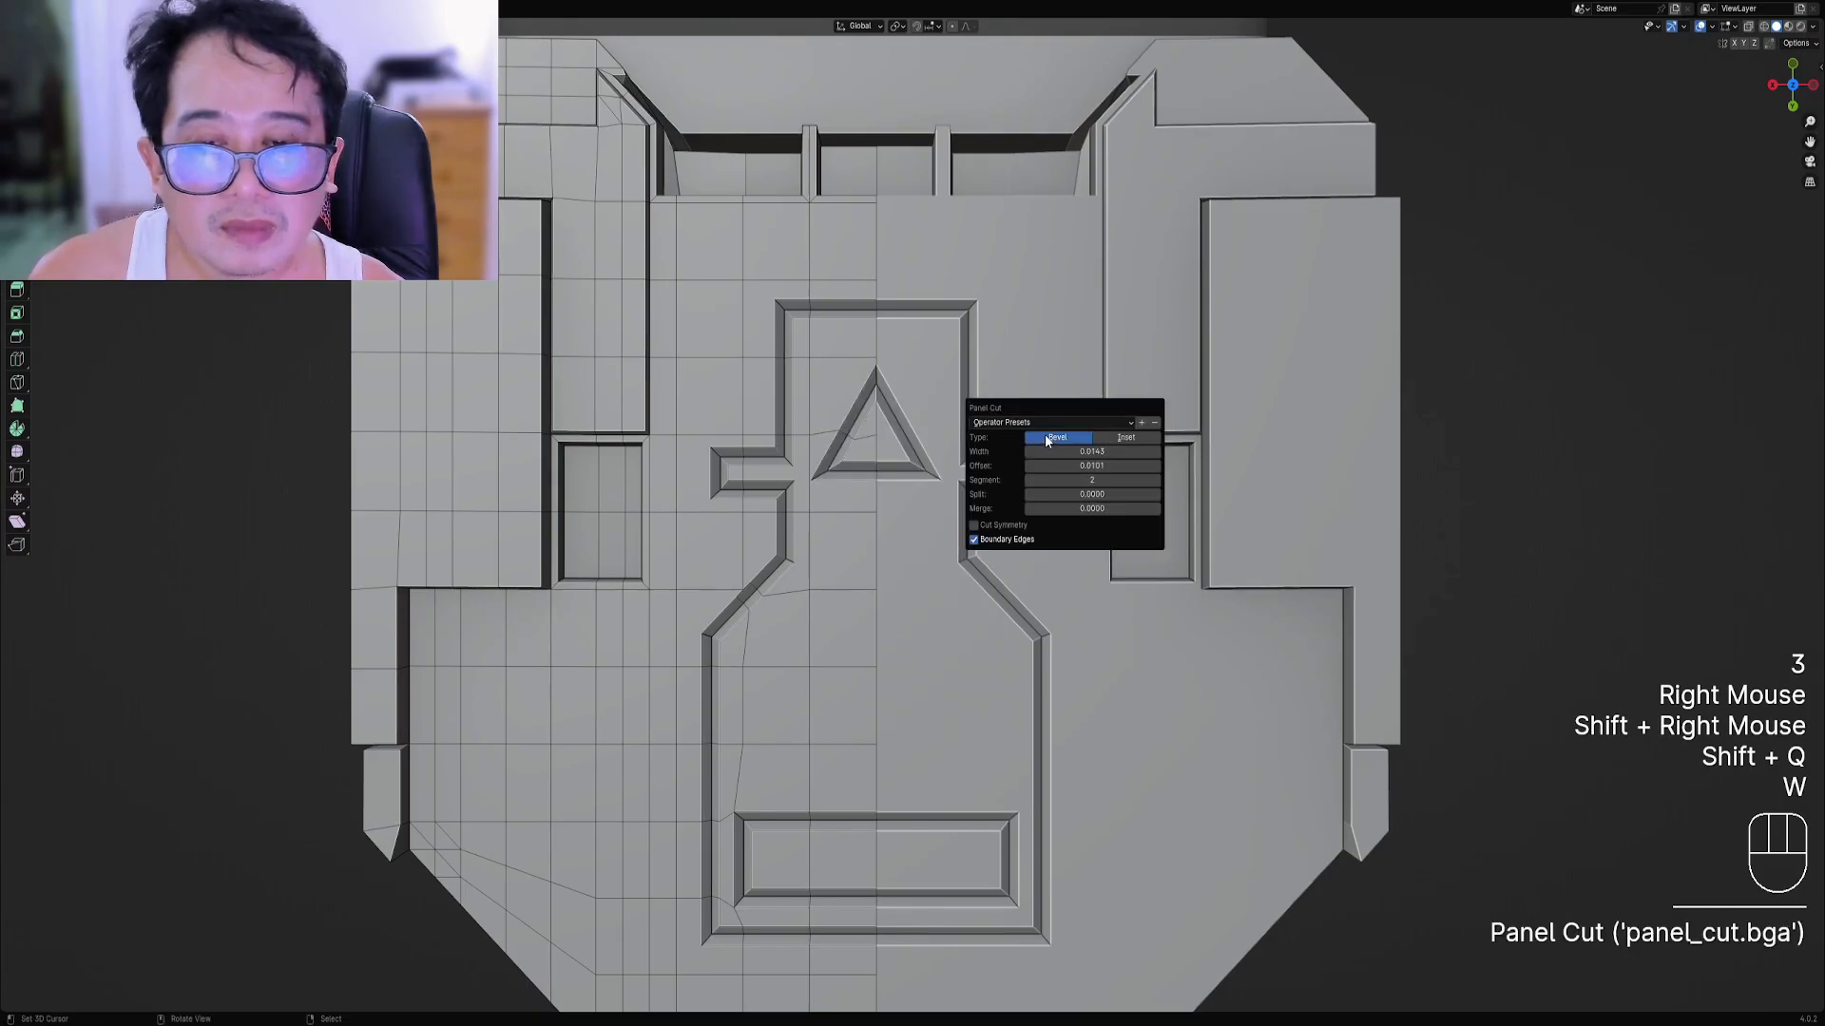
pyautogui.press('Tab')
pyautogui.scroll(-3, 857, 470)
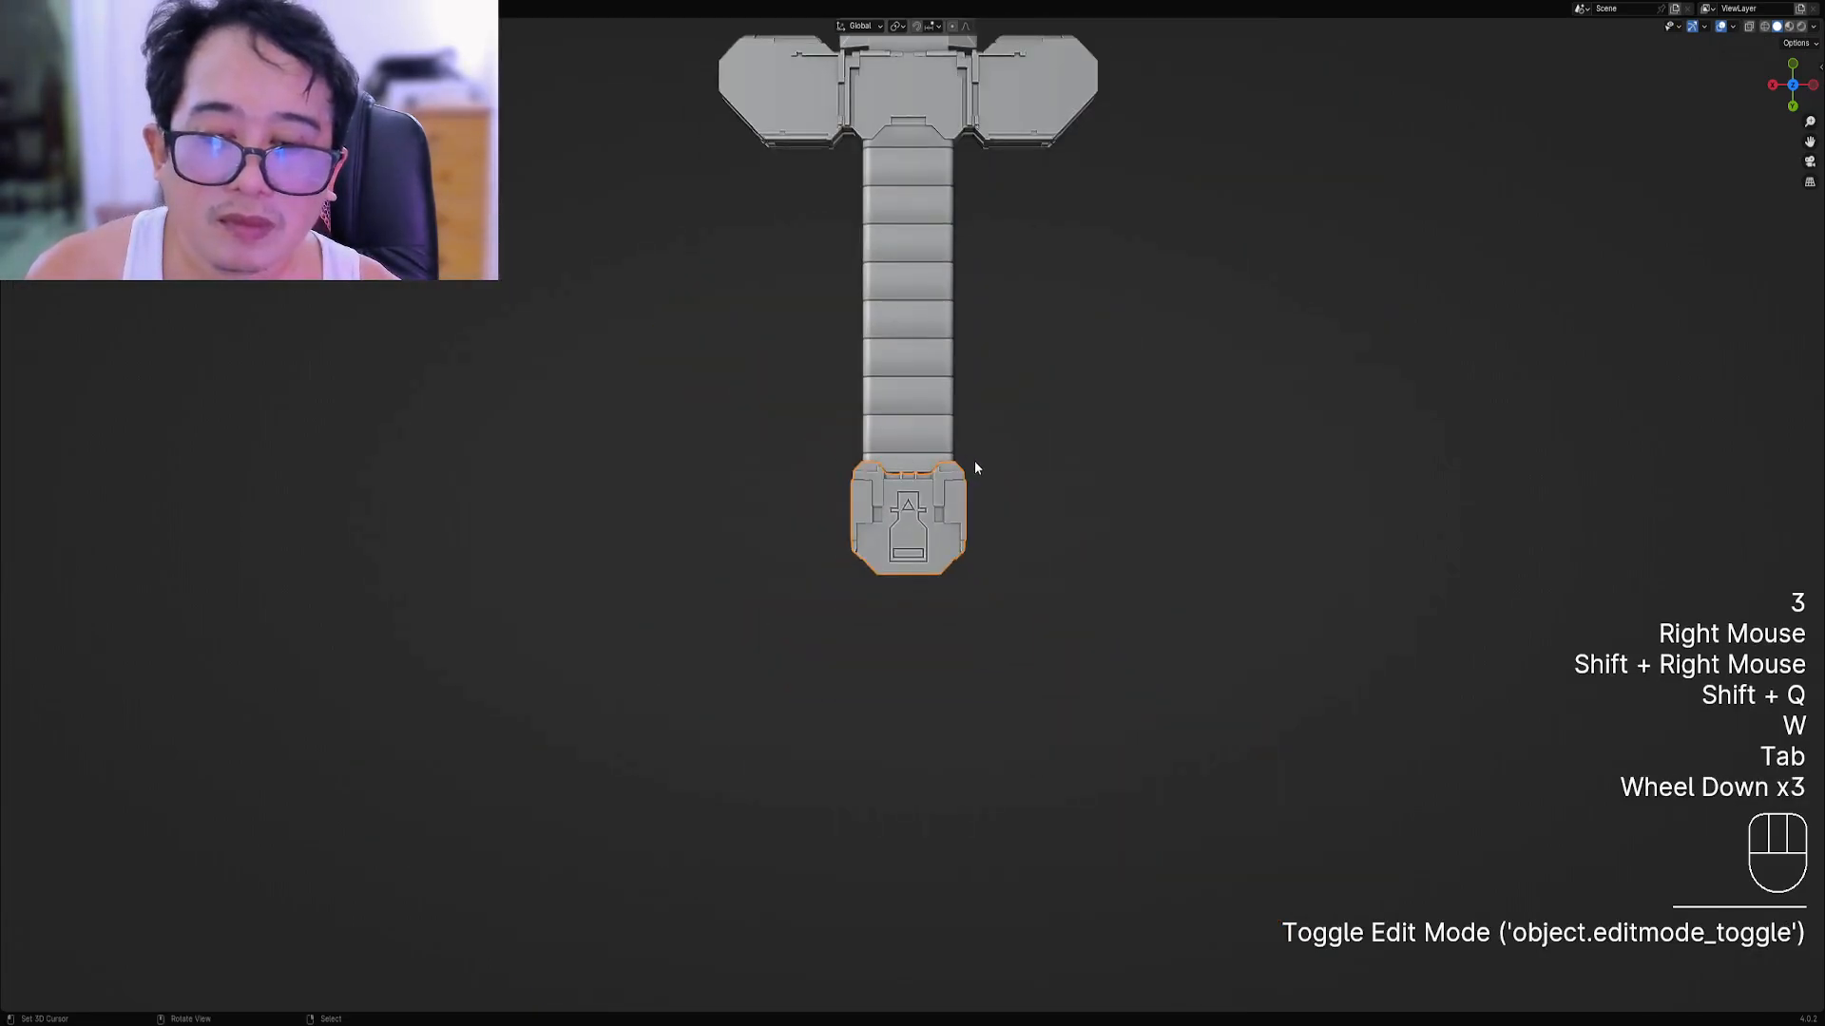
# Select the strip of faces at the middle of the pommel's end side and Panel Cut its outline with Boundary Edges on.
pyautogui.scroll(-2, 975, 466)
pyautogui.moveTo(975, 467); pyautogui.dragTo(883, 636, button='middle')
pyautogui.scroll(1, 994, 436)
pyautogui.rightClick(948, 557)
pyautogui.press('Tab')
pyautogui.scroll(1, 947, 557)
pyautogui.scroll(2, 947, 558)
pyautogui.press('3')
pyautogui.rightClick(880, 639)
pyautogui.keyDown('shift'); pyautogui.rightClick(880, 638); pyautogui.keyUp('shift')
pyautogui.keyDown('shift'); pyautogui.rightClick(886, 639); pyautogui.keyUp('shift')
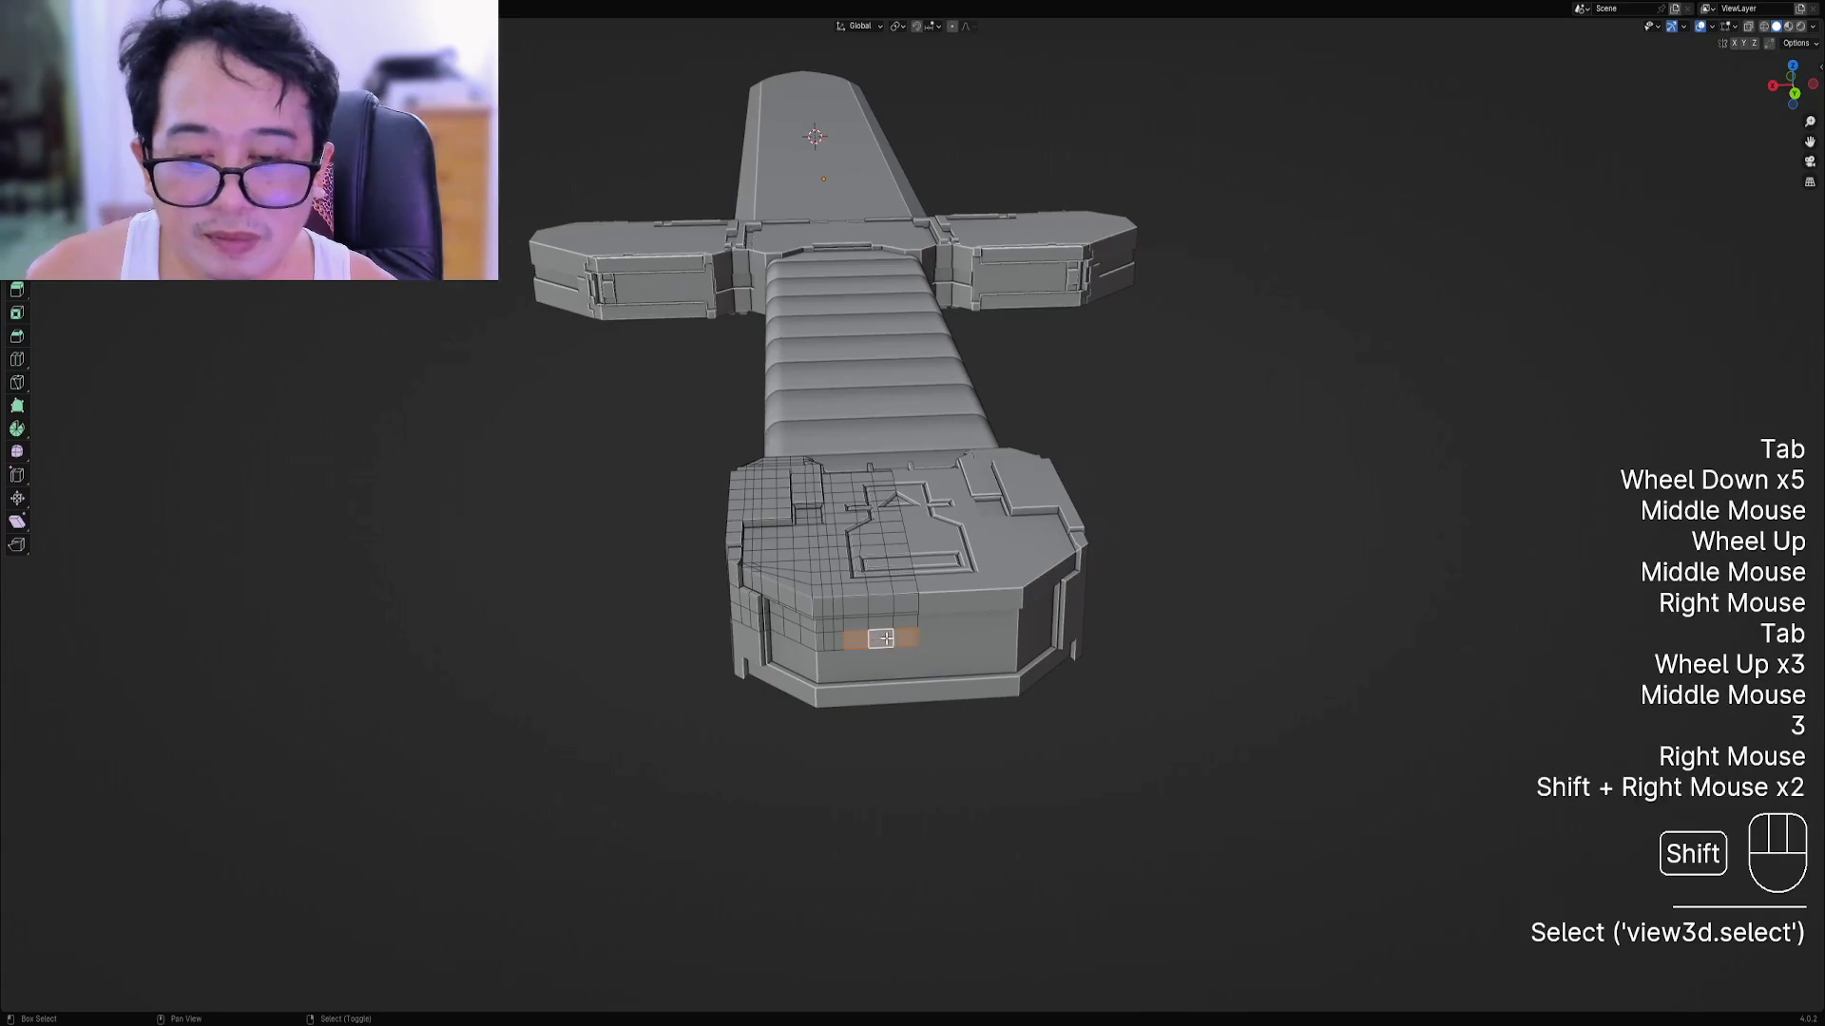
pyautogui.press('w')
pyautogui.click(1033, 519)
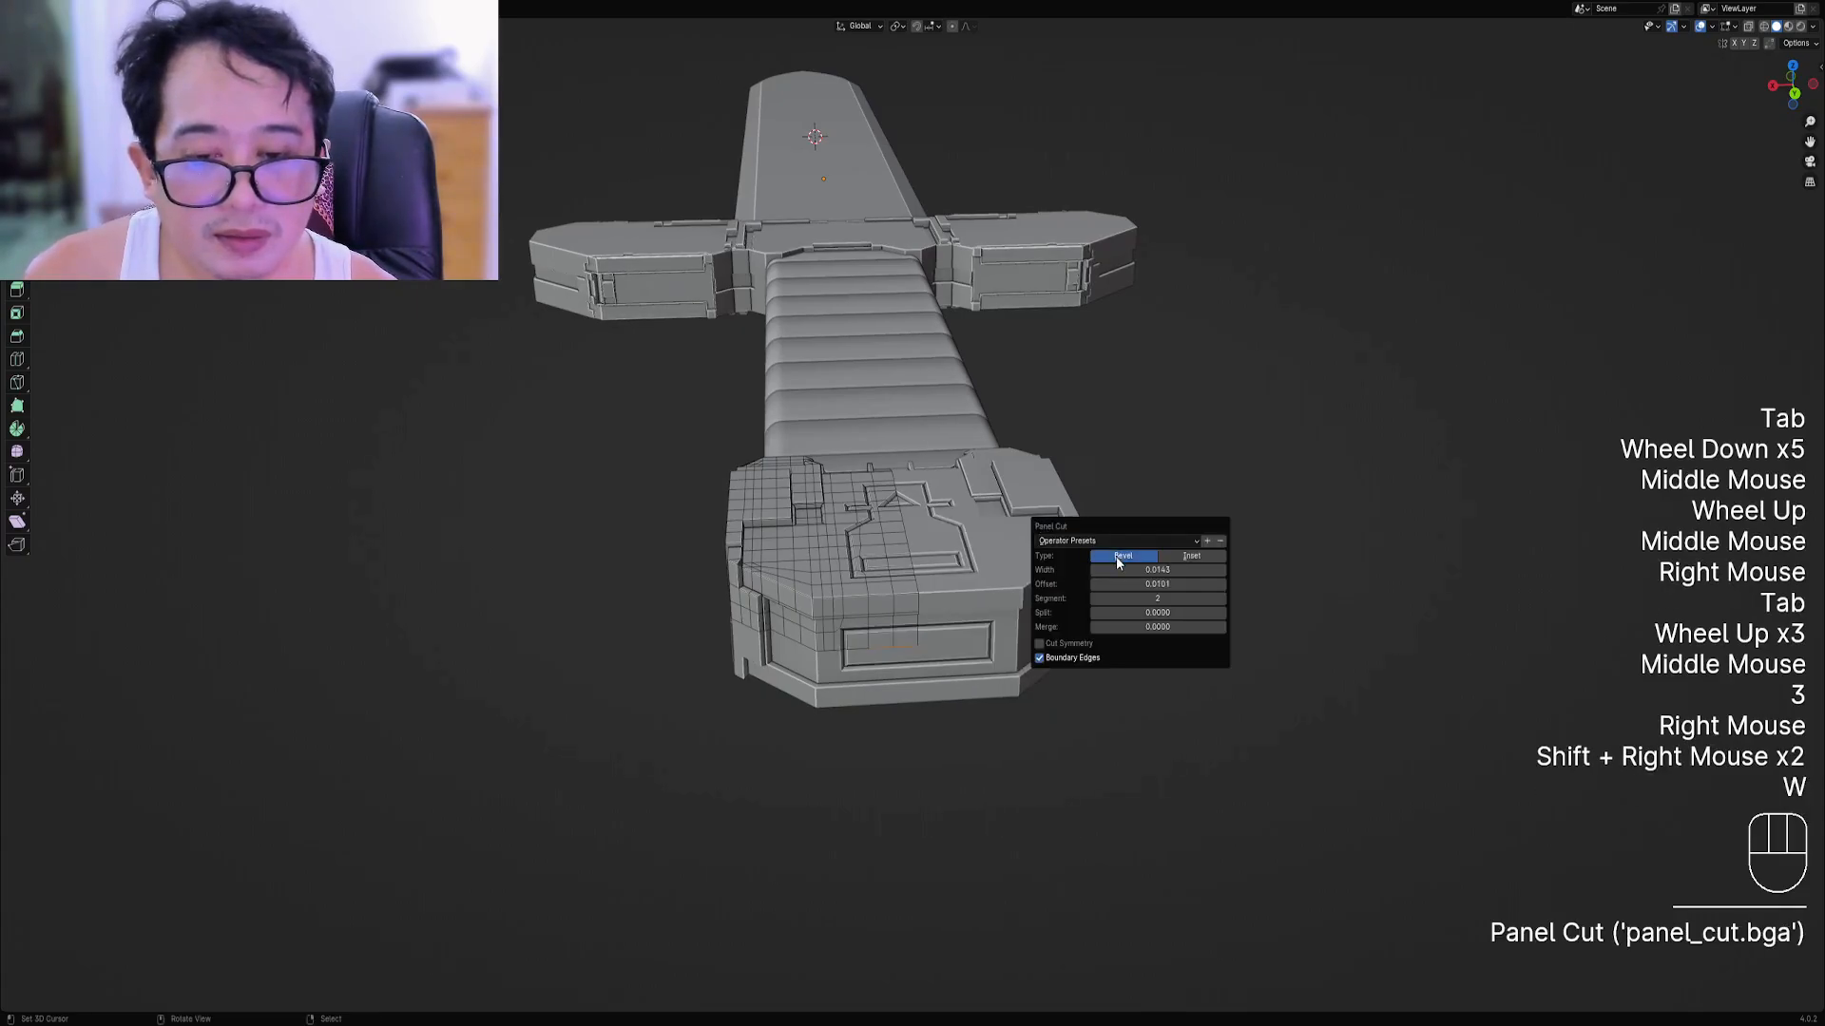
pyautogui.press('Tab')
# Select the faces inside the pommel's end panel and offset them along their normals with Shrink/Fatten, adjusting from another angle.
pyautogui.press('Tab')
pyautogui.rightClick(855, 642)
pyautogui.keyDown('ctrl'); pyautogui.rightClick(903, 640); pyautogui.keyUp('ctrl')
pyautogui.hotkey('alt', 's')
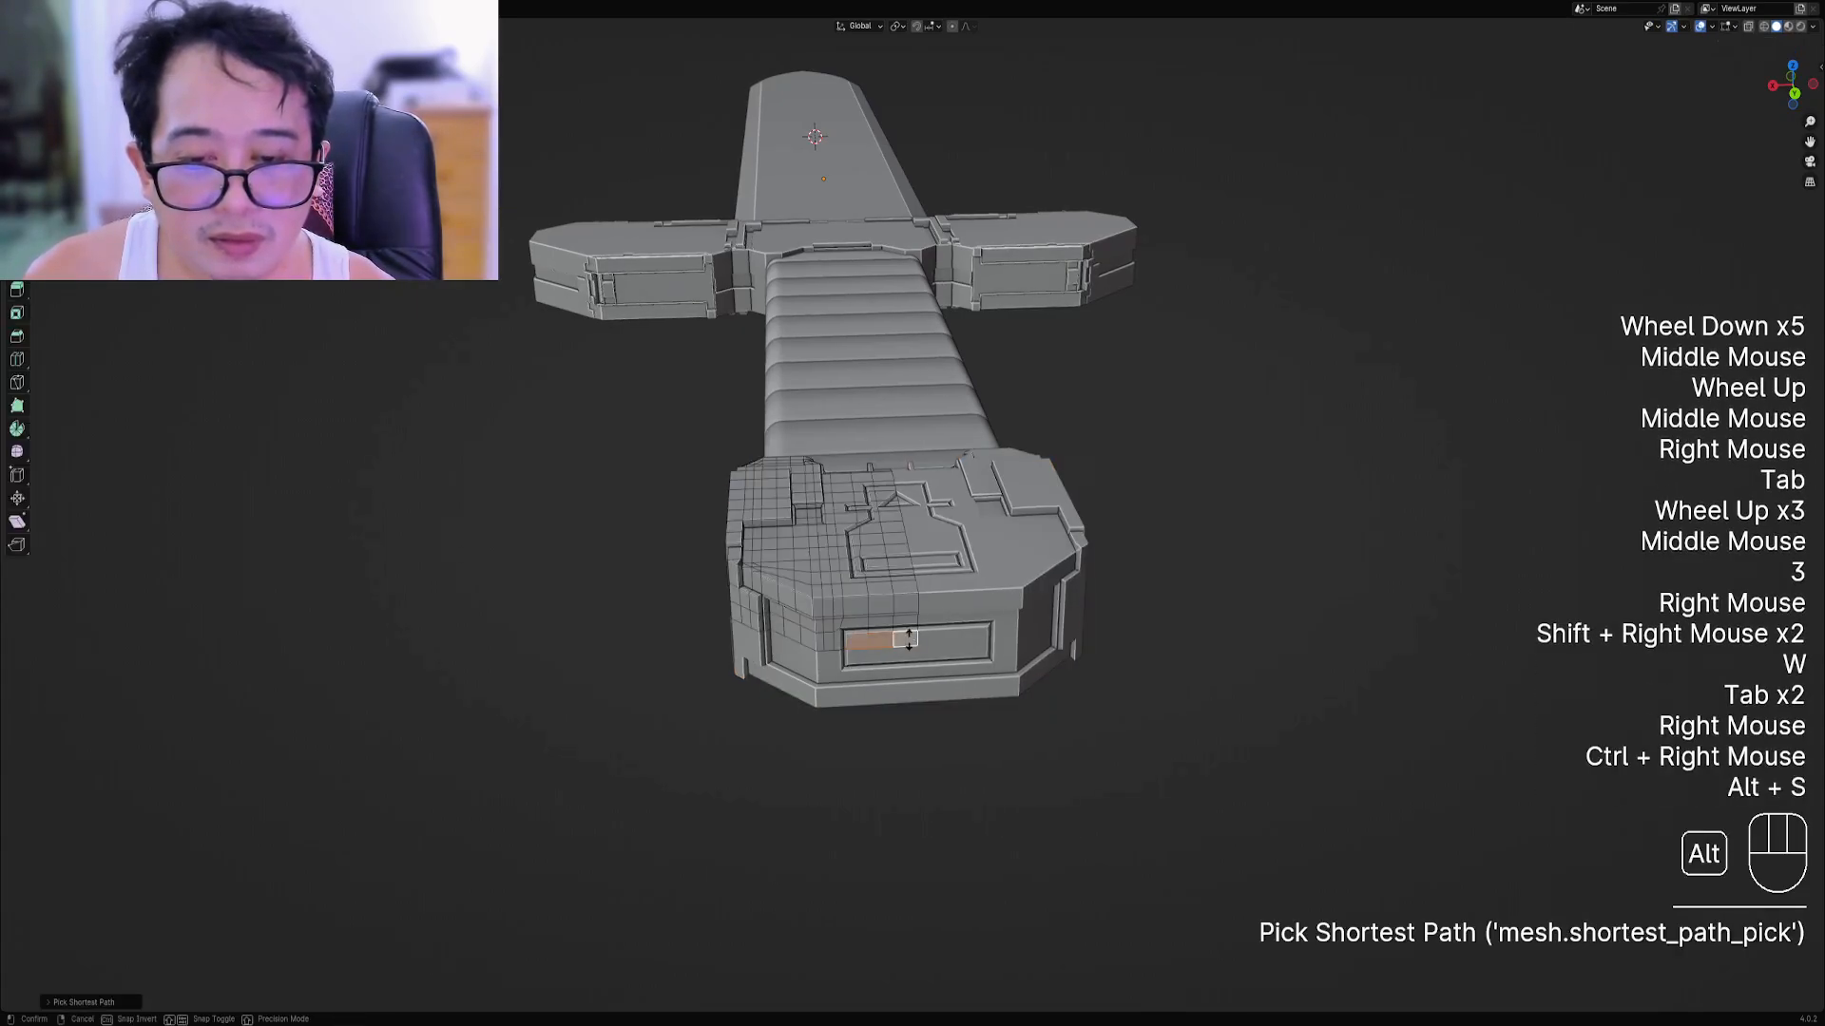
pyautogui.click(910, 640)
pyautogui.press('Tab')
pyautogui.scroll(-1, 909, 640)
pyautogui.moveTo(910, 640); pyautogui.dragTo(981, 578, button='middle')
pyautogui.scroll(-1, 981, 578)
pyautogui.press('Tab')
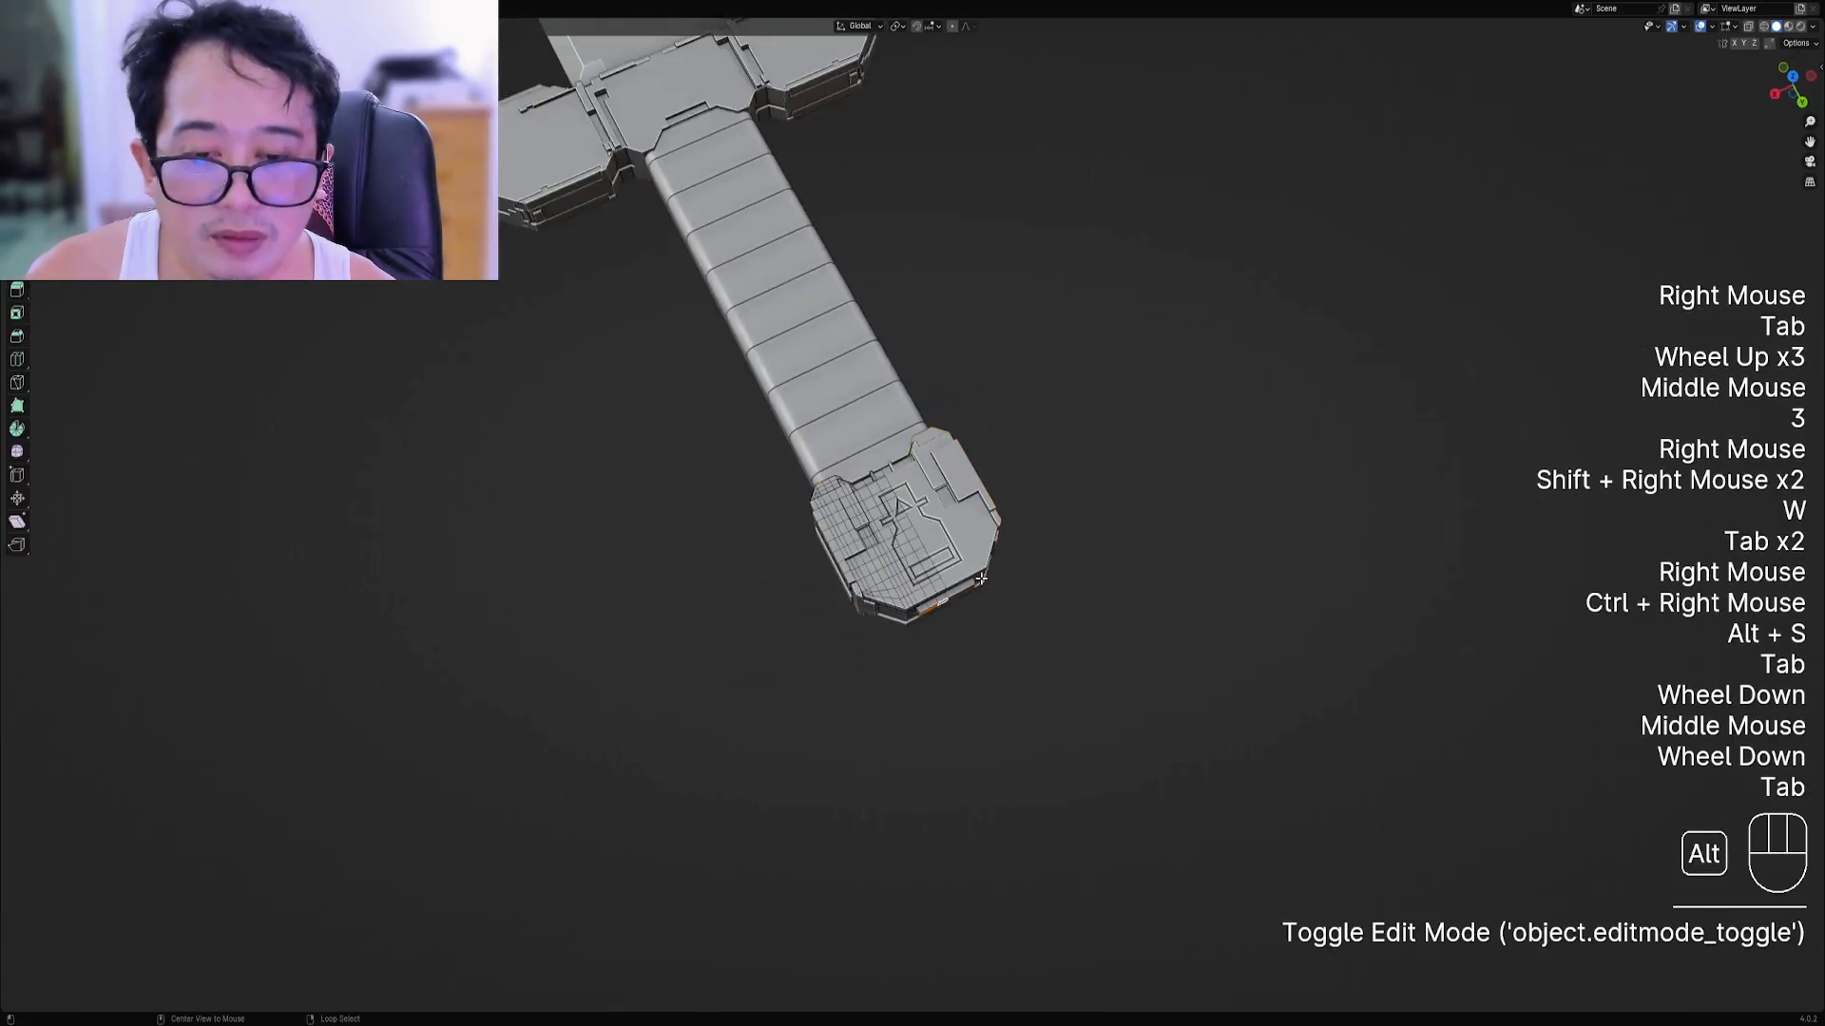
pyautogui.hotkey('alt', 's')
pyautogui.press('Tab')
# Open the guard mesh for vertex editing from the top view, clear the selection and pick the vertex at its centreline.
pyautogui.scroll(-1, 971, 469)
pyautogui.keyDown('alt'); pyautogui.moveTo(971, 470); pyautogui.dragTo(928, 469, button='middle'); pyautogui.keyUp('alt')
pyautogui.scroll(-1, 950, 475)
pyautogui.scroll(1, 969, 435)
pyautogui.rightClick(969, 435)
pyautogui.press('Tab')
pyautogui.scroll(2, 970, 435)
pyautogui.hotkey('alt', 'a')
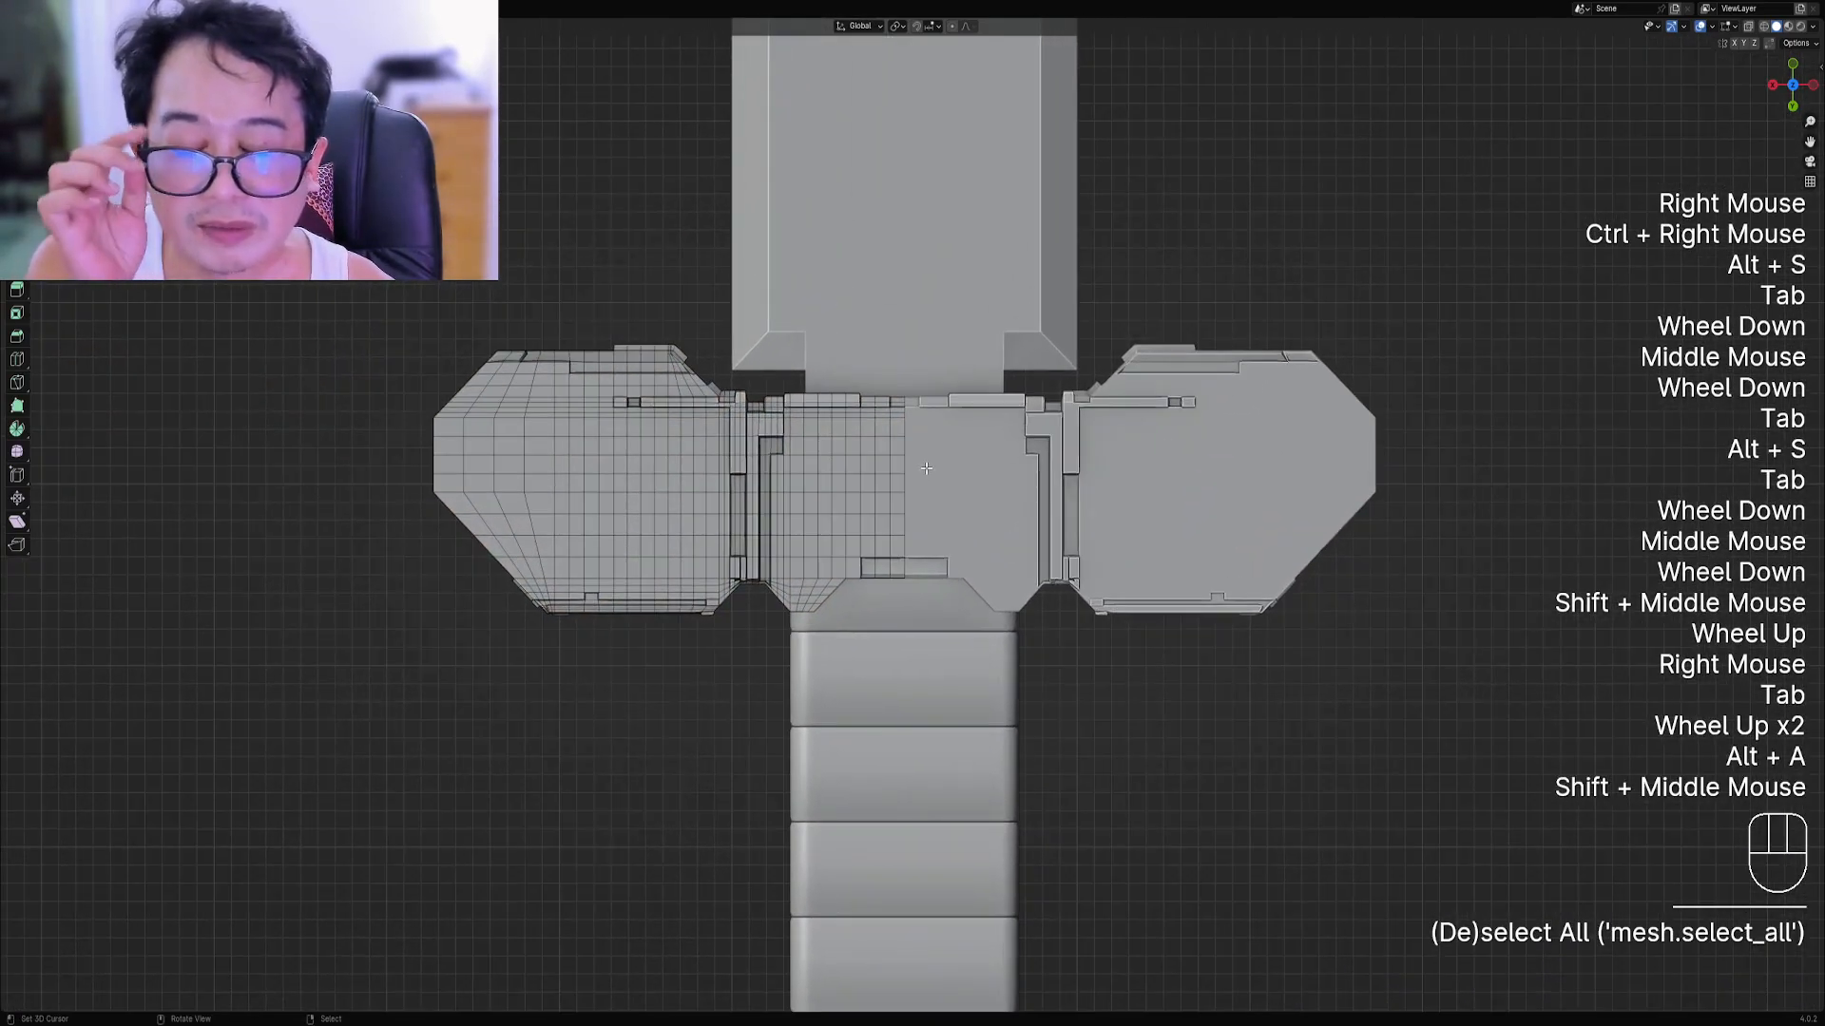
pyautogui.press('1')
pyautogui.scroll(2, 921, 468)
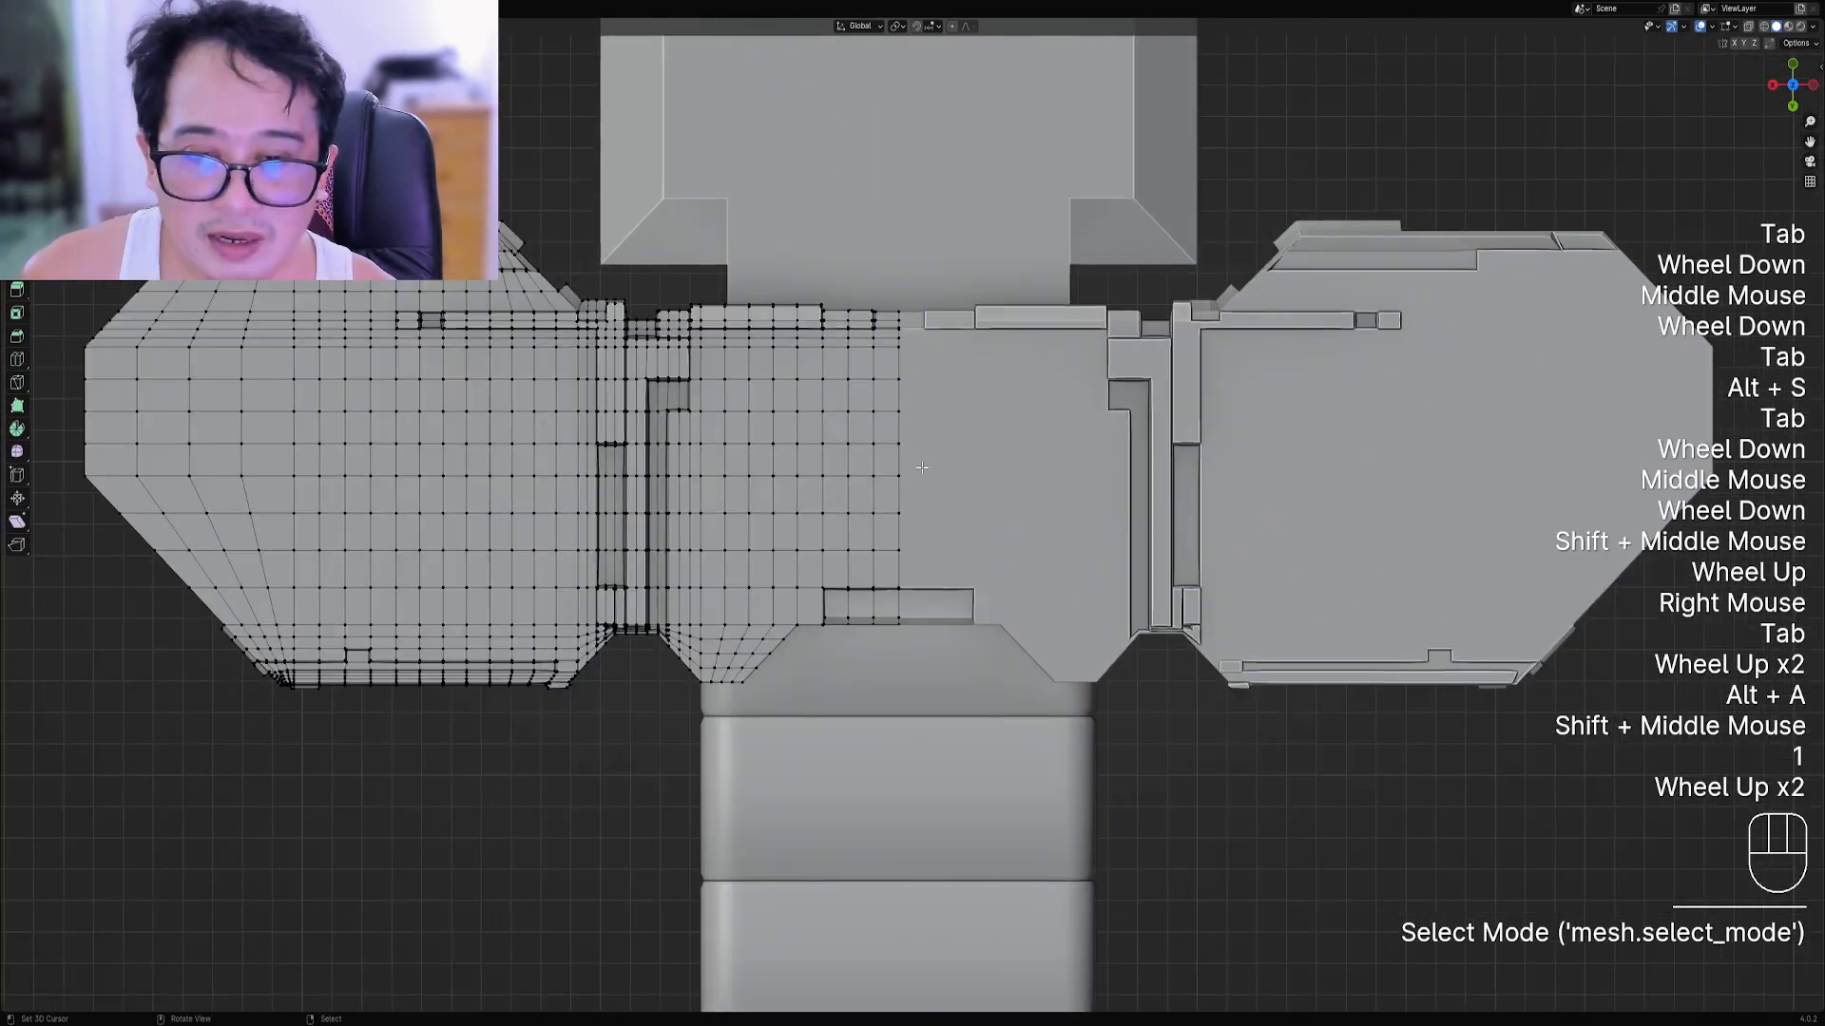
pyautogui.rightClick(901, 467)
pyautogui.hotkey('shift', 'ctrl', 'x')
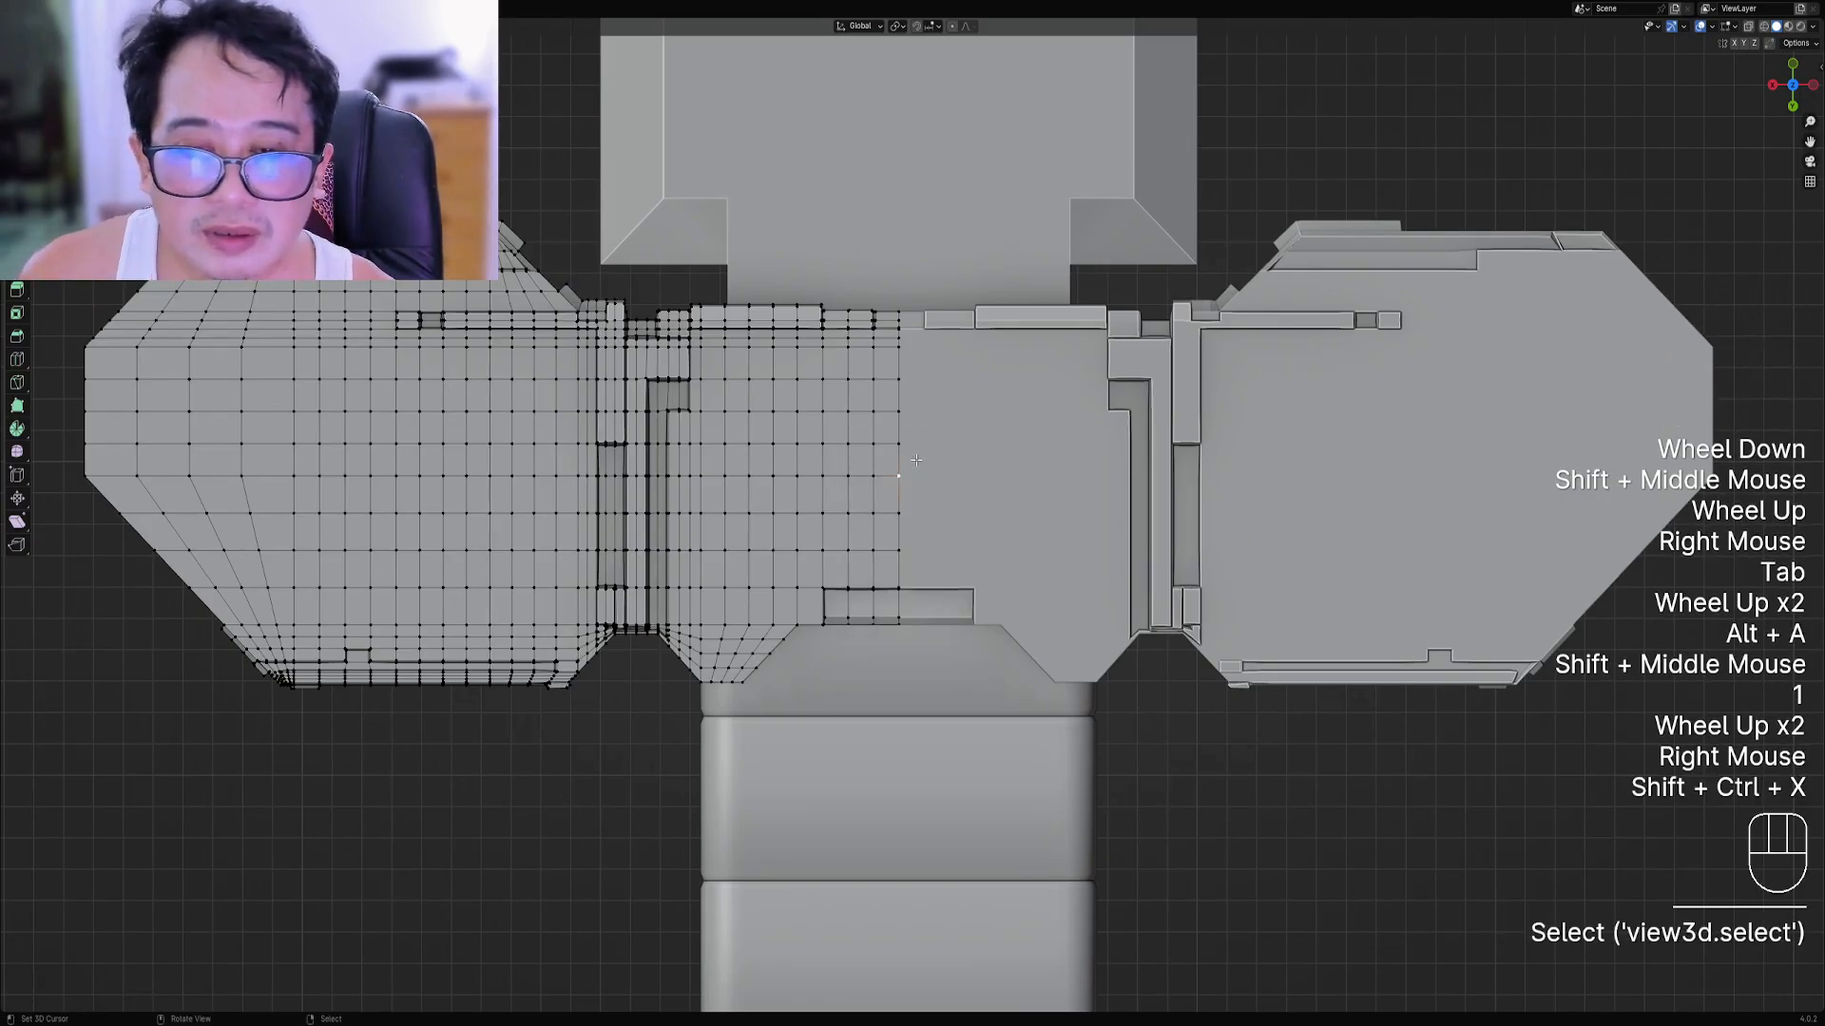
# Select two corner faces, one above the other, in the left half of the guard's centre block and inset them slightly.
pyautogui.press('3')
pyautogui.rightClick(770, 429)
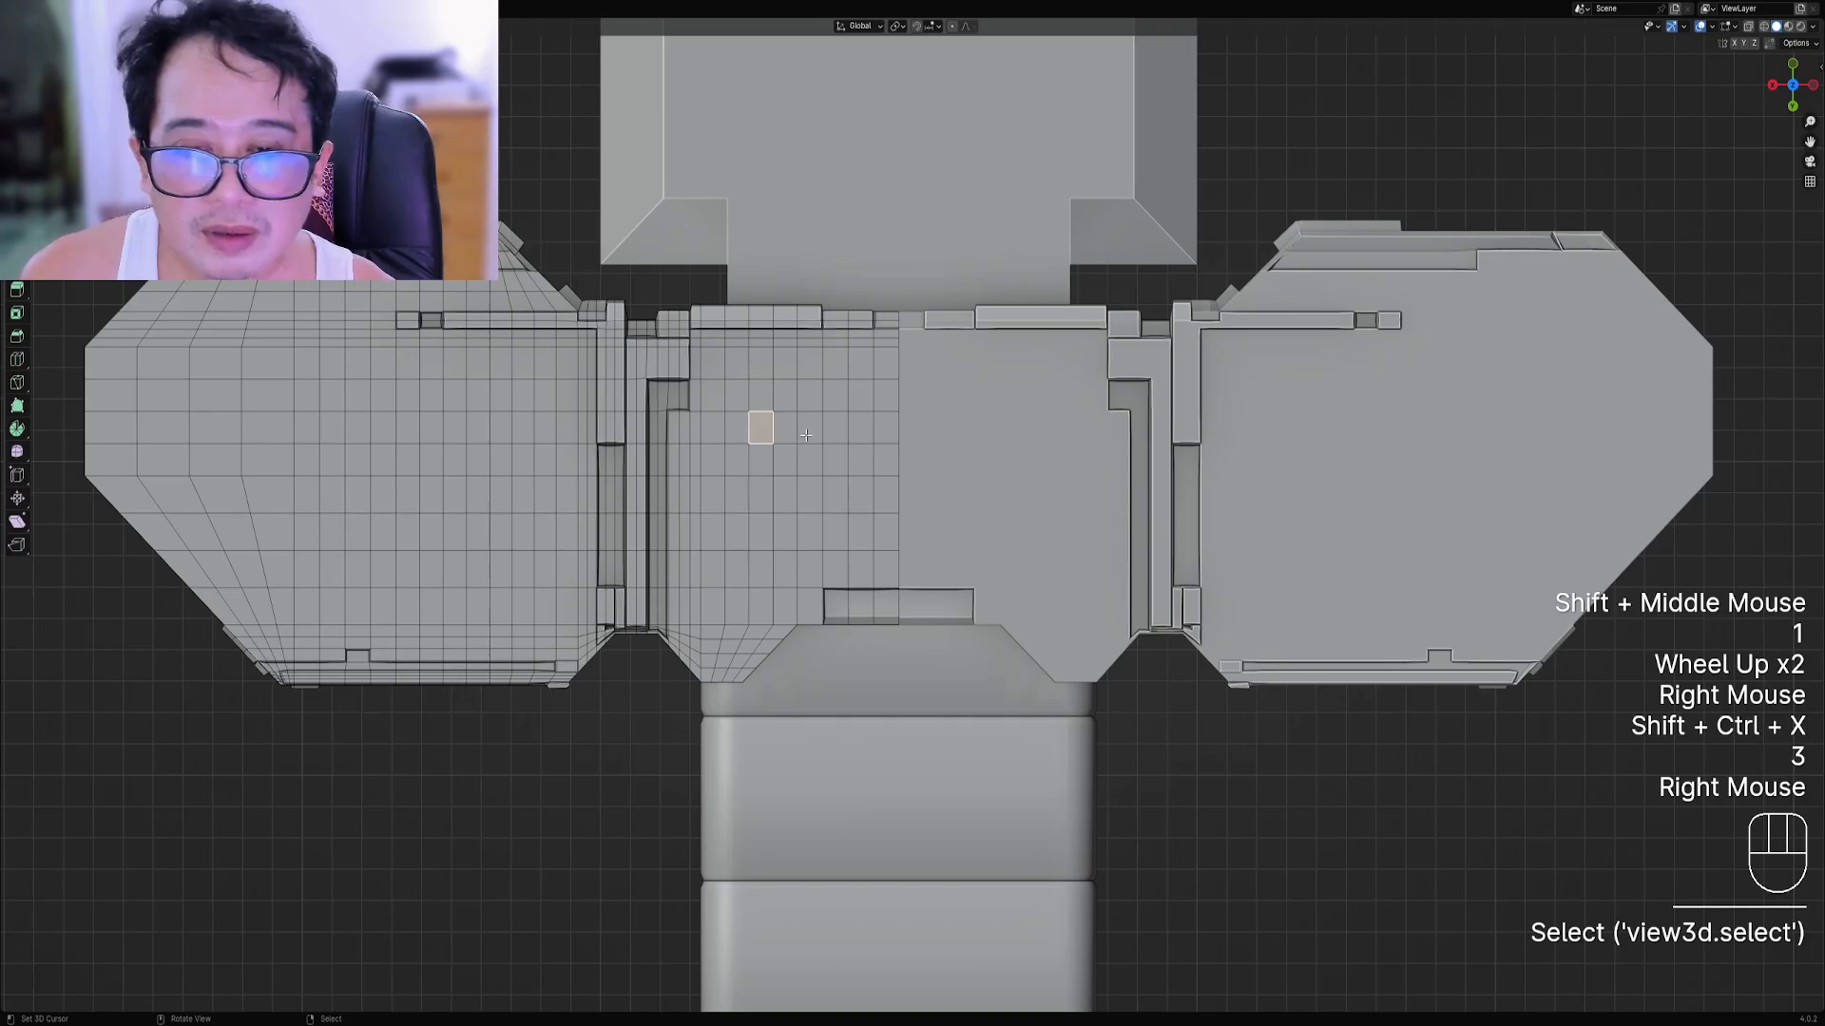
pyautogui.press('shift')
pyautogui.keyDown('ctrl'); pyautogui.keyDown('shift'); pyautogui.rightClick(885, 539); pyautogui.keyUp('shift'); pyautogui.keyUp('ctrl')
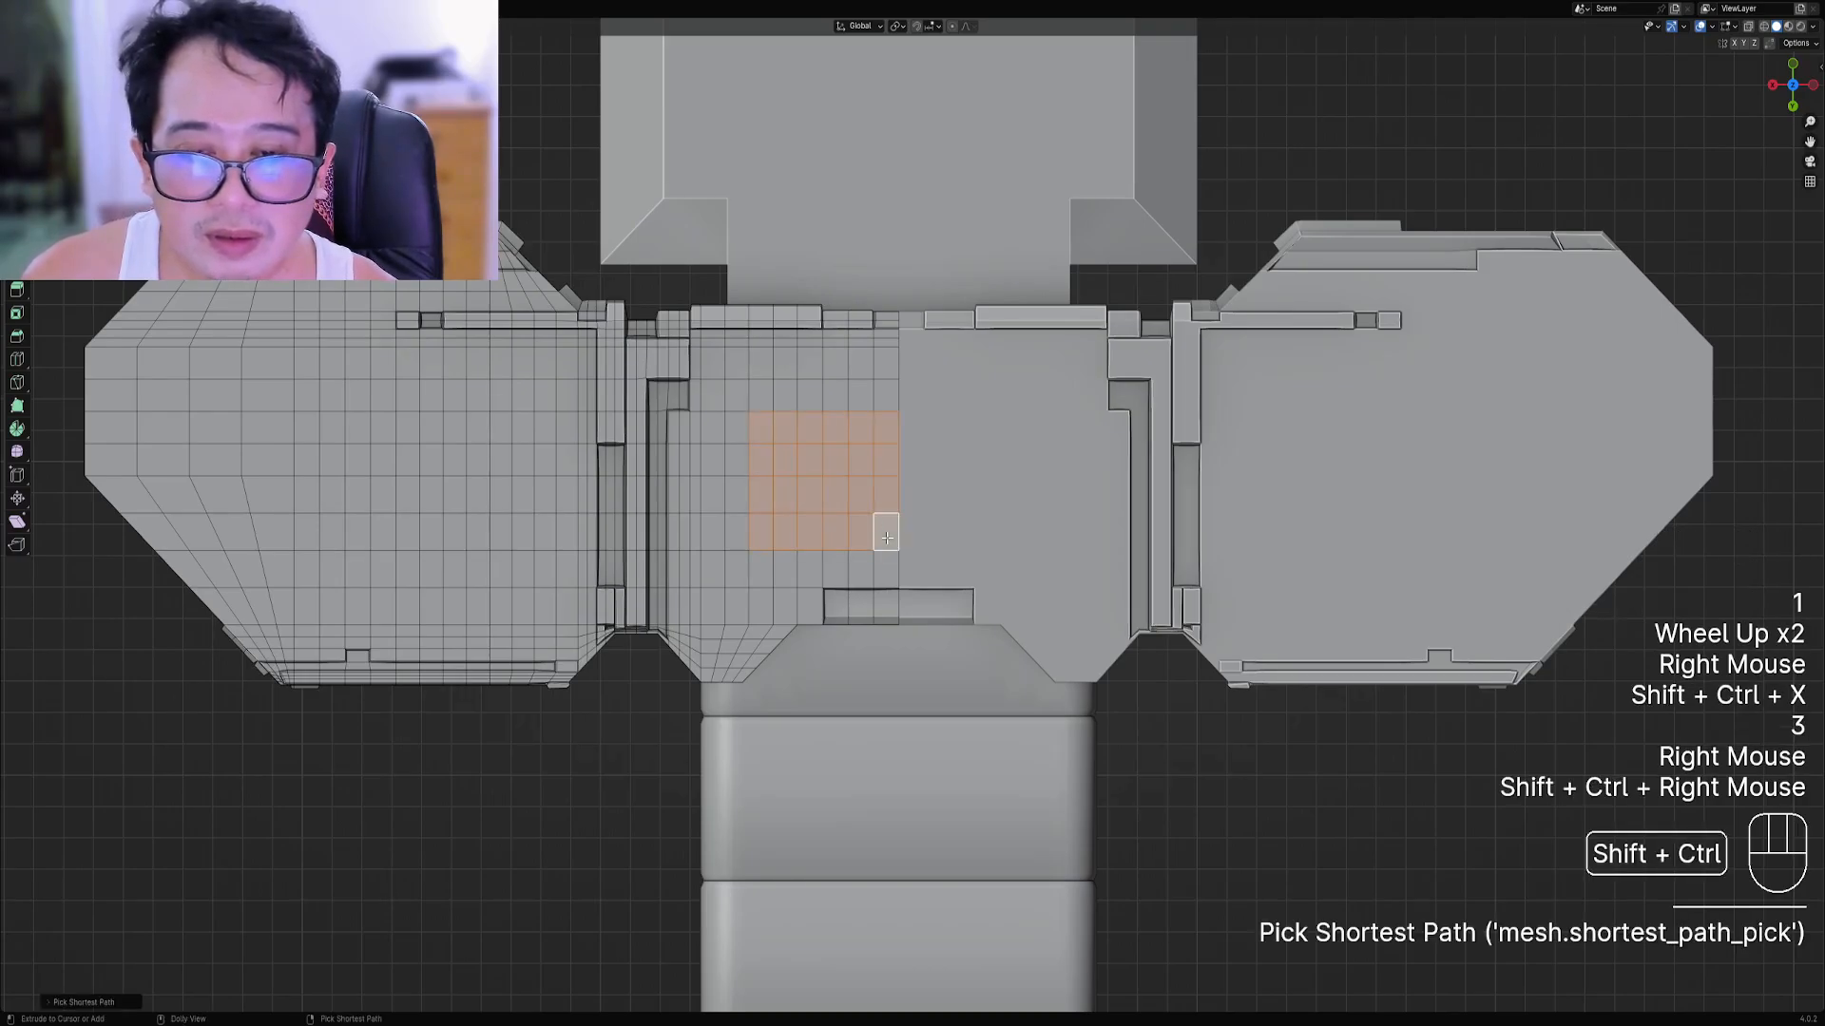
pyautogui.rightClick(764, 432)
pyautogui.keyDown('shift'); pyautogui.rightClick(756, 534); pyautogui.keyUp('shift')
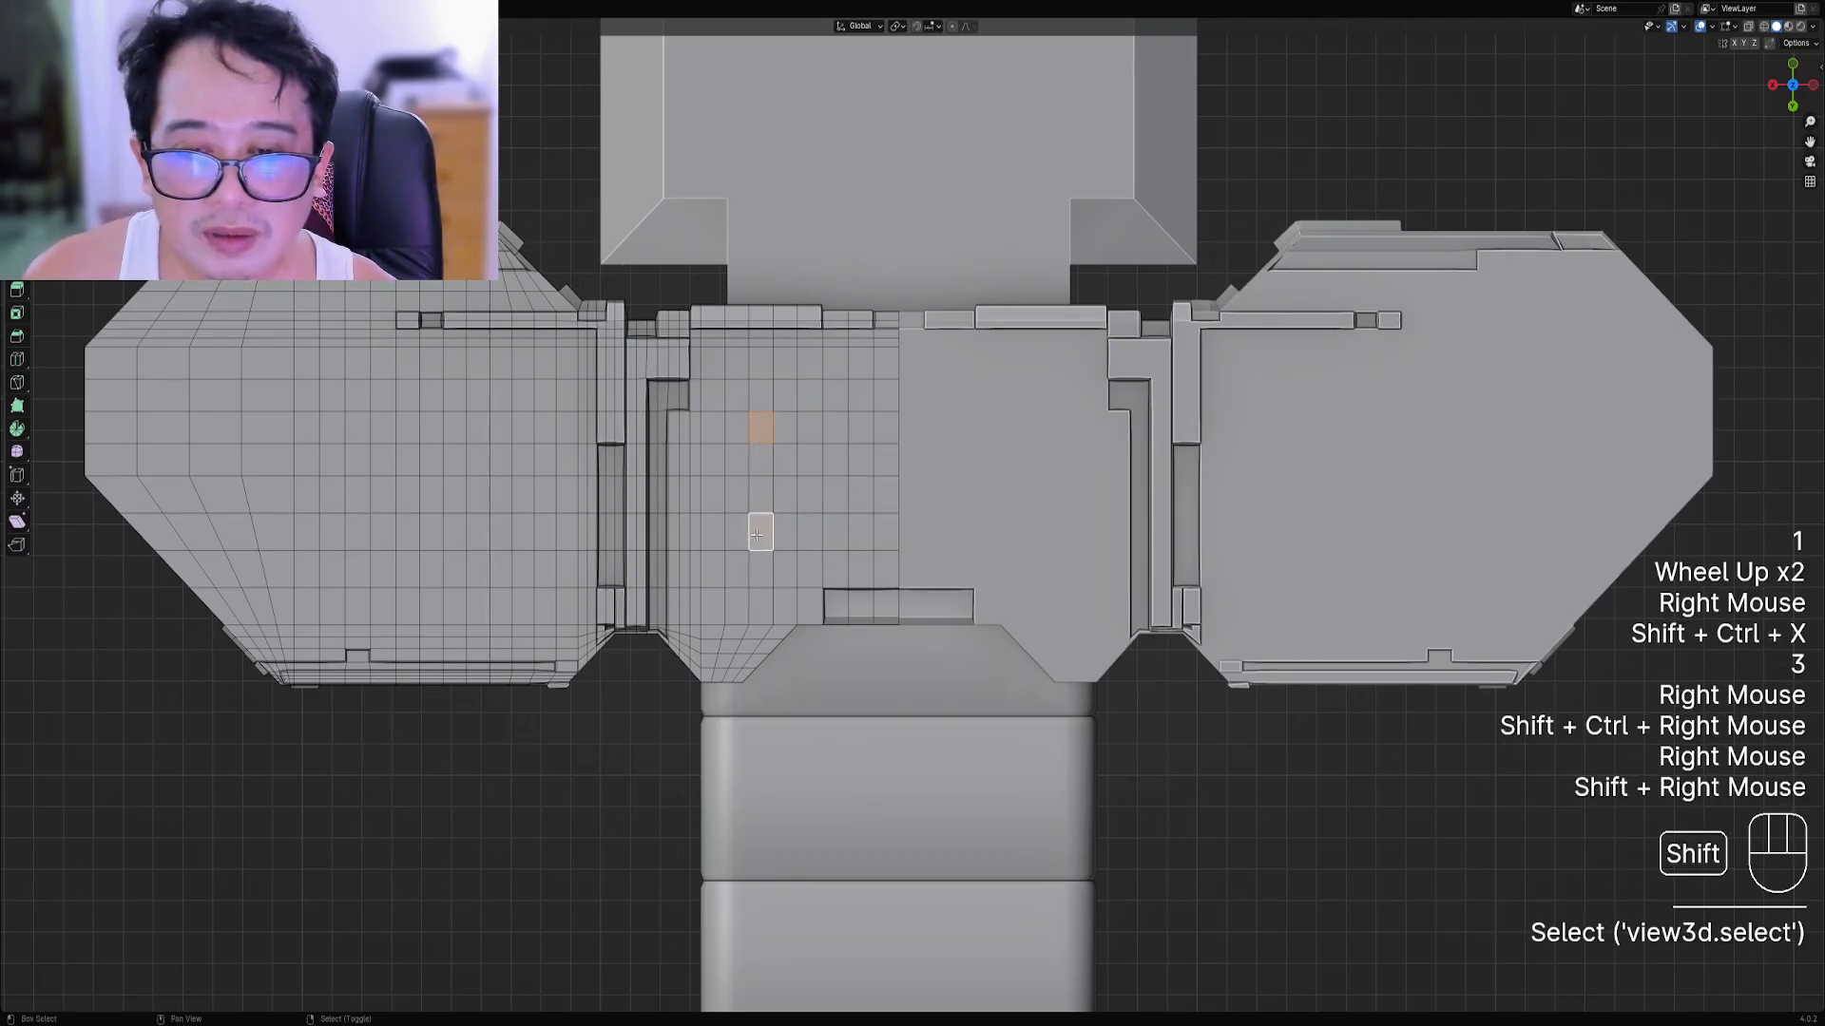
pyautogui.press('i')
pyautogui.rightClick(888, 510)
pyautogui.press('3')
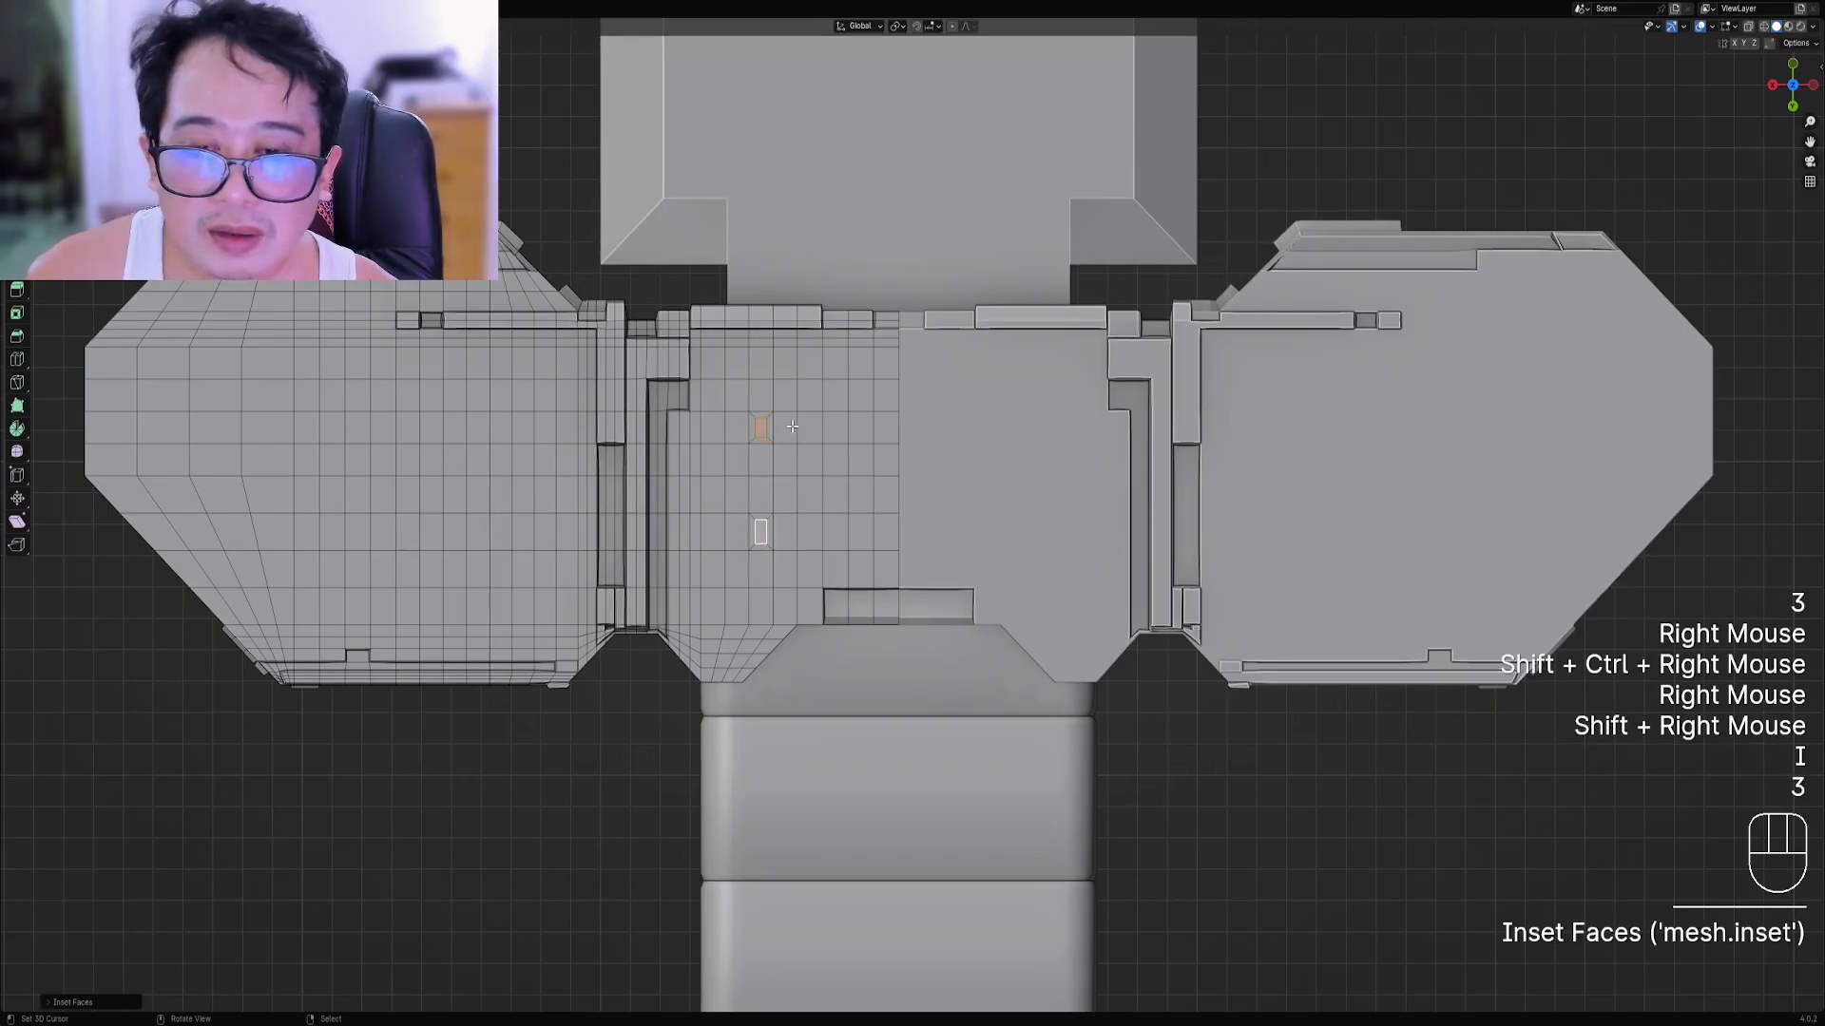
# Select the rectangular block of faces on the guard's centre, leaving out the inset corners, and Panel Cut its outline.
pyautogui.rightClick(783, 423)
pyautogui.keyDown('ctrl'); pyautogui.keyDown('shift'); pyautogui.rightClick(889, 538); pyautogui.keyUp('shift'); pyautogui.keyUp('ctrl')
pyautogui.keyDown('shift'); pyautogui.rightClick(753, 469); pyautogui.keyUp('shift')
pyautogui.keyDown('shift'); pyautogui.rightClick(760, 495); pyautogui.keyUp('shift')
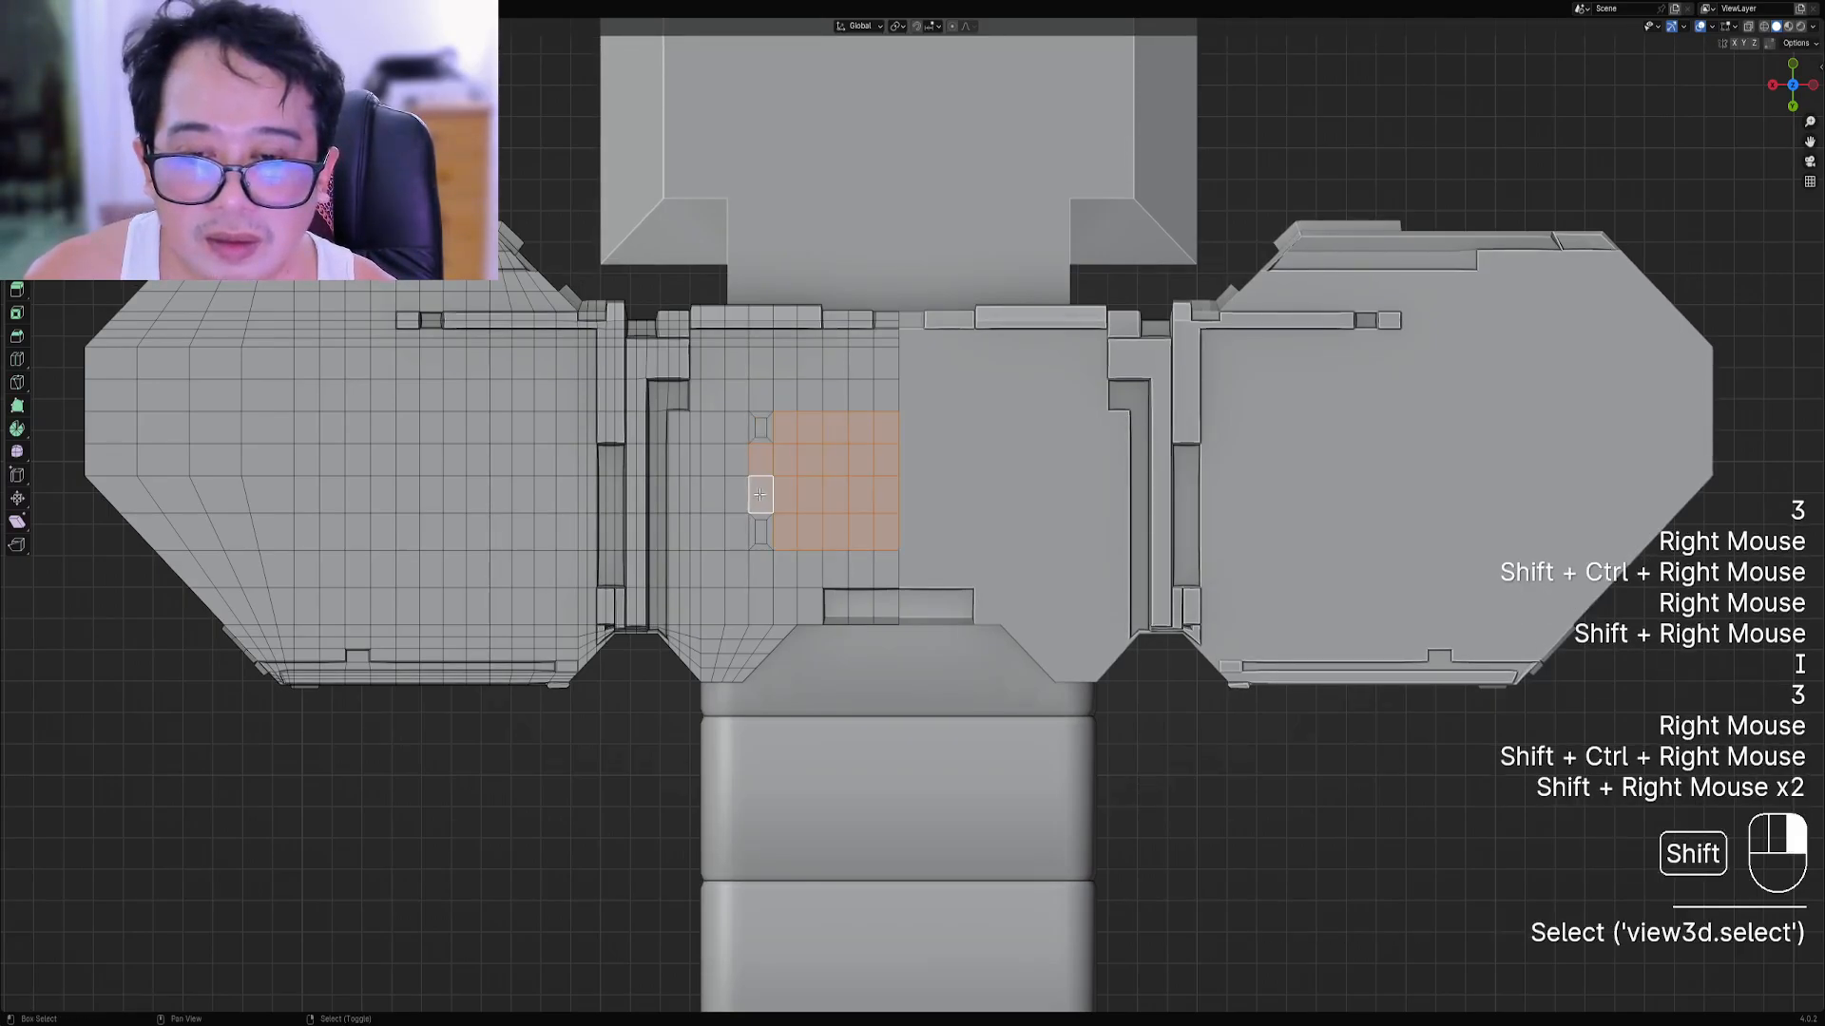
pyautogui.press('w')
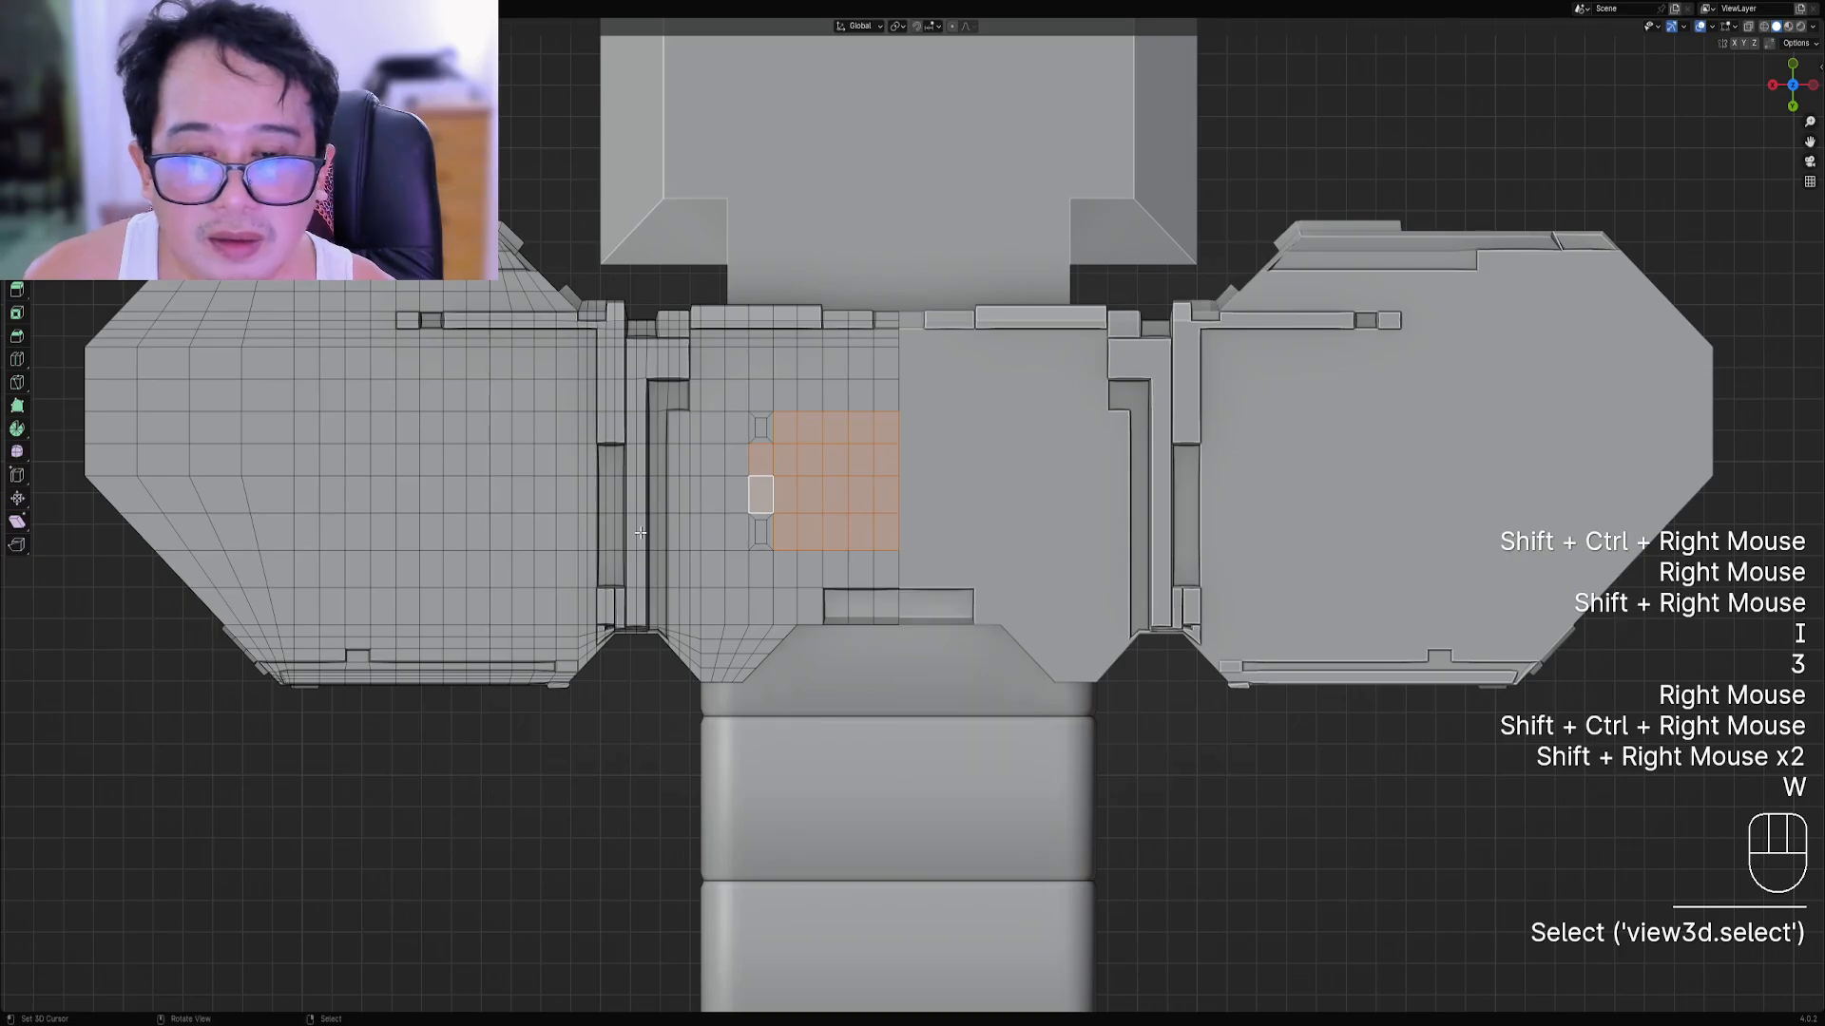
pyautogui.press('w')
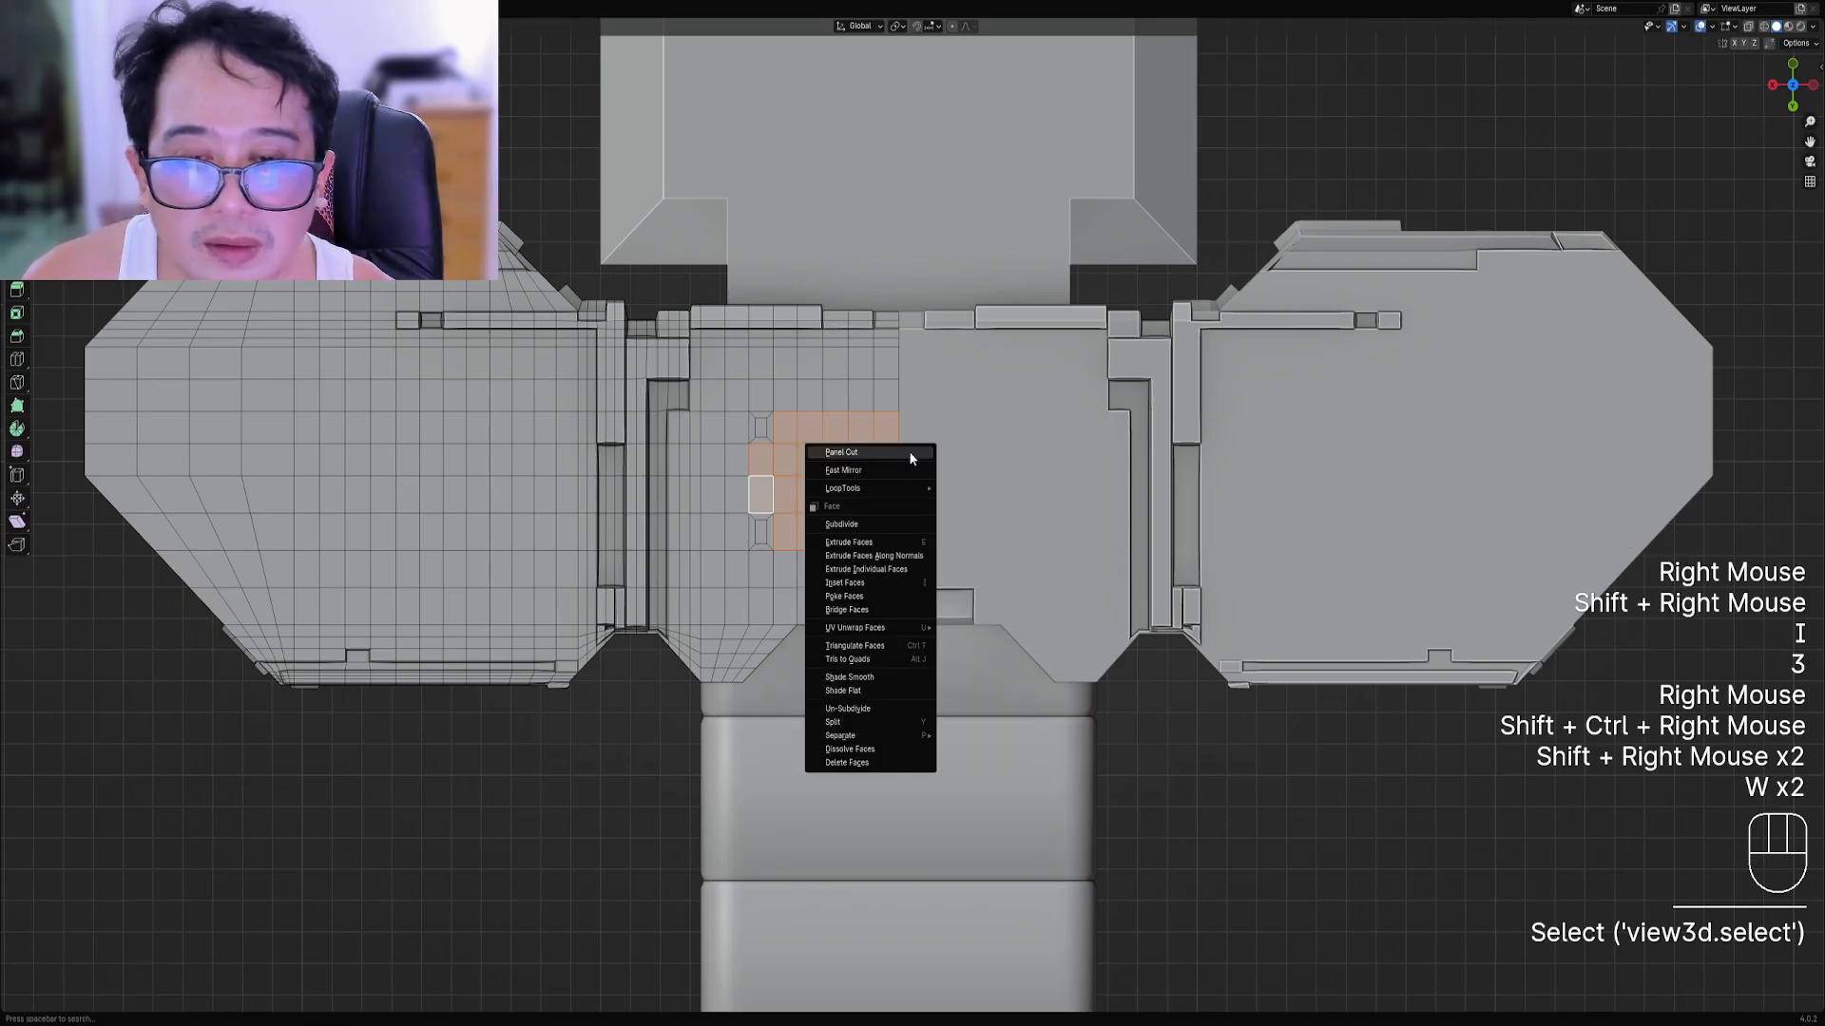
pyautogui.click(908, 451)
pyautogui.click(999, 488)
pyautogui.press('Tab')
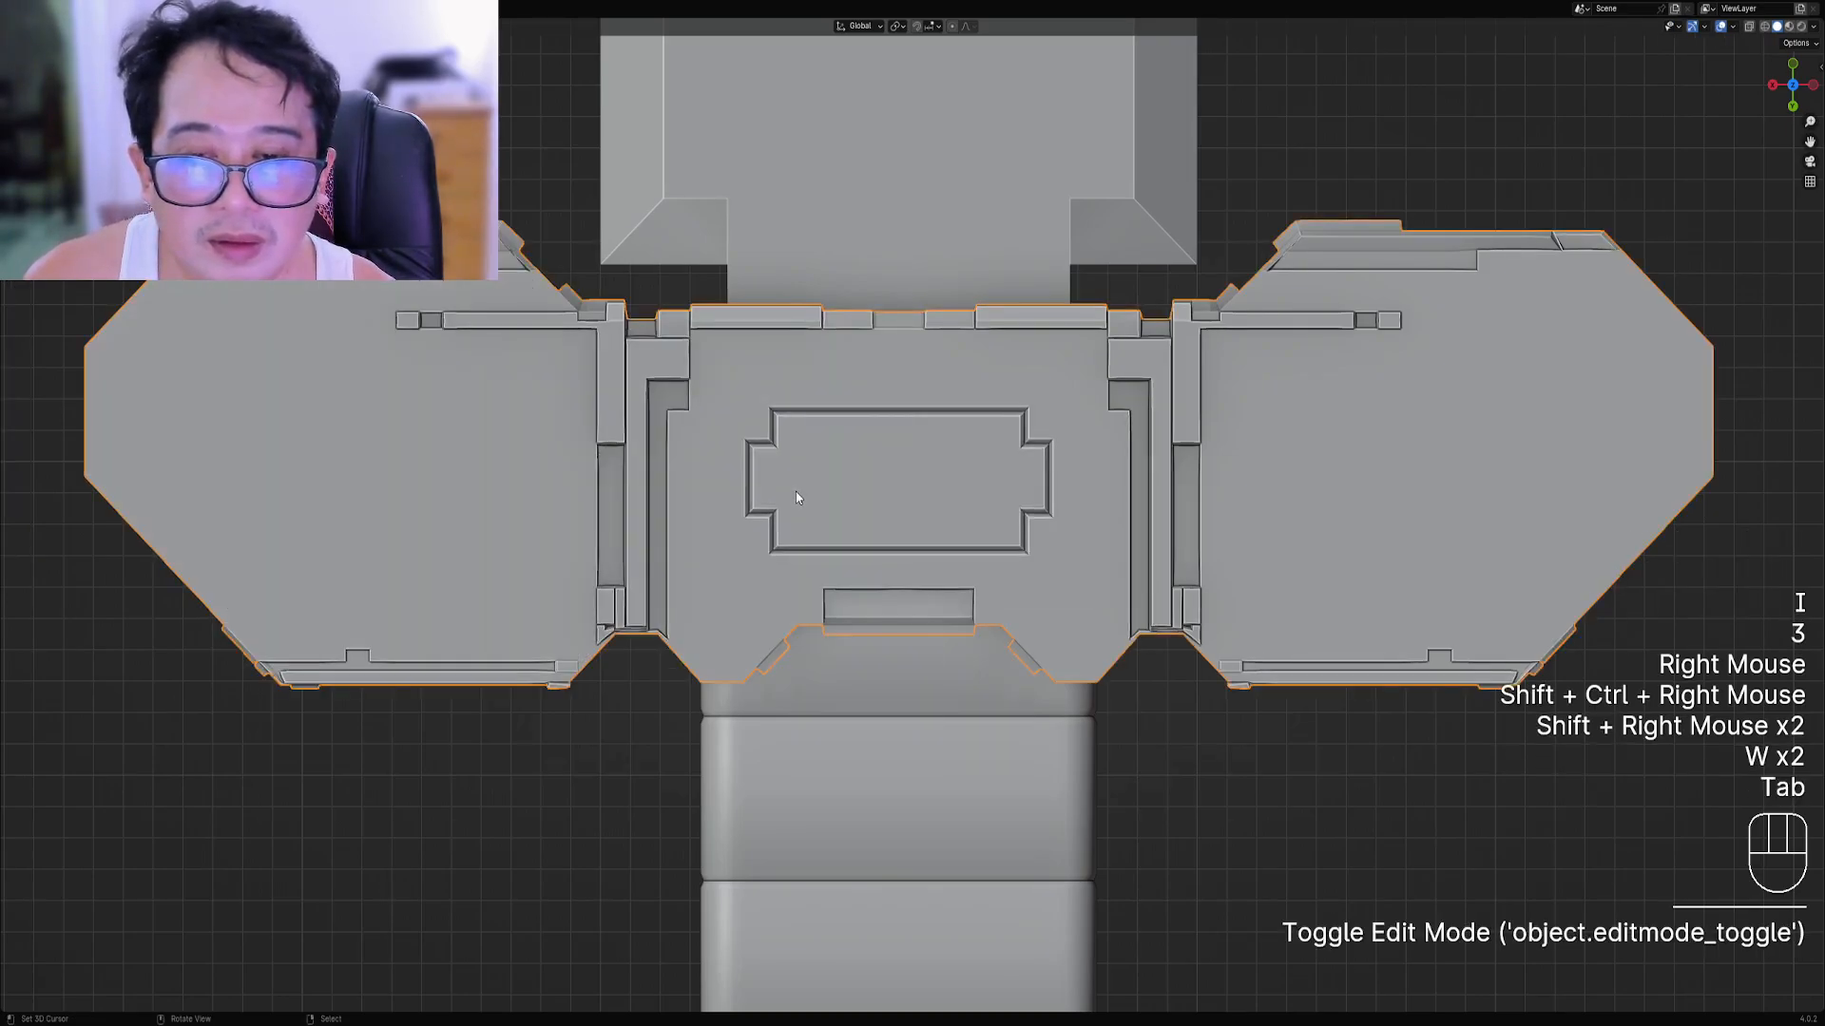
# Panel Cut the two small inset corner faces beside the guard's centre panel and return to object mode.
pyautogui.press('Tab')
pyautogui.rightClick(763, 480)
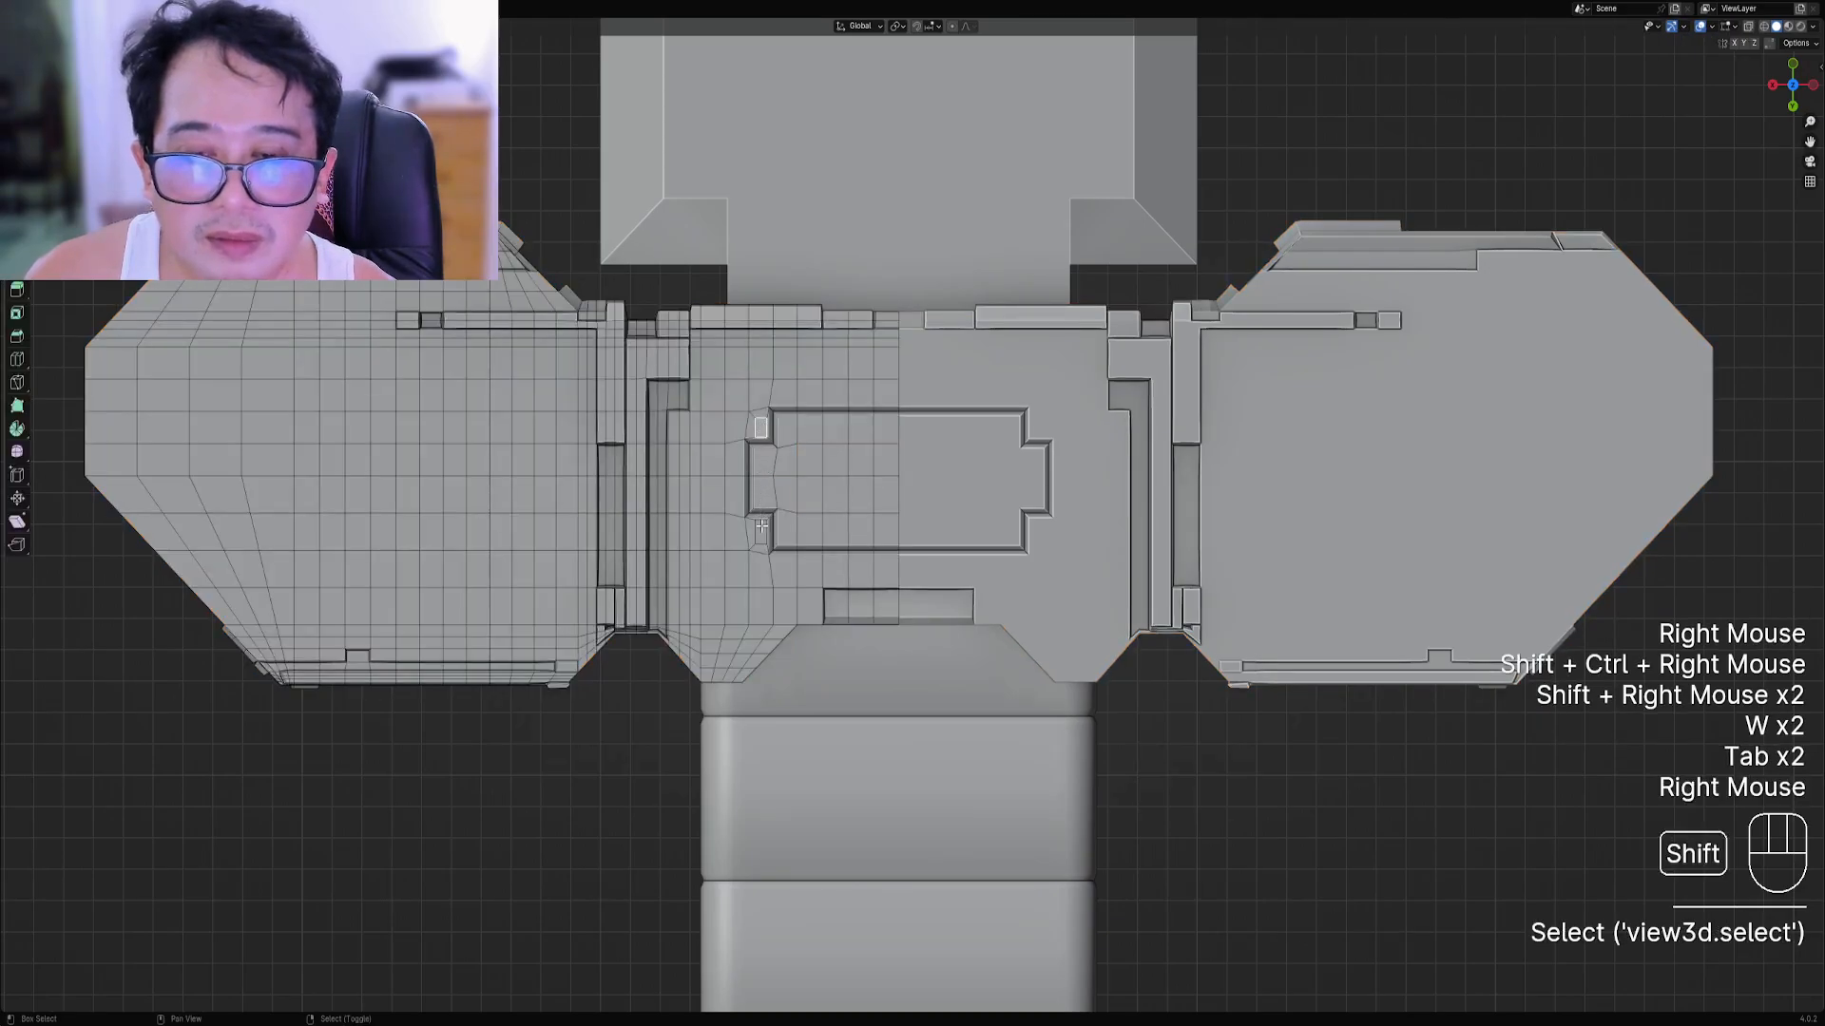
pyautogui.keyDown('shift'); pyautogui.rightClick(761, 526); pyautogui.keyUp('shift')
pyautogui.press('w')
pyautogui.click(934, 444)
pyautogui.press('Tab')
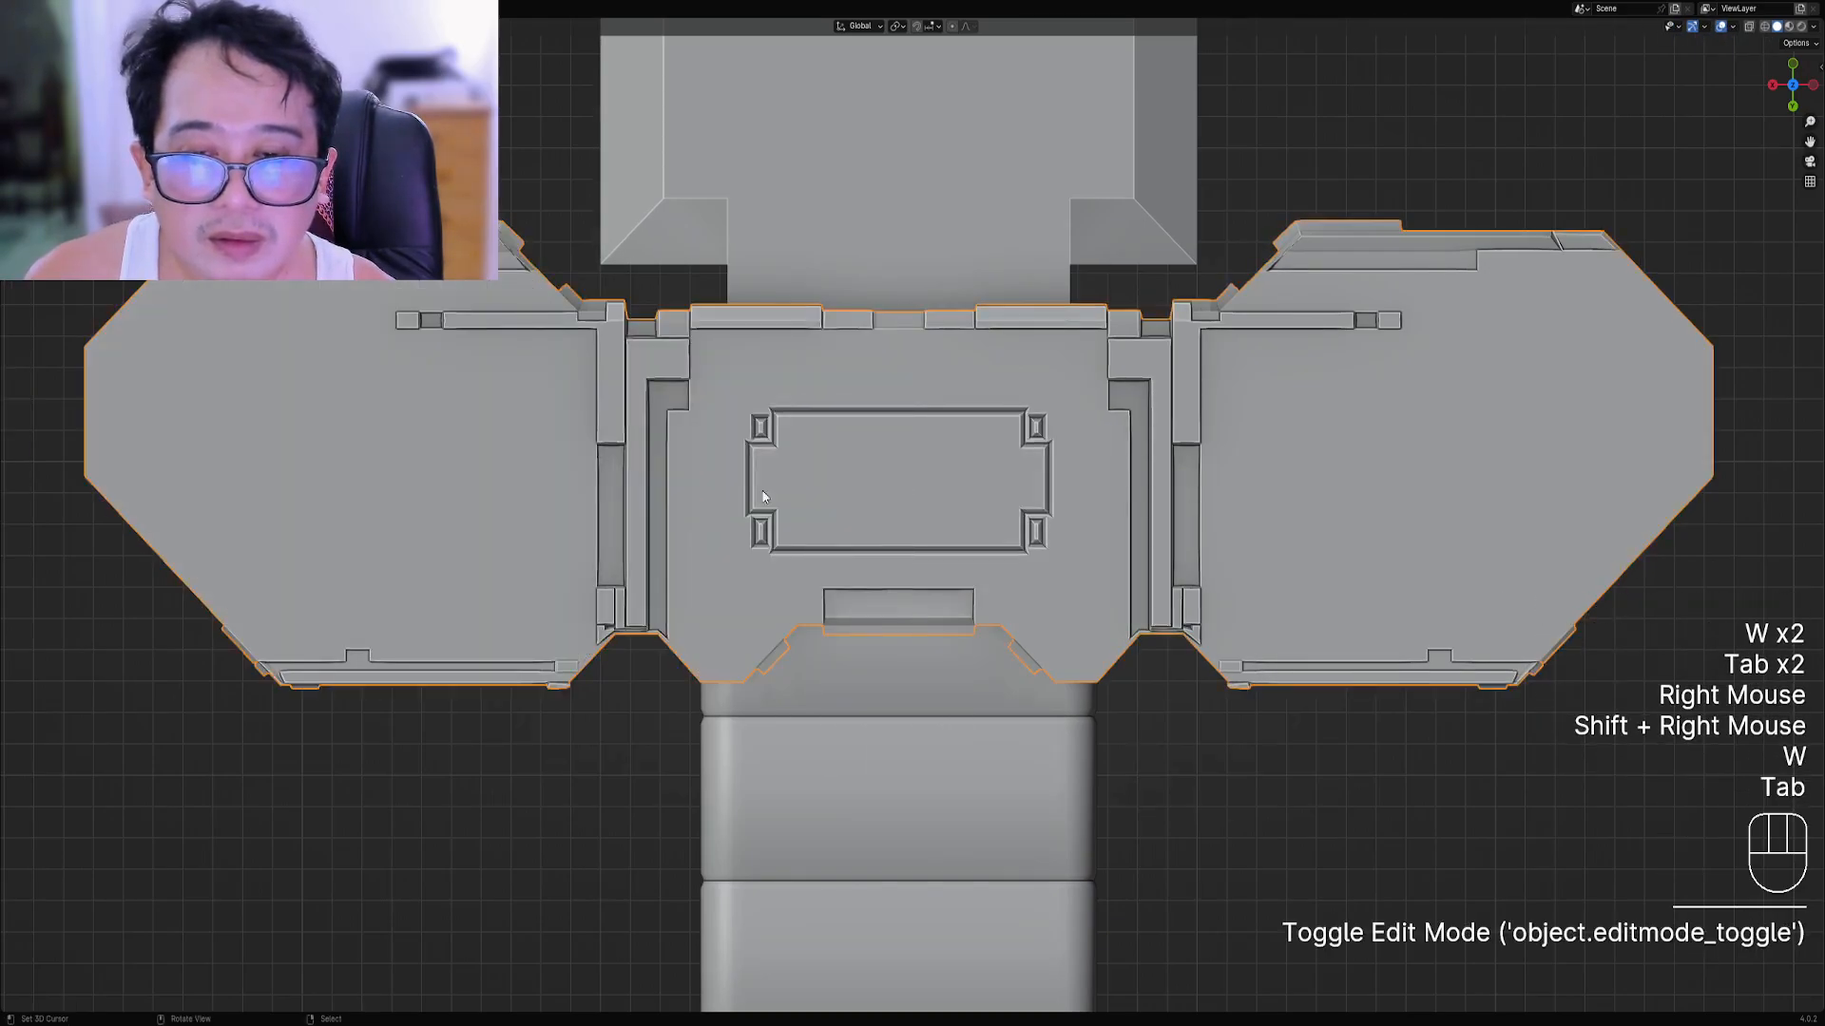
# Reopen the guard mesh for editing and undo the centre-block panel cuts and corner insets, back to the selected upper corner face.
pyautogui.scroll(-3, 946, 454)
pyautogui.scroll(2, 948, 455)
pyautogui.press('Tab')
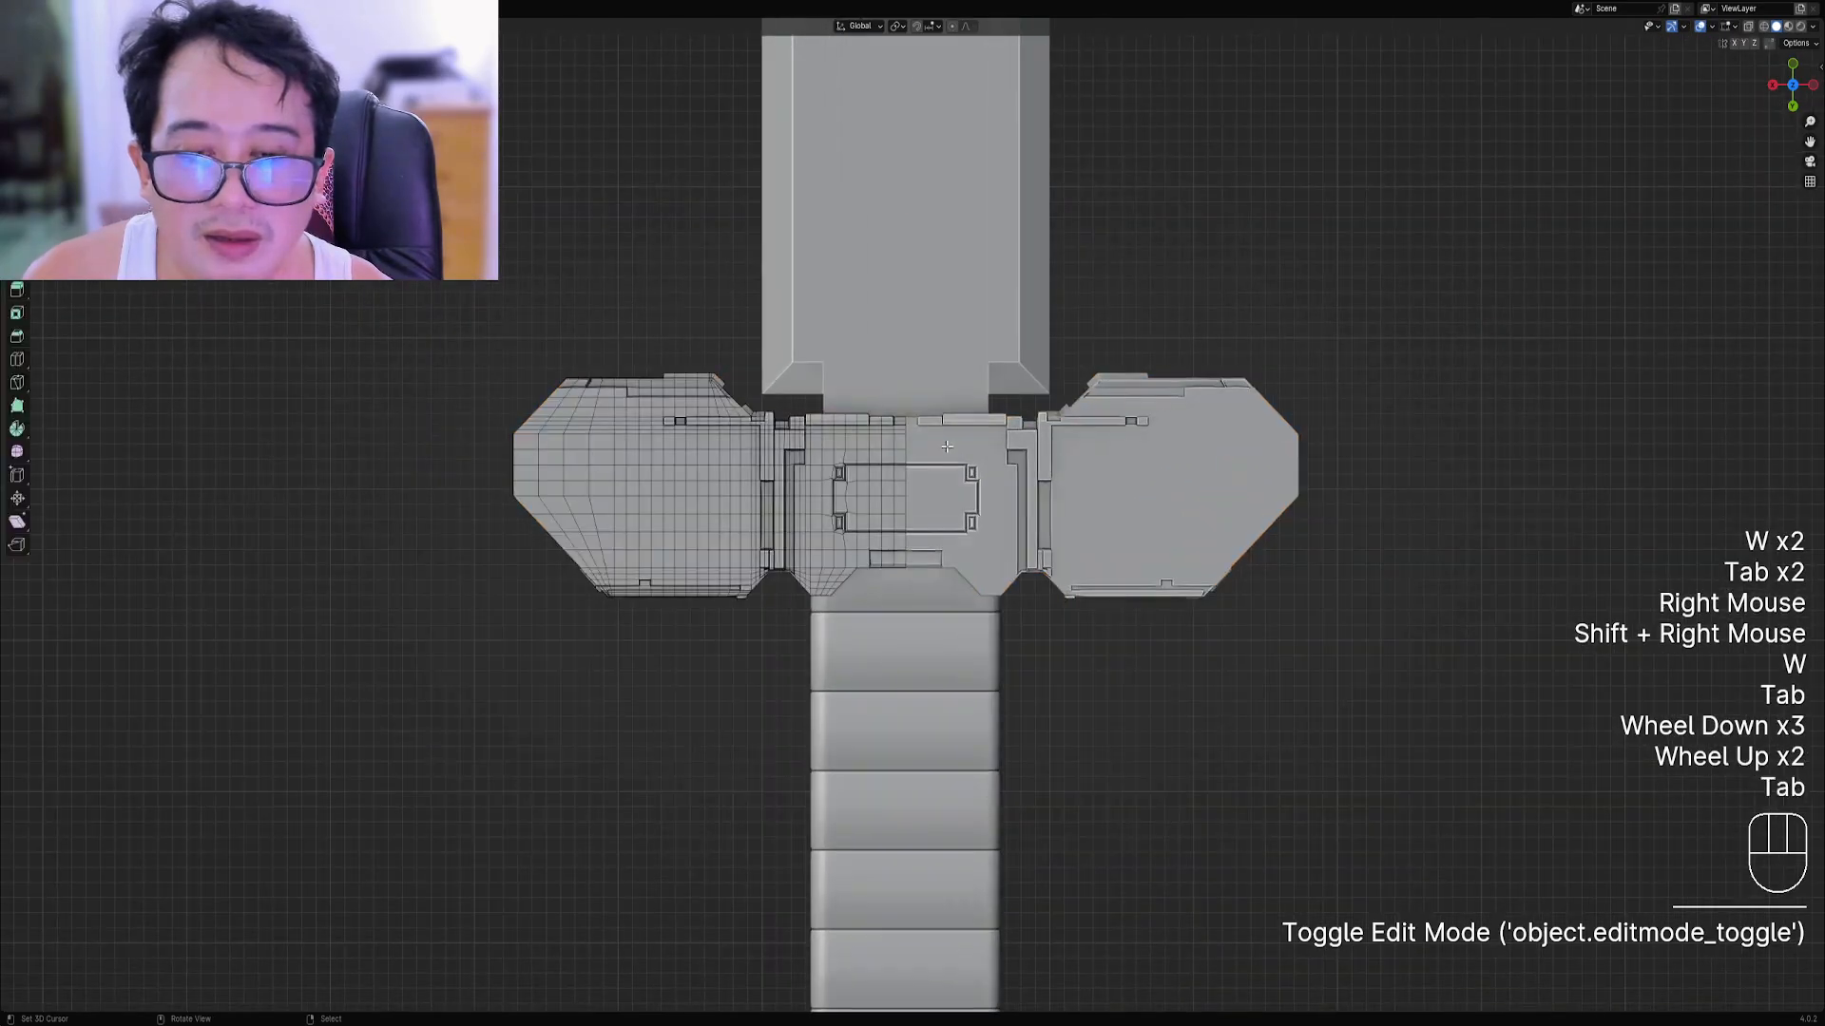
pyautogui.scroll(2, 937, 450)
pyautogui.hotkey('ctrl', 'z')
pyautogui.hotkey('ctrl', 'z')
pyautogui.hotkey('ctrl', 'z')
pyautogui.hotkey('ctrl', 'z')
pyautogui.hotkey('ctrl', 'z')
pyautogui.hotkey('ctrl', 'z')
pyautogui.hotkey('ctrl', 'z')
pyautogui.hotkey('ctrl', 'z')
pyautogui.hotkey('ctrl', 'z')
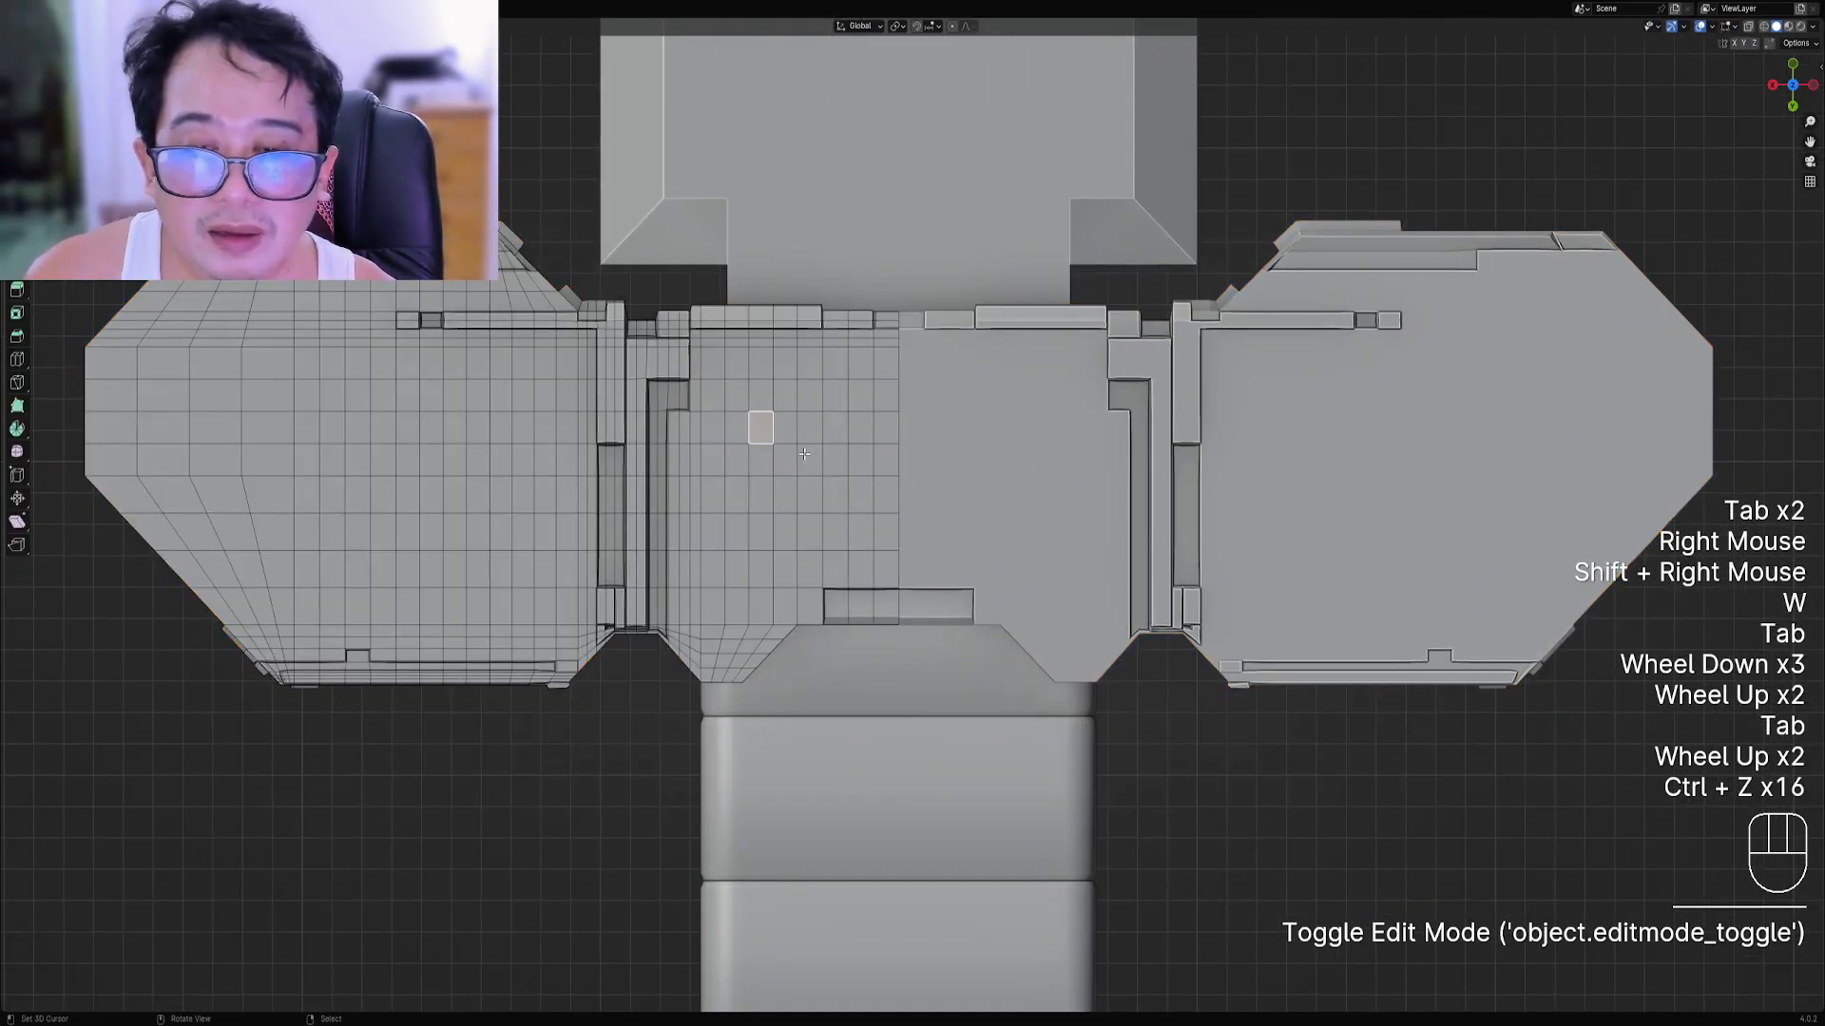
# Select two horizontal rows of faces running to the centreline on the guard's centre block, one row apart, and Panel Cut them.
pyautogui.keyDown('ctrl'); pyautogui.rightClick(885, 432); pyautogui.keyUp('ctrl')
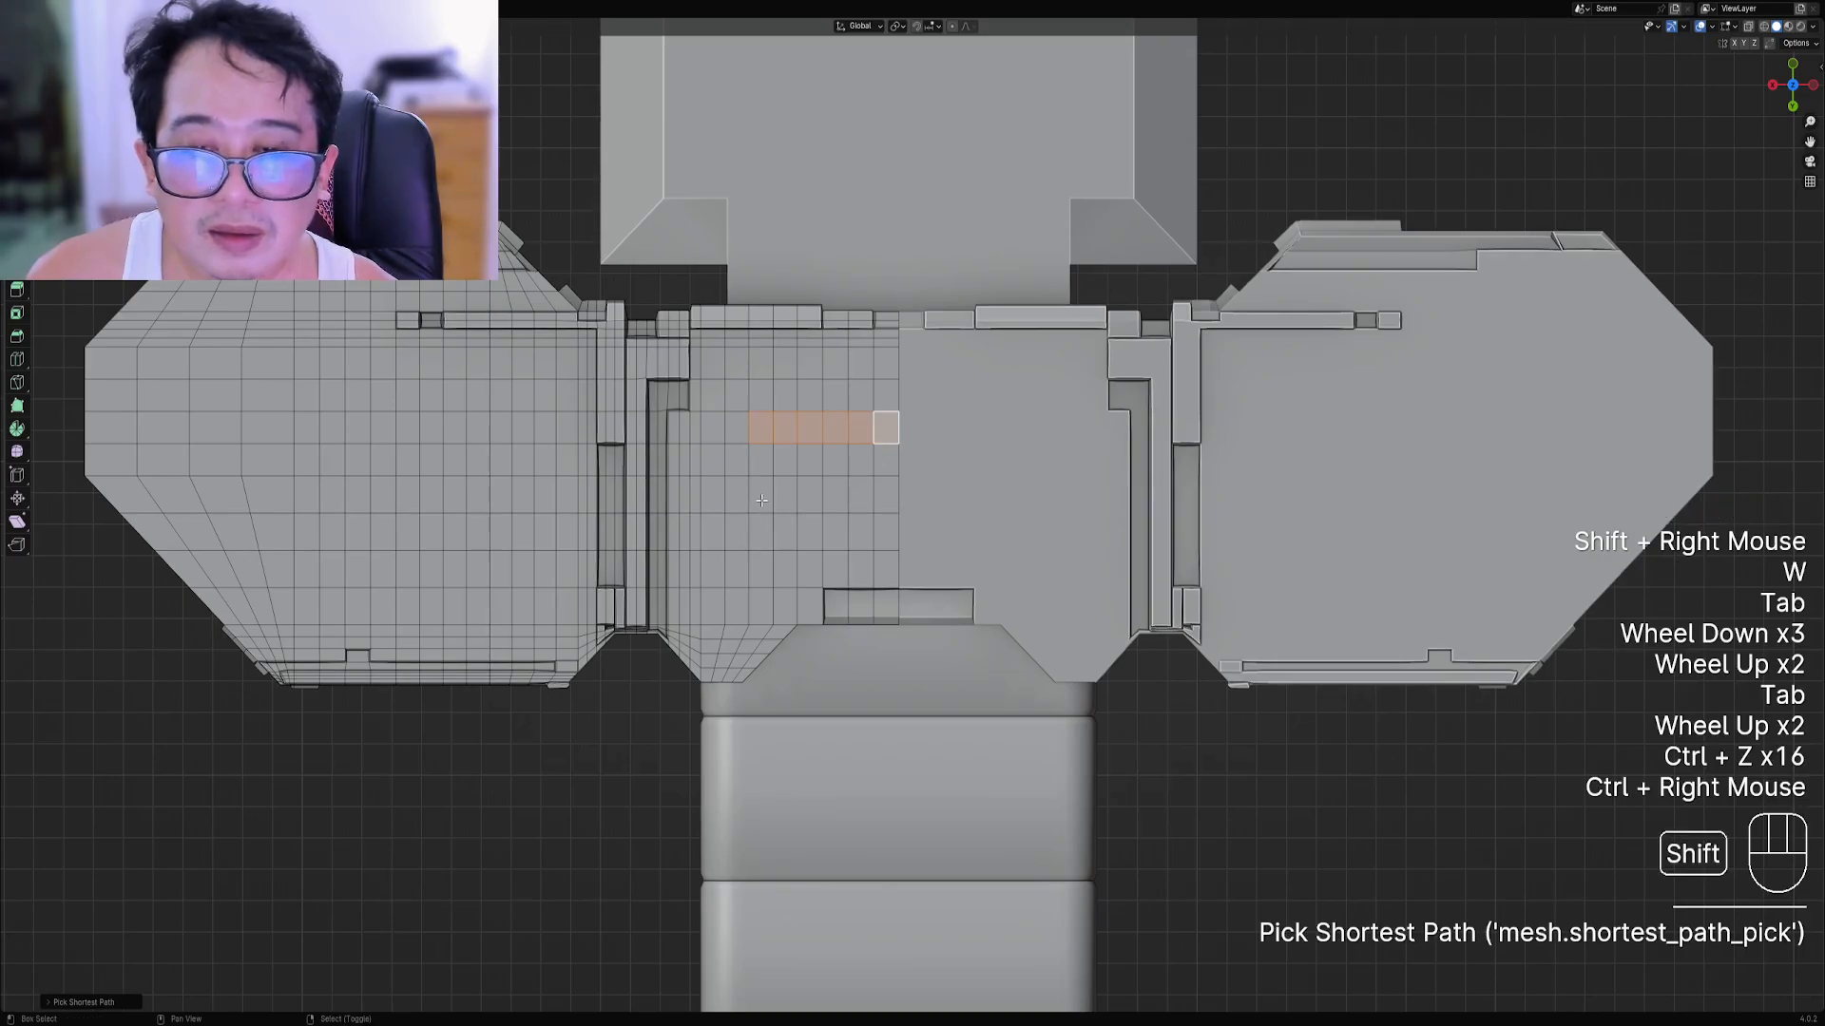
pyautogui.rightClick(761, 397)
pyautogui.keyDown('ctrl'); pyautogui.rightClick(881, 398); pyautogui.keyUp('ctrl')
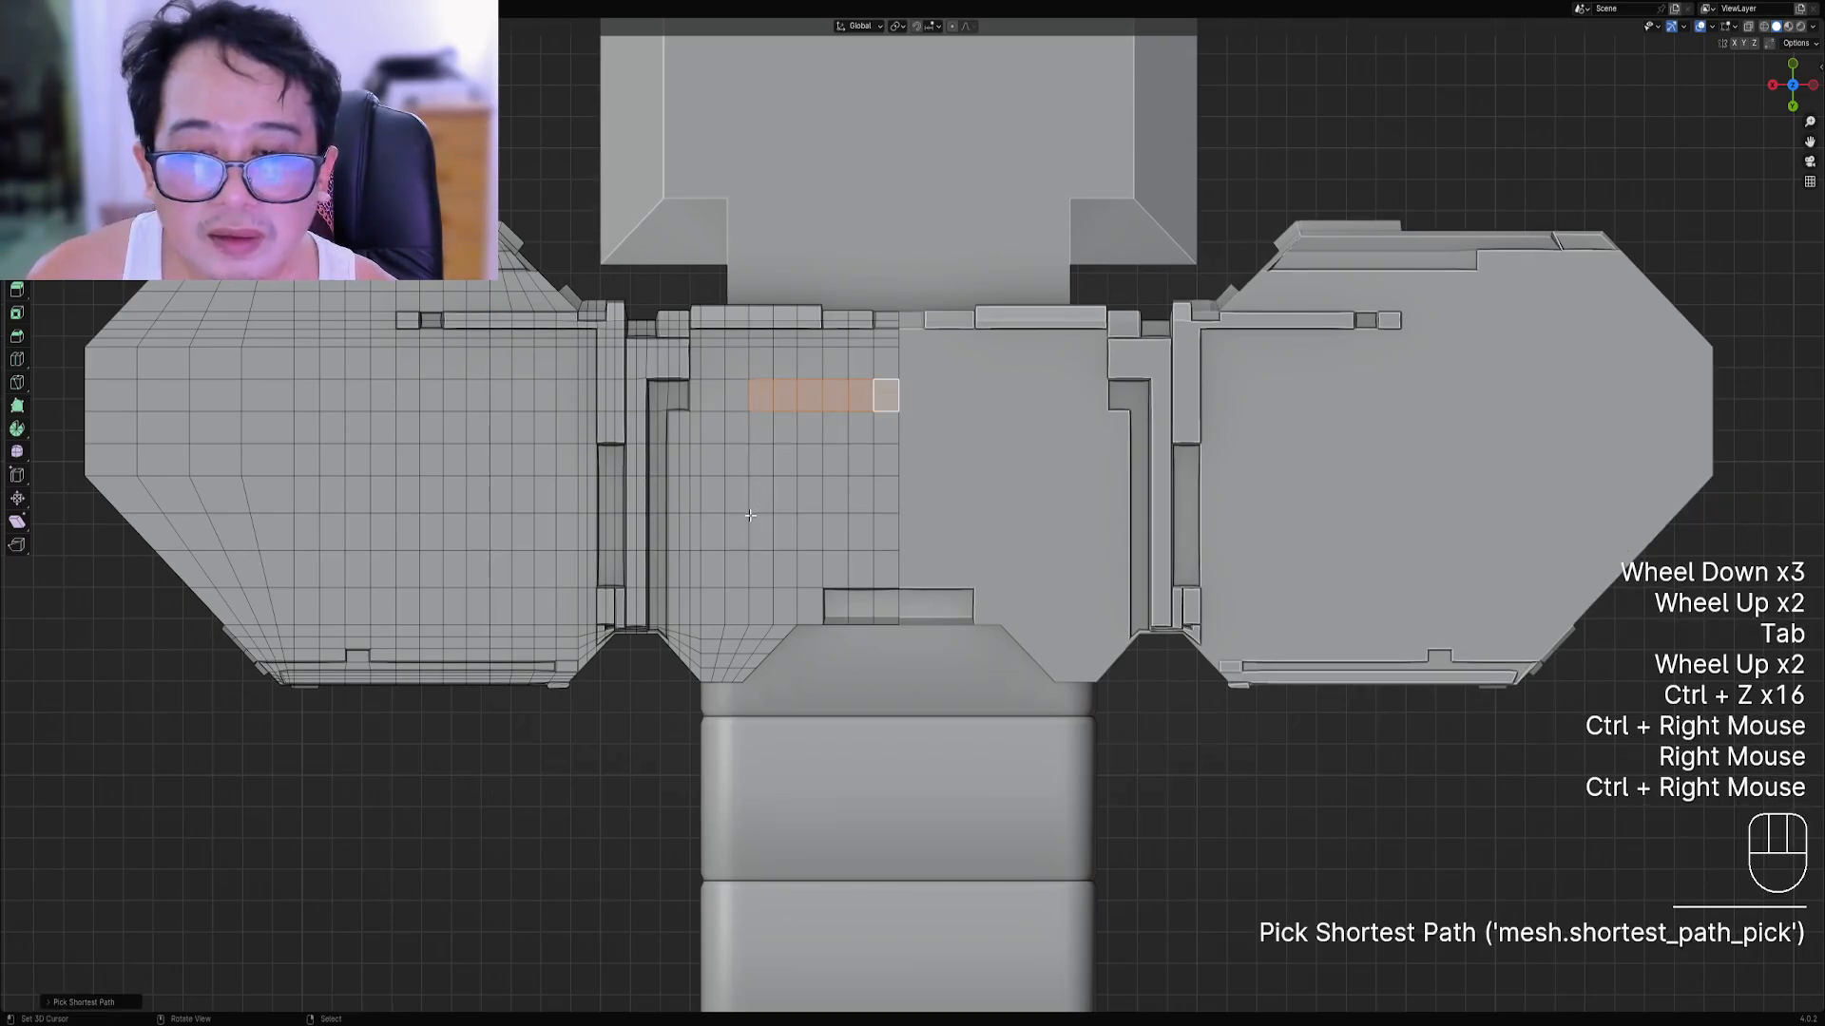
pyautogui.keyDown('shift'); pyautogui.rightClick(760, 461); pyautogui.keyUp('shift')
pyautogui.keyDown('ctrl'); pyautogui.rightClick(884, 460); pyautogui.keyUp('ctrl')
pyautogui.press('w')
pyautogui.click(998, 420)
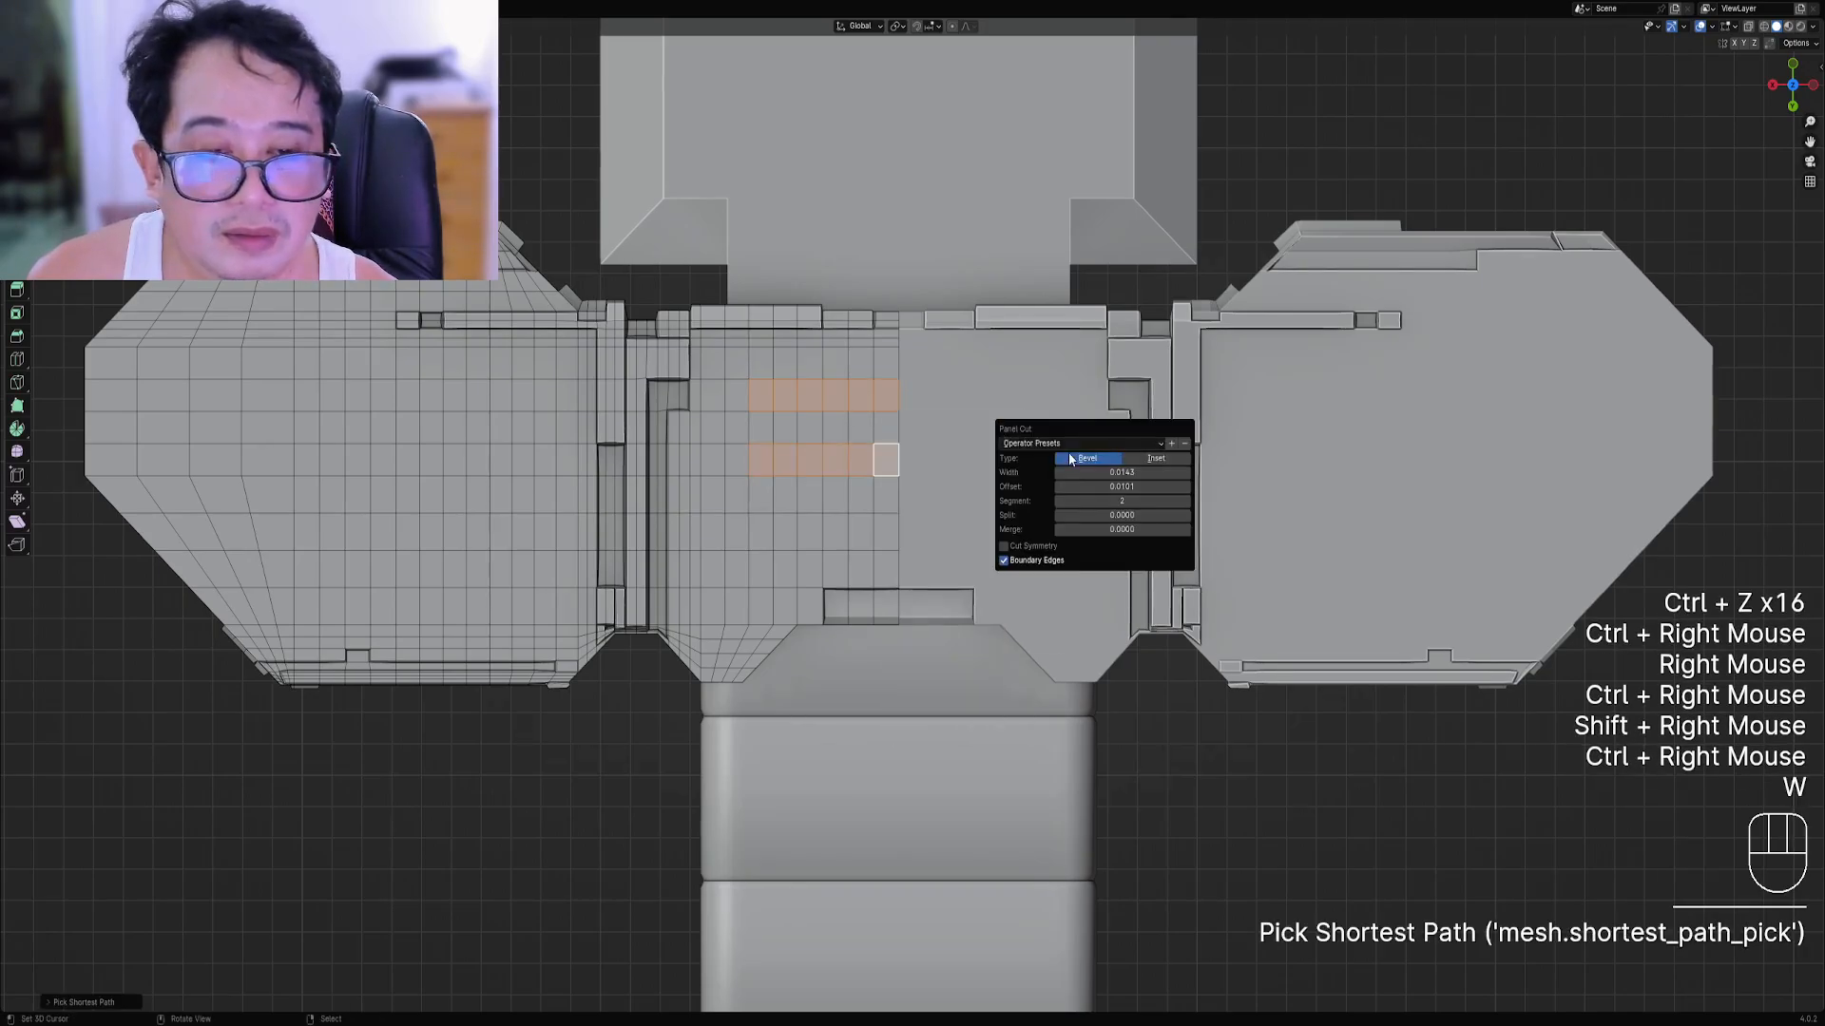
pyautogui.press('Tab')
pyautogui.scroll(-3, 750, 509)
pyautogui.moveTo(750, 509); pyautogui.dragTo(996, 530, button='middle')
pyautogui.scroll(2, 1030, 487)
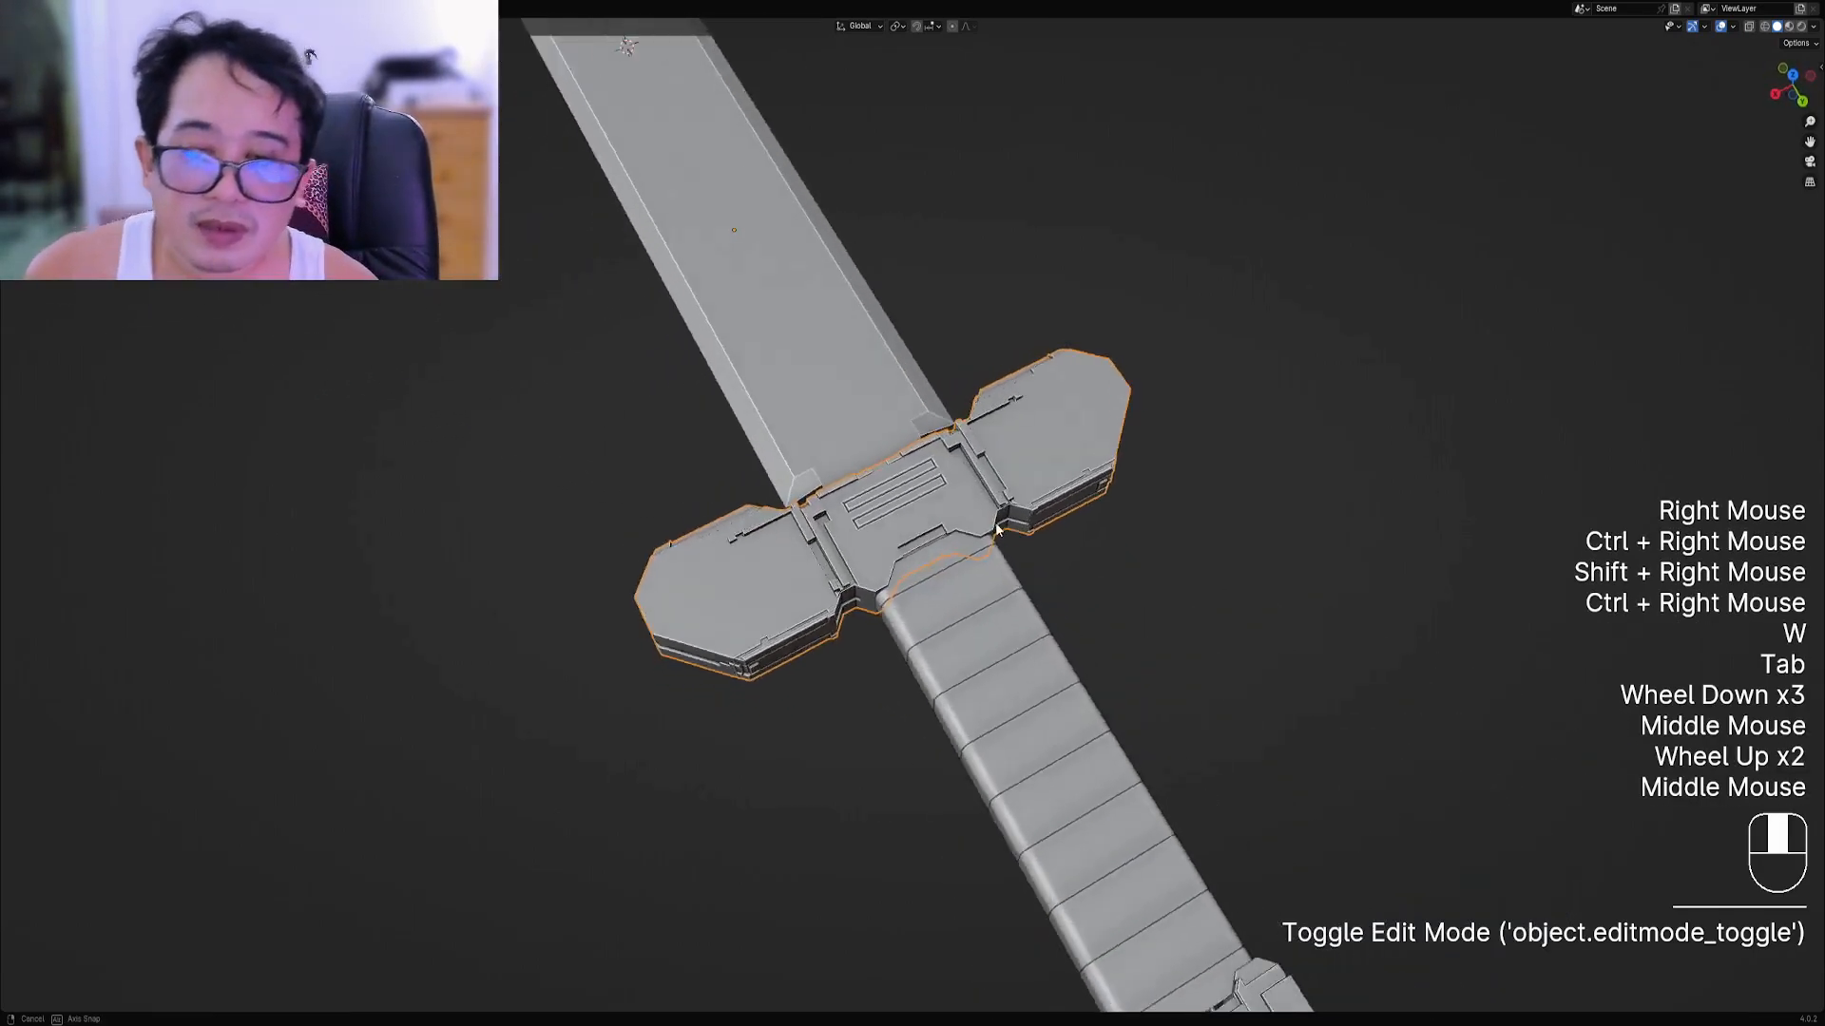
# Select one face inside each of the two cut bars, near their outer ends, and Panel Cut them.
pyautogui.scroll(4, 921, 483)
pyautogui.press('Tab')
pyautogui.rightClick(753, 309)
pyautogui.keyDown('shift'); pyautogui.rightClick(743, 410); pyautogui.keyUp('shift')
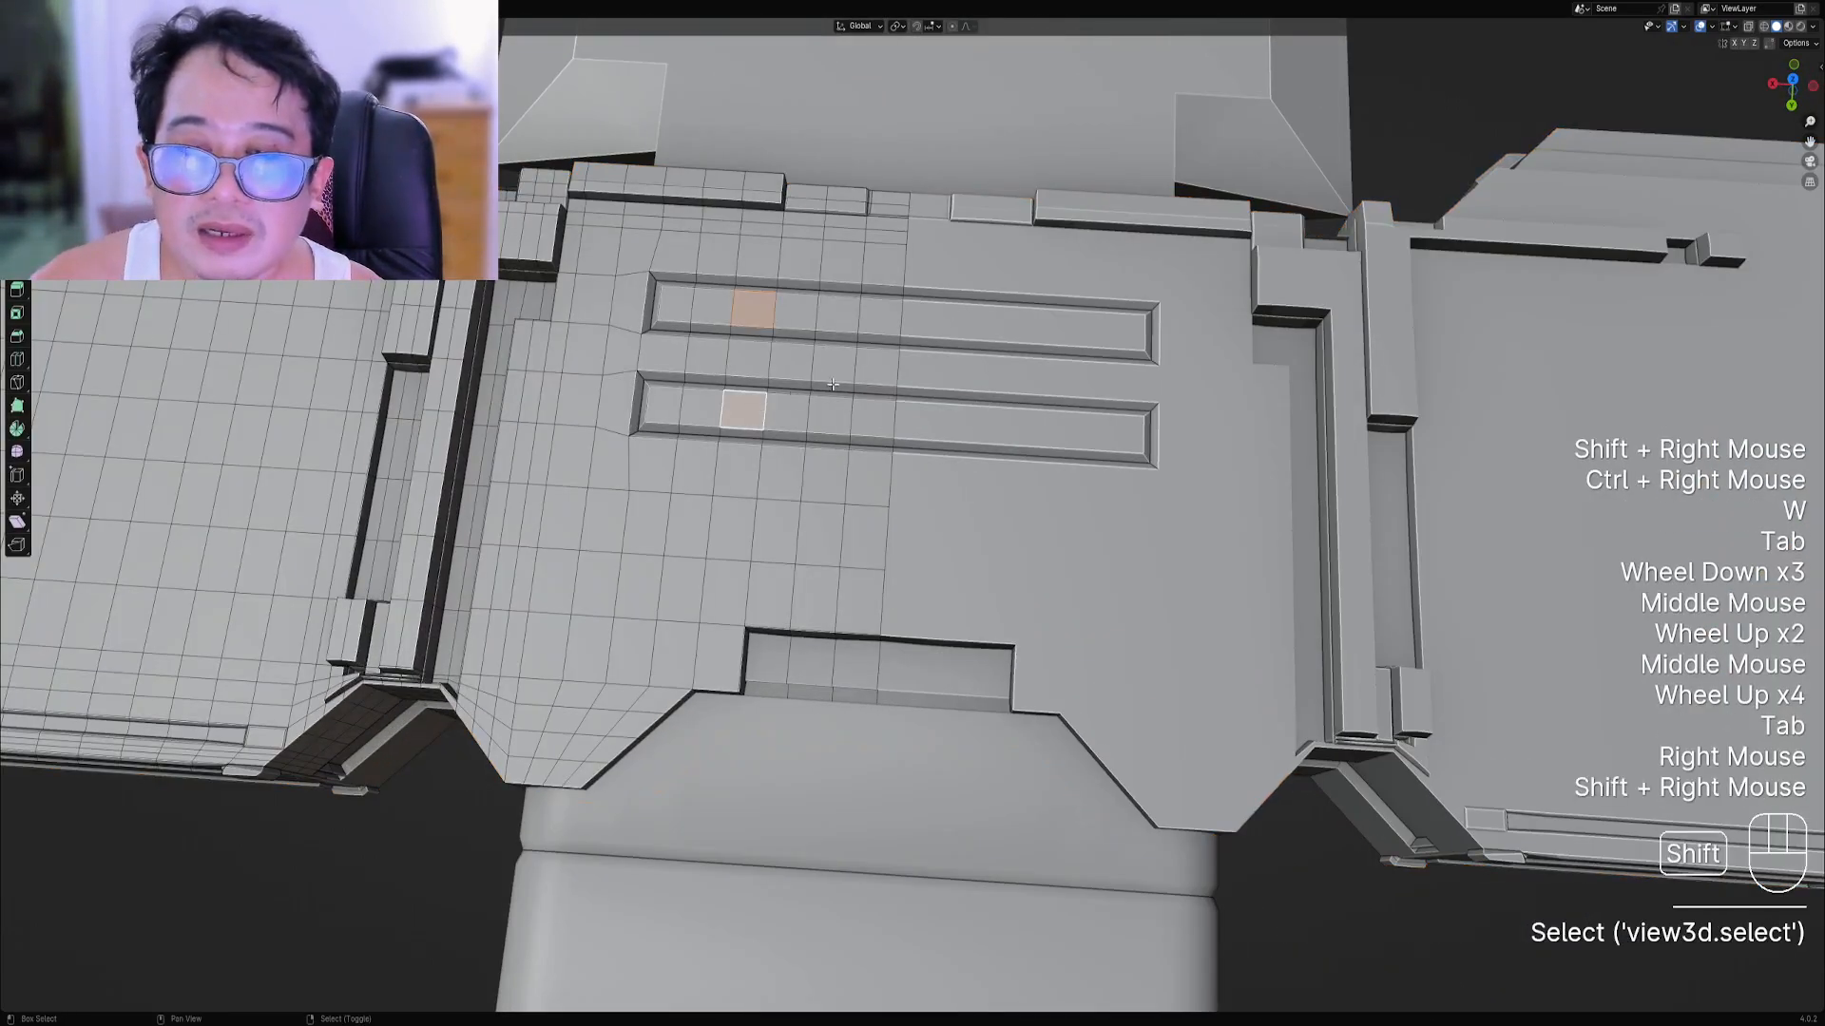
pyautogui.press('w')
pyautogui.click(983, 334)
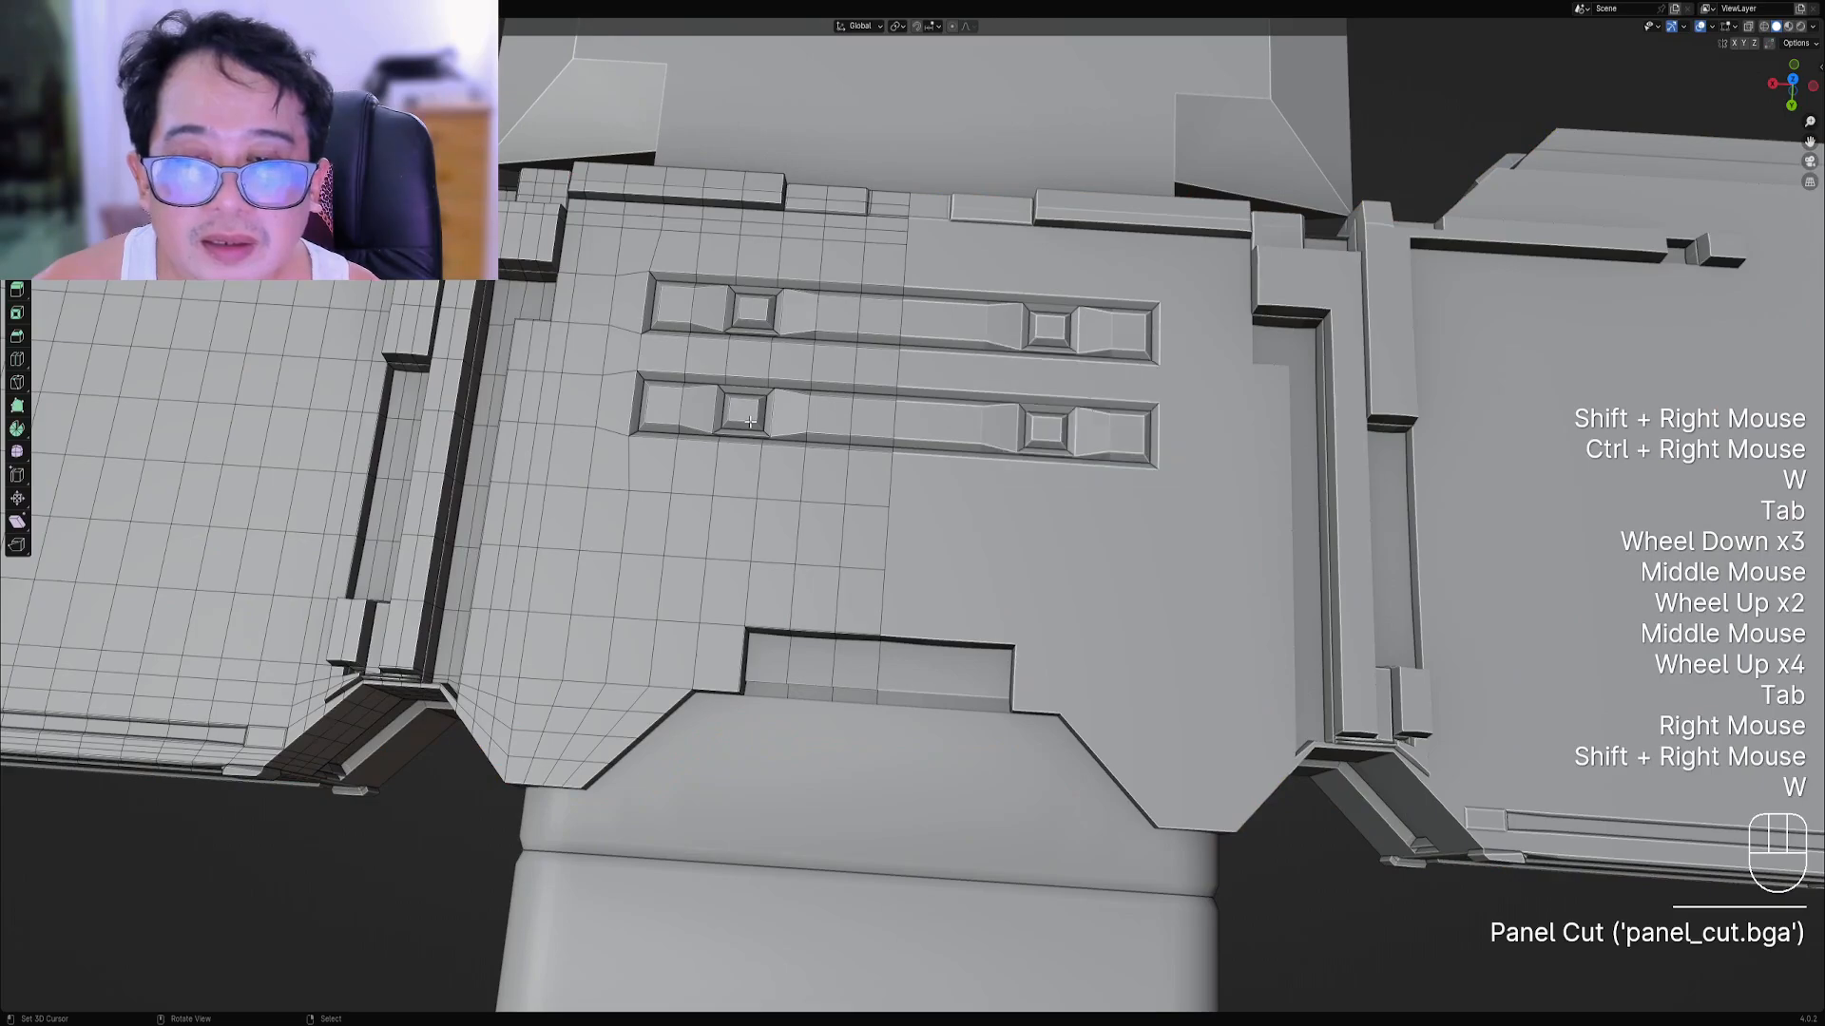
# Undo the small face cuts and the two bar-shaped Panel Cuts on the guard's centre block.
pyautogui.press('Tab')
pyautogui.scroll(-2, 750, 421)
pyautogui.press('Tab')
pyautogui.scroll(1, 862, 378)
pyautogui.hotkey('ctrl', 'z')
pyautogui.hotkey('ctrl', 'z')
pyautogui.hotkey('ctrl', 'z')
pyautogui.hotkey('ctrl', 'z')
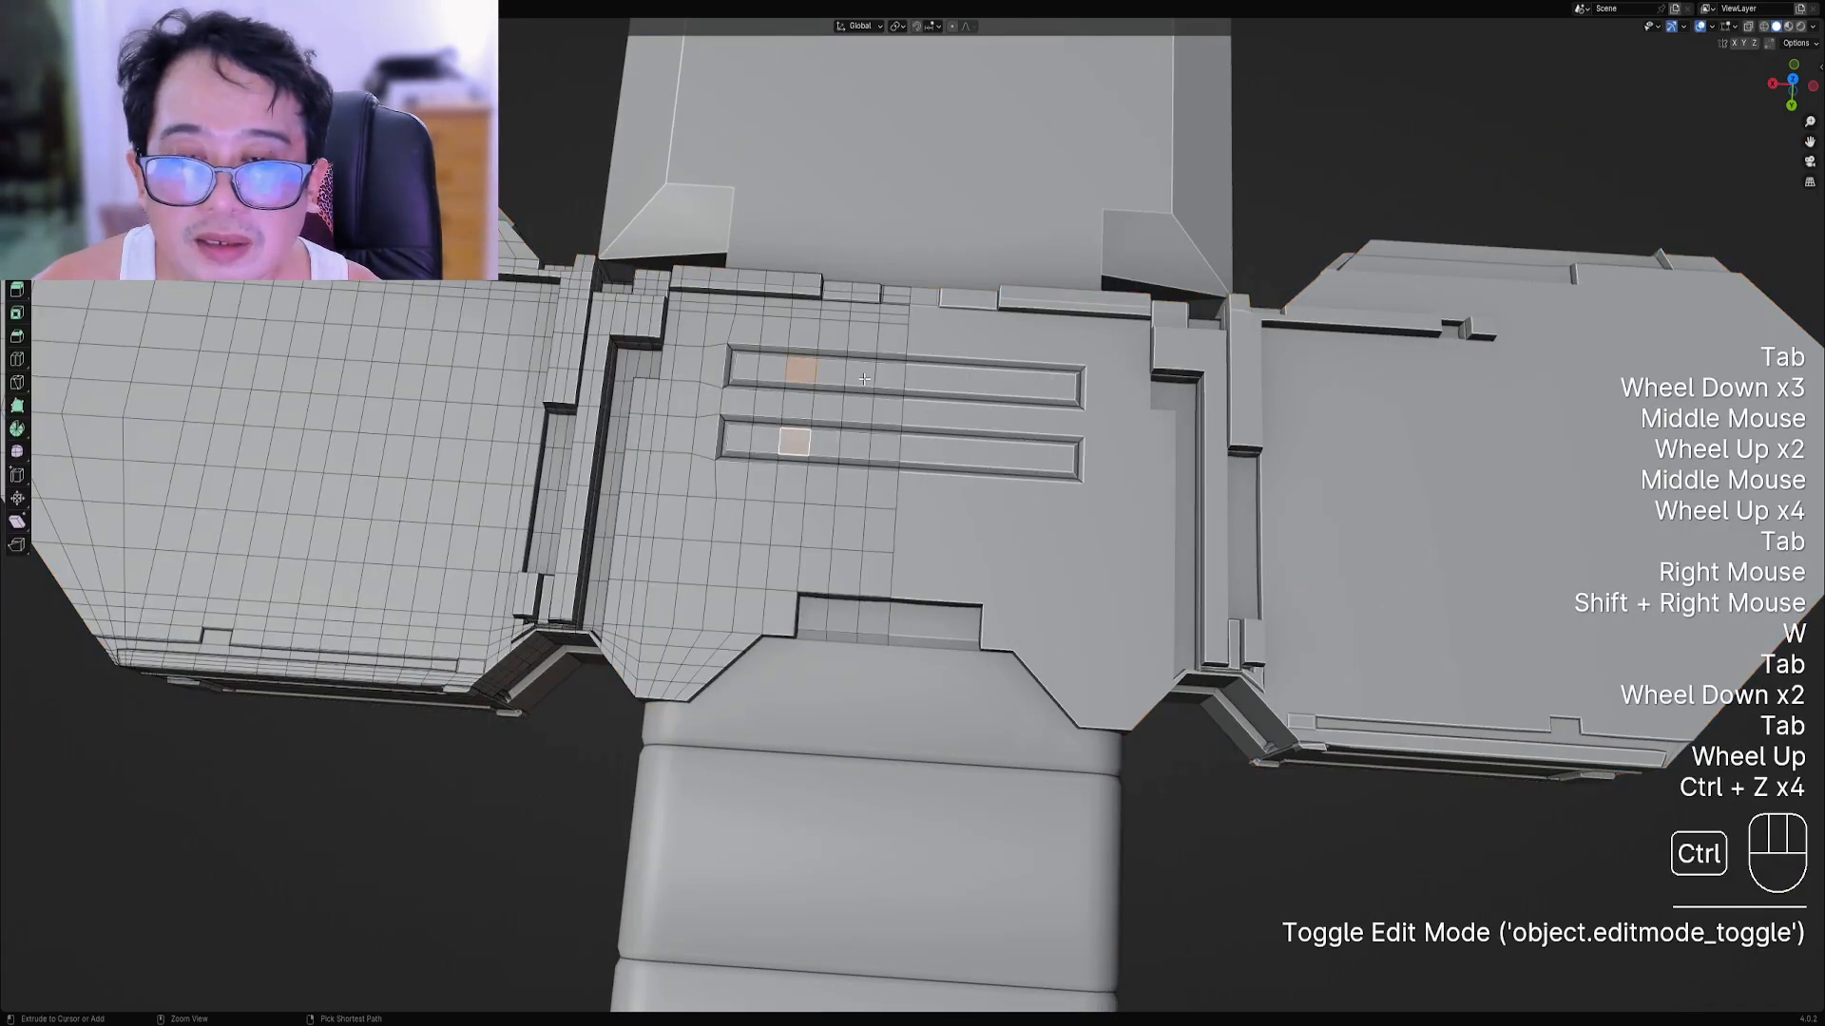
pyautogui.hotkey('ctrl', 'z')
pyautogui.hotkey('ctrl', 'z')
pyautogui.hotkey('ctrl', 'z')
pyautogui.hotkey('ctrl', 'z')
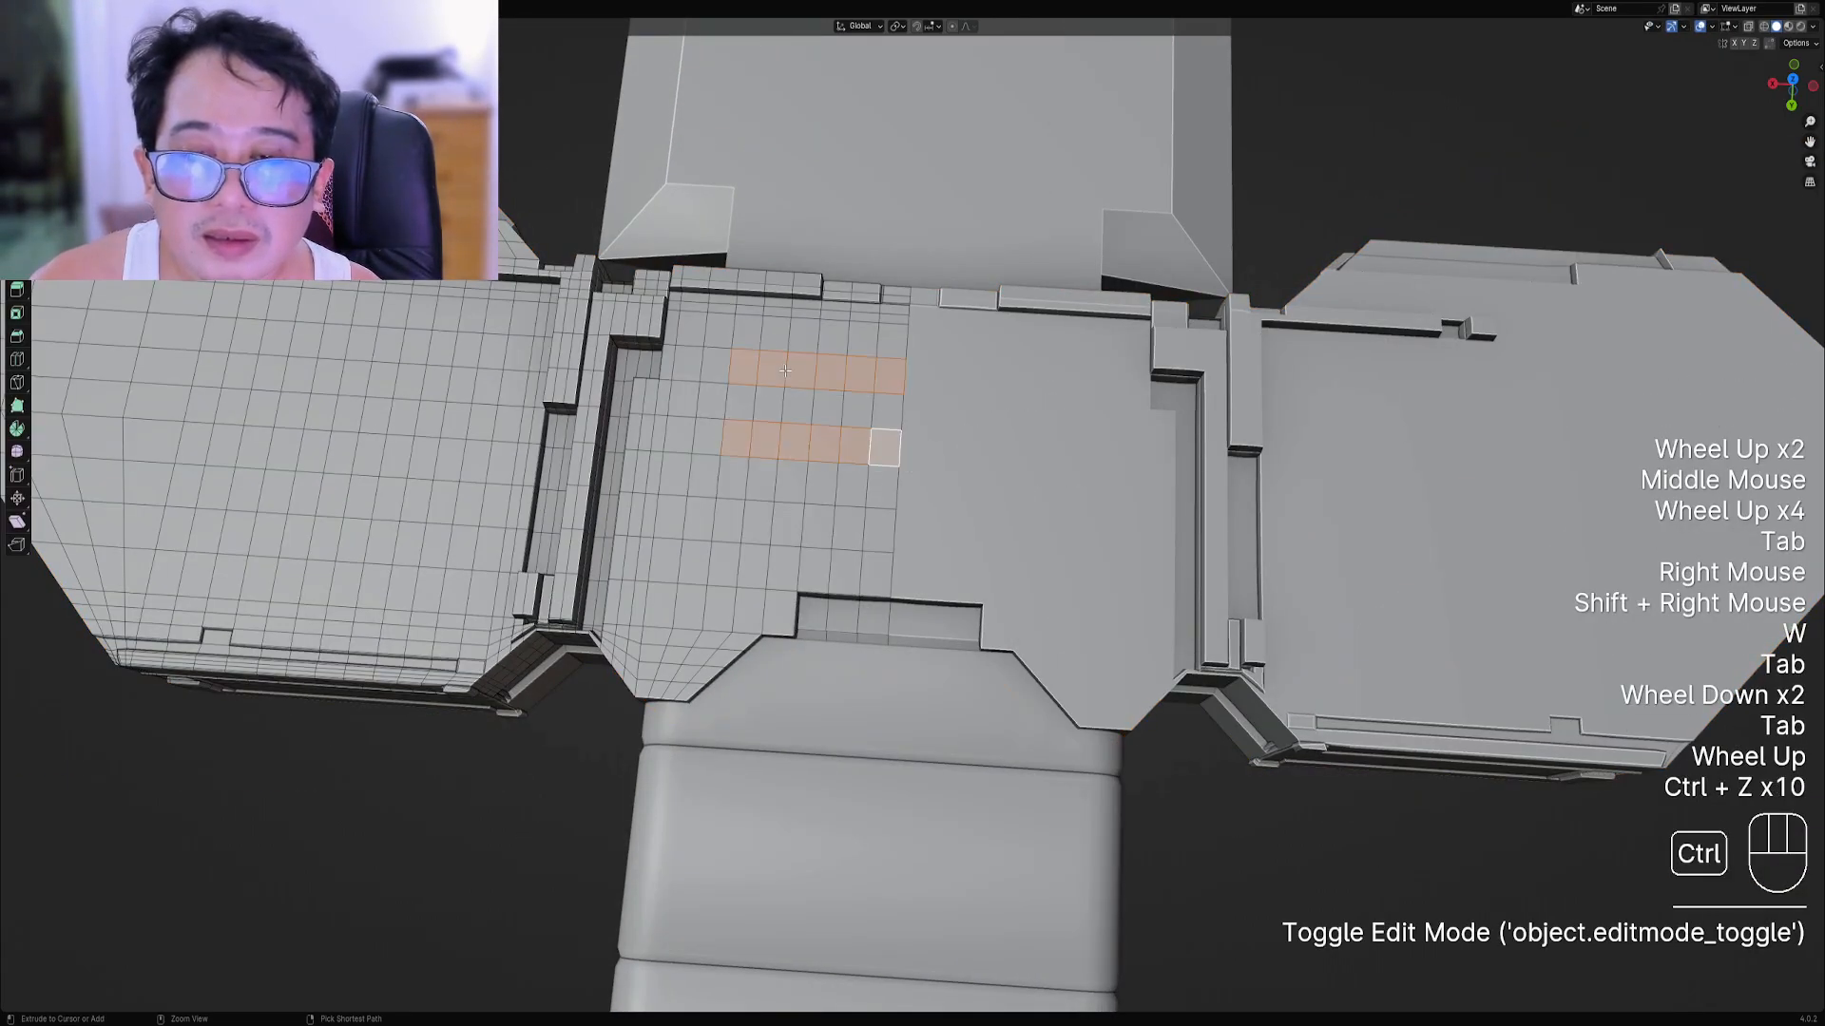
# Select a short outer block and a longer inner block in both face rows, one face apart, and Panel Cut them.
pyautogui.rightClick(749, 368)
pyautogui.keyDown('shift'); pyautogui.rightClick(772, 369); pyautogui.keyUp('shift')
pyautogui.keyDown('shift'); pyautogui.rightClick(831, 373); pyautogui.keyUp('shift')
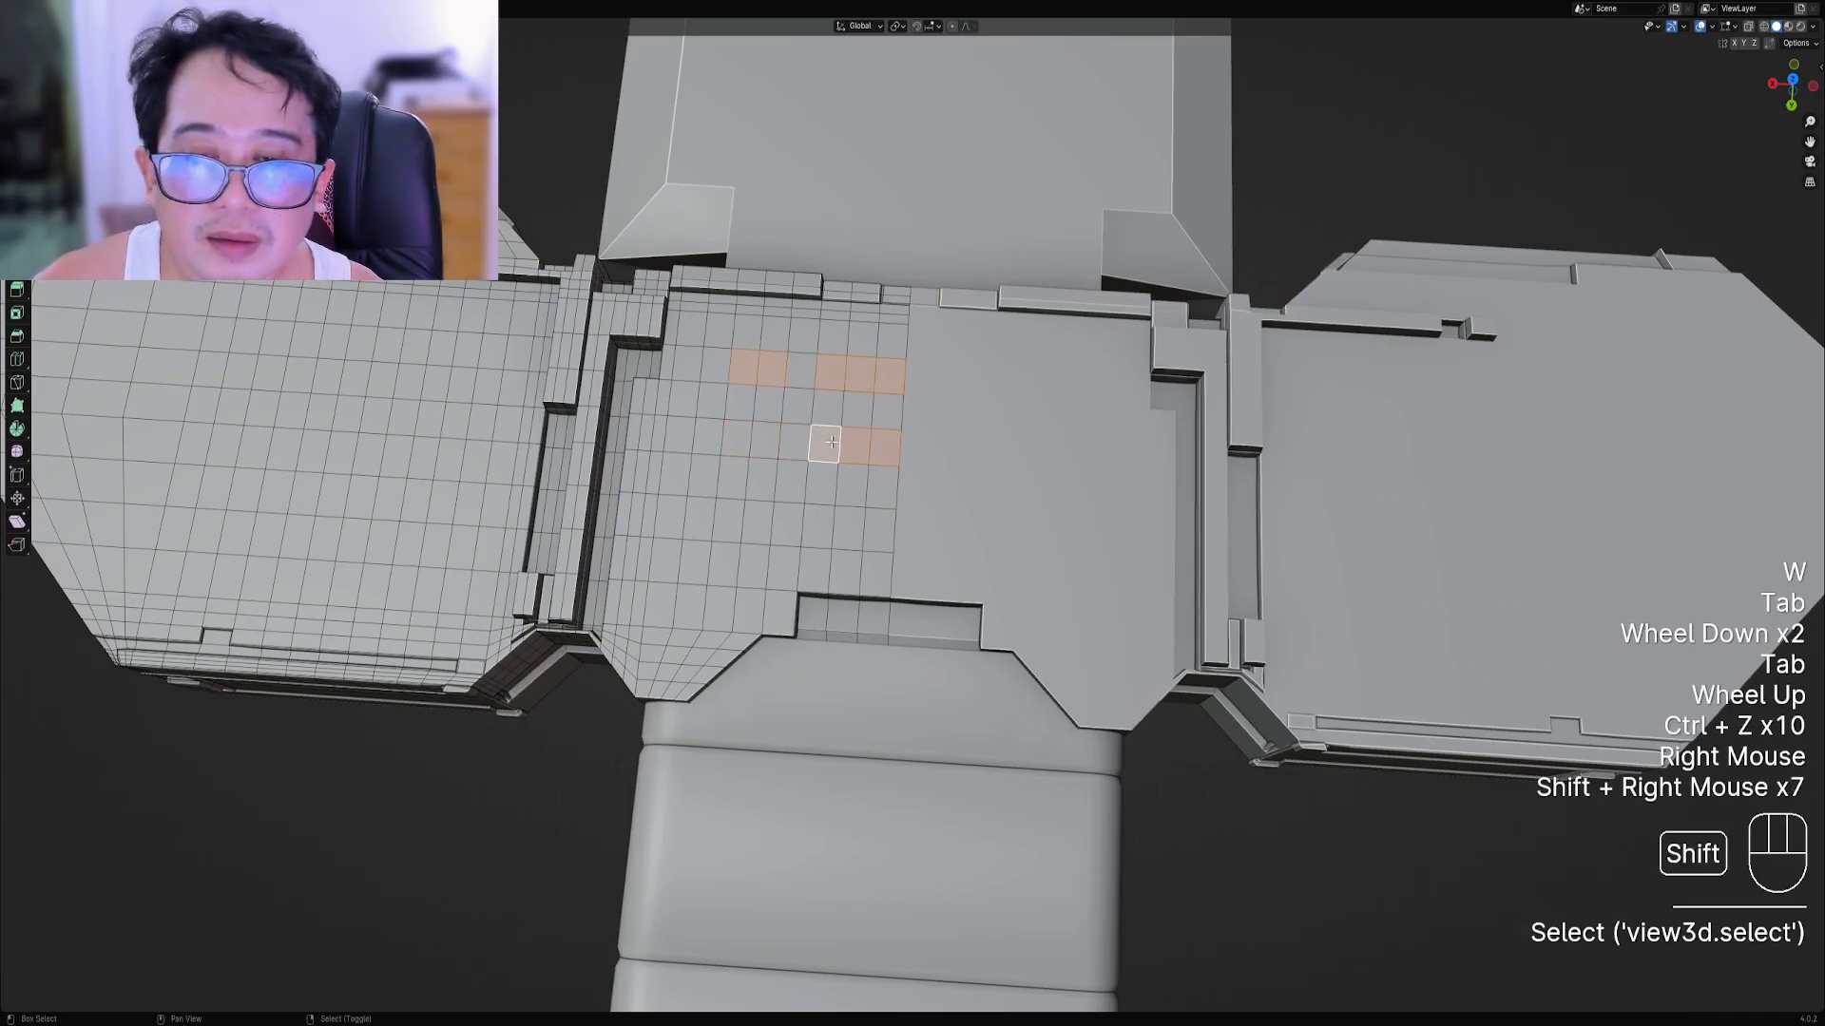
pyautogui.press('w')
pyautogui.click(914, 380)
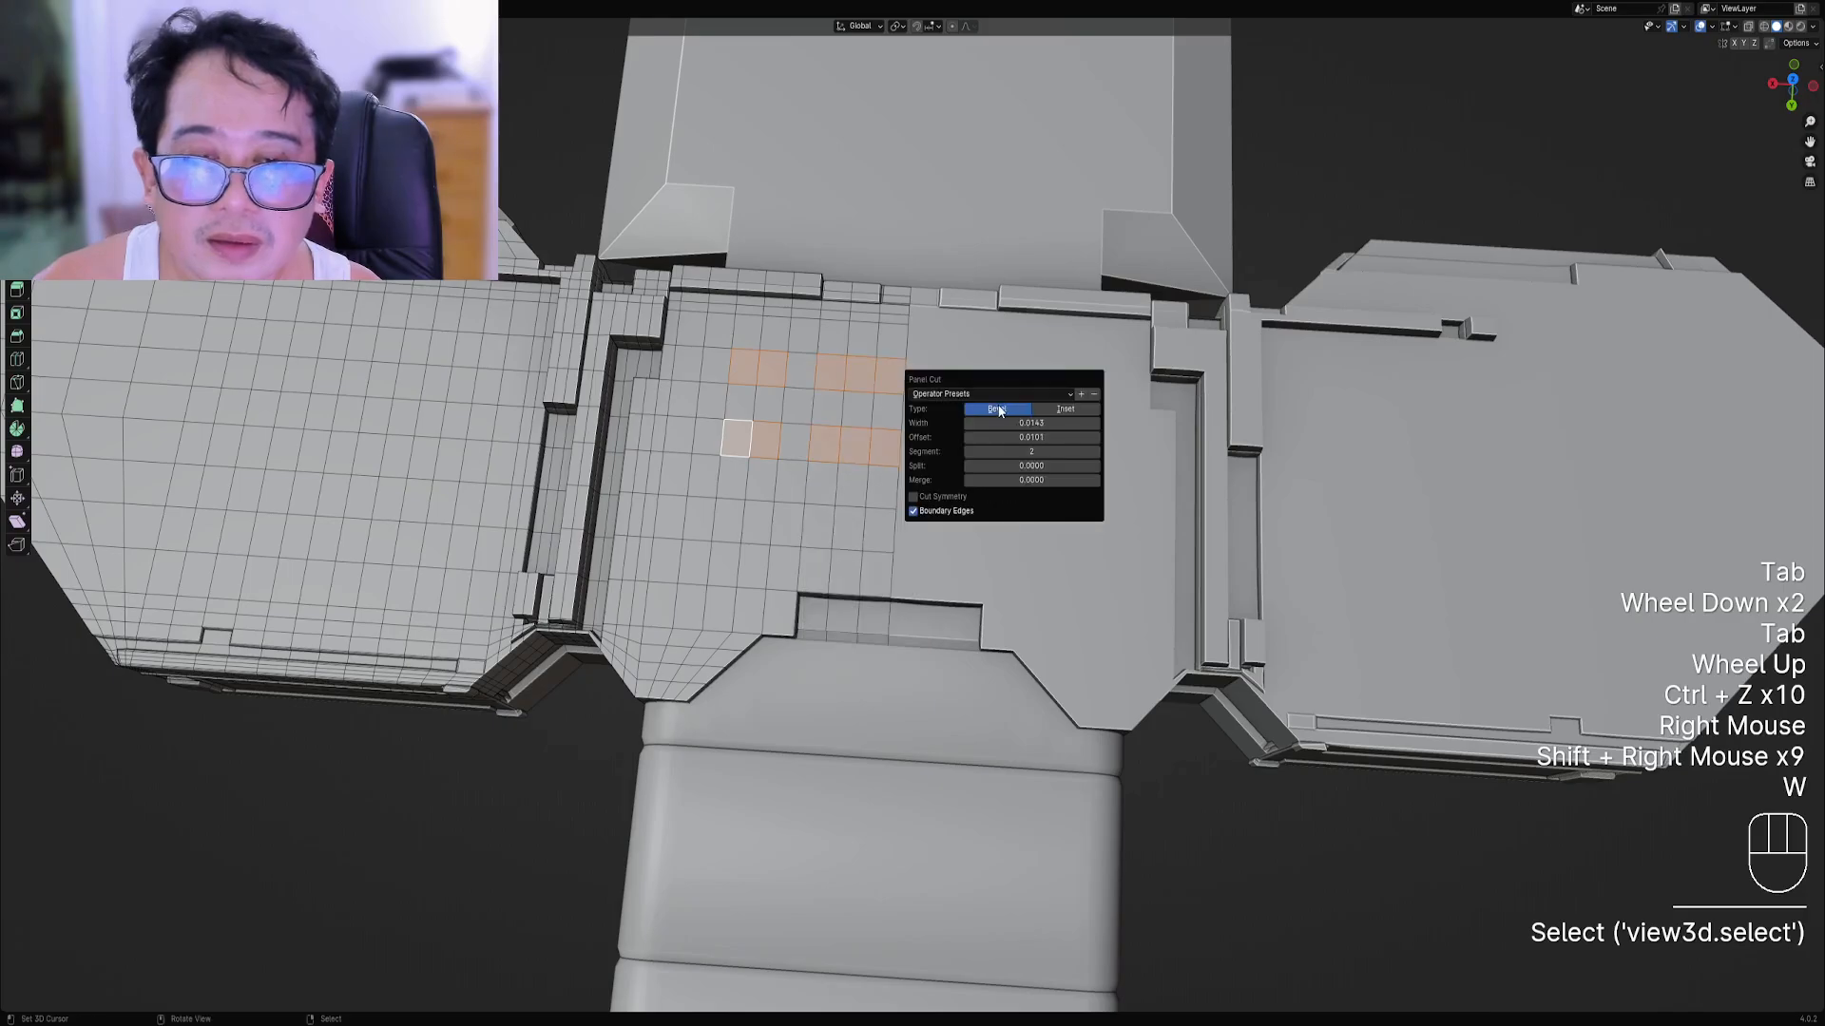
pyautogui.press('Tab')
pyautogui.scroll(-1, 867, 427)
pyautogui.scroll(-2, 866, 426)
pyautogui.moveTo(1039, 396); pyautogui.dragTo(1105, 362, button='middle')
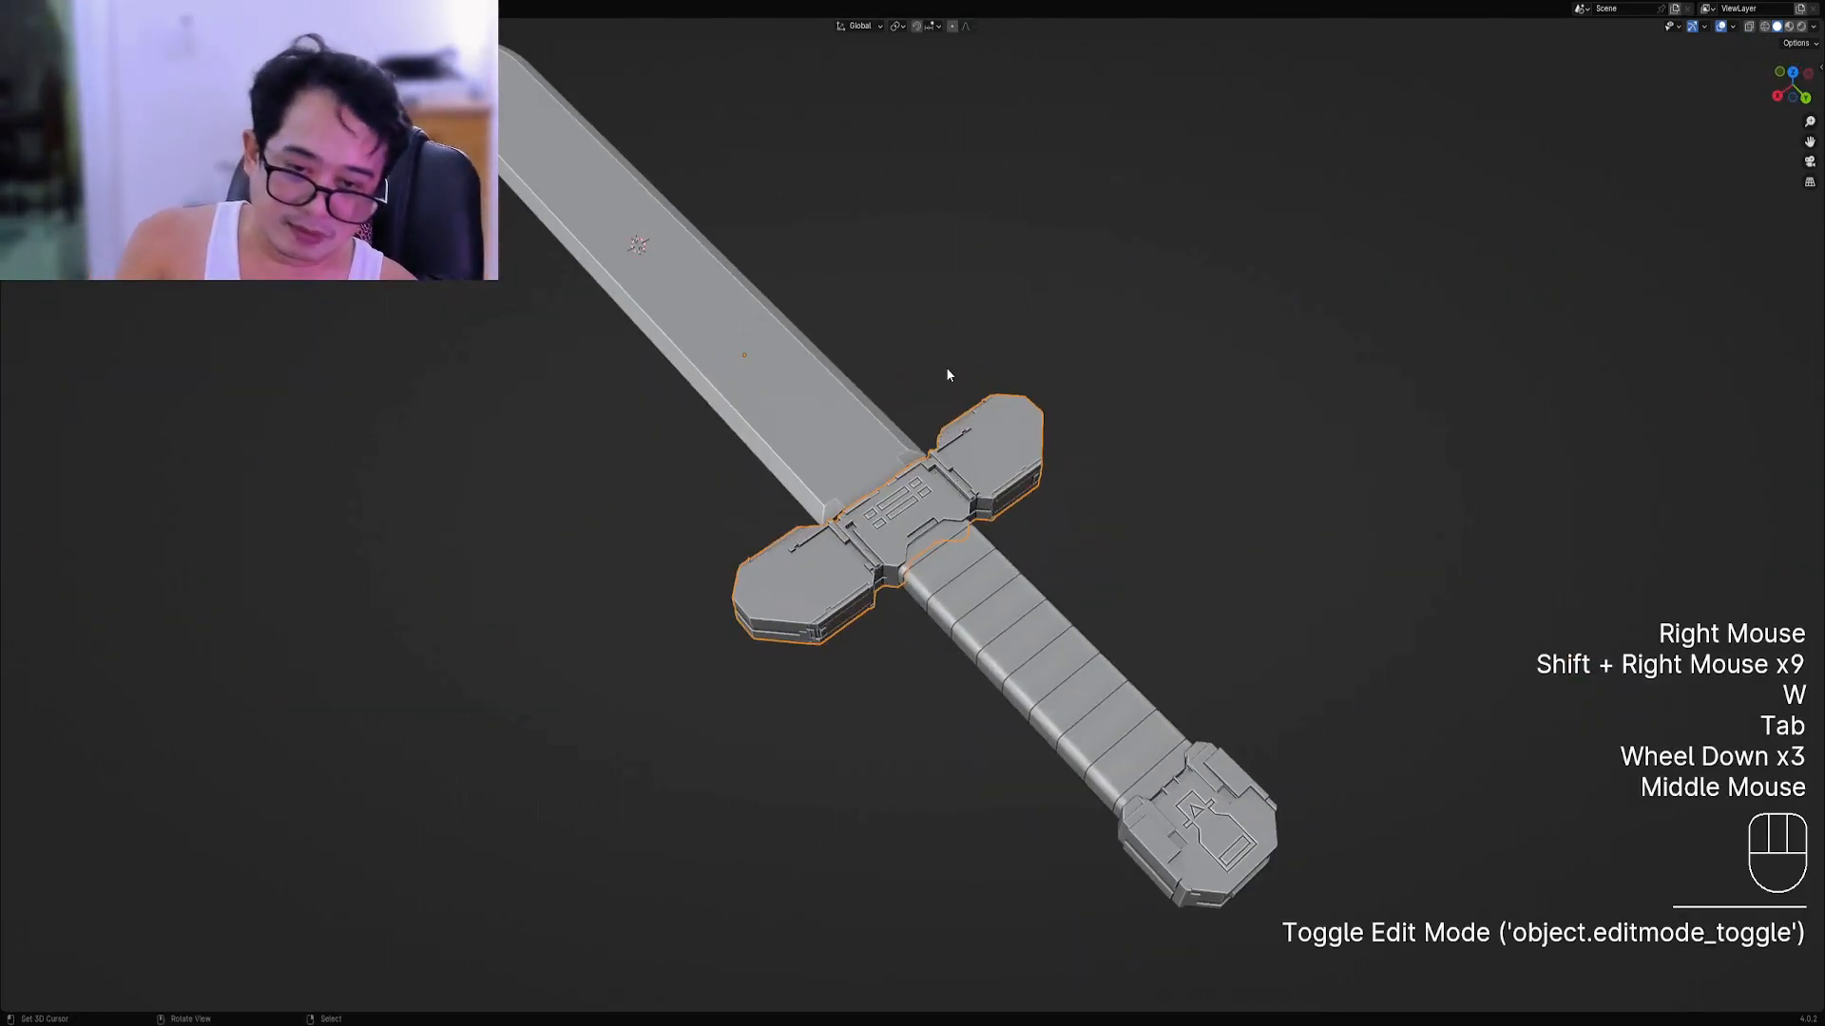
pyautogui.scroll(1, 933, 398)
pyautogui.scroll(2, 933, 394)
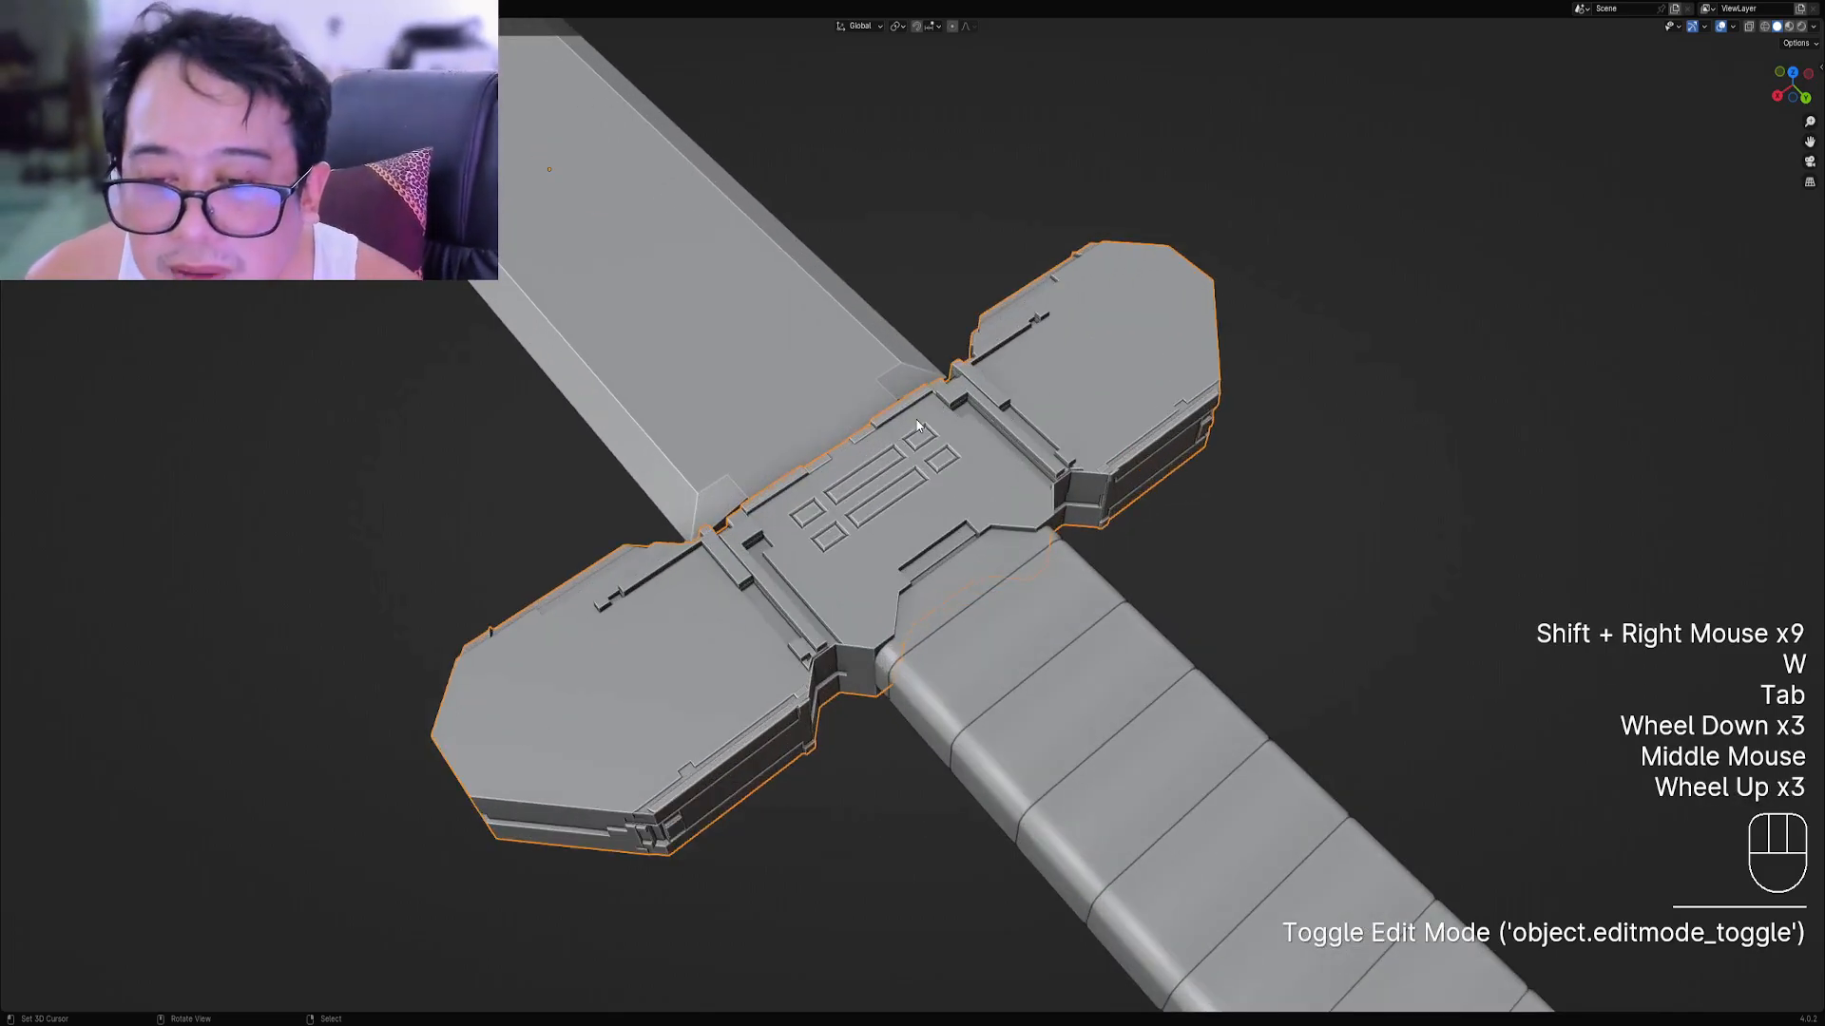
# Panel Cut two single faces, one face apart, at the lower inner corner of the guard's left wing.
pyautogui.scroll(-1, 935, 487)
pyautogui.keyDown('alt'); pyautogui.moveTo(936, 487); pyautogui.dragTo(816, 556, button='middle'); pyautogui.keyUp('alt')
pyautogui.rightClick(815, 556)
pyautogui.press('Tab')
pyautogui.scroll(2, 704, 556)
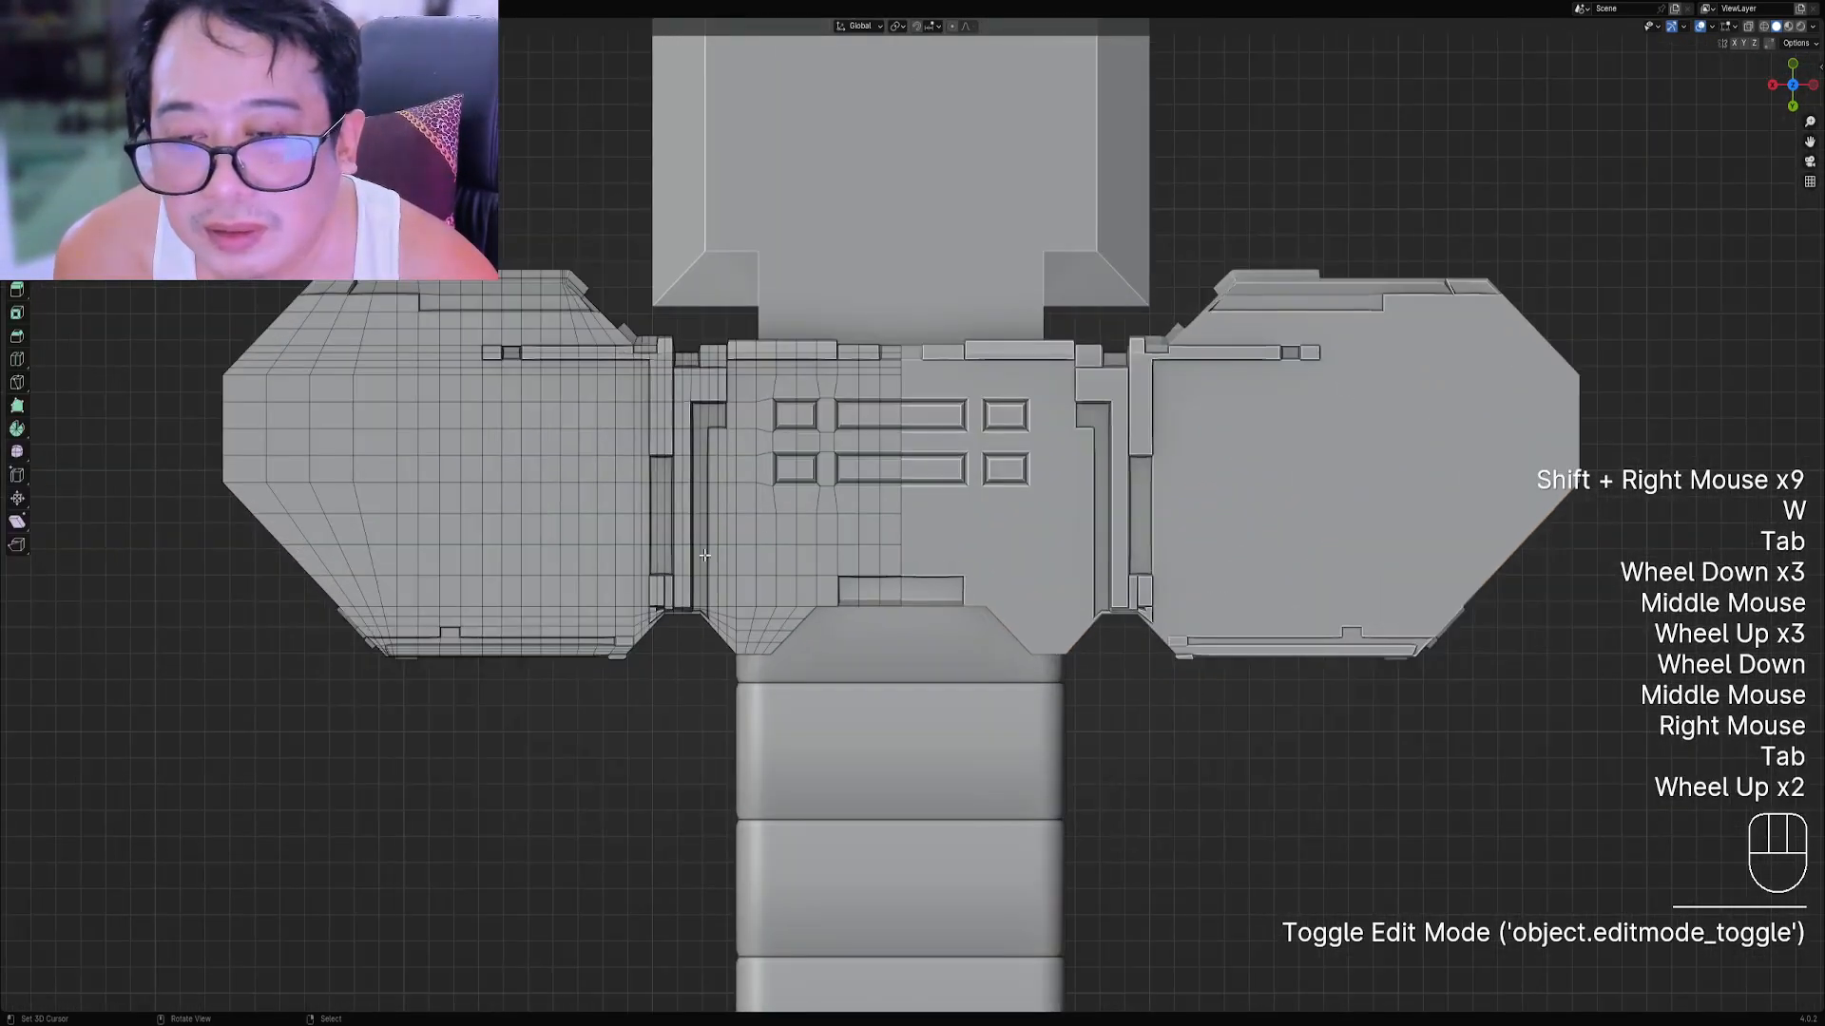
pyautogui.rightClick(609, 579)
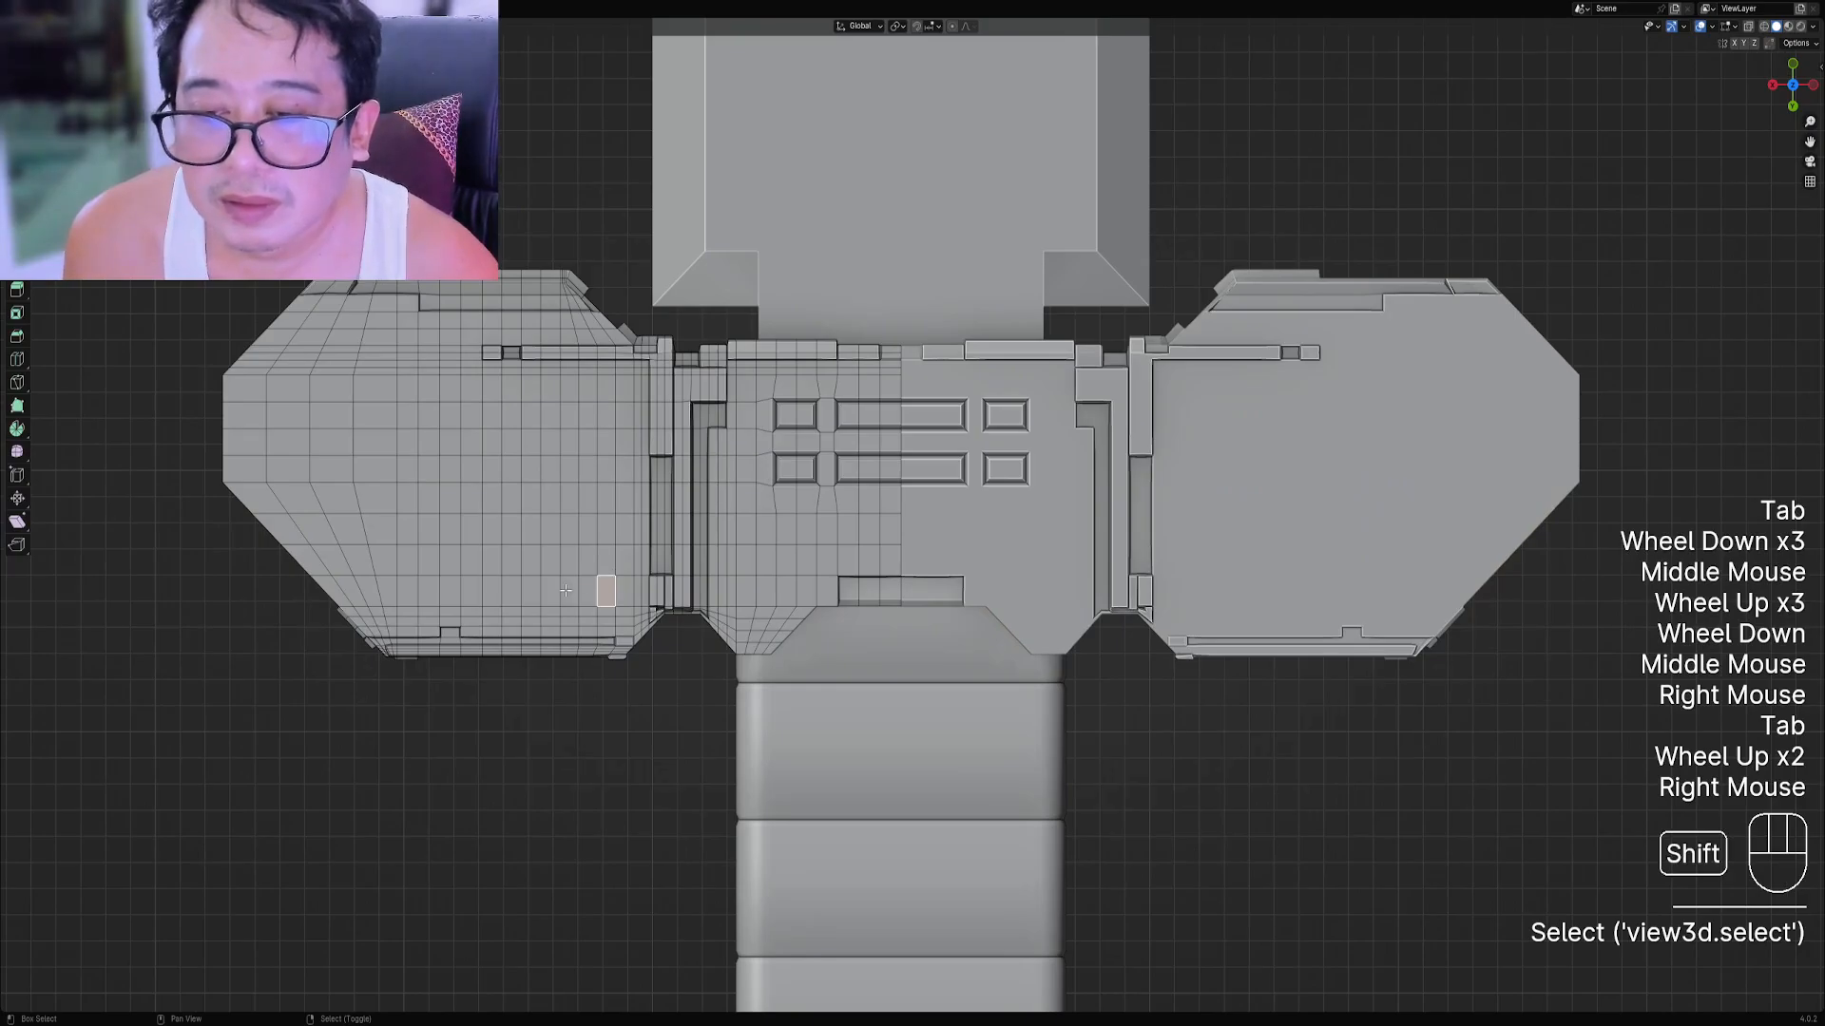
pyautogui.keyDown('shift'); pyautogui.rightClick(566, 590); pyautogui.keyUp('shift')
pyautogui.press('w')
pyautogui.click(813, 526)
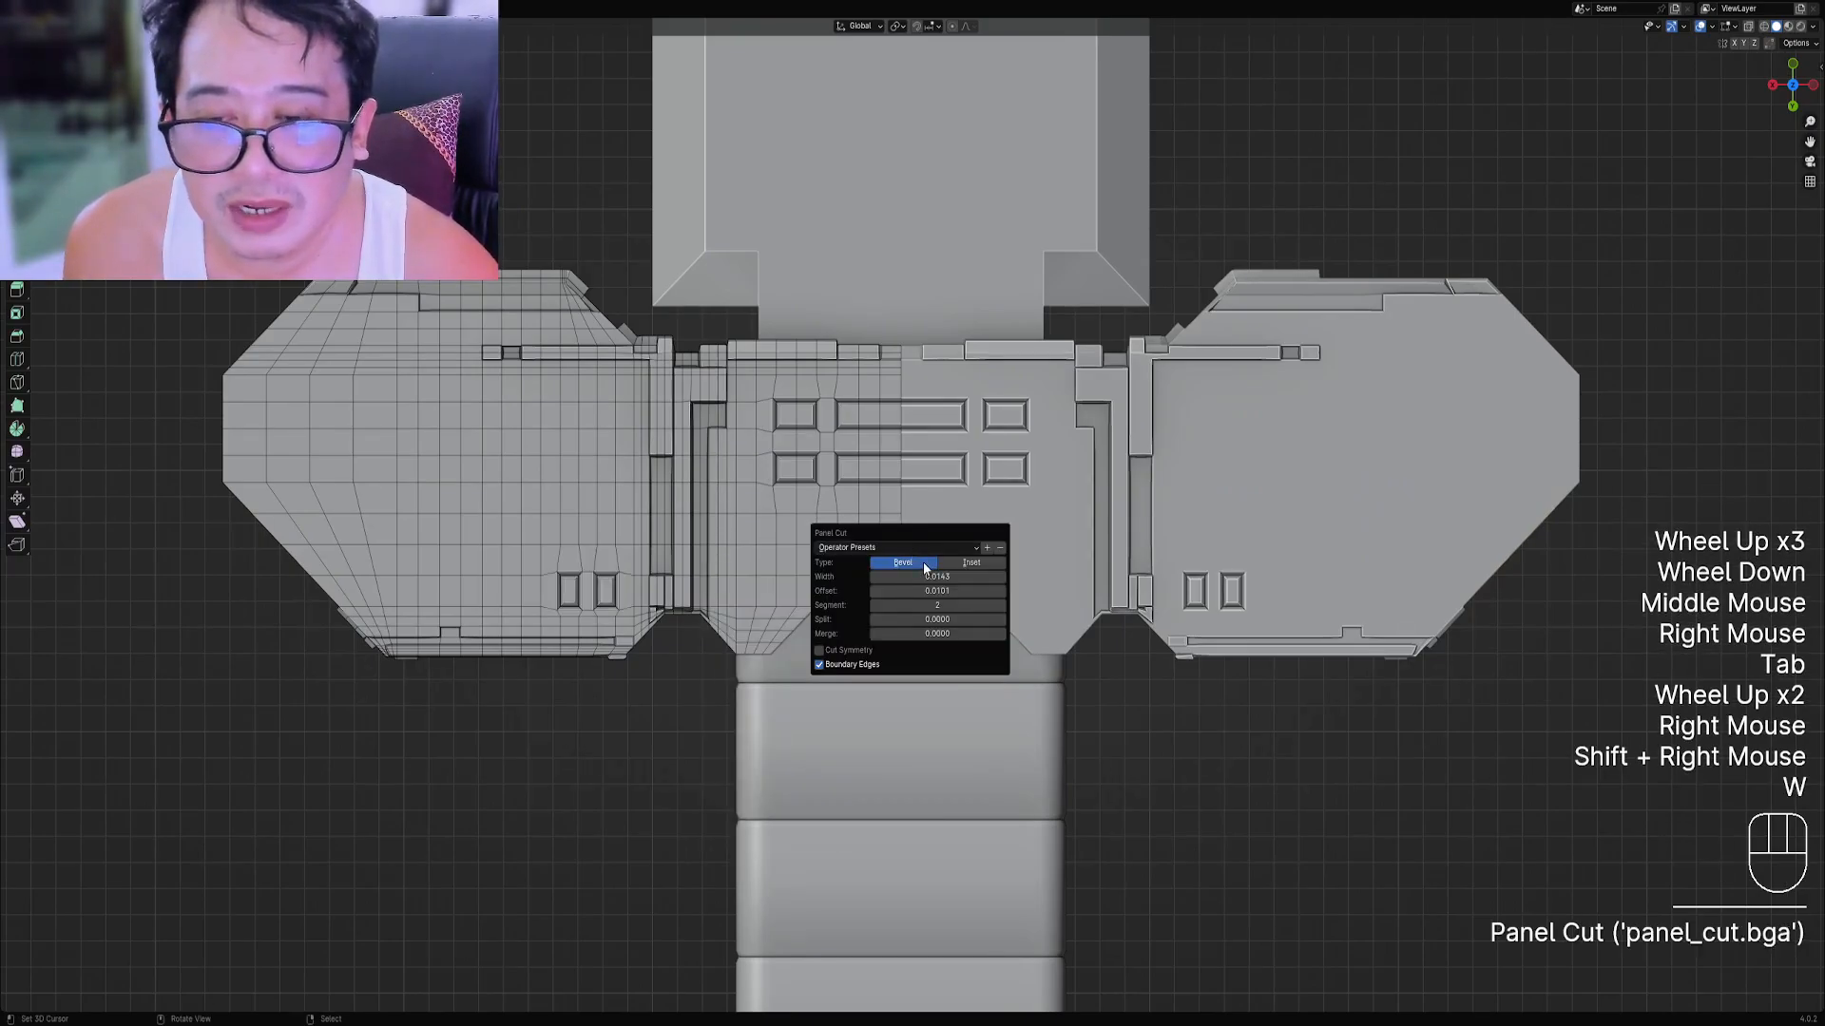
pyautogui.press('Tab')
pyautogui.scroll(-2, 999, 493)
pyautogui.scroll(2, 1045, 486)
pyautogui.moveTo(1045, 487); pyautogui.dragTo(1007, 475, button='middle')
# Select the pommel, open its mesh for editing from the top view and switch to face selection.
pyautogui.scroll(-1, 1073, 606)
pyautogui.keyDown('shift'); pyautogui.moveTo(1073, 606); pyautogui.dragTo(1102, 457, button='middle'); pyautogui.keyUp('shift')
pyautogui.moveTo(1103, 456); pyautogui.dragTo(946, 692, button='middle')
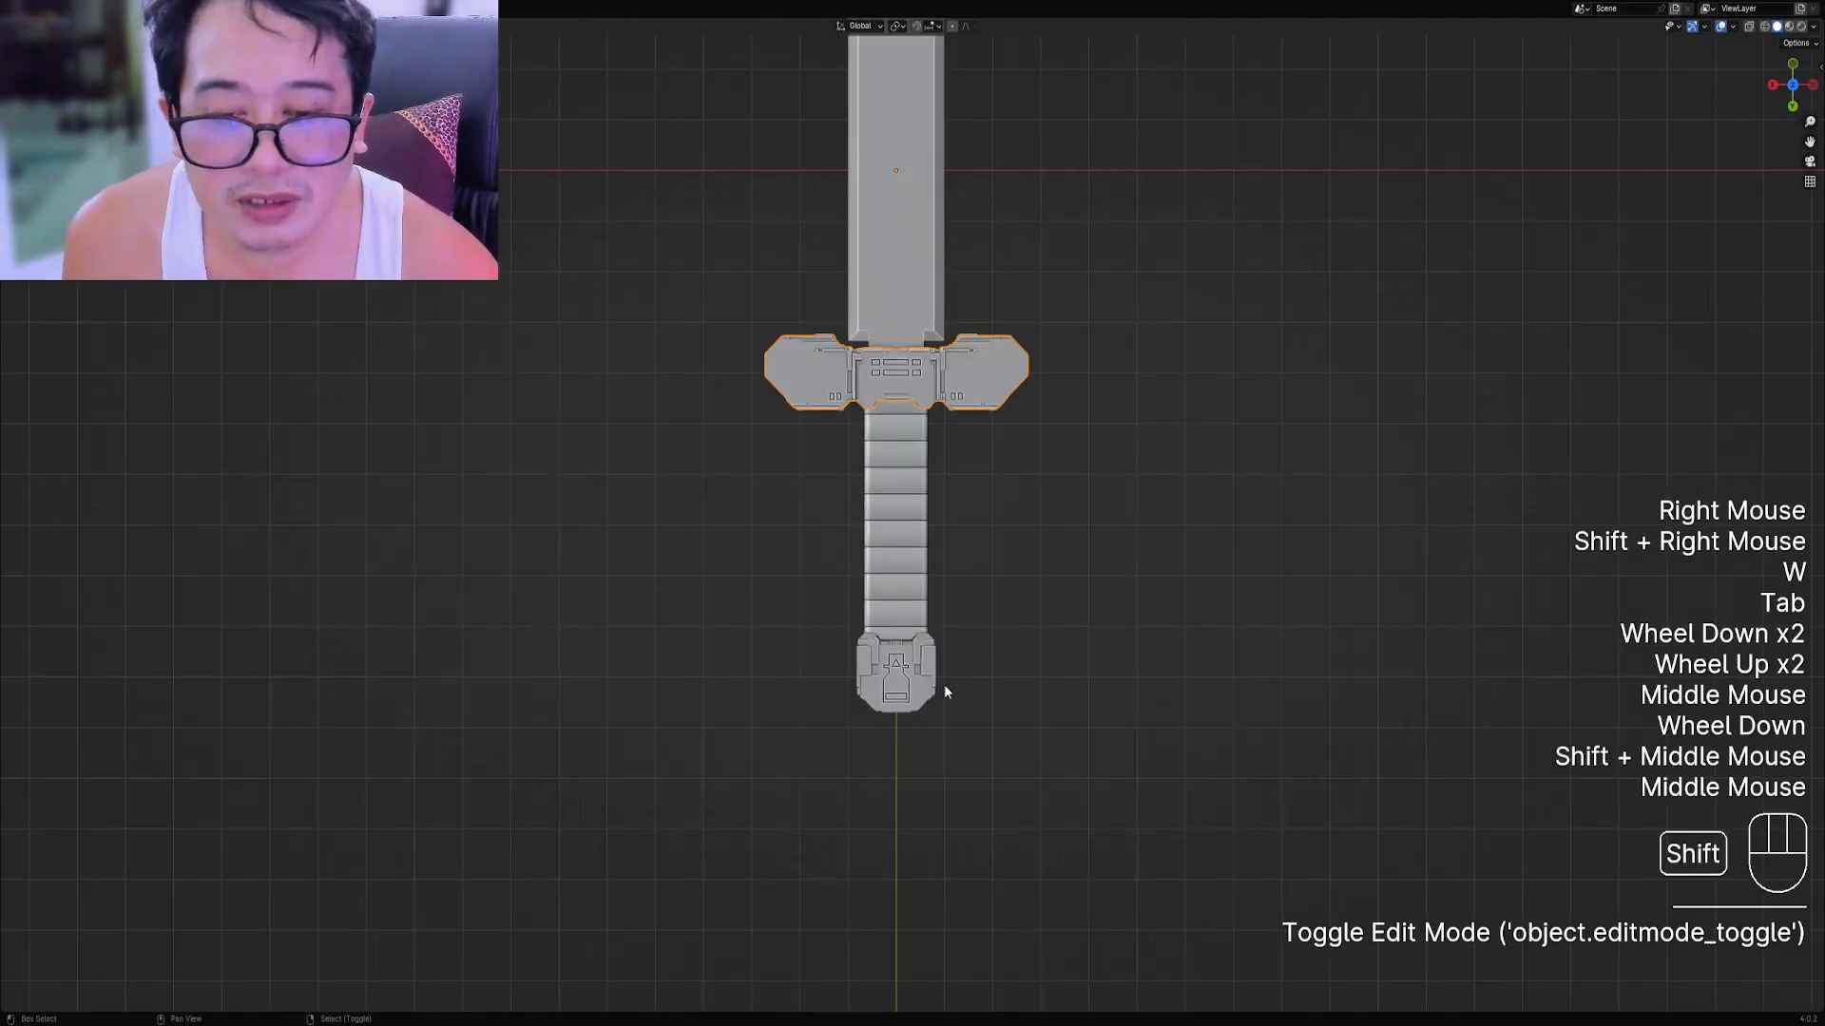
pyautogui.keyDown('shift'); pyautogui.moveTo(813, 419); pyautogui.dragTo(987, 646, button='middle'); pyautogui.keyUp('shift')
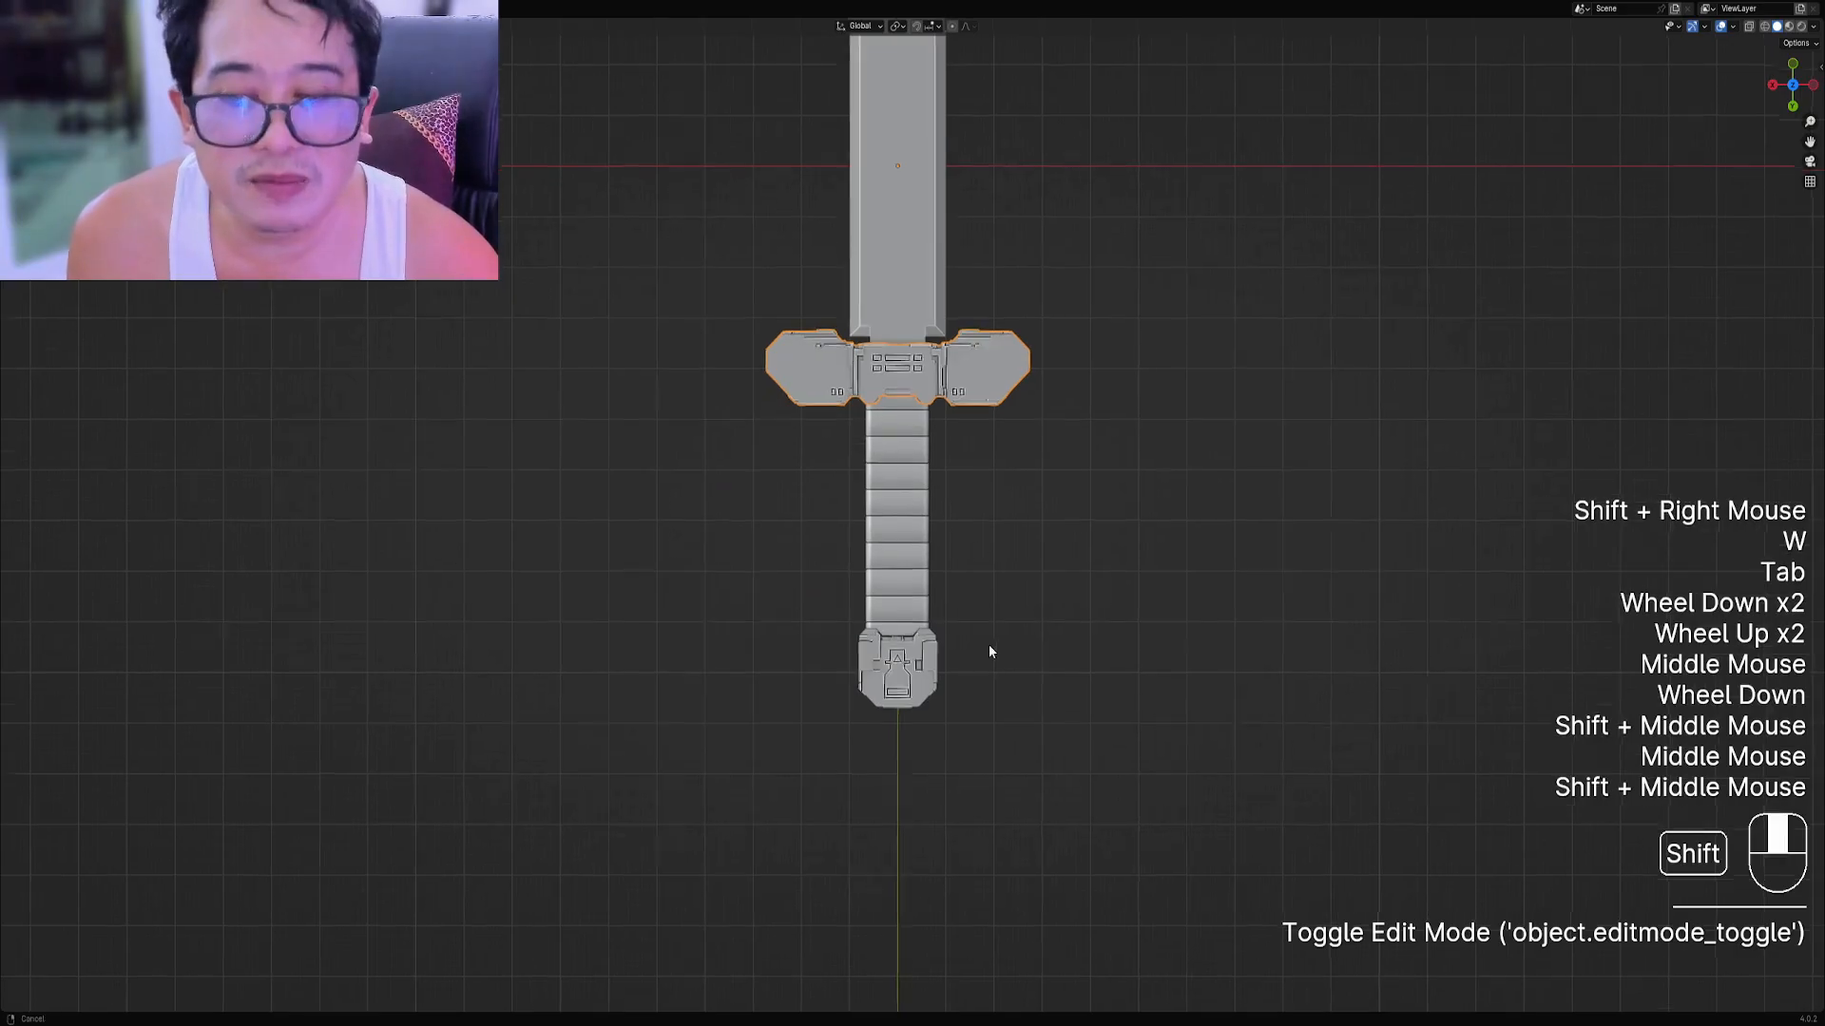
pyautogui.scroll(1, 879, 570)
pyautogui.rightClick(879, 570)
pyautogui.press('Tab')
pyautogui.scroll(4, 846, 606)
pyautogui.press('1')
pyautogui.scroll(-1, 845, 606)
pyautogui.keyDown('shift'); pyautogui.moveTo(846, 606); pyautogui.dragTo(889, 467, button='middle'); pyautogui.keyUp('shift')
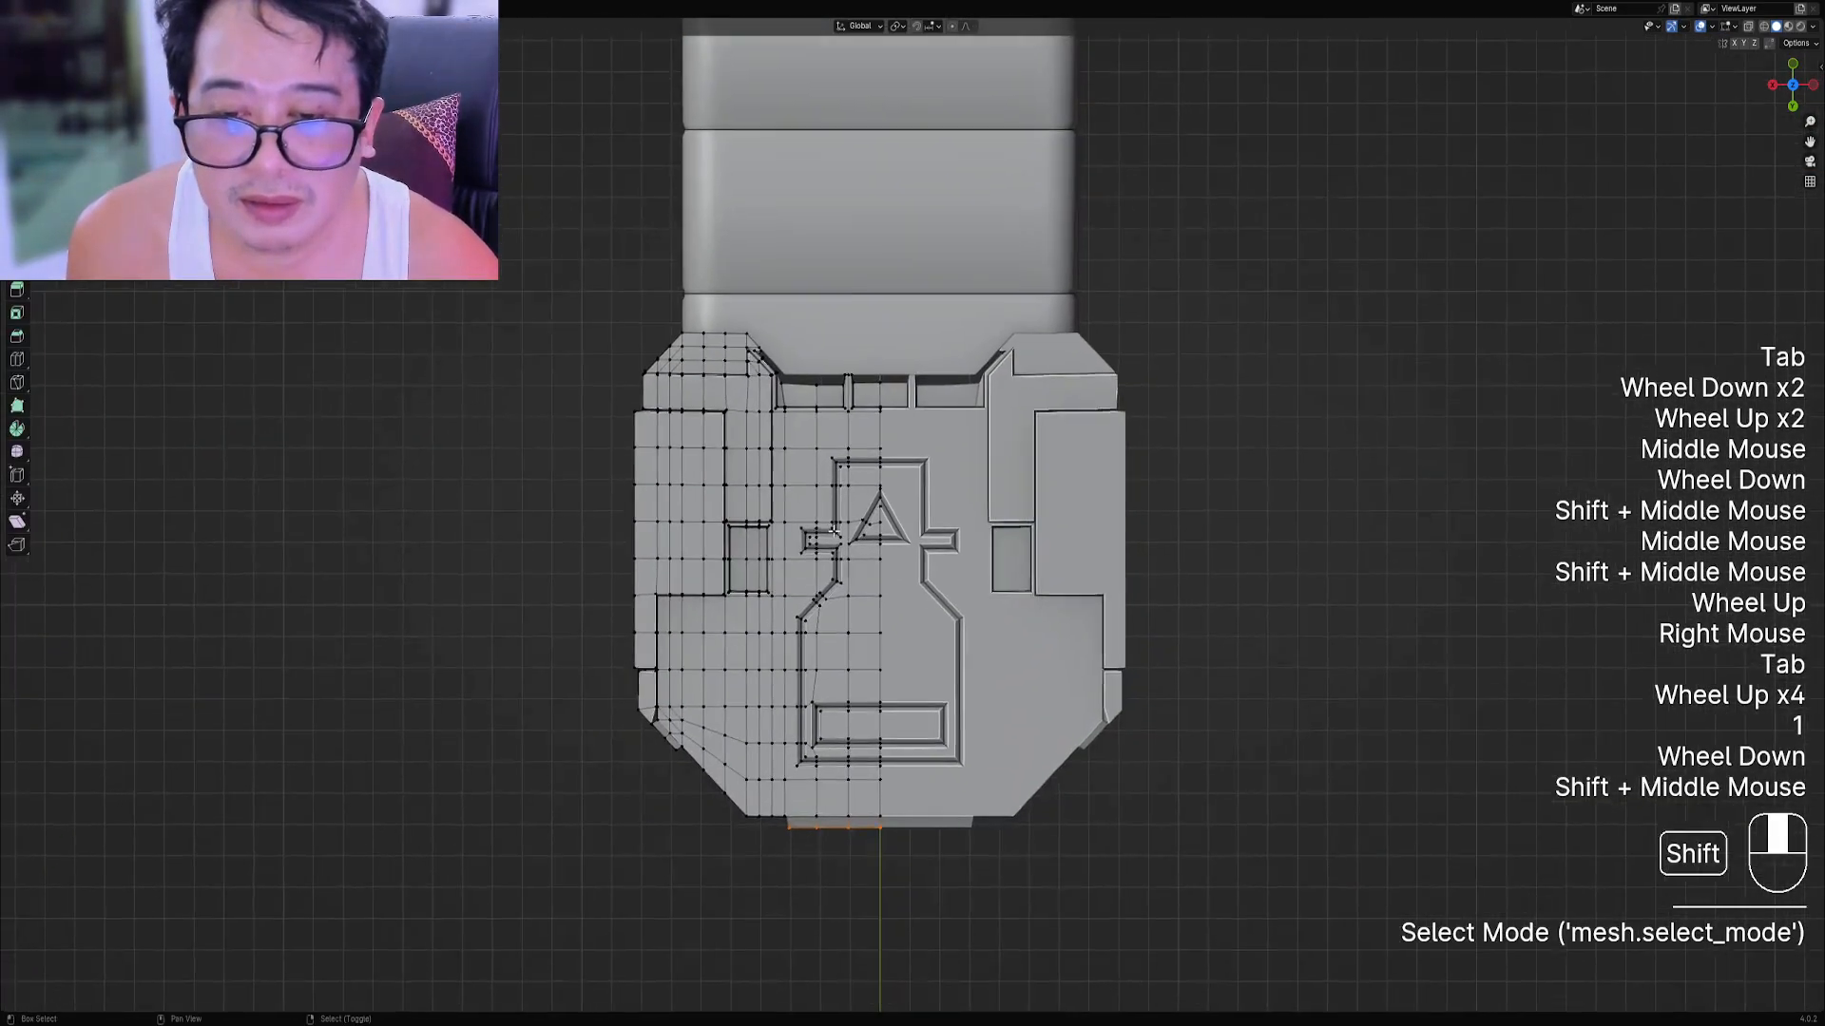
pyautogui.scroll(1, 805, 453)
pyautogui.press('3')
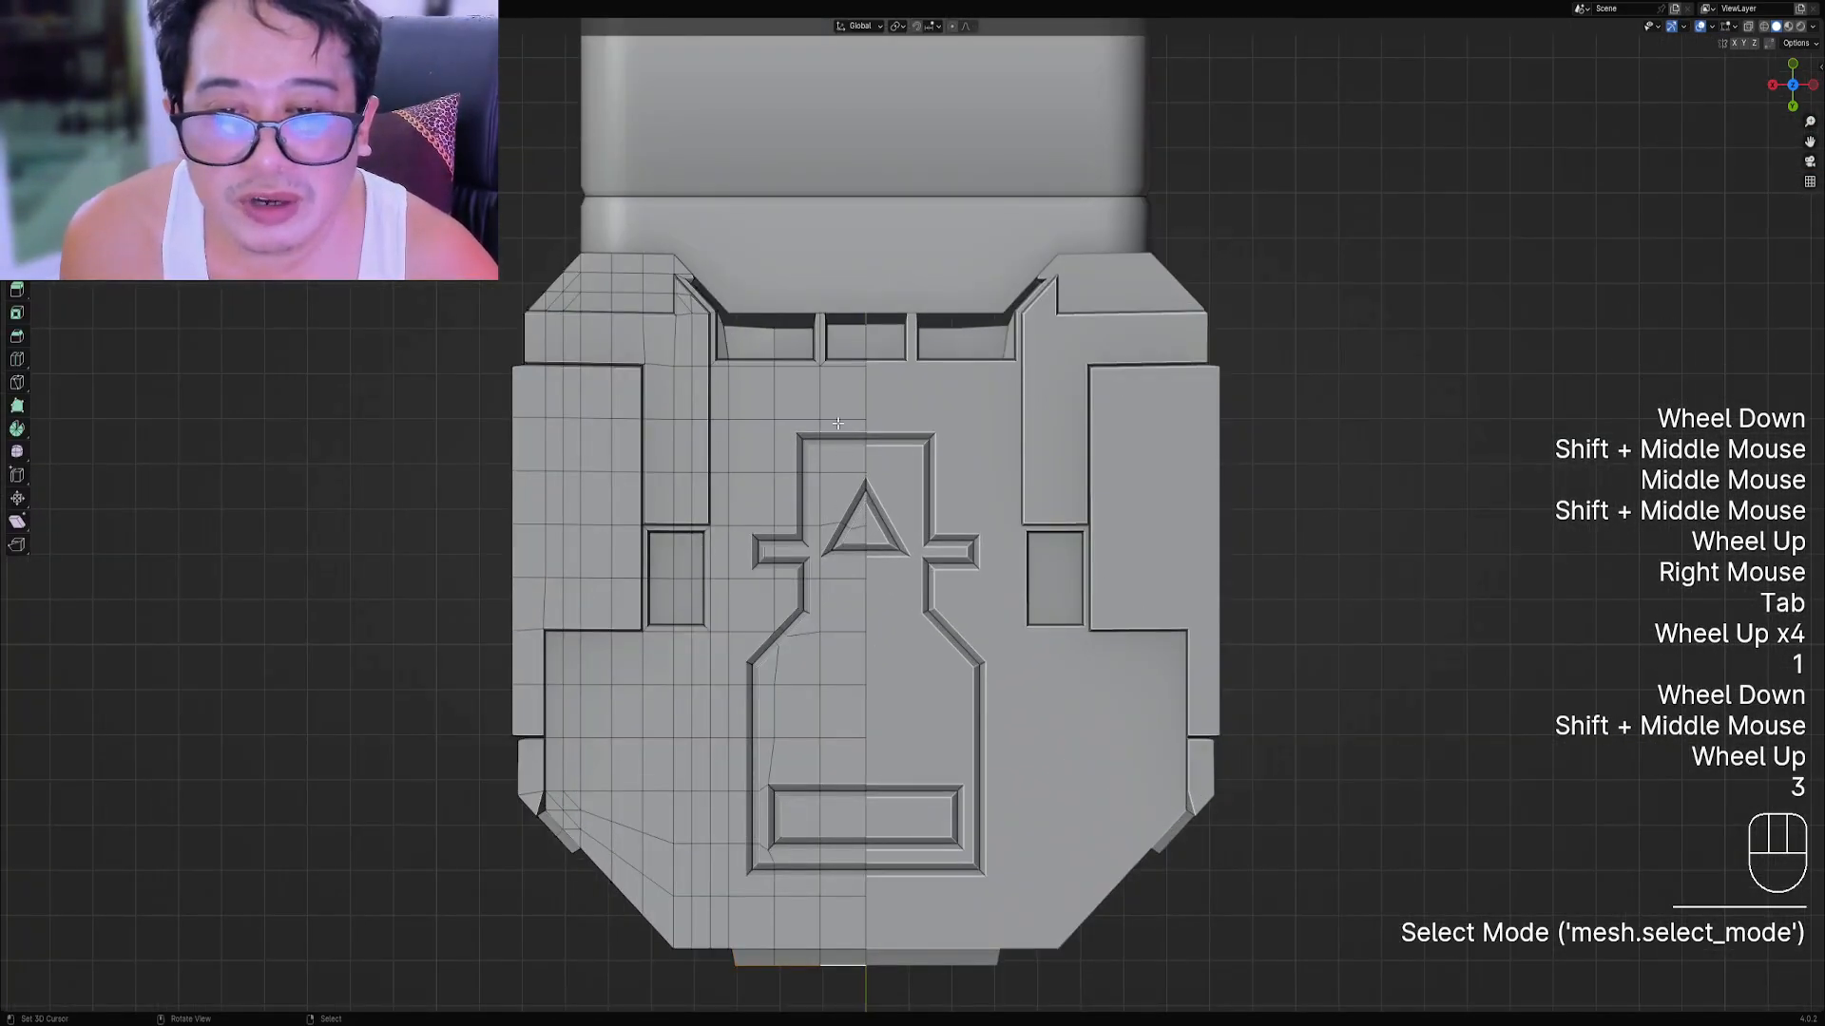
# Select the sunken edge line of the bottle-shaped groove from its upper centreline to its lower centreline and dissolve it.
pyautogui.rightClick(837, 423)
pyautogui.press('2')
pyautogui.keyDown('ctrl'); pyautogui.rightClick(780, 453); pyautogui.keyUp('ctrl')
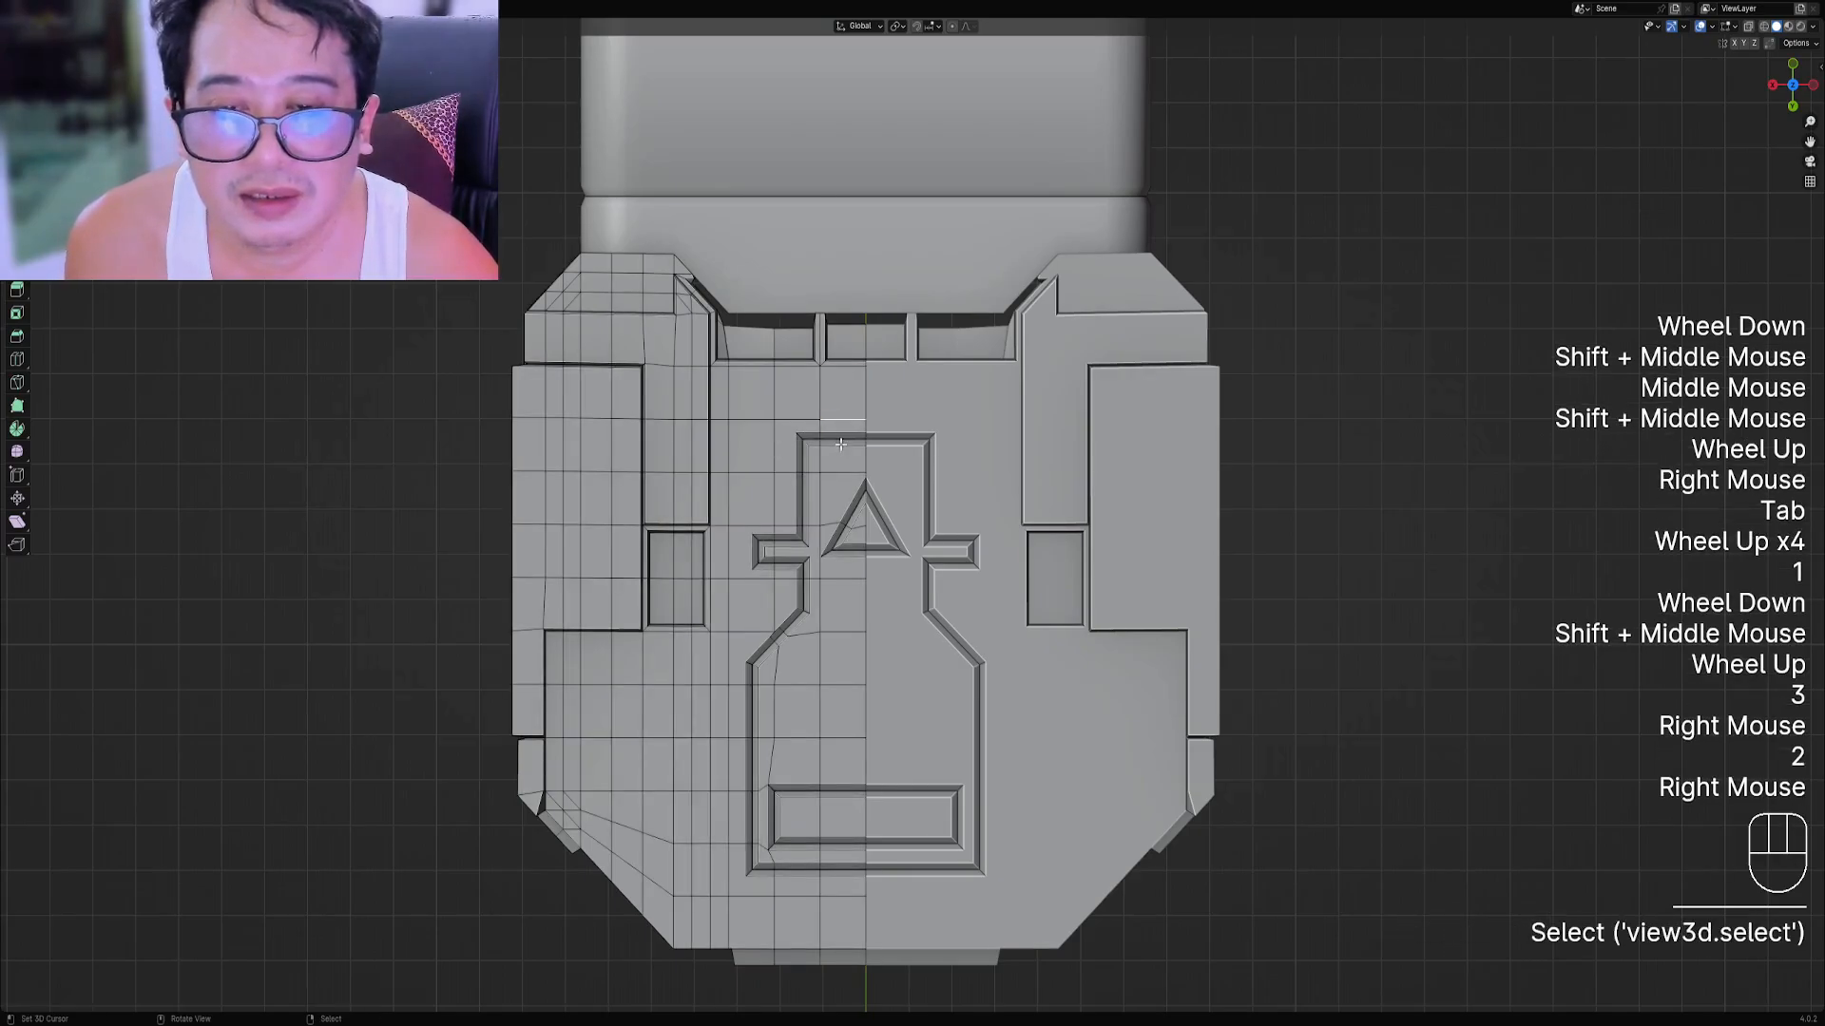
pyautogui.keyDown('ctrl'); pyautogui.rightClick(770, 555); pyautogui.keyUp('ctrl')
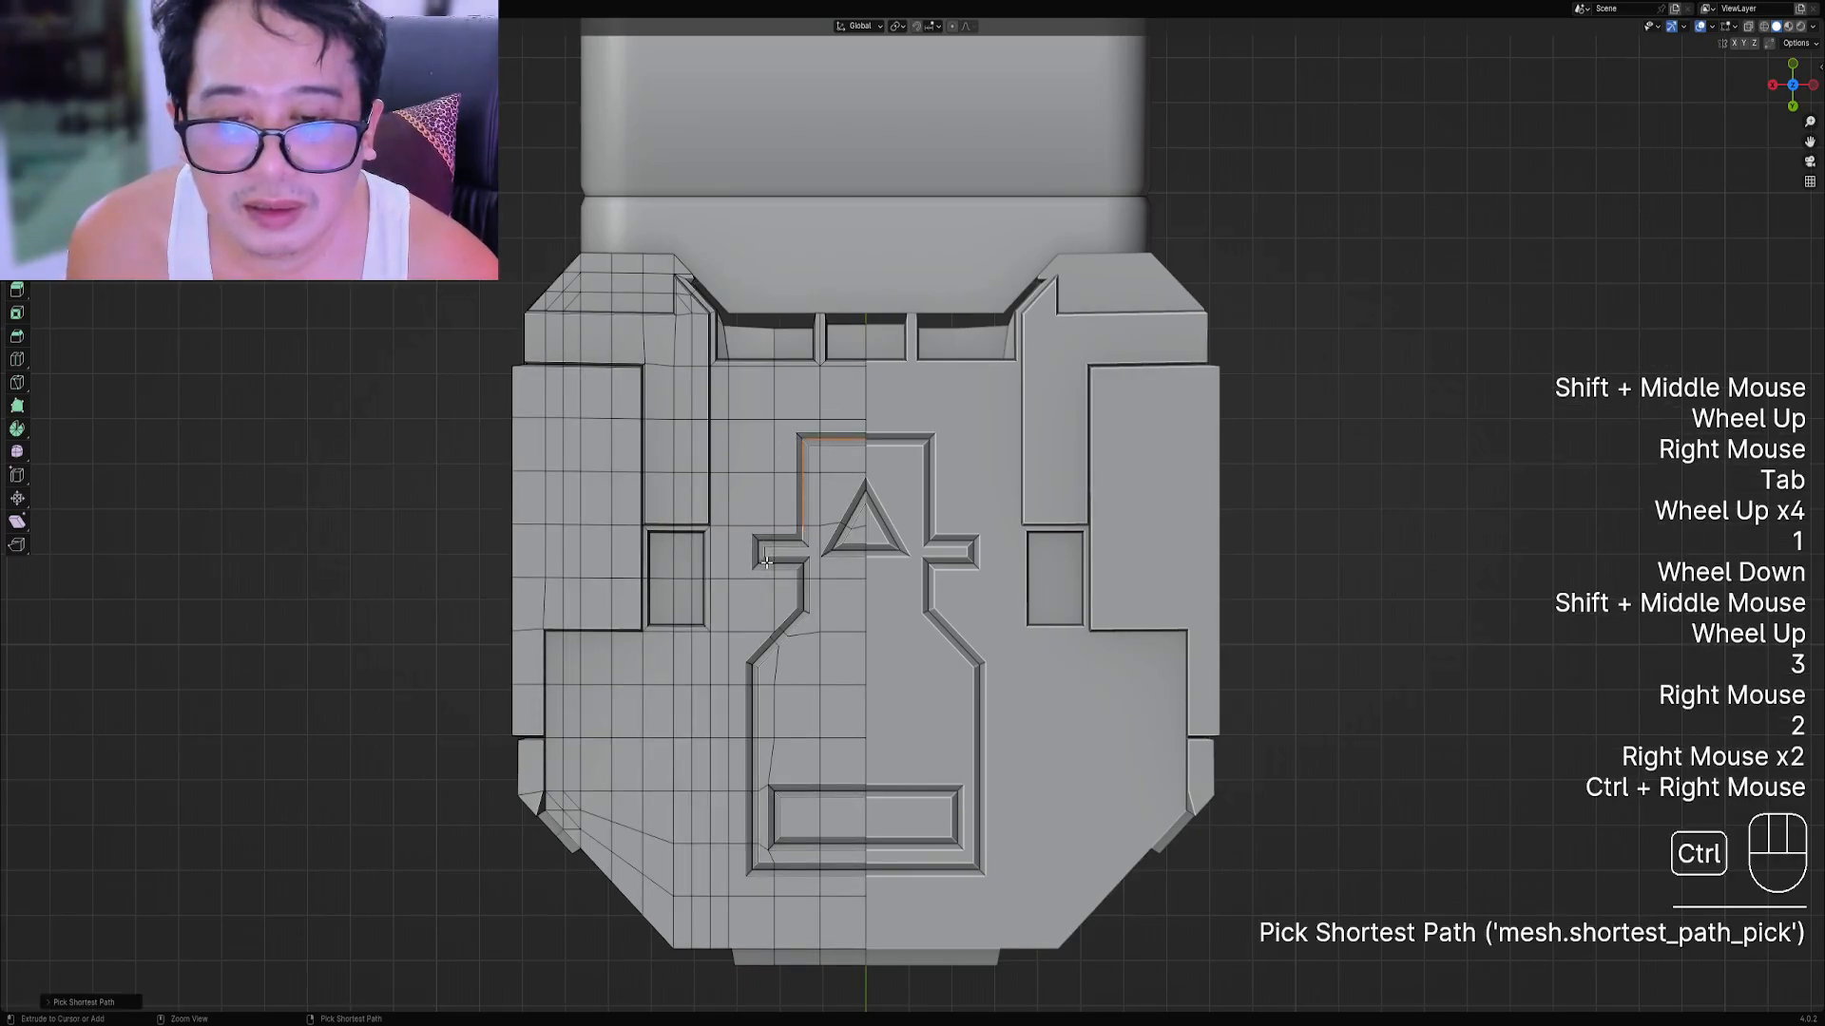
pyautogui.hotkey('ctrl', 'z')
pyautogui.keyDown('ctrl'); pyautogui.rightClick(760, 545); pyautogui.keyUp('ctrl')
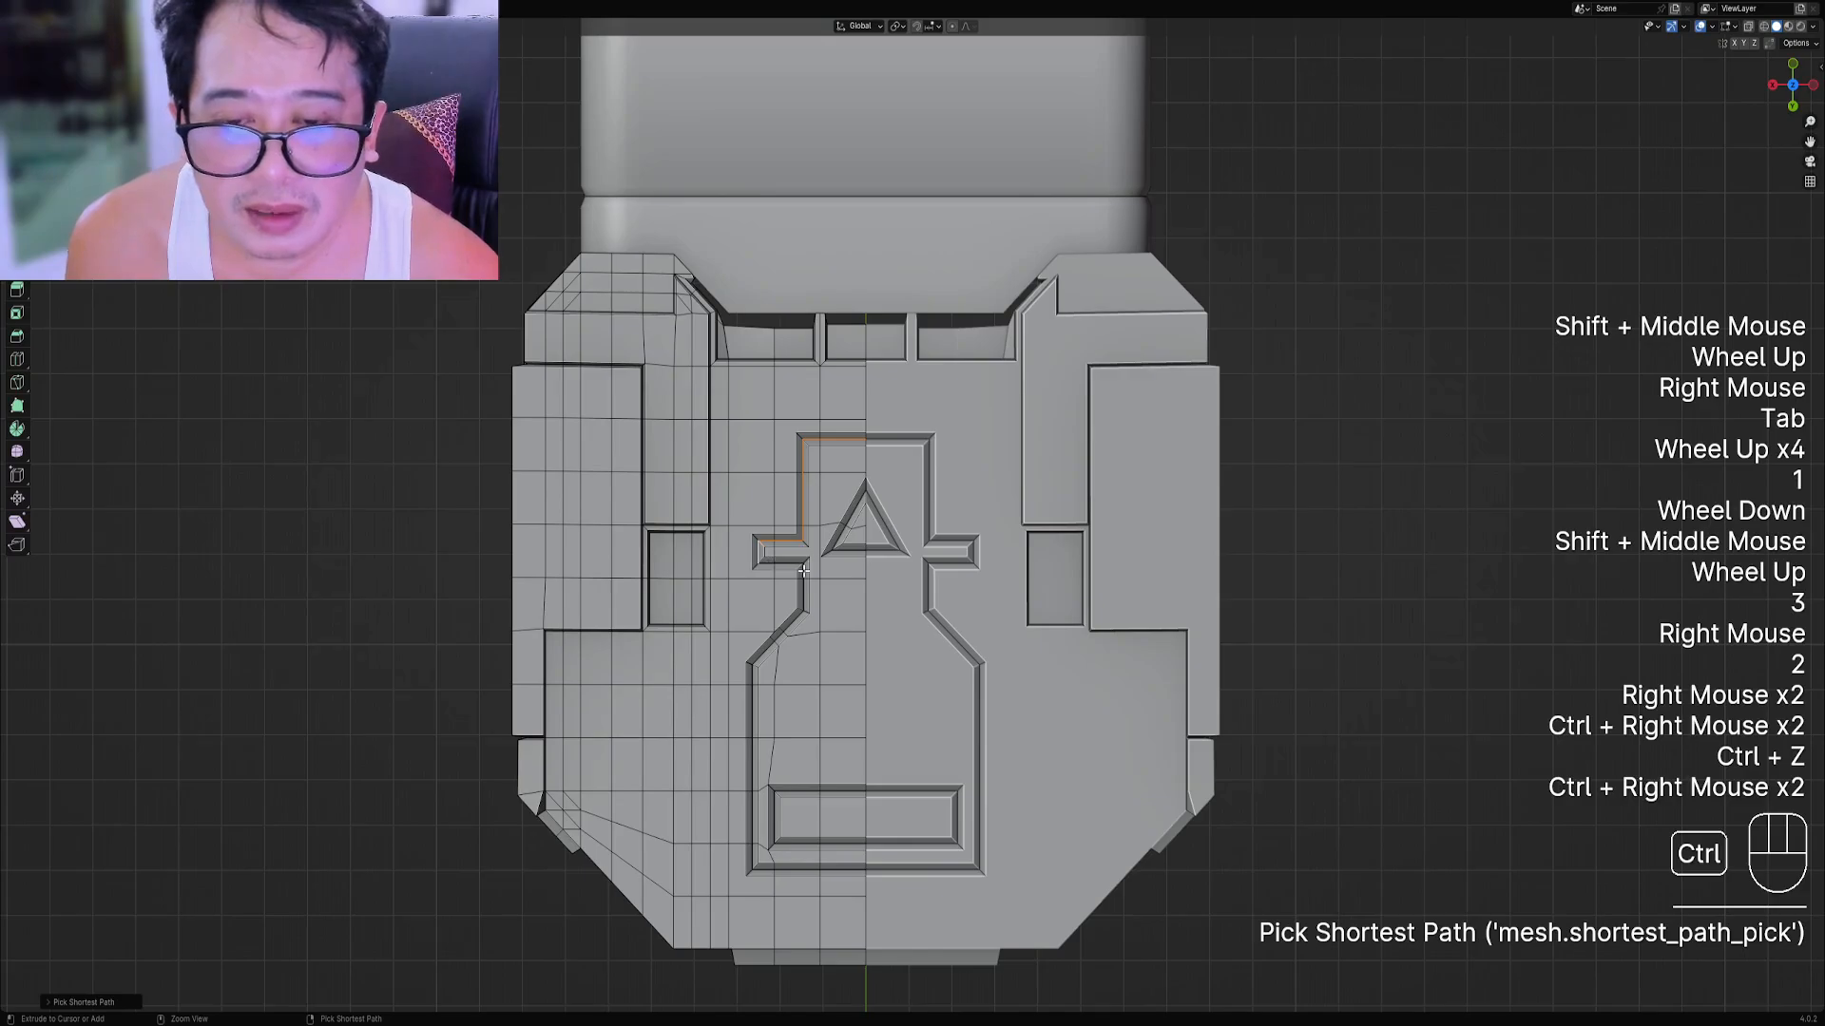
pyautogui.keyDown('ctrl'); pyautogui.rightClick(803, 573); pyautogui.keyUp('ctrl')
pyautogui.keyDown('shift'); pyautogui.moveTo(806, 591); pyautogui.dragTo(827, 495, button='middle'); pyautogui.keyUp('shift')
pyautogui.keyDown('ctrl'); pyautogui.rightClick(774, 616); pyautogui.keyUp('ctrl')
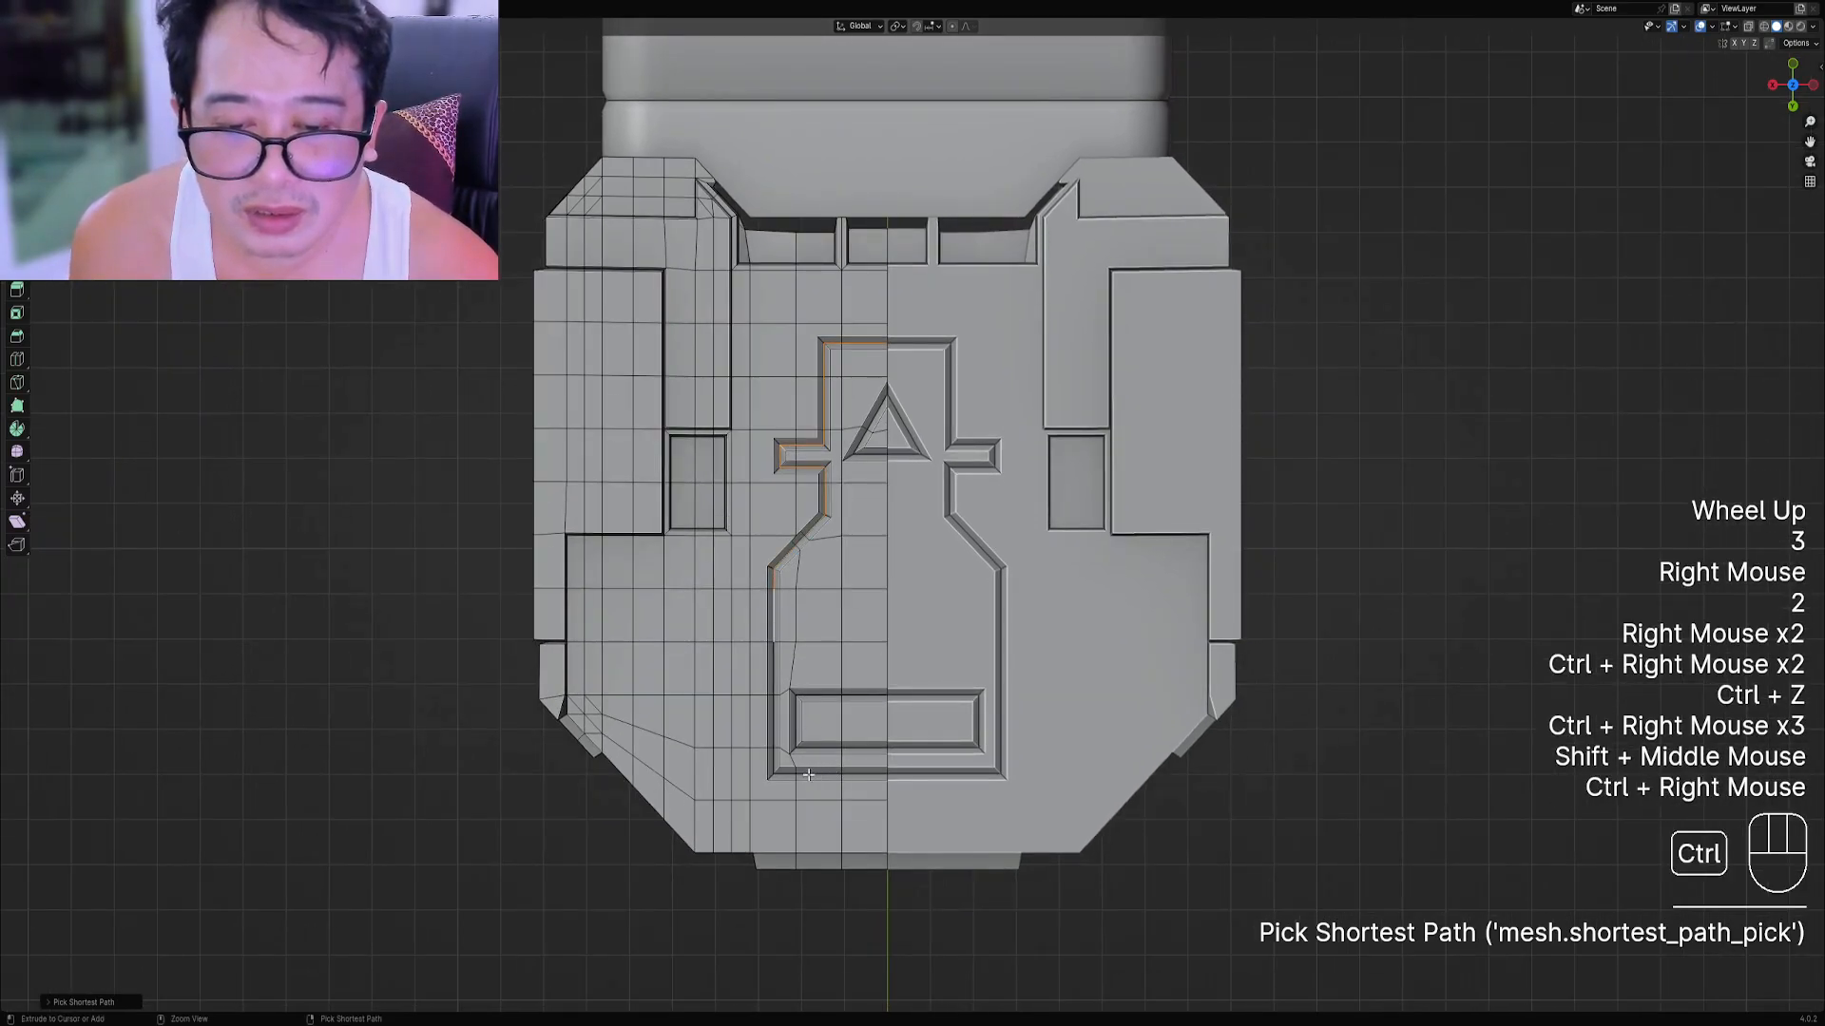
pyautogui.keyDown('ctrl'); pyautogui.rightClick(809, 774); pyautogui.keyUp('ctrl')
pyautogui.keyDown('ctrl'); pyautogui.rightClick(885, 773); pyautogui.keyUp('ctrl')
pyautogui.hotkey('ctrl', 'x')
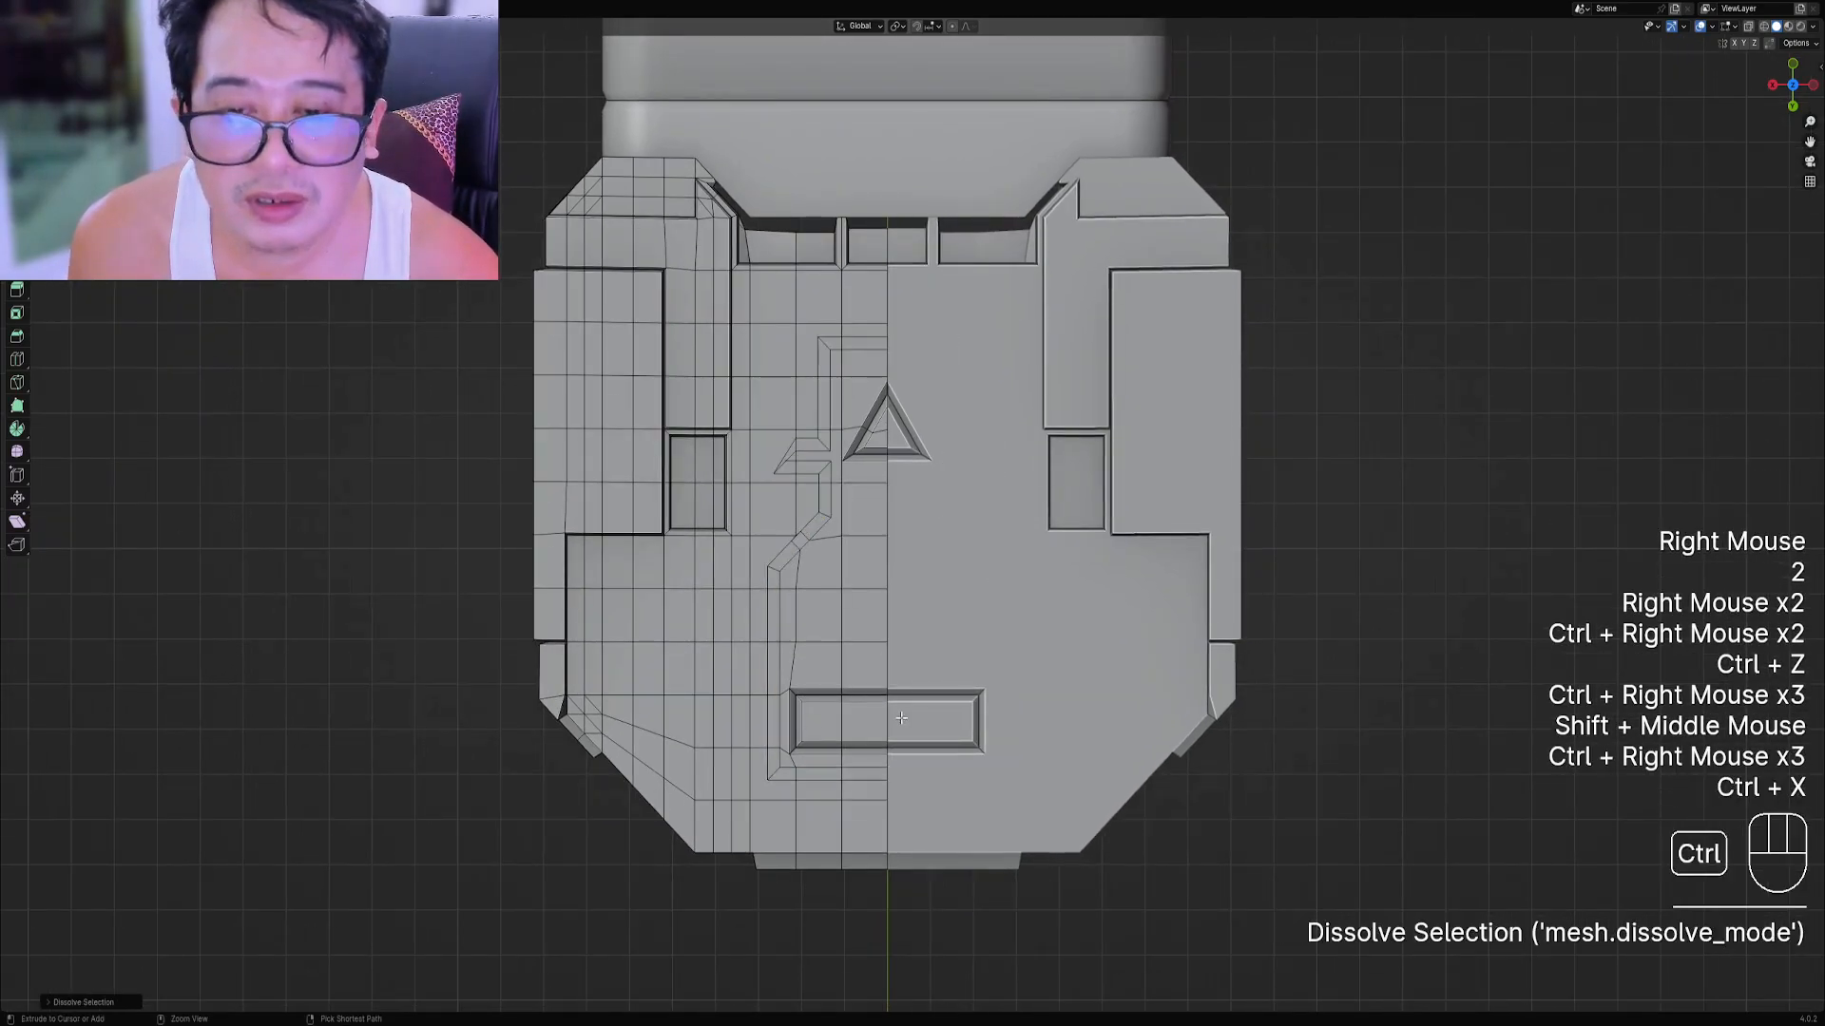
# Select the ring of short edges between the two remaining bottle outlines and collapse it into a single line.
pyautogui.keyDown('ctrl'); pyautogui.keyDown('alt'); pyautogui.keyDown('shift'); pyautogui.rightClick(823, 360); pyautogui.keyUp('shift'); pyautogui.keyUp('alt'); pyautogui.keyUp('ctrl')
pyautogui.hotkey('alt', 'a')
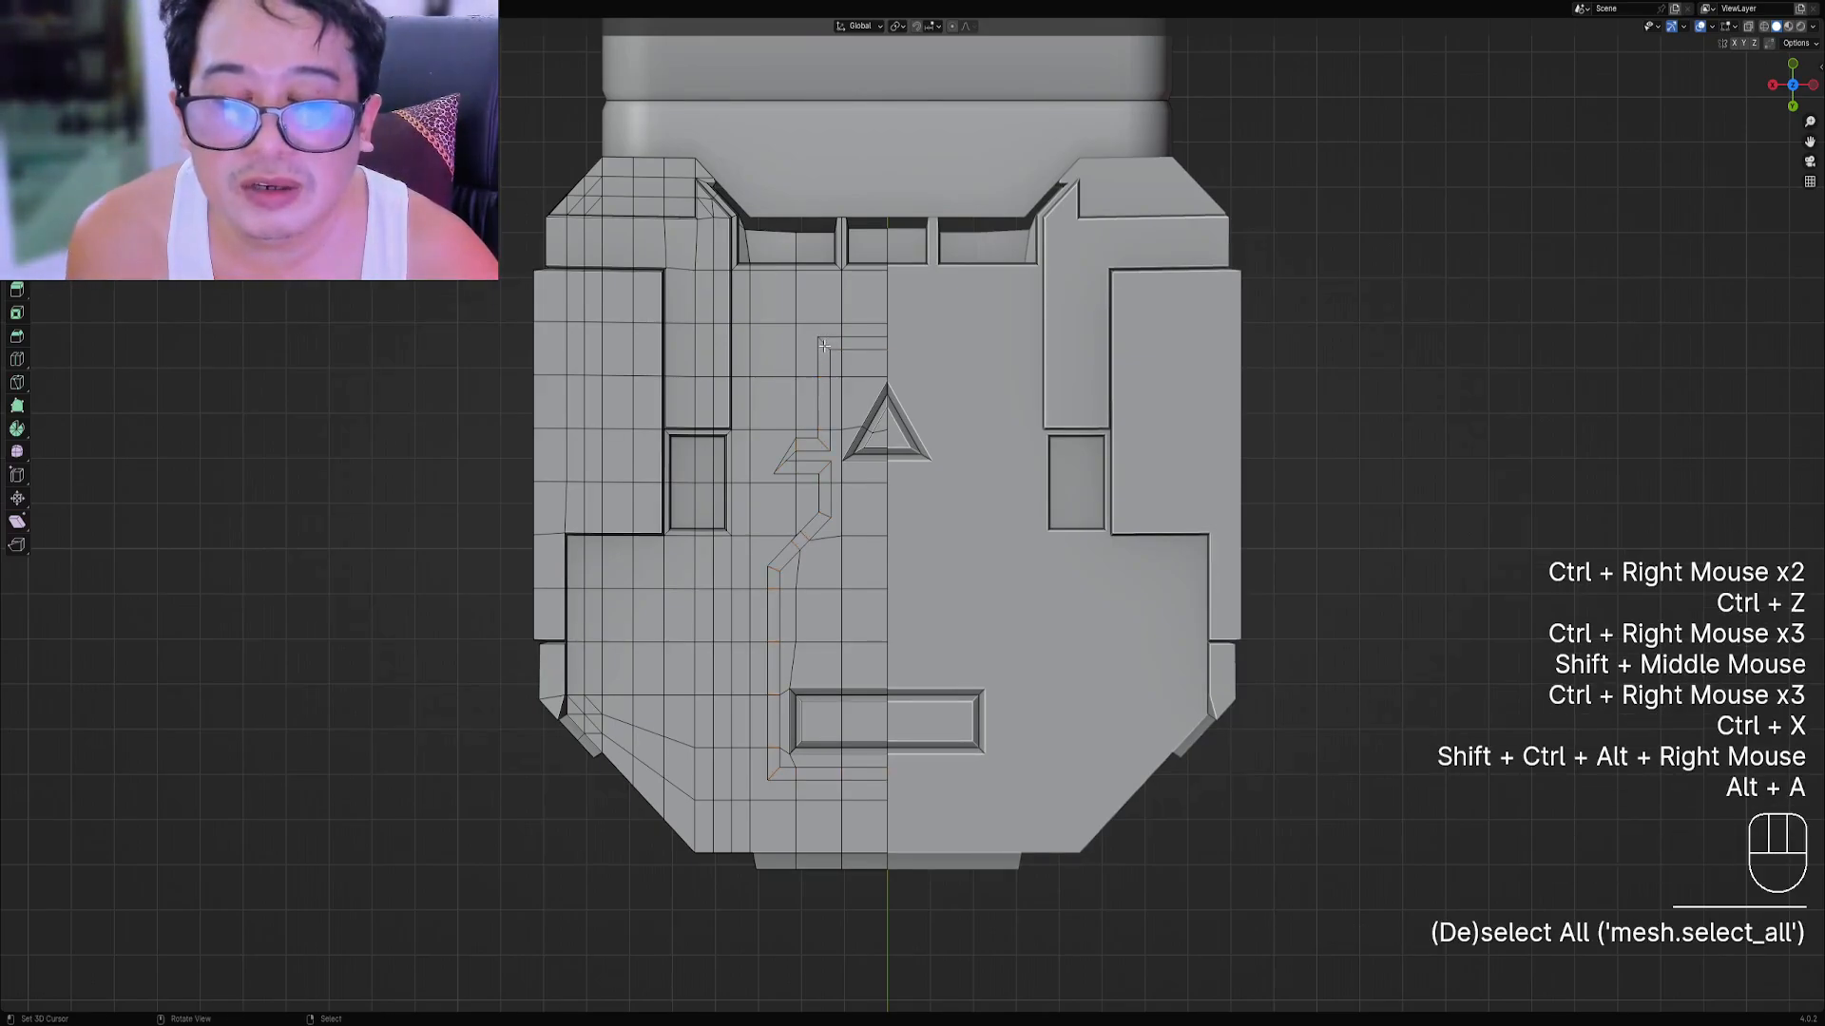
pyautogui.keyDown('ctrl'); pyautogui.keyDown('alt'); pyautogui.keyDown('shift'); pyautogui.rightClick(823, 346); pyautogui.keyUp('shift'); pyautogui.keyUp('alt'); pyautogui.keyUp('ctrl')
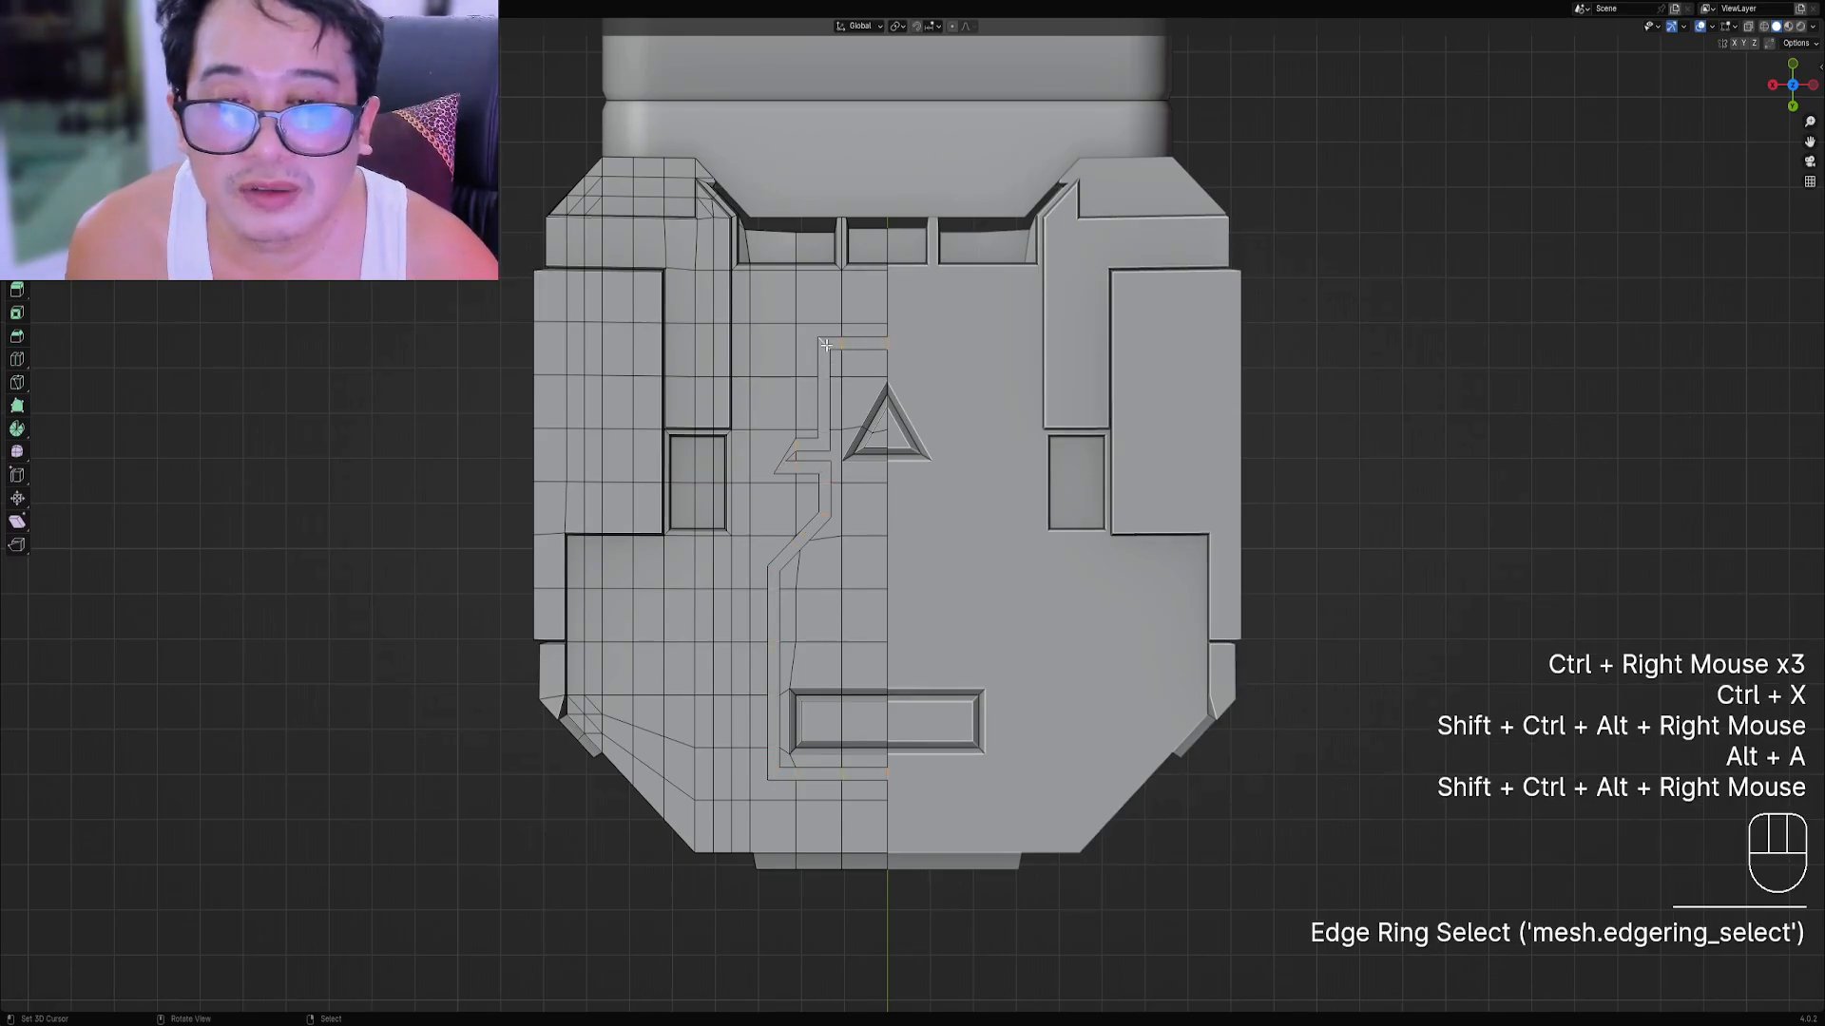
pyautogui.keyDown('shift'); pyautogui.scroll(1, 822, 343); pyautogui.keyUp('shift')
pyautogui.keyDown('shift'); pyautogui.moveTo(822, 343); pyautogui.dragTo(789, 328, button='middle'); pyautogui.keyUp('shift')
pyautogui.scroll(2, 789, 328)
pyautogui.hotkey('alt', 'a')
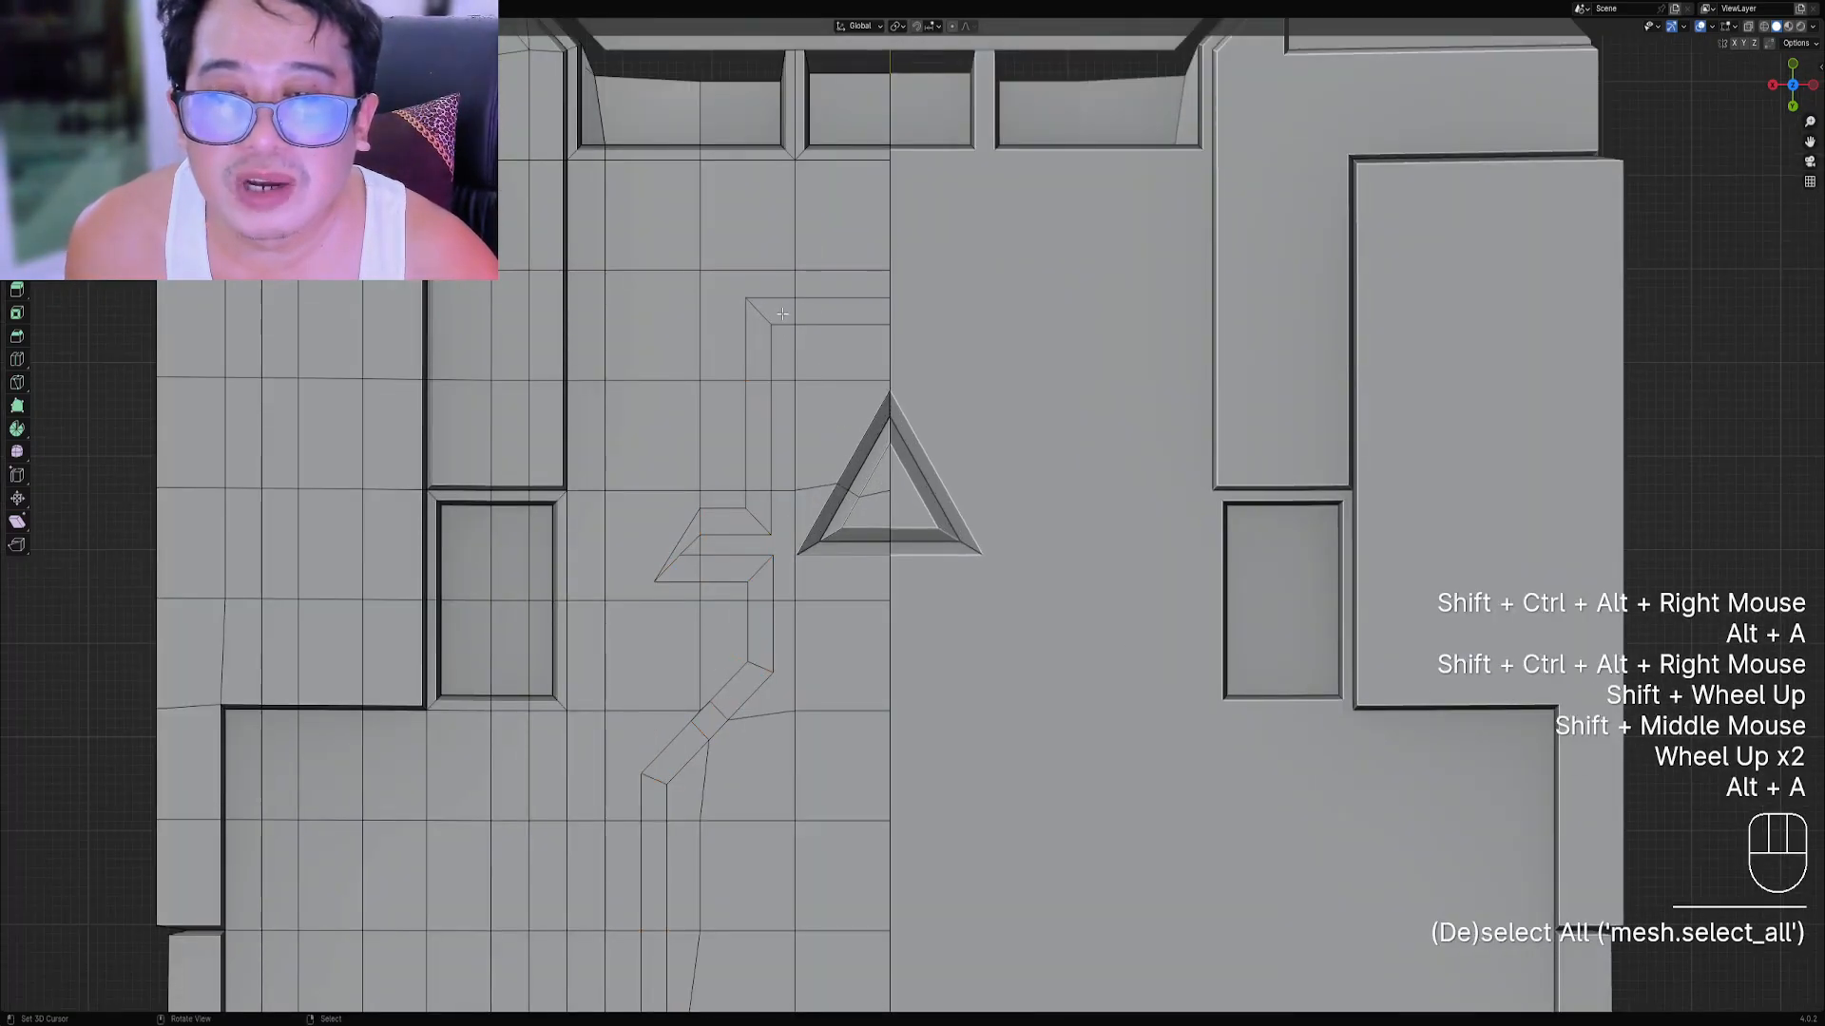
pyautogui.keyDown('ctrl'); pyautogui.keyDown('alt'); pyautogui.keyDown('shift'); pyautogui.rightClick(763, 312); pyautogui.keyUp('shift'); pyautogui.keyUp('alt'); pyautogui.keyUp('ctrl')
pyautogui.press('x')
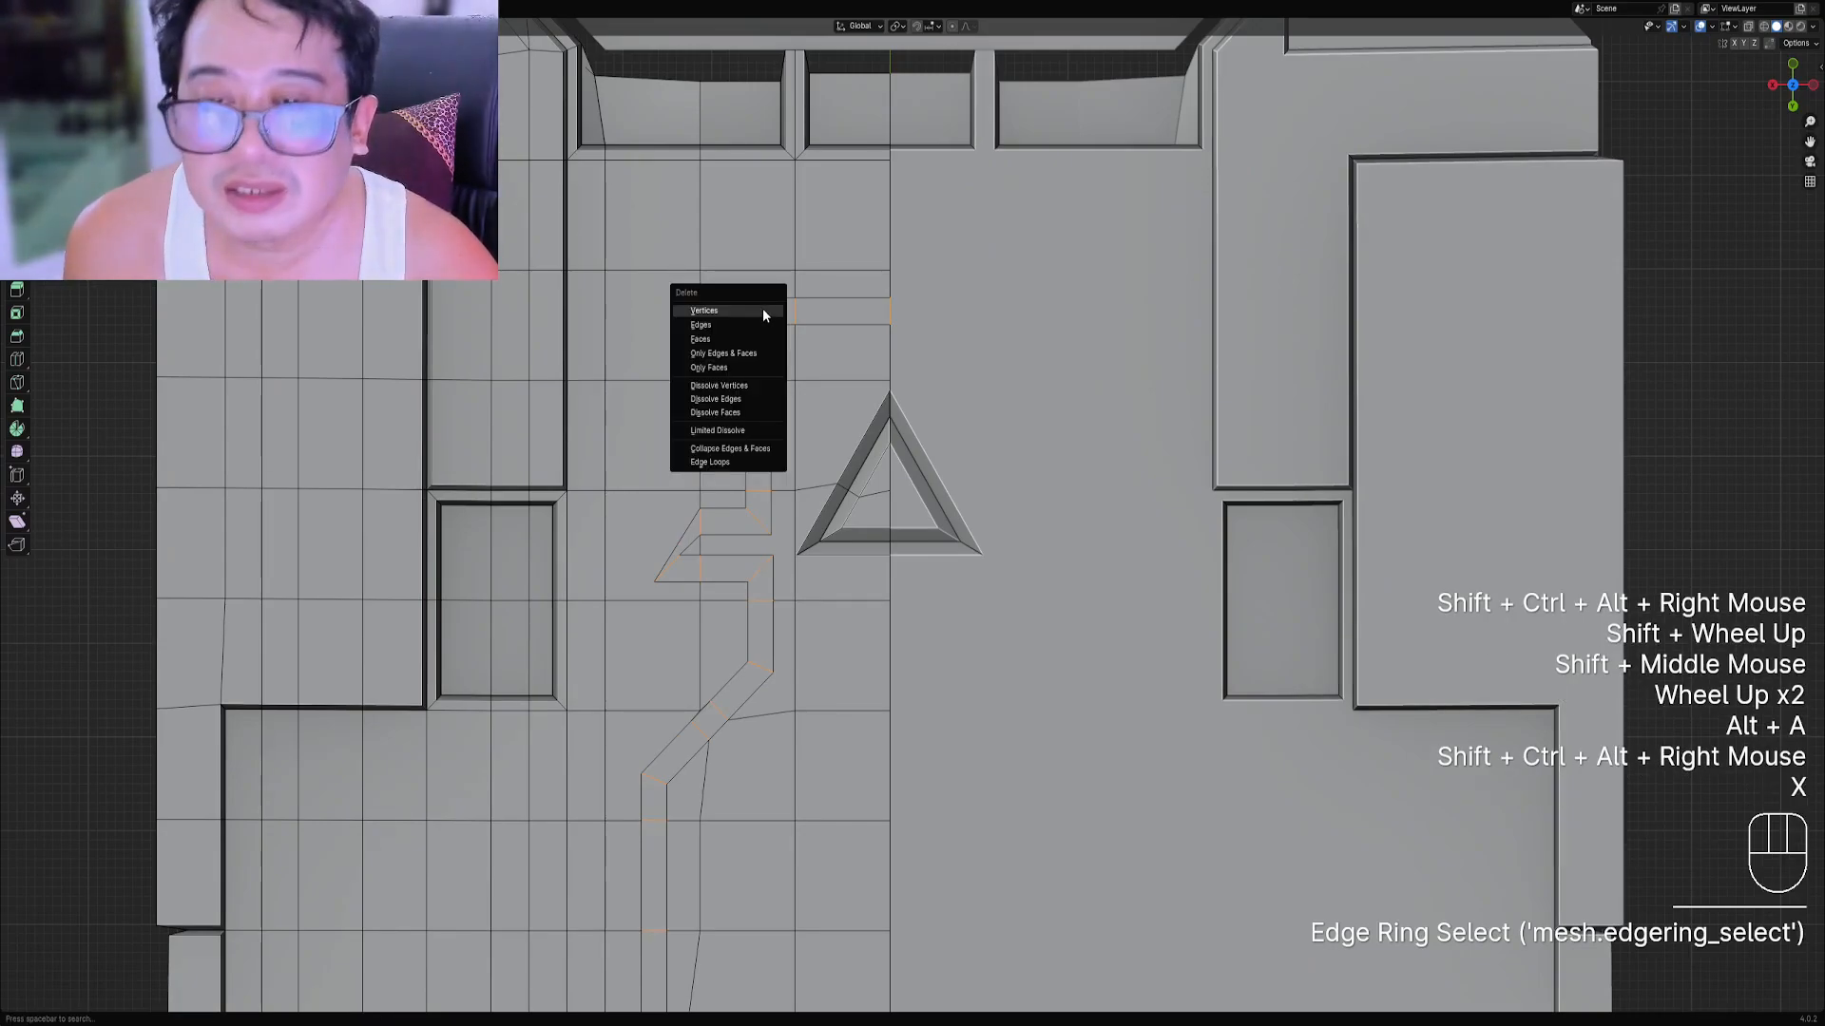
pyautogui.click(763, 309)
pyautogui.hotkey('ctrl', 'z')
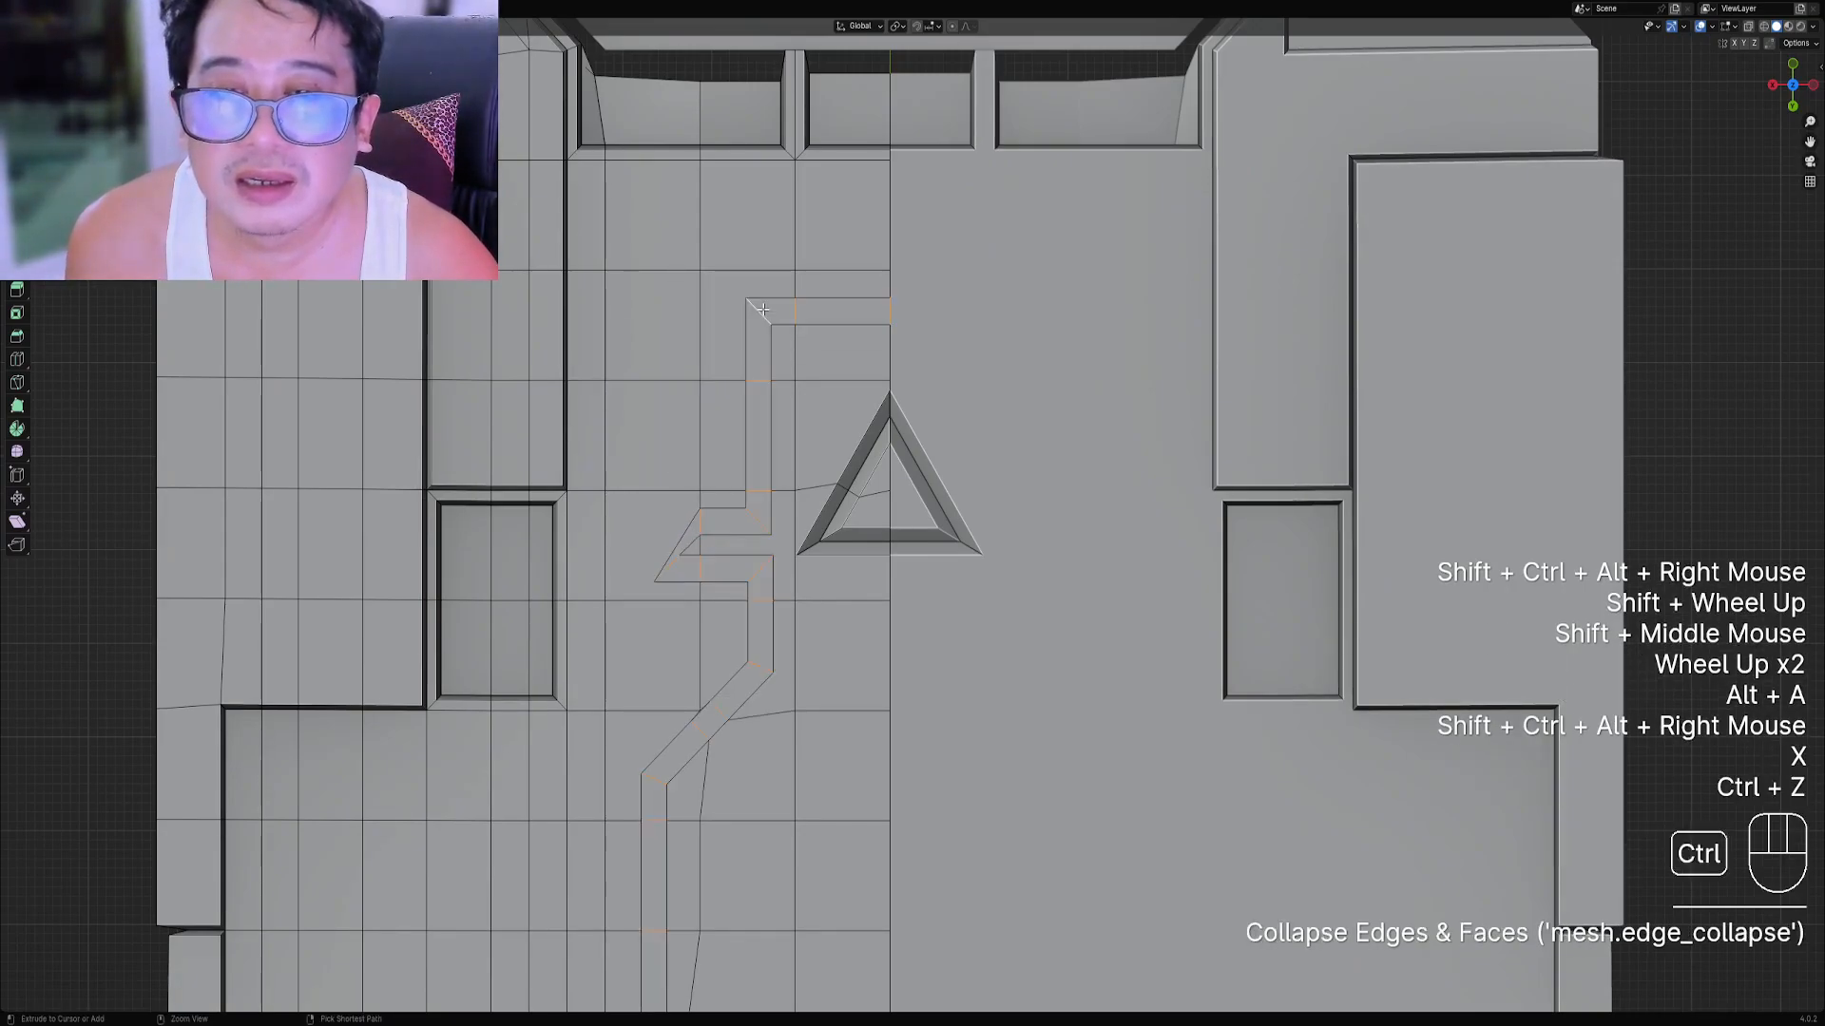
pyautogui.press('x')
# Select the collapsed bottle outline as an edge loop and dissolve it.
pyautogui.keyDown('alt'); pyautogui.keyDown('shift'); pyautogui.rightClick(770, 314); pyautogui.keyUp('shift'); pyautogui.keyUp('alt')
pyautogui.scroll(-1, 770, 314)
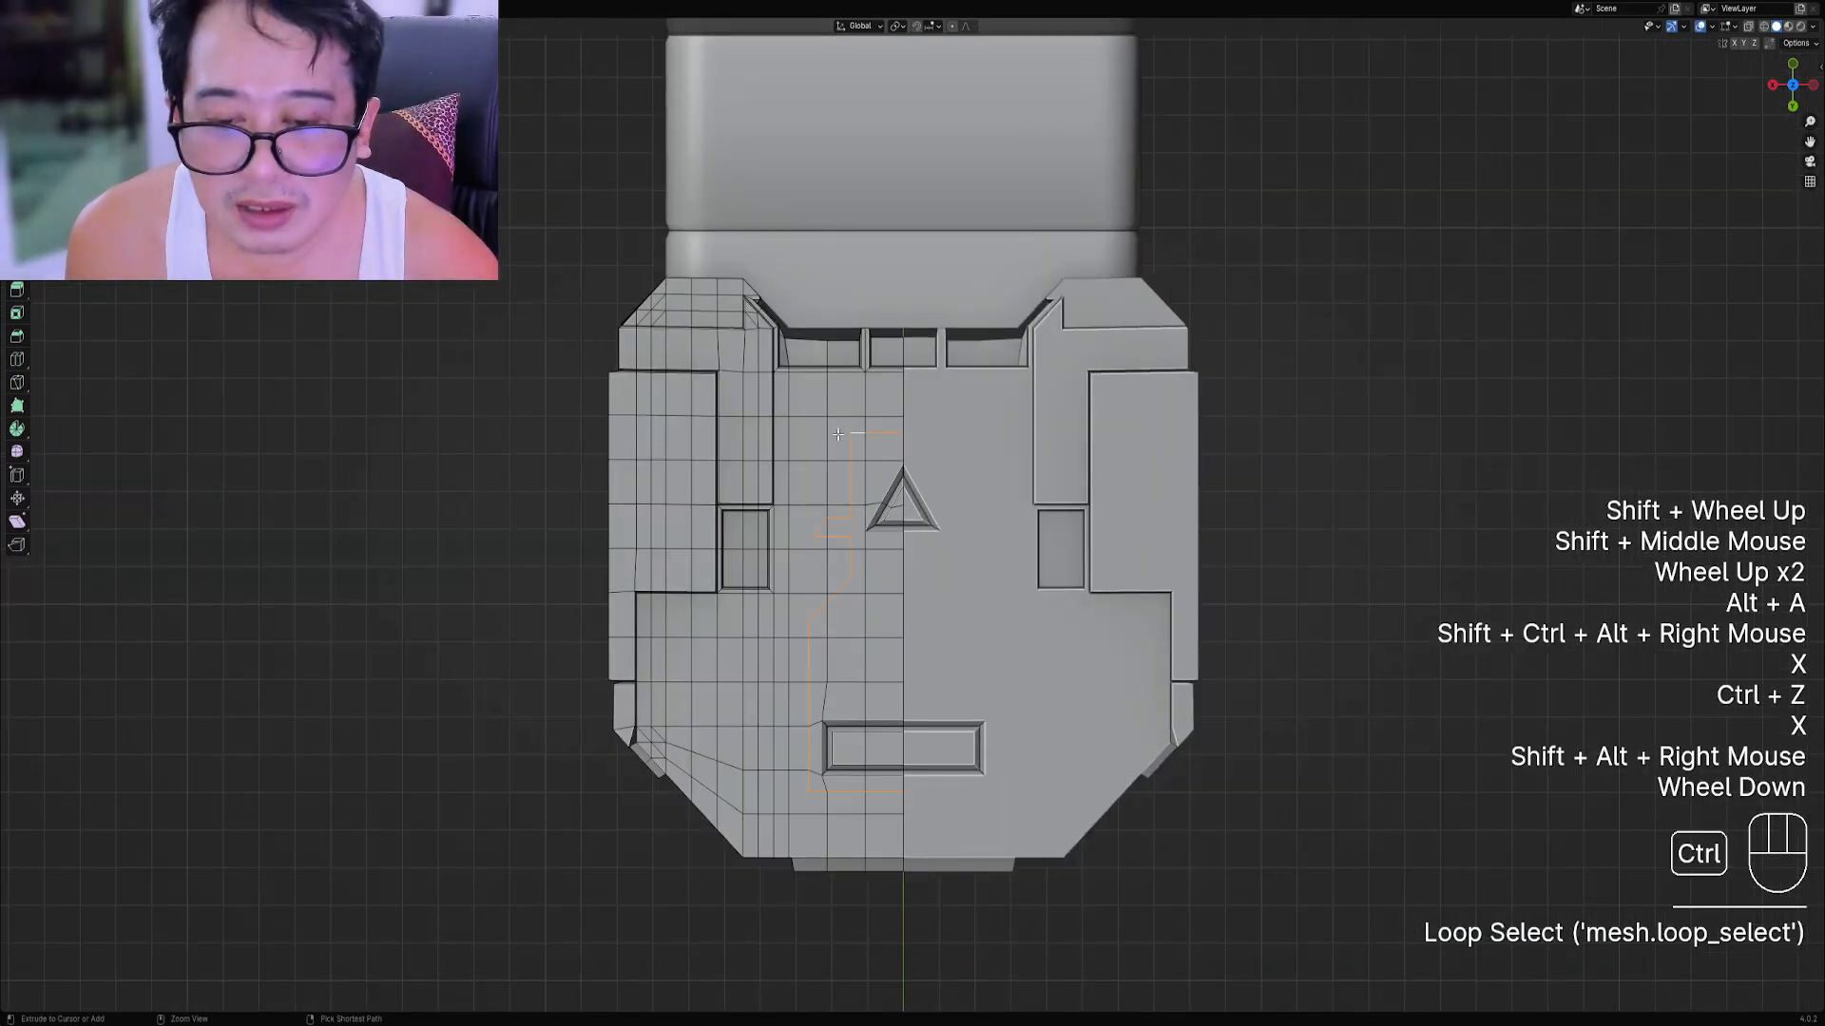
pyautogui.hotkey('ctrl', 'x')
# Dissolve the sunken edge loop of the triangular groove and collapse the edge ring between its remaining outlines.
pyautogui.scroll(2, 837, 431)
pyautogui.press('2')
pyautogui.keyDown('alt'); pyautogui.keyDown('shift'); pyautogui.rightClick(876, 494); pyautogui.keyUp('shift'); pyautogui.keyUp('alt')
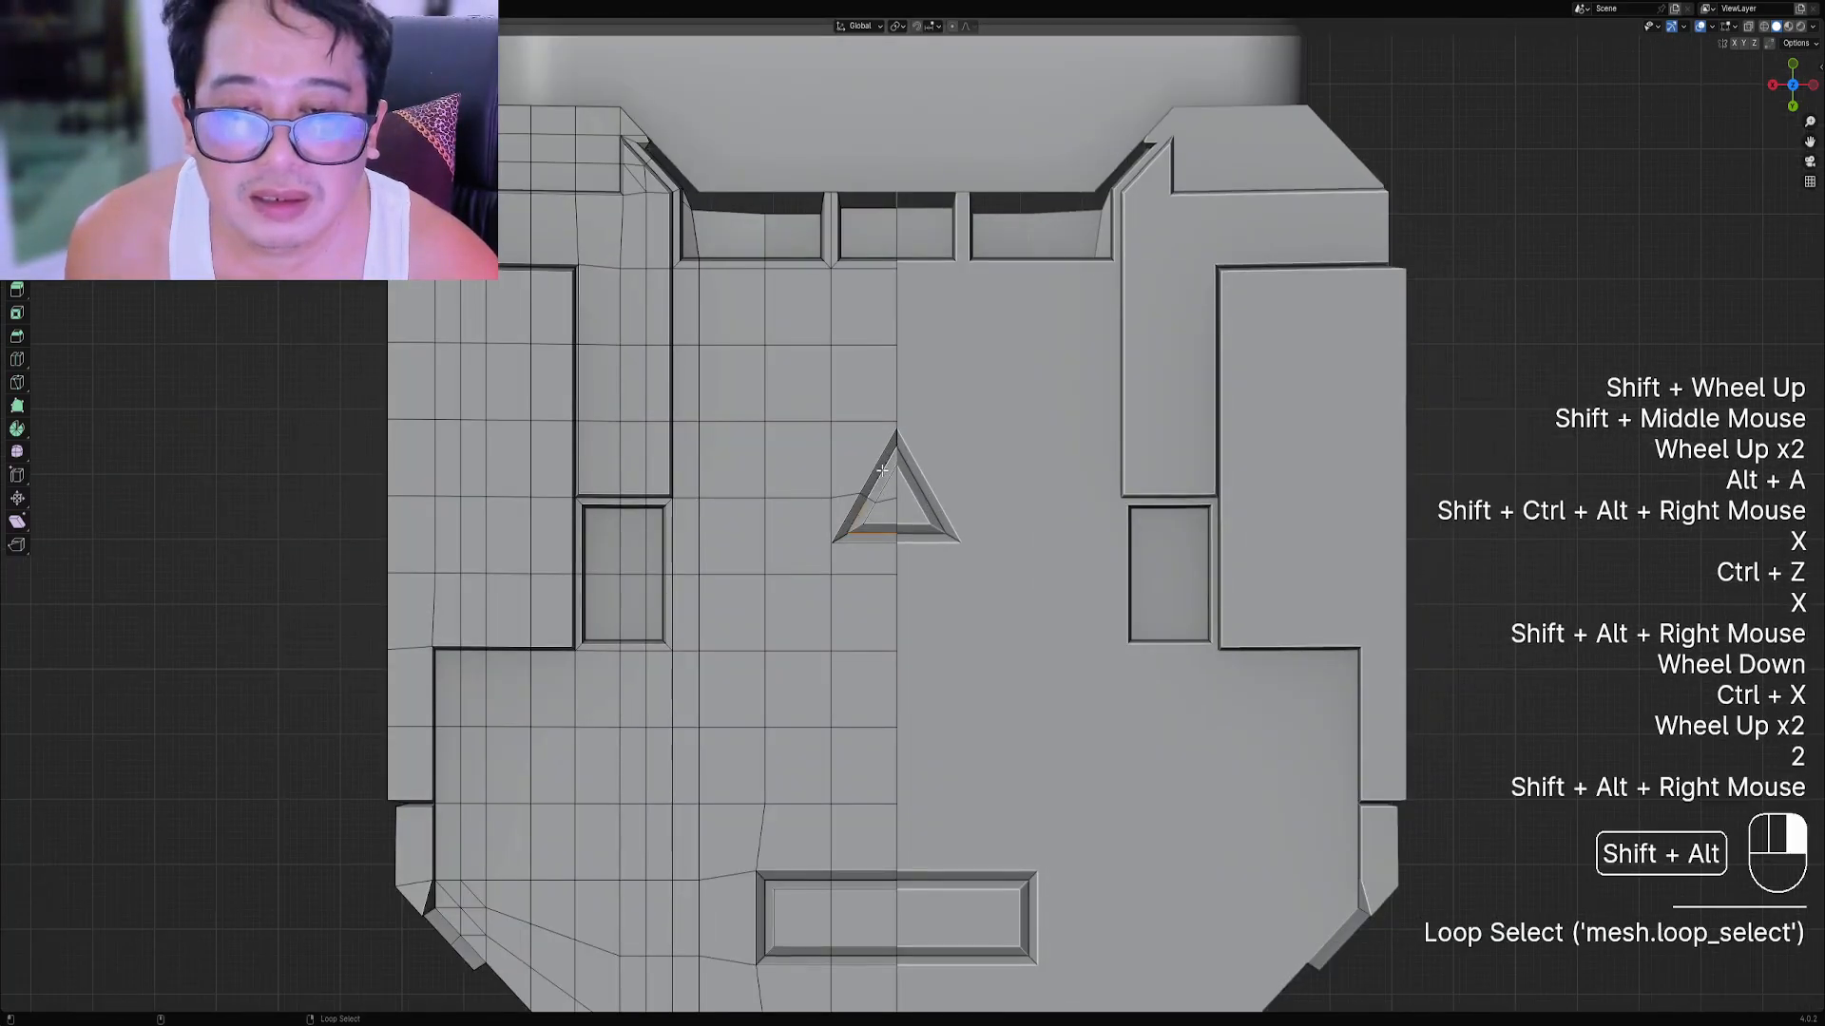
pyautogui.hotkey('ctrl', 'x')
pyautogui.keyDown('ctrl'); pyautogui.keyDown('alt'); pyautogui.keyDown('shift'); pyautogui.rightClick(867, 495); pyautogui.keyUp('shift'); pyautogui.keyUp('alt'); pyautogui.keyUp('ctrl')
pyautogui.press('x')
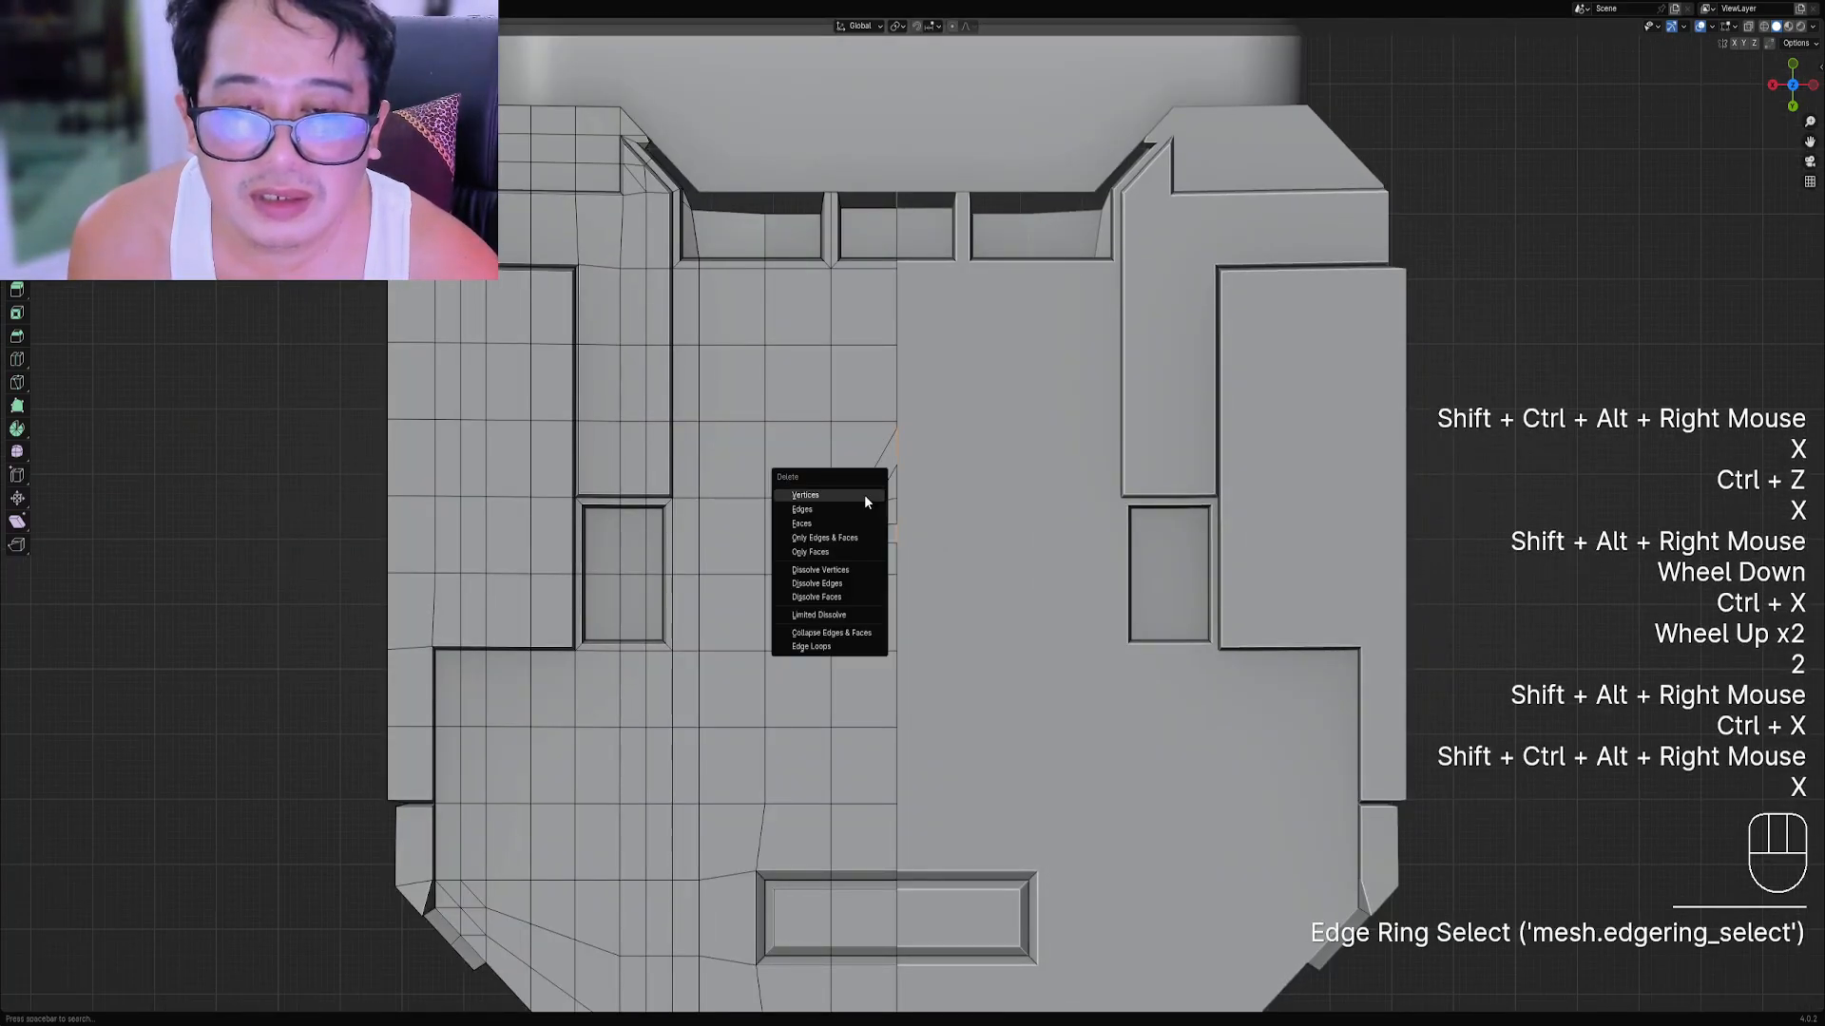
pyautogui.click(832, 632)
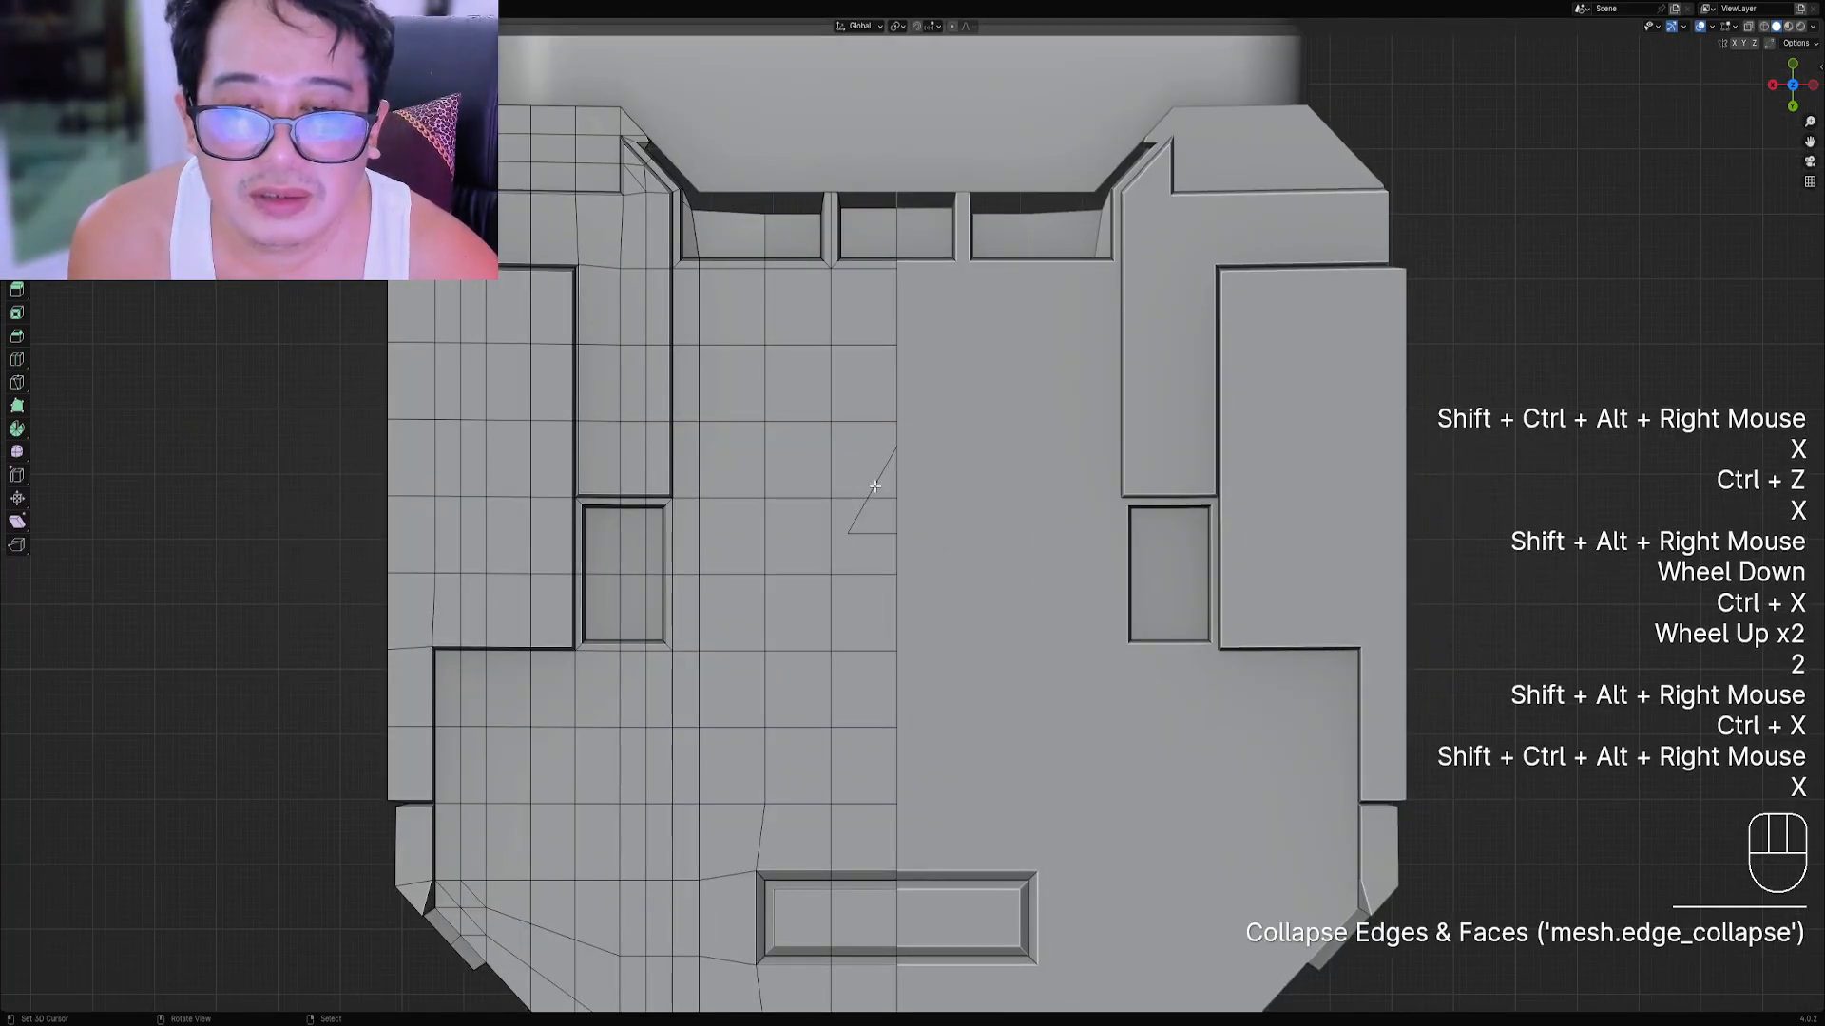
# Dissolve the collapsed outline of the triangular groove and the sunken edge loop of the rectangular groove near the pommel's lower end.
pyautogui.keyDown('alt'); pyautogui.keyDown('shift'); pyautogui.rightClick(869, 447); pyautogui.keyUp('shift'); pyautogui.keyUp('alt')
pyautogui.hotkey('ctrl', 'x')
pyautogui.scroll(-2, 870, 446)
pyautogui.keyDown('shift'); pyautogui.moveTo(893, 703); pyautogui.dragTo(896, 475, button='middle'); pyautogui.keyUp('shift')
pyautogui.scroll(1, 896, 475)
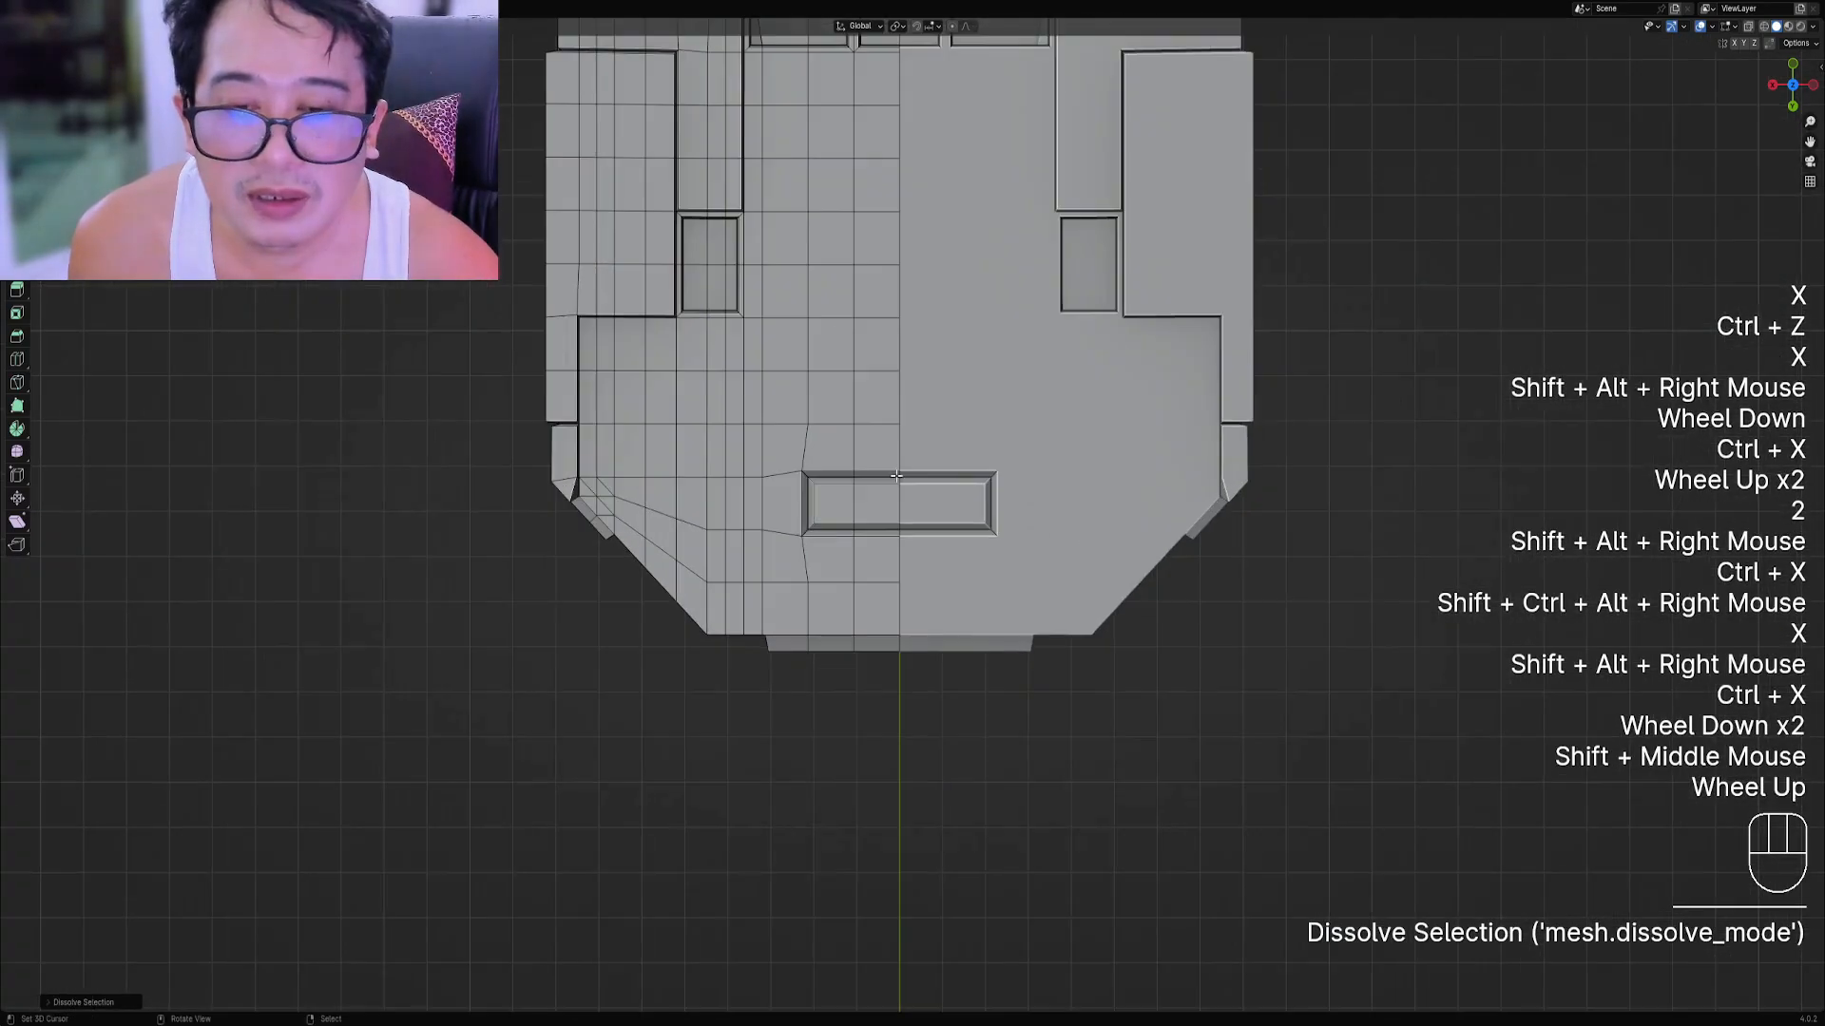
pyautogui.press('2')
pyautogui.keyDown('alt'); pyautogui.keyDown('shift'); pyautogui.rightClick(892, 477); pyautogui.keyUp('shift'); pyautogui.keyUp('alt')
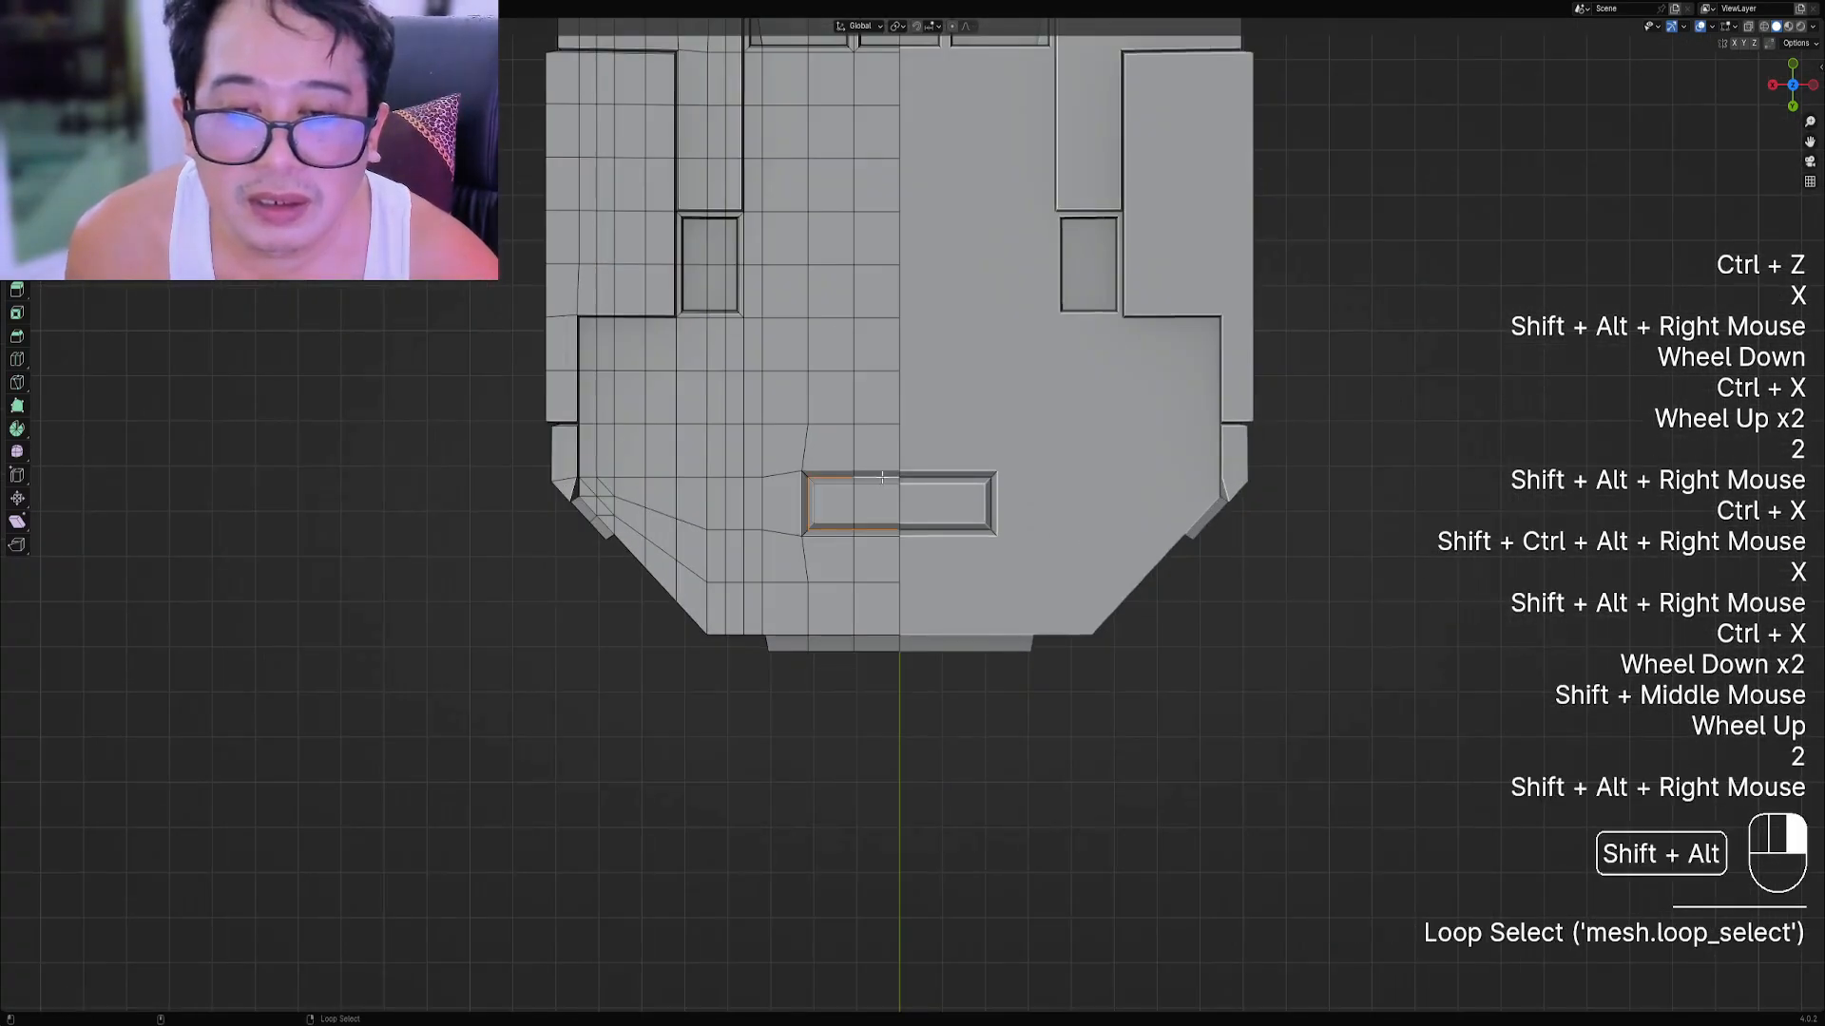
pyautogui.hotkey('ctrl', 'x')
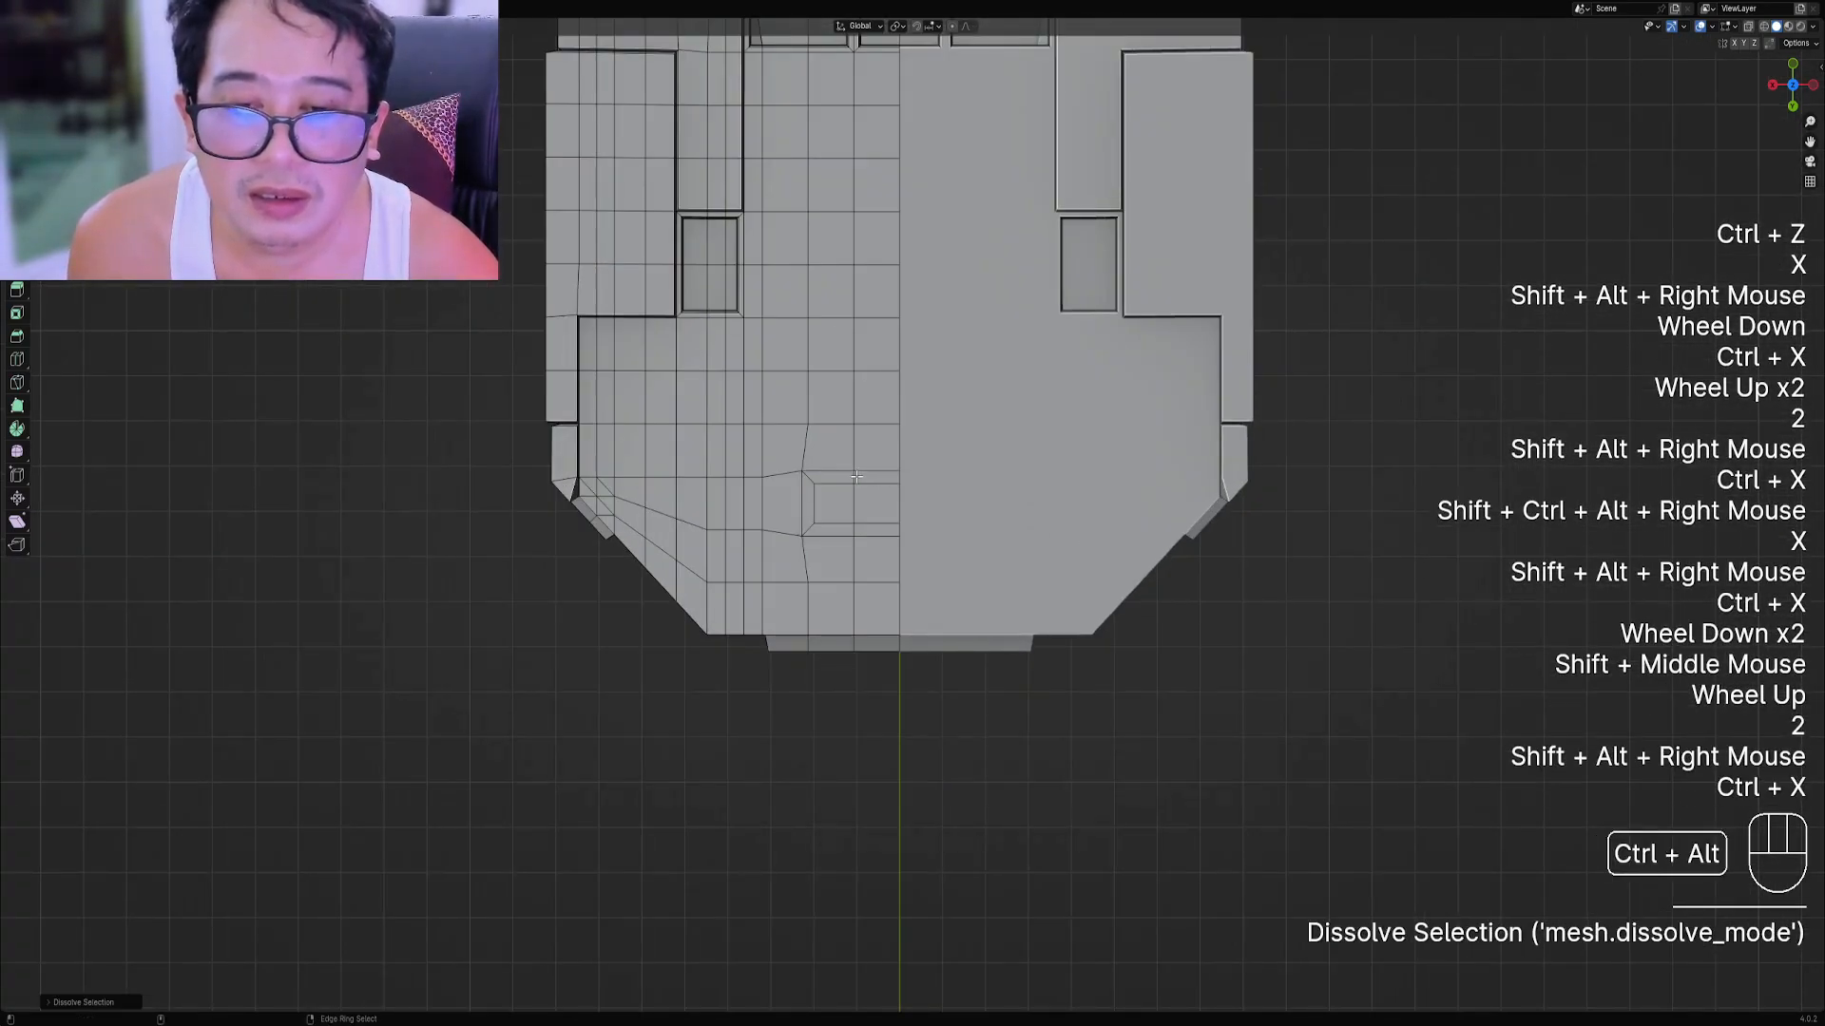
# Collapse the edge ring between the rectangular groove's remaining outlines and leave Edit Mode on the pommel.
pyautogui.keyDown('ctrl'); pyautogui.keyDown('alt'); pyautogui.keyDown('shift'); pyautogui.rightClick(857, 476); pyautogui.keyUp('shift'); pyautogui.keyUp('alt'); pyautogui.keyUp('ctrl')
pyautogui.press('x')
pyautogui.click(864, 473)
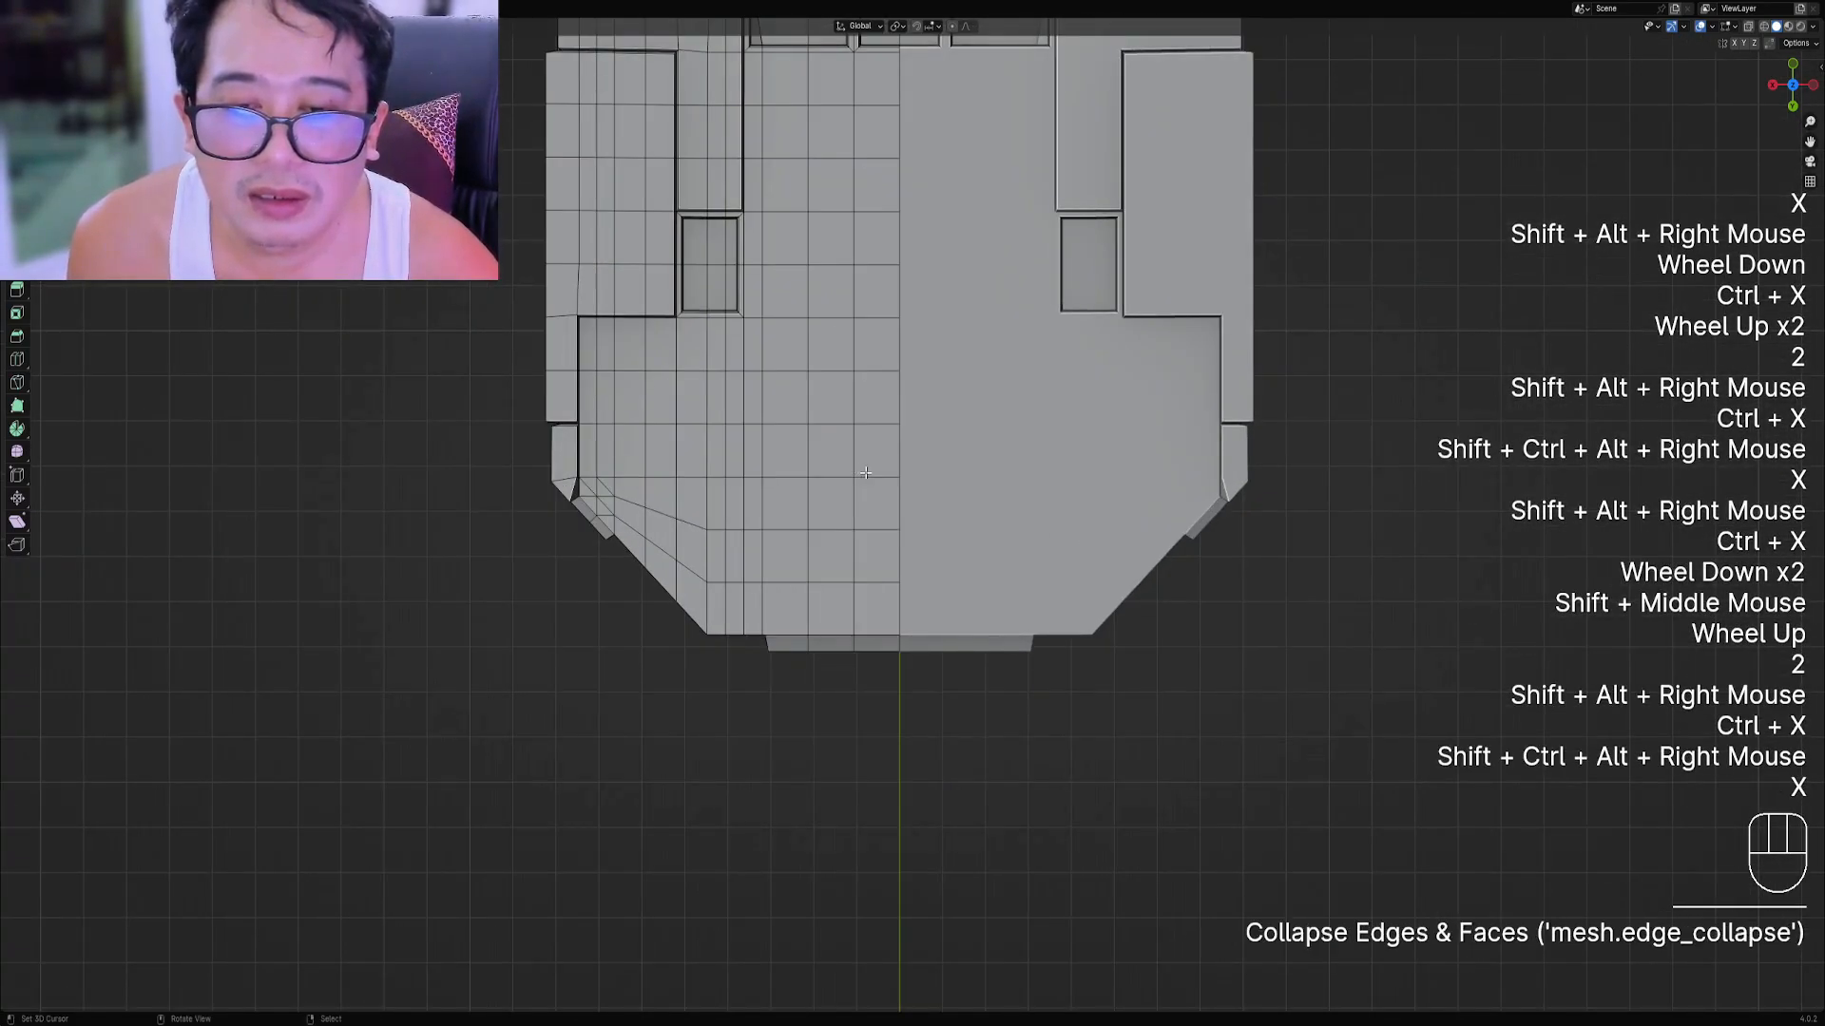
pyautogui.scroll(-2, 880, 468)
pyautogui.keyDown('shift'); pyautogui.moveTo(880, 468); pyautogui.dragTo(884, 480, button='middle'); pyautogui.keyUp('shift')
pyautogui.press('Tab')
pyautogui.scroll(-2, 931, 381)
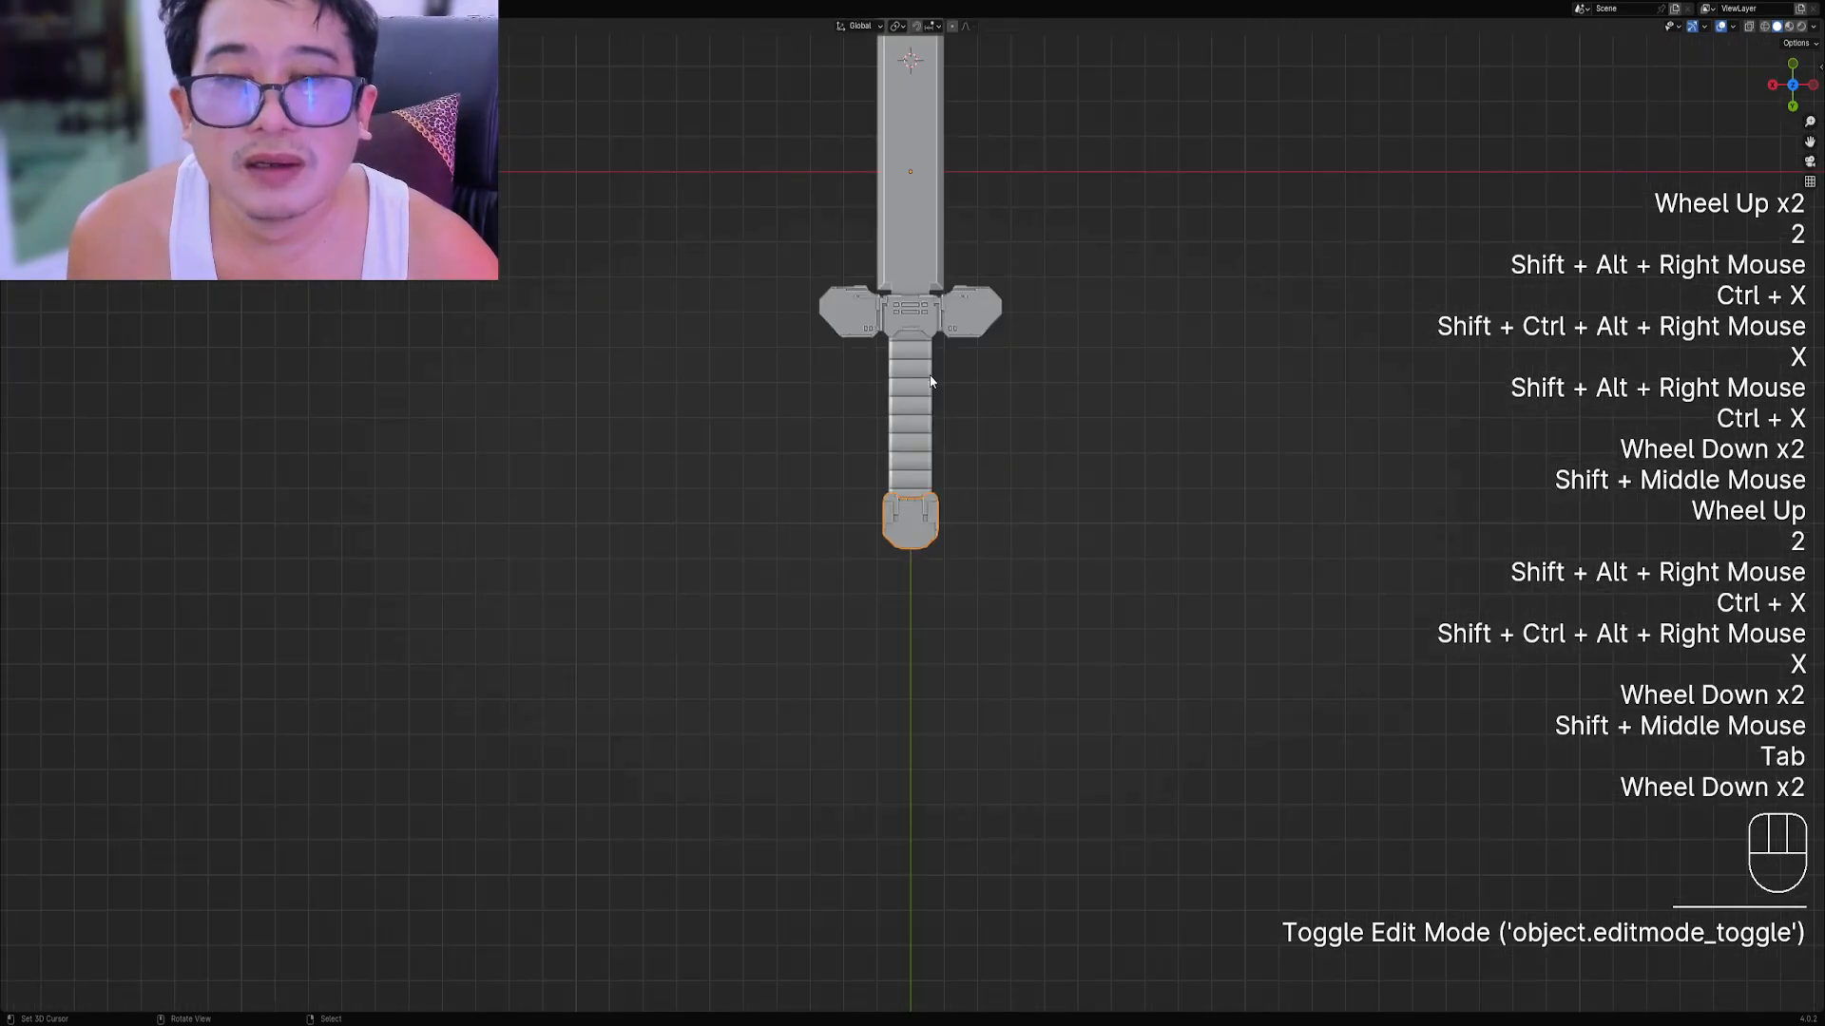
# Inset two strips of two faces beside the centreline in the pommel's lower part, leaving one face row between them.
pyautogui.scroll(3, 922, 513)
pyautogui.press('Tab')
pyautogui.keyDown('shift'); pyautogui.moveTo(929, 532); pyautogui.dragTo(927, 528, button='middle'); pyautogui.keyUp('shift')
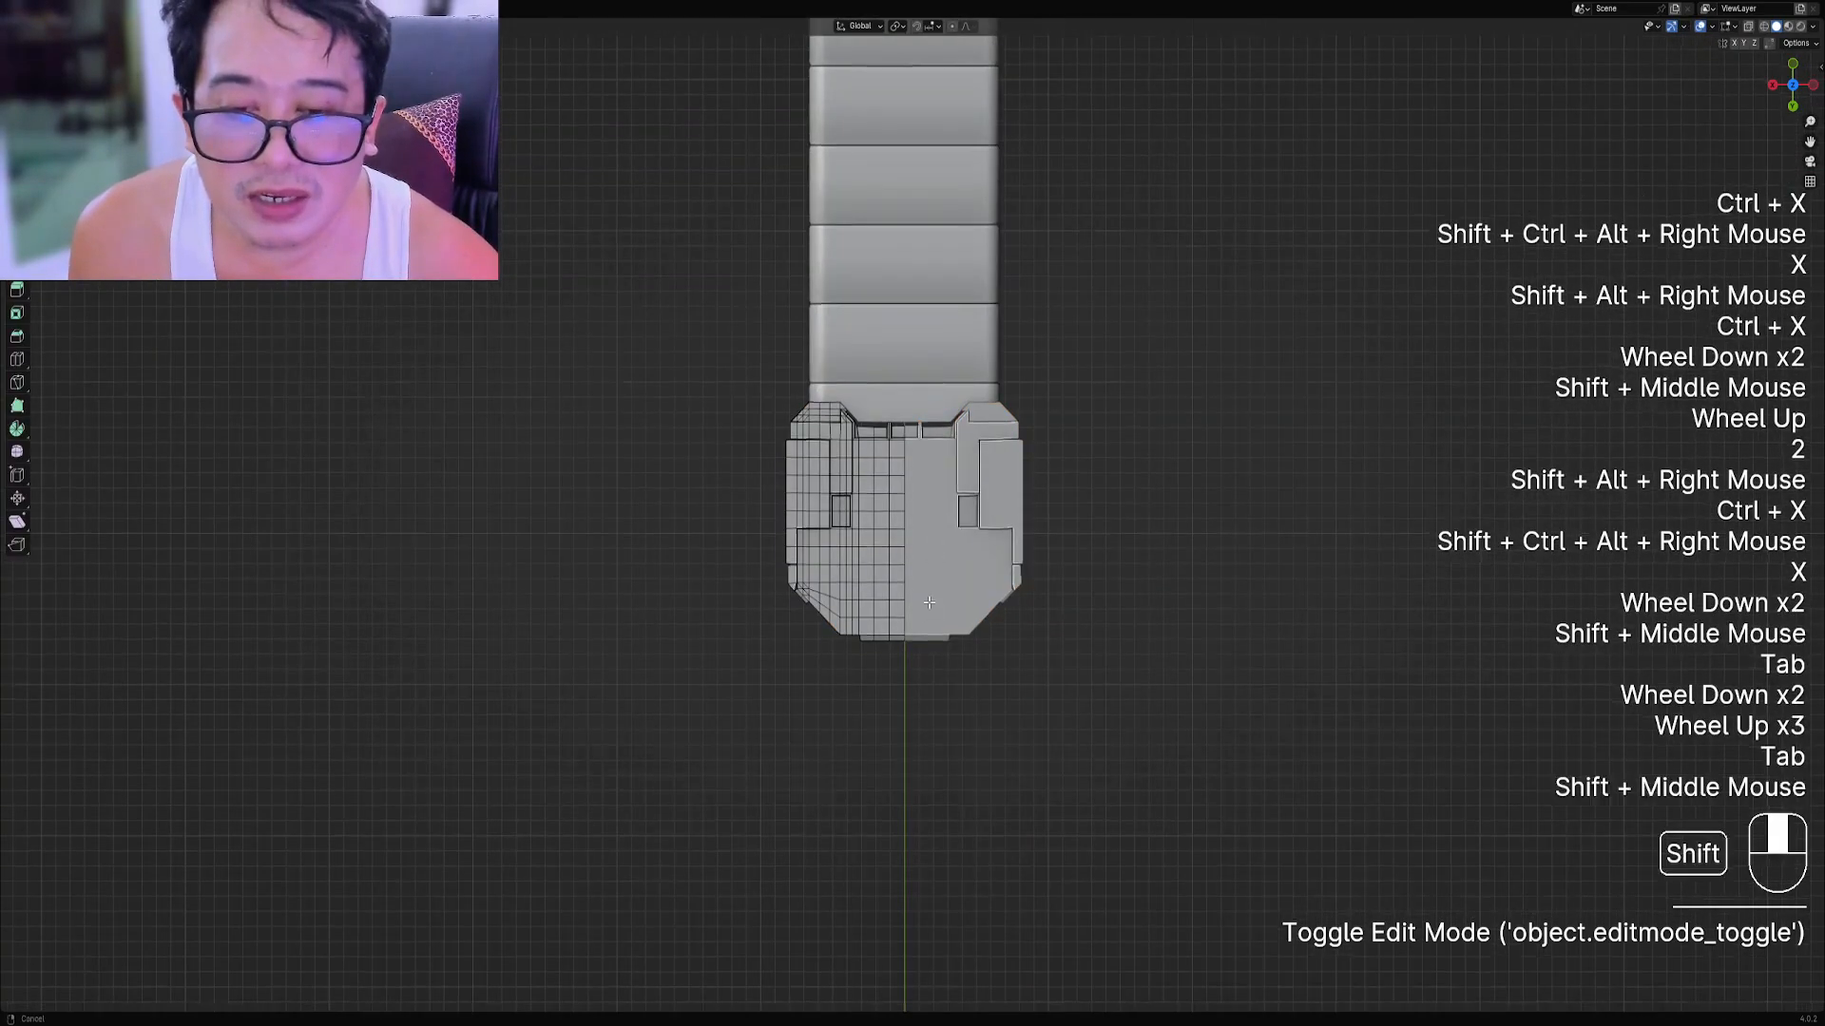
pyautogui.scroll(1, 884, 517)
pyautogui.press('3')
pyautogui.rightClick(874, 516)
pyautogui.keyDown('shift'); pyautogui.rightClick(893, 516); pyautogui.keyUp('shift')
pyautogui.press('w')
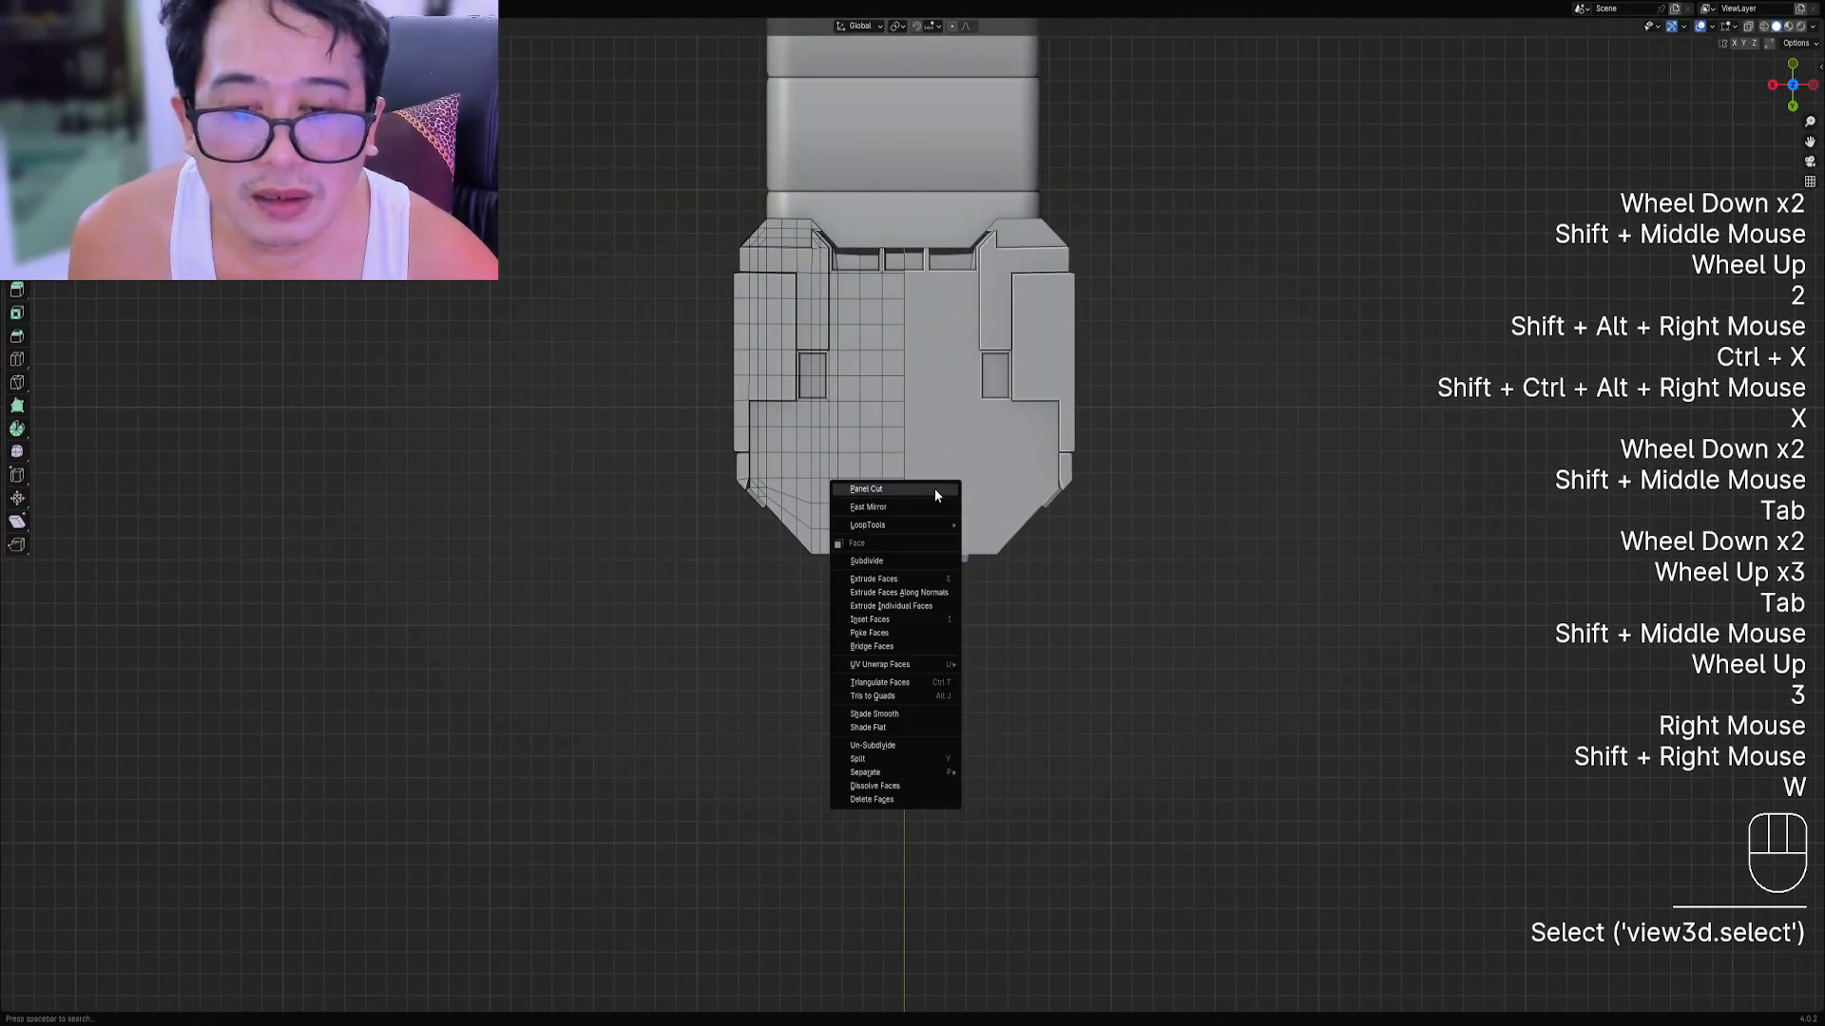
pyautogui.scroll(2, 925, 532)
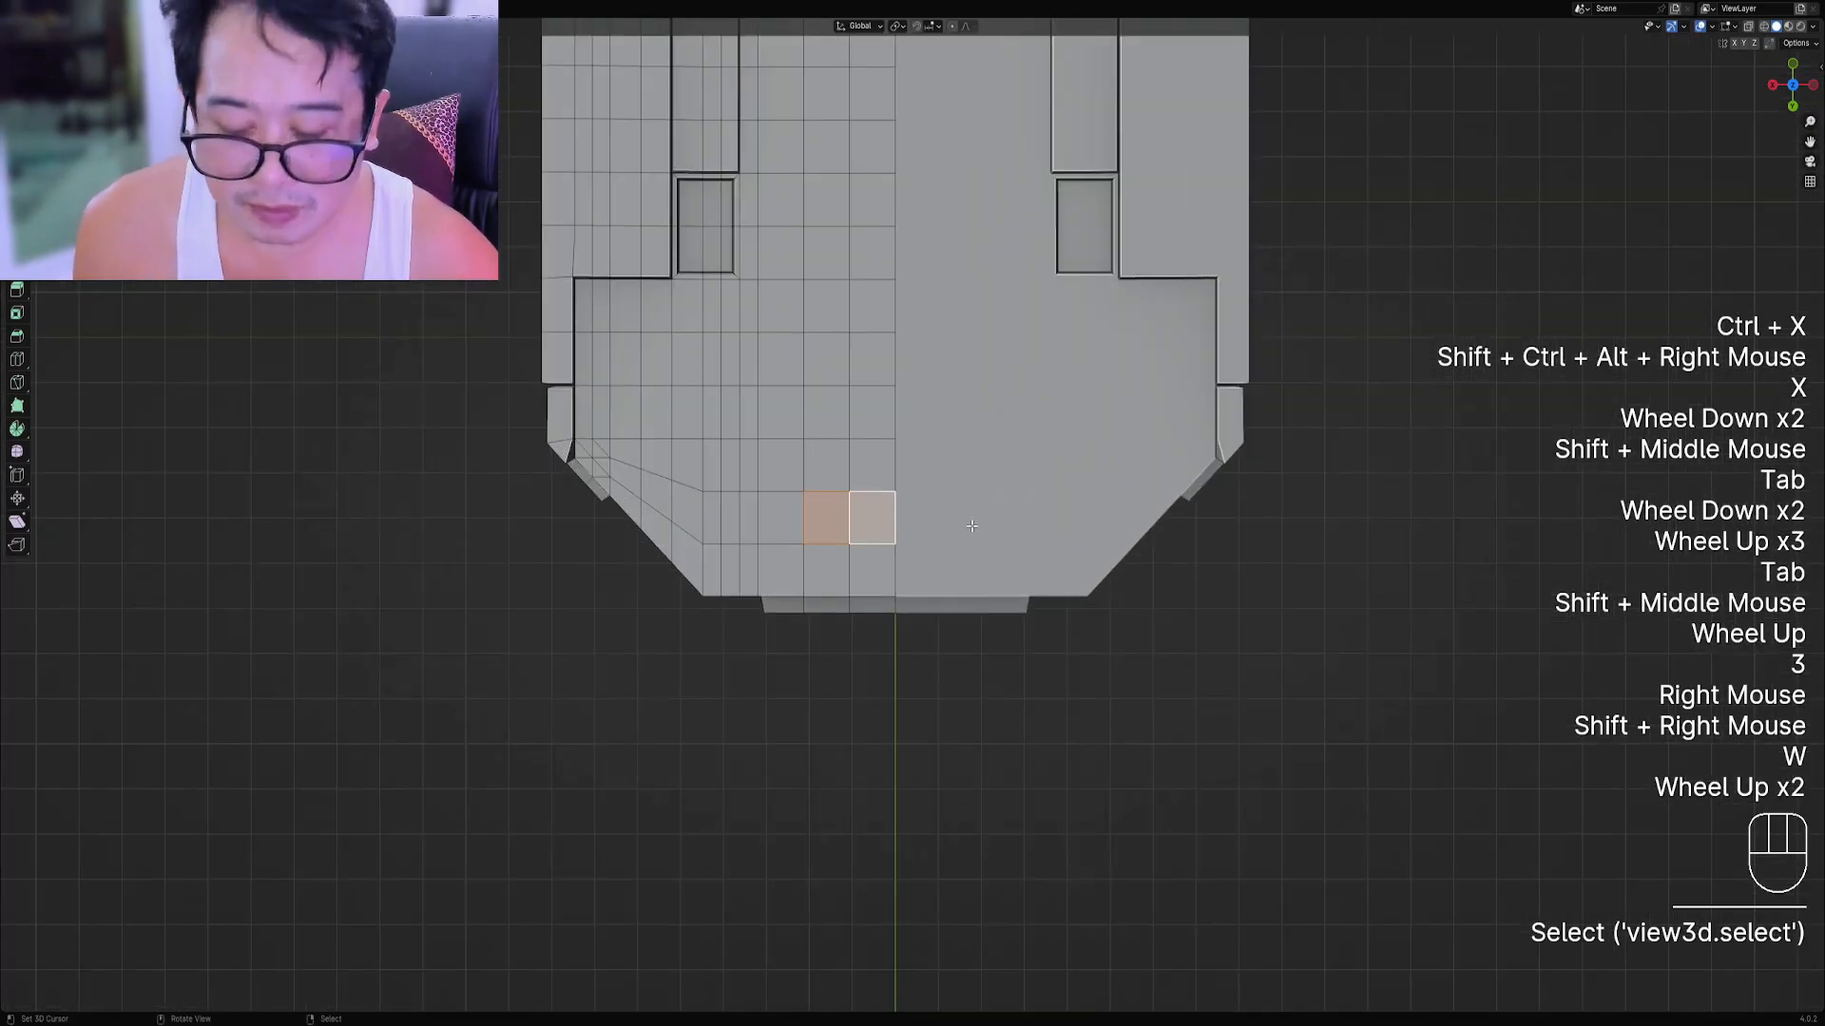
pyautogui.keyDown('shift'); pyautogui.rightClick(826, 412); pyautogui.keyUp('shift')
pyautogui.keyDown('shift'); pyautogui.rightClick(872, 412); pyautogui.keyUp('shift')
pyautogui.press('i')
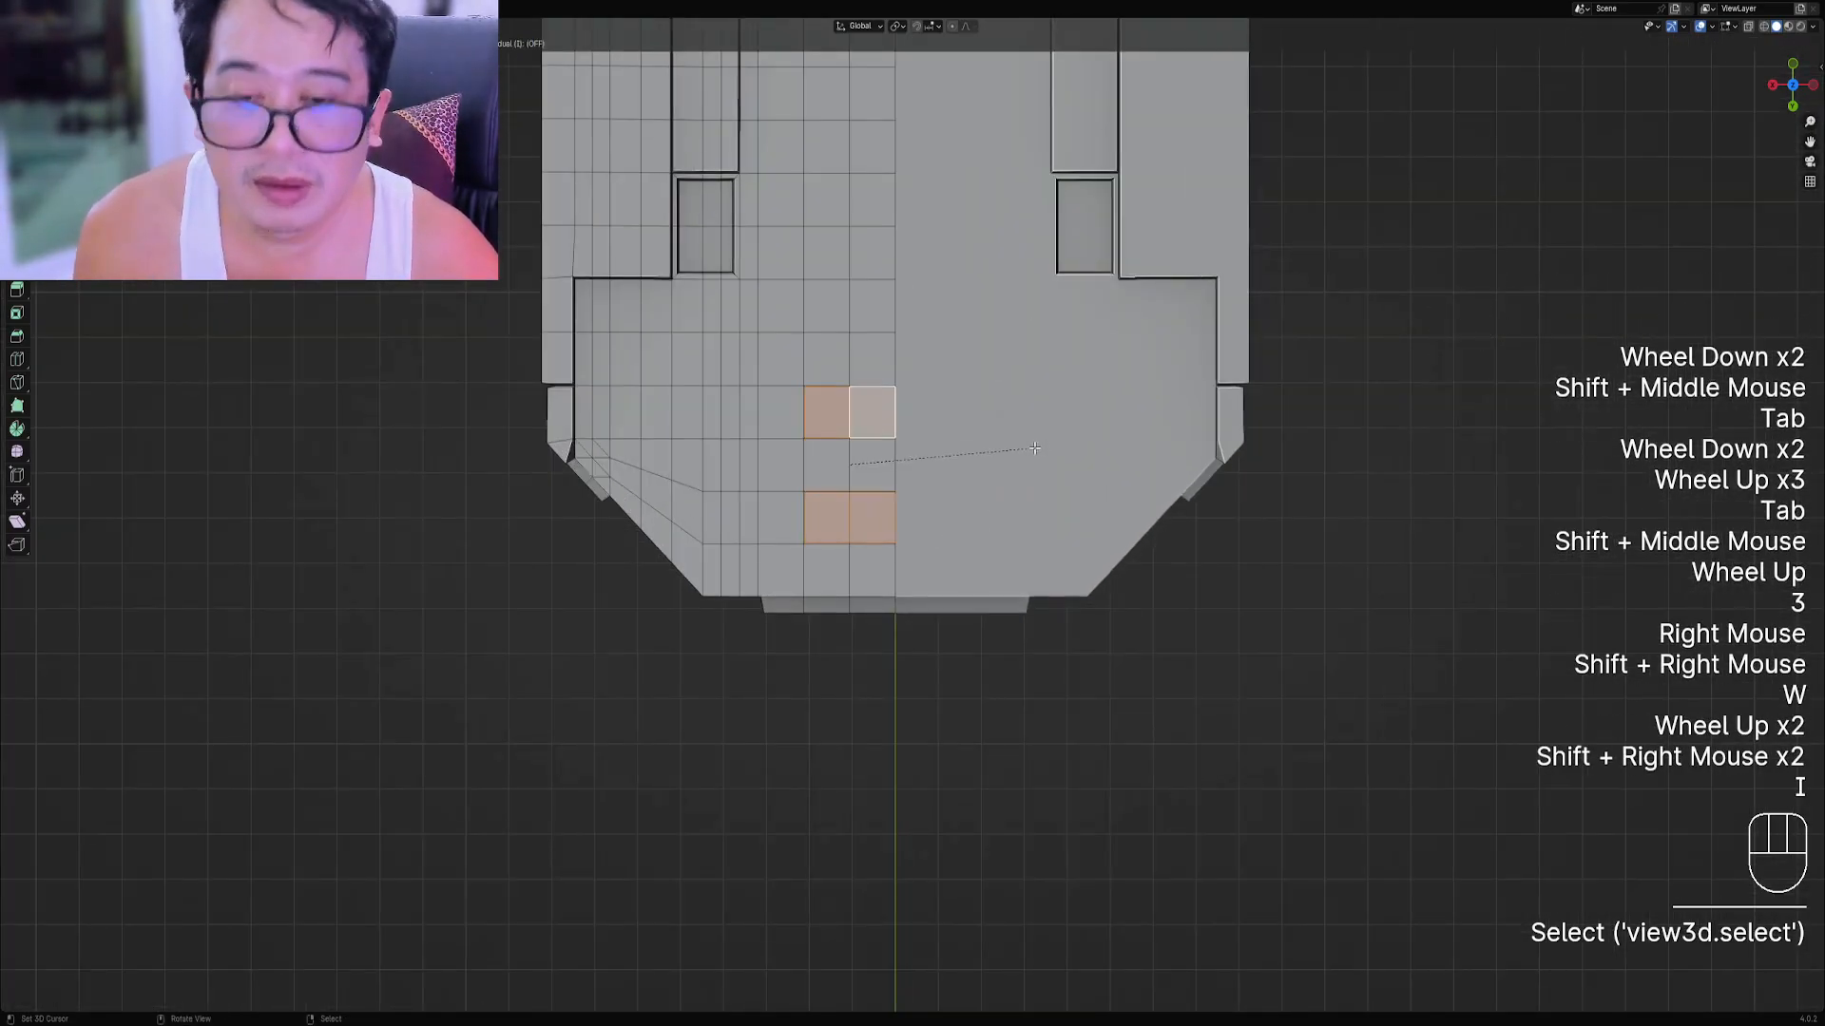
pyautogui.click(1021, 448)
# Extrude the two inset strips, apply Panel Cut to them, and leave Edit Mode.
pyautogui.press('e')
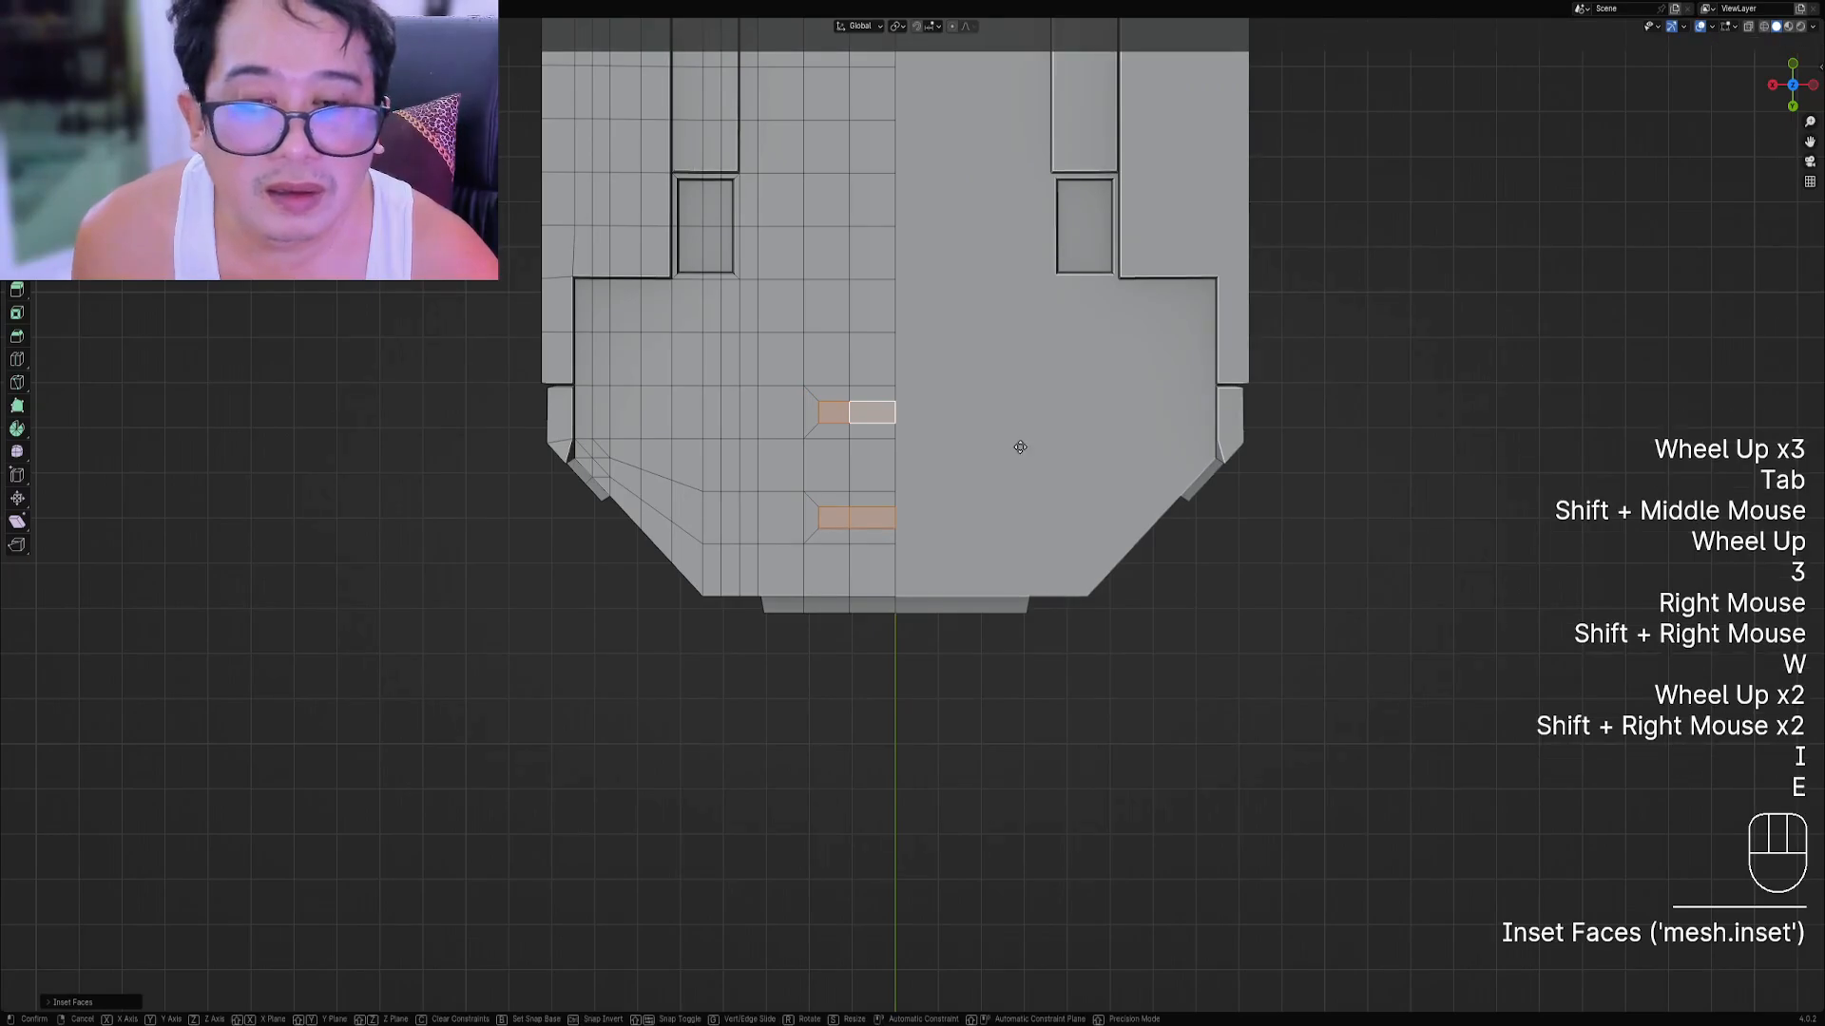
pyautogui.click(973, 443)
pyautogui.press('w')
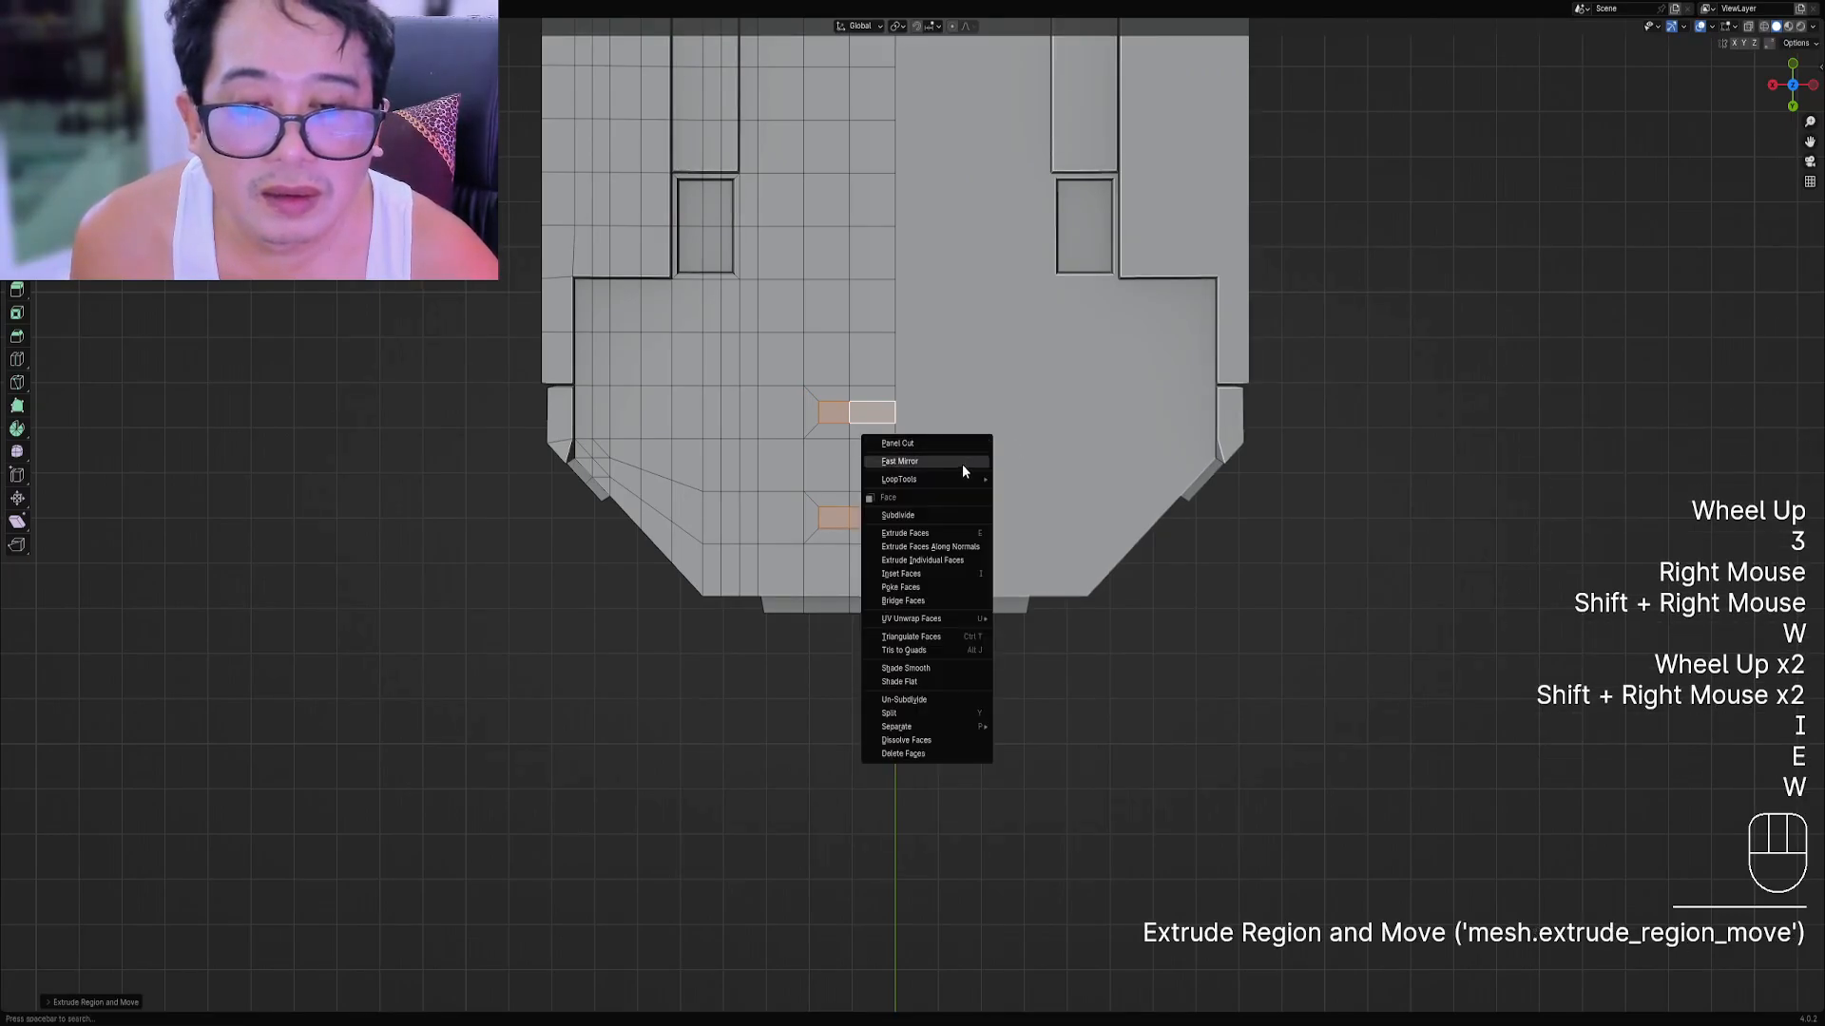
pyautogui.click(962, 444)
pyautogui.press('Tab')
pyautogui.scroll(-3, 956, 455)
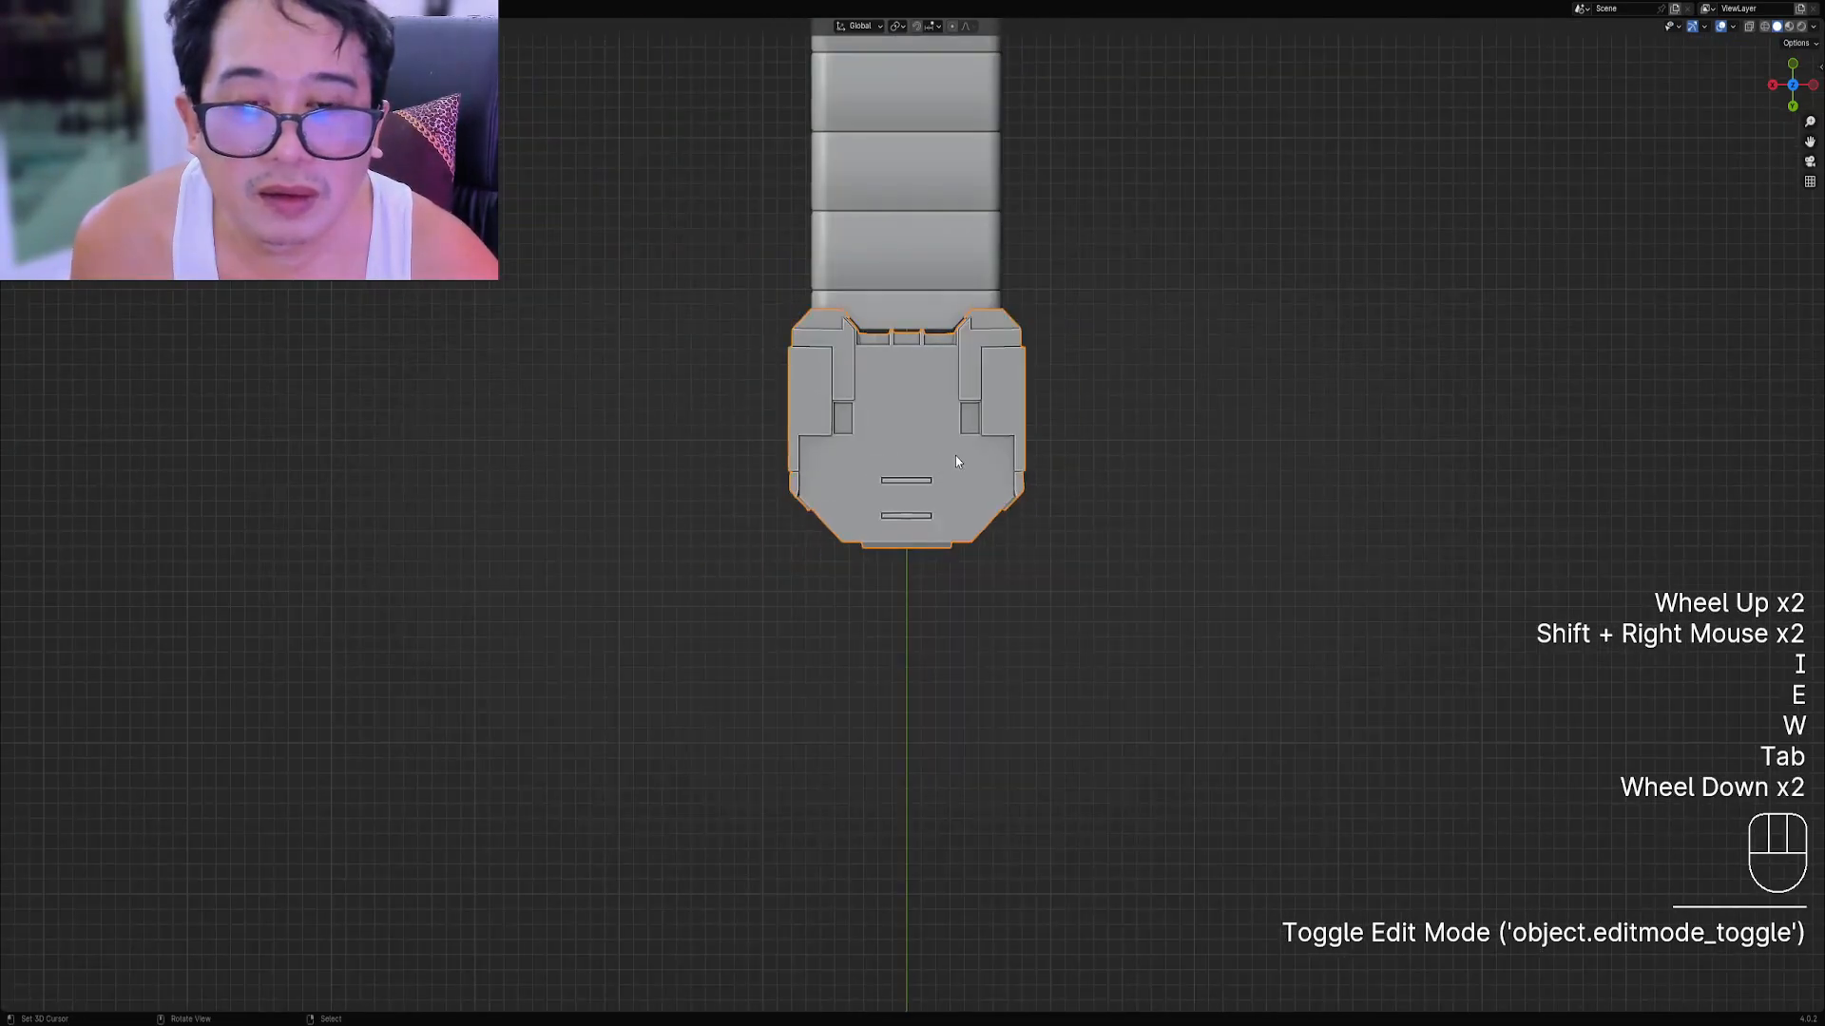
# Inset a single face near the pommel's upper inner corner and Panel Cut it into a small square groove.
pyautogui.moveTo(955, 454); pyautogui.dragTo(941, 656, button='middle')
pyautogui.scroll(-1, 986, 409)
pyautogui.keyDown('alt'); pyautogui.scroll(1, 951, 551); pyautogui.keyUp('alt')
pyautogui.scroll(2, 944, 569)
pyautogui.scroll(2, 944, 568)
pyautogui.press('Tab')
pyautogui.scroll(1, 941, 656)
pyautogui.press('3')
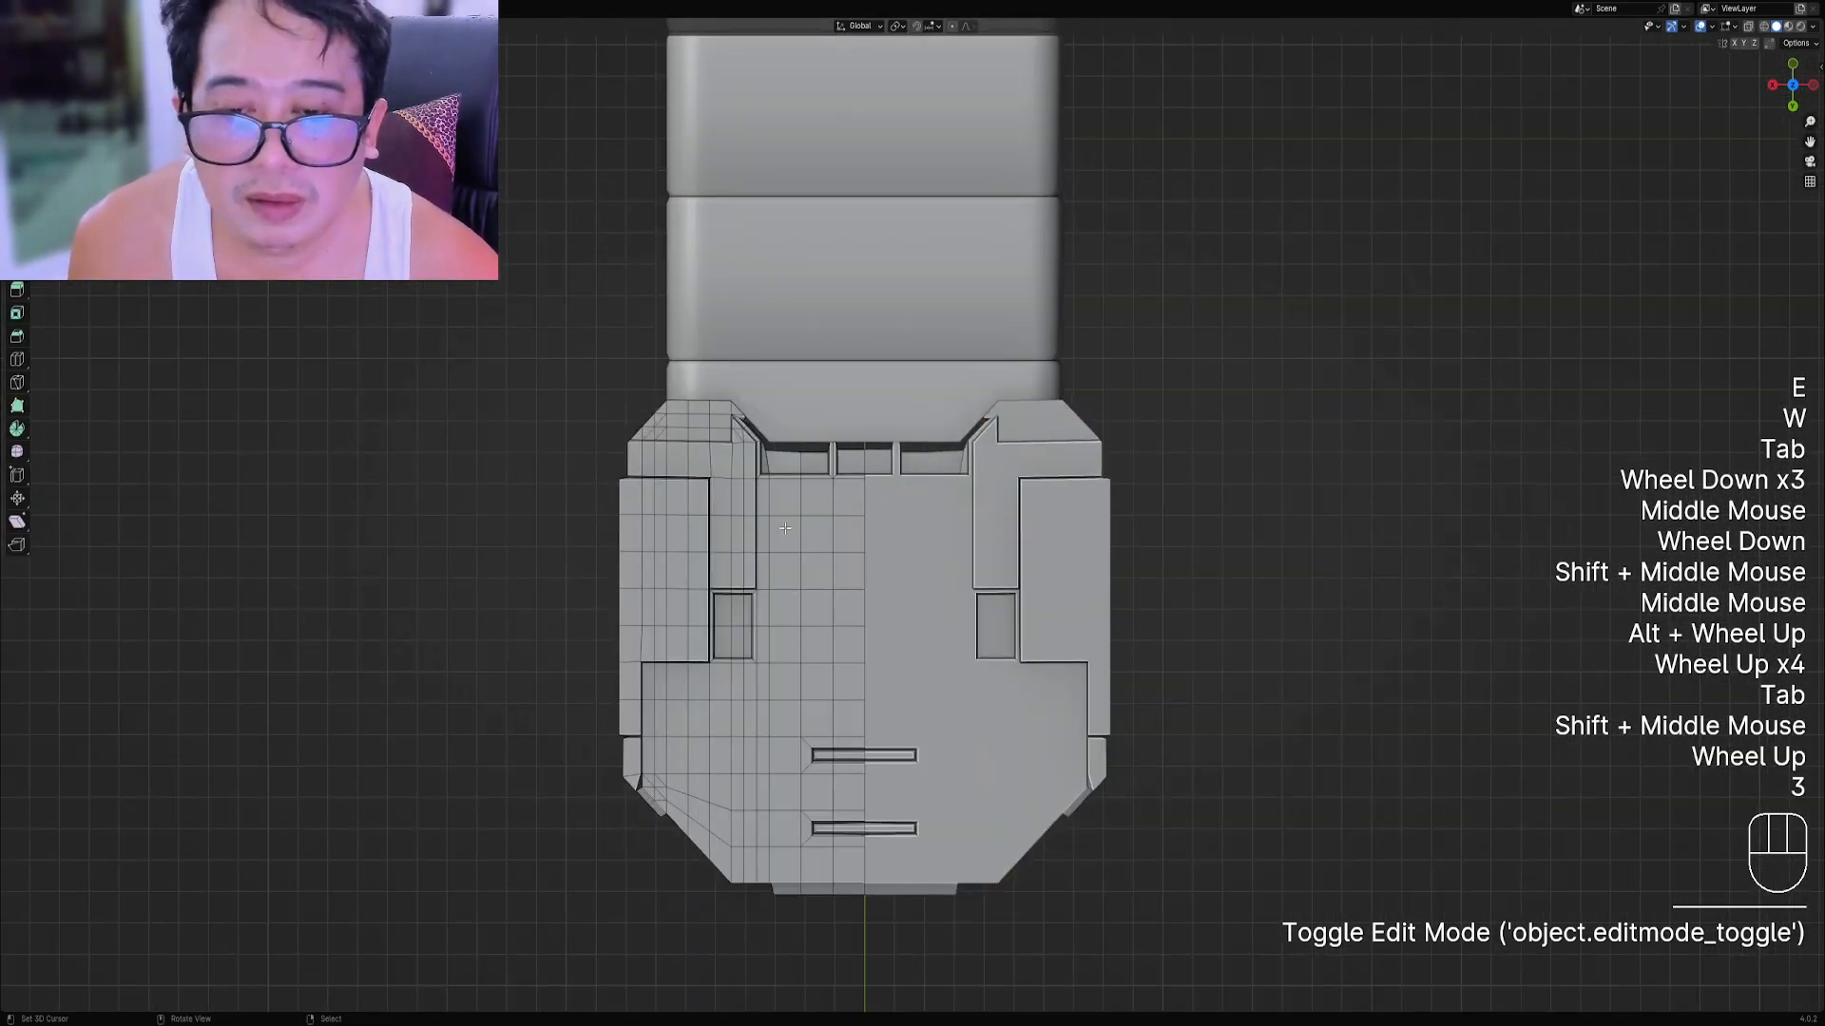
pyautogui.rightClick(785, 534)
pyautogui.press('i')
pyautogui.press('w')
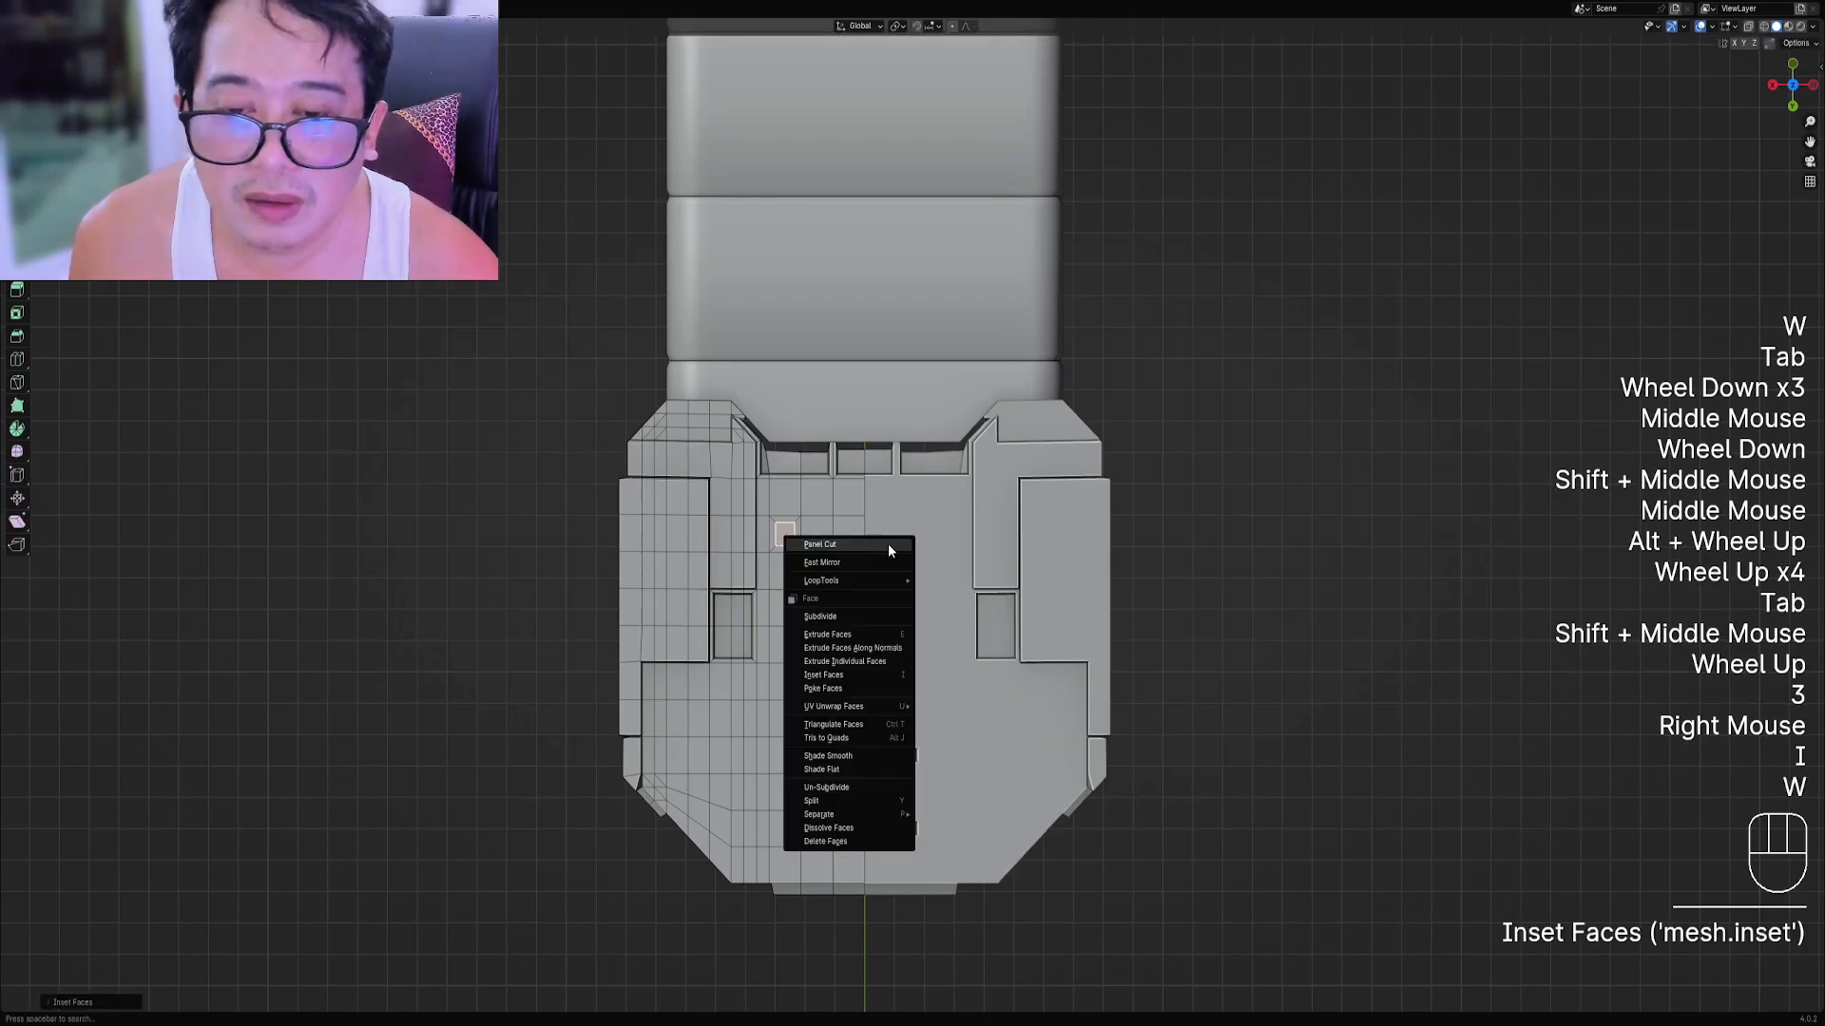
pyautogui.click(887, 544)
pyautogui.press('Tab')
pyautogui.scroll(-4, 977, 522)
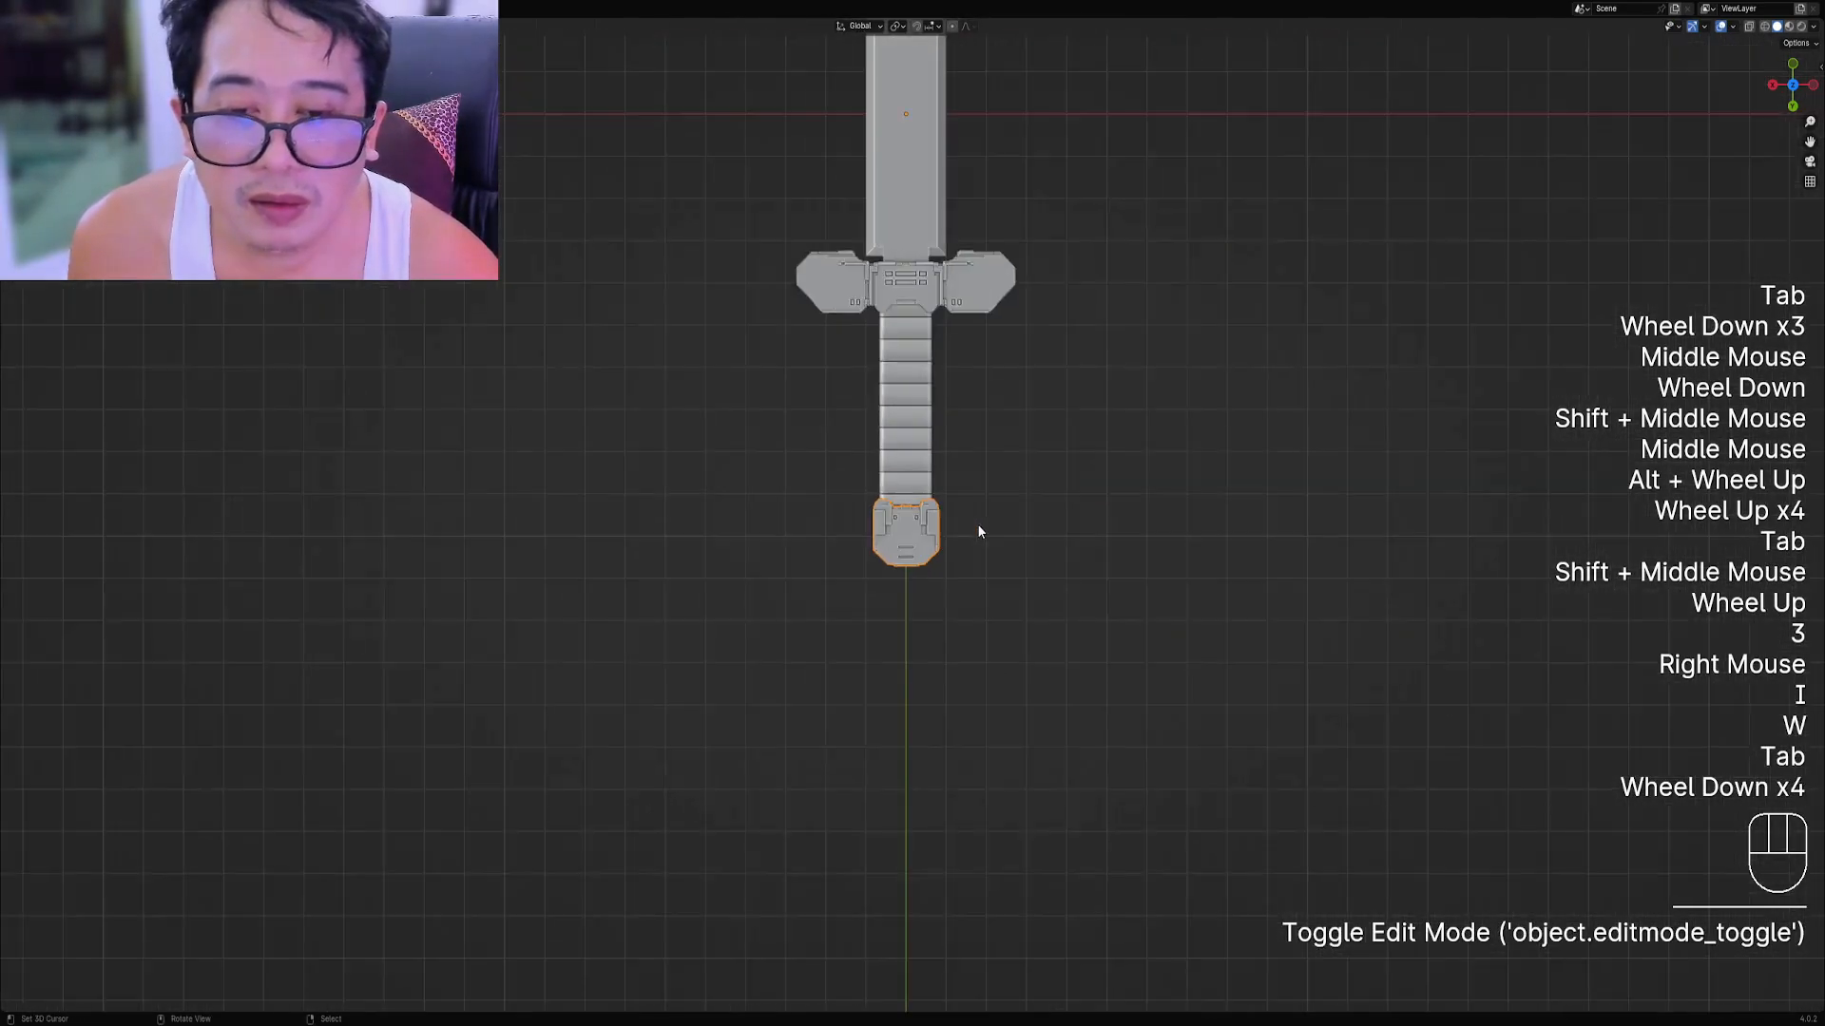
# Deselect everything and examine the pommel's panel cuts from several angles.
pyautogui.moveTo(977, 523); pyautogui.dragTo(867, 549, button='middle')
pyautogui.scroll(1, 1055, 504)
pyautogui.hotkey('alt', 'a')
pyautogui.scroll(1, 870, 591)
pyautogui.scroll(3, 842, 567)
pyautogui.keyDown('shift'); pyautogui.scroll(1, 867, 549); pyautogui.keyUp('shift')
pyautogui.scroll(1, 867, 549)
# Inset the row of faces across the upper end of the pommel's raised side panel and Panel Cut it.
pyautogui.rightClick(867, 549)
pyautogui.press('Tab')
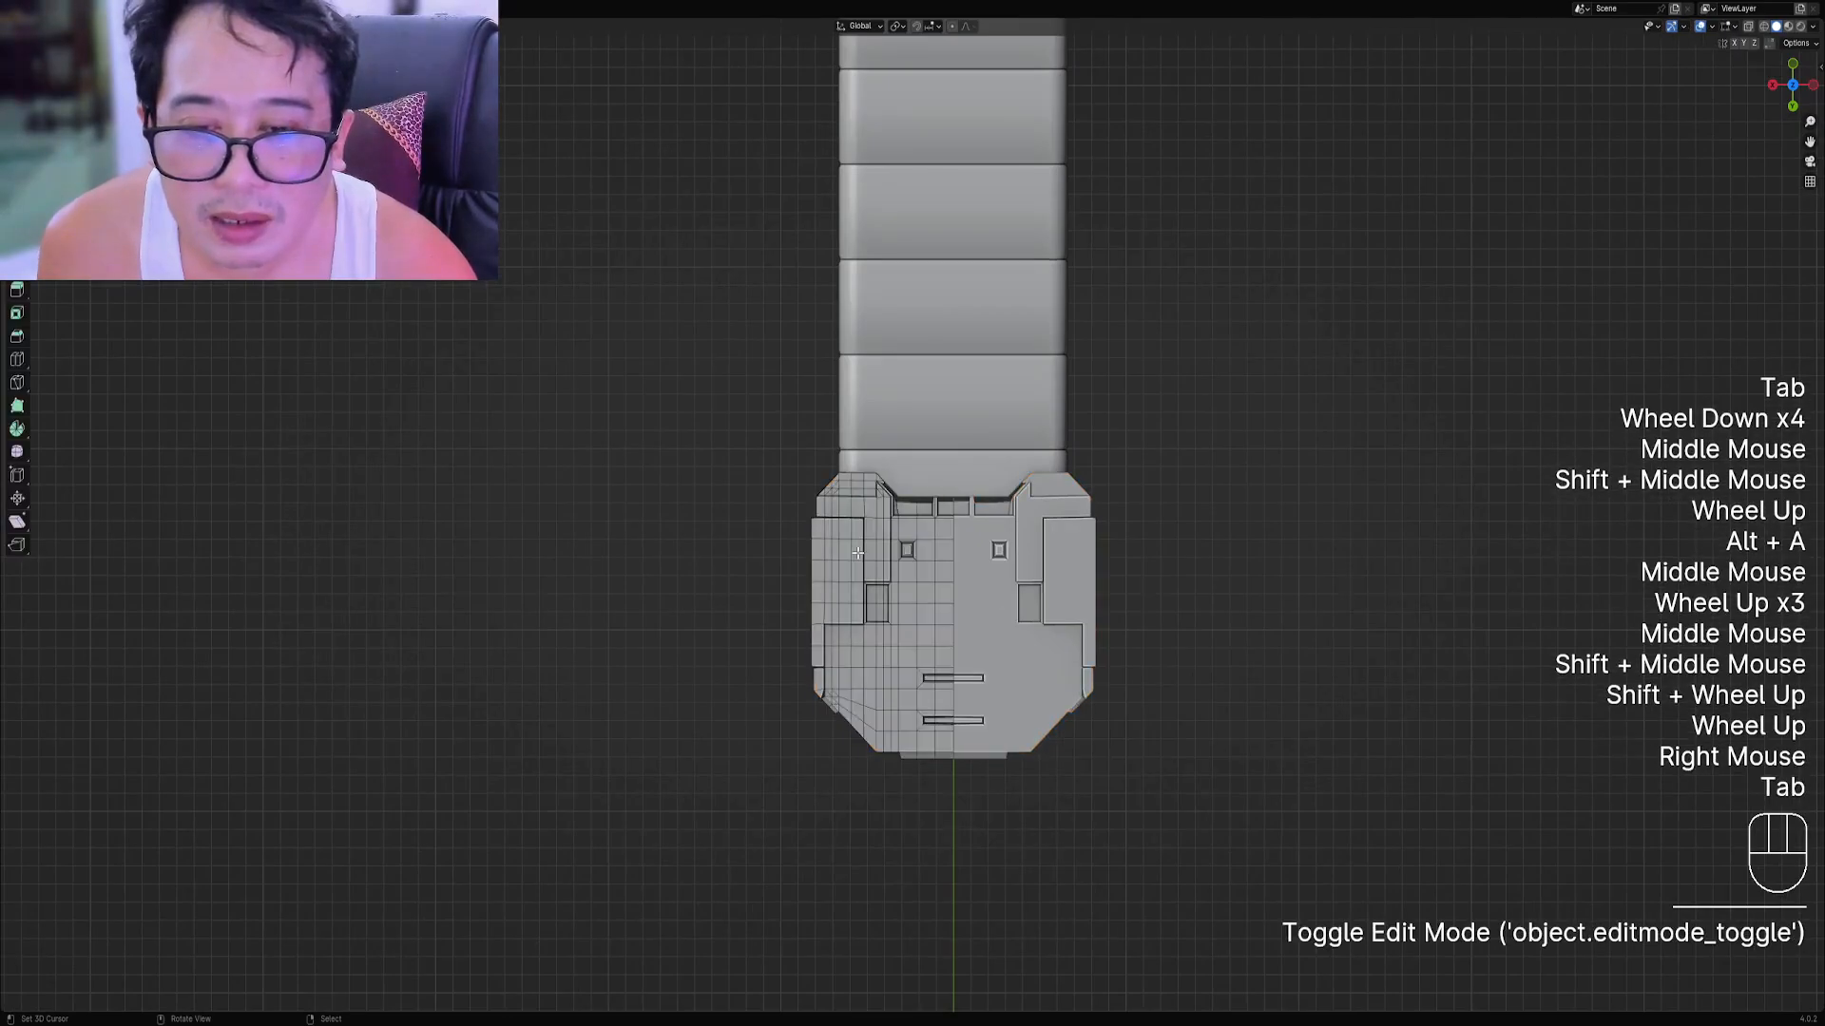
pyautogui.scroll(2, 801, 538)
pyautogui.rightClick(801, 539)
pyautogui.rightClick(750, 546)
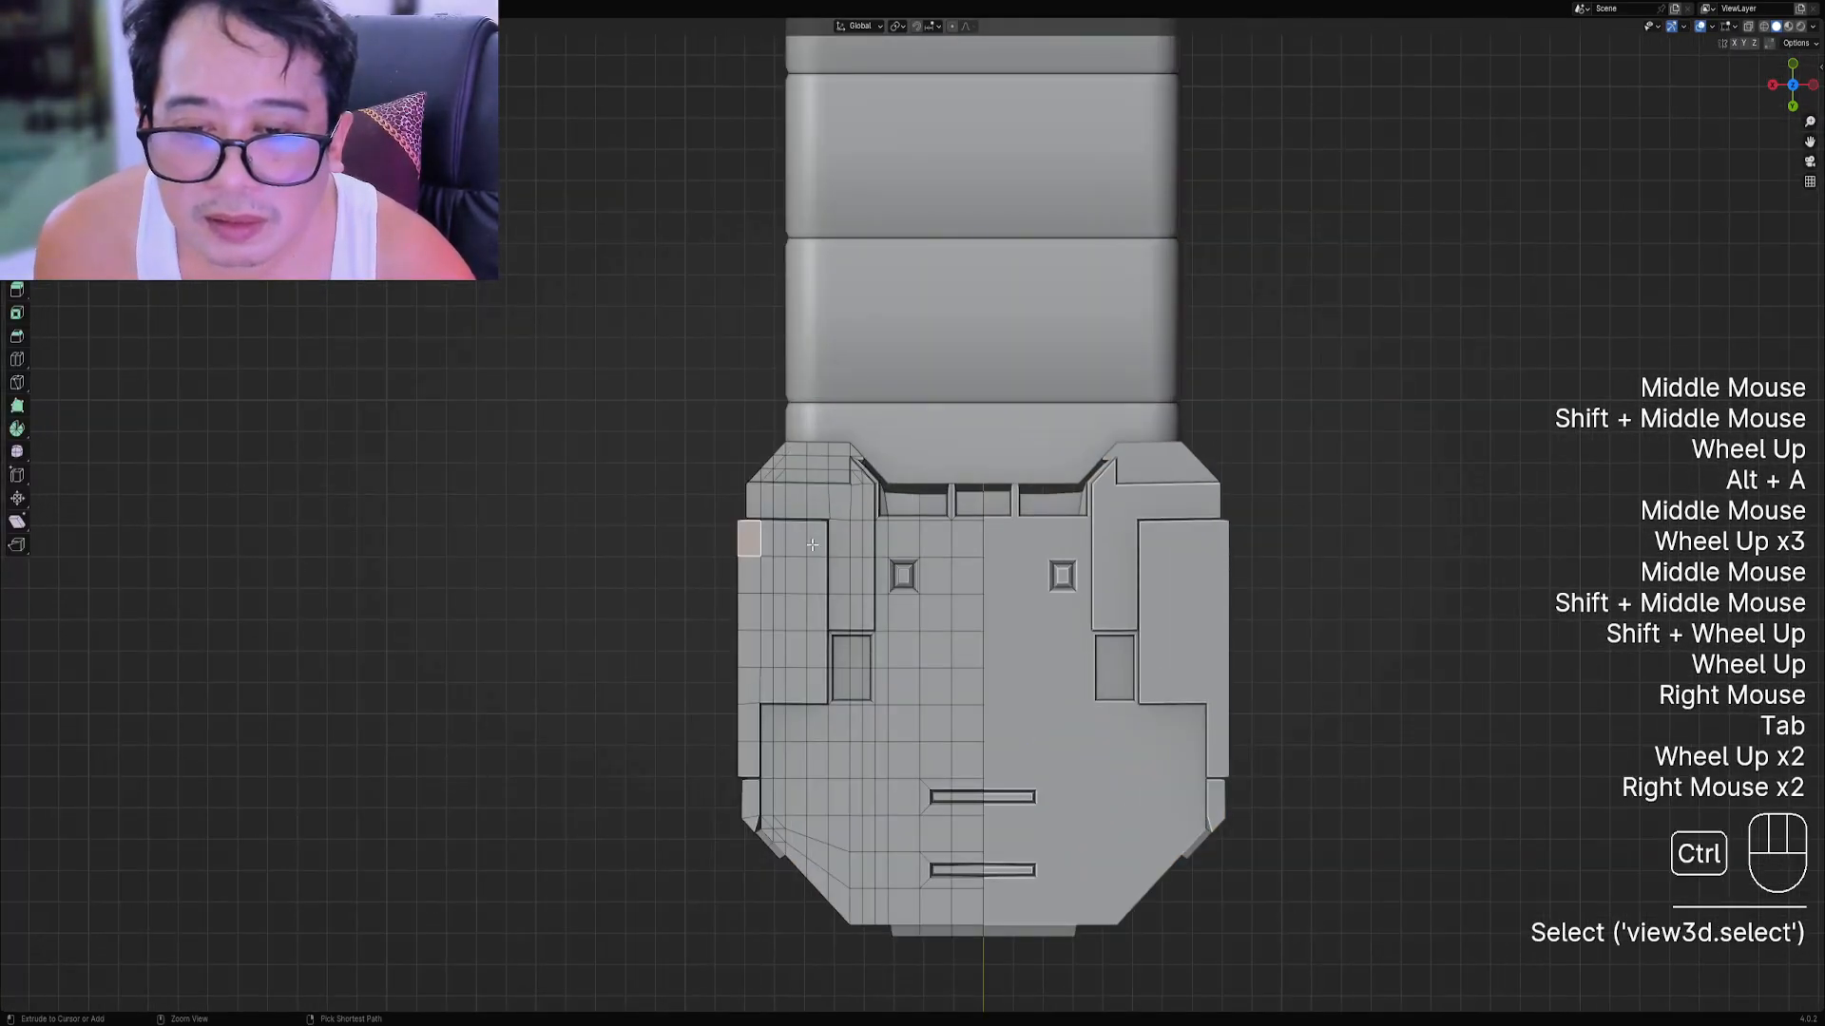
pyautogui.keyDown('ctrl'); pyautogui.rightClick(812, 544); pyautogui.keyUp('ctrl')
pyautogui.scroll(2, 812, 544)
pyautogui.press('i')
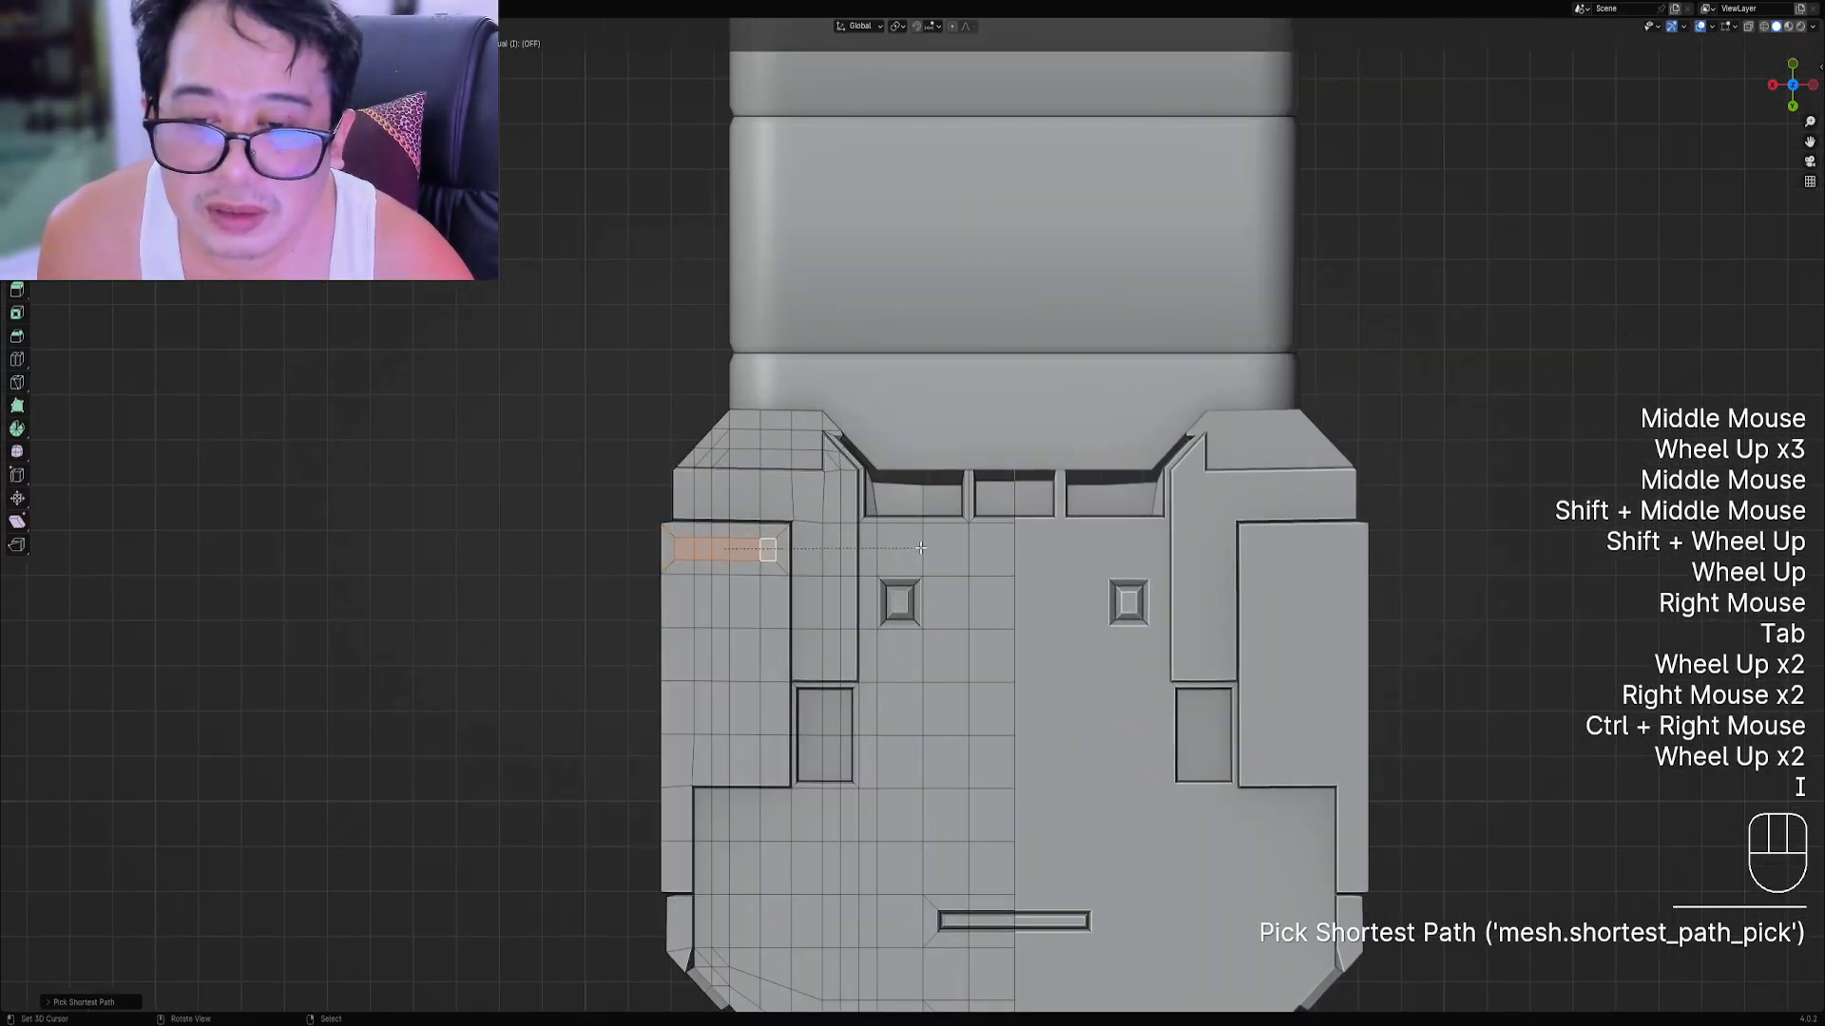
pyautogui.press('w')
pyautogui.press('Tab')
pyautogui.scroll(-3, 985, 547)
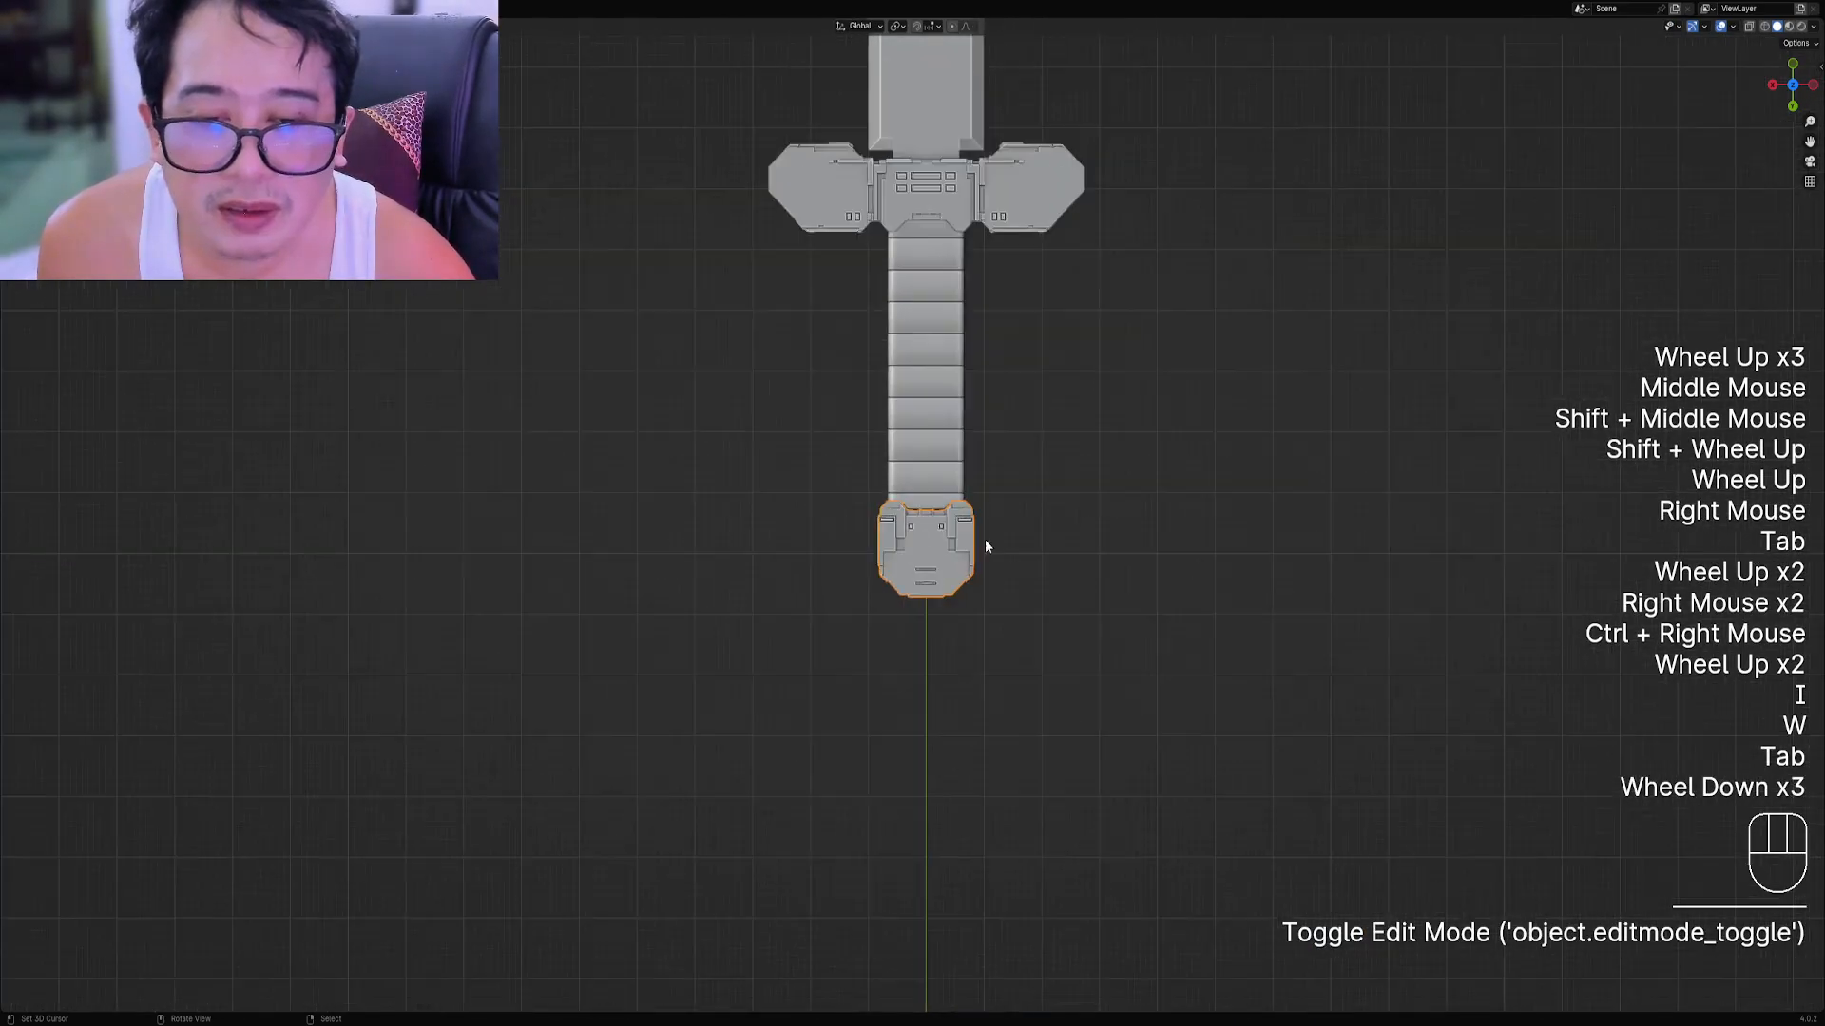
# Inset a short strip of faces along the pommel's side wall and apply Panel Cut to it.
pyautogui.moveTo(984, 546)
pyautogui.mouseDown(button='middle')
pyautogui.moveTo(1092, 460)
pyautogui.moveTo(1026, 557)
pyautogui.moveTo(965, 546)
pyautogui.mouseUp(button='middle')
pyautogui.scroll(2, 1092, 459)
pyautogui.scroll(1, 965, 545)
pyautogui.press('Tab')
pyautogui.keyDown('ctrl'); pyautogui.rightClick(1000, 546); pyautogui.keyUp('ctrl')
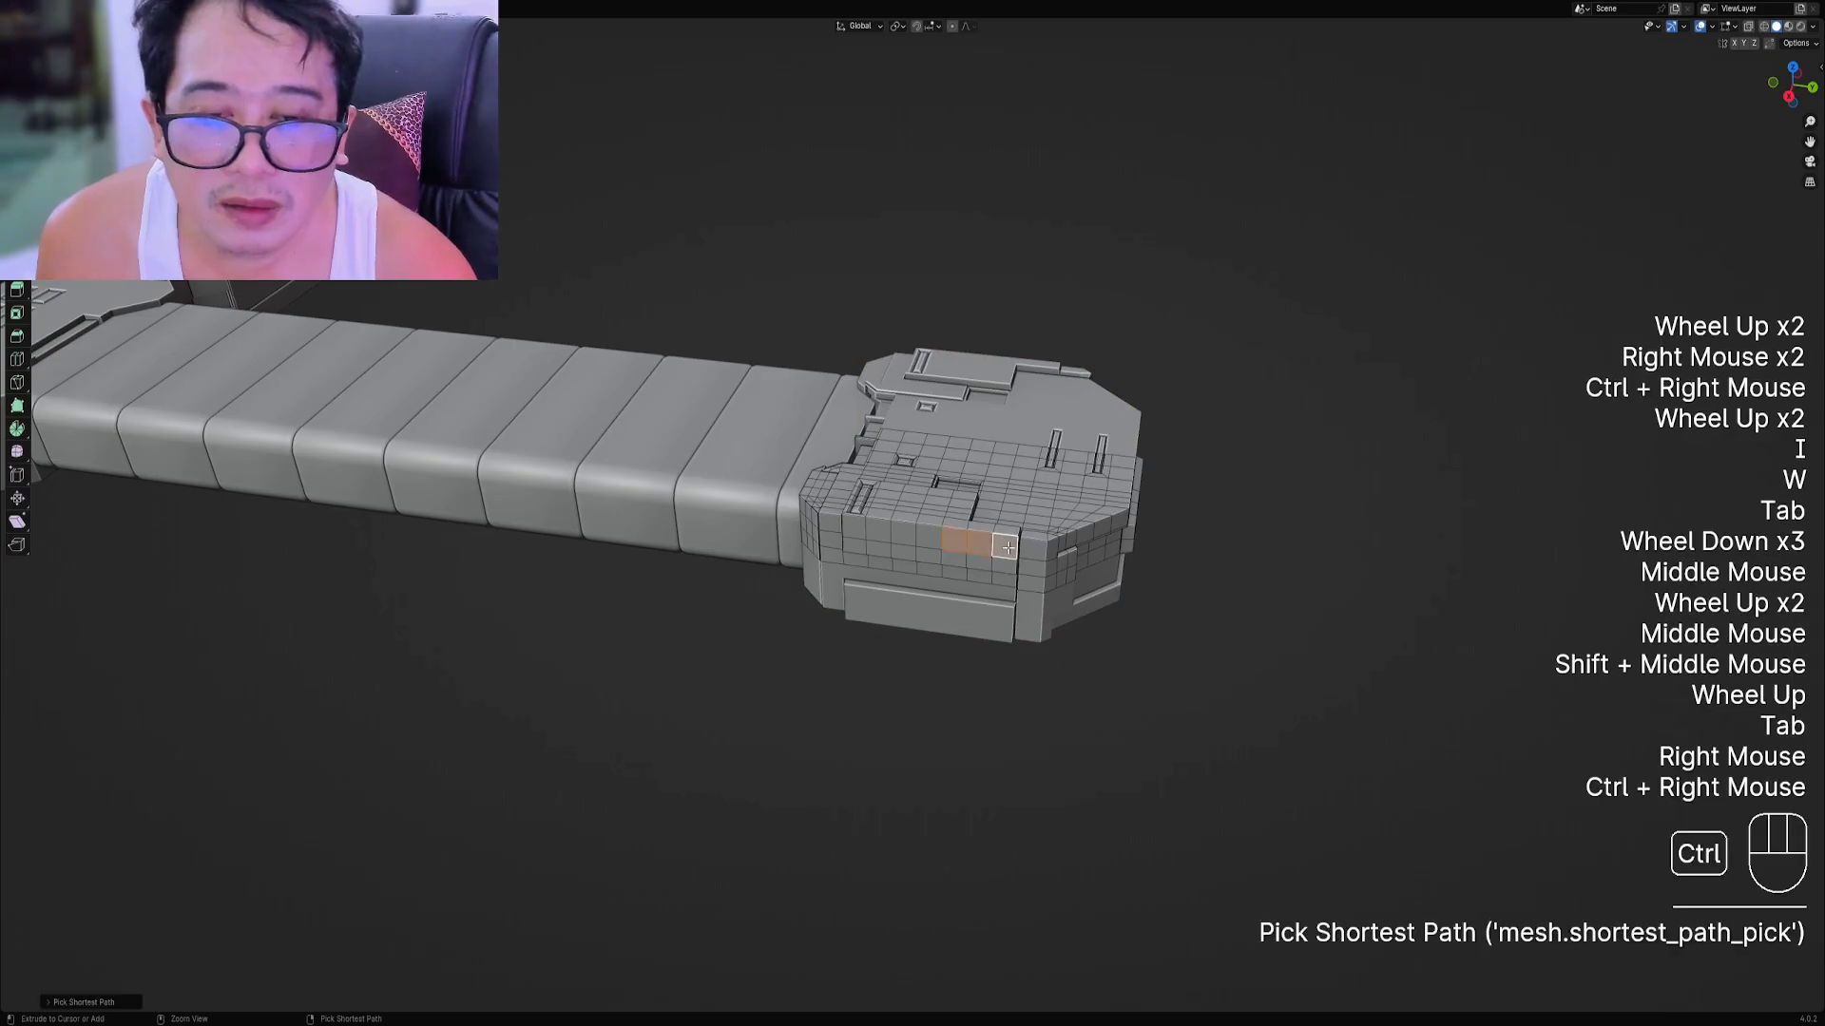
pyautogui.press('i')
pyautogui.click(1100, 555)
pyautogui.press('w')
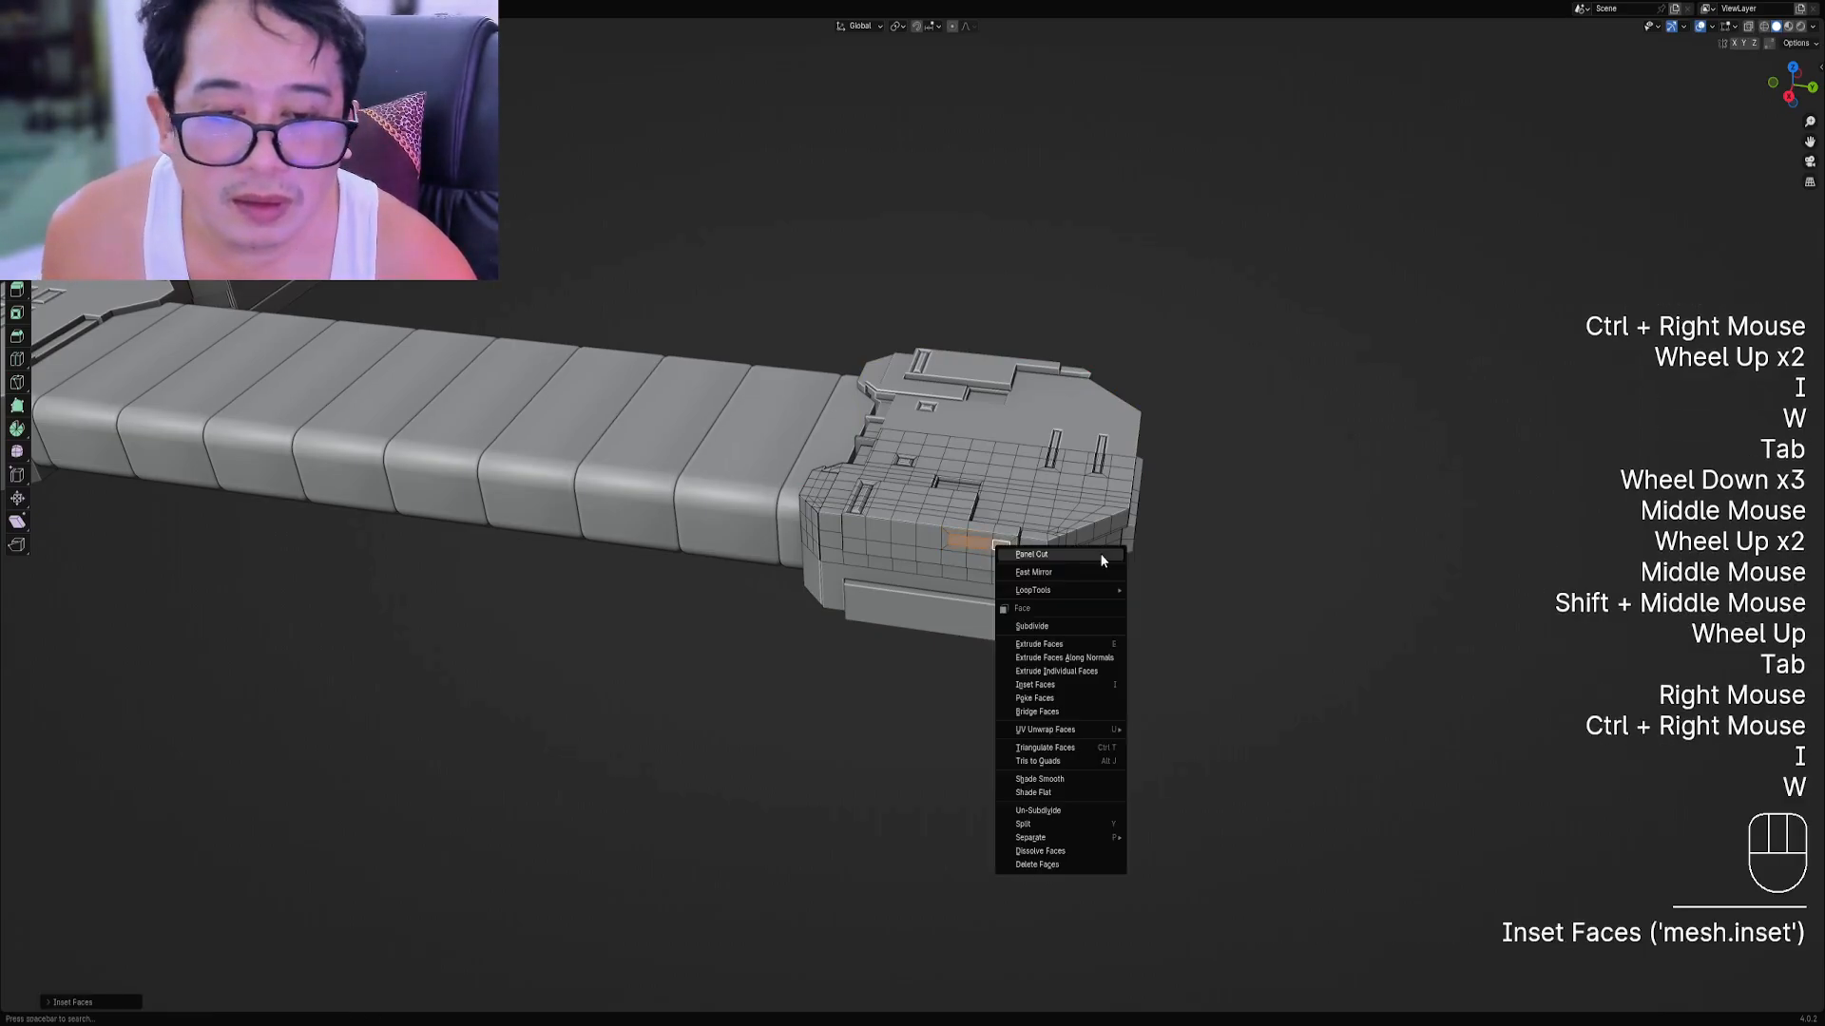
pyautogui.click(1101, 557)
pyautogui.click(1172, 582)
# Leave Edit Mode on the pommel and save the file sword.blend.
pyautogui.press('Tab')
pyautogui.scroll(-2, 1105, 537)
pyautogui.moveTo(1107, 542); pyautogui.dragTo(960, 551, button='middle')
pyautogui.scroll(1, 973, 548)
pyautogui.scroll(-1, 973, 548)
pyautogui.hotkey('ctrl', 's')
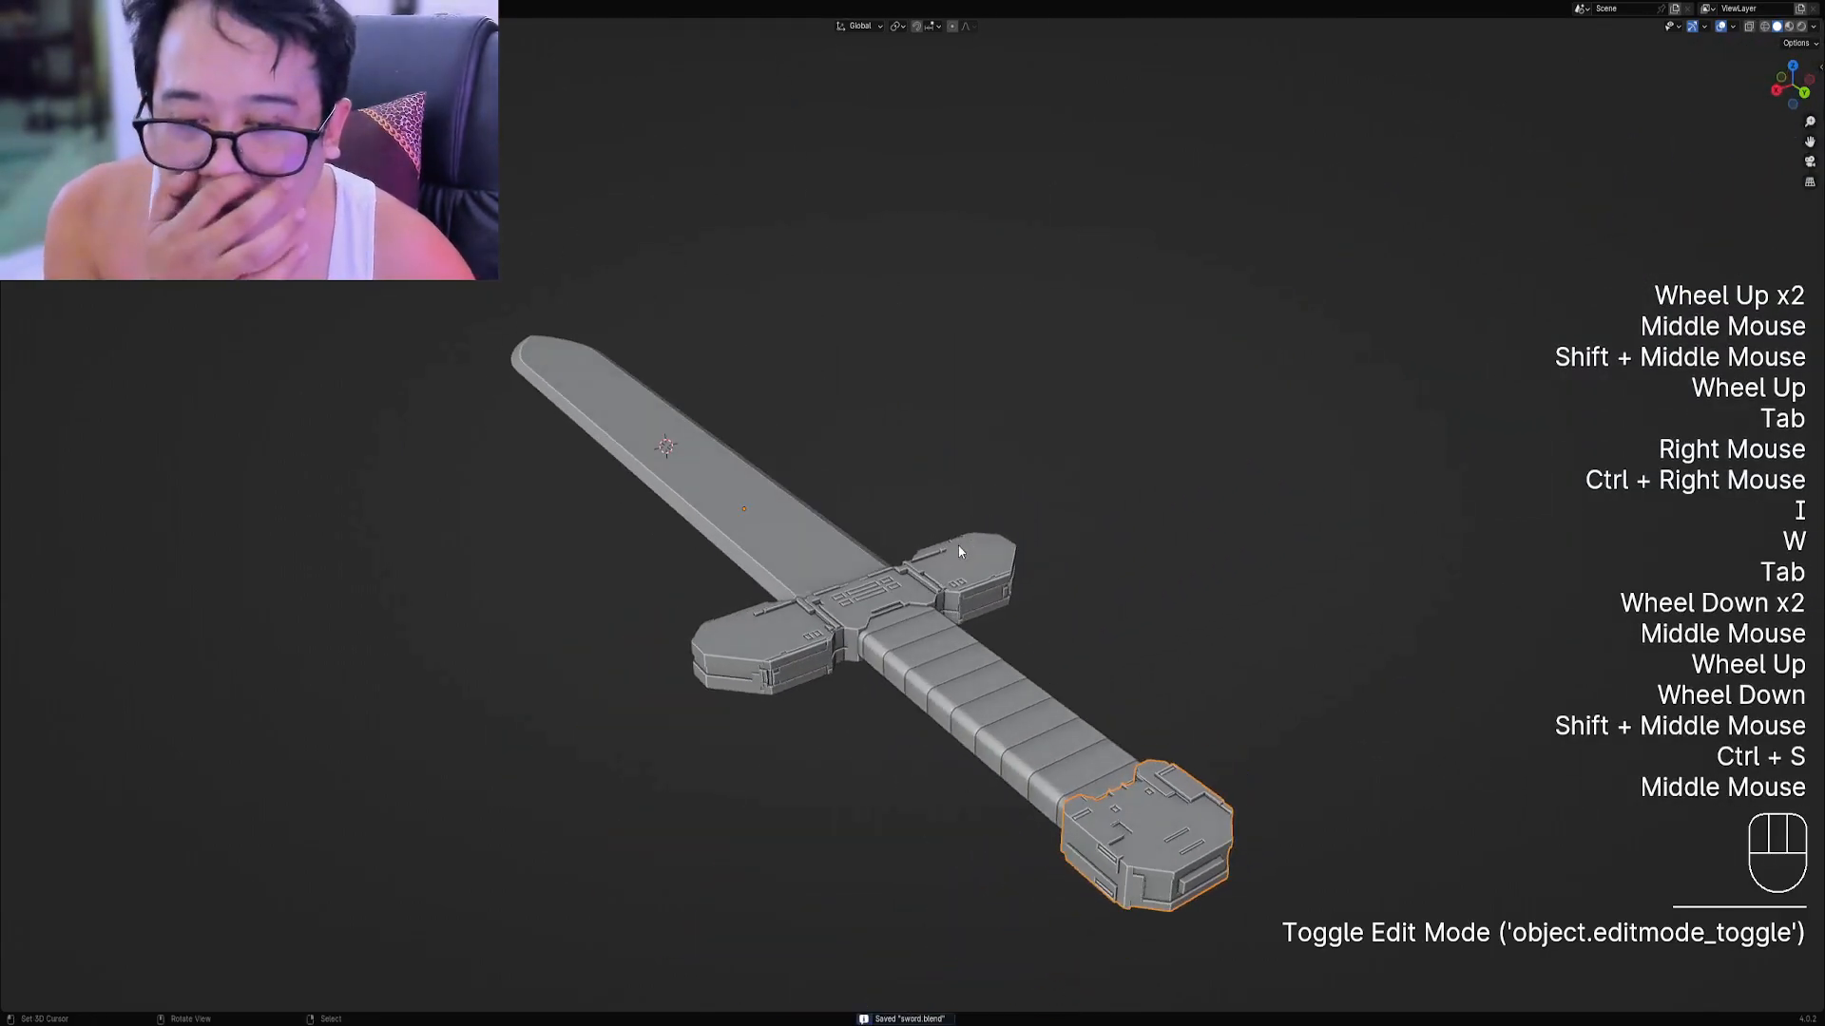
# Select a row of faces along the side wall of the guard's wing and apply Panel Cut to it.
pyautogui.rightClick(785, 681)
pyautogui.scroll(1, 943, 574)
pyautogui.keyDown('shift'); pyautogui.moveTo(785, 682); pyautogui.dragTo(936, 605, button='middle'); pyautogui.keyUp('shift')
pyautogui.press('Tab')
pyautogui.scroll(1, 876, 590)
pyautogui.press('3')
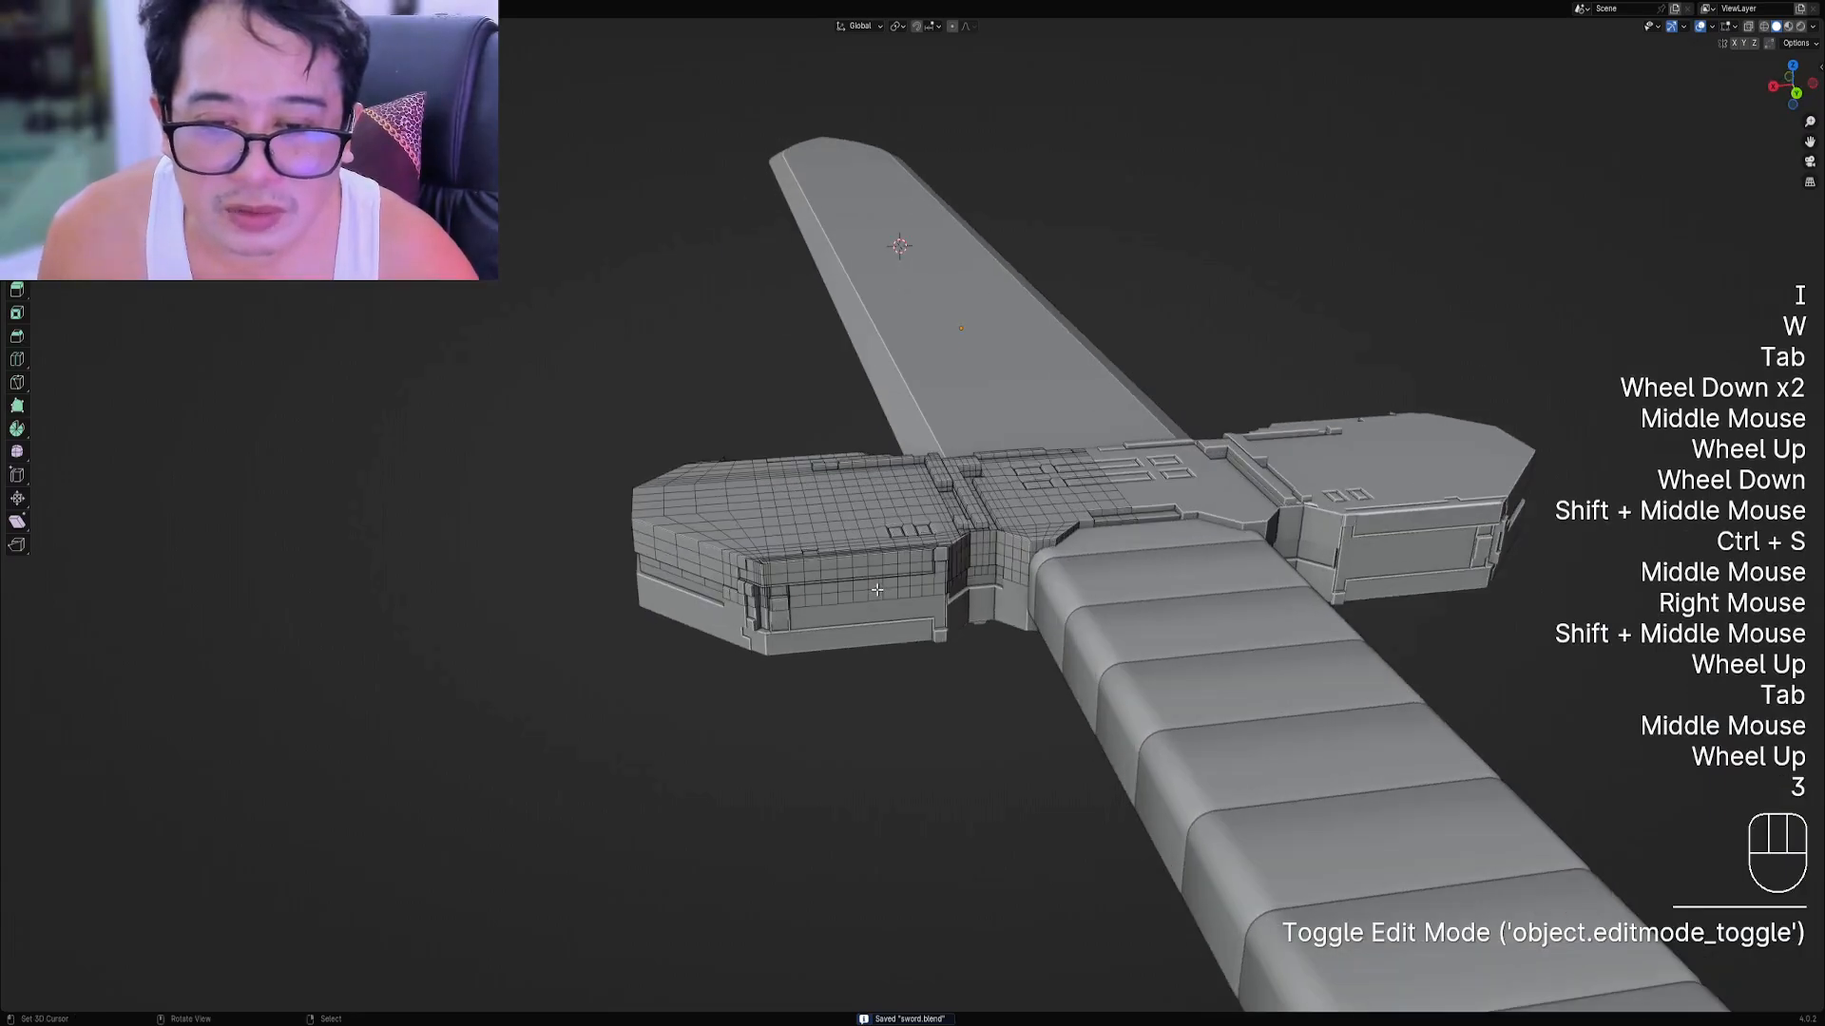
pyautogui.rightClick(827, 600)
pyautogui.keyDown('ctrl'); pyautogui.rightClick(878, 598); pyautogui.keyUp('ctrl')
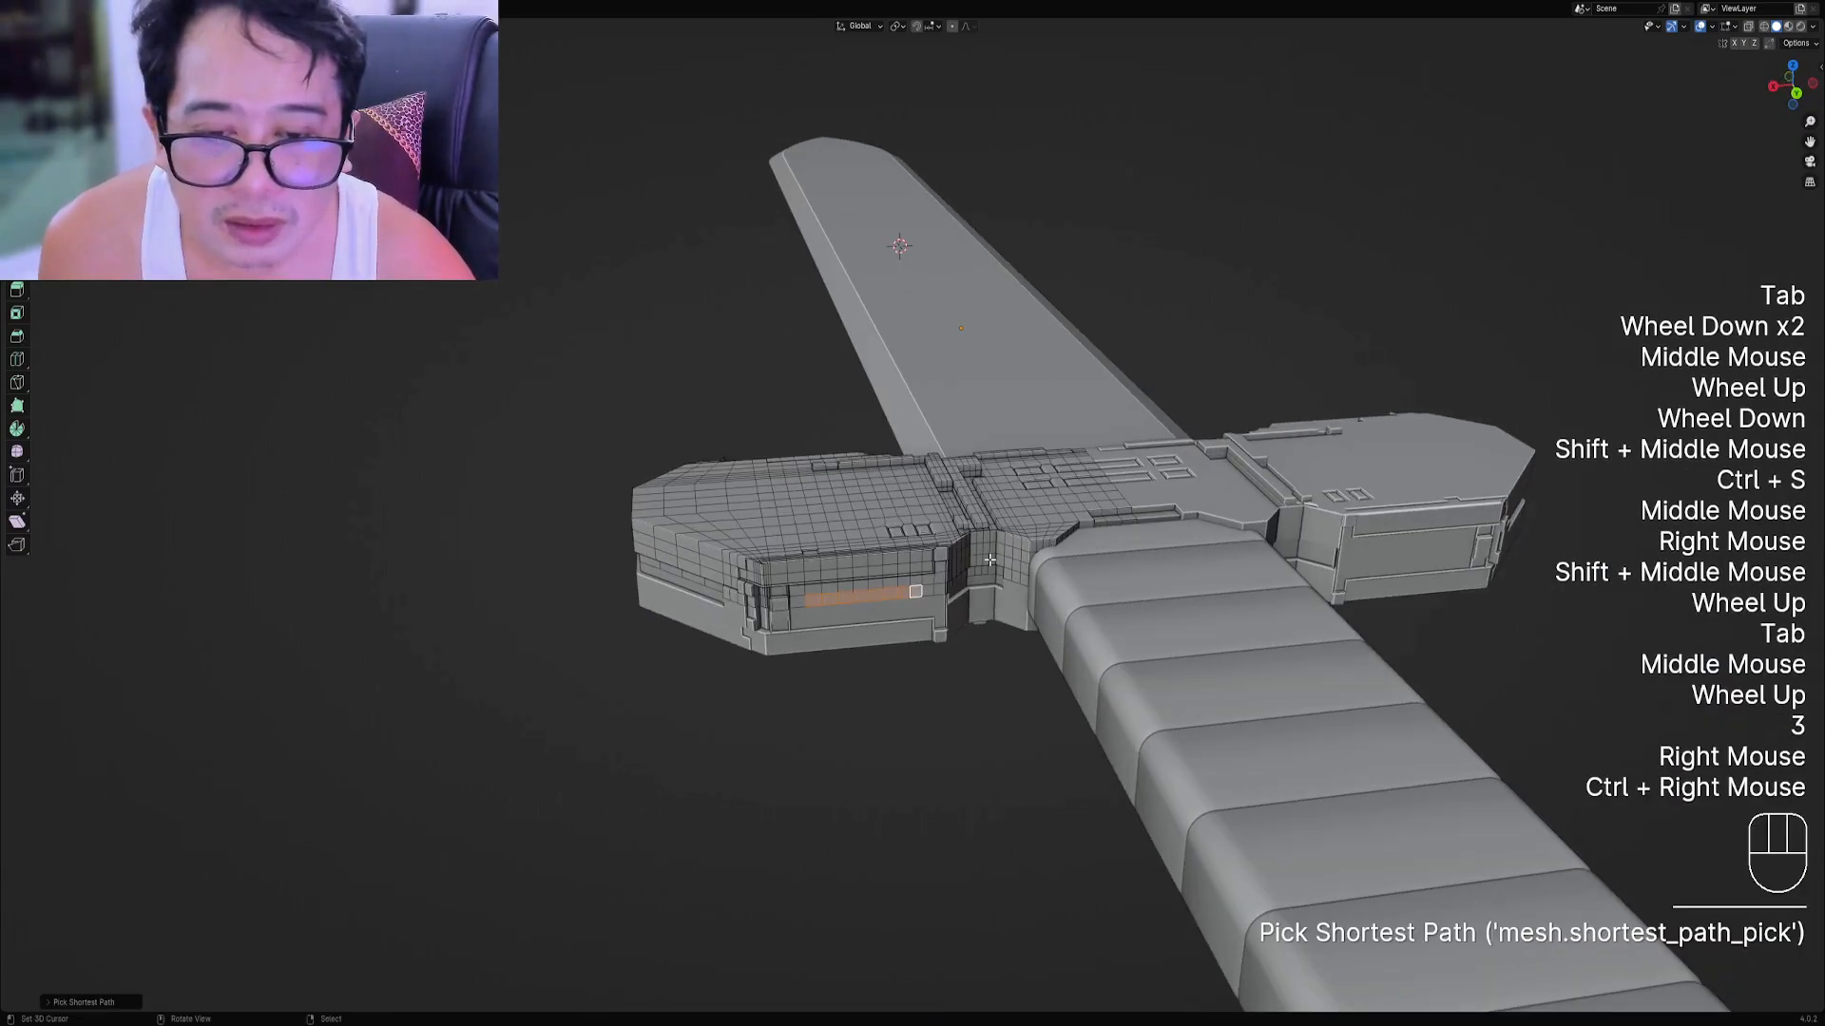
pyautogui.press('w')
pyautogui.click(988, 559)
pyautogui.press('Tab')
pyautogui.scroll(-1, 855, 603)
# Save the sword file, deselect everything, and review the whole sword.
pyautogui.moveTo(855, 602); pyautogui.dragTo(1034, 631, button='middle')
pyautogui.scroll(-1, 1034, 631)
pyautogui.keyDown('shift'); pyautogui.moveTo(1039, 566); pyautogui.dragTo(994, 550, button='middle'); pyautogui.keyUp('shift')
pyautogui.scroll(2, 973, 553)
pyautogui.hotkey('ctrl', 's')
pyautogui.scroll(-1, 918, 561)
pyautogui.hotkey('alt', 'a')
pyautogui.scroll(1, 934, 548)
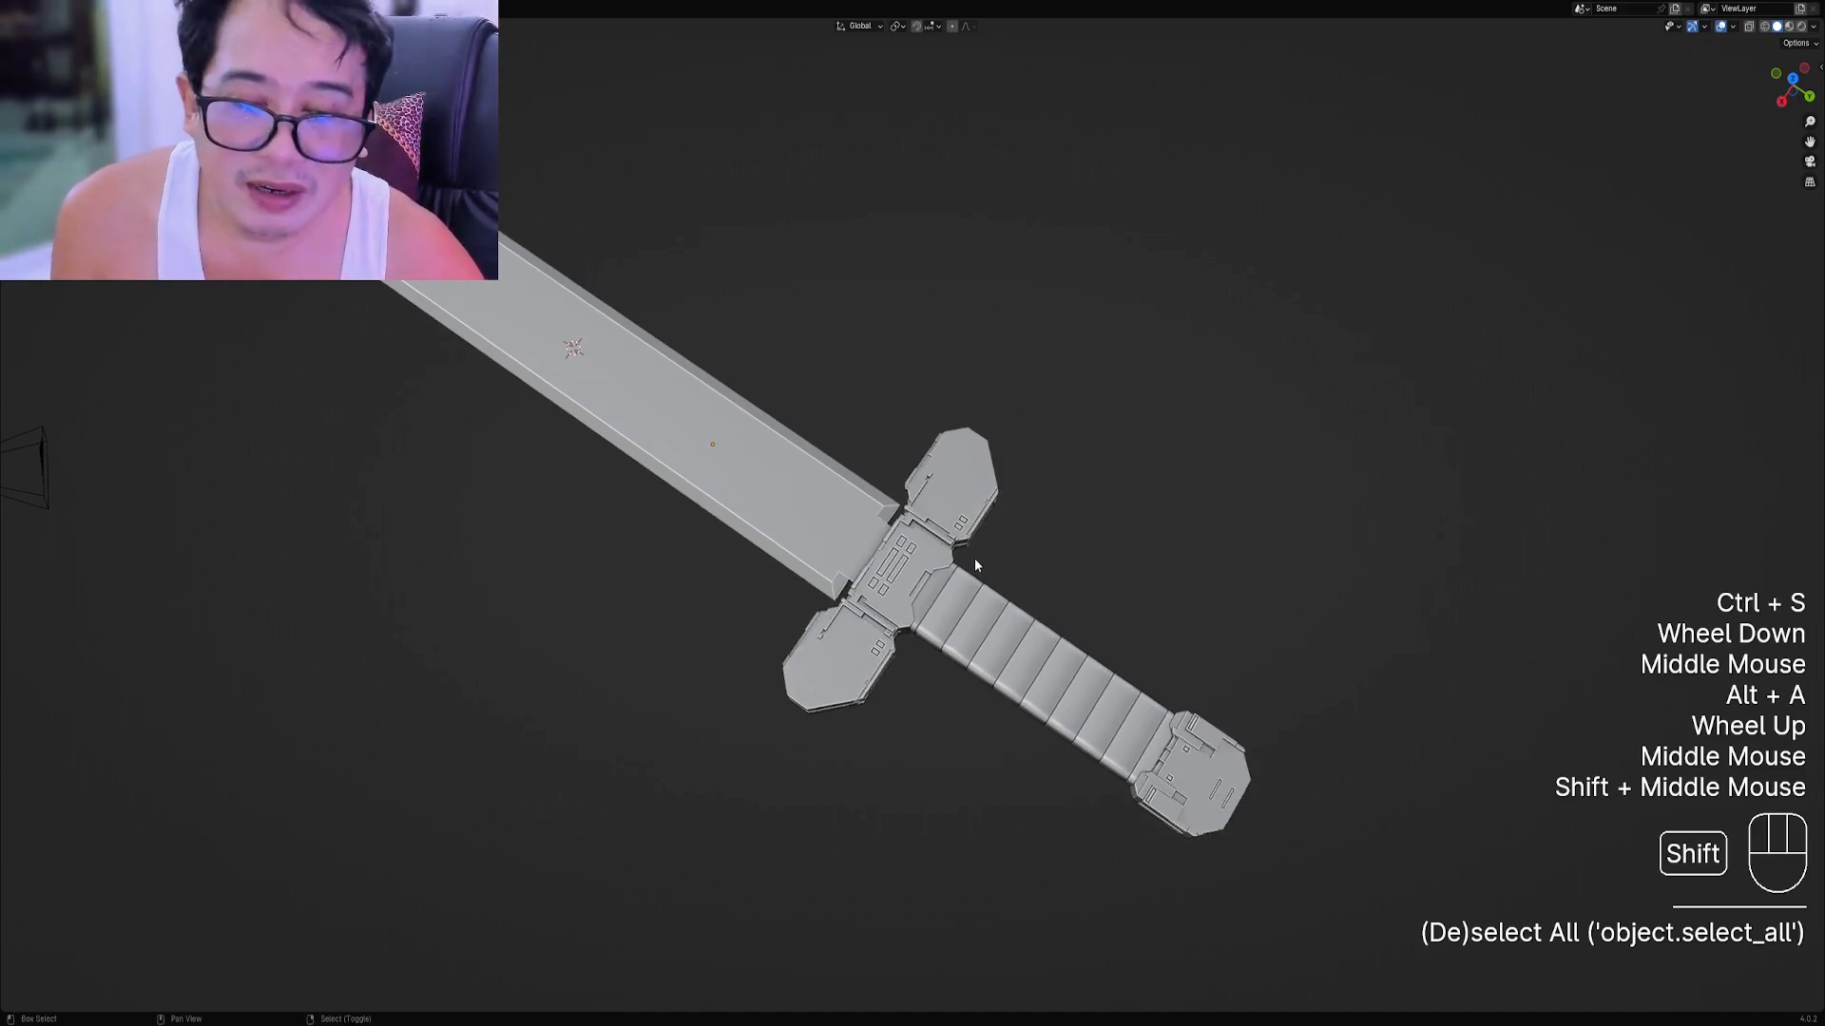
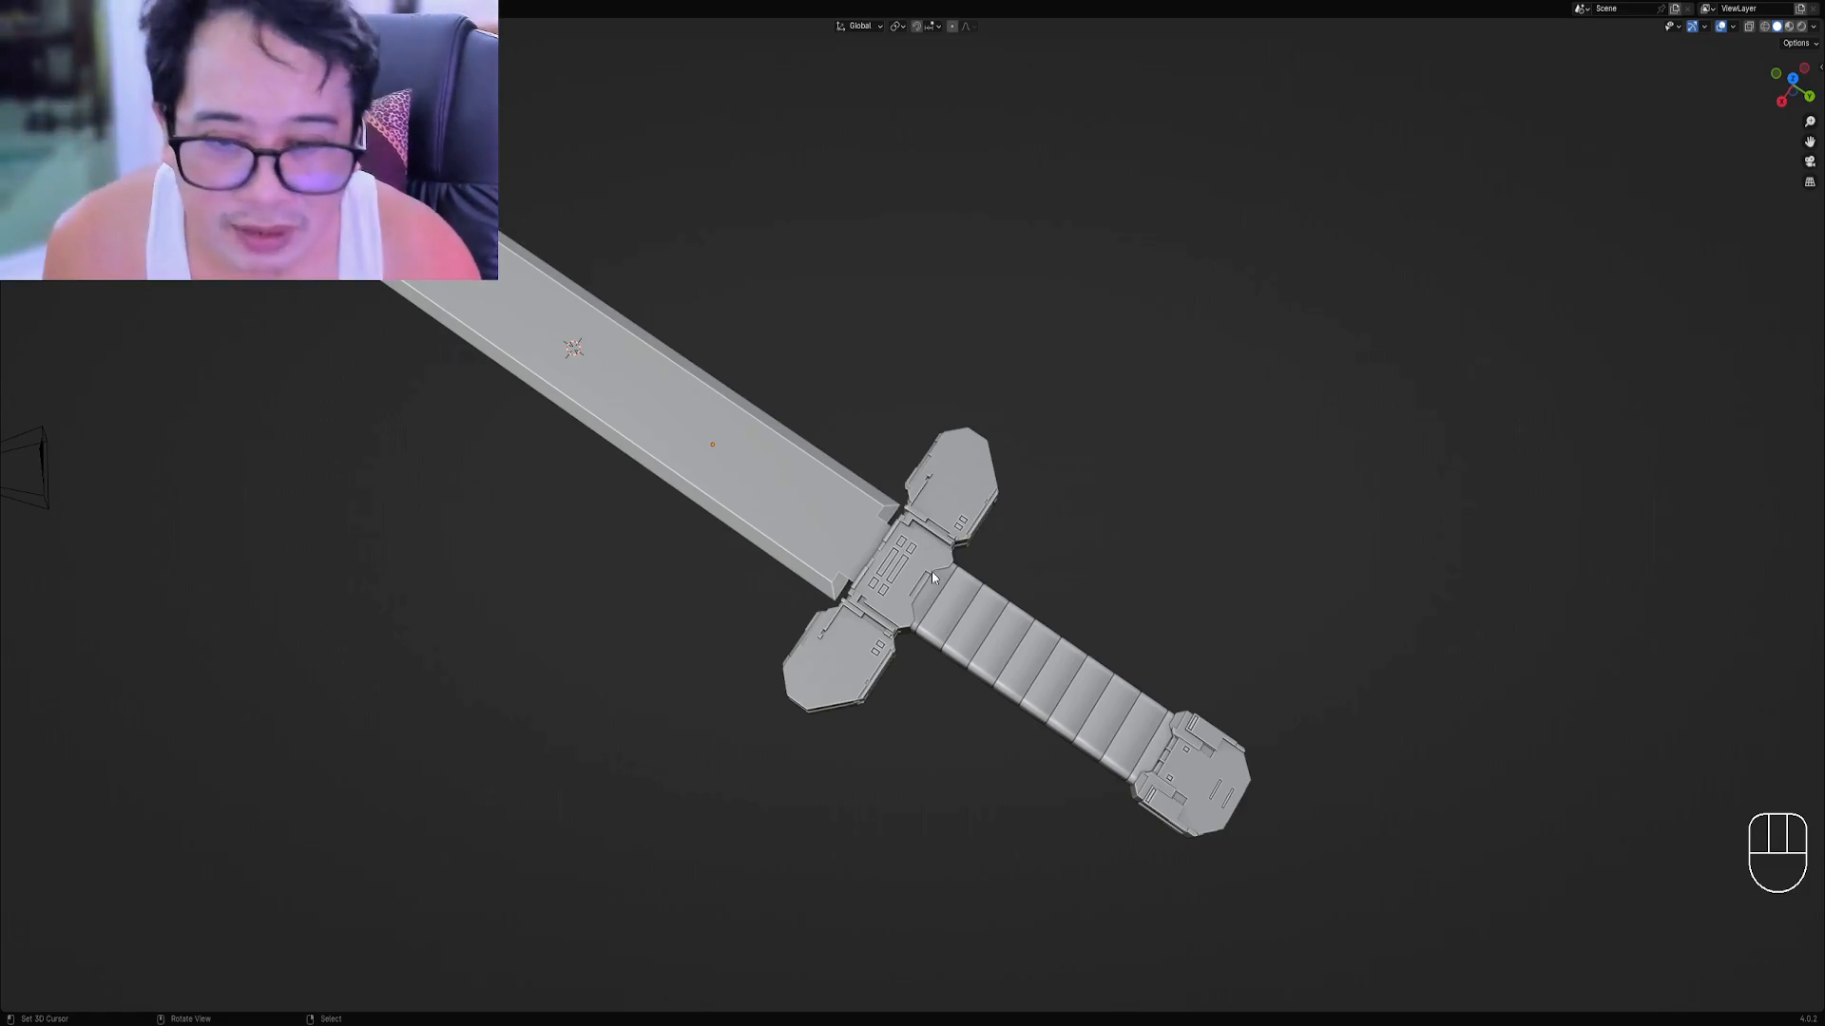
# Select the blade, check its mesh in Edit Mode, return to Object Mode and save the file.
pyautogui.scroll(-2, 1178, 532)
pyautogui.moveTo(1179, 532); pyautogui.dragTo(1056, 498, button='middle')
pyautogui.scroll(2, 1057, 499)
pyautogui.rightClick(886, 429)
pyautogui.press('Tab')
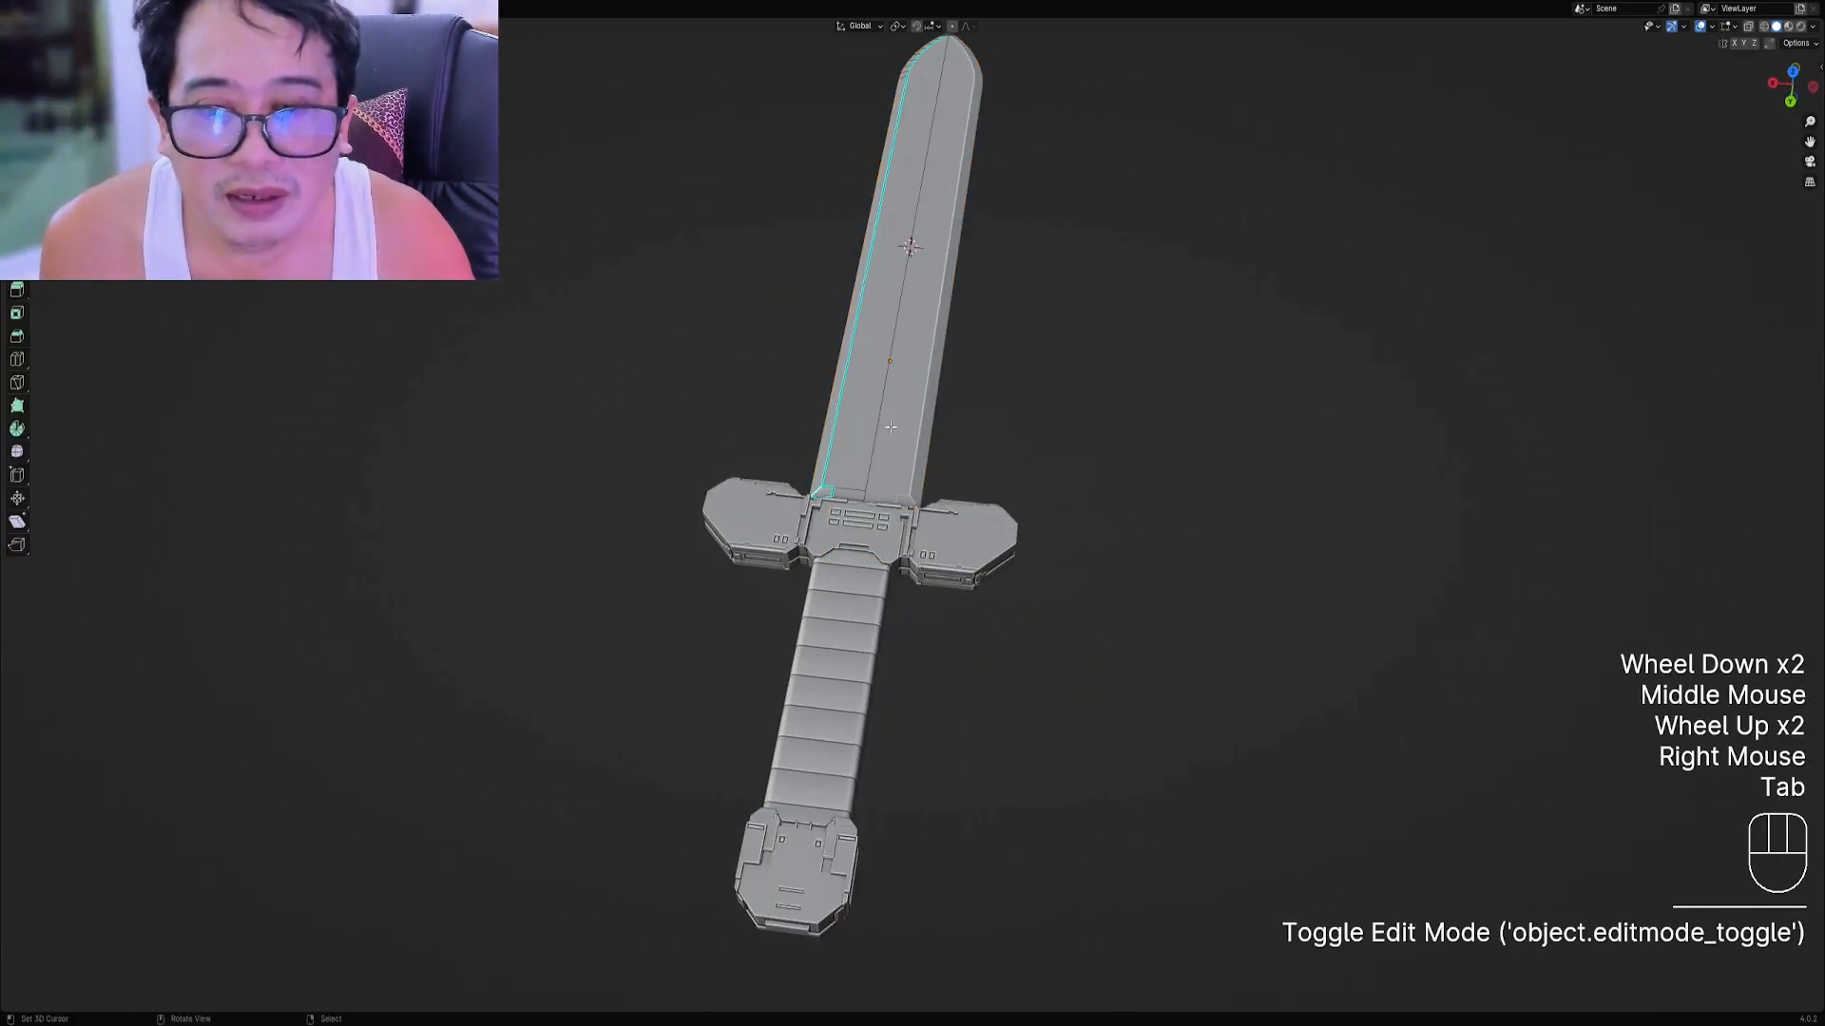
pyautogui.press('Tab')
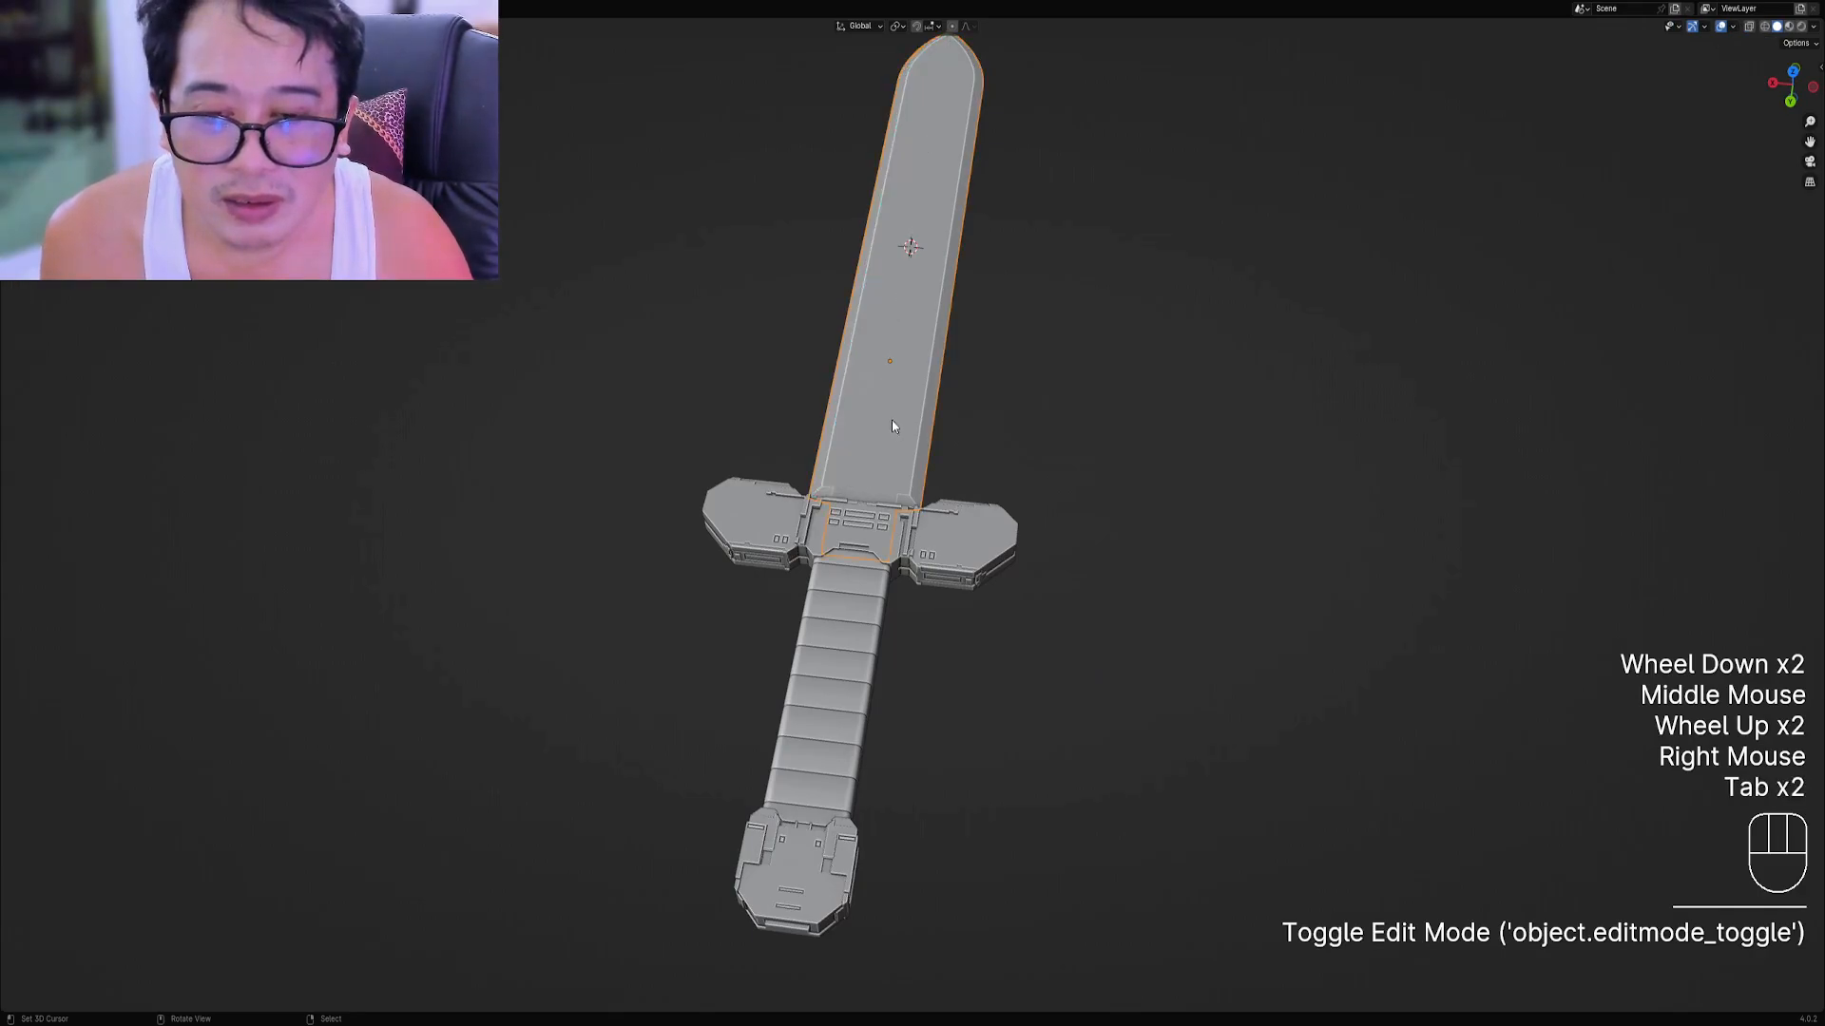
pyautogui.moveTo(892, 424); pyautogui.dragTo(1002, 546, button='middle')
pyautogui.hotkey('ctrl', 's')
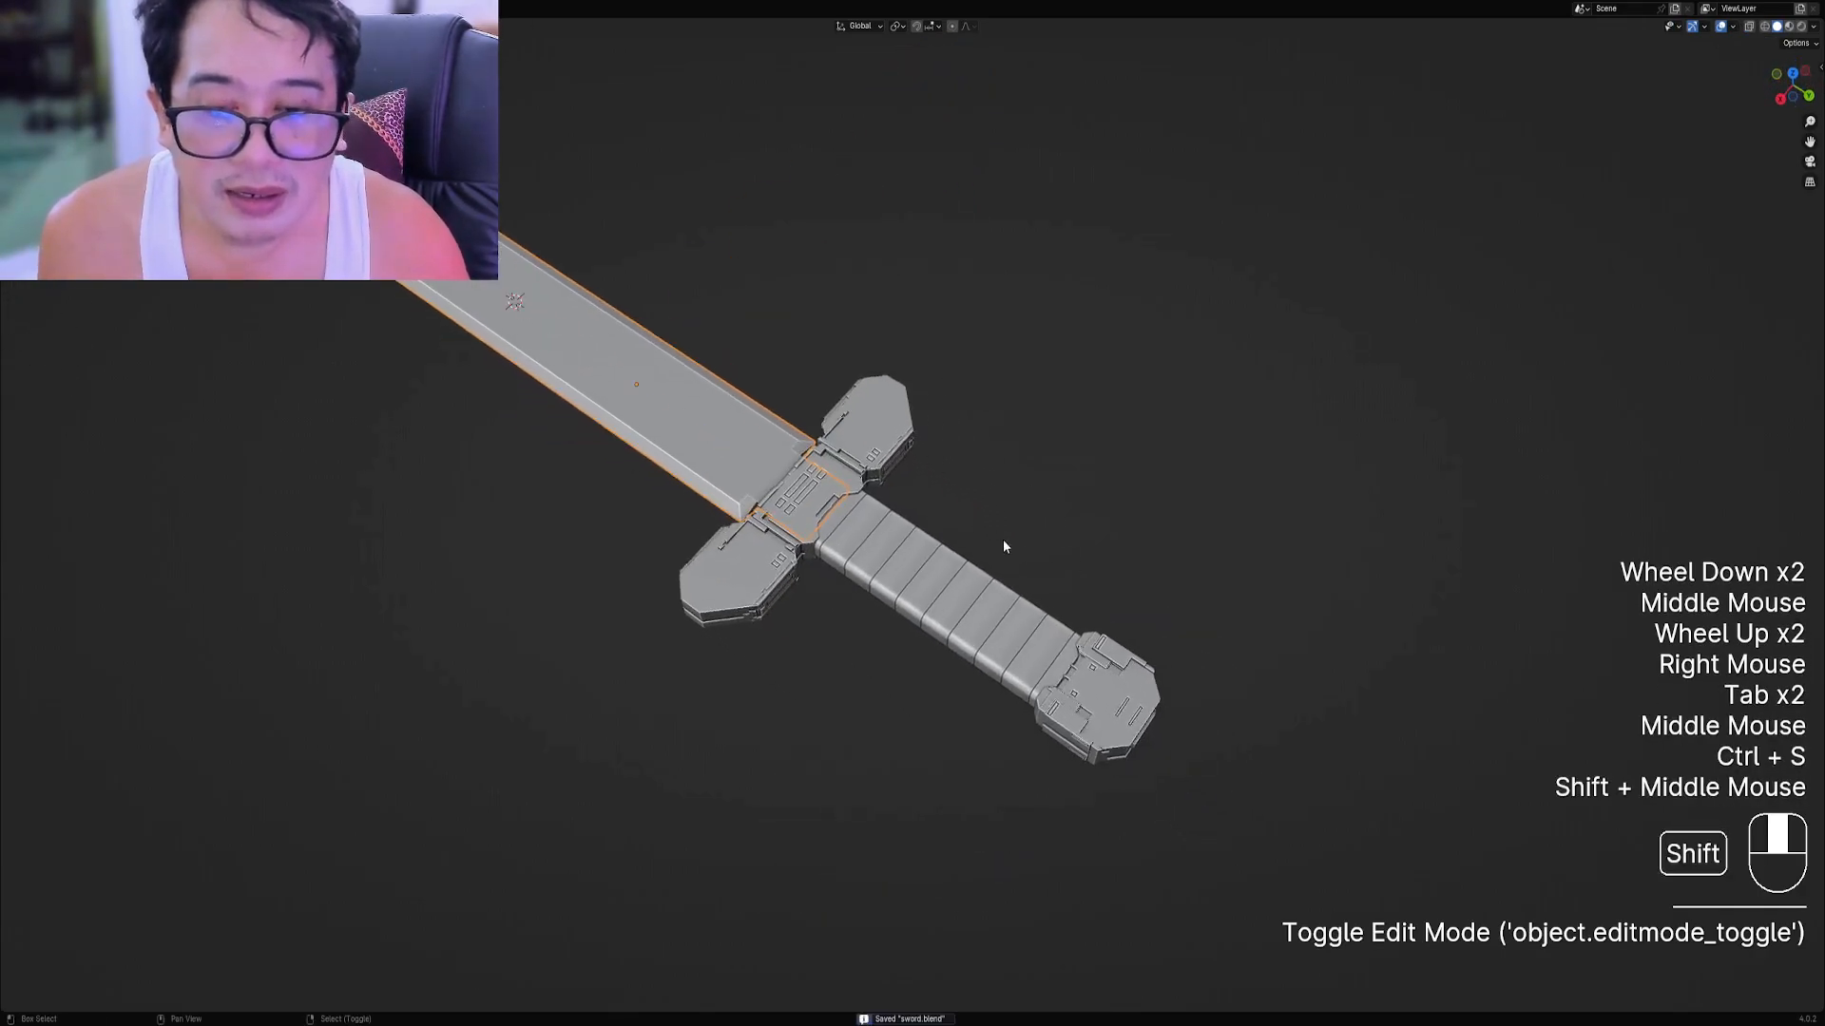
# Select the guard and pommel and run Random VColor on them with the "no saturation" preset.
pyautogui.rightClick(863, 462)
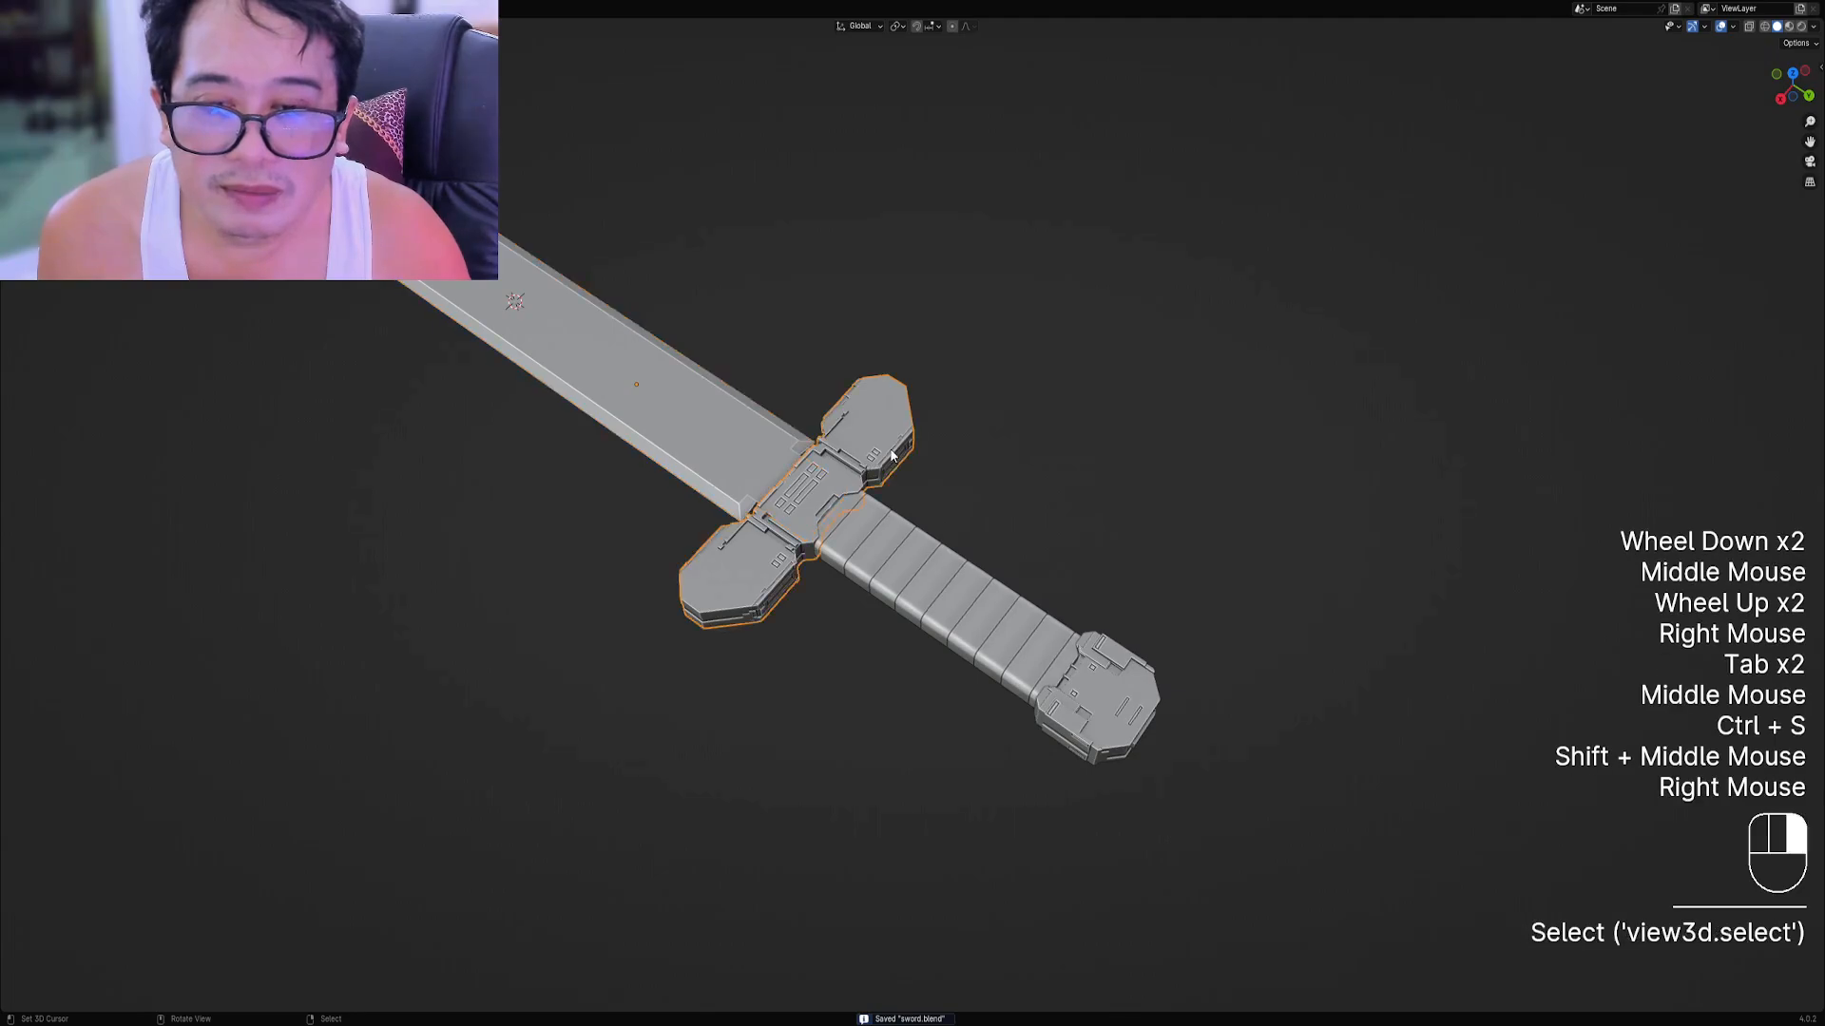
pyautogui.keyDown('shift'); pyautogui.rightClick(1104, 692); pyautogui.keyUp('shift')
pyautogui.hotkey('shift', 'q')
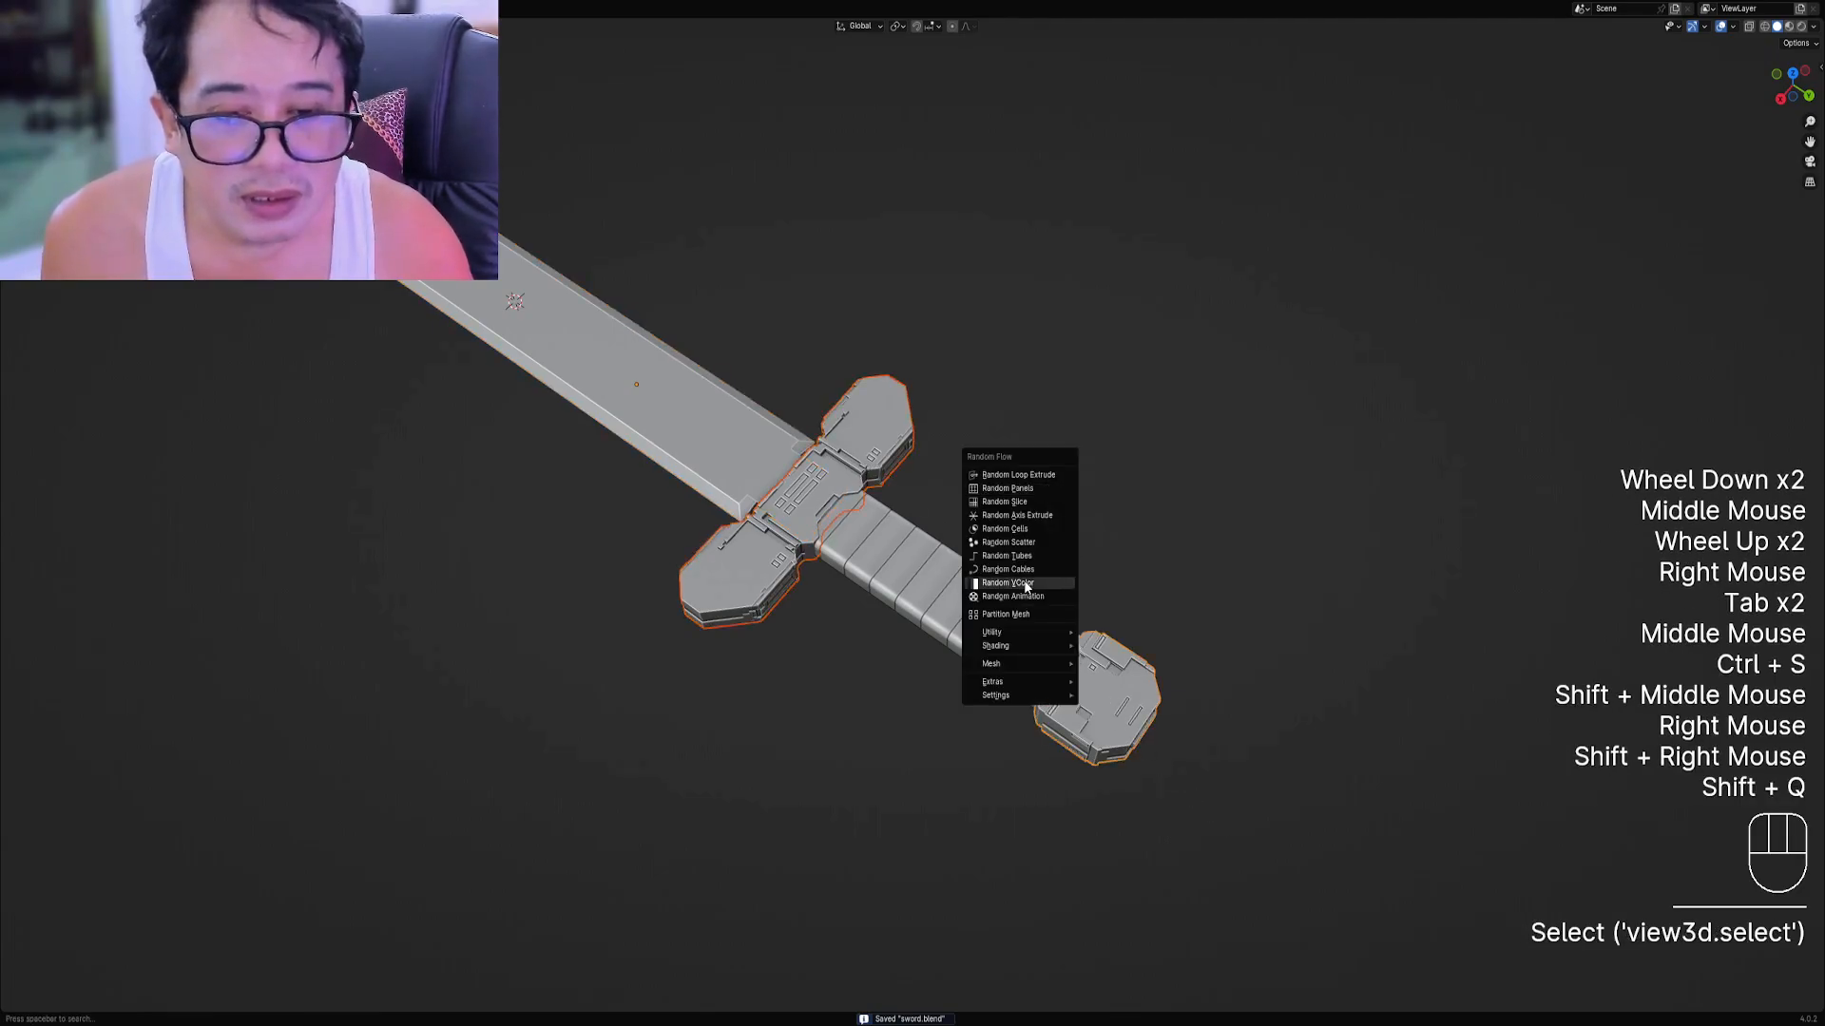
pyautogui.click(1050, 585)
pyautogui.click(1169, 488)
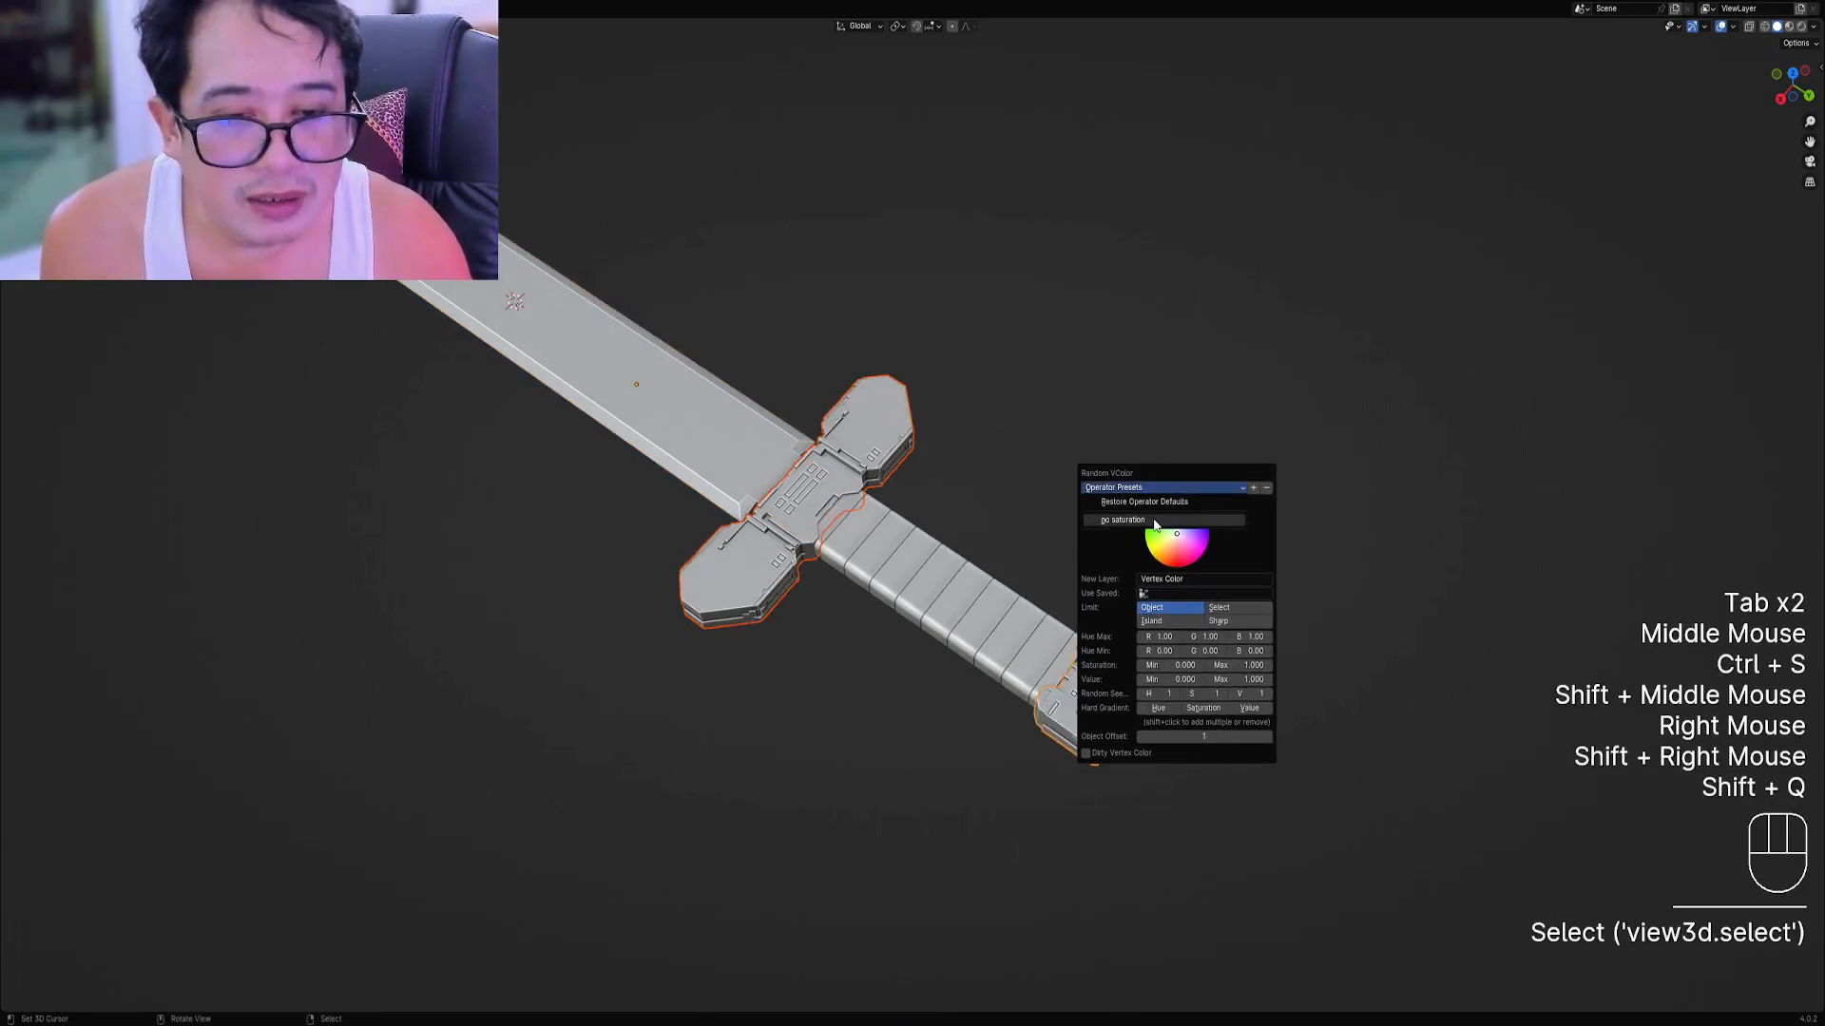
pyautogui.click(1158, 523)
# Limit the random vertex colours by Sharp, enable Mark Sharp, and set the sharpness to 15°.
pyautogui.click(1239, 621)
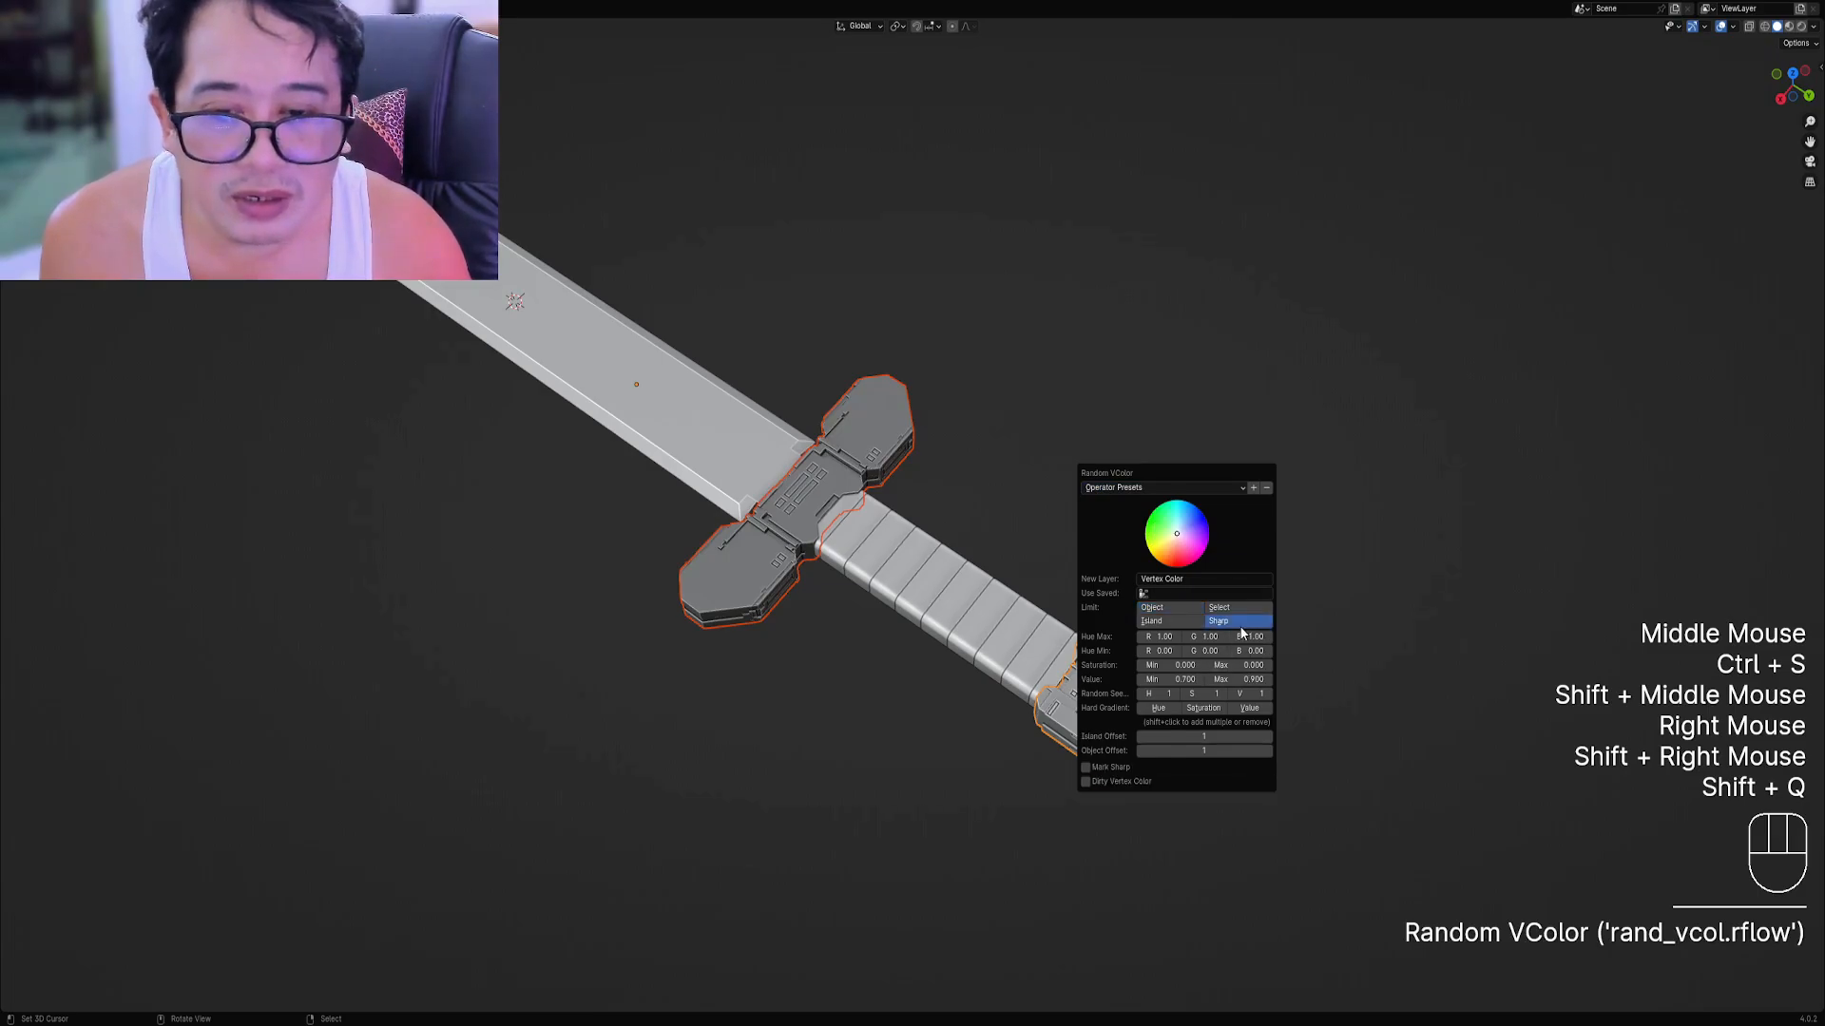
pyautogui.click(1118, 767)
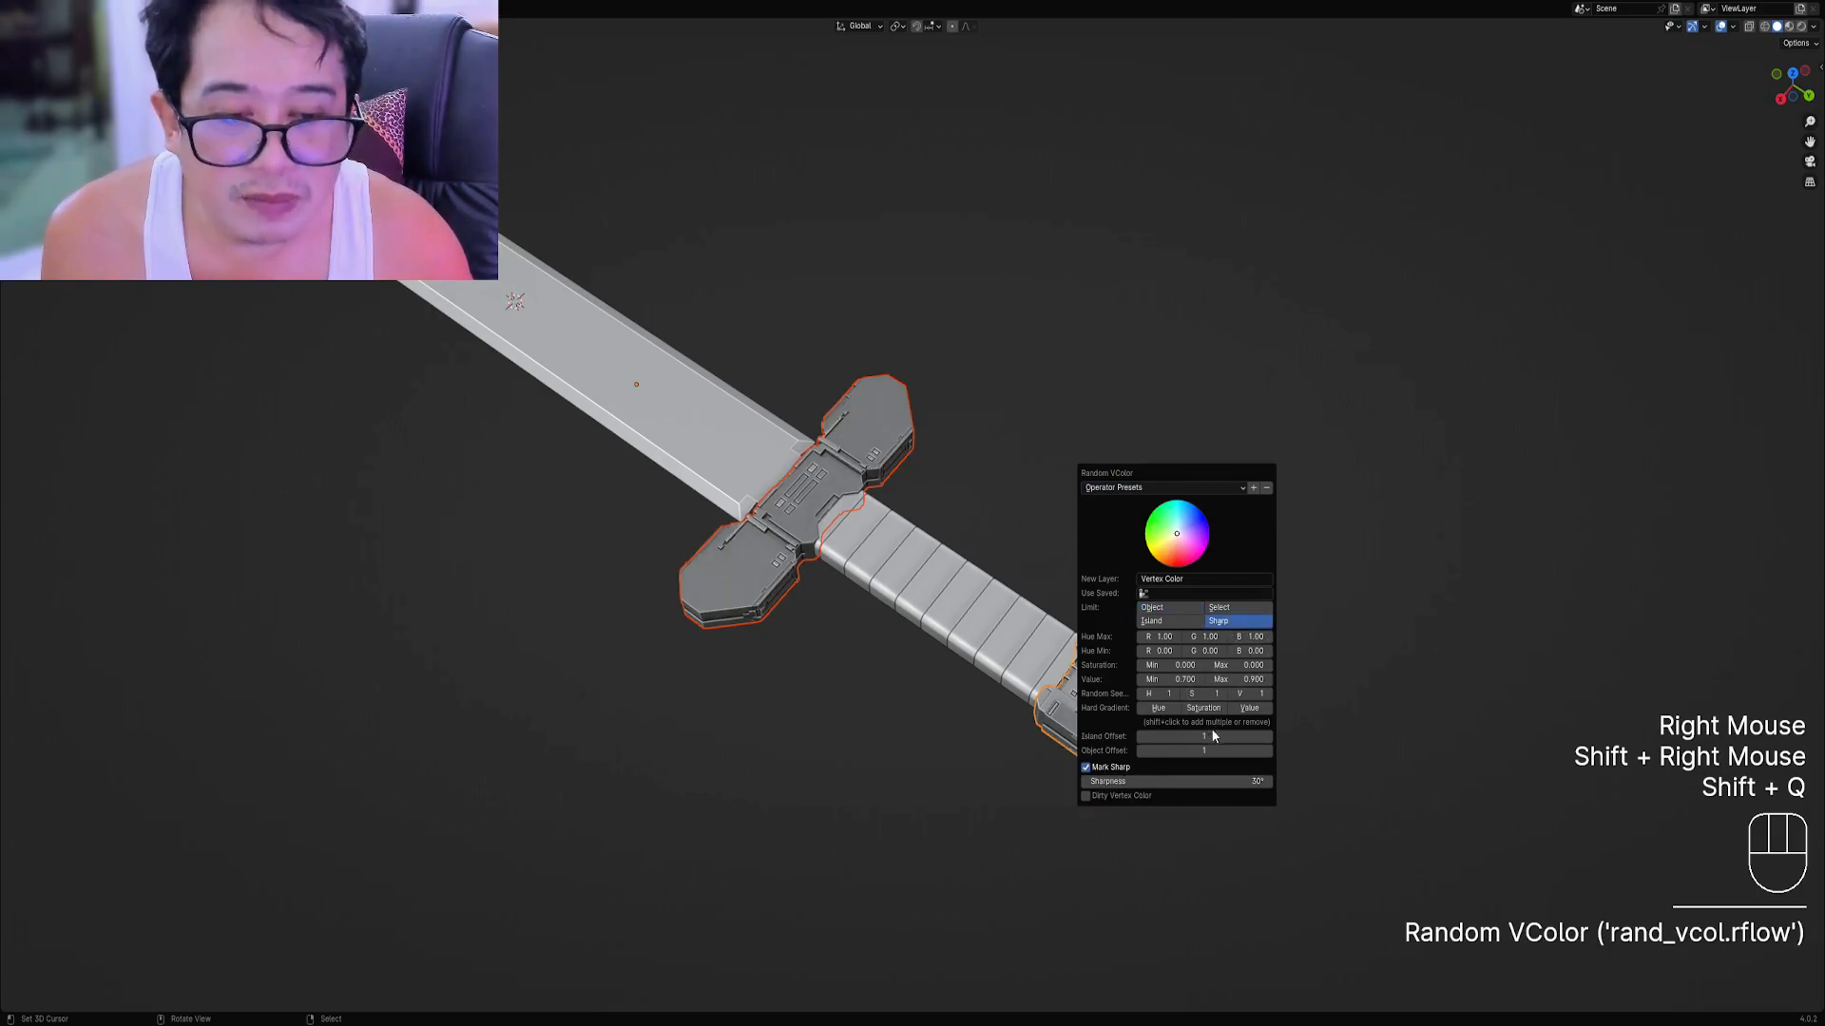
pyautogui.click(1140, 781)
pyautogui.press('Return')
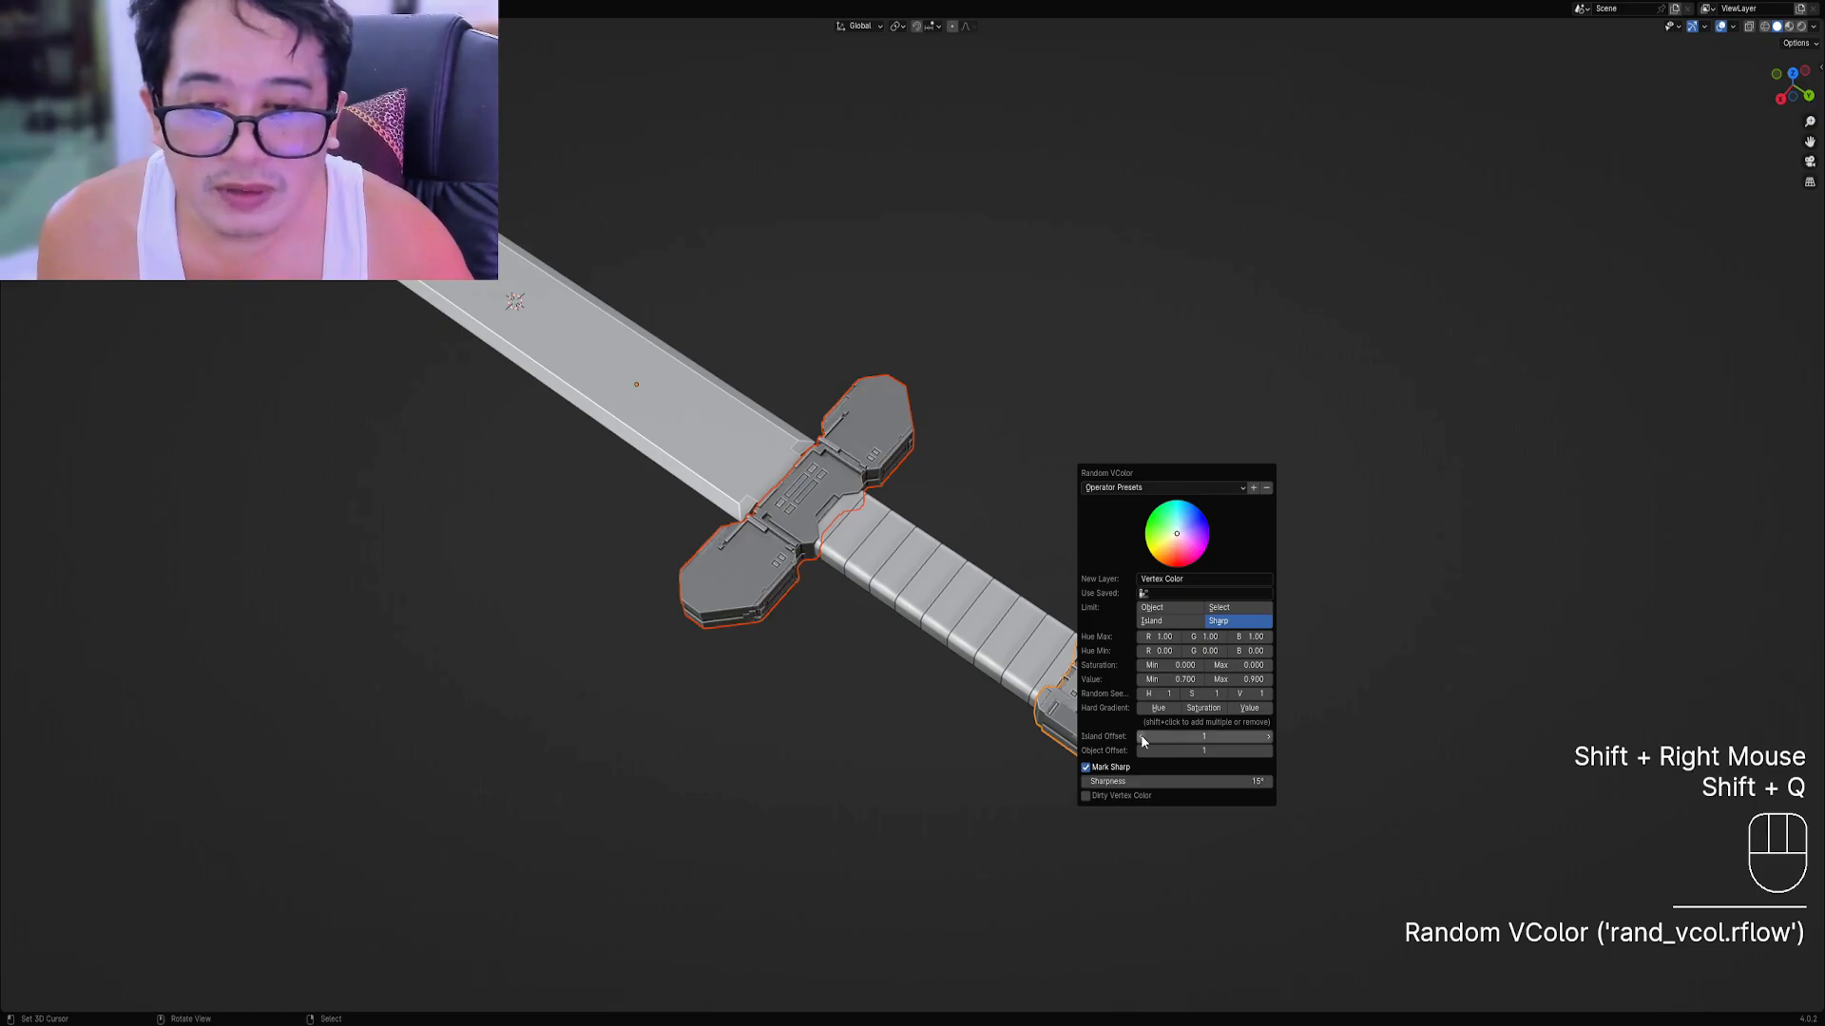
# Set the Random VColor sharpness to 5° and step the value's random seed through several variations on the guard and pommel.
pyautogui.click(1179, 781)
pyautogui.write('5')
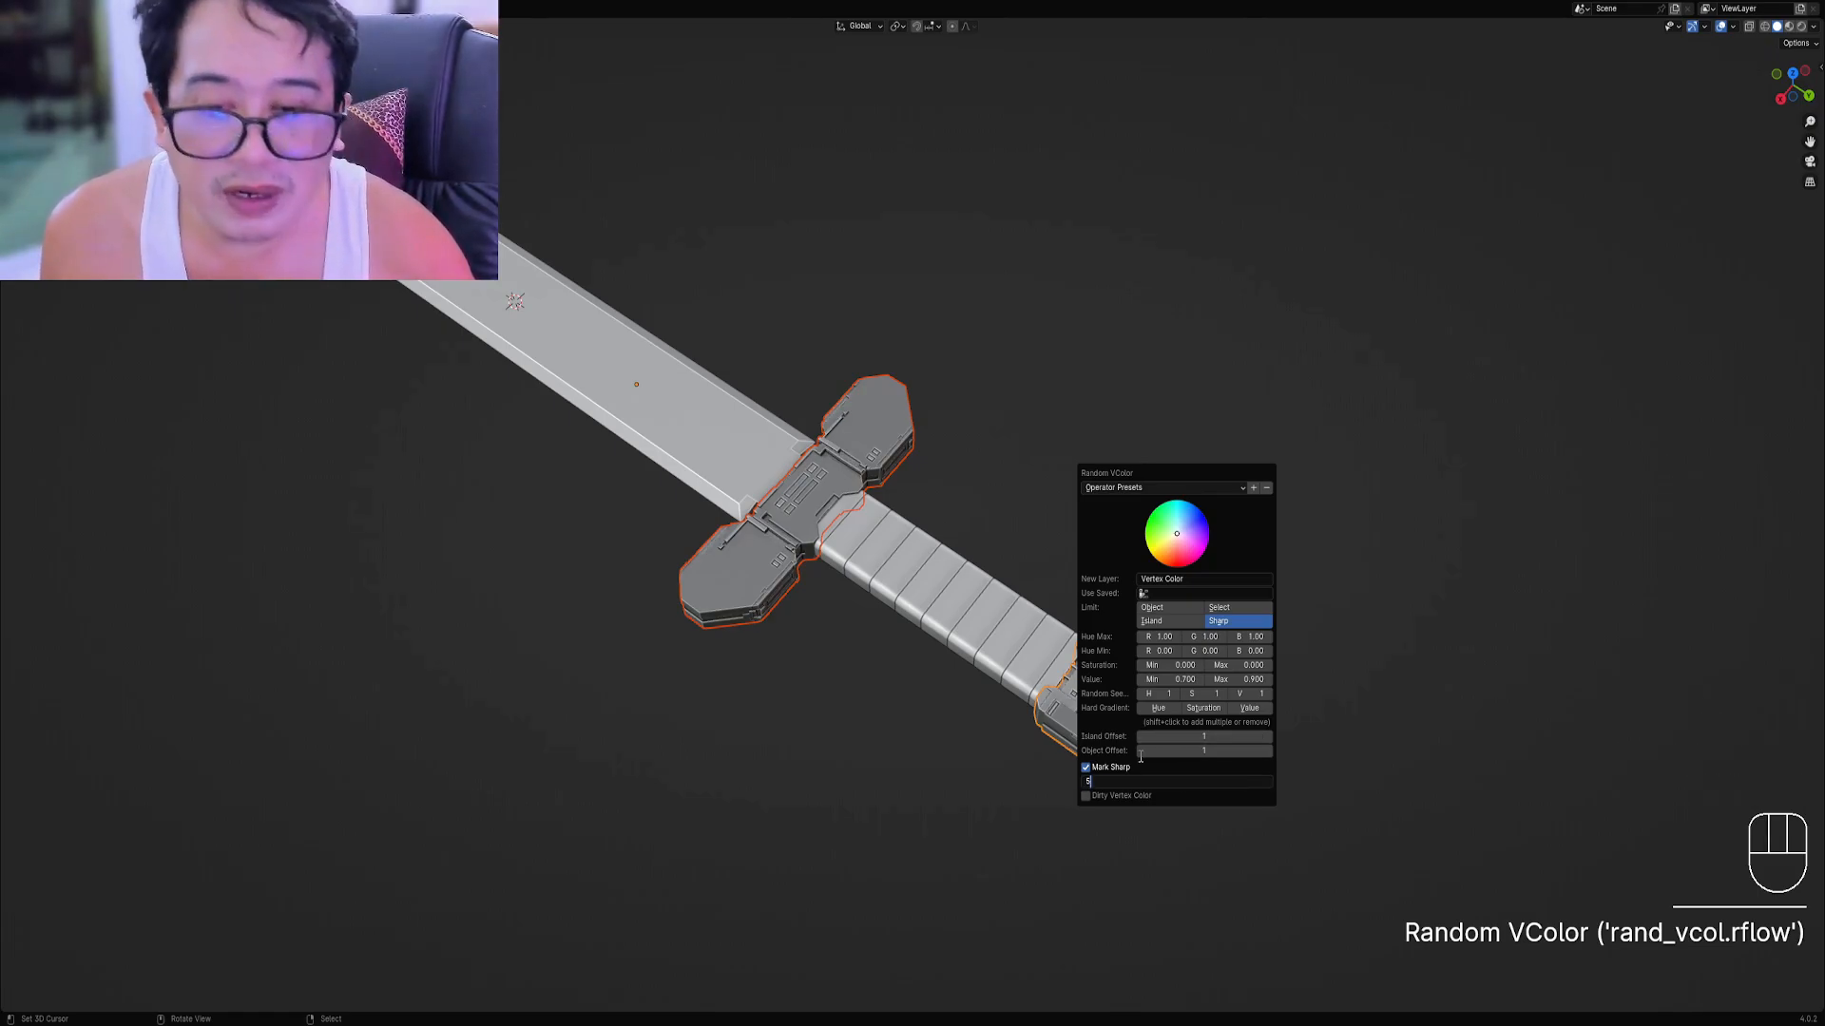
pyautogui.press('Return')
pyautogui.keyDown('ctrl'); pyautogui.scroll(6, 1245, 695); pyautogui.keyUp('ctrl')
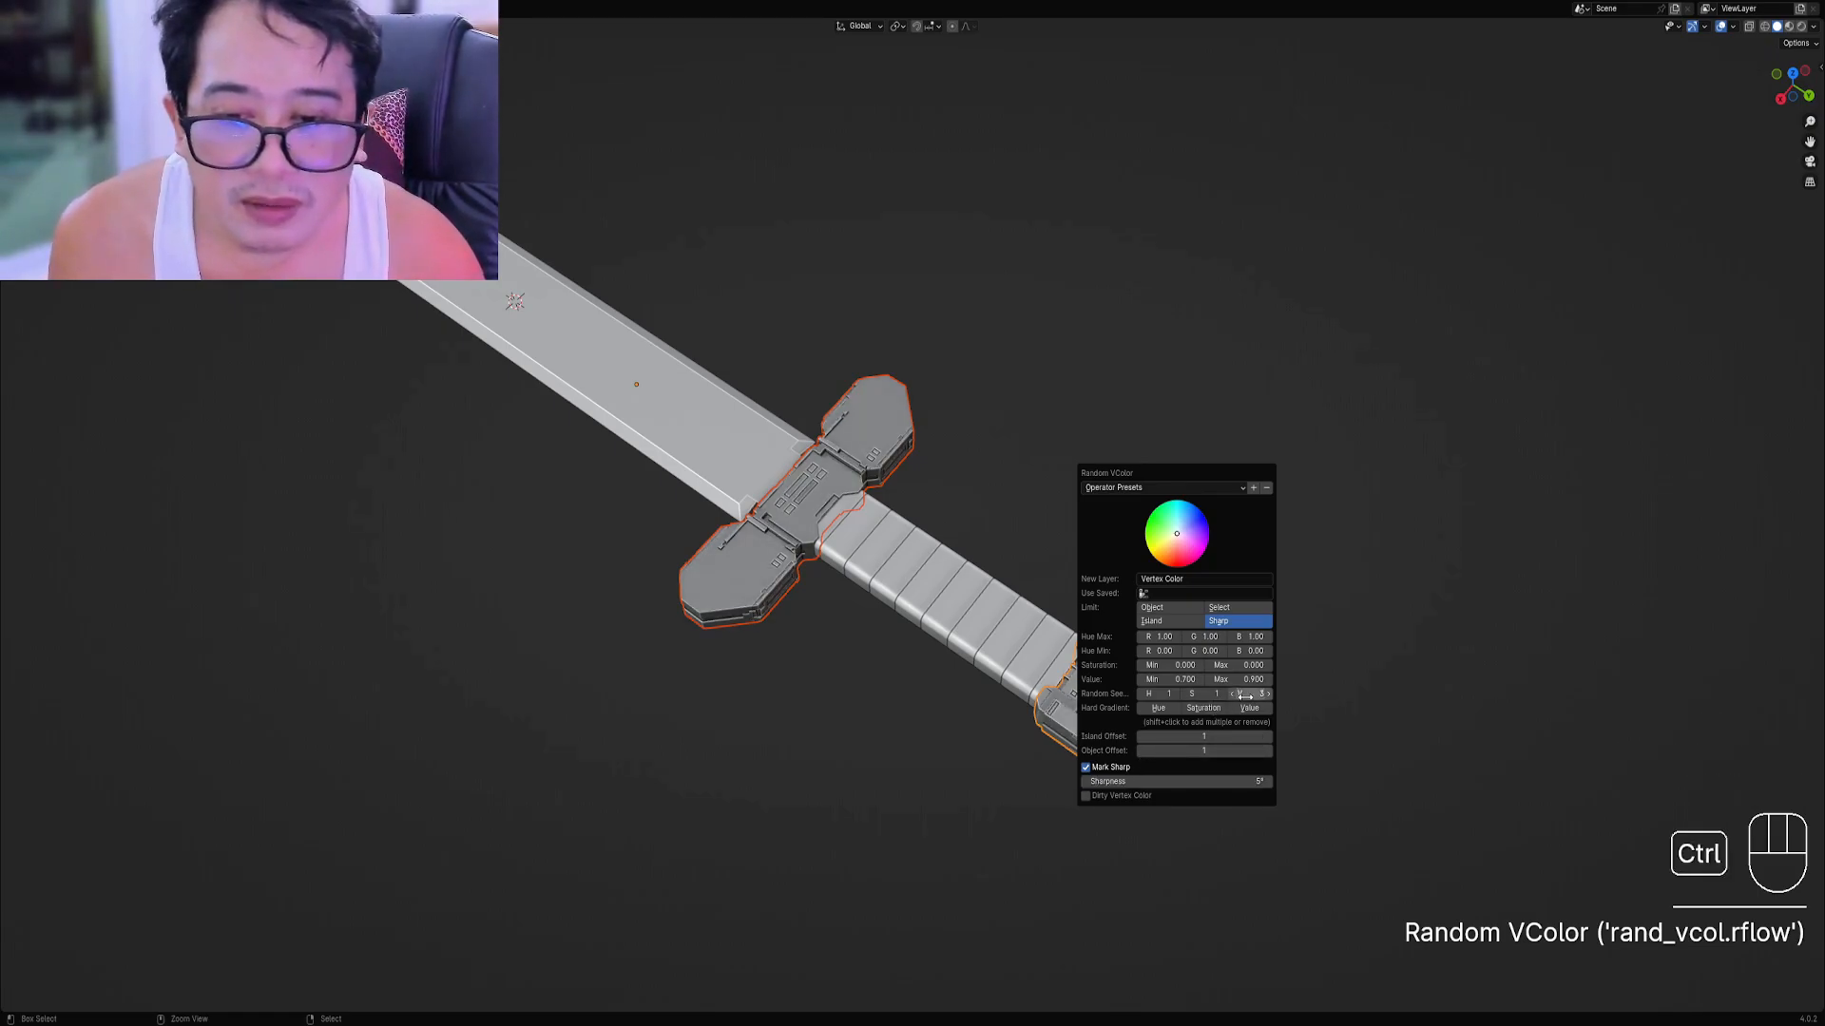
pyautogui.keyDown('ctrl'); pyautogui.scroll(3, 1245, 695); pyautogui.keyUp('ctrl')
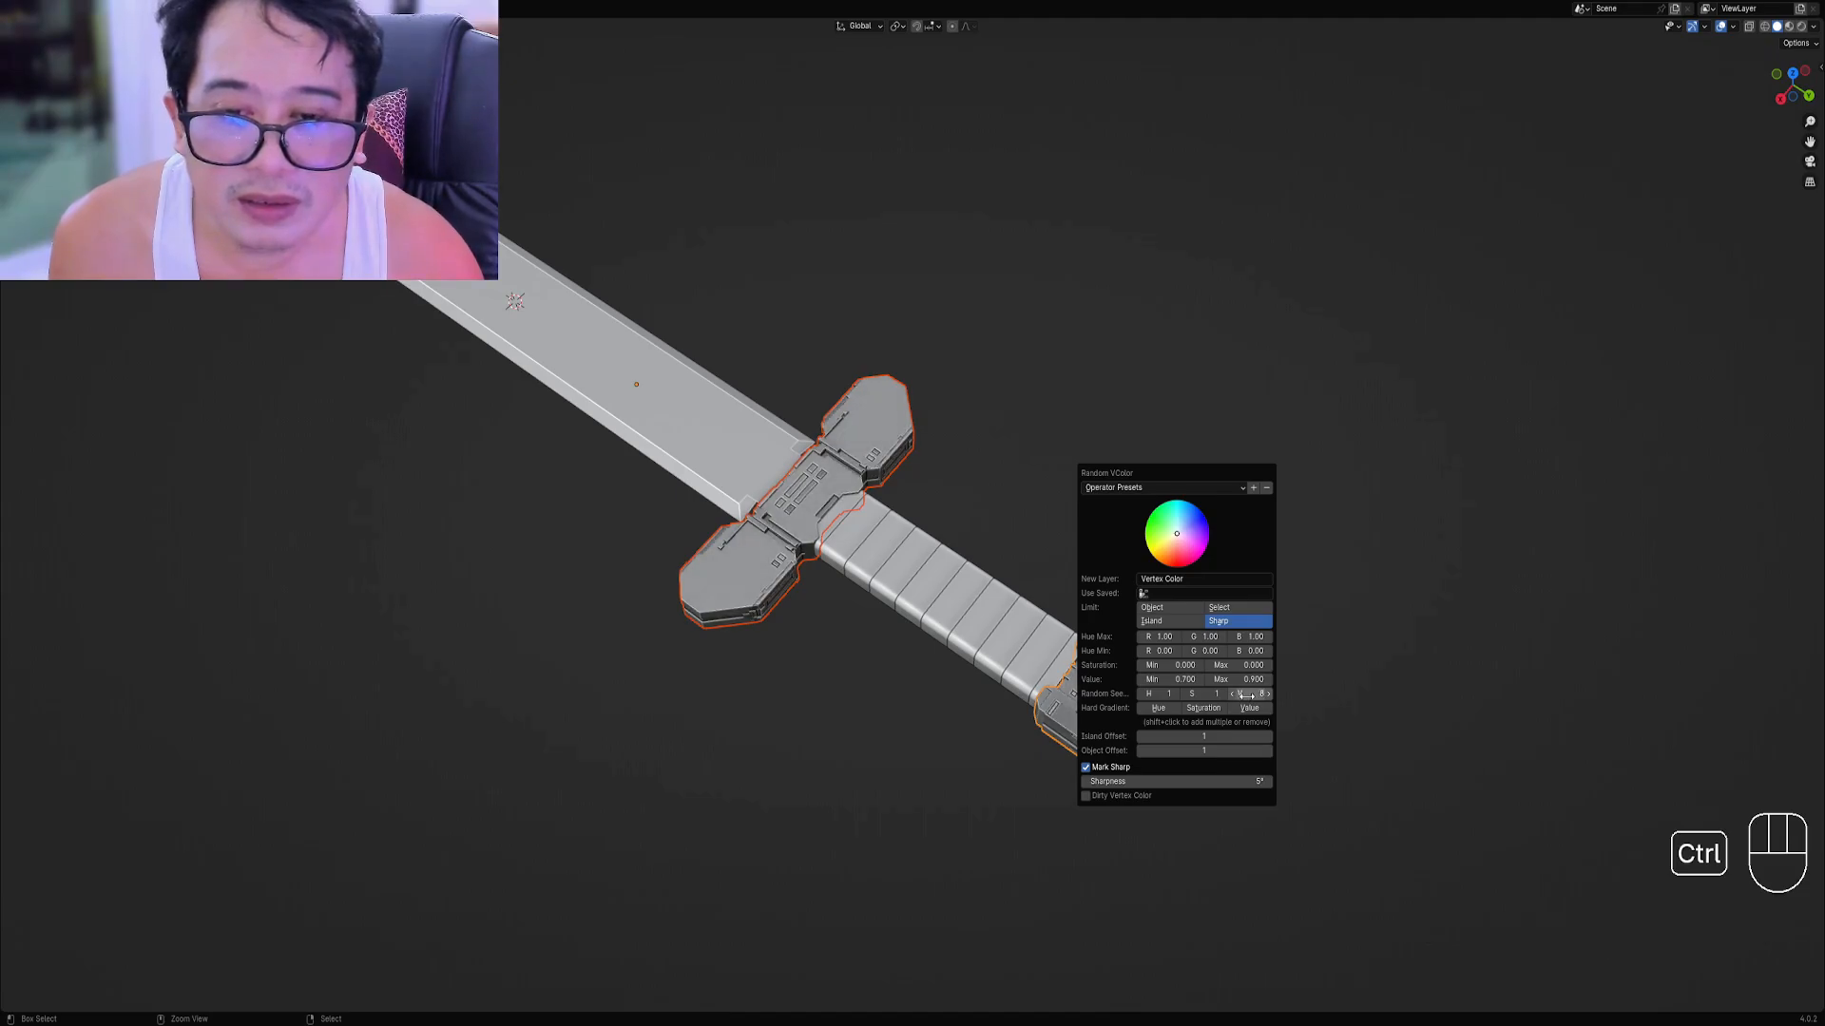
pyautogui.keyDown('ctrl'); pyautogui.scroll(1, 1245, 696); pyautogui.keyUp('ctrl')
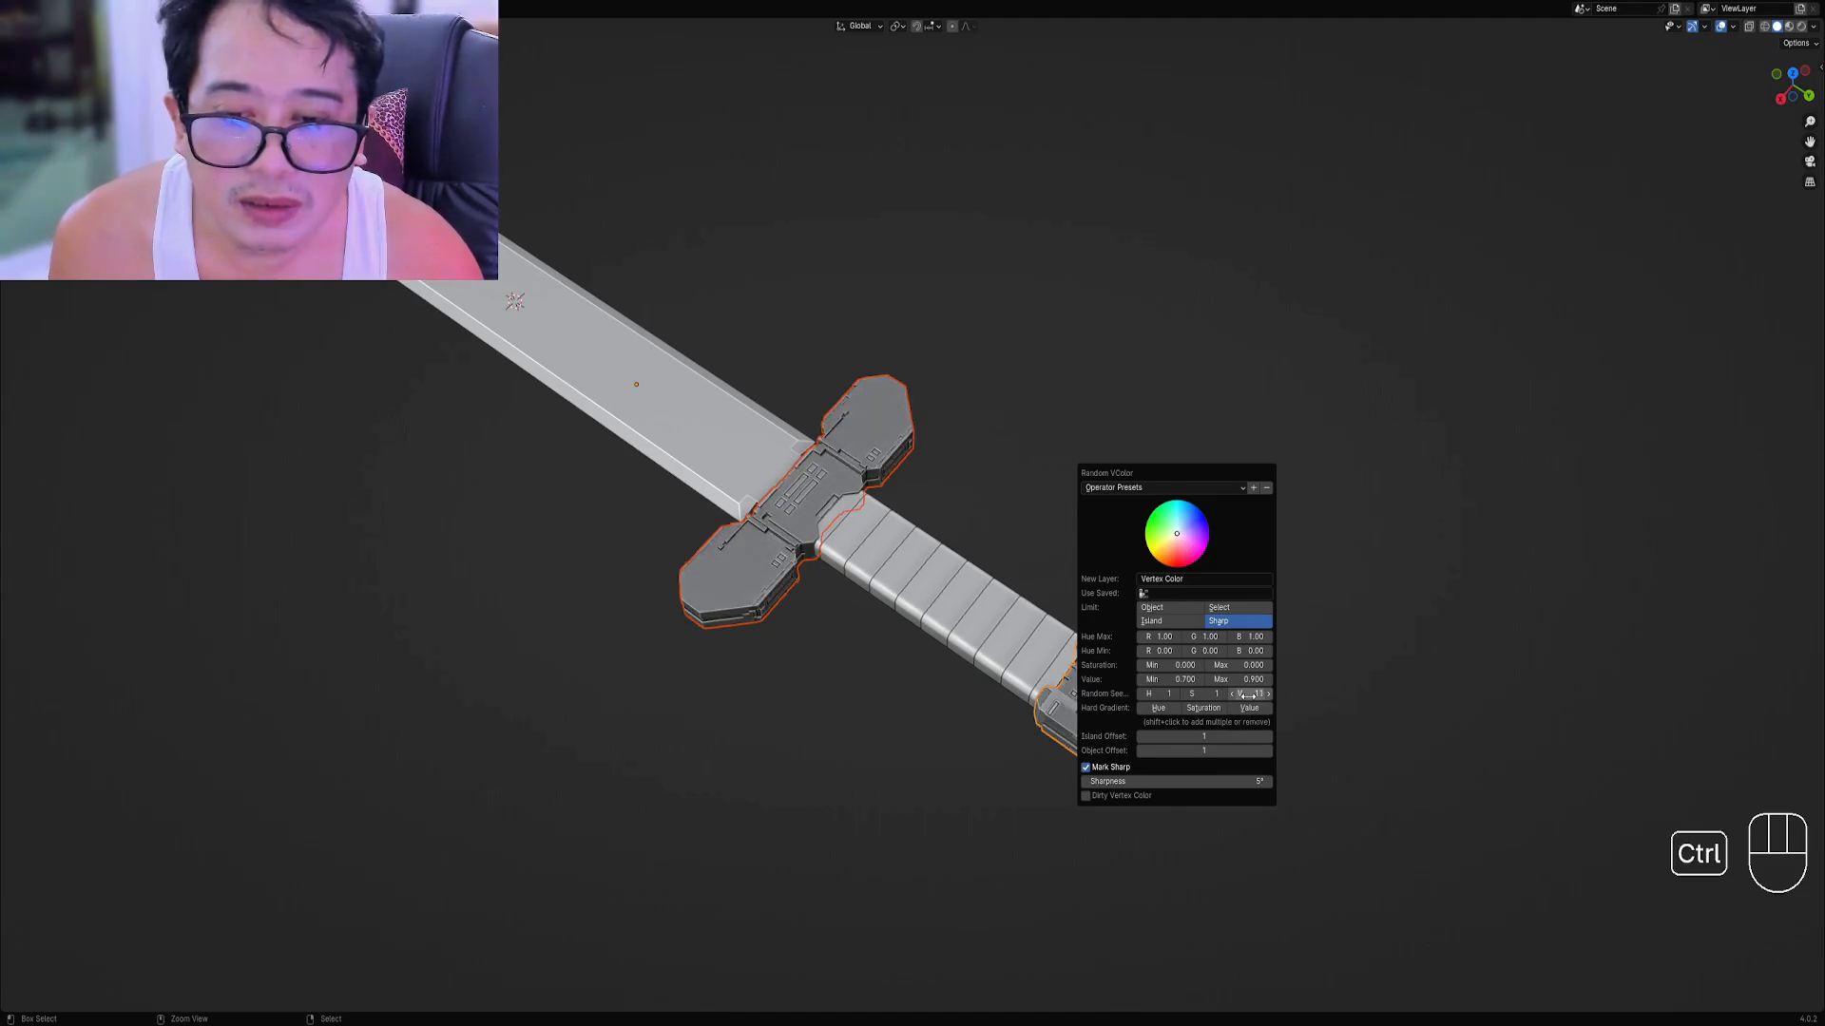
pyautogui.scroll(-2, 1016, 469)
pyautogui.moveTo(1017, 470); pyautogui.dragTo(933, 486, button='middle')
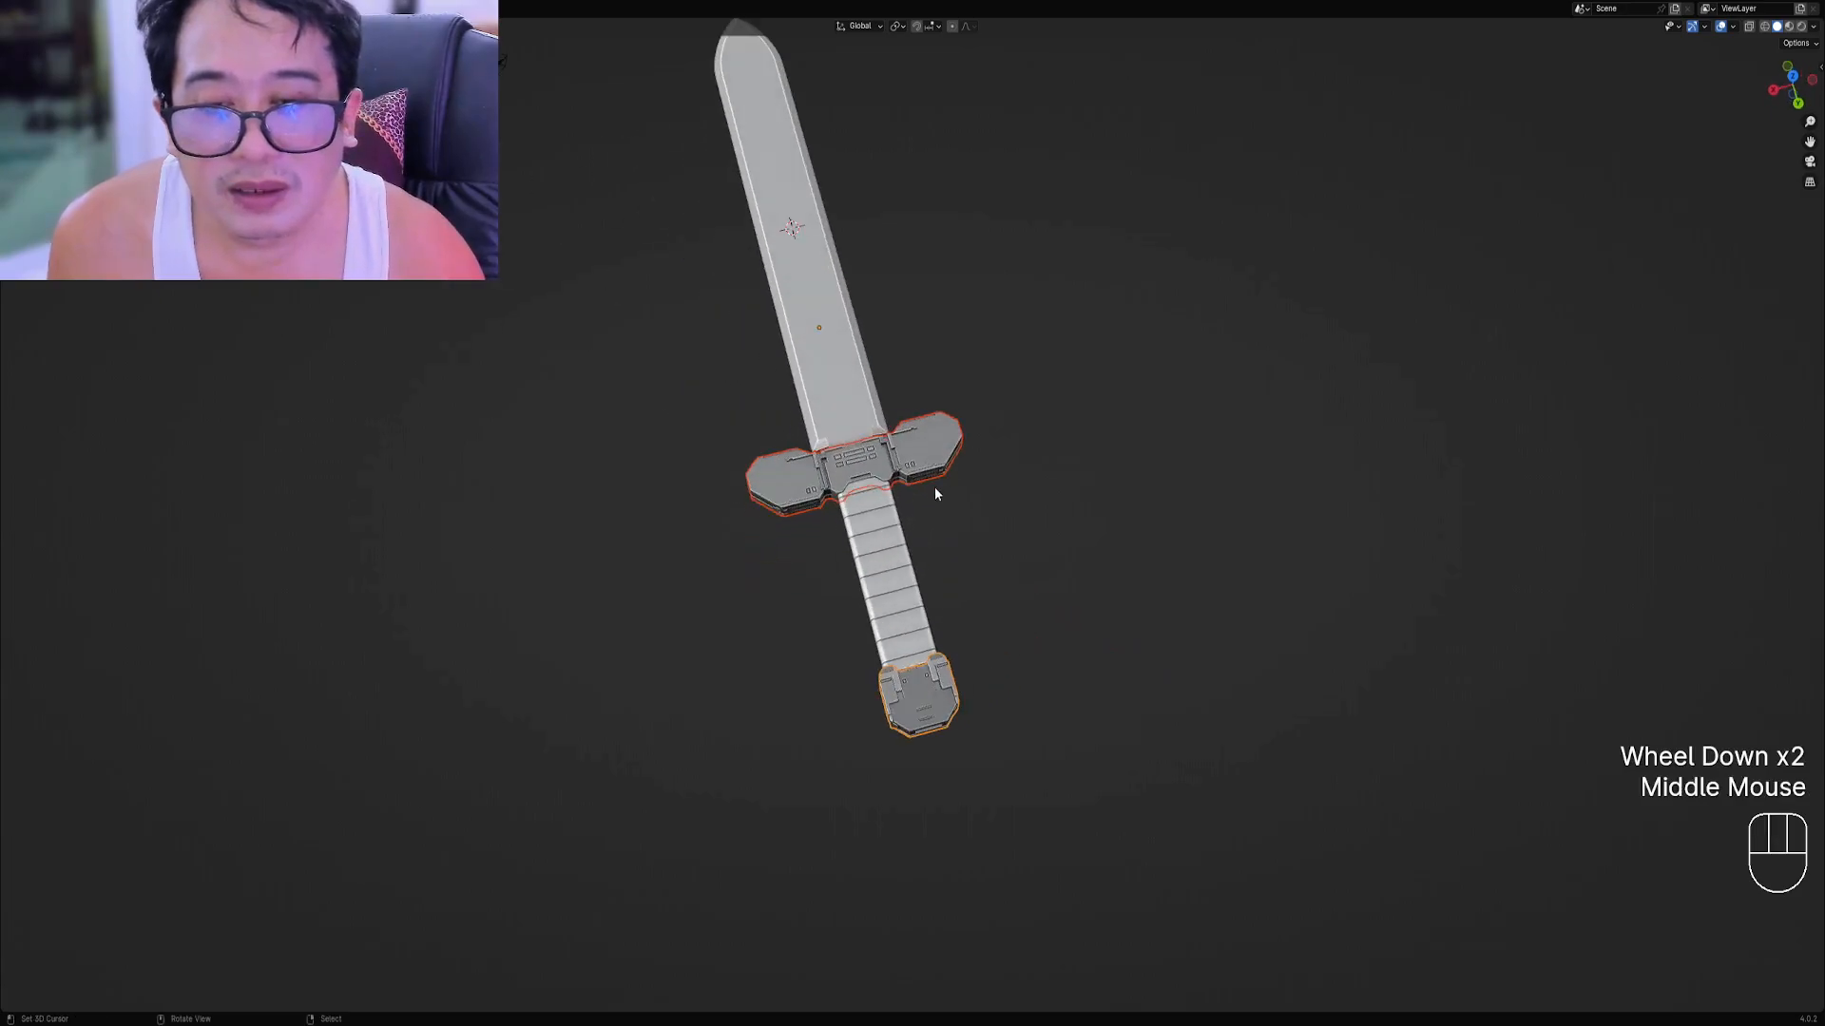
# Select the grip's whole mesh in Edit Mode, replace its vertex colour with dark grey, and return to Object Mode.
pyautogui.rightClick(891, 515)
pyautogui.scroll(2, 891, 516)
pyautogui.press('Tab')
pyautogui.press('a')
pyautogui.hotkey('ctrl', 'shift', 'x')
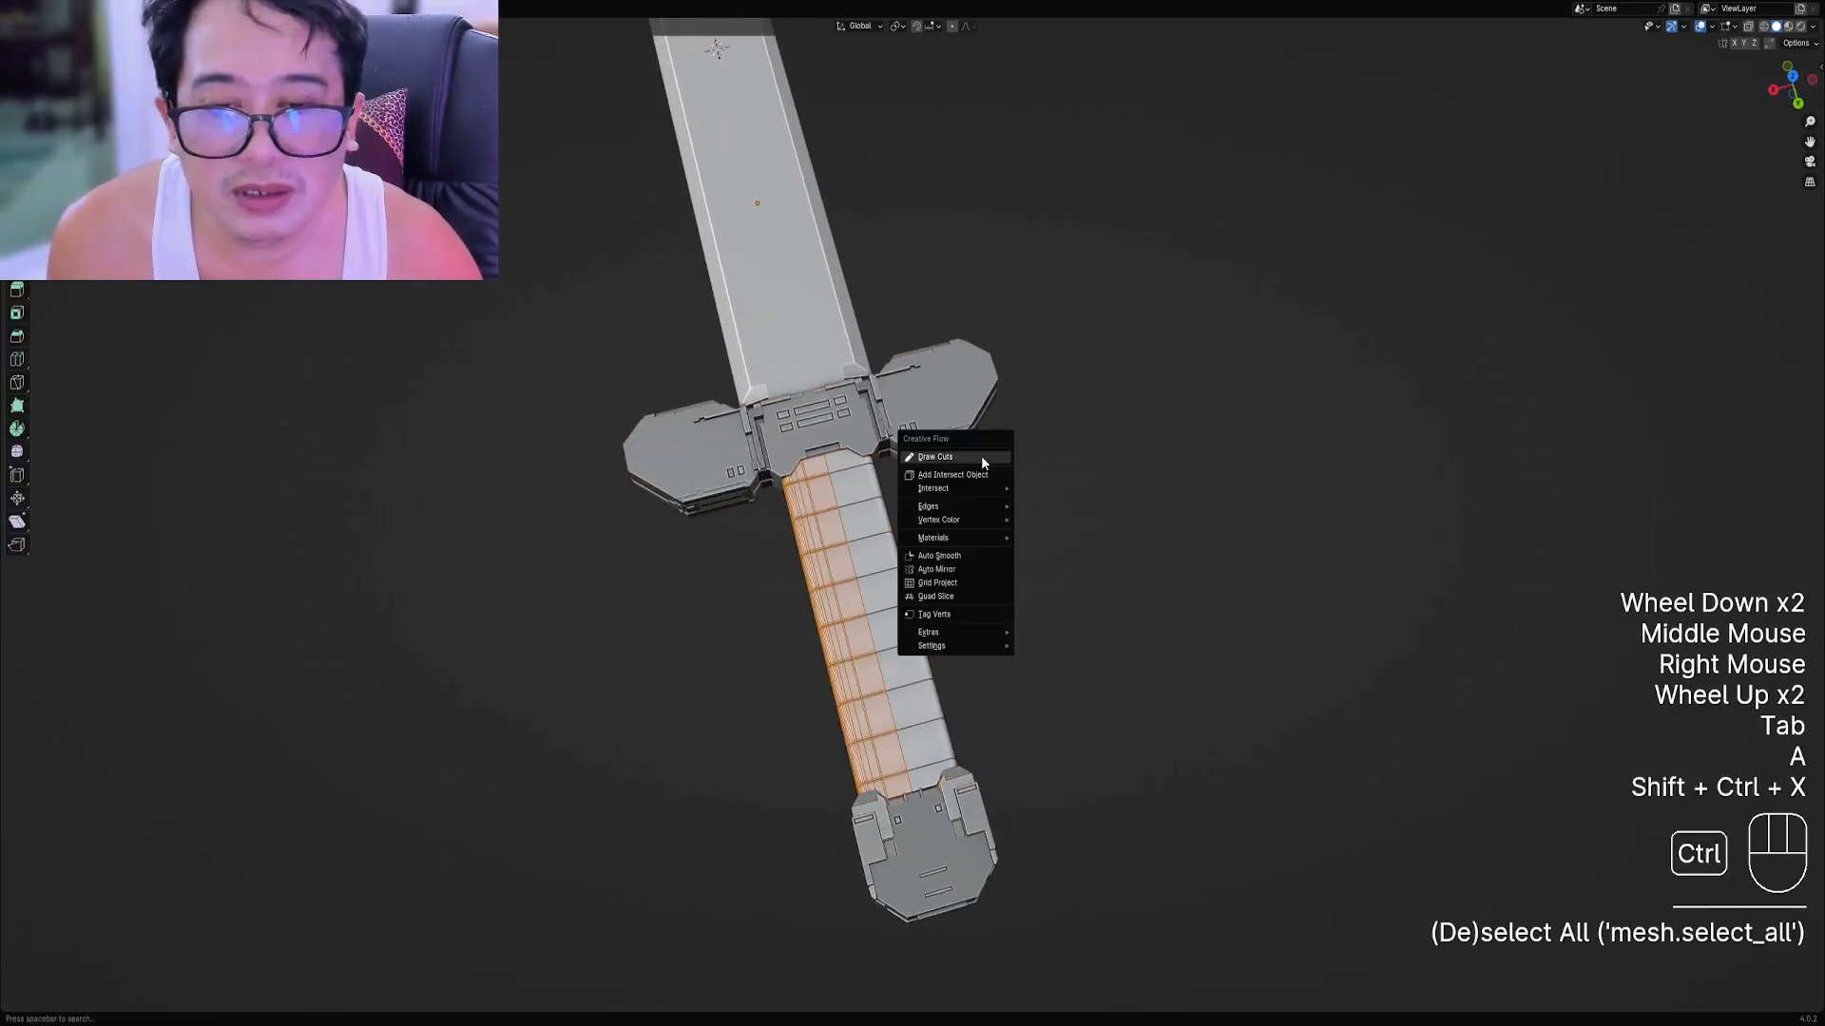
pyautogui.moveTo(947, 522)
pyautogui.click(1060, 519)
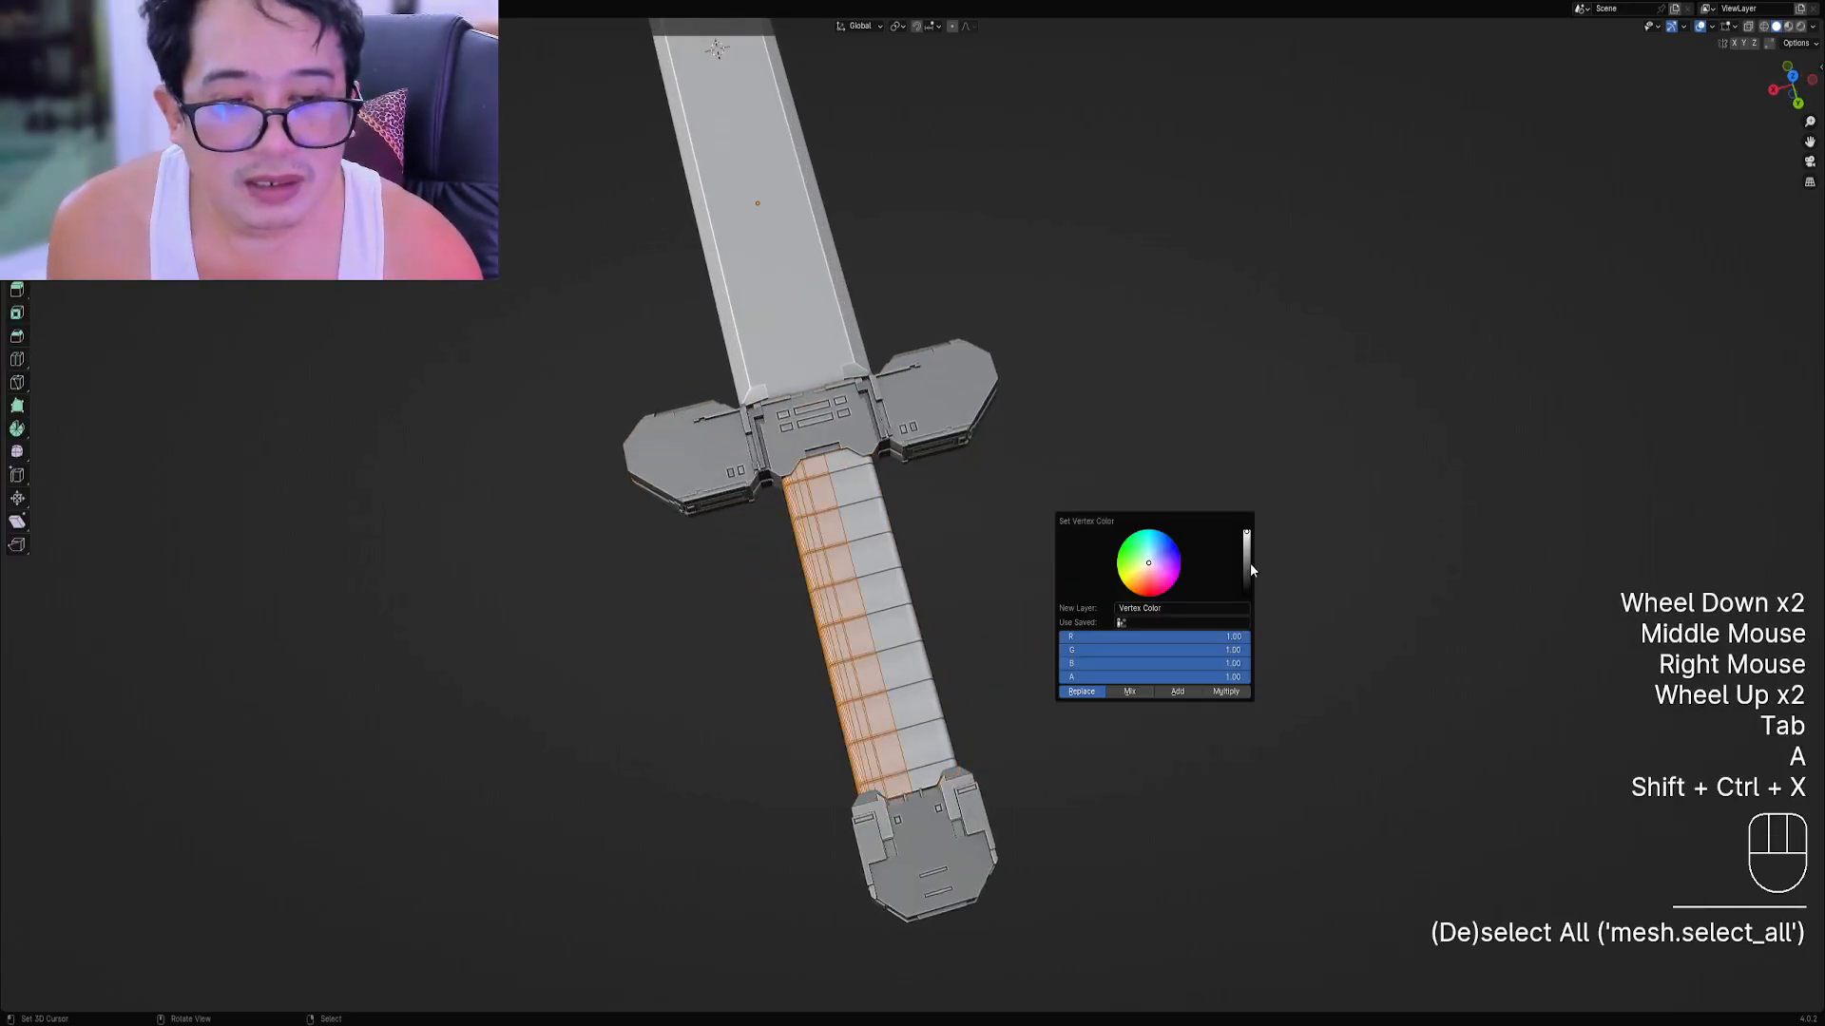
pyautogui.moveTo(1250, 568); pyautogui.dragTo(1246, 559)
pyautogui.press('Tab')
pyautogui.scroll(-2, 960, 479)
pyautogui.keyDown('shift'); pyautogui.moveTo(959, 479); pyautogui.dragTo(1024, 570, button='middle'); pyautogui.keyUp('shift')
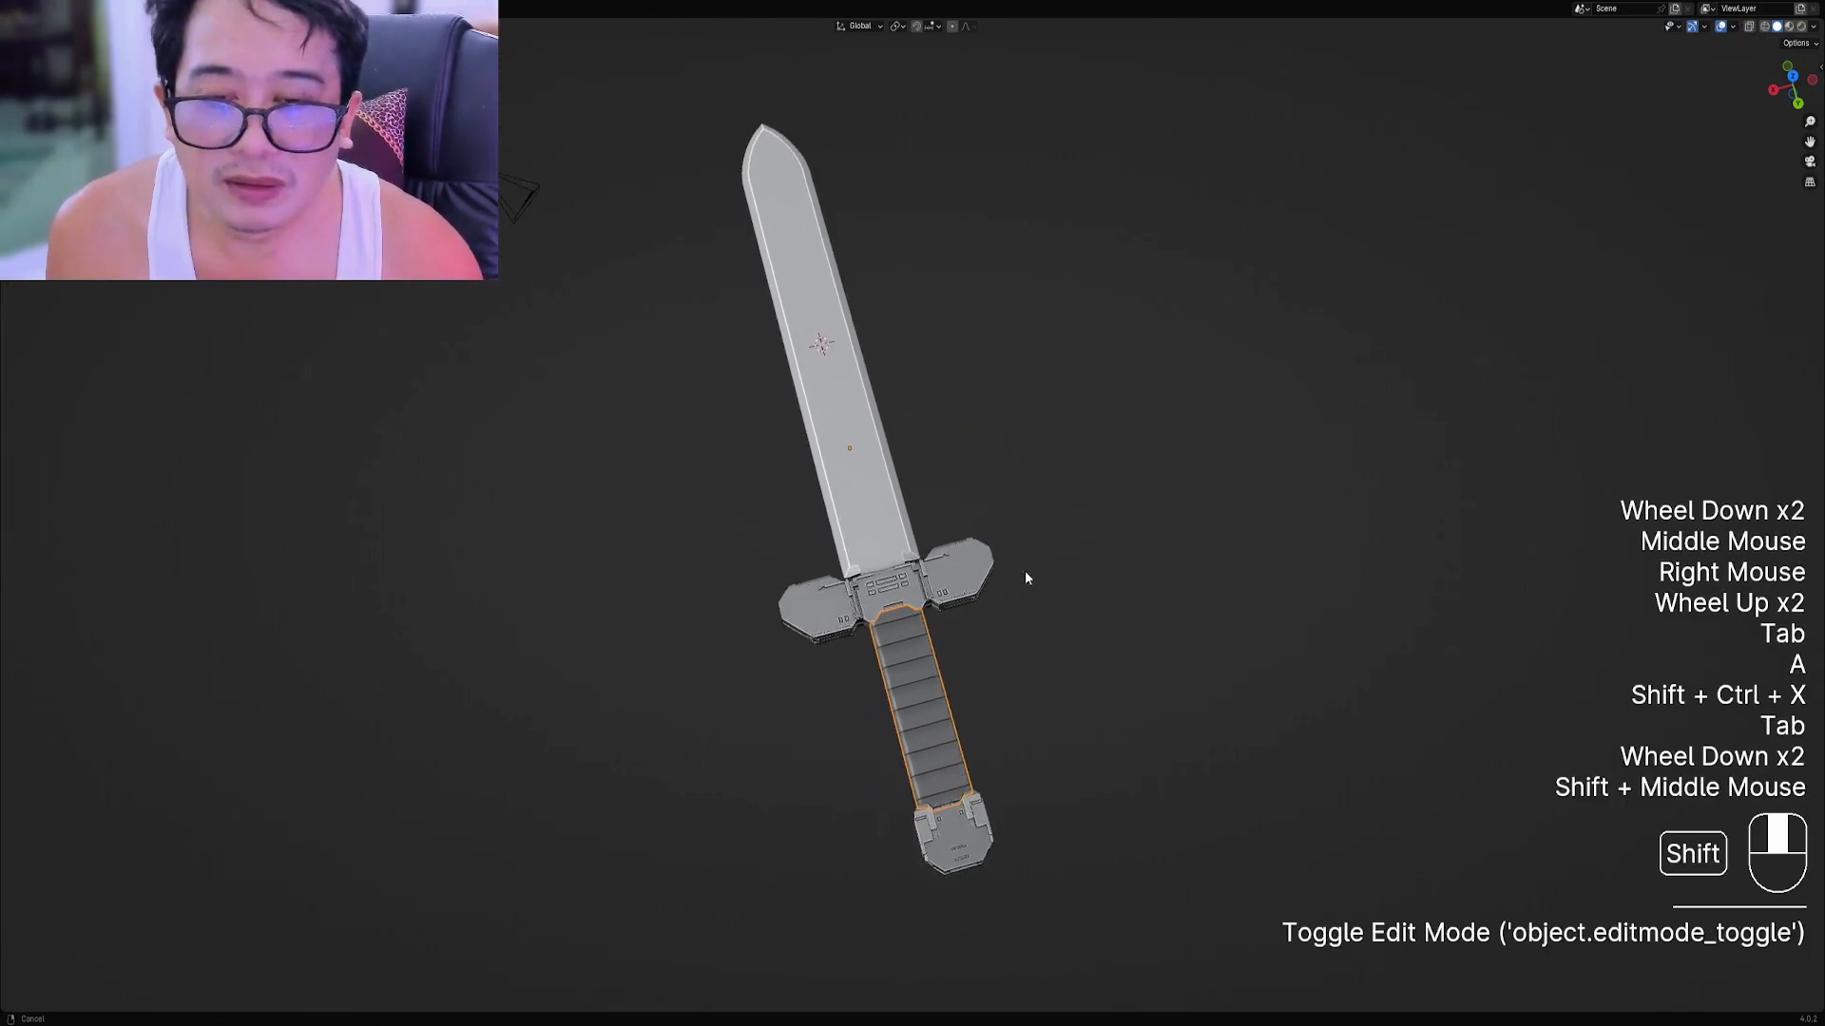
# Check the blade's mesh in Edit Mode, return to Object Mode, deselect everything, and save the sword file.
pyautogui.rightClick(876, 505)
pyautogui.moveTo(876, 506); pyautogui.dragTo(927, 608, button='middle')
pyautogui.press('Tab')
pyautogui.press('Tab')
pyautogui.press('Tab')
pyautogui.press('a')
pyautogui.press('Tab')
pyautogui.hotkey('alt', 'a')
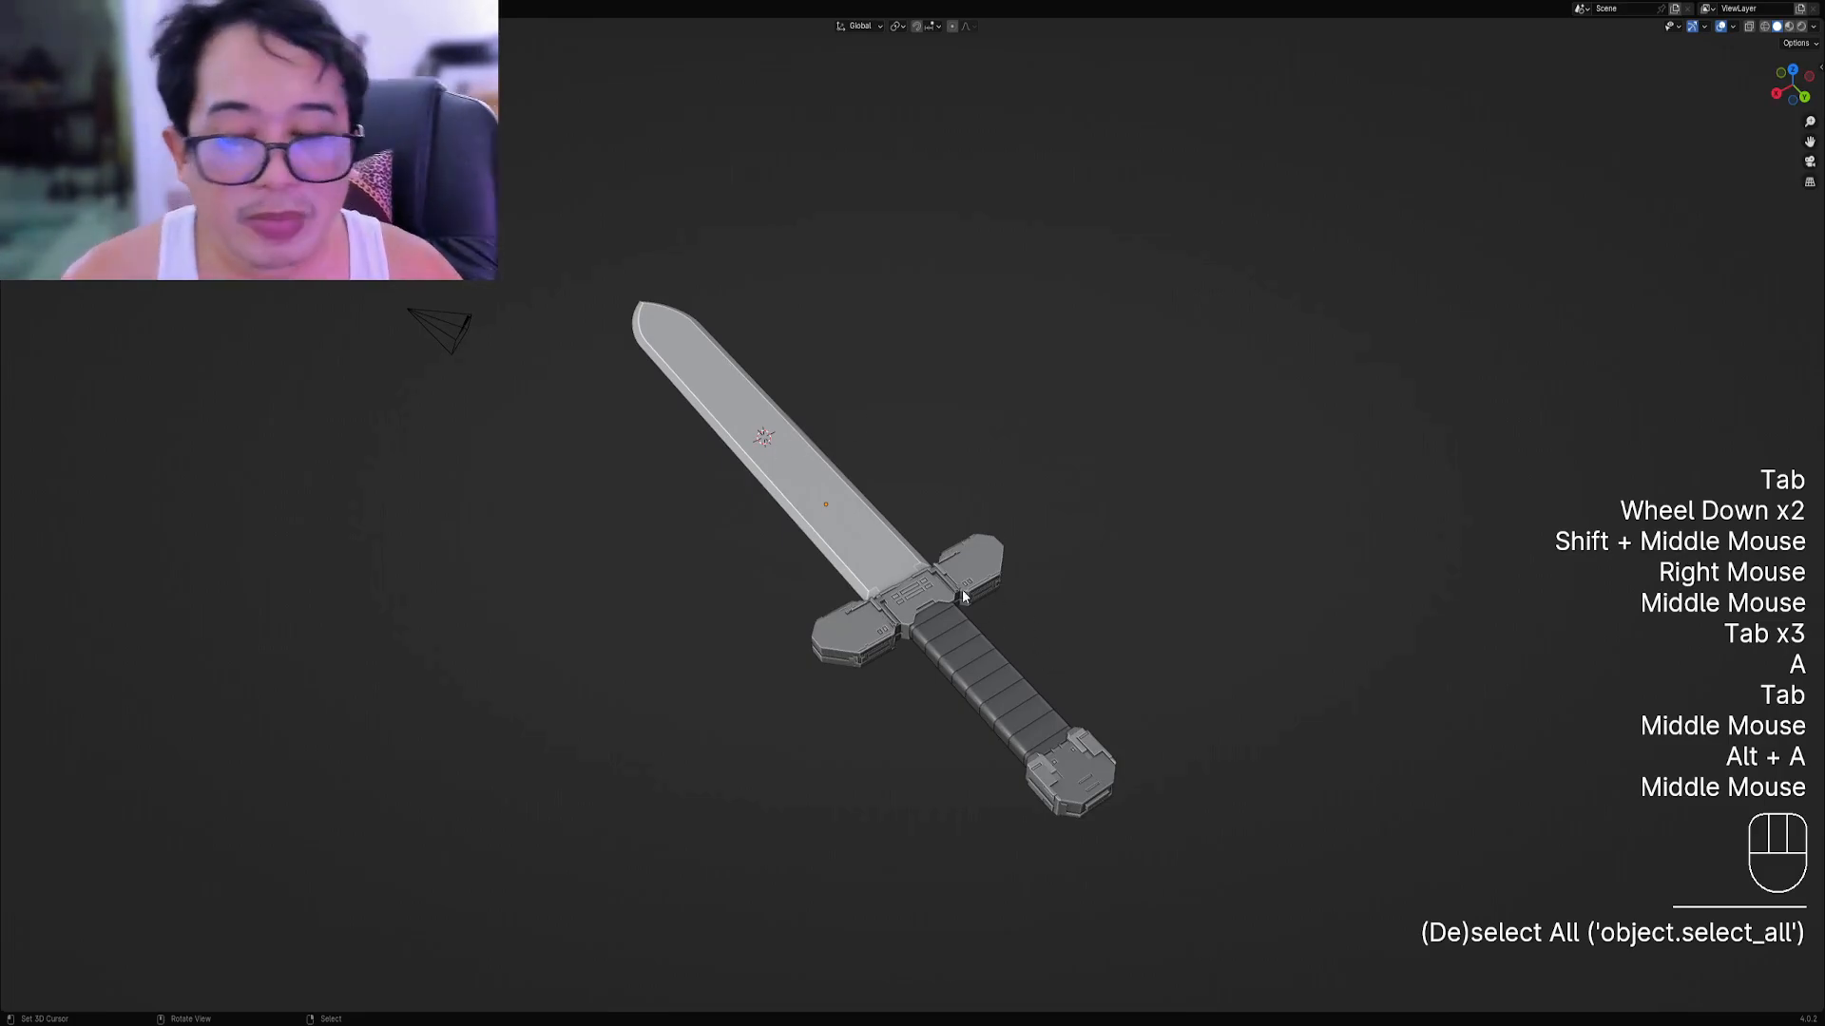
pyautogui.moveTo(1045, 608); pyautogui.dragTo(1080, 570, button='middle')
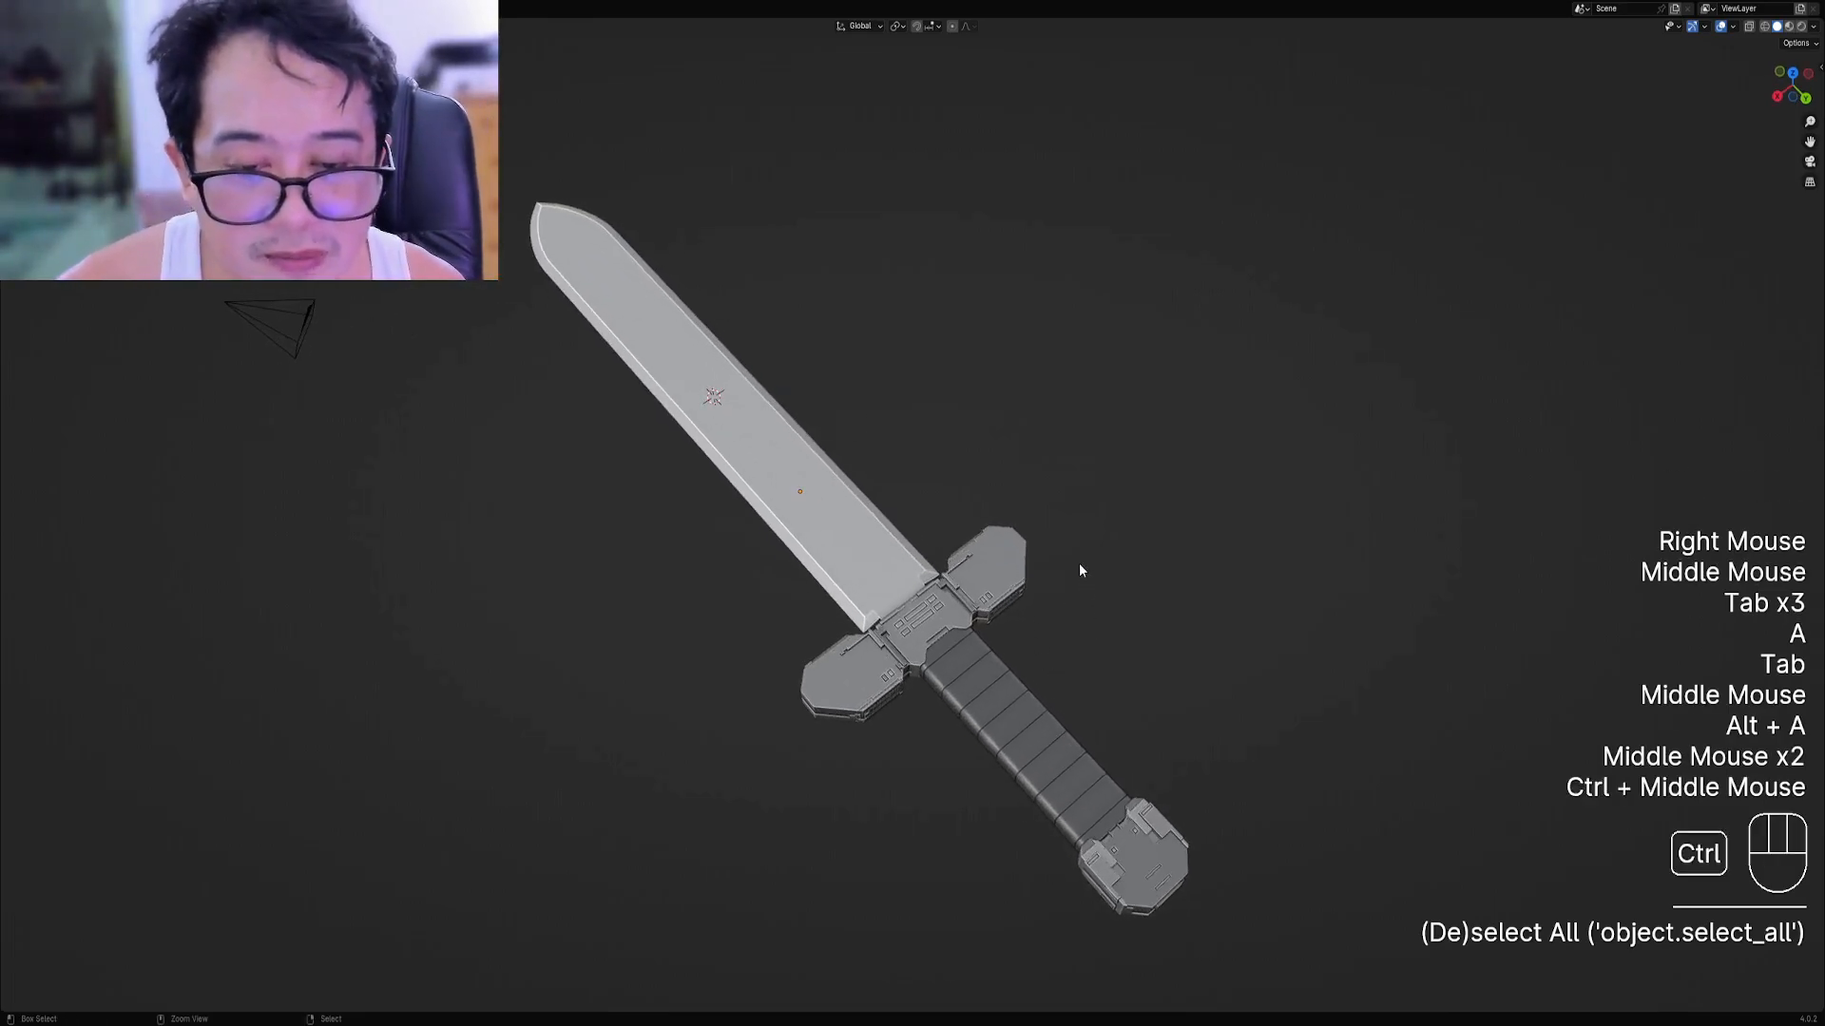
pyautogui.hotkey('ctrl', 's')
pyautogui.keyDown('shift'); pyautogui.moveTo(1120, 655); pyautogui.dragTo(1072, 582, button='middle'); pyautogui.keyUp('shift')
# Restore the full editor layout and enable the transparent film background in the render settings.
pyautogui.hotkey('ctrl', 'space')
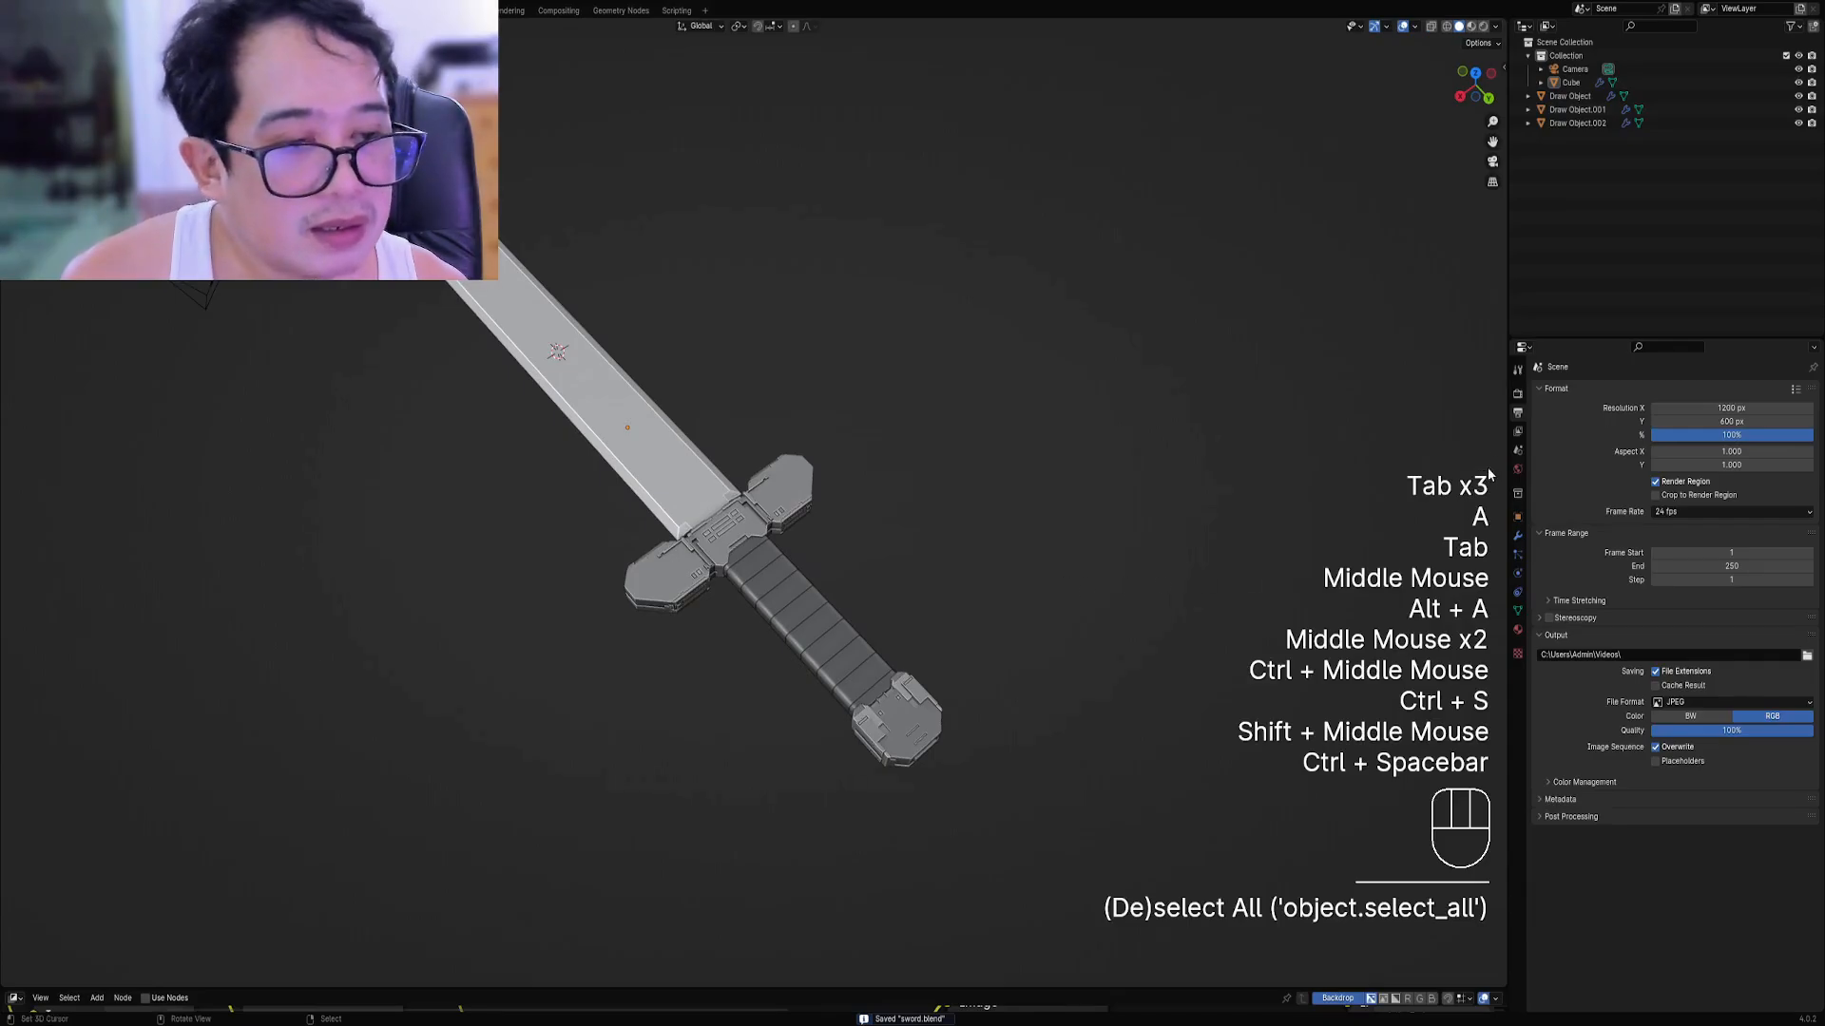
pyautogui.click(1518, 395)
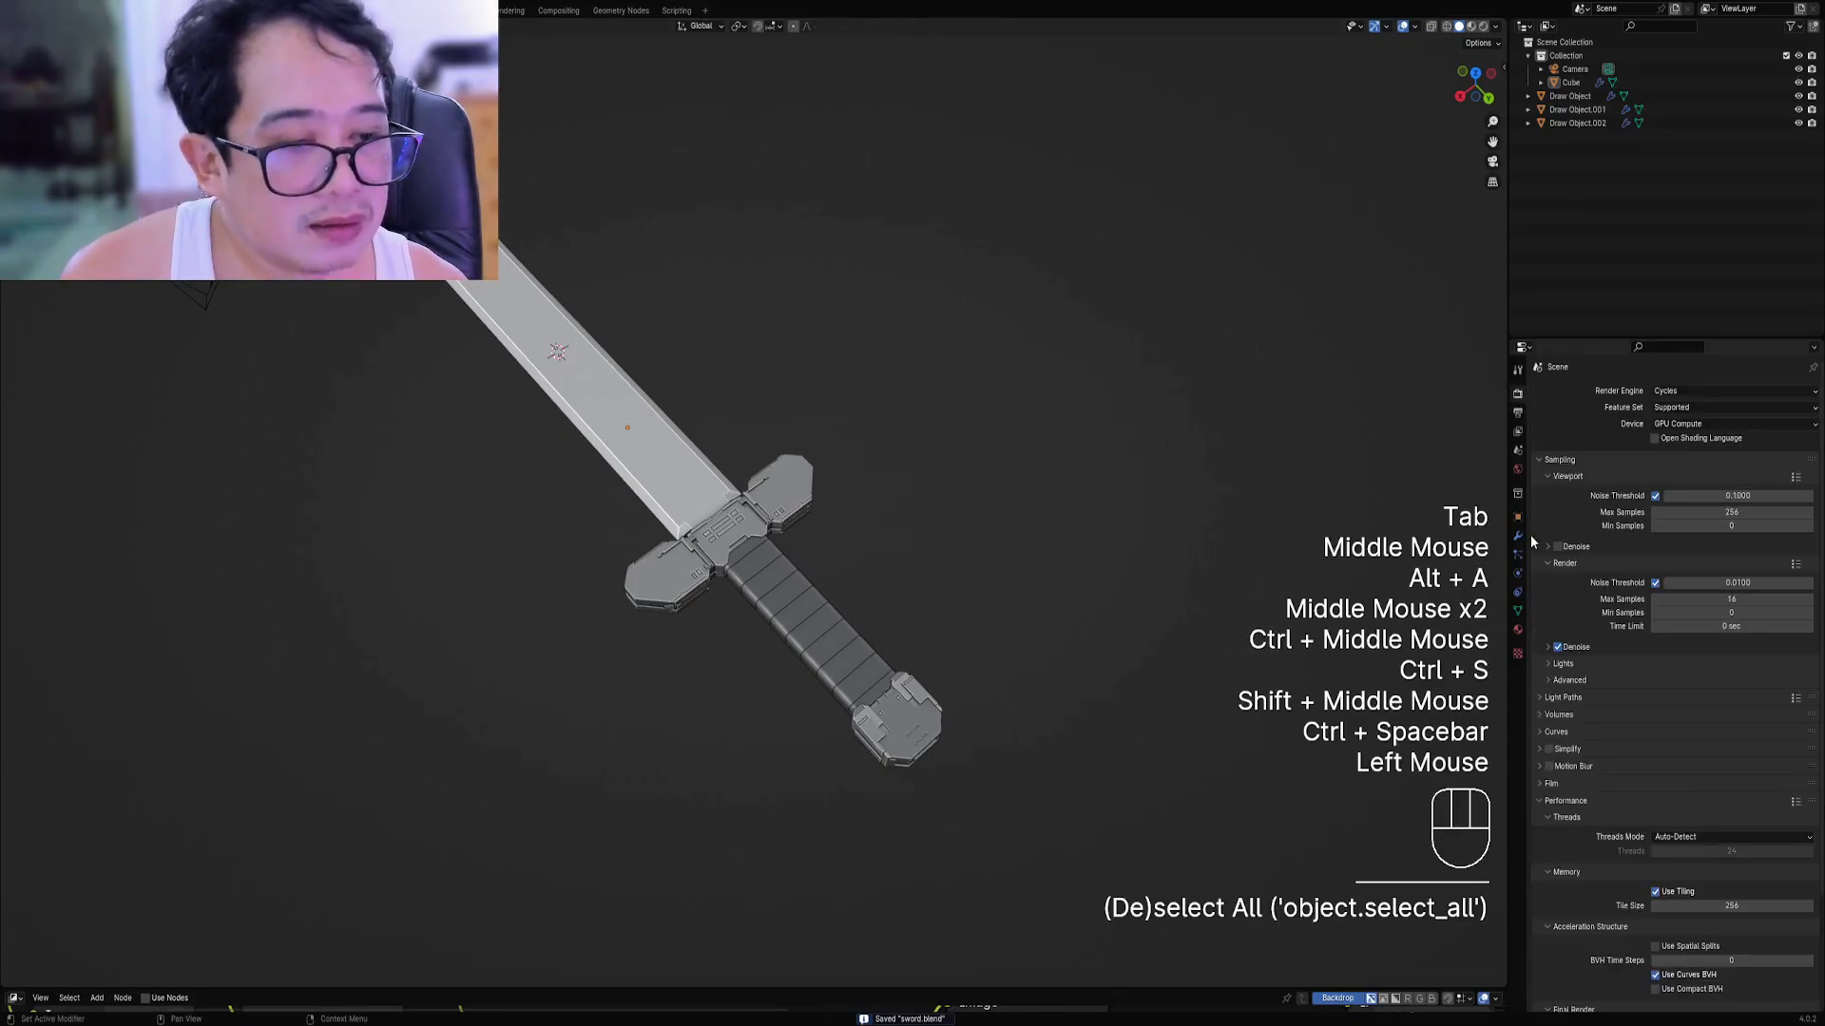
pyautogui.click(1559, 783)
pyautogui.click(1557, 878)
# Enable the world HDRI, choose kloofendal_38d_partly_cloudy_2k.hdr, and briefly preview the sword in Rendered shading.
pyautogui.click(1517, 469)
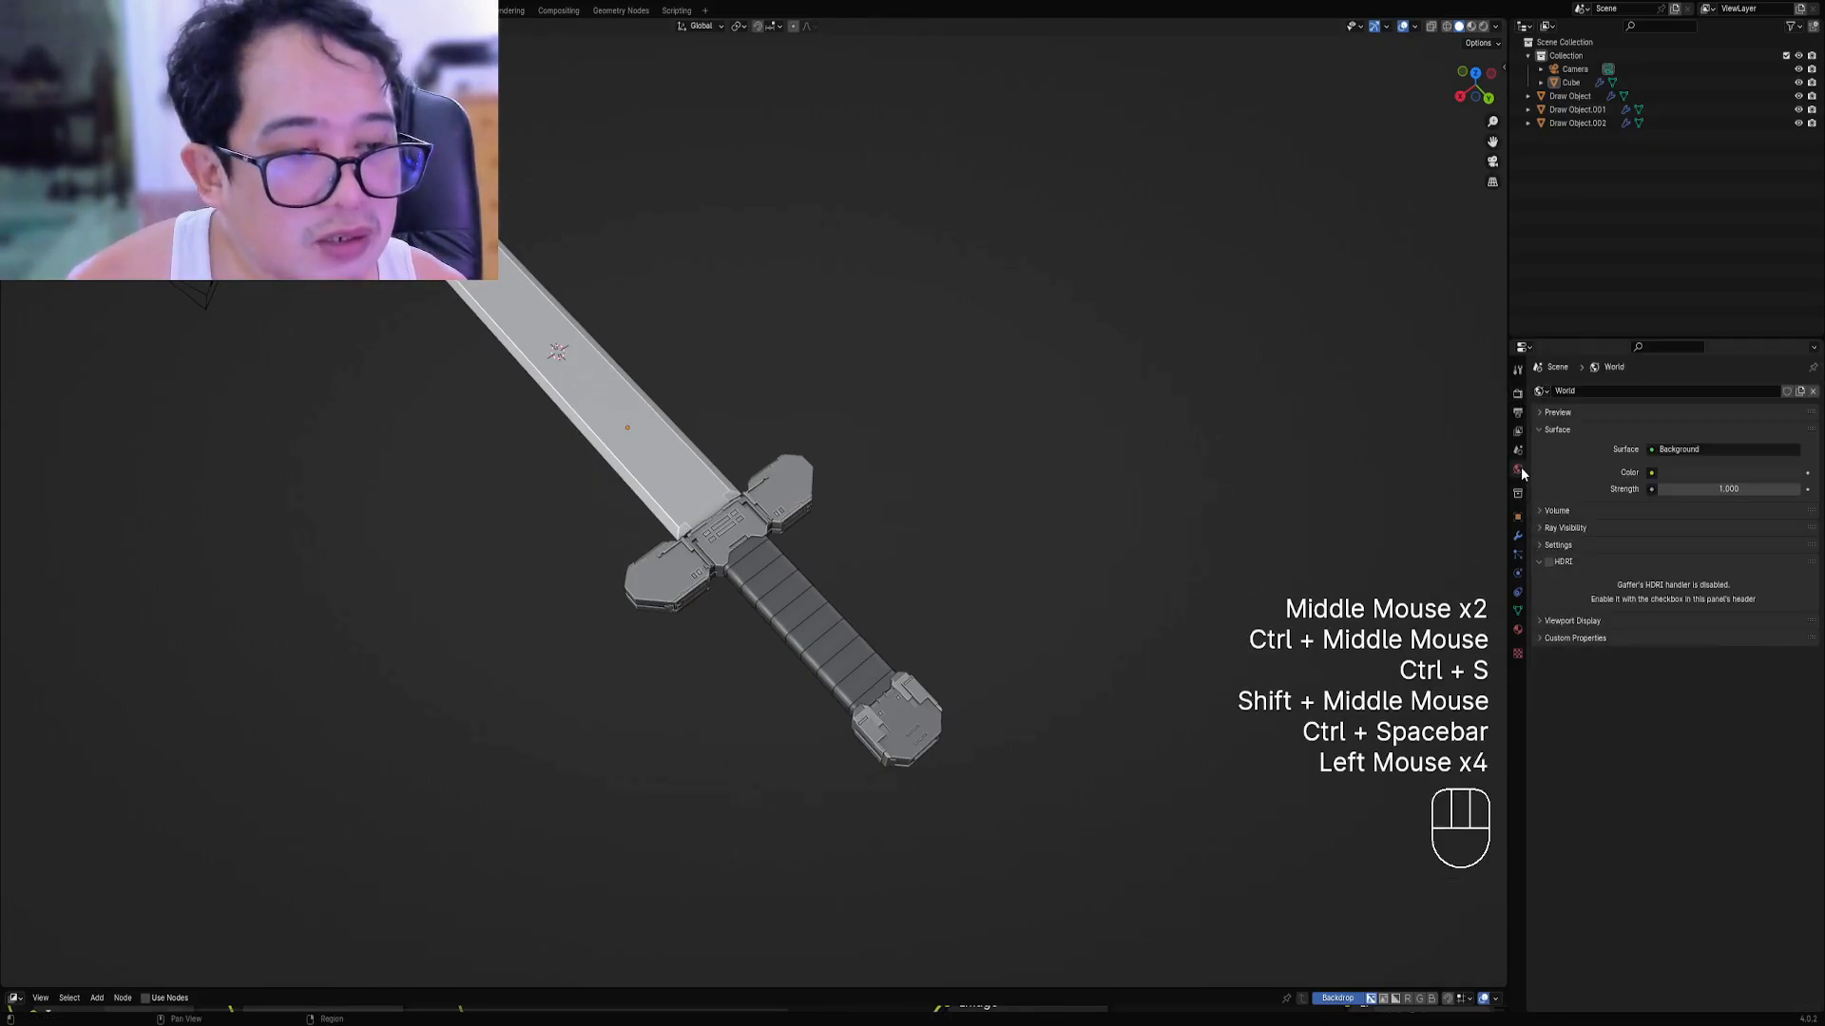
pyautogui.click(1553, 561)
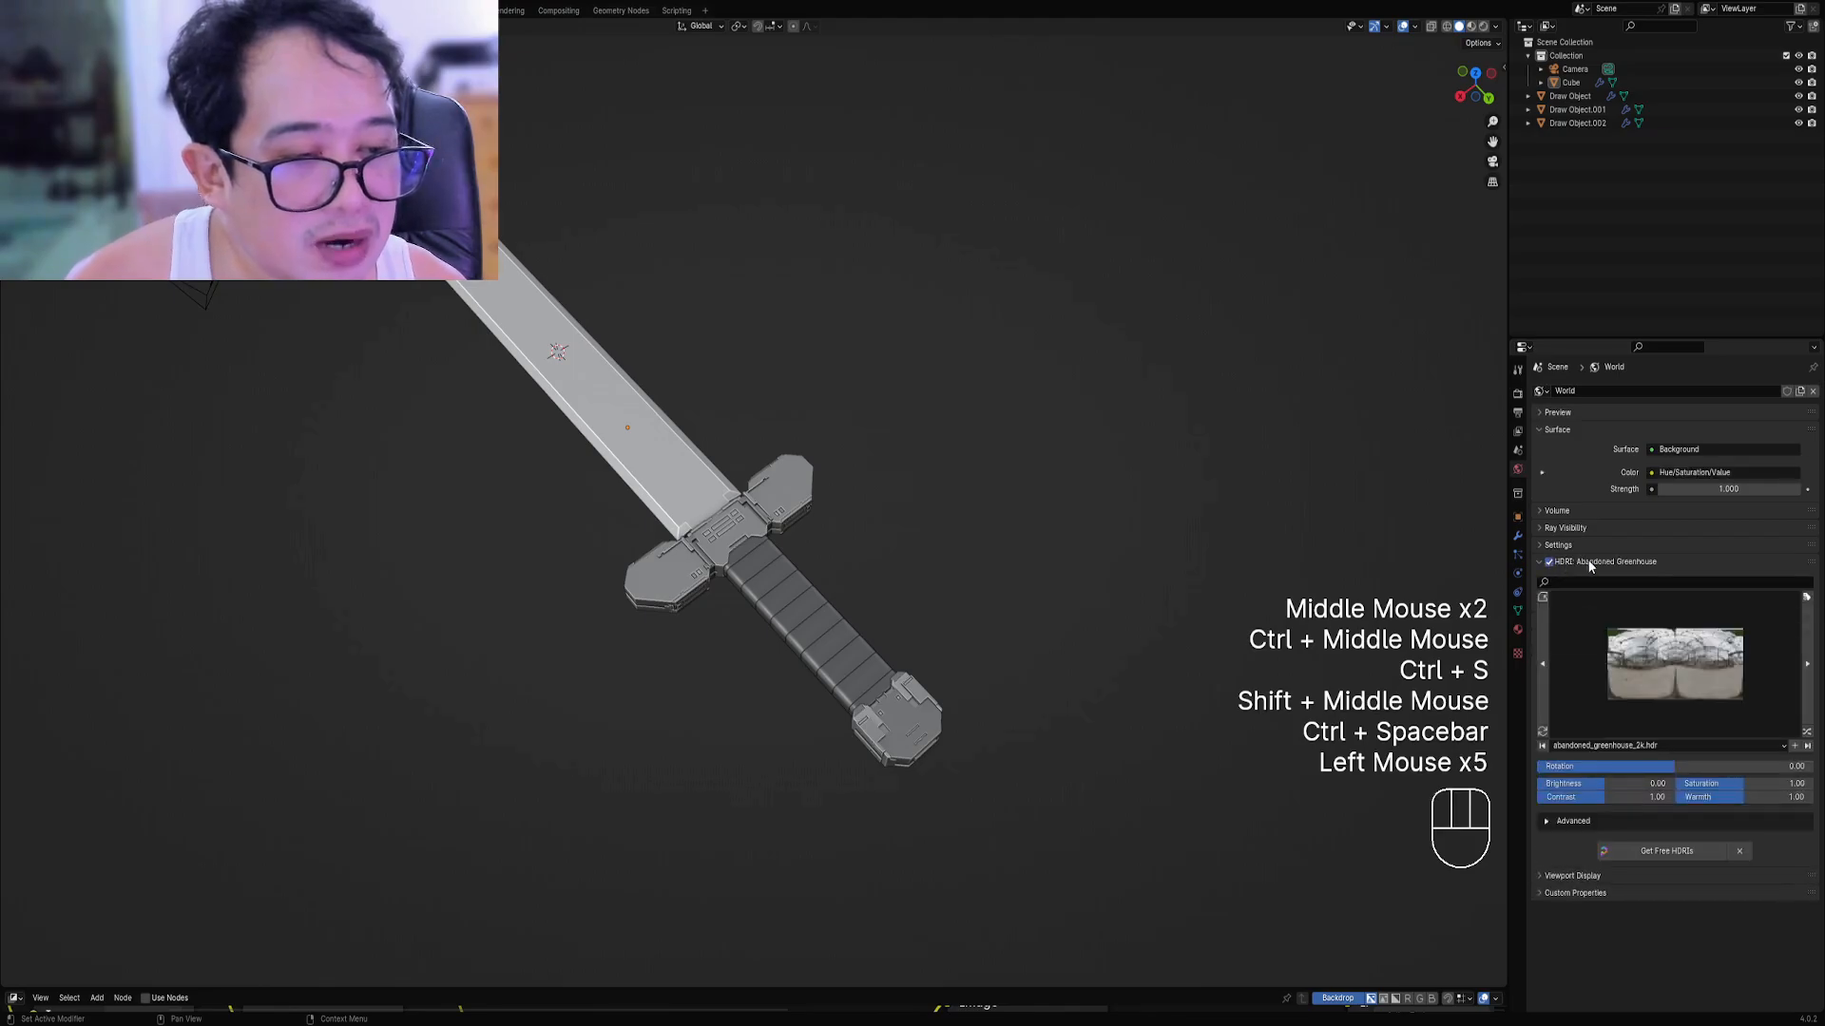
pyautogui.click(1636, 676)
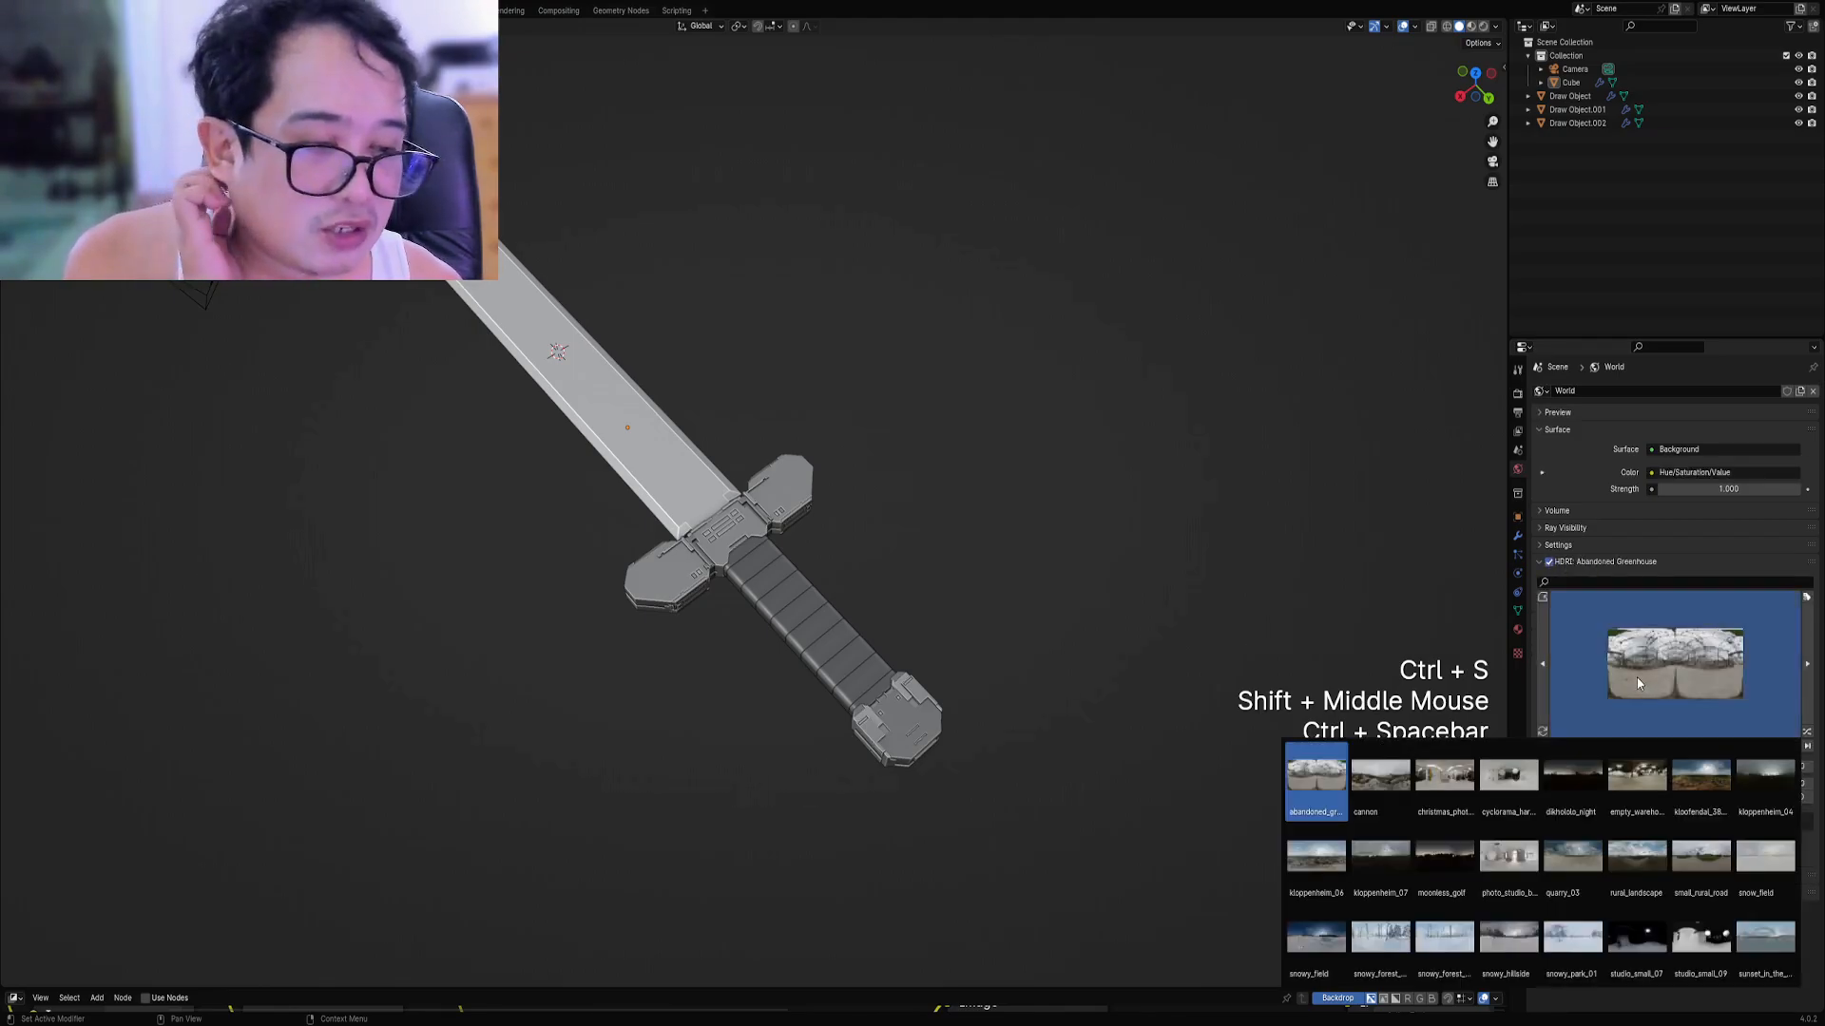
pyautogui.click(1685, 773)
pyautogui.scroll(2, 994, 579)
pyautogui.press('z')
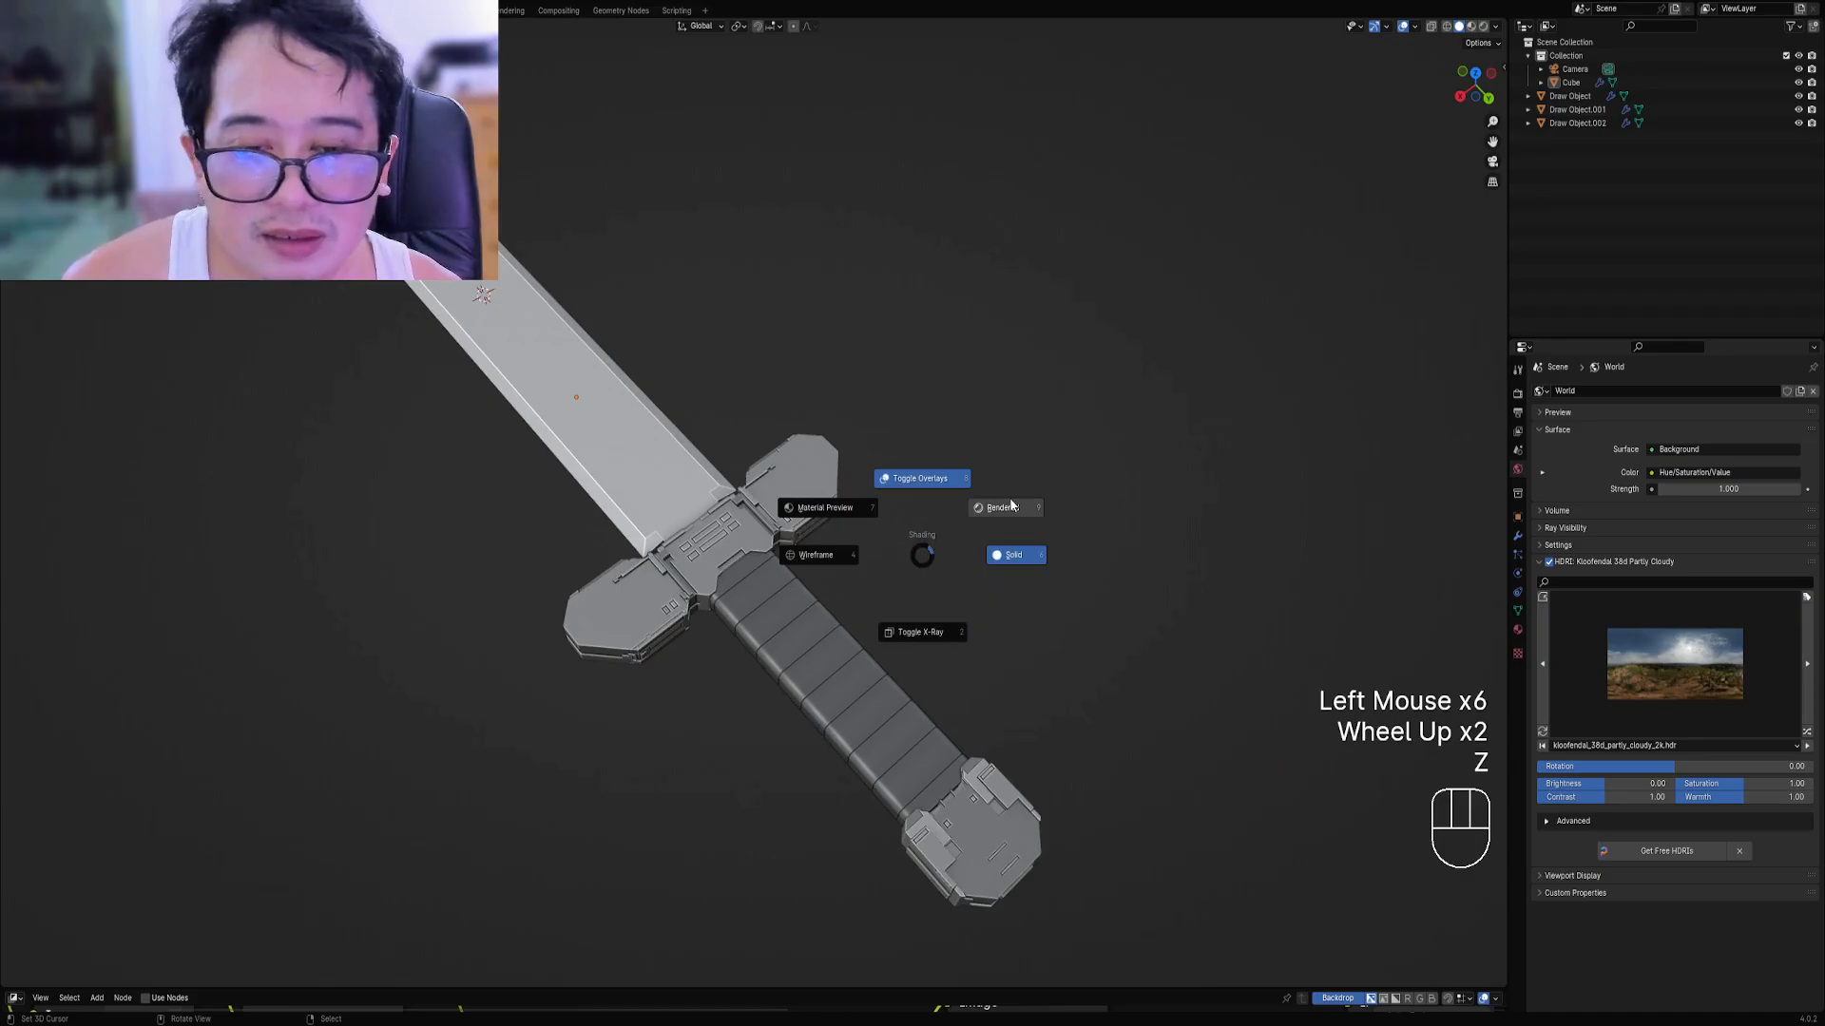
pyautogui.moveTo(985, 557); pyautogui.dragTo(990, 541, button='middle')
pyautogui.press('z')
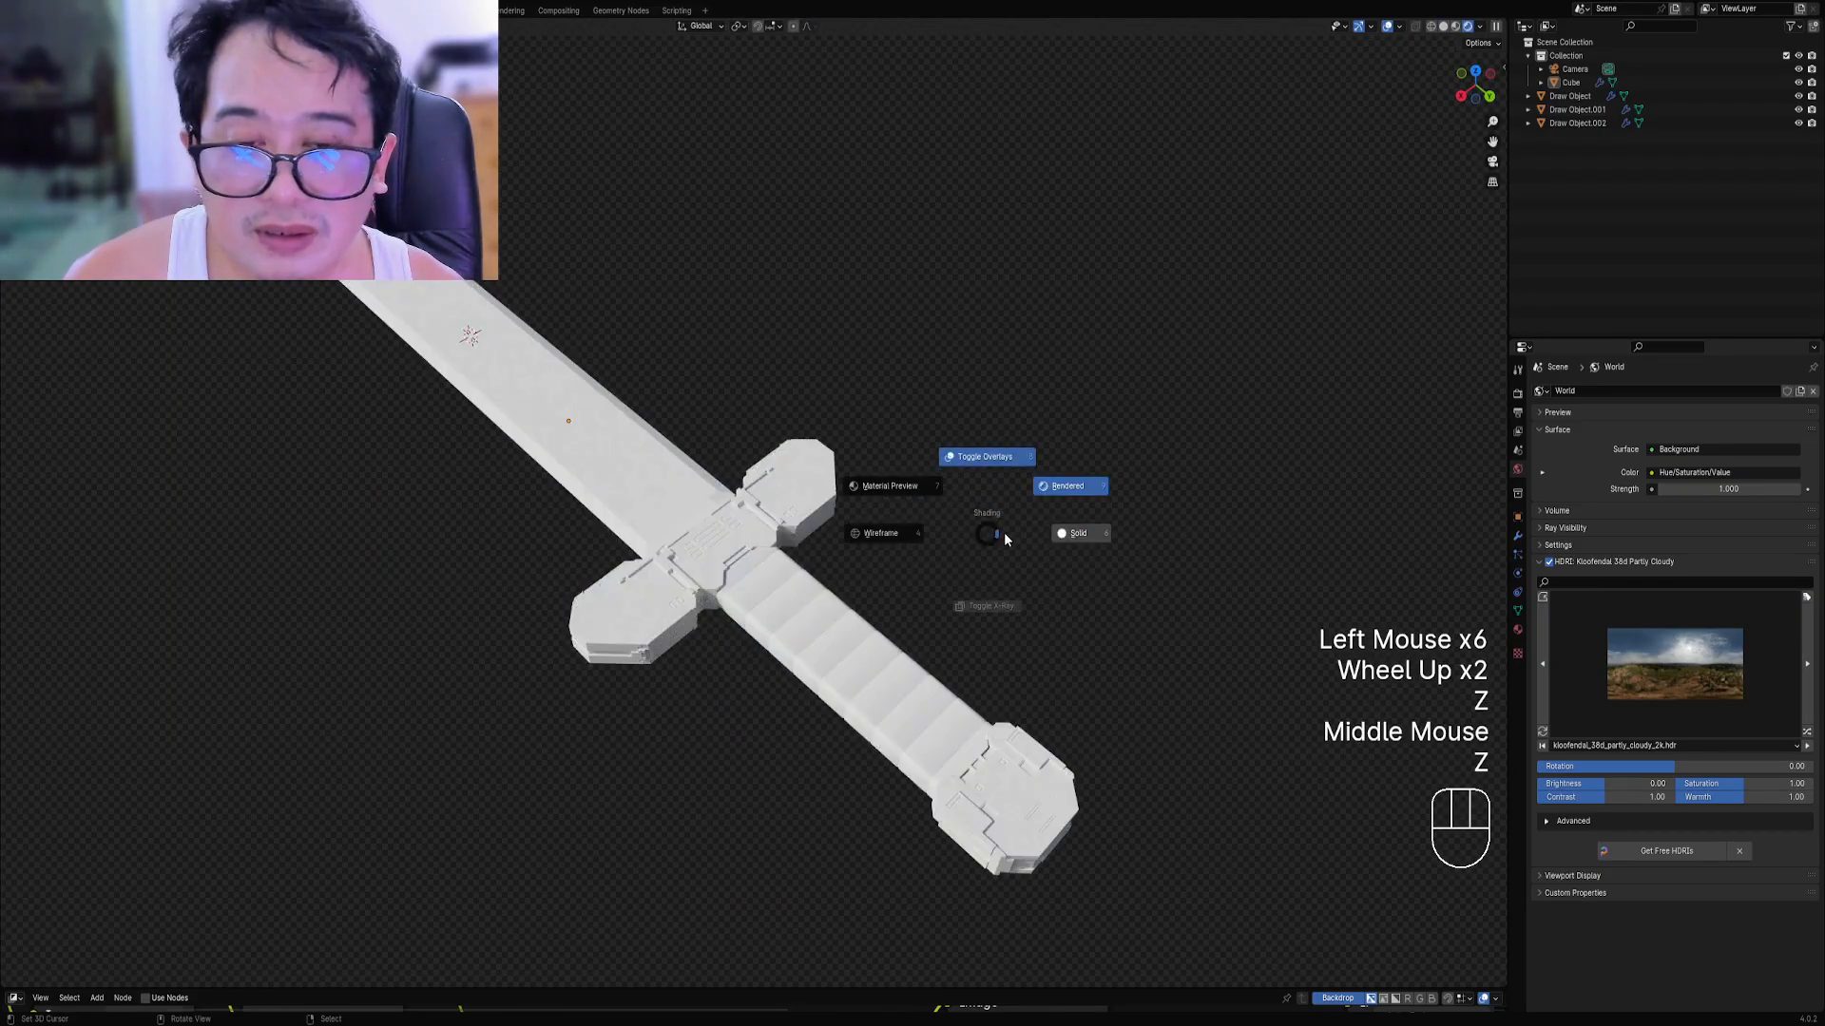
# Select the guard and pommel and append the Random Flow materials to the file.
pyautogui.keyDown('shift'); pyautogui.moveTo(796, 572); pyautogui.dragTo(817, 554, button='middle'); pyautogui.keyUp('shift')
pyautogui.rightClick(835, 460)
pyautogui.keyDown('shift'); pyautogui.rightClick(1041, 744); pyautogui.keyUp('shift')
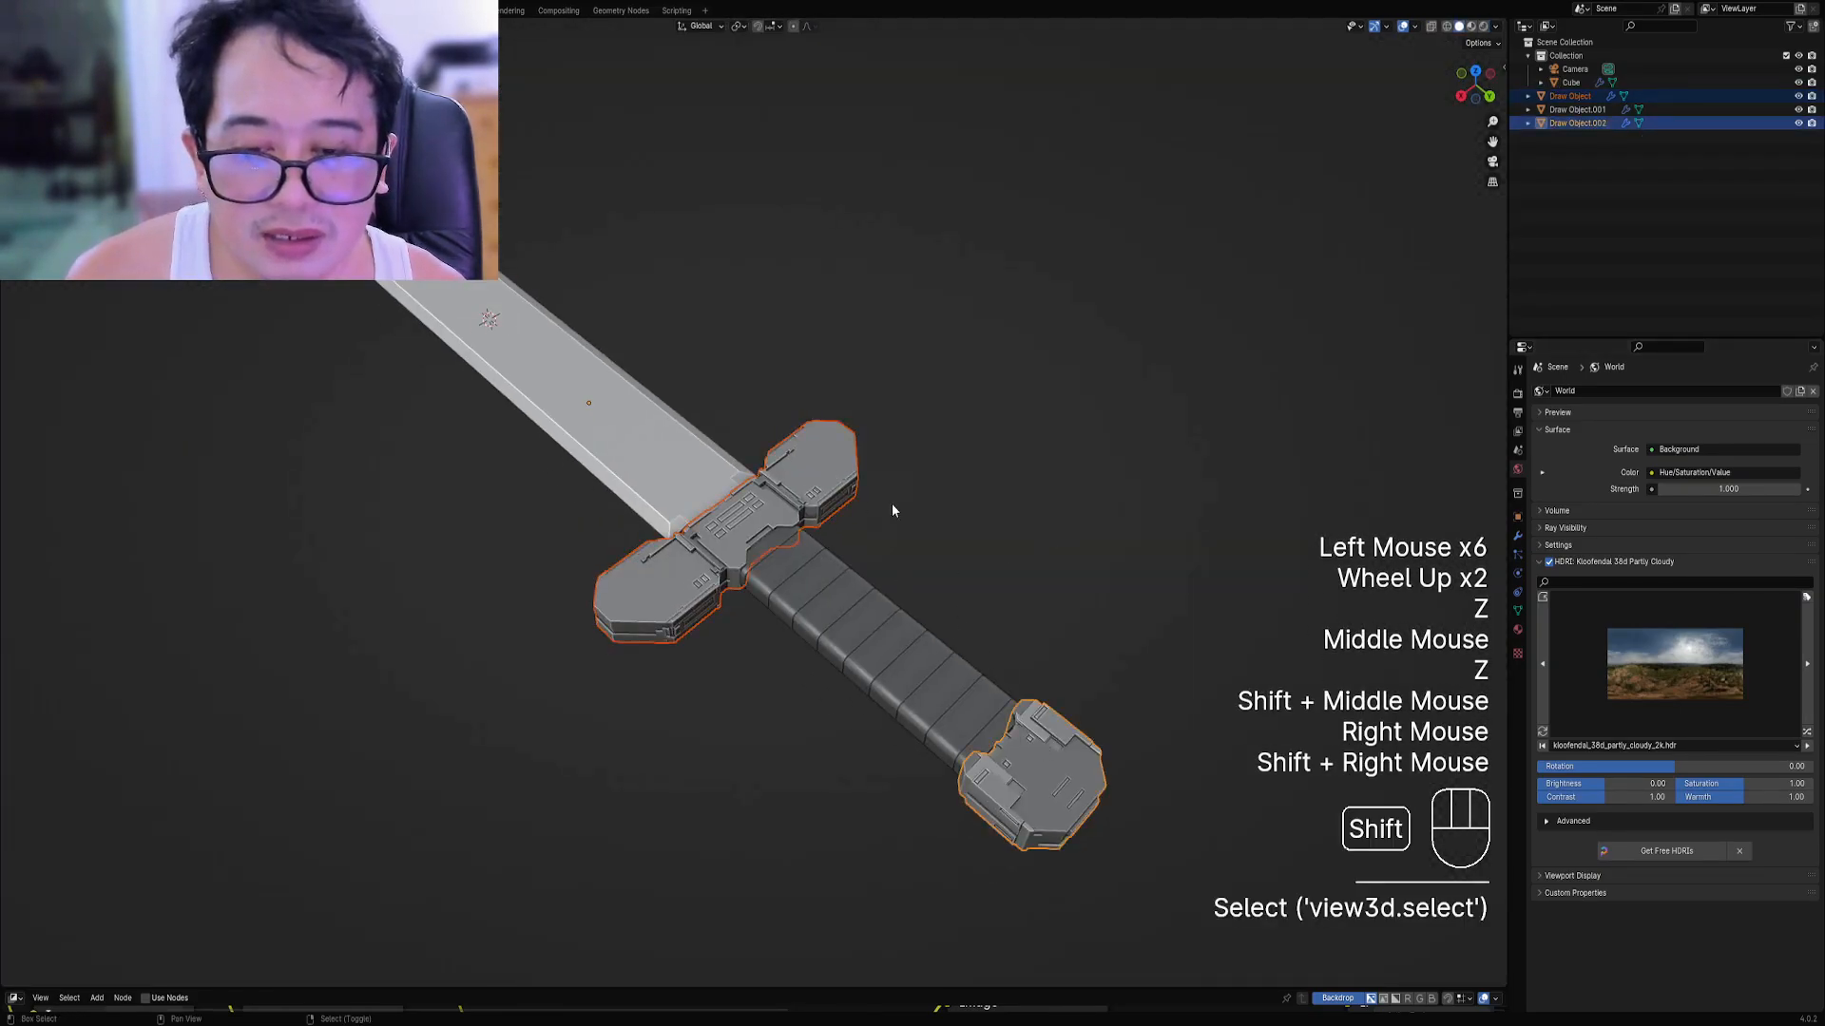
pyautogui.hotkey('shift', 'q')
pyautogui.moveTo(853, 494)
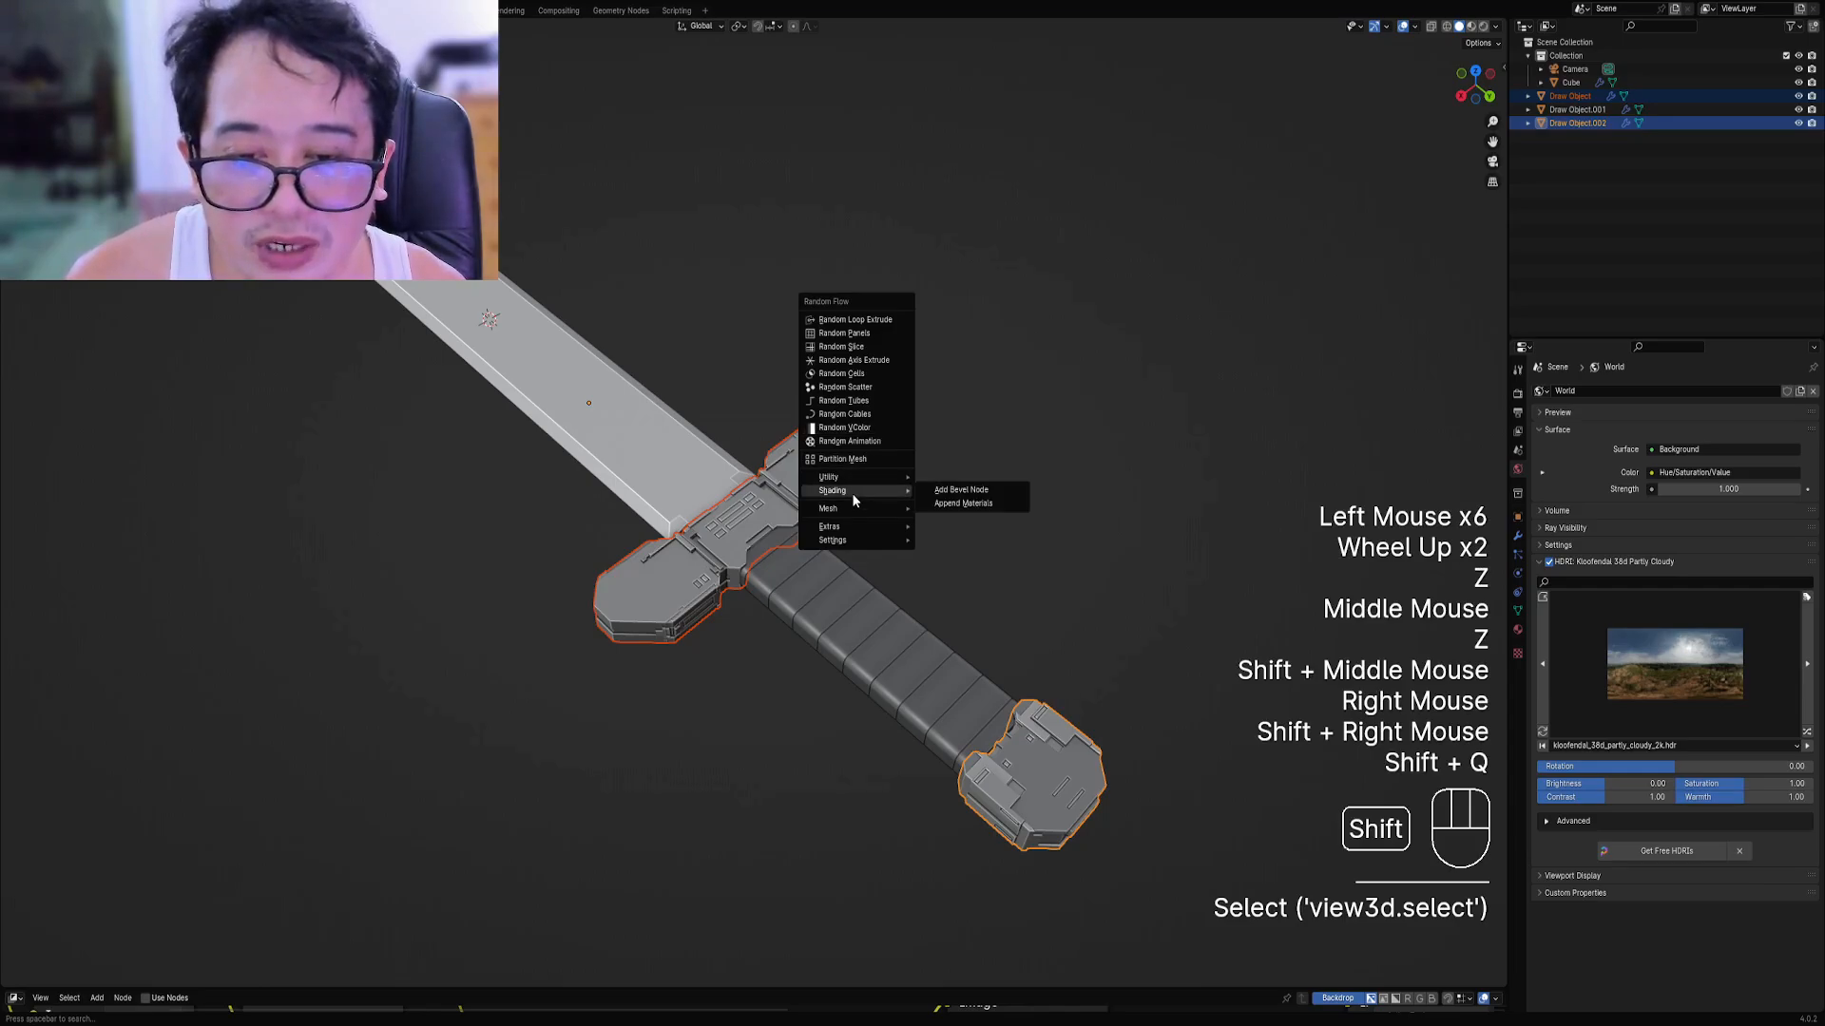
pyautogui.click(962, 503)
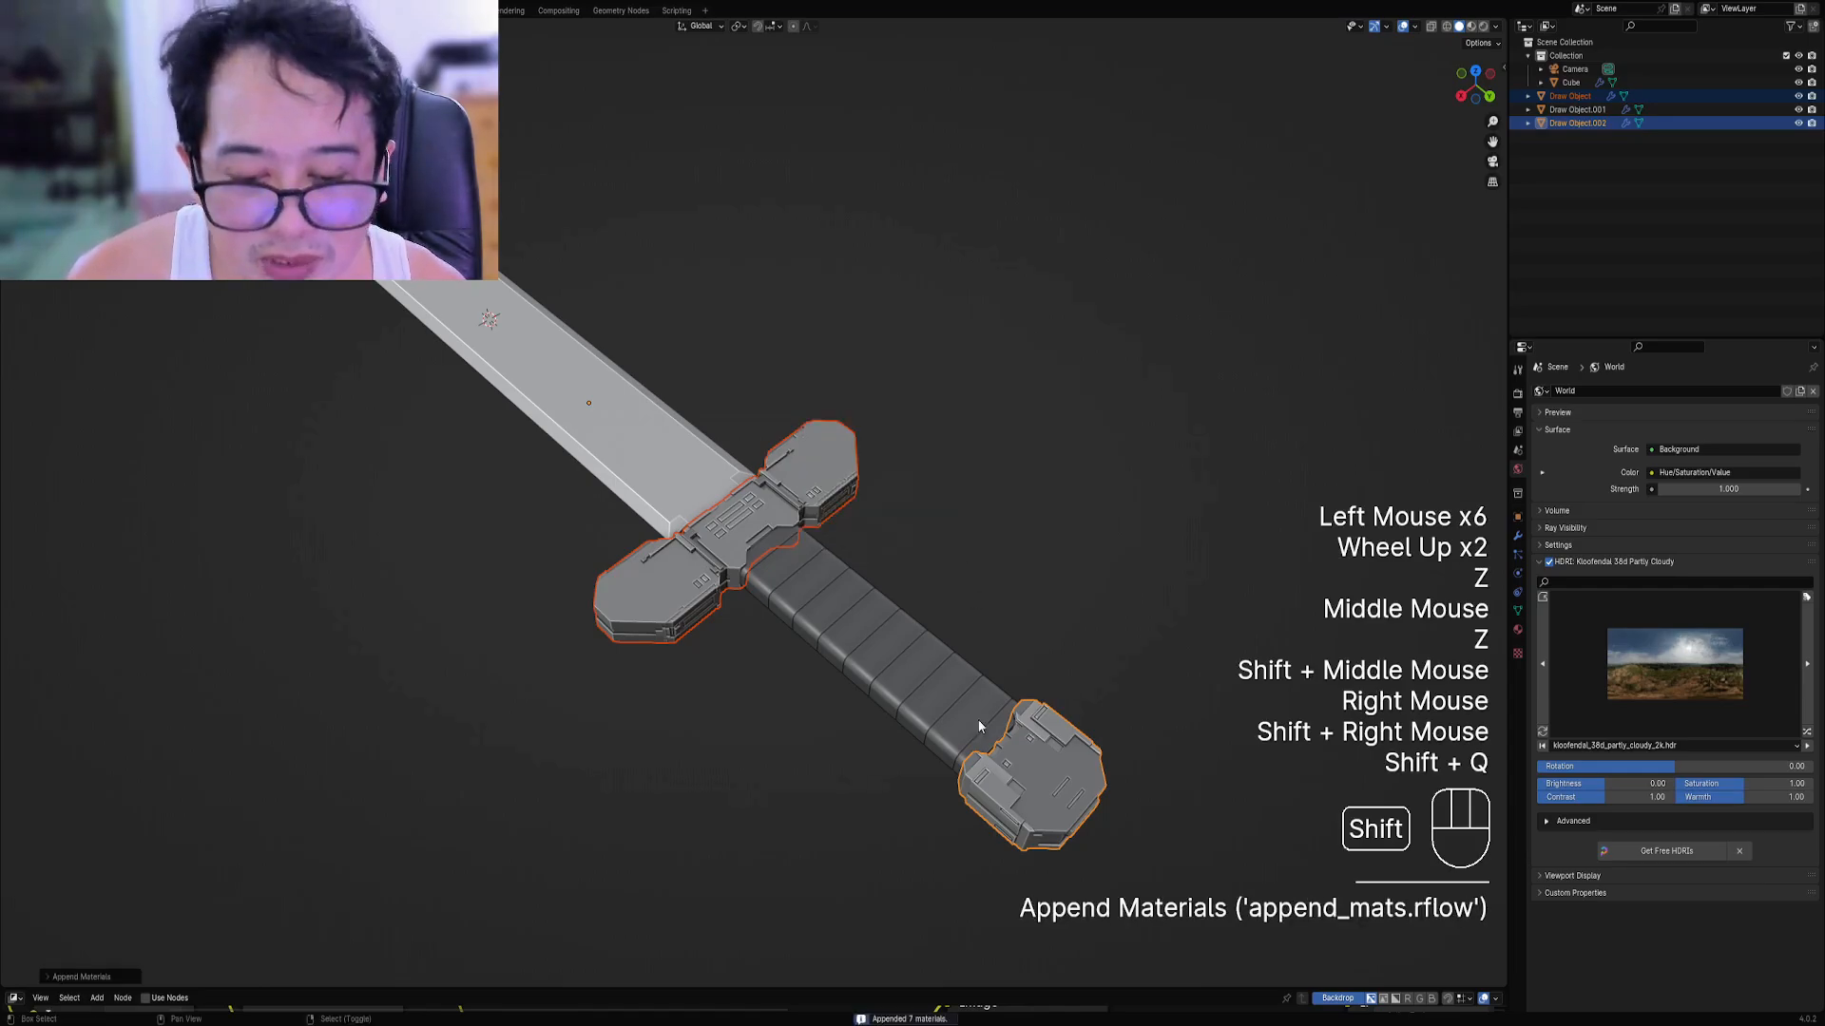
# Assign the rflow_panel_soft_uv material to both the guard and the pommel.
pyautogui.rightClick(666, 593)
pyautogui.keyDown('shift'); pyautogui.rightClick(1017, 778); pyautogui.keyUp('shift')
pyautogui.hotkey('shift', 'ctrl', 'x')
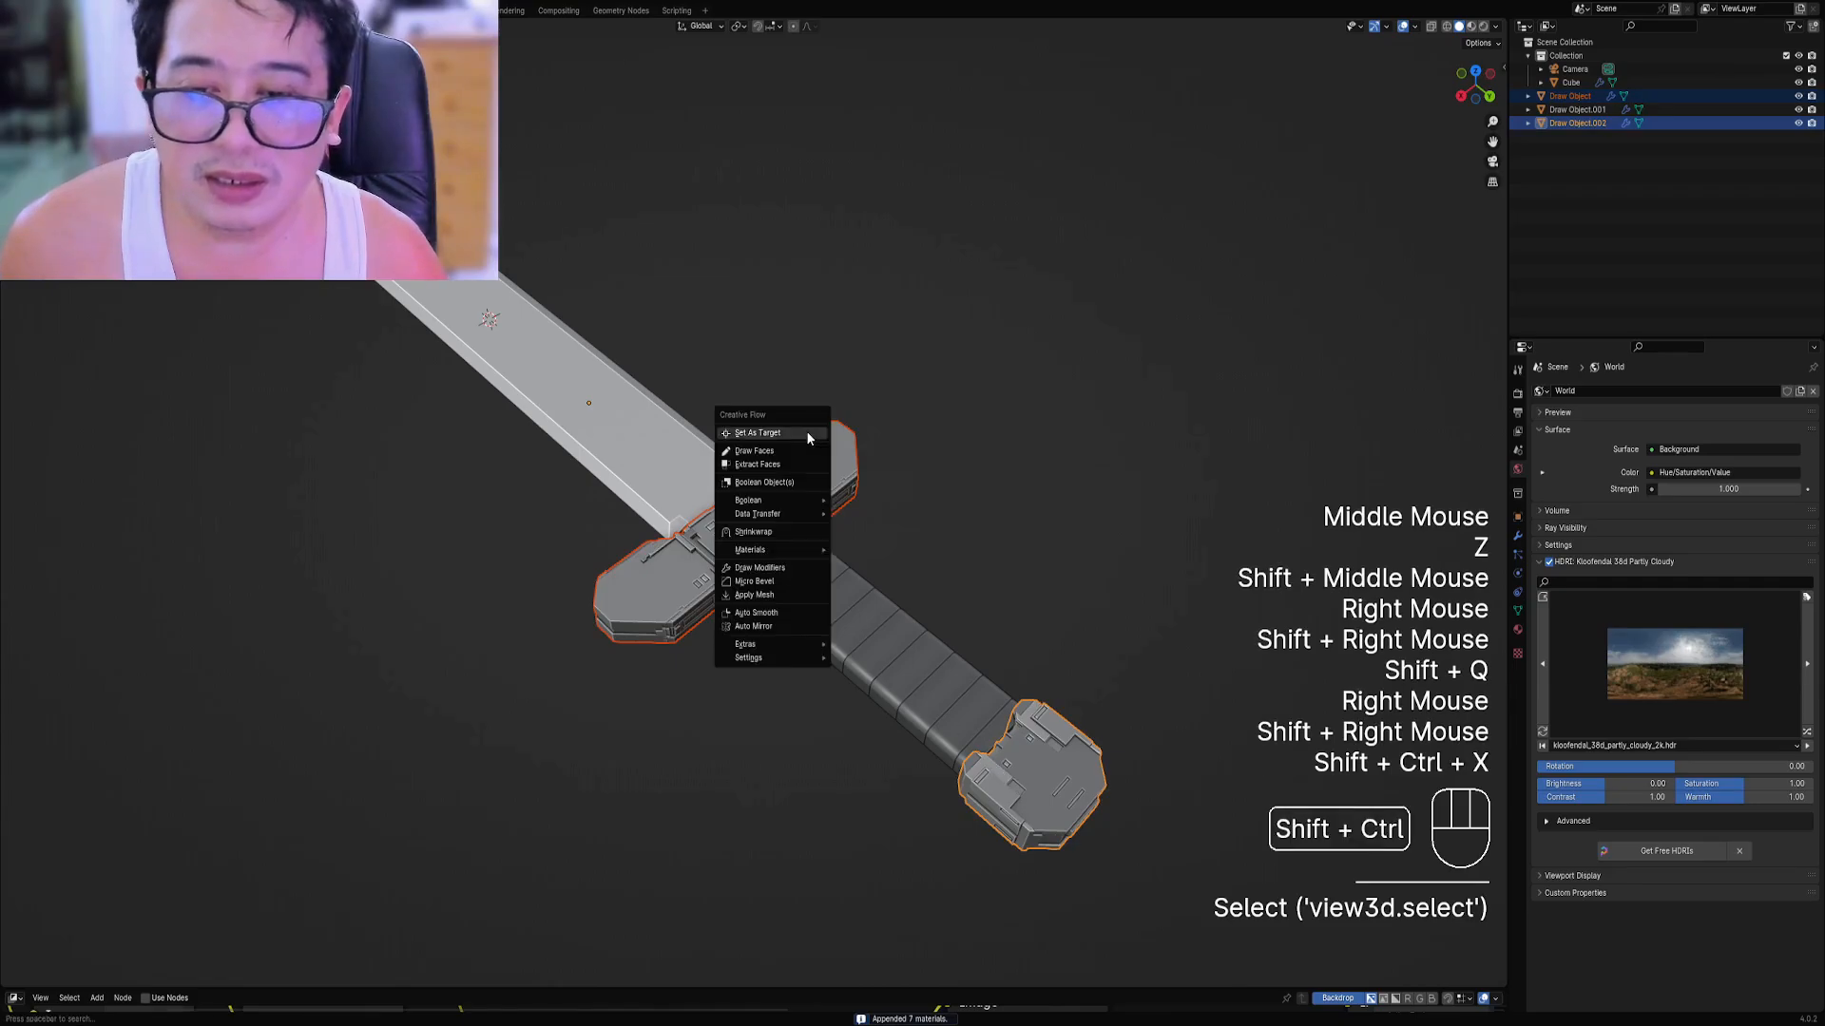
pyautogui.moveTo(764, 550)
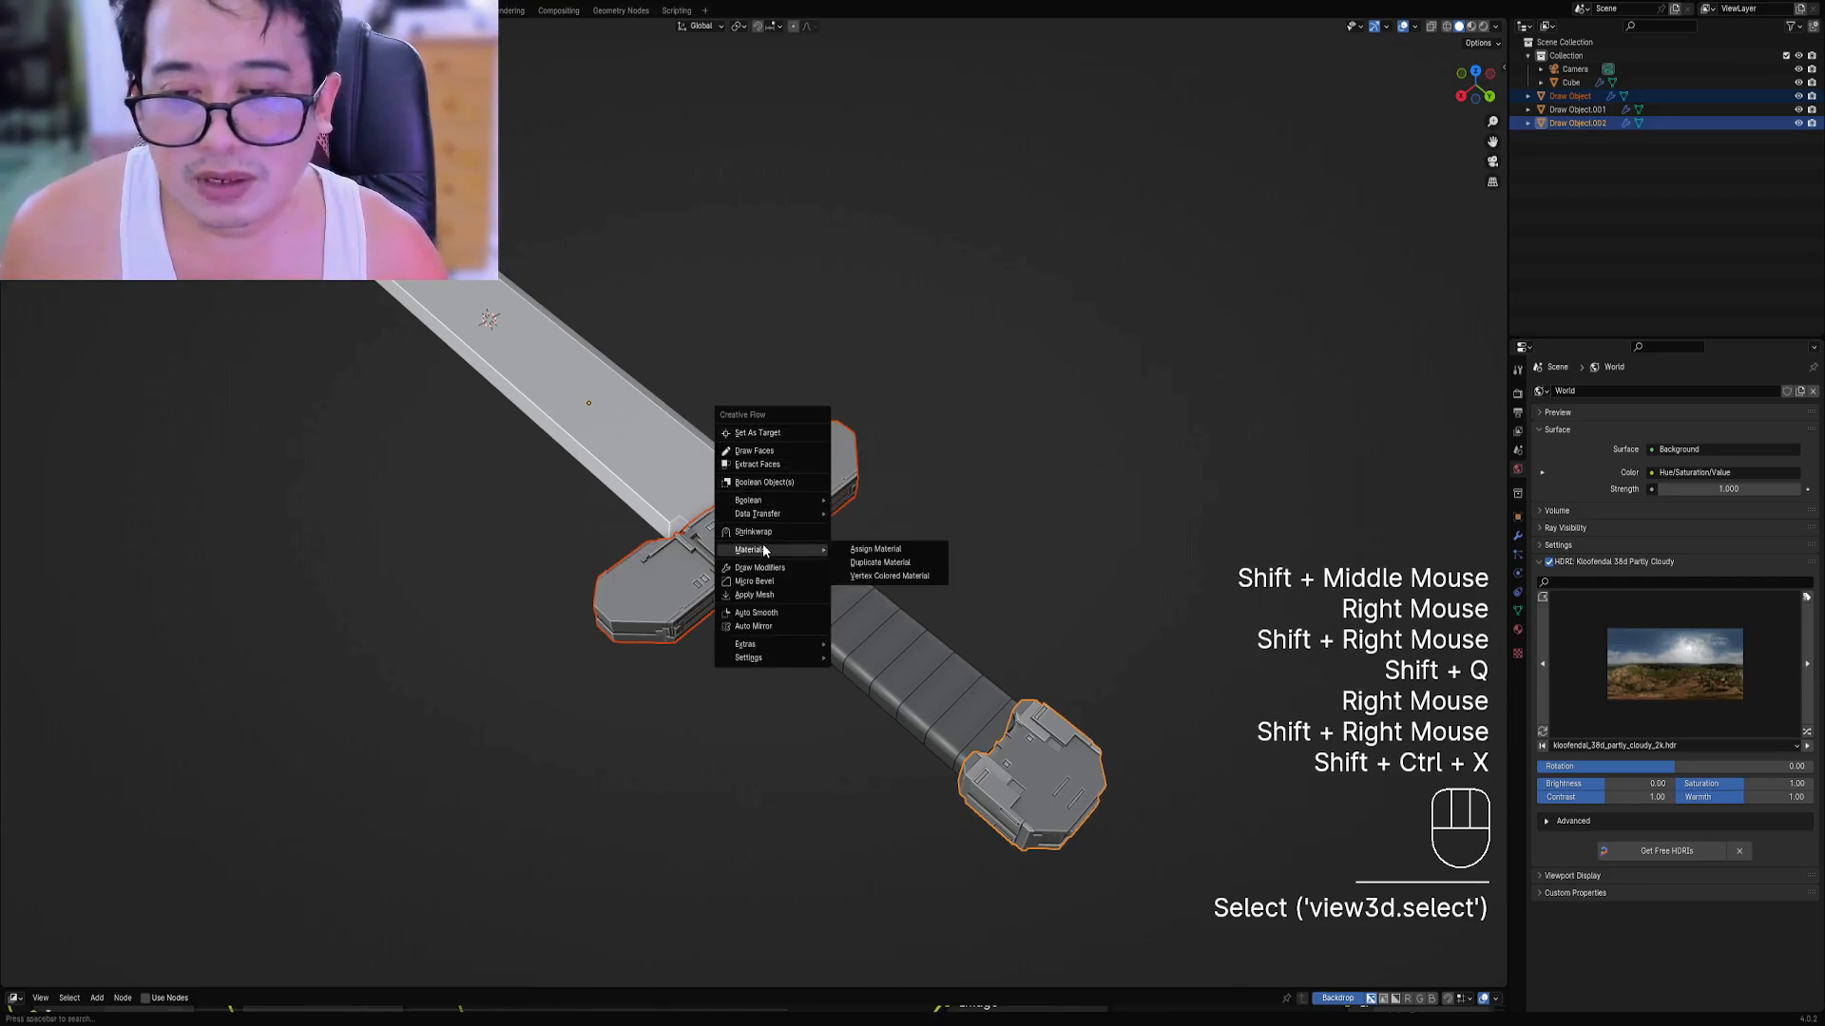
pyautogui.click(875, 550)
pyautogui.click(836, 577)
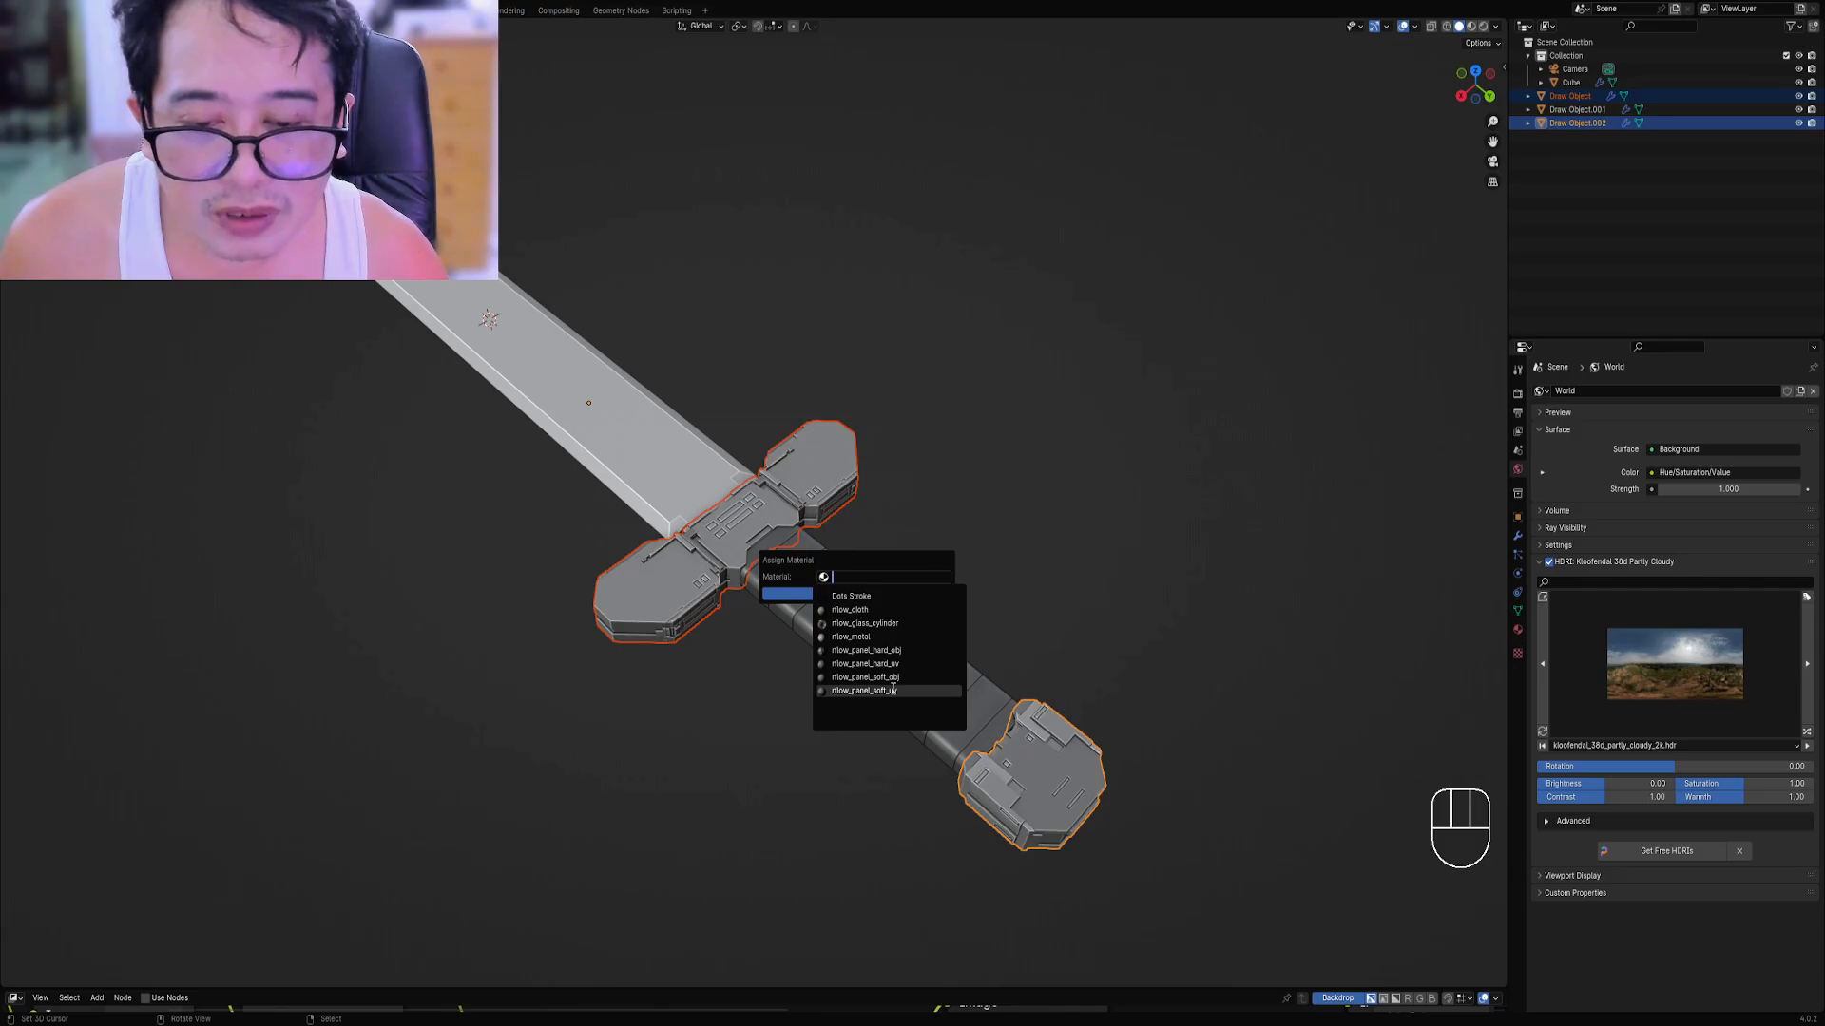
pyautogui.click(893, 688)
pyautogui.click(886, 591)
# Unwrap all faces of the guard and pommel with Cube Projection and return to Object Mode.
pyautogui.press('Tab')
pyautogui.press('a')
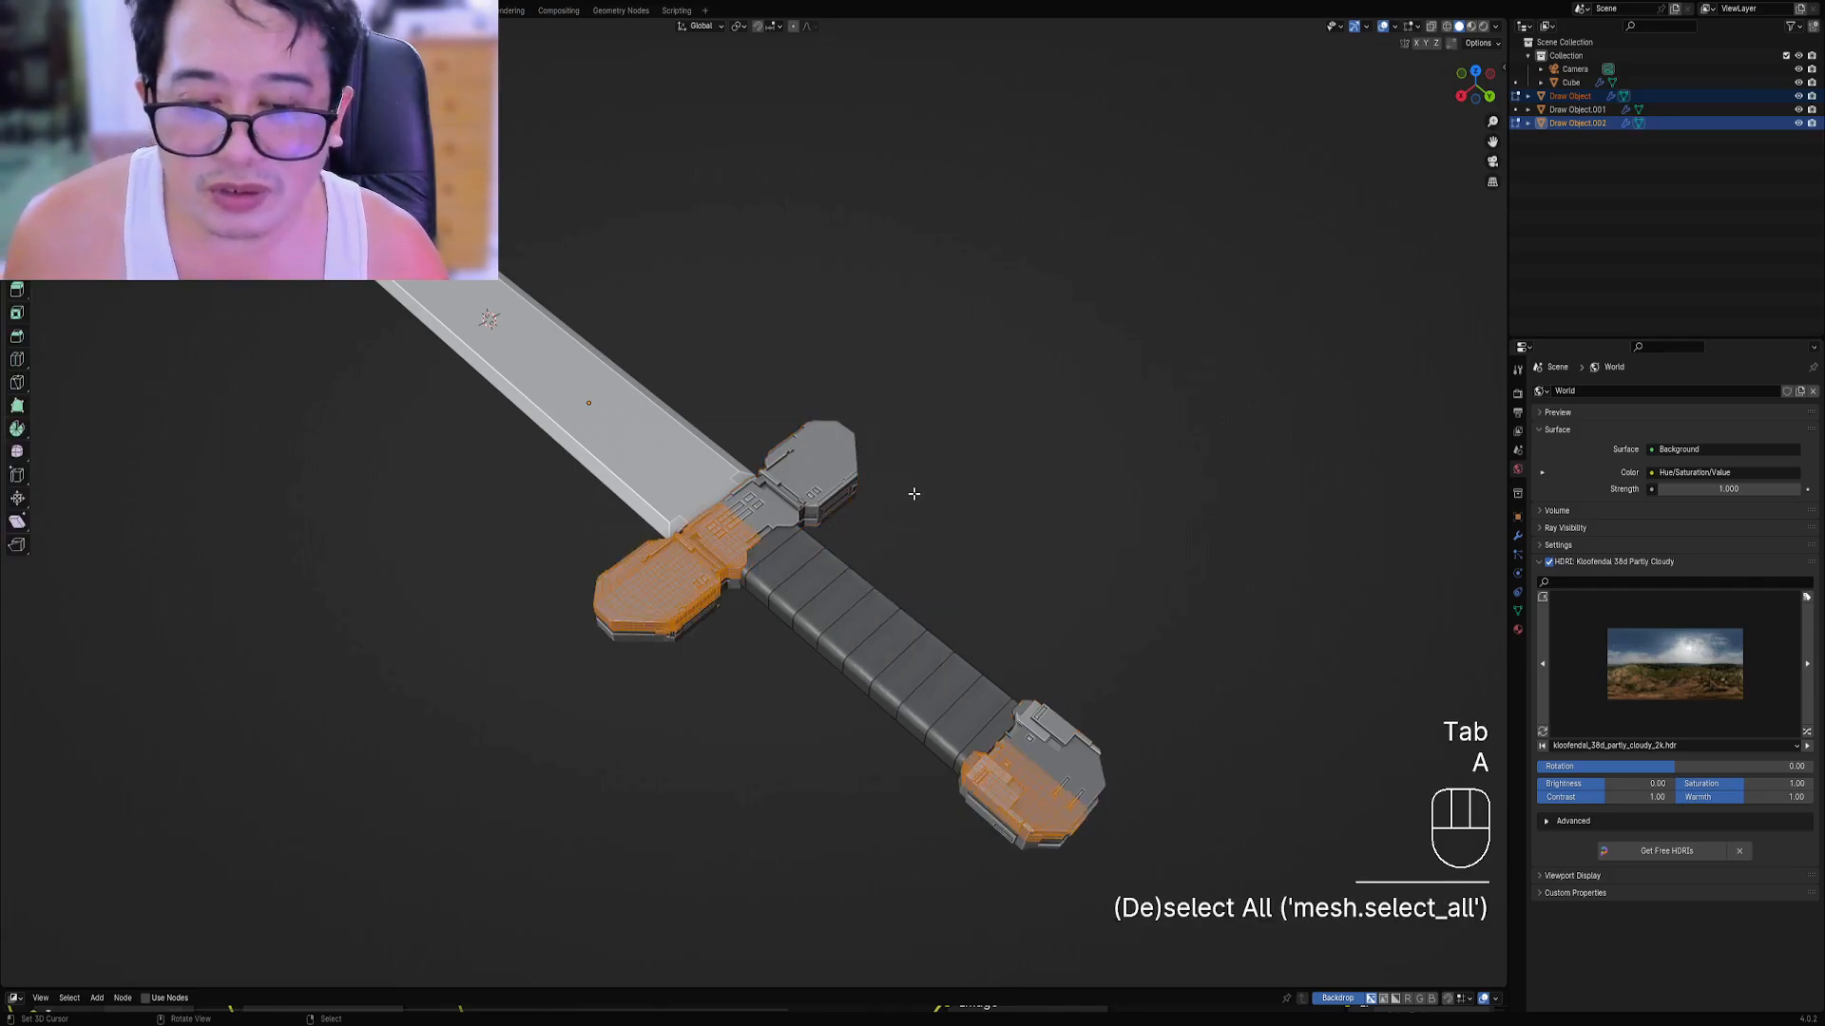
pyautogui.press('u')
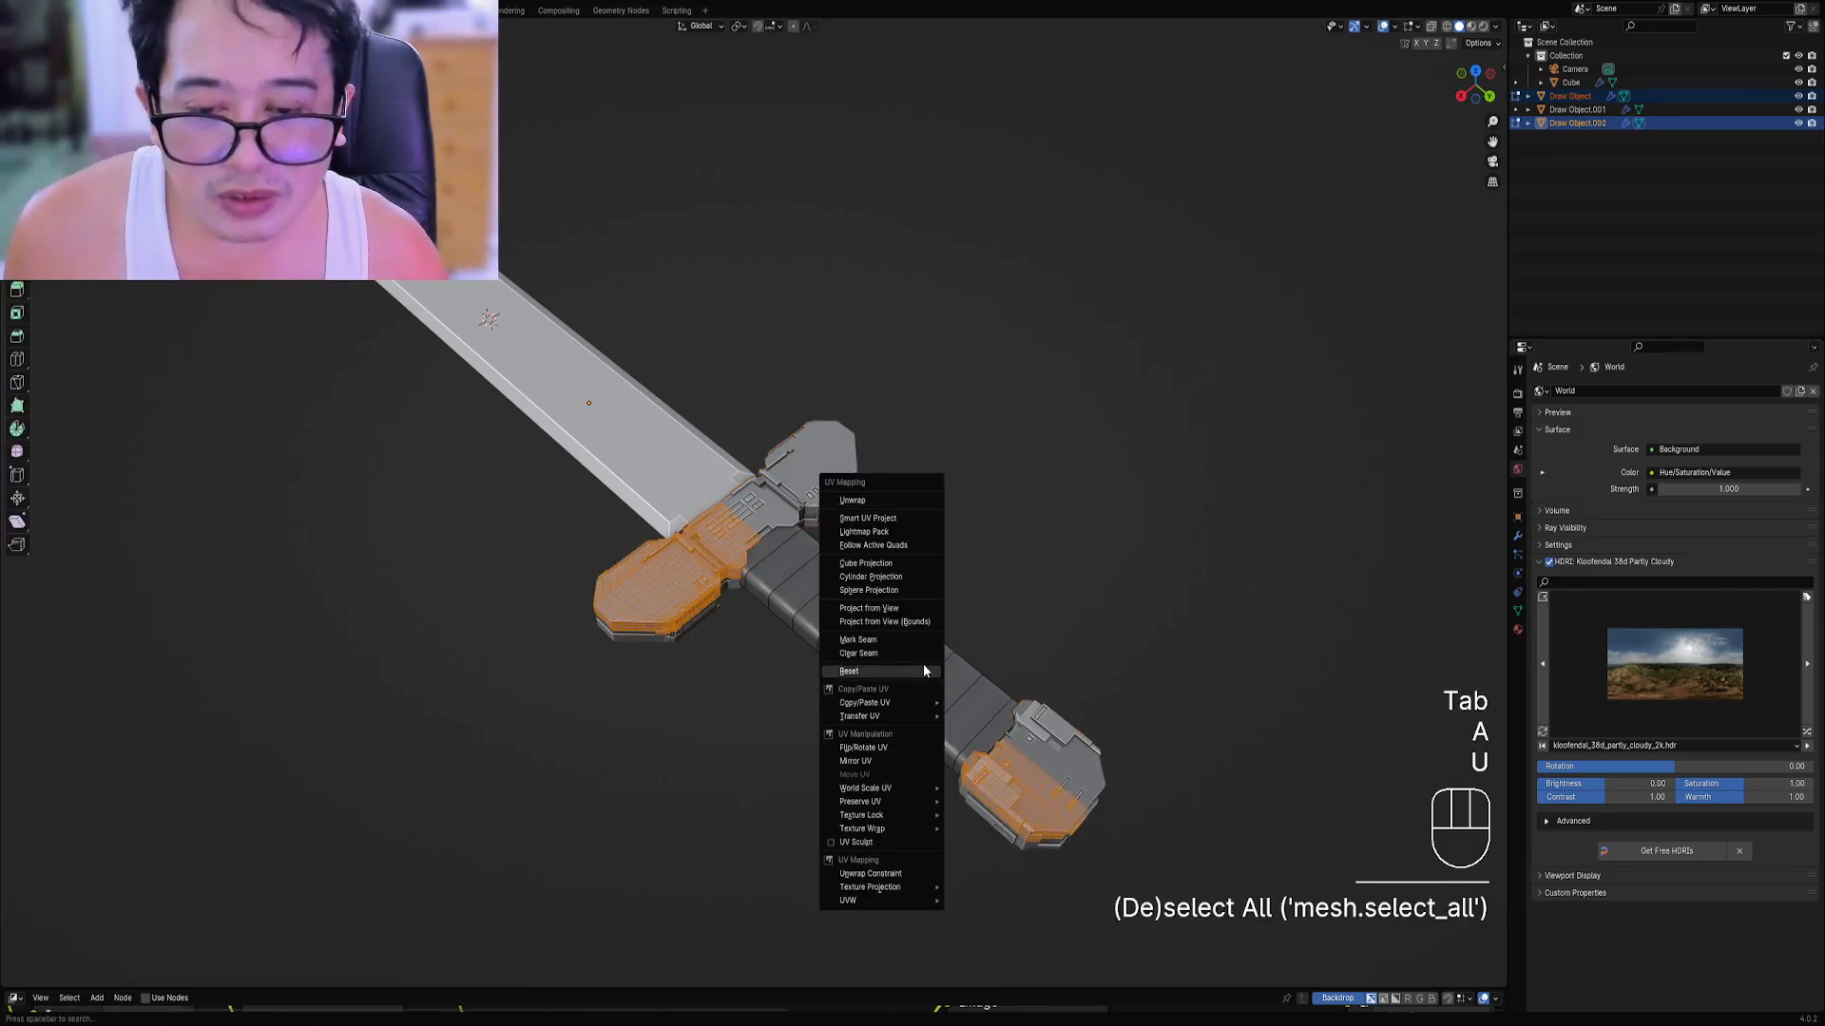
pyautogui.click(893, 564)
pyautogui.press('Tab')
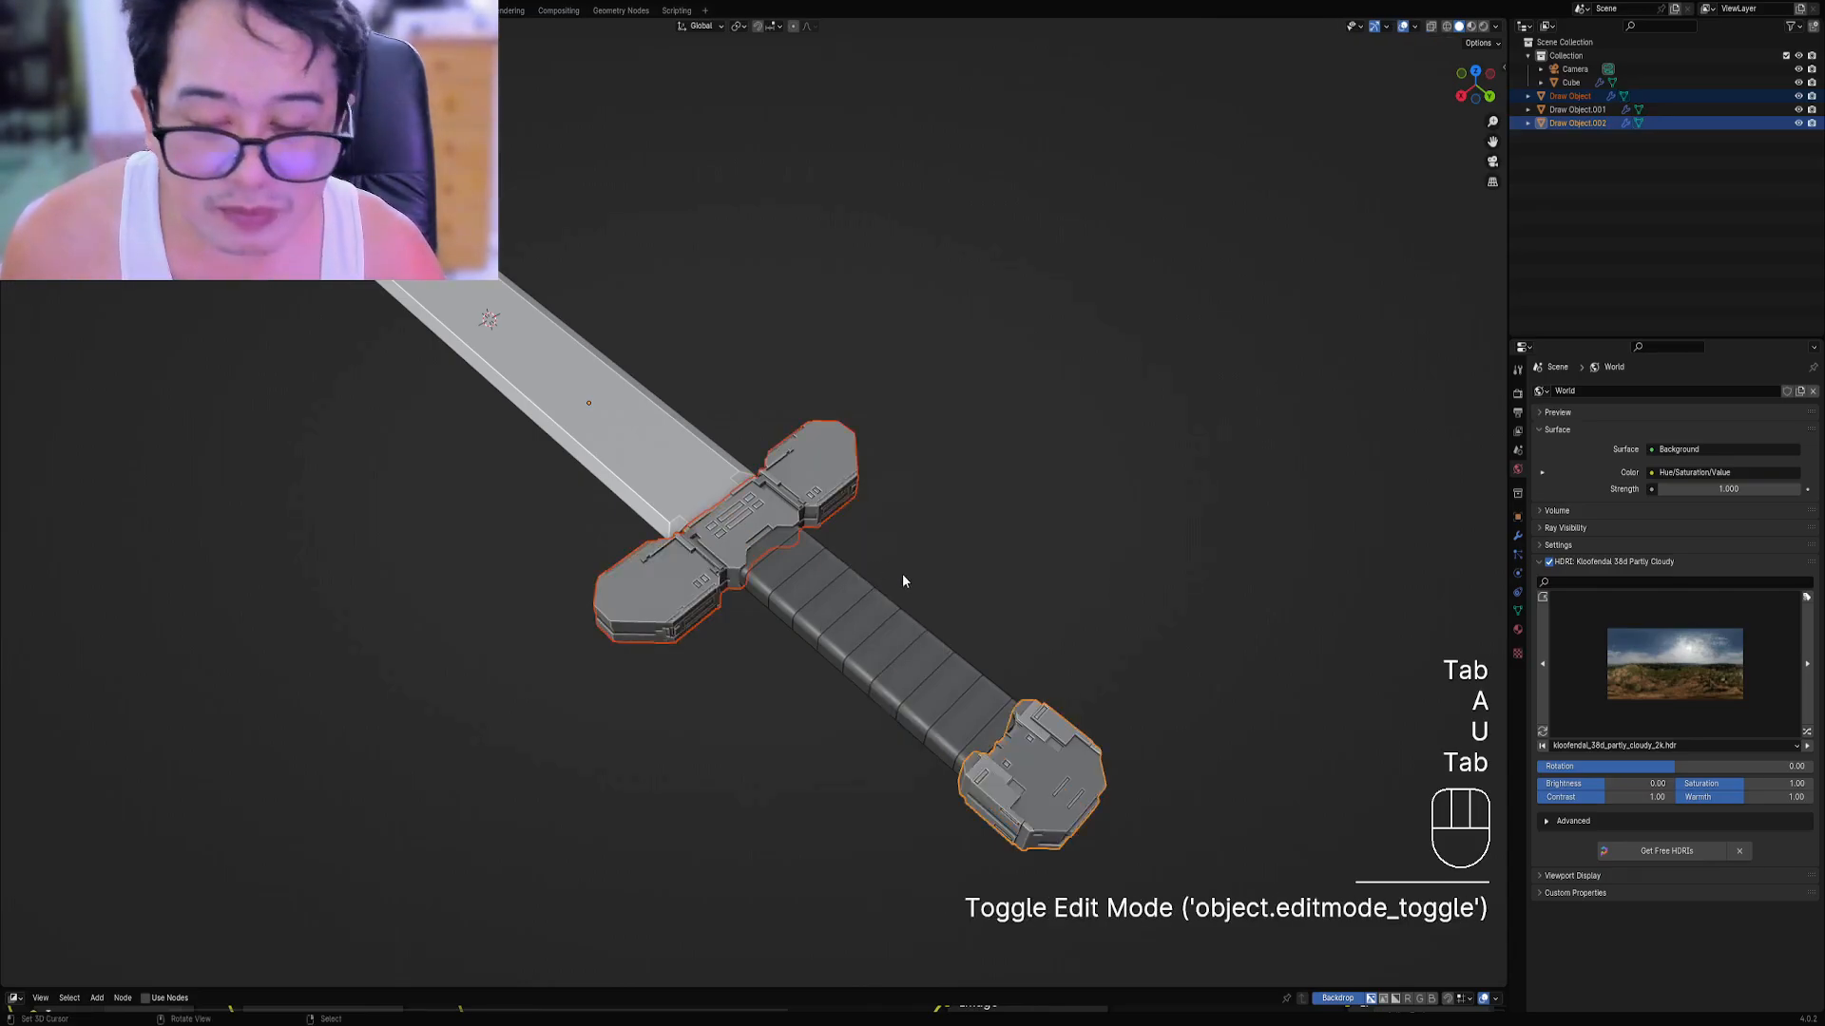
# Select the grip, check its mesh in Edit Mode, and give it the rflow_cloth material.
pyautogui.moveTo(915, 566); pyautogui.dragTo(874, 599, button='middle')
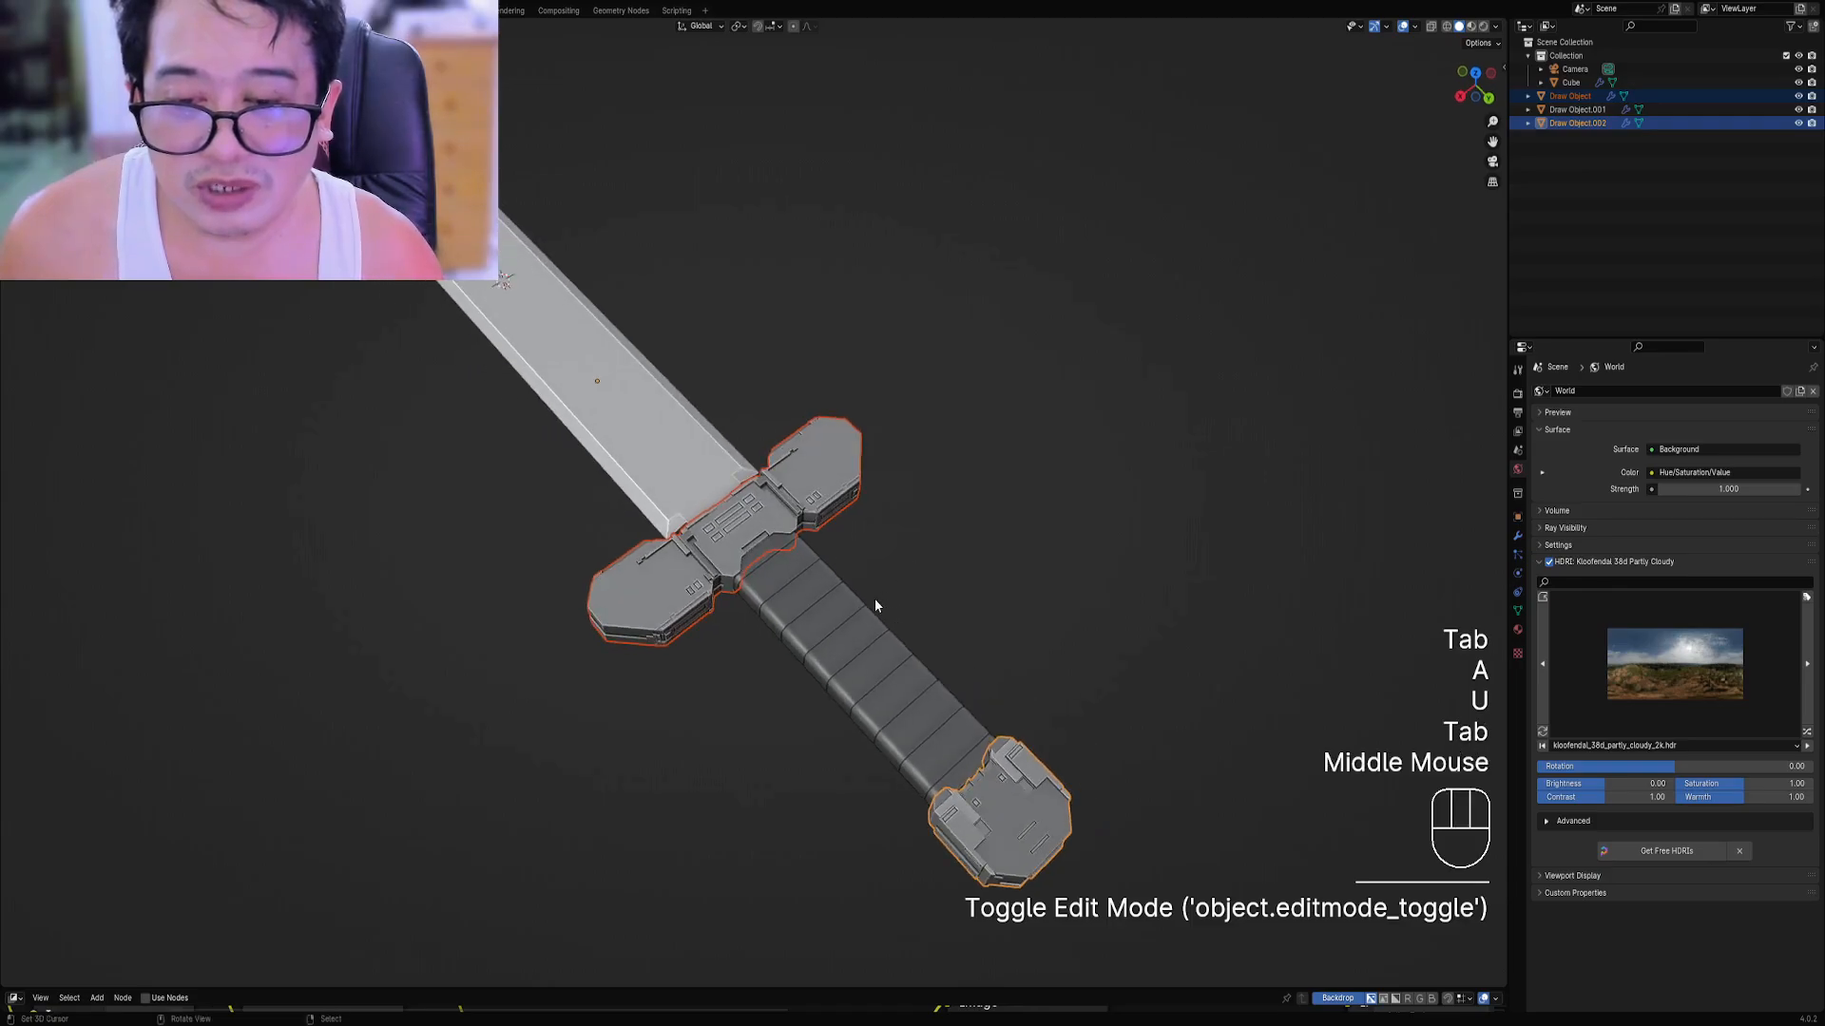
pyautogui.rightClick(865, 602)
pyautogui.press('Tab')
pyautogui.press('a')
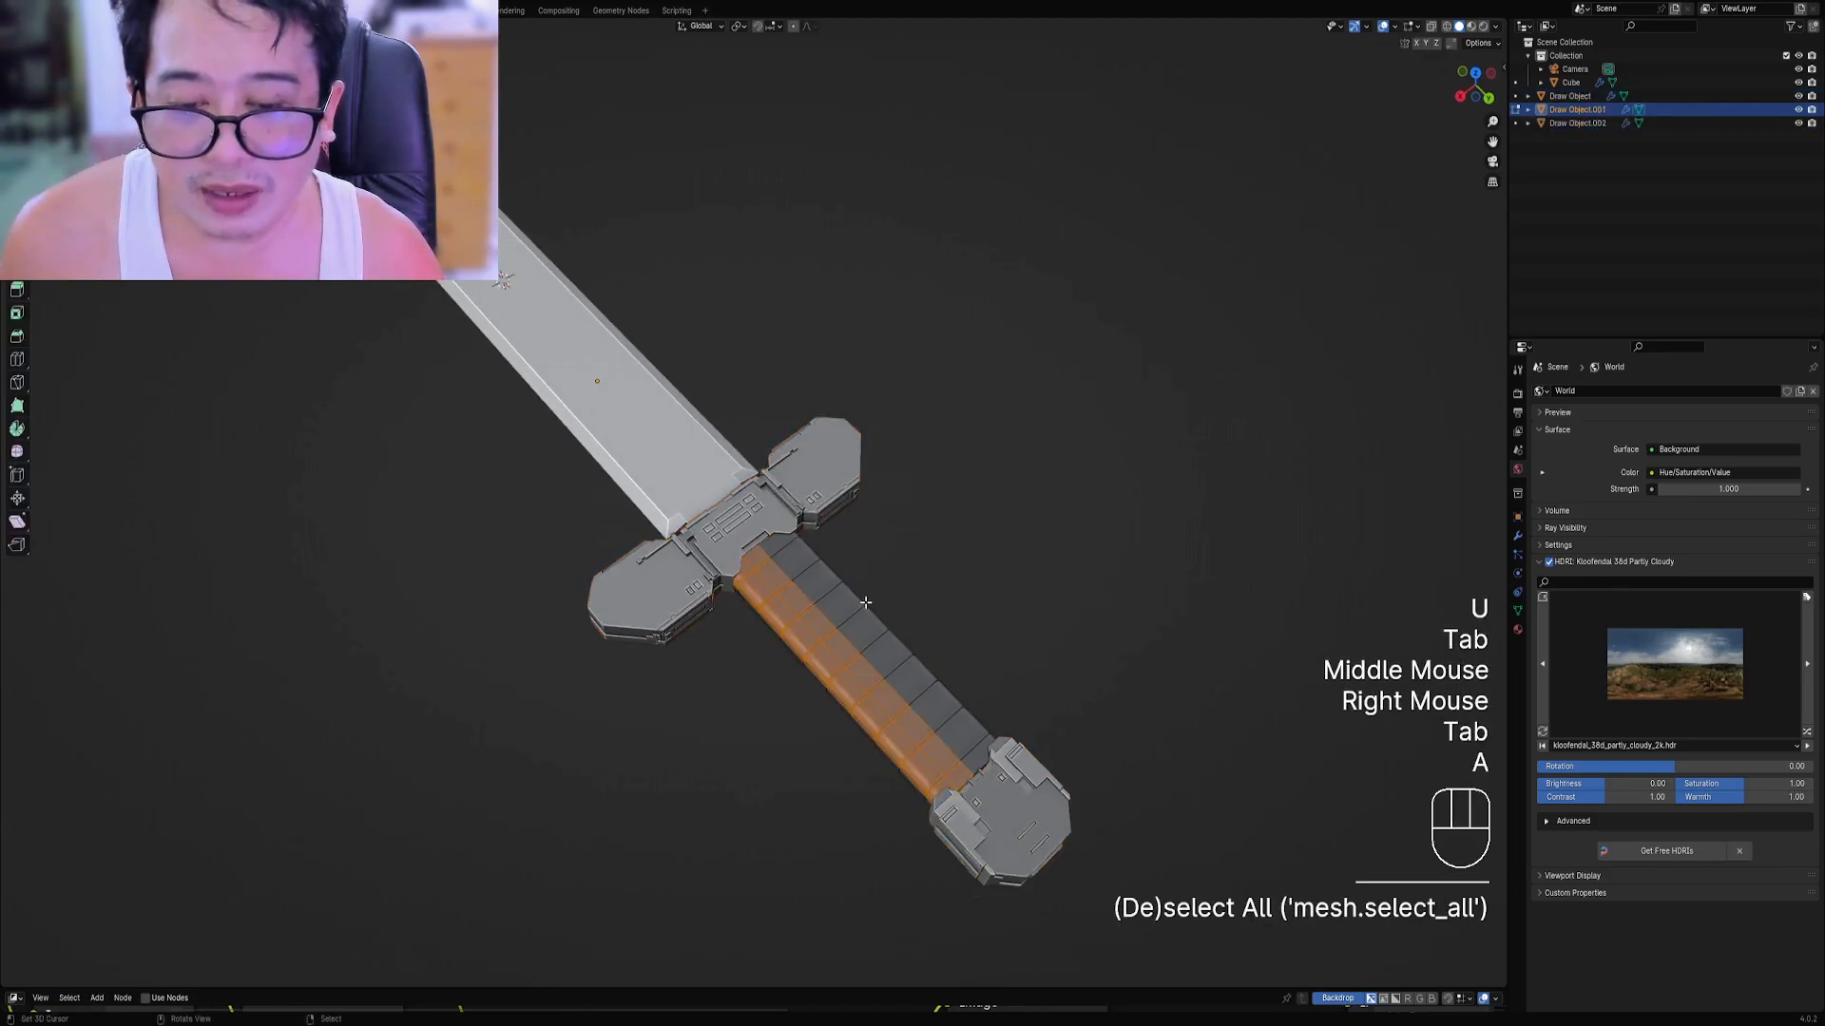
pyautogui.press('Tab')
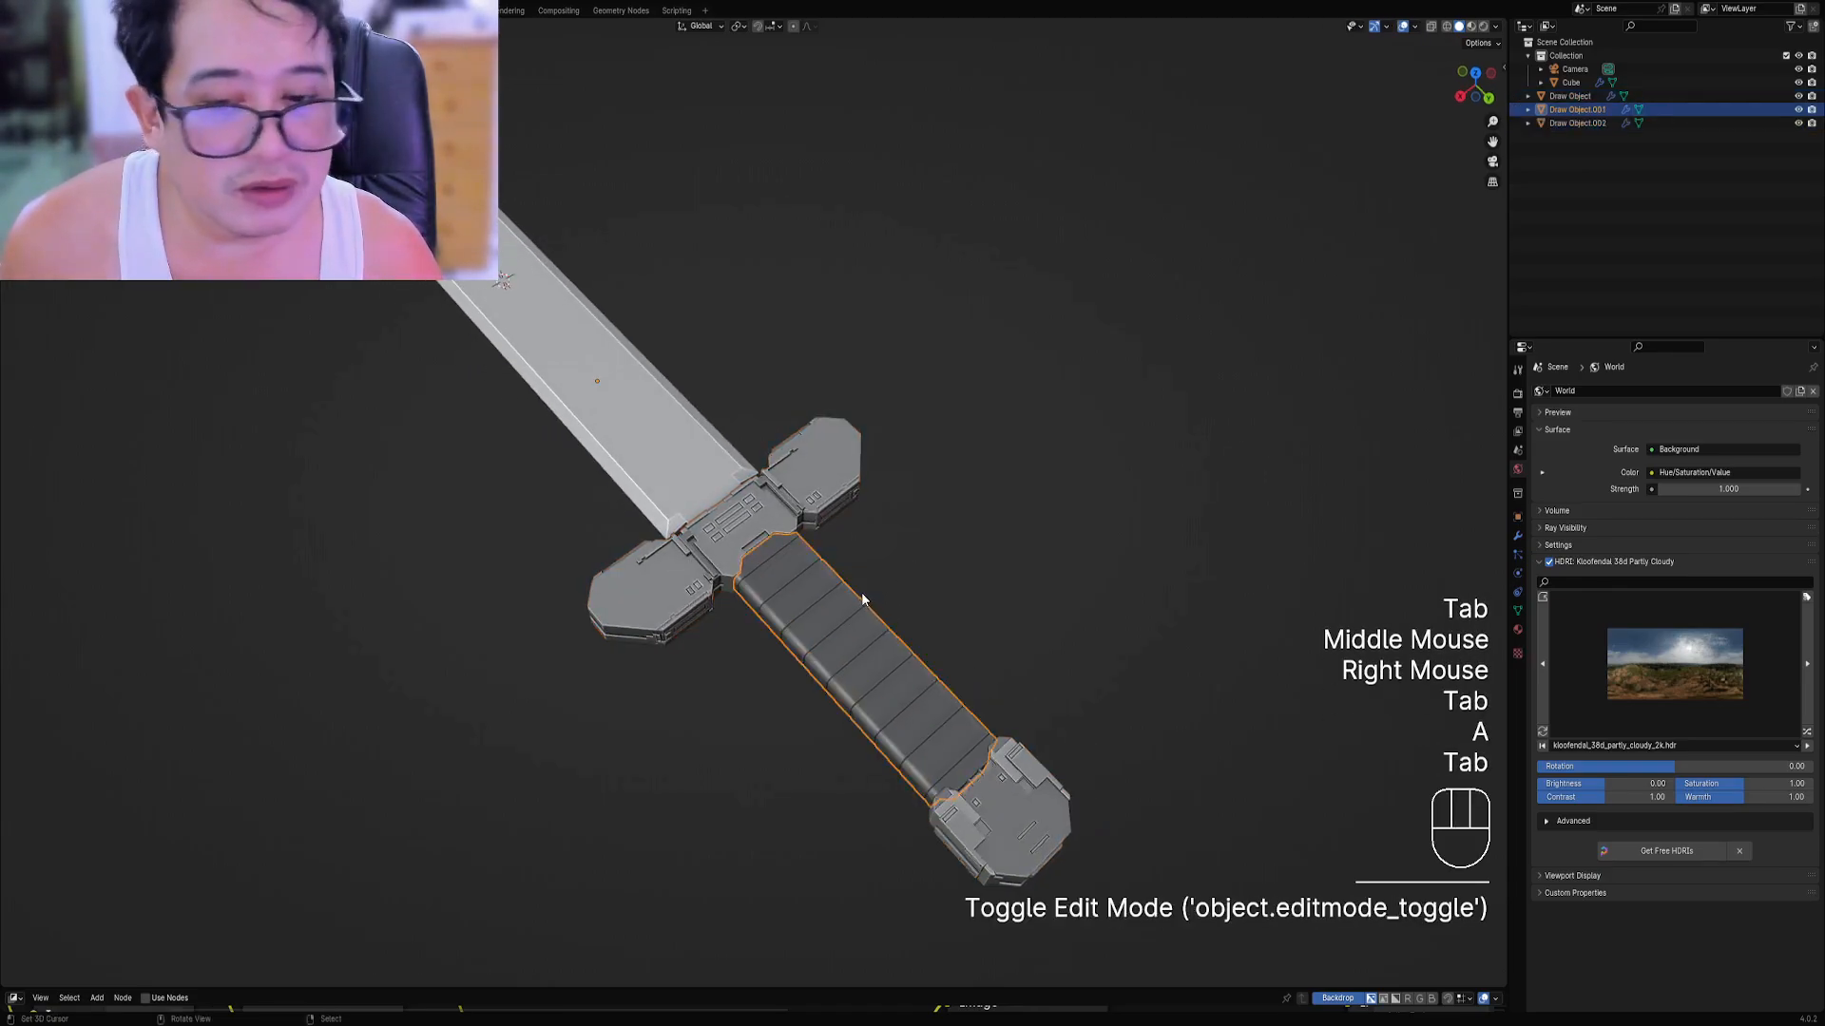
pyautogui.click(1518, 629)
pyautogui.click(1540, 446)
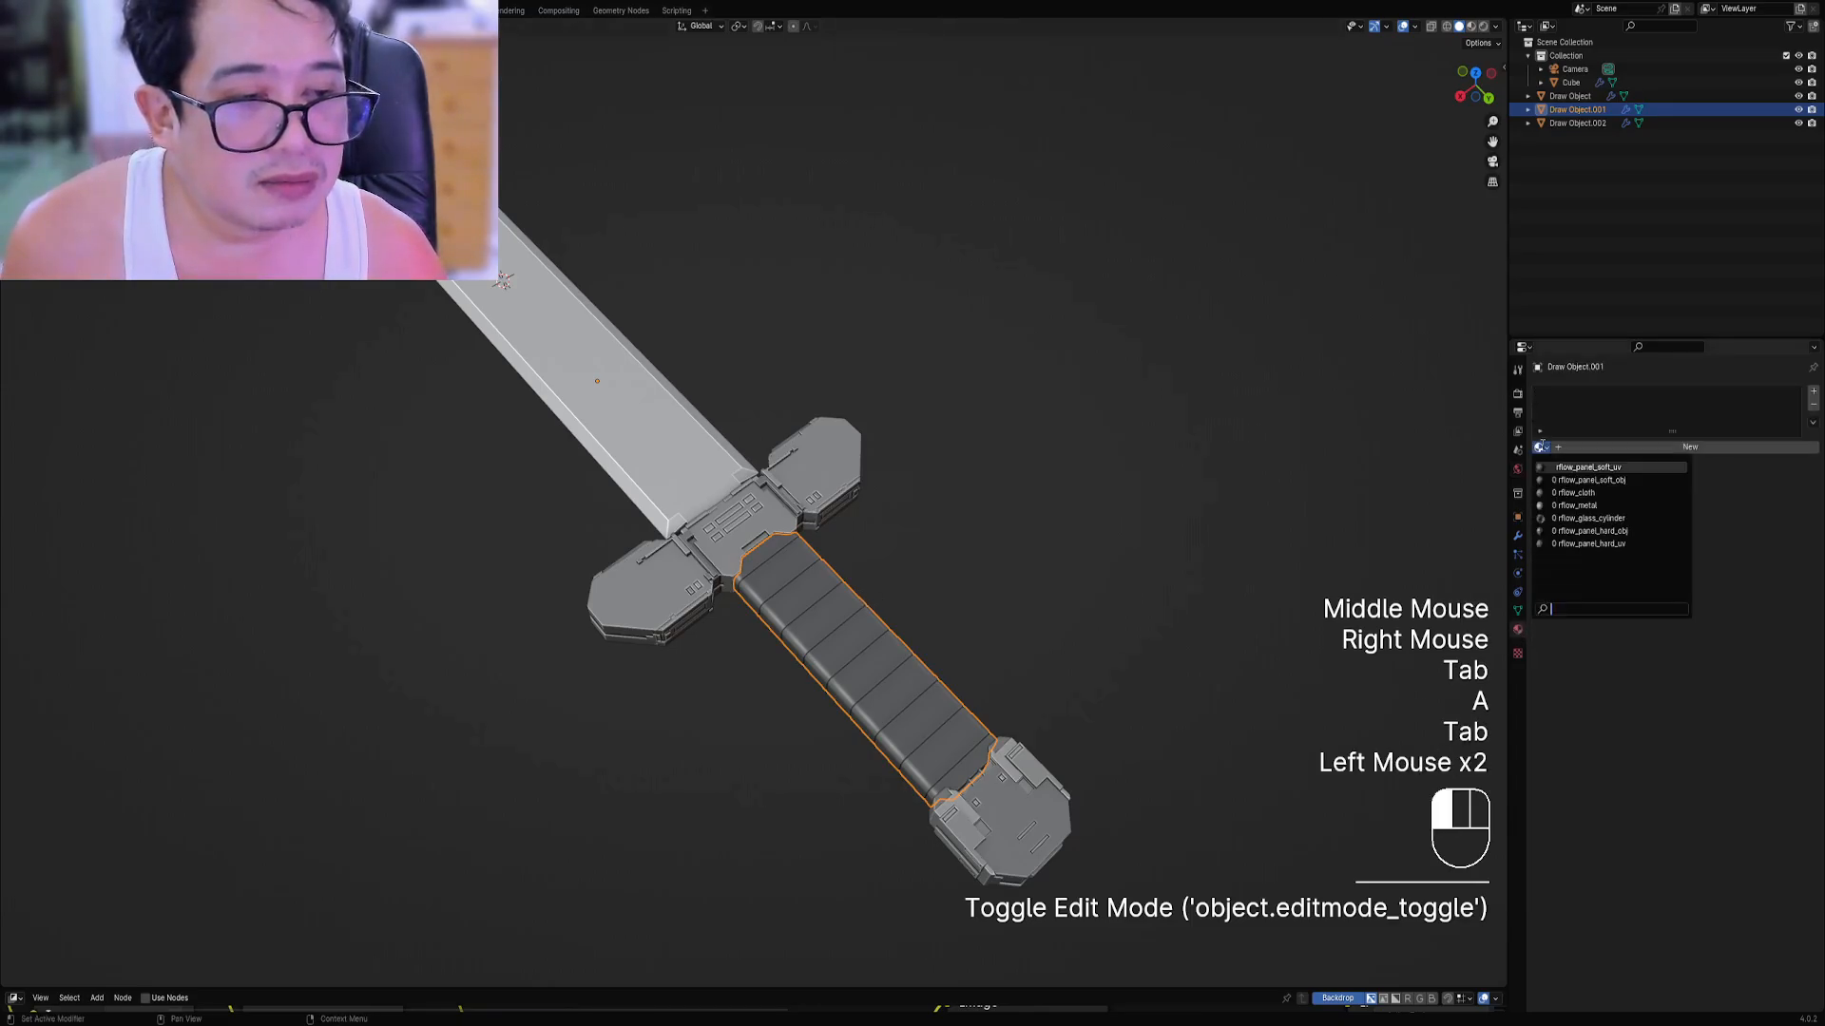
pyautogui.click(1568, 506)
# Hide the viewport overlays, examine the sword's materials in Rendered shading, and return to Solid shading.
pyautogui.press('z')
pyautogui.hotkey('shift', 'alt', 'z')
pyautogui.moveTo(1036, 532); pyautogui.dragTo(989, 523, button='middle')
pyautogui.keyDown('shift'); pyautogui.moveTo(988, 522); pyautogui.dragTo(984, 521, button='middle'); pyautogui.keyUp('shift')
pyautogui.scroll(4, 983, 520)
pyautogui.scroll(-3, 983, 521)
pyautogui.press('z')
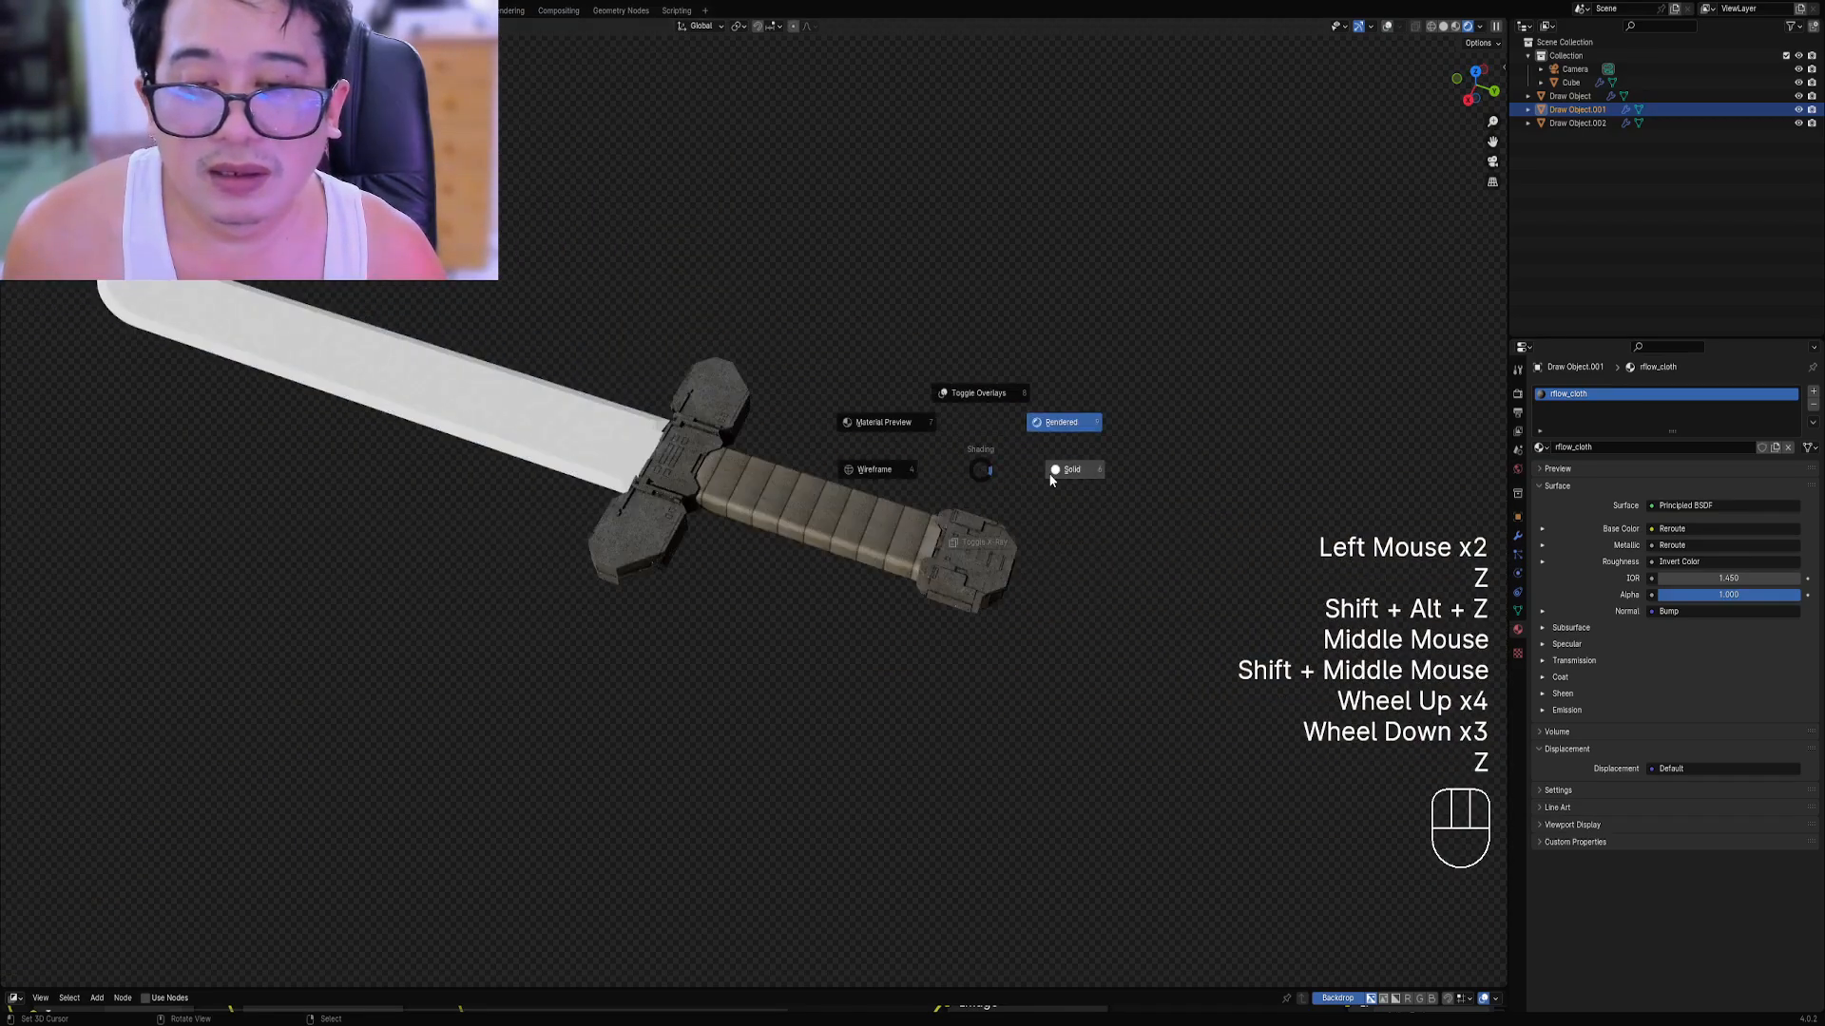
# Select the pommel, enlarge the lower editor, and display its material nodes in the Shader Editor with Rendered viewport shading.
pyautogui.rightClick(973, 574)
pyautogui.moveTo(973, 574); pyautogui.dragTo(990, 564, button='middle')
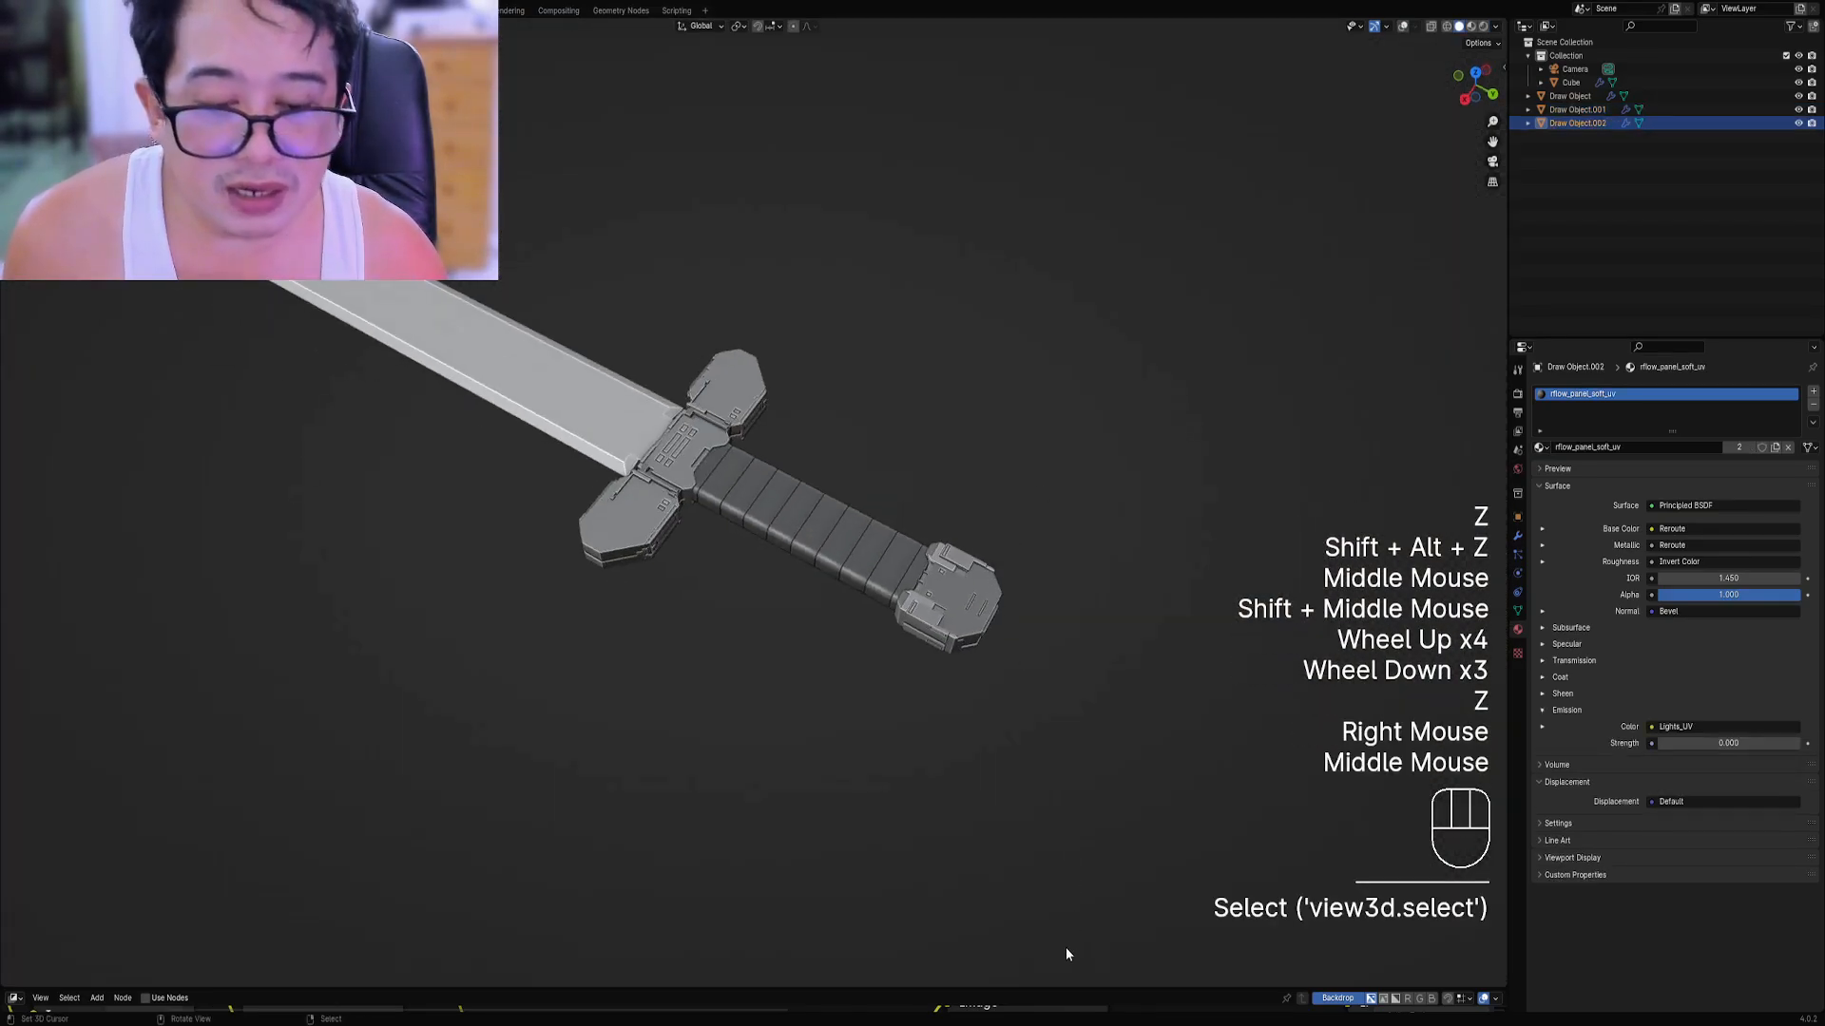
pyautogui.moveTo(1061, 992); pyautogui.dragTo(946, 529)
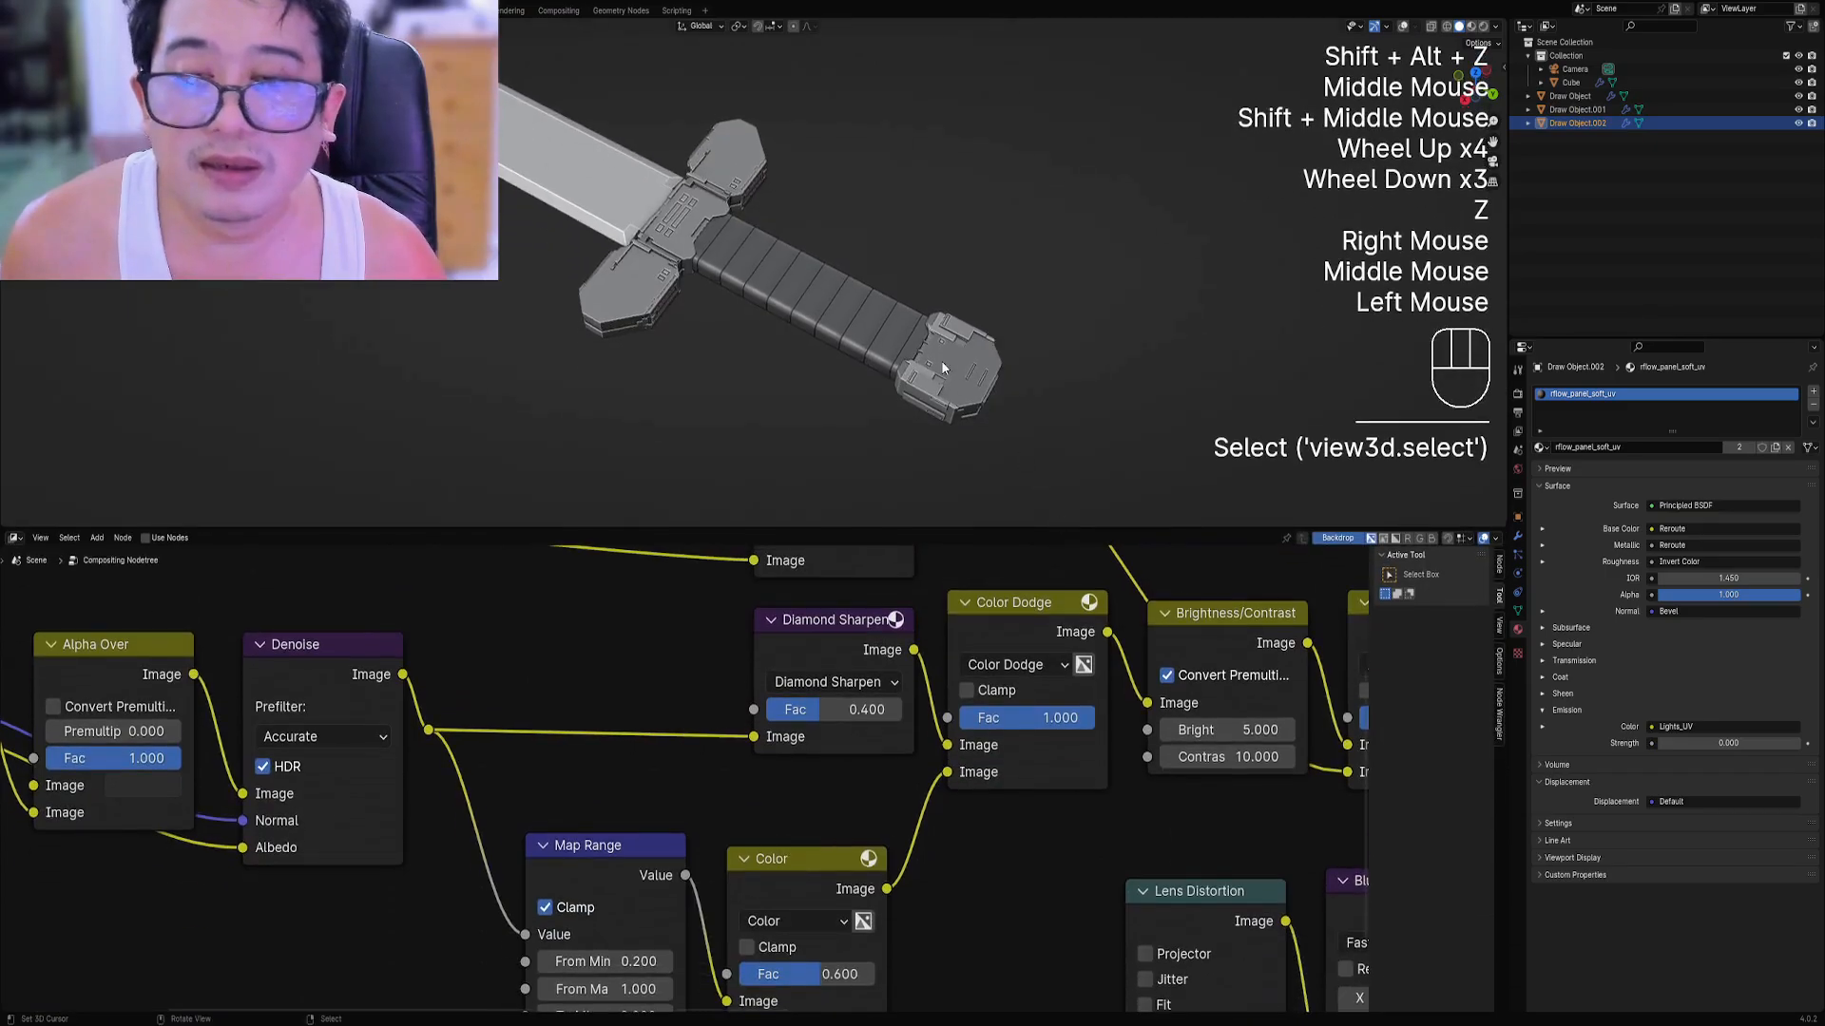
pyautogui.click(13, 538)
pyautogui.click(59, 664)
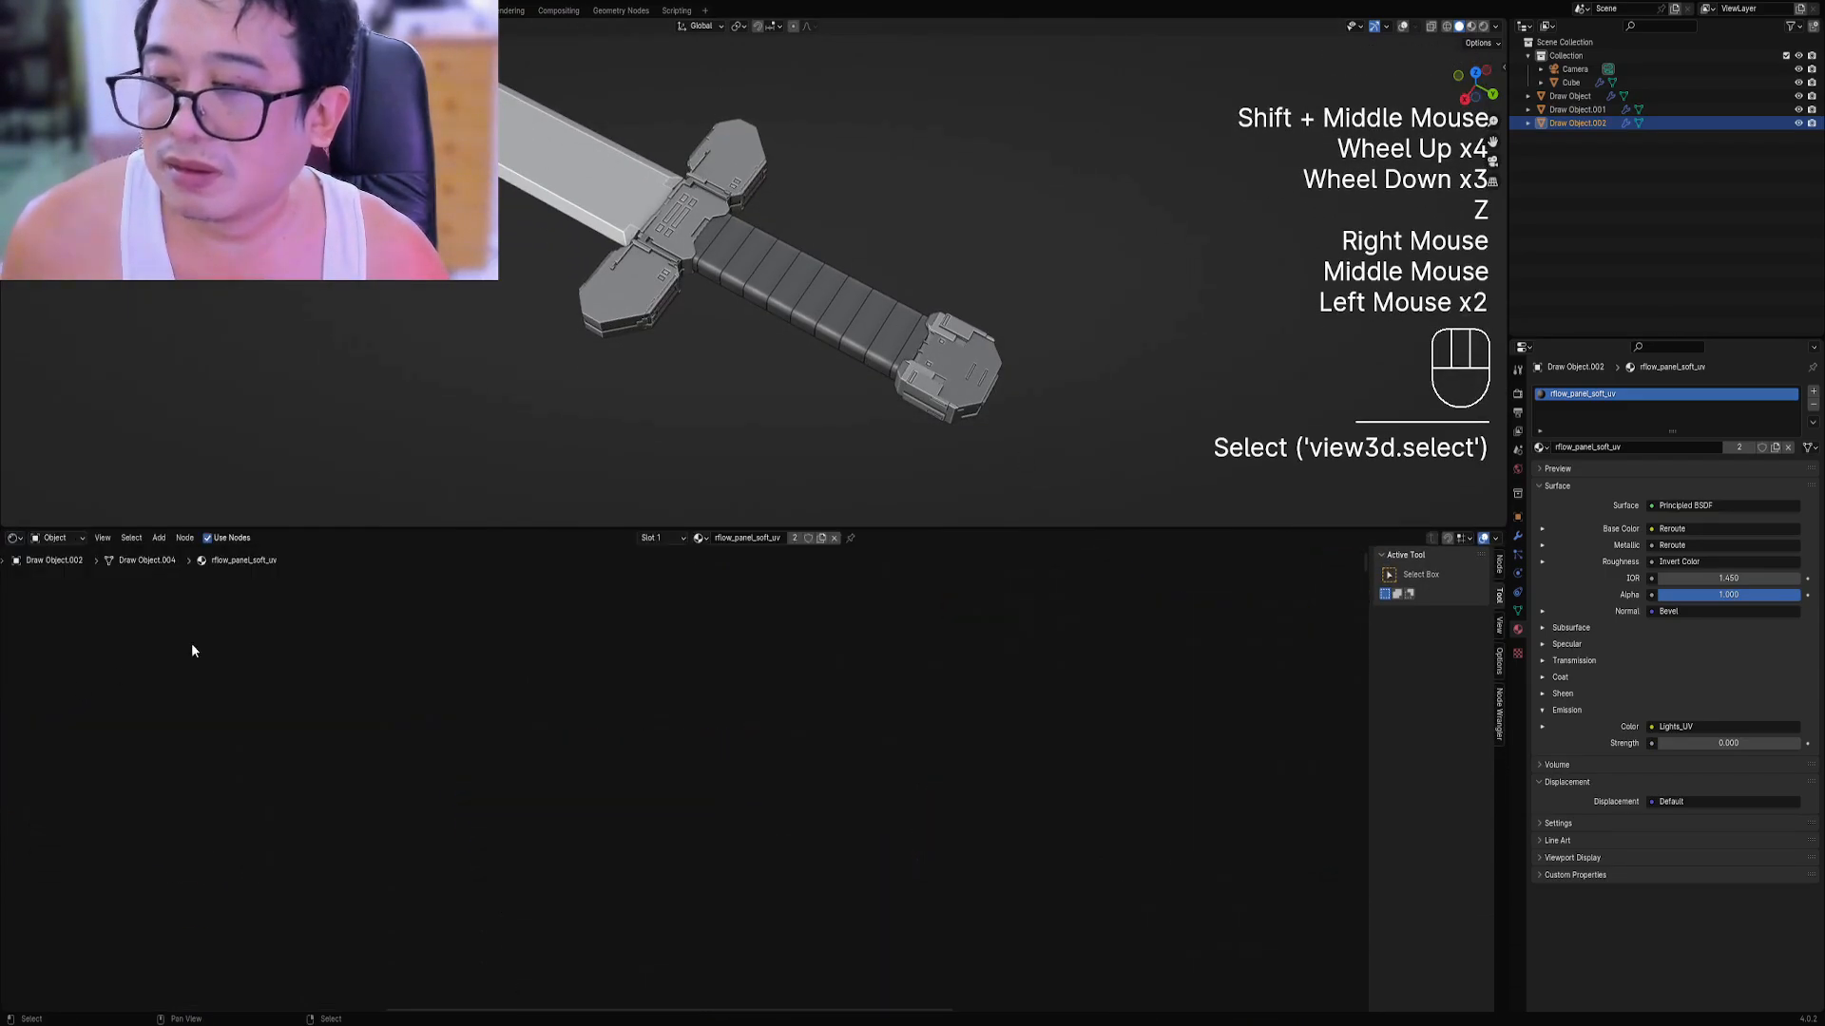
pyautogui.press('z')
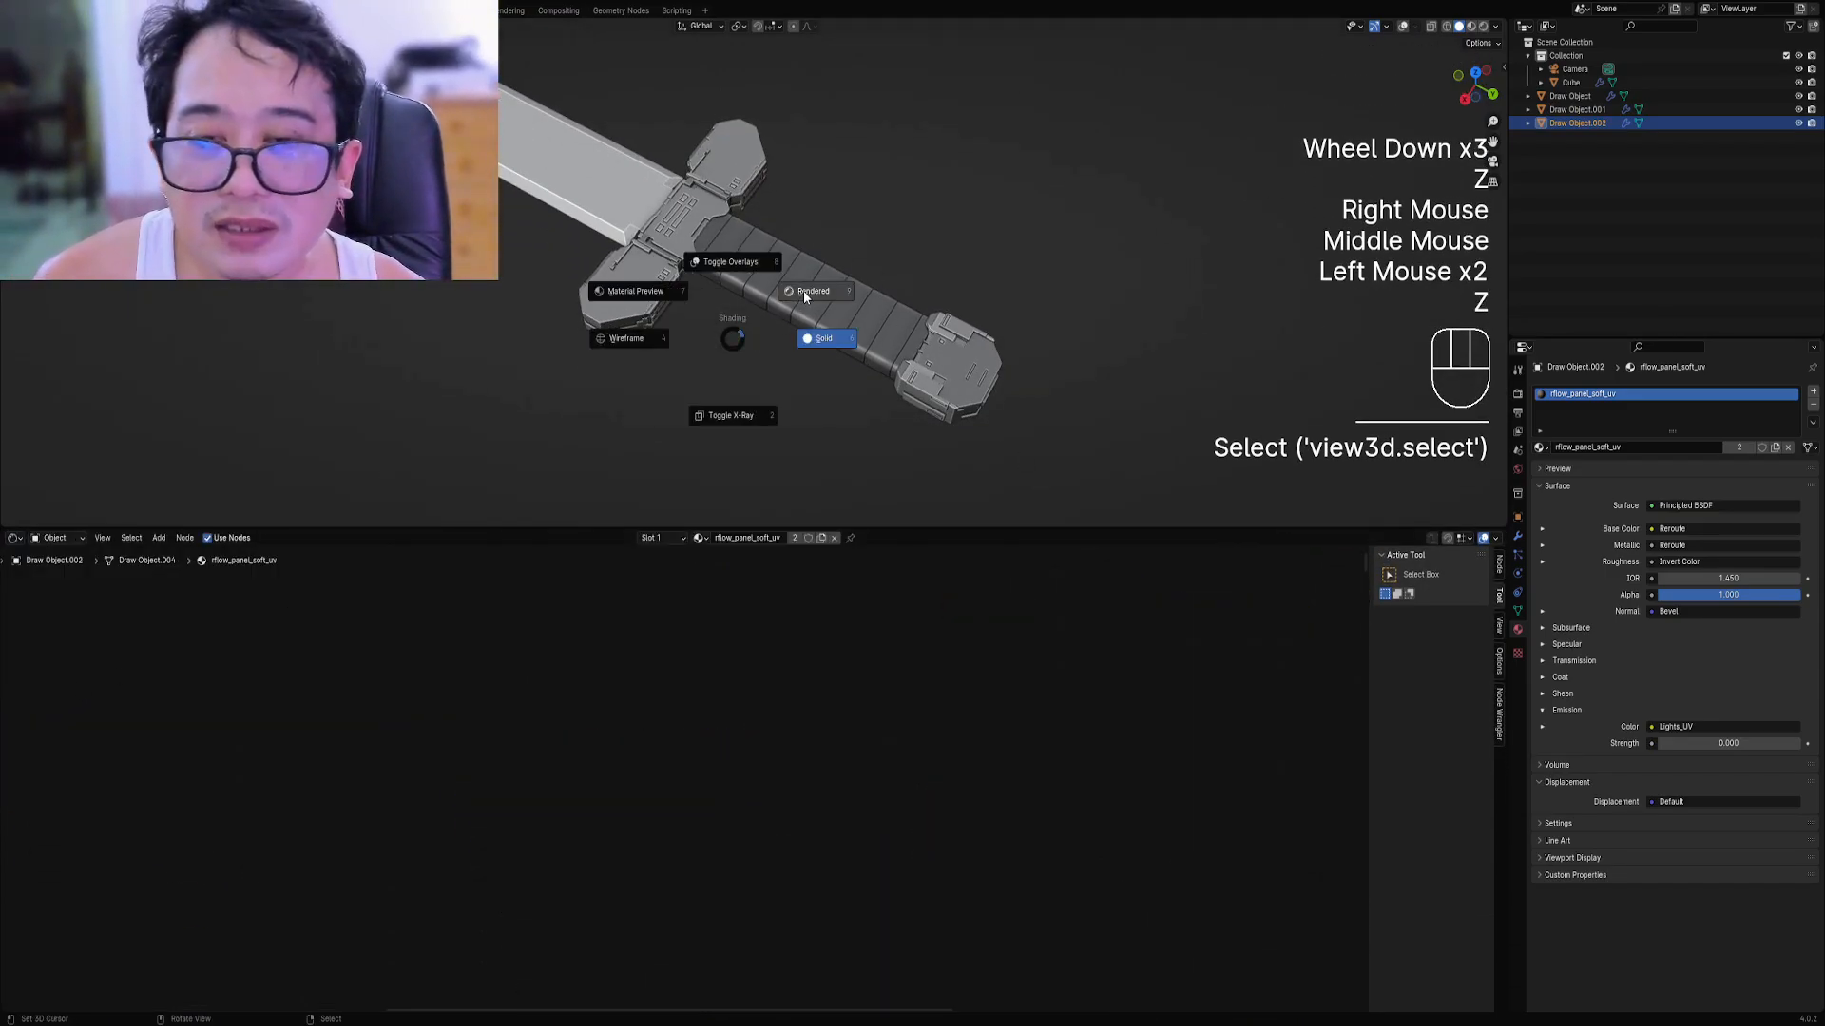
pyautogui.press('KP_Decimal')
pyautogui.scroll(-1, 565, 684)
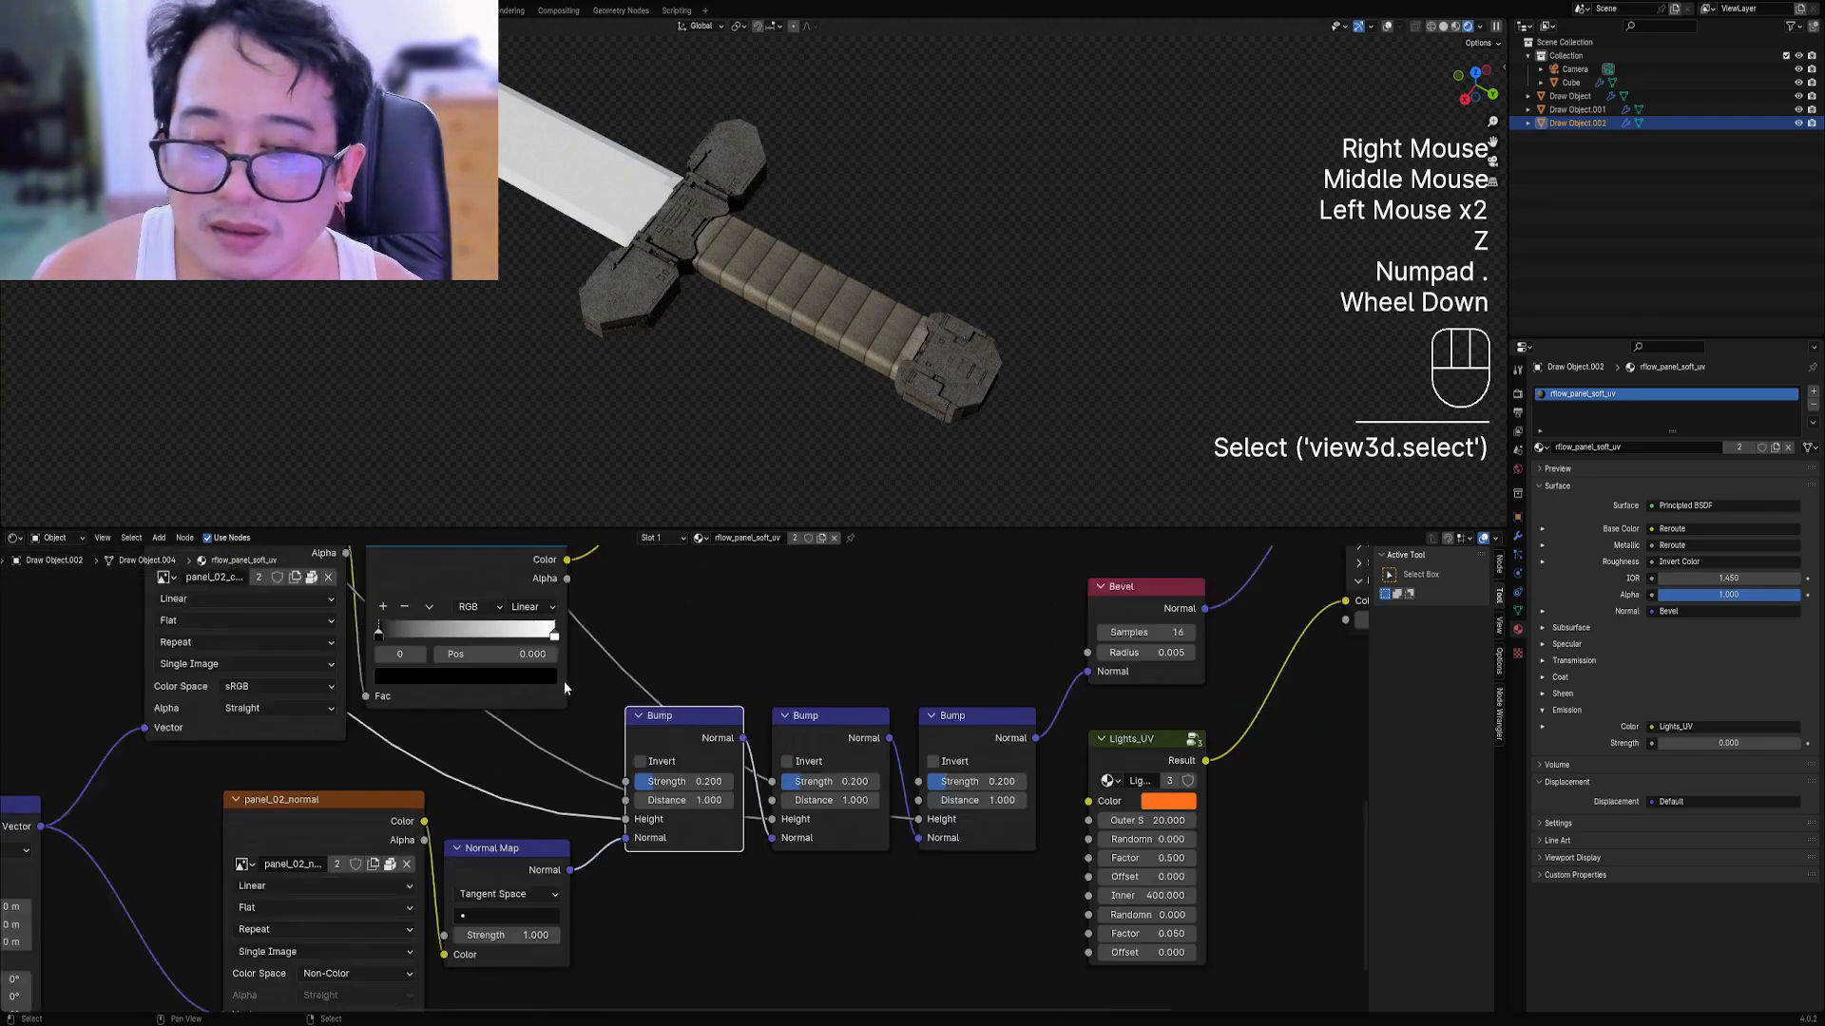
pyautogui.scroll(-1, 564, 686)
# Delete the RGB node that feeds the first Multiply node in the rflow_panel_soft_uv material.
pyautogui.press('z')
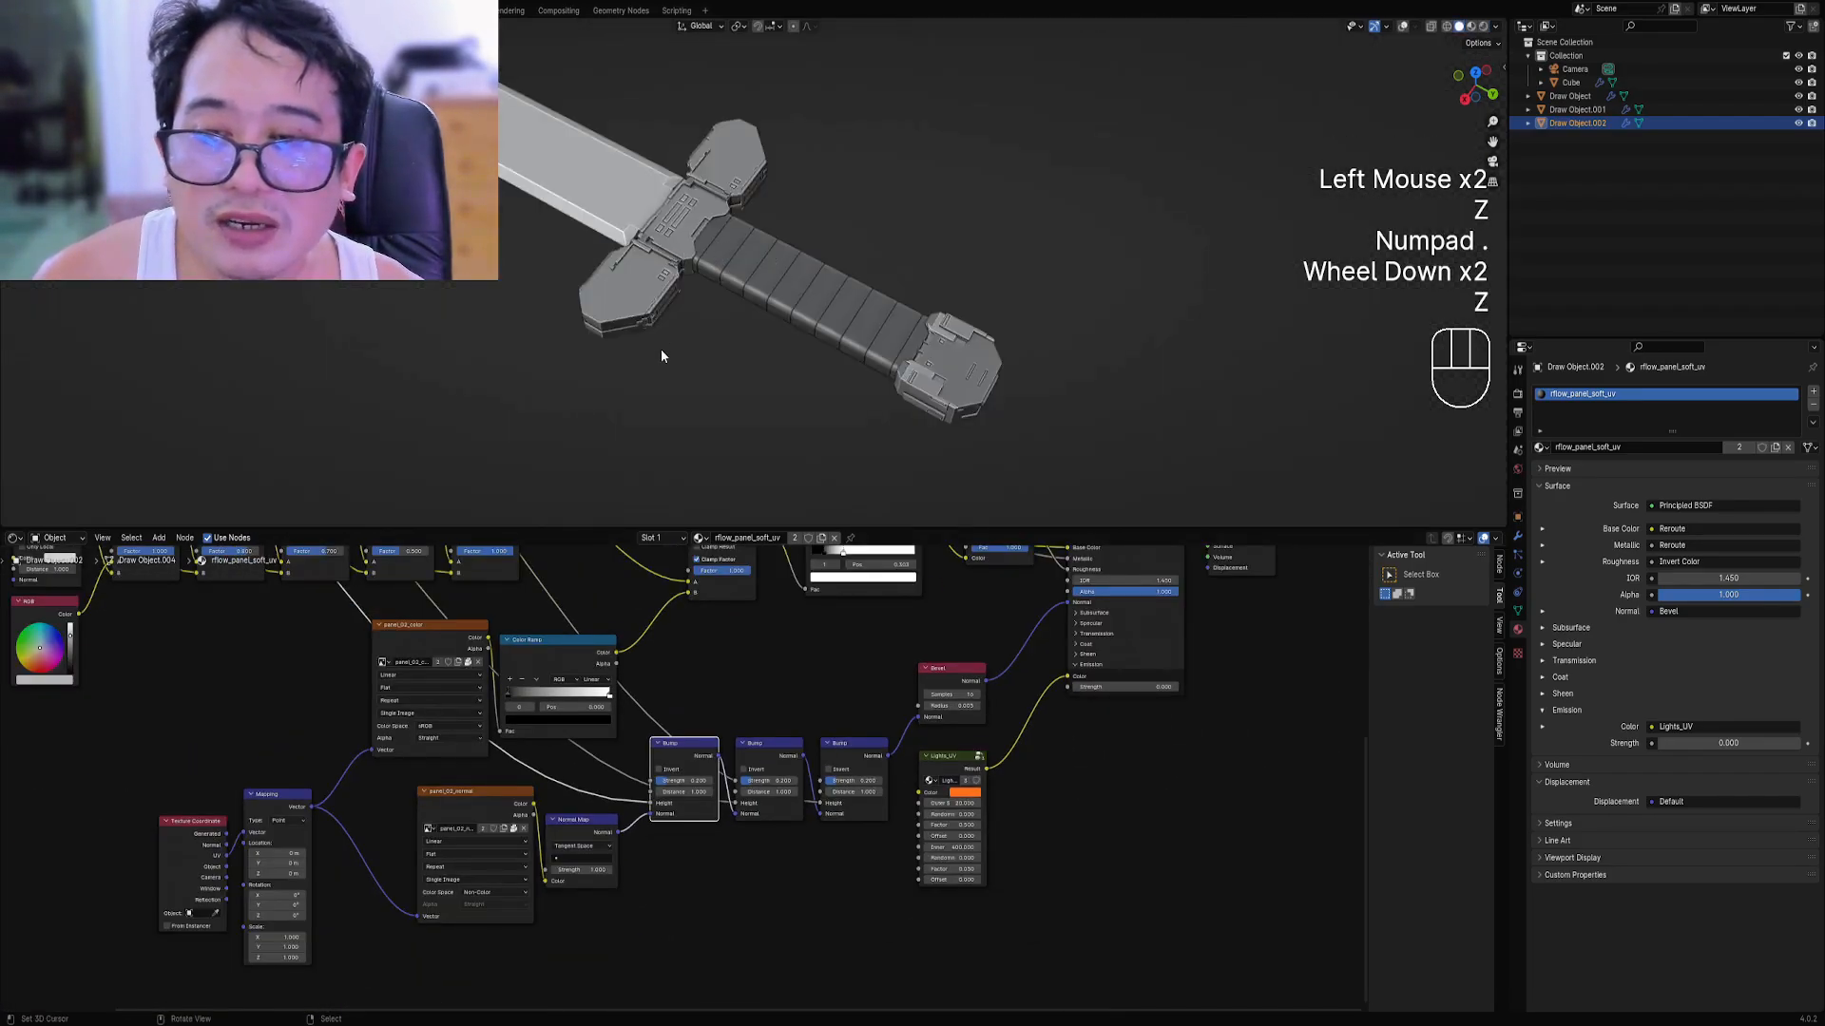
pyautogui.press('z')
pyautogui.scroll(-2, 249, 650)
pyautogui.moveTo(249, 650); pyautogui.dragTo(719, 752, button='middle')
pyautogui.scroll(2, 719, 752)
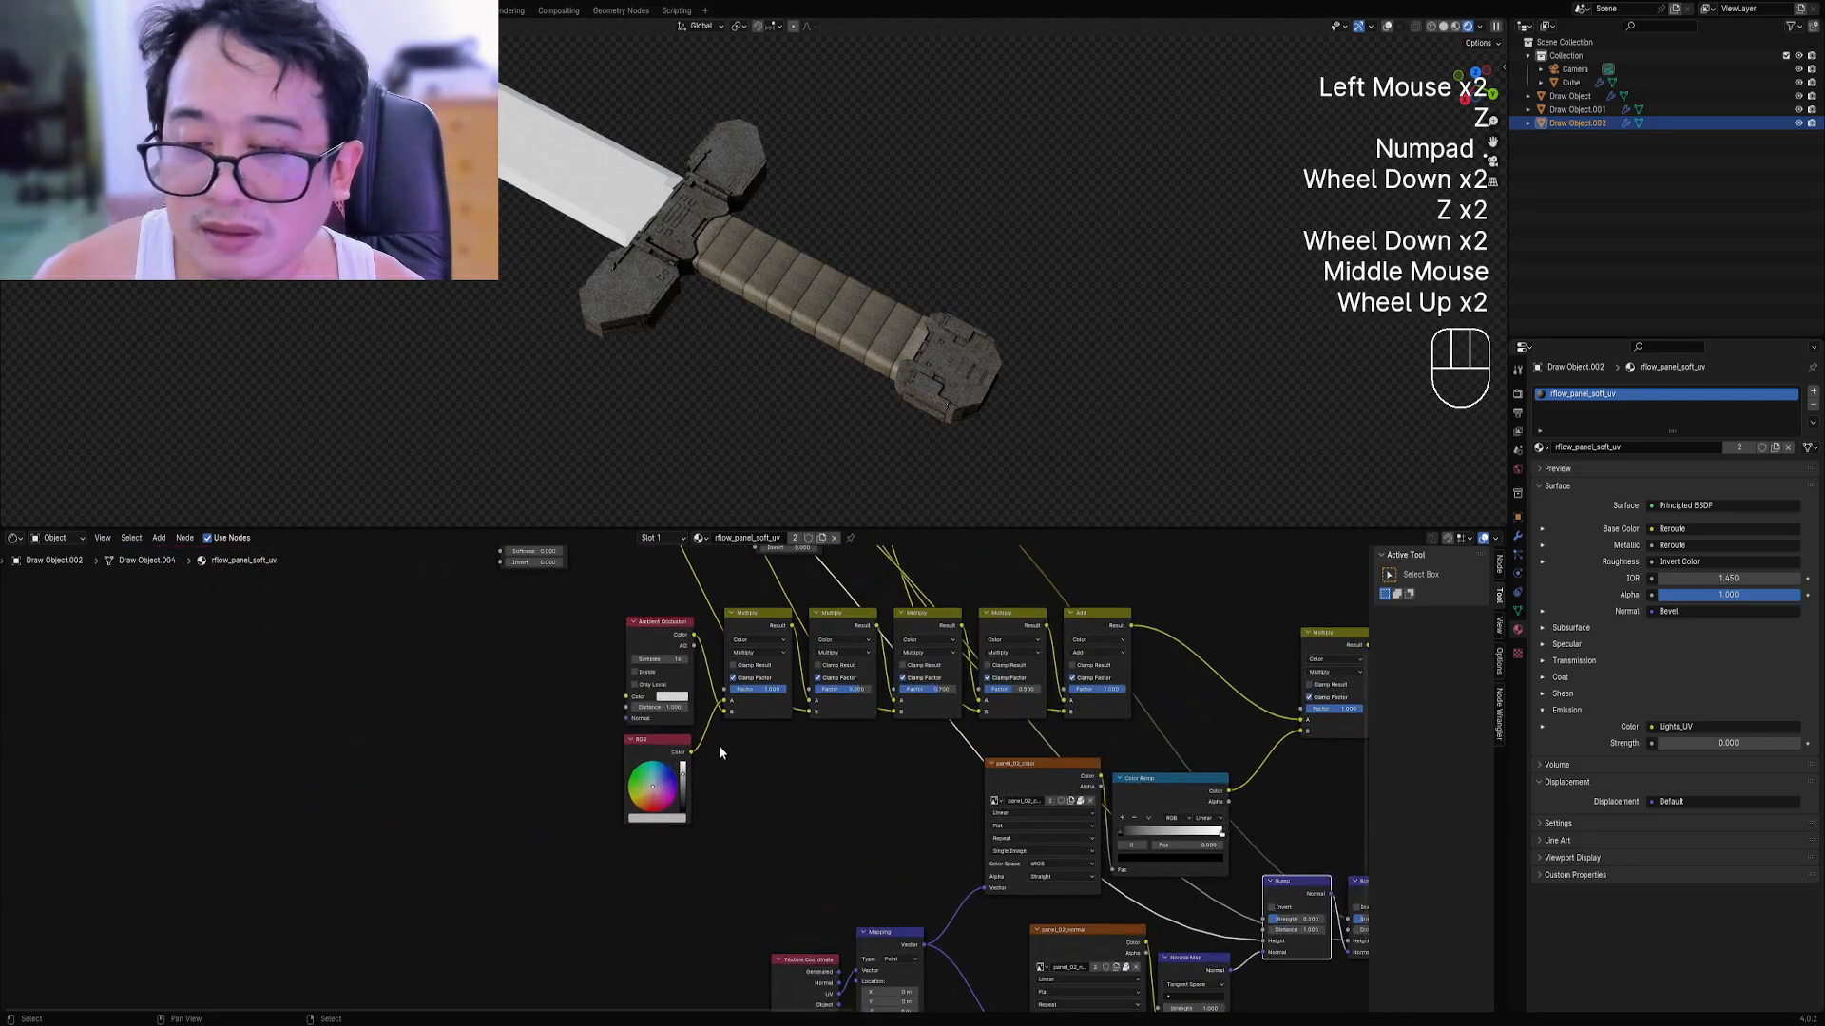
pyautogui.scroll(1, 720, 752)
pyautogui.rightClick(653, 738)
pyautogui.press('x')
# Add a Vertex Color attribute node and connect its Color output to the first Multiply node's A input.
pyautogui.hotkey('shift', 'a')
pyautogui.moveTo(540, 773)
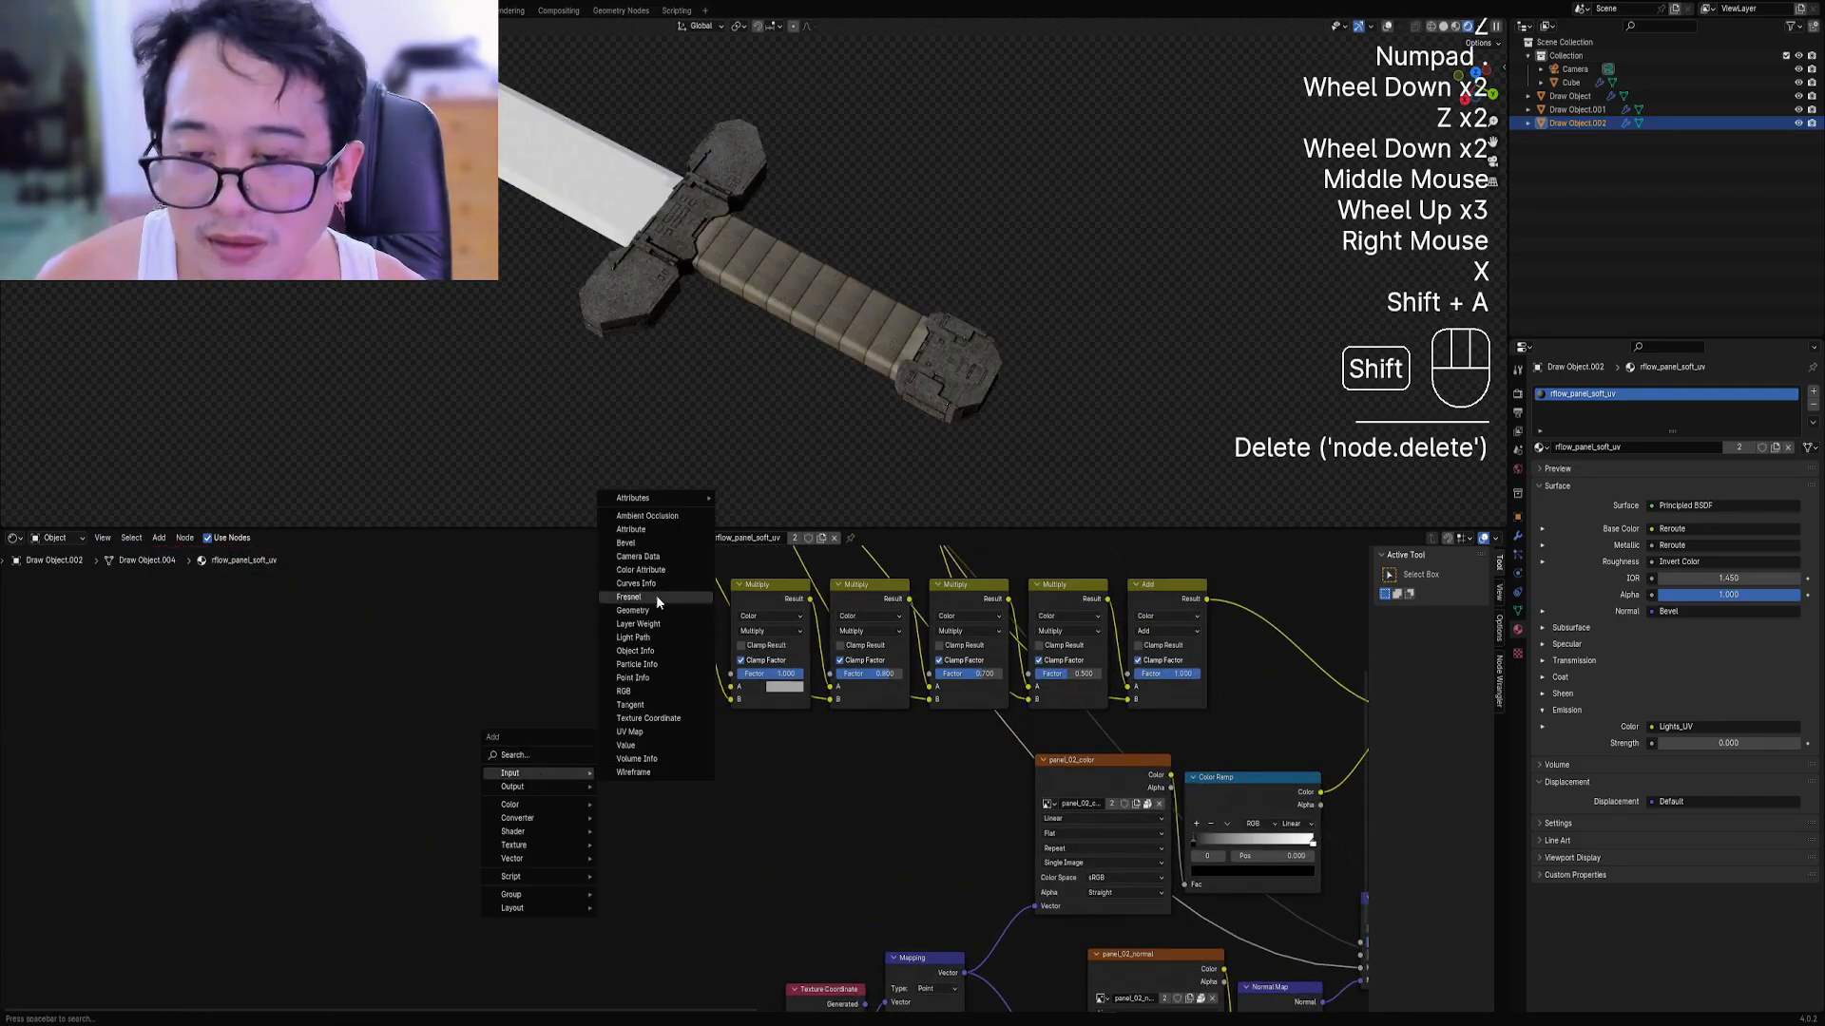
pyautogui.moveTo(654, 498)
pyautogui.click(778, 498)
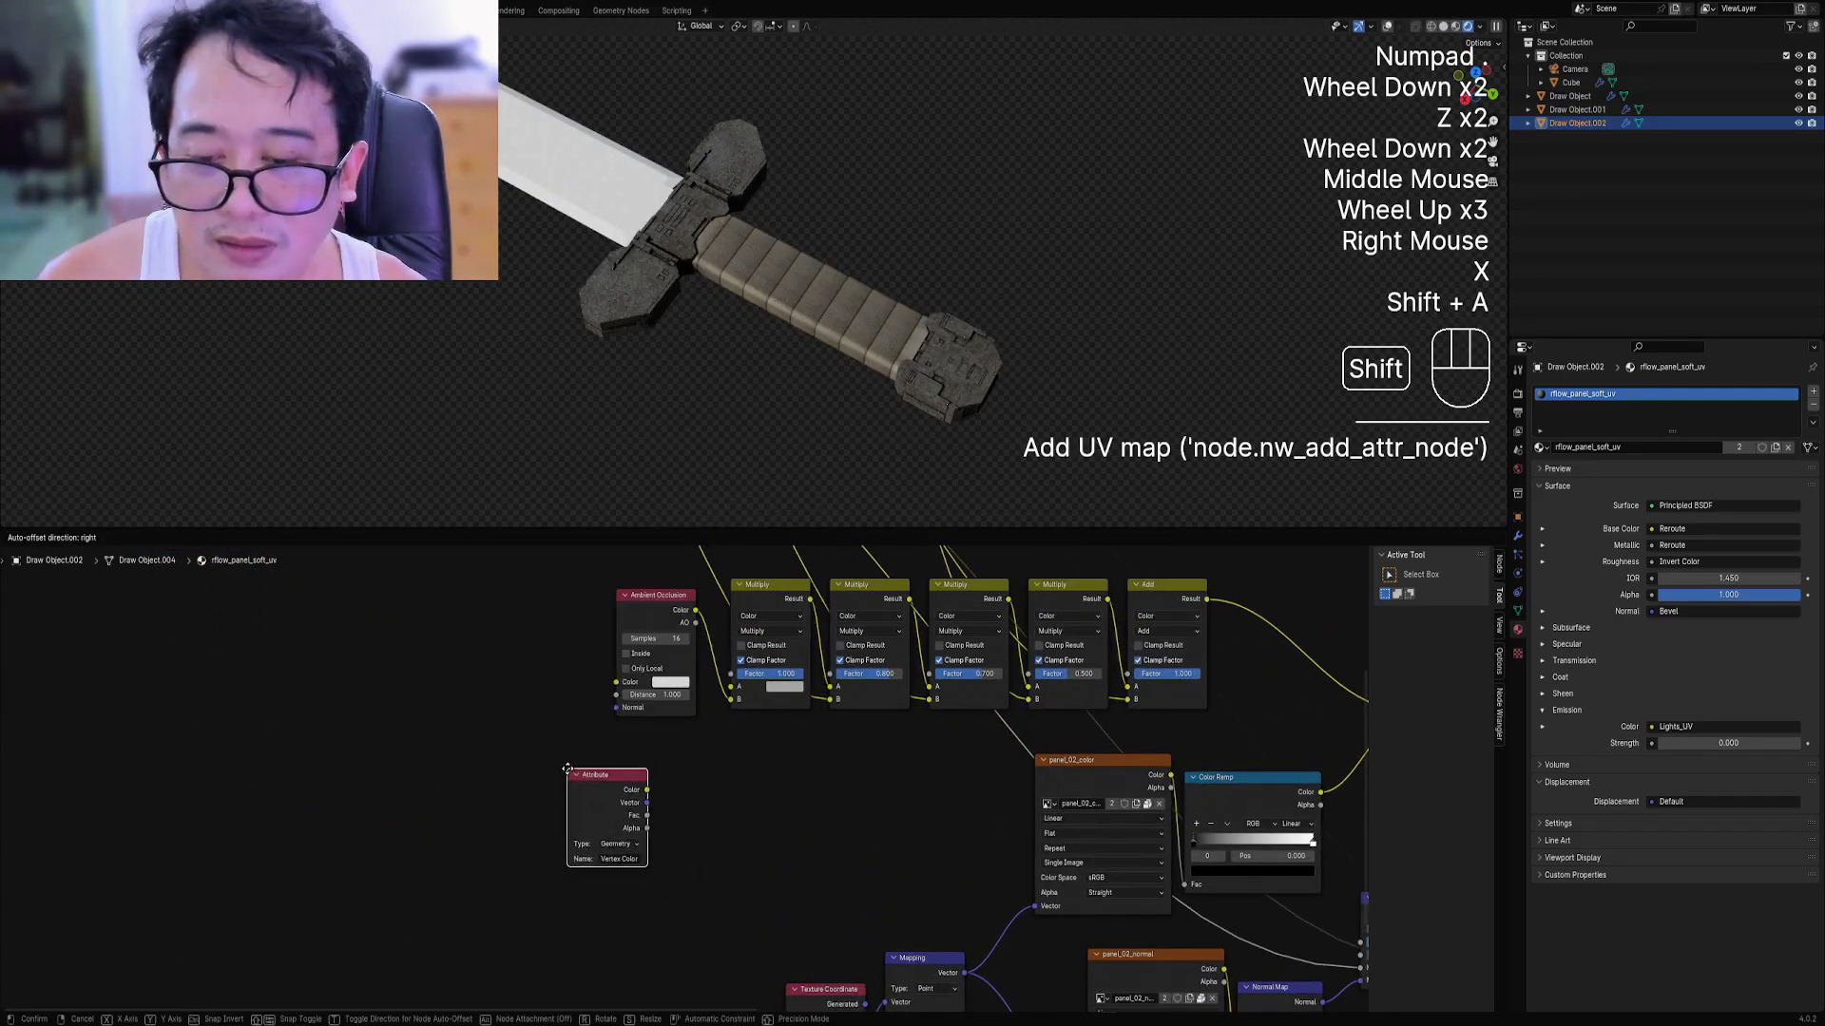
pyautogui.click(553, 739)
pyautogui.moveTo(636, 760); pyautogui.dragTo(731, 687)
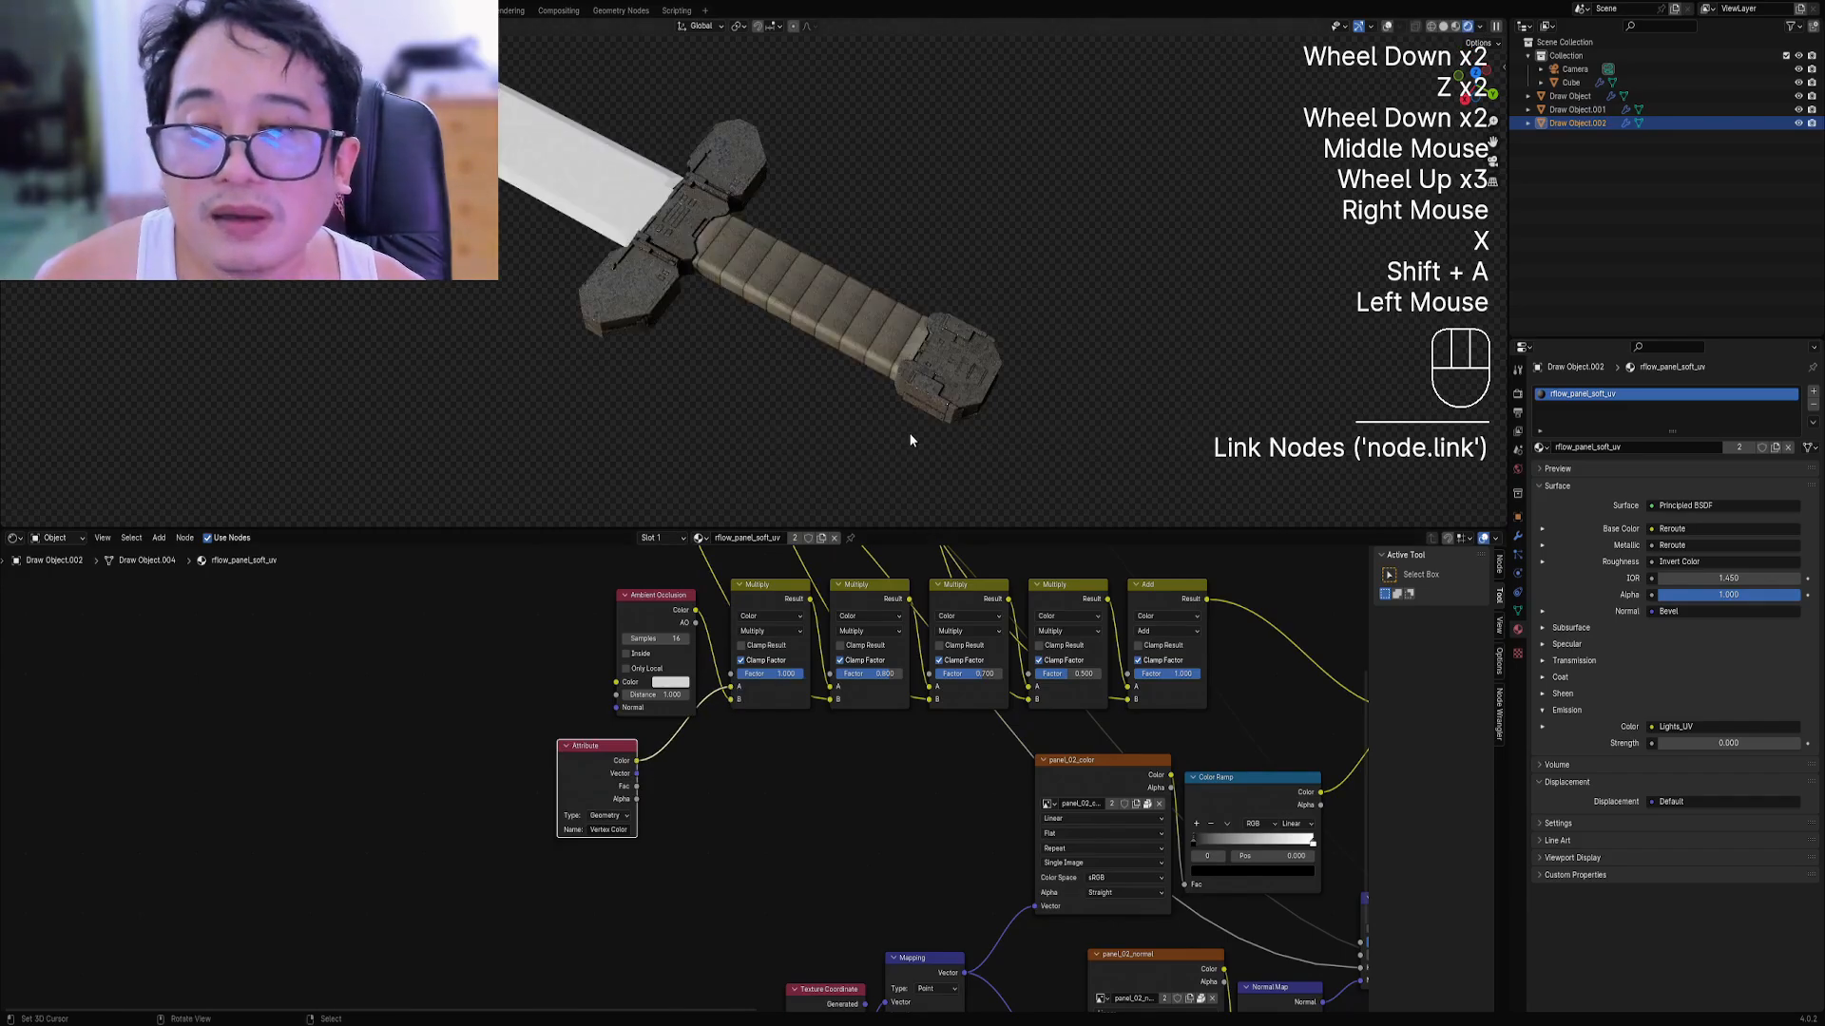
# Set the Mapping node's Scale to 0.140 on all three axes to enlarge the panel texture on the pommel.
pyautogui.scroll(1, 928, 427)
pyautogui.scroll(1, 840, 446)
pyautogui.moveTo(929, 427); pyautogui.dragTo(941, 371, button='middle')
pyautogui.scroll(-1, 900, 447)
pyautogui.scroll(-2, 1009, 809)
pyautogui.moveTo(988, 883); pyautogui.dragTo(856, 708, button='middle')
pyautogui.scroll(3, 855, 708)
pyautogui.moveTo(768, 882)
pyautogui.mouseDown()
pyautogui.moveTo(768, 909)
pyautogui.moveTo(683, 909)
pyautogui.mouseUp()
# Return to Solid shading and look over the guard, grip and pommel along with the material's bump and bevel nodes.
pyautogui.press('z')
pyautogui.click(1005, 323)
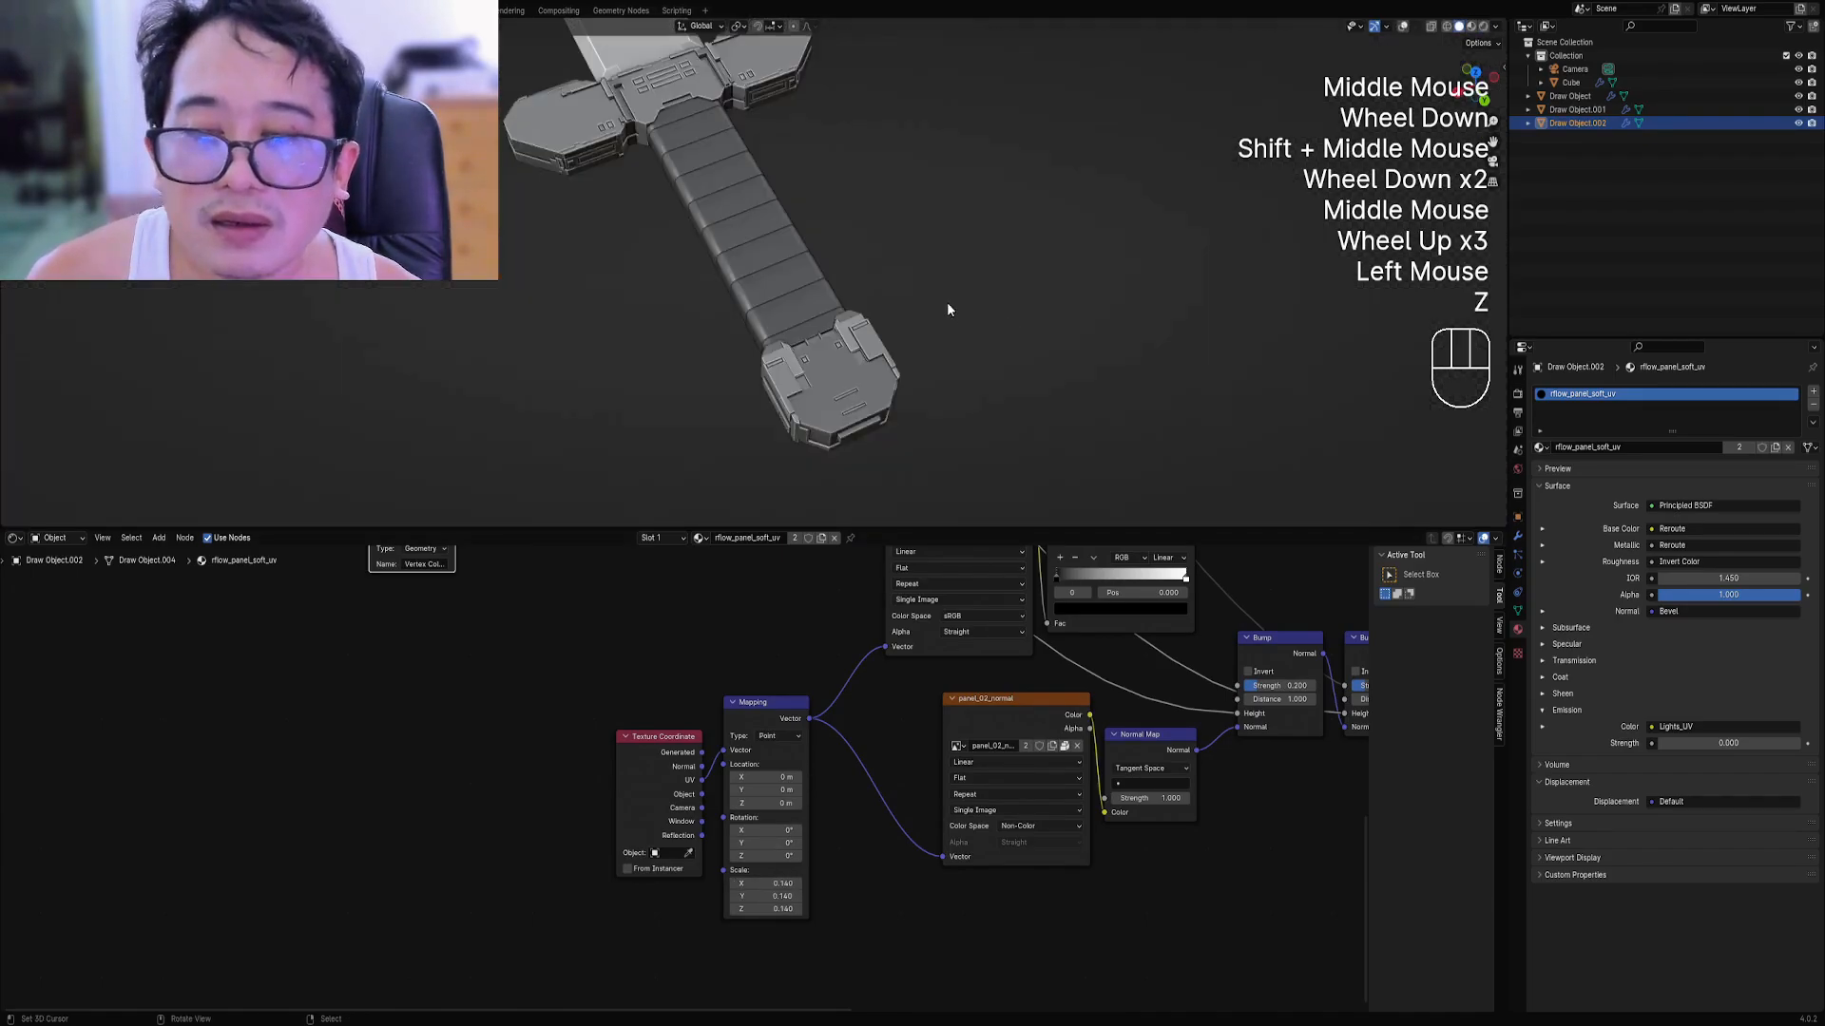
pyautogui.keyDown('shift'); pyautogui.moveTo(947, 301); pyautogui.dragTo(918, 340, button='middle'); pyautogui.keyUp('shift')
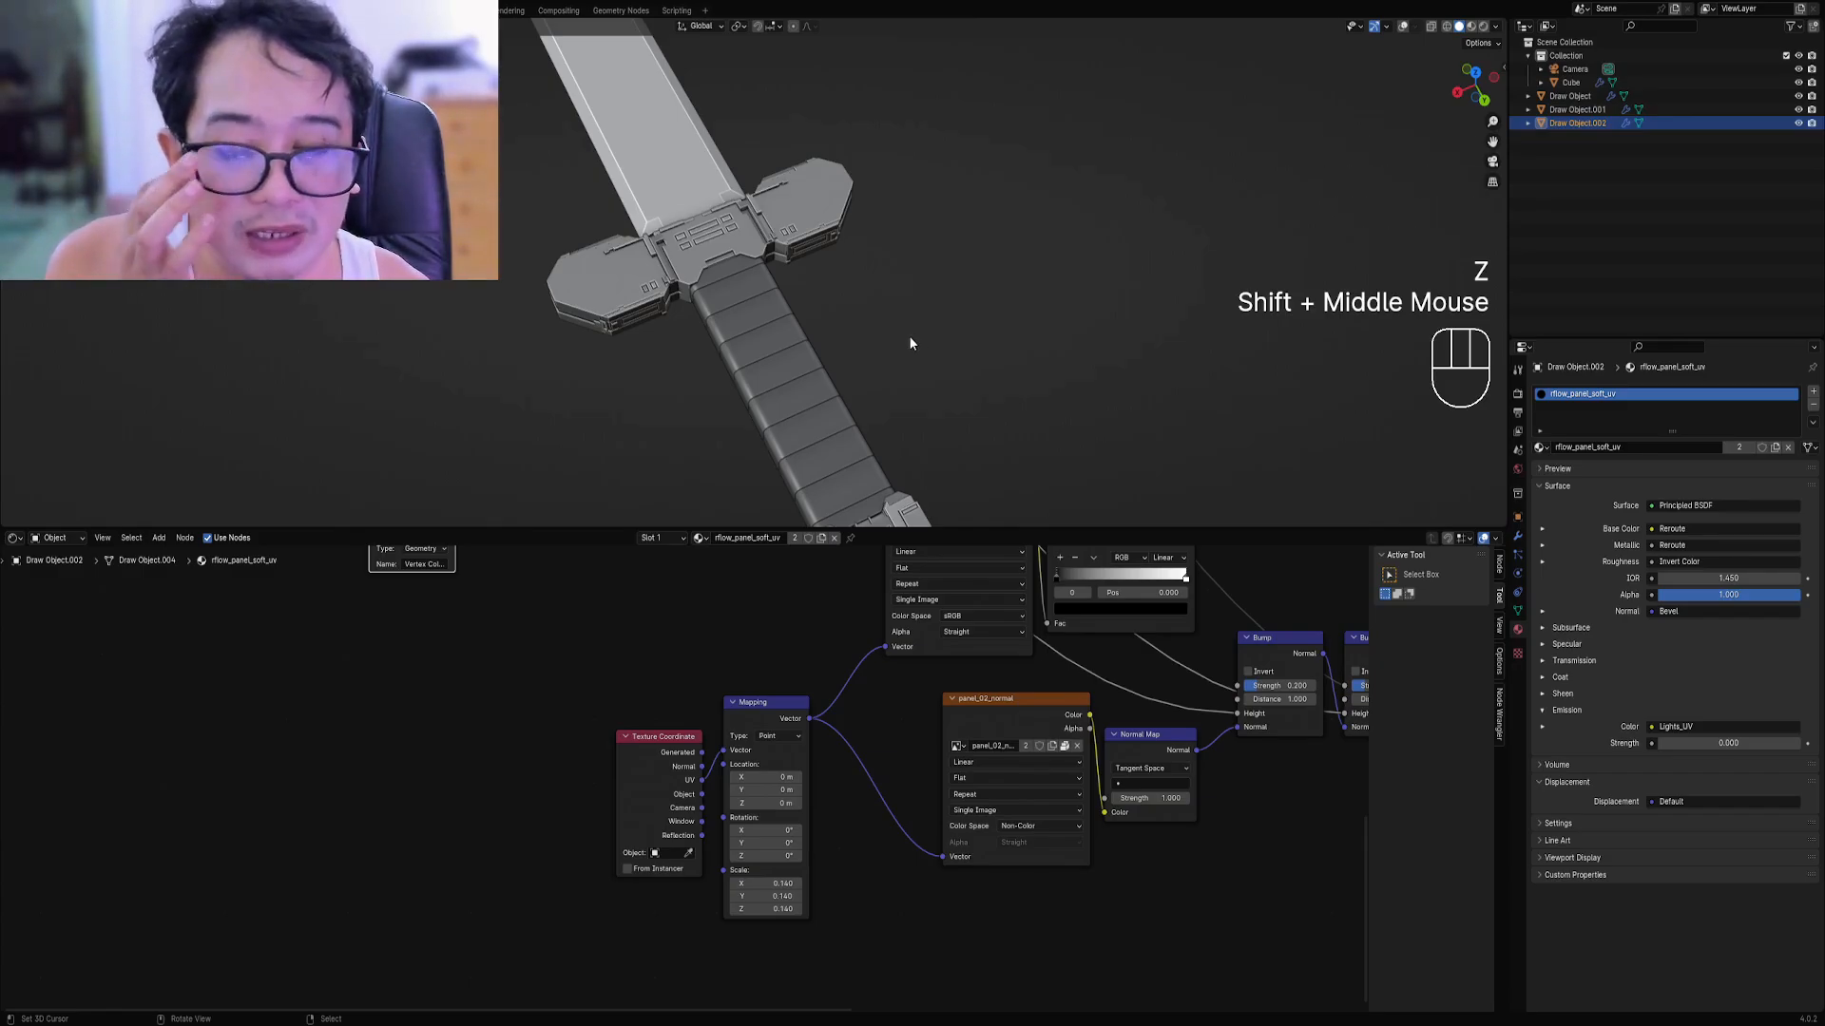
pyautogui.scroll(-1, 1179, 723)
pyautogui.moveTo(1178, 722); pyautogui.dragTo(752, 760, button='middle')
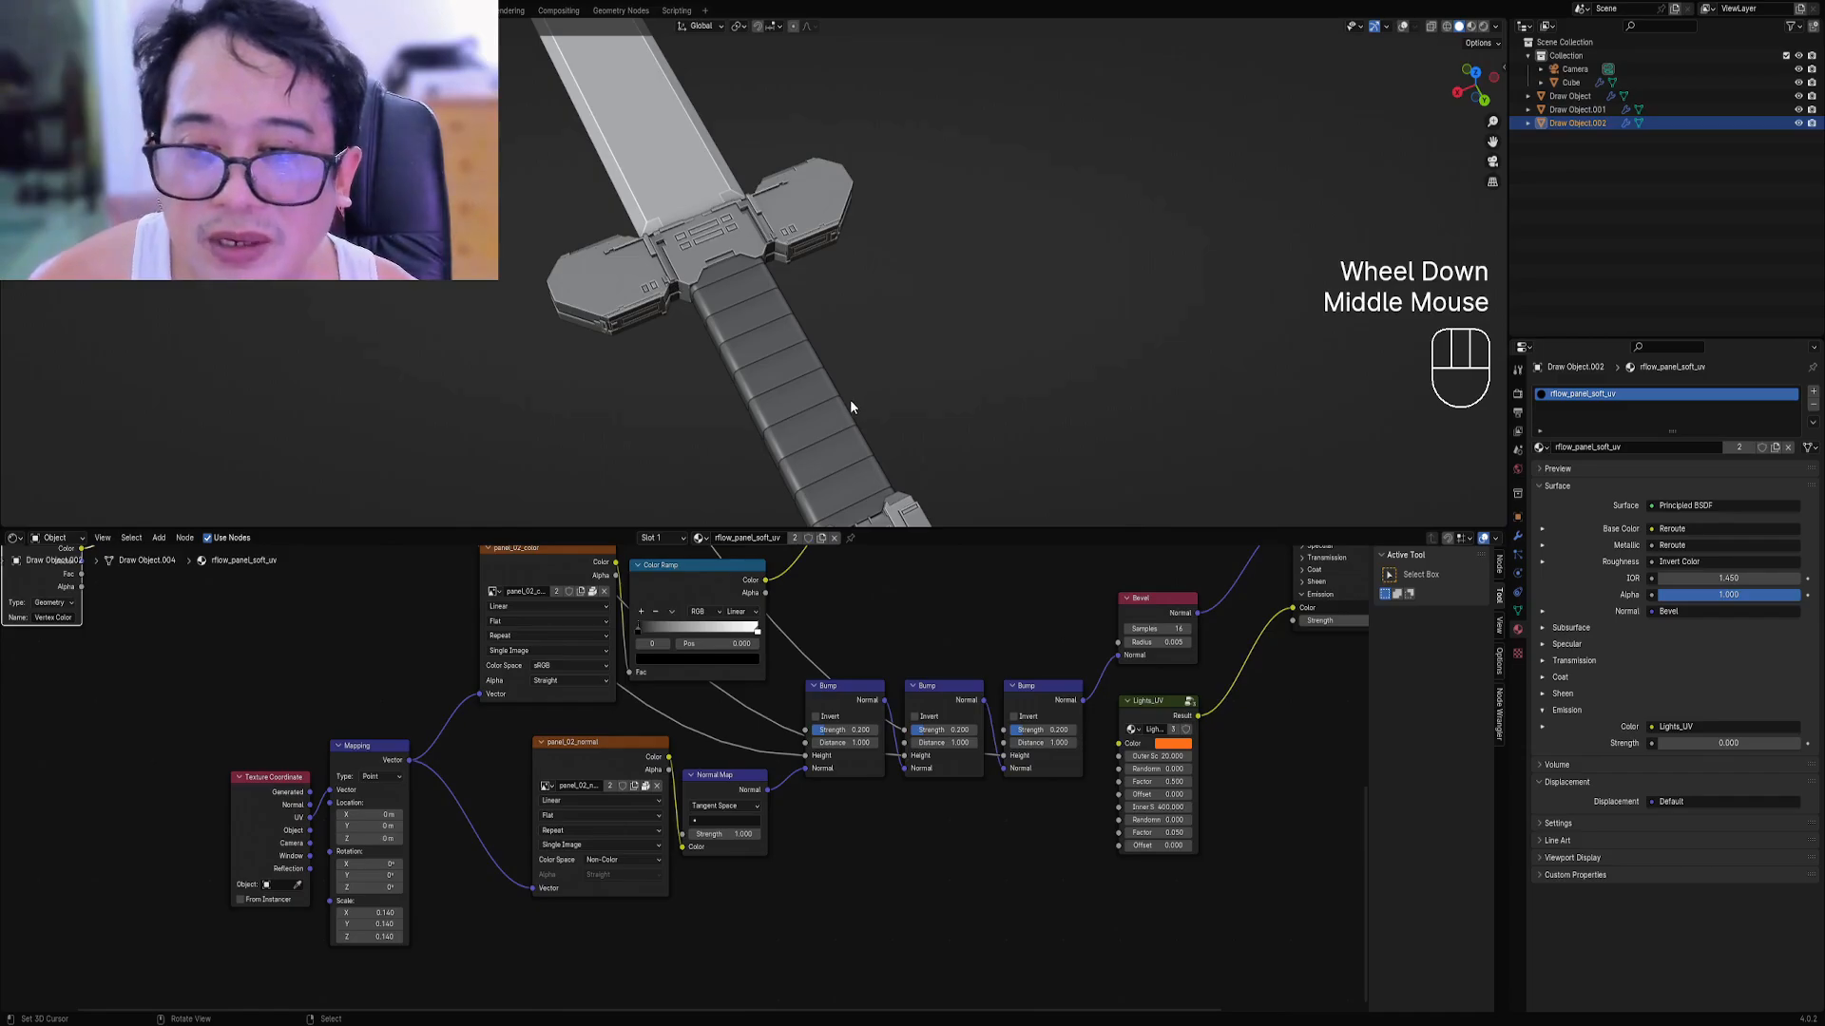
pyautogui.scroll(-2, 852, 405)
pyautogui.keyDown('shift'); pyautogui.moveTo(851, 405); pyautogui.dragTo(864, 362, button='middle'); pyautogui.keyUp('shift')
pyautogui.scroll(1, 795, 395)
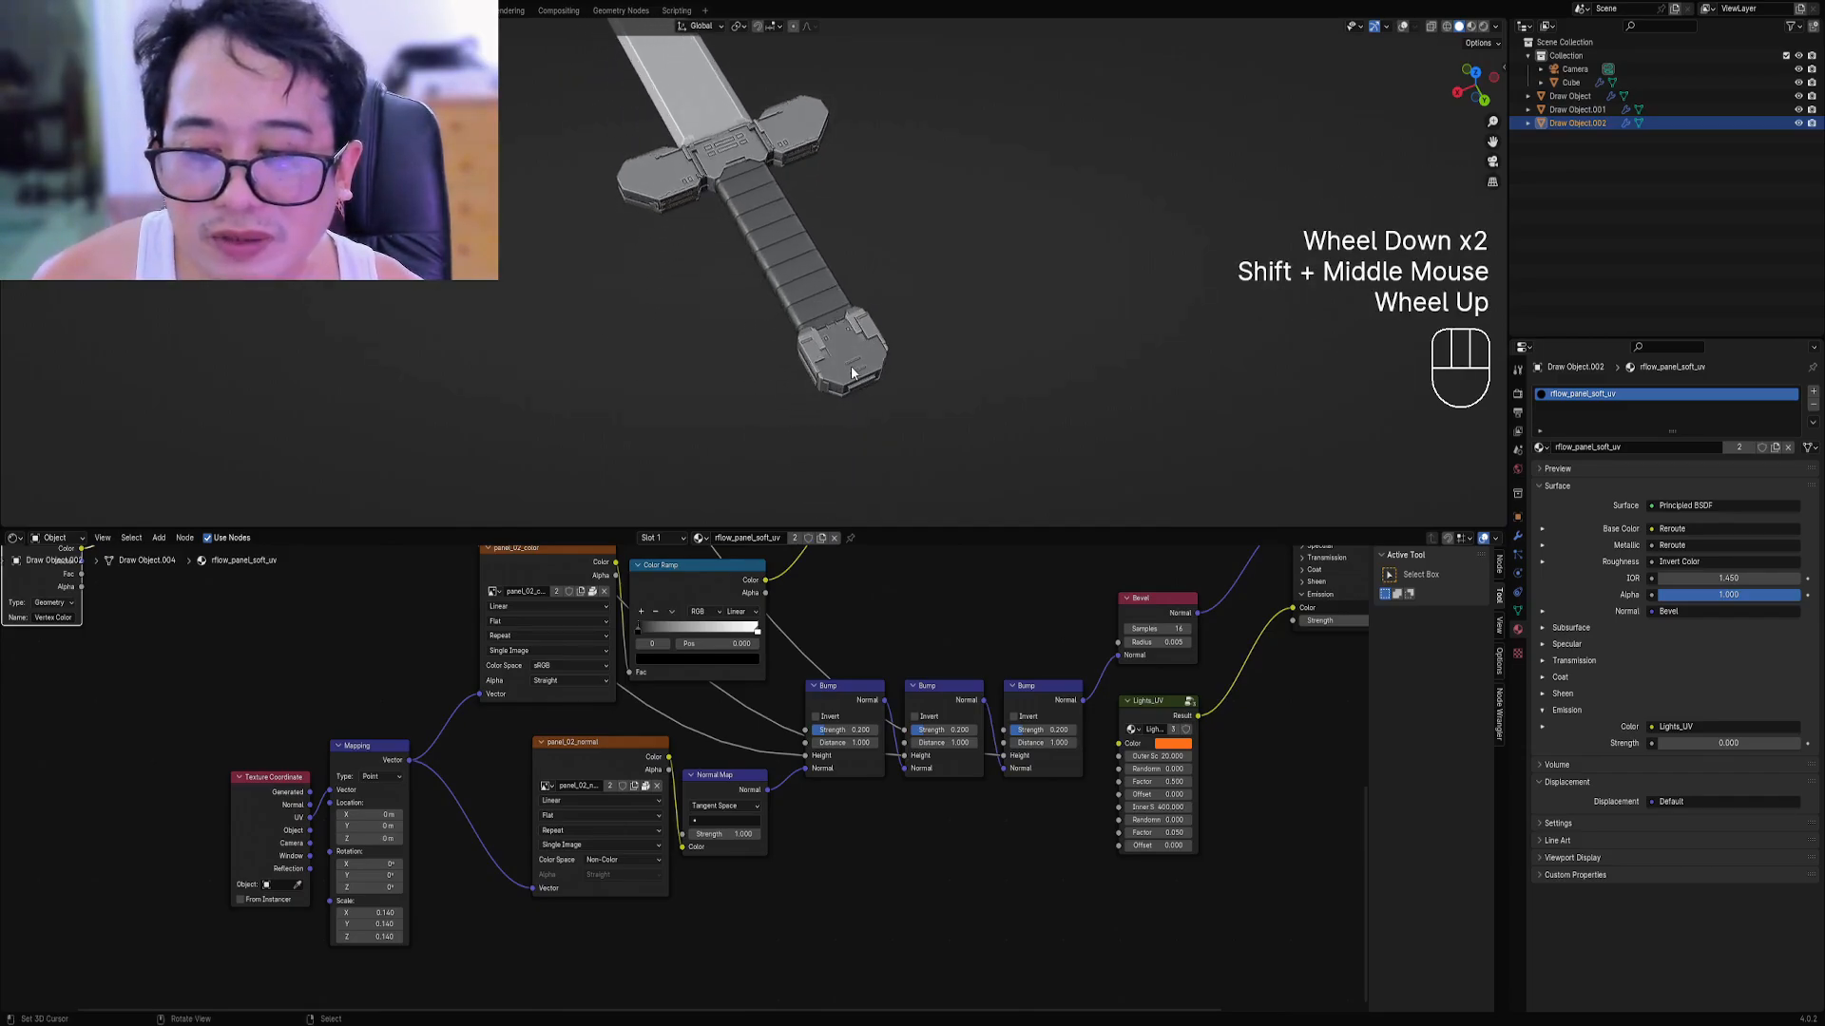
# Assign the rflow_panel_hard_uv material to the pommel, preview it up close in Rendered shading, and return to Solid shading.
pyautogui.click(699, 539)
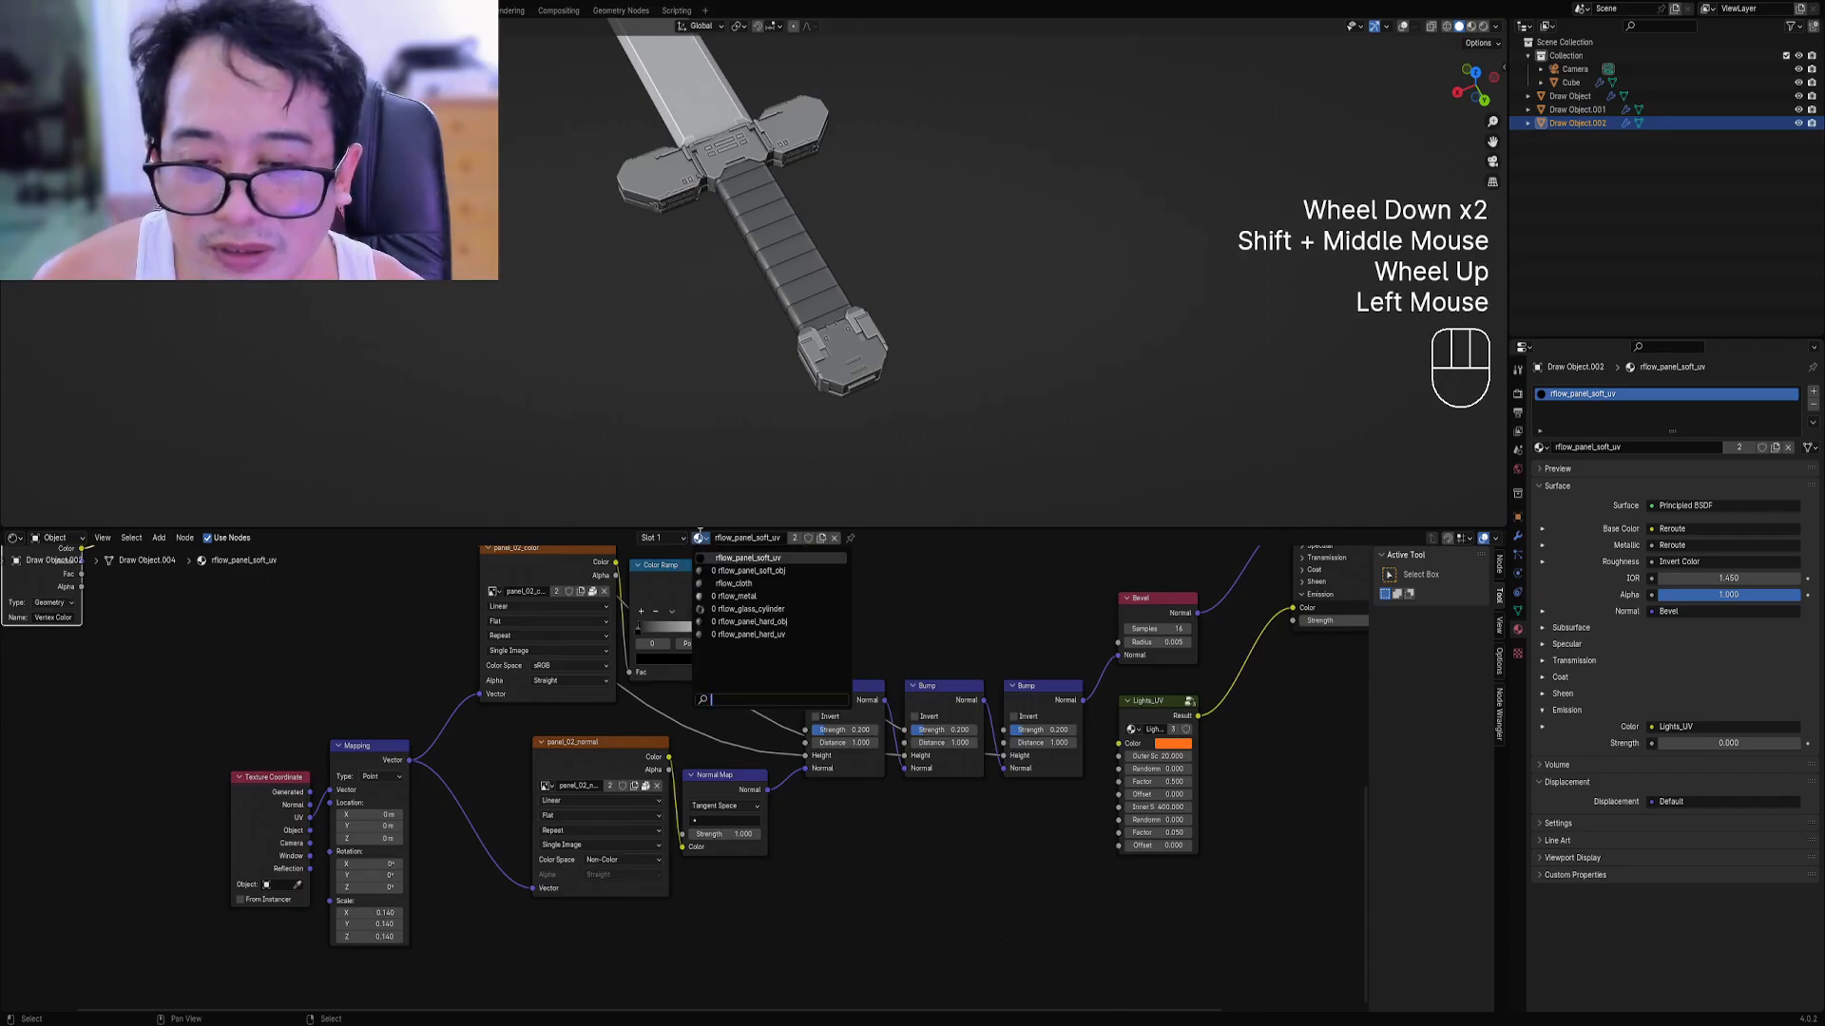
pyautogui.click(748, 631)
pyautogui.press('z')
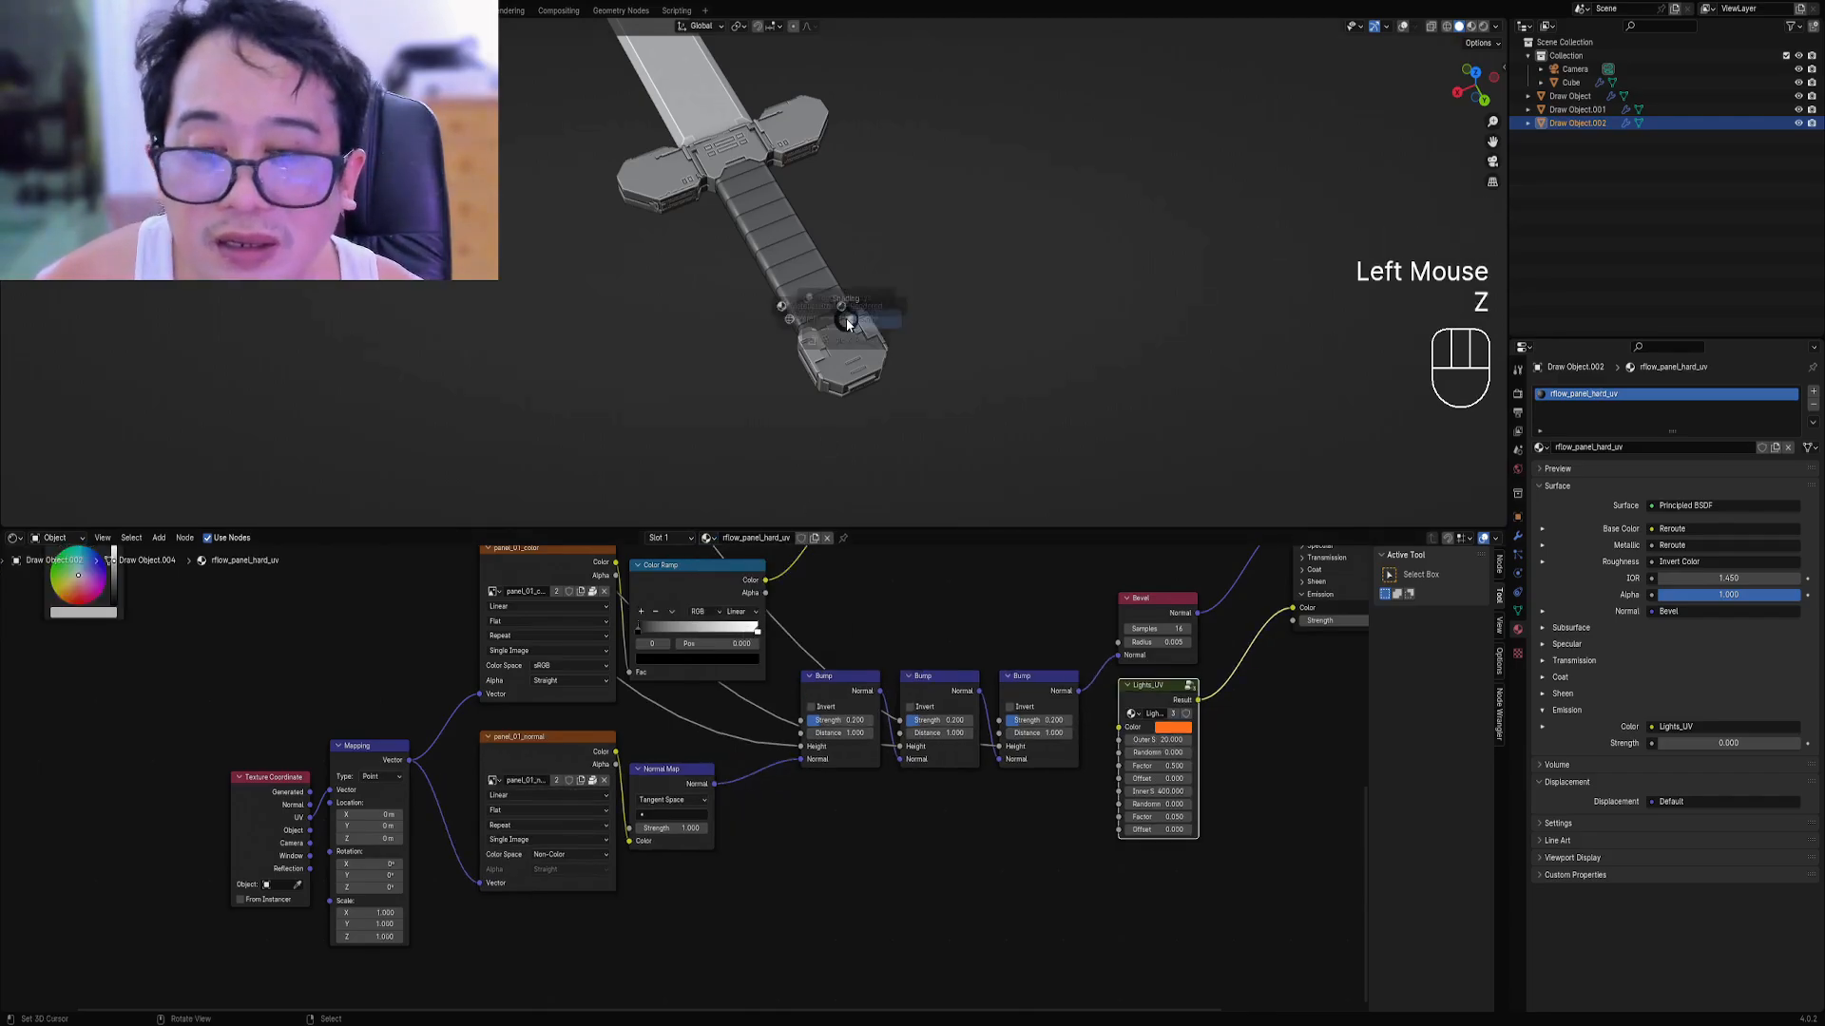
pyautogui.press('z')
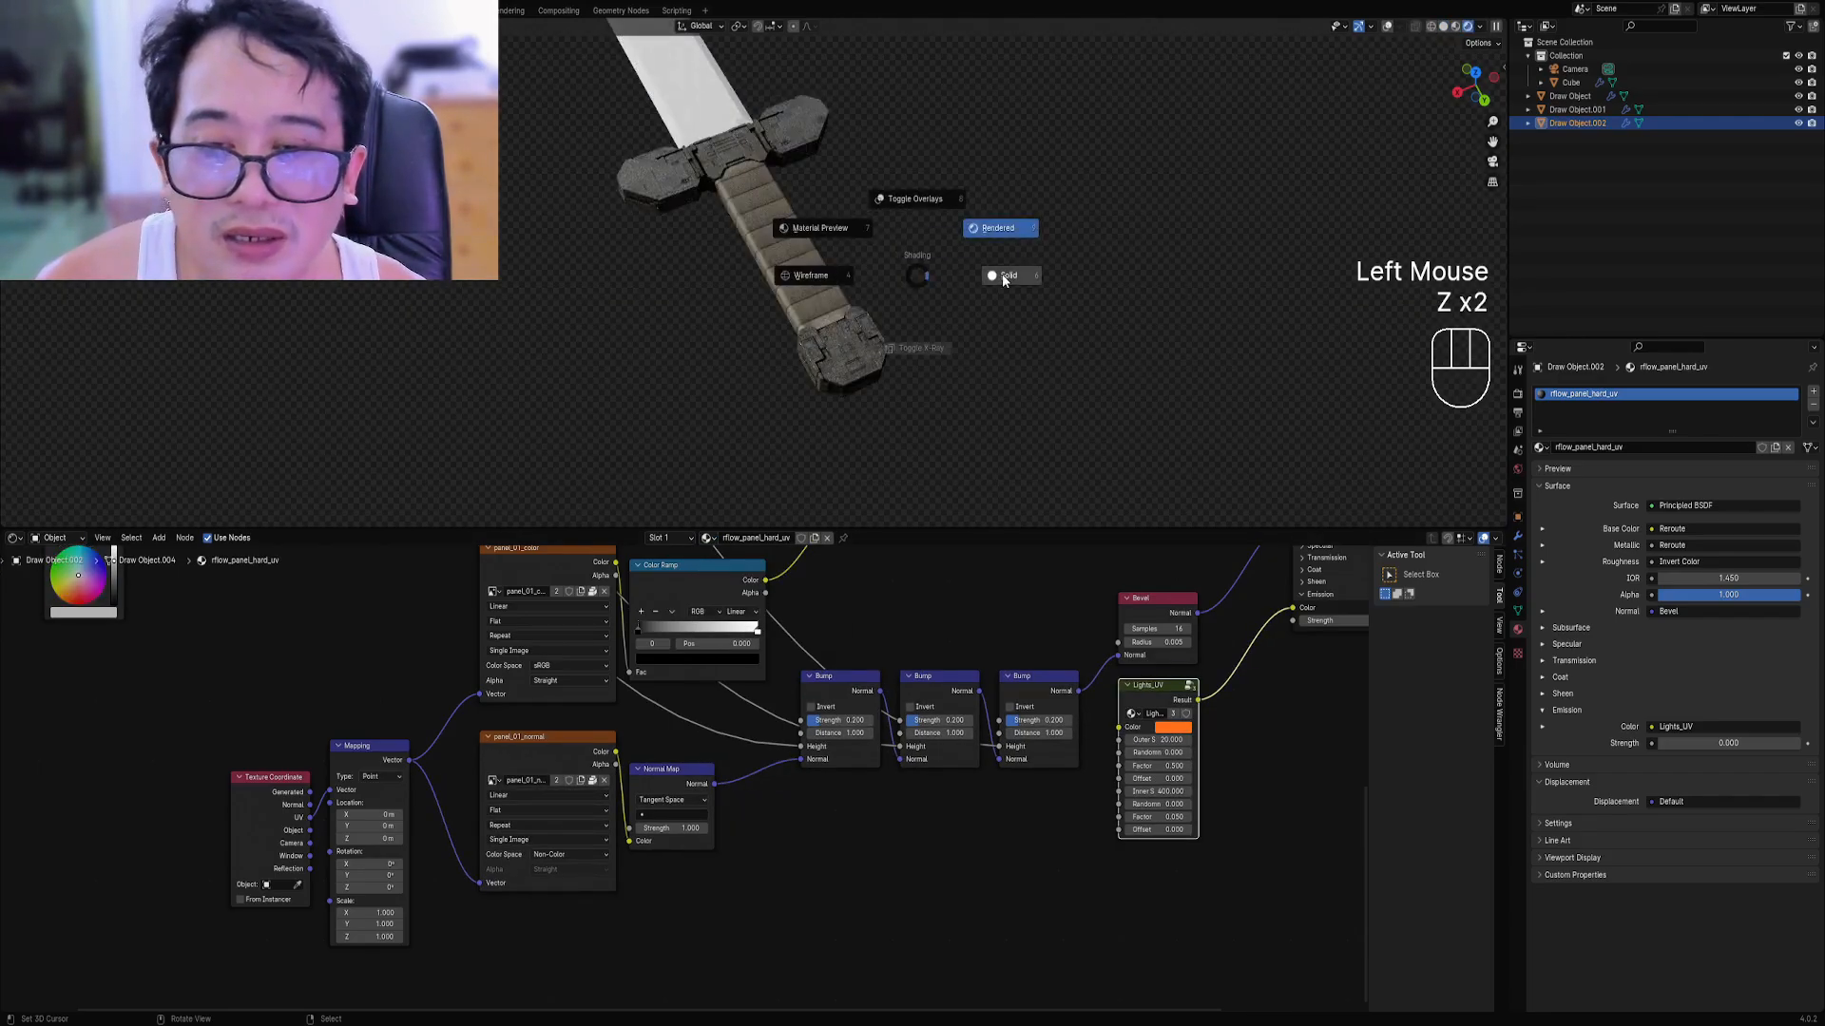
pyautogui.scroll(2, 939, 306)
pyautogui.keyDown('shift'); pyautogui.moveTo(938, 306); pyautogui.dragTo(986, 365, button='middle'); pyautogui.keyUp('shift')
pyautogui.scroll(1, 986, 366)
pyautogui.press('z')
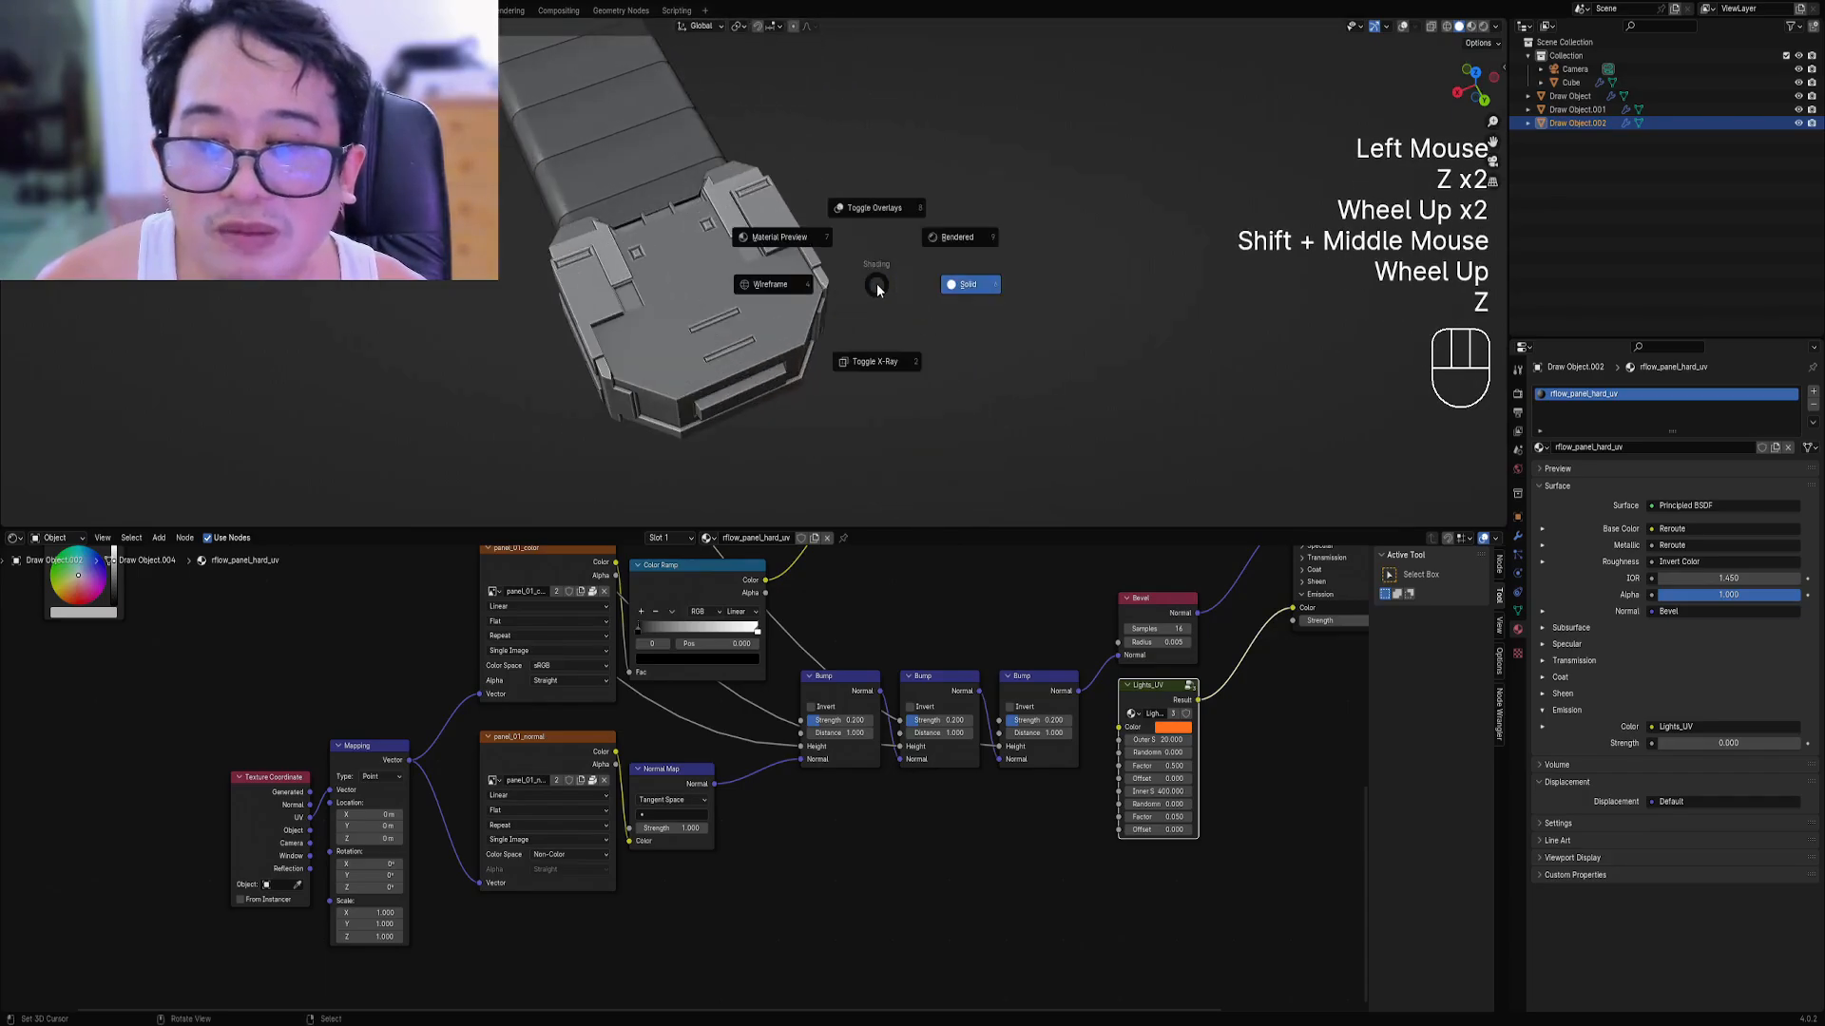
pyautogui.click(948, 235)
pyautogui.press('z')
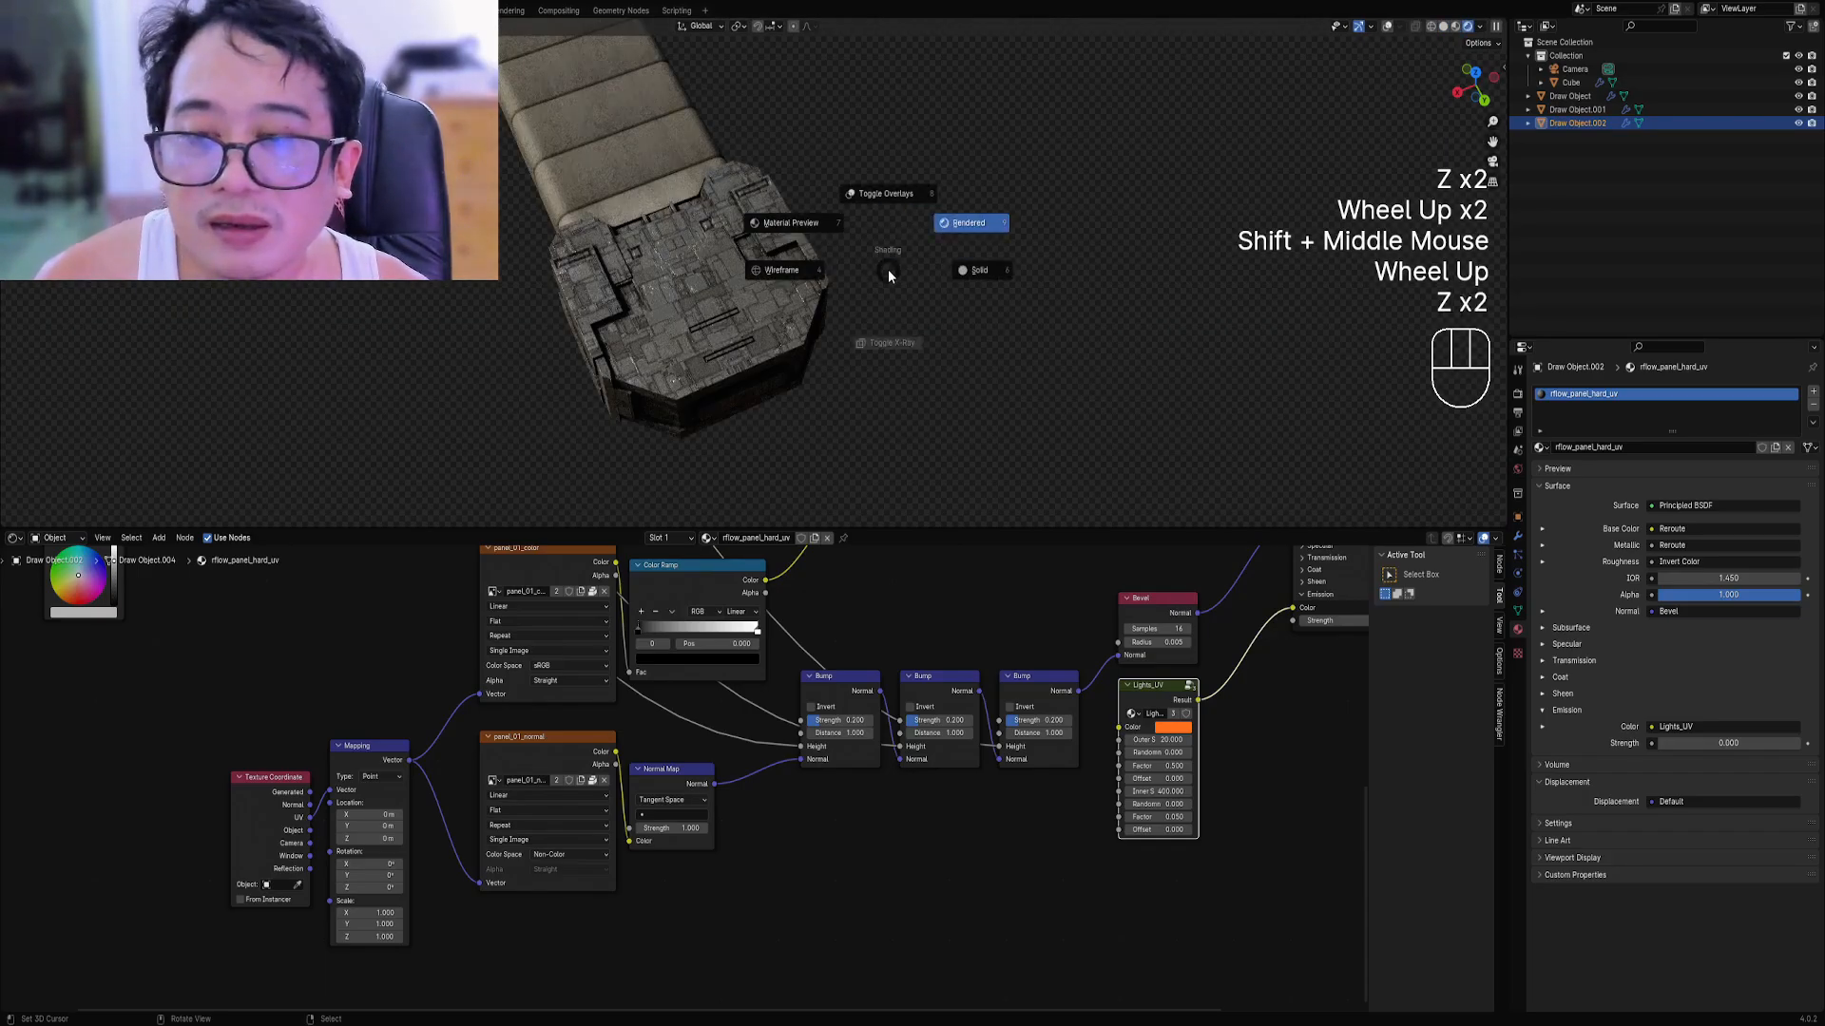
pyautogui.click(992, 272)
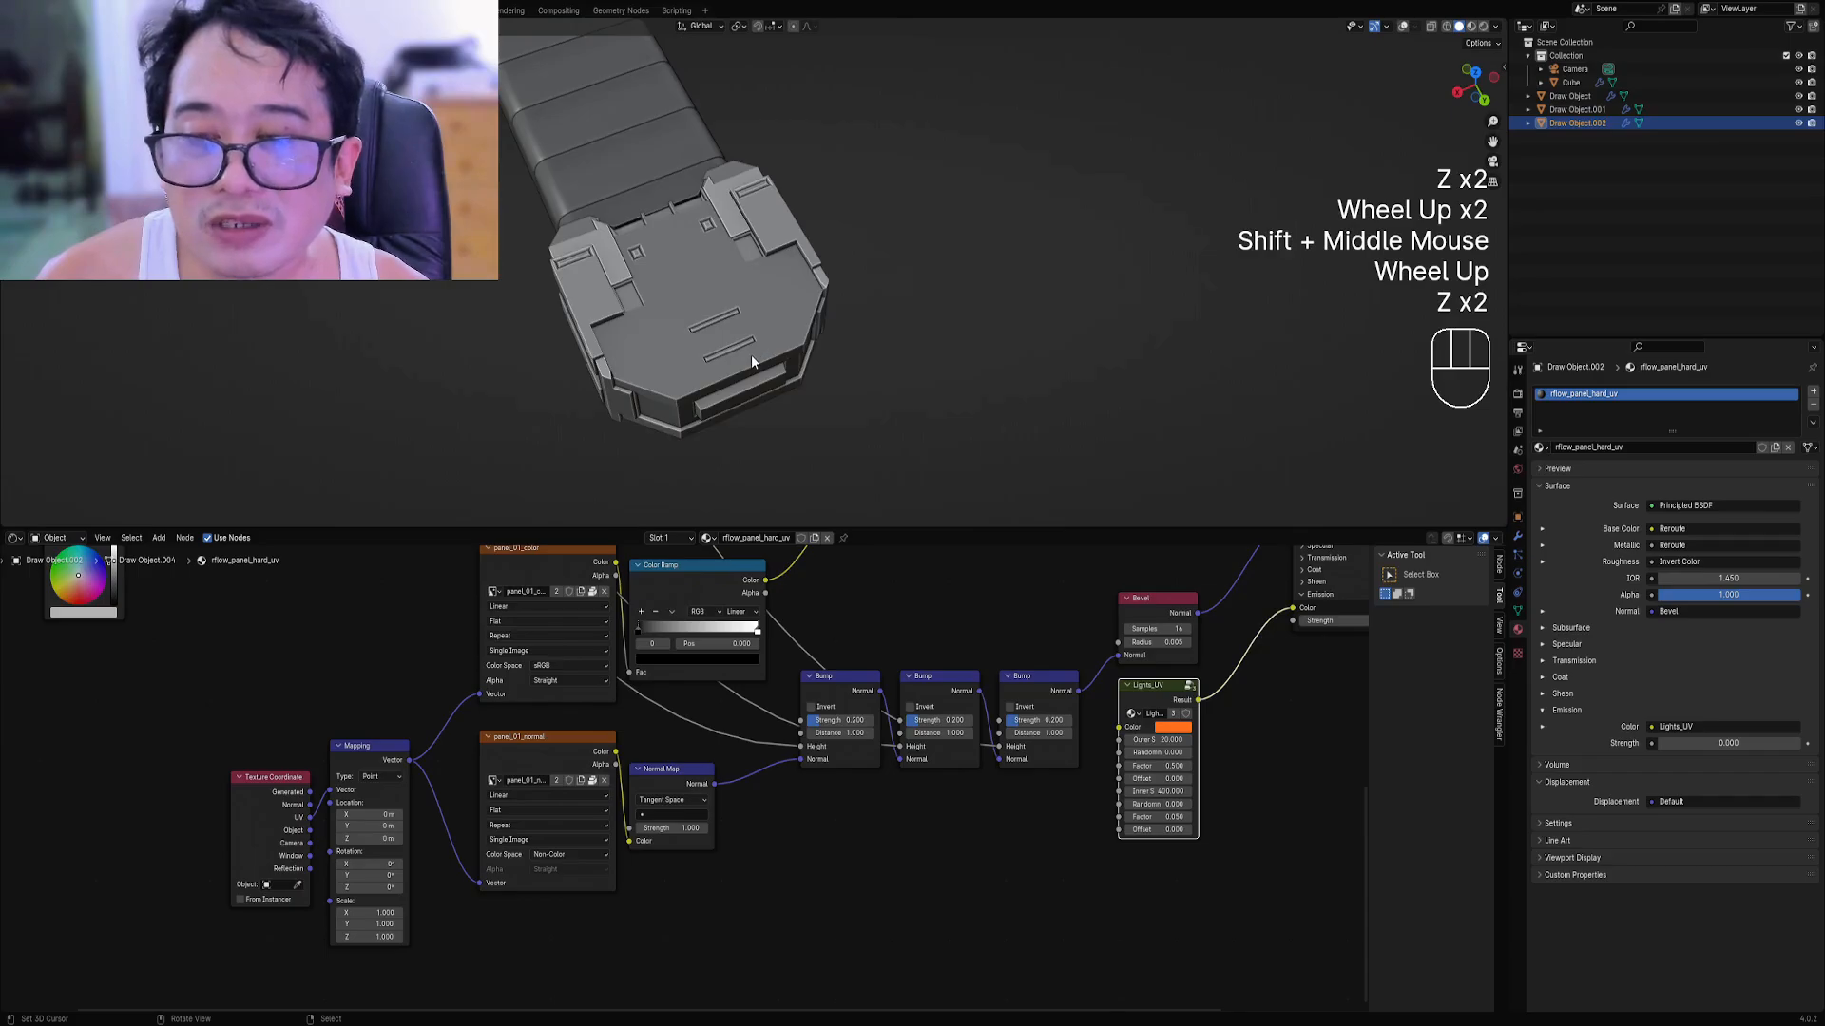
# Try a Mapping scale of 0.160 on the hard panel material in Rendered shading and switch the pommel back to rflow_panel_soft_uv.
pyautogui.press('z')
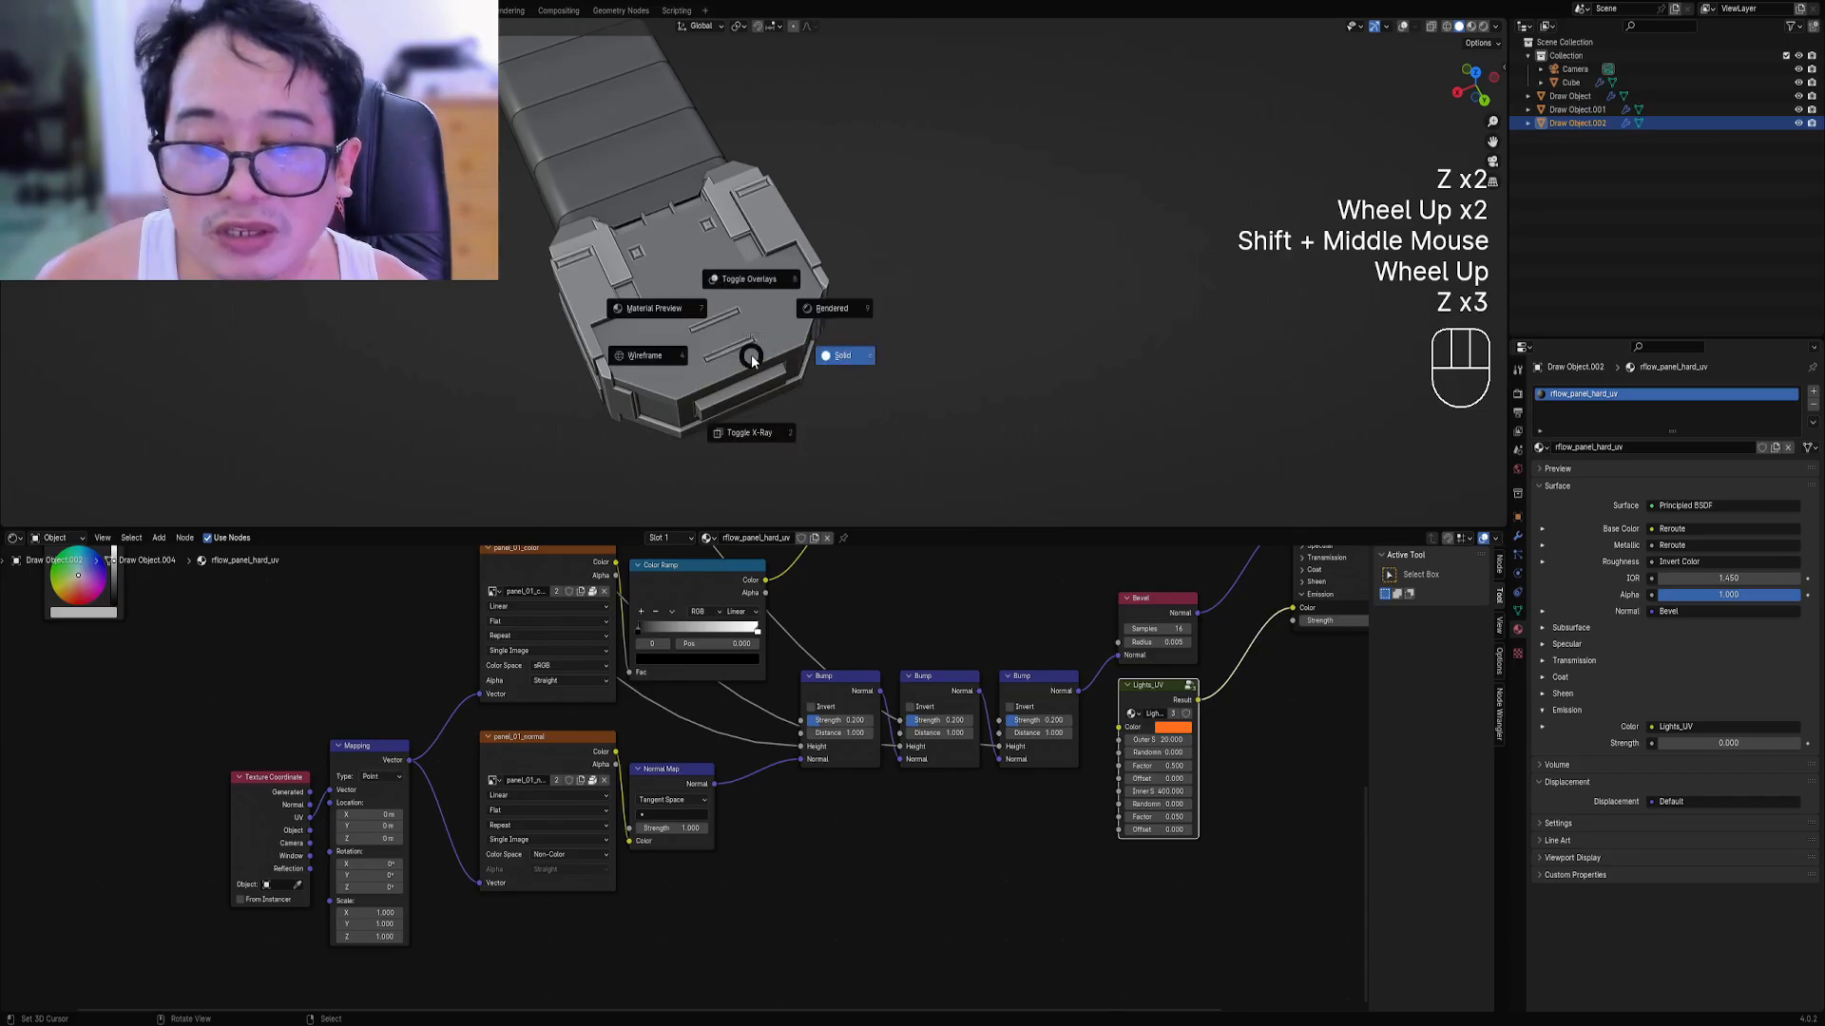
pyautogui.click(823, 309)
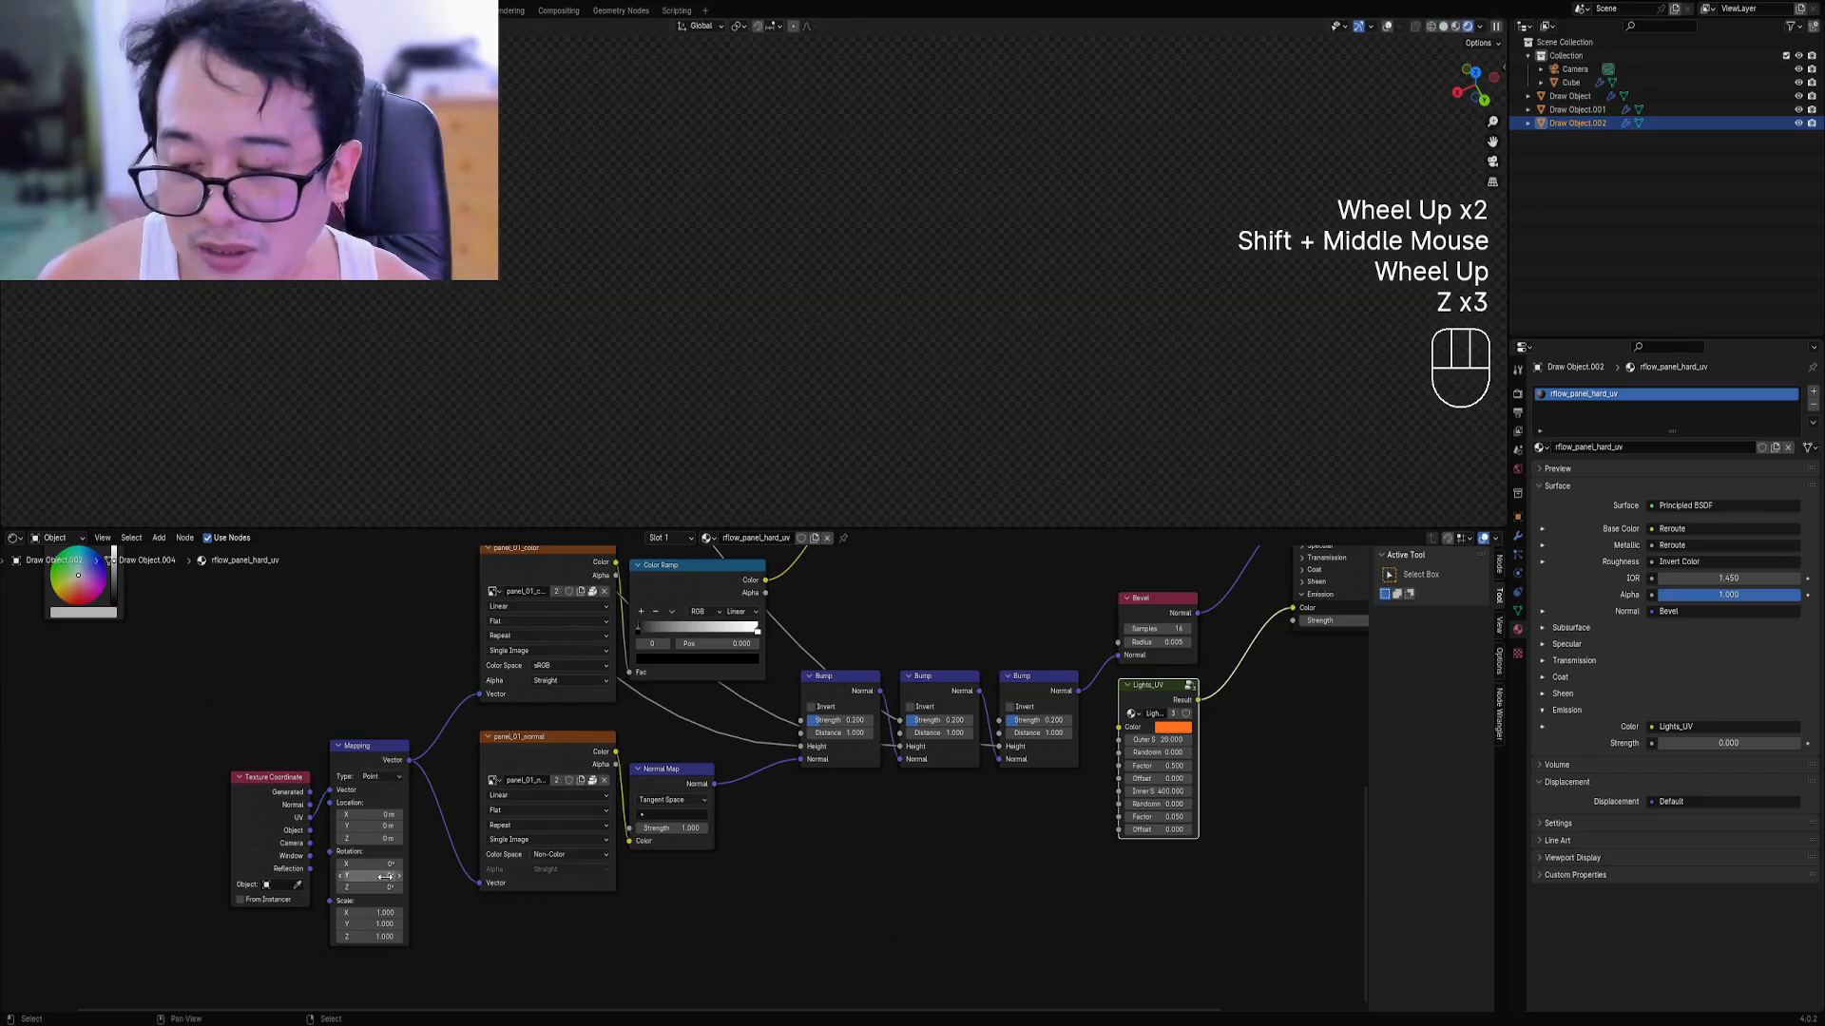
pyautogui.keyDown('shift'); pyautogui.moveTo(368, 913); pyautogui.dragTo(436, 912); pyautogui.keyUp('shift')
pyautogui.scroll(-5, 686, 135)
pyautogui.keyDown('shift'); pyautogui.moveTo(686, 135); pyautogui.dragTo(808, 276, button='middle'); pyautogui.keyUp('shift')
pyautogui.moveTo(808, 276); pyautogui.dragTo(884, 314, button='middle')
pyautogui.scroll(3, 884, 313)
pyautogui.moveTo(884, 313); pyautogui.dragTo(855, 351, button='middle')
pyautogui.scroll(-1, 855, 352)
pyautogui.moveTo(855, 352); pyautogui.dragTo(904, 382, button='middle')
pyautogui.scroll(-2, 905, 382)
pyautogui.keyDown('shift'); pyautogui.moveTo(1023, 373); pyautogui.dragTo(792, 309, button='middle'); pyautogui.keyUp('shift')
pyautogui.scroll(2, 826, 271)
pyautogui.scroll(-1, 792, 309)
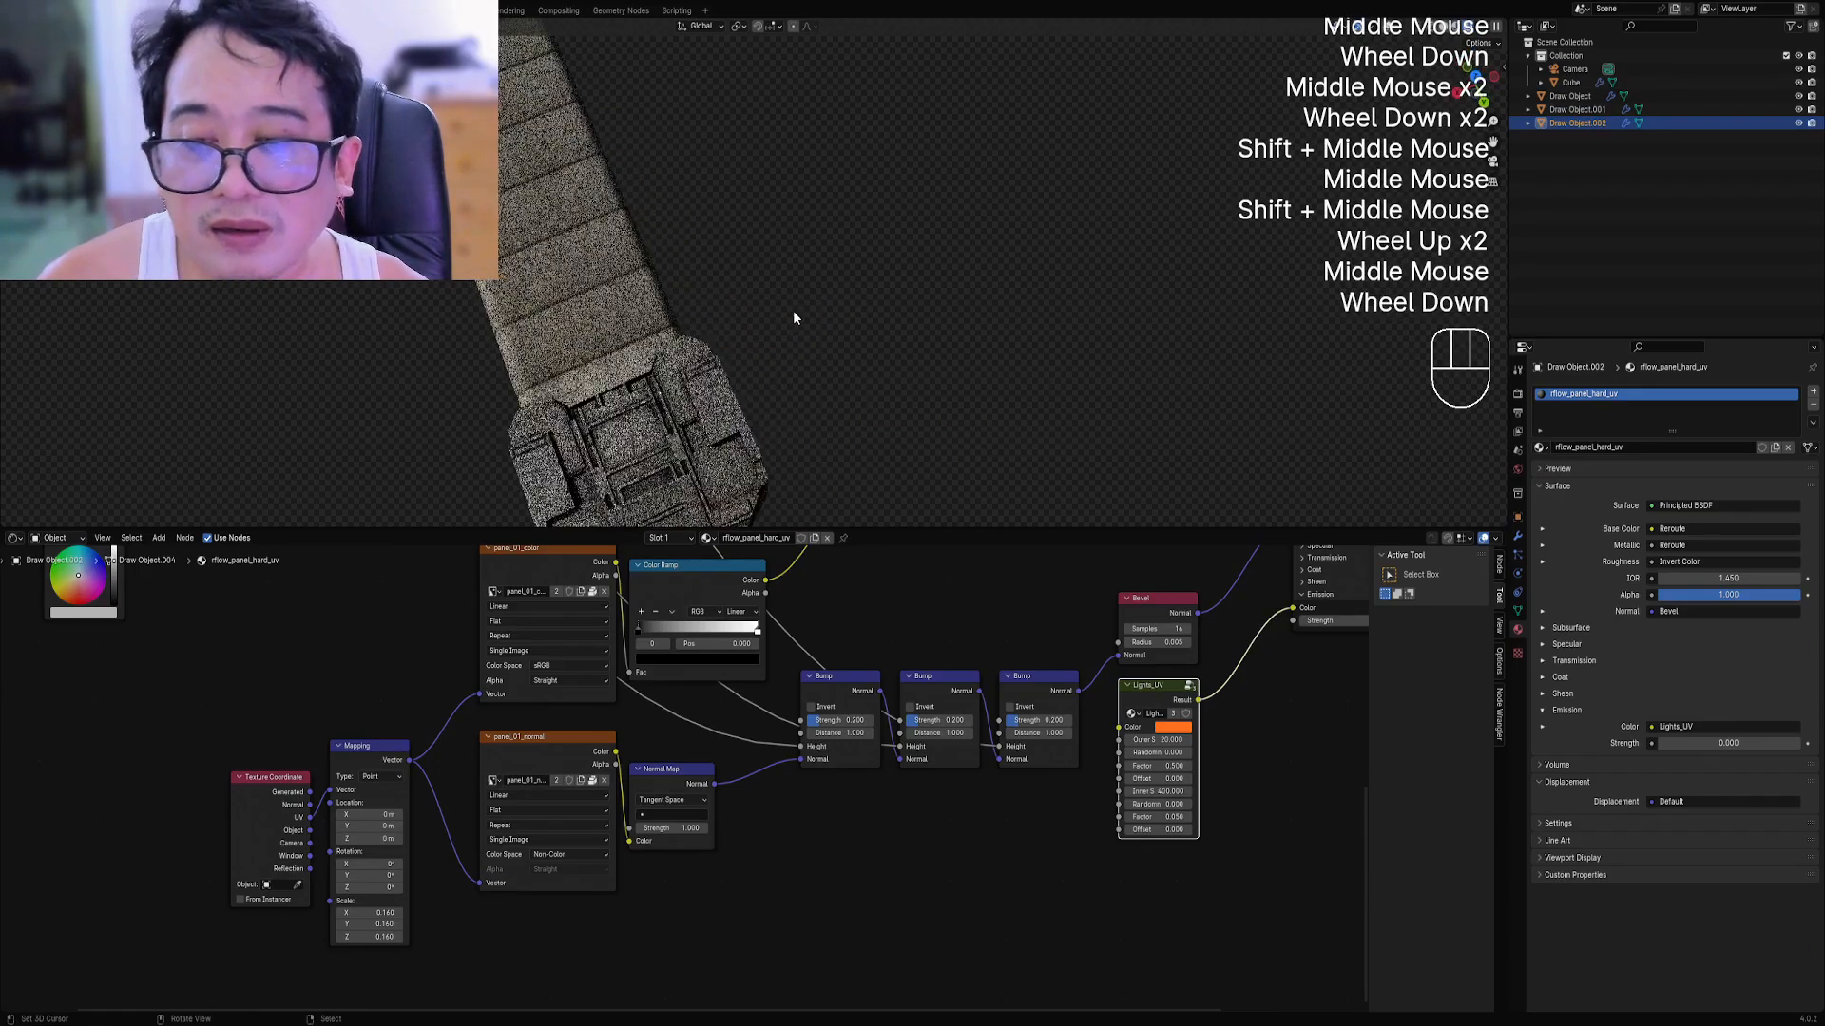
pyautogui.click(708, 539)
pyautogui.click(745, 555)
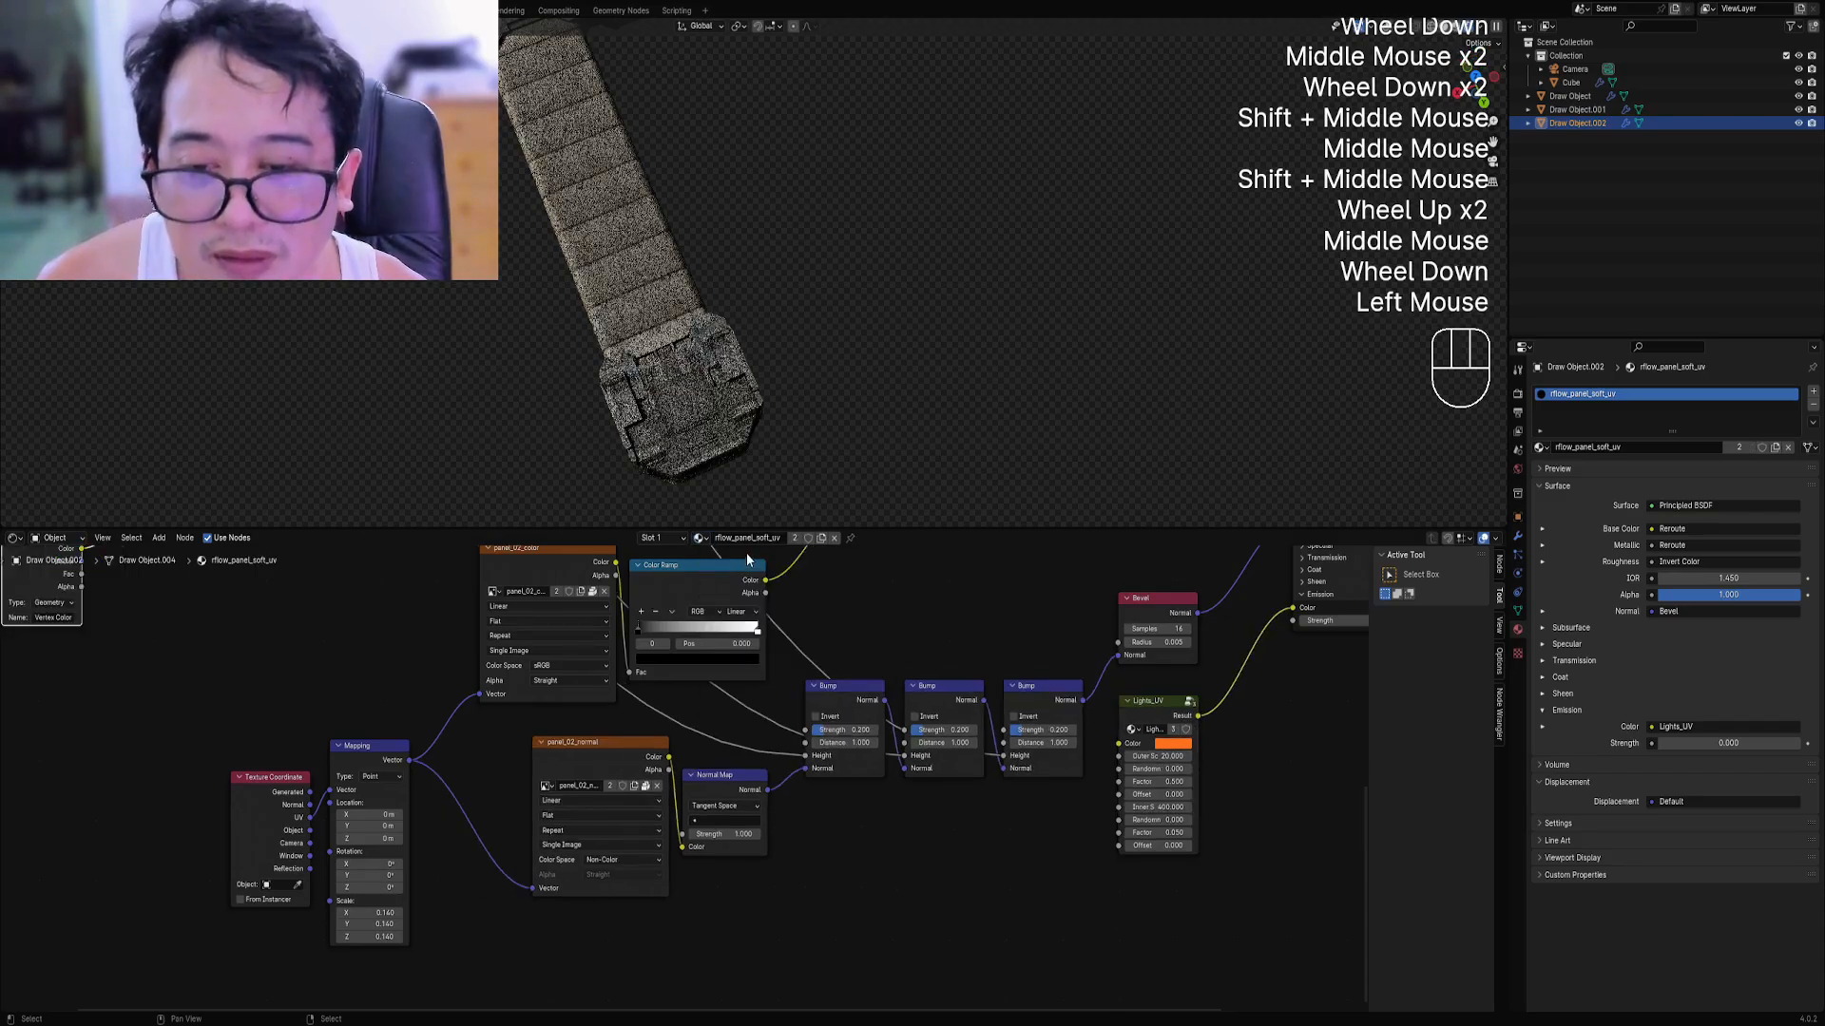
# Set the soft panel material's Mapping Scale to 0.110 on all axes and its X Location to about 0.29 m.
pyautogui.scroll(-1, 758, 421)
pyautogui.keyDown('shift'); pyautogui.moveTo(759, 421); pyautogui.dragTo(845, 366, button='middle'); pyautogui.keyUp('shift')
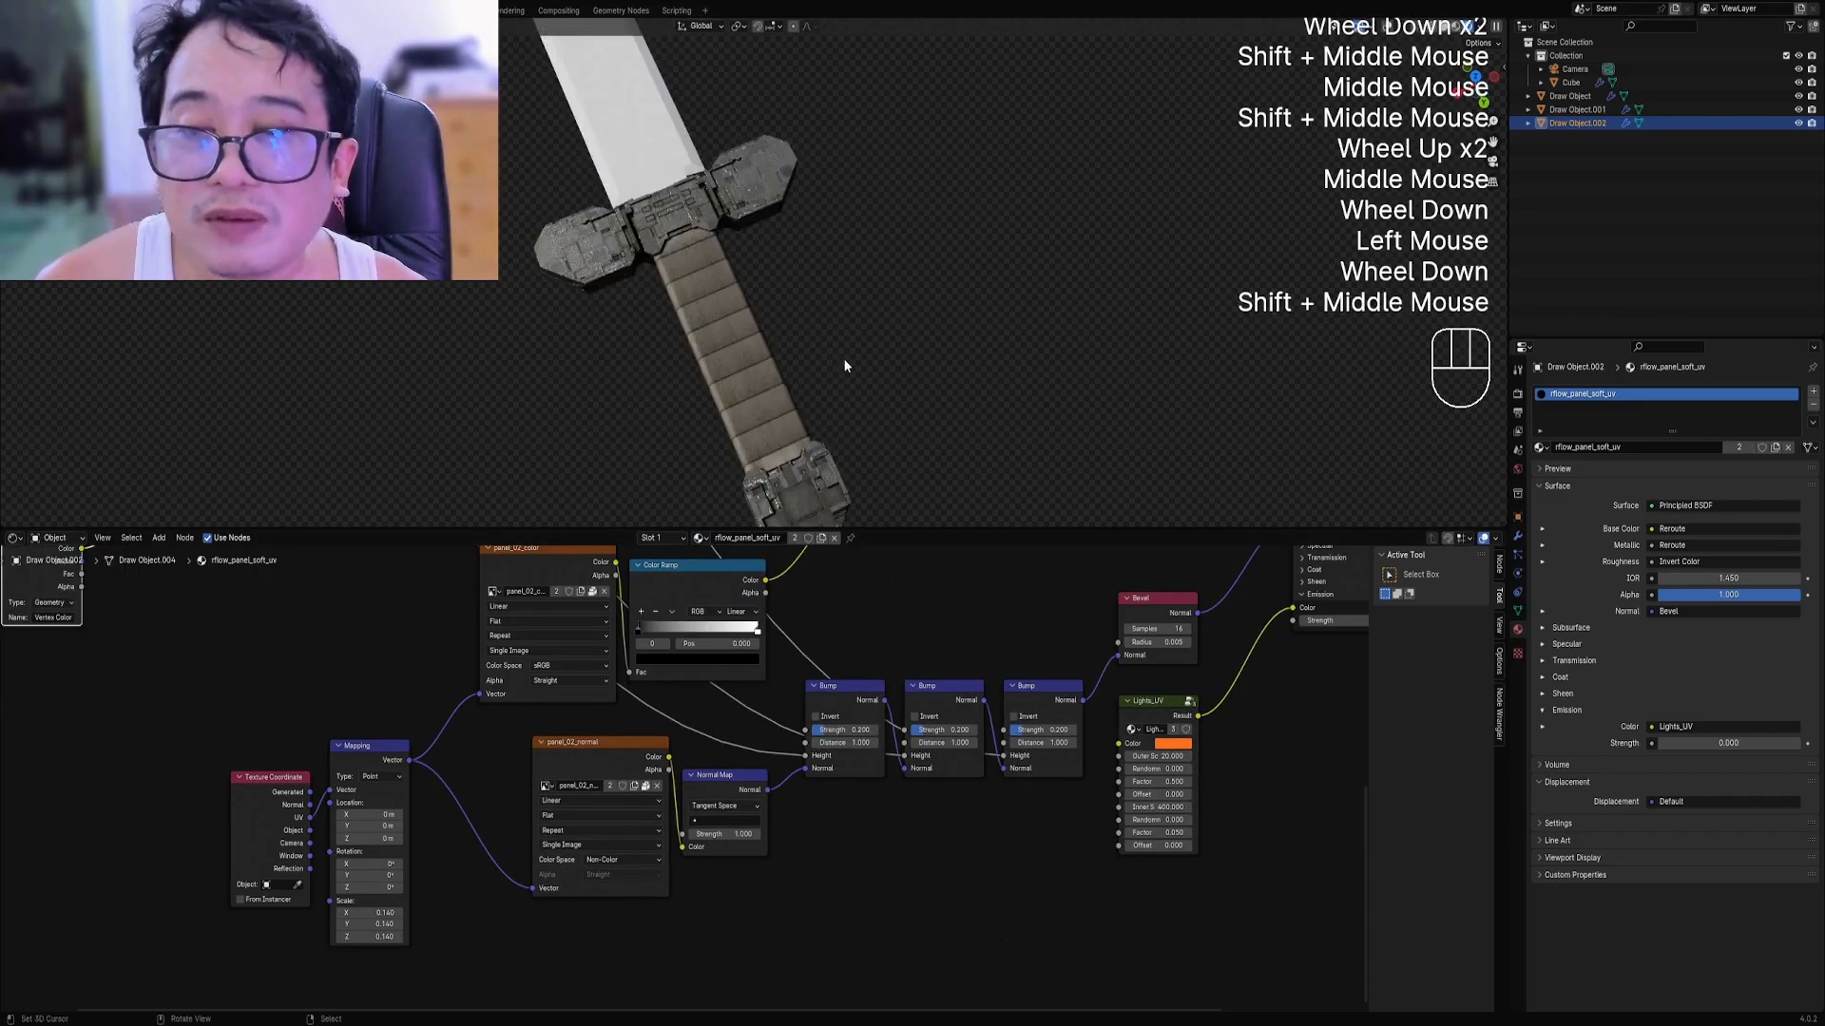
pyautogui.scroll(2, 925, 363)
pyautogui.keyDown('shift'); pyautogui.moveTo(823, 291); pyautogui.dragTo(936, 389, button='middle'); pyautogui.keyUp('shift')
pyautogui.scroll(1, 936, 390)
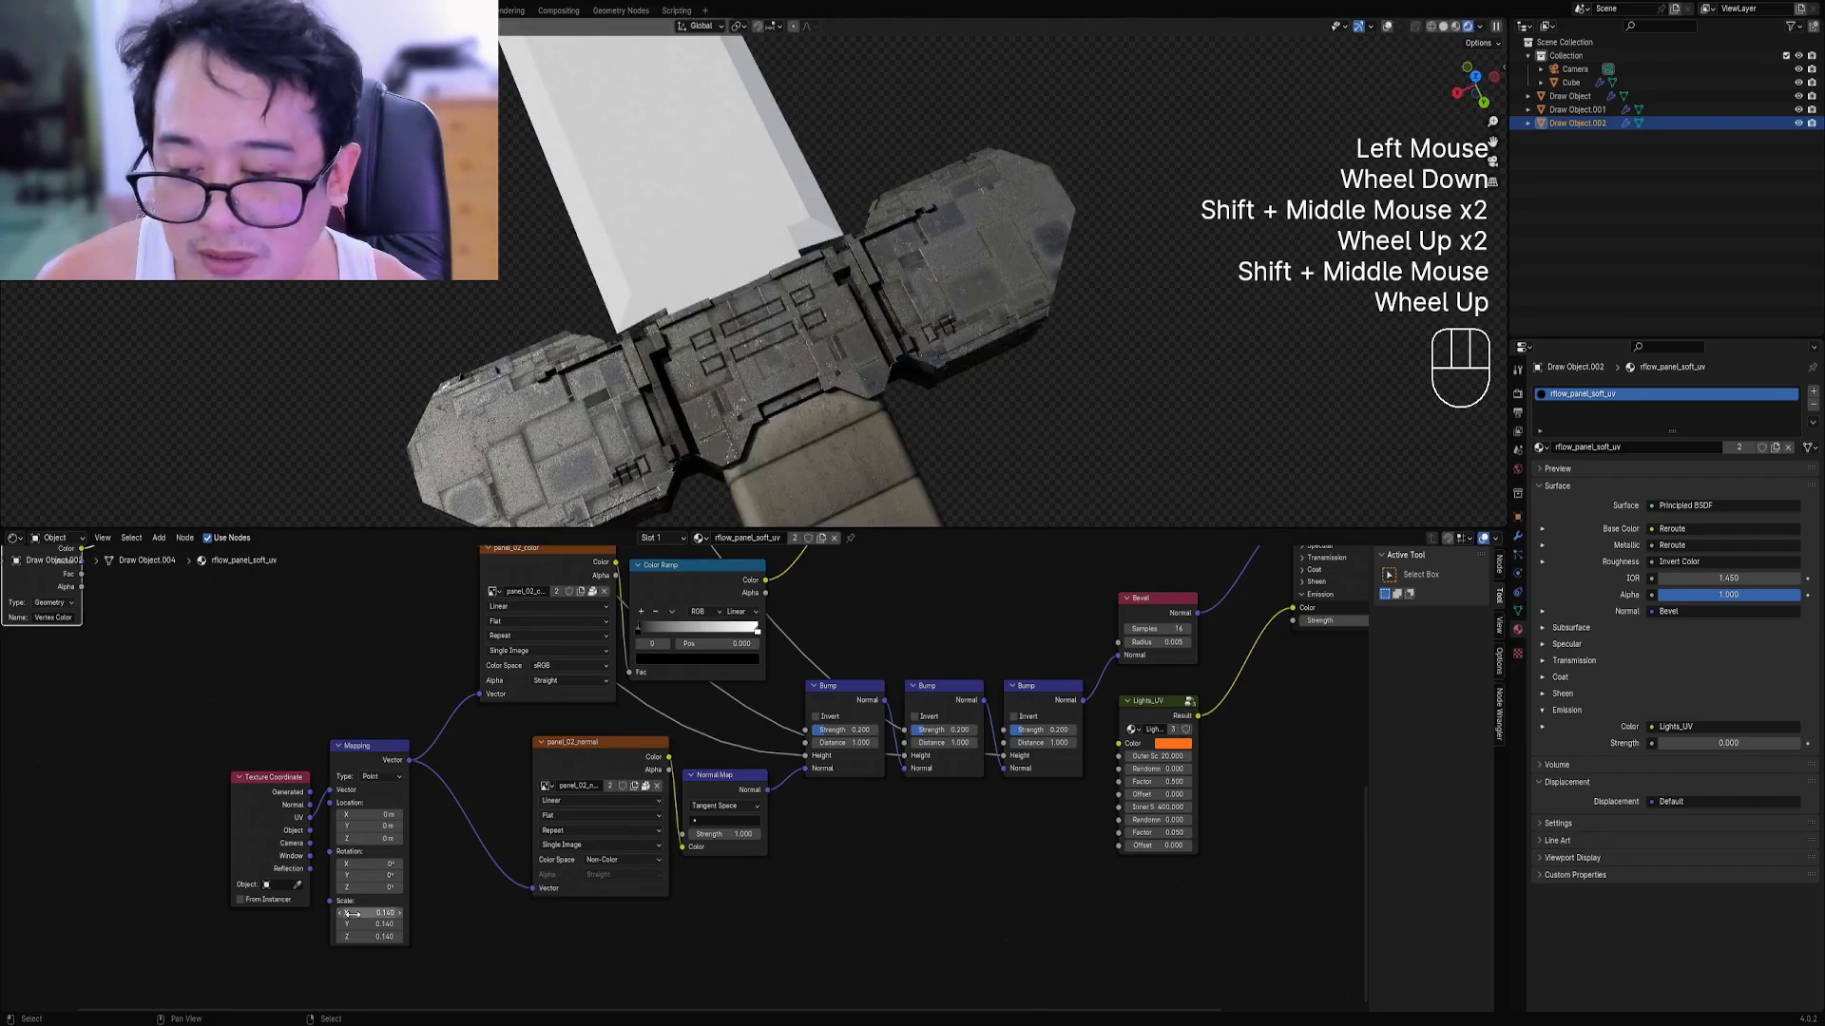
pyautogui.moveTo(370, 913); pyautogui.dragTo(409, 817)
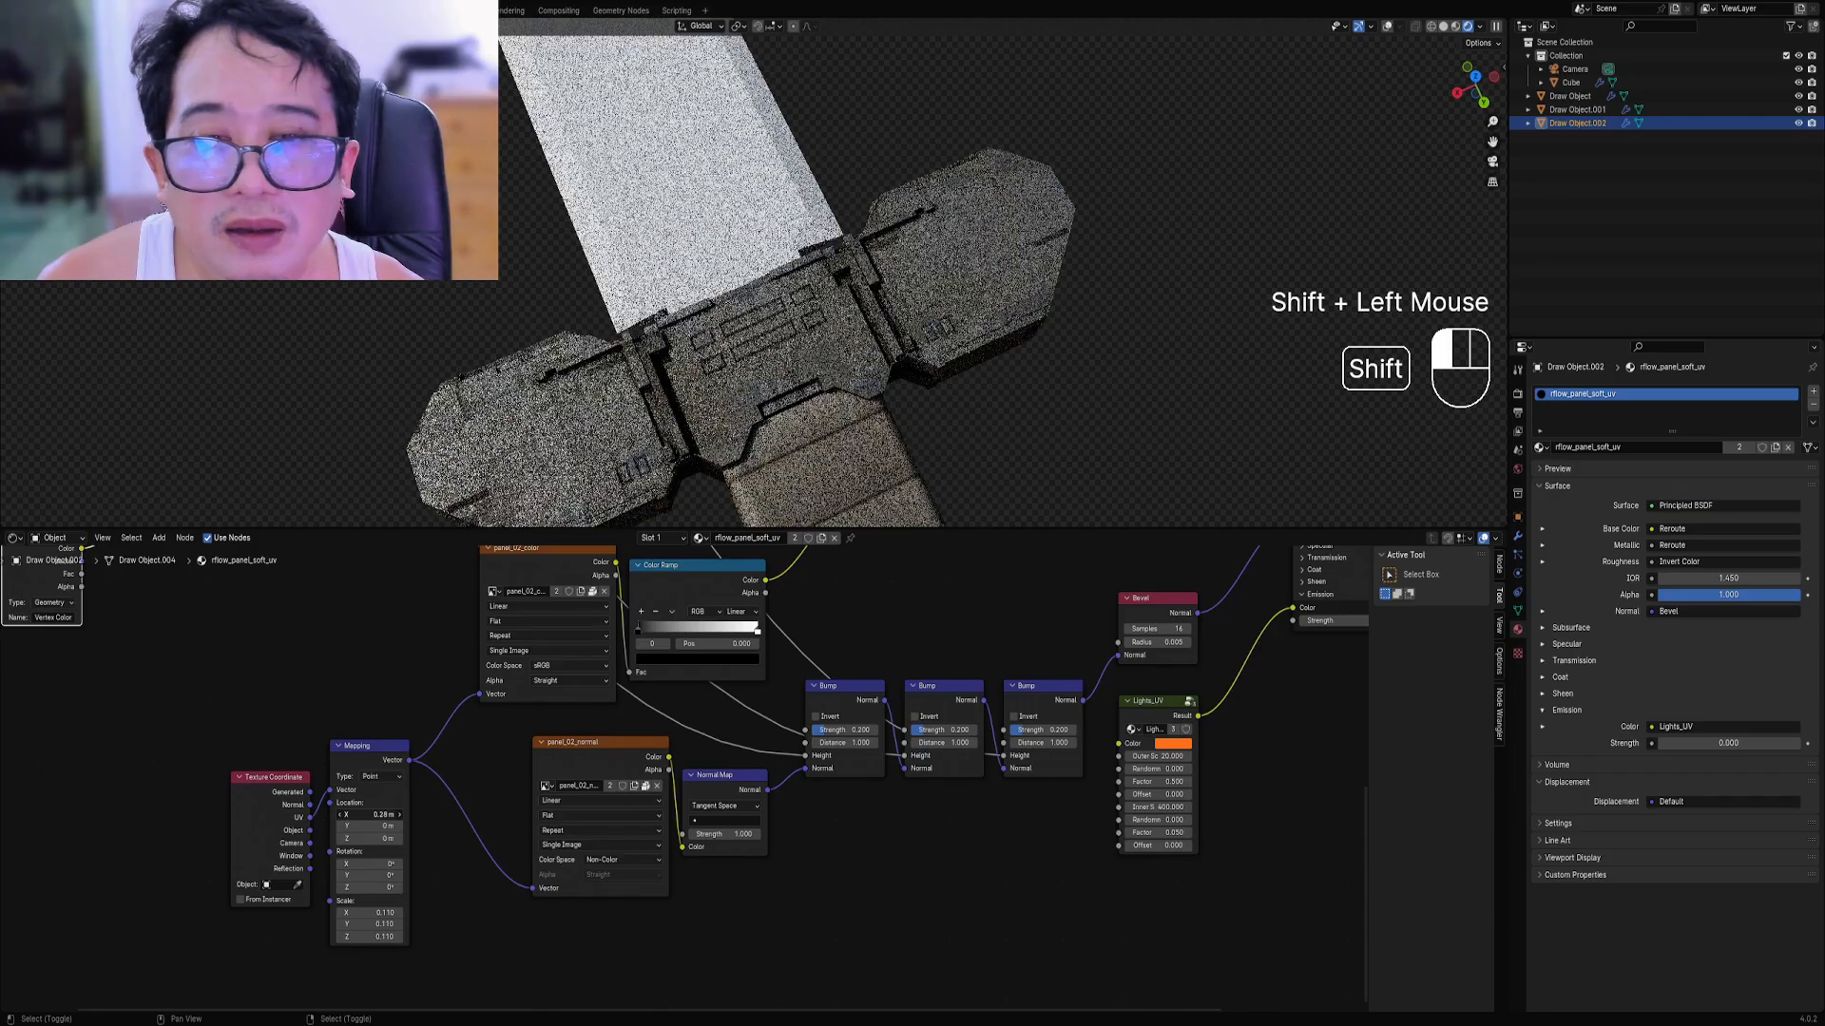
pyautogui.keyDown('shift'); pyautogui.moveTo(408, 817); pyautogui.dragTo(399, 817); pyautogui.keyUp('shift')
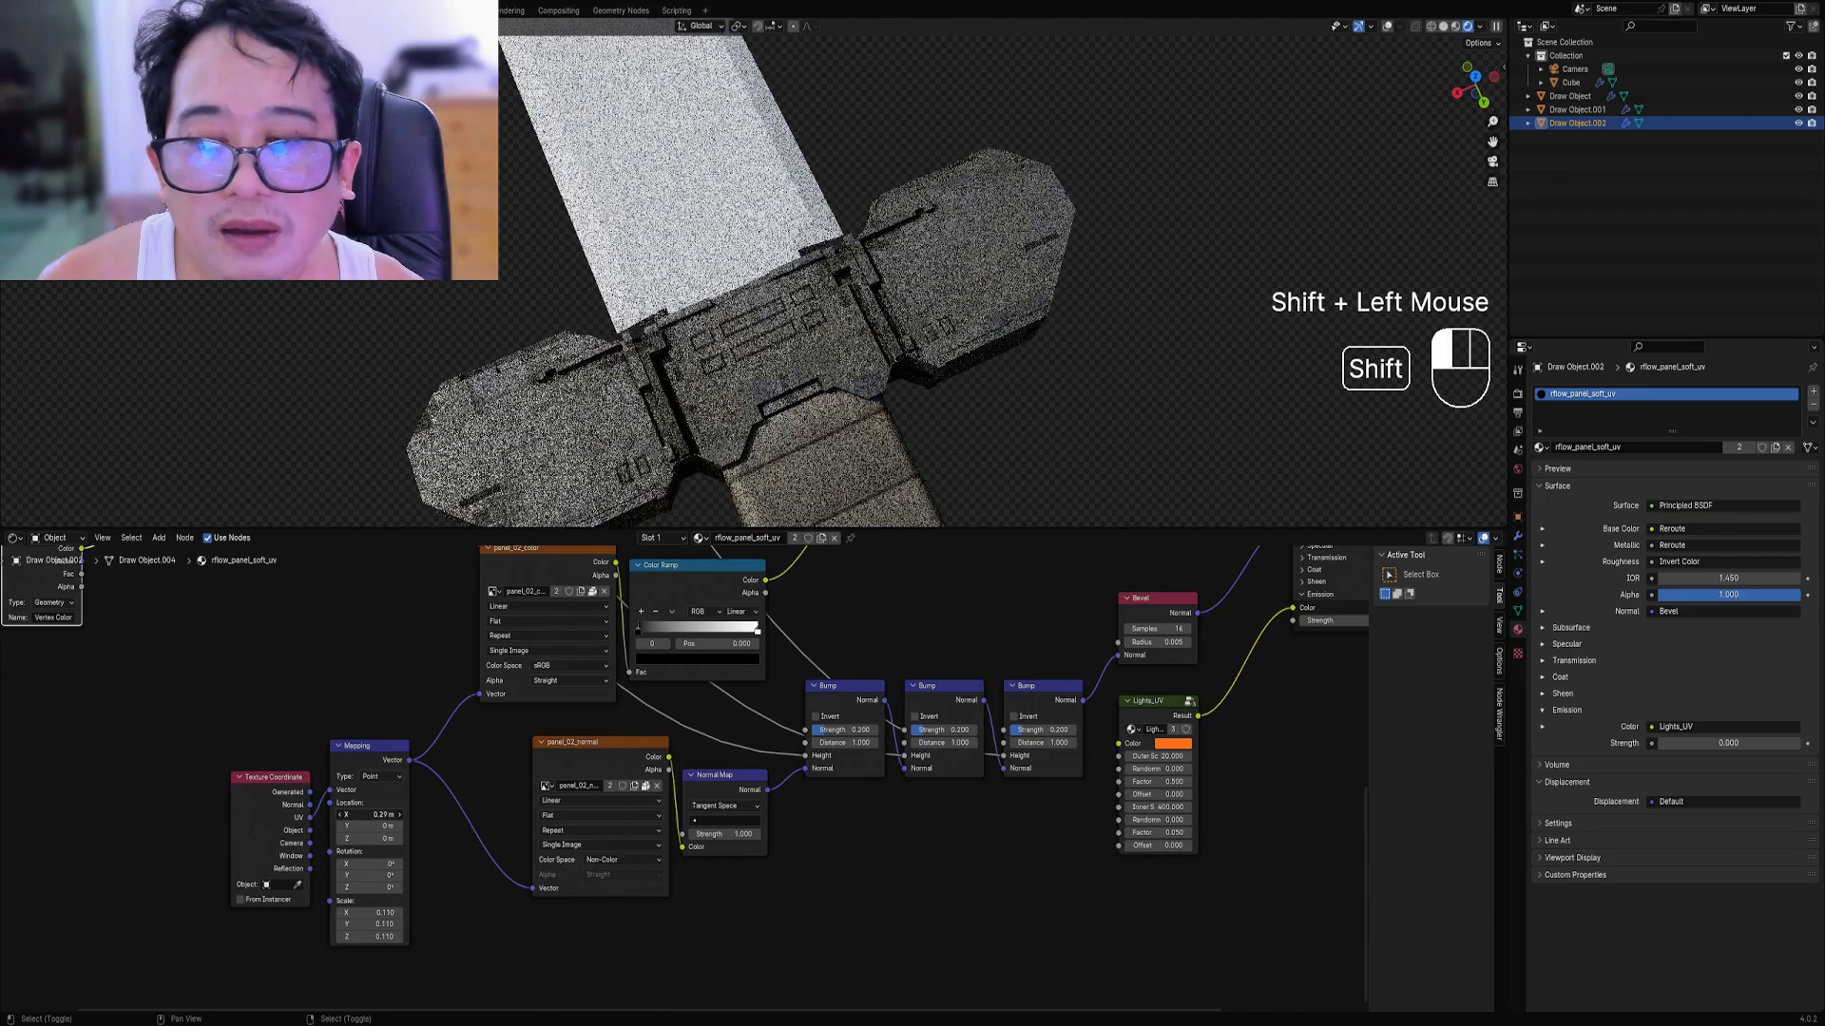
# Inspect the guard's edges up close and set the Bevel node's Radius to 0.025.
pyautogui.scroll(-4, 948, 437)
pyautogui.keyDown('shift'); pyautogui.moveTo(949, 437); pyautogui.dragTo(948, 391, button='middle'); pyautogui.keyUp('shift')
pyautogui.scroll(1, 915, 363)
pyautogui.scroll(3, 817, 376)
pyautogui.scroll(4, 833, 380)
pyautogui.scroll(1, 948, 391)
pyautogui.scroll(1, 914, 387)
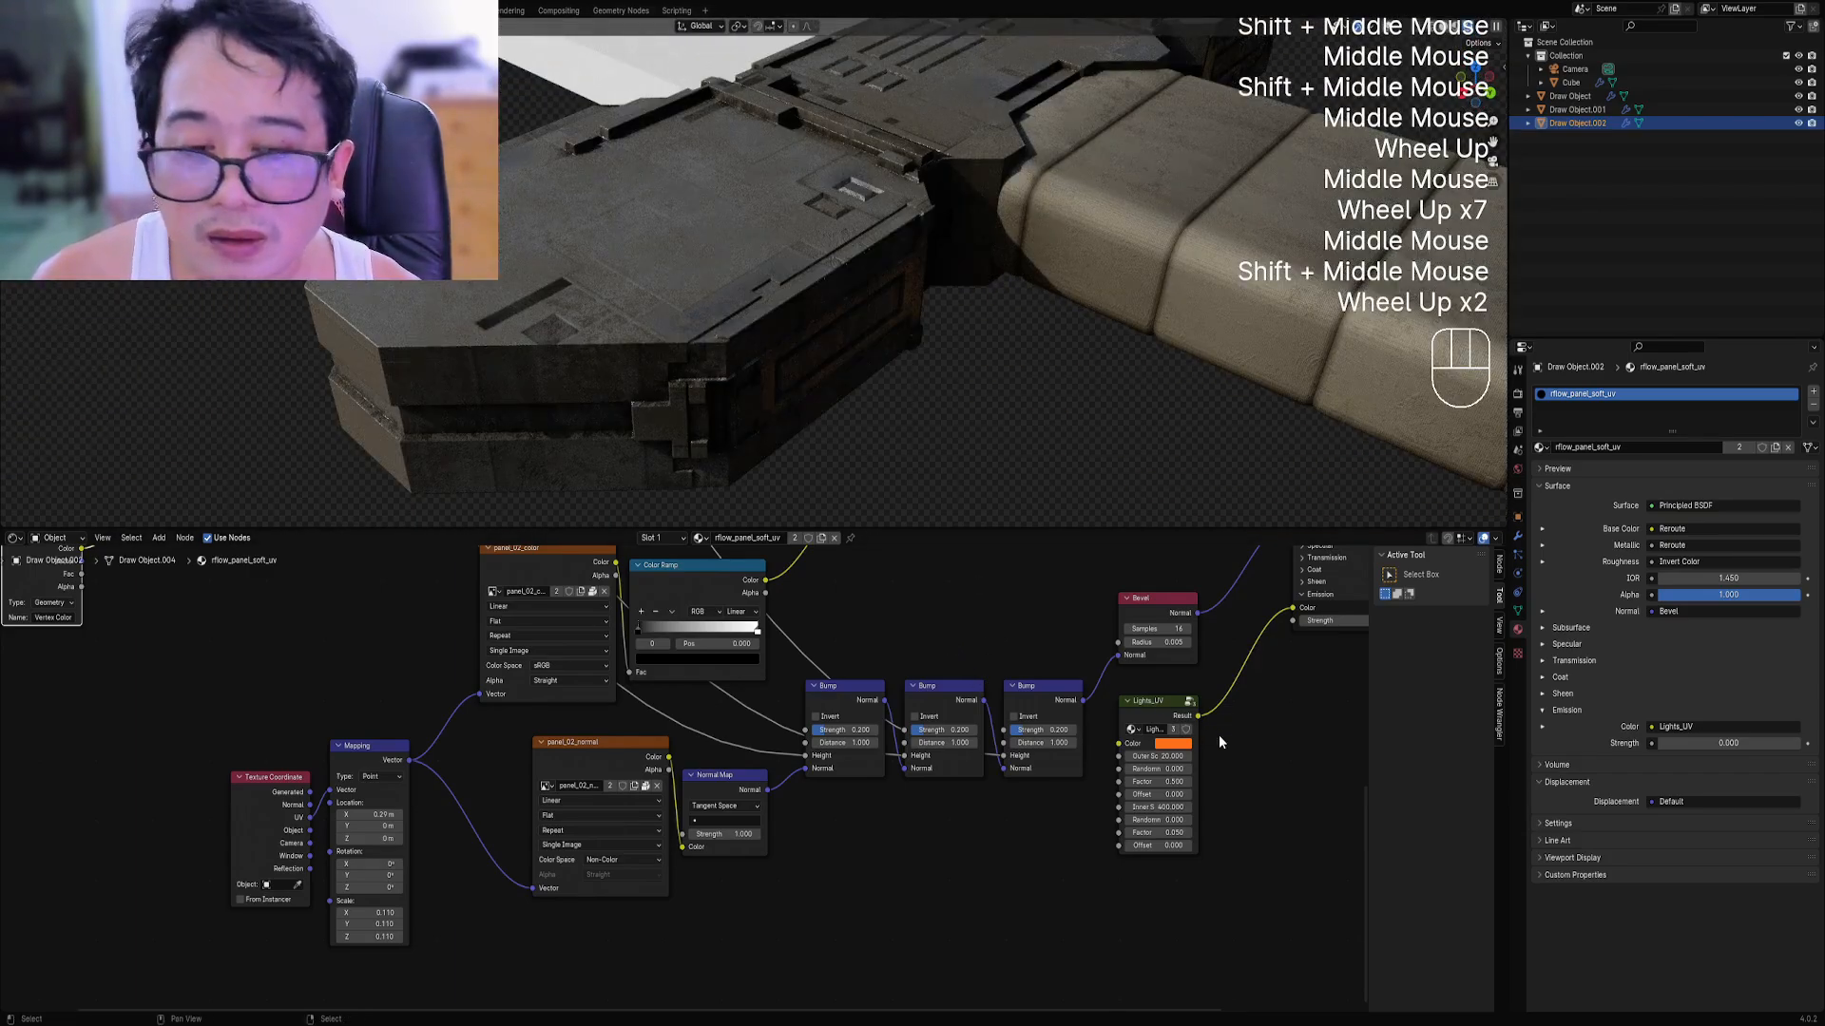
pyautogui.moveTo(1167, 643)
pyautogui.keyDown('shift'); pyautogui.mouseDown()
pyautogui.moveTo(1205, 642)
pyautogui.moveTo(1166, 642)
pyautogui.mouseUp(); pyautogui.keyUp('shift')
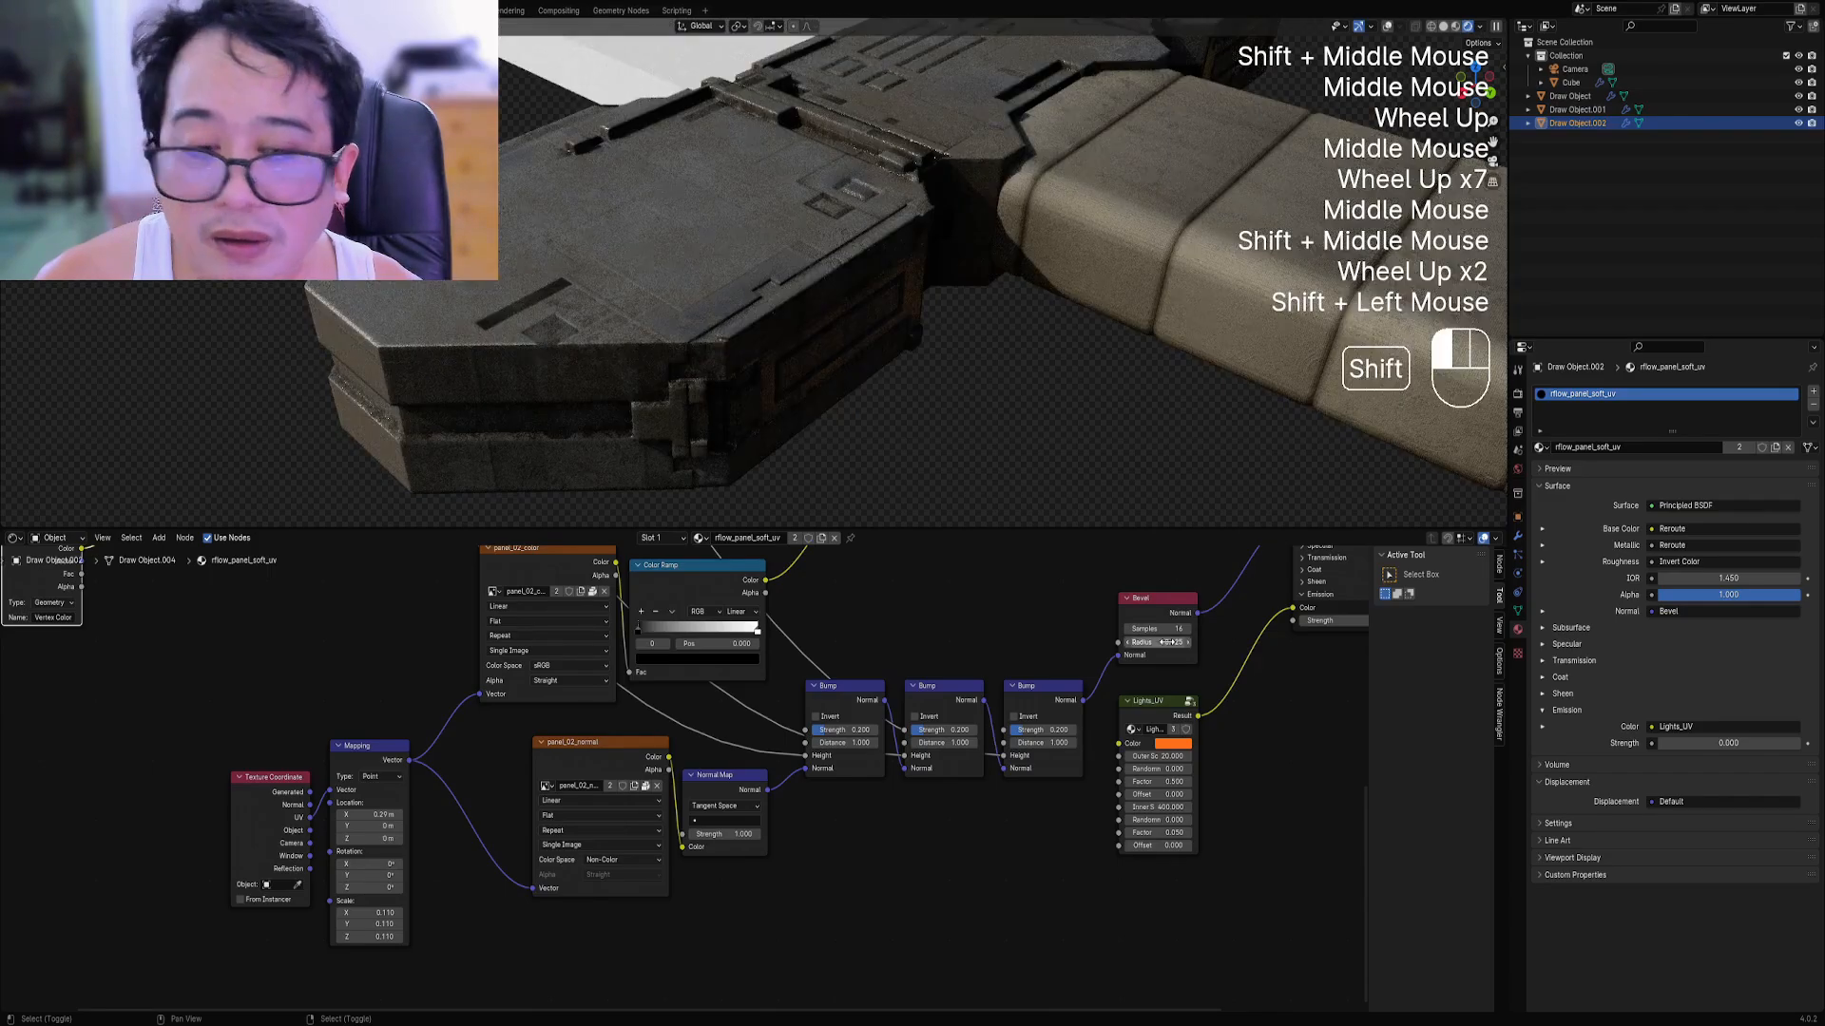
pyautogui.click(1157, 642)
pyautogui.write('.02')
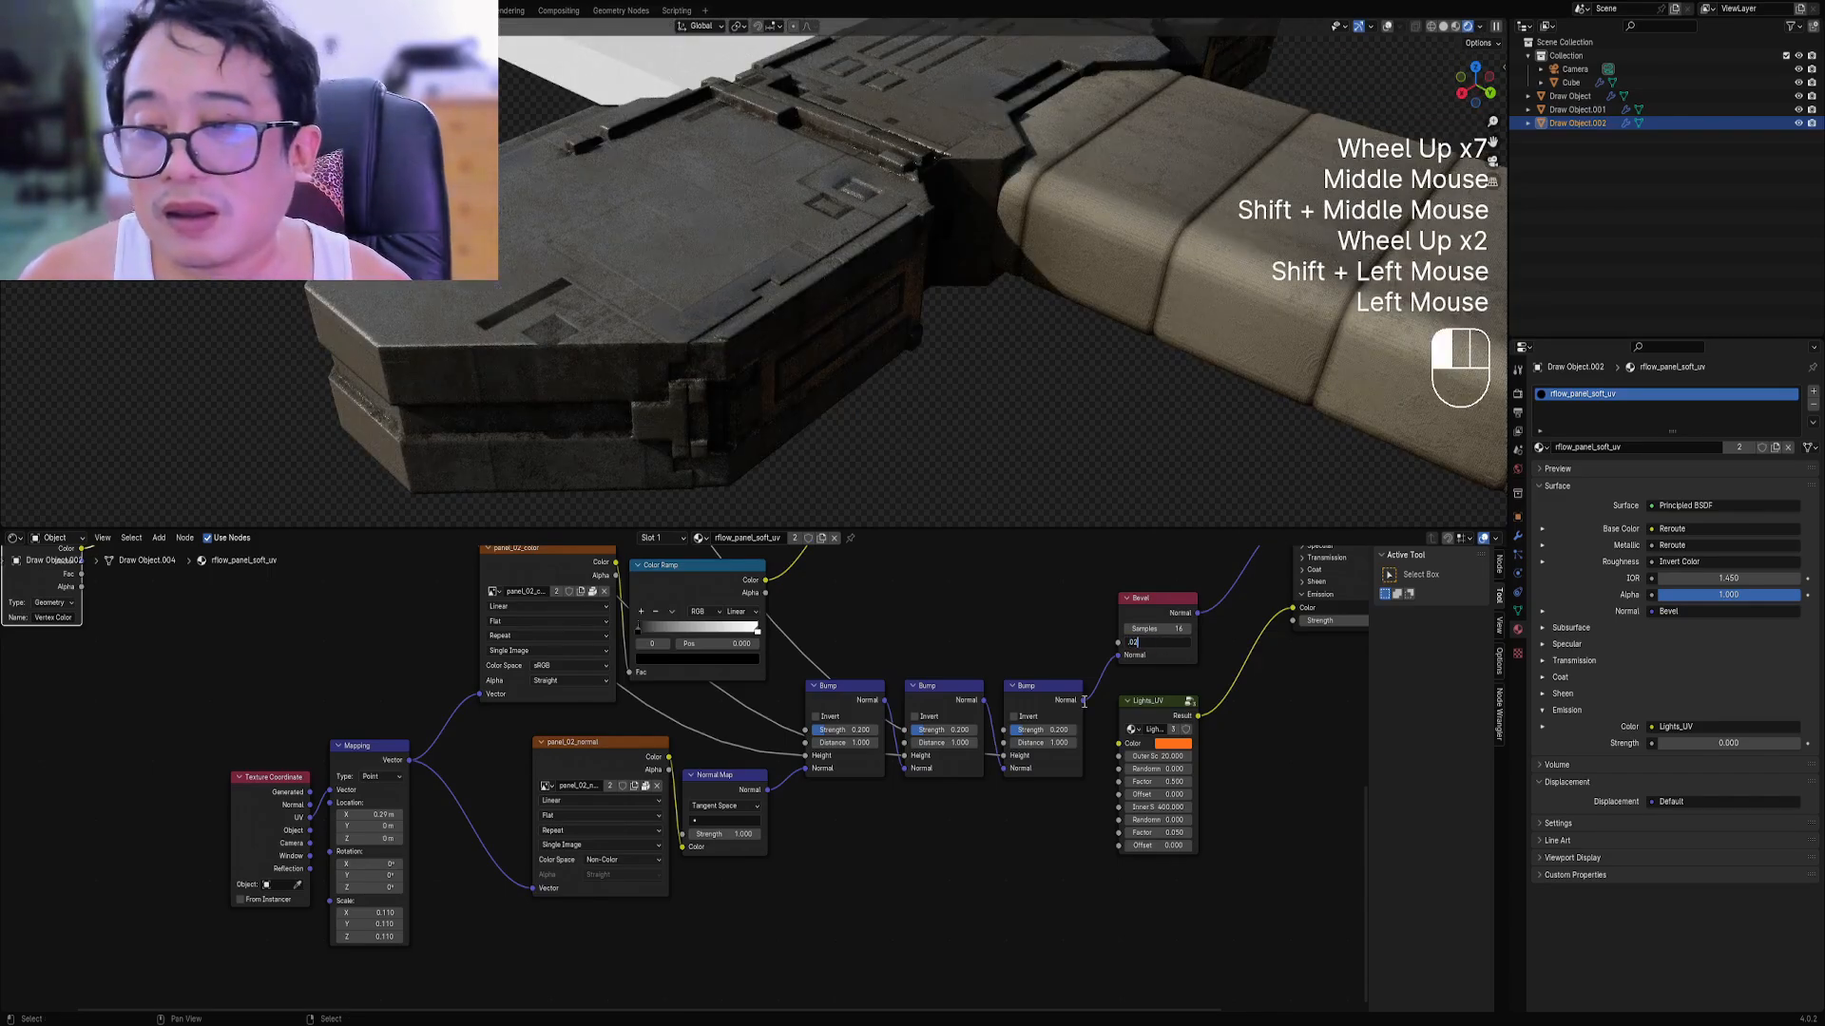
pyautogui.write('5')
pyautogui.press('Return')
# Look over the whole sword, return the viewport to Solid shading, and save the file.
pyautogui.scroll(-2, 1077, 306)
pyautogui.moveTo(1077, 306); pyautogui.dragTo(1007, 248, button='middle')
pyautogui.scroll(-3, 898, 311)
pyautogui.moveTo(898, 311)
pyautogui.mouseDown(button='middle')
pyautogui.moveTo(997, 363)
pyautogui.moveTo(848, 247)
pyautogui.moveTo(931, 324)
pyautogui.mouseUp(button='middle')
pyautogui.scroll(-1, 997, 363)
pyautogui.scroll(-2, 848, 247)
pyautogui.scroll(1, 931, 324)
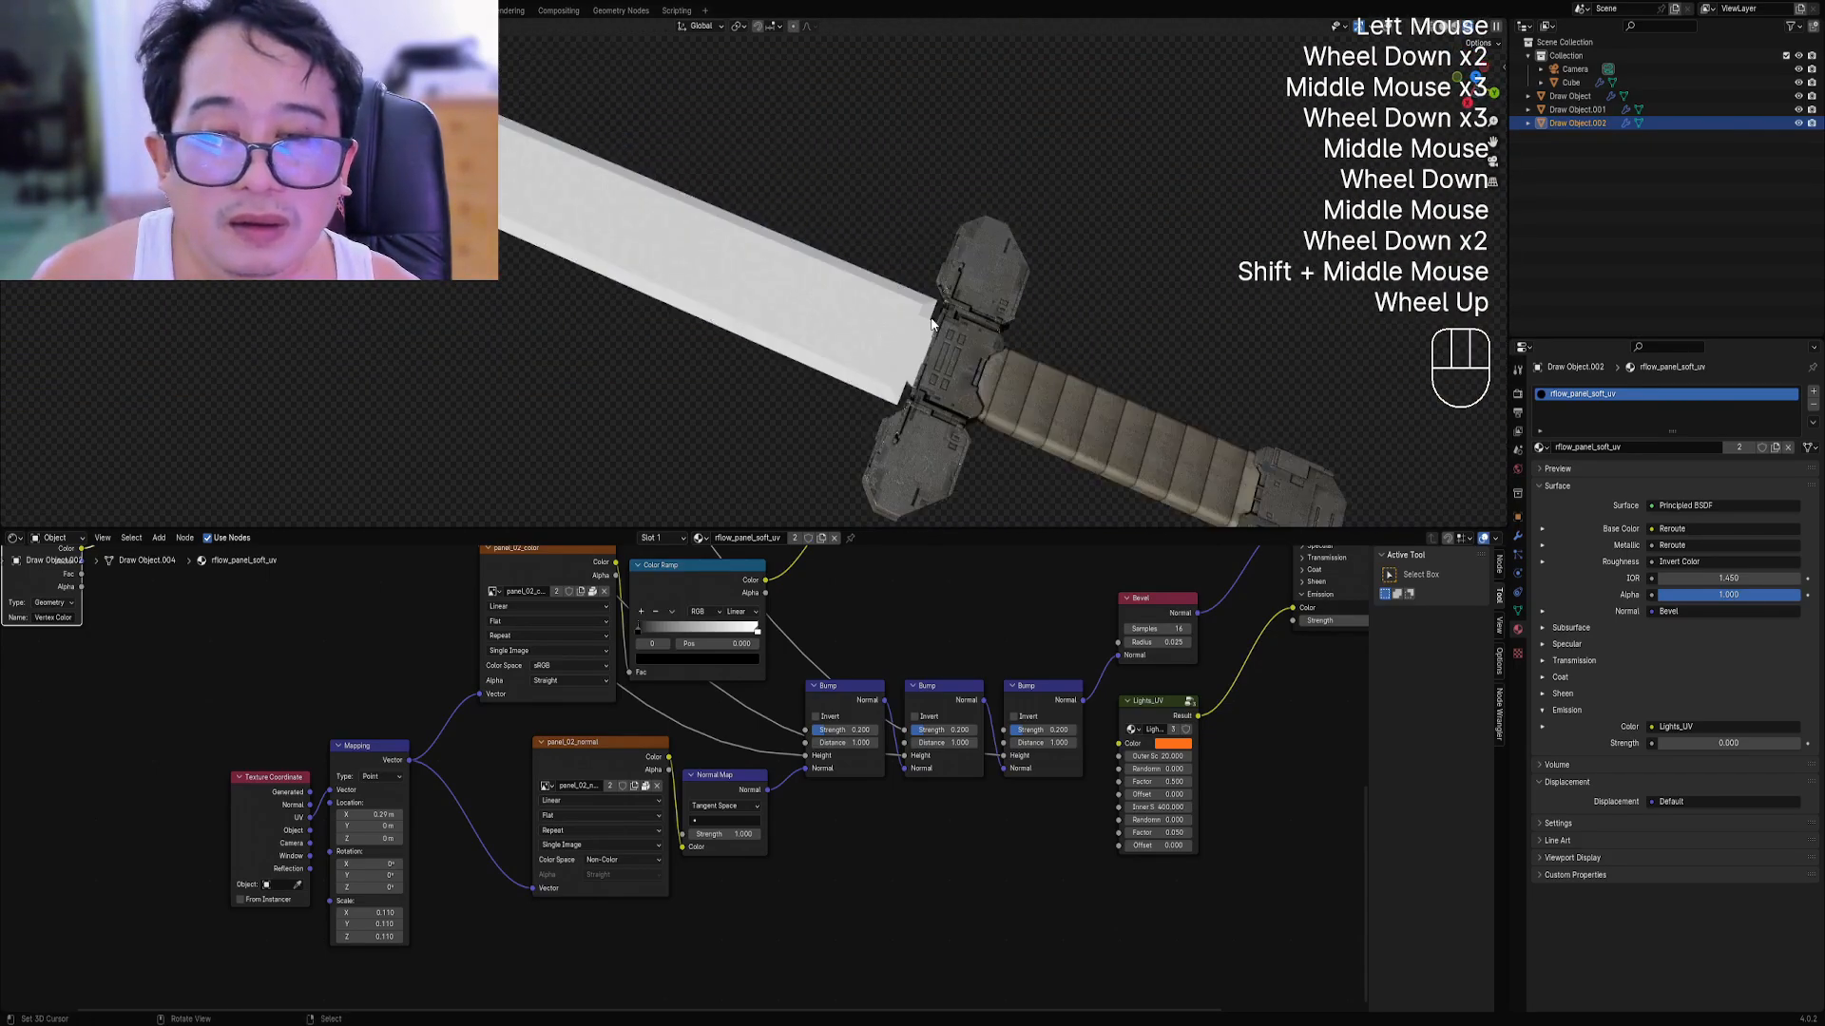
pyautogui.press('z')
pyautogui.hotkey('ctrl', 's')
# Select the blade and assign the rflow_metal material to it.
pyautogui.rightClick(836, 312)
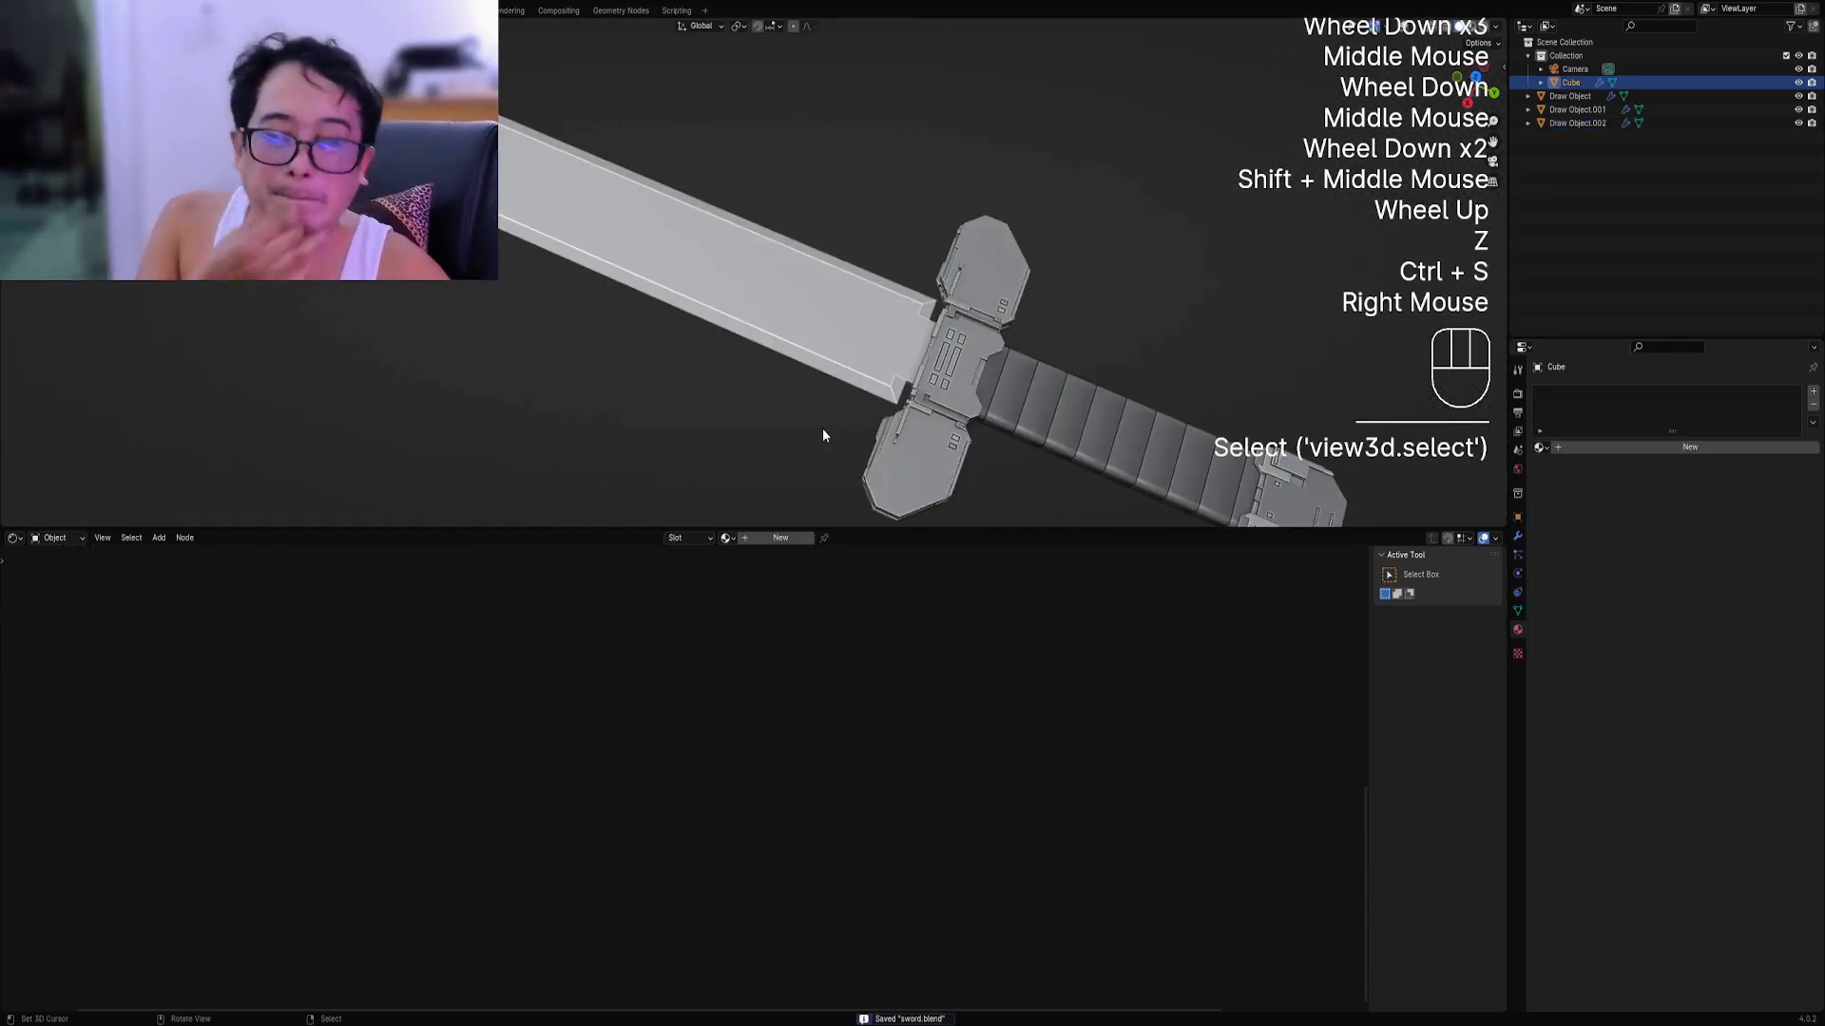
pyautogui.click(726, 538)
pyautogui.click(760, 589)
pyautogui.scroll(-1, 722, 428)
pyautogui.scroll(-1, 665, 713)
pyautogui.moveTo(665, 713); pyautogui.dragTo(570, 732, button='middle')
pyautogui.moveTo(570, 732); pyautogui.dragTo(488, 743, button='middle')
# Examine the blade's metal material in Rendered shading together with its node tree.
pyautogui.press('z')
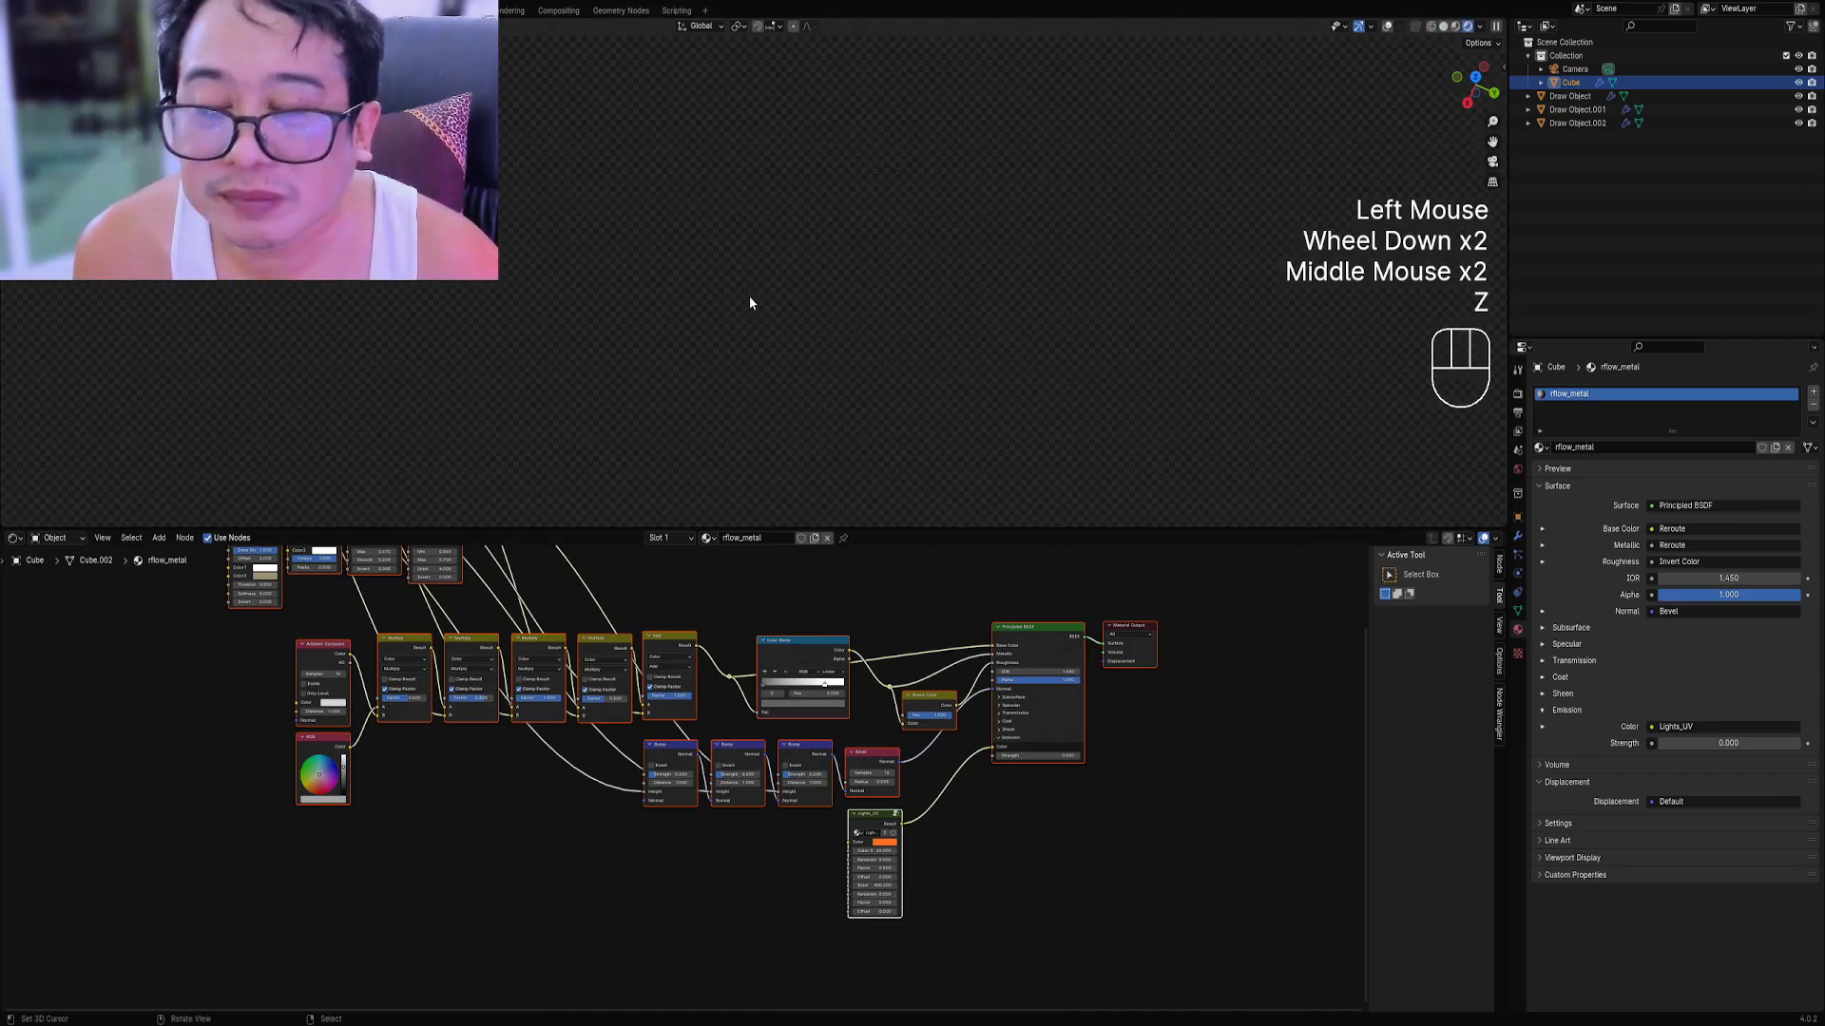
pyautogui.moveTo(764, 368); pyautogui.dragTo(899, 427, button='middle')
pyautogui.scroll(1, 899, 428)
pyautogui.scroll(-1, 695, 710)
pyautogui.moveTo(696, 711); pyautogui.dragTo(532, 739, button='middle')
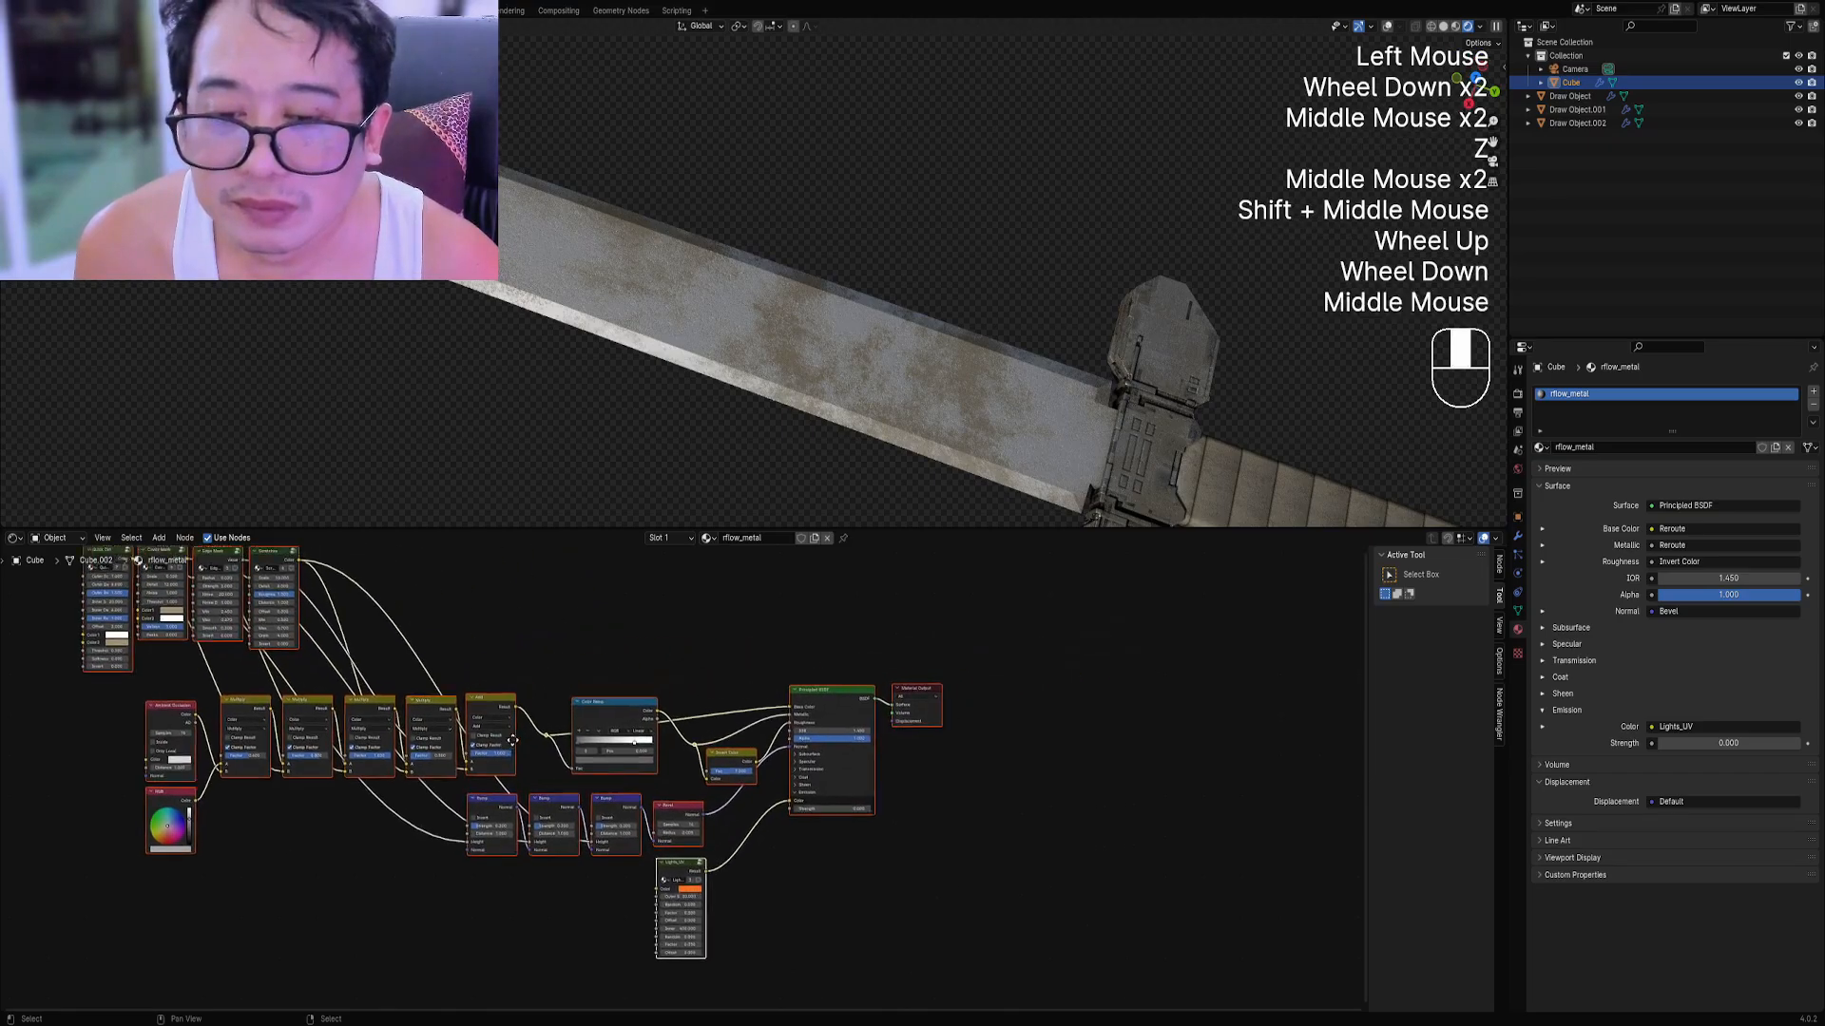
# Set the Color Ramp's white stop to position 0.395 in the blade's metal material.
pyautogui.scroll(5, 795, 764)
pyautogui.moveTo(576, 713); pyautogui.dragTo(523, 712)
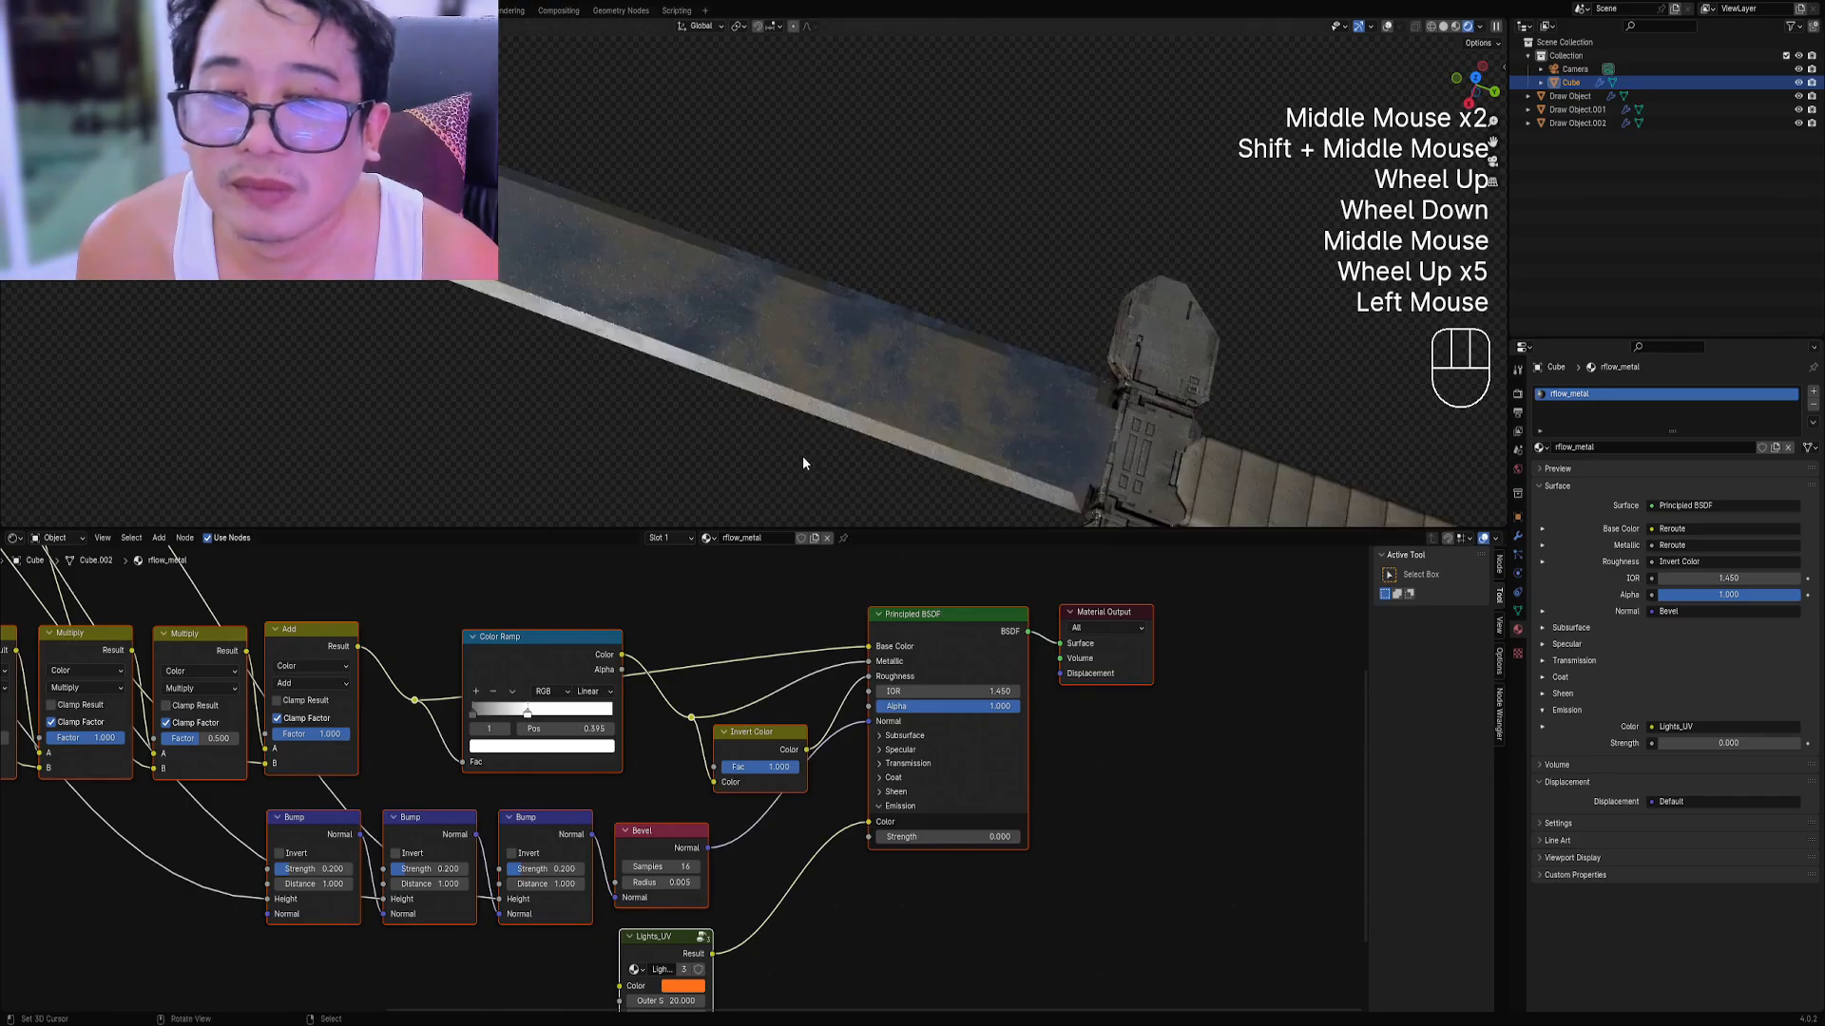
pyautogui.scroll(-2, 803, 463)
pyautogui.keyDown('shift'); pyautogui.moveTo(892, 384); pyautogui.dragTo(998, 432, button='middle'); pyautogui.keyUp('shift')
# Set the Quick Dirt node's Threshold to 0.480 and its Color2 to a light warm grey.
pyautogui.scroll(-1, 285, 680)
pyautogui.moveTo(286, 681); pyautogui.dragTo(1027, 851, button='middle')
pyautogui.scroll(4, 671, 852)
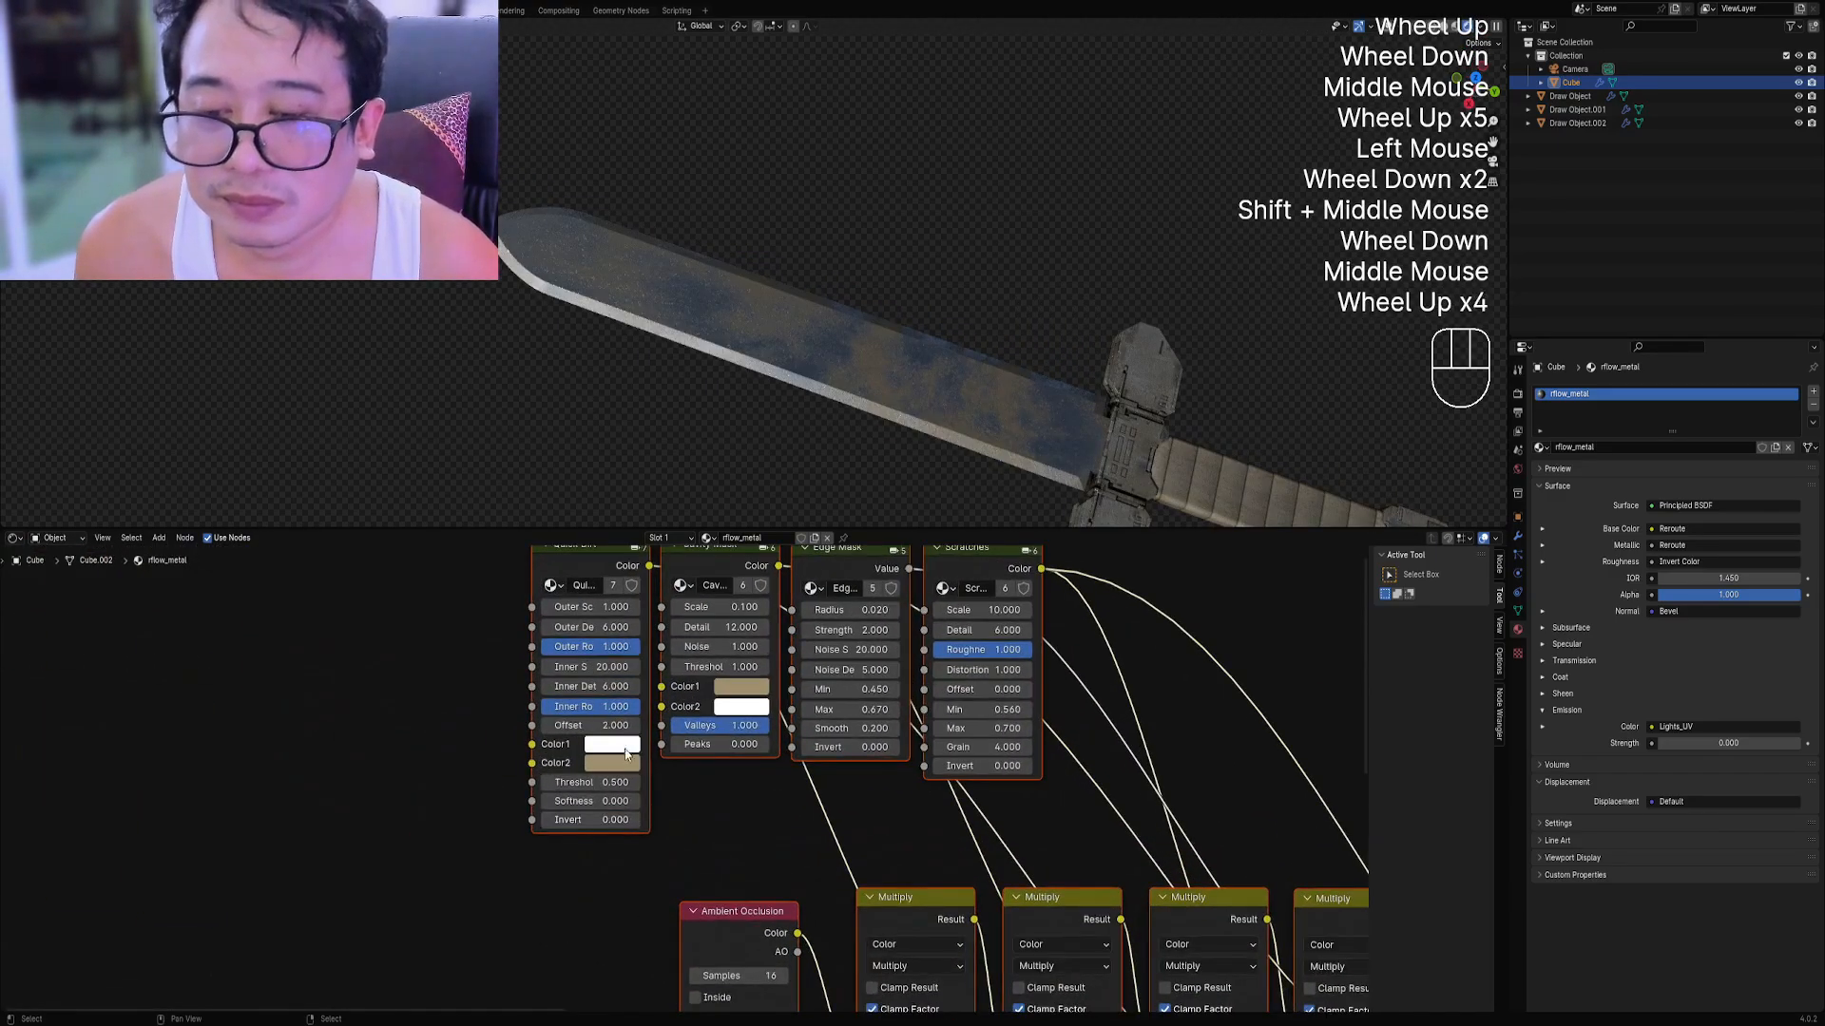
pyautogui.keyDown('shift'); pyautogui.moveTo(596, 779); pyautogui.dragTo(584, 780); pyautogui.keyUp('shift')
pyautogui.click(613, 757)
pyautogui.click(665, 566)
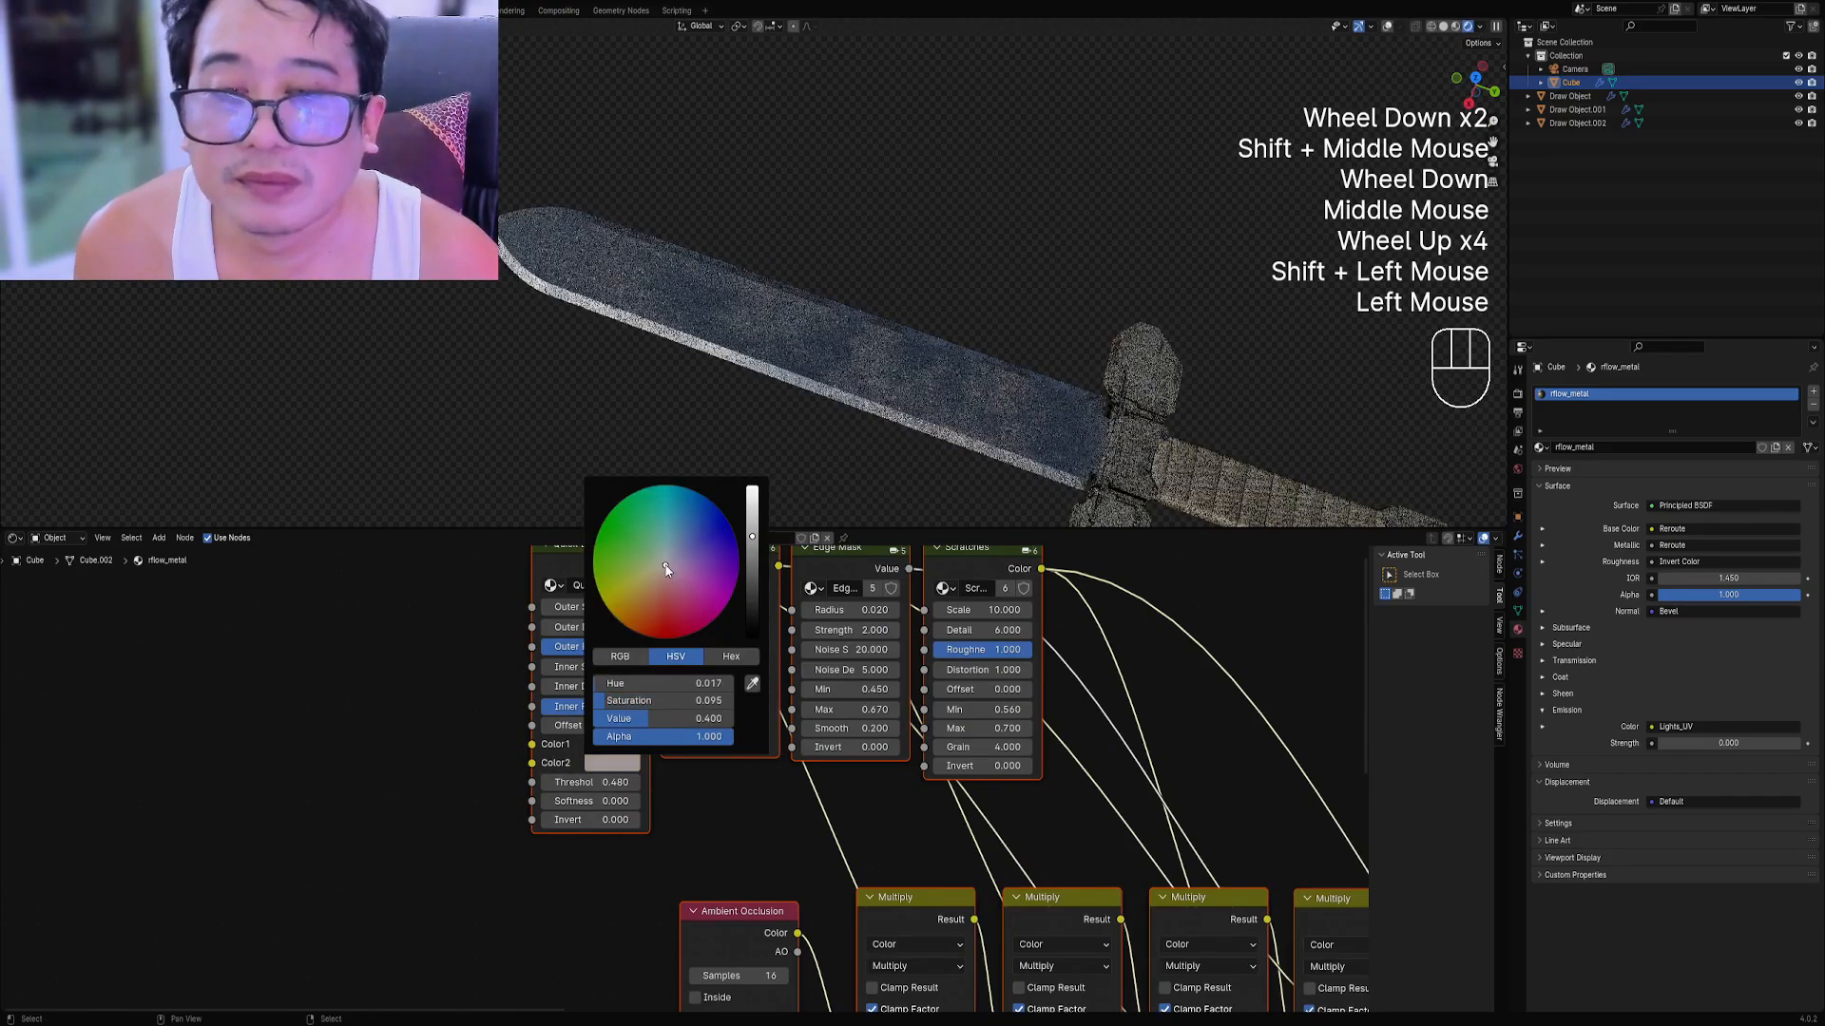
pyautogui.moveTo(661, 579); pyautogui.dragTo(661, 567)
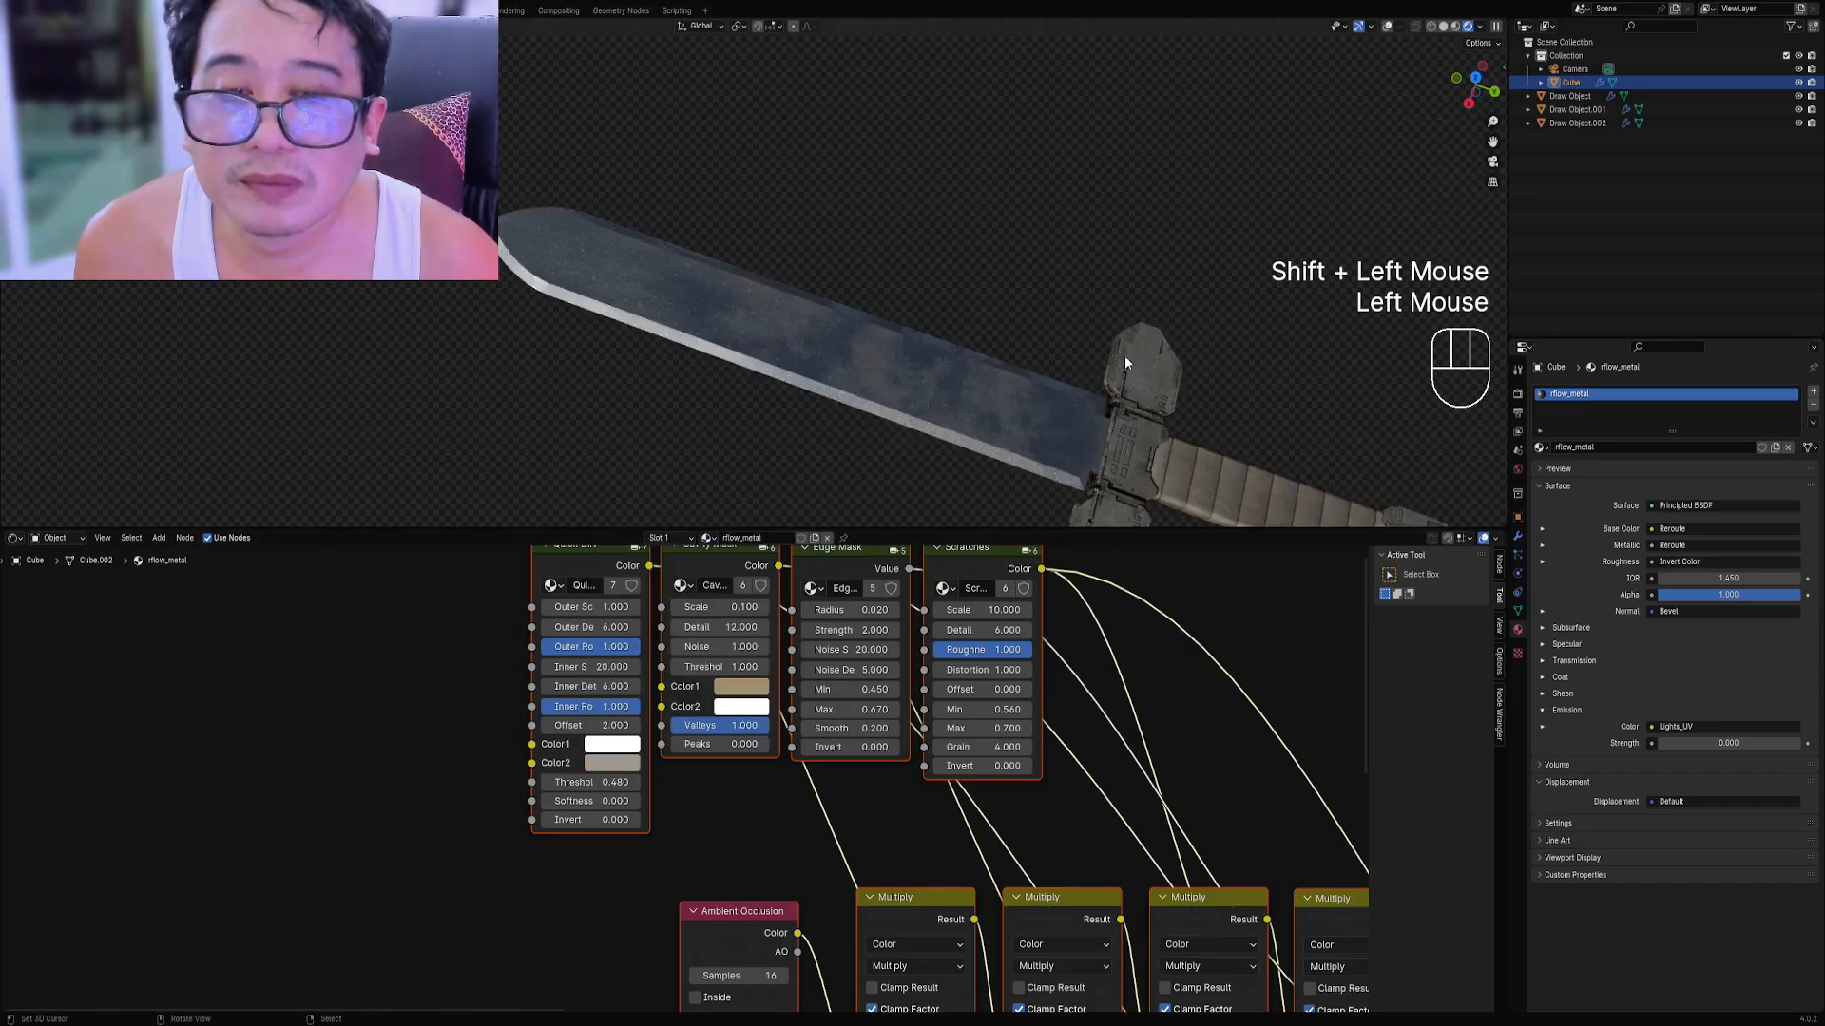
# Change the Quick Dirt node's Color2 to a saturated orange and its Color1 to a very pale pink.
pyautogui.scroll(-2, 1093, 366)
pyautogui.moveTo(1093, 366); pyautogui.dragTo(1005, 392, button='middle')
pyautogui.scroll(-2, 1005, 392)
pyautogui.scroll(2, 821, 413)
pyautogui.keyDown('shift'); pyautogui.moveTo(856, 408); pyautogui.dragTo(911, 458, button='middle'); pyautogui.keyUp('shift')
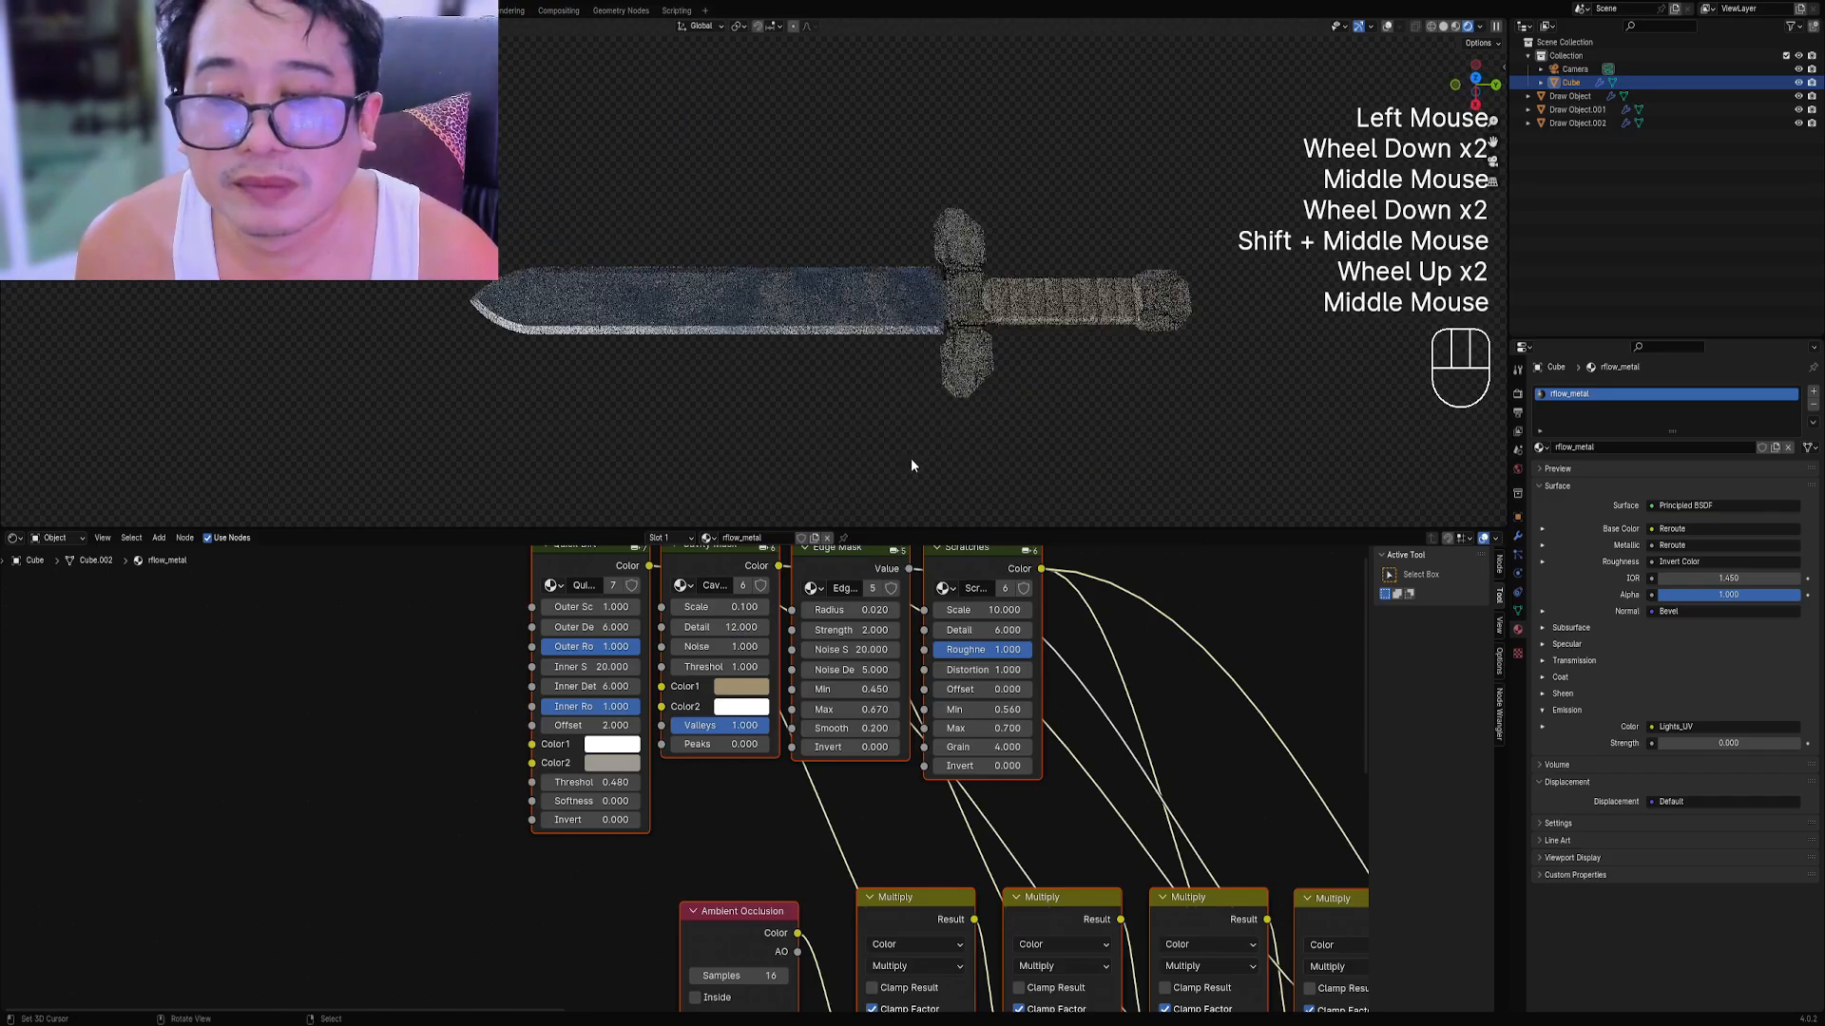
pyautogui.click(636, 760)
pyautogui.moveTo(656, 618)
pyautogui.mouseDown()
pyautogui.moveTo(657, 638)
pyautogui.moveTo(626, 626)
pyautogui.mouseUp()
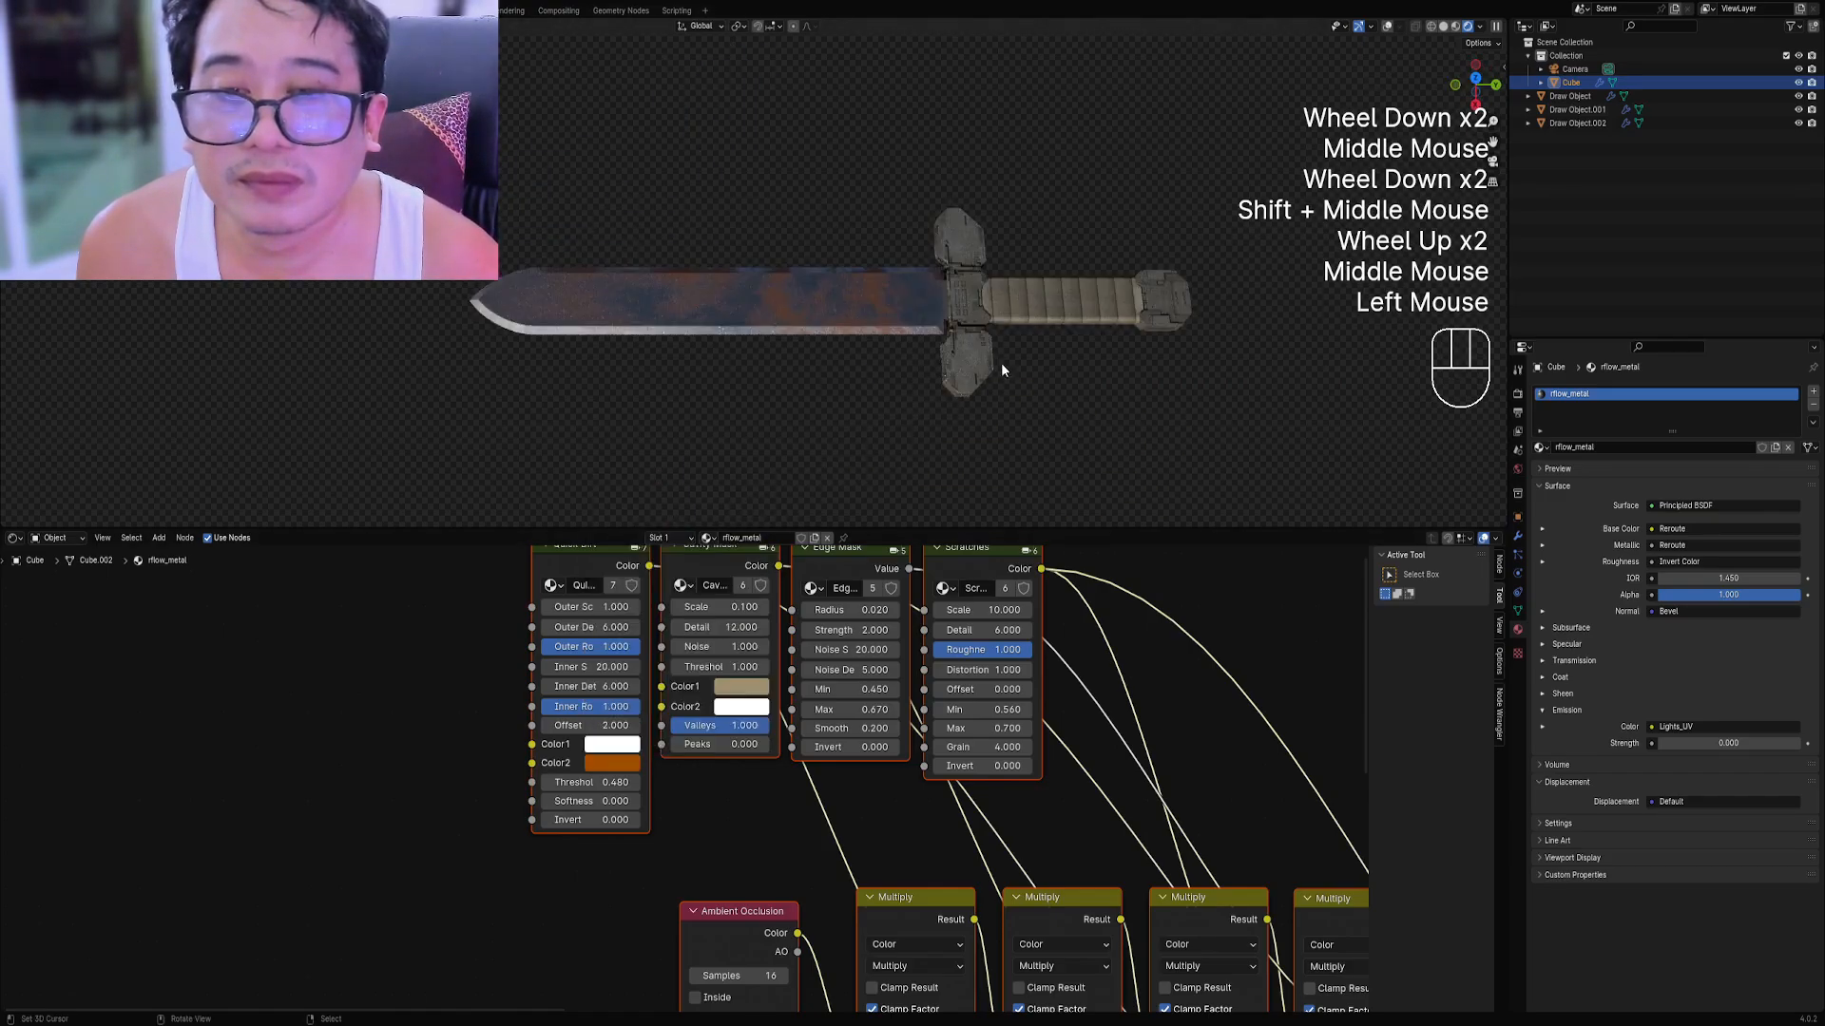
pyautogui.moveTo(1001, 362); pyautogui.dragTo(910, 363, button='middle')
pyautogui.scroll(1, 910, 363)
pyautogui.click(627, 751)
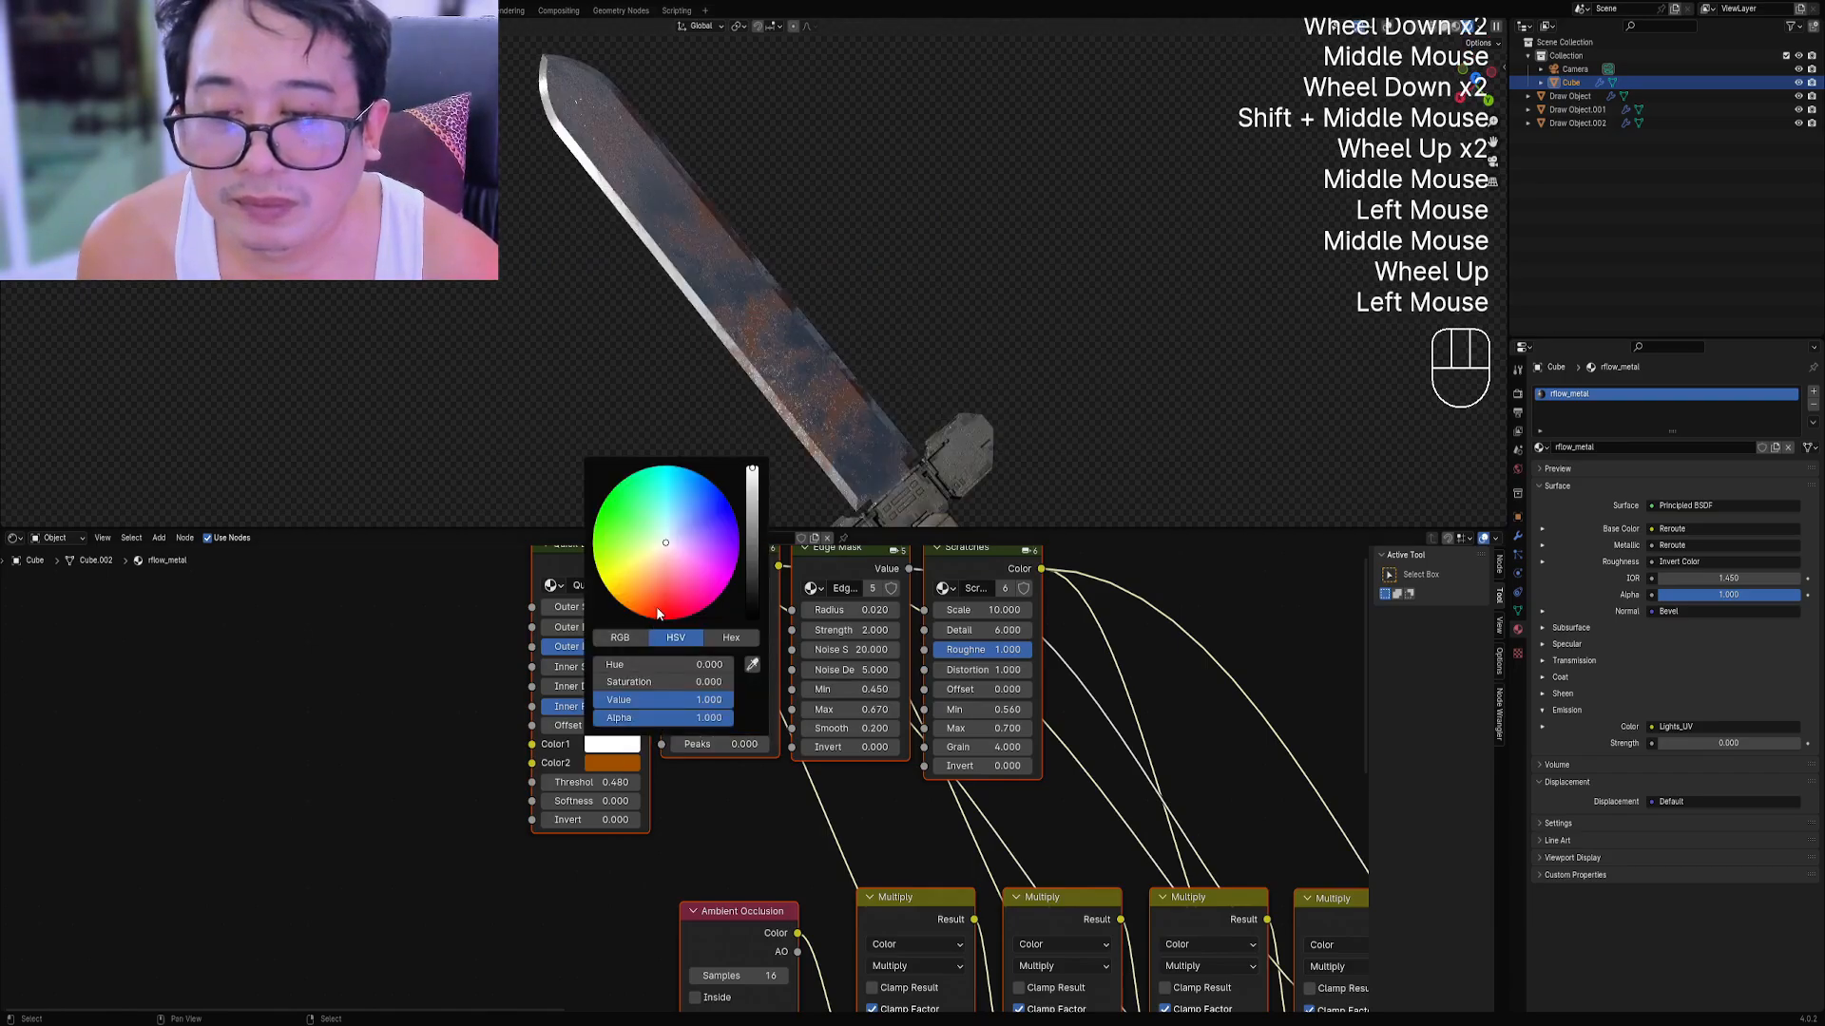
pyautogui.moveTo(662, 567); pyautogui.dragTo(664, 547)
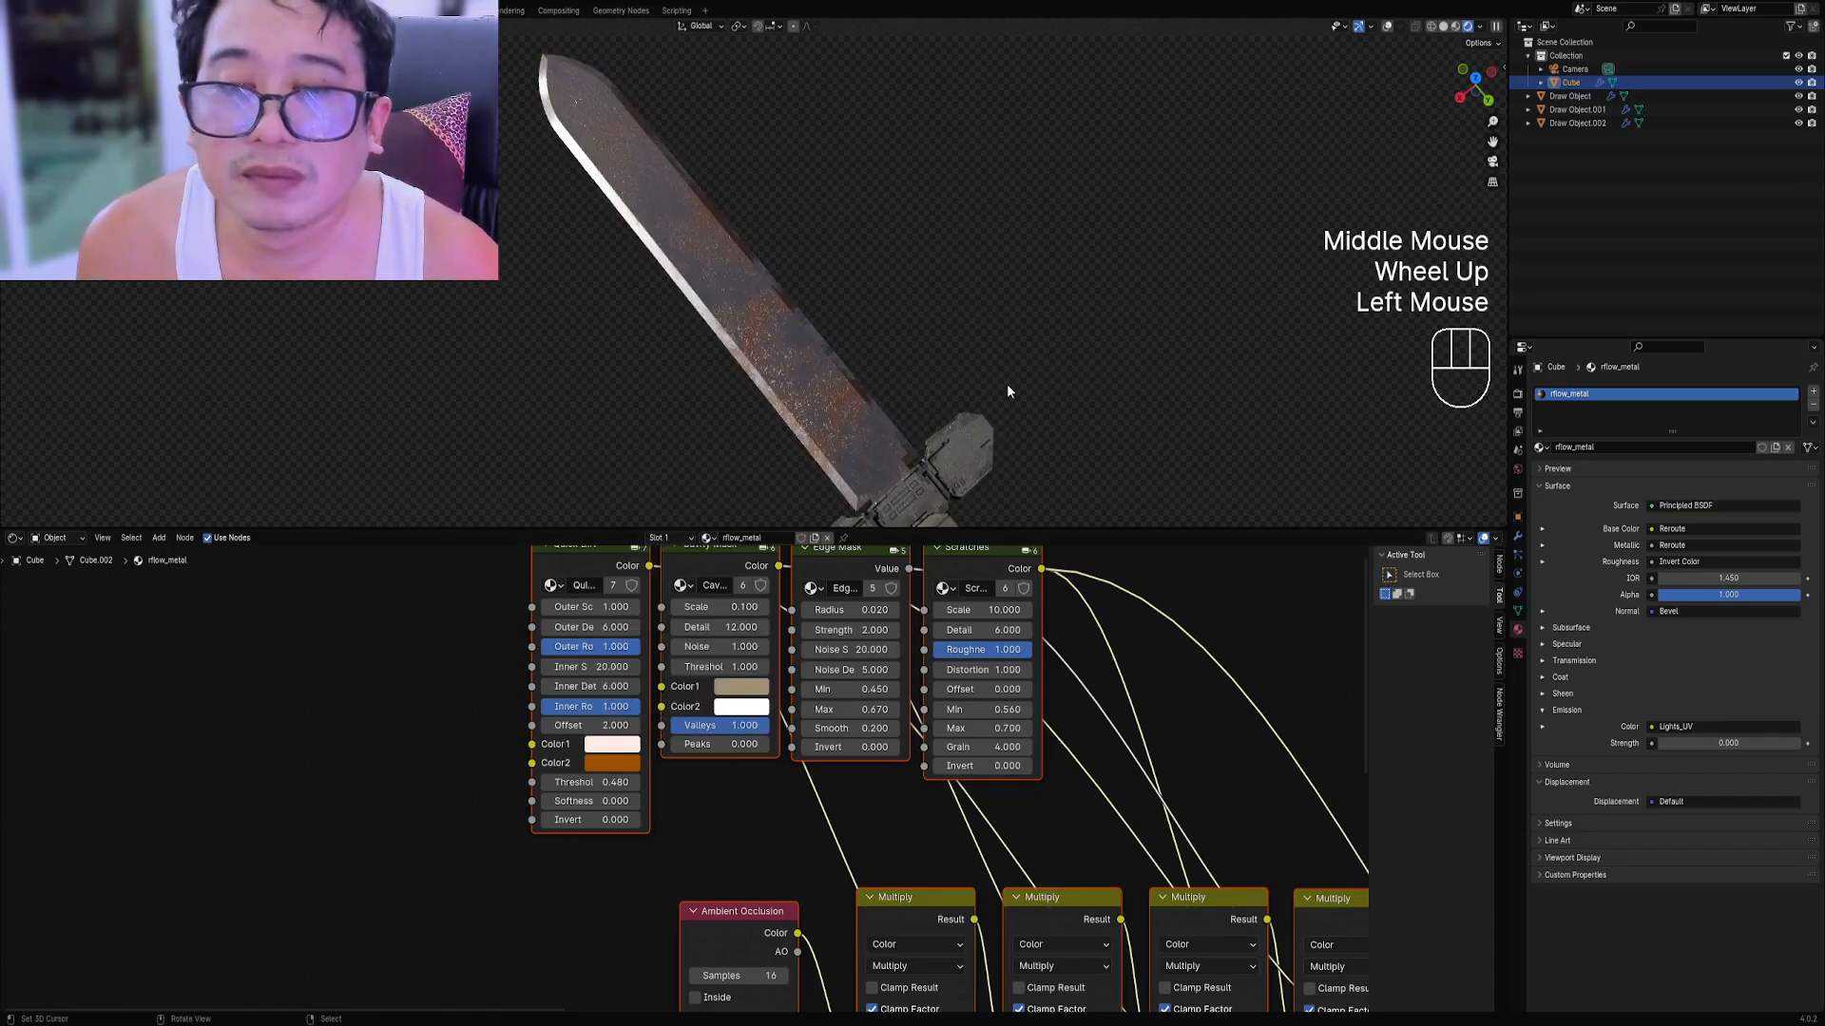
# Move the Color Ramp's white stop to position 0.508.
pyautogui.moveTo(1007, 383); pyautogui.dragTo(1065, 755, button='middle')
pyautogui.scroll(-2, 928, 705)
pyautogui.scroll(2, 1066, 756)
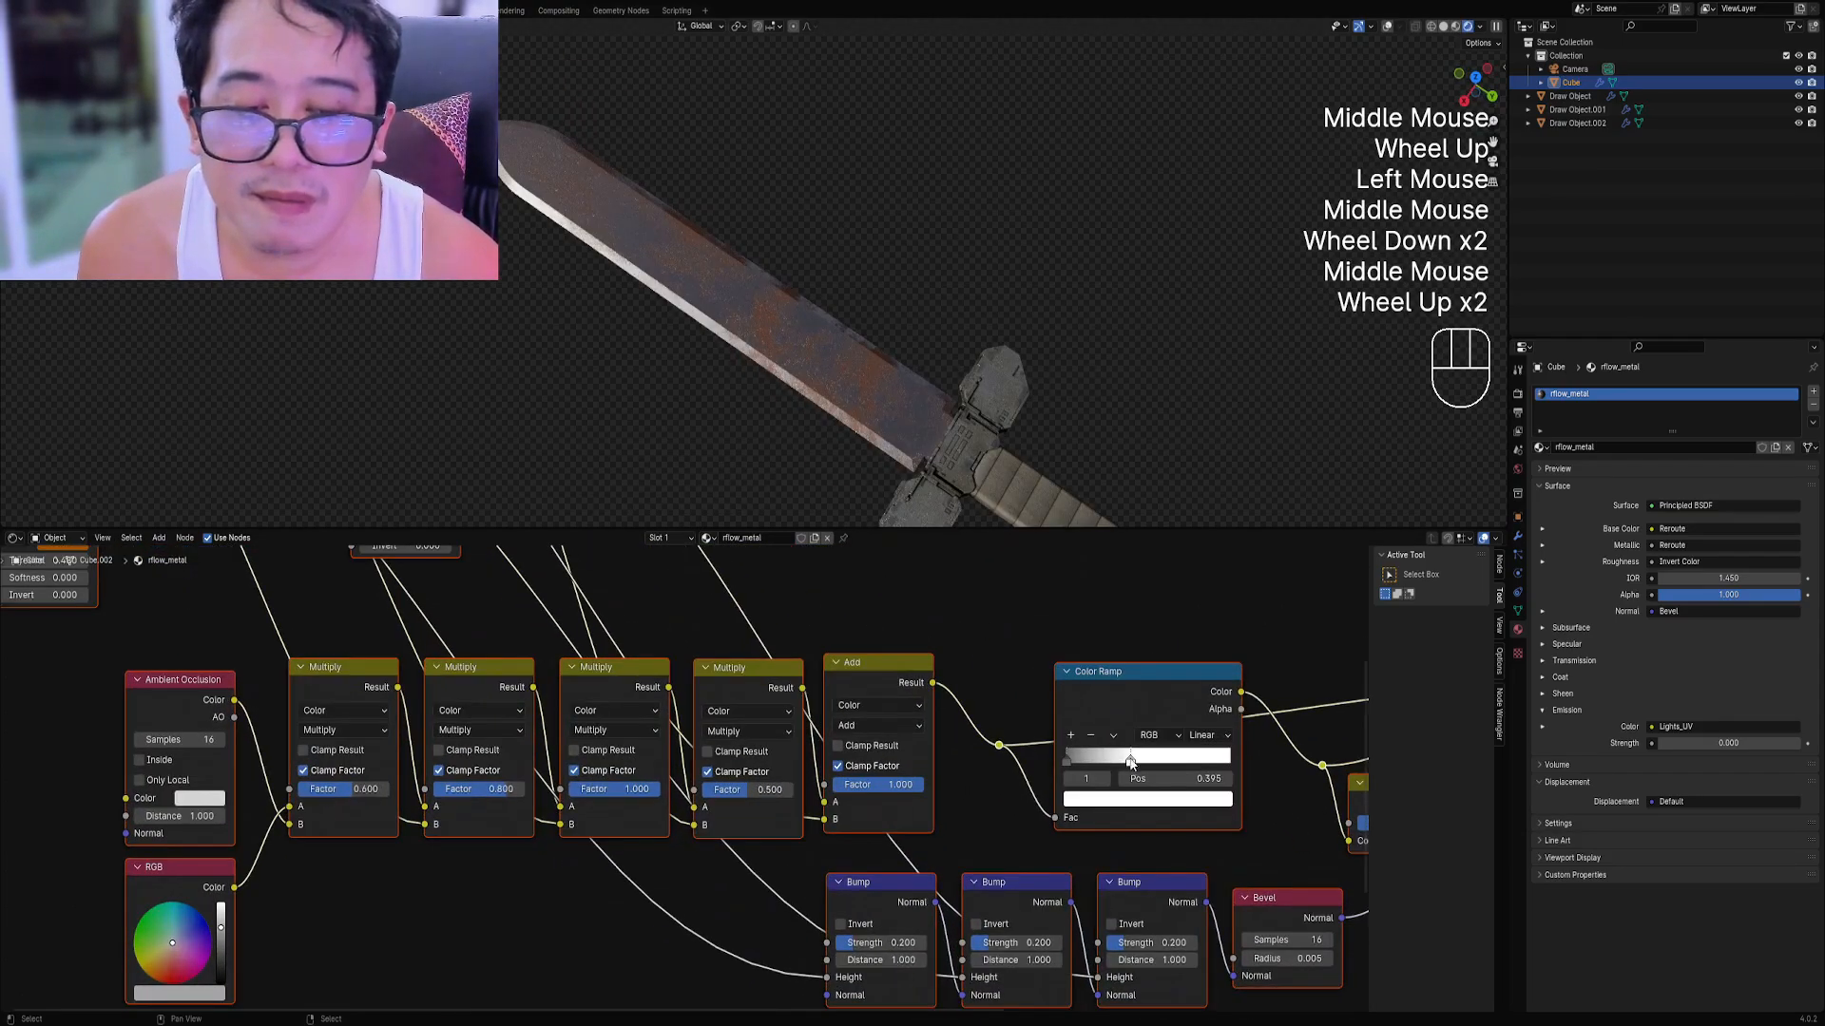
pyautogui.moveTo(1130, 763); pyautogui.dragTo(1151, 761)
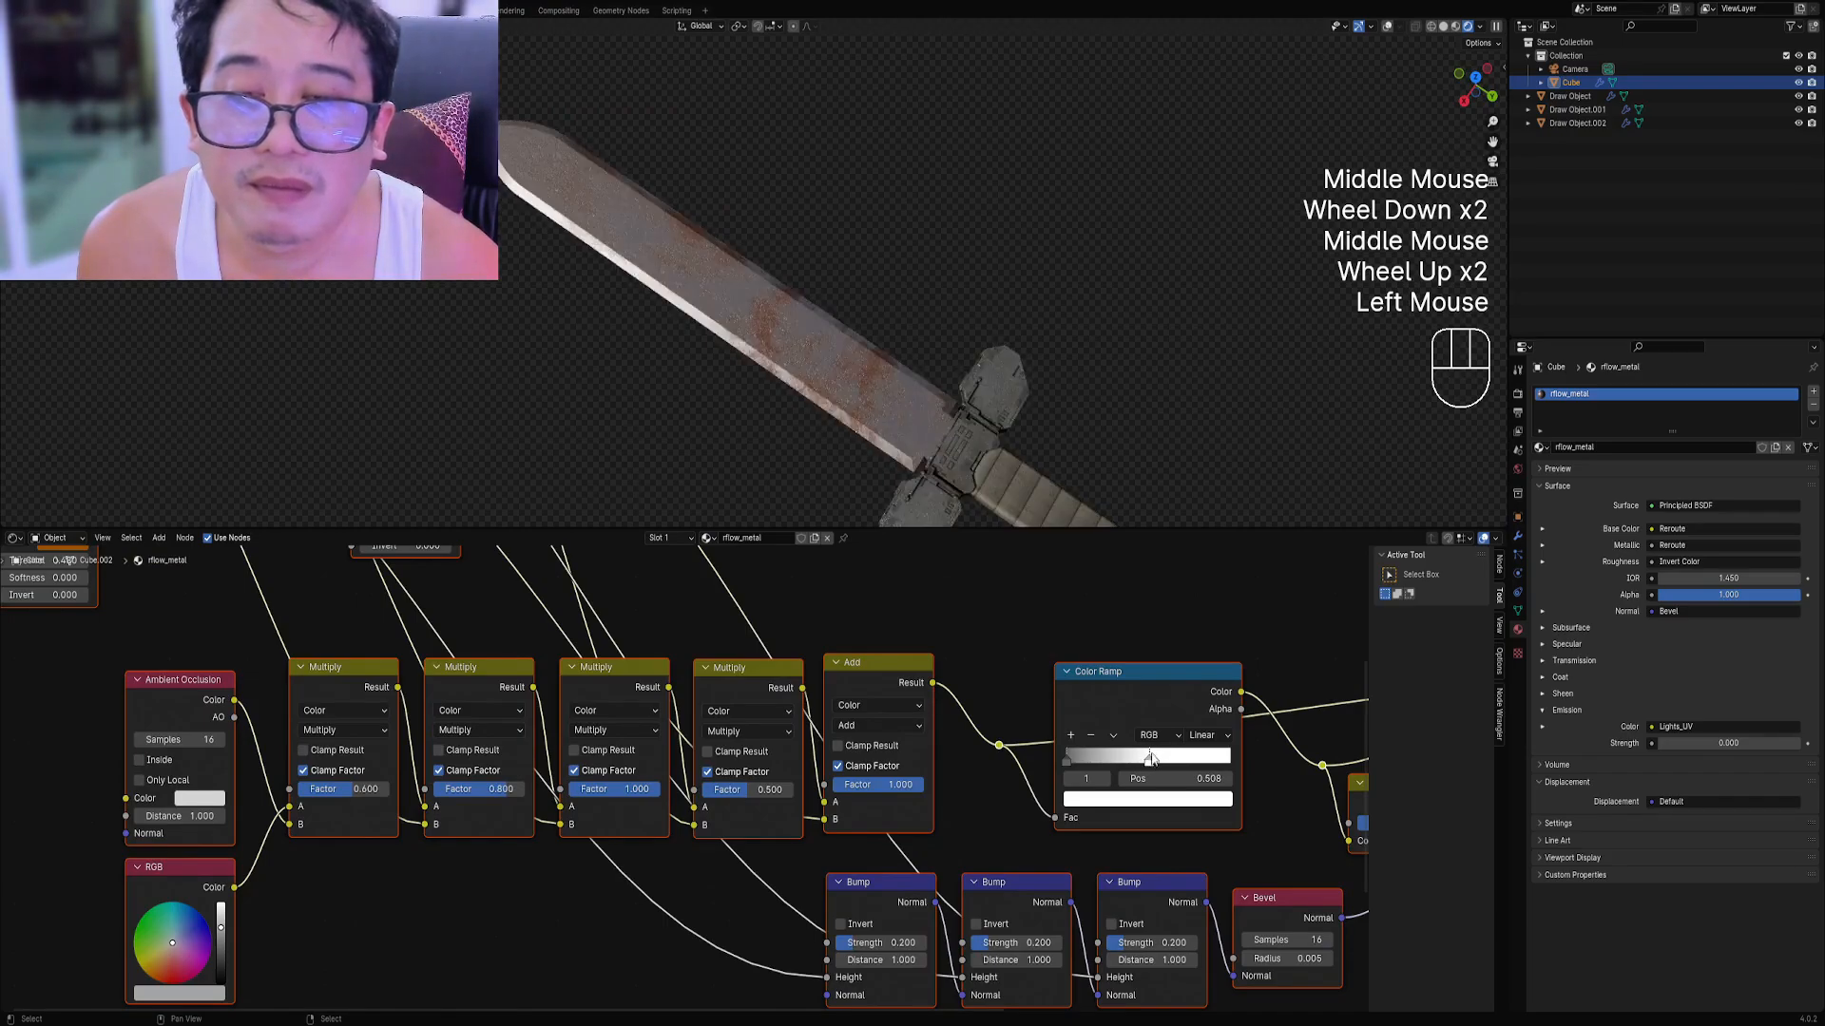
# Soften the Quick Dirt node's Color2 to a less saturated brown-orange and try another Threshold.
pyautogui.scroll(-1, 751, 358)
pyautogui.moveTo(665, 399); pyautogui.dragTo(808, 352, button='middle')
pyautogui.scroll(1, 934, 413)
pyautogui.keyDown('shift'); pyautogui.moveTo(807, 352); pyautogui.dragTo(760, 285, button='middle'); pyautogui.keyUp('shift')
pyautogui.moveTo(760, 285); pyautogui.dragTo(722, 314, button='middle')
pyautogui.scroll(1, 722, 313)
pyautogui.keyDown('shift'); pyautogui.moveTo(722, 314); pyautogui.dragTo(685, 275, button='middle'); pyautogui.keyUp('shift')
pyautogui.moveTo(380, 646); pyautogui.dragTo(751, 817, button='middle')
pyautogui.scroll(2, 572, 662)
pyautogui.click(460, 722)
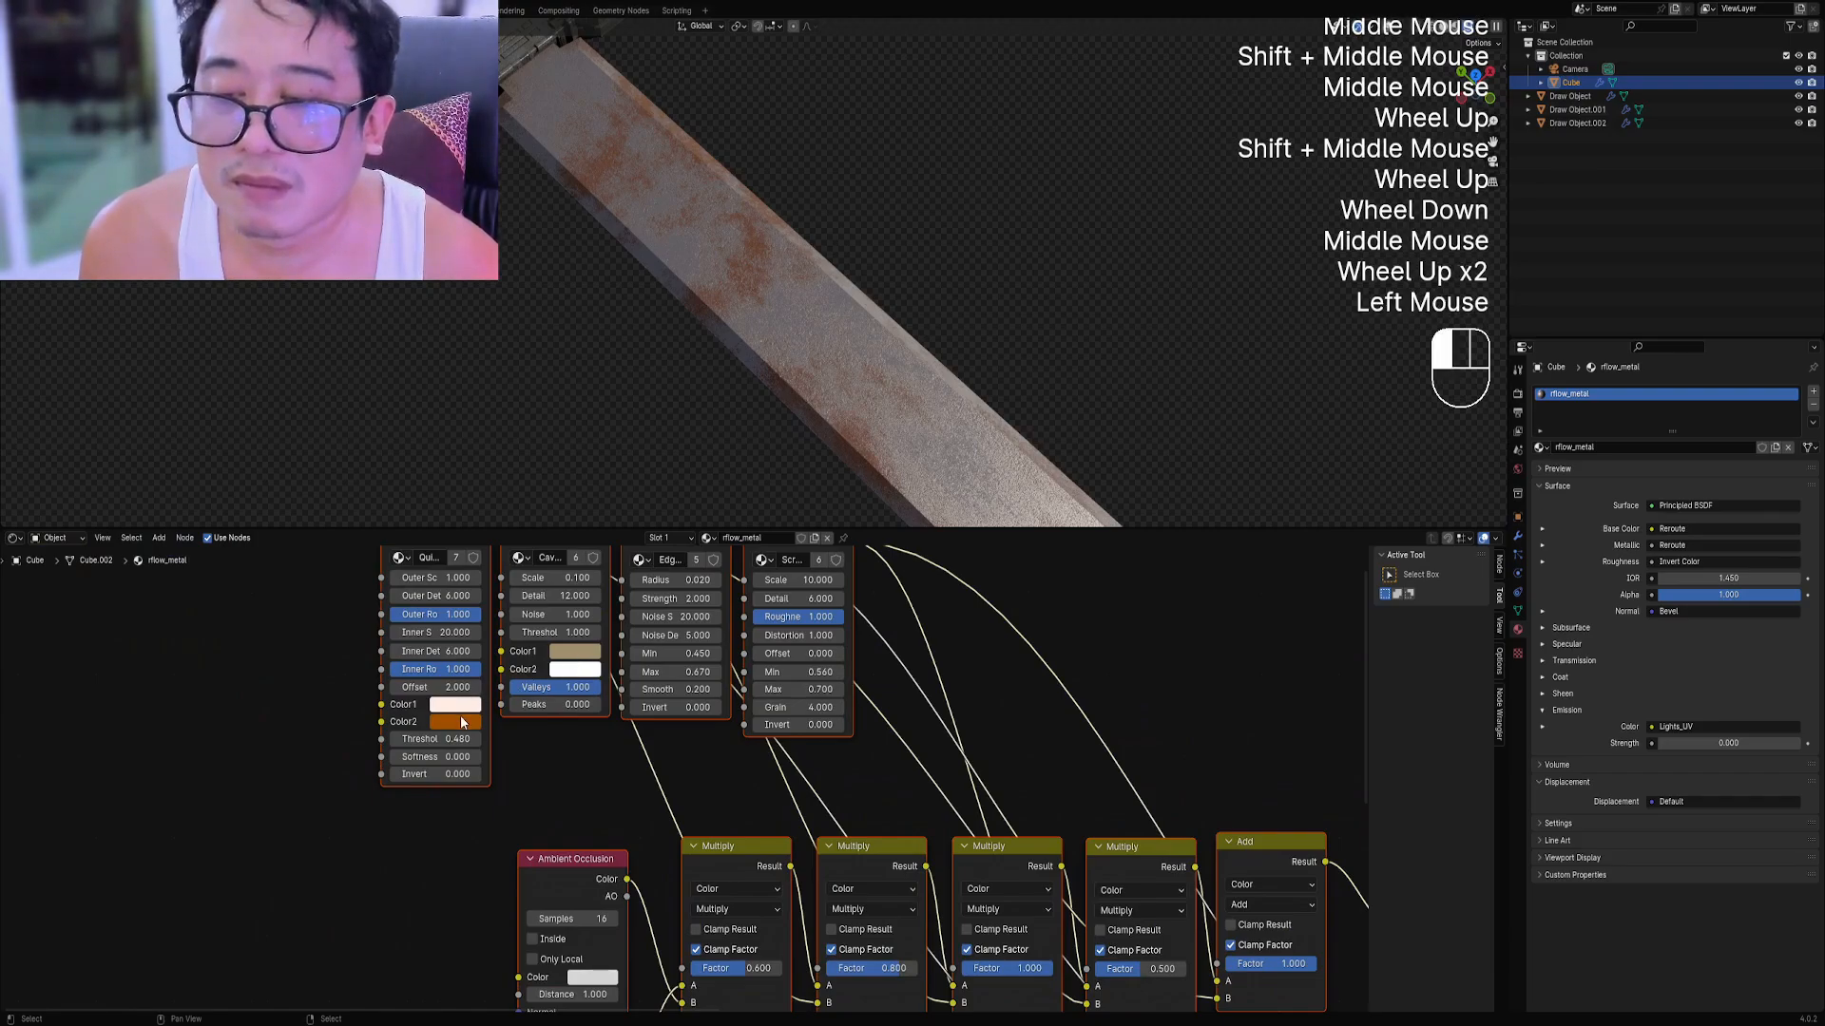
pyautogui.click(488, 558)
pyautogui.moveTo(472, 592); pyautogui.dragTo(479, 576)
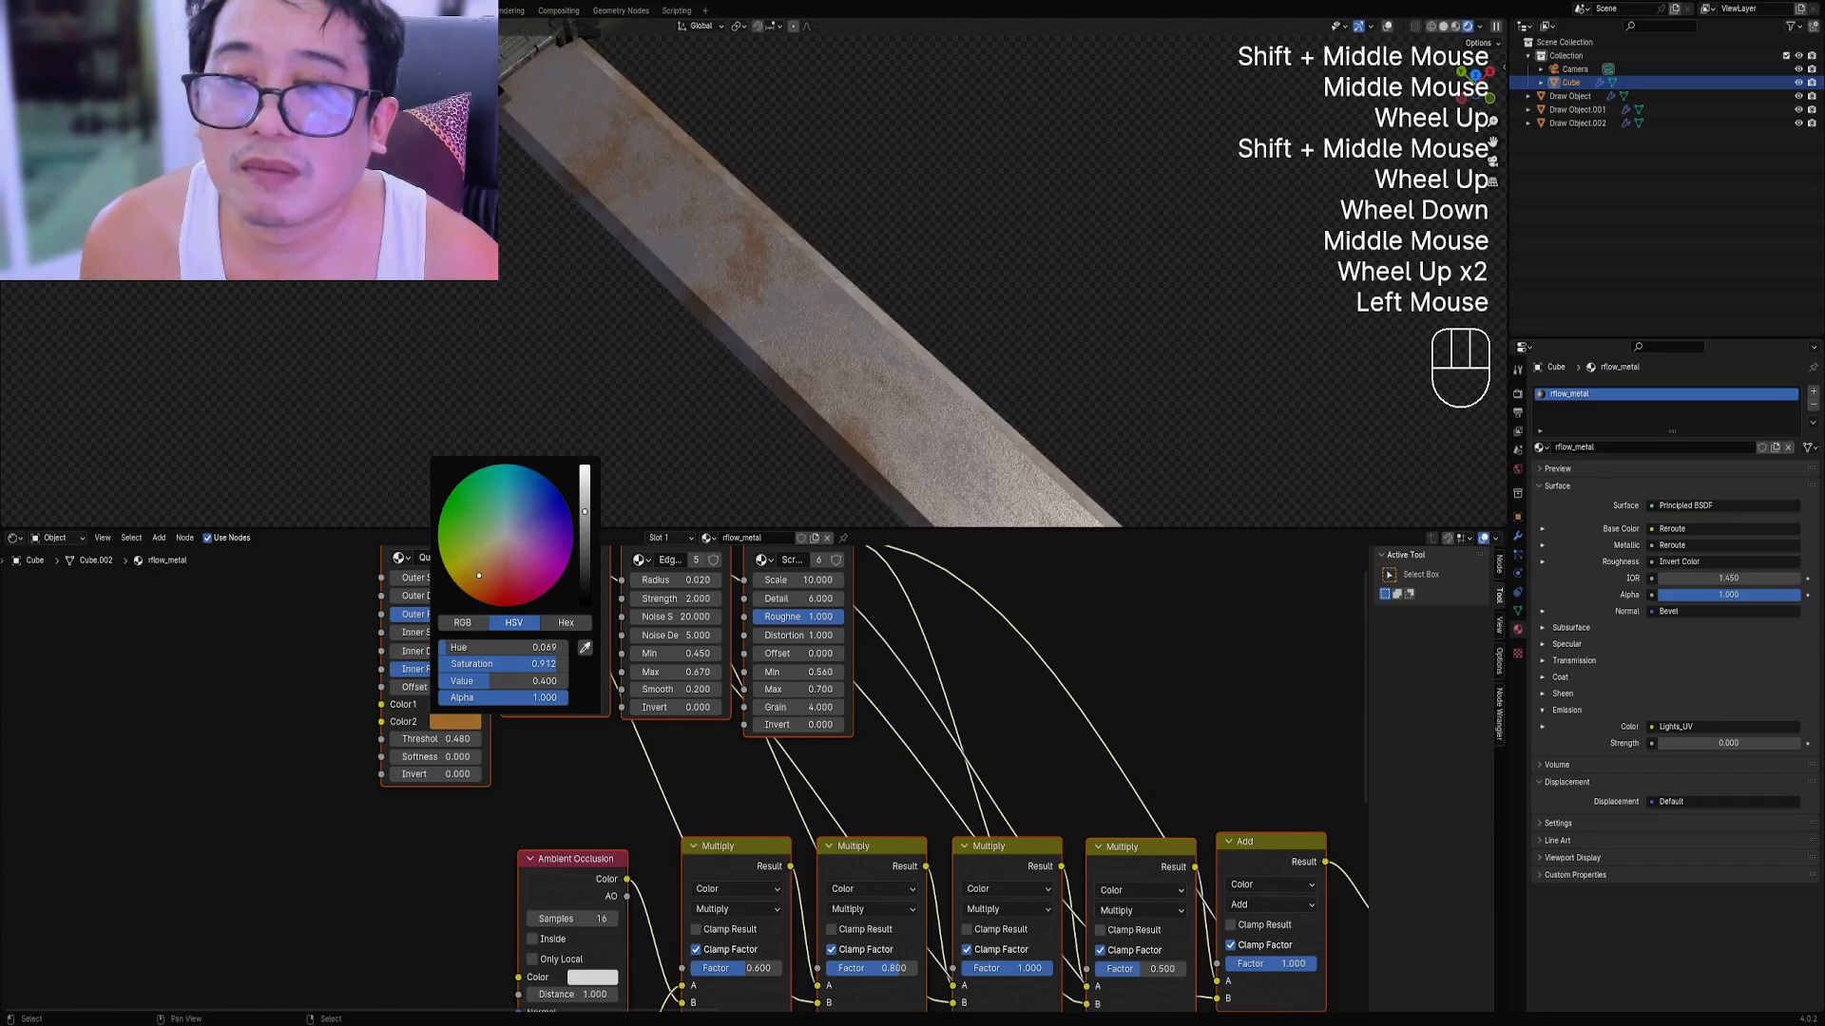
pyautogui.keyDown('shift'); pyautogui.click(476, 738); pyautogui.keyUp('shift')
pyautogui.keyDown('shift'); pyautogui.moveTo(476, 738); pyautogui.dragTo(381, 739); pyautogui.keyUp('shift')
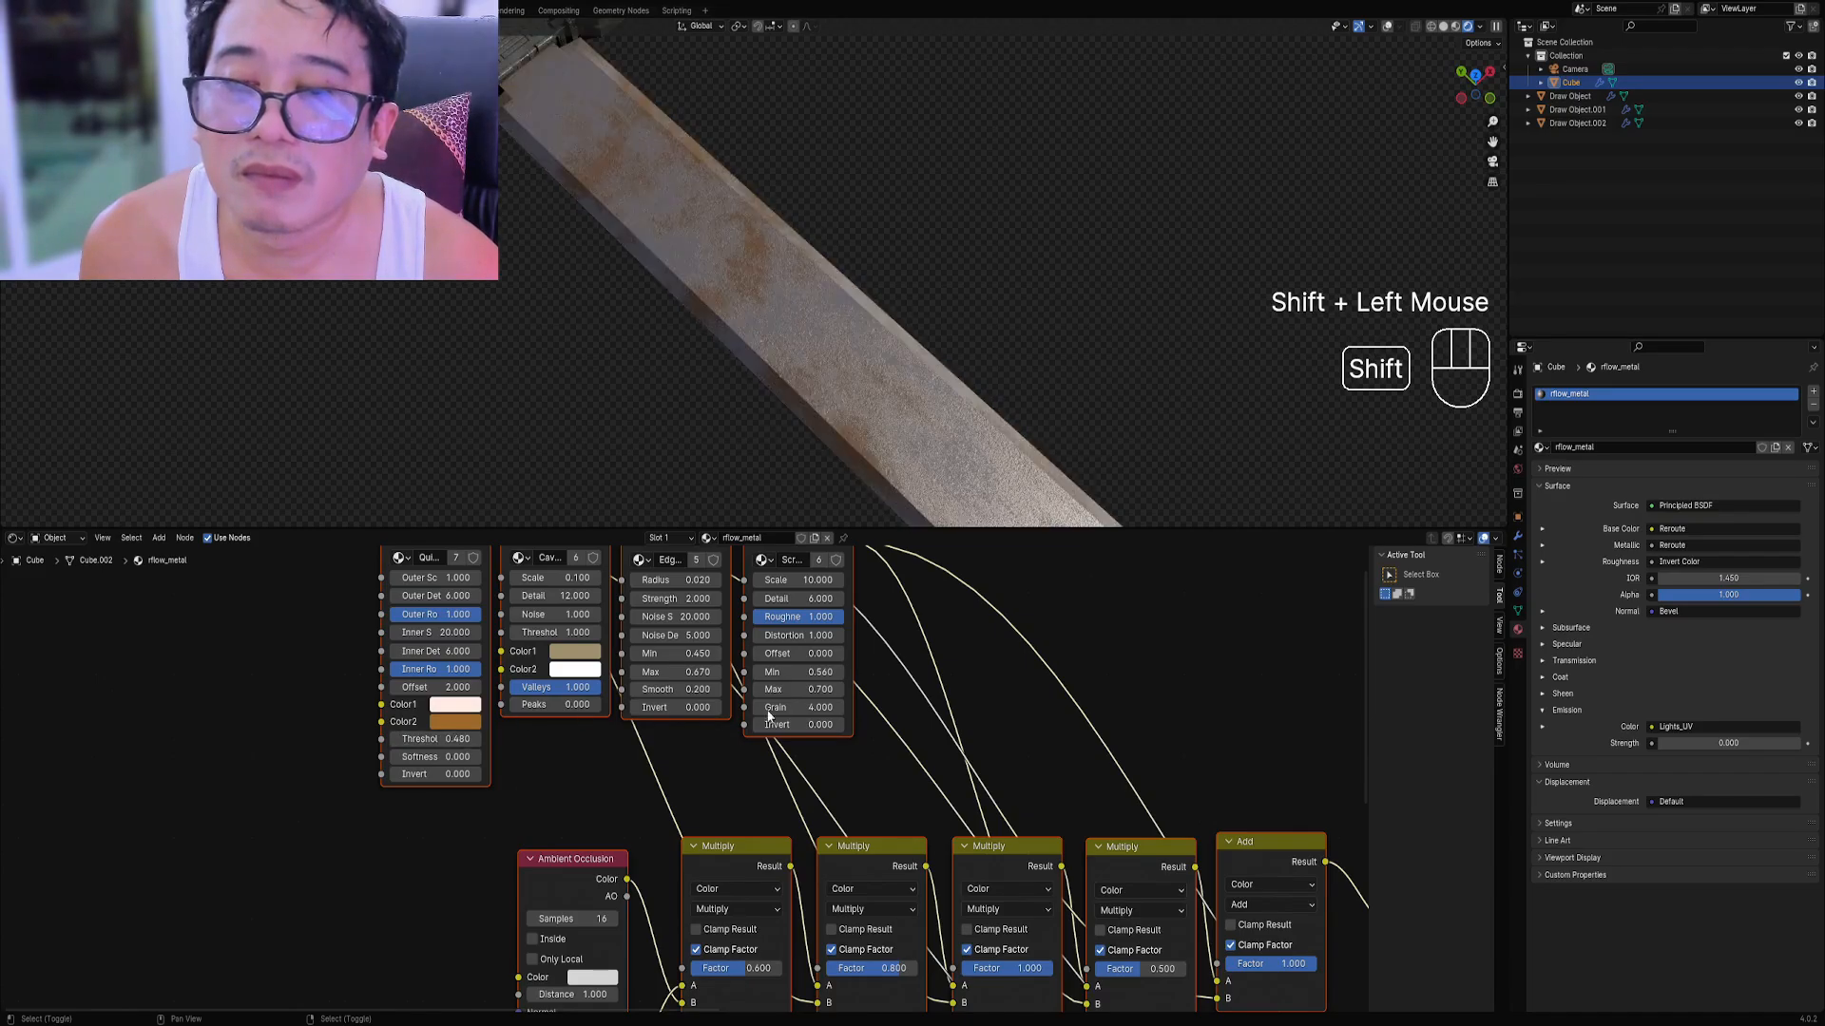
# Try Invert on the first Bump node, then switch it back off.
pyautogui.moveTo(770, 715); pyautogui.dragTo(404, 551, button='middle')
pyautogui.scroll(1, 1063, 869)
pyautogui.scroll(-2, 1062, 870)
pyautogui.moveTo(1063, 869); pyautogui.dragTo(810, 796, button='middle')
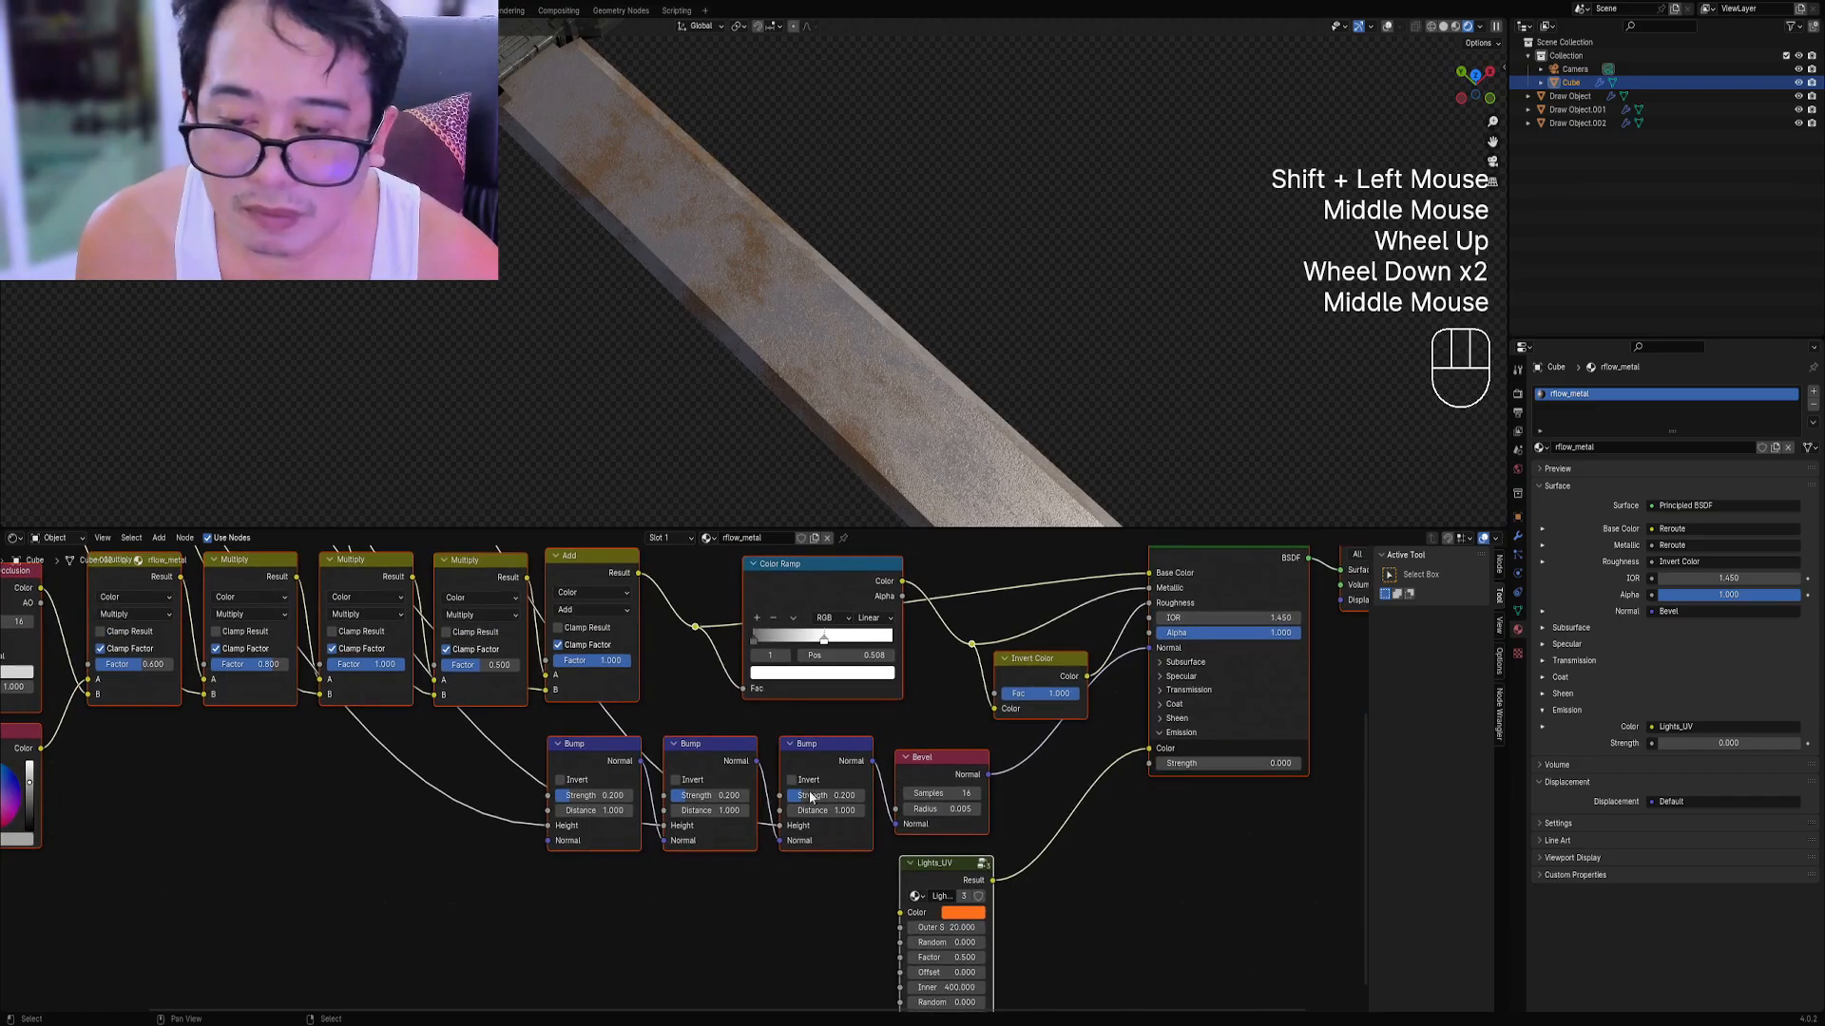
pyautogui.click(561, 780)
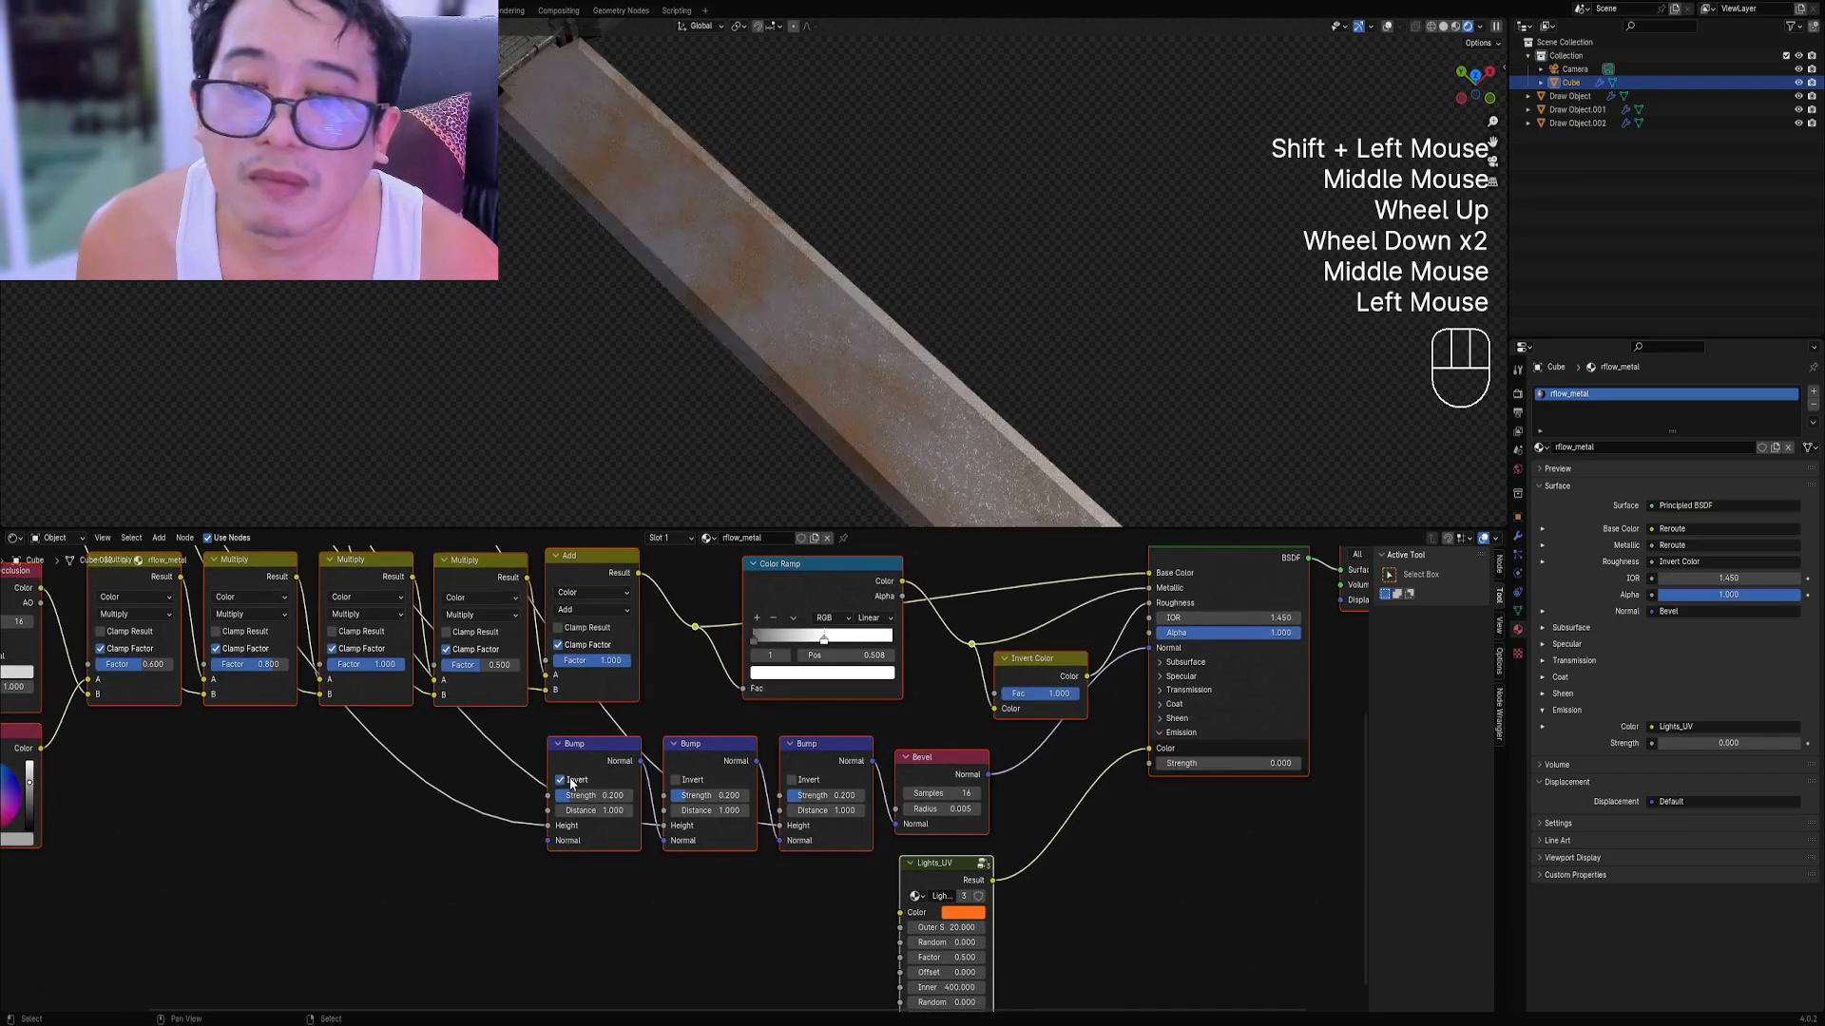
pyautogui.click(570, 781)
# Inspect the blade's surface up close and the whole sword from several angles.
pyautogui.moveTo(855, 313); pyautogui.dragTo(985, 416, button='middle')
pyautogui.scroll(3, 920, 332)
pyautogui.scroll(2, 831, 338)
pyautogui.scroll(-2, 819, 371)
pyautogui.scroll(-2, 817, 371)
pyautogui.scroll(-1, 1046, 437)
pyautogui.scroll(1, 960, 423)
pyautogui.scroll(1, 955, 418)
pyautogui.scroll(-1, 832, 384)
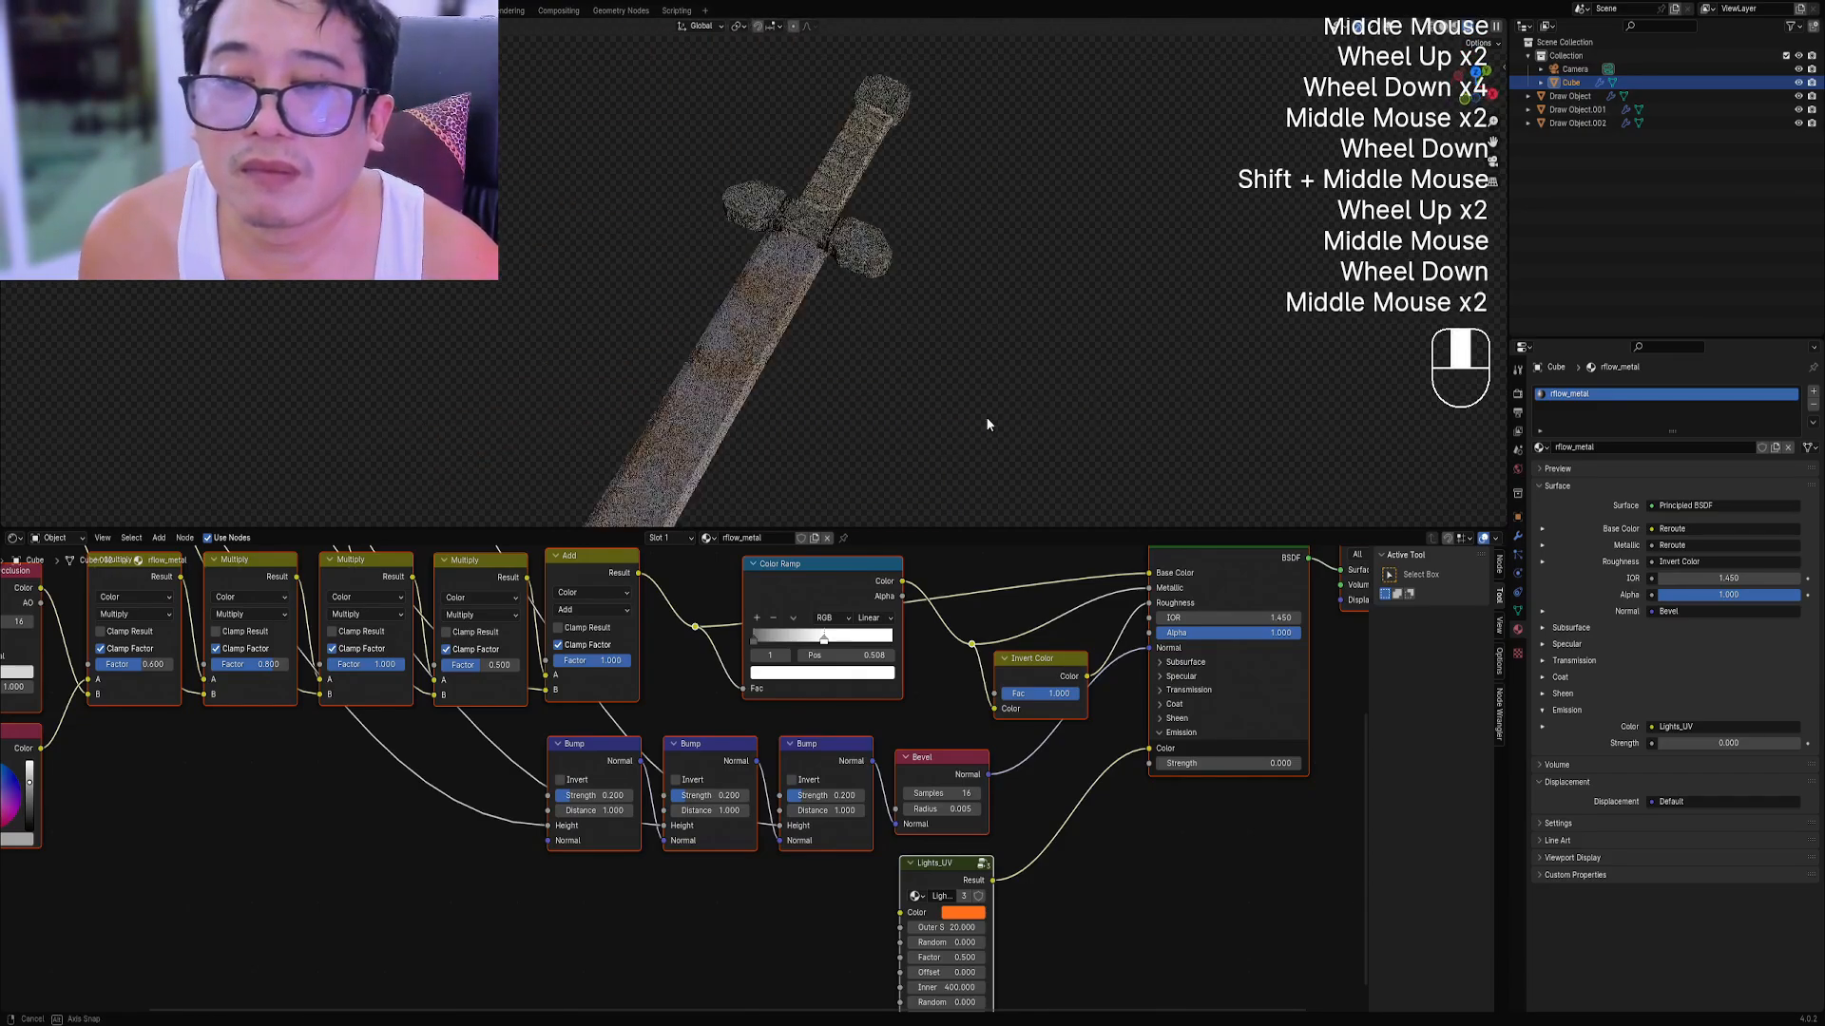
pyautogui.scroll(-1, 245, 732)
# Set the first Multiply node's Factor to 1.000 and the RGB node's colour to white.
pyautogui.moveTo(244, 733); pyautogui.dragTo(873, 797, button='middle')
pyautogui.scroll(1, 872, 796)
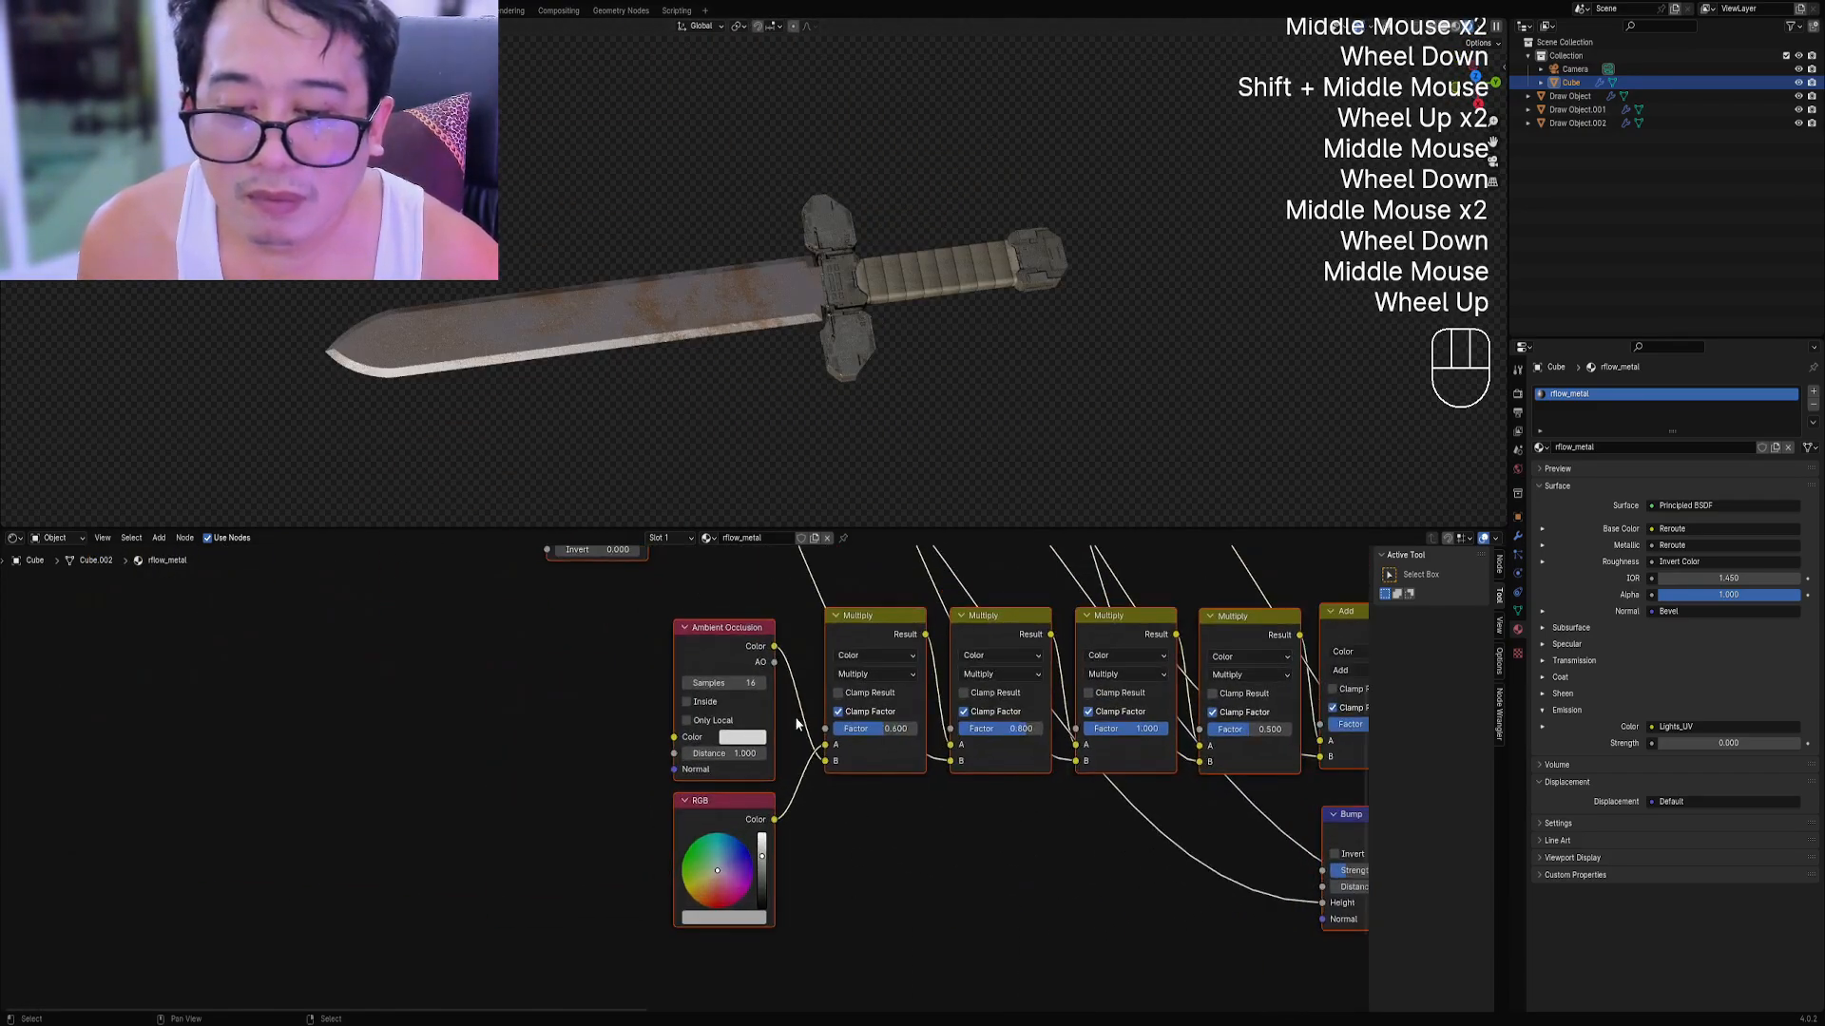
pyautogui.moveTo(797, 724); pyautogui.dragTo(830, 846, button='middle')
pyautogui.moveTo(885, 811); pyautogui.dragTo(838, 764)
pyautogui.click(736, 998)
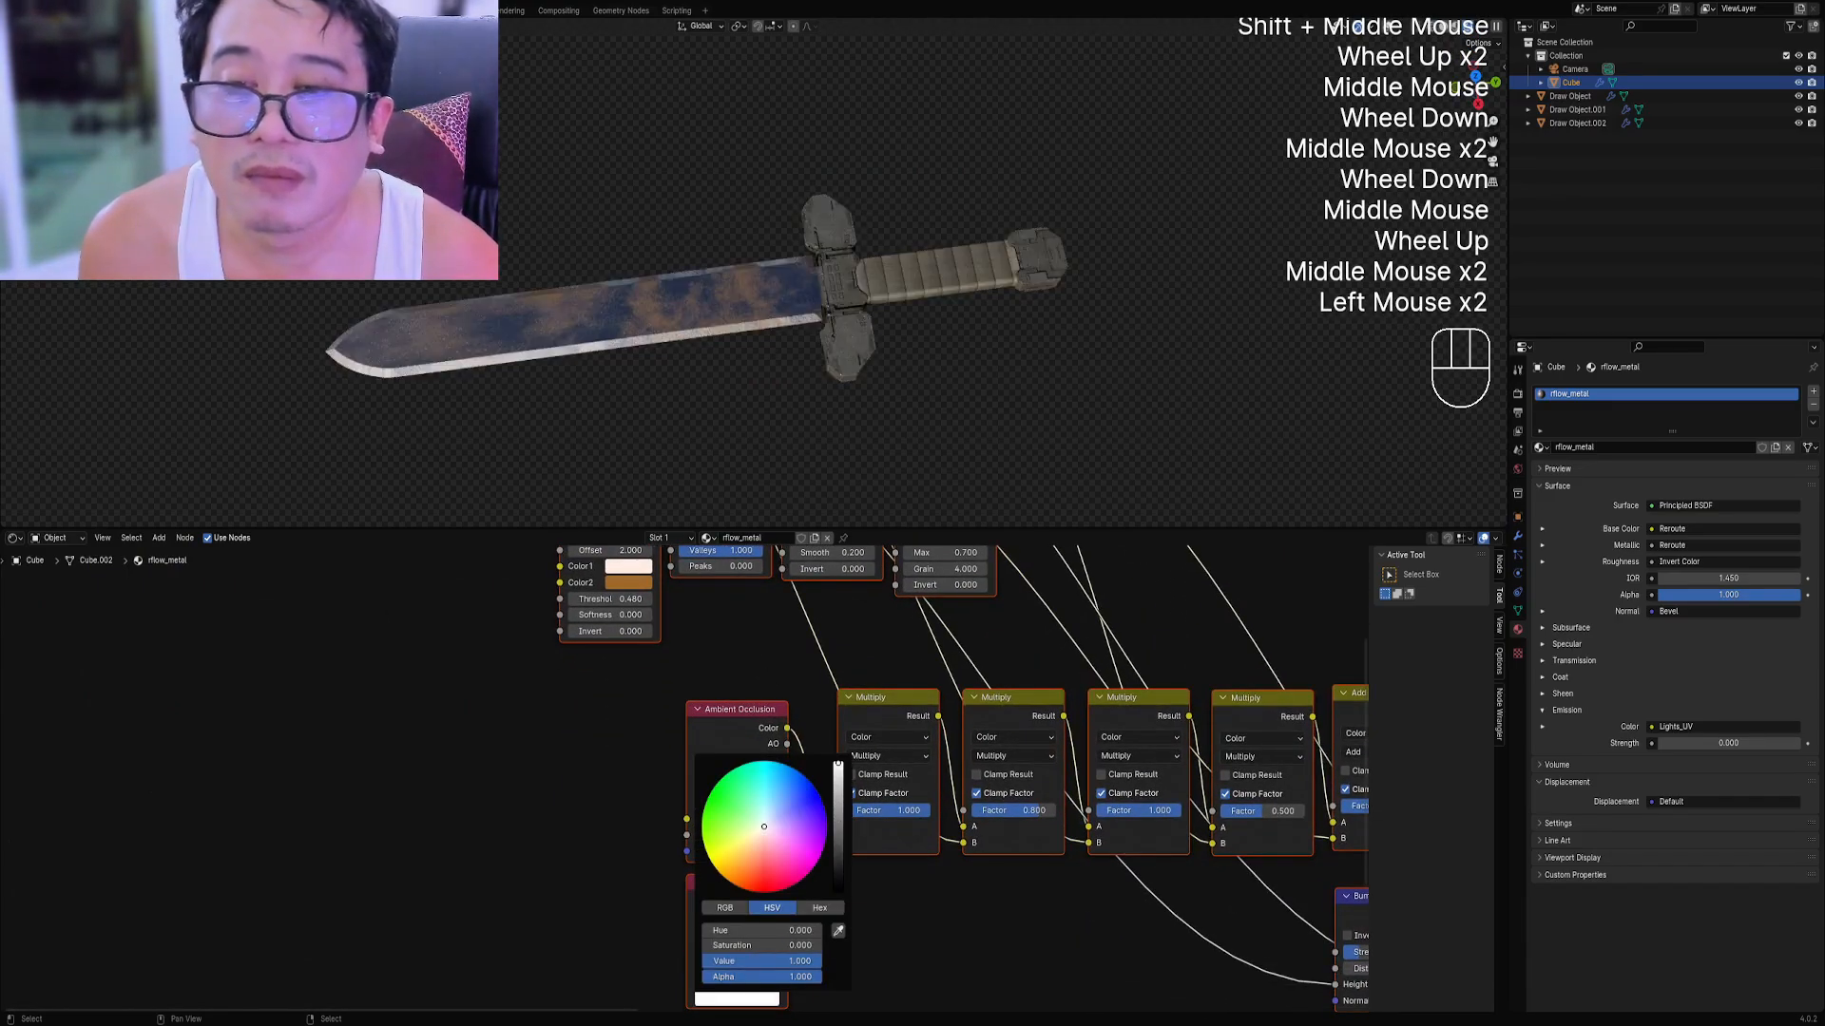
# Move the Color Ramp's white stop to position 0.487 and check the blade against the guard and grip.
pyautogui.scroll(-2, 1014, 737)
pyautogui.moveTo(1014, 738); pyautogui.dragTo(285, 879, button='middle')
pyautogui.moveTo(810, 910)
pyautogui.mouseDown()
pyautogui.moveTo(782, 910)
pyautogui.moveTo(803, 912)
pyautogui.mouseUp()
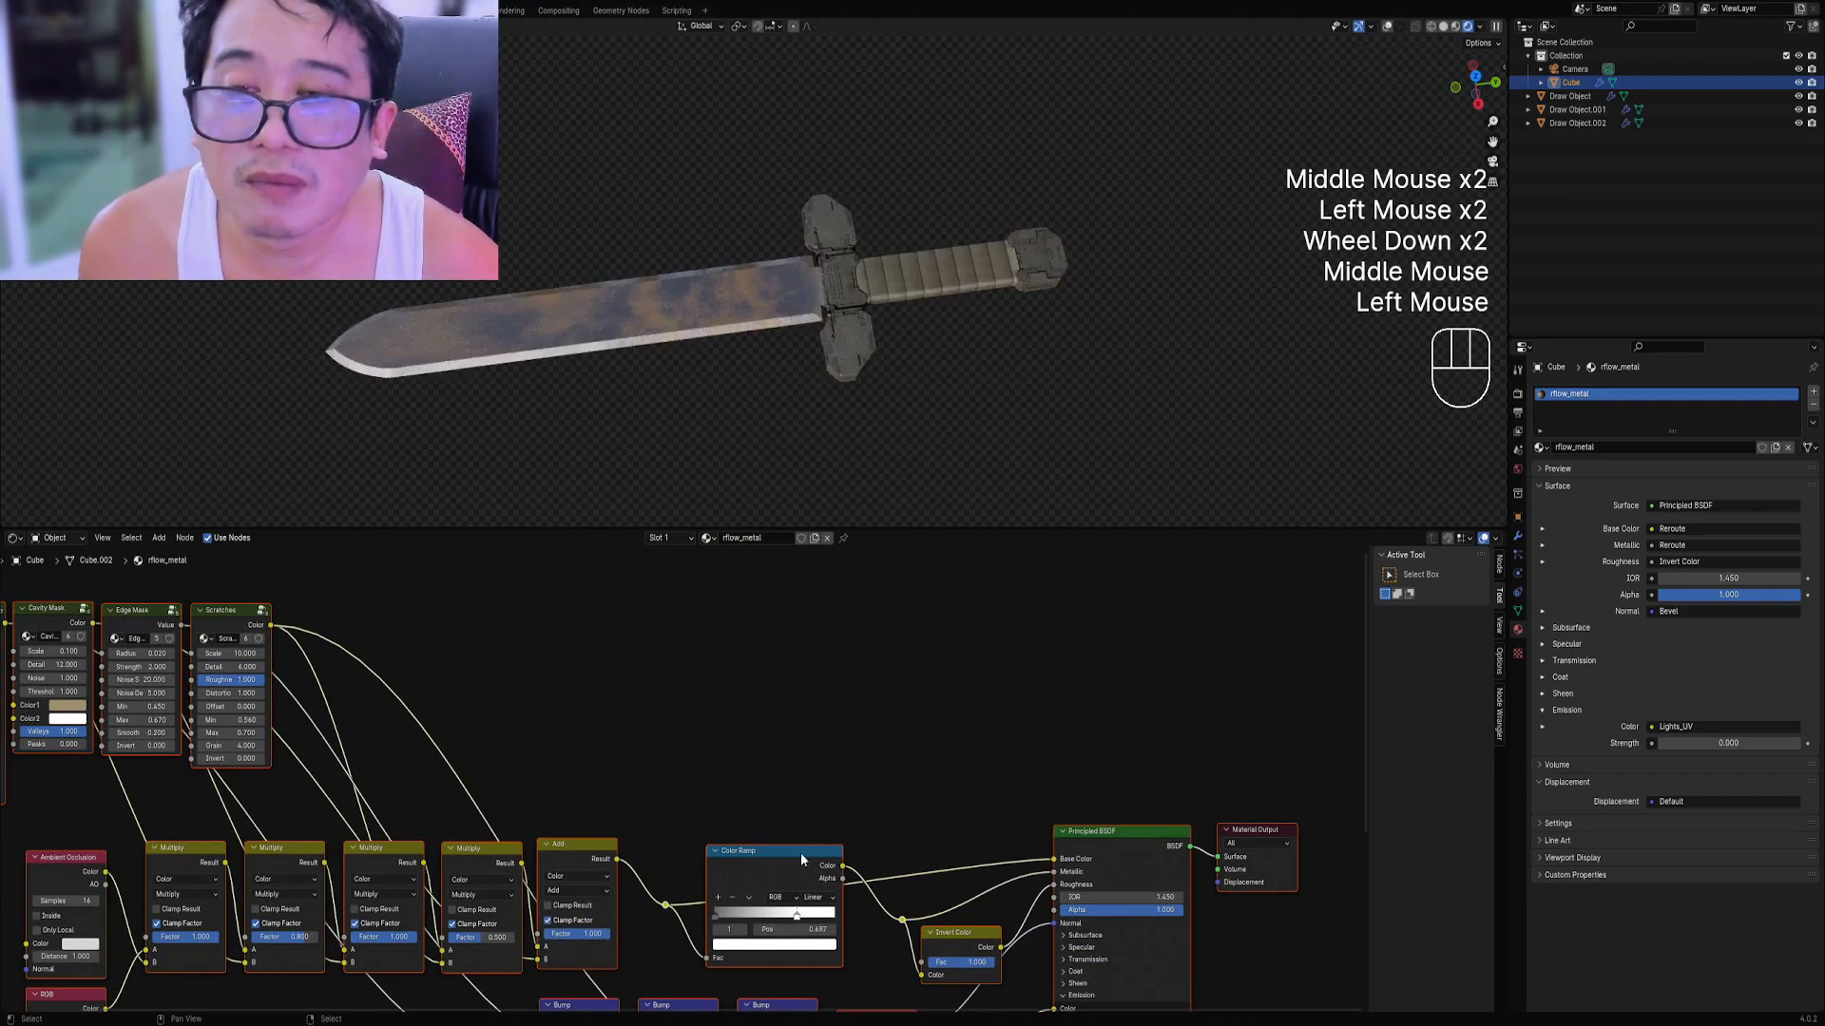
pyautogui.scroll(2, 900, 412)
pyautogui.moveTo(836, 361); pyautogui.dragTo(875, 395, button='middle')
pyautogui.scroll(-1, 929, 403)
pyautogui.scroll(1, 875, 396)
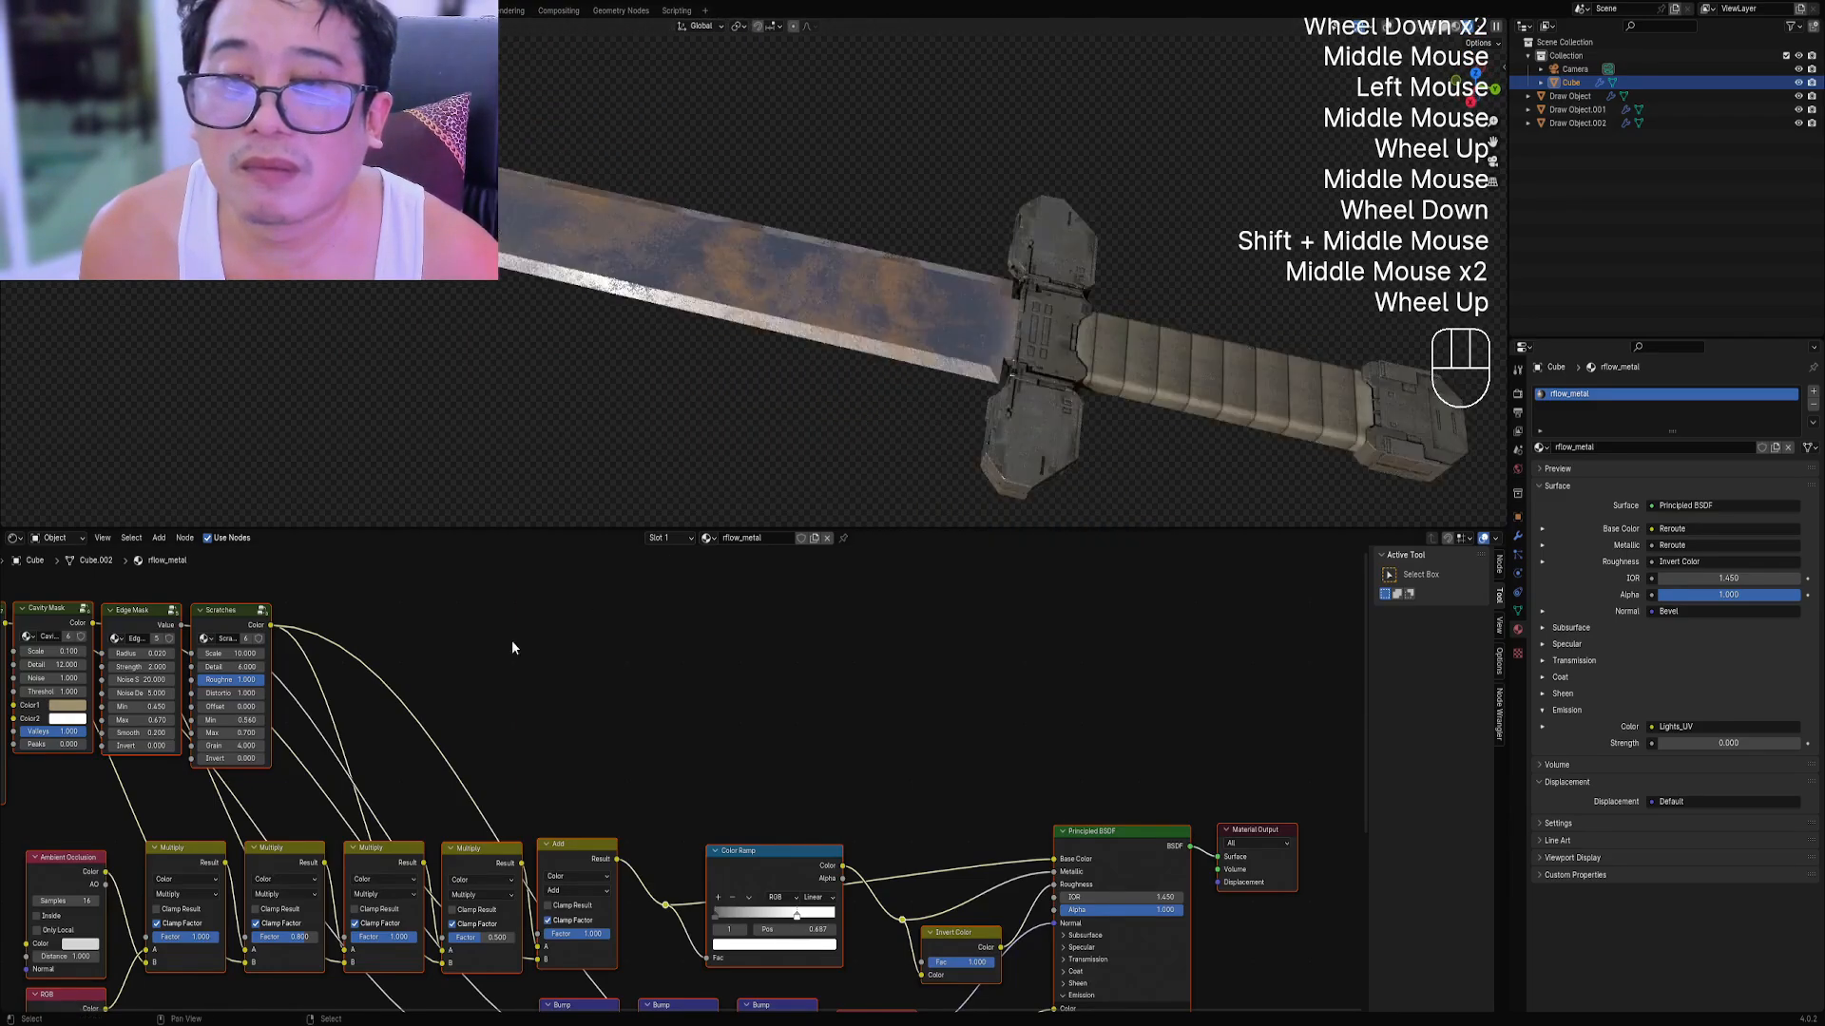
# Set the Quick Dirt node's Offset to 5.000, Threshold to 0.490 and Softness to 0.300.
pyautogui.scroll(-1, 513, 644)
pyautogui.moveTo(513, 643); pyautogui.dragTo(671, 786, button='middle')
pyautogui.scroll(2, 671, 786)
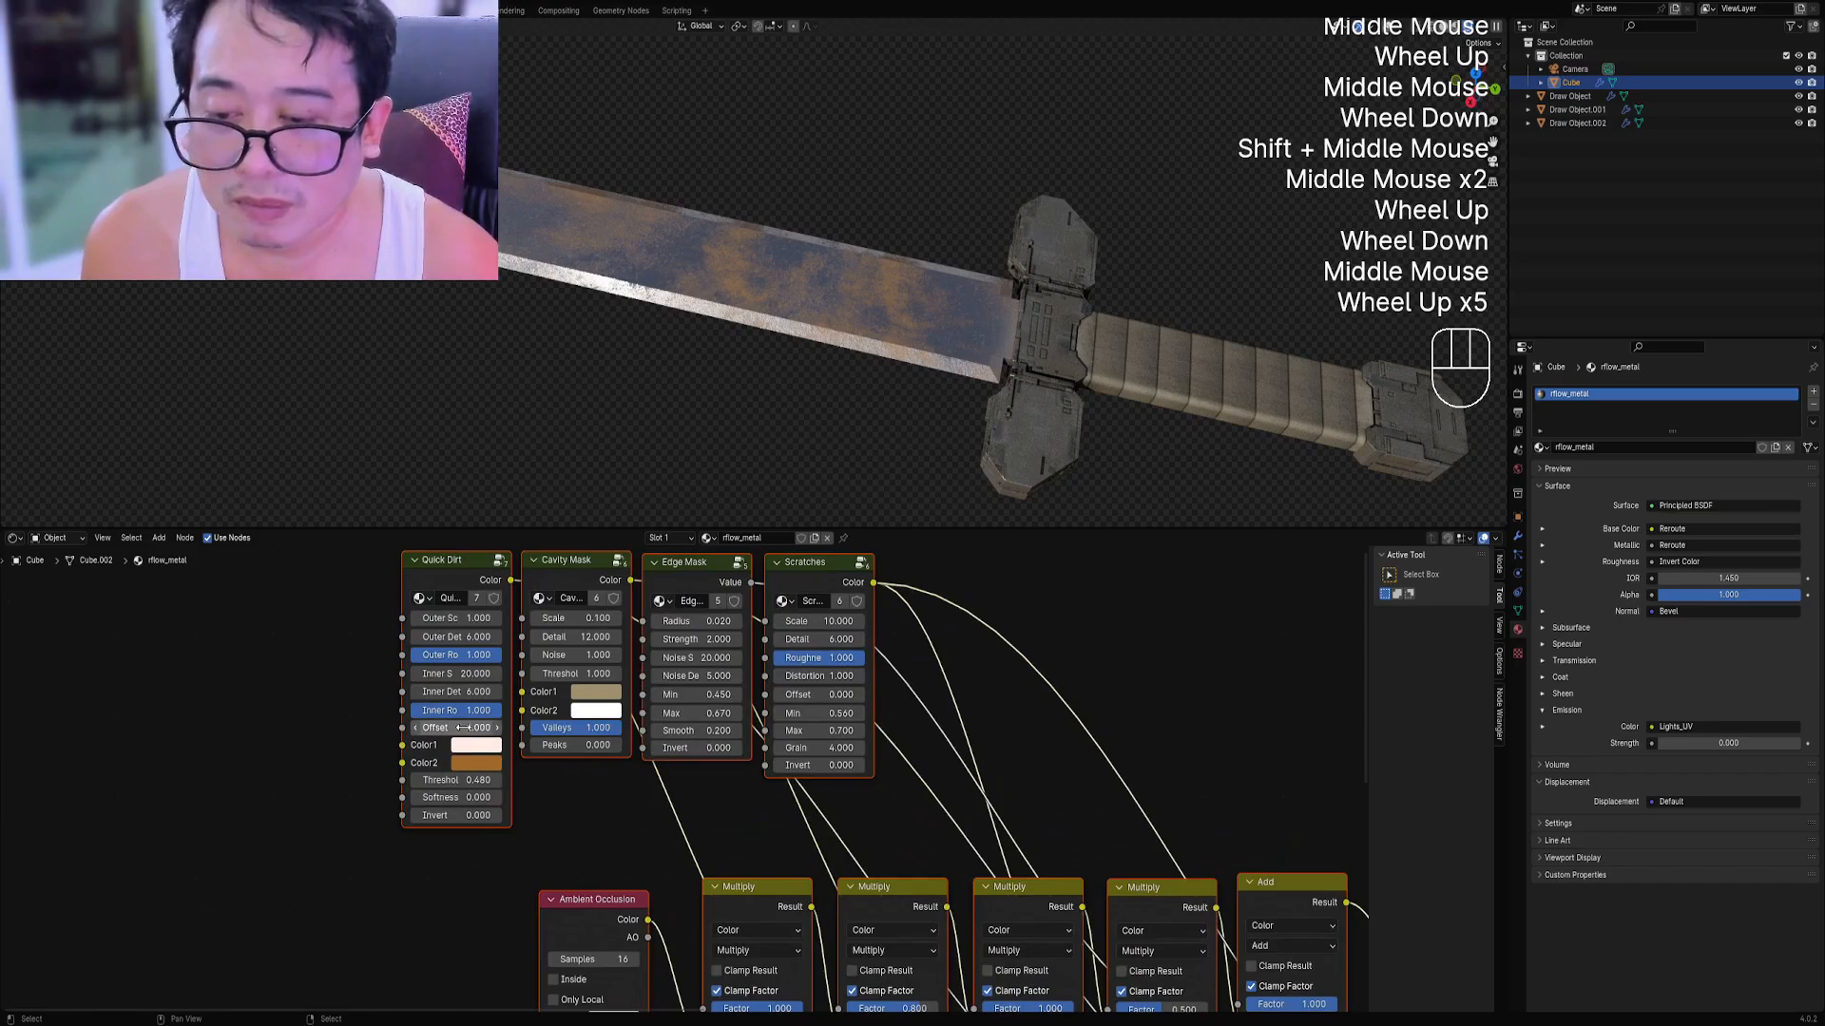
pyautogui.moveTo(463, 727); pyautogui.dragTo(503, 727)
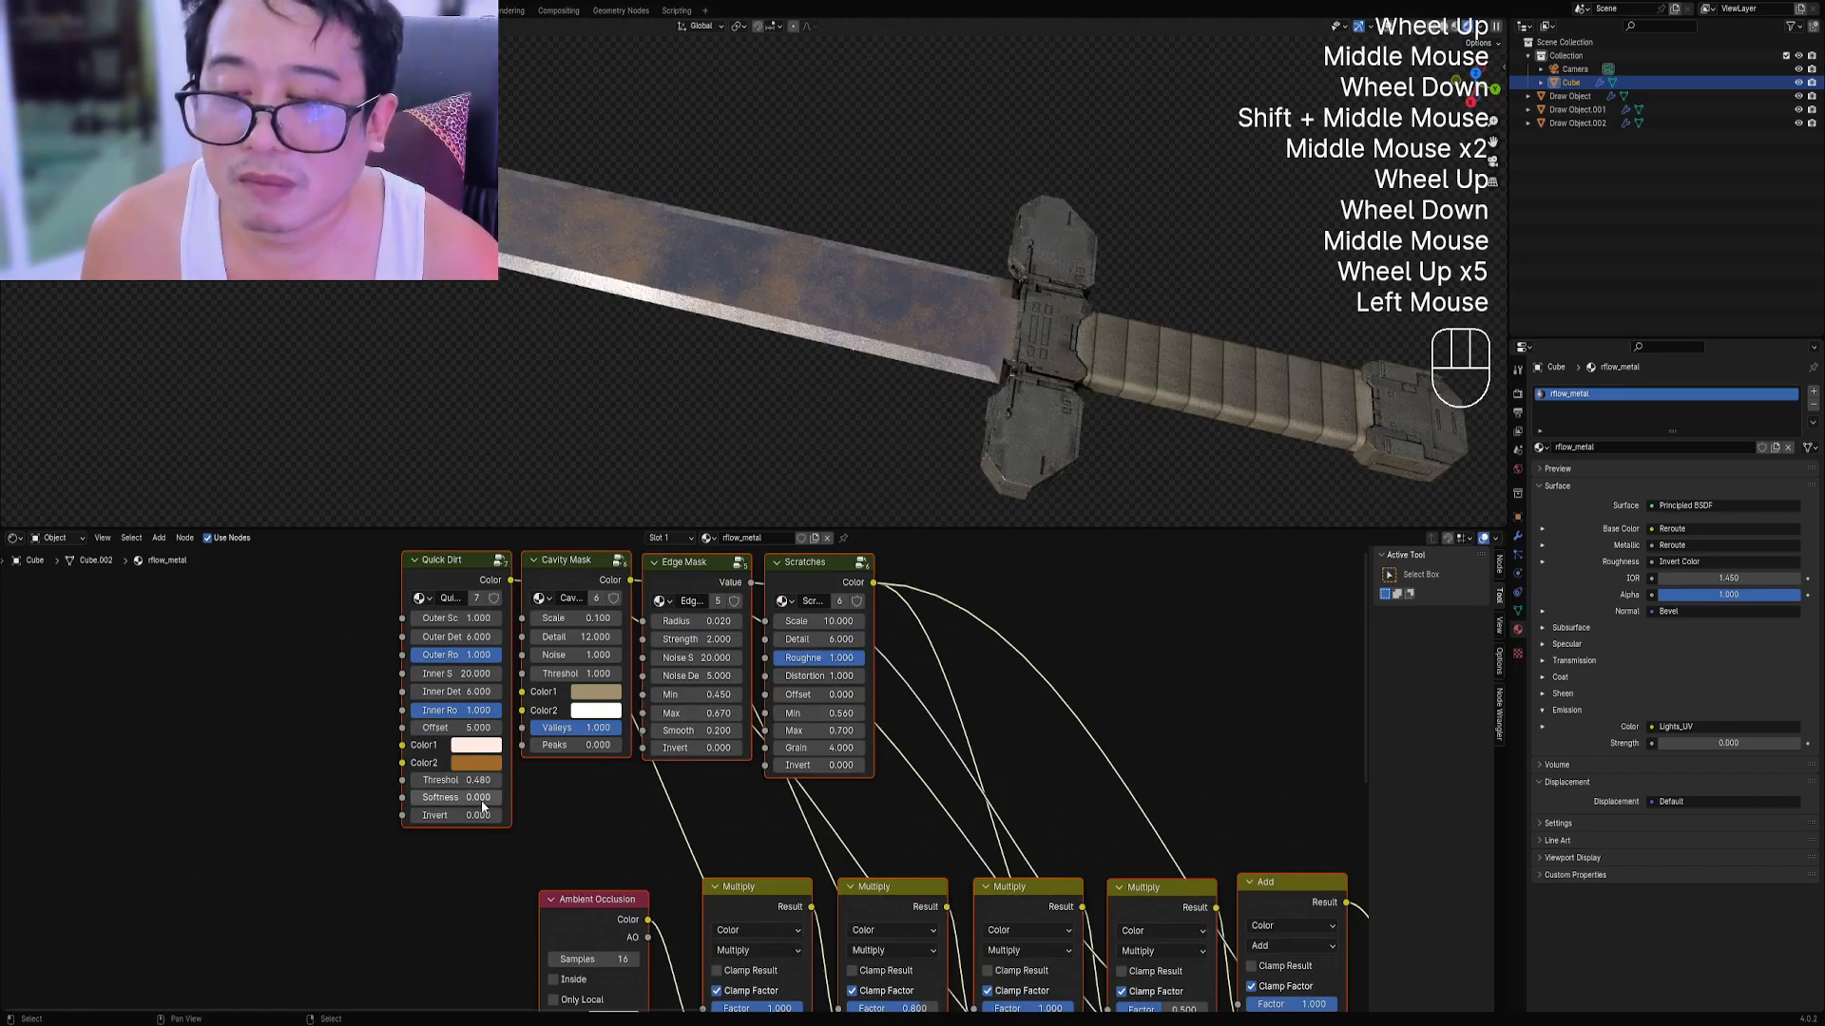
pyautogui.moveTo(467, 728)
pyautogui.keyDown('shift'); pyautogui.mouseDown()
pyautogui.moveTo(514, 728)
pyautogui.moveTo(451, 728)
pyautogui.mouseUp(); pyautogui.keyUp('shift')
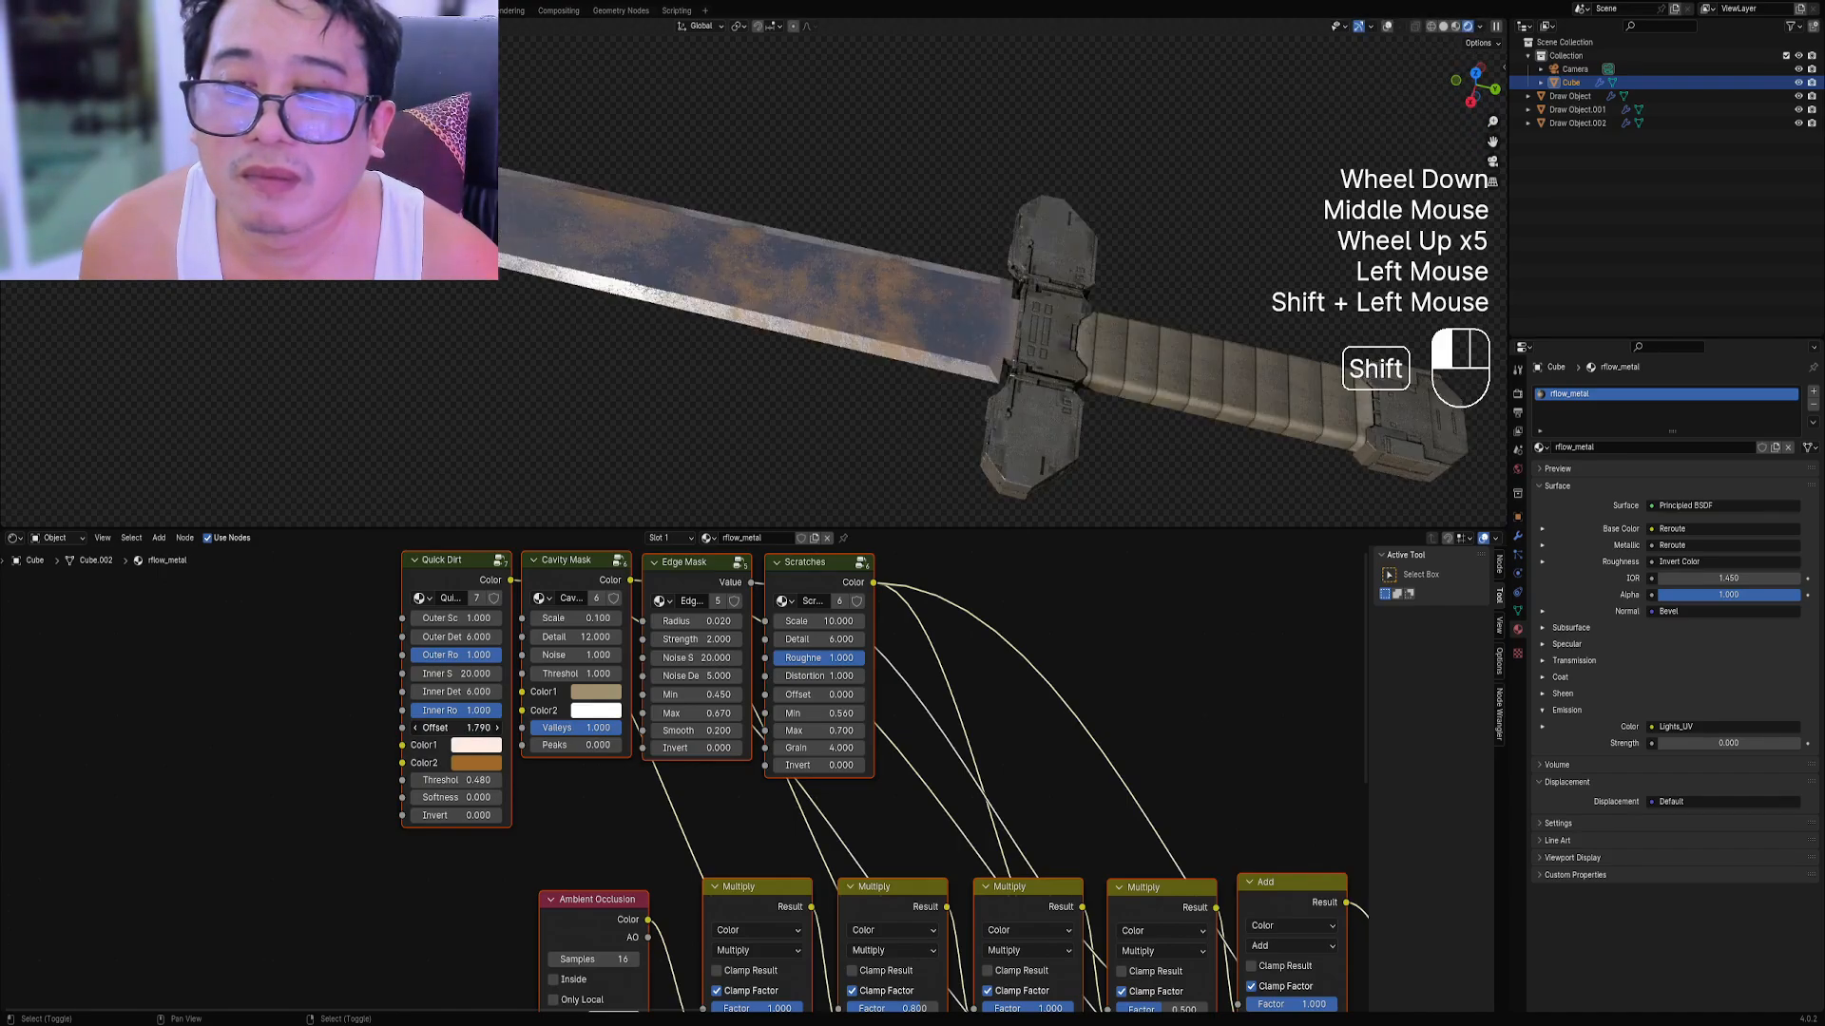
pyautogui.rightClick(451, 728)
pyautogui.moveTo(471, 798)
pyautogui.keyDown('shift'); pyautogui.mouseDown()
pyautogui.moveTo(518, 799)
pyautogui.moveTo(428, 797)
pyautogui.moveTo(490, 780)
pyautogui.moveTo(428, 780)
pyautogui.moveTo(485, 780)
pyautogui.mouseUp(); pyautogui.keyUp('shift')
# Preview the Edge Mask node on the blade and set its Radius to 0.150 and Max to 0.430.
pyautogui.moveTo(688, 547); pyautogui.dragTo(618, 667, button='middle')
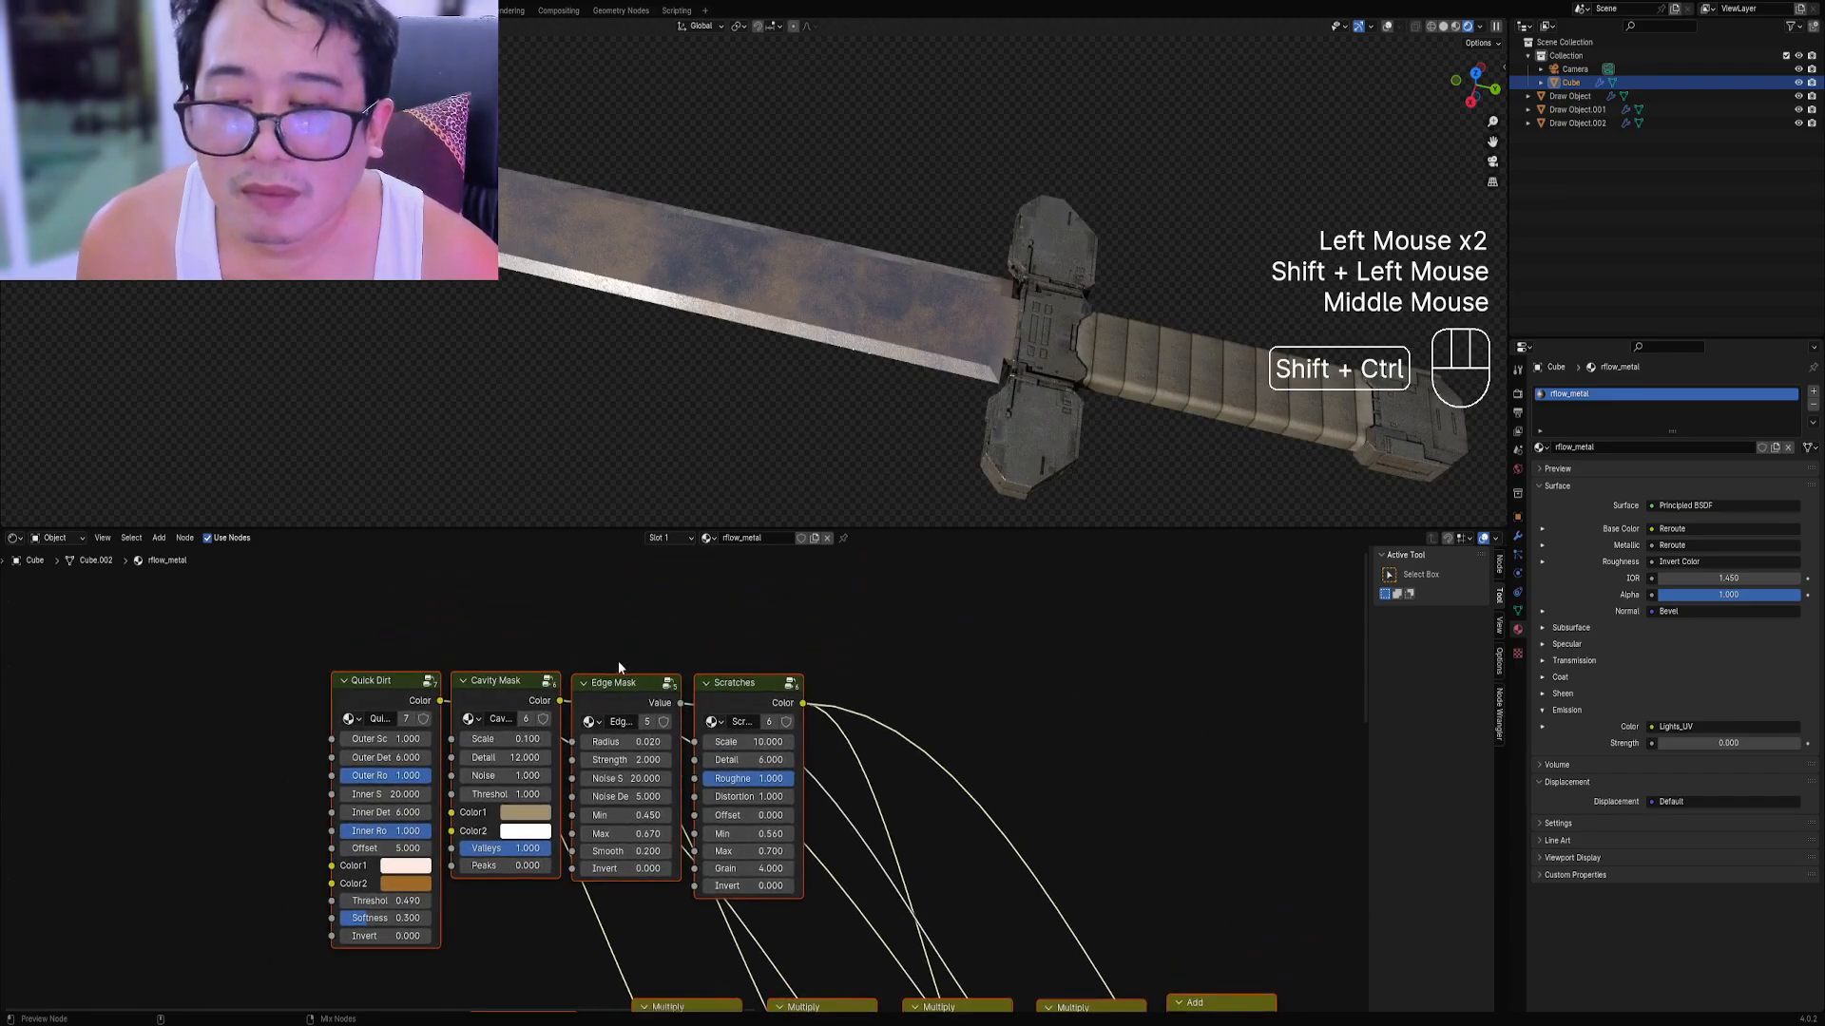
pyautogui.keyDown('ctrl'); pyautogui.keyDown('shift'); pyautogui.click(619, 688); pyautogui.keyUp('shift'); pyautogui.keyUp('ctrl')
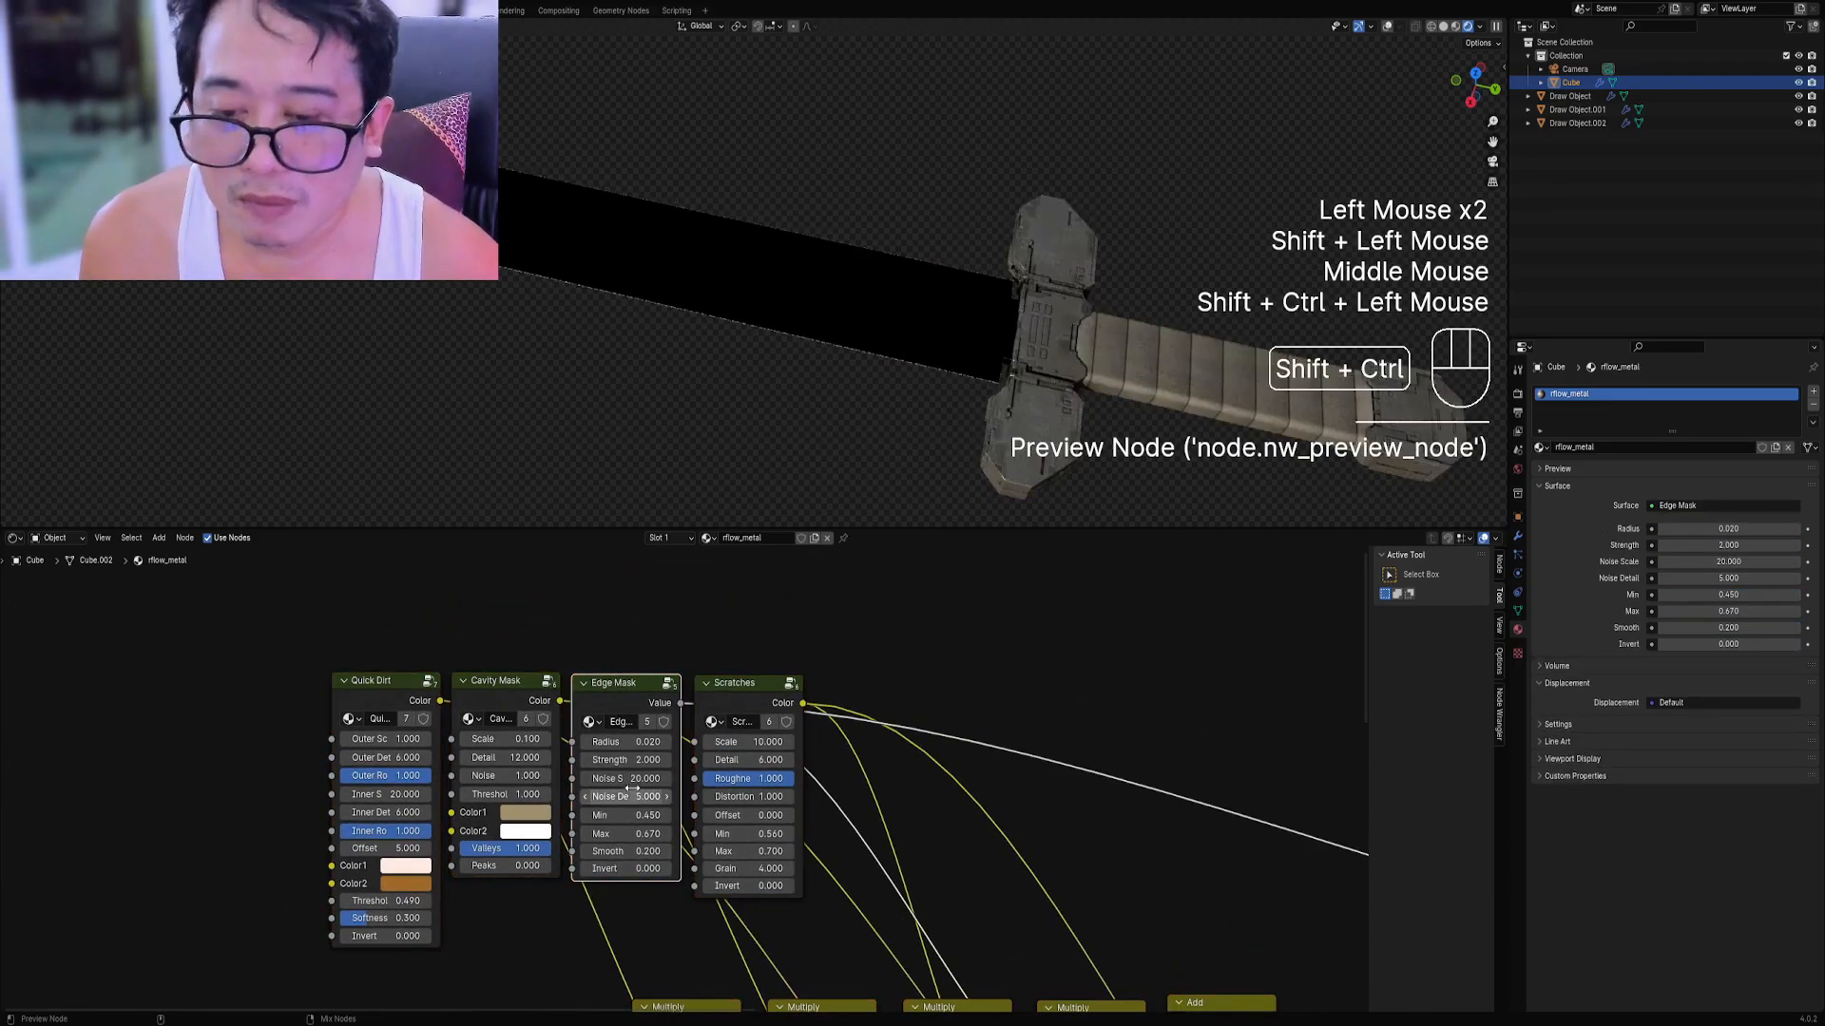
pyautogui.keyDown('shift'); pyautogui.moveTo(618, 742); pyautogui.dragTo(635, 742); pyautogui.keyUp('shift')
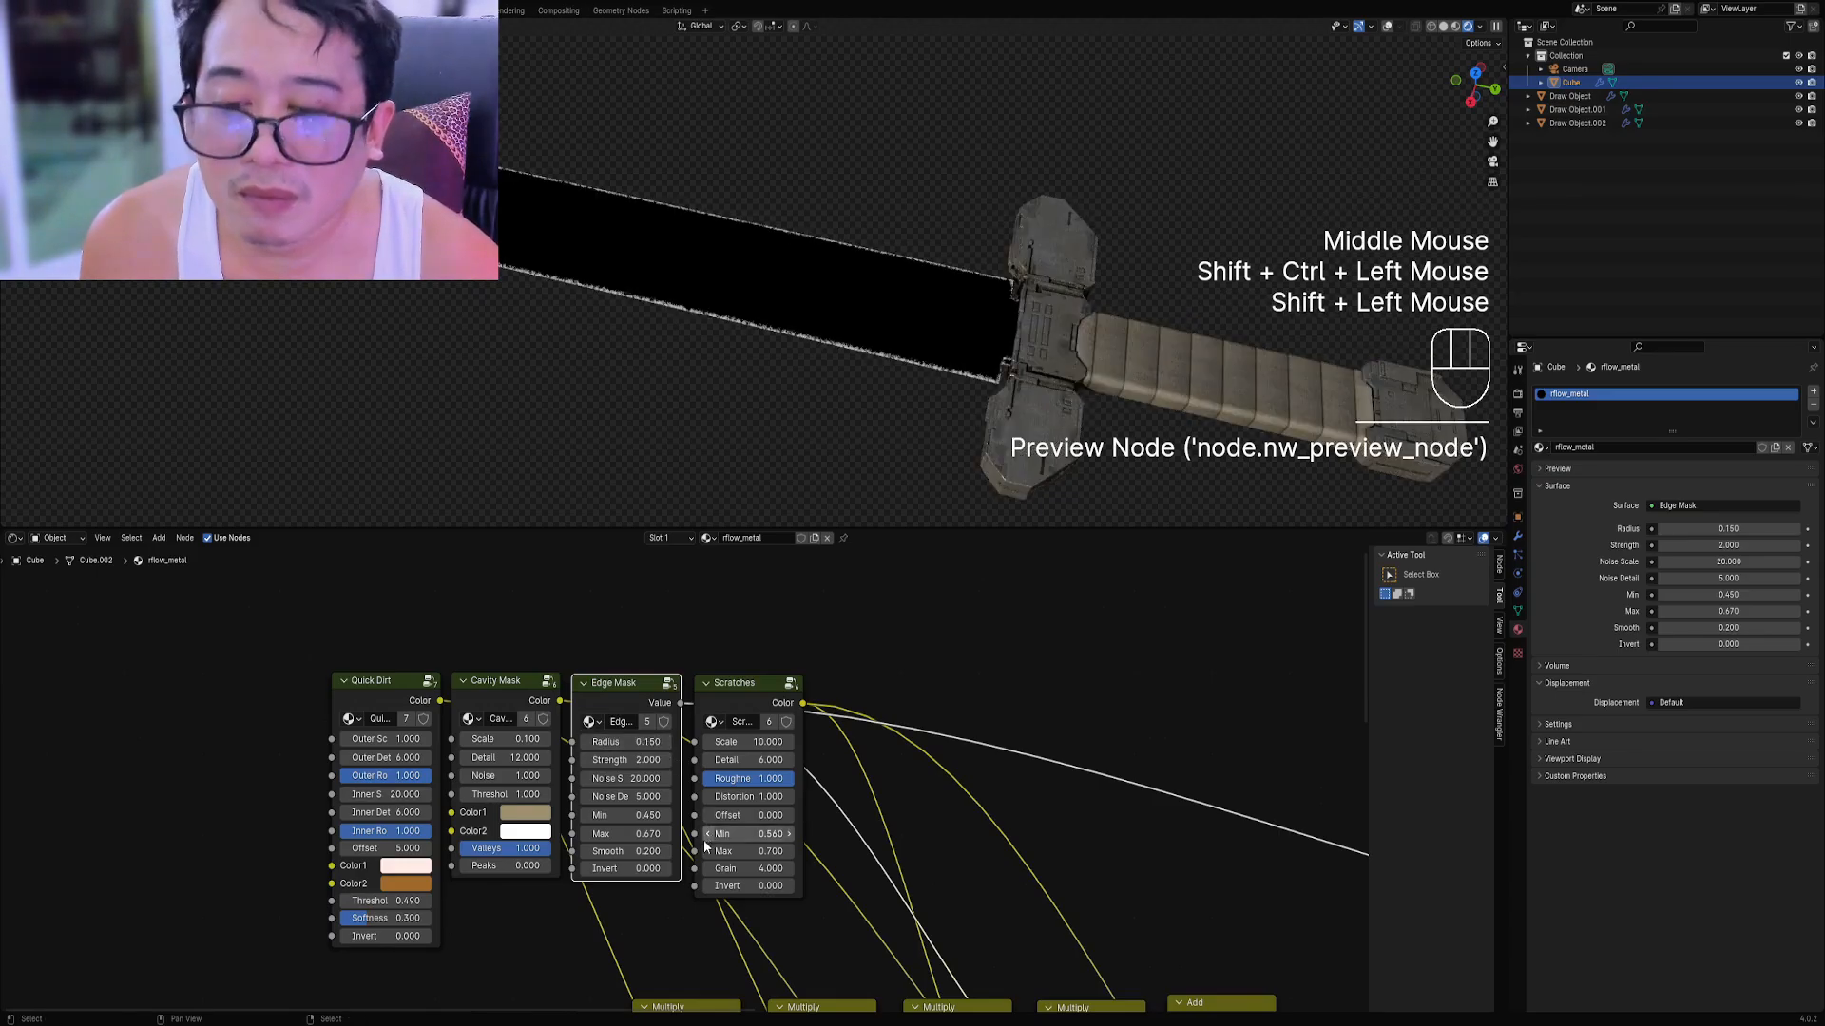
pyautogui.scroll(3, 704, 845)
pyautogui.keyDown('shift'); pyautogui.moveTo(604, 854); pyautogui.dragTo(618, 853); pyautogui.keyUp('shift')
pyautogui.scroll(-3, 681, 780)
# Preview the Scratches node on the blade and set its Scale to 1.000.
pyautogui.keyDown('ctrl'); pyautogui.keyDown('shift'); pyautogui.click(745, 690); pyautogui.keyUp('shift'); pyautogui.keyUp('ctrl')
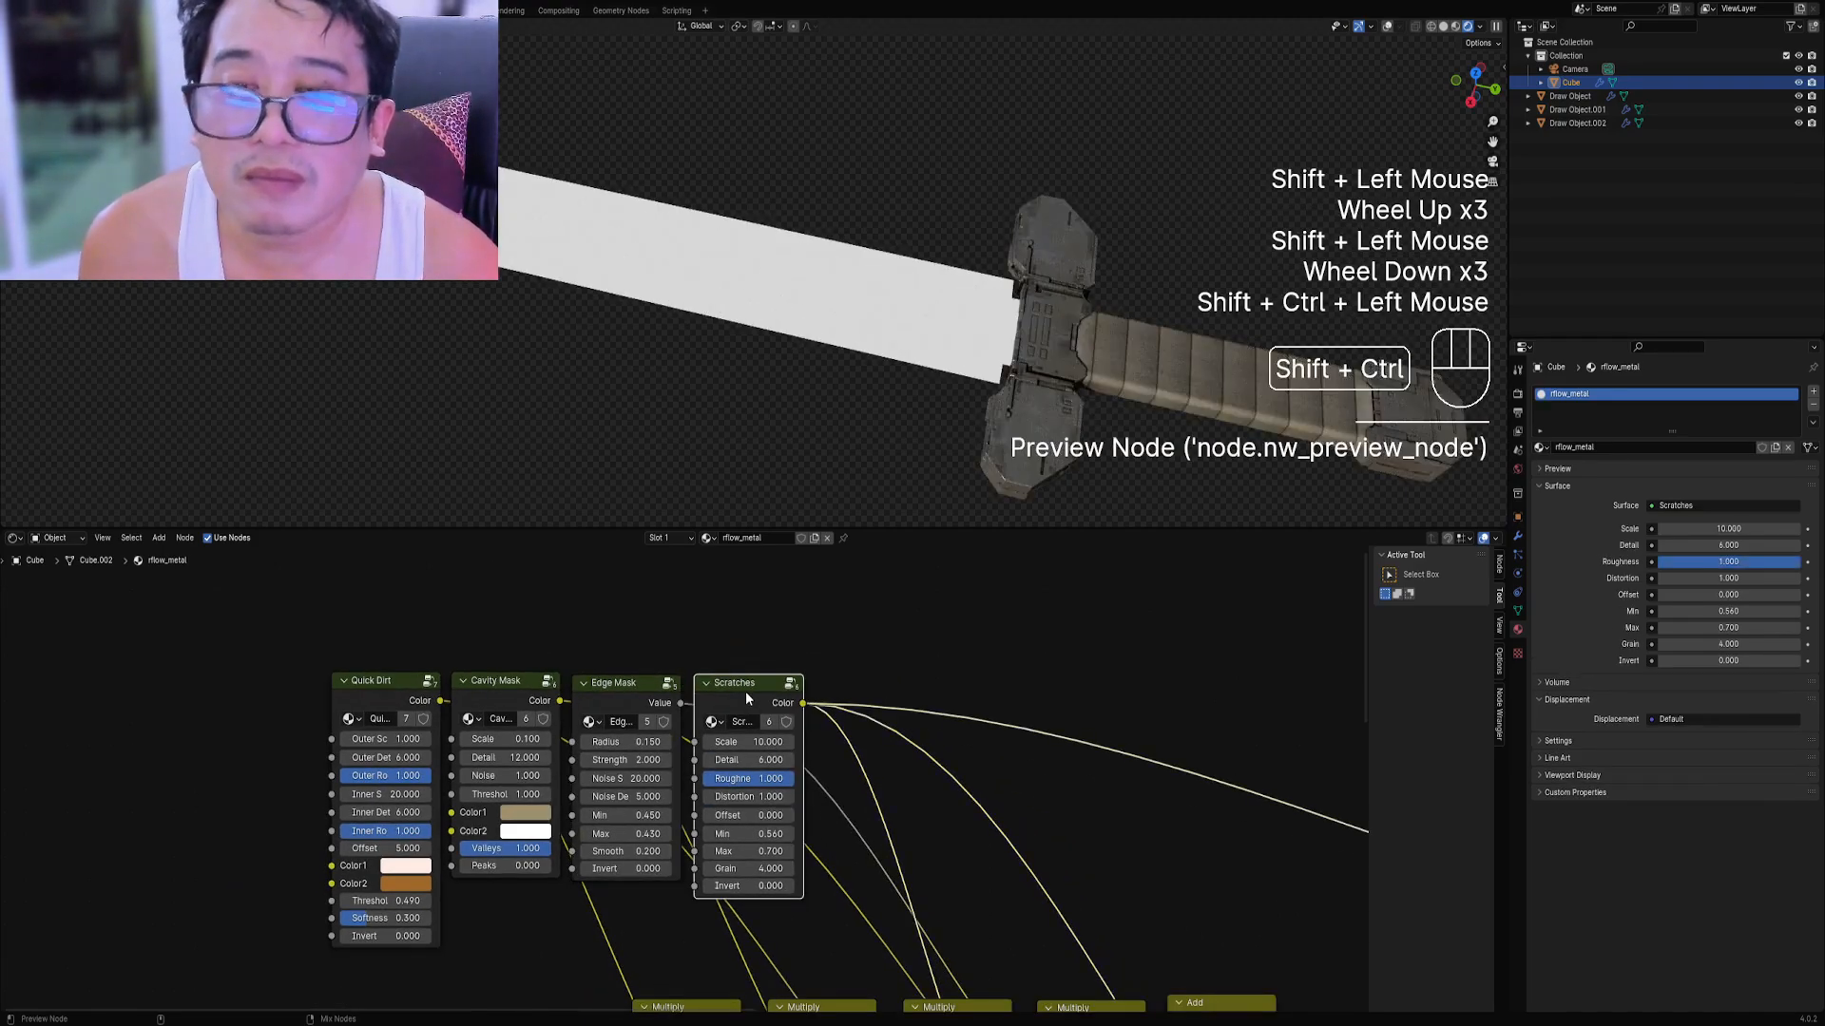
pyautogui.click(744, 742)
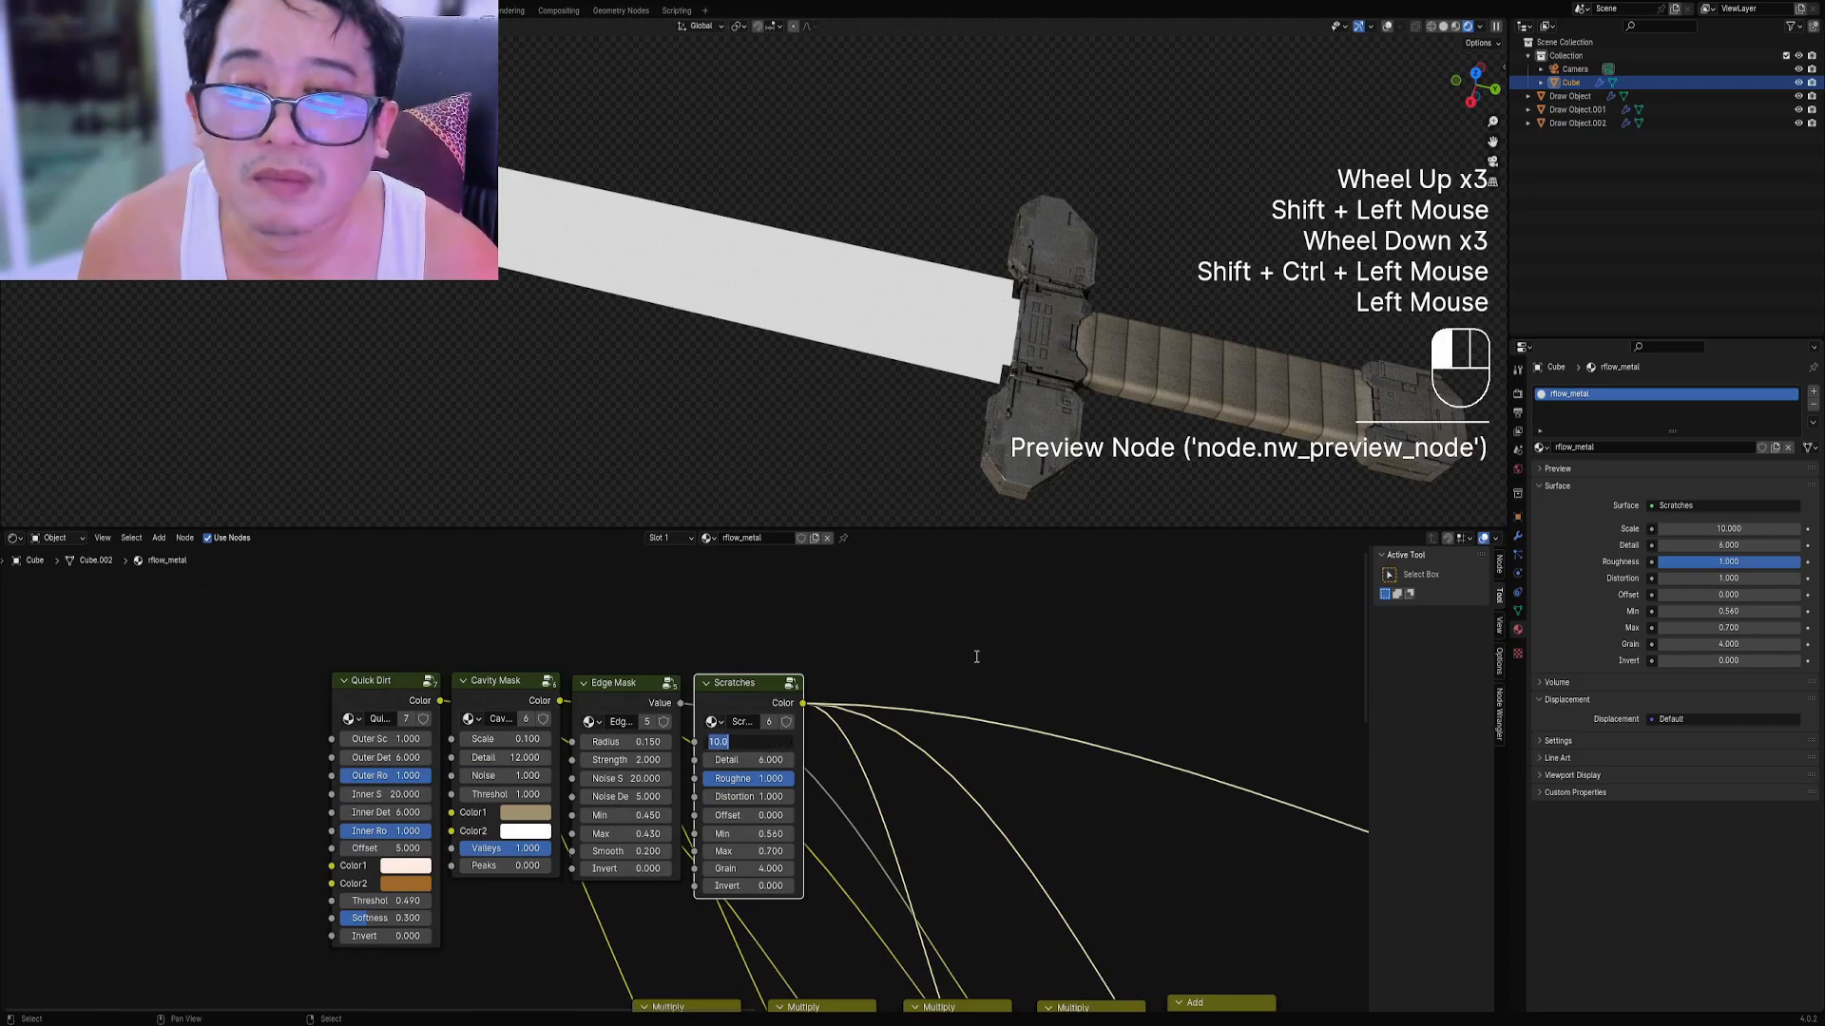
pyautogui.write('4')
pyautogui.press('Return')
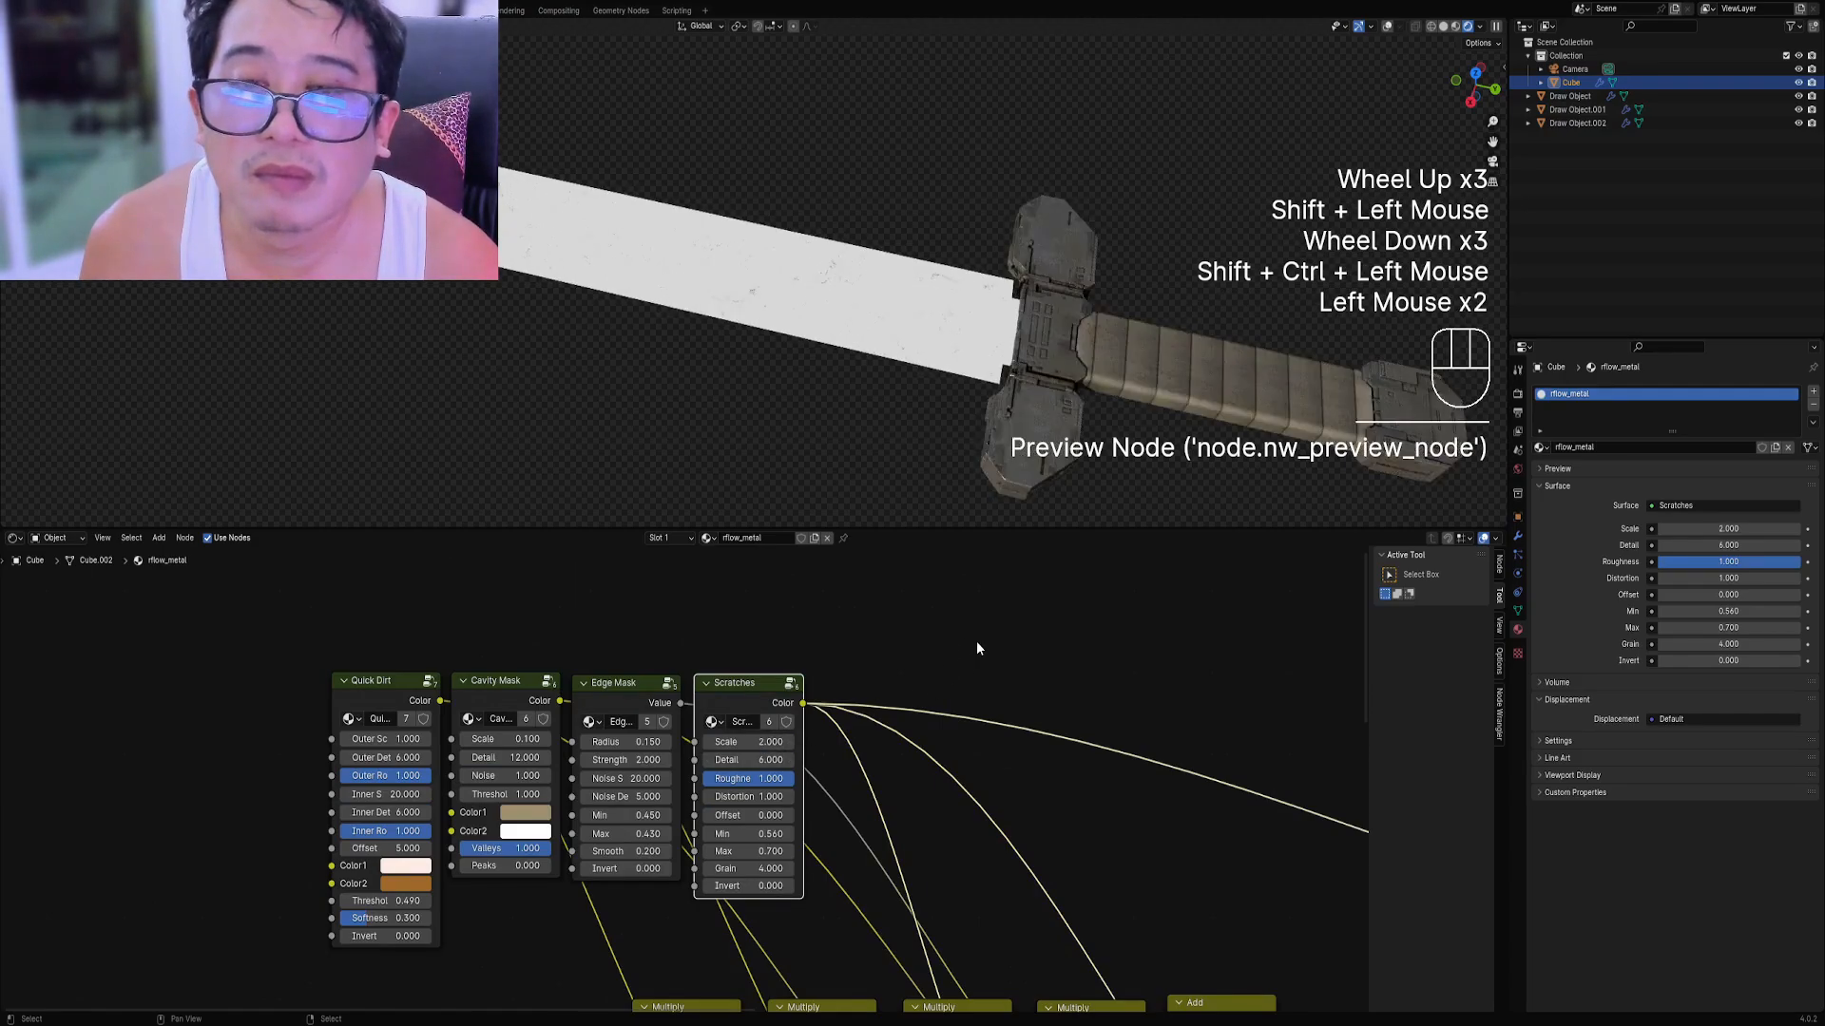
pyautogui.click(724, 742)
pyautogui.write('1')
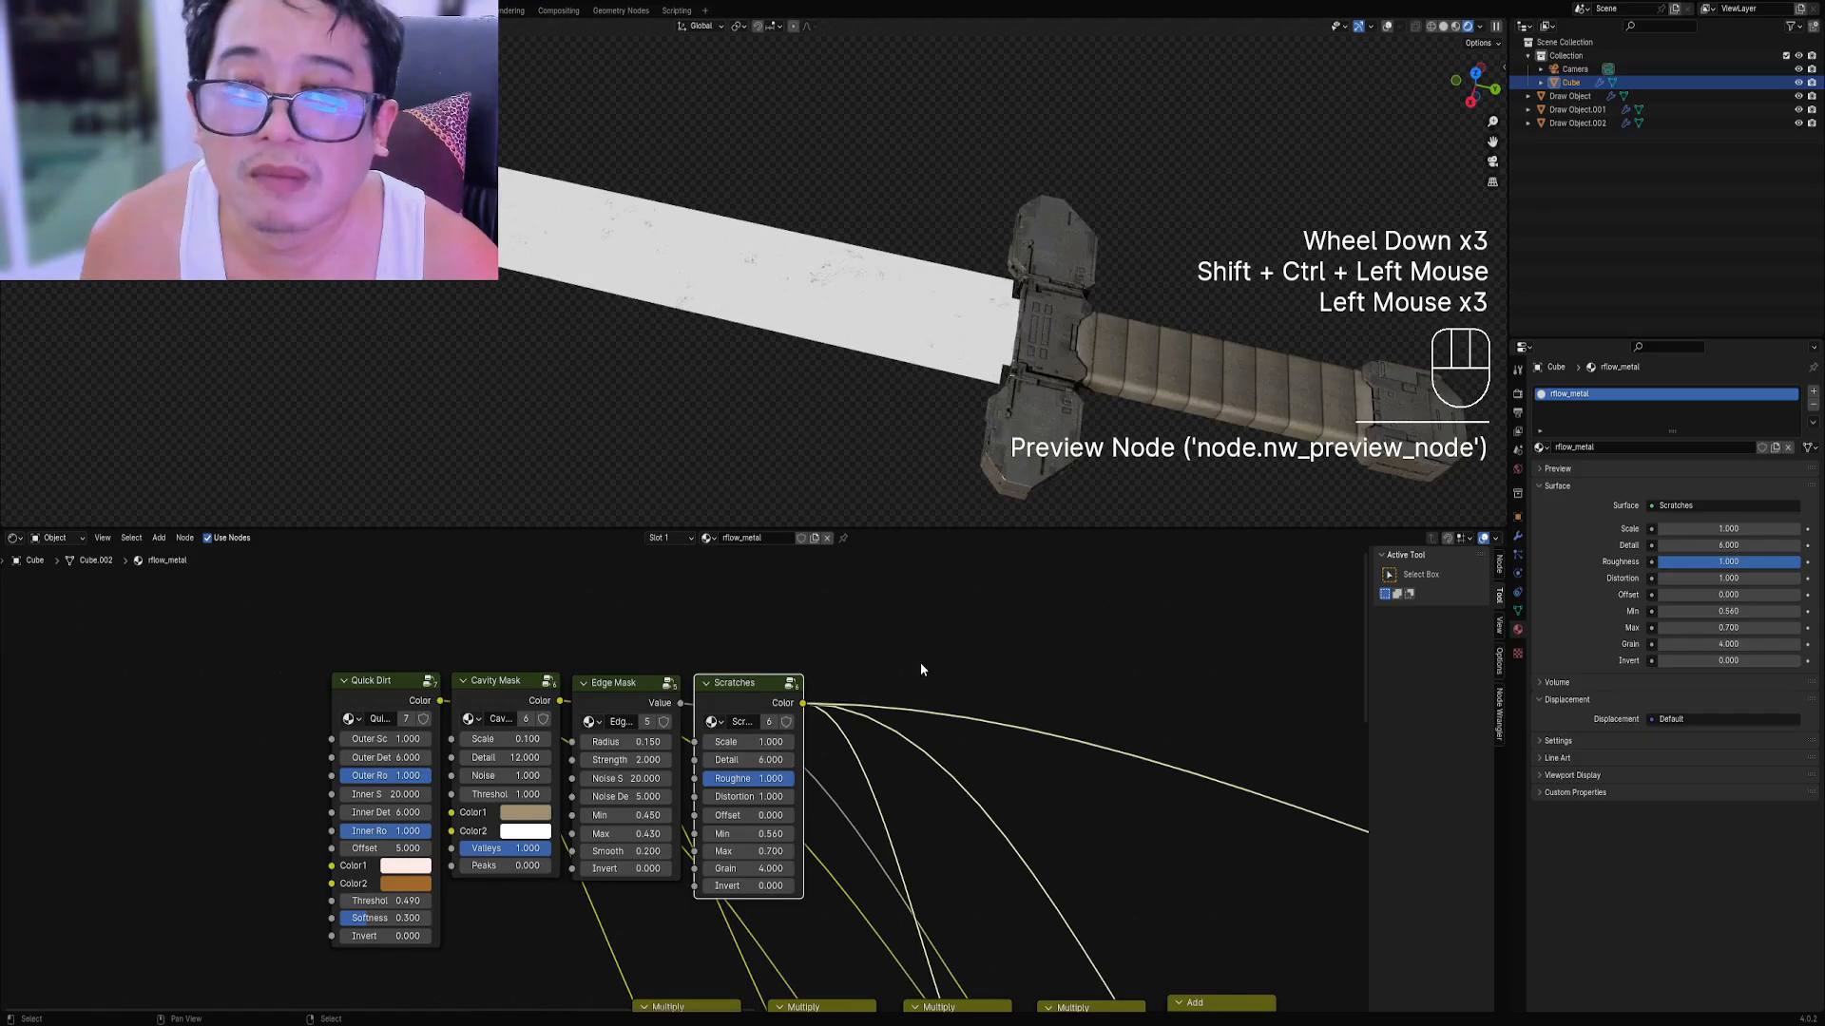
# Preview the Cavity Mask node and set its Peaks to 1.000, Threshold to 0.820 and Noise to about 0.66.
pyautogui.keyDown('ctrl'); pyautogui.keyDown('shift'); pyautogui.click(521, 686); pyautogui.keyUp('shift'); pyautogui.keyUp('ctrl')
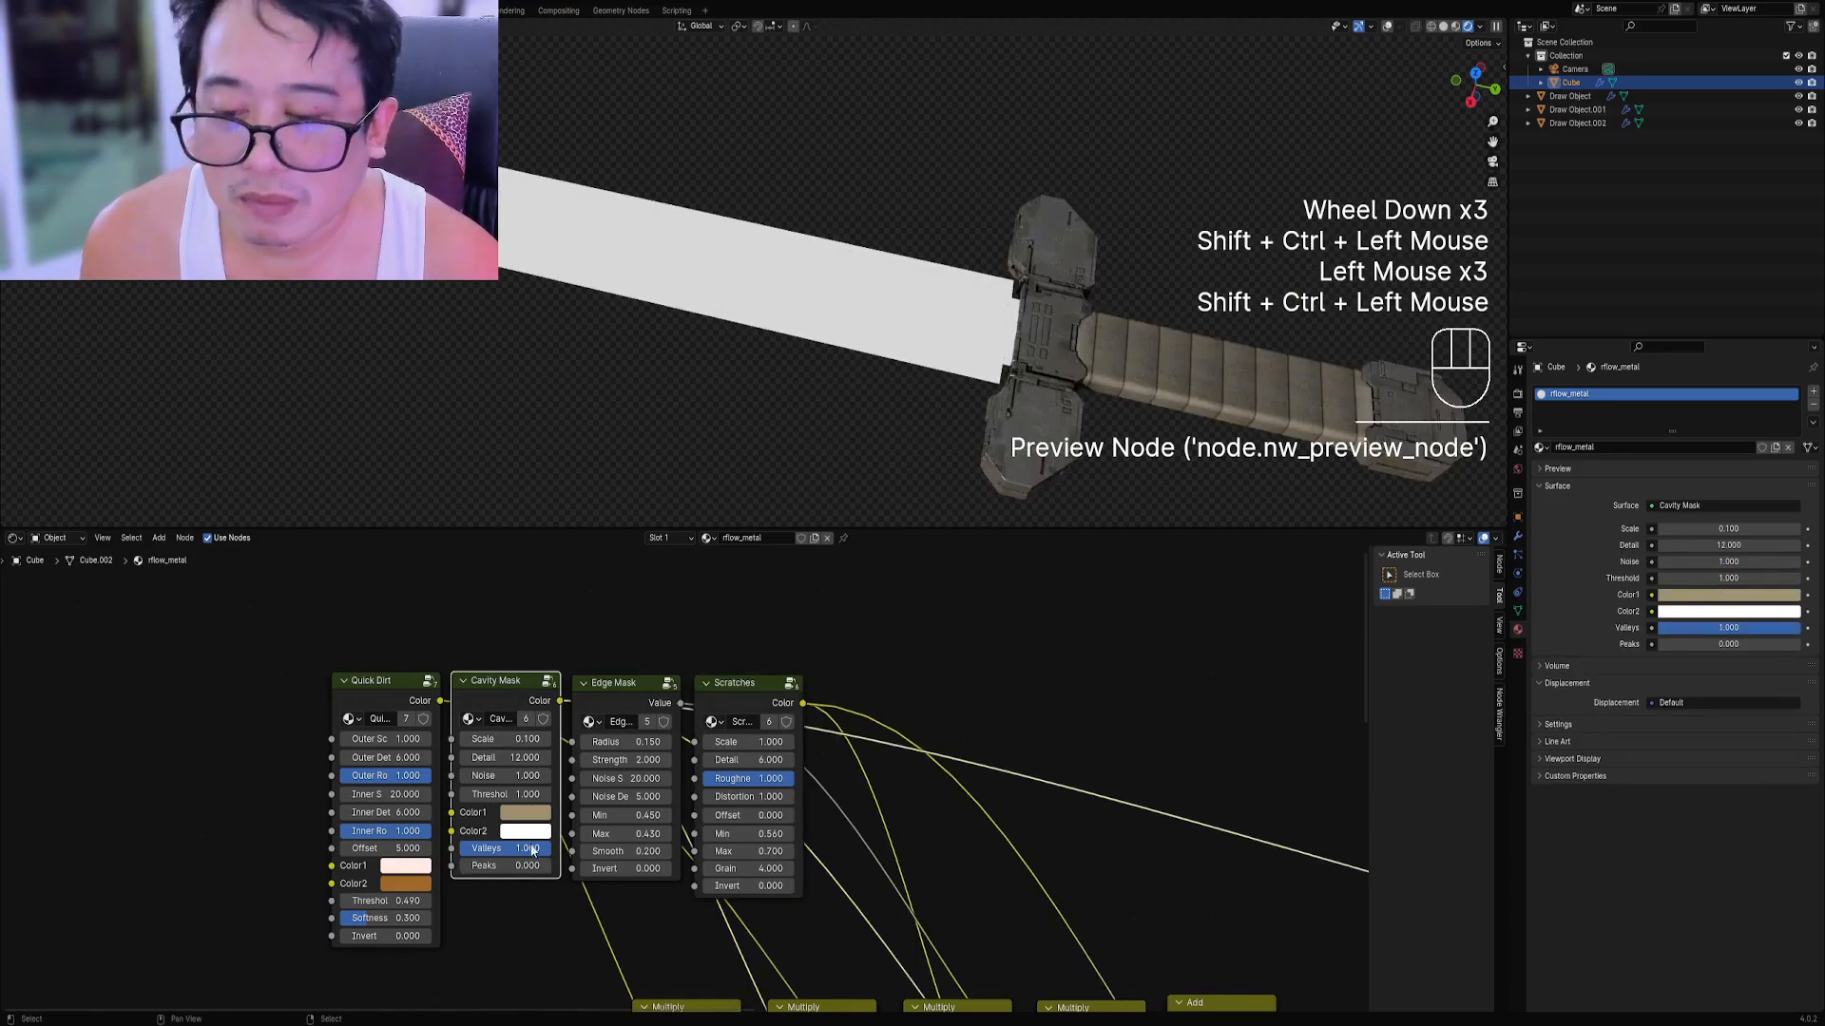
pyautogui.click(519, 686)
pyautogui.moveTo(505, 866); pyautogui.dragTo(551, 866)
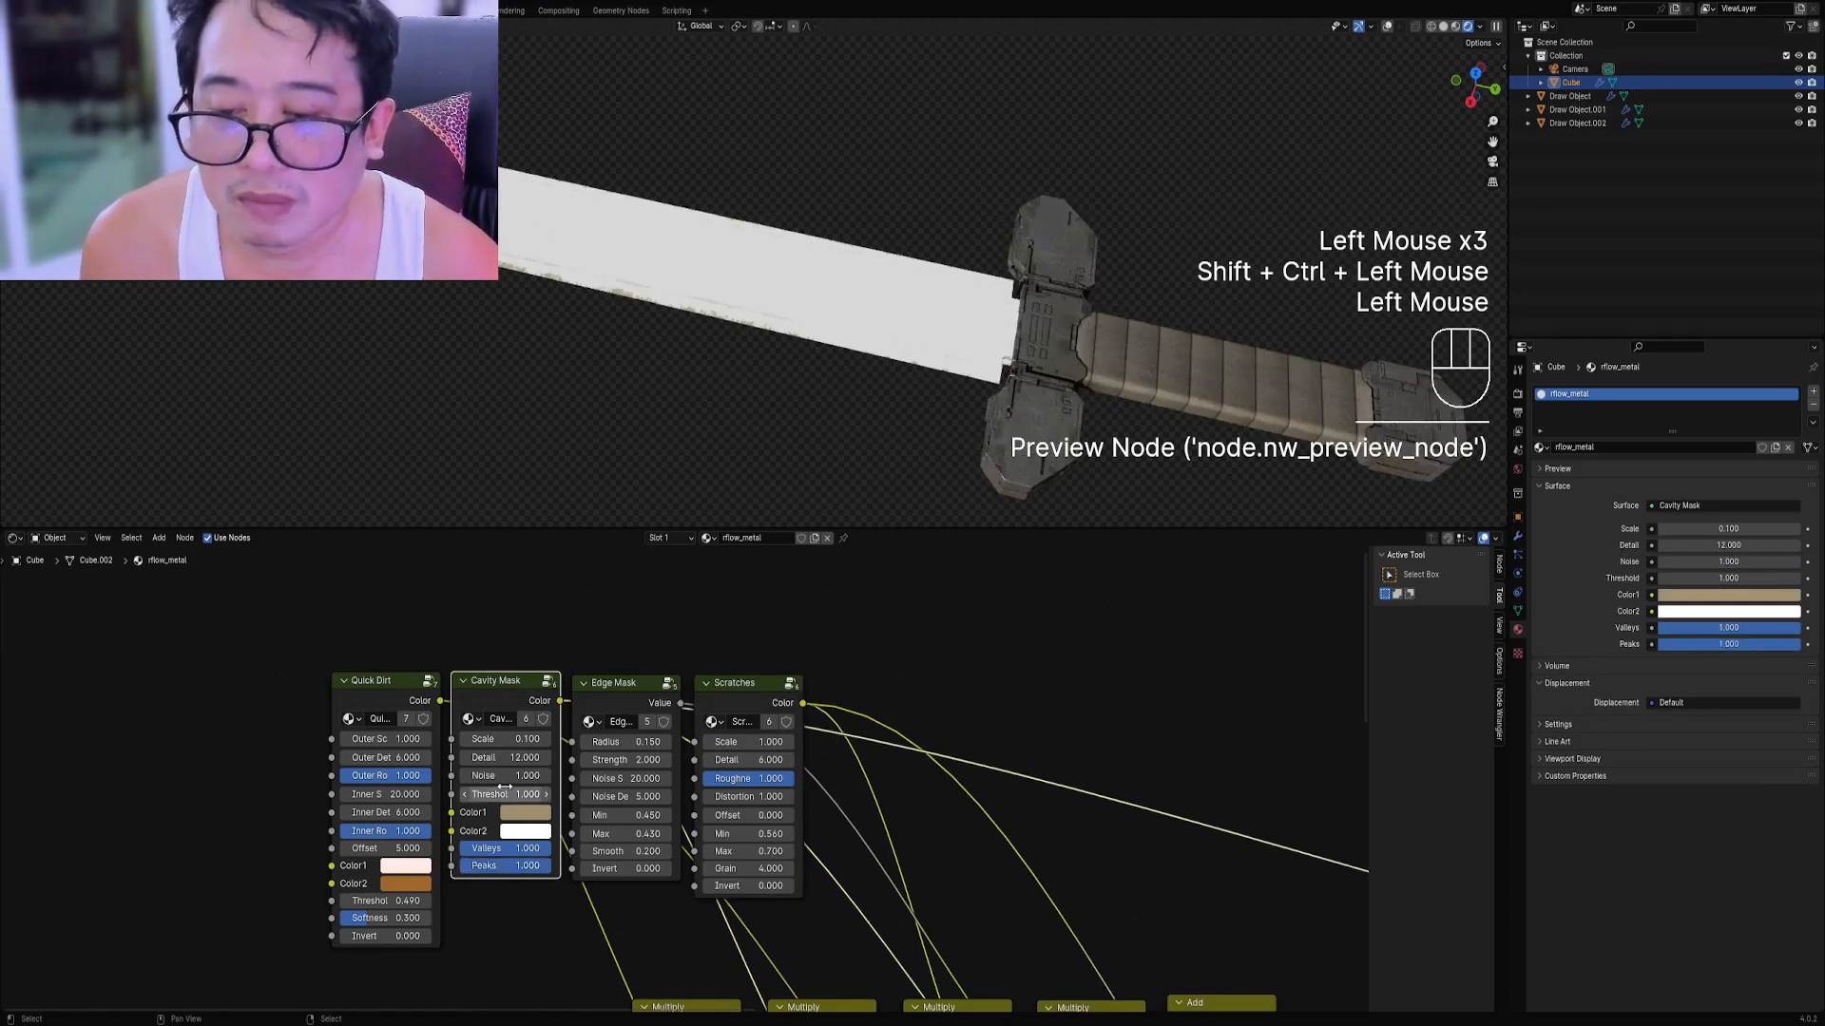
pyautogui.keyDown('shift'); pyautogui.moveTo(511, 794); pyautogui.dragTo(492, 794); pyautogui.keyUp('shift')
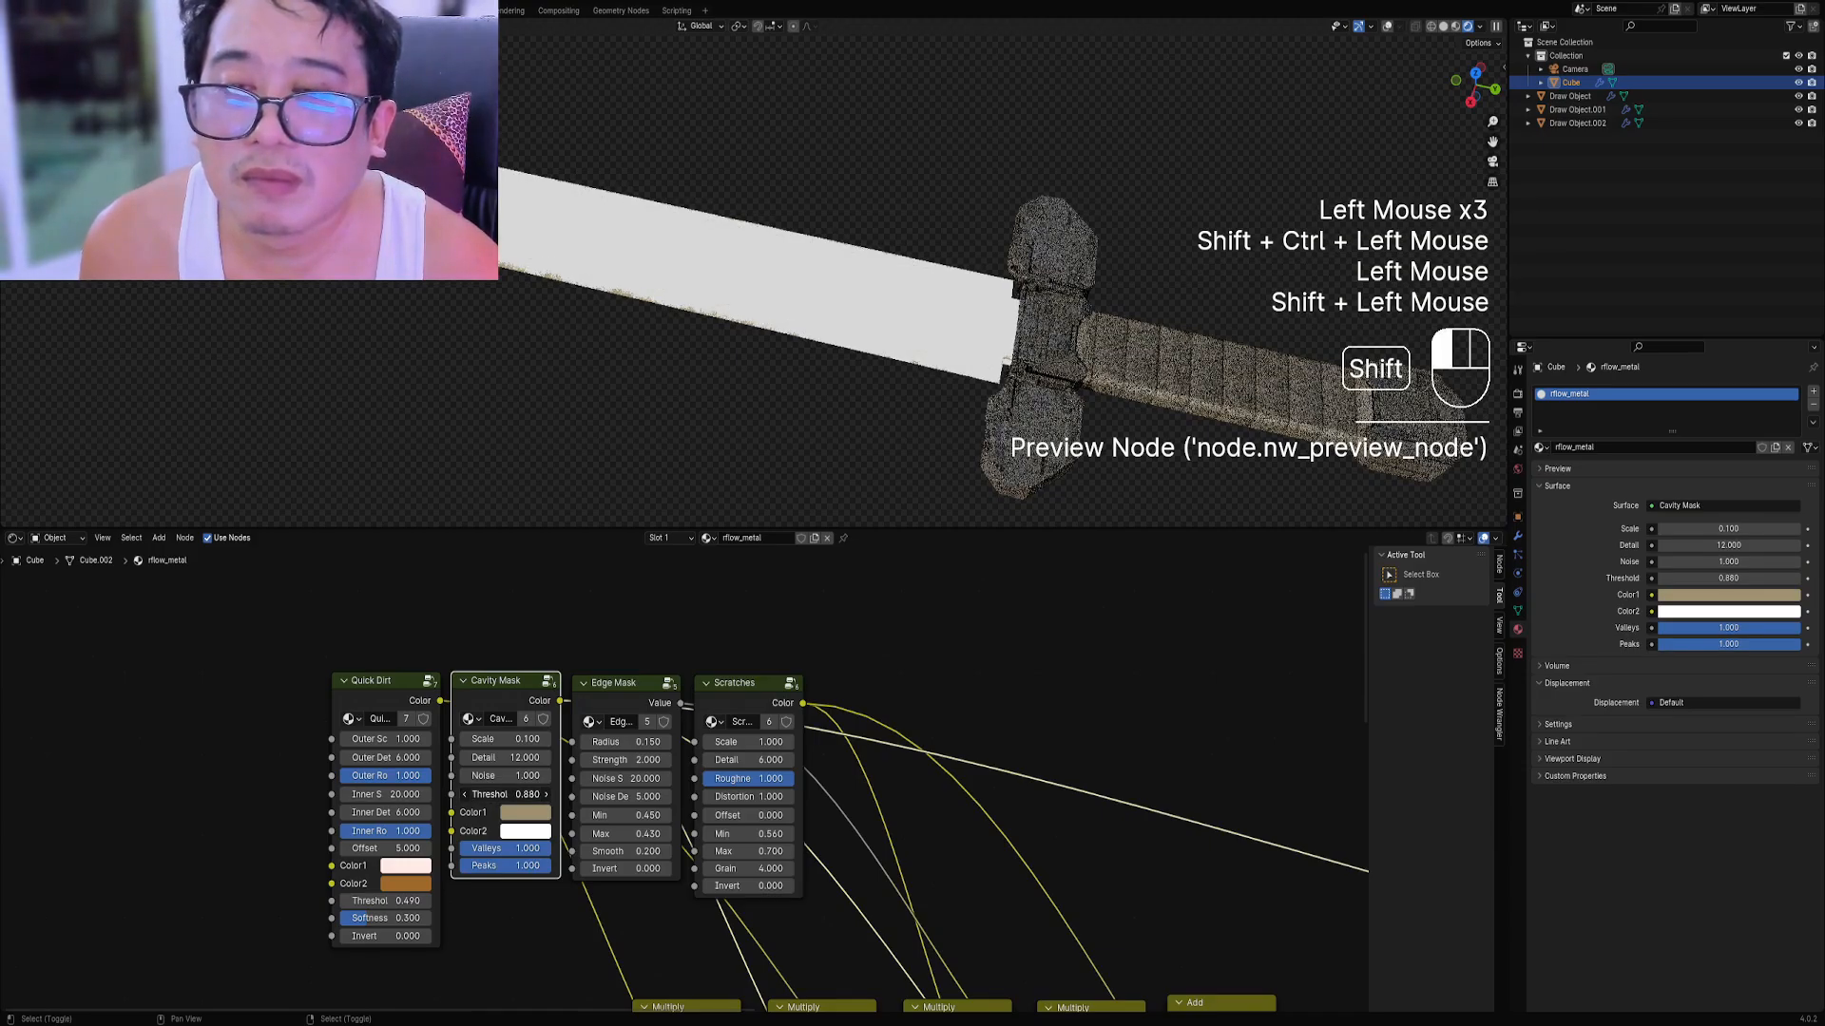
pyautogui.keyDown('shift'); pyautogui.moveTo(511, 794); pyautogui.dragTo(472, 776); pyautogui.keyUp('shift')
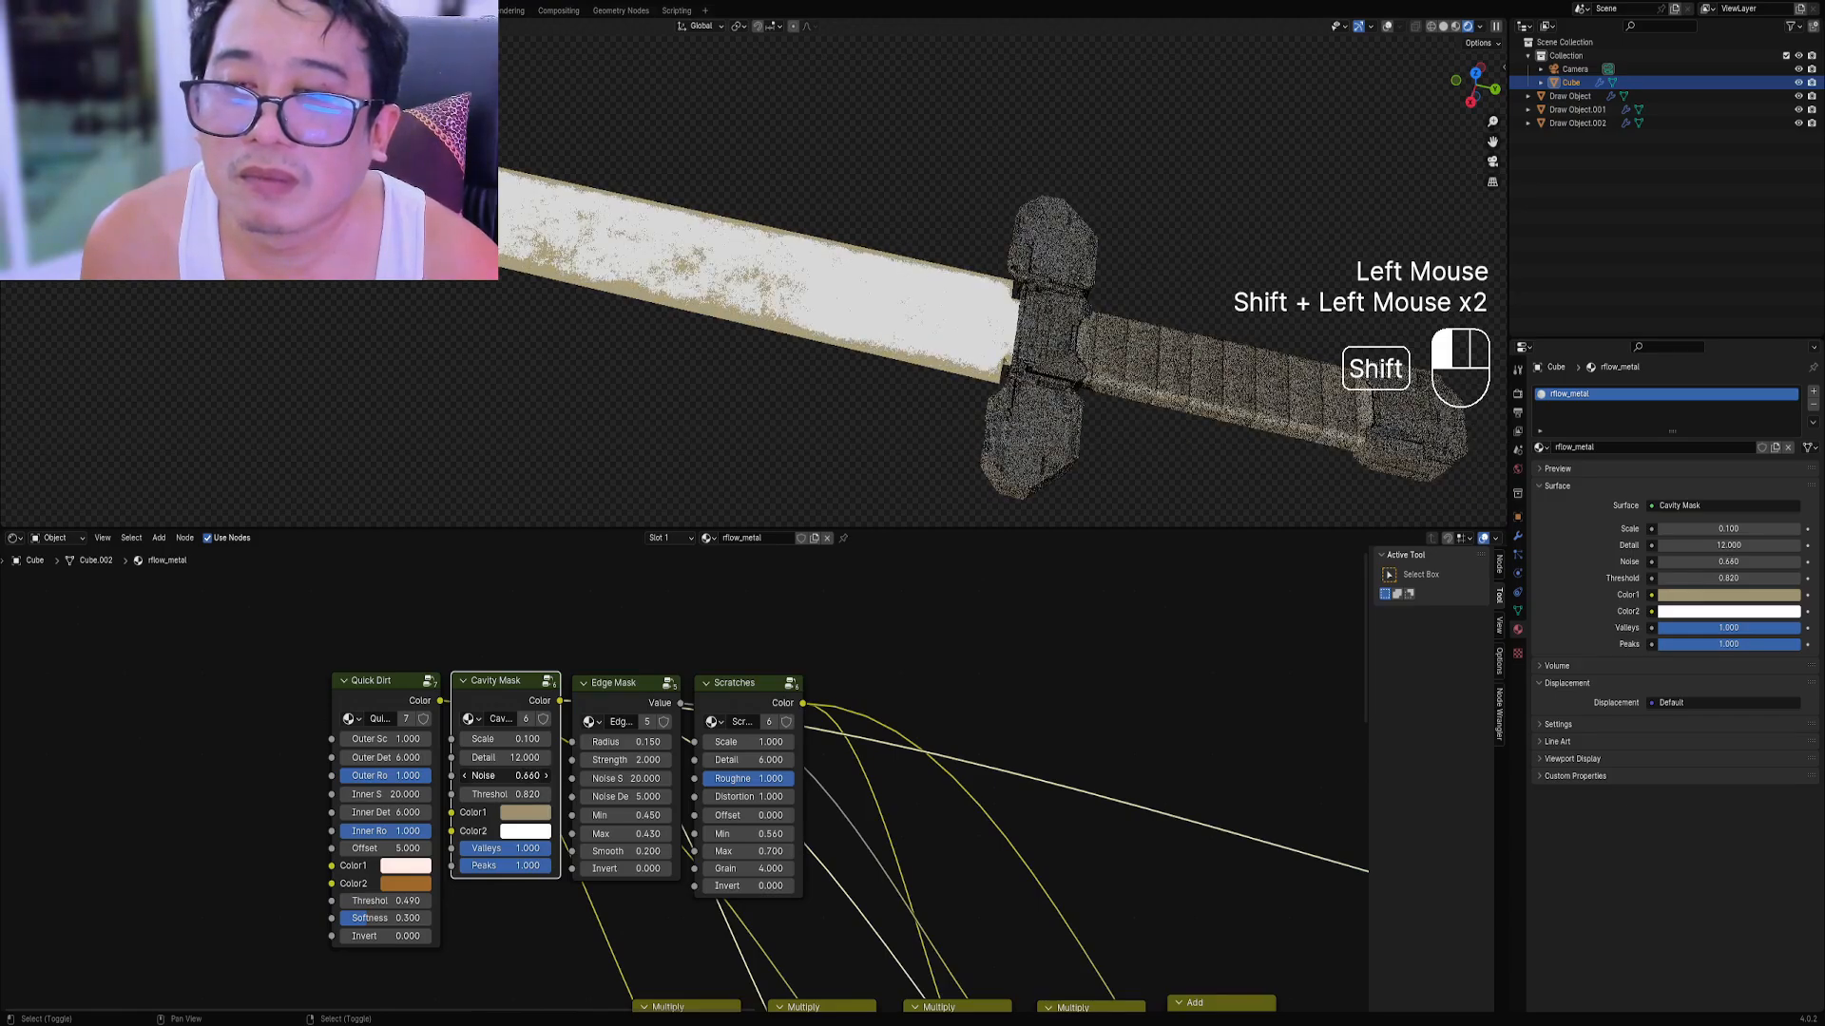
# Return the blade's preview to the full Principled BSDF shader.
pyautogui.scroll(-2, 703, 807)
pyautogui.moveTo(951, 855); pyautogui.dragTo(584, 746, button='middle')
pyautogui.keyDown('ctrl'); pyautogui.keyDown('shift'); pyautogui.click(978, 827); pyautogui.keyUp('shift'); pyautogui.keyUp('ctrl')
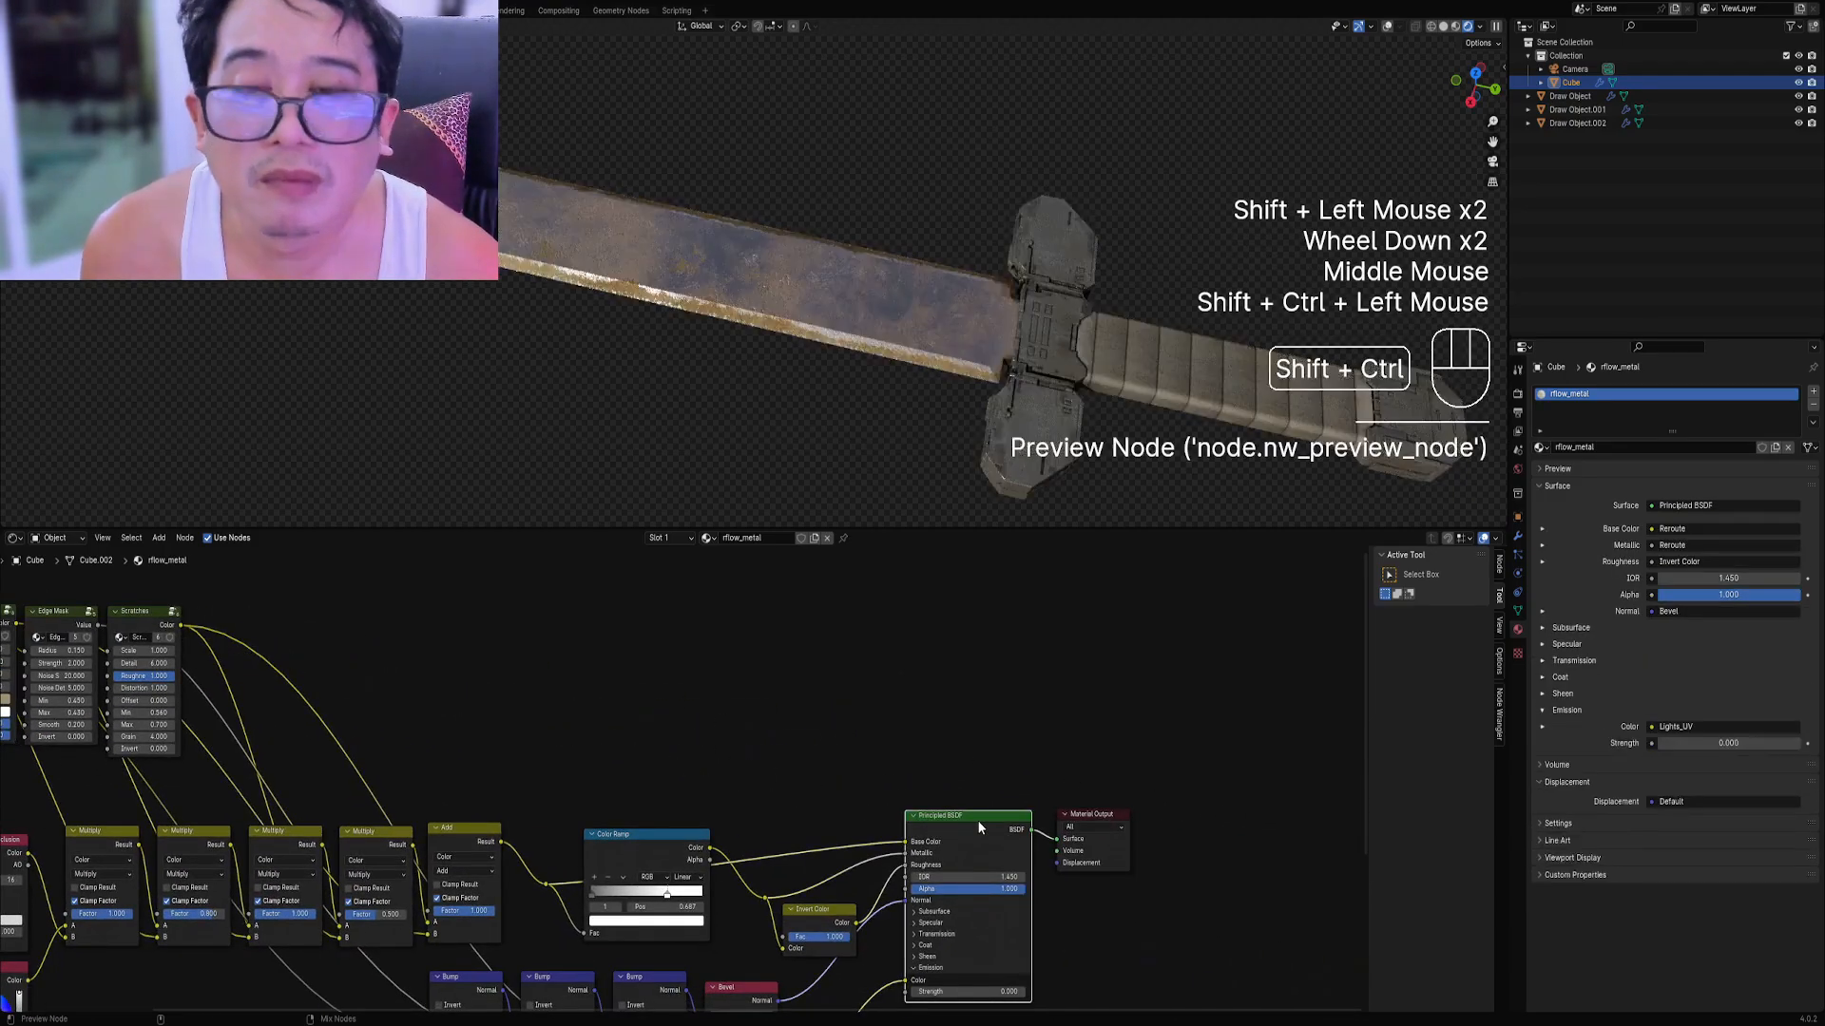
# Set the rotation of the world's HDRI environment to -148.62.
pyautogui.moveTo(867, 421); pyautogui.dragTo(925, 447, button='middle')
pyautogui.scroll(-1, 831, 375)
pyautogui.scroll(-1, 817, 434)
pyautogui.scroll(1, 941, 444)
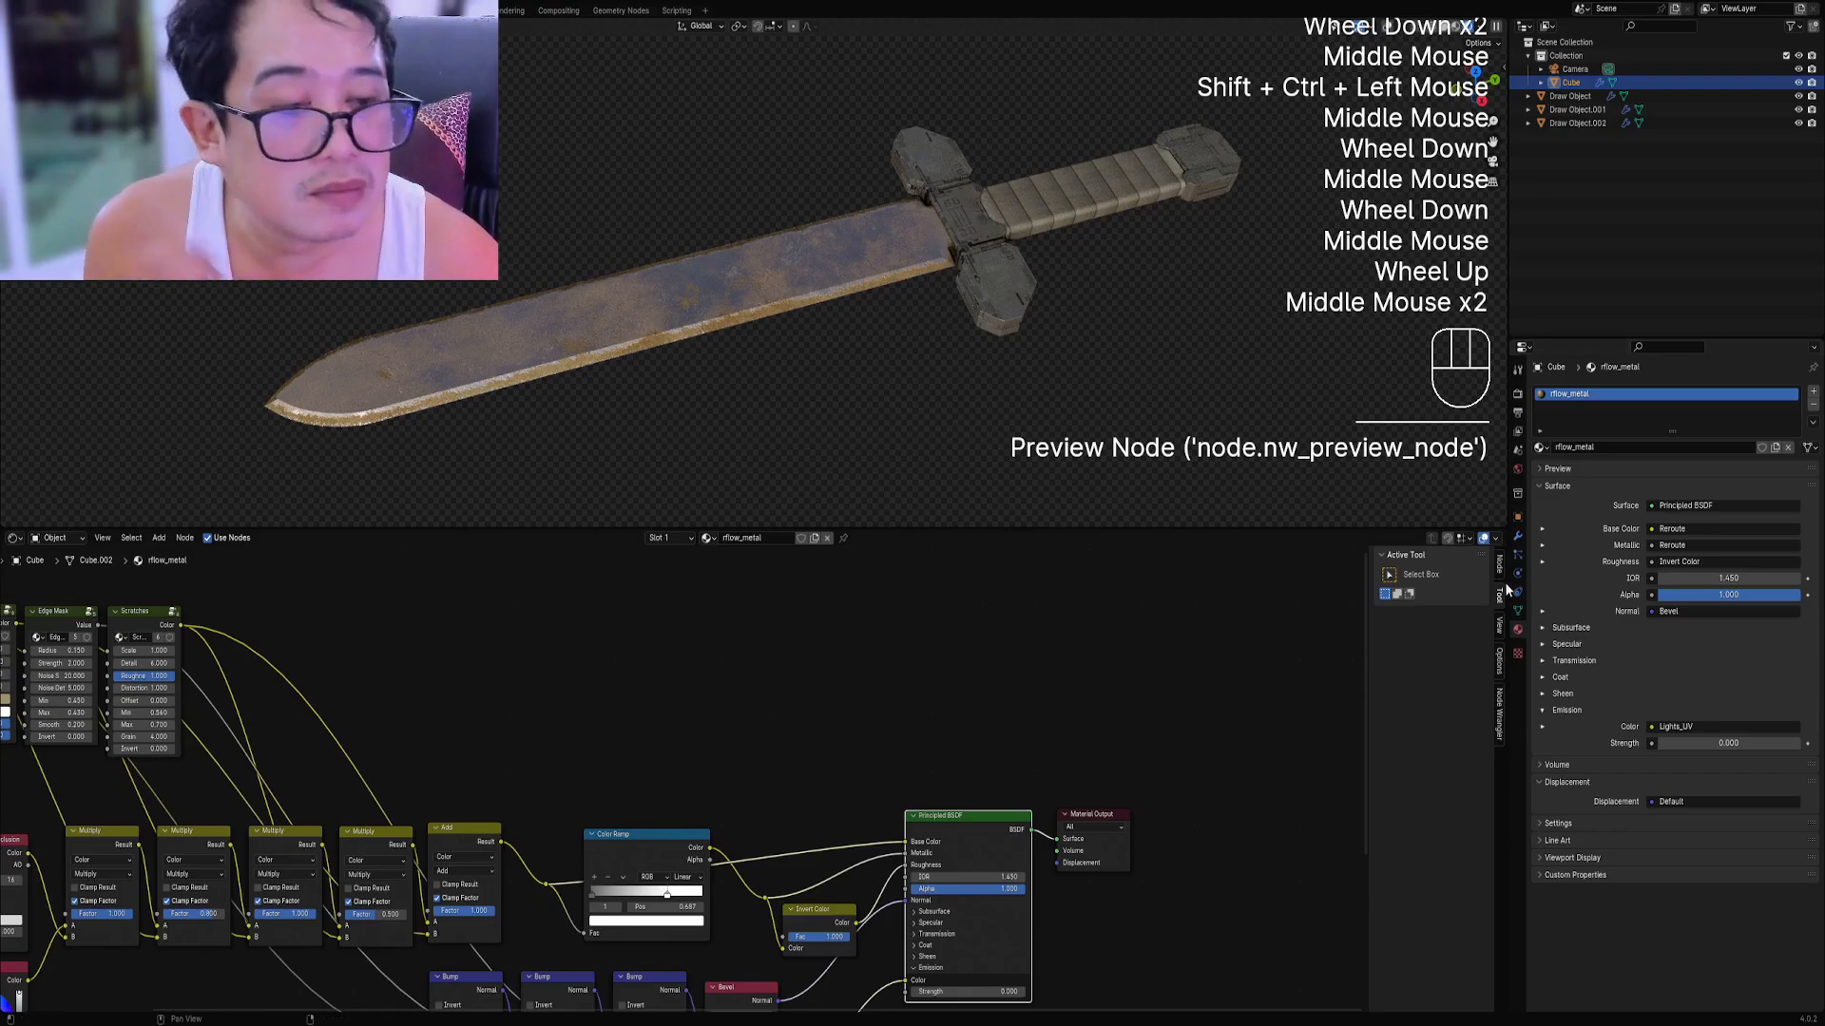
pyautogui.click(1517, 471)
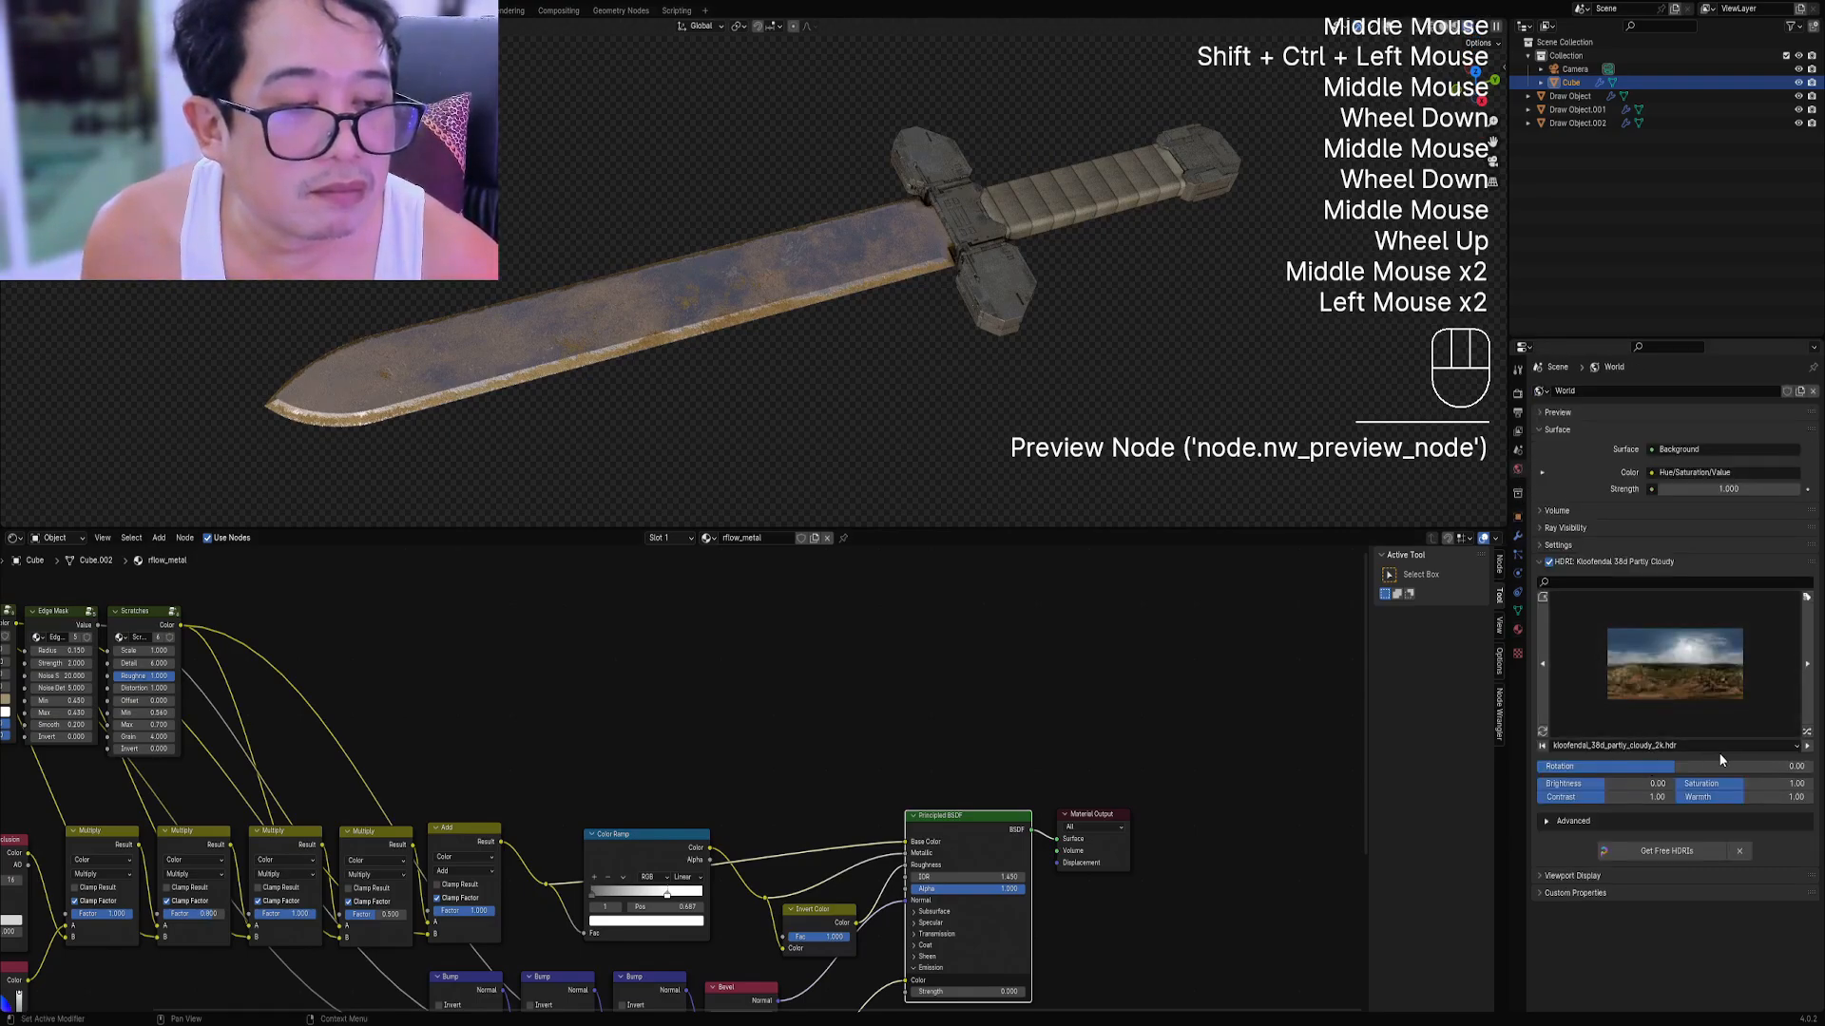
pyautogui.moveTo(1741, 766); pyautogui.dragTo(1553, 765)
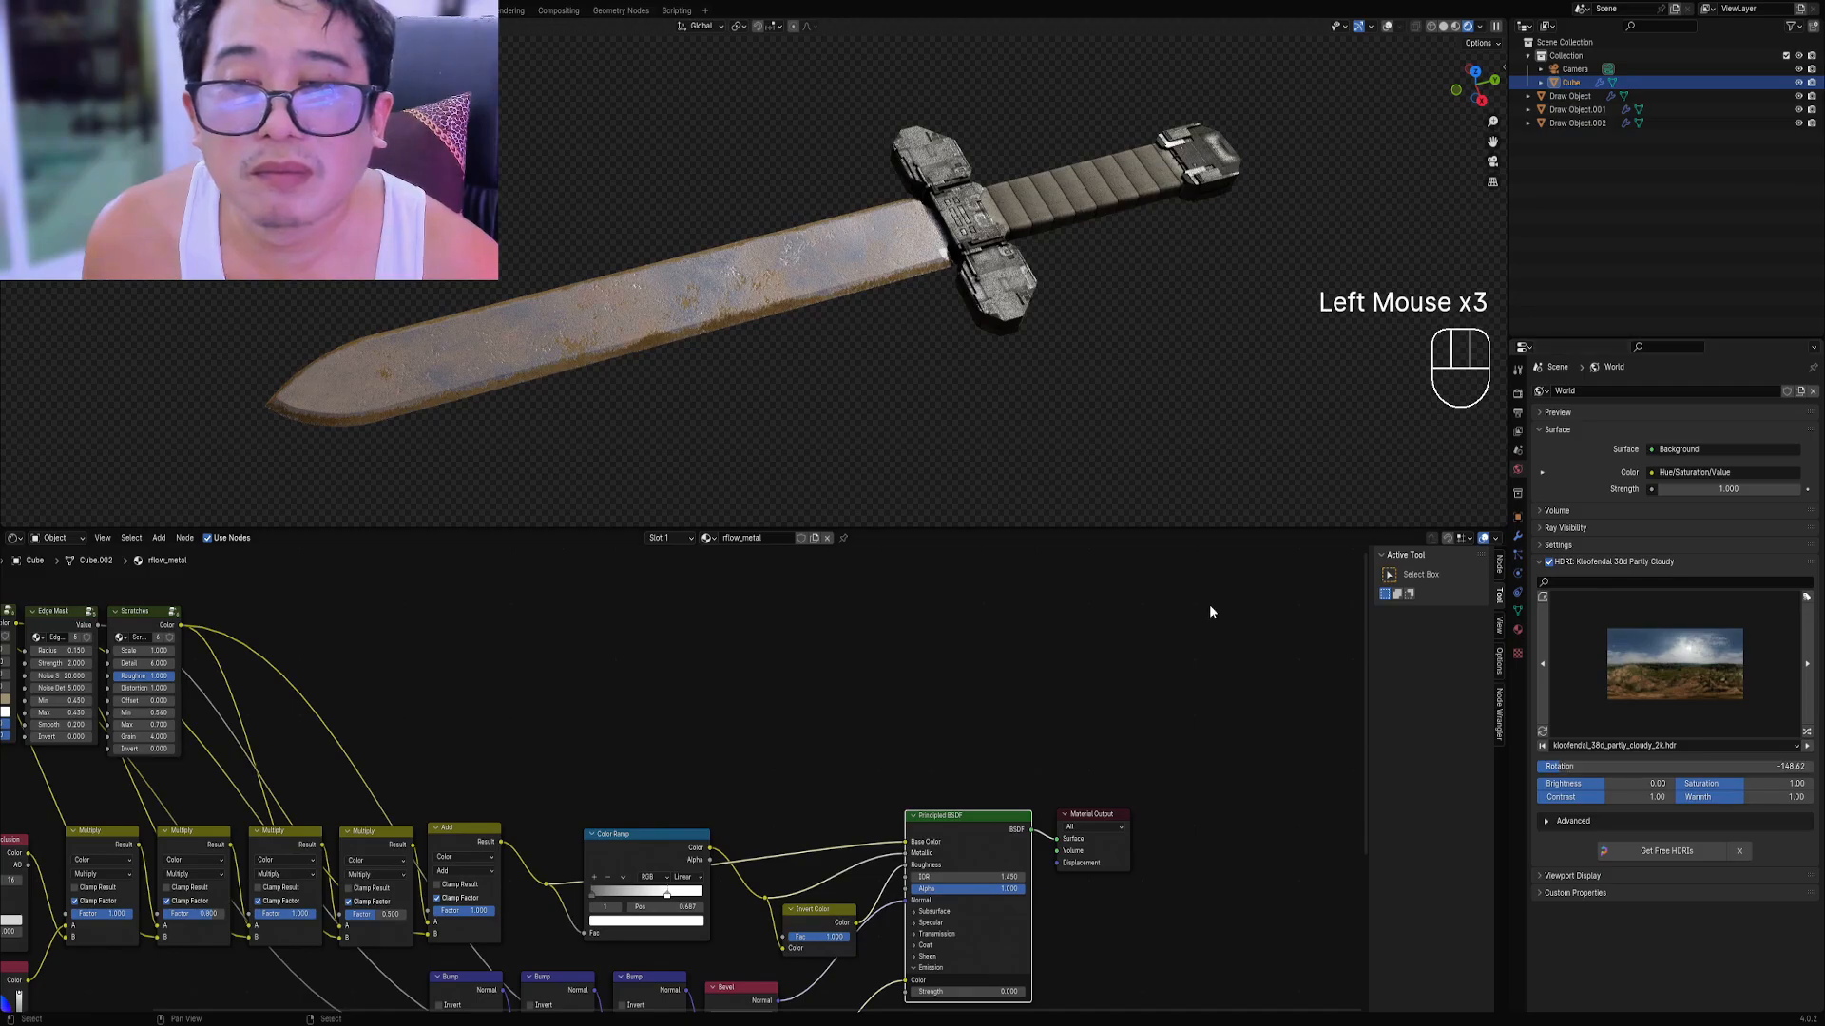
# Move the white stop of the blade material's Color Ramp node to about 0.216.
pyautogui.moveTo(856, 314); pyautogui.dragTo(823, 298, button='middle')
pyautogui.scroll(2, 888, 366)
pyautogui.scroll(-1, 823, 390)
pyautogui.moveTo(888, 367)
pyautogui.mouseDown(button='middle')
pyautogui.moveTo(836, 385)
pyautogui.moveTo(864, 380)
pyautogui.mouseUp(button='middle')
pyautogui.moveTo(865, 381); pyautogui.dragTo(886, 418, button='middle')
pyautogui.scroll(-1, 856, 746)
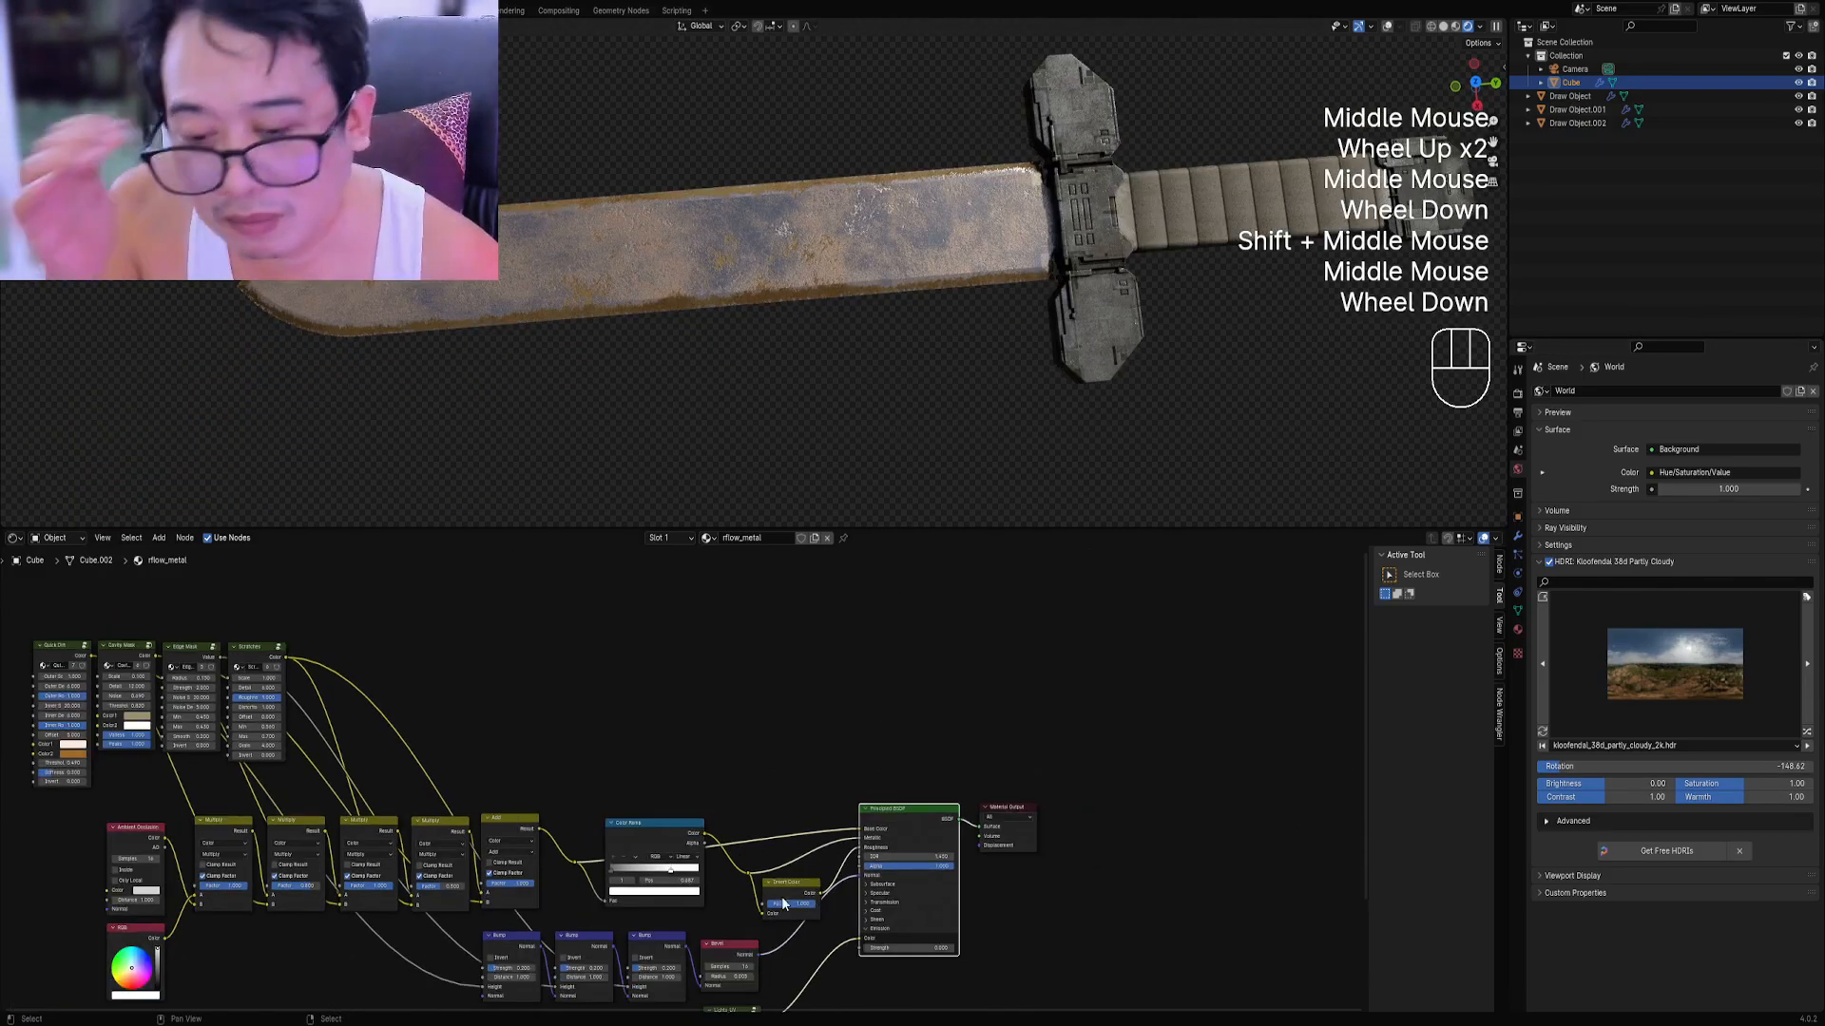
pyautogui.scroll(2, 679, 836)
pyautogui.moveTo(668, 884); pyautogui.dragTo(630, 884)
# Lower the saturation of Color1 on the Cavity Mask node to about 0.095.
pyautogui.scroll(1, 893, 380)
pyautogui.moveTo(893, 380); pyautogui.dragTo(914, 323, button='middle')
pyautogui.scroll(-1, 914, 323)
pyautogui.scroll(-1, 916, 363)
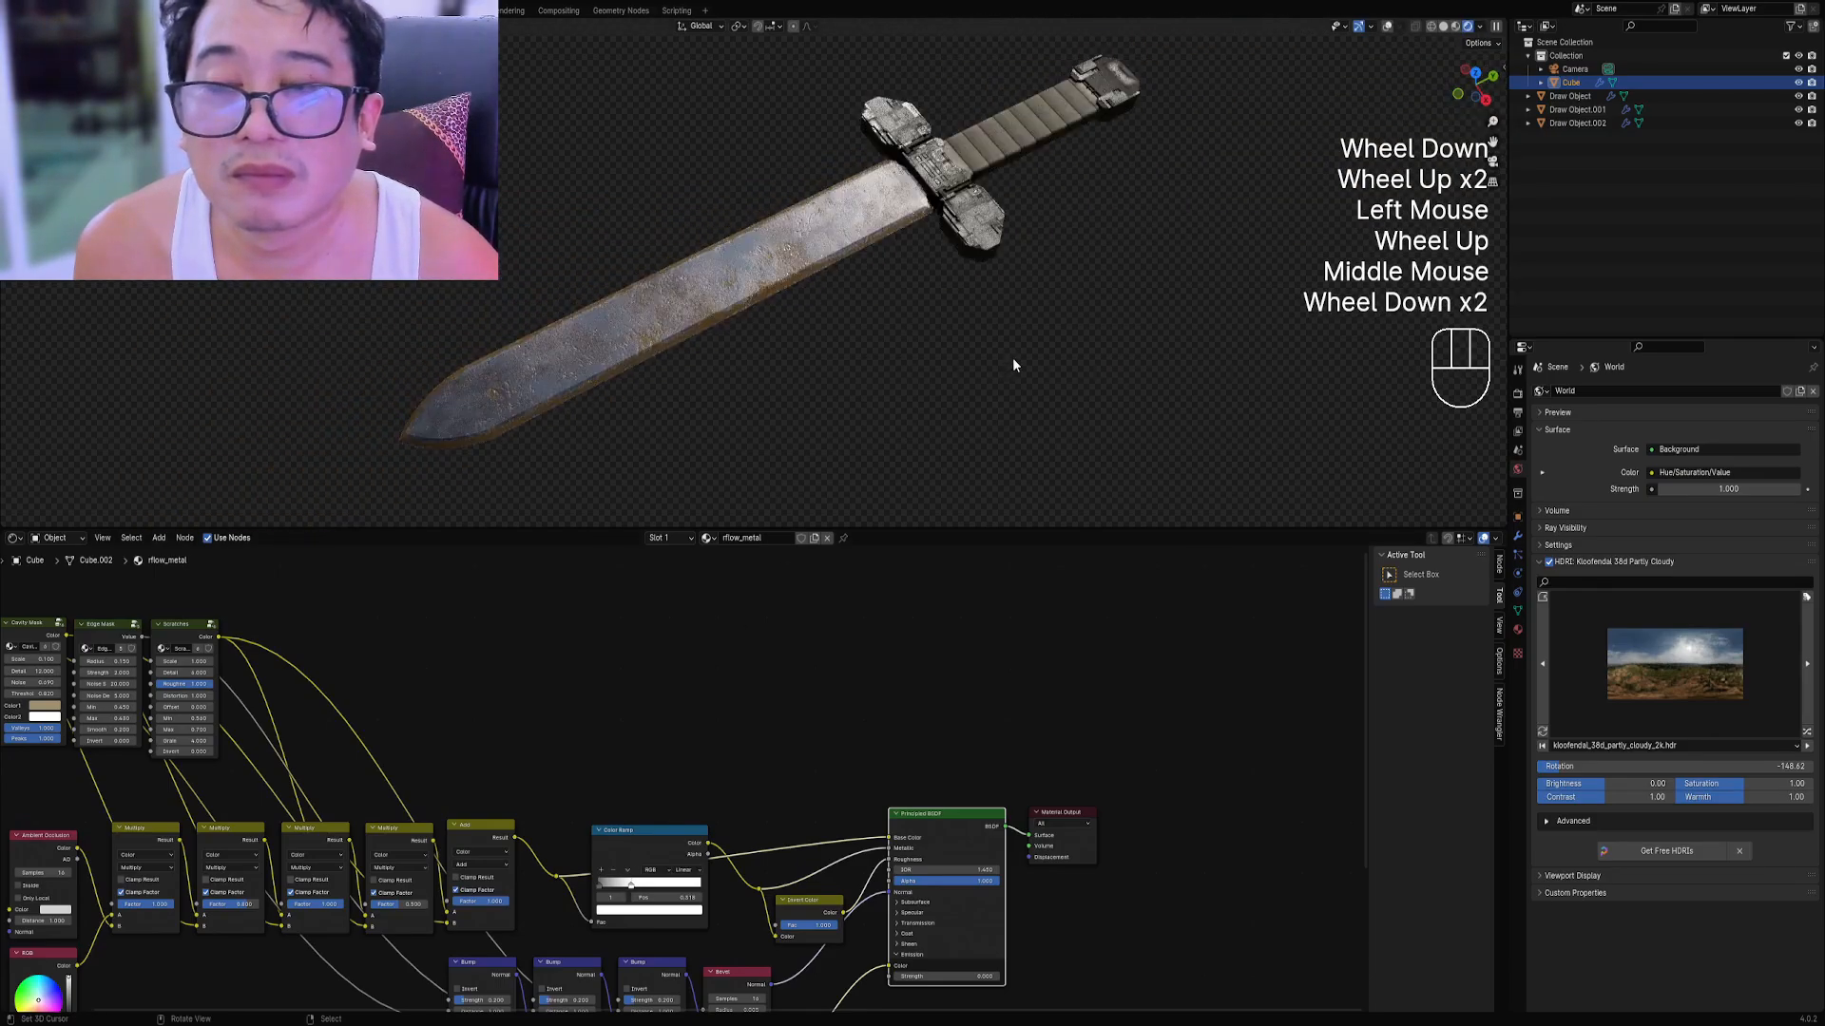
pyautogui.moveTo(1014, 364); pyautogui.dragTo(888, 385, button='middle')
pyautogui.scroll(1, 957, 374)
pyautogui.scroll(-1, 684, 731)
pyautogui.moveTo(685, 732); pyautogui.dragTo(617, 759, button='middle')
pyautogui.scroll(2, 616, 757)
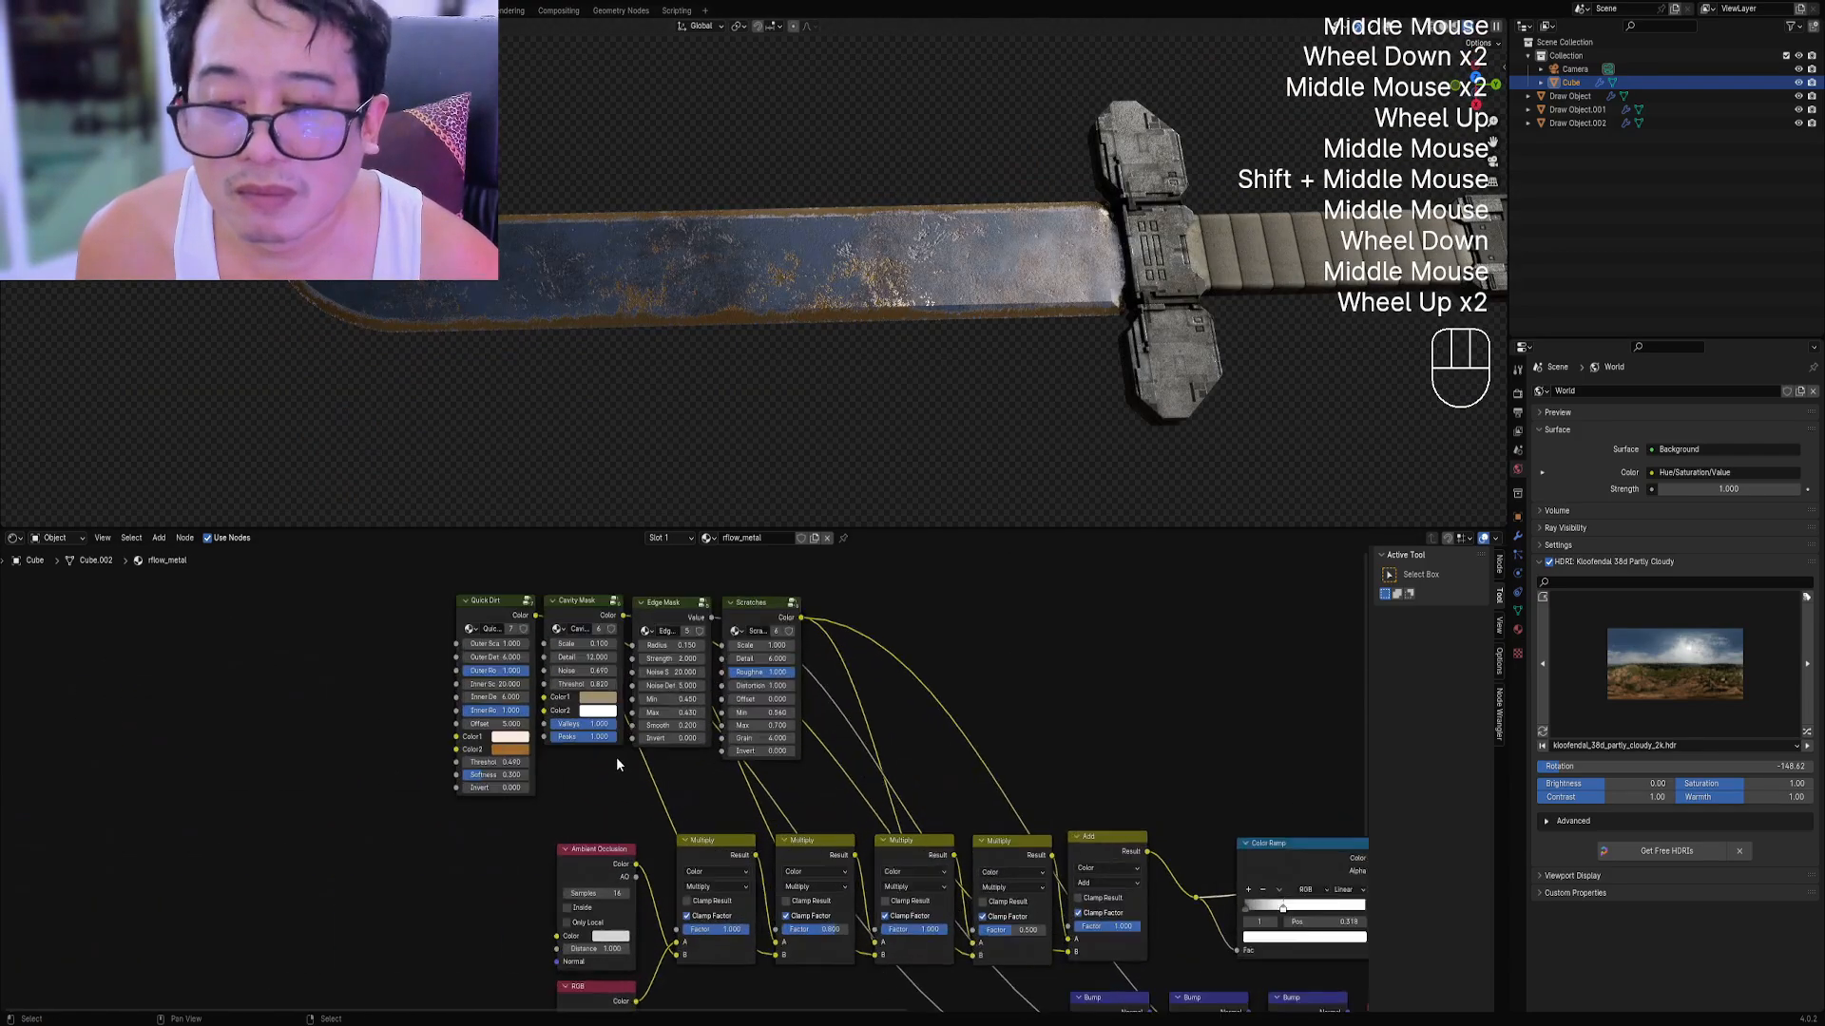
pyautogui.scroll(1, 616, 758)
pyautogui.click(592, 697)
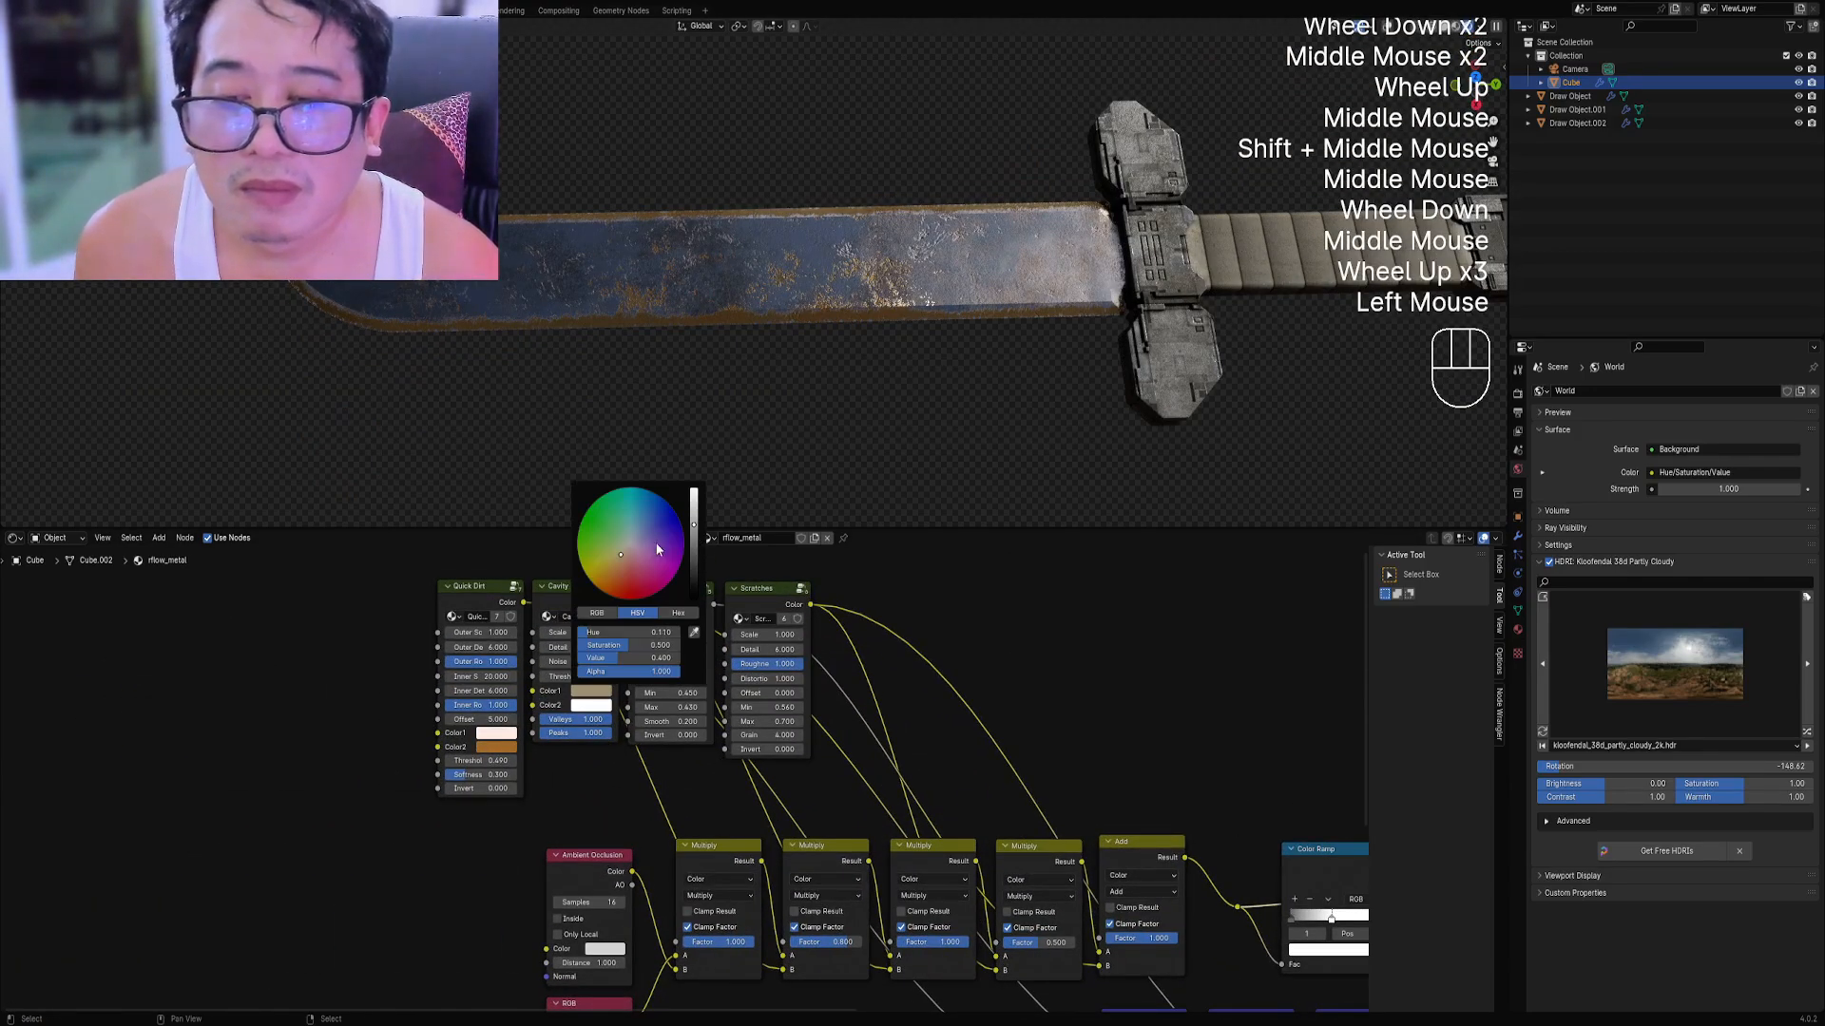
pyautogui.moveTo(639, 649); pyautogui.dragTo(554, 650)
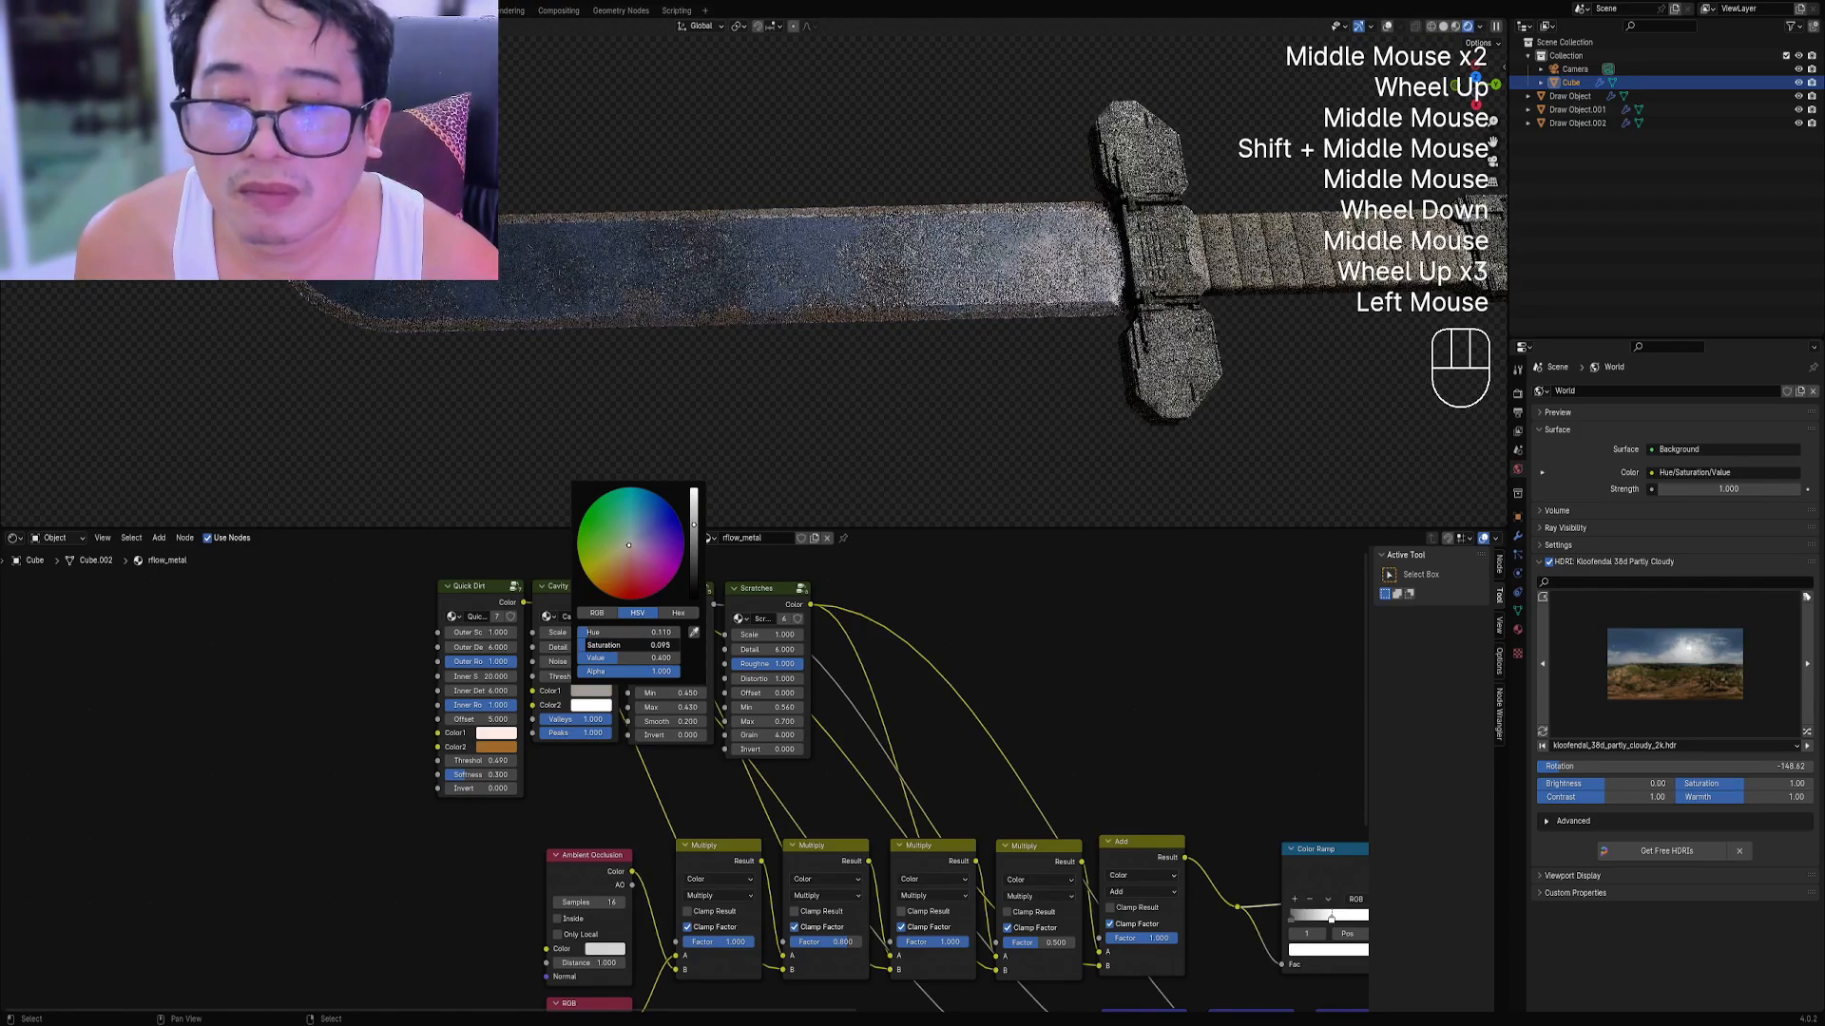
# Reduce the saturation of Color2 on the Quick Dirt node to mute the orange rust.
pyautogui.click(502, 745)
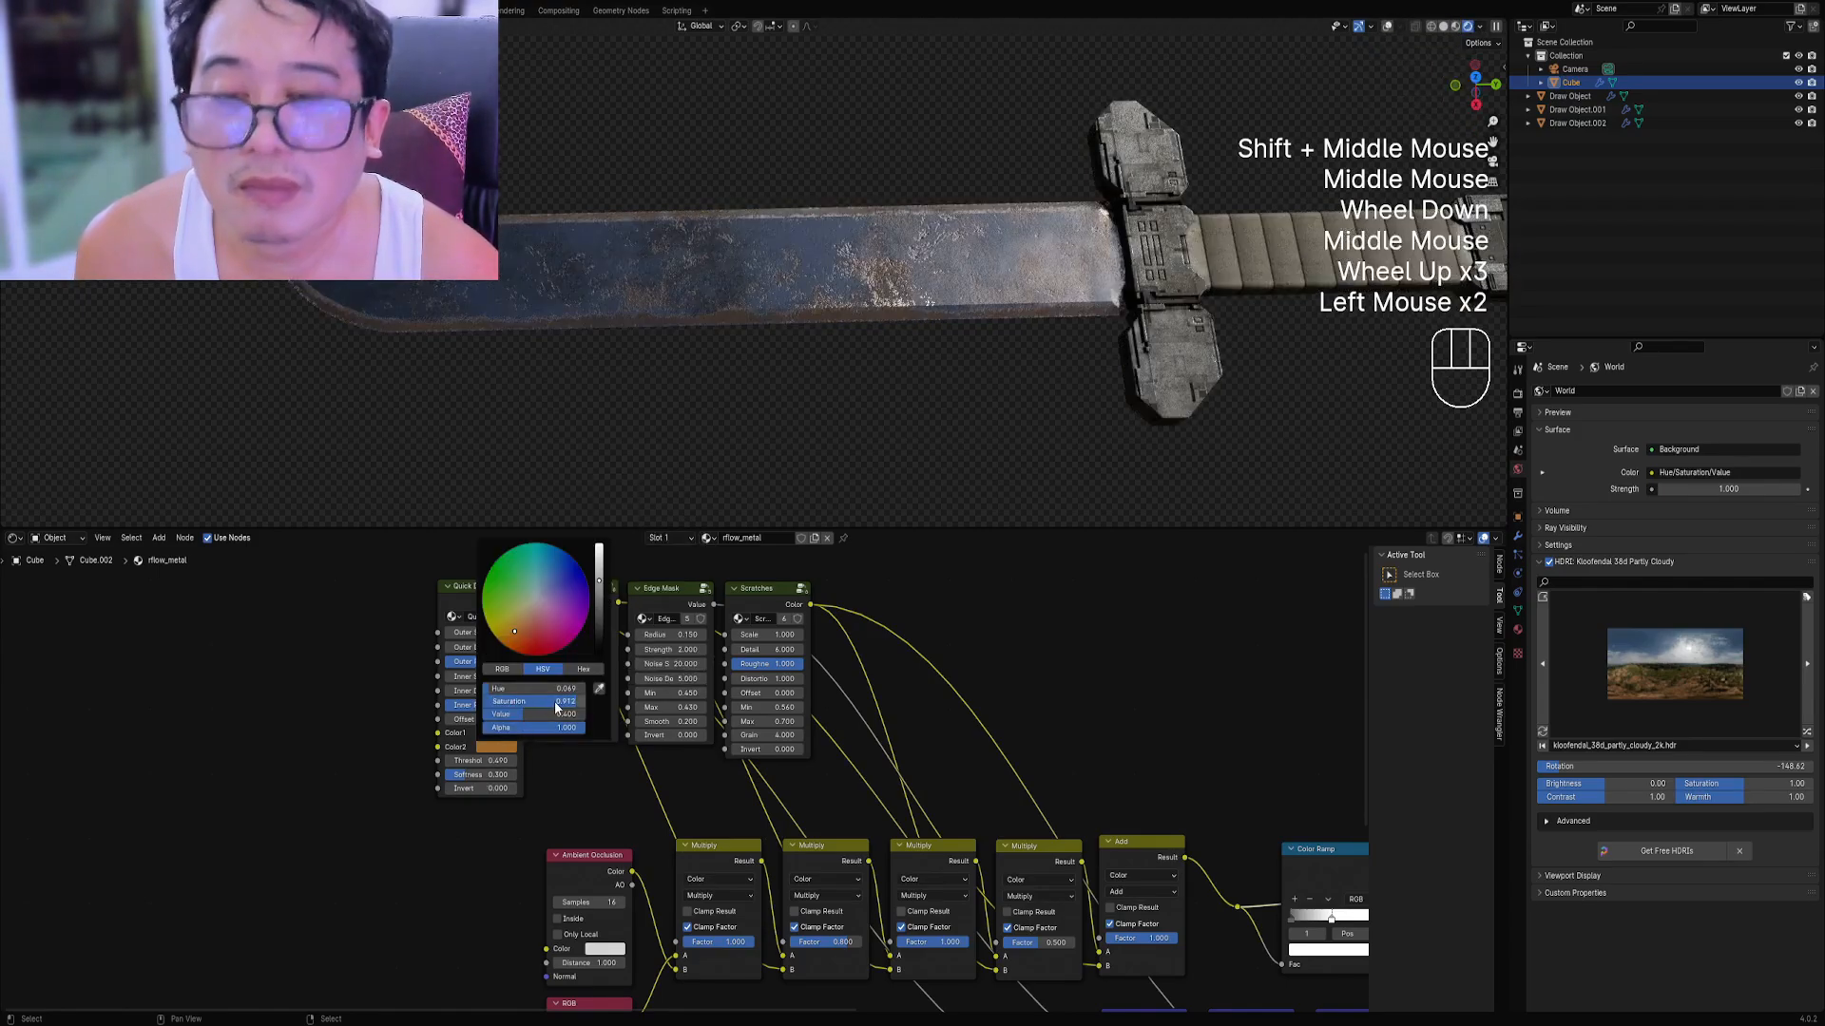
pyautogui.moveTo(556, 707); pyautogui.dragTo(377, 707)
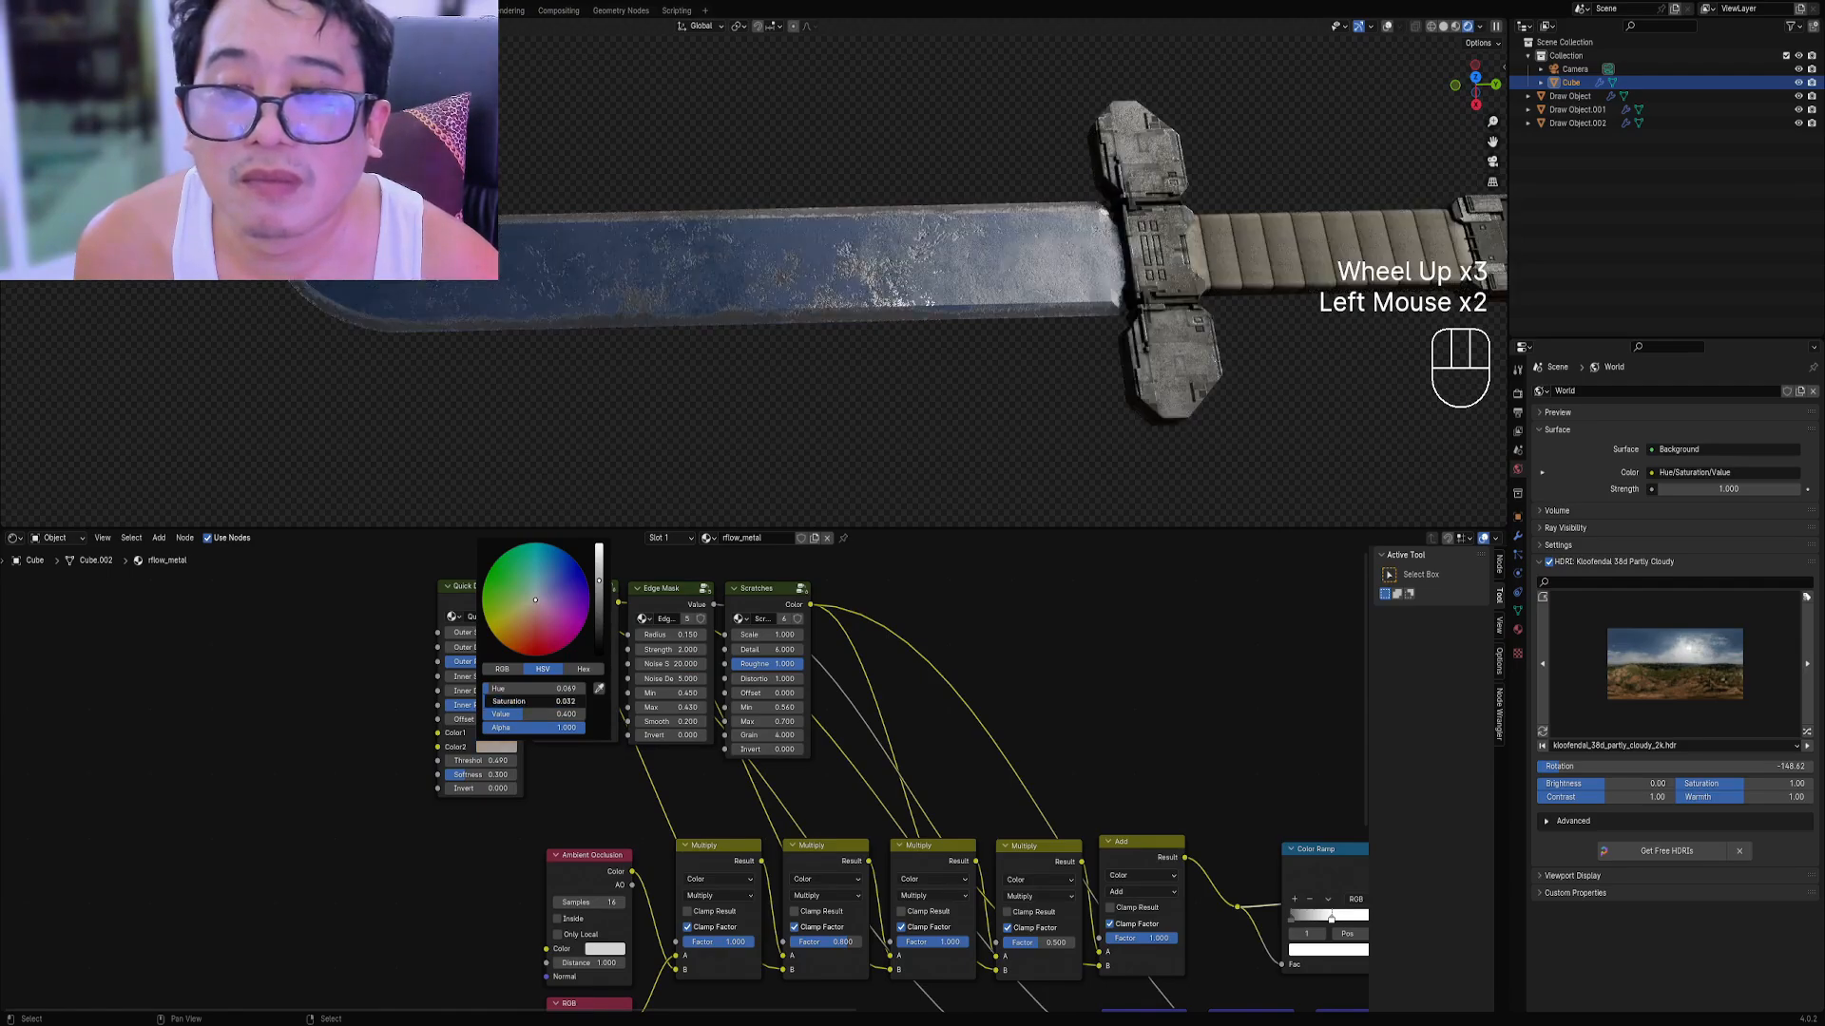
pyautogui.moveTo(487, 701); pyautogui.dragTo(541, 701)
# Save the file and maximize the 3D viewport in Solid shading.
pyautogui.moveTo(894, 408); pyautogui.dragTo(1007, 294, button='middle')
pyautogui.moveTo(927, 391)
pyautogui.mouseDown(button='middle')
pyautogui.moveTo(773, 407)
pyautogui.moveTo(928, 407)
pyautogui.moveTo(930, 464)
pyautogui.moveTo(909, 465)
pyautogui.mouseUp(button='middle')
pyautogui.scroll(-1, 932, 387)
pyautogui.scroll(1, 774, 407)
pyautogui.press('z')
pyautogui.hotkey('ctrl', 's')
pyautogui.hotkey('ctrl', 'space')
pyautogui.scroll(-2, 977, 419)
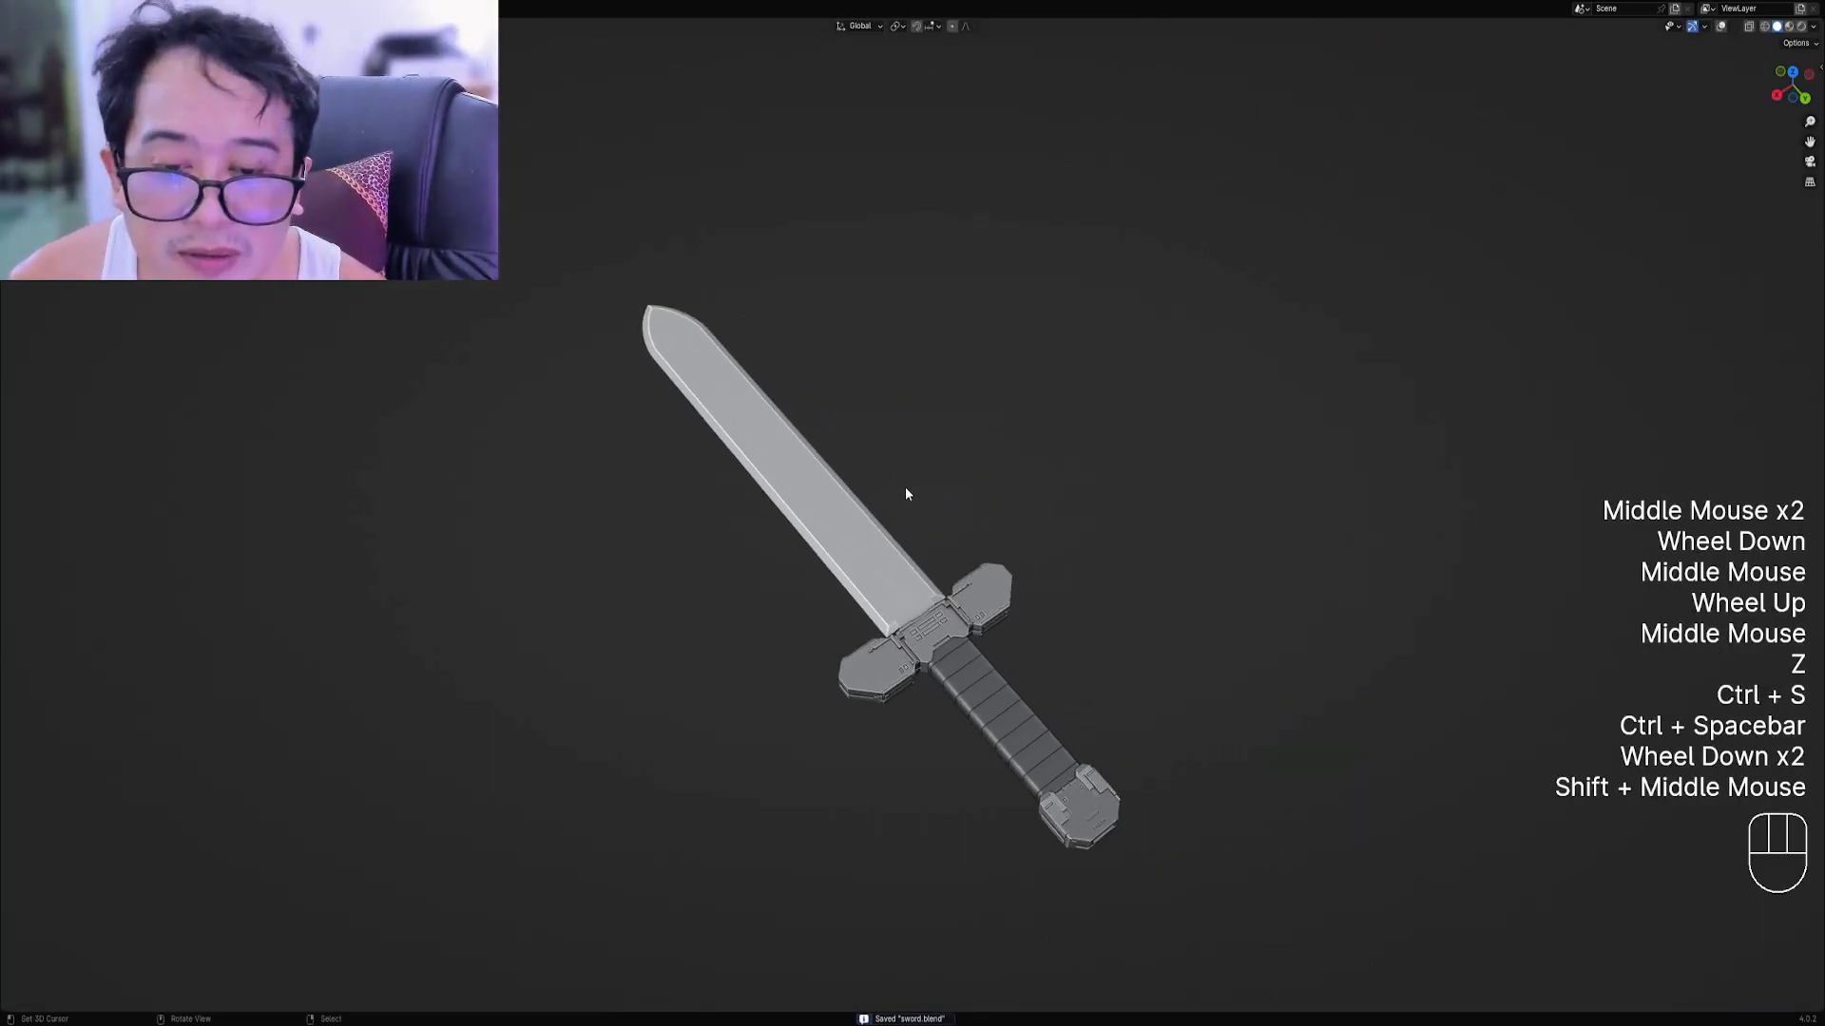
pyautogui.scroll(1, 941, 481)
pyautogui.keyDown('shift'); pyautogui.moveTo(1047, 631); pyautogui.dragTo(1049, 484, button='middle'); pyautogui.keyUp('shift')
# Compare the whole sword in Rendered and Solid shading from a closer view.
pyautogui.press('z')
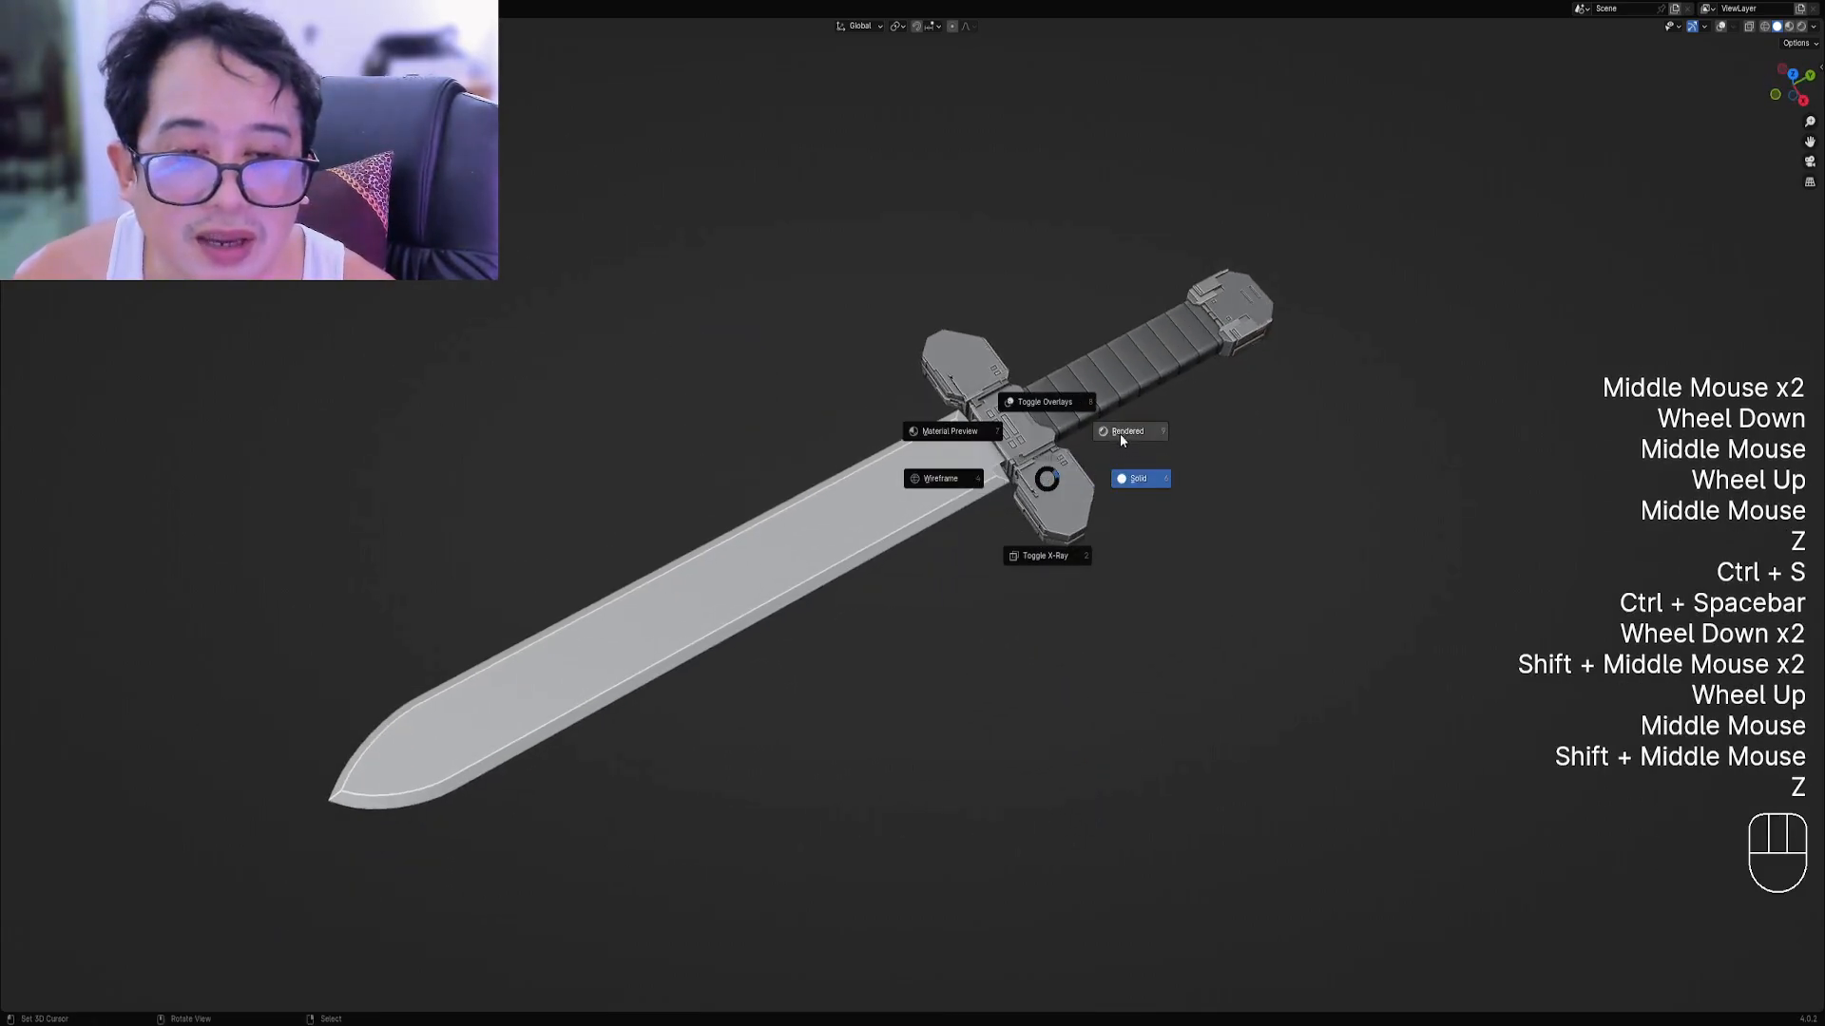
pyautogui.click(1120, 434)
pyautogui.moveTo(1119, 433)
pyautogui.mouseDown(button='middle')
pyautogui.moveTo(1028, 505)
pyautogui.moveTo(807, 528)
pyautogui.moveTo(973, 502)
pyautogui.mouseUp(button='middle')
pyautogui.scroll(1, 1097, 454)
pyautogui.press('z')
pyautogui.click(1056, 510)
pyautogui.scroll(1, 971, 496)
pyautogui.press('z')
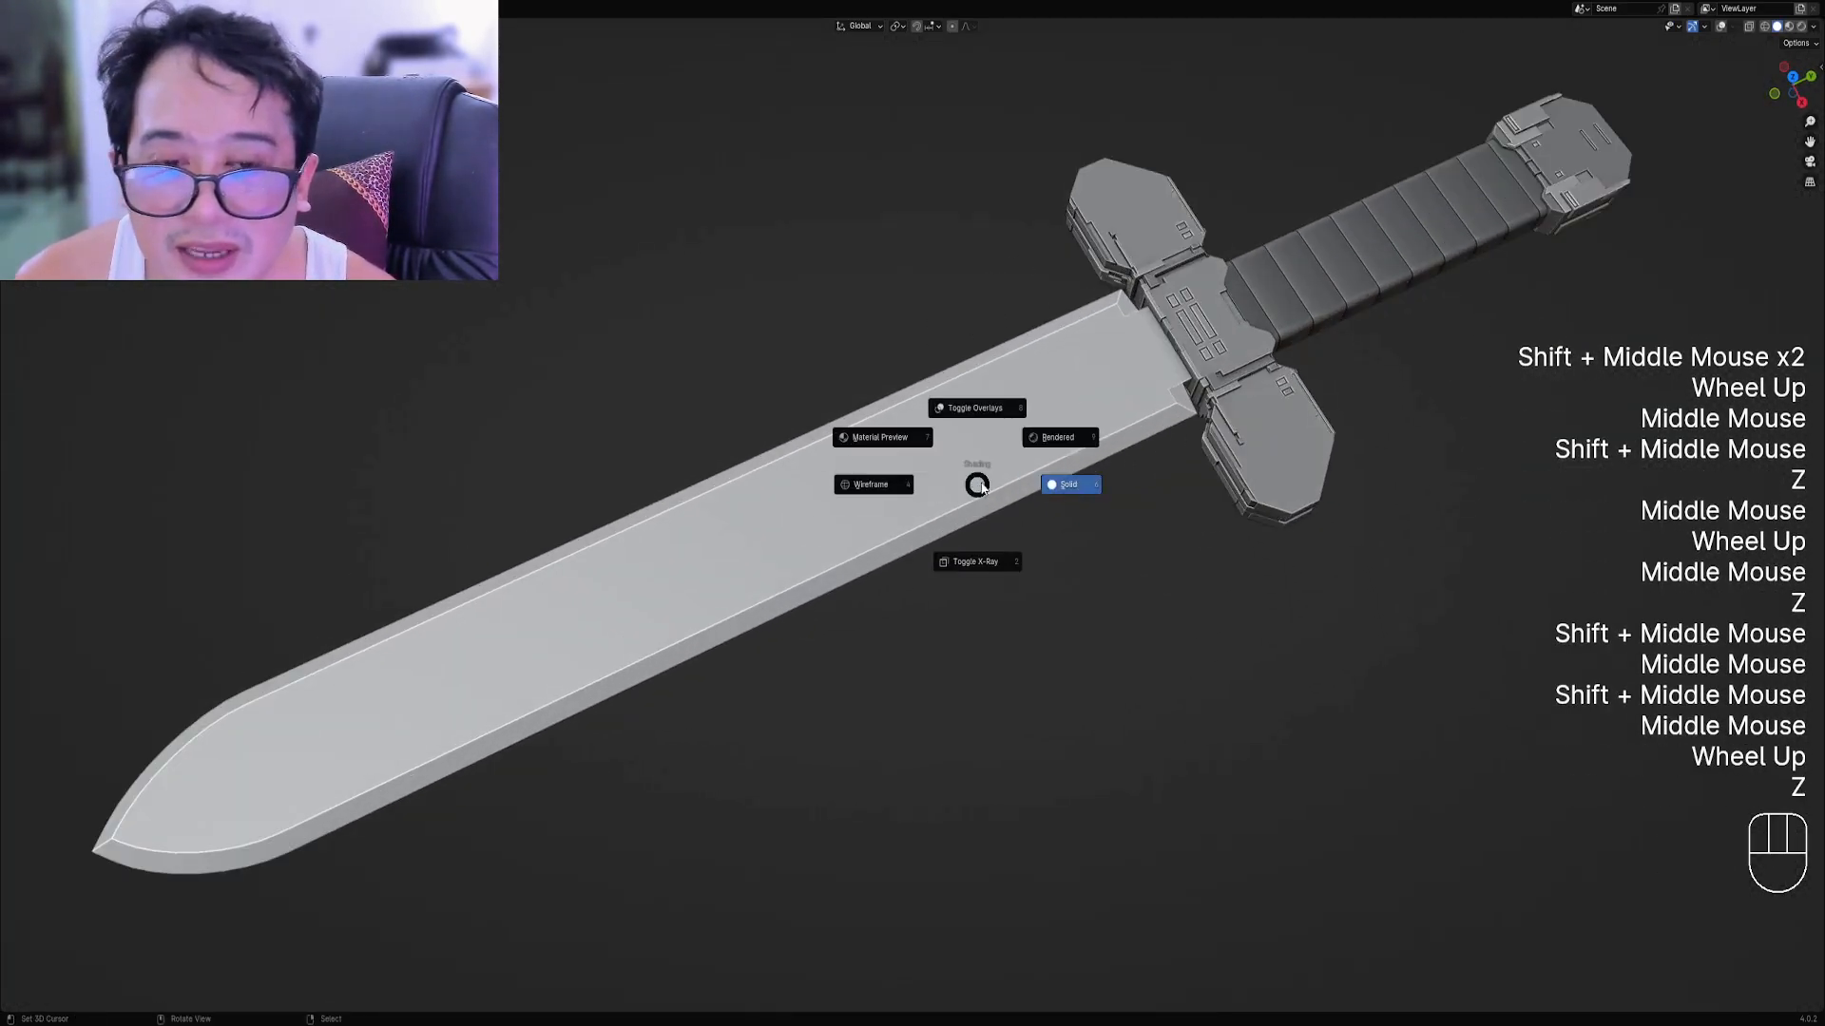
pyautogui.click(1039, 439)
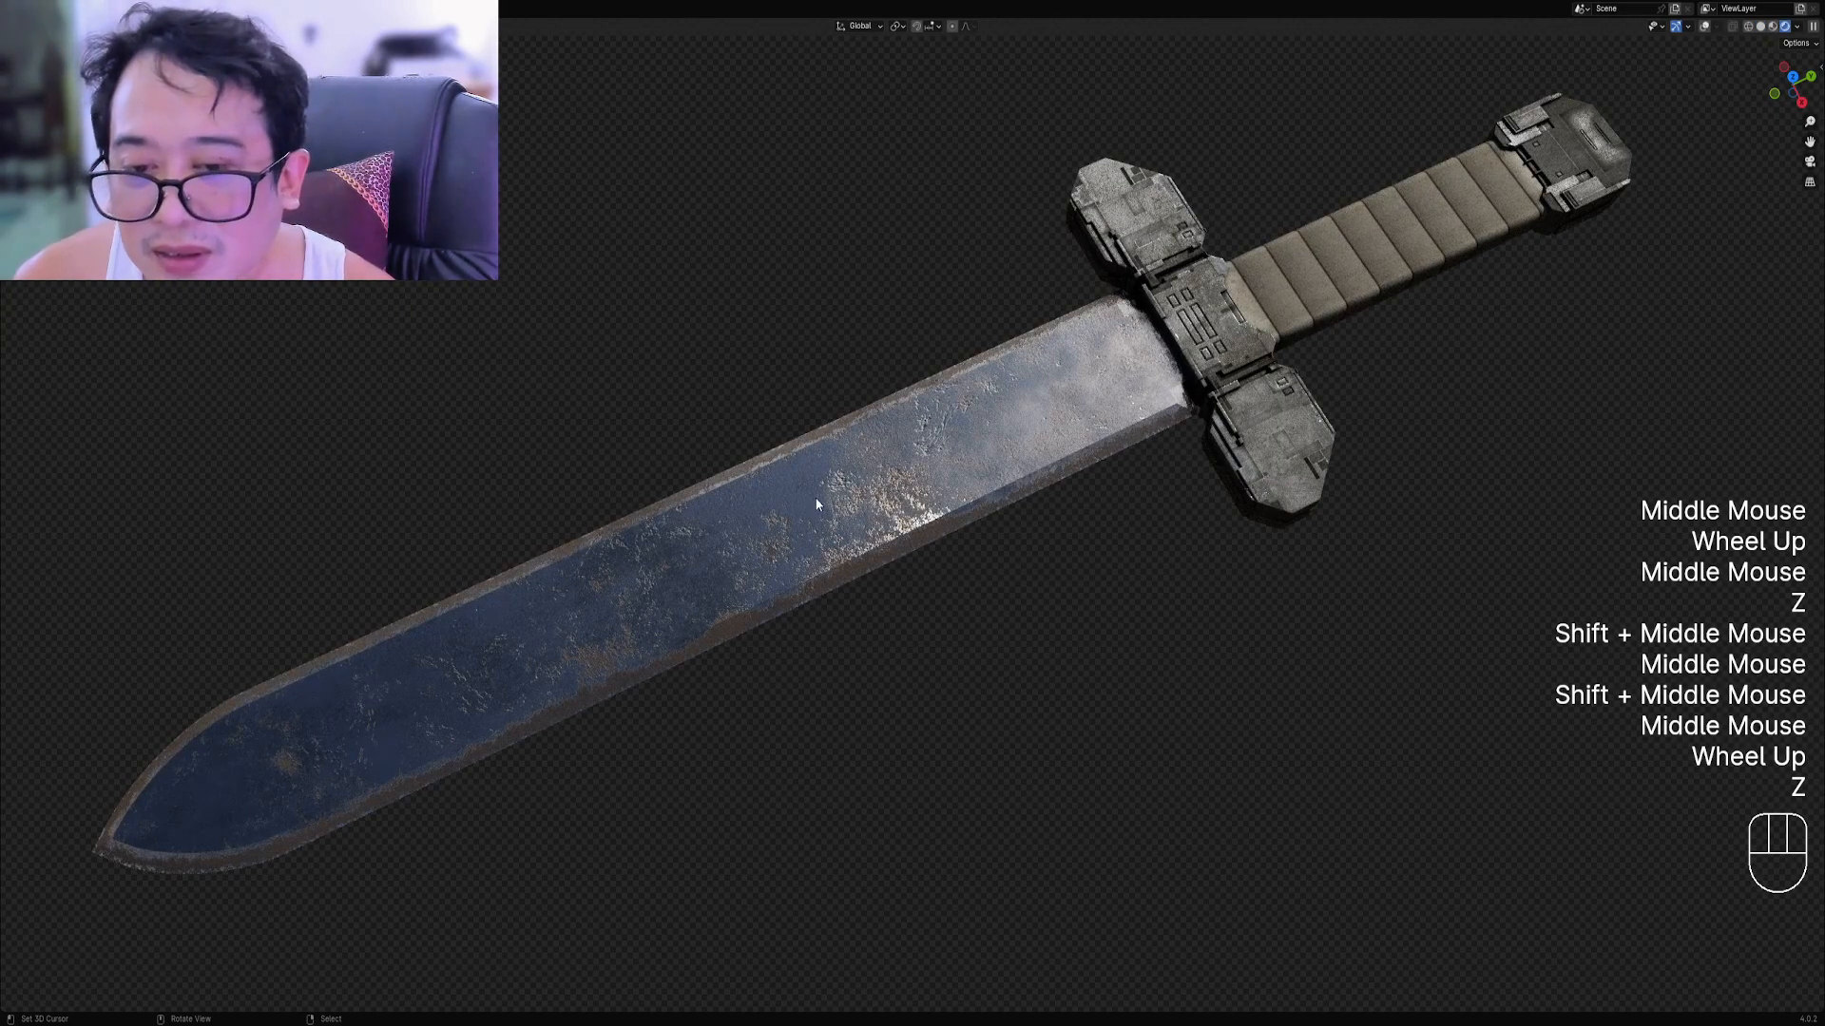
pyautogui.press('z')
pyautogui.click(937, 490)
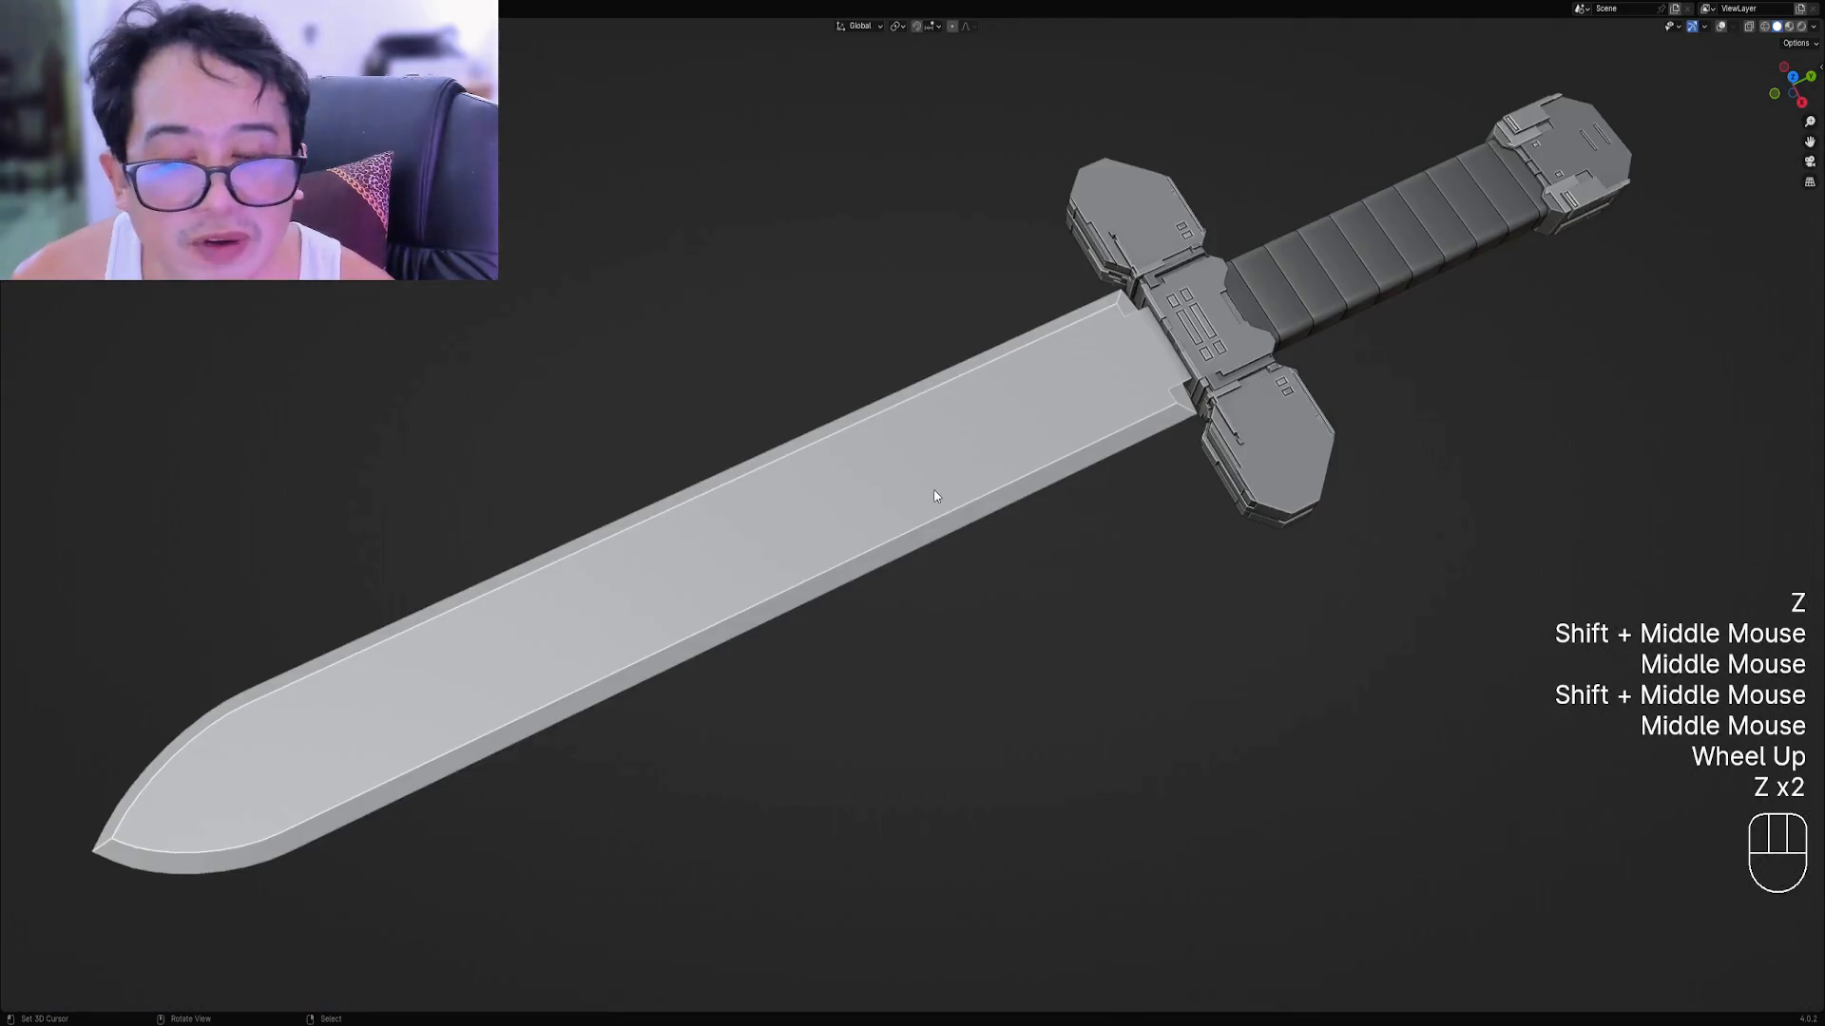
# Select the blade in top view and show the viewport overlays in Edit Mode.
pyautogui.moveTo(918, 497); pyautogui.dragTo(741, 537, button='middle')
pyautogui.rightClick(829, 503)
pyautogui.press('Tab')
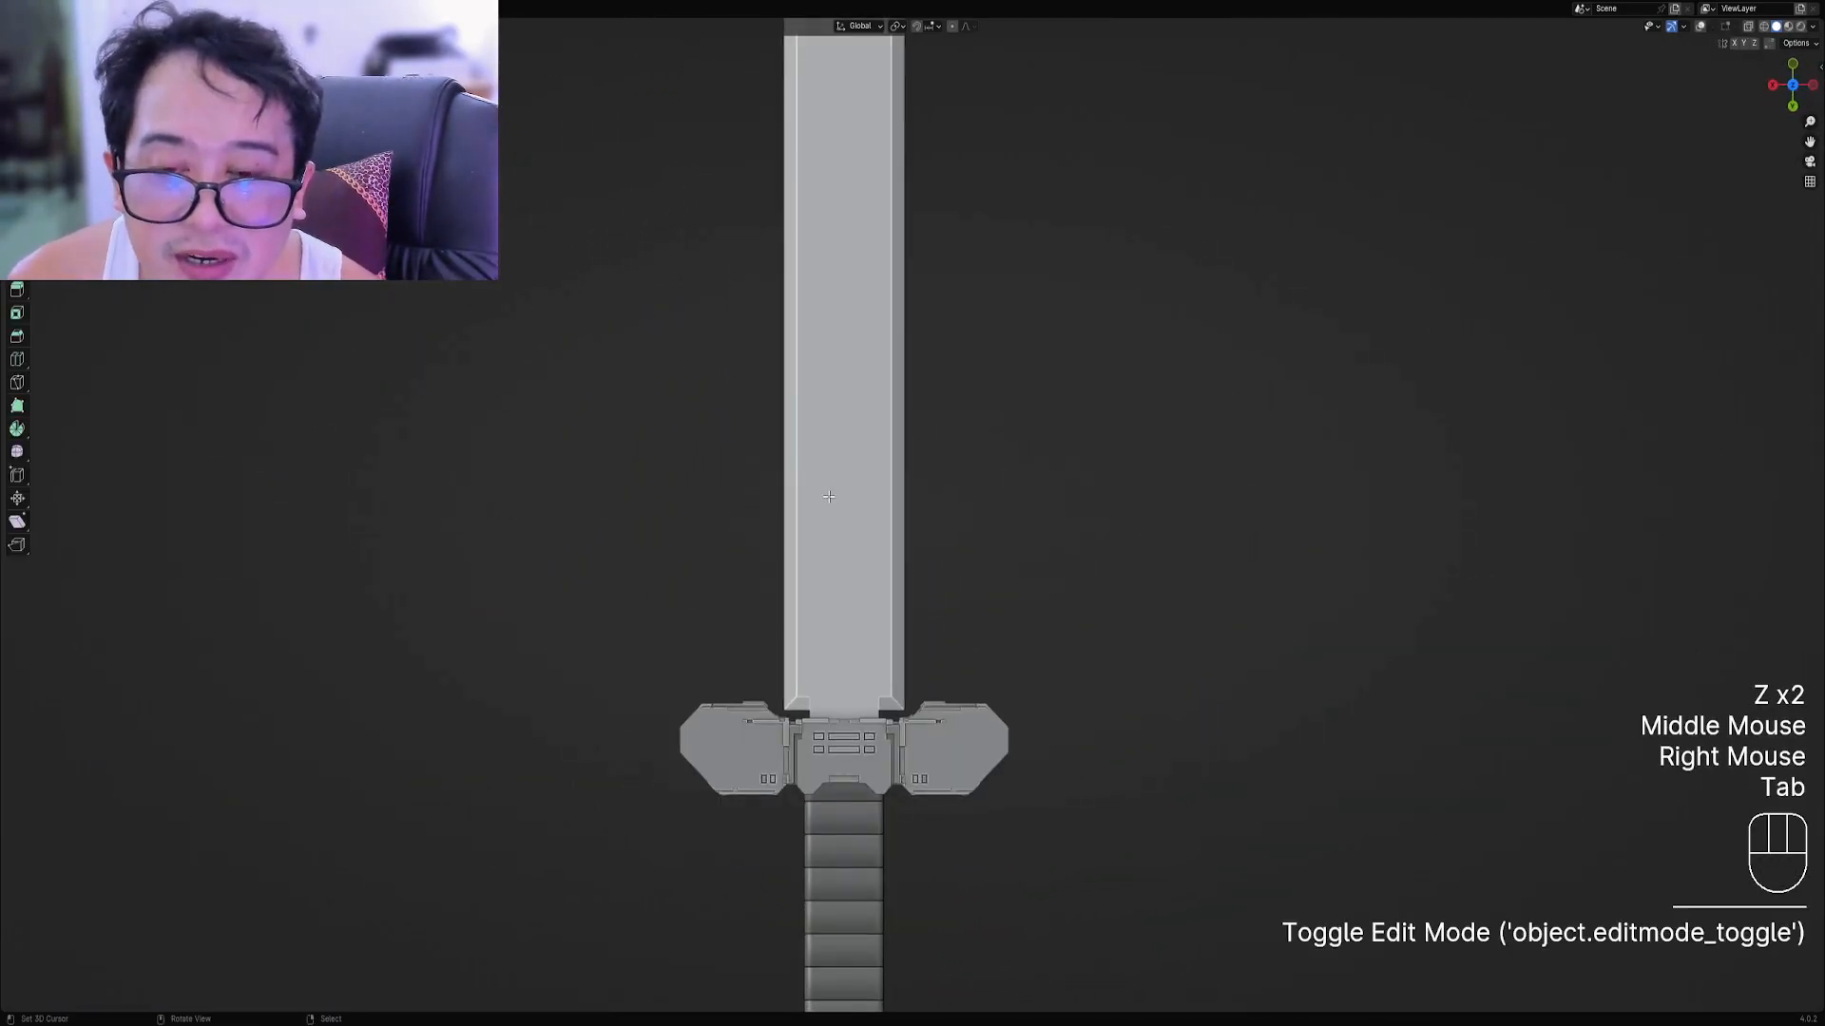
pyautogui.hotkey('shift', 'alt', 'z')
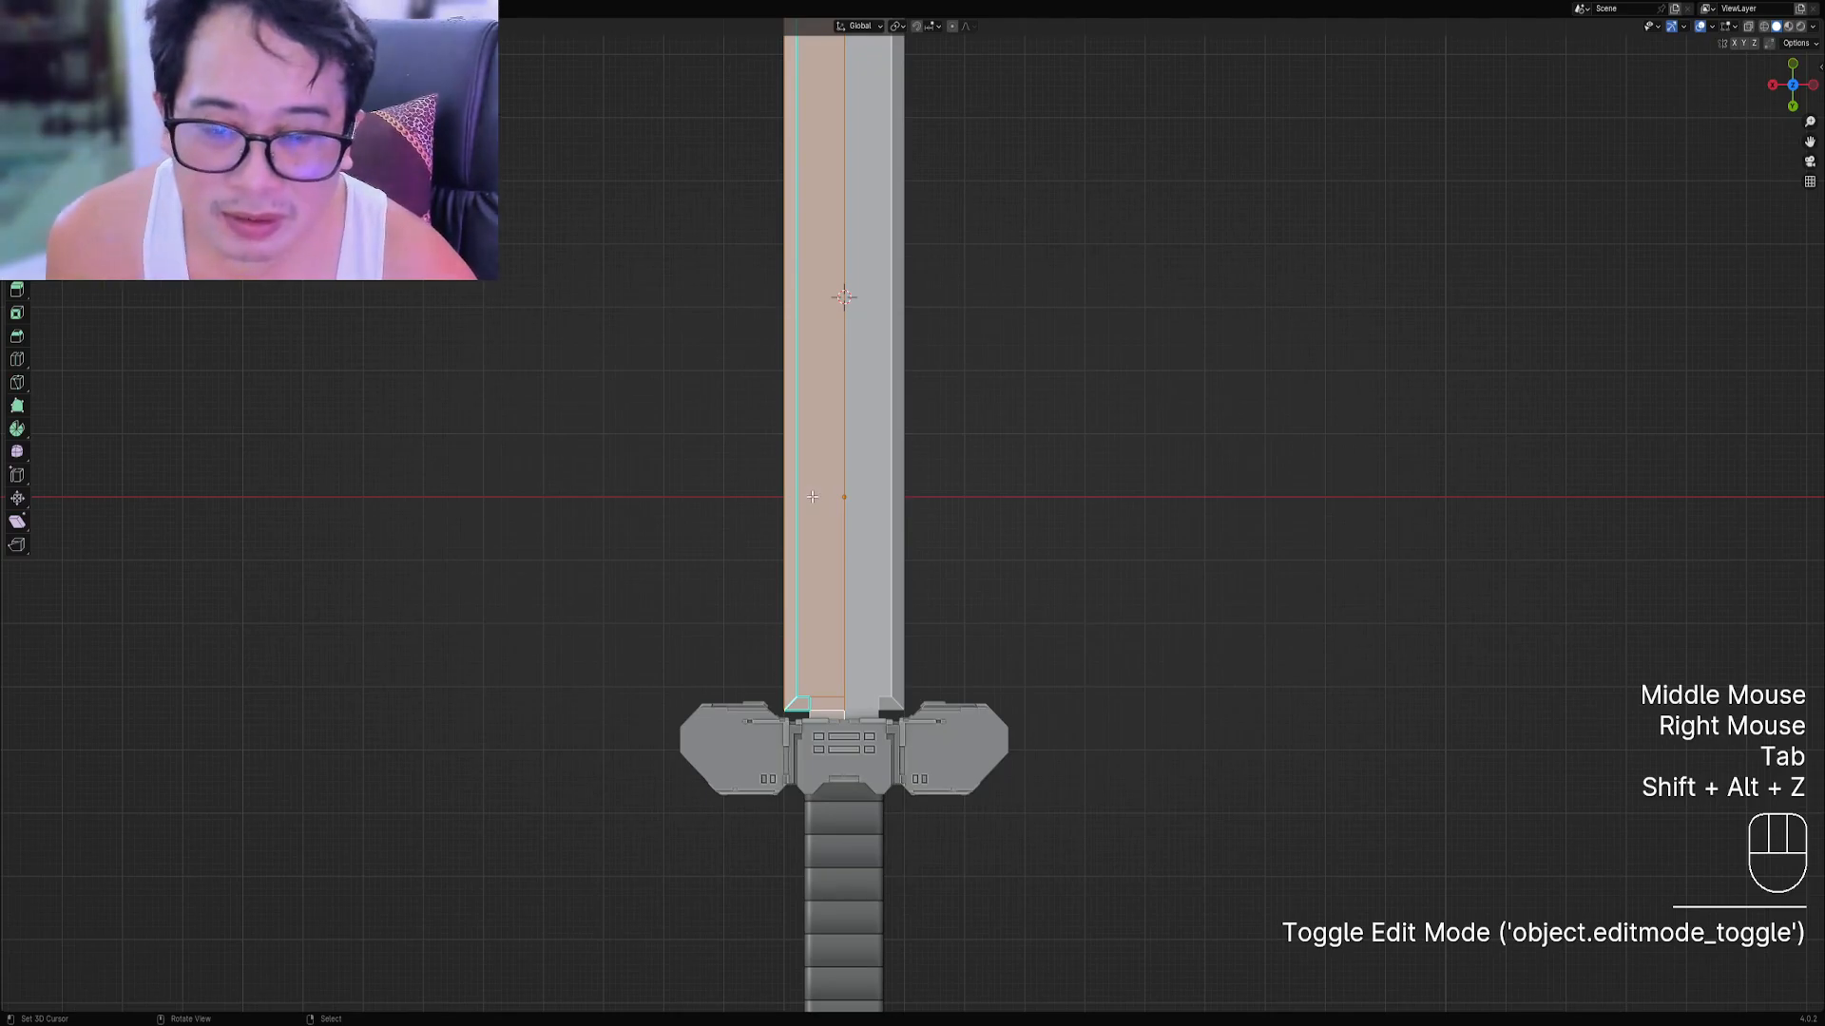
# Examine the blade's base mesh along its edges, switching between Edit Mode and Object Mode.
pyautogui.scroll(-2, 813, 496)
pyautogui.press('Tab')
pyautogui.press('Tab')
pyautogui.scroll(2, 813, 497)
pyautogui.keyDown('shift'); pyautogui.moveTo(813, 496); pyautogui.dragTo(818, 475, button='middle'); pyautogui.keyUp('shift')
pyautogui.keyDown('shift'); pyautogui.scroll(1, 820, 459); pyautogui.keyUp('shift')
pyautogui.scroll(2, 820, 459)
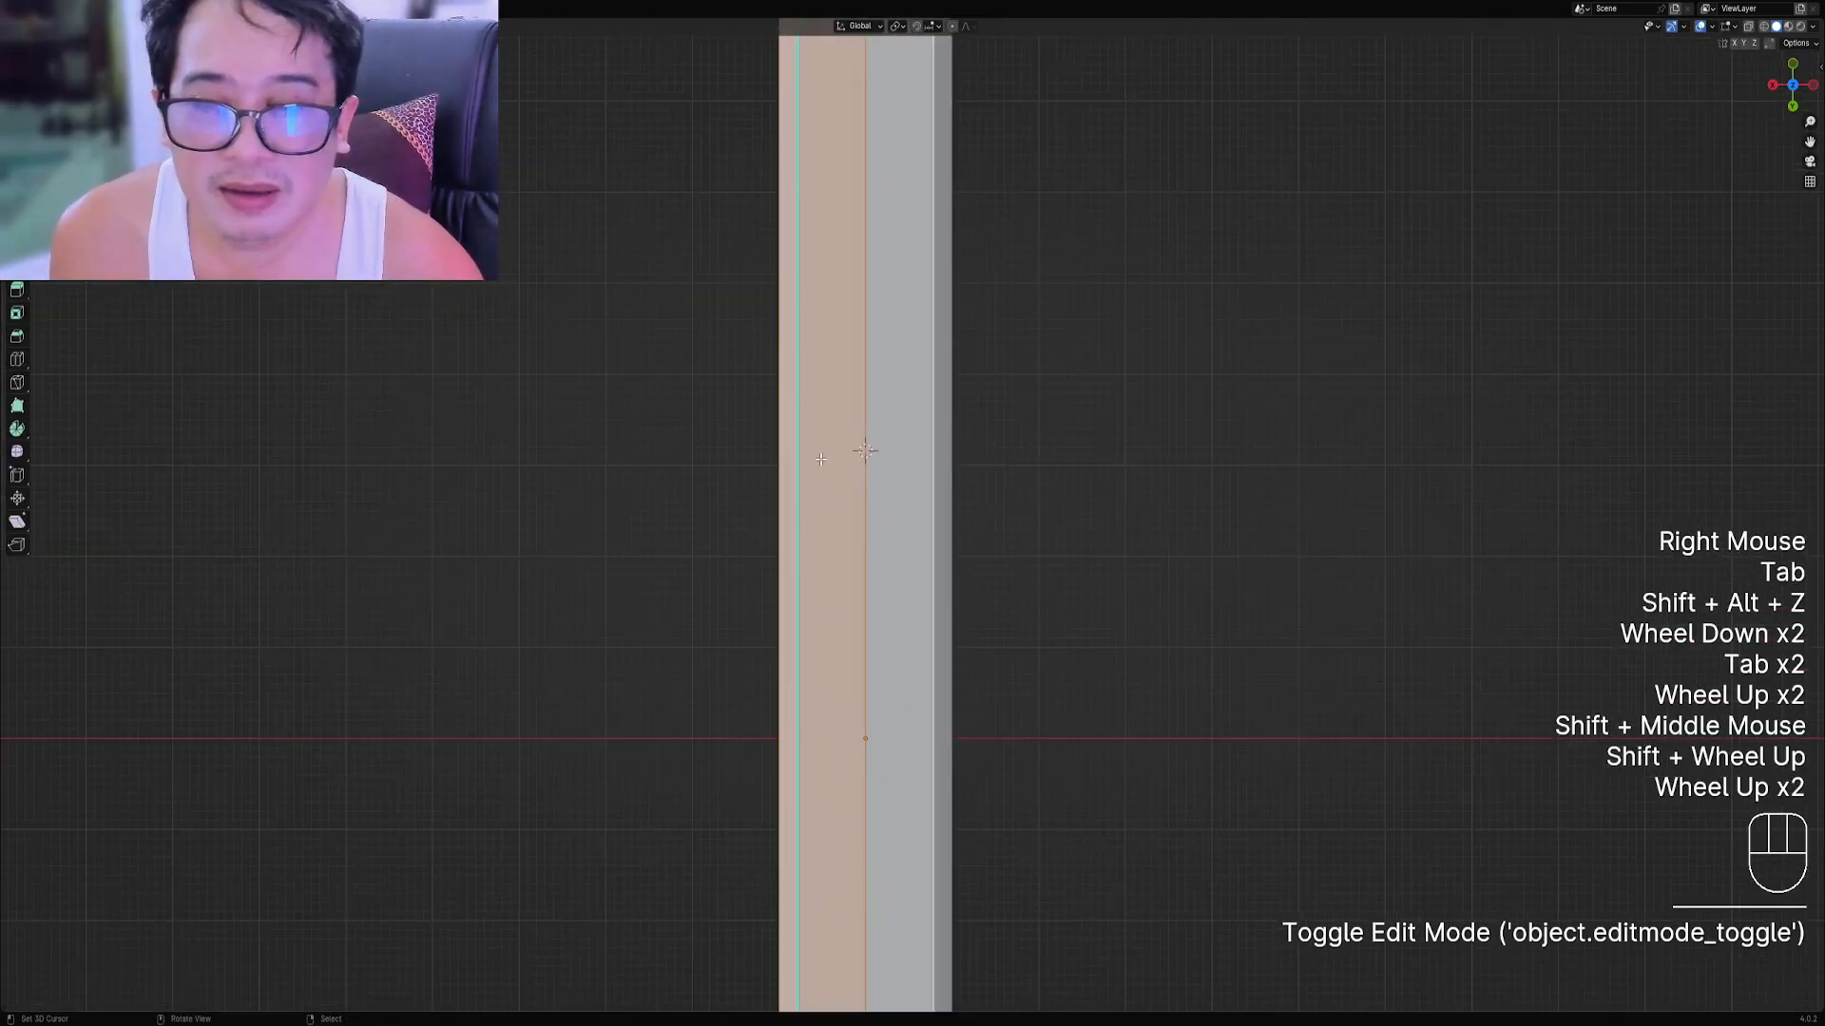
pyautogui.press('Tab')
pyautogui.scroll(-1, 823, 411)
pyautogui.keyDown('shift'); pyautogui.moveTo(823, 412); pyautogui.dragTo(912, 448, button='middle'); pyautogui.keyUp('shift')
pyautogui.press('Tab')
pyautogui.press('Tab')
pyautogui.scroll(-1, 863, 480)
pyautogui.keyDown('shift'); pyautogui.scroll(-1, 863, 480); pyautogui.keyUp('shift')
pyautogui.hotkey('shift', 'ctrl', 'x')
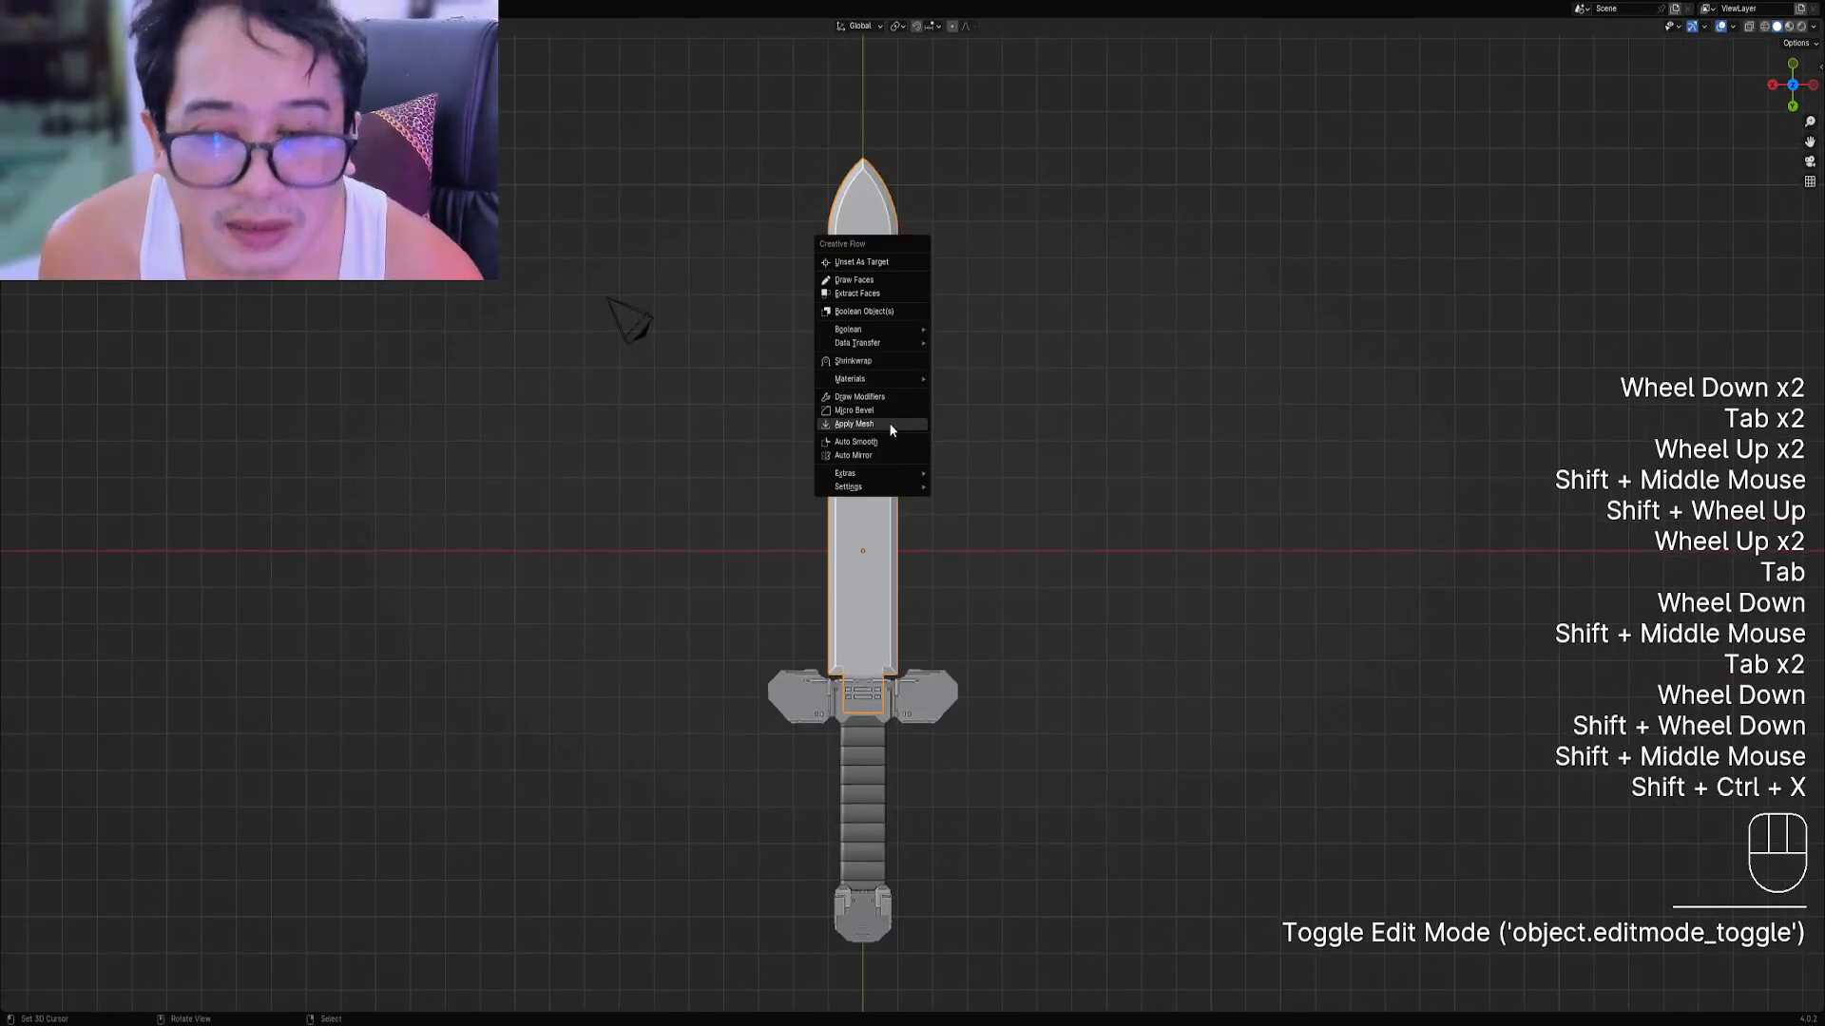
pyautogui.click(889, 412)
pyautogui.hotkey('shift', 'ctrl', 'x')
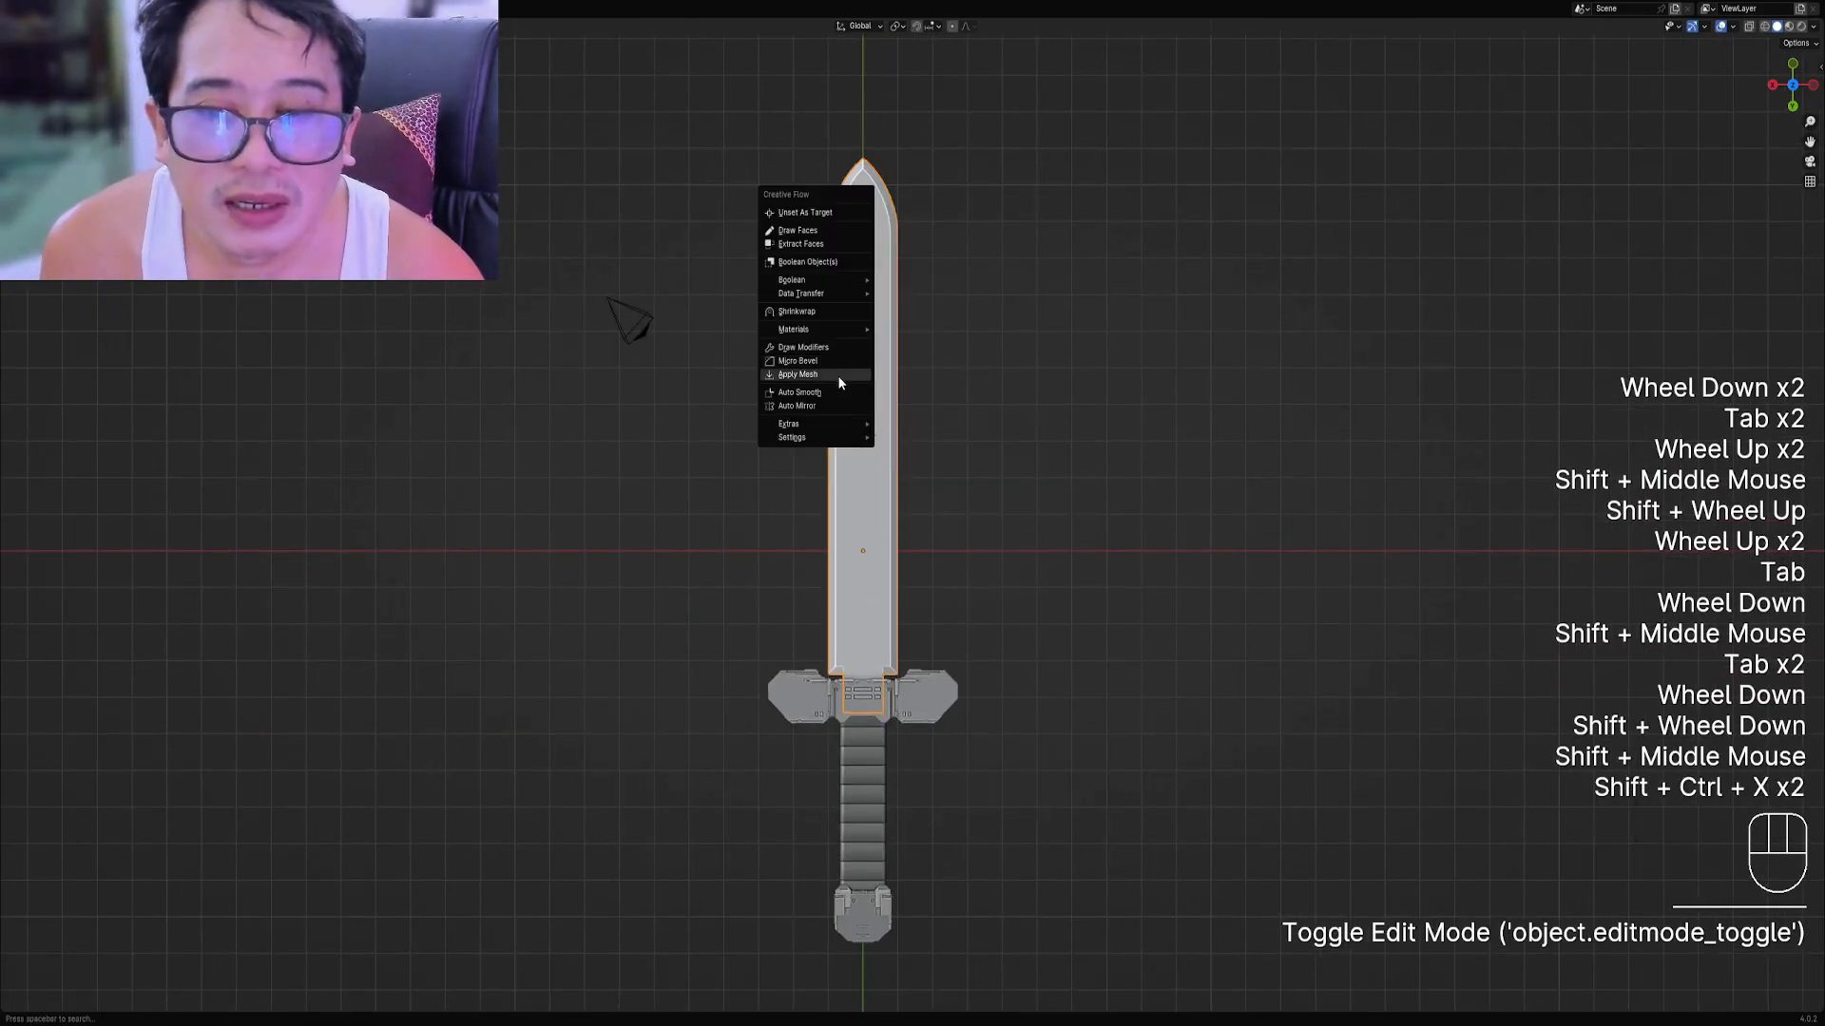
pyautogui.rightClick(840, 378)
pyautogui.press('Tab')
pyautogui.press('Tab')
pyautogui.keyDown('shift'); pyautogui.moveTo(838, 376); pyautogui.dragTo(840, 371, button='middle'); pyautogui.keyUp('shift')
pyautogui.scroll(2, 839, 371)
pyautogui.hotkey('shift', 'ctrl', 'x')
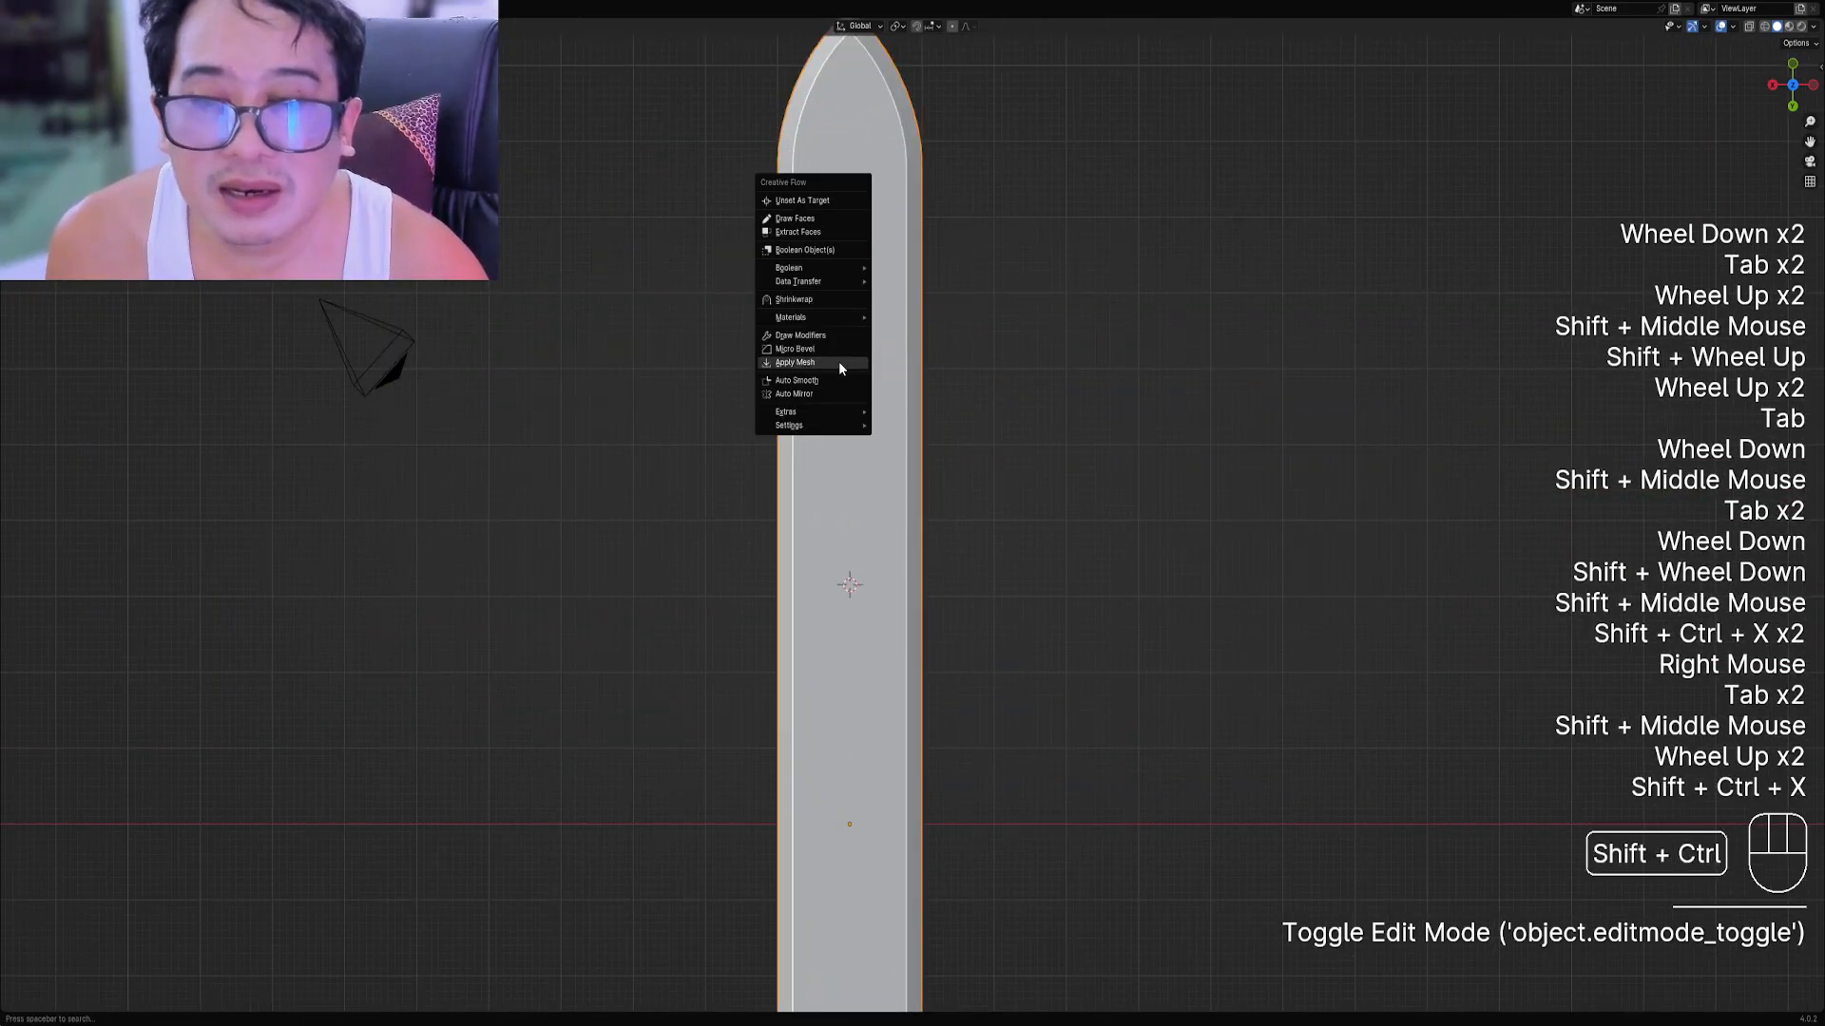
pyautogui.click(797, 218)
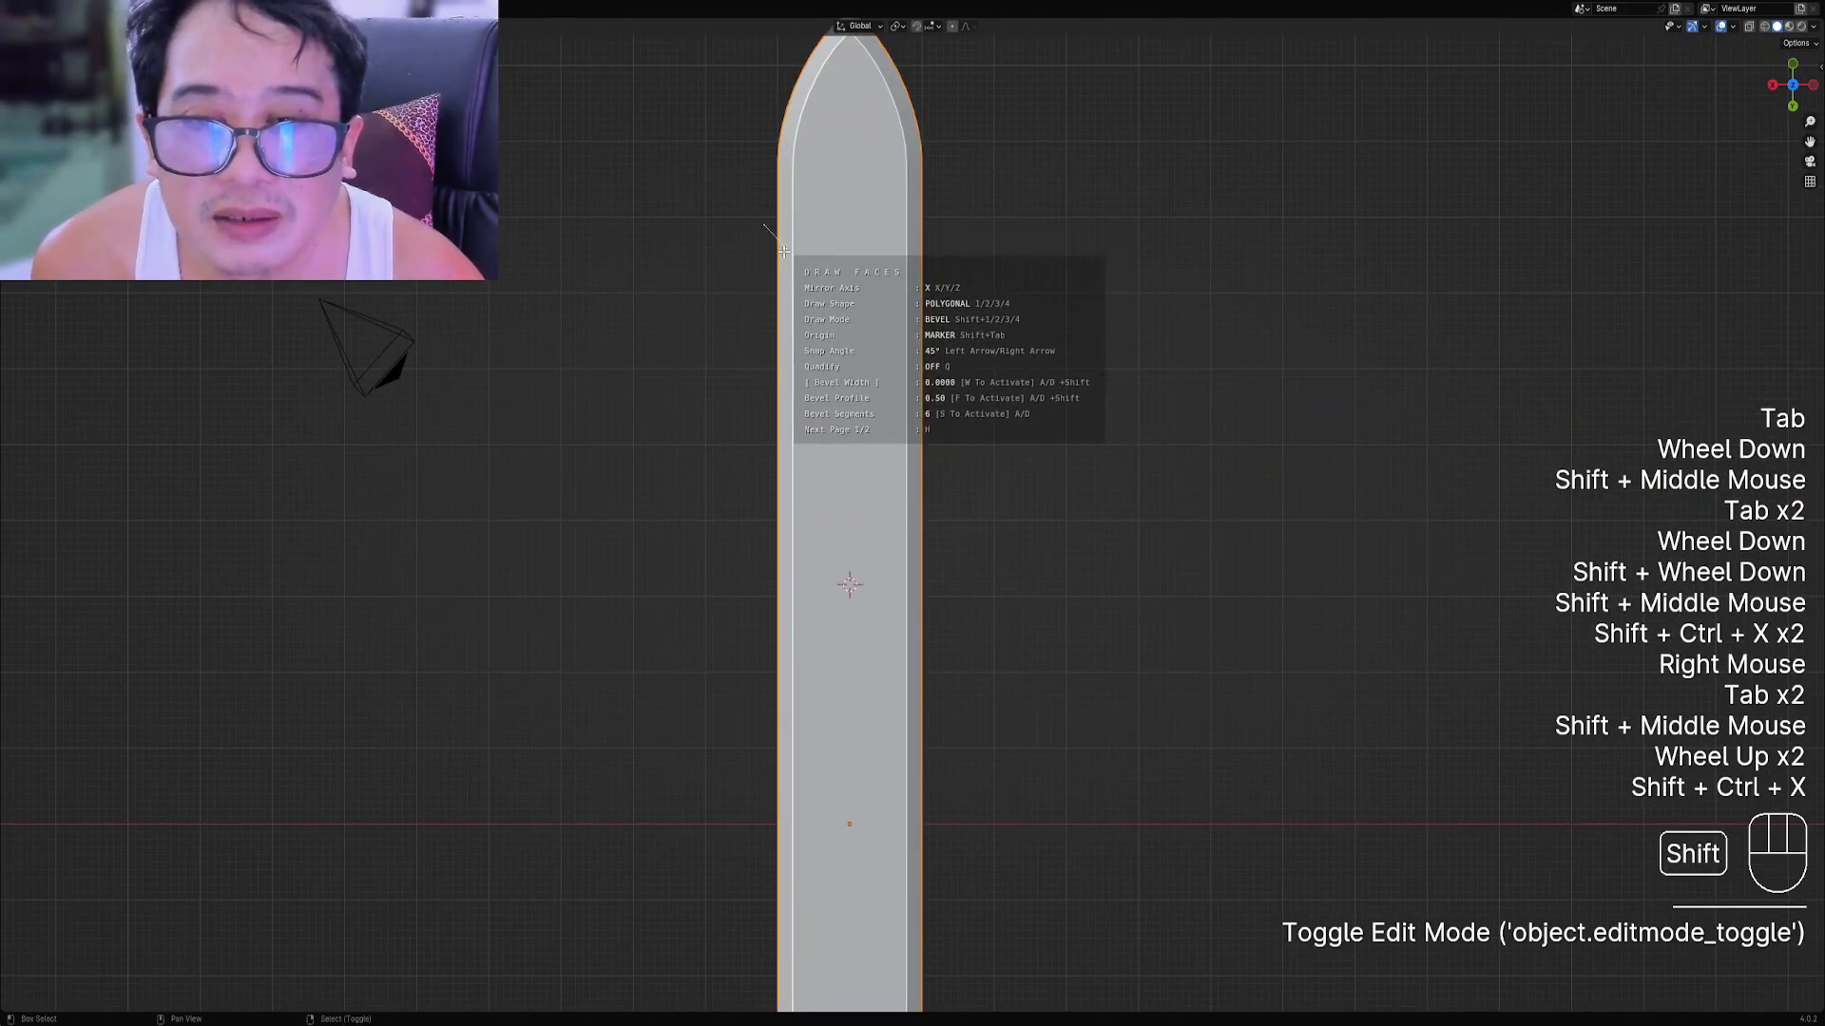
pyautogui.click(783, 251)
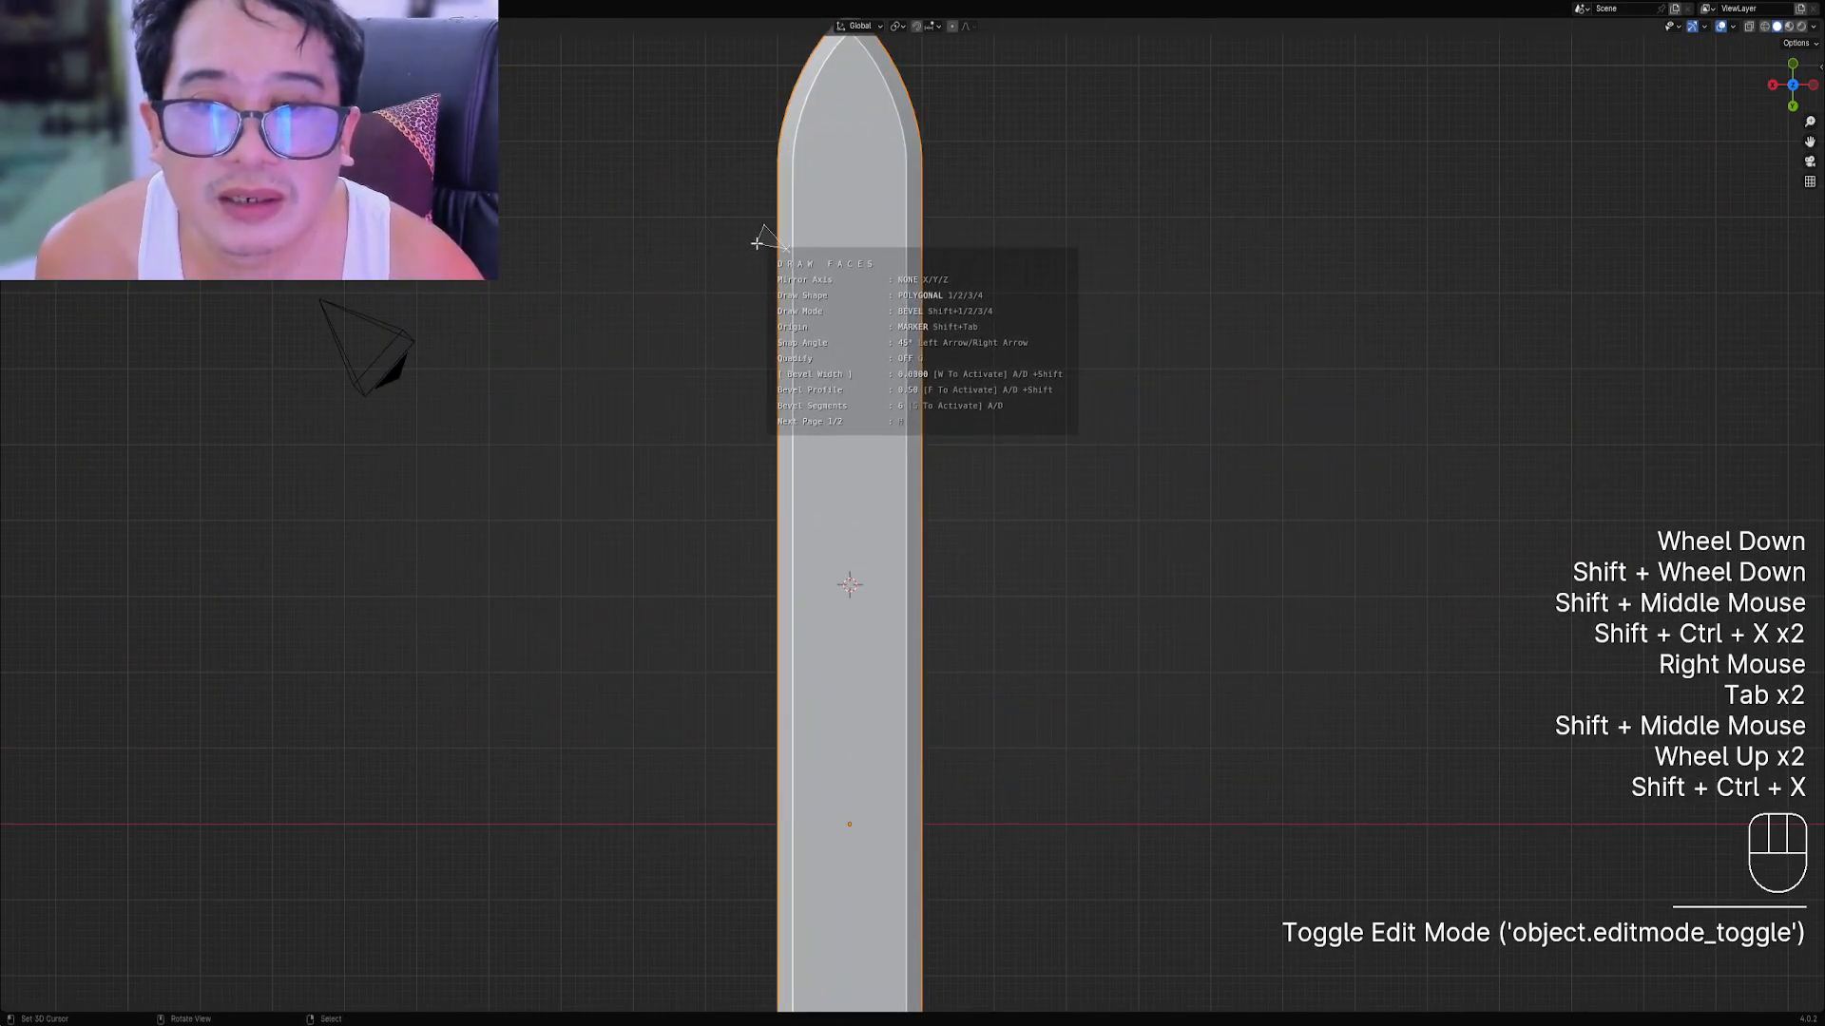
pyautogui.press('Escape')
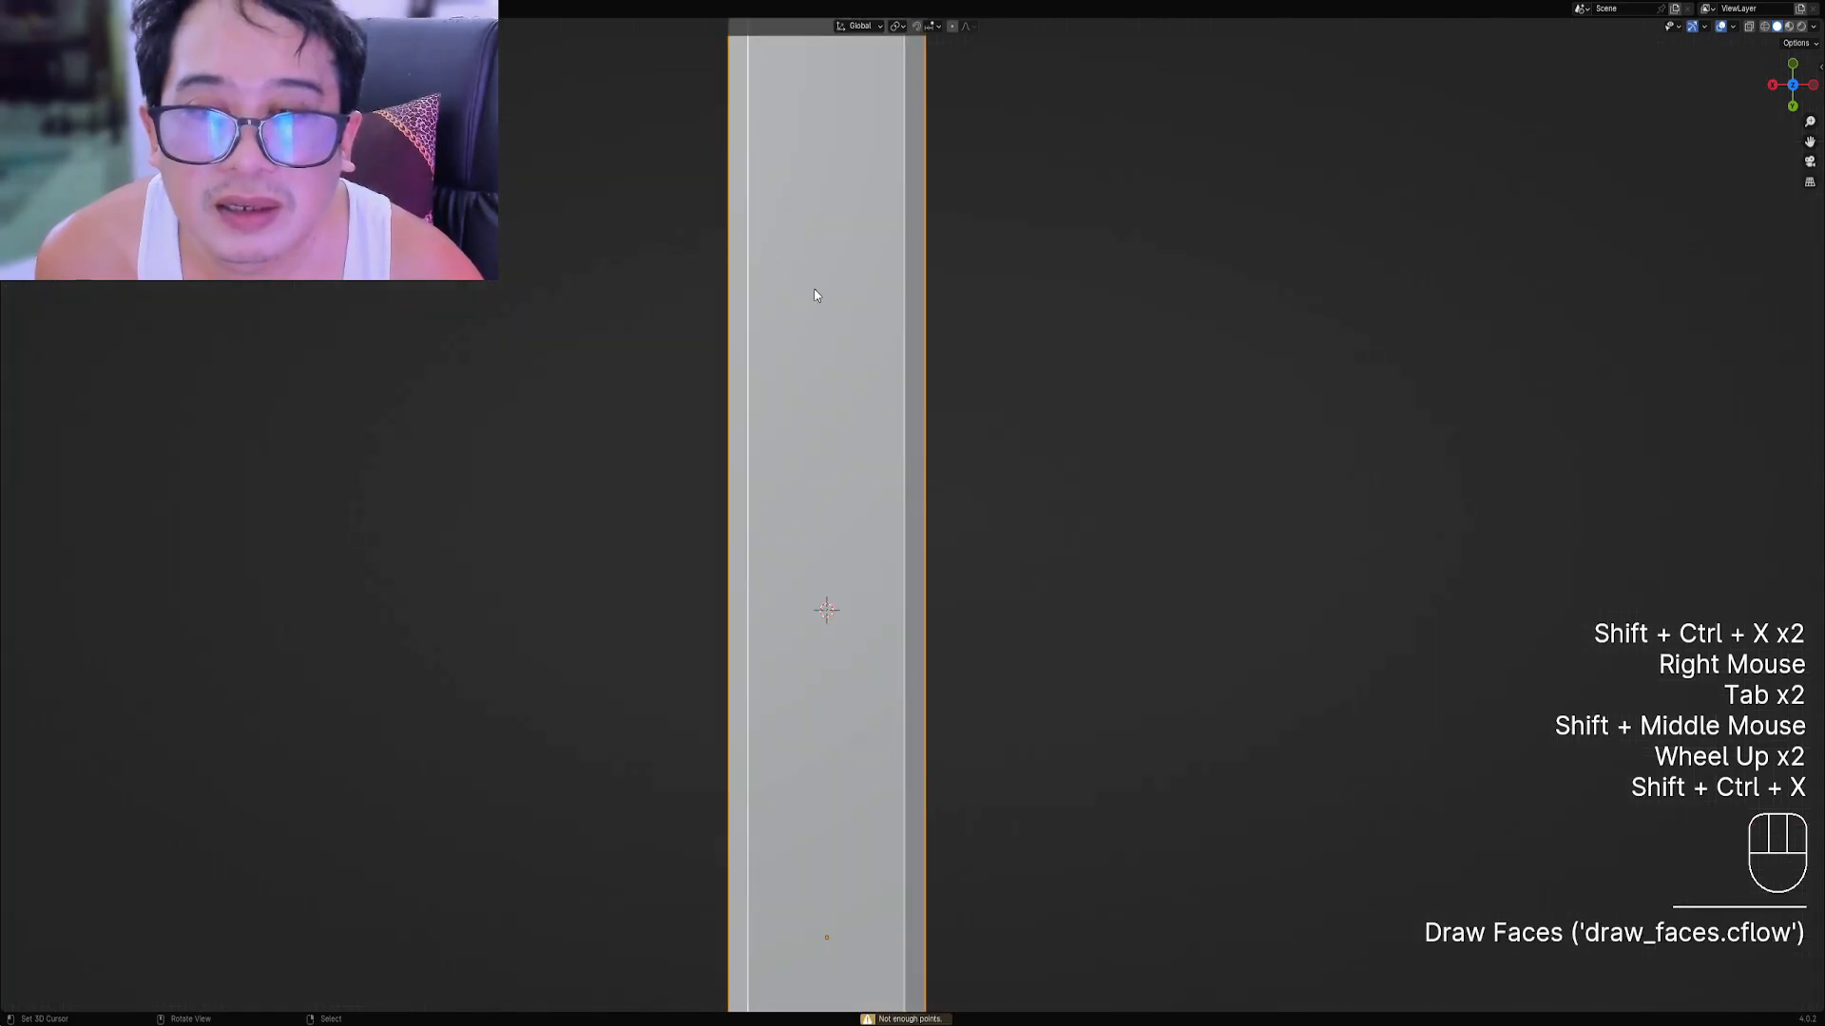
# Draw a small polygonal face overlapping the blade's edge below the tip, using Draw Faces in top view.
pyautogui.scroll(-1, 814, 295)
pyautogui.moveTo(869, 359); pyautogui.dragTo(979, 300, button='middle')
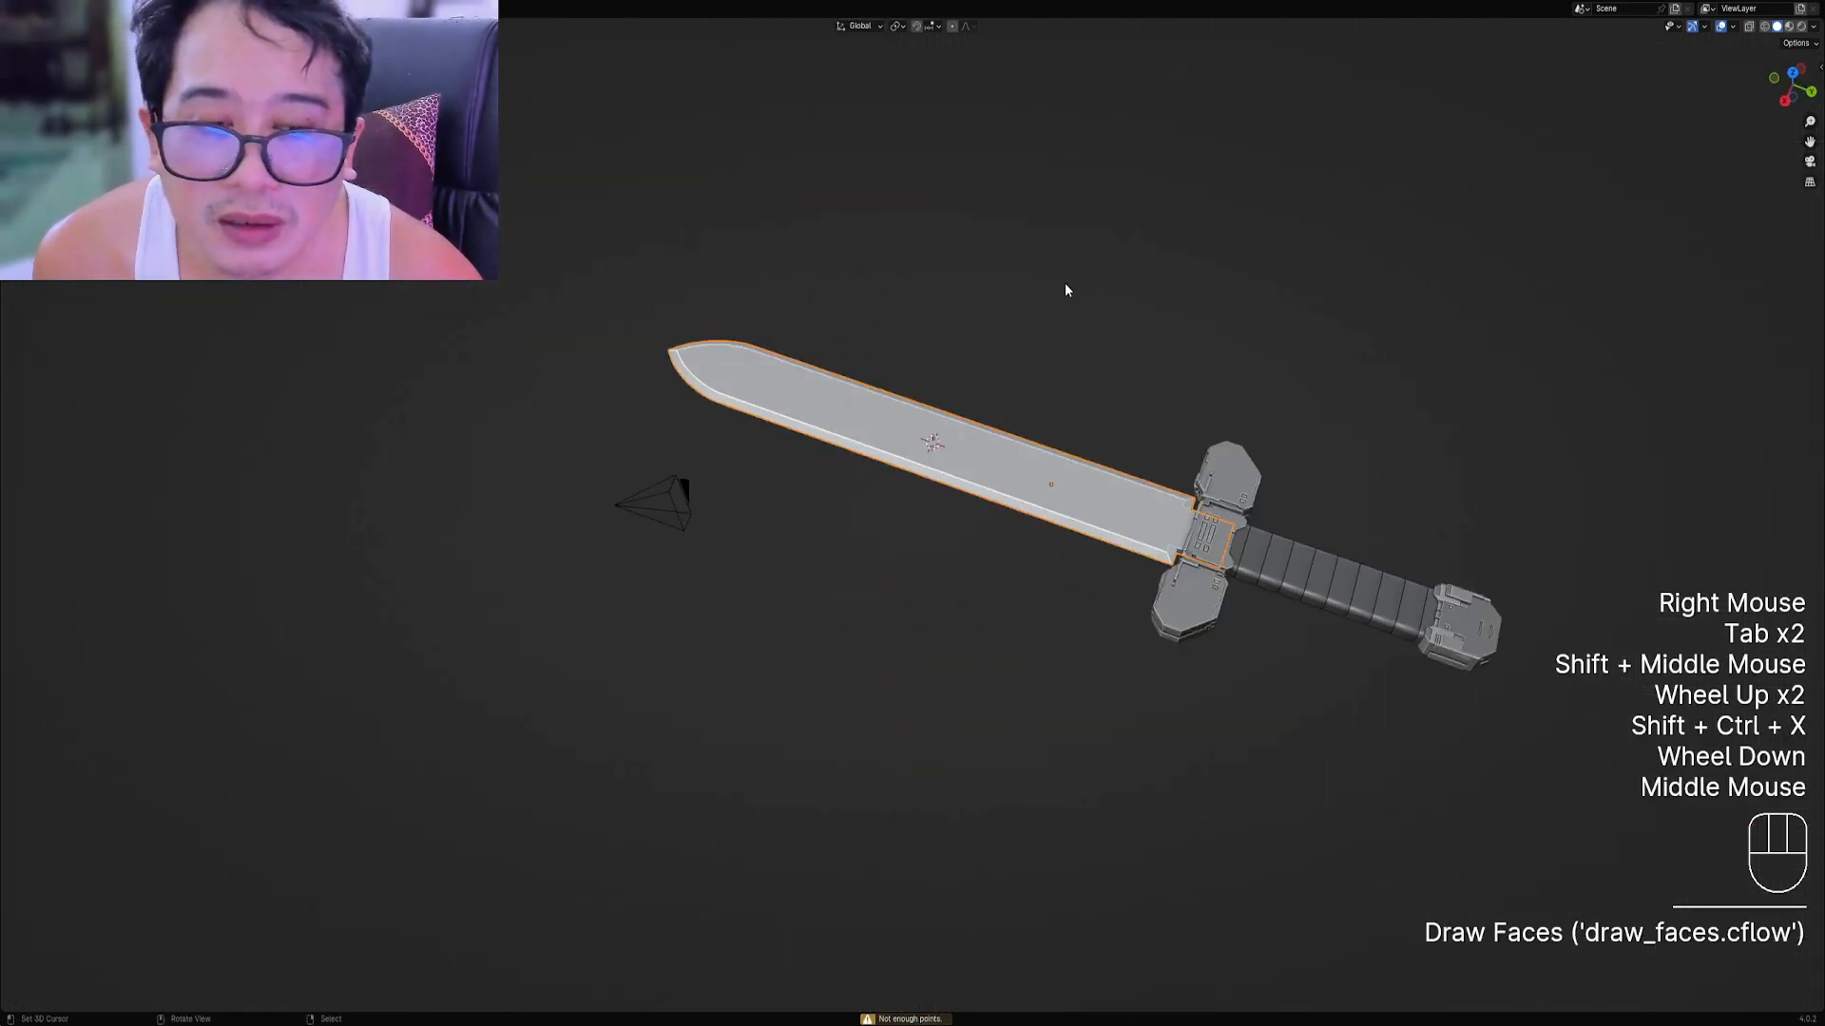
pyautogui.scroll(-2, 1063, 288)
pyautogui.scroll(2, 1062, 289)
pyautogui.press('1')
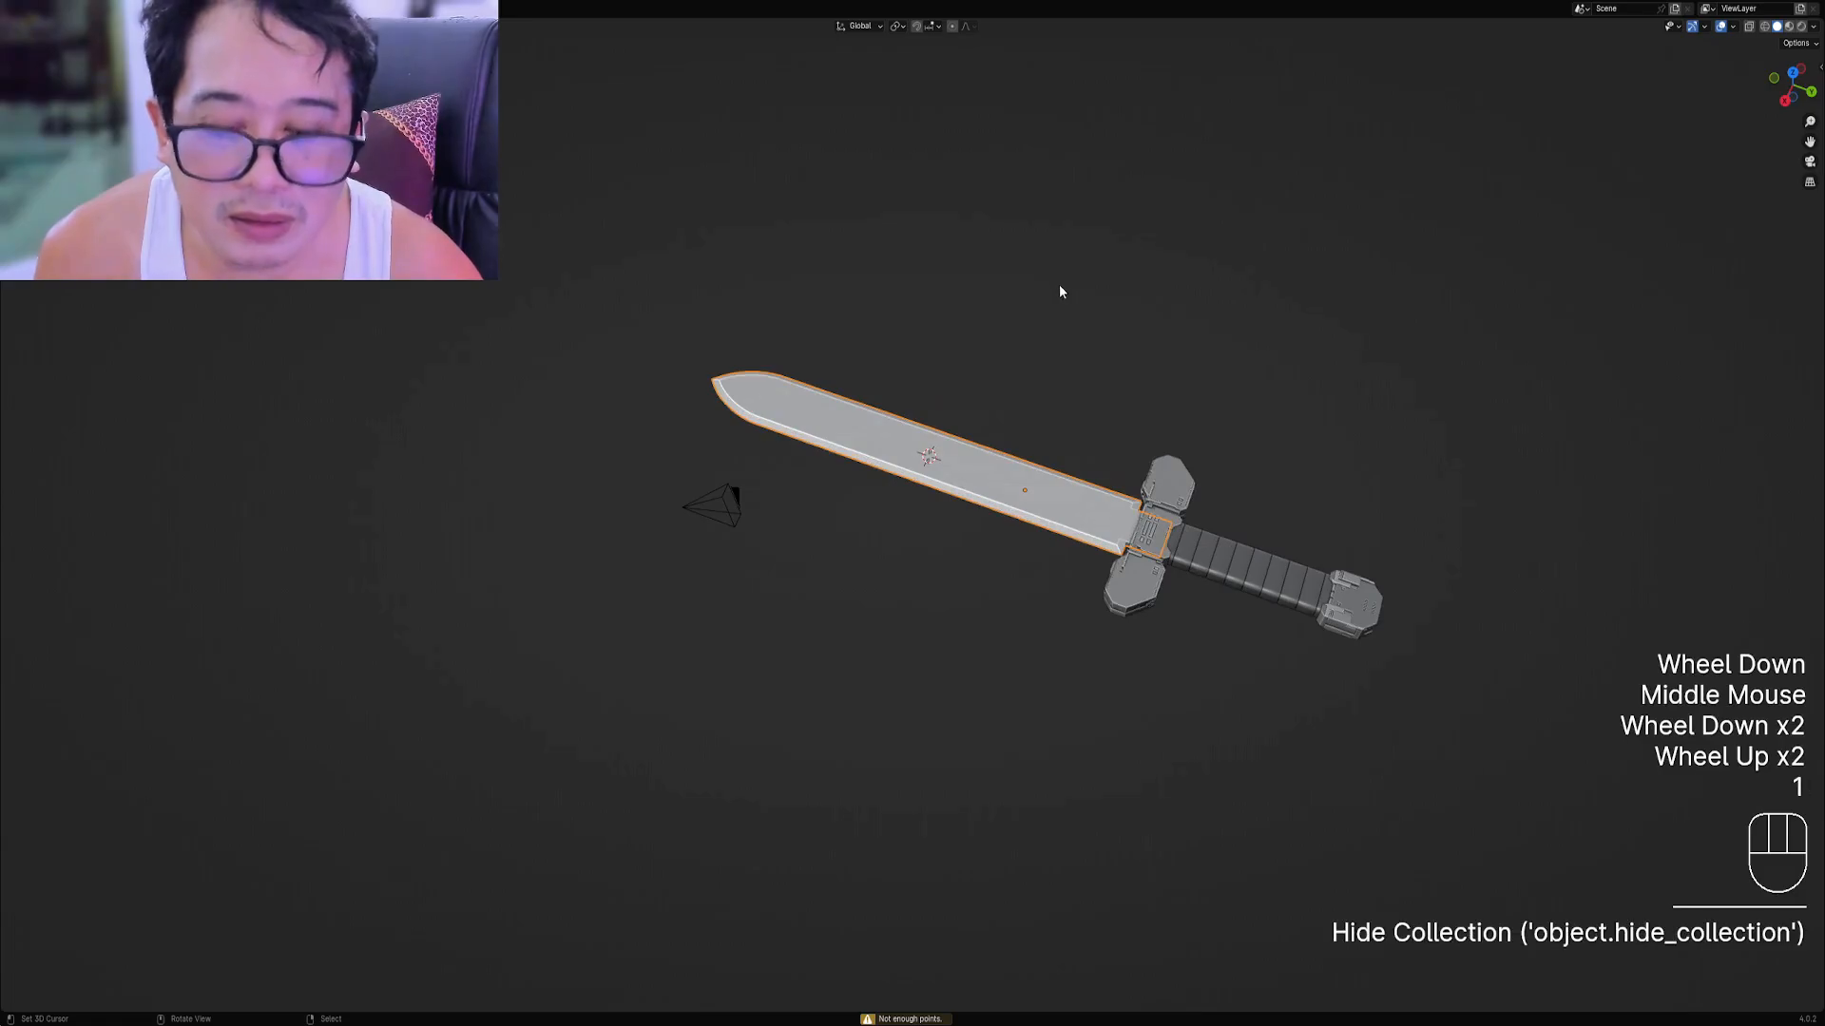
pyautogui.moveTo(1058, 291); pyautogui.dragTo(965, 460, button='middle')
pyautogui.rightClick(907, 375)
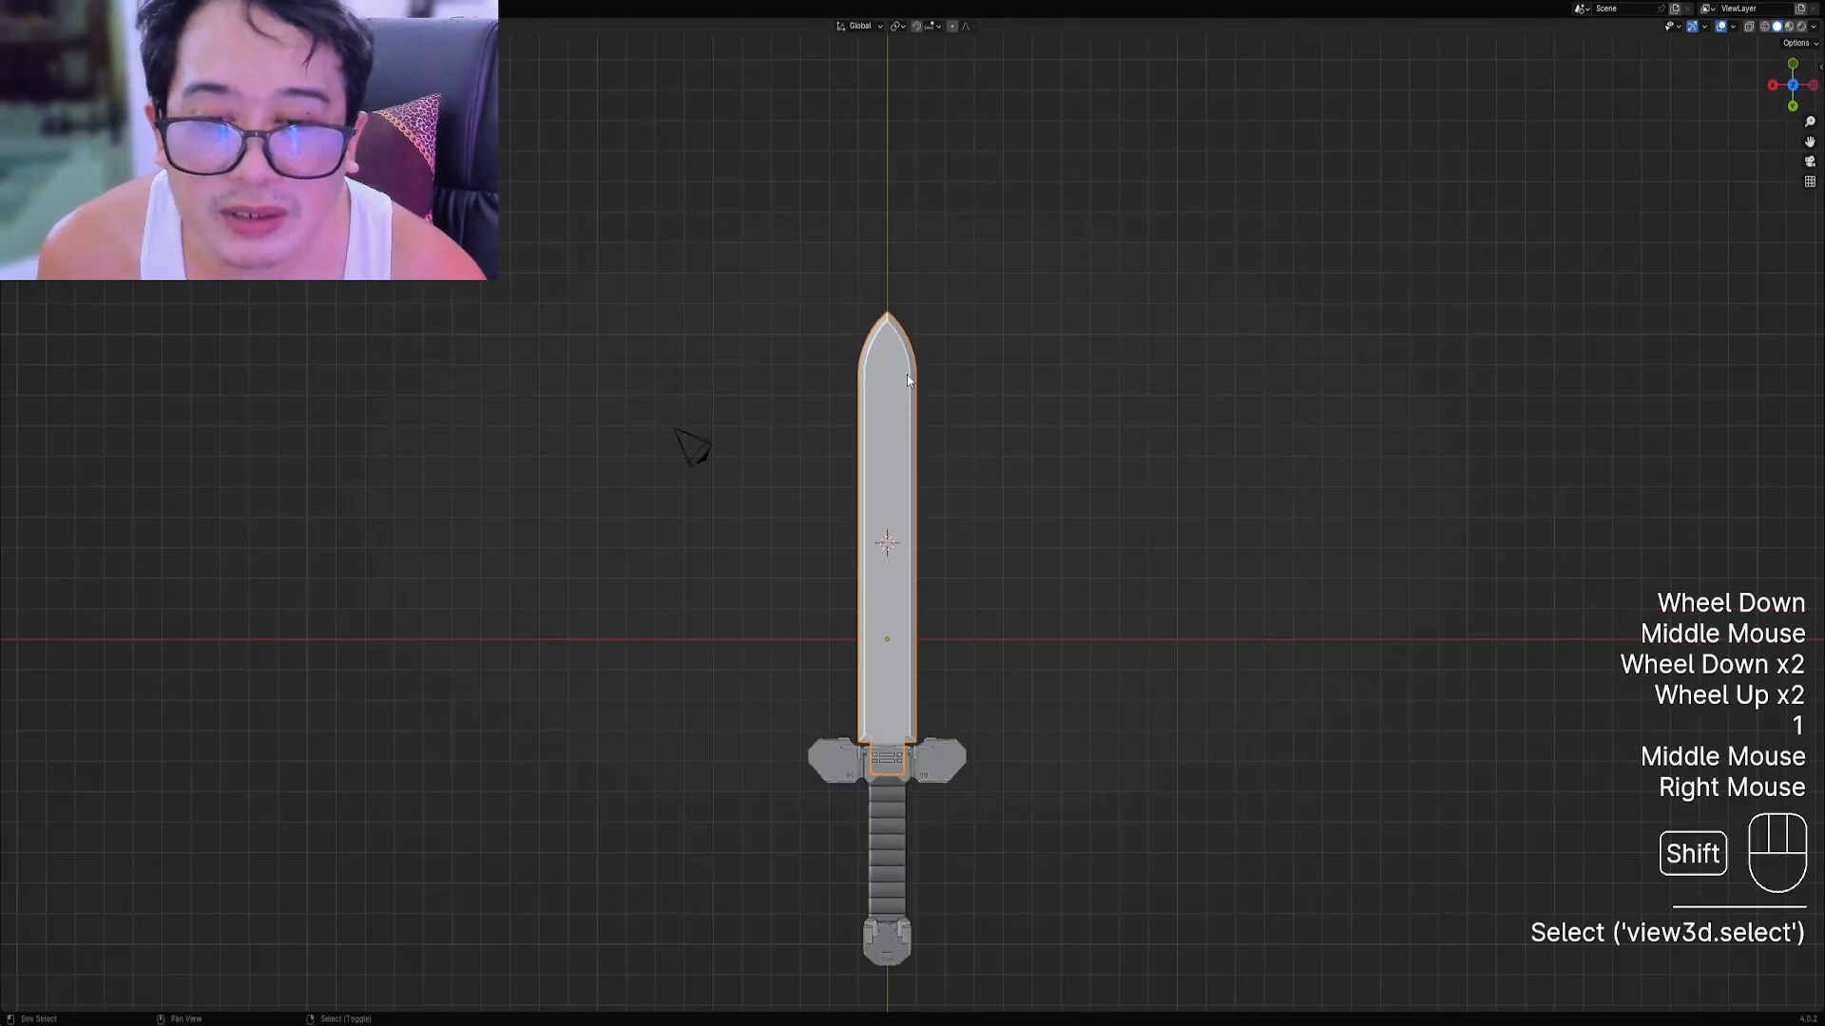
pyautogui.keyDown('shift'); pyautogui.moveTo(907, 374); pyautogui.dragTo(854, 410, button='middle'); pyautogui.keyUp('shift')
pyautogui.scroll(2, 853, 411)
pyautogui.hotkey('shift', 'ctrl', 'x')
pyautogui.click(855, 414)
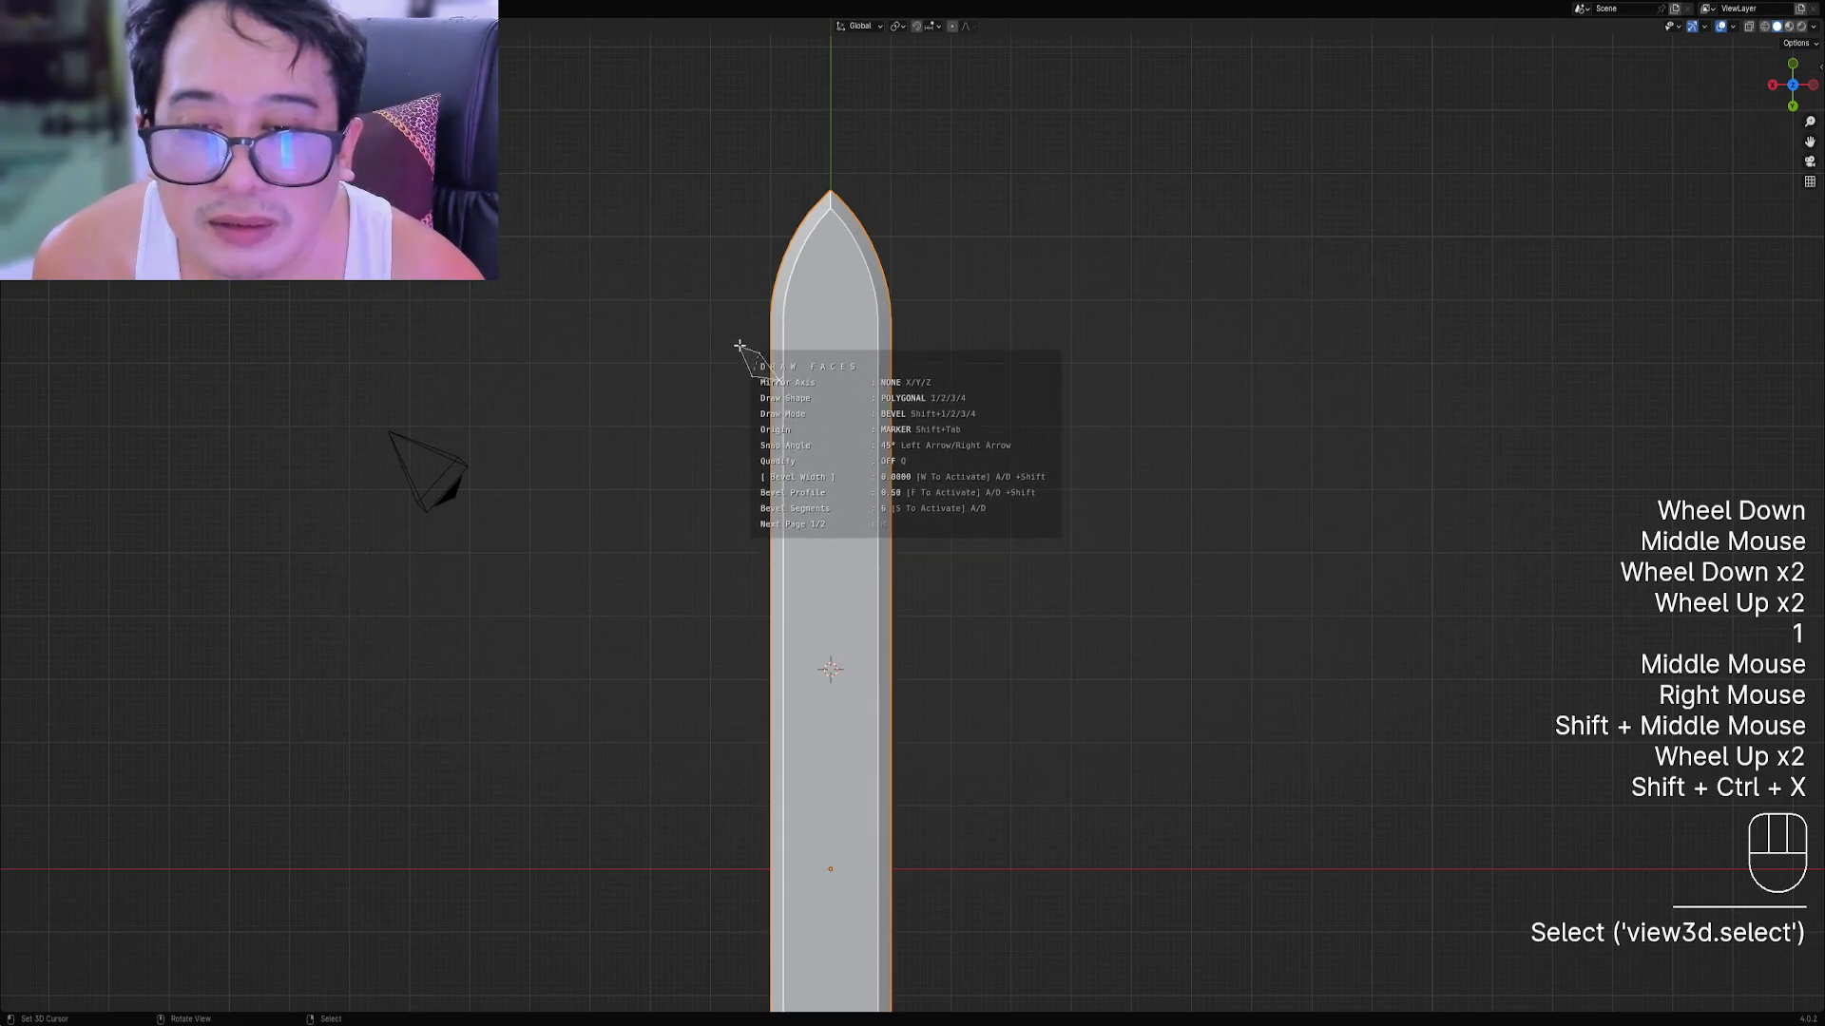
pyautogui.press('space')
# Thicken the drawn face through the blade and cut a notch into the edge with a Difference boolean.
pyautogui.moveTo(899, 355); pyautogui.dragTo(963, 265, button='middle')
pyautogui.keyDown('ctrl'); pyautogui.moveTo(963, 265); pyautogui.dragTo(973, 262); pyautogui.keyUp('ctrl')
pyautogui.press('b')
pyautogui.moveTo(972, 263); pyautogui.dragTo(901, 363, button='middle')
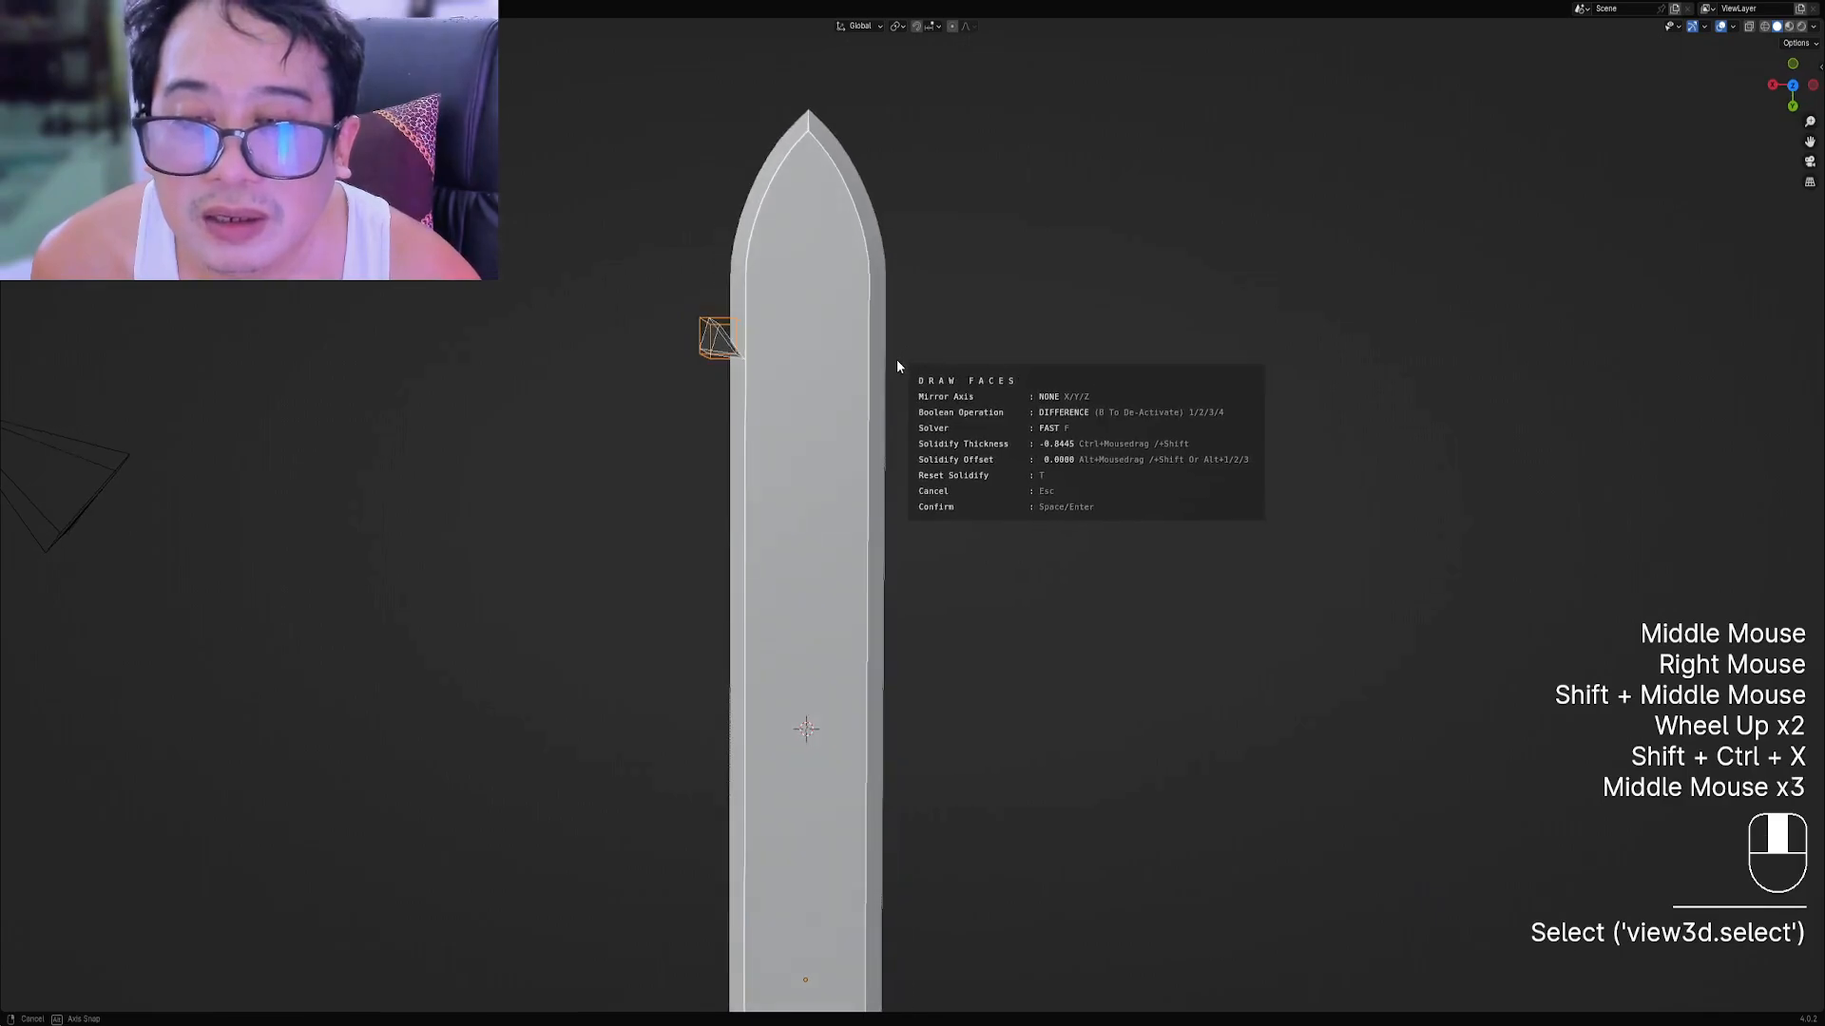
pyautogui.scroll(1, 792, 364)
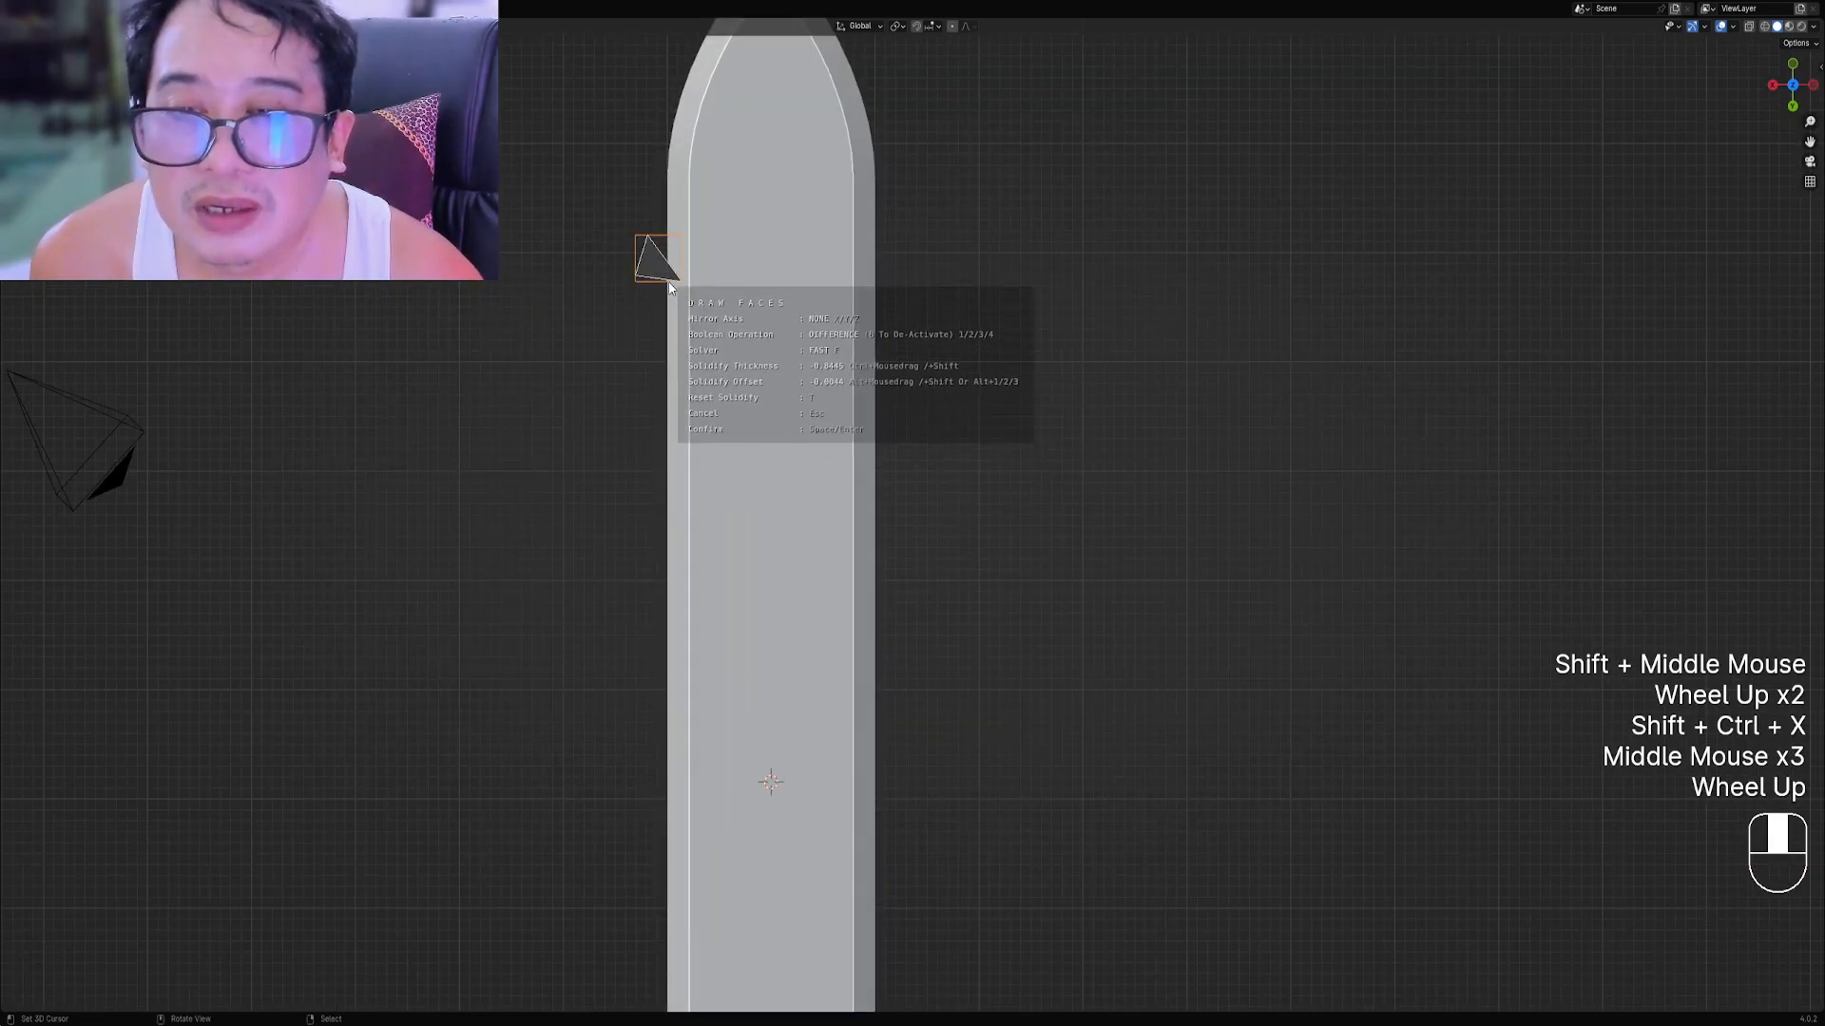
pyautogui.keyDown('shift'); pyautogui.moveTo(751, 338); pyautogui.dragTo(774, 353, button='middle'); pyautogui.keyUp('shift')
pyautogui.scroll(2, 876, 401)
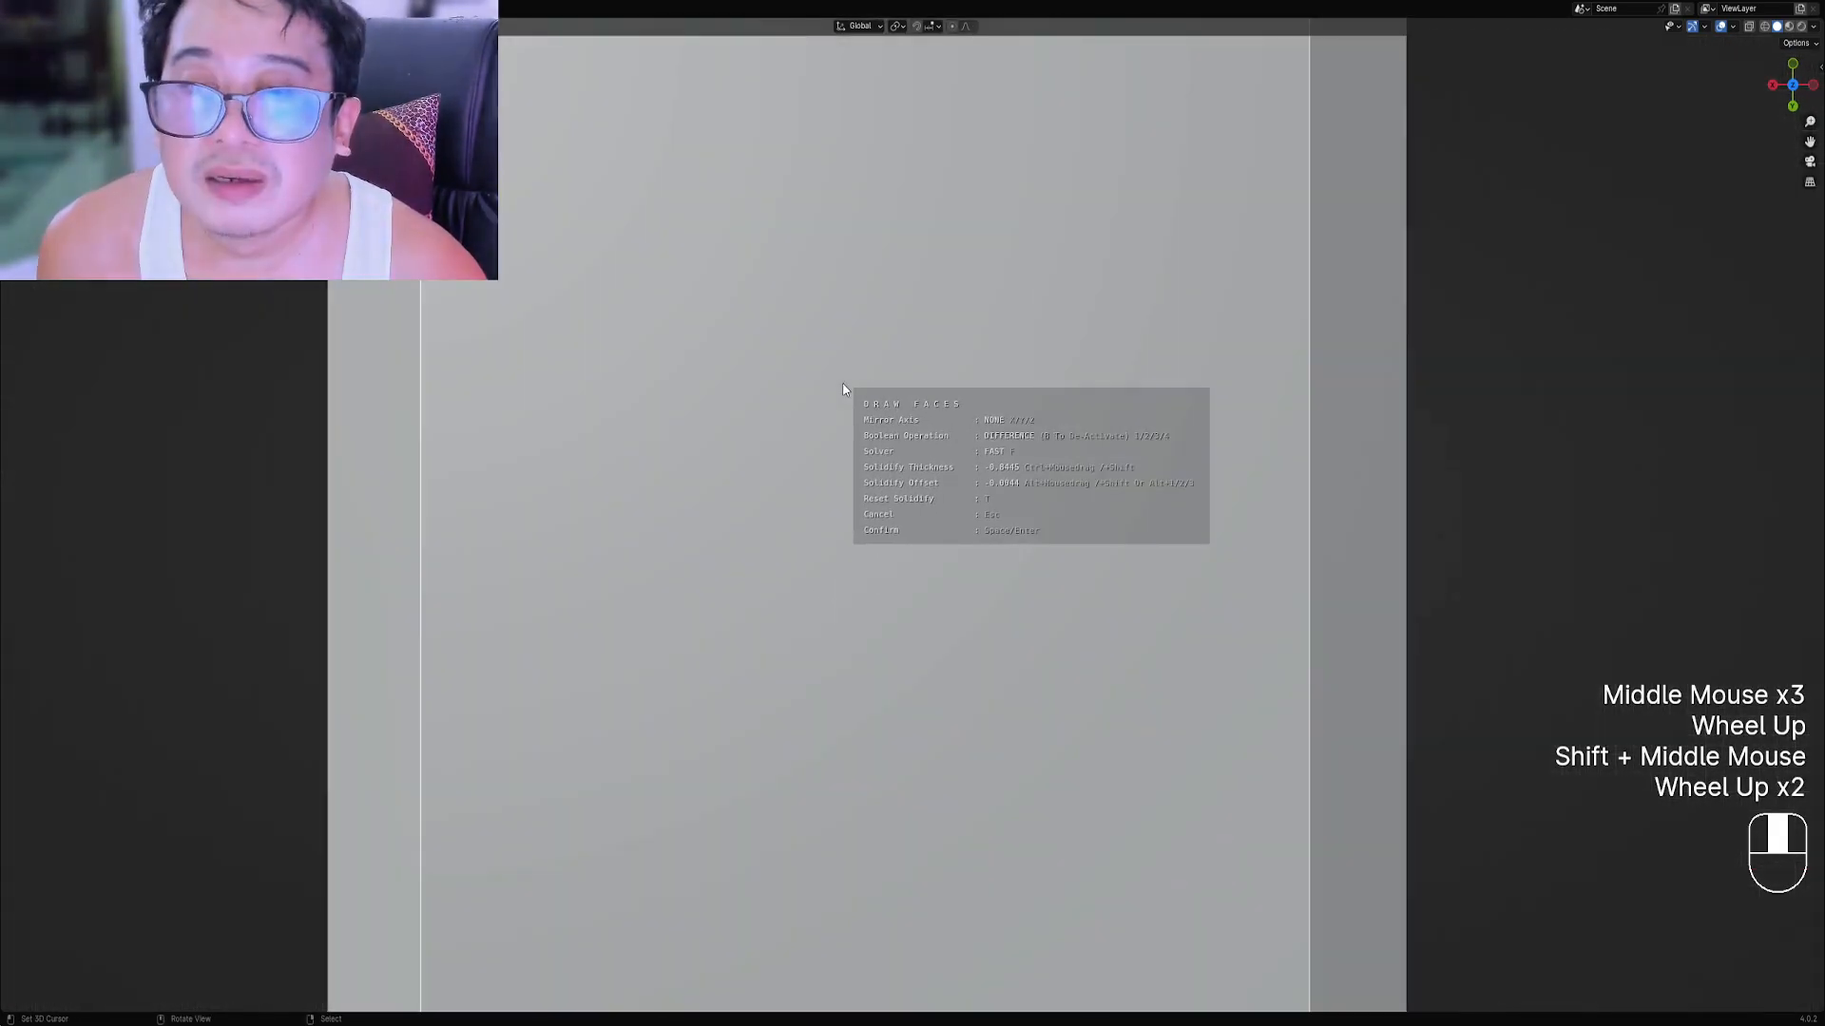
pyautogui.scroll(-2, 828, 384)
pyautogui.scroll(1, 827, 380)
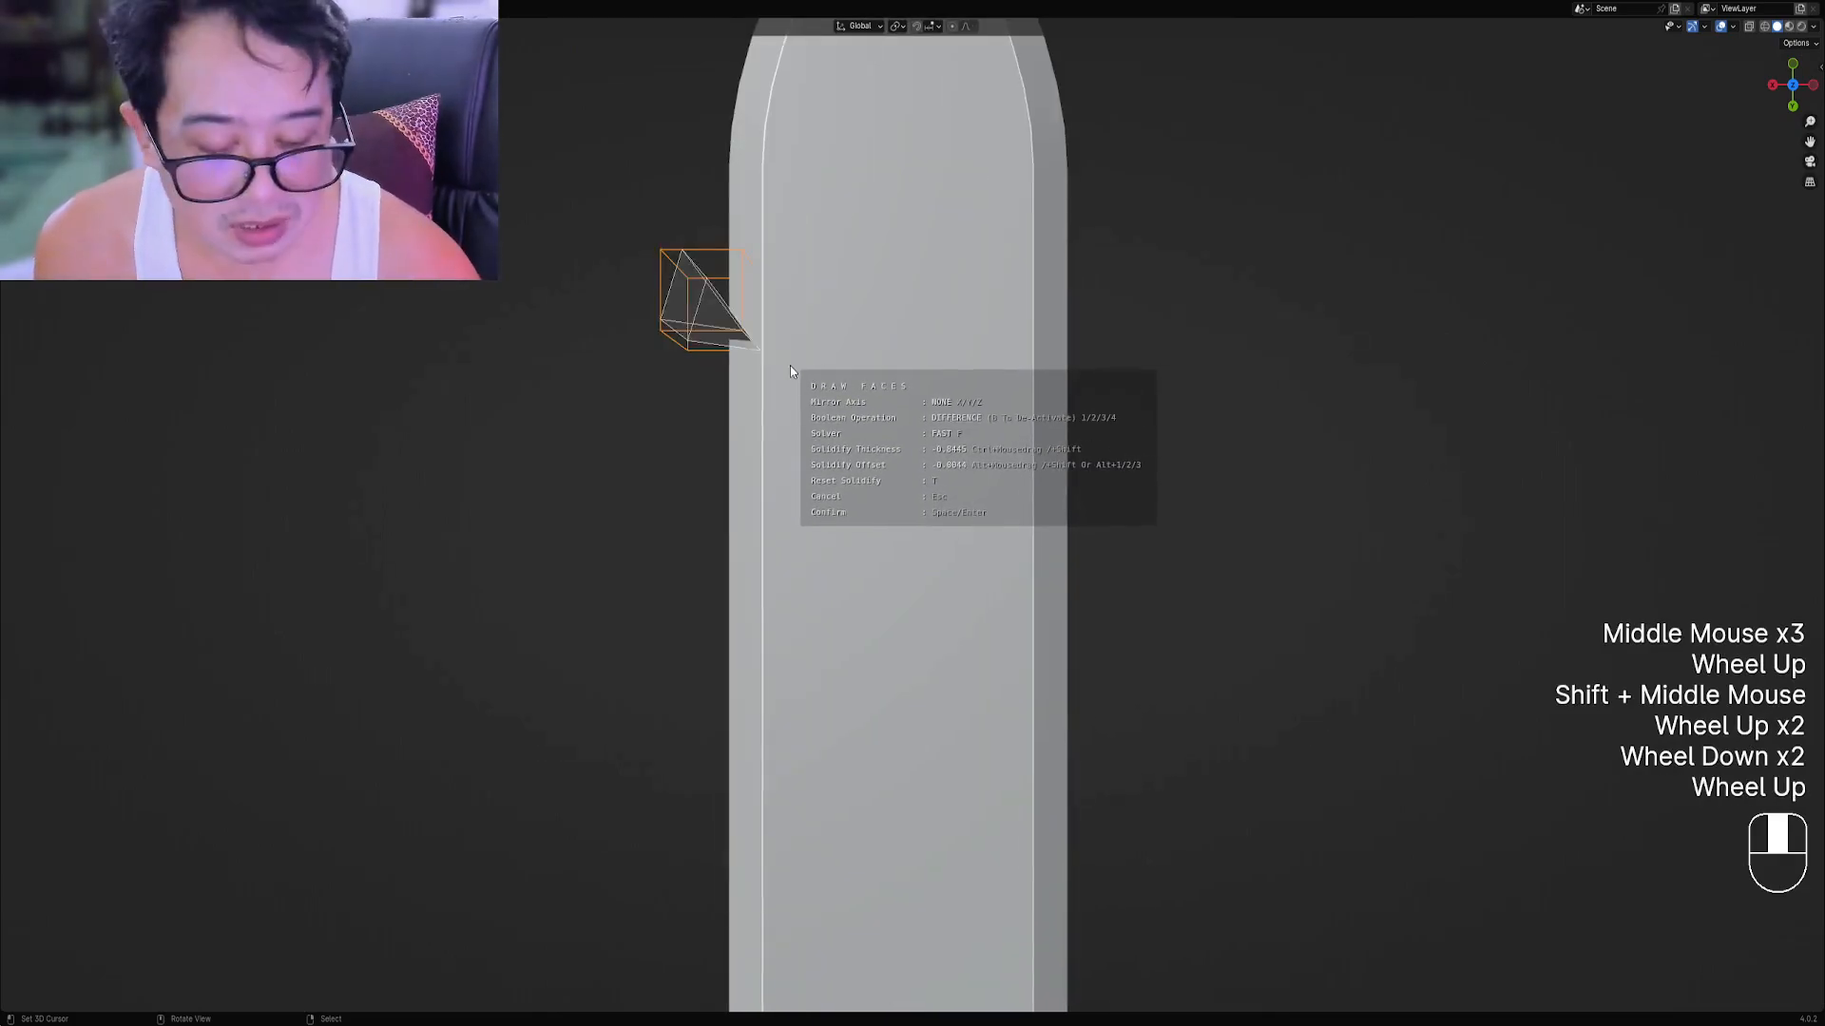
pyautogui.press('KP_5')
pyautogui.press('KP_5')
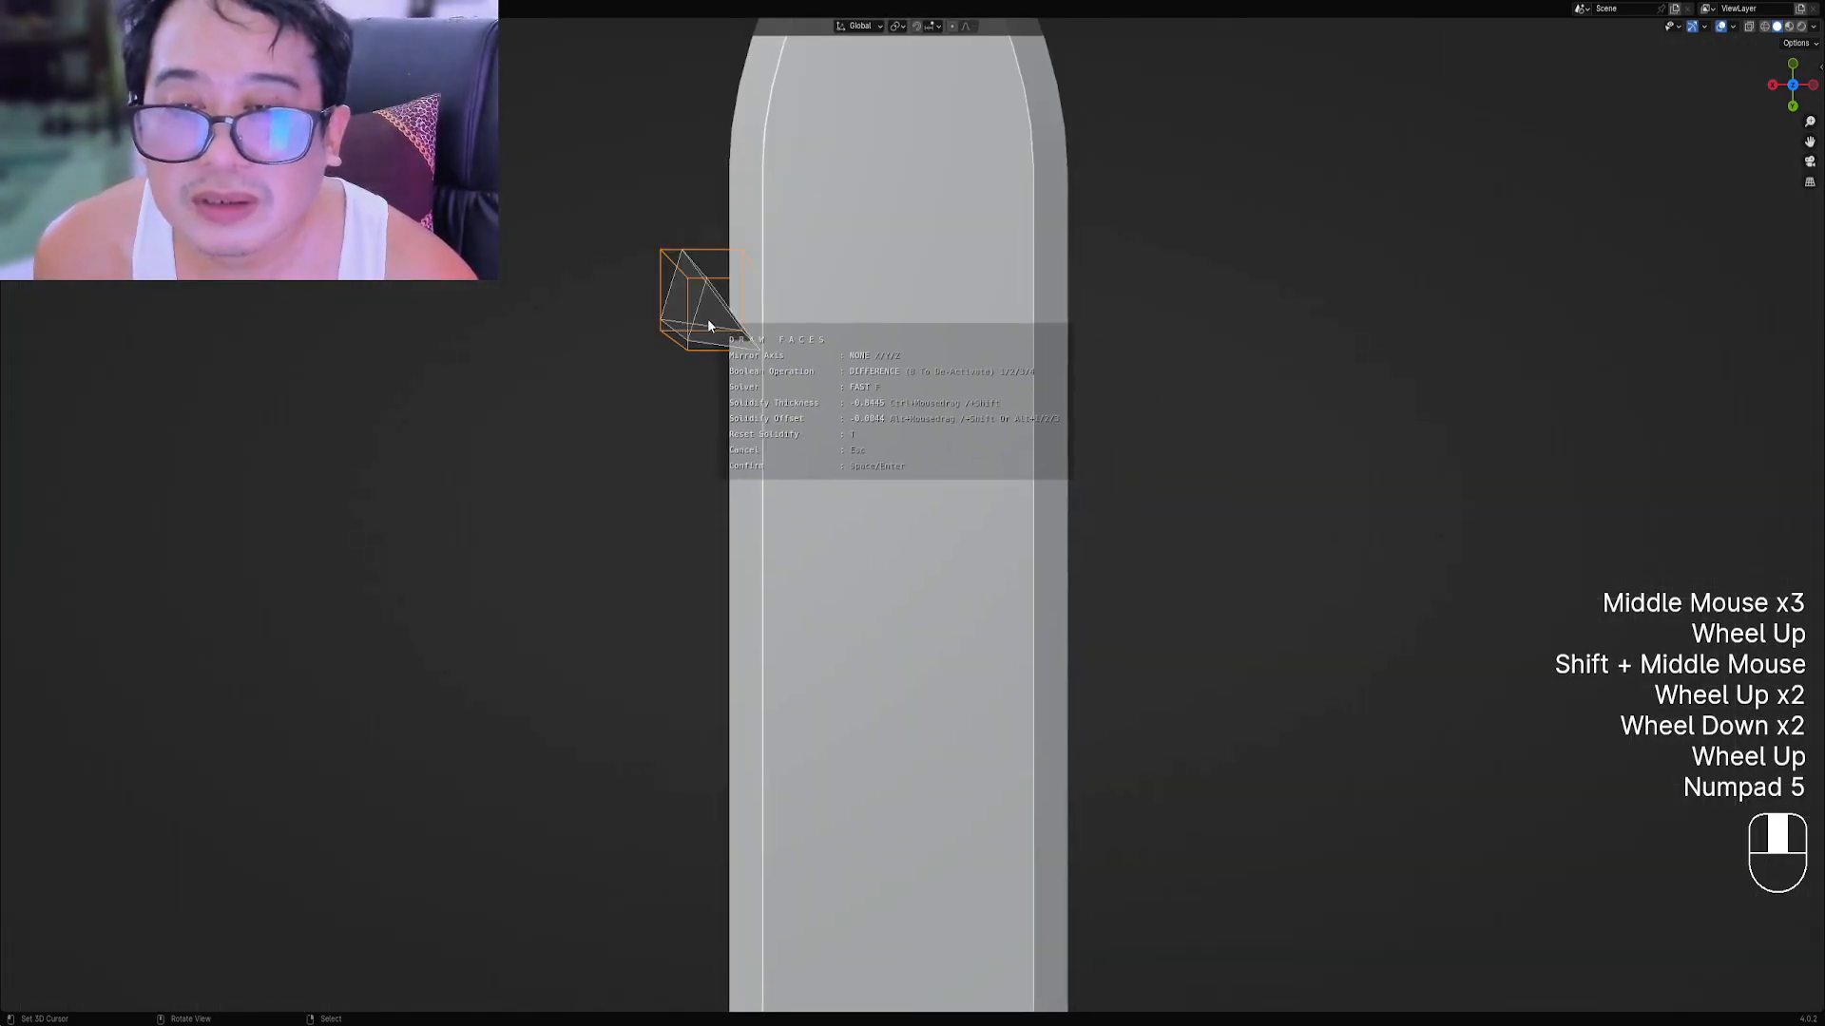
pyautogui.press('KP_5')
pyautogui.press('KP_5')
pyautogui.press('space')
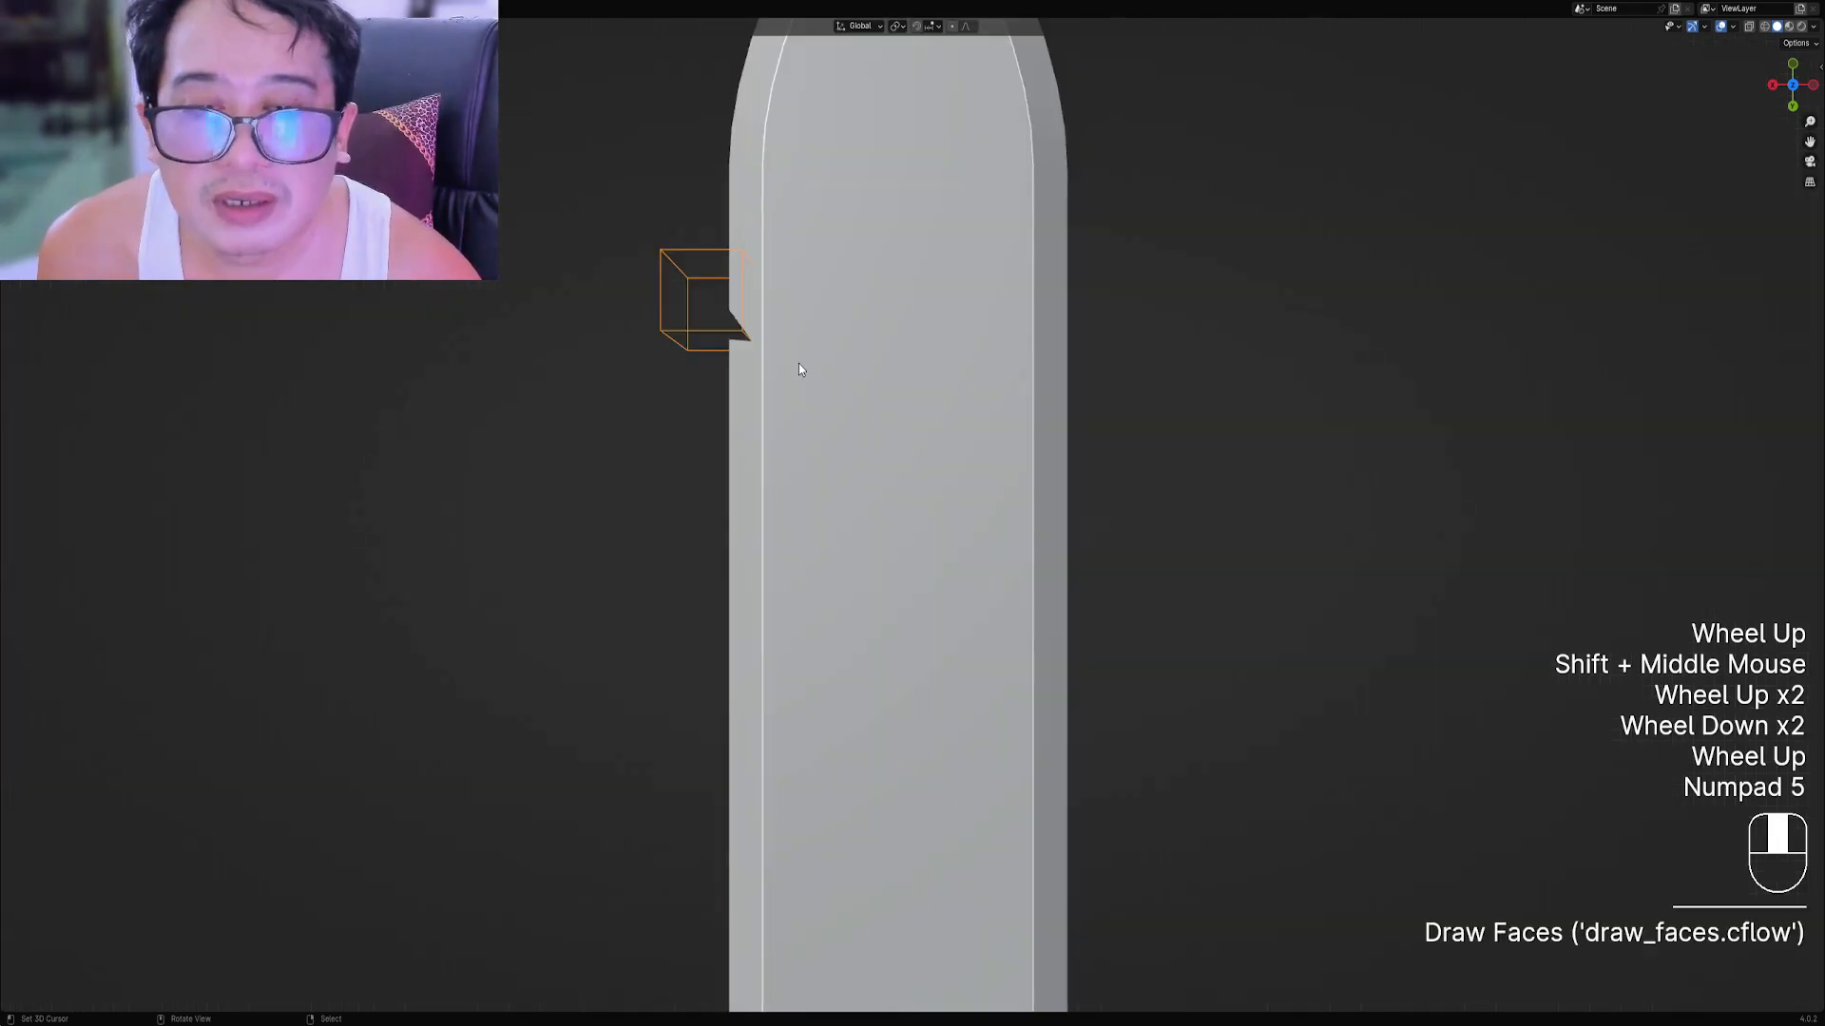
# Rotate the notch cutter's whole mesh in Edit Mode so its point faces the blade edge, and shift it slightly outward.
pyautogui.rightClick(731, 328)
pyautogui.press('Tab')
pyautogui.press('a')
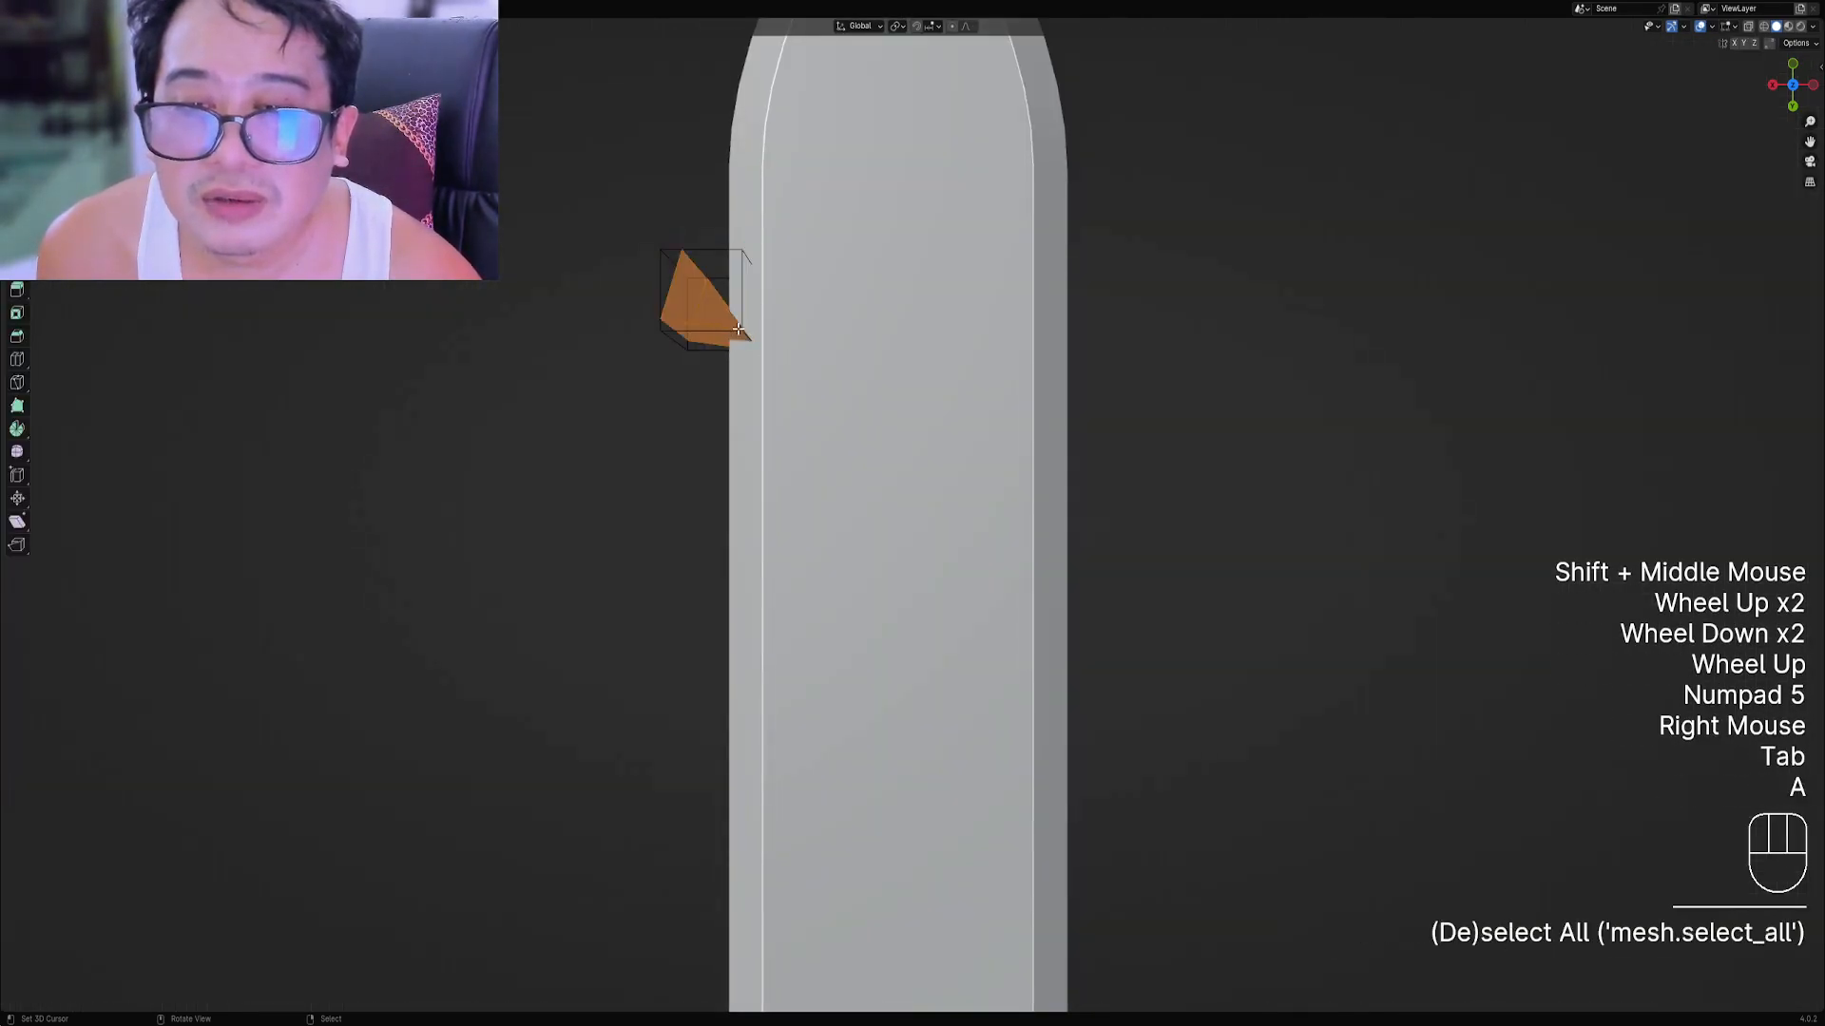
pyautogui.scroll(-2, 846, 333)
pyautogui.press('KP_5')
pyautogui.scroll(1, 893, 361)
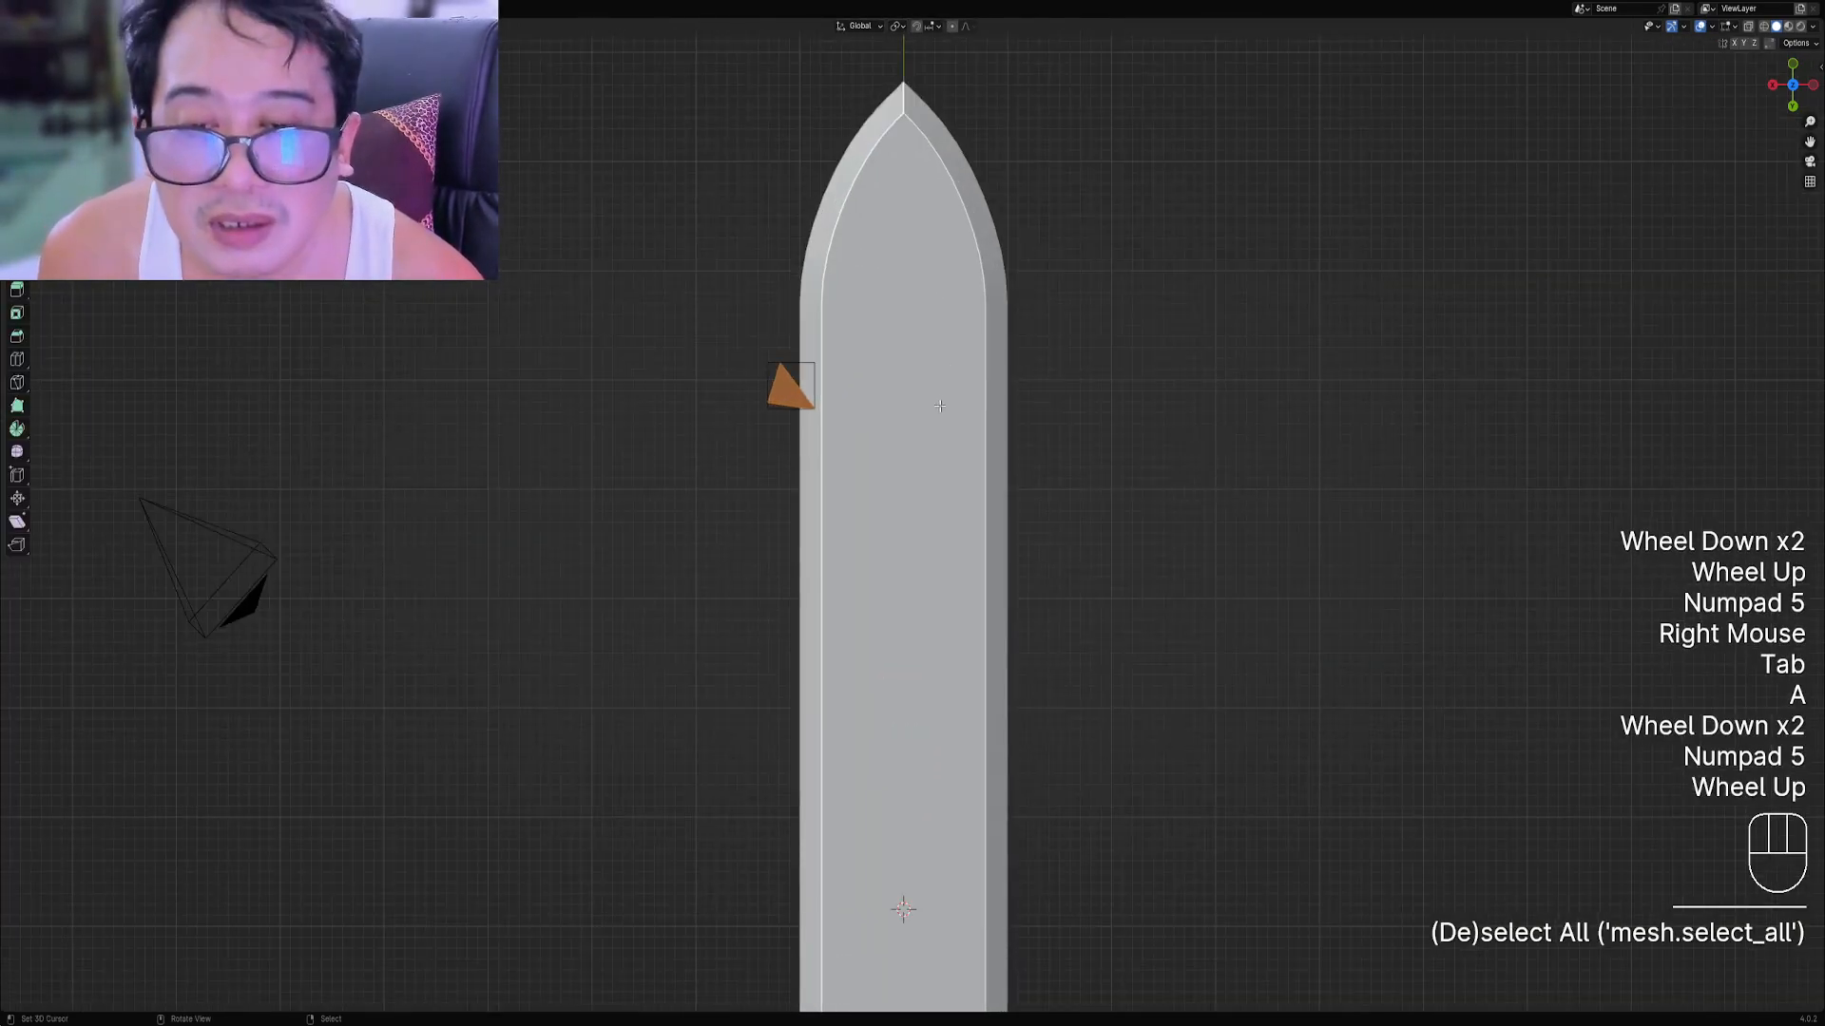
pyautogui.press('r')
pyautogui.click(914, 350)
pyautogui.press('g')
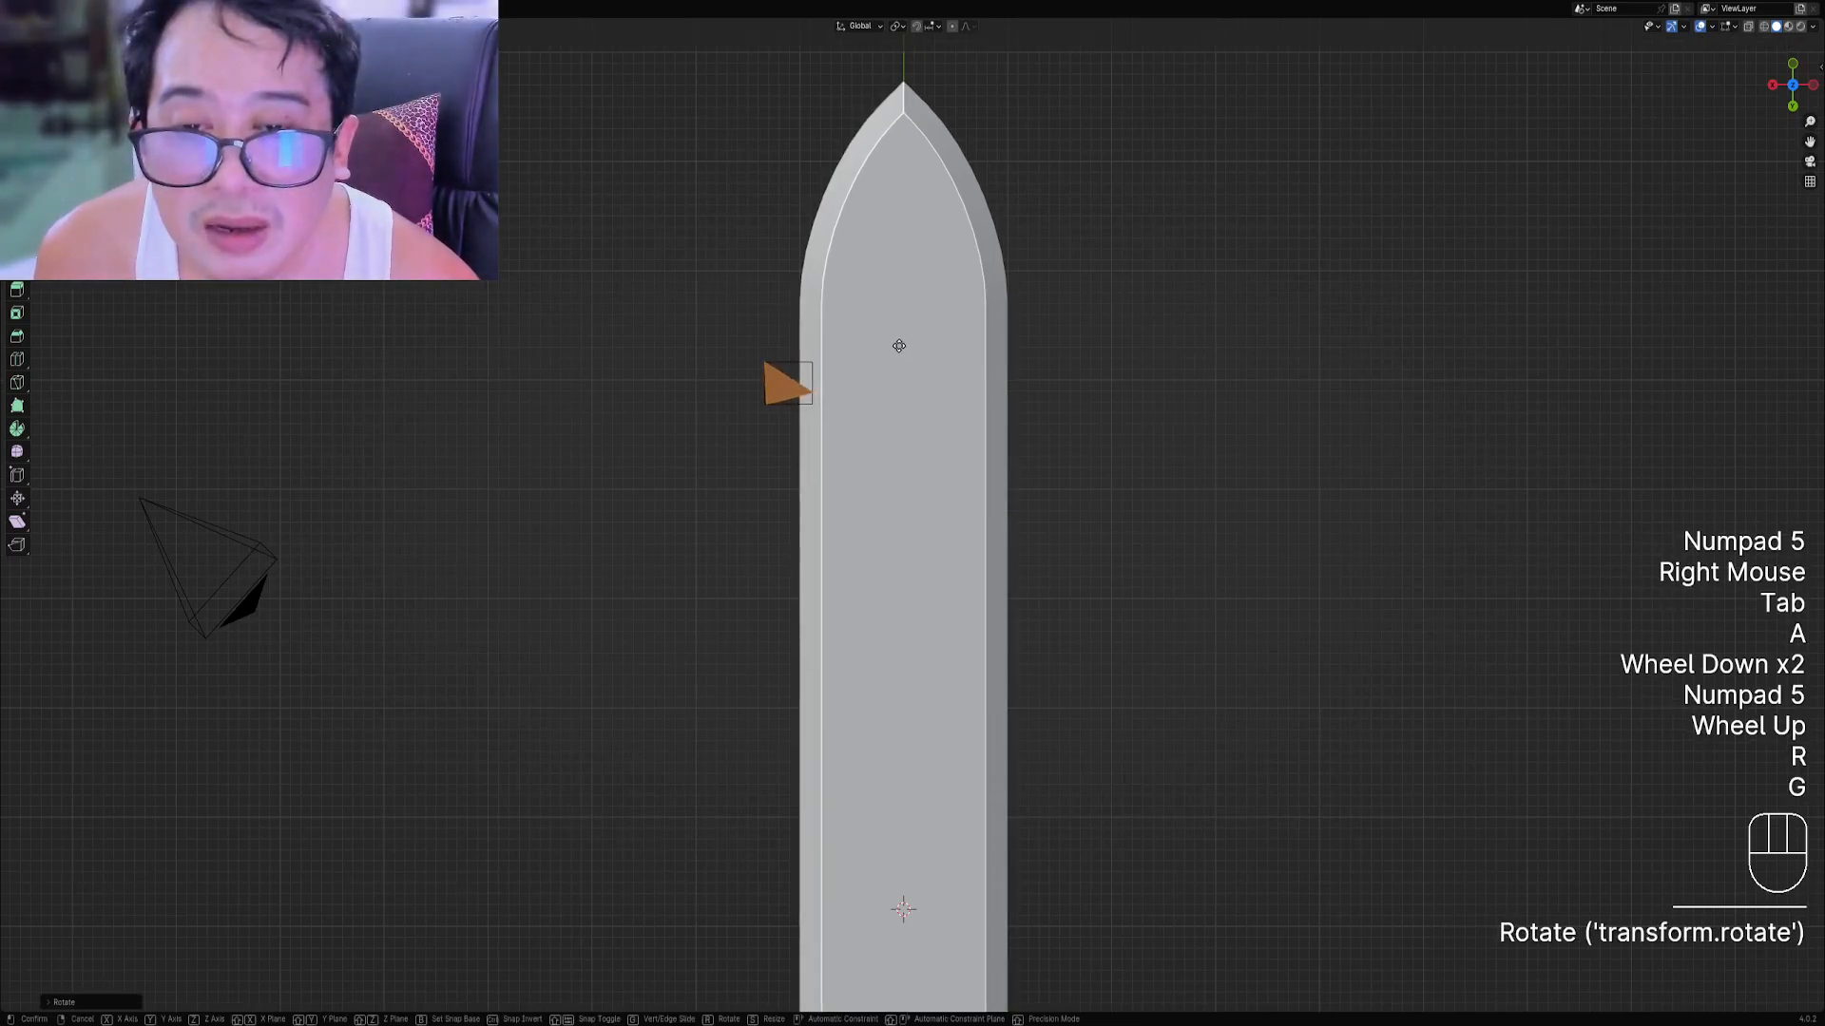
pyautogui.click(892, 341)
pyautogui.keyDown('shift'); pyautogui.moveTo(889, 342); pyautogui.dragTo(888, 236, button='middle'); pyautogui.keyUp('shift')
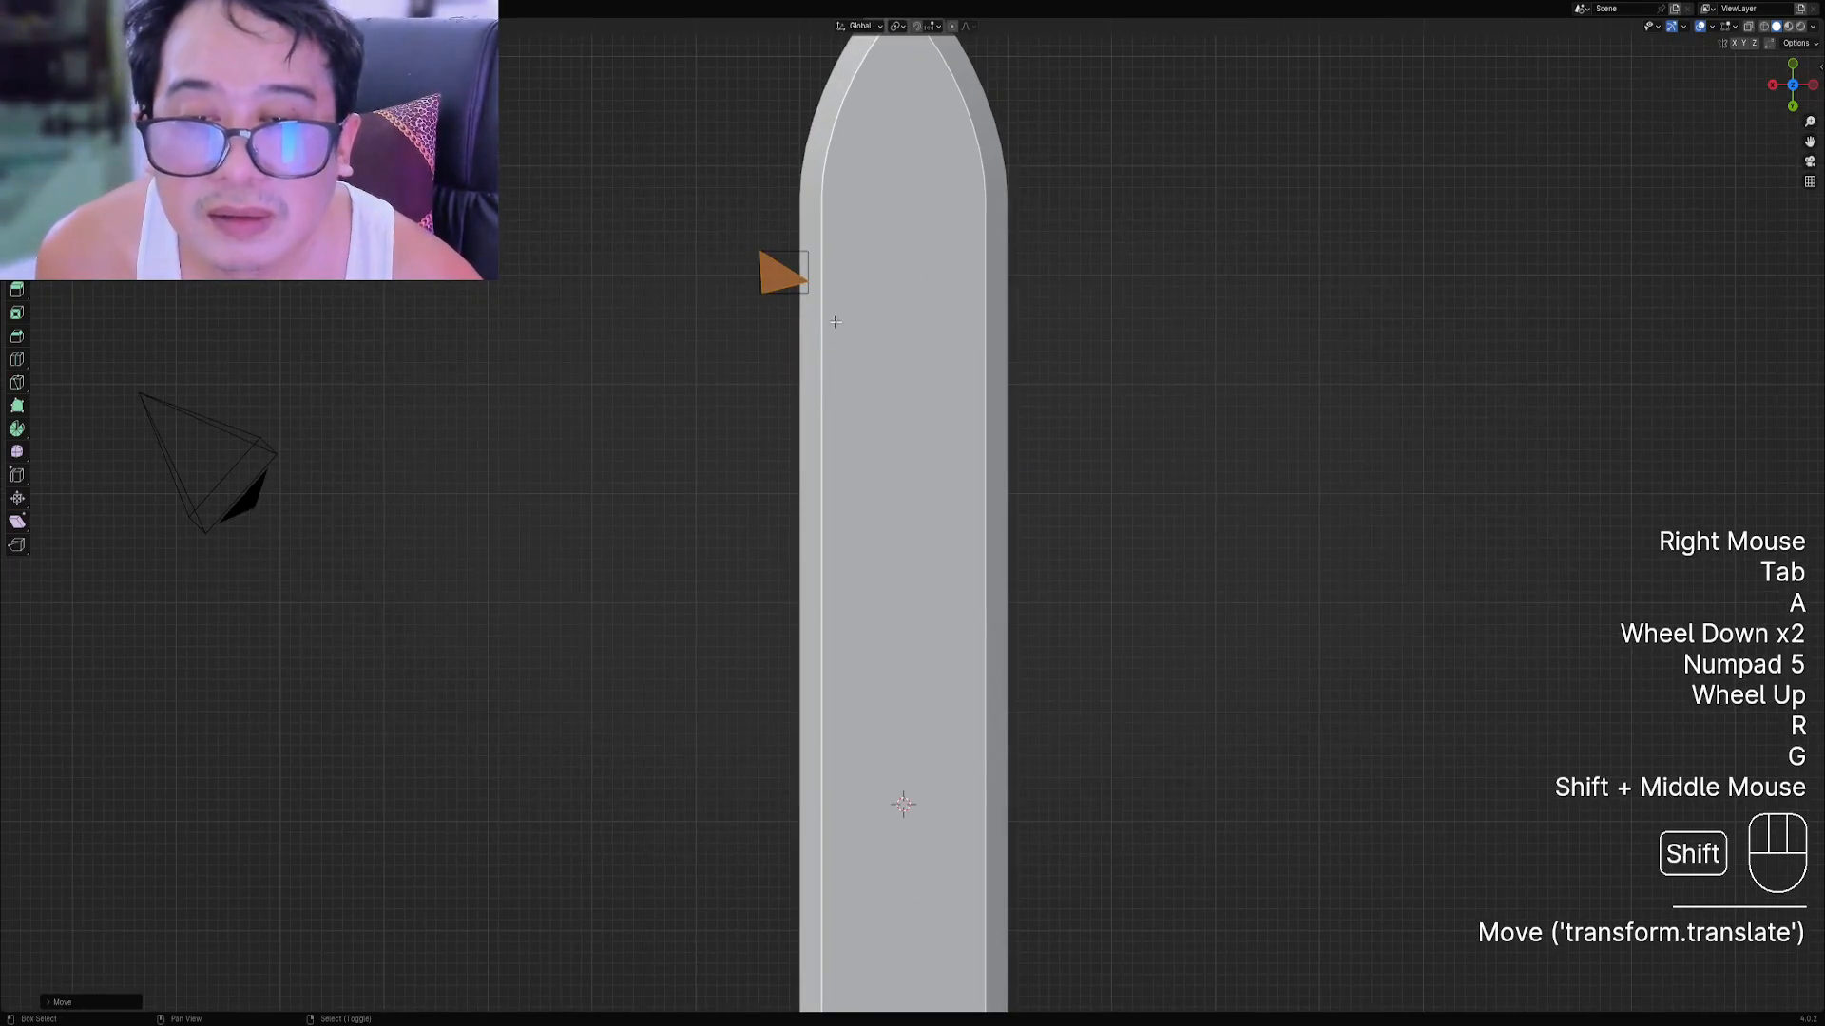
# Duplicate the cutter shape further down the same blade edge and rotate the copy to a different angle.
pyautogui.hotkey('shift', 'd')
pyautogui.click(814, 453)
pyautogui.press('r')
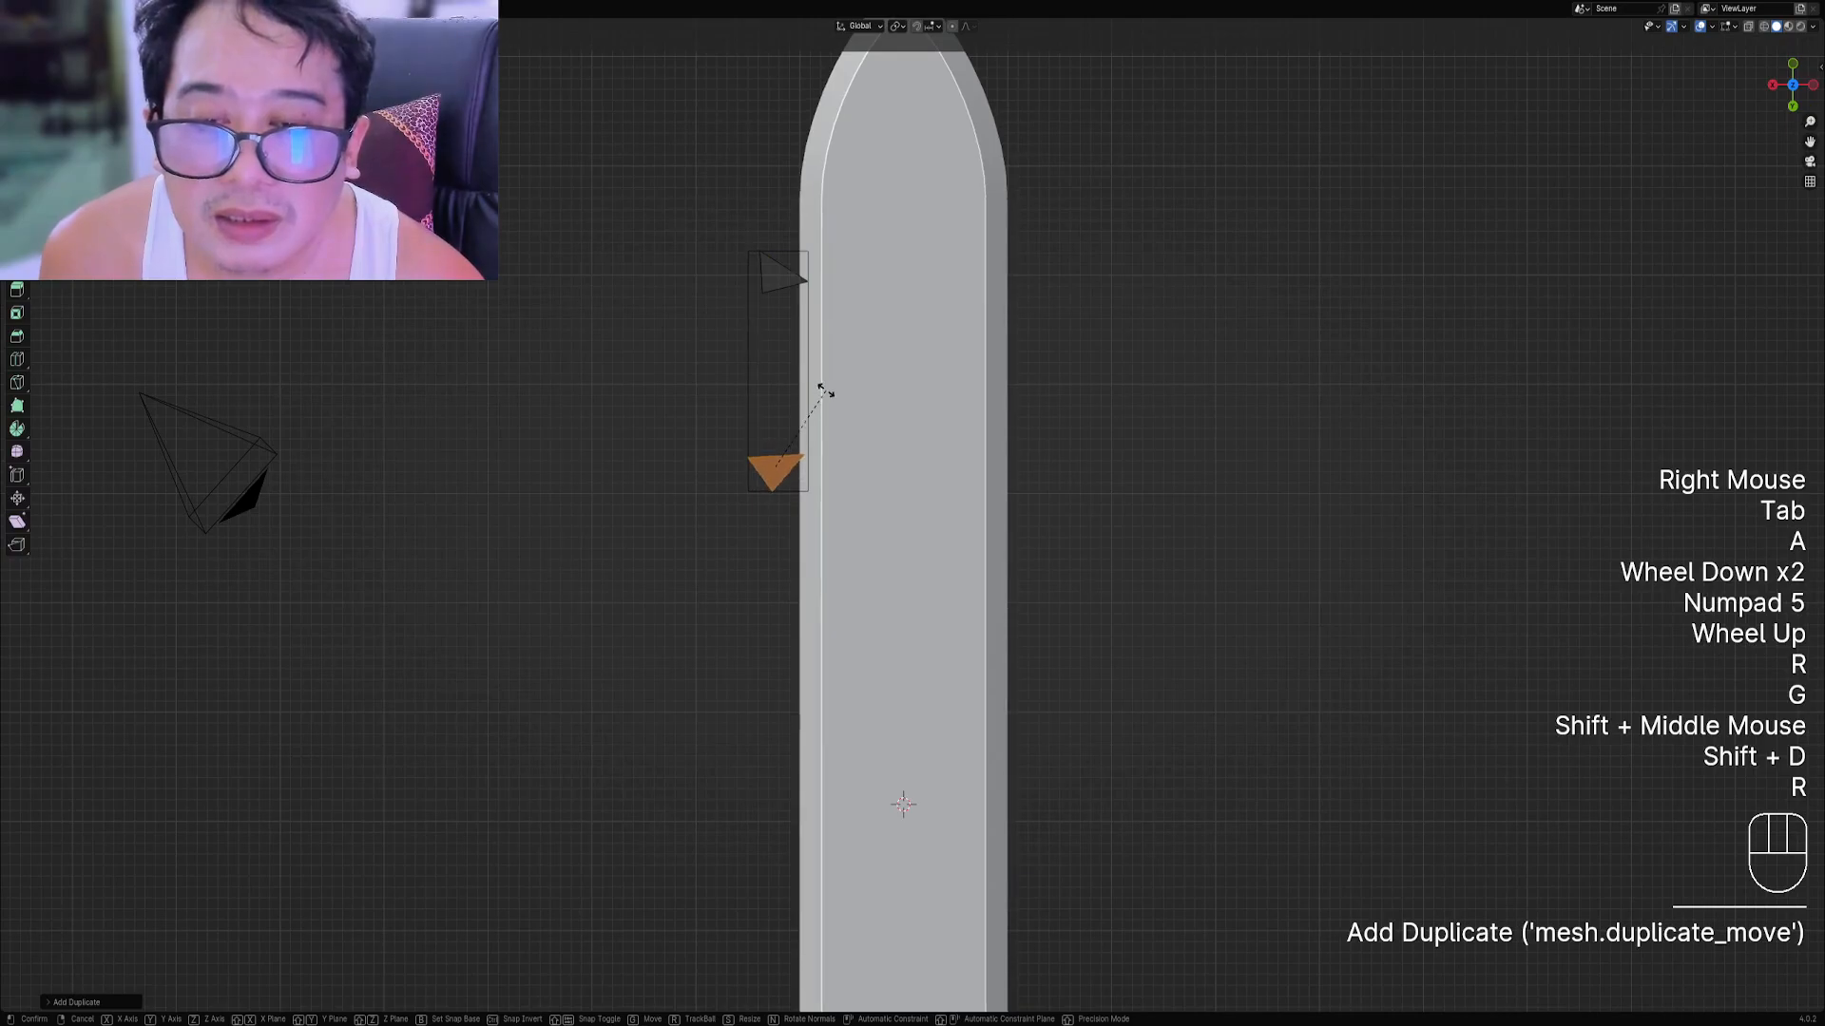
pyautogui.click(824, 391)
# Duplicate the second cutter shape, rotate the copy, and place it overlapping just below the second one to form a double notch.
pyautogui.scroll(-1, 820, 545)
pyautogui.keyDown('shift'); pyautogui.moveTo(820, 544); pyautogui.dragTo(820, 429, button='middle'); pyautogui.keyUp('shift')
pyautogui.hotkey('shift', 'd')
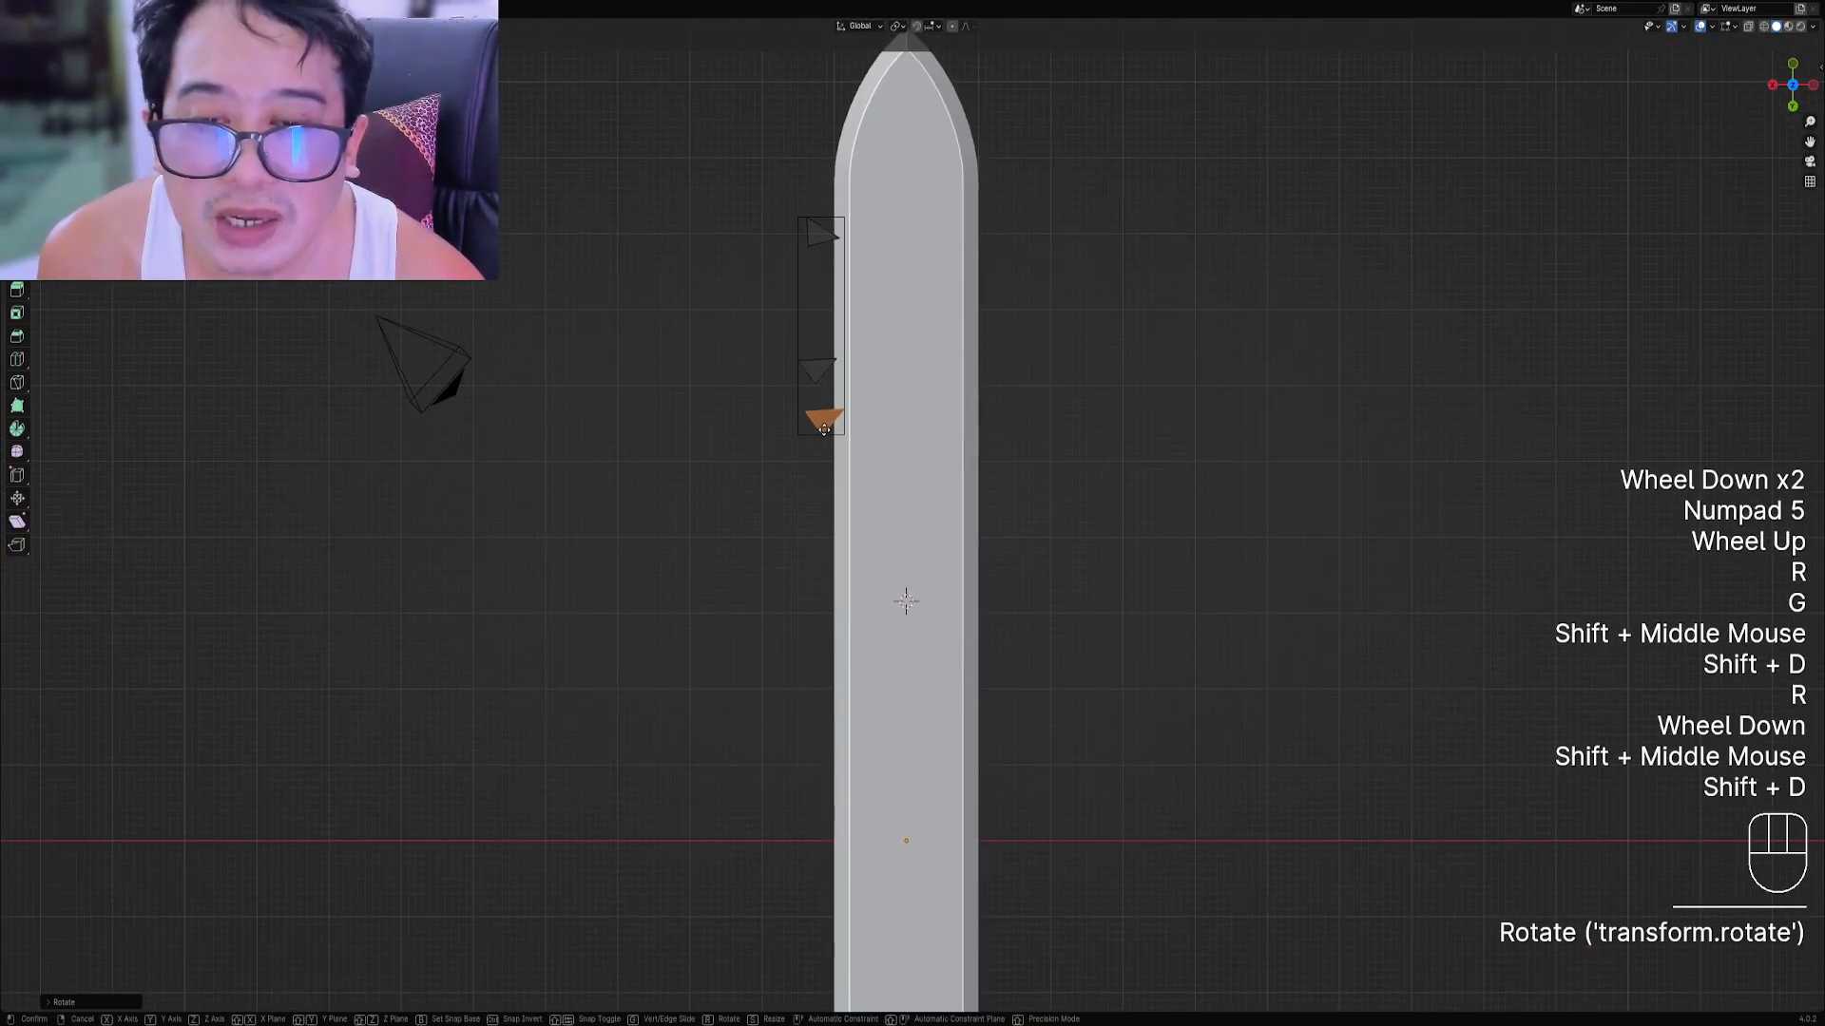
pyautogui.click(820, 505)
pyautogui.press('Tab')
pyautogui.press('Tab')
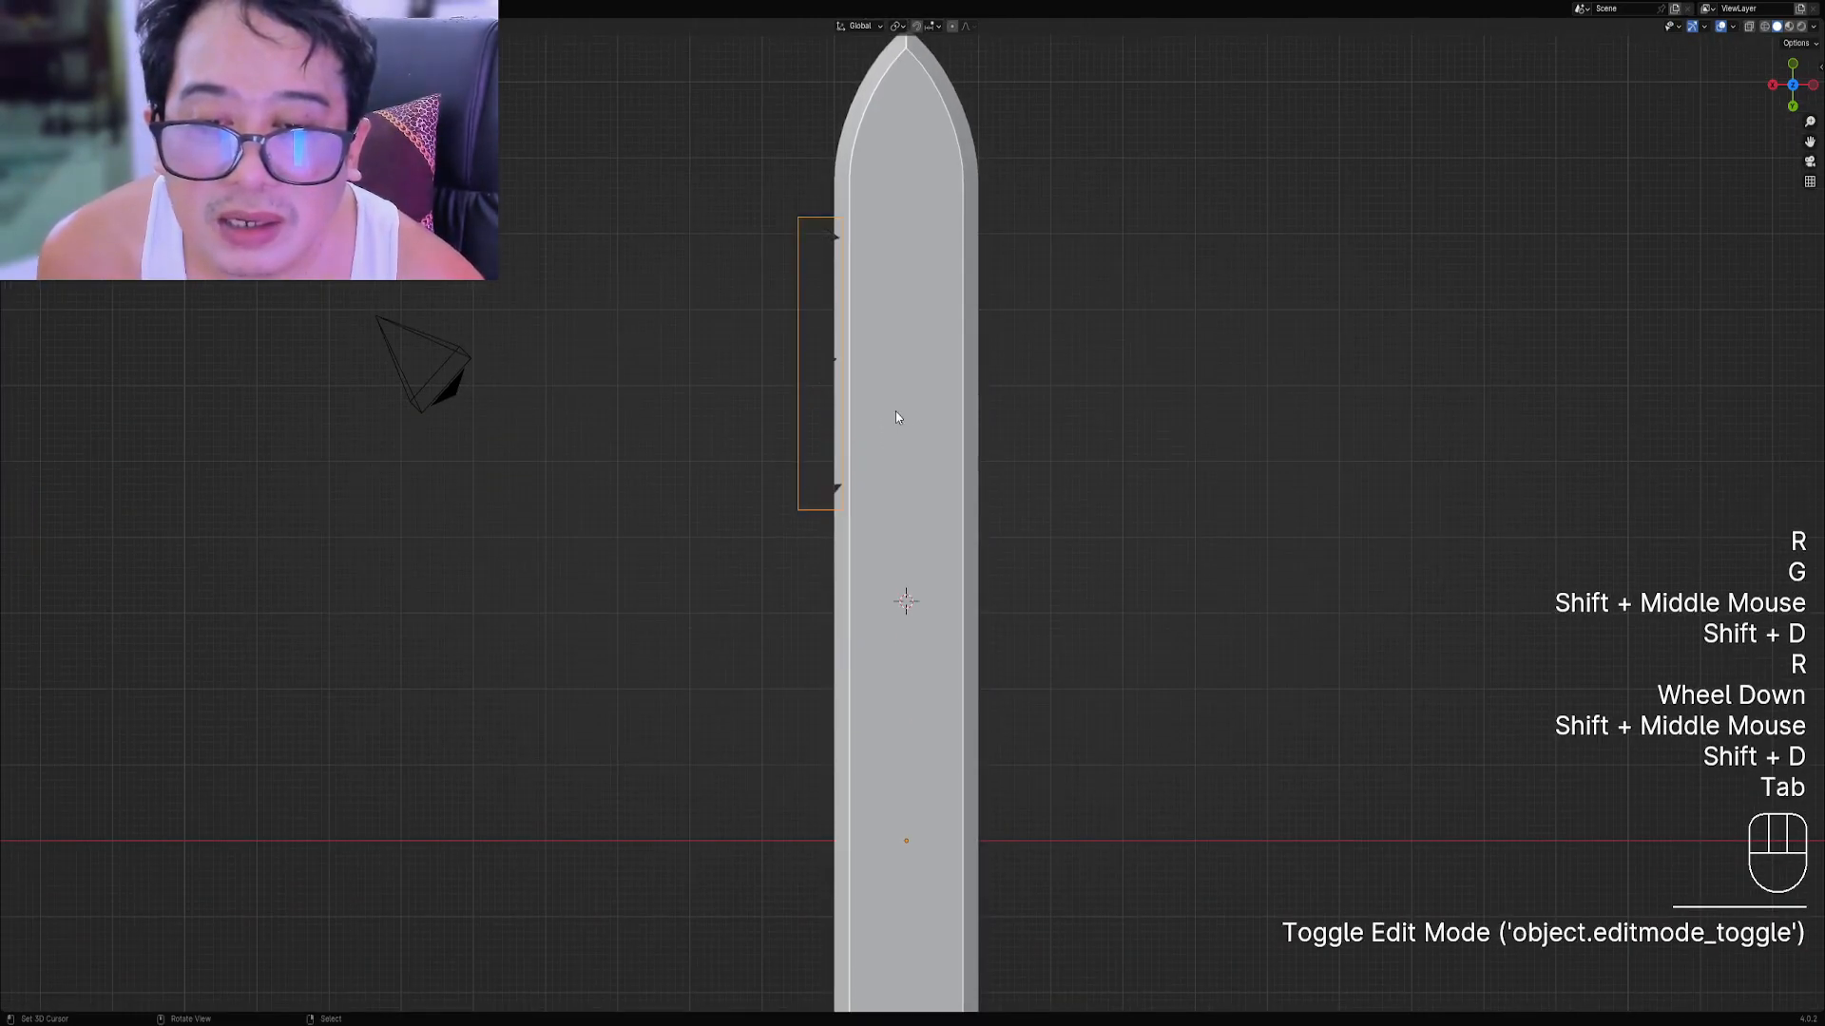
pyautogui.press('r')
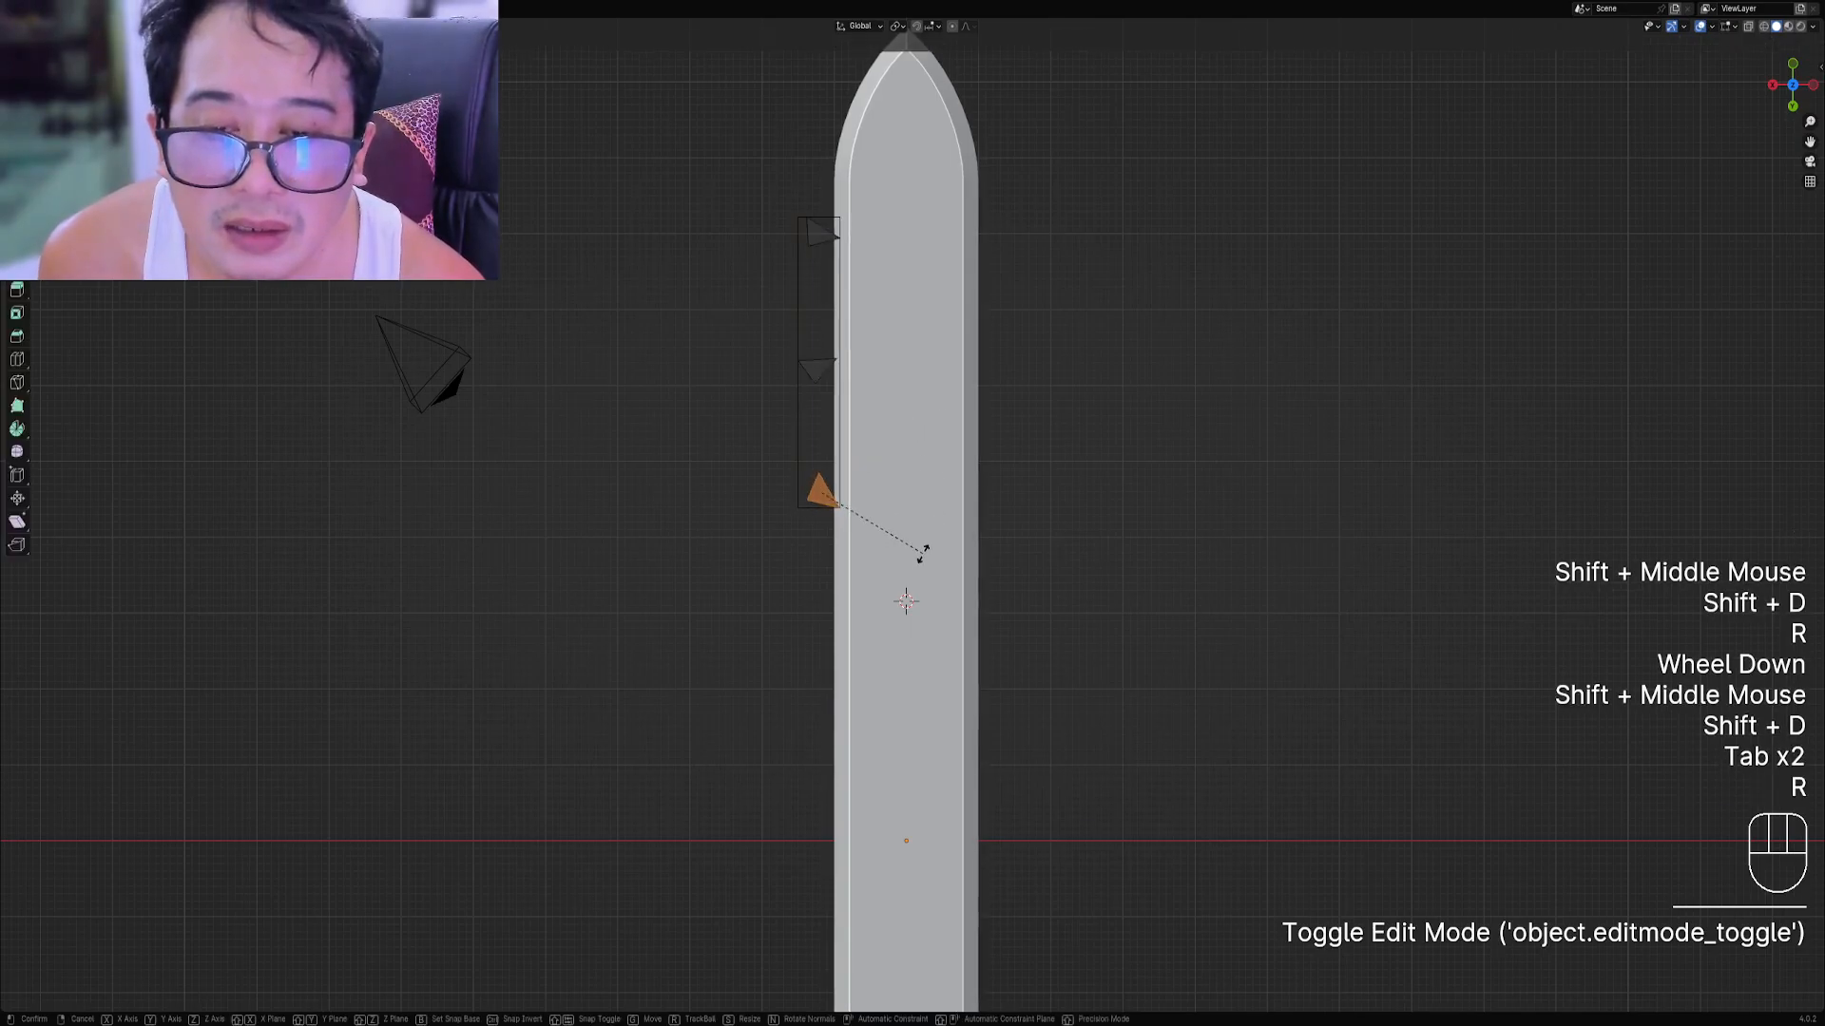
pyautogui.click(846, 577)
pyautogui.press('g')
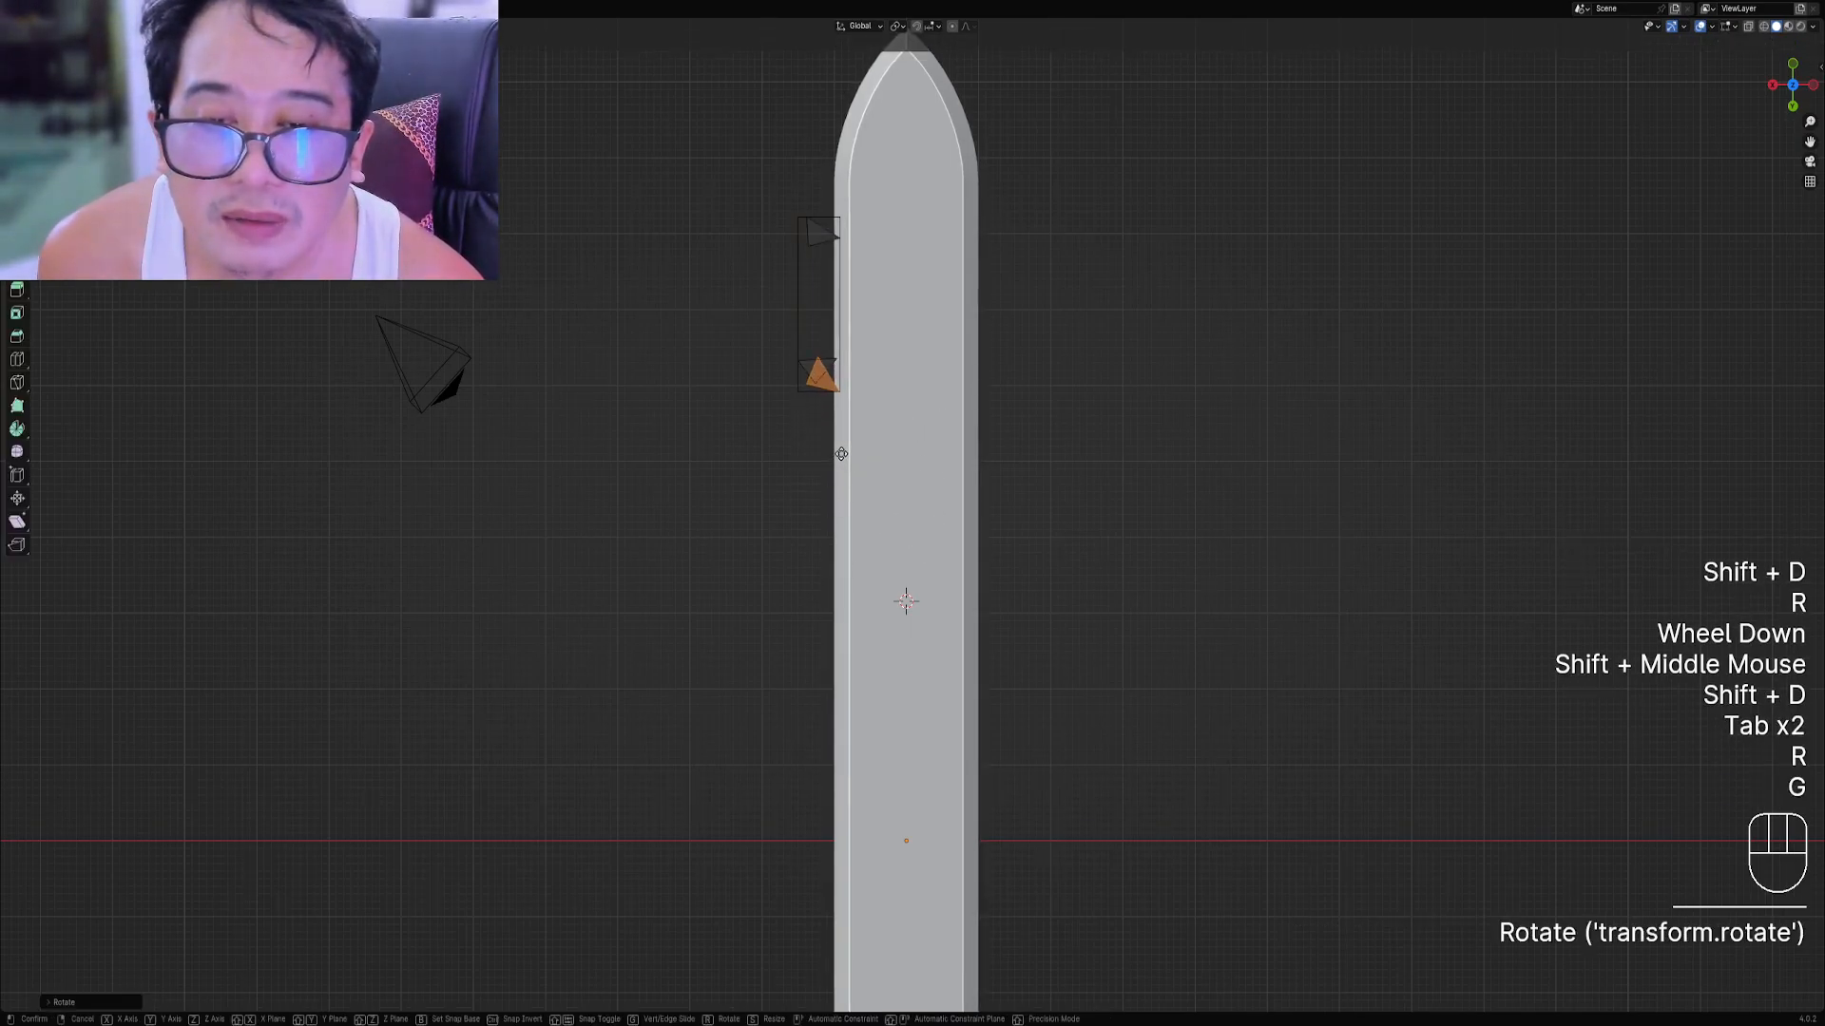
pyautogui.click(841, 454)
# Add another rotated cutter copy lower along the blade edge and check the resulting notches in Object Mode.
pyautogui.hotkey('shift', 'd')
pyautogui.click(851, 538)
pyautogui.press('r')
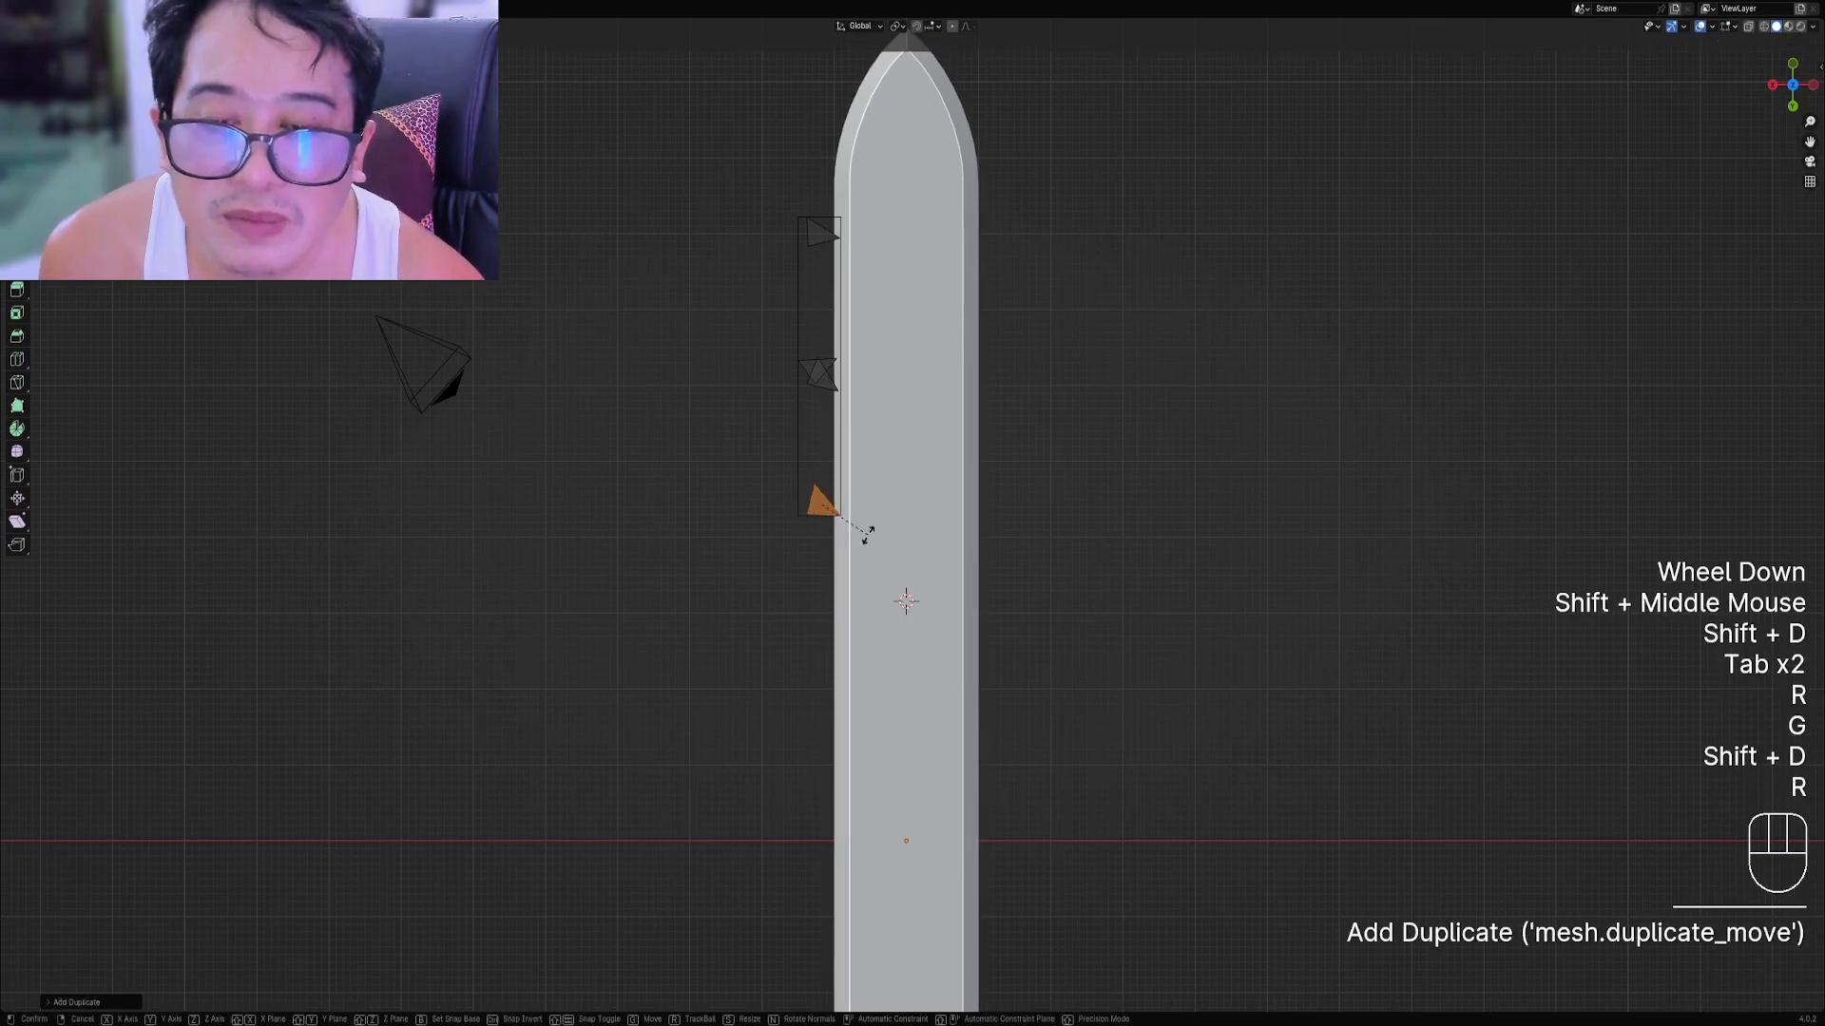
pyautogui.click(874, 475)
pyautogui.press('Tab')
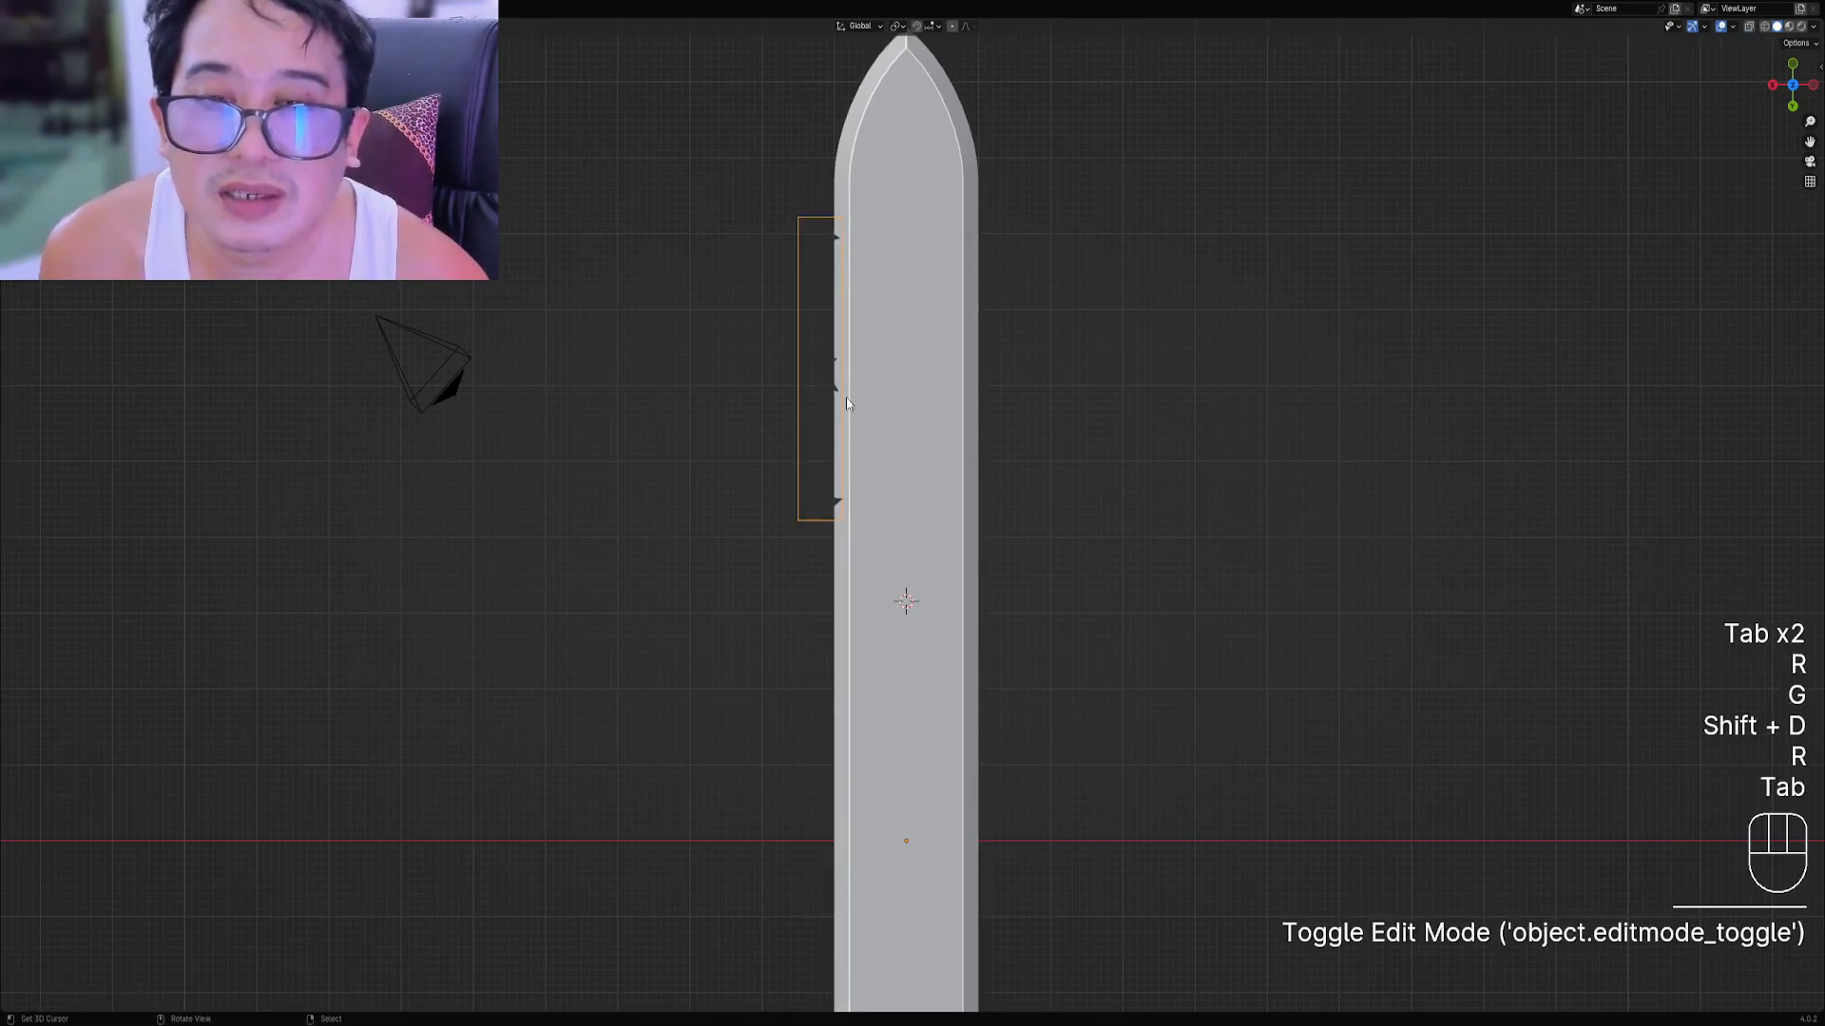
pyautogui.press('g')
pyautogui.rightClick(894, 506)
pyautogui.keyDown('shift'); pyautogui.moveTo(900, 599); pyautogui.dragTo(901, 449, button='middle'); pyautogui.keyUp('shift')
# Duplicate the lowest cutter shape towards the middle of the blade, rotate it, and nudge its corner into the edge.
pyautogui.press('Tab')
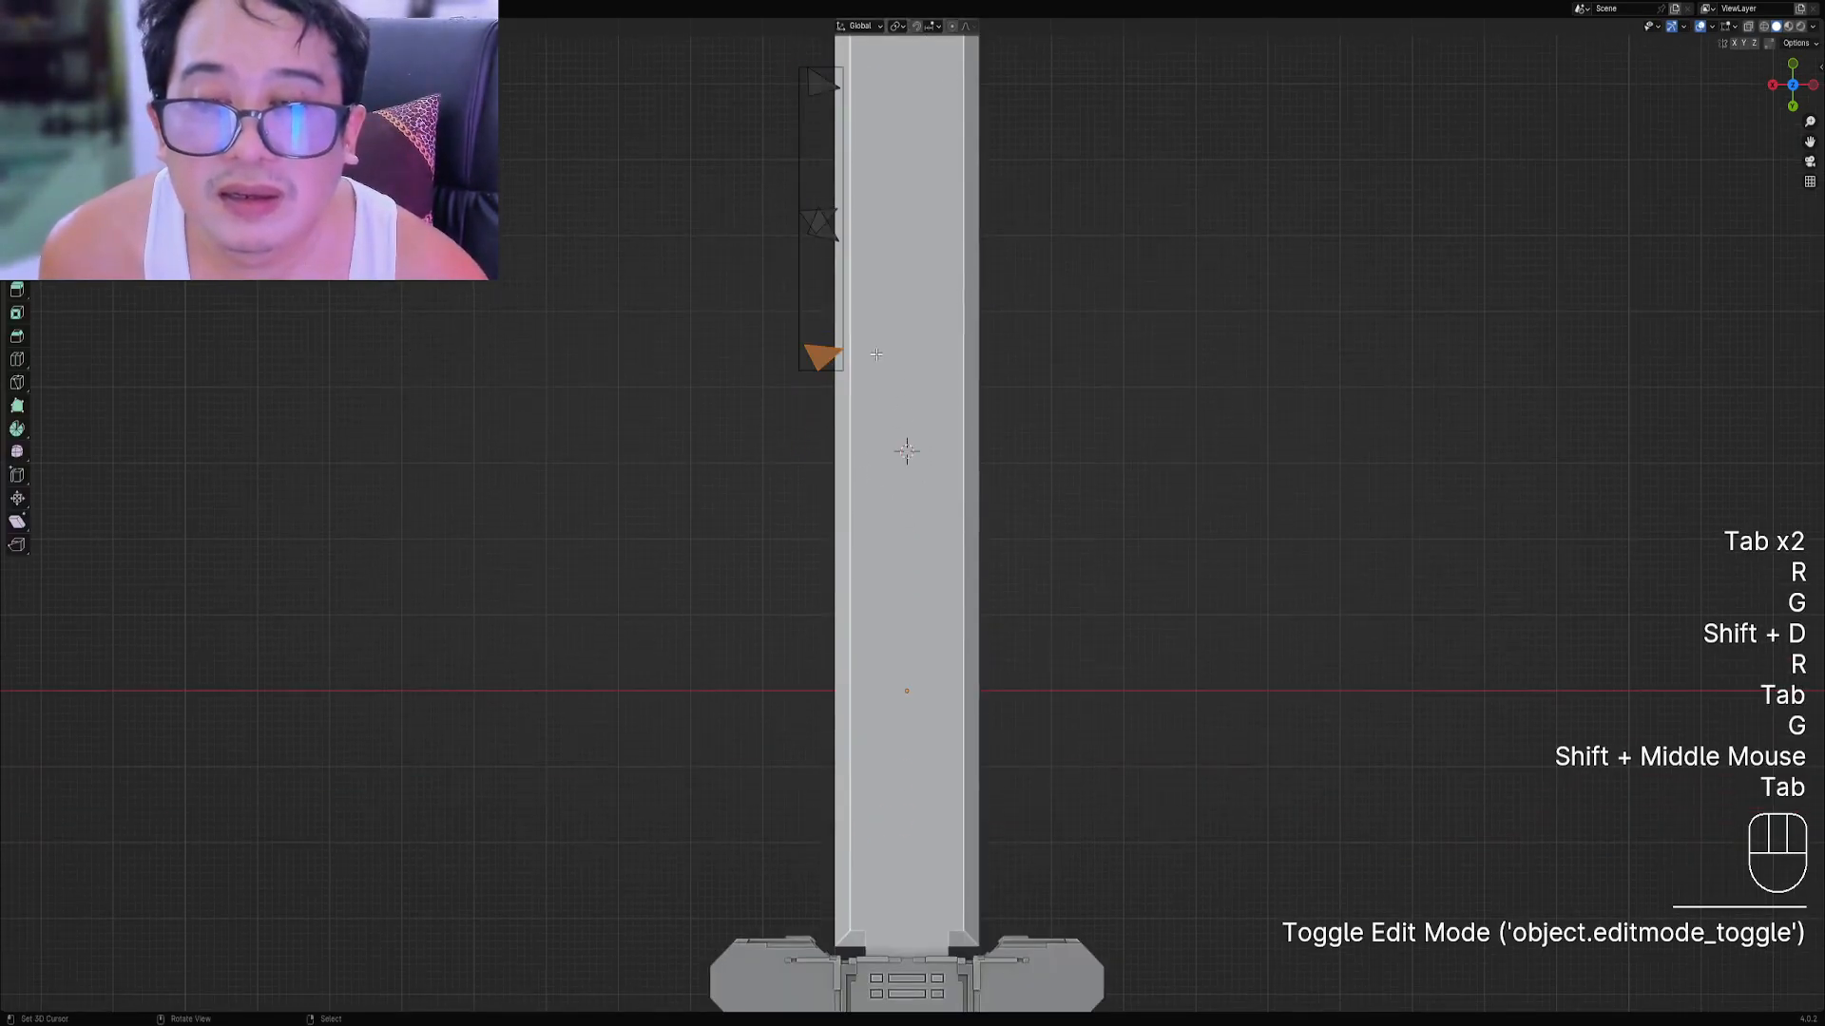
pyautogui.hotkey('shift', 'd')
pyautogui.press('r')
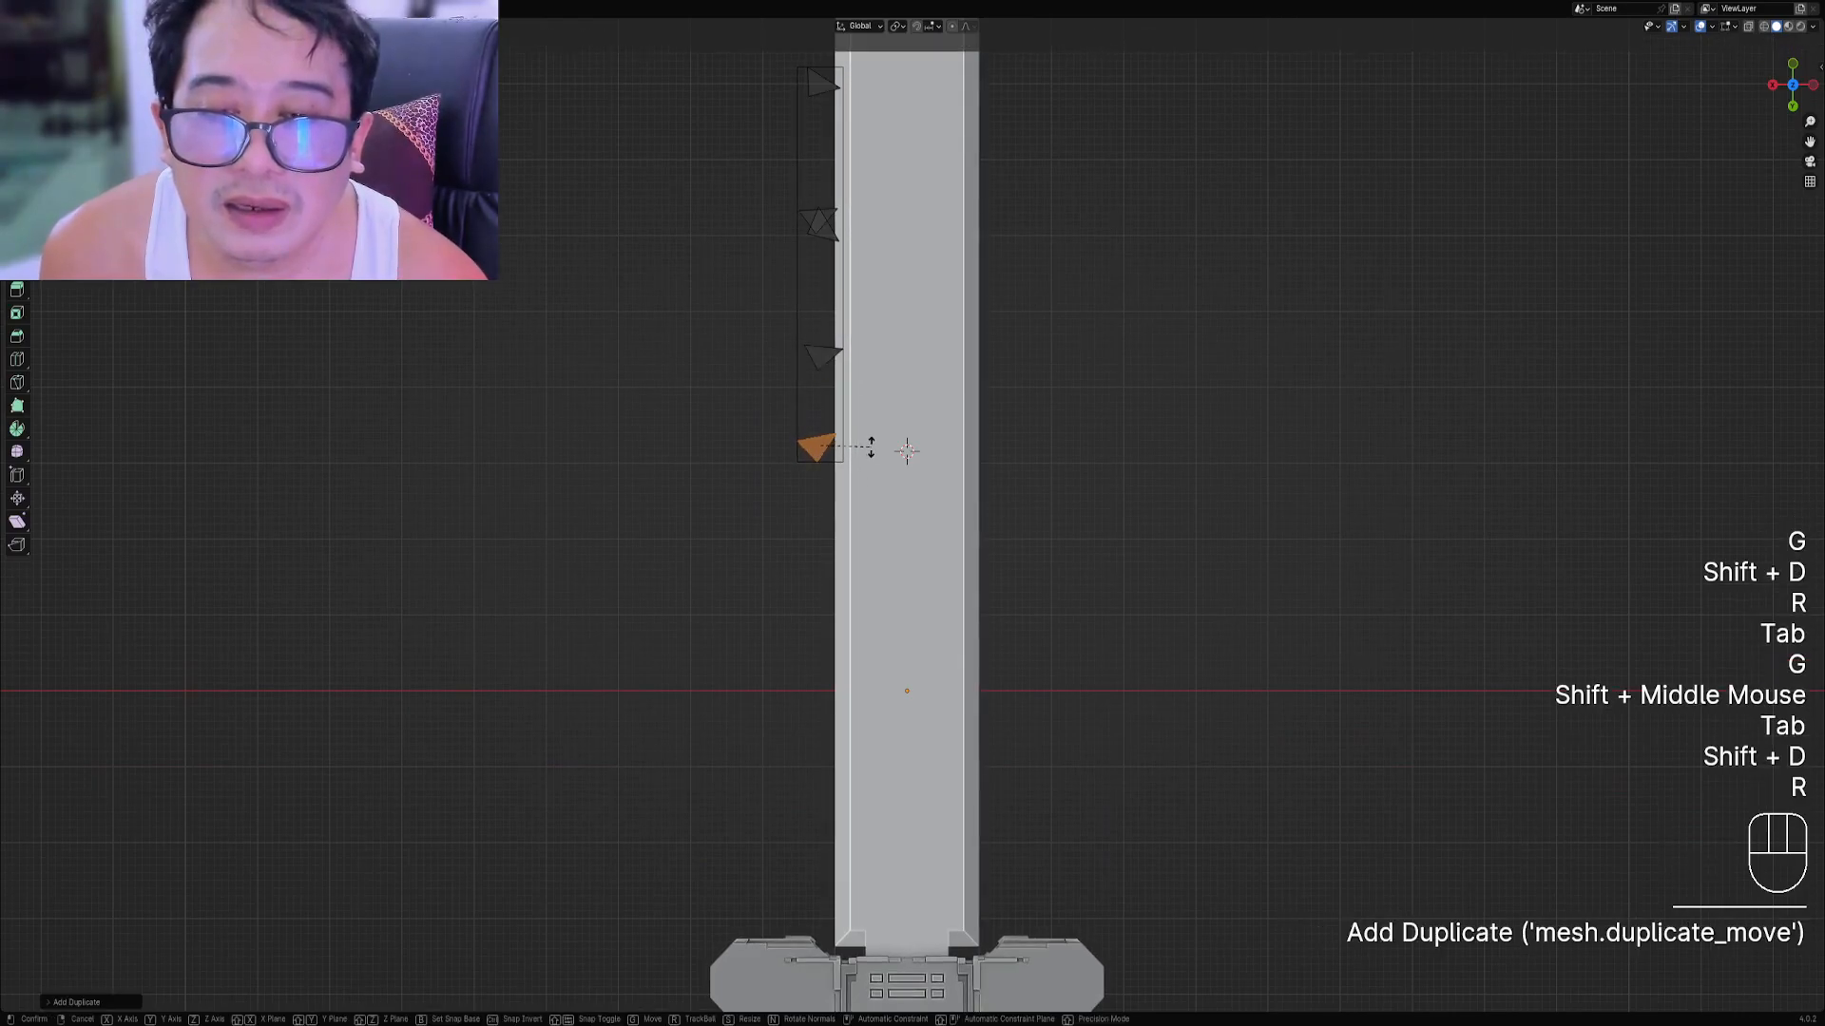
pyautogui.click(870, 446)
pyautogui.press('g')
pyautogui.click(846, 447)
# Place a further cutter copy just above the lowest one, rotated so its tip nicks the edge, and return to Object Mode.
pyautogui.hotkey('shift', 'd')
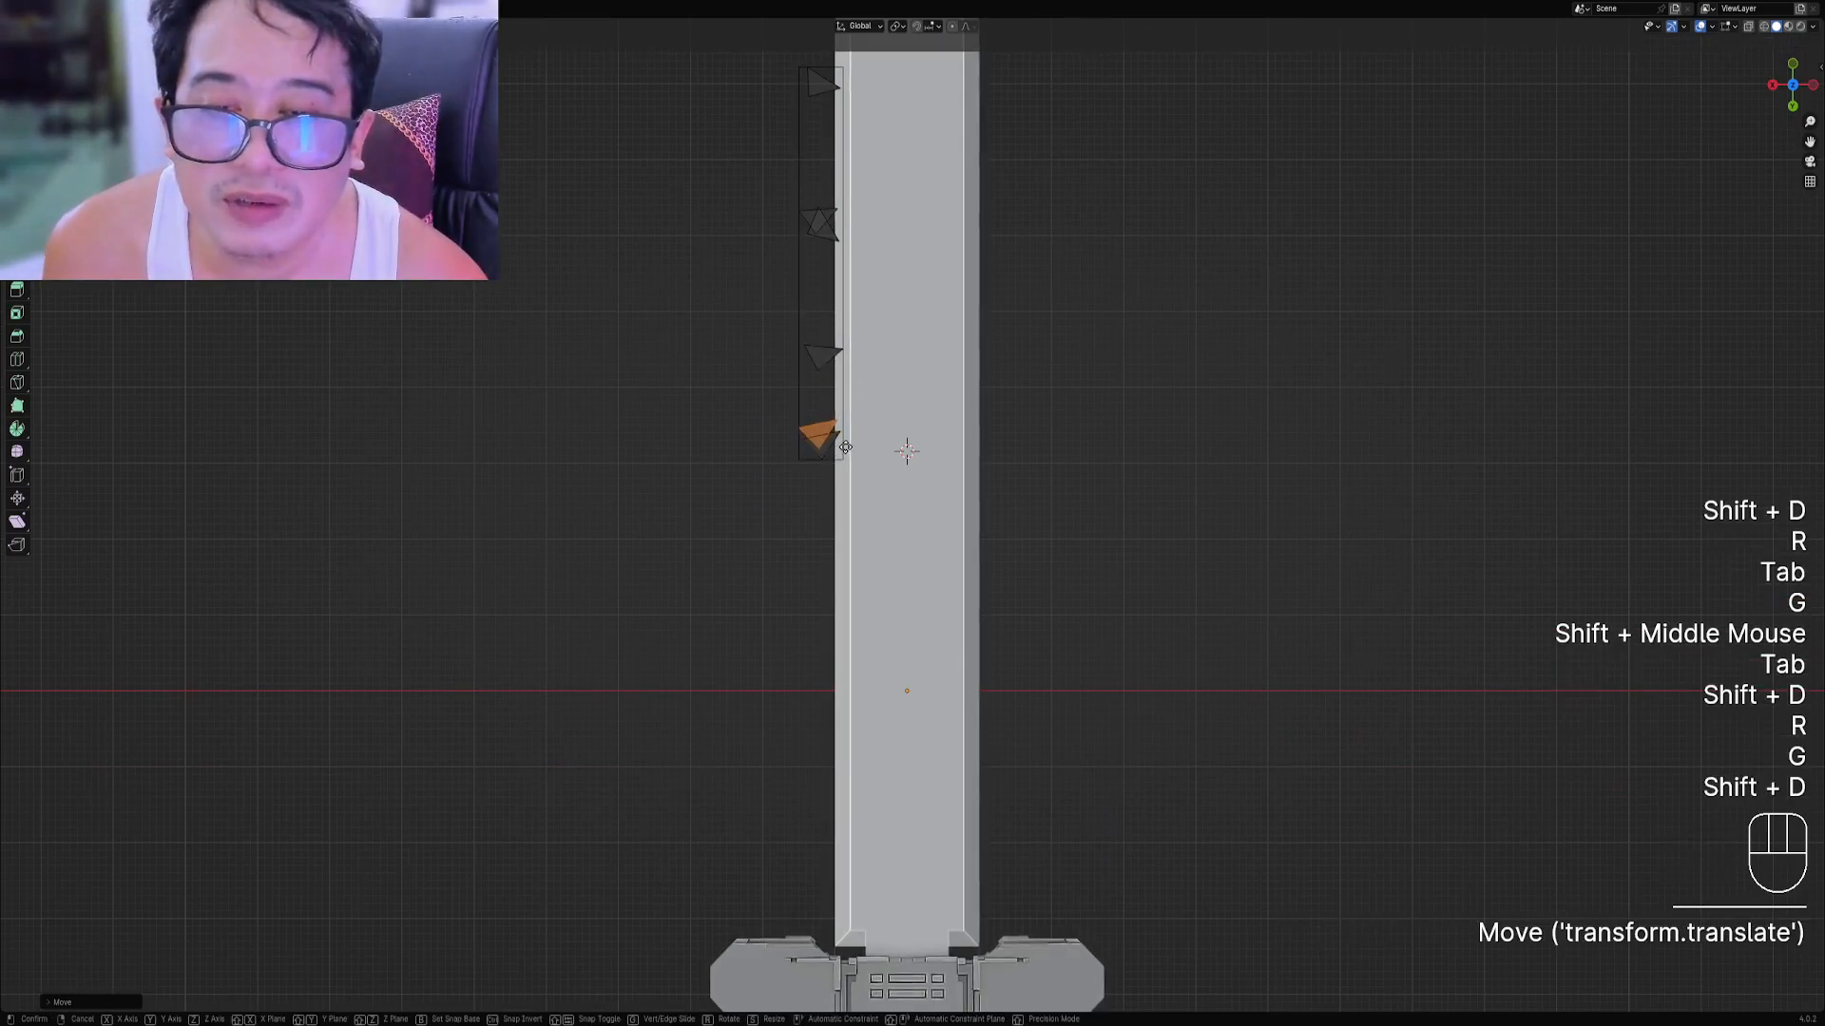
pyautogui.click(846, 446)
pyautogui.press('r')
pyautogui.click(878, 438)
pyautogui.click(854, 446)
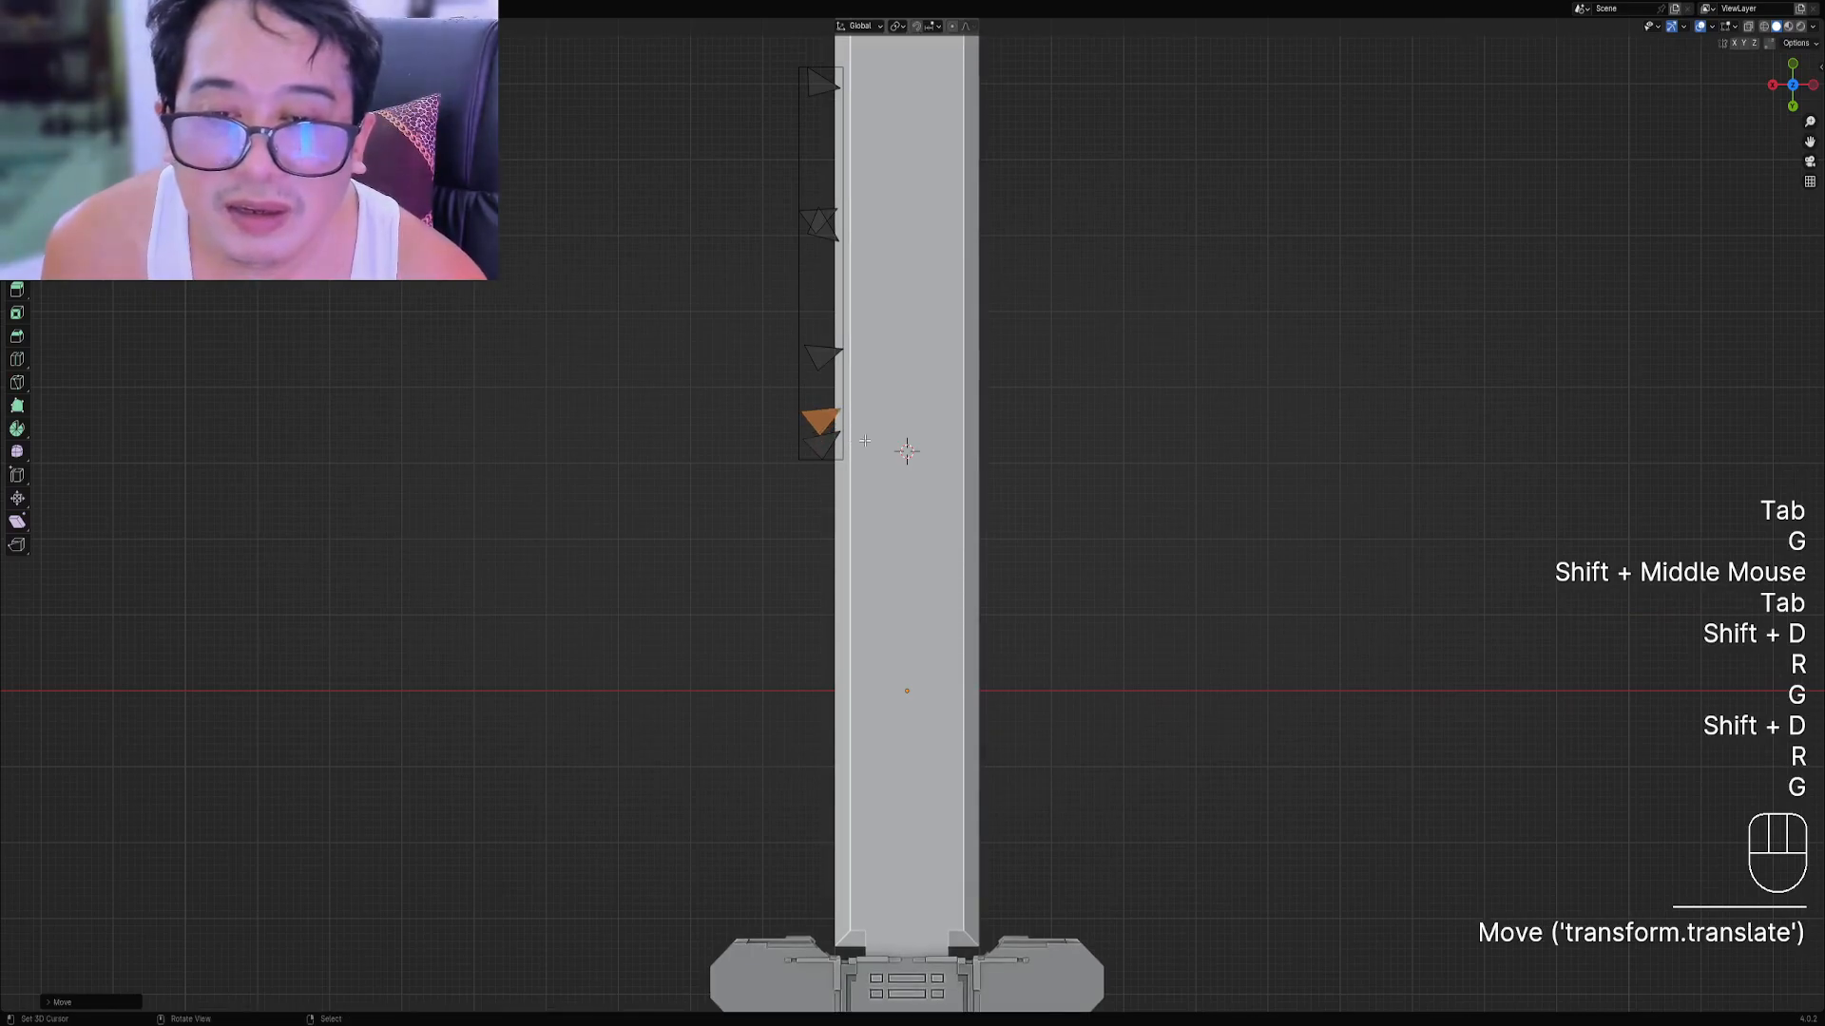
pyautogui.press('r')
pyautogui.click(839, 435)
pyautogui.scroll(3, 838, 436)
pyautogui.press('g')
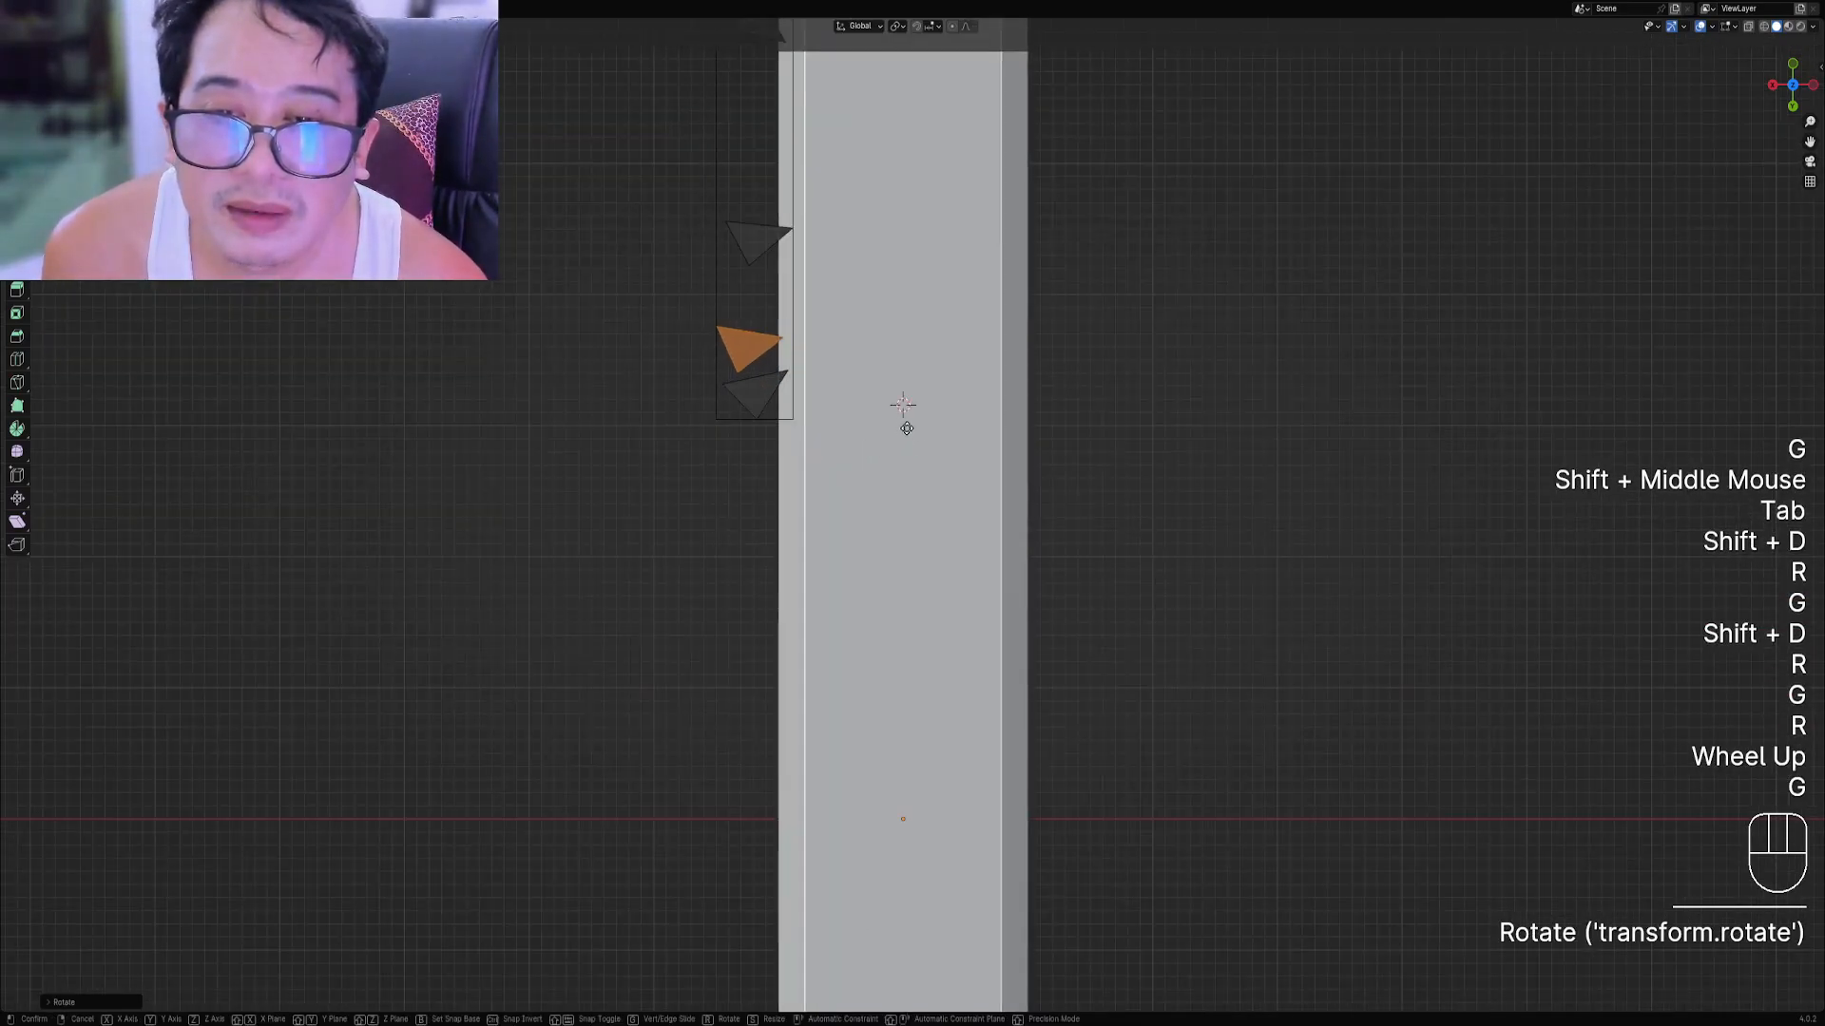
pyautogui.click(903, 429)
pyautogui.press('Tab')
pyautogui.scroll(-2, 882, 338)
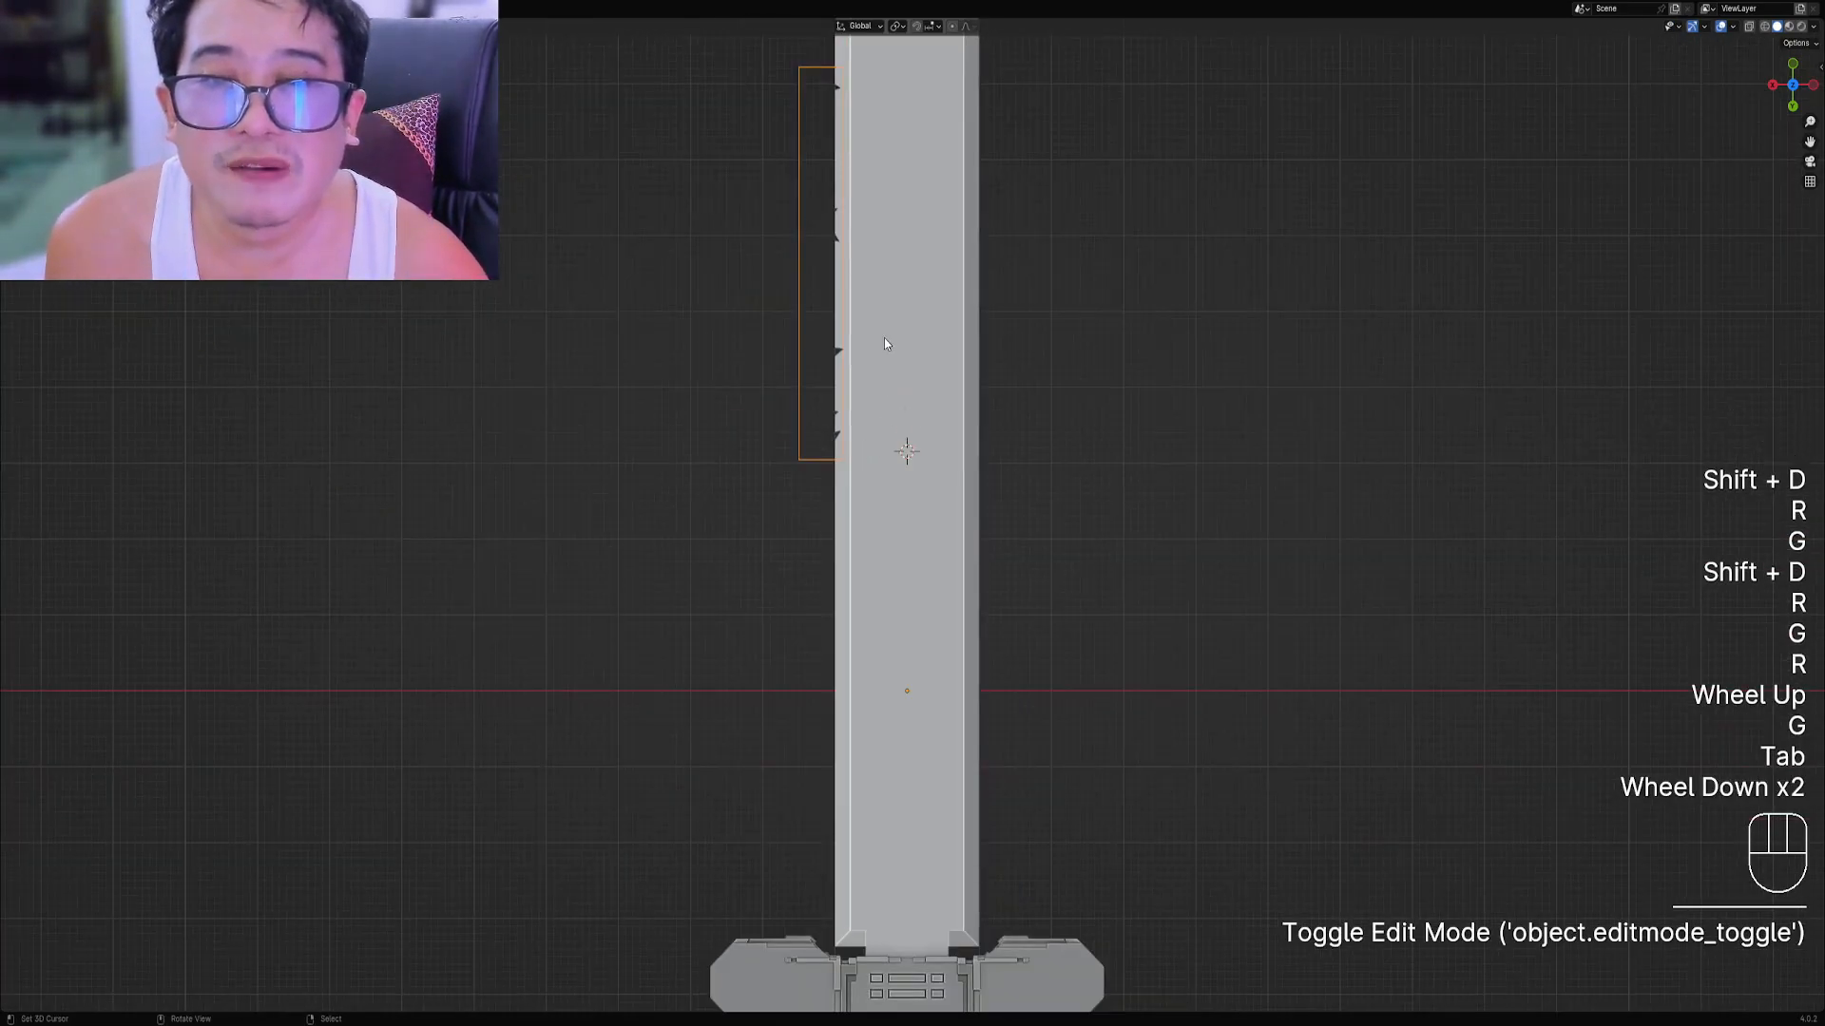
# Duplicate the lowest notch cutter on the blade's left edge, rotate the copy, and place it farther down against the edge.
pyautogui.scroll(-1, 883, 339)
pyautogui.scroll(1, 888, 340)
pyautogui.press('Tab')
pyautogui.keyDown('shift'); pyautogui.moveTo(865, 521); pyautogui.dragTo(869, 439, button='middle'); pyautogui.keyUp('shift')
pyautogui.hotkey('shift', 'd')
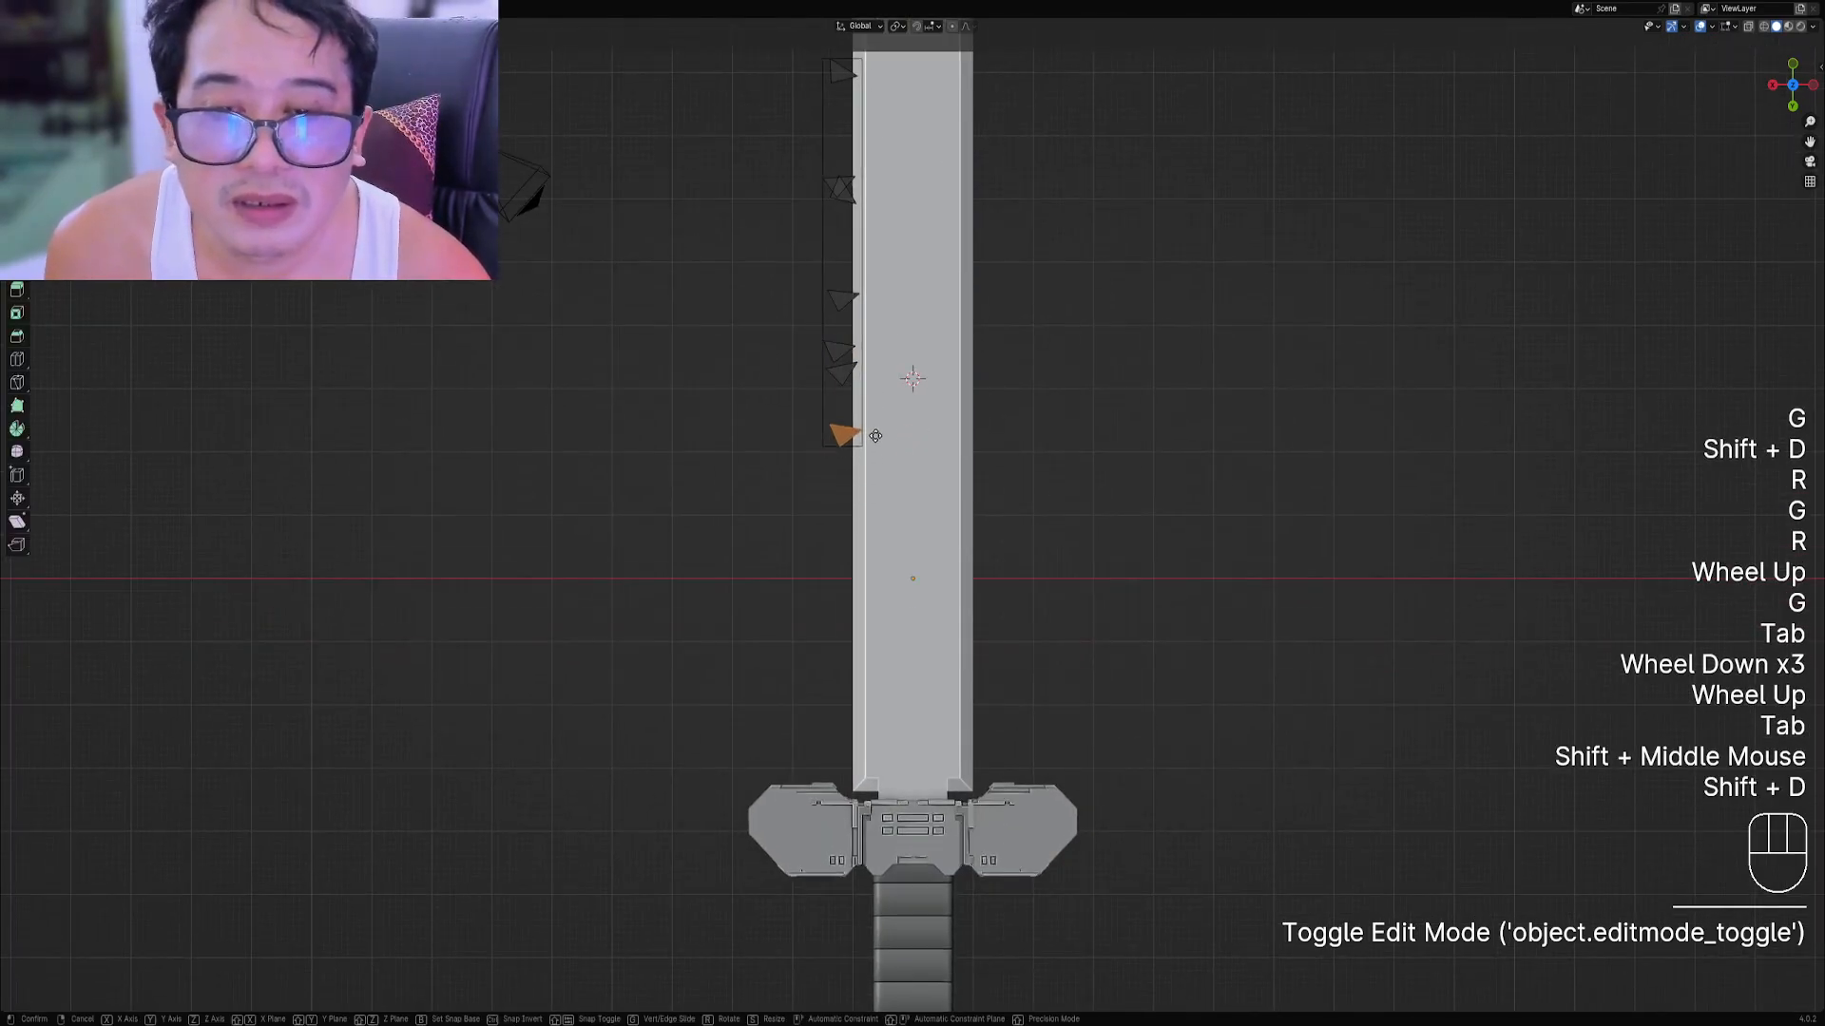
pyautogui.press('r')
pyautogui.click(883, 437)
pyautogui.scroll(2, 884, 437)
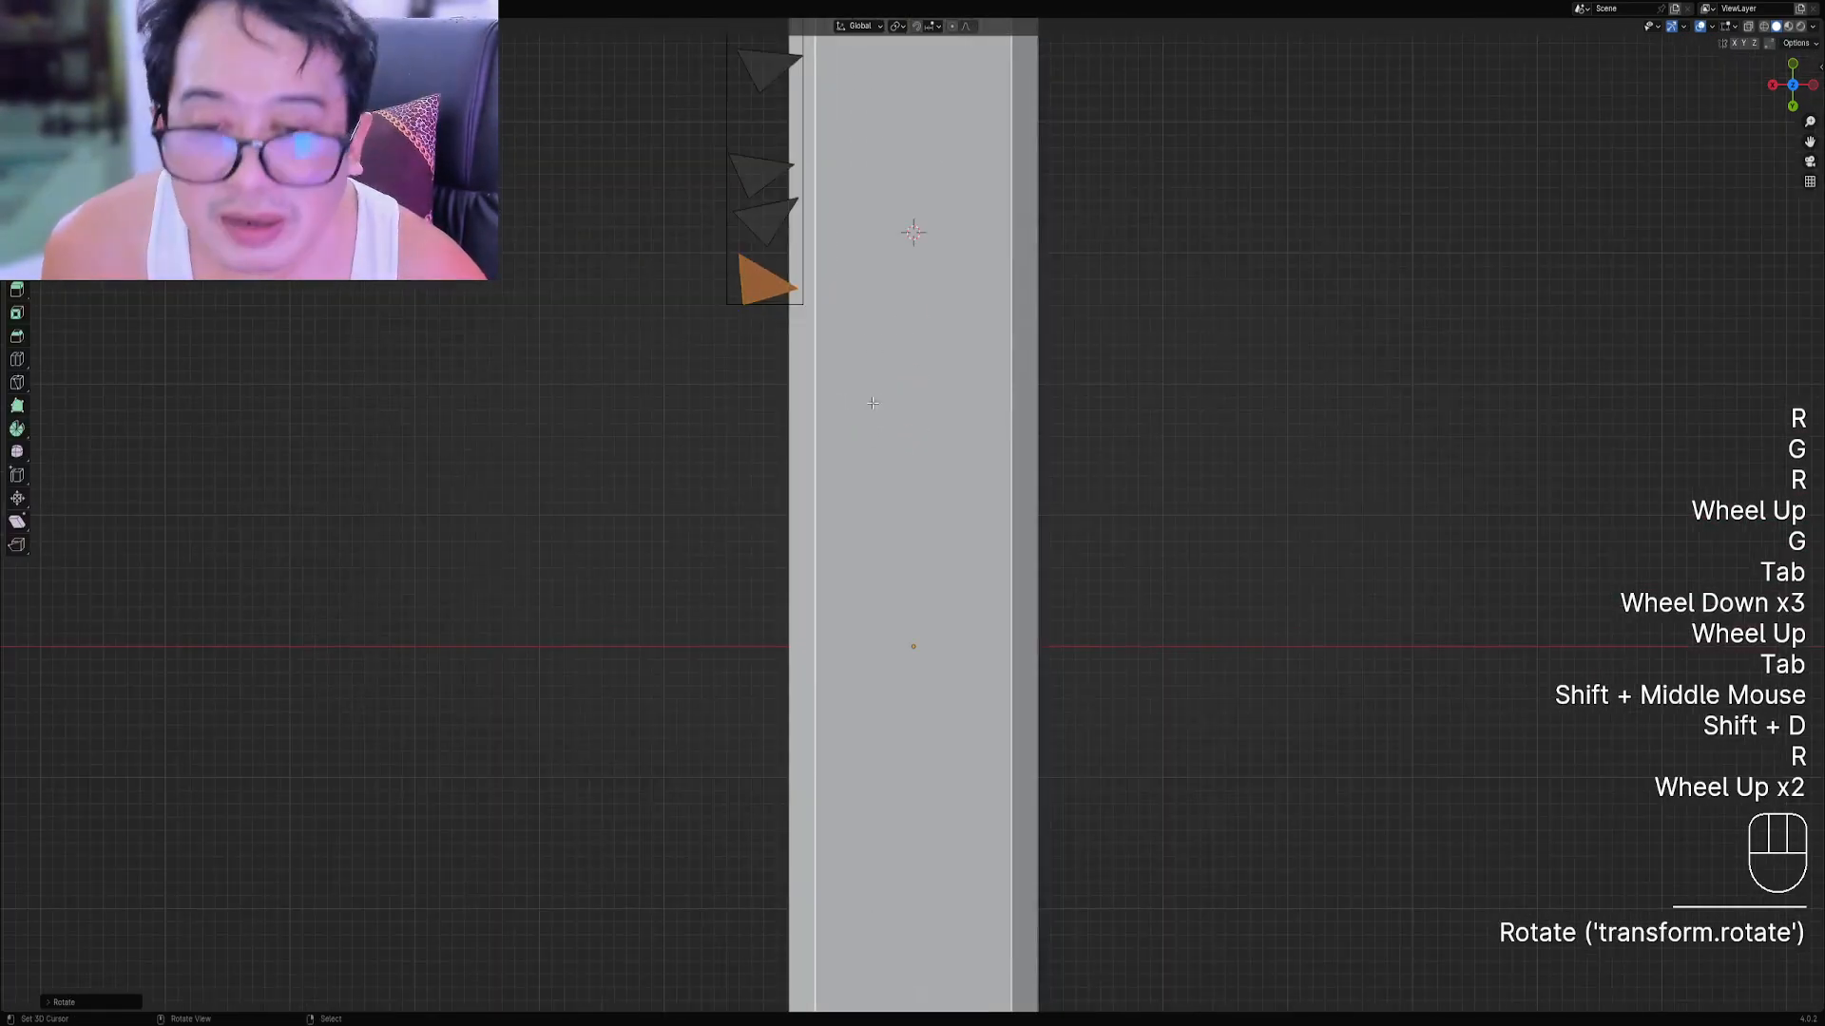
pyautogui.press('g')
pyautogui.click(879, 446)
# Add two more rotated copies of the notch cutter, staggered below the last one along the blade's left edge.
pyautogui.hotkey('shift', 'd')
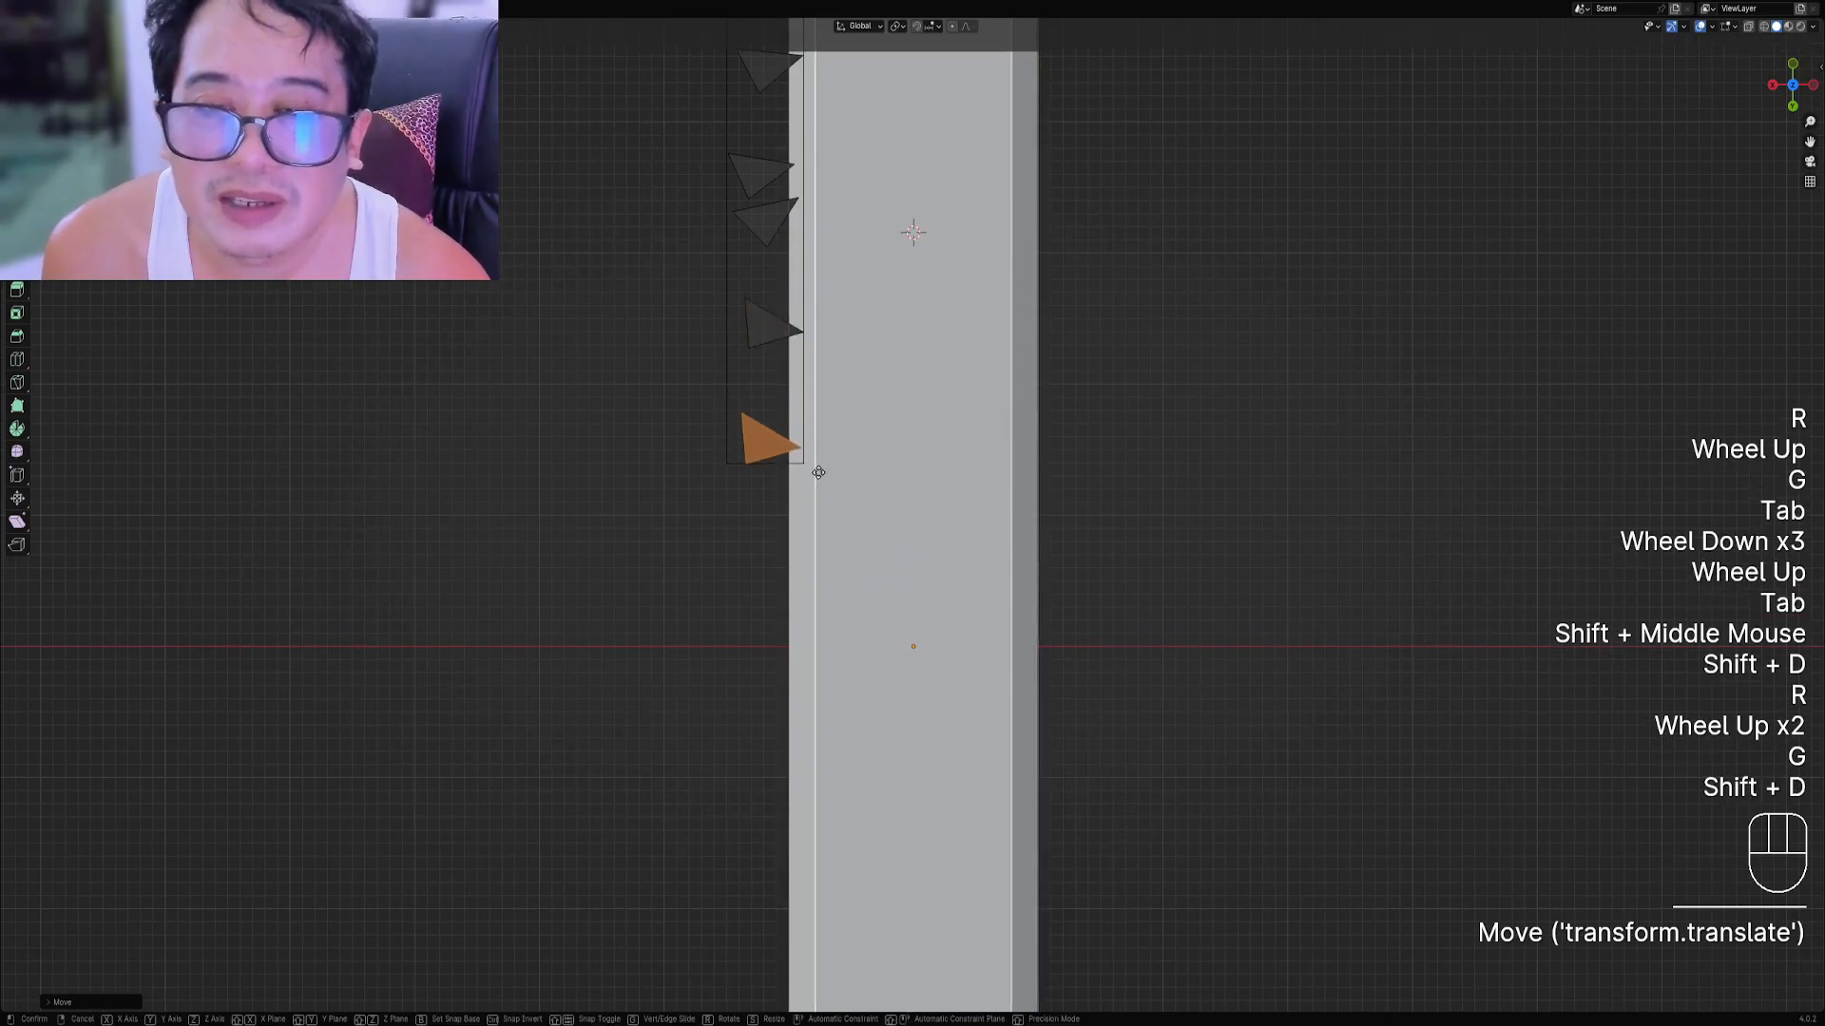
pyautogui.click(817, 394)
pyautogui.press('r')
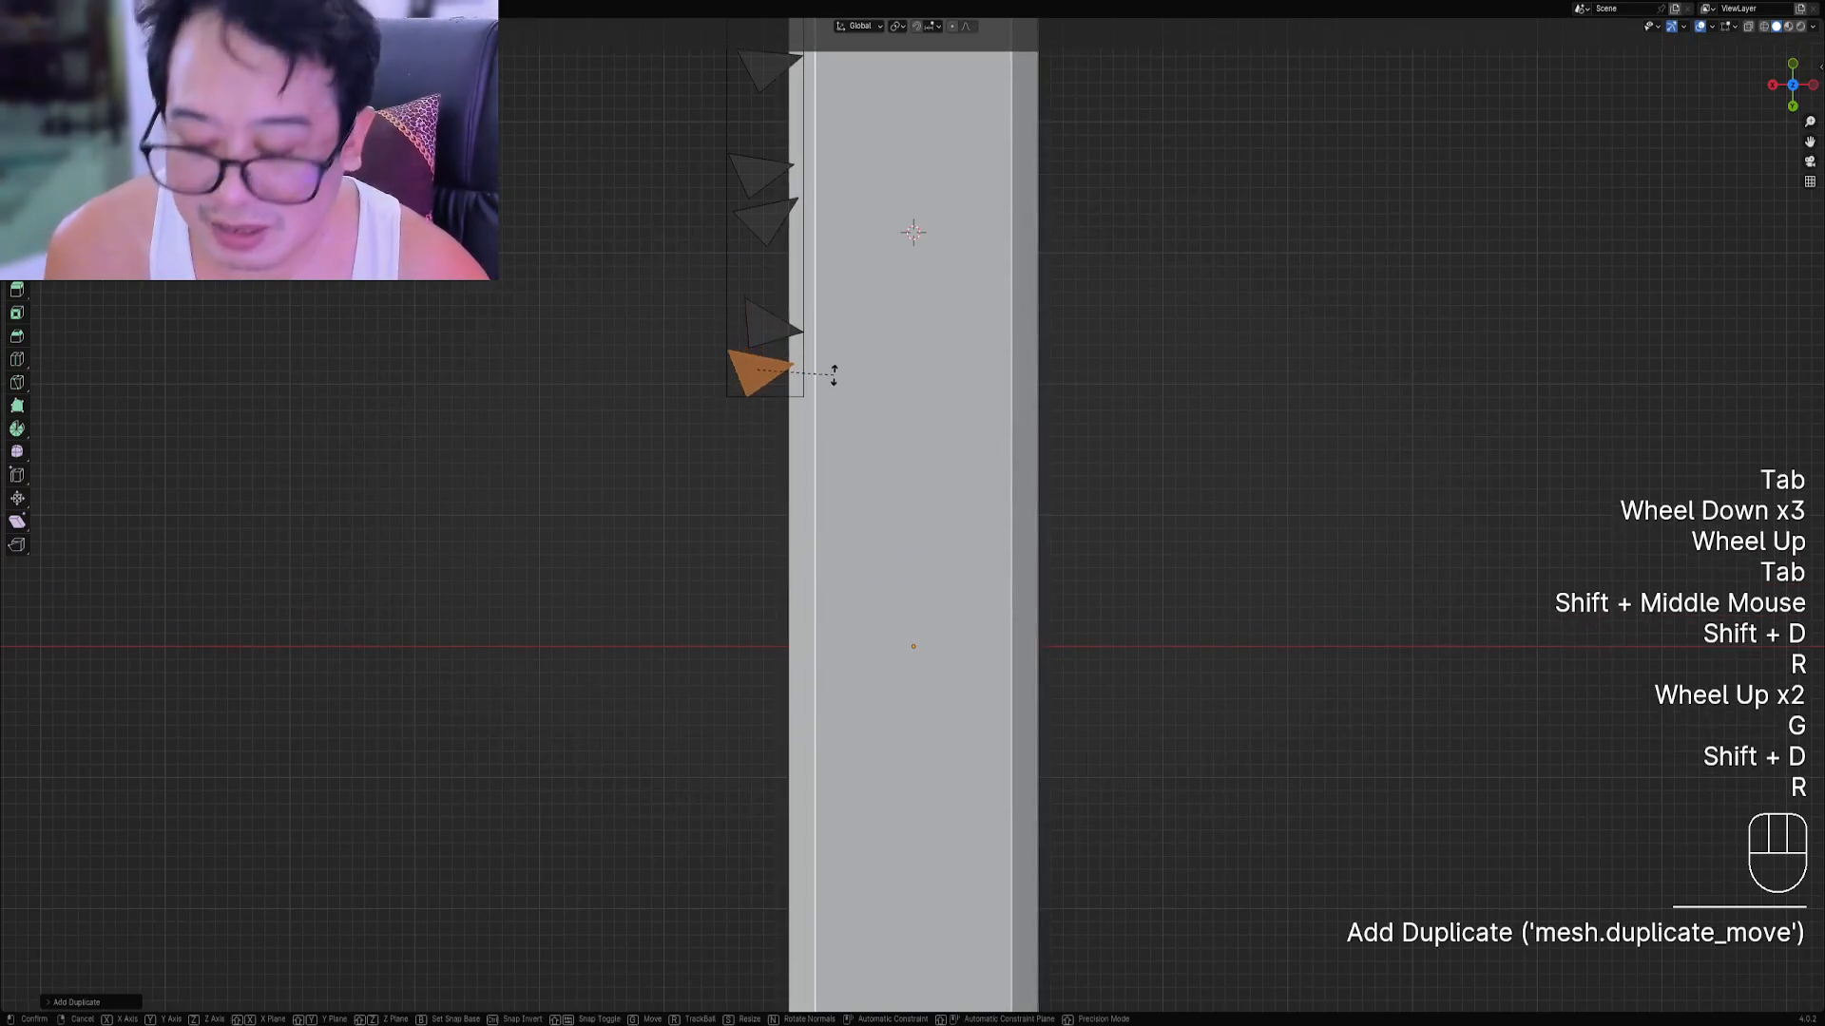
pyautogui.click(835, 371)
pyautogui.hotkey('shift', 'd')
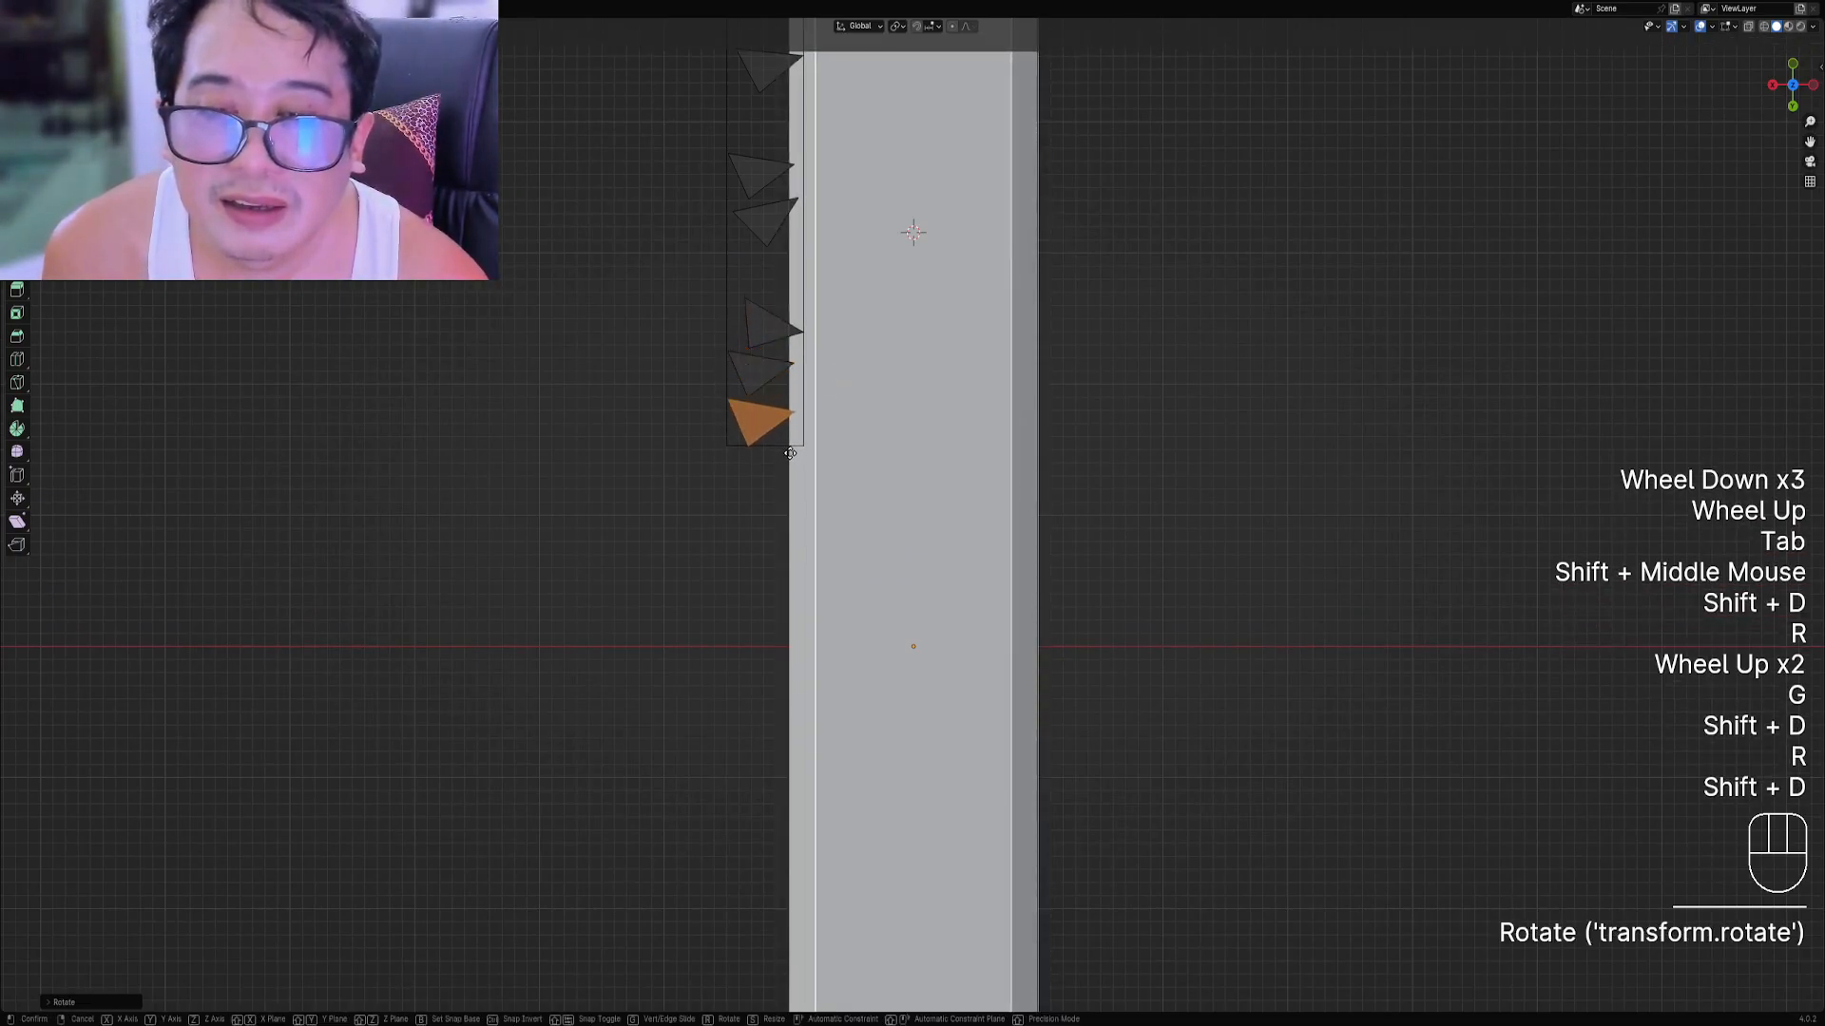
pyautogui.click(878, 512)
pyautogui.press('Tab')
pyautogui.scroll(-2, 851, 373)
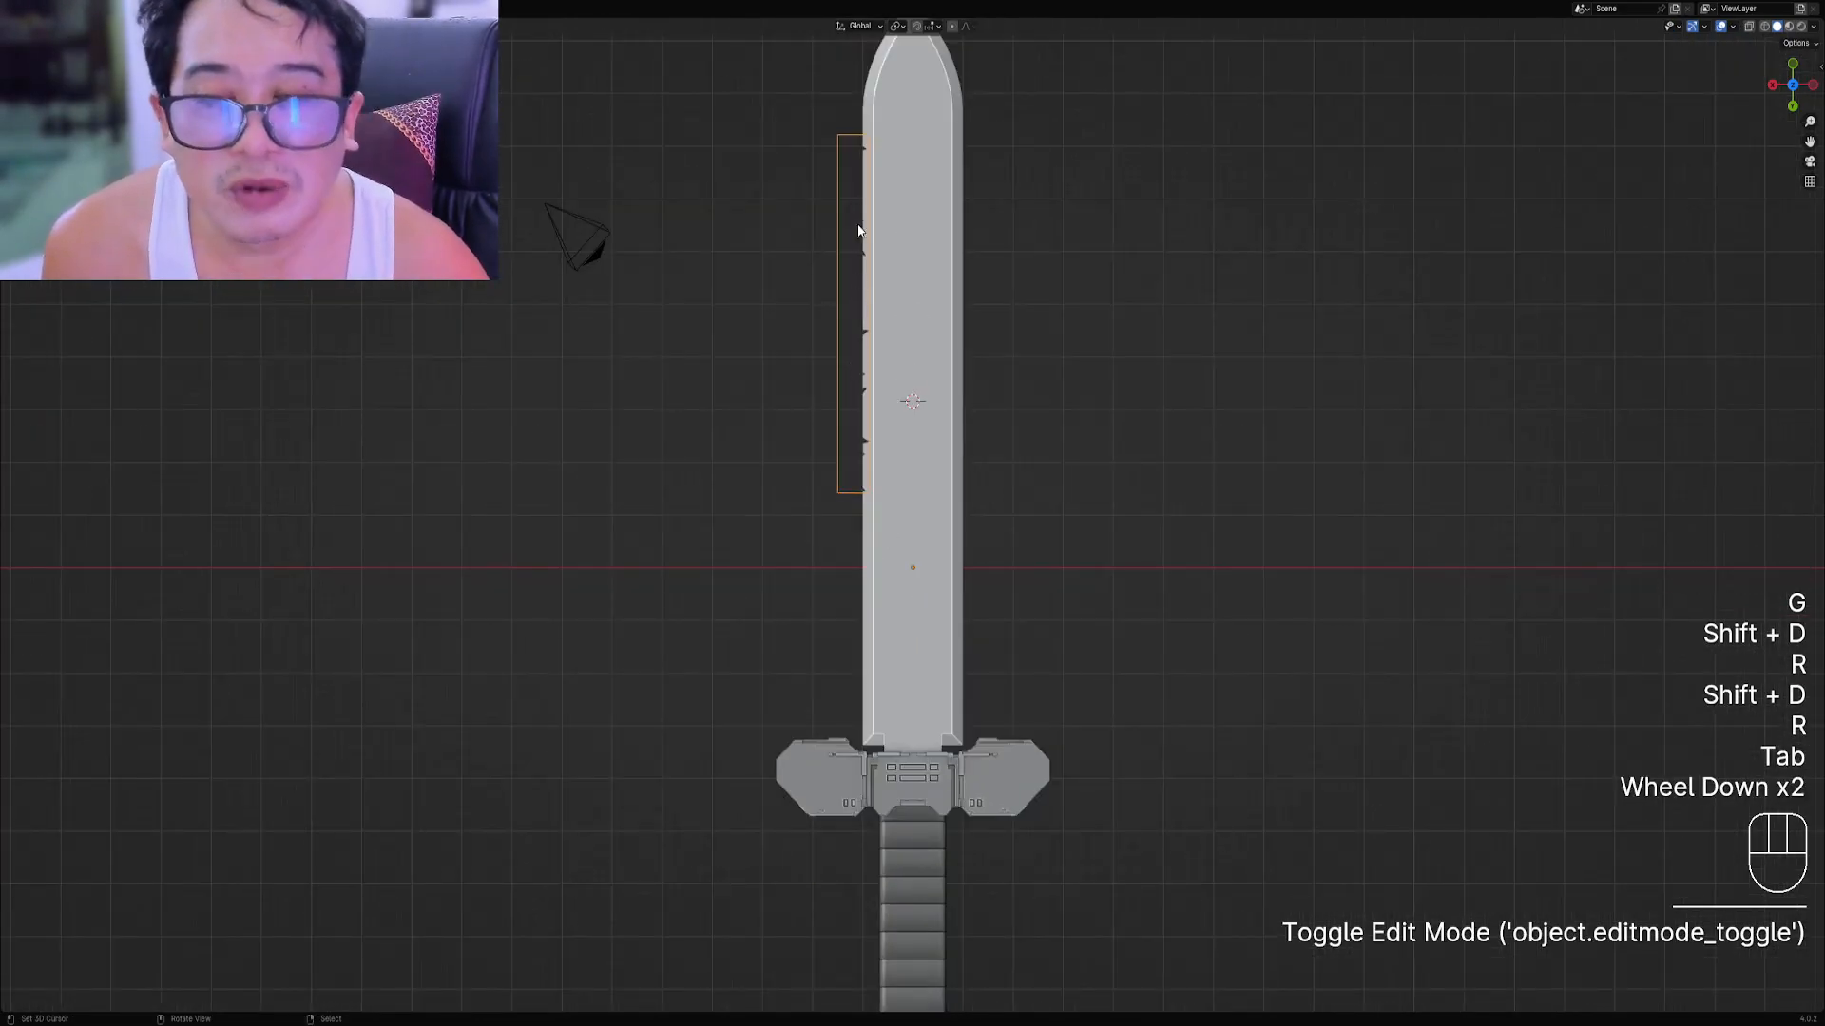
# Duplicate all the notch cutters across X onto the blade's right edge and flip the copies along X to face the blade.
pyautogui.rightClick(841, 323)
pyautogui.rightClick(835, 325)
pyautogui.press('Tab')
pyautogui.press('a')
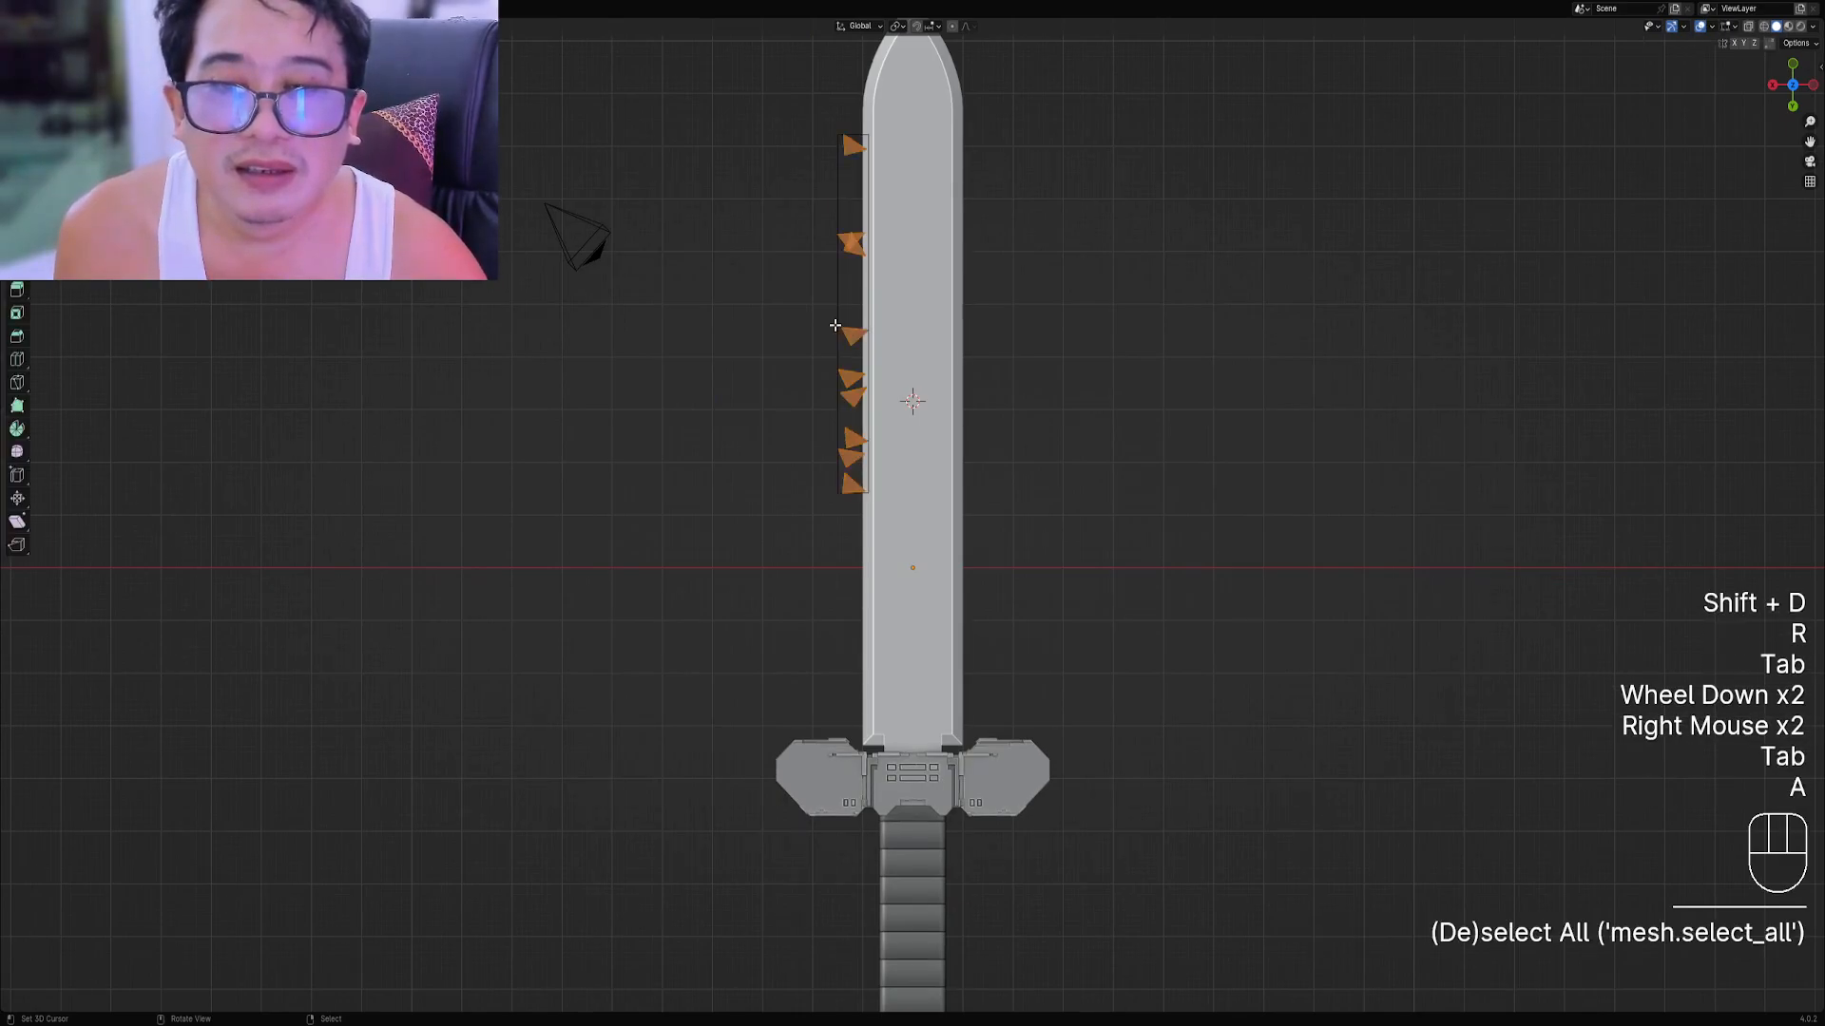
pyautogui.hotkey('shift', 'd')
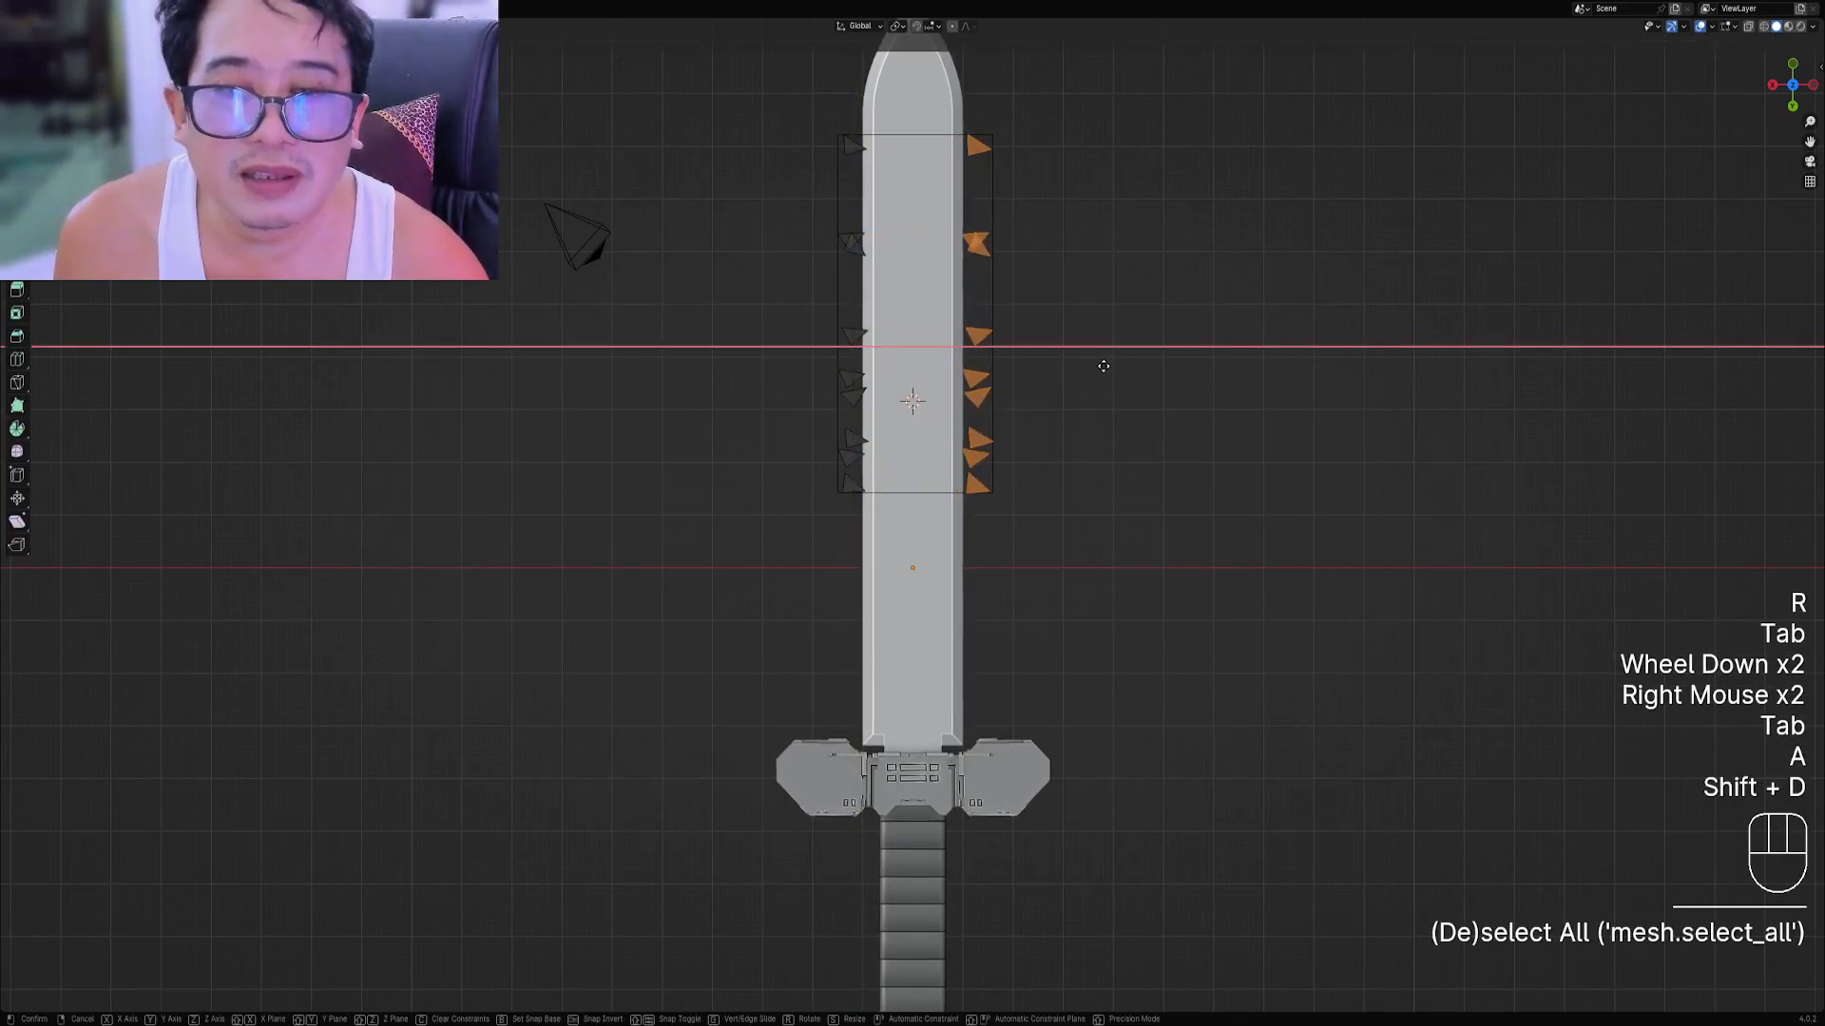
pyautogui.click(1095, 367)
pyautogui.press('s')
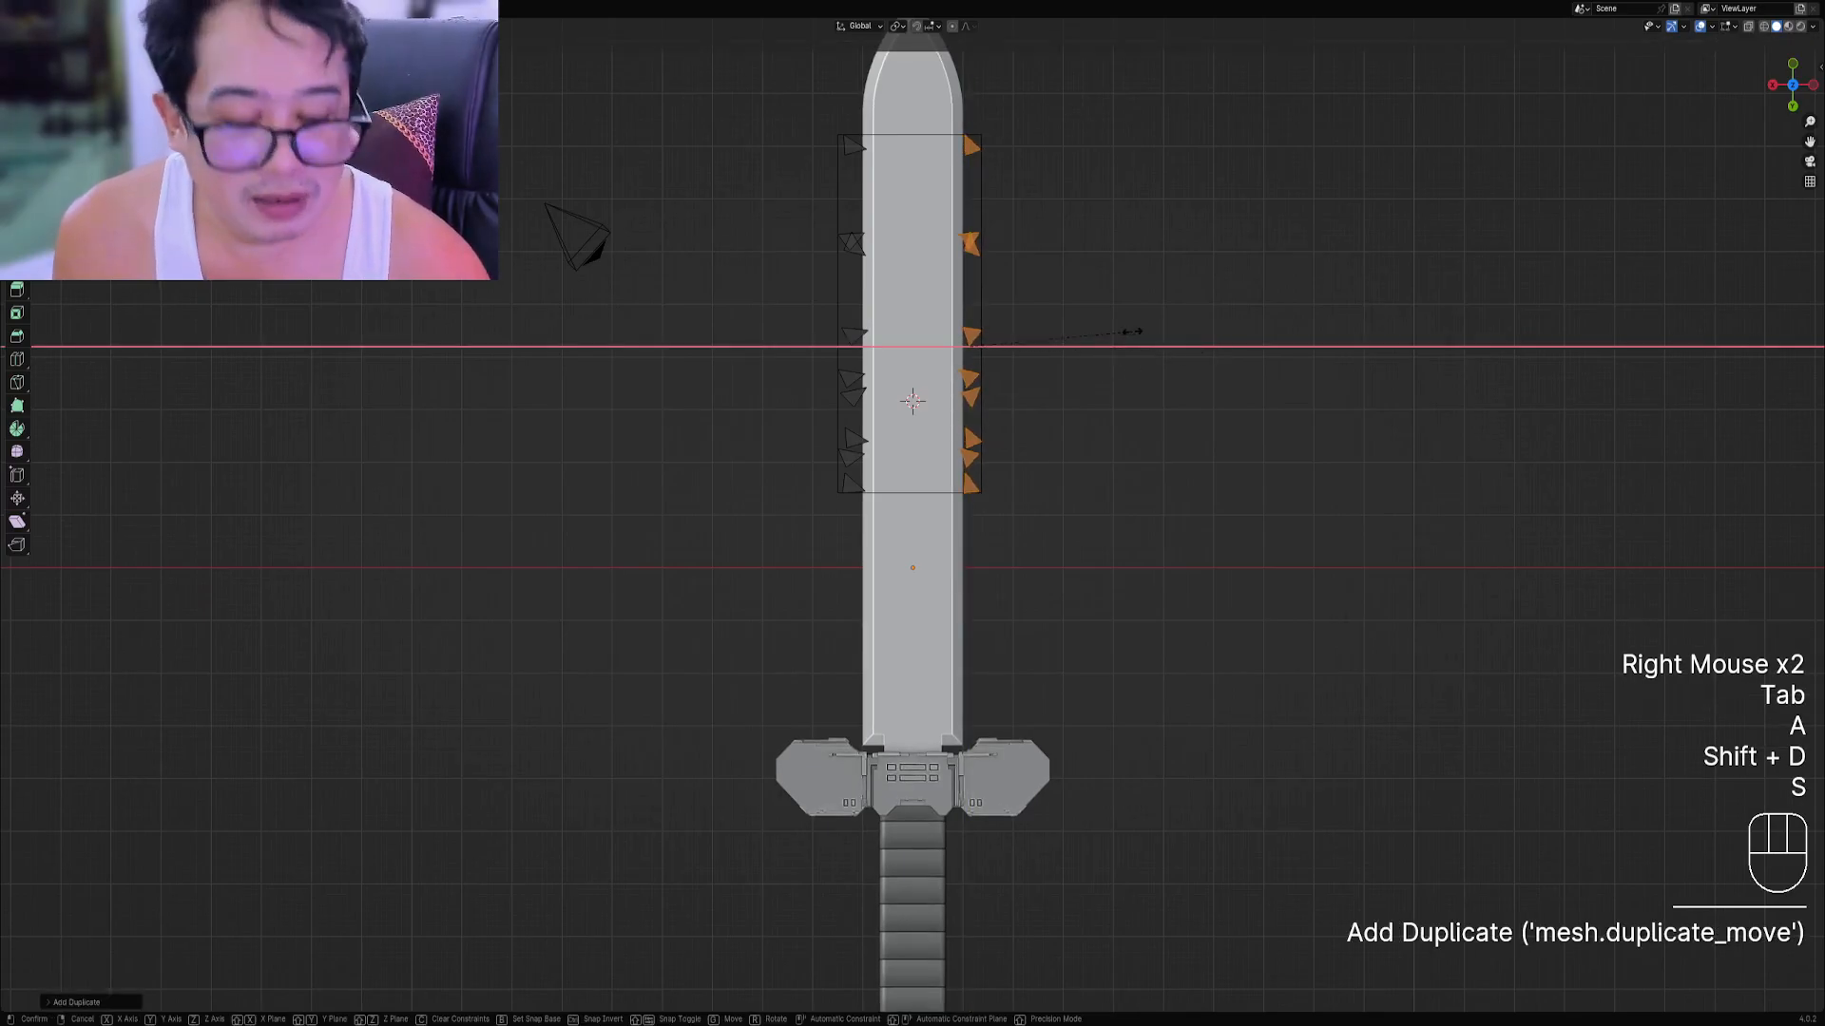
pyautogui.click(1132, 331)
pyautogui.press('Tab')
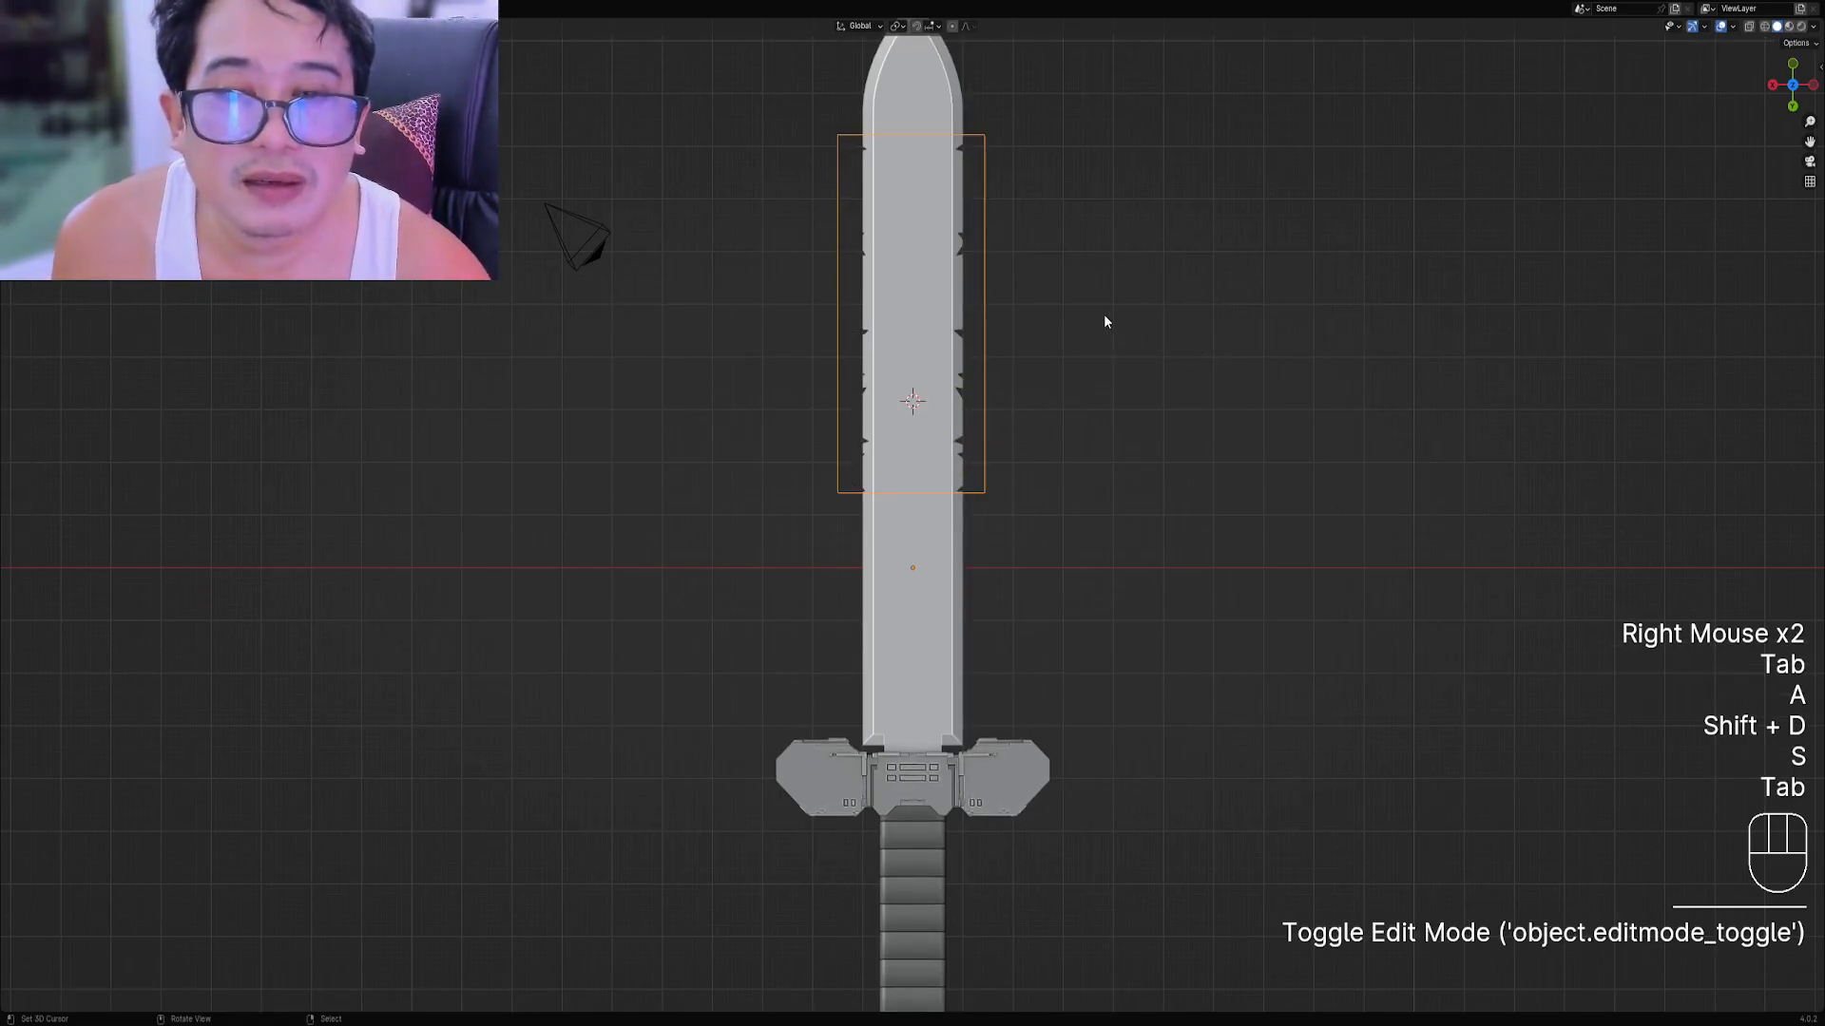
# Shift the mirrored cutters slightly outward along X so they cut shallower notches in the right edge.
pyautogui.press('Tab')
pyautogui.keyDown('shift'); pyautogui.moveTo(1099, 298); pyautogui.dragTo(974, 438, button='middle'); pyautogui.keyUp('shift')
pyautogui.scroll(3, 974, 438)
pyautogui.press('g')
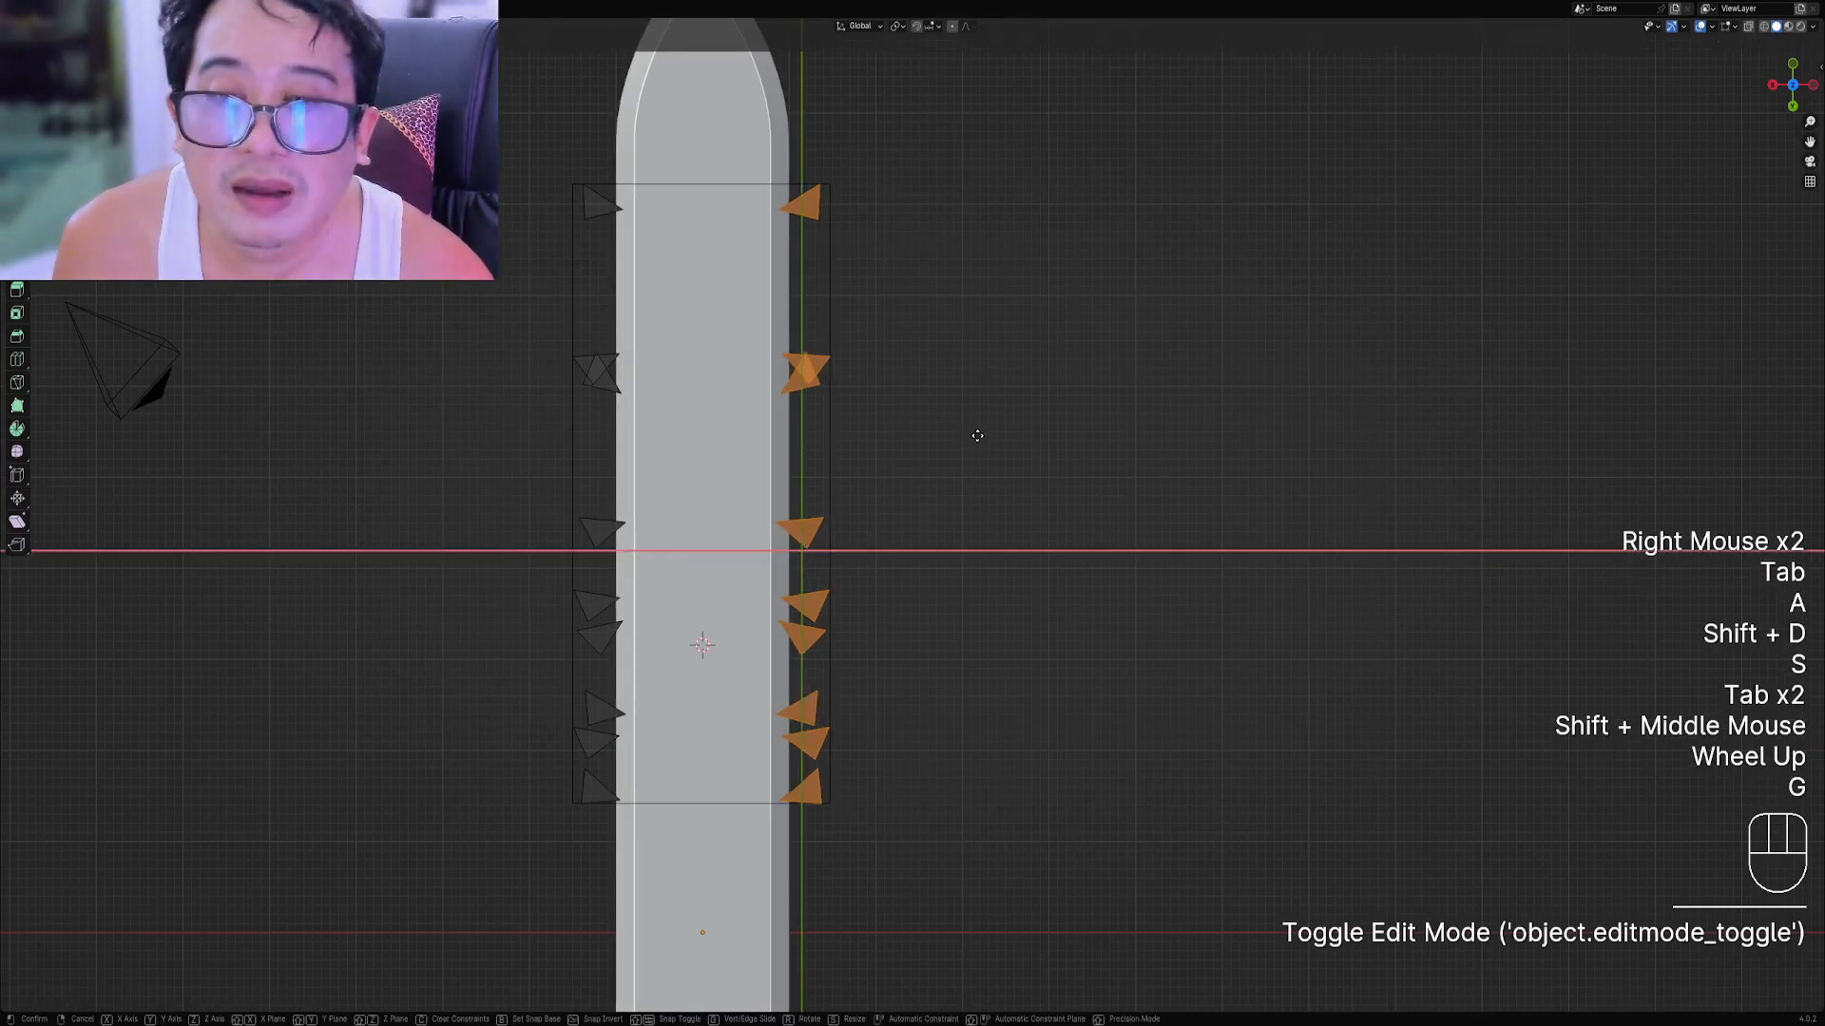
pyautogui.click(981, 434)
pyautogui.press('Tab')
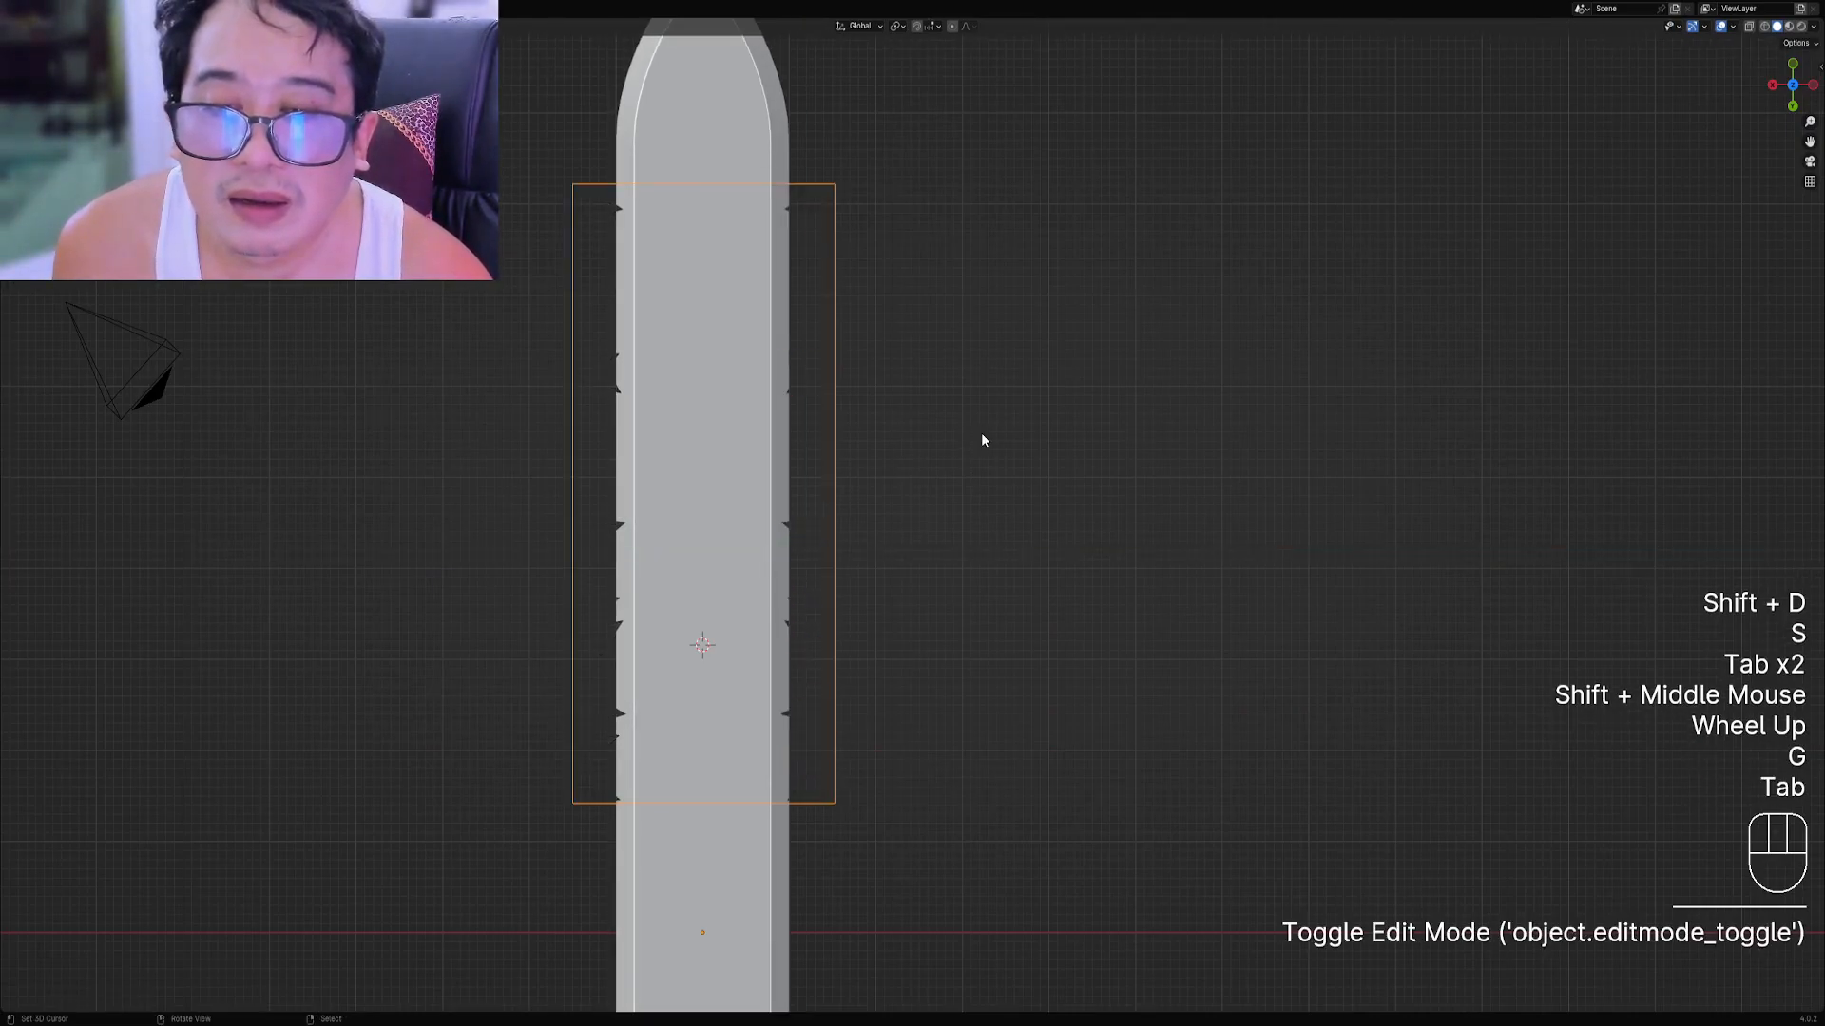
# Move the right-edge cutters along Y toward the guard so their notches are offset from the left-edge ones.
pyautogui.press('Tab')
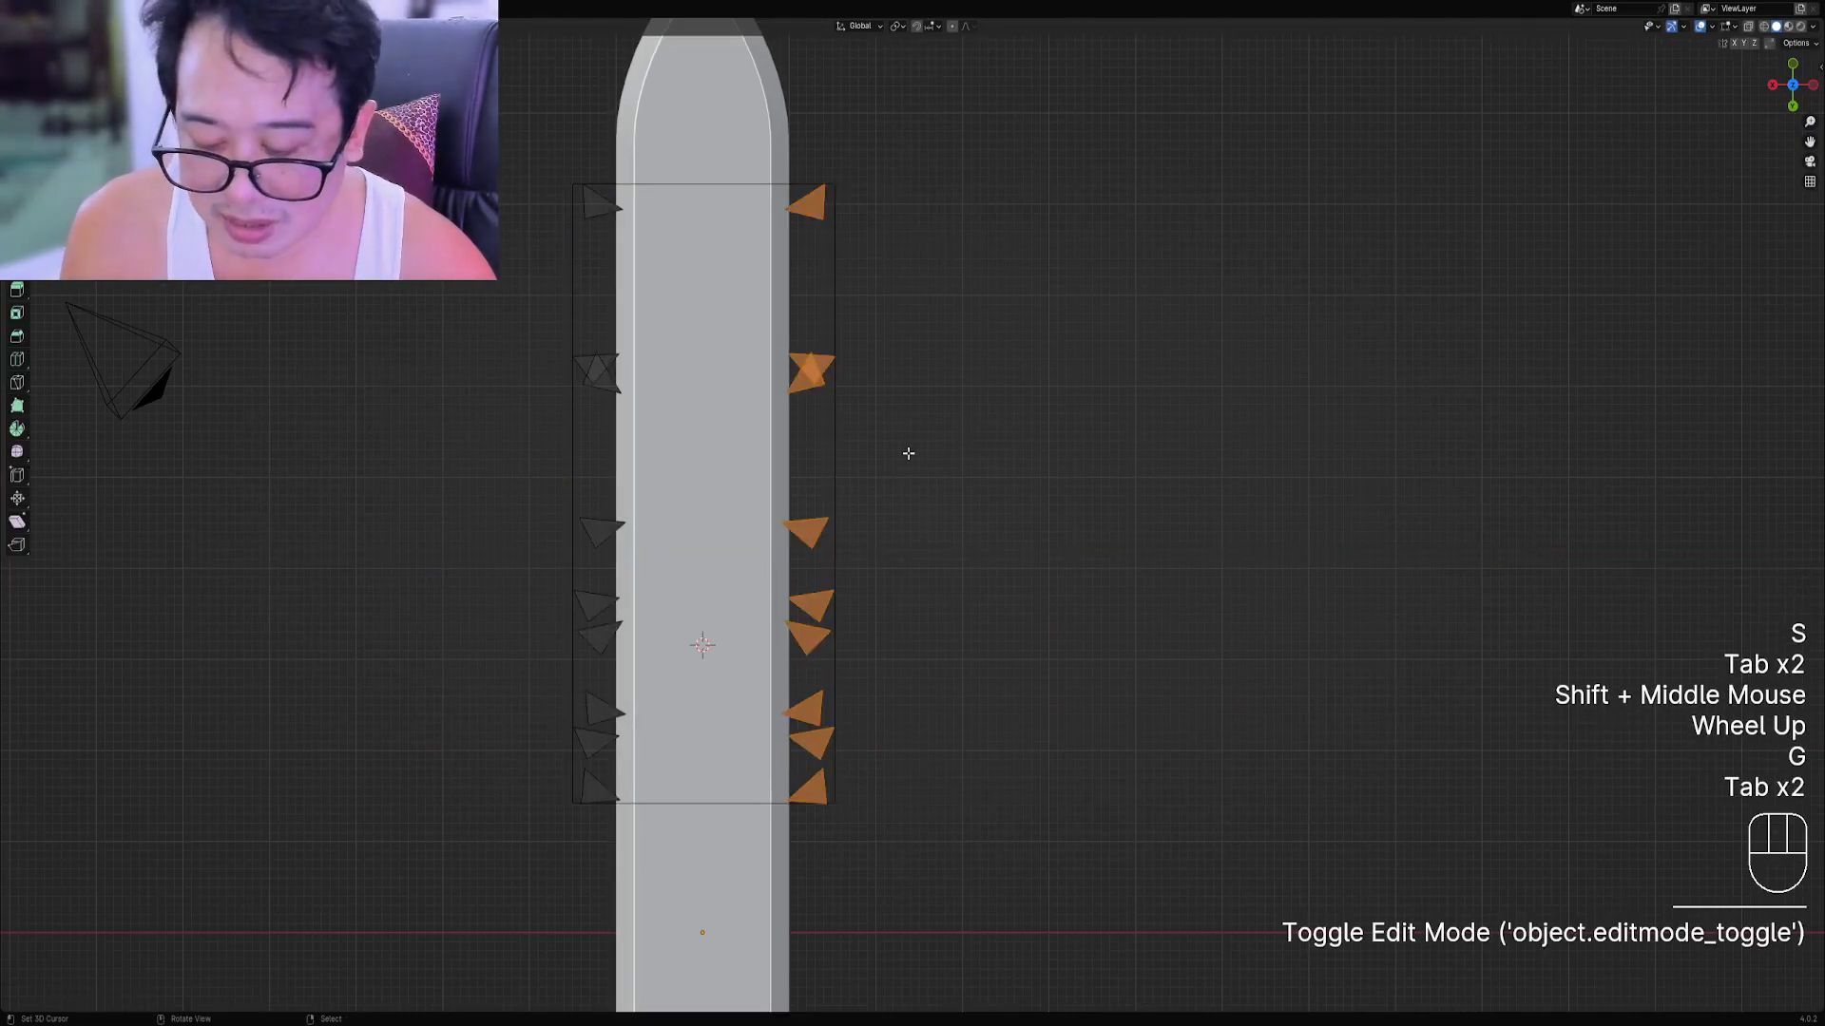
pyautogui.press('g')
pyautogui.click(914, 513)
pyautogui.press('Tab')
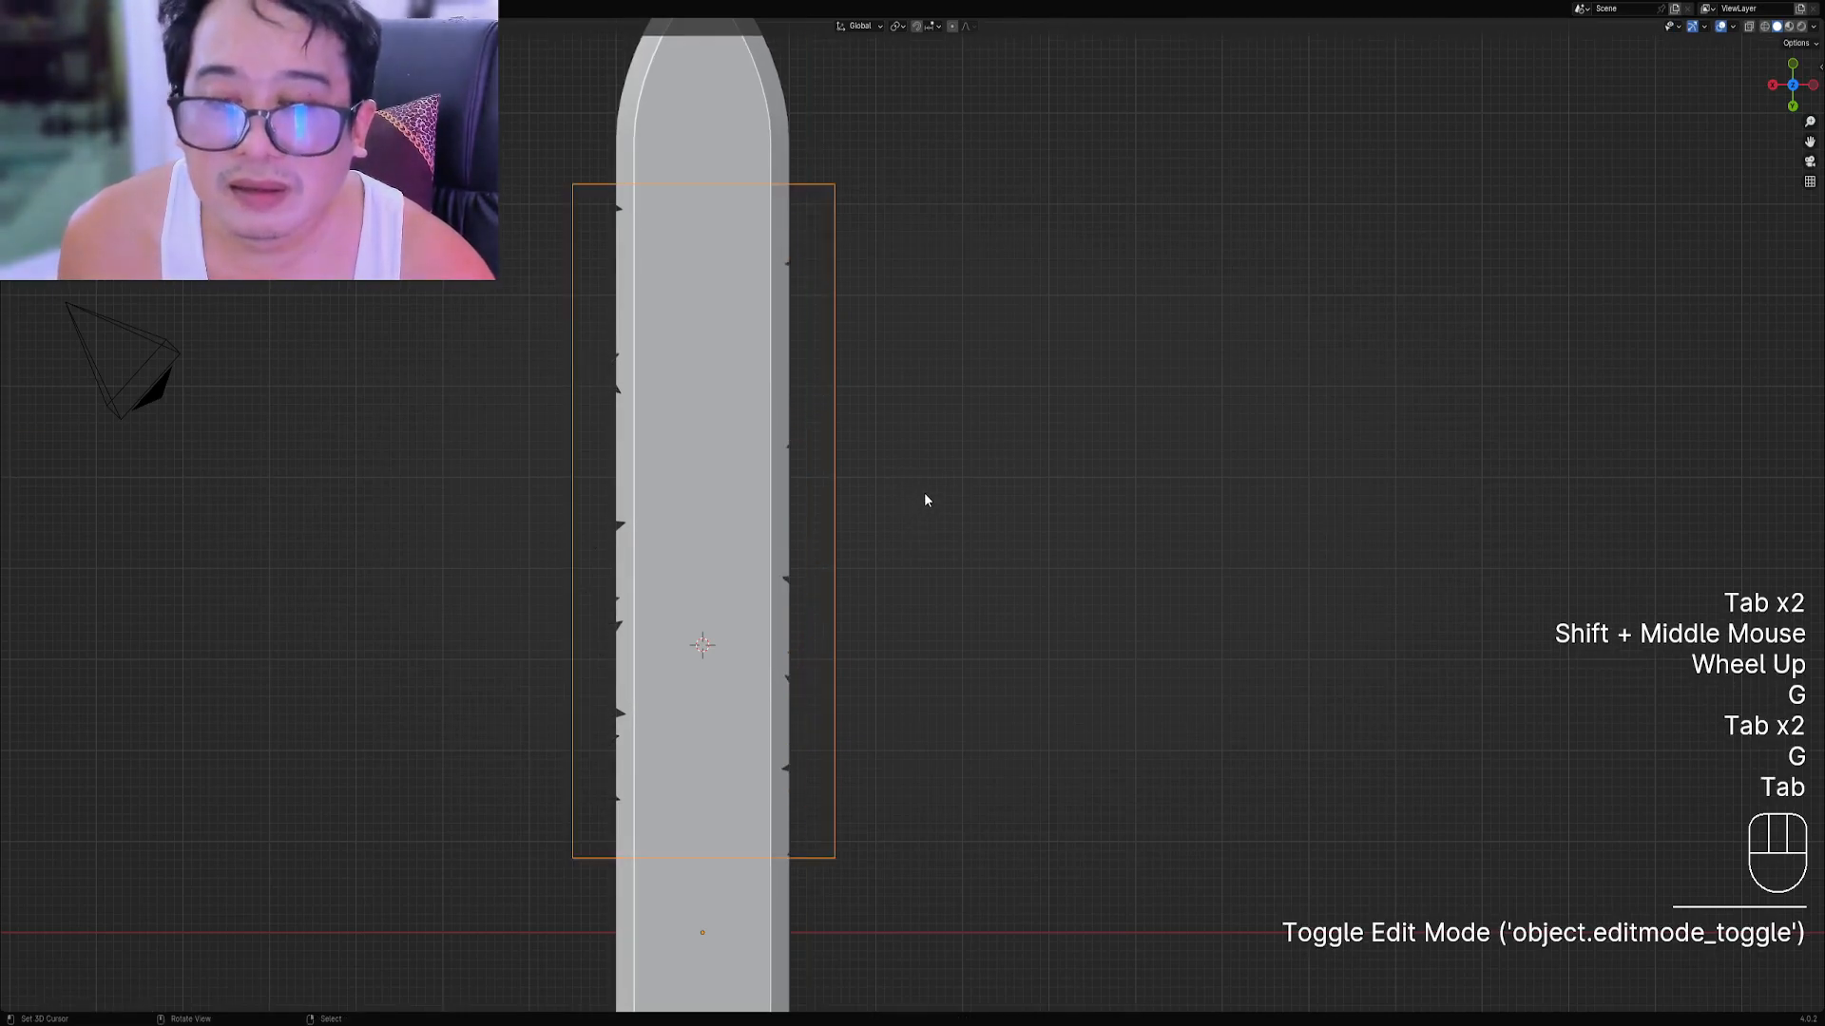
pyautogui.scroll(-2, 929, 486)
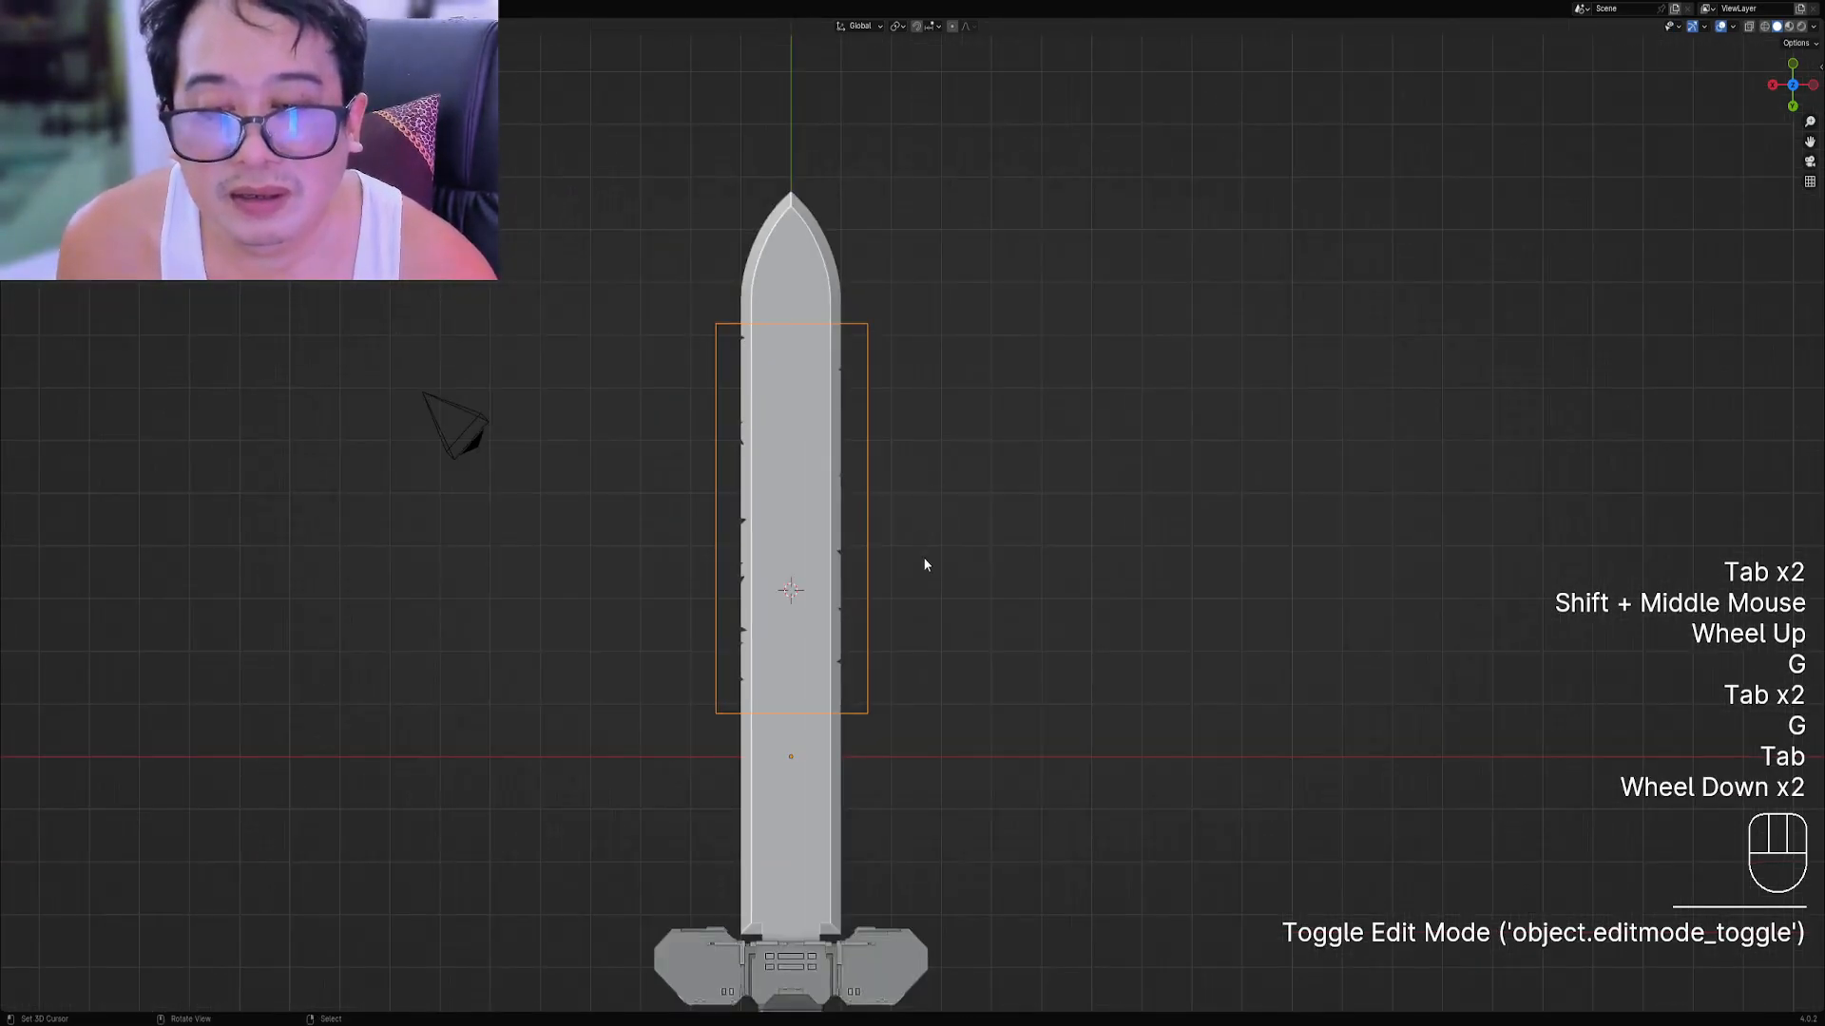
# Examine the notched blade in rendered shading with overlays hidden, and return to solid shading with overlays shown in top view.
pyautogui.moveTo(924, 563); pyautogui.dragTo(989, 522, button='middle')
pyautogui.hotkey('shift', 'alt', 'z')
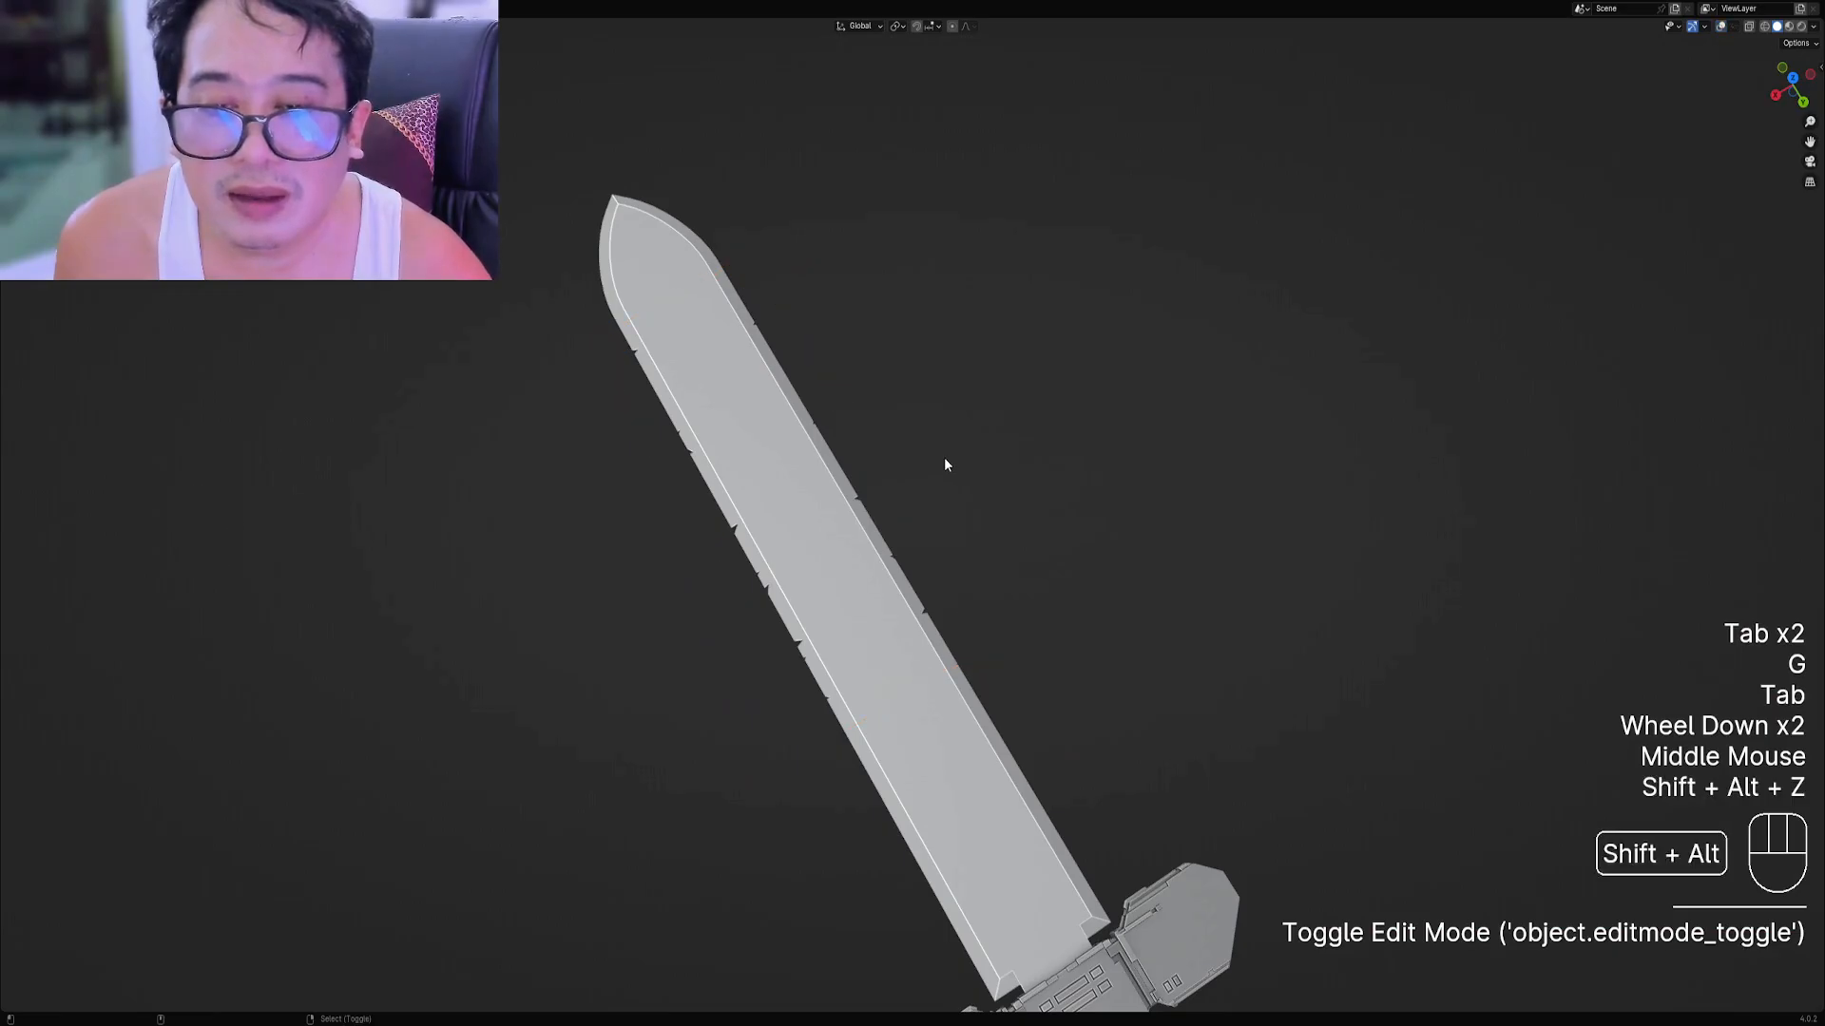
pyautogui.rightClick(811, 489)
pyautogui.press('z')
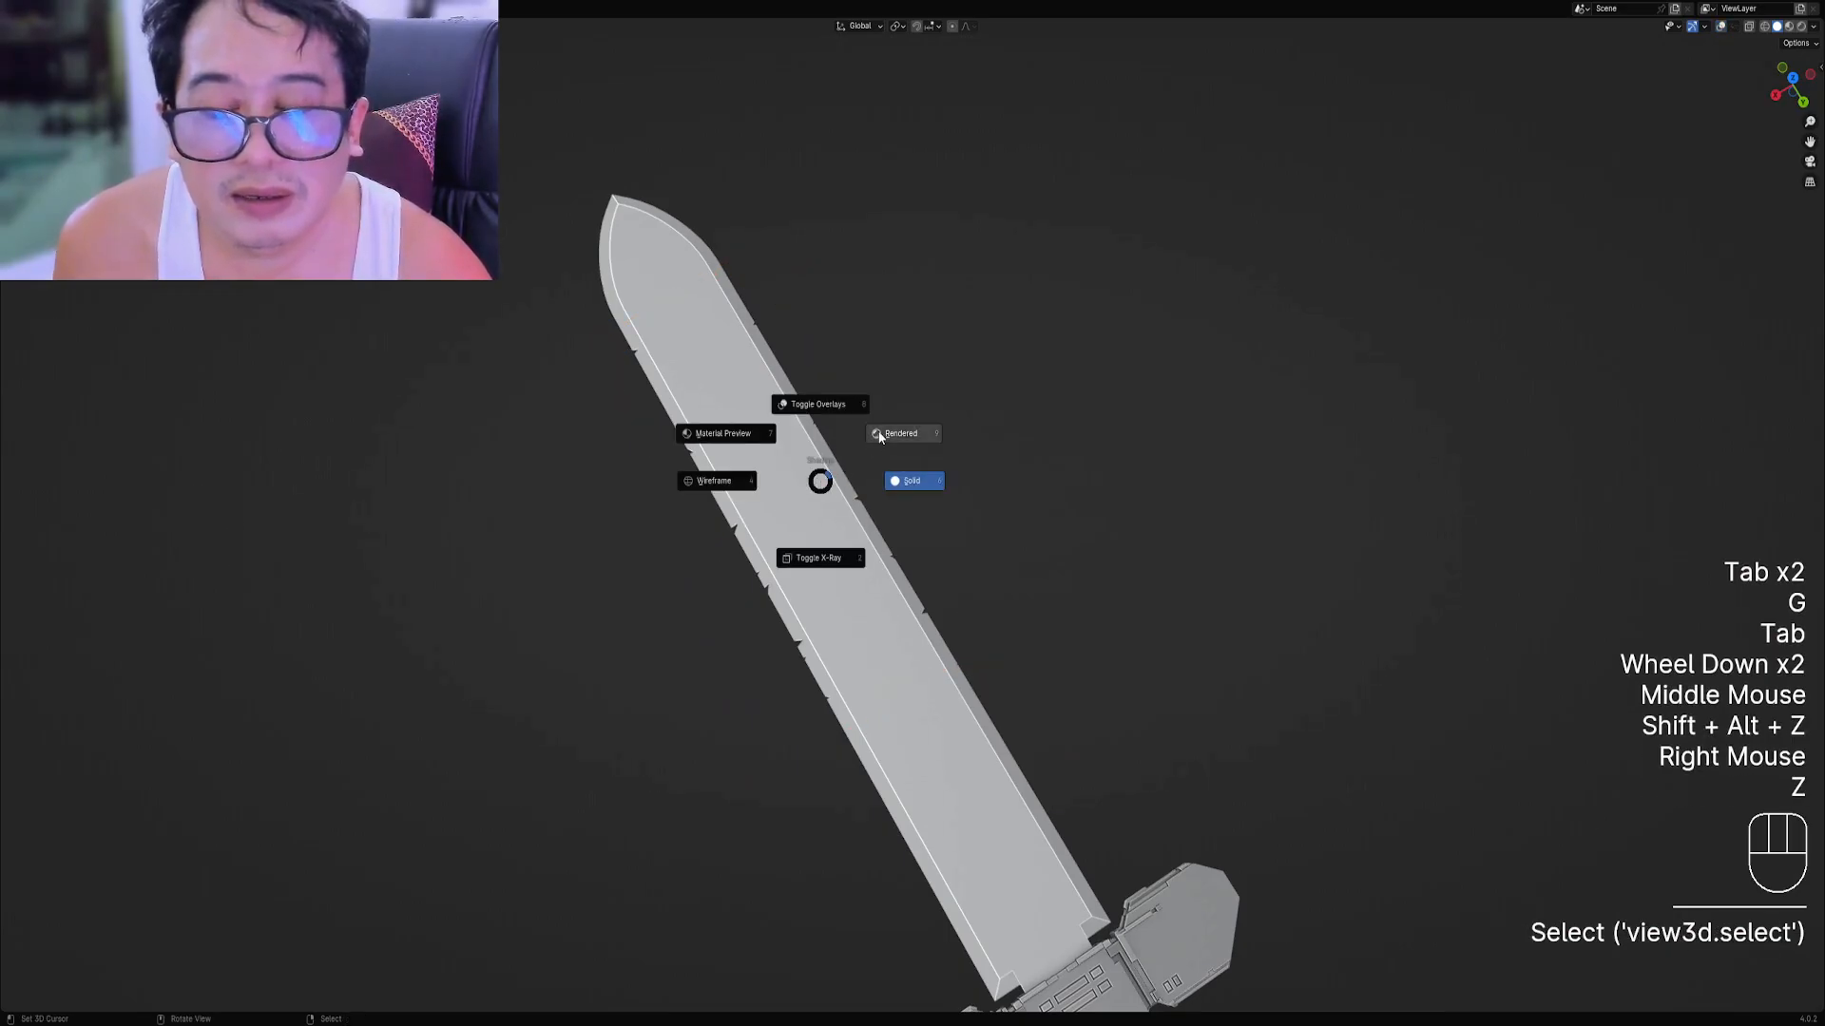
pyautogui.click(880, 436)
pyautogui.moveTo(868, 432)
pyautogui.mouseDown(button='middle')
pyautogui.moveTo(1047, 443)
pyautogui.moveTo(998, 558)
pyautogui.moveTo(1011, 546)
pyautogui.moveTo(973, 536)
pyautogui.mouseUp(button='middle')
pyautogui.scroll(1, 973, 536)
pyautogui.press('z')
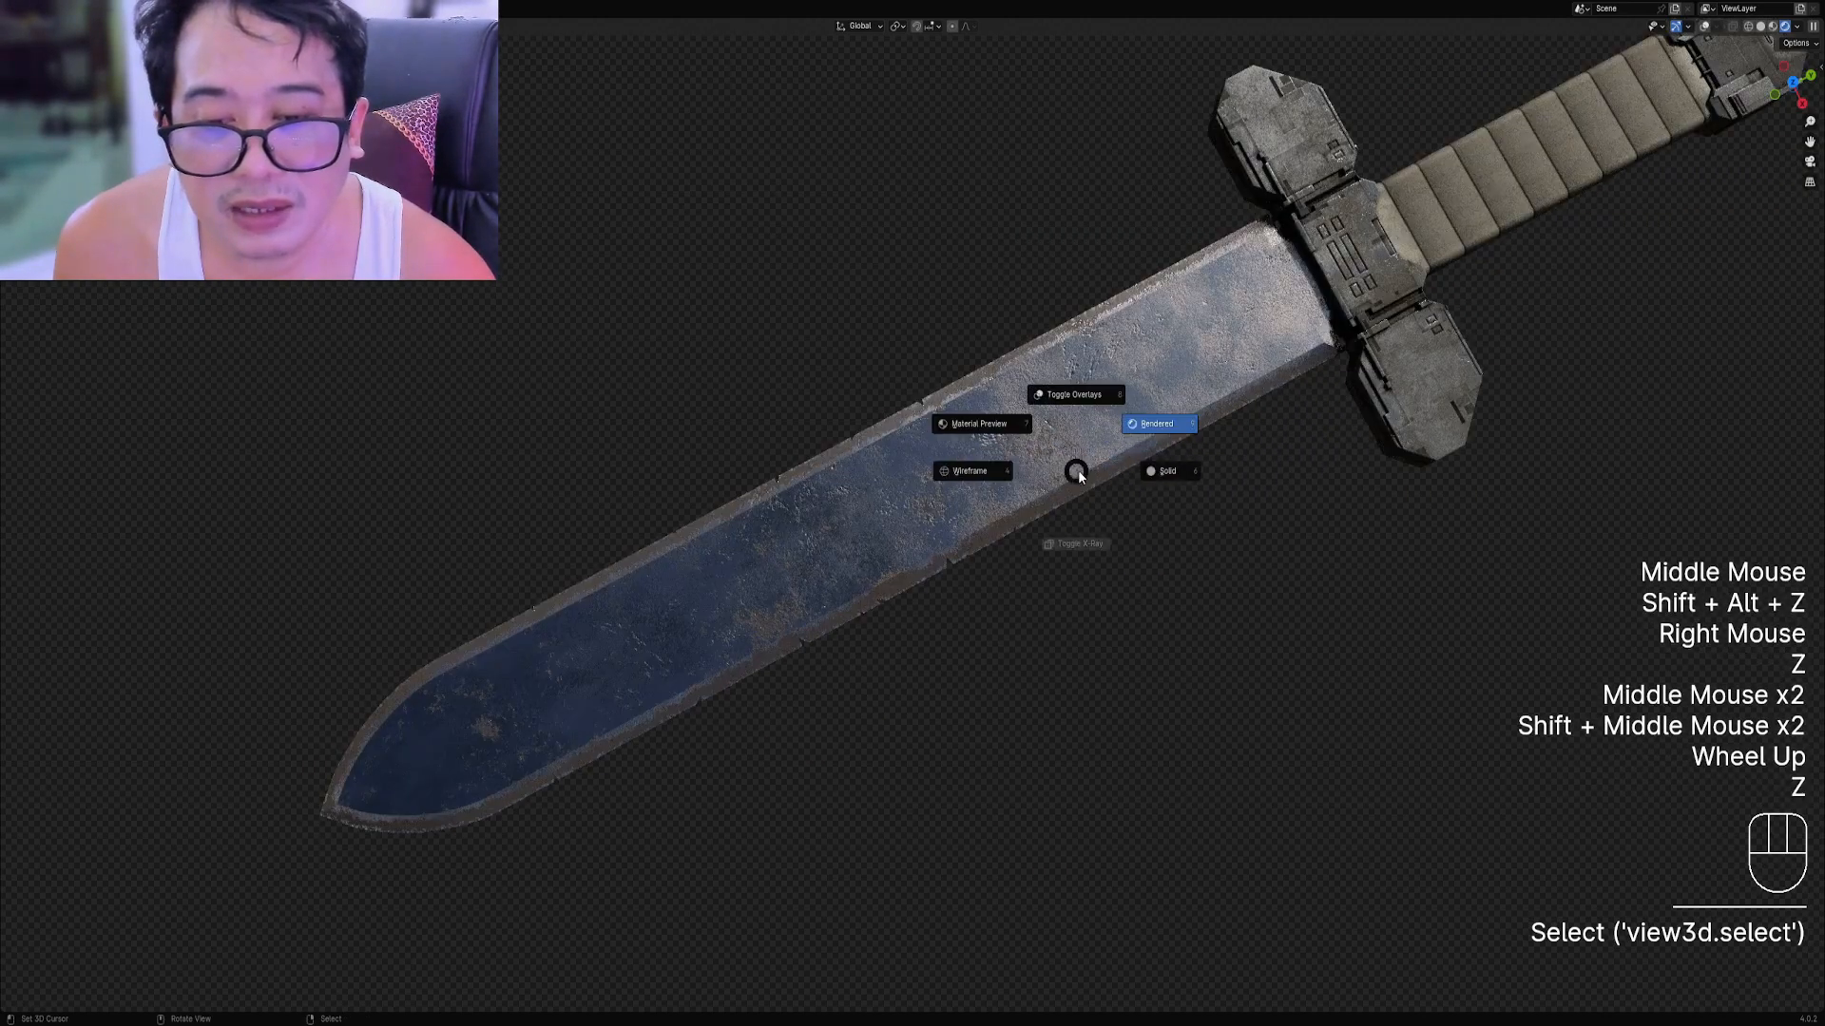
pyautogui.click(1155, 472)
pyautogui.scroll(-2, 1128, 461)
pyautogui.moveTo(1126, 459)
pyautogui.mouseDown(button='middle')
pyautogui.moveTo(929, 488)
pyautogui.moveTo(935, 457)
pyautogui.moveTo(953, 459)
pyautogui.mouseUp(button='middle')
pyautogui.press('Tab')
pyautogui.hotkey('shift', 'alt', 'z')
pyautogui.press('Tab')
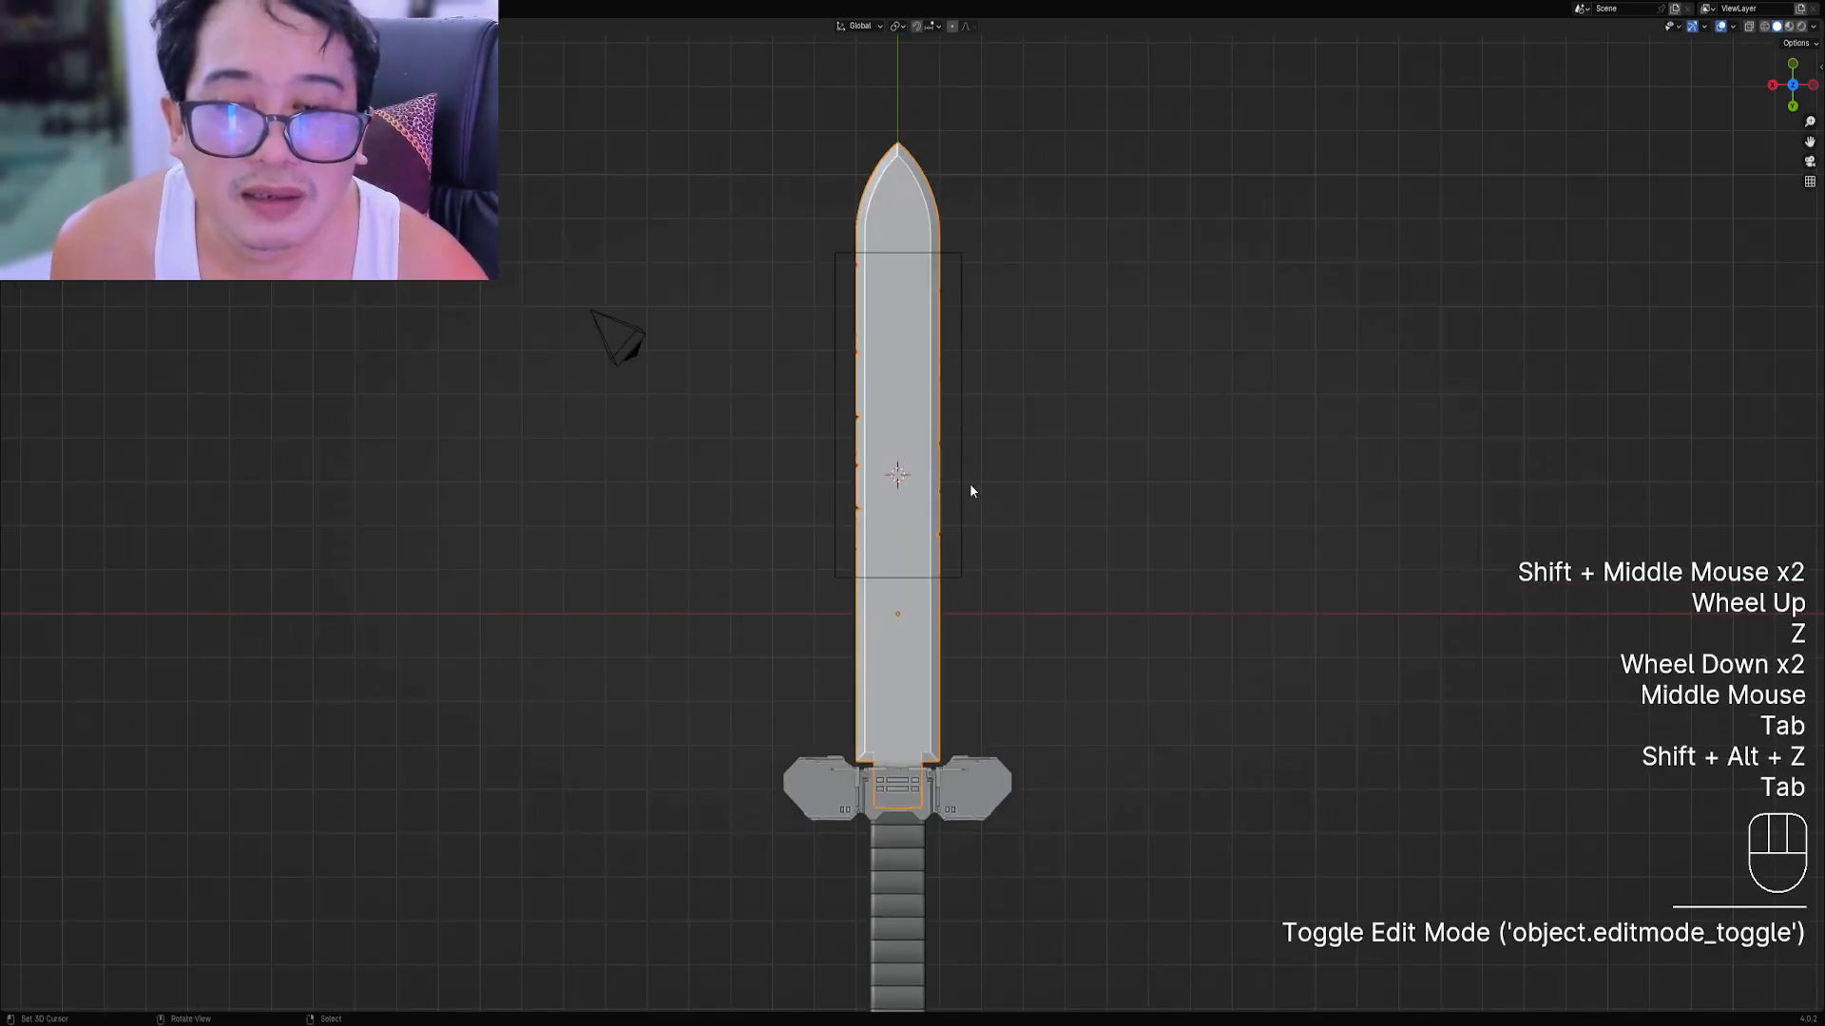
# Select only the left-edge notch cutters in the cutter object and duplicate them along Y toward the guard.
pyautogui.rightClick(966, 483)
pyautogui.press('Tab')
pyautogui.keyDown('shift'); pyautogui.moveTo(1032, 511); pyautogui.dragTo(918, 208, button='middle'); pyautogui.keyUp('shift')
pyautogui.scroll(2, 918, 208)
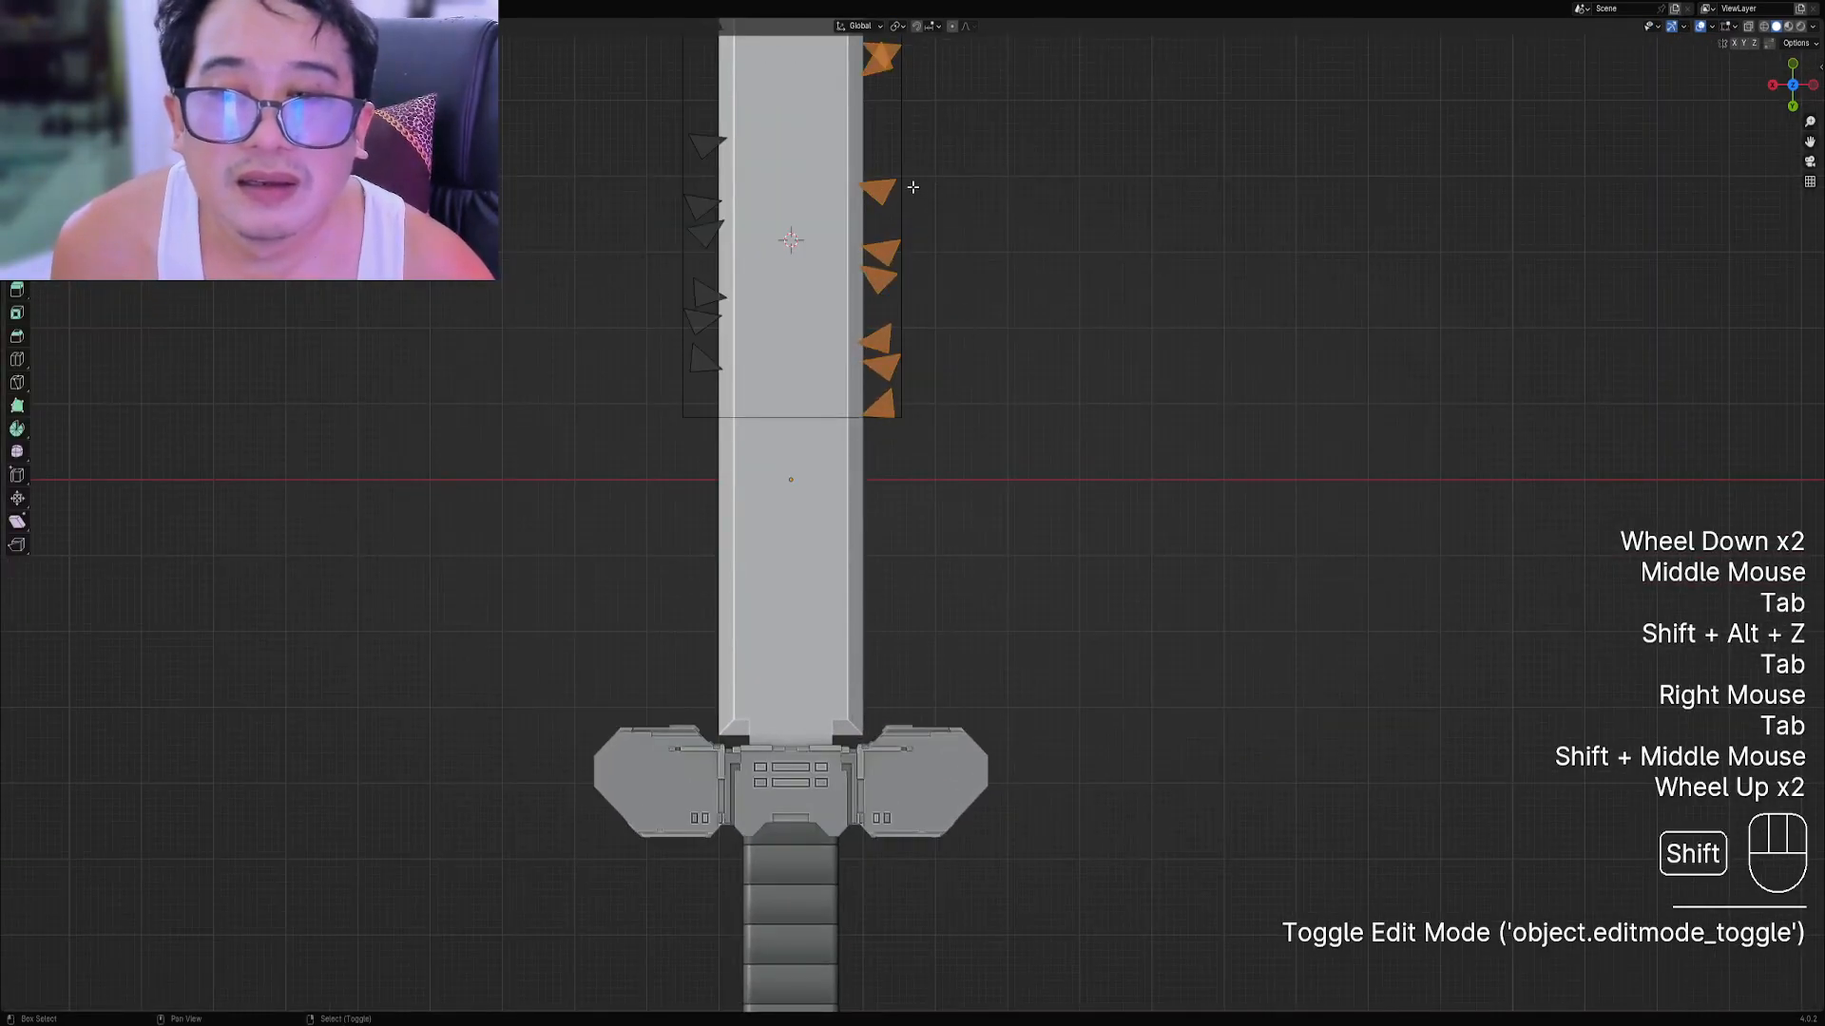
pyautogui.press('Tab')
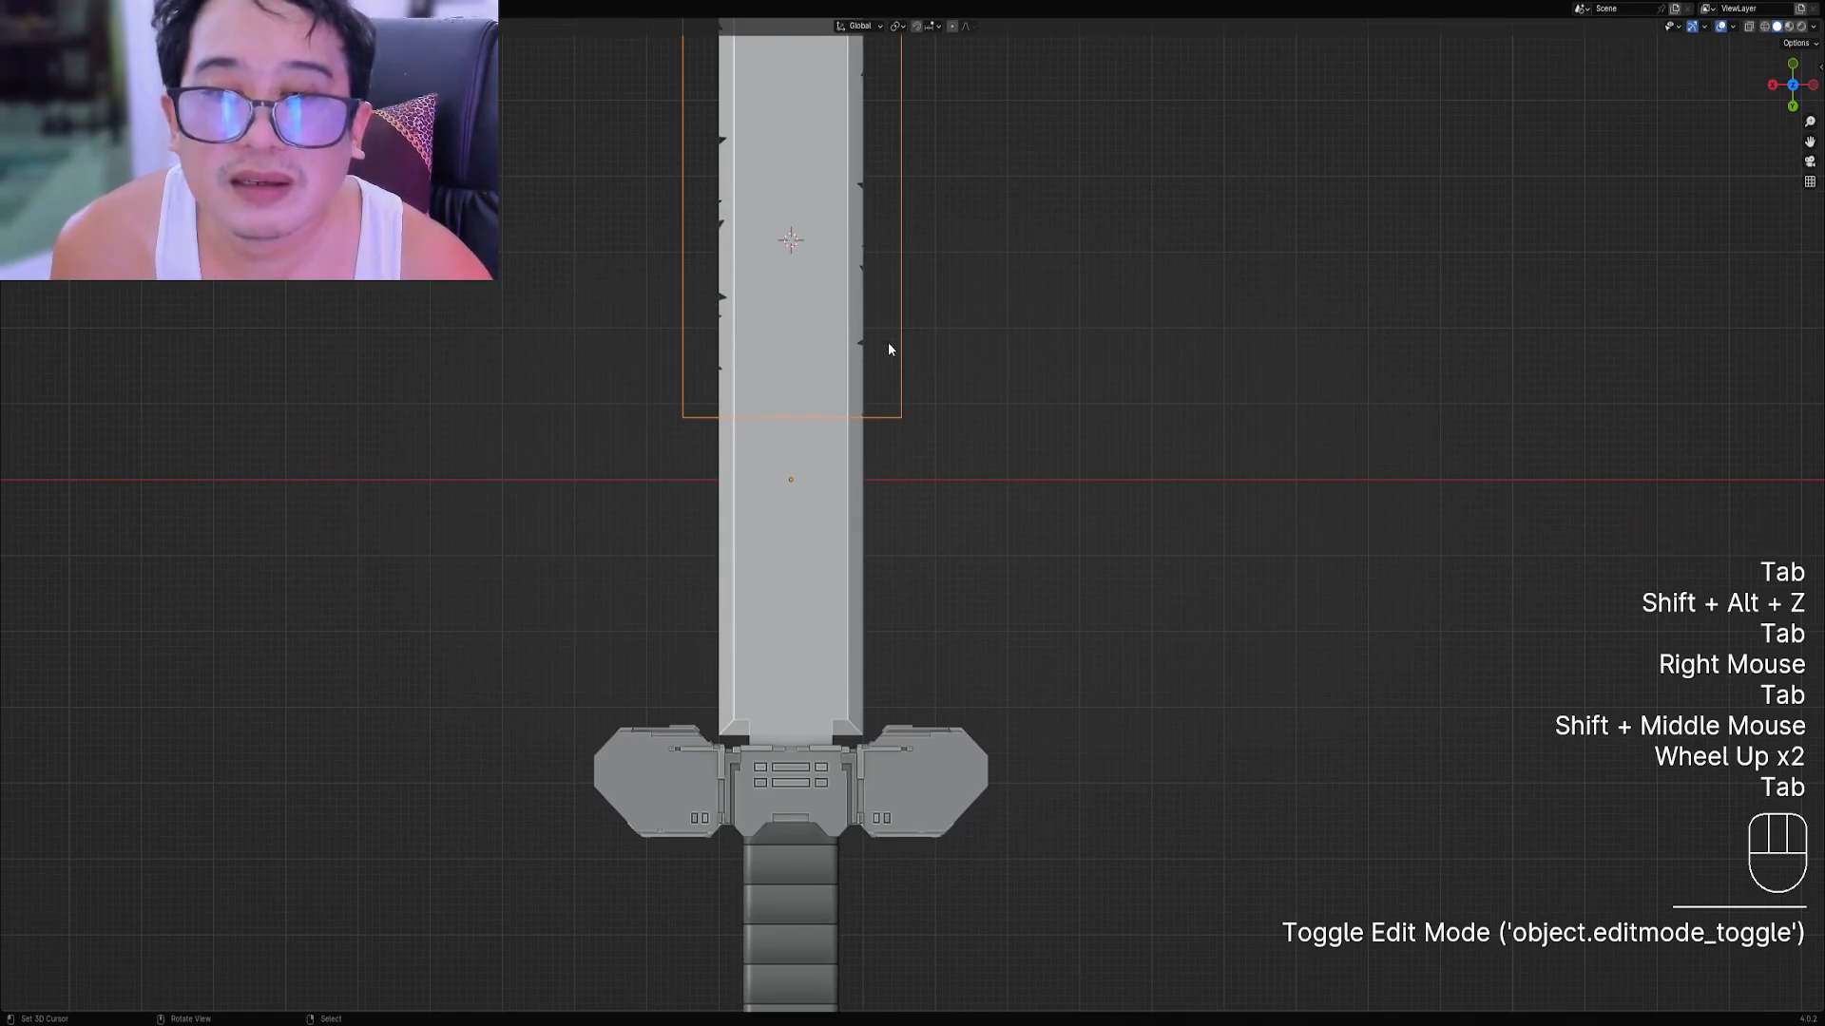
pyautogui.scroll(-1, 886, 402)
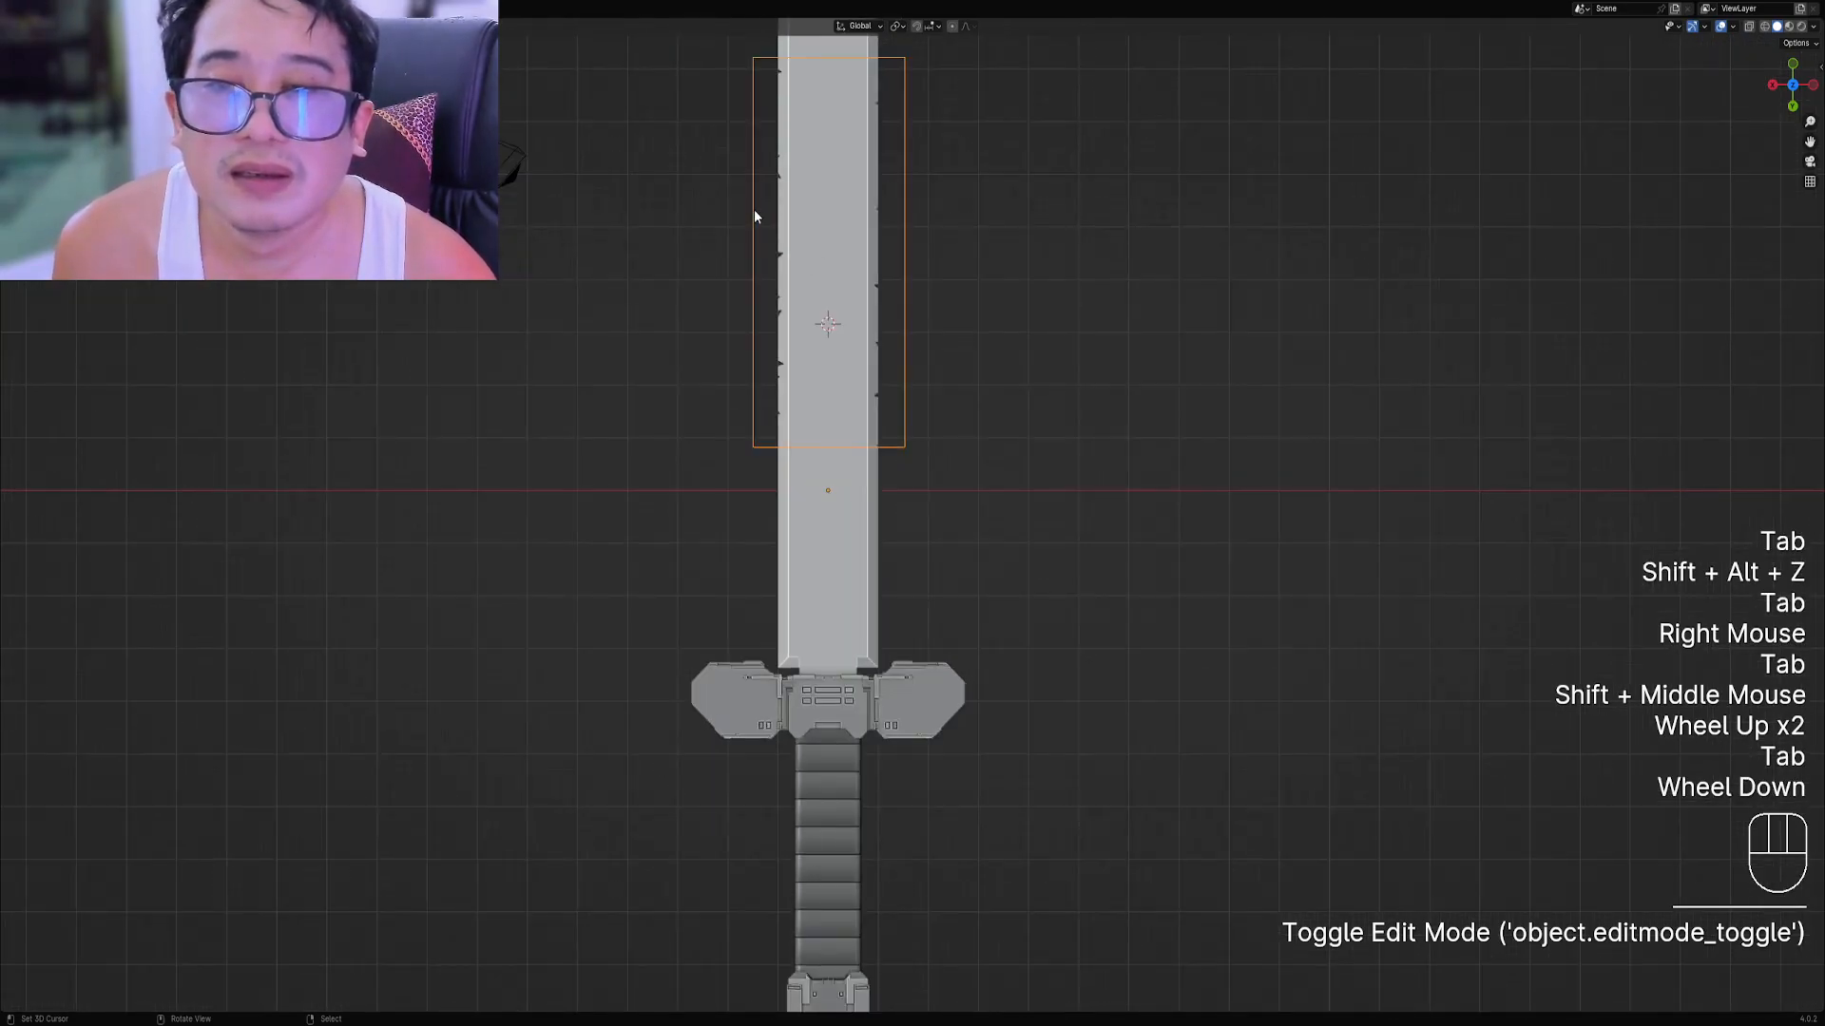
pyautogui.press('Tab')
pyautogui.hotkey('alt', 'a')
pyautogui.scroll(-2, 745, 183)
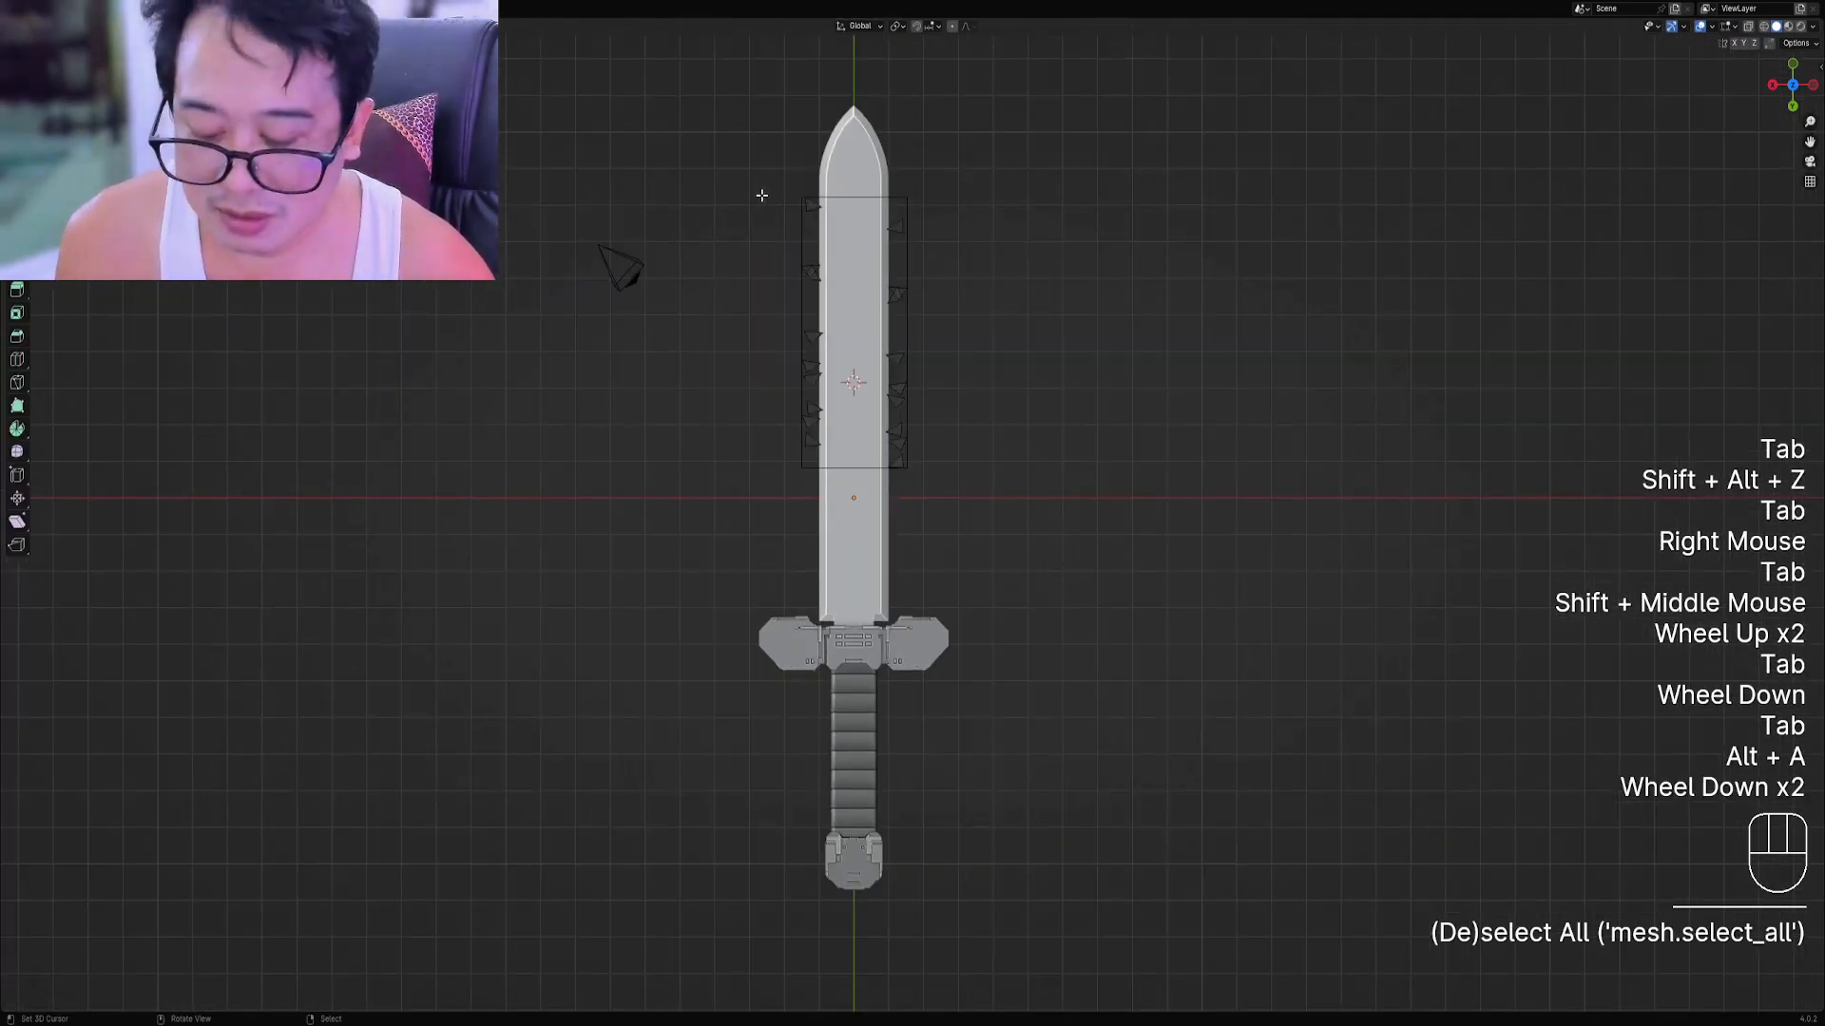
pyautogui.press('b')
pyautogui.moveTo(766, 162); pyautogui.dragTo(823, 525)
pyautogui.keyDown('shift'); pyautogui.moveTo(823, 524); pyautogui.dragTo(823, 491, button='middle'); pyautogui.keyUp('shift')
pyautogui.scroll(1, 836, 95)
pyautogui.hotkey('shift', 'd')
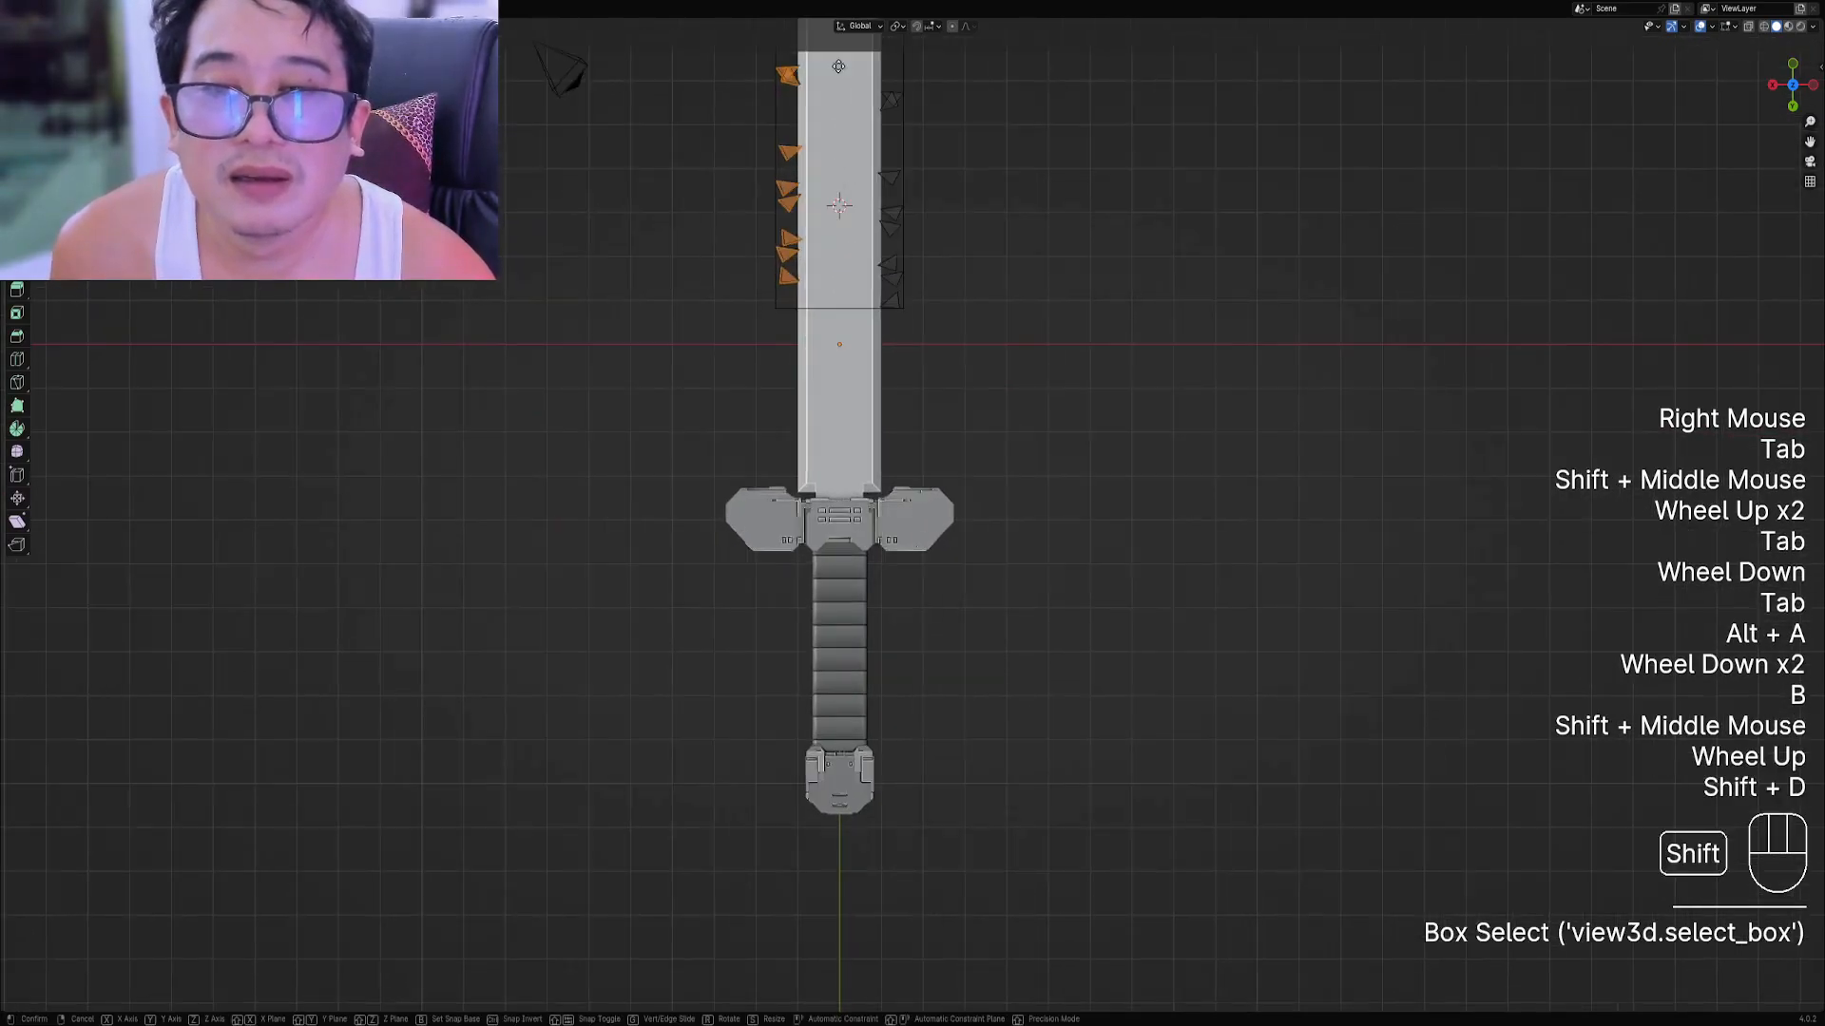
pyautogui.press('y')
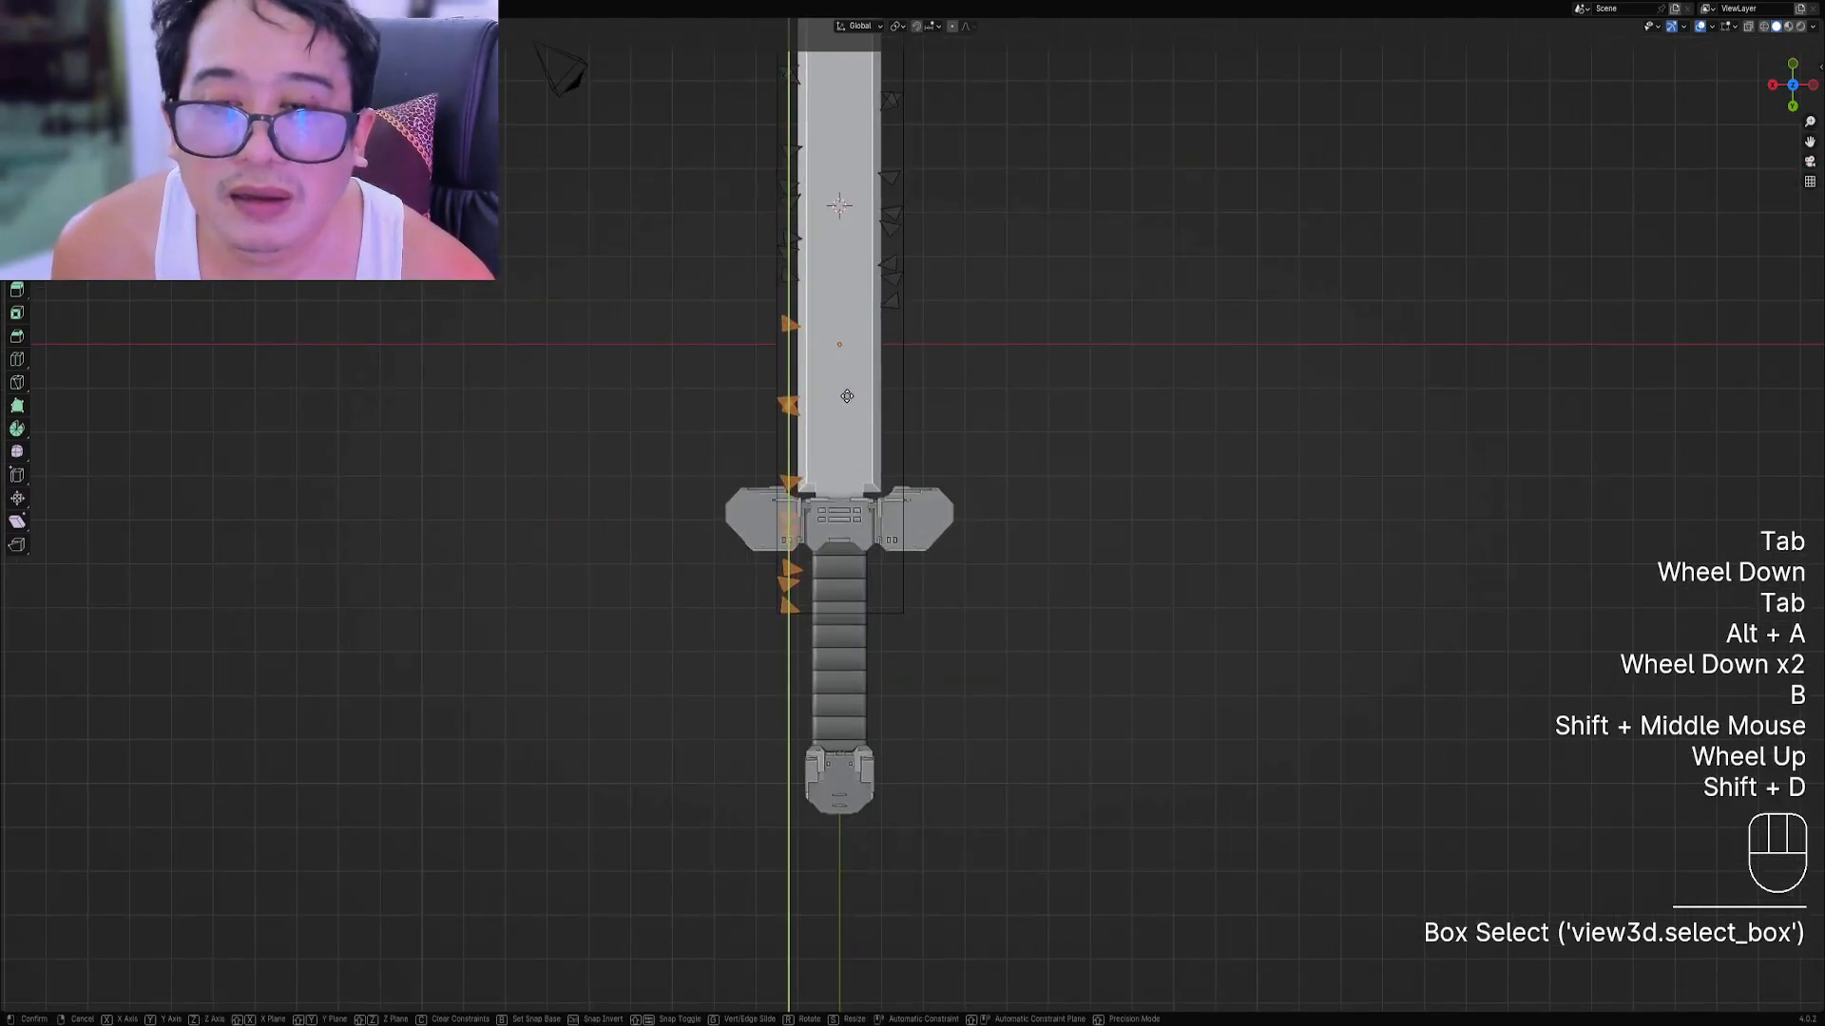
pyautogui.click(851, 391)
pyautogui.press('Tab')
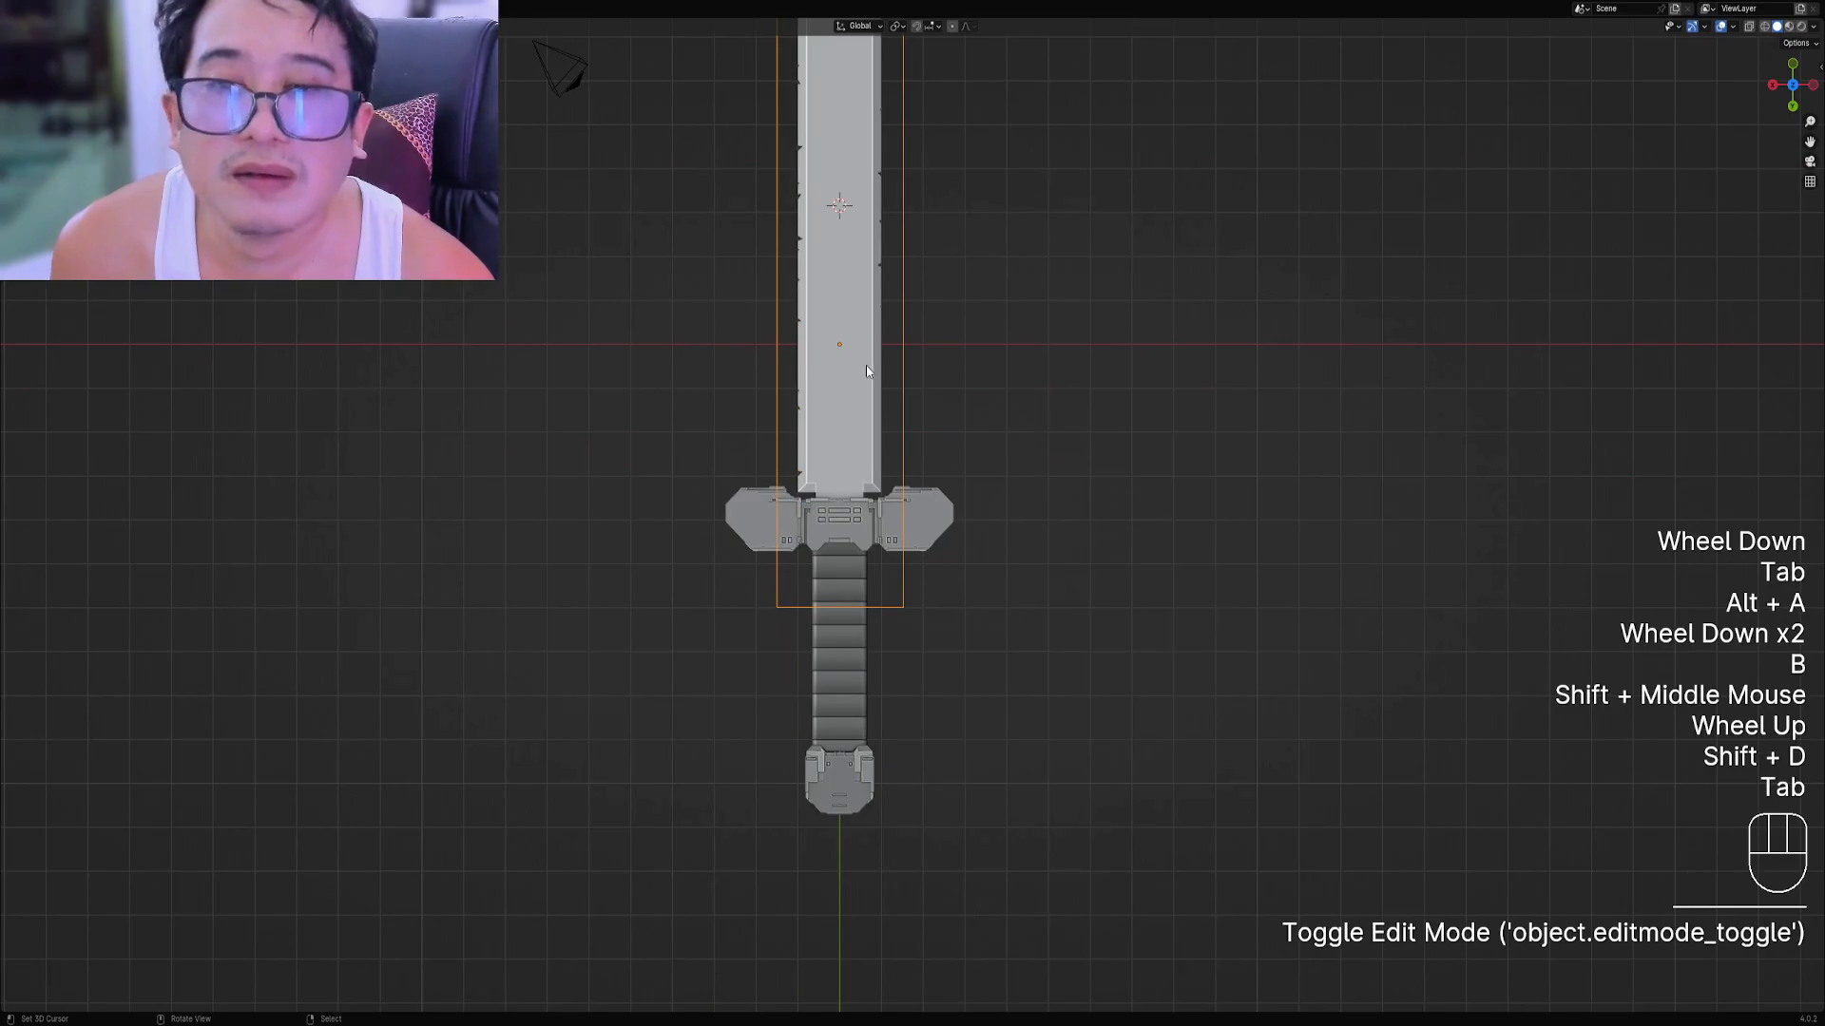
# Duplicate the lower group of right-edge notch cutters along Y to cover the lower part of the blade.
pyautogui.press('Tab')
pyautogui.hotkey('alt', 'a')
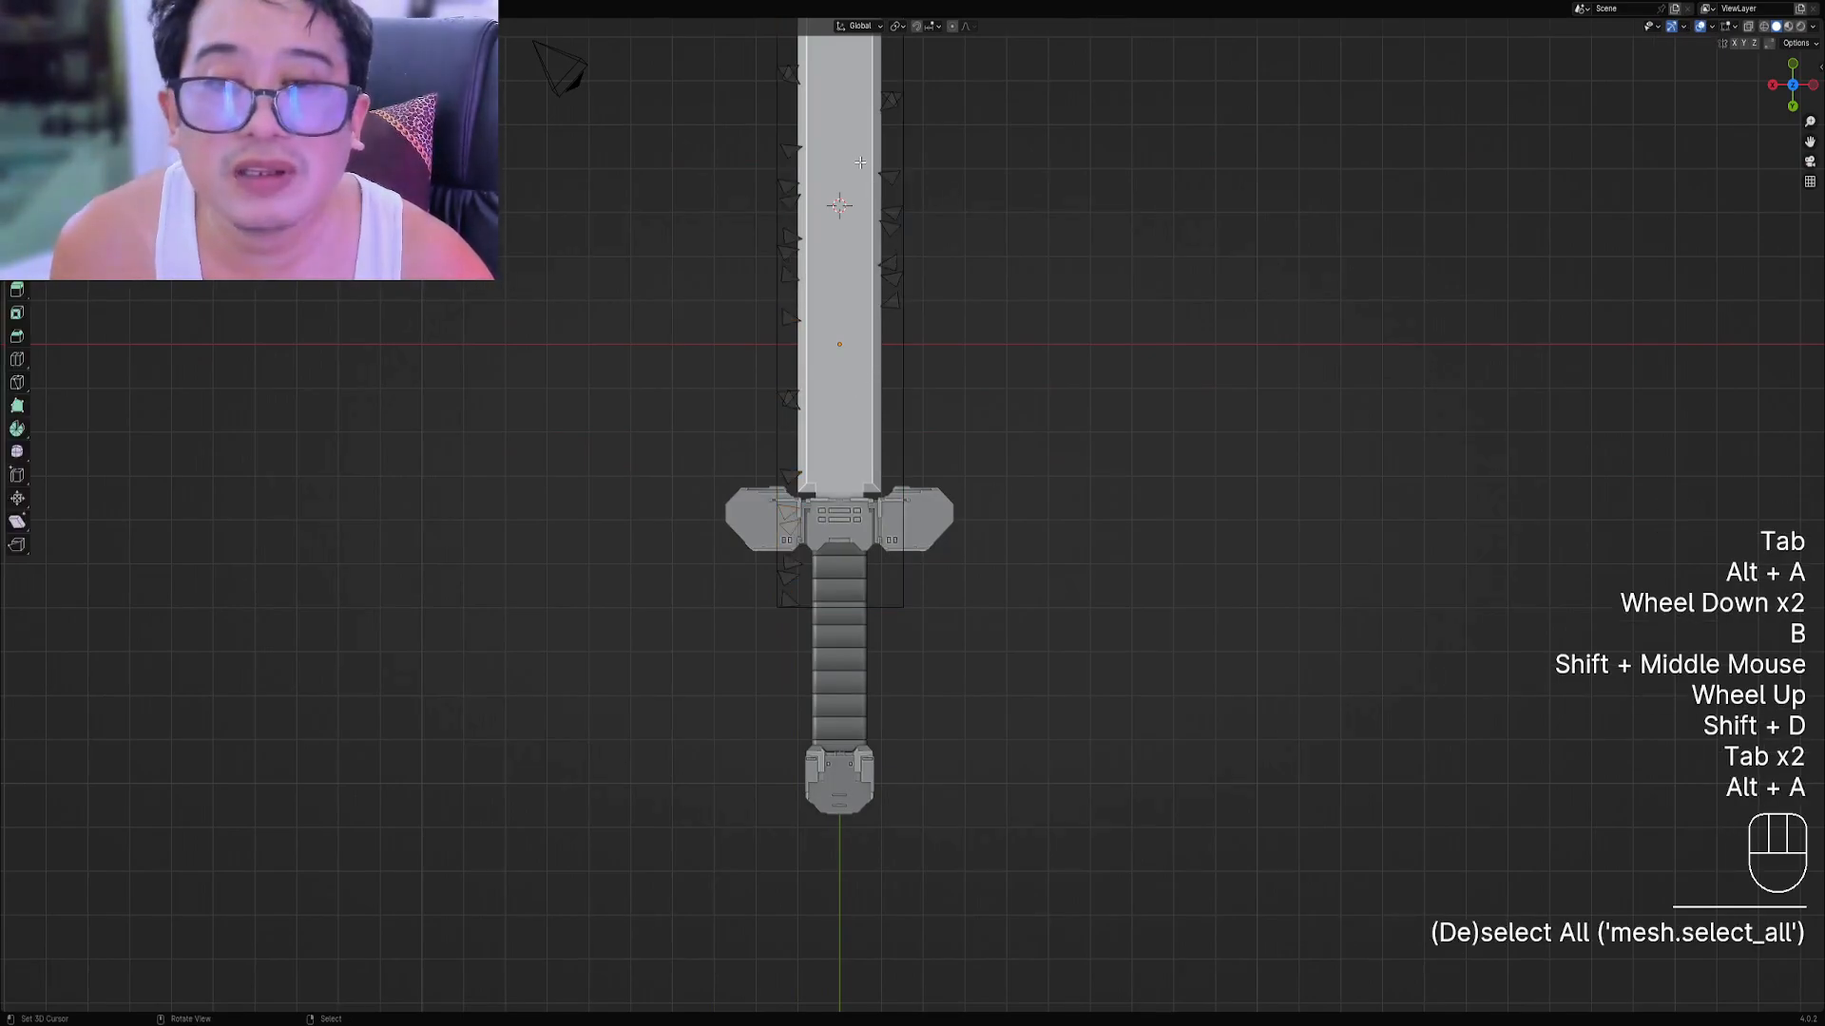
pyautogui.press('b')
pyautogui.moveTo(873, 163); pyautogui.dragTo(926, 342)
pyautogui.hotkey('shift', 'd')
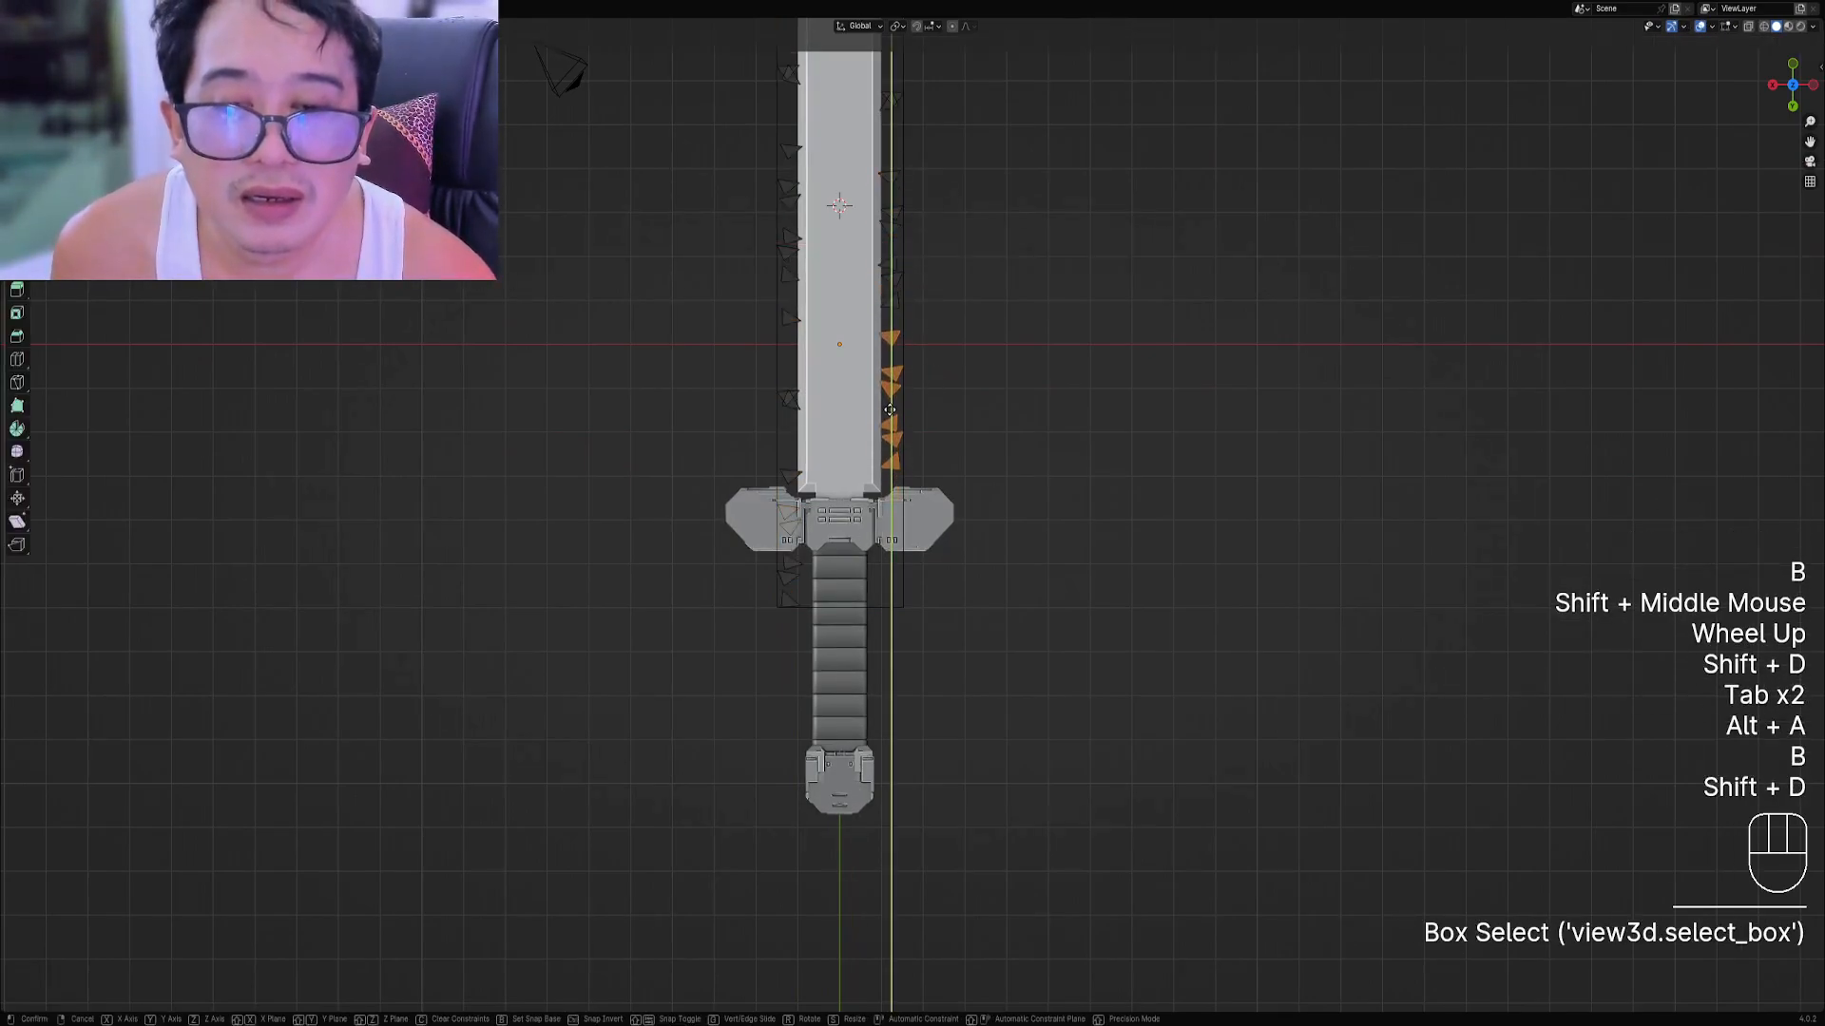
pyautogui.click(891, 414)
pyautogui.press('Tab')
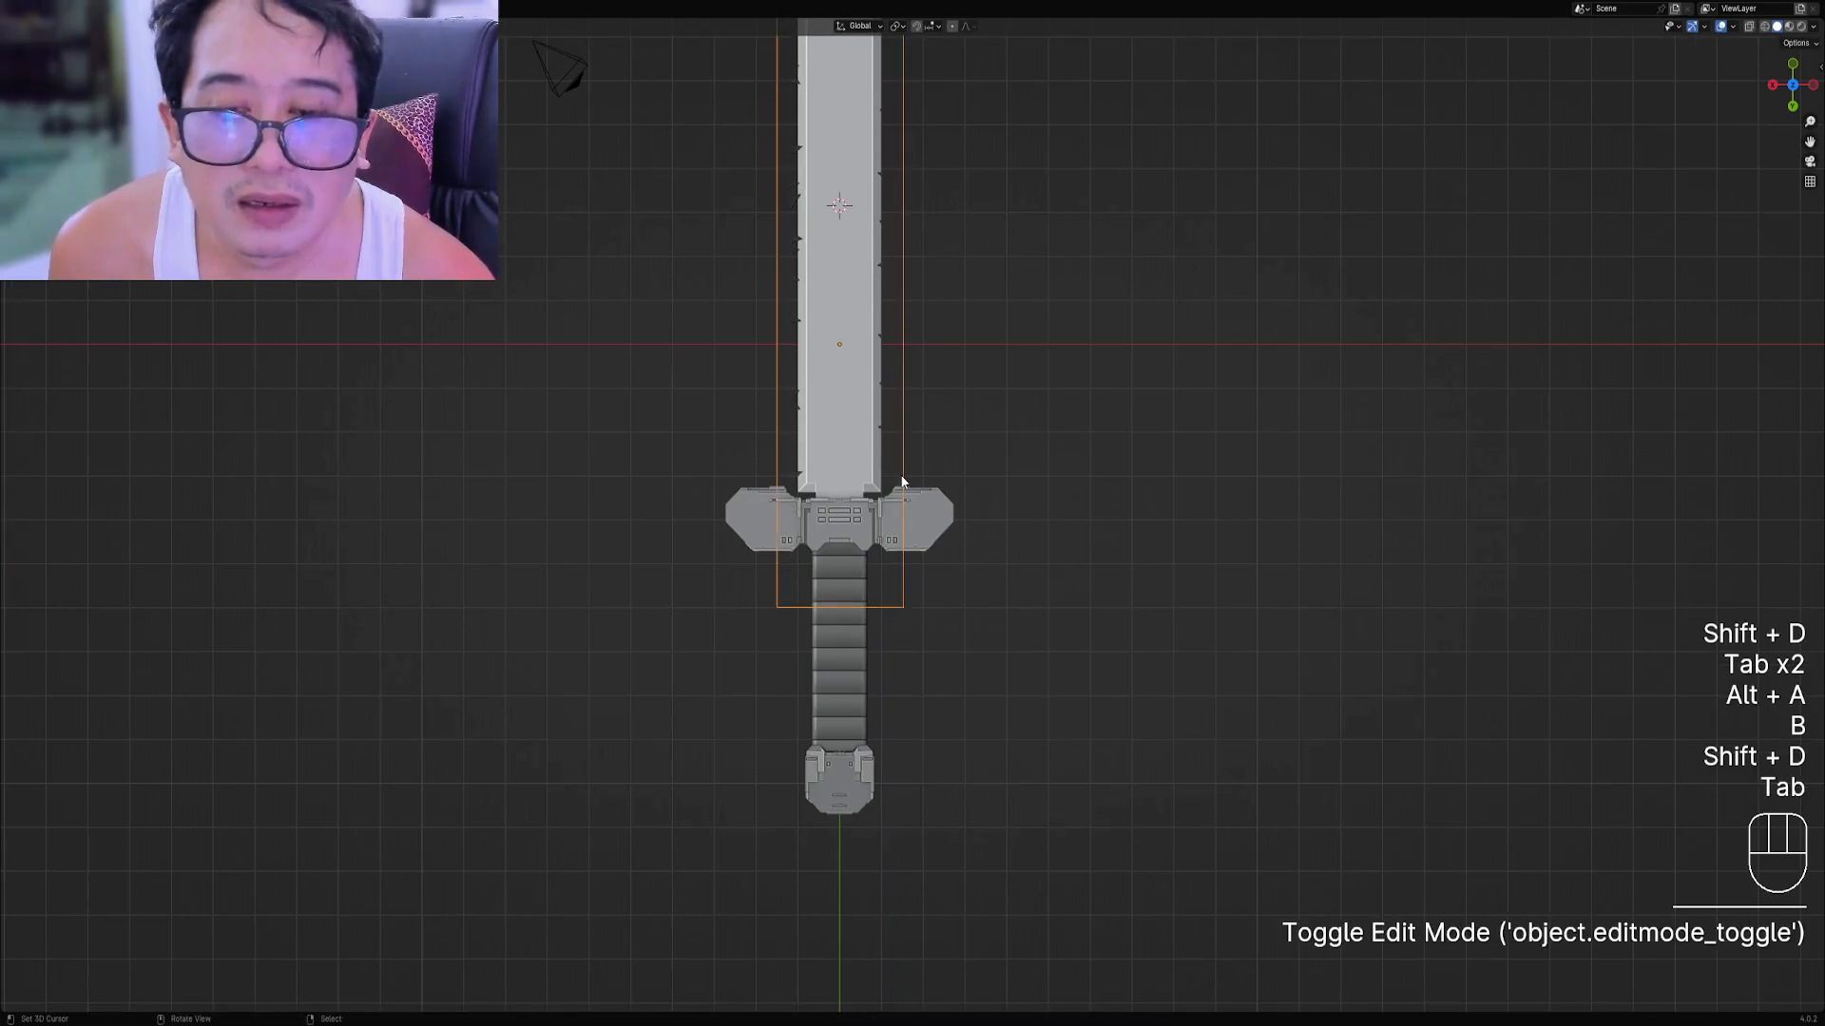
# Delete the vertices of the surplus cutters around the guard, beside the grip and near the base of the right edge.
pyautogui.press('Tab')
pyautogui.hotkey('alt', 'a')
pyautogui.press('1')
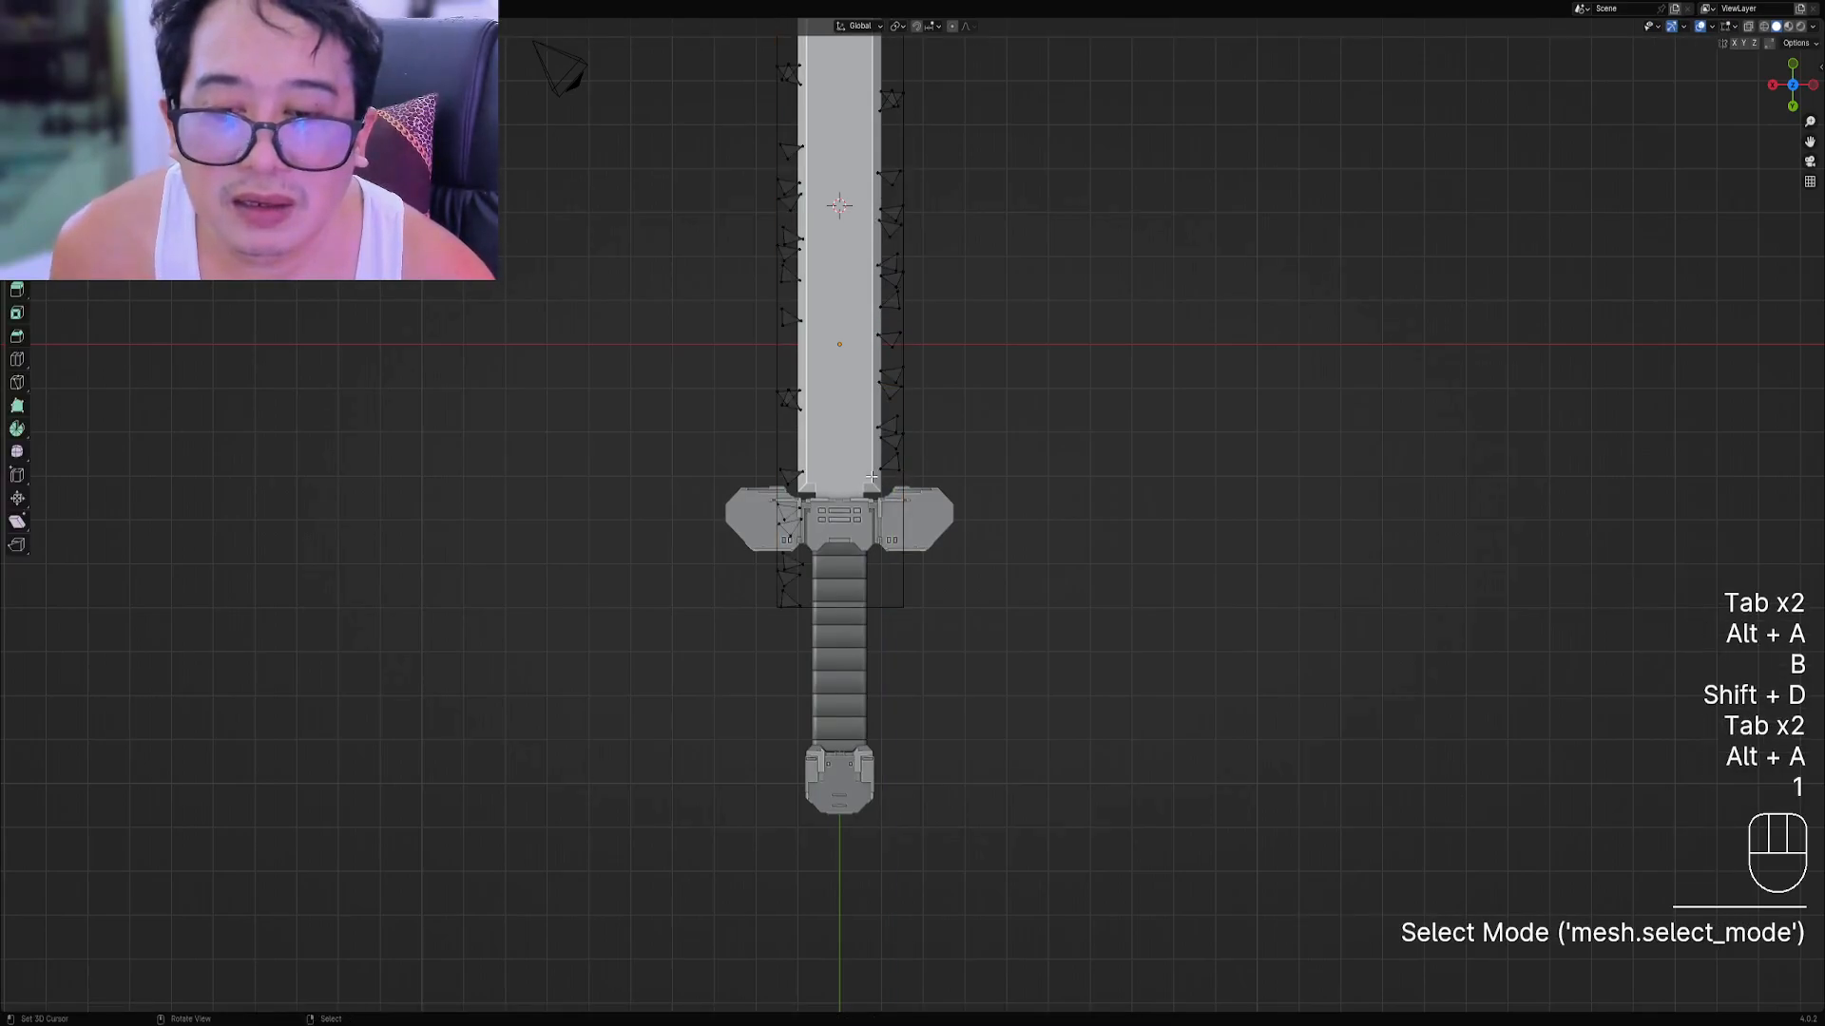
pyautogui.scroll(3, 873, 476)
pyautogui.press('c')
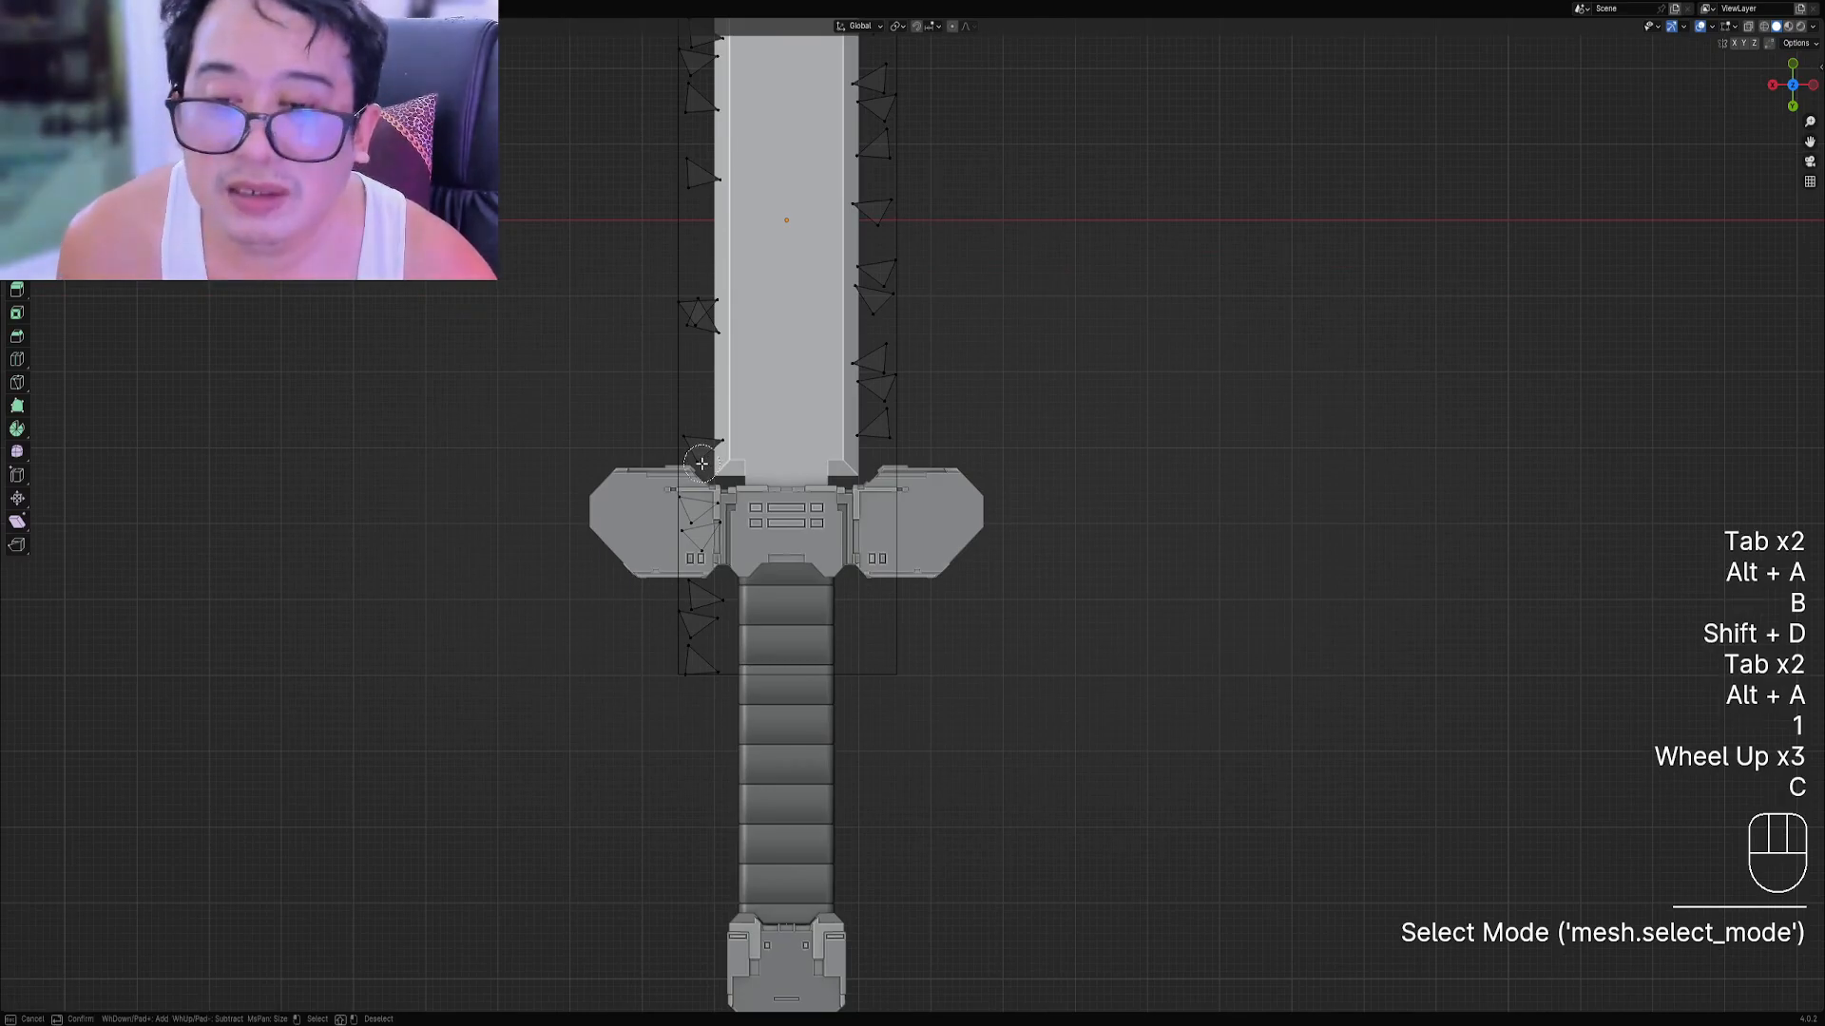
pyautogui.moveTo(701, 460)
pyautogui.mouseDown()
pyautogui.moveTo(703, 670)
pyautogui.moveTo(875, 458)
pyautogui.moveTo(888, 367)
pyautogui.mouseUp()
pyautogui.press('x')
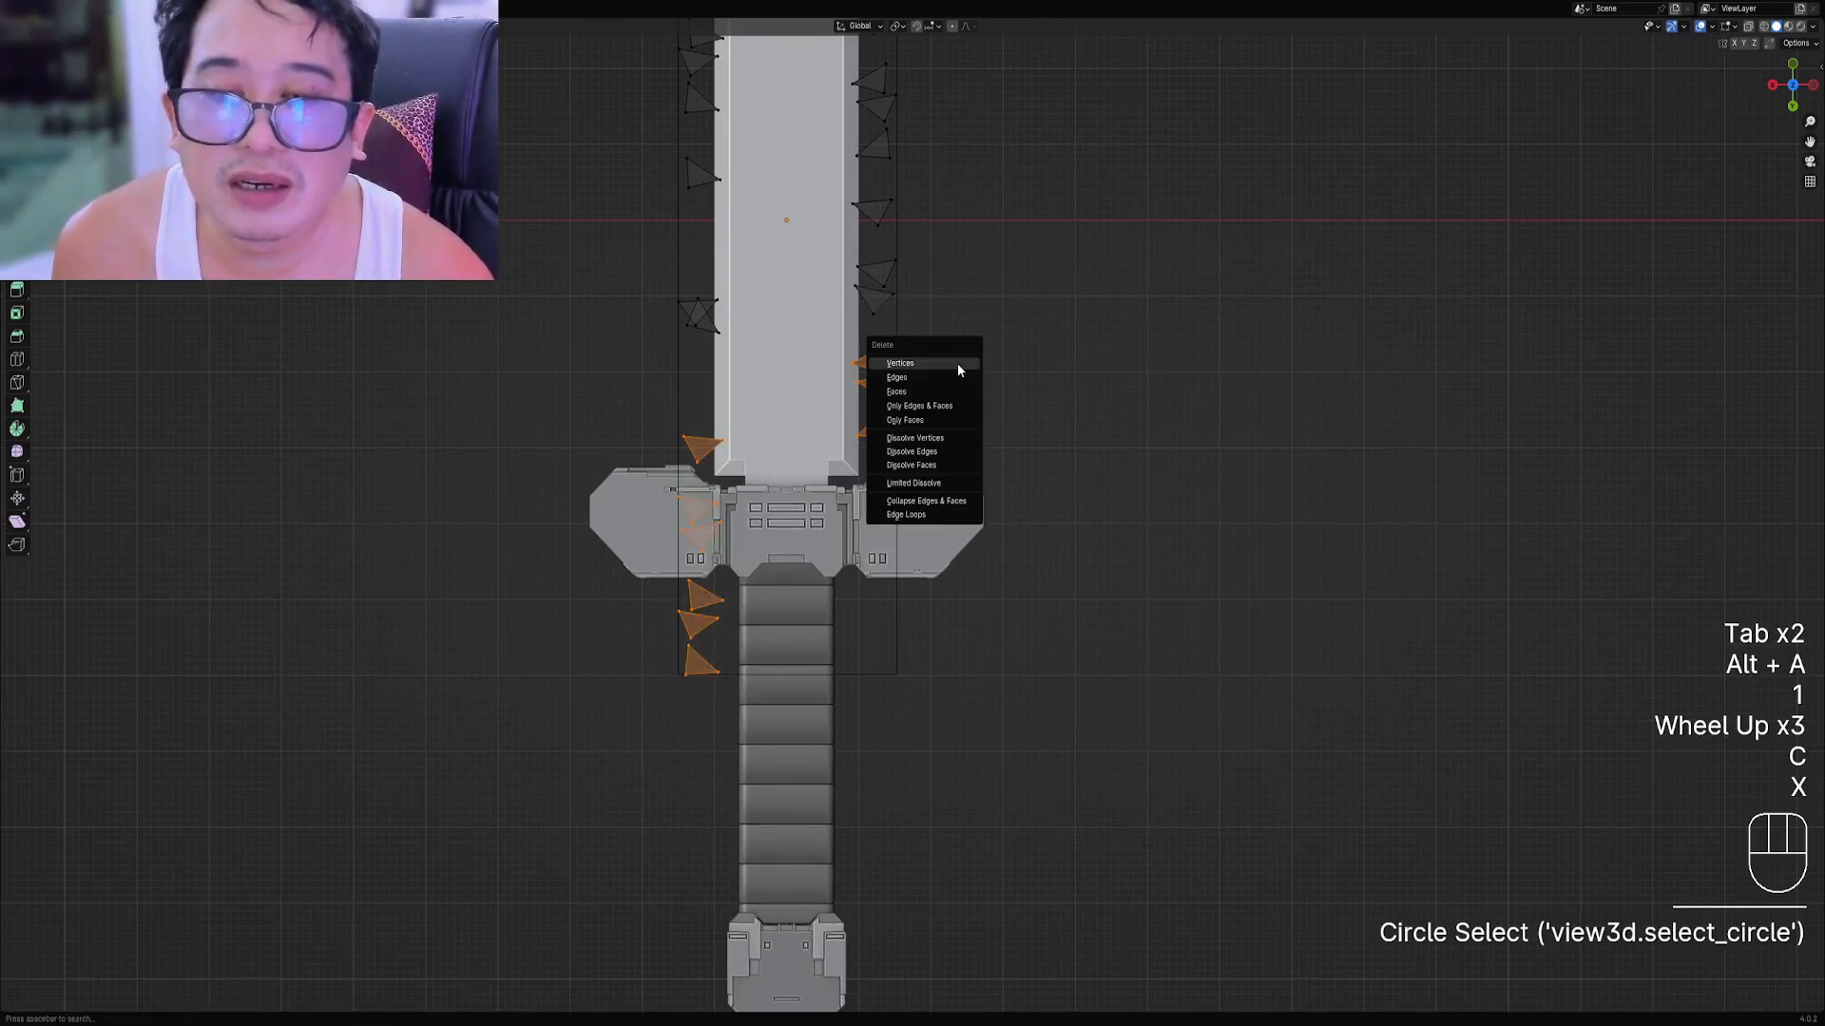
pyautogui.click(956, 363)
pyautogui.press('Tab')
# Move the lowest pair of left-edge notch cutters slightly along the blade toward the tip.
pyautogui.scroll(-1, 749, 310)
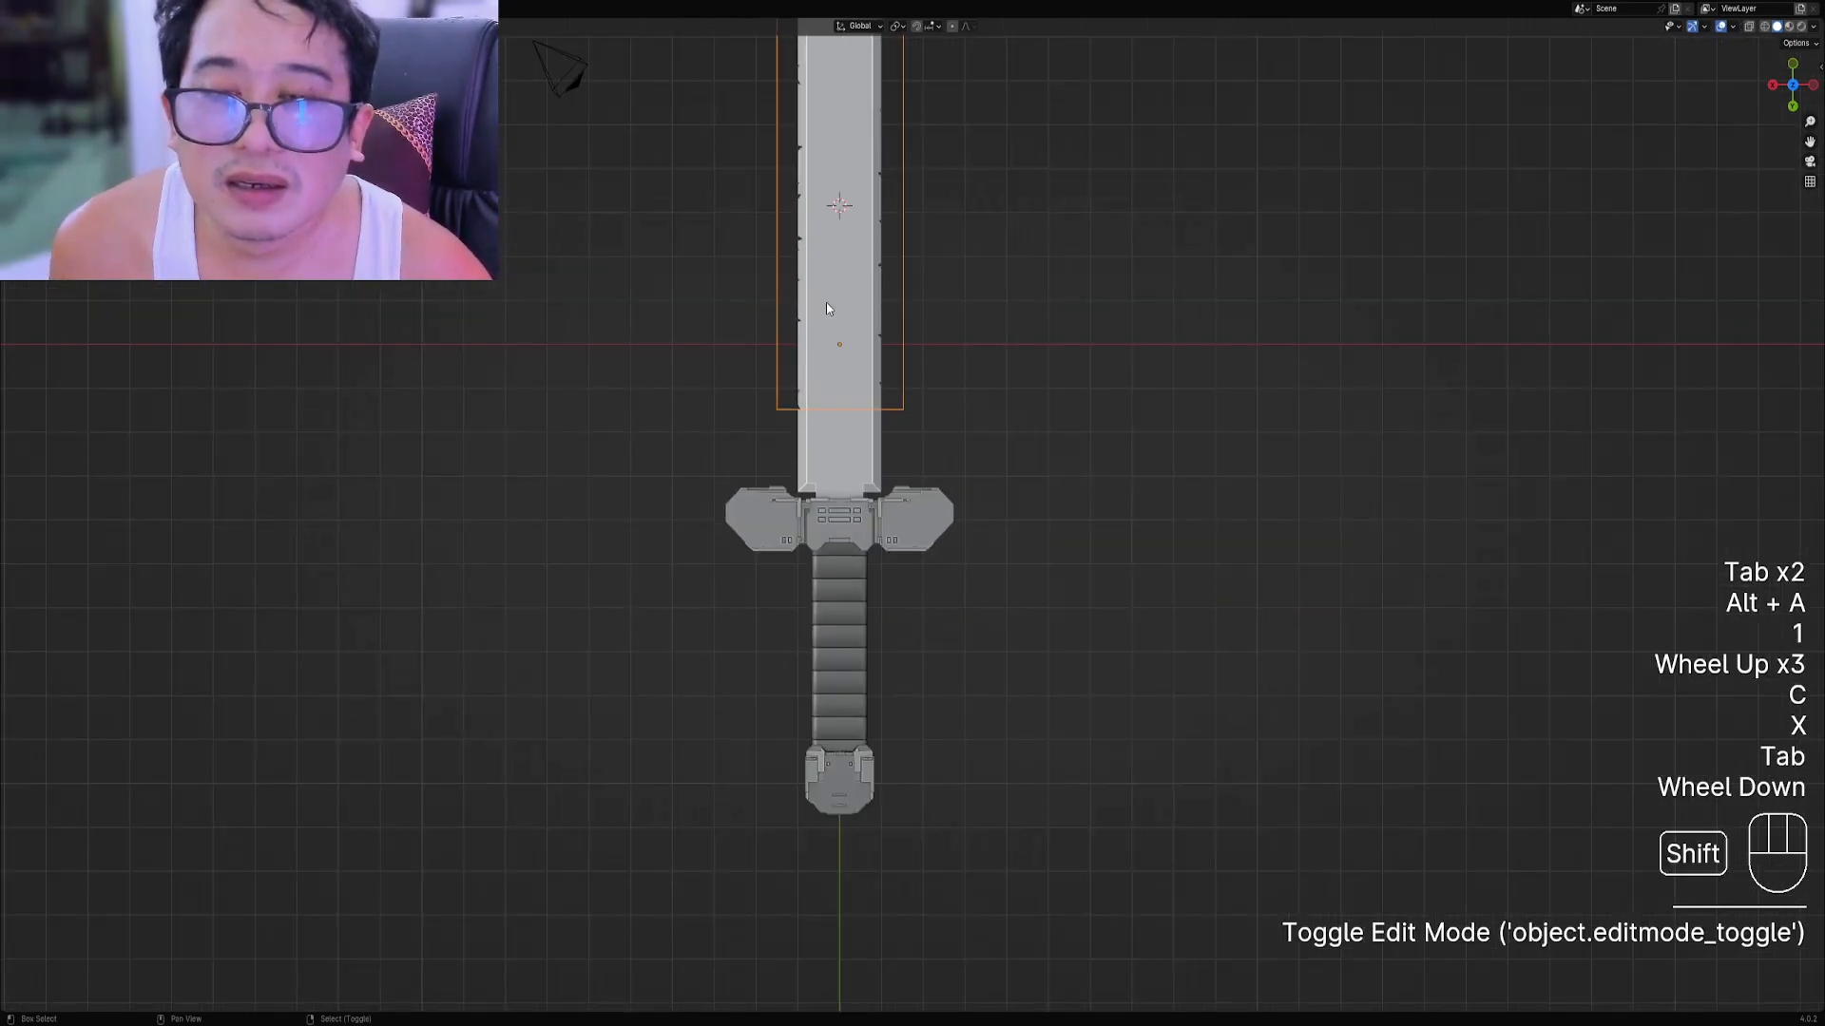
pyautogui.keyDown('shift'); pyautogui.moveTo(825, 302); pyautogui.dragTo(841, 342, button='middle'); pyautogui.keyUp('shift')
pyautogui.scroll(1, 841, 342)
pyautogui.press('Tab')
pyautogui.scroll(1, 846, 364)
pyautogui.press('Tab')
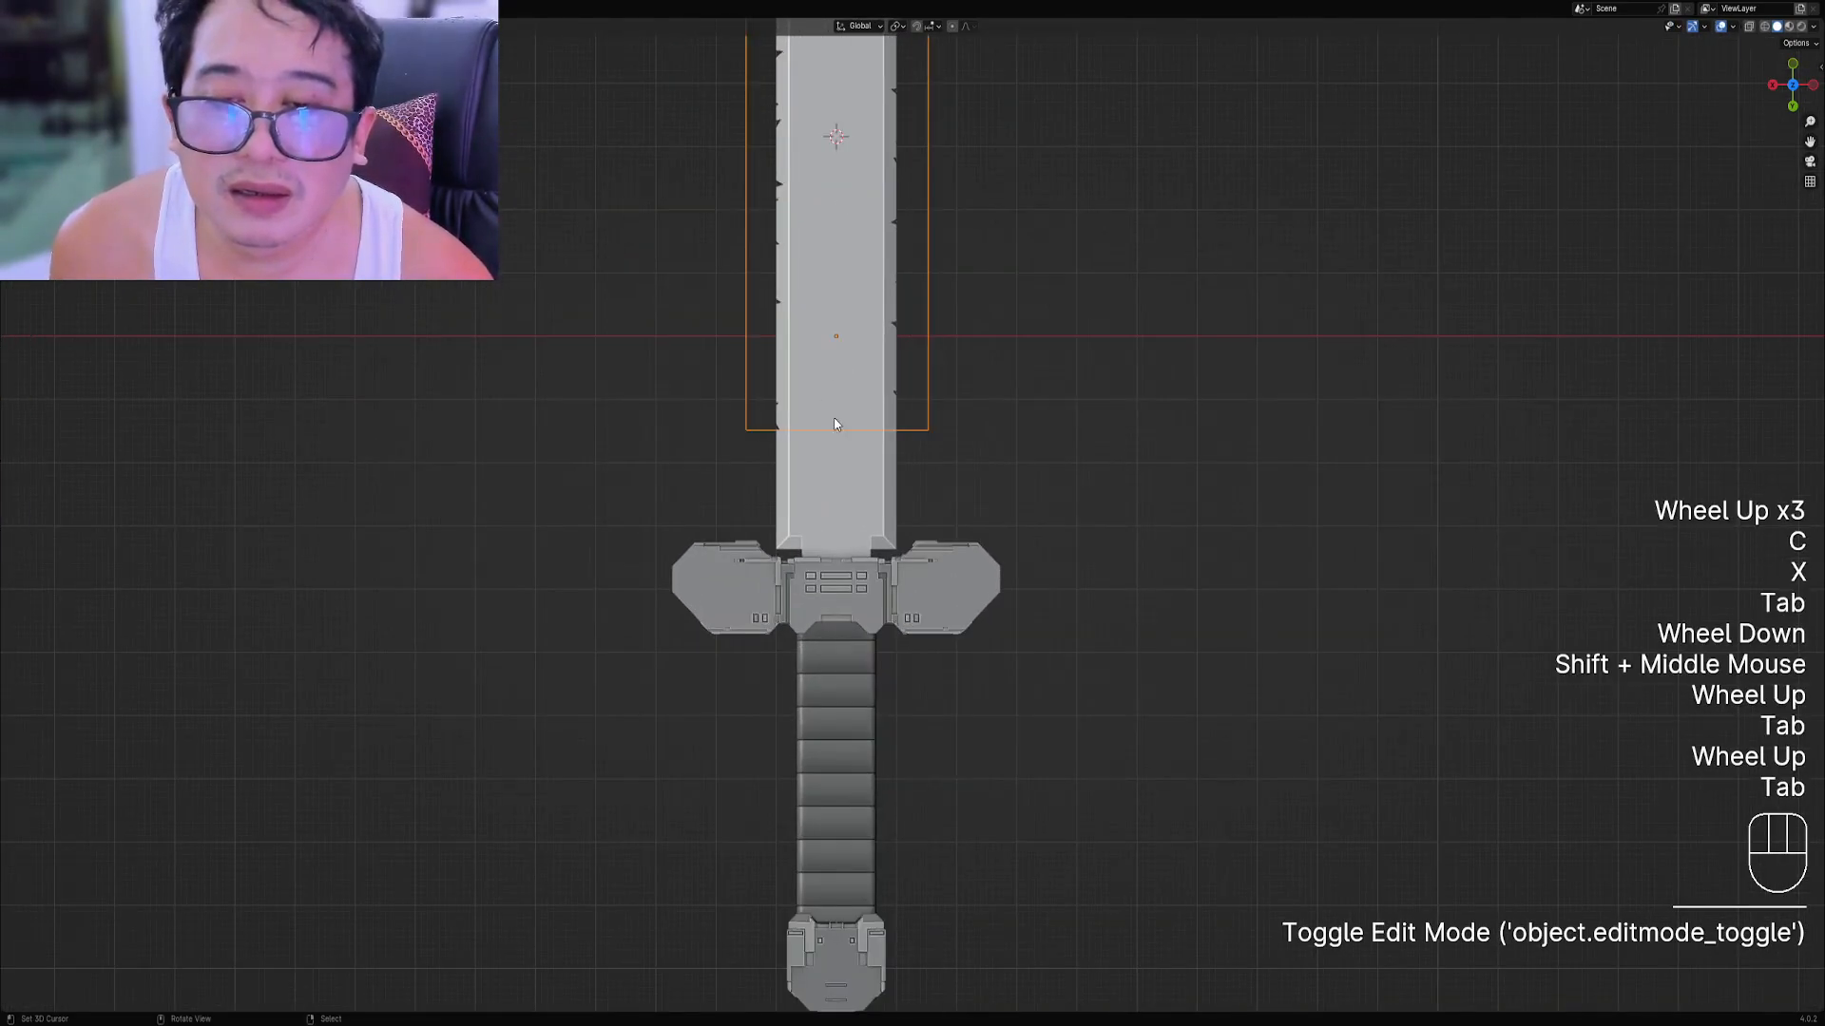
pyautogui.press('Tab')
pyautogui.hotkey('alt', 'a')
pyautogui.press('c')
pyautogui.click(760, 408)
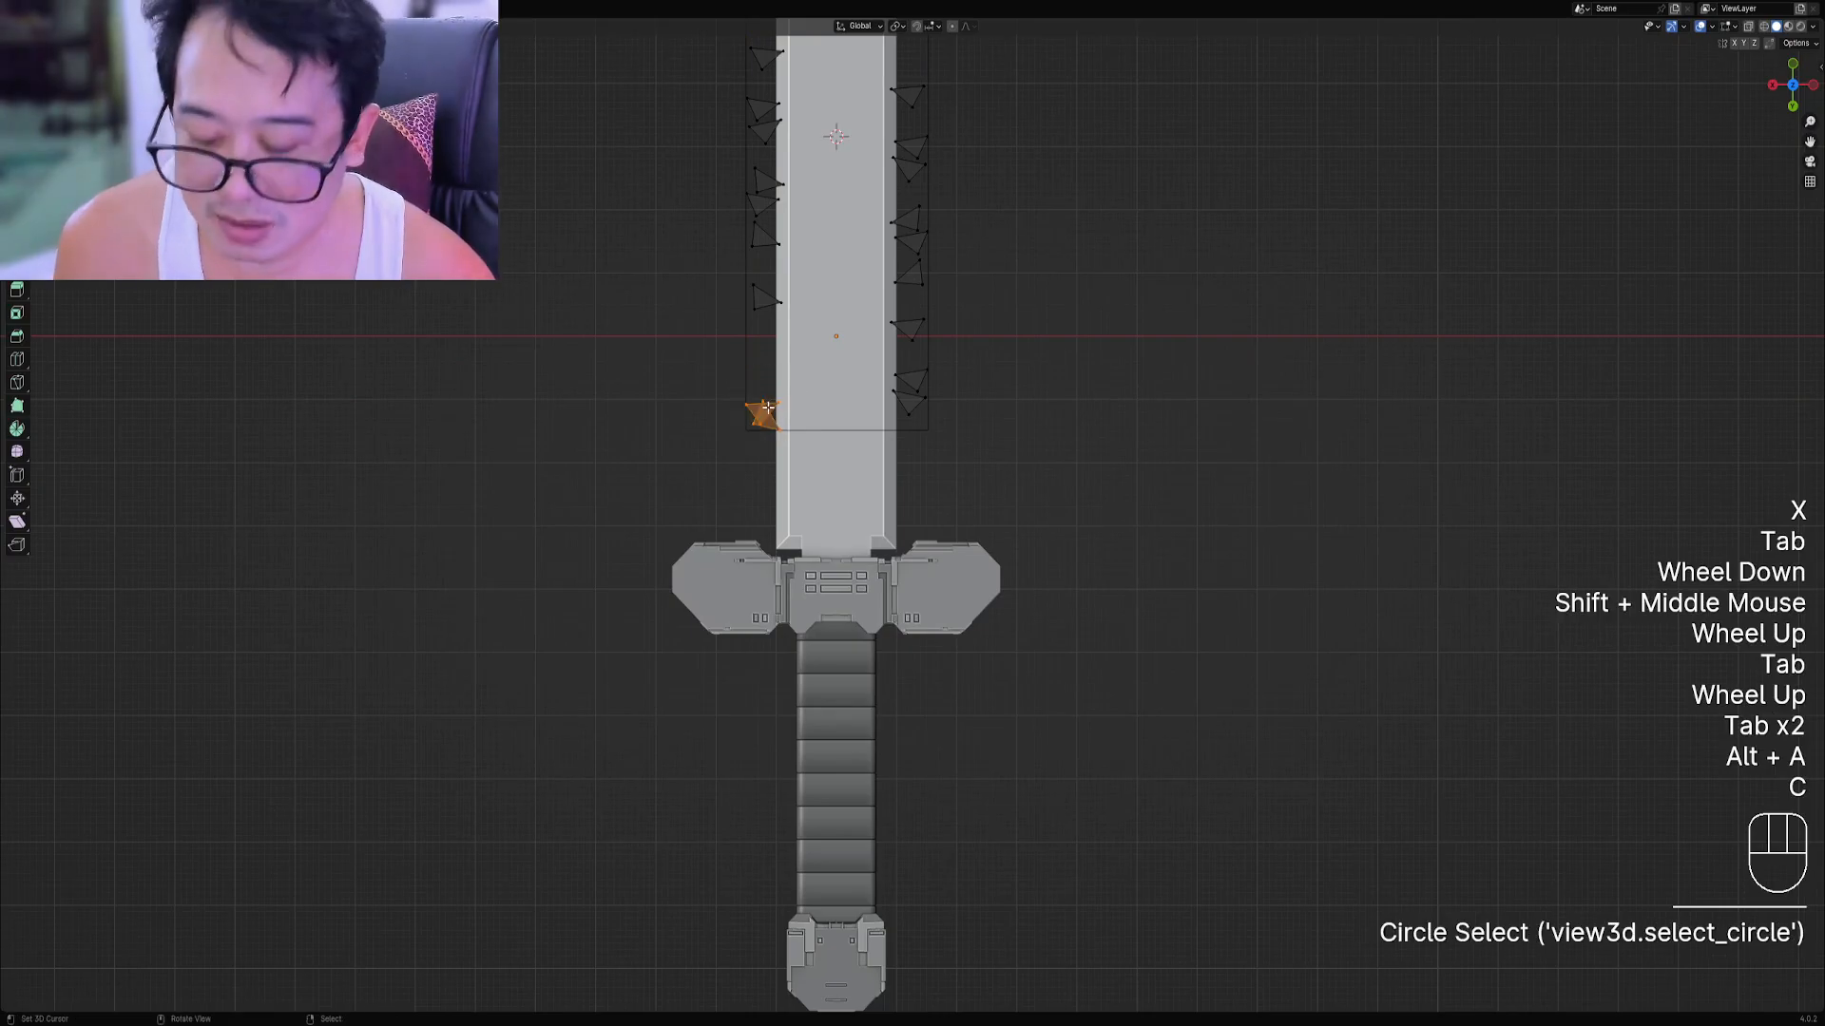
pyautogui.press('g')
pyautogui.click(767, 397)
pyautogui.press('Tab')
pyautogui.press('z')
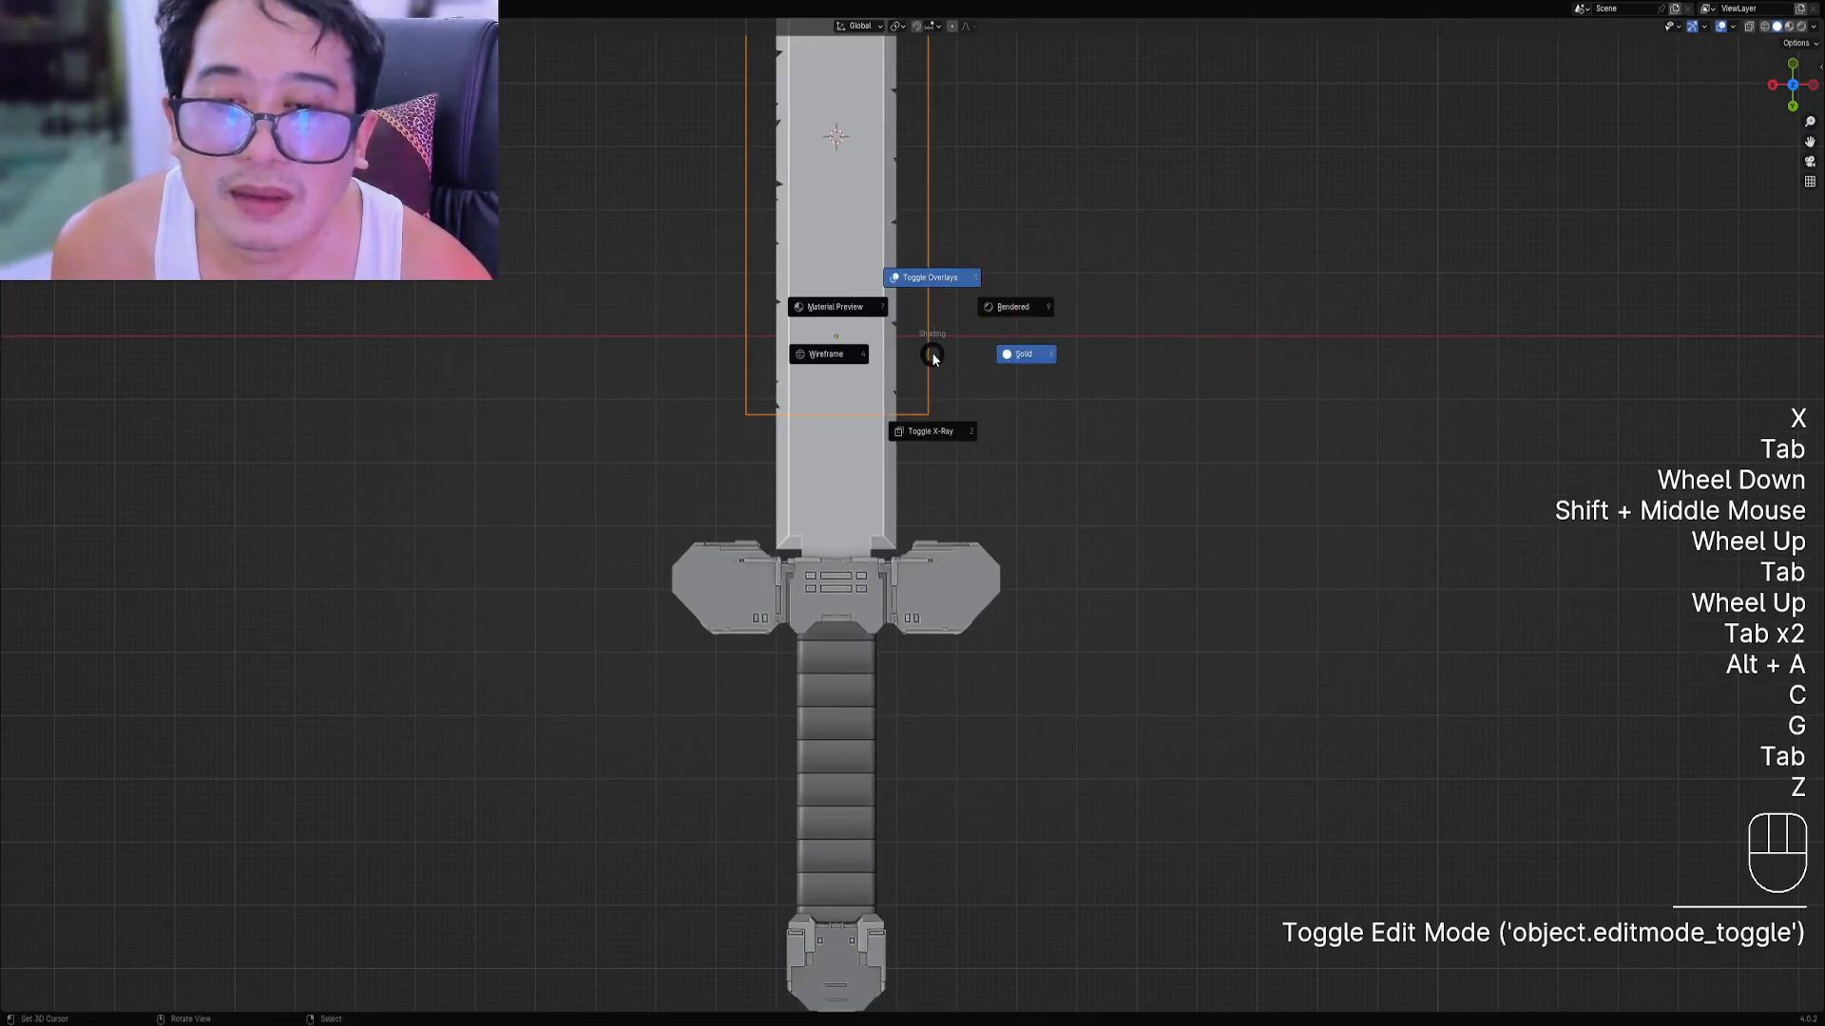
# Rotate the lowest single cutter on the left blade edge and reposition it slightly against the edge.
pyautogui.press('Tab')
pyautogui.hotkey('alt', 'a')
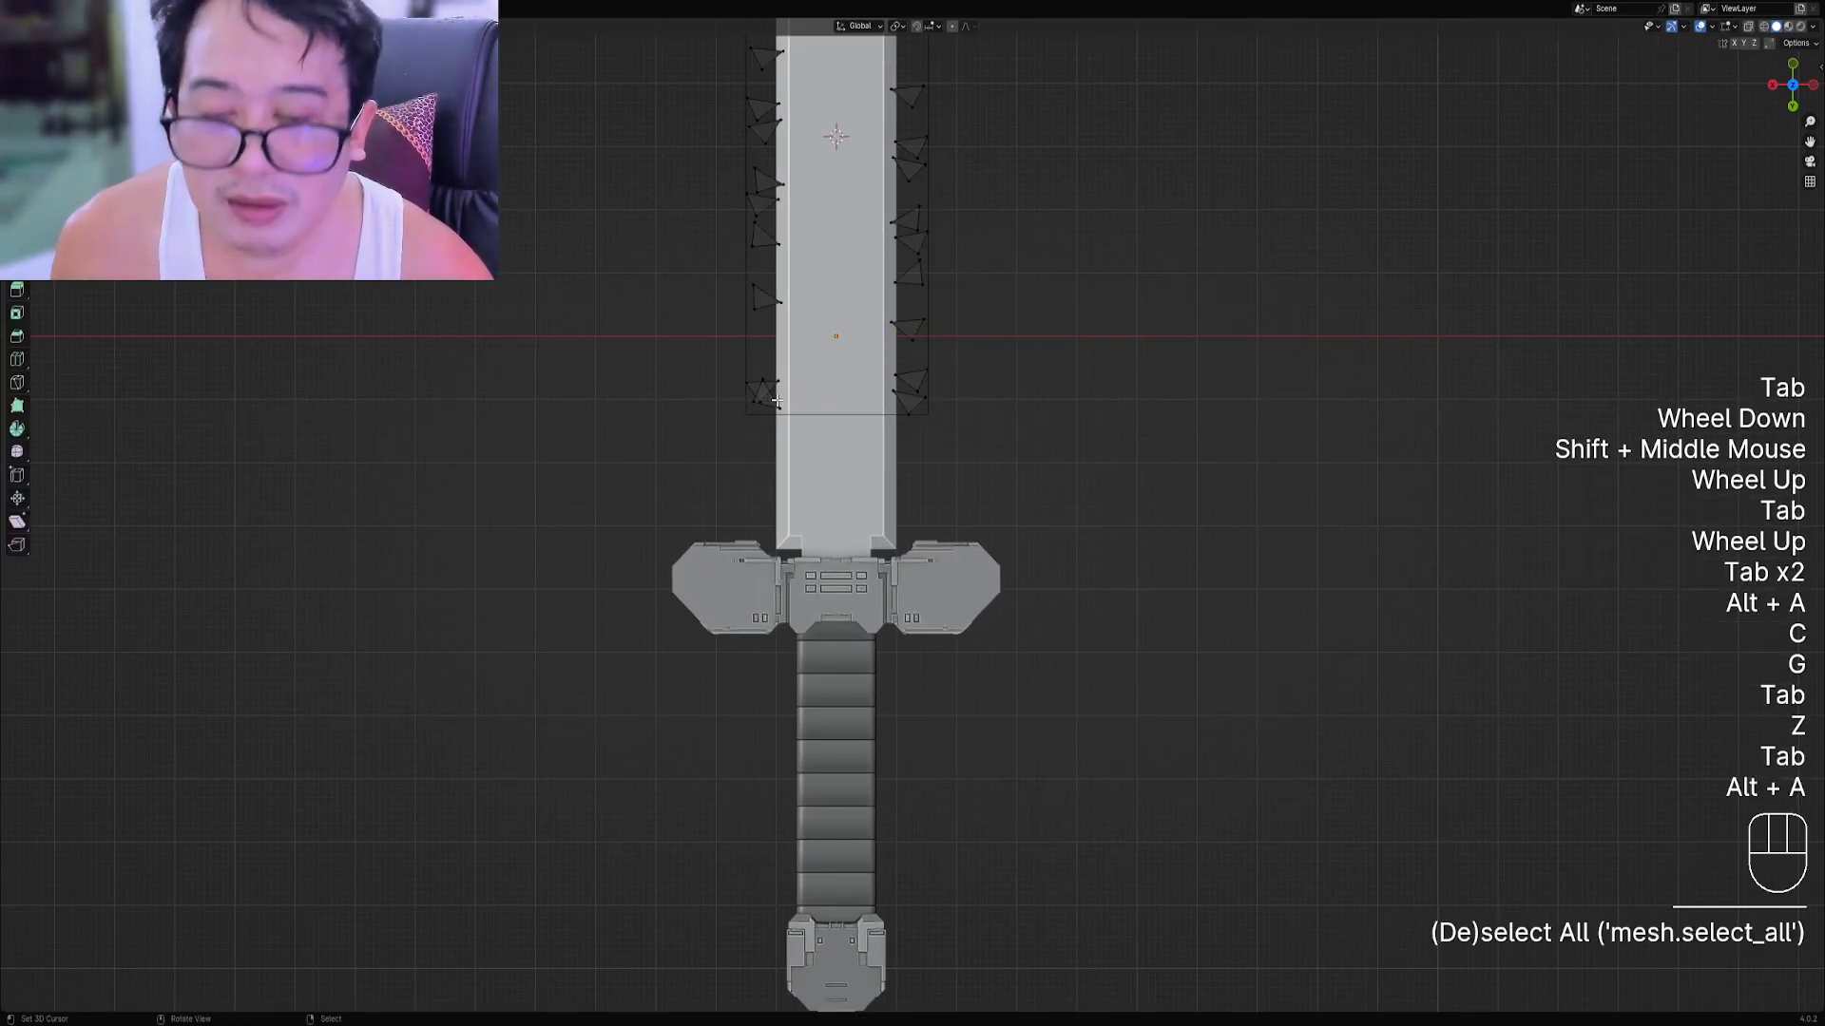
pyautogui.press('l')
pyautogui.scroll(2, 778, 401)
pyautogui.press('r')
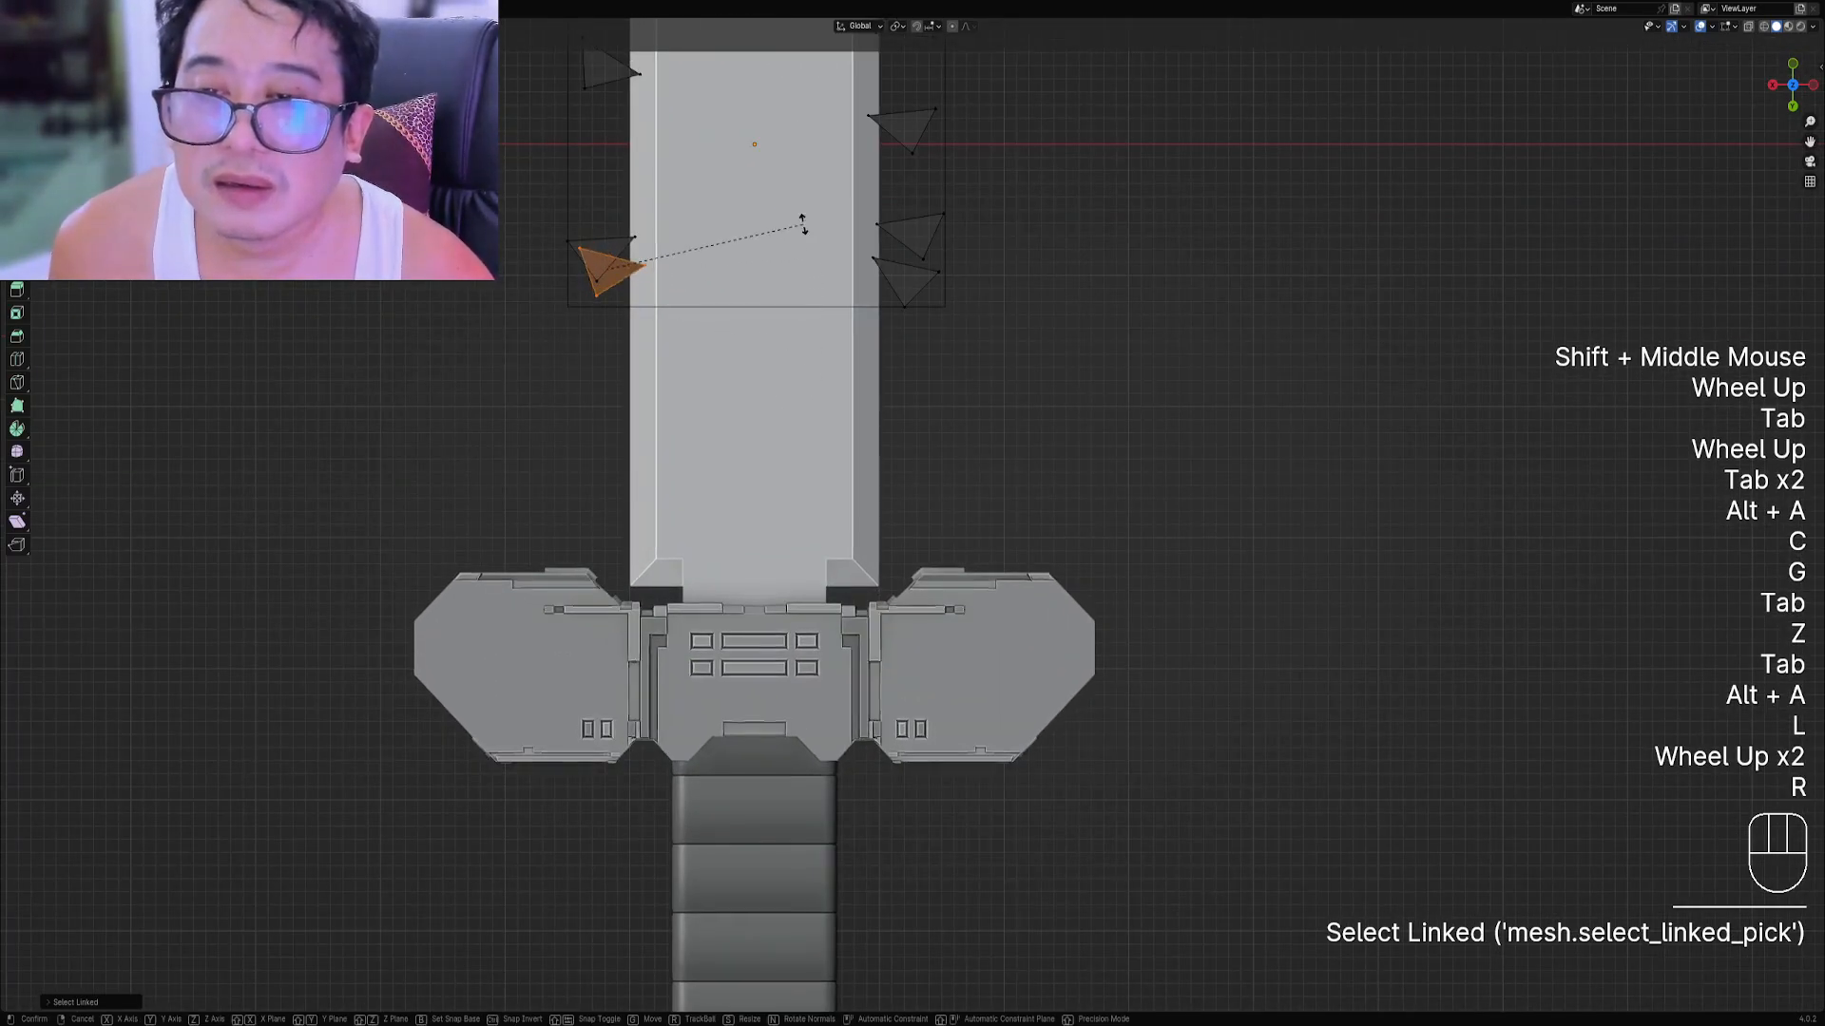
pyautogui.click(789, 254)
pyautogui.press('g')
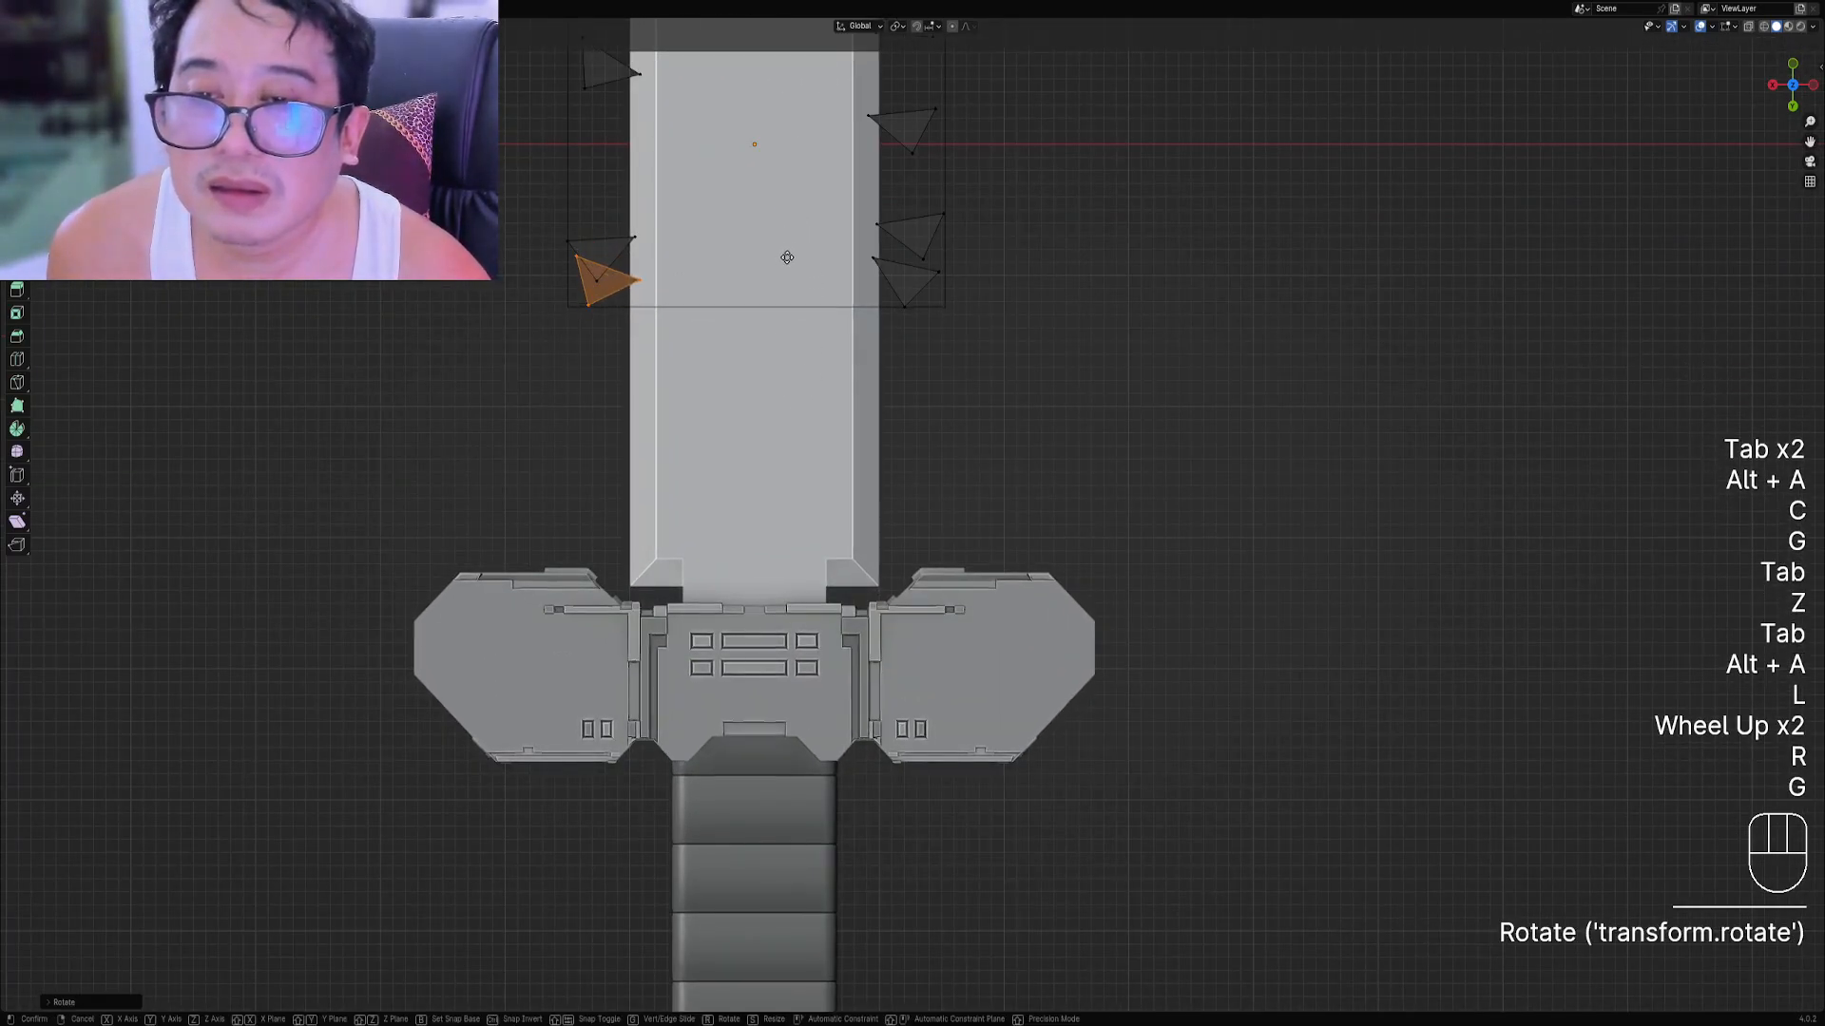
pyautogui.click(785, 257)
pyautogui.press('Tab')
# Examine the notches along the whole blade in rendered shading with overlays hidden, and return to solid shading with overlays shown.
pyautogui.scroll(-1, 763, 279)
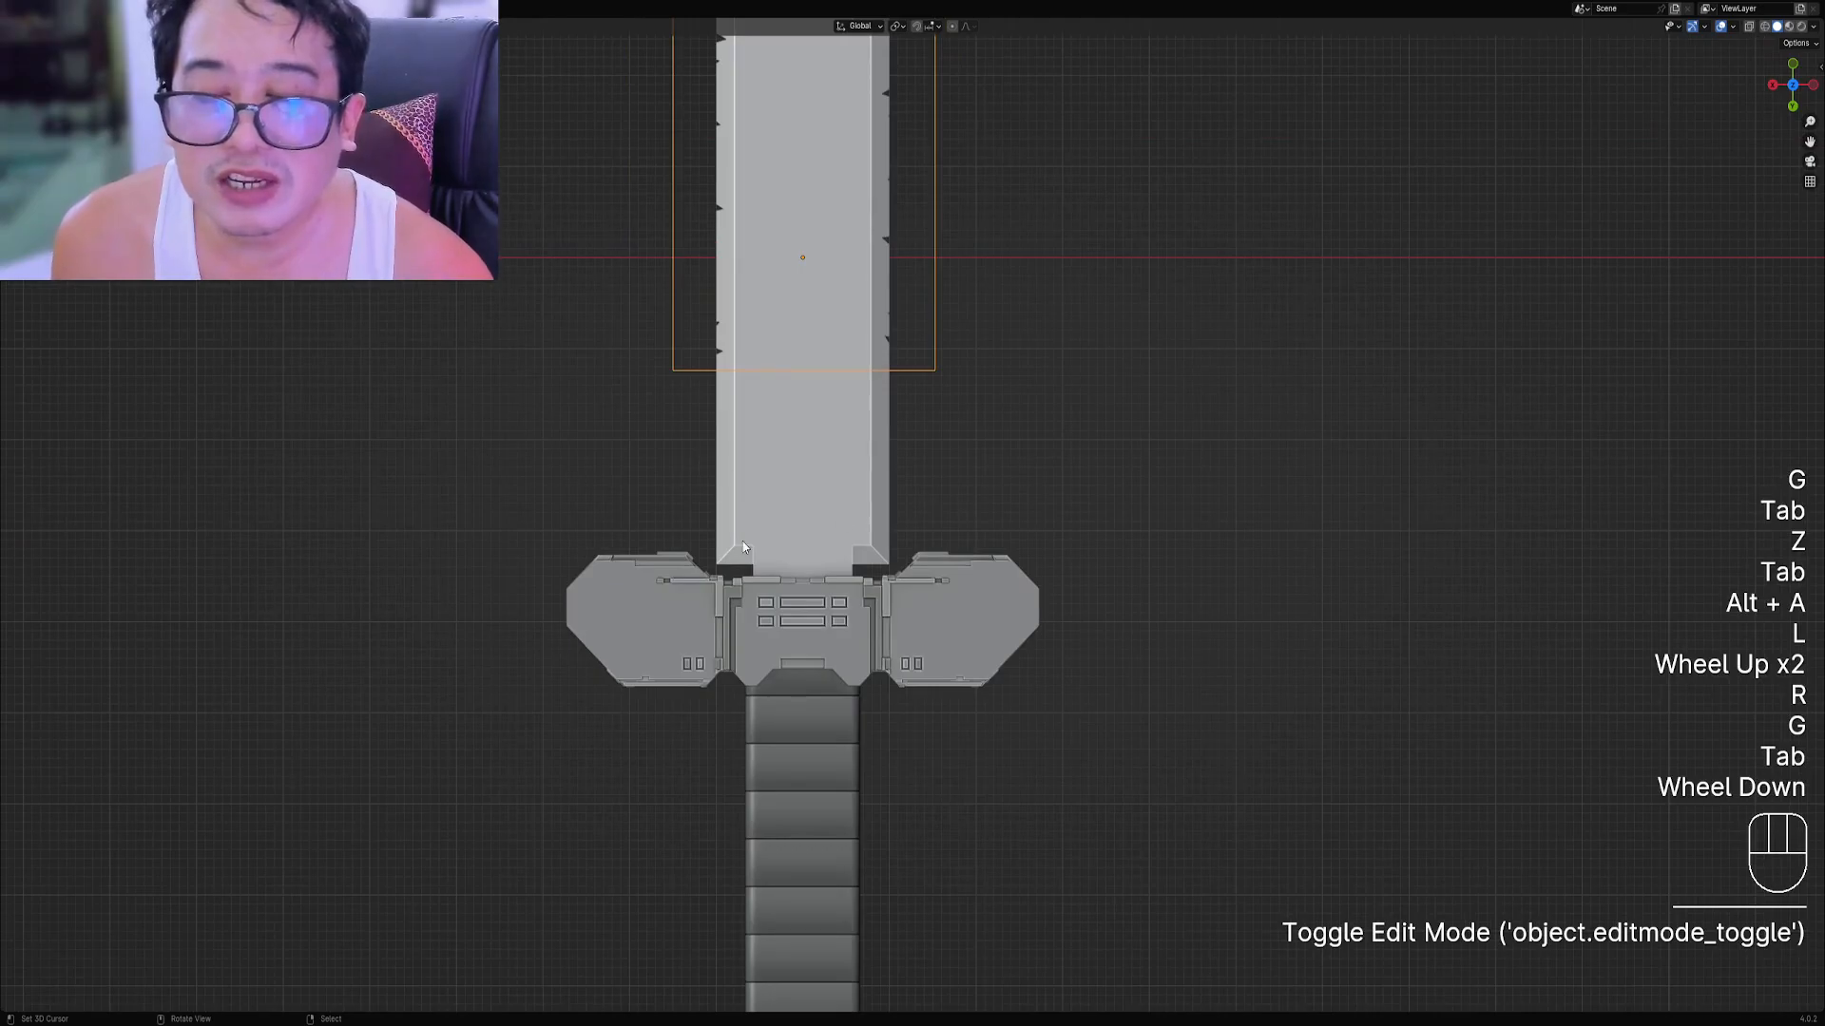
pyautogui.scroll(-3, 910, 513)
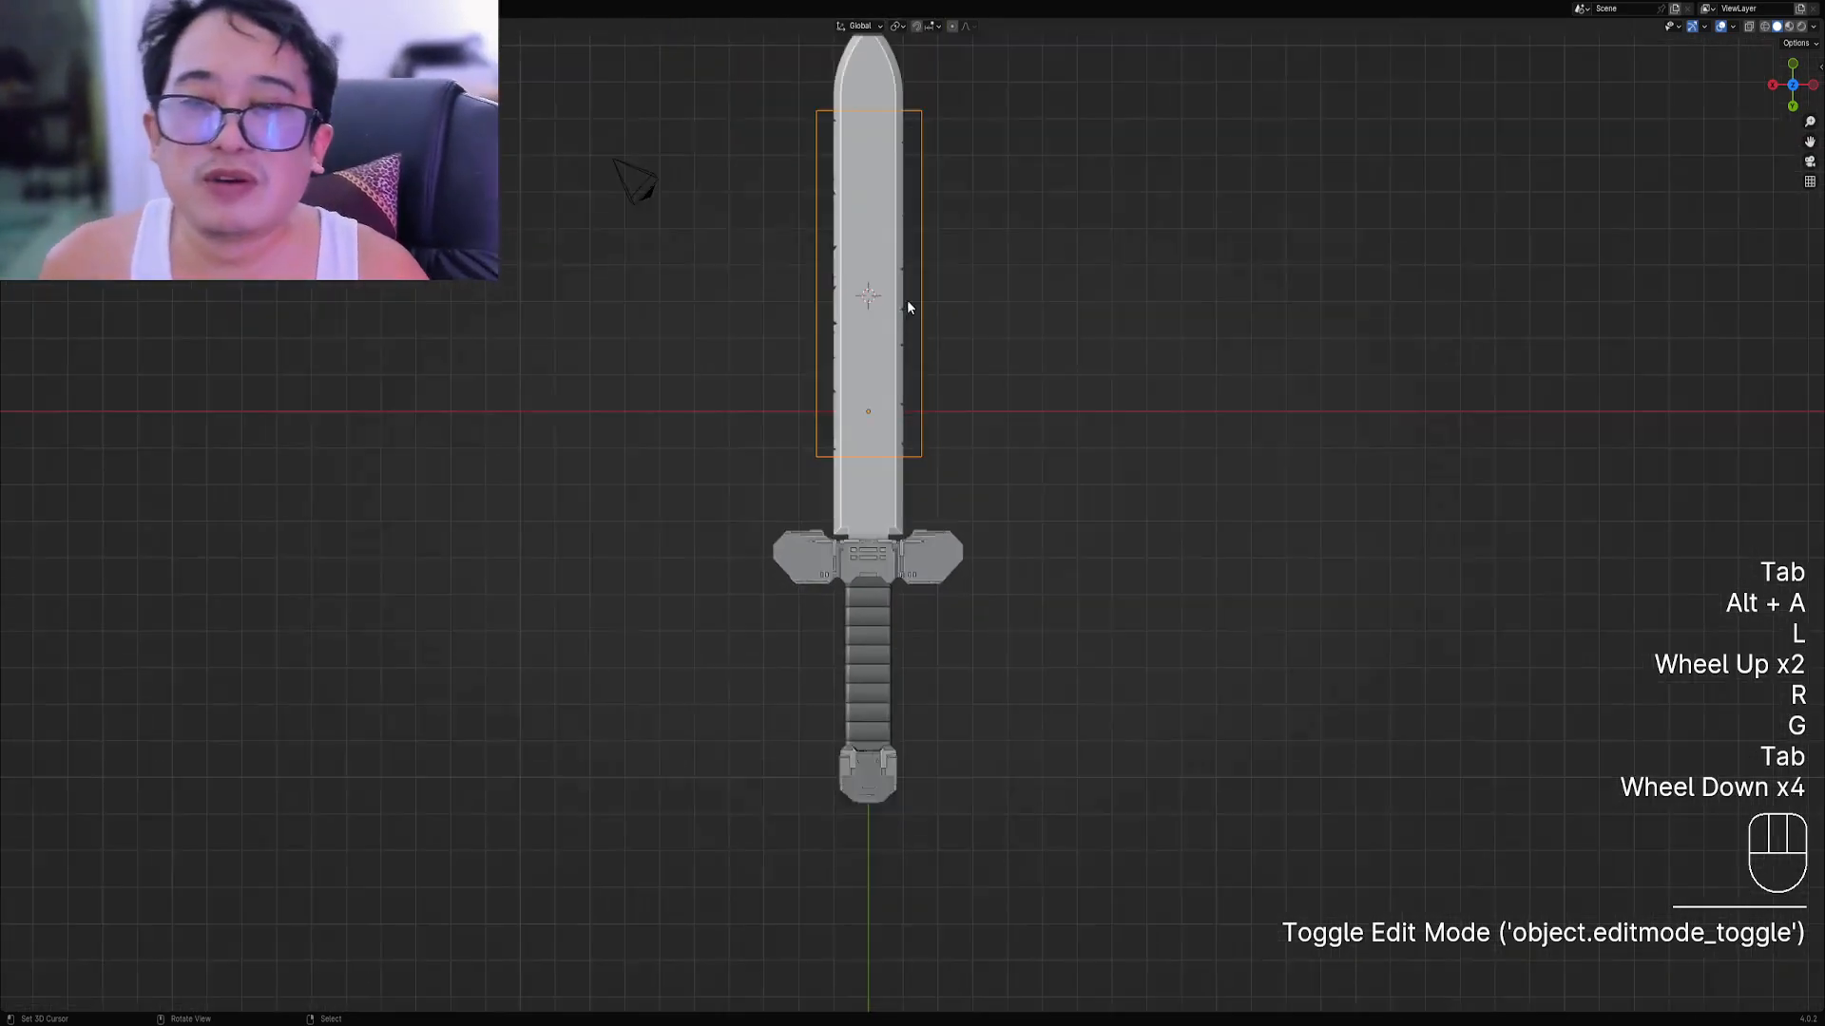
pyautogui.keyDown('shift'); pyautogui.moveTo(907, 307); pyautogui.dragTo(920, 367, button='middle'); pyautogui.keyUp('shift')
pyautogui.scroll(2, 830, 193)
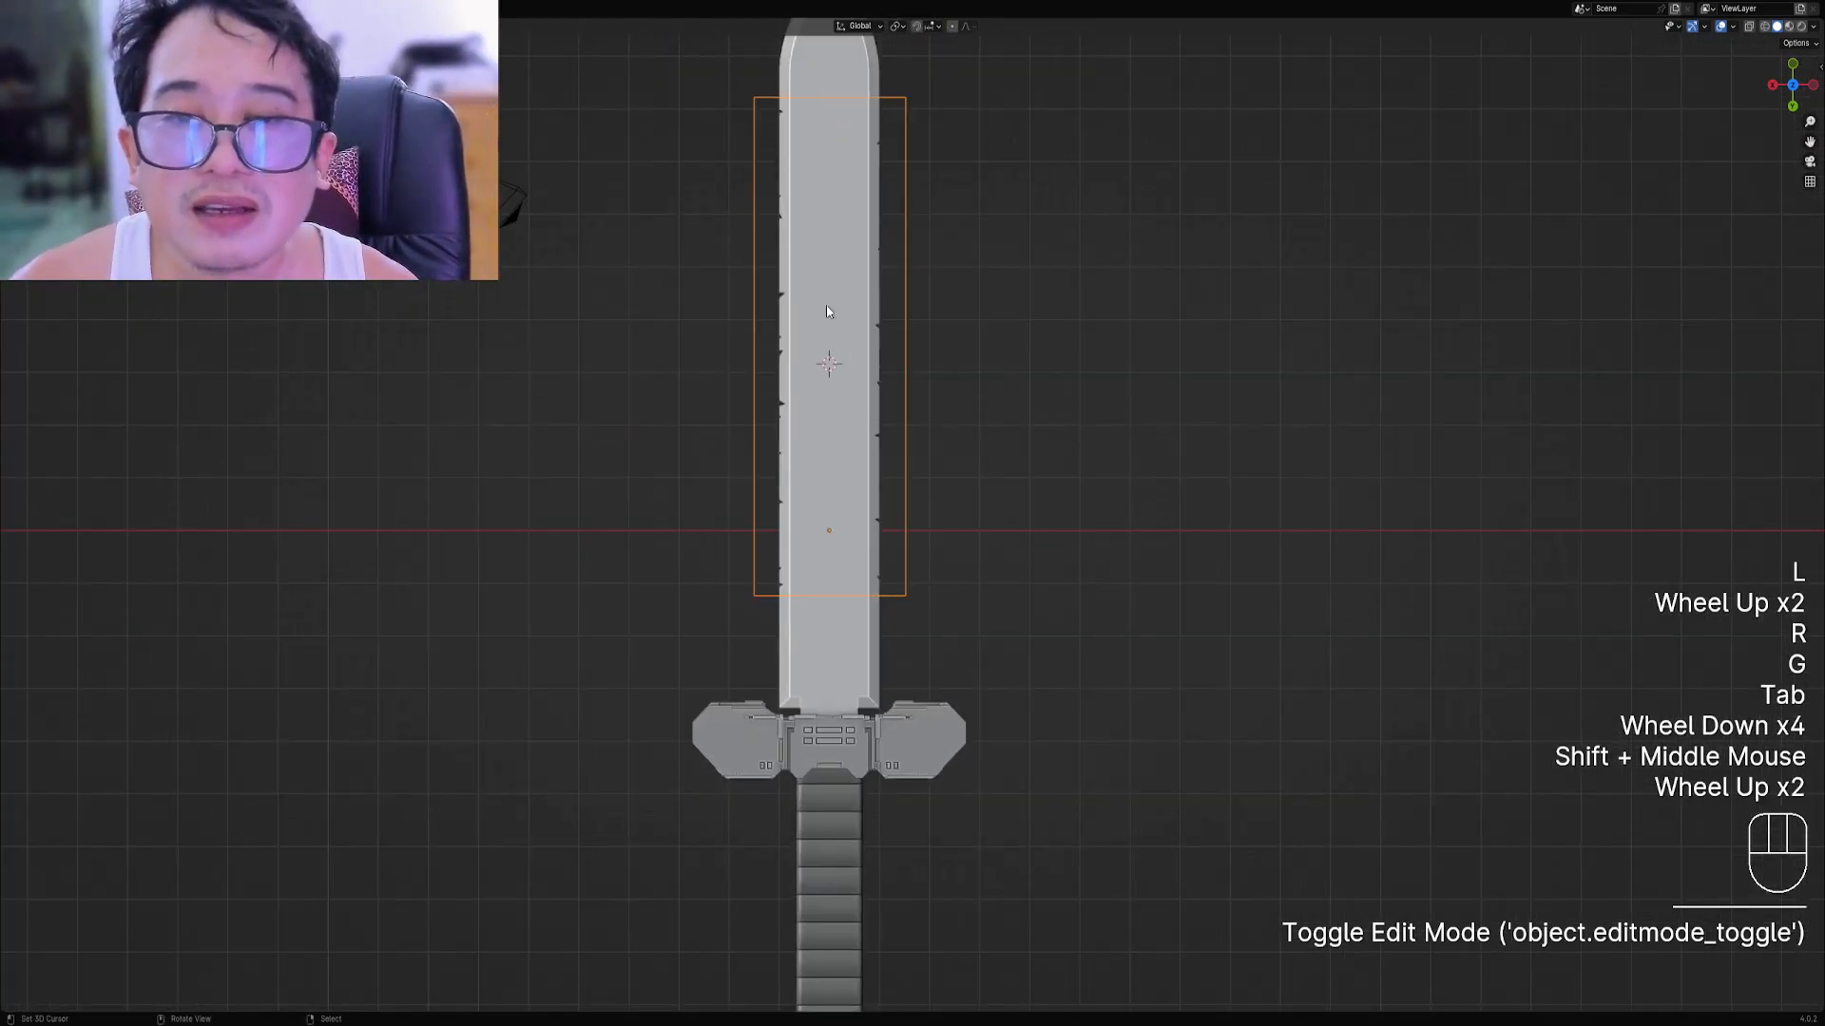
pyautogui.scroll(-1, 1033, 246)
pyautogui.press('z')
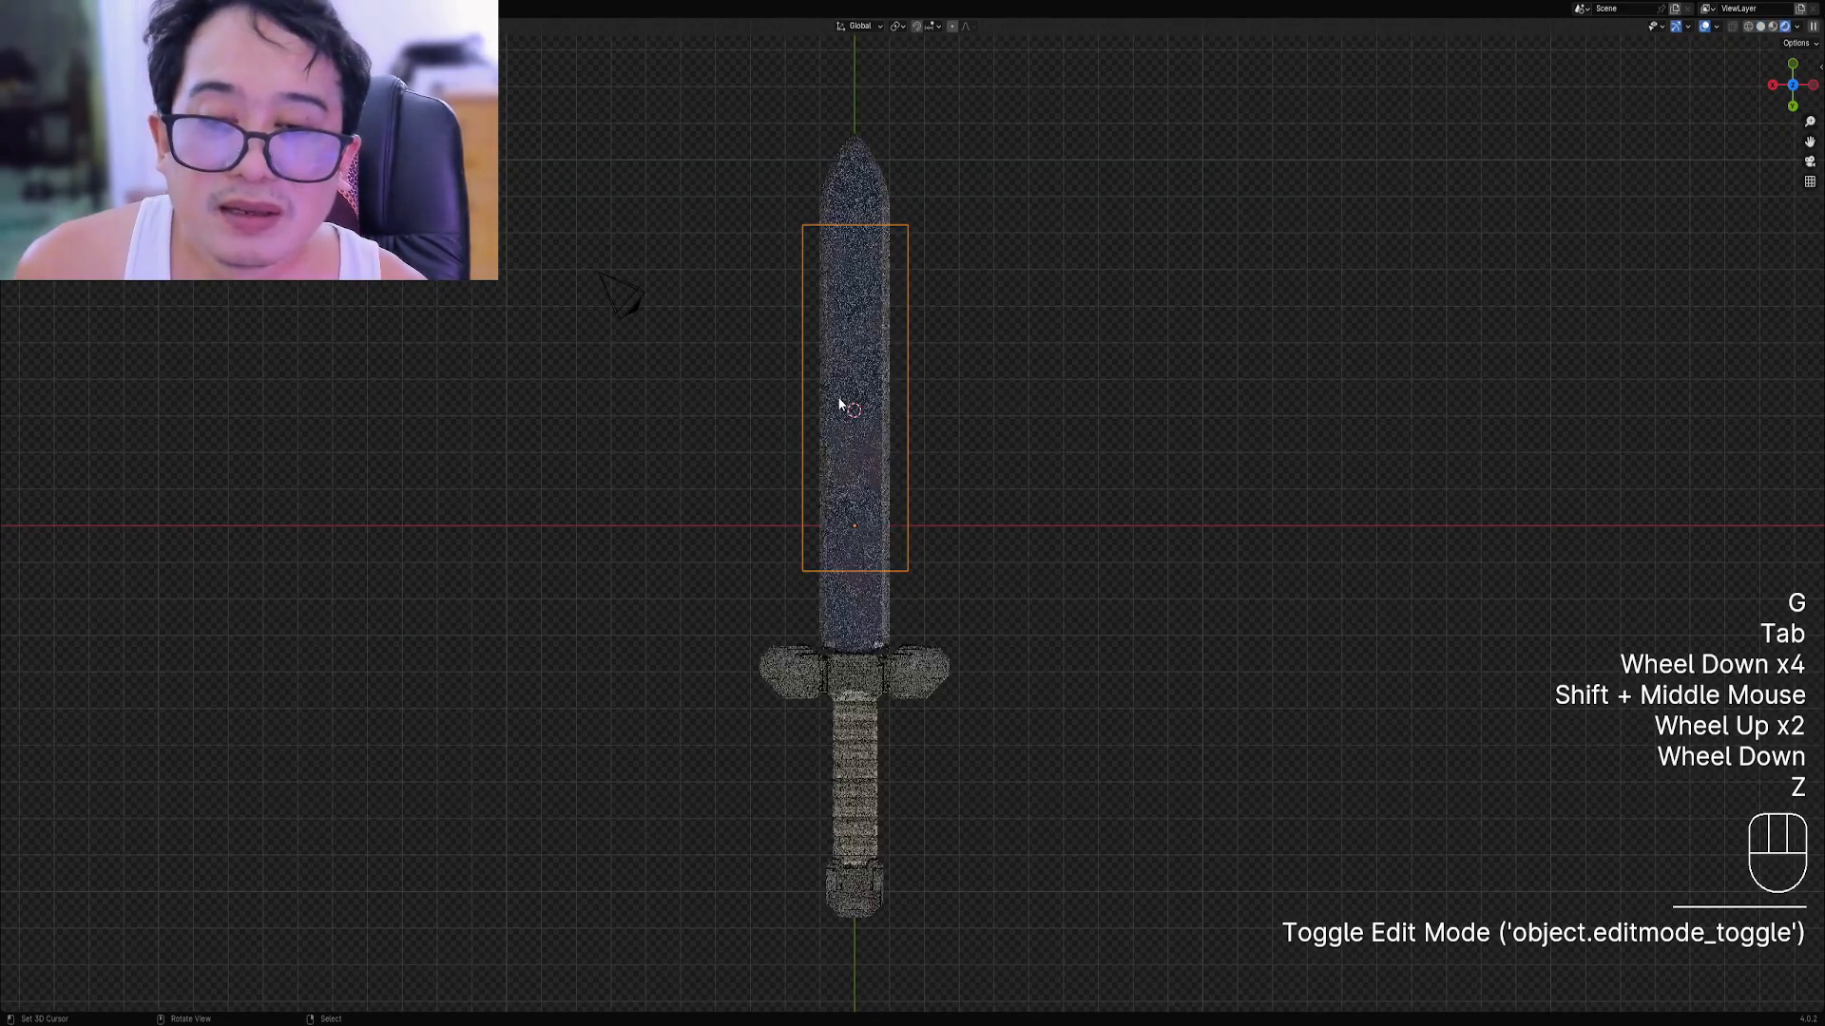
pyautogui.scroll(1, 833, 413)
pyautogui.moveTo(834, 419)
pyautogui.mouseDown(button='middle')
pyautogui.moveTo(1046, 365)
pyautogui.moveTo(1044, 423)
pyautogui.moveTo(1010, 384)
pyautogui.mouseUp(button='middle')
pyautogui.hotkey('shift', 'alt', 'z')
pyautogui.press('z')
pyautogui.hotkey('shift', 'alt', 'z')
pyautogui.rightClick(1013, 535)
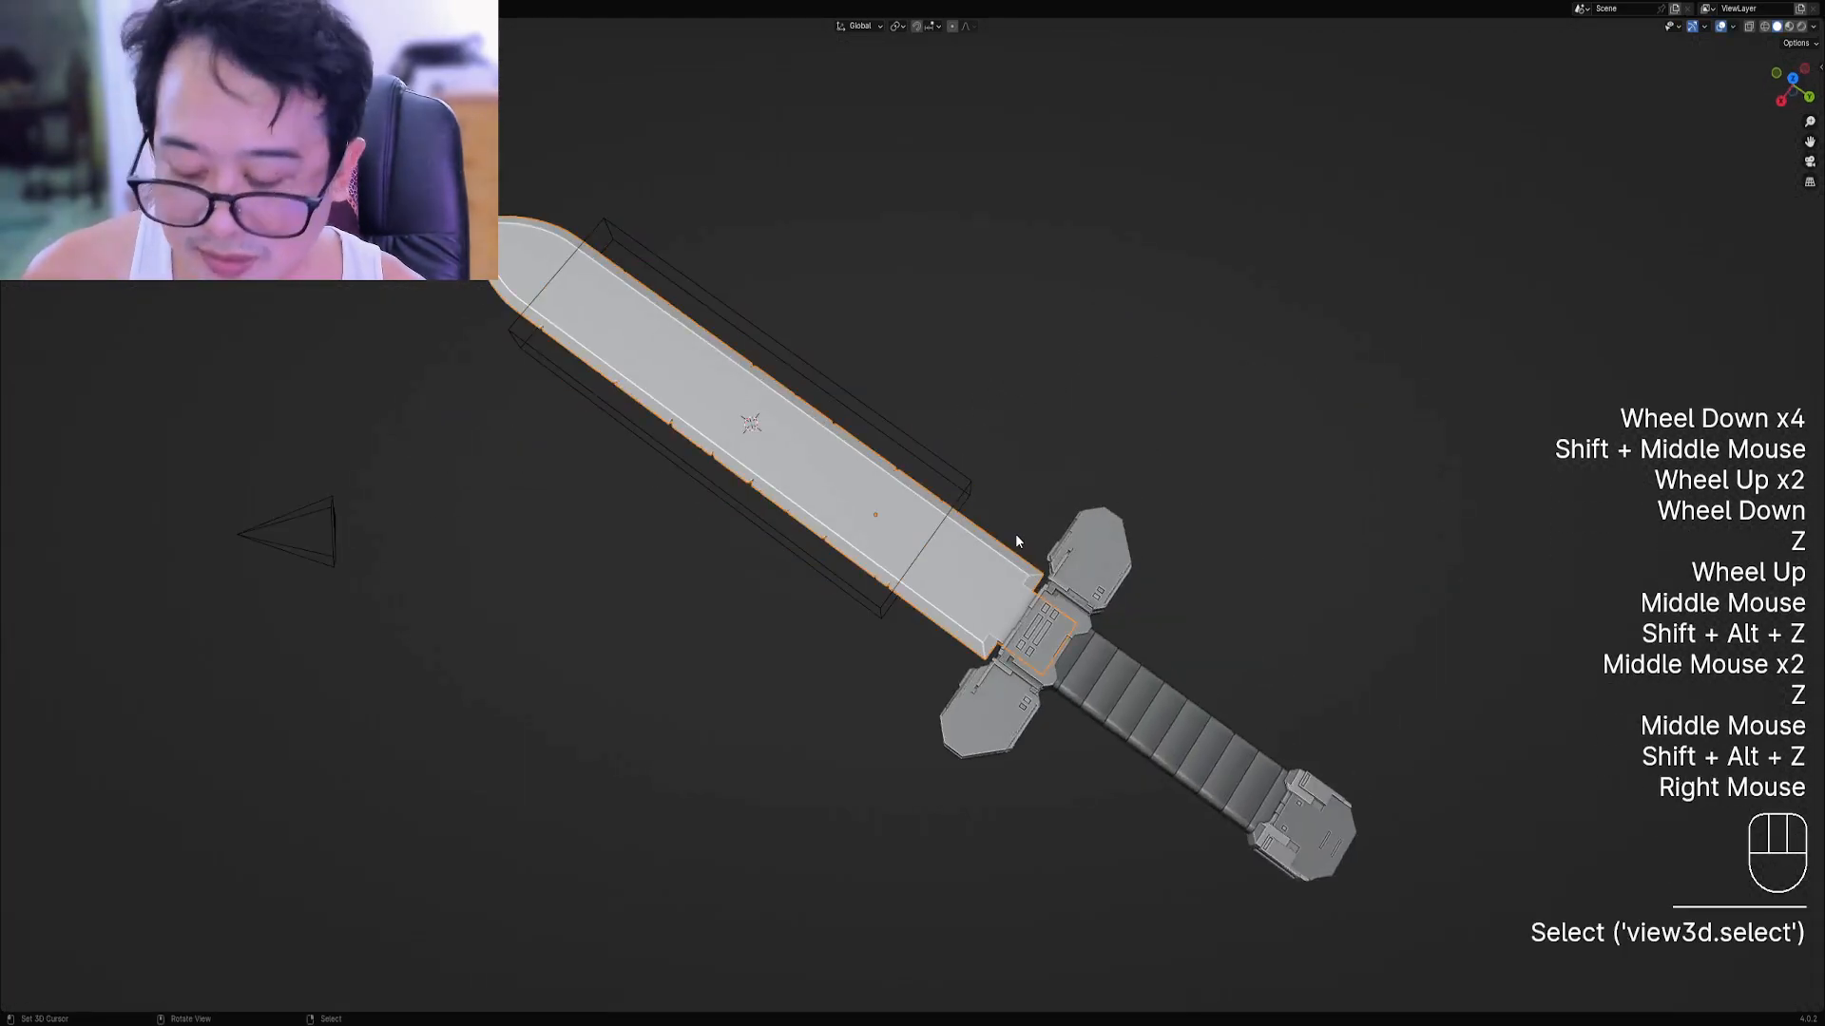
pyautogui.press('g')
pyautogui.rightClick(1025, 514)
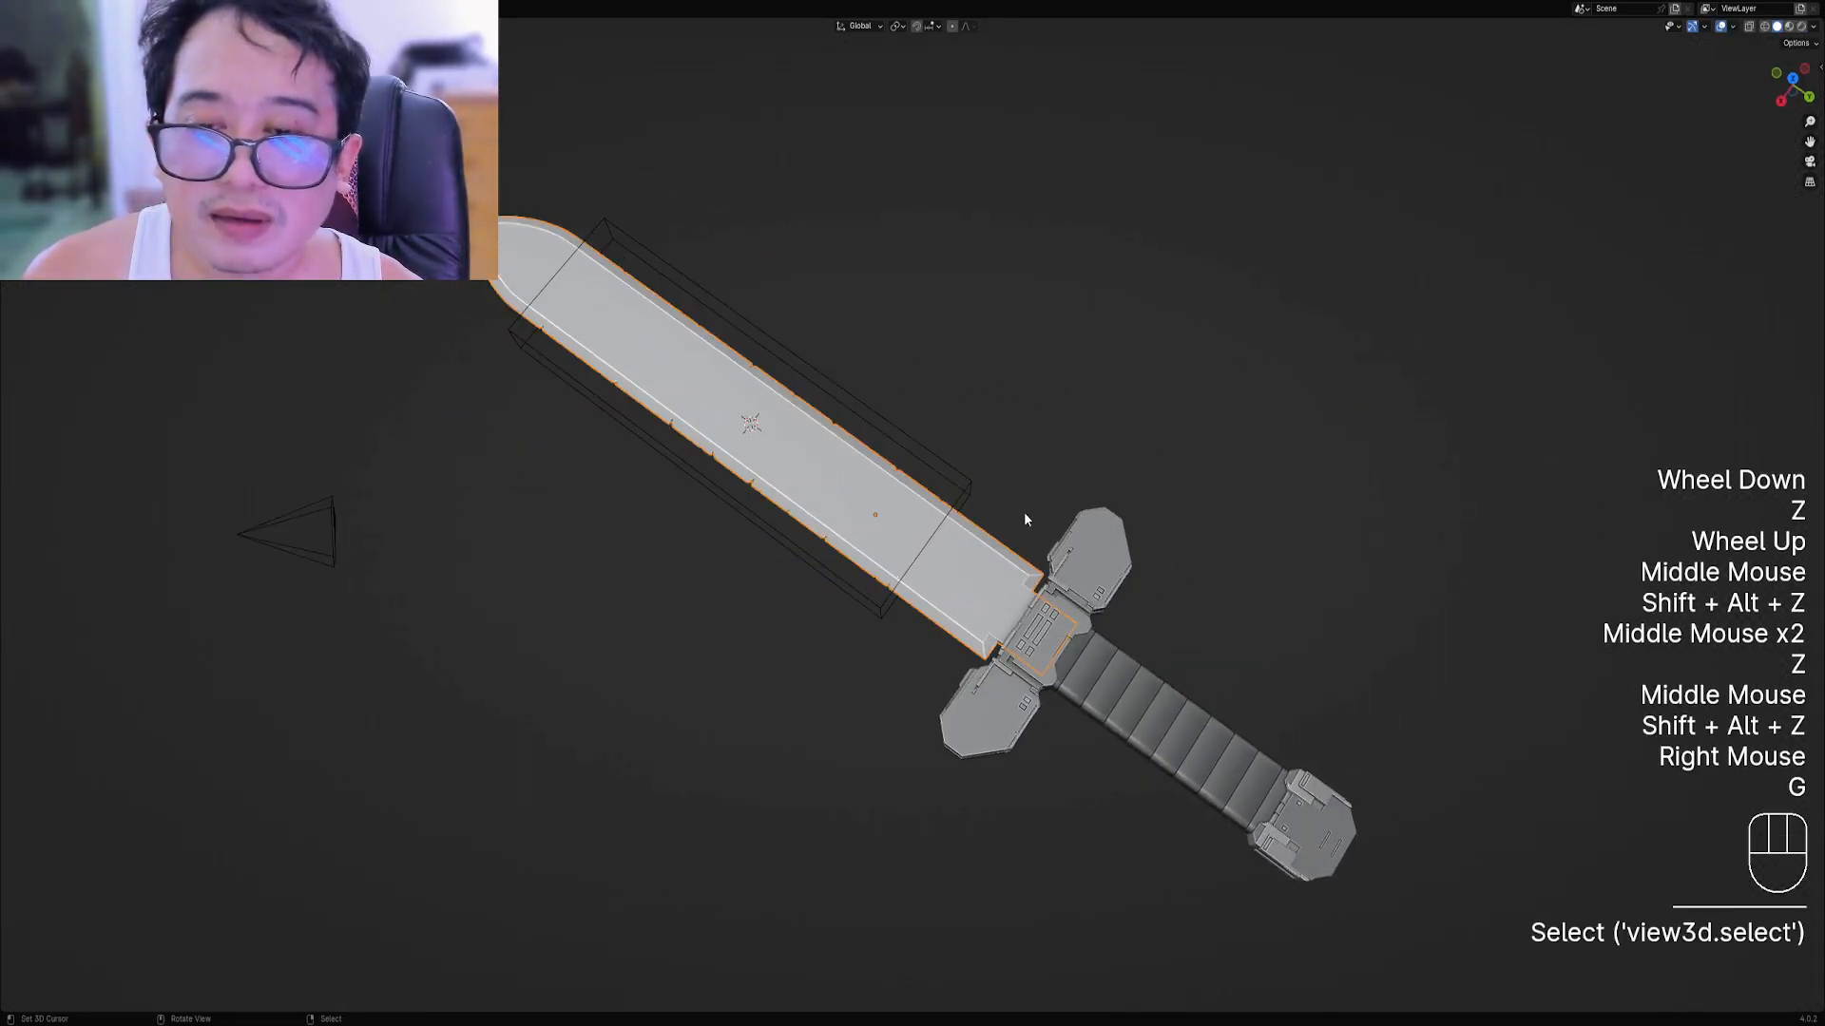
# Select only the sword's grip and show it up close in rendered shading.
pyautogui.moveTo(1035, 517); pyautogui.dragTo(956, 544, button='middle')
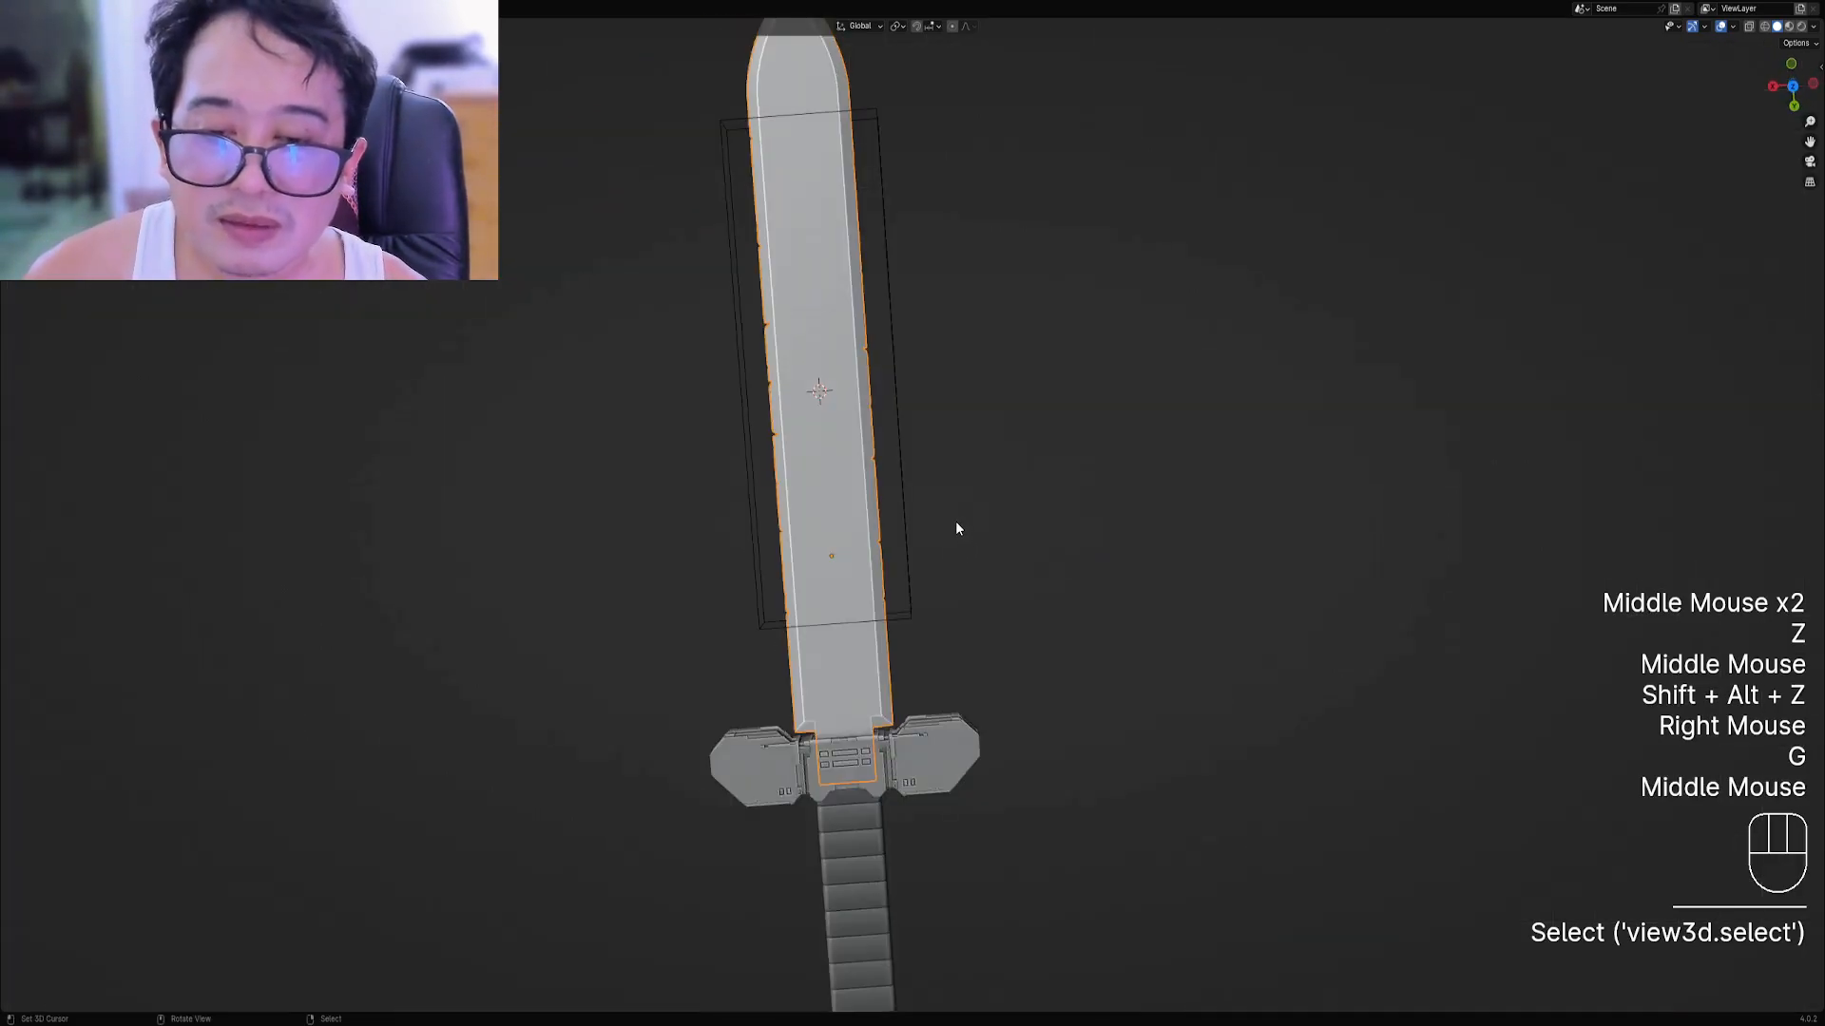
pyautogui.scroll(-2, 975, 513)
pyautogui.moveTo(962, 619)
pyautogui.mouseDown(button='middle')
pyautogui.moveTo(966, 644)
pyautogui.moveTo(981, 630)
pyautogui.mouseUp(button='middle')
pyautogui.scroll(2, 982, 630)
pyautogui.hotkey('alt', 'a')
pyautogui.rightClick(893, 575)
pyautogui.press('z')
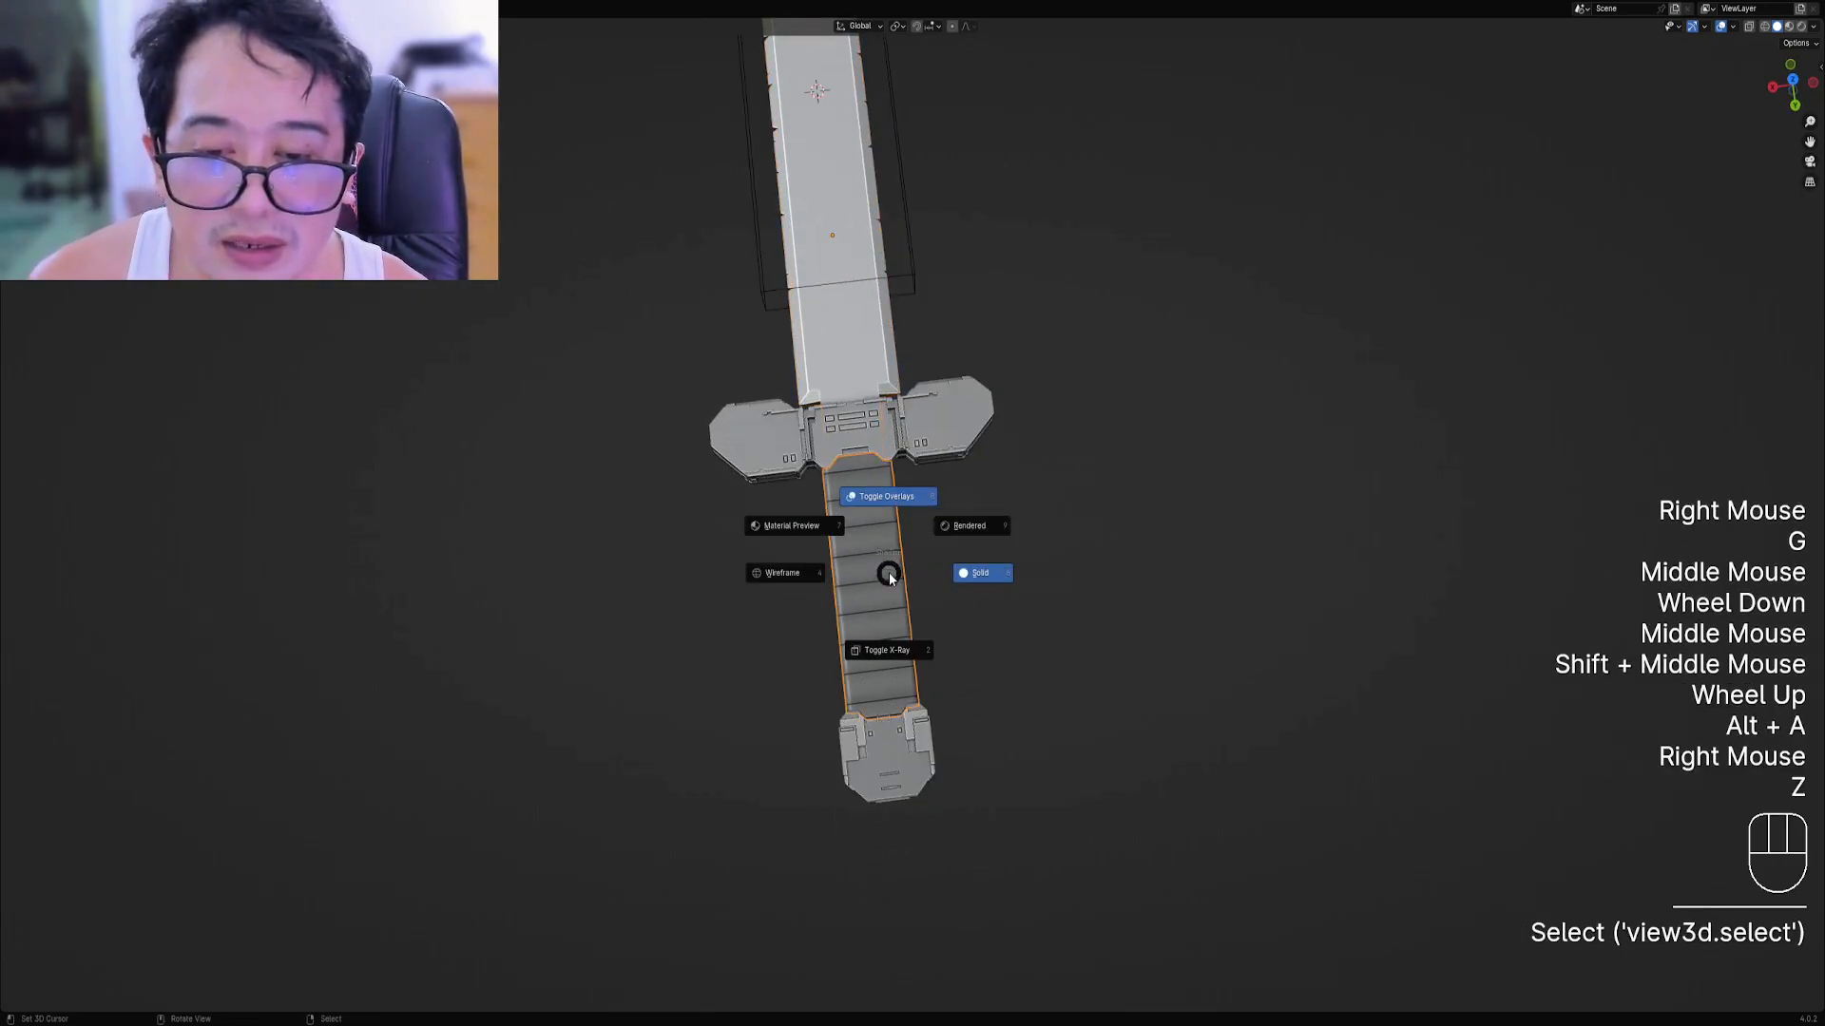
pyautogui.click(967, 530)
pyautogui.moveTo(961, 538)
pyautogui.mouseDown(button='middle')
pyautogui.moveTo(1083, 517)
pyautogui.moveTo(961, 545)
pyautogui.mouseUp(button='middle')
pyautogui.scroll(2, 962, 546)
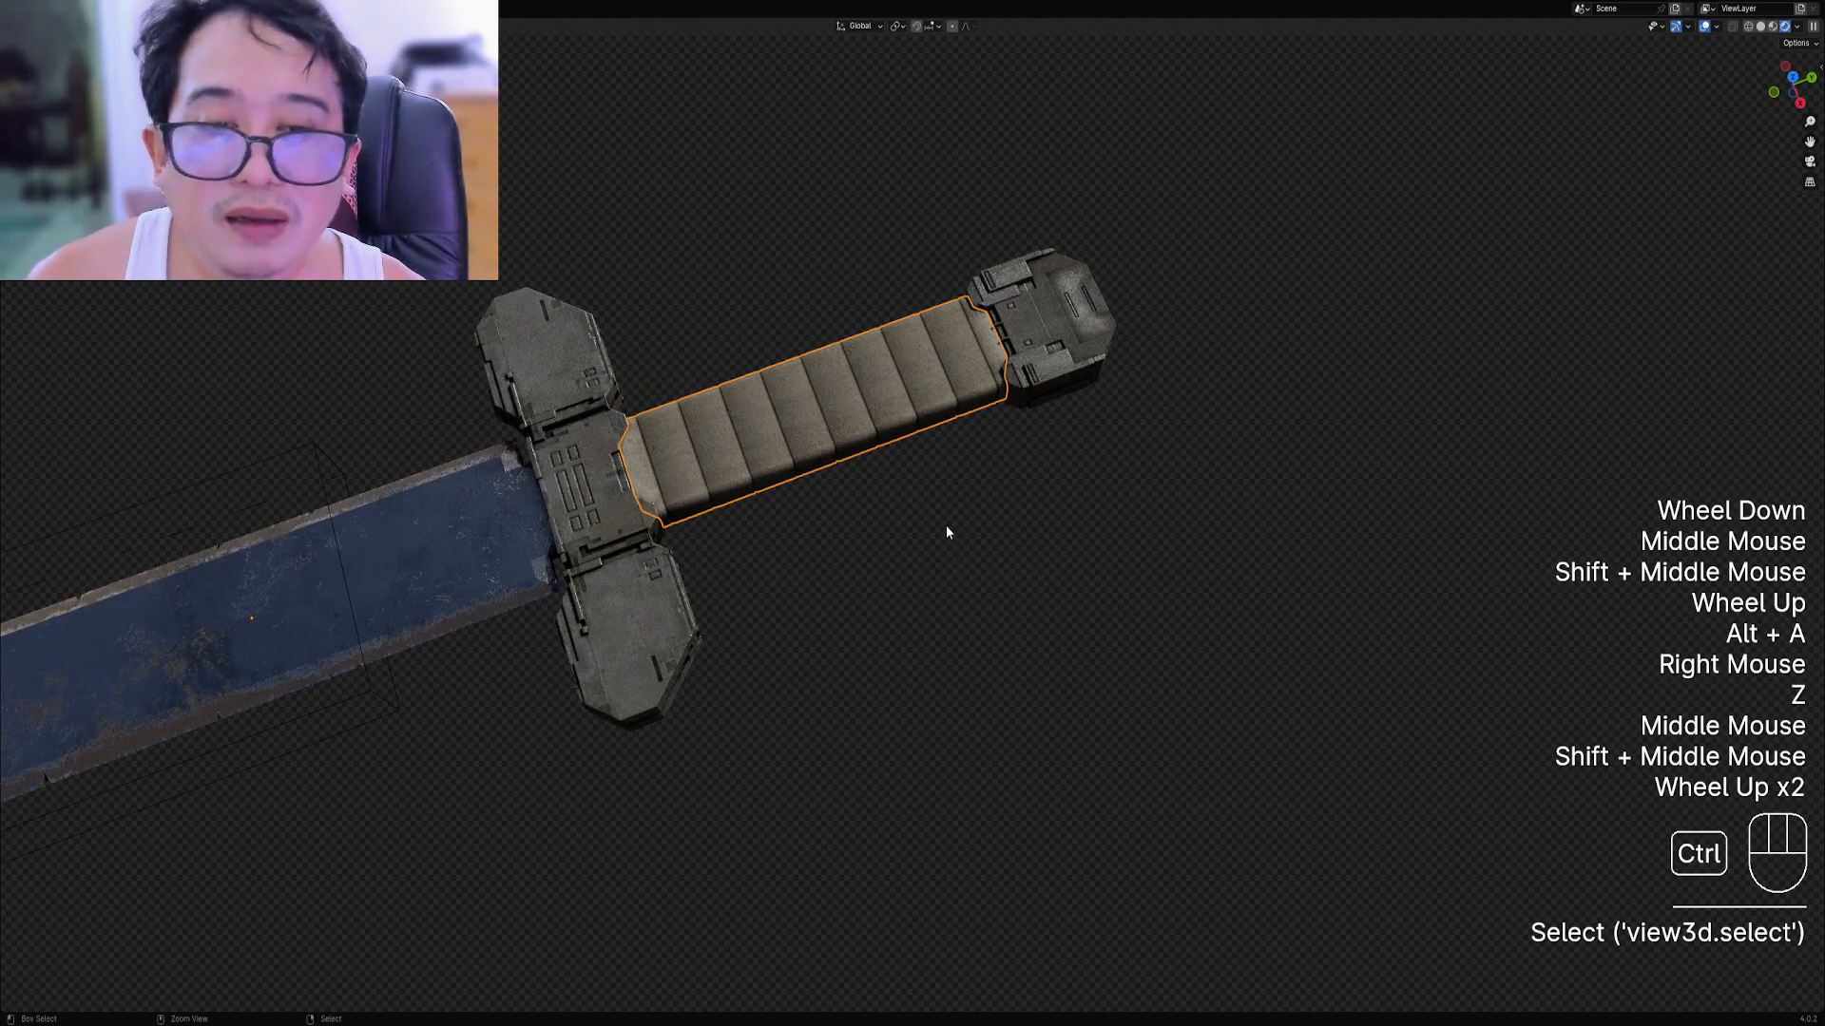
# Restore the full editor layout from the maximized viewport and save the file.
pyautogui.hotkey('ctrl', 'space')
pyautogui.keyDown('shift'); pyautogui.moveTo(770, 398); pyautogui.dragTo(814, 412, button='middle'); pyautogui.keyUp('shift')
pyautogui.press('z')
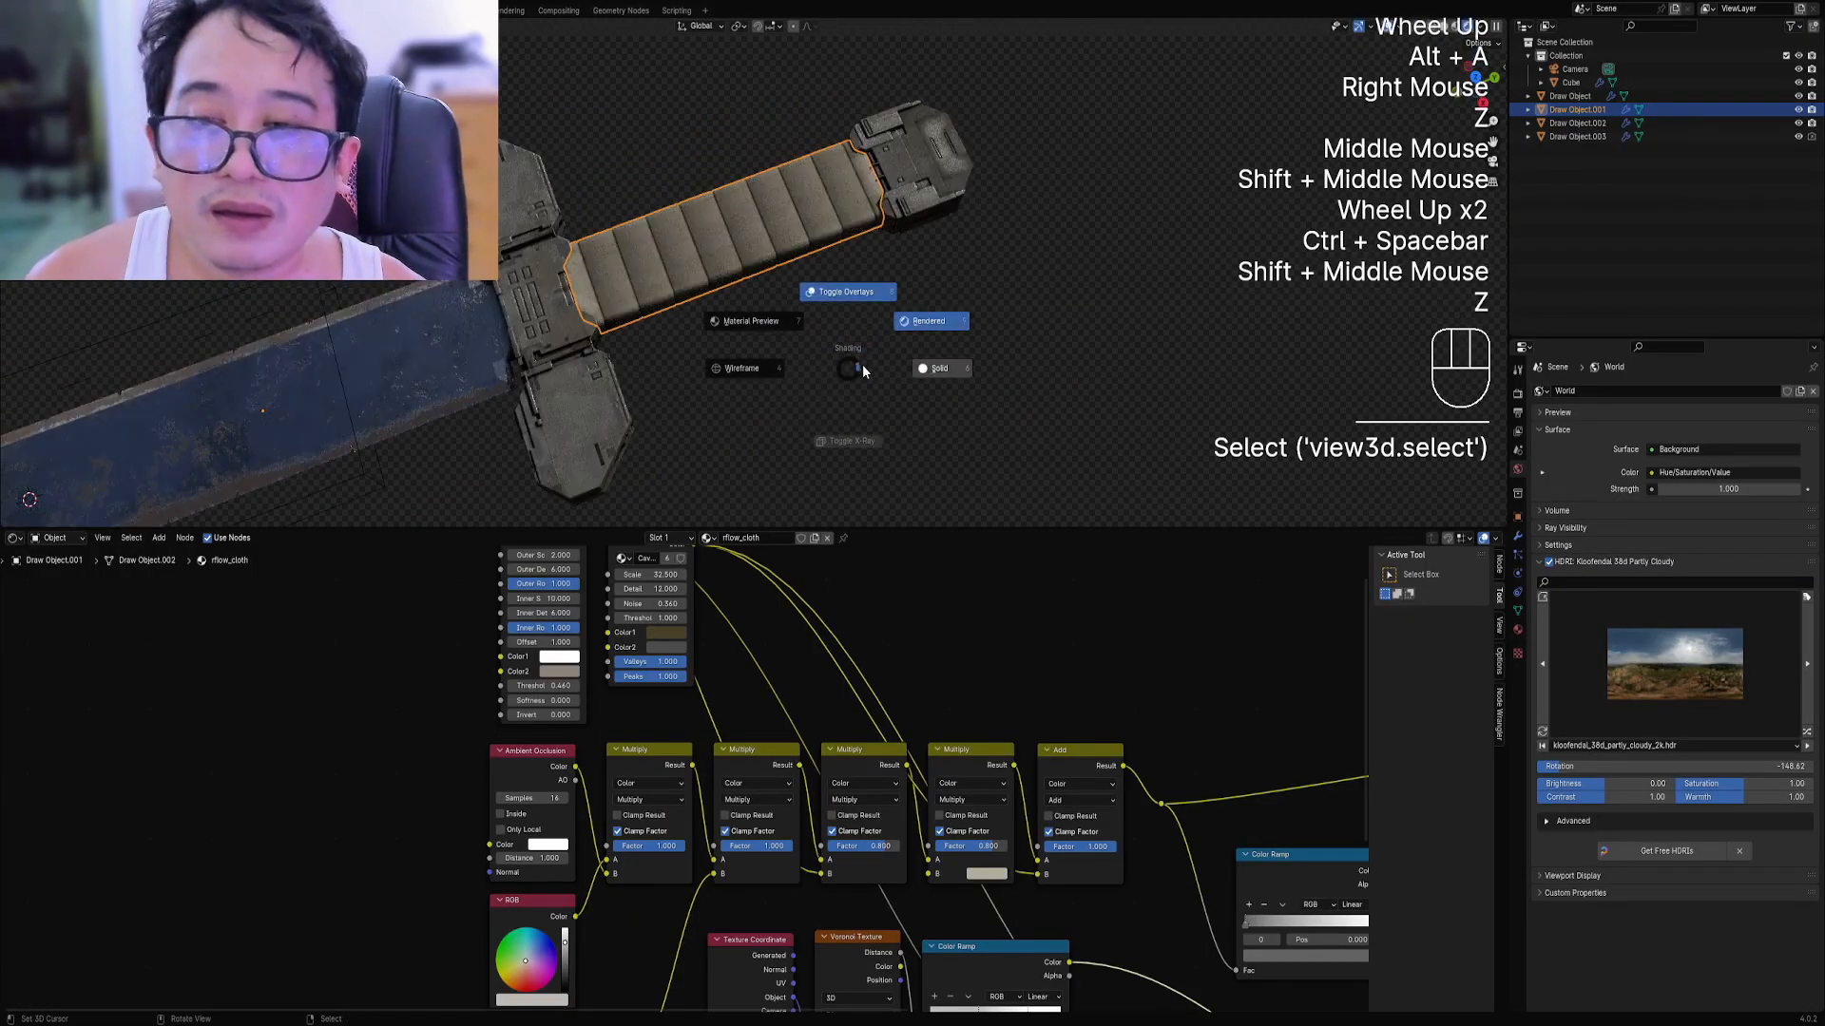
pyautogui.hotkey('ctrl', 's')
pyautogui.press('z')
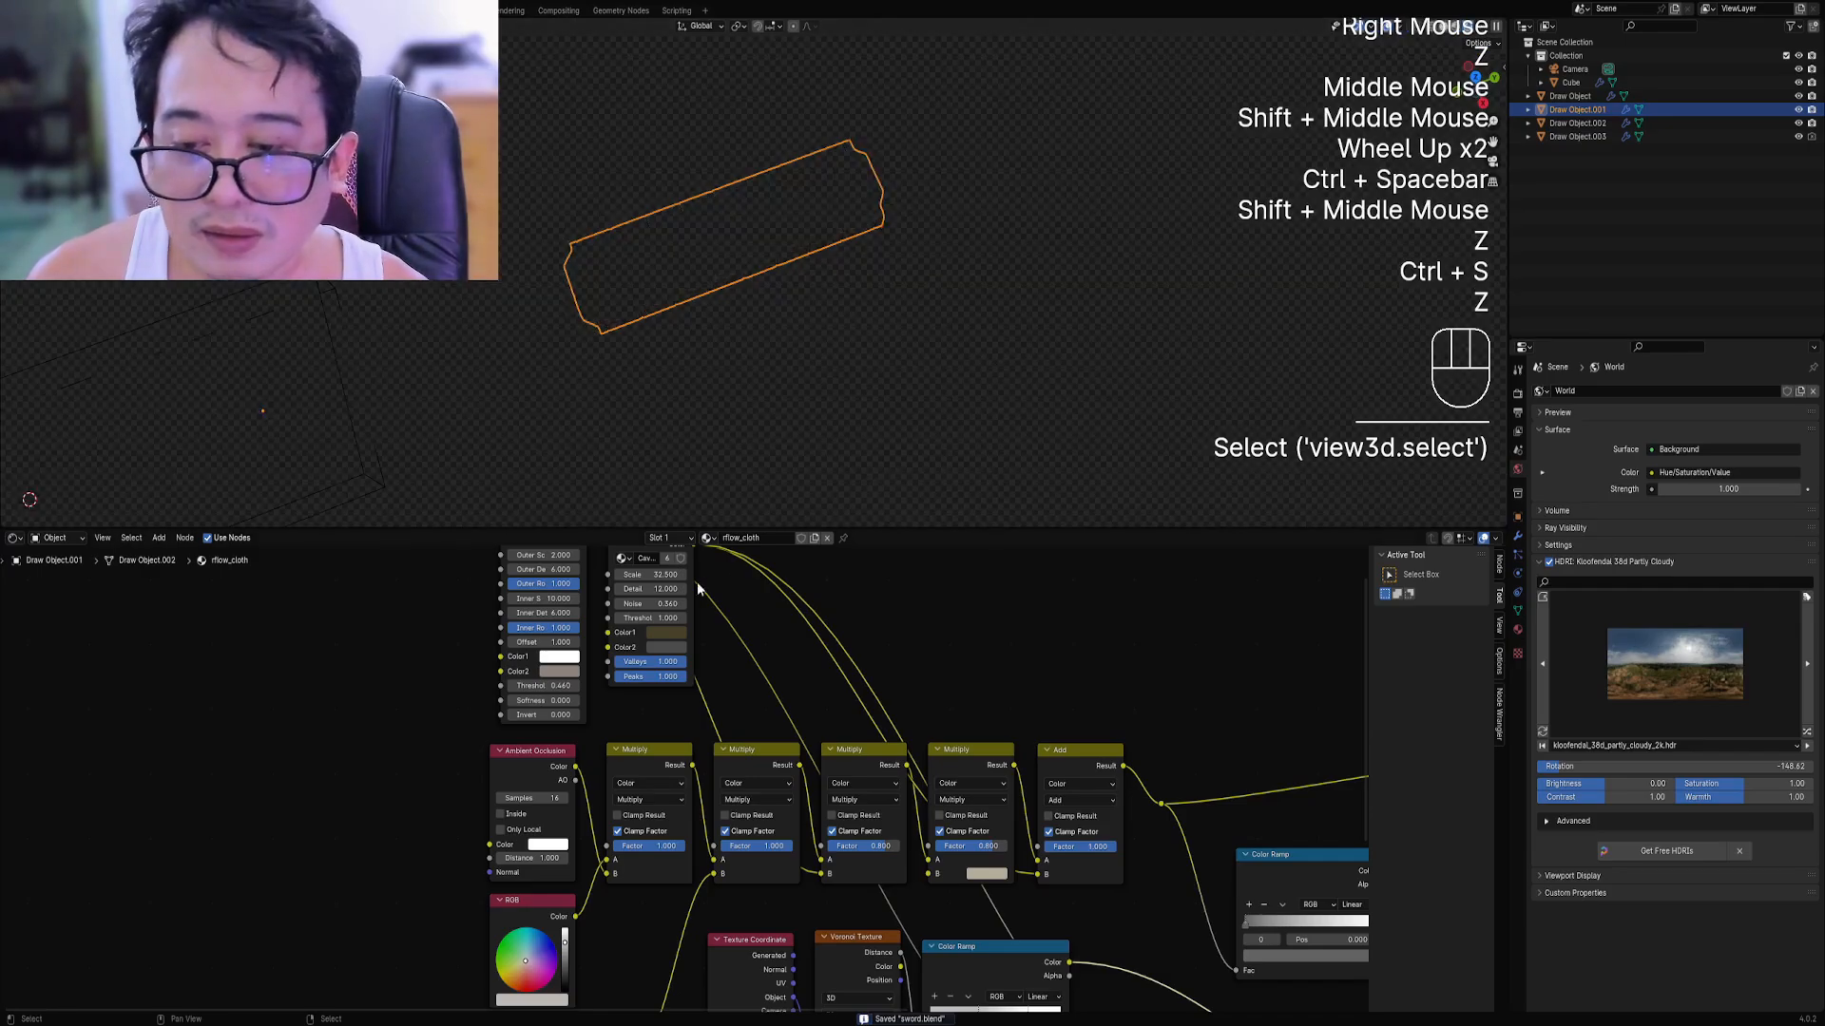
# Preview the Cavity Mask node of the rflow_cloth material on the grip and adjust its Color2 to a dark grey with value 0.104.
pyautogui.moveTo(630, 569); pyautogui.dragTo(786, 624, button='middle')
pyautogui.scroll(3, 786, 624)
pyautogui.keyDown('ctrl'); pyautogui.keyDown('shift'); pyautogui.click(813, 575); pyautogui.keyUp('shift'); pyautogui.keyUp('ctrl')
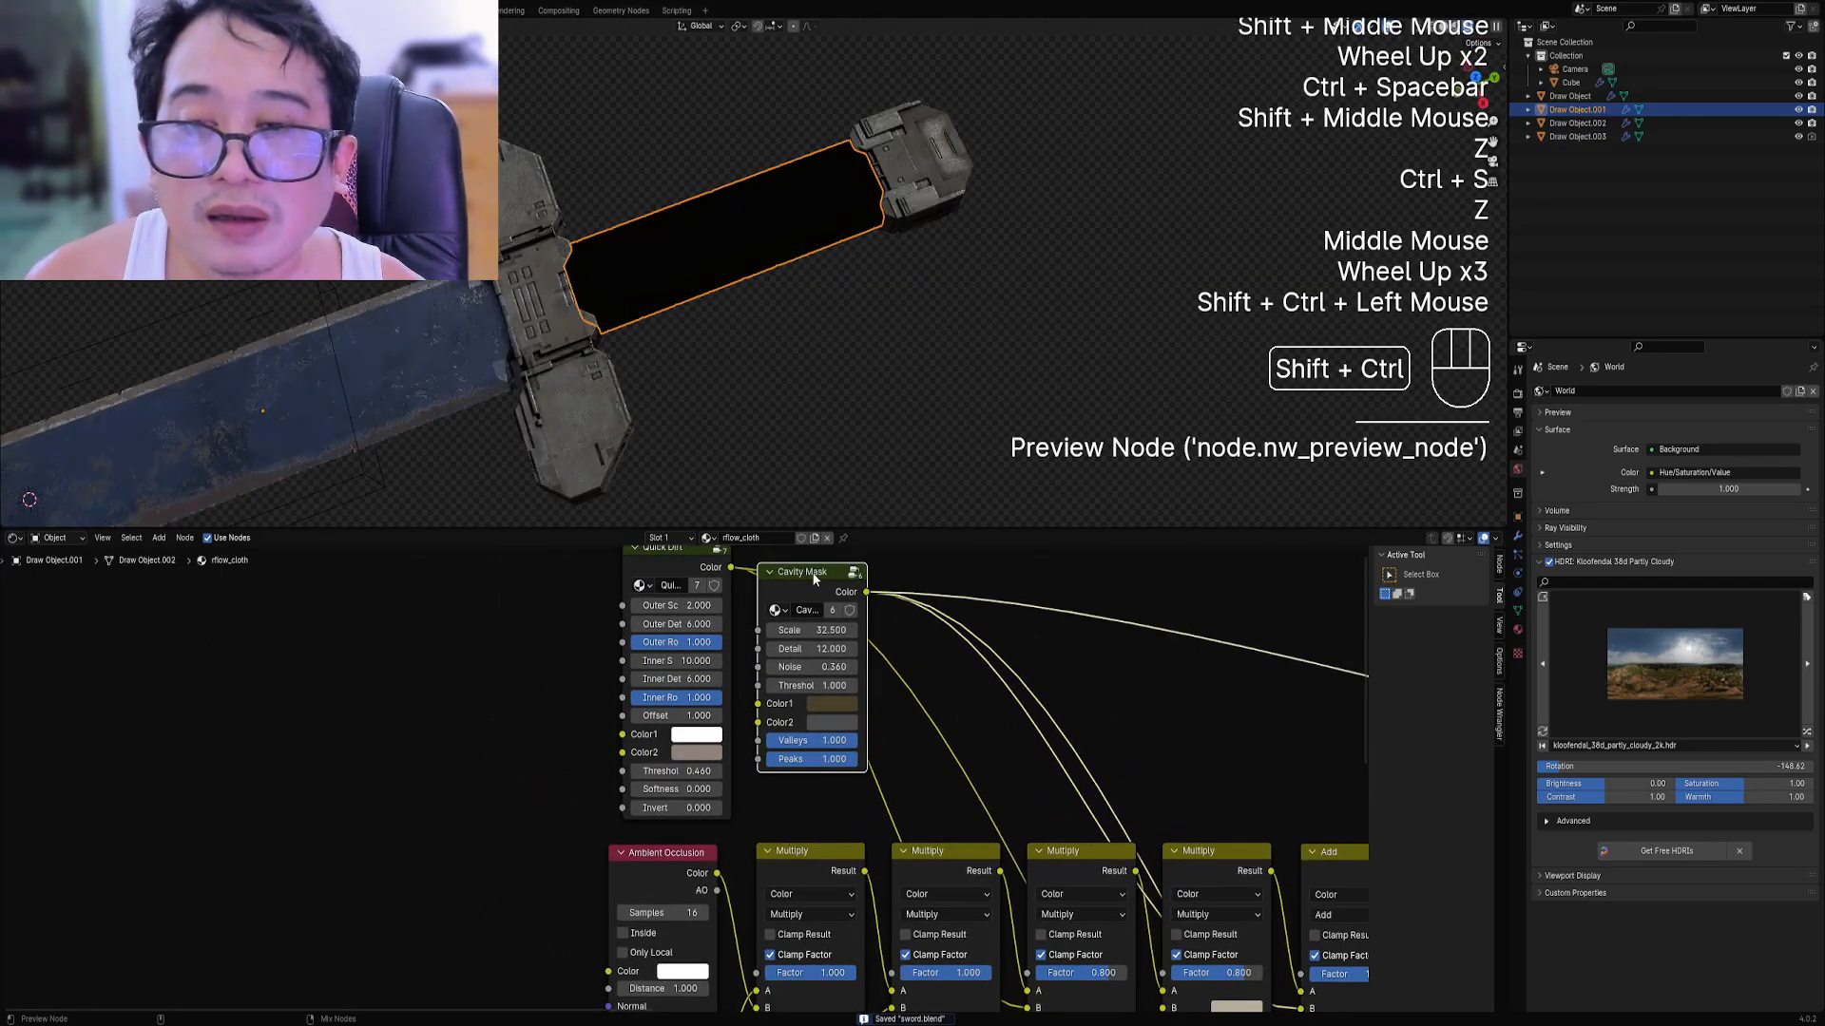
pyautogui.click(823, 721)
pyautogui.moveTo(960, 568)
pyautogui.mouseDown()
pyautogui.moveTo(961, 467)
pyautogui.moveTo(954, 597)
pyautogui.mouseUp()
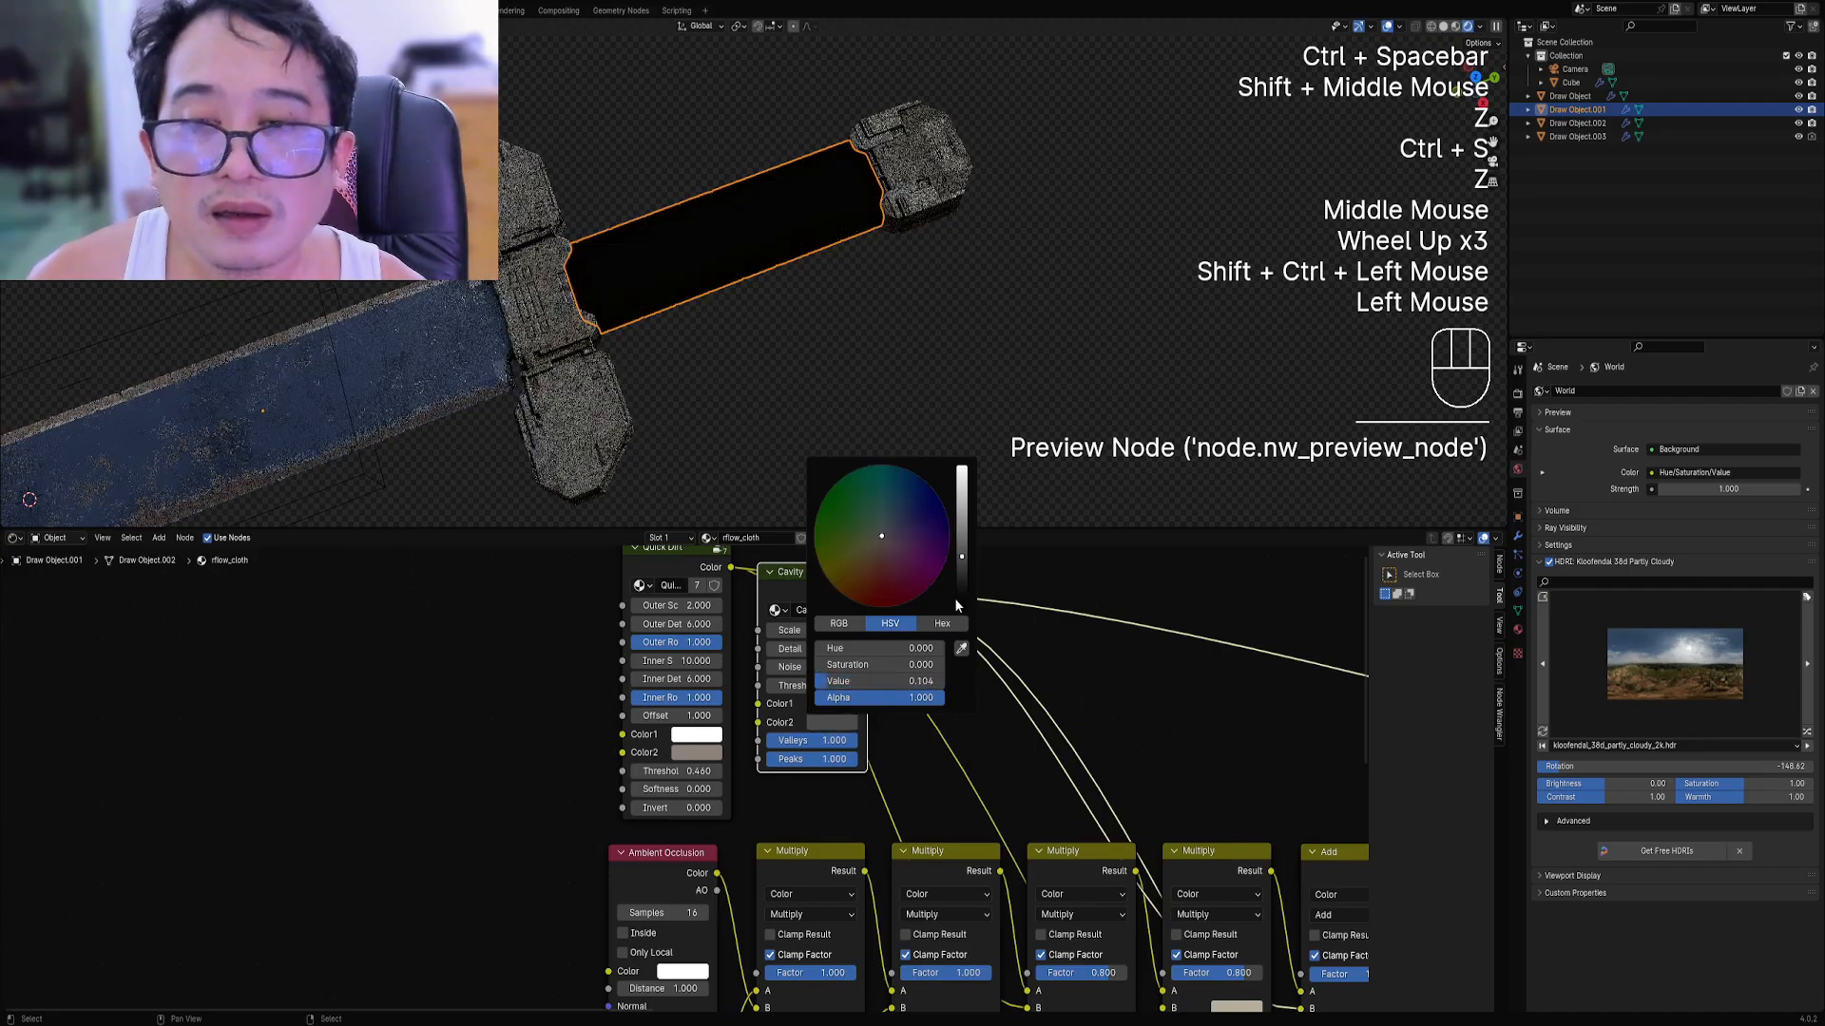
# Preview the node group beside Cavity Mask on the grip and try a threshold of 0.520.
pyautogui.keyDown('ctrl'); pyautogui.keyDown('shift'); pyautogui.click(692, 562); pyautogui.keyUp('shift'); pyautogui.keyUp('ctrl')
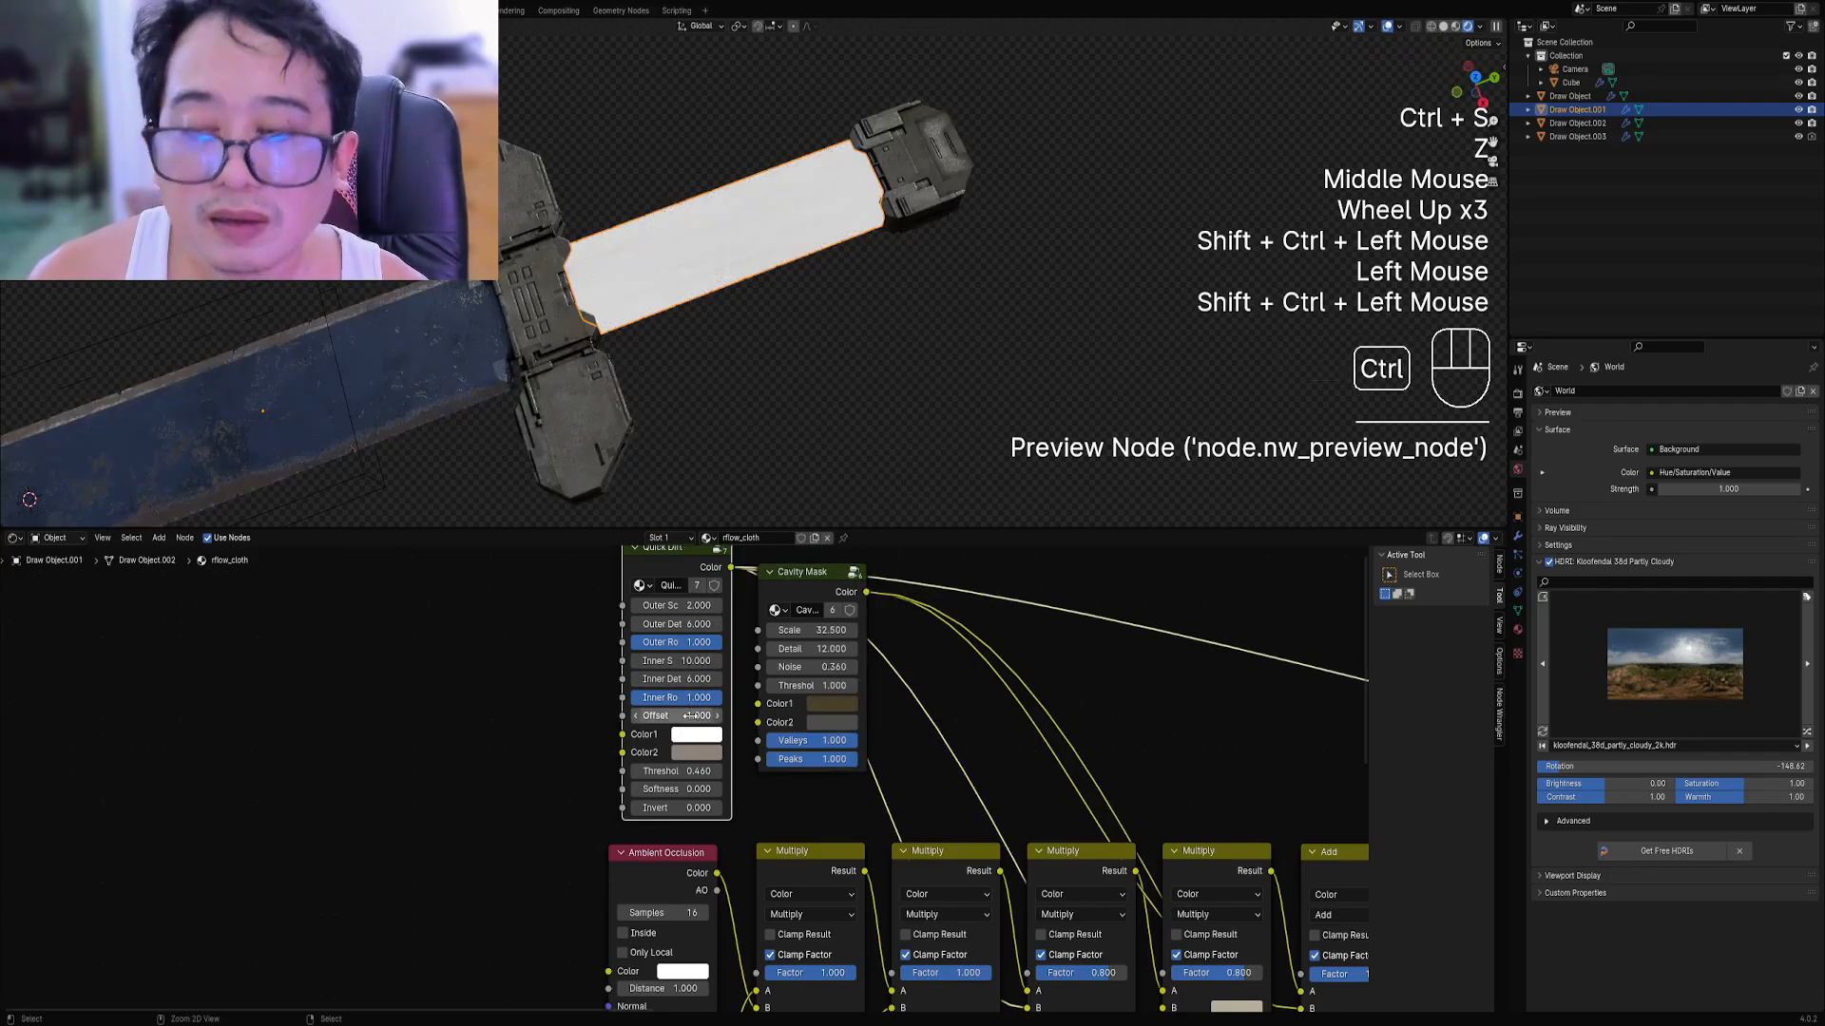
pyautogui.keyDown('shift'); pyautogui.click(696, 771); pyautogui.keyUp('shift')
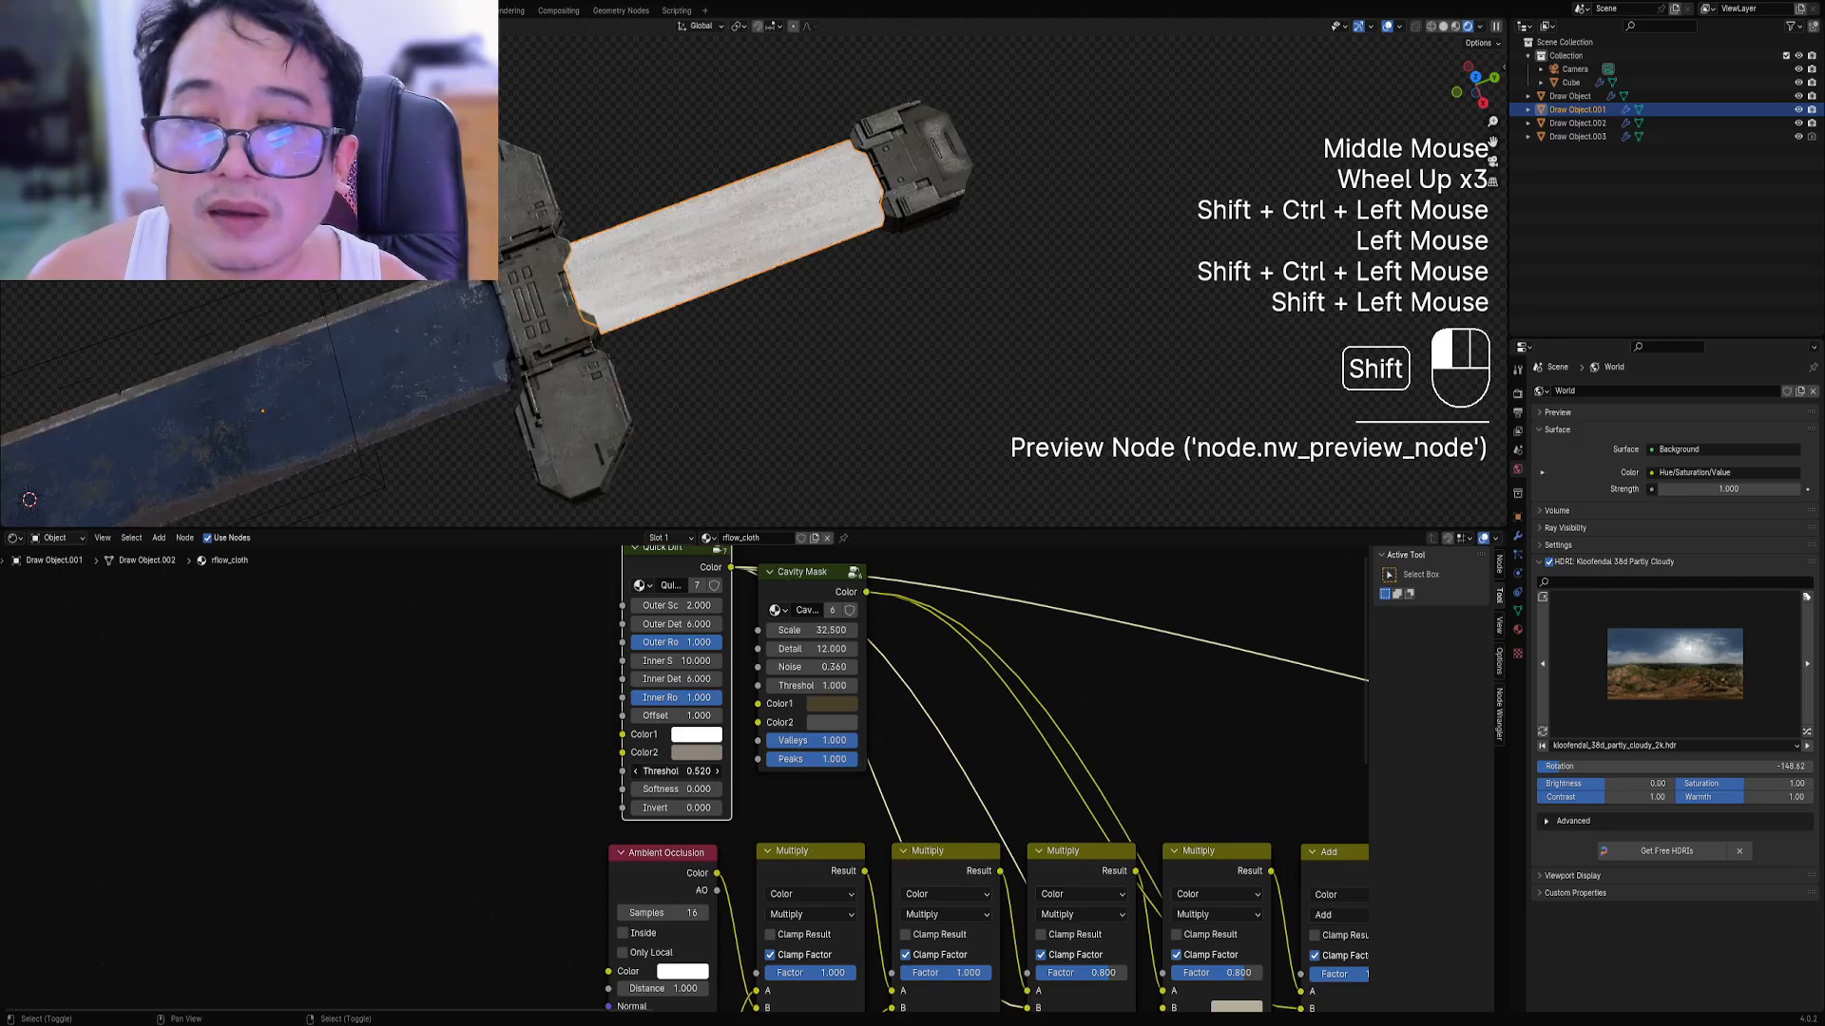
# In solid shading, unwrap the grip's entire mesh with Smart UV Project.
pyautogui.press('z')
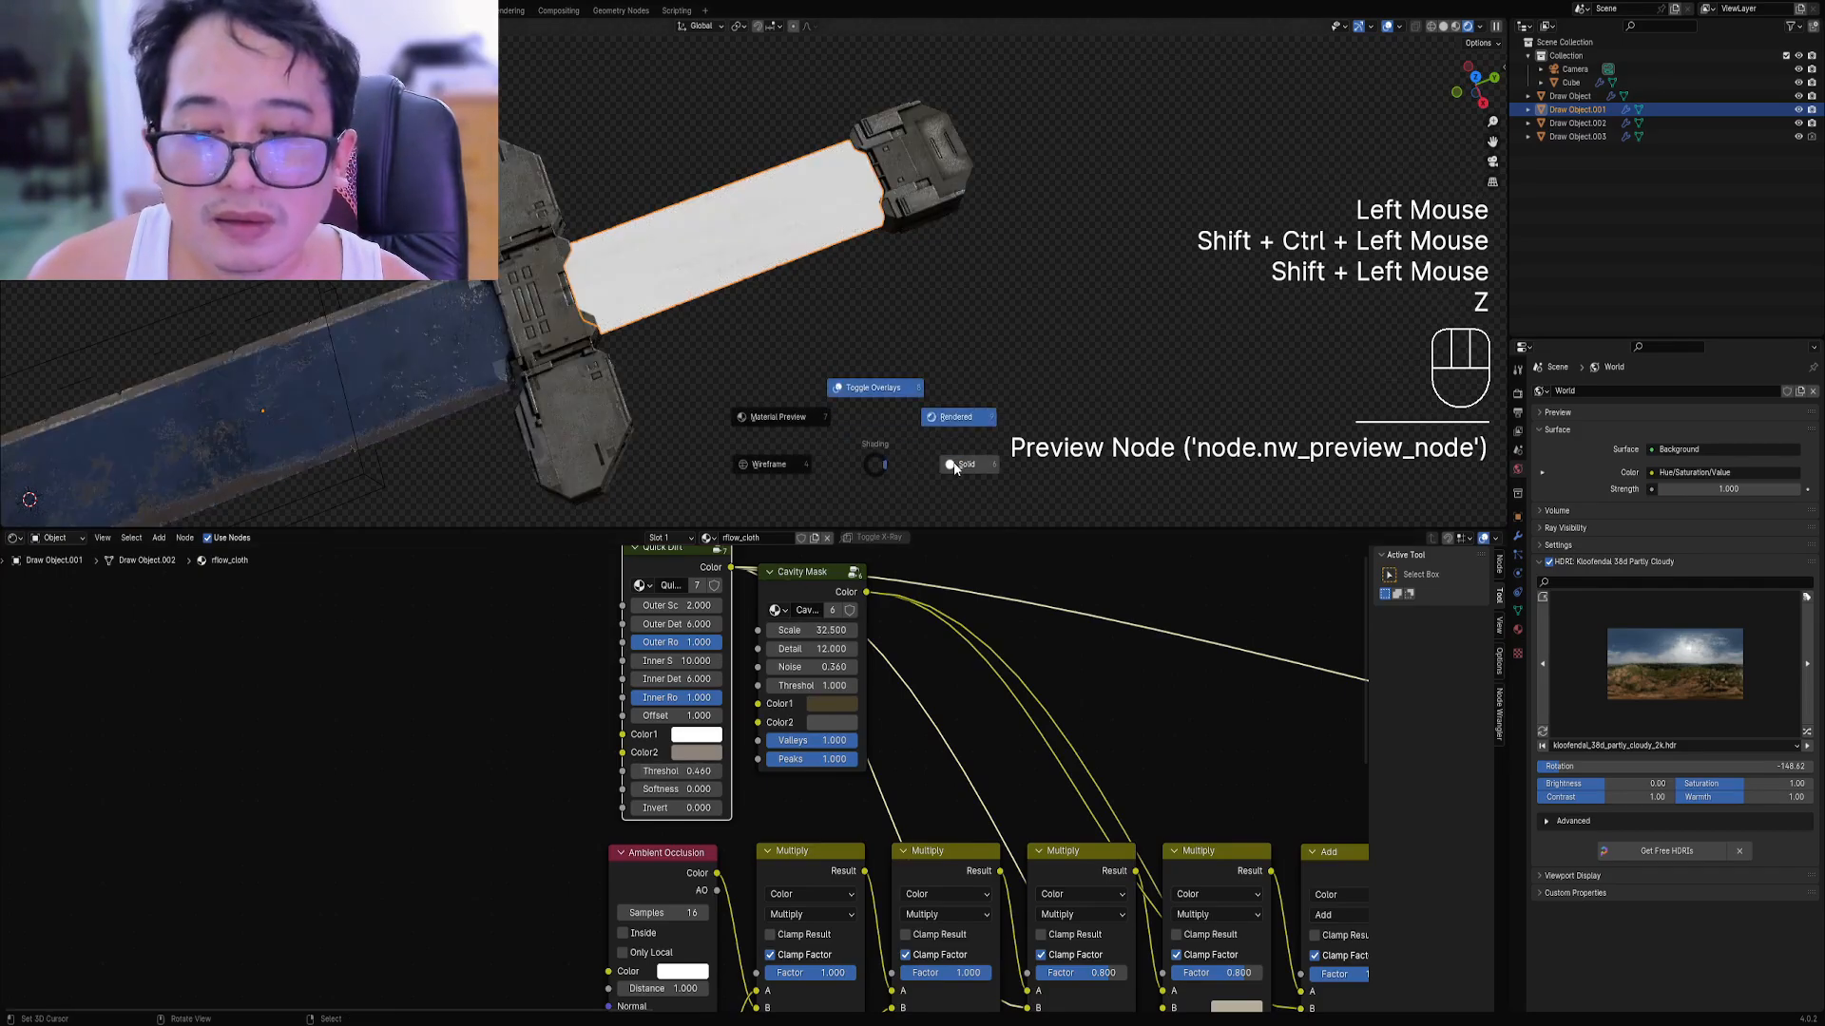
pyautogui.scroll(-3, 886, 644)
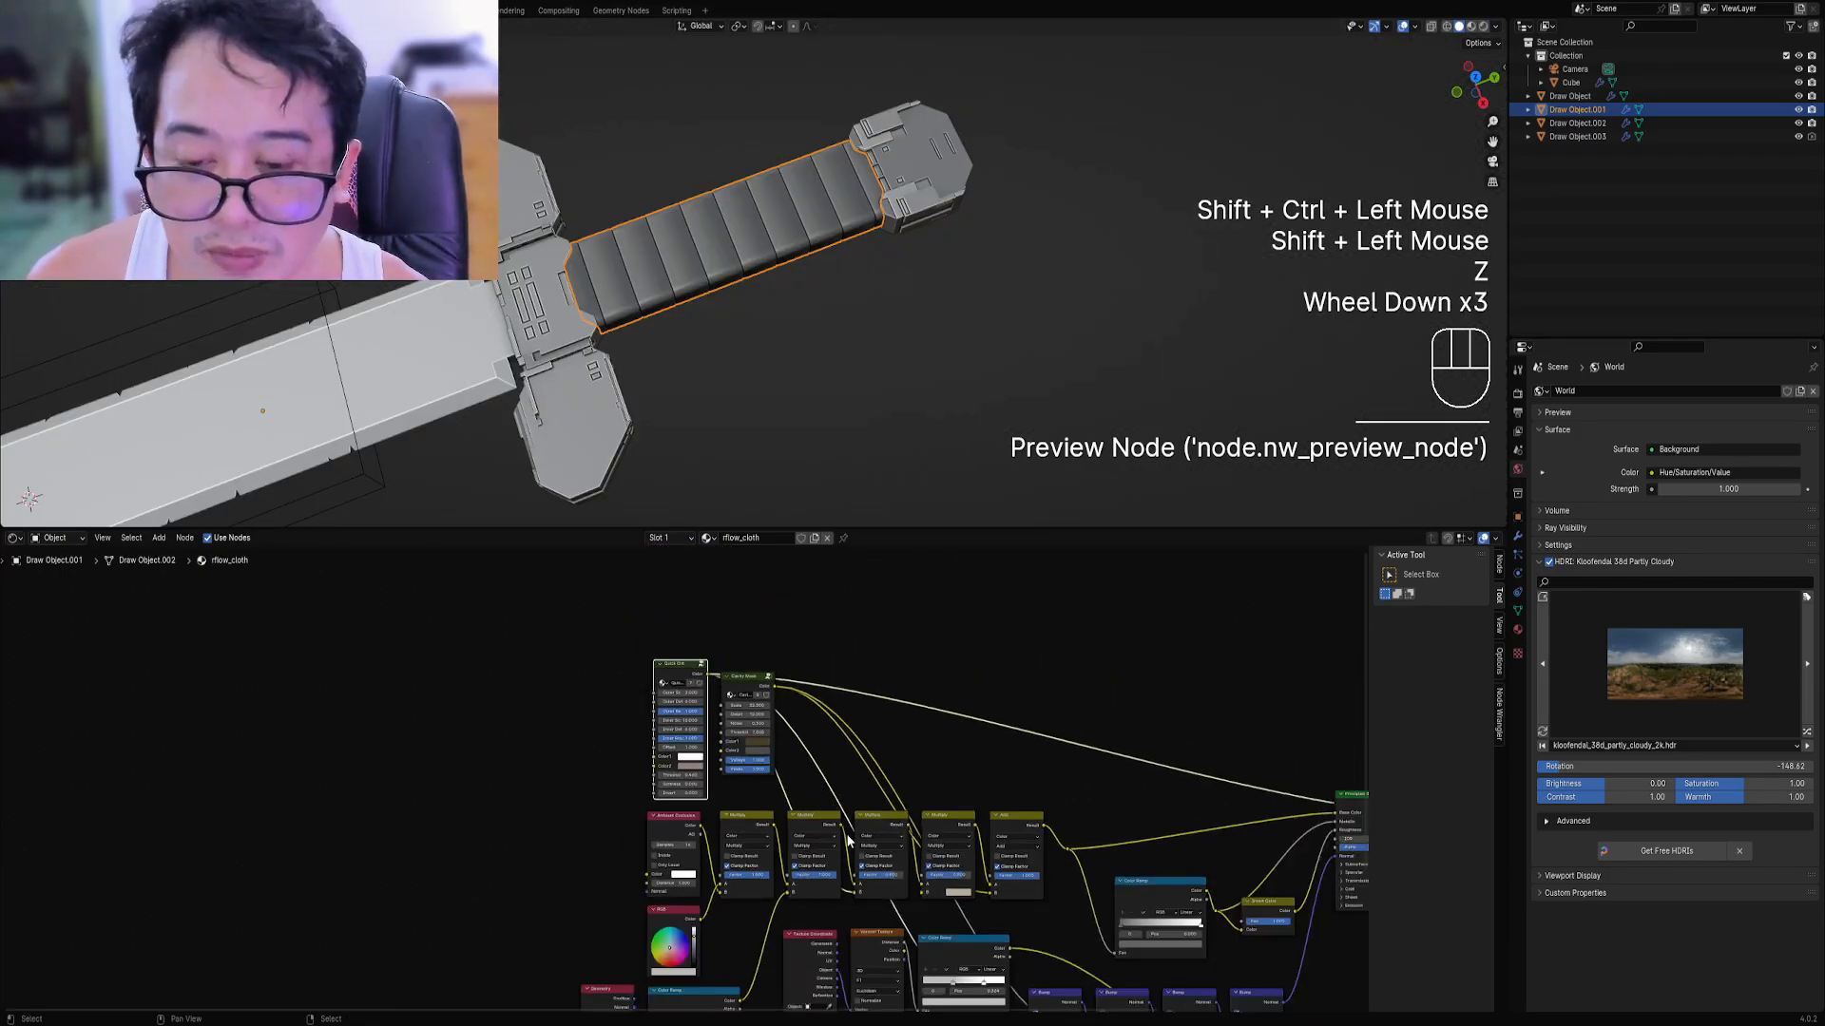
pyautogui.moveTo(848, 839); pyautogui.dragTo(777, 835, button='middle')
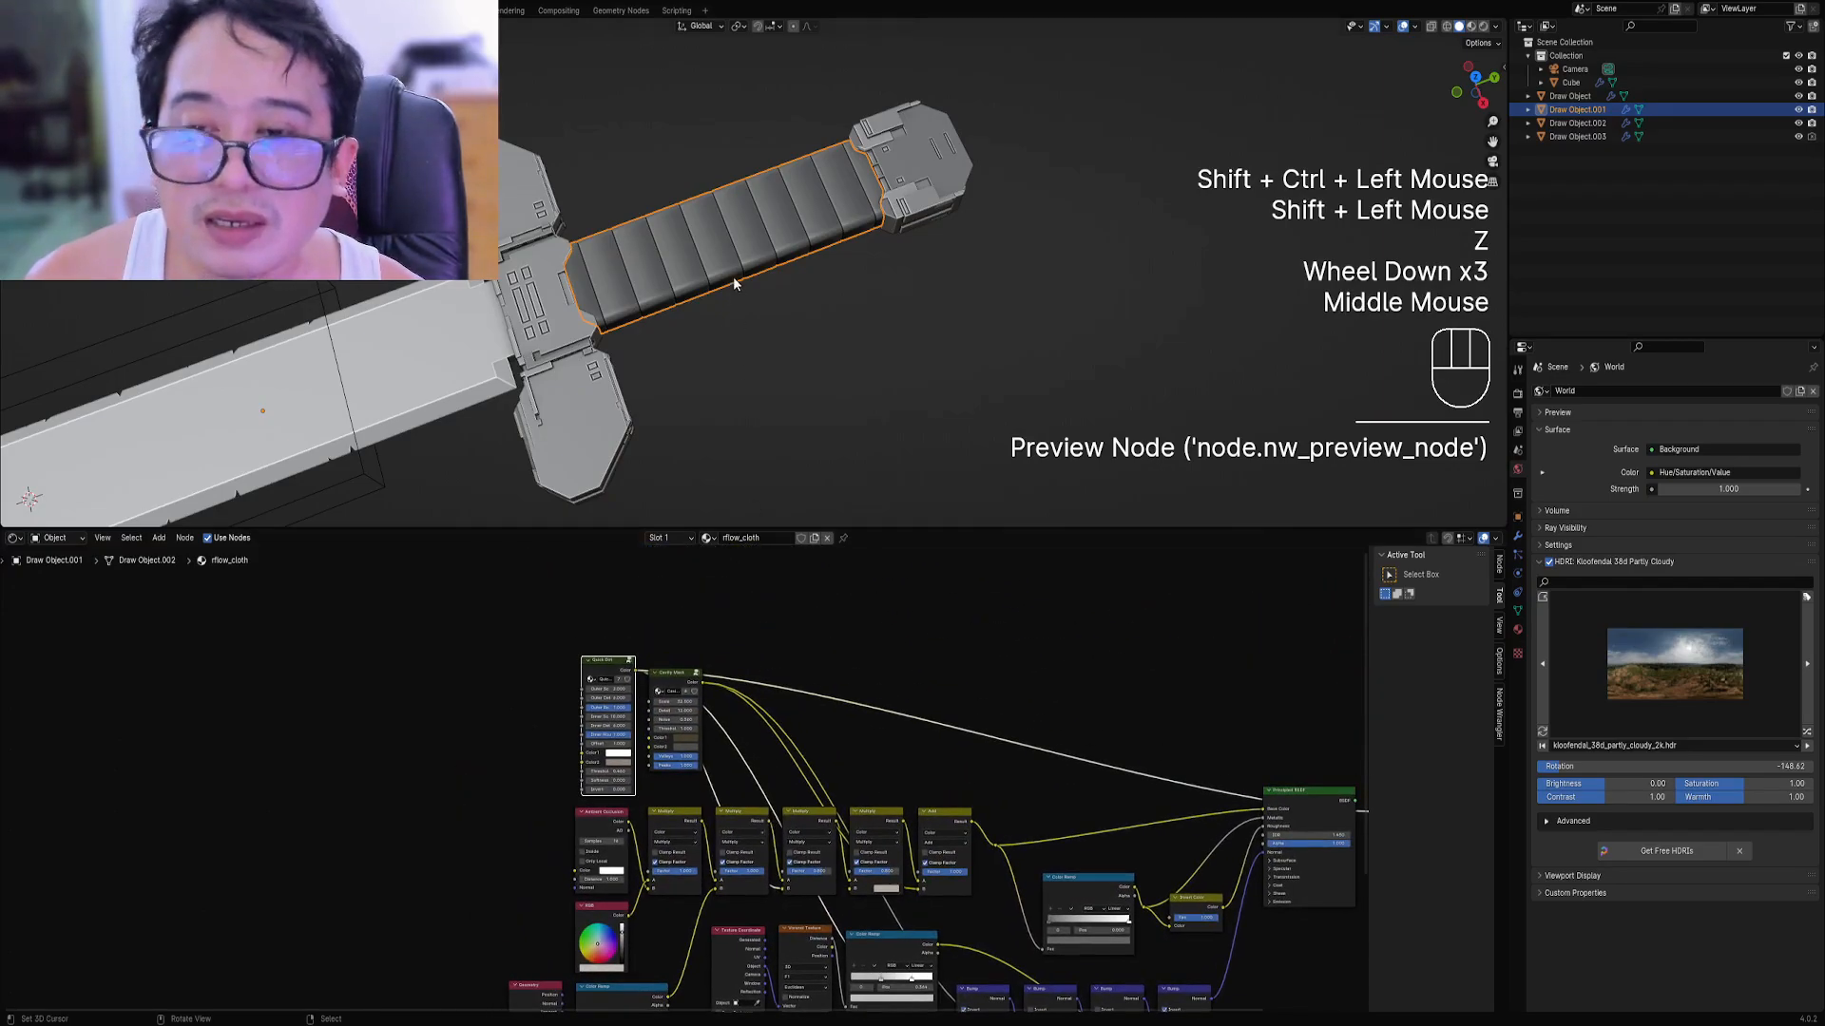
pyautogui.rightClick(740, 269)
pyautogui.press('Tab')
pyautogui.press('a')
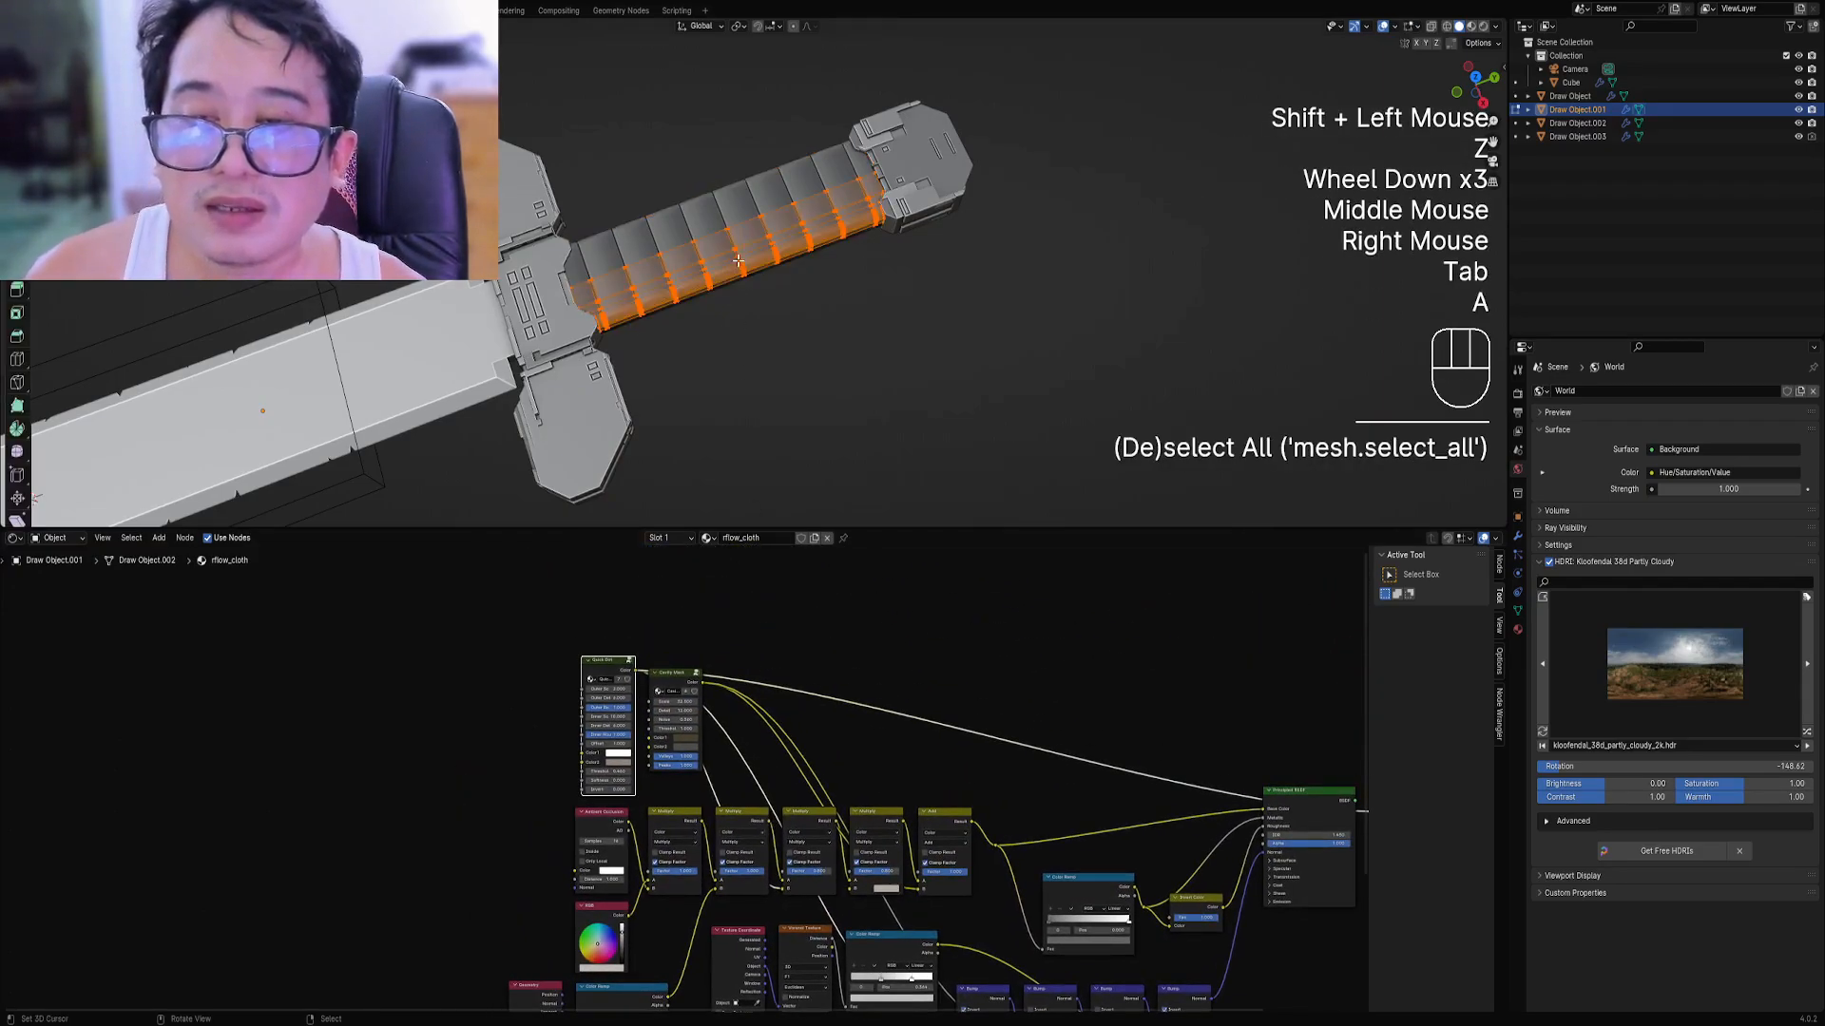
pyautogui.press('u')
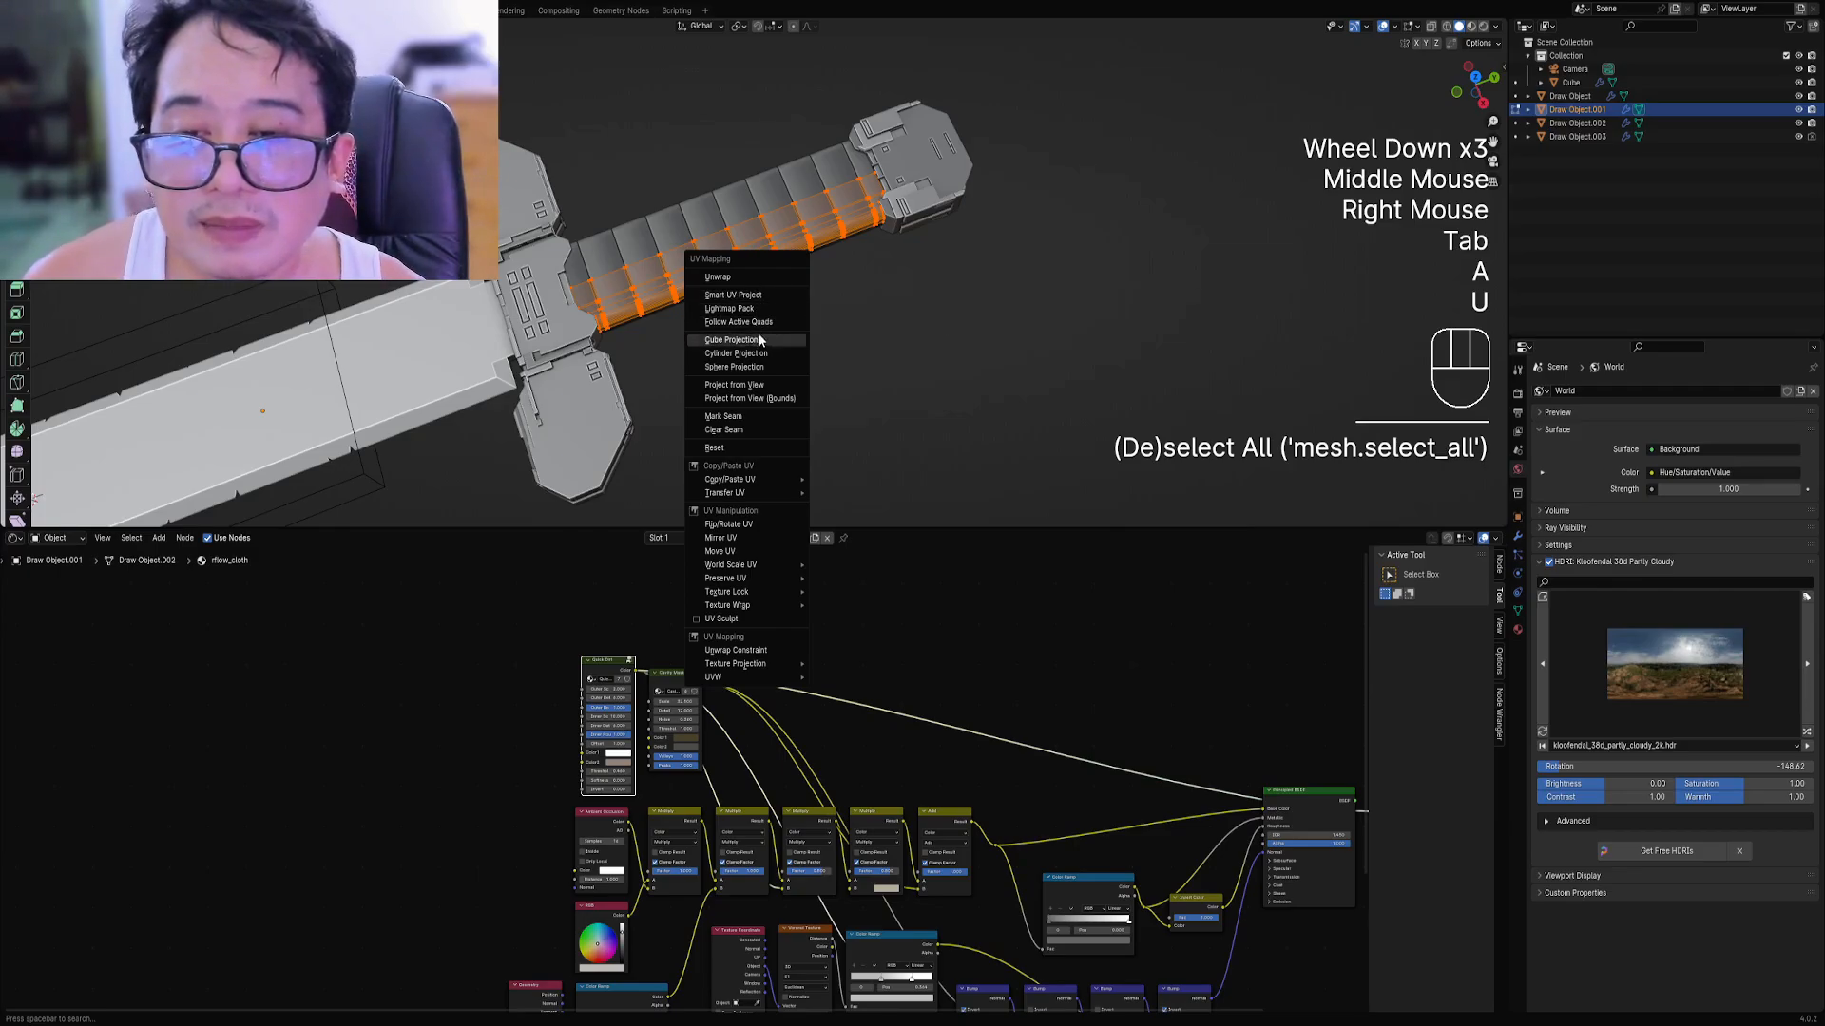
pyautogui.click(753, 303)
pyautogui.click(760, 425)
pyautogui.press('Tab')
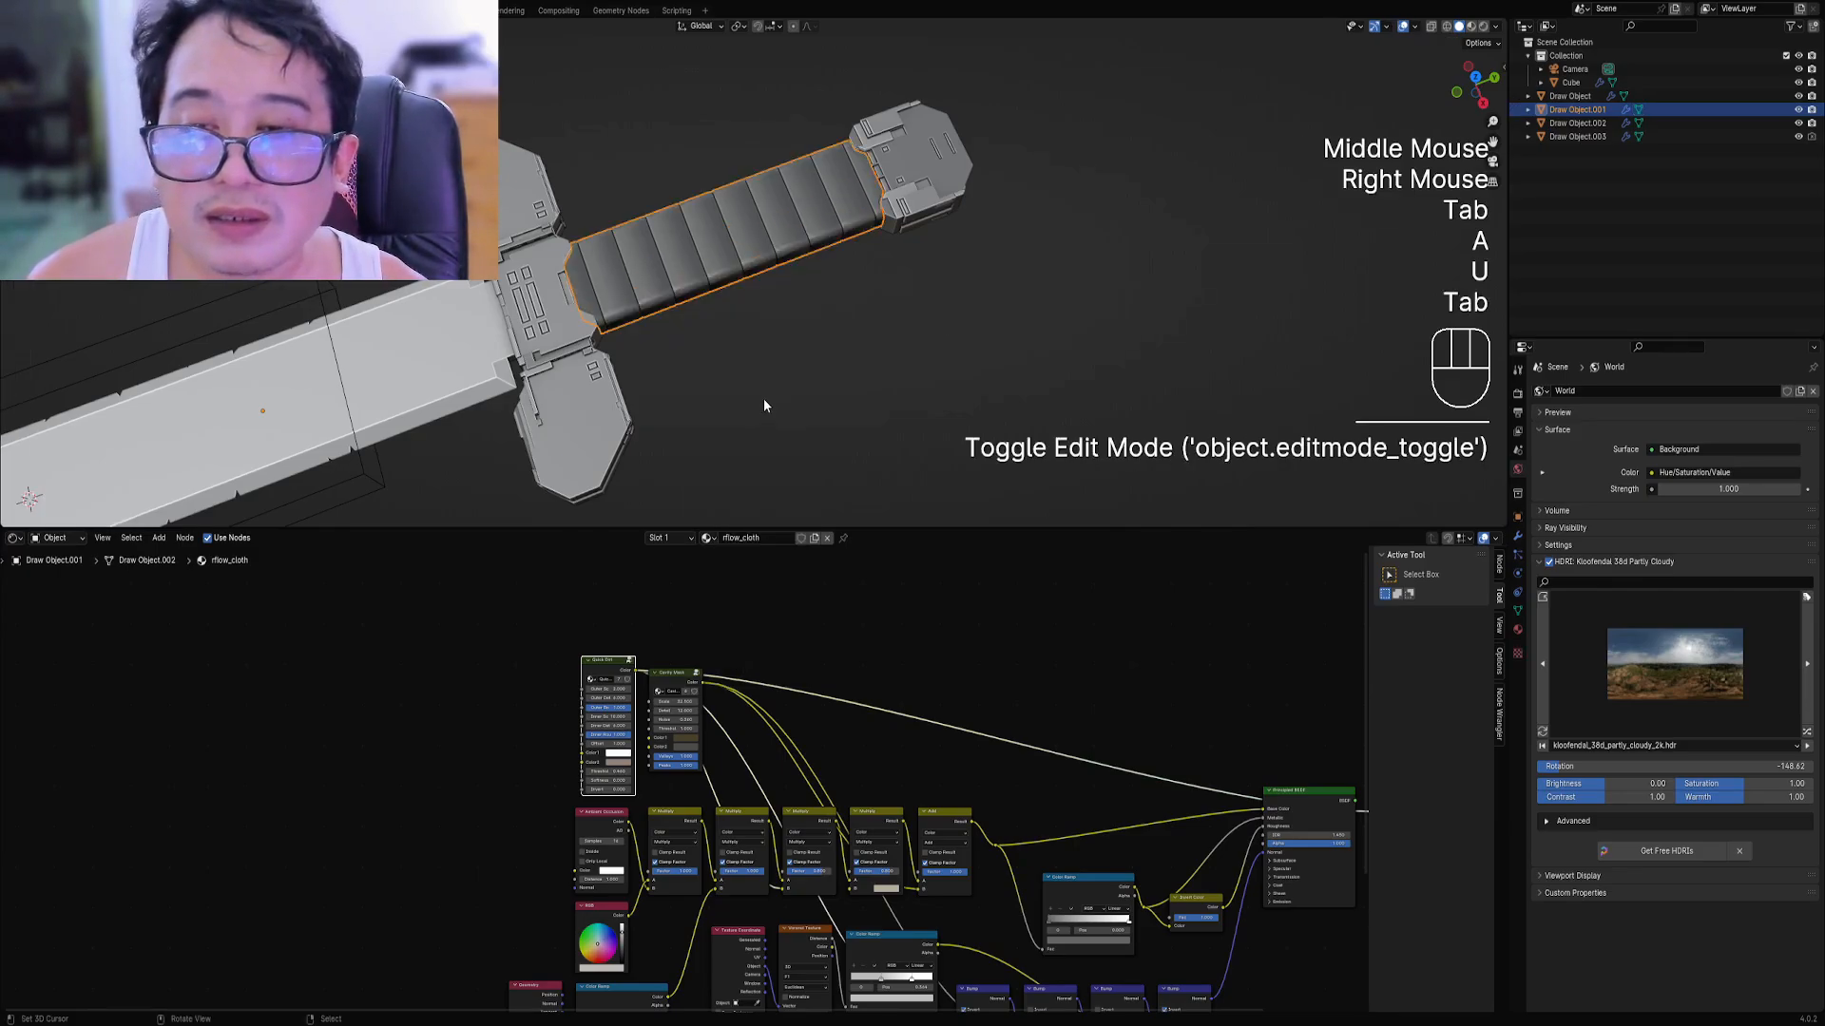
# Return to rendered shading and connect the Principled BSDF to the output again to show the grip's full material.
pyautogui.press('z')
pyautogui.click(834, 354)
pyautogui.scroll(2, 825, 351)
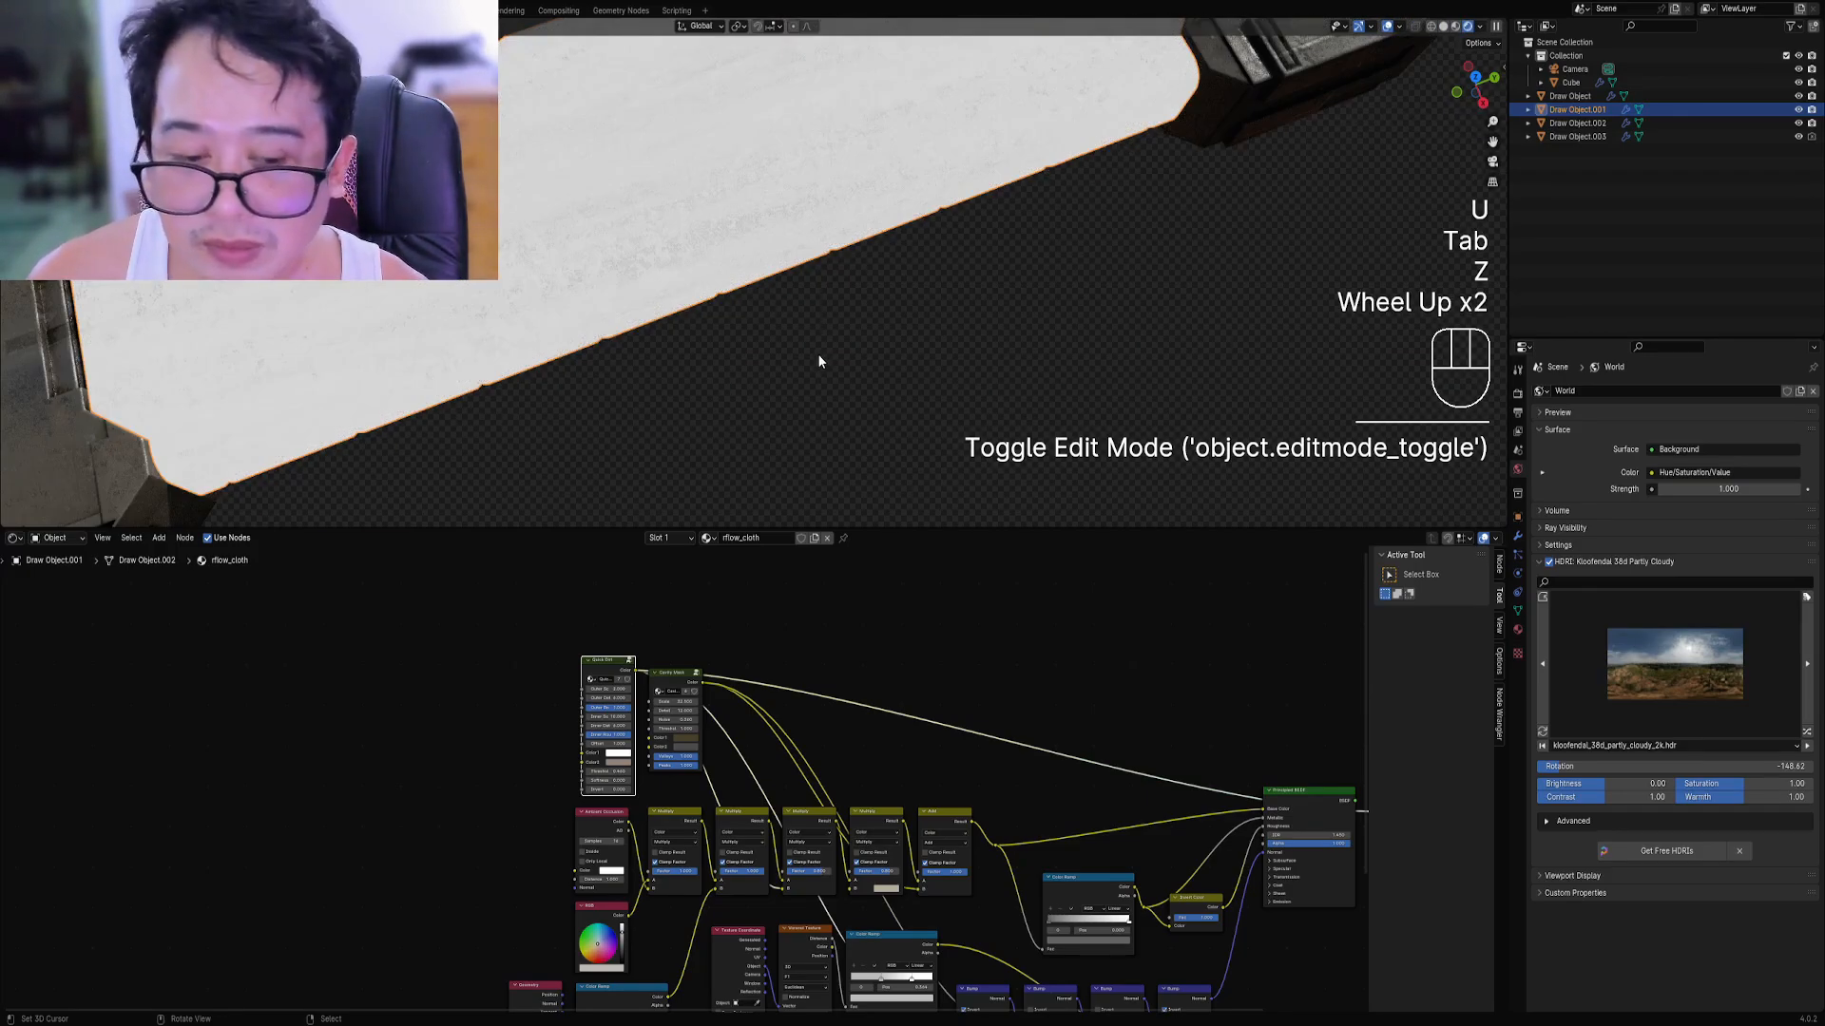
pyautogui.scroll(-2, 1129, 756)
pyautogui.moveTo(1129, 757); pyautogui.dragTo(983, 705, button='middle')
pyautogui.scroll(2, 1068, 726)
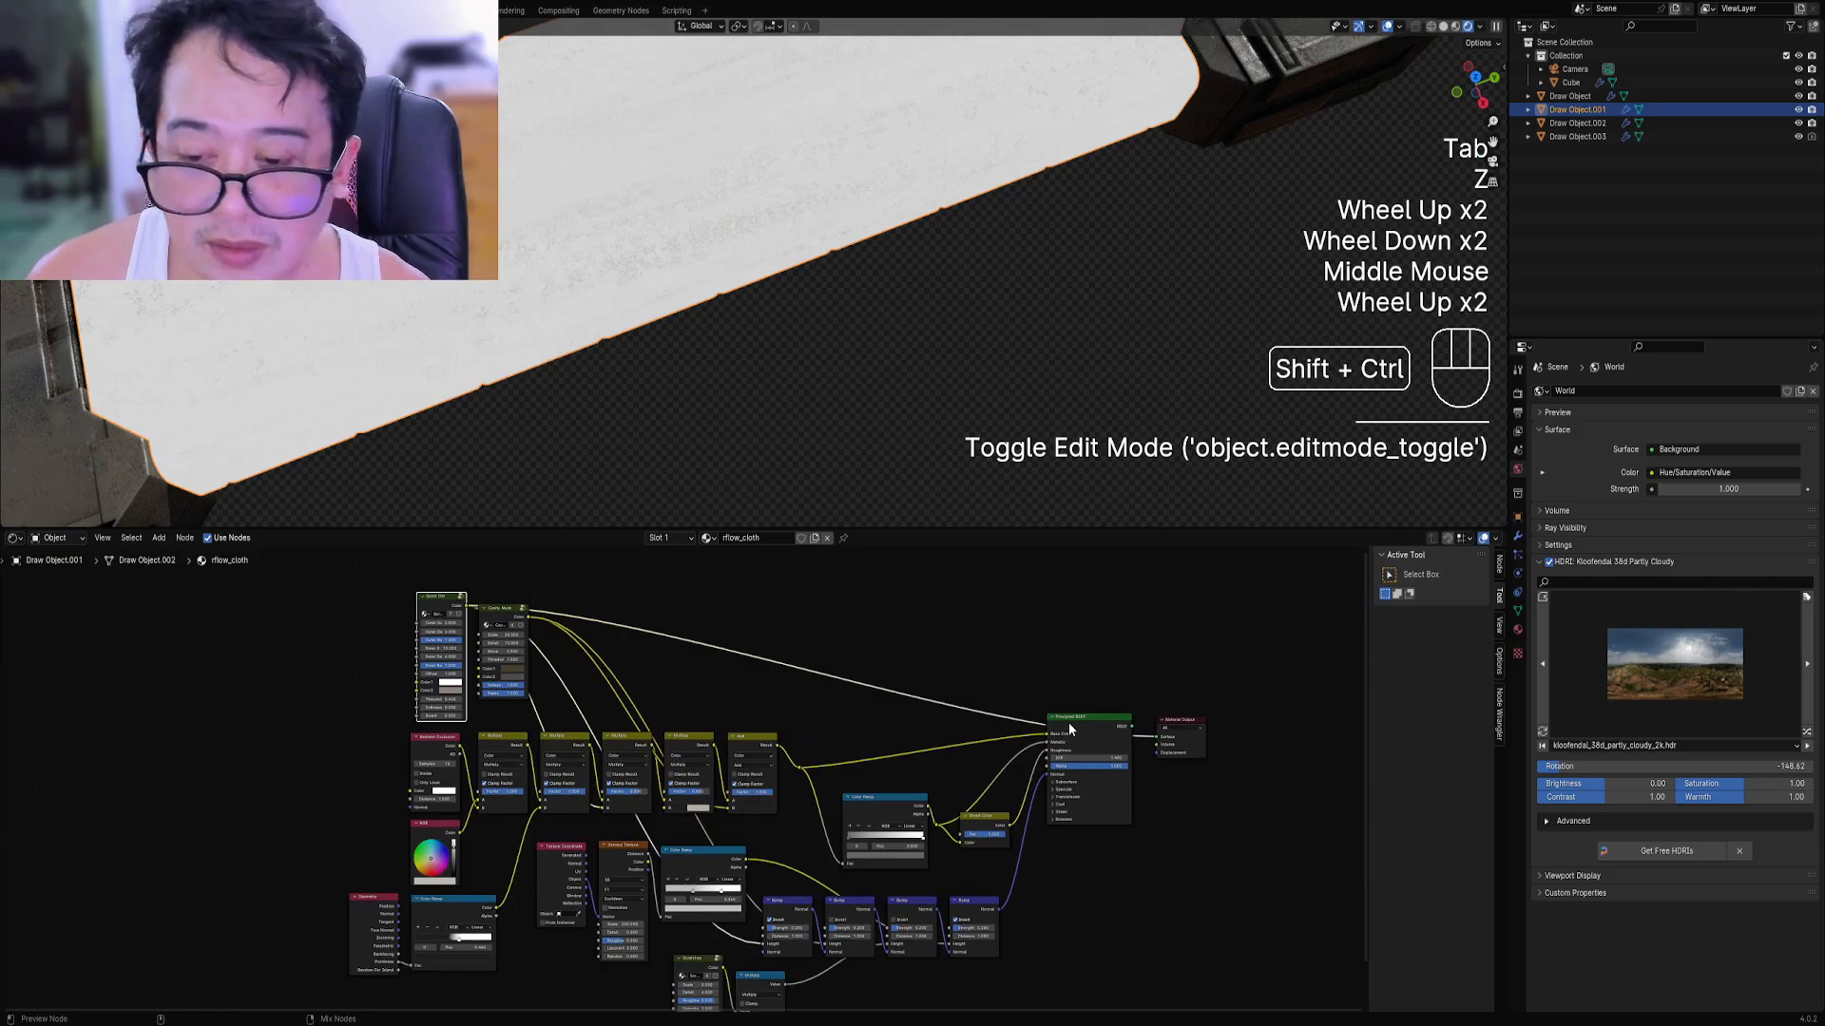
pyautogui.keyDown('ctrl'); pyautogui.keyDown('shift'); pyautogui.click(1068, 721); pyautogui.keyUp('shift'); pyautogui.keyUp('ctrl')
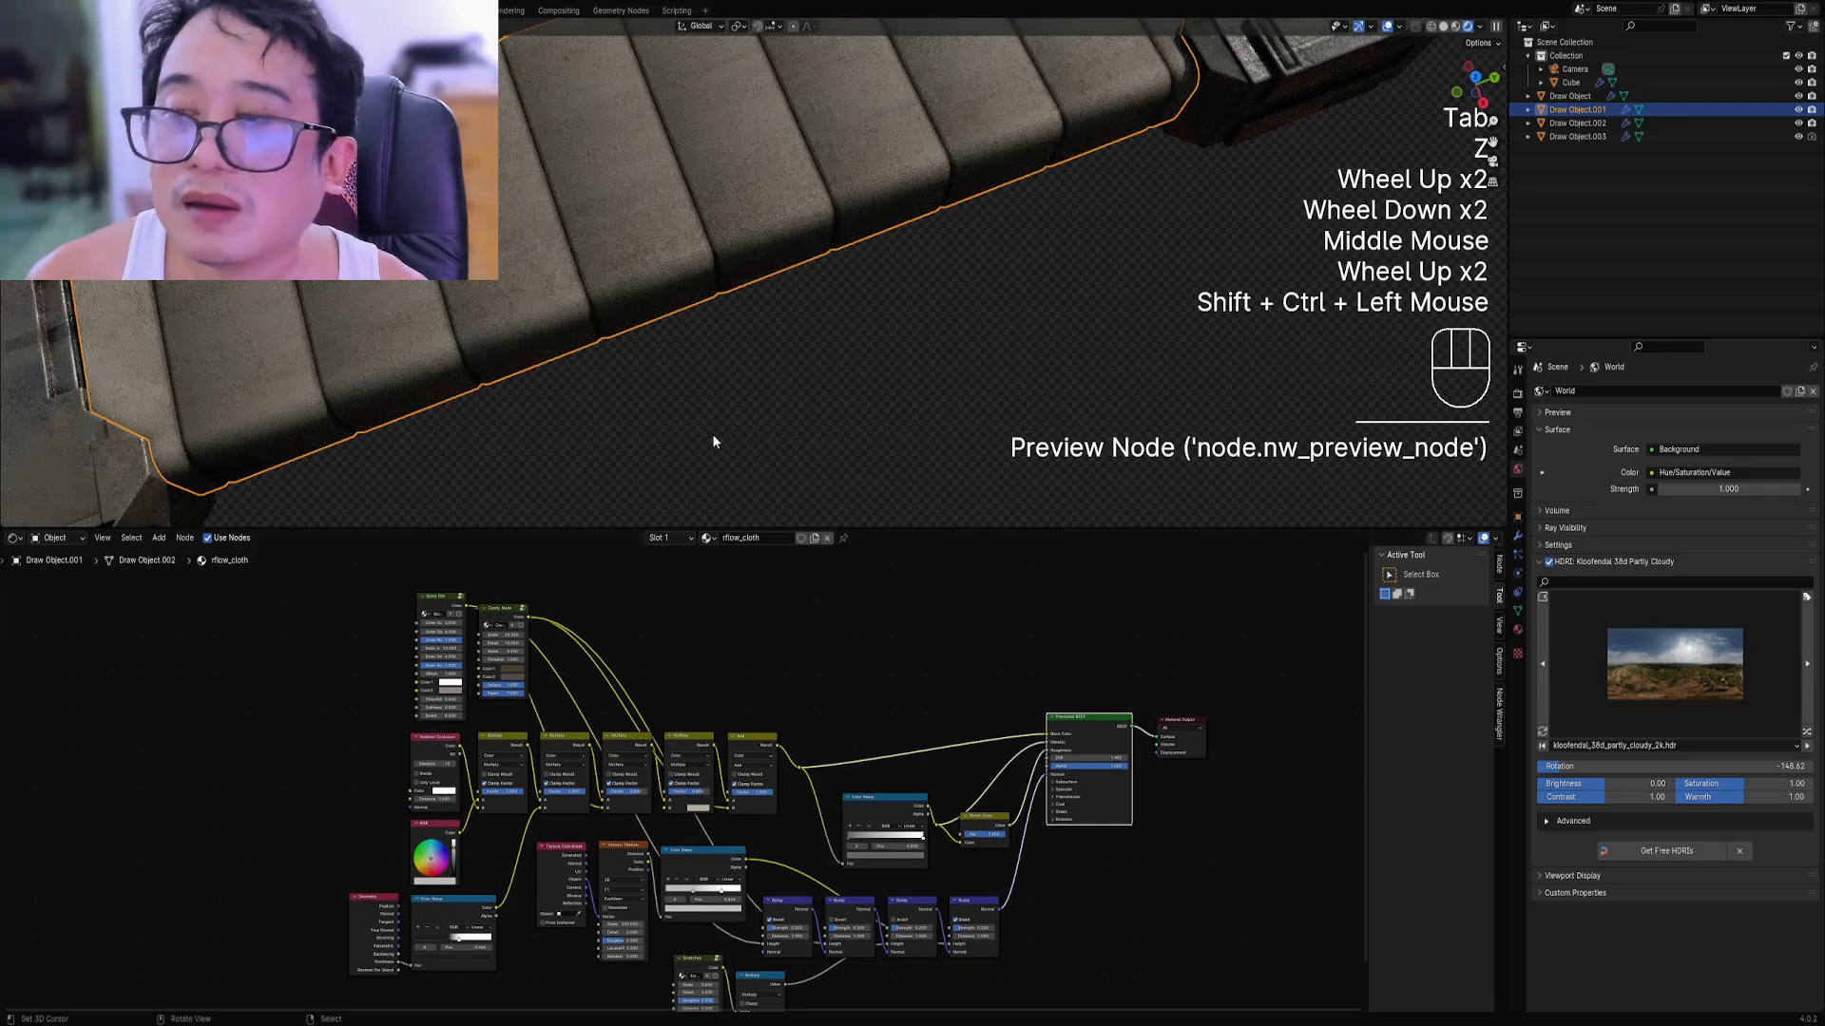
# Apply the grip's rotation and scale and preview its Principled BSDF shader up close.
pyautogui.press('Tab')
pyautogui.scroll(-2, 732, 311)
pyautogui.press('Tab')
pyautogui.hotkey('ctrl', 'a')
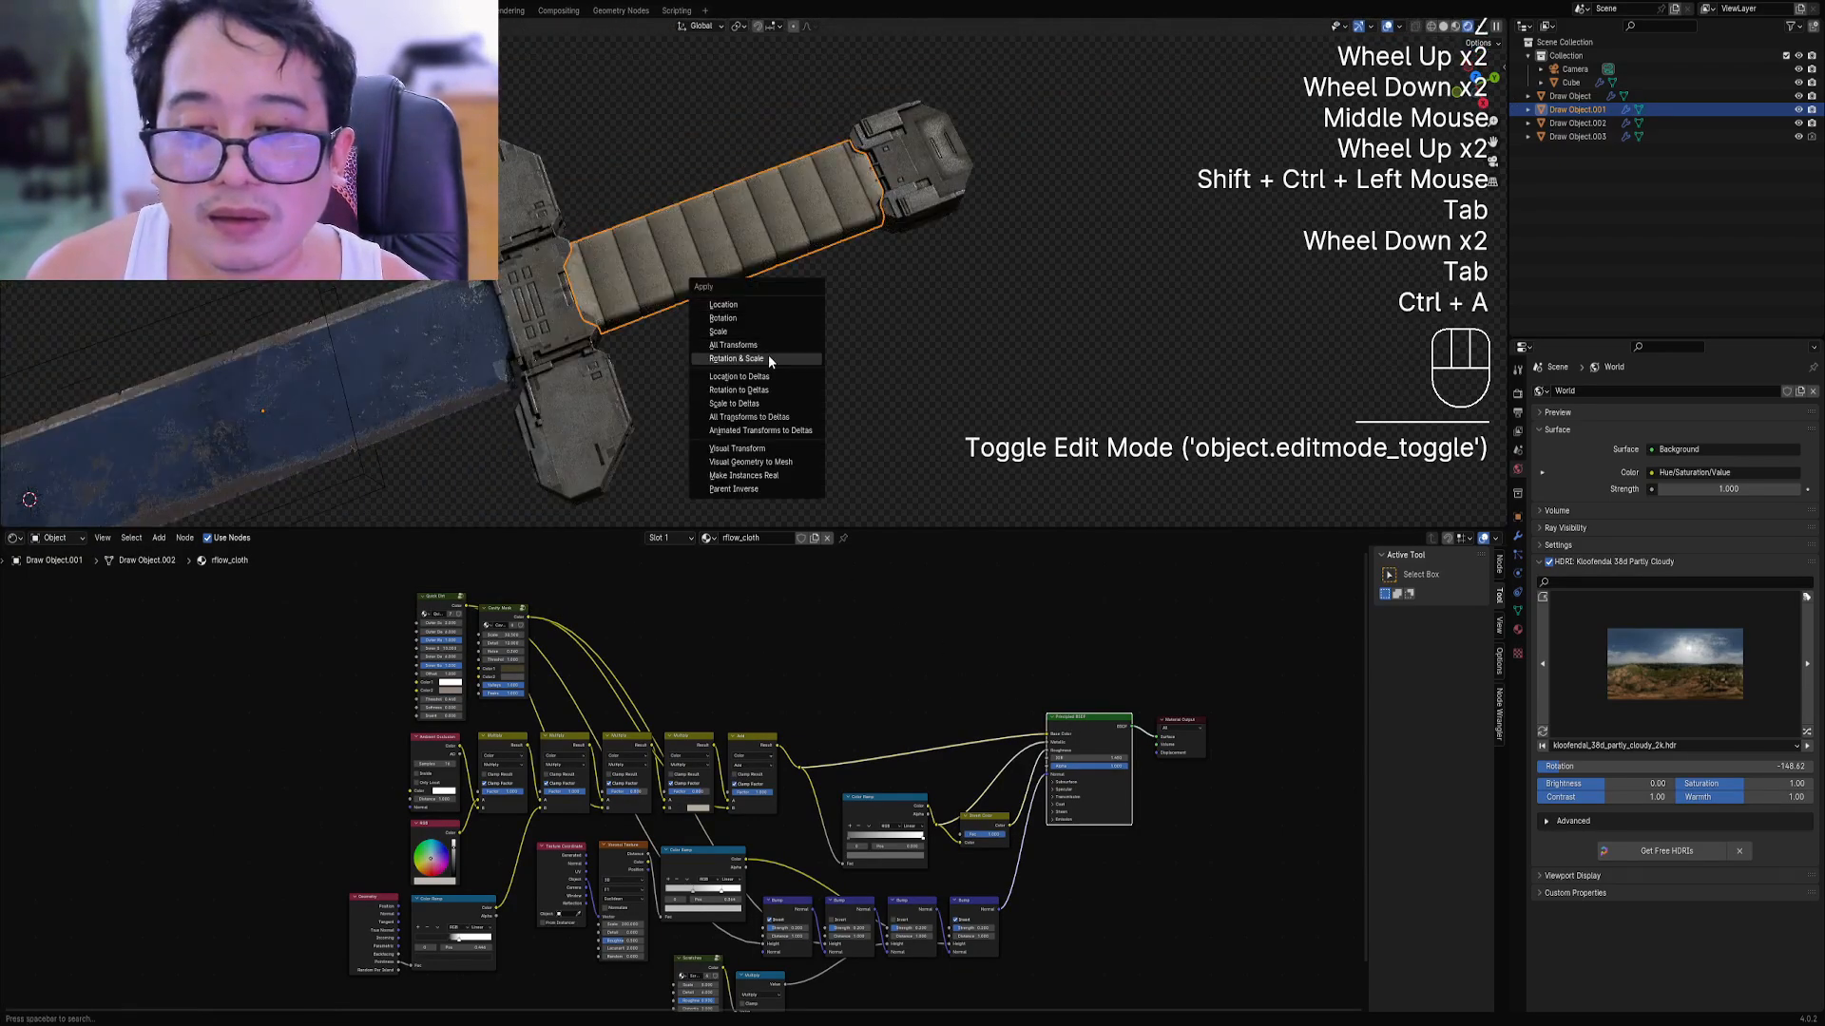
pyautogui.click(767, 358)
pyautogui.press('z')
pyautogui.click(823, 312)
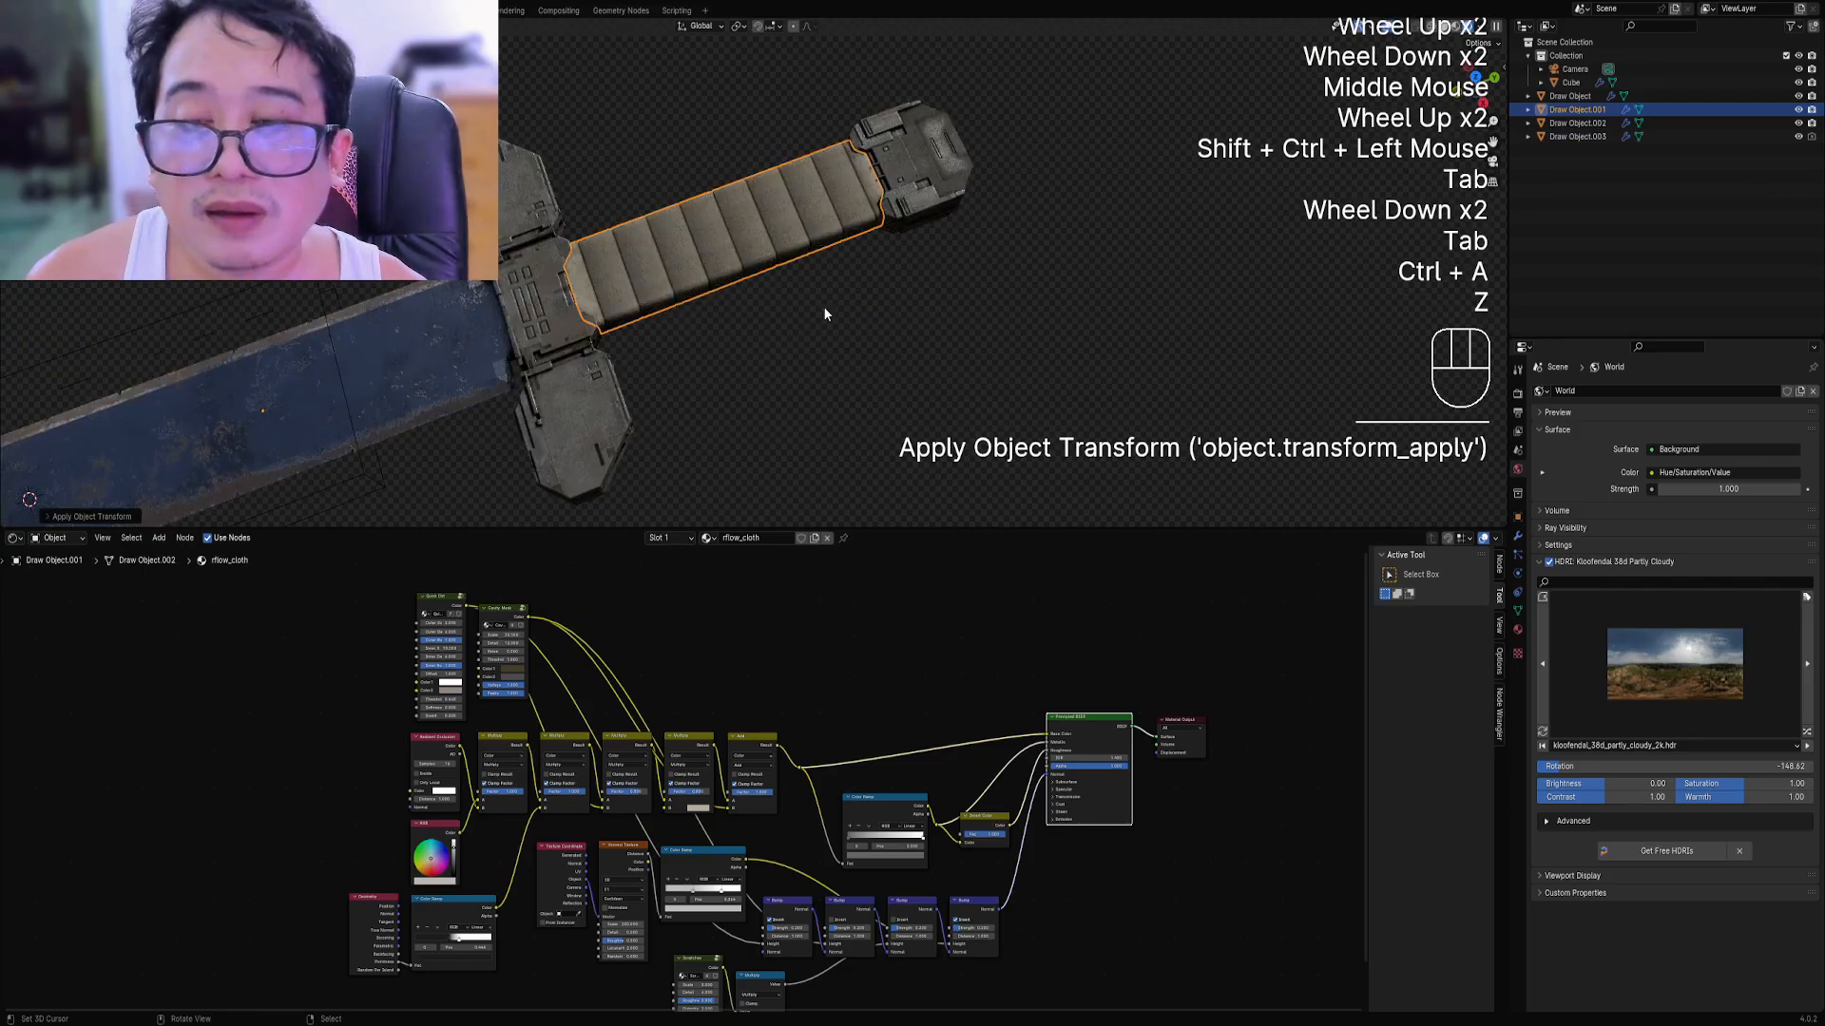
pyautogui.press('Tab')
pyautogui.press('Tab')
pyautogui.scroll(1, 822, 306)
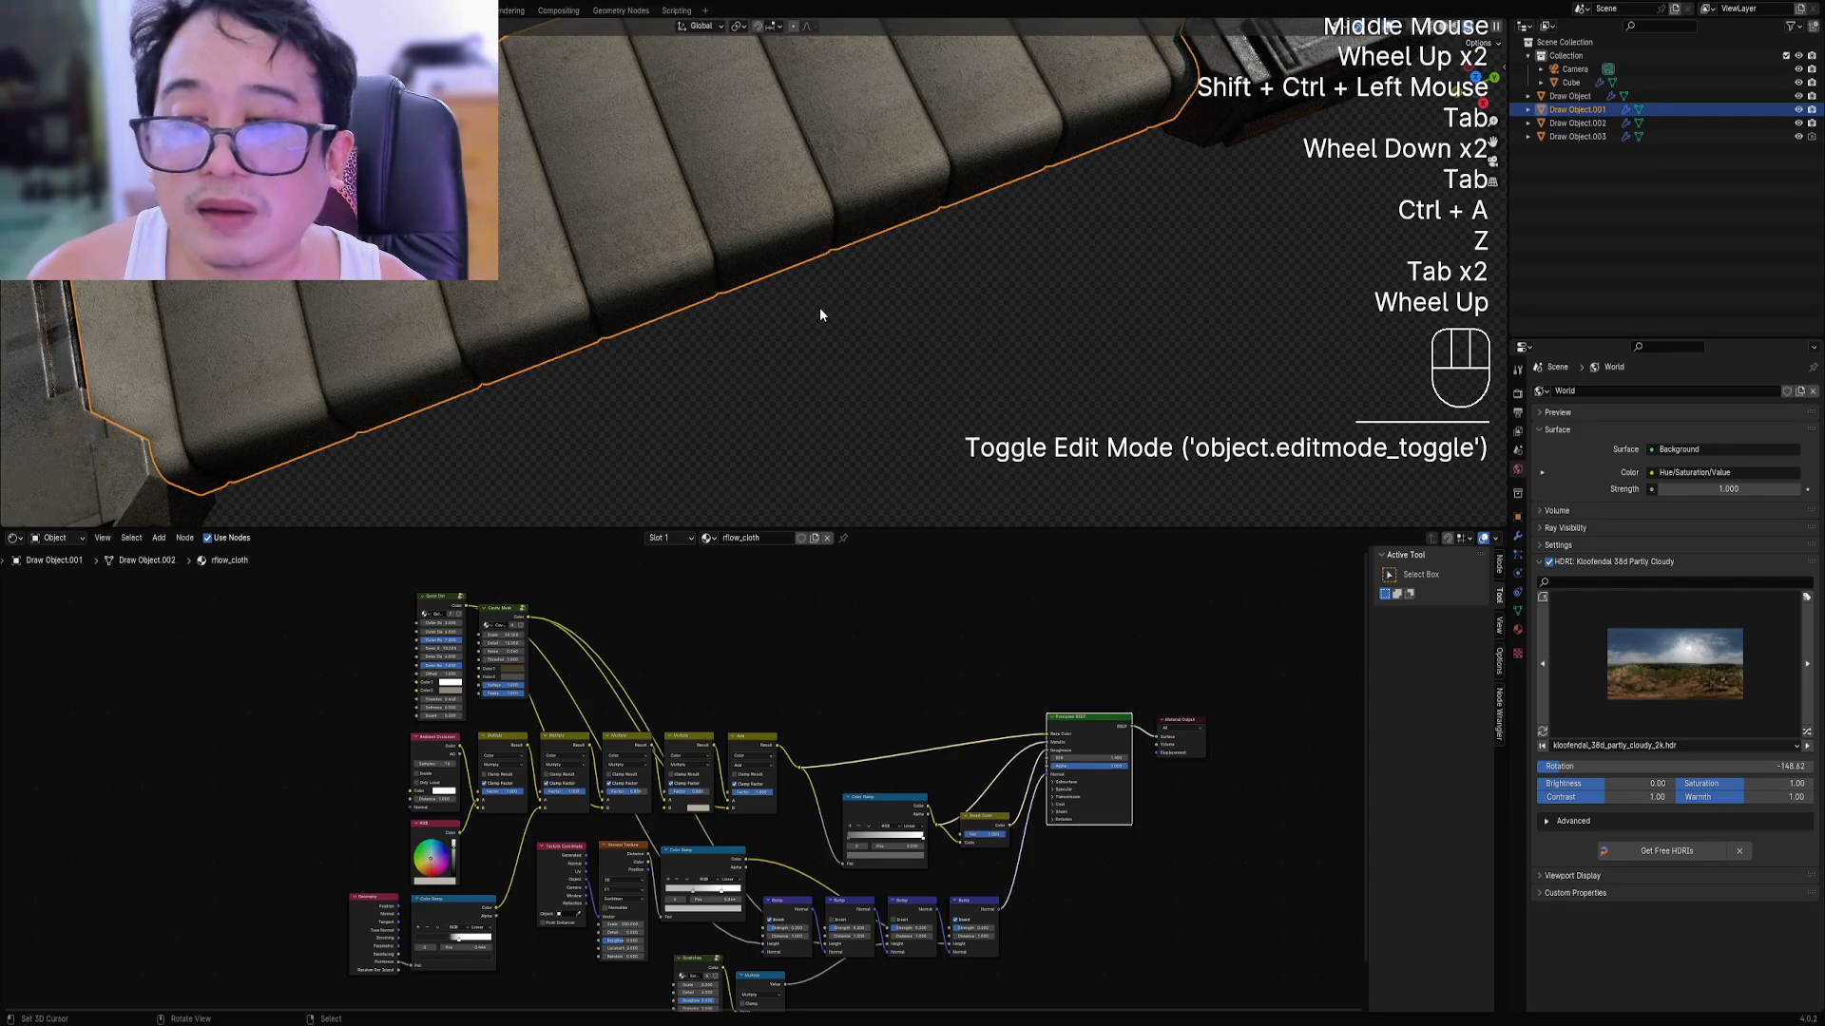
pyautogui.keyDown('ctrl'); pyautogui.keyDown('shift'); pyautogui.click(1076, 728); pyautogui.keyUp('shift'); pyautogui.keyUp('ctrl')
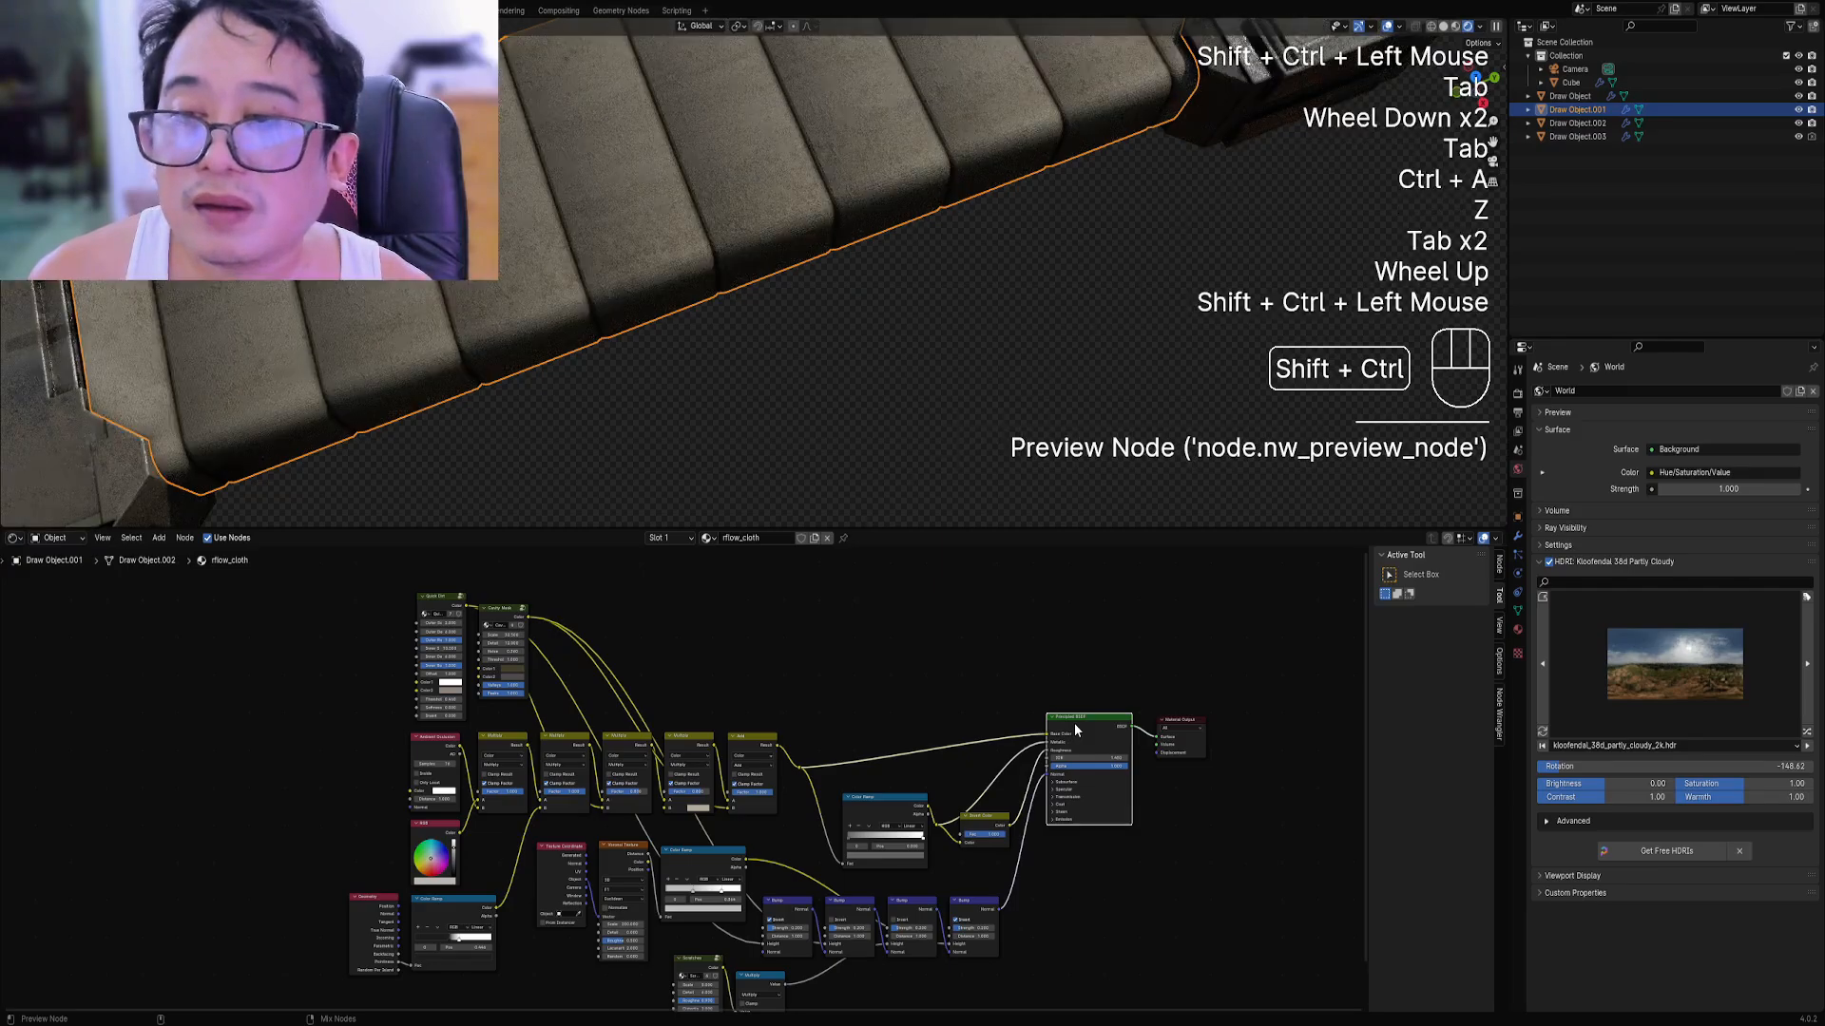
# Preview the Quick Dirt and Cavity Mask nodes in turn on the grip, leaving Quick Dirt as the active preview.
pyautogui.keyDown('ctrl'); pyautogui.keyDown('shift'); pyautogui.click(445, 607); pyautogui.keyUp('shift'); pyautogui.keyUp('ctrl')
pyautogui.keyDown('ctrl'); pyautogui.keyDown('shift'); pyautogui.click(499, 618); pyautogui.keyUp('shift'); pyautogui.keyUp('ctrl')
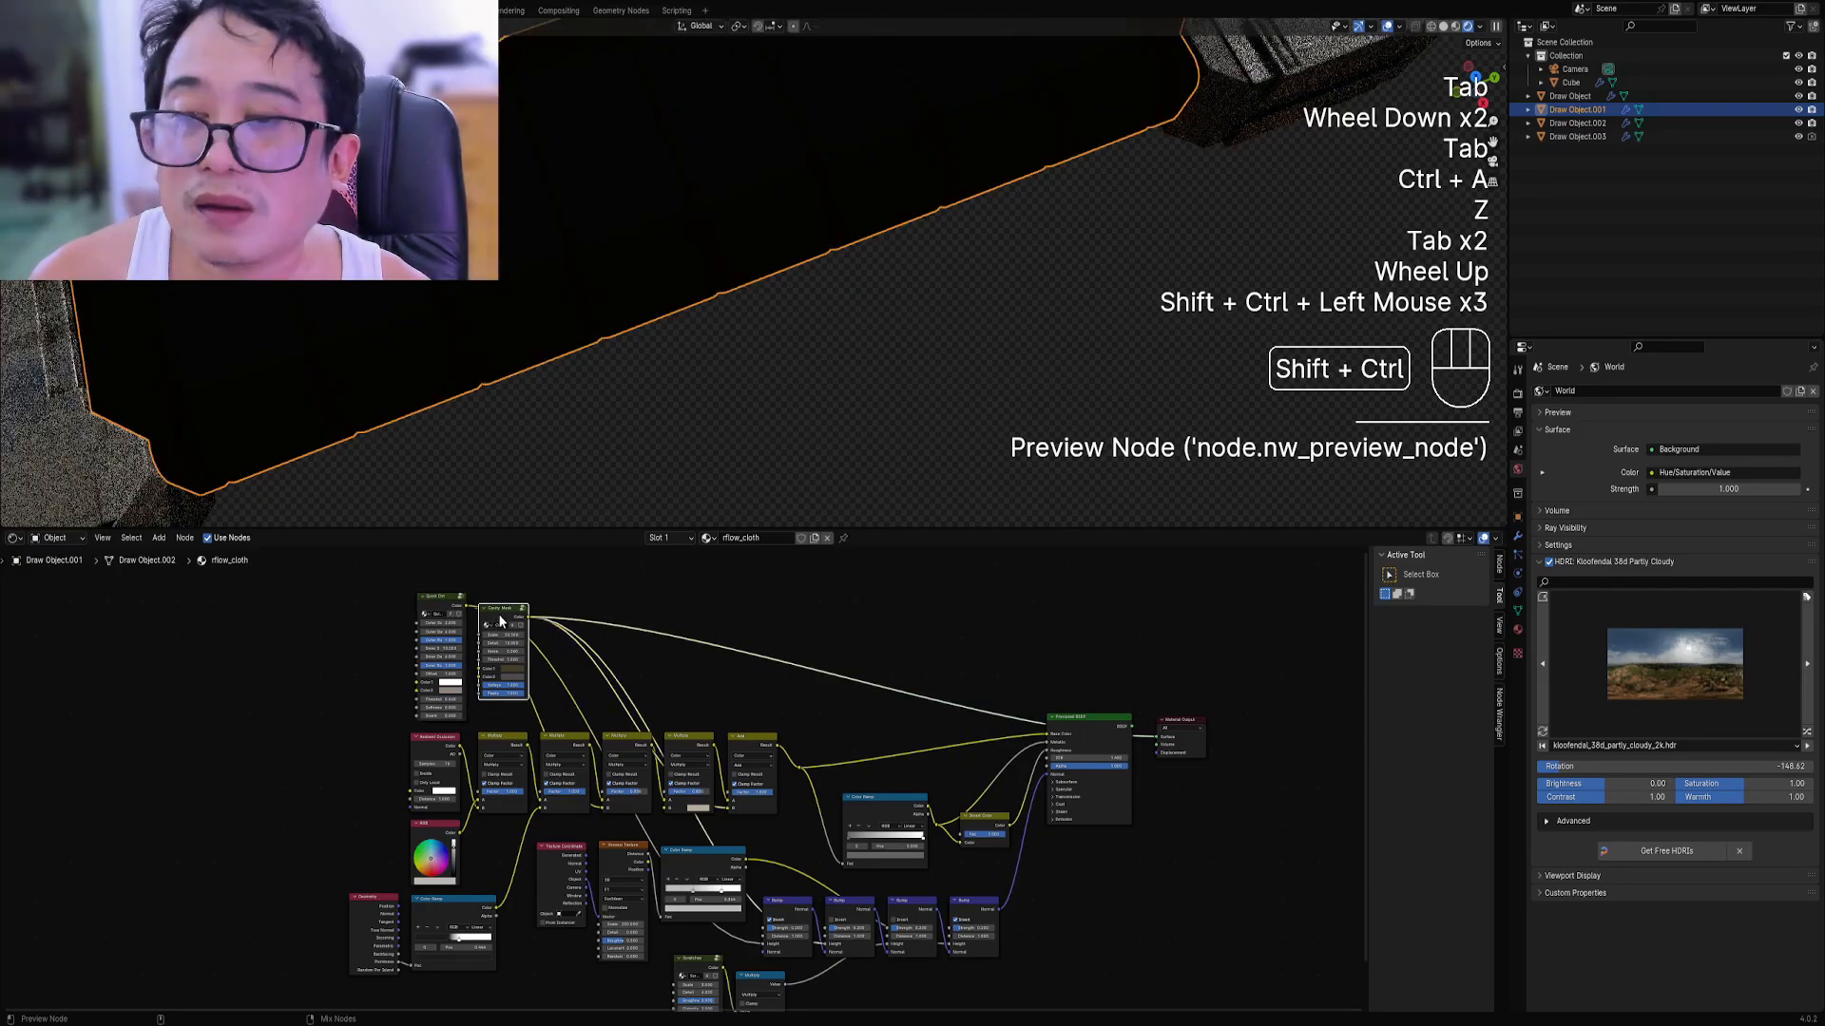
pyautogui.keyDown('ctrl'); pyautogui.keyDown('shift'); pyautogui.click(448, 606); pyautogui.keyUp('shift'); pyautogui.keyUp('ctrl')
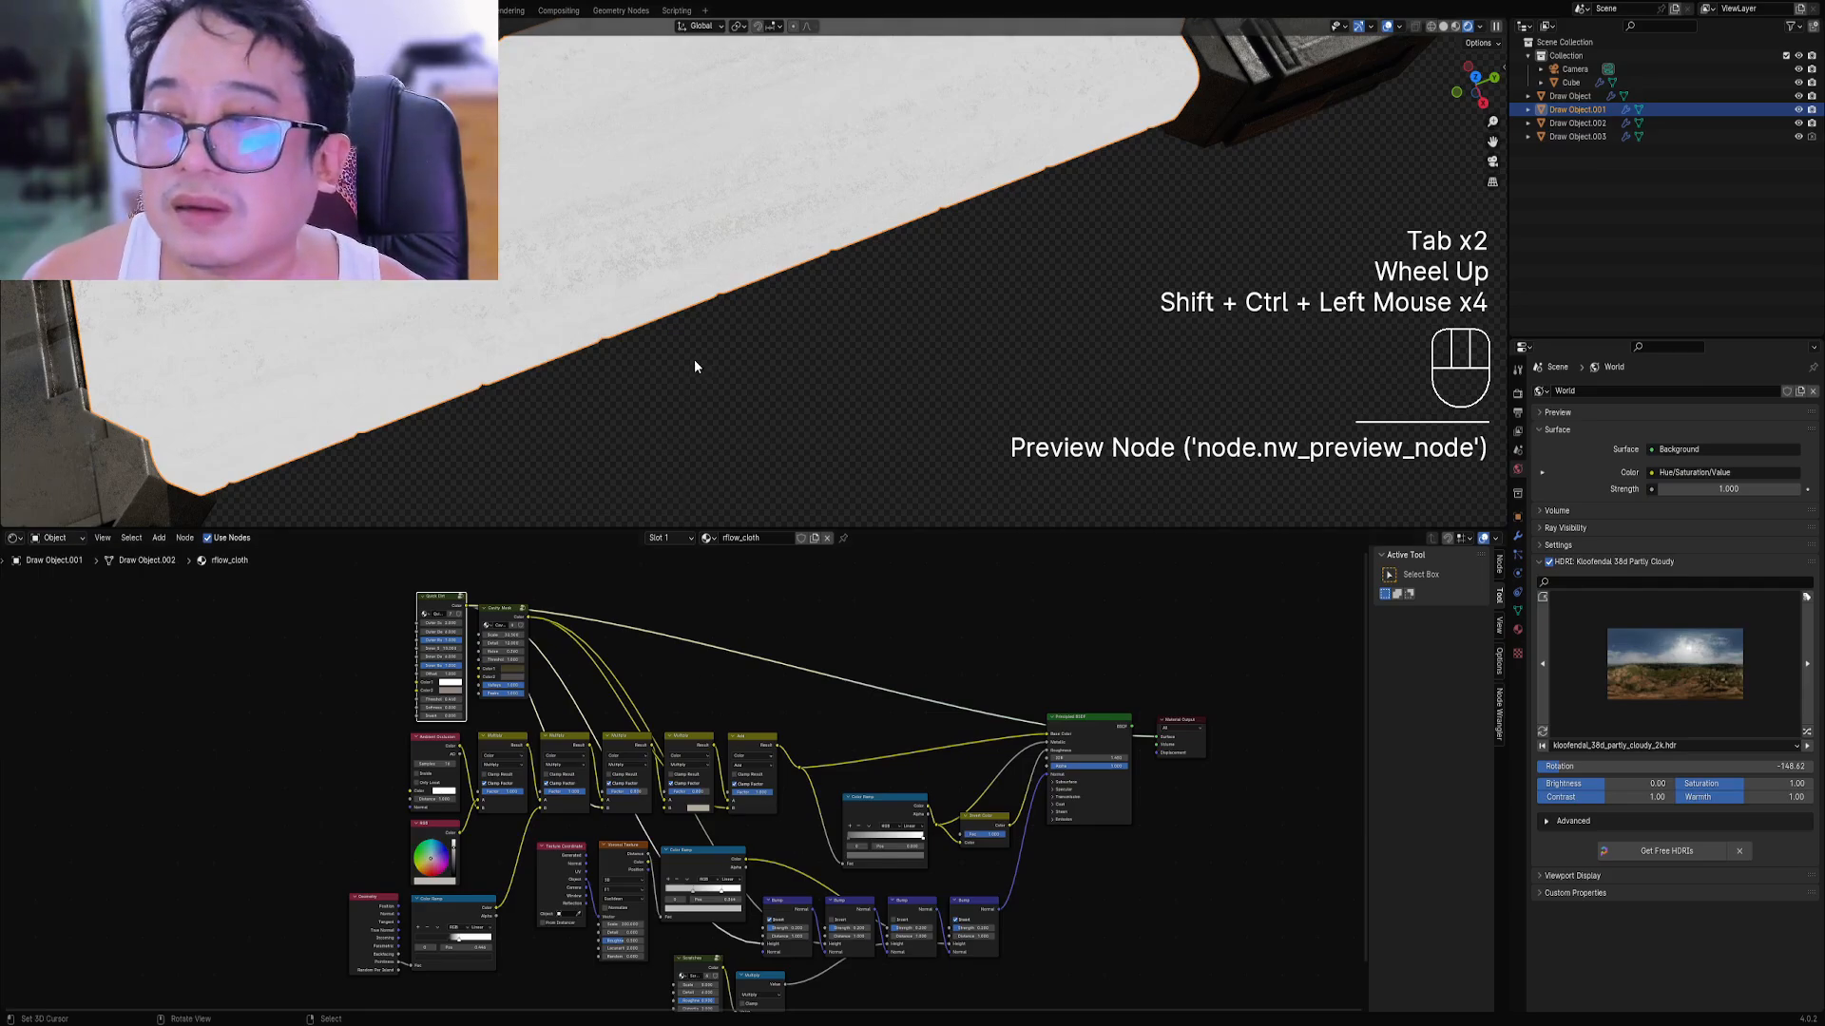
pyautogui.moveTo(694, 360)
pyautogui.mouseDown(button='middle')
pyautogui.moveTo(641, 401)
pyautogui.moveTo(680, 358)
pyautogui.mouseUp(button='middle')
pyautogui.scroll(-2, 681, 359)
# In solid shading, examine the grip's complete UV layout in the UV Editor, and return to the Shader Editor.
pyautogui.press('z')
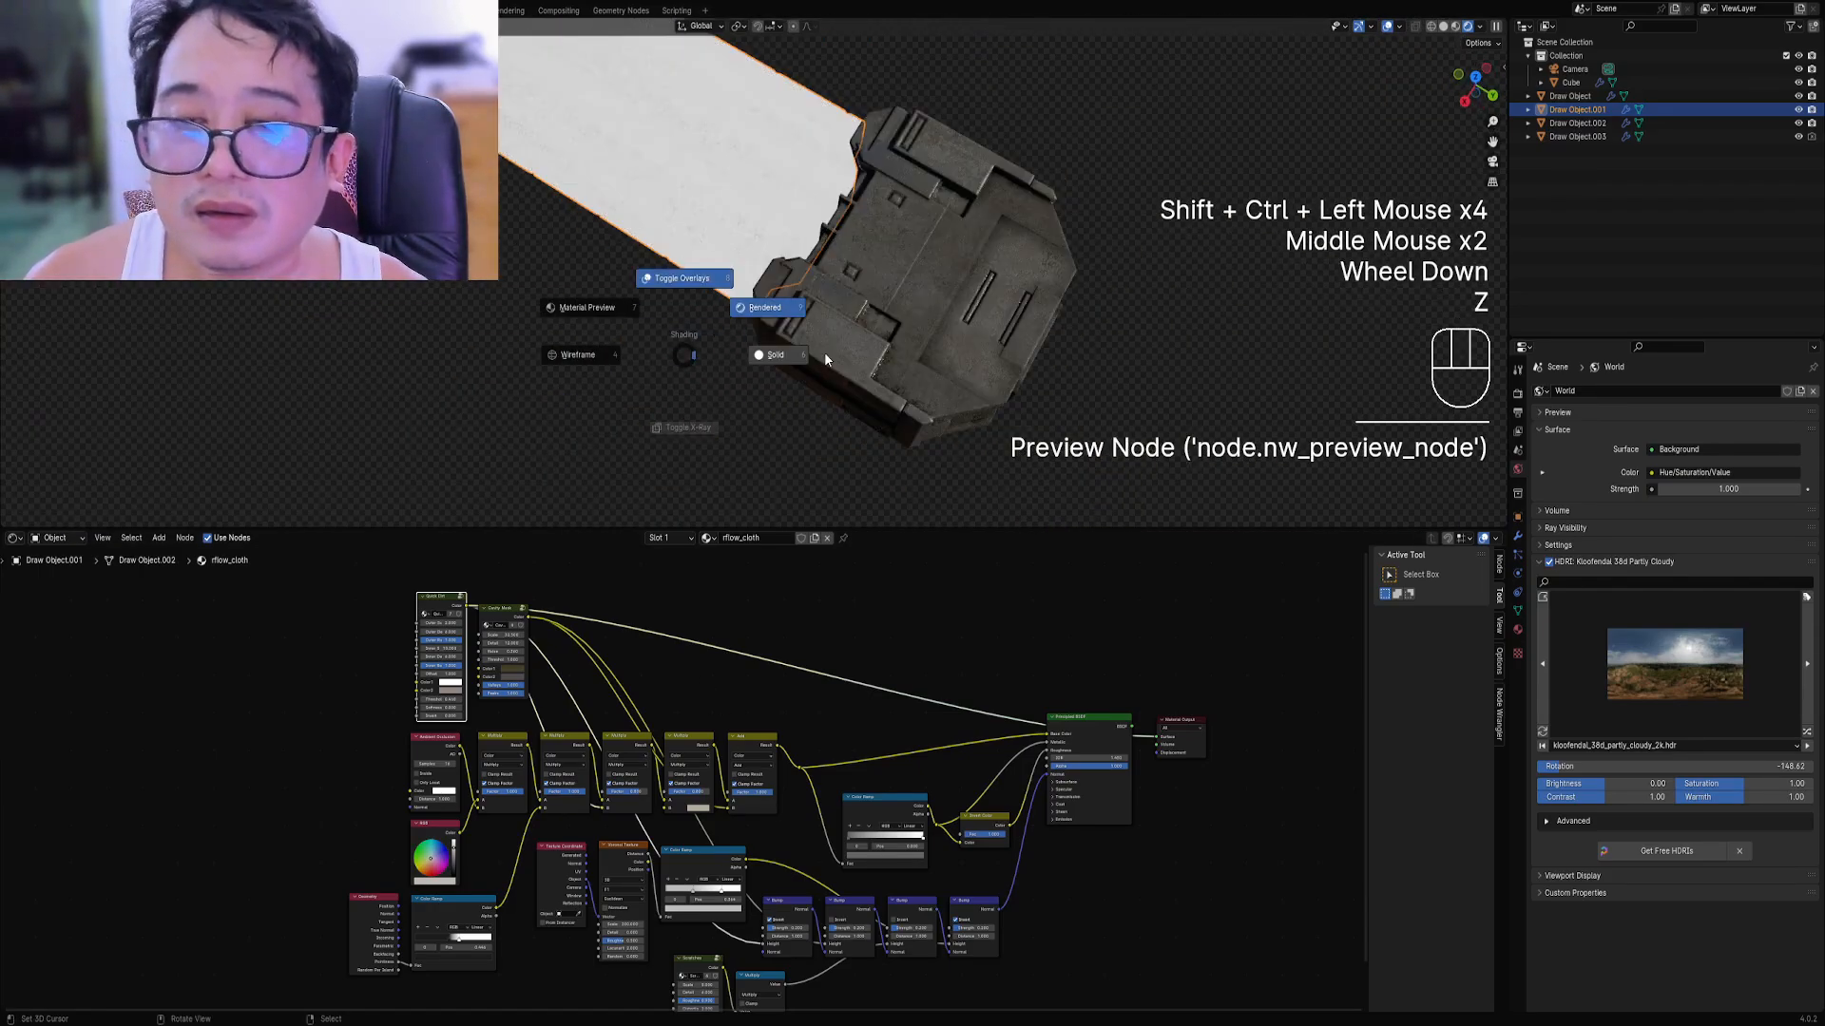
pyautogui.click(825, 359)
pyautogui.click(14, 538)
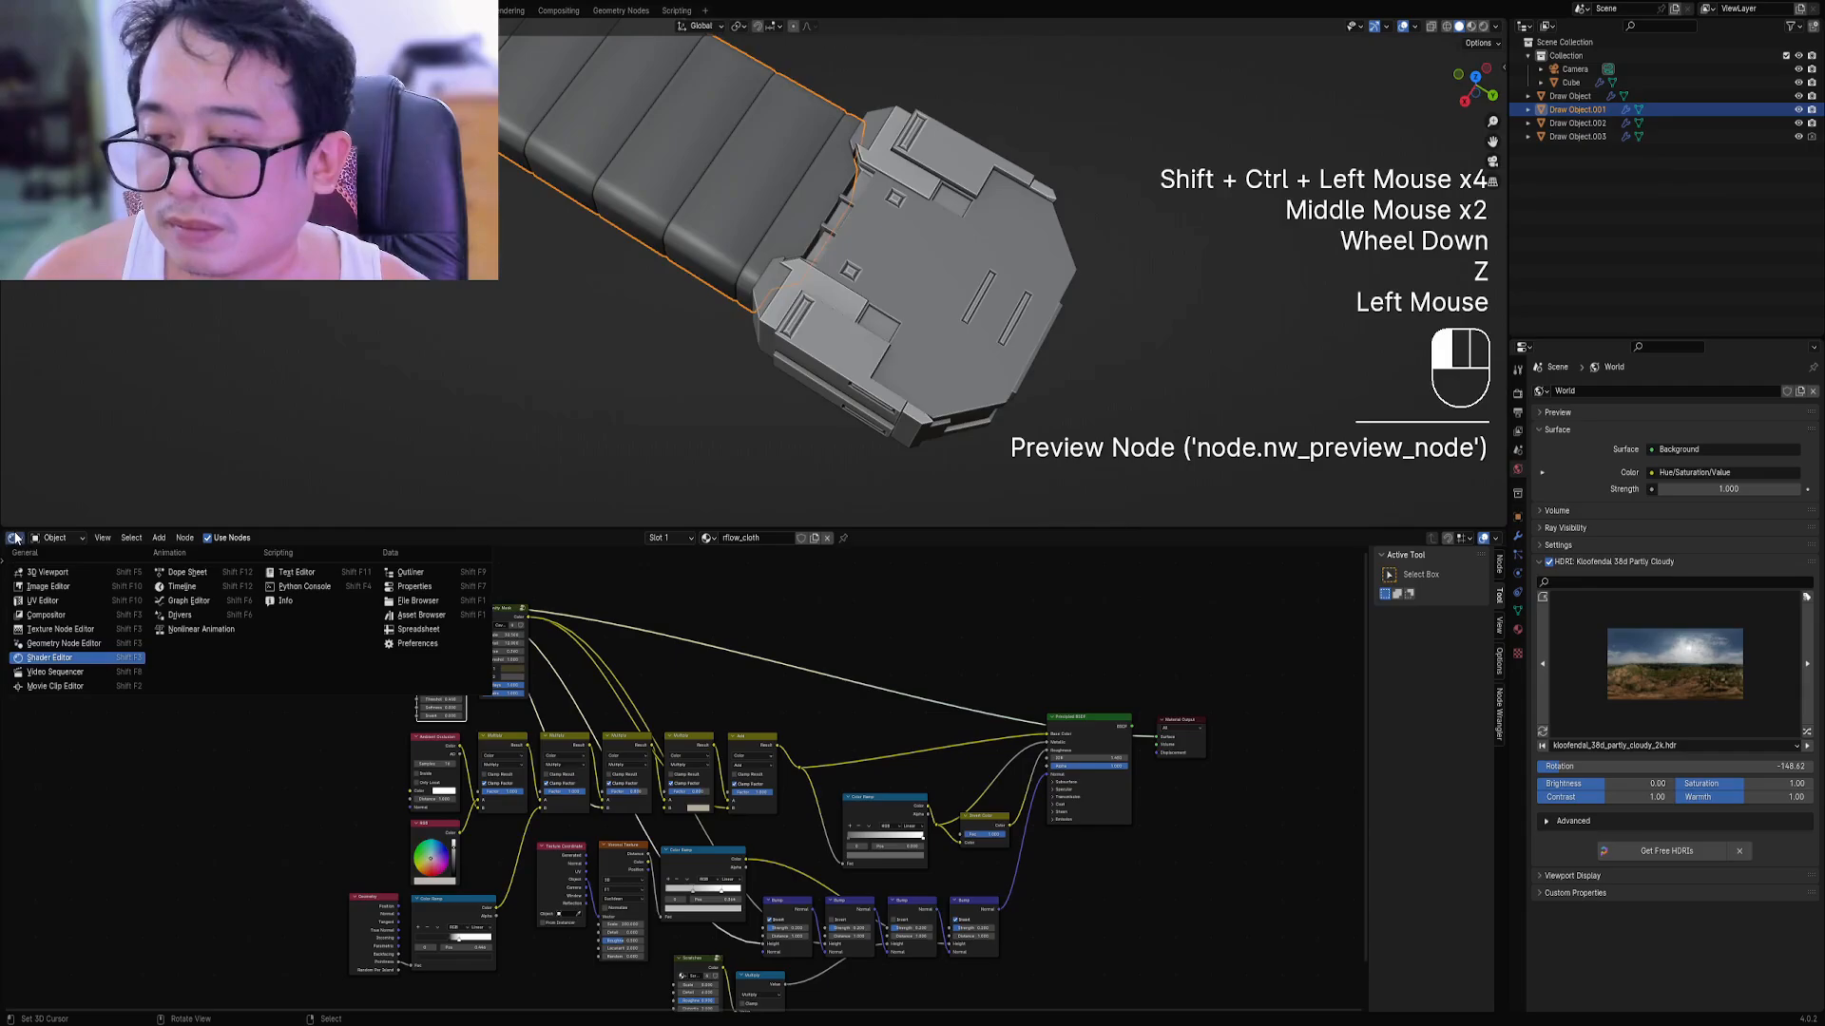
pyautogui.click(10, 602)
pyautogui.press('Tab')
pyautogui.press('a')
pyautogui.scroll(2, 728, 738)
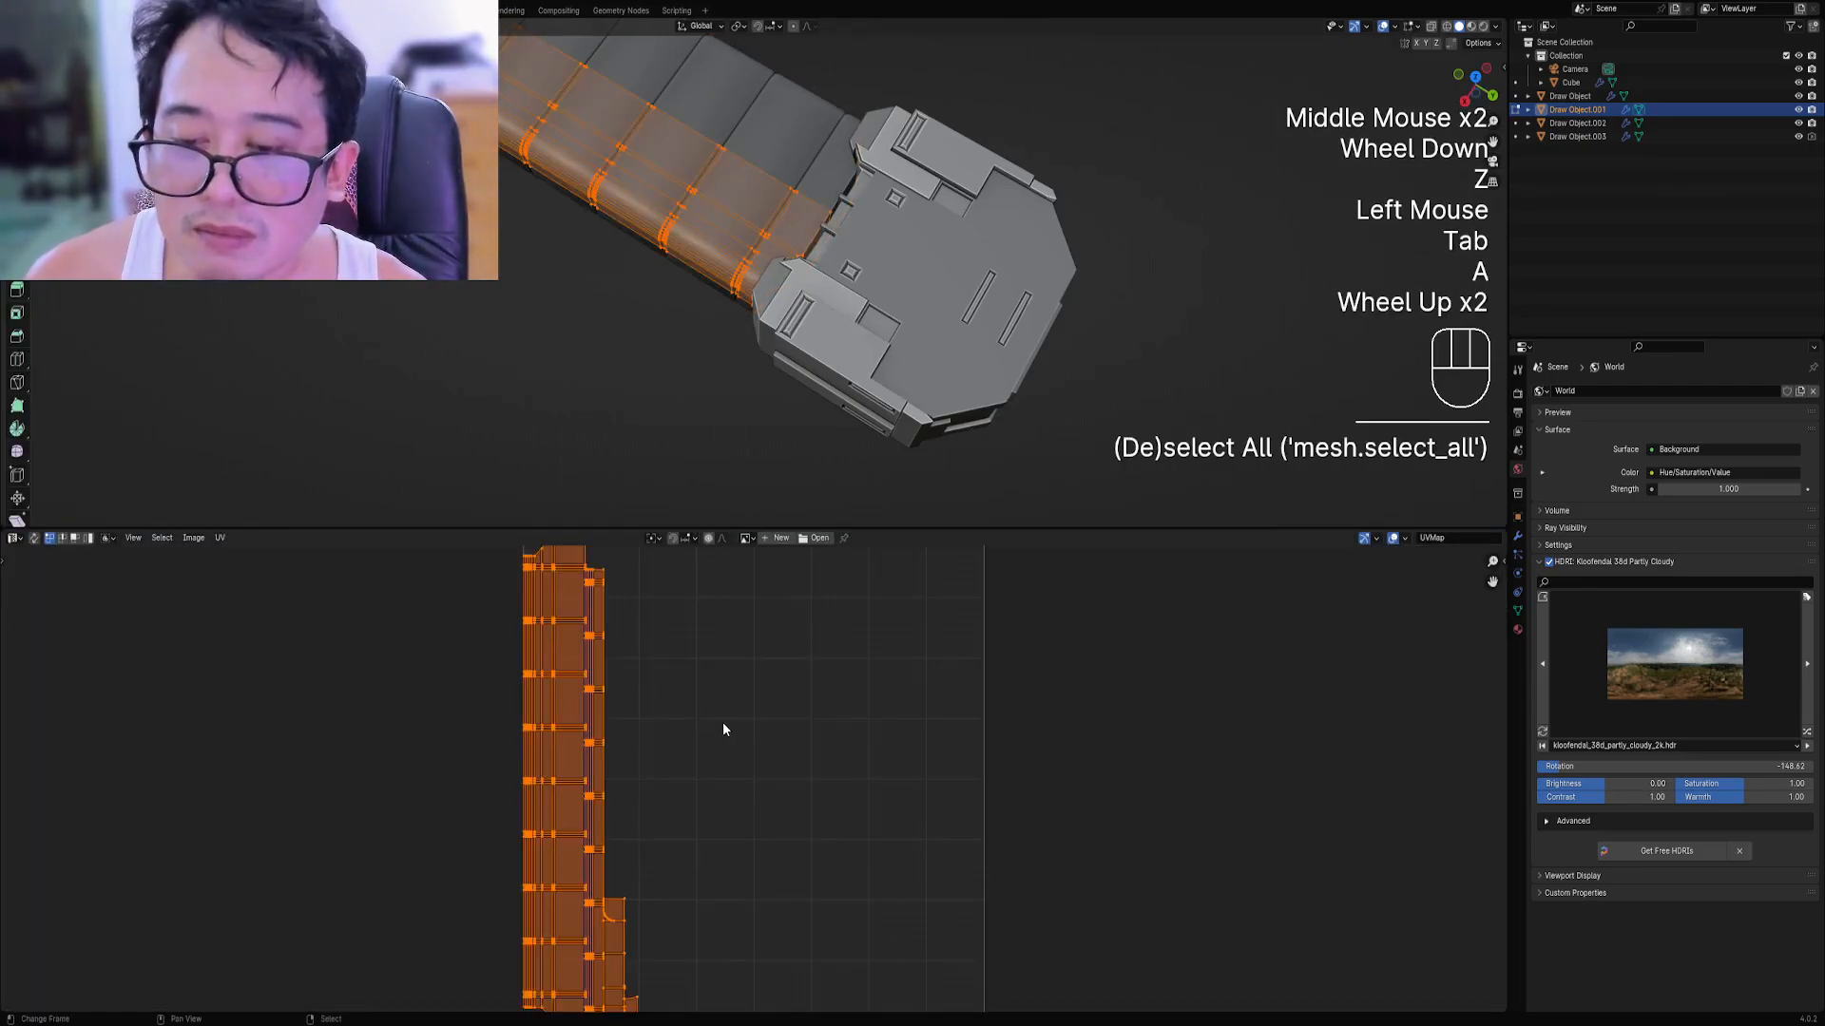
pyautogui.scroll(-1, 603, 320)
pyautogui.press('Tab')
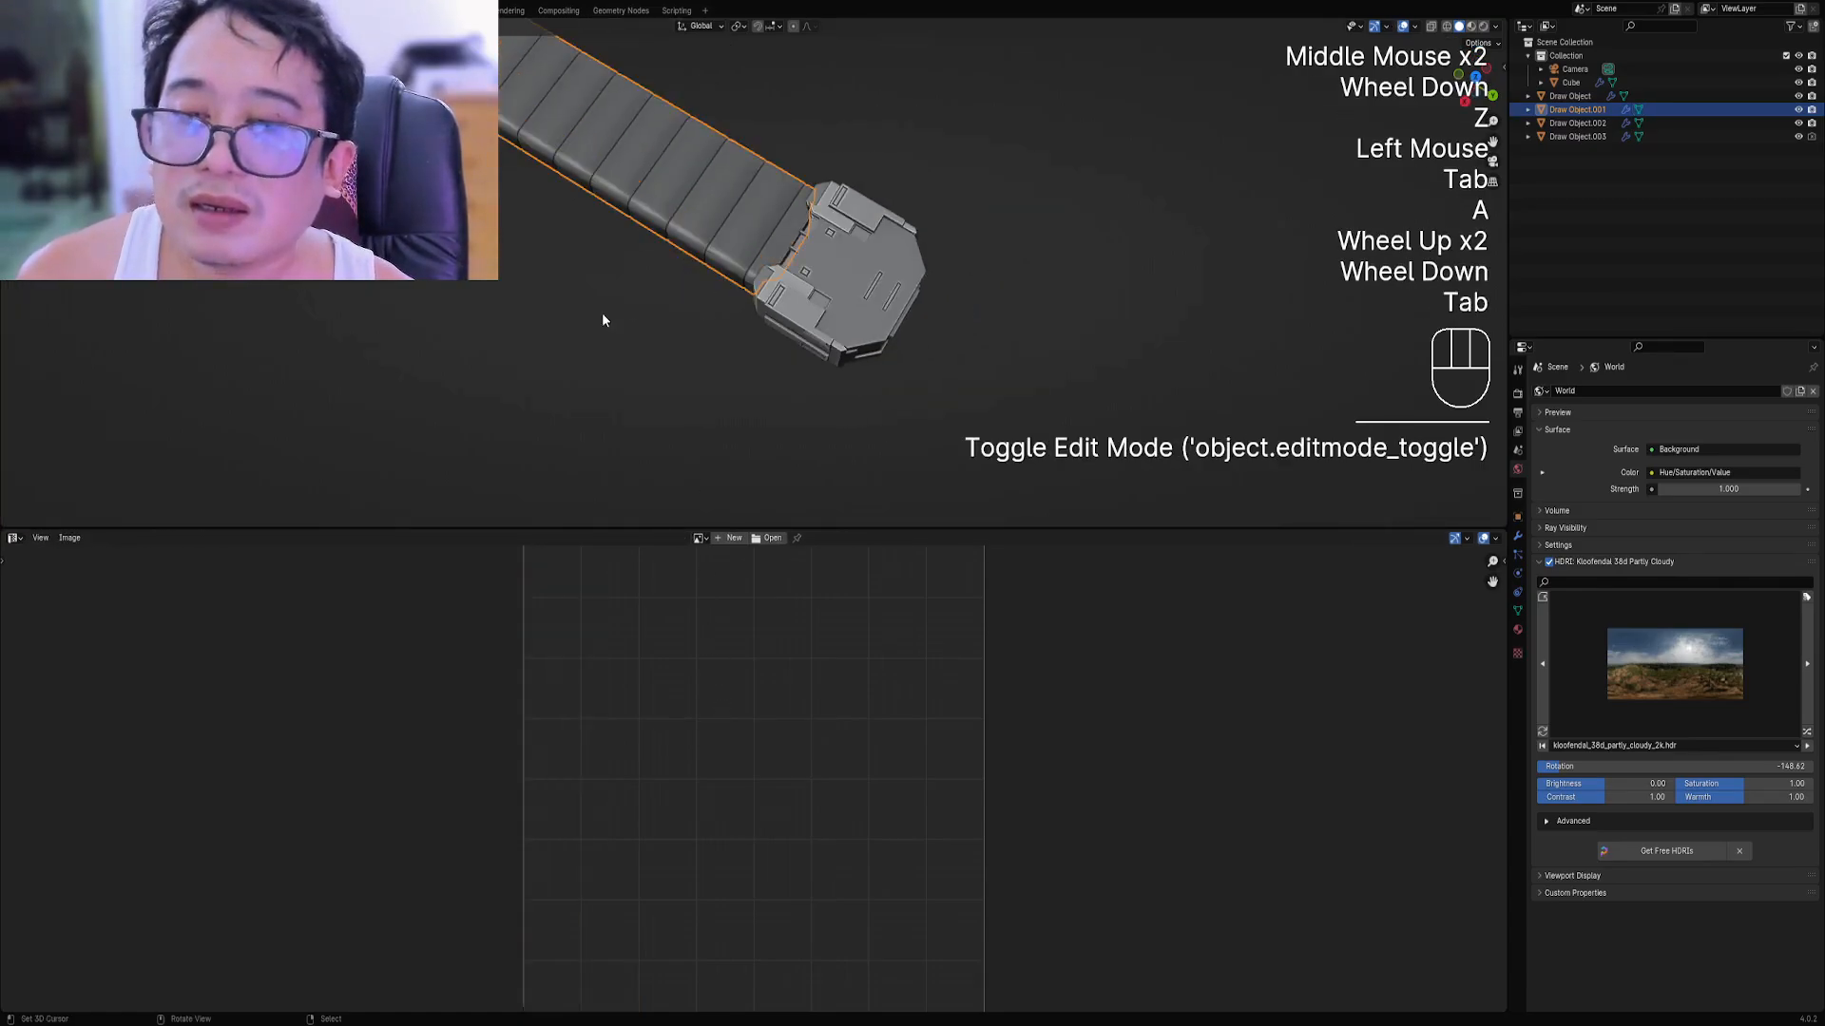
pyautogui.click(13, 538)
pyautogui.click(29, 617)
pyautogui.scroll(1, 666, 738)
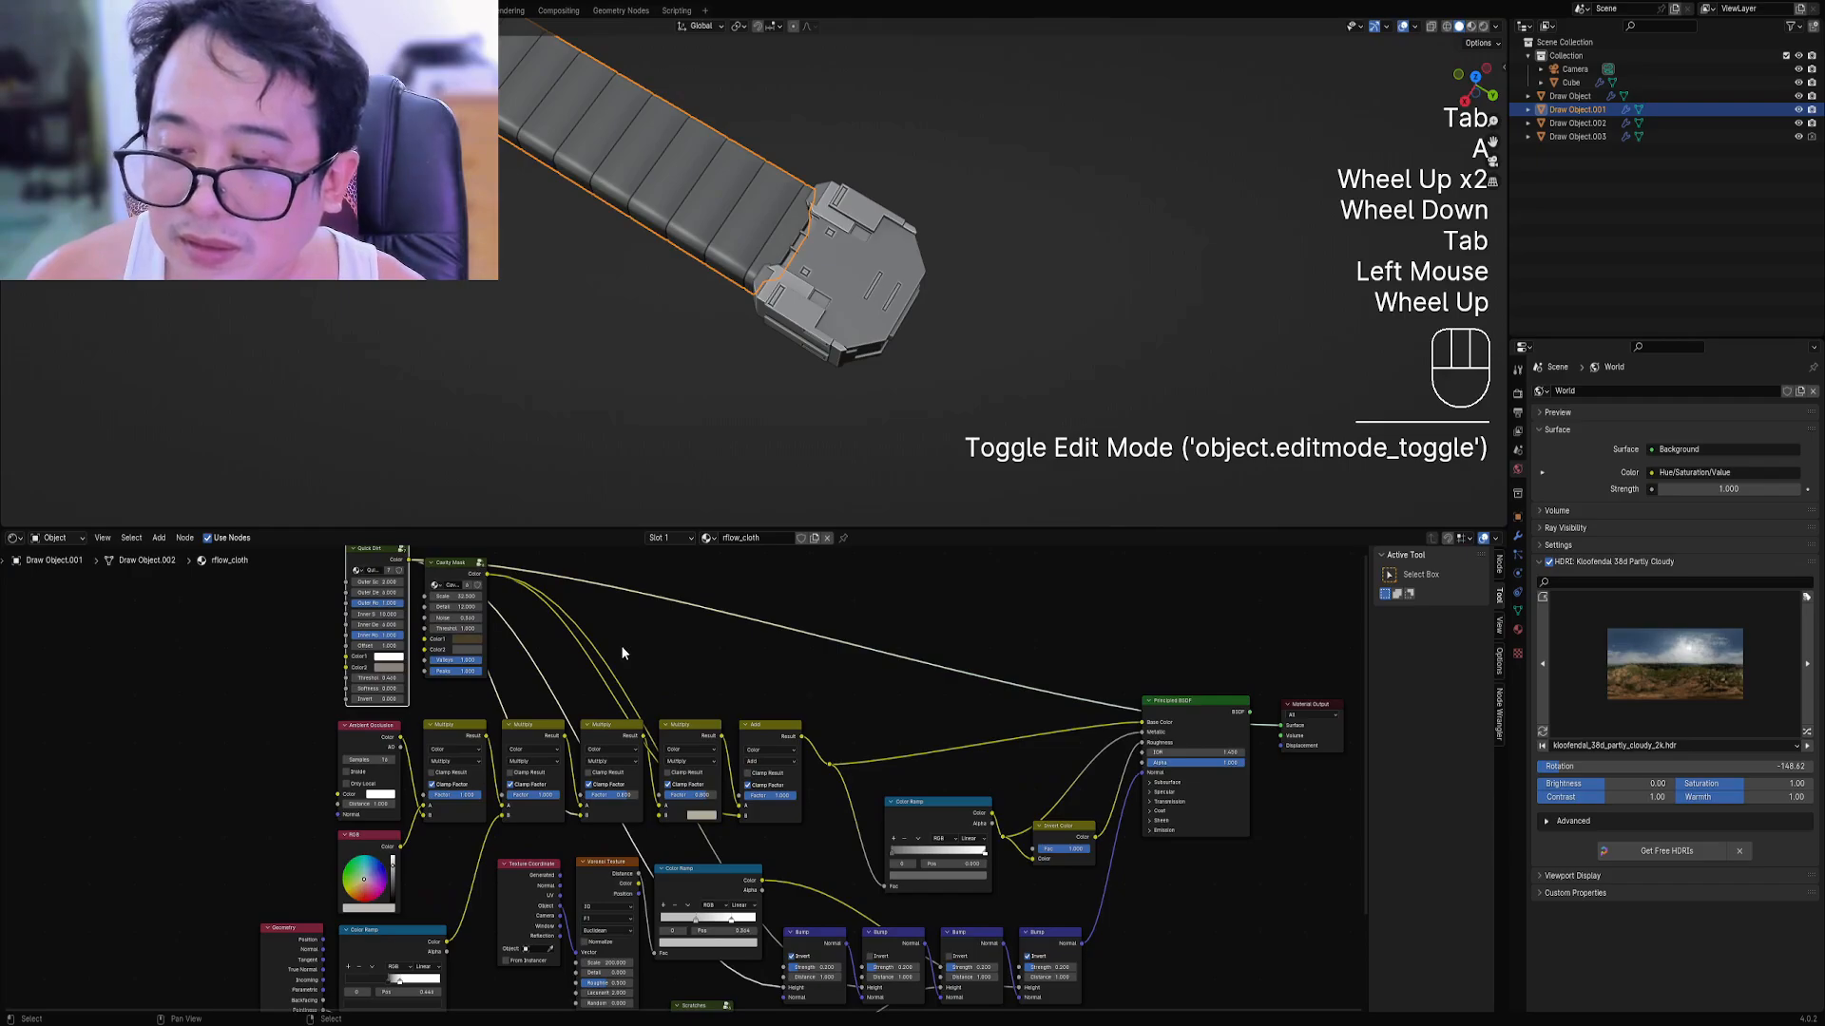
pyautogui.press('Tab')
pyautogui.press('u')
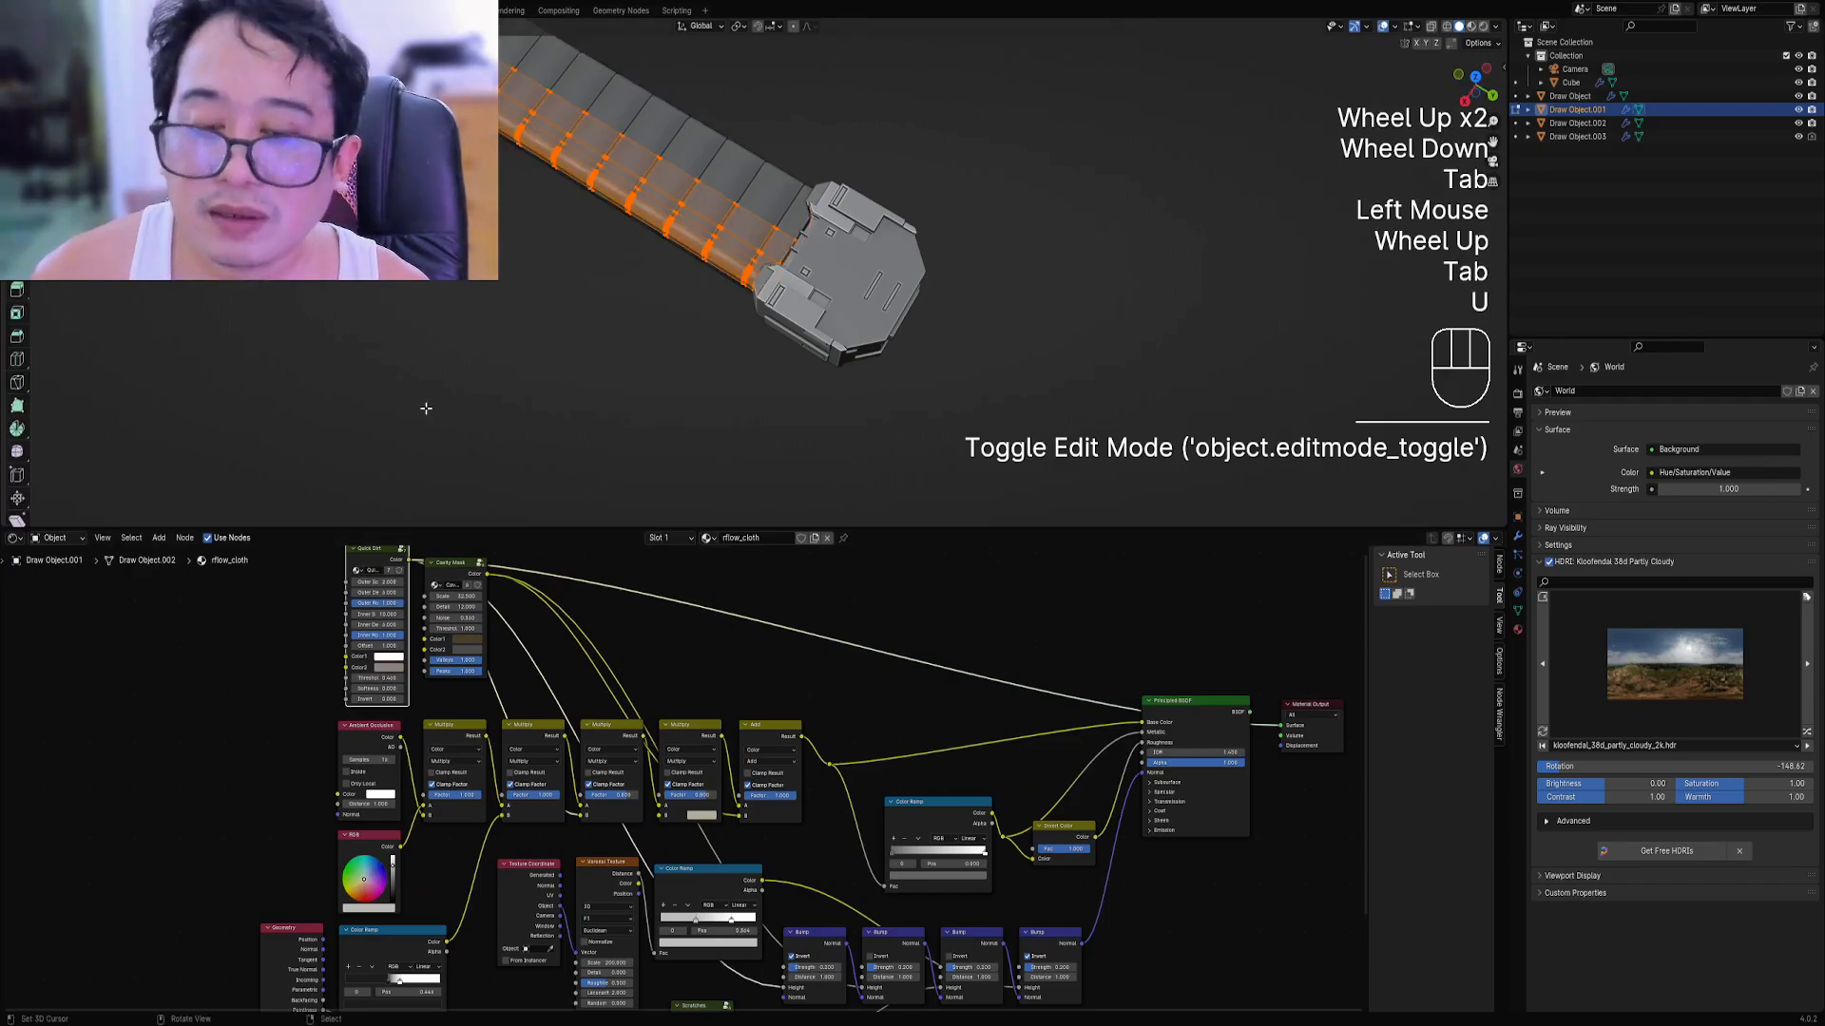
pyautogui.press('Tab')
# In rendered shading, examine the Quick Dirt preview on the grip and the cloth material's node network, comparing it with solid shading.
pyautogui.press('z')
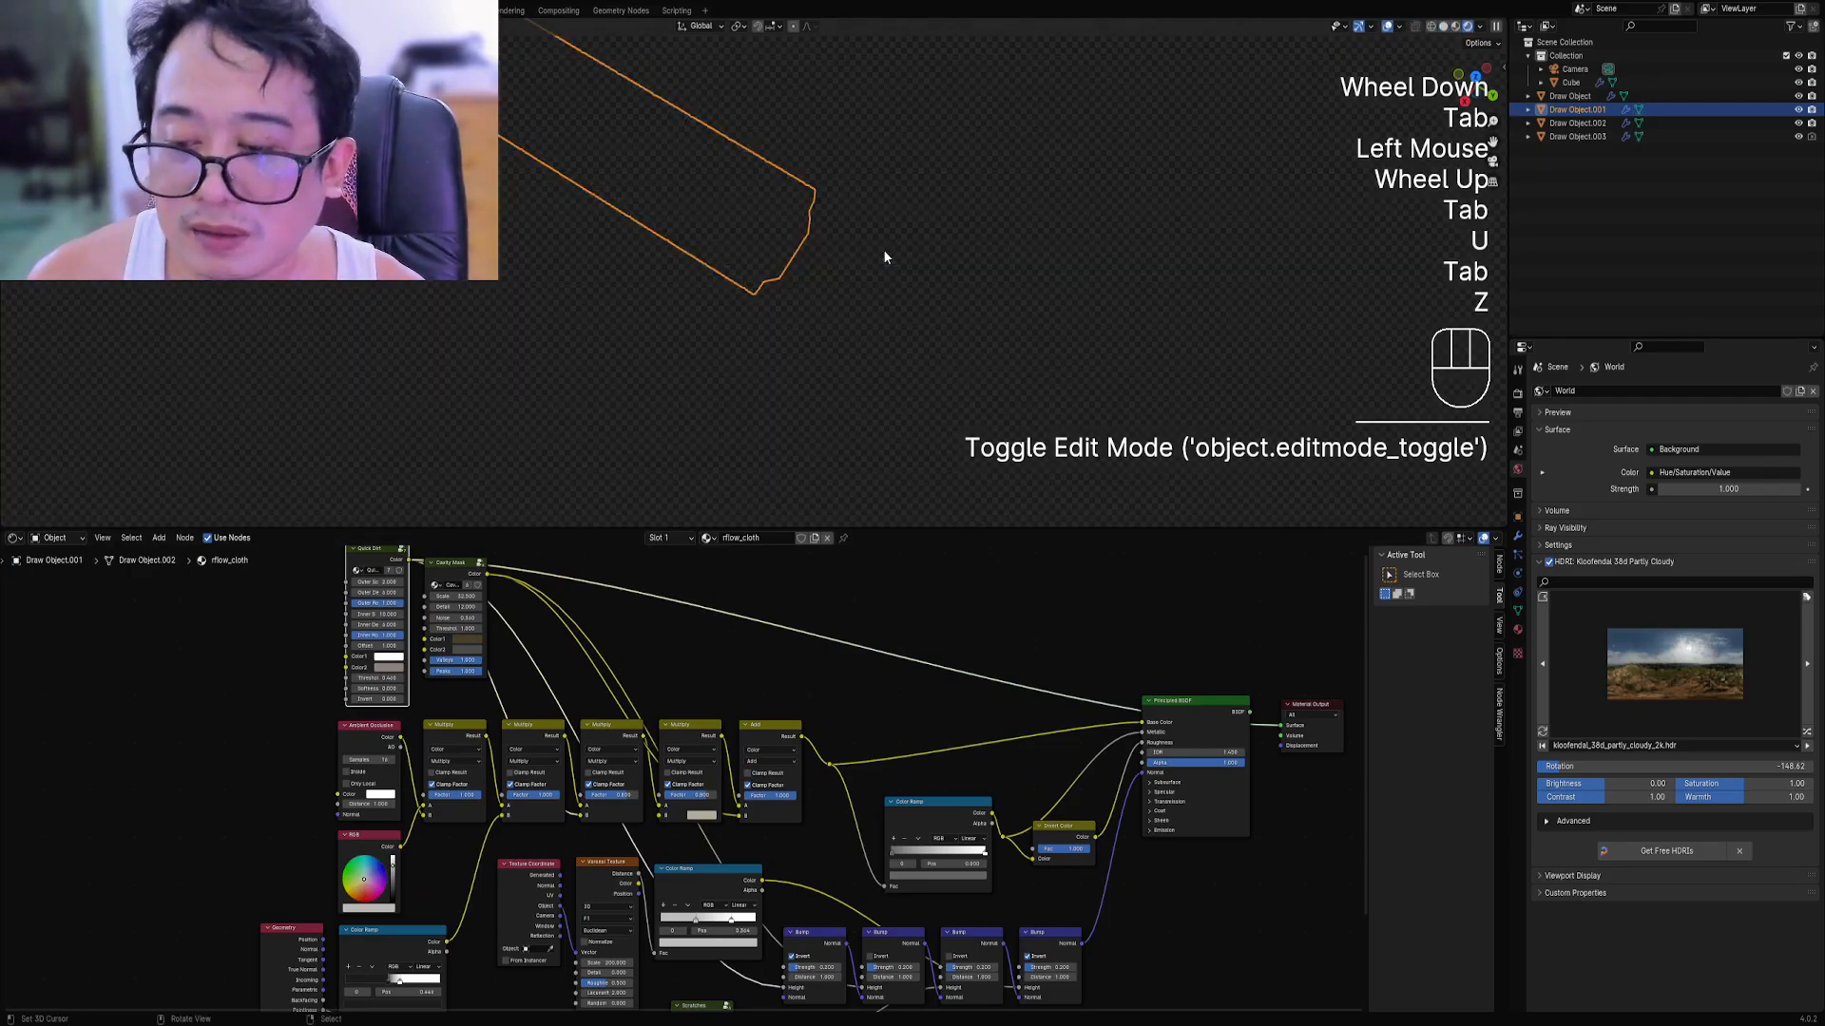
pyautogui.moveTo(880, 249)
pyautogui.mouseDown(button='middle')
pyautogui.moveTo(952, 248)
pyautogui.moveTo(927, 243)
pyautogui.mouseUp(button='middle')
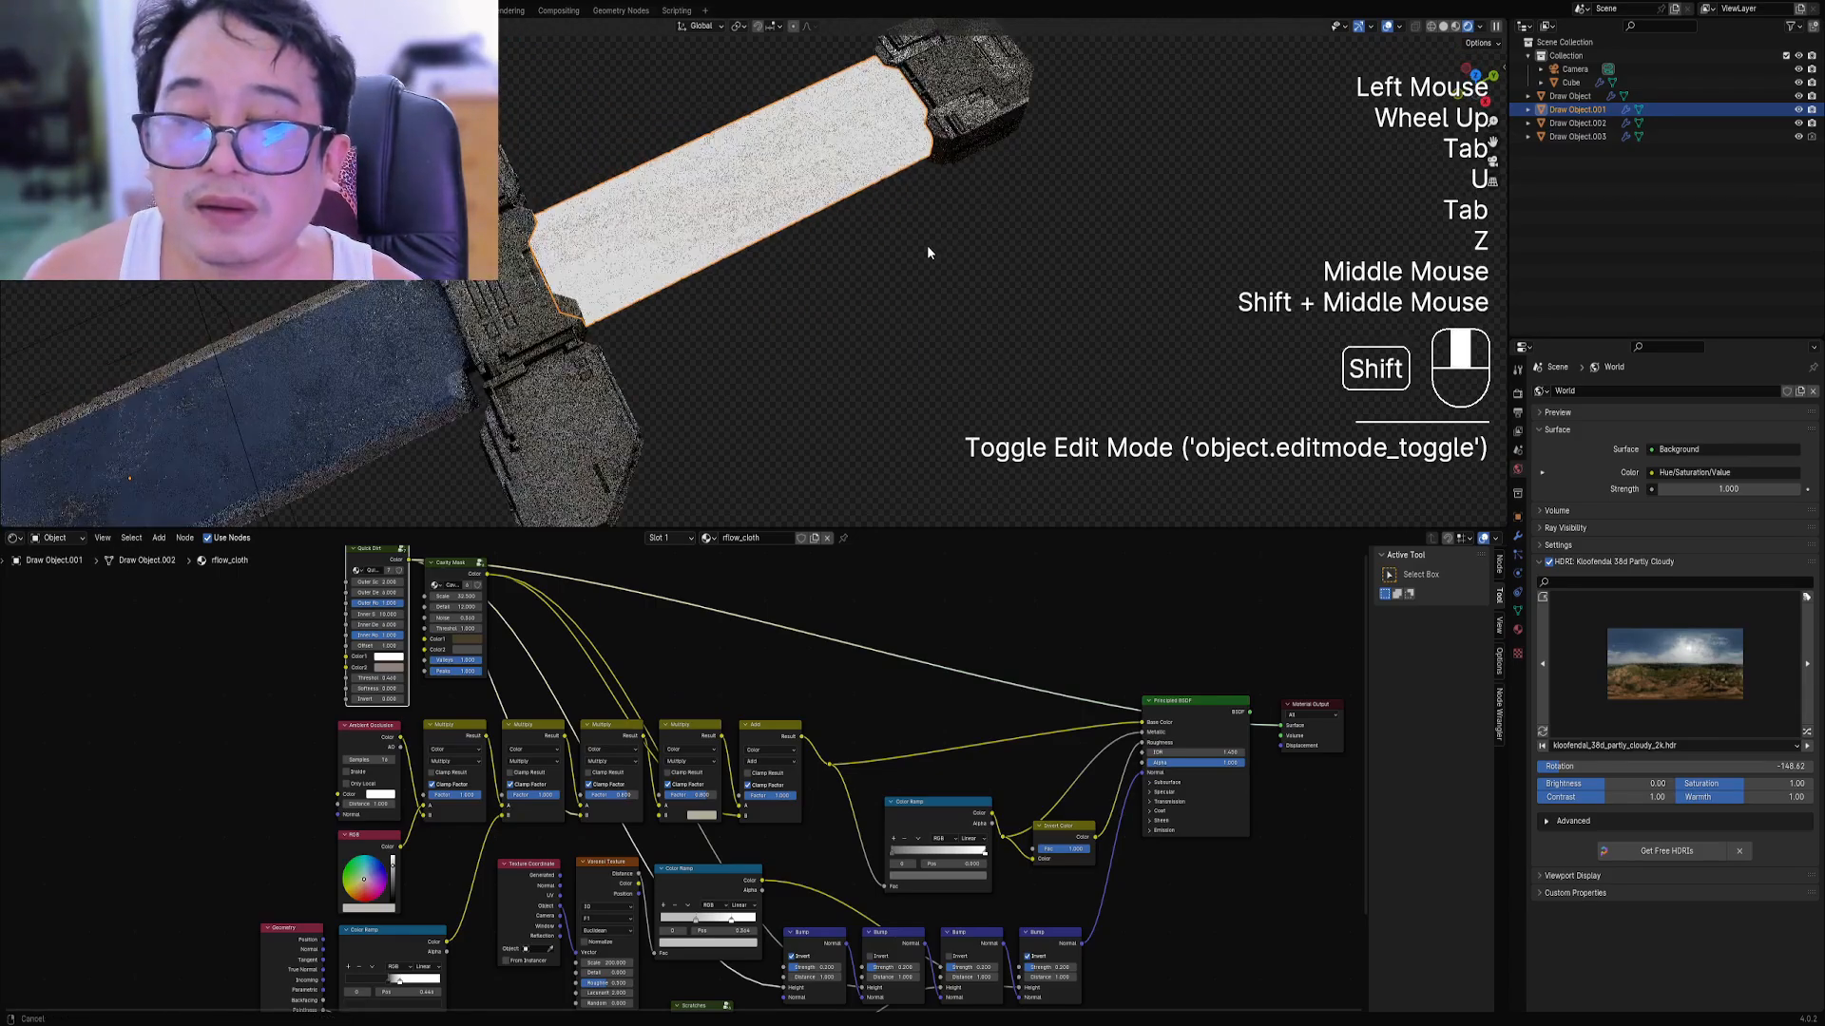
pyautogui.scroll(2, 928, 266)
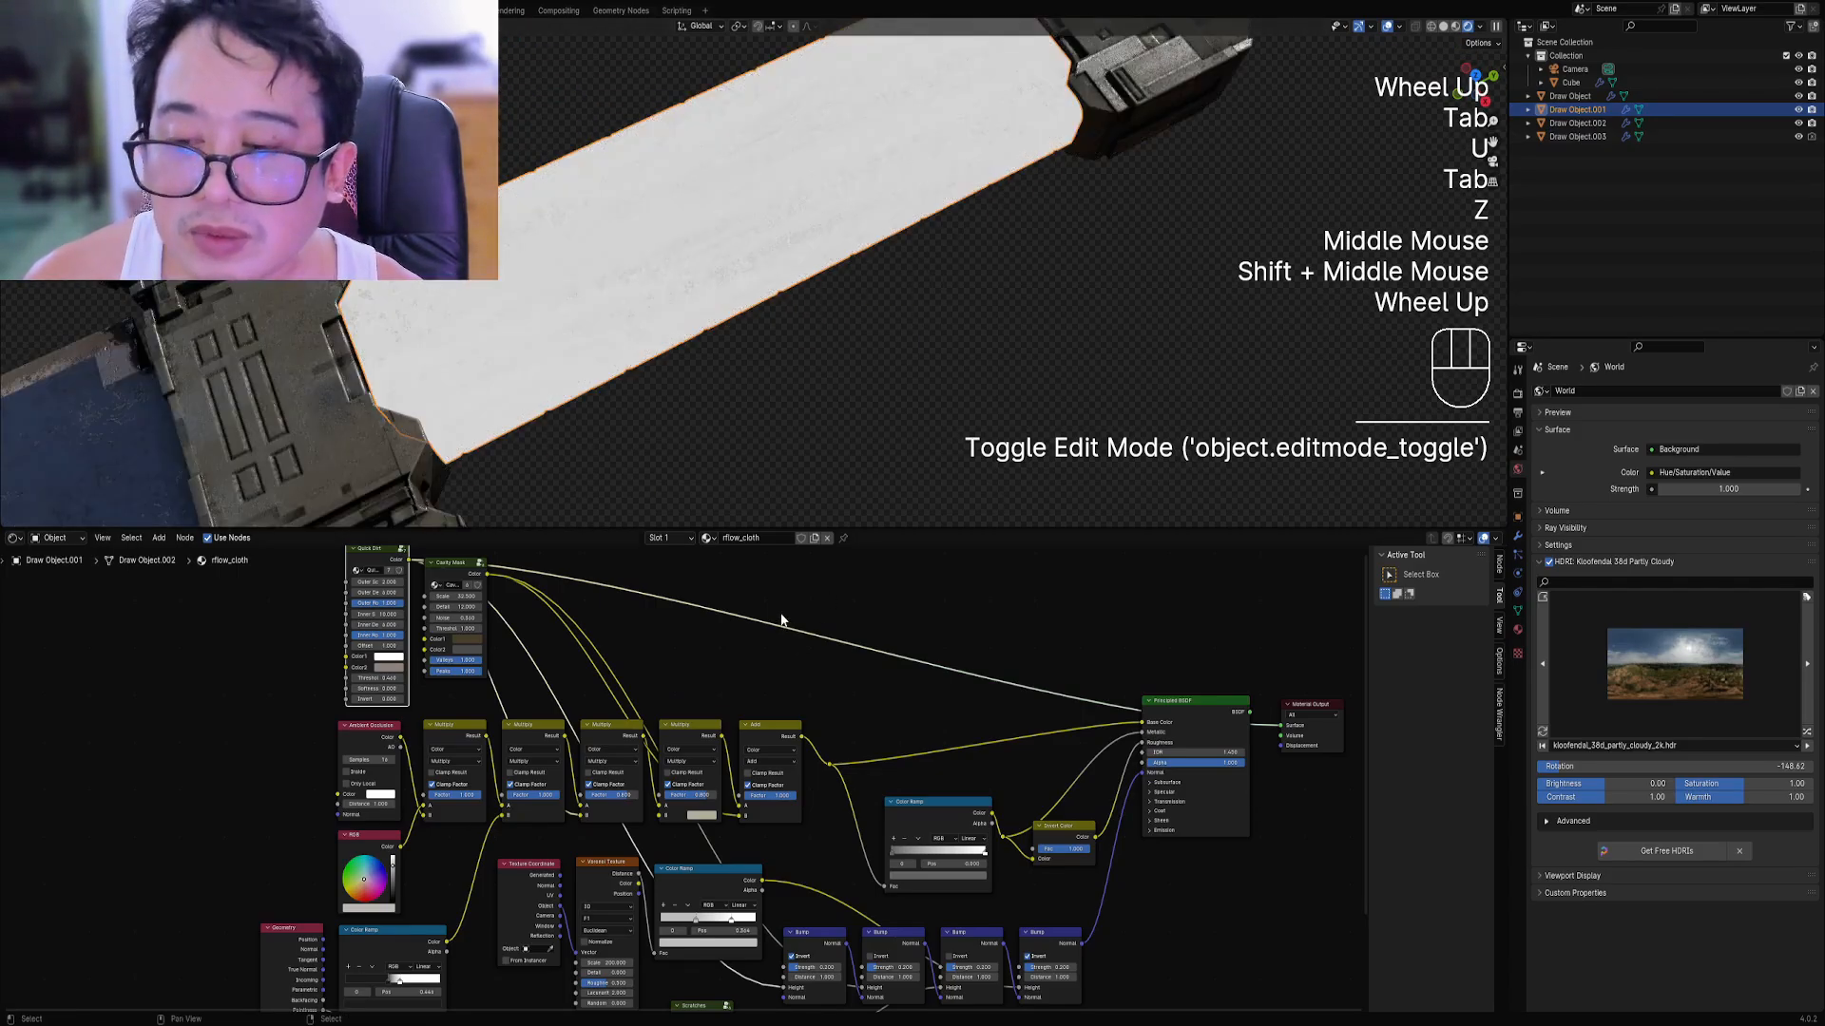
pyautogui.scroll(2, 669, 737)
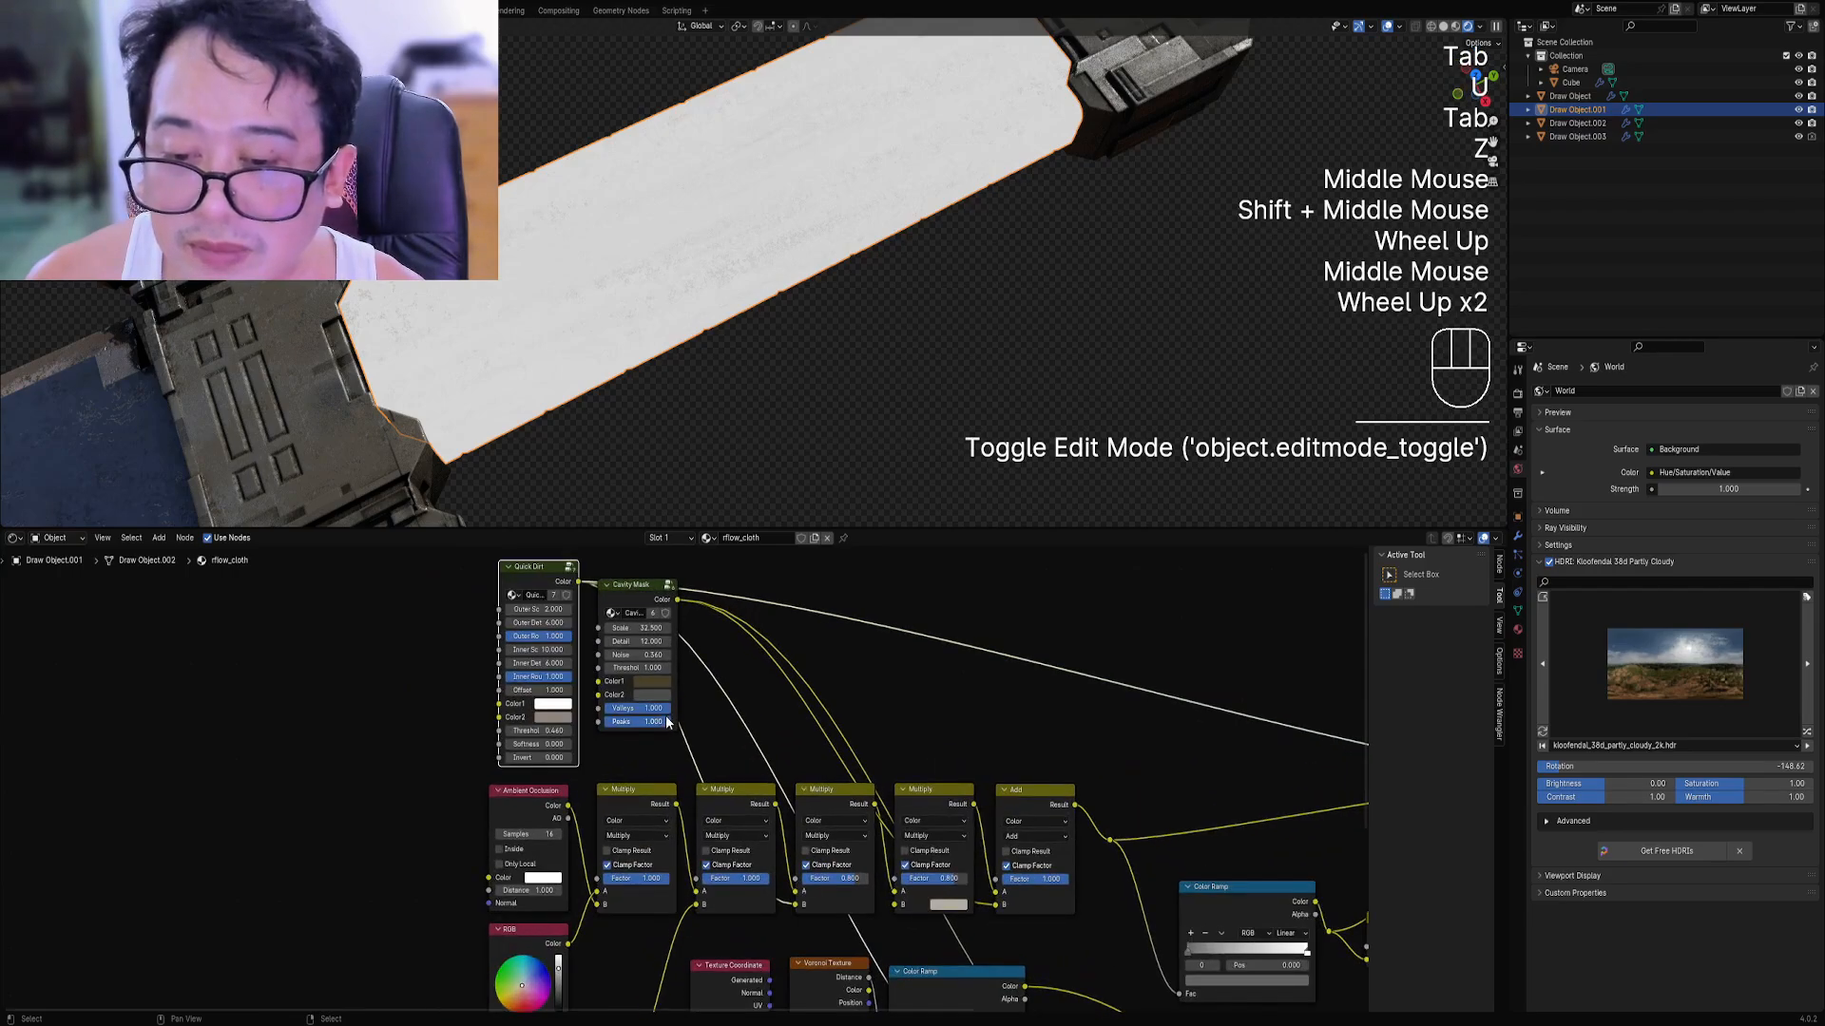
pyautogui.moveTo(598, 681); pyautogui.dragTo(706, 699, button='middle')
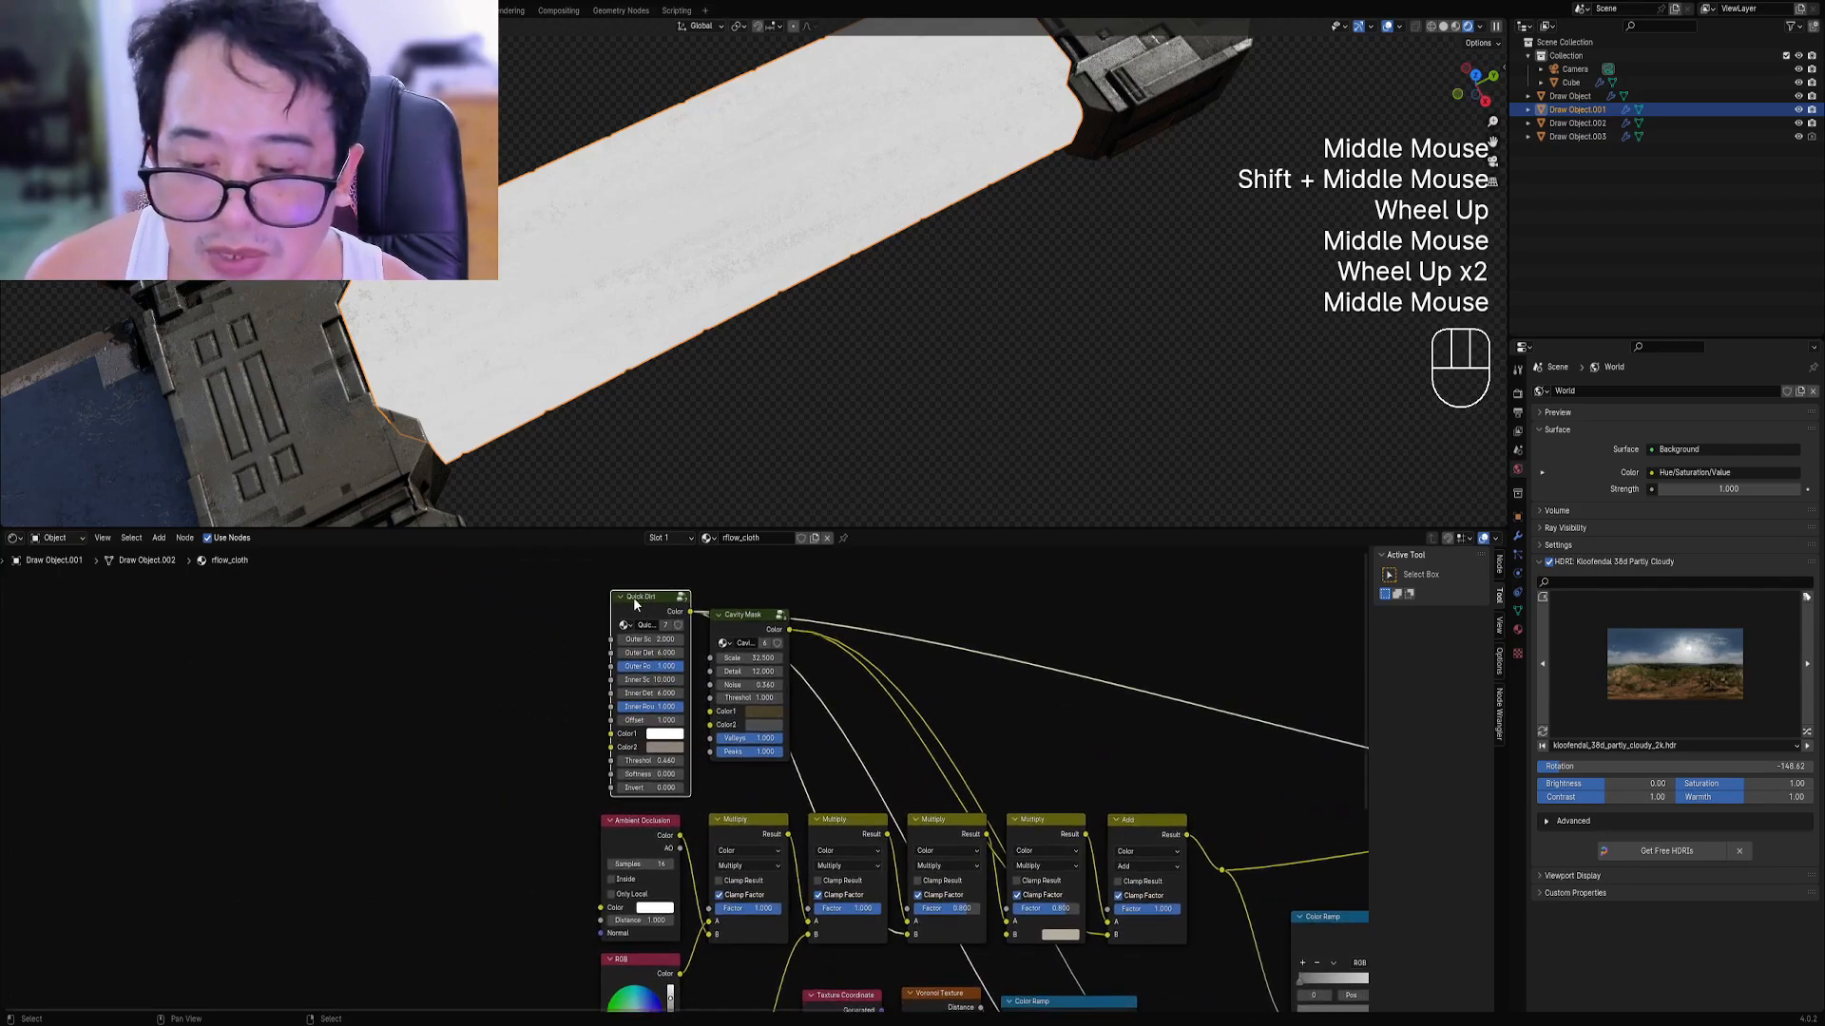
pyautogui.scroll(-1, 635, 605)
pyautogui.moveTo(1235, 798); pyautogui.dragTo(908, 629, button='middle')
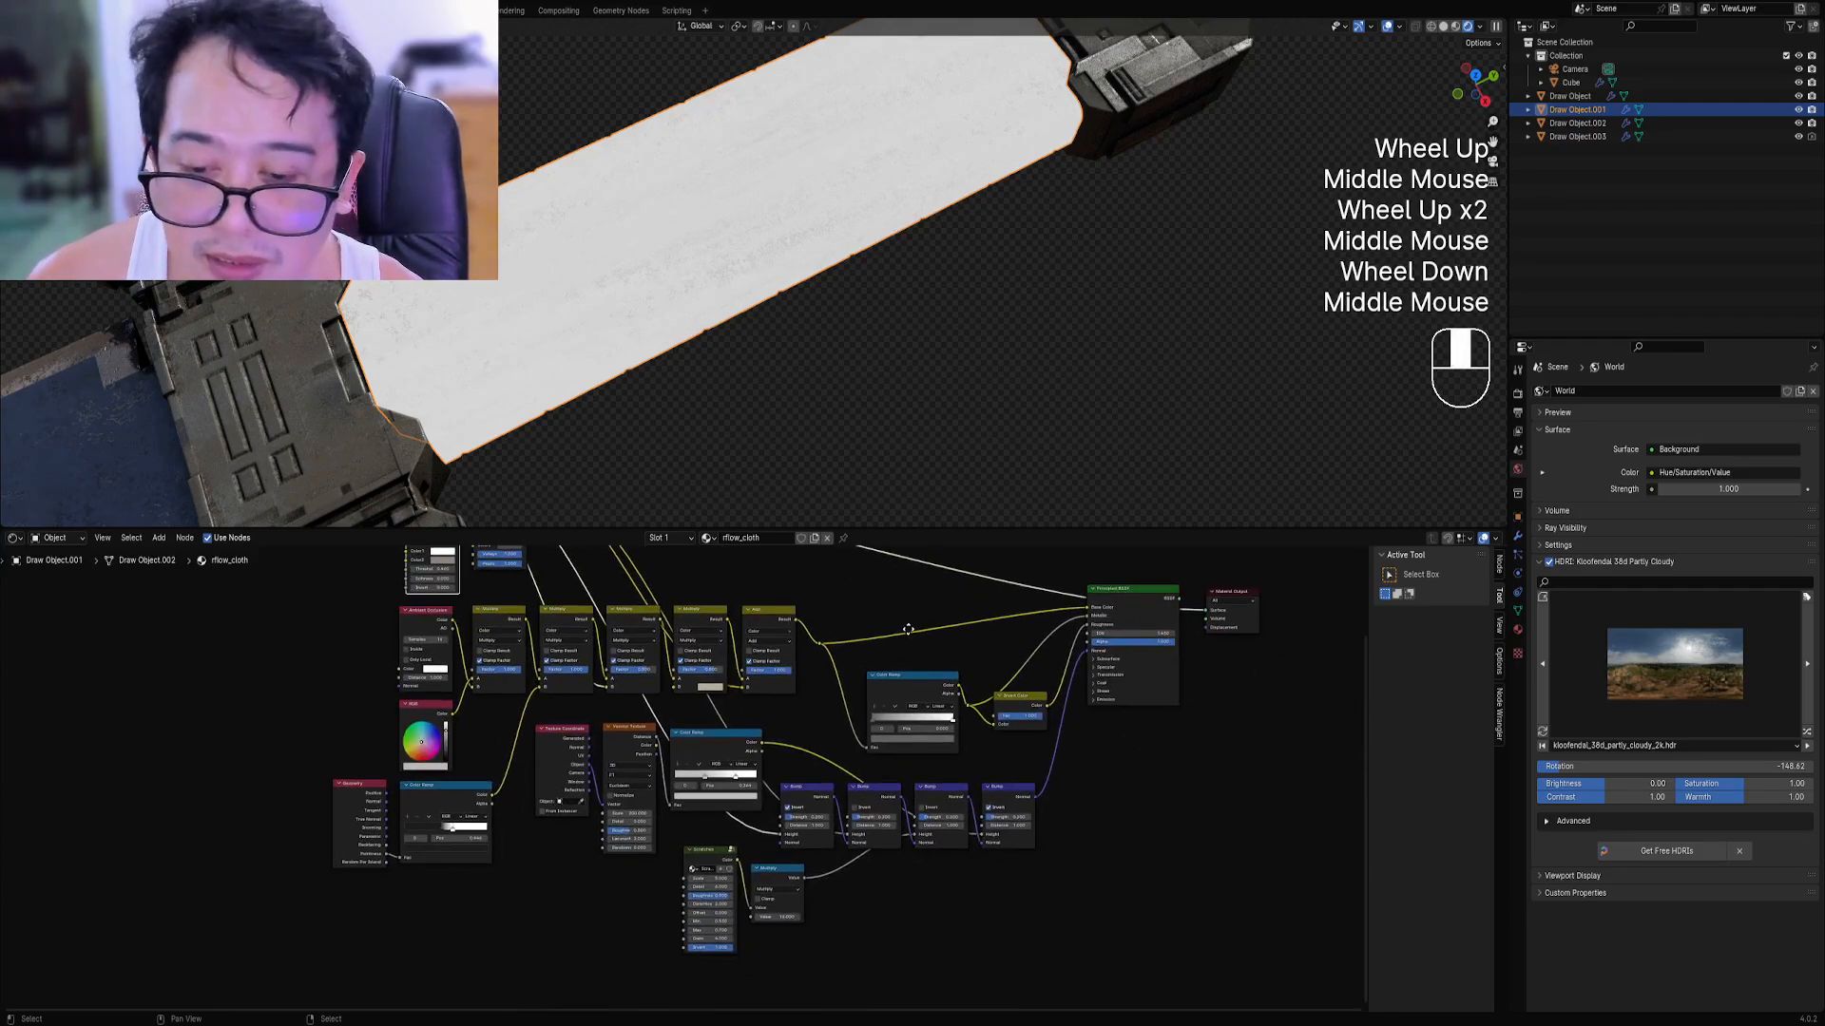
pyautogui.scroll(3, 908, 623)
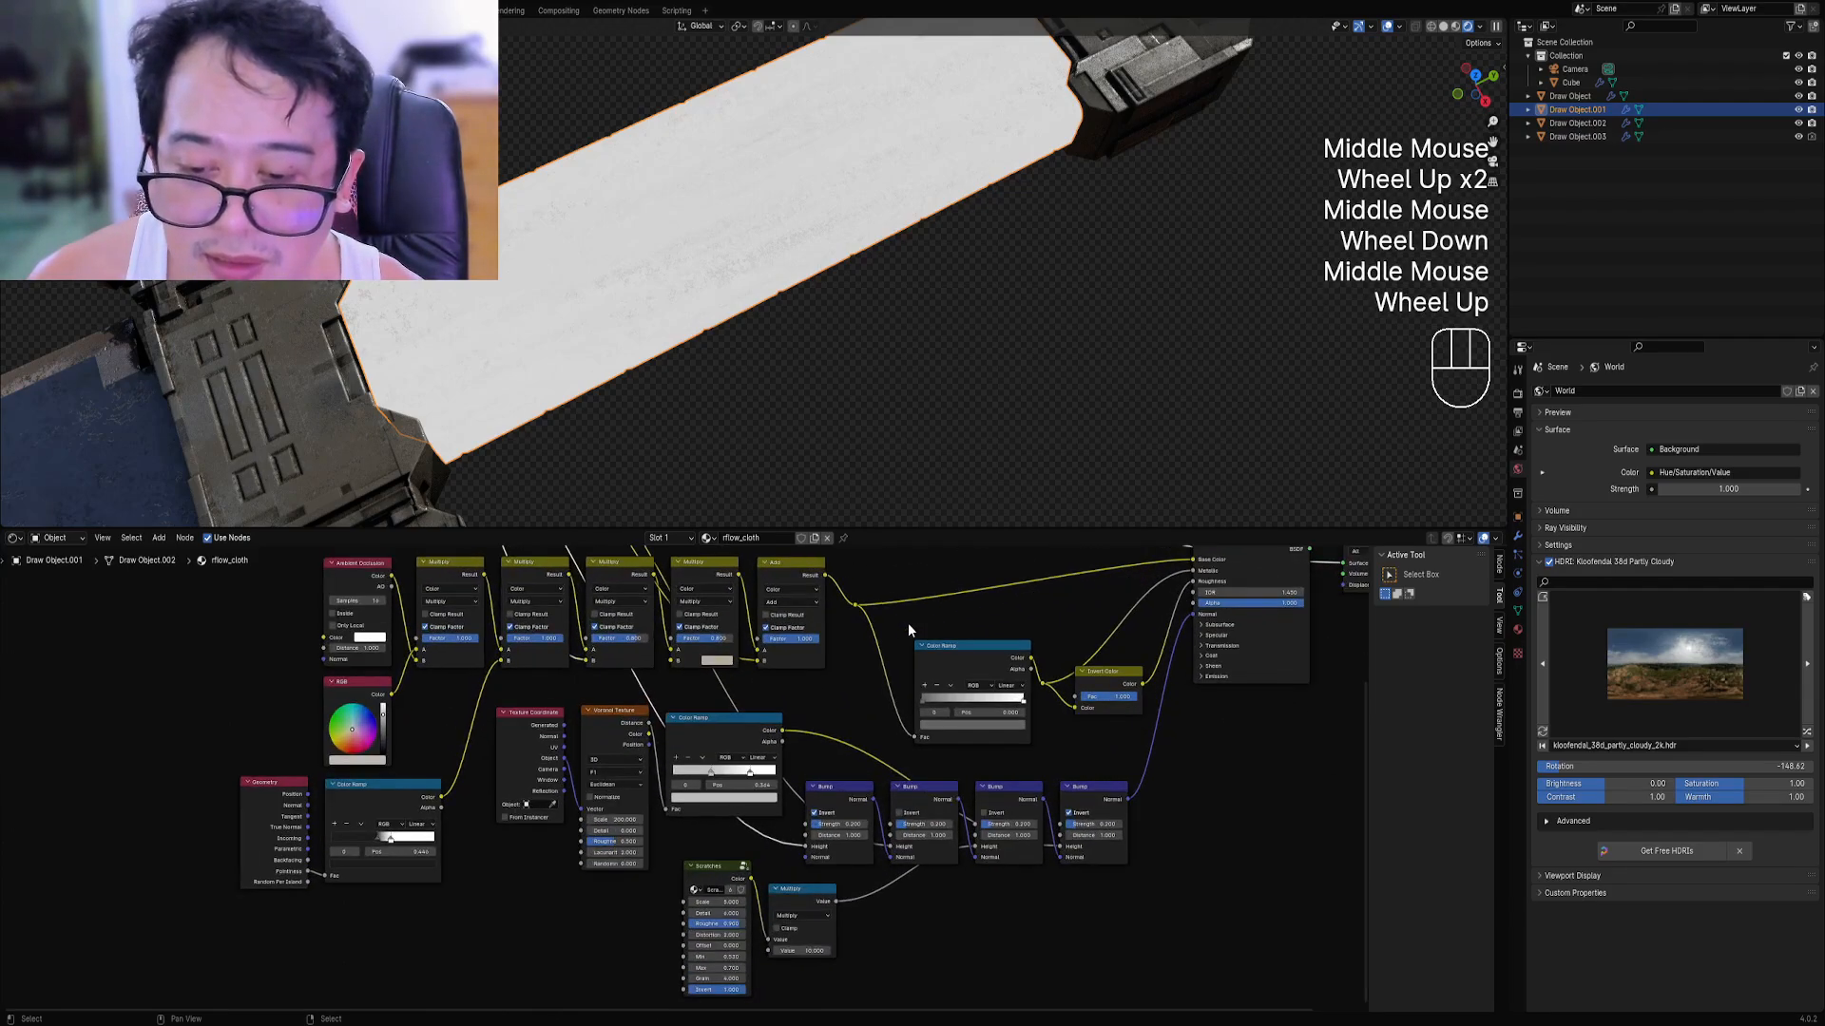
pyautogui.scroll(-3, 910, 620)
pyautogui.moveTo(910, 619); pyautogui.dragTo(1113, 800, button='middle')
pyautogui.scroll(3, 838, 675)
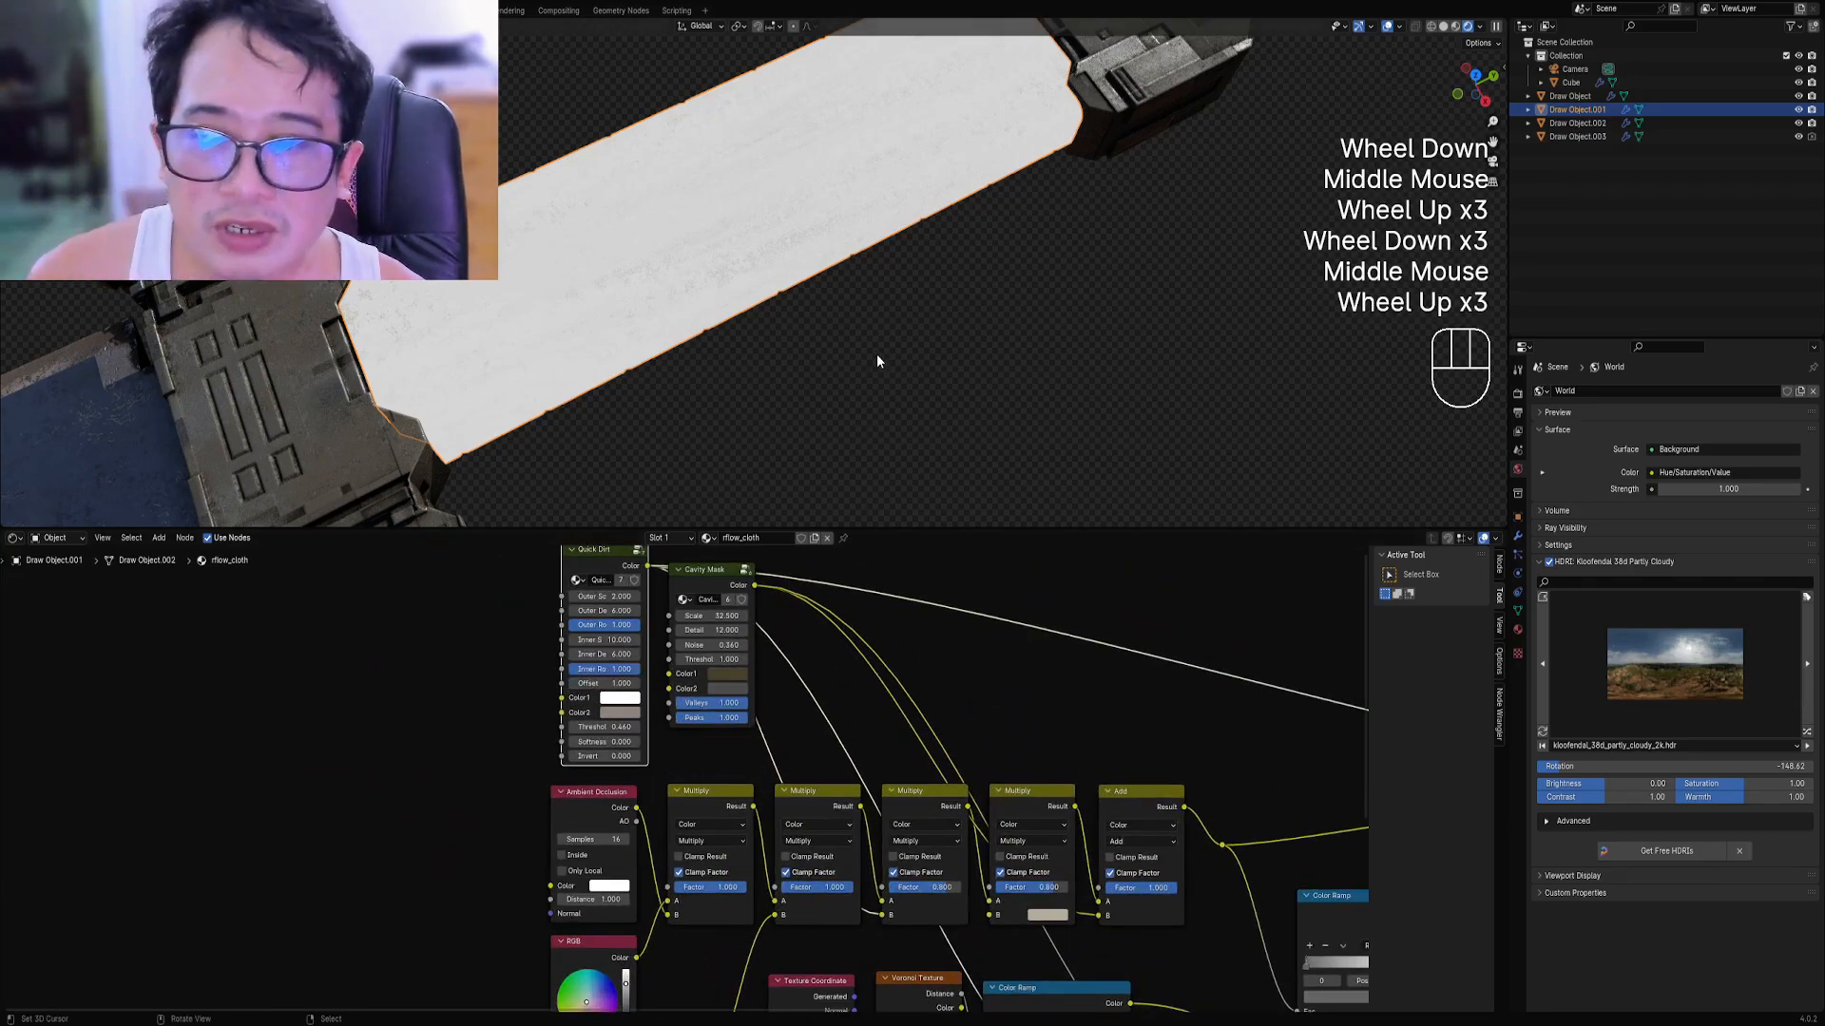
pyautogui.press('z')
pyautogui.scroll(-1, 950, 350)
pyautogui.press('z')
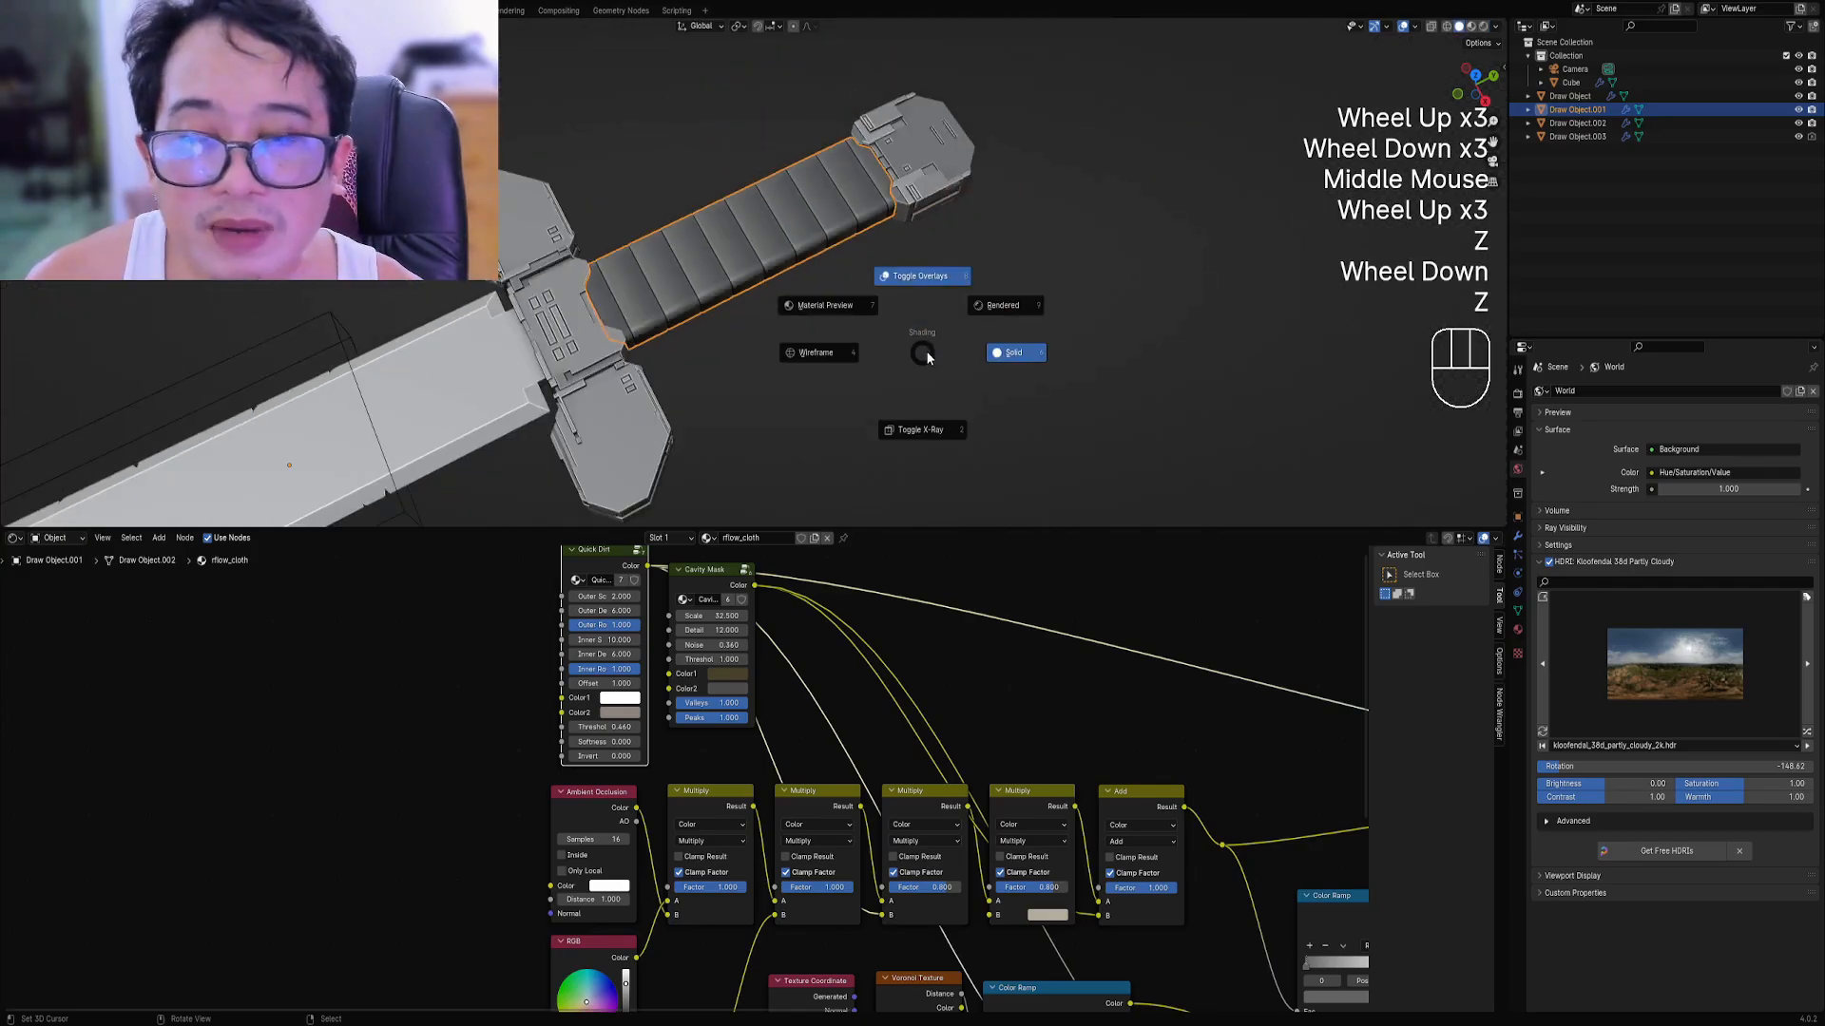
pyautogui.click(955, 342)
pyautogui.moveTo(956, 373)
pyautogui.mouseDown(button='middle')
pyautogui.moveTo(938, 372)
pyautogui.moveTo(960, 399)
pyautogui.mouseUp(button='middle')
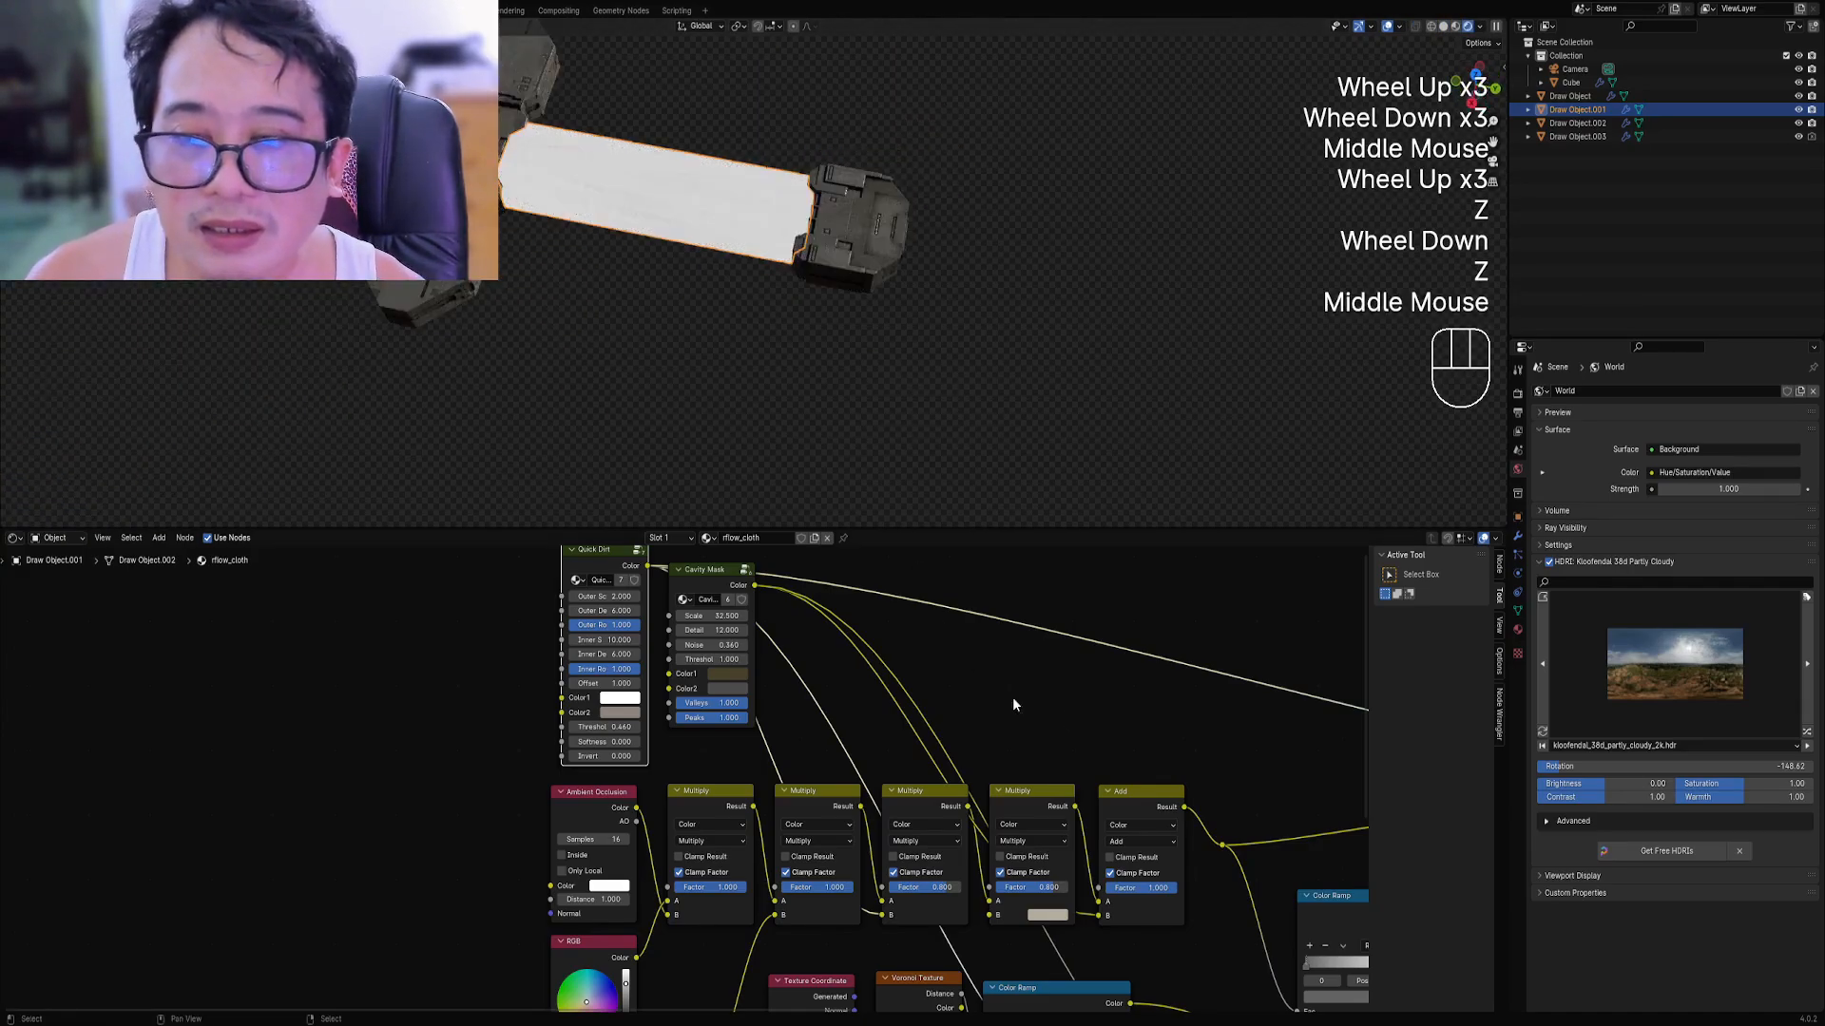
# Try an Offset of 5.000 on the Quick Dirt node and examine the dirt pattern on the grip.
pyautogui.scroll(-2, 1042, 721)
pyautogui.scroll(3, 863, 700)
pyautogui.moveTo(1042, 720); pyautogui.dragTo(737, 681, button='middle')
pyautogui.scroll(-2, 855, 687)
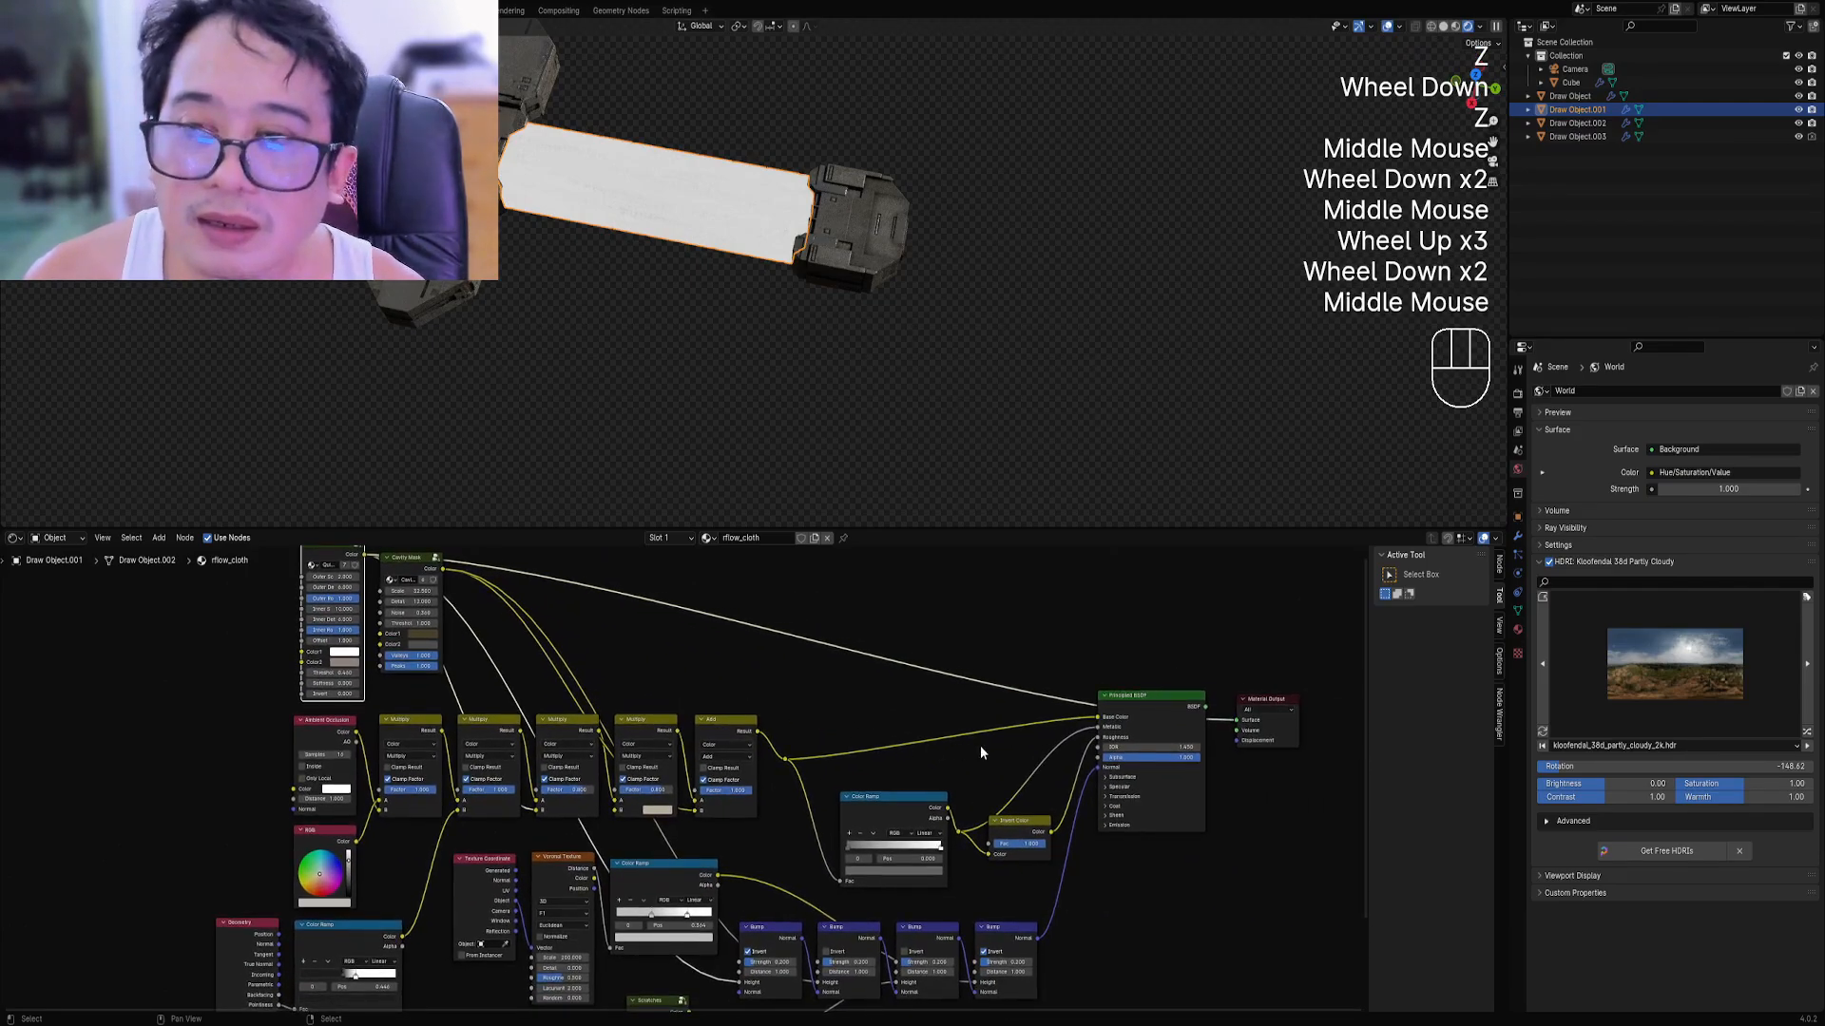
pyautogui.moveTo(317, 708); pyautogui.dragTo(618, 683, button='middle')
pyautogui.scroll(4, 617, 682)
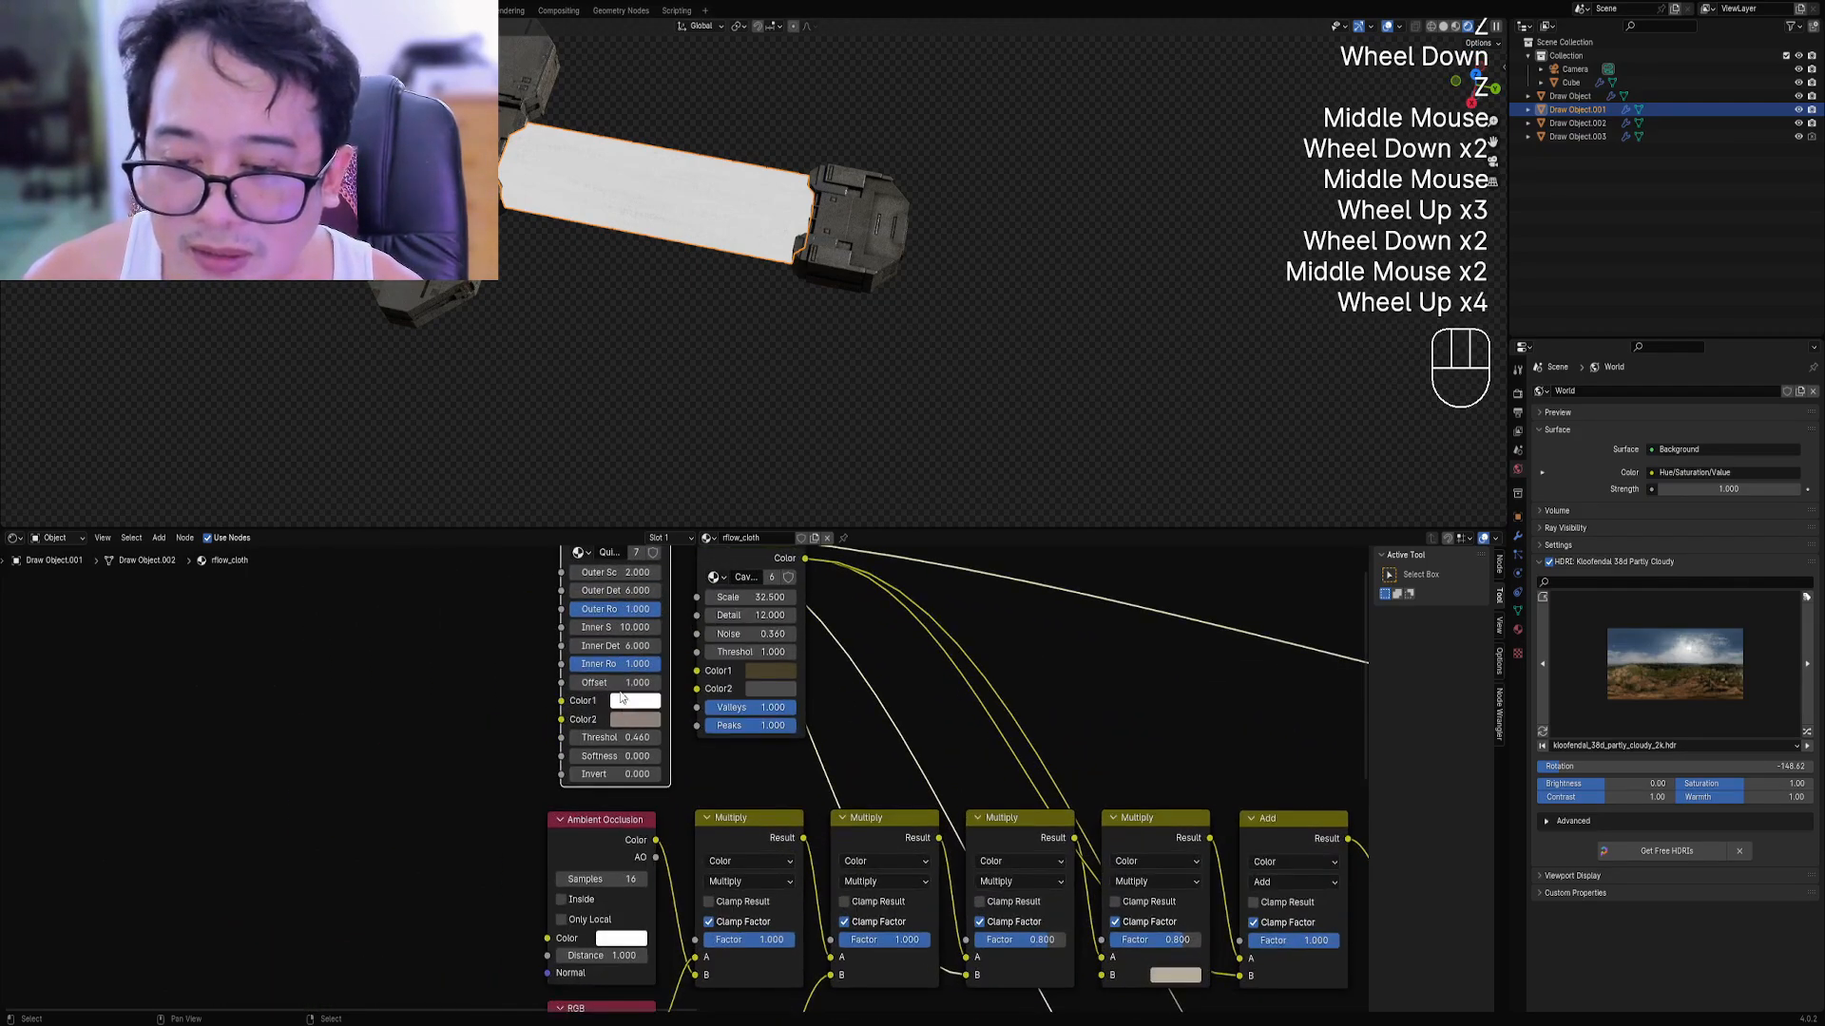
pyautogui.click(621, 679)
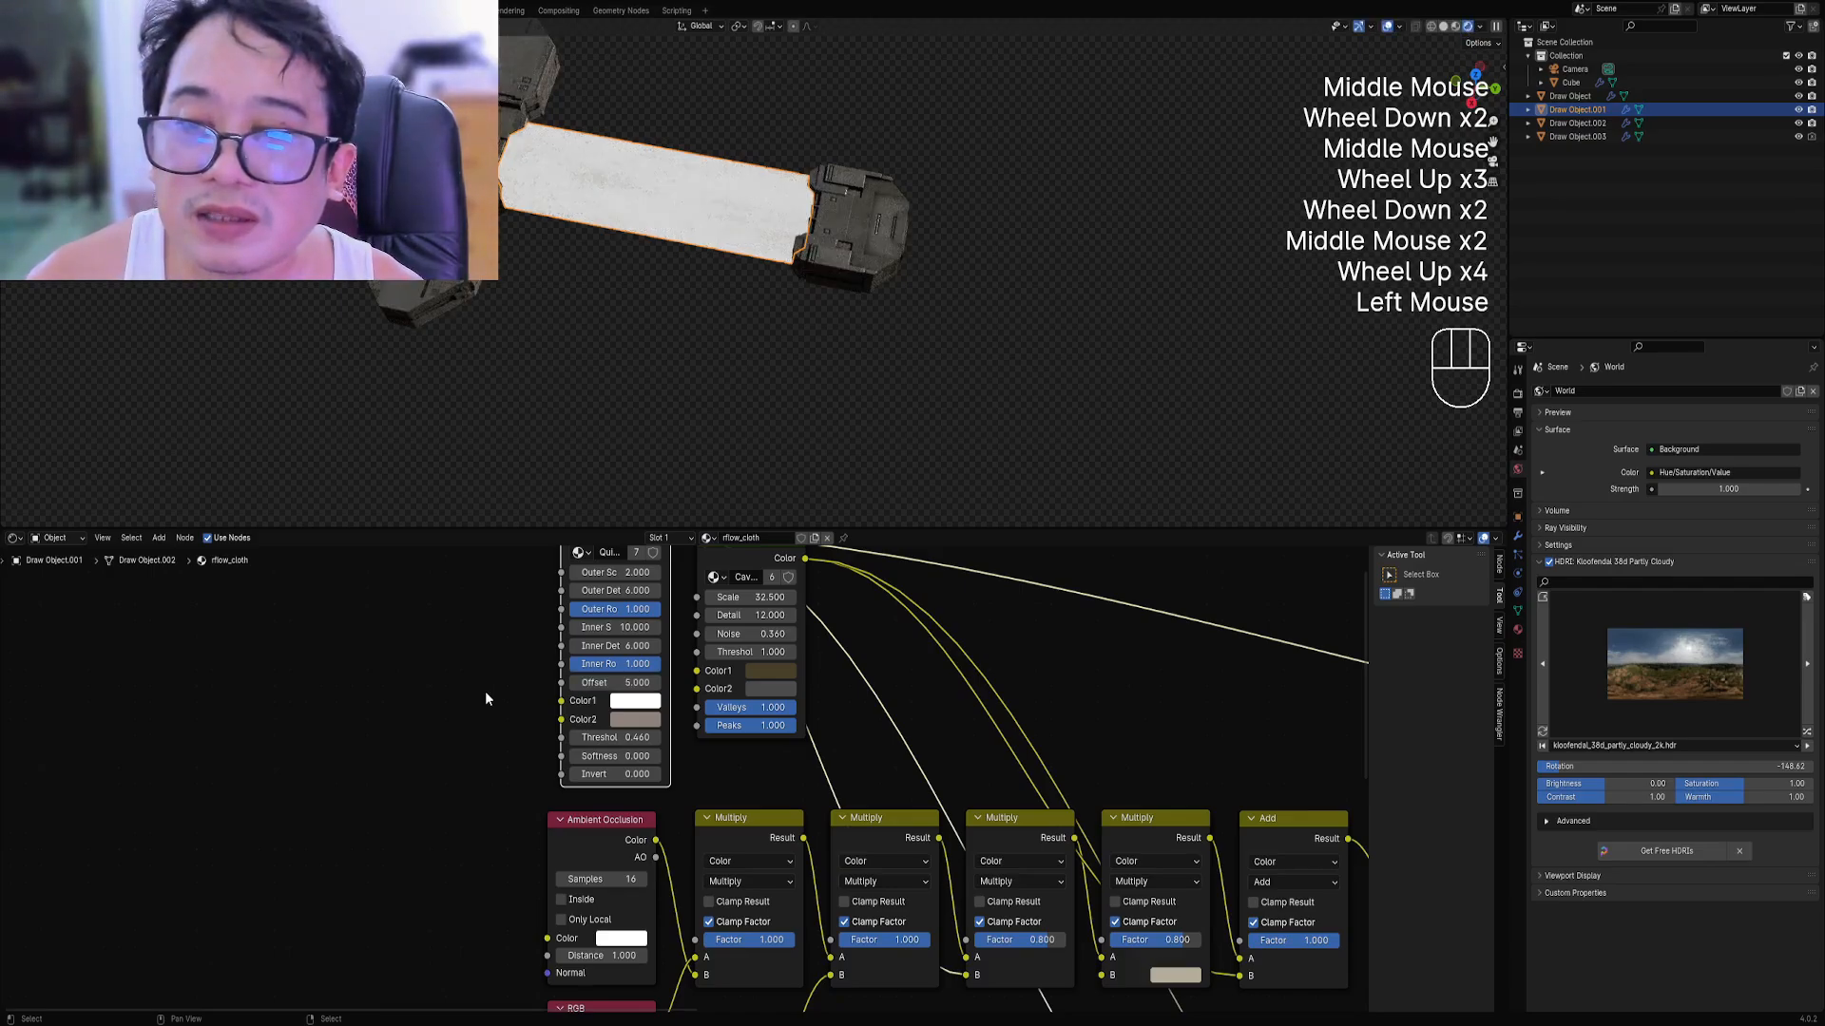
pyautogui.scroll(2, 656, 376)
pyautogui.moveTo(665, 352); pyautogui.dragTo(715, 351, button='middle')
pyautogui.scroll(-1, 712, 344)
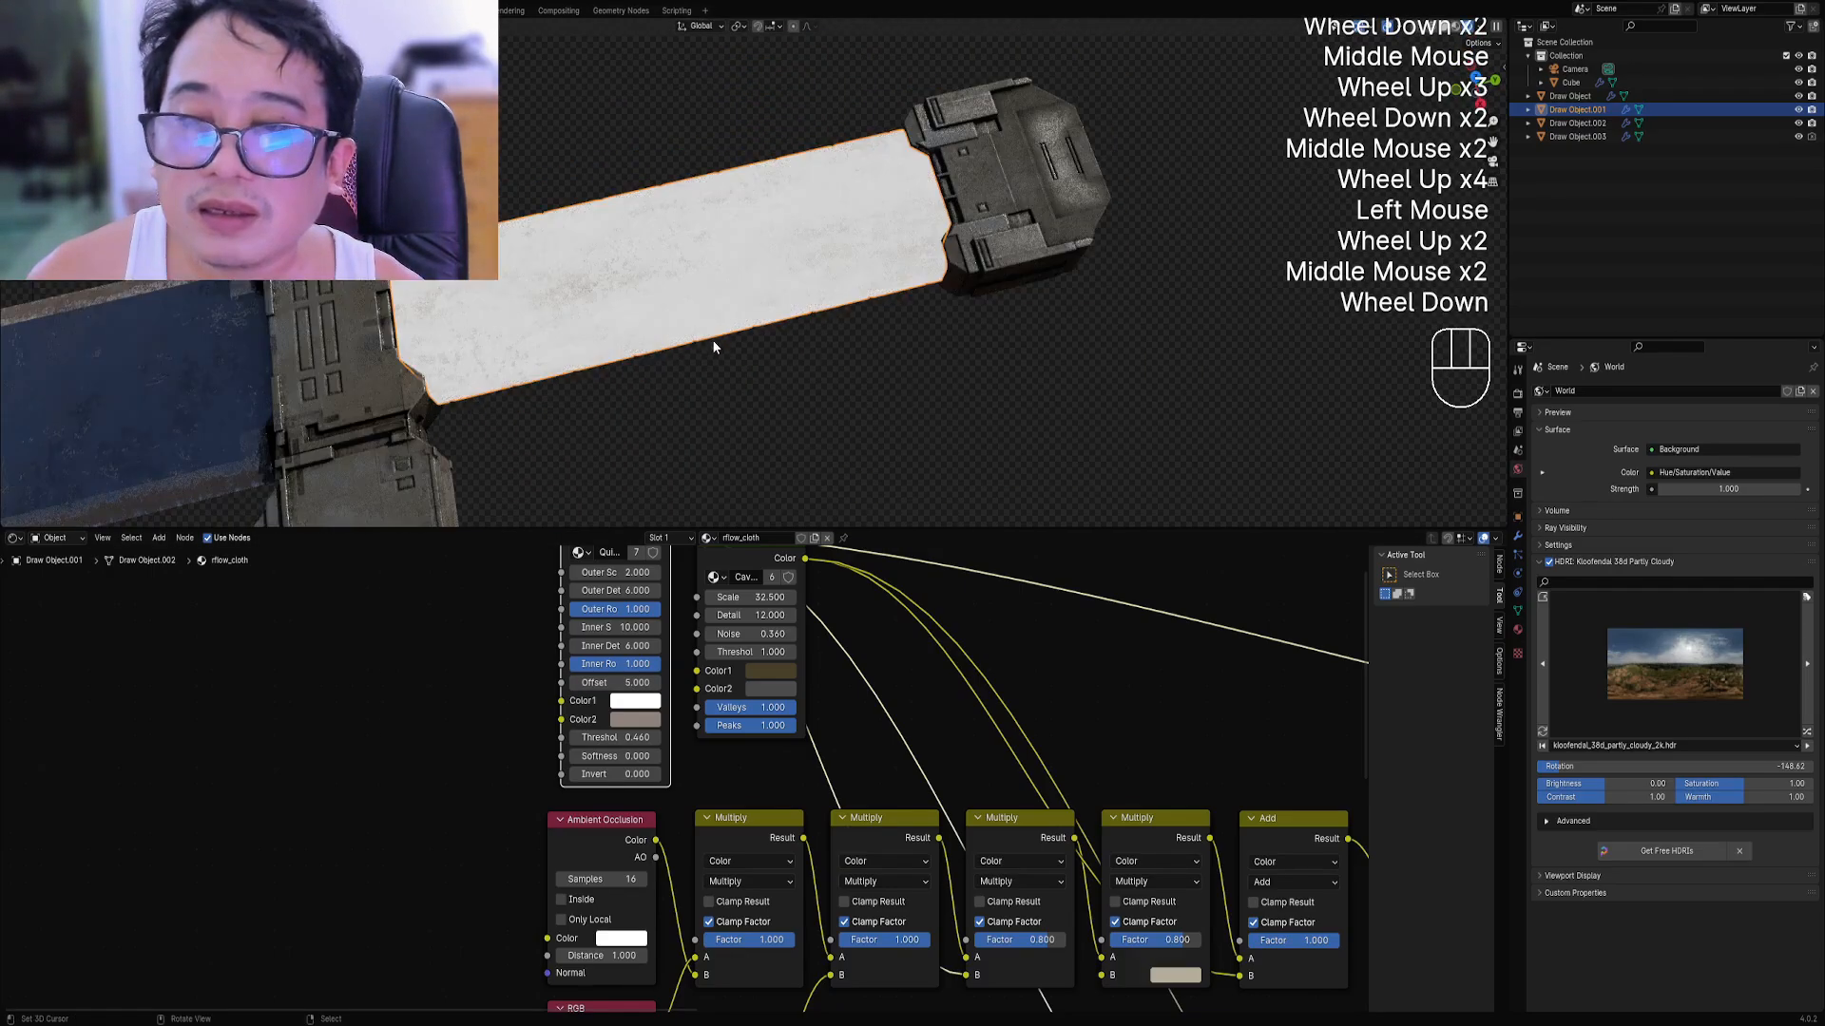
# Set the Quick Dirt node's Offset to 10.000 after trying 120.
pyautogui.click(615, 682)
pyautogui.write('12')
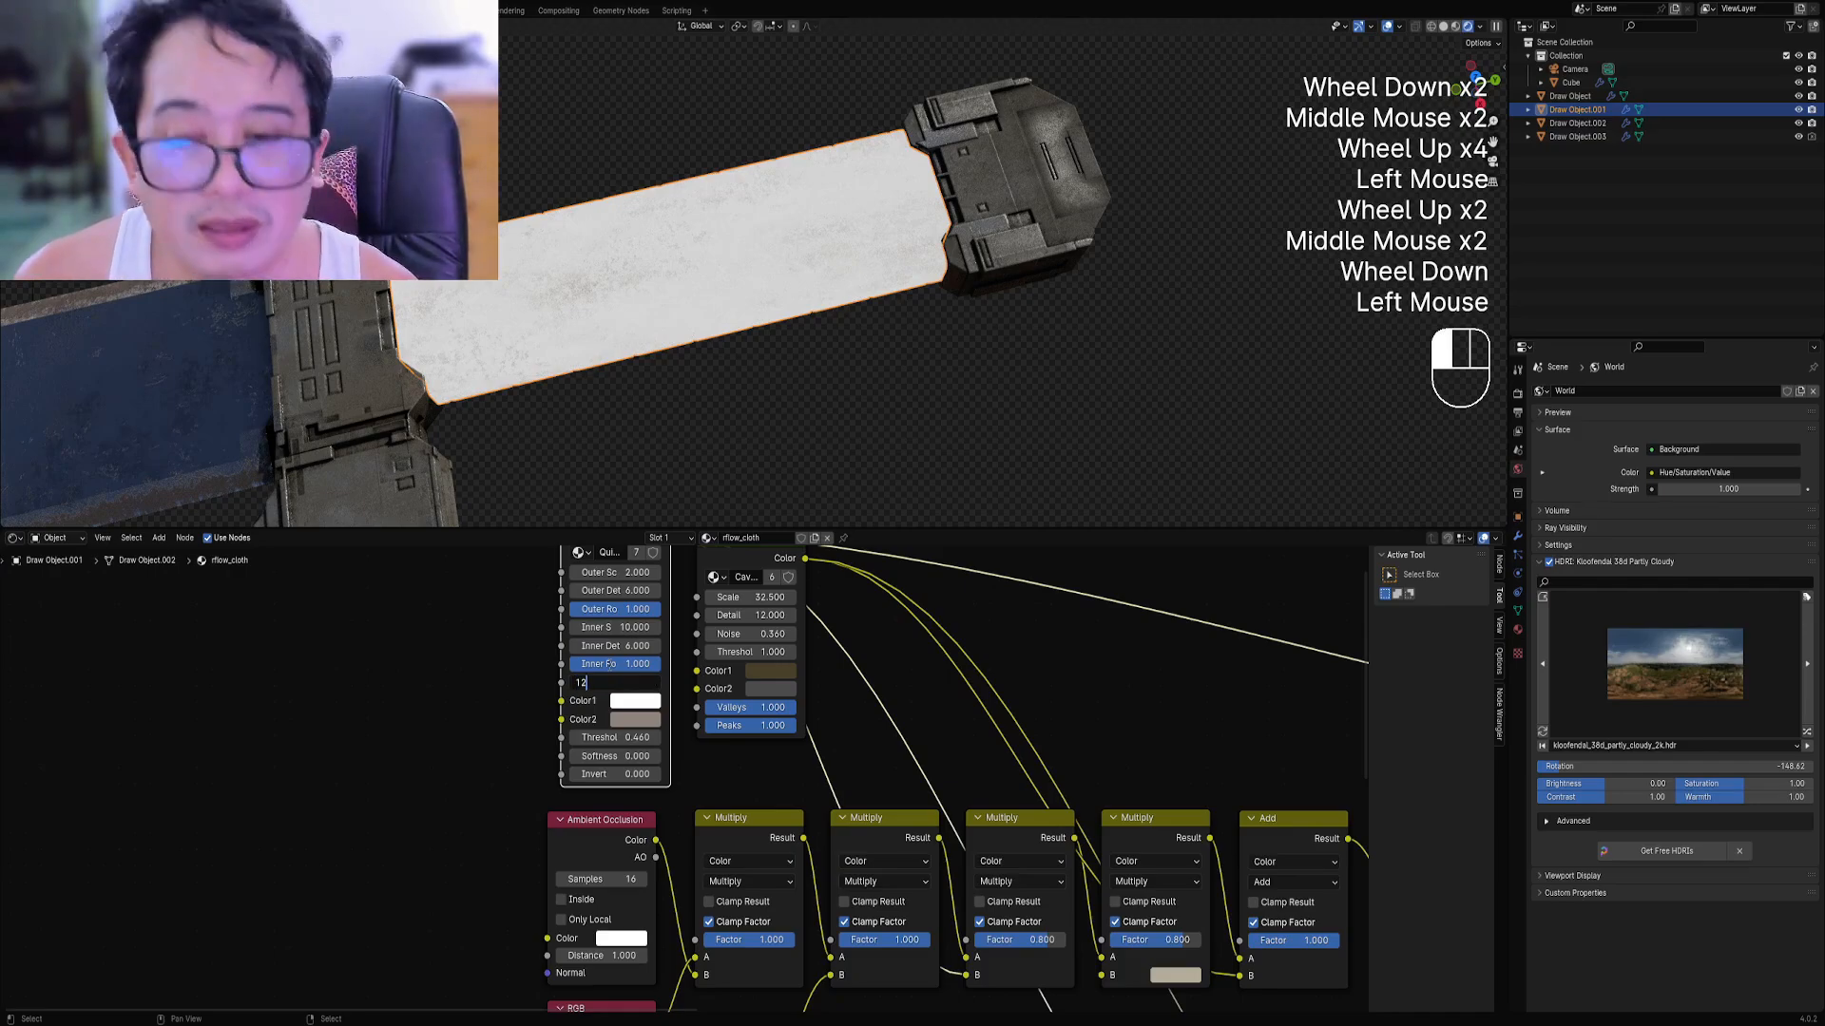
pyautogui.write('0')
pyautogui.press('Return')
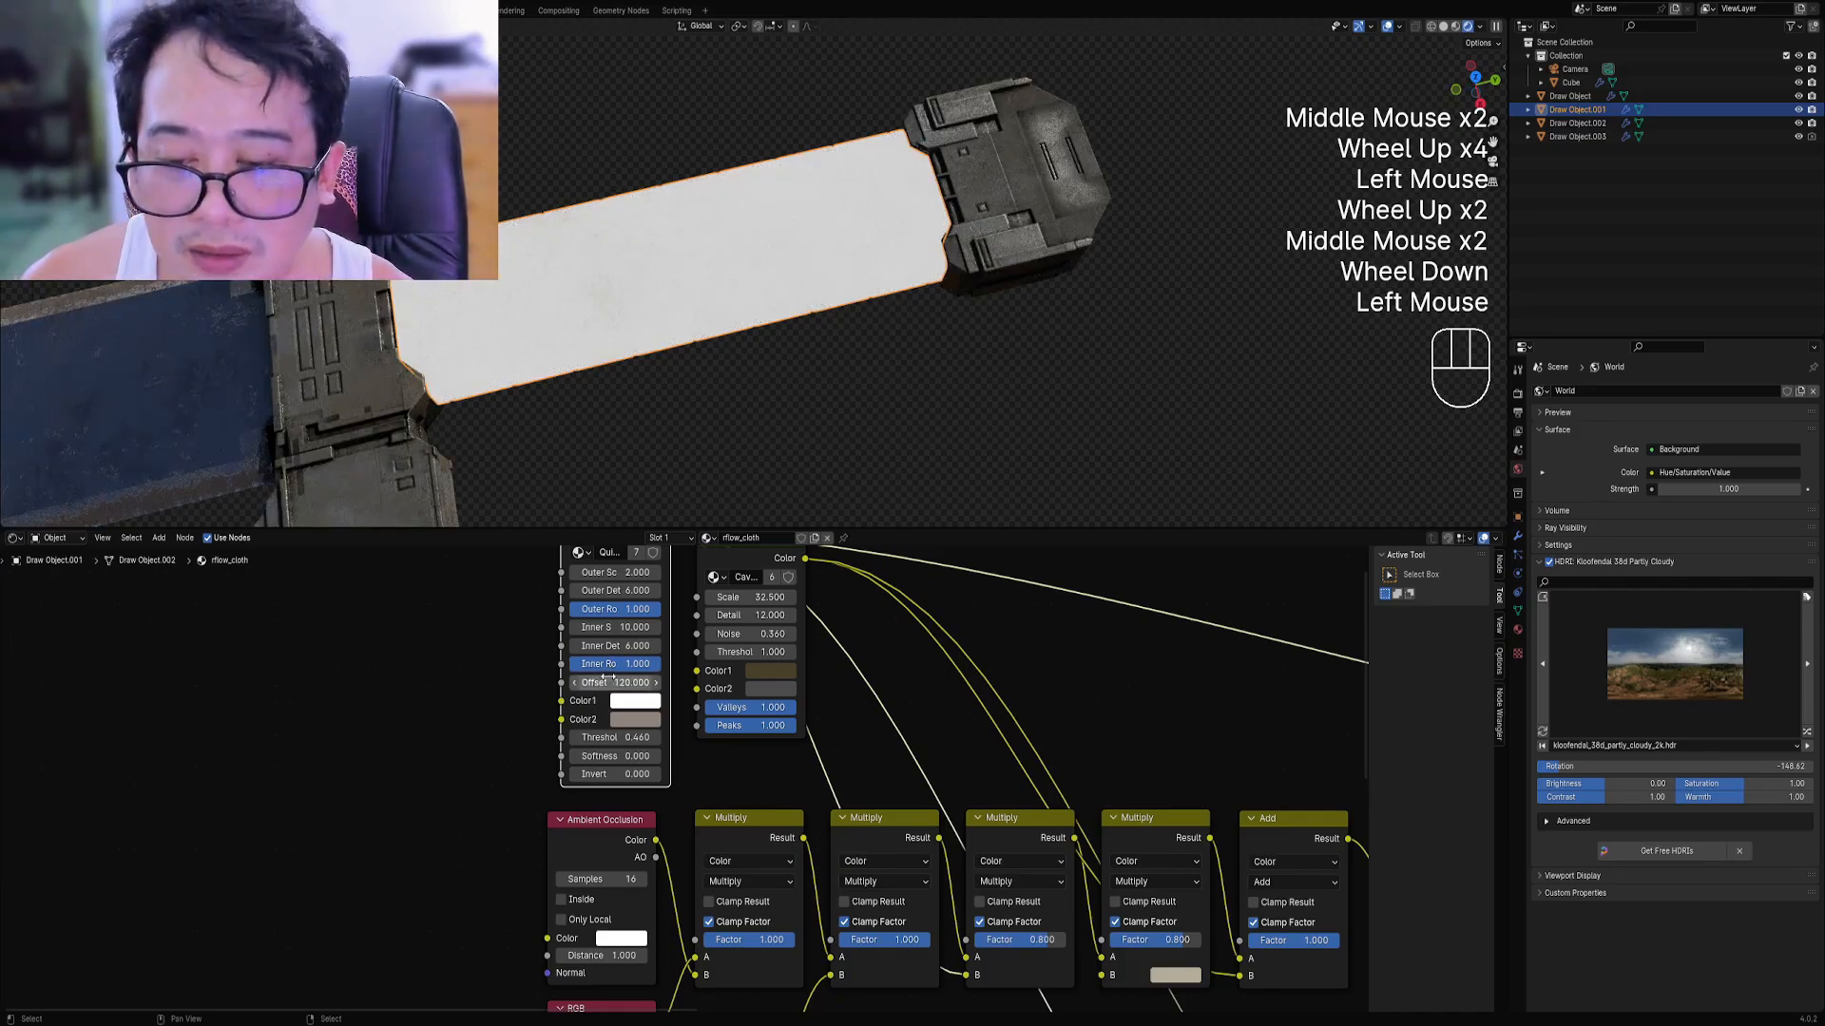
pyautogui.click(608, 678)
pyautogui.write('10')
pyautogui.press('Return')
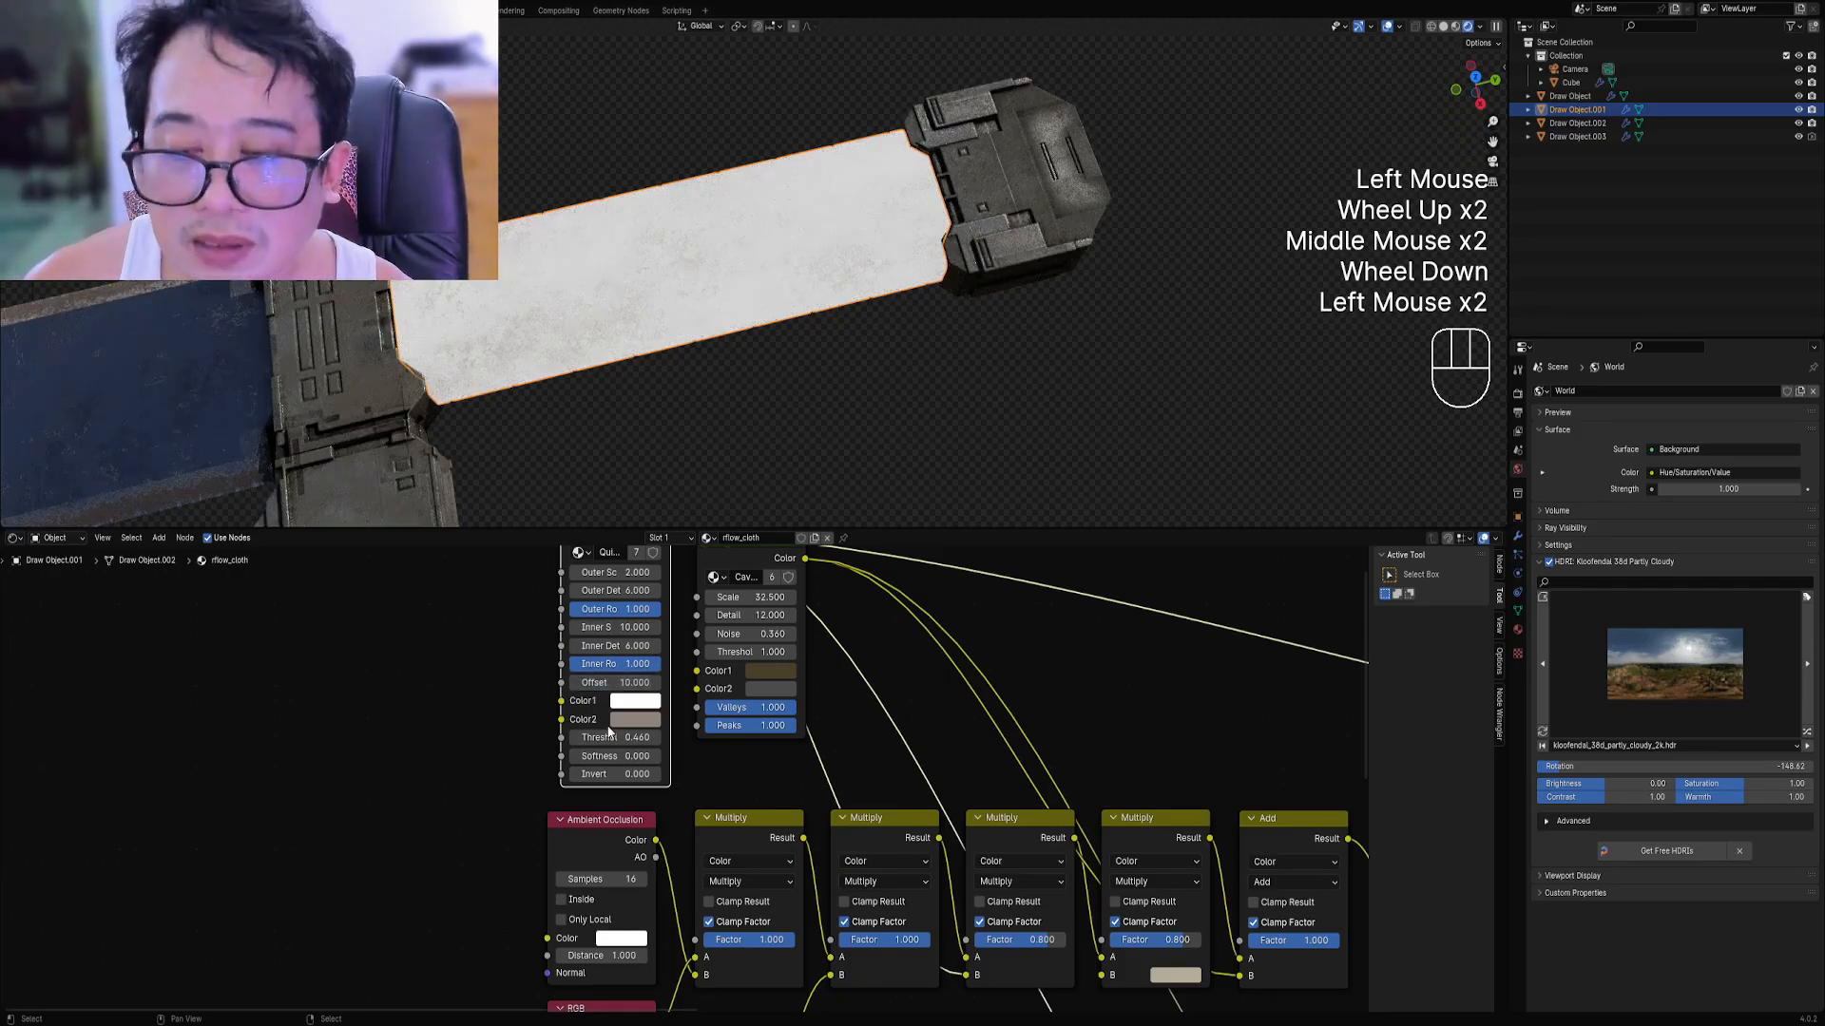
# Set Quick Dirt's Threshold to 0.500 and darken its Color2 to an HSV value of 0.170.
pyautogui.moveTo(616, 738)
pyautogui.keyDown('shift'); pyautogui.mouseDown()
pyautogui.moveTo(655, 738)
pyautogui.moveTo(629, 737)
pyautogui.mouseUp(); pyautogui.keyUp('shift')
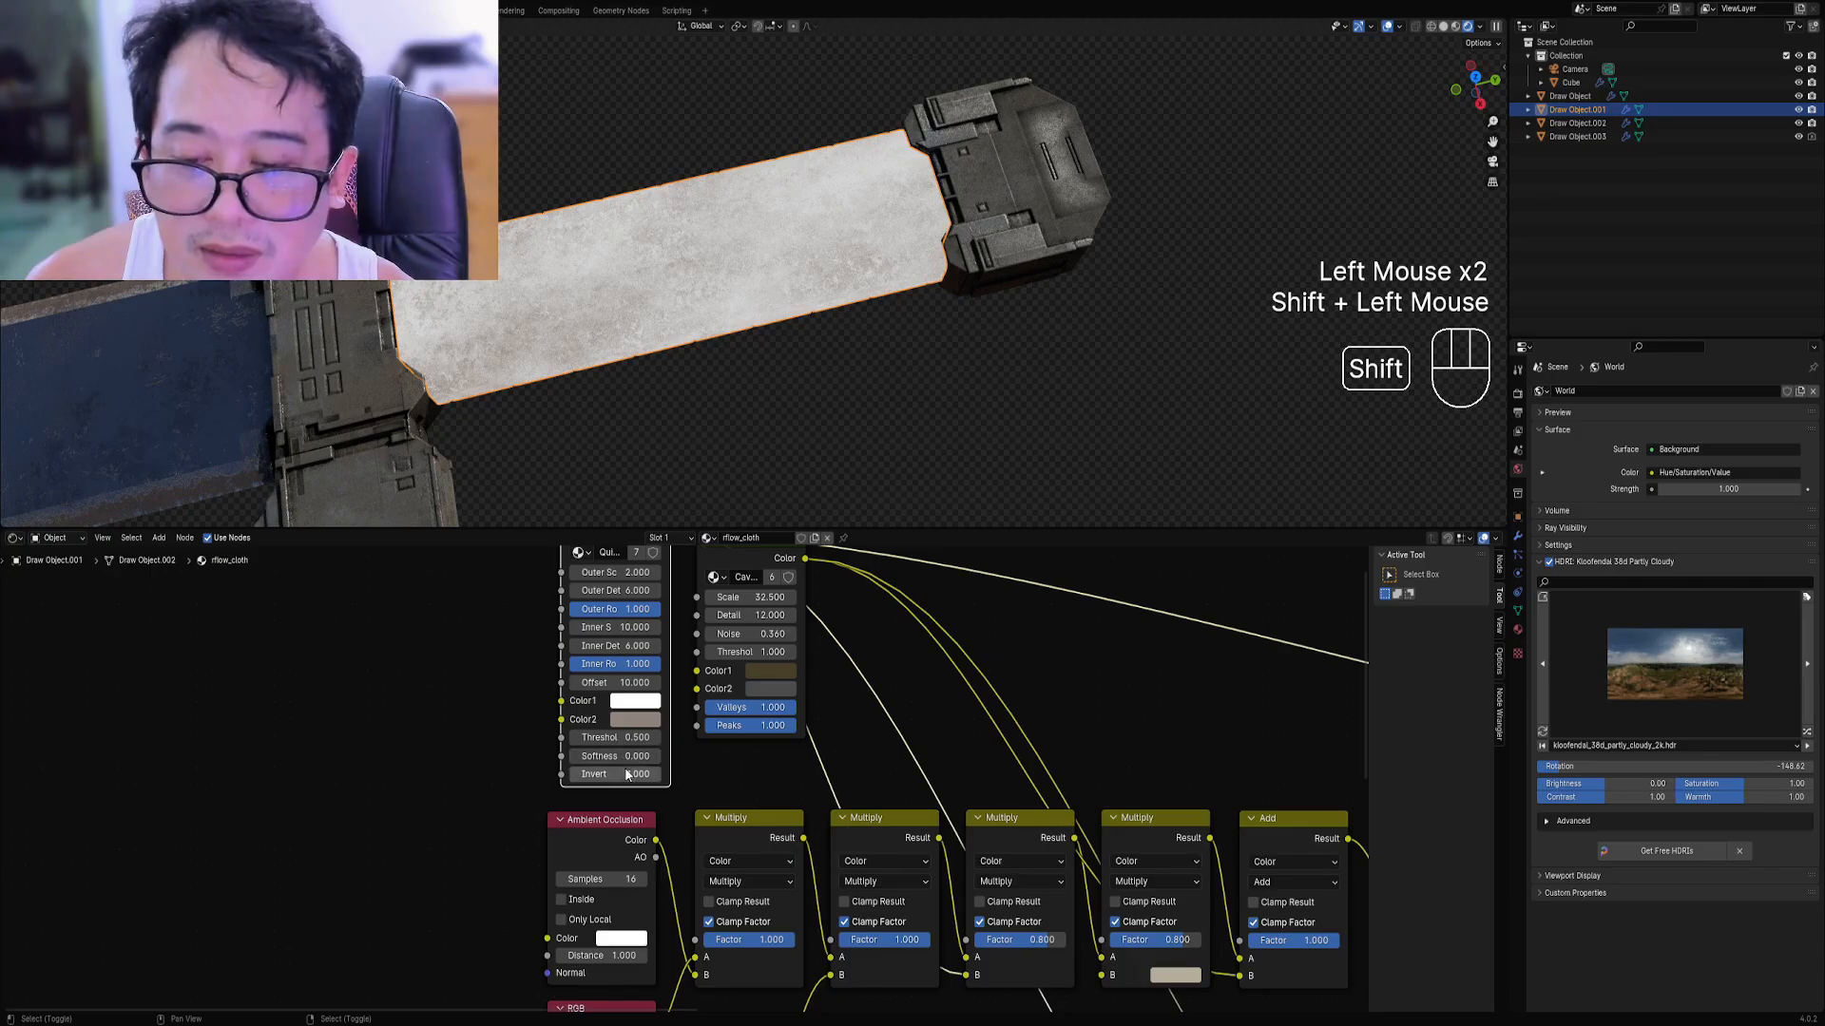
pyautogui.click(632, 721)
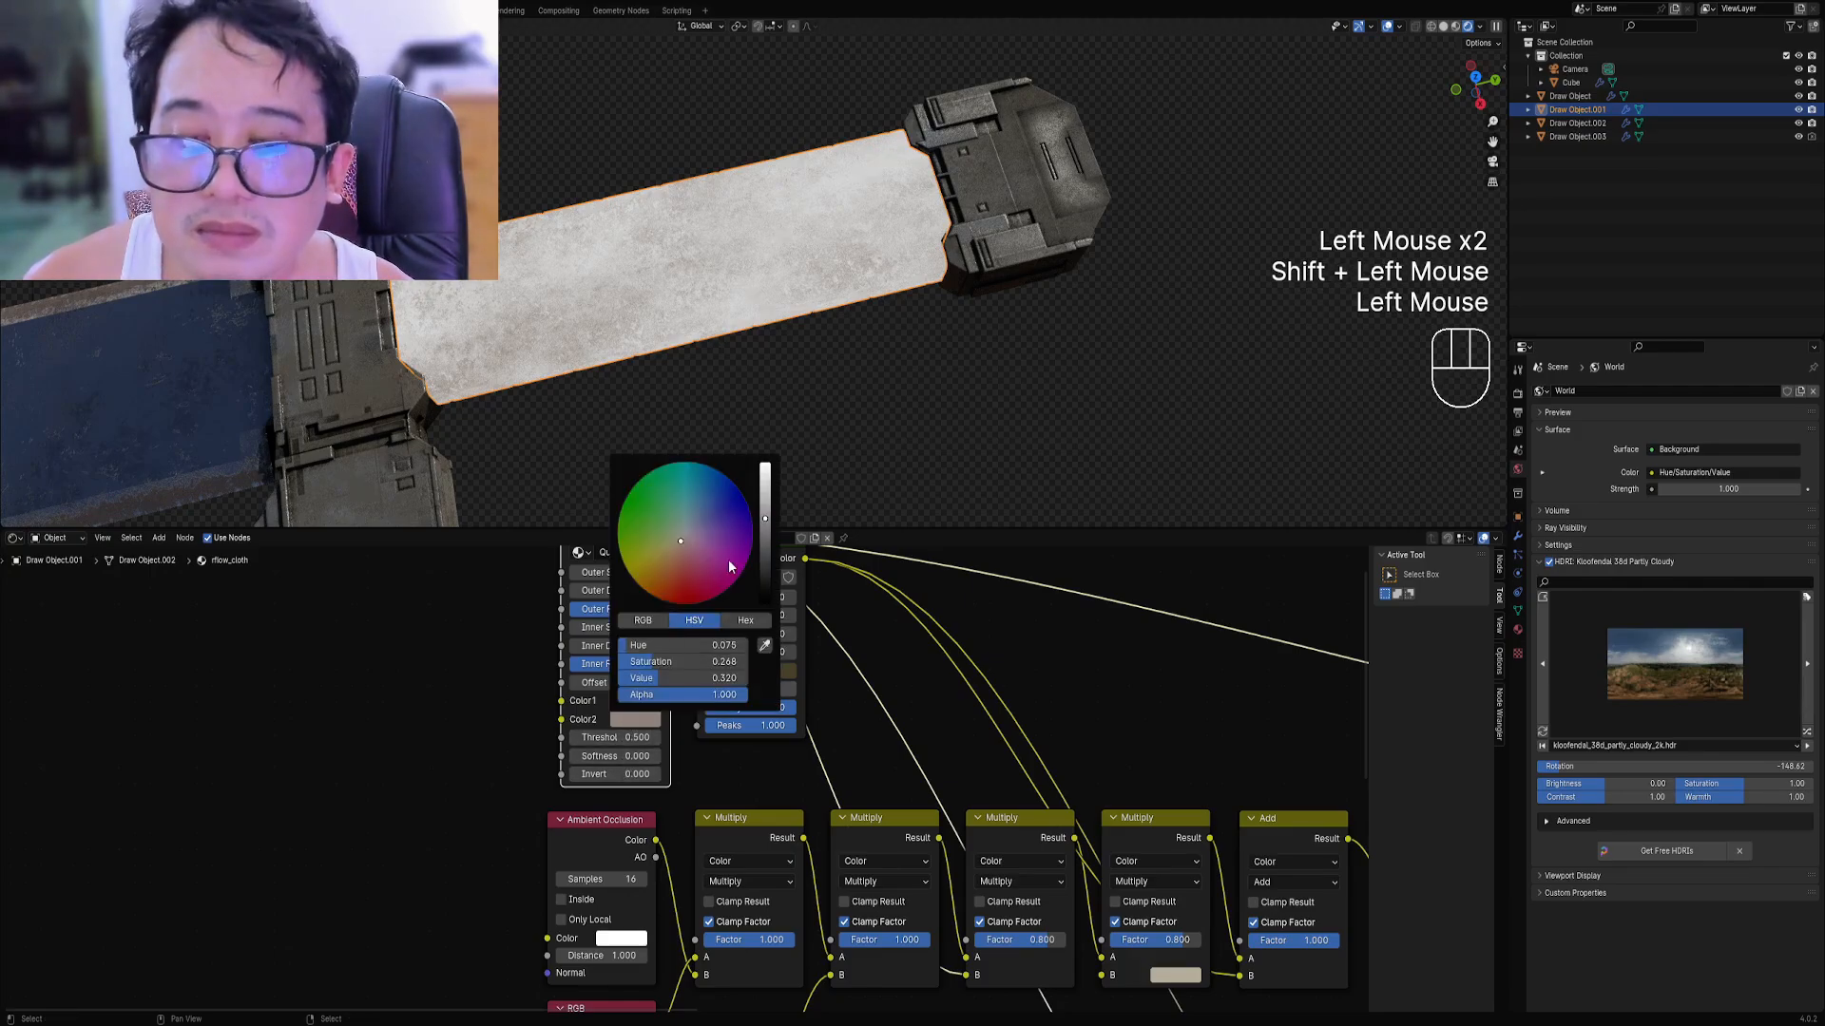
pyautogui.moveTo(766, 521); pyautogui.dragTo(765, 541)
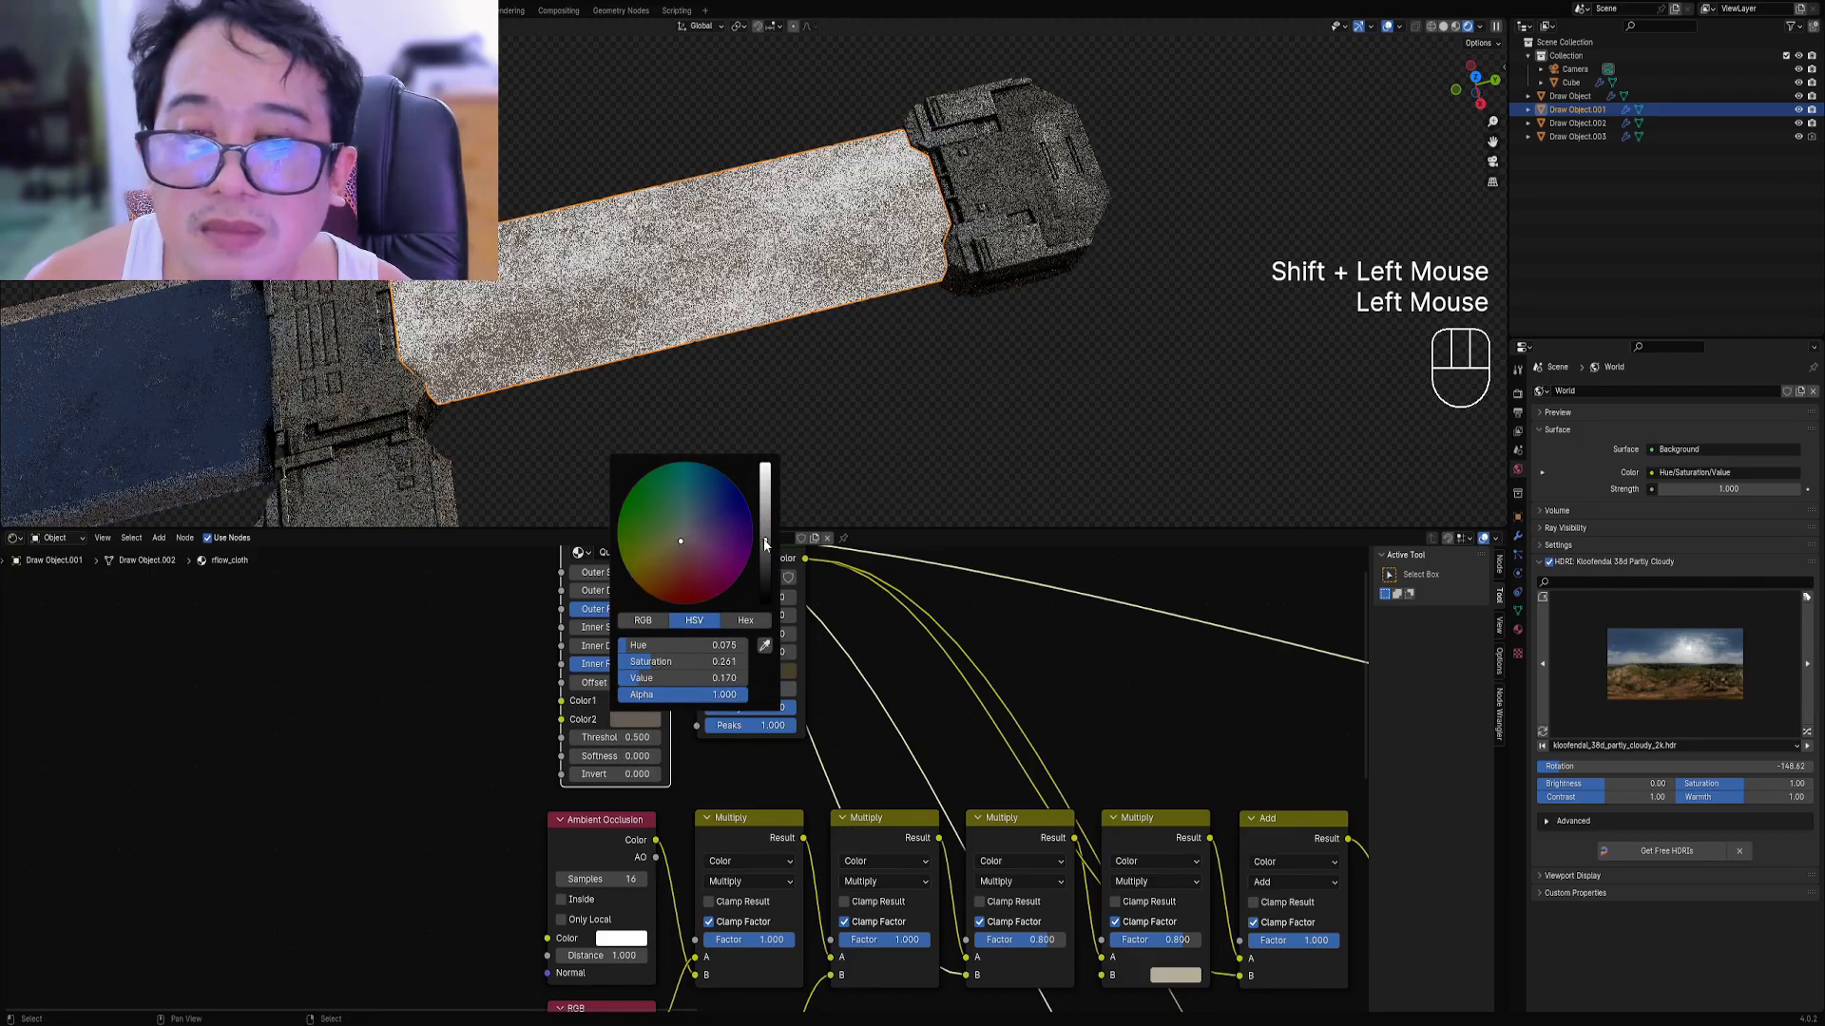
# Preview the Principled BSDF on the grip and examine the darker dirt in the full material.
pyautogui.scroll(-2, 1109, 789)
pyautogui.moveTo(1108, 787); pyautogui.dragTo(737, 701, button='middle')
pyautogui.keyDown('ctrl'); pyautogui.keyDown('shift'); pyautogui.click(1261, 690); pyautogui.keyUp('shift'); pyautogui.keyUp('ctrl')
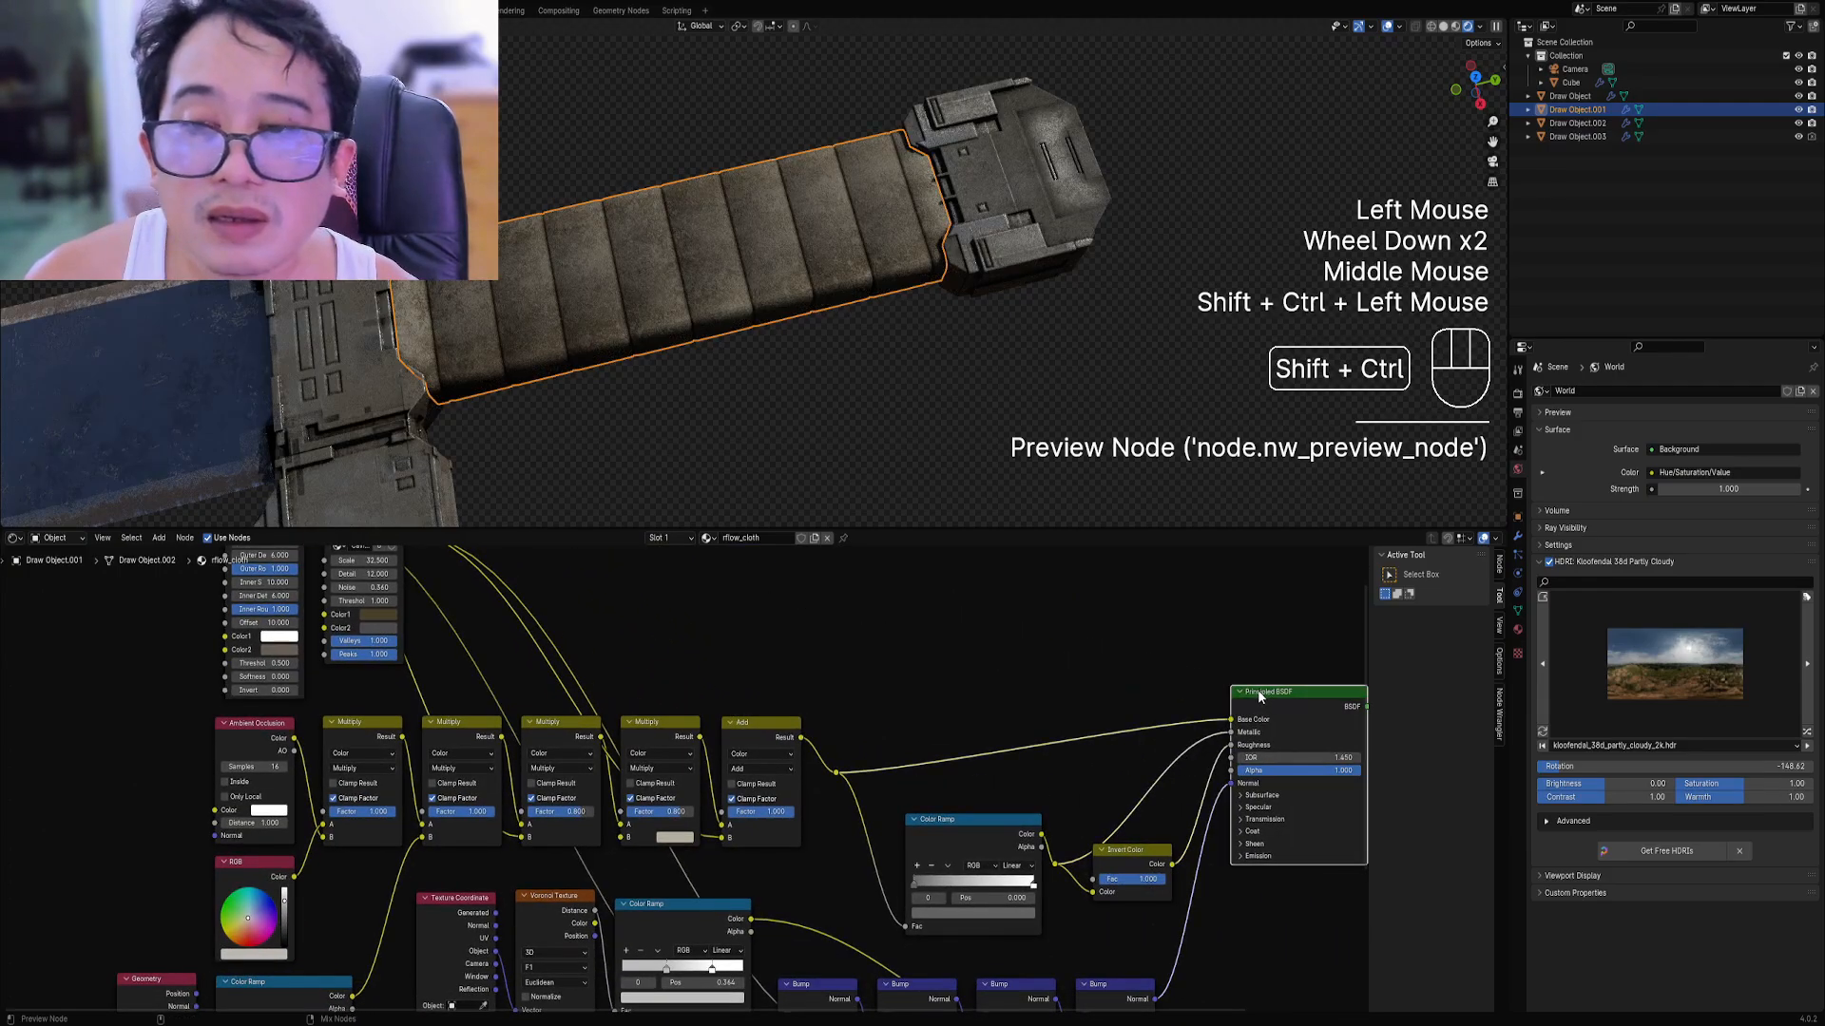
pyautogui.moveTo(979, 409); pyautogui.dragTo(961, 396, button='middle')
pyautogui.scroll(-1, 962, 395)
pyautogui.scroll(2, 733, 342)
pyautogui.keyDown('shift'); pyautogui.moveTo(802, 314); pyautogui.dragTo(665, 399, button='middle'); pyautogui.keyUp('shift')
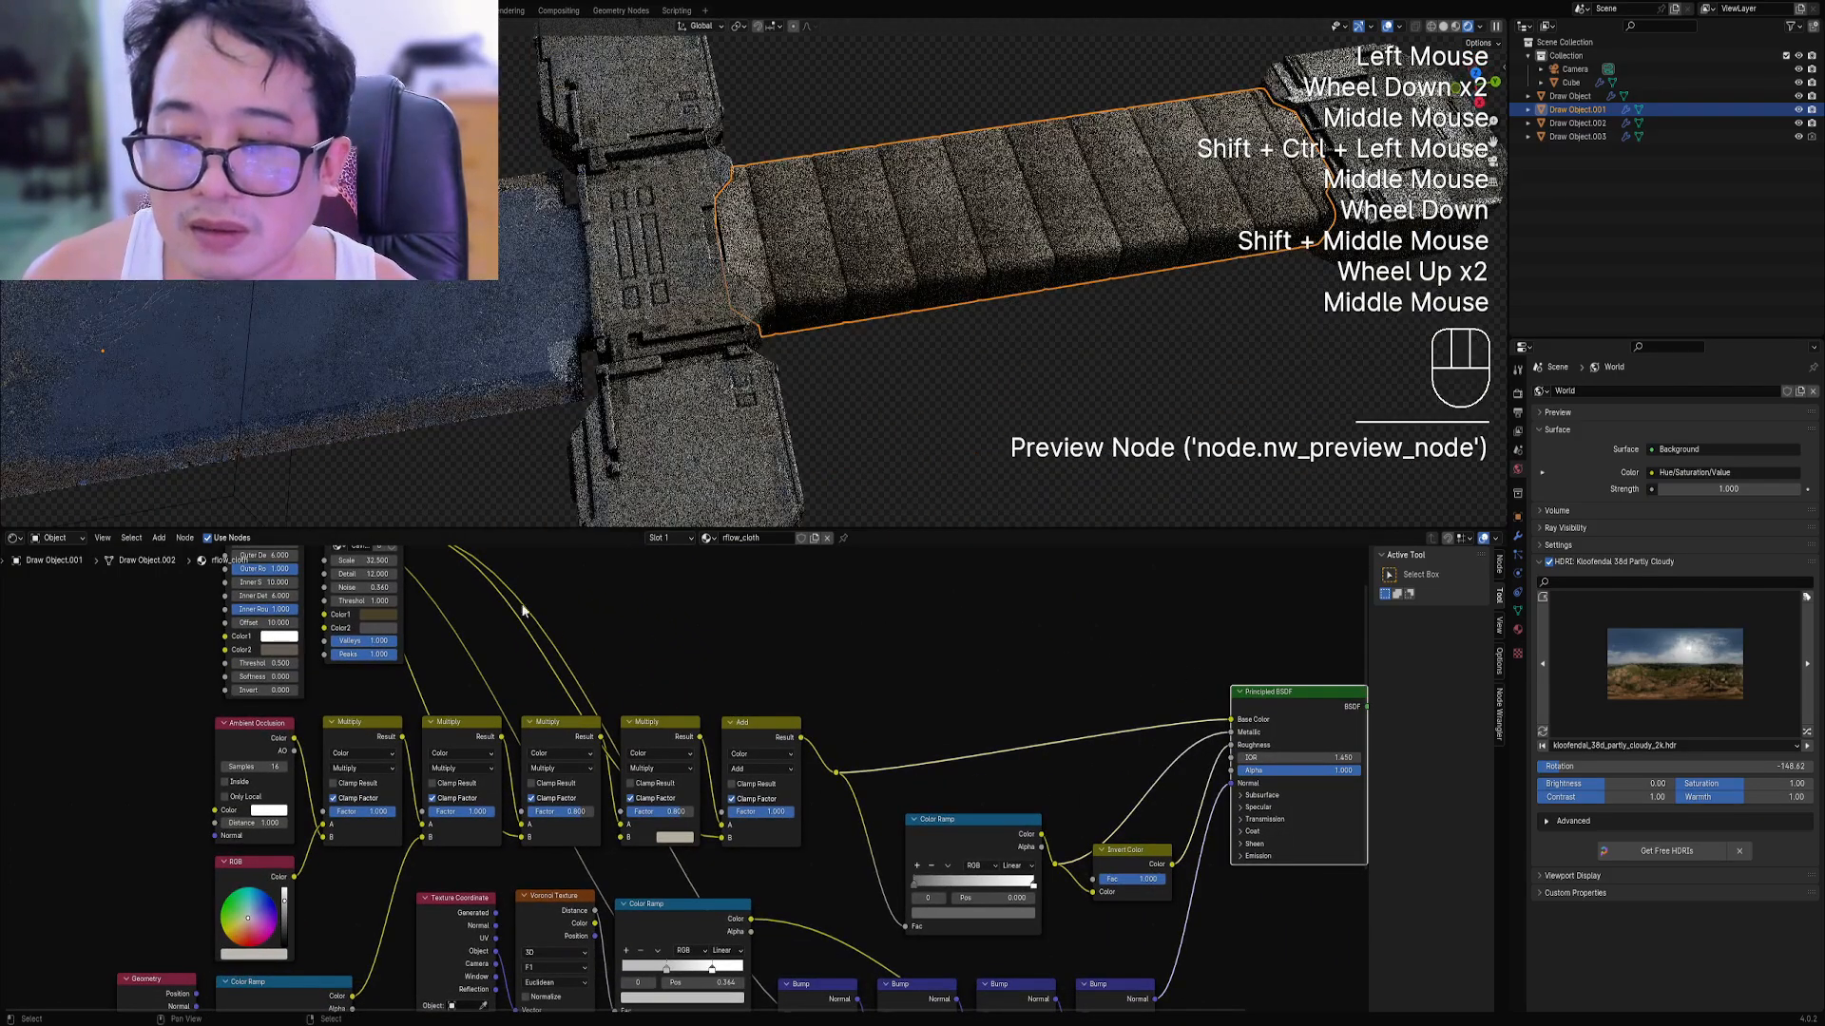
# With the Cavity Mask previewed on the grip, change its Color2 to white and fine-tune its Noise.
pyautogui.moveTo(400, 640); pyautogui.dragTo(510, 725, button='middle')
pyautogui.keyDown('ctrl'); pyautogui.keyDown('shift'); pyautogui.click(471, 607); pyautogui.keyUp('shift'); pyautogui.keyUp('ctrl')
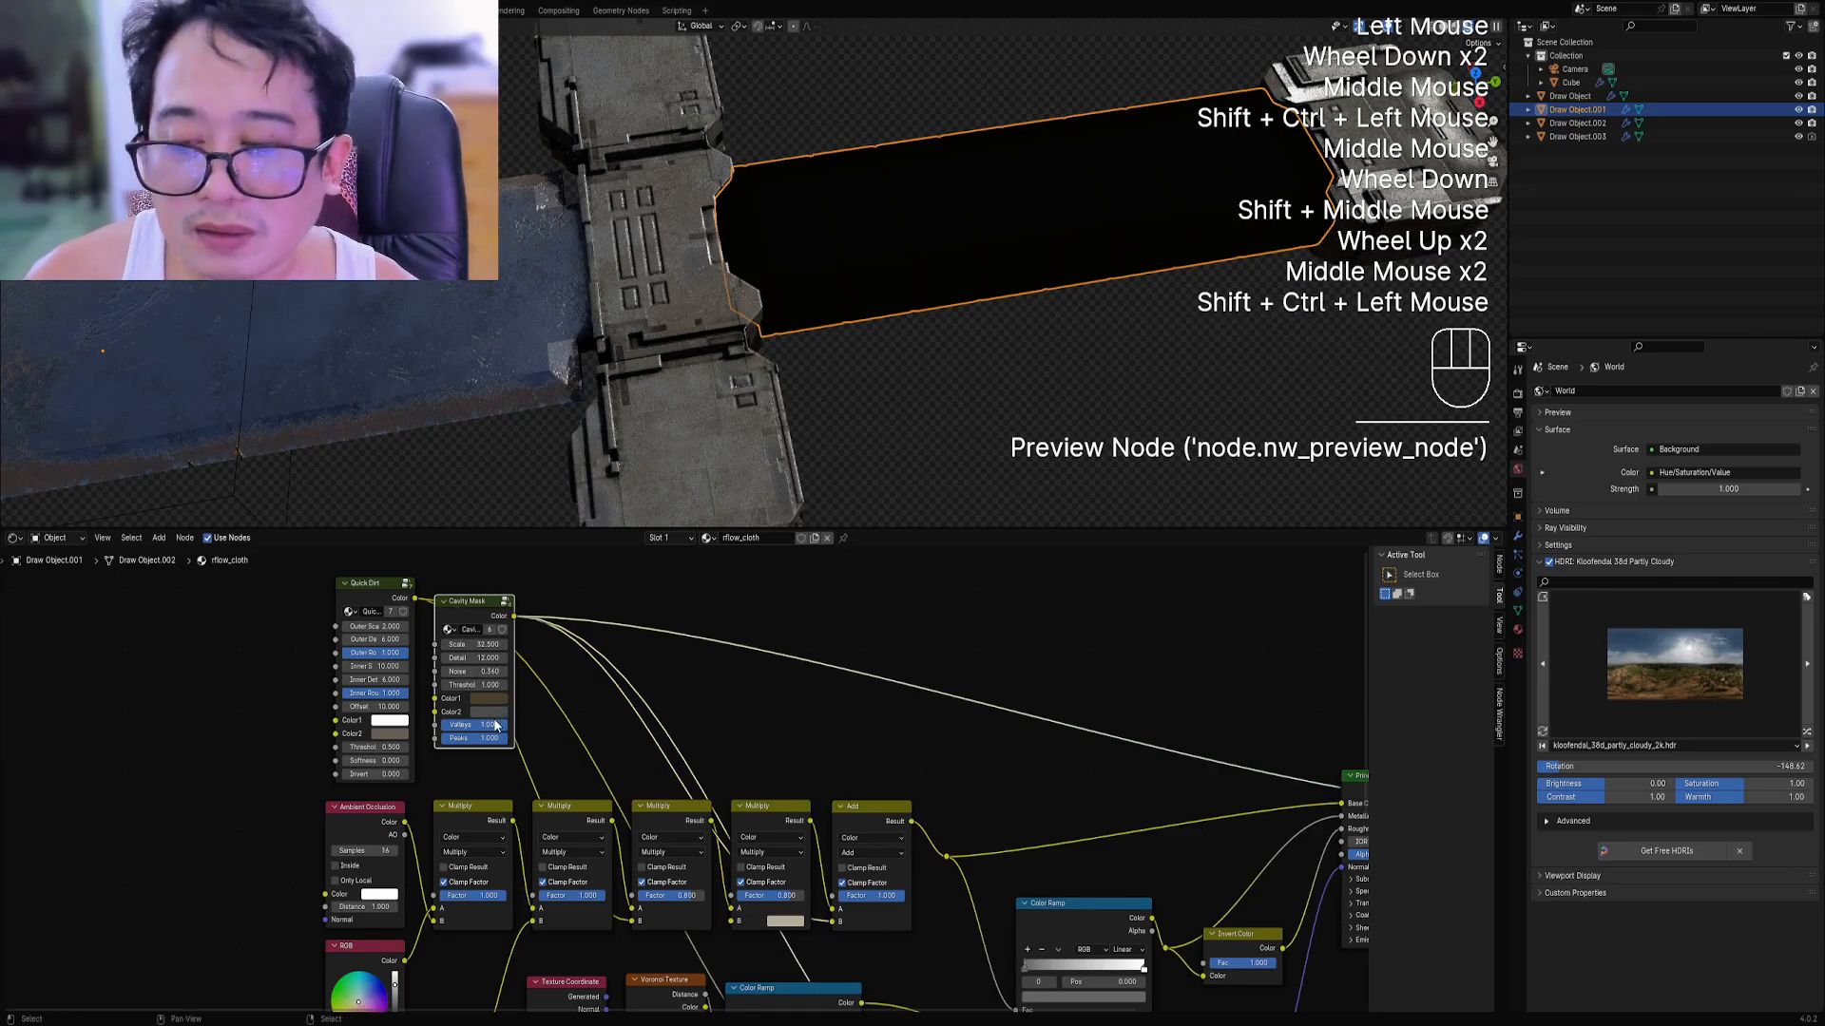
pyautogui.click(490, 712)
pyautogui.moveTo(583, 561); pyautogui.dragTo(583, 528)
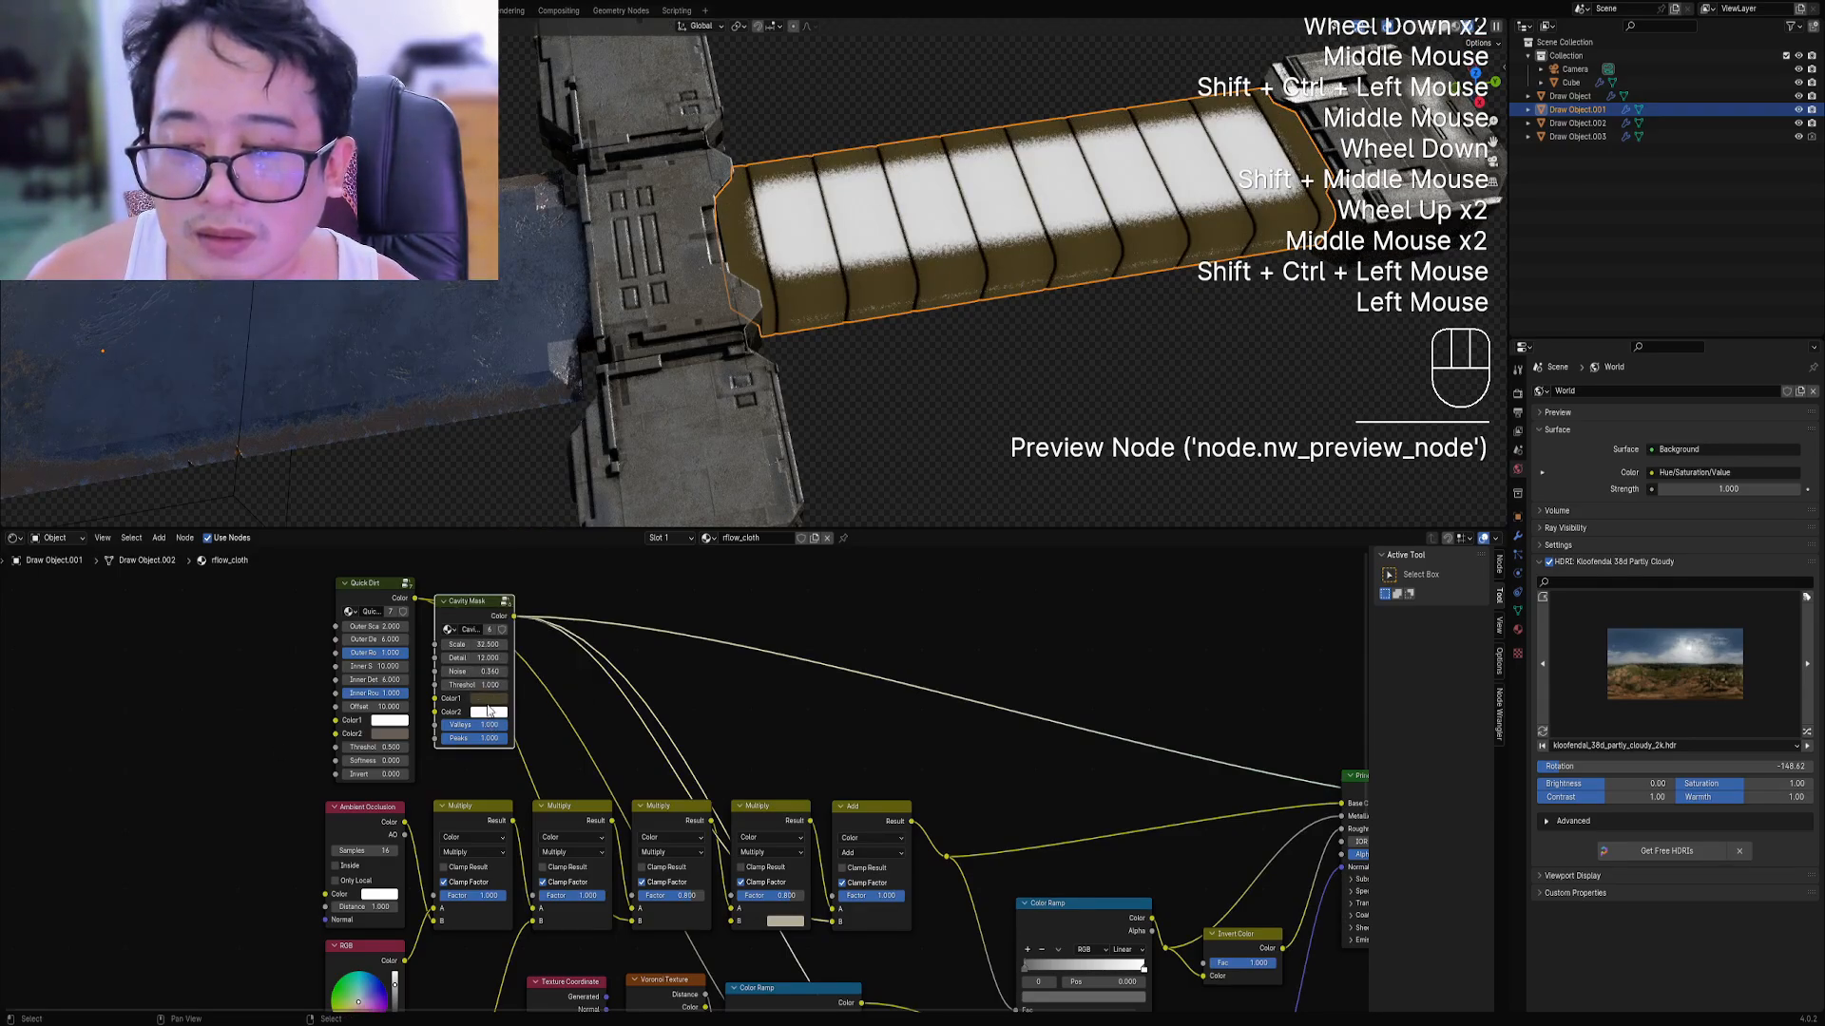
pyautogui.click(490, 727)
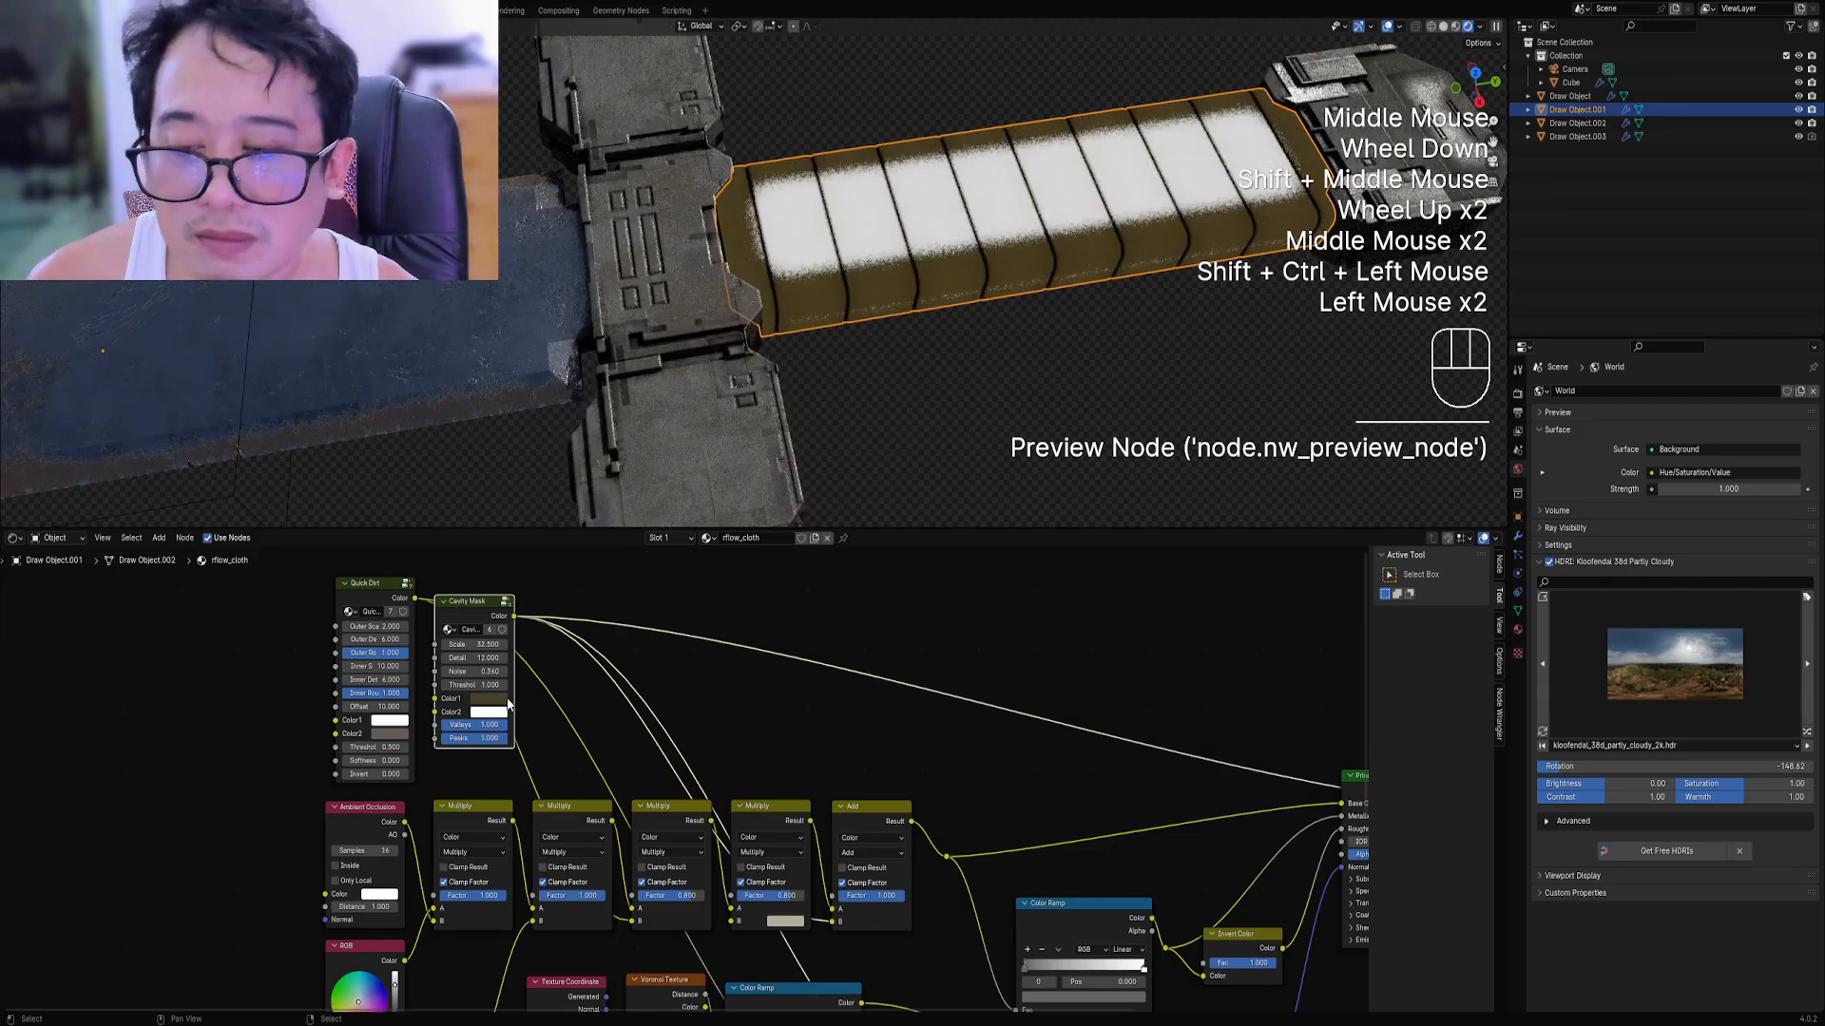
pyautogui.keyDown('shift'); pyautogui.moveTo(490, 671); pyautogui.dragTo(584, 671); pyautogui.keyUp('shift')
# Switch the preview back to the Principled BSDF and examine the white cavity tint on the grip from another angle.
pyautogui.scroll(-2, 939, 728)
pyautogui.moveTo(1279, 766); pyautogui.dragTo(912, 746, button='middle')
pyautogui.keyDown('ctrl'); pyautogui.keyDown('shift'); pyautogui.click(912, 745); pyautogui.keyUp('shift'); pyautogui.keyUp('ctrl')
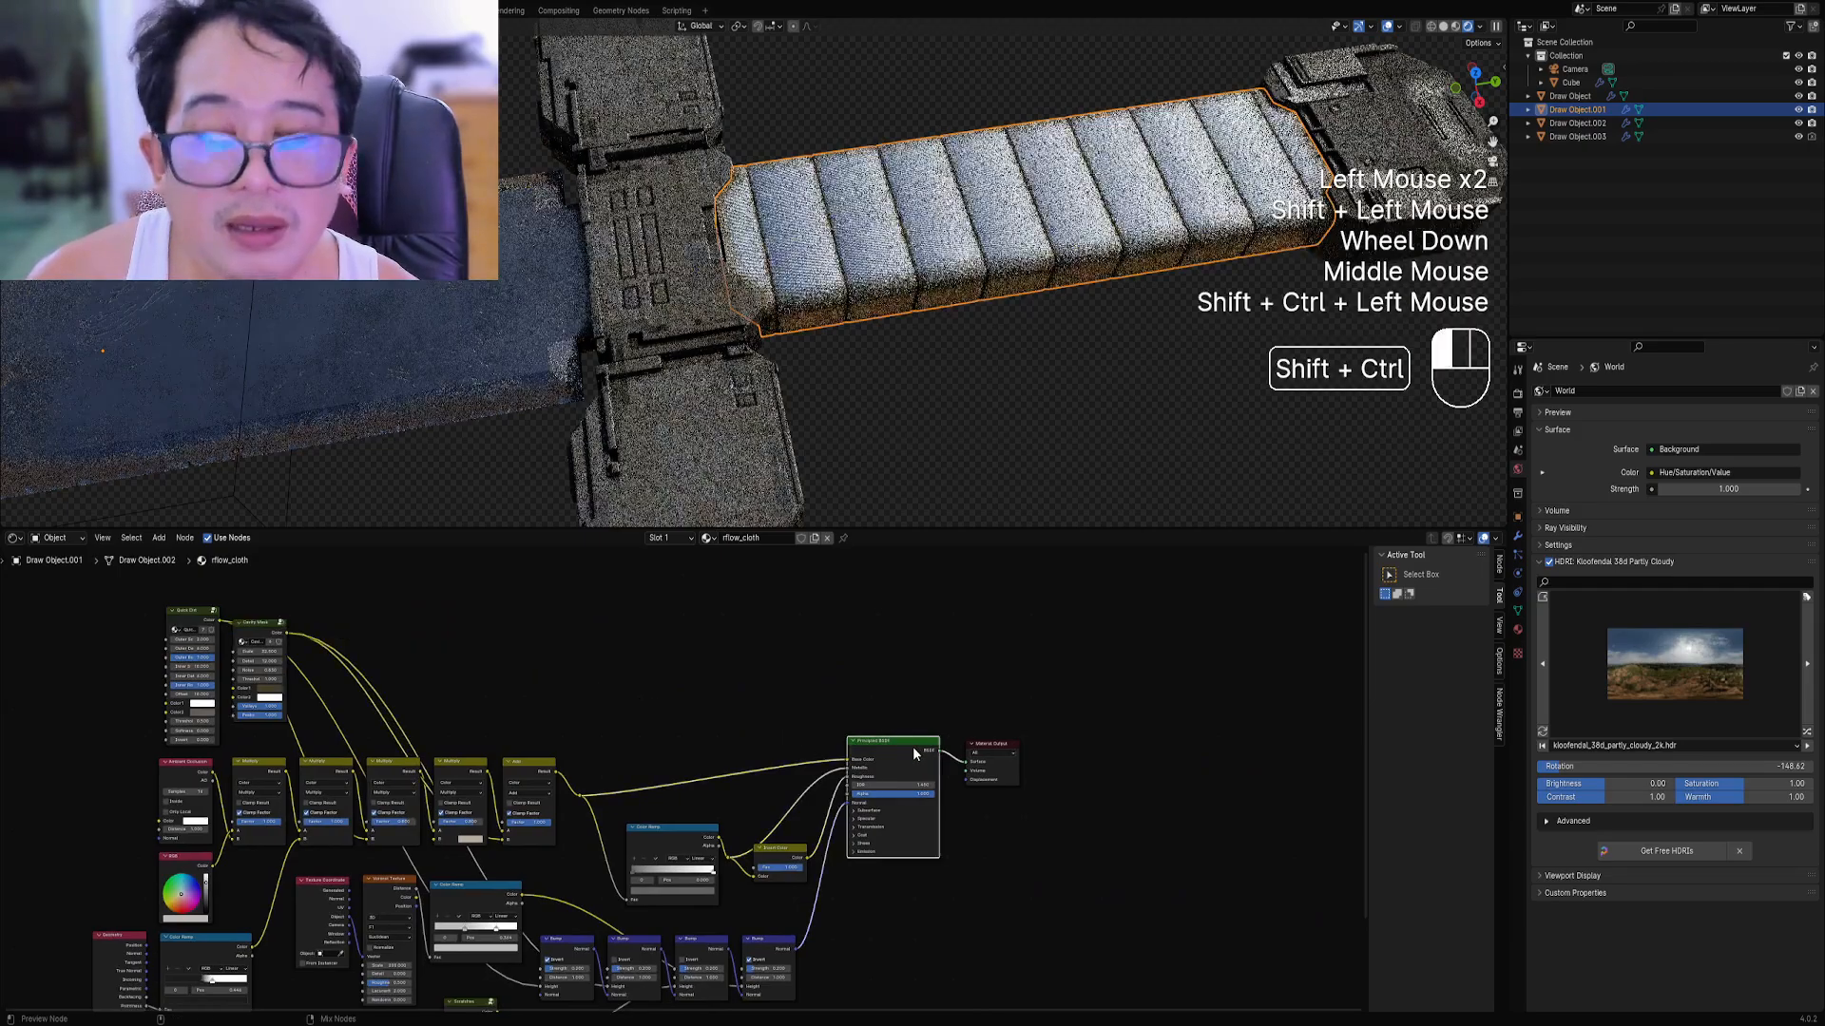
pyautogui.moveTo(931, 408); pyautogui.dragTo(960, 361, button='middle')
pyautogui.scroll(-1, 960, 361)
pyautogui.scroll(2, 960, 358)
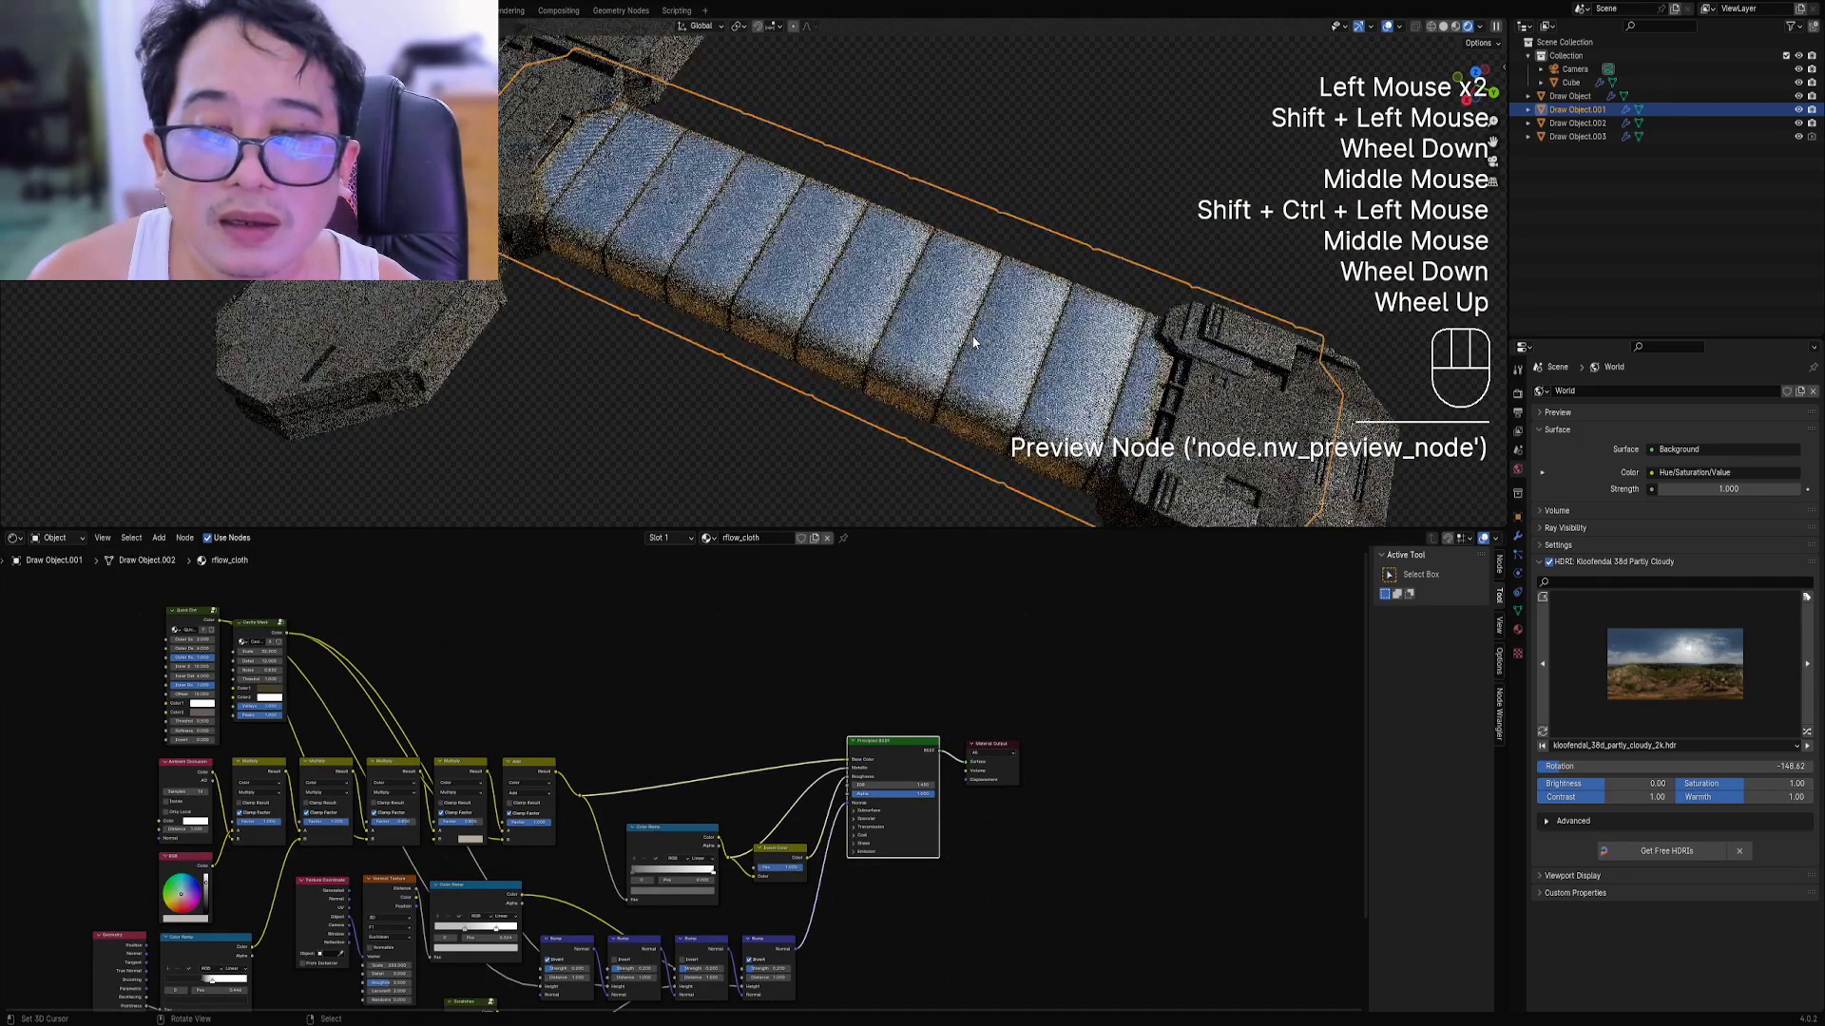
# Darken the Cavity Mask node's Color2 on the grip material from white to a dark grey.
pyautogui.moveTo(376, 694); pyautogui.dragTo(721, 791, button='middle')
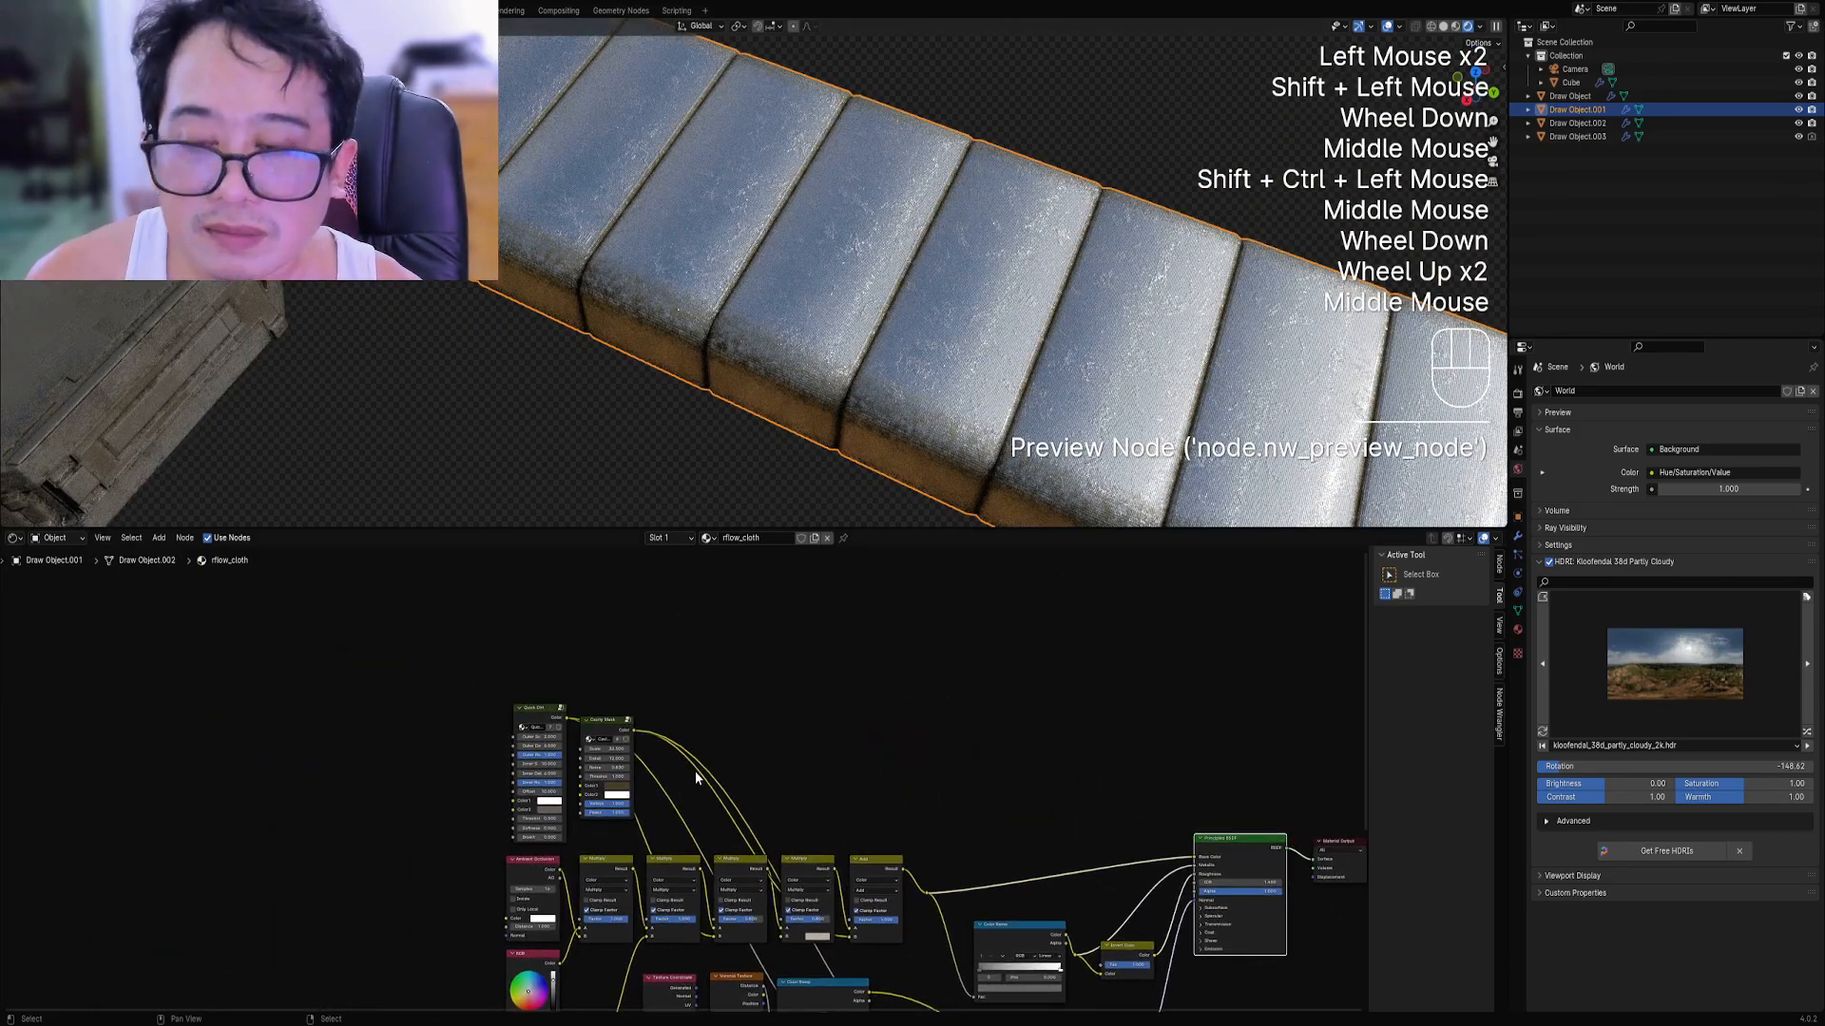
pyautogui.scroll(2, 694, 772)
pyautogui.click(598, 804)
pyautogui.moveTo(679, 680); pyautogui.dragTo(680, 694)
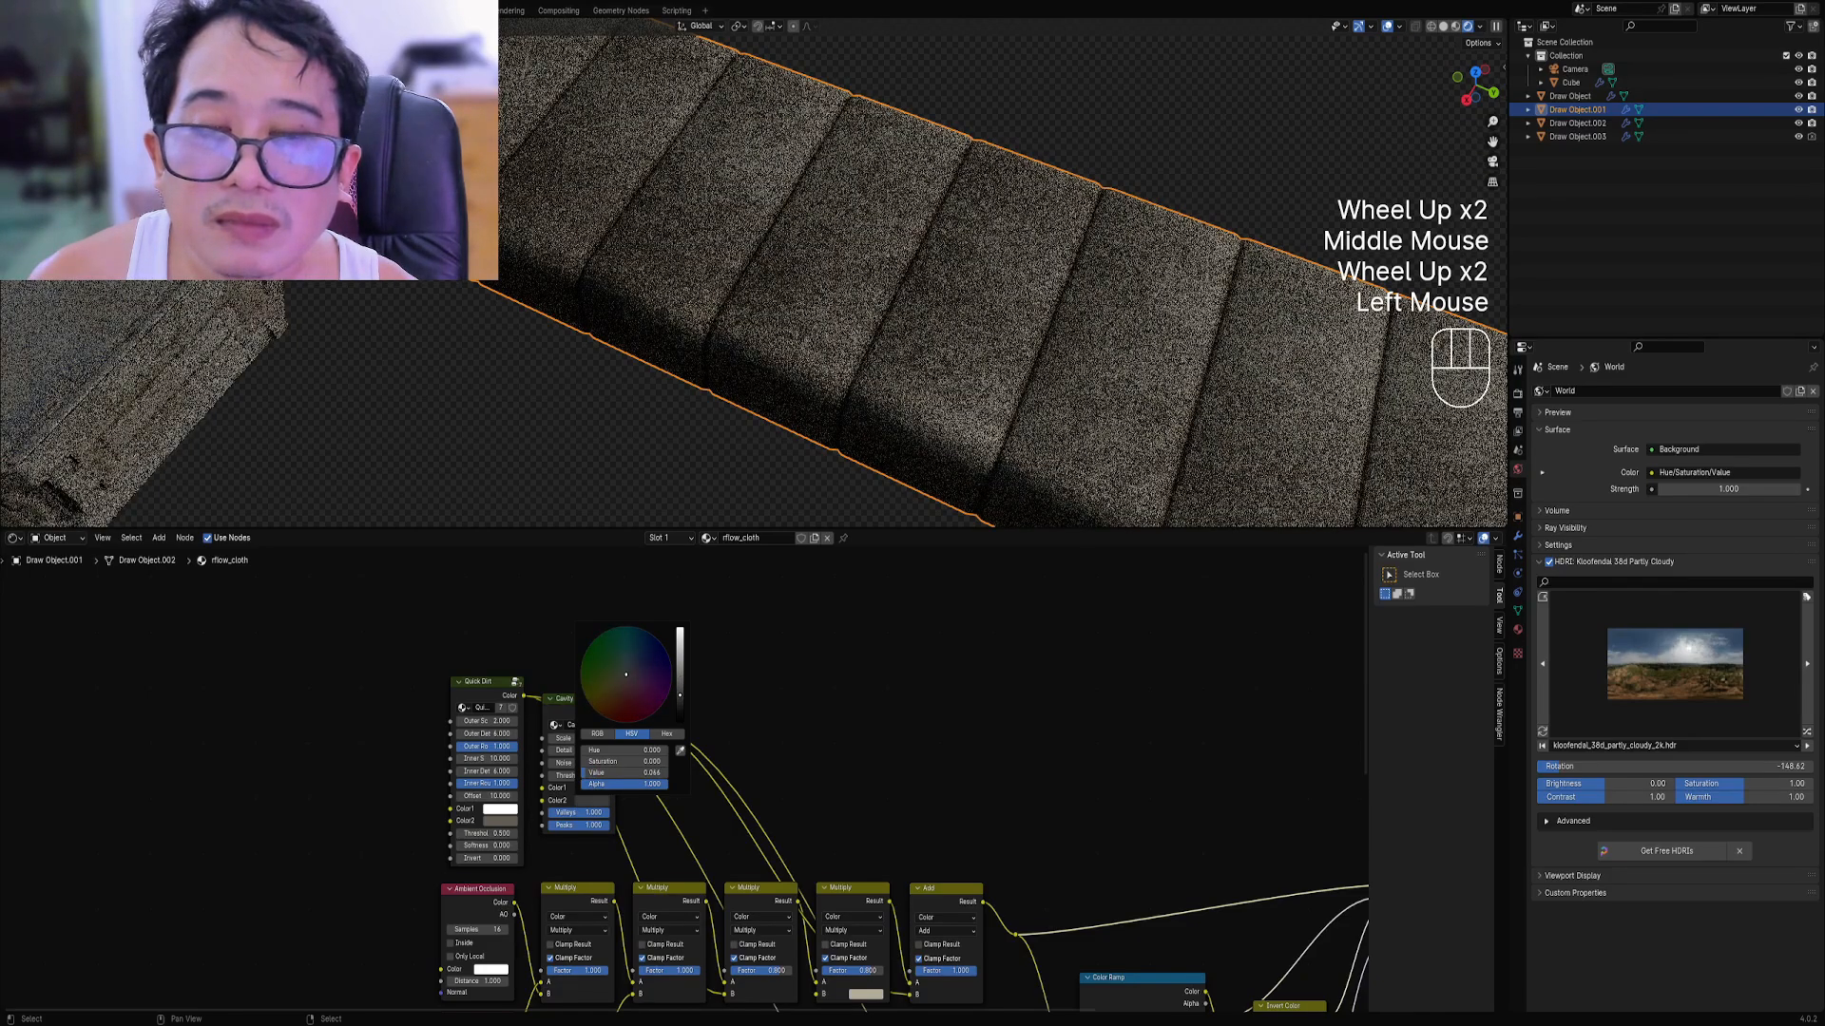
# Examine the whole rendered sword in a maximized viewport with the overlays hidden.
pyautogui.scroll(-3, 853, 291)
pyautogui.moveTo(842, 306); pyautogui.dragTo(1087, 424, button='middle')
pyautogui.hotkey('shift', 'alt', 'z')
pyautogui.hotkey('ctrl', 'space')
pyautogui.scroll(2, 1062, 453)
pyautogui.middleClick(981, 431)
pyautogui.scroll(-2, 981, 431)
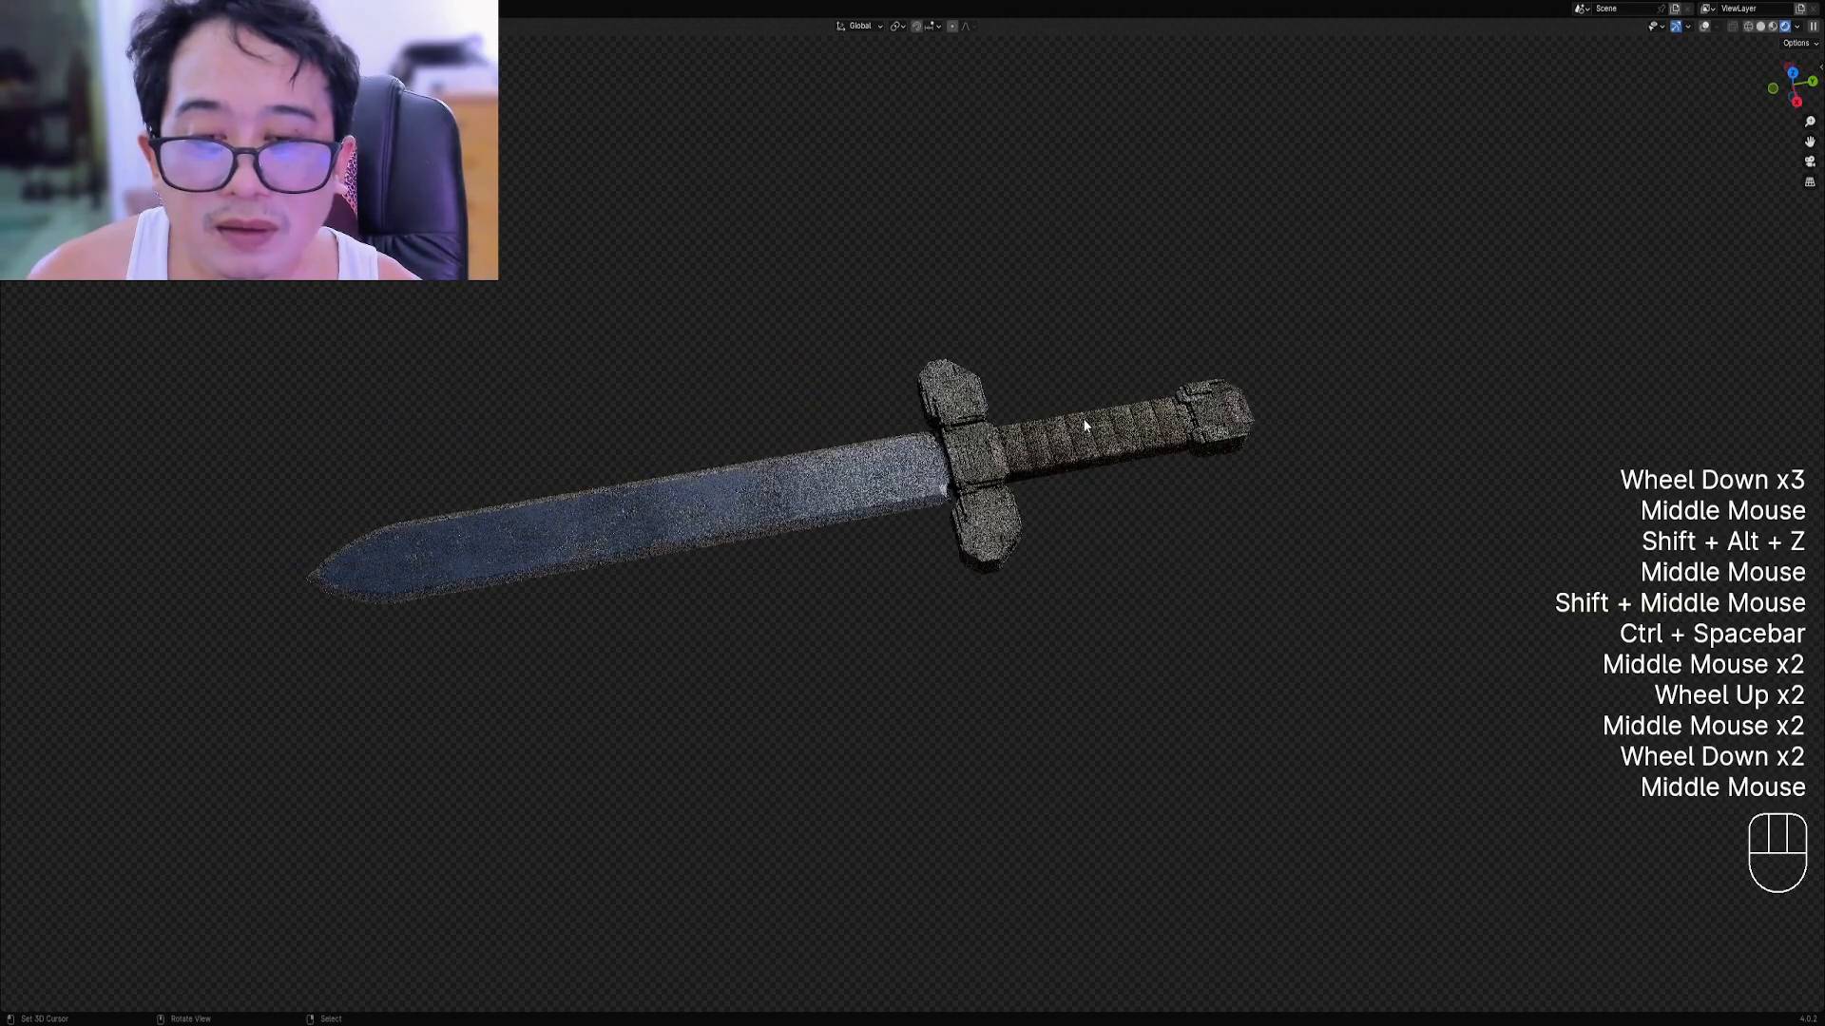
pyautogui.scroll(2, 1064, 425)
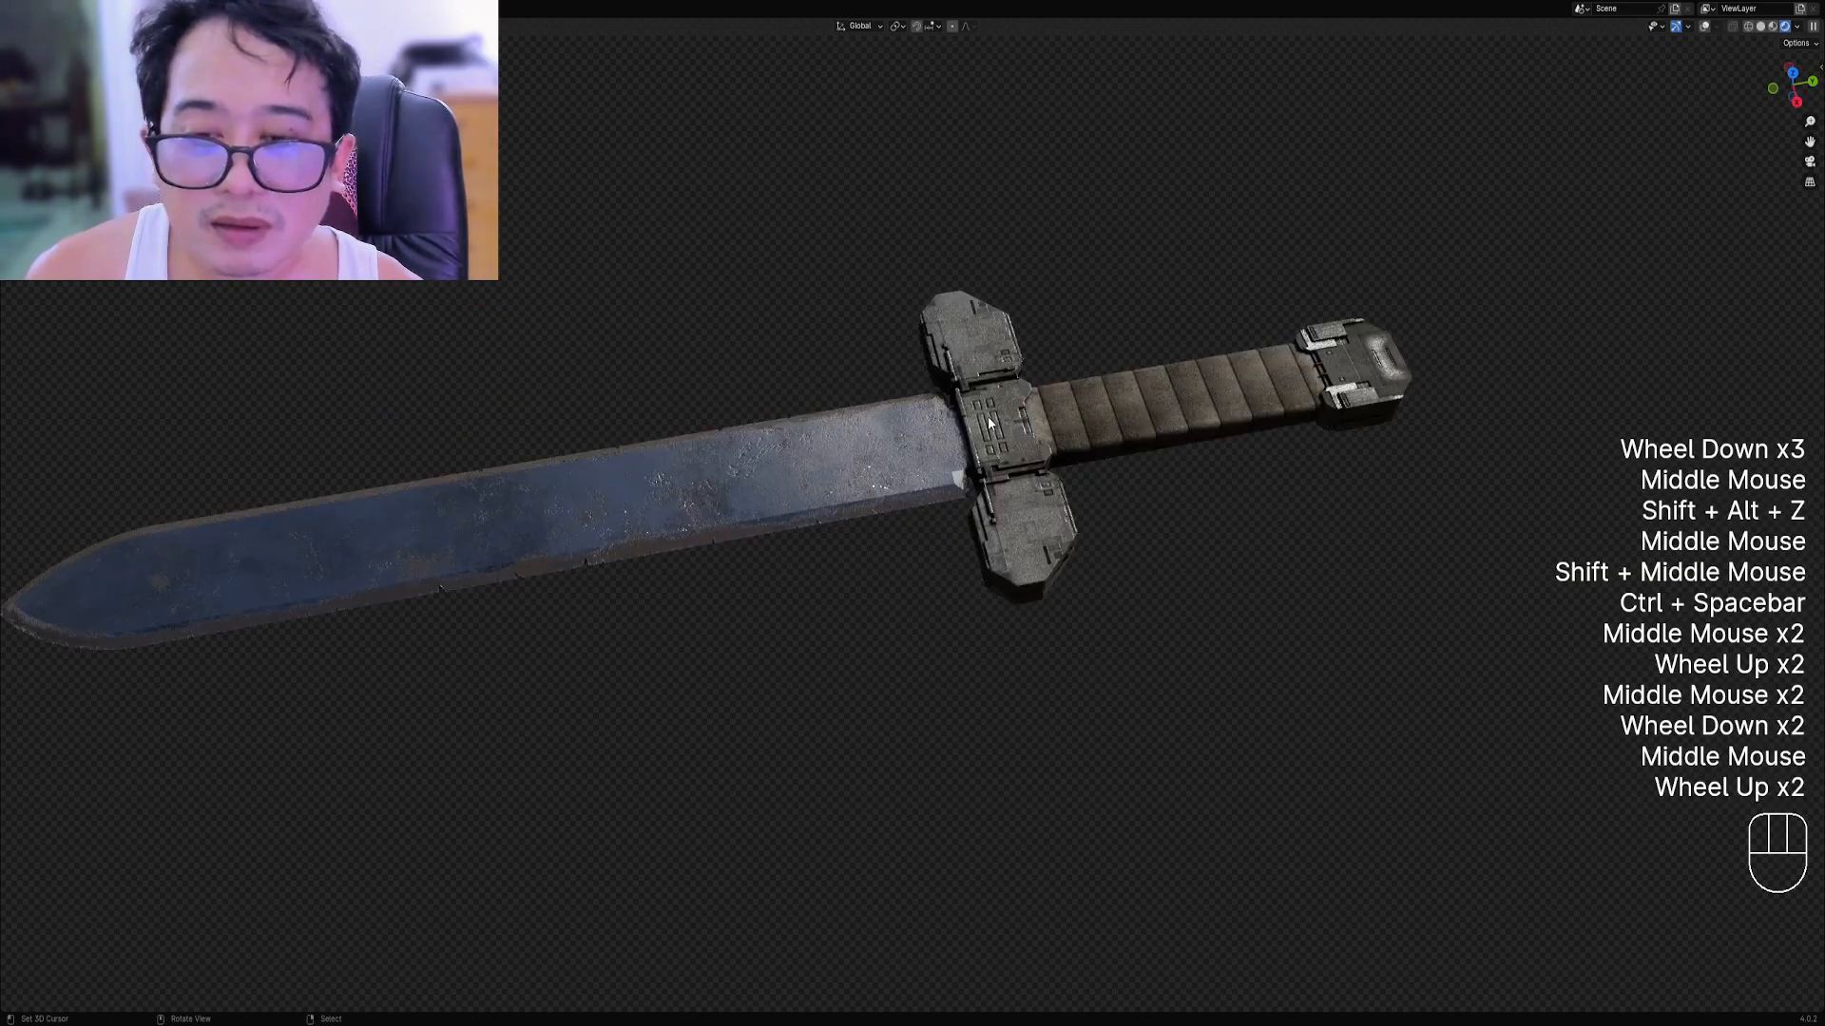
# Switch to solid shading with the sword seen straight from above, and save the file.
pyautogui.press('z')
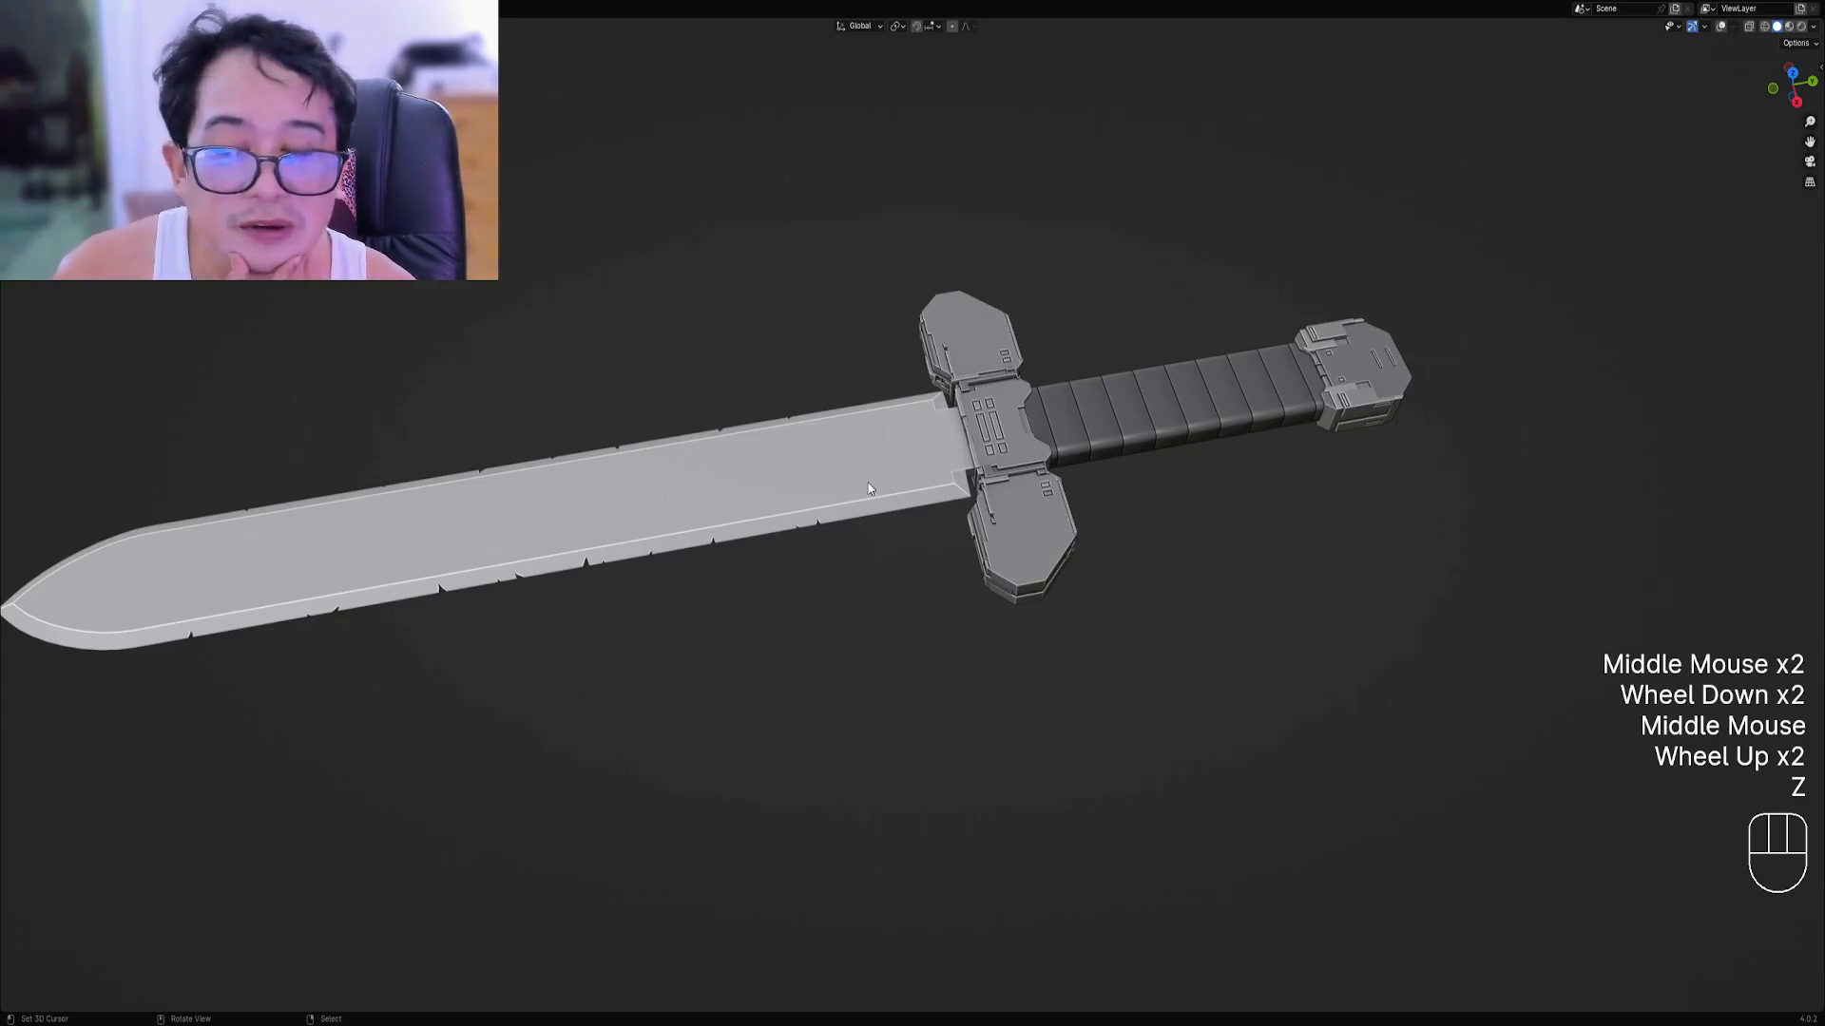
pyautogui.moveTo(1111, 567); pyautogui.dragTo(979, 570, button='middle')
pyautogui.scroll(-1, 1009, 644)
pyautogui.scroll(1, 973, 550)
pyautogui.keyDown('ctrl'); pyautogui.scroll(1, 973, 549); pyautogui.keyUp('ctrl')
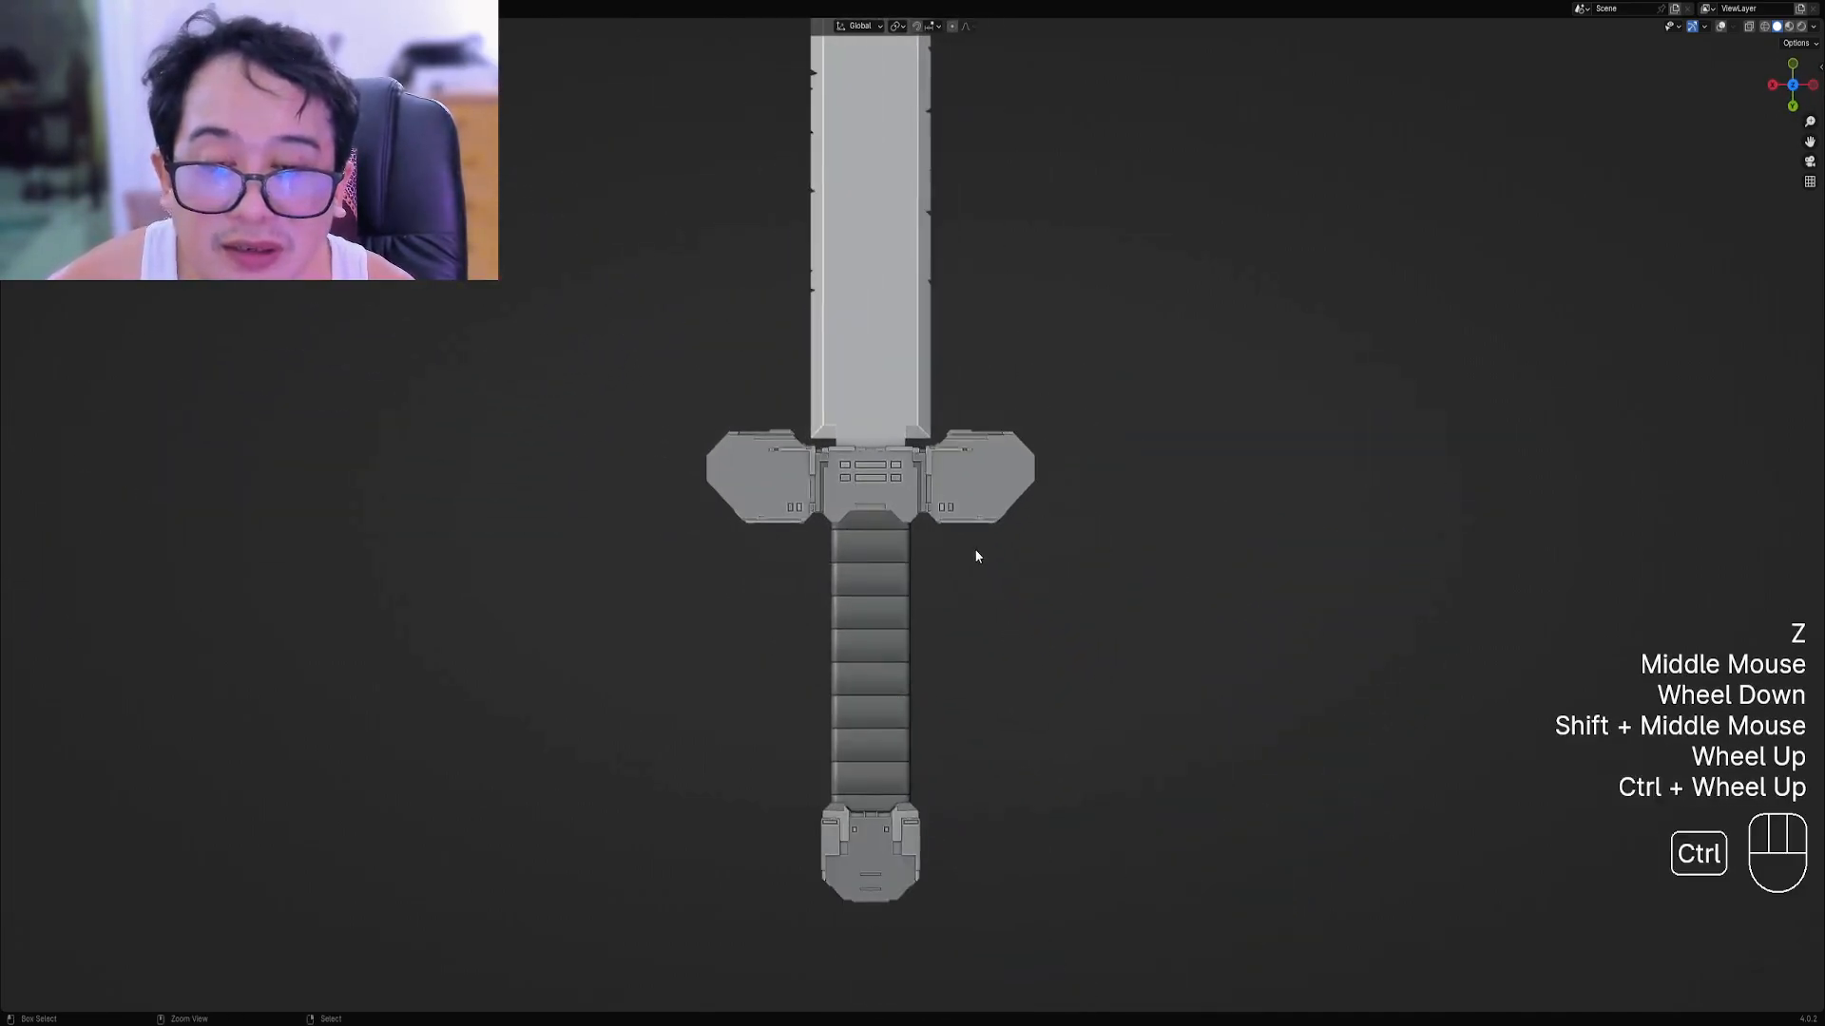
pyautogui.hotkey('ctrl', 's')
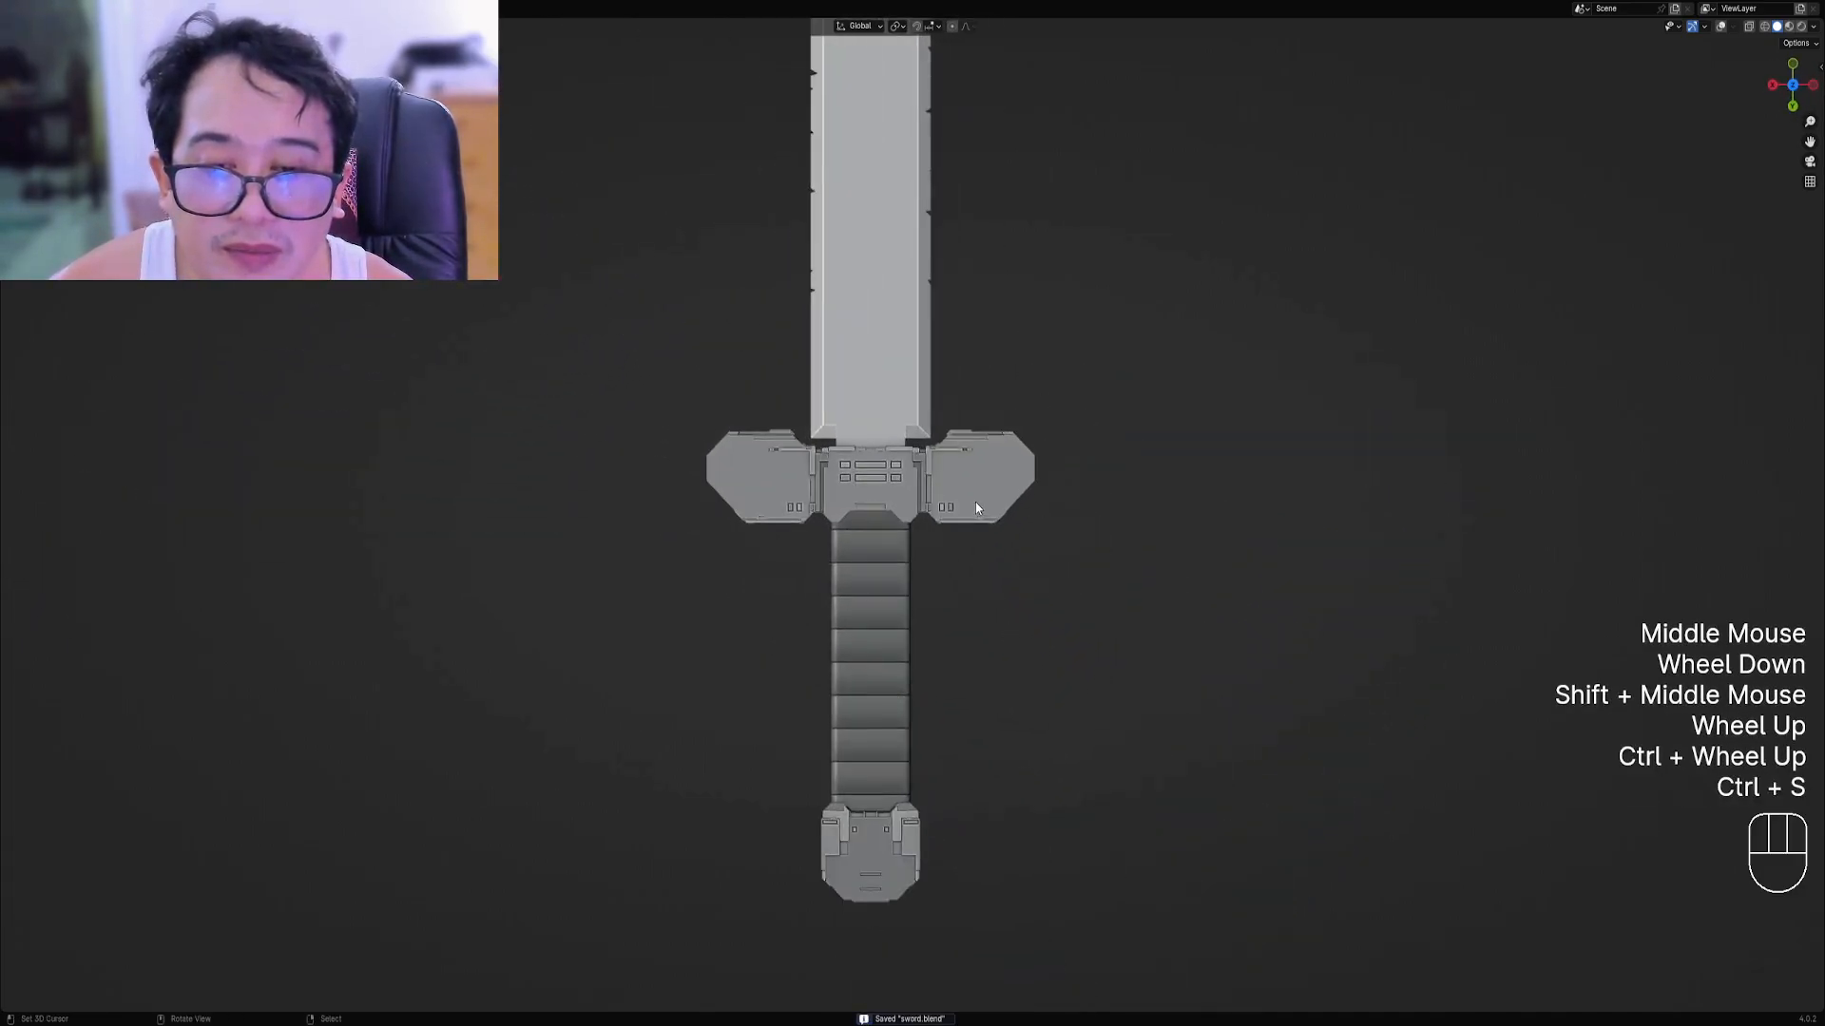
# Show the viewport overlays again and select the blade, with the sword lying horizontally in top view.
pyautogui.rightClick(975, 507)
pyautogui.hotkey('shift', 'alt', 'z')
pyautogui.moveTo(910, 603); pyautogui.dragTo(907, 549, button='middle')
pyautogui.rightClick(816, 543)
pyautogui.press('Tab')
pyautogui.press('Tab')
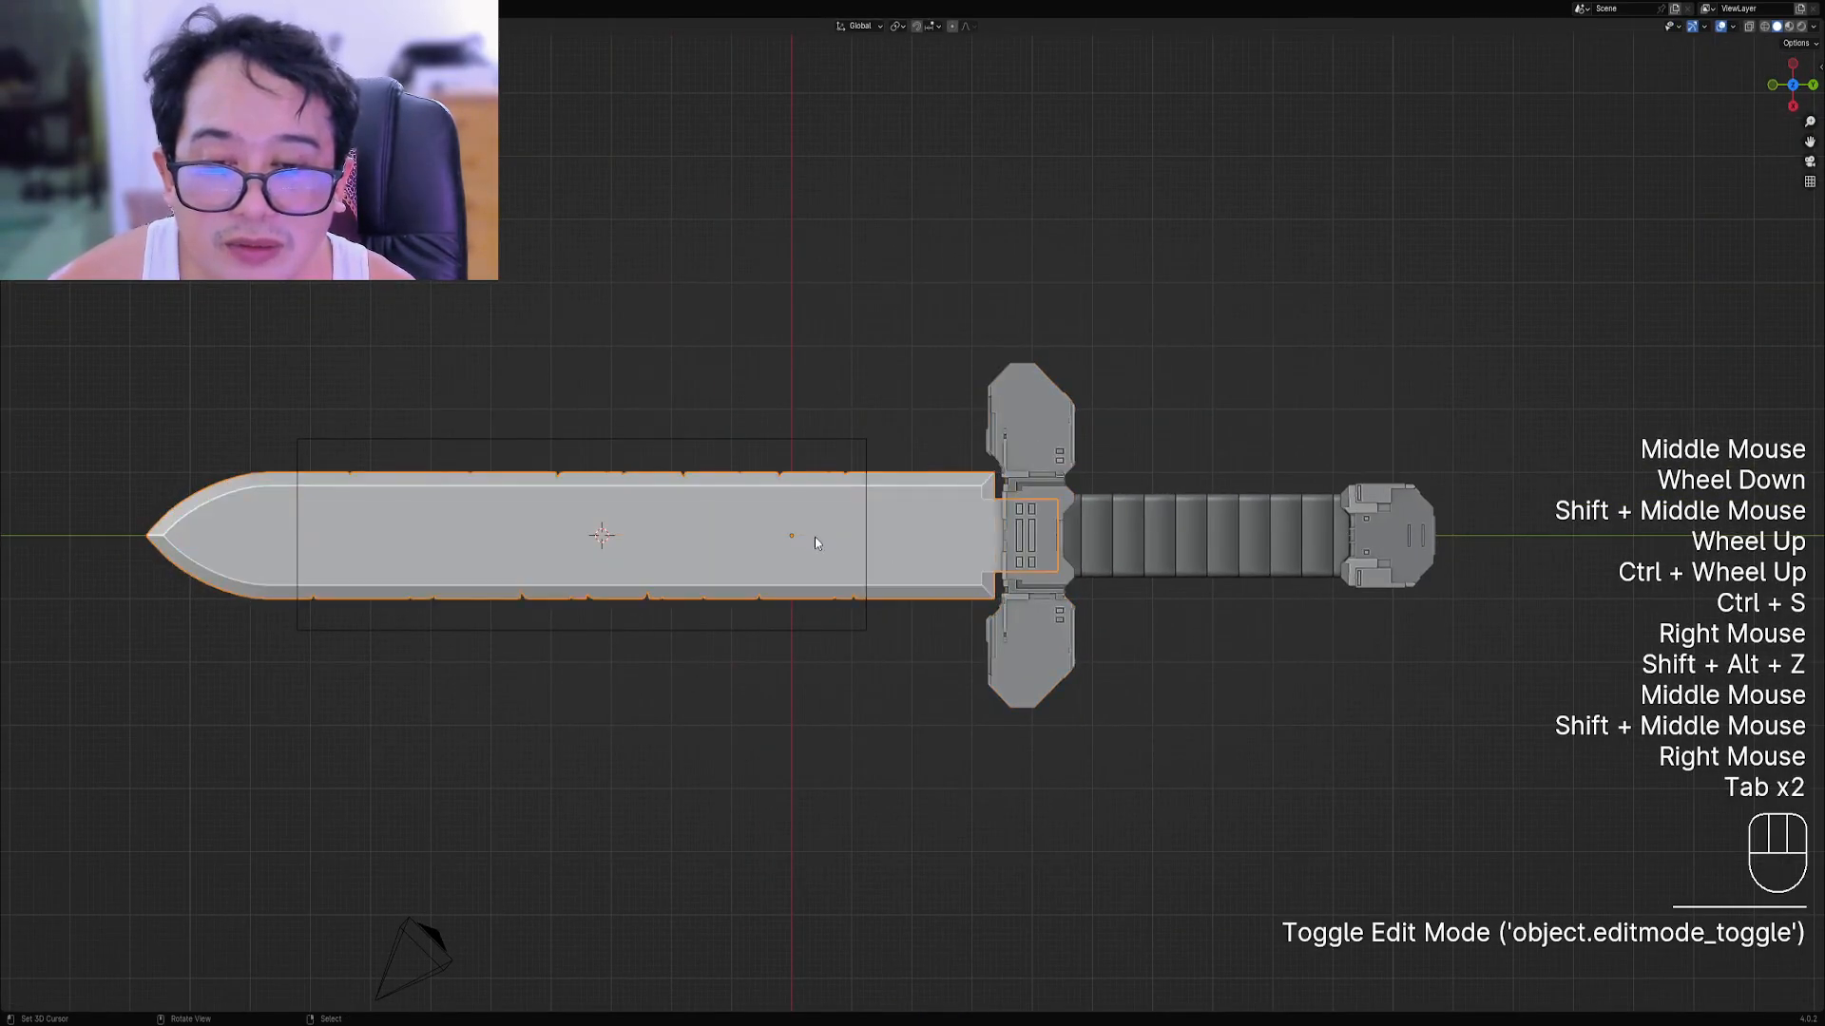
# Add a text object over the middle of the blade with its alignment set to View.
pyautogui.keyDown('shift'); pyautogui.moveTo(806, 545); pyautogui.dragTo(836, 532, button='middle'); pyautogui.keyUp('shift')
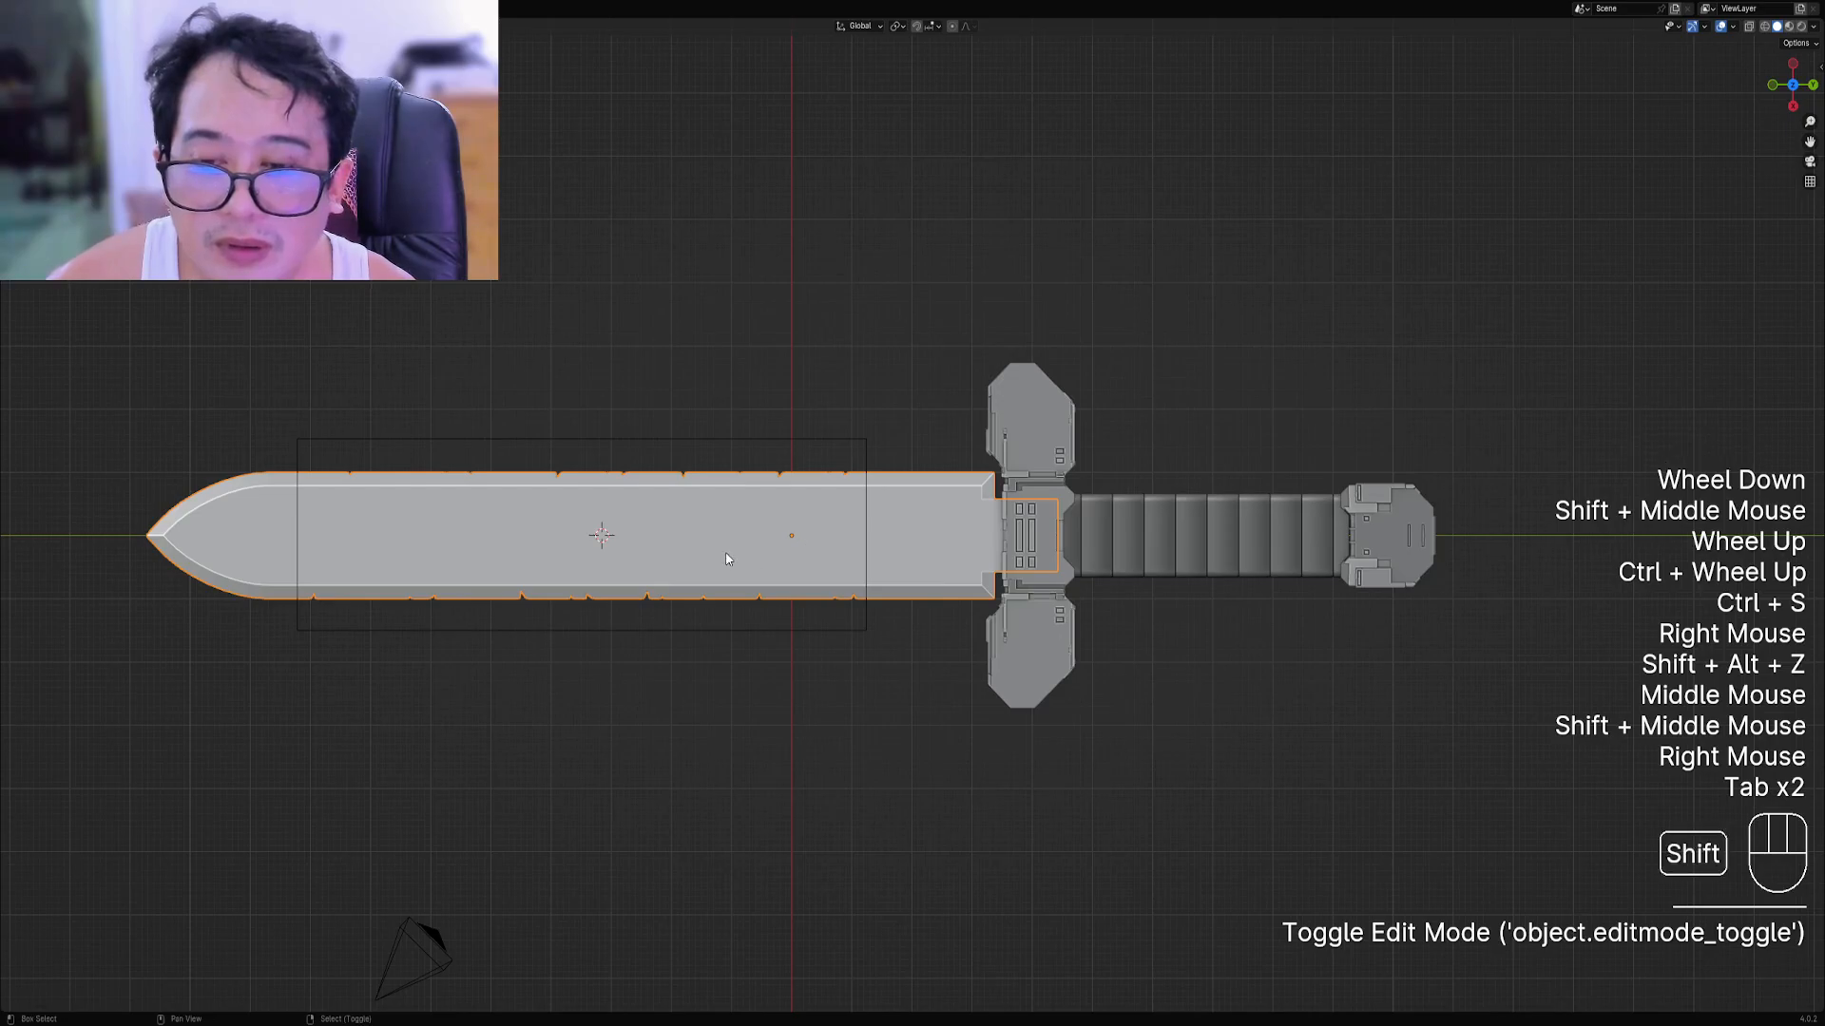
pyautogui.scroll(1, 837, 532)
pyautogui.hotkey('shift', 'a')
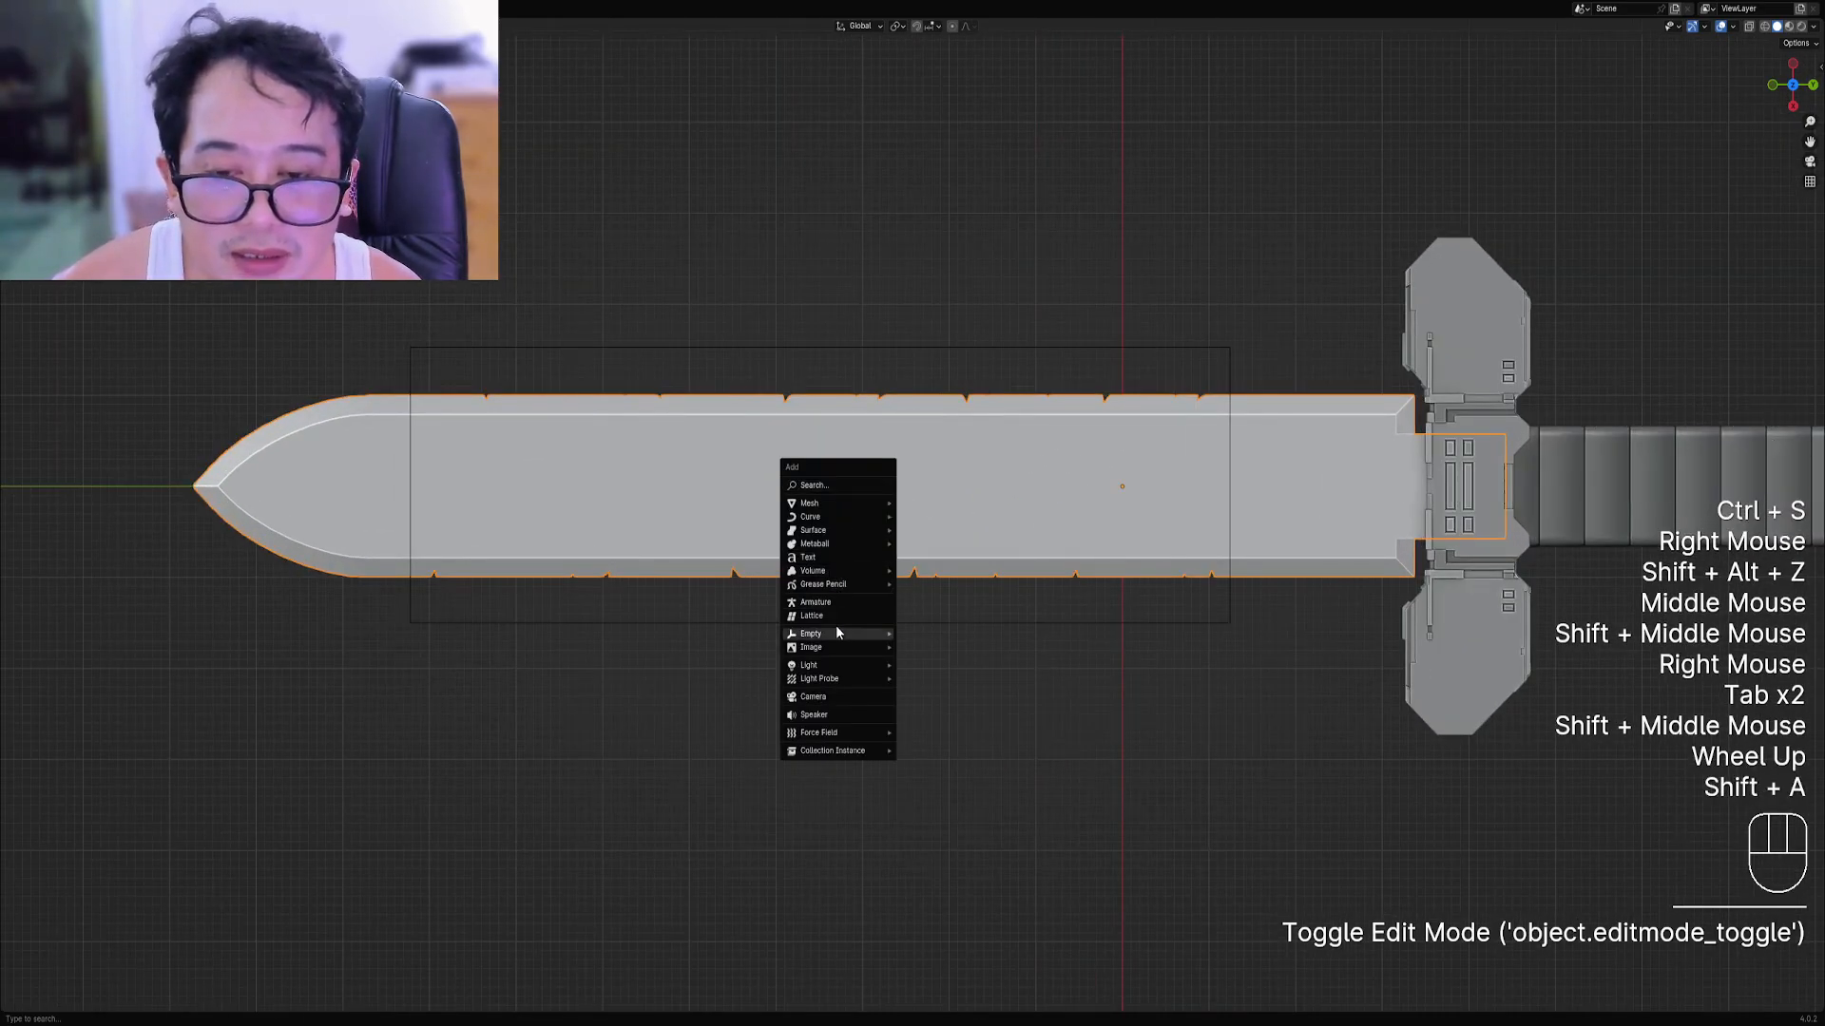
pyautogui.click(836, 556)
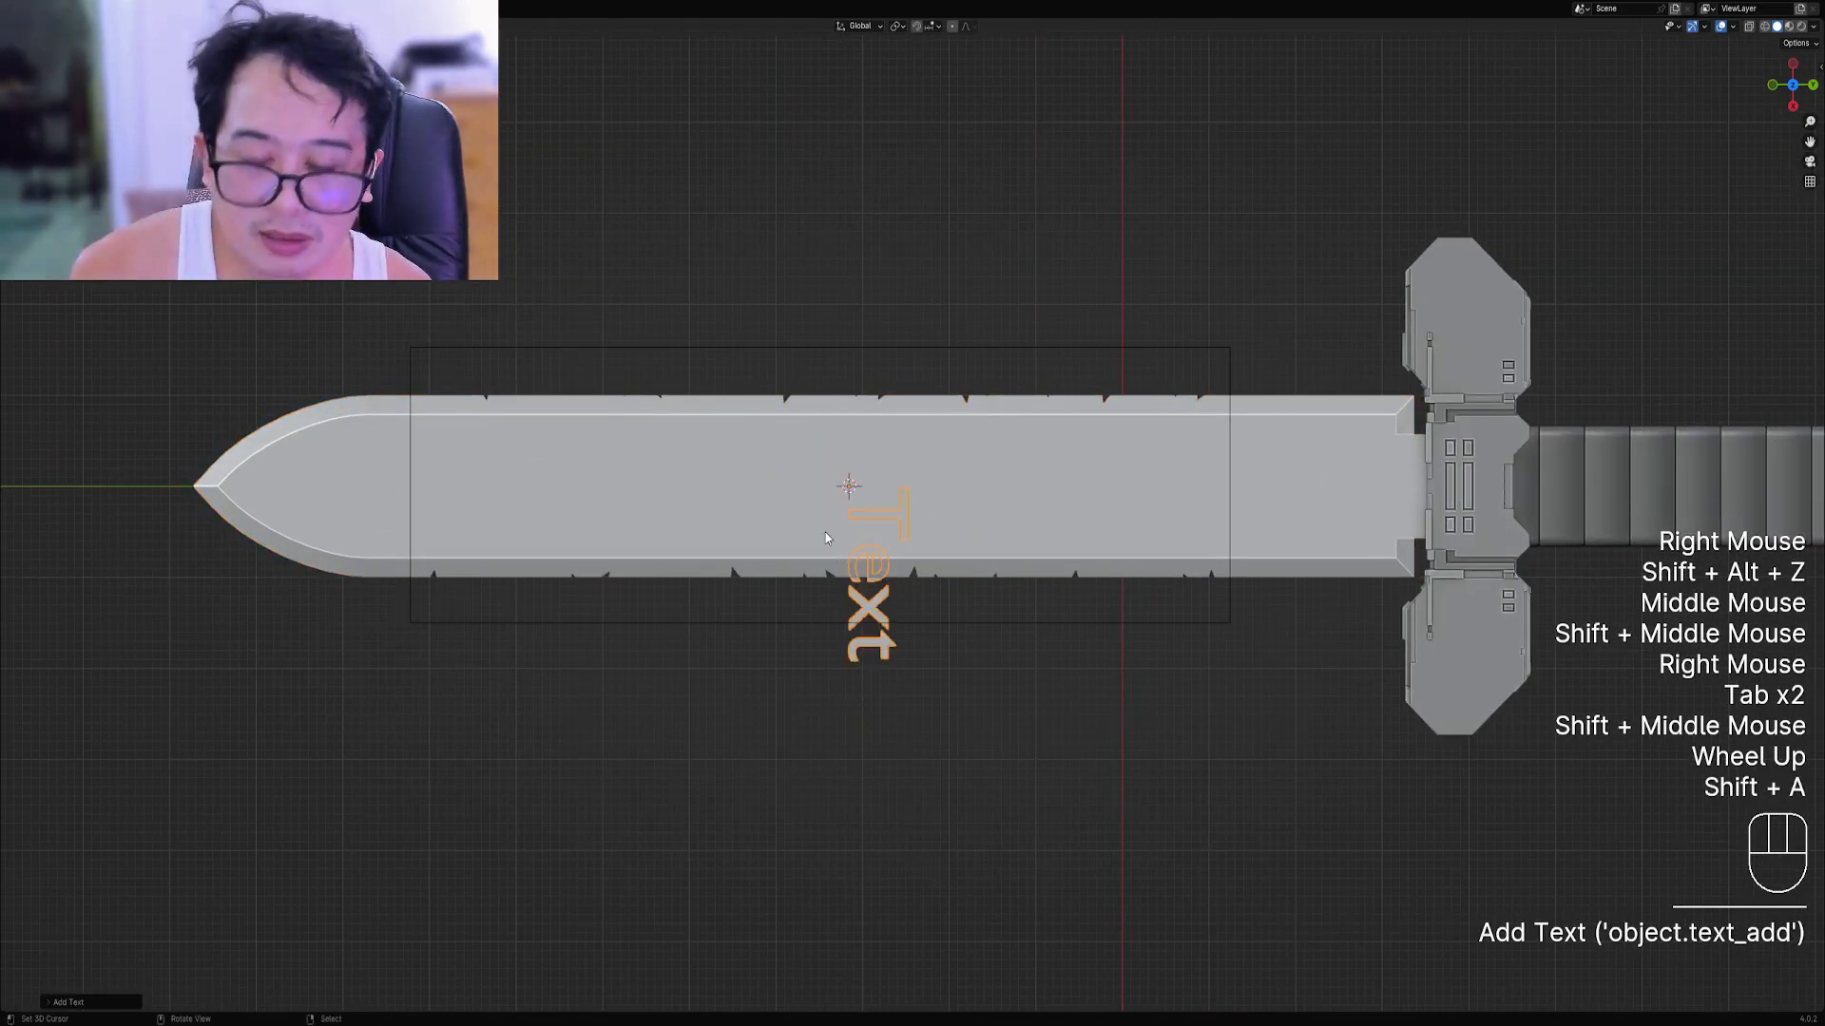
pyautogui.press('F9')
pyautogui.click(987, 563)
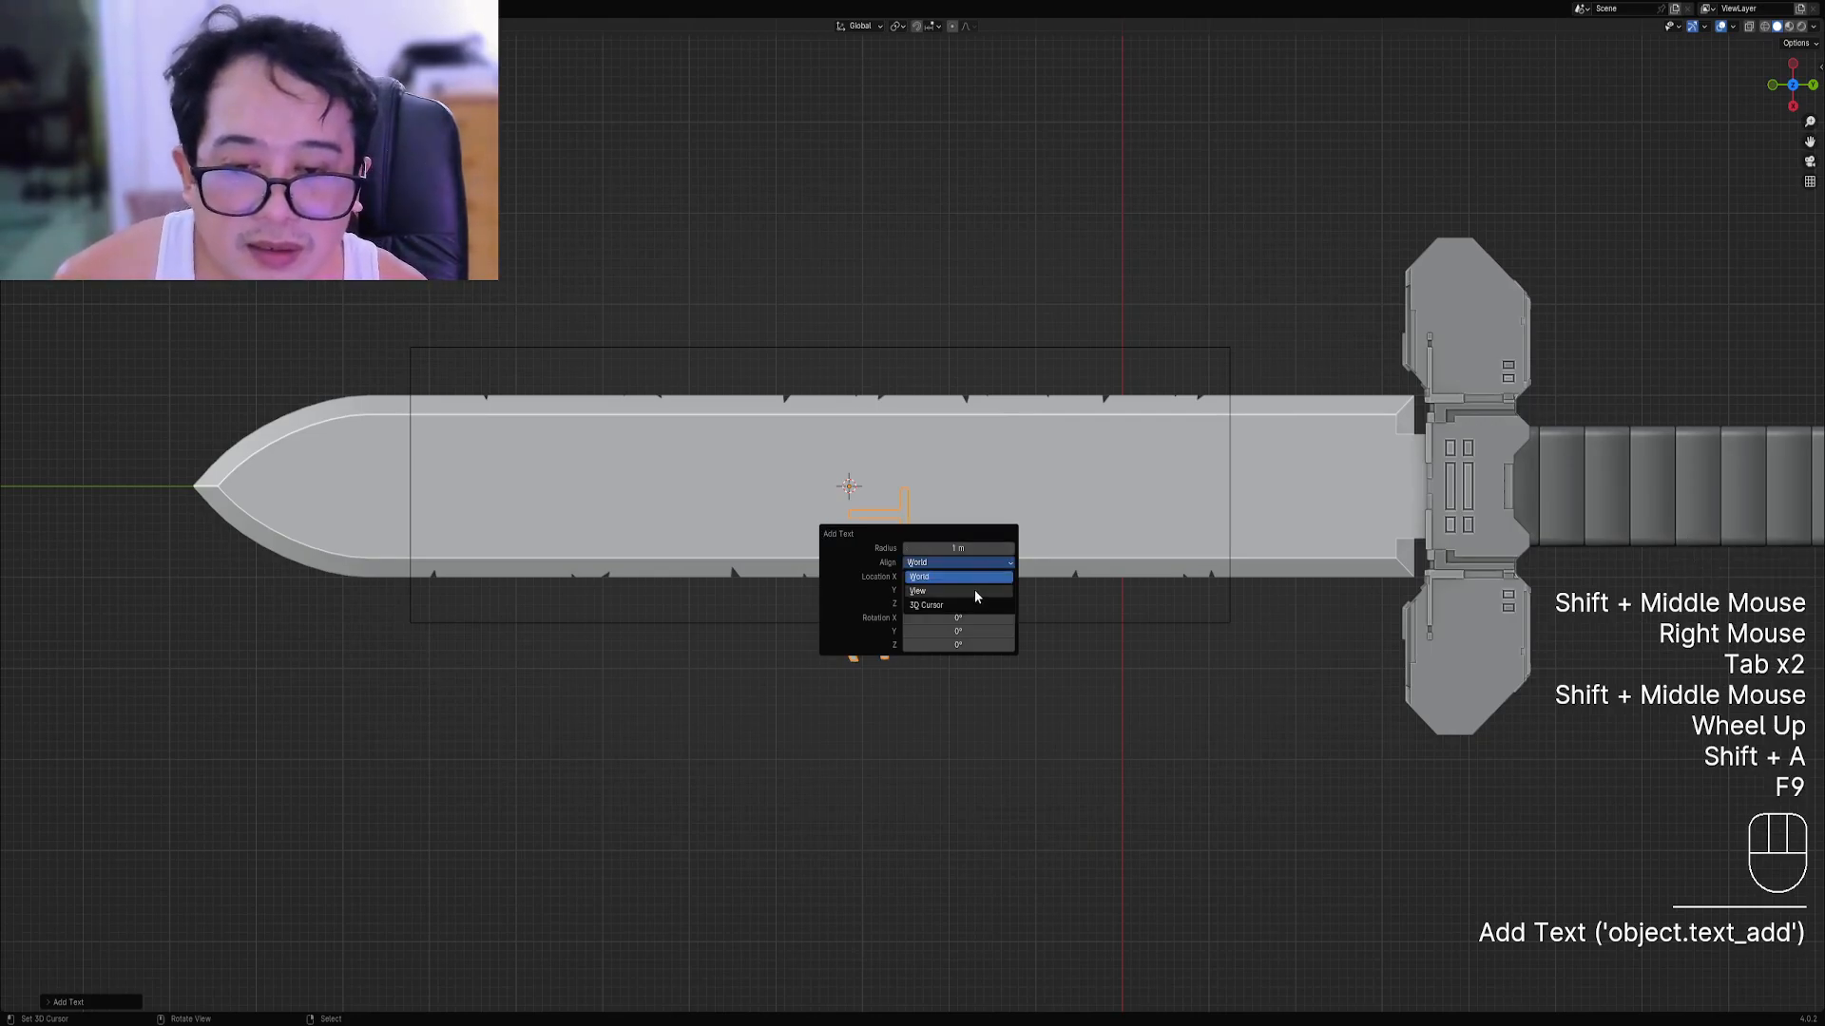
pyautogui.click(975, 590)
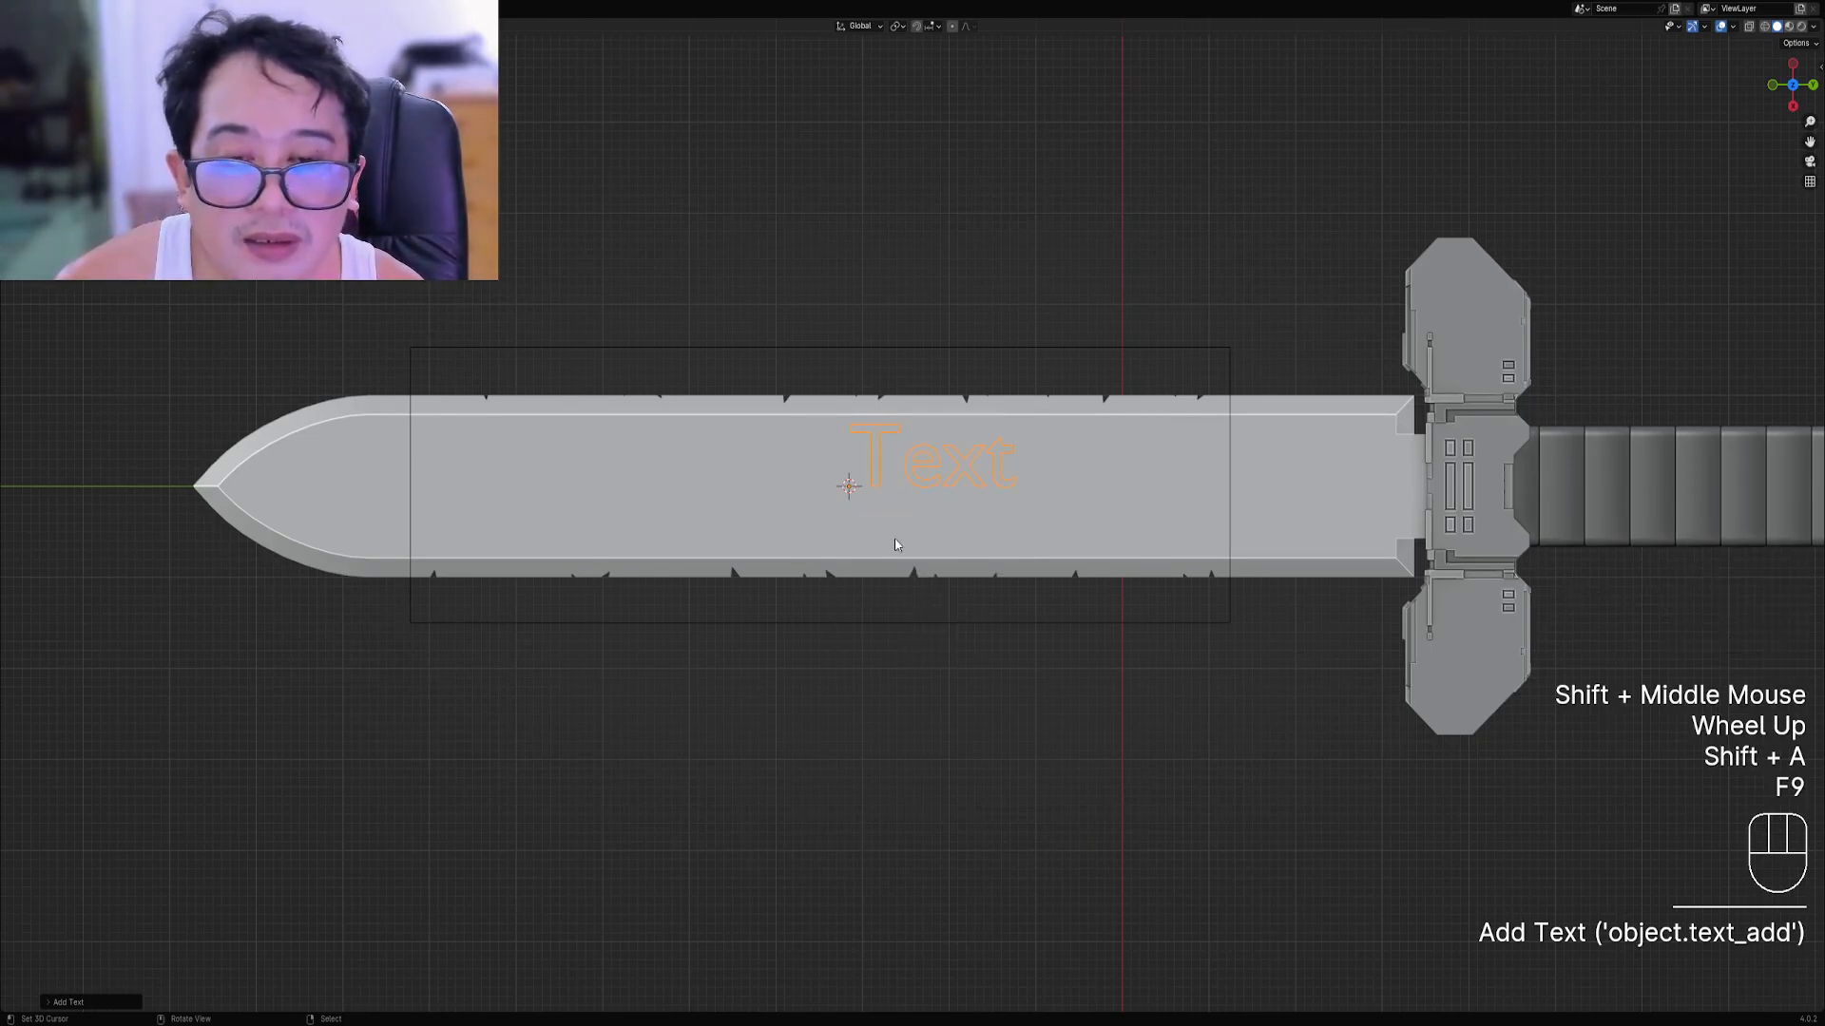
# Select all of the placeholder text's characters, and raise the text object slightly above the blade's upper face.
pyautogui.press('Tab')
pyautogui.hotkey('ctrl', 'a')
pyautogui.press('Tab')
pyautogui.moveTo(967, 517); pyautogui.dragTo(966, 603, button='middle')
pyautogui.scroll(3, 966, 603)
pyautogui.press('g')
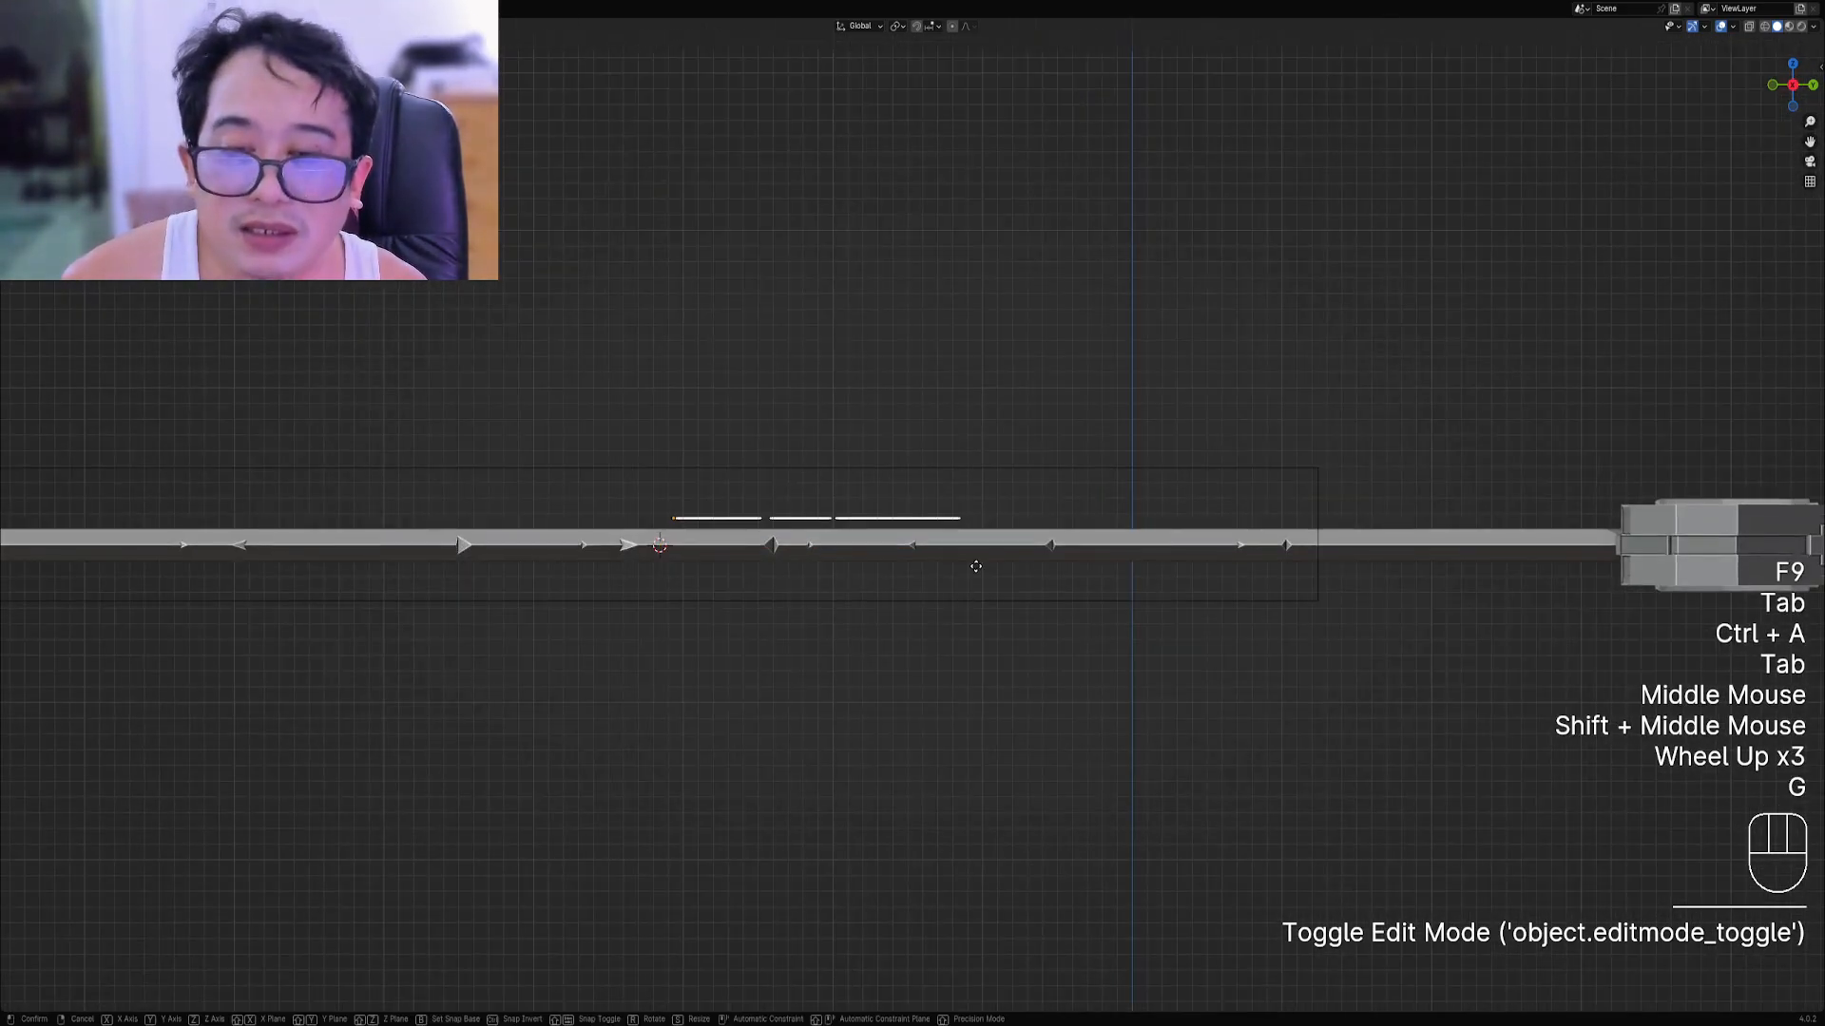
pyautogui.click(979, 570)
# Try SWORDIE in place of the placeholder text and clear it again.
pyautogui.press('Tab')
pyautogui.scroll(-1, 981, 399)
pyautogui.keyDown('alt'); pyautogui.moveTo(982, 399); pyautogui.dragTo(992, 516, button='middle'); pyautogui.keyUp('alt')
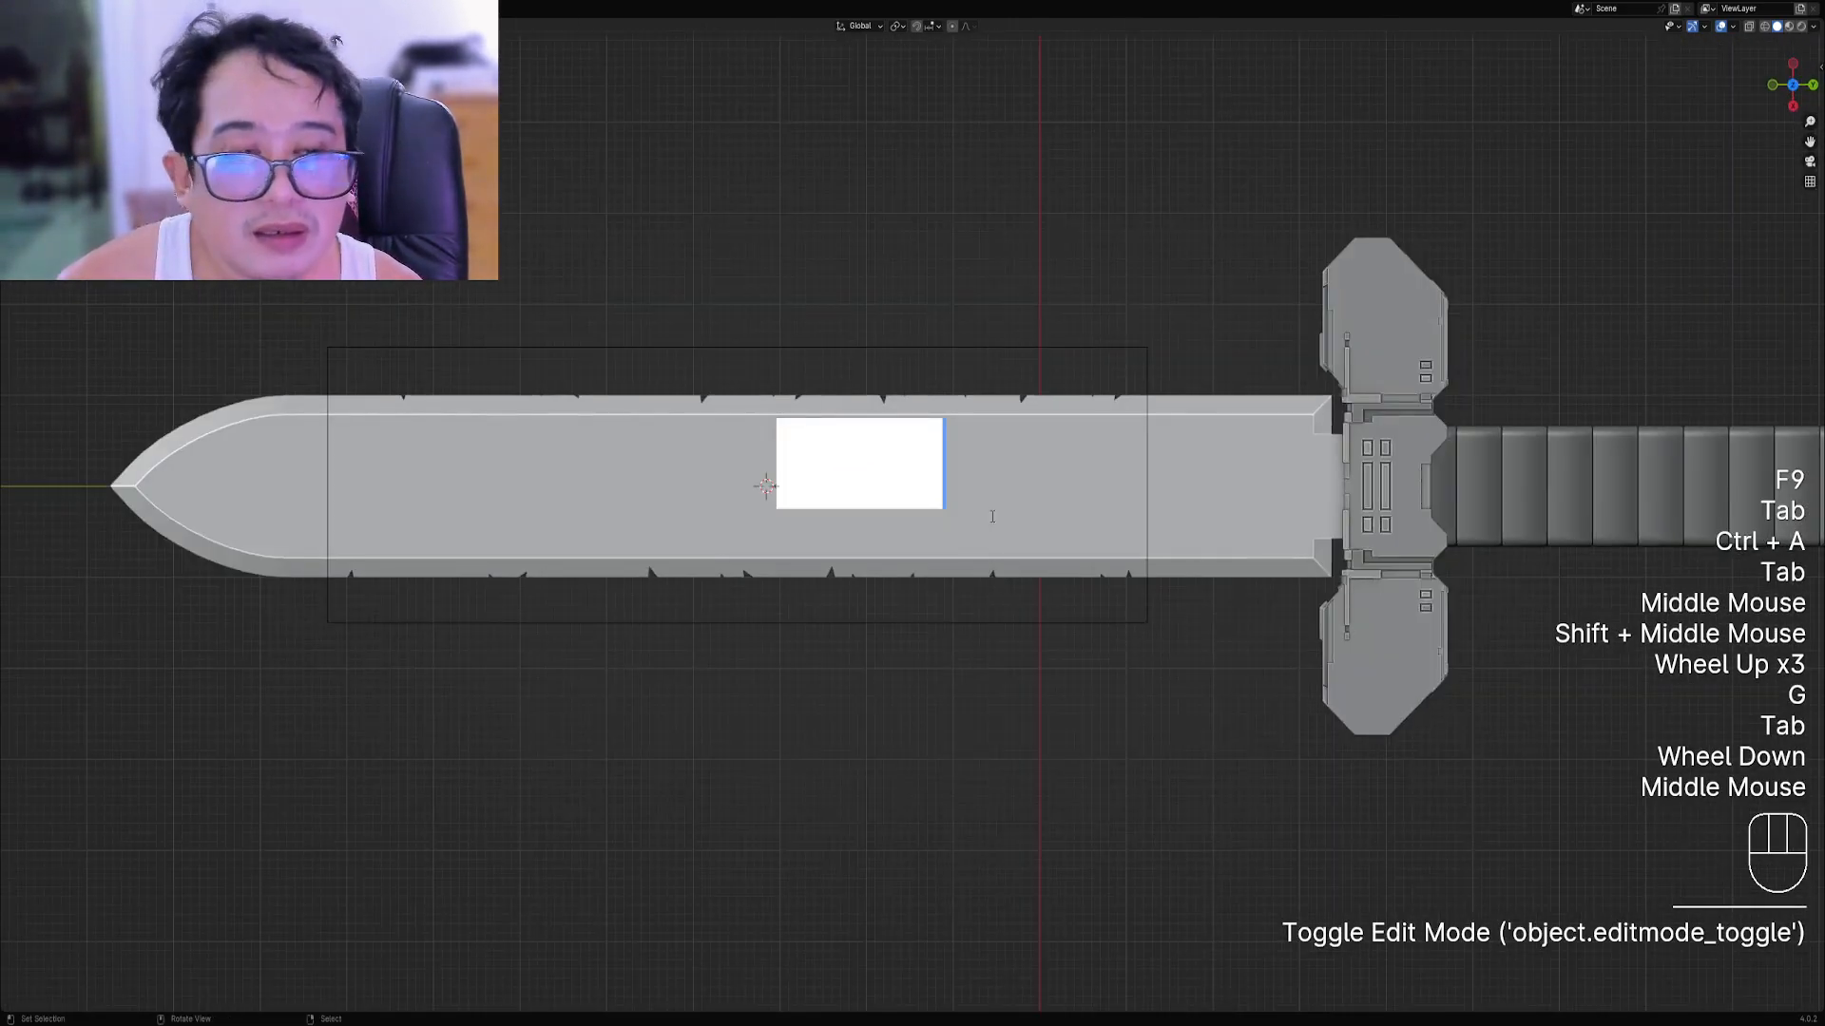
pyautogui.write('SWORDIE')
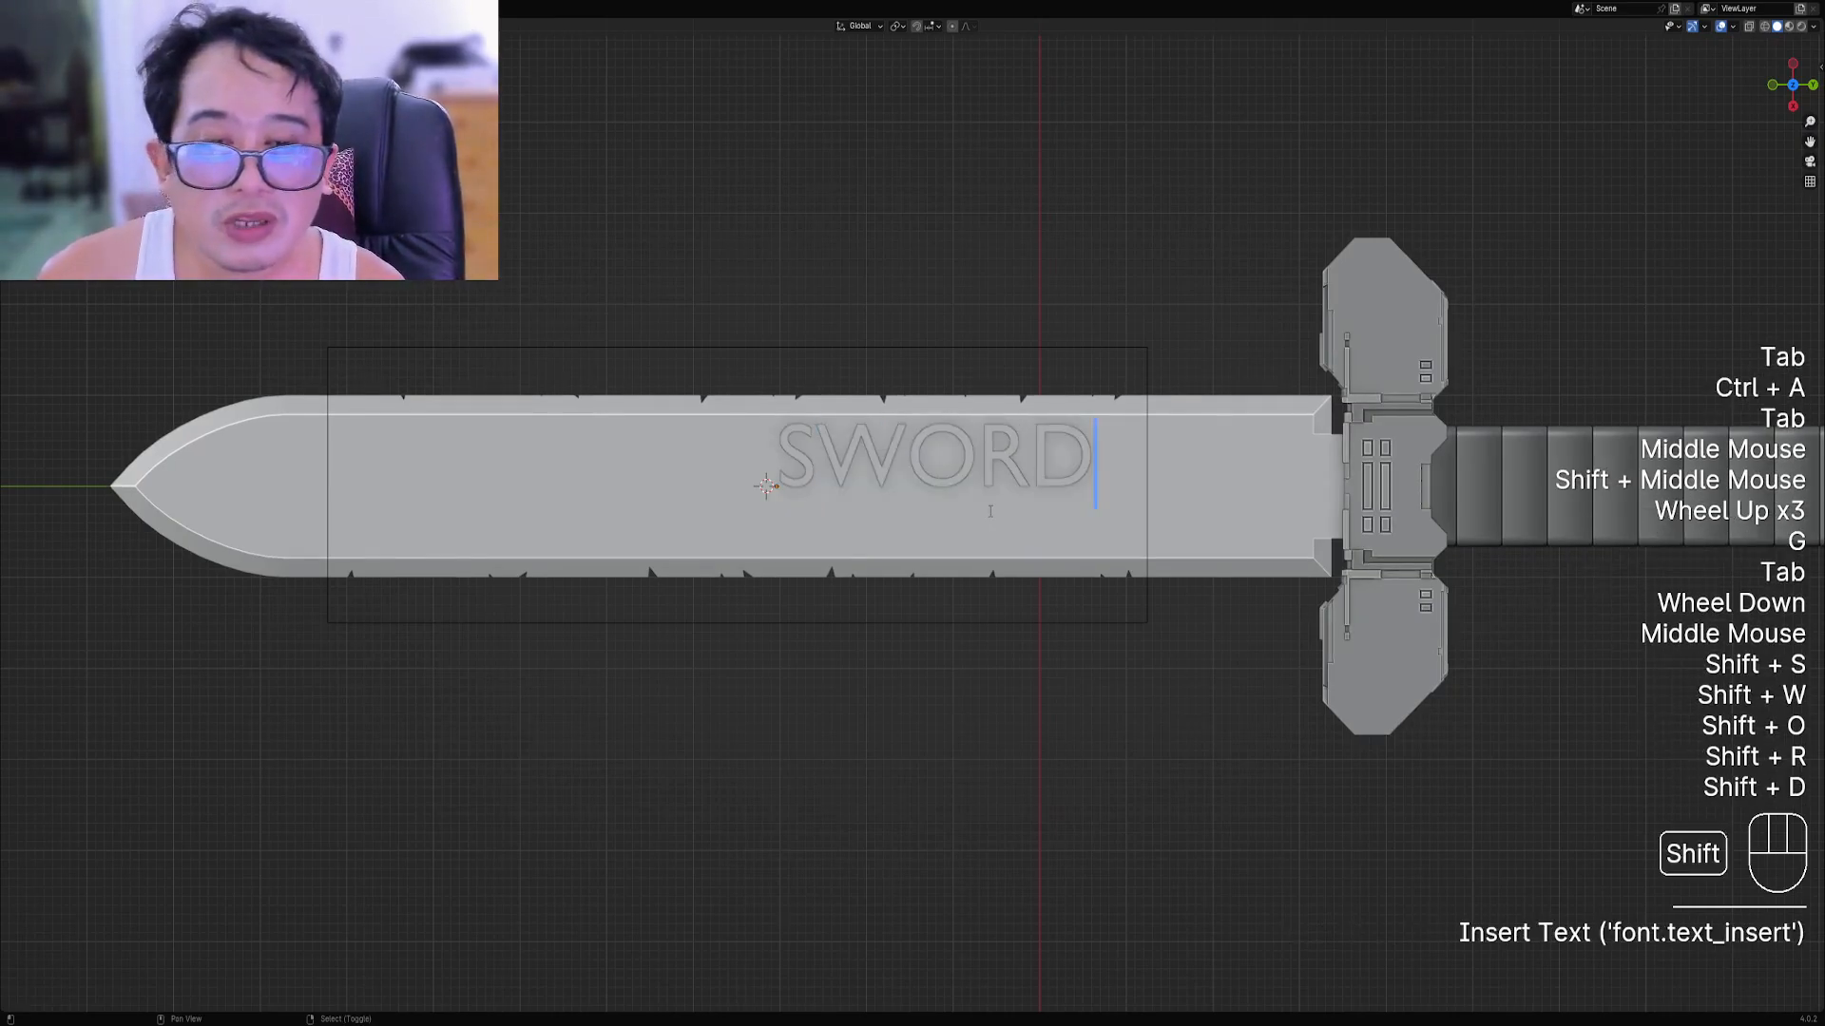
pyautogui.hotkey('shift', 'BackSpace')
pyautogui.hotkey('shift', 'BackSpace')
pyautogui.hotkey('shift', 'BackSpace')
pyautogui.hotkey('shift', 'BackSpace')
pyautogui.hotkey('shift', 'BackSpace')
pyautogui.hotkey('shift', 'BackSpace')
pyautogui.hotkey('shift', 'BackSpace')
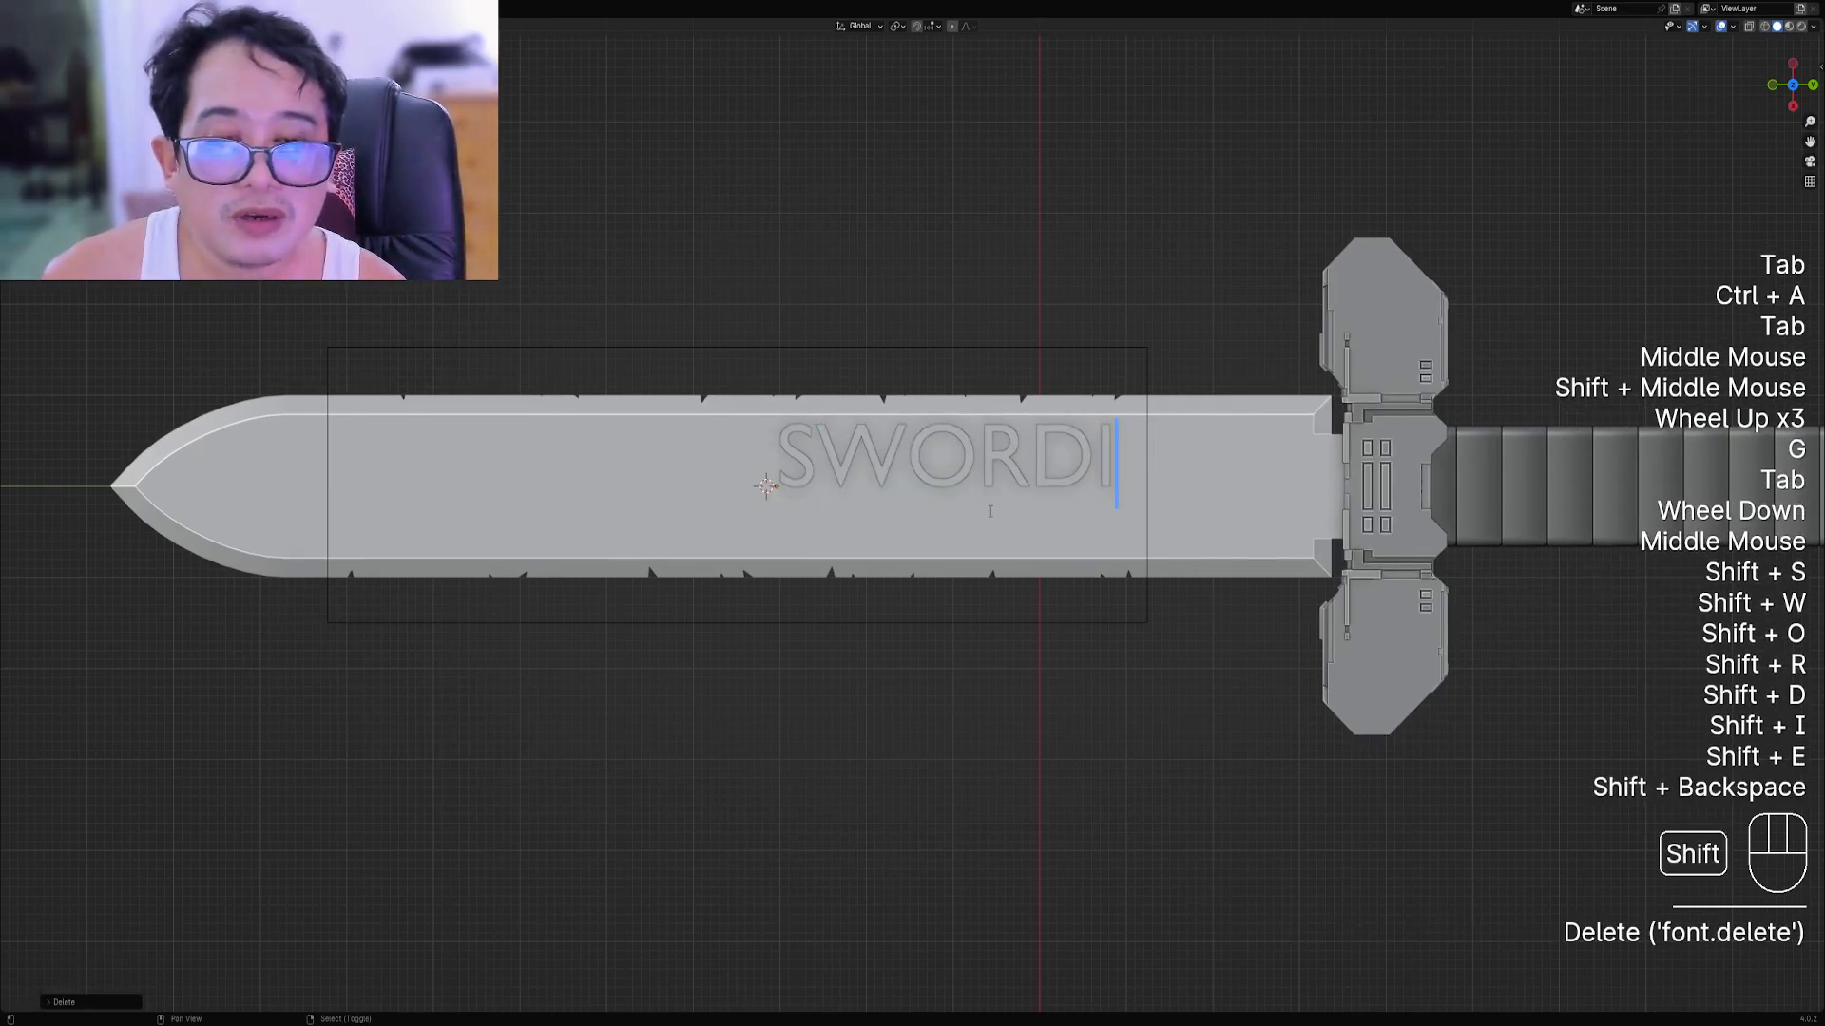
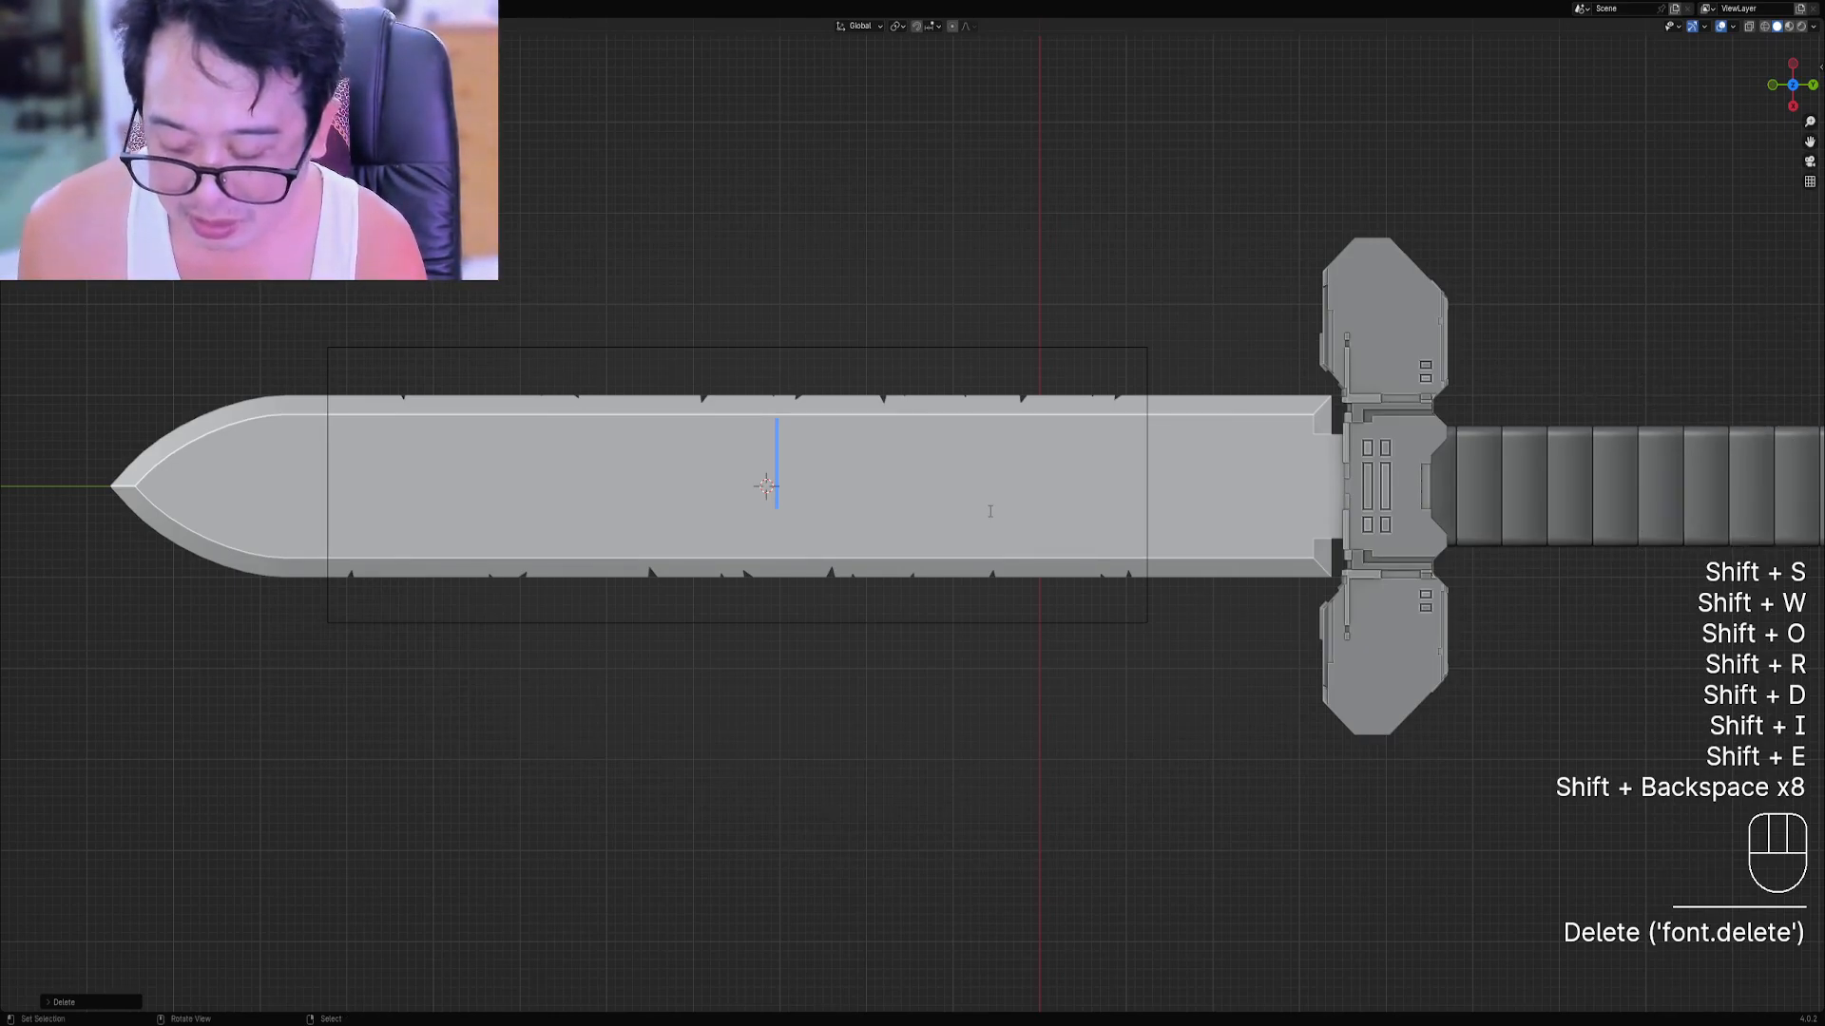
# Enter ACB-001 as the content of the blade's text object, correcting the discarded letters.
pyautogui.write('A')
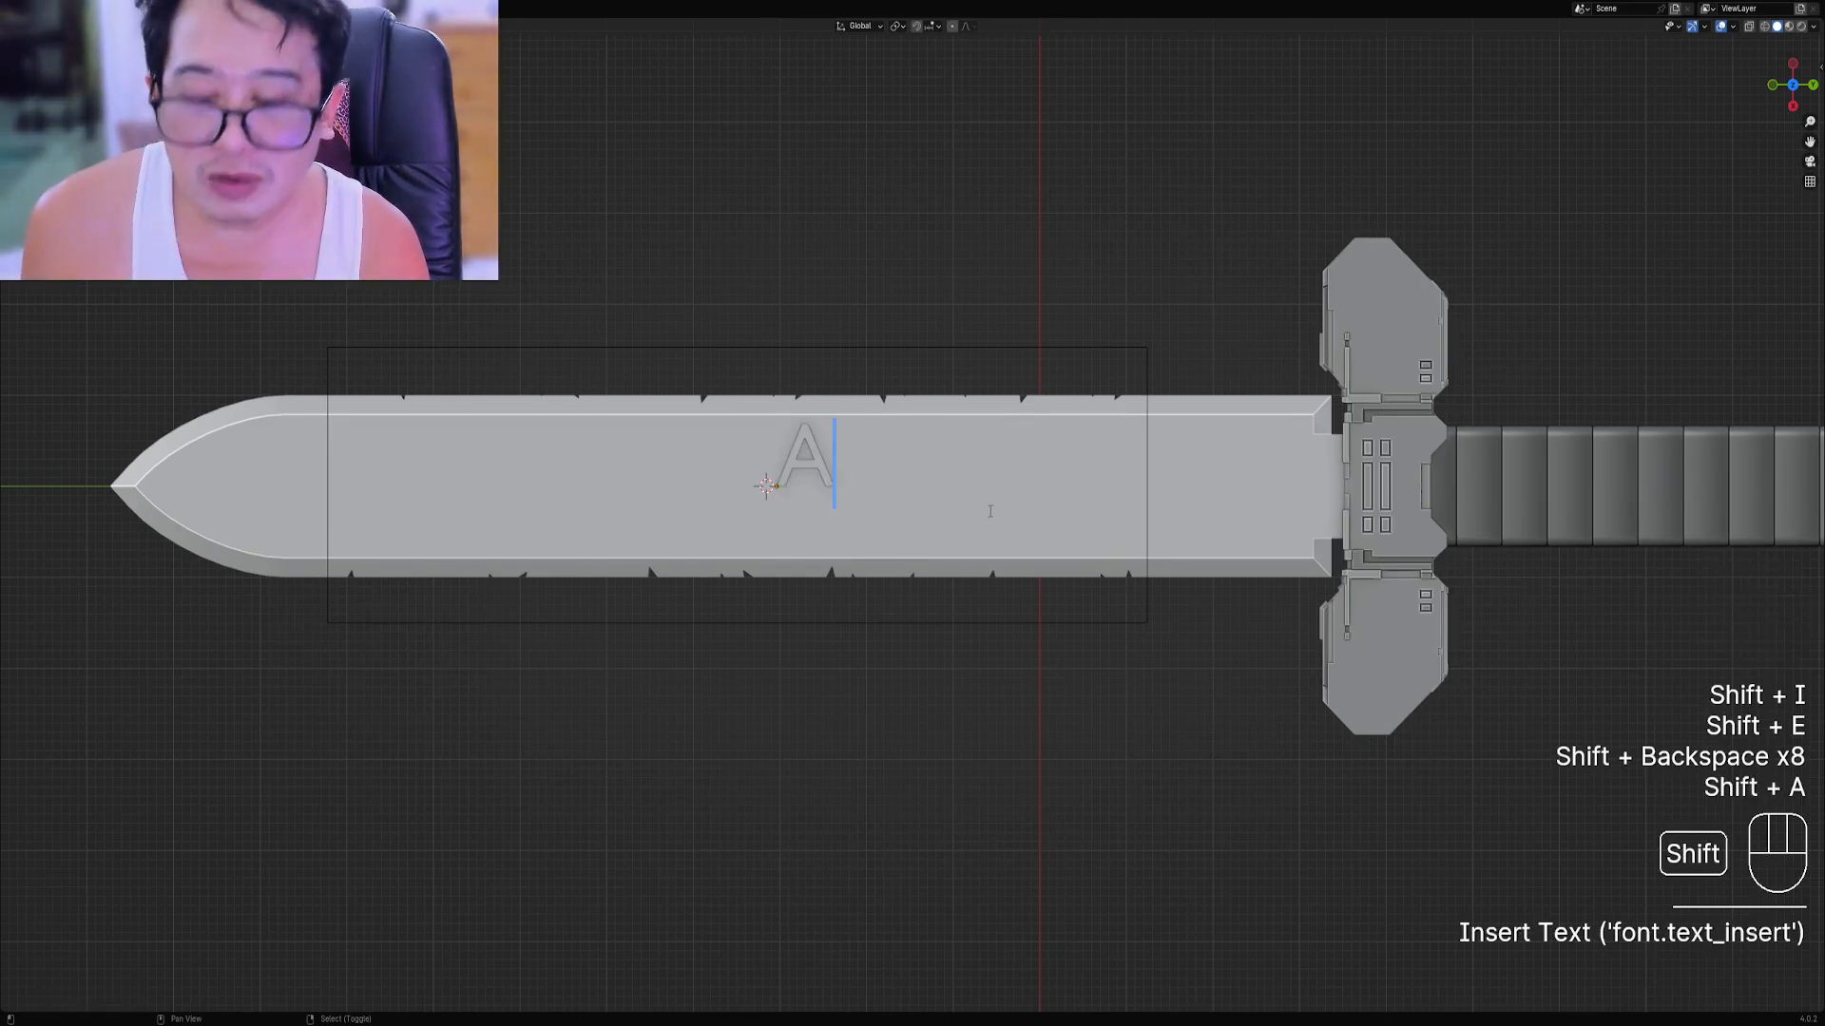
pyautogui.write('B')
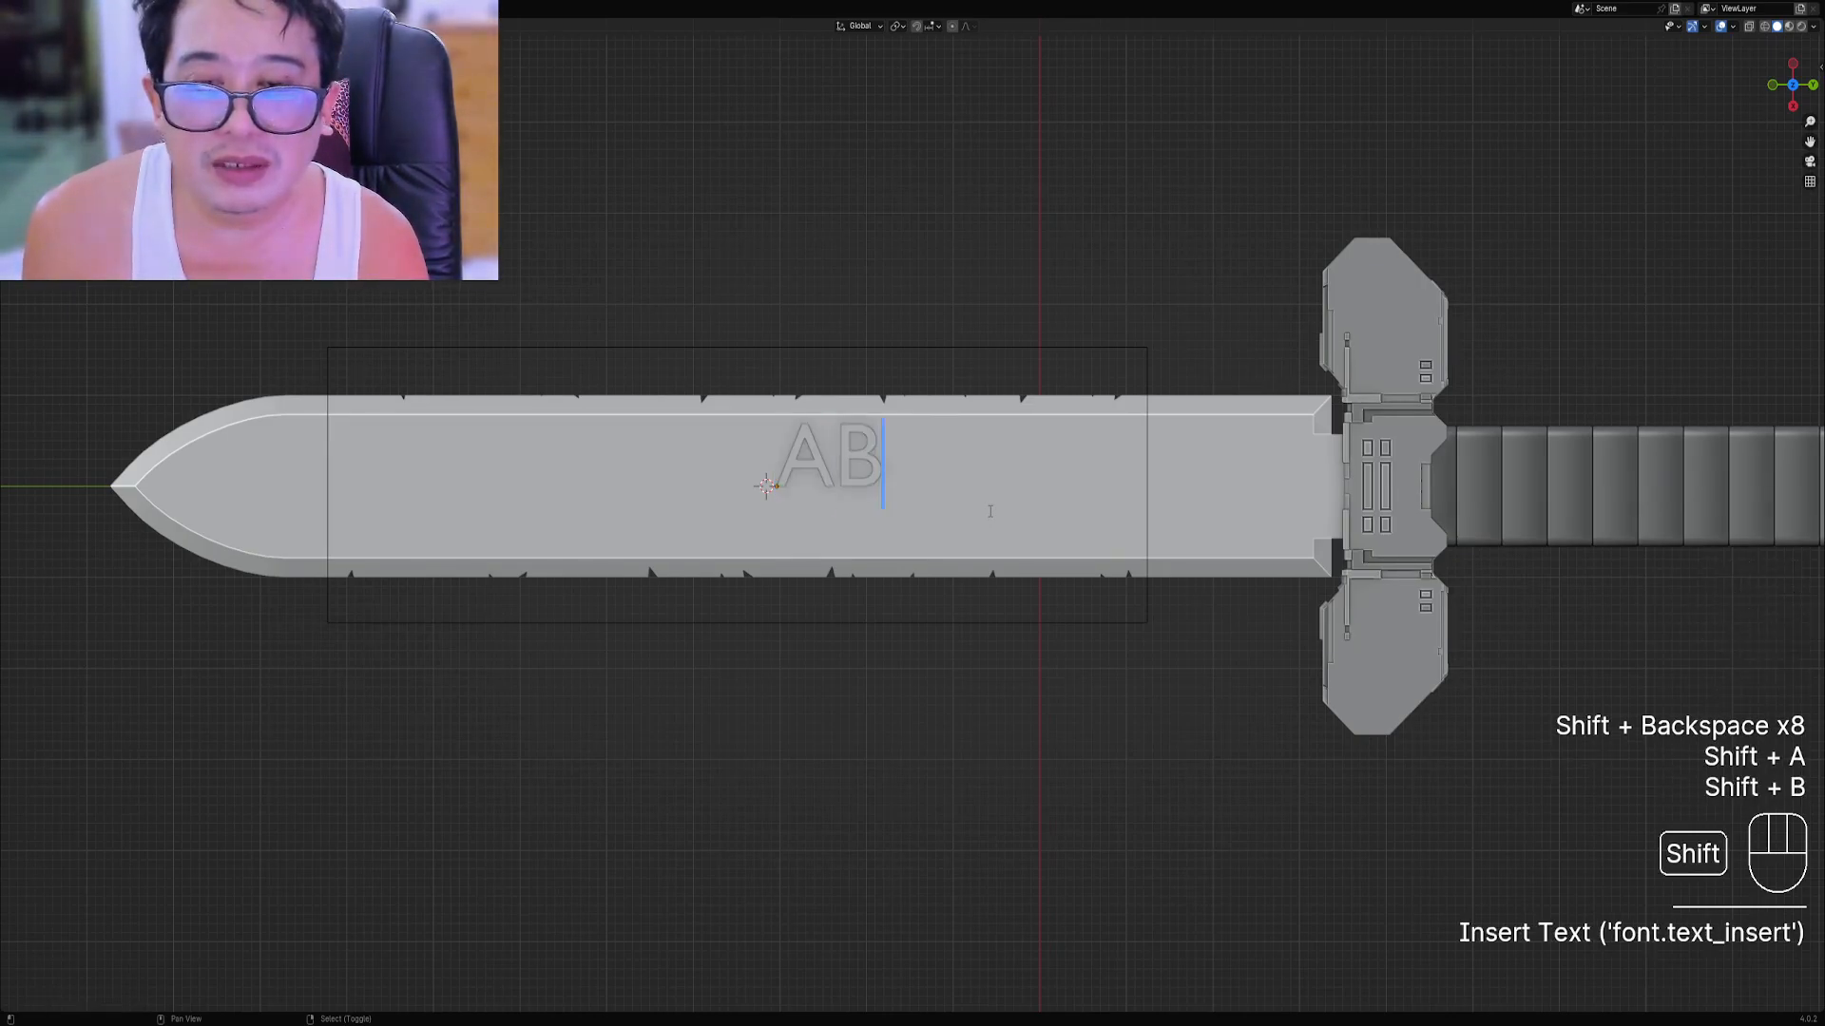
pyautogui.write('OD')
pyautogui.hotkey('shift', 'BackSpace')
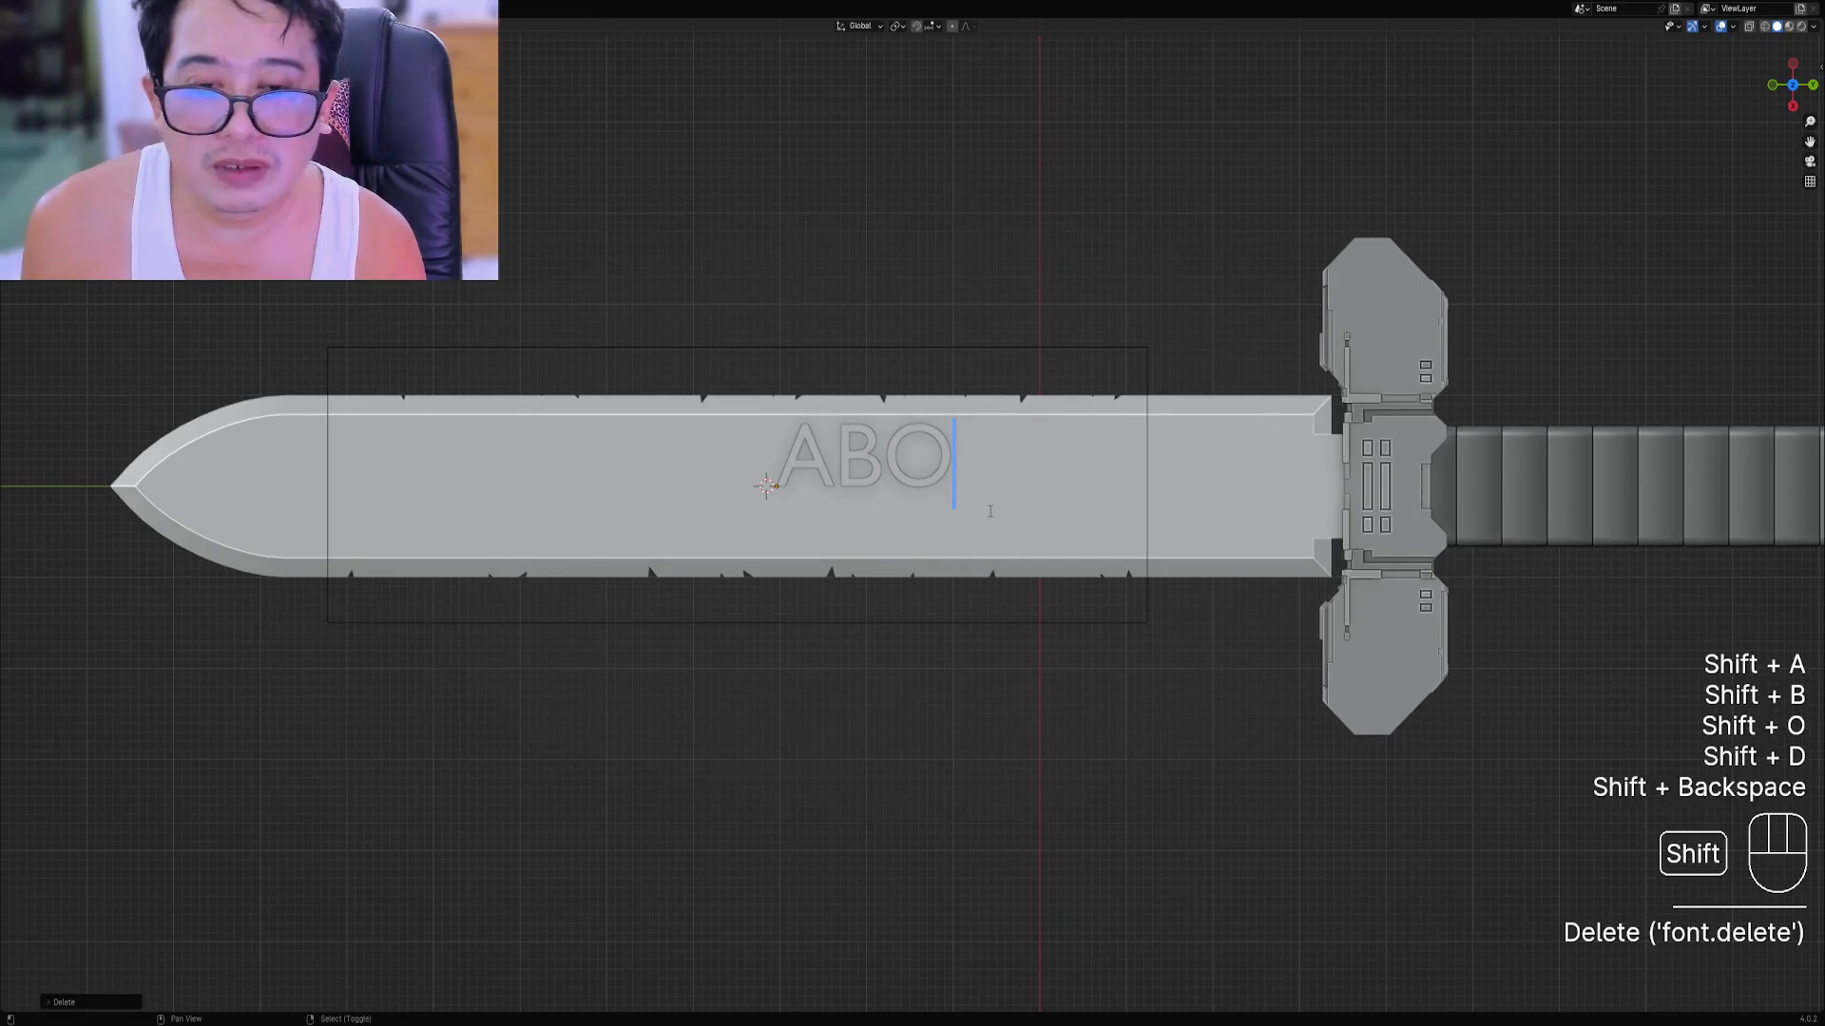
pyautogui.write('TU')
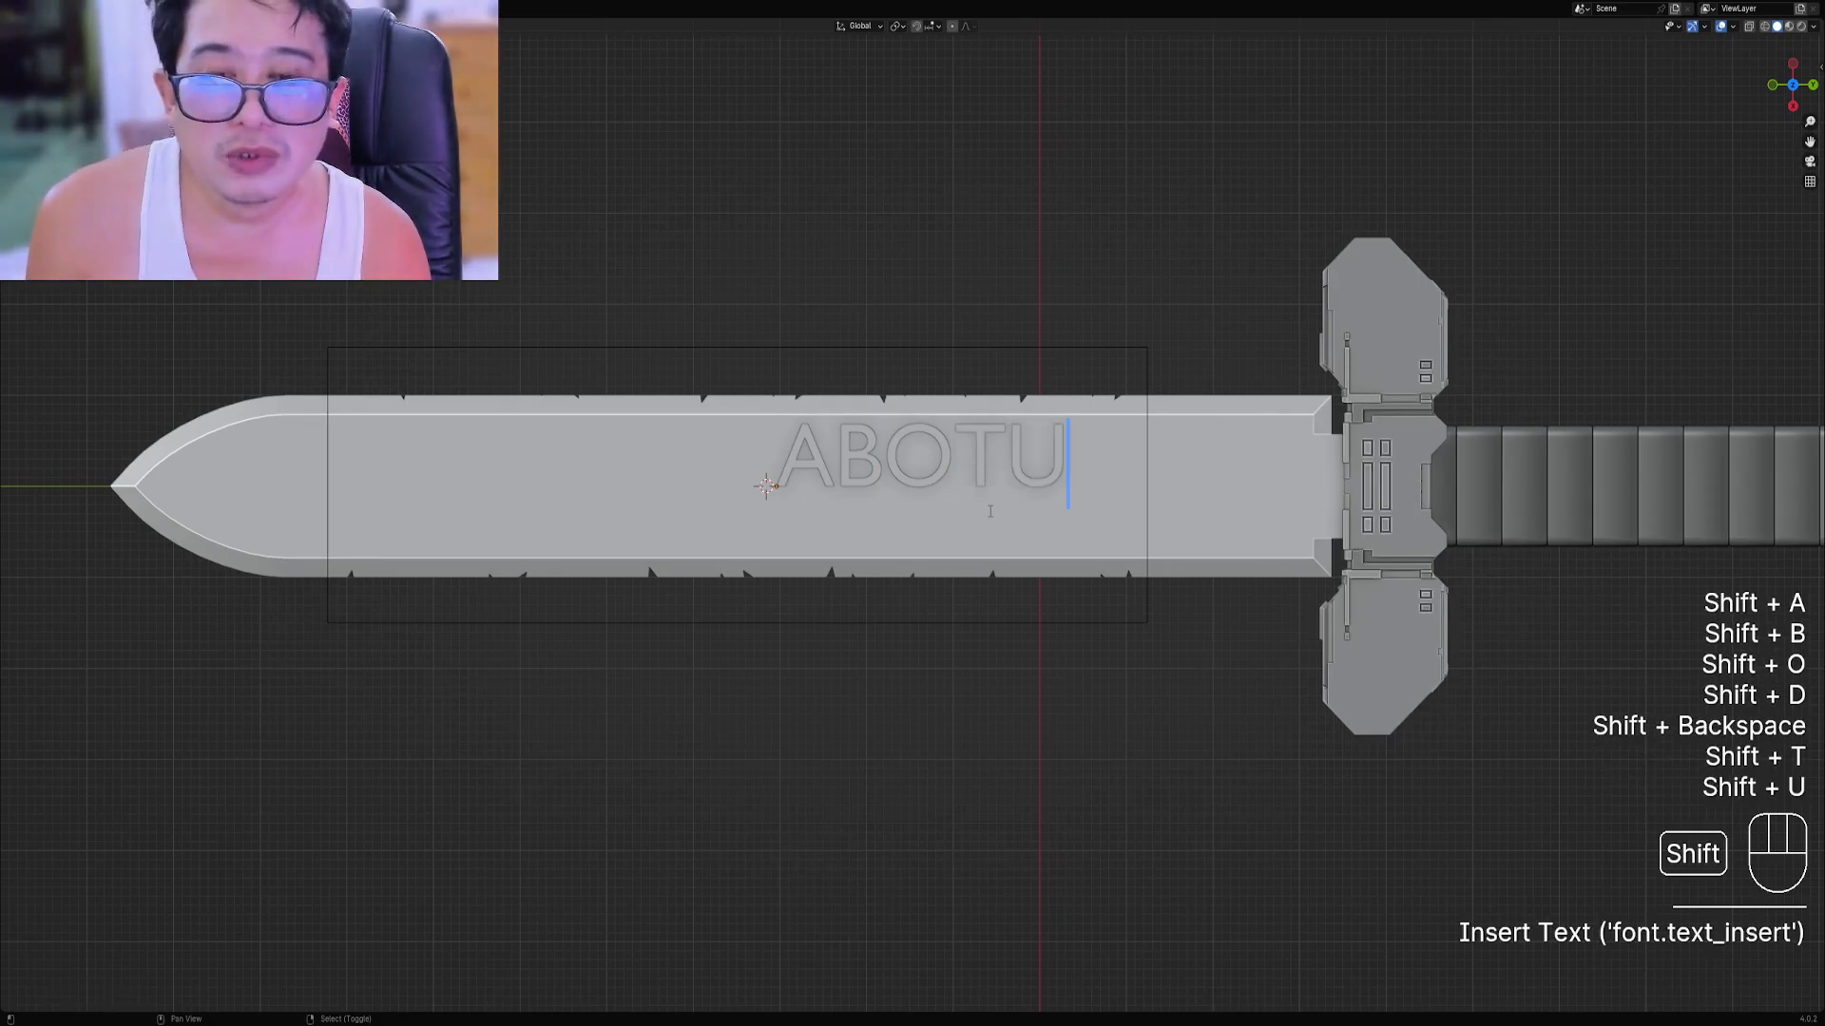
pyautogui.press('BackSpace')
pyautogui.press('BackSpace')
pyautogui.press('BackSpace')
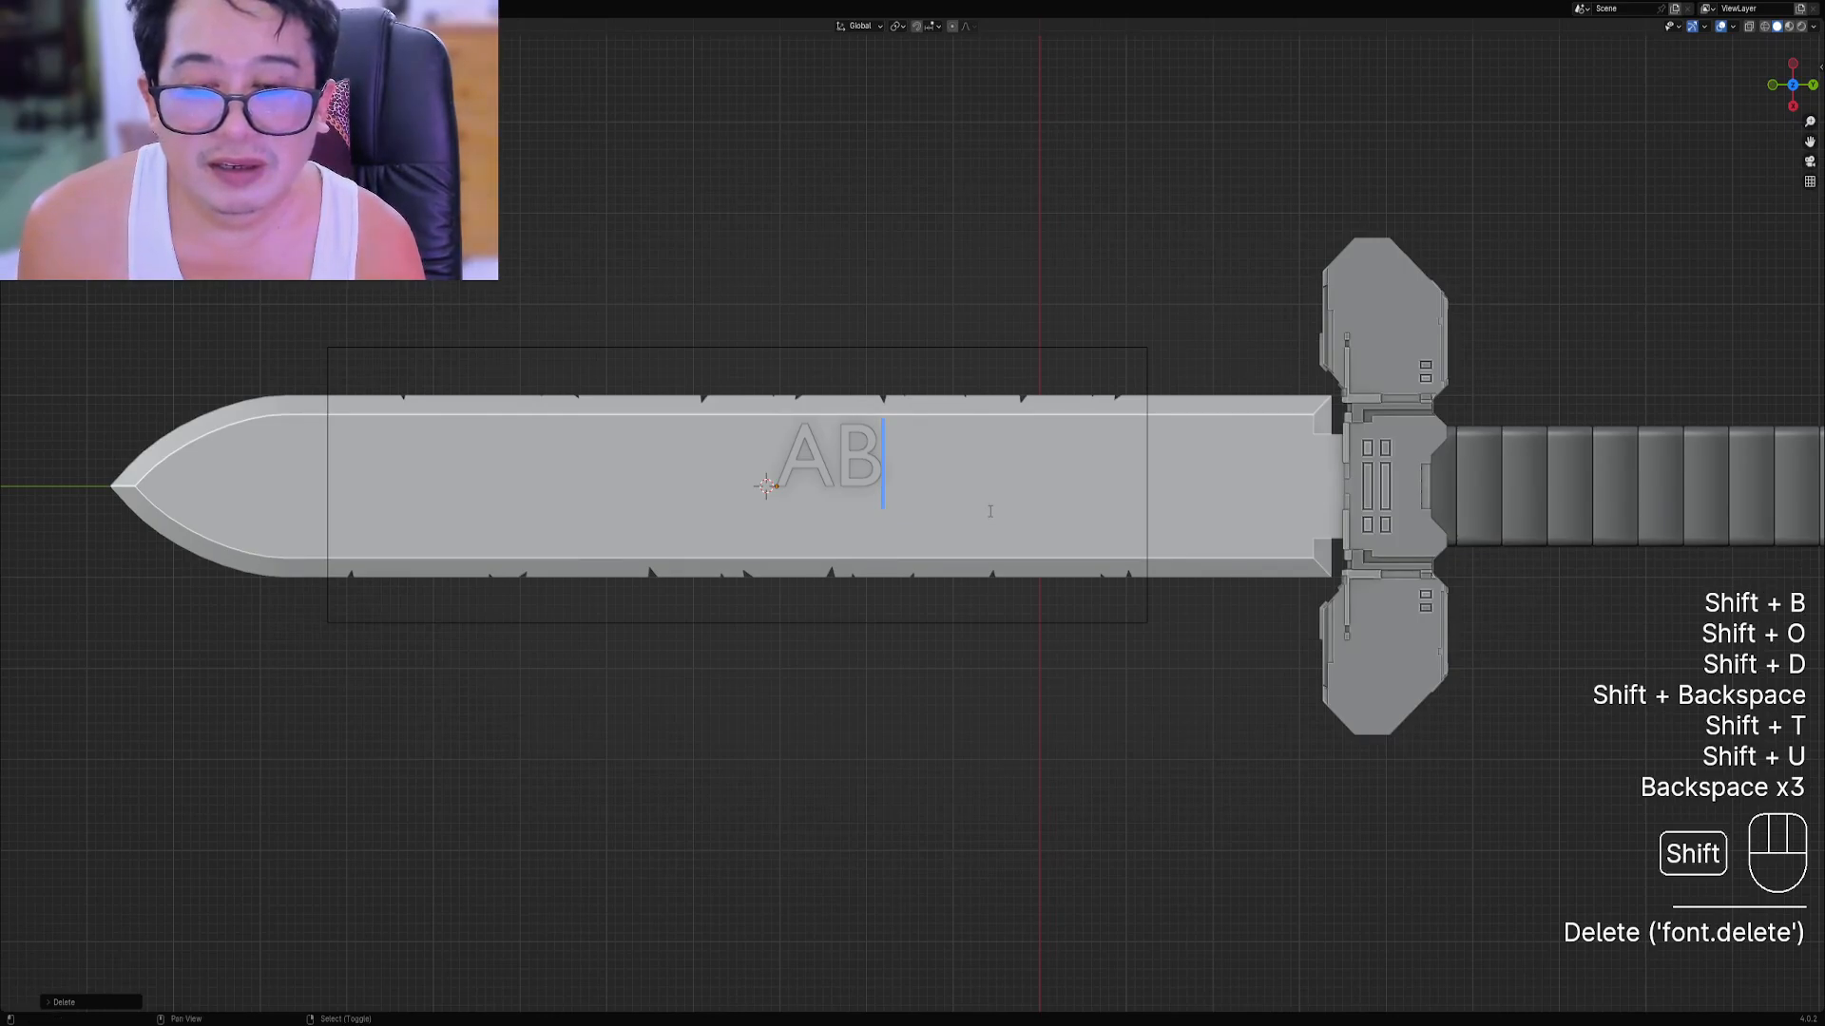
pyautogui.hotkey('shift', 'BackSpace')
pyautogui.write('CB-0')
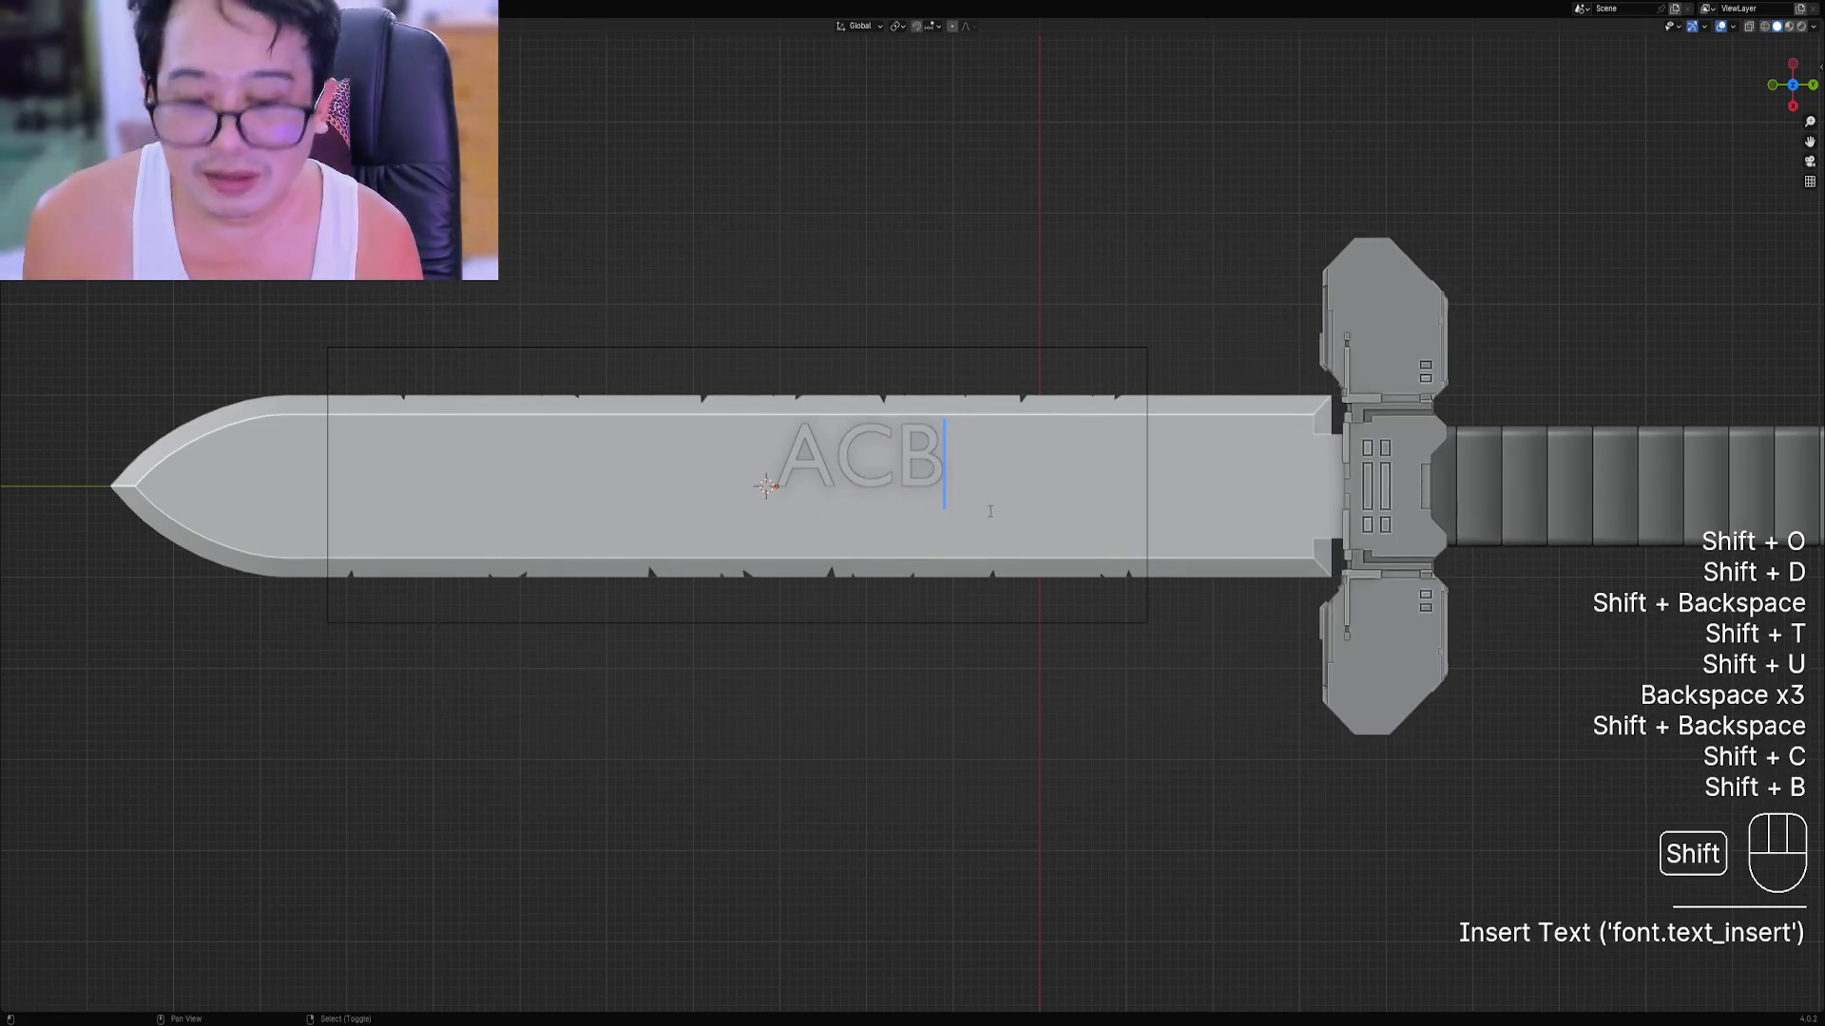
pyautogui.write('01')
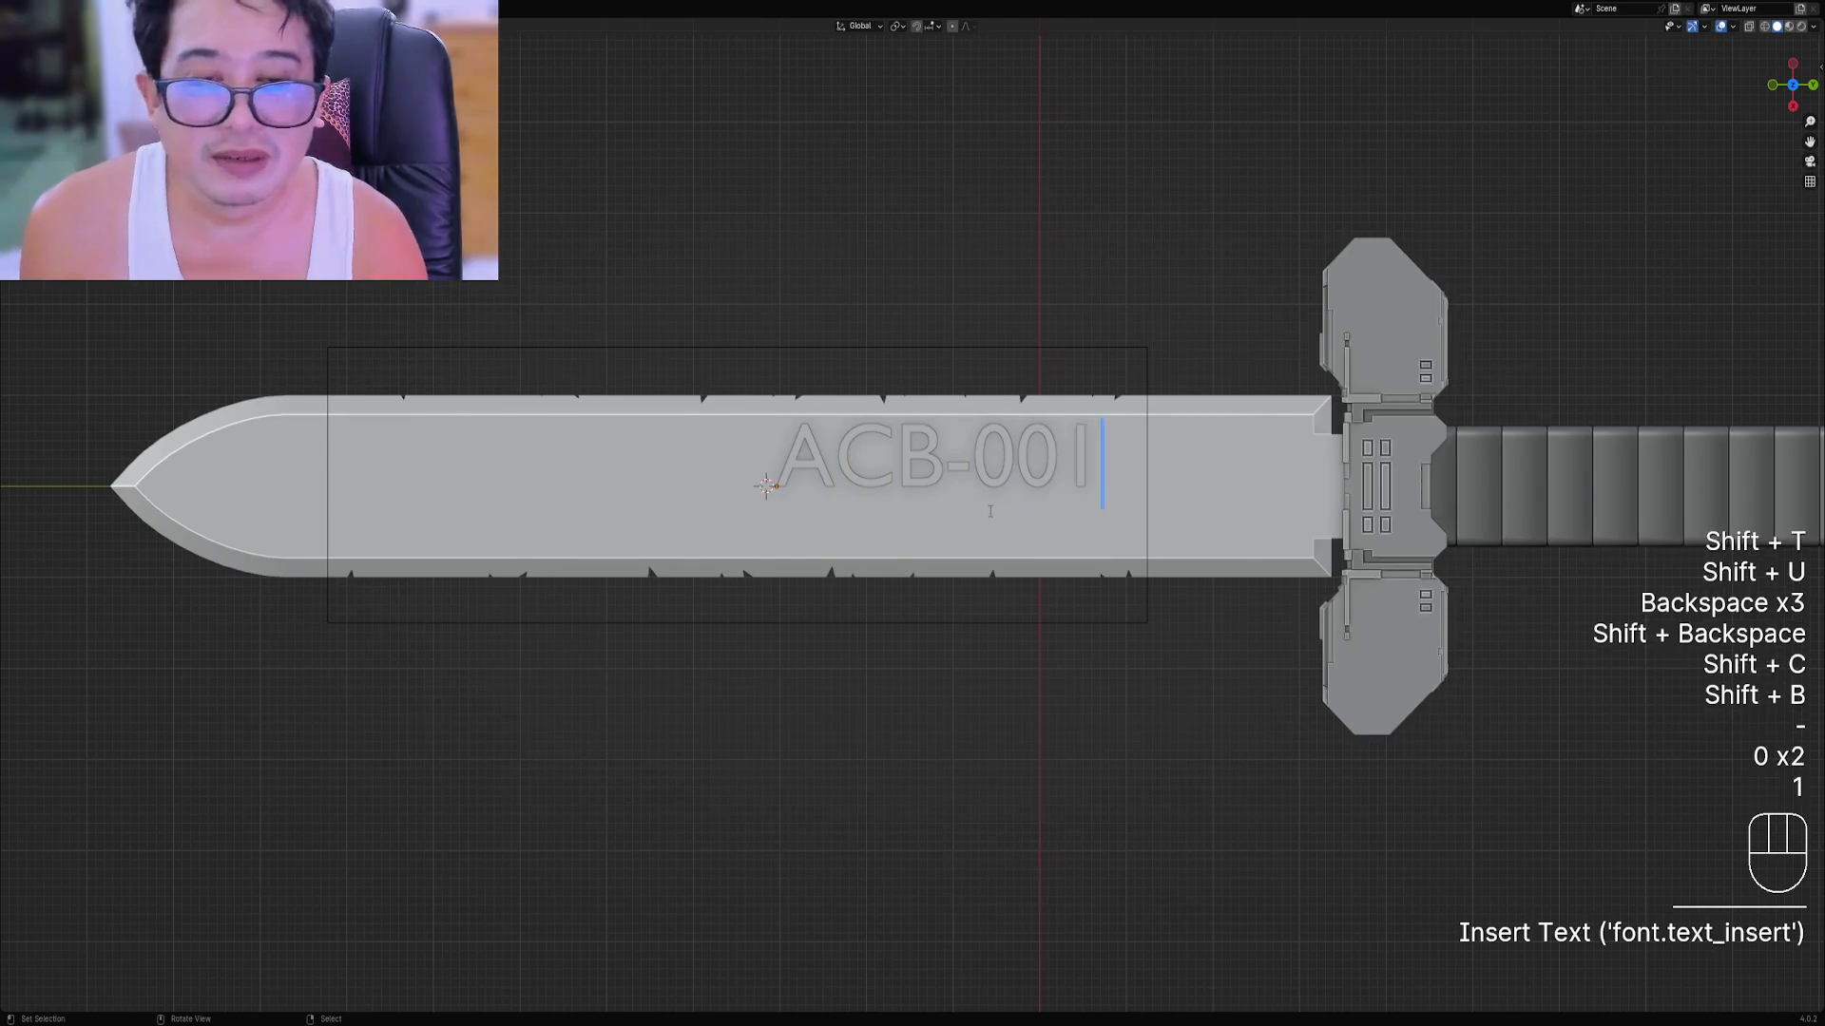
# Finish editing the text and move ACB-001 to the middle of the blade's width, close to the guard.
pyautogui.press('Tab')
pyautogui.press('g')
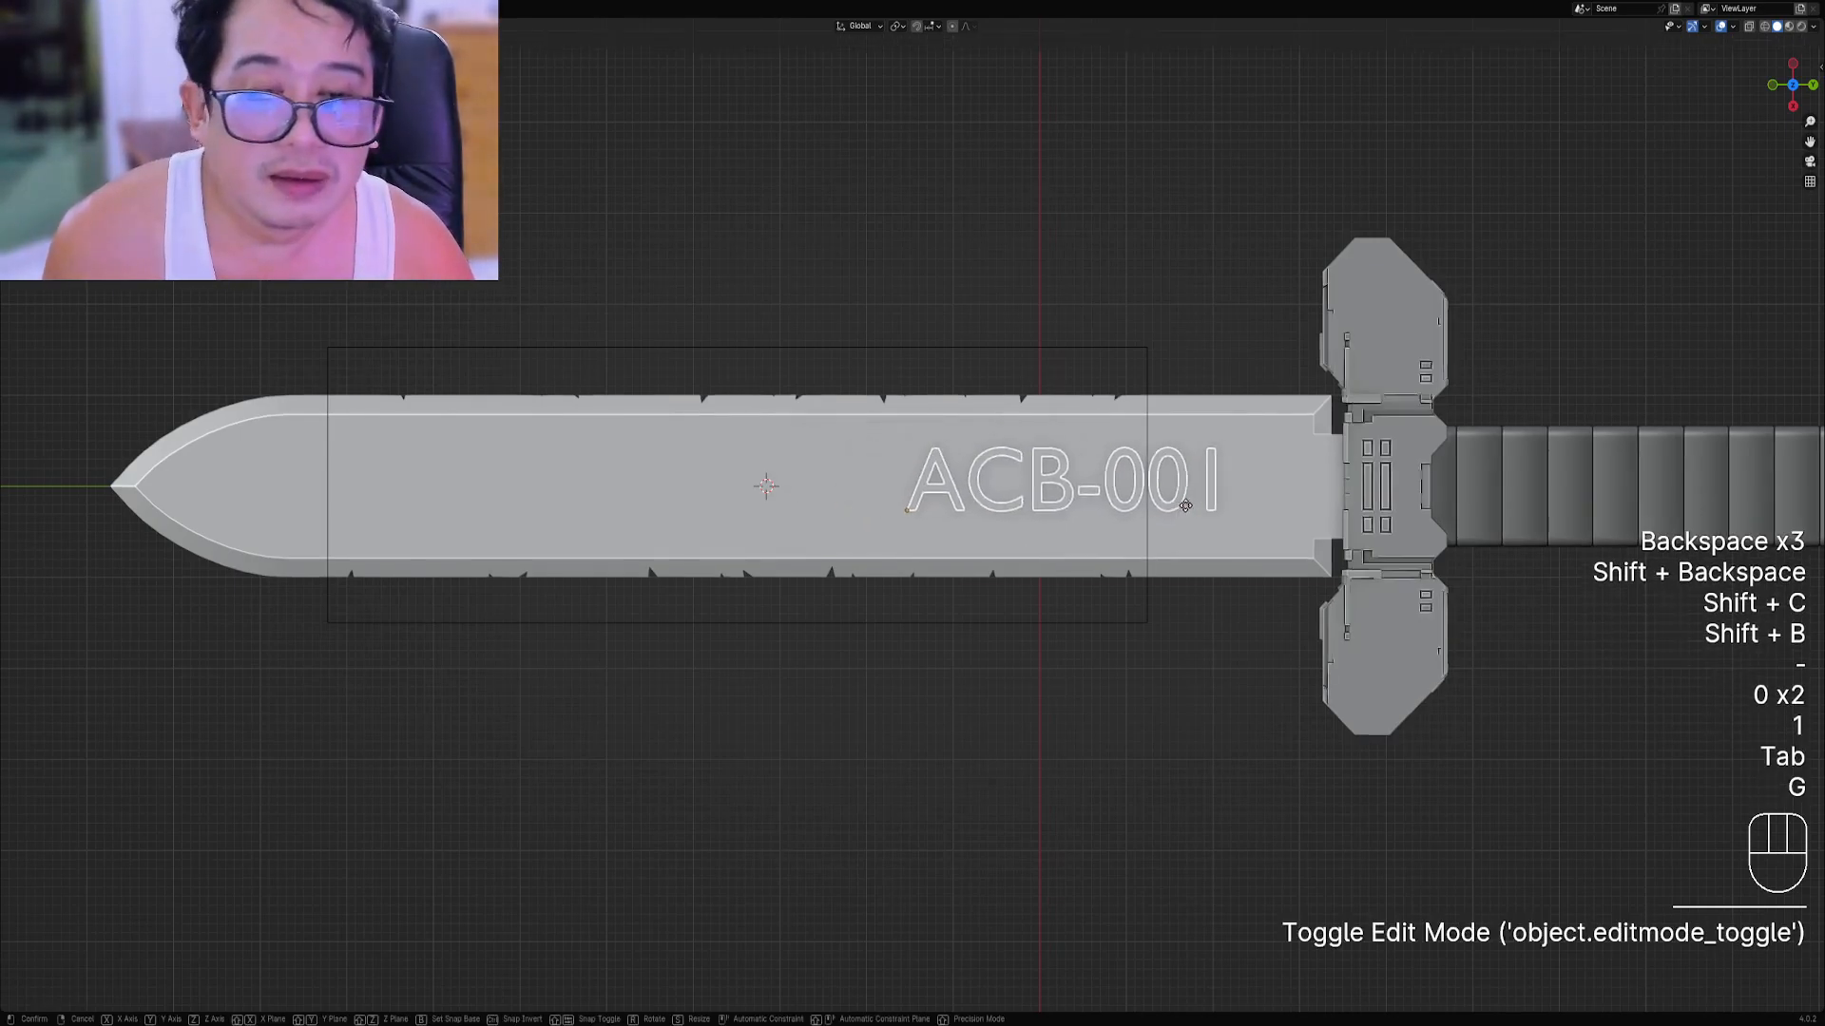
pyautogui.click(1318, 516)
pyautogui.scroll(2, 962, 589)
pyautogui.keyDown('shift'); pyautogui.moveTo(1317, 516); pyautogui.dragTo(1034, 563, button='middle'); pyautogui.keyUp('shift')
pyautogui.keyDown('alt'); pyautogui.scroll(1, 968, 435); pyautogui.keyUp('alt')
pyautogui.scroll(2, 969, 437)
pyautogui.press('g')
pyautogui.scroll(-3, 1036, 570)
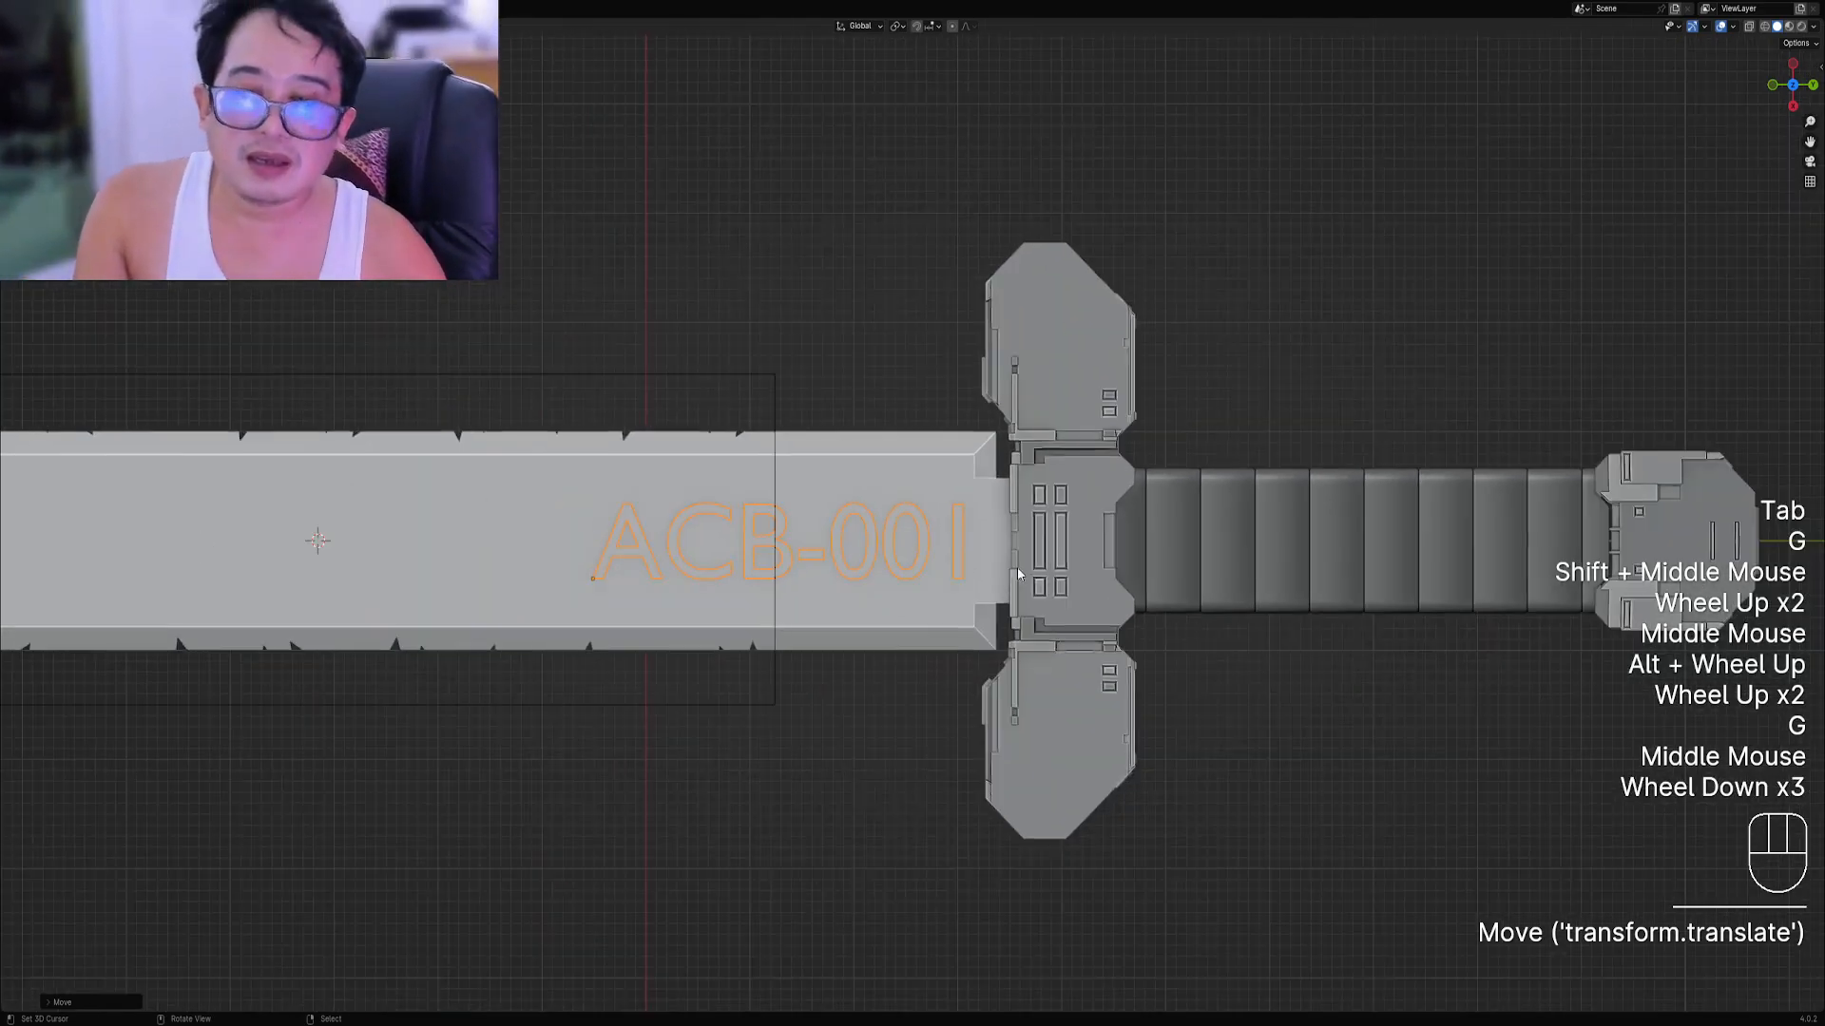
pyautogui.scroll(2, 955, 594)
pyautogui.press('g')
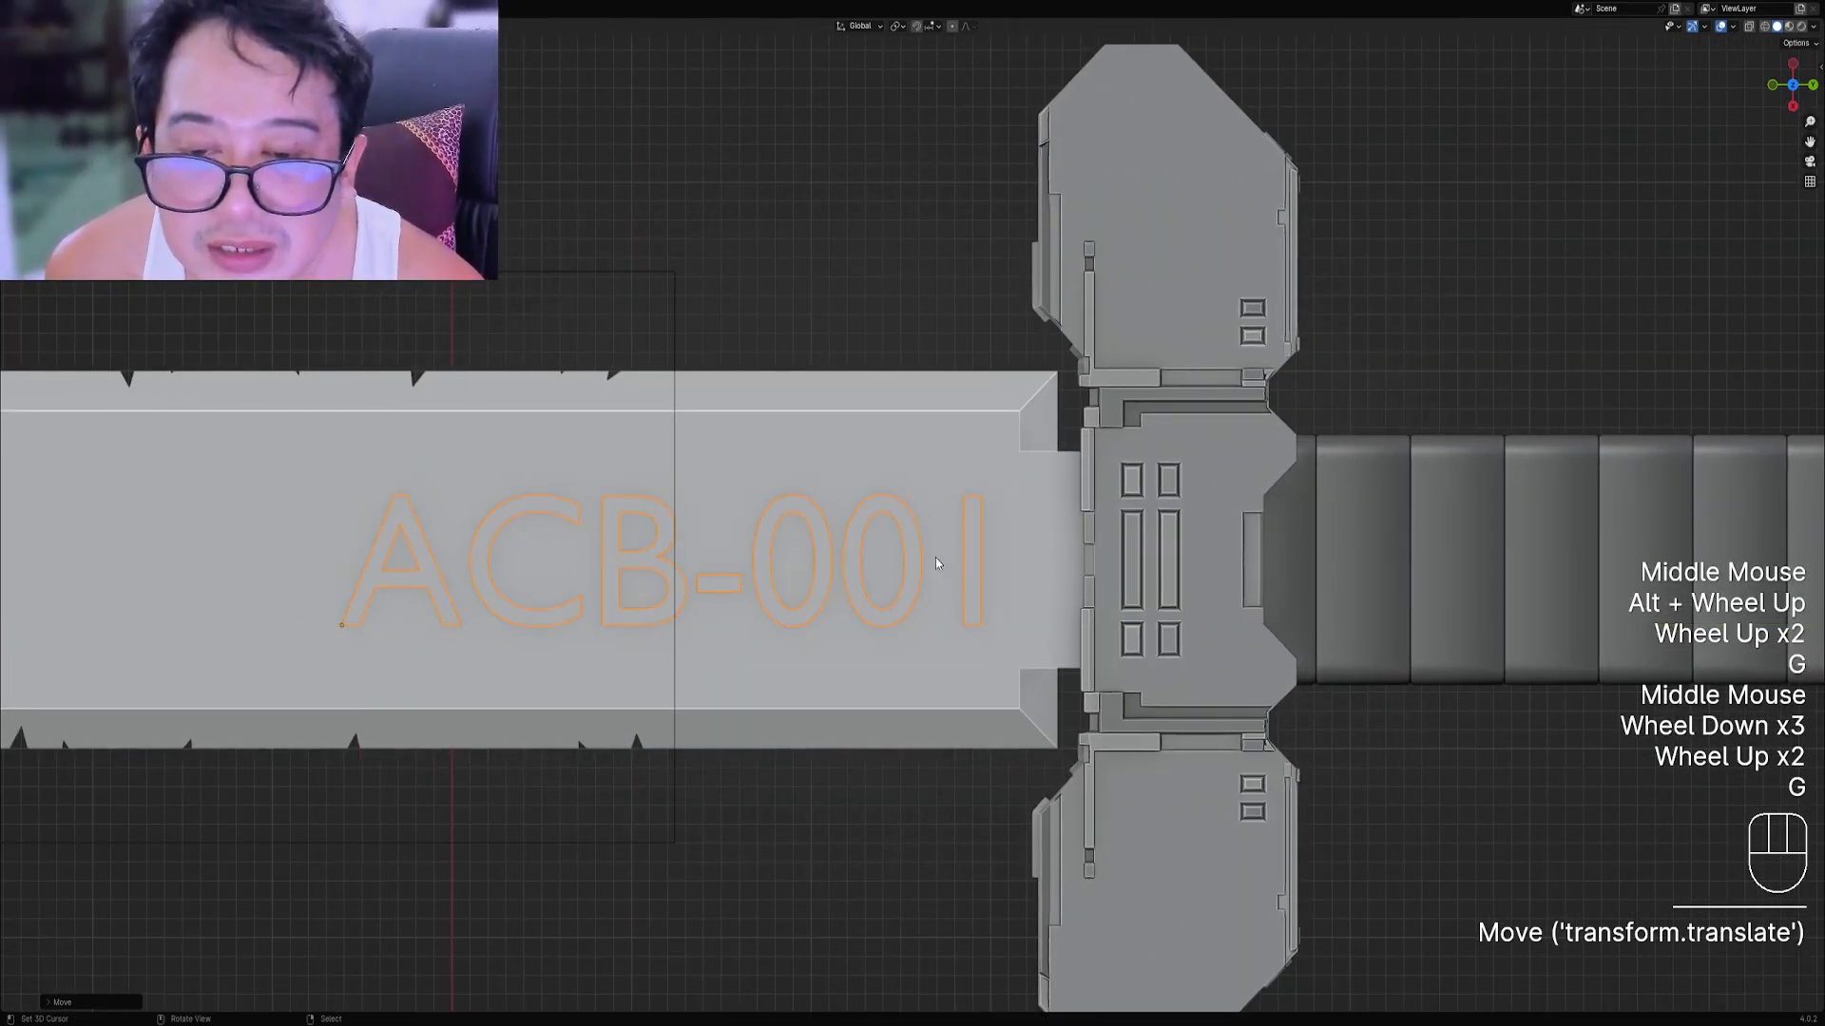
# From a side view, lower the ACB-001 text closer to the blade's upper face.
pyautogui.moveTo(922, 480); pyautogui.dragTo(971, 490, button='middle')
pyautogui.scroll(3, 944, 451)
pyautogui.press('g')
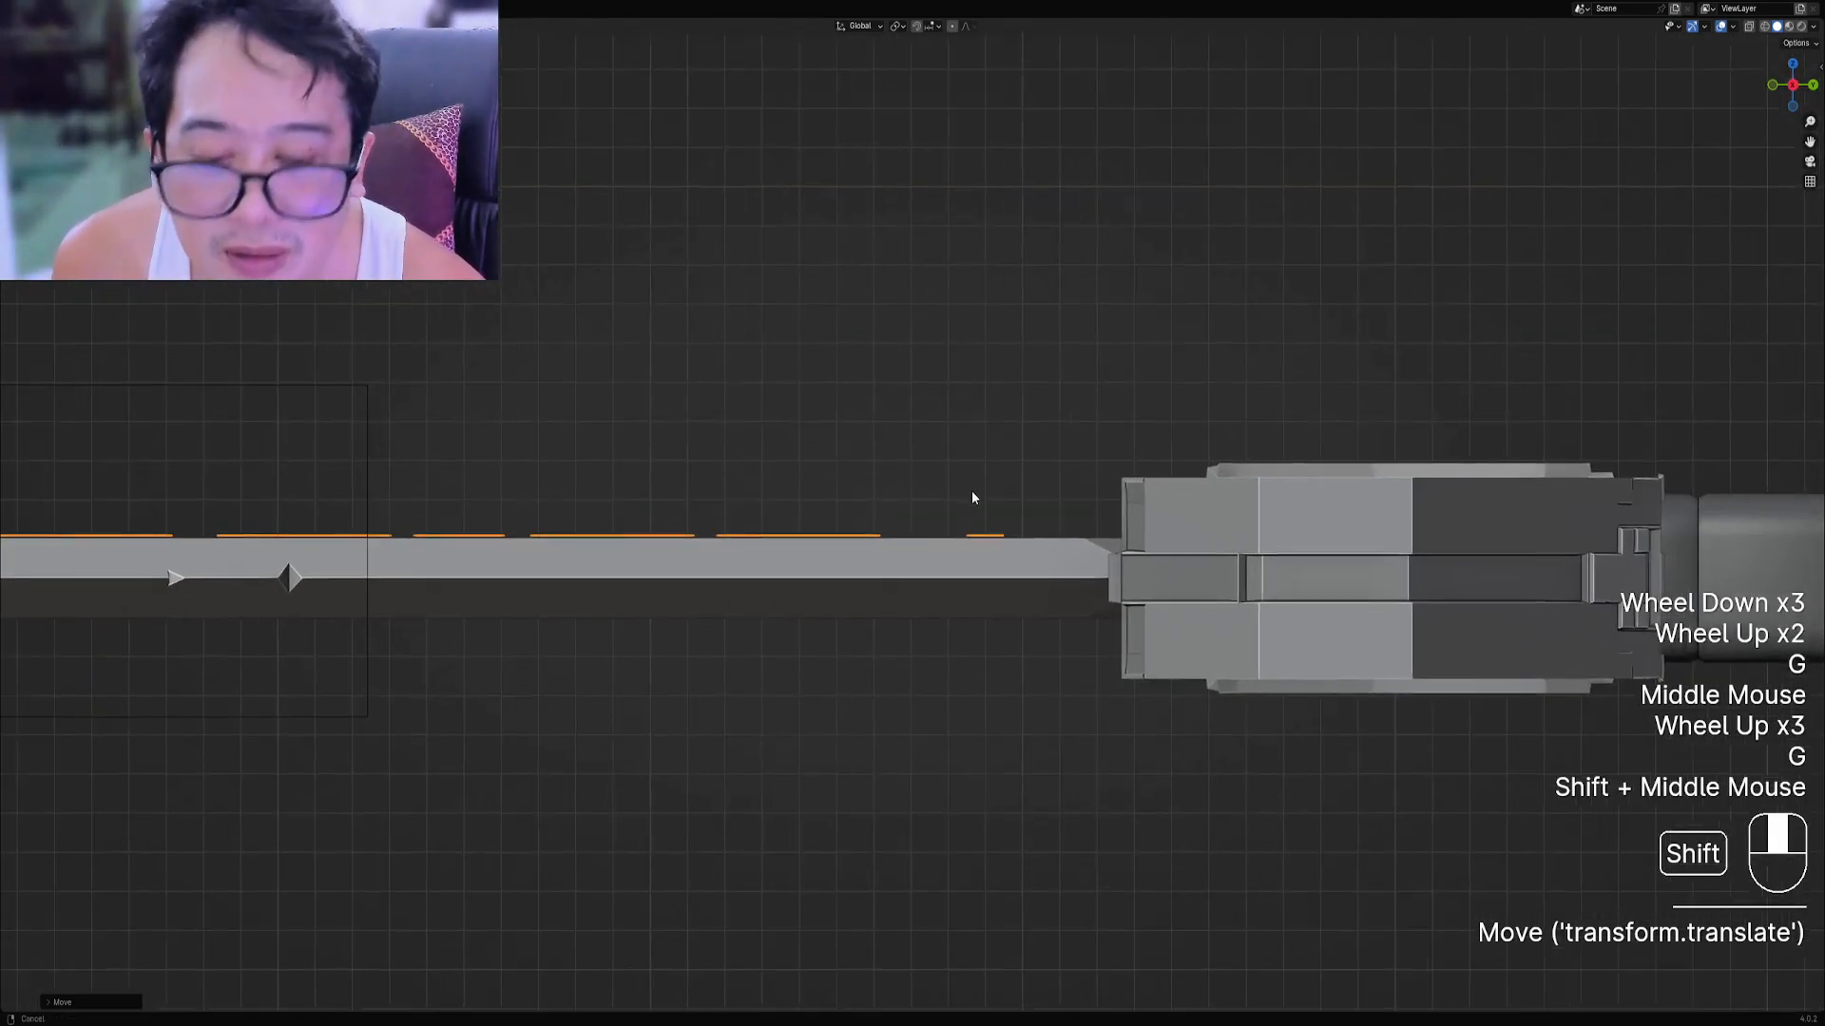
pyautogui.scroll(2, 971, 442)
pyautogui.press('g')
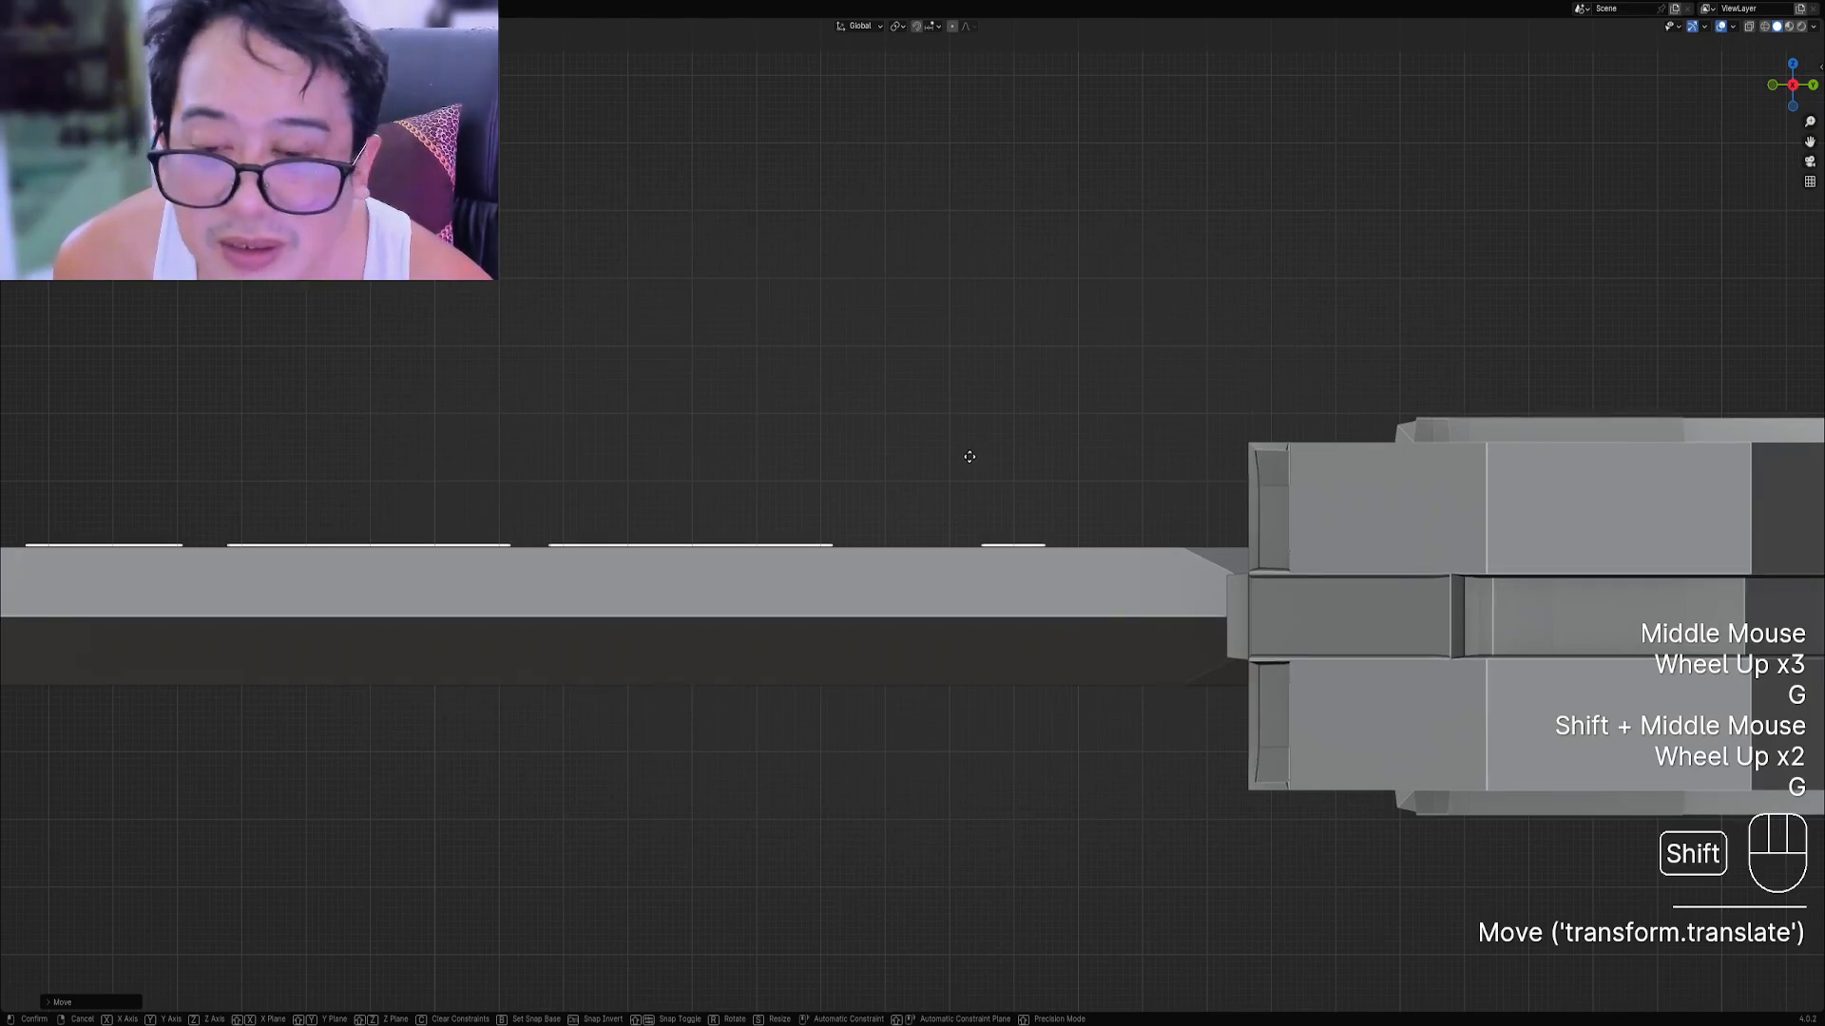
pyautogui.click(969, 458)
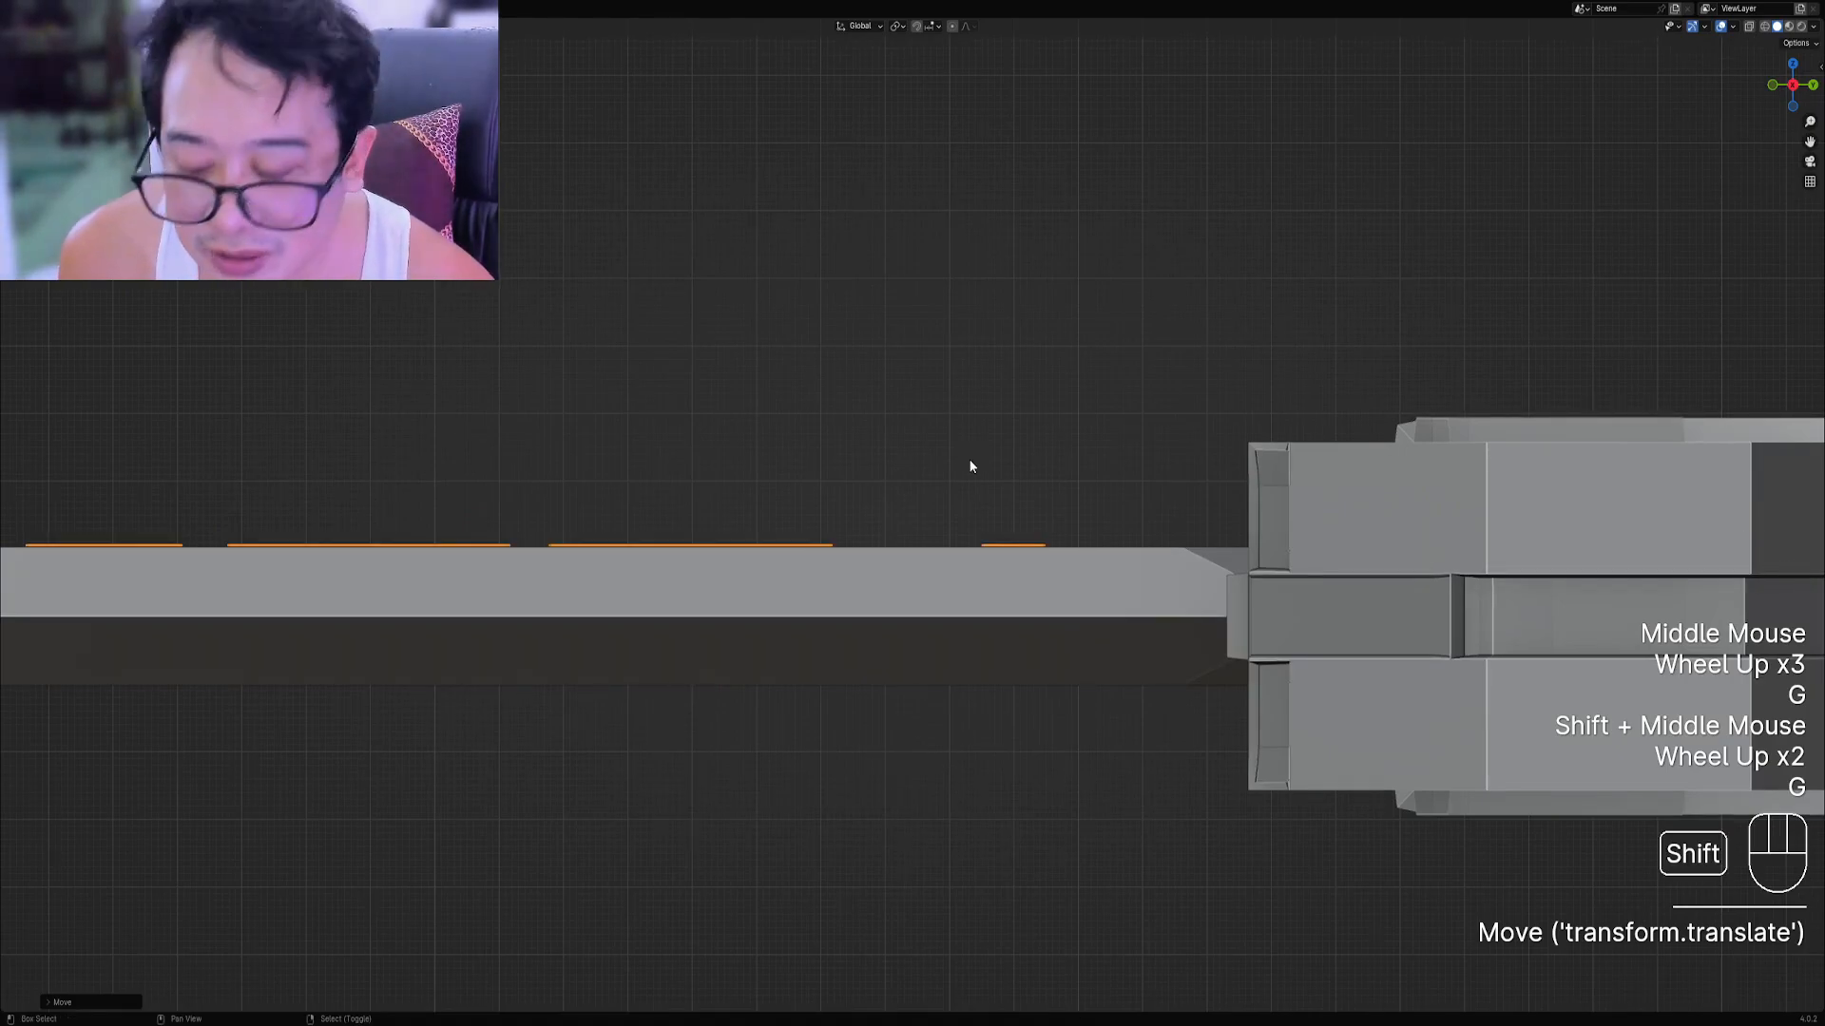
# Fine-tune the text's height so it sits barely above the blade surface, and check the lettering at an angle.
pyautogui.keyDown('shift'); pyautogui.moveTo(970, 468); pyautogui.dragTo(928, 533, button='middle'); pyautogui.keyUp('shift')
pyautogui.scroll(5, 929, 533)
pyautogui.keyDown('shift'); pyautogui.moveTo(1087, 562); pyautogui.dragTo(1022, 472, button='middle'); pyautogui.keyUp('shift')
pyautogui.scroll(2, 1022, 473)
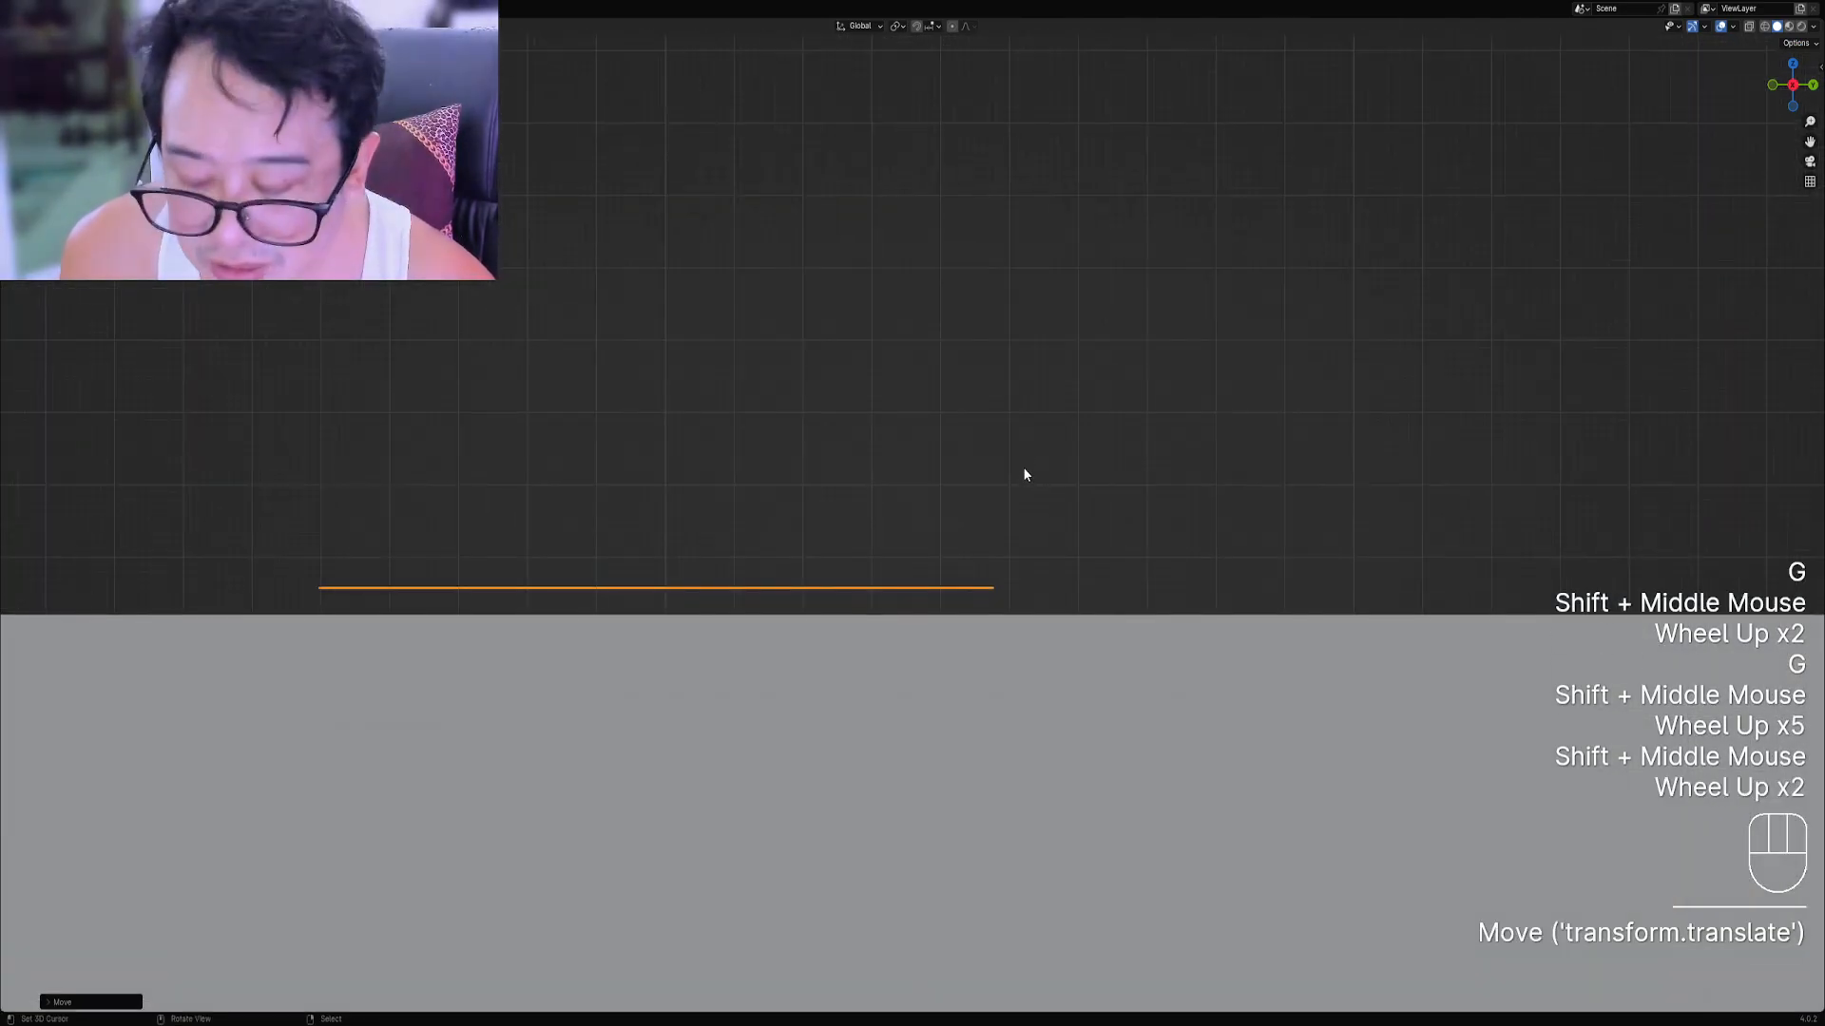
pyautogui.press('g')
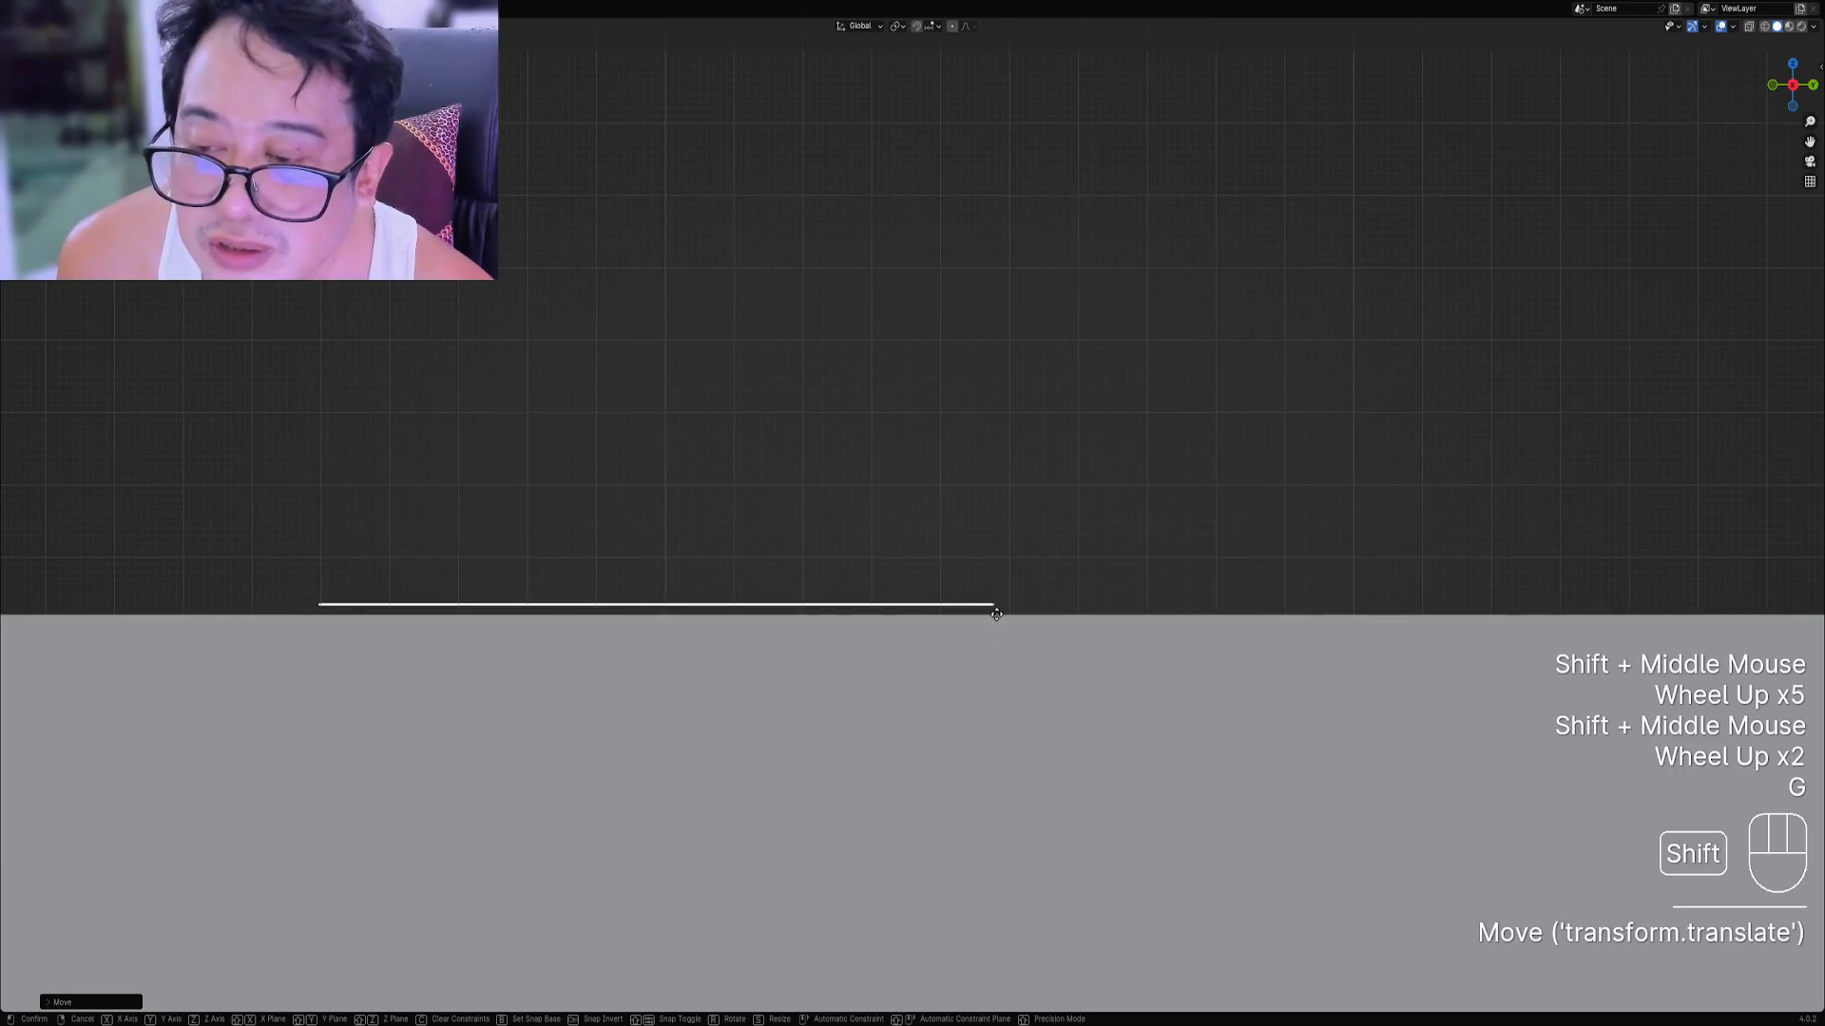
pyautogui.scroll(-1, 994, 511)
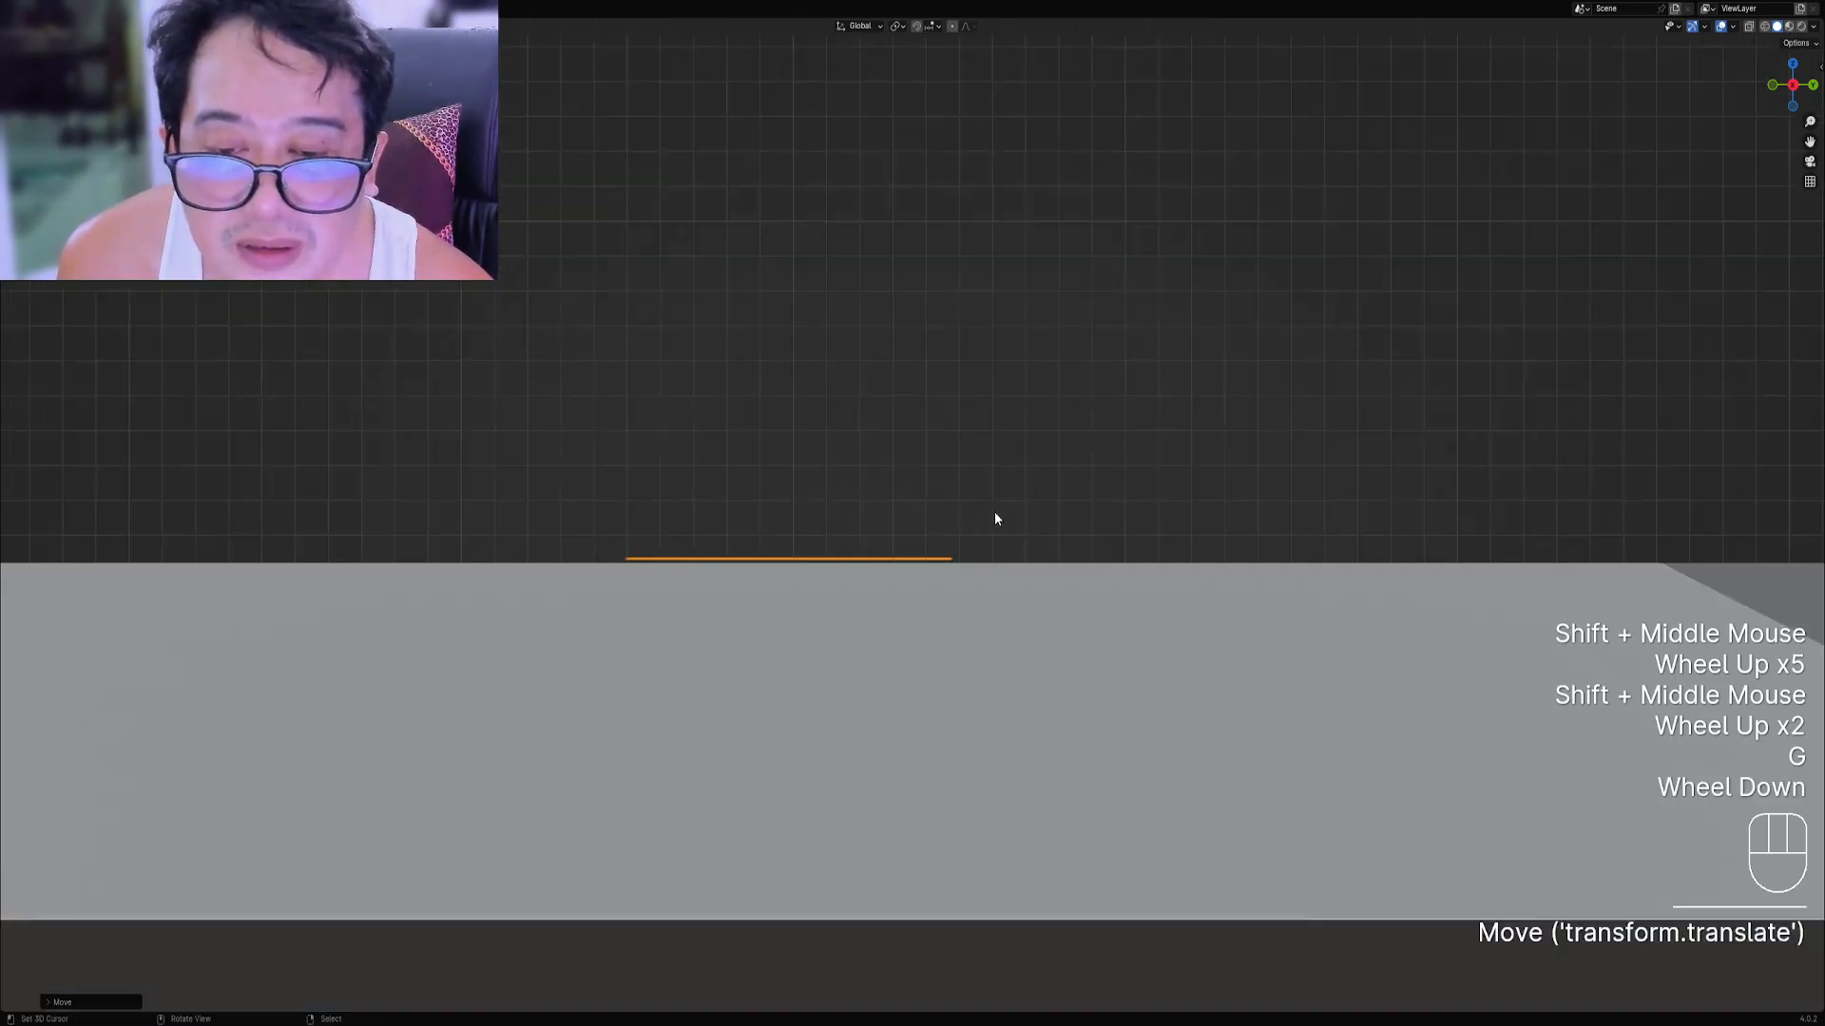
pyautogui.scroll(-2, 1006, 399)
pyautogui.moveTo(1006, 399)
pyautogui.mouseDown(button='middle')
pyautogui.moveTo(1011, 516)
pyautogui.moveTo(1022, 420)
pyautogui.mouseUp(button='middle')
pyautogui.scroll(-2, 916, 530)
pyautogui.scroll(2, 1021, 420)
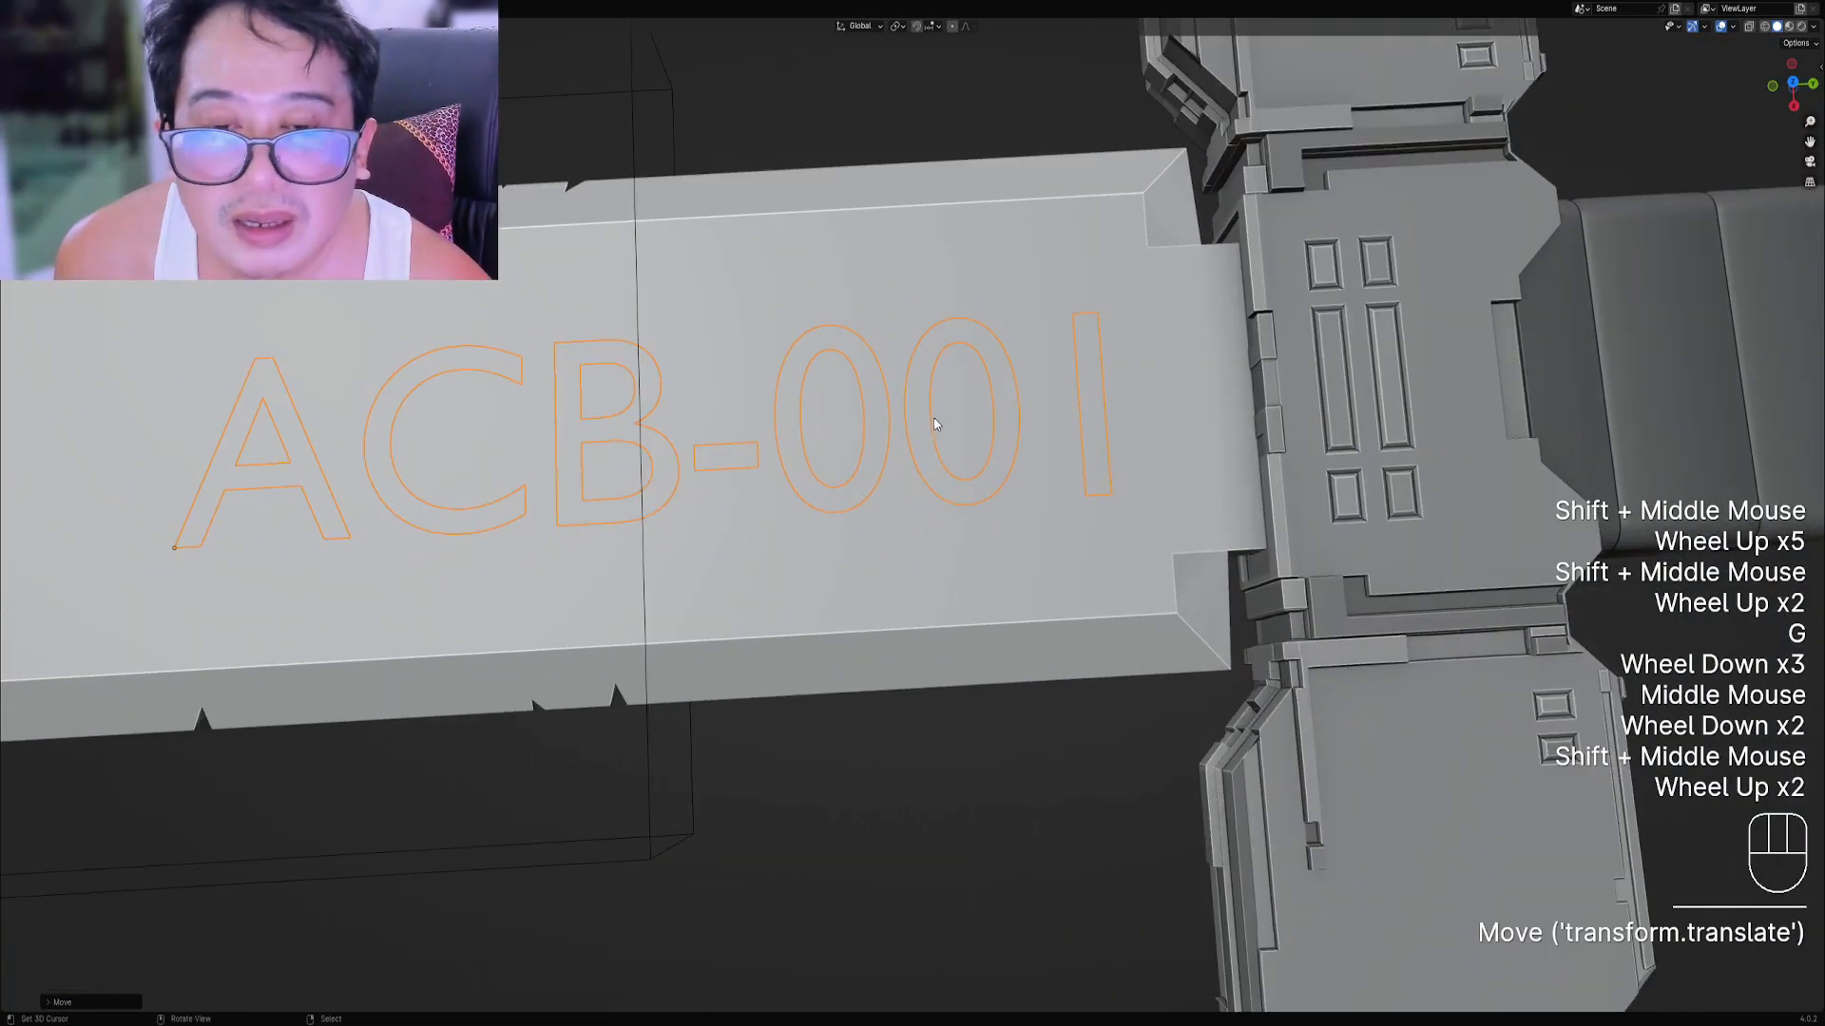
# Convert the ACB-001 text object to a mesh and inspect its topology in wireframe from directly above.
pyautogui.press('w')
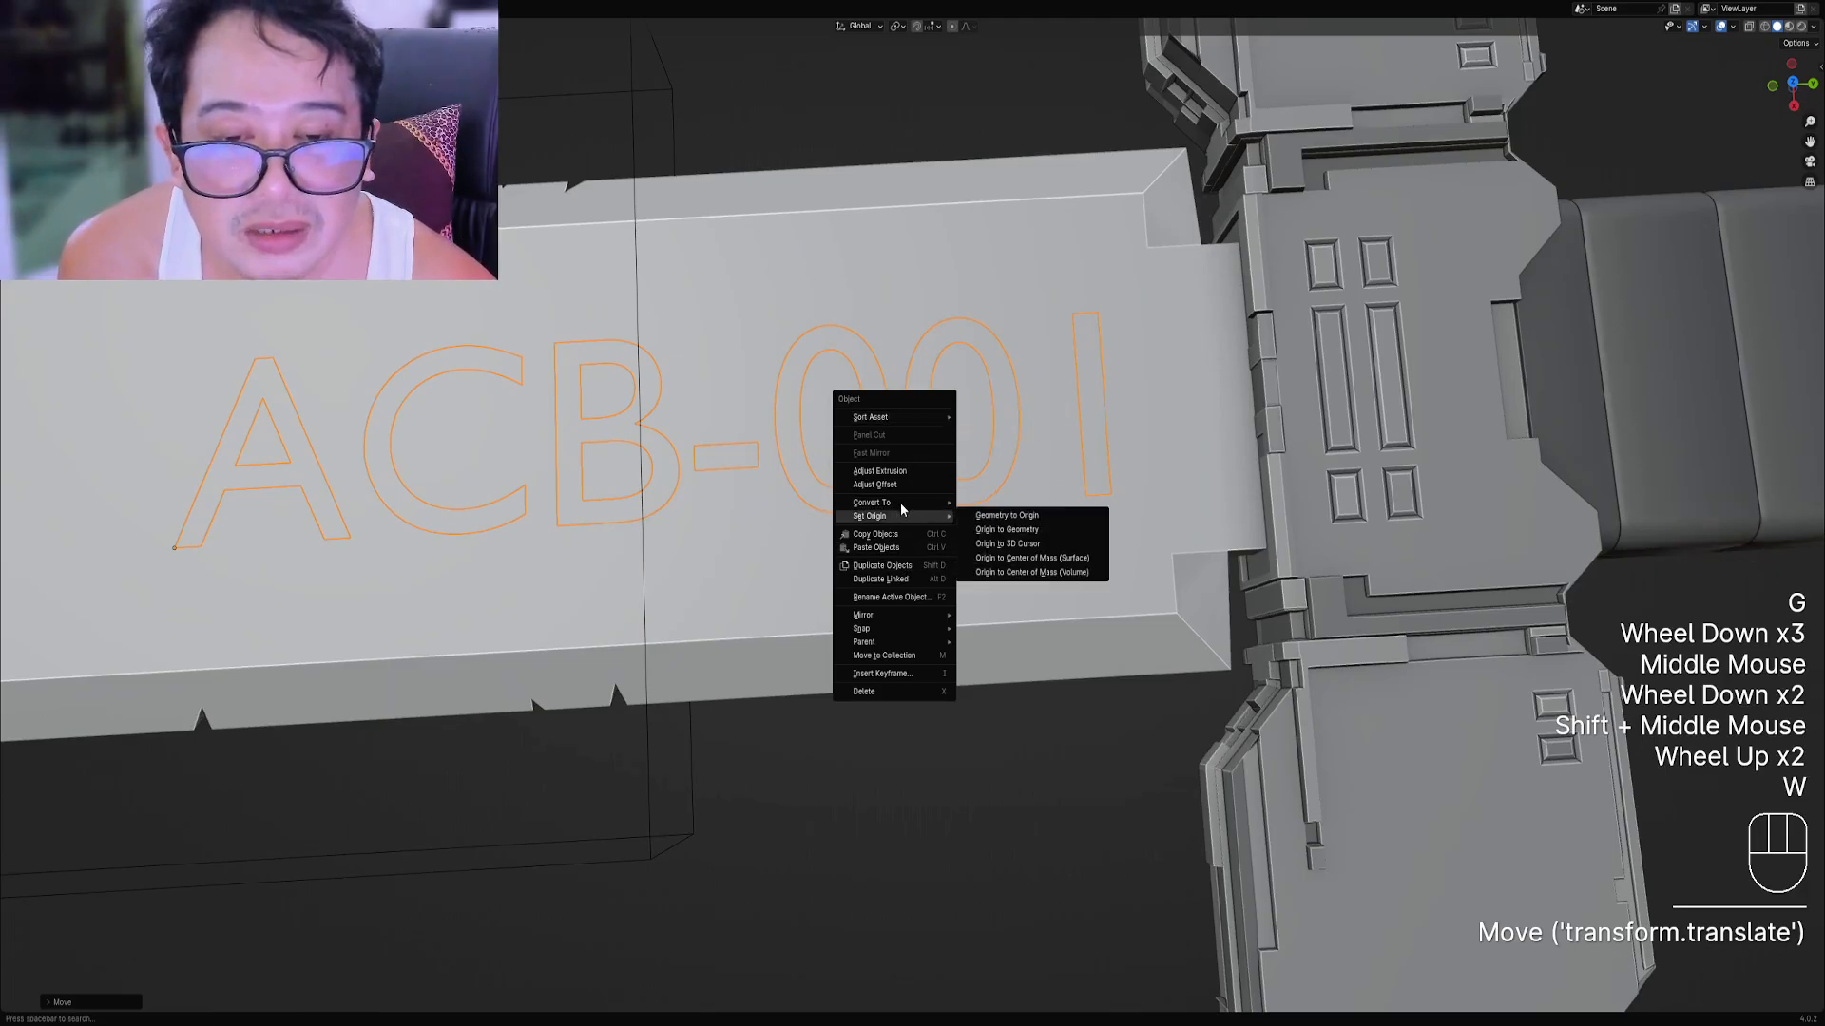
pyautogui.press('Tab')
pyautogui.scroll(-2, 994, 494)
pyautogui.moveTo(994, 494); pyautogui.dragTo(932, 428, button='middle')
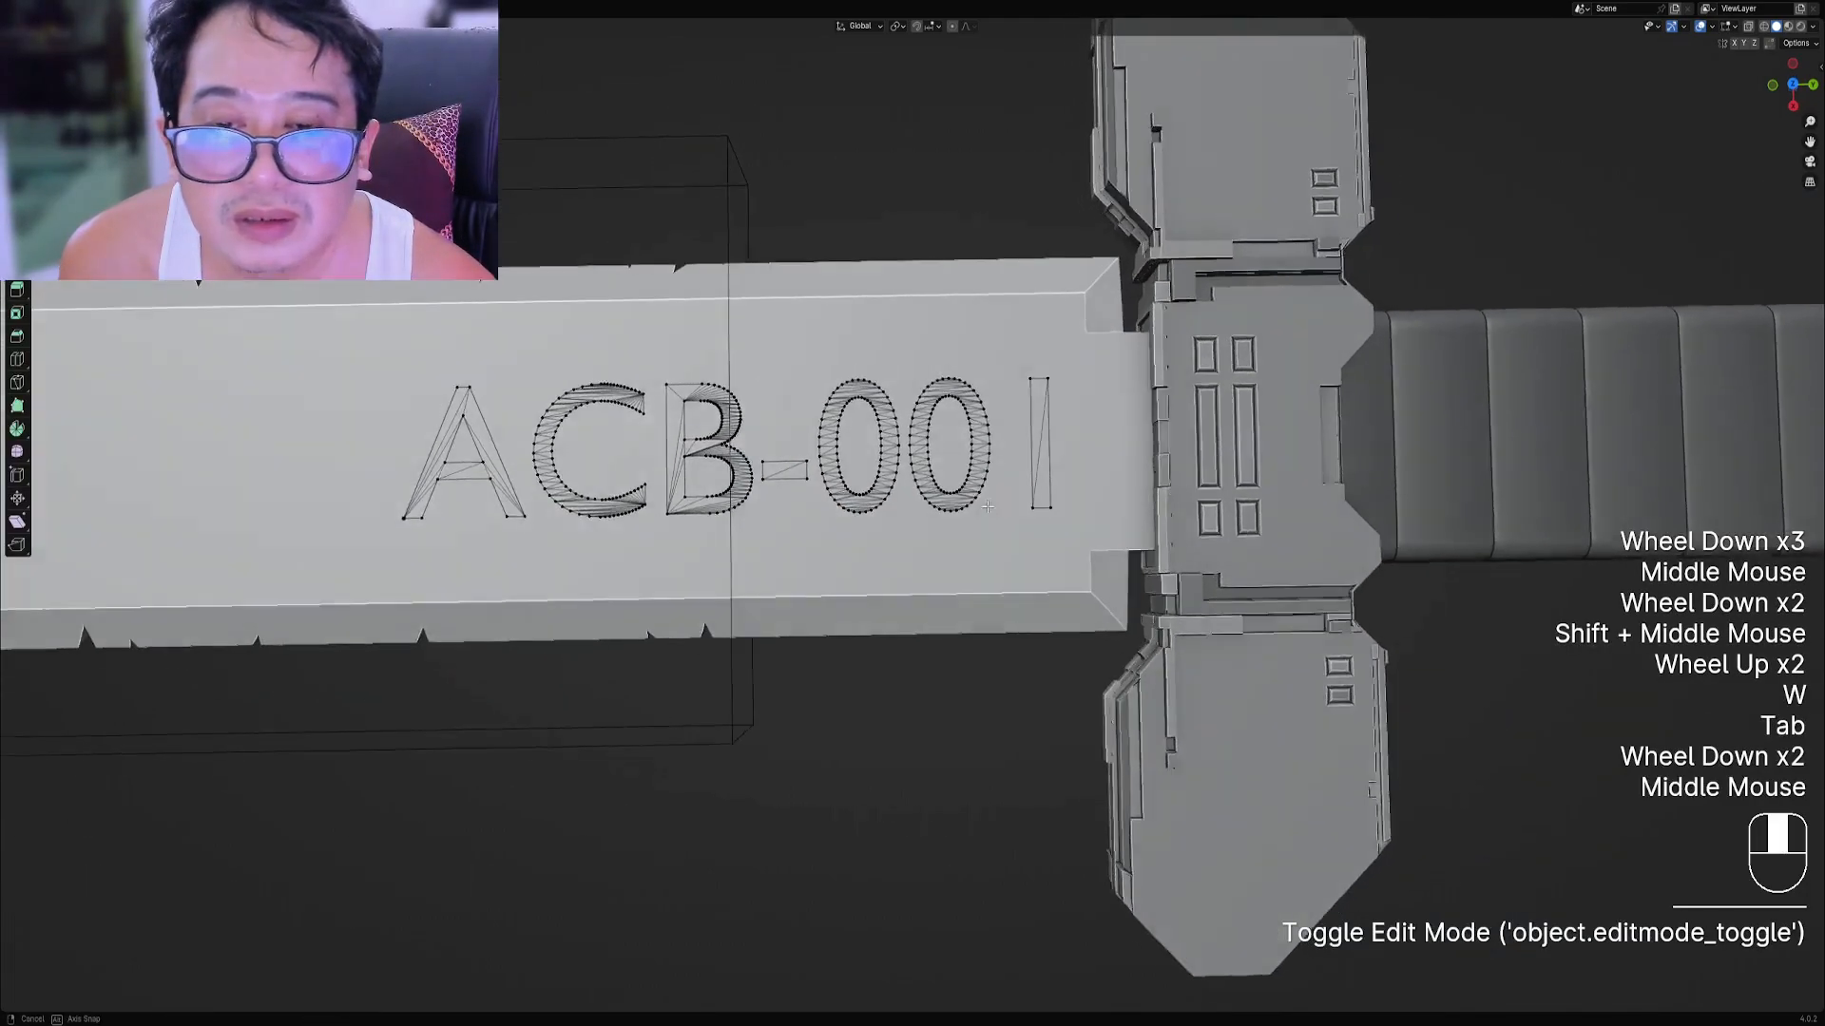
pyautogui.press('a')
pyautogui.scroll(2, 840, 354)
pyautogui.press('Tab')
pyautogui.scroll(1, 840, 355)
pyautogui.hotkey('shift', 'z')
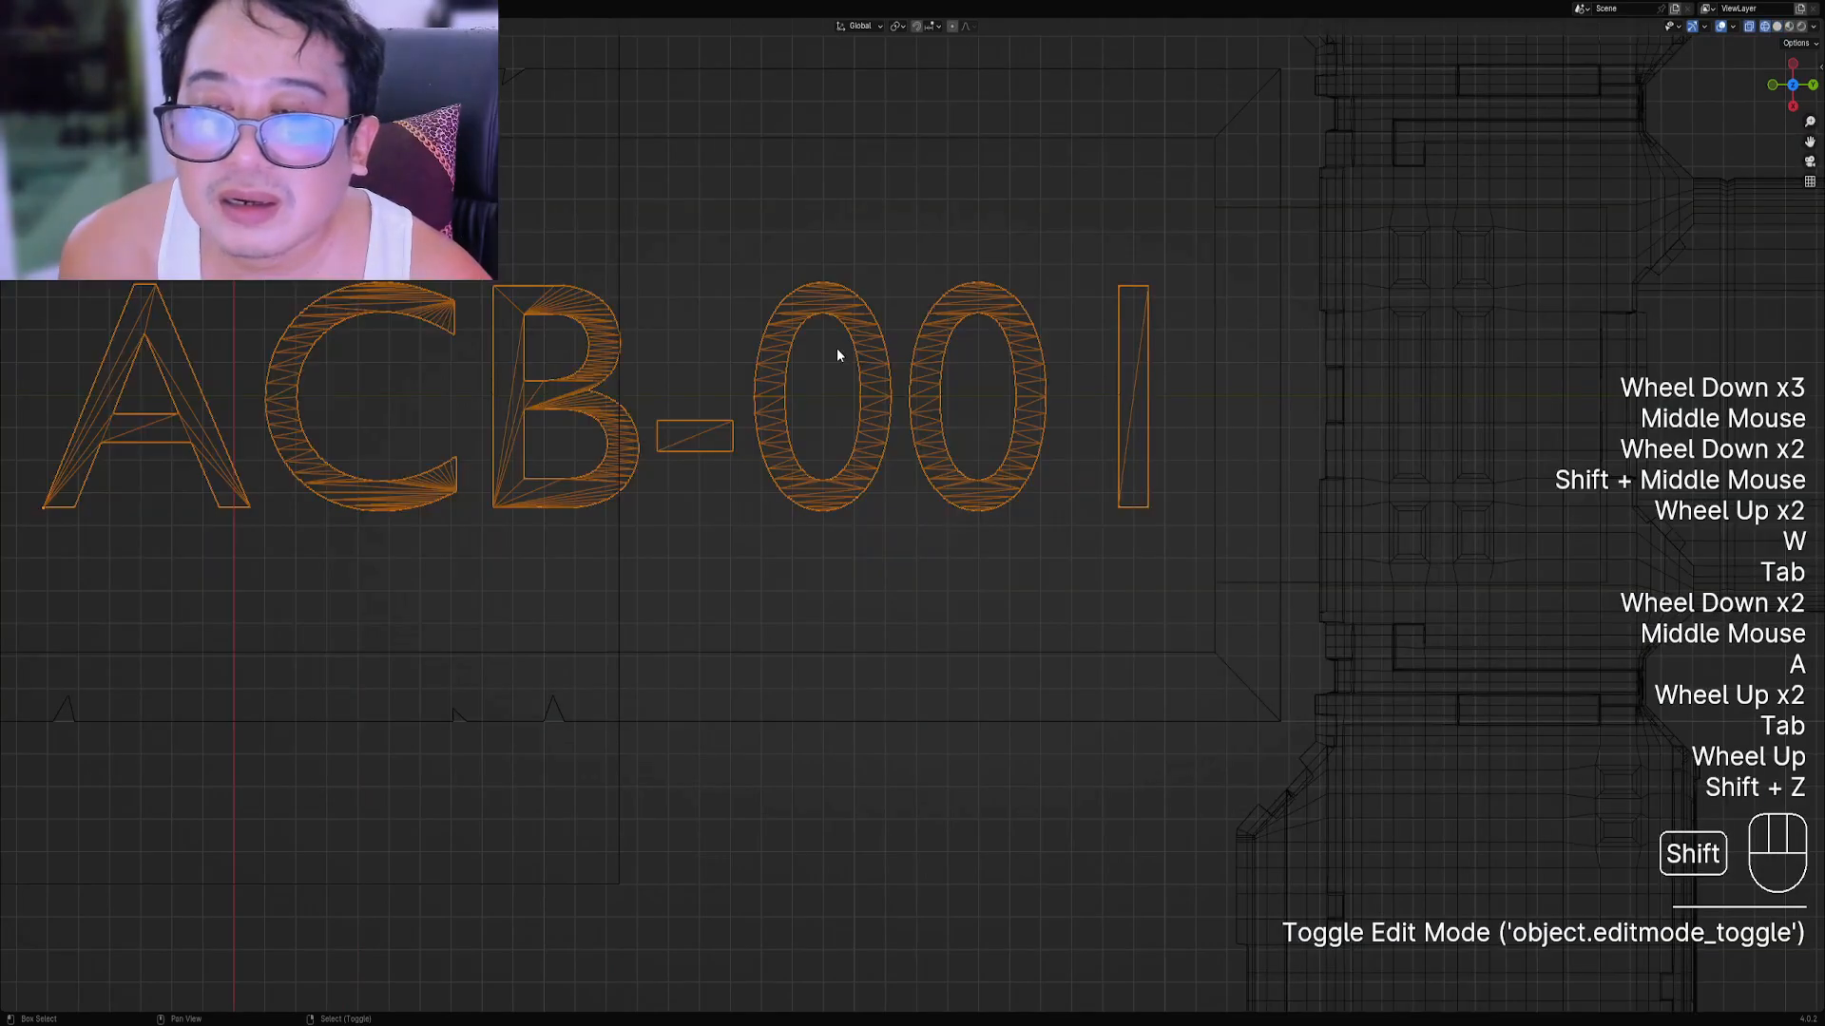
# Run Text Remesh on the converted ACB-001 lettering.
pyautogui.hotkey('ctrl', 'shift', 'x')
pyautogui.moveTo(792, 533)
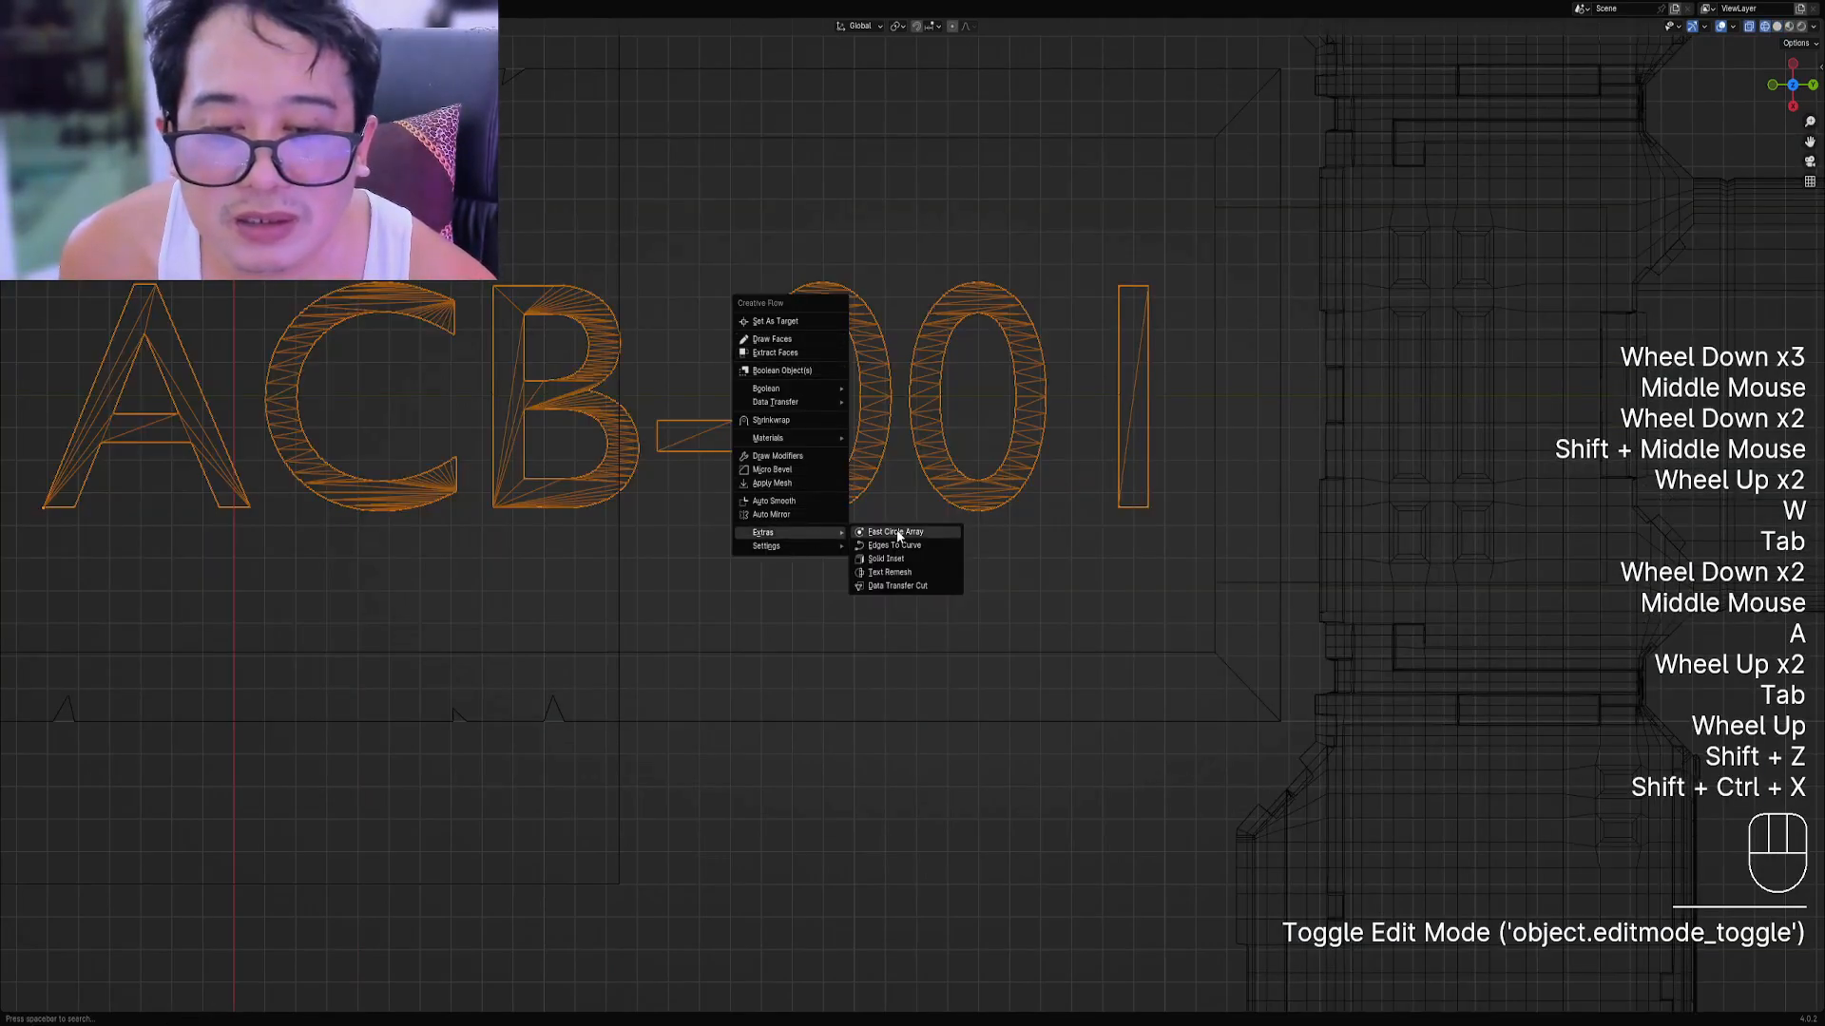
pyautogui.click(904, 573)
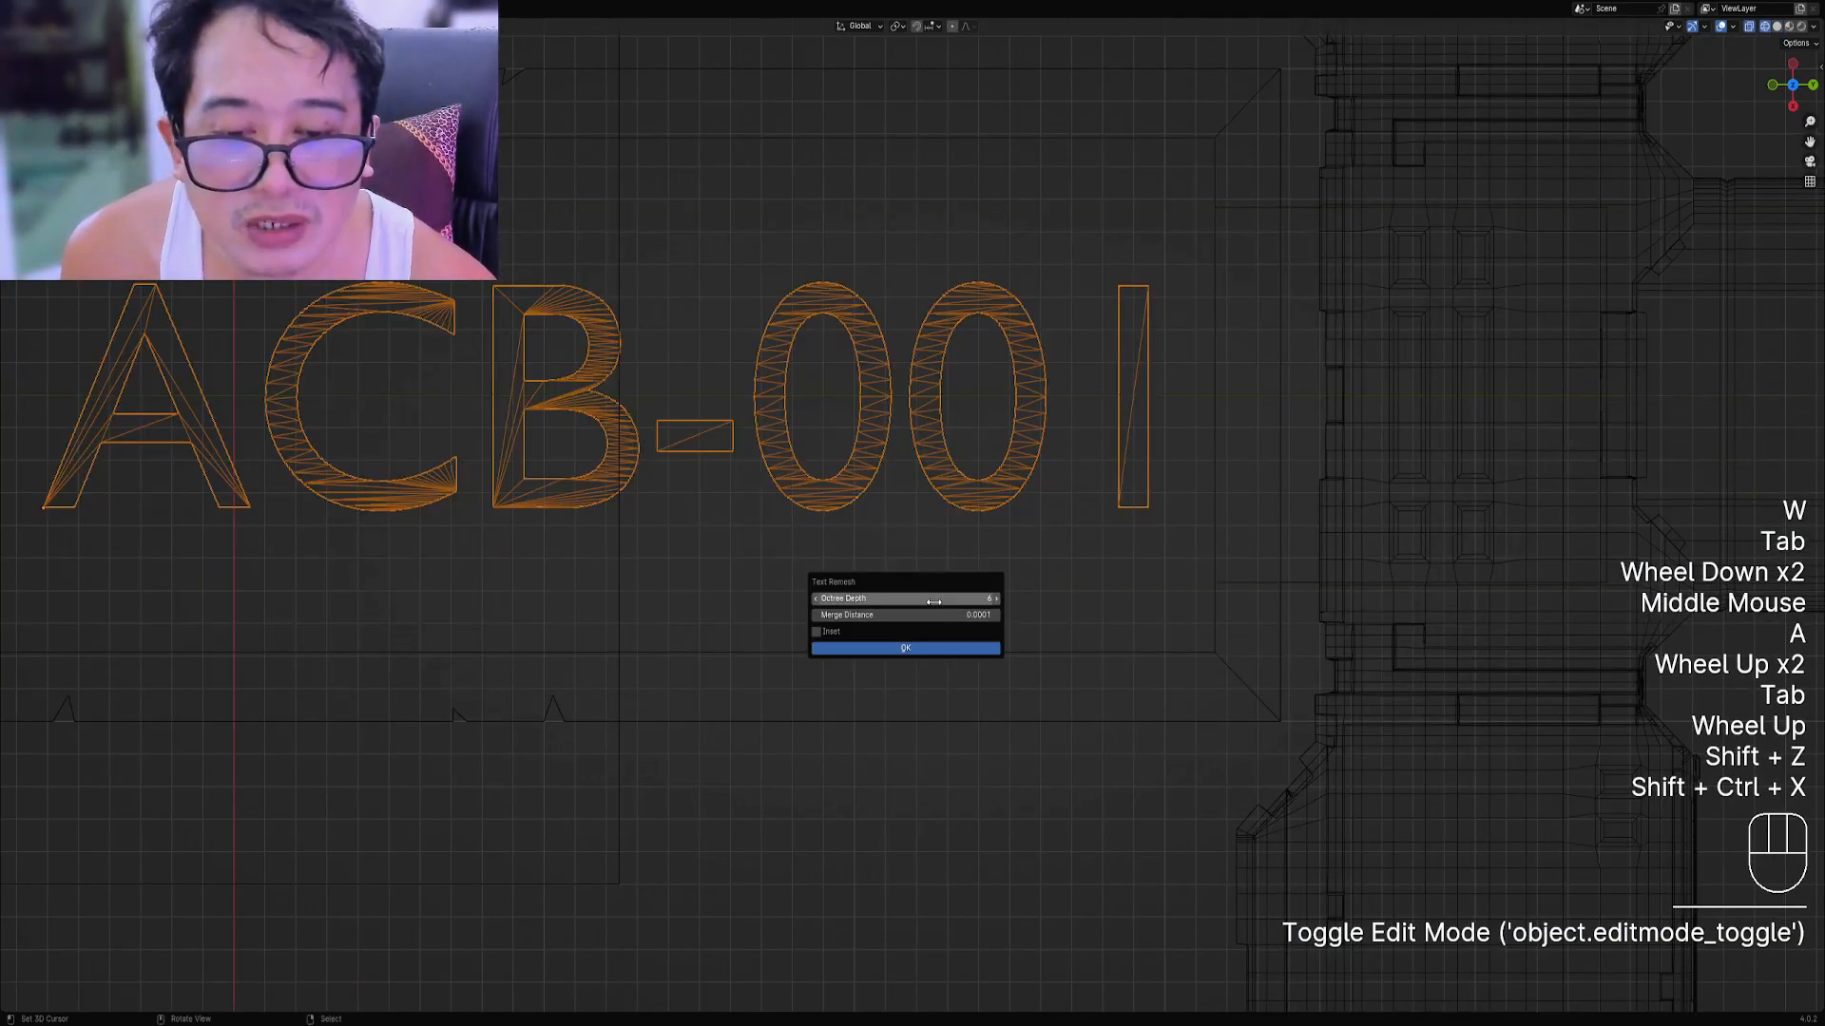
pyautogui.click(913, 650)
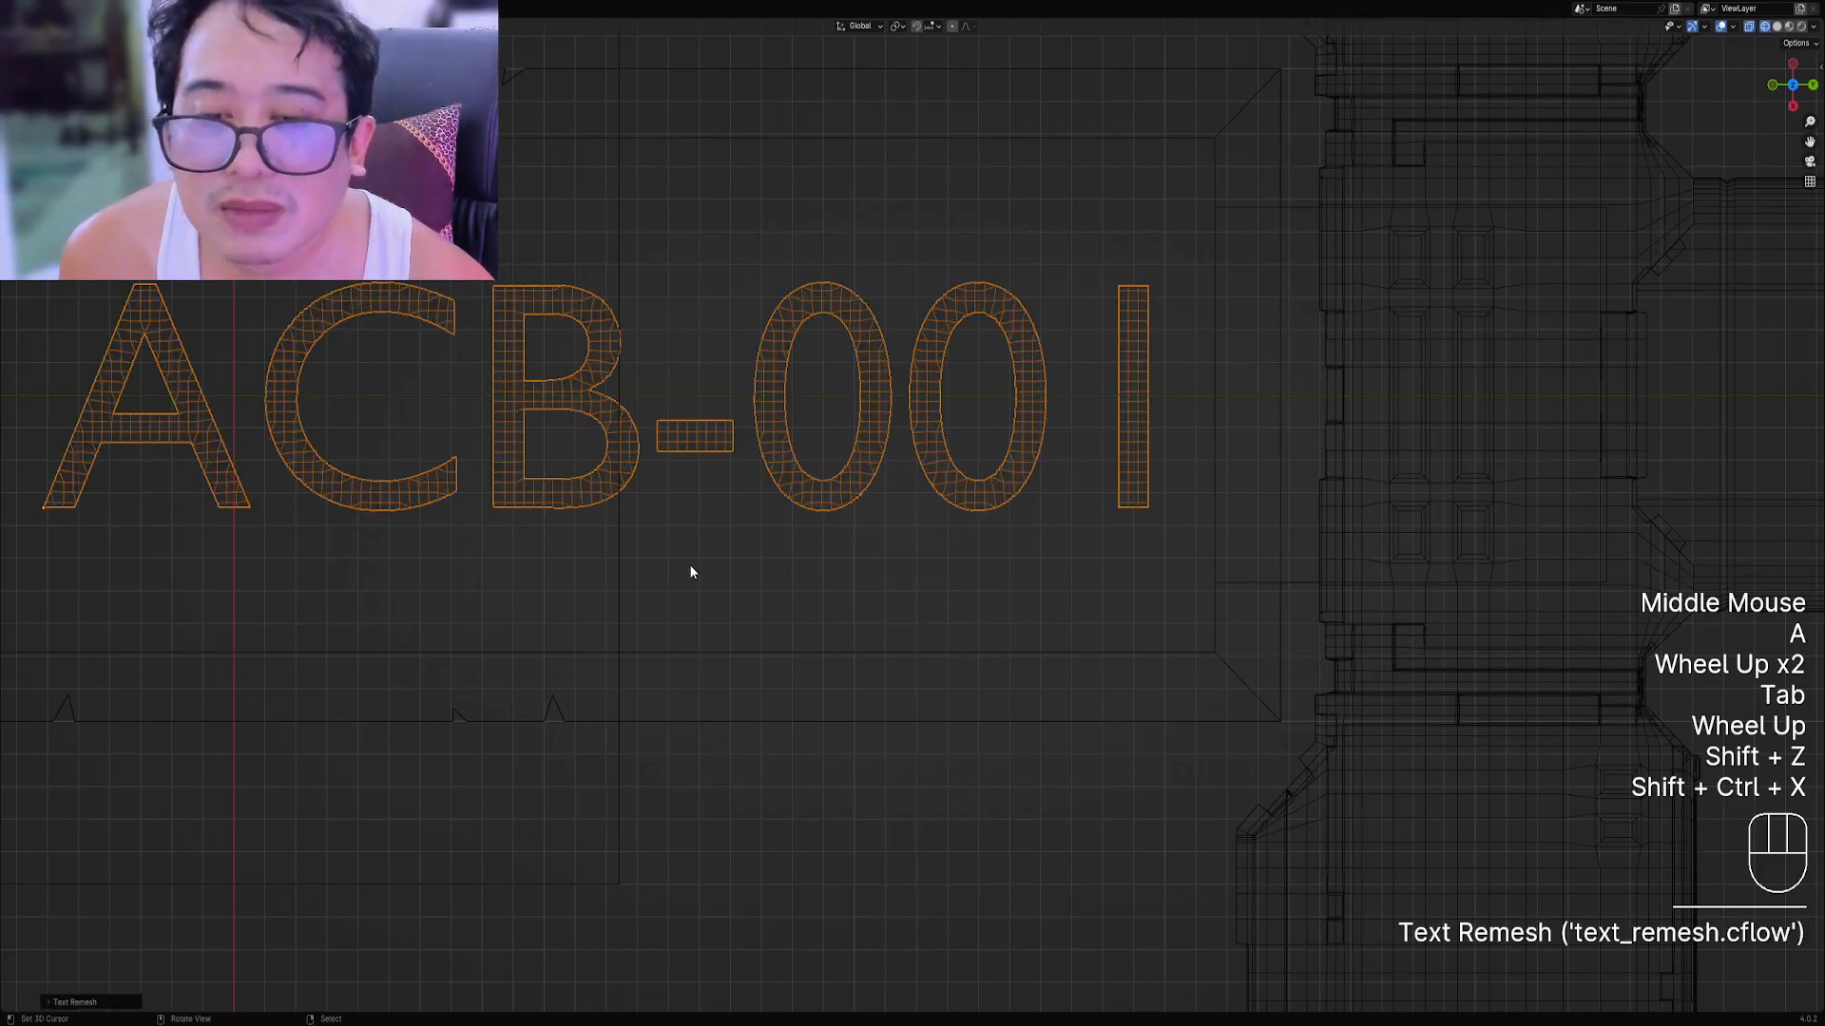
# Adjust the text remesh density, trying octree depths 8 and 6 before settling on 7.
pyautogui.press('F9')
pyautogui.click(1129, 605)
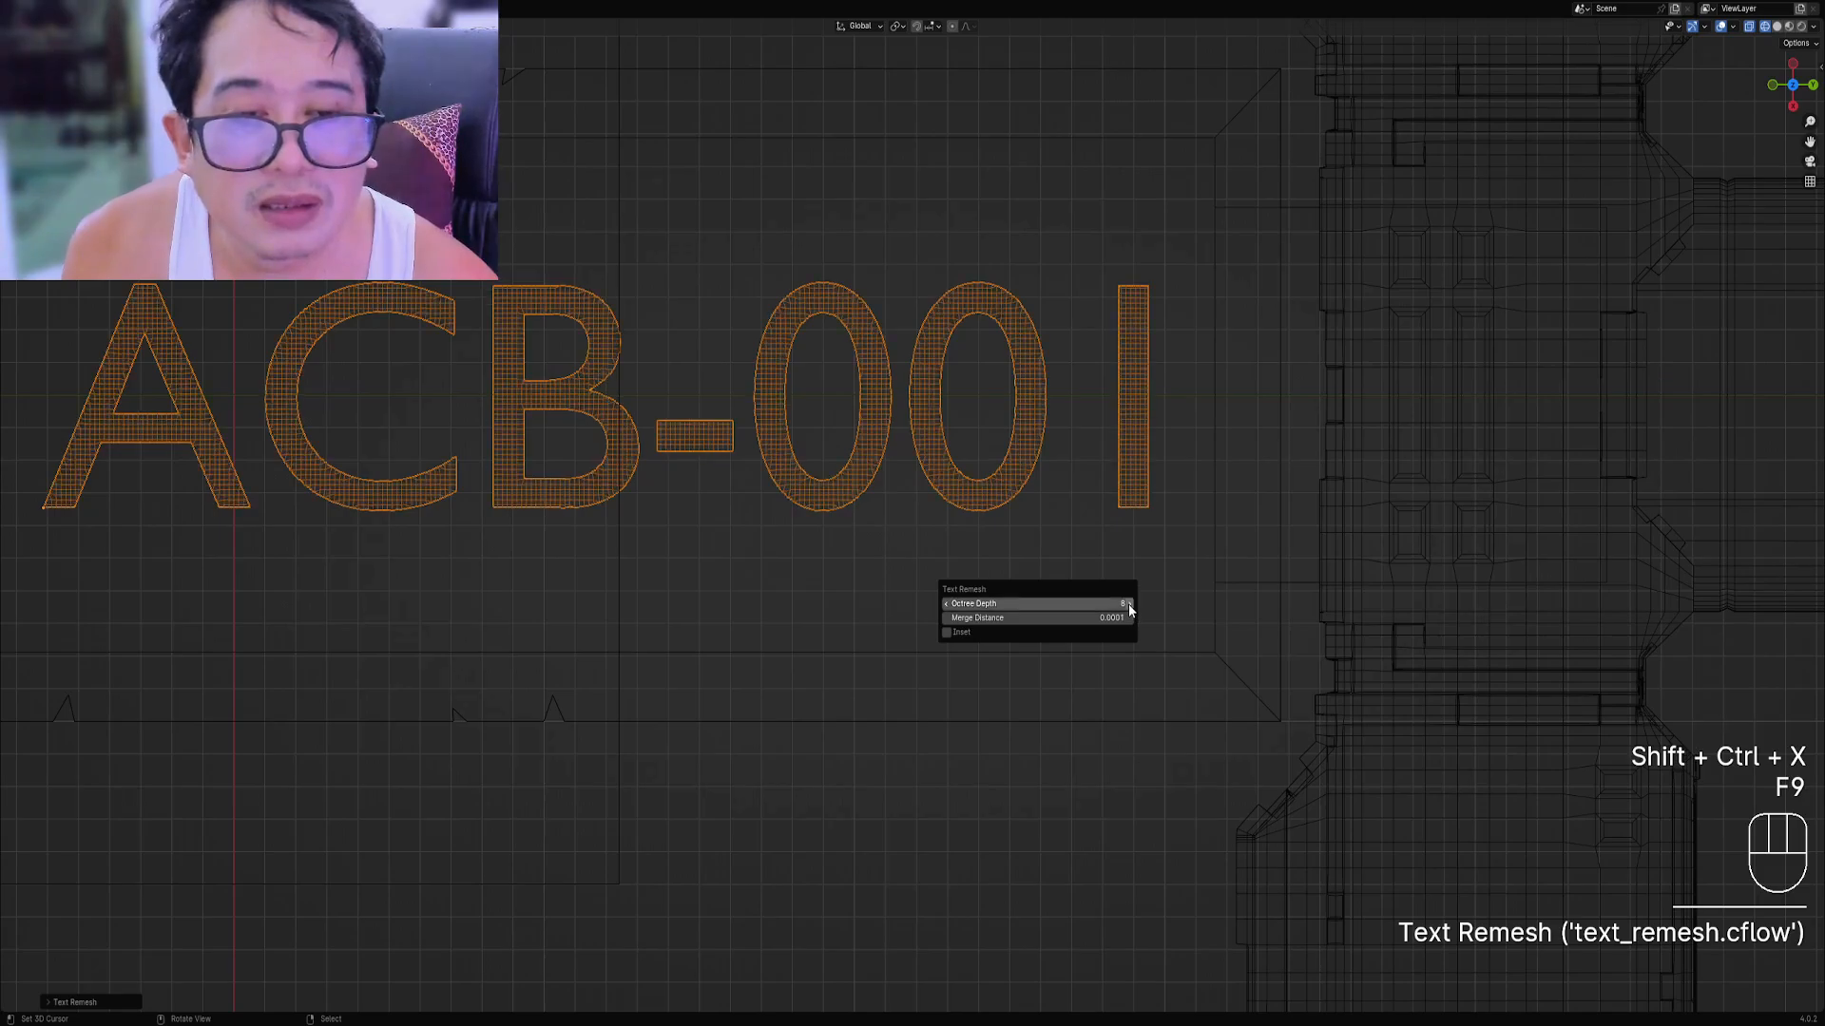
pyautogui.click(946, 606)
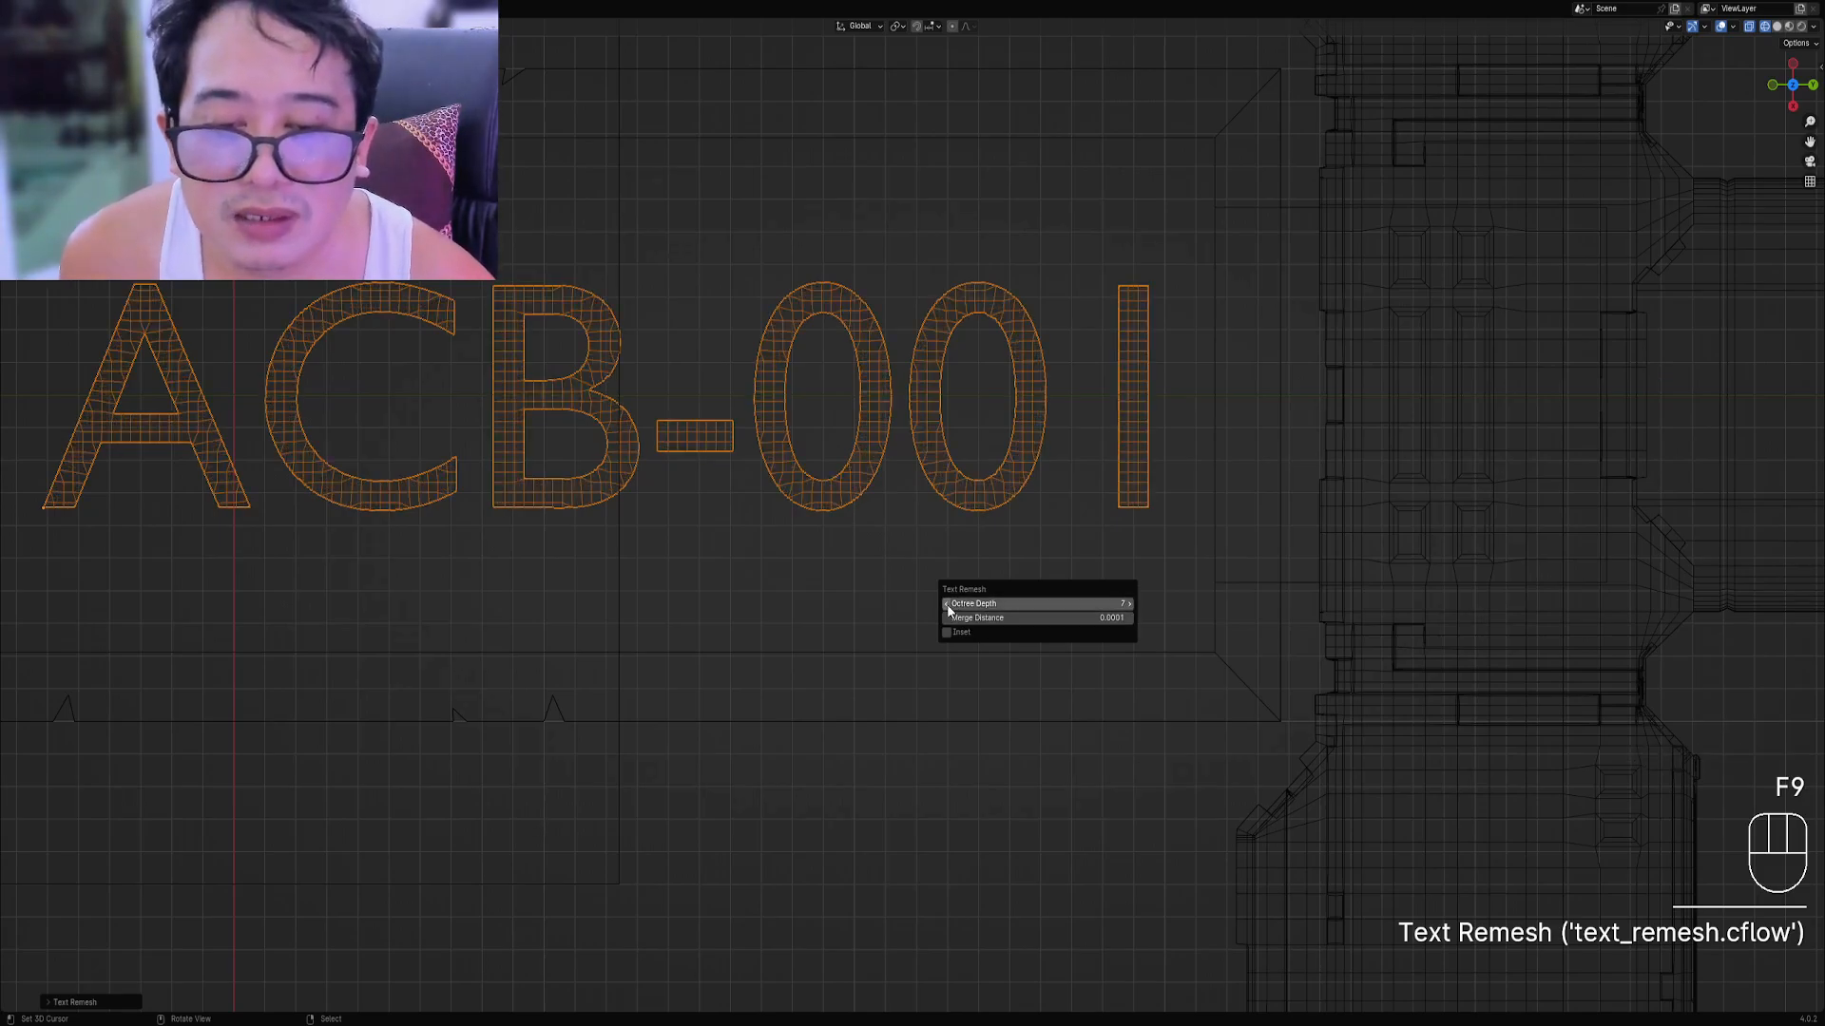
pyautogui.click(947, 607)
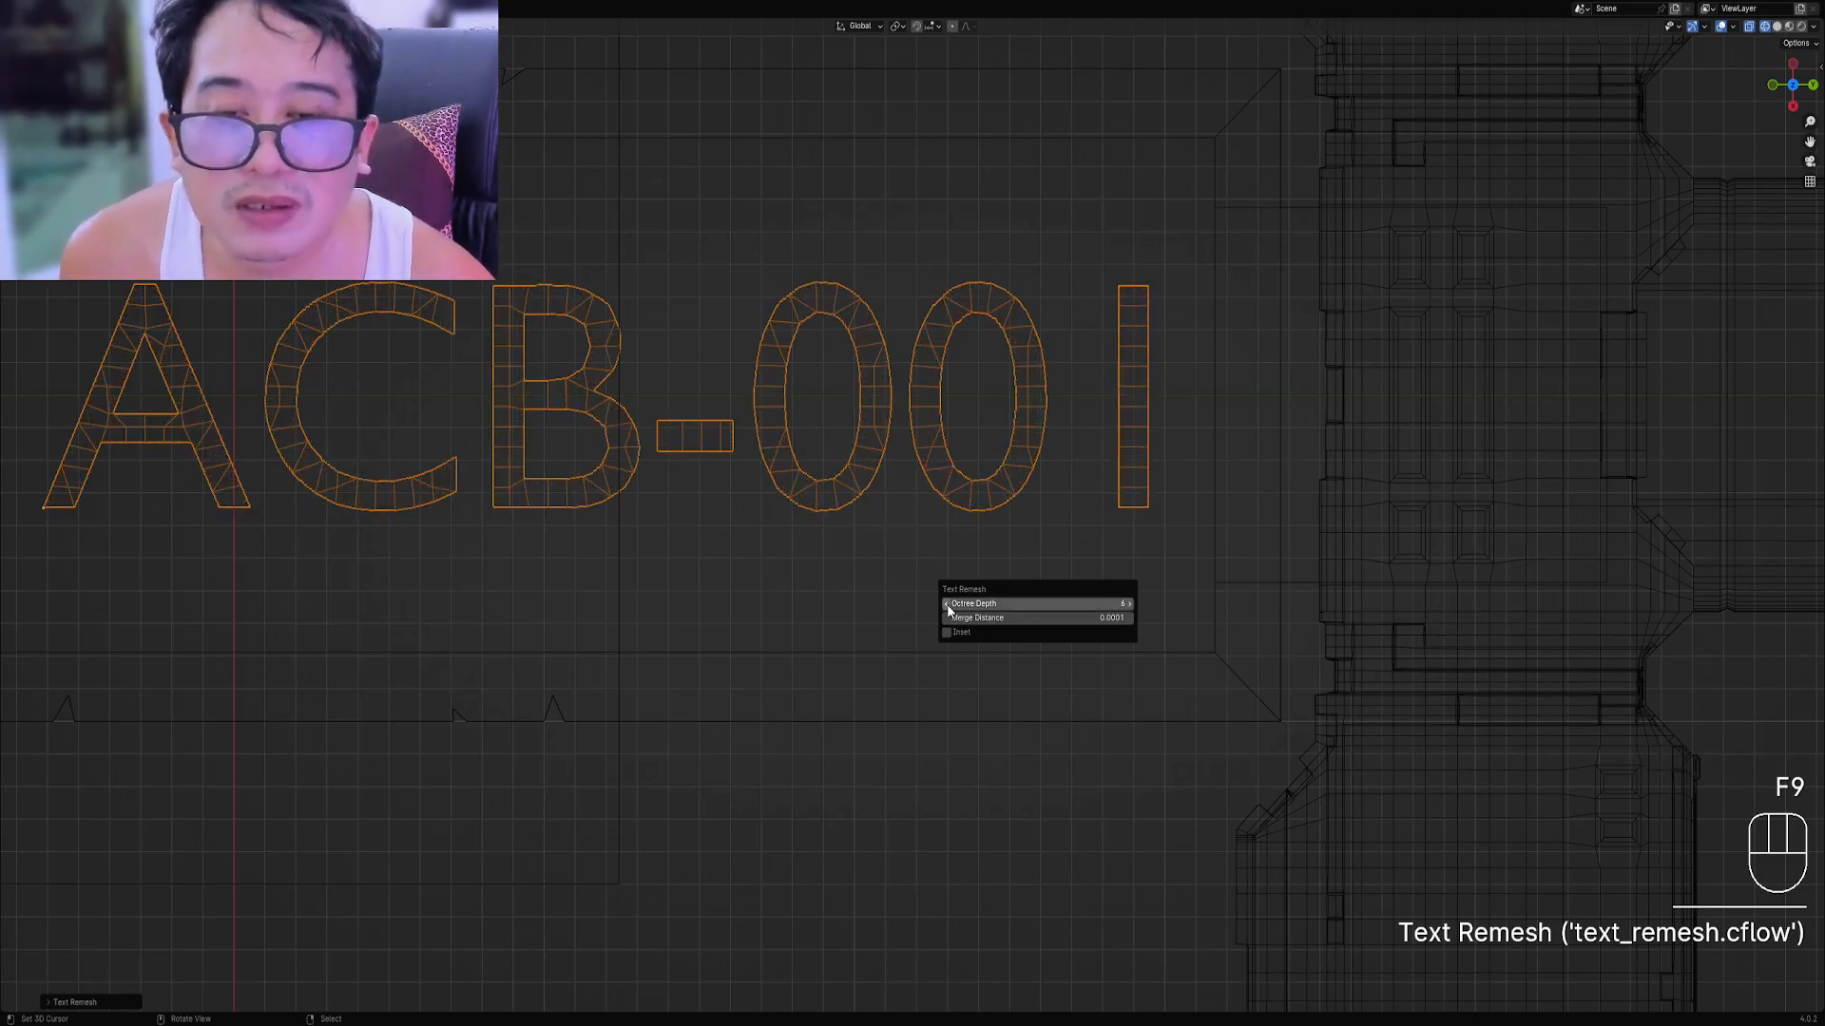
pyautogui.click(1131, 605)
# Open the remeshed lettering for mesh editing in solid shading and select all of its geometry.
pyautogui.scroll(-2, 986, 411)
pyautogui.press('Tab')
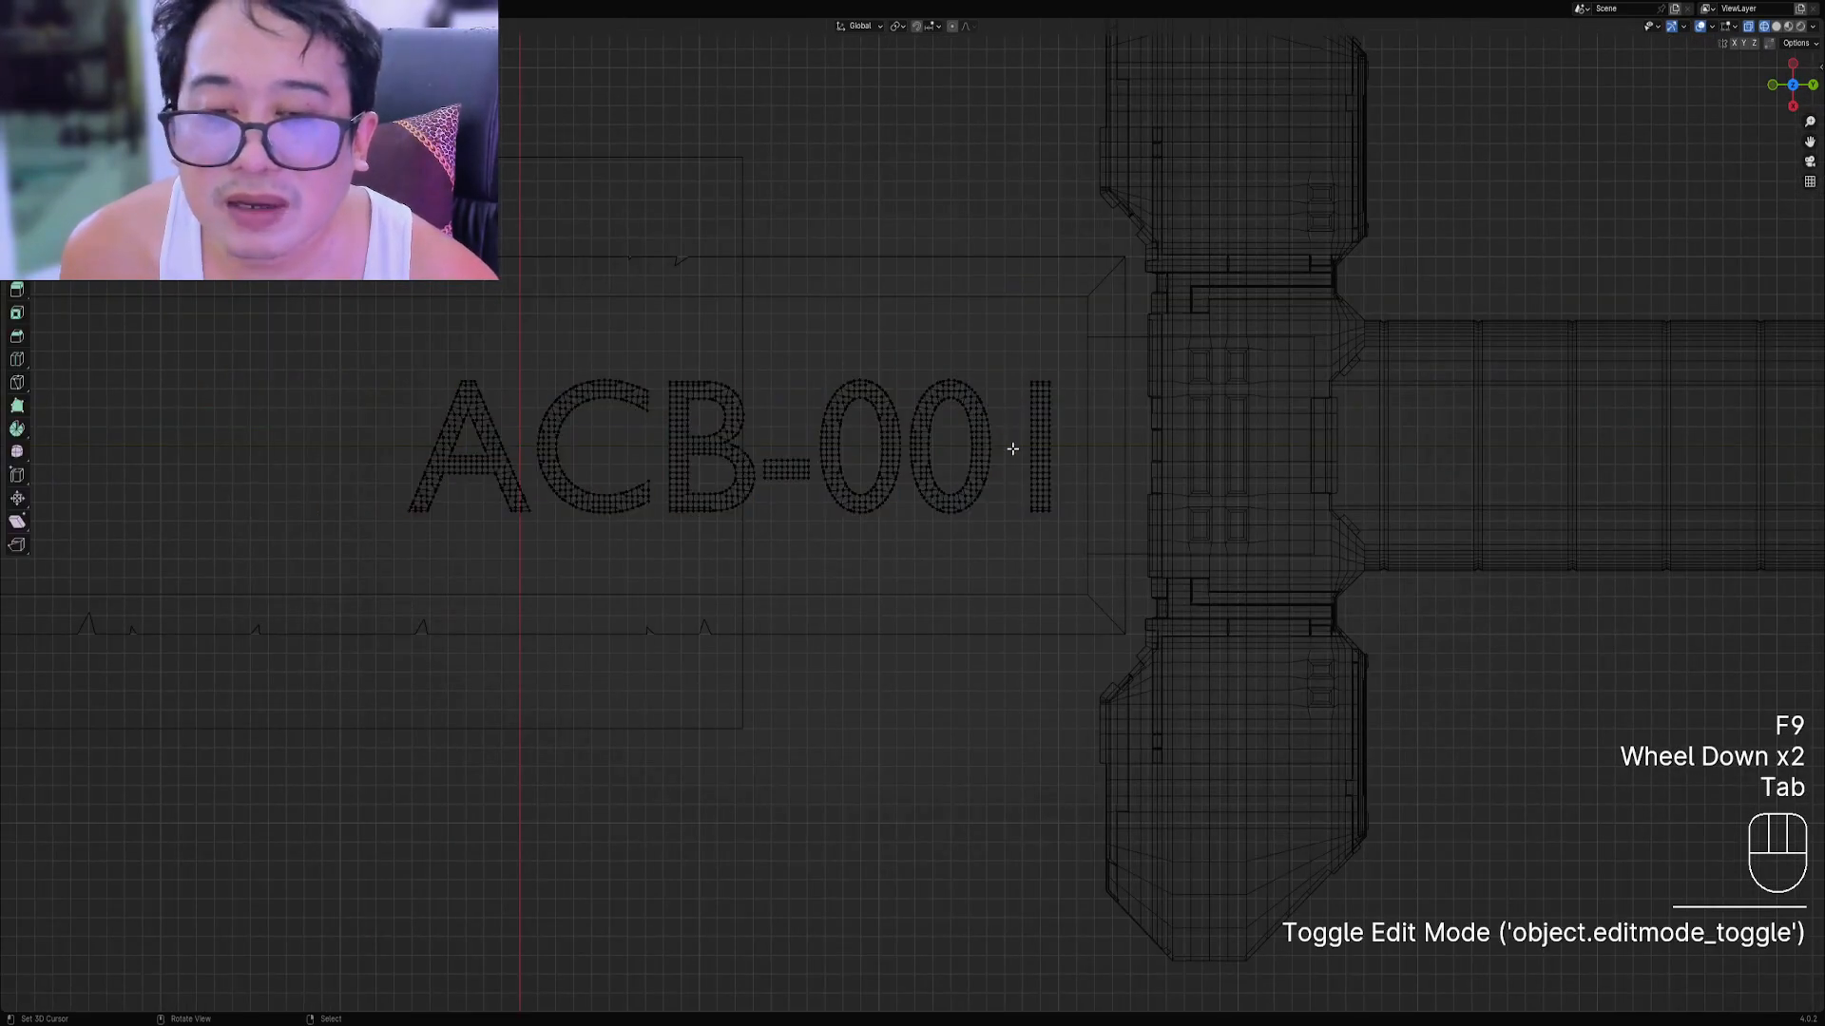
pyautogui.hotkey('shift', 'z')
pyautogui.moveTo(1012, 448)
pyautogui.mouseDown(button='middle')
pyautogui.moveTo(1206, 353)
pyautogui.moveTo(1083, 390)
pyautogui.moveTo(1027, 446)
pyautogui.mouseUp(button='middle')
pyautogui.scroll(1, 1206, 352)
pyautogui.press('a')
pyautogui.scroll(3, 1083, 390)
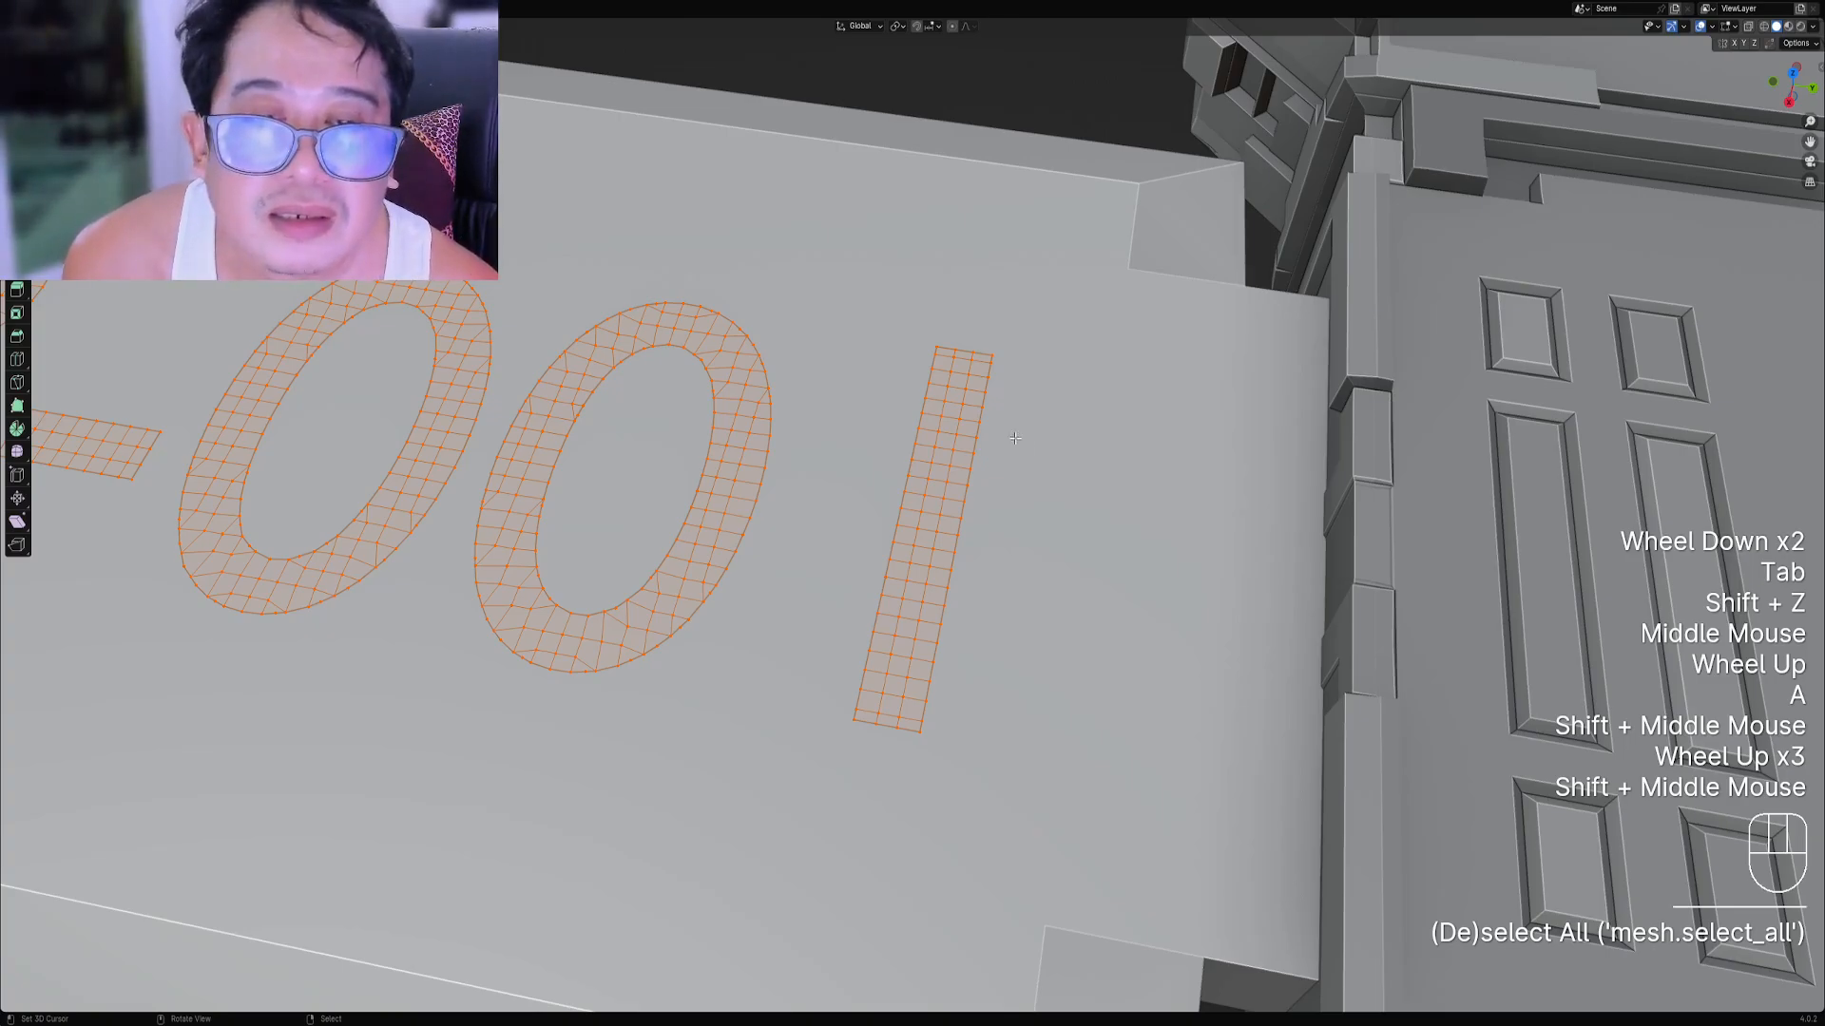
pyautogui.press('k')
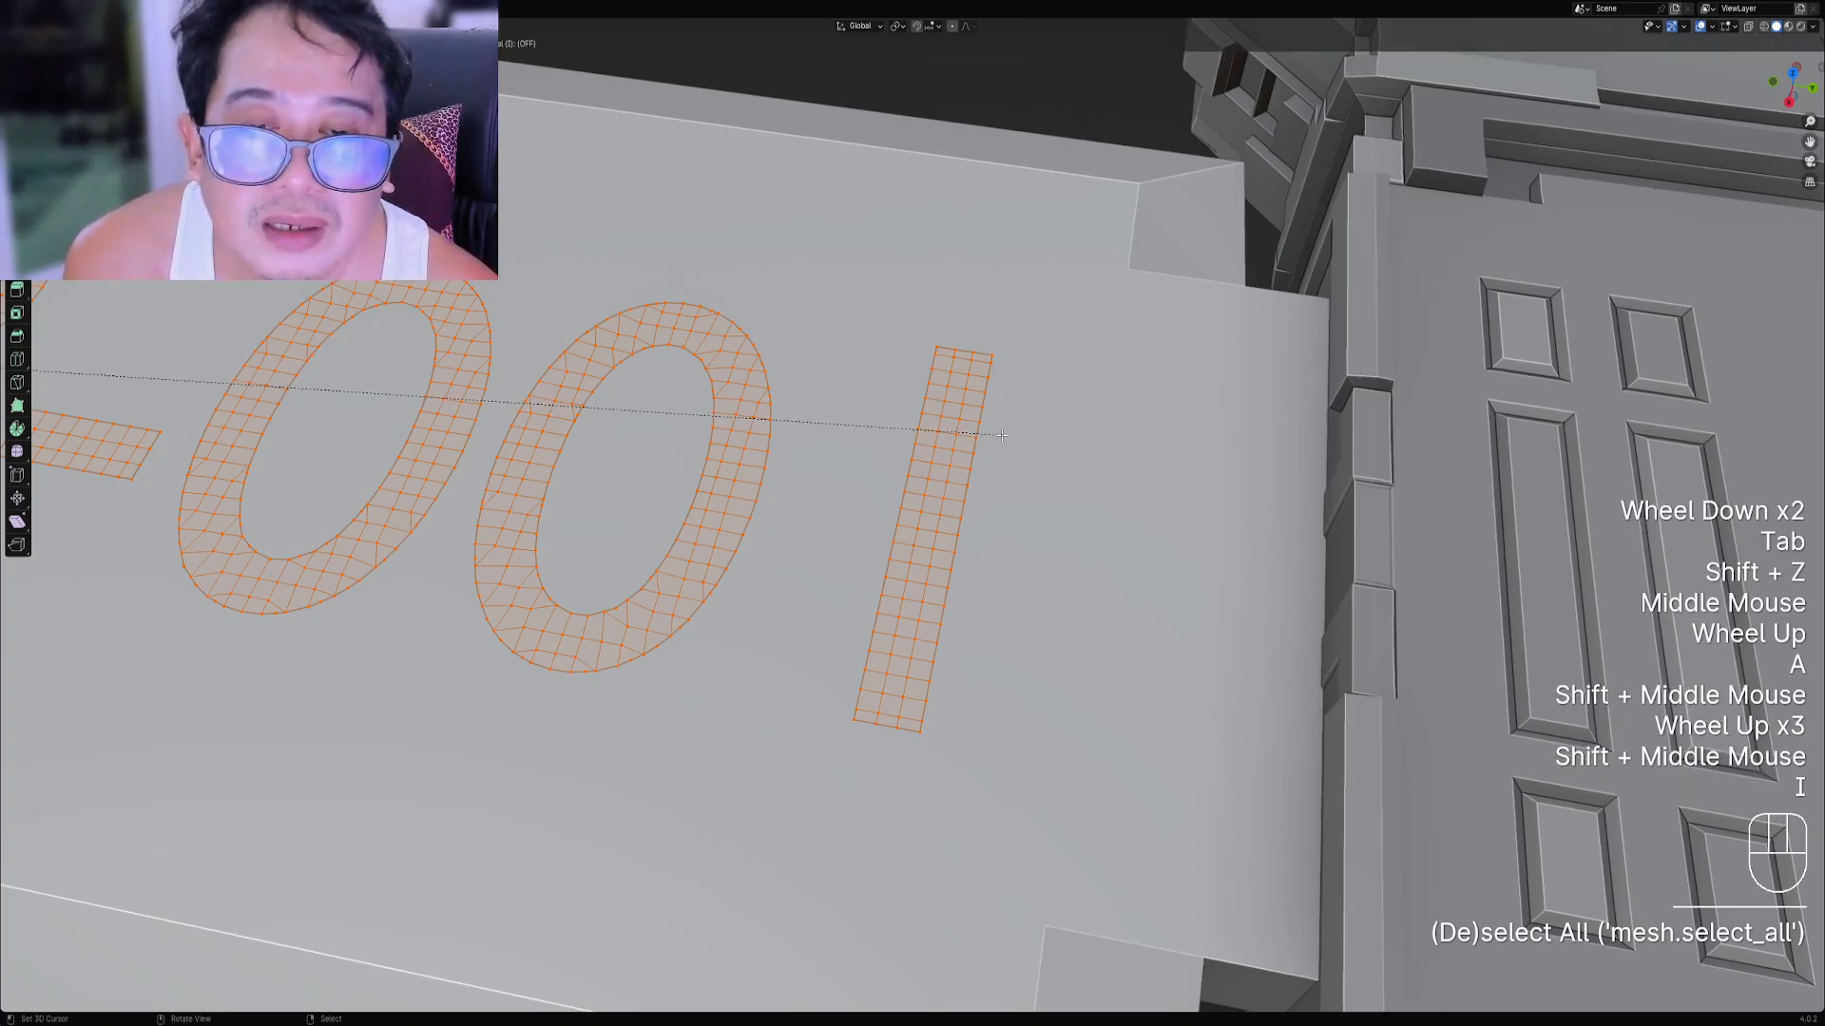
pyautogui.press('i')
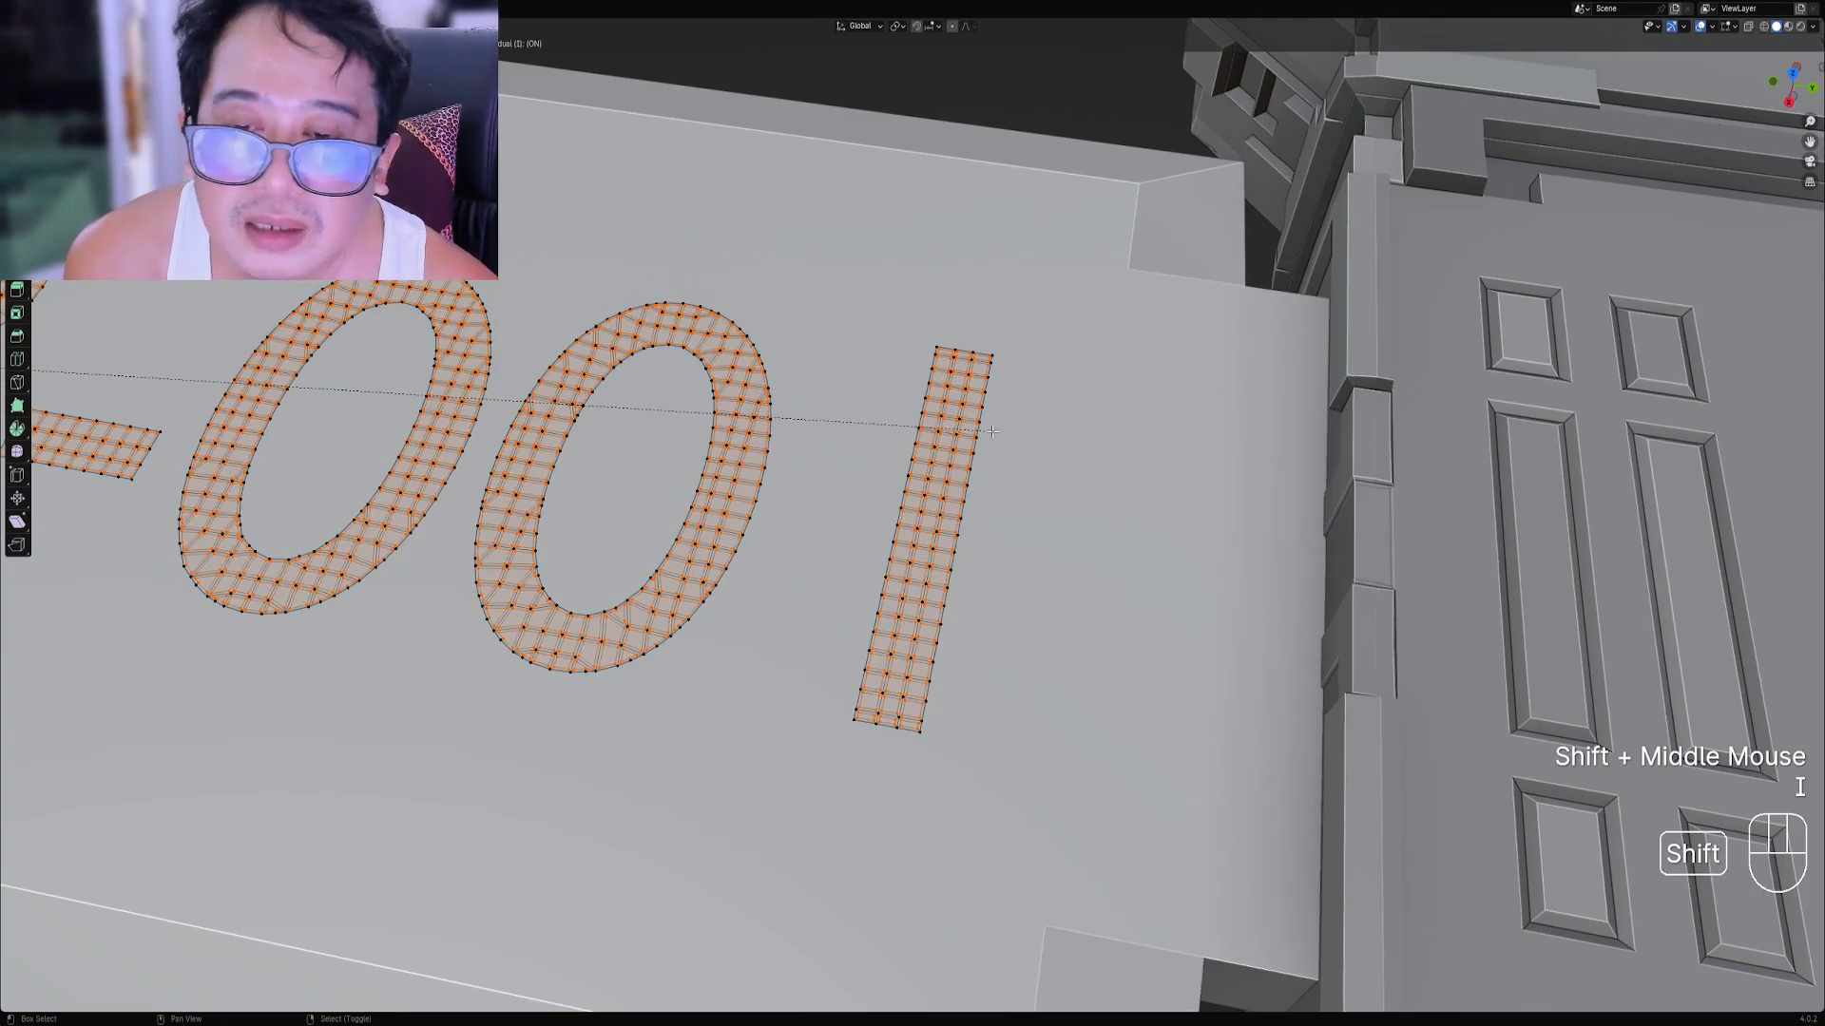
pyautogui.rightClick(889, 415)
pyautogui.scroll(-2, 888, 414)
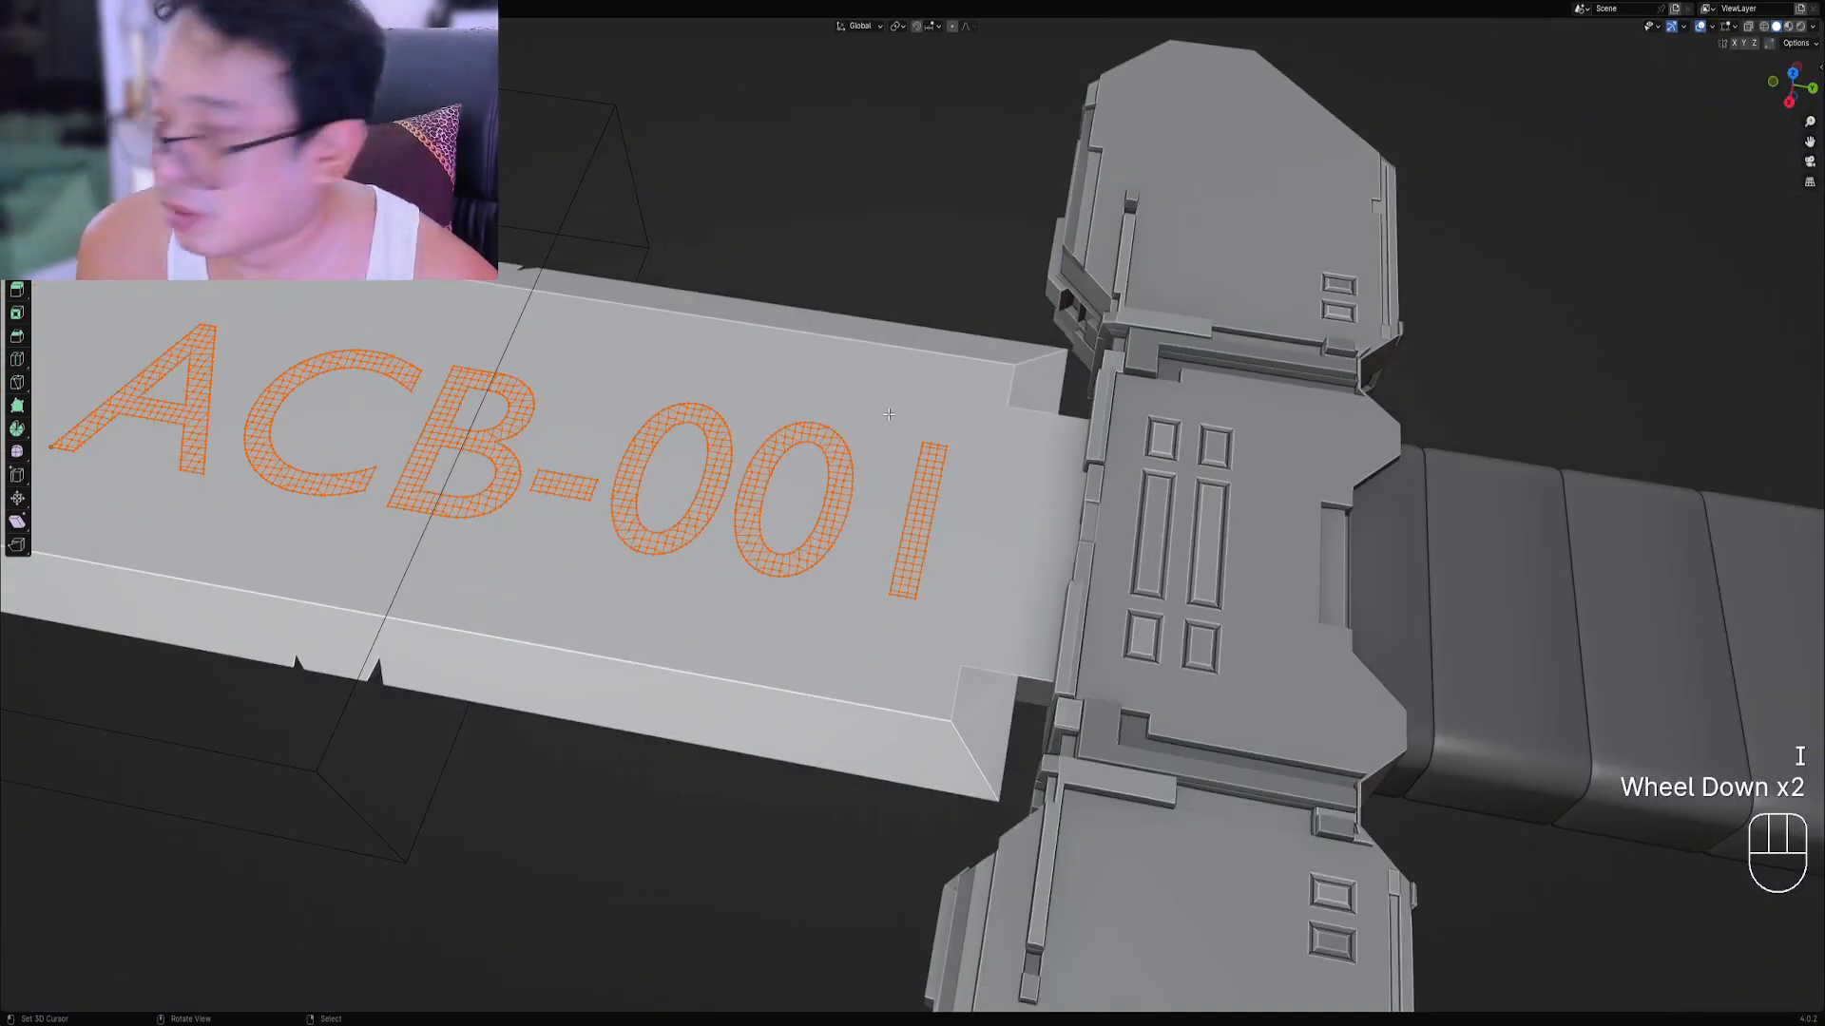
# Merge all of the lettering's vertices by distance and return to the top view.
pyautogui.press('a')
pyautogui.press('m')
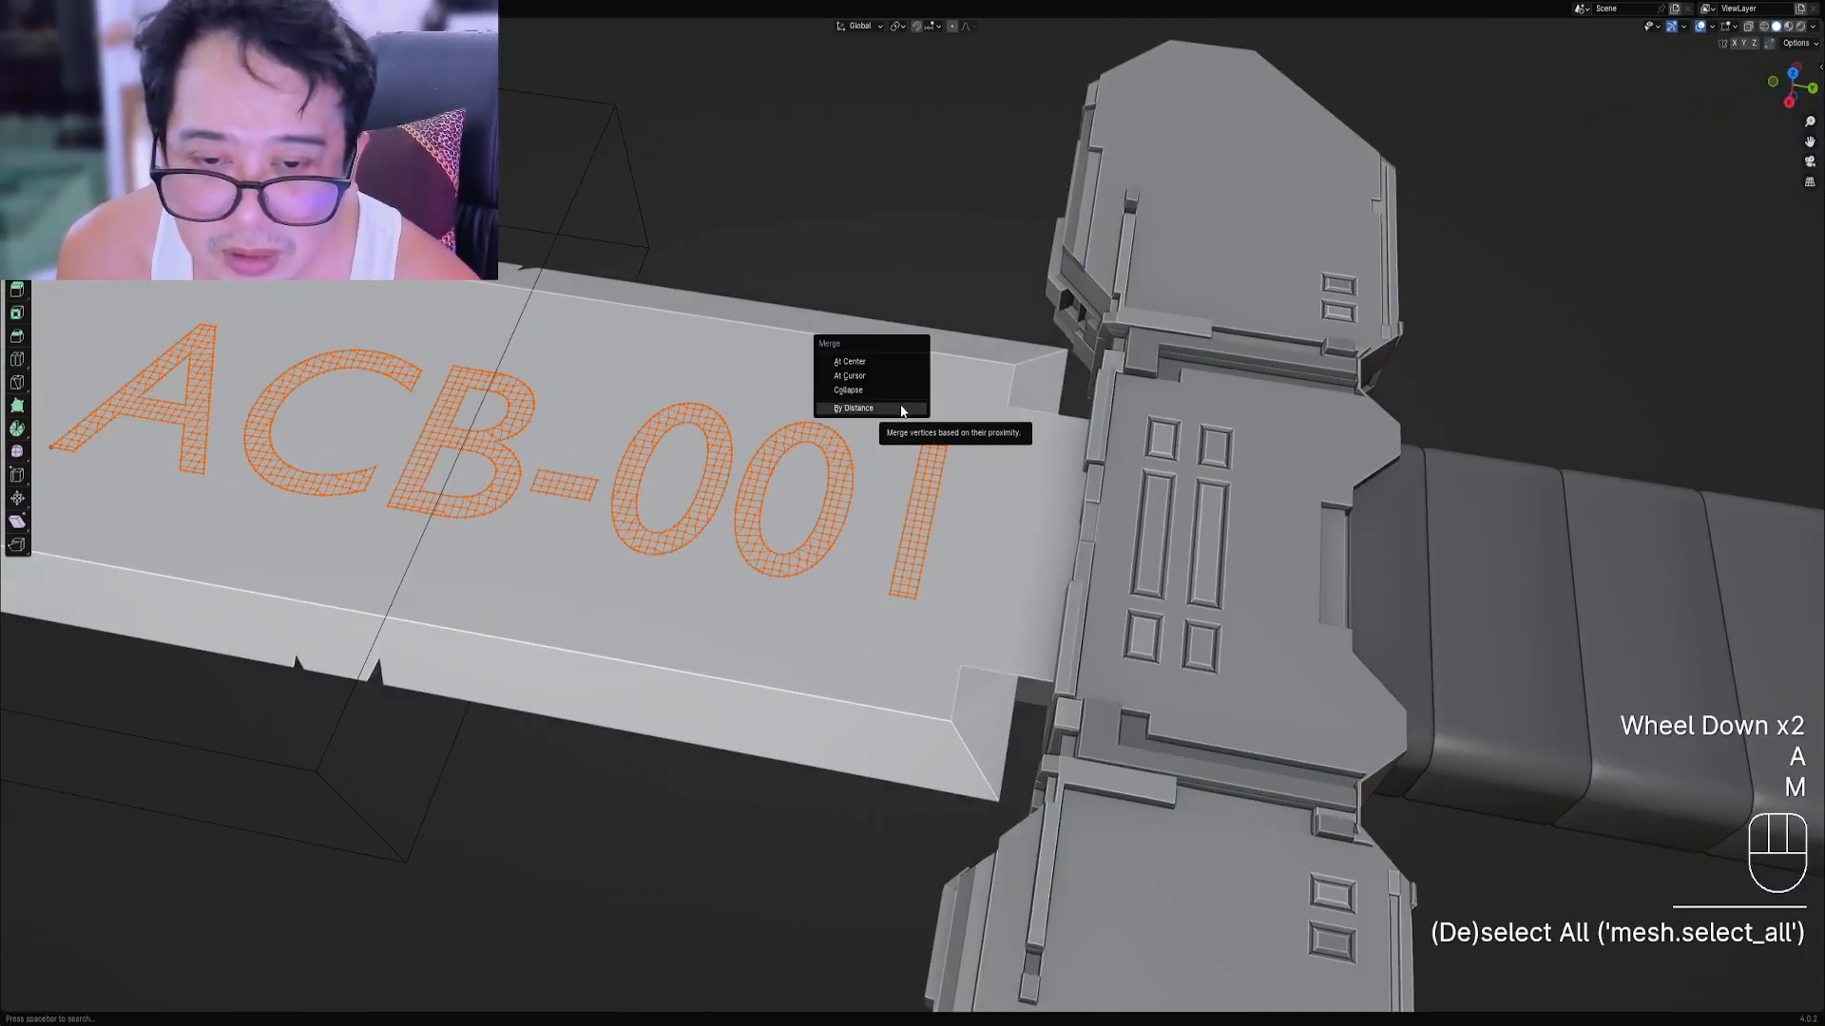
pyautogui.click(903, 412)
pyautogui.moveTo(902, 411); pyautogui.dragTo(927, 459, button='middle')
pyautogui.scroll(2, 927, 459)
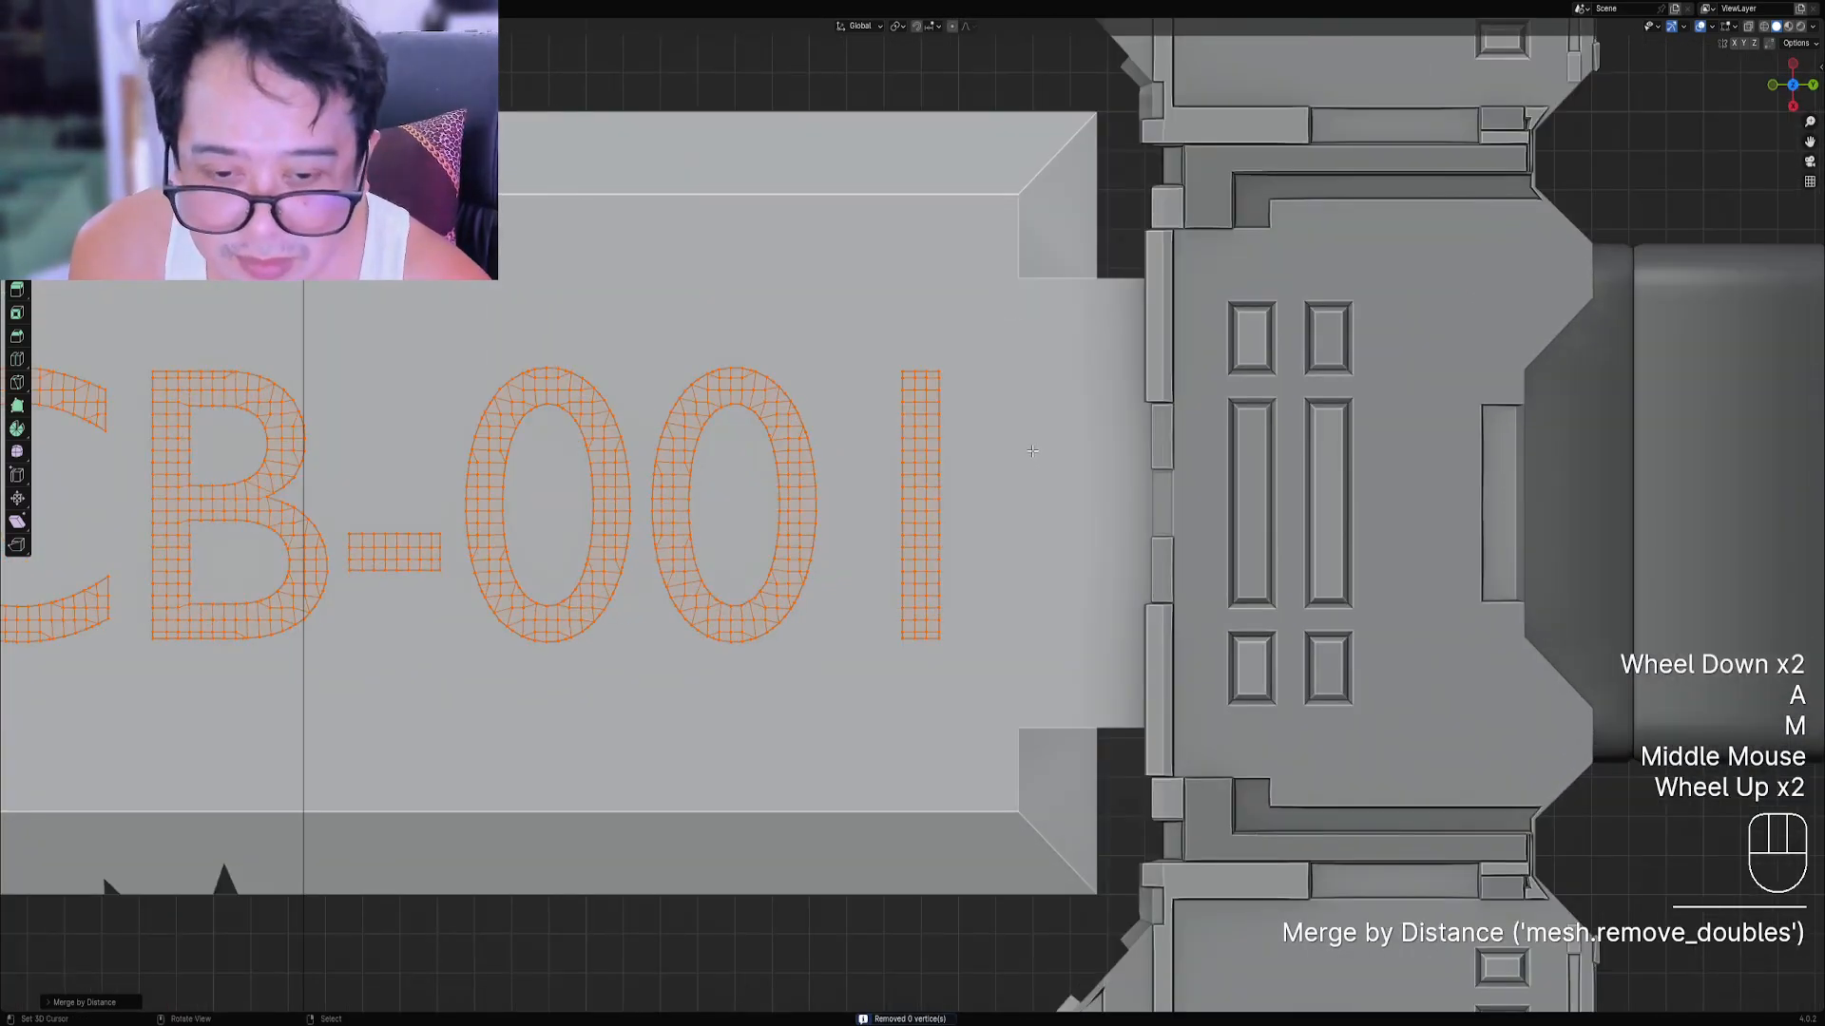
# Inset all of the lettering's faces by a very small amount with the individual option off.
pyautogui.press('i')
pyautogui.press('i')
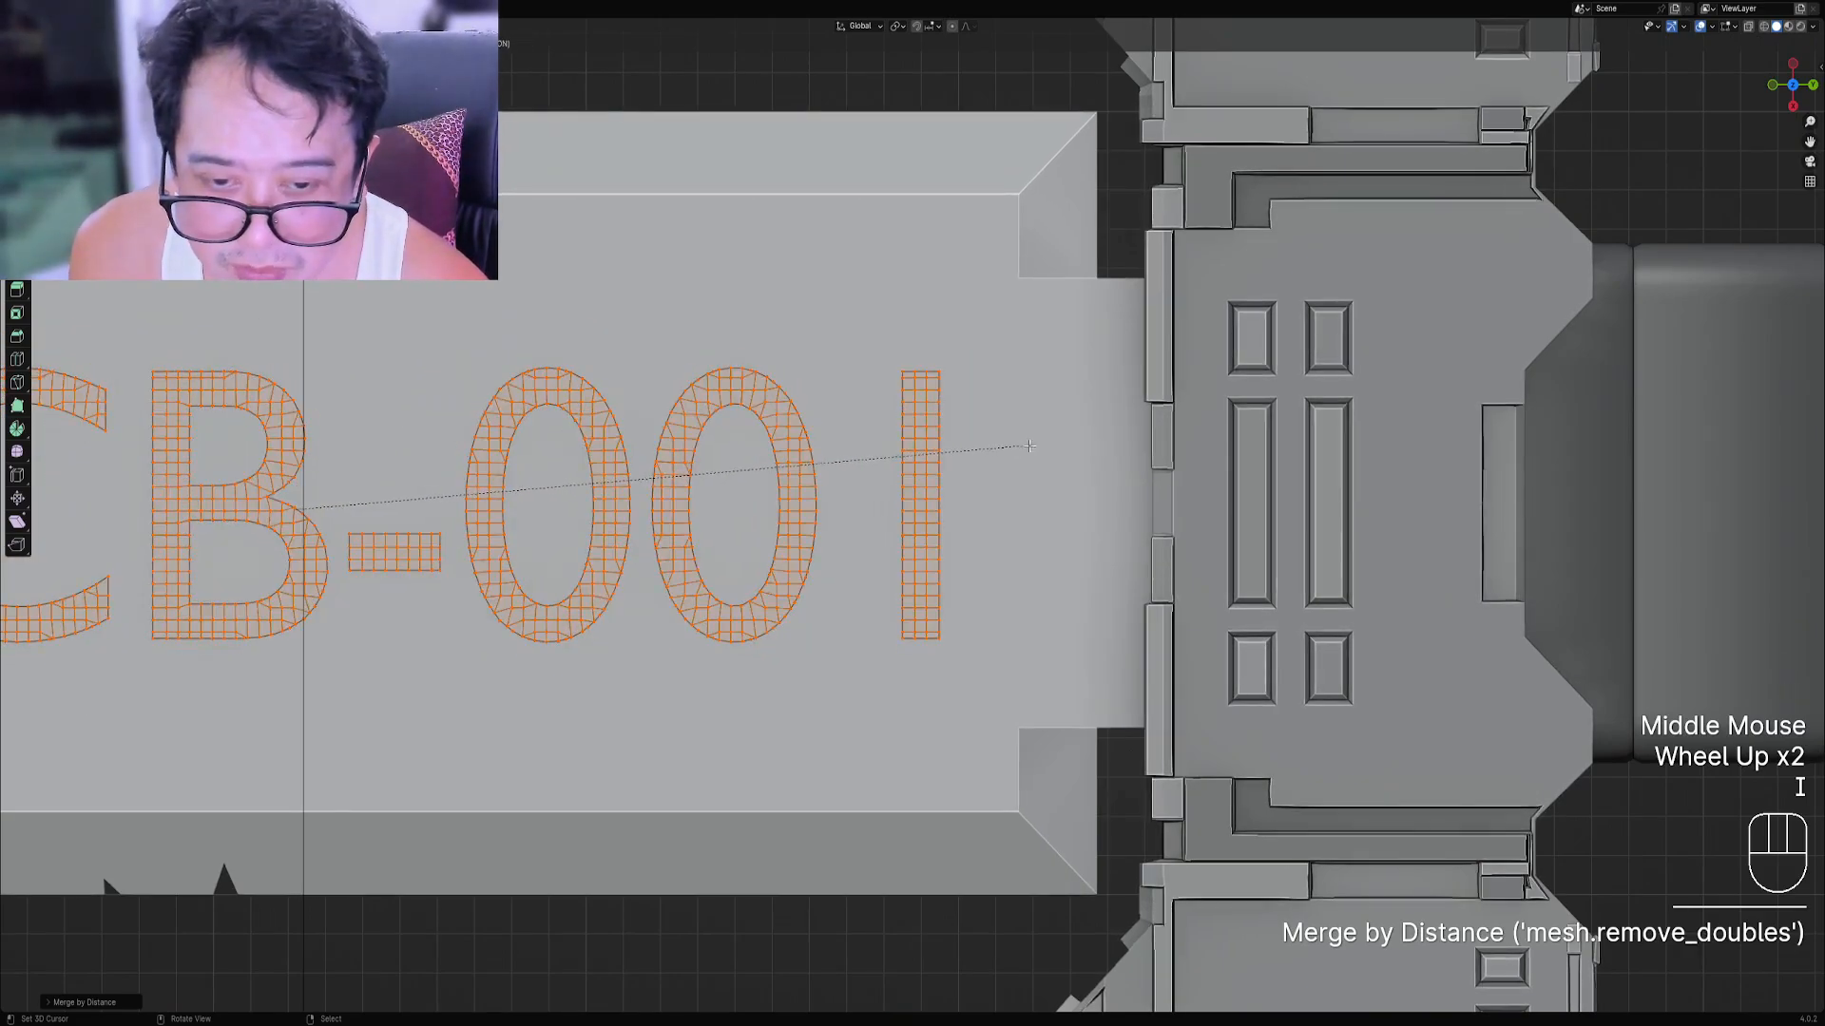
pyautogui.rightClick(1023, 447)
pyautogui.press('i')
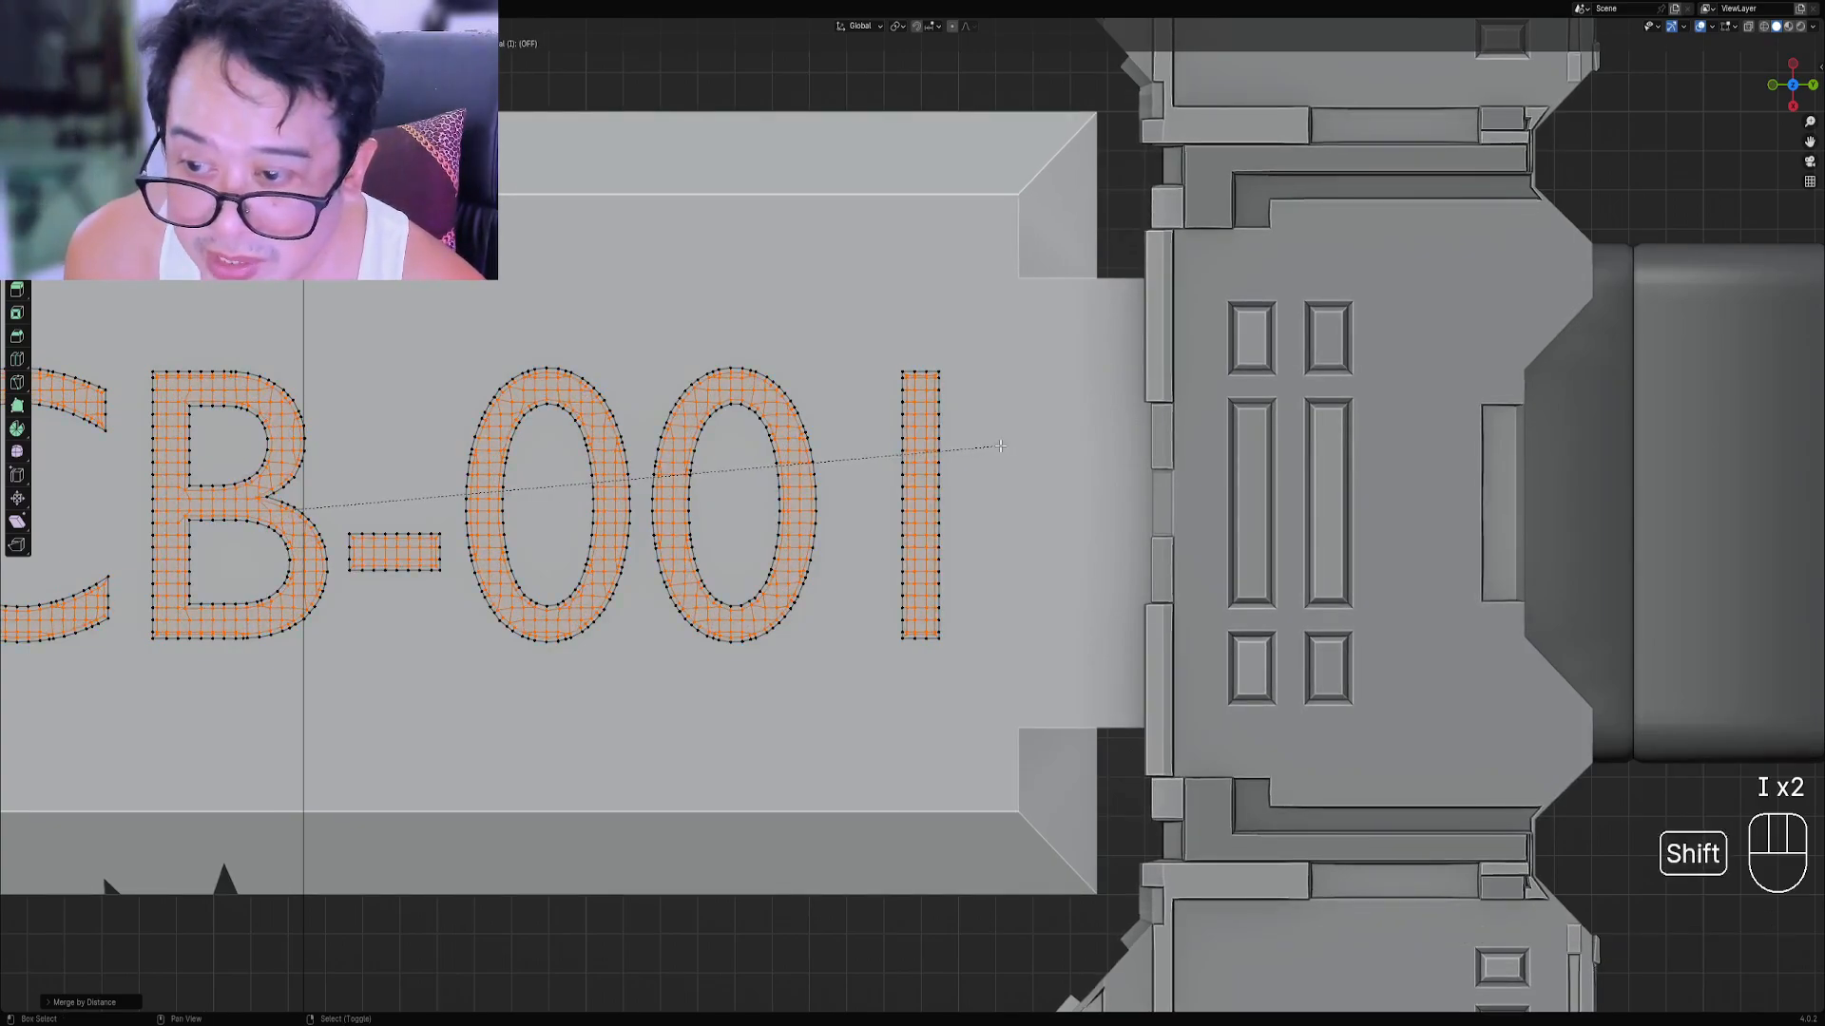
pyautogui.click(1000, 445)
# Check the inset on every letter, then select only the characters' outer borders with Non Manifold.
pyautogui.keyDown('shift'); pyautogui.moveTo(1000, 446); pyautogui.dragTo(771, 441, button='middle'); pyautogui.keyUp('shift')
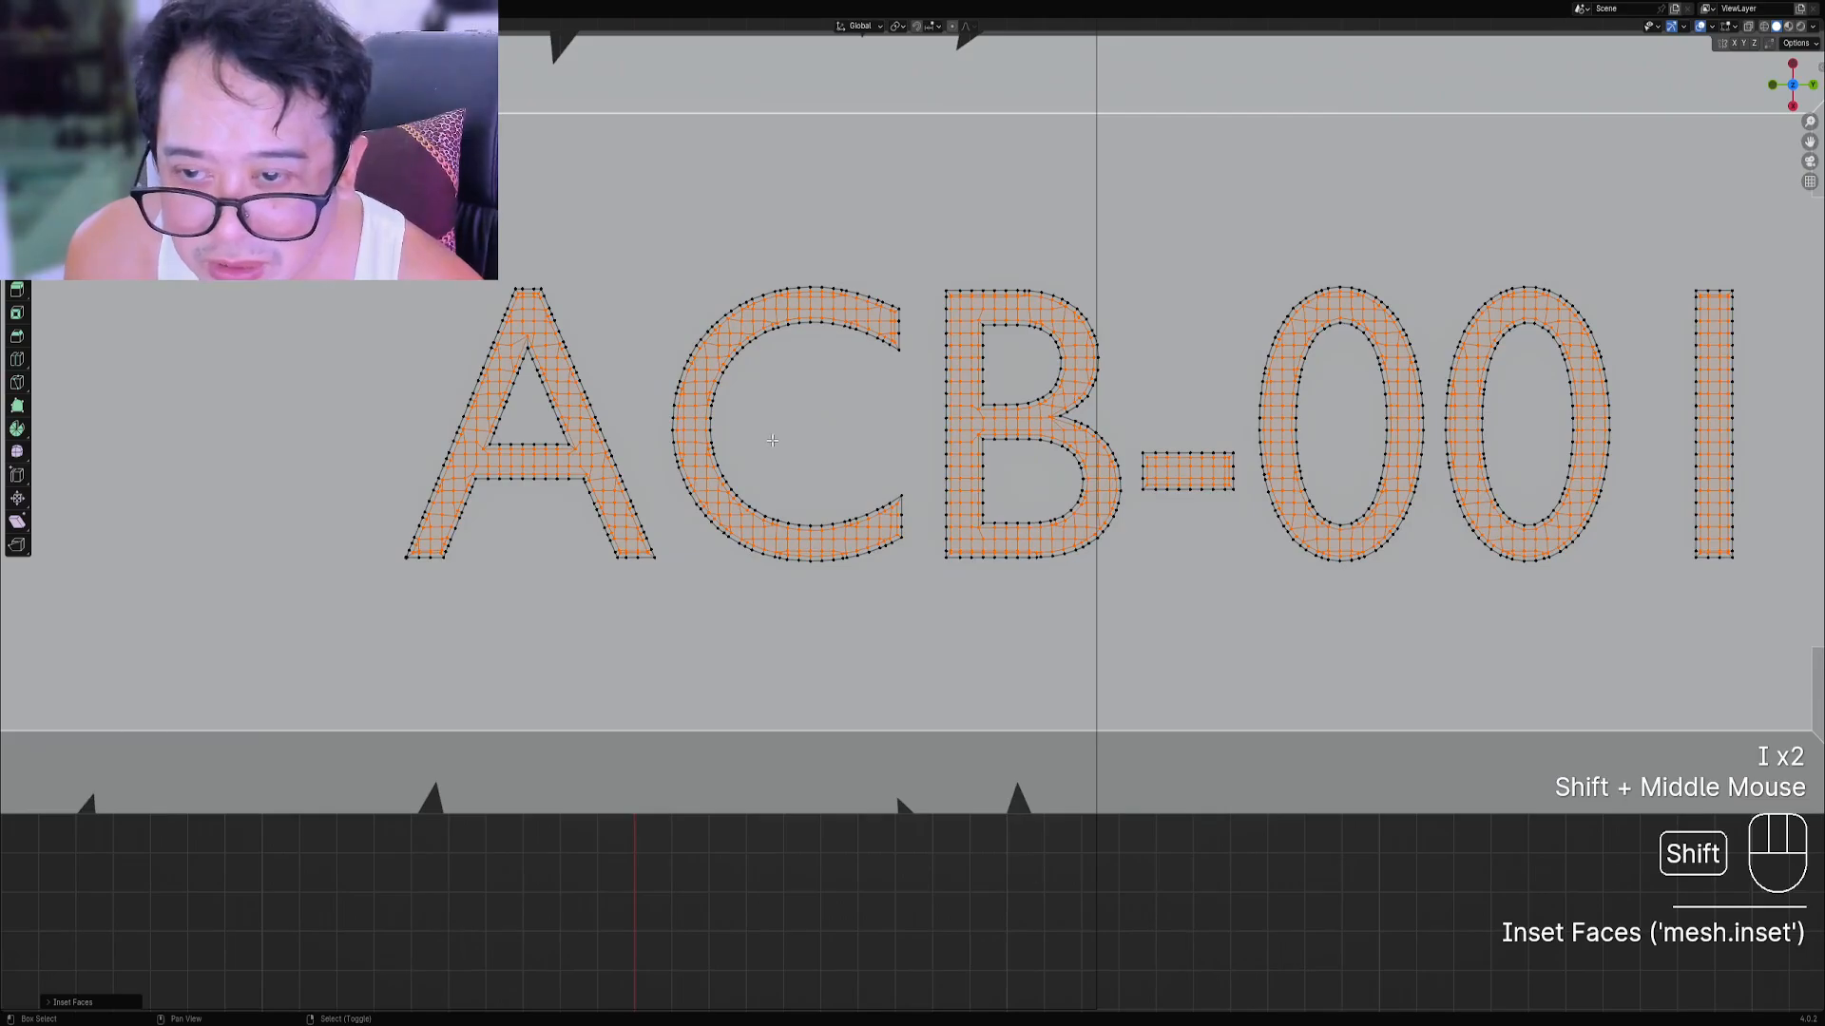
pyautogui.keyDown('shift'); pyautogui.moveTo(1183, 443); pyautogui.dragTo(1008, 458, button='middle'); pyautogui.keyUp('shift')
pyautogui.scroll(2, 1011, 486)
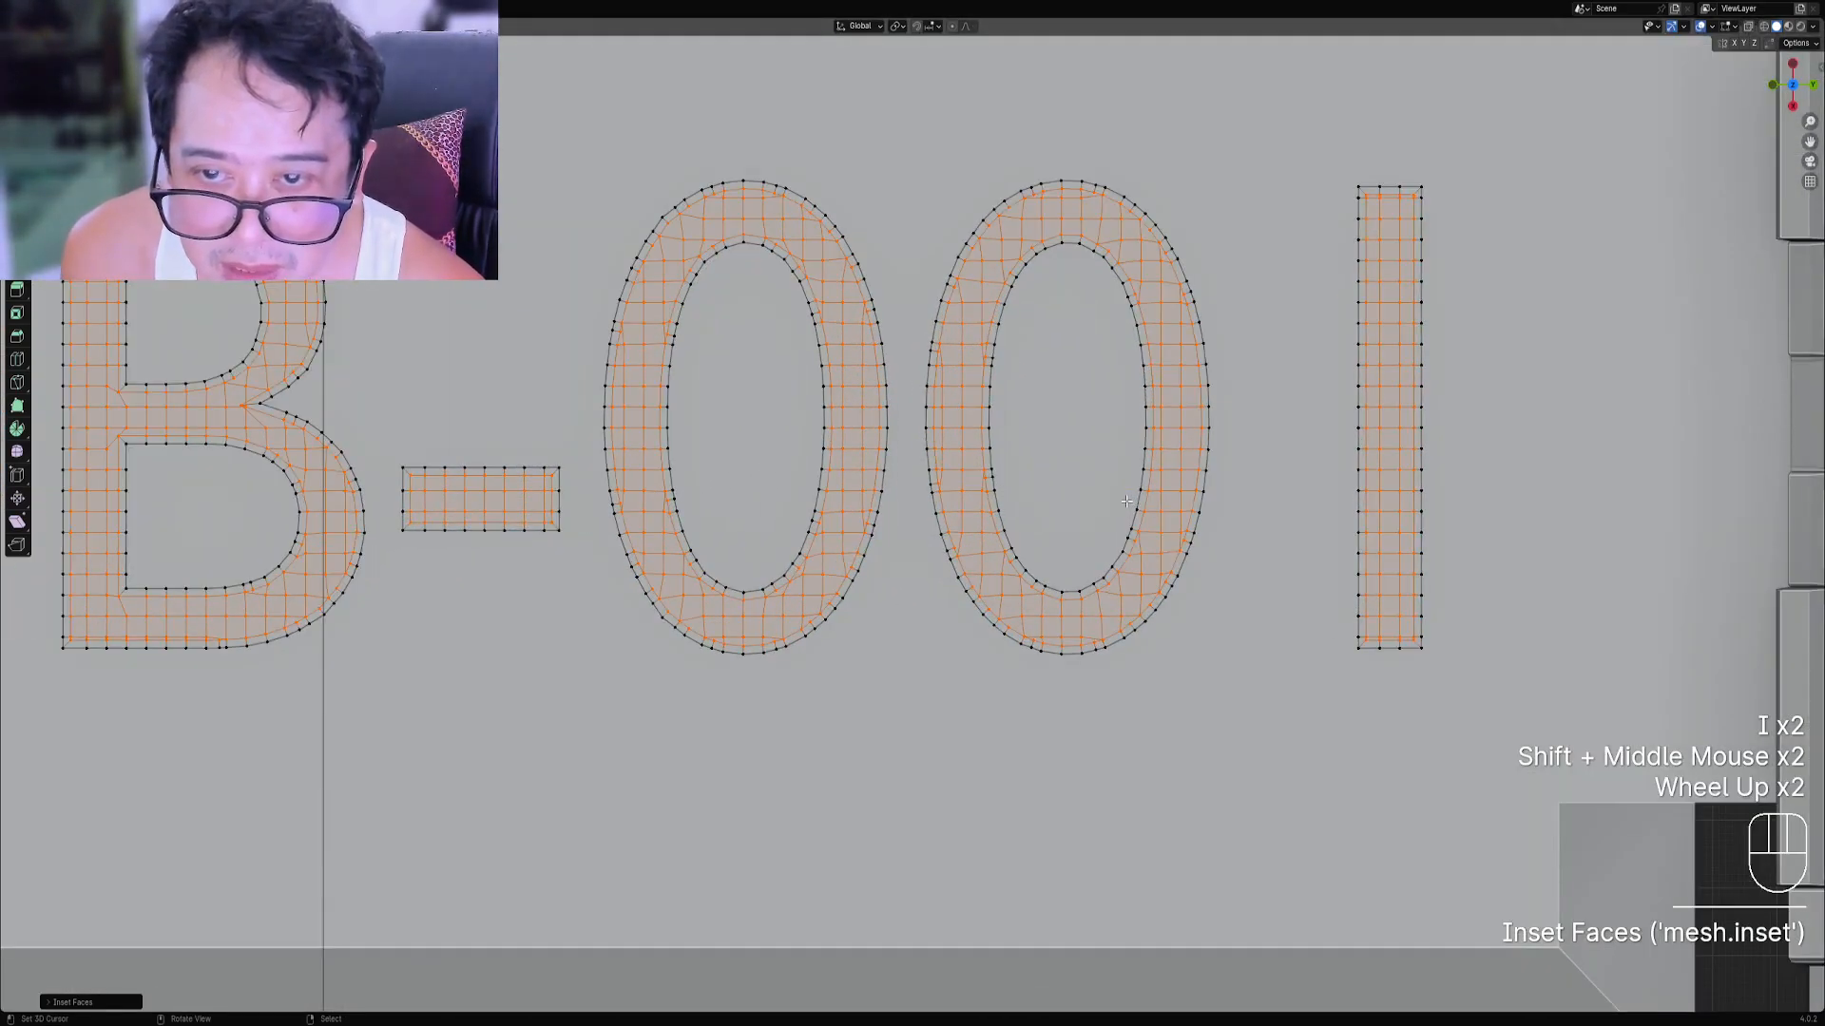
pyautogui.scroll(-2, 1126, 501)
pyautogui.keyDown('shift'); pyautogui.moveTo(1127, 500); pyautogui.dragTo(901, 435, button='middle'); pyautogui.keyUp('shift')
pyautogui.hotkey('alt', 'a')
pyautogui.press('w')
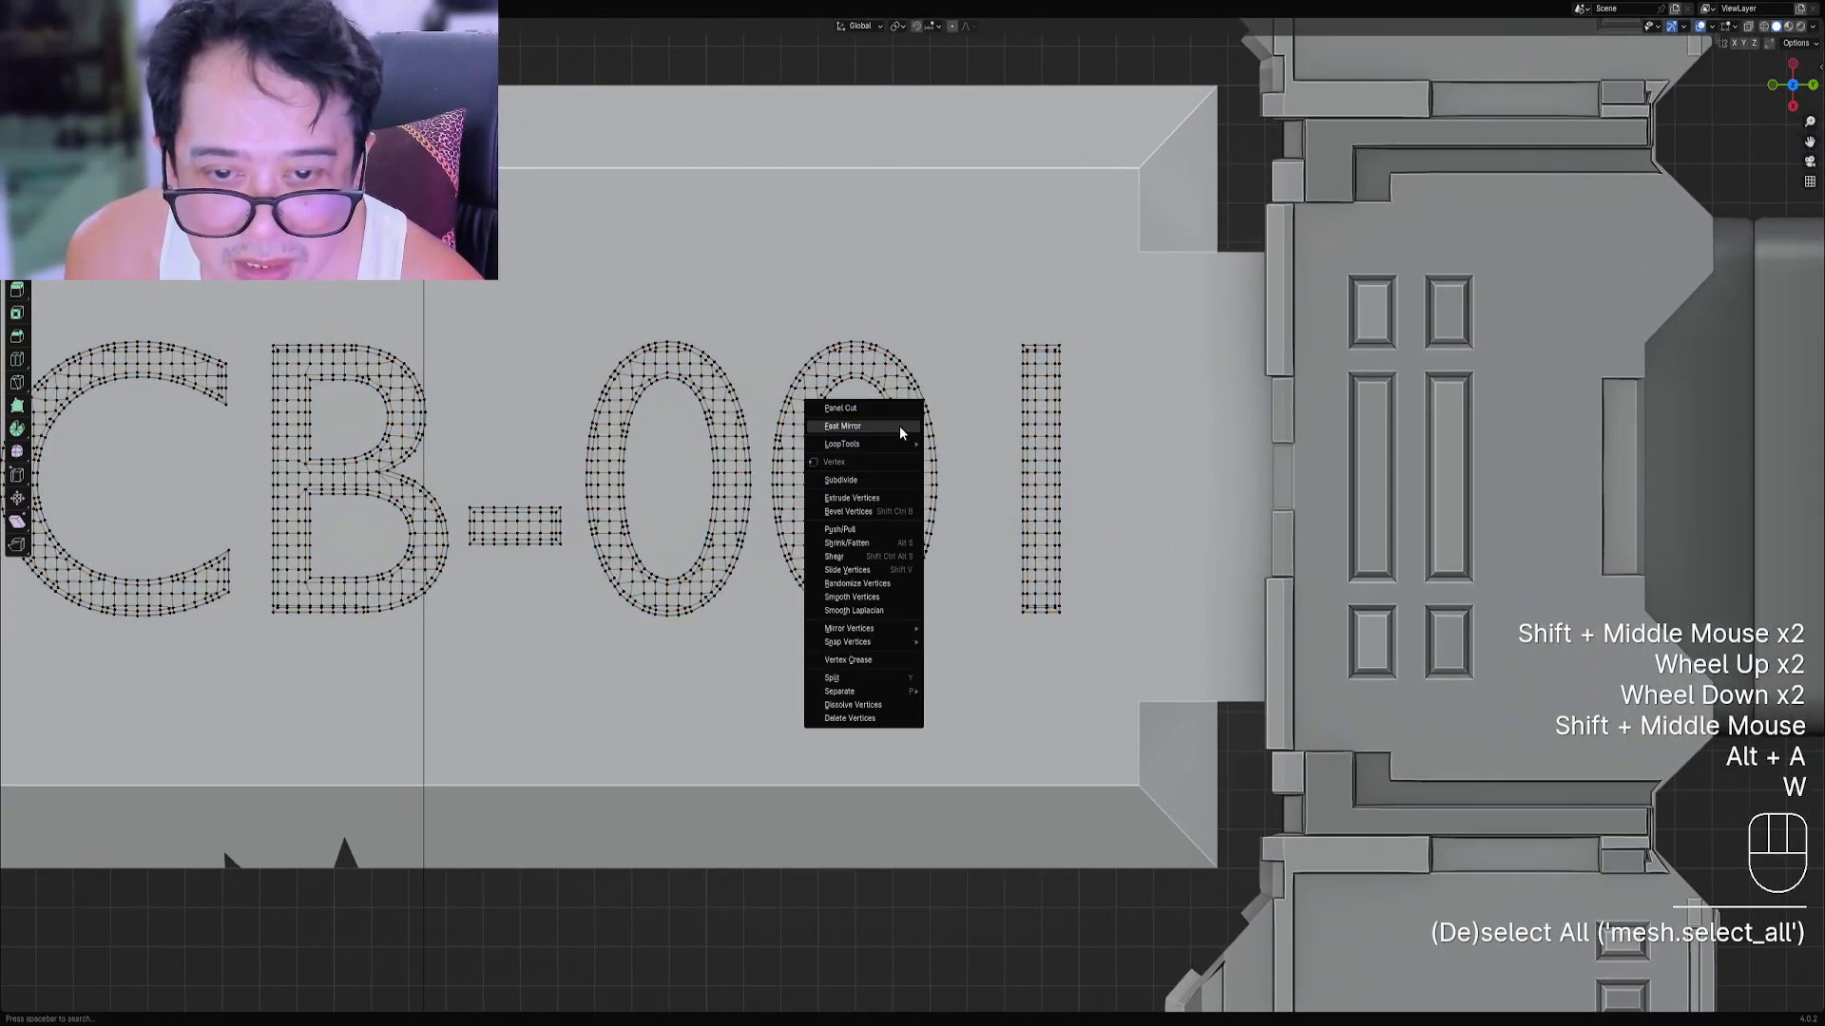
pyautogui.press('w')
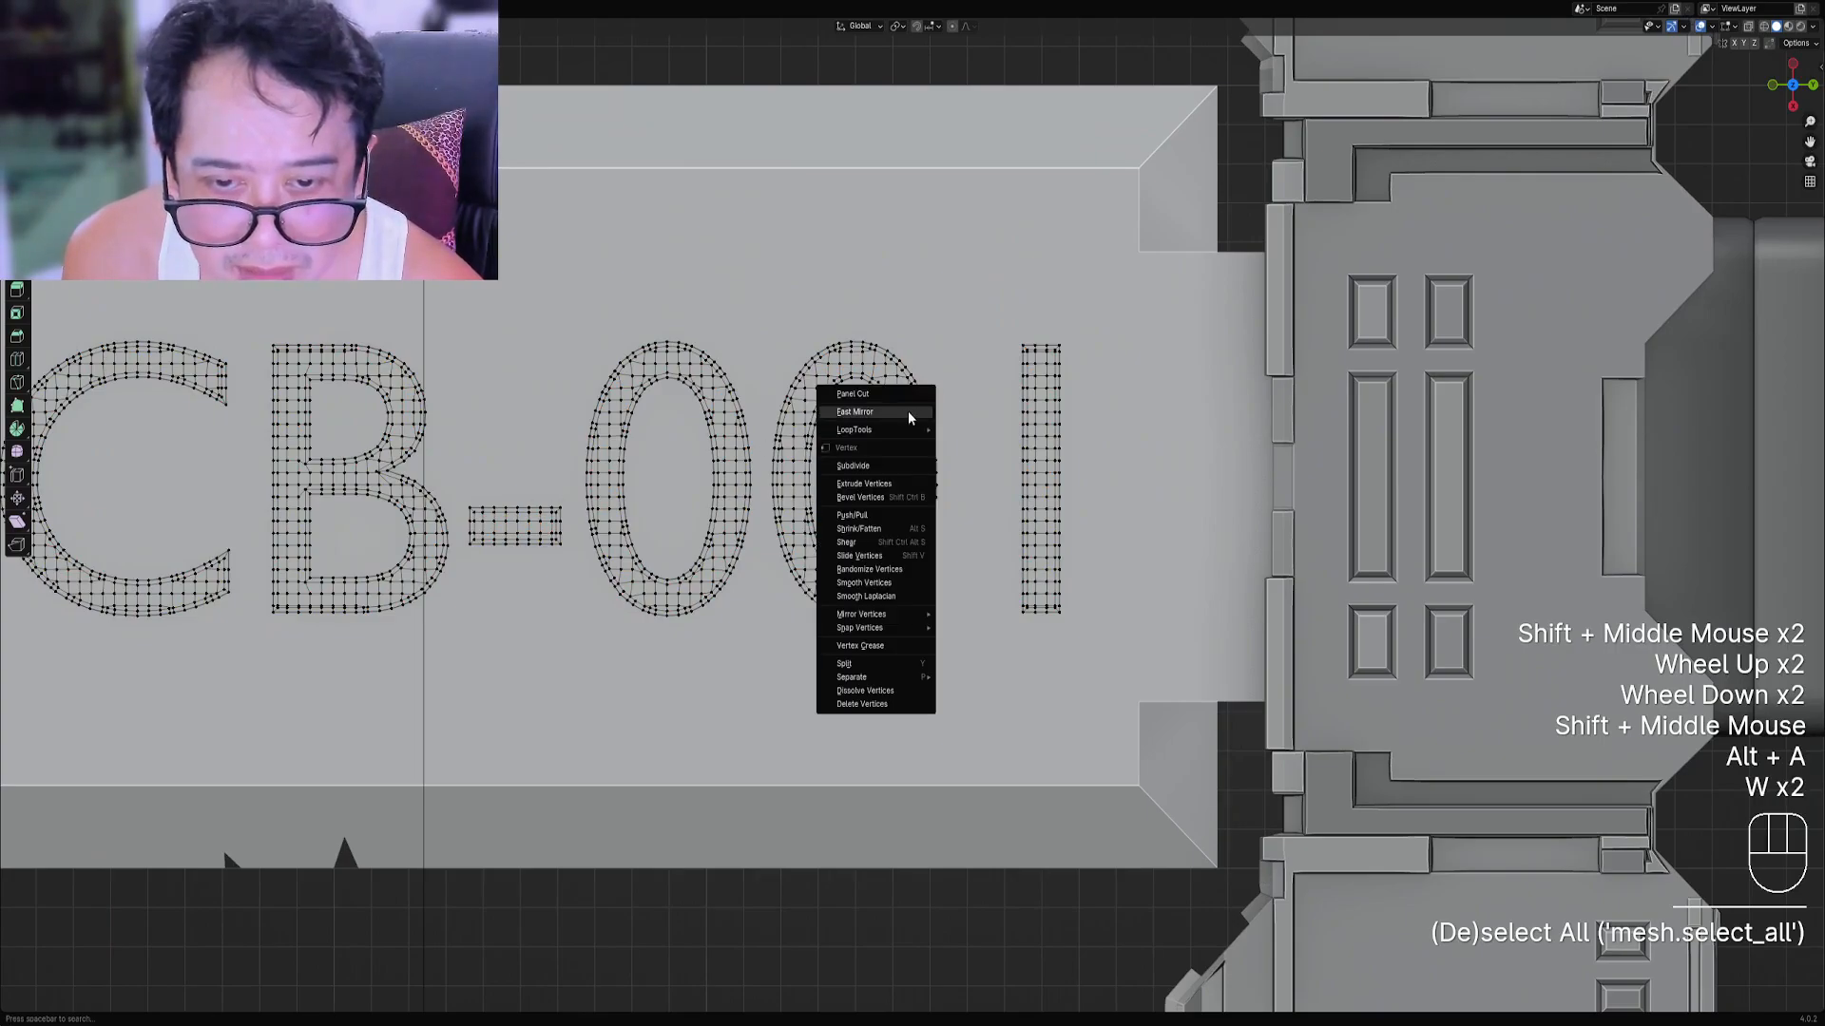
pyautogui.press('q')
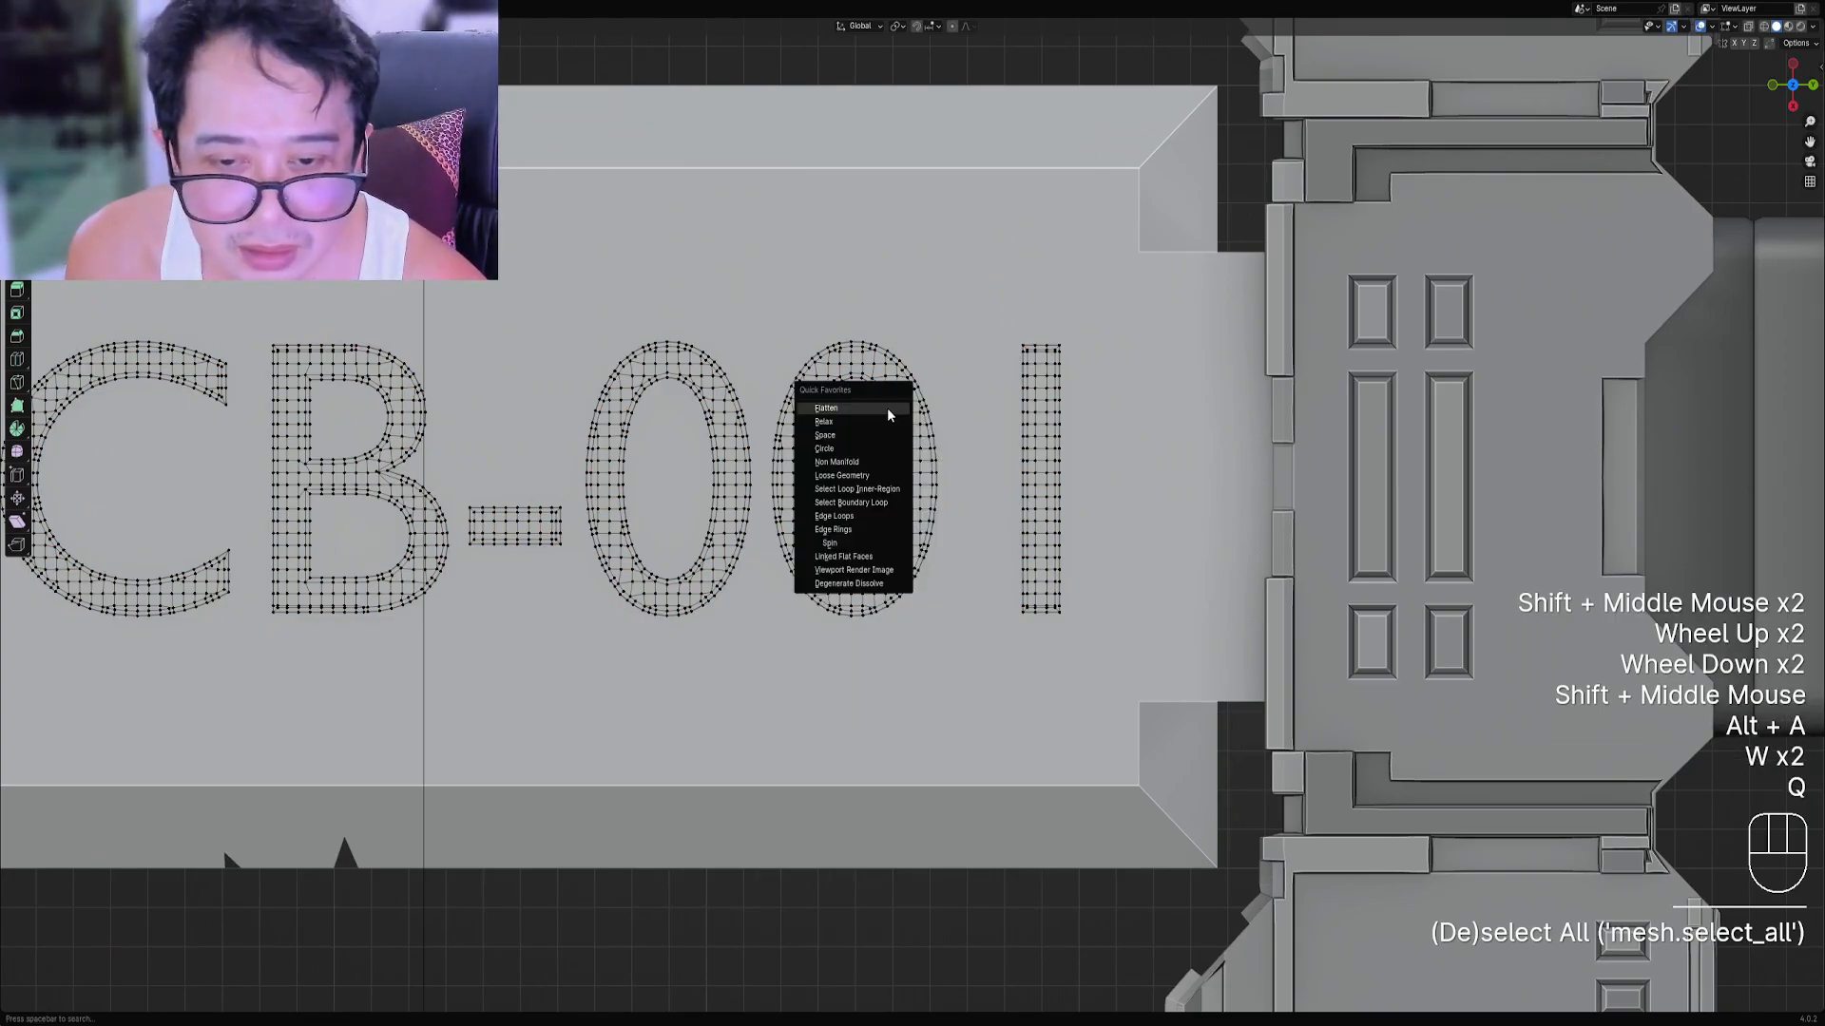
pyautogui.click(871, 468)
pyautogui.moveTo(1235, 622); pyautogui.dragTo(1079, 460, button='middle')
pyautogui.scroll(2, 1203, 494)
pyautogui.hotkey('alt', 's')
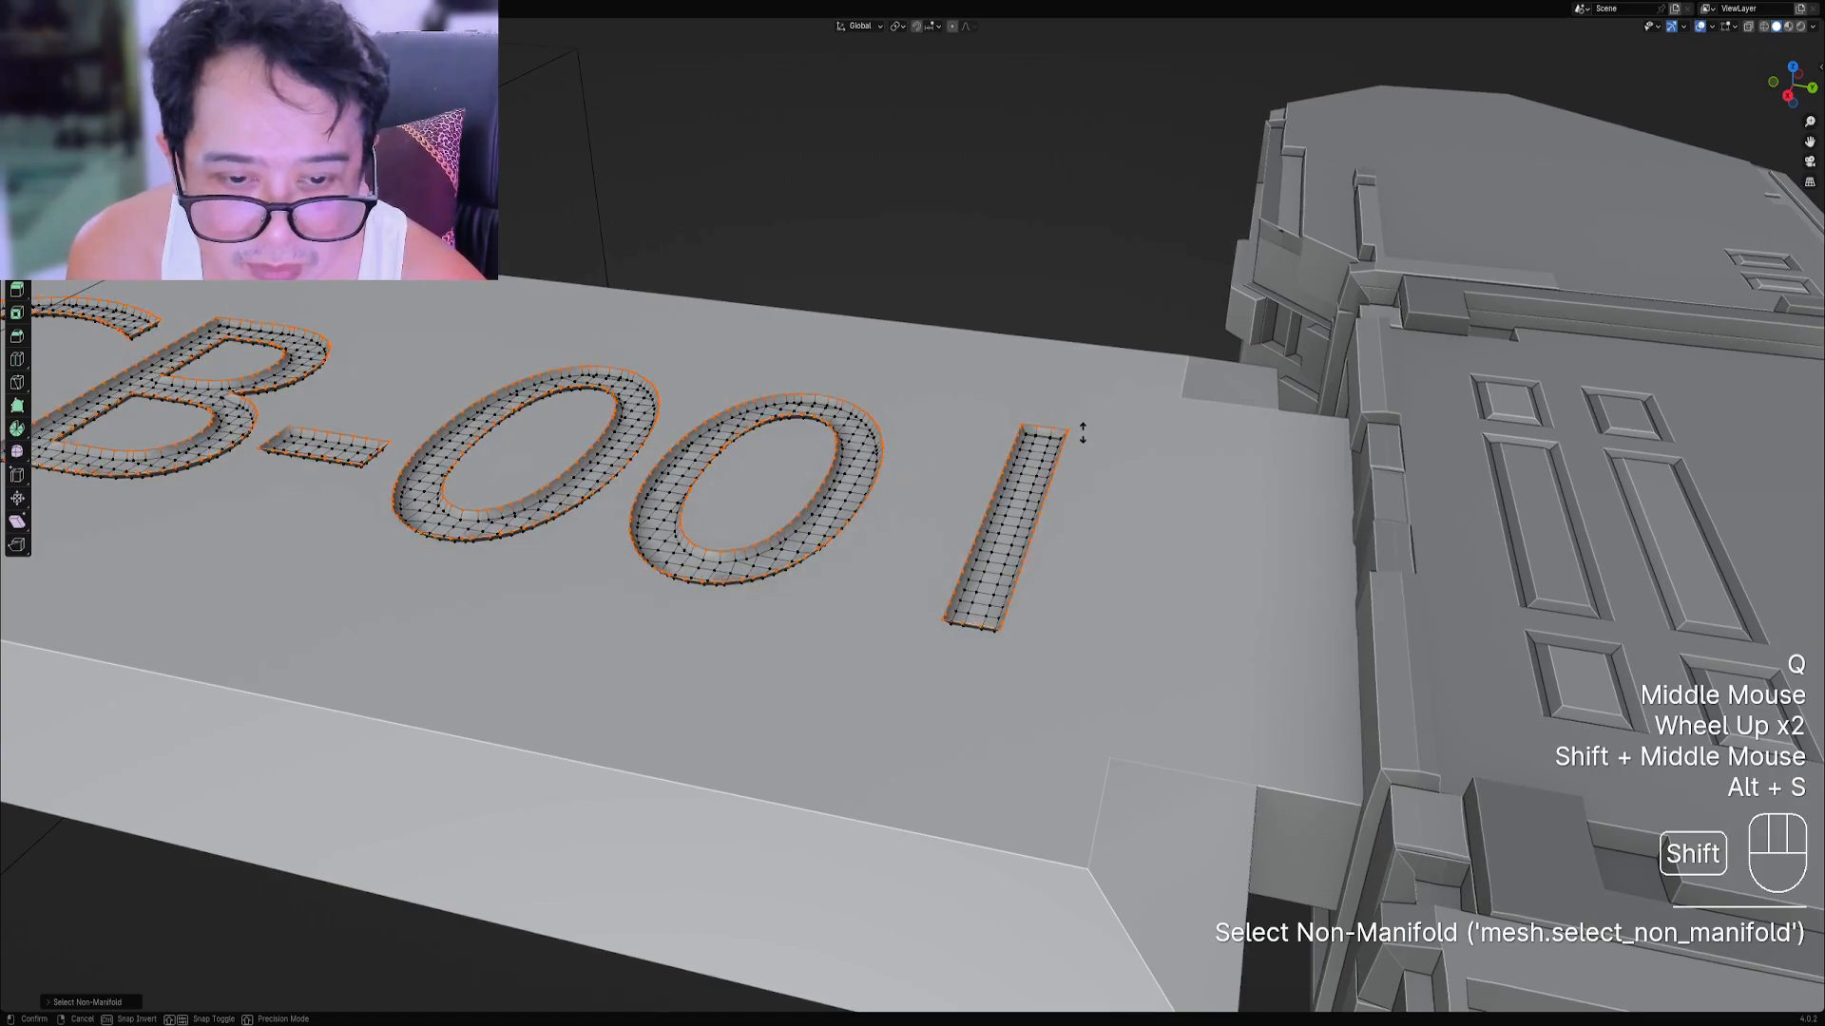
pyautogui.moveTo(1081, 433); pyautogui.dragTo(1087, 475, button='middle')
pyautogui.hotkey('alt', 's')
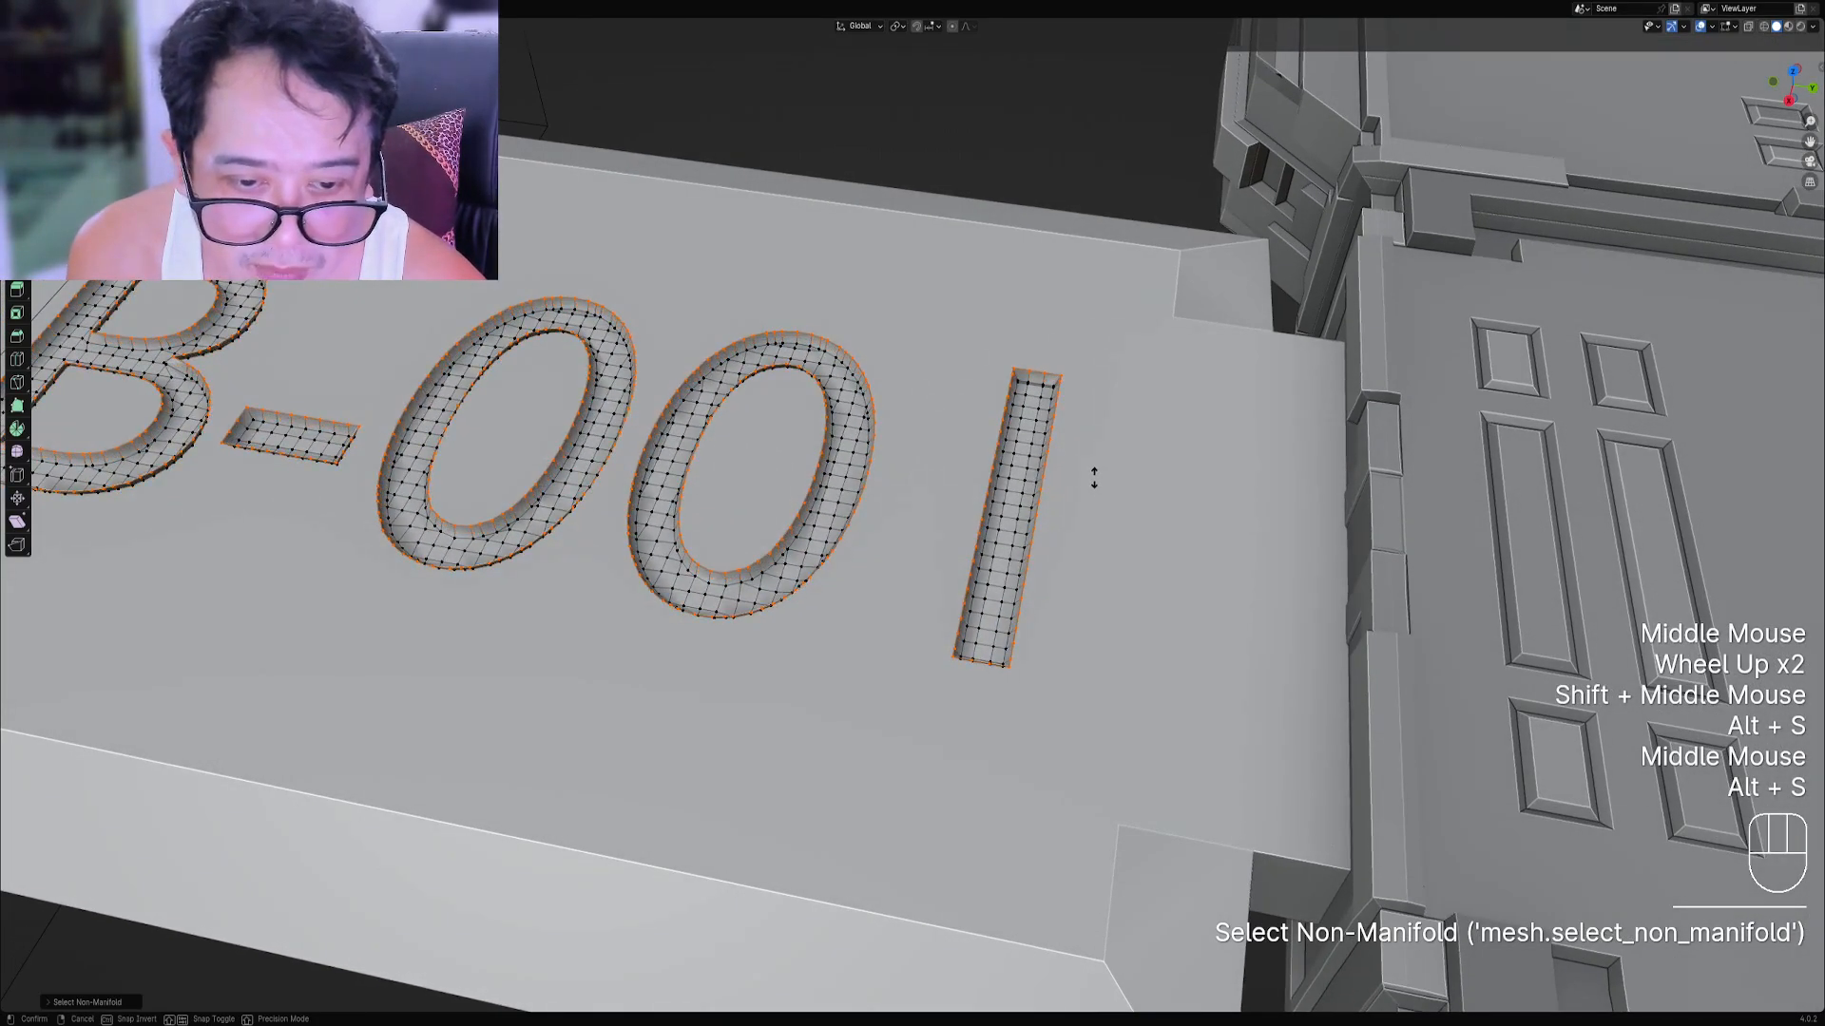
pyautogui.rightClick(1096, 480)
# Offset the selected letter borders slightly with Shrink/Fatten to give the characters relief, and finish the mesh edit.
pyautogui.moveTo(1095, 481); pyautogui.dragTo(1109, 452, button='middle')
pyautogui.scroll(2, 1109, 452)
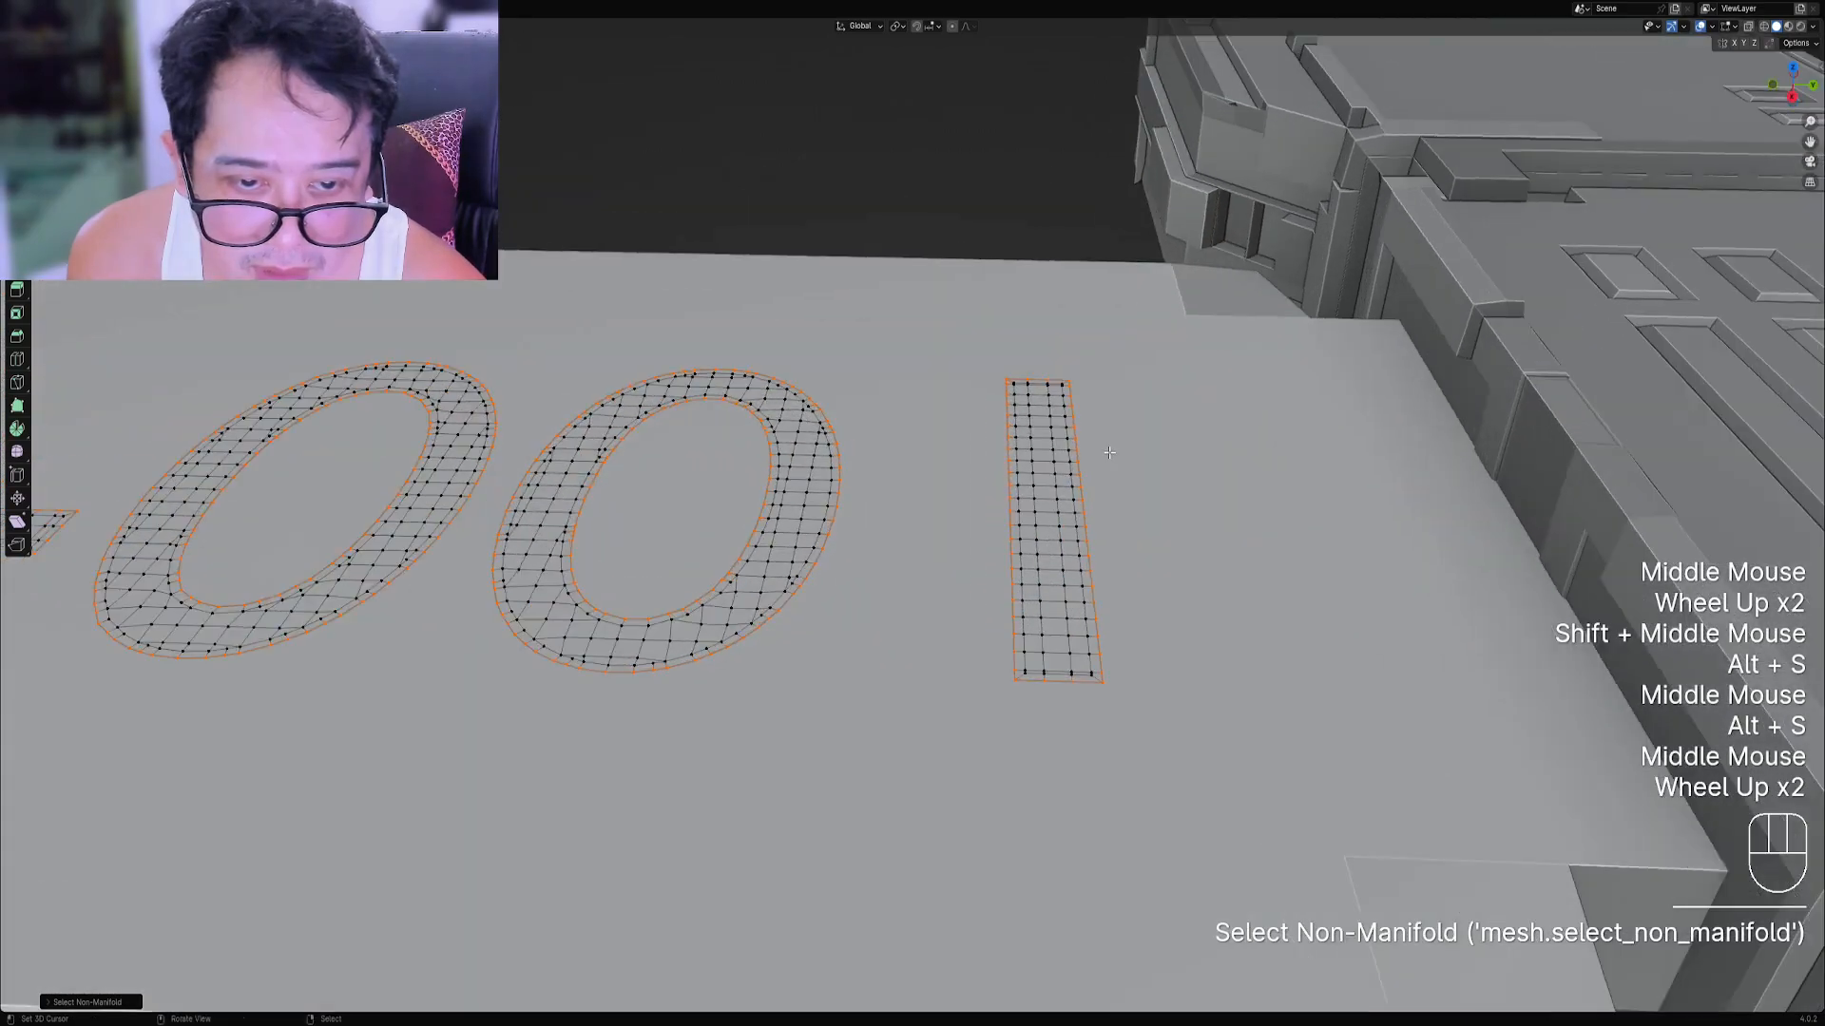
pyautogui.hotkey('alt', 's')
pyautogui.click(1074, 425)
pyautogui.press('Tab')
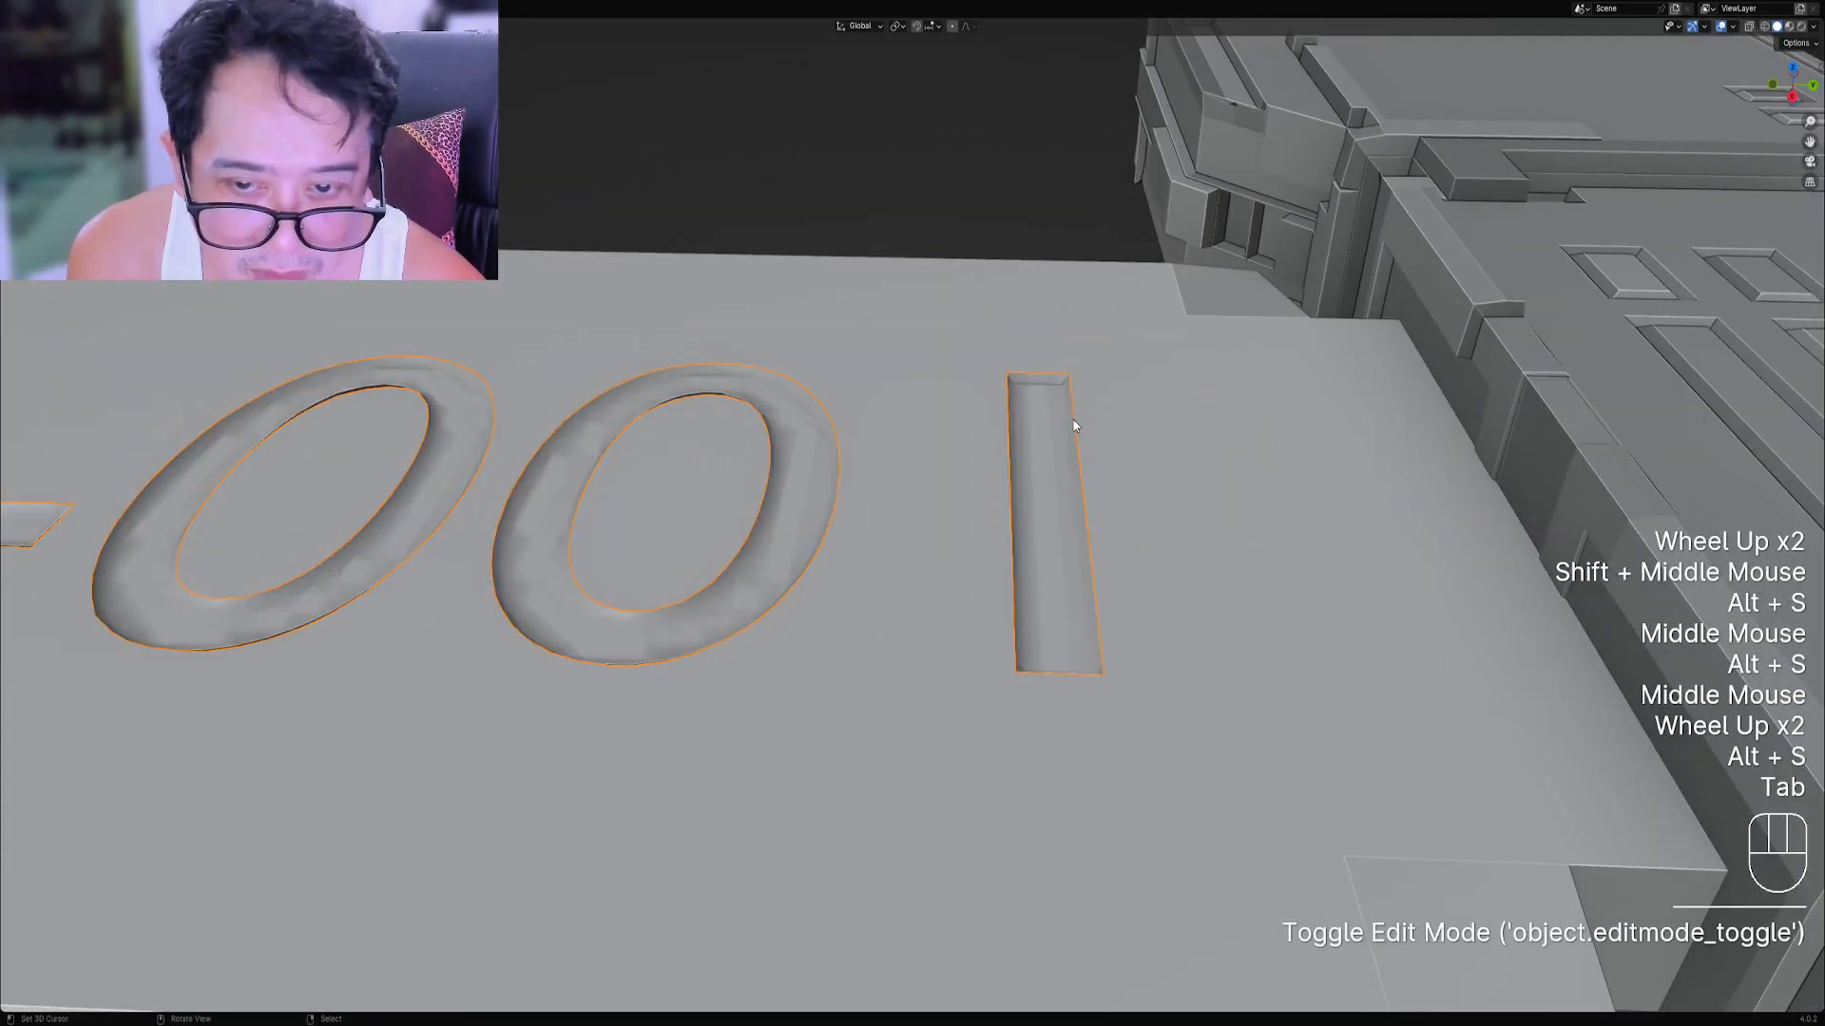
# Apply auto smooth shading to the lettering, deselect it, and check the result from above and at an angle.
pyautogui.scroll(-1, 1074, 425)
pyautogui.hotkey('shift', 'ctrl', 'x')
pyautogui.click(1050, 390)
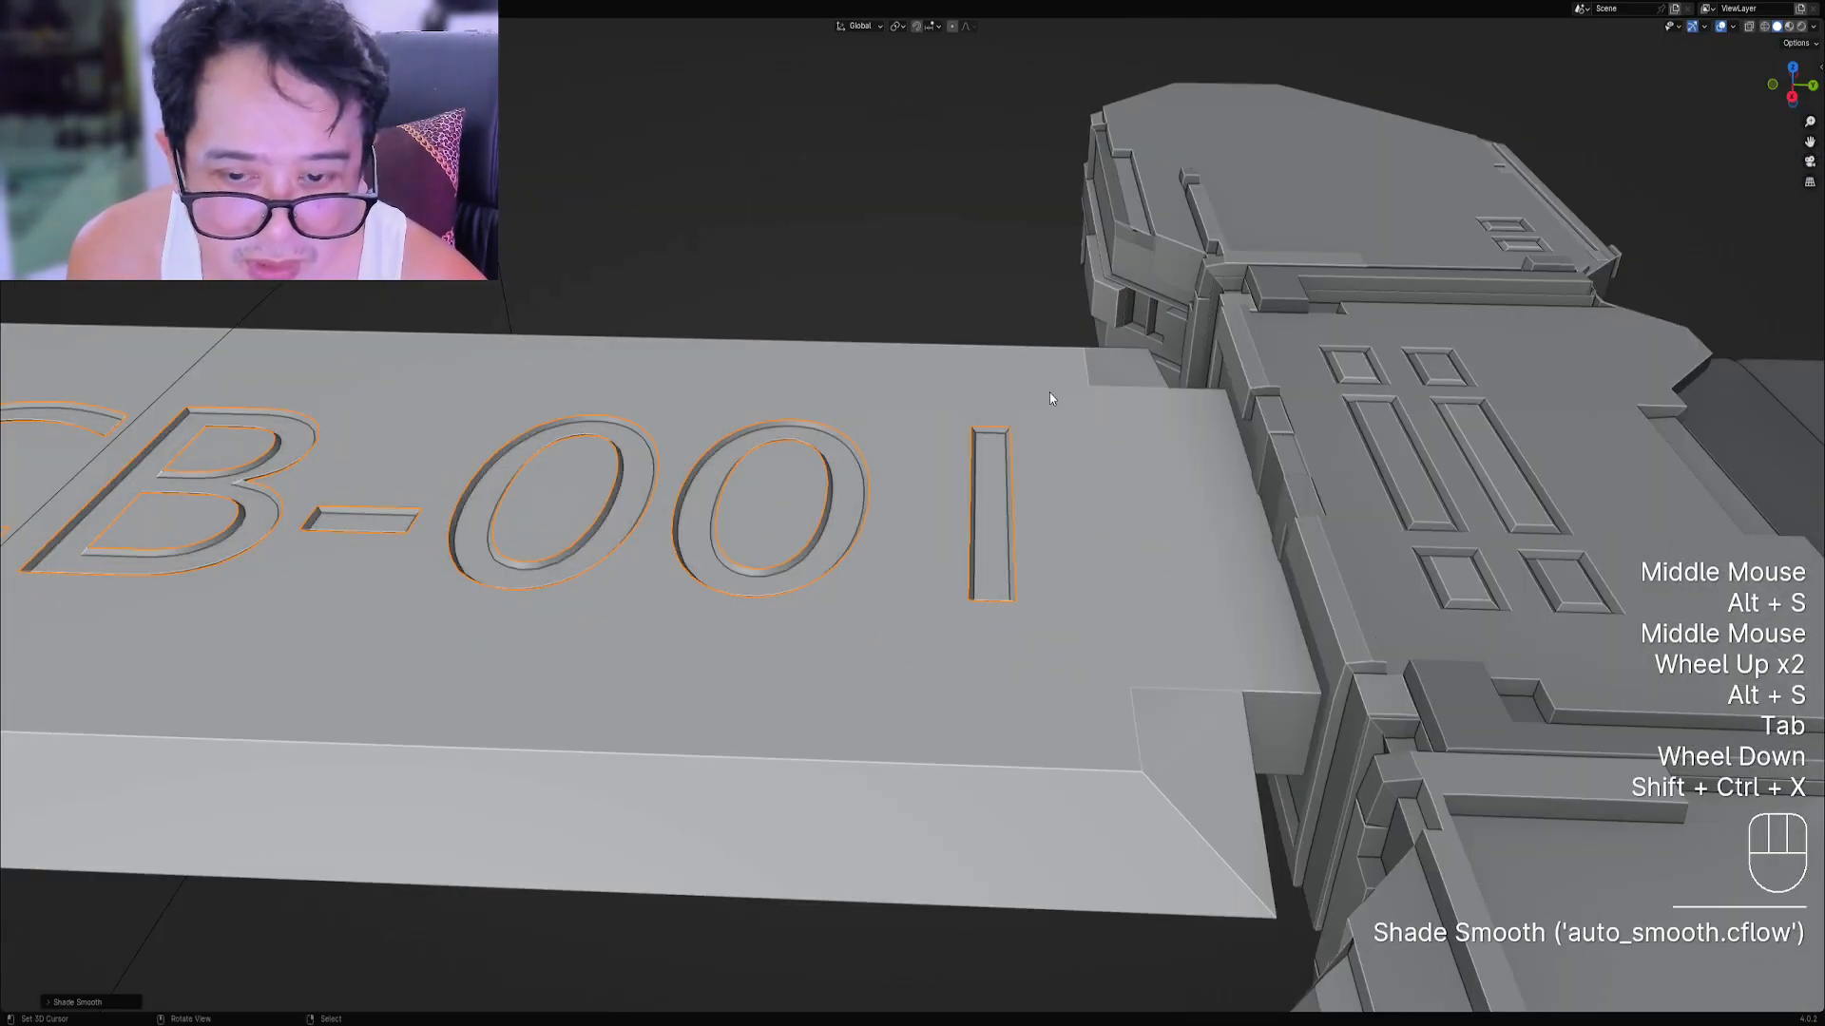
pyautogui.scroll(-2, 1051, 460)
pyautogui.moveTo(1050, 397); pyautogui.dragTo(1052, 487, button='middle')
pyautogui.scroll(-1, 1051, 460)
pyautogui.hotkey('alt', 'a')
pyautogui.scroll(-2, 959, 568)
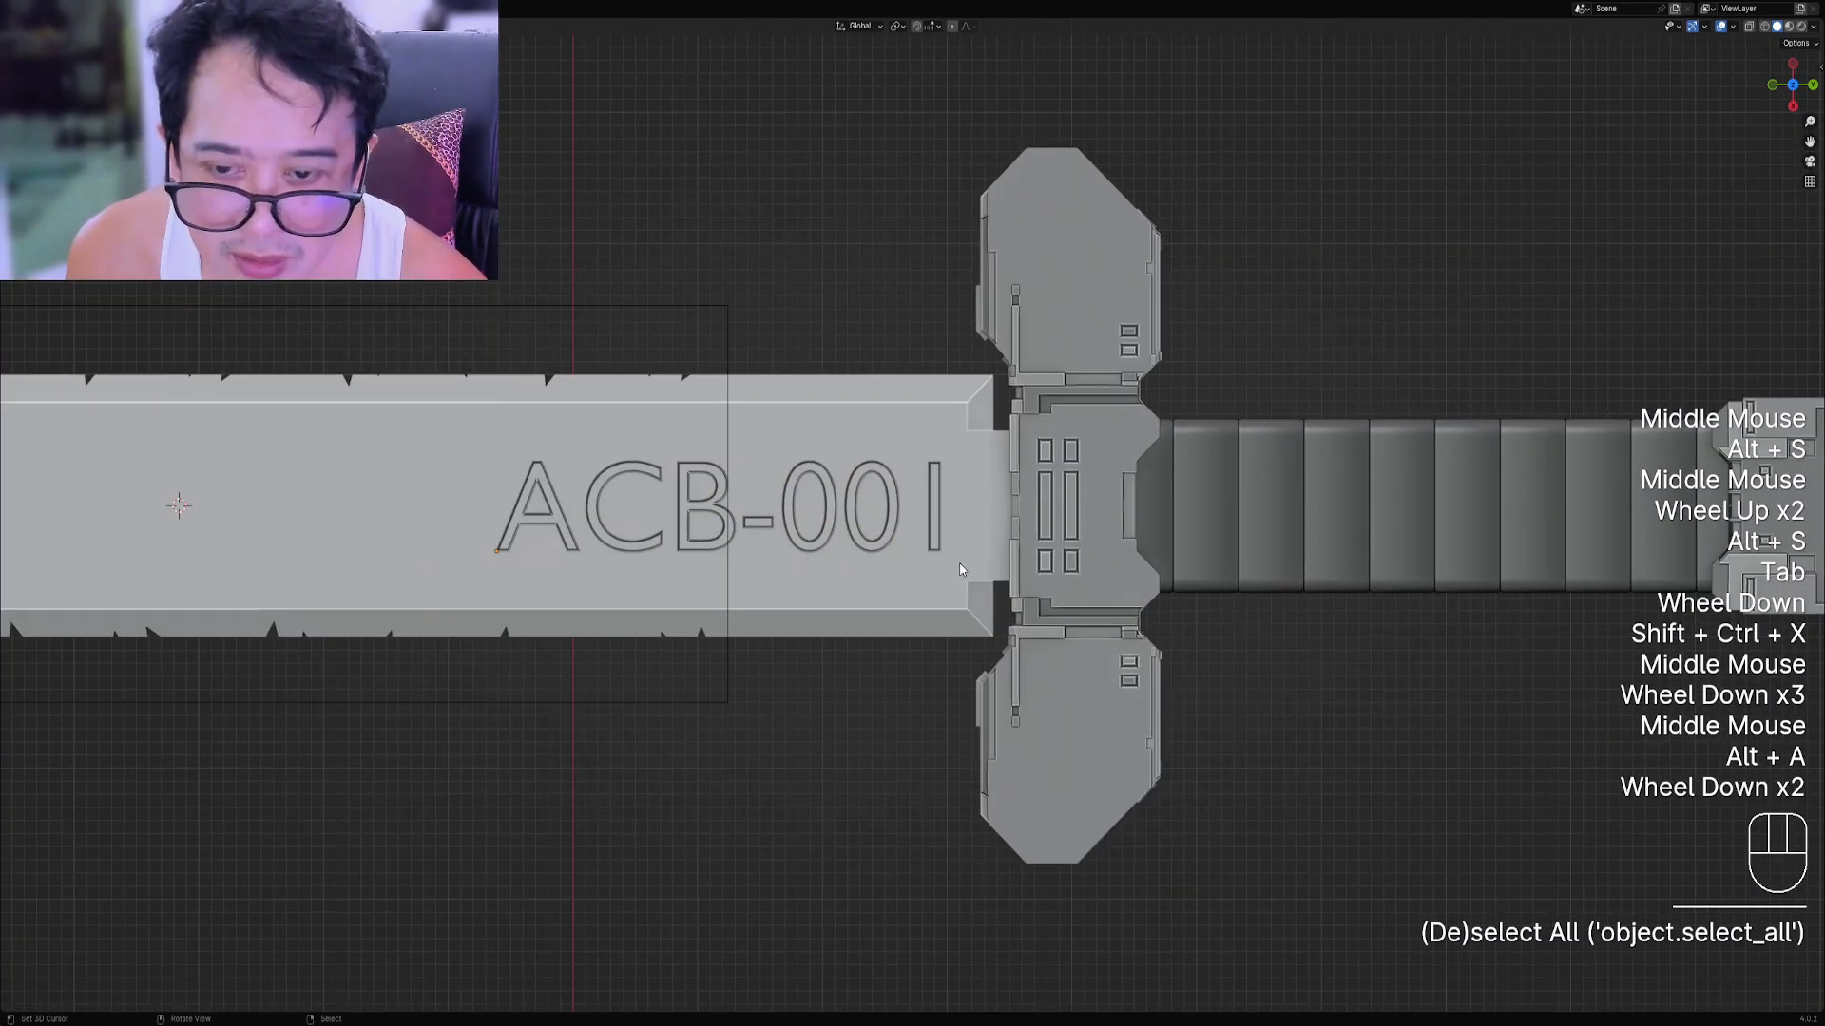
pyautogui.scroll(3, 984, 493)
pyautogui.moveTo(959, 568); pyautogui.dragTo(991, 509, button='middle')
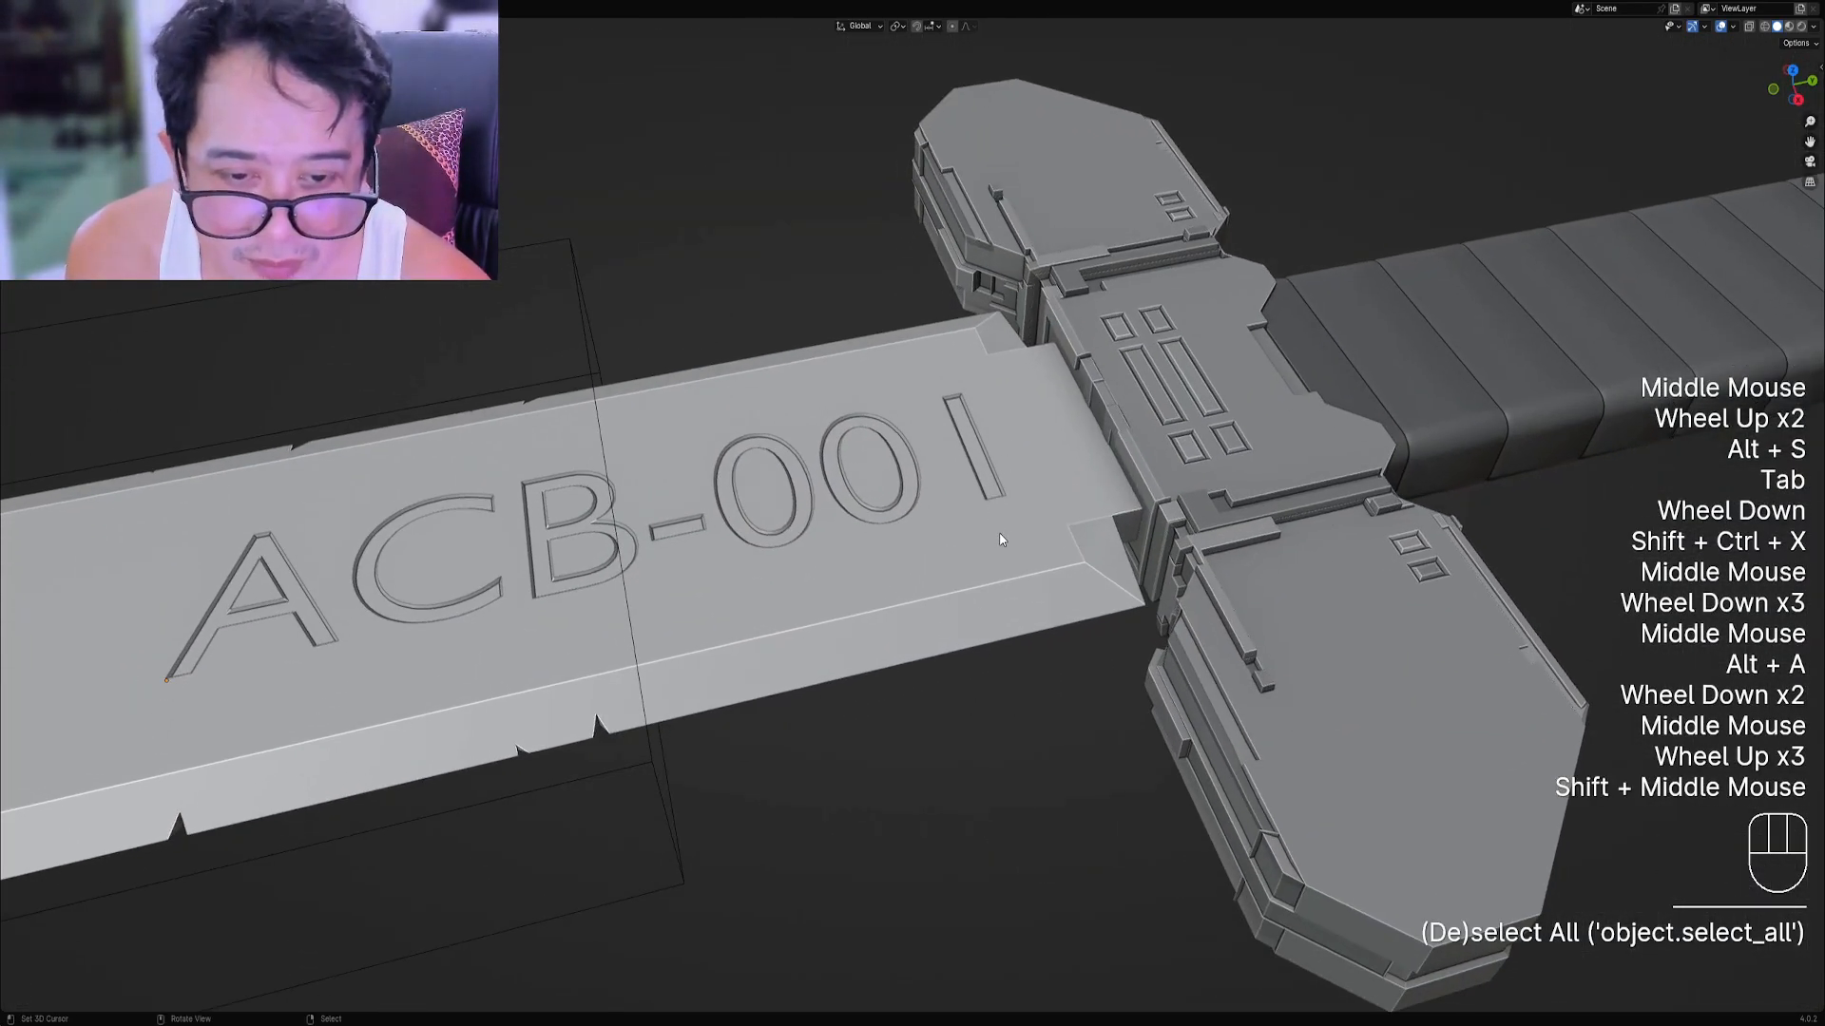
# Restore the full layout, apply the blade's rflow_metal material to the ACB-001 lettering, and select the lettering.
pyautogui.rightClick(999, 533)
pyautogui.hotkey('ctrl', 'space')
pyautogui.scroll(2, 871, 425)
pyautogui.keyDown('shift'); pyautogui.moveTo(870, 425); pyautogui.dragTo(925, 372, button='middle'); pyautogui.keyUp('shift')
pyautogui.scroll(2, 926, 372)
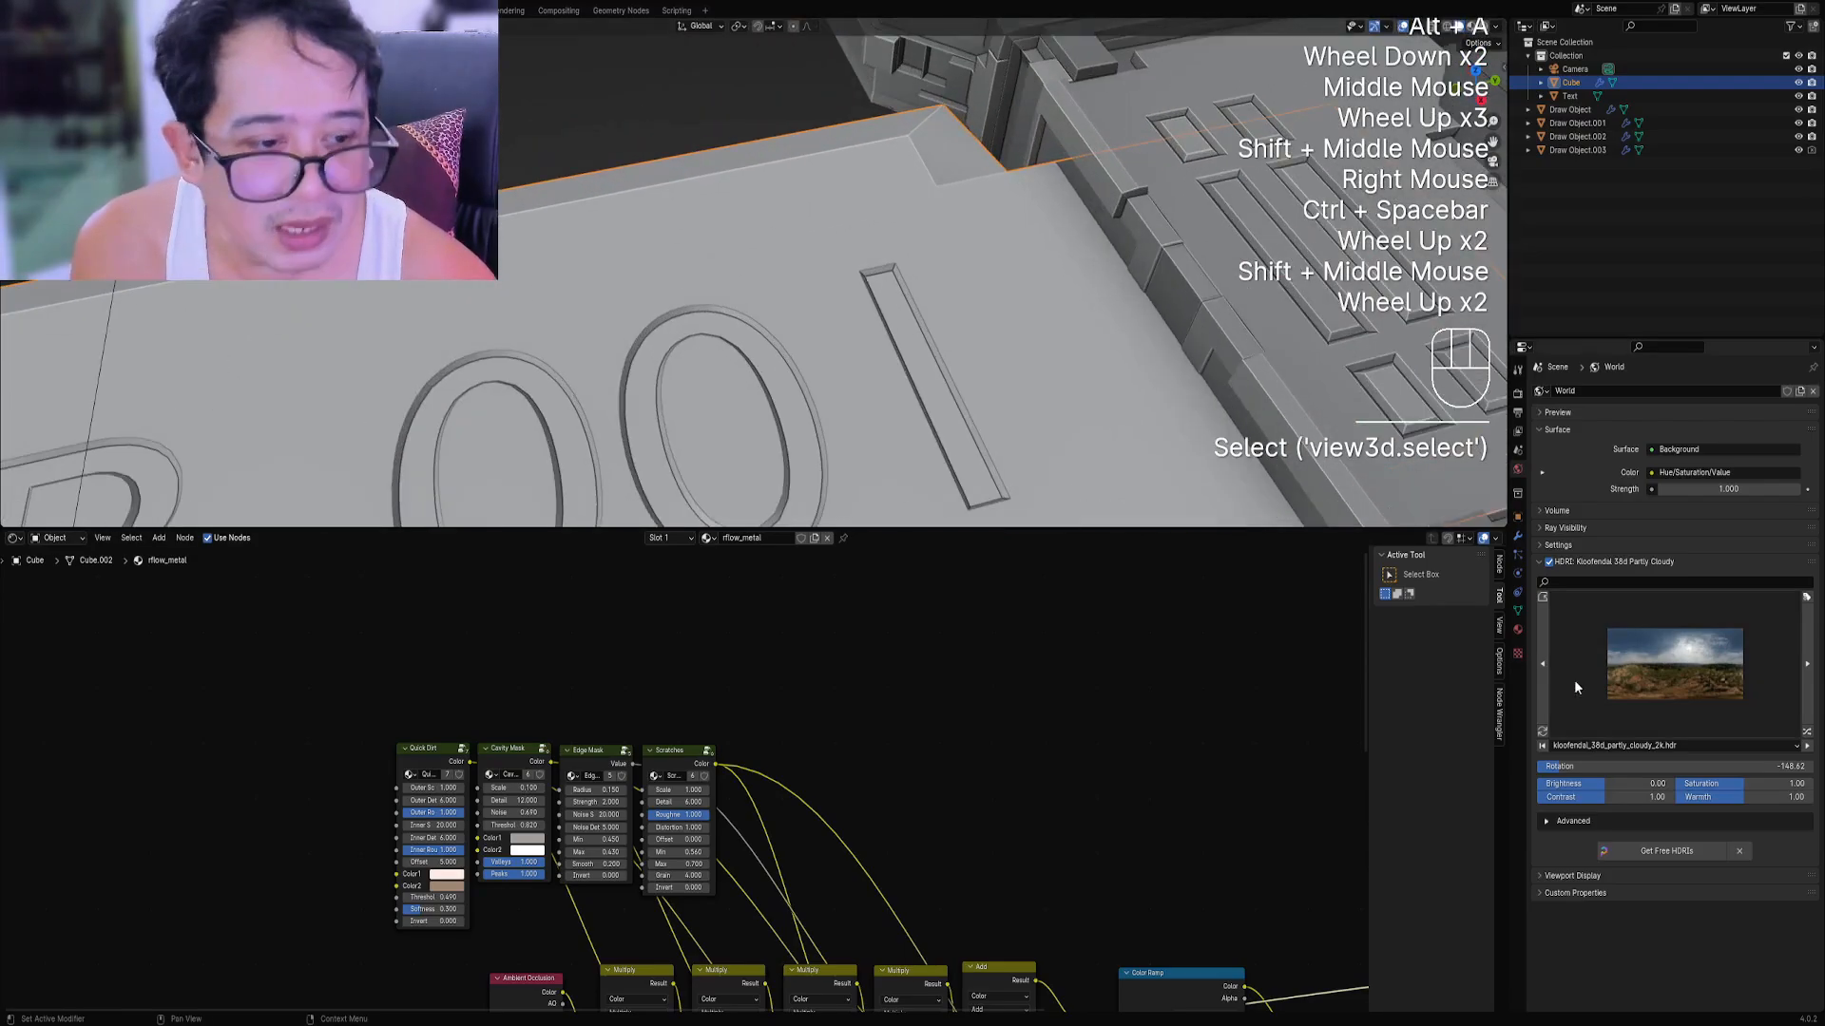
pyautogui.click(1518, 630)
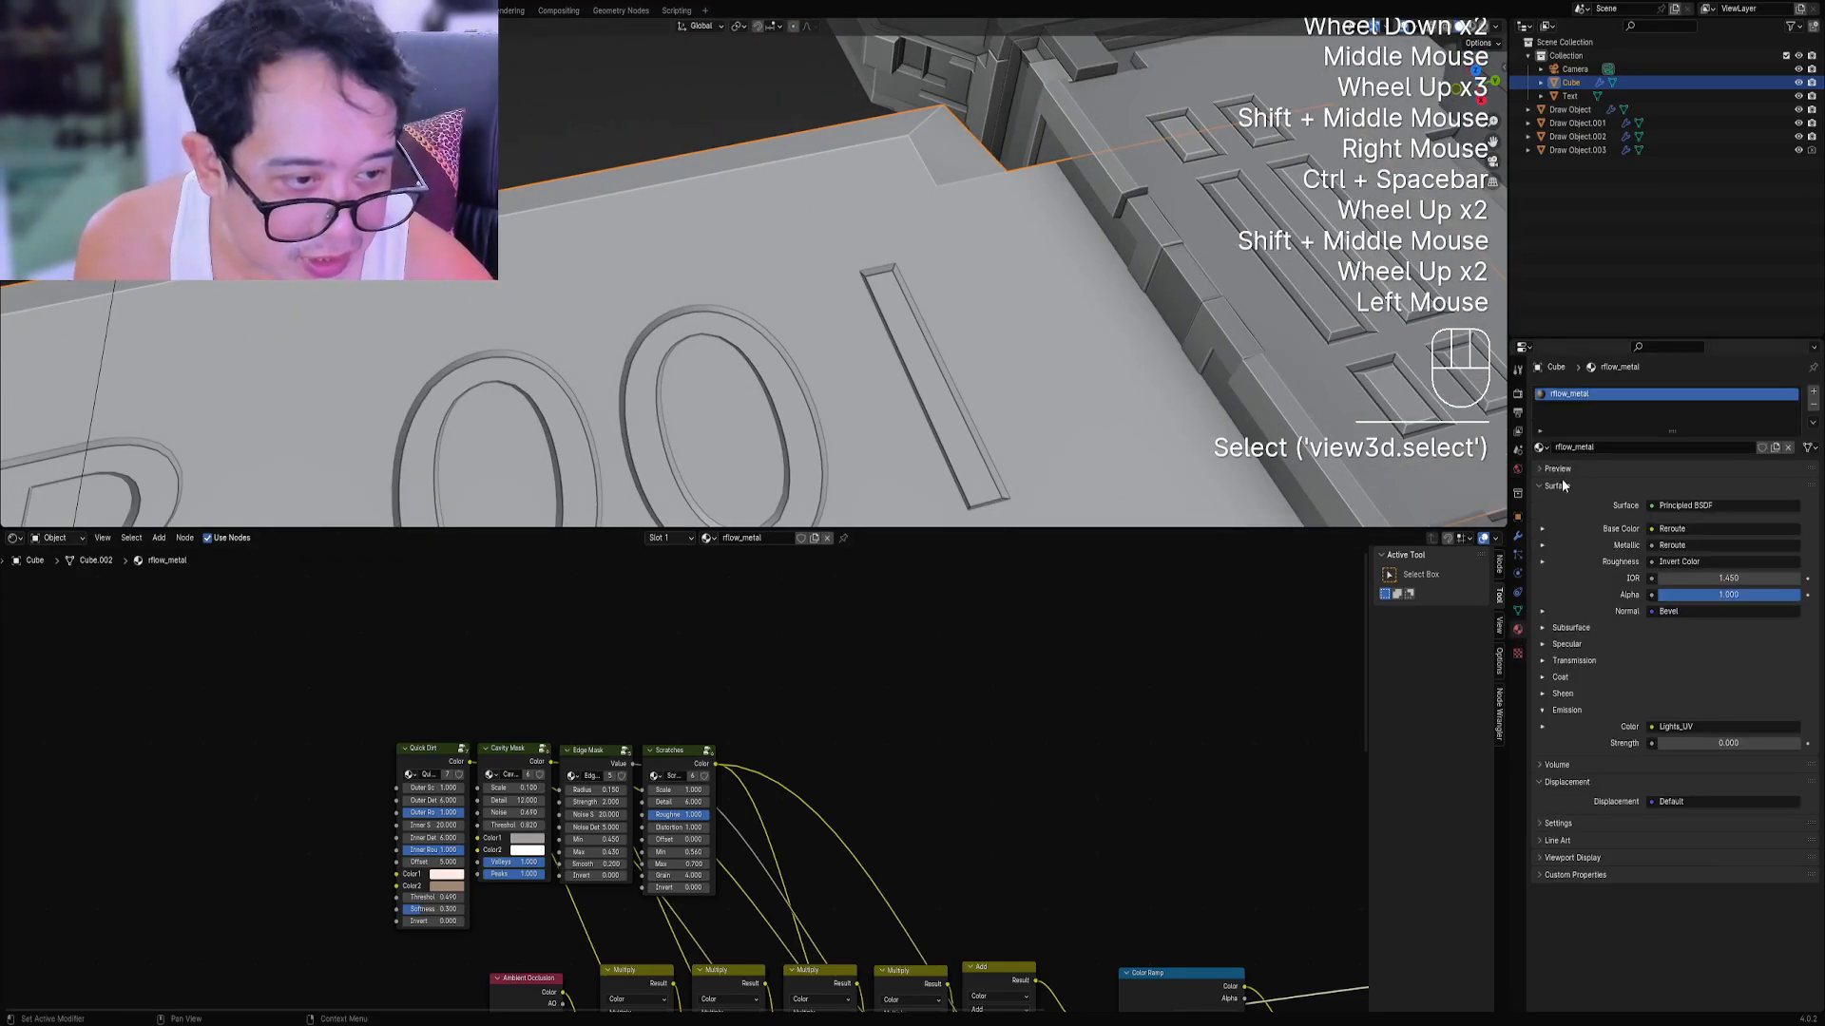
pyautogui.moveTo(1544, 448); pyautogui.dragTo(955, 425)
pyautogui.rightClick(958, 427)
pyautogui.scroll(-2, 958, 428)
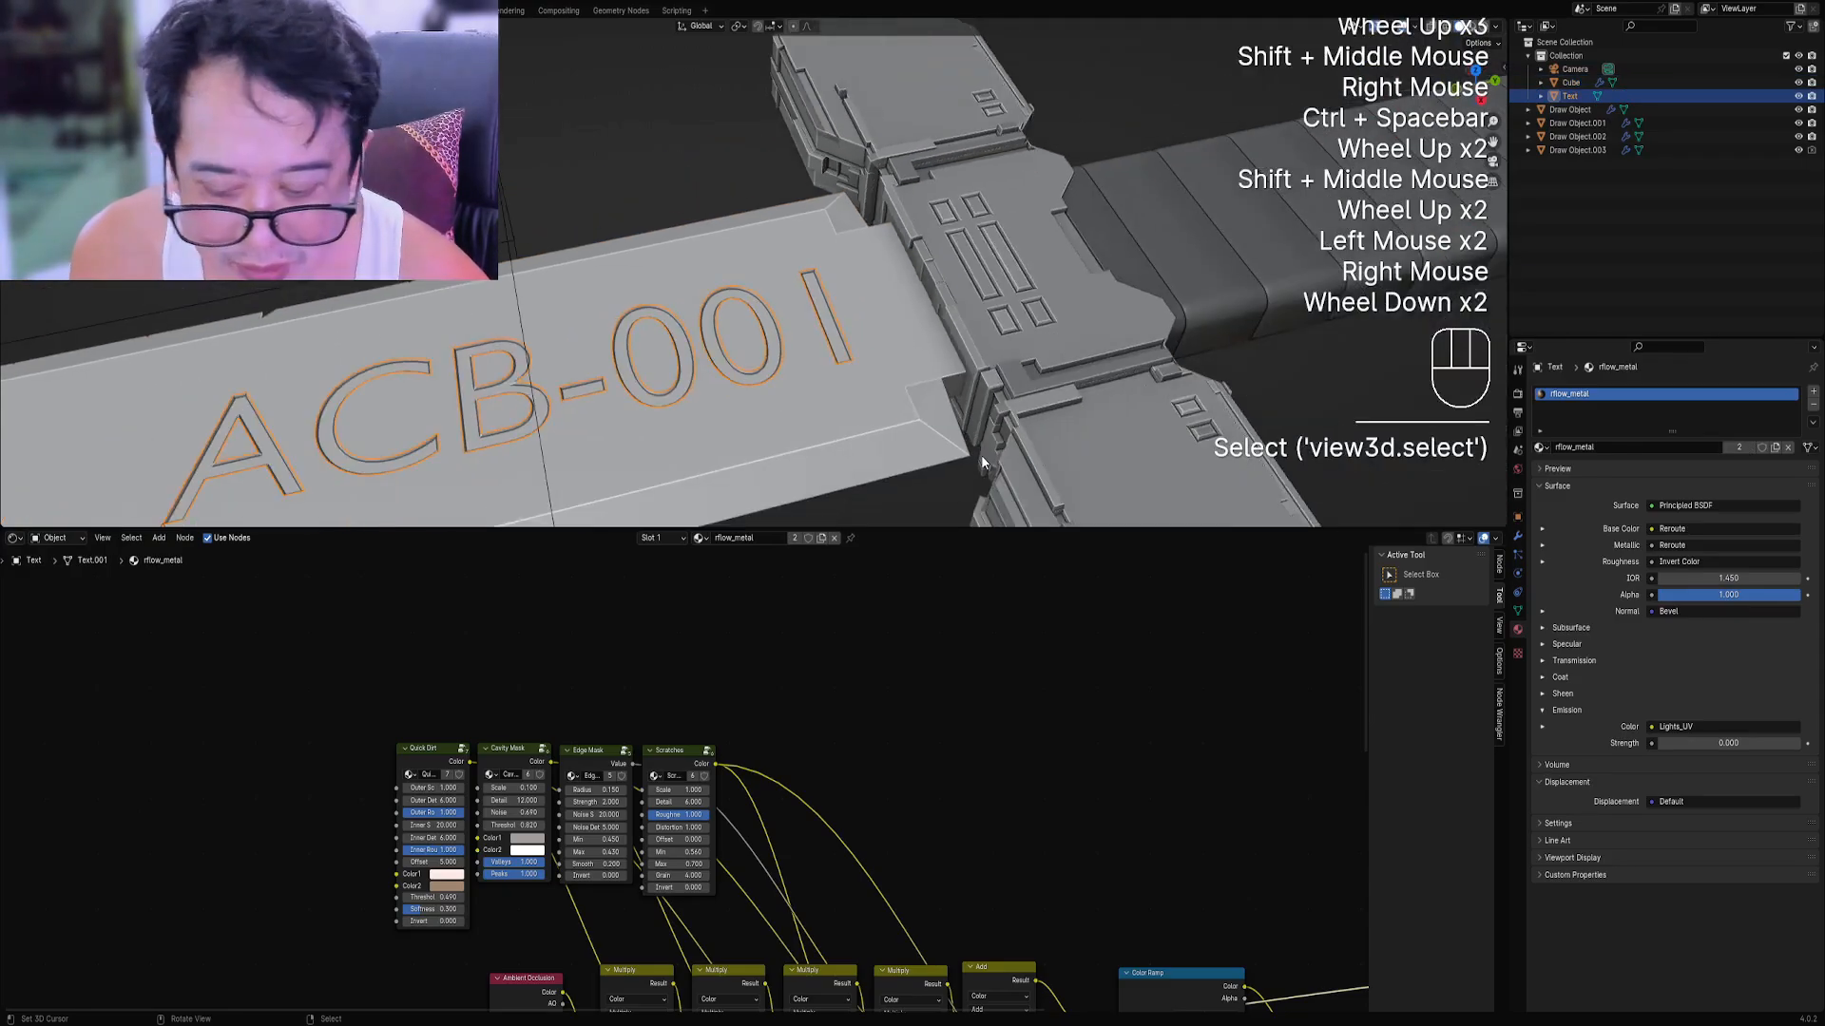
pyautogui.hotkey('shift', 'ctrl', 'x')
pyautogui.moveTo(939, 328)
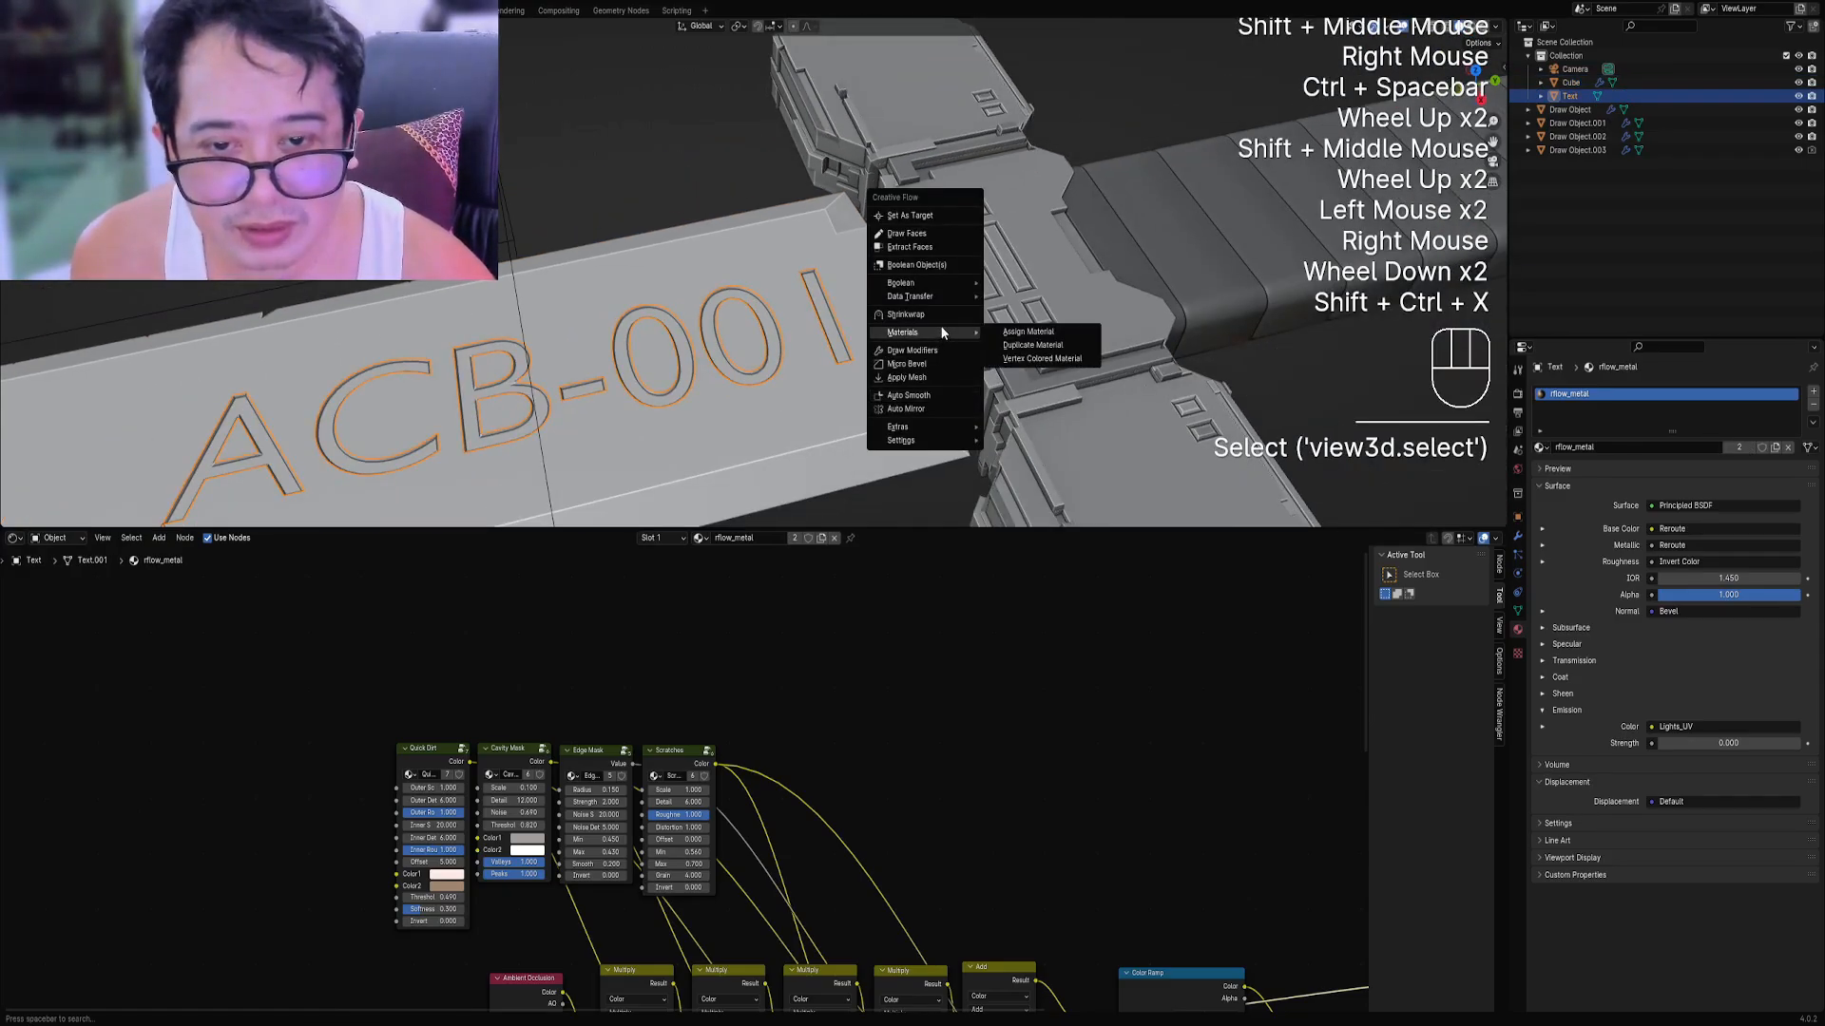
pyautogui.click(1026, 332)
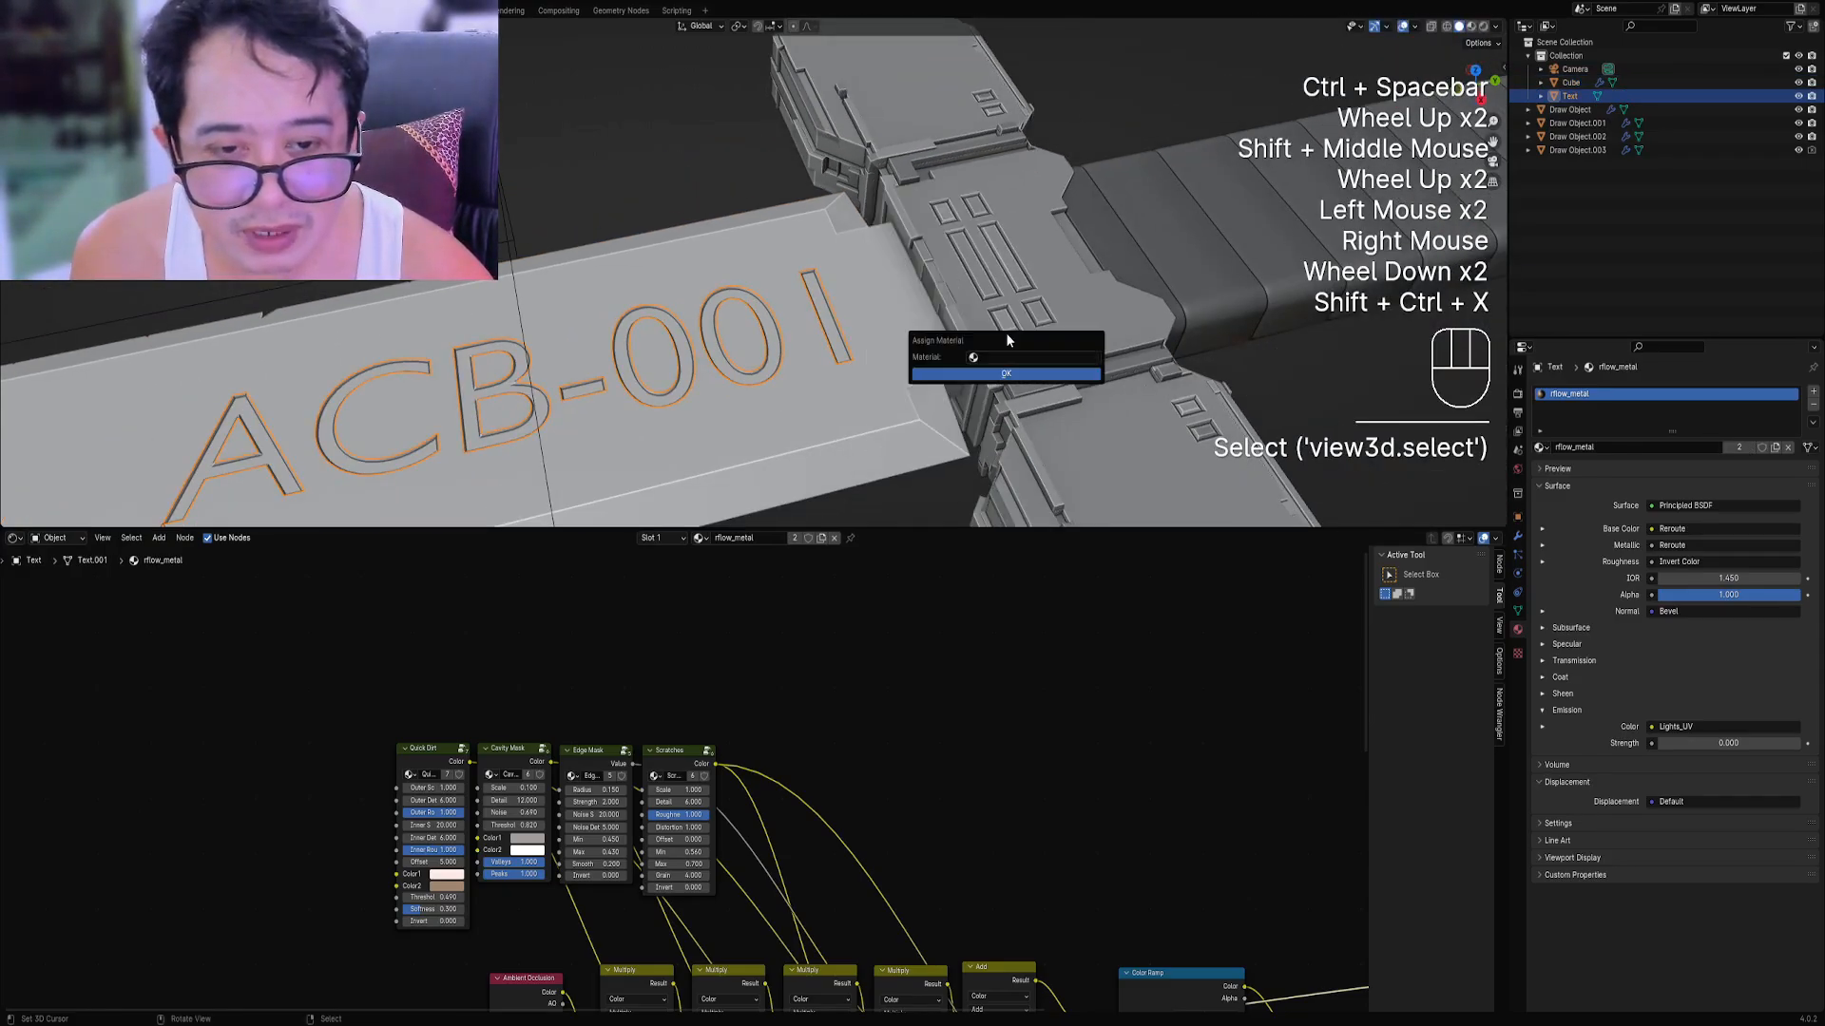
pyautogui.rightClick(838, 356)
pyautogui.rightClick(854, 357)
pyautogui.rightClick(854, 357)
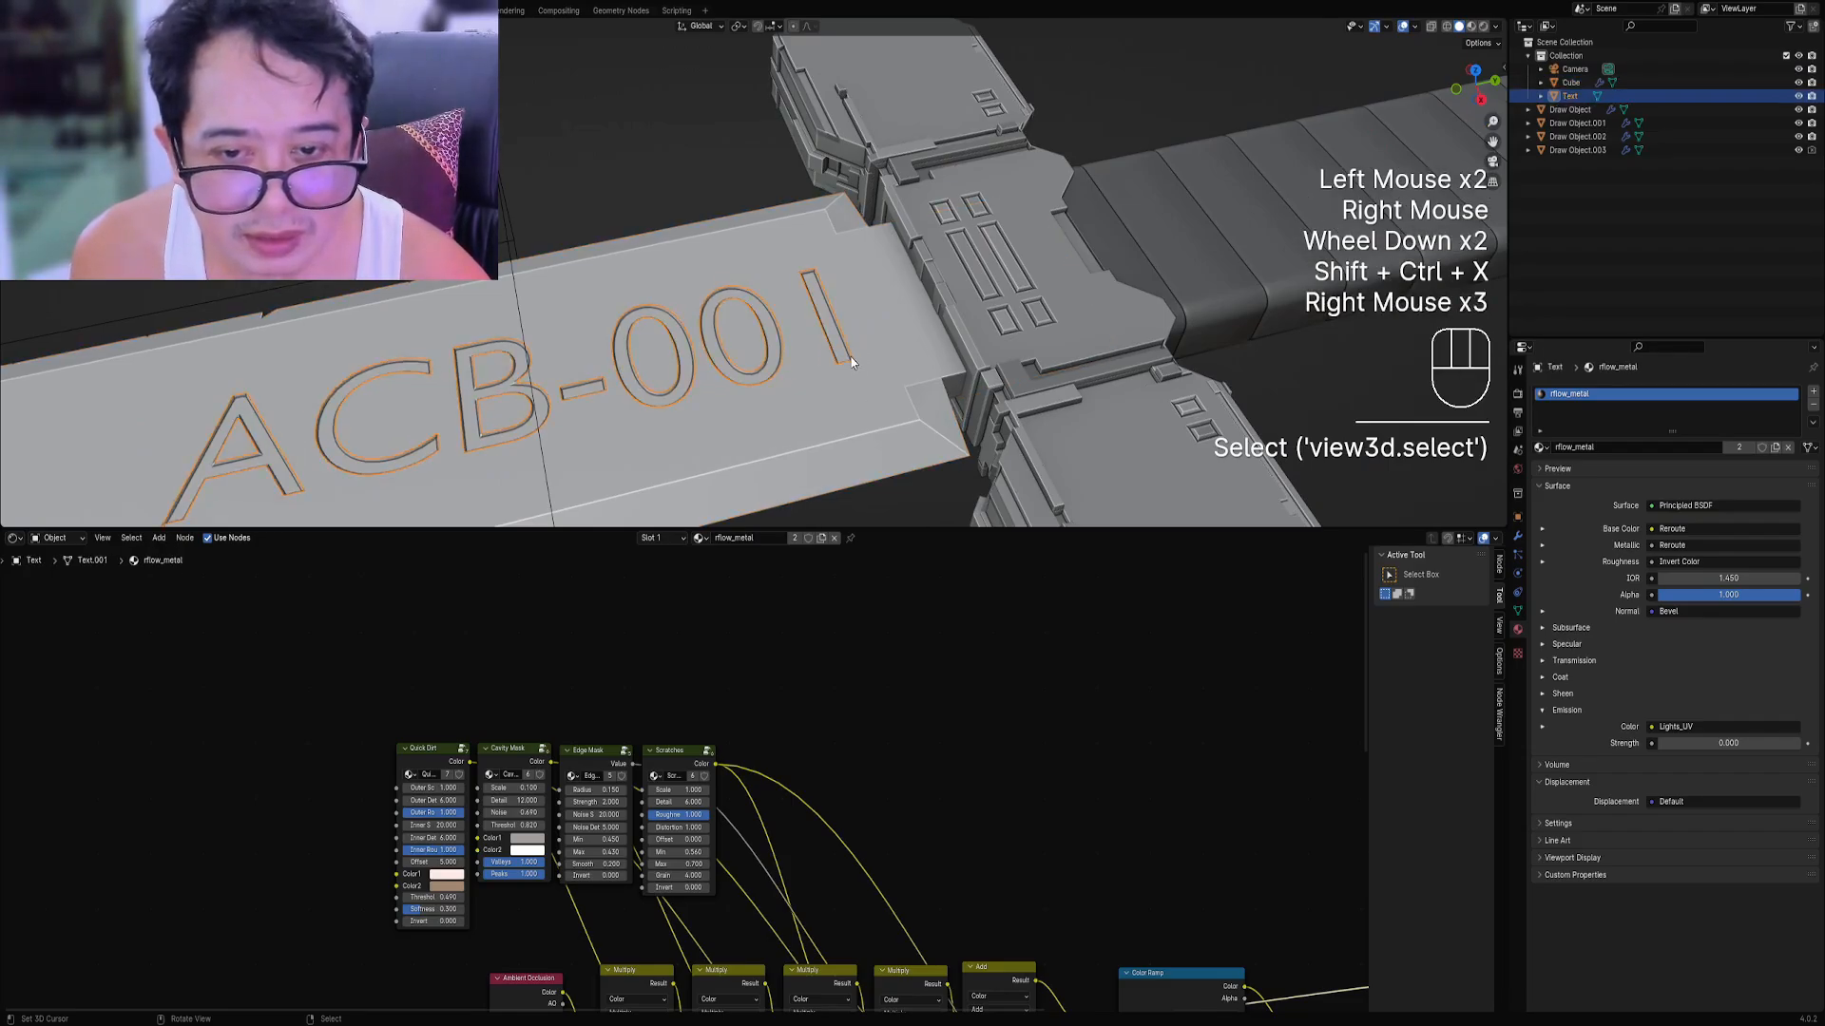
# Save the sword file with the blade selected, and maximize the 3D viewport around the lettering.
pyautogui.rightClick(913, 355)
pyautogui.moveTo(915, 355); pyautogui.dragTo(896, 382, button='middle')
pyautogui.hotkey('ctrl', 's')
pyautogui.hotkey('ctrl', 'space')
pyautogui.scroll(-1, 890, 378)
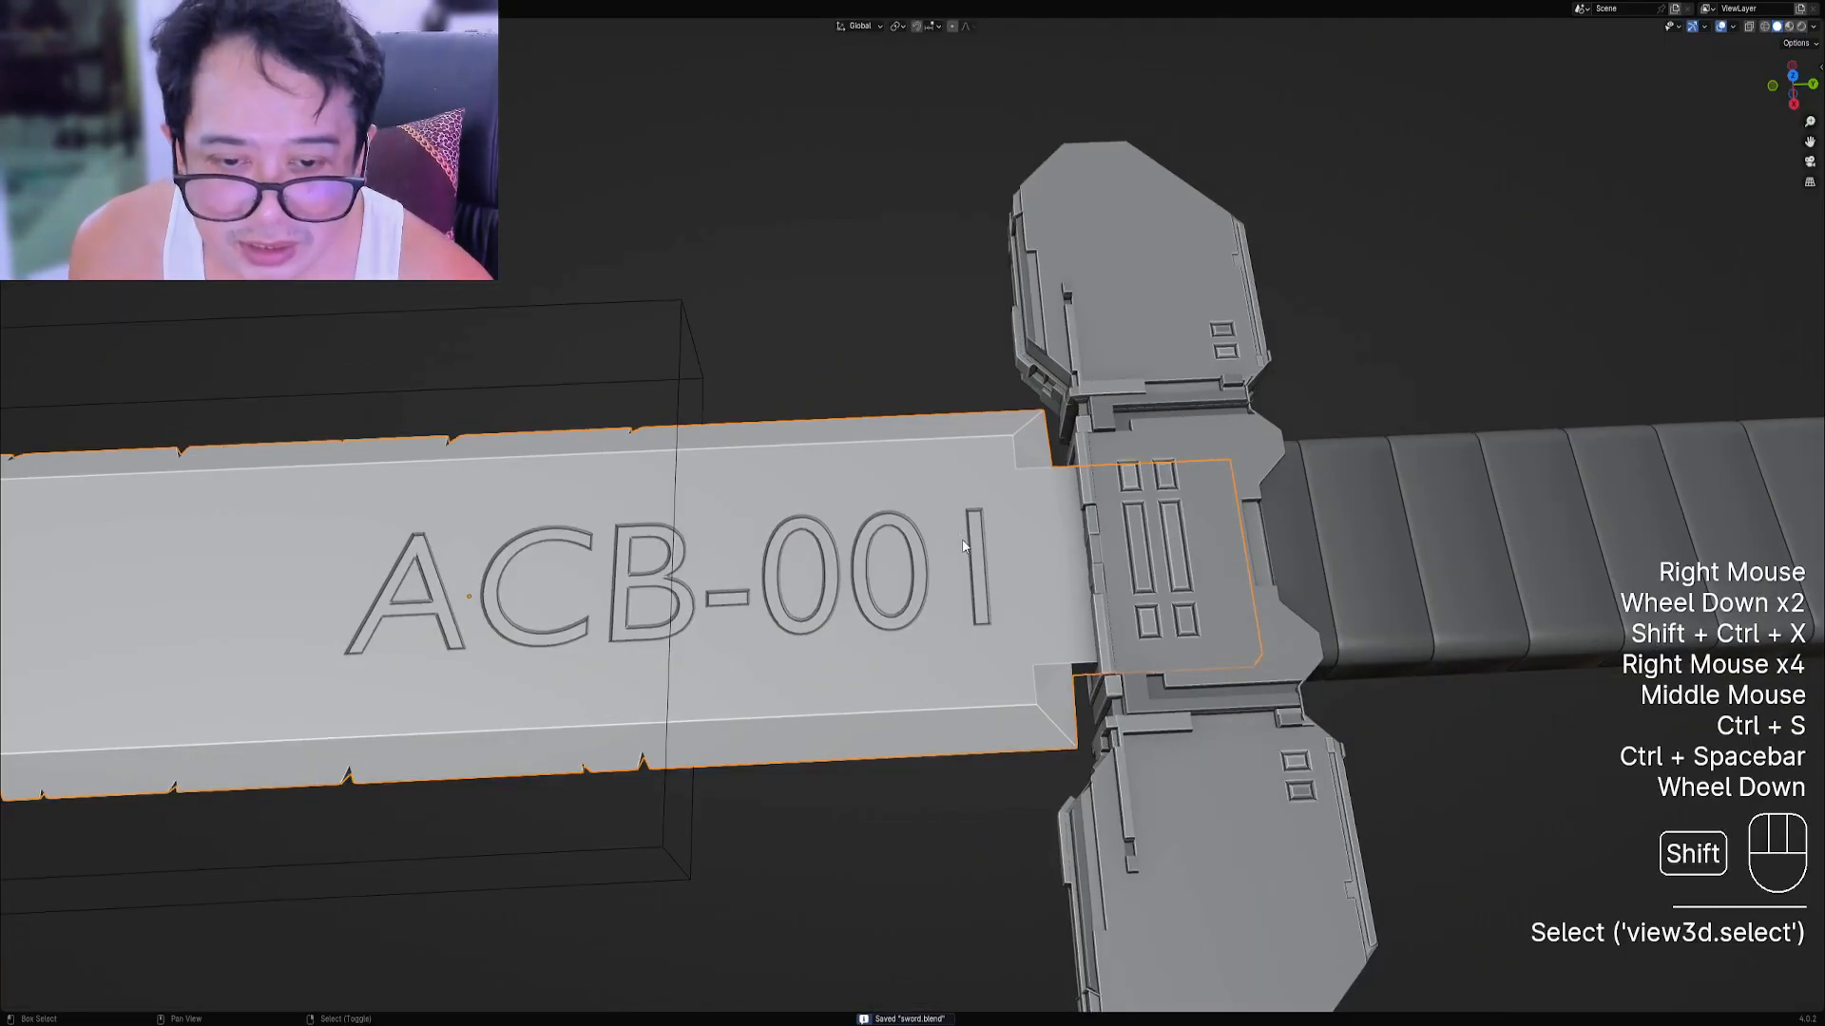
pyautogui.keyDown('shift'); pyautogui.moveTo(950, 589); pyautogui.dragTo(984, 406, button='middle'); pyautogui.keyUp('shift')
# Inspect the lettering in rendered shading with overlays hidden, return to solid shading, and save the file.
pyautogui.press('z')
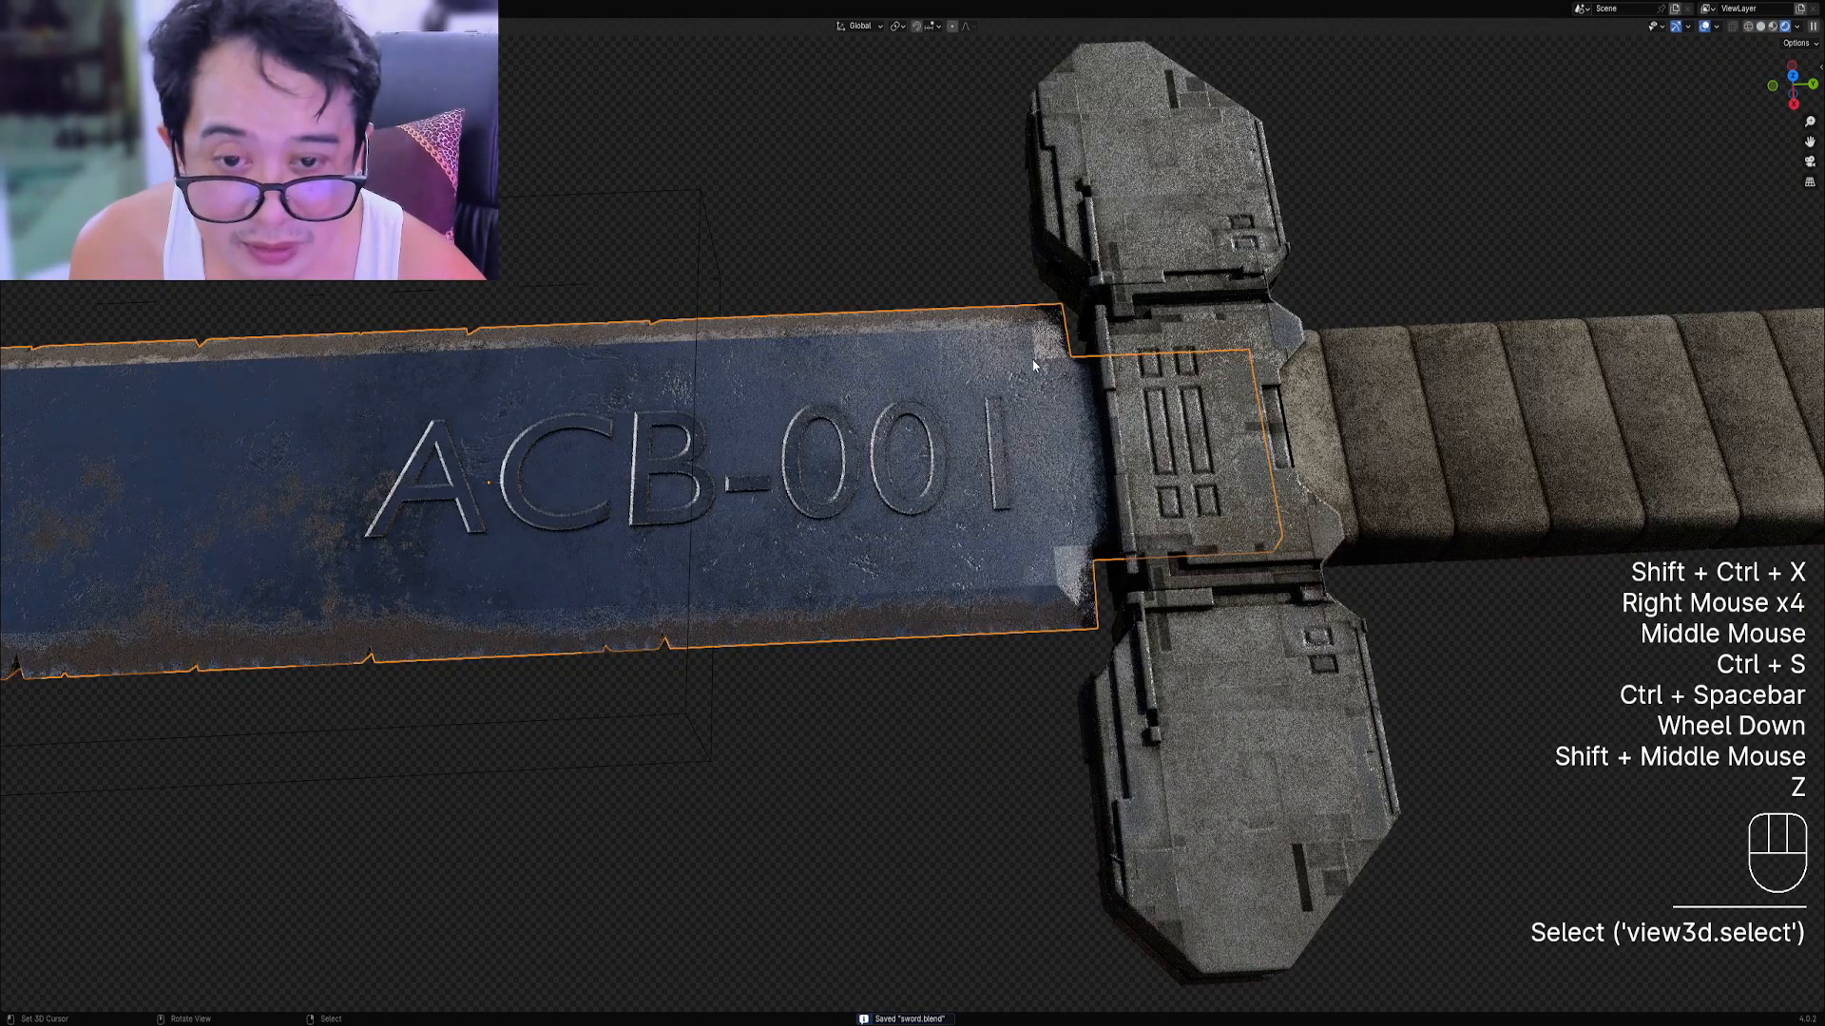
pyautogui.hotkey('shift', 'alt', 'z')
pyautogui.moveTo(1061, 496); pyautogui.dragTo(1122, 455, button='middle')
pyautogui.scroll(-1, 1121, 454)
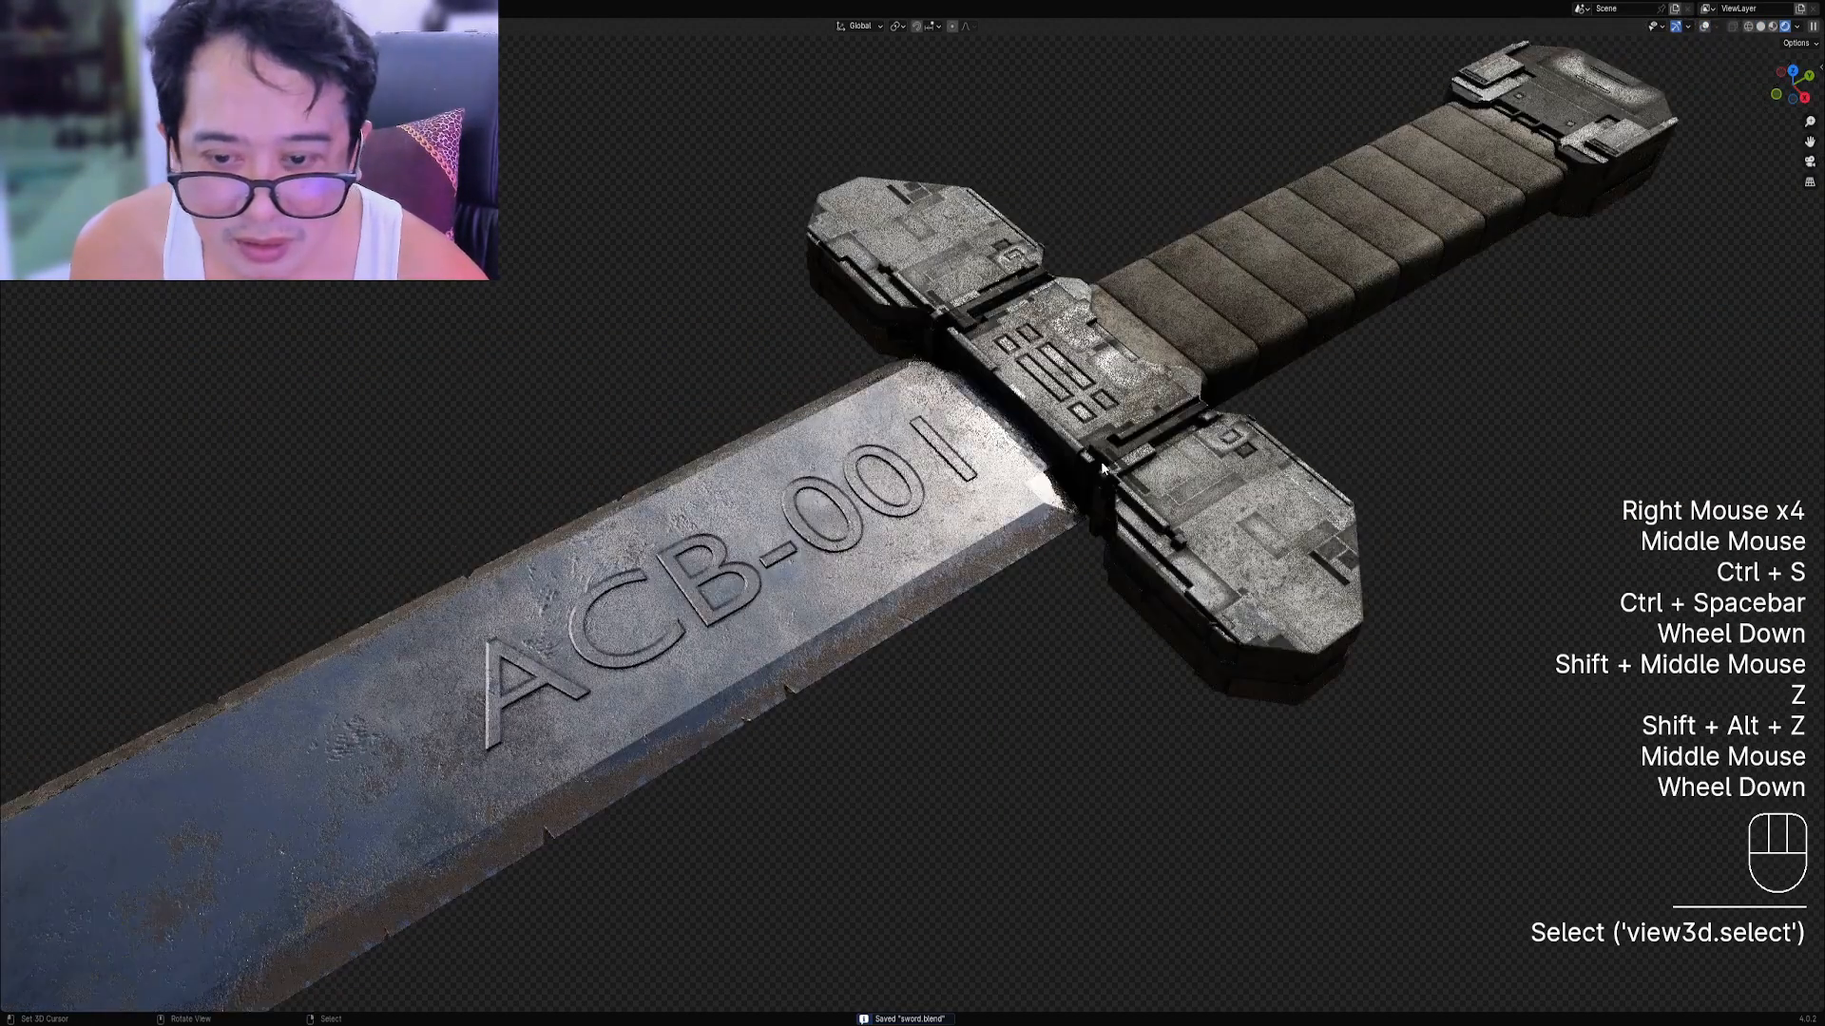
pyautogui.moveTo(946, 540)
pyautogui.keyDown('shift'); pyautogui.mouseDown(button='middle')
pyautogui.moveTo(1098, 412)
pyautogui.moveTo(961, 411)
pyautogui.mouseUp(button='middle'); pyautogui.keyUp('shift')
pyautogui.scroll(1, 1099, 412)
pyautogui.press('z')
pyautogui.hotkey('ctrl', 's')
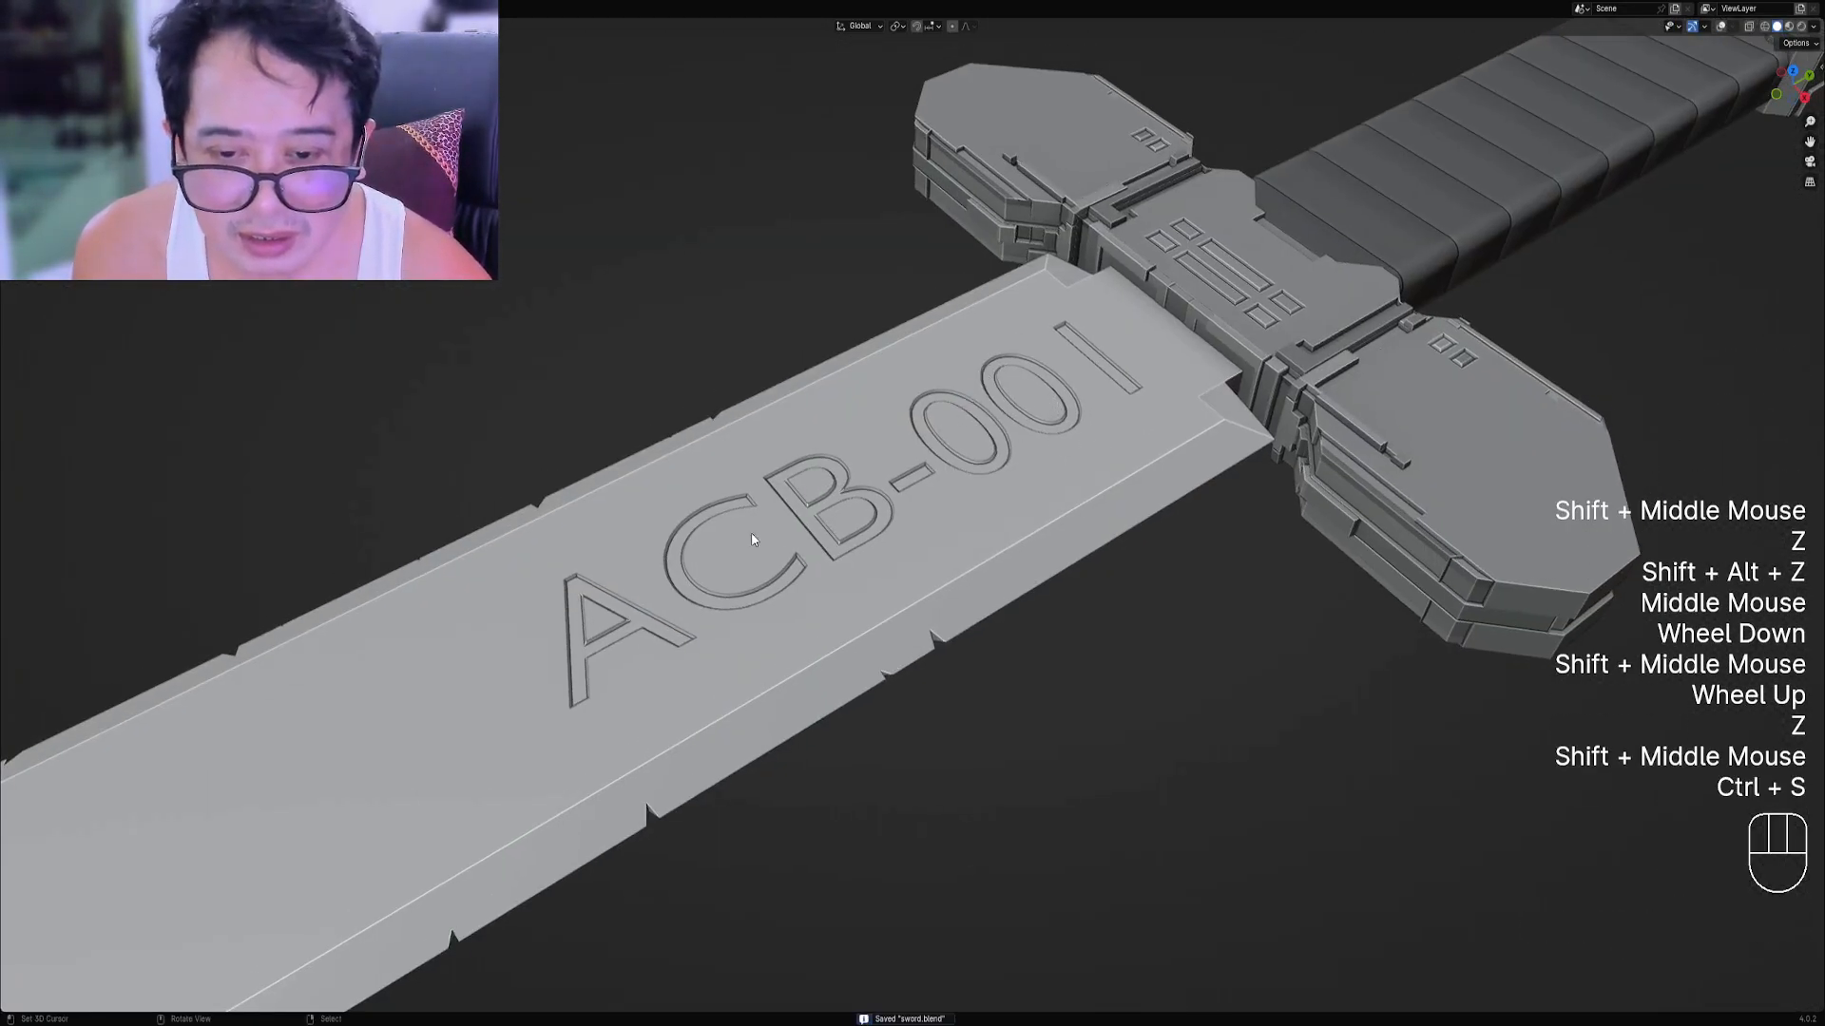
pyautogui.rightClick(1049, 485)
pyautogui.press('g')
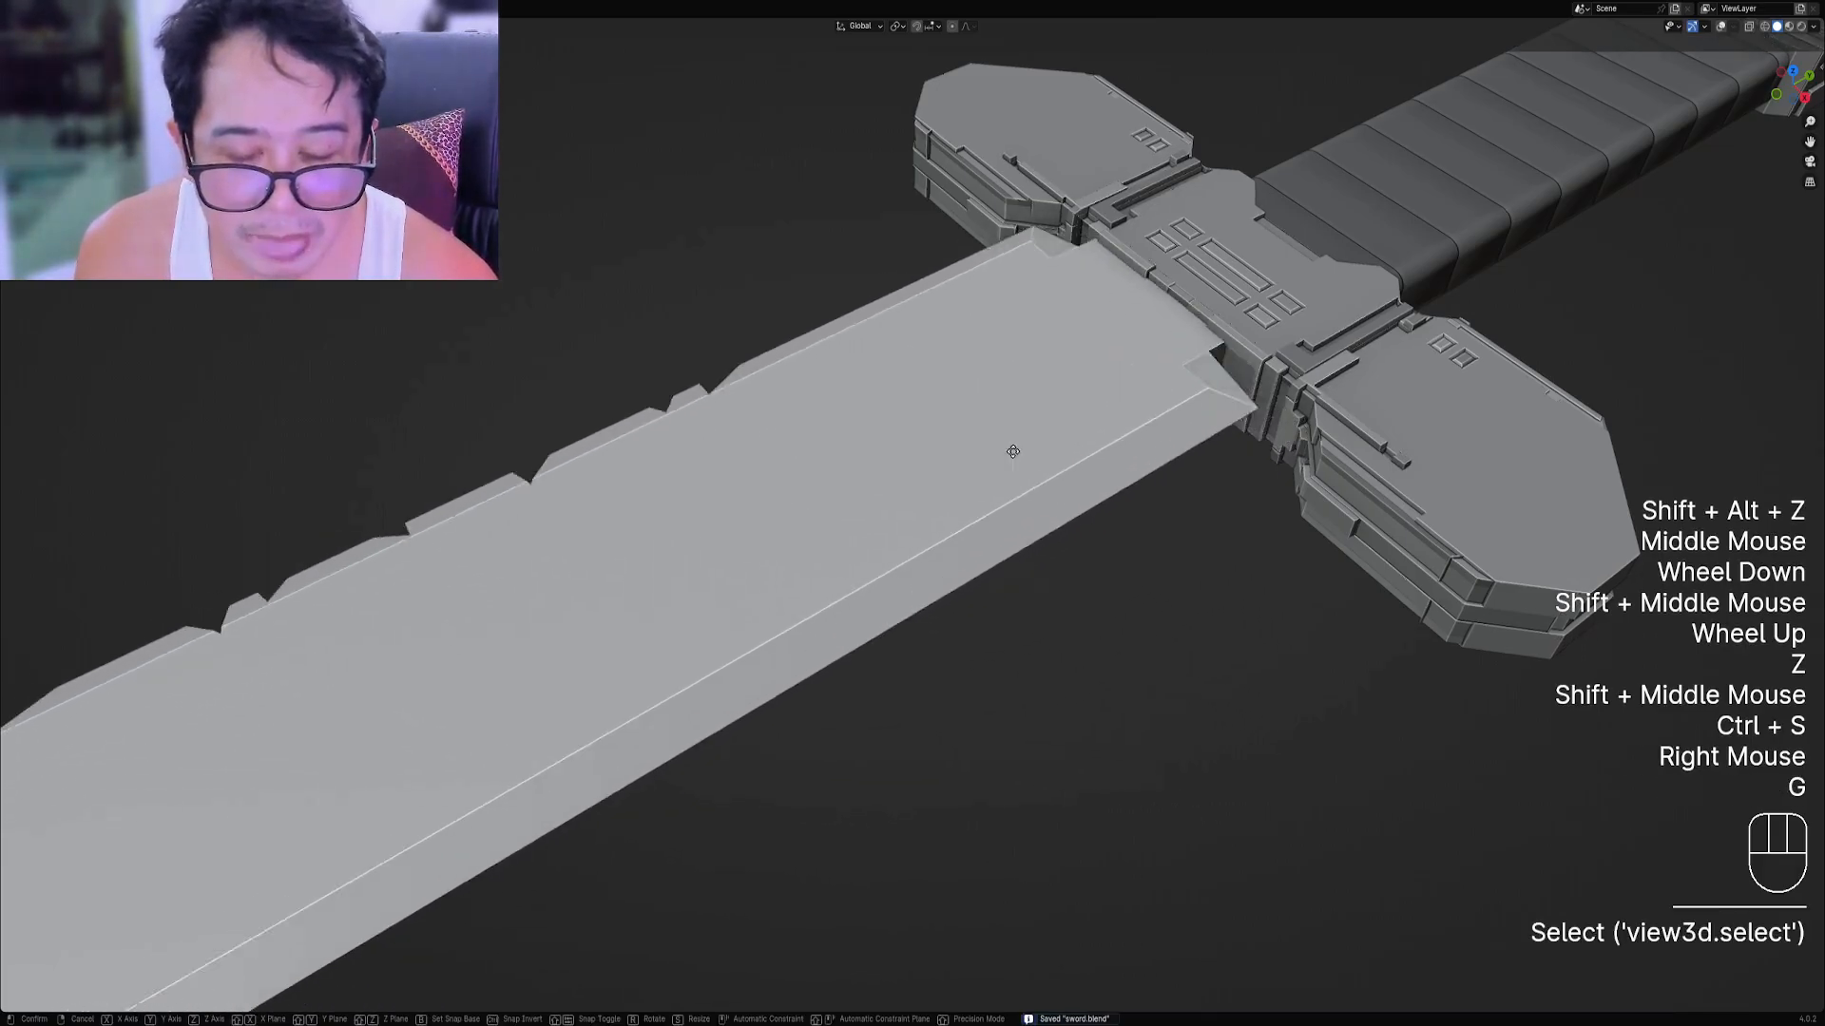
pyautogui.click(1057, 456)
pyautogui.scroll(-1, 1058, 456)
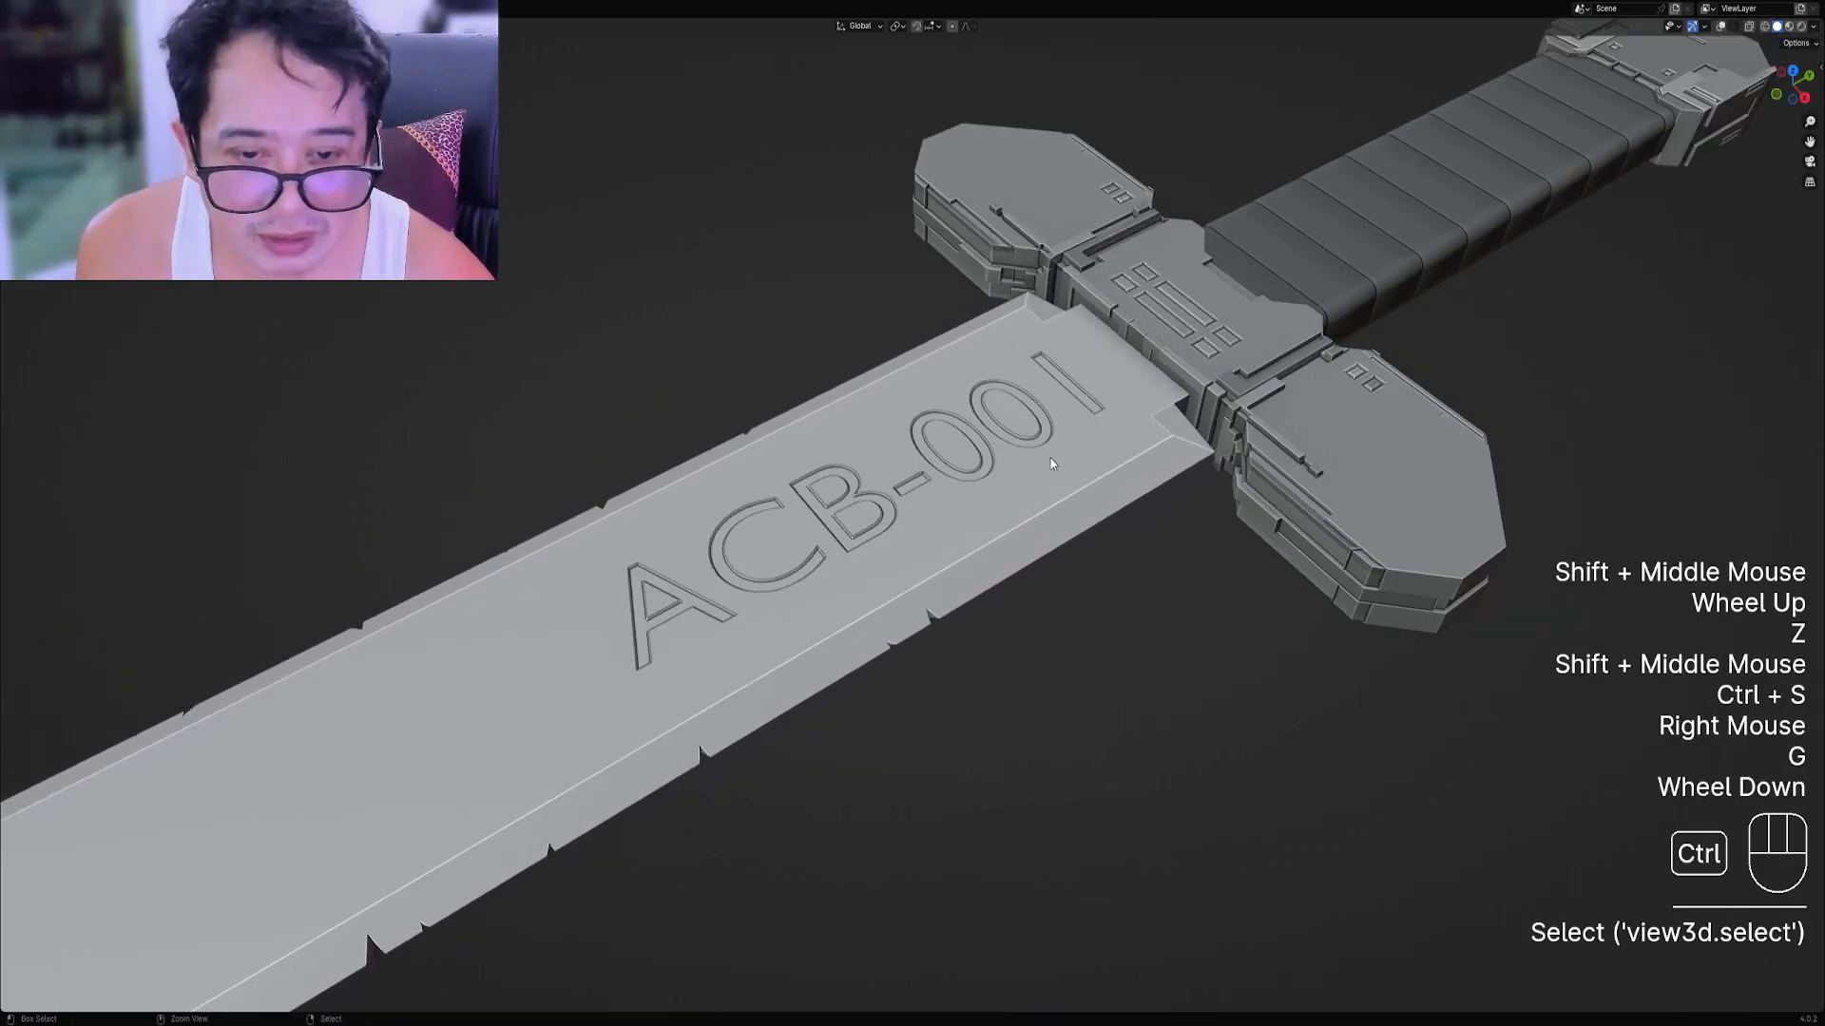
# Limit the ACB-001 lettering's ray visibility to Camera, turning off Diffuse, Glossy, Transmission, Volume Scatter and Shadow.
pyautogui.rightClick(740, 523)
pyautogui.hotkey('shift', 'alt', 'z')
pyautogui.keyDown('shift'); pyautogui.rightClick(1068, 510); pyautogui.keyUp('shift')
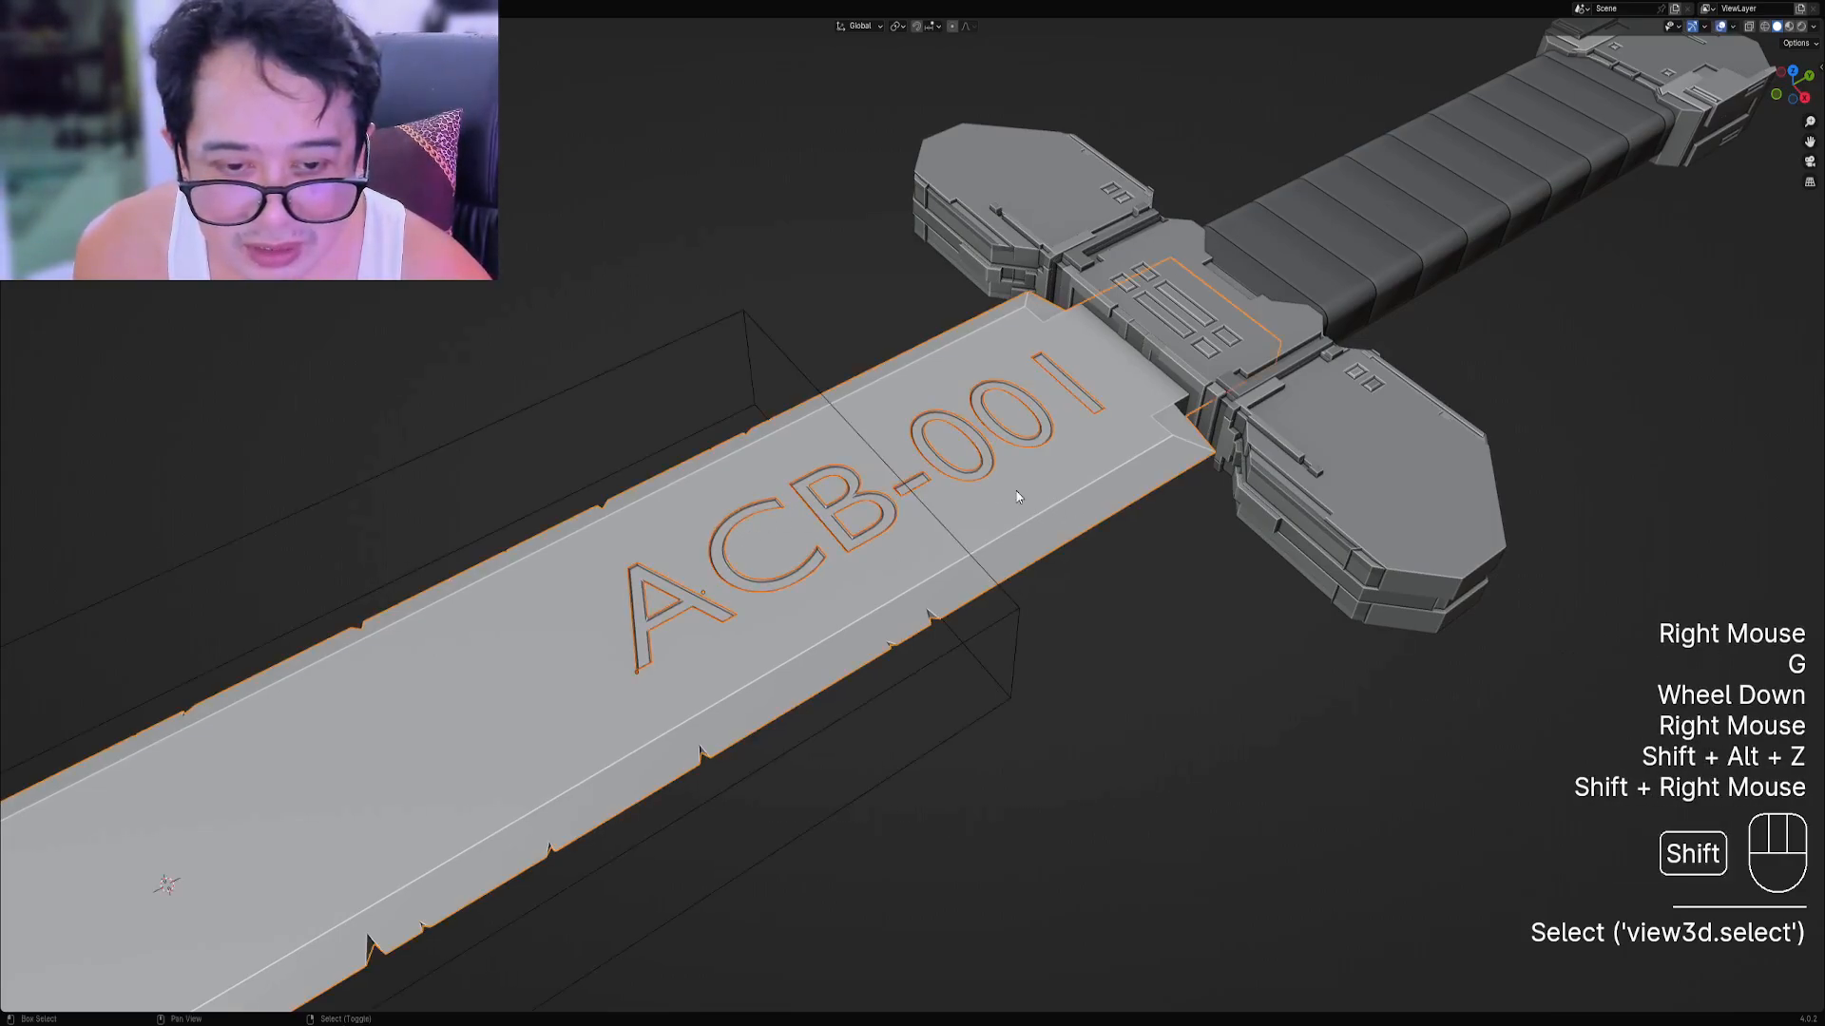
pyautogui.rightClick(982, 473)
pyautogui.hotkey('ctrl', 'space')
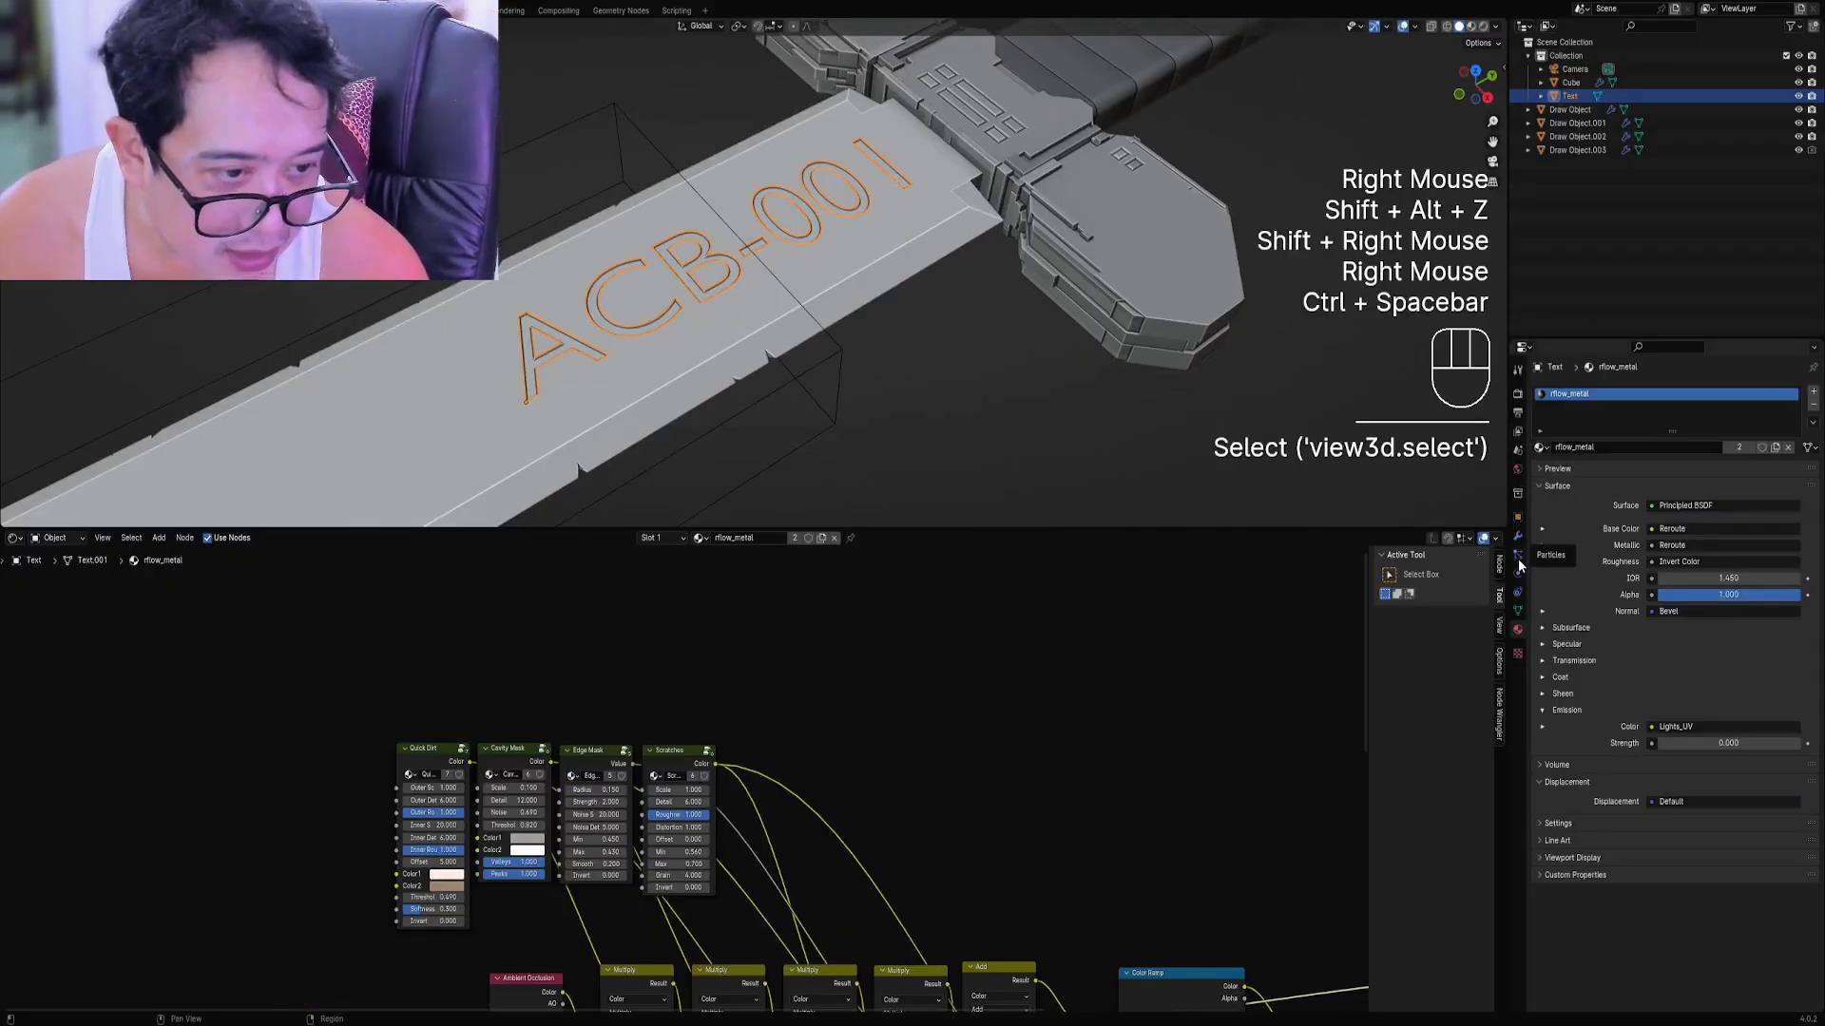
pyautogui.click(1515, 519)
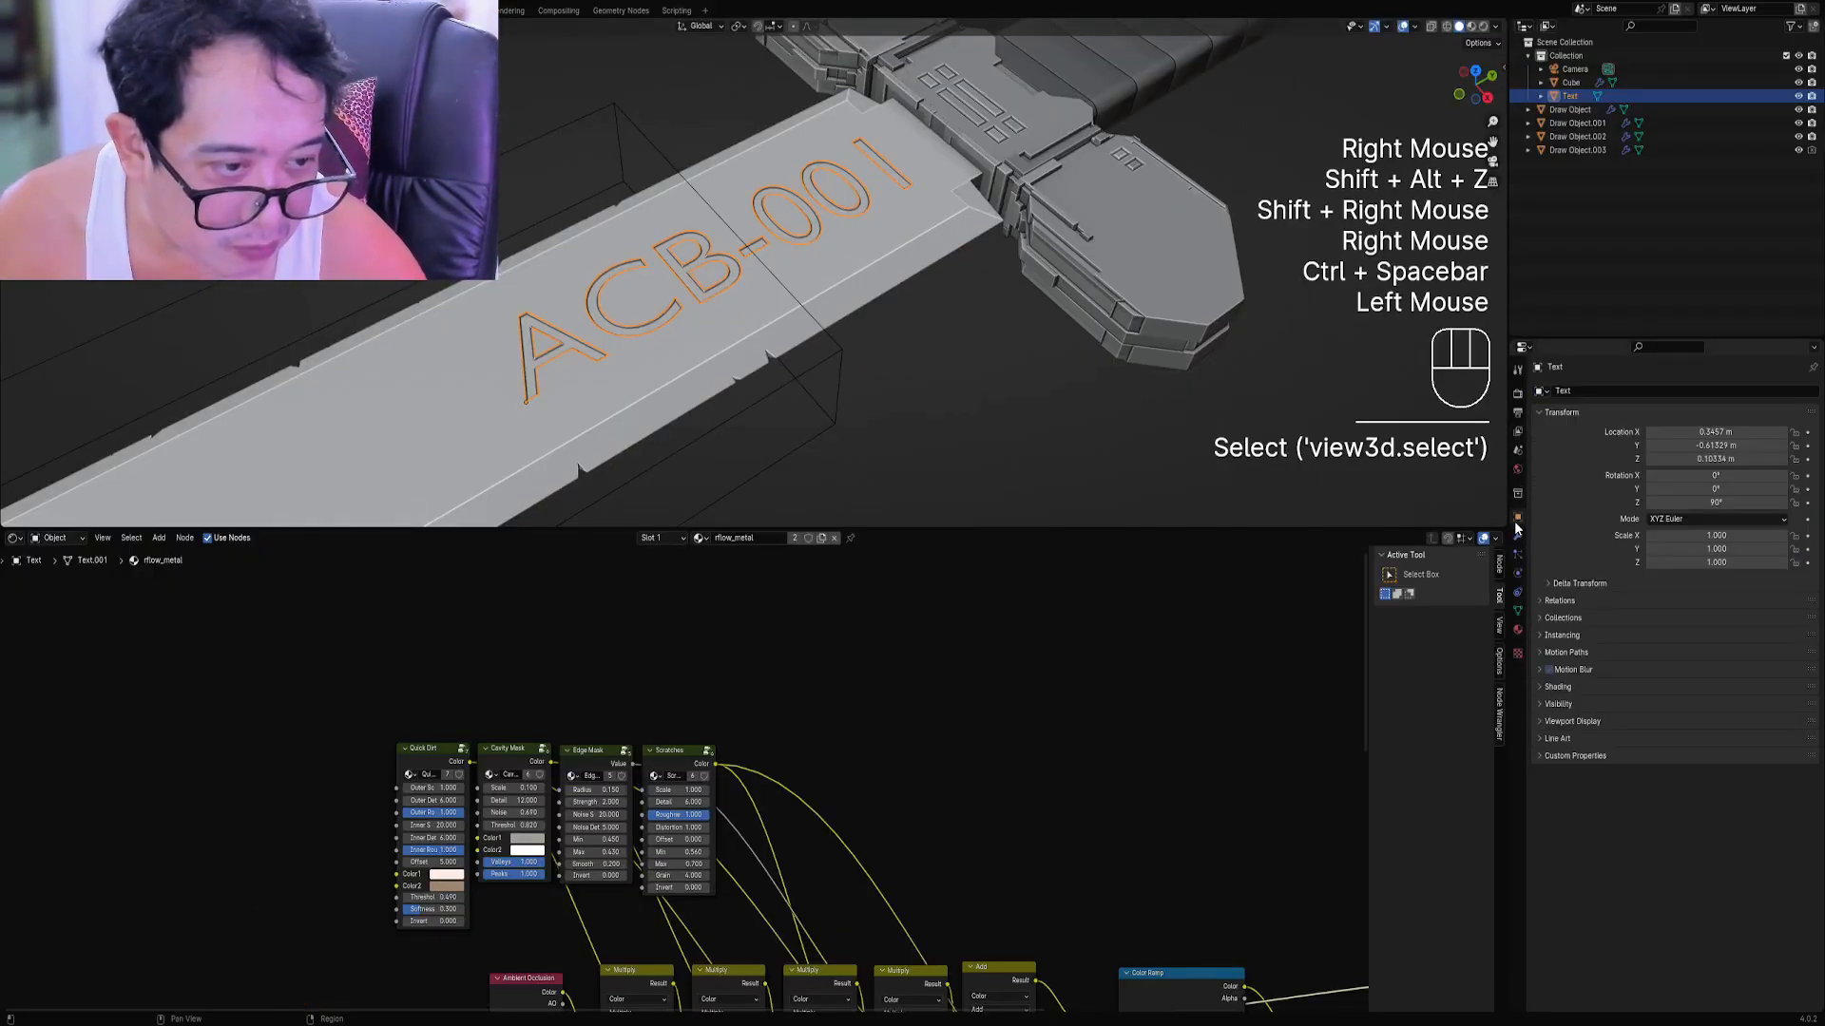
pyautogui.click(1566, 703)
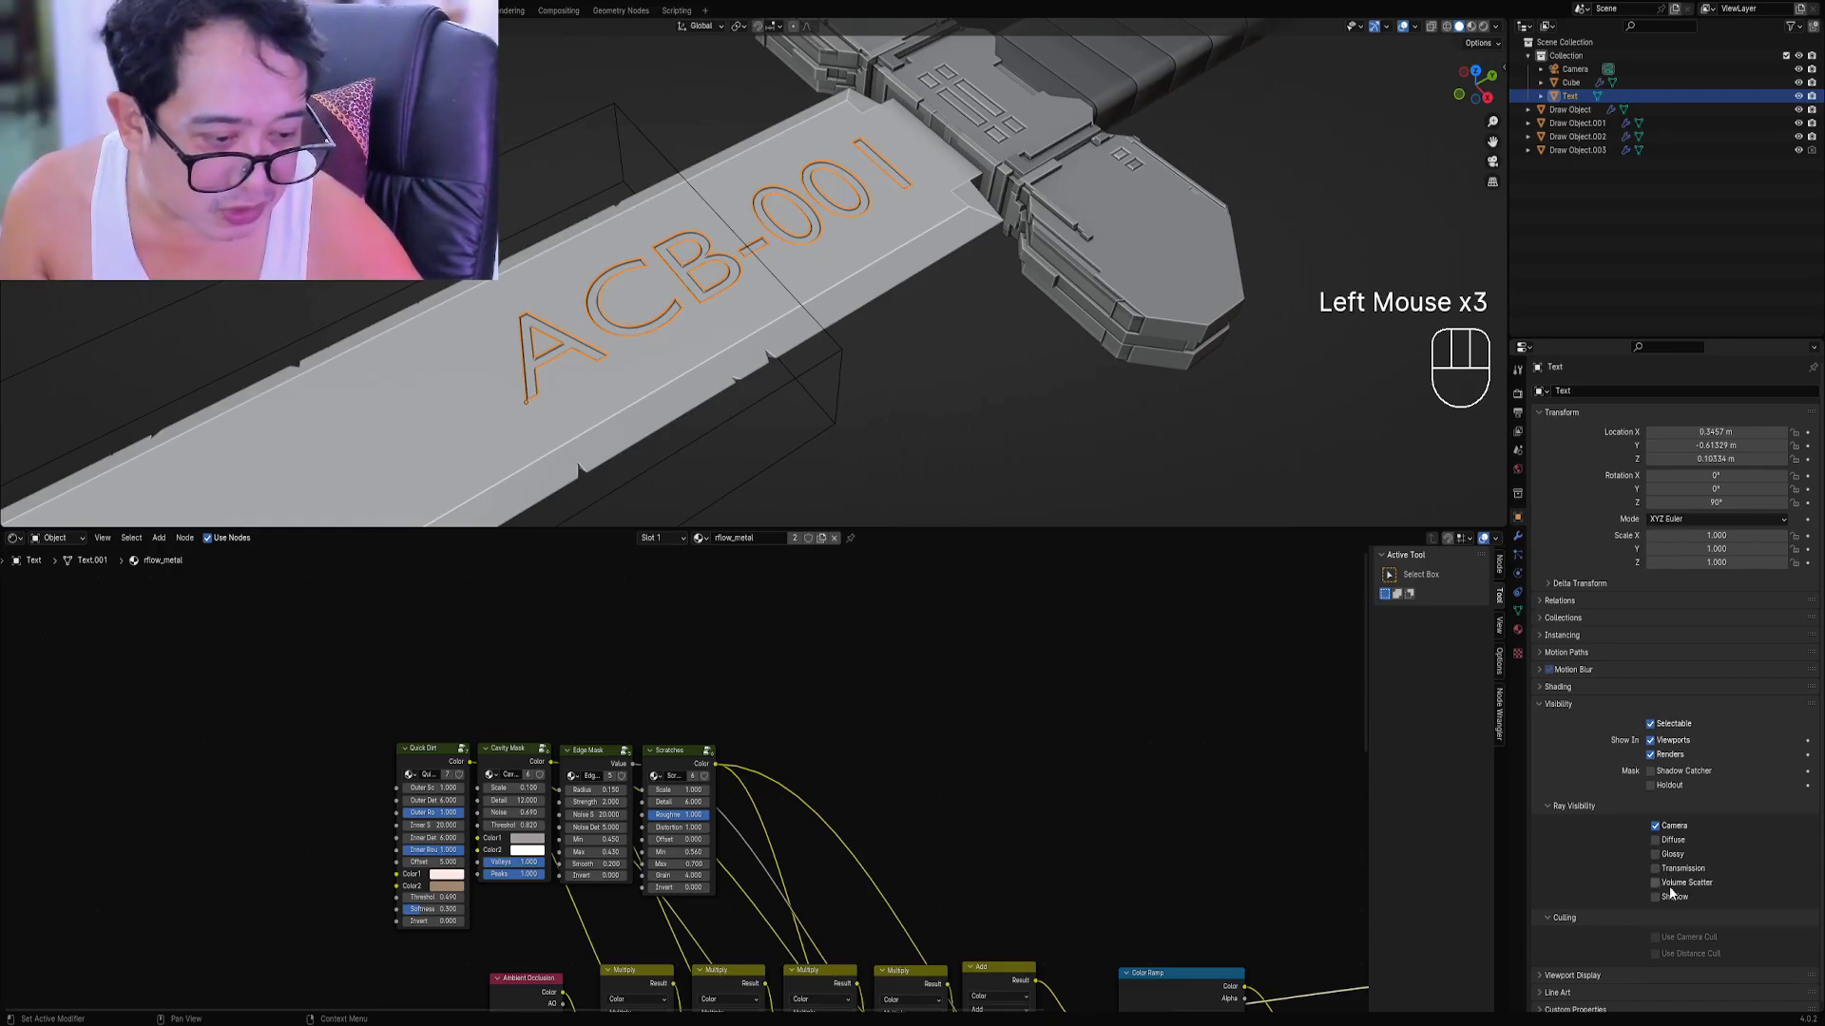
# Check the lettering in maximized rendered and solid views without overlays, and save the file.
pyautogui.hotkey('ctrl', 'space')
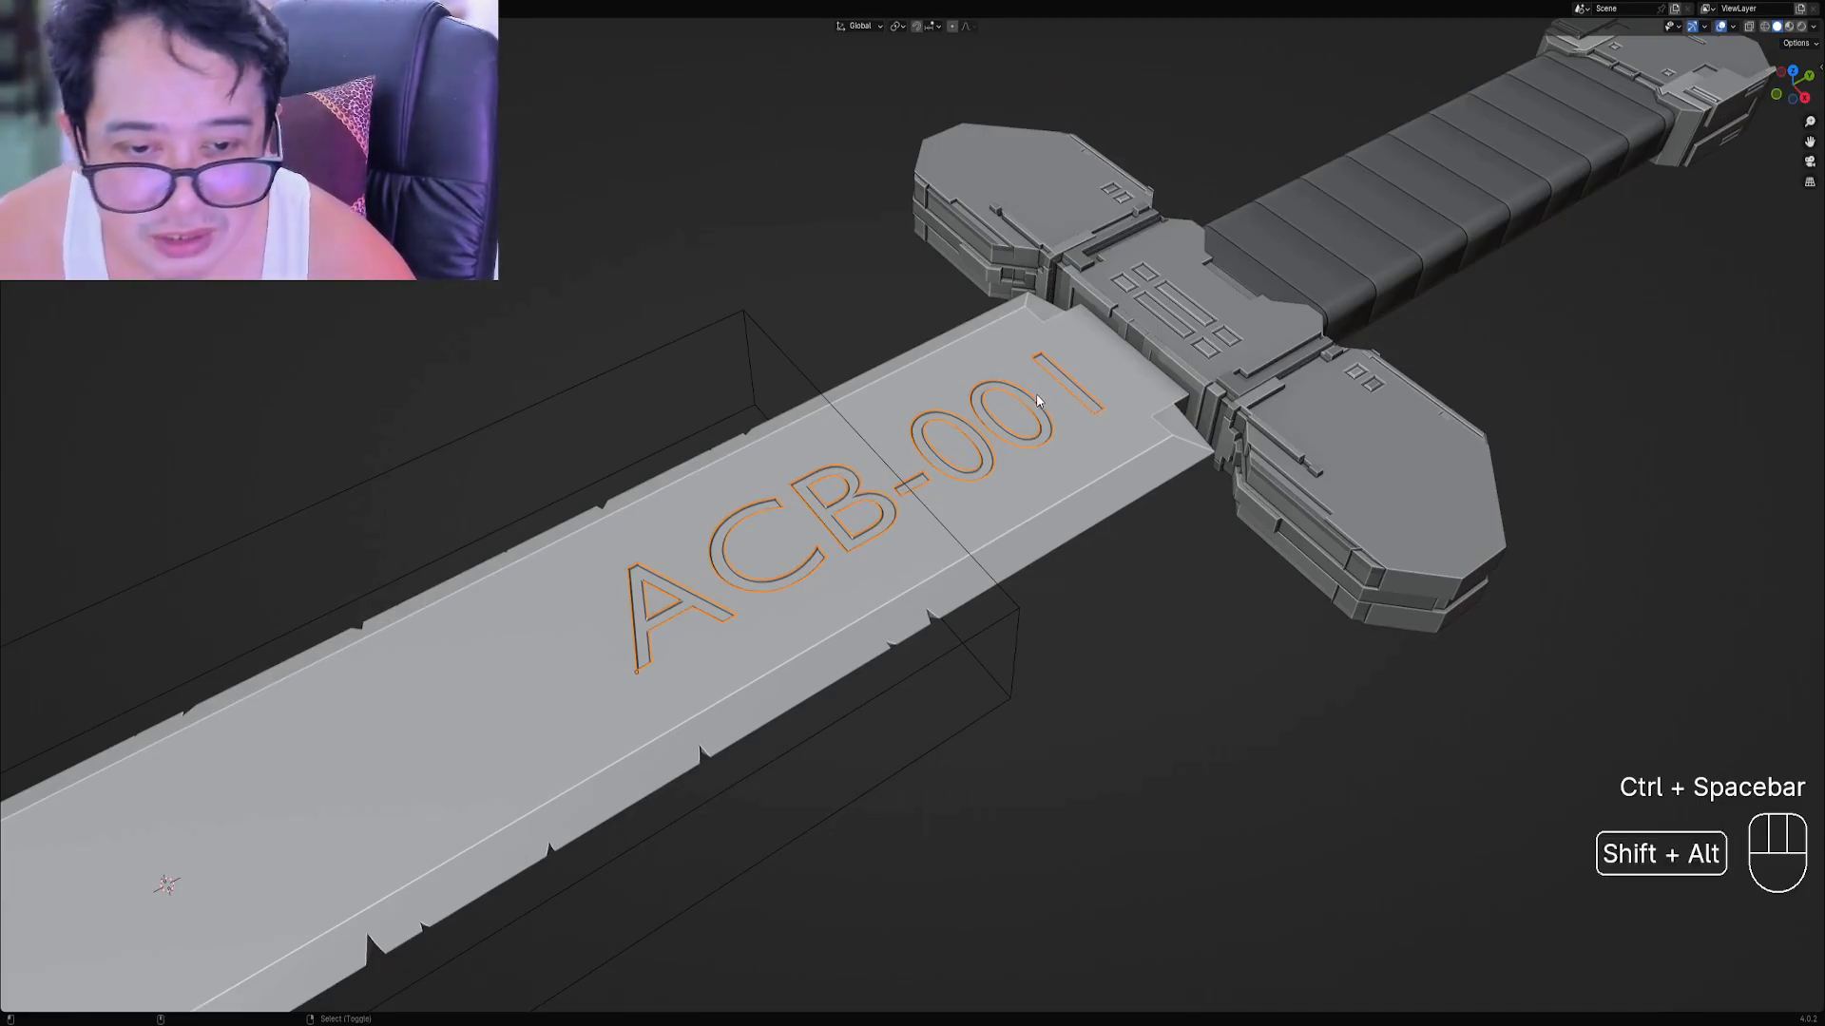
pyautogui.hotkey('shift', 'alt', 'z')
pyautogui.press('z')
pyautogui.click(1066, 373)
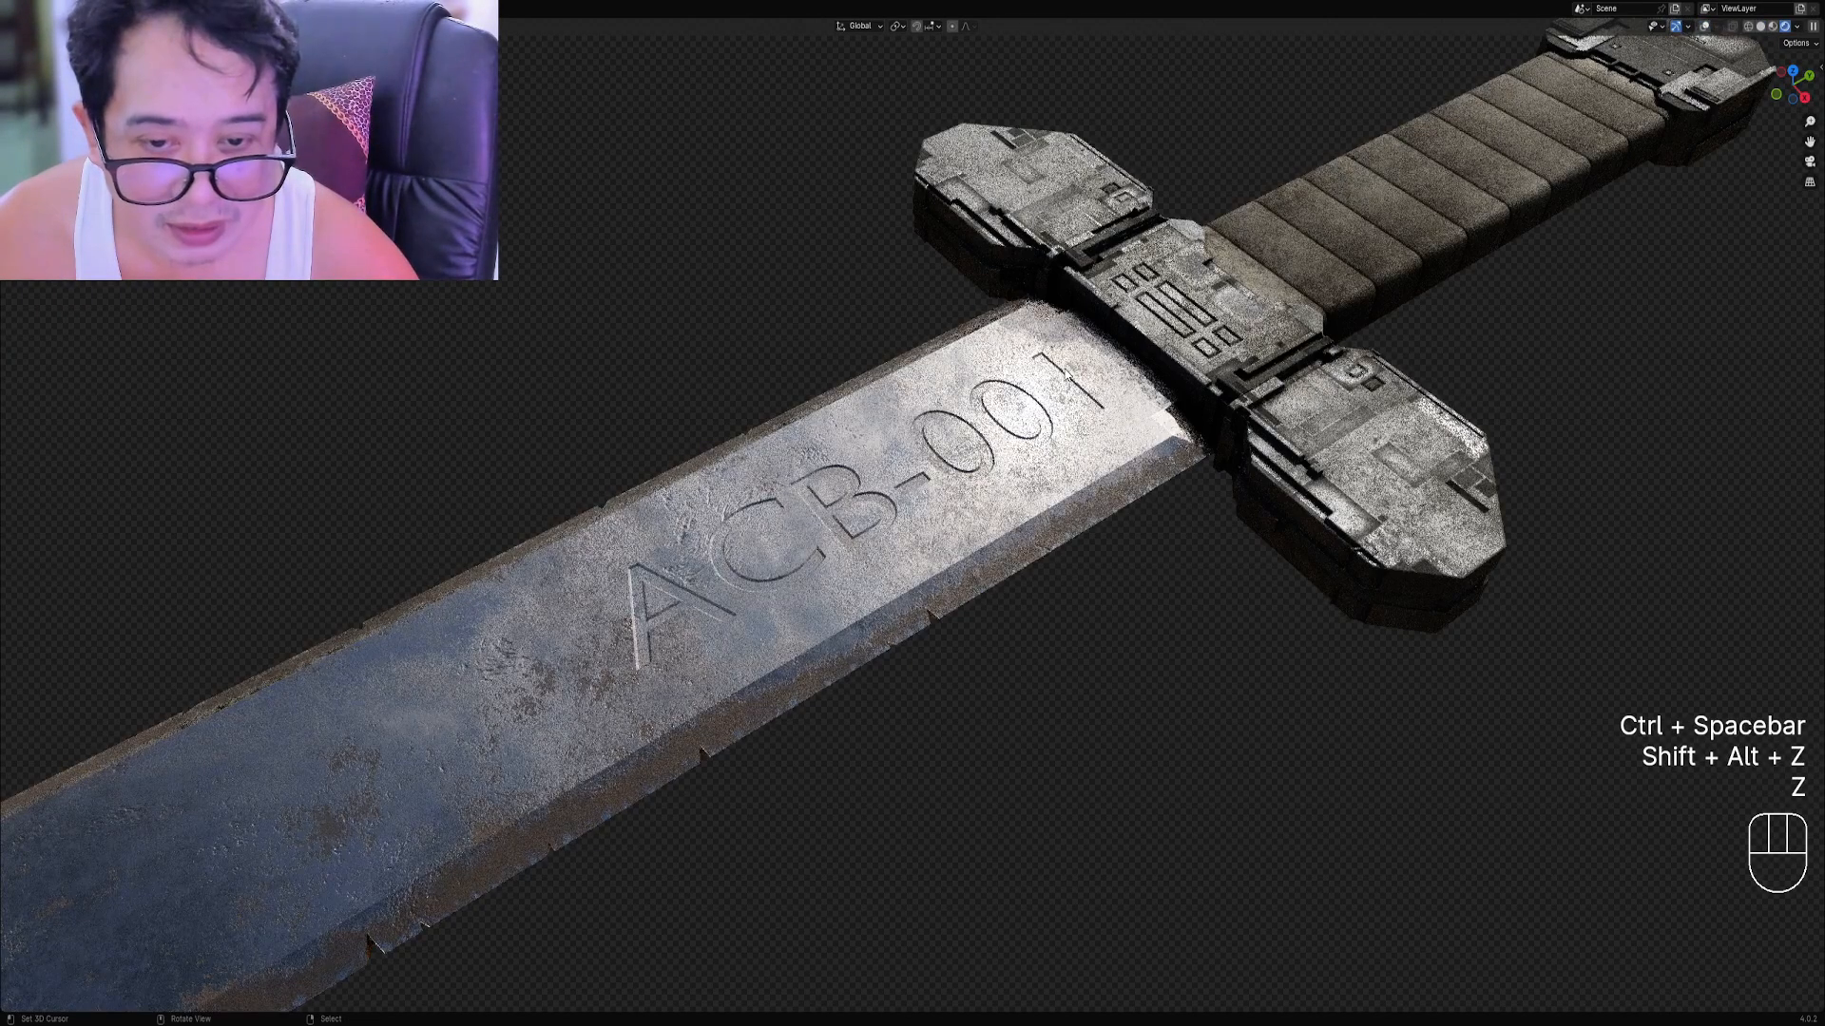
pyautogui.moveTo(1052, 378)
pyautogui.mouseDown(button='middle')
pyautogui.moveTo(947, 399)
pyautogui.moveTo(1040, 476)
pyautogui.moveTo(1087, 483)
pyautogui.moveTo(1055, 487)
pyautogui.mouseUp(button='middle')
pyautogui.scroll(-2, 1042, 477)
pyautogui.press('z')
pyautogui.click(1093, 473)
pyautogui.scroll(1, 1088, 475)
pyautogui.scroll(-1, 1055, 487)
pyautogui.moveTo(1053, 490)
pyautogui.mouseDown(button='middle')
pyautogui.moveTo(1042, 504)
pyautogui.moveTo(1074, 487)
pyautogui.moveTo(1057, 476)
pyautogui.moveTo(1109, 528)
pyautogui.moveTo(1018, 500)
pyautogui.moveTo(1022, 525)
pyautogui.moveTo(961, 513)
pyautogui.moveTo(937, 529)
pyautogui.moveTo(1120, 525)
pyautogui.moveTo(1117, 504)
pyautogui.moveTo(1038, 522)
pyautogui.moveTo(1055, 599)
pyautogui.moveTo(1036, 460)
pyautogui.moveTo(972, 460)
pyautogui.mouseUp(button='middle')
pyautogui.hotkey('ctrl', 's')
# Compare the lettering's relief in rendered and solid shading from a shallow side angle and from above.
pyautogui.press('z')
pyautogui.click(1131, 424)
pyautogui.scroll(-3, 1018, 500)
pyautogui.scroll(3, 961, 513)
pyautogui.press('z')
pyautogui.click(1188, 511)
pyautogui.press('z')
pyautogui.click(1041, 414)
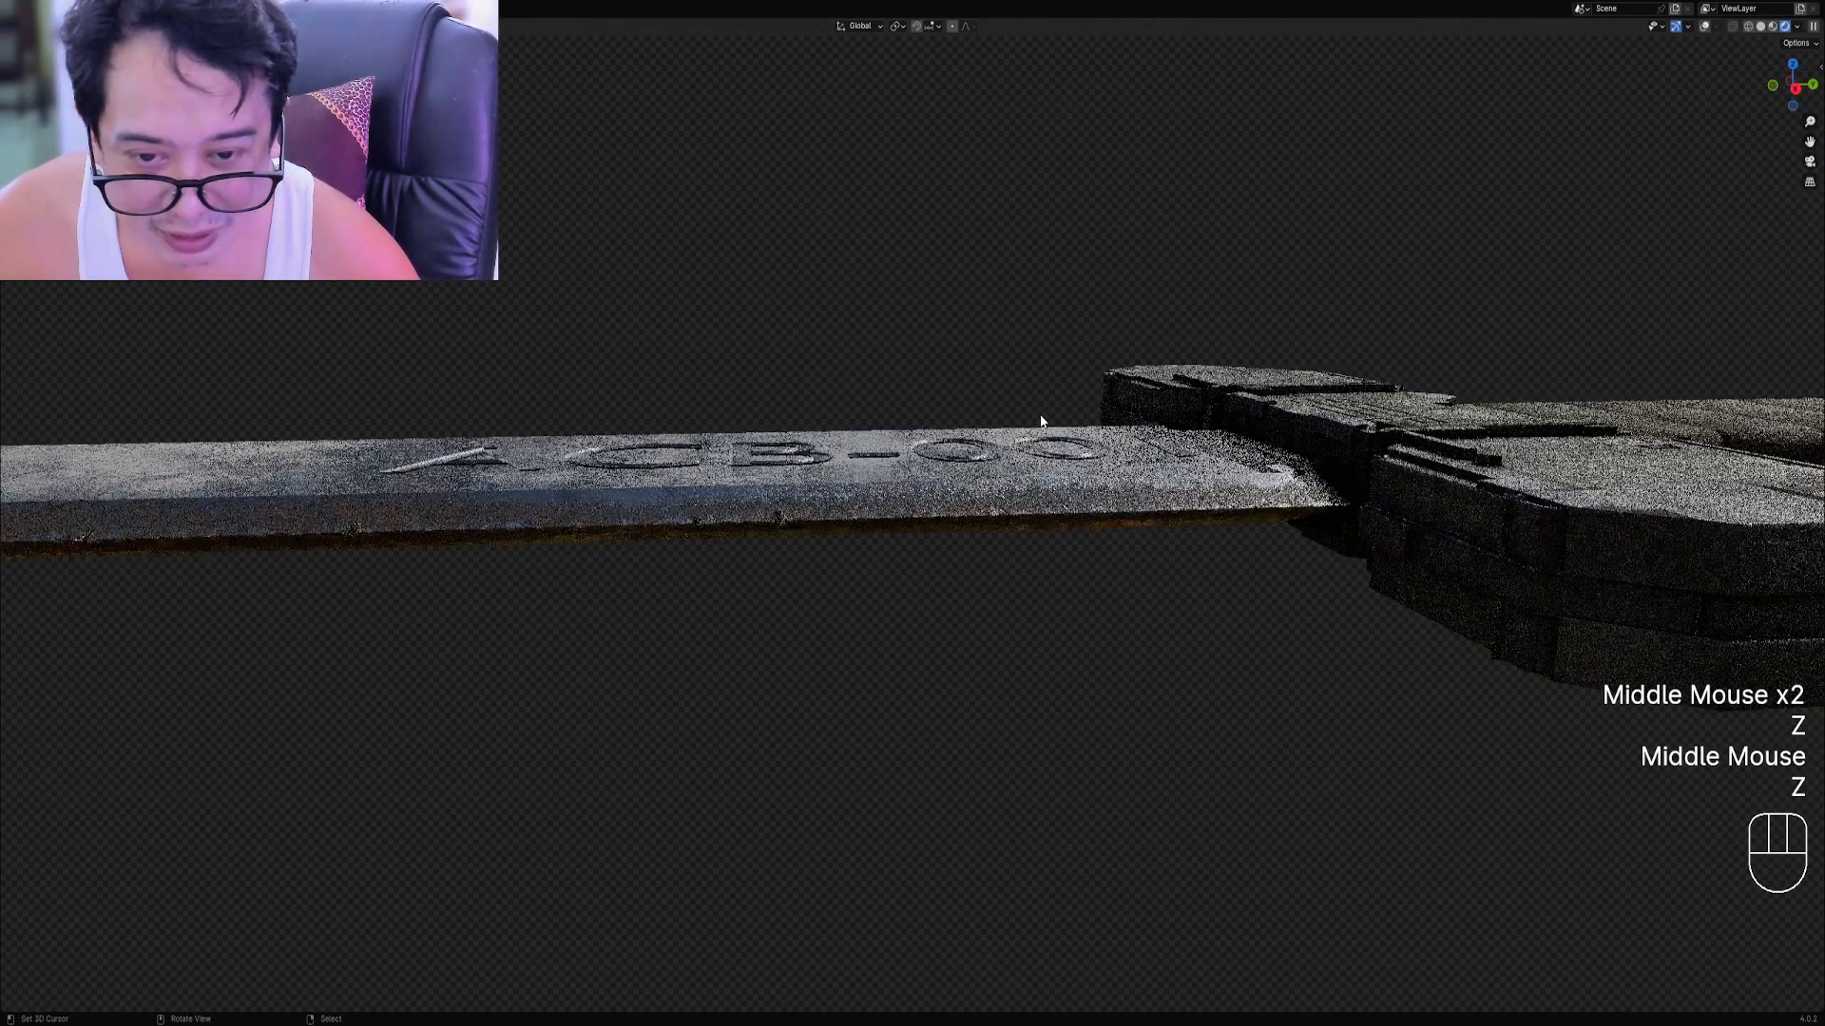
pyautogui.scroll(1, 1040, 414)
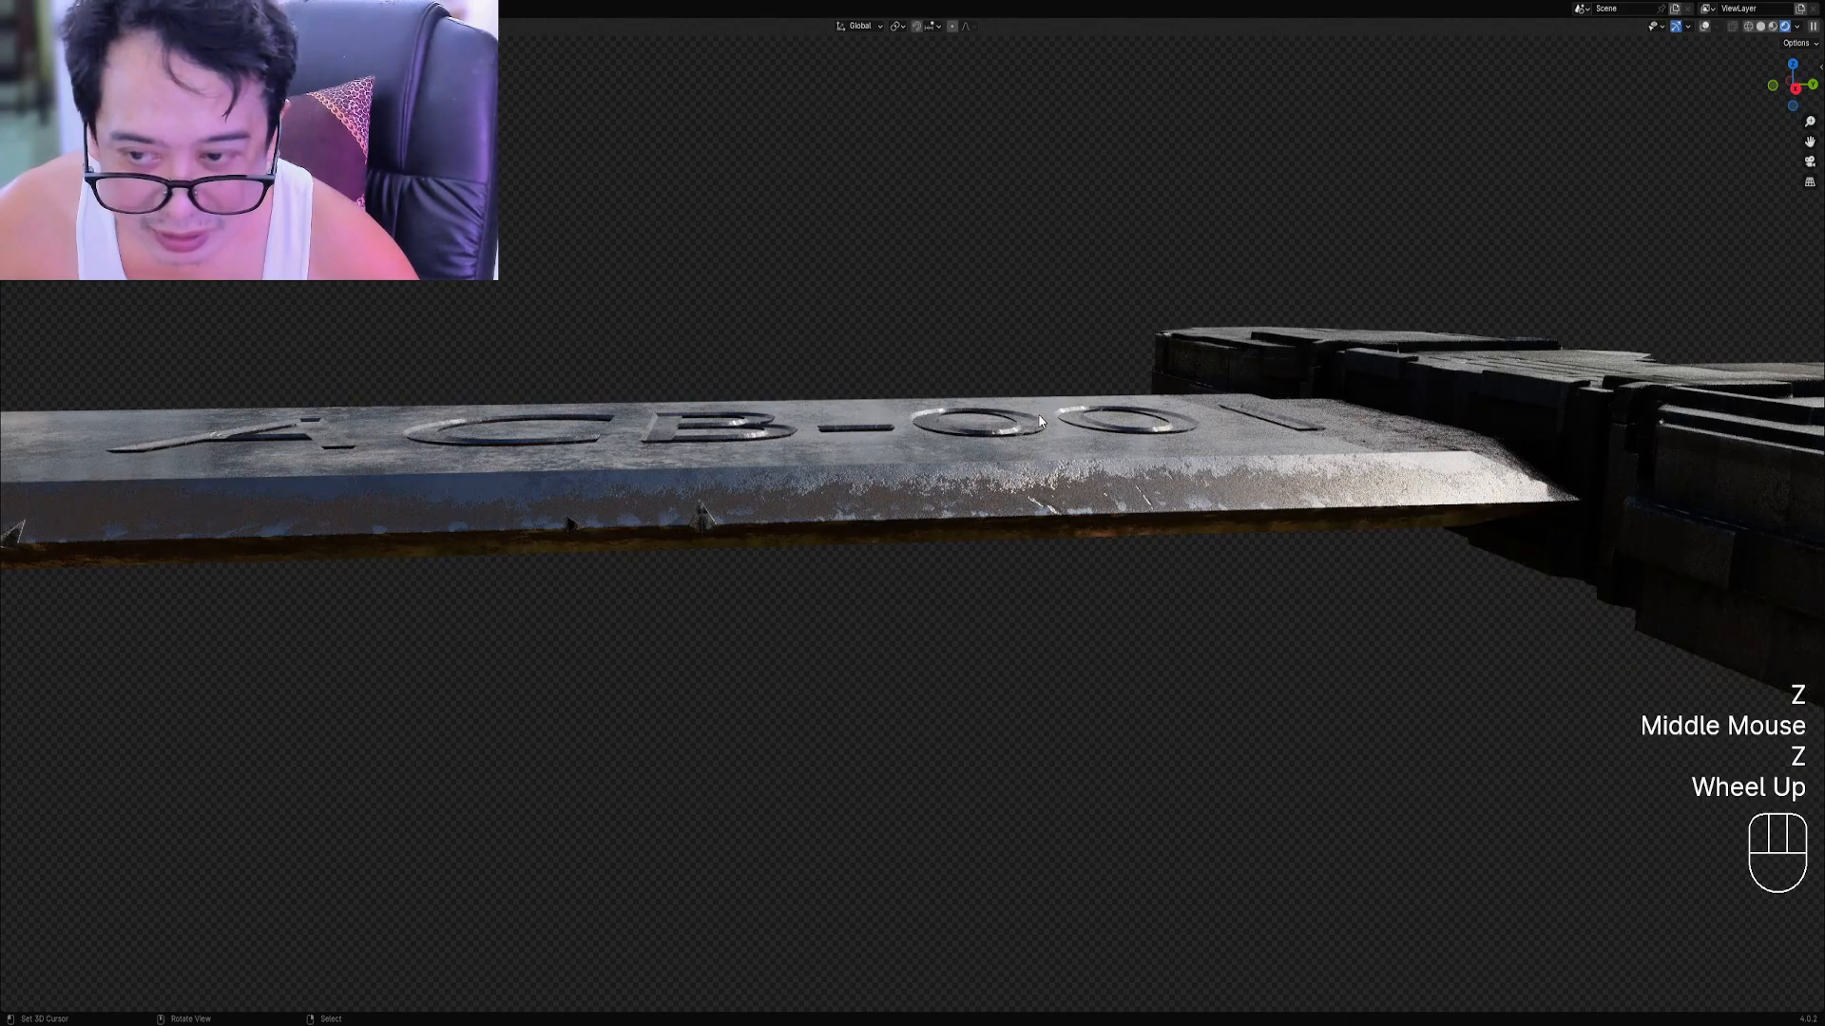
pyautogui.moveTo(1038, 414)
pyautogui.mouseDown(button='middle')
pyautogui.moveTo(1040, 434)
pyautogui.moveTo(1110, 437)
pyautogui.moveTo(1085, 523)
pyautogui.moveTo(1042, 466)
pyautogui.mouseUp(button='middle')
pyautogui.scroll(-2, 1039, 434)
pyautogui.scroll(-1, 1112, 438)
pyautogui.press('z')
pyautogui.click(1194, 434)
pyautogui.press('z')
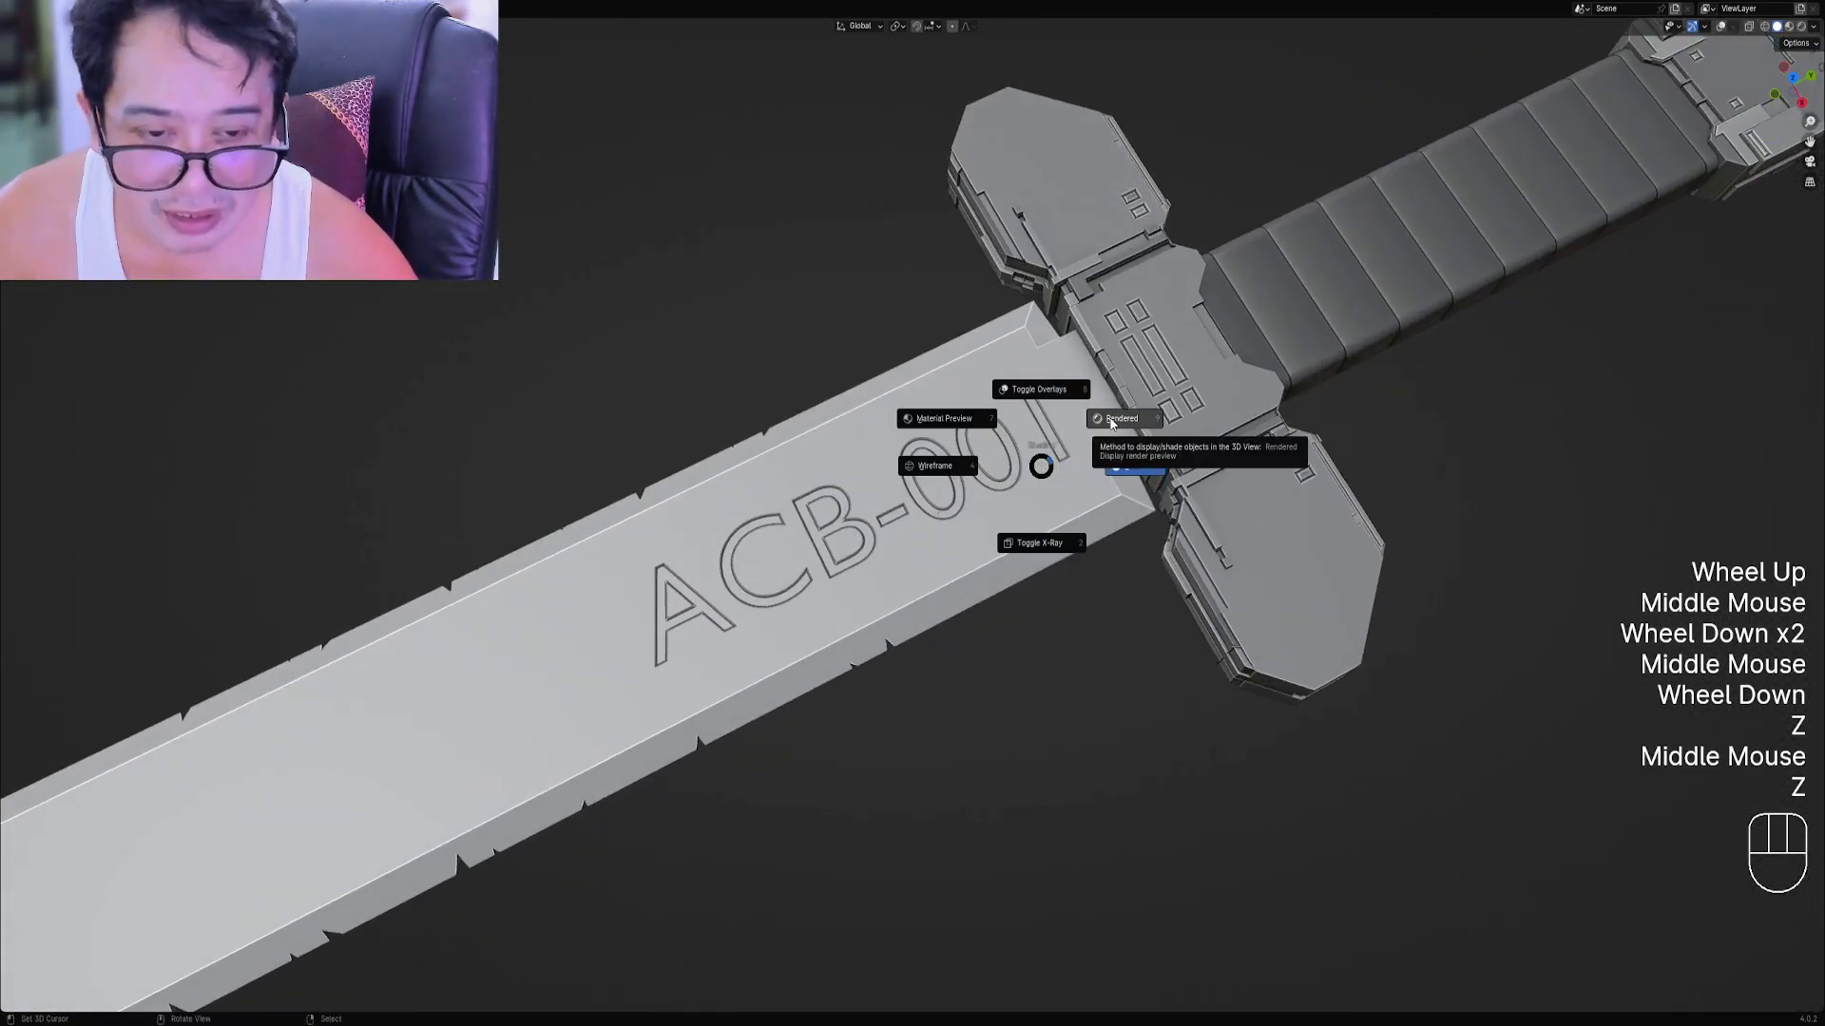
# Examine the whole blade and its lettering in rendered shading from several distances and low angles.
pyautogui.click(1110, 422)
pyautogui.scroll(-3, 1005, 530)
pyautogui.moveTo(1045, 561)
pyautogui.mouseDown(button='middle')
pyautogui.moveTo(1156, 574)
pyautogui.moveTo(975, 534)
pyautogui.moveTo(1017, 547)
pyautogui.moveTo(1017, 567)
pyautogui.moveTo(1118, 570)
pyautogui.moveTo(1138, 533)
pyautogui.moveTo(1118, 572)
pyautogui.mouseUp(button='middle')
pyautogui.scroll(2, 1156, 574)
pyautogui.scroll(1, 975, 533)
pyautogui.scroll(2, 975, 533)
pyautogui.scroll(1, 1155, 535)
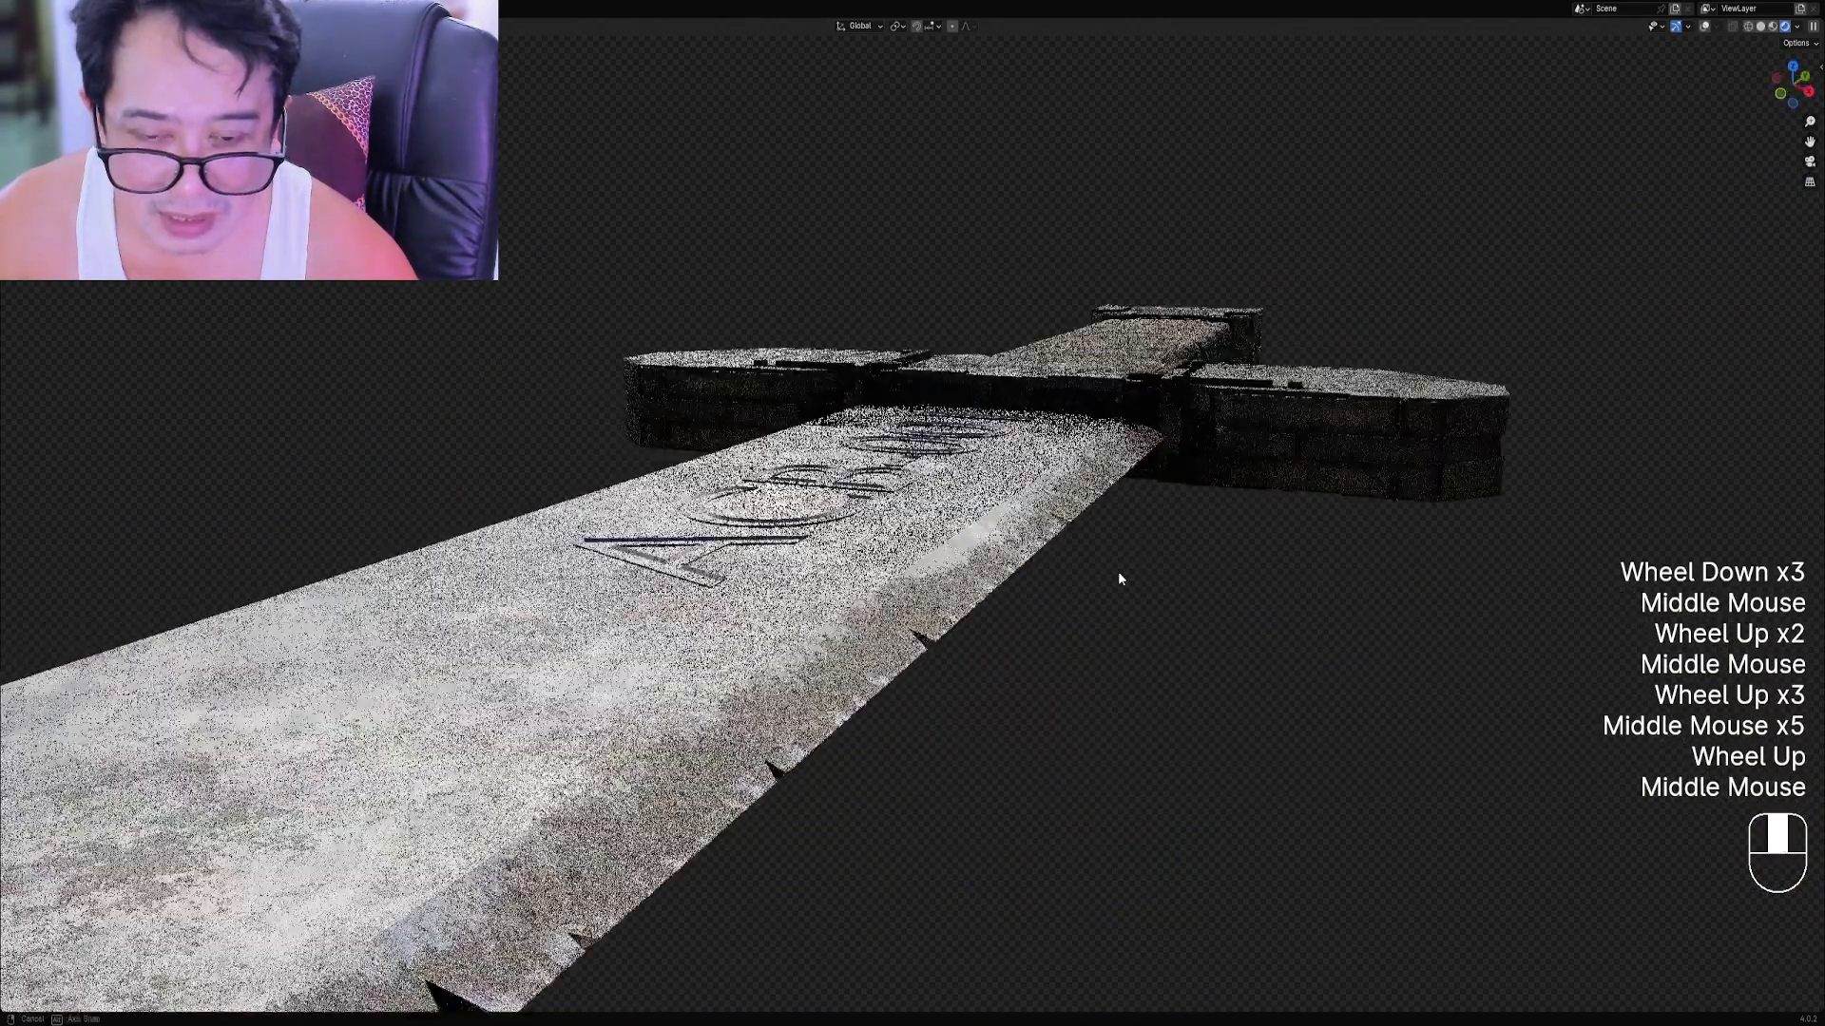
pyautogui.scroll(-2, 1117, 572)
# Return to solid shading with overlays on, select the ACB-001 lettering, and open its rflow_metal material settings.
pyautogui.press('z')
pyautogui.scroll(2, 934, 495)
pyautogui.rightClick(935, 497)
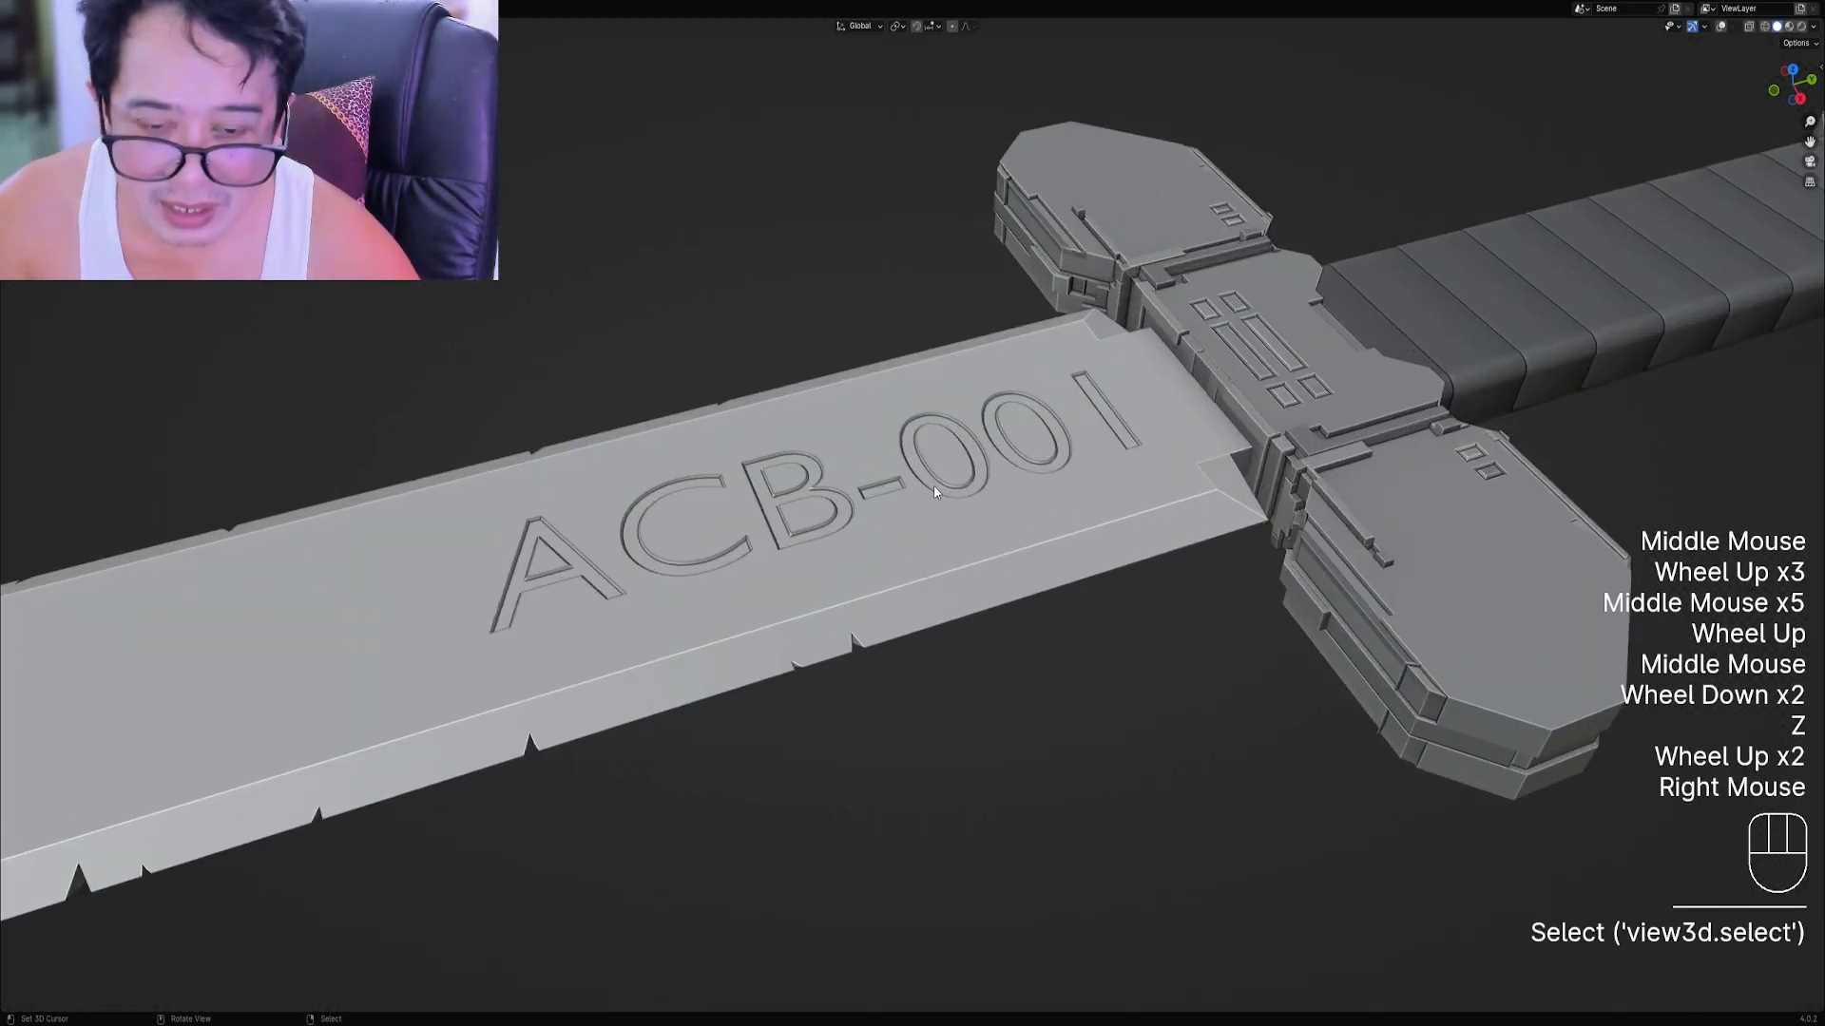
pyautogui.hotkey('shift', 'alt', 'z')
pyautogui.rightClick(941, 481)
pyautogui.scroll(2, 941, 481)
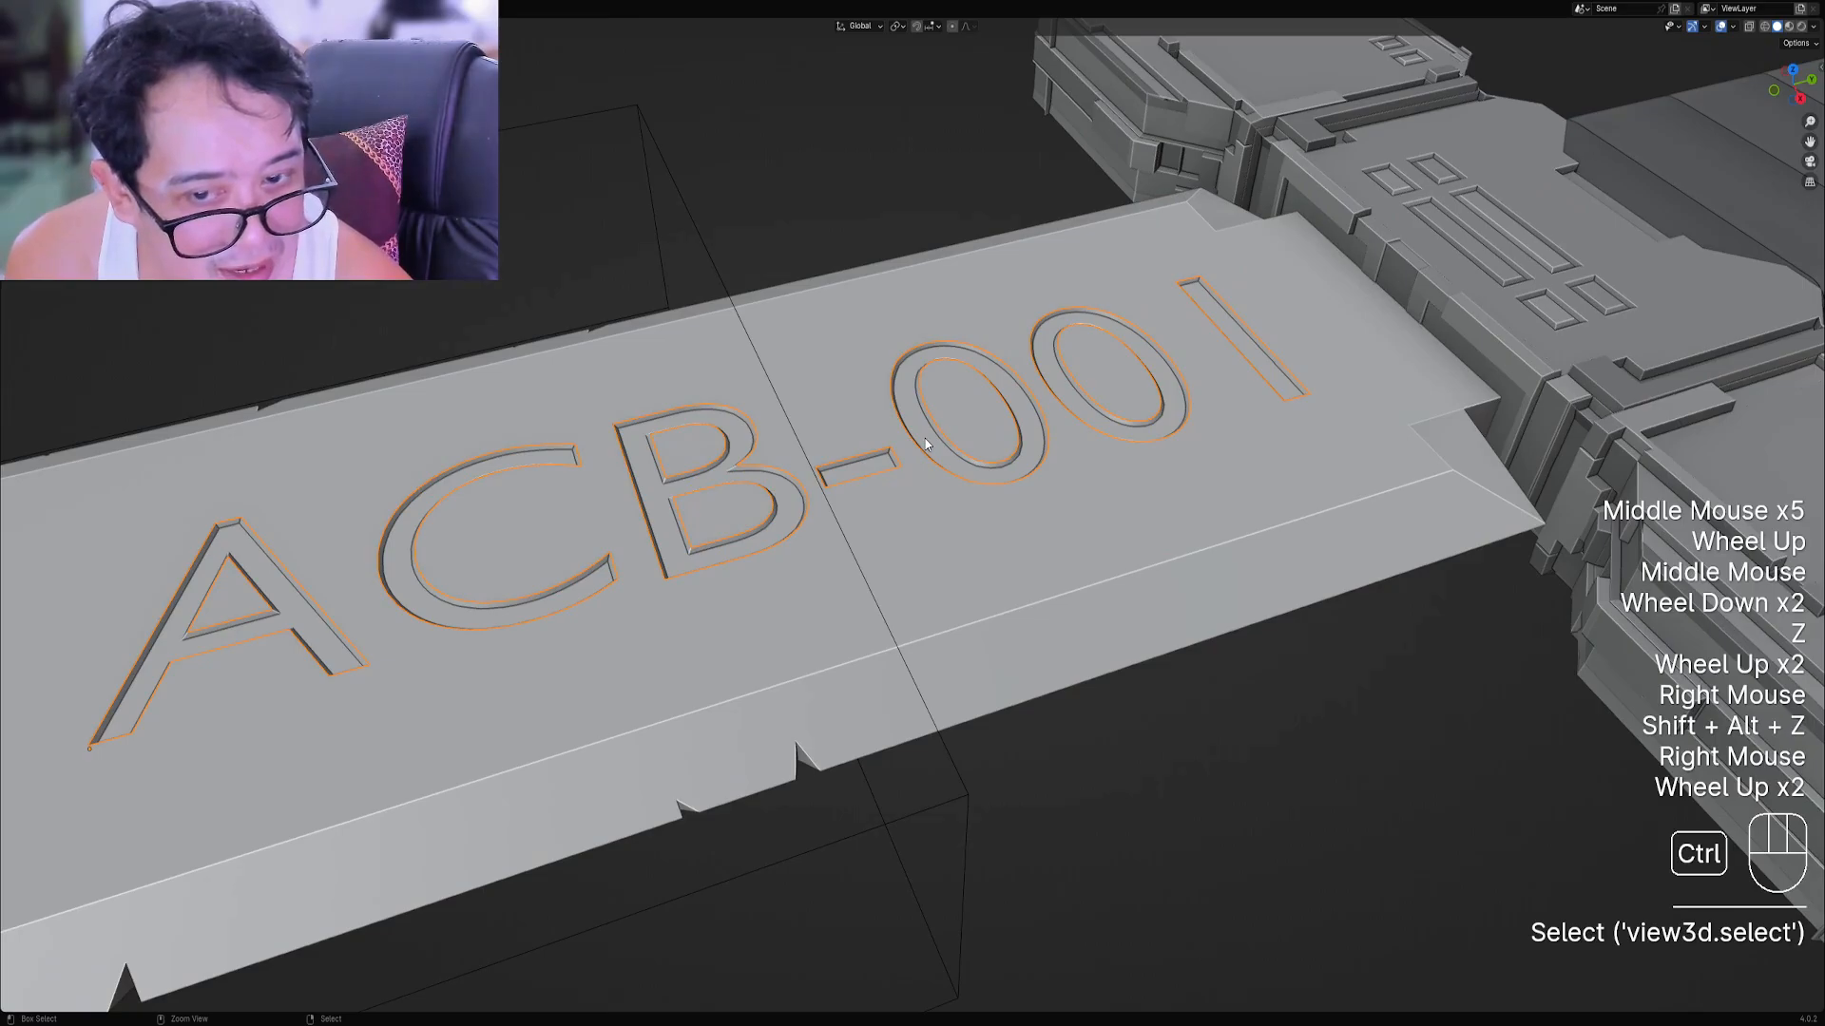
pyautogui.hotkey('ctrl', 'space')
pyautogui.click(1517, 629)
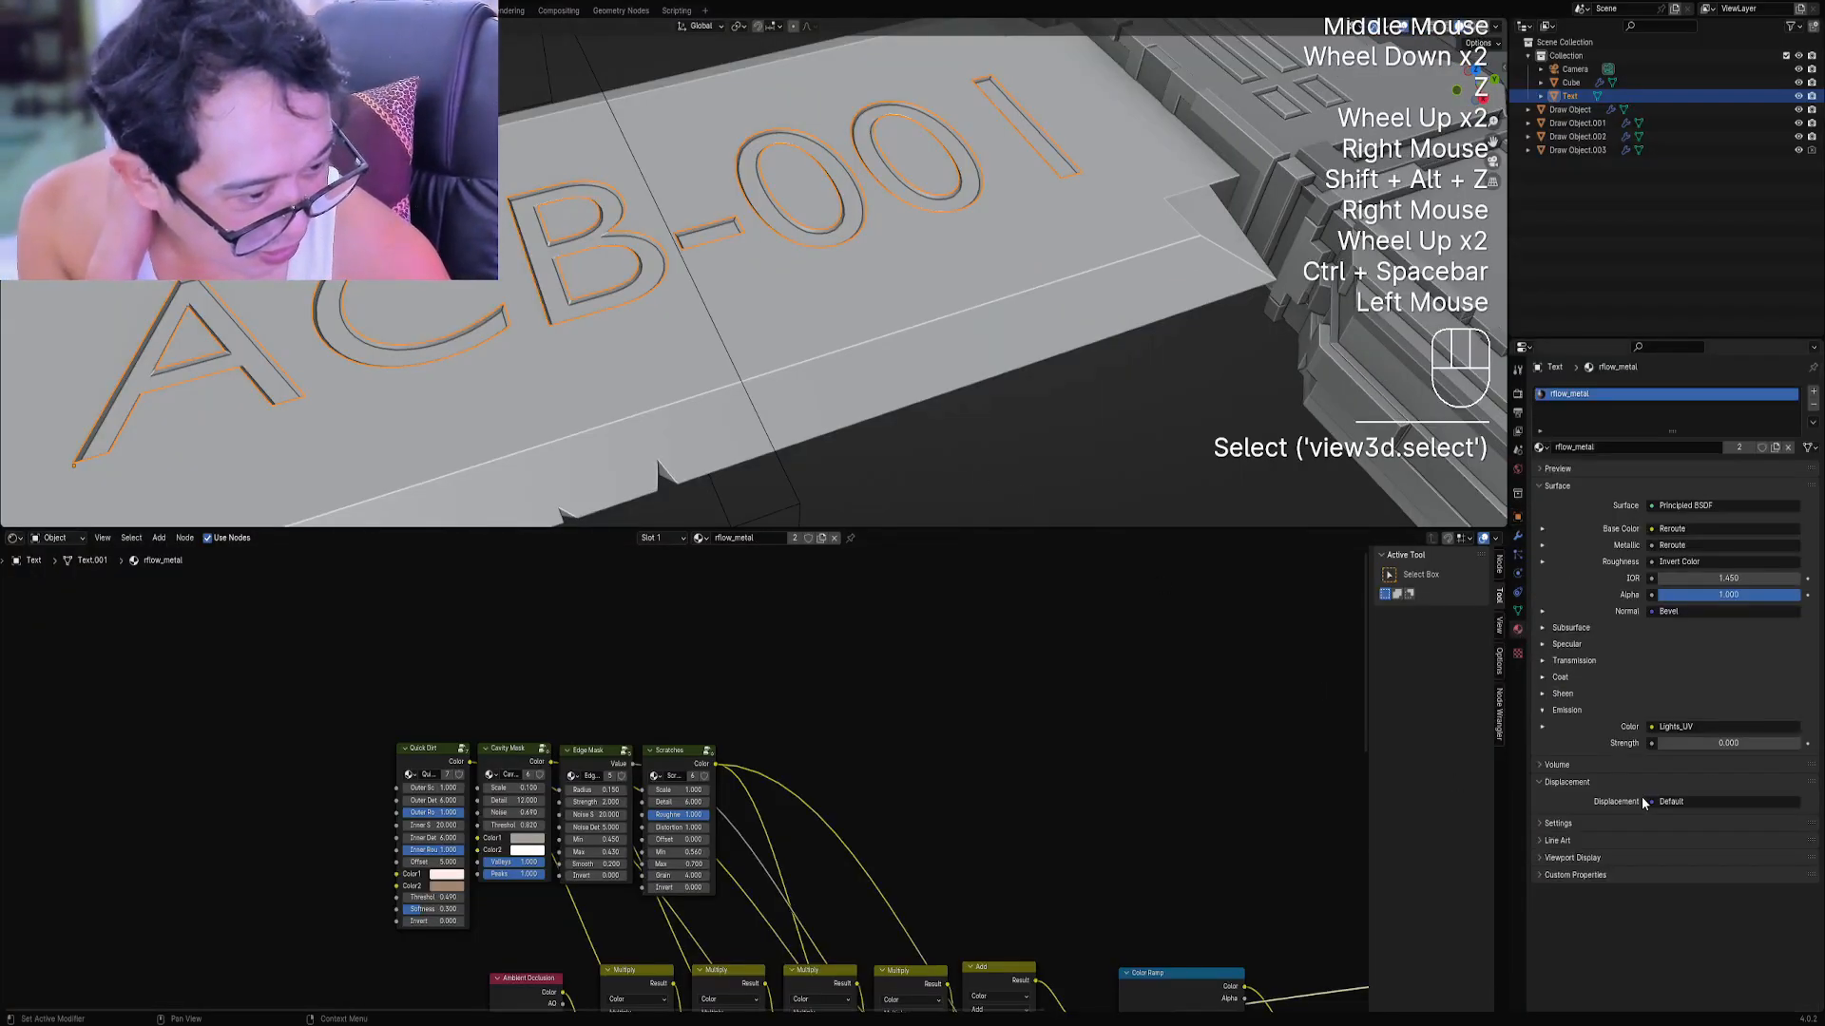
pyautogui.scroll(-2, 1638, 795)
pyautogui.scroll(-2, 1093, 397)
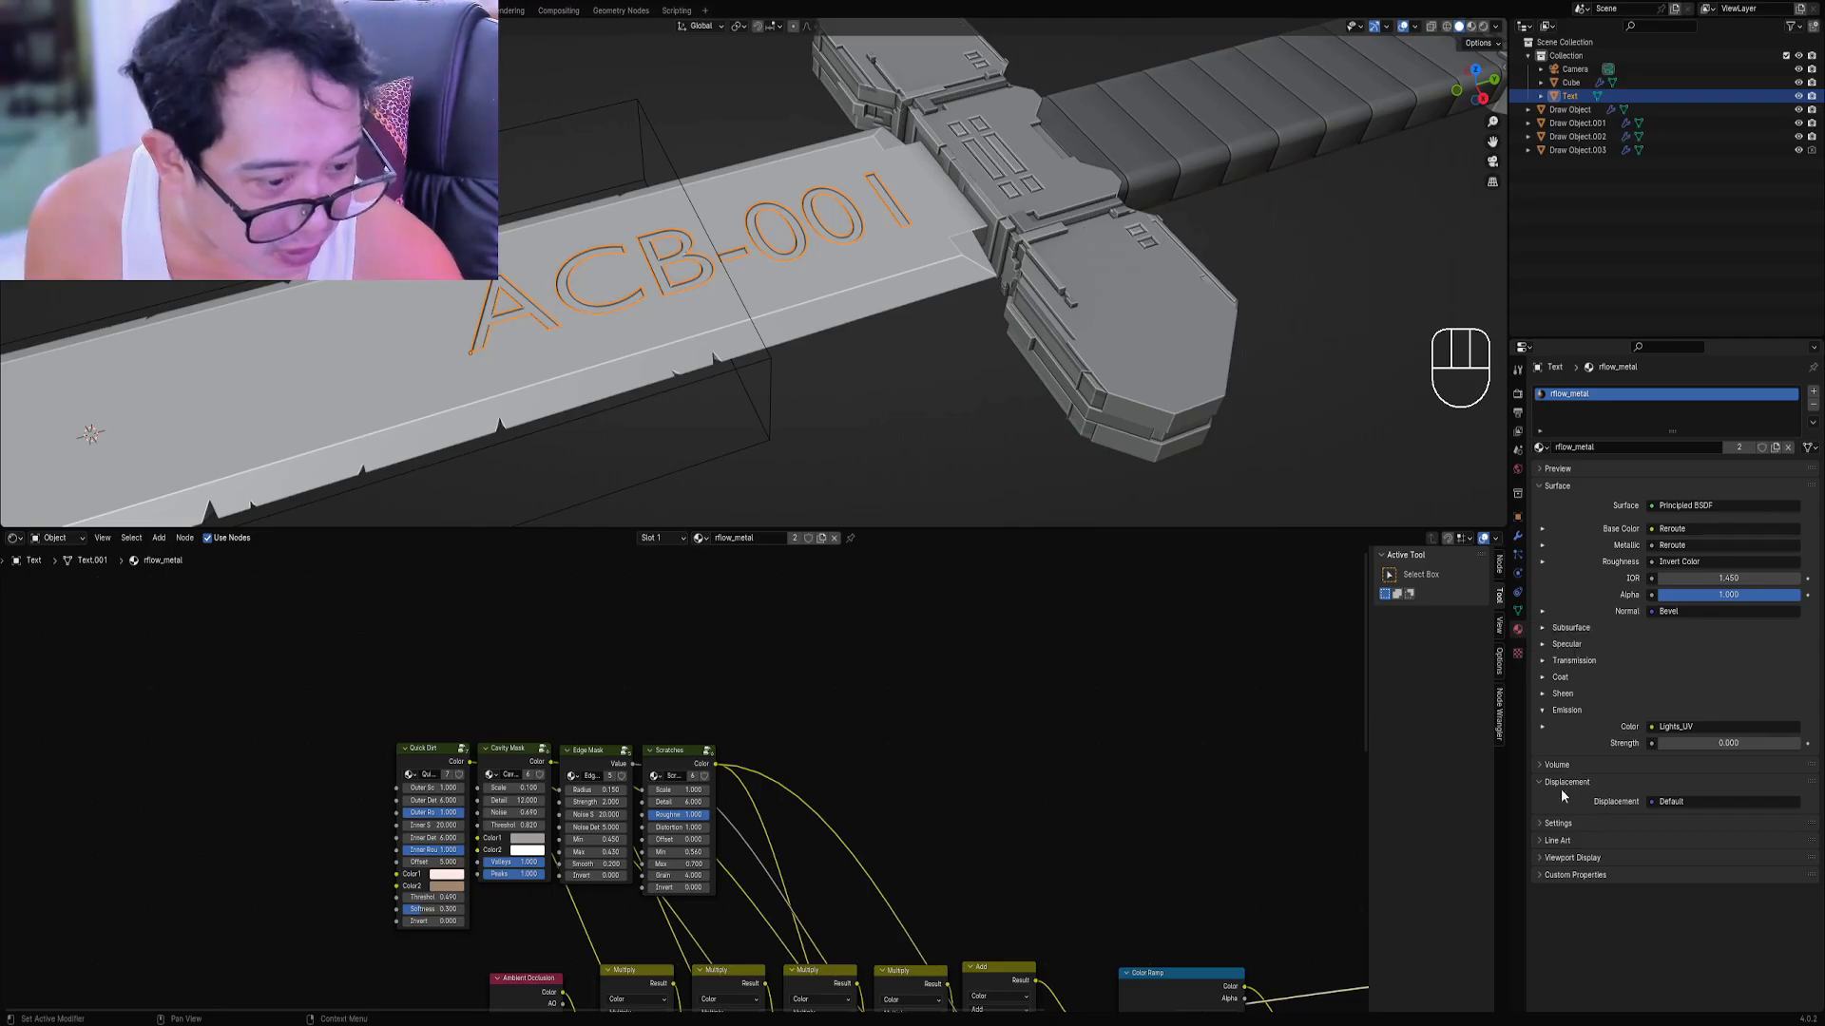
# Enable Backface Culling in the rflow_metal material's viewport display settings.
pyautogui.click(1593, 875)
pyautogui.click(1593, 874)
pyautogui.click(1597, 858)
pyautogui.scroll(-2, 1589, 876)
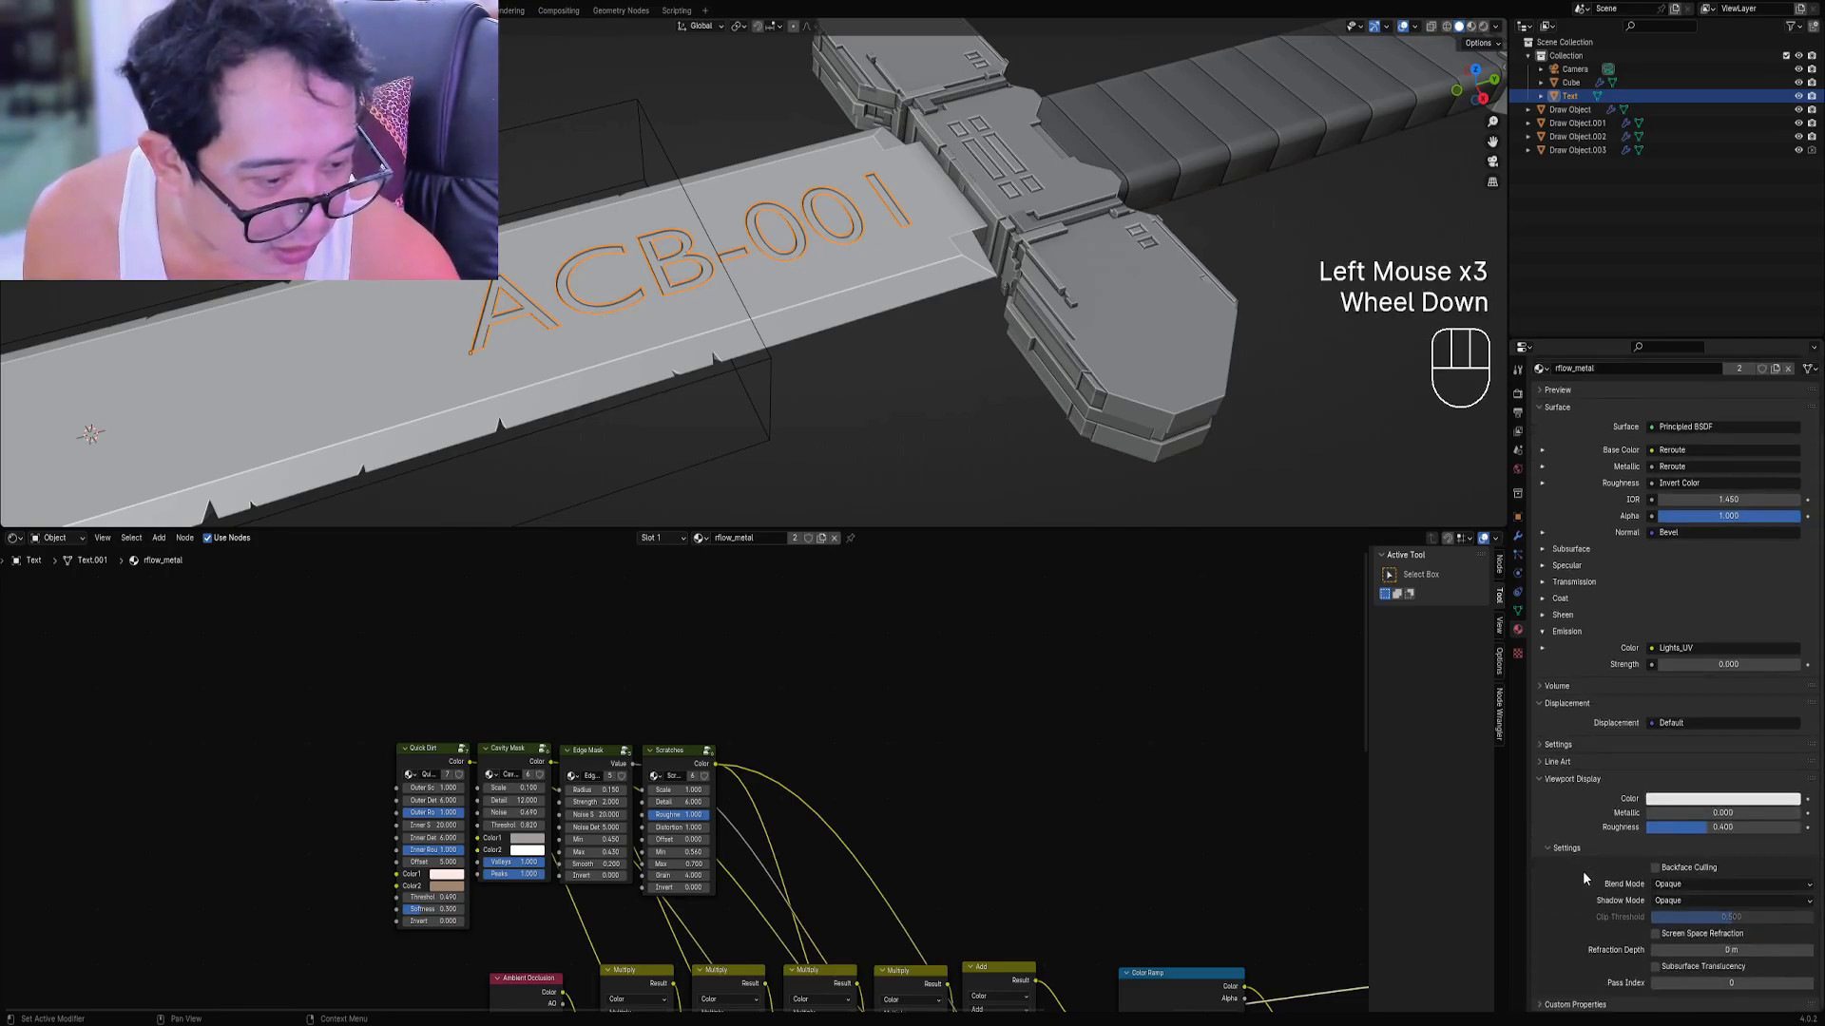
pyautogui.click(1656, 868)
# Examine the lettering edges up close in maximized rendered shading without overlays, and return to solid shading.
pyautogui.scroll(2, 975, 506)
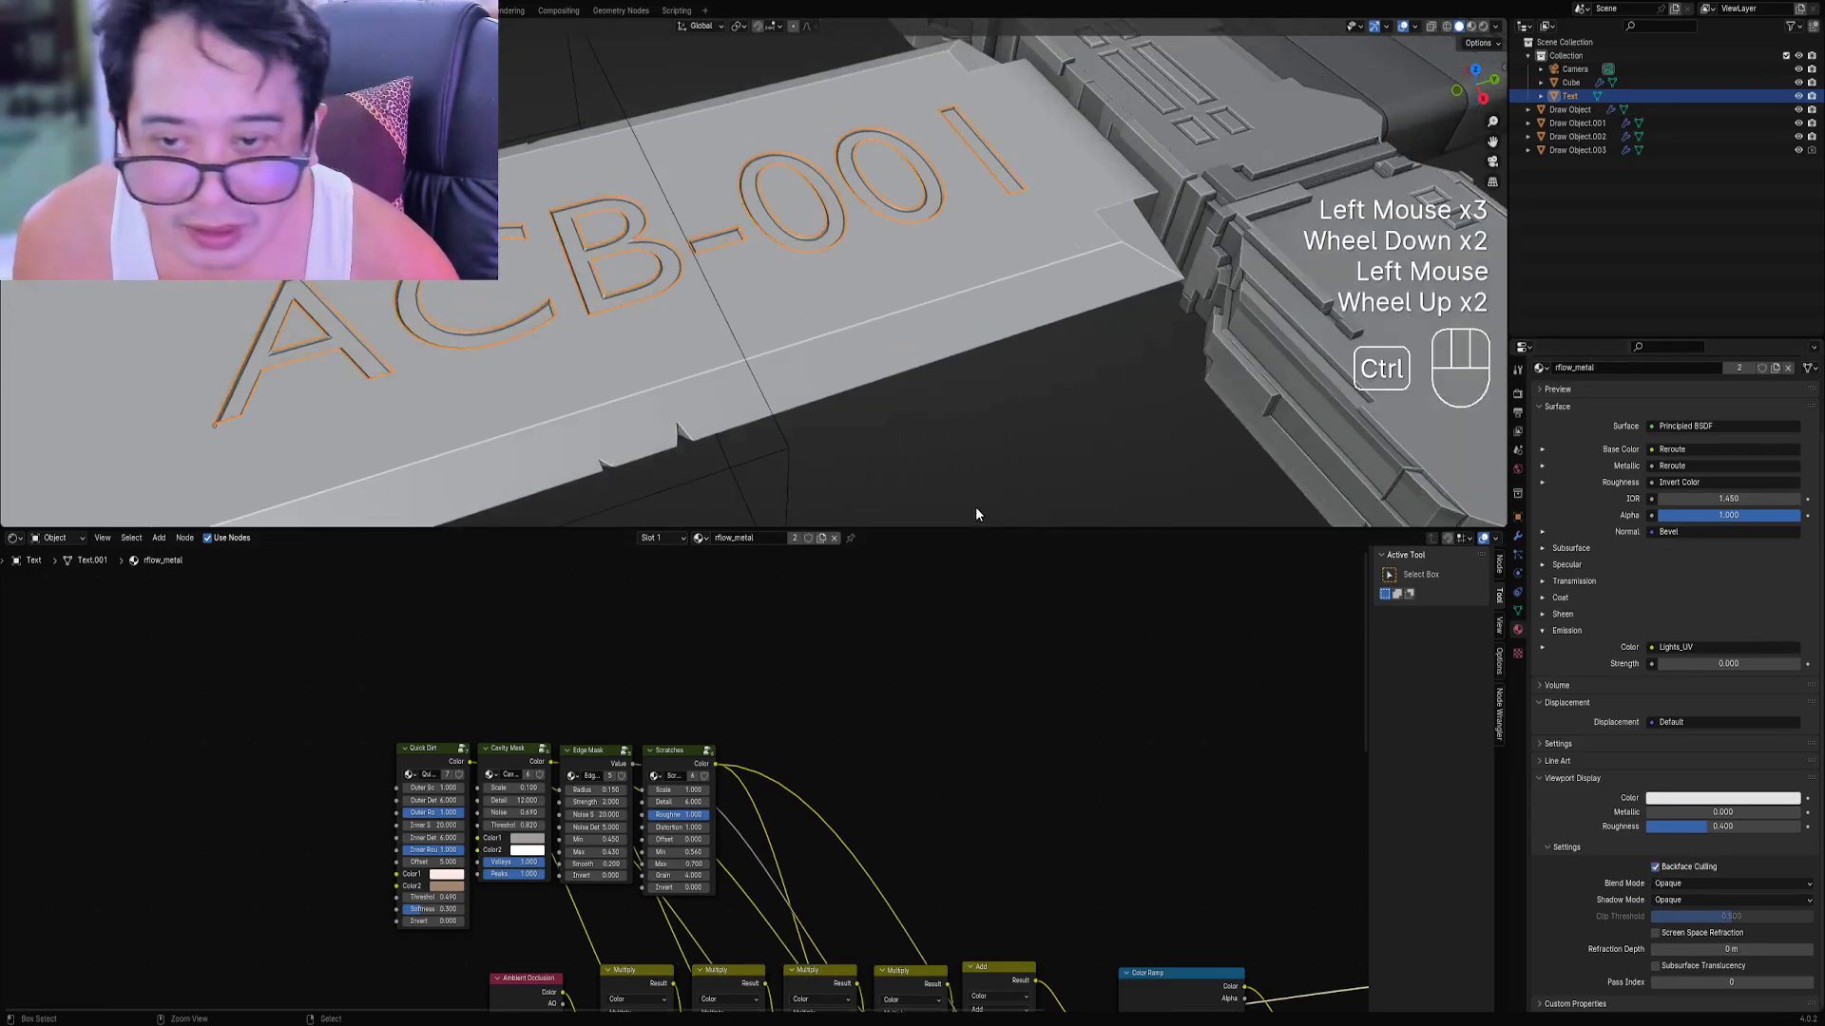
pyautogui.hotkey('ctrl', 'space')
pyautogui.moveTo(975, 505); pyautogui.dragTo(887, 386, button='middle')
pyautogui.scroll(1, 890, 370)
pyautogui.press('z')
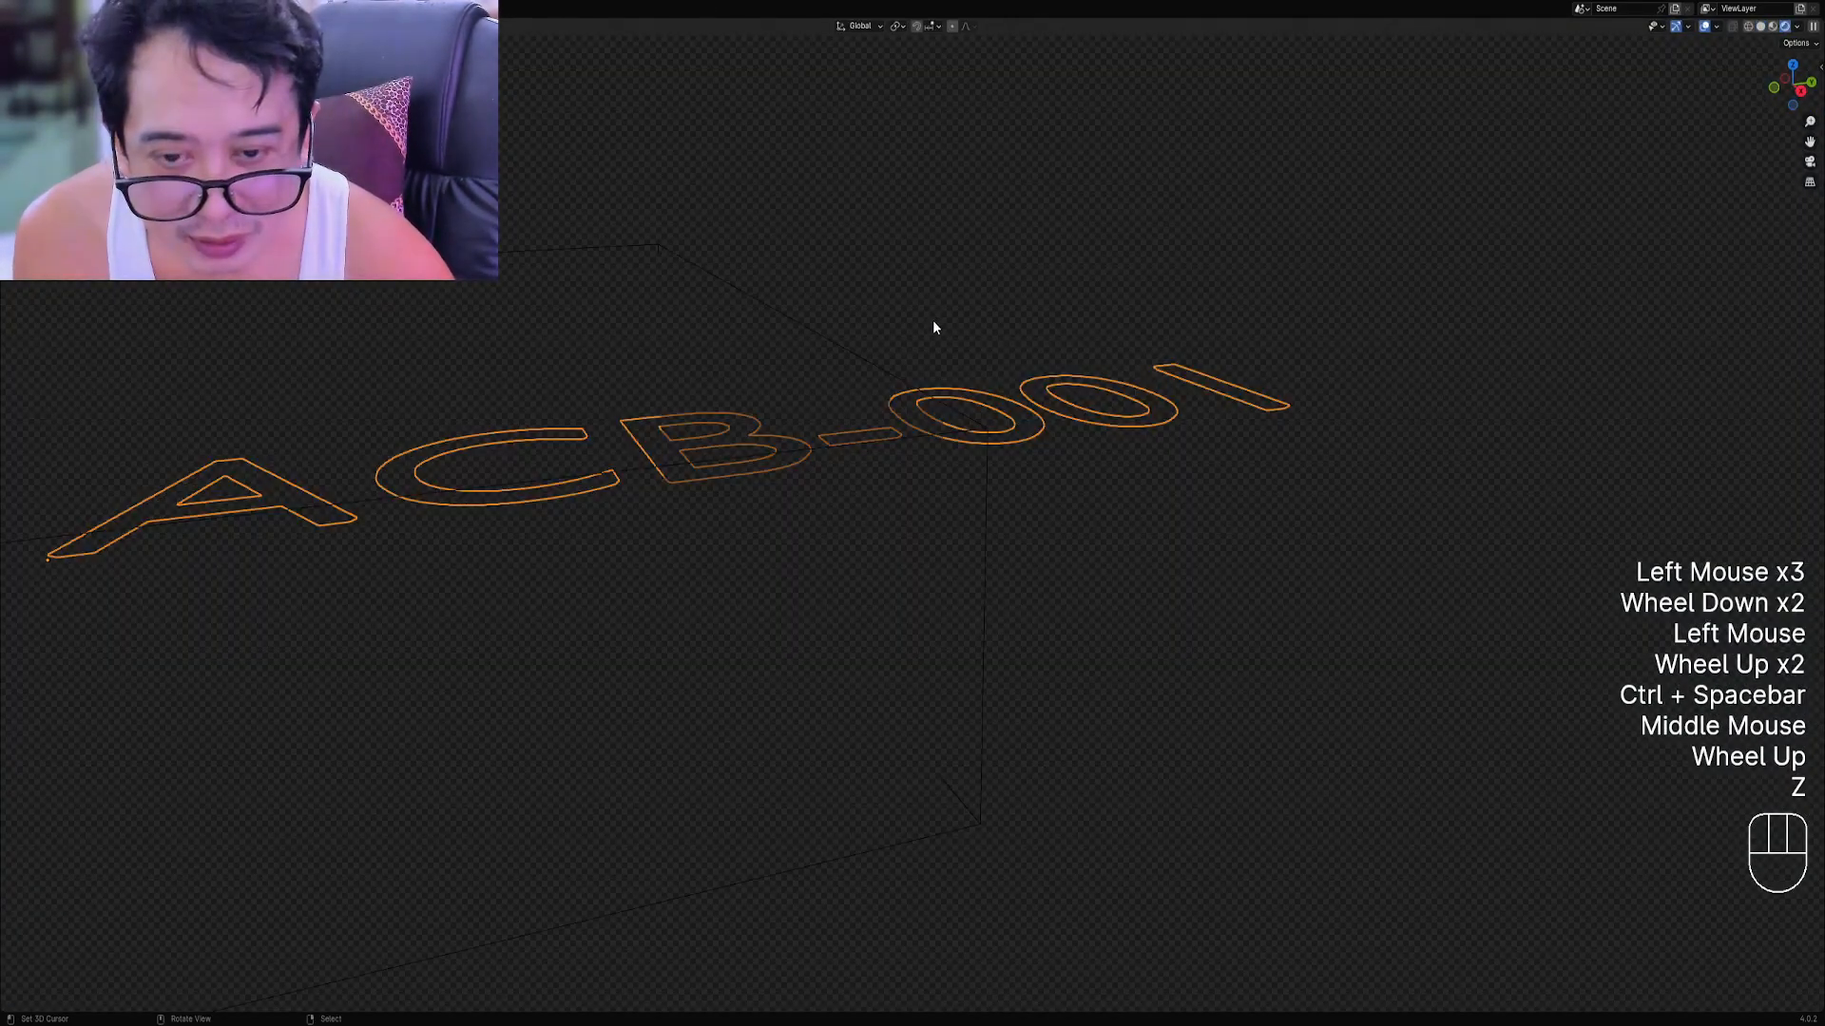
pyautogui.hotkey('shift', 'alt', 'z')
pyautogui.moveTo(1046, 427)
pyautogui.mouseDown(button='middle')
pyautogui.moveTo(1080, 434)
pyautogui.moveTo(990, 414)
pyautogui.moveTo(963, 429)
pyautogui.moveTo(975, 417)
pyautogui.moveTo(991, 470)
pyautogui.moveTo(994, 414)
pyautogui.mouseUp(button='middle')
pyautogui.scroll(3, 1040, 415)
pyautogui.scroll(-2, 1055, 432)
pyautogui.scroll(1, 1075, 427)
pyautogui.scroll(1, 990, 414)
pyautogui.scroll(1, 977, 411)
pyautogui.scroll(1, 994, 414)
pyautogui.scroll(-1, 994, 414)
pyautogui.press('z')
pyautogui.click(1091, 420)
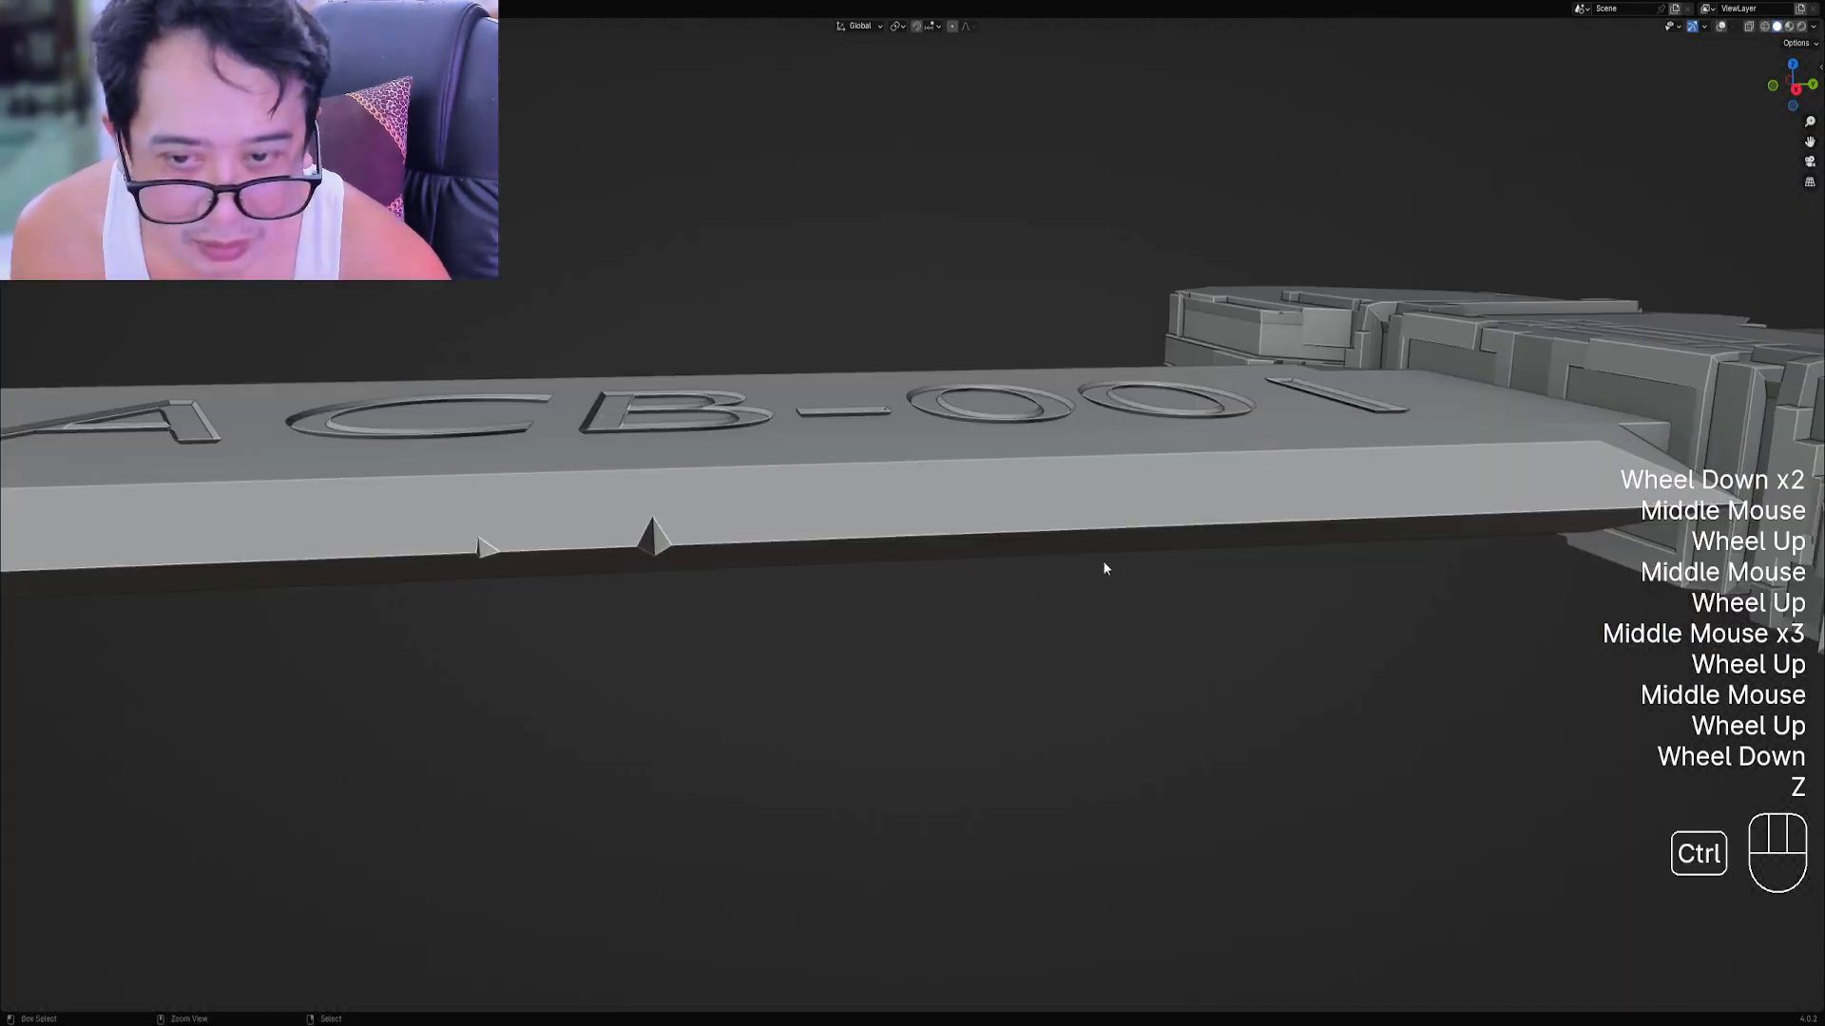
# Try the Alpha Clip blend mode on the rflow_metal material and inspect the lettering in rendered shading.
pyautogui.hotkey('ctrl', 'space')
pyautogui.scroll(-2, 1553, 825)
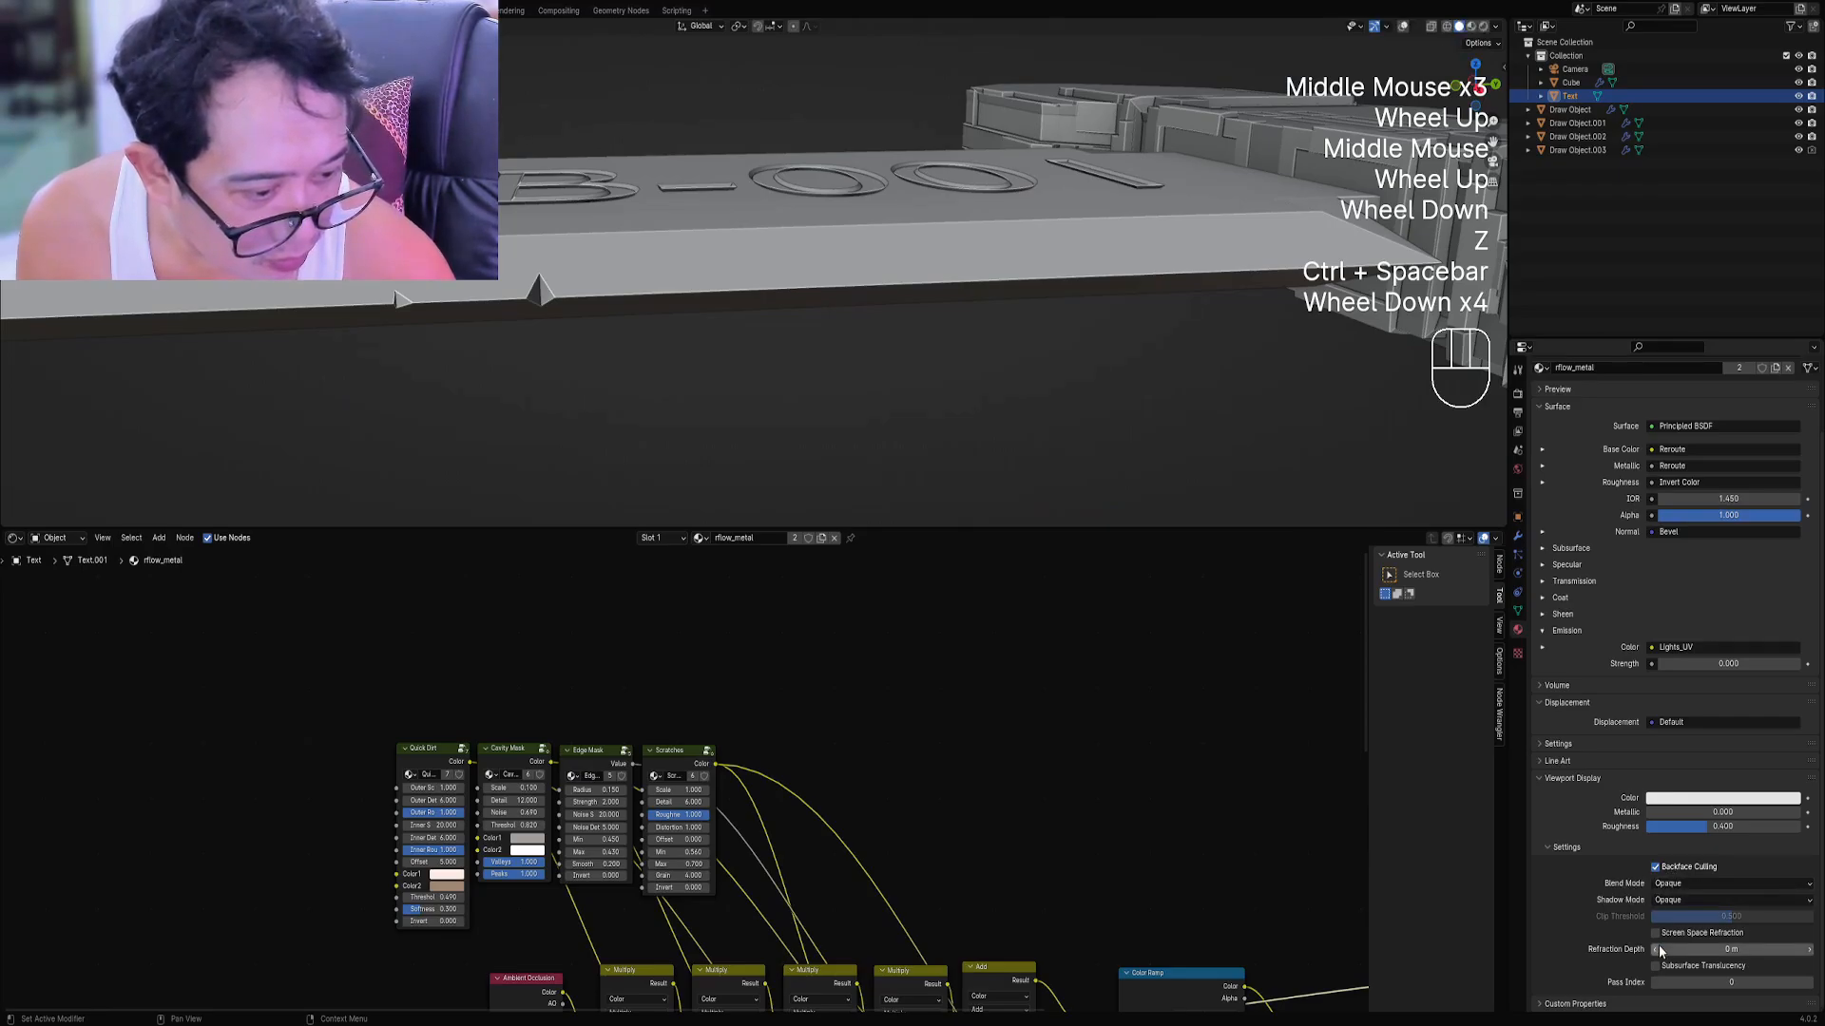
pyautogui.click(1672, 884)
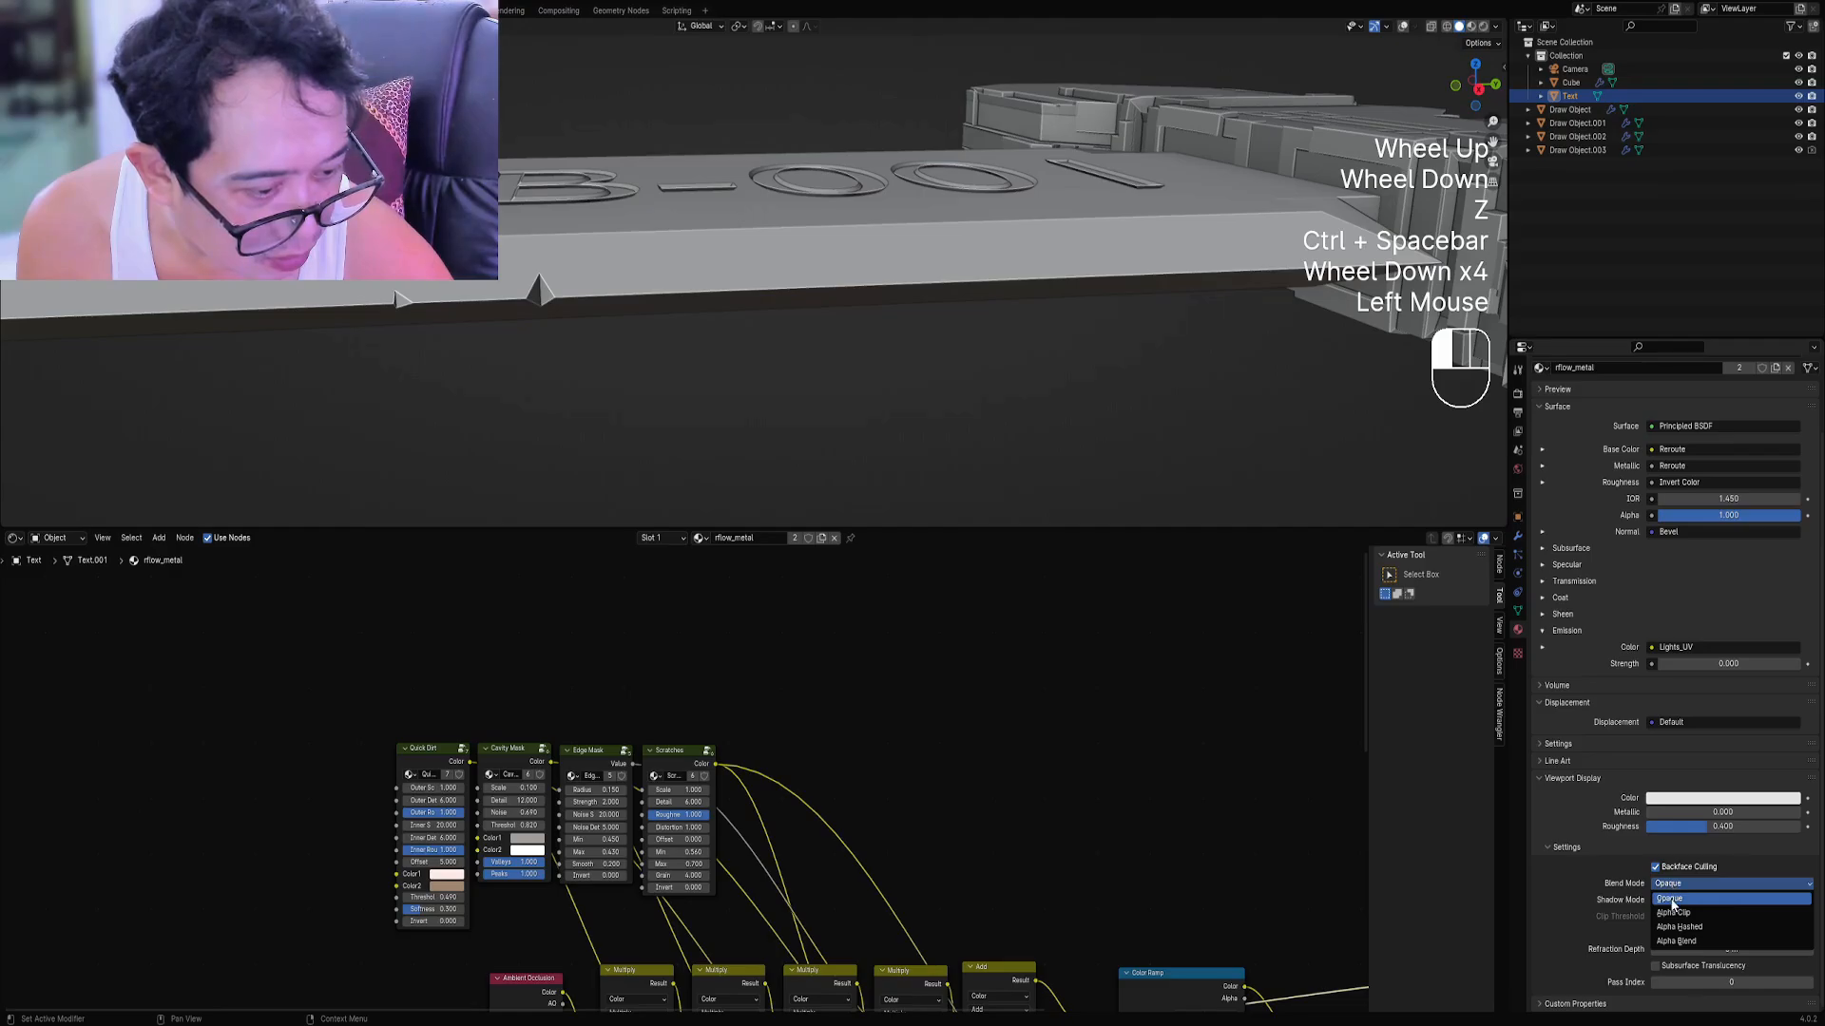
pyautogui.click(1672, 911)
pyautogui.press('z')
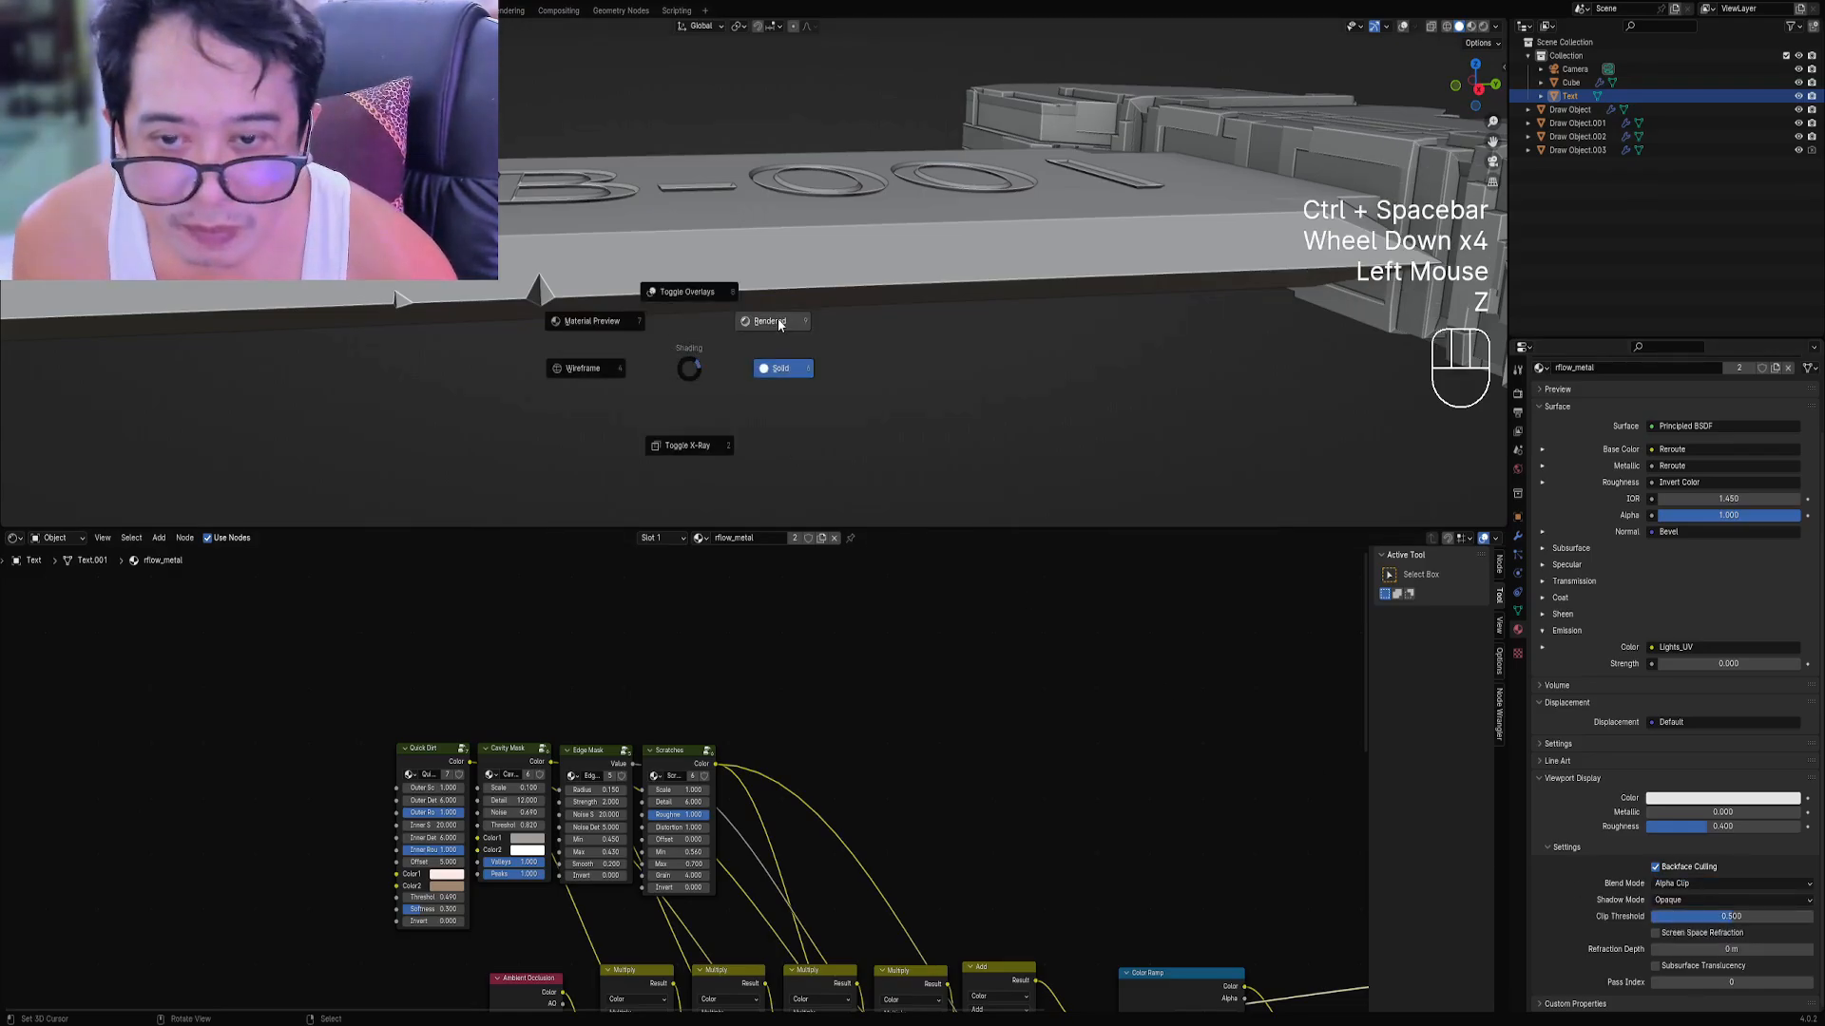
pyautogui.scroll(2, 868, 401)
pyautogui.moveTo(856, 281)
pyautogui.keyDown('shift'); pyautogui.mouseDown(button='middle')
pyautogui.moveTo(868, 401)
pyautogui.moveTo(869, 356)
pyautogui.mouseUp(button='middle'); pyautogui.keyUp('shift')
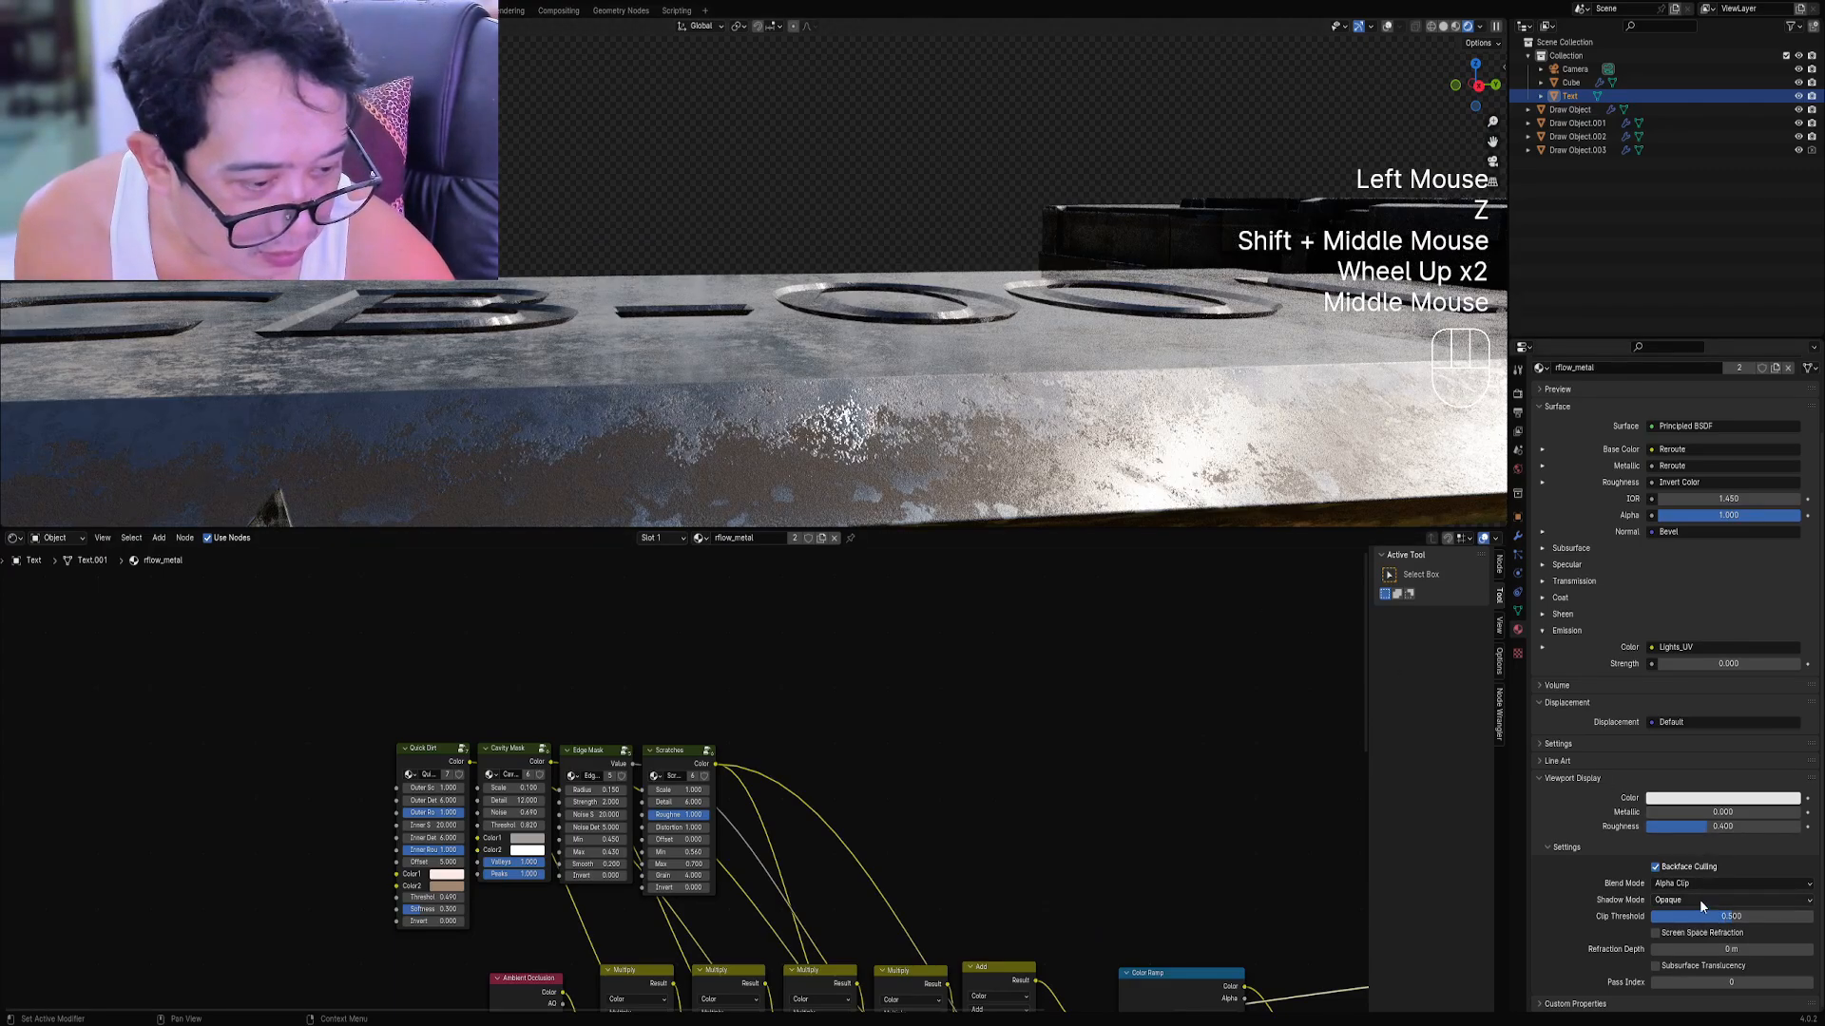
pyautogui.scroll(-2, 1698, 898)
# Restore the rflow_metal blend mode to Opaque and set its shadow mode to None, leaving Screen Space Refraction off.
pyautogui.click(1698, 885)
pyautogui.click(1698, 898)
pyautogui.click(1698, 899)
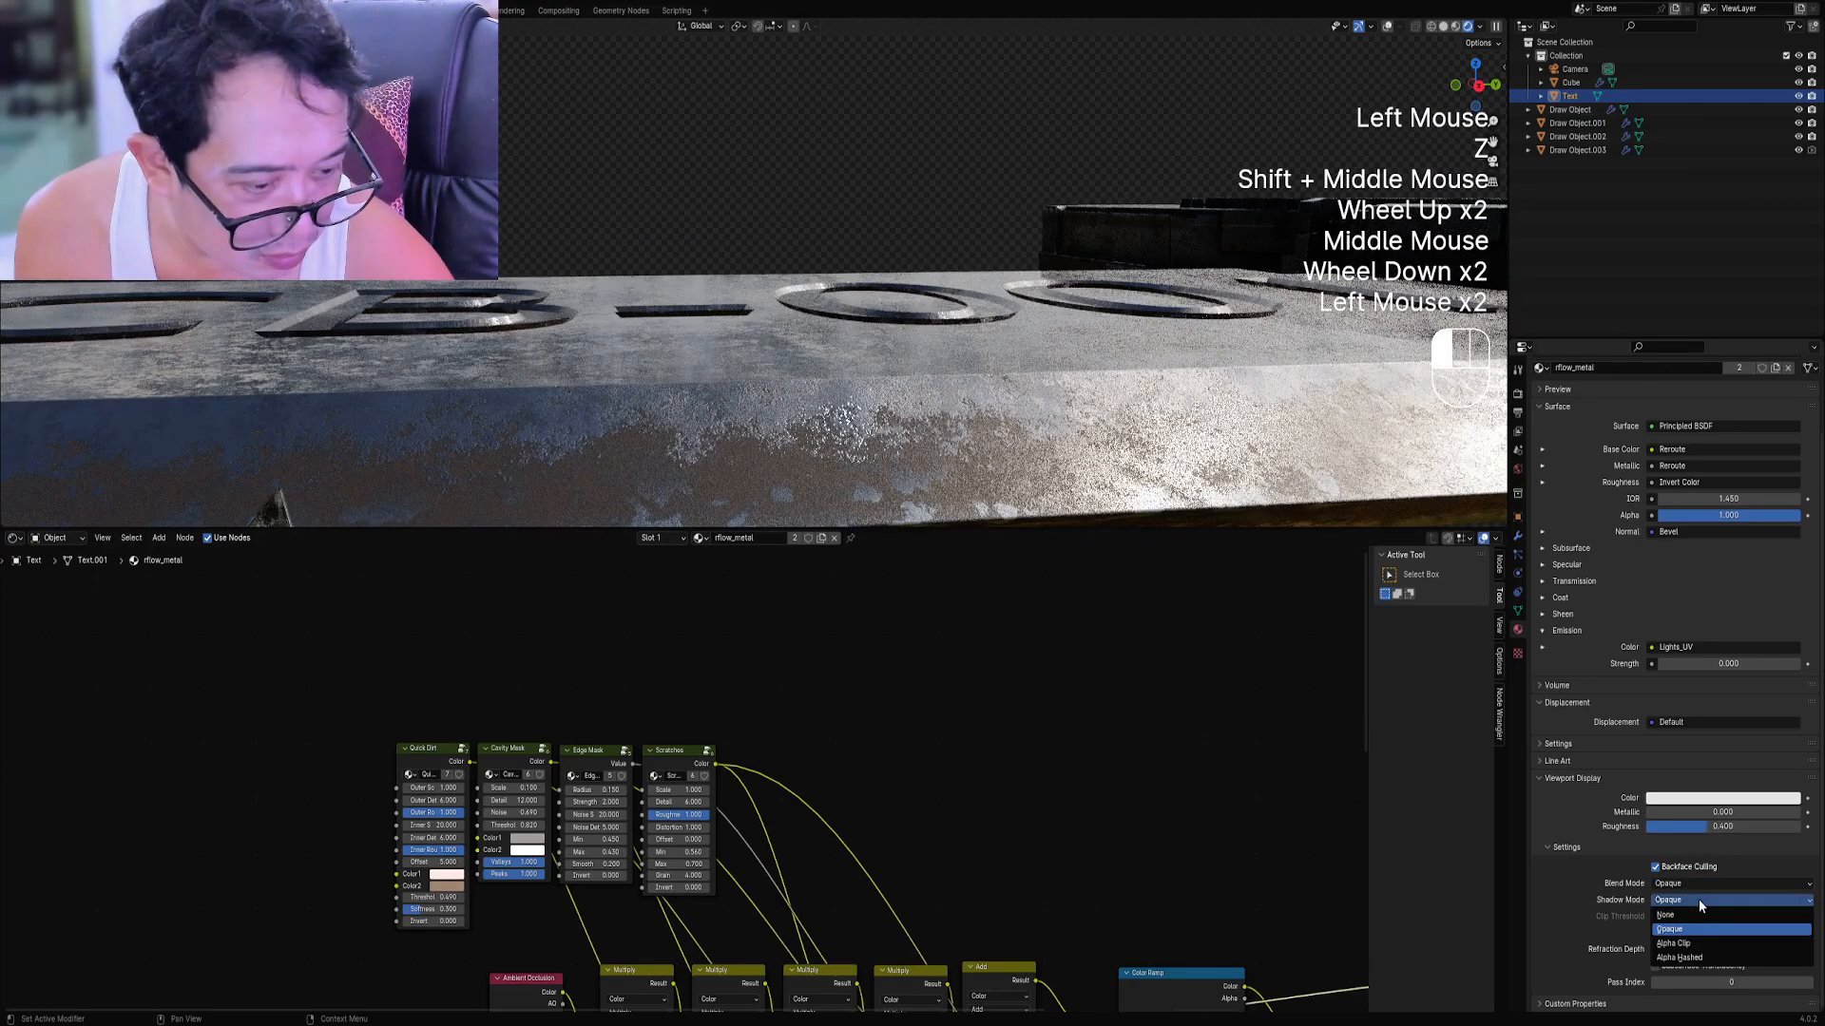
pyautogui.click(1698, 942)
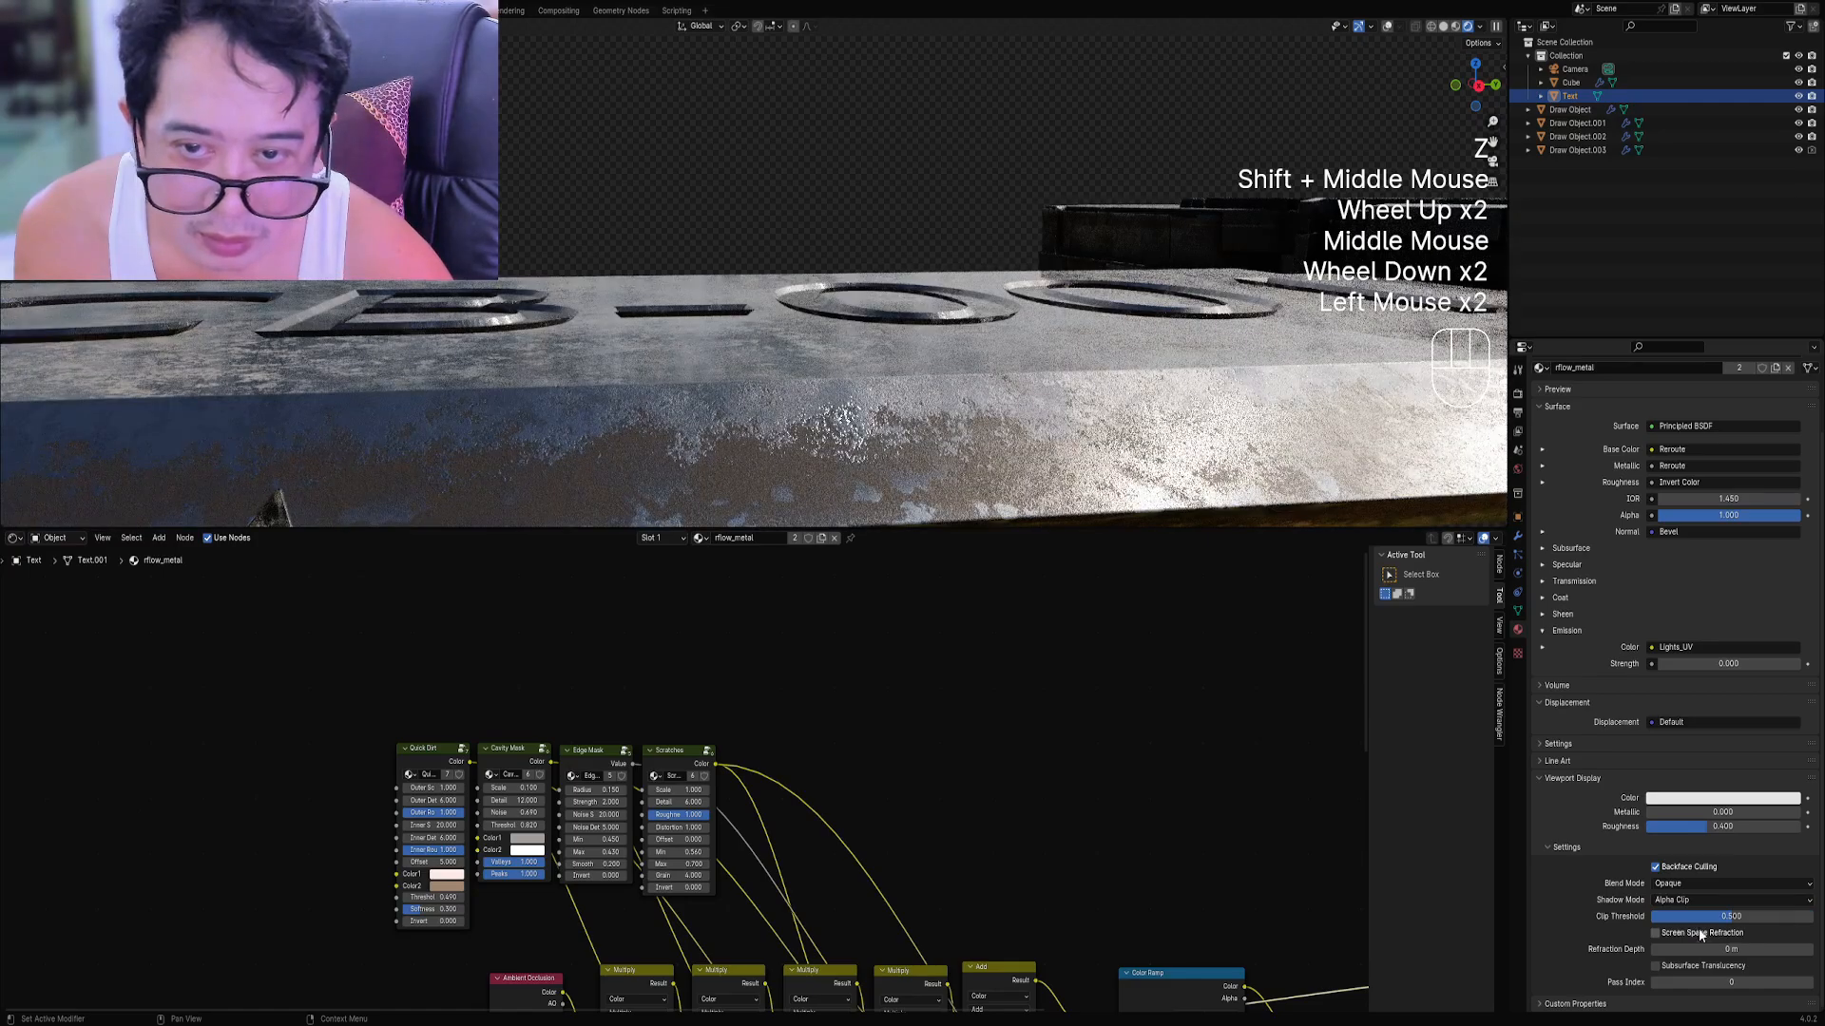
pyautogui.click(1701, 899)
pyautogui.click(1680, 938)
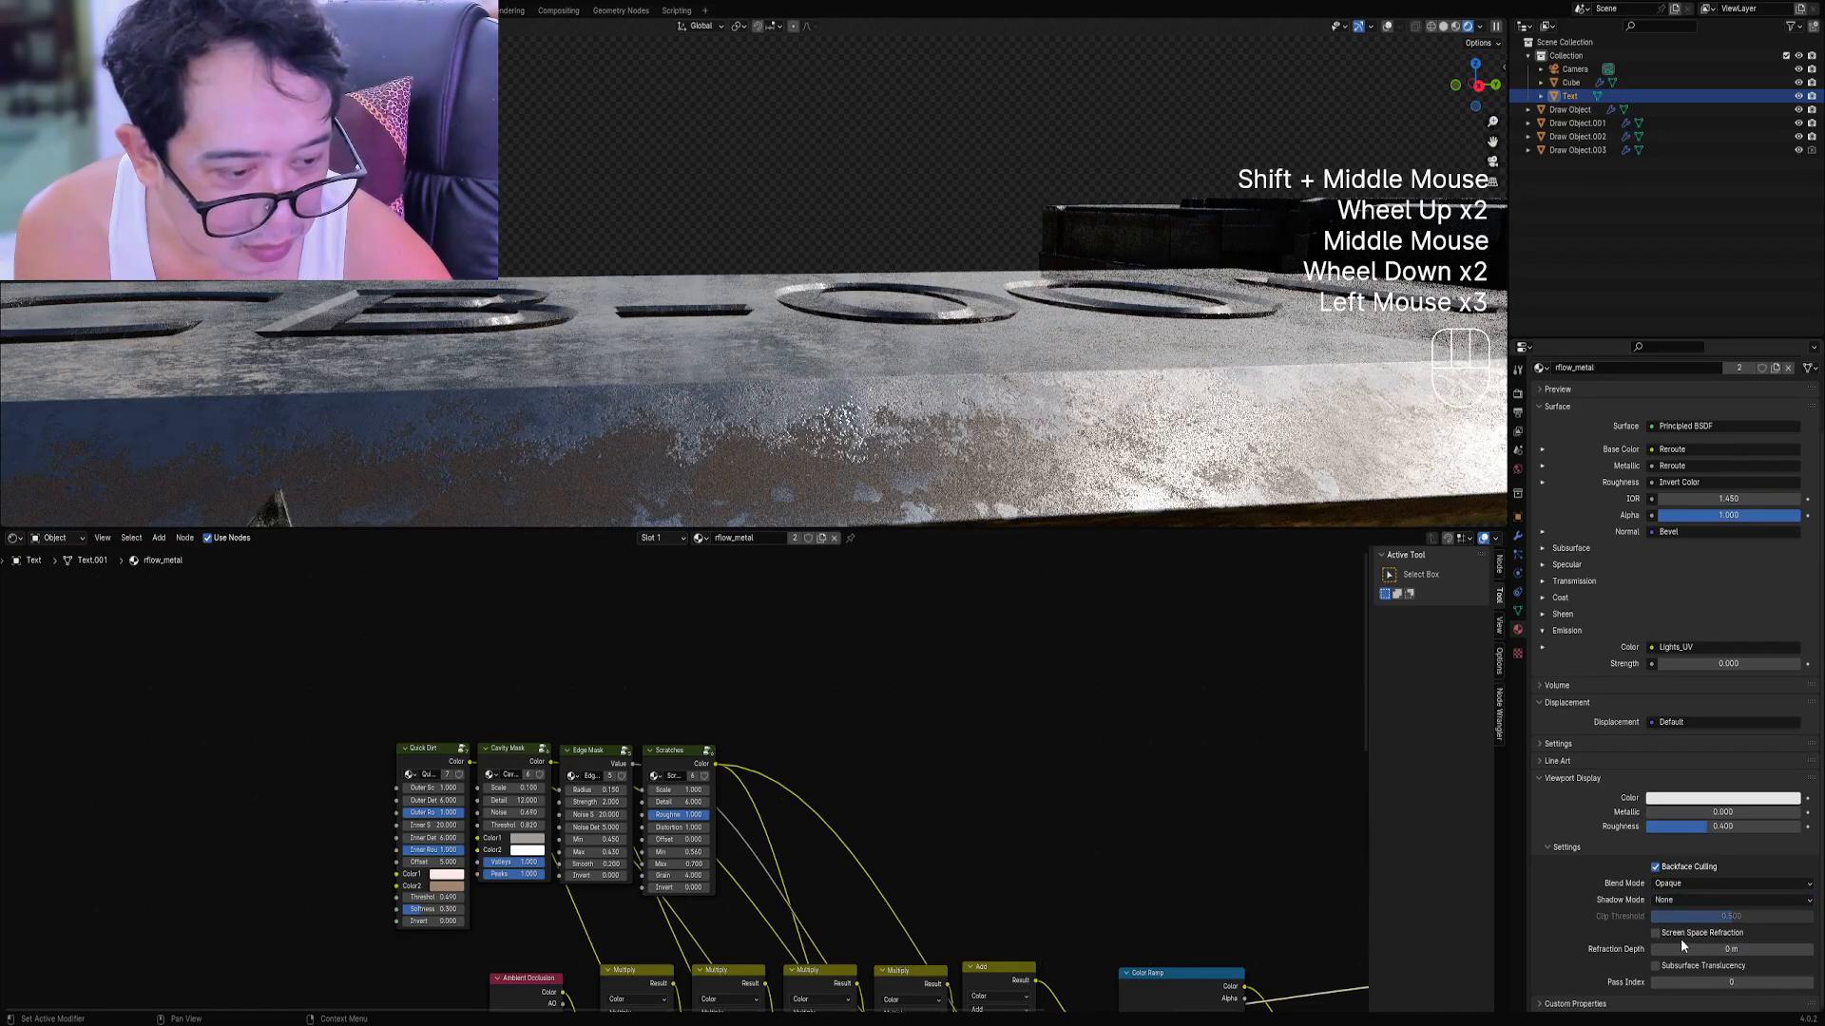
pyautogui.click(1656, 933)
pyautogui.click(1655, 934)
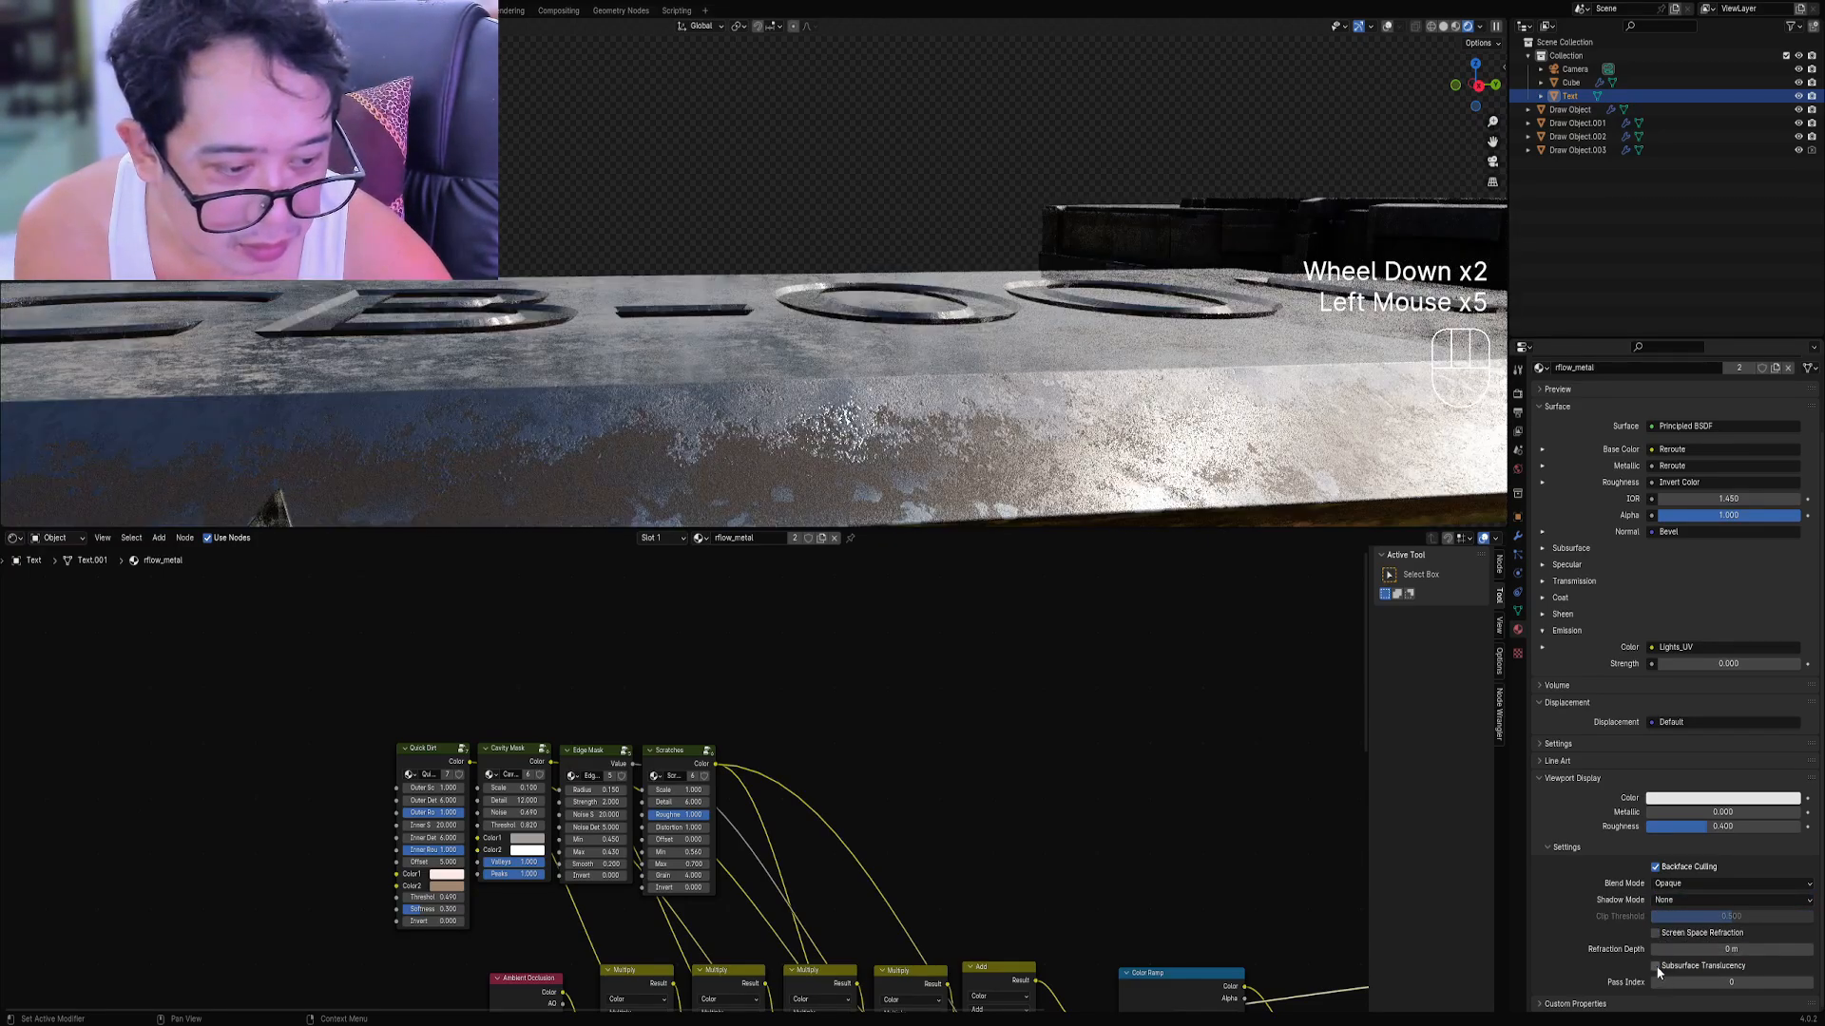
# Toggle Subsurface Translucency on and off for the rflow_metal material, try the Alpha Hashed shadow mode, and set the shadow mode to Opaque.
pyautogui.click(1655, 965)
pyautogui.click(1656, 966)
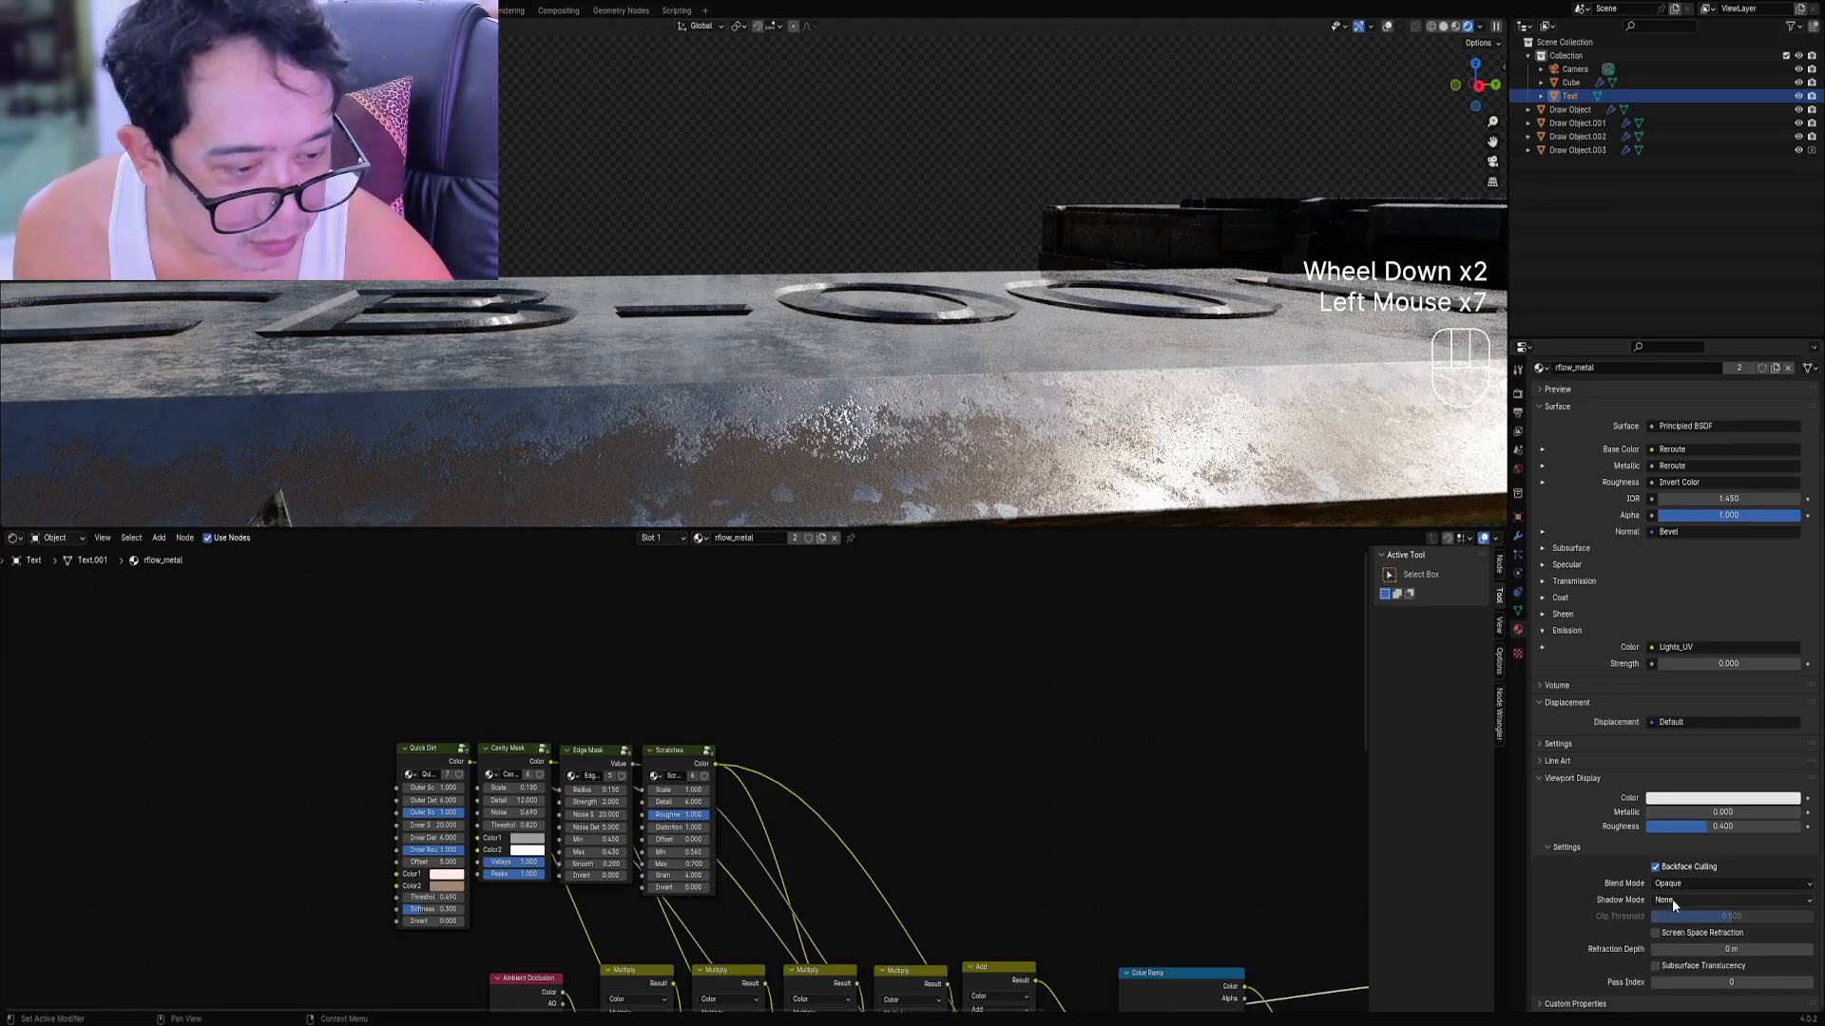
pyautogui.click(1673, 899)
pyautogui.click(1678, 899)
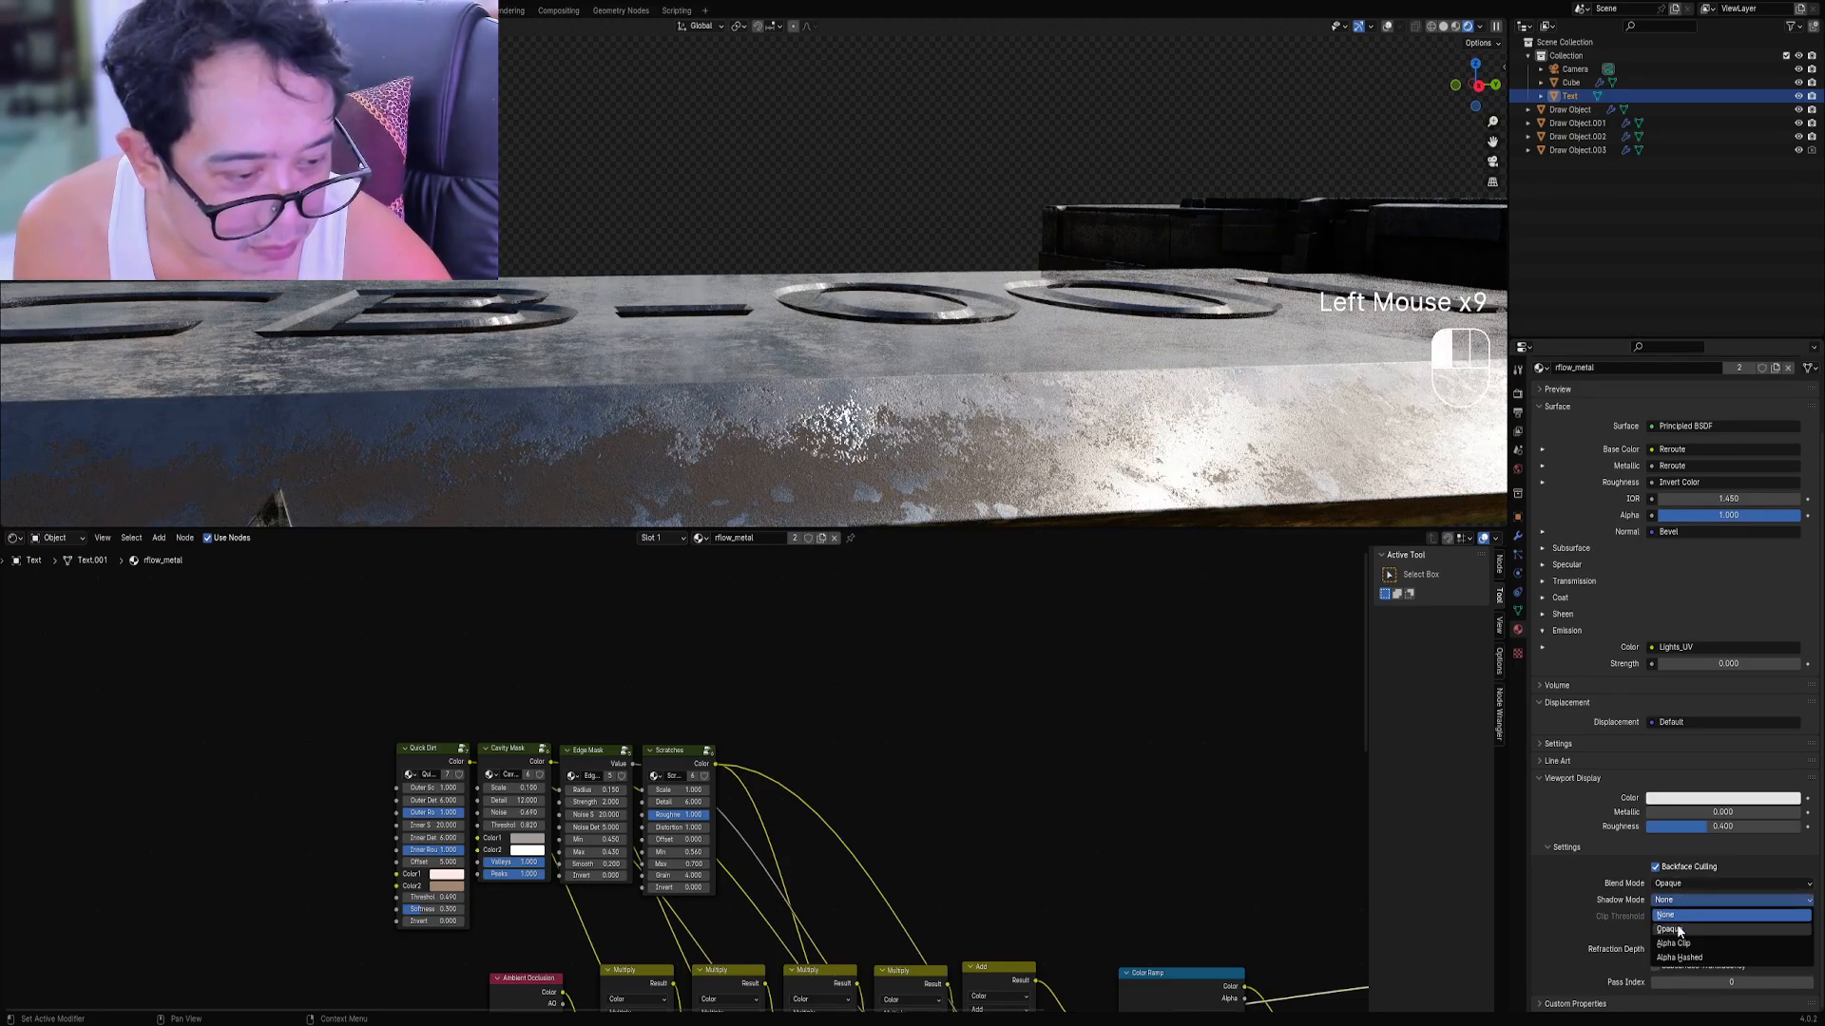
pyautogui.click(1679, 957)
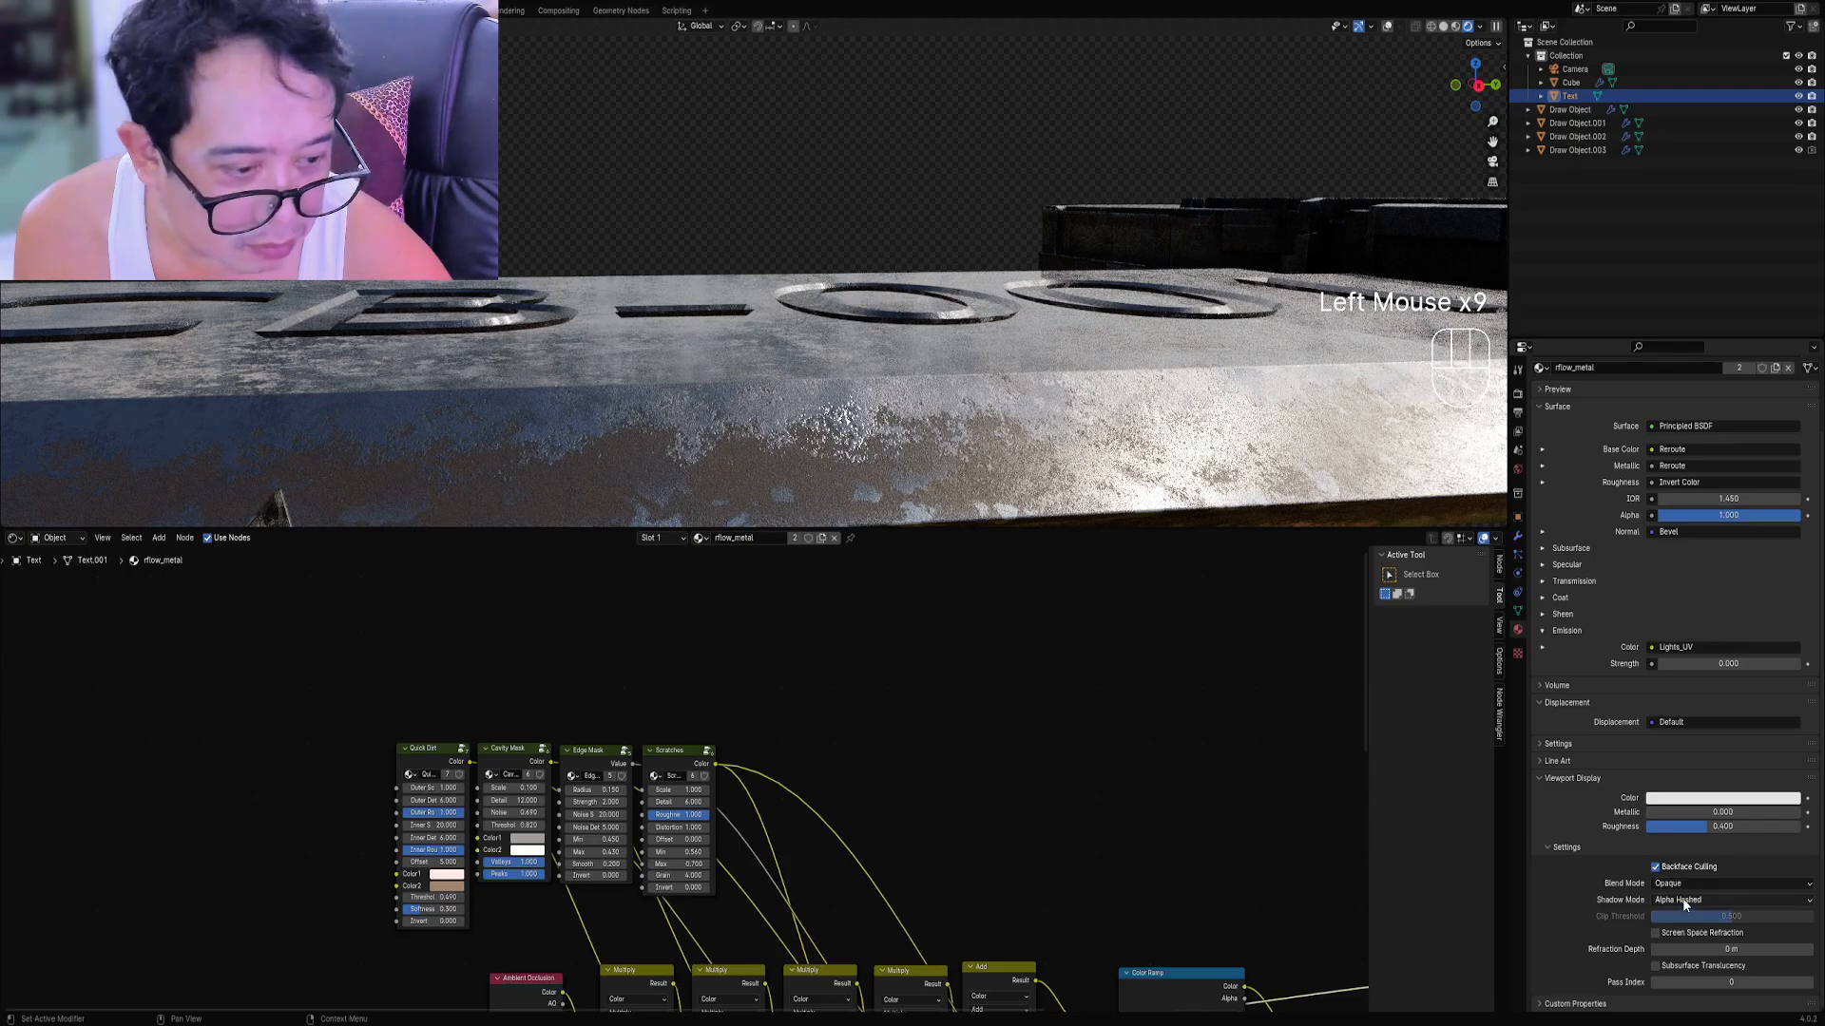
pyautogui.click(1684, 901)
pyautogui.click(1680, 930)
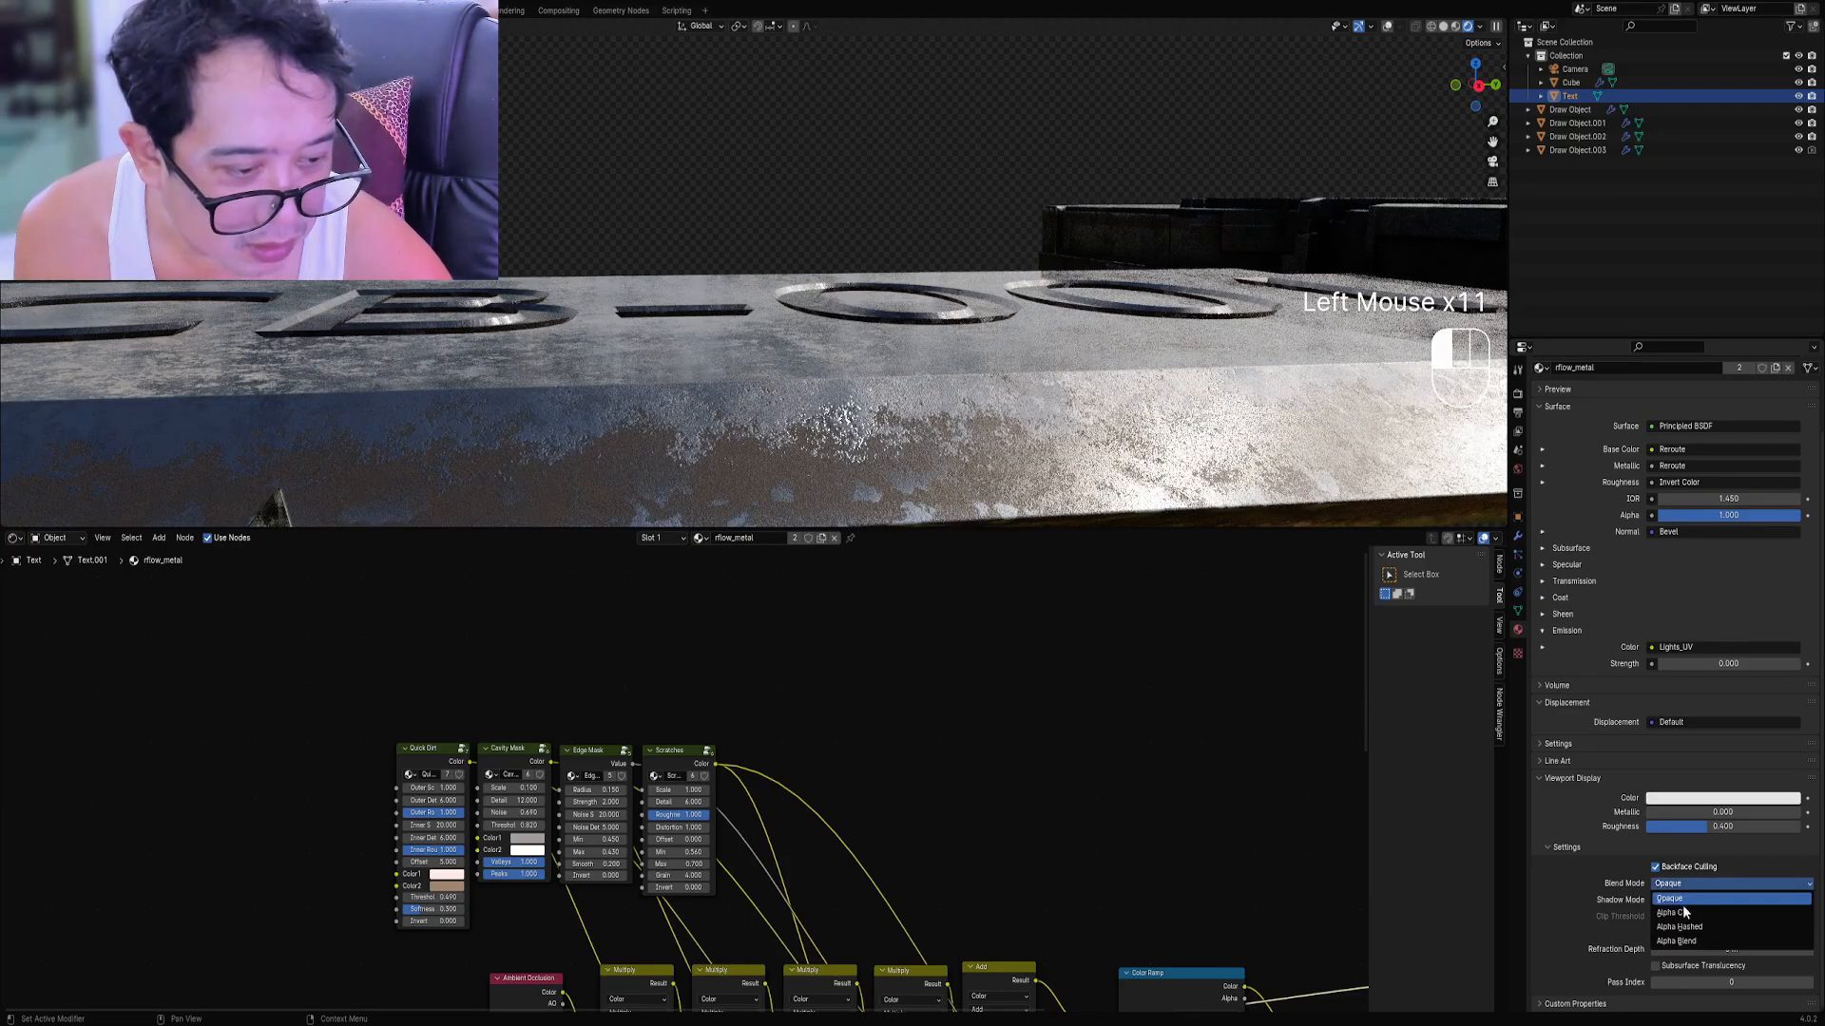
# Try the Alpha Hashed and Alpha Blend blend modes on the rflow_metal material and restore Opaque.
pyautogui.click(1684, 885)
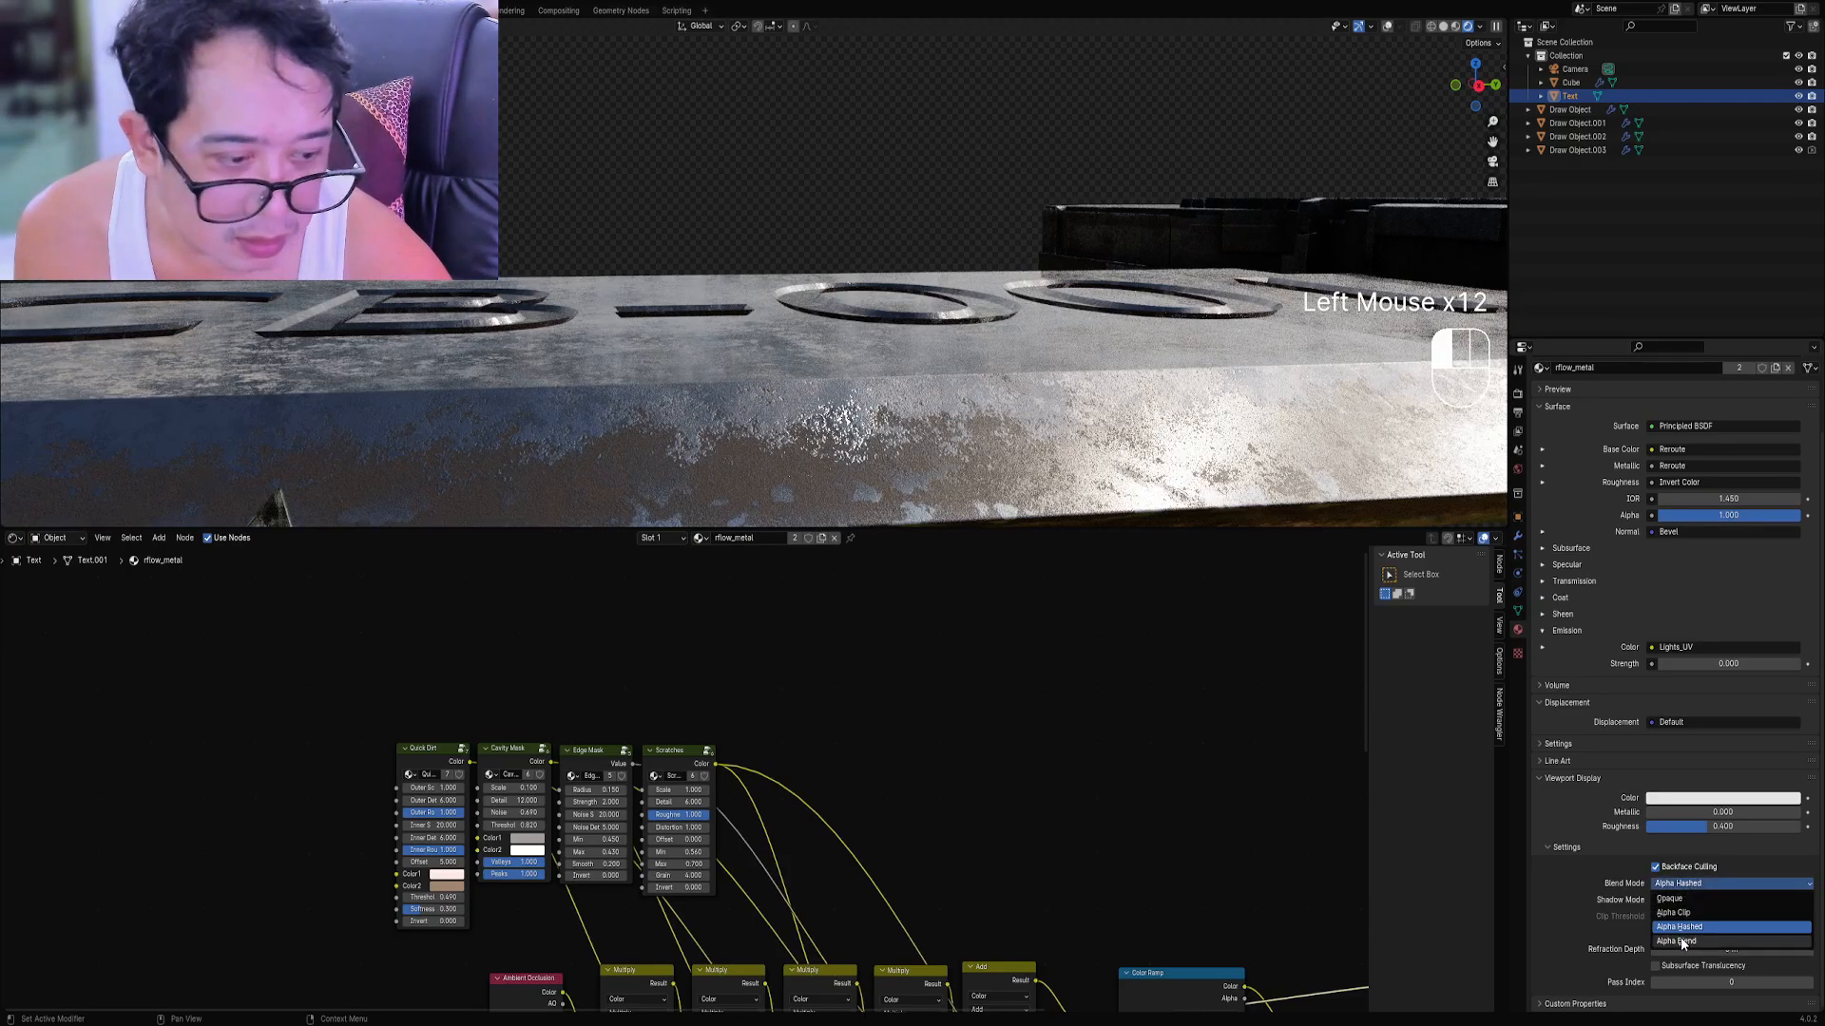
pyautogui.click(1680, 939)
pyautogui.click(1684, 884)
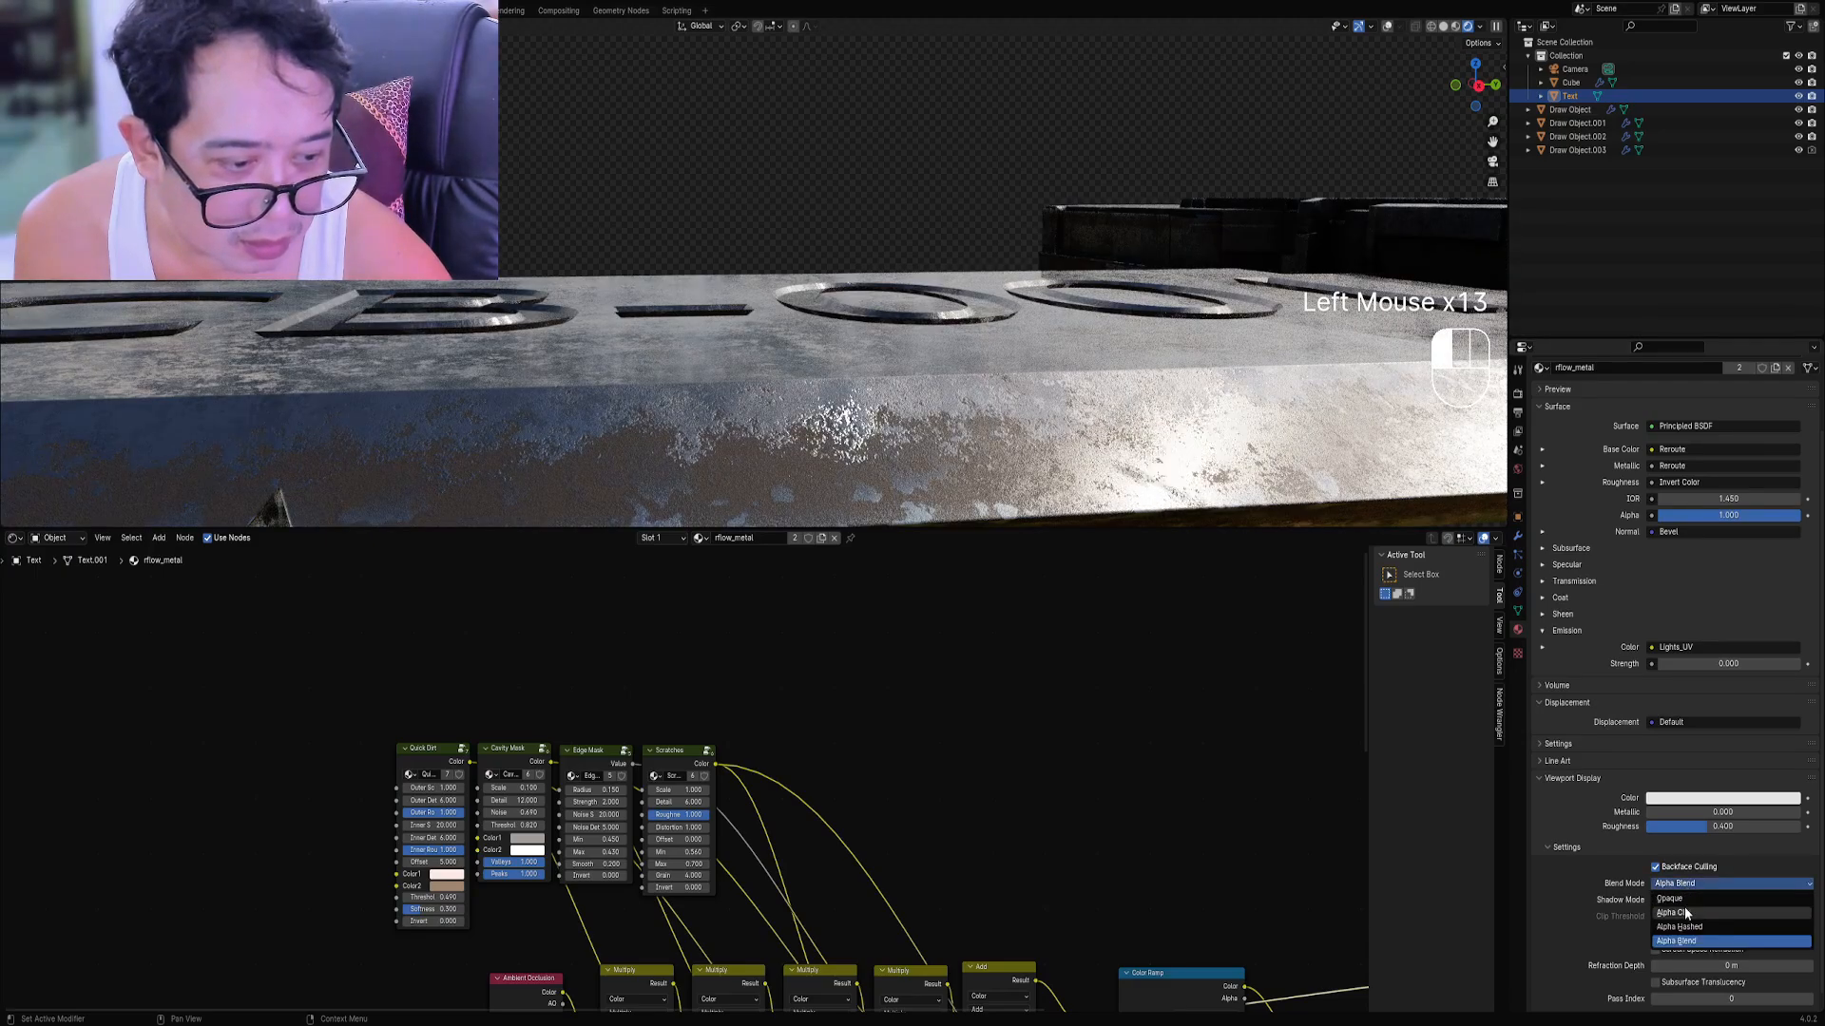
pyautogui.click(1684, 899)
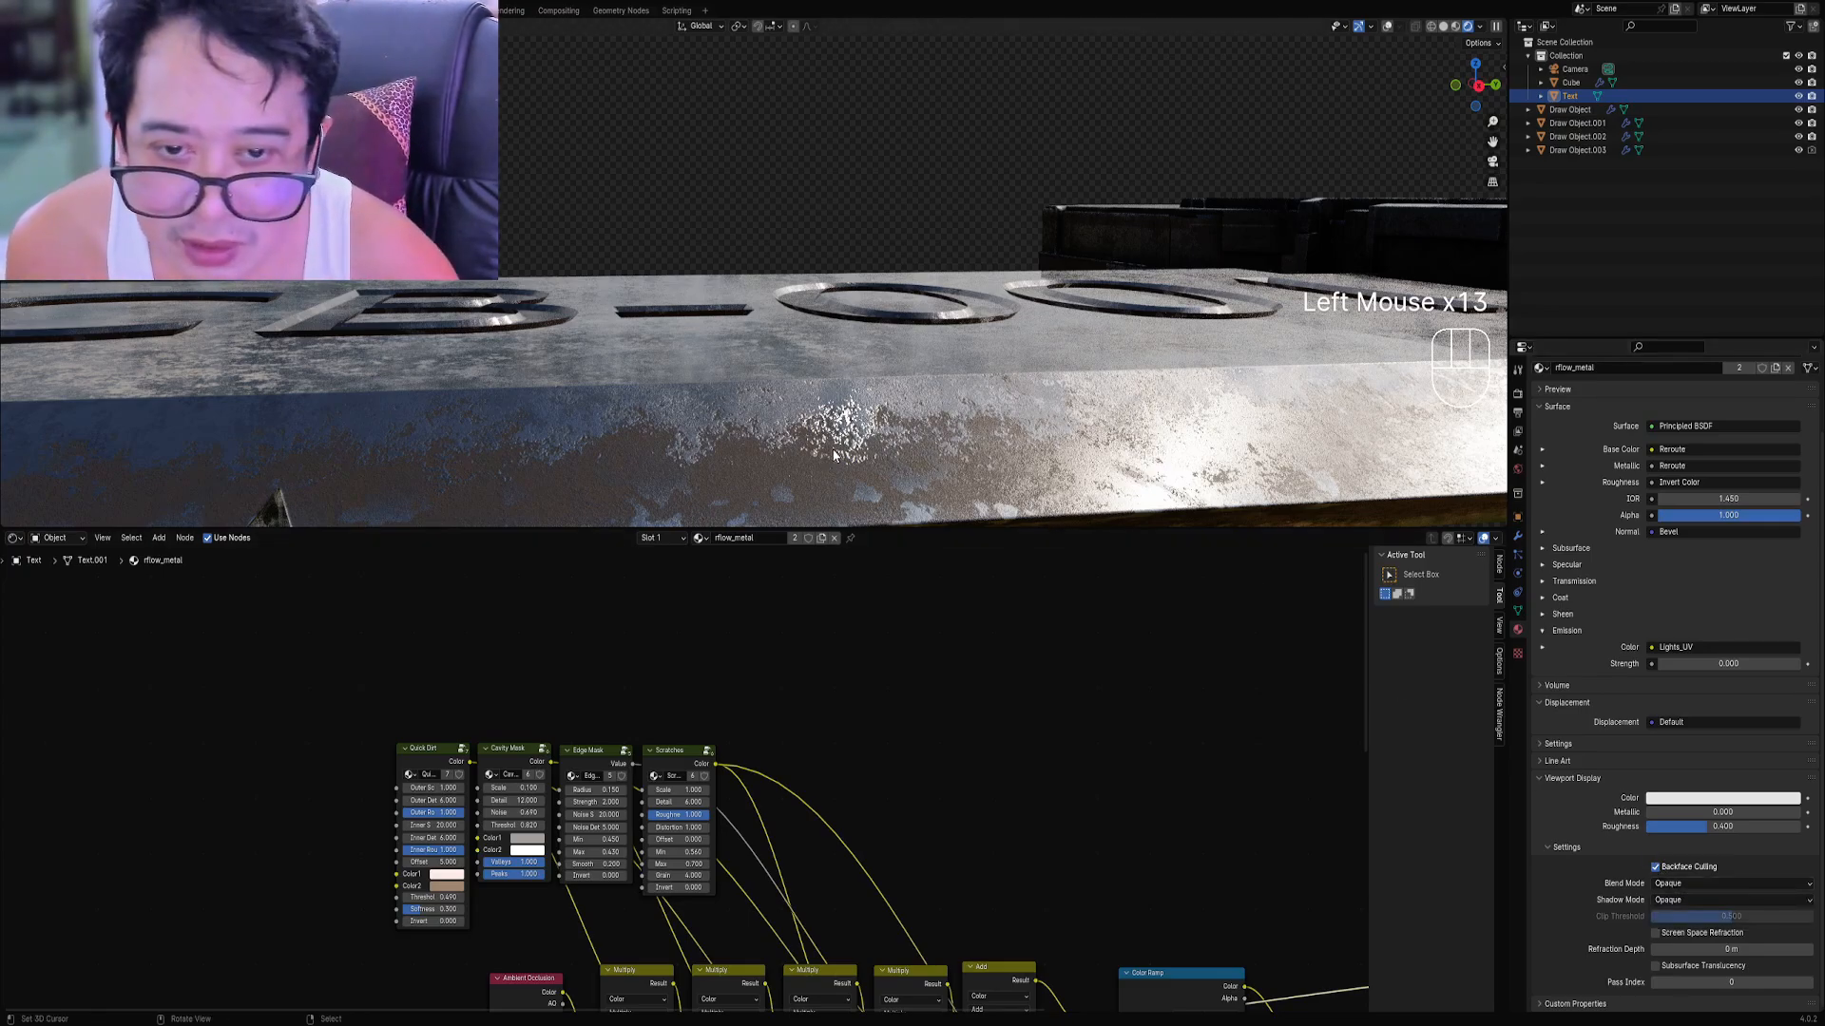
# Examine the ACB-001 lettering's mesh in solid shading and Edit Mode with overlays on, and return to Object Mode.
pyautogui.press('z')
pyautogui.scroll(-2, 948, 439)
pyautogui.moveTo(837, 400)
pyautogui.mouseDown(button='middle')
pyautogui.moveTo(855, 483)
pyautogui.moveTo(868, 403)
pyautogui.moveTo(846, 366)
pyautogui.mouseUp(button='middle')
pyautogui.scroll(2, 845, 366)
pyautogui.press('Tab')
pyautogui.hotkey('shift', 'alt', 'z')
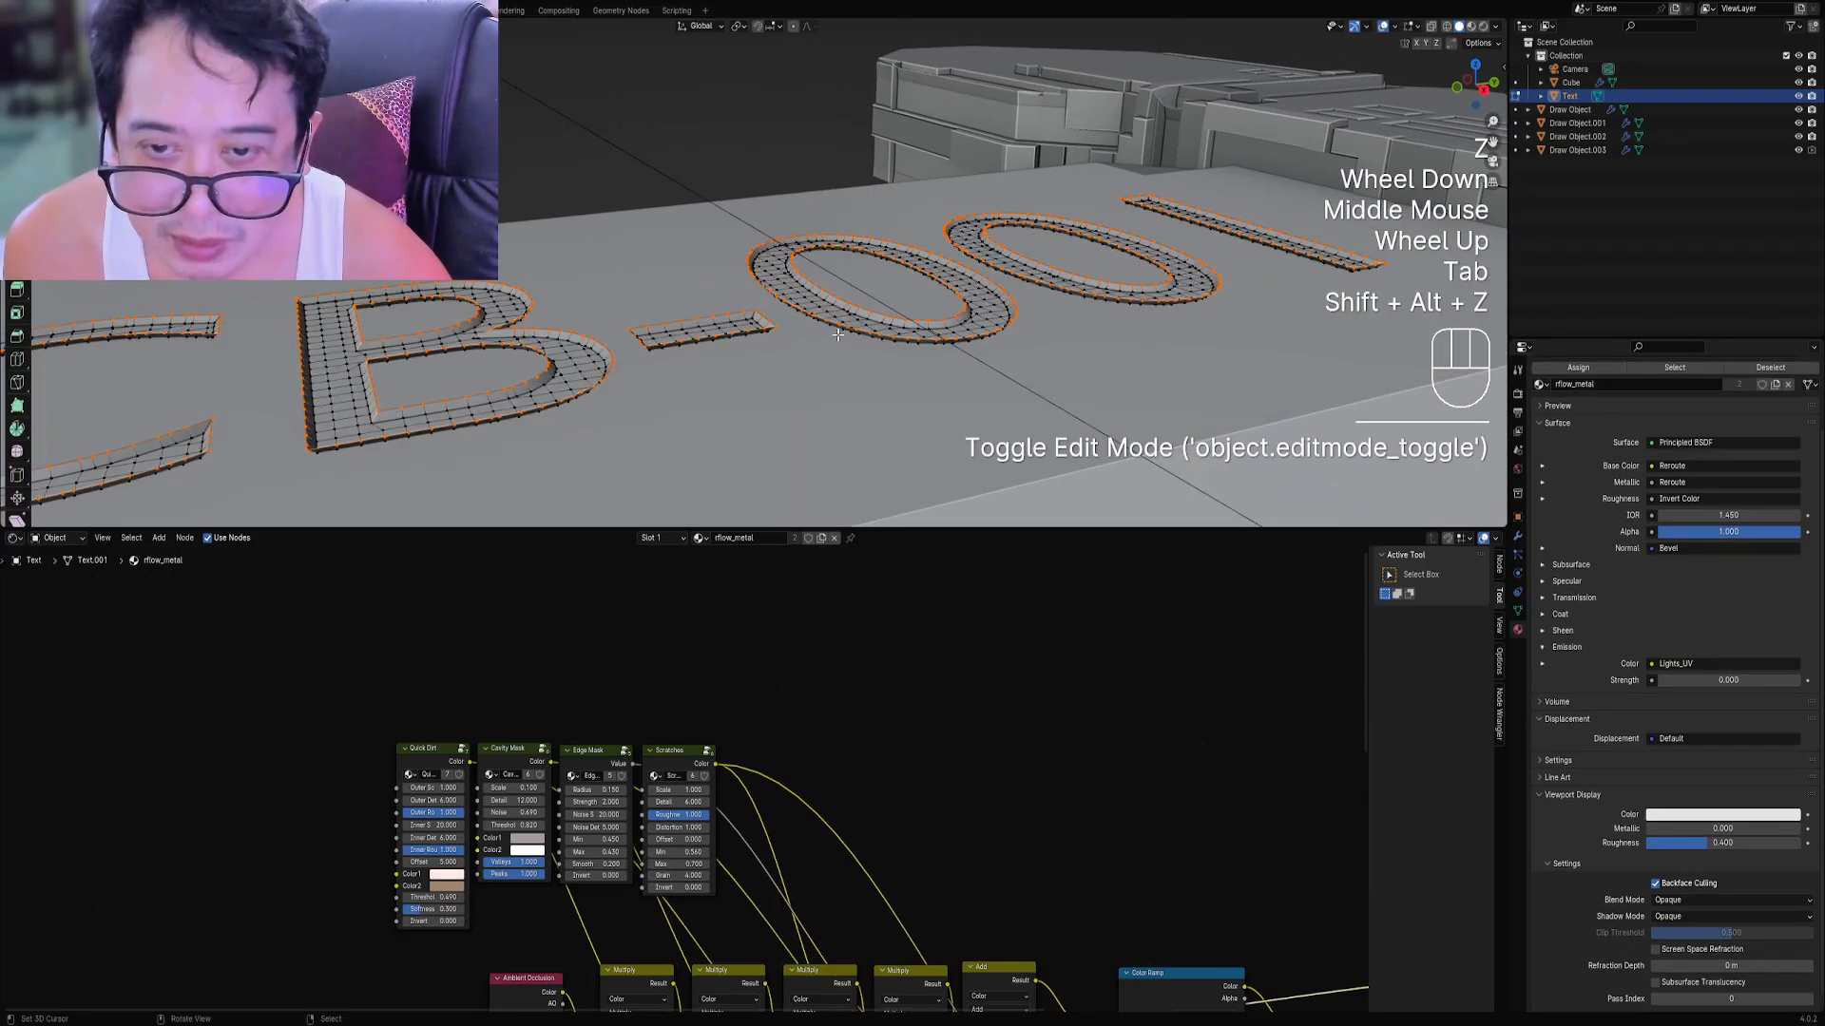
pyautogui.press('a')
pyautogui.press('Tab')
pyautogui.moveTo(829, 332); pyautogui.dragTo(822, 328, button='middle')
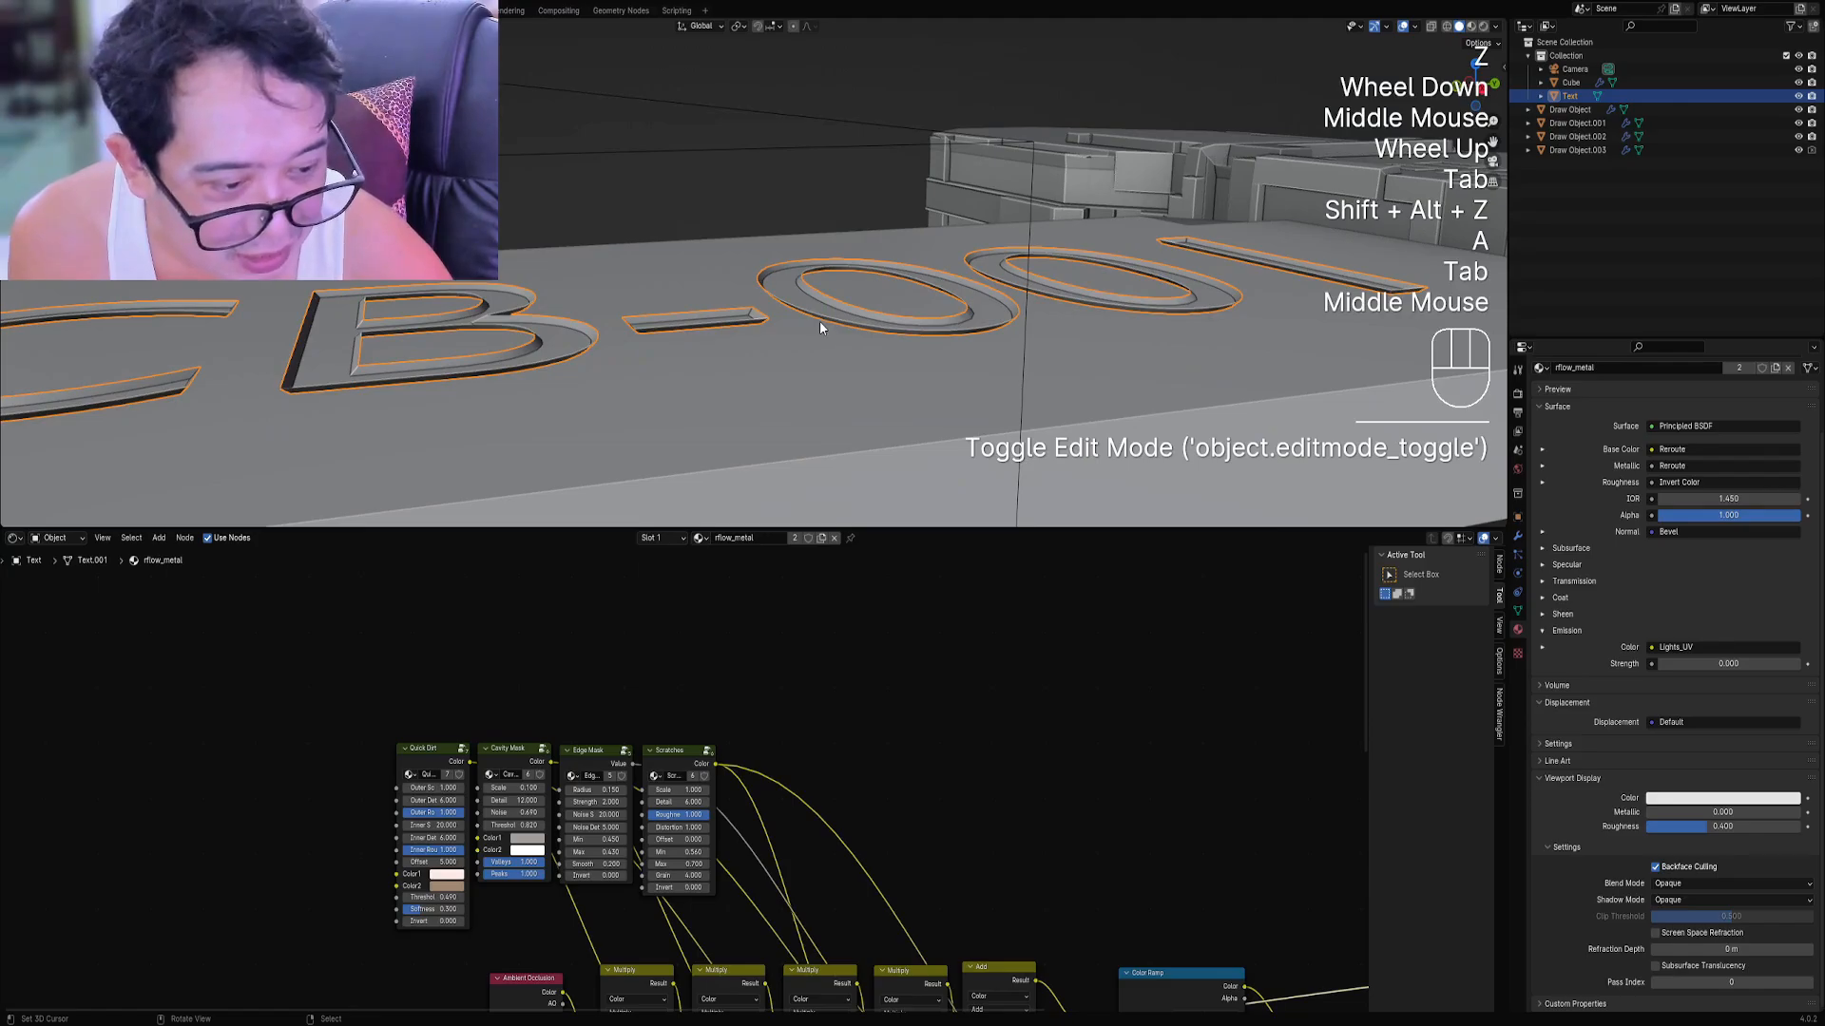
# Inspect the lettering's edges up close at a grazing angle in rendered shading.
pyautogui.press('z')
pyautogui.scroll(1, 831, 339)
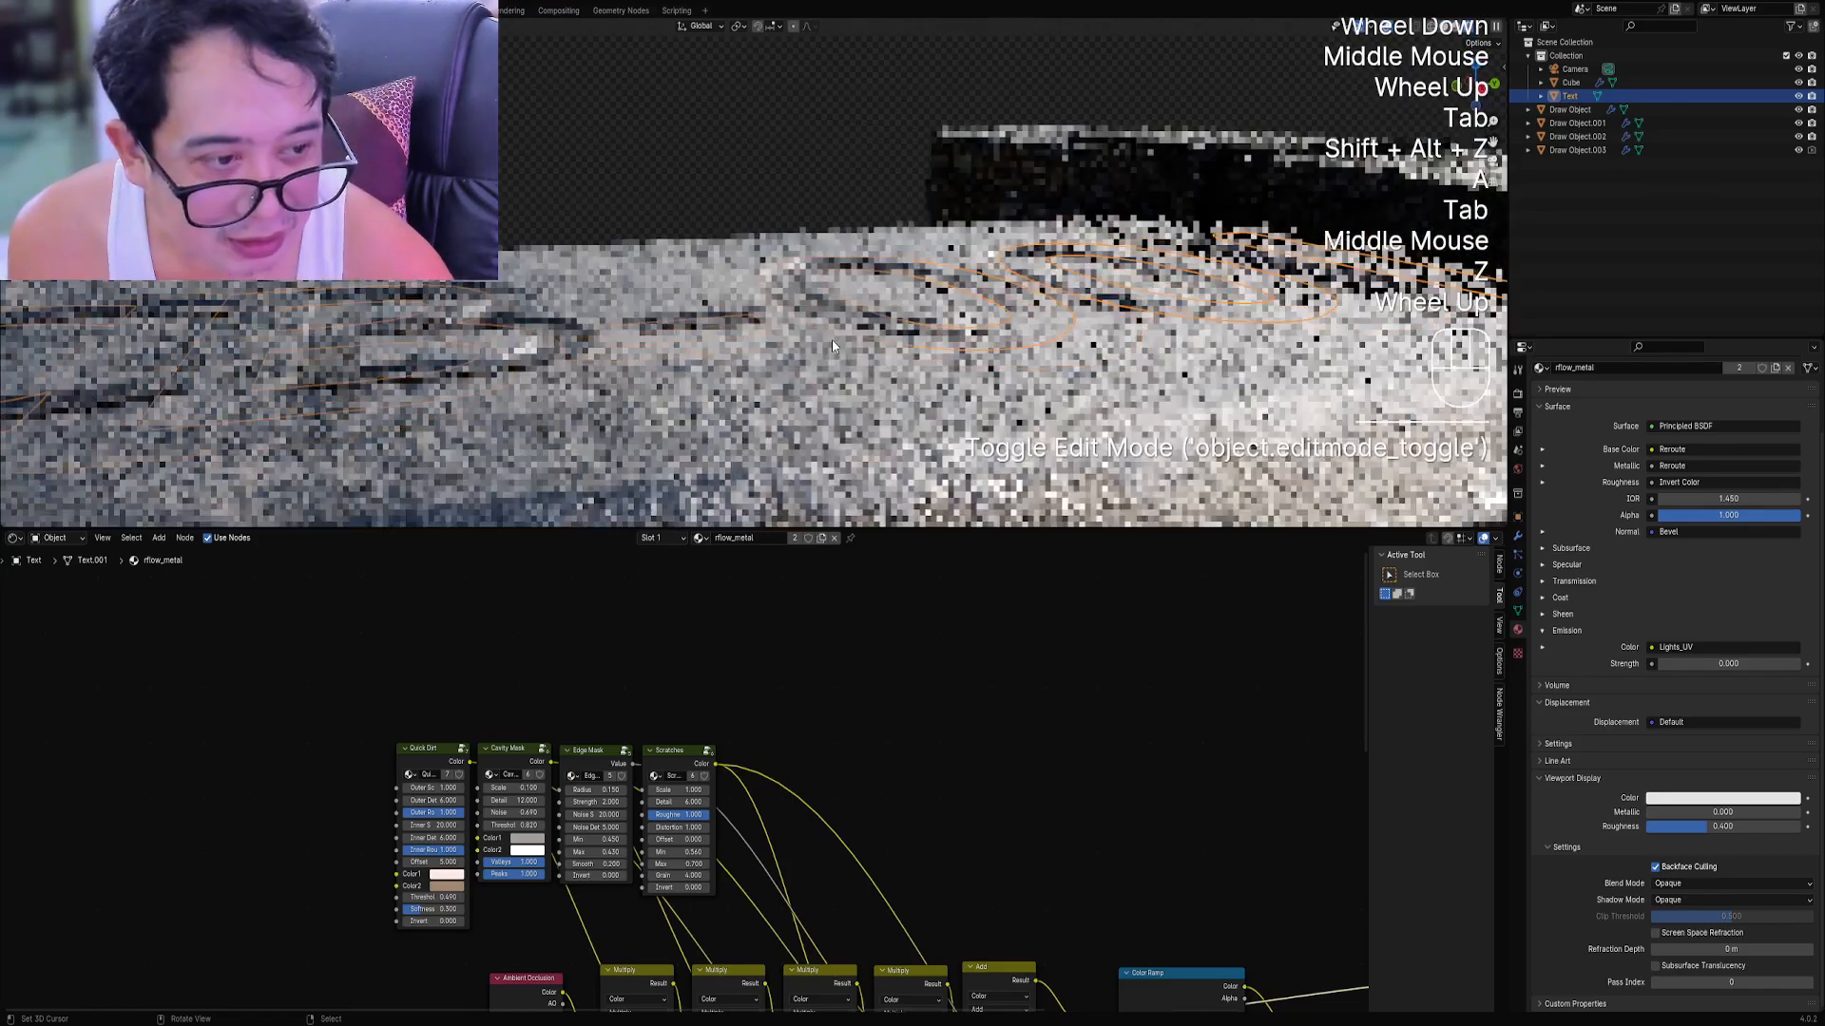
pyautogui.scroll(1, 832, 340)
pyautogui.moveTo(831, 340); pyautogui.dragTo(749, 319, button='middle')
pyautogui.scroll(2, 749, 319)
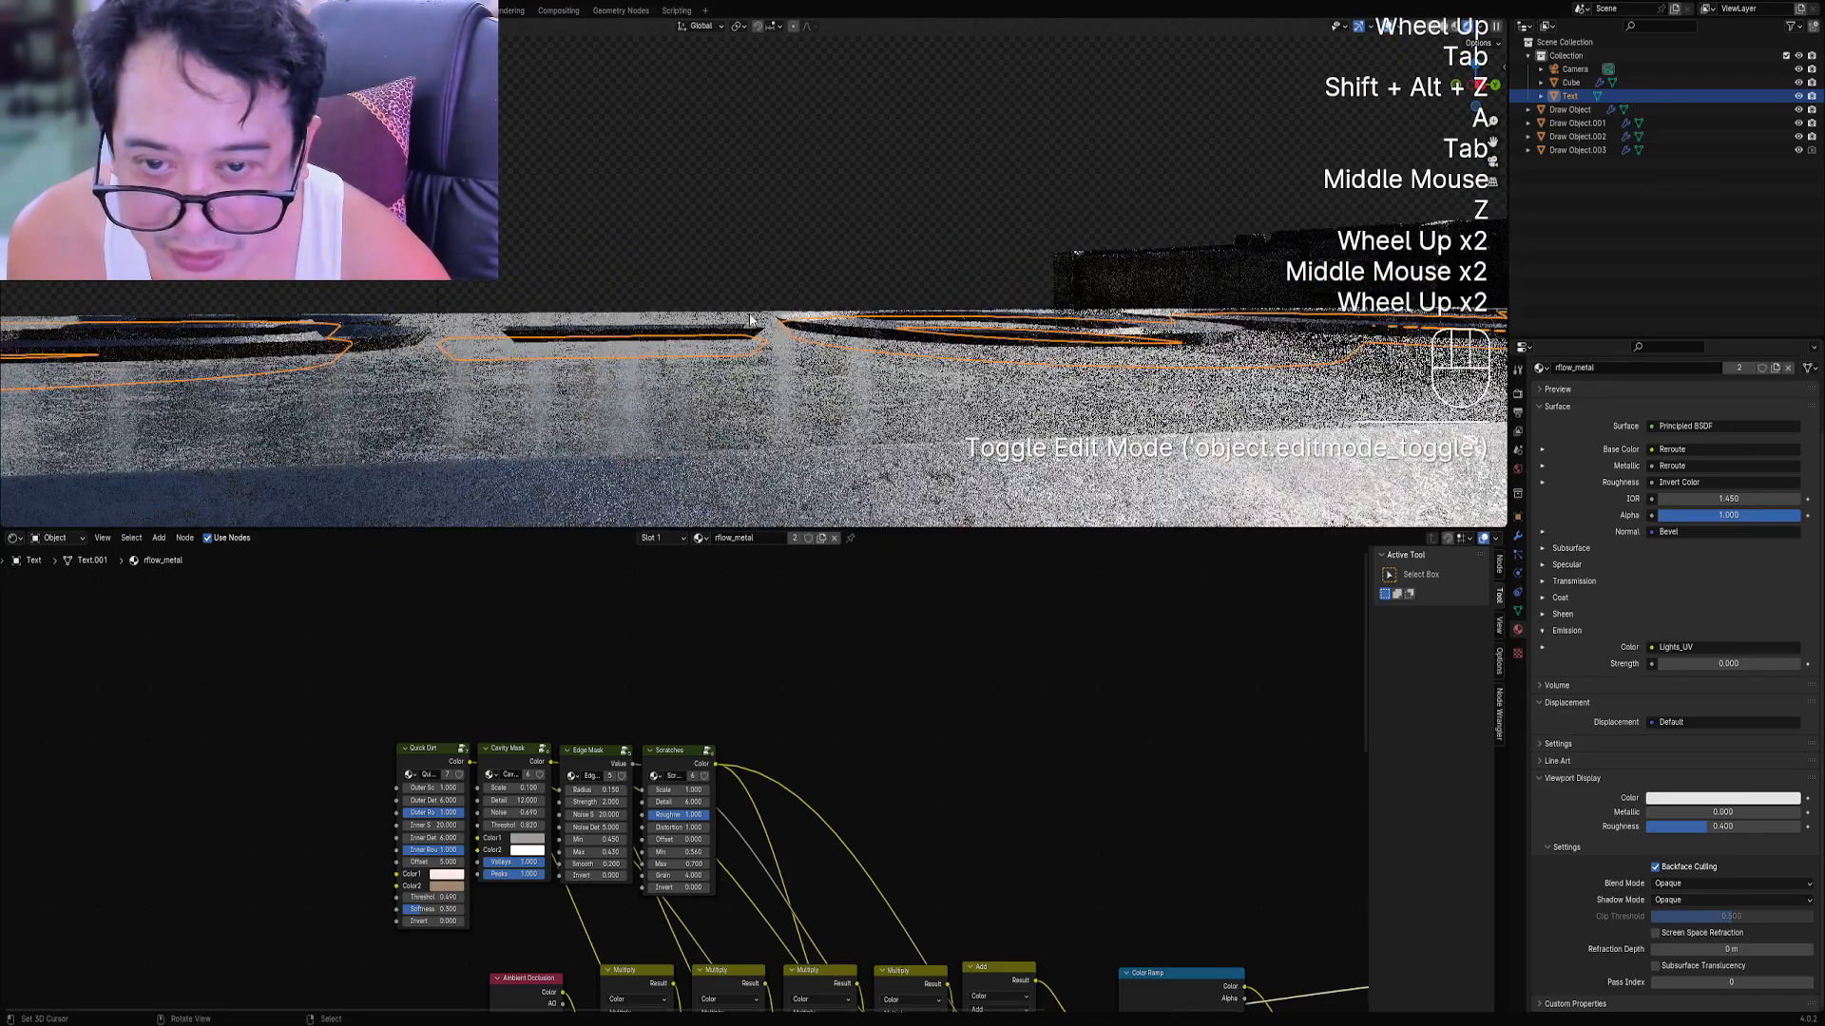
# Try the Transparent Glass film option in the render settings, turn it off again, and collapse the Film settings.
pyautogui.click(1517, 393)
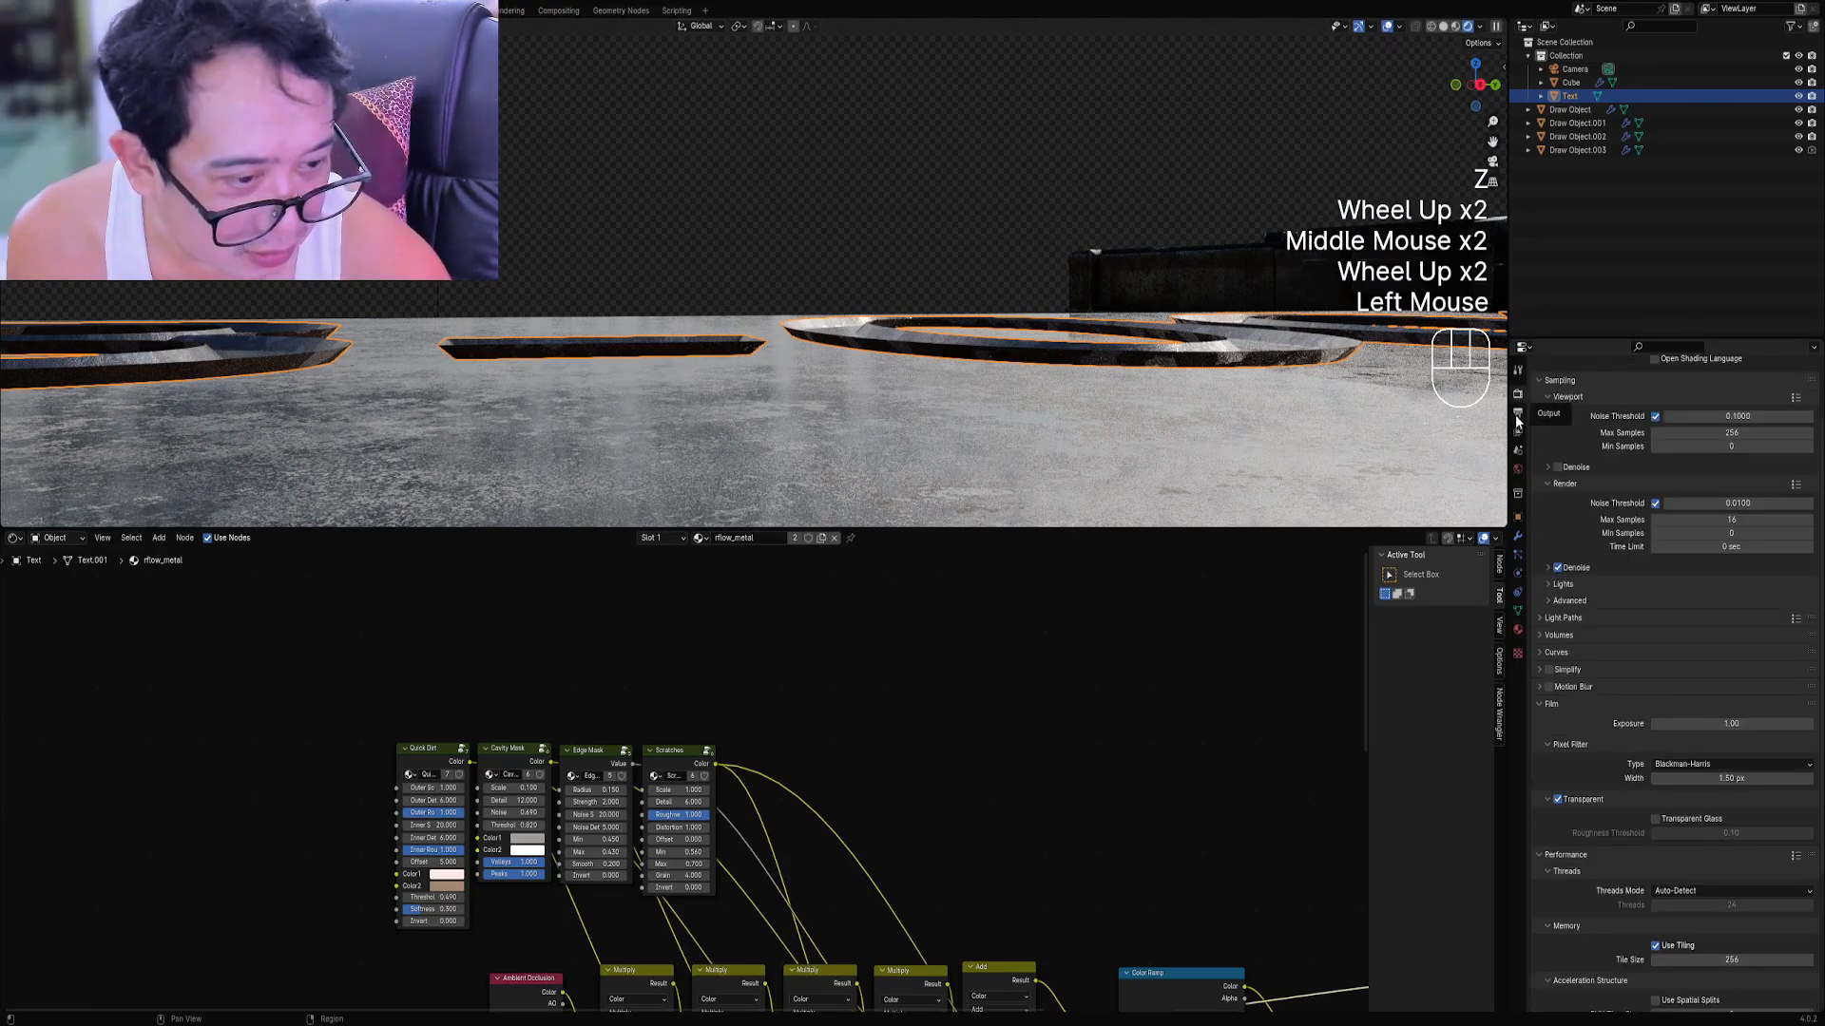
pyautogui.scroll(-3, 1571, 672)
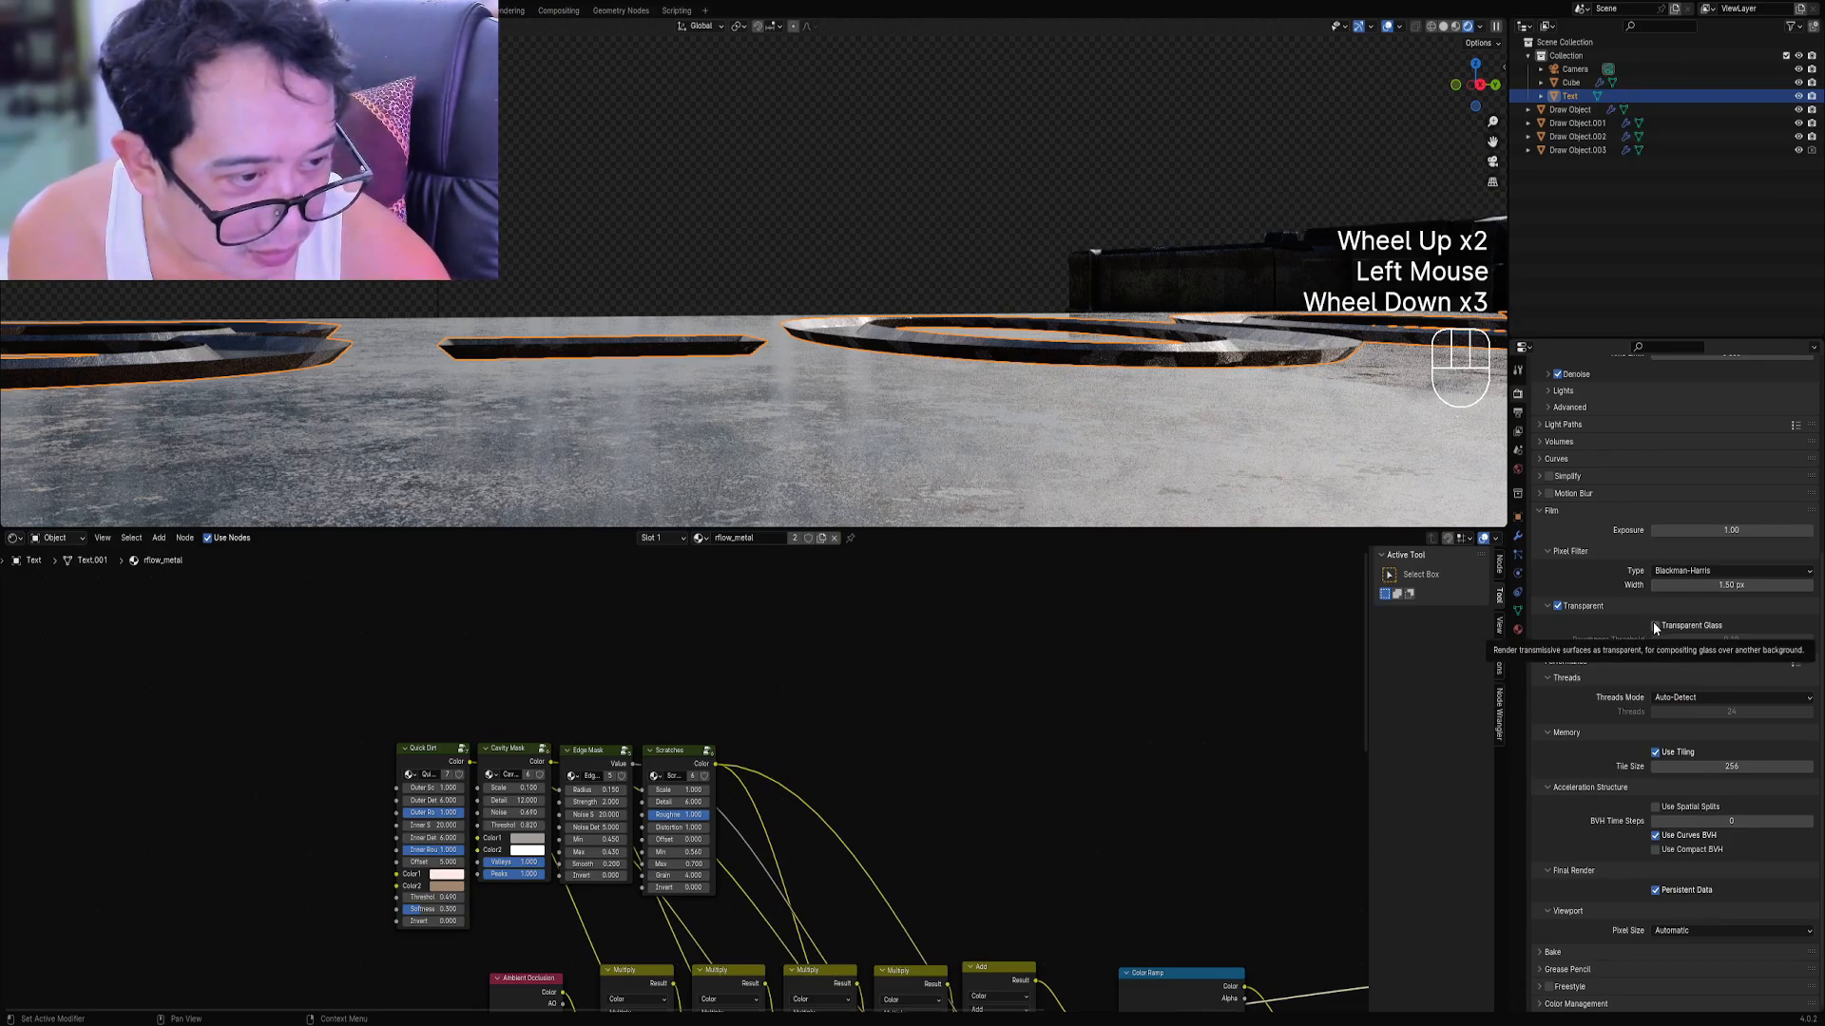
pyautogui.click(1654, 625)
pyautogui.click(1654, 626)
pyautogui.click(1589, 511)
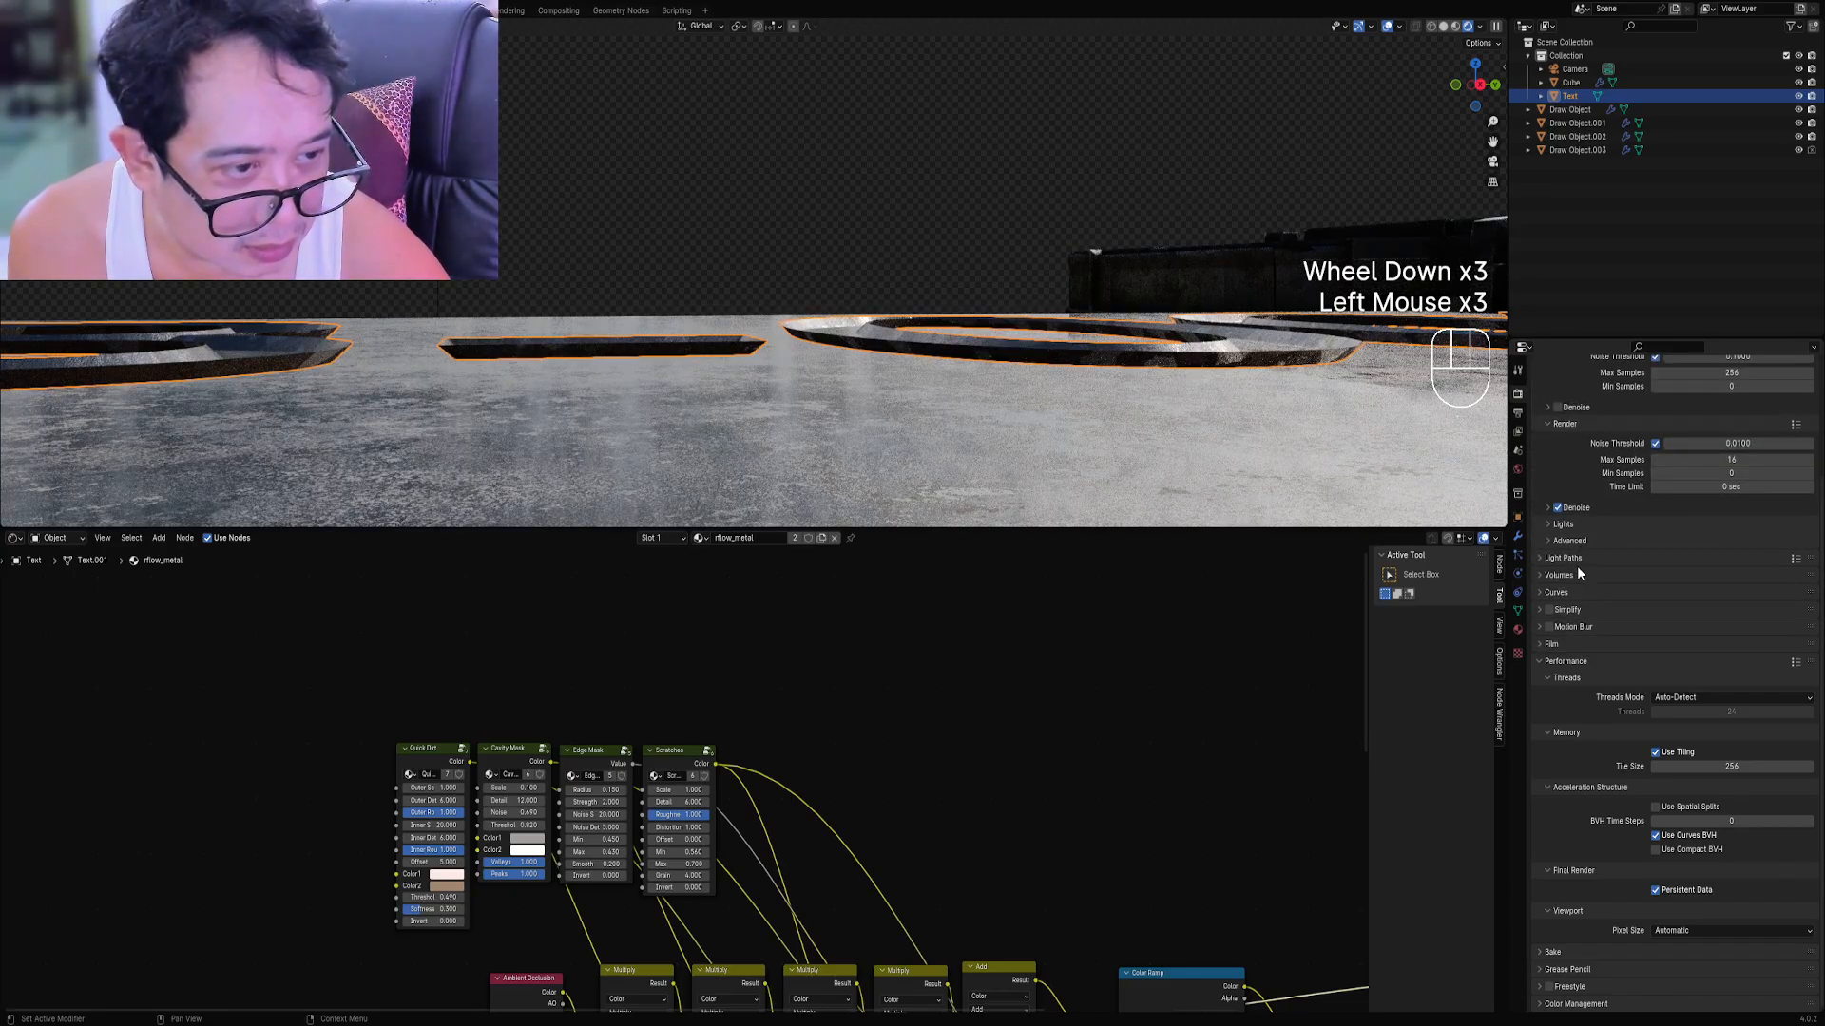
# Examine the viewport and render sampling presets and the advanced sampling settings without changing them.
pyautogui.scroll(1, 1577, 566)
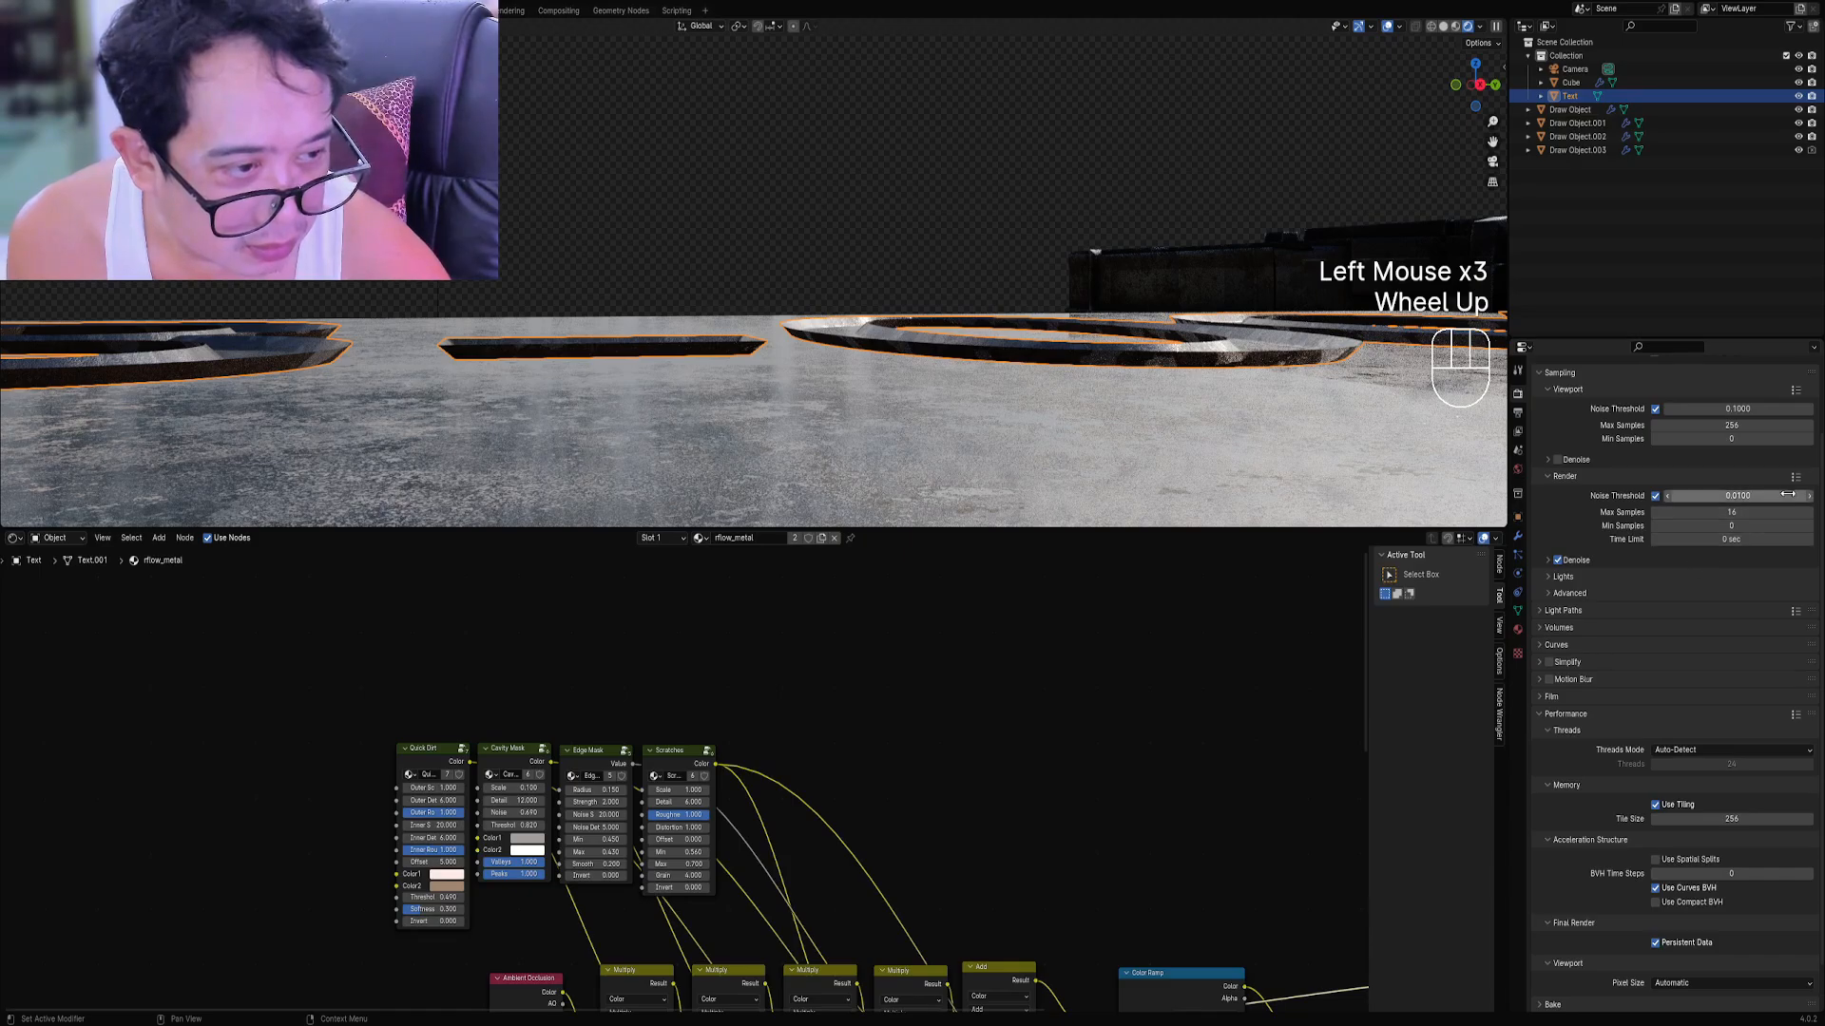
pyautogui.click(1797, 390)
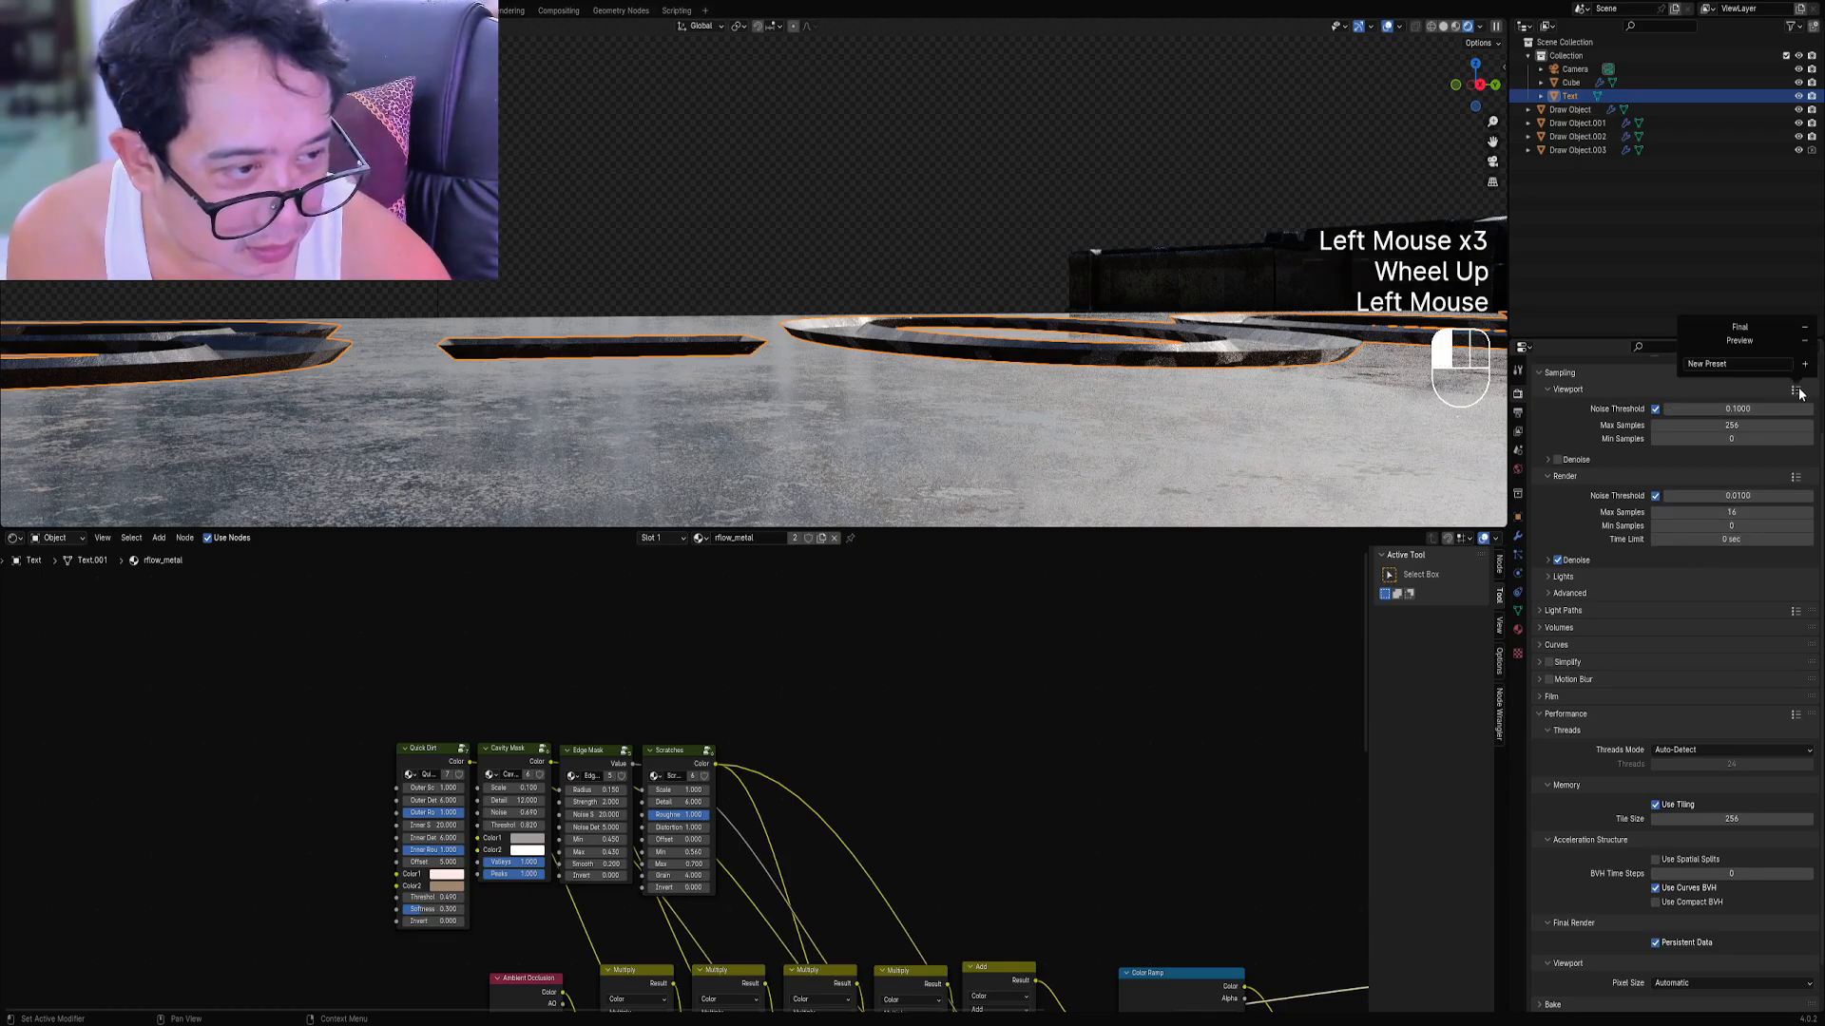
pyautogui.click(1795, 478)
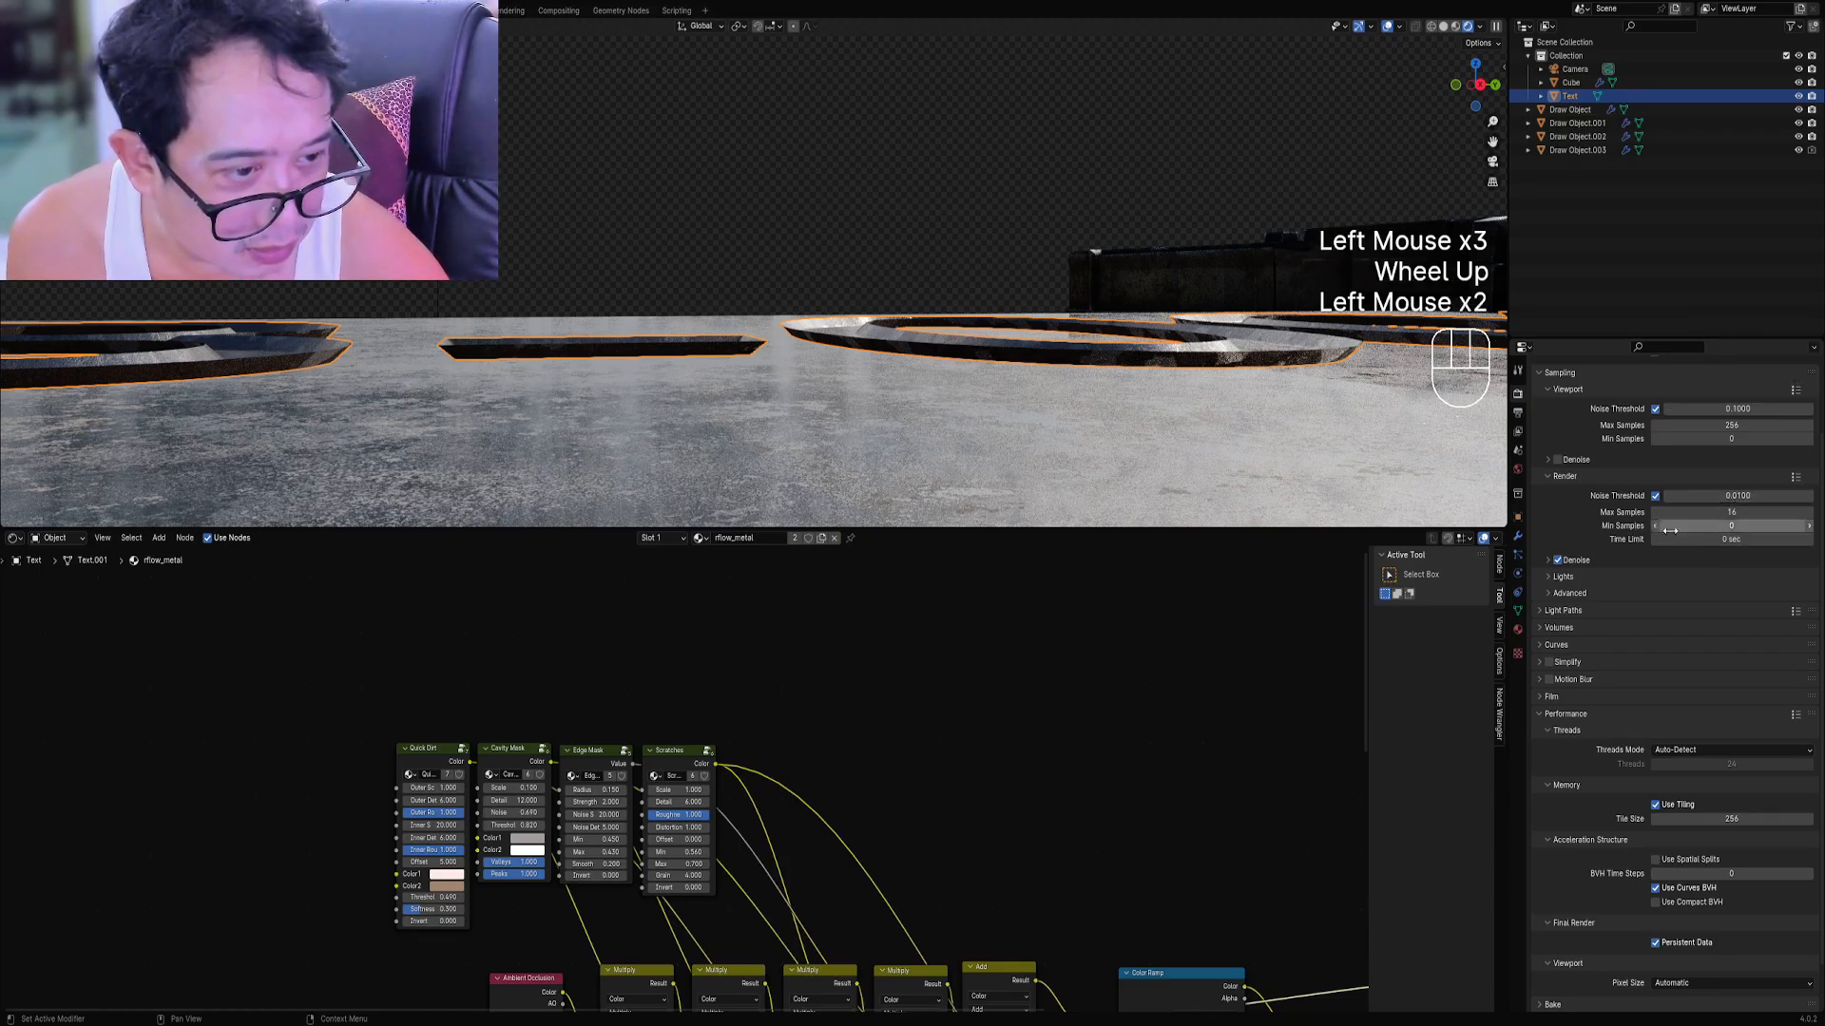
pyautogui.click(1625, 593)
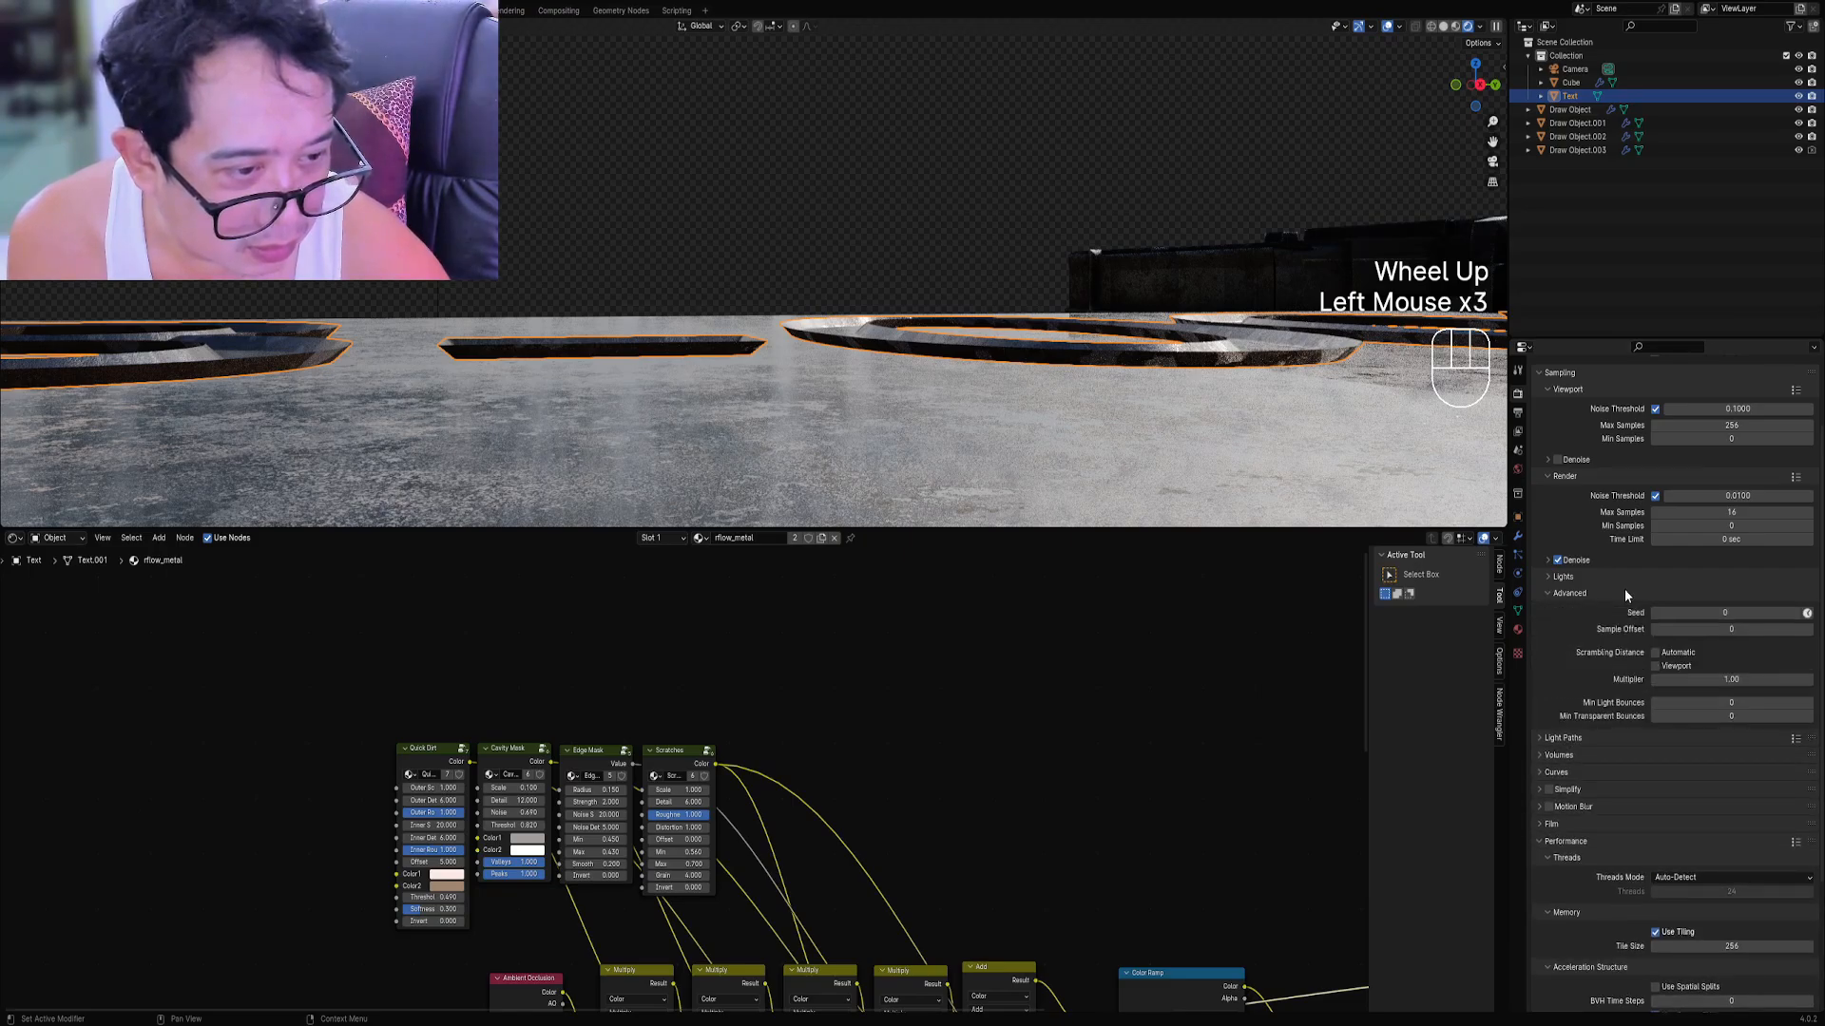
pyautogui.click(1624, 591)
# Try the Full and Limited Global Illumination light path presets, and apply the Fast Global Illumination preset.
pyautogui.click(1613, 614)
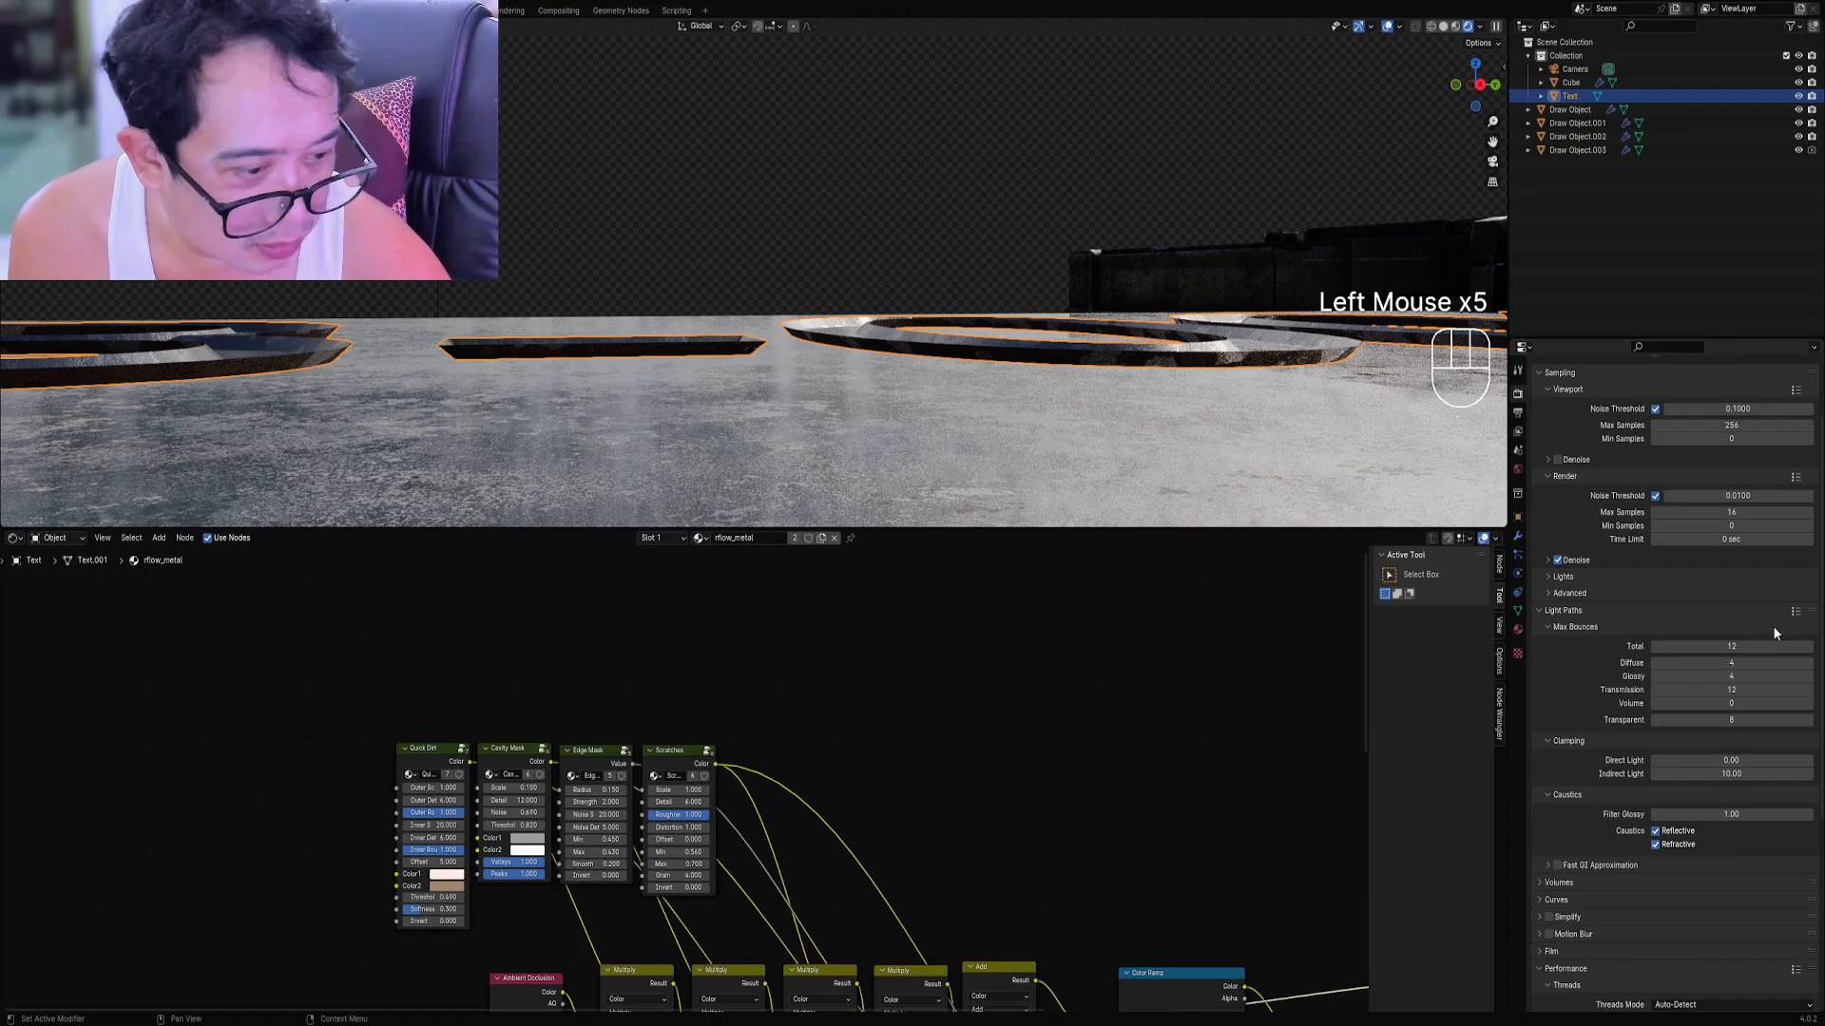
pyautogui.click(1795, 612)
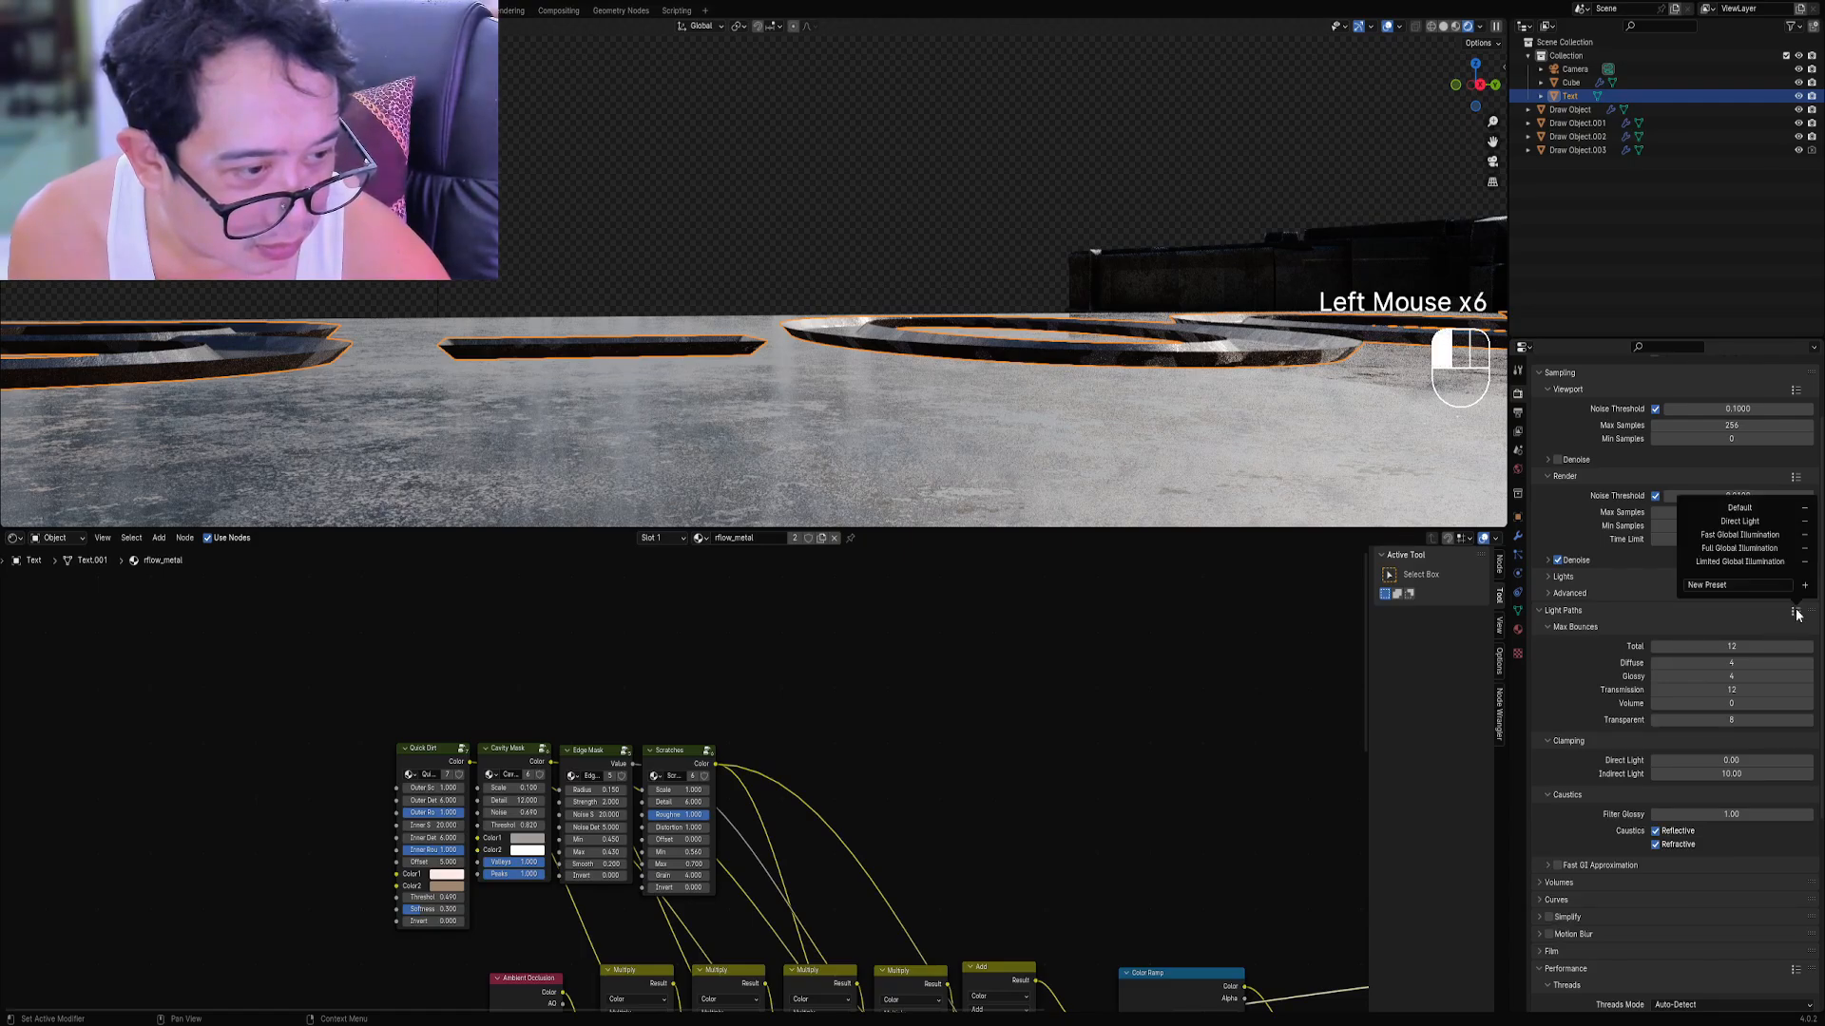
pyautogui.click(1754, 541)
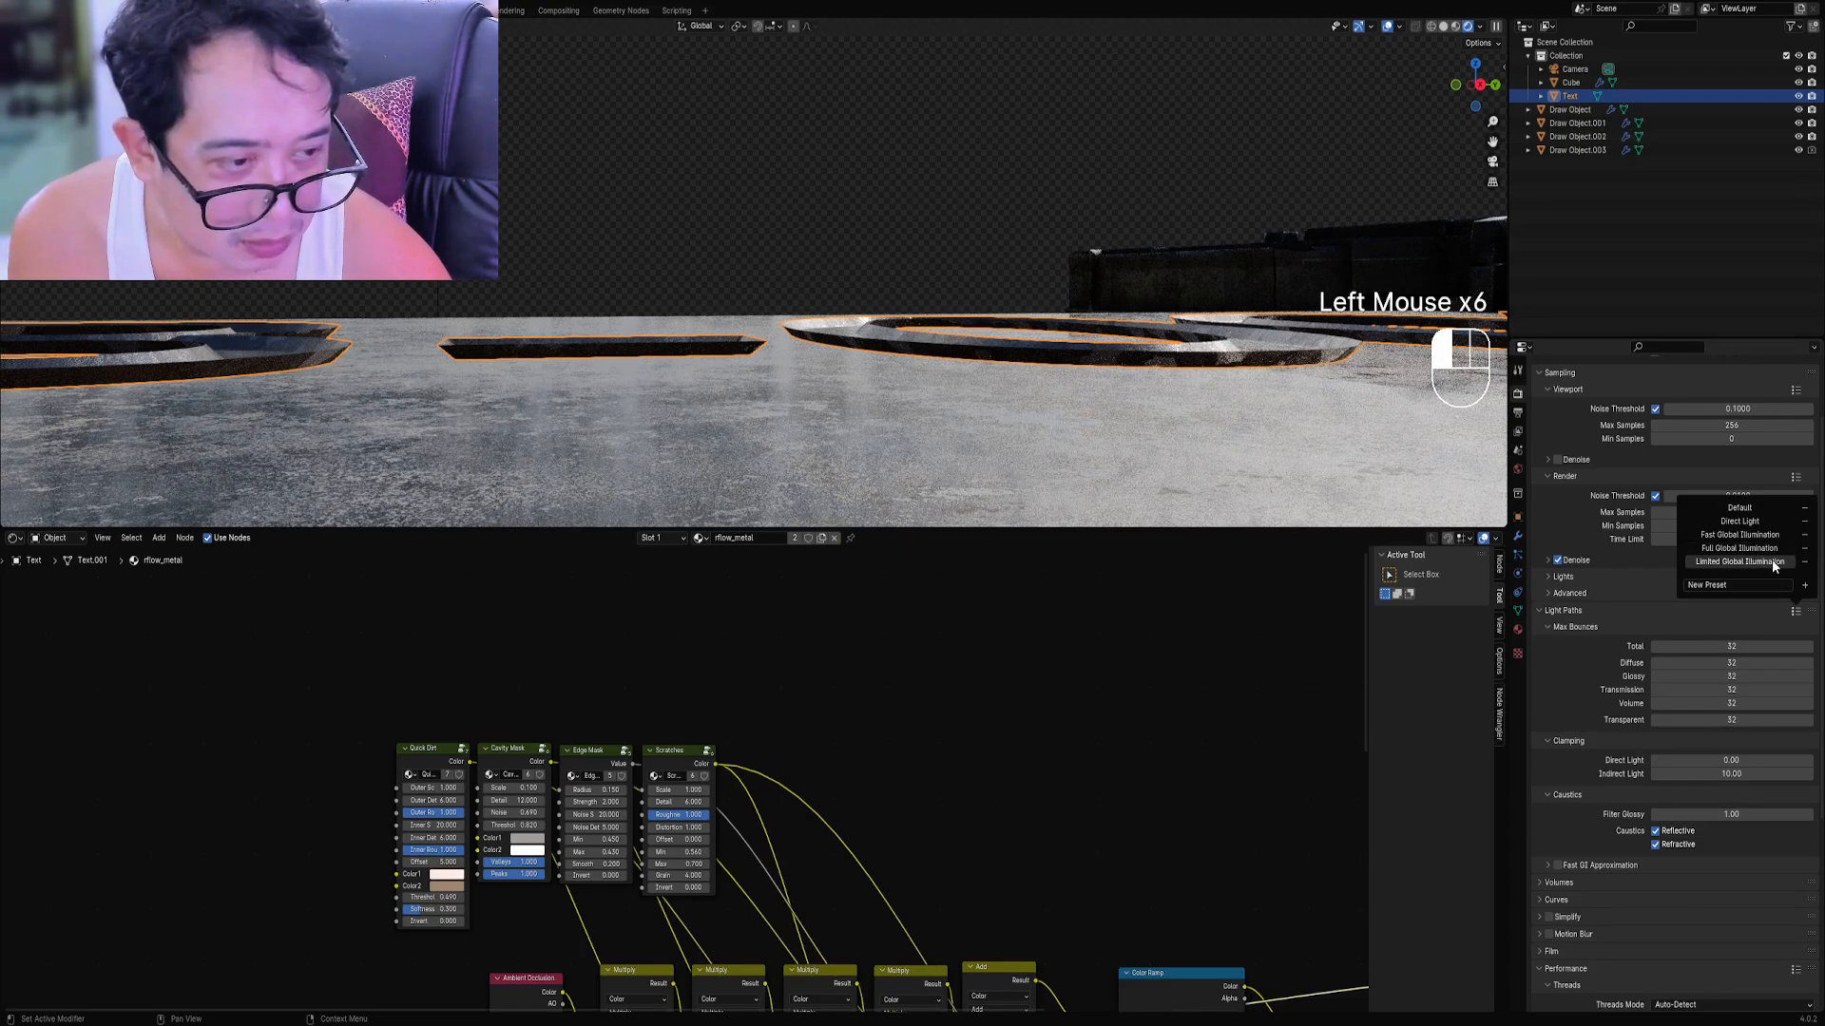
pyautogui.click(1771, 562)
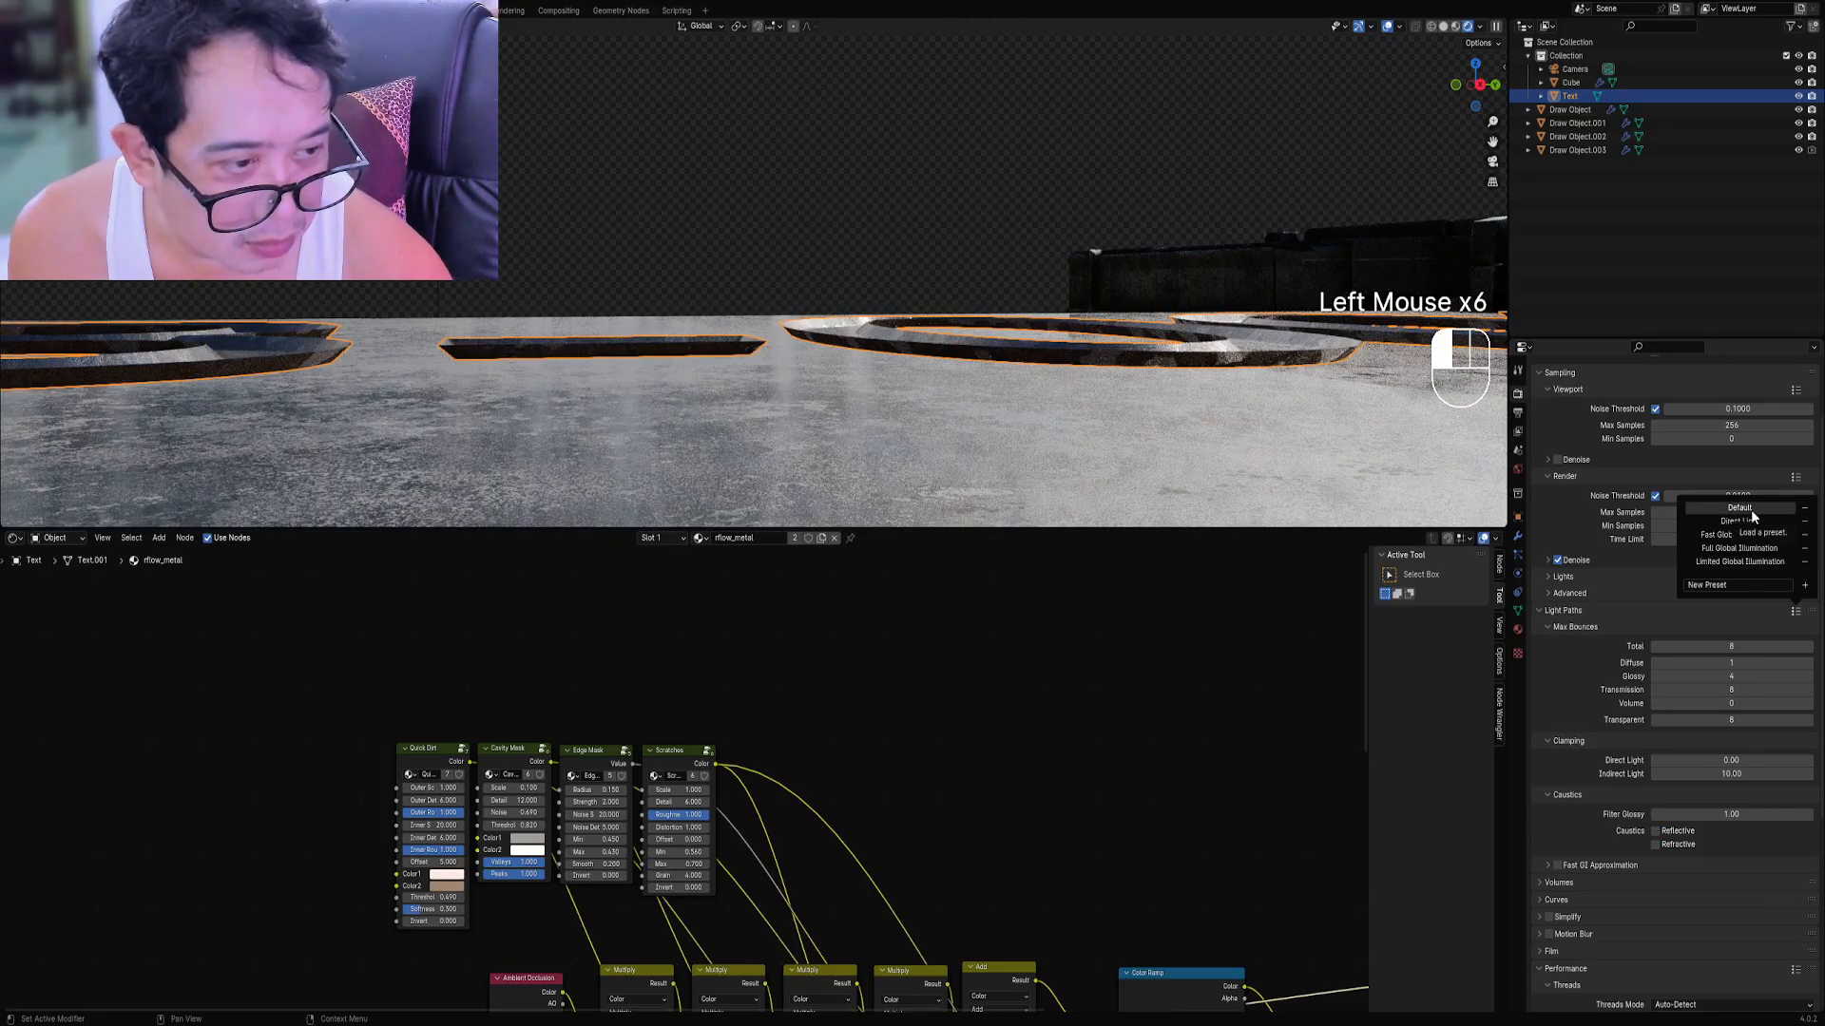
pyautogui.click(1751, 522)
pyautogui.click(1752, 535)
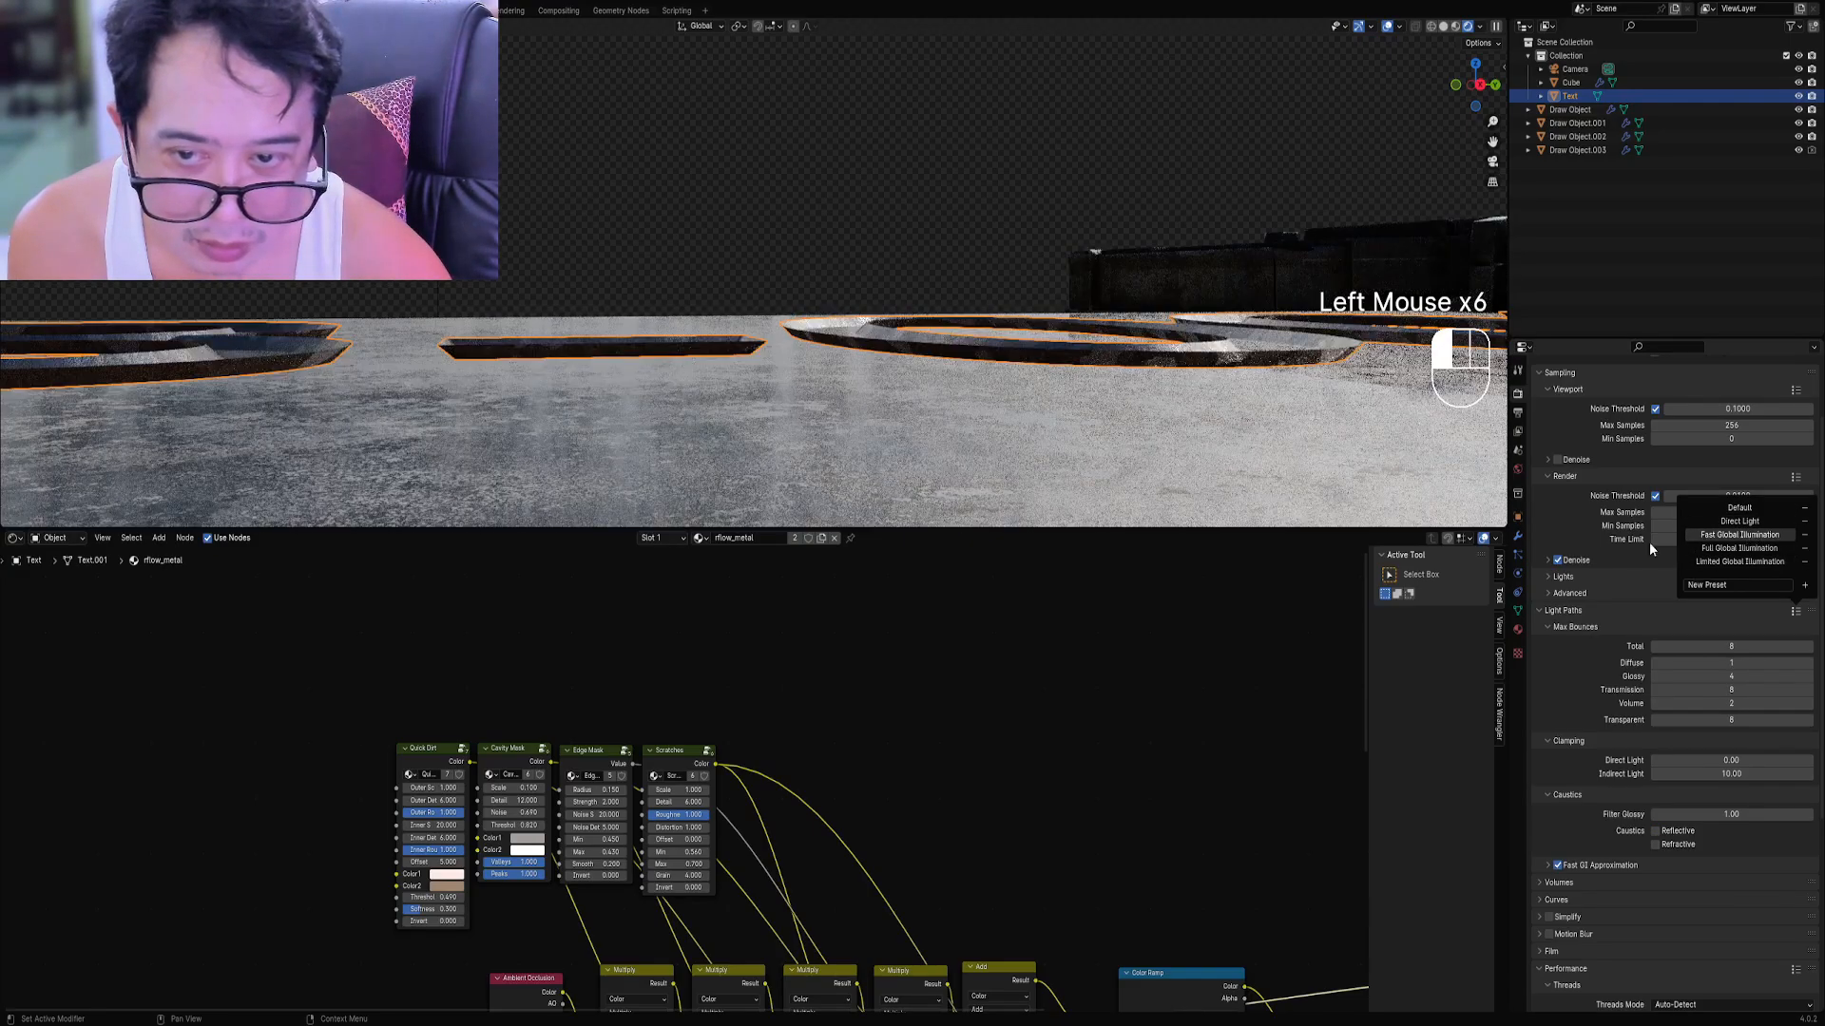
# Review the lettering, blade and guard from farther away and different angles in rendered shading.
pyautogui.scroll(-2, 941, 424)
pyautogui.moveTo(941, 423); pyautogui.dragTo(1027, 475, button='middle')
pyautogui.scroll(-2, 1027, 476)
pyautogui.scroll(-1, 1031, 473)
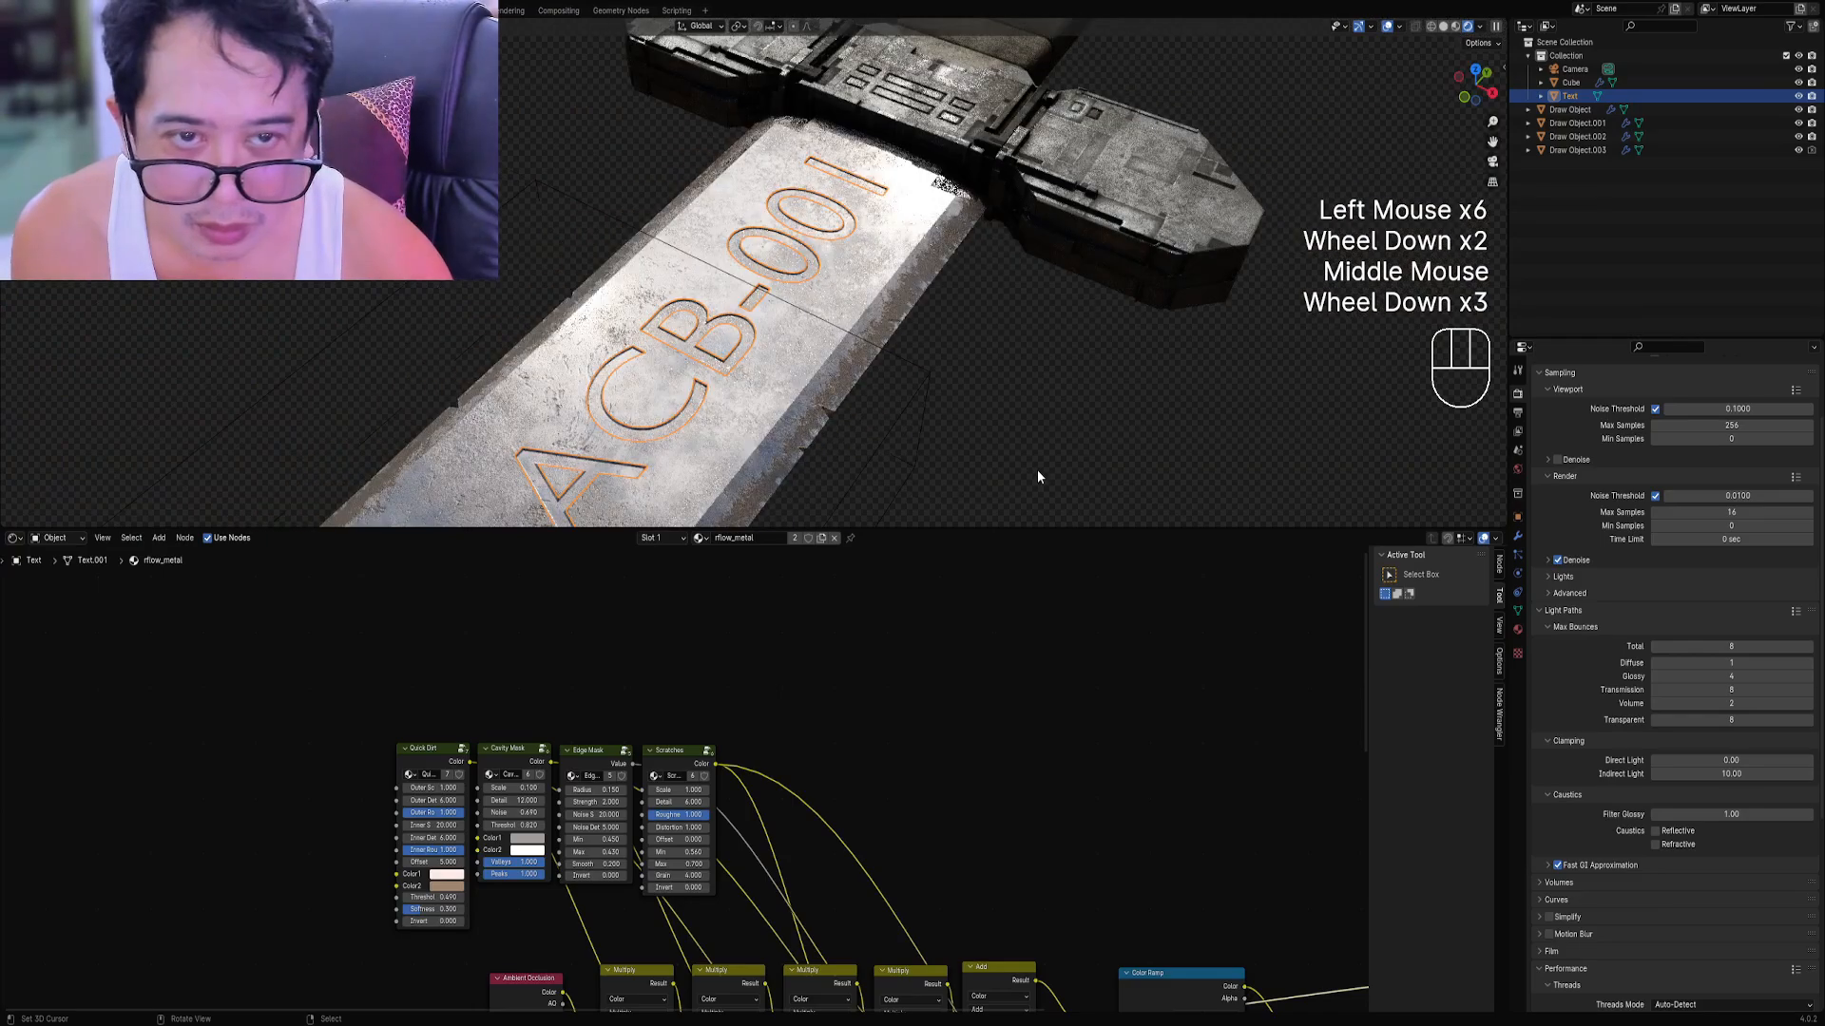
pyautogui.moveTo(1173, 473); pyautogui.dragTo(1122, 446, button='middle')
# Try disabling Fast GI Approximation, inspect the lettering up close, and enable the option again.
pyautogui.scroll(-3, 1616, 973)
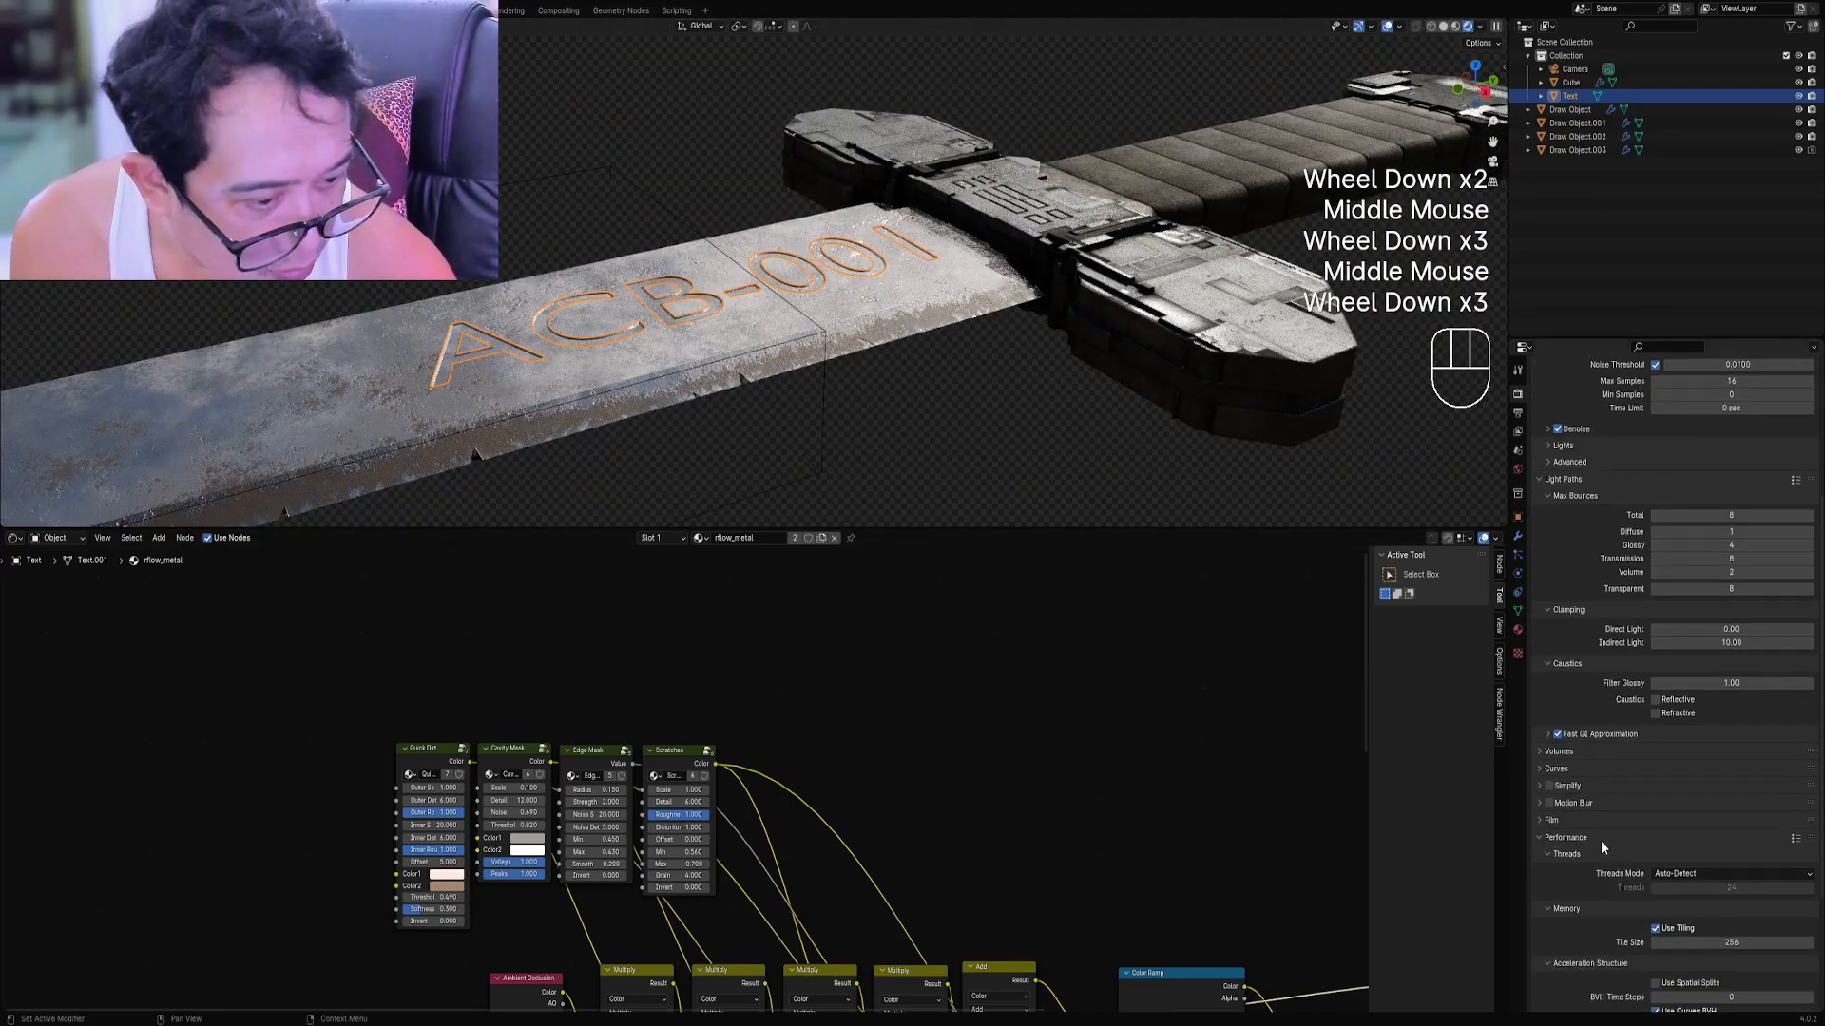
pyautogui.click(1556, 735)
pyautogui.scroll(2, 798, 346)
pyautogui.moveTo(868, 428); pyautogui.dragTo(840, 359, button='middle')
pyautogui.scroll(1, 828, 346)
pyautogui.scroll(1, 840, 359)
pyautogui.scroll(3, 840, 359)
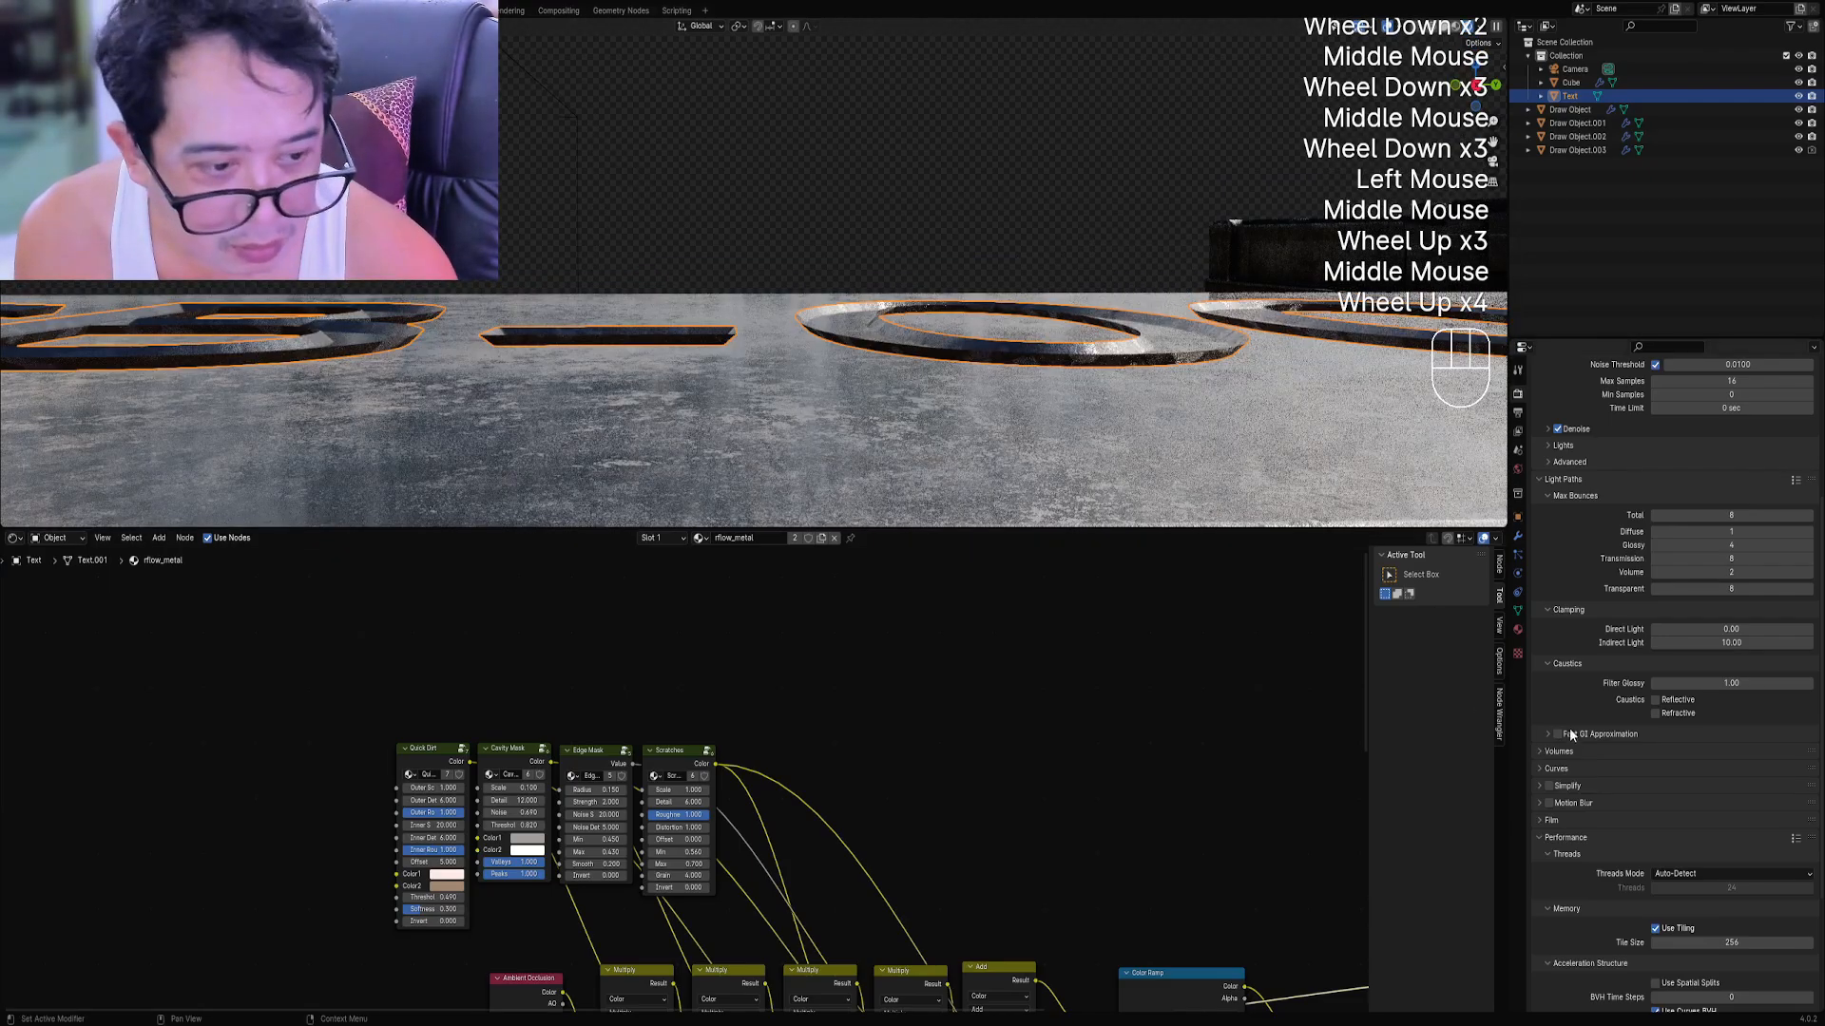
pyautogui.click(1558, 733)
pyautogui.scroll(-3, 1604, 825)
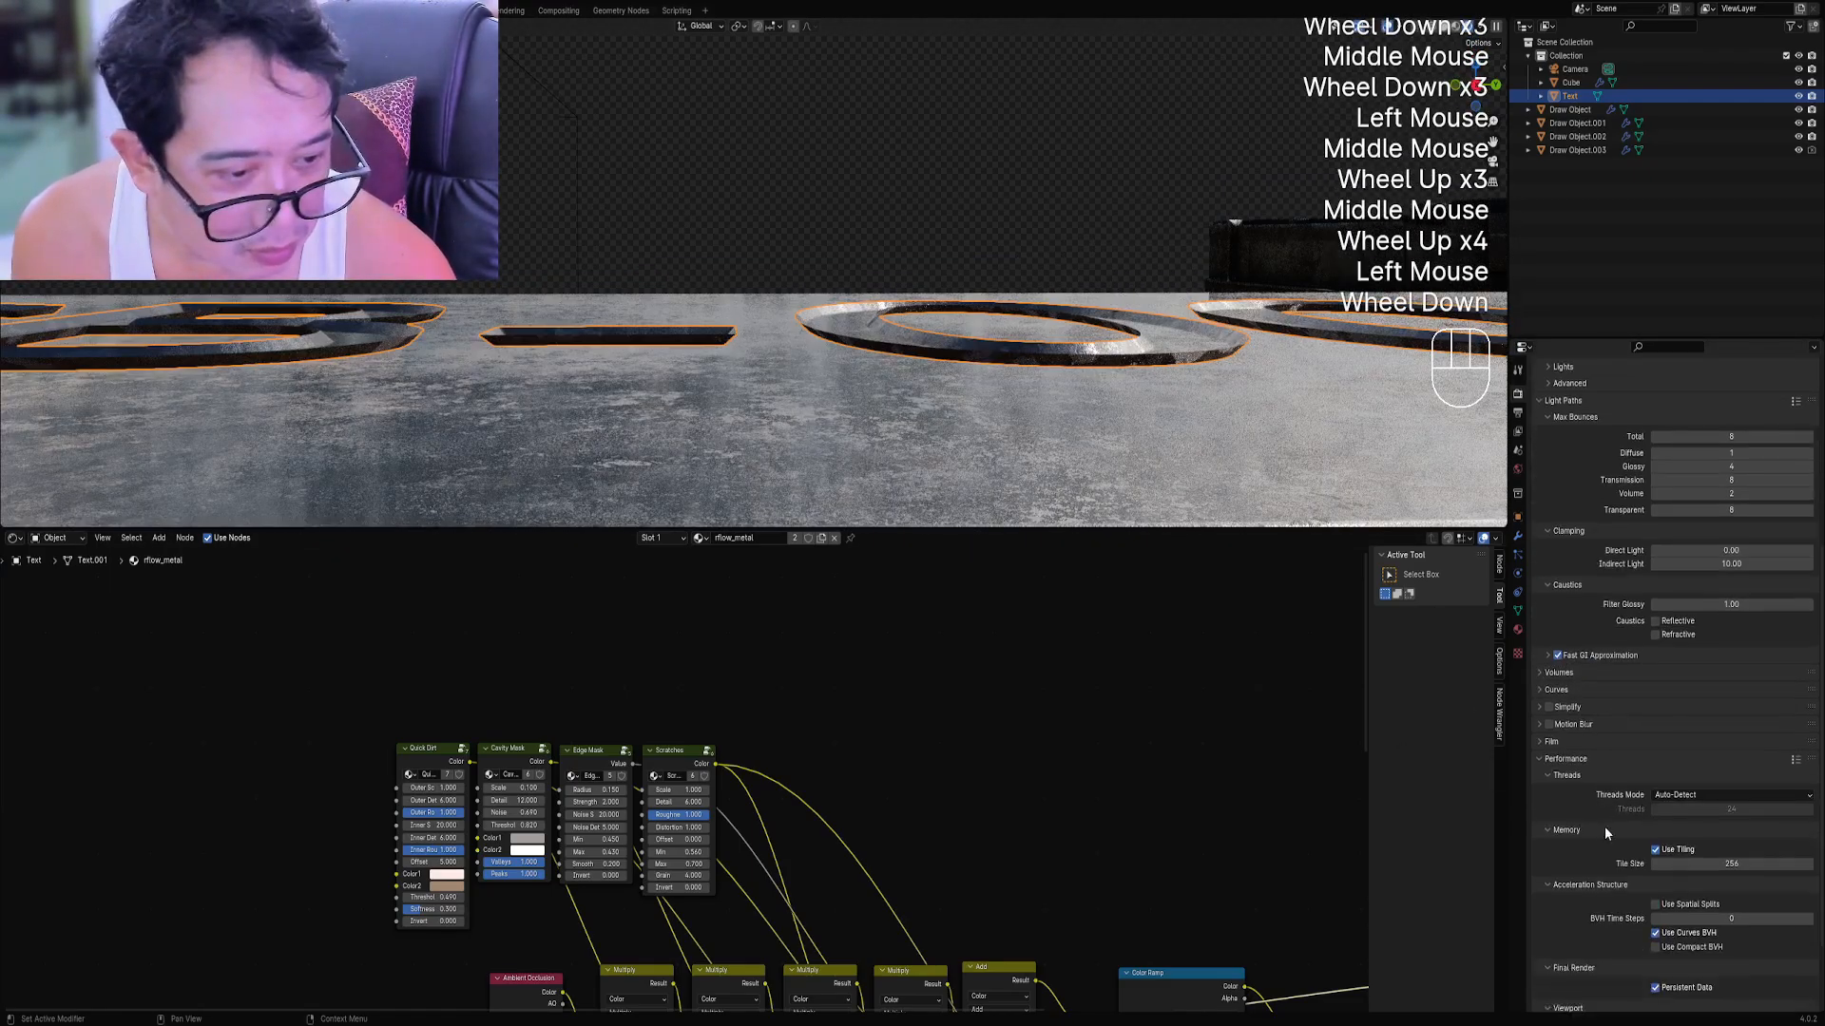
pyautogui.scroll(-1, 1595, 819)
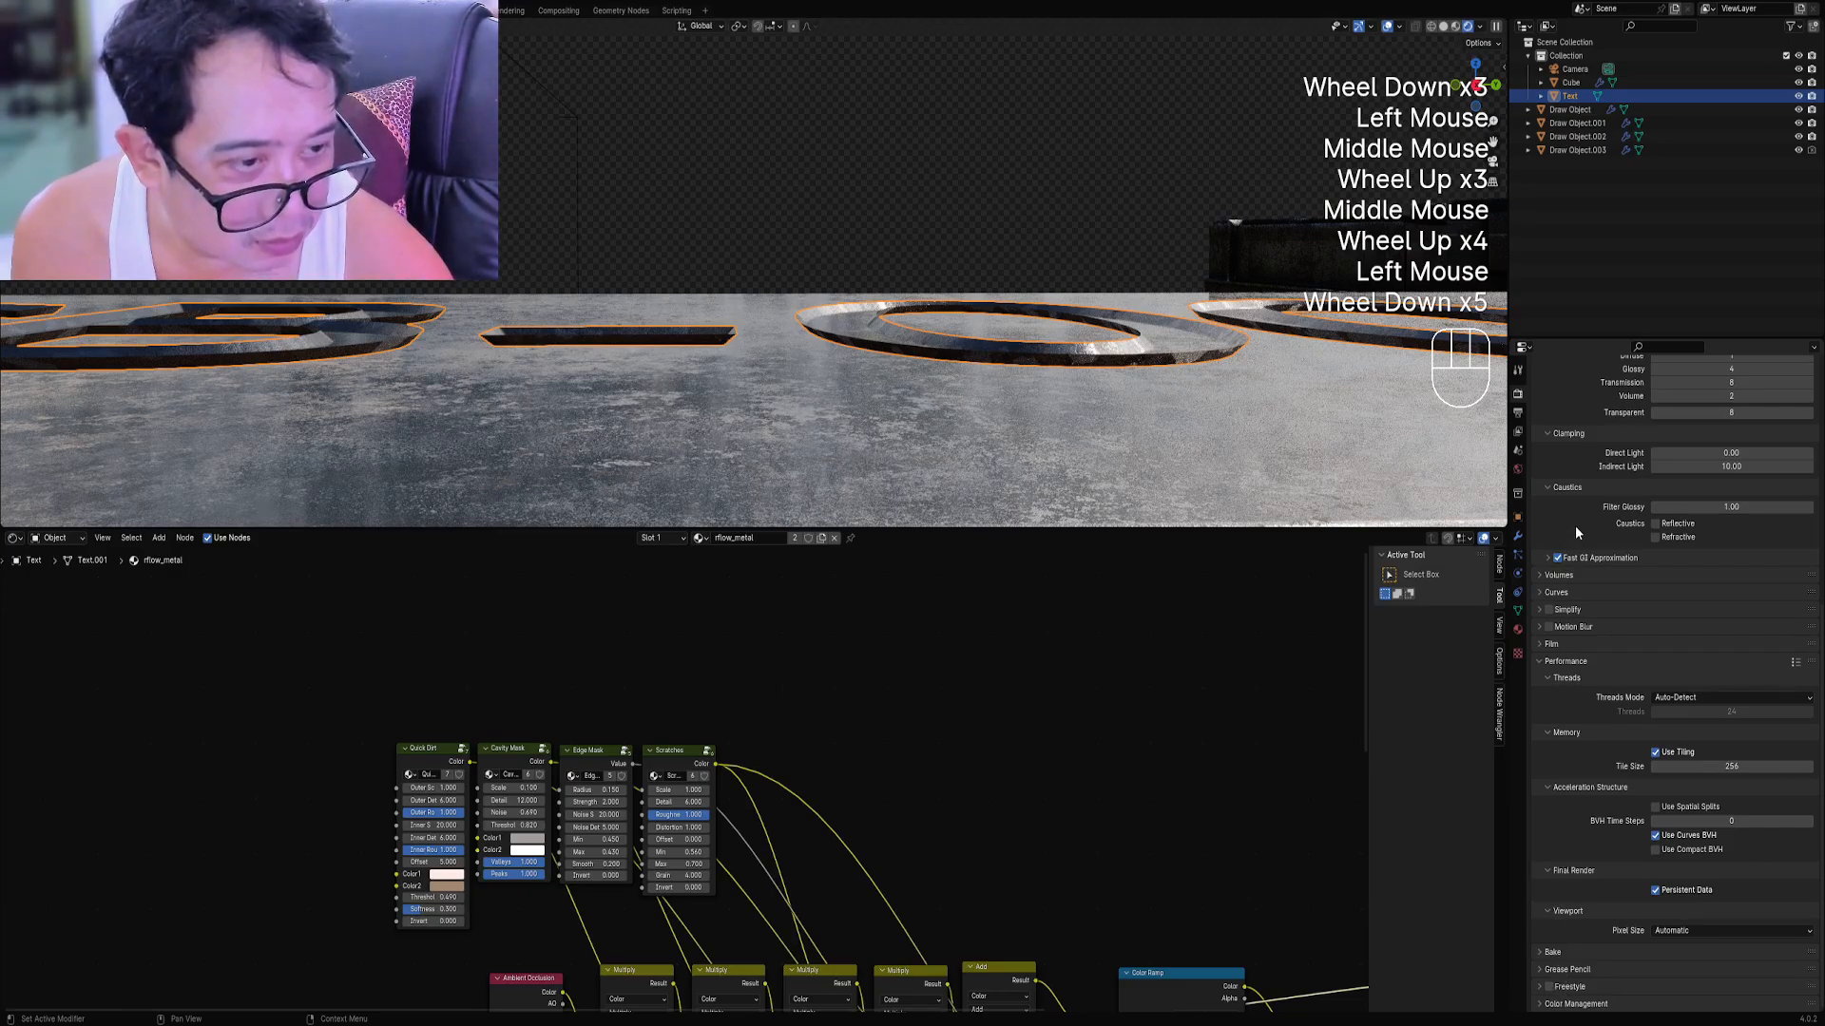
pyautogui.scroll(9, 1576, 522)
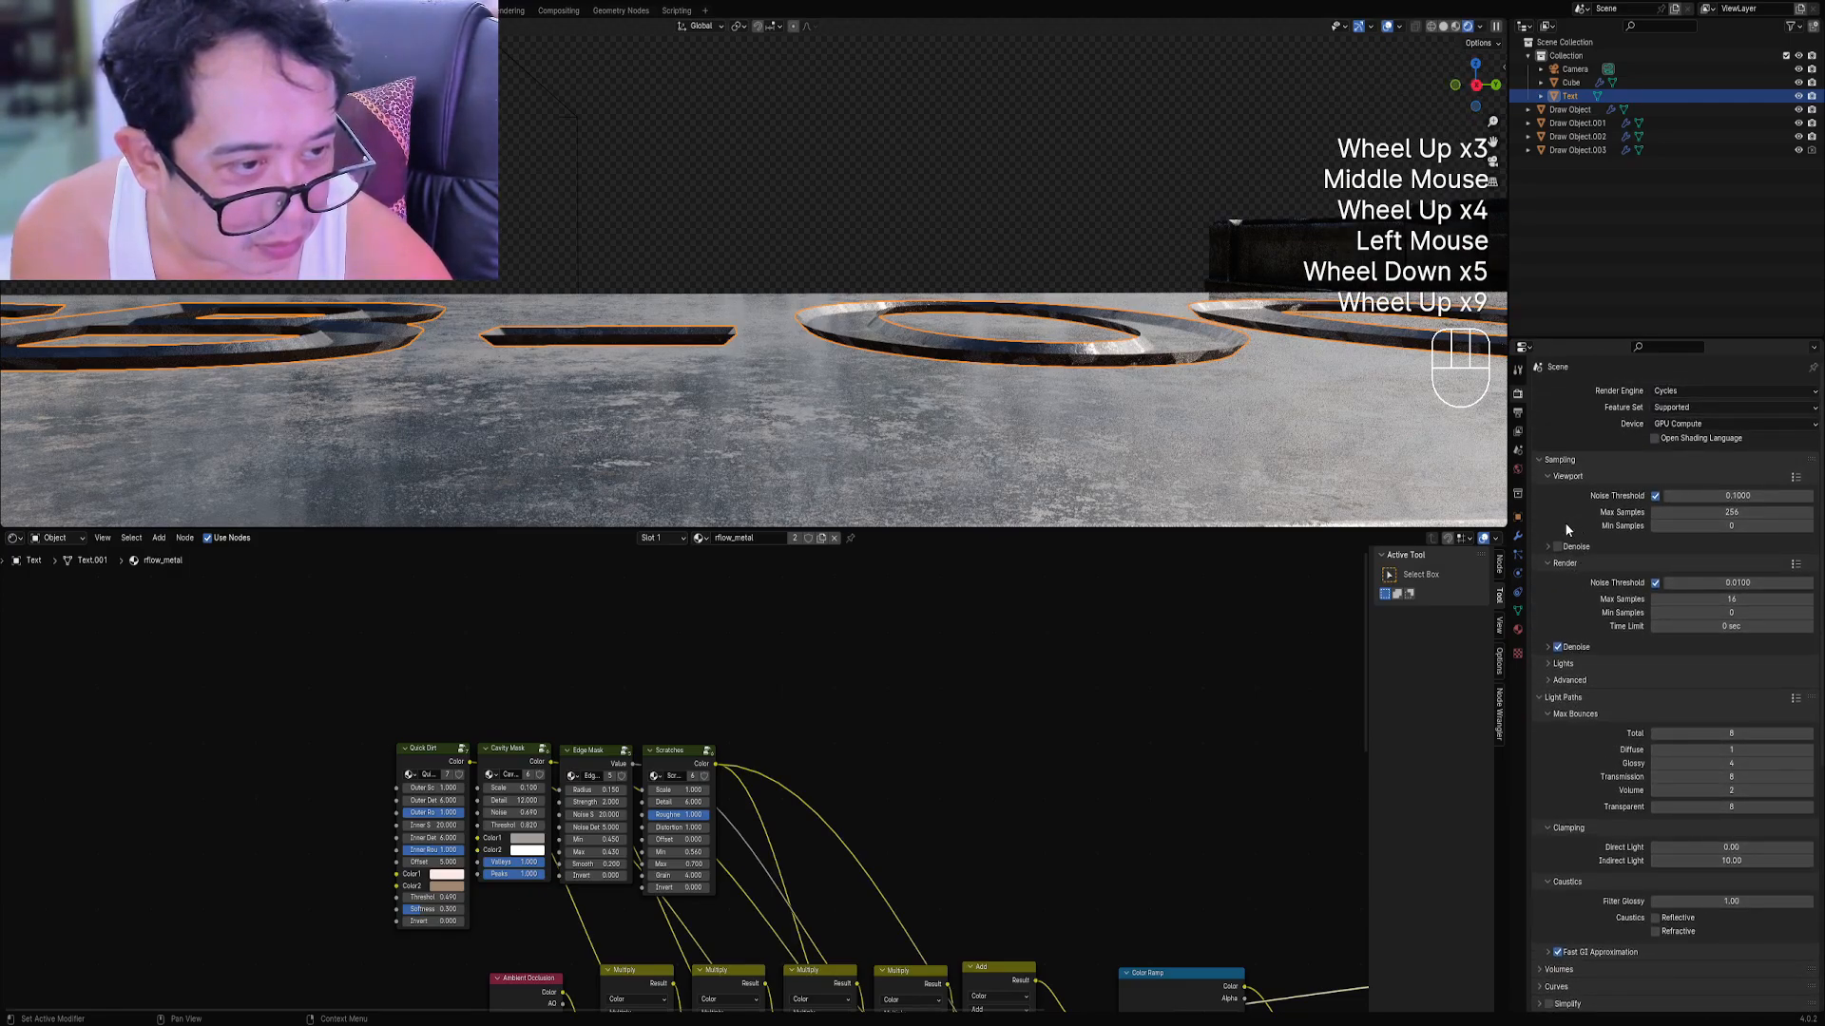
# Return to solid shading and examine the Text object's material, ray visibility and culling settings.
pyautogui.press('z')
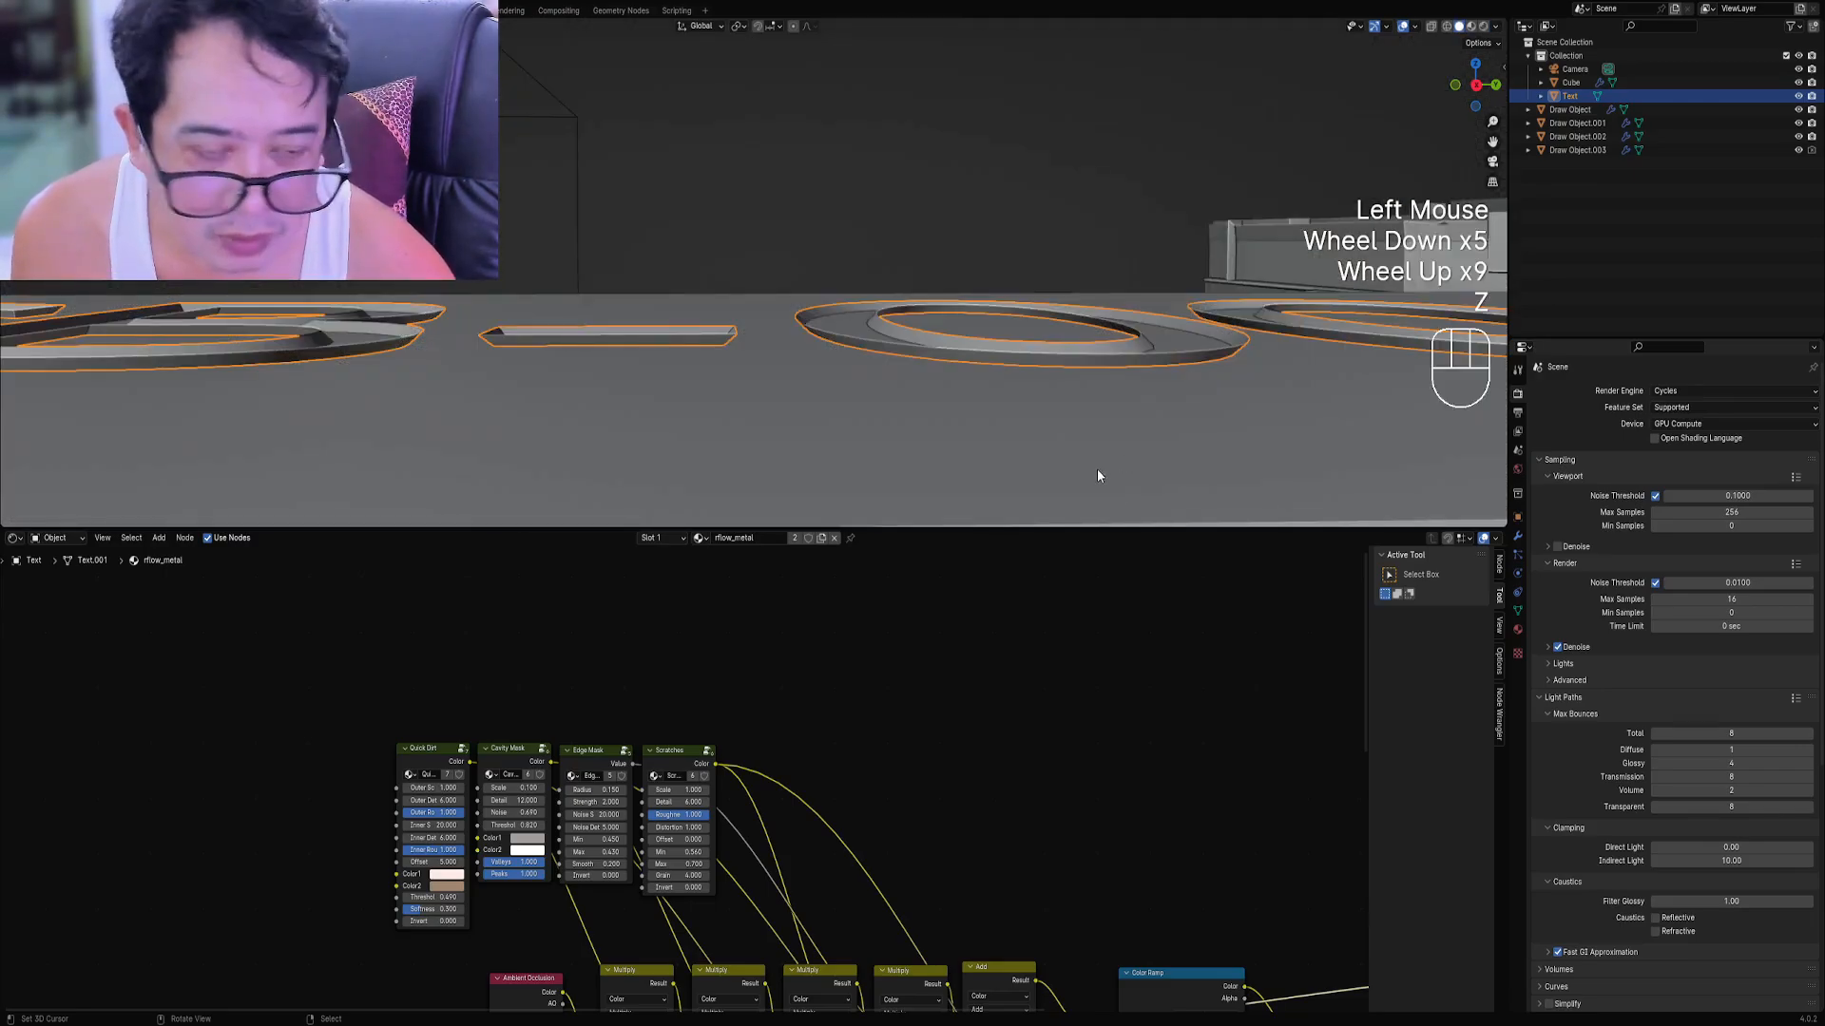
pyautogui.click(1516, 639)
pyautogui.press('z')
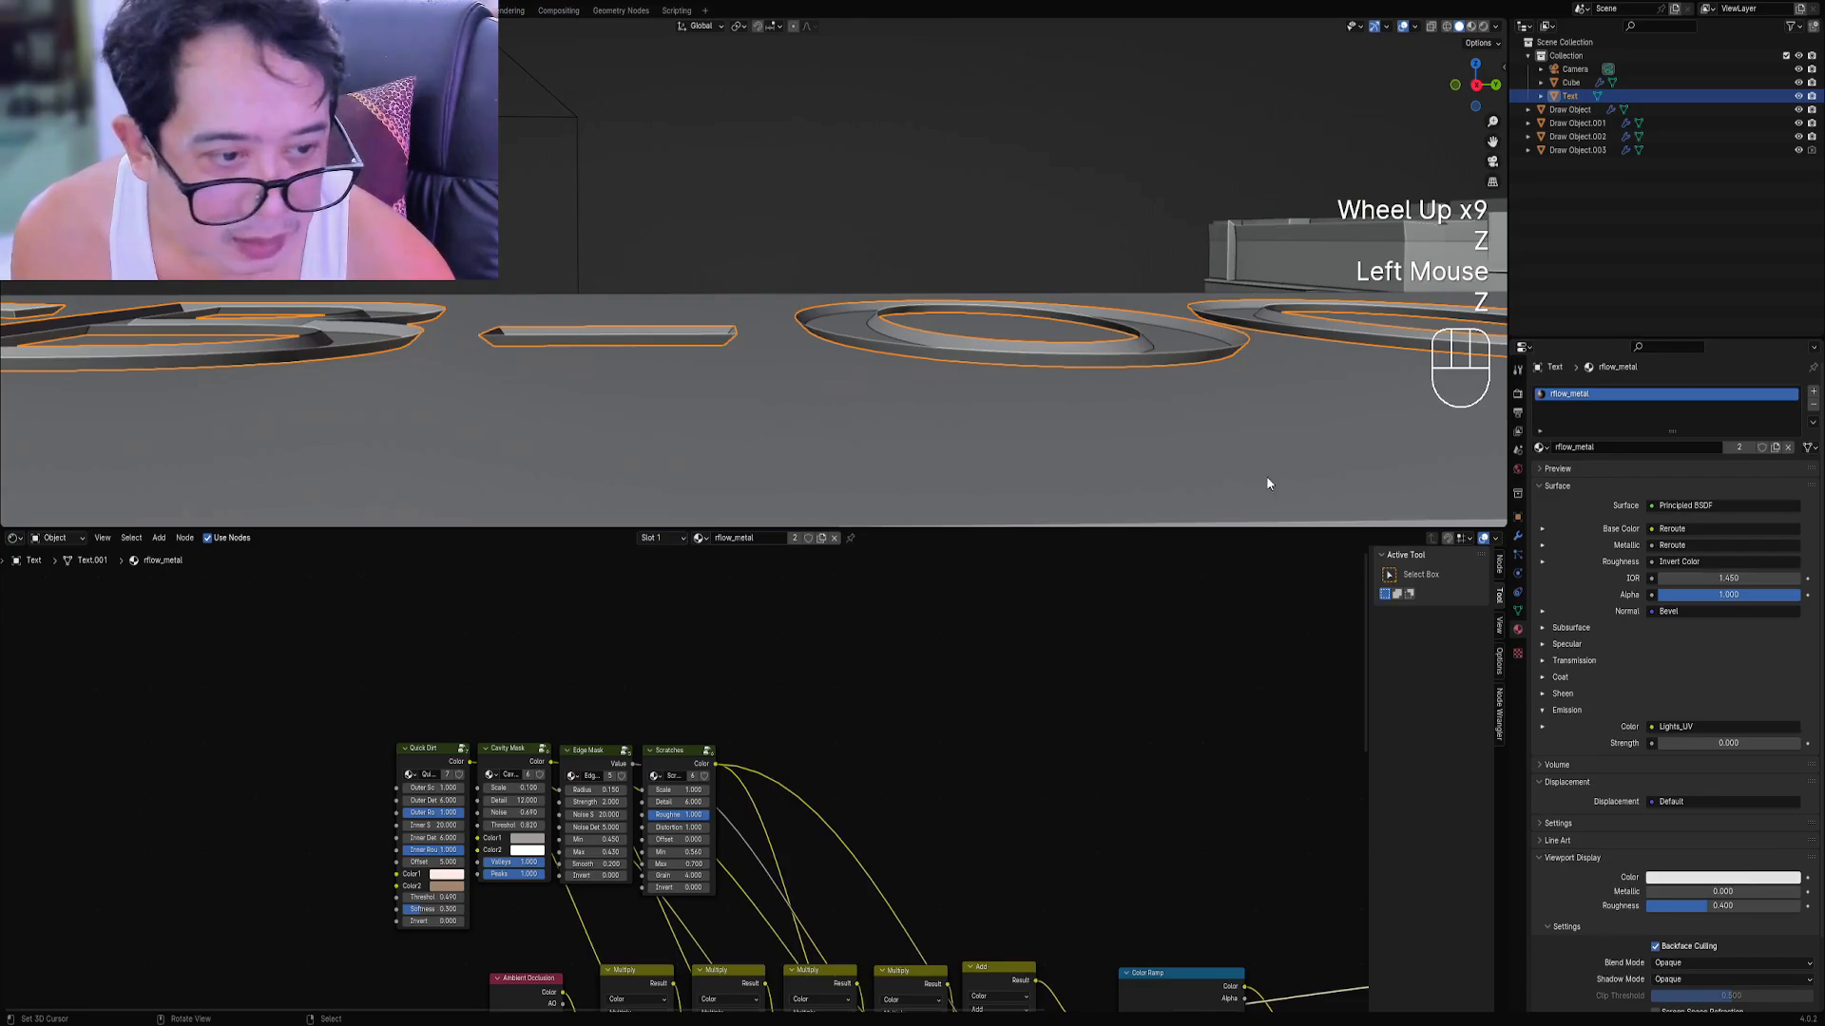
pyautogui.click(1517, 517)
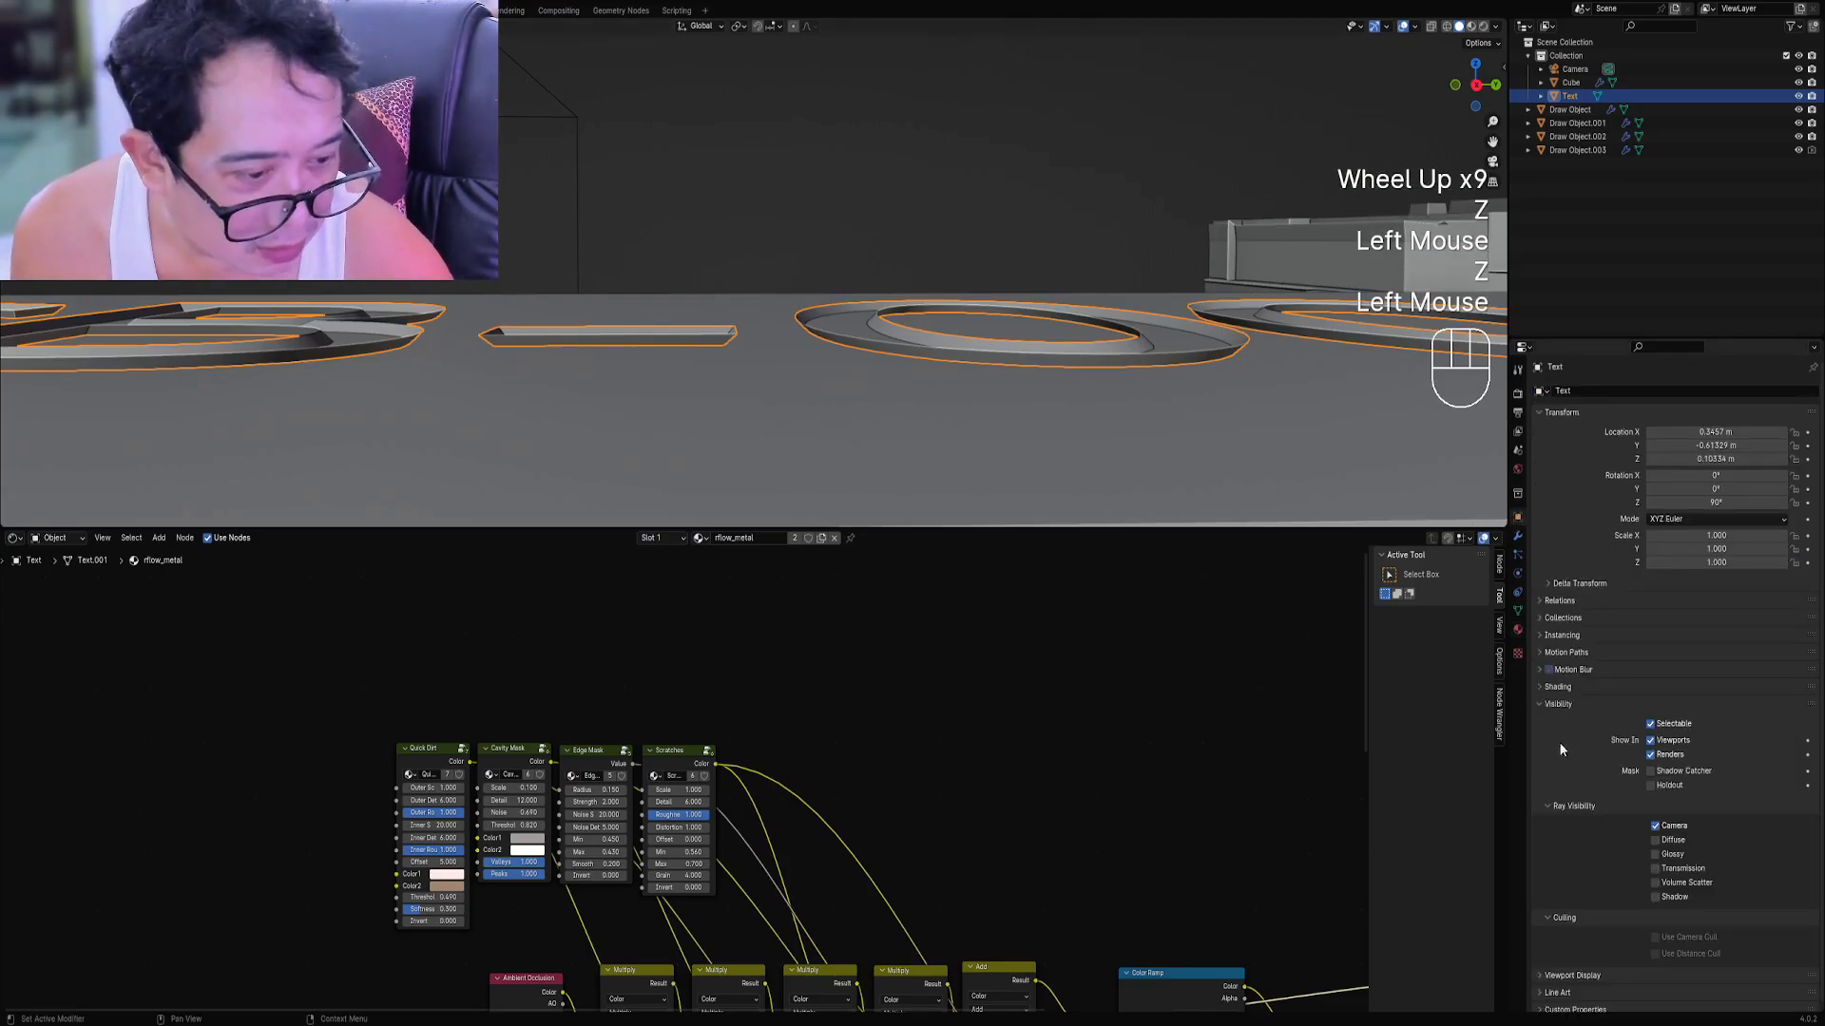
pyautogui.scroll(-1, 1564, 961)
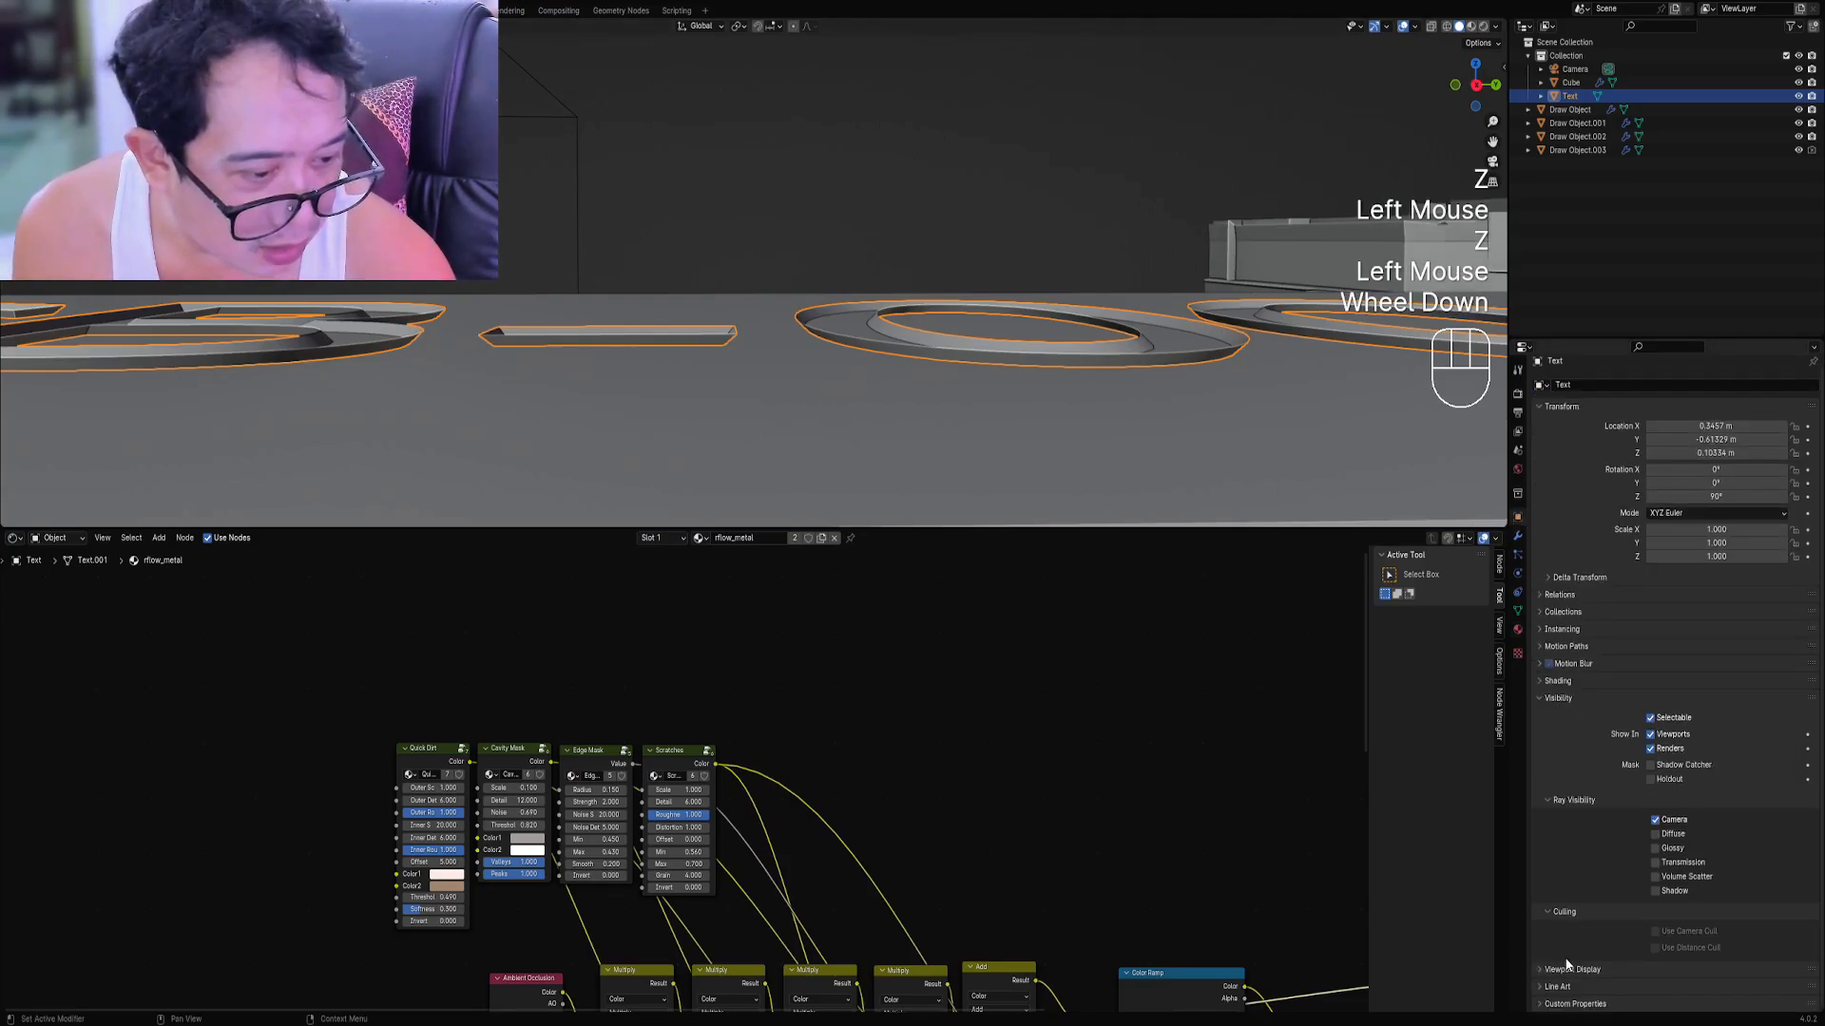
pyautogui.click(1634, 913)
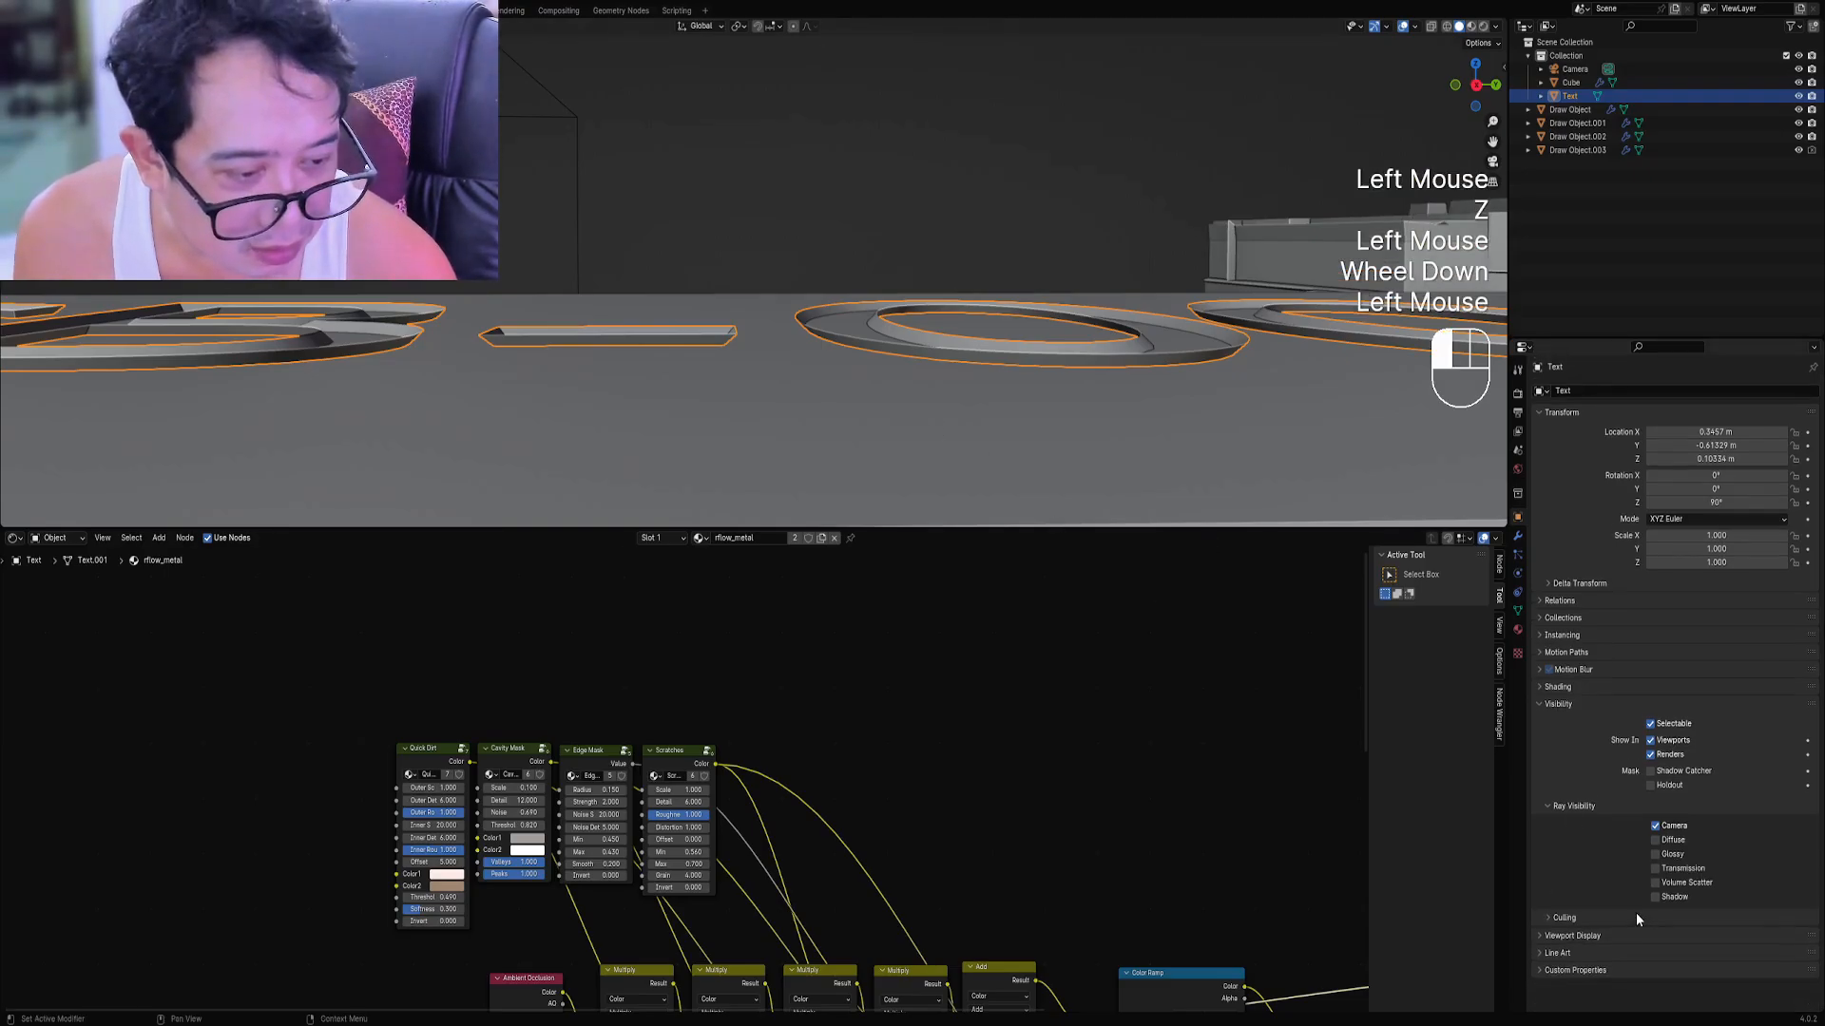
pyautogui.click(1634, 913)
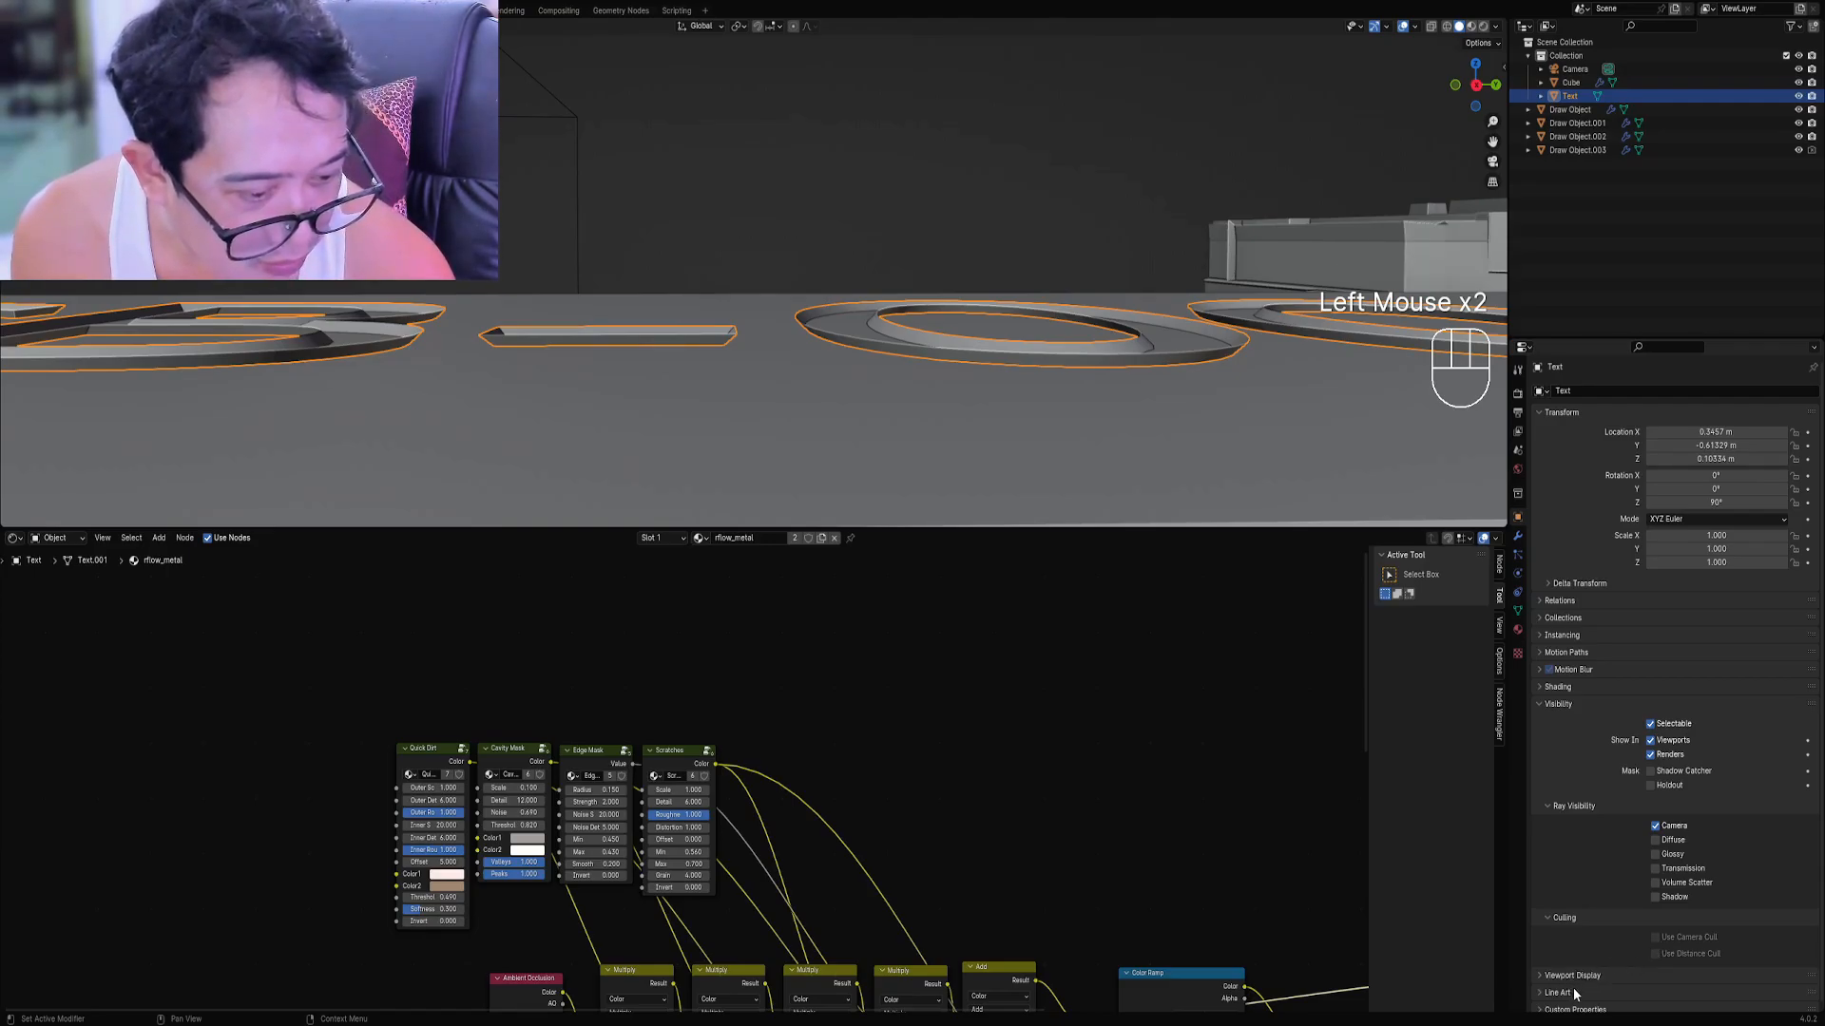
# Examine the Text object's visibility properties and the rflow_metal material's surface, displacement, settings and viewport display options.
pyautogui.scroll(-2, 1585, 1005)
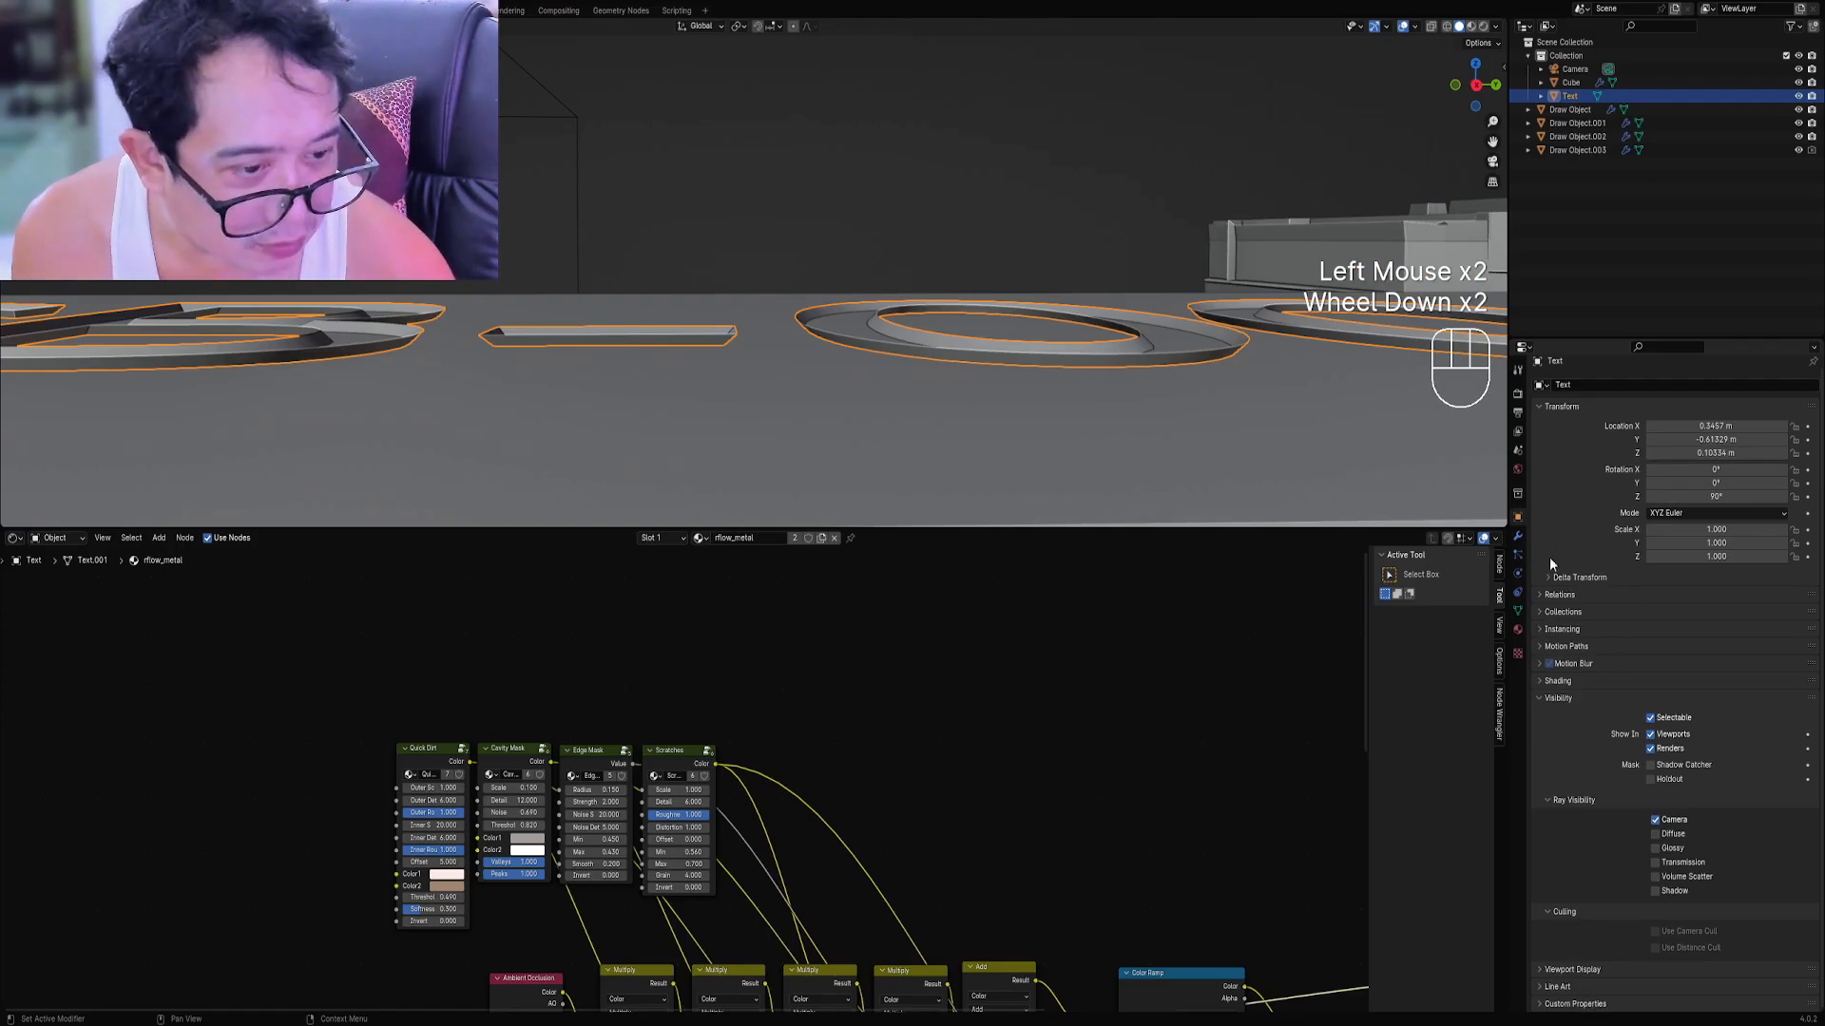
pyautogui.click(1518, 630)
pyautogui.scroll(-2, 1682, 896)
pyautogui.click(1632, 822)
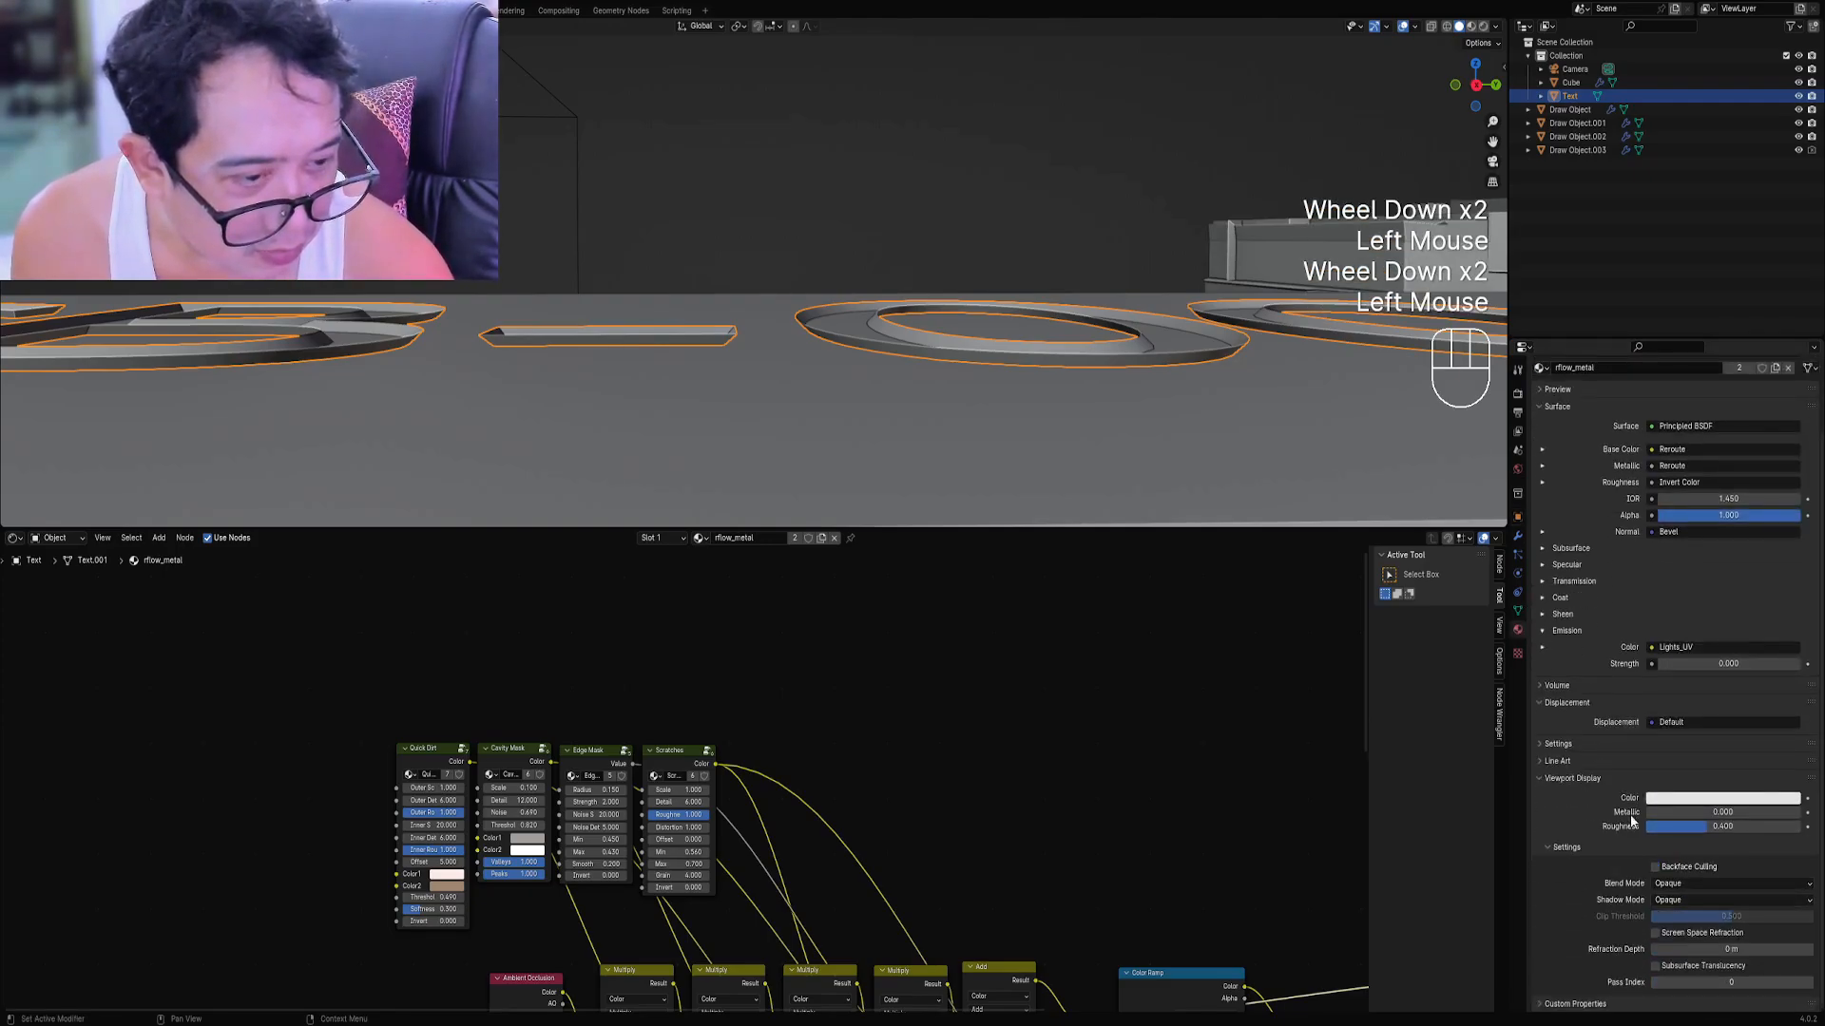
pyautogui.click(1517, 519)
pyautogui.click(1518, 519)
pyautogui.click(1518, 519)
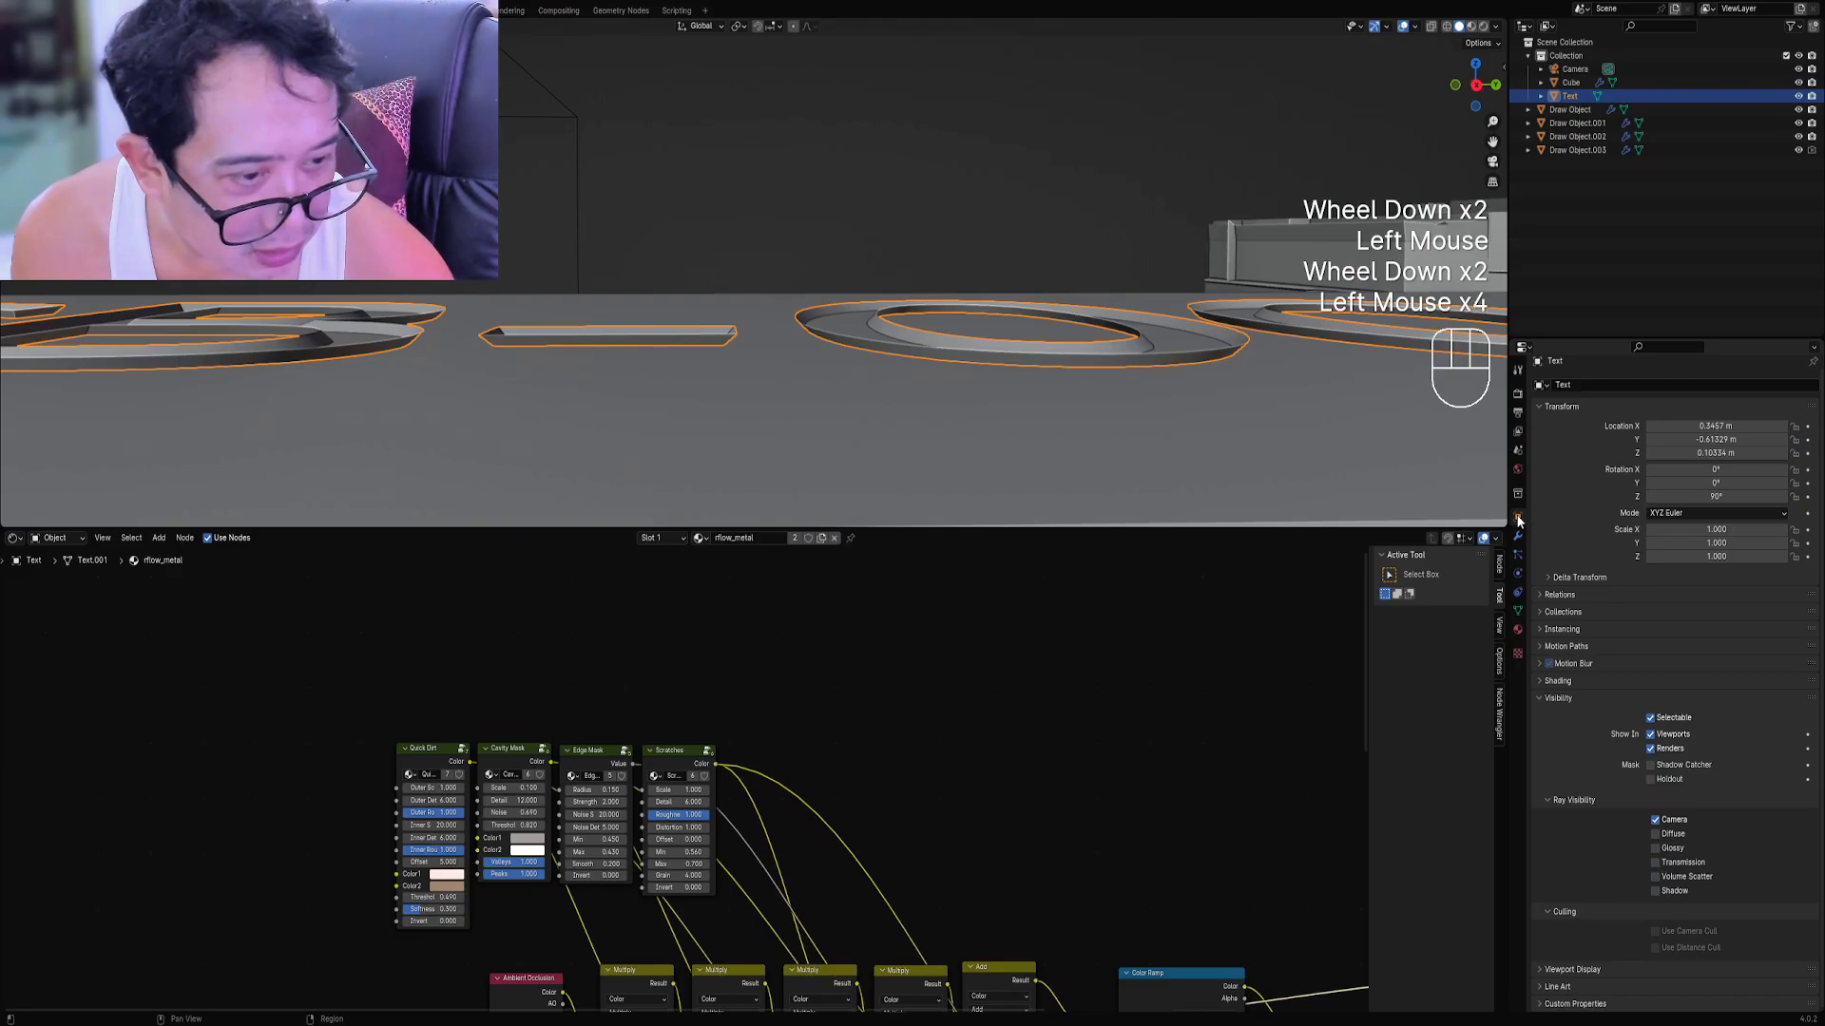
pyautogui.click(1518, 629)
pyautogui.scroll(-3, 1691, 922)
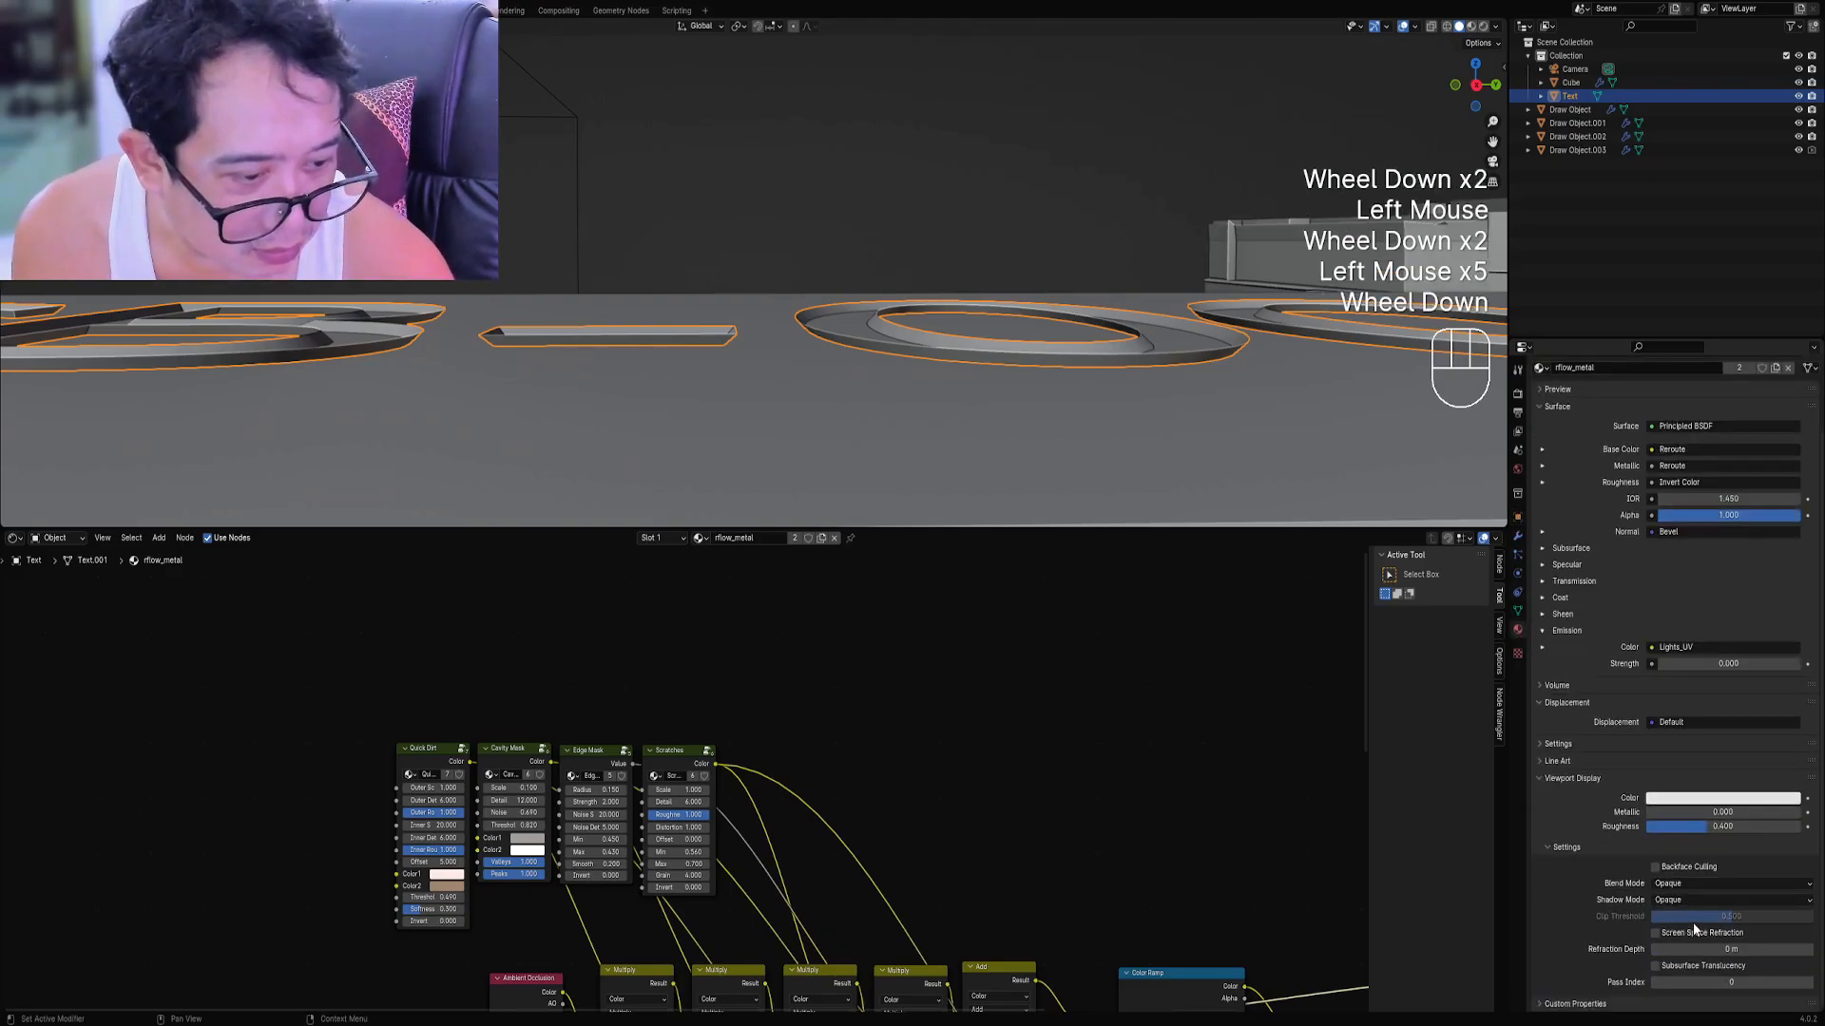
pyautogui.click(1614, 744)
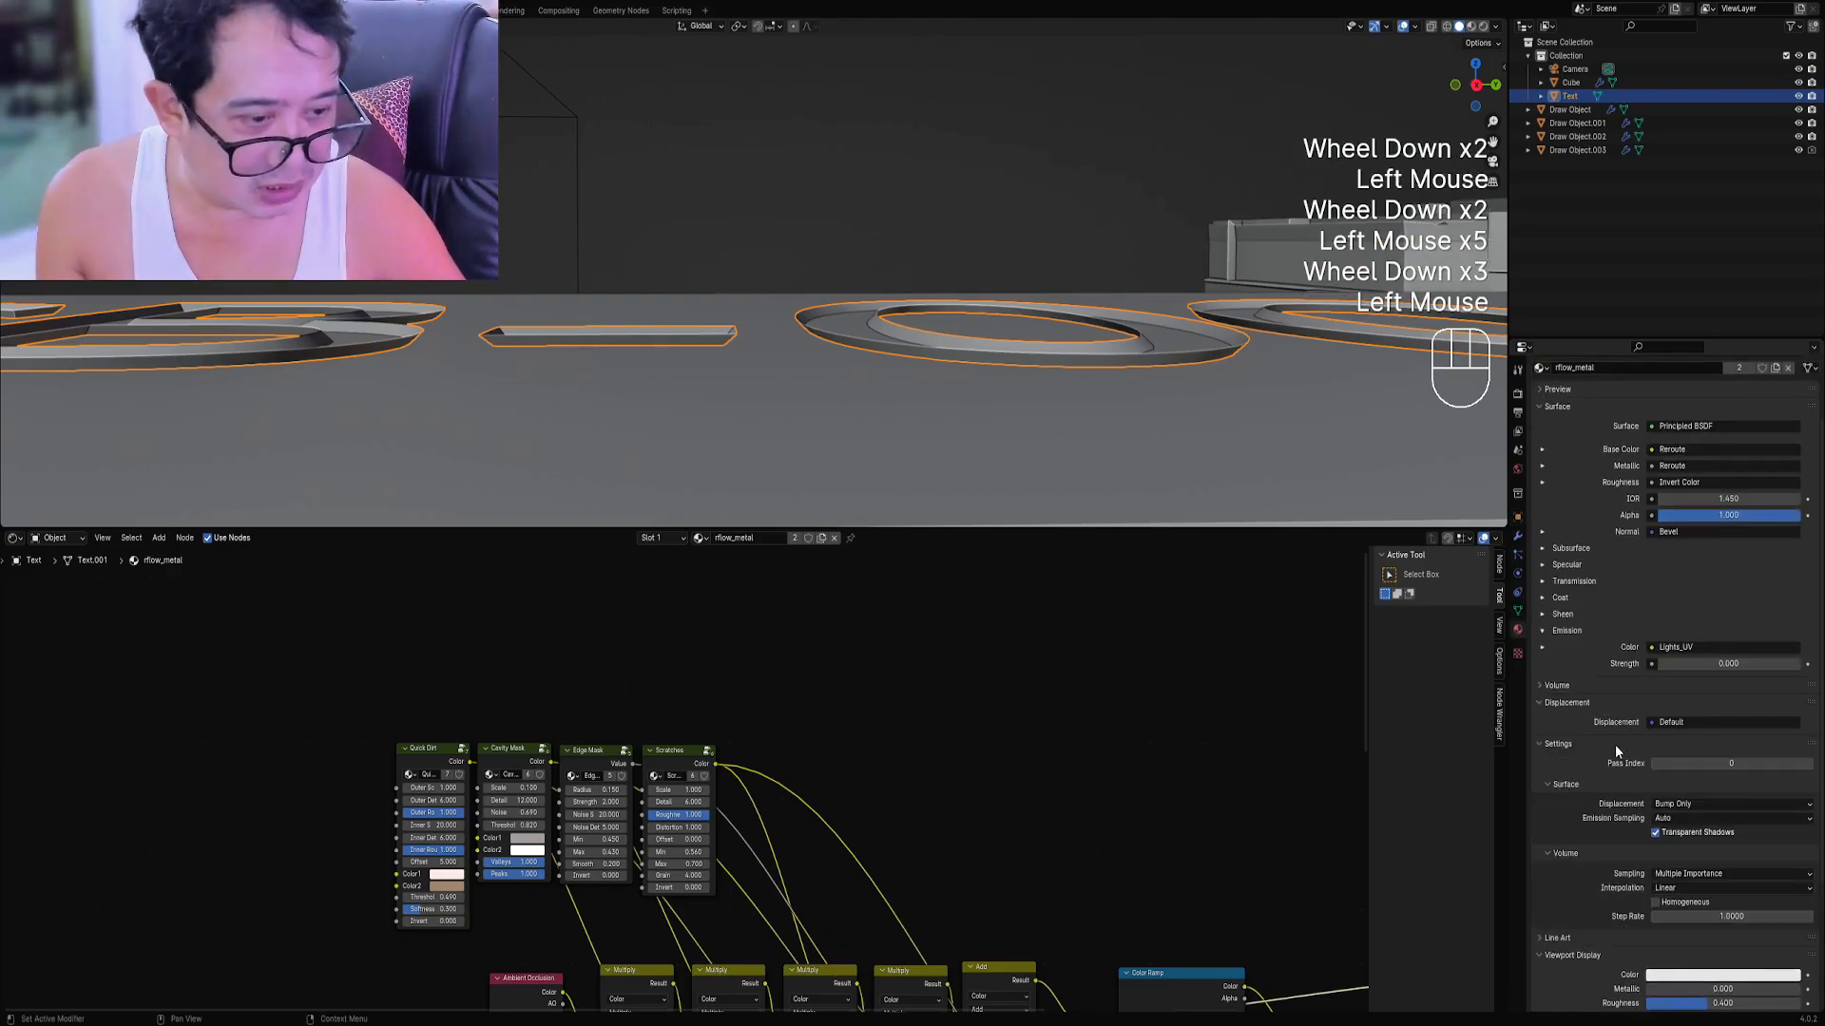
pyautogui.click(1610, 741)
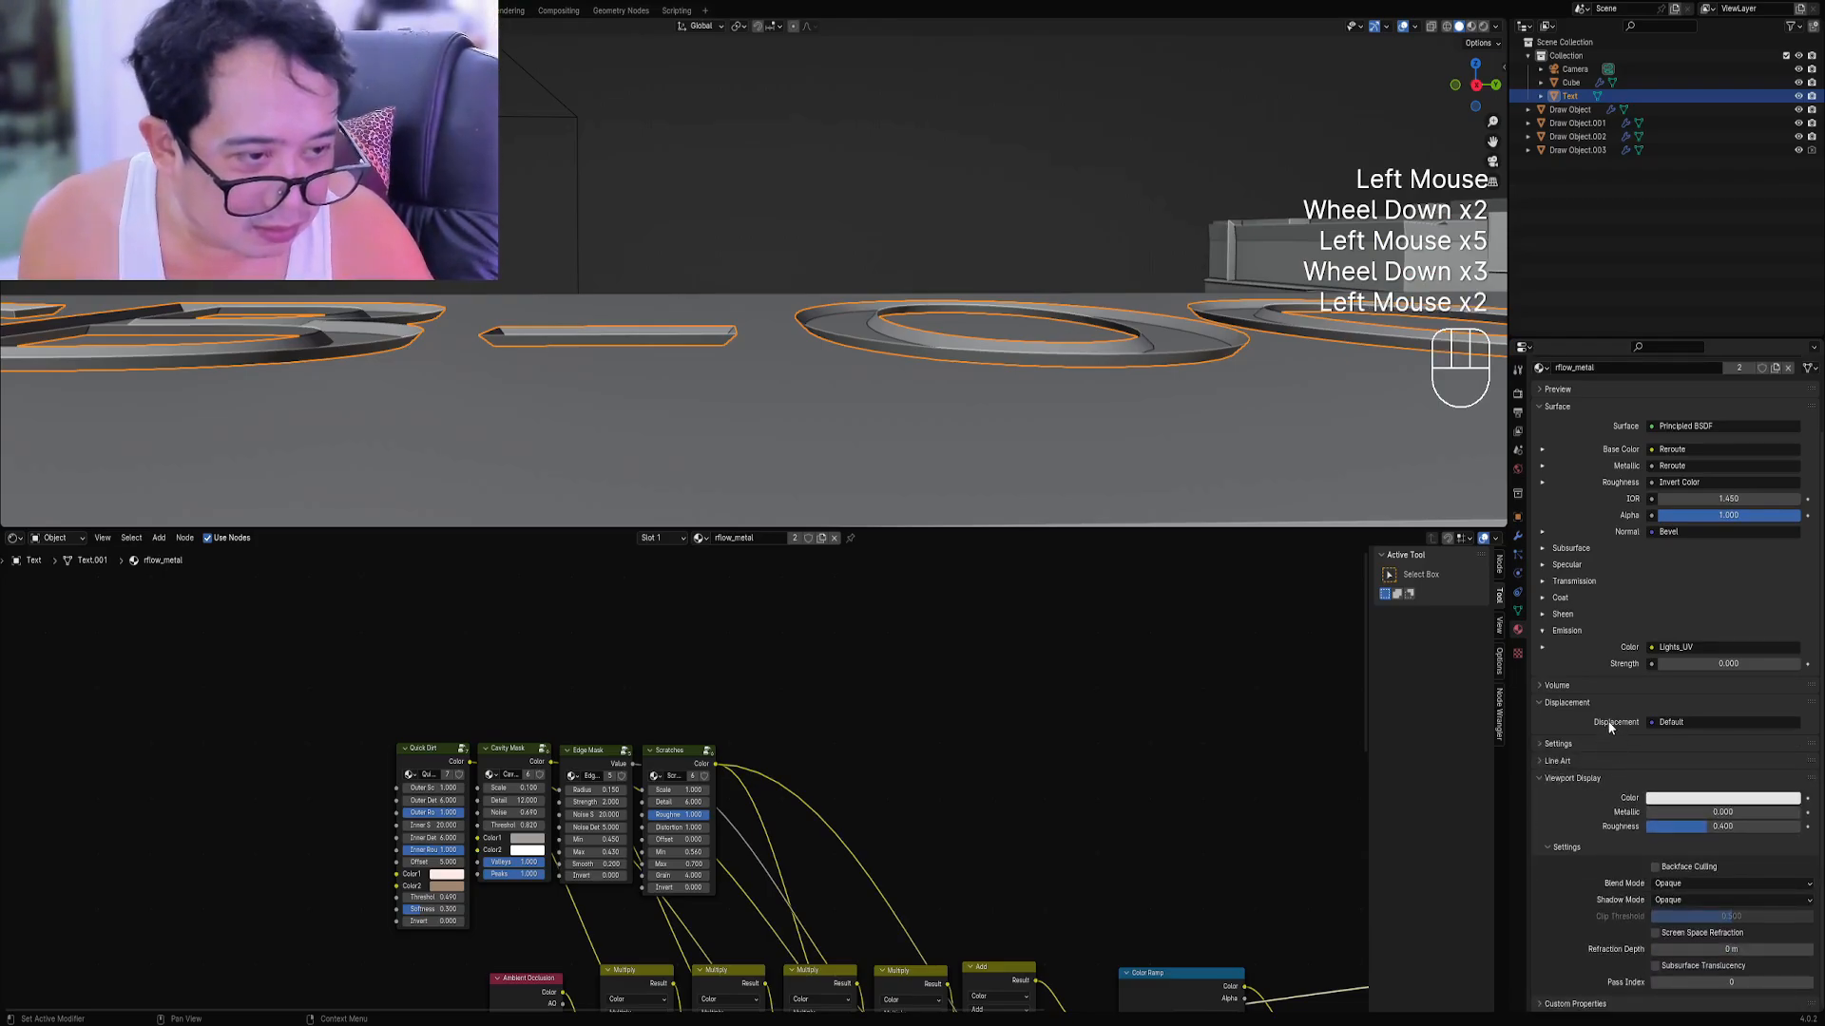
# Enable Backface Culling for the rflow_metal material and switch the viewport to rendered shading.
pyautogui.scroll(-2, 1647, 836)
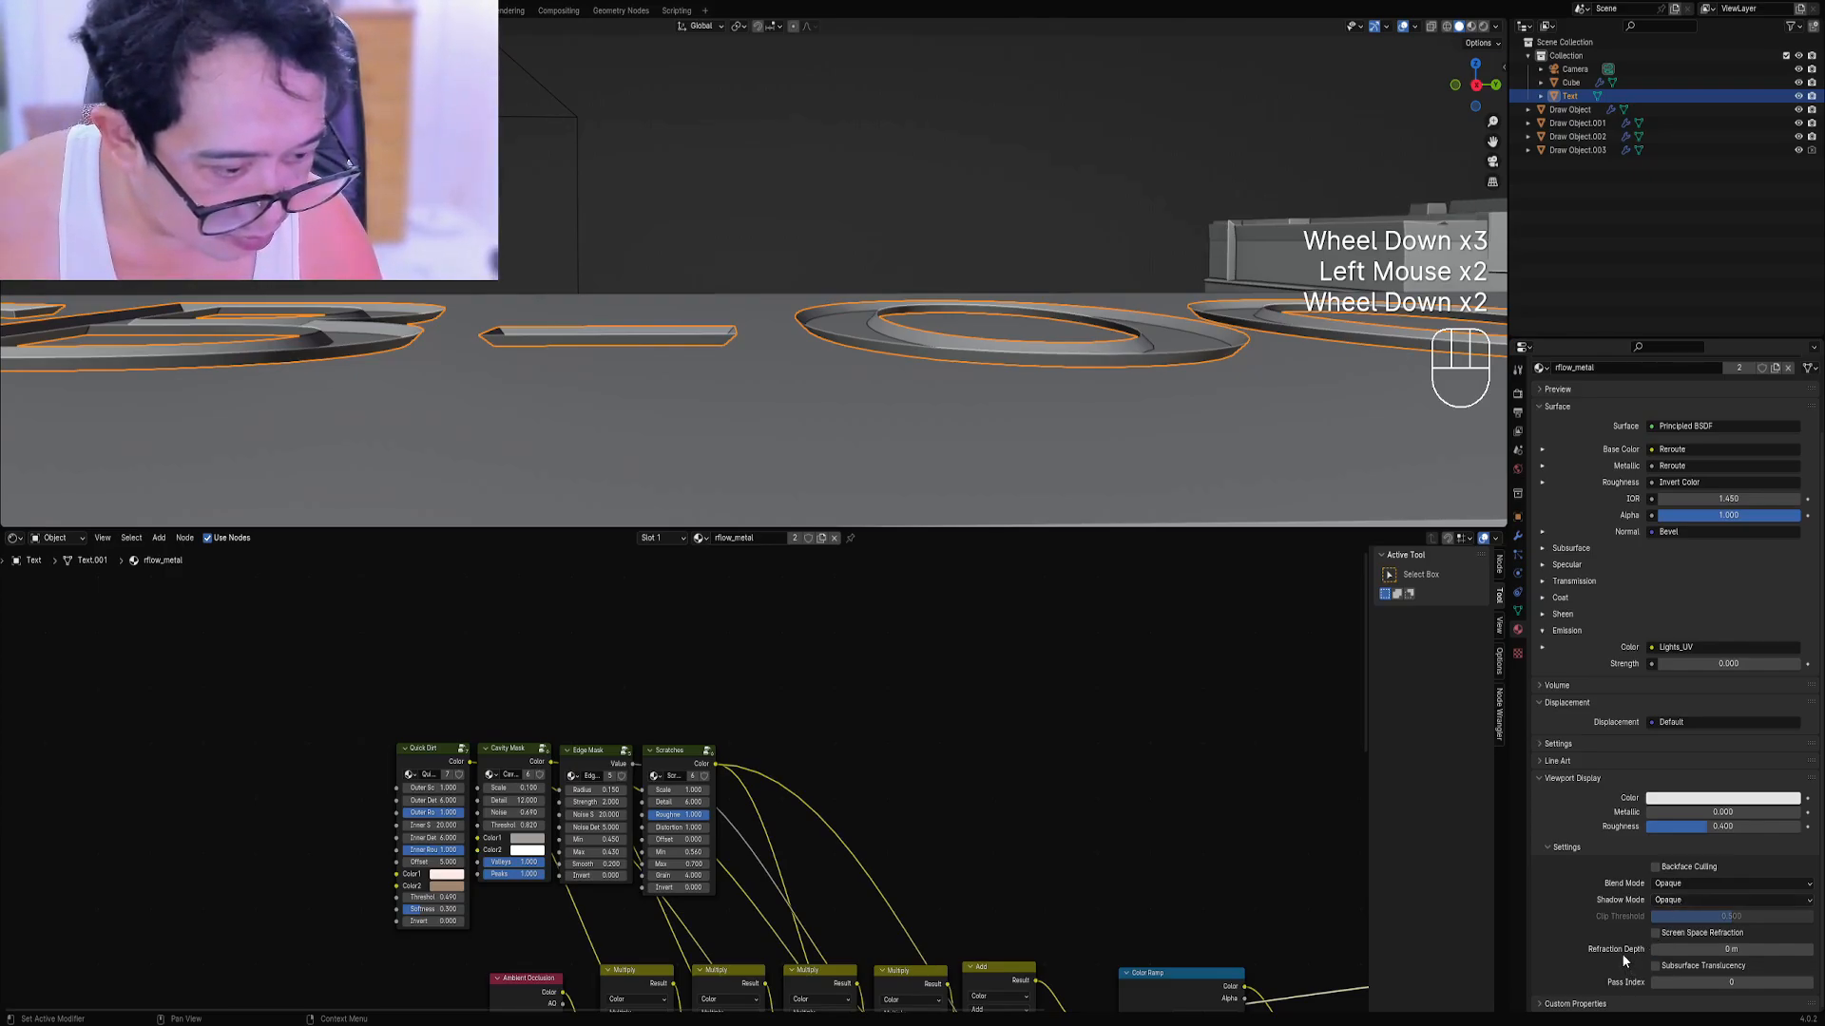
pyautogui.click(1656, 867)
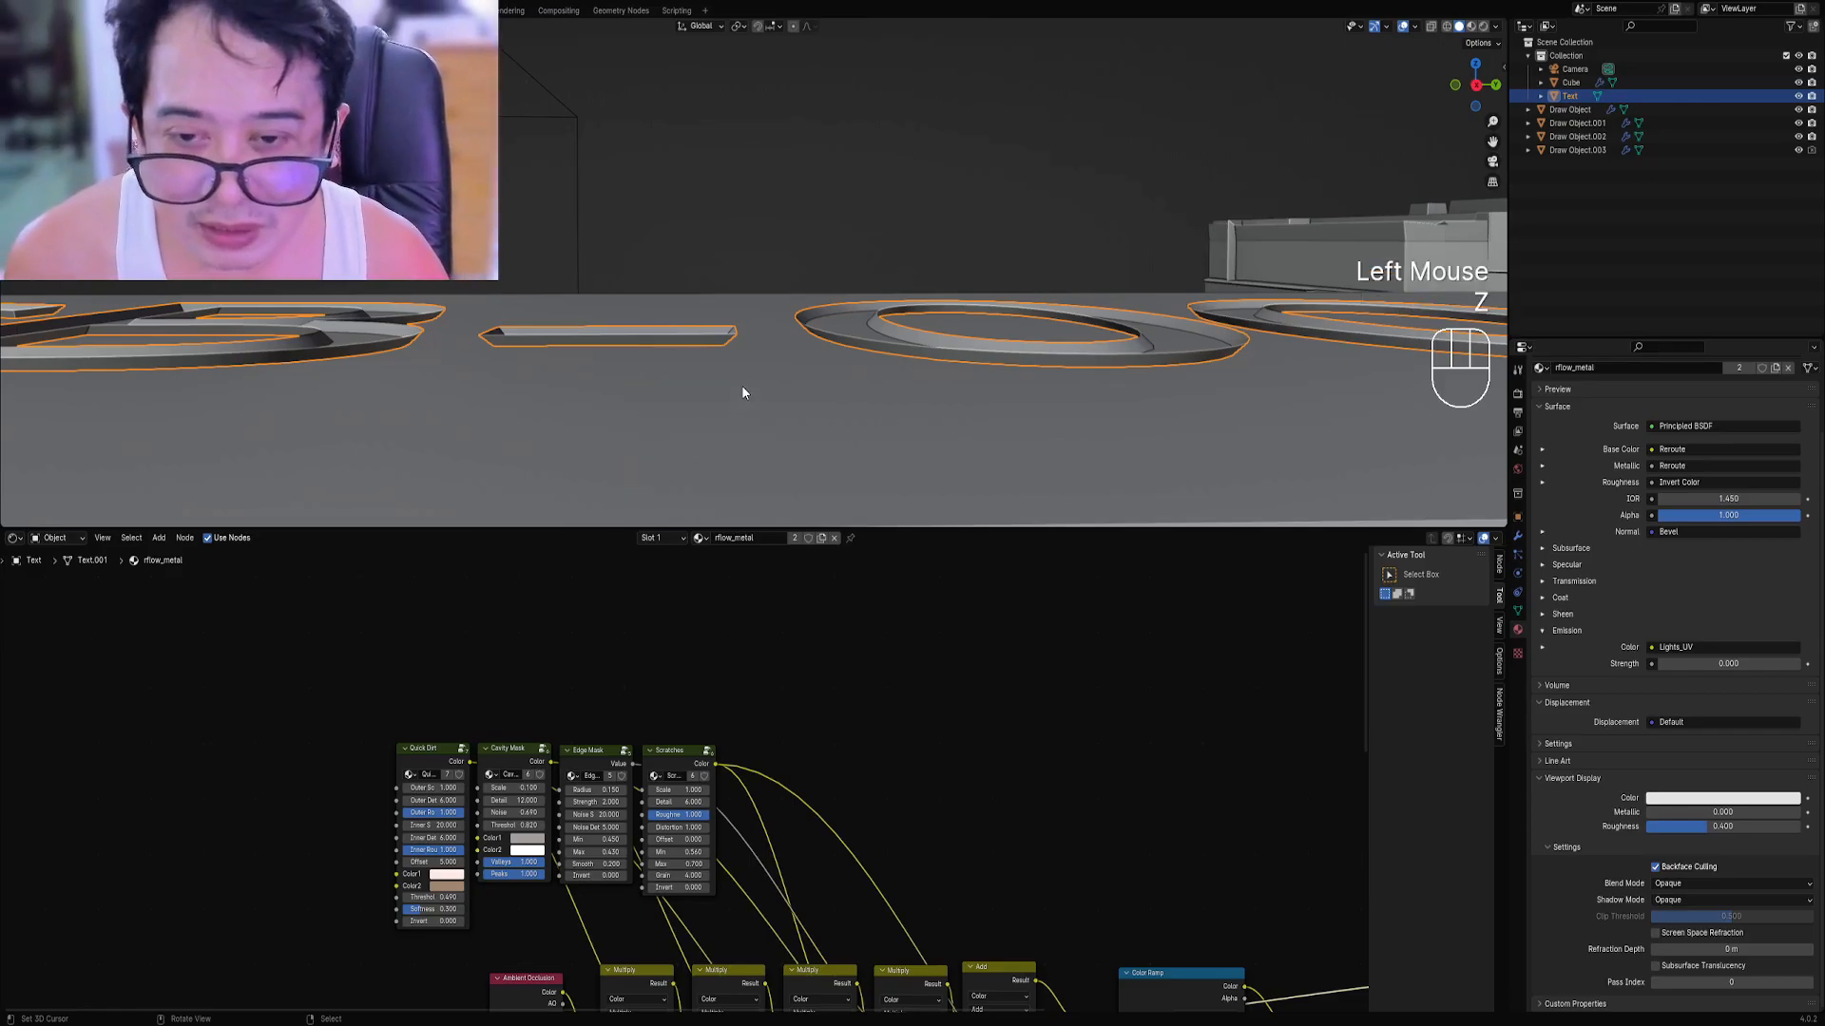
pyautogui.press('z')
pyautogui.press('z')
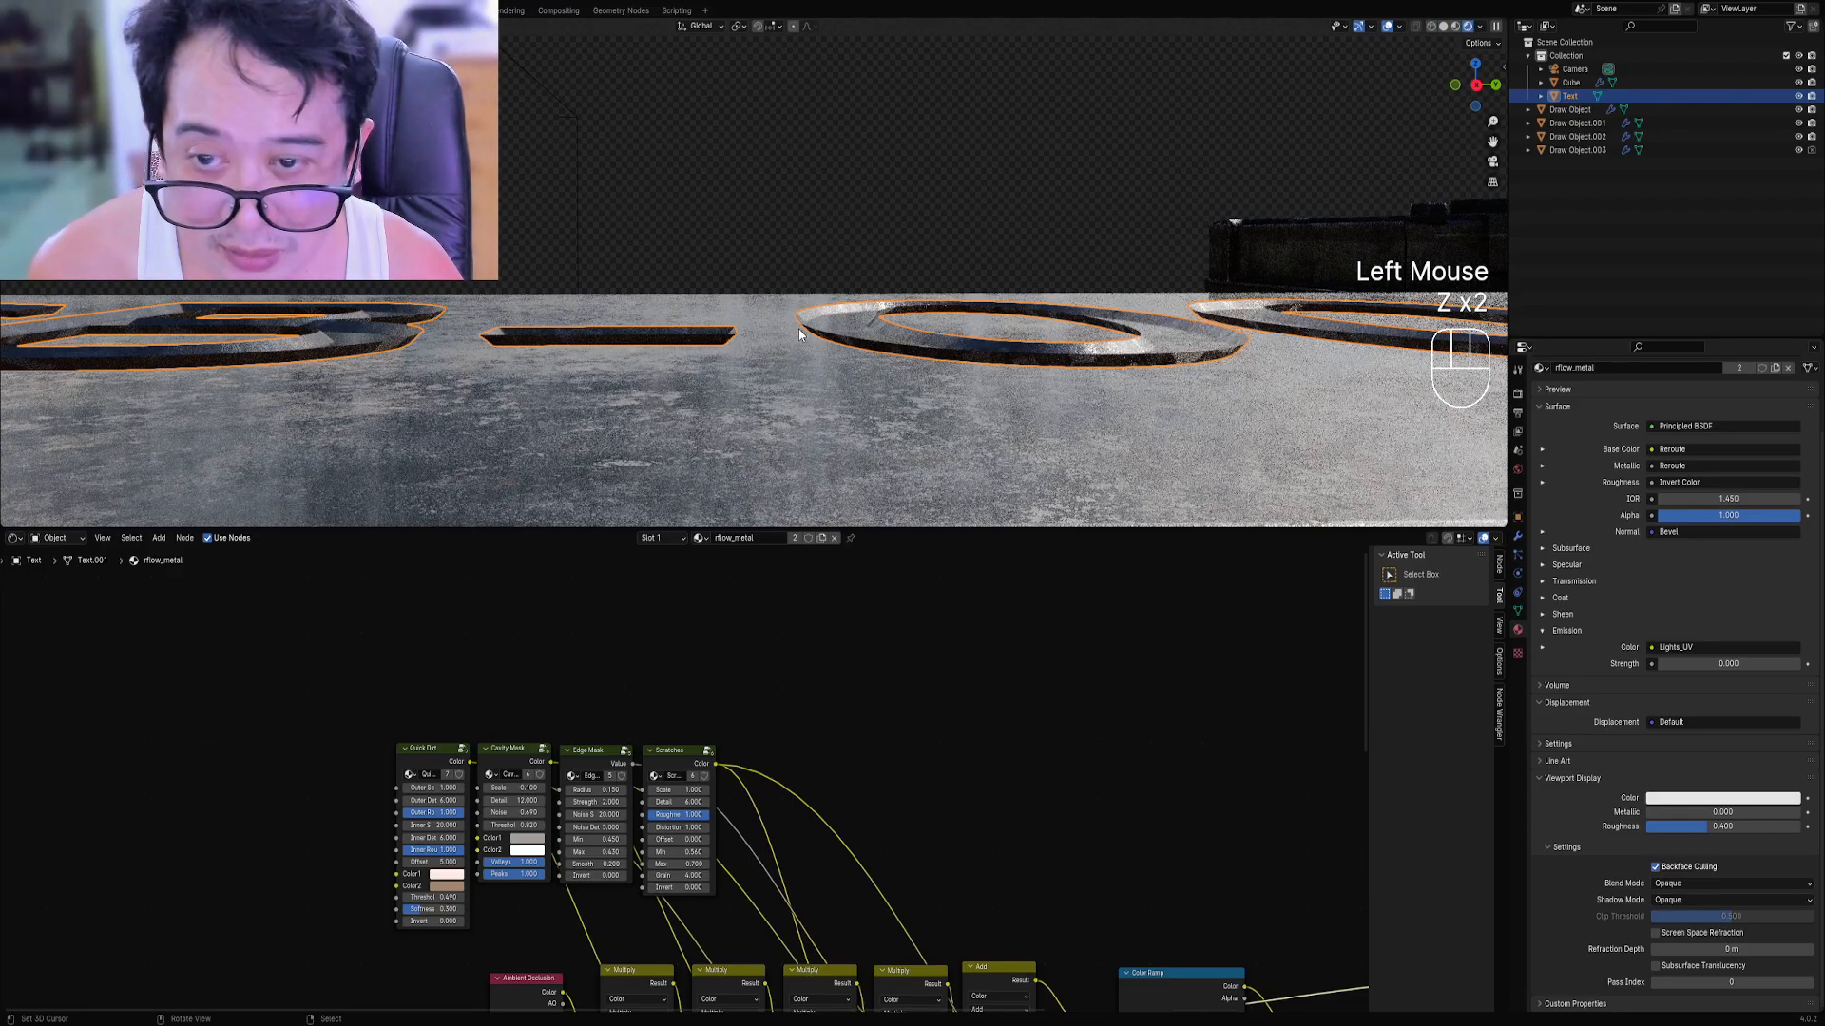
# Isolate the Text object by hiding all unselected objects, keeping the lettering's edges in close view.
pyautogui.scroll(-2, 798, 328)
pyautogui.moveTo(796, 327)
pyautogui.mouseDown(button='middle')
pyautogui.moveTo(782, 302)
pyautogui.moveTo(824, 370)
pyautogui.moveTo(892, 376)
pyautogui.moveTo(904, 355)
pyautogui.mouseUp(button='middle')
pyautogui.scroll(2, 784, 315)
pyautogui.hotkey('shift', 'h')
pyautogui.scroll(1, 892, 371)
# Recalculate the lettering mesh's normals to the outside in edit mode and check it in rendered shading.
pyautogui.press('z')
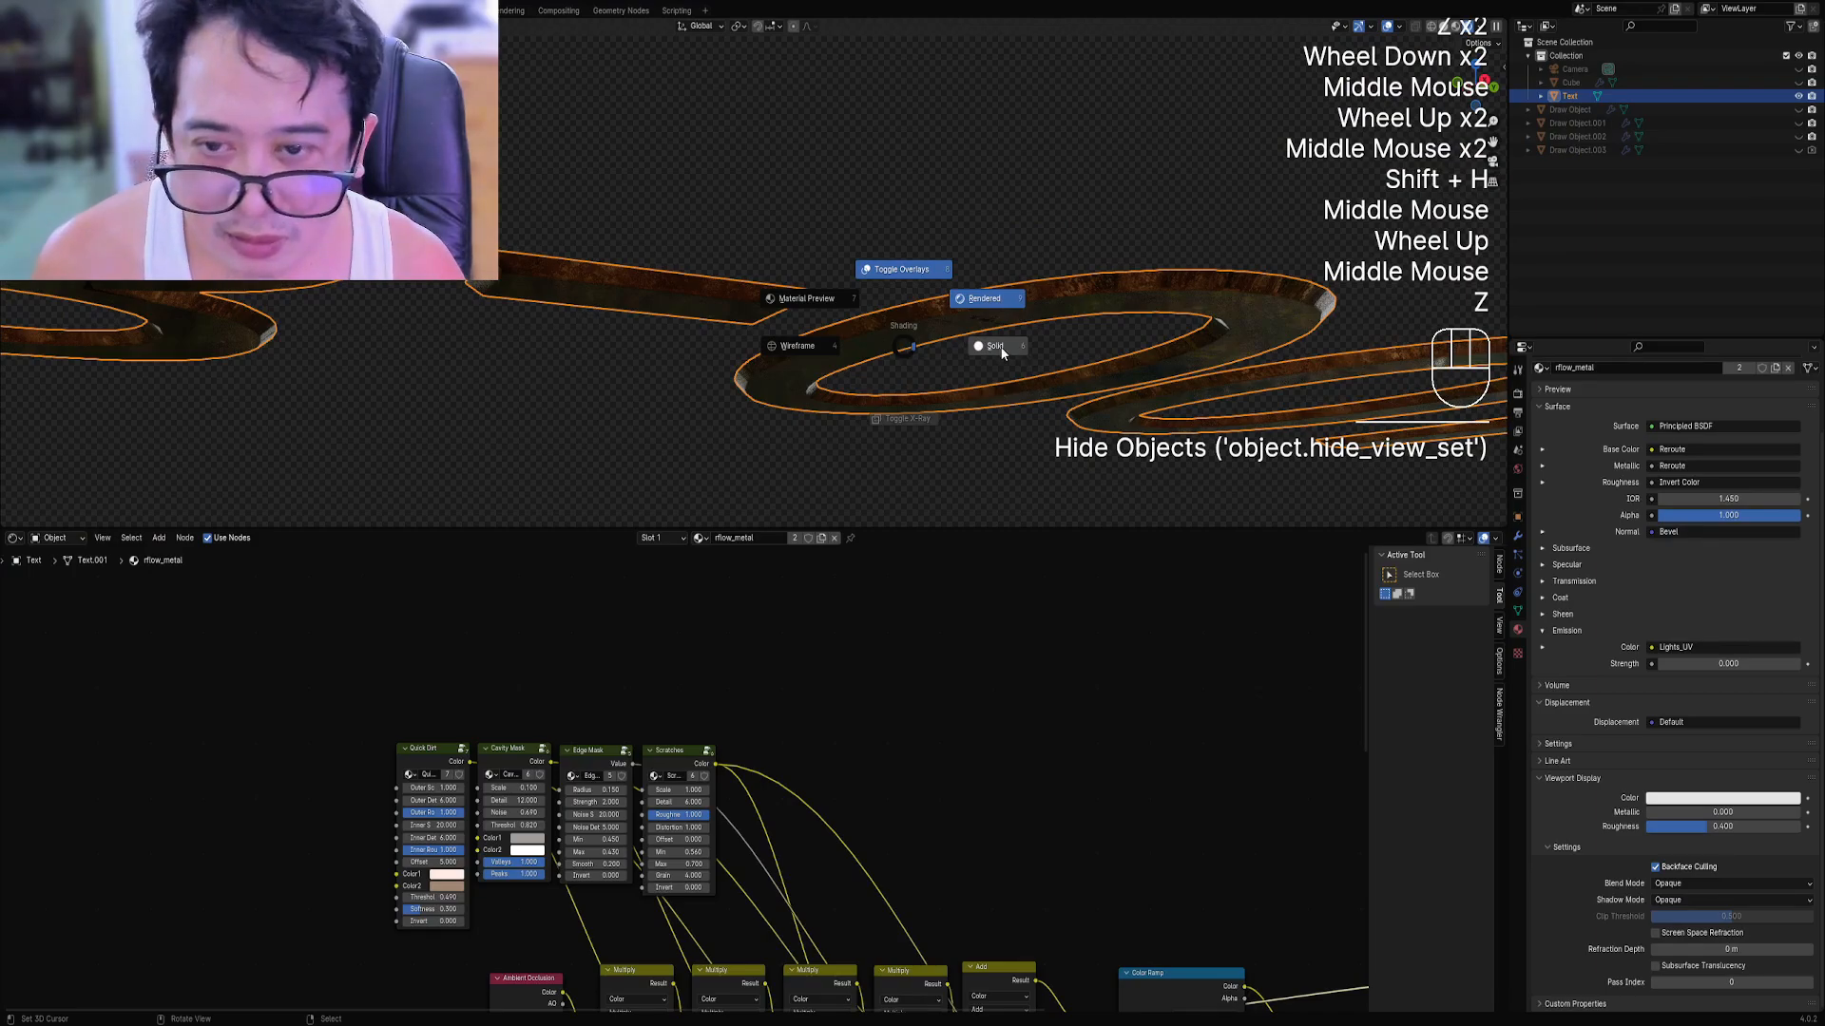
pyautogui.click(995, 347)
pyautogui.press('Tab')
pyautogui.hotkey('alt', 'n')
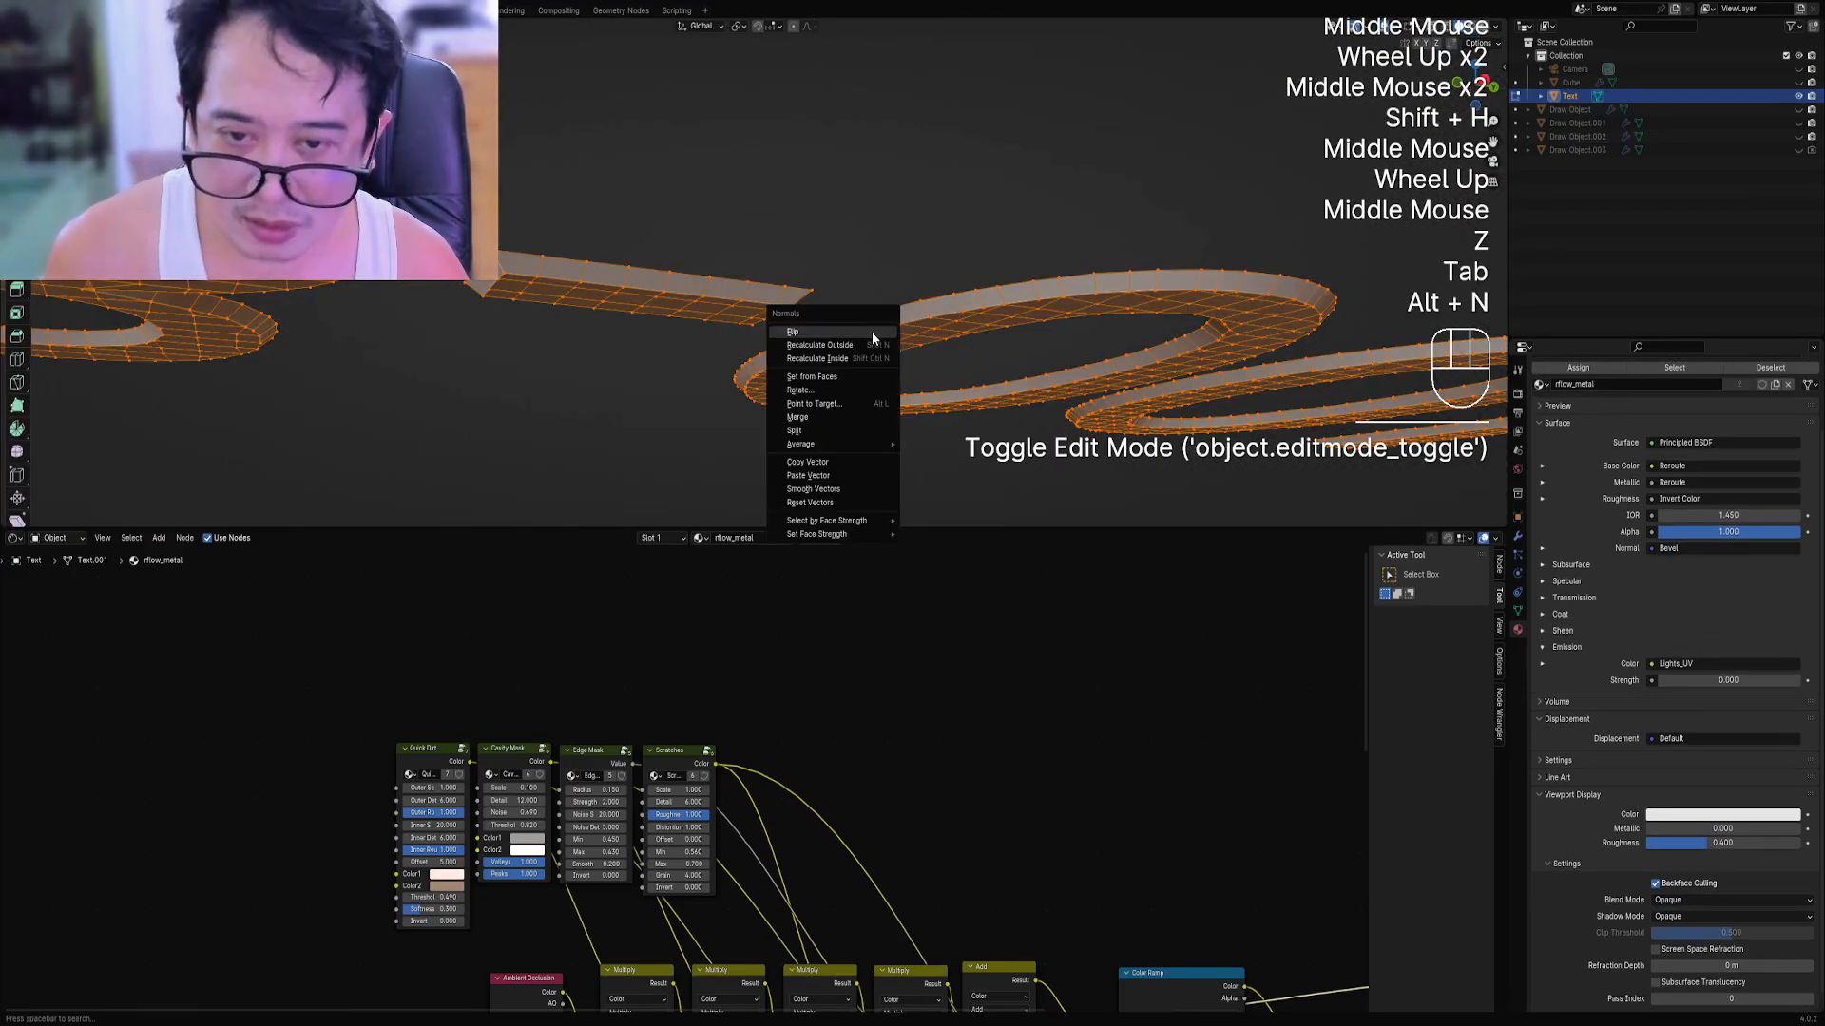
pyautogui.click(871, 345)
pyautogui.press('Tab')
pyautogui.press('z')
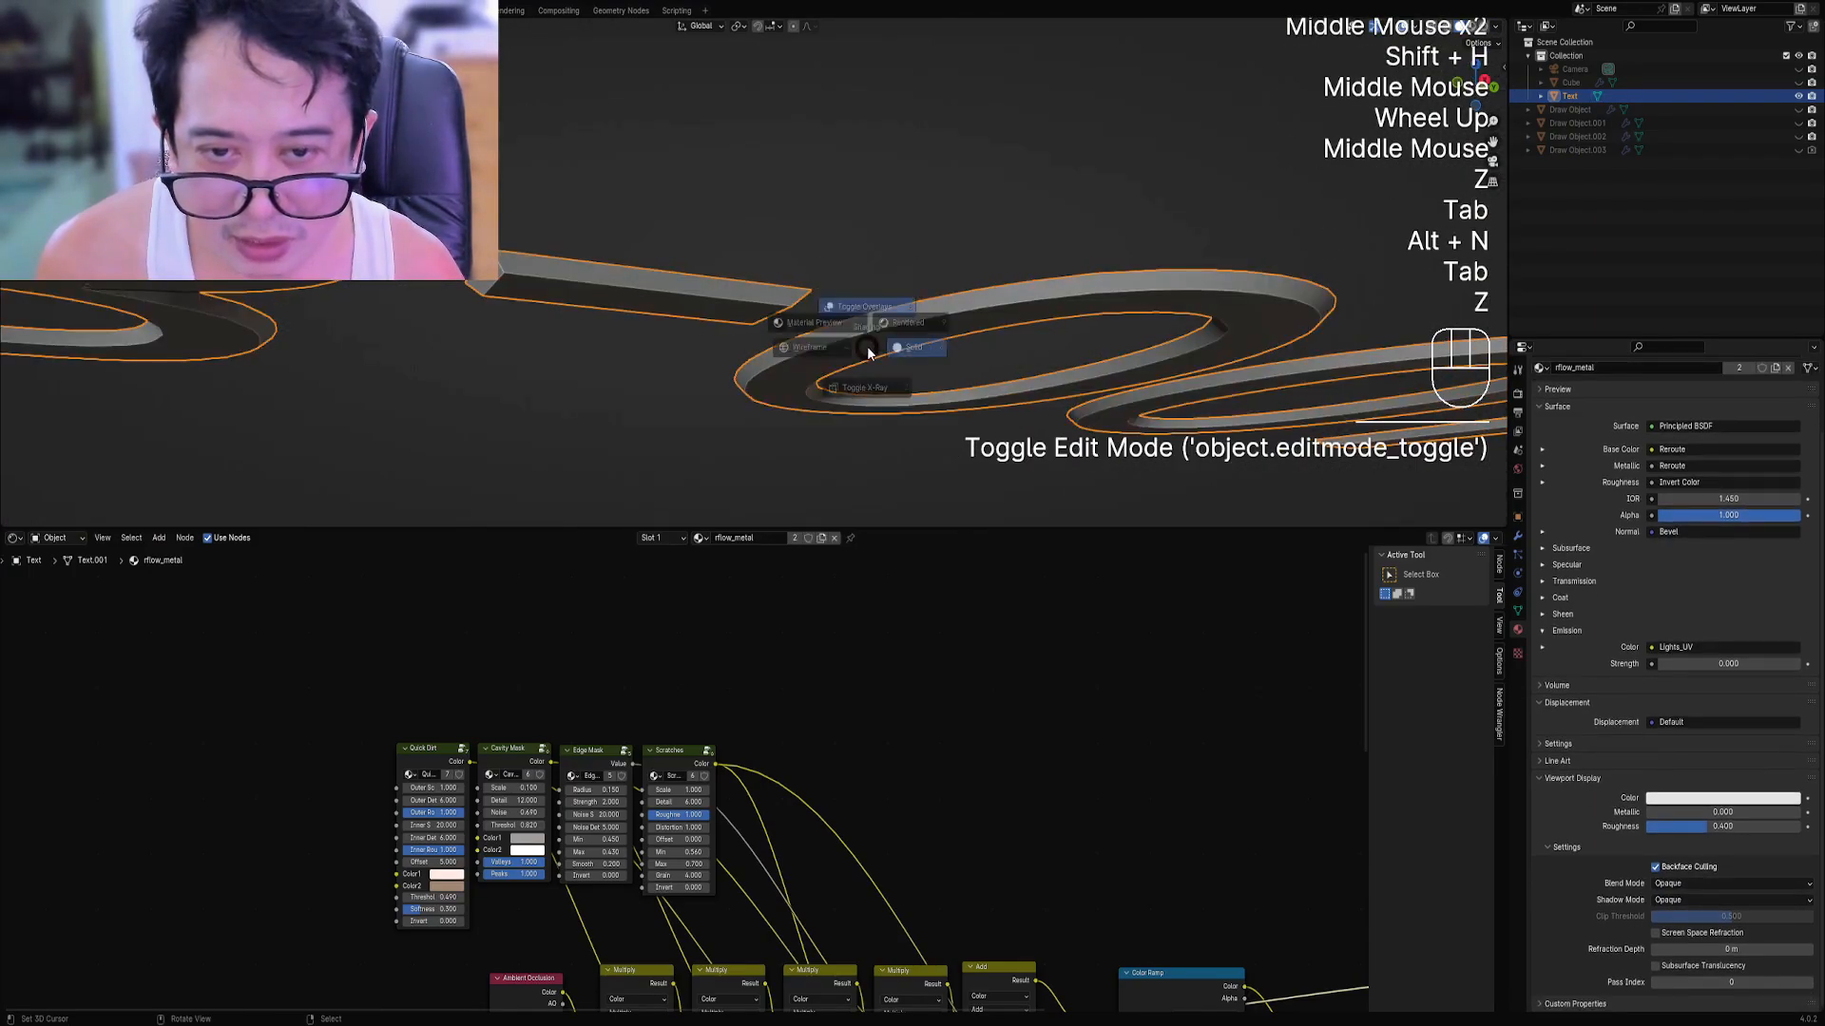
pyautogui.click(908, 323)
pyautogui.moveTo(922, 298)
pyautogui.mouseDown(button='middle')
pyautogui.moveTo(925, 414)
pyautogui.moveTo(900, 342)
pyautogui.mouseUp(button='middle')
pyautogui.scroll(-2, 925, 414)
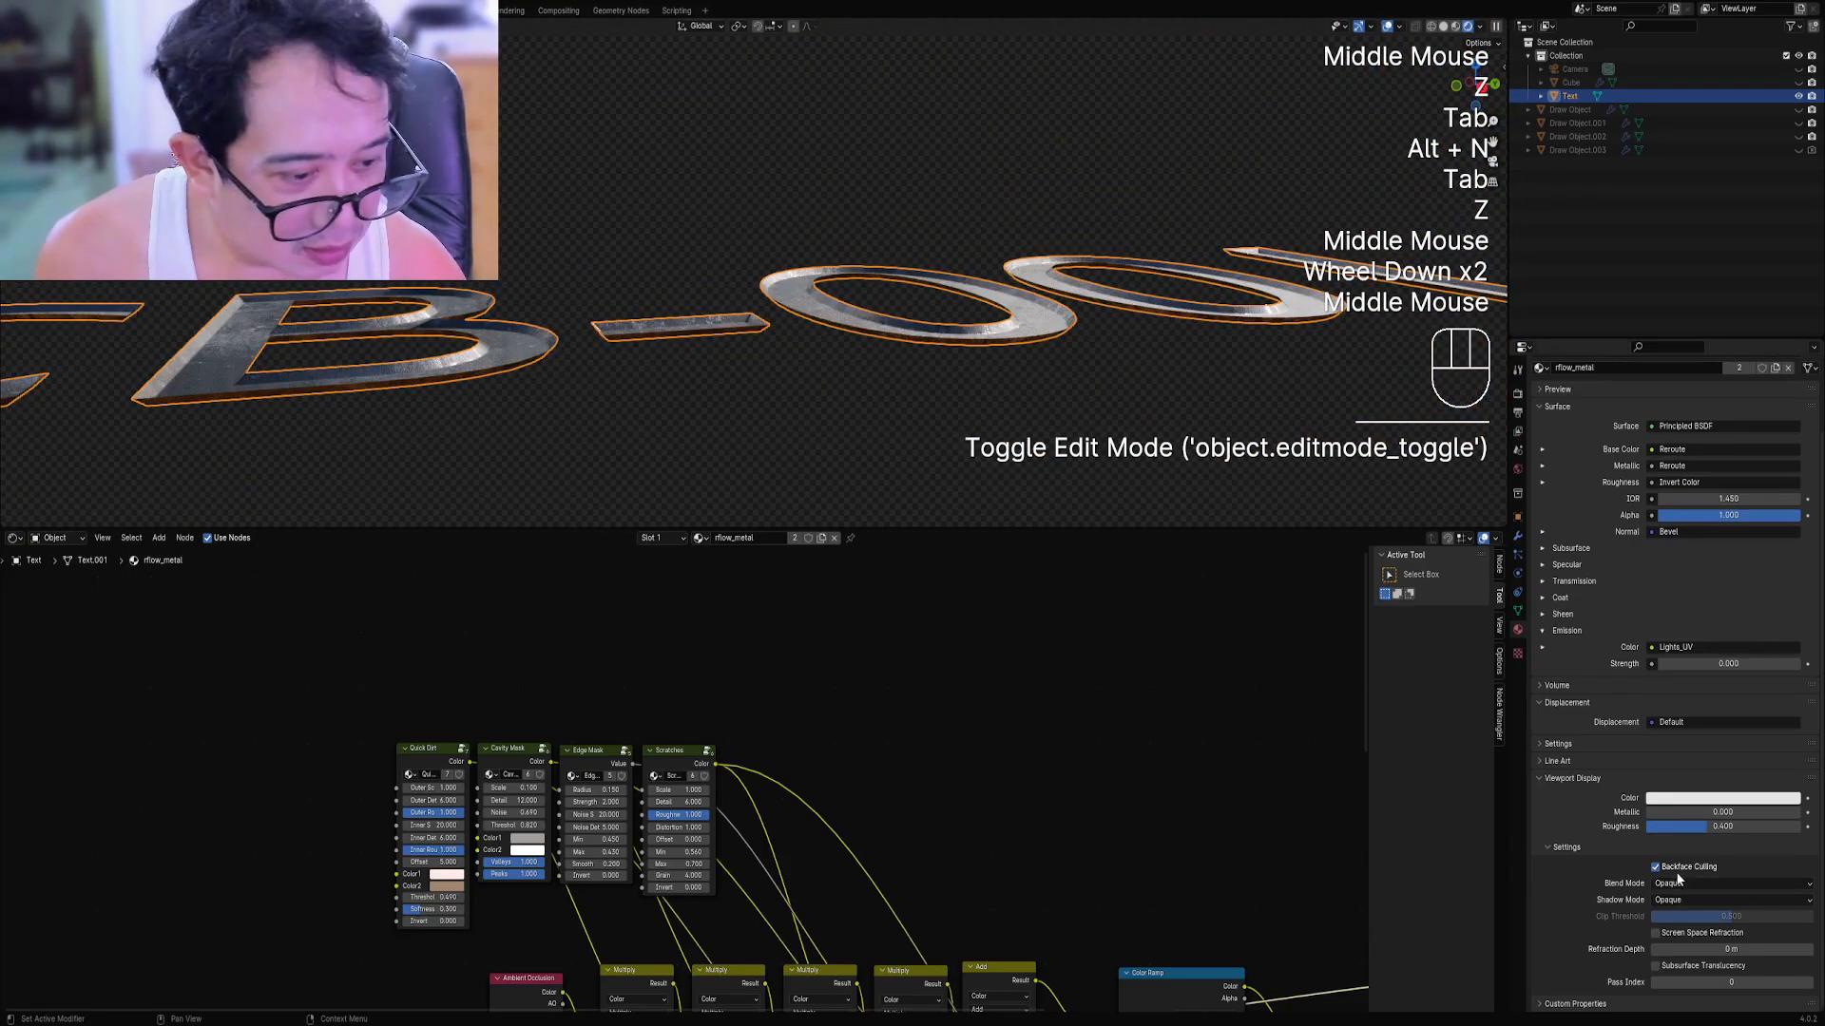
# Return to solid shading and enable Diffuse, Glossy, Transmission, Volume Scatter and Shadow ray visibility for the Text object.
pyautogui.press('z')
pyautogui.click(1039, 403)
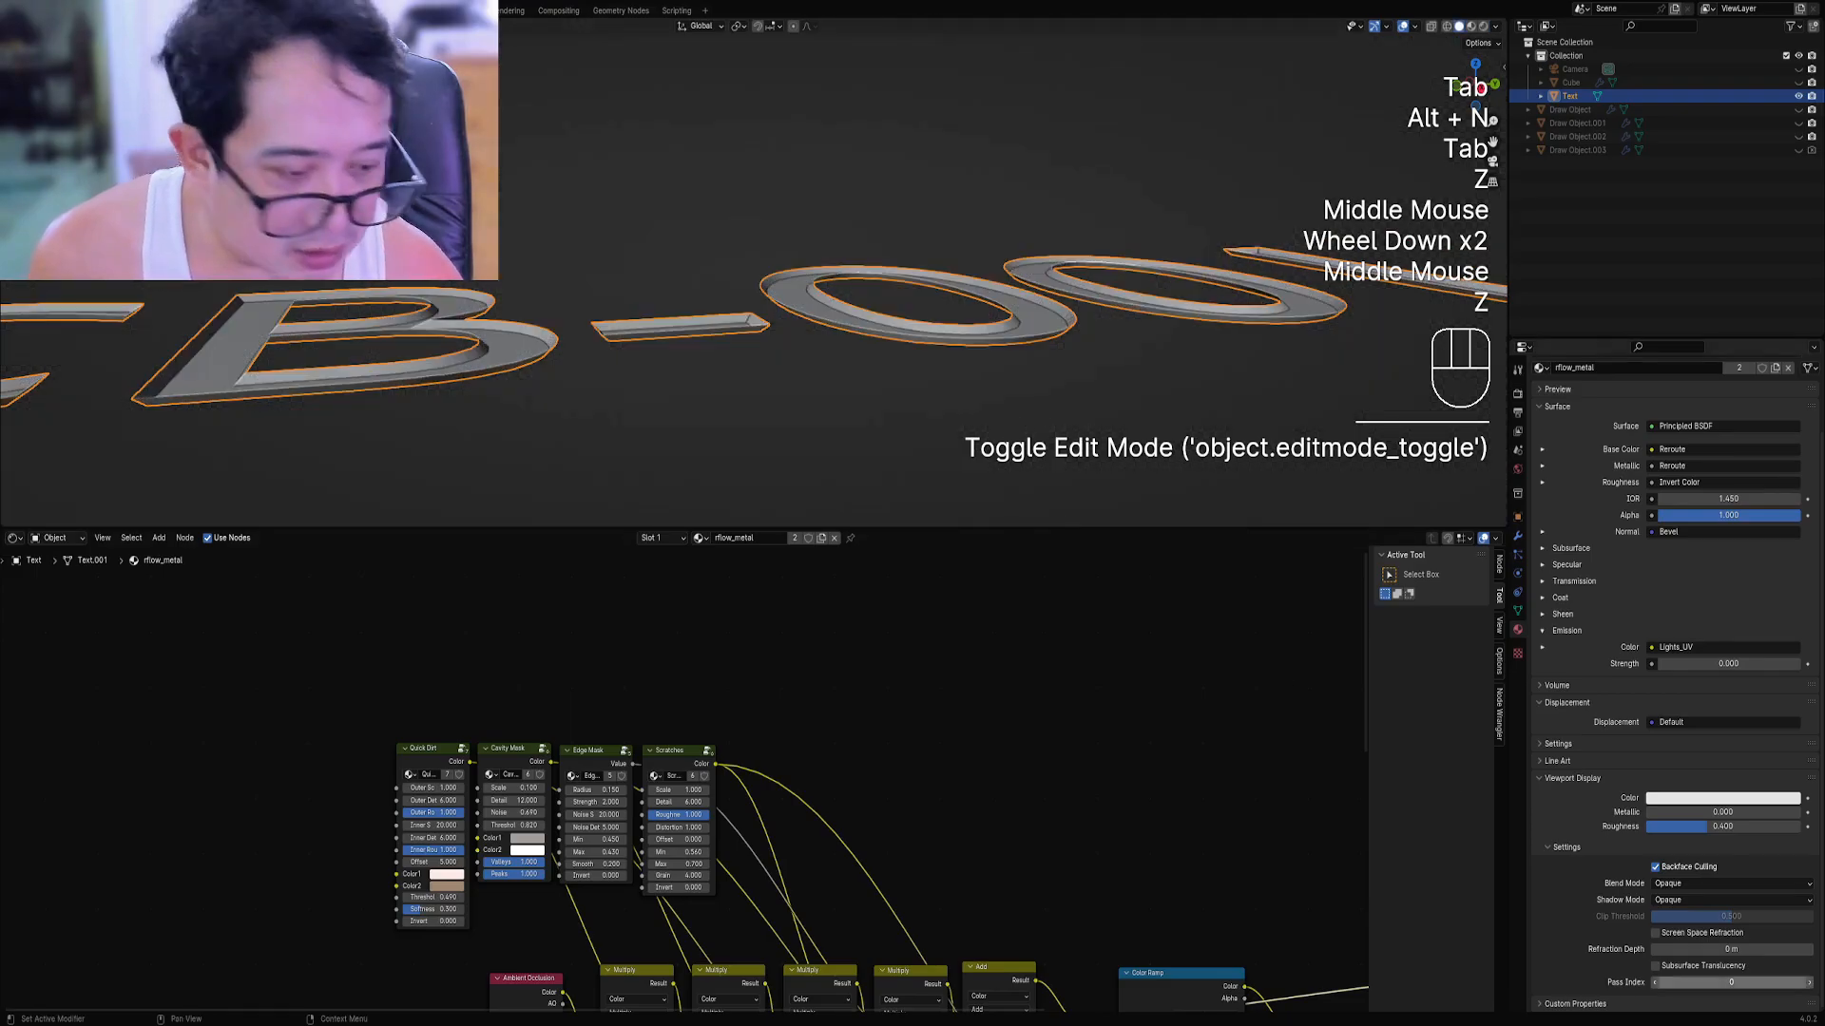
pyautogui.scroll(-2, 1018, 811)
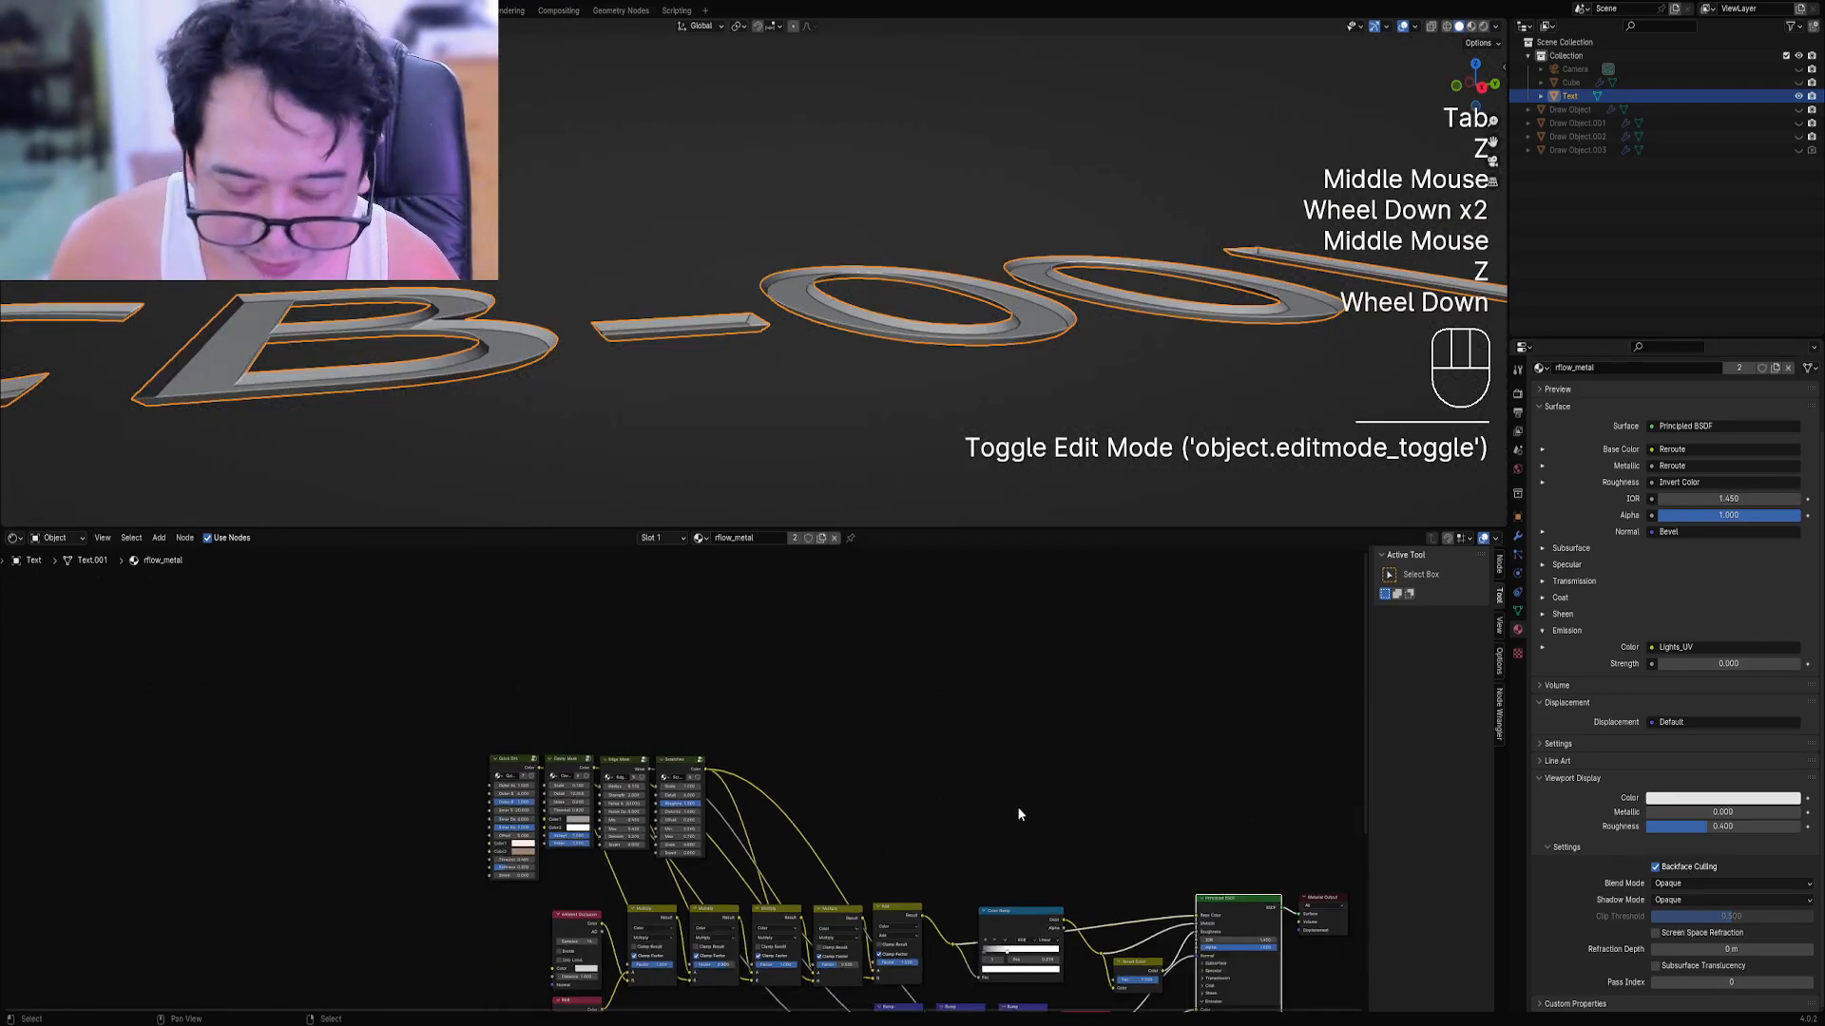
pyautogui.moveTo(1018, 811); pyautogui.dragTo(989, 754, button='middle')
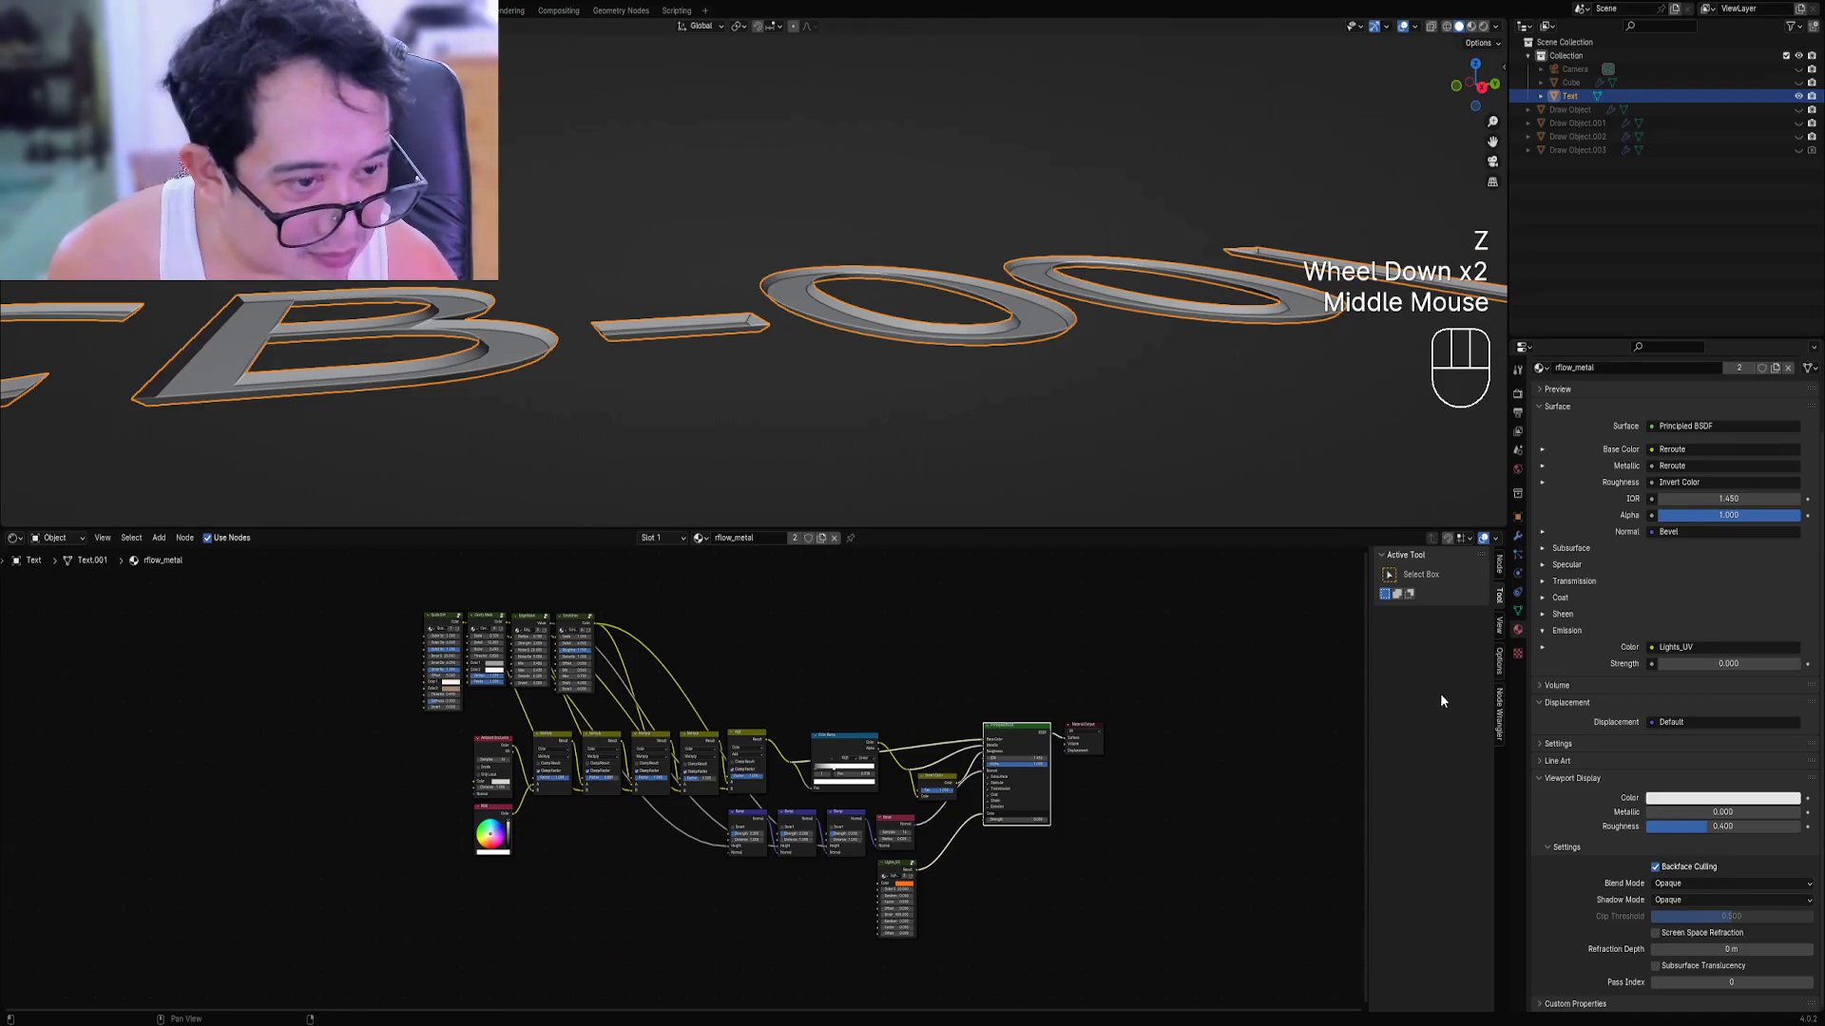
pyautogui.click(1516, 471)
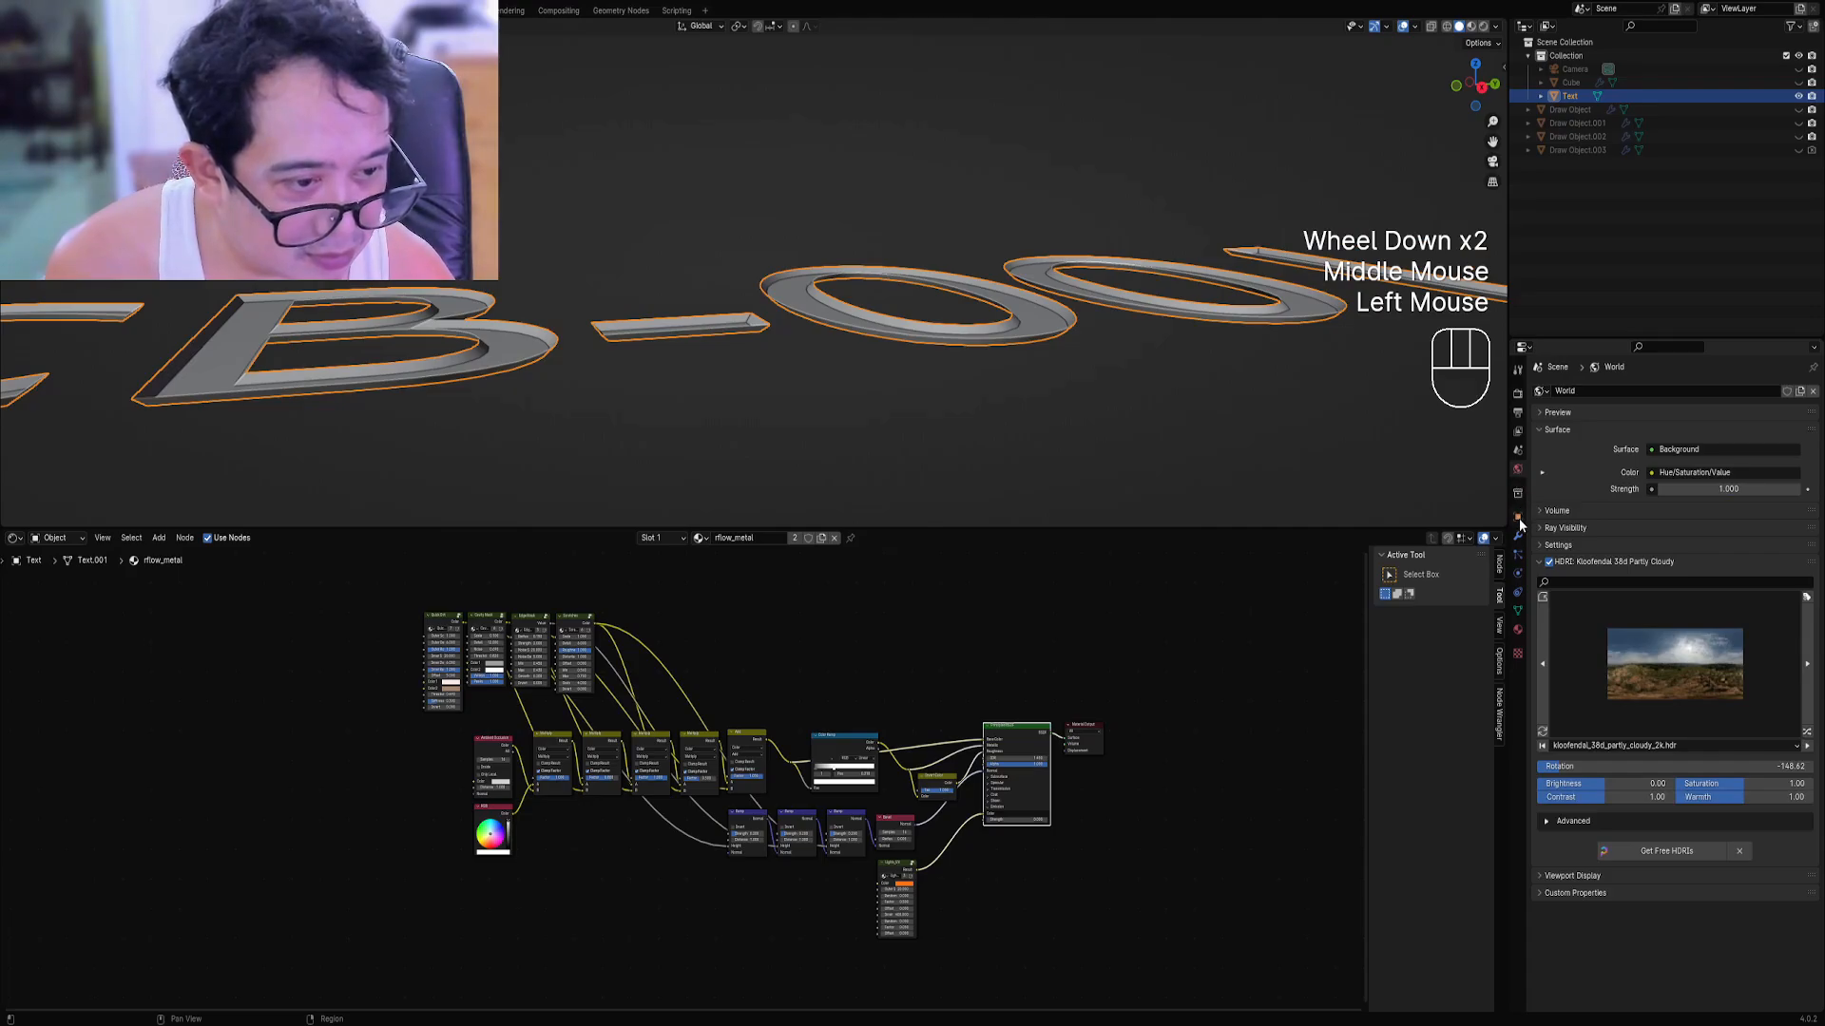
pyautogui.click(1516, 517)
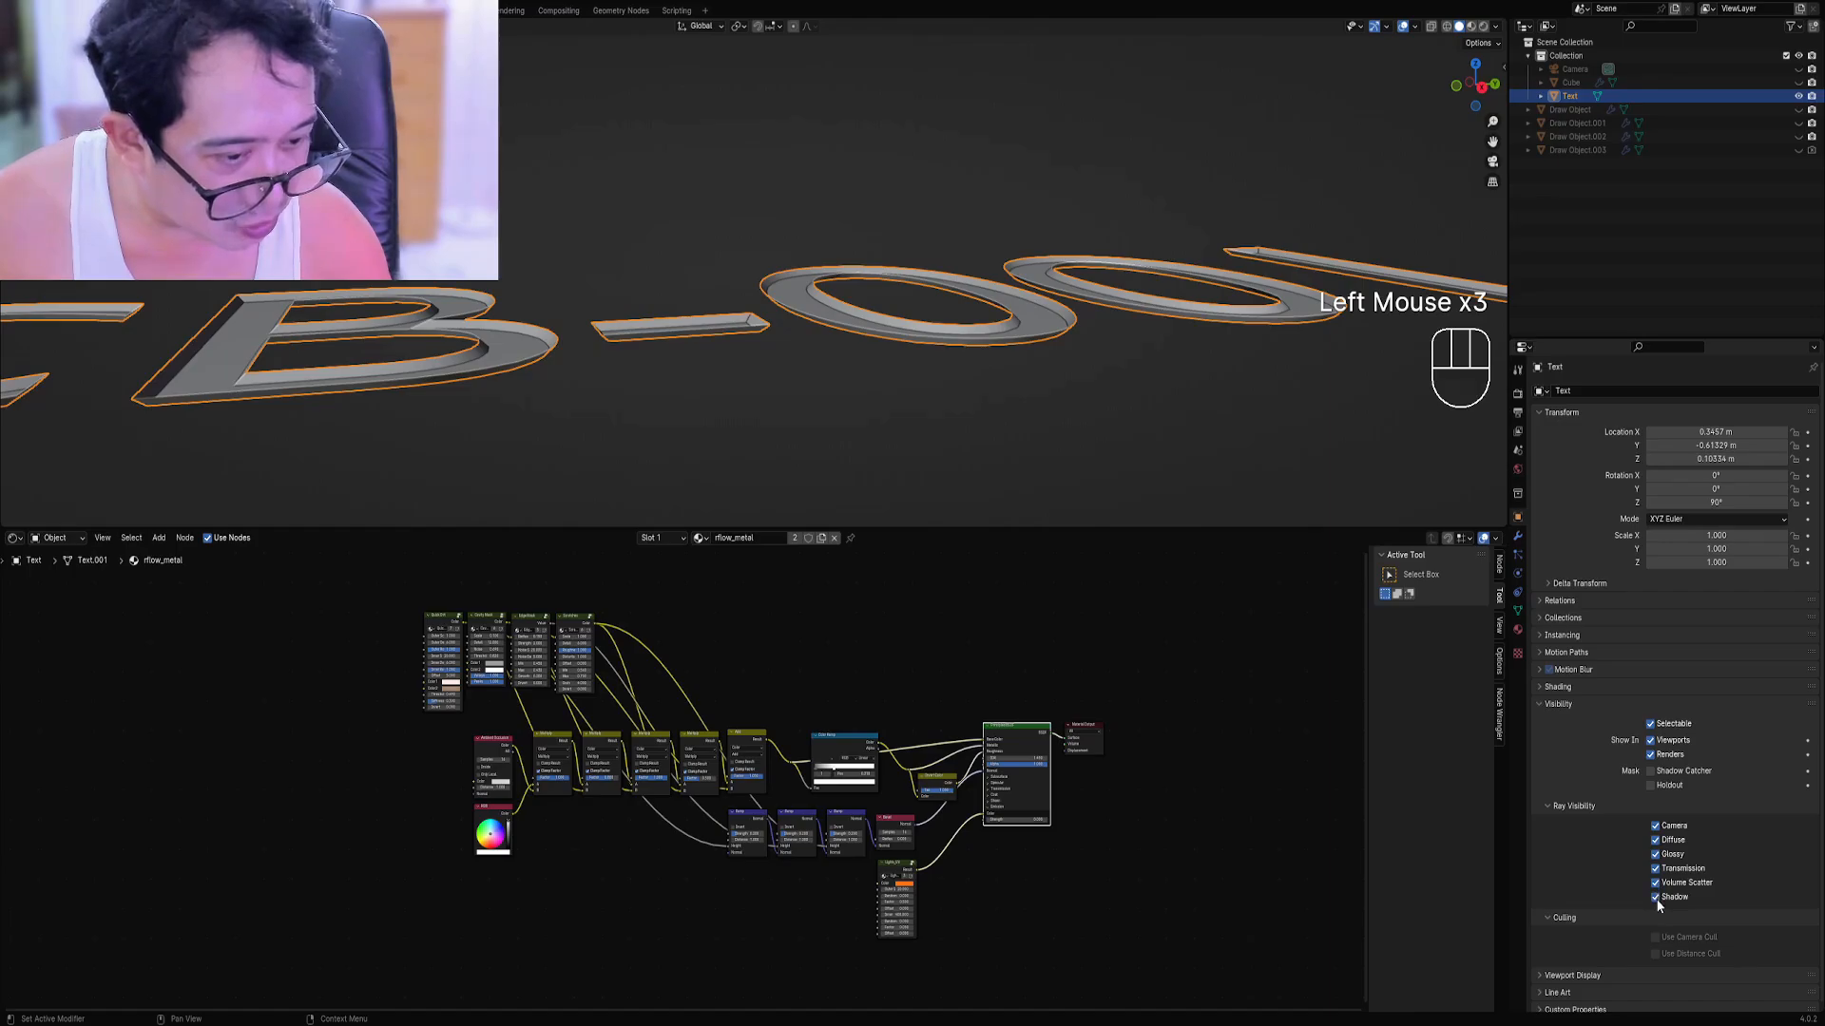
# Try turning off the rflow_metal material's Backface Culling in rendered shading, enable it again and view the lettering edge-on.
pyautogui.click(1518, 630)
pyautogui.press('z')
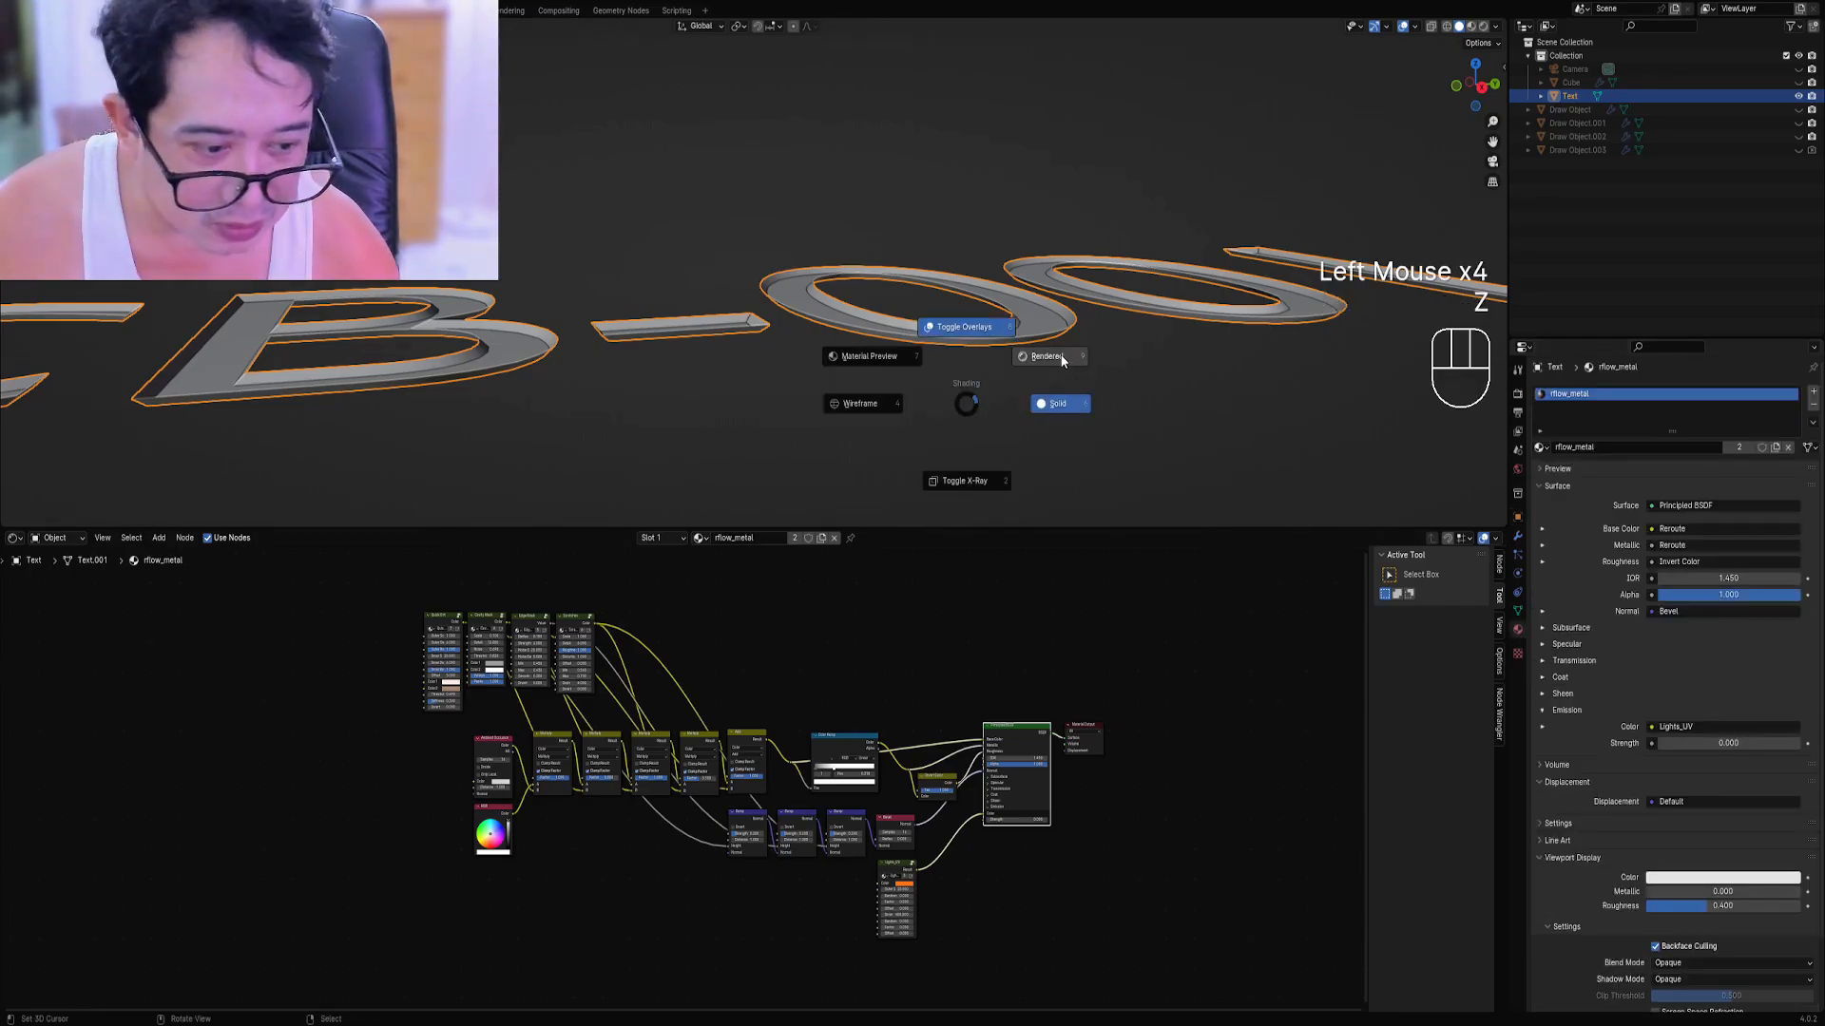
pyautogui.click(1061, 359)
pyautogui.moveTo(1046, 397); pyautogui.dragTo(1009, 363, button='middle')
pyautogui.scroll(1, 1010, 363)
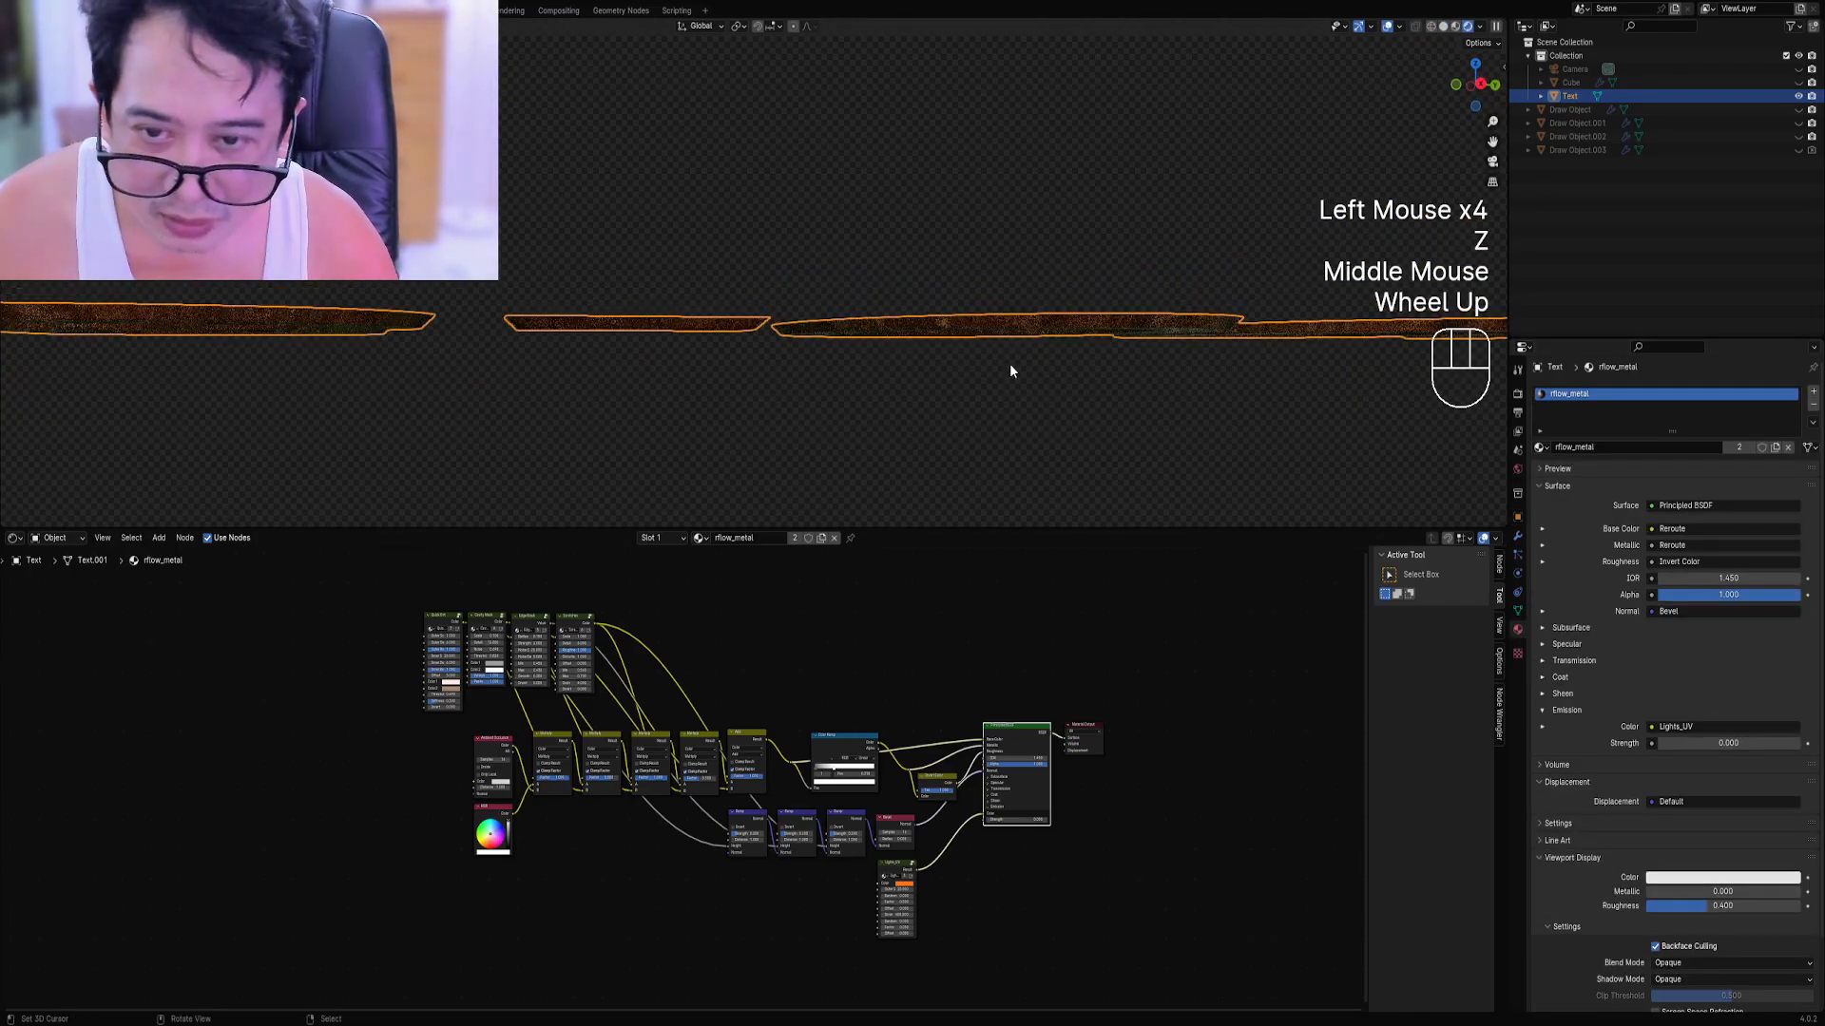
pyautogui.click(1653, 946)
pyautogui.click(1655, 946)
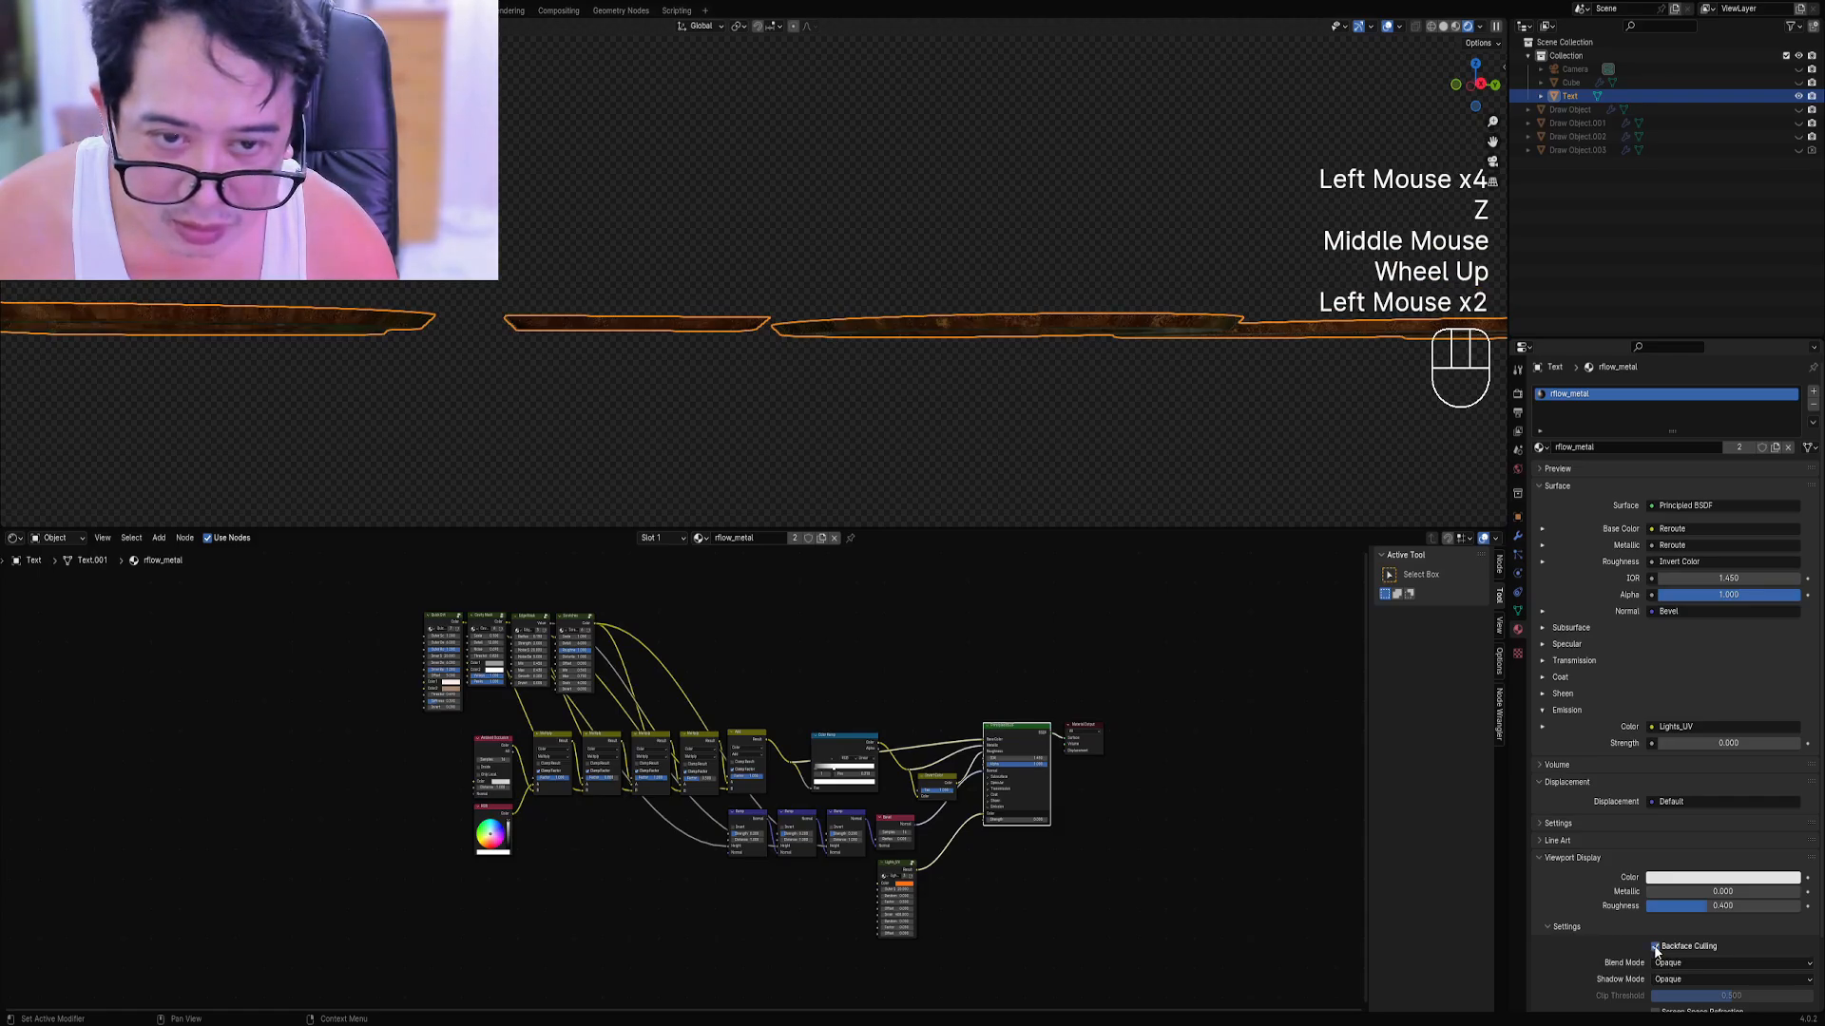
pyautogui.moveTo(1121, 404)
pyautogui.mouseDown(button='middle')
pyautogui.moveTo(1117, 344)
pyautogui.moveTo(1111, 468)
pyautogui.moveTo(1112, 419)
pyautogui.mouseUp(button='middle')
pyautogui.scroll(-1, 1112, 419)
# Return to solid shading and inspect the lettering's mesh from several angles in edit mode.
pyautogui.press('z')
pyautogui.click(1100, 359)
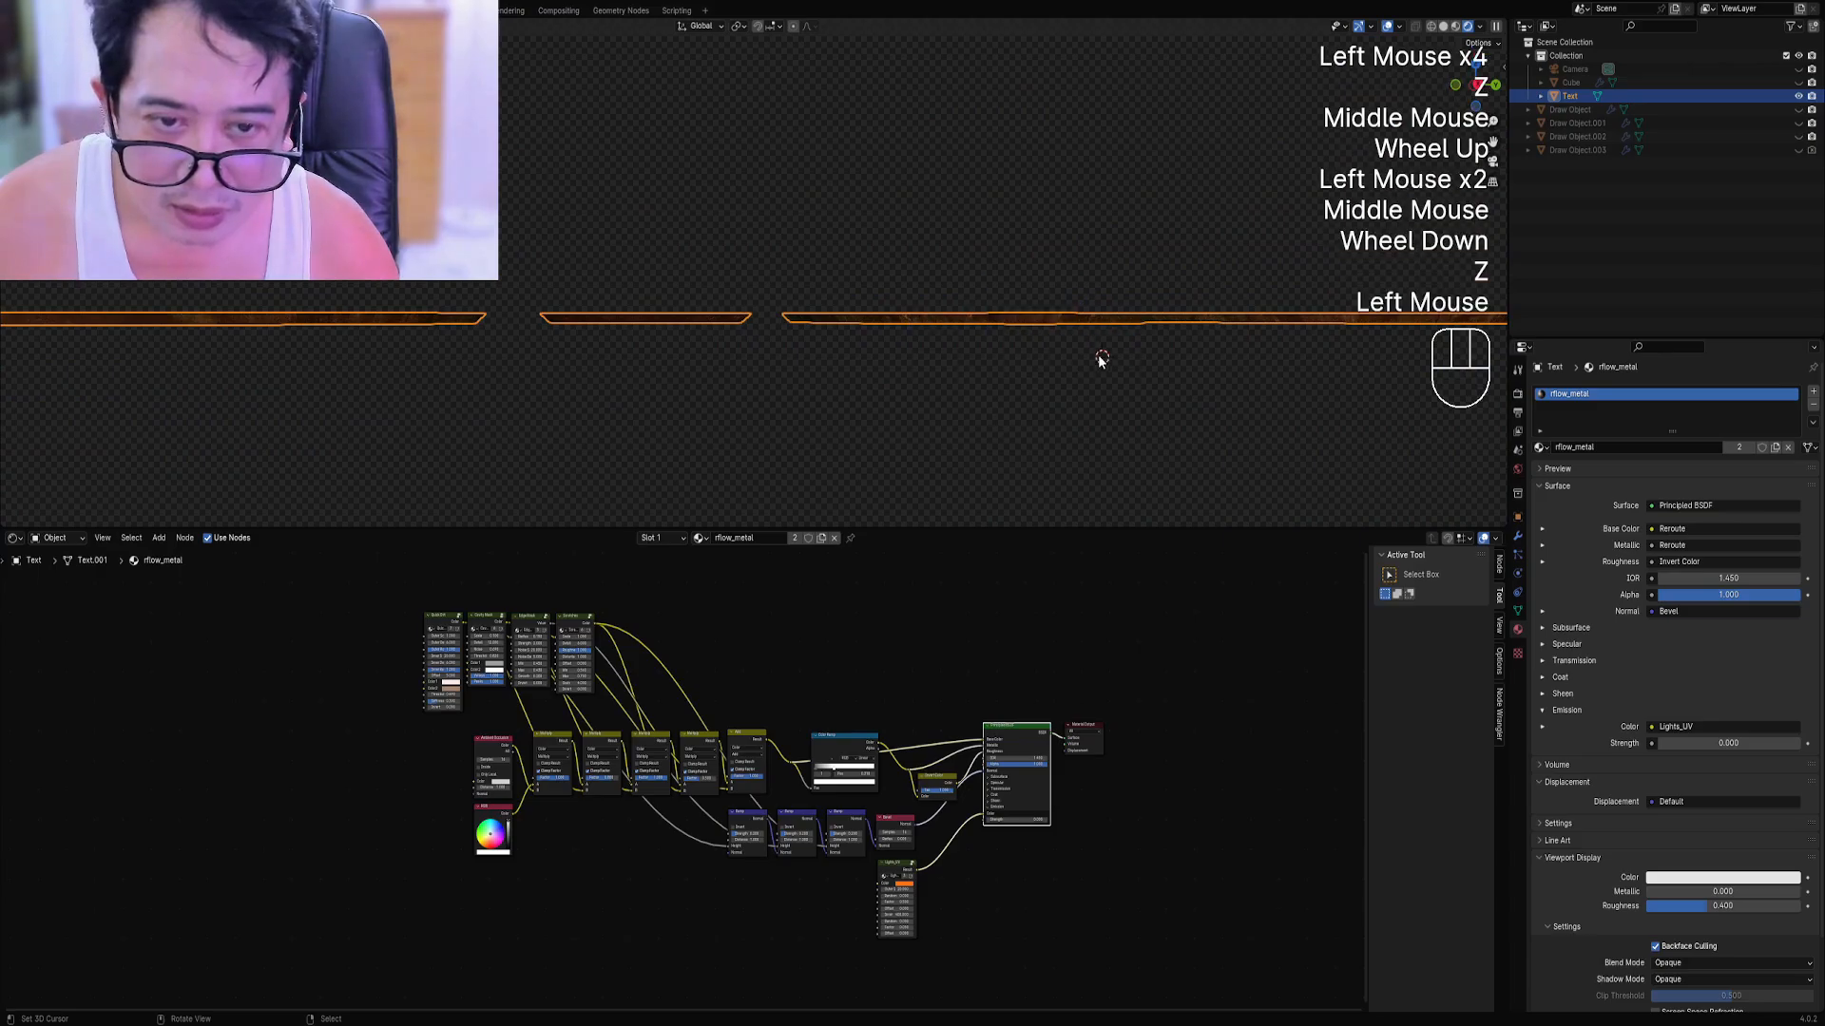
pyautogui.press('z')
pyautogui.press('z')
pyautogui.moveTo(1032, 352)
pyautogui.mouseDown(button='middle')
pyautogui.moveTo(924, 309)
pyautogui.moveTo(908, 348)
pyautogui.mouseUp(button='middle')
pyautogui.scroll(-2, 908, 347)
pyautogui.press('Tab')
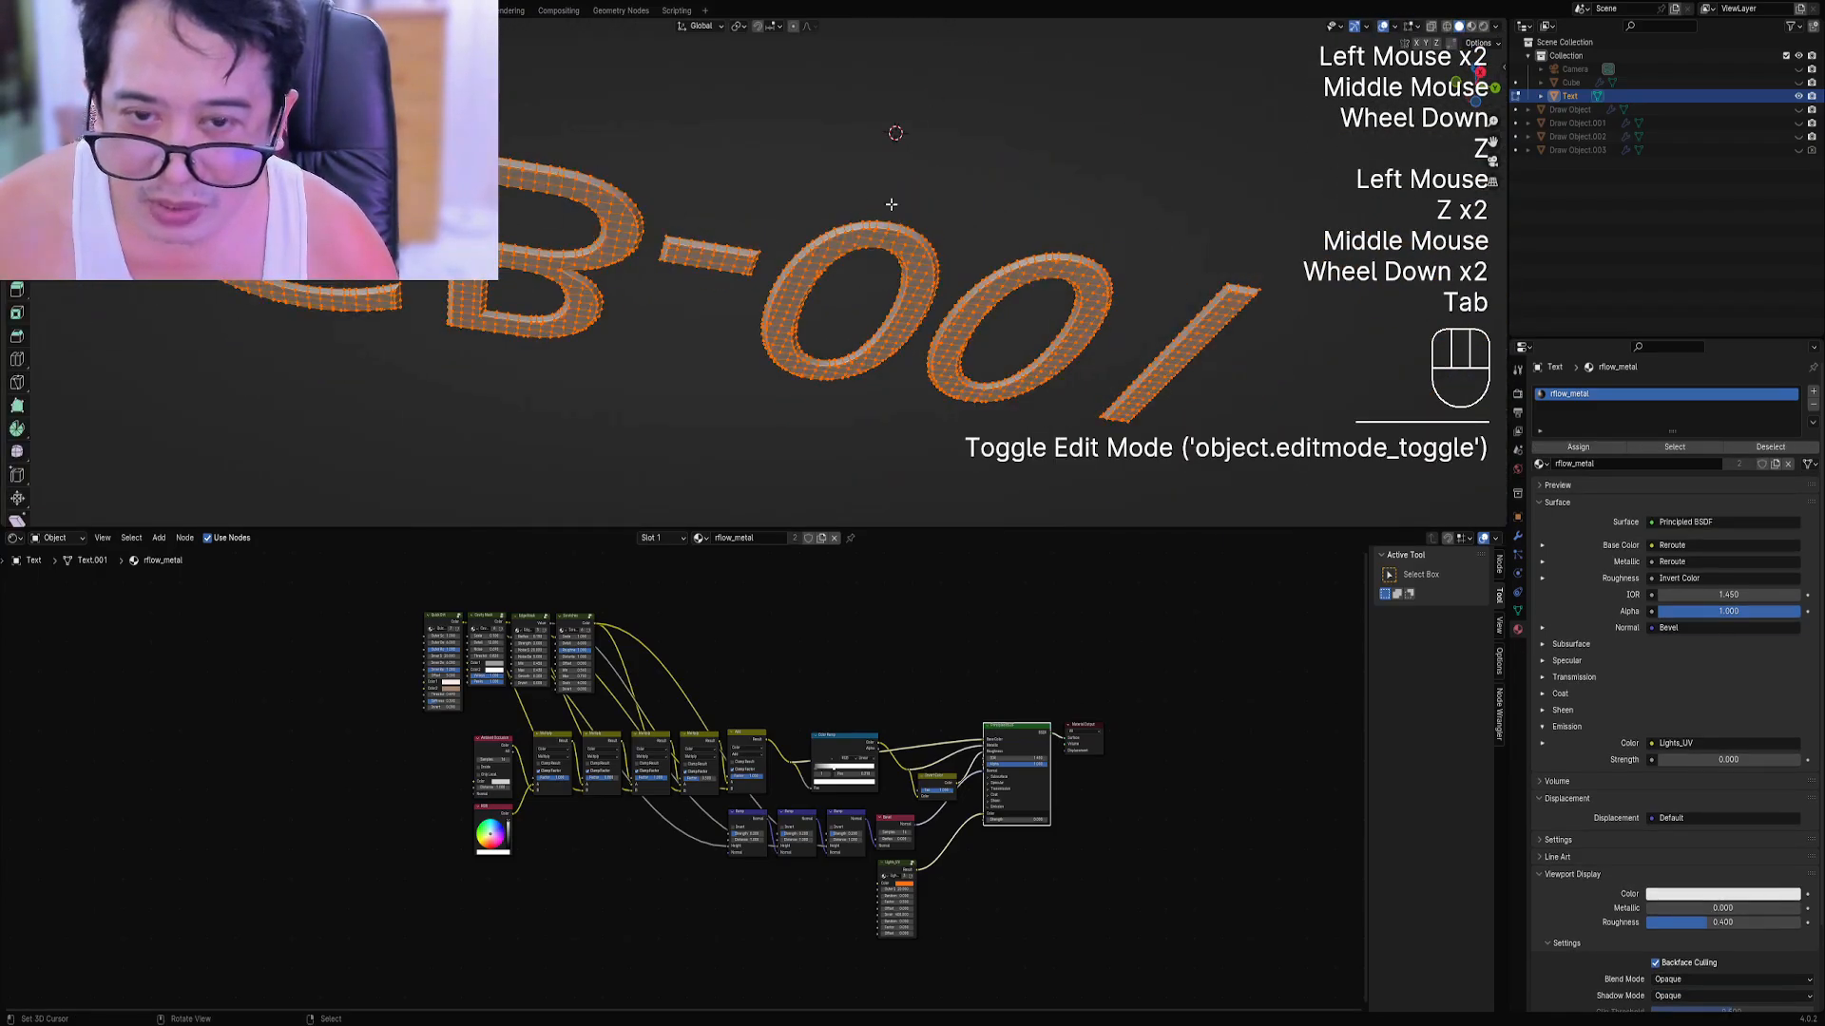
pyautogui.moveTo(892, 203); pyautogui.dragTo(813, 260, button='middle')
pyautogui.press('Tab')
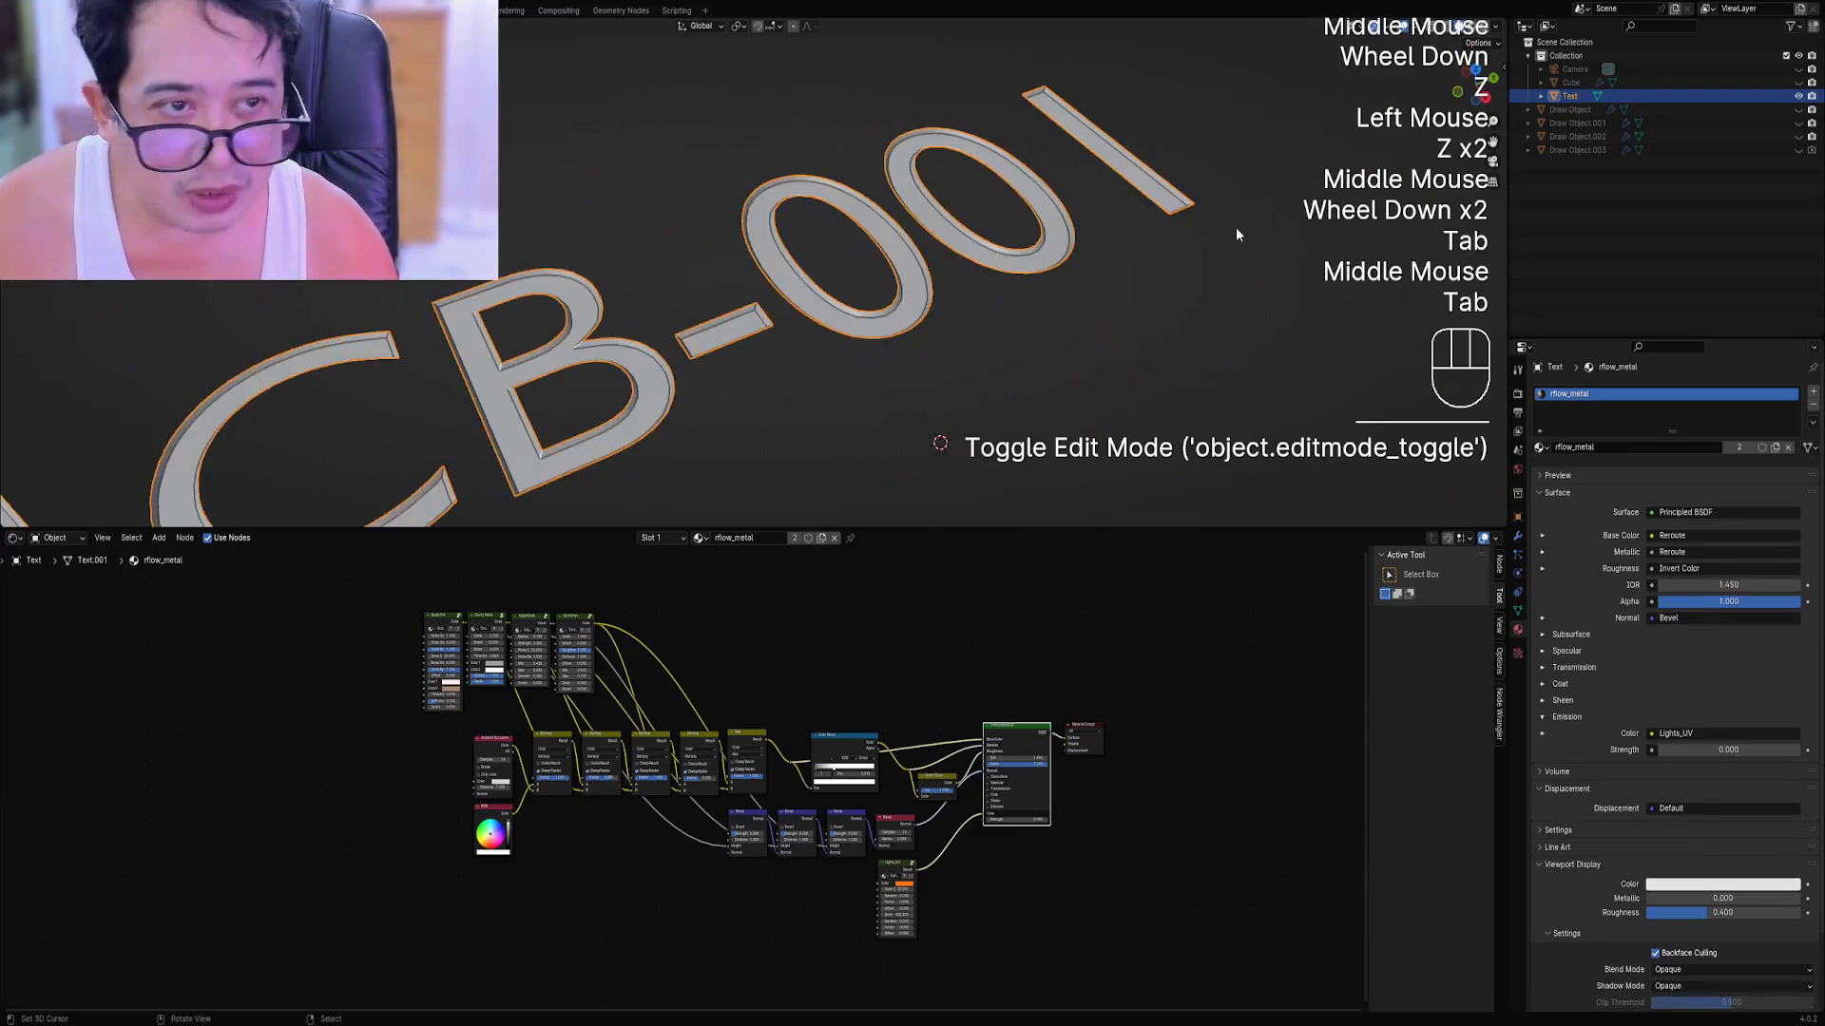
# Turn on the Face Orientation overlay while editing the lettering mesh and view it at a low angle.
pyautogui.click(1497, 26)
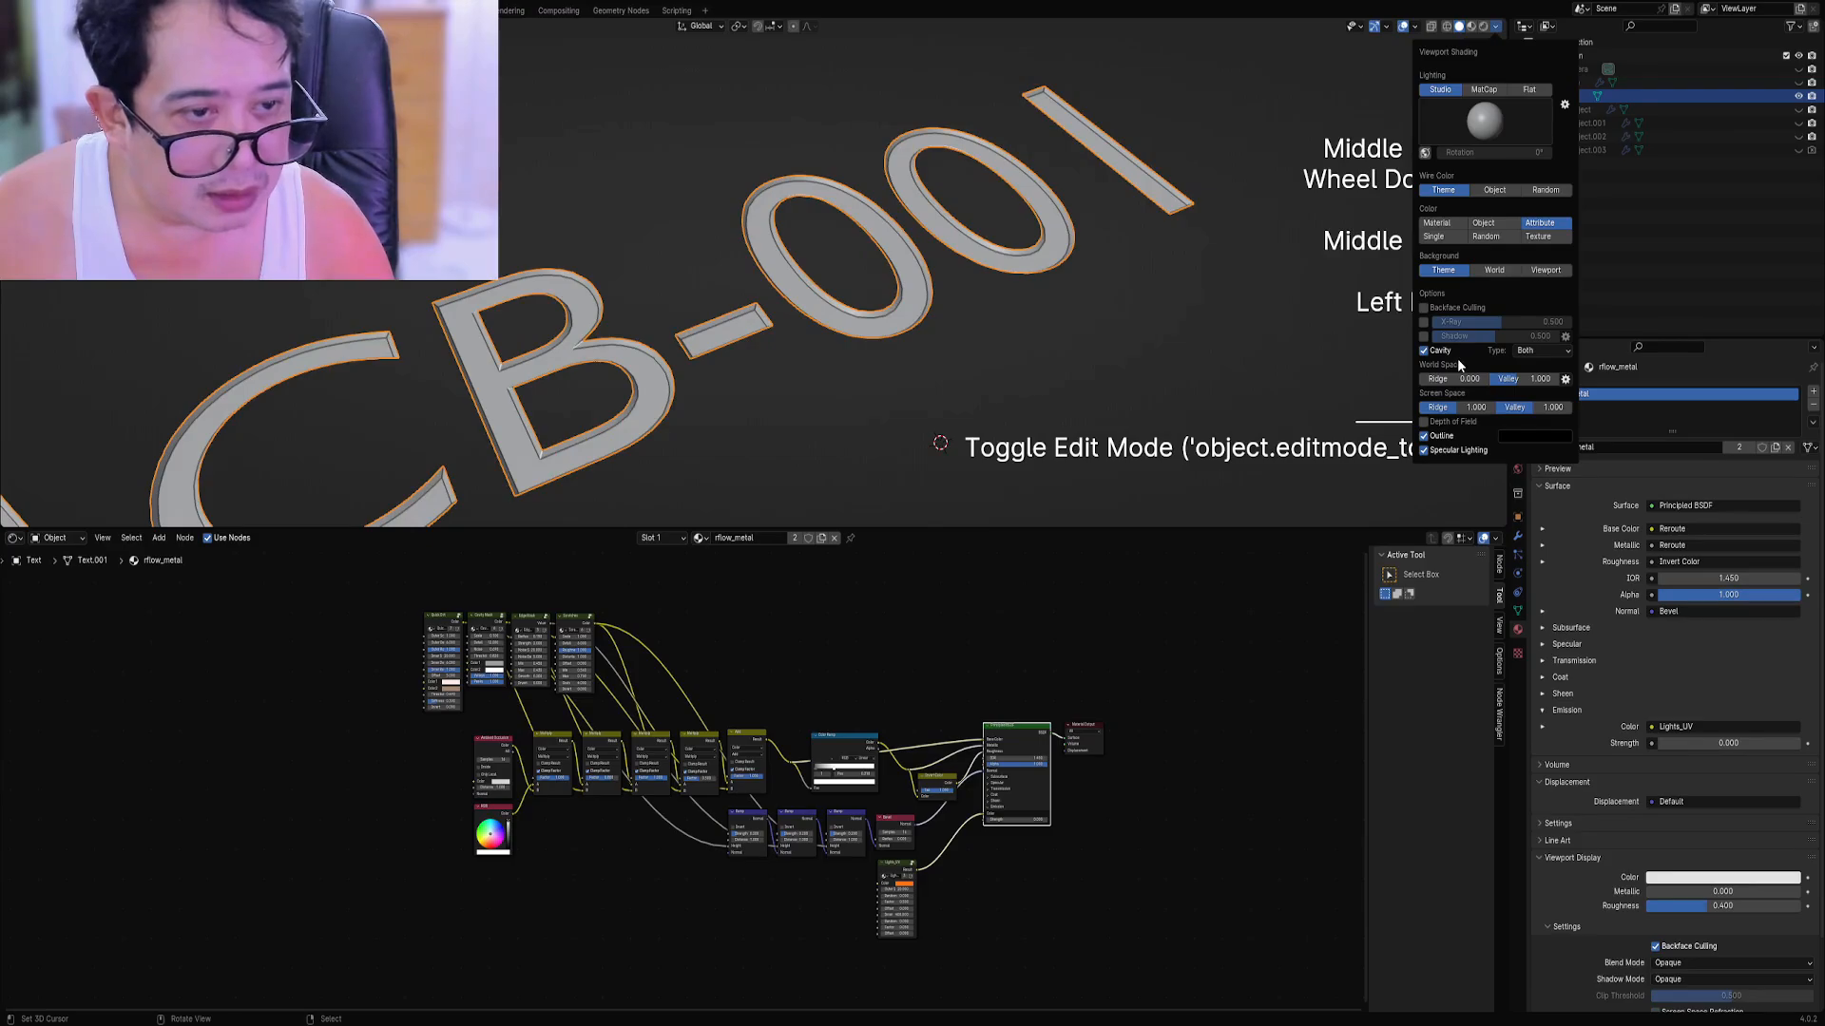
pyautogui.click(1414, 28)
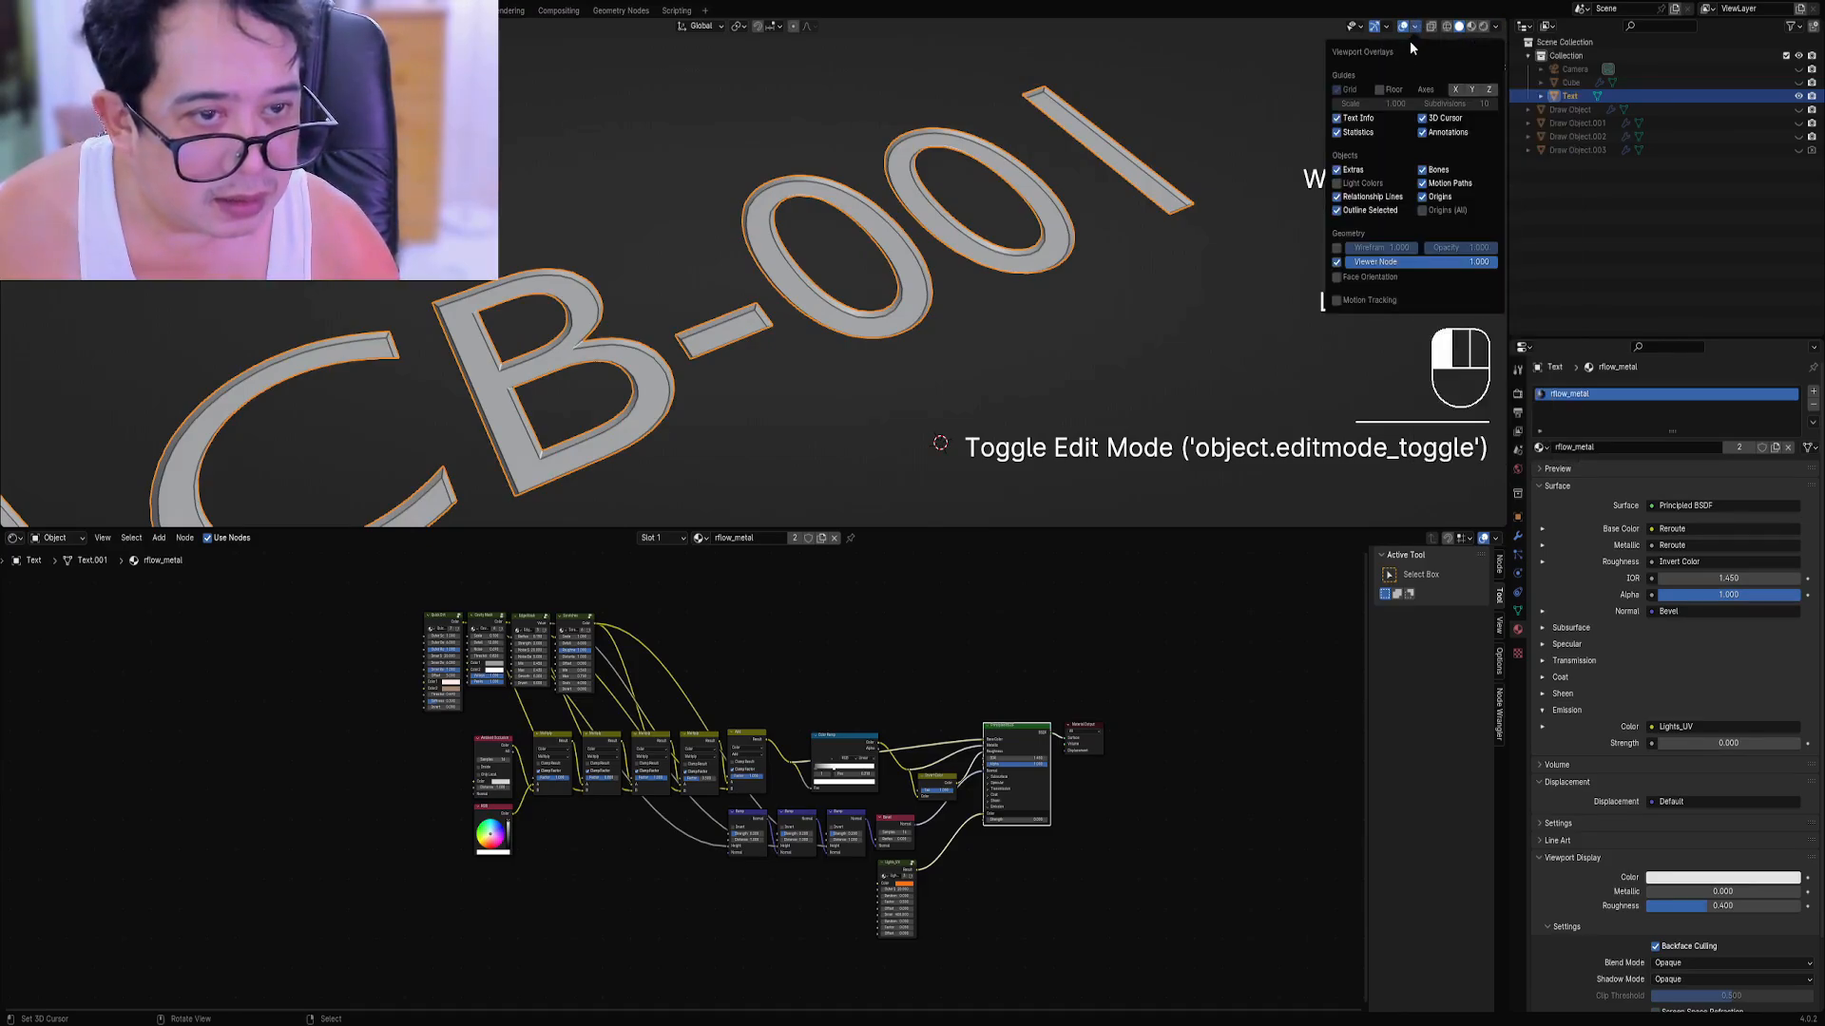
pyautogui.press('Tab')
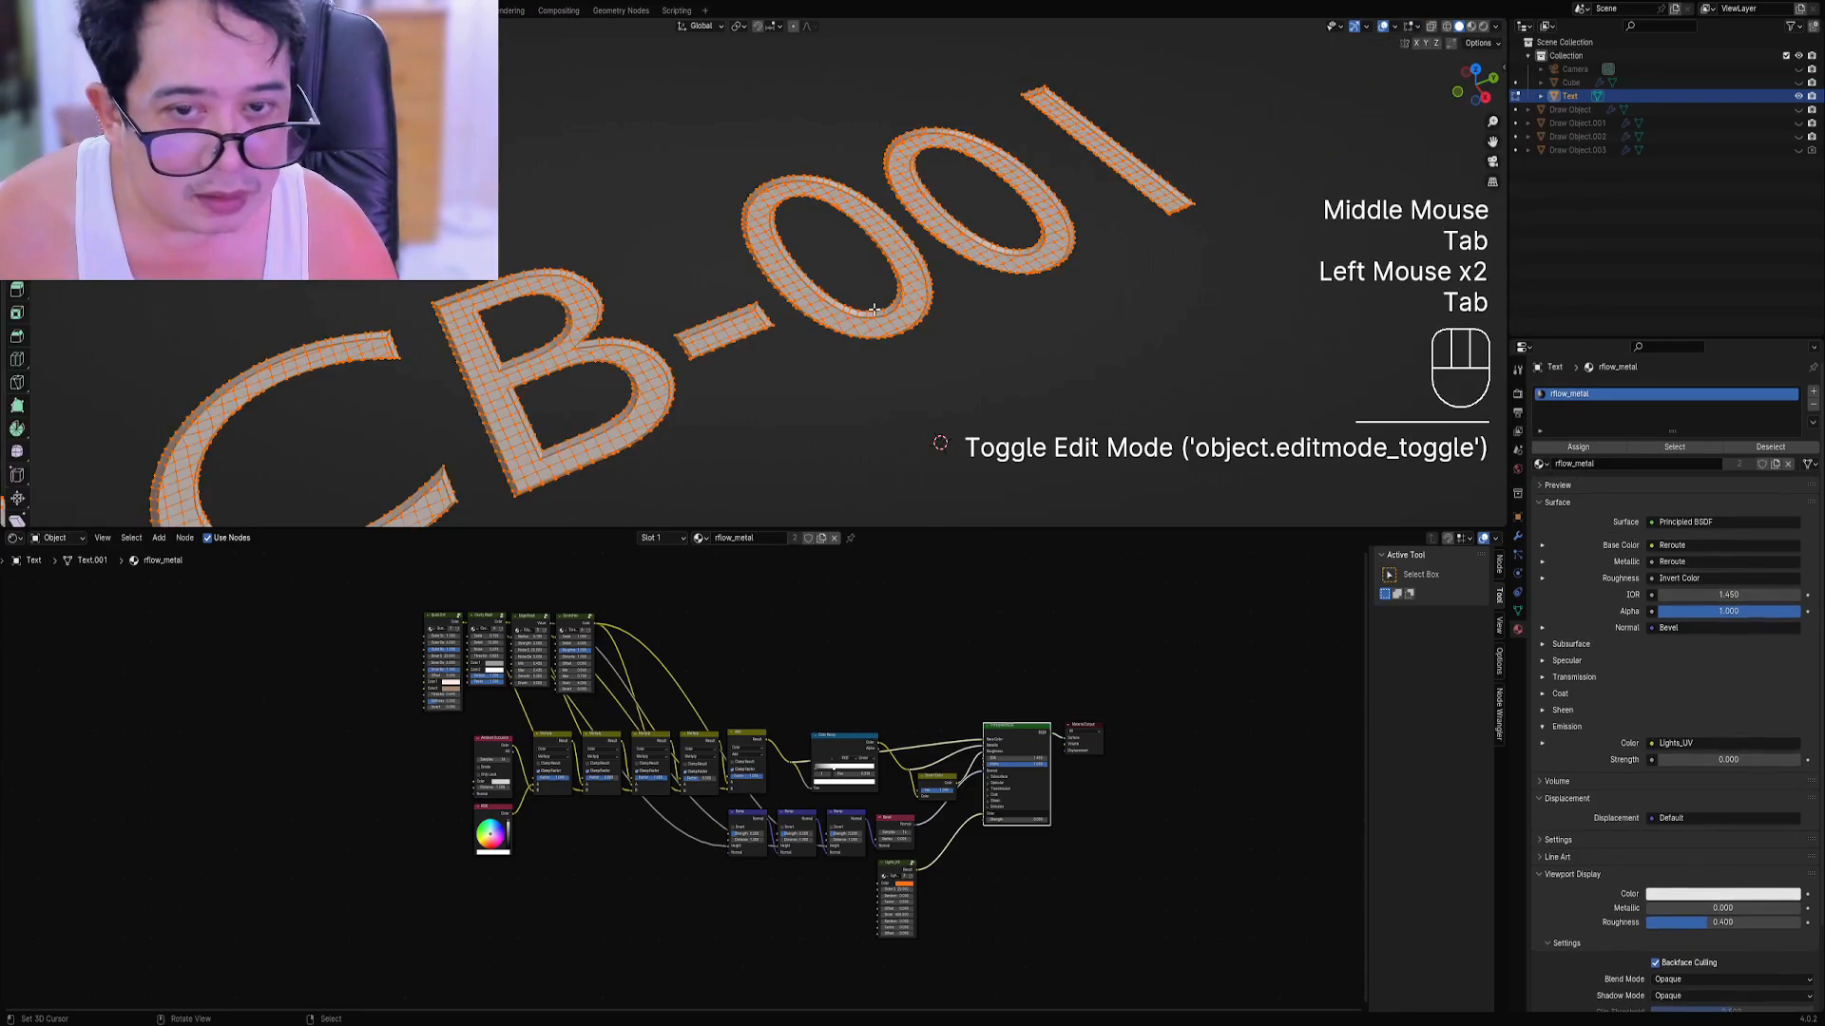
pyautogui.click(1495, 27)
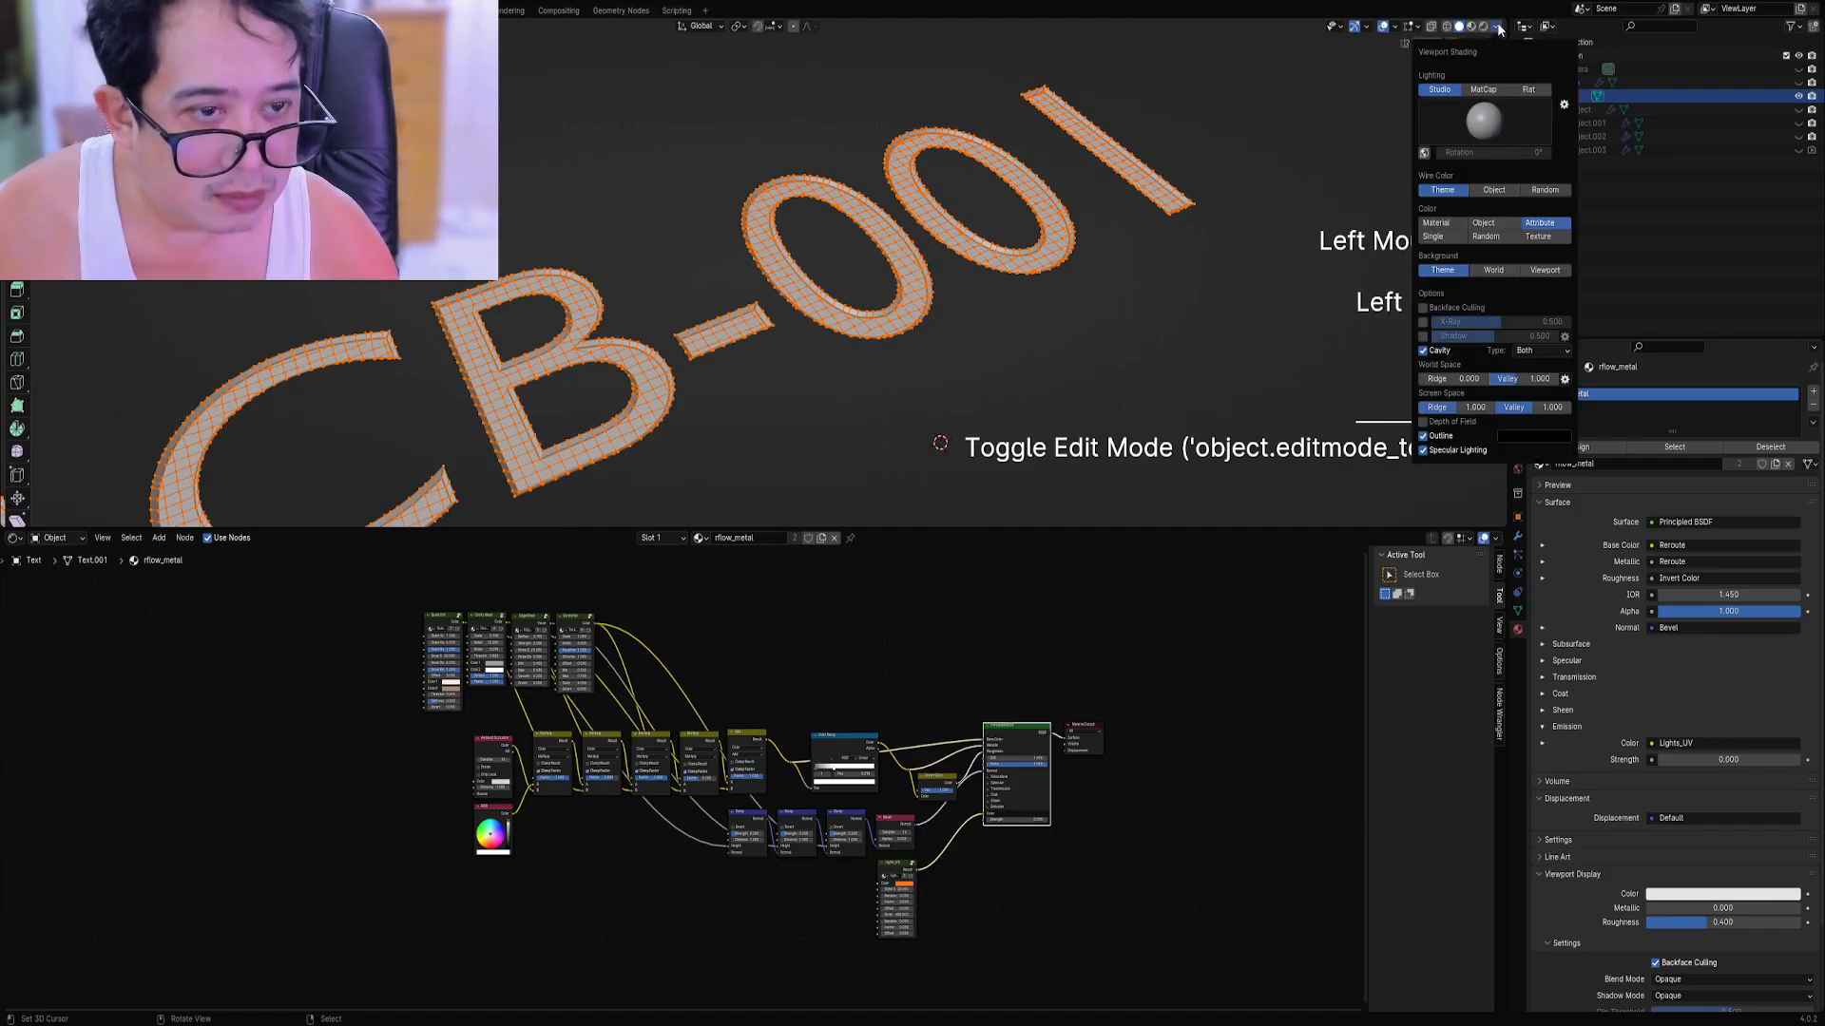
pyautogui.click(1395, 28)
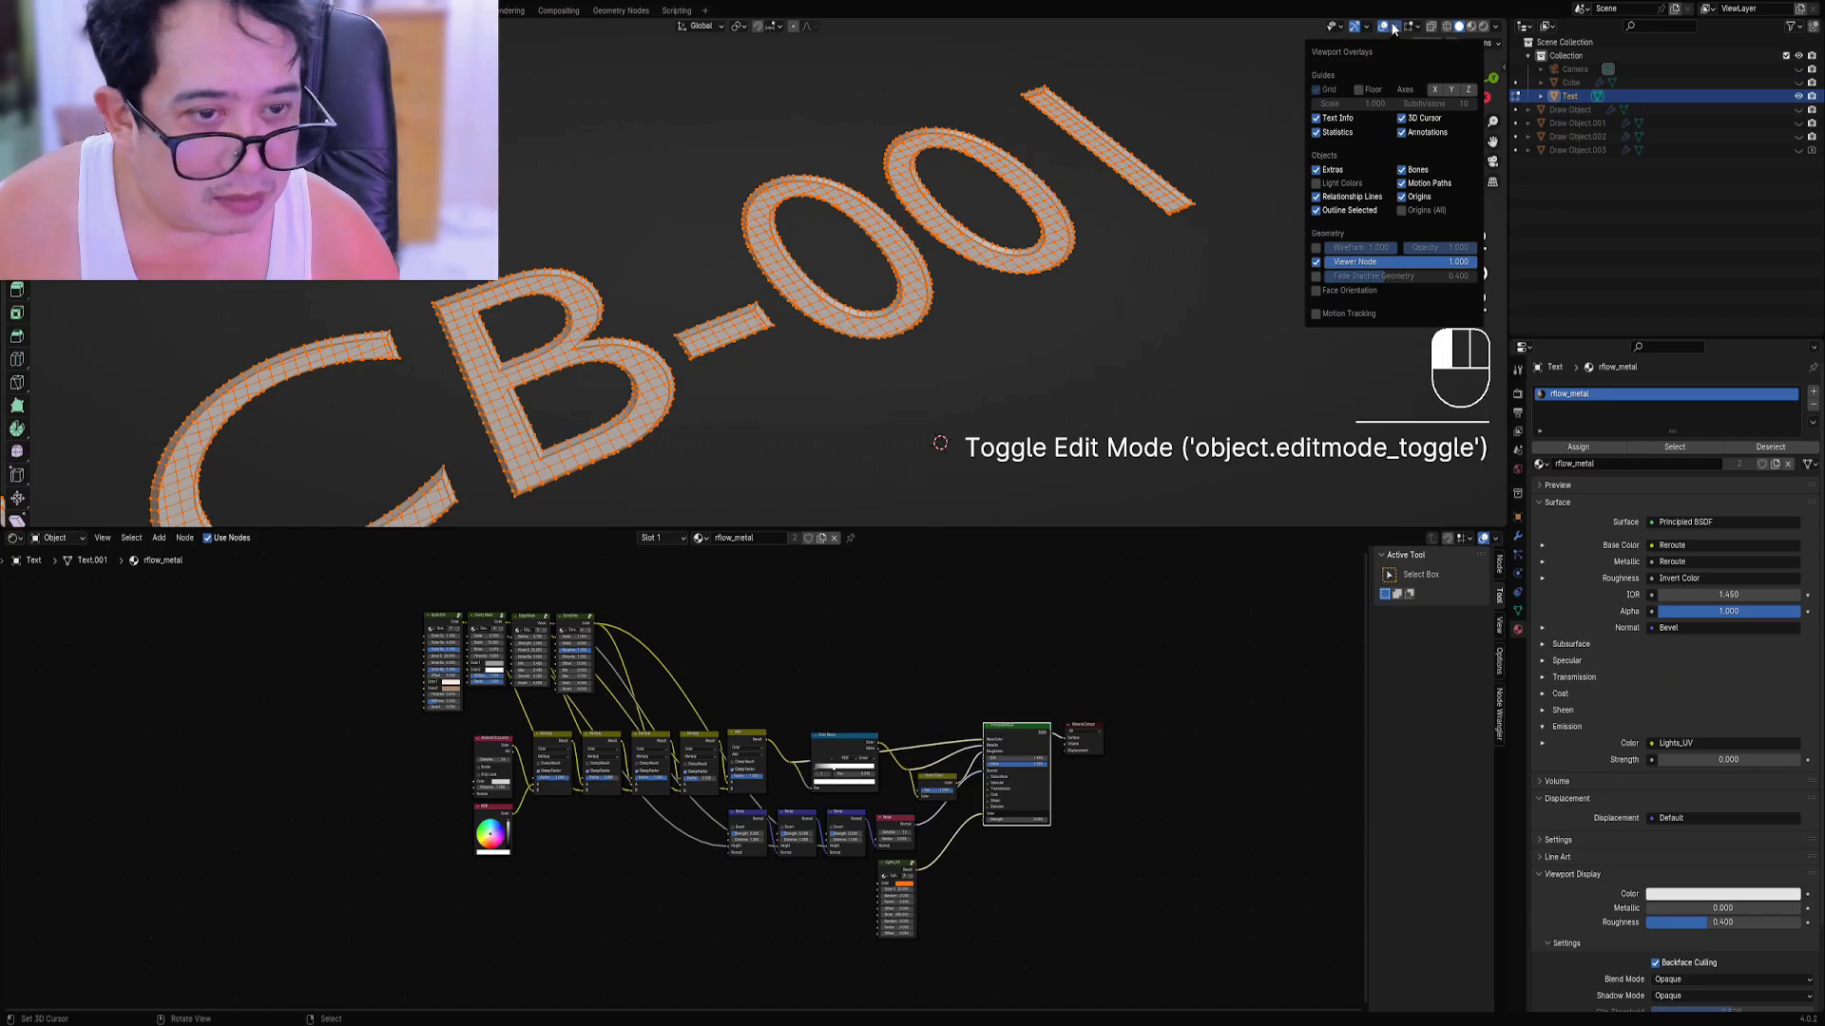
pyautogui.click(1332, 291)
pyautogui.moveTo(843, 396); pyautogui.dragTo(844, 309, button='middle')
# Recalculate the lettering's normals to the outside and flip them.
pyautogui.hotkey('alt', 'n')
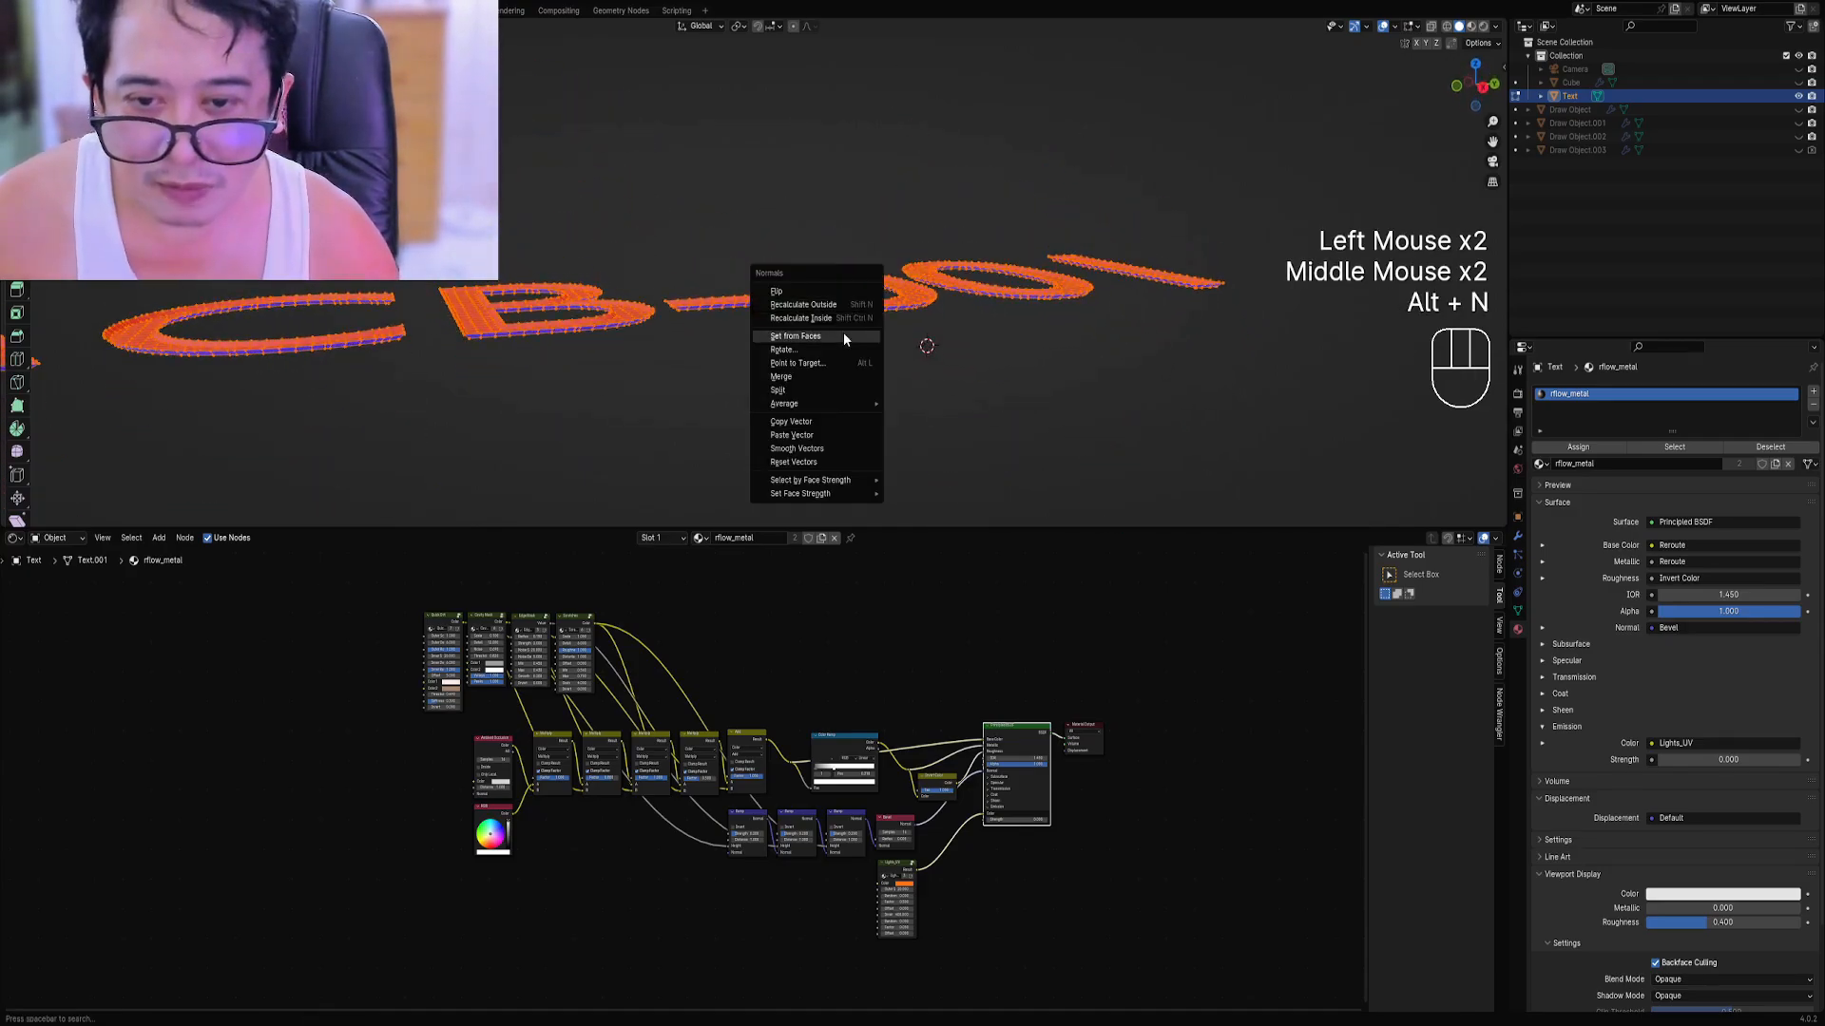
pyautogui.click(838, 305)
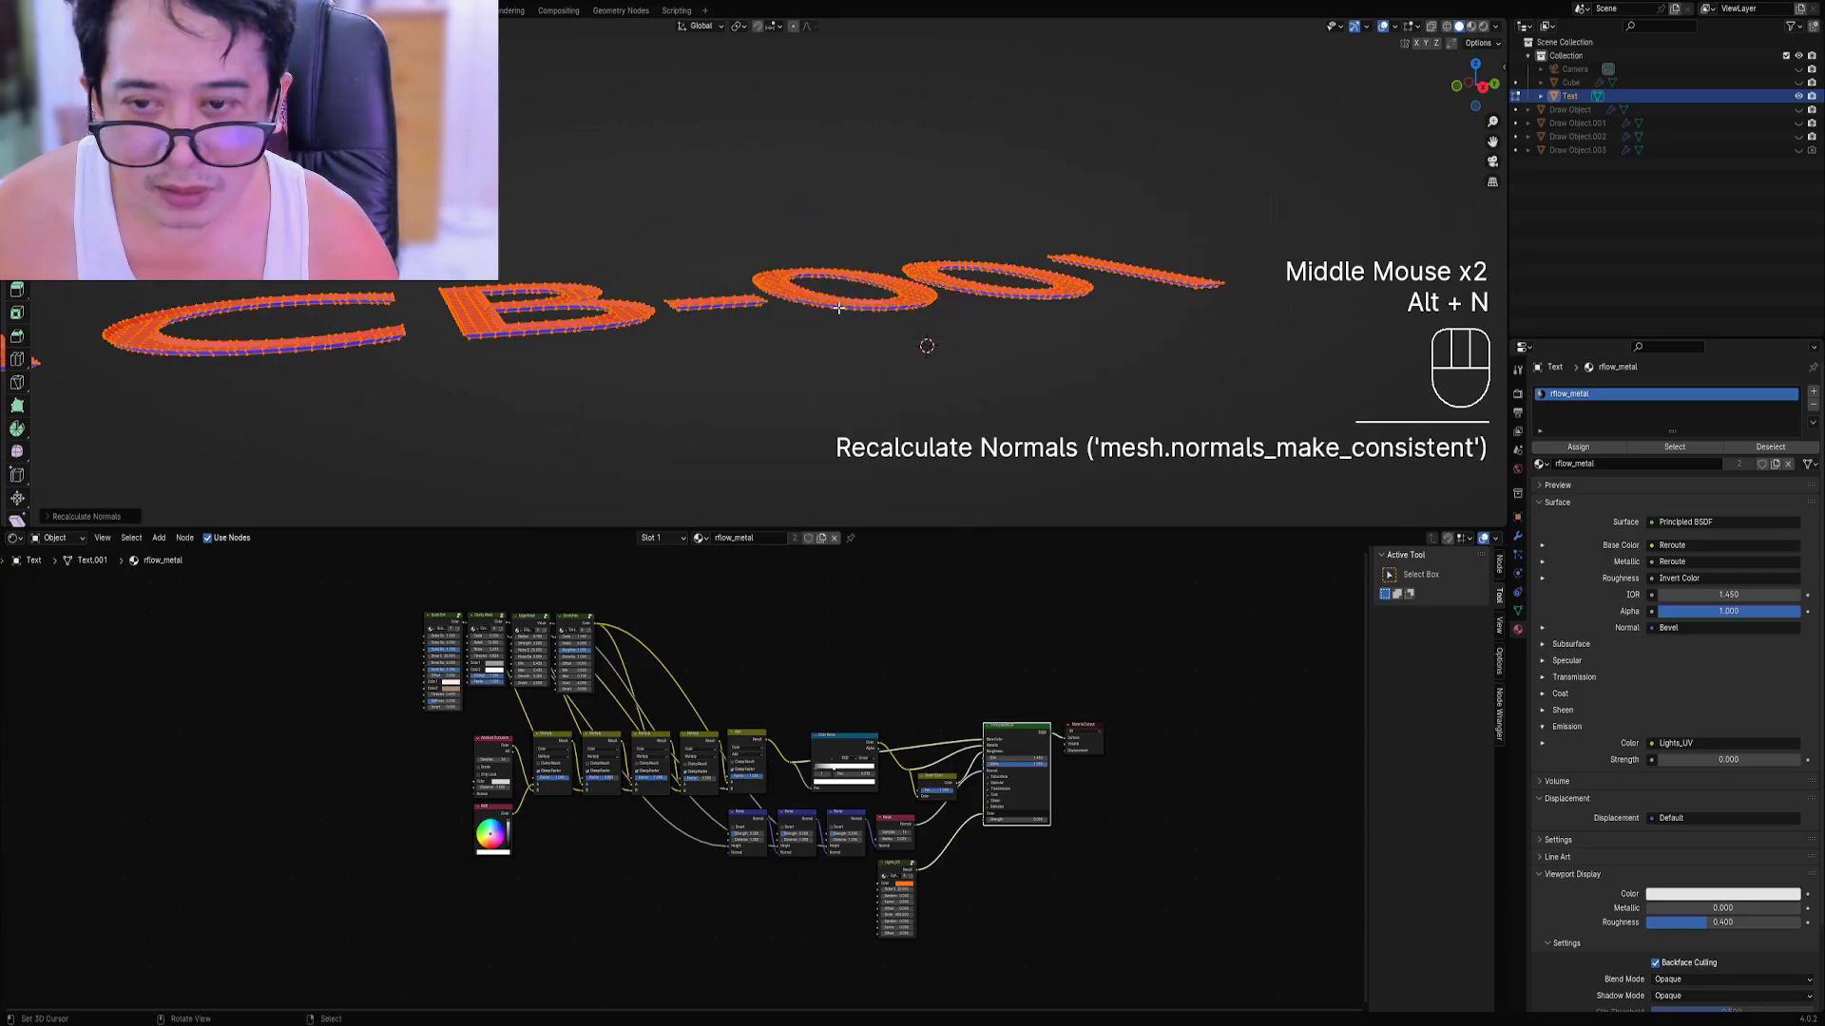
pyautogui.hotkey('alt', 'n')
pyautogui.click(835, 295)
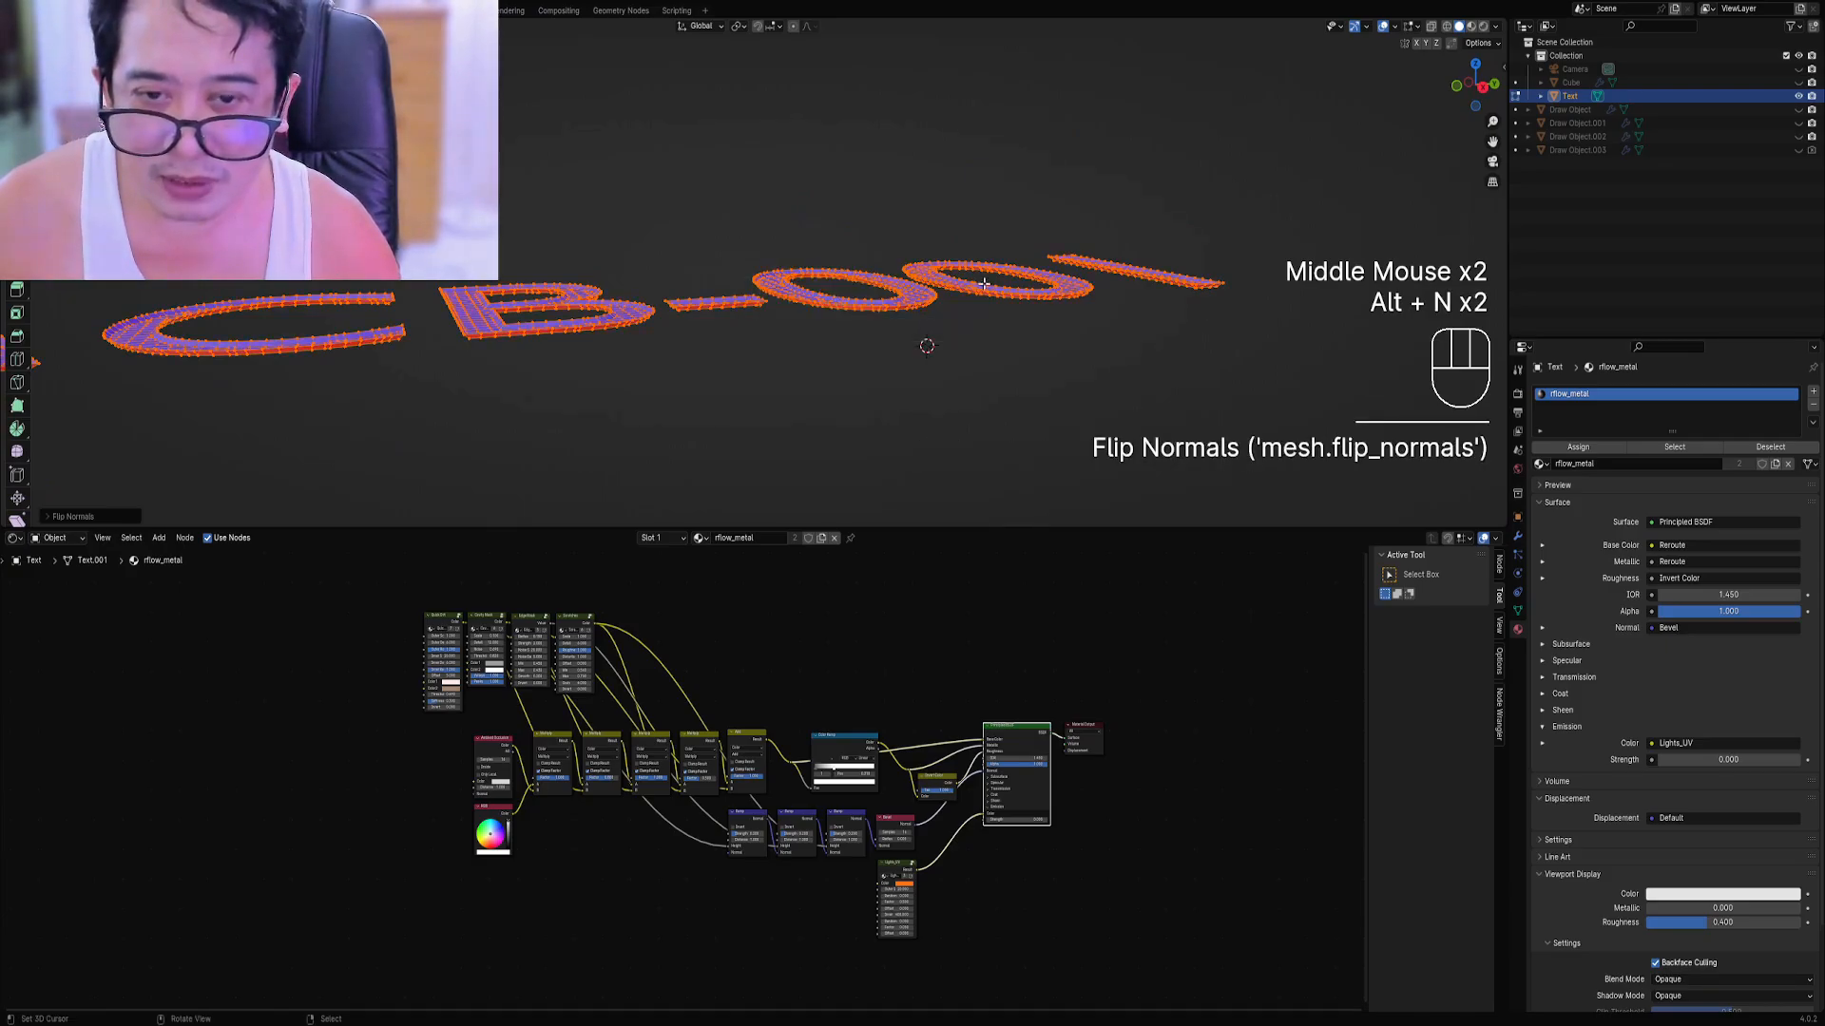
# View the lettering edge-on in rendered shading, switching between object and edit mode.
pyautogui.press('Tab')
pyautogui.moveTo(983, 283)
pyautogui.mouseDown(button='middle')
pyautogui.moveTo(972, 337)
pyautogui.moveTo(1011, 287)
pyautogui.moveTo(1011, 314)
pyautogui.mouseUp(button='middle')
pyautogui.press('z')
pyautogui.scroll(3, 1011, 287)
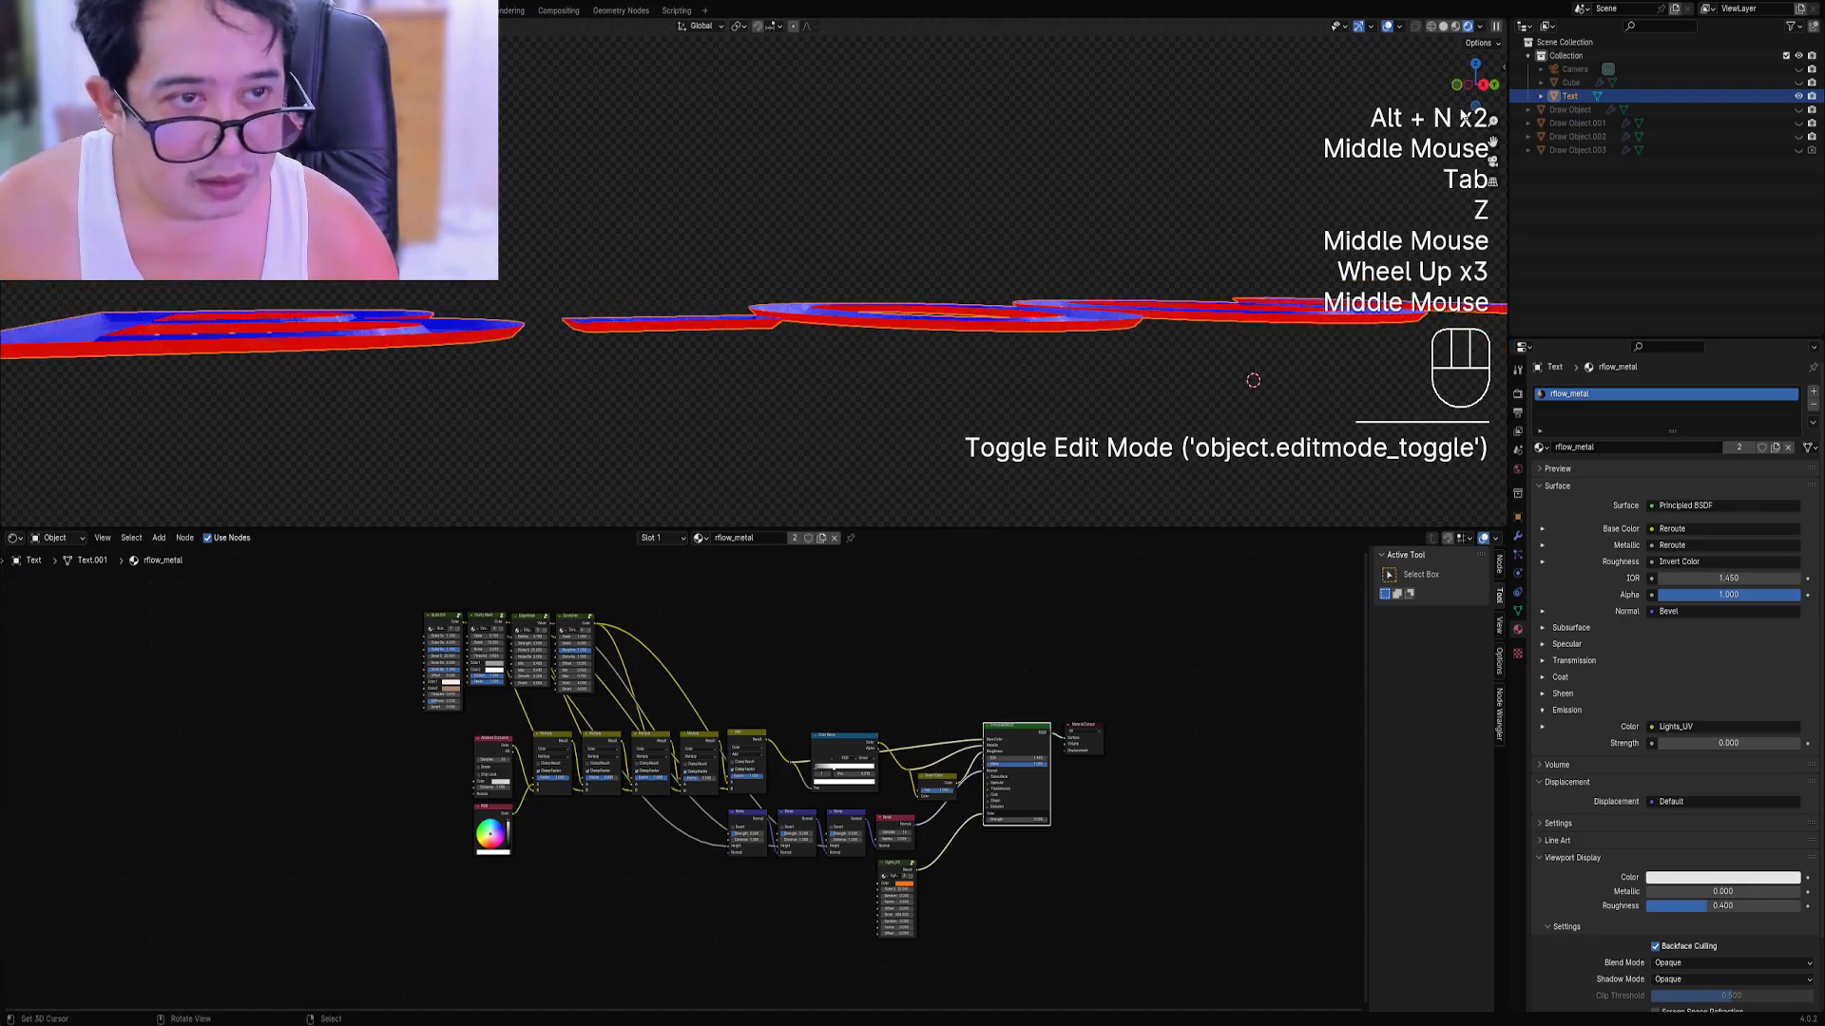
pyautogui.press('Tab')
pyautogui.press('Tab')
pyautogui.press('Tab')
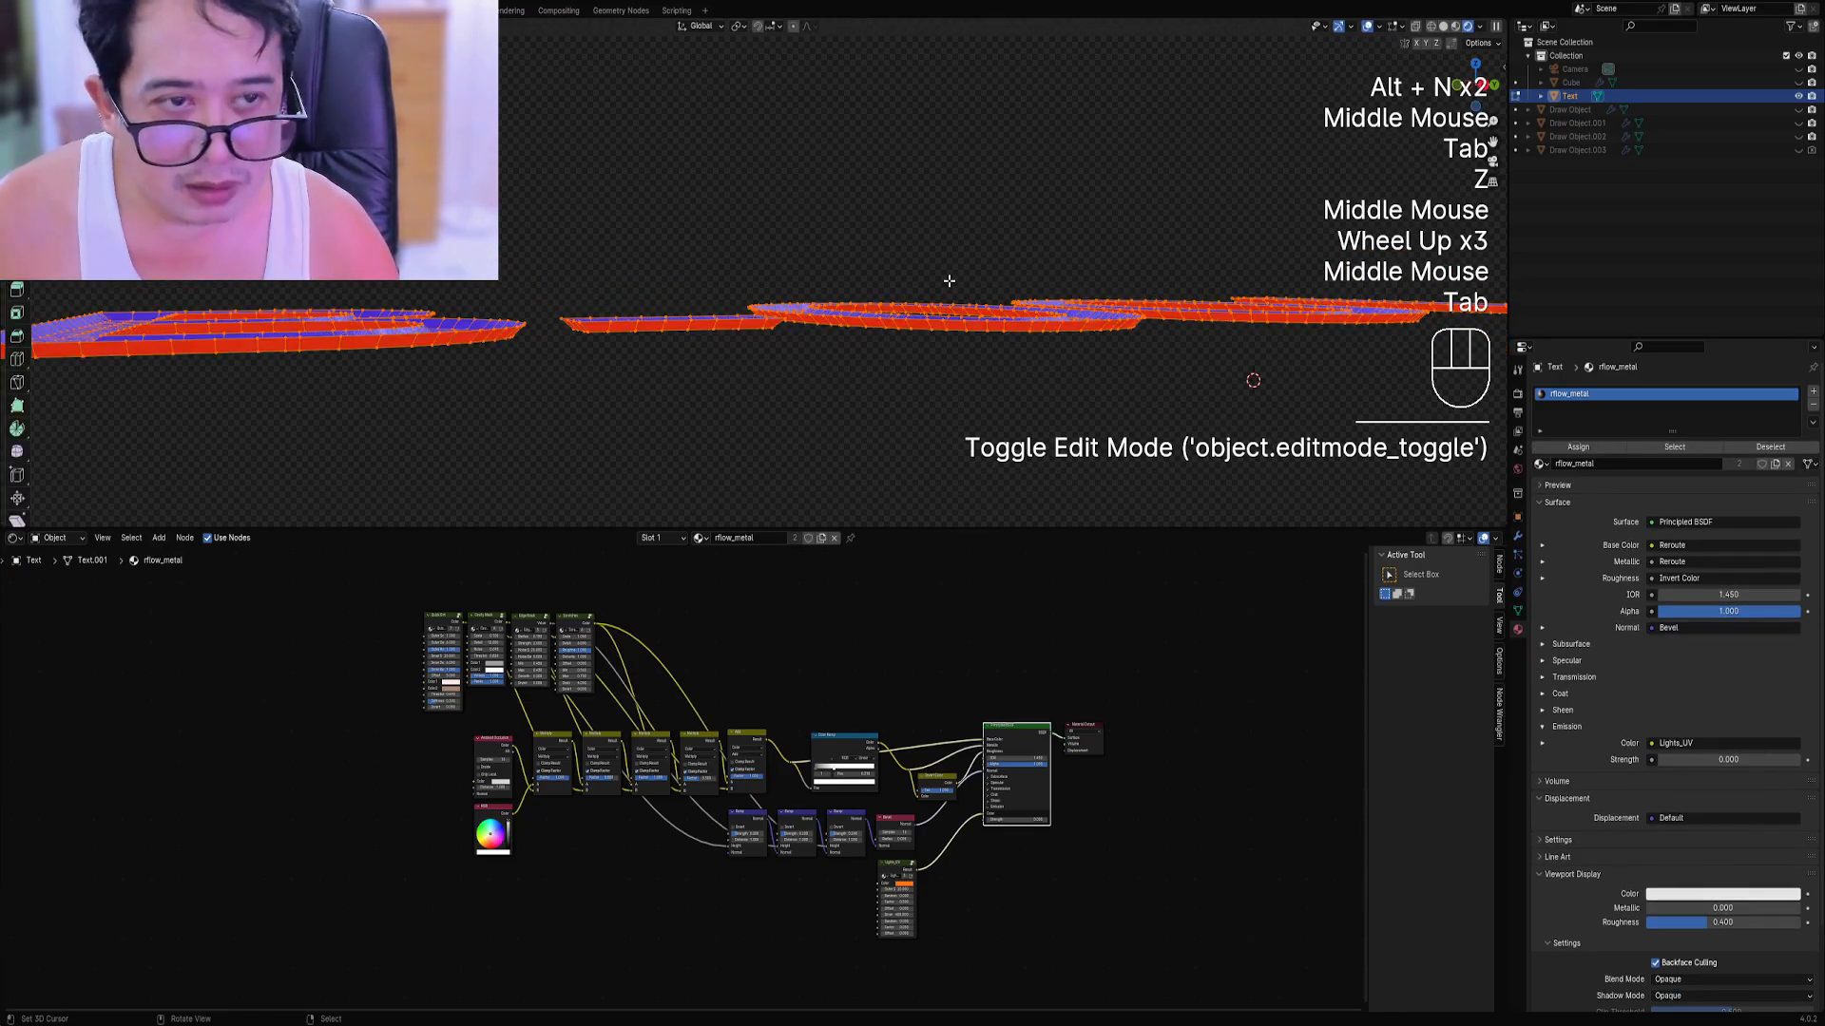
# Turn off the Face Orientation overlay and view the lettering at a low angle in object mode.
pyautogui.click(1379, 27)
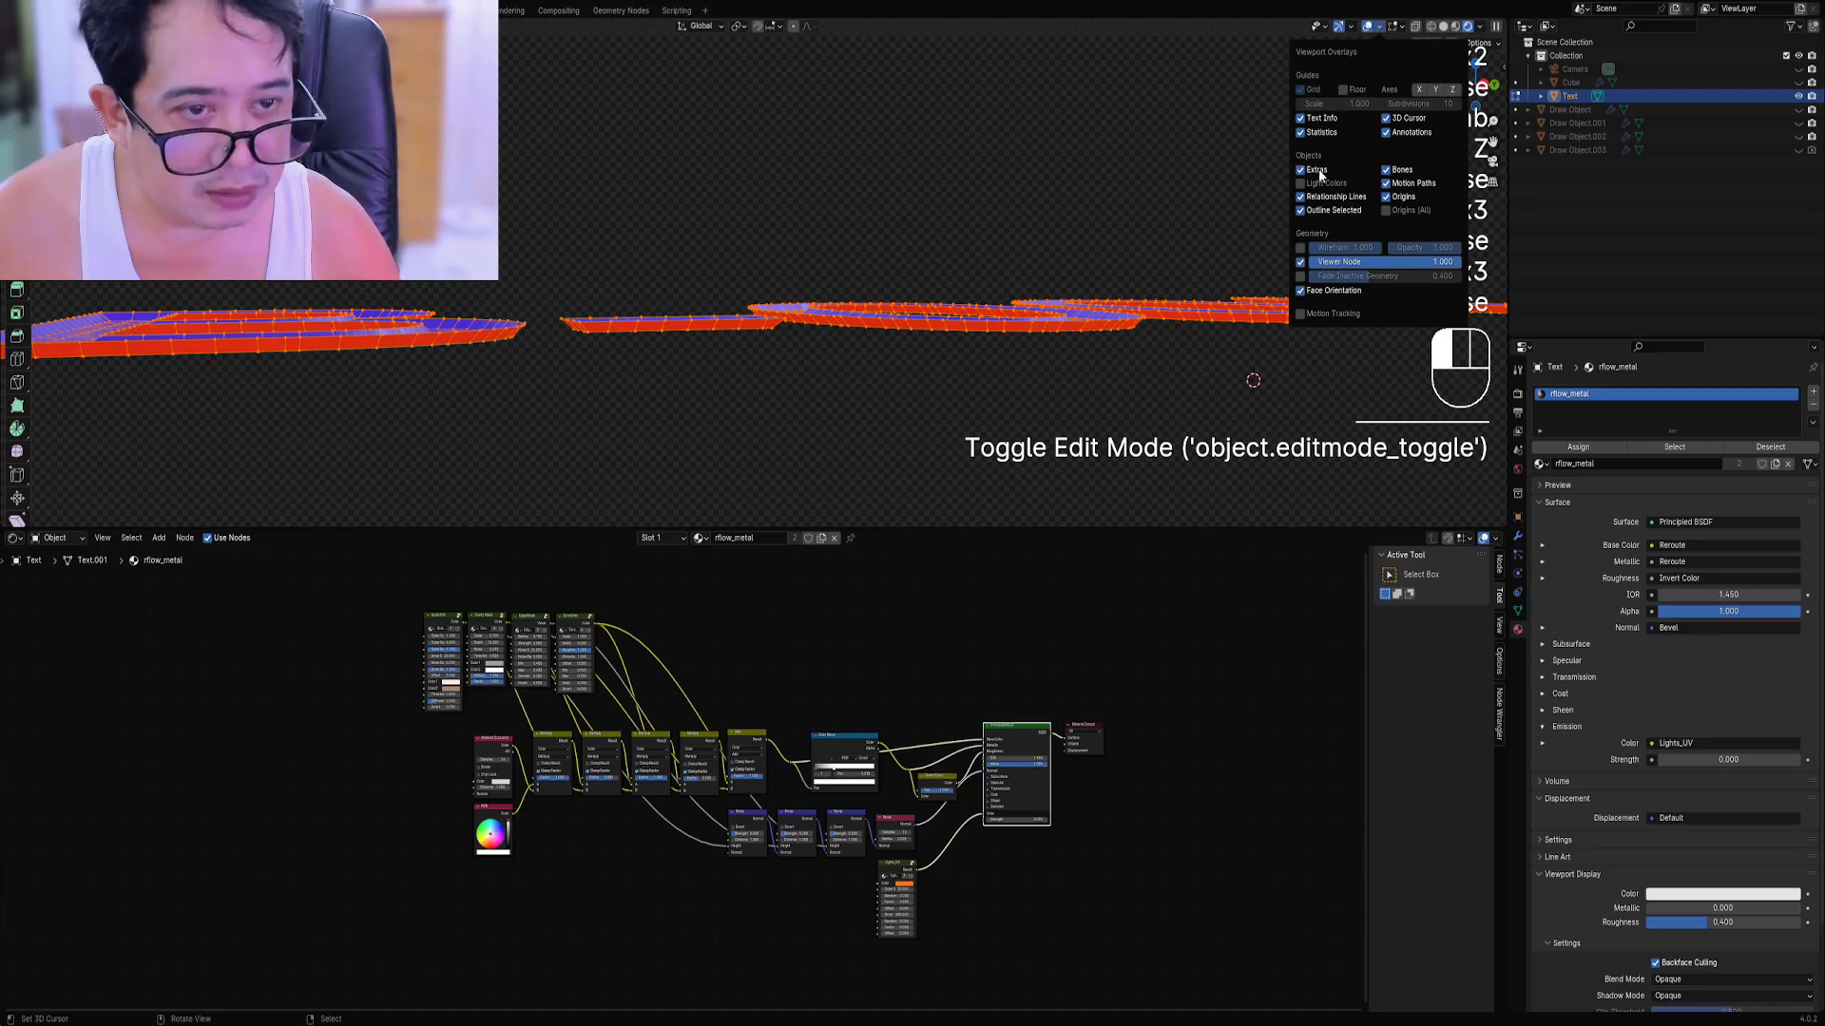
pyautogui.click(1302, 291)
pyautogui.moveTo(959, 304)
pyautogui.mouseDown(button='middle')
pyautogui.moveTo(920, 270)
pyautogui.moveTo(932, 378)
pyautogui.mouseUp(button='middle')
pyautogui.press('Tab')
pyautogui.moveTo(1122, 503); pyautogui.dragTo(1121, 412, button='middle')
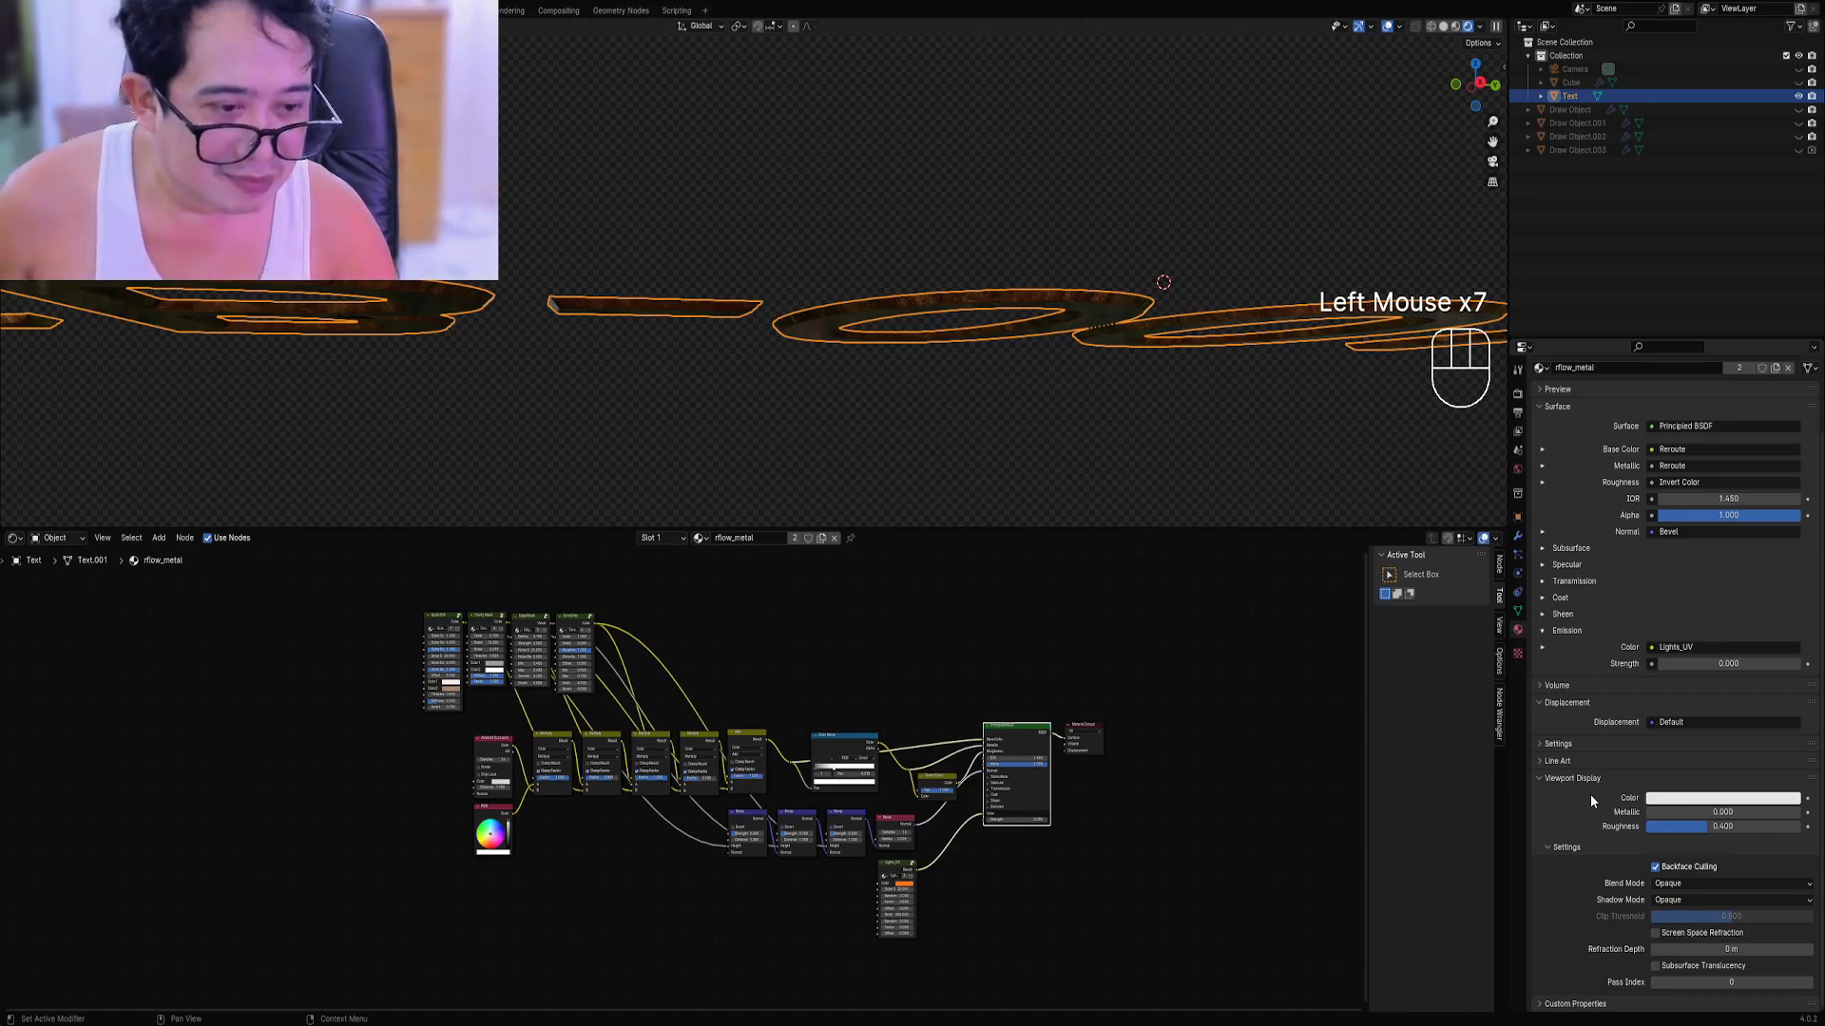
pyautogui.click(1585, 780)
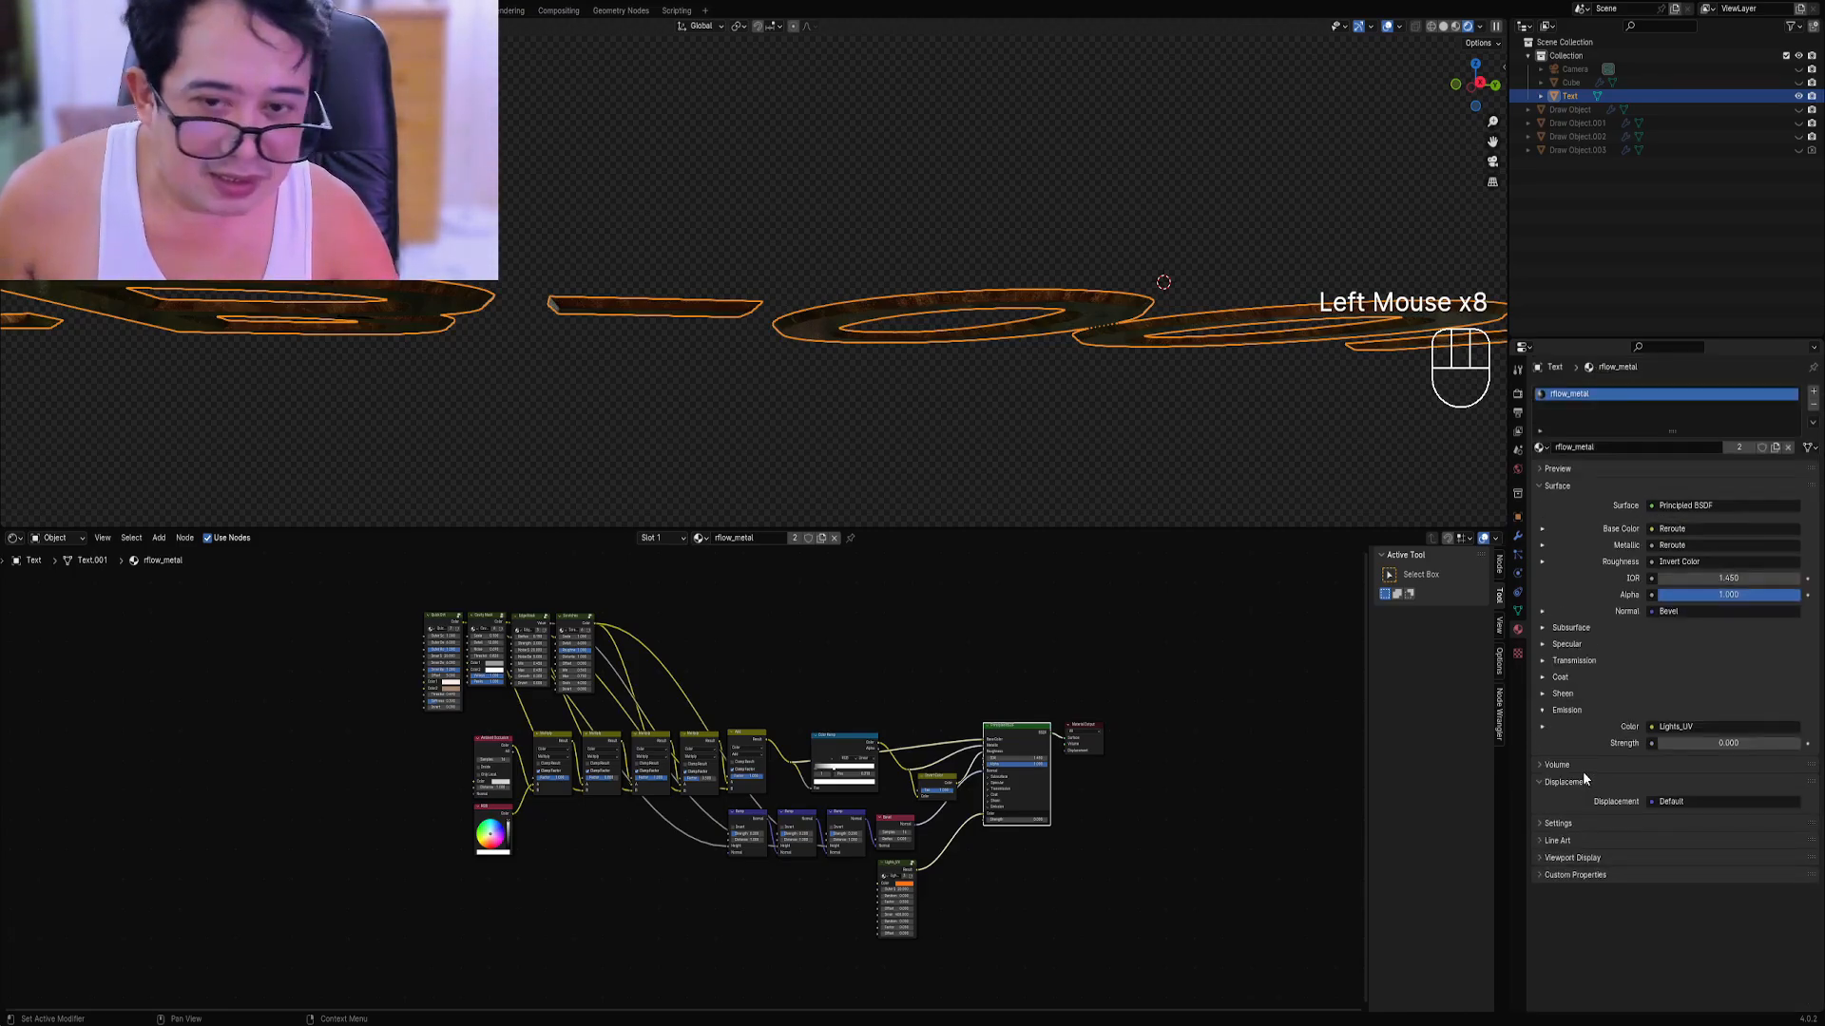
pyautogui.scroll(-2, 961, 402)
# Add a test cube in solid shading, move it beside the lettering and give it a new material.
pyautogui.press('z')
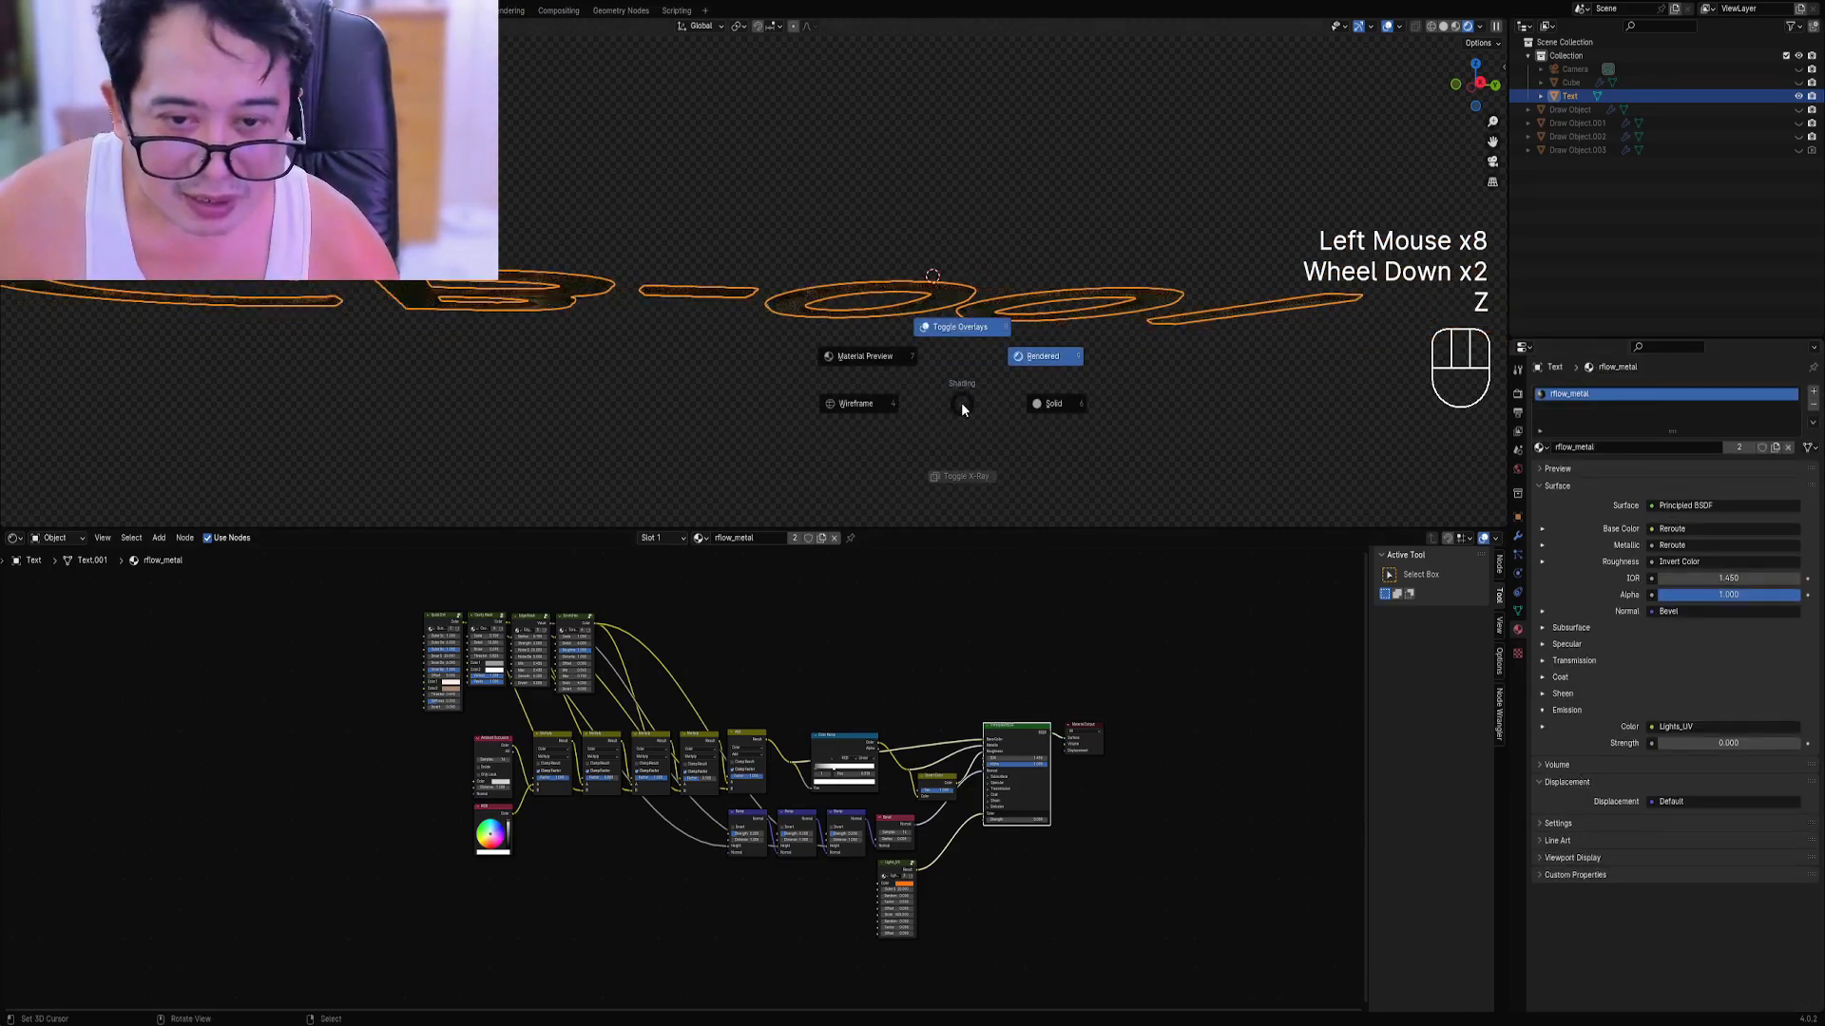
pyautogui.scroll(-2, 1085, 392)
pyautogui.moveTo(1085, 392)
pyautogui.mouseDown(button='middle')
pyautogui.moveTo(1110, 448)
pyautogui.moveTo(847, 368)
pyautogui.mouseUp(button='middle')
pyautogui.keyDown('shift'); pyautogui.scroll(-1, 1110, 448); pyautogui.keyUp('shift')
pyautogui.click(924, 331)
pyautogui.hotkey('shift', 'a')
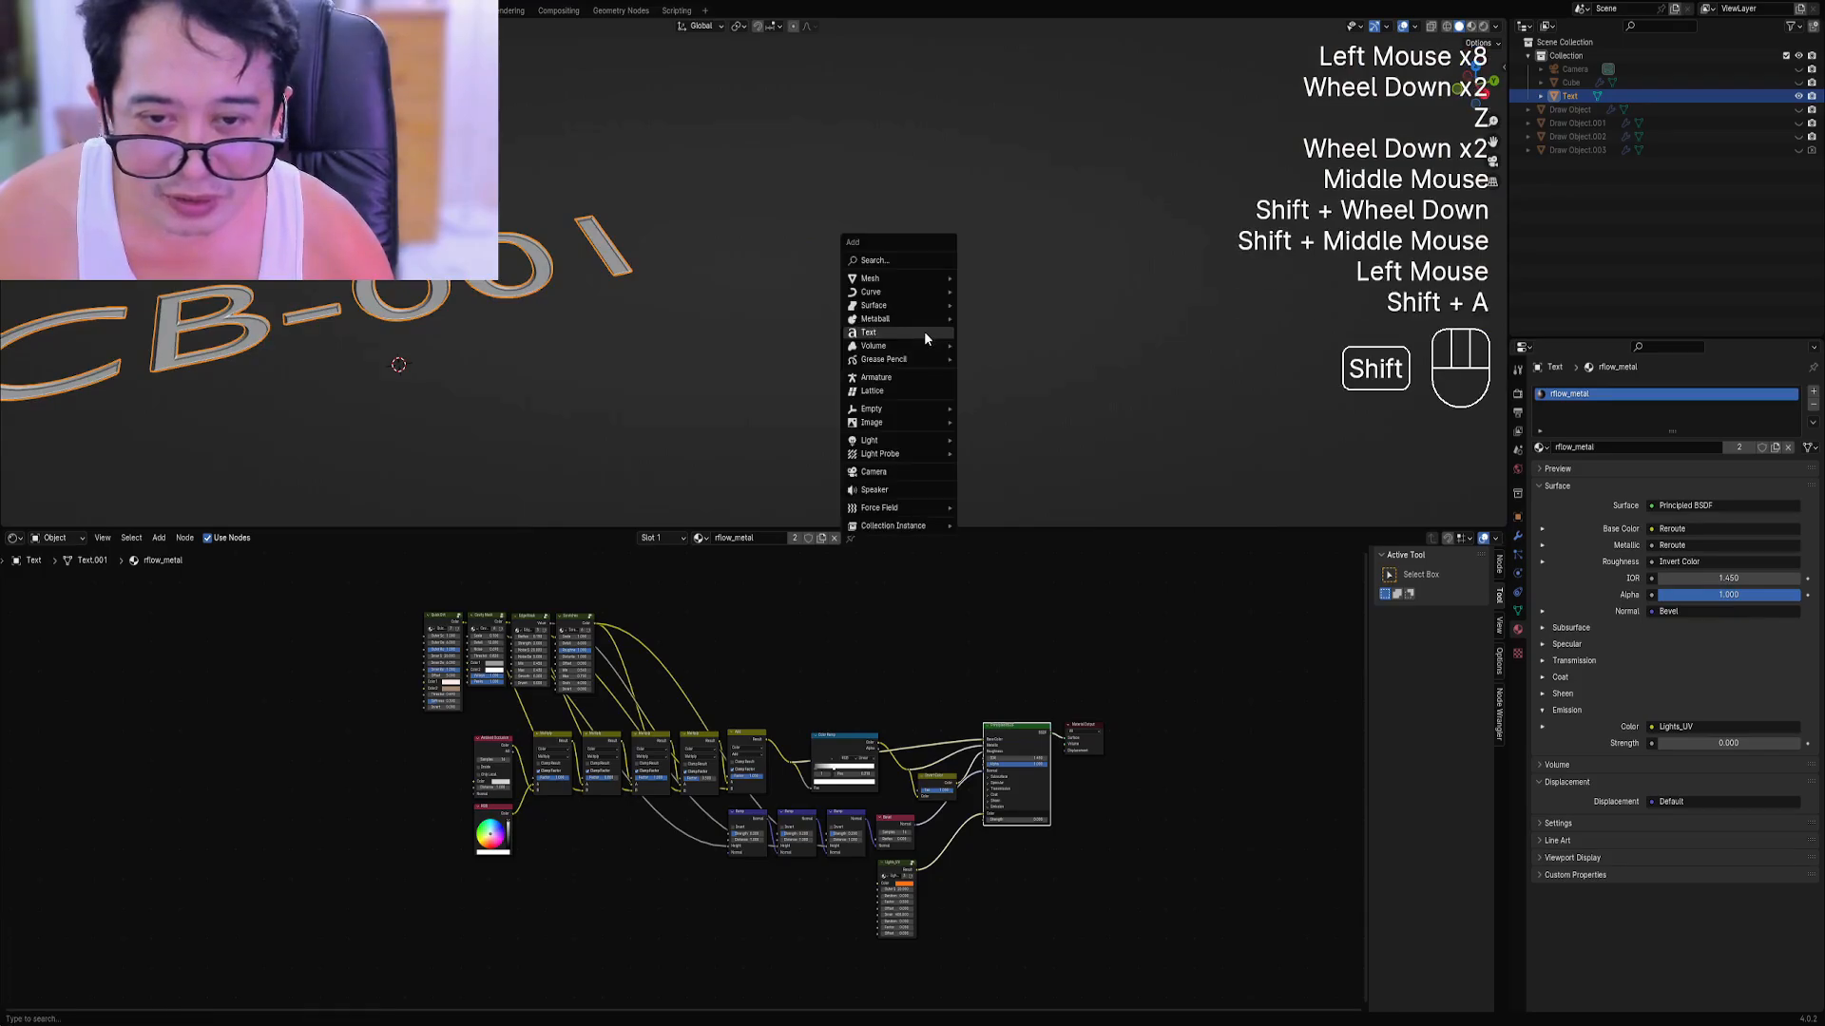
pyautogui.moveTo(920, 278)
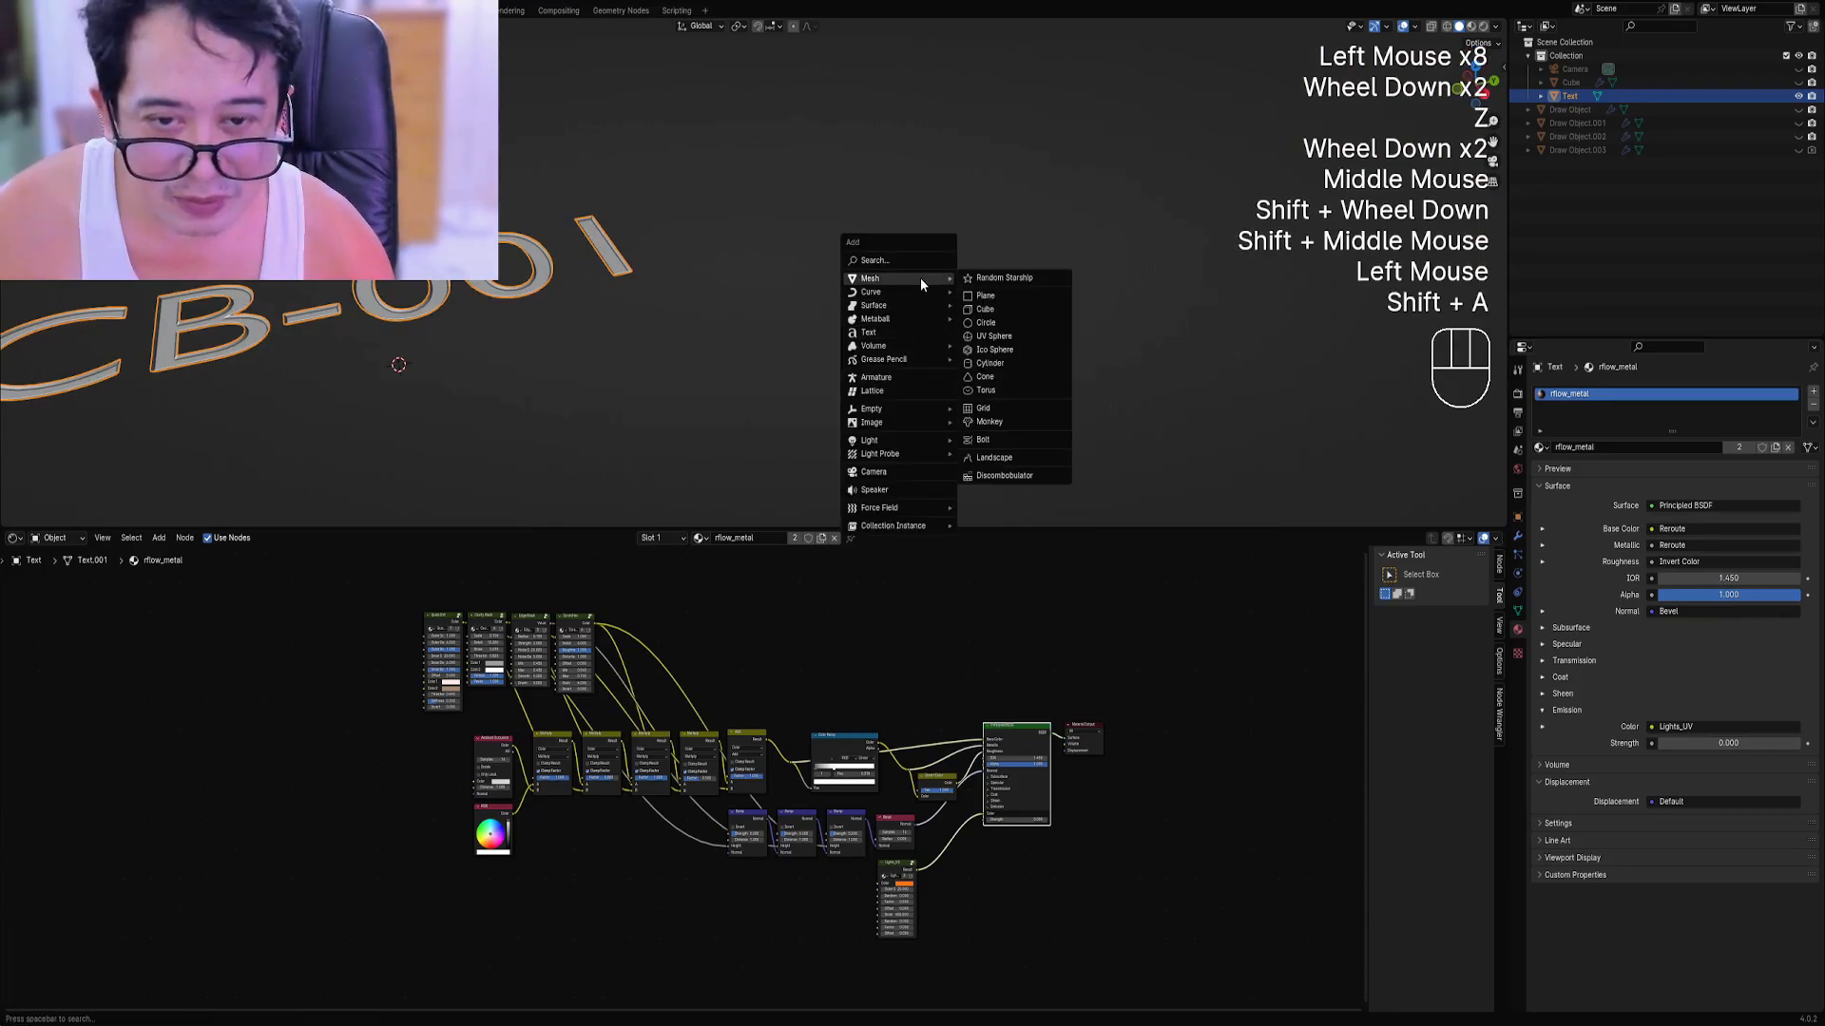
pyautogui.click(1007, 306)
pyautogui.press('g')
pyautogui.scroll(-2, 859, 371)
pyautogui.press('g')
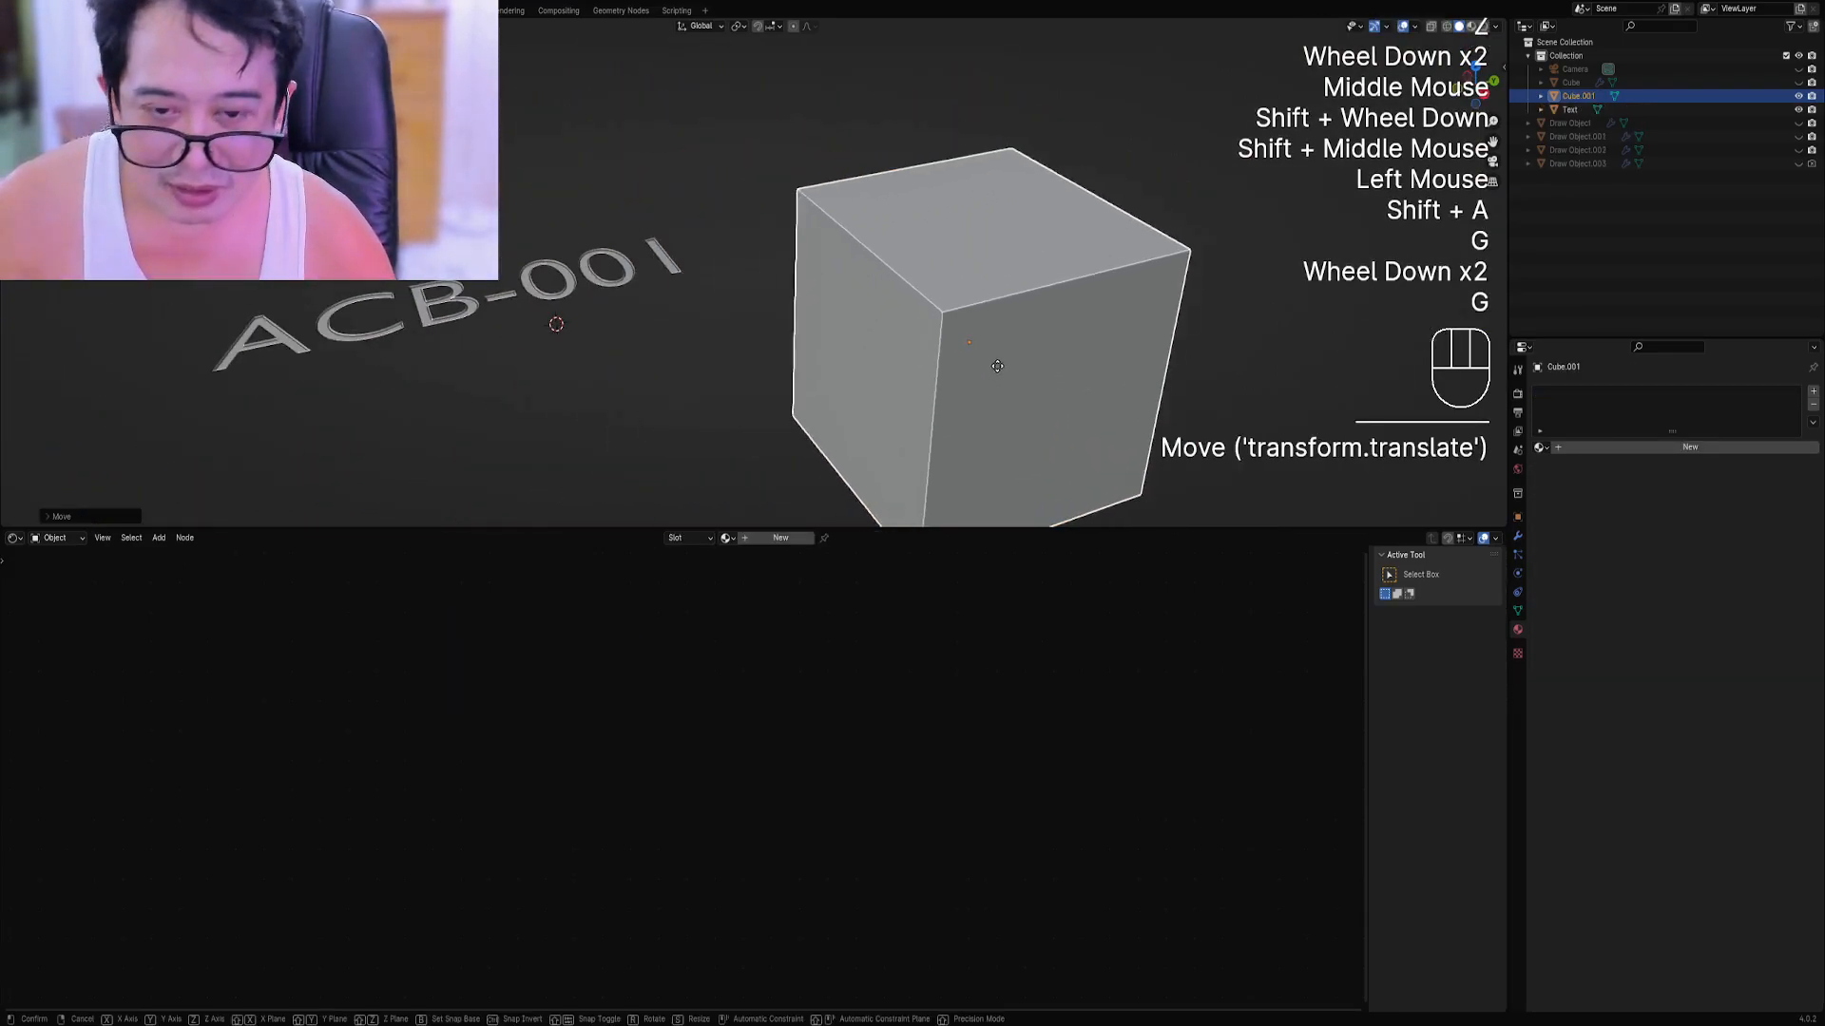
pyautogui.click(780, 538)
# Delete one side face of the test cube and hide all other objects.
pyautogui.press('Tab')
pyautogui.press('3')
pyautogui.rightClick(1034, 406)
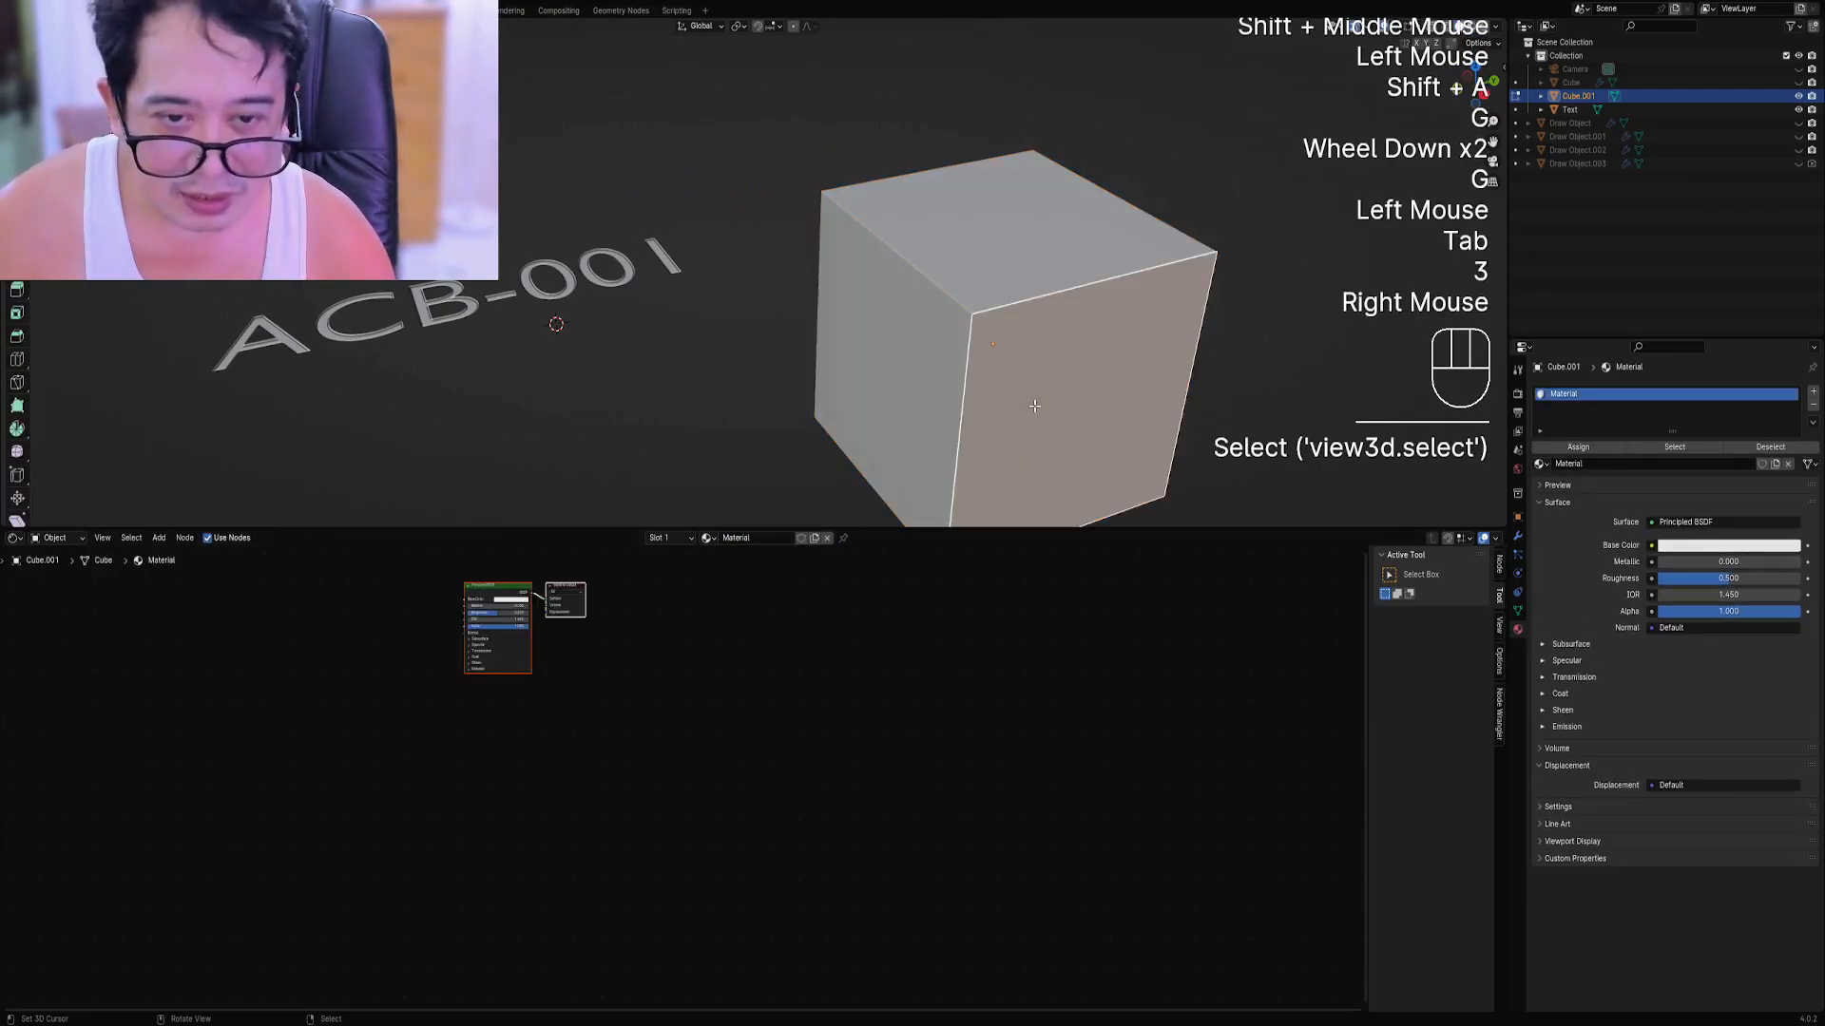
pyautogui.press('x')
pyautogui.press('Tab')
pyautogui.moveTo(1034, 405); pyautogui.dragTo(886, 409, button='middle')
pyautogui.hotkey('shift', 'h')
# Set the test cube material's base color to red and view the open cube in rendered shading.
pyautogui.click(512, 597)
pyautogui.click(513, 598)
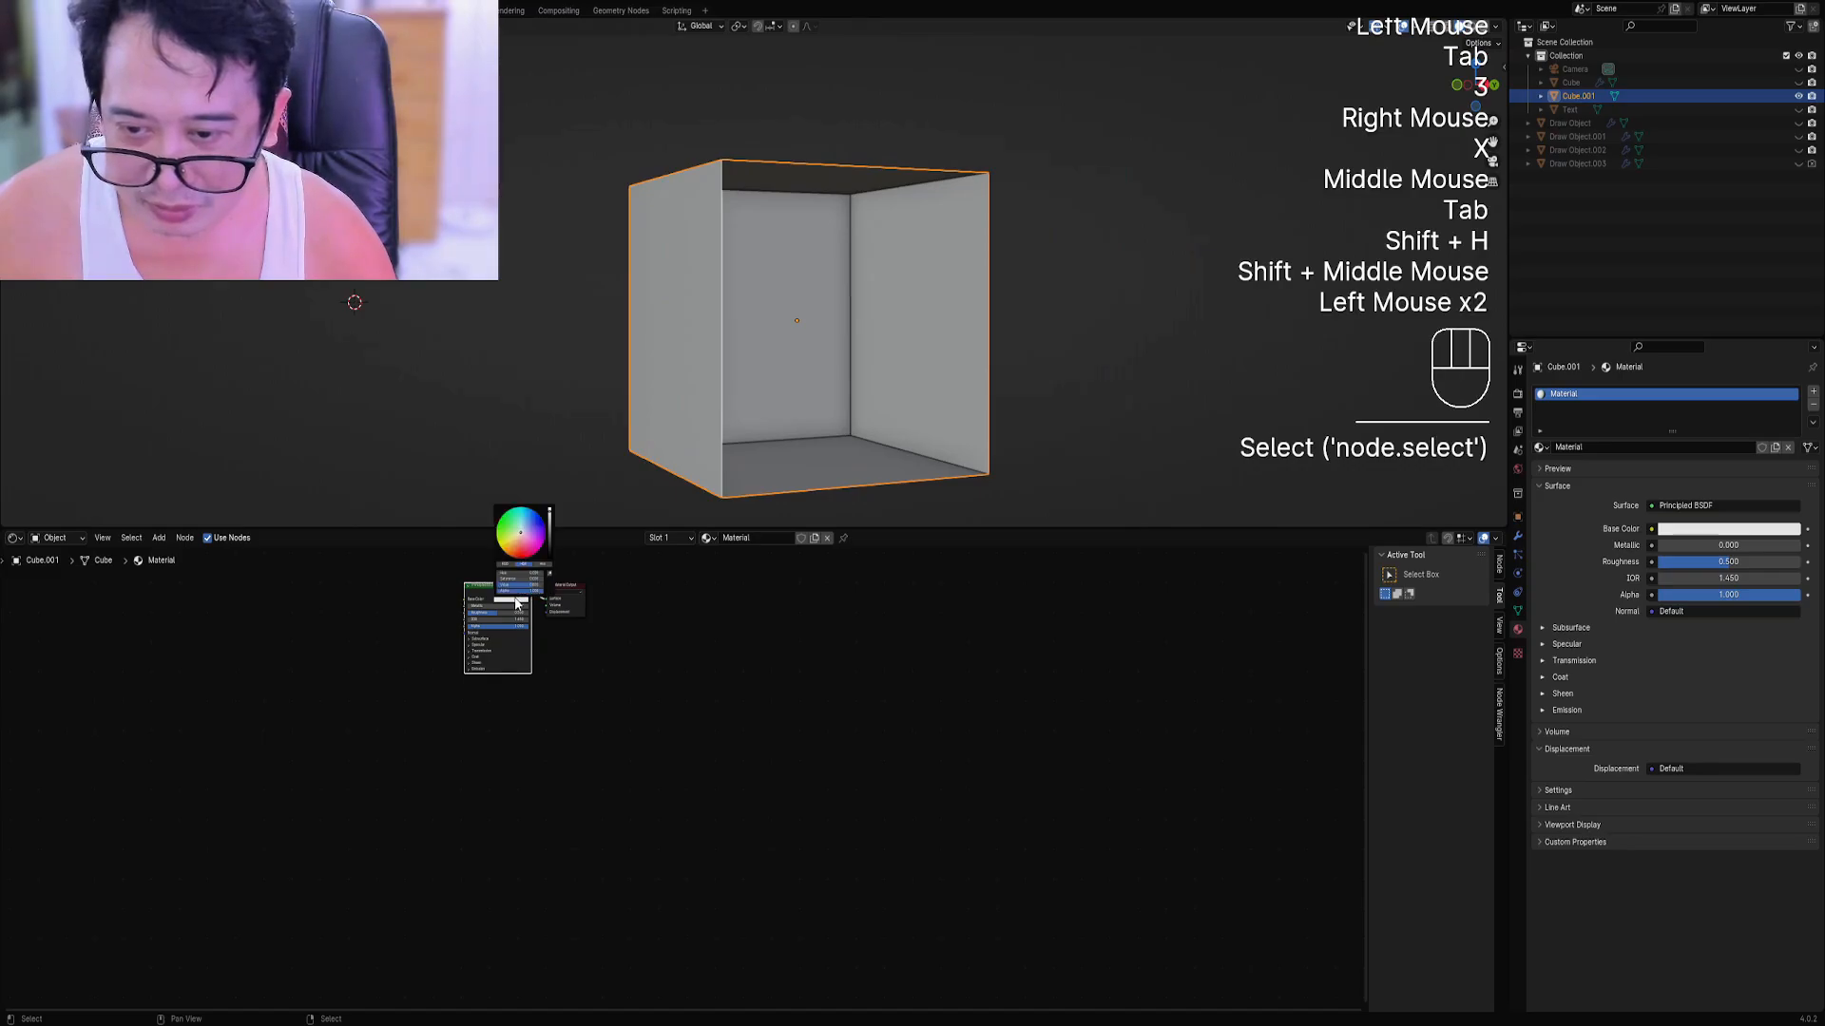
pyautogui.moveTo(514, 543); pyautogui.dragTo(519, 558)
pyautogui.press('z')
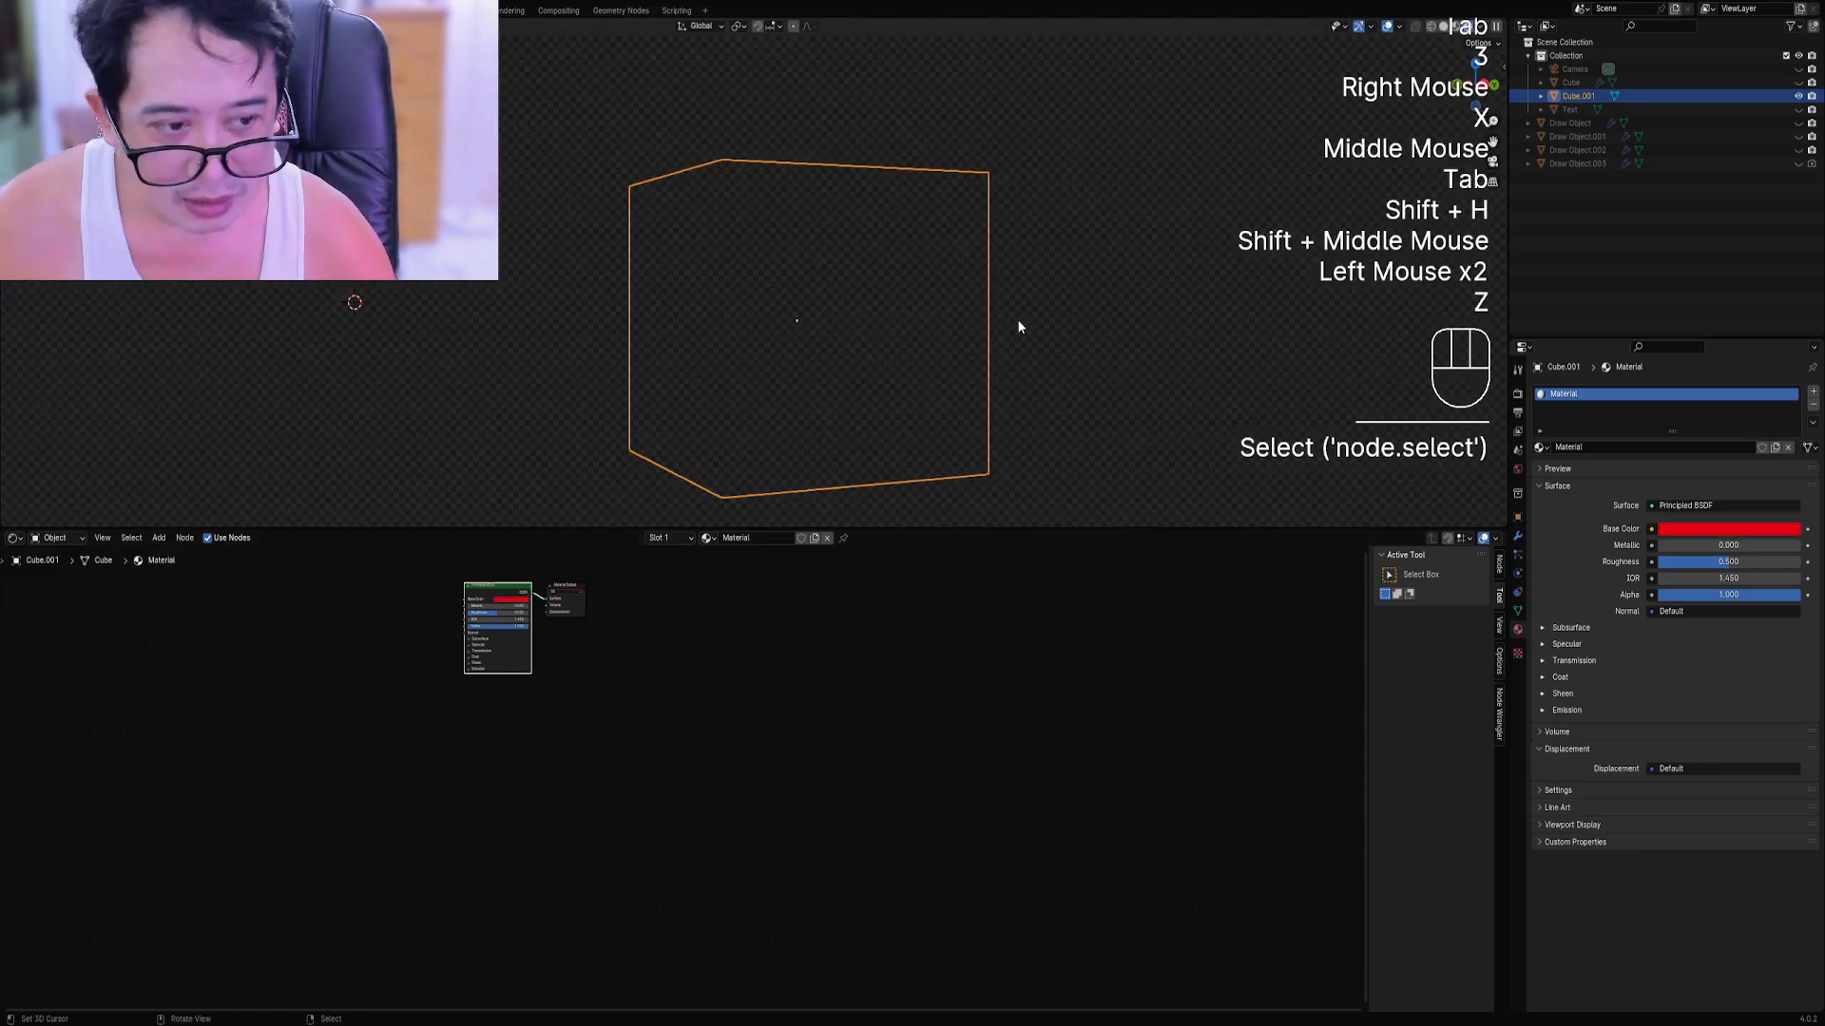
pyautogui.moveTo(1018, 325); pyautogui.dragTo(1015, 366, button='middle')
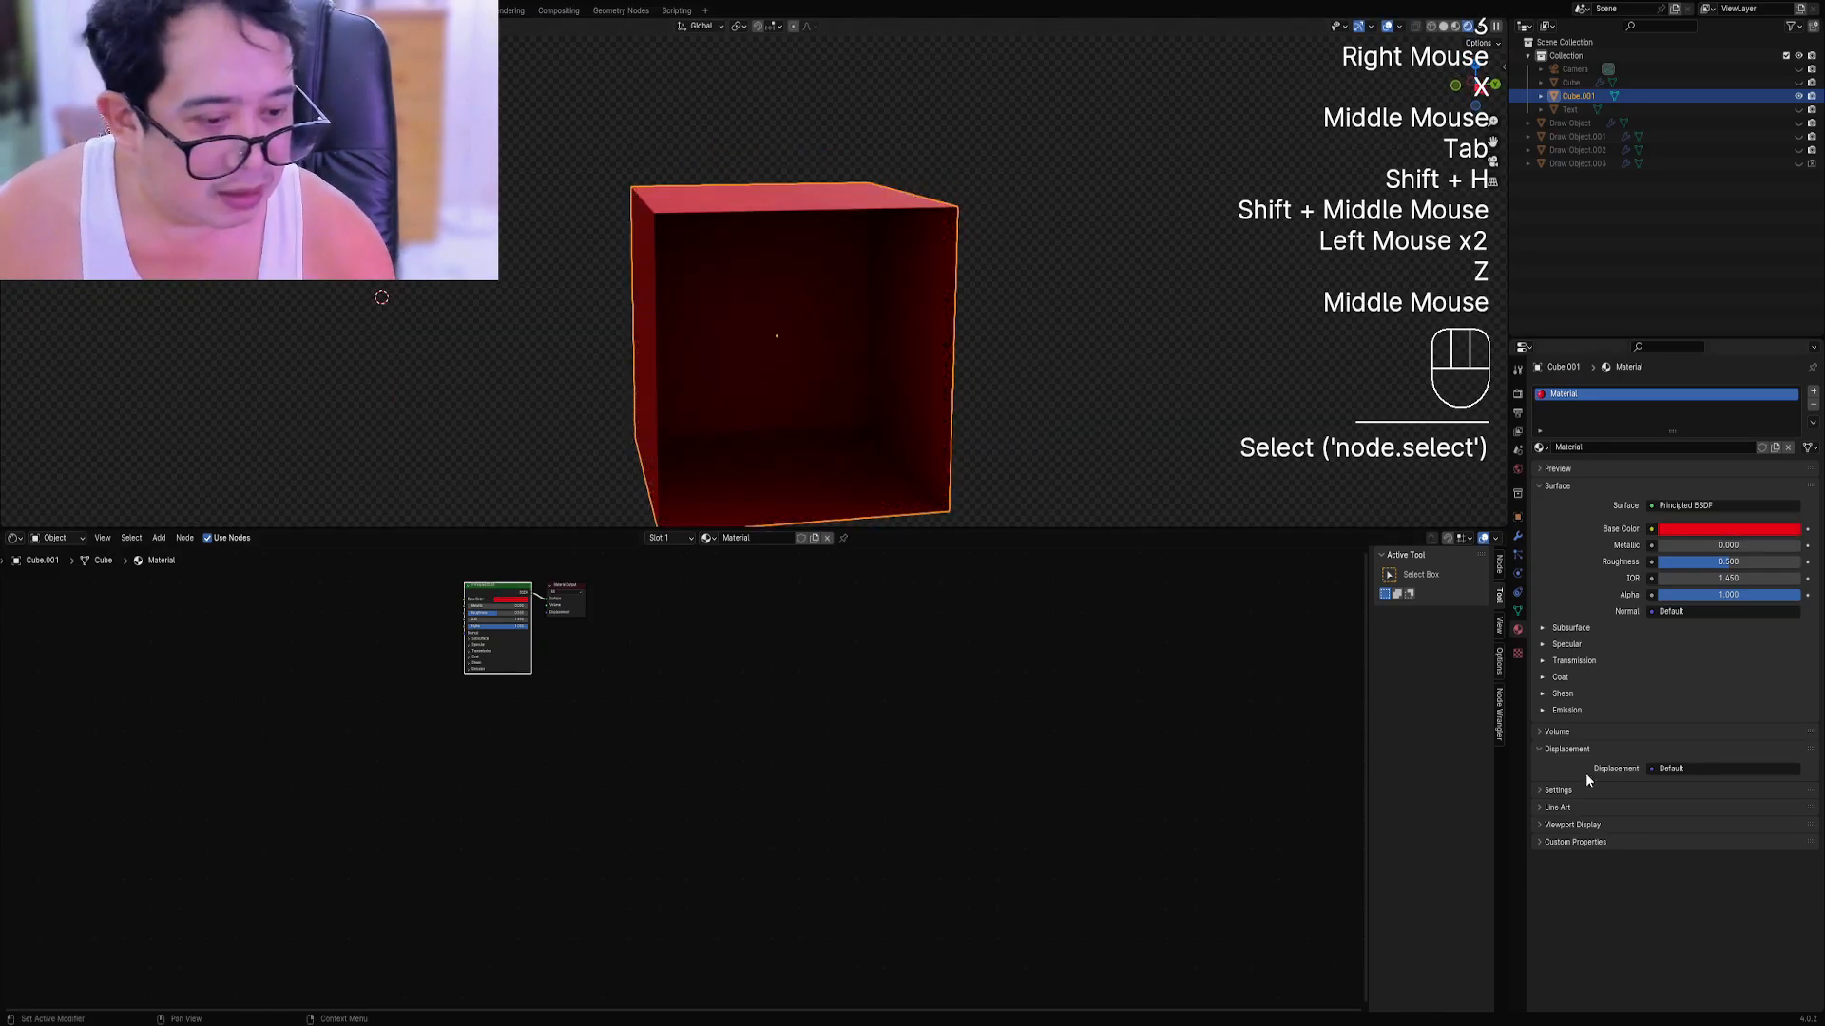
# Turn on Backface Culling for the red material and compare the open cube in solid and rendered shading.
pyautogui.click(1581, 826)
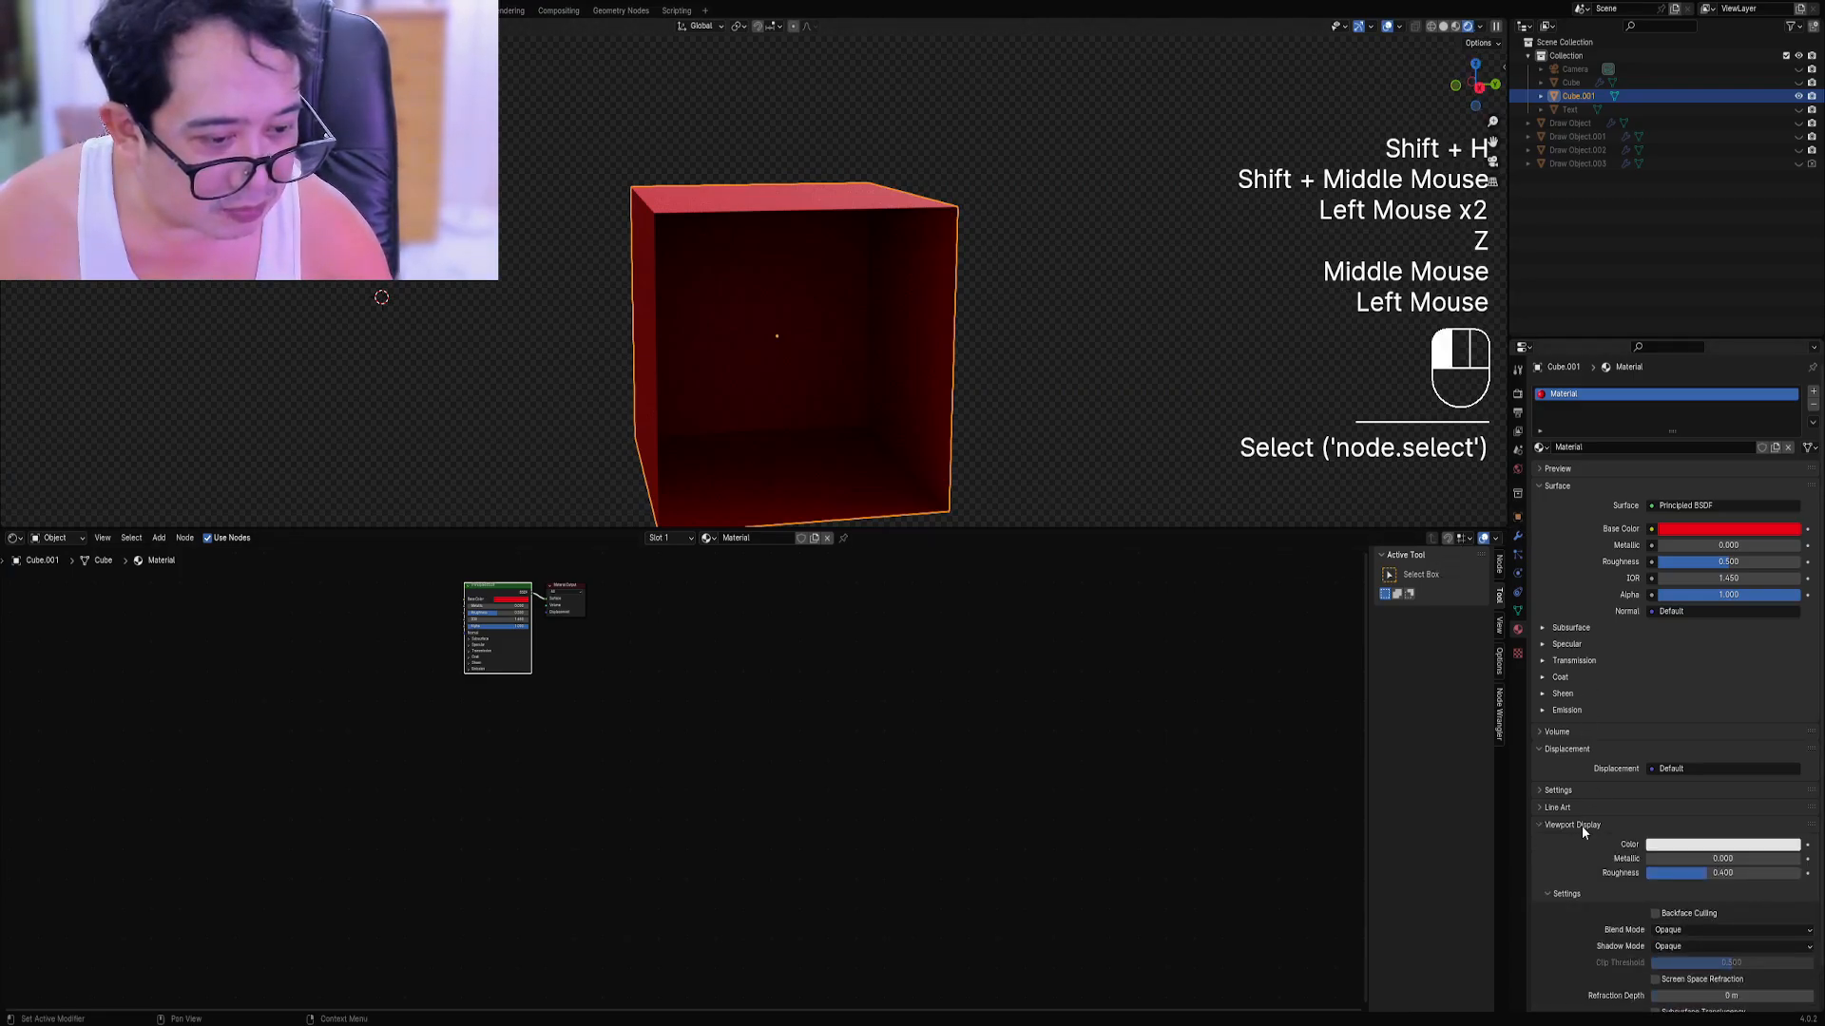
pyautogui.click(1655, 913)
pyautogui.moveTo(985, 424)
pyautogui.mouseDown(button='middle')
pyautogui.moveTo(1033, 353)
pyautogui.moveTo(1233, 425)
pyautogui.moveTo(1071, 431)
pyautogui.moveTo(979, 388)
pyautogui.moveTo(1051, 380)
pyautogui.moveTo(996, 414)
pyautogui.mouseUp(button='middle')
pyautogui.press('z')
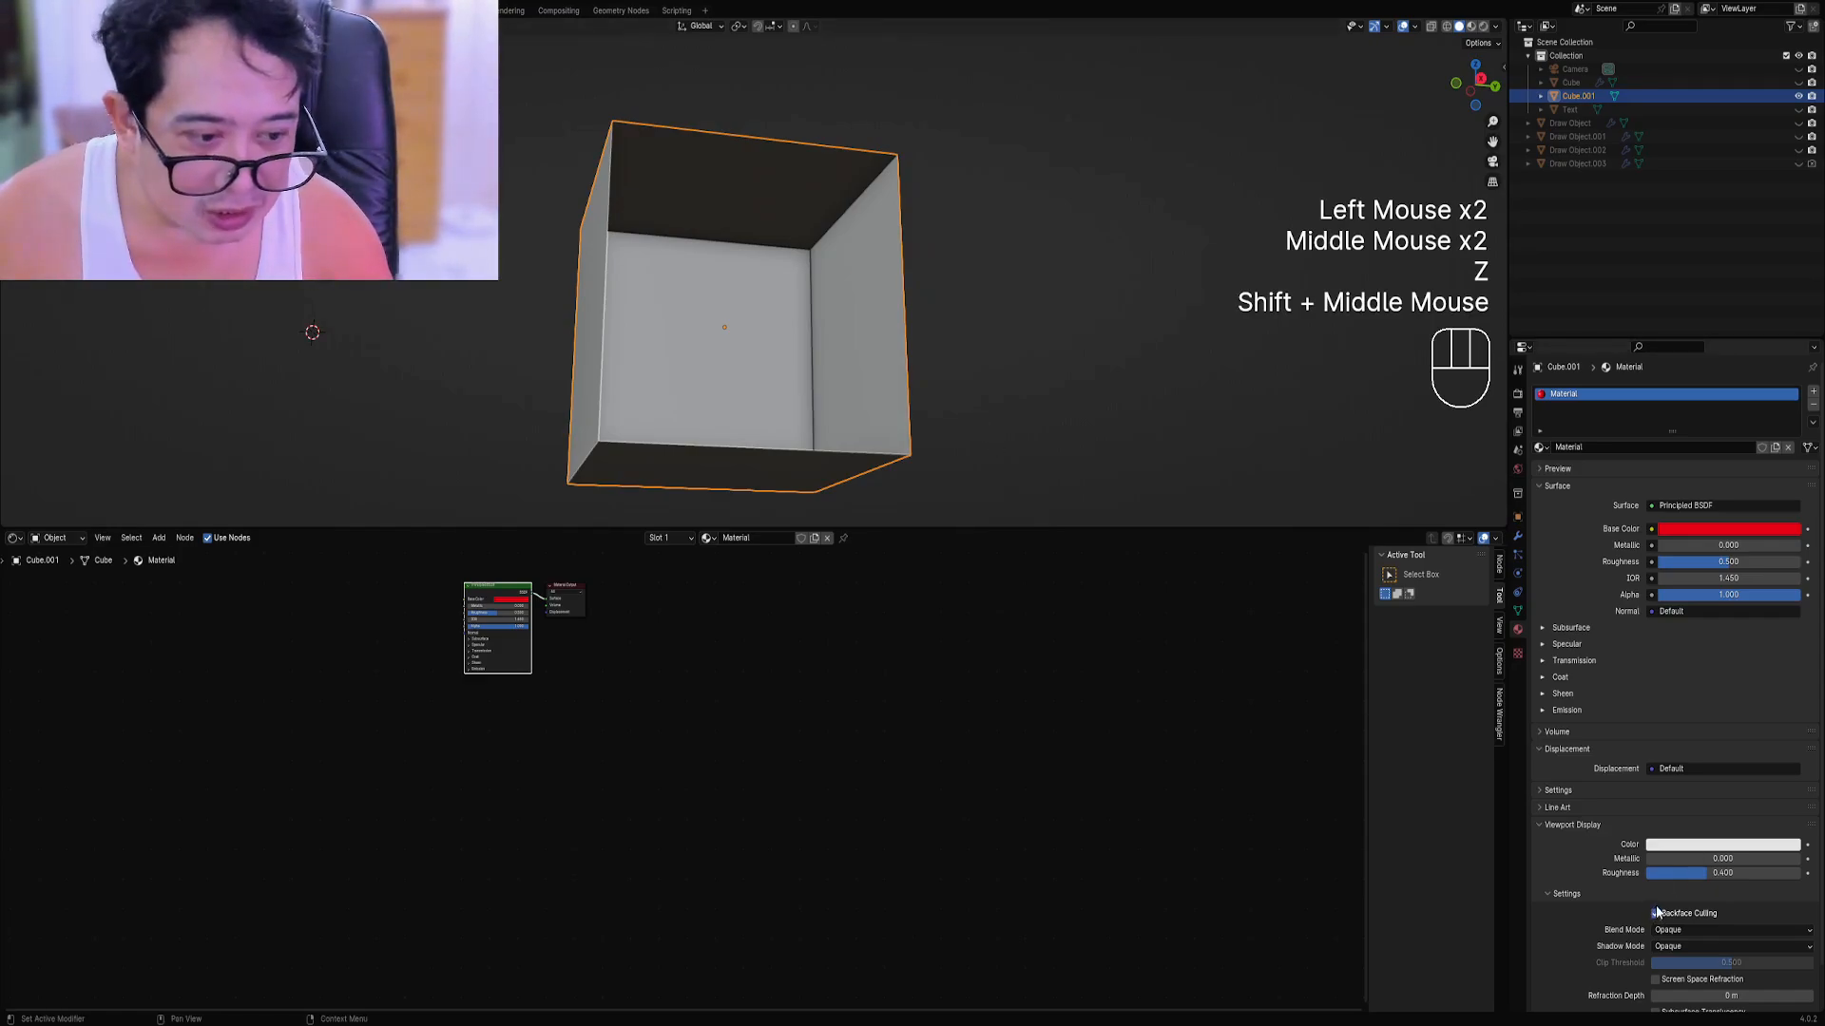
pyautogui.moveTo(782, 217)
pyautogui.mouseDown(button='middle')
pyautogui.moveTo(781, 284)
pyautogui.moveTo(670, 264)
pyautogui.moveTo(869, 339)
pyautogui.moveTo(868, 319)
pyautogui.moveTo(1100, 334)
pyautogui.moveTo(892, 326)
pyautogui.moveTo(964, 328)
pyautogui.moveTo(941, 326)
pyautogui.mouseUp(button='middle')
pyautogui.press('z')
pyautogui.click(966, 273)
# Toggle the red material's Backface Culling repeatedly in rendered shading, leave it off and return to solid shading.
pyautogui.click(1673, 910)
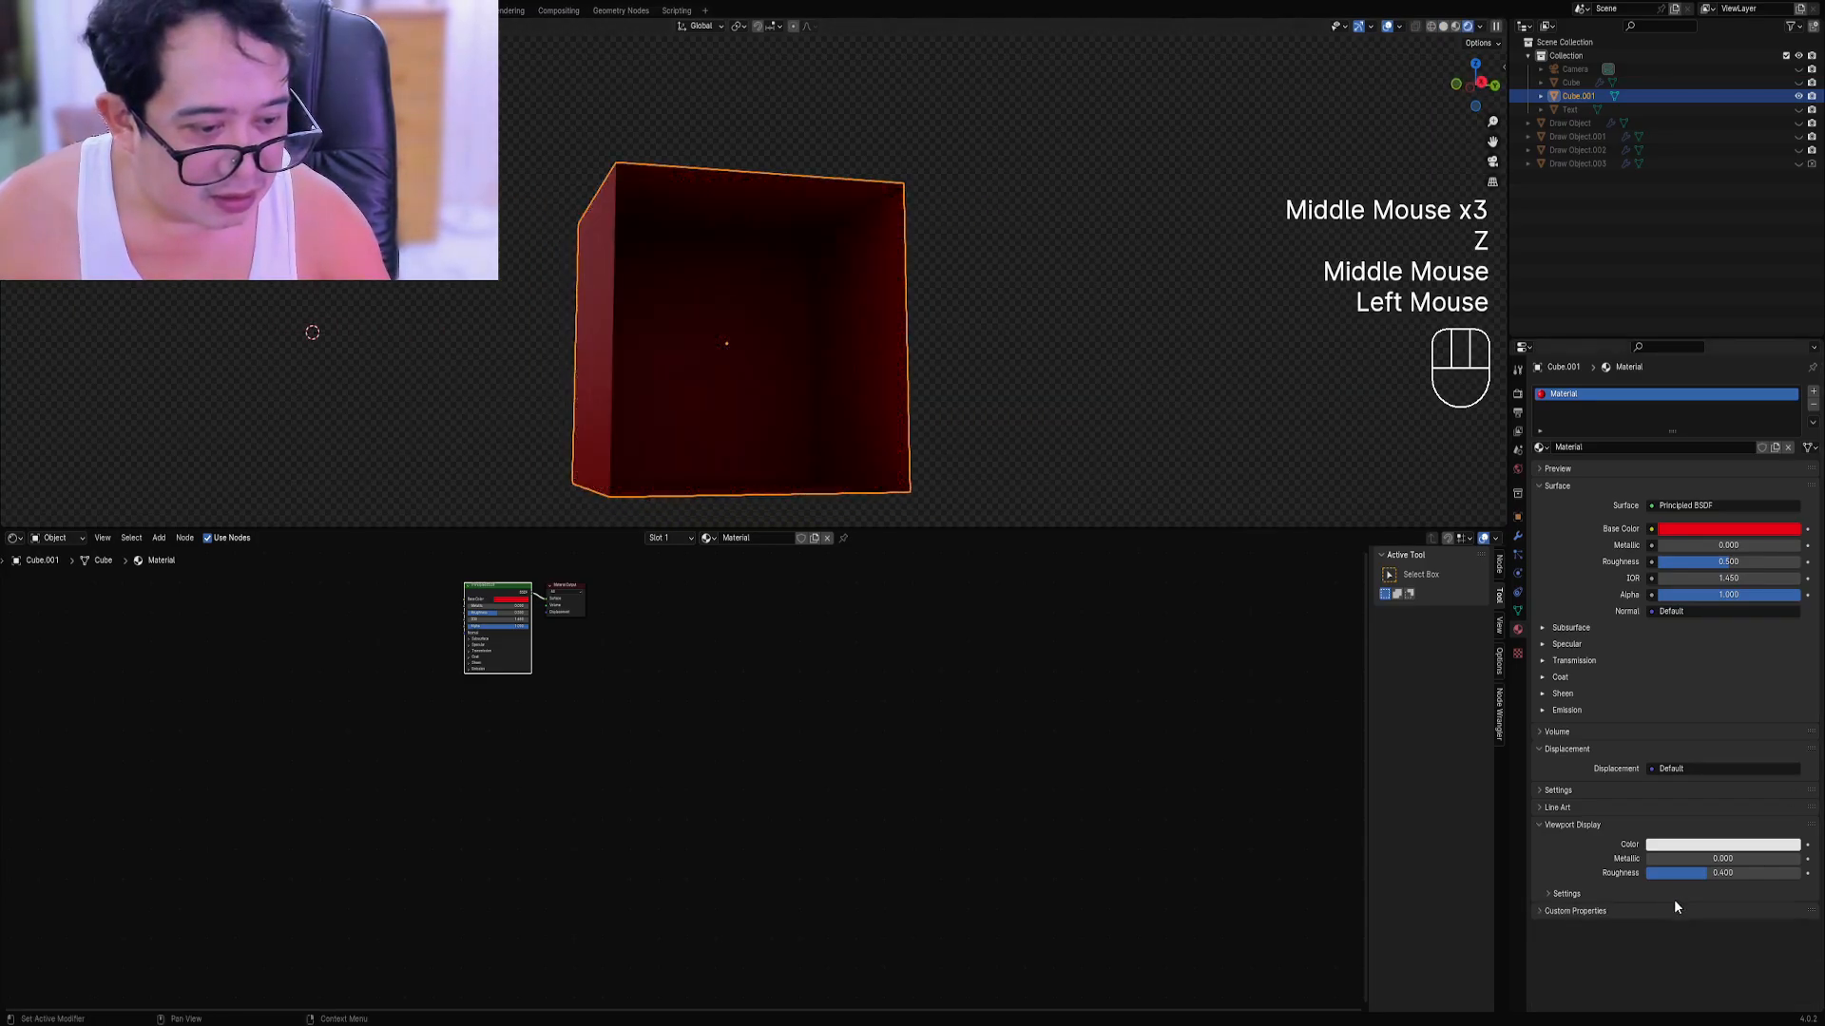
pyautogui.click(1667, 911)
pyautogui.tripleClick(1663, 913)
pyautogui.tripleClick(1661, 913)
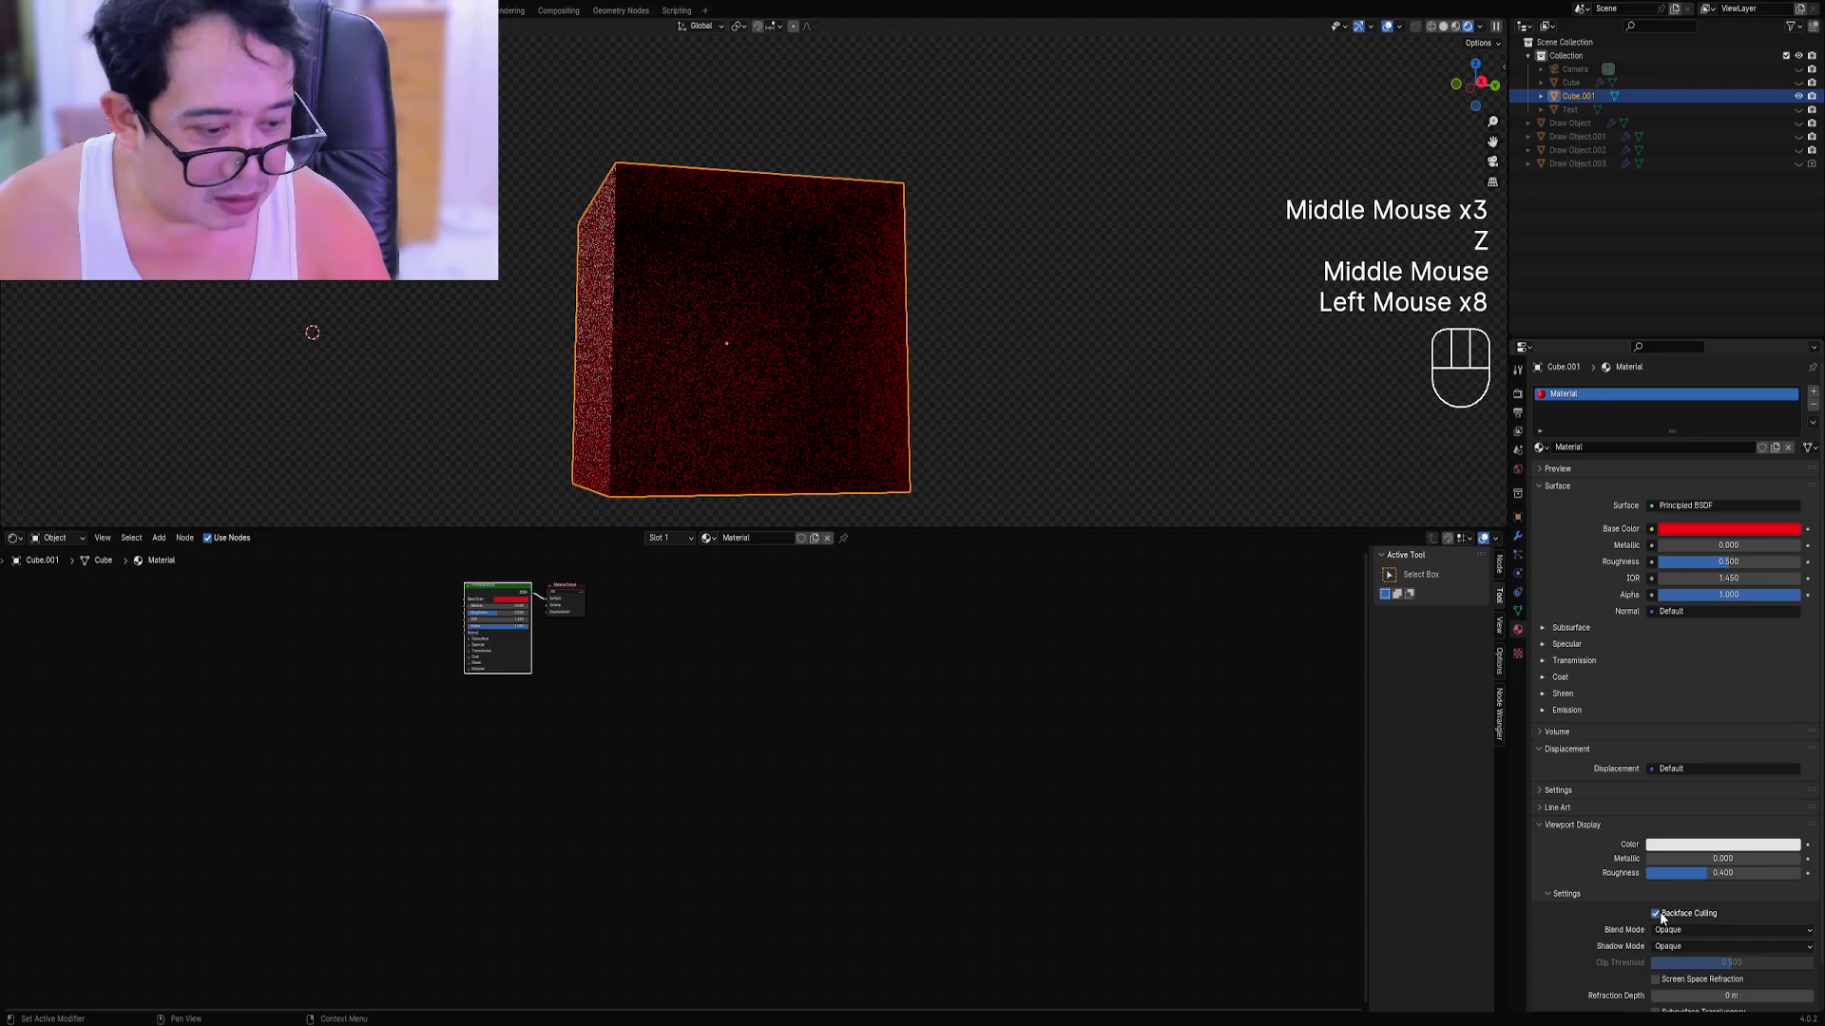
pyautogui.doubleClick(1661, 913)
pyautogui.tripleClick(1660, 912)
pyautogui.press('z')
pyautogui.click(1068, 407)
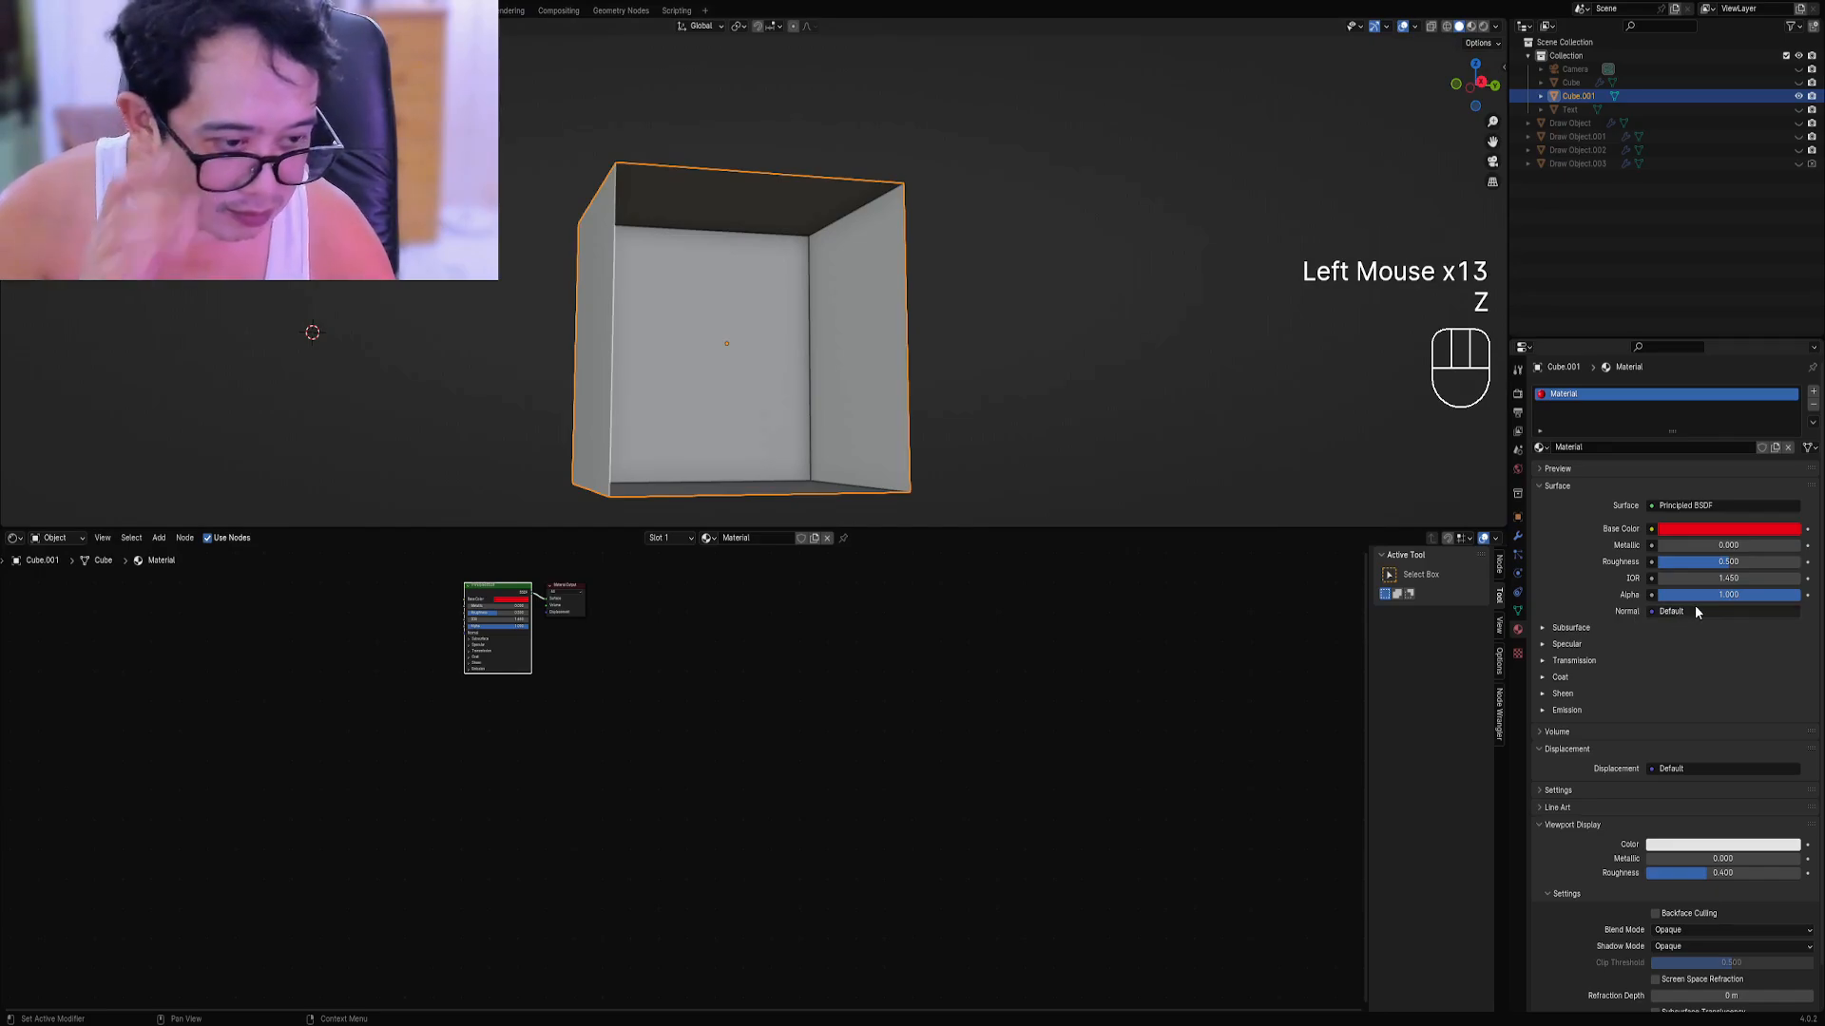
# Look through the red material's Specular, Transmission, Sheen, Emission, Volume, Displacement and Settings sections for other culling options.
pyautogui.click(1614, 650)
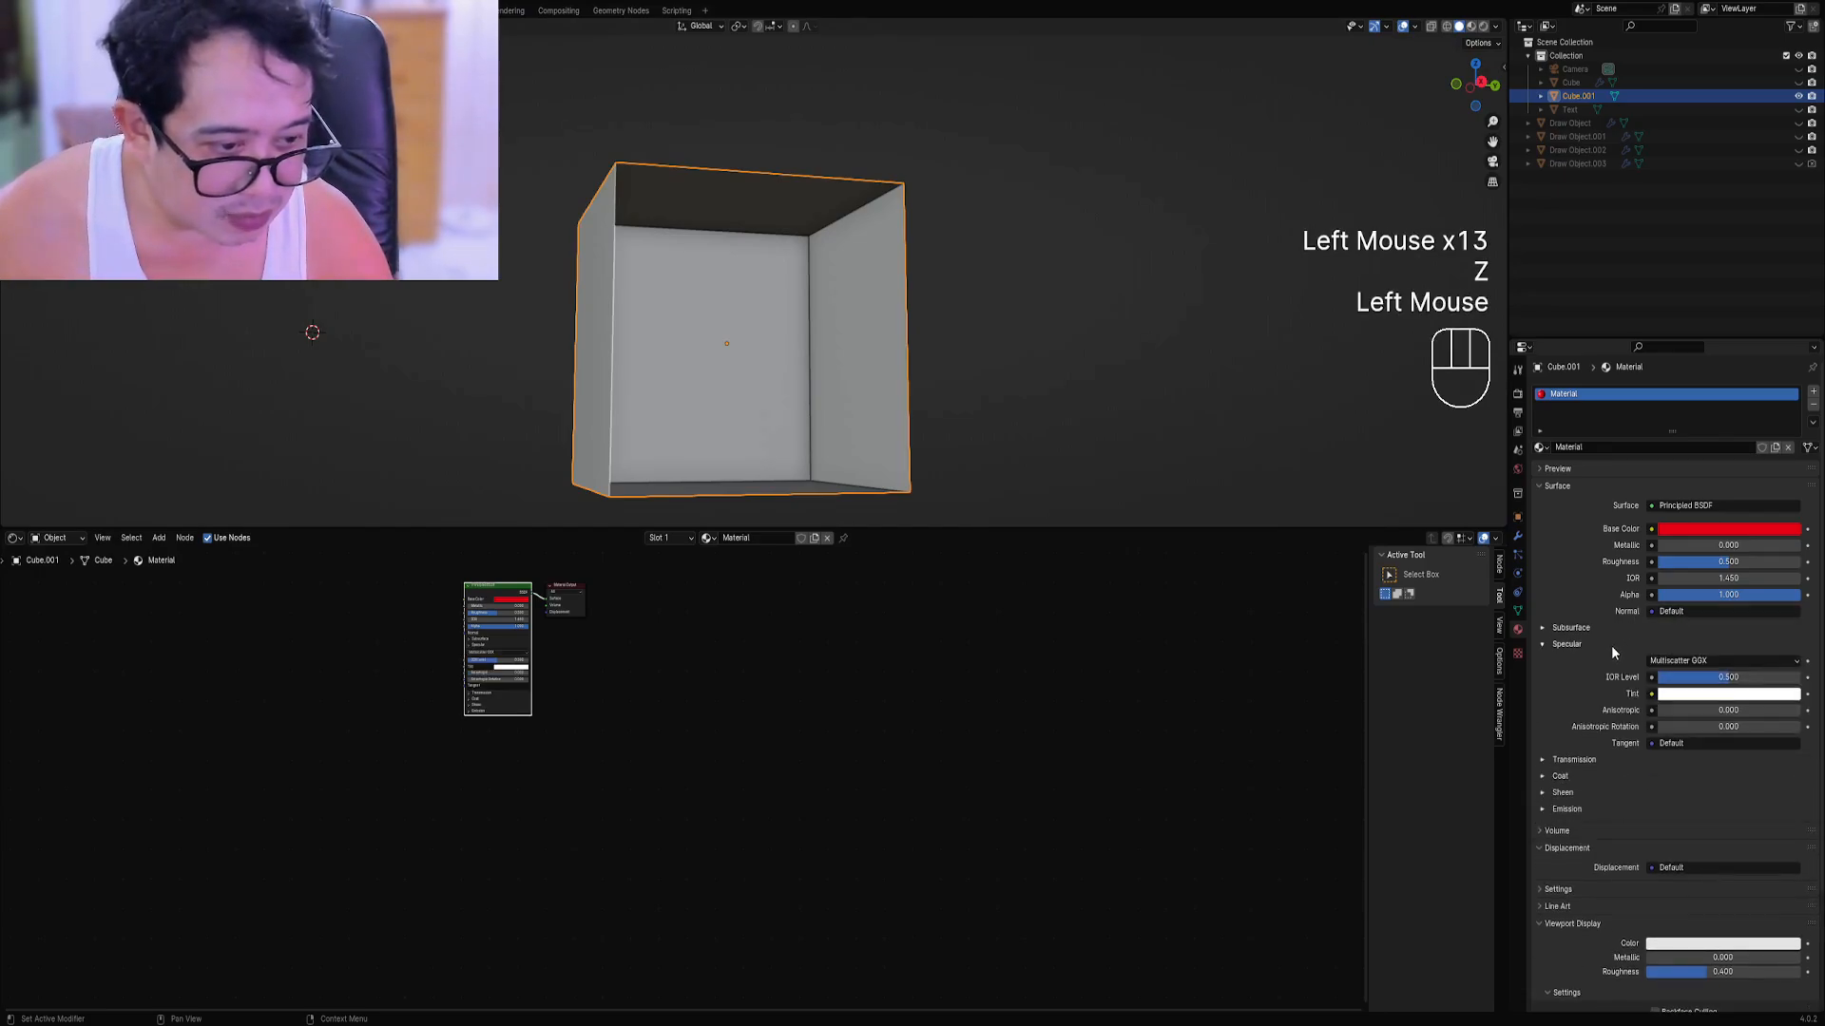
pyautogui.click(1606, 666)
pyautogui.click(1606, 663)
pyautogui.click(1606, 661)
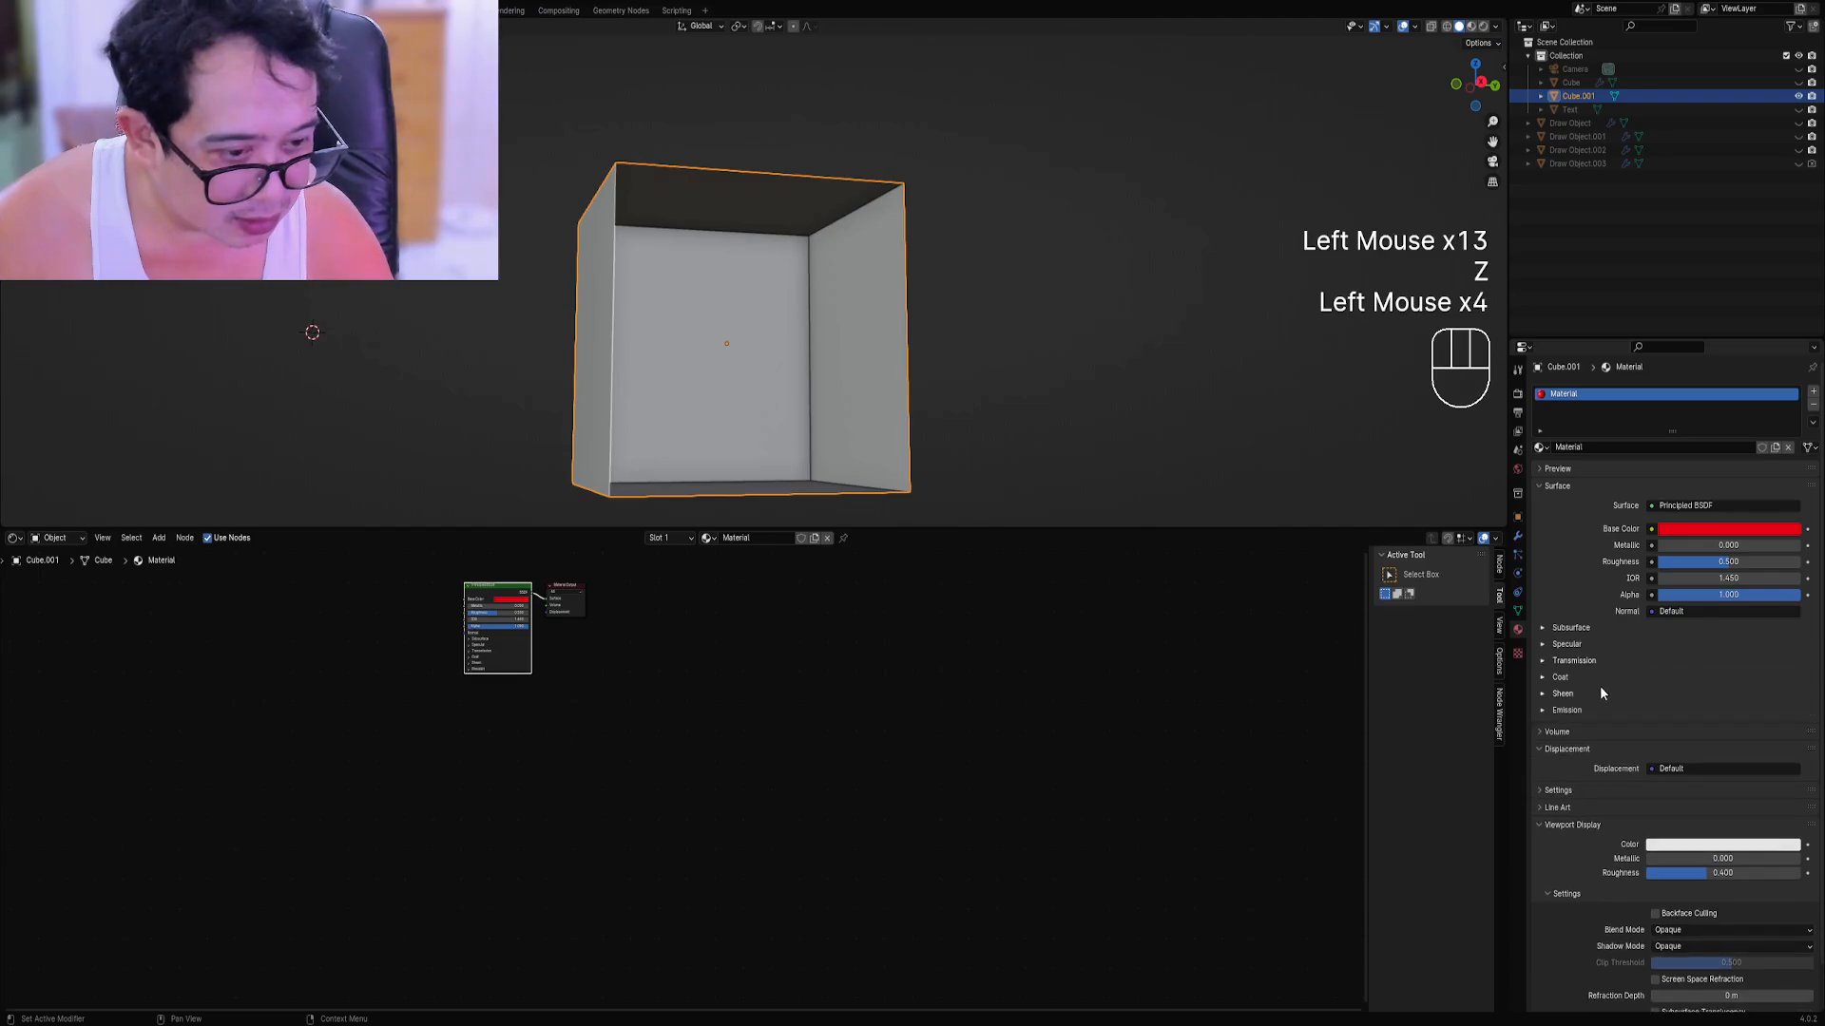
pyautogui.click(1603, 695)
pyautogui.click(1602, 700)
pyautogui.click(1600, 711)
pyautogui.click(1600, 713)
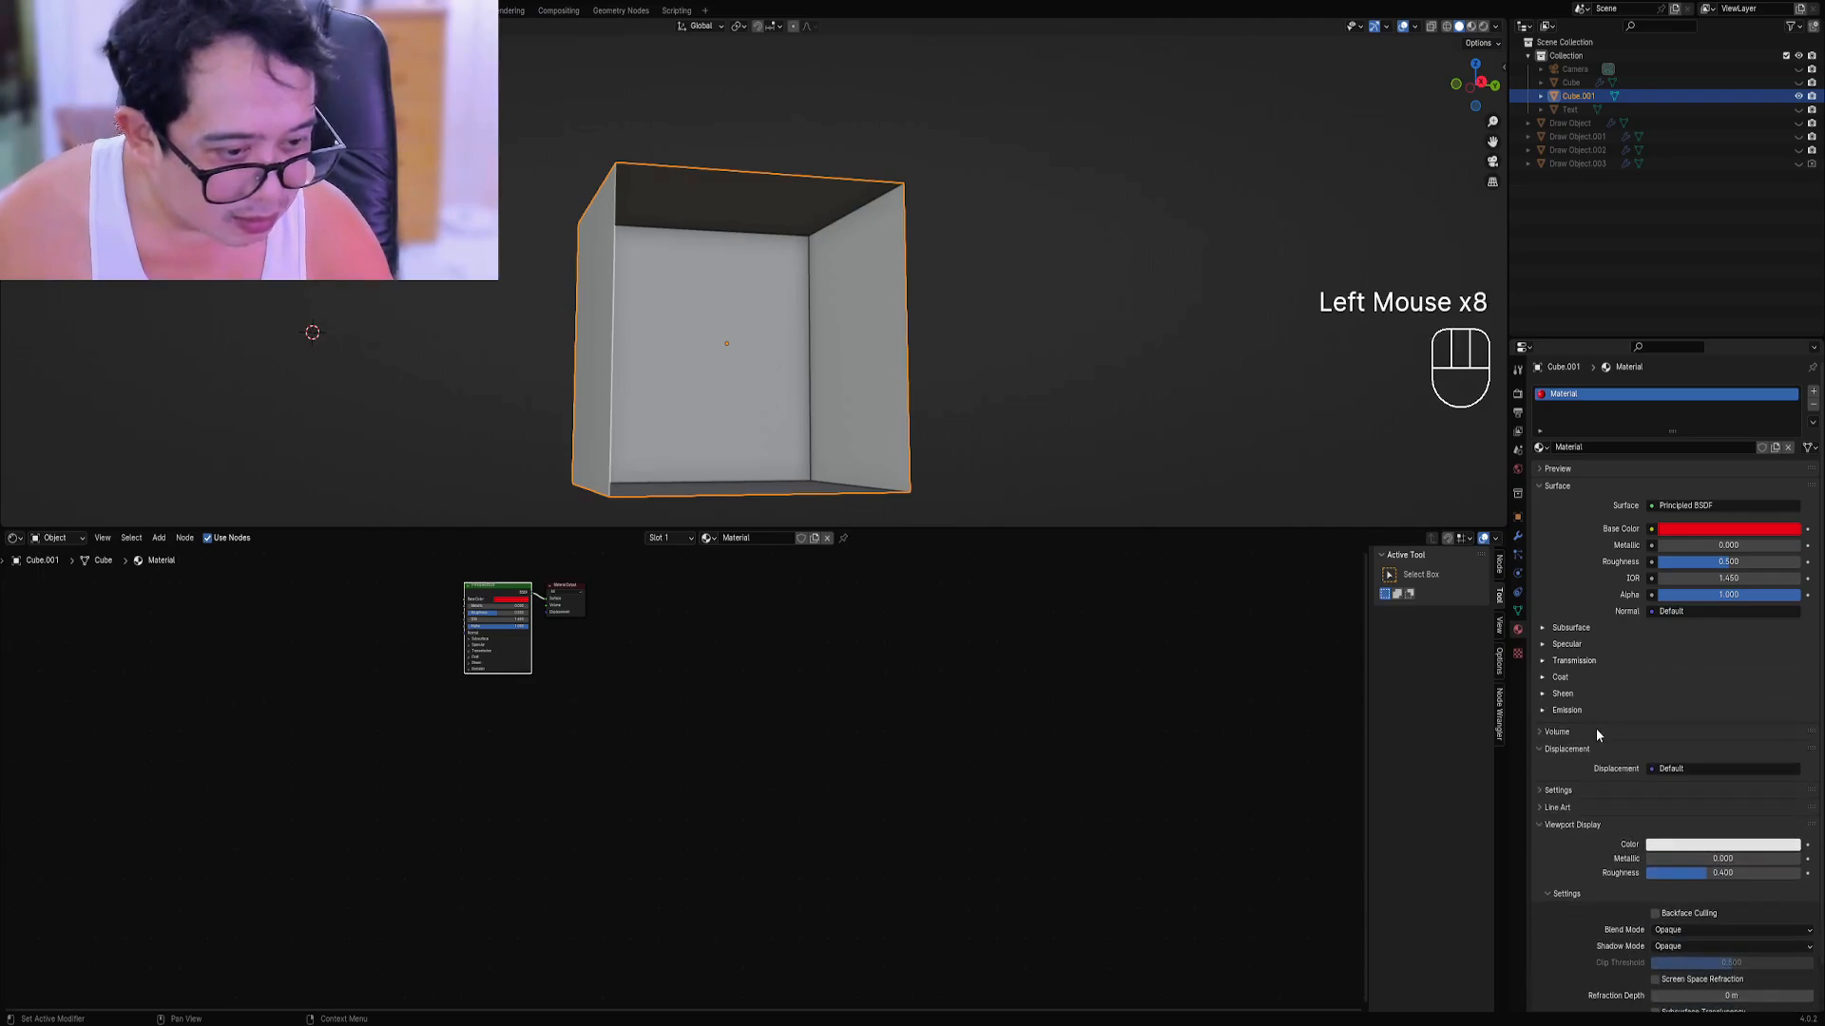
pyautogui.click(1594, 728)
pyautogui.click(1594, 728)
pyautogui.click(1595, 749)
pyautogui.click(1594, 748)
pyautogui.click(1595, 748)
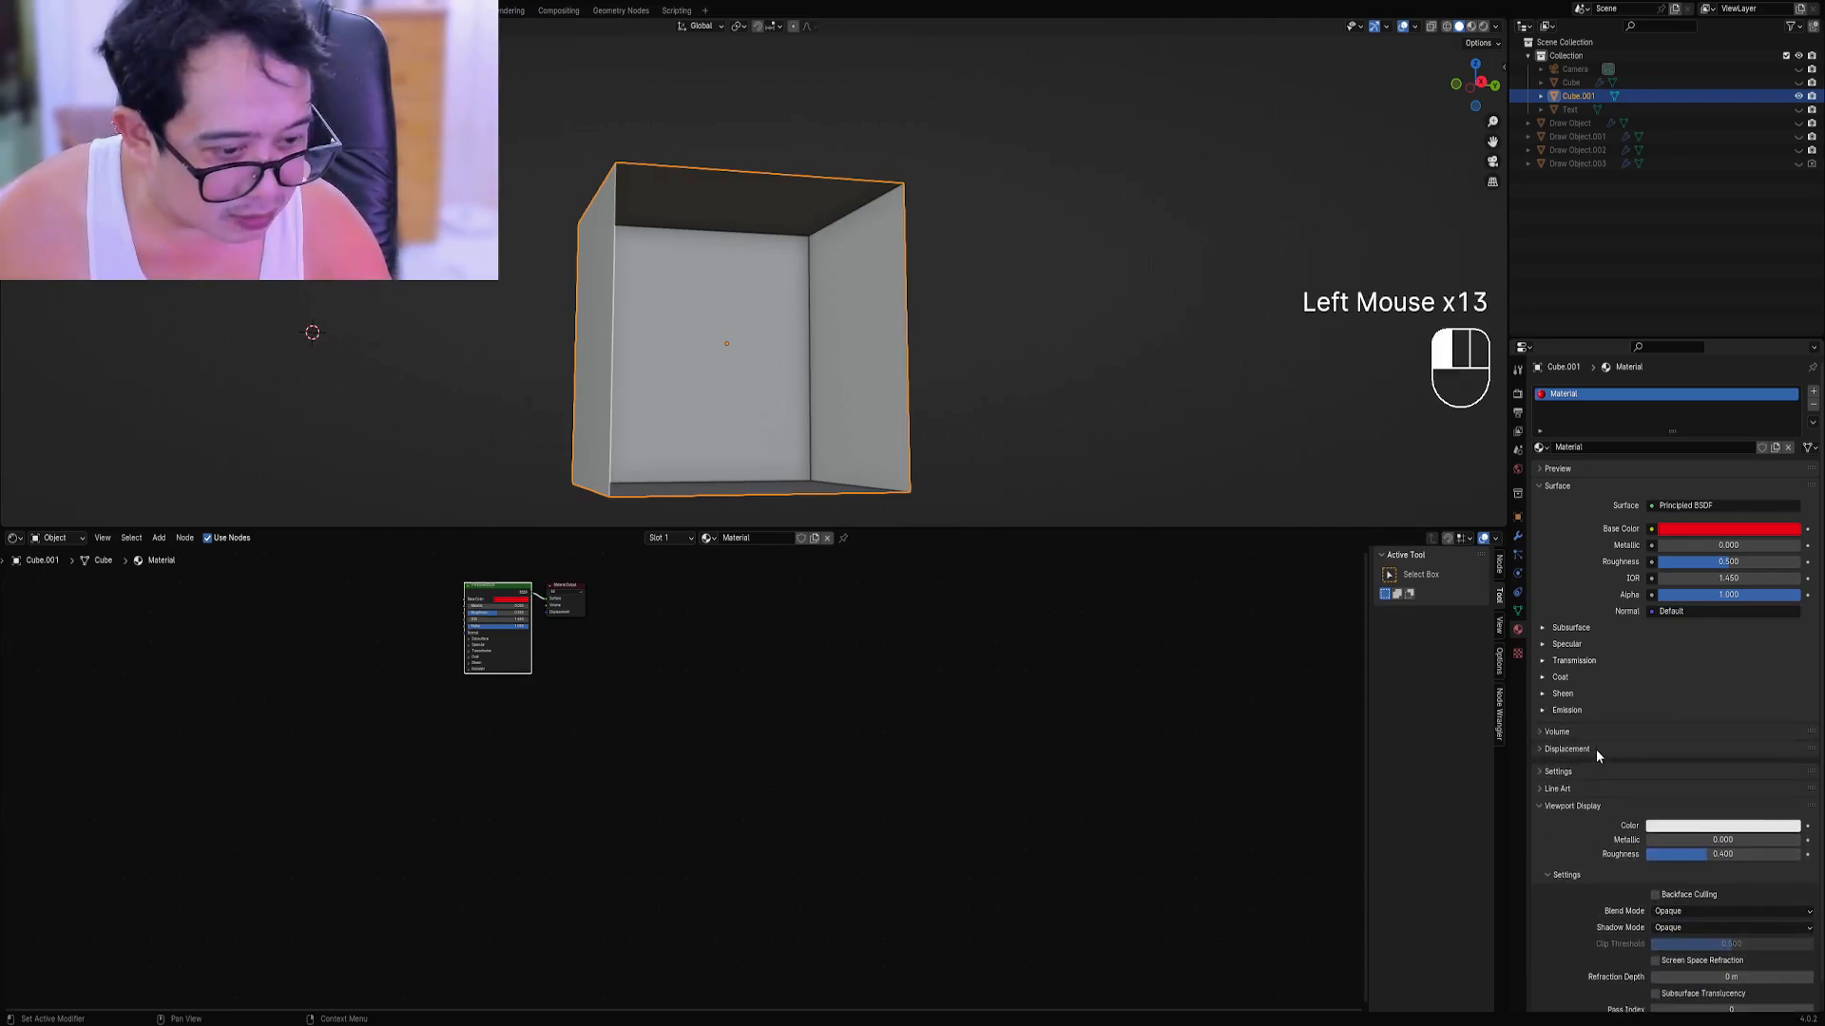
pyautogui.click(1594, 767)
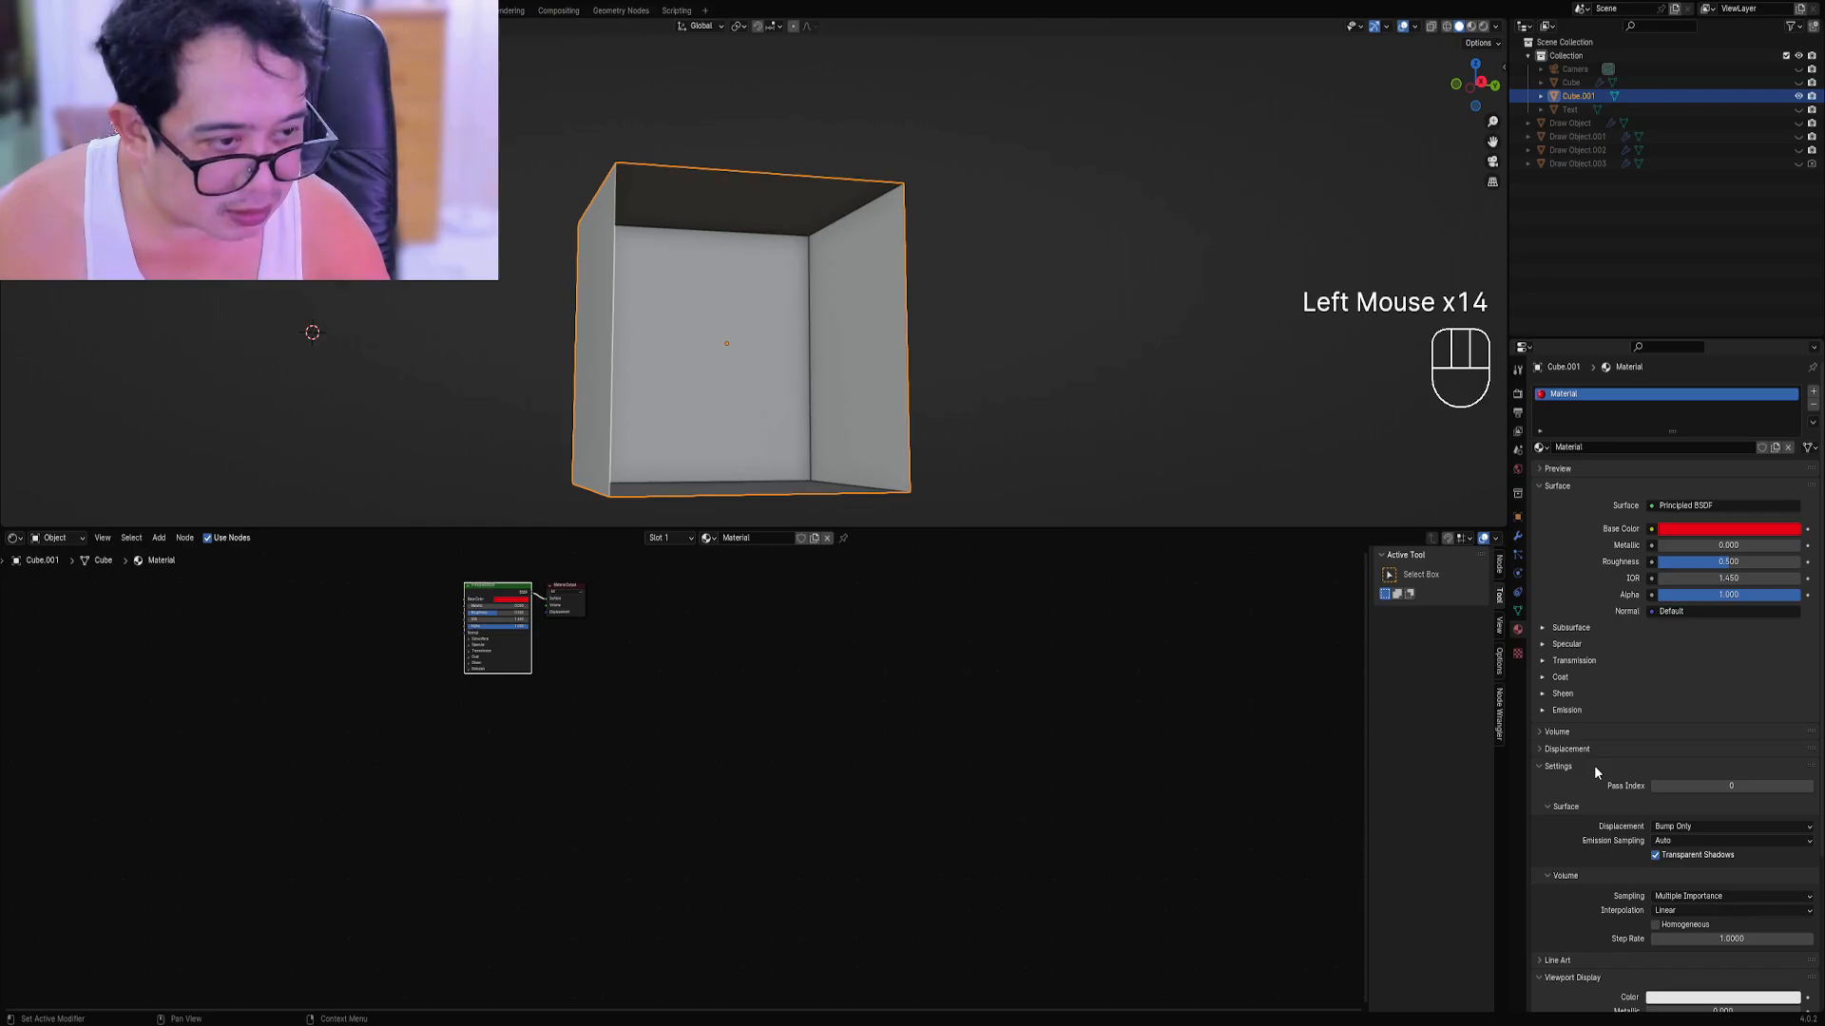
pyautogui.click(1594, 766)
# Leave edit mode and delete the test cube.
pyautogui.press('Tab')
pyautogui.press('x')
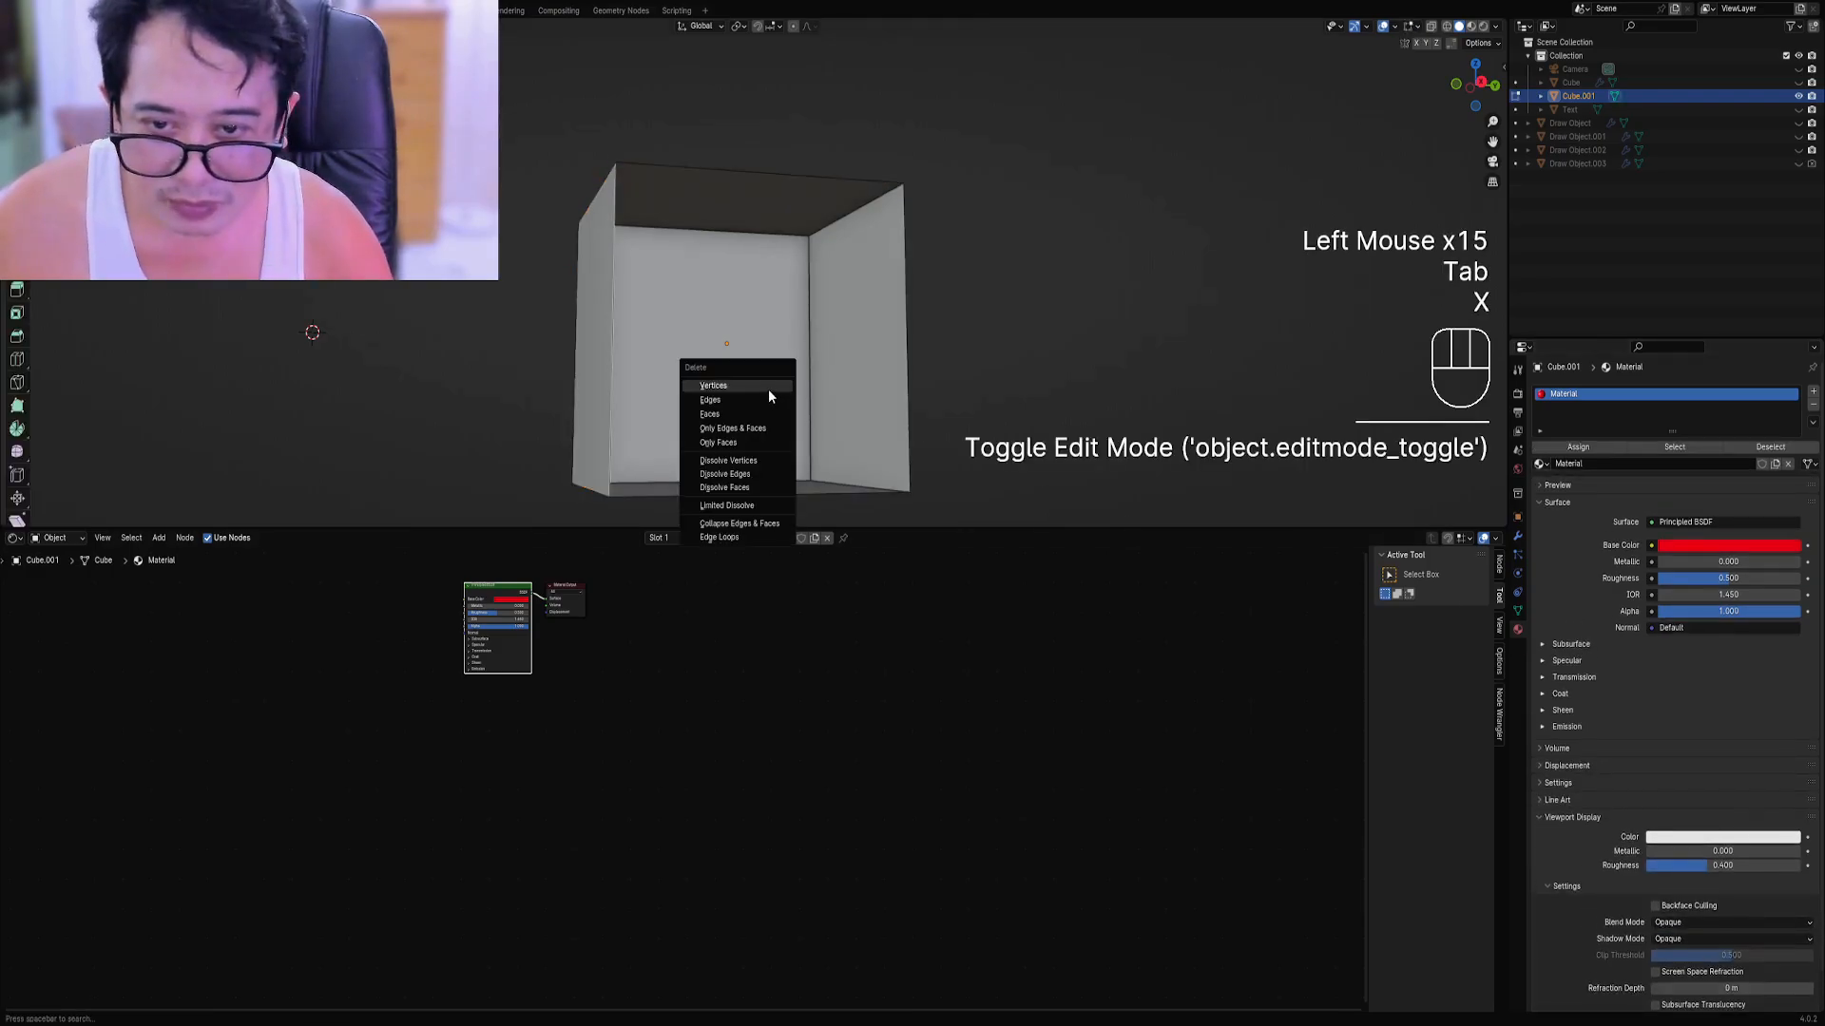
pyautogui.press('Tab')
pyautogui.press('x')
pyautogui.click(846, 298)
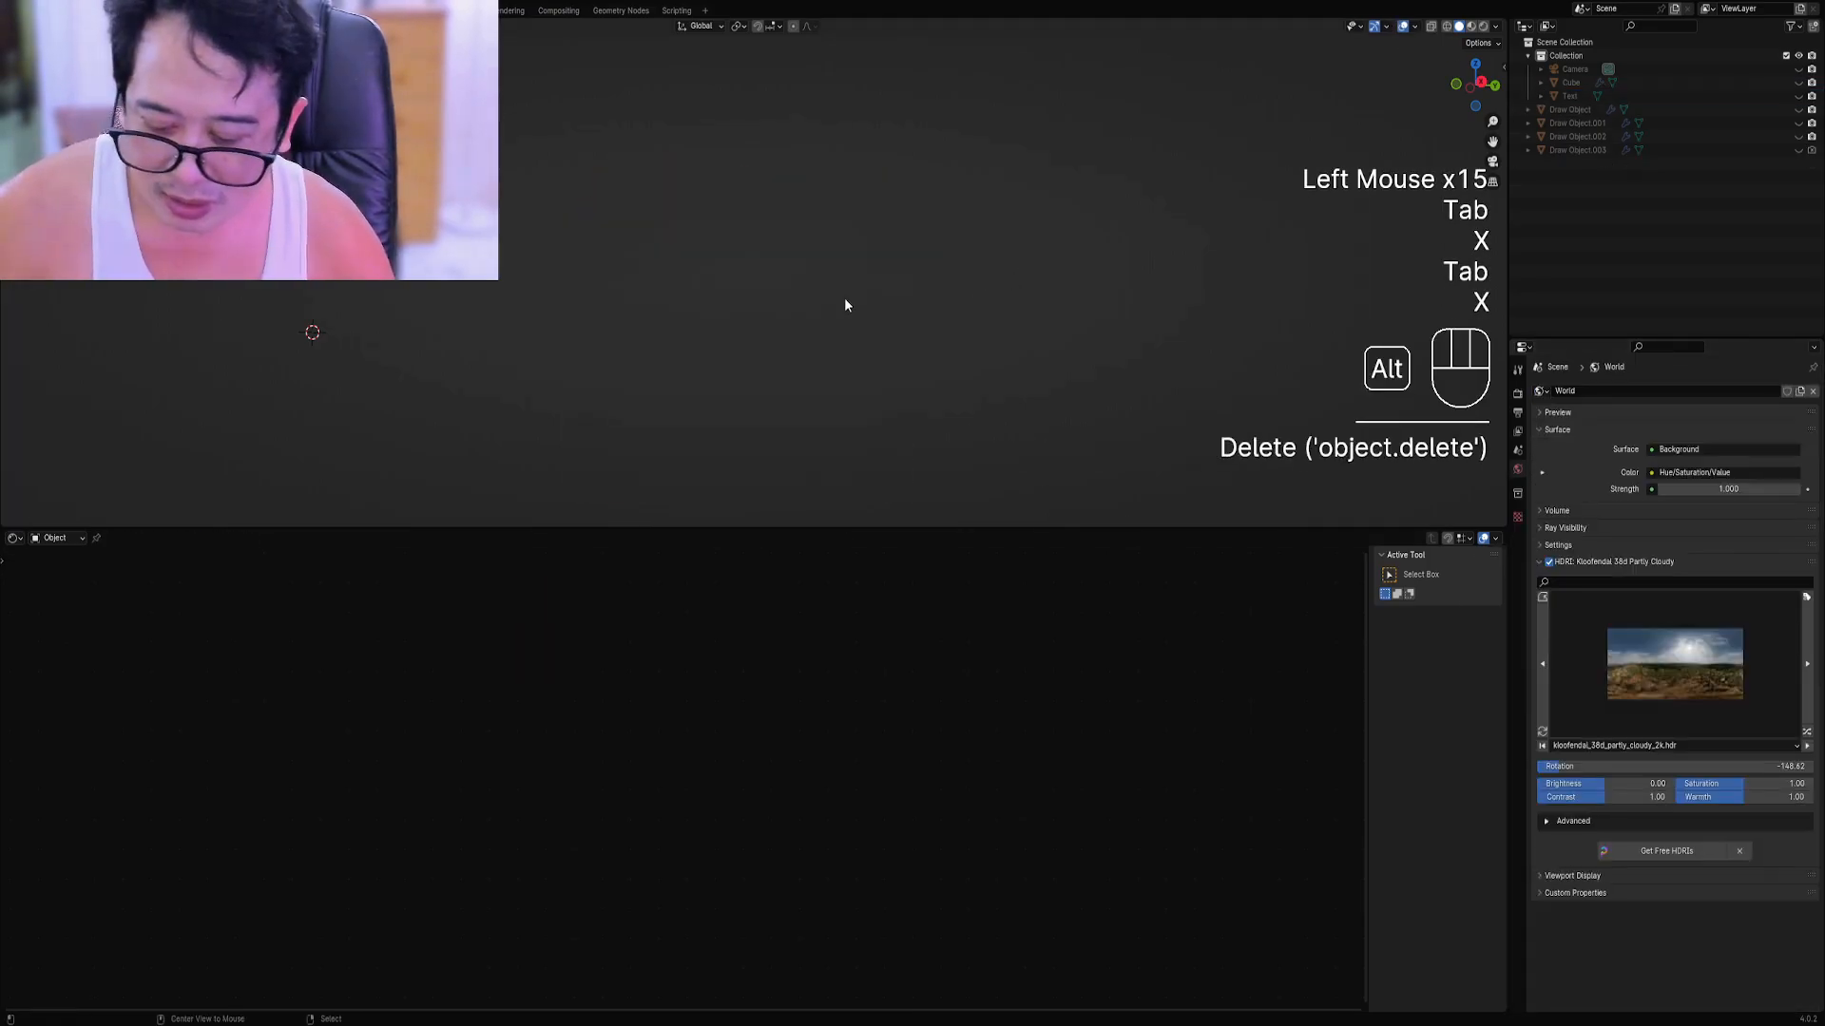
# Unhide all the sword's objects, then select only the ACB-001 lettering and check its Viewport Display settings.
pyautogui.hotkey('alt', 'h')
pyautogui.moveTo(849, 290); pyautogui.dragTo(1045, 316, button='middle')
pyautogui.scroll(-1, 837, 380)
pyautogui.scroll(2, 1006, 358)
pyautogui.hotkey('alt', 'a')
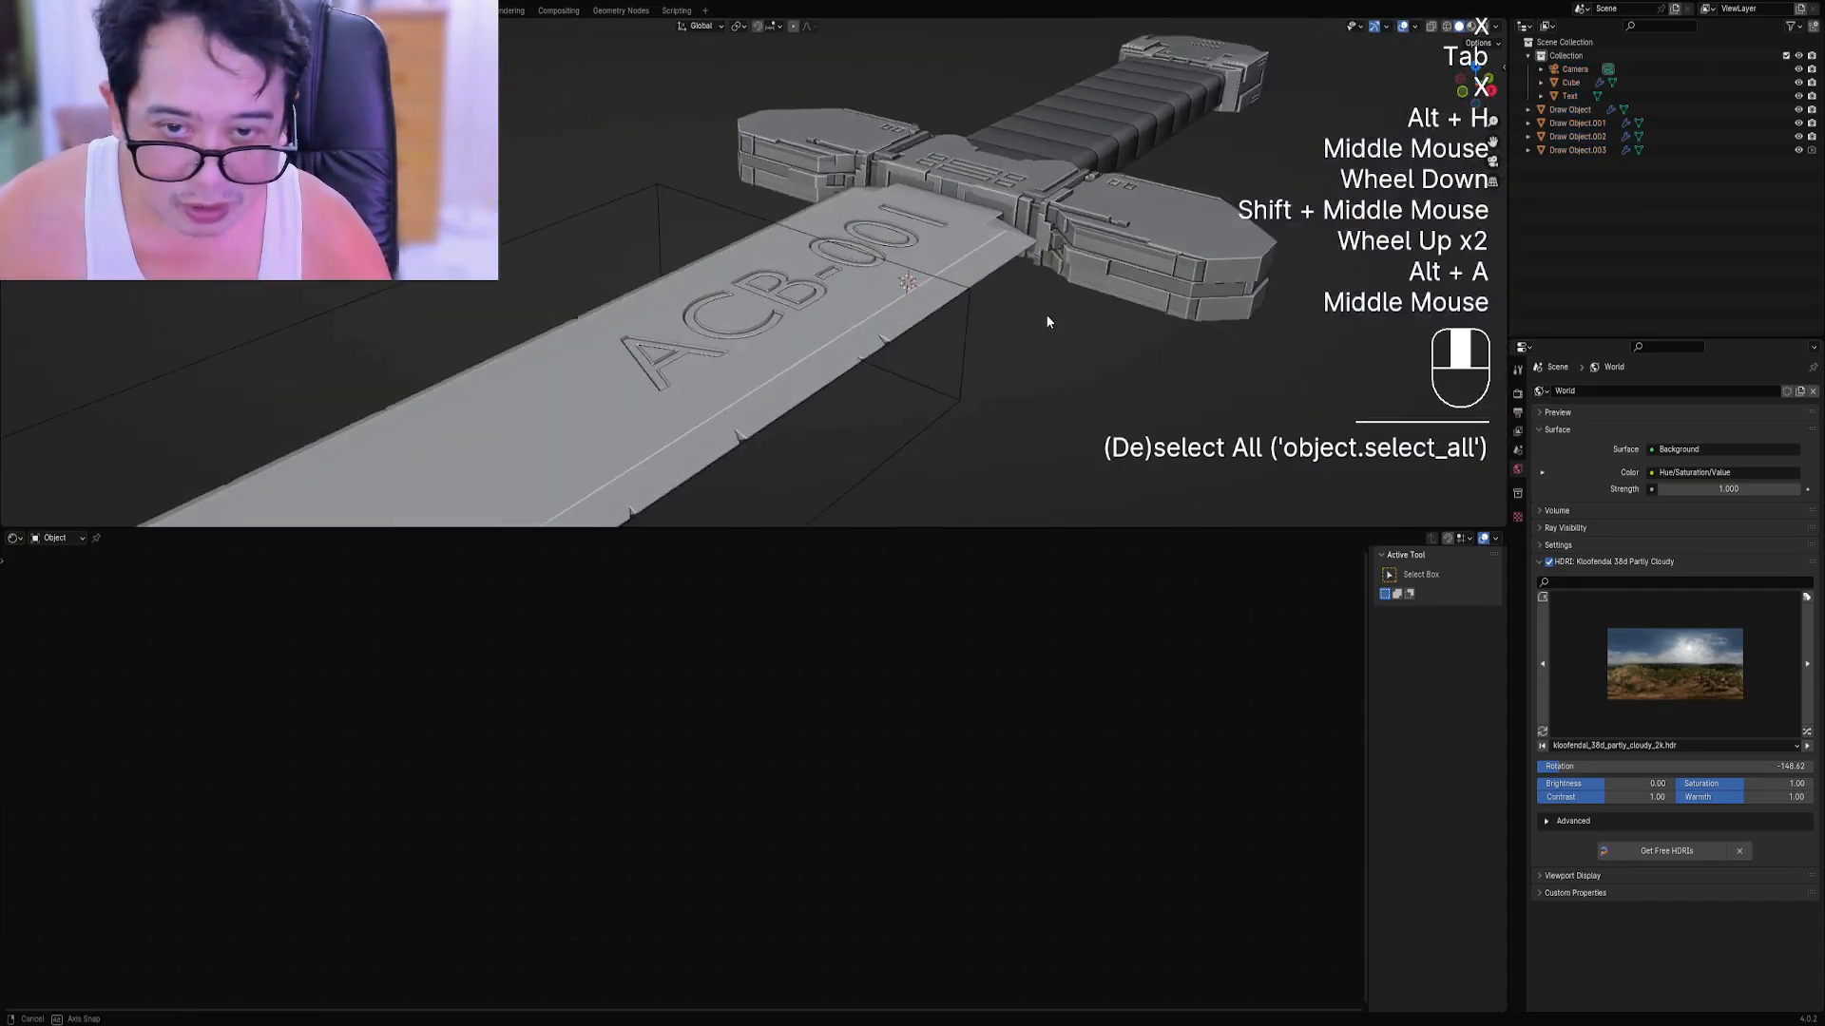
pyautogui.scroll(3, 989, 357)
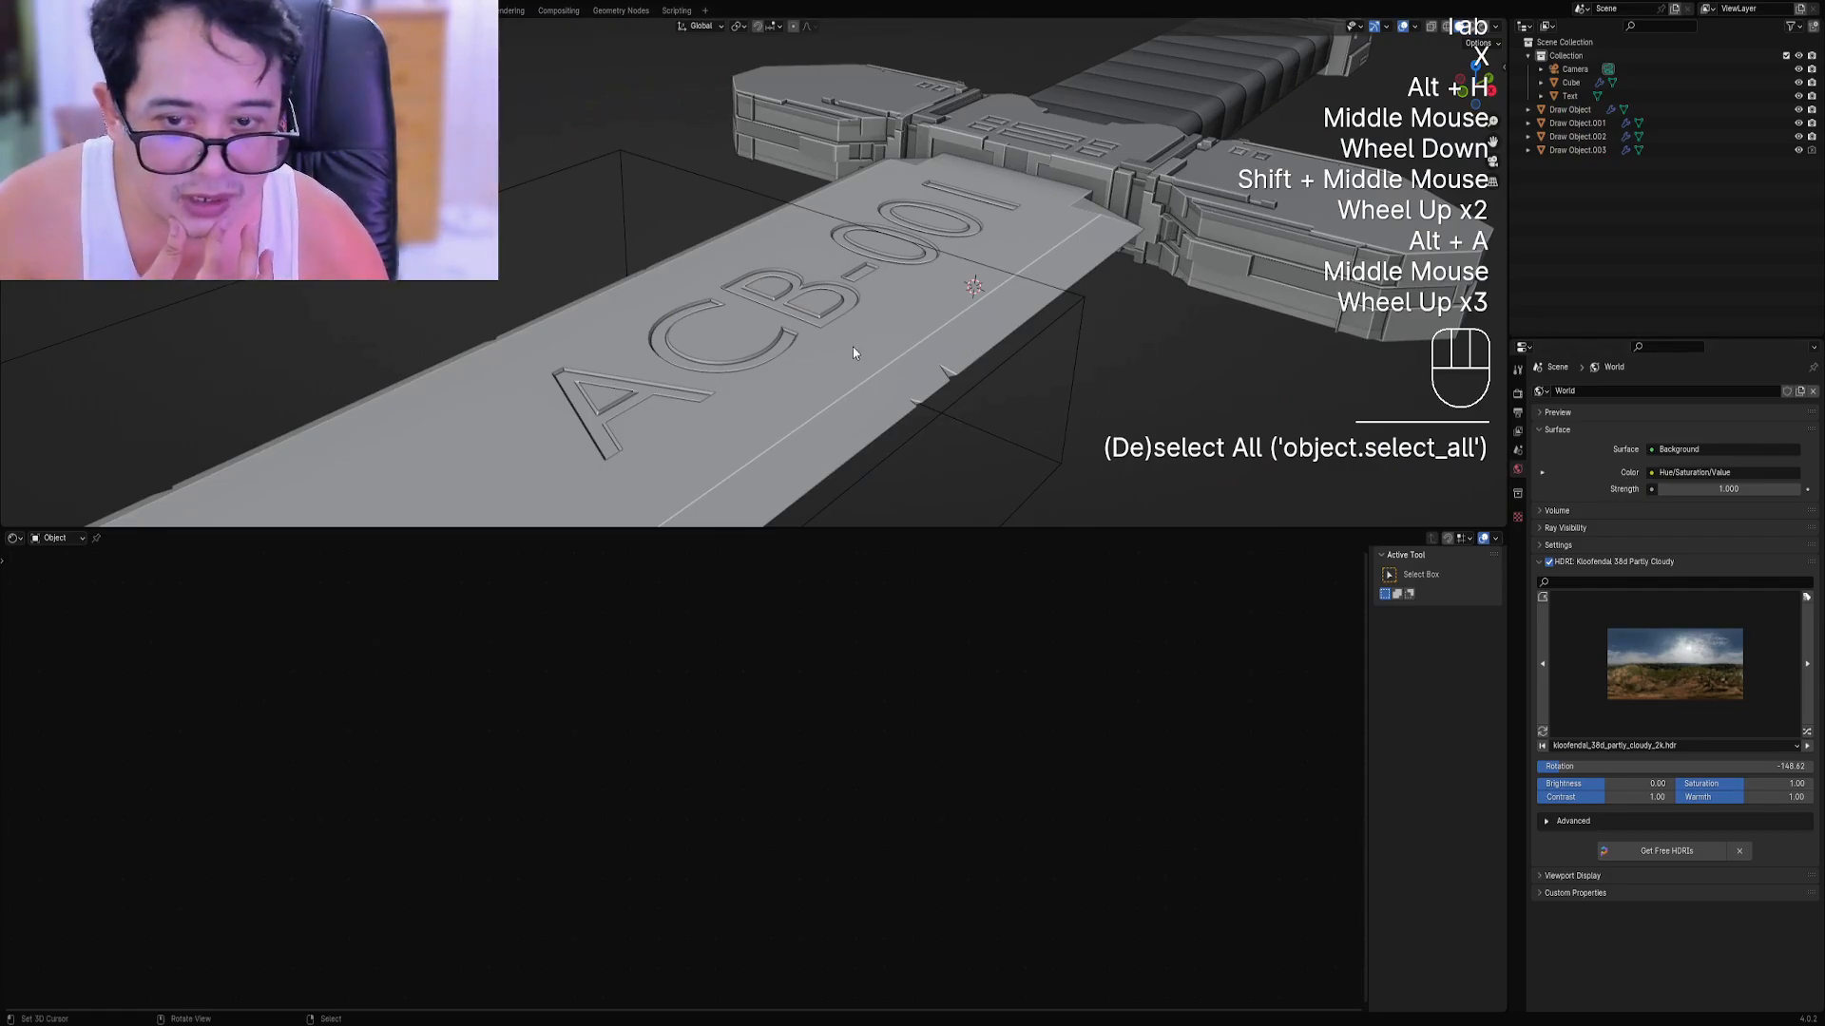
pyautogui.rightClick(823, 325)
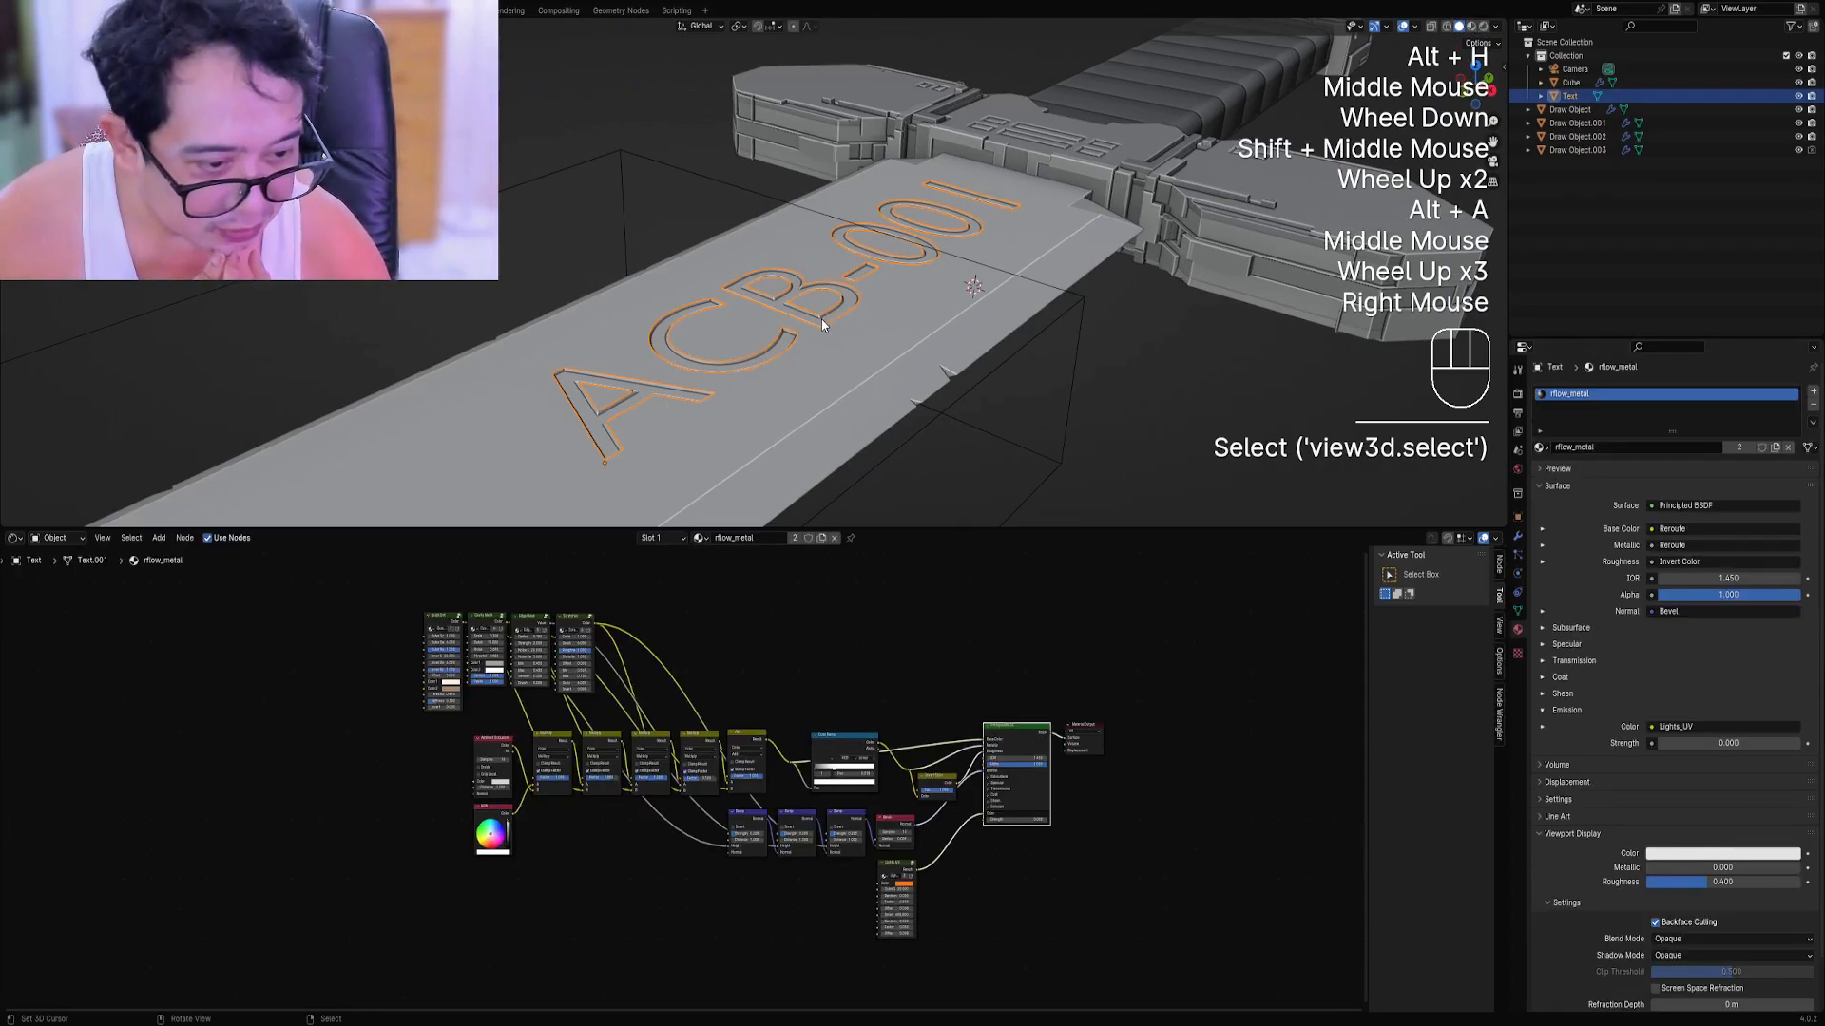
pyautogui.click(1620, 832)
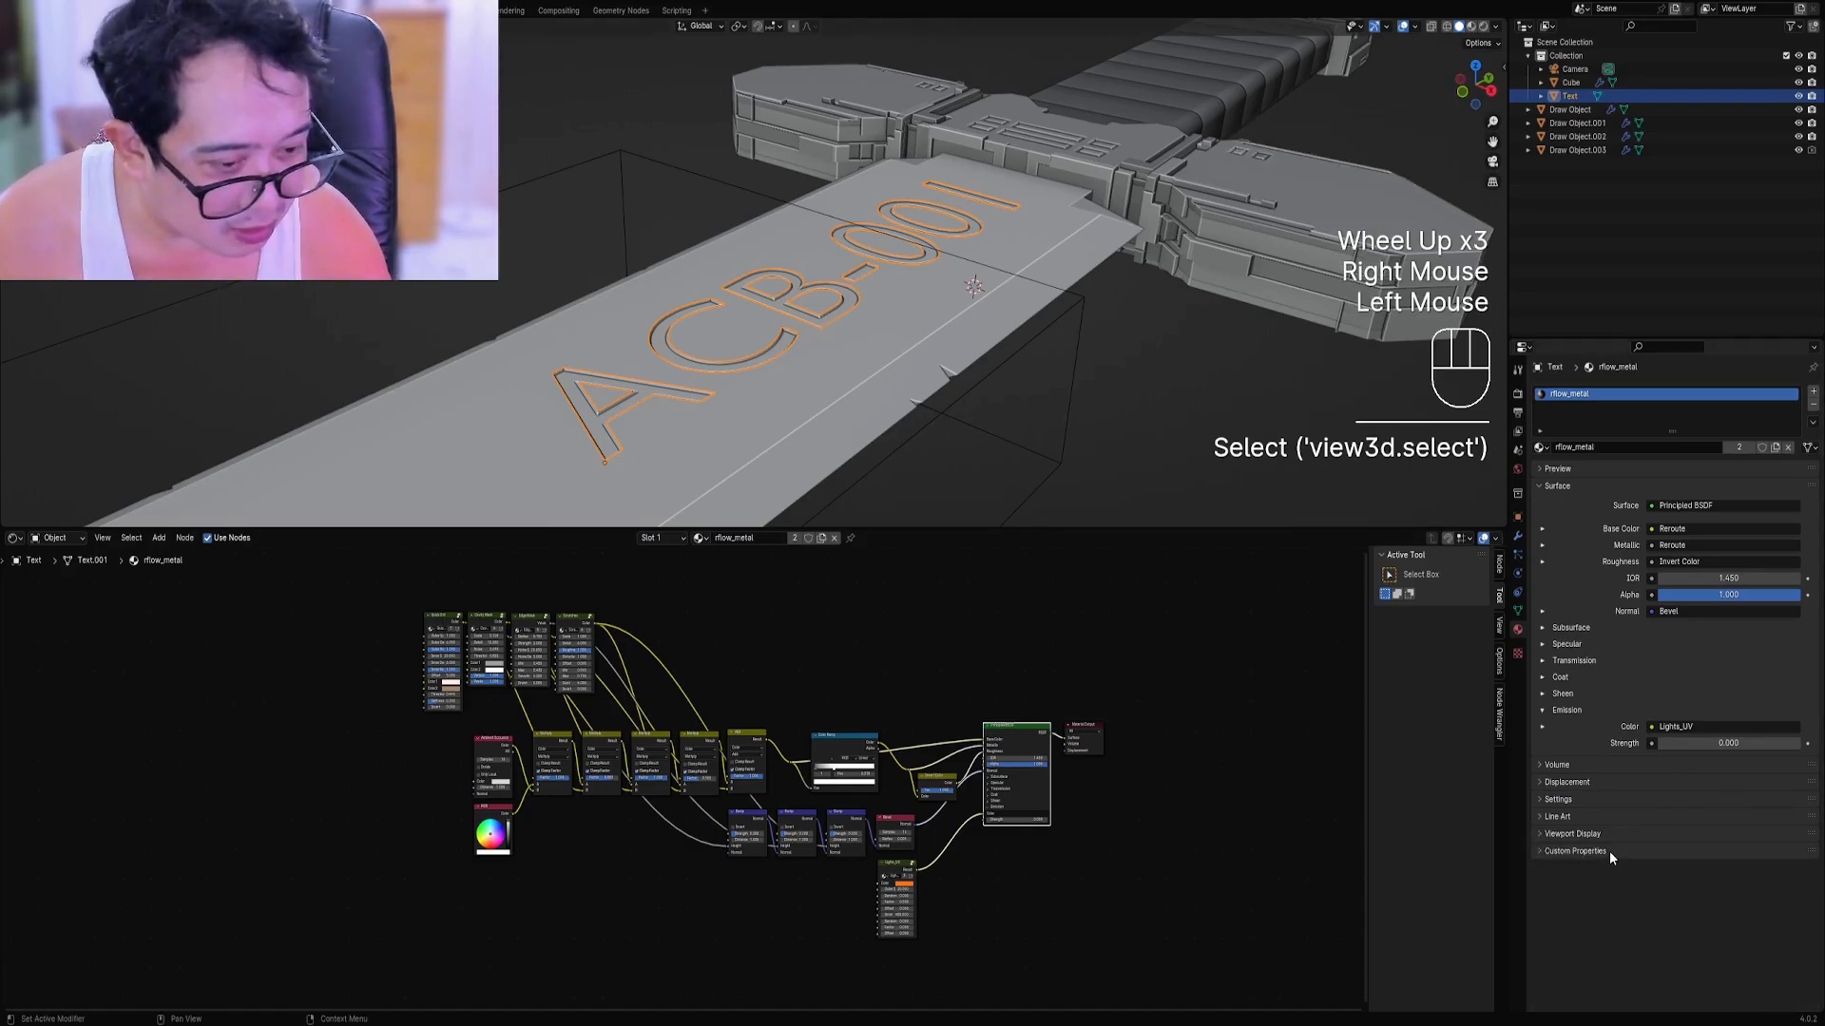
pyautogui.click(1606, 834)
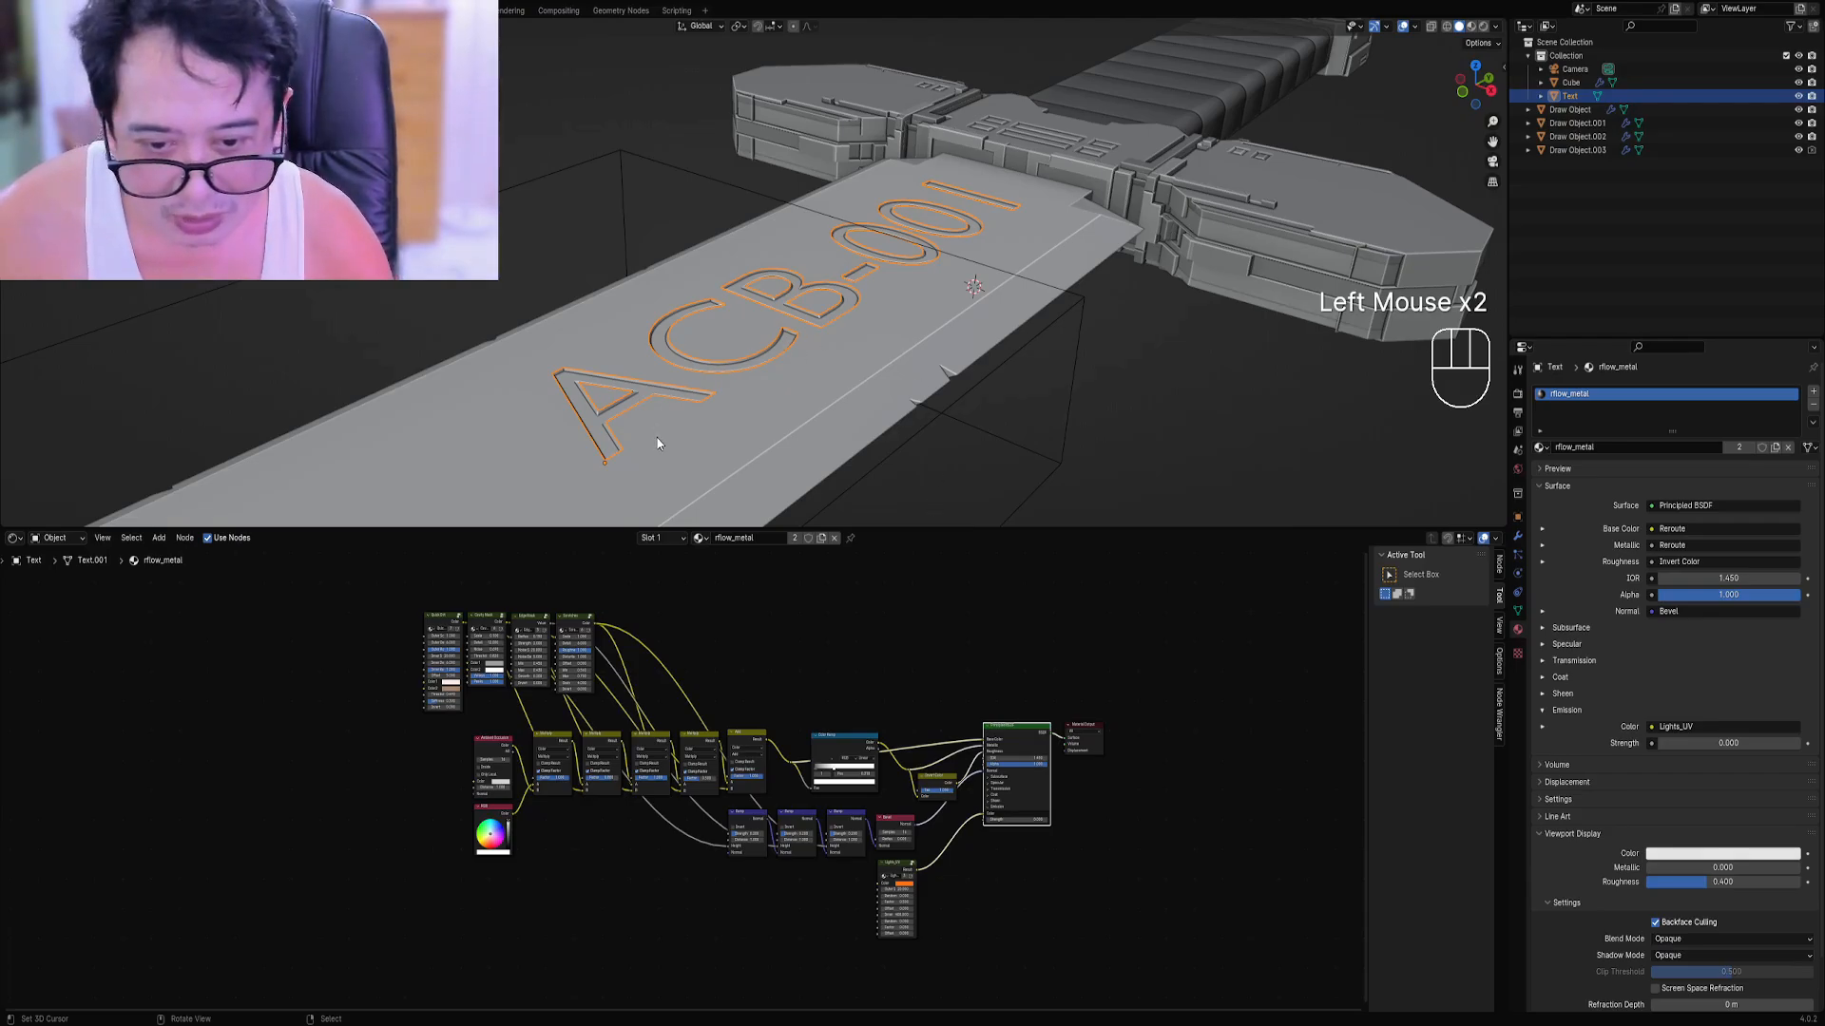
# View the lettering on the blade in a maximized viewport with rendered shading and overlays hidden.
pyautogui.moveTo(656, 443)
pyautogui.mouseDown(button='middle')
pyautogui.moveTo(885, 443)
pyautogui.moveTo(733, 405)
pyautogui.moveTo(990, 602)
pyautogui.moveTo(1030, 504)
pyautogui.moveTo(1002, 477)
pyautogui.moveTo(1005, 495)
pyautogui.moveTo(911, 478)
pyautogui.mouseUp(button='middle')
pyautogui.scroll(-2, 886, 443)
pyautogui.hotkey('ctrl', 'space')
pyautogui.press('z')
pyautogui.hotkey('shift', 'alt', 'z')
pyautogui.scroll(1, 911, 478)
pyautogui.rightClick(911, 478)
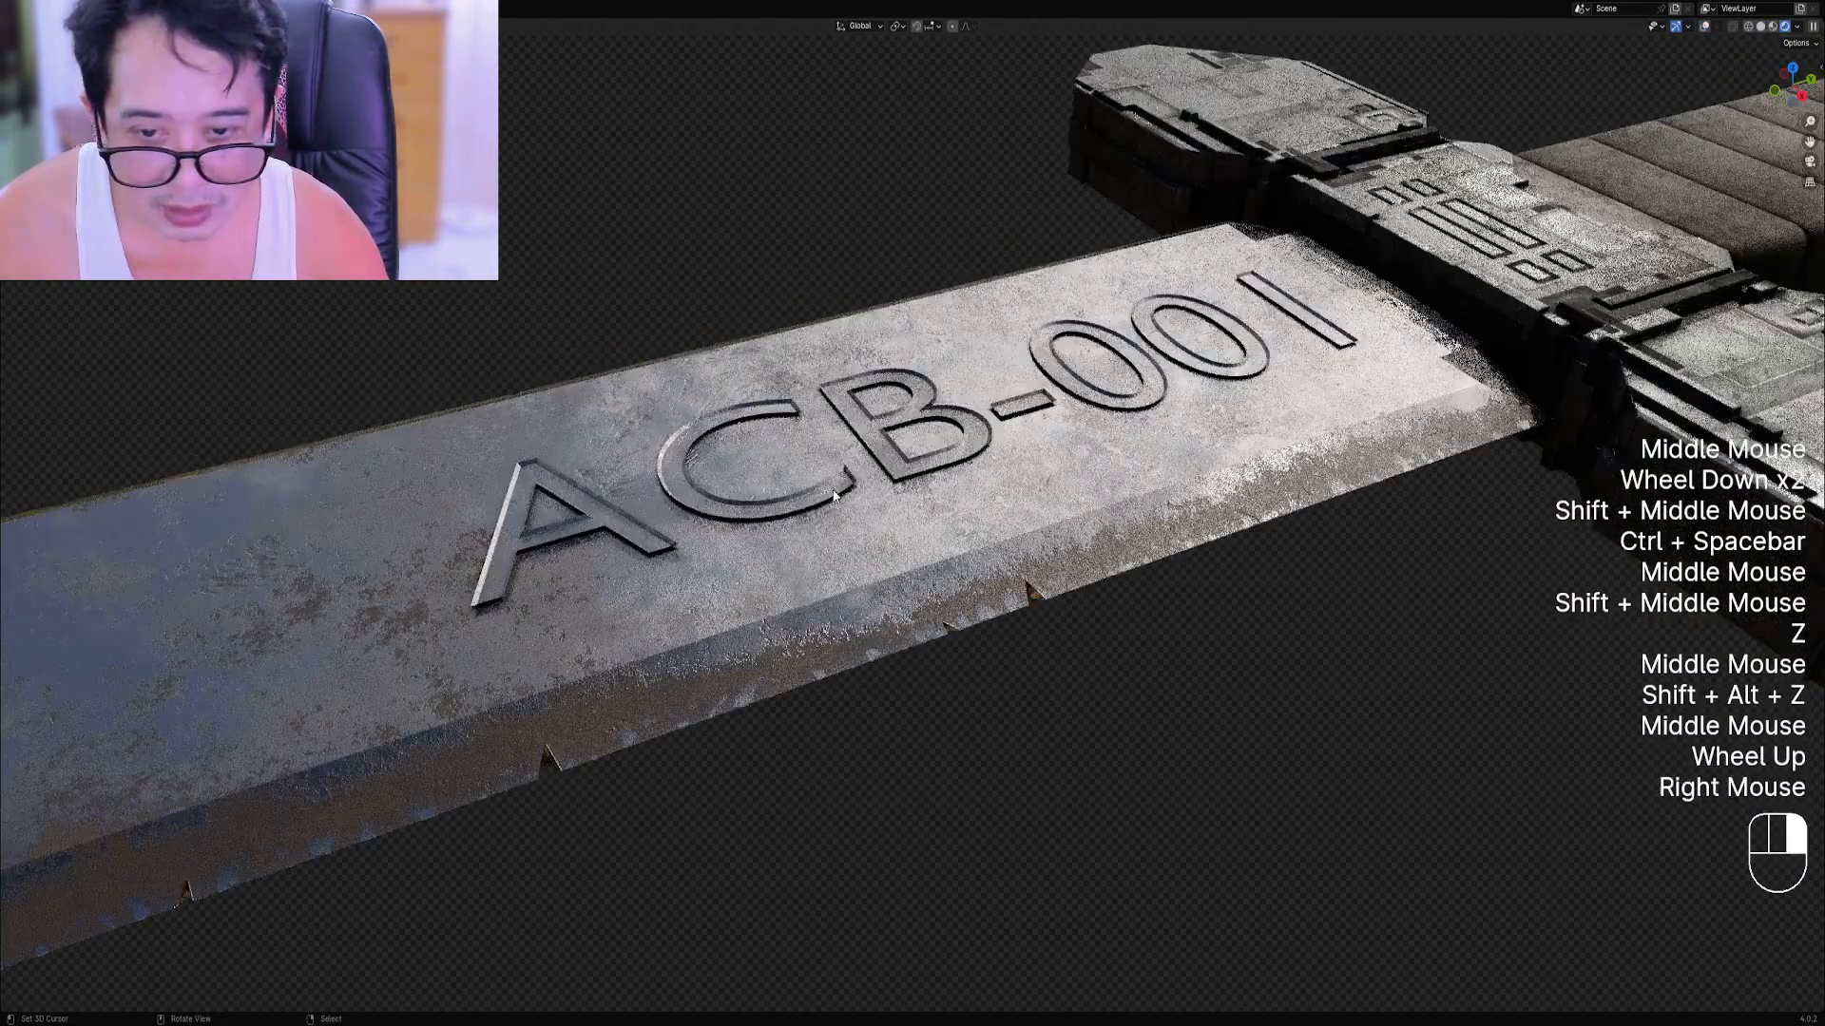
# Restore the layout and turn off the lettering's Diffuse, Glossy, Transmission, Volume Scatter and Shadow ray visibility, keeping Camera on.
pyautogui.hotkey('shift', 'alt', 'z')
pyautogui.rightClick(912, 478)
pyautogui.hotkey('ctrl', 'space')
pyautogui.keyDown('shift'); pyautogui.moveTo(902, 443); pyautogui.dragTo(933, 435, button='middle'); pyautogui.keyUp('shift')
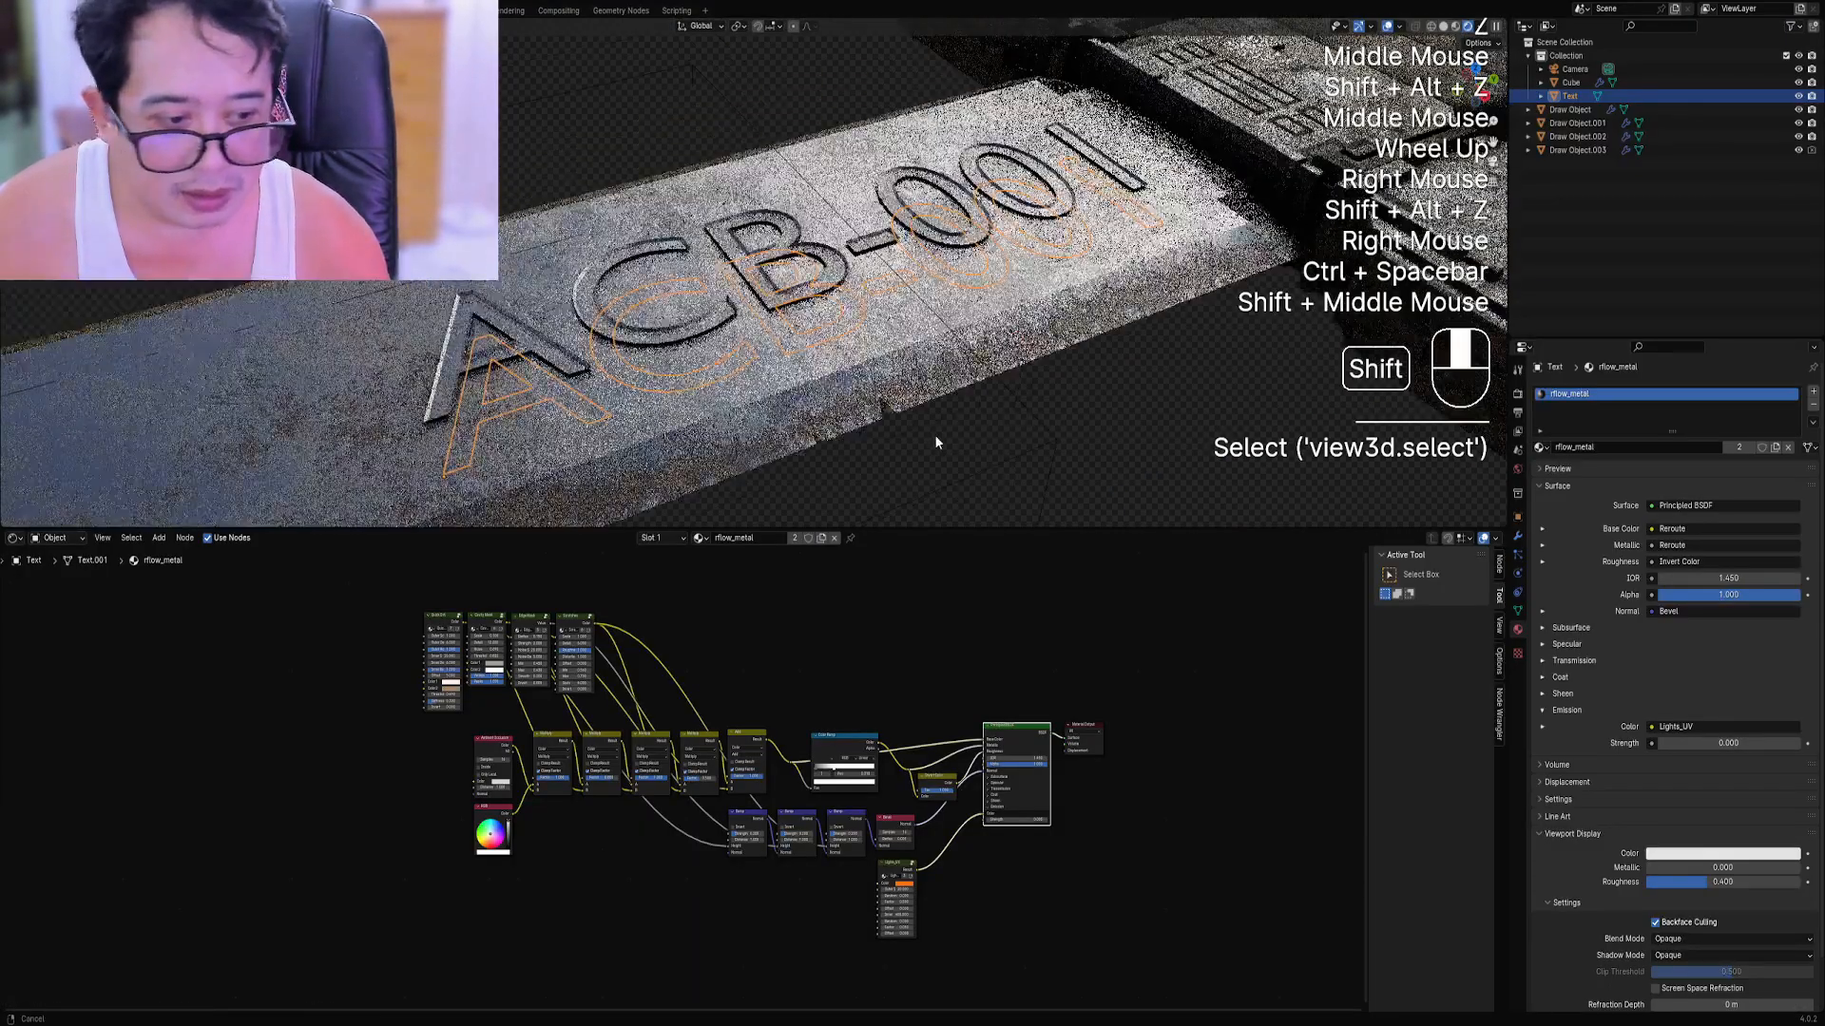
pyautogui.hotkey('shift', 'alt', 'z')
pyautogui.click(1518, 517)
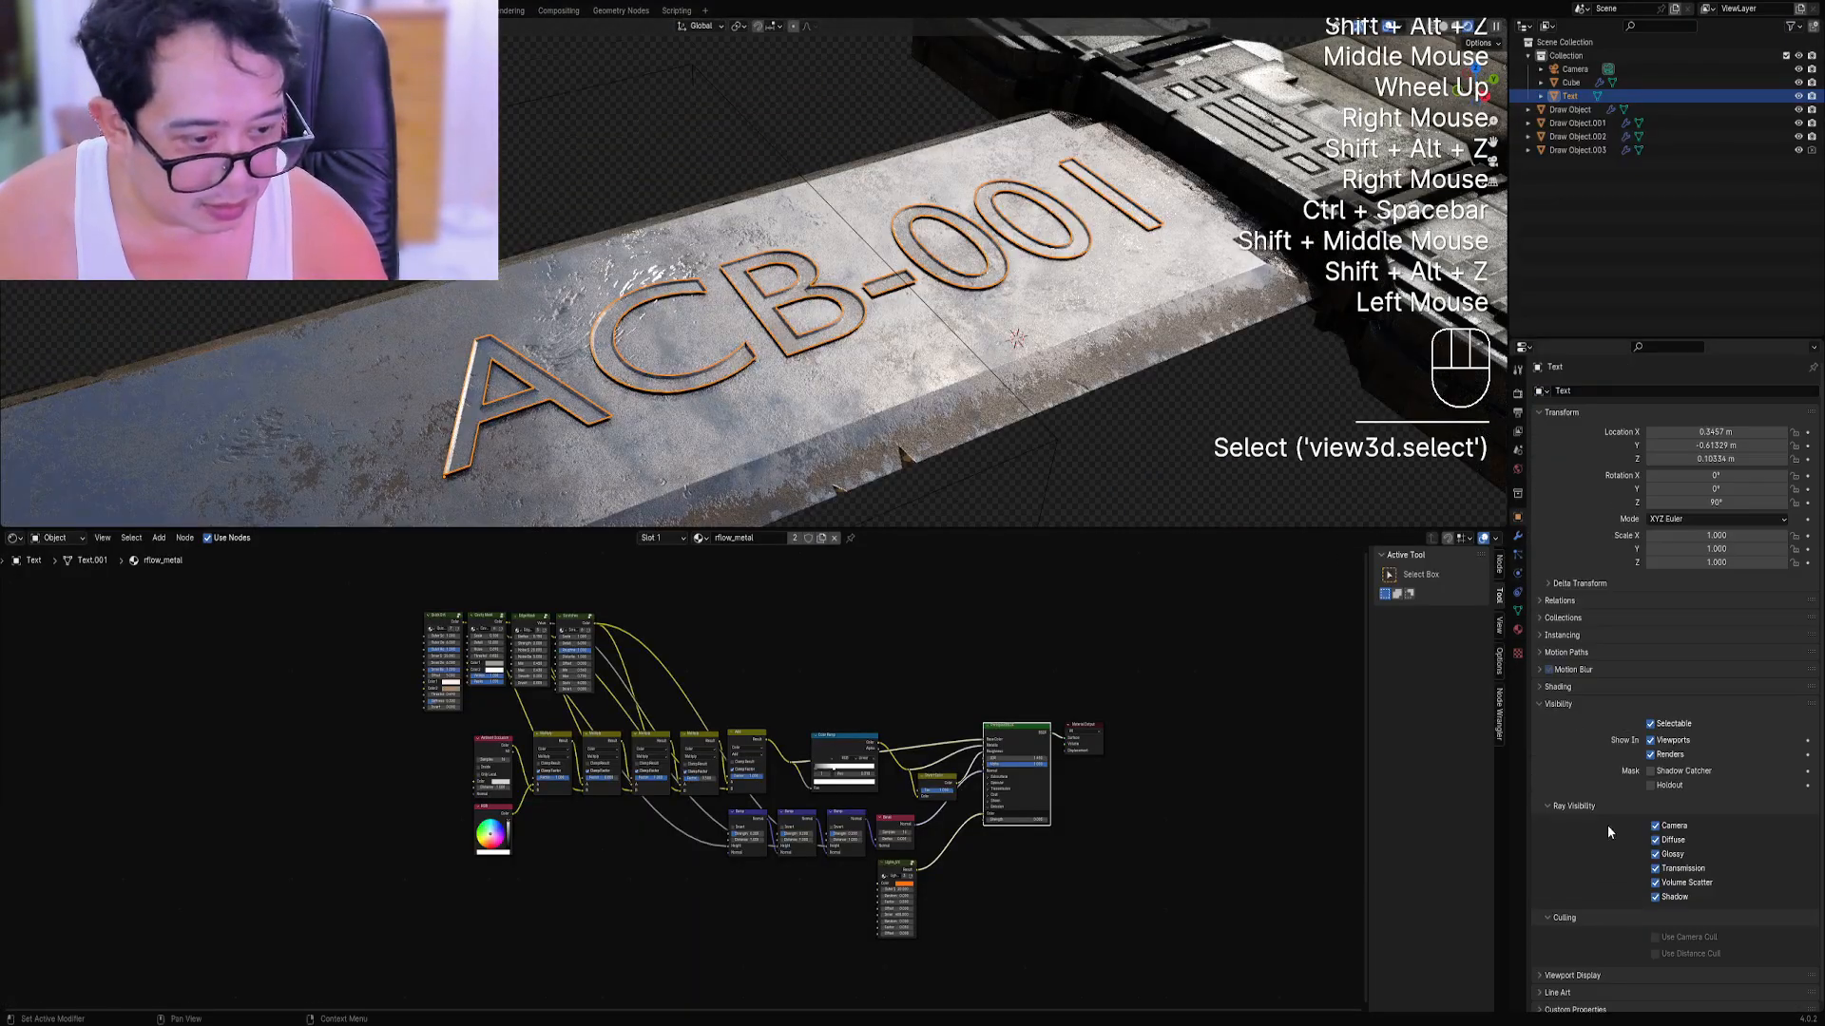
pyautogui.click(1655, 893)
pyautogui.hotkey('shift', 'alt', 'z')
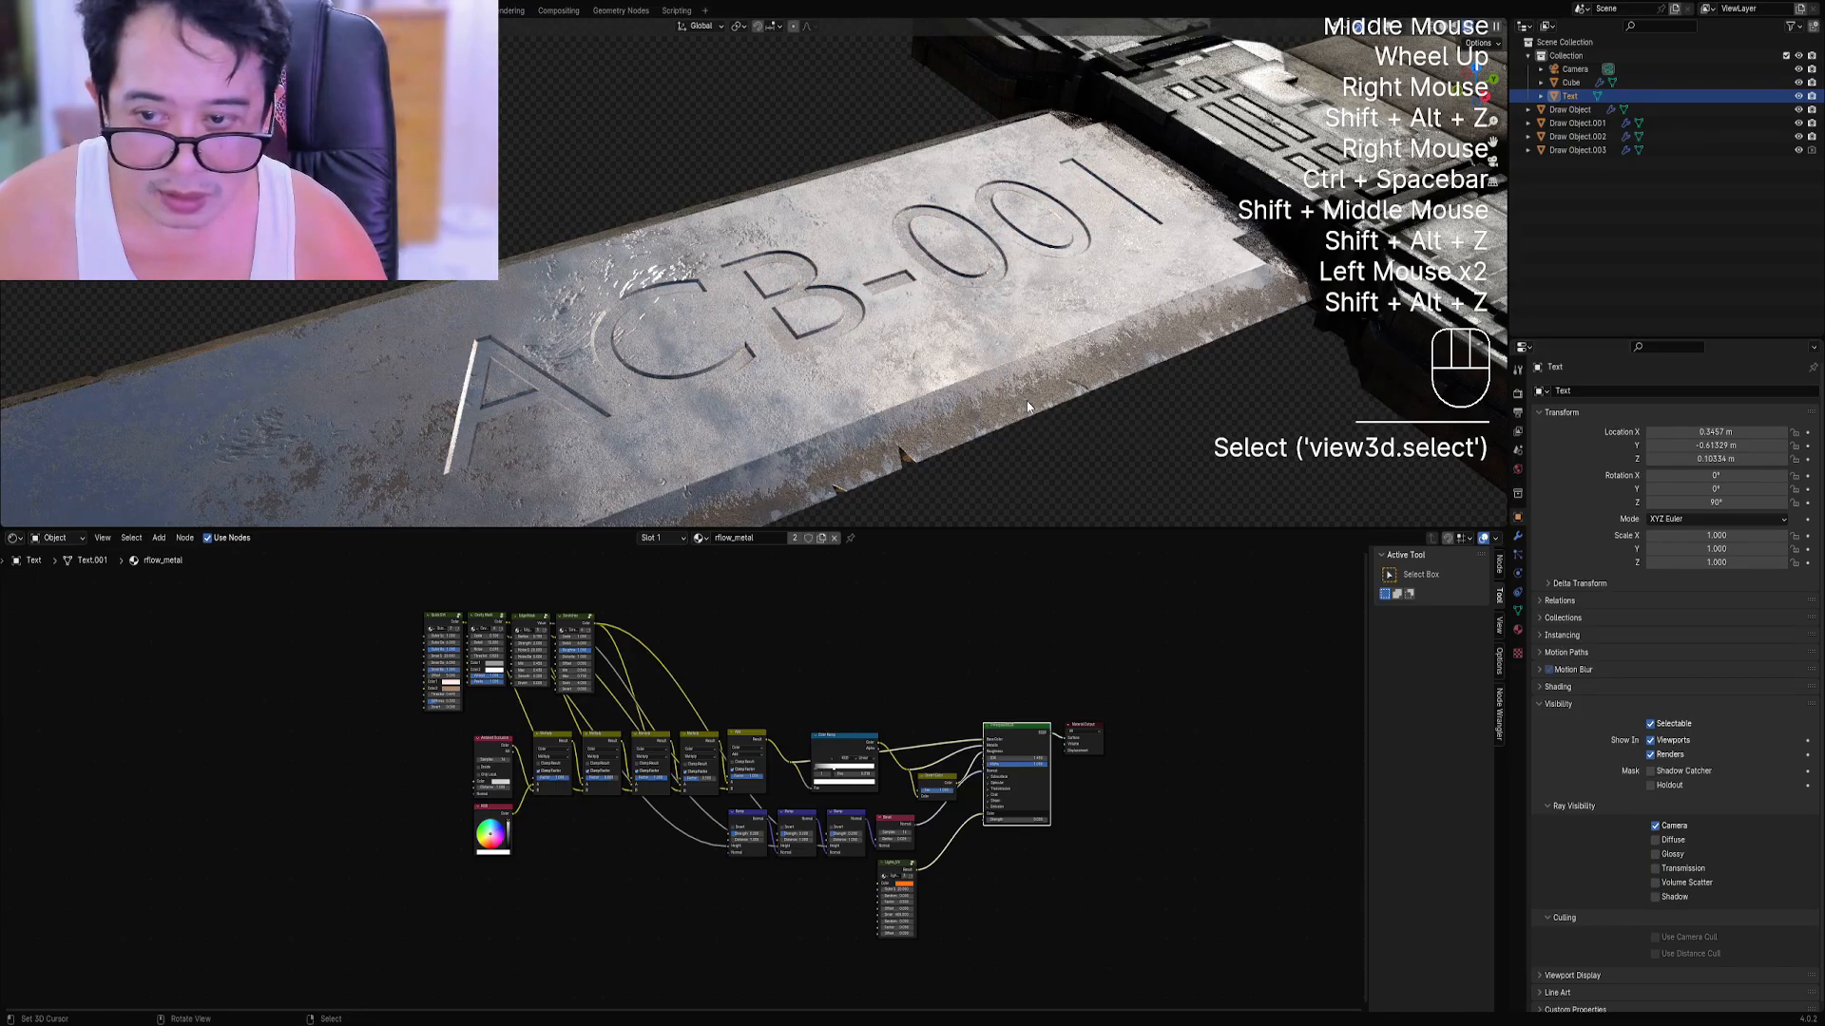
pyautogui.moveTo(1031, 402); pyautogui.dragTo(1005, 424, button='middle')
pyautogui.scroll(-2, 1006, 423)
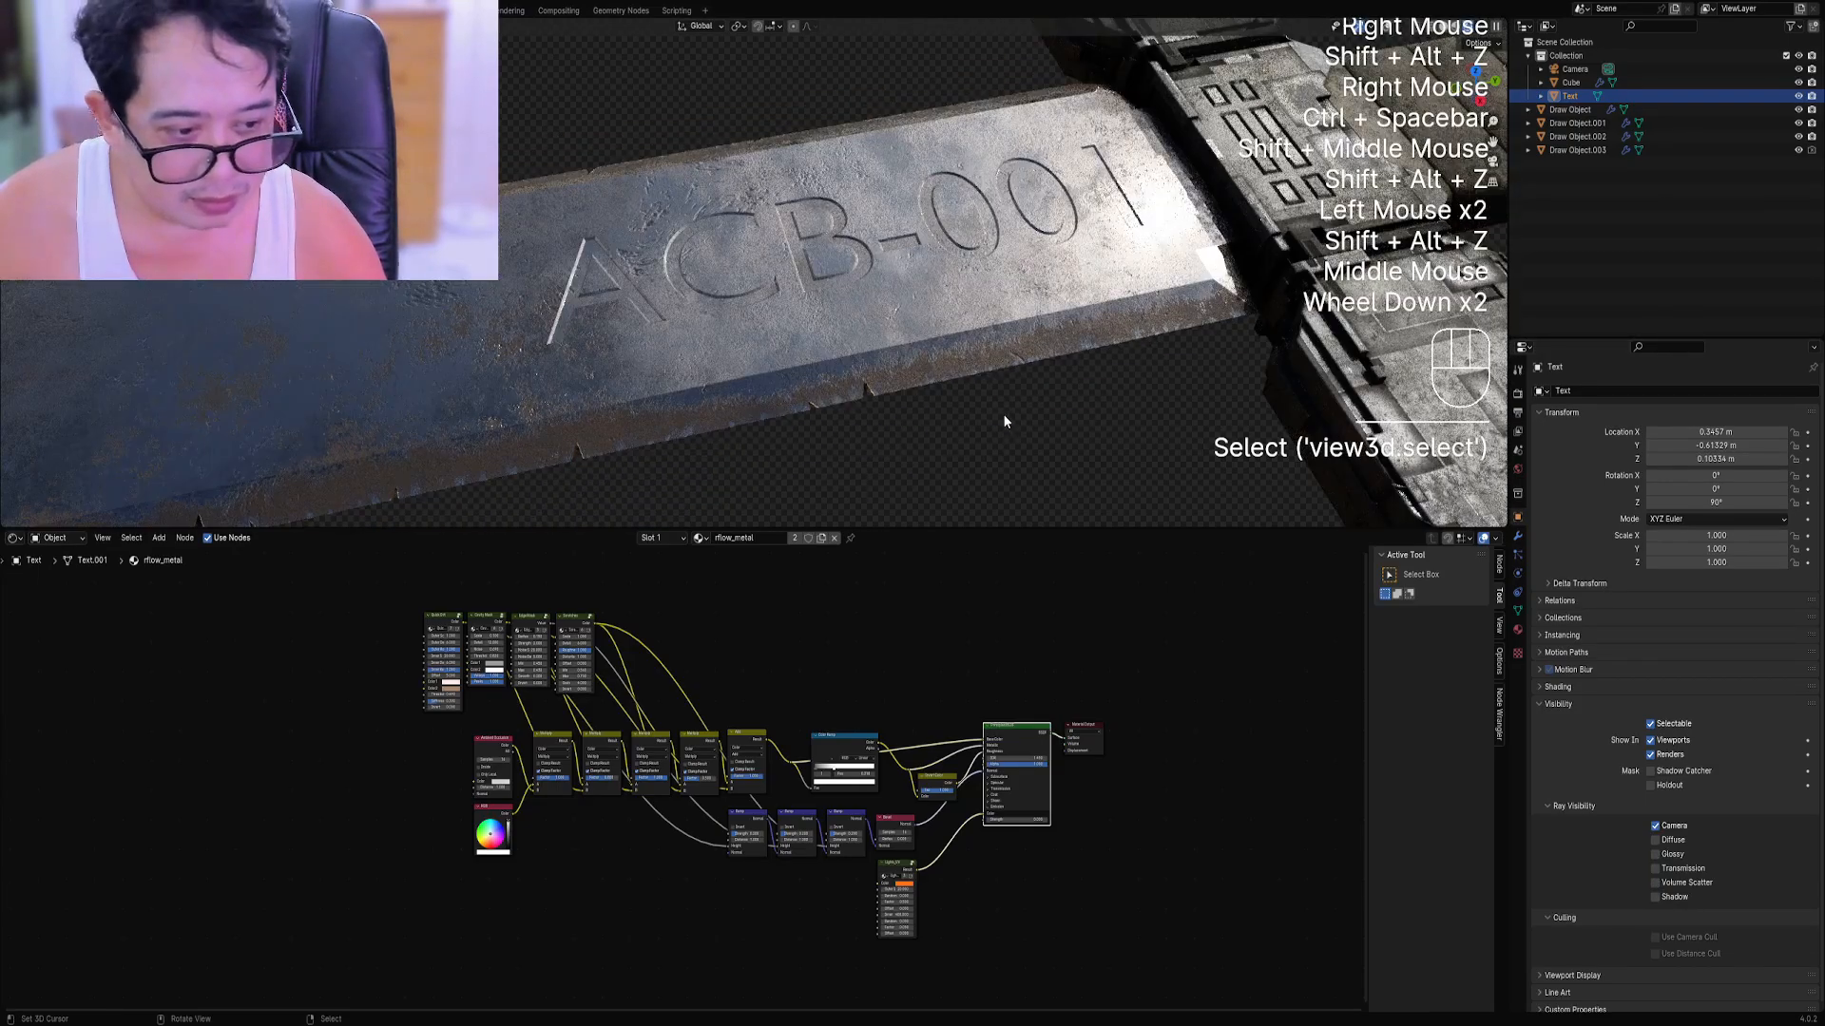
# Try the lettering's Holdout and Shadow Catcher masks and its Distance Cull option, leaving all of them off.
pyautogui.scroll(-2, 1771, 819)
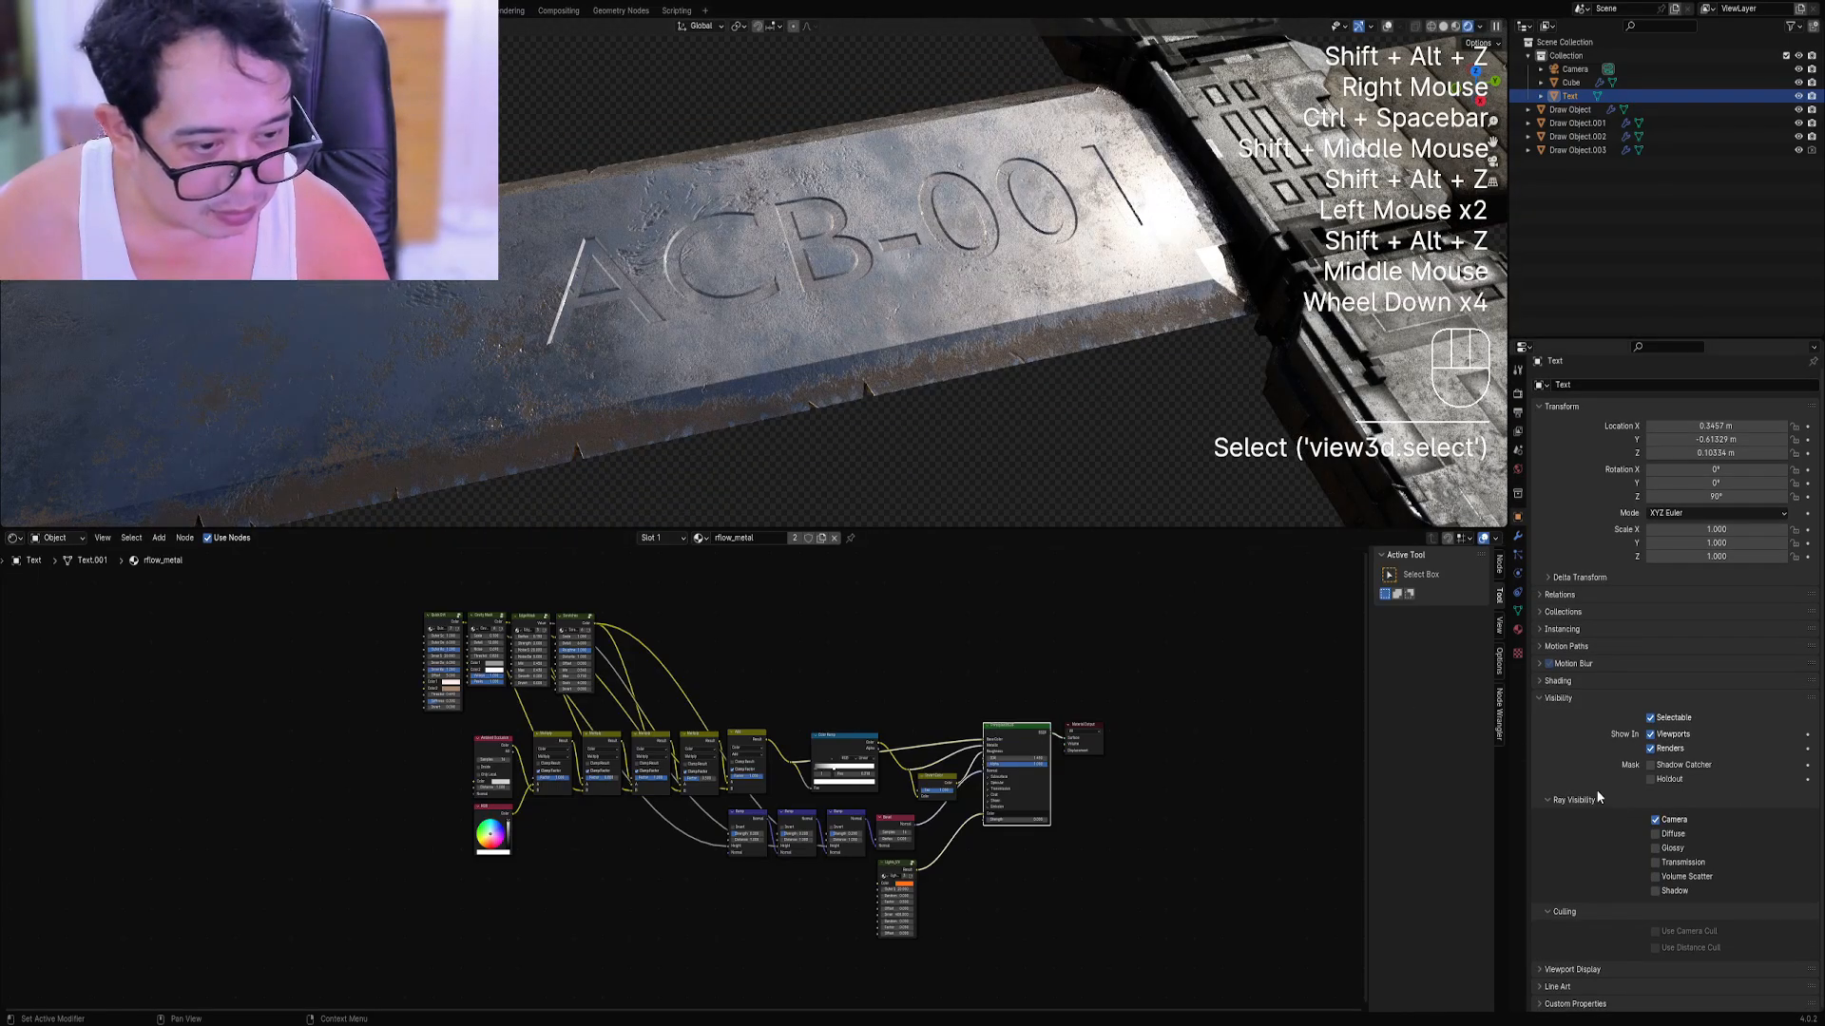
pyautogui.click(1650, 779)
pyautogui.click(1651, 778)
pyautogui.click(1651, 778)
pyautogui.click(1650, 778)
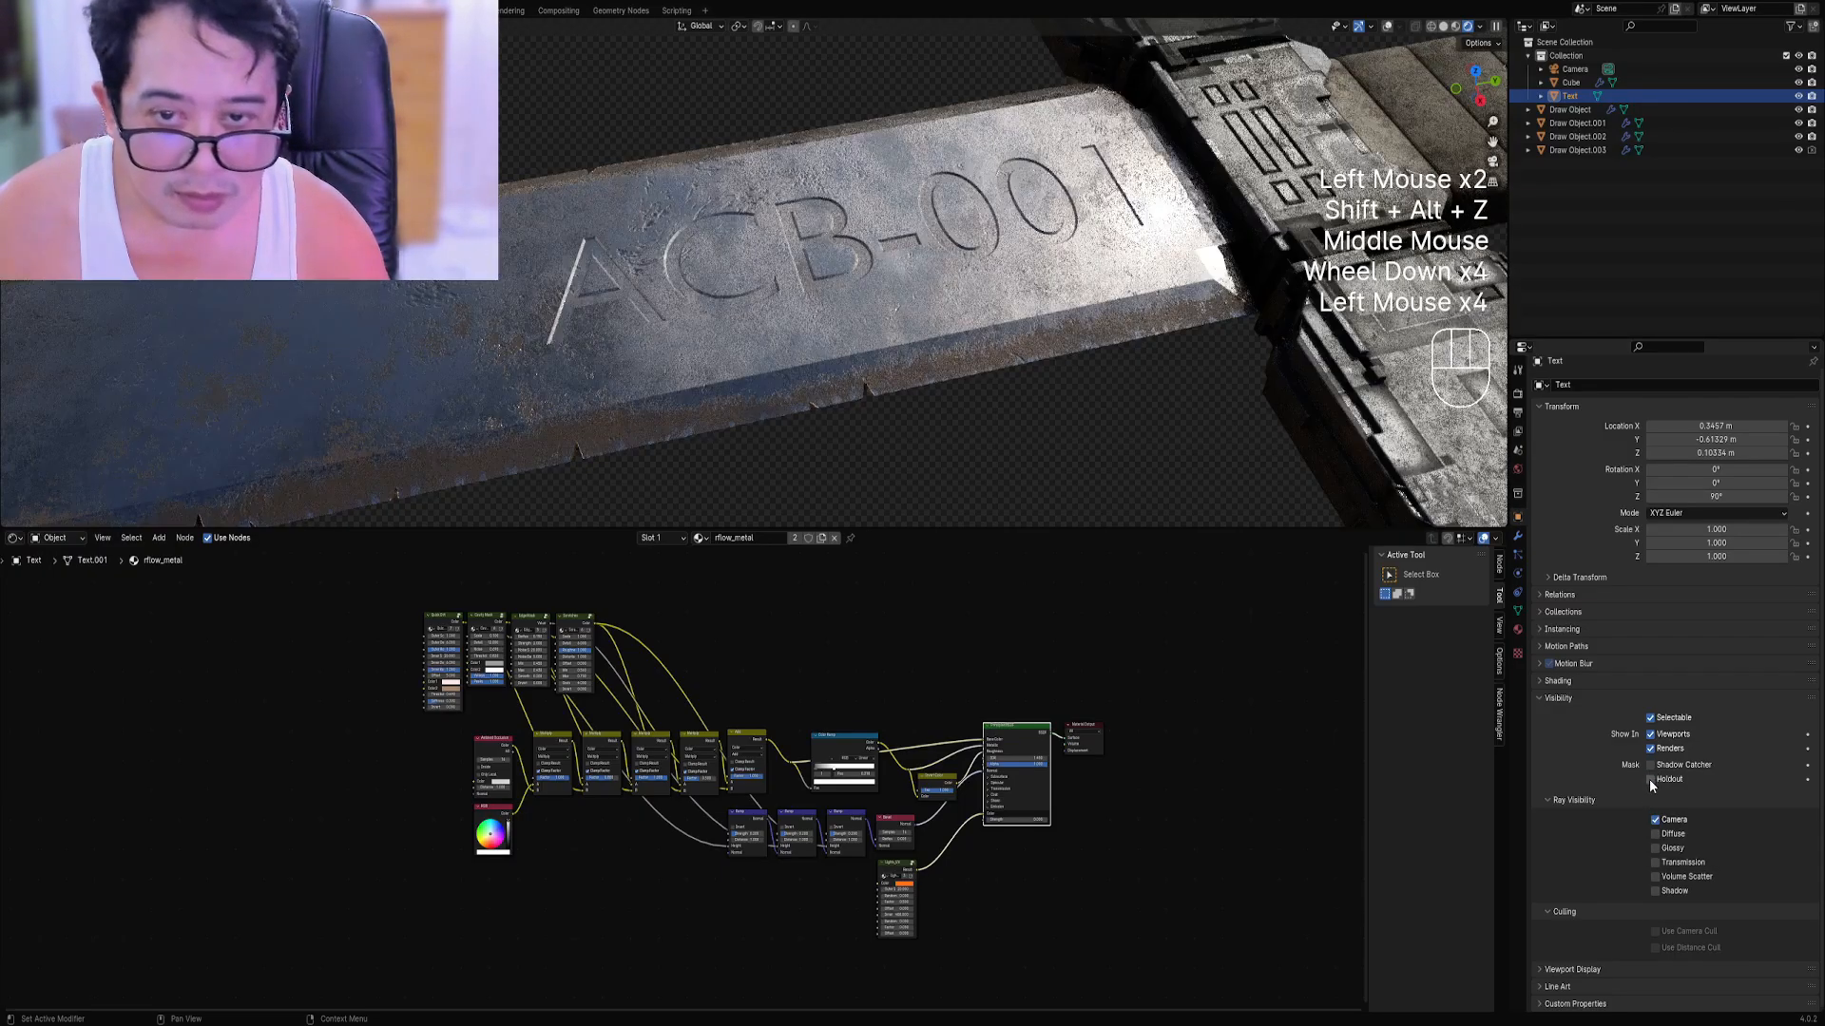
pyautogui.click(1651, 778)
pyautogui.click(1650, 779)
pyautogui.click(1649, 767)
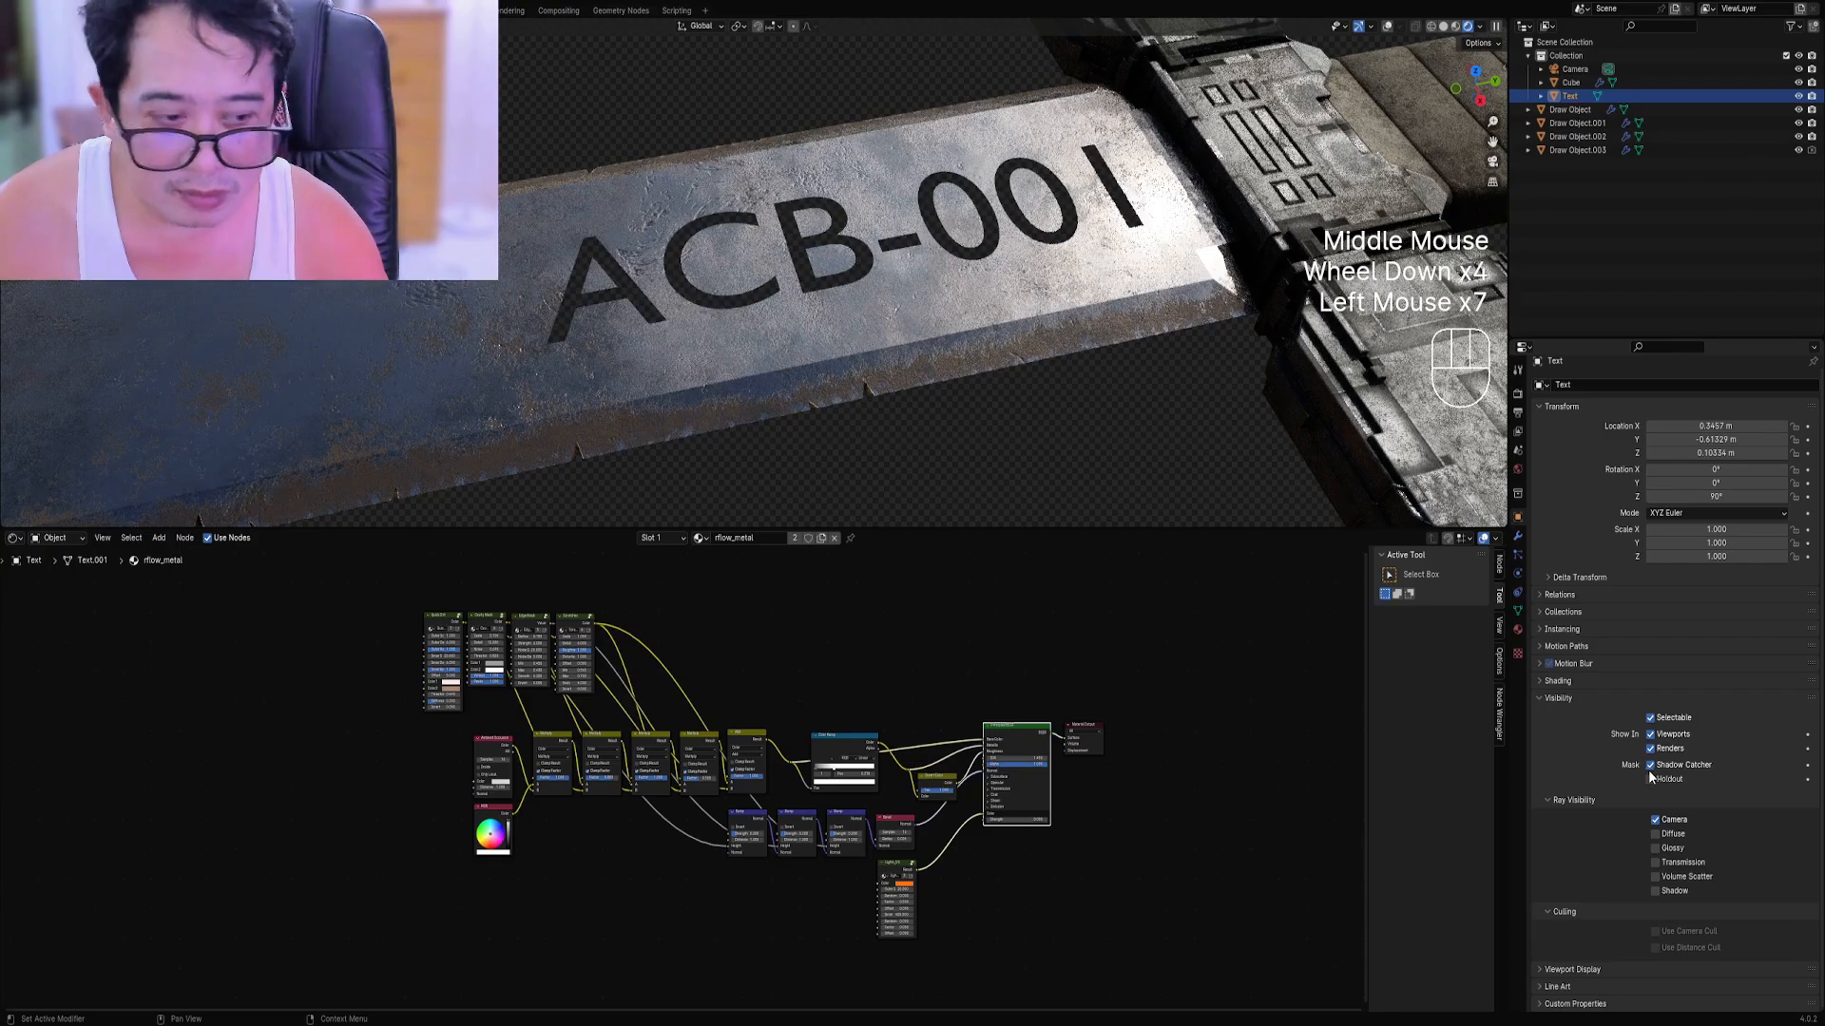
pyautogui.click(1650, 768)
pyautogui.click(1650, 780)
pyautogui.click(1649, 779)
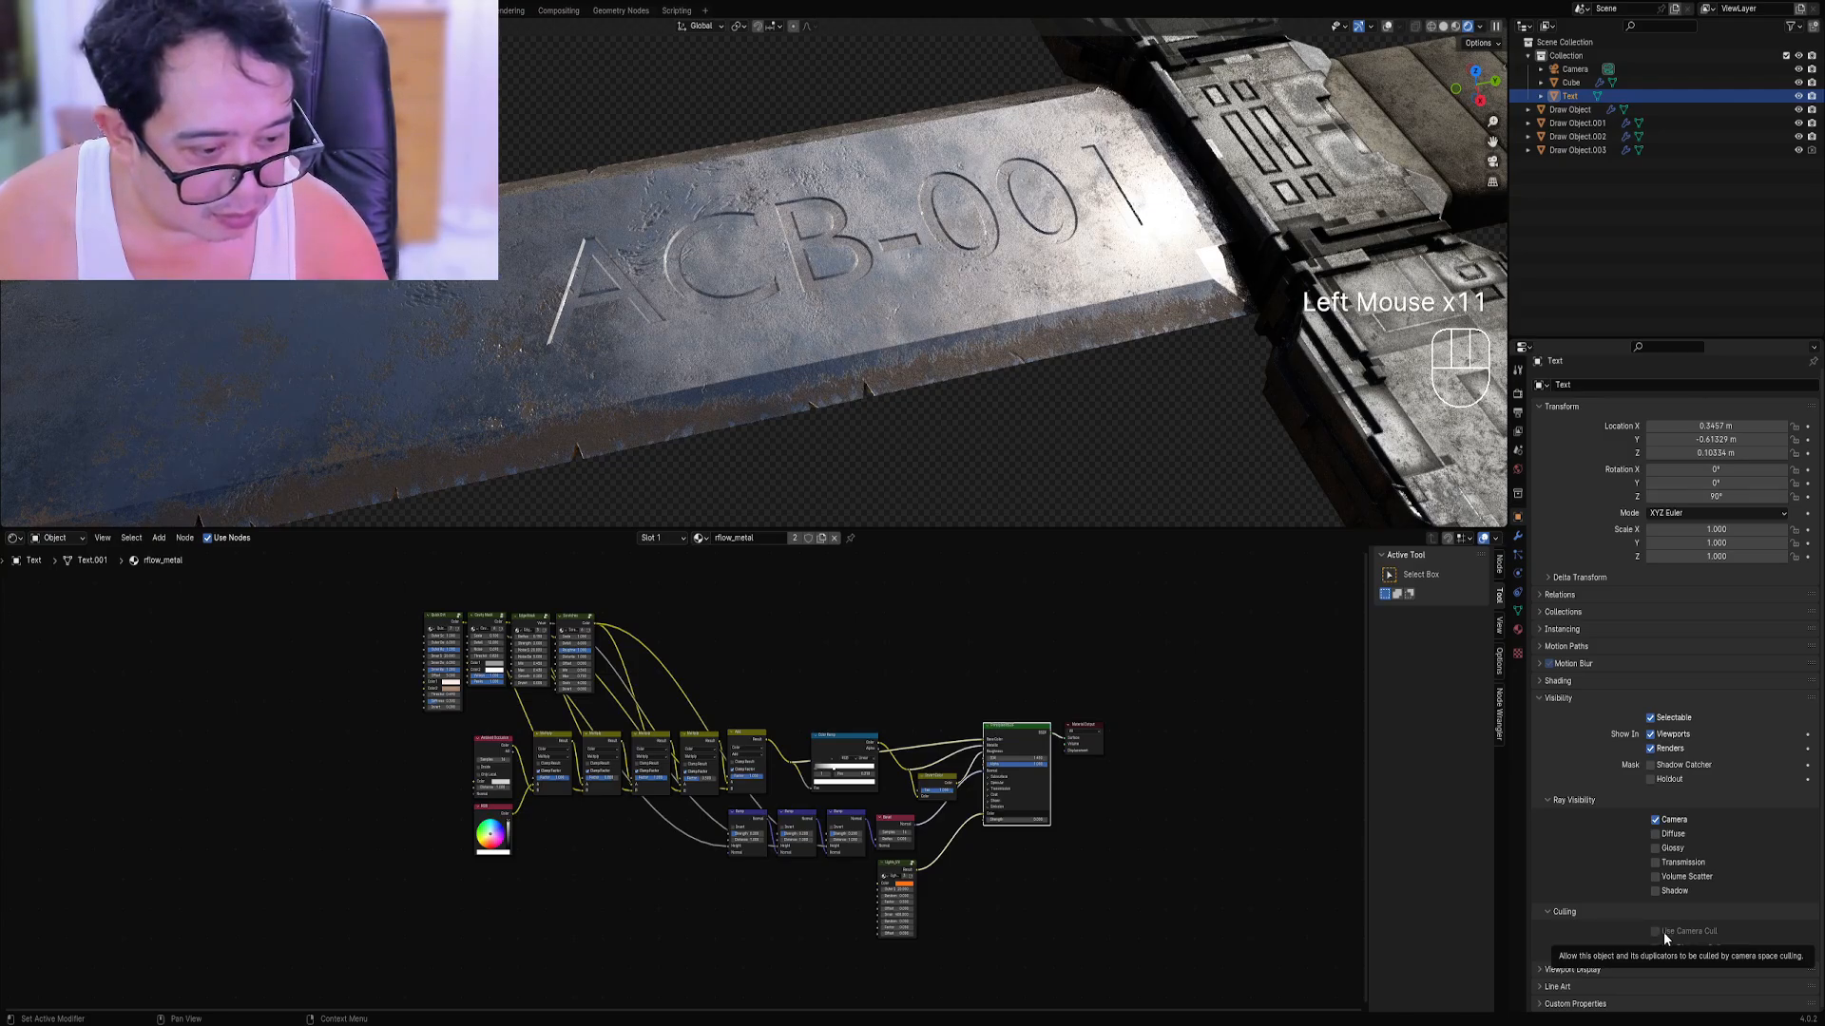
pyautogui.click(1656, 945)
pyautogui.click(1655, 945)
pyautogui.click(1655, 944)
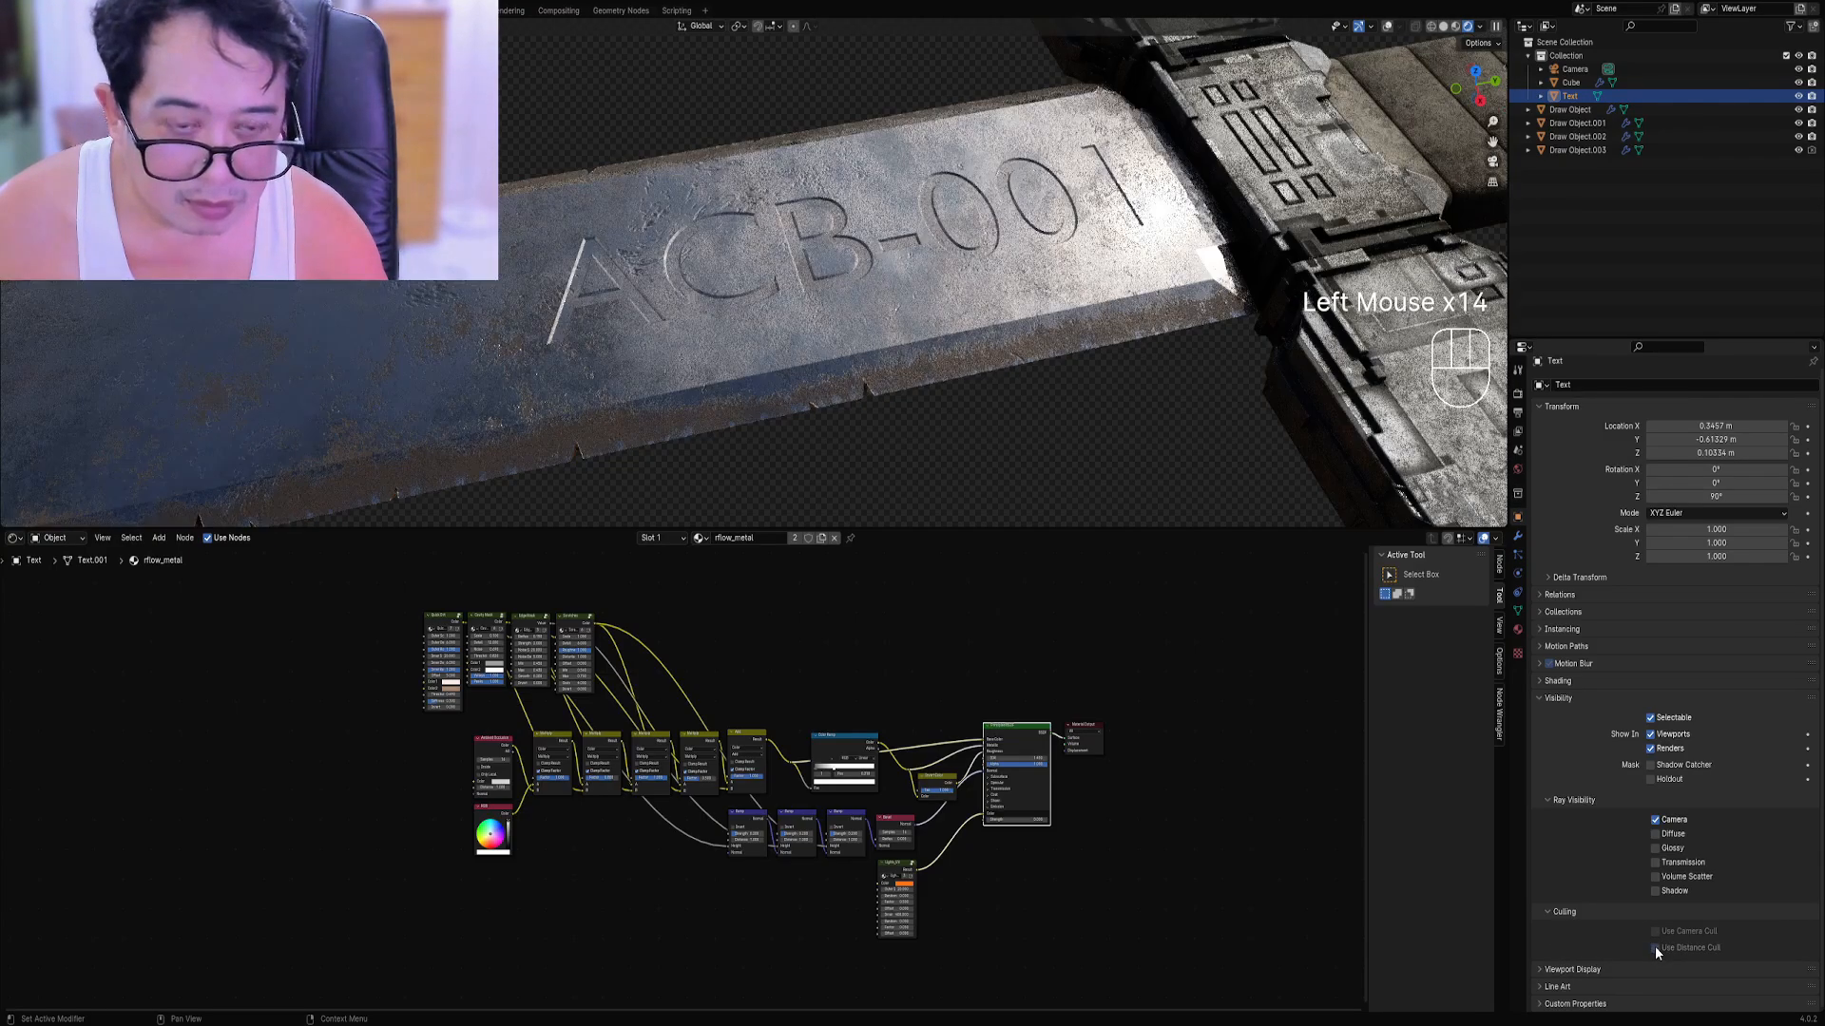
# Examine the lettering from a low angle and check its material's Backface Culling and Viewport Display settings.
pyautogui.scroll(1, 1064, 318)
pyautogui.moveTo(1123, 465); pyautogui.dragTo(1057, 329, button='middle')
pyautogui.scroll(1, 1064, 317)
pyautogui.keyDown('shift'); pyautogui.scroll(1, 1057, 328); pyautogui.keyUp('shift')
pyautogui.scroll(1, 1169, 419)
pyautogui.click(1518, 629)
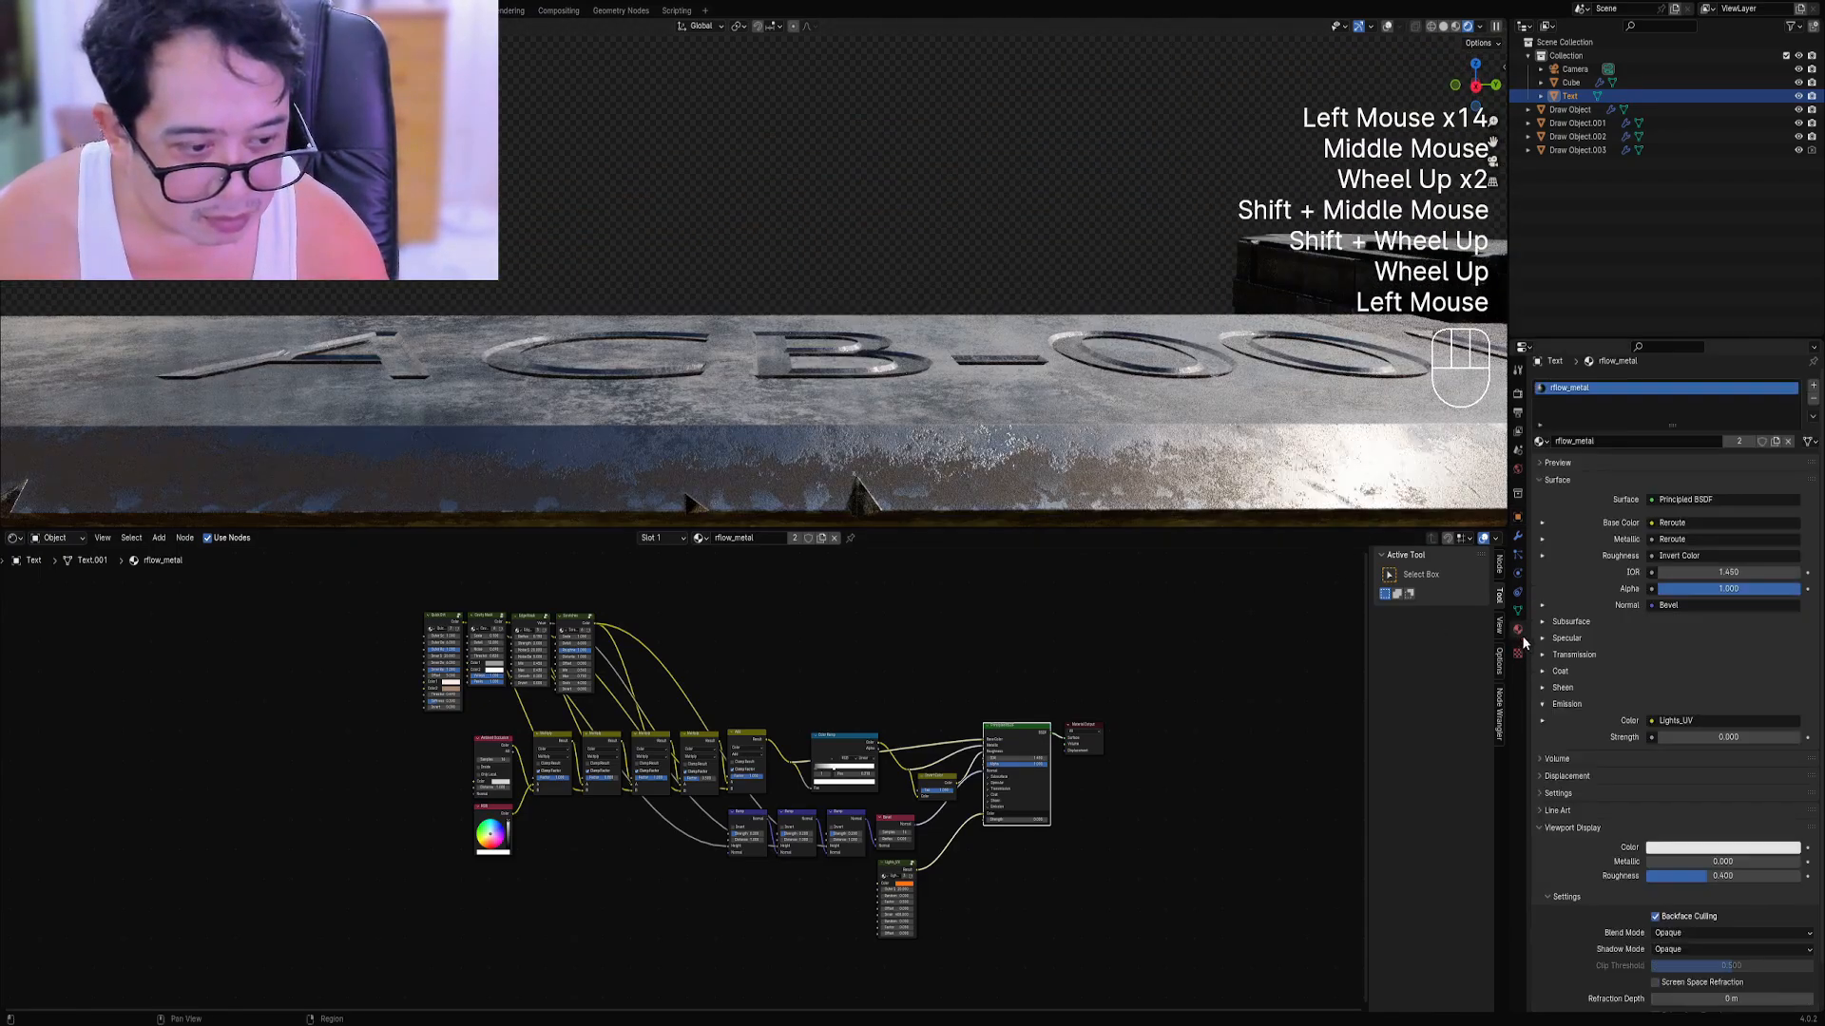
pyautogui.click(1659, 918)
pyautogui.click(1658, 918)
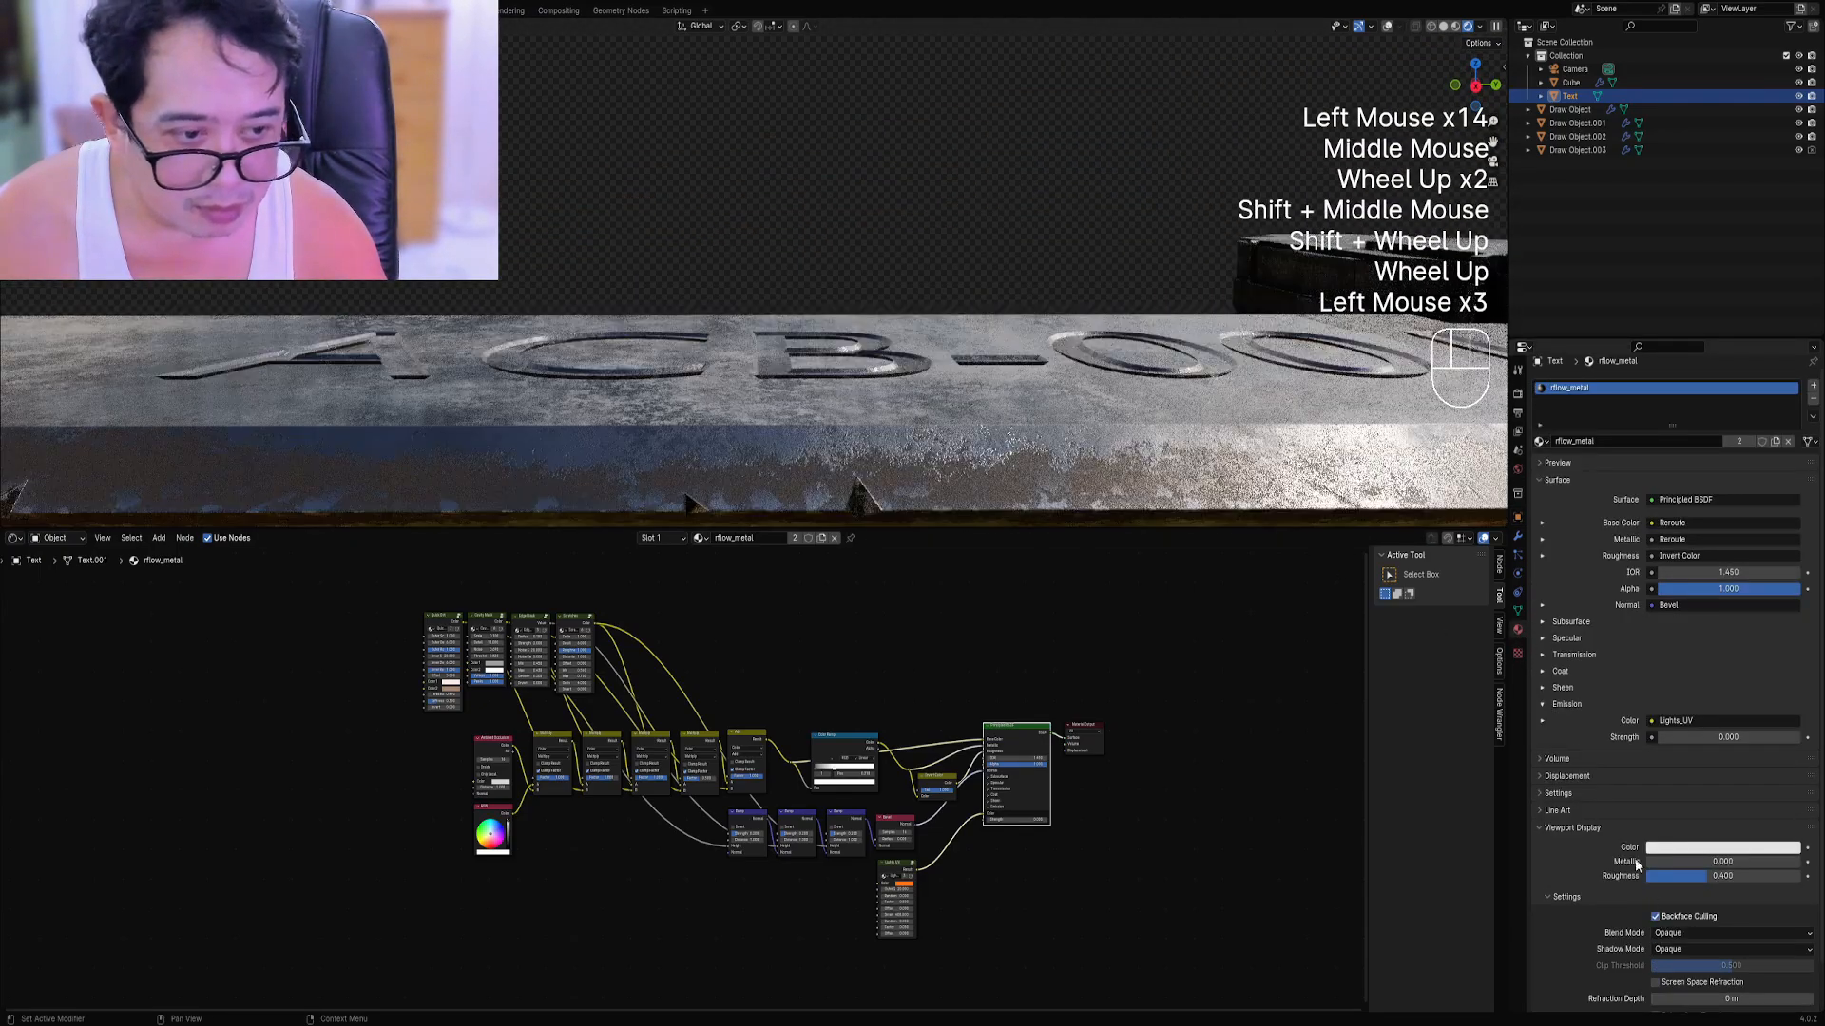
pyautogui.click(1518, 472)
pyautogui.click(1519, 631)
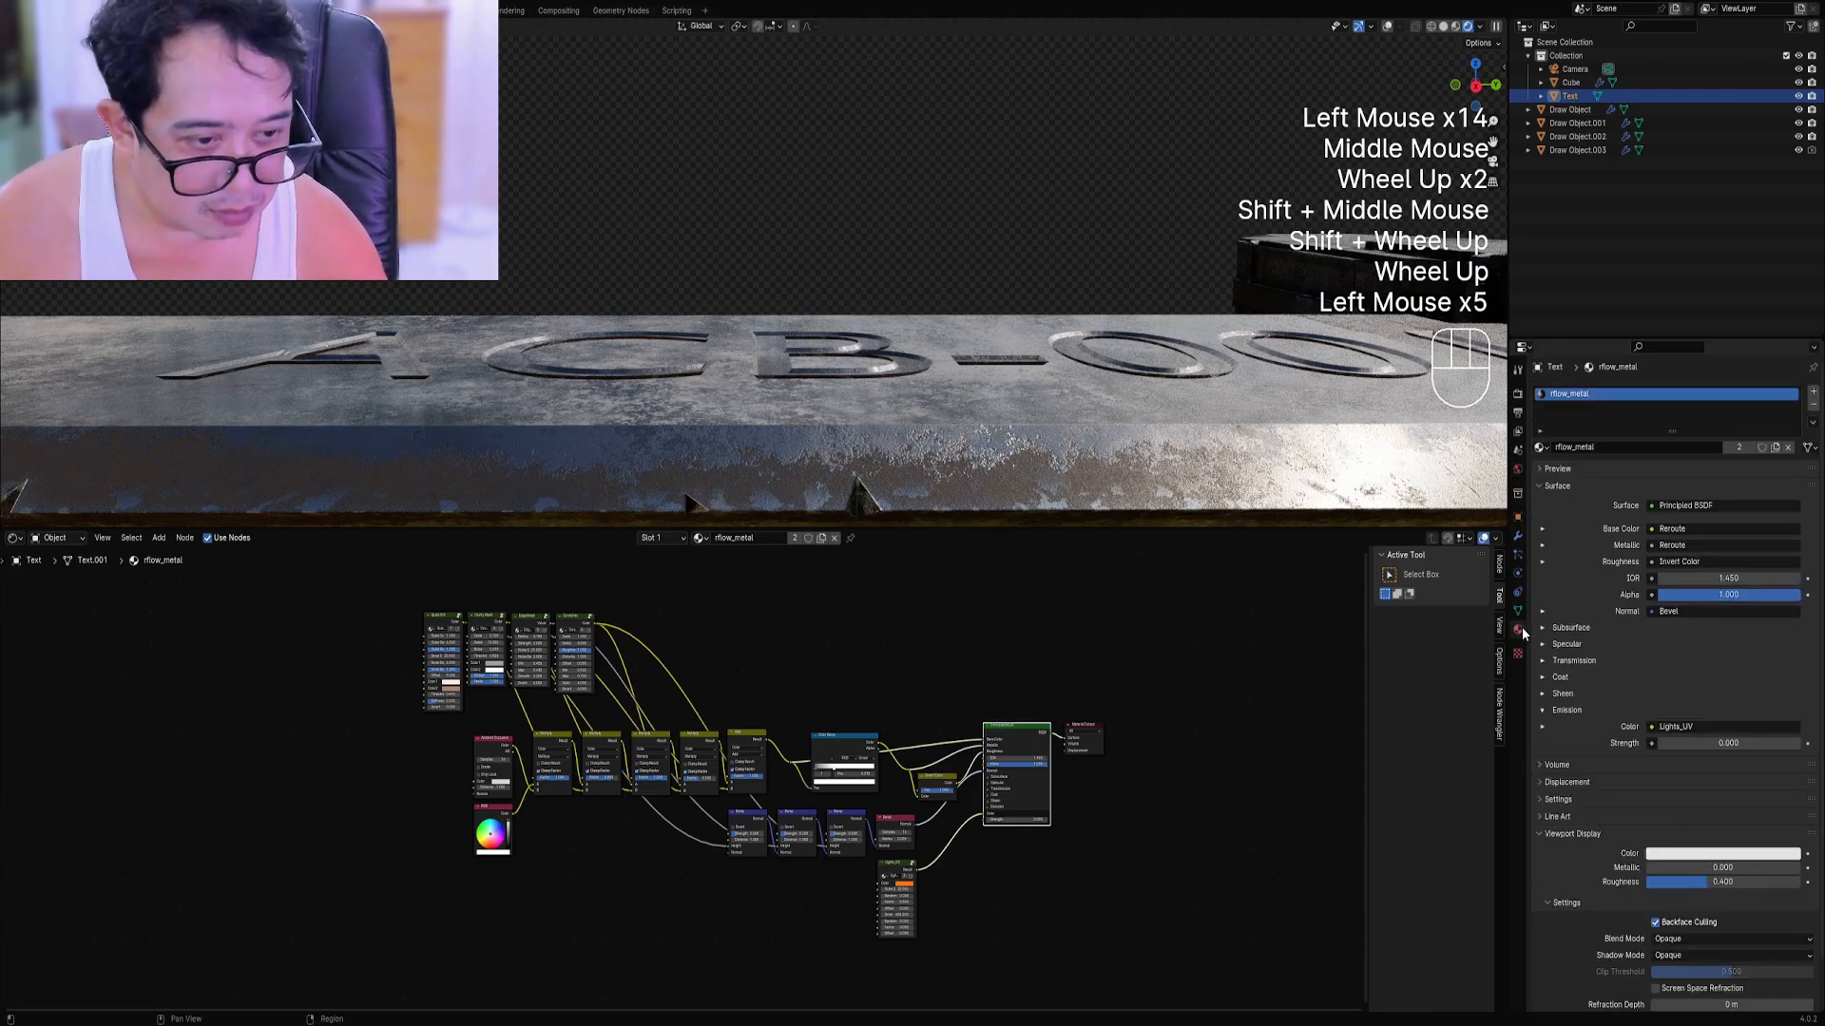
pyautogui.scroll(-3, 1631, 912)
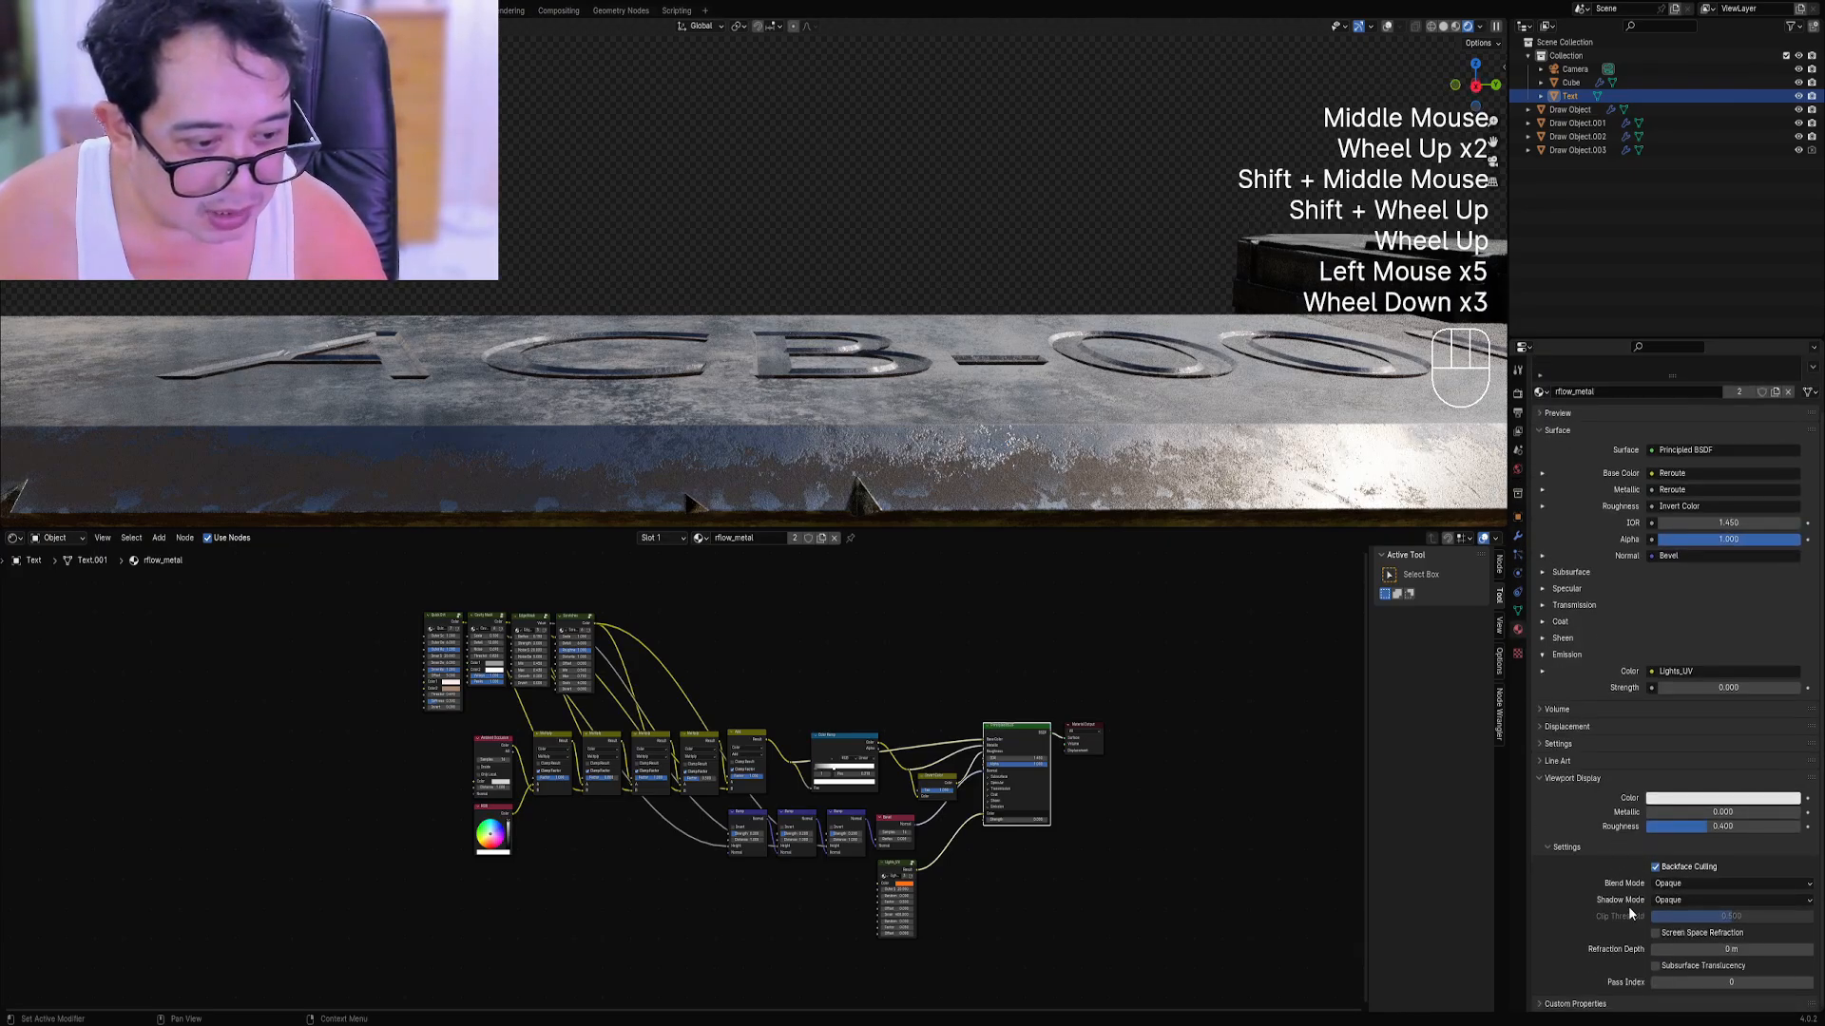
pyautogui.scroll(-2, 950, 423)
# Switch to solid shading and turn off Backface Culling in the lettering's rflow_metal material.
pyautogui.moveTo(951, 423); pyautogui.dragTo(1045, 405, button='middle')
pyautogui.press('z')
pyautogui.click(1136, 400)
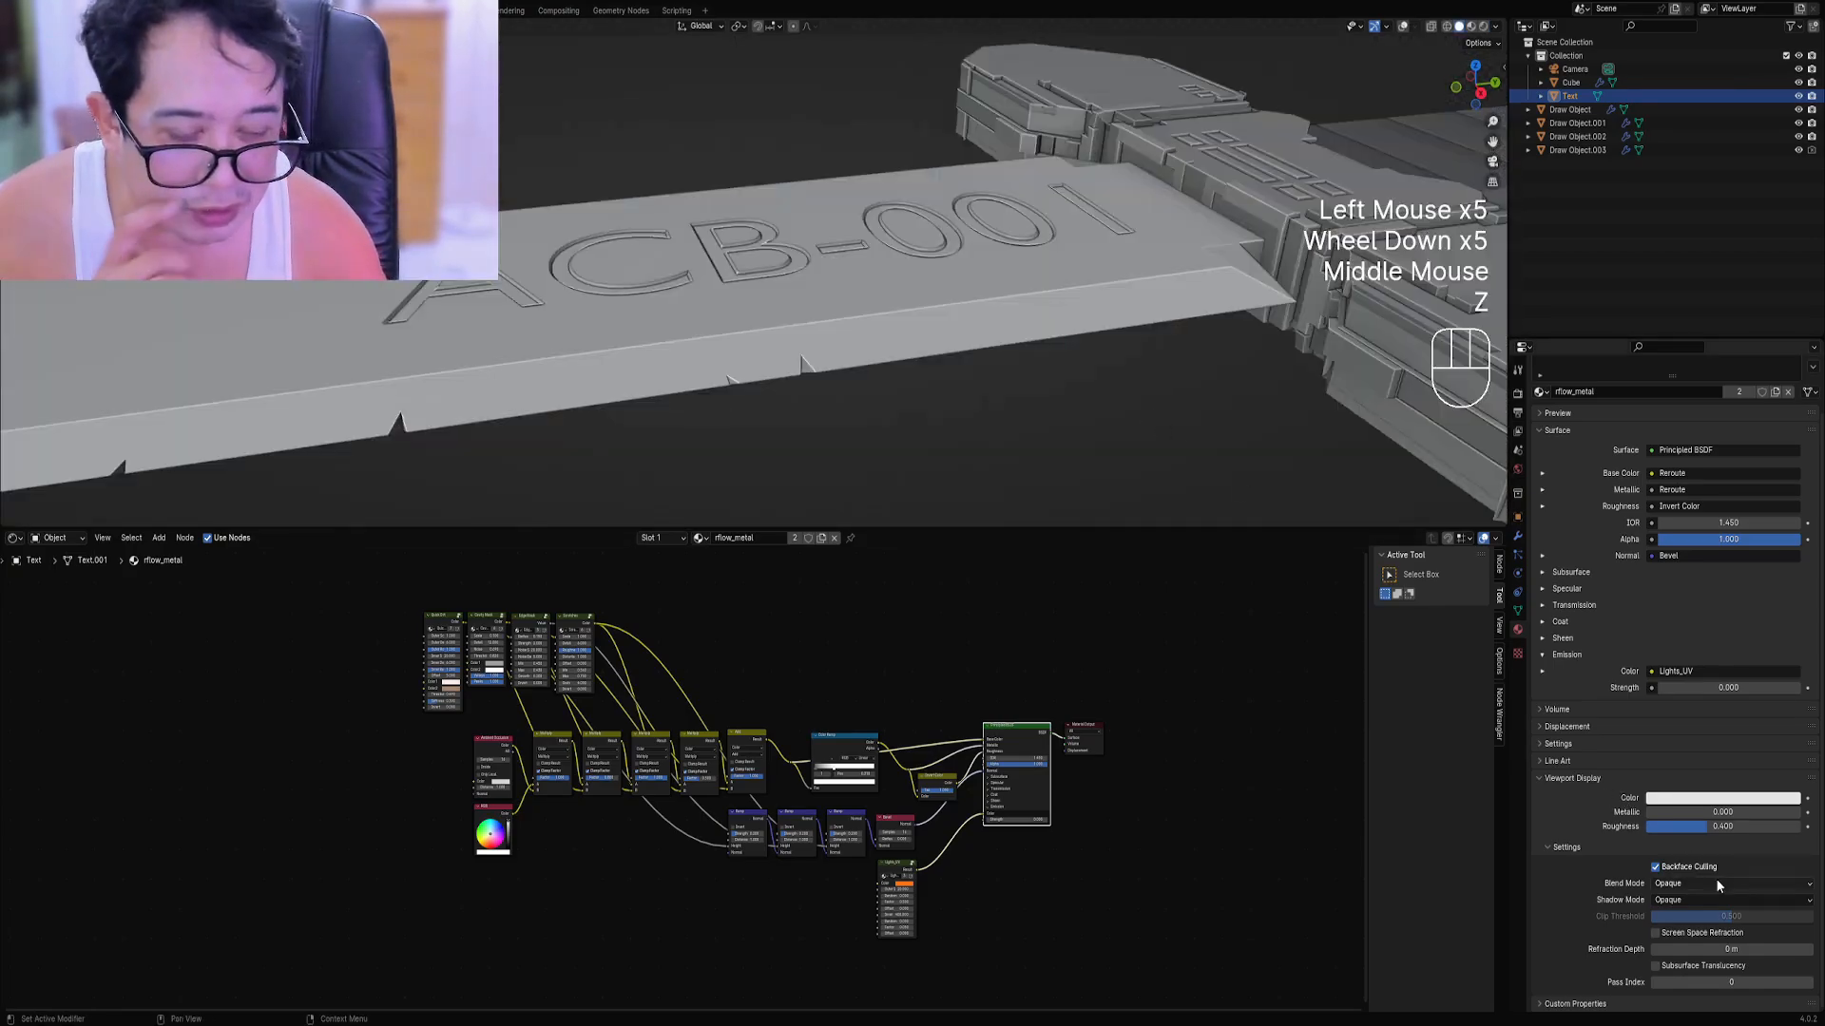
pyautogui.click(1657, 867)
pyautogui.scroll(-2, 783, 390)
# Inspect the ACB-001 lettering up close in a maximized viewport, comparing solid and rendered shading.
pyautogui.hotkey('ctrl', 'space')
pyautogui.moveTo(845, 384); pyautogui.dragTo(967, 499, button='middle')
pyautogui.press('z')
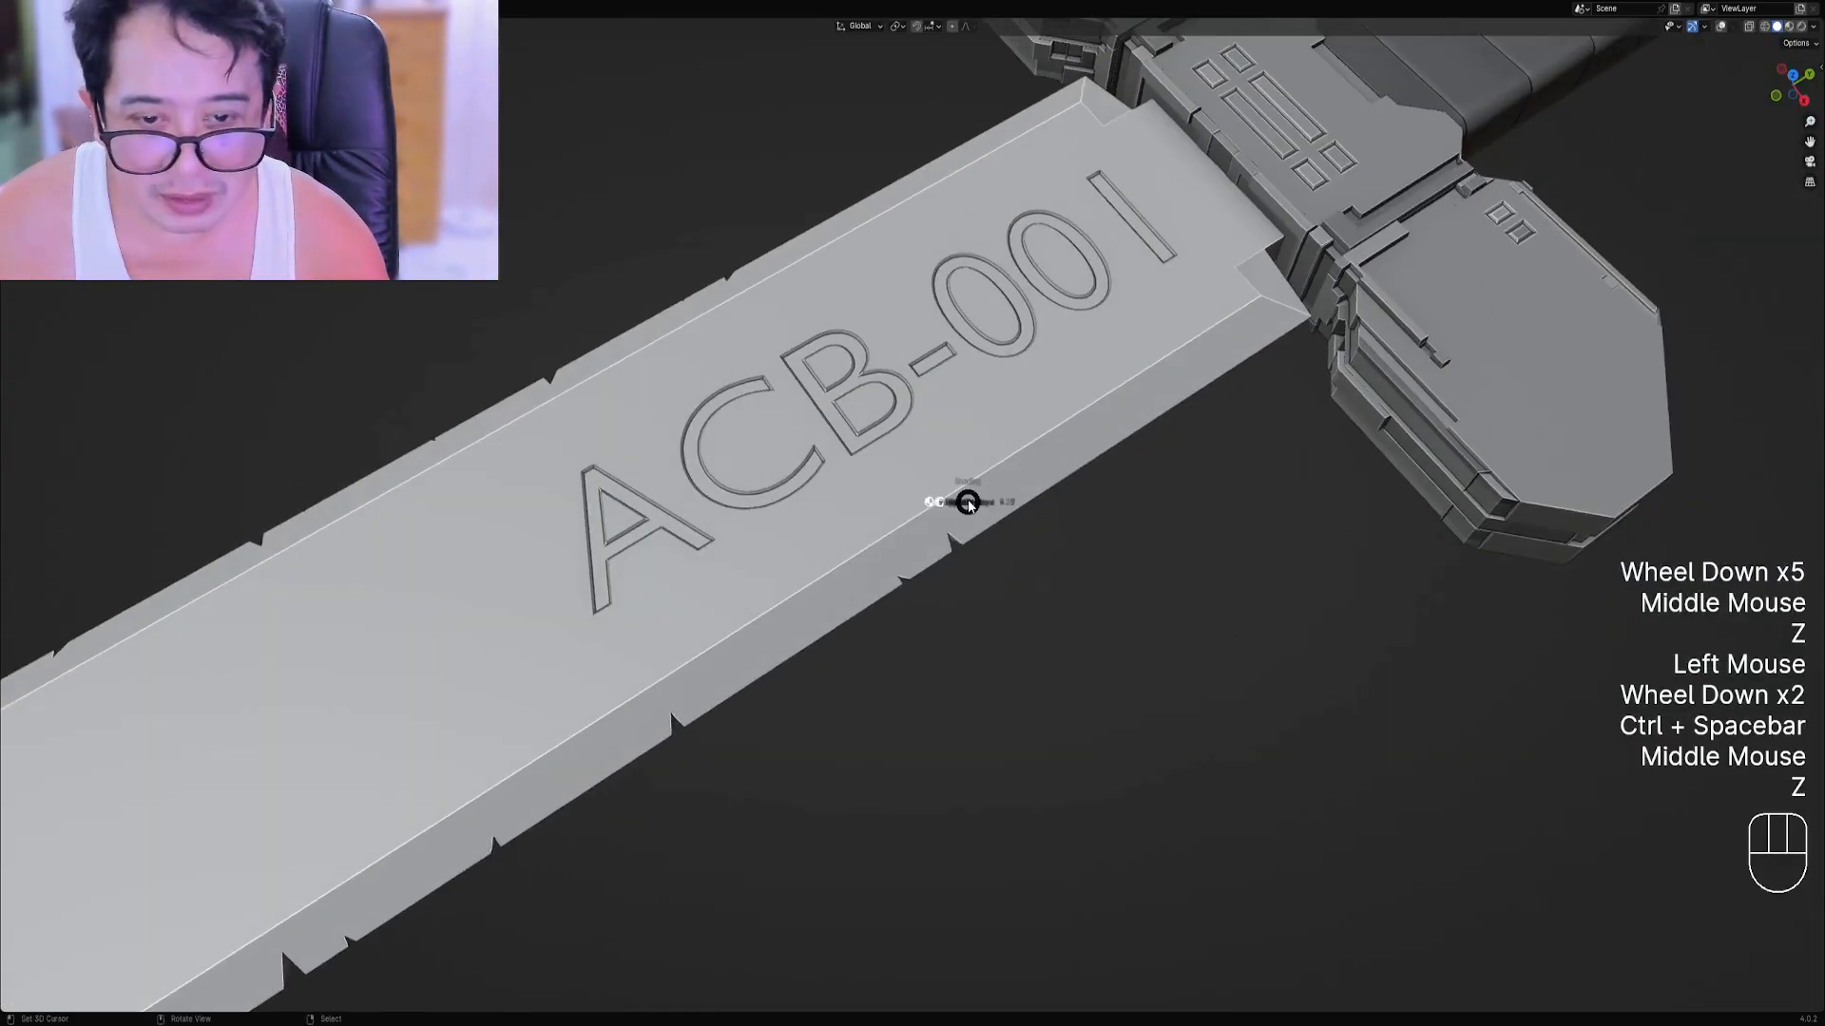
pyautogui.click(1051, 418)
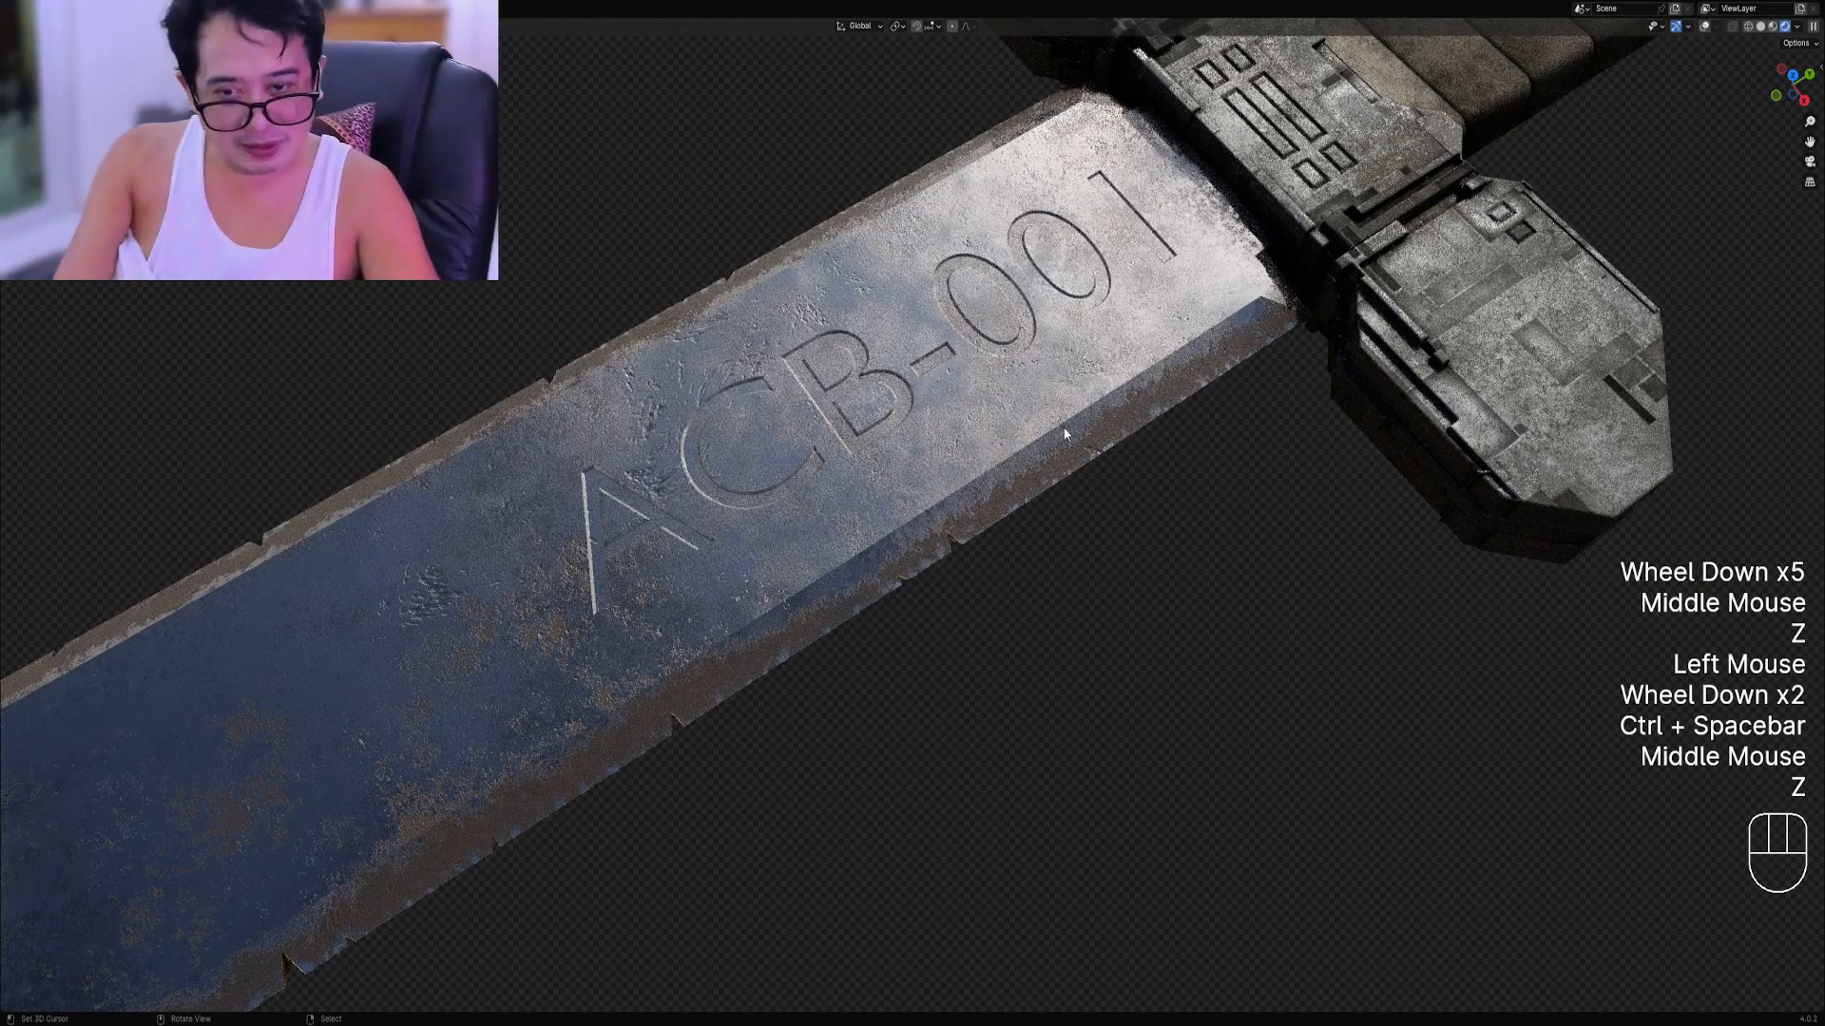
pyautogui.moveTo(1064, 433); pyautogui.dragTo(1030, 498, button='middle')
pyautogui.scroll(1, 1030, 505)
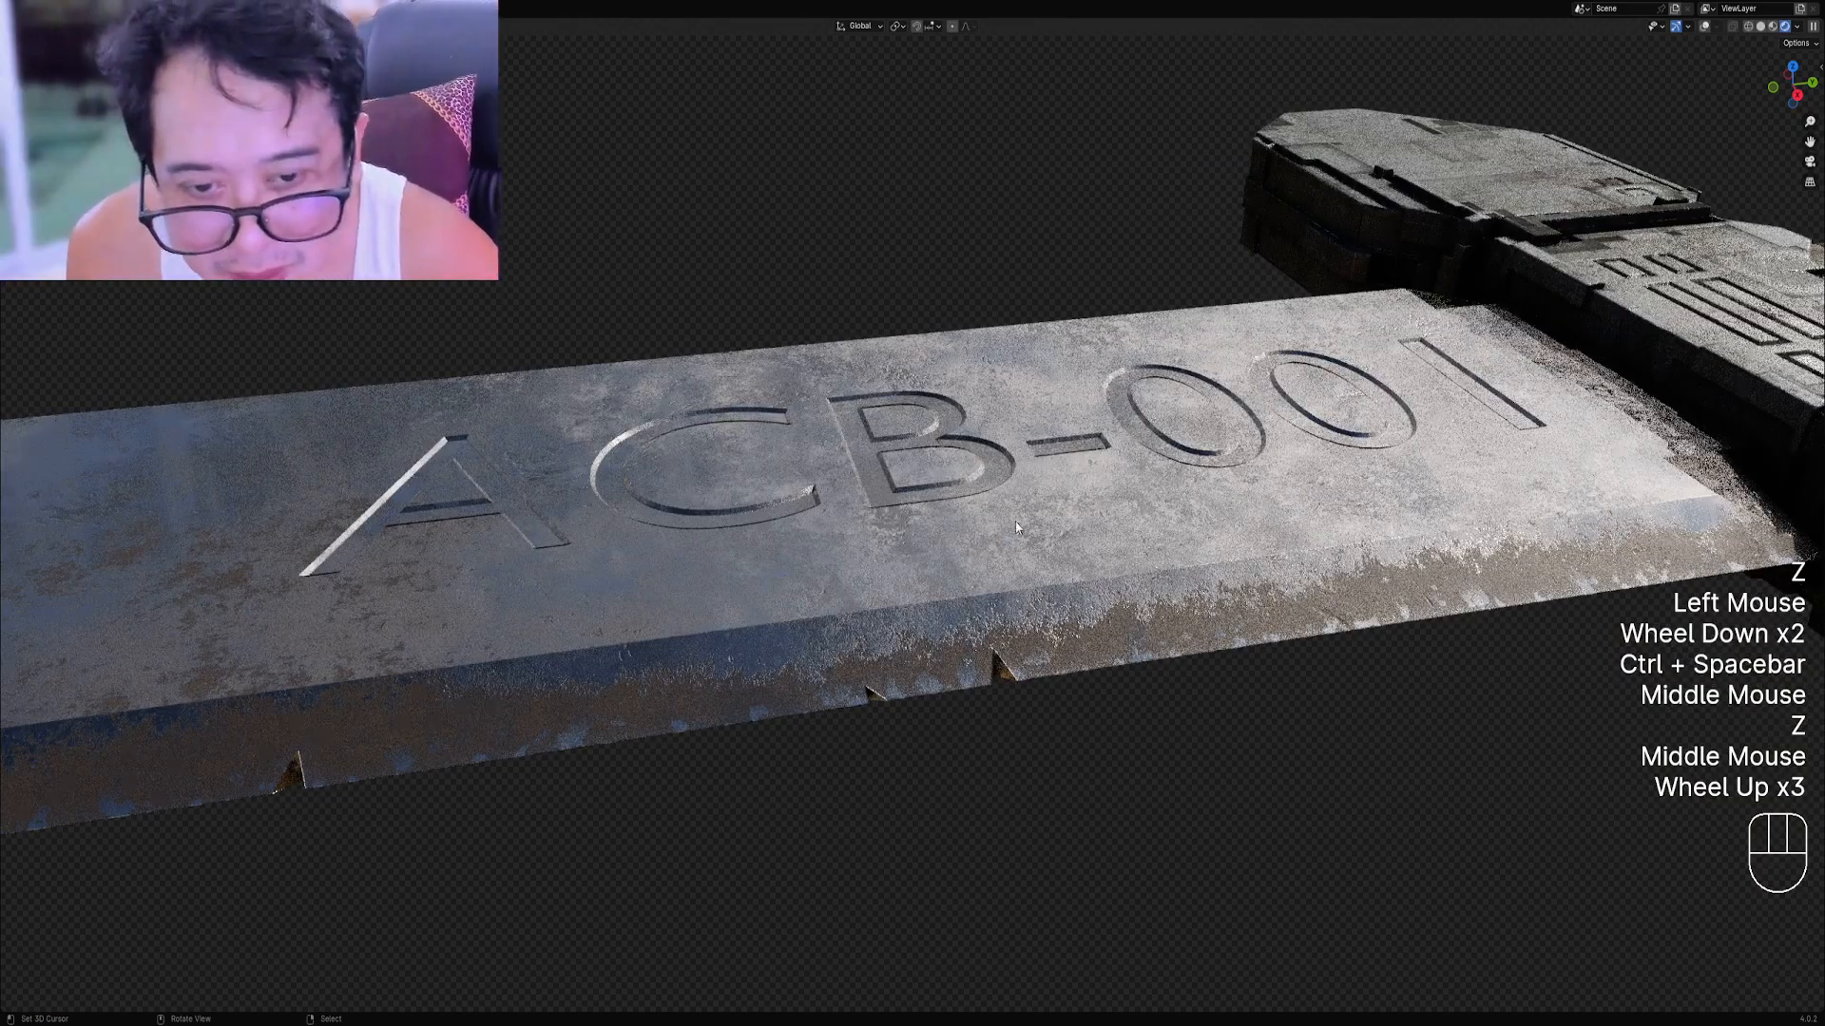
pyautogui.scroll(-2, 927, 511)
pyautogui.moveTo(1011, 532)
pyautogui.mouseDown(button='middle')
pyautogui.moveTo(903, 507)
pyautogui.moveTo(975, 543)
pyautogui.moveTo(1051, 550)
pyautogui.moveTo(808, 502)
pyautogui.moveTo(932, 504)
pyautogui.moveTo(856, 484)
pyautogui.moveTo(933, 514)
pyautogui.moveTo(932, 431)
pyautogui.mouseUp(button='middle')
pyautogui.press('z')
pyautogui.click(1017, 515)
pyautogui.scroll(-2, 1017, 515)
pyautogui.scroll(3, 975, 543)
pyautogui.scroll(2, 809, 502)
pyautogui.scroll(-2, 947, 516)
pyautogui.press('z')
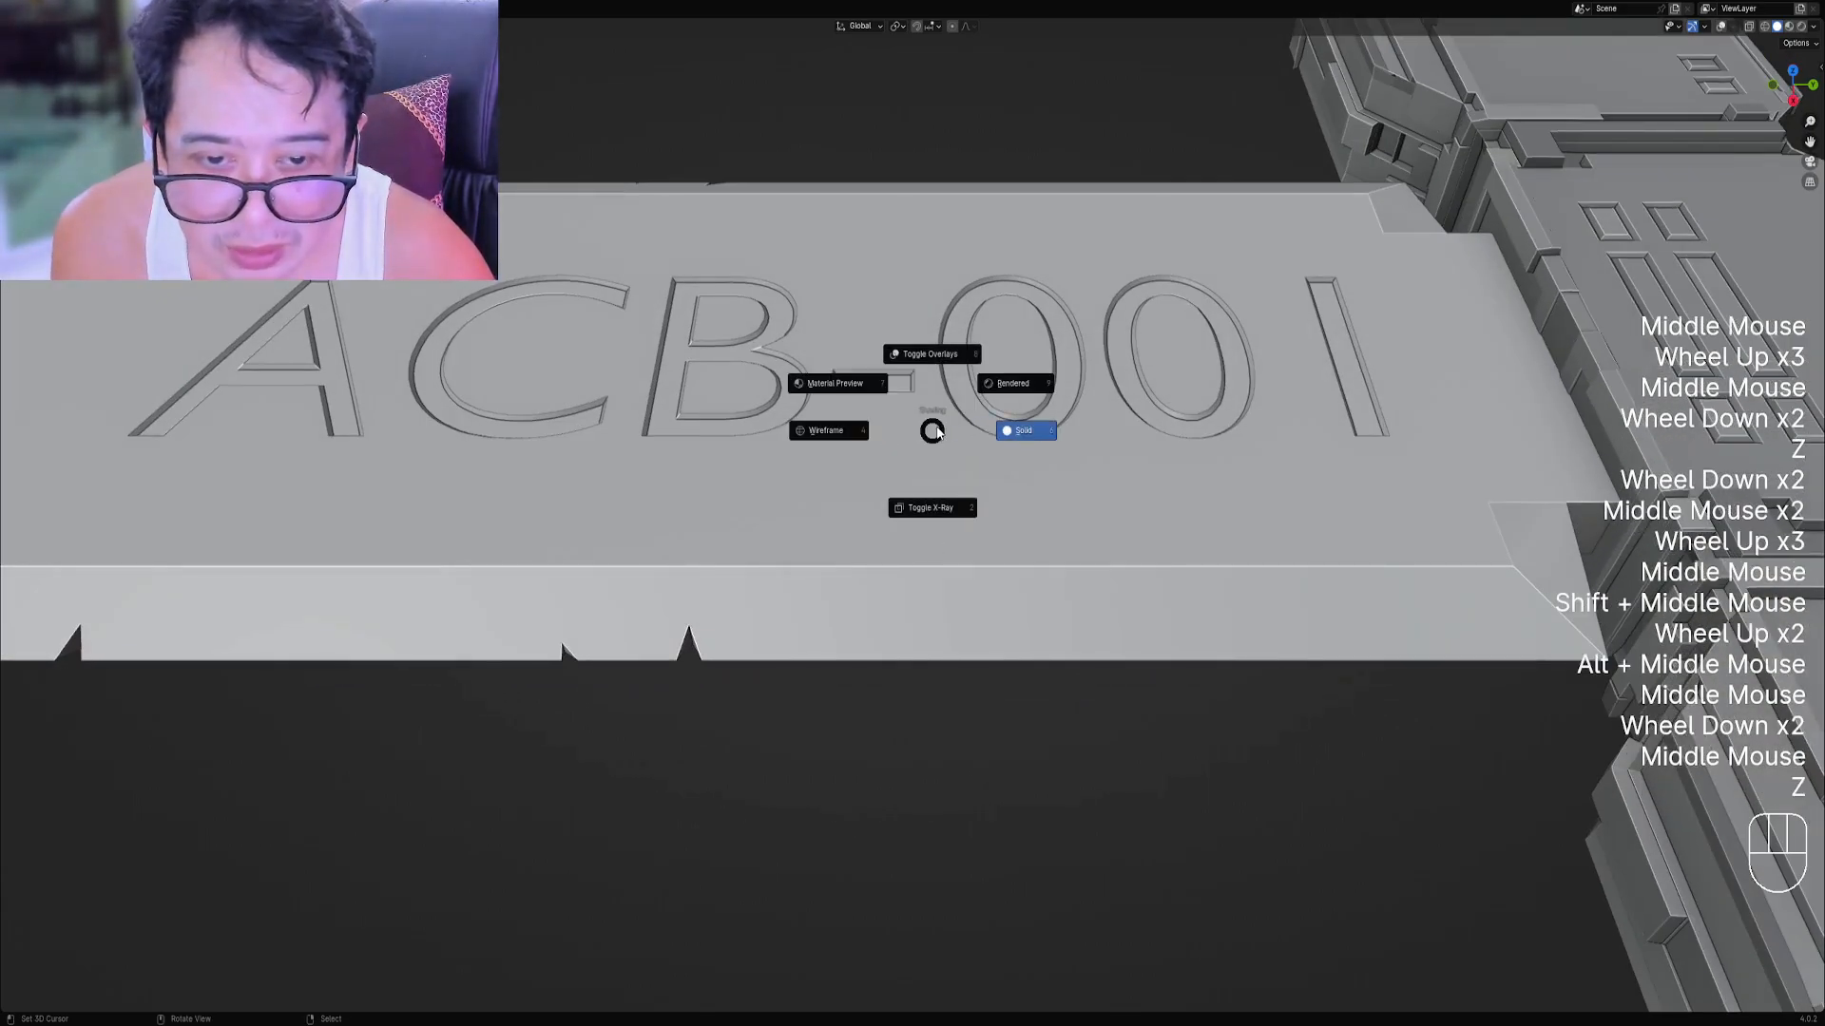
pyautogui.click(988, 385)
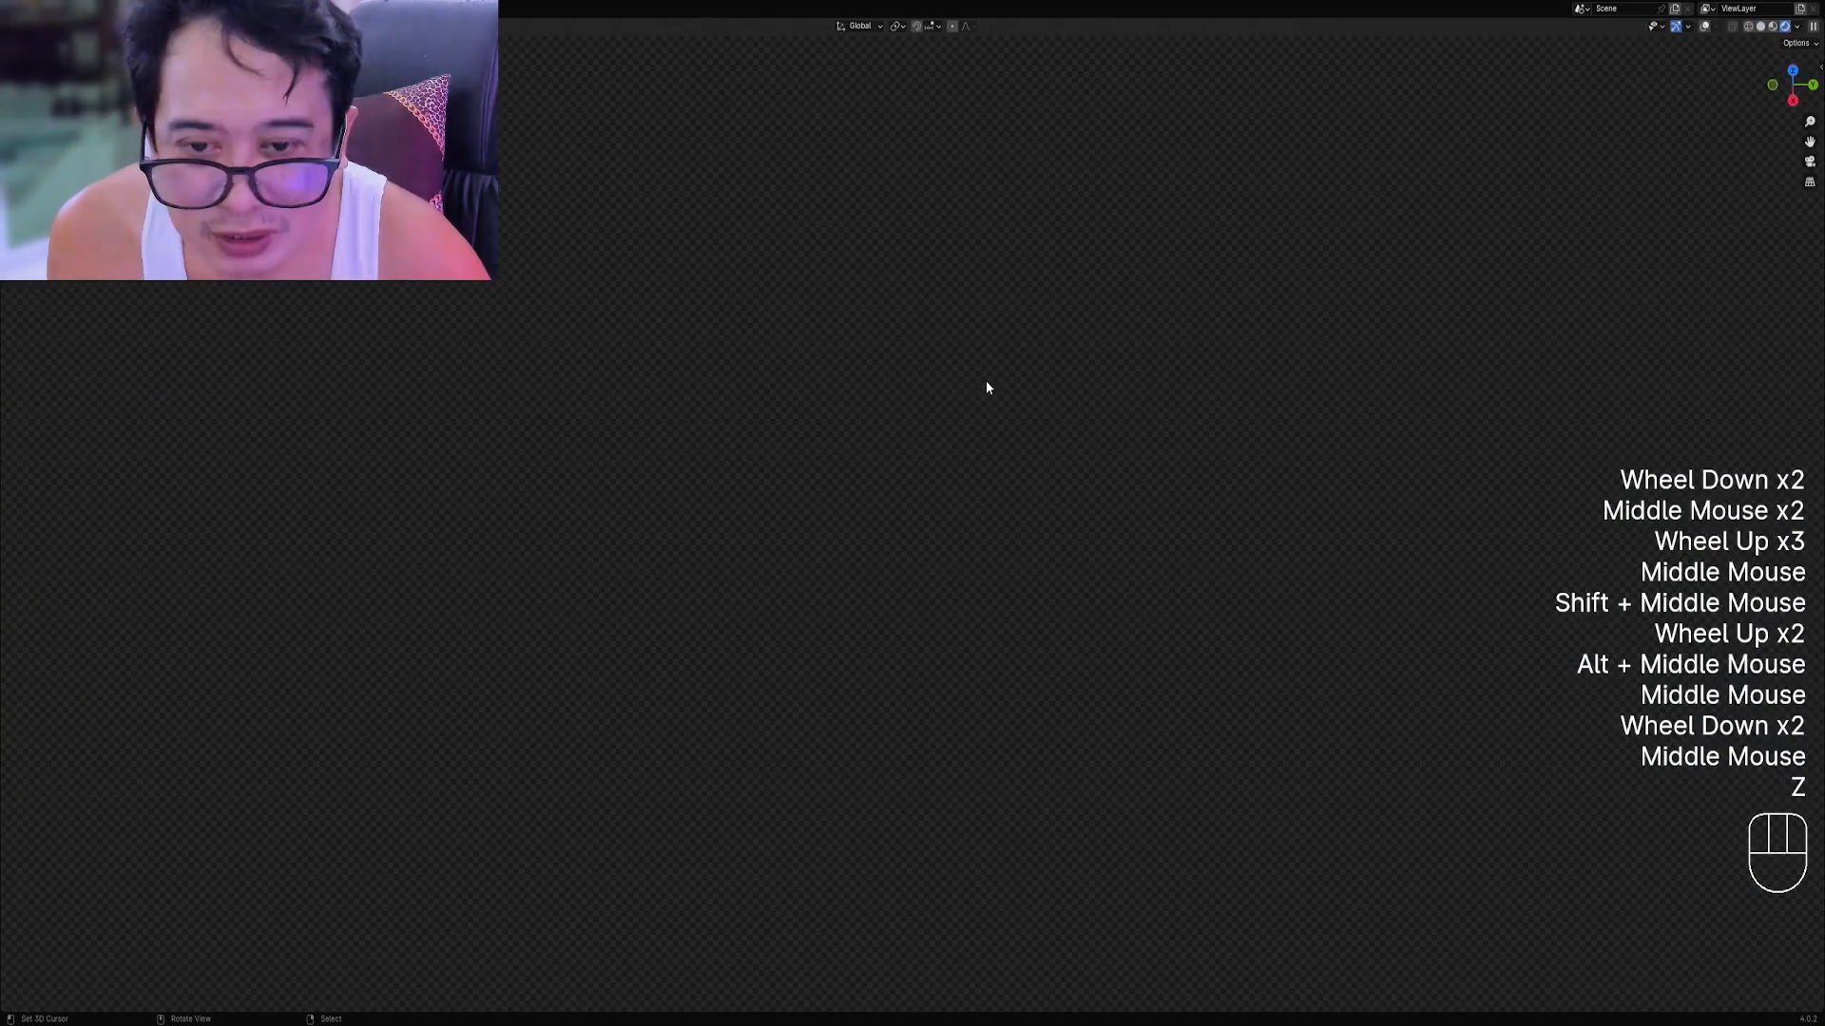
# Compare the blade, guard and grip in rendered and solid shading from several angles.
pyautogui.scroll(-2, 984, 380)
pyautogui.moveTo(985, 380); pyautogui.dragTo(969, 465, button='middle')
pyautogui.press('z')
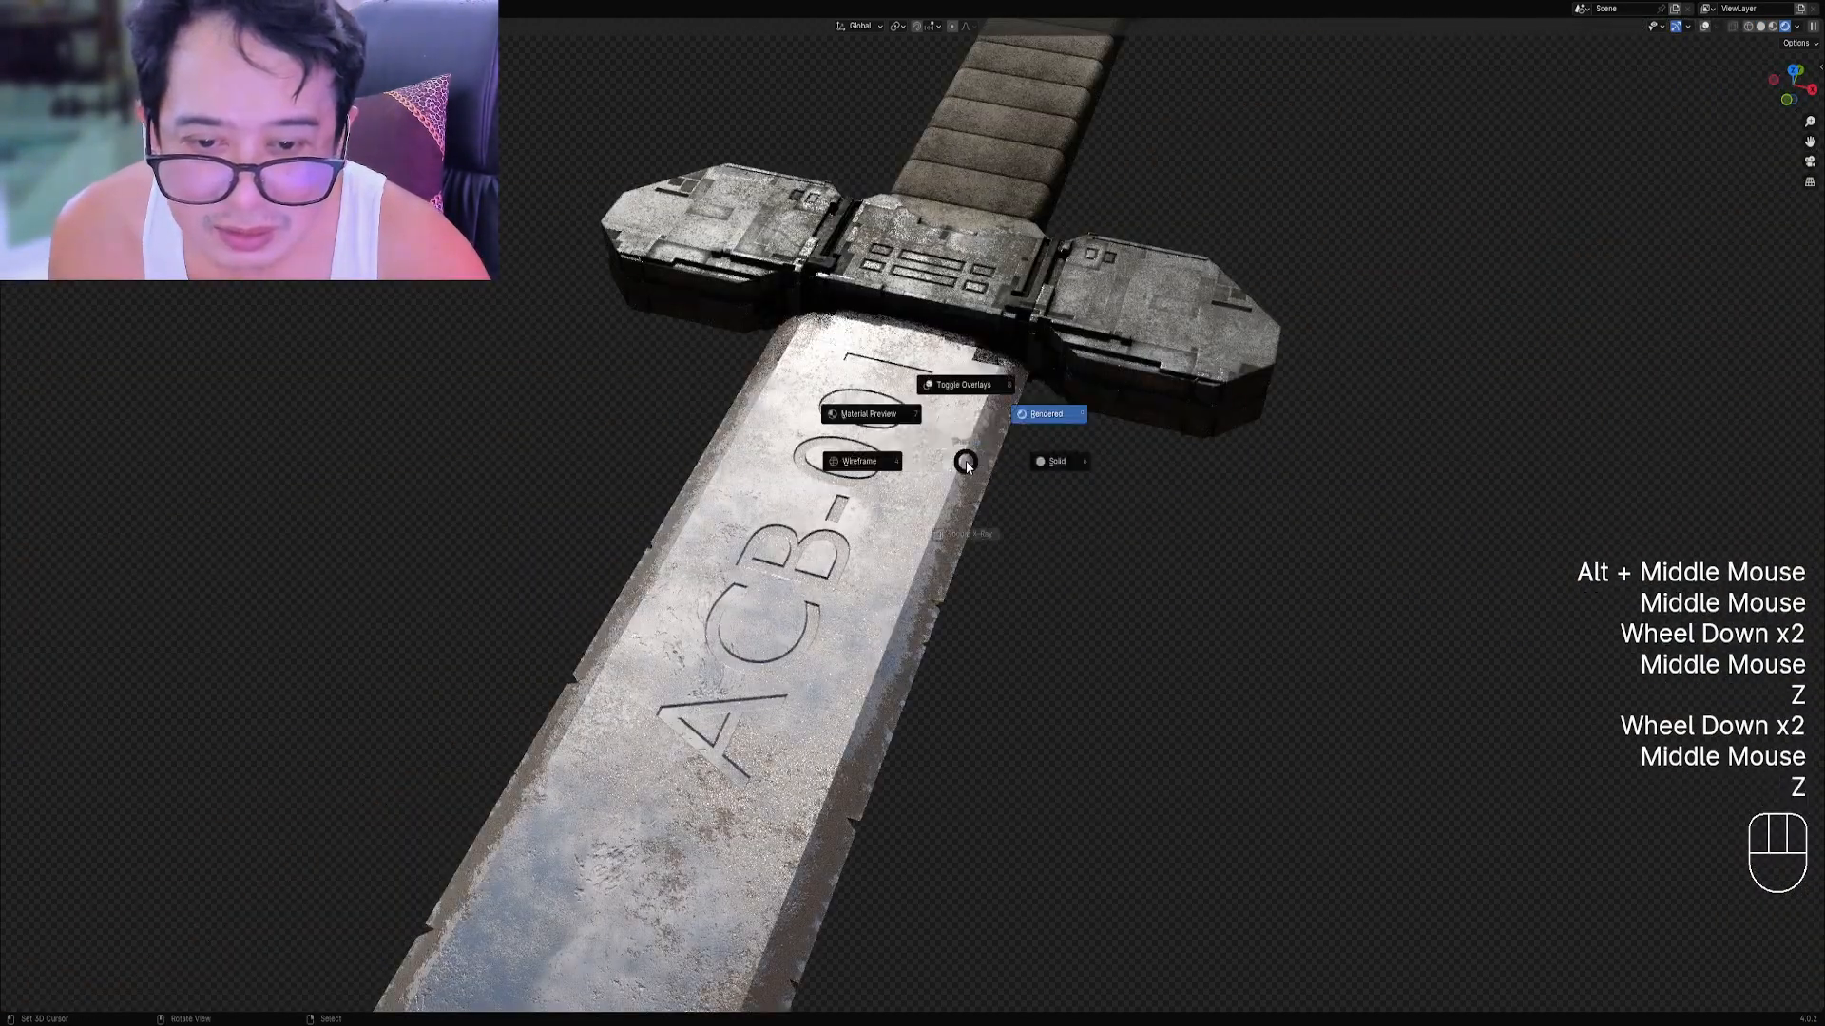
pyautogui.click(1053, 461)
pyautogui.scroll(-2, 752, 494)
pyautogui.moveTo(1330, 494)
pyautogui.mouseDown(button='middle')
pyautogui.moveTo(1141, 514)
pyautogui.moveTo(1064, 561)
pyautogui.mouseUp(button='middle')
pyautogui.keyDown('shift'); pyautogui.moveTo(1065, 561); pyautogui.dragTo(1013, 517, button='middle'); pyautogui.keyUp('shift')
pyautogui.press('z')
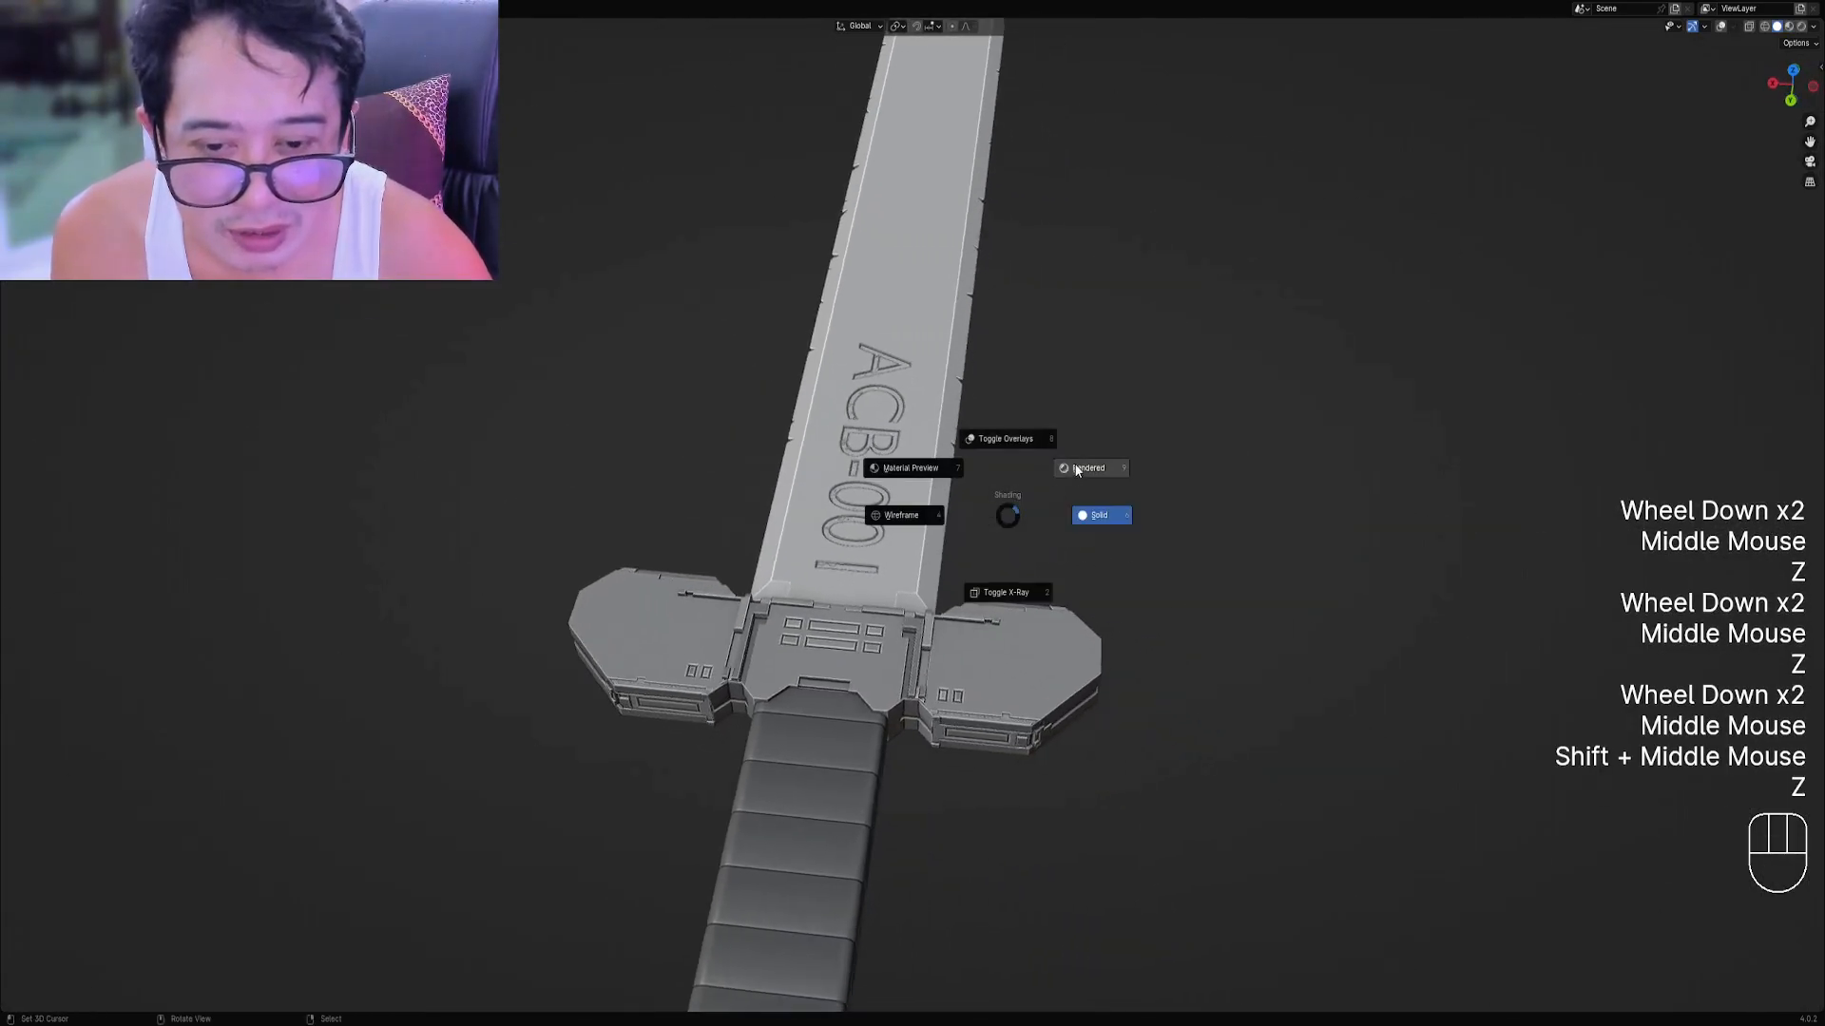
pyautogui.click(1073, 463)
pyautogui.moveTo(1065, 462)
pyautogui.mouseDown(button='middle')
pyautogui.moveTo(1241, 464)
pyautogui.moveTo(1036, 489)
pyautogui.mouseUp(button='middle')
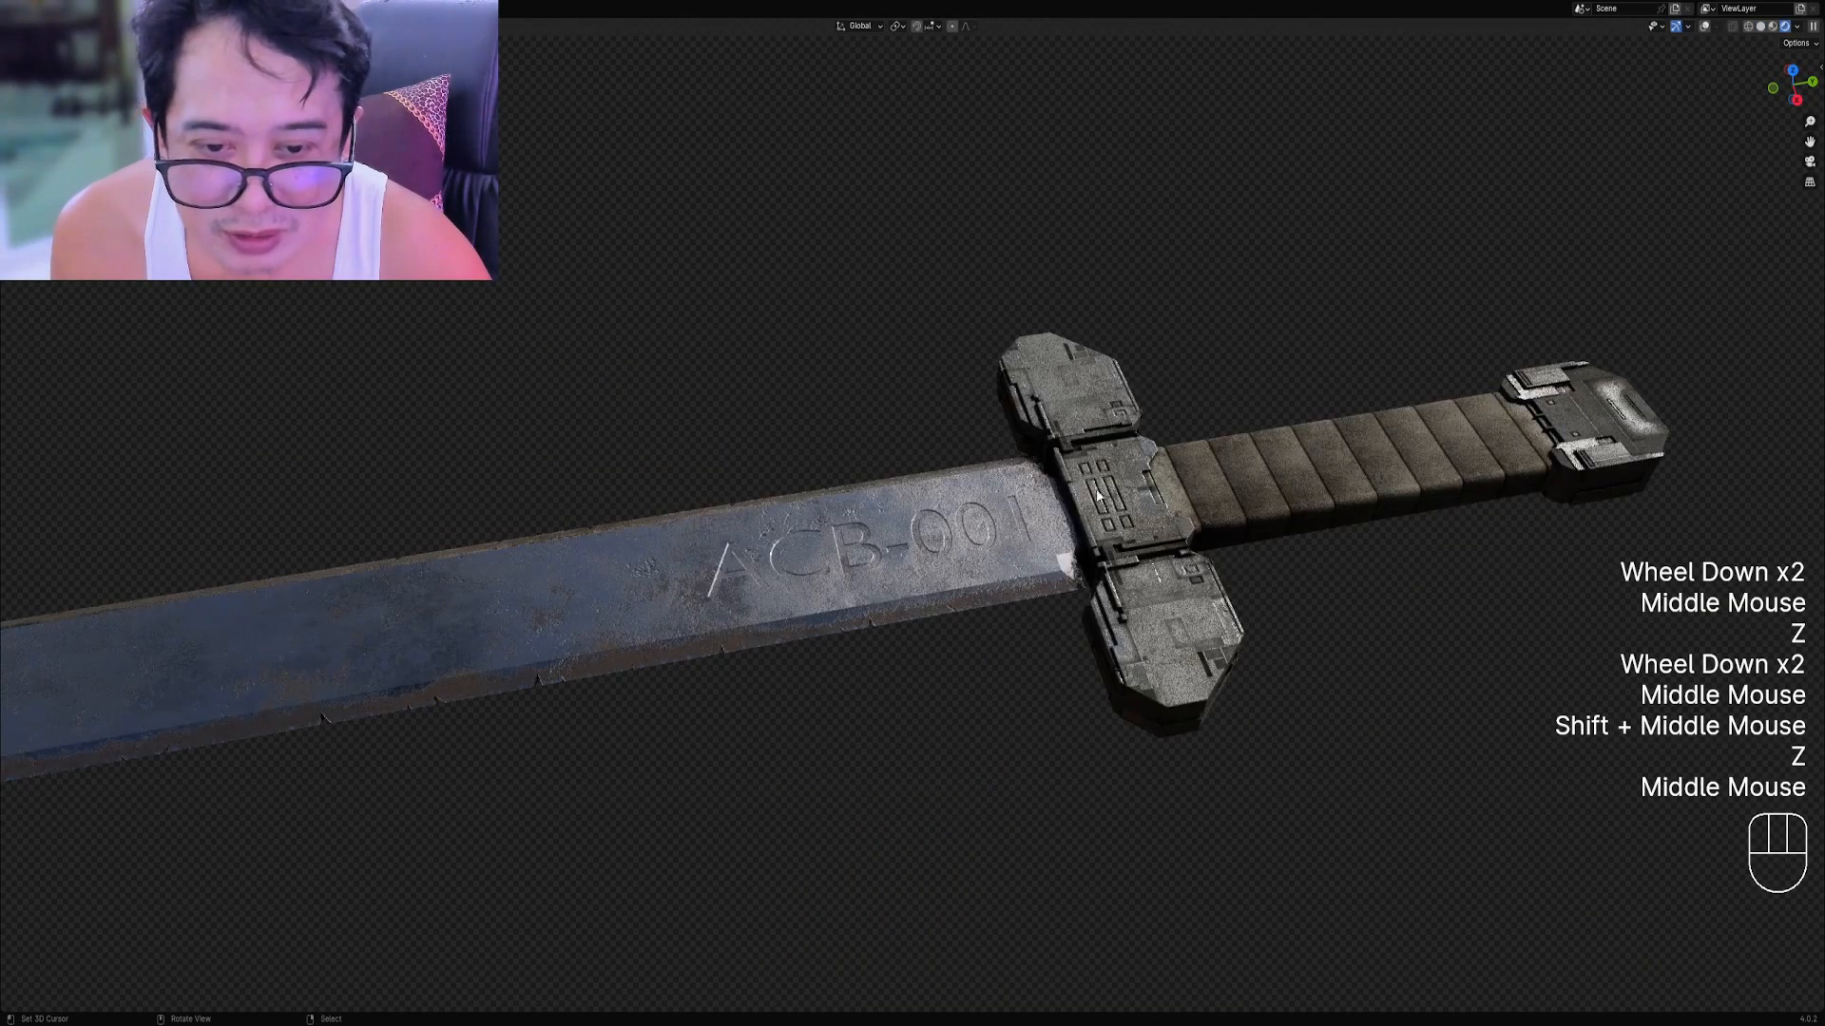
pyautogui.press('z')
pyautogui.click(1107, 461)
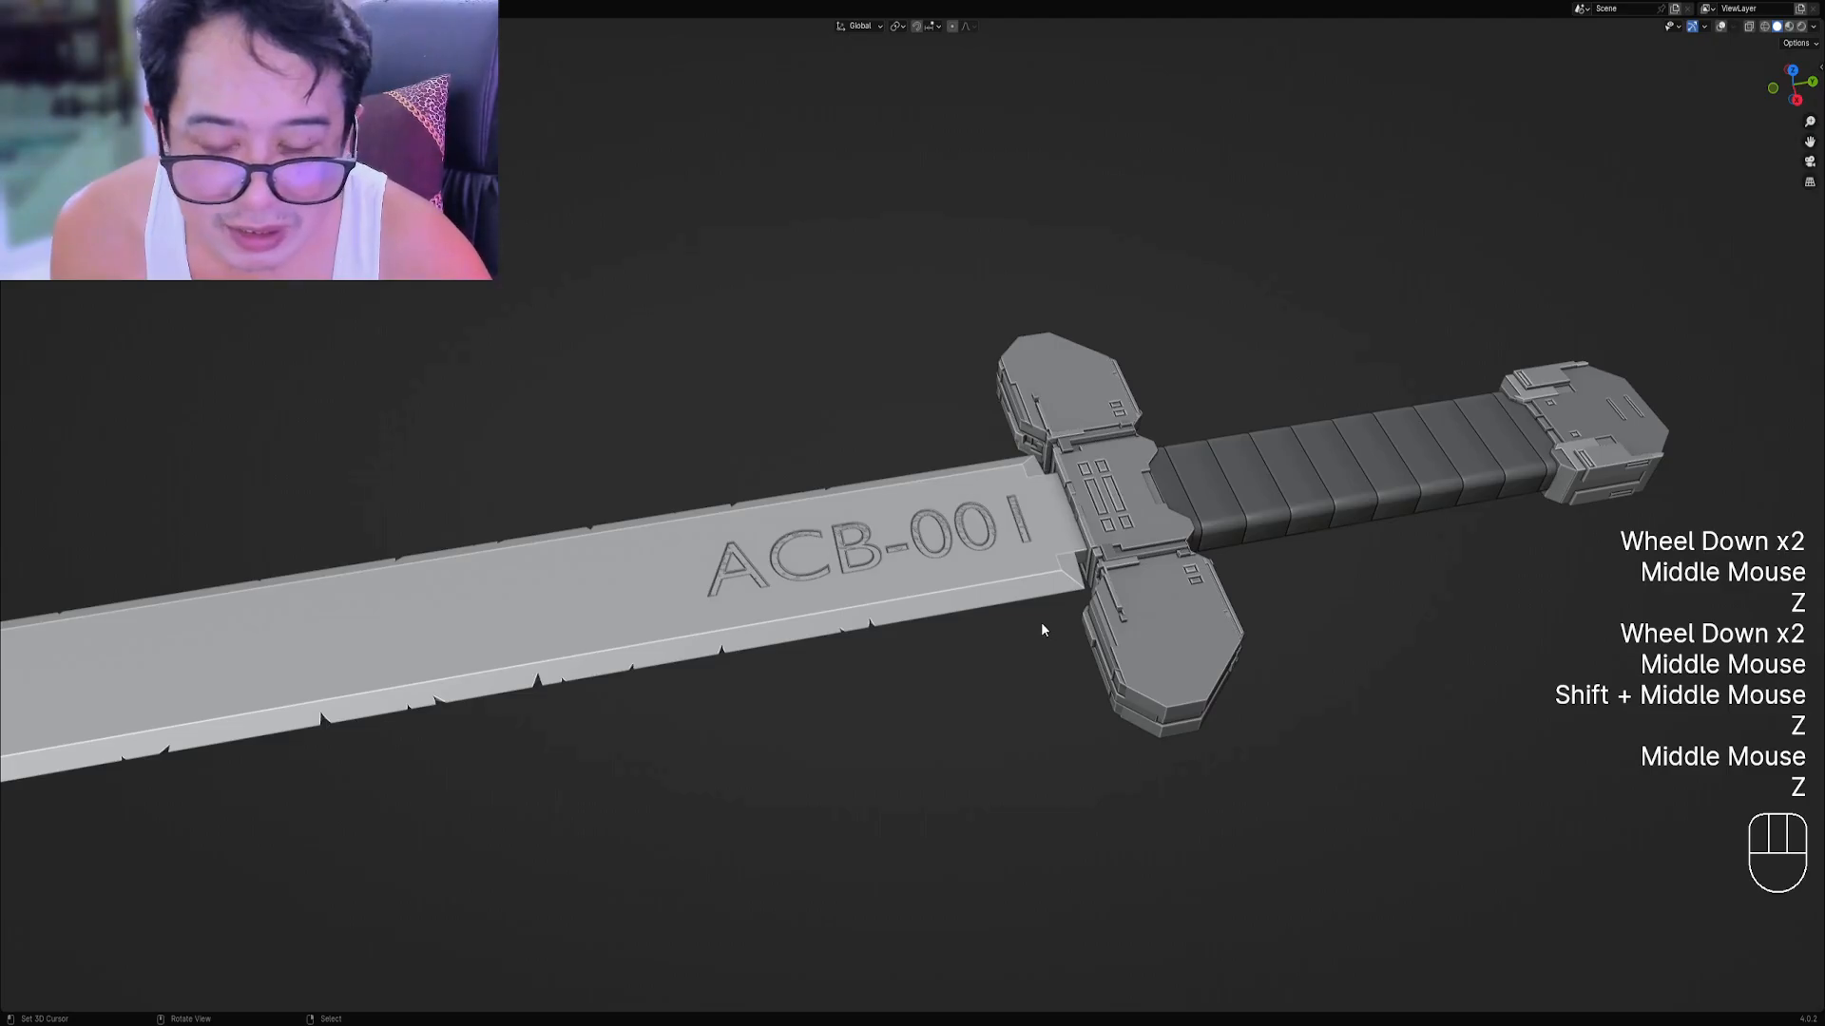
# Check how the lettering reads on the sword from closer and farther away in both shading modes.
pyautogui.moveTo(1039, 627)
pyautogui.keyDown('shift'); pyautogui.mouseDown(button='middle')
pyautogui.moveTo(1047, 540)
pyautogui.moveTo(1045, 600)
pyautogui.moveTo(994, 582)
pyautogui.moveTo(1042, 435)
pyautogui.moveTo(1015, 619)
pyautogui.mouseUp(button='middle'); pyautogui.keyUp('shift')
pyautogui.scroll(2, 1007, 582)
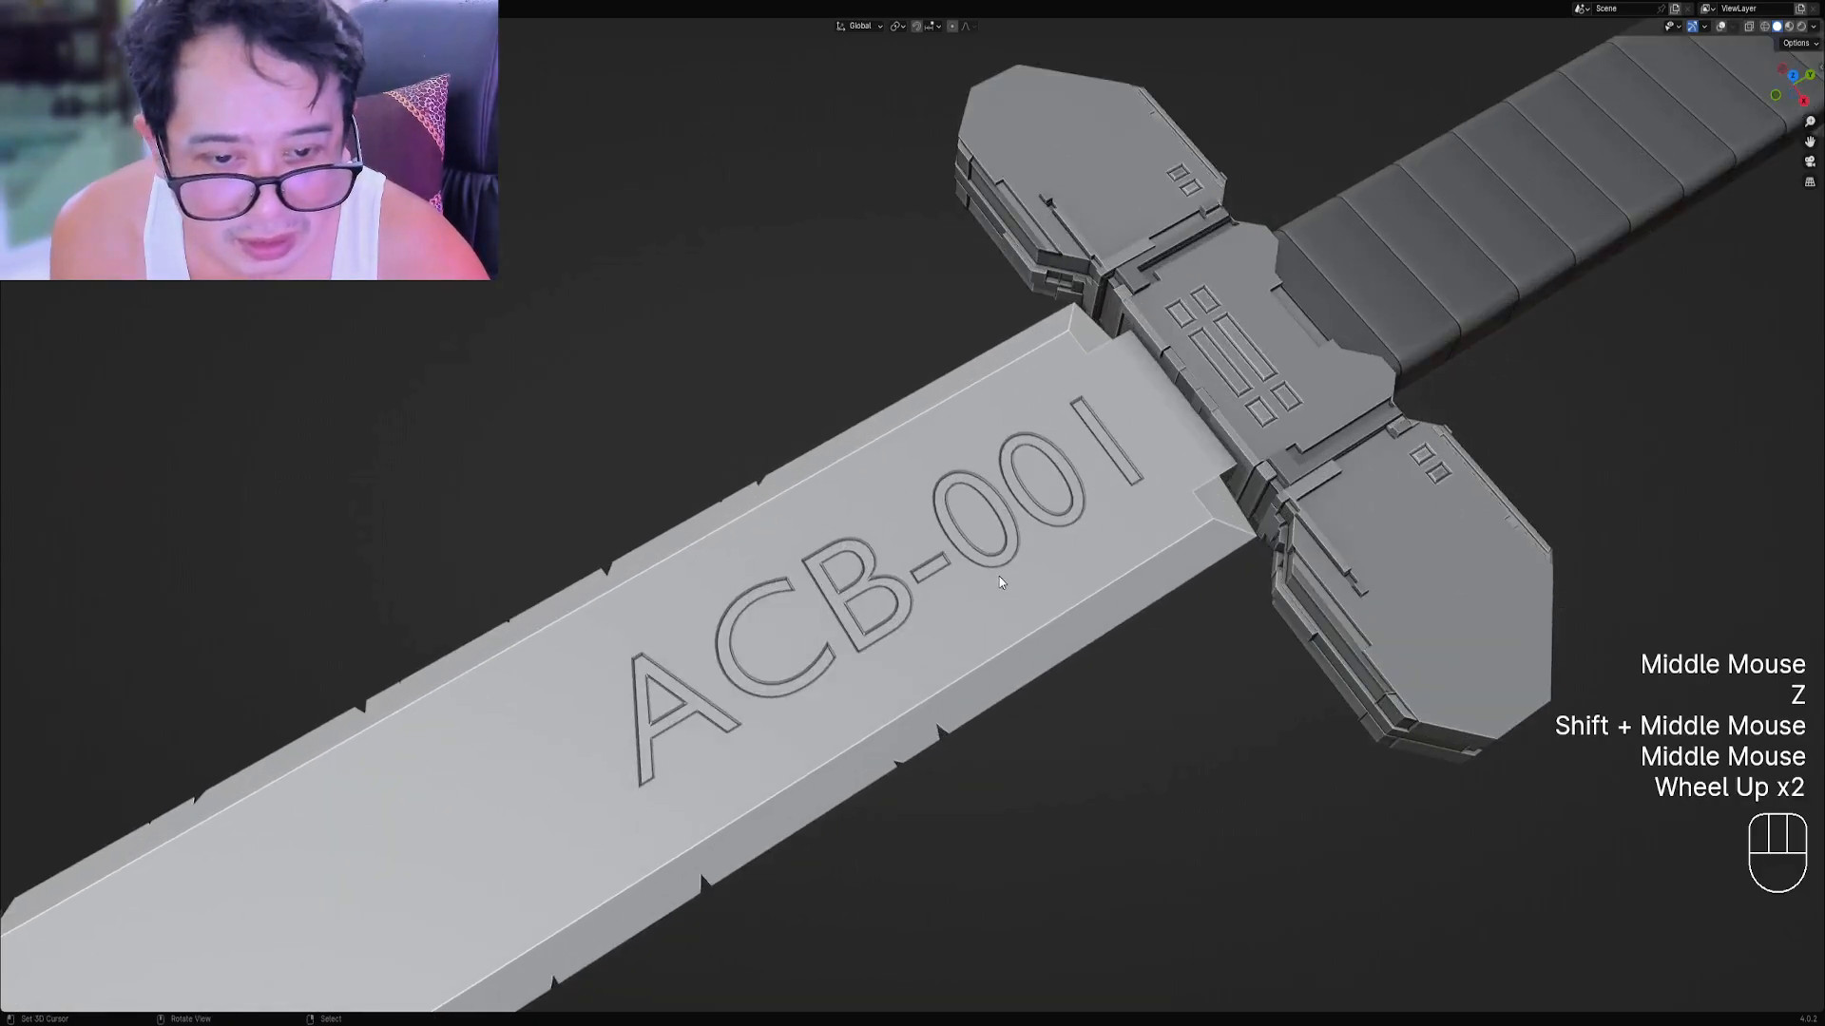
pyautogui.press('z')
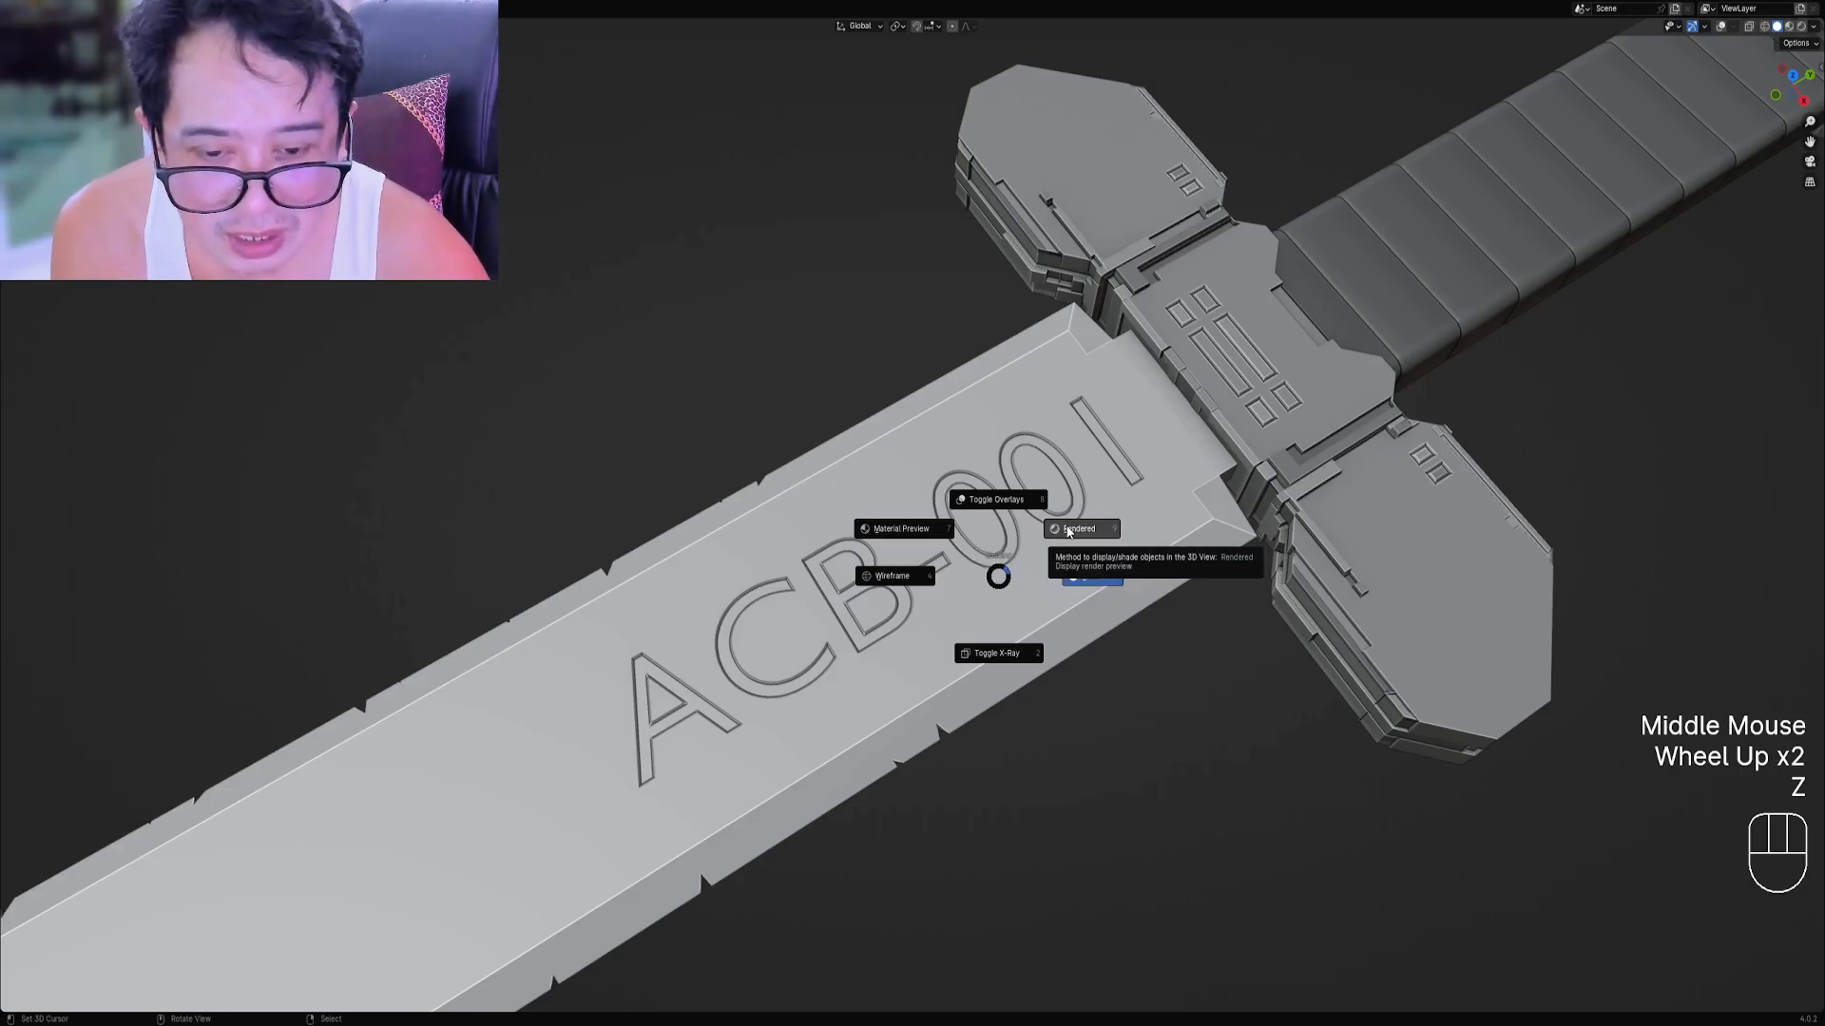
pyautogui.click(1068, 530)
pyautogui.scroll(-2, 1059, 529)
pyautogui.press('z')
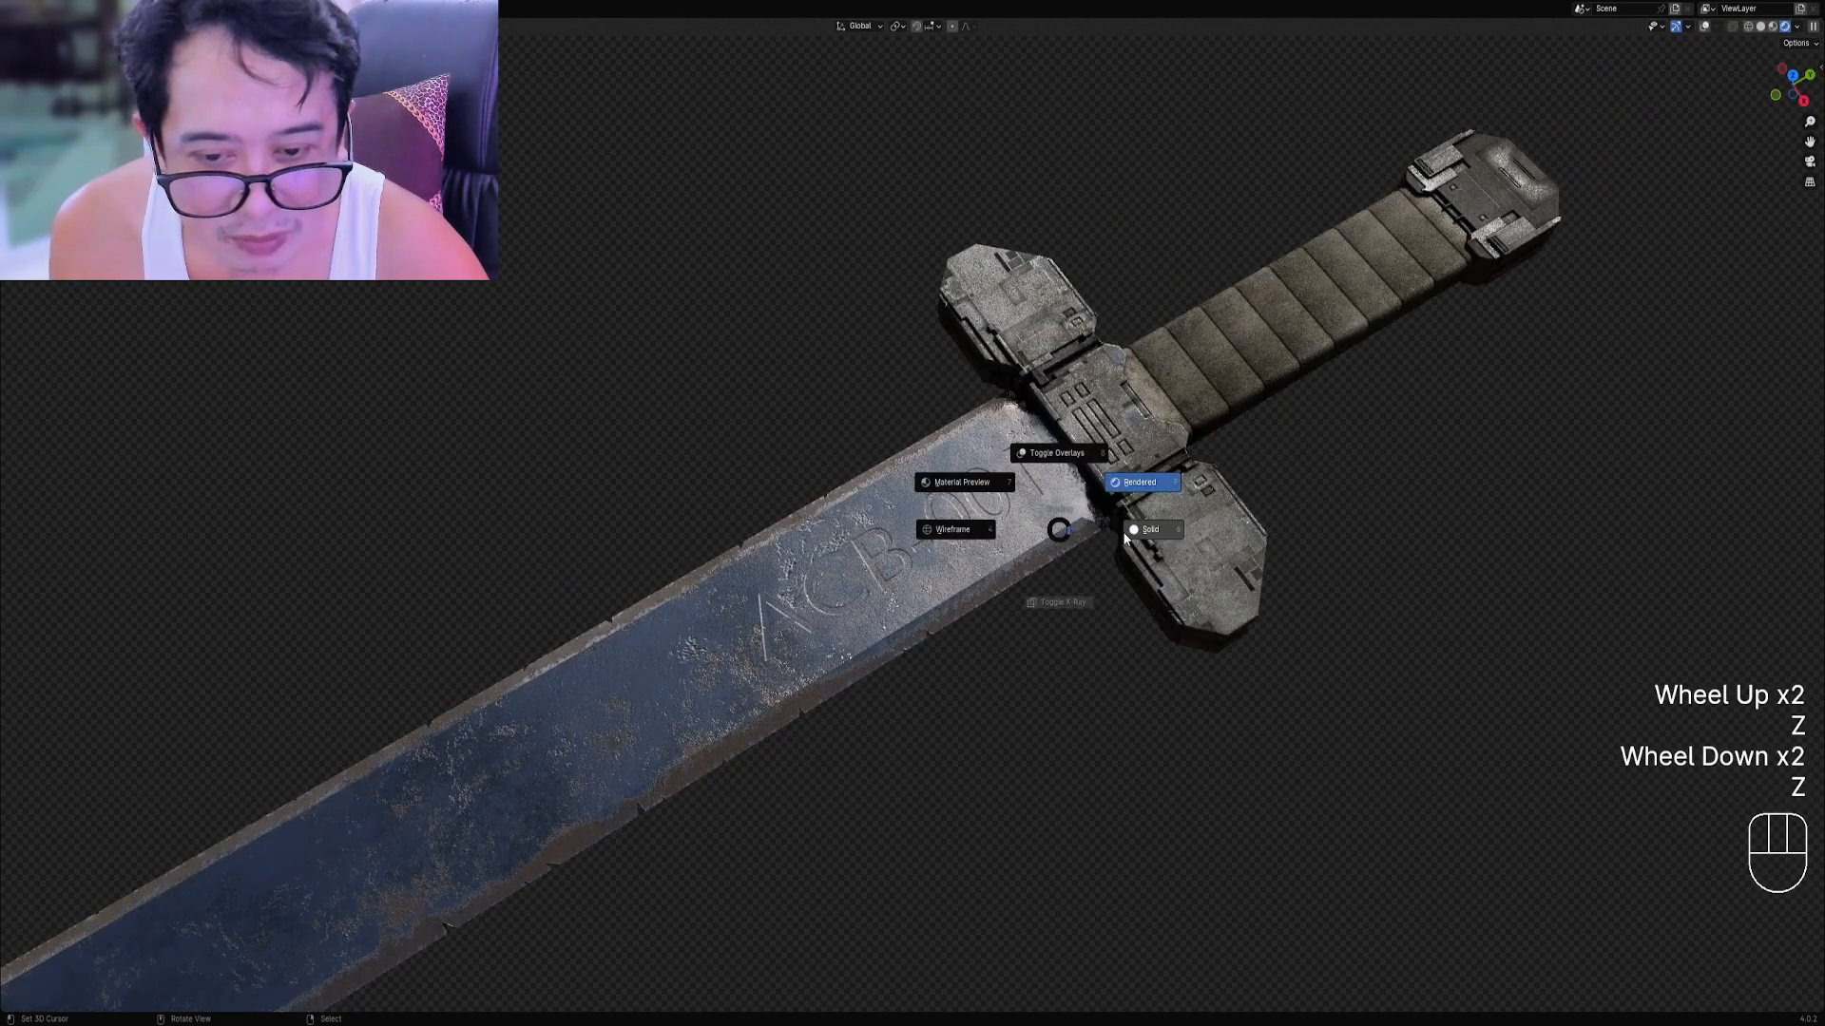
pyautogui.click(1131, 532)
pyautogui.moveTo(1019, 556); pyautogui.dragTo(998, 549, button='middle')
pyautogui.press('z')
pyautogui.click(1075, 511)
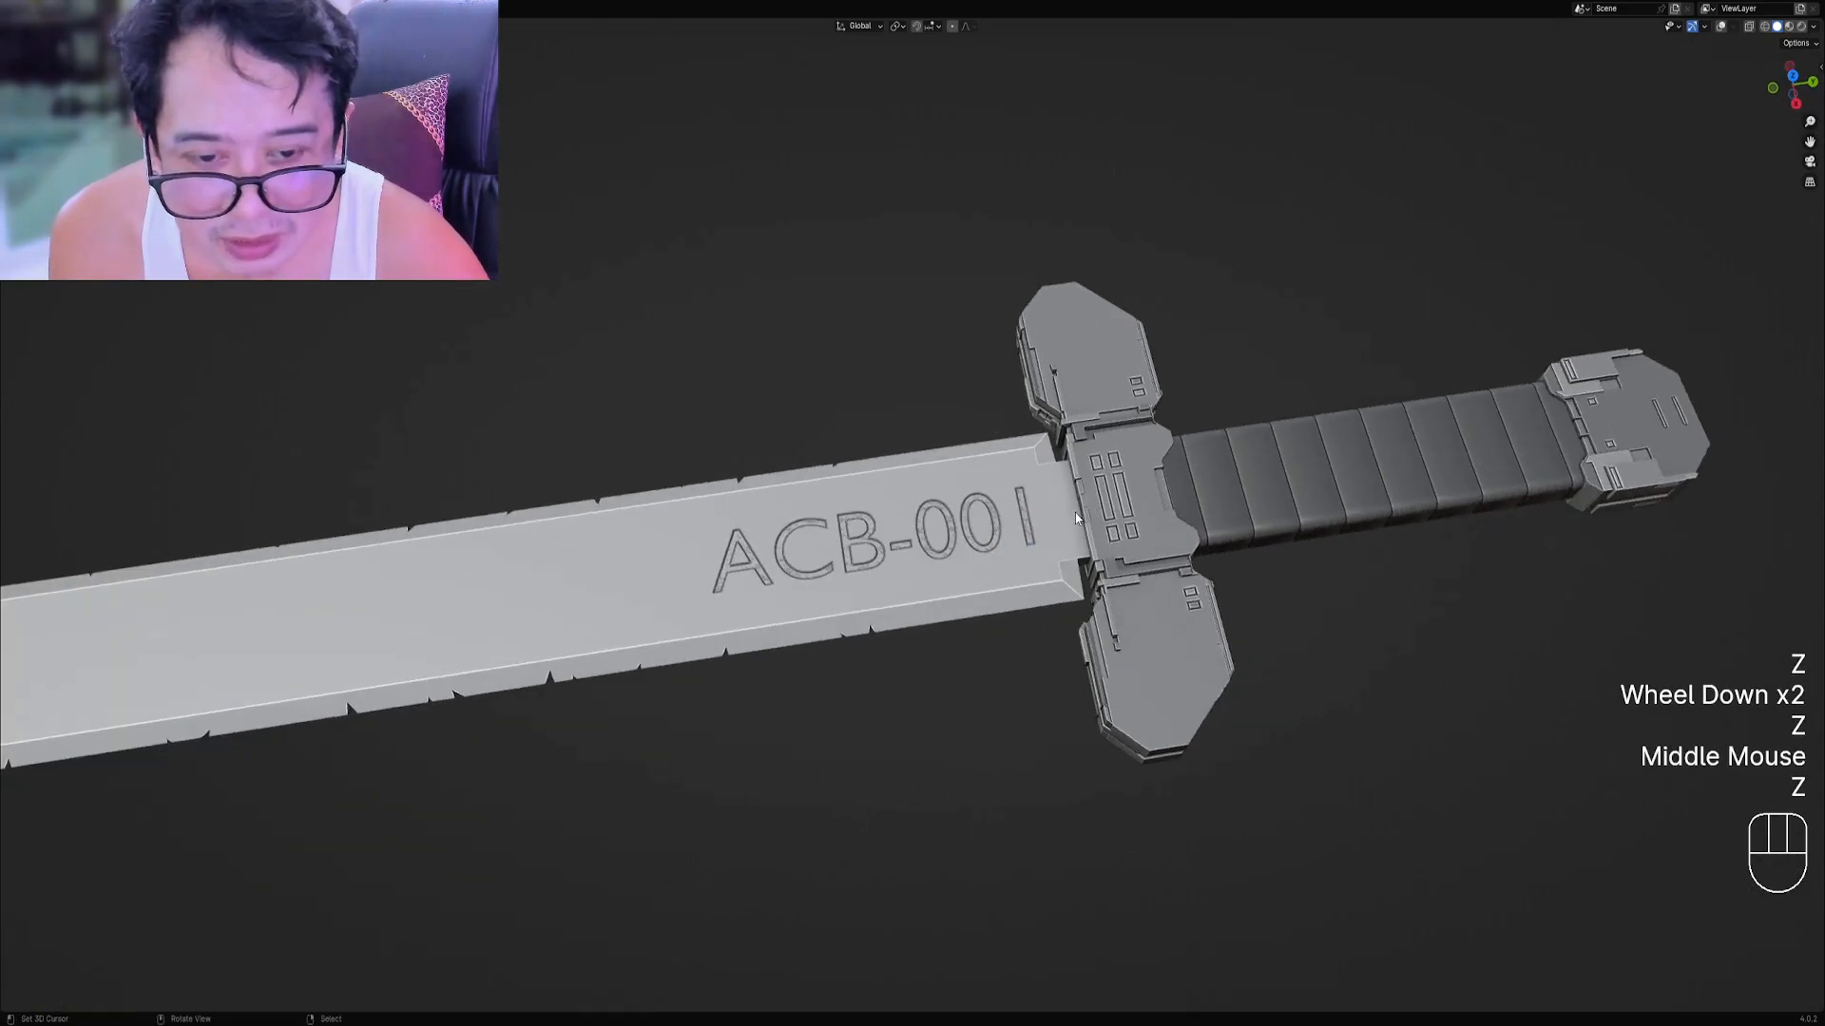
pyautogui.press('z')
pyautogui.click(1150, 468)
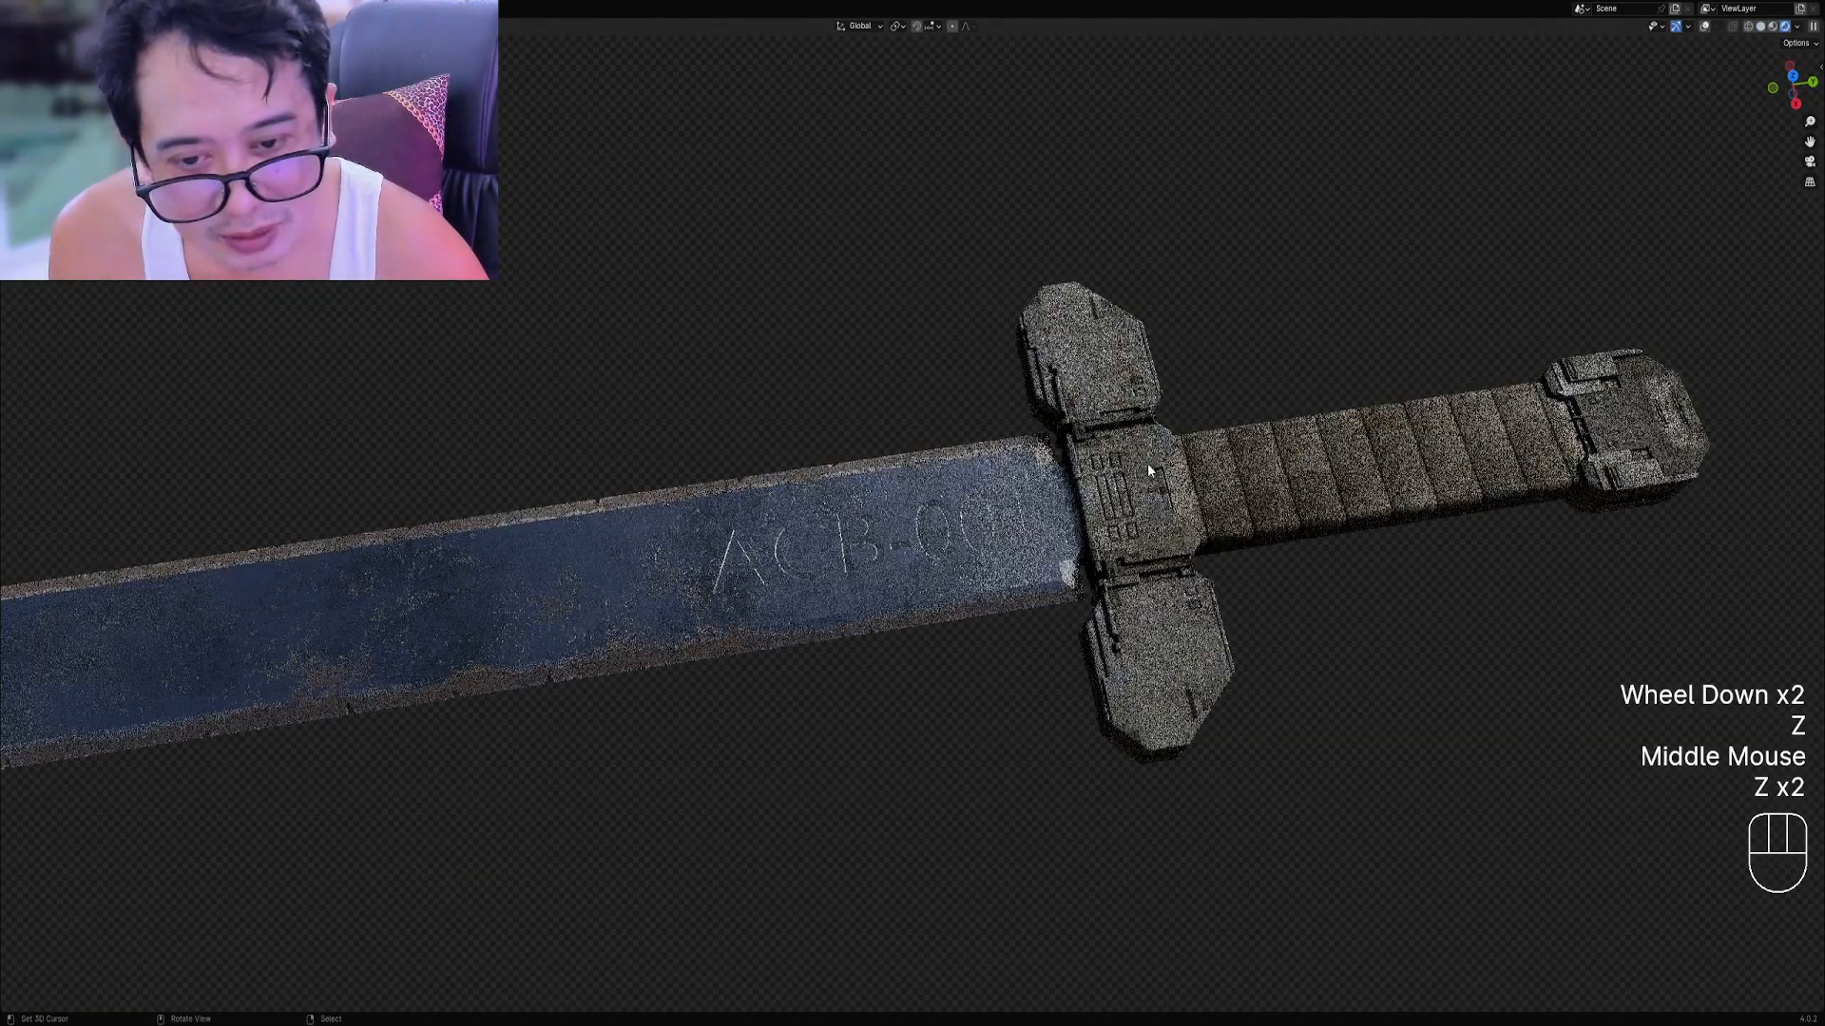
# Show the whole sword in solid shading with overlays, select the guard and snap the 3D cursor to it.
pyautogui.scroll(-2, 1140, 495)
pyautogui.moveTo(1139, 526); pyautogui.dragTo(997, 557, button='middle')
pyautogui.press('z')
pyautogui.click(1107, 538)
pyautogui.scroll(-1, 998, 557)
pyautogui.hotkey('shift', 'alt', 'z')
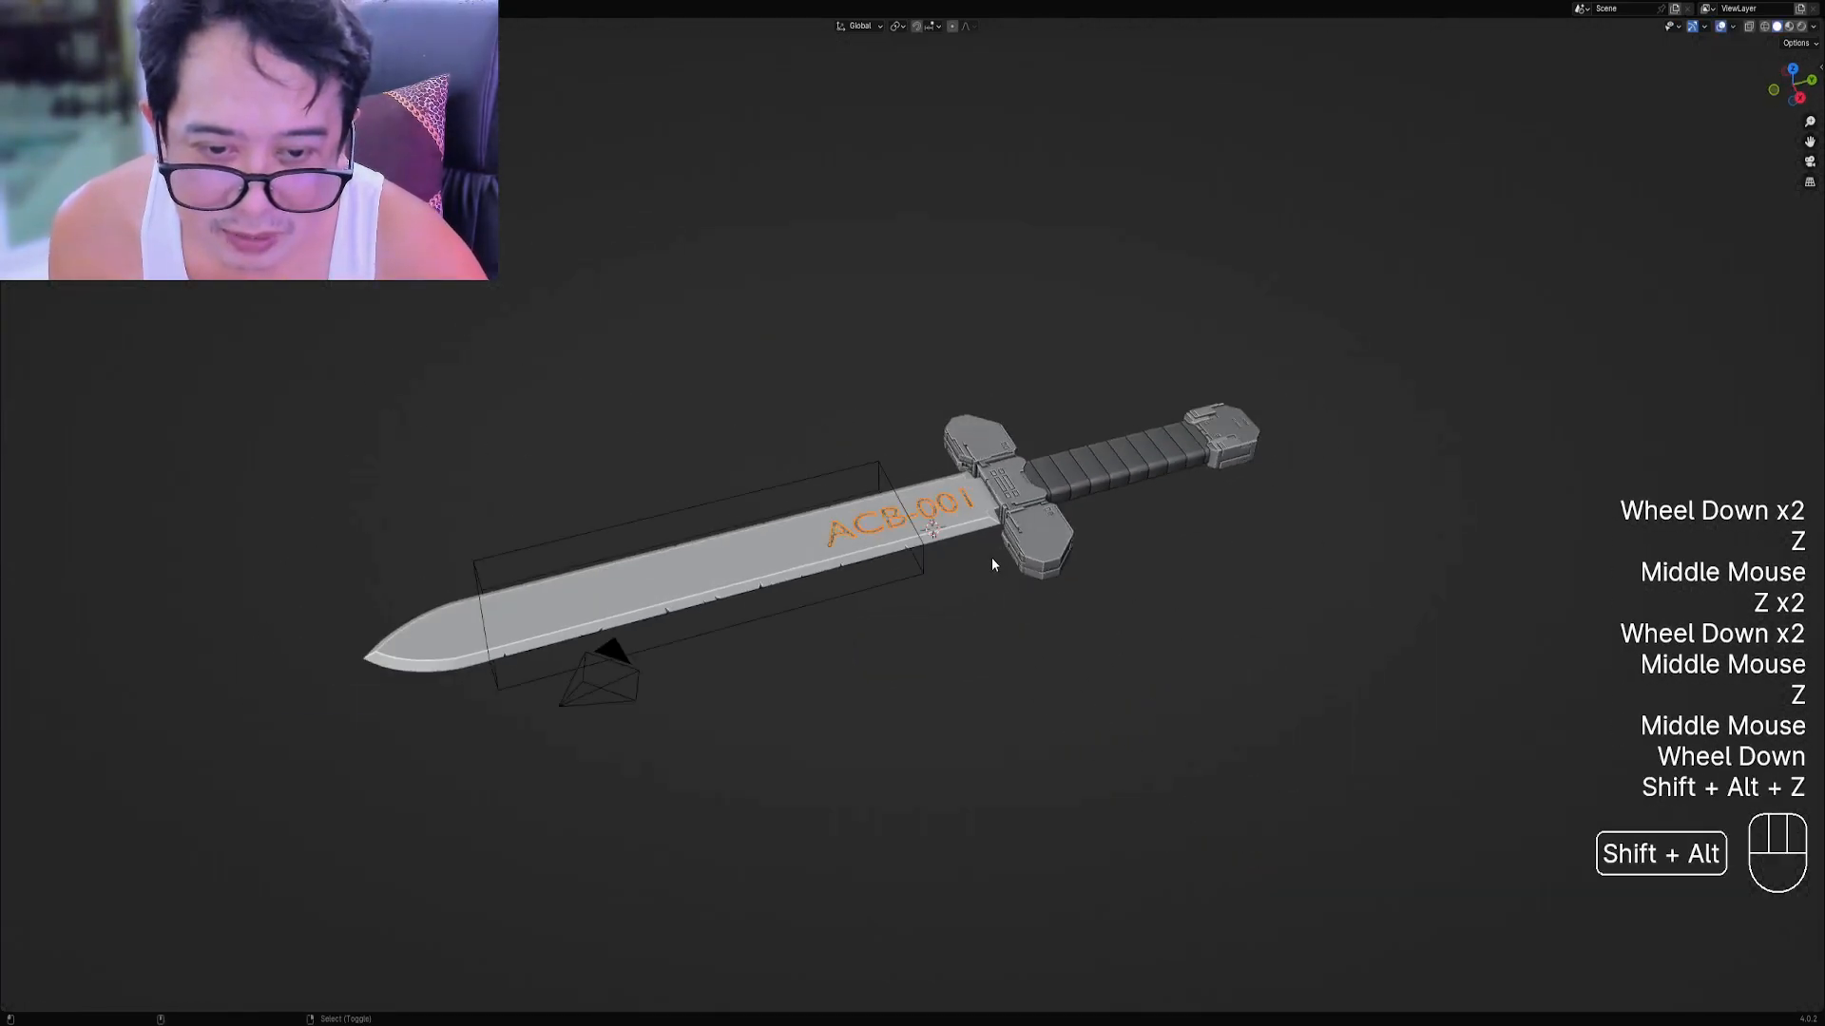
pyautogui.rightClick(1015, 504)
pyautogui.hotkey('shift', 's')
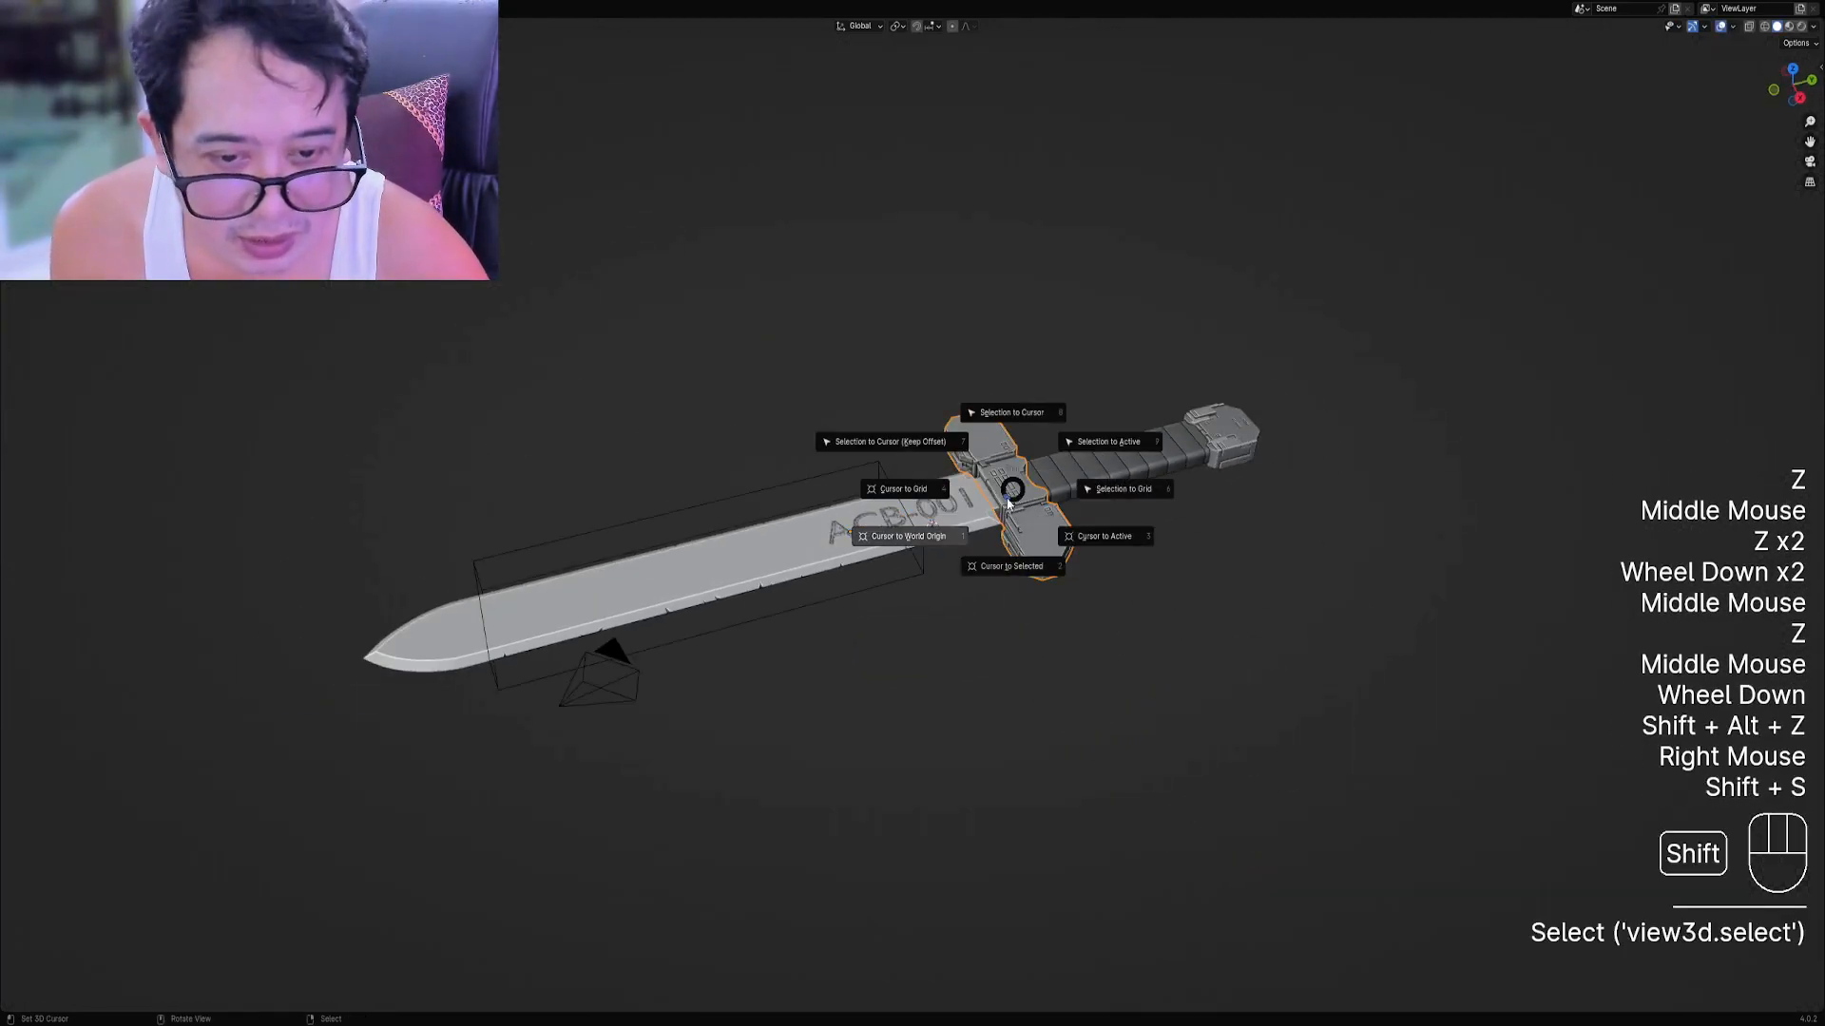
pyautogui.click(1011, 565)
# Add a Plain Axes empty, position it along the sword's length at the guard, and scale it up beyond the guard.
pyautogui.hotkey('shift', 'a')
pyautogui.moveTo(996, 546)
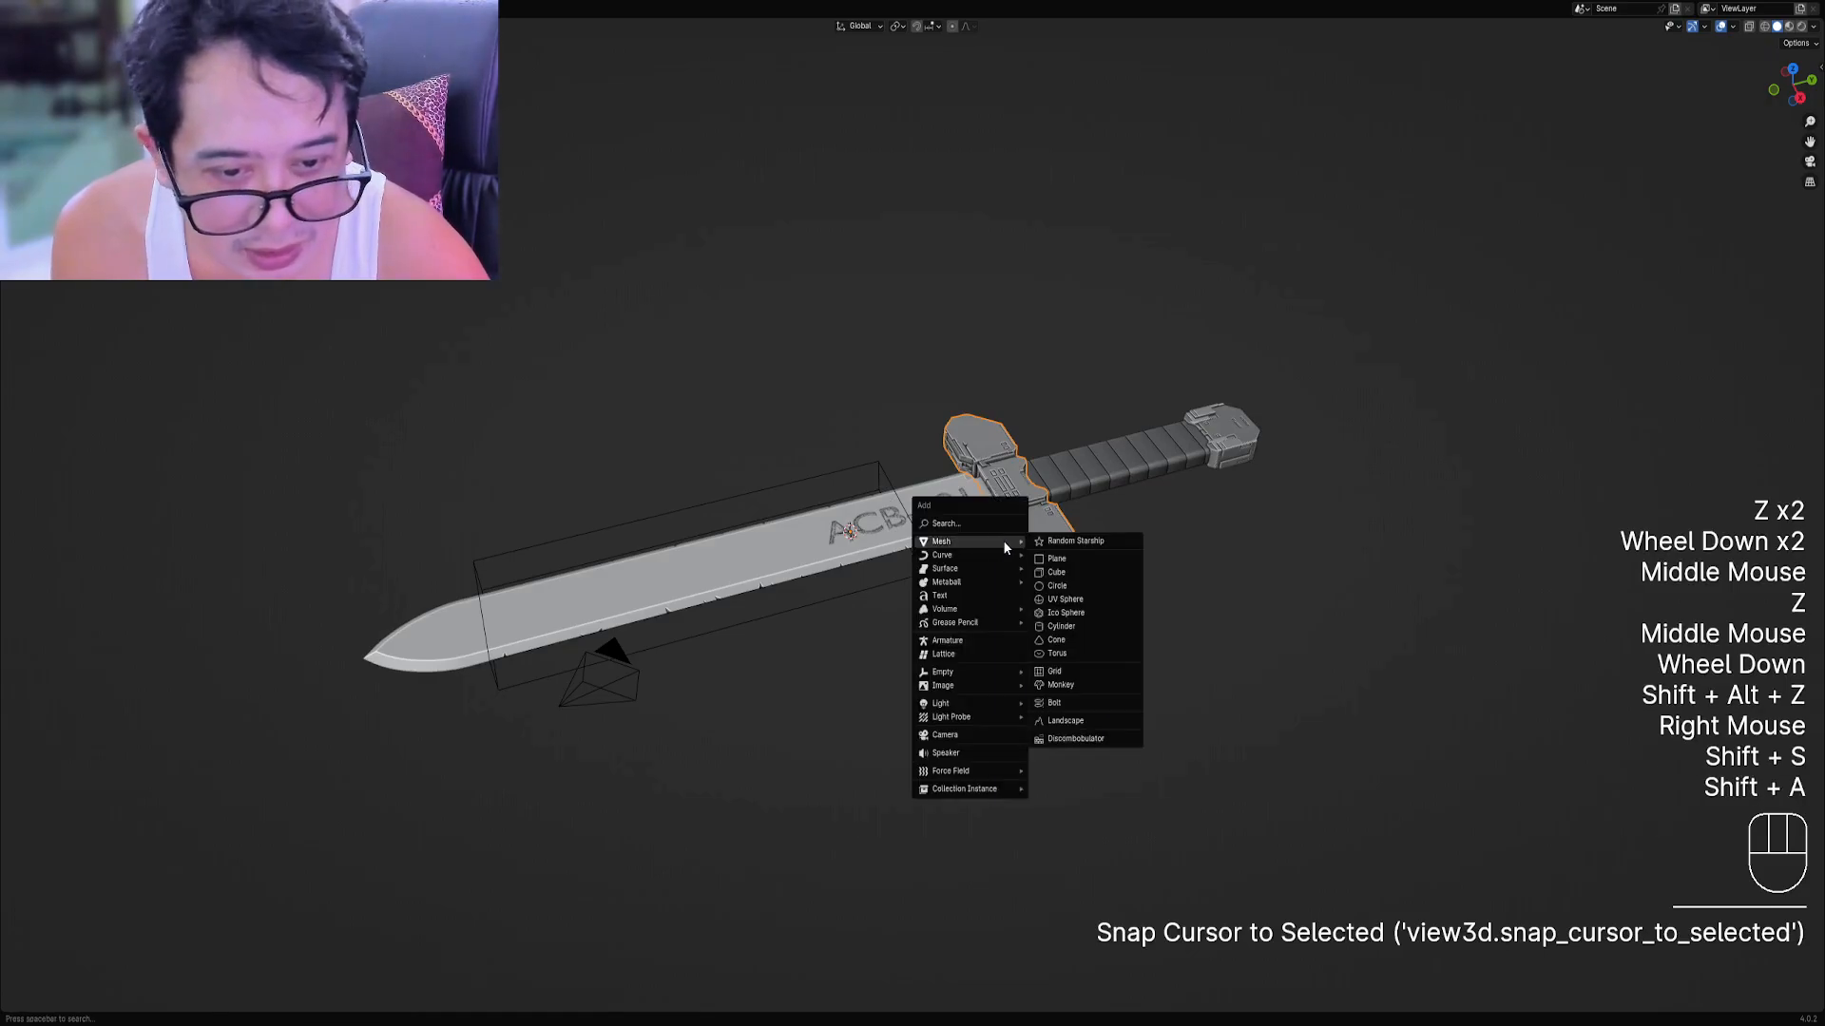
pyautogui.moveTo(967, 672)
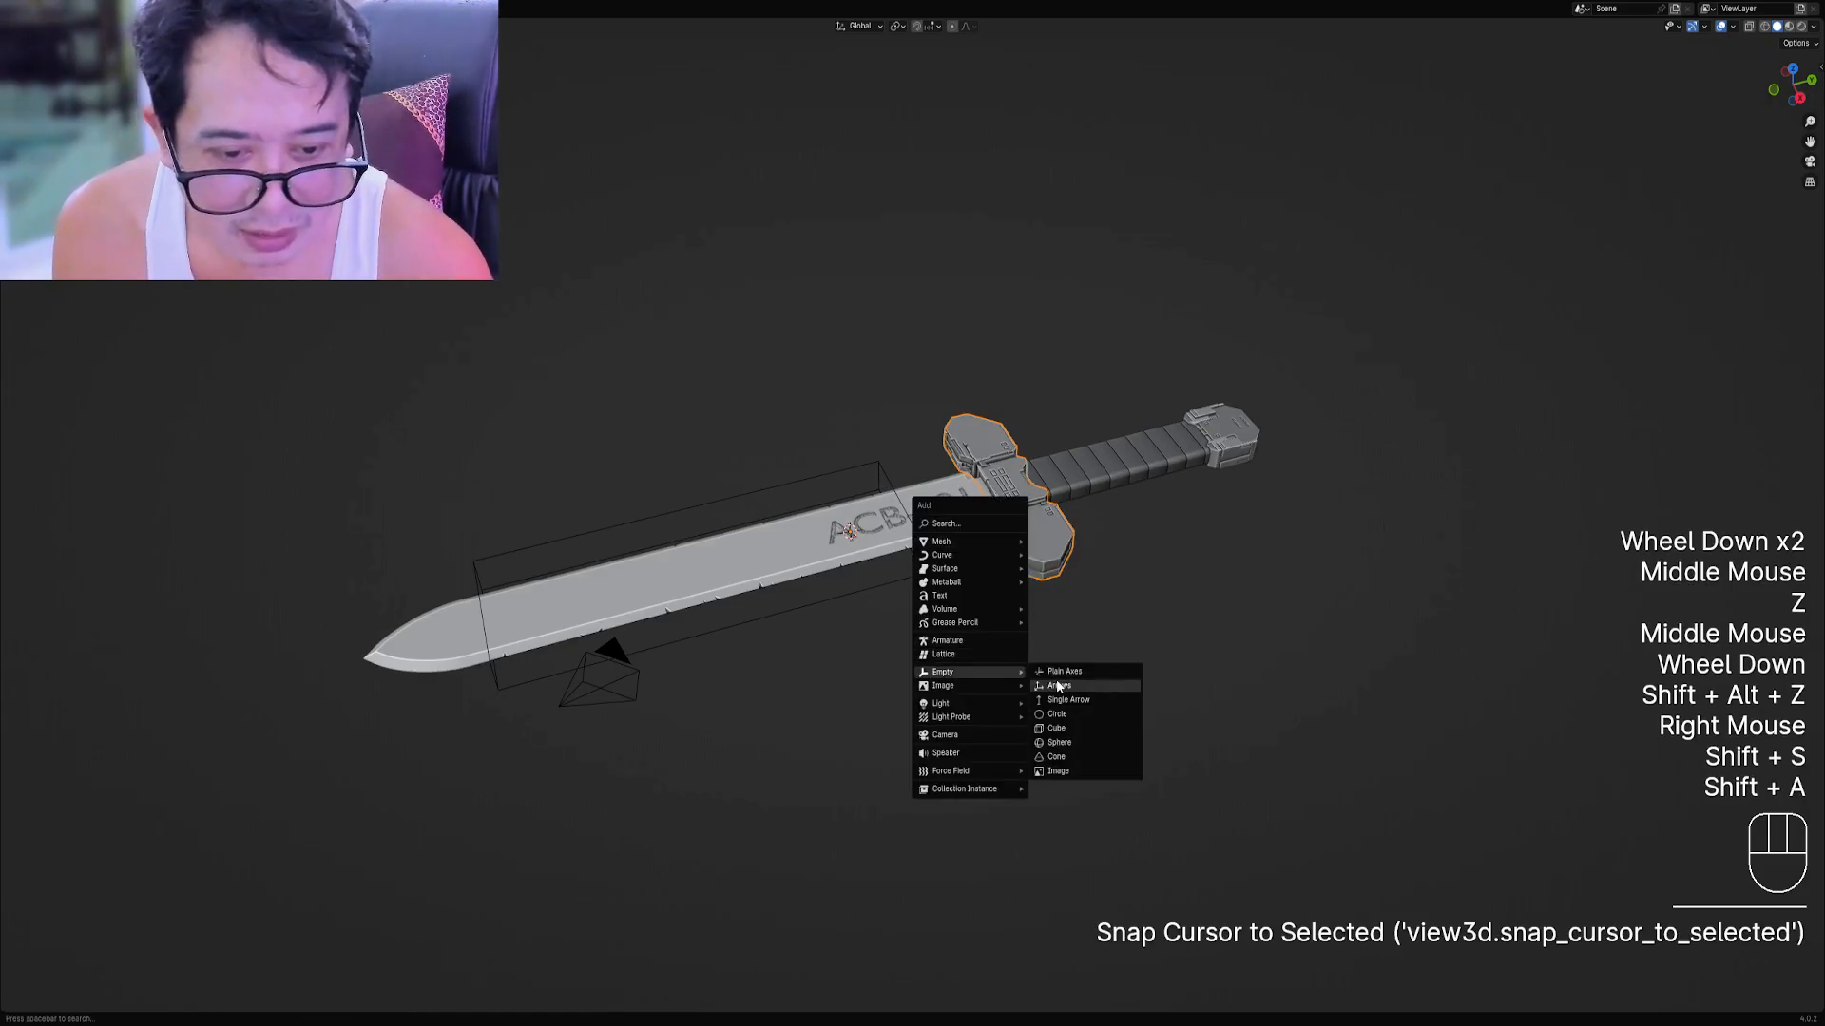
pyautogui.click(1059, 673)
pyautogui.press('g')
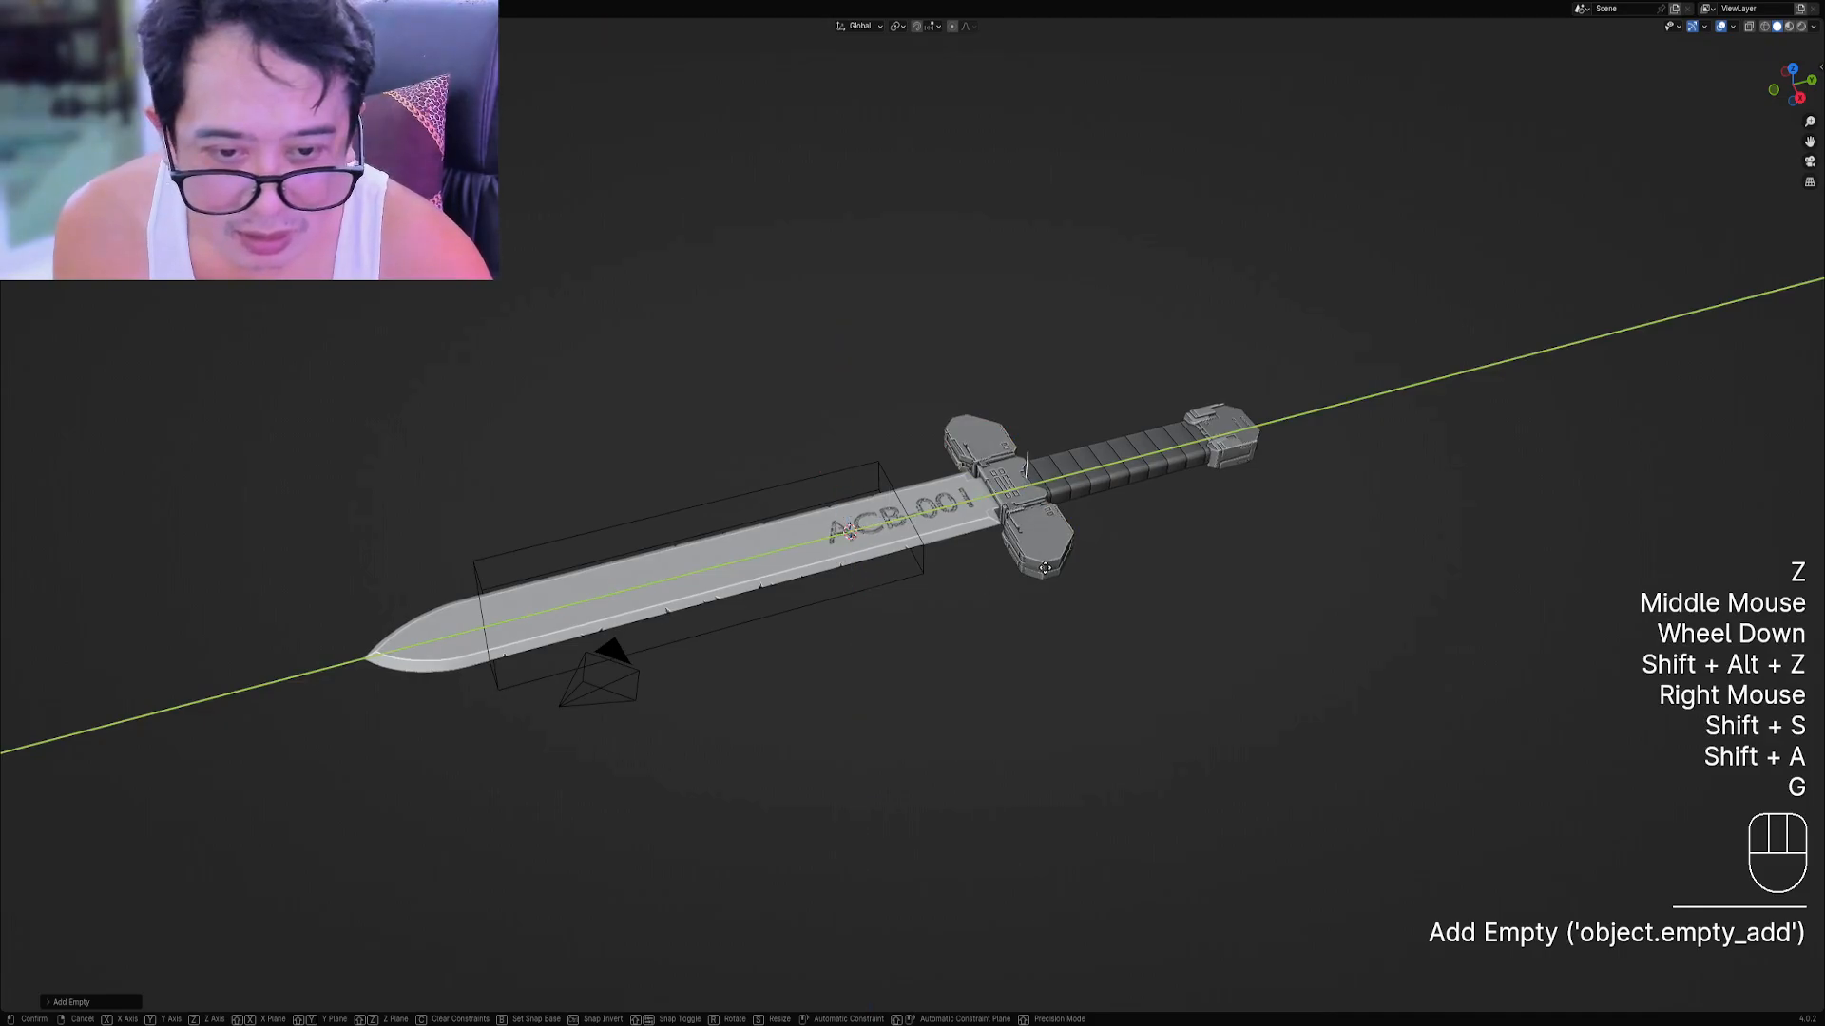
pyautogui.click(1029, 568)
pyautogui.press('s')
pyautogui.click(1559, 468)
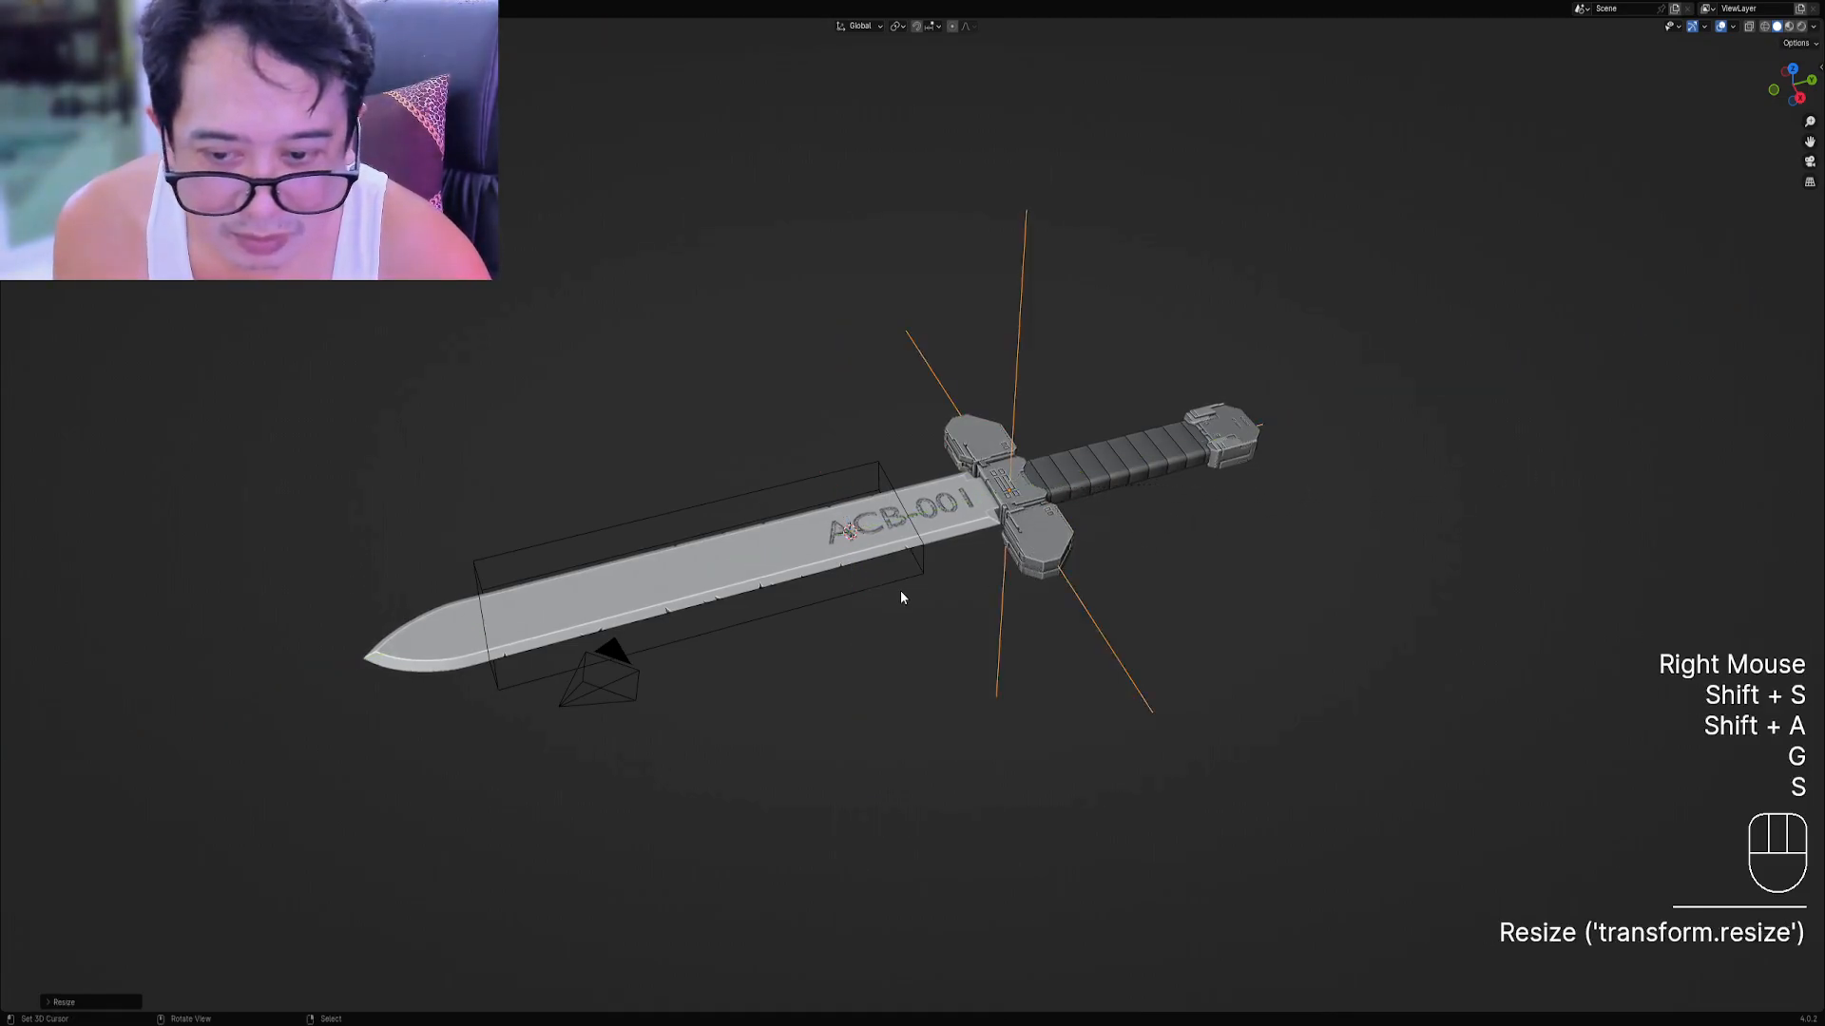
pyautogui.rightClick(899, 591)
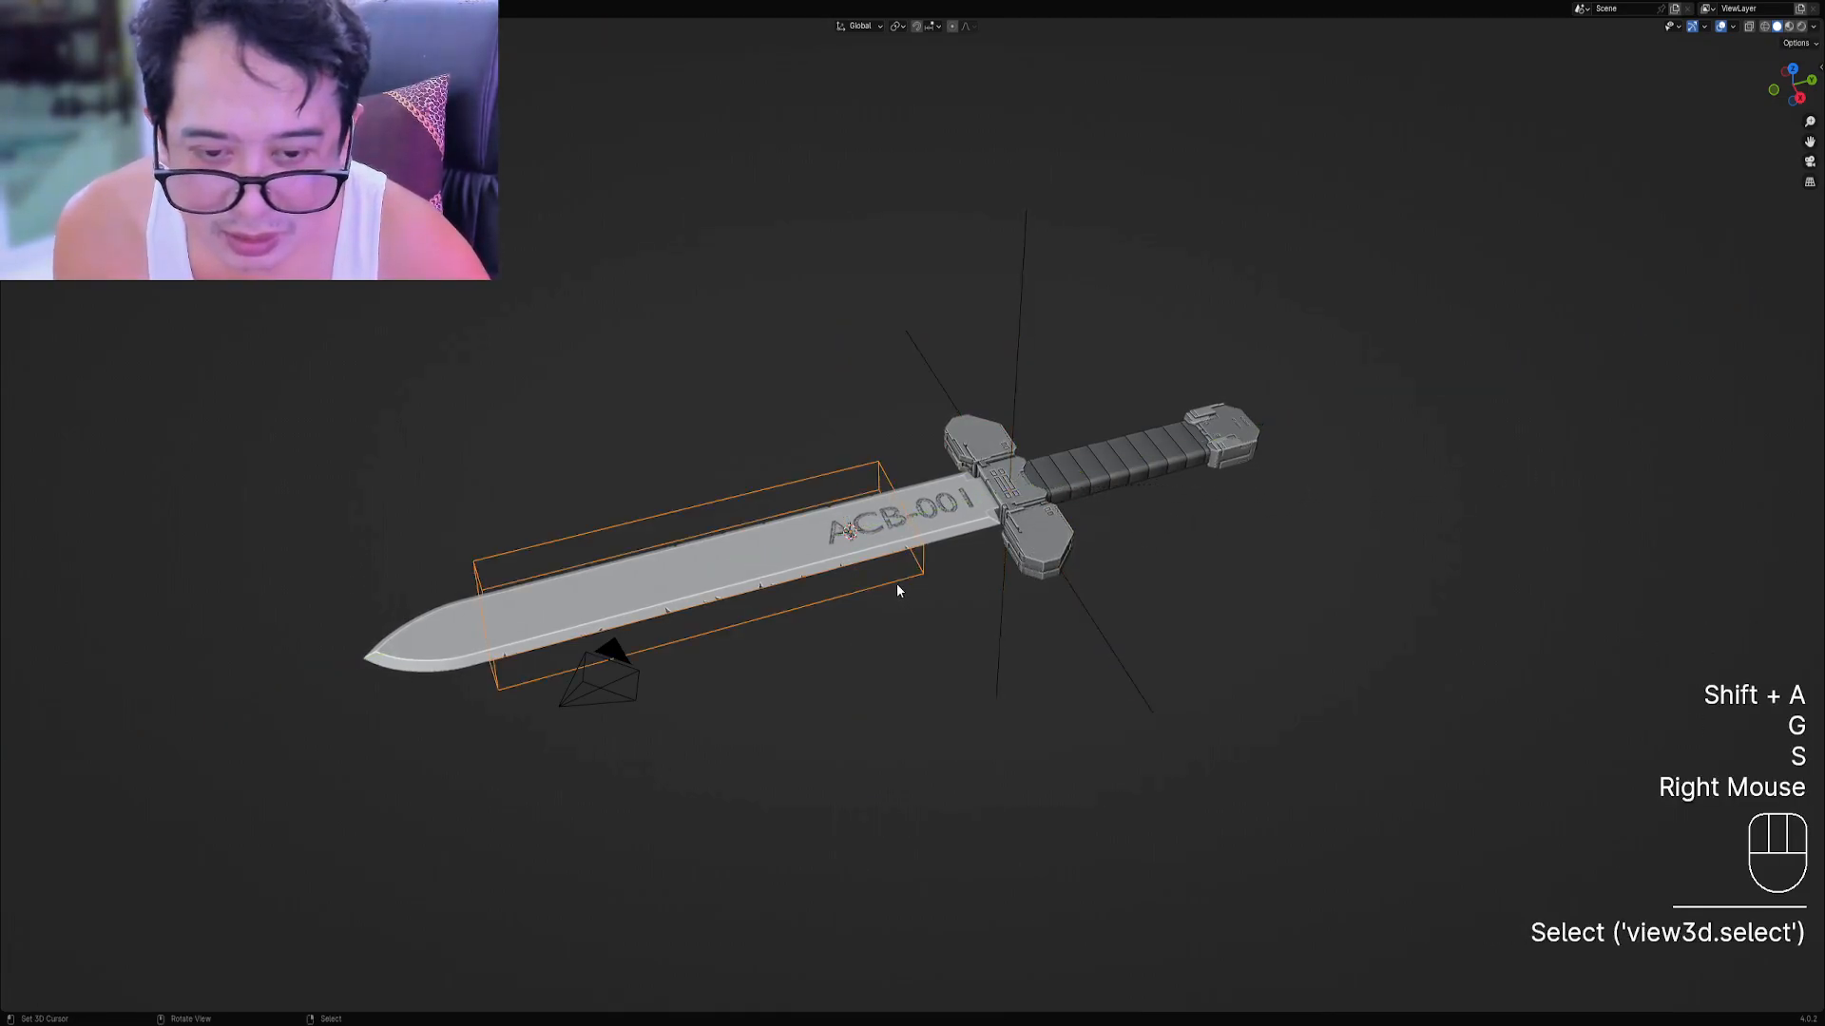
pyautogui.hotkey('shift', 'g')
pyautogui.click(889, 581)
pyautogui.press('g')
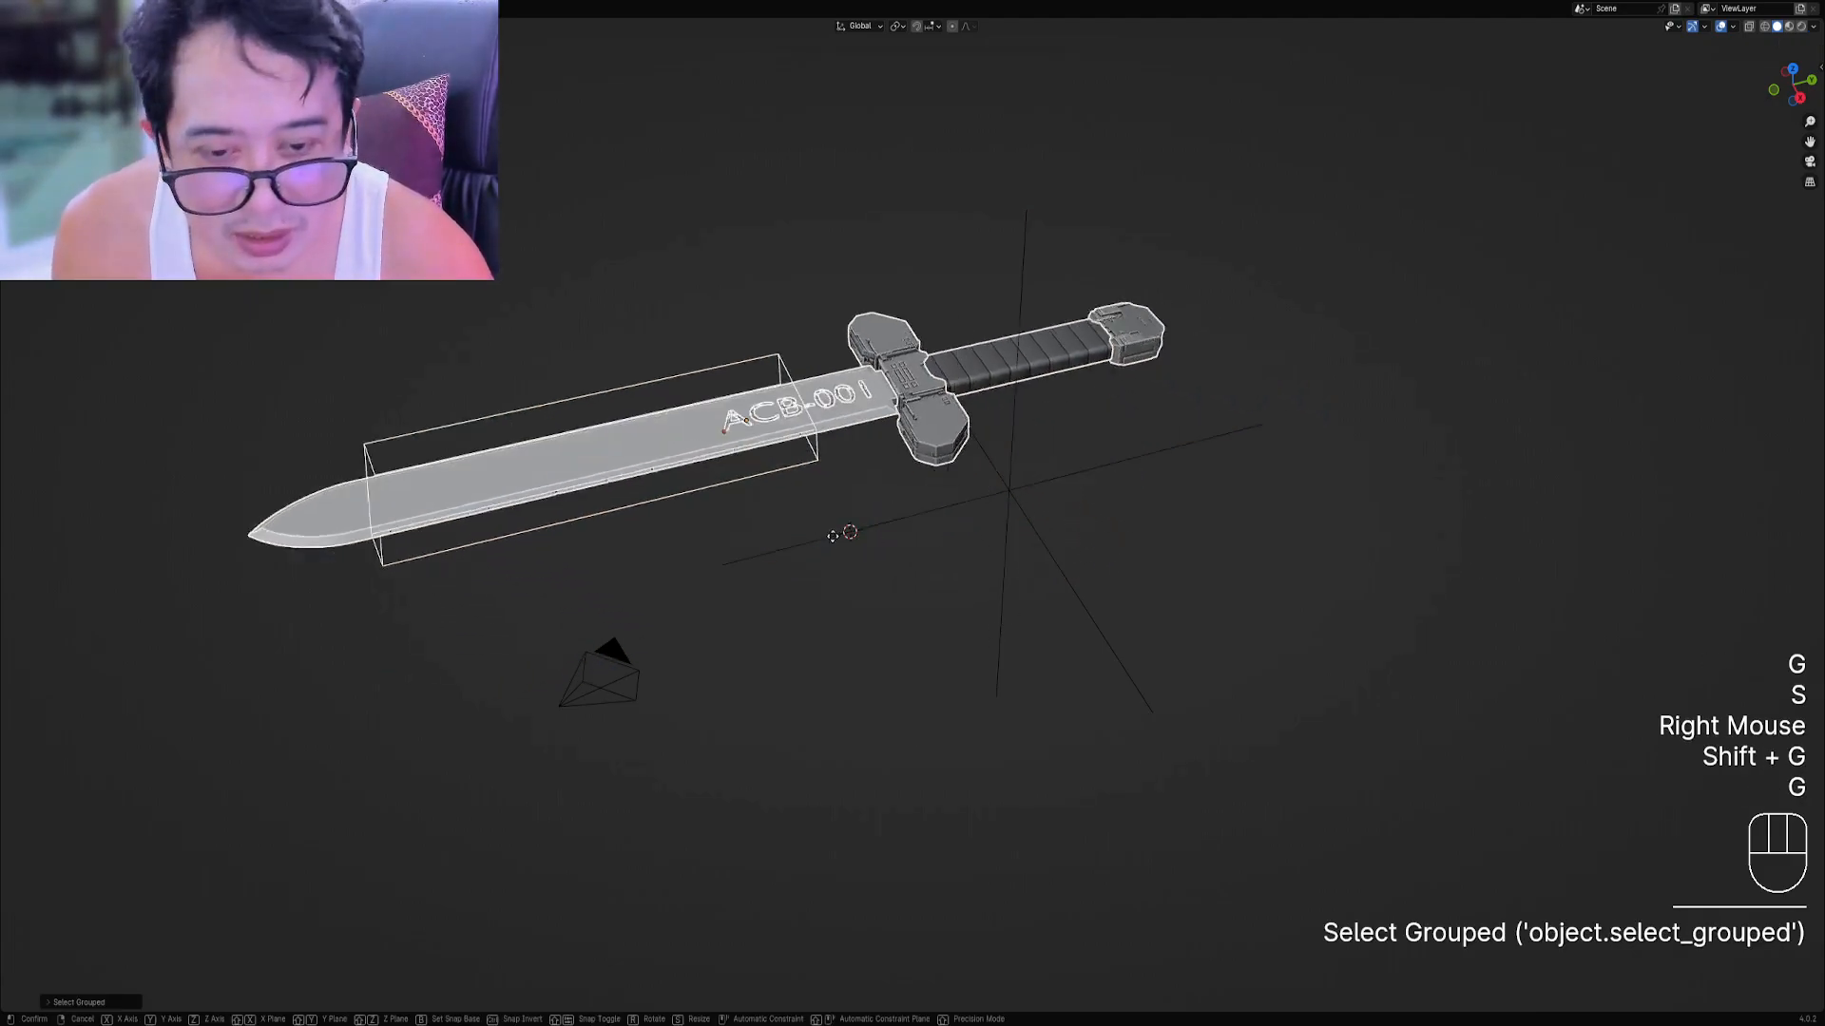
pyautogui.click(1027, 665)
pyautogui.keyDown('shift'); pyautogui.rightClick(1018, 401); pyautogui.keyUp('shift')
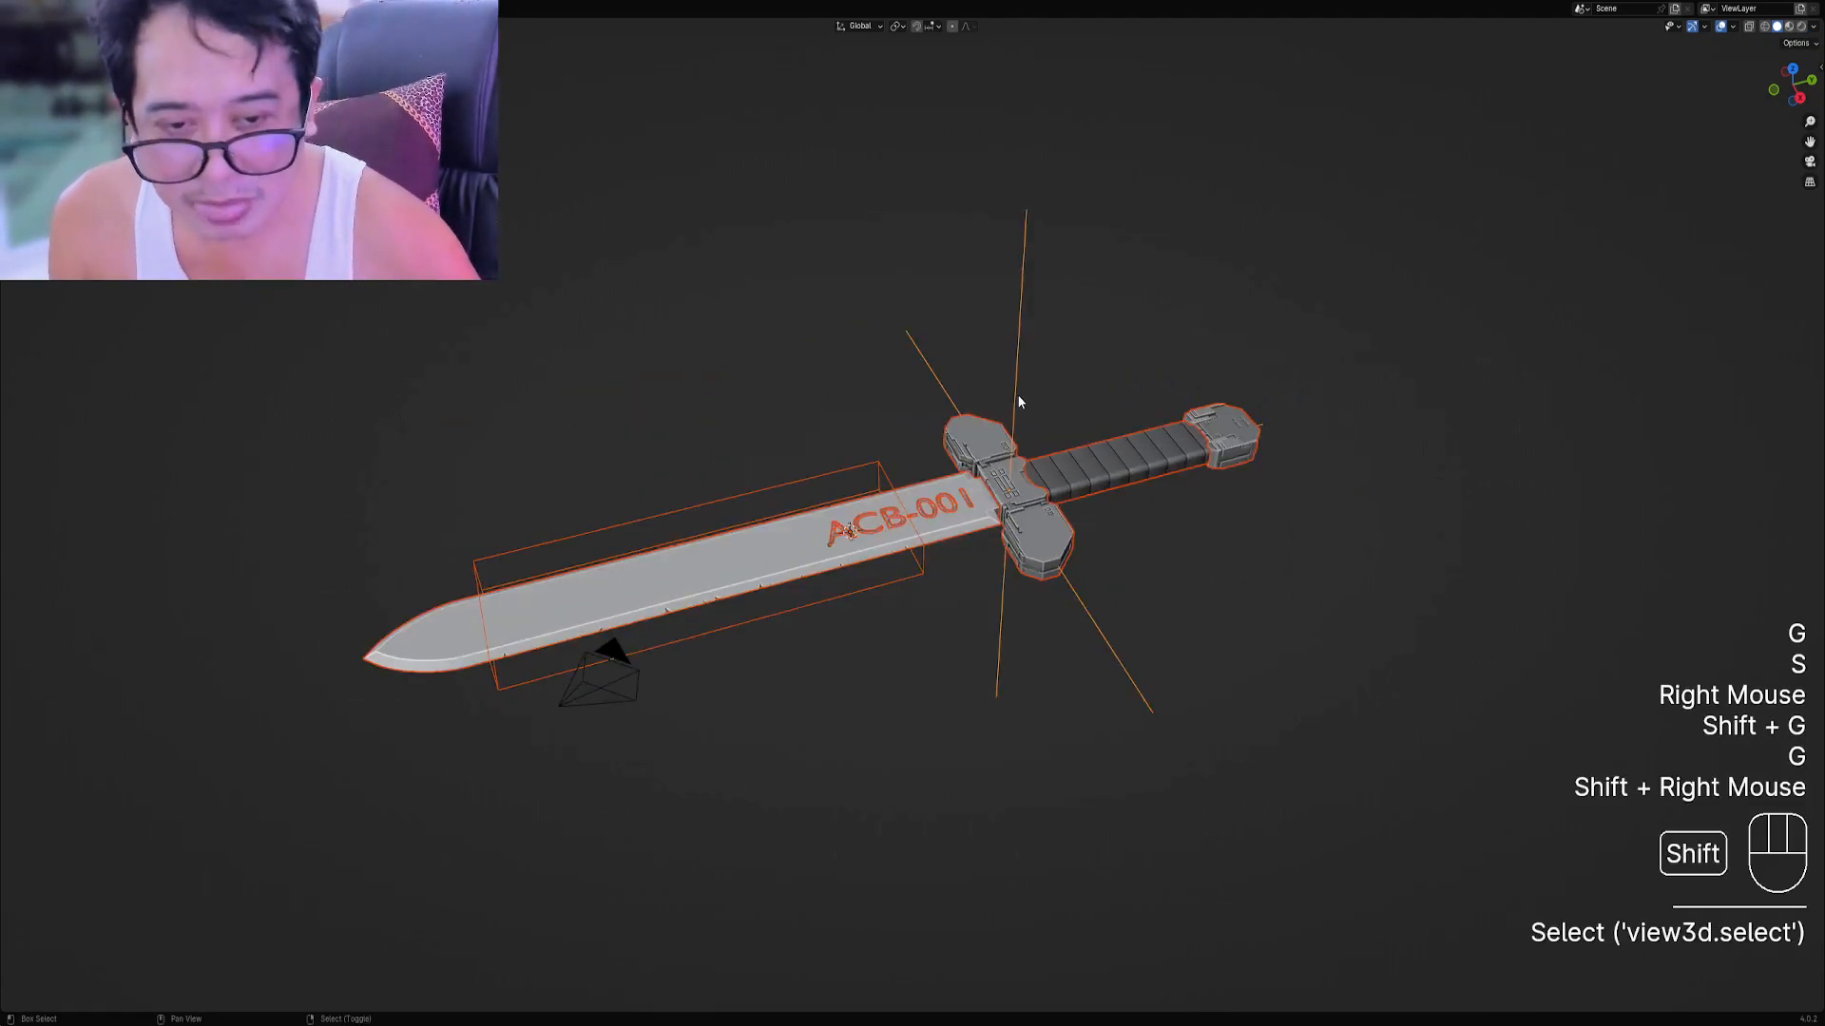
# Select only the empty and scale it down until its axes extend slightly past the guard.
pyautogui.rightClick(1022, 394)
pyautogui.press('s')
pyautogui.click(948, 562)
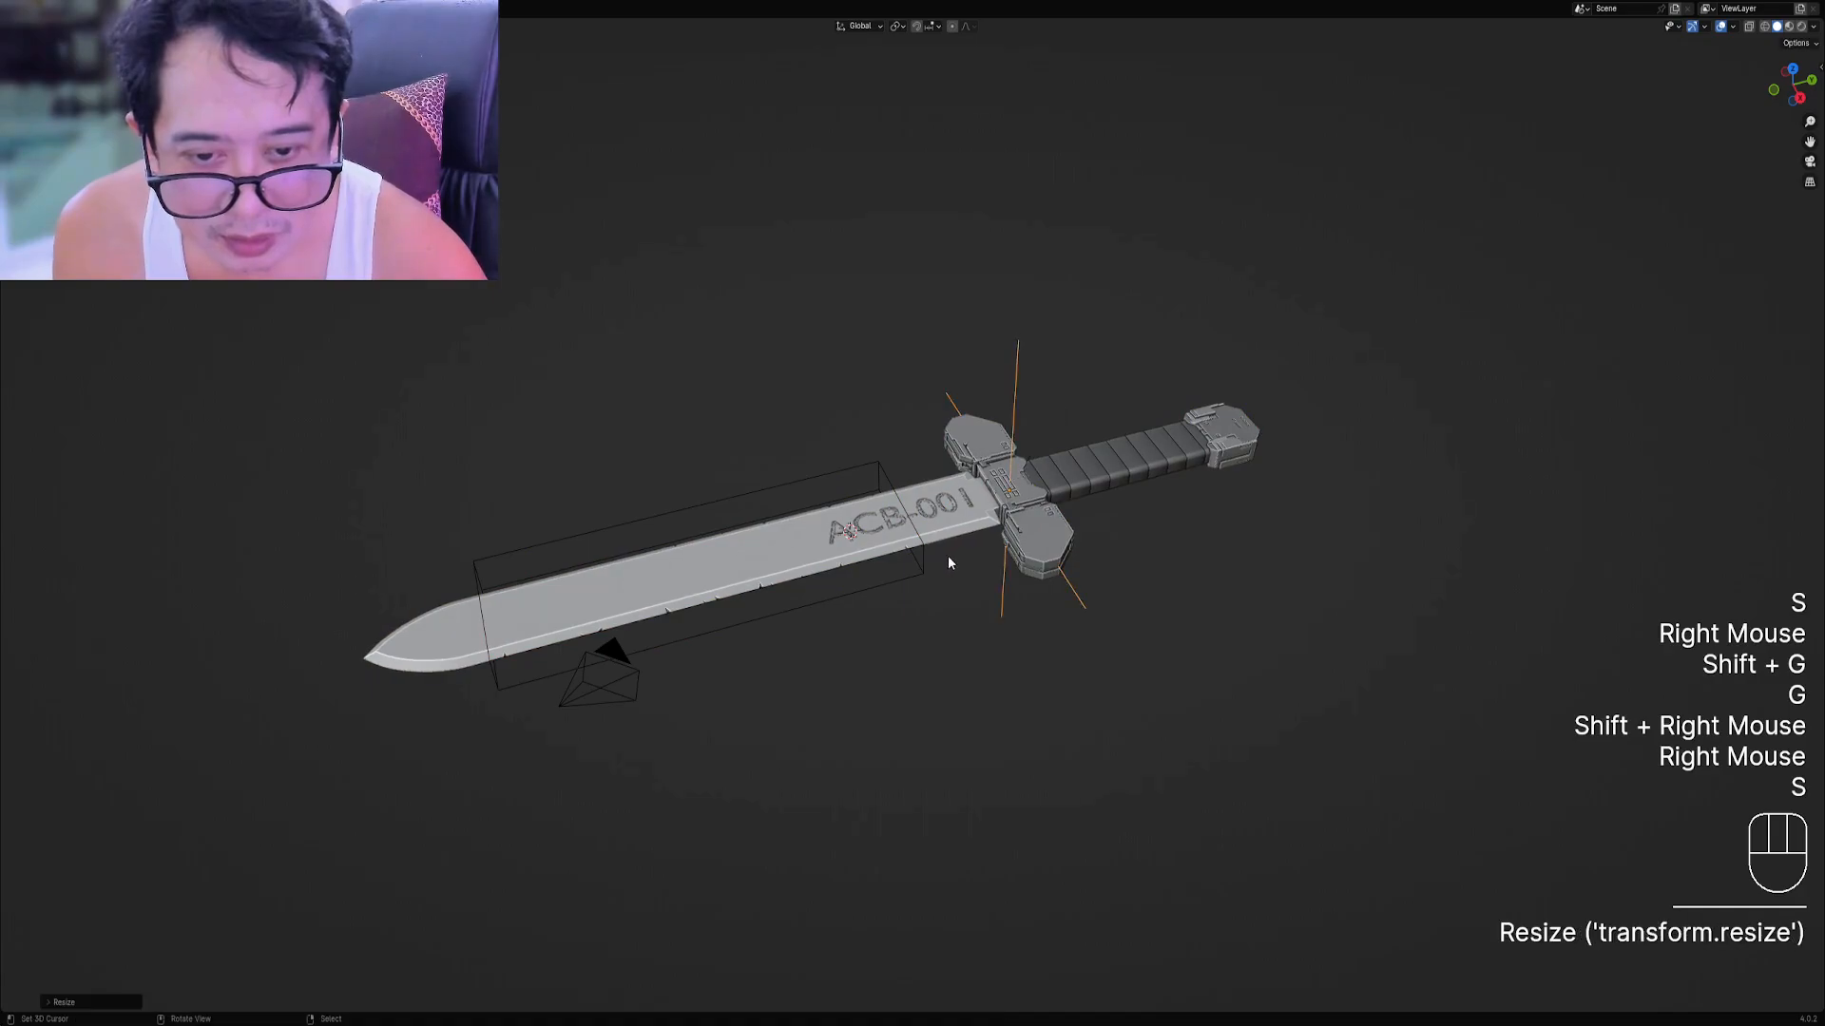
# Select the blade's bounding box and its grouped sword parts, and parent them all to the empty.
pyautogui.rightClick(927, 568)
pyautogui.hotkey('shift', 'g')
pyautogui.click(861, 561)
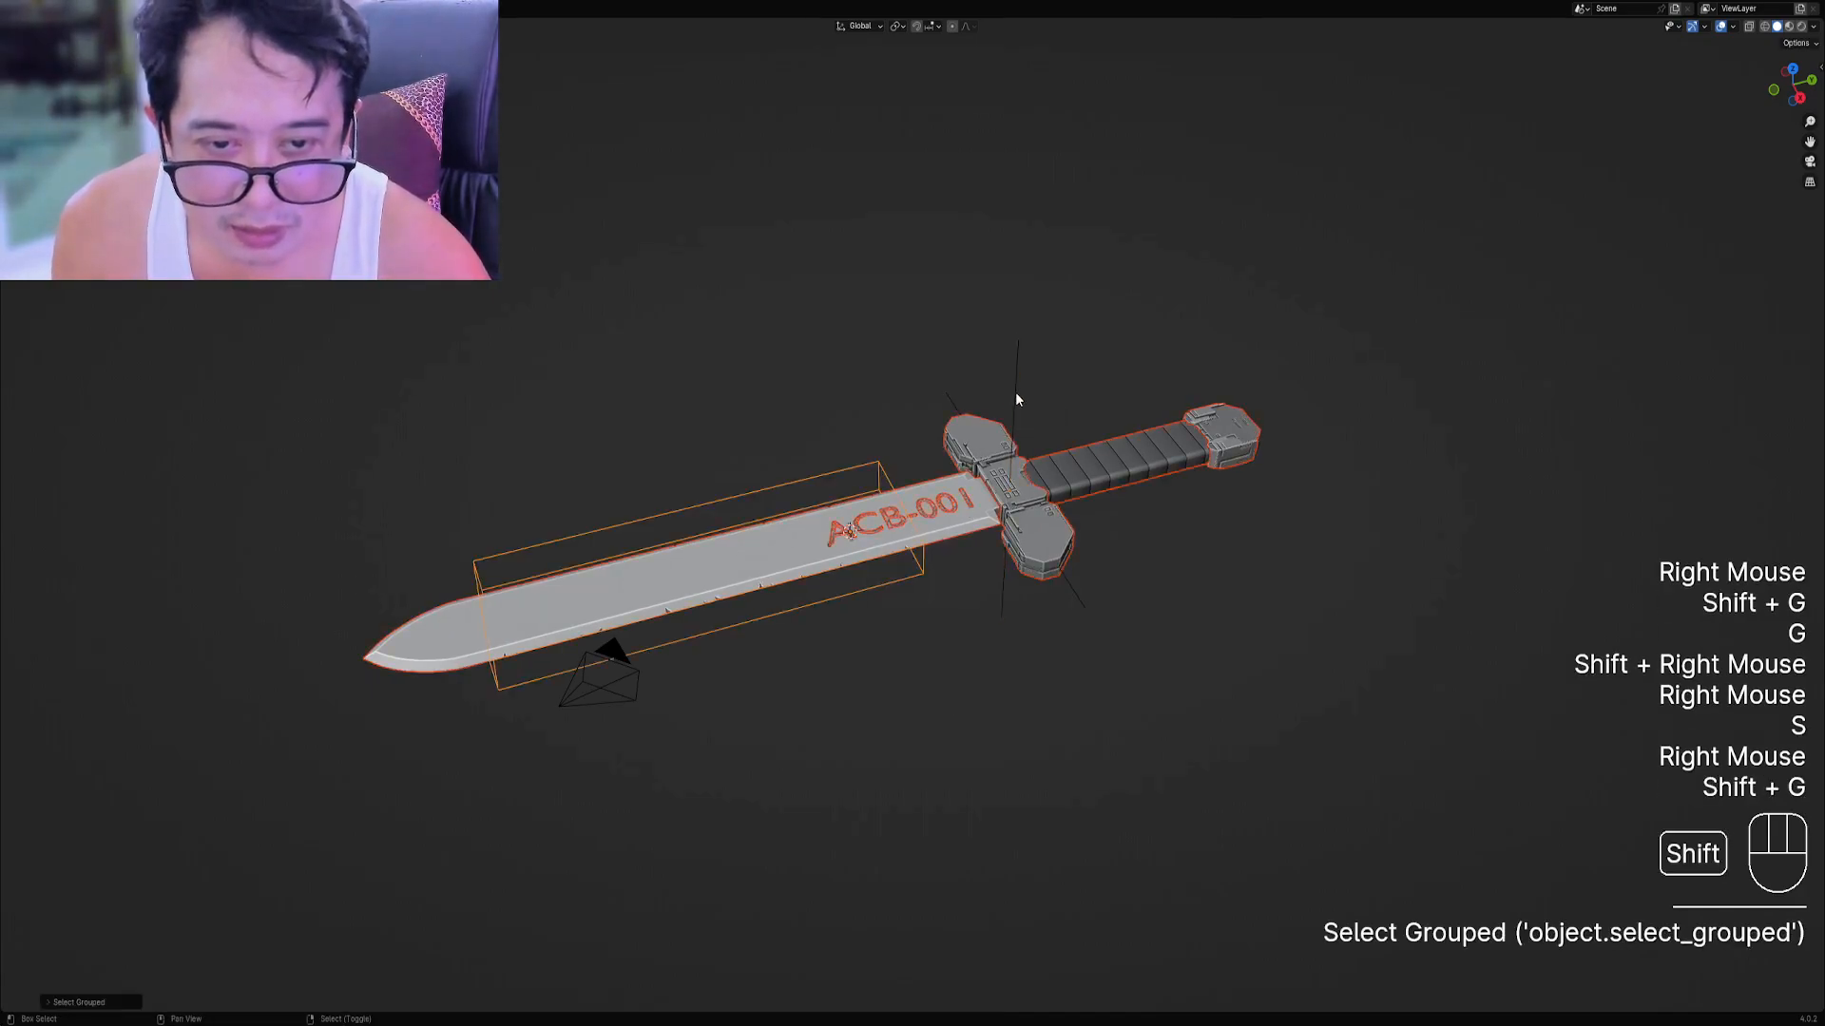
pyautogui.keyDown('shift'); pyautogui.rightClick(1015, 400); pyautogui.keyUp('shift')
pyautogui.hotkey('ctrl', 'p')
pyautogui.click(1015, 419)
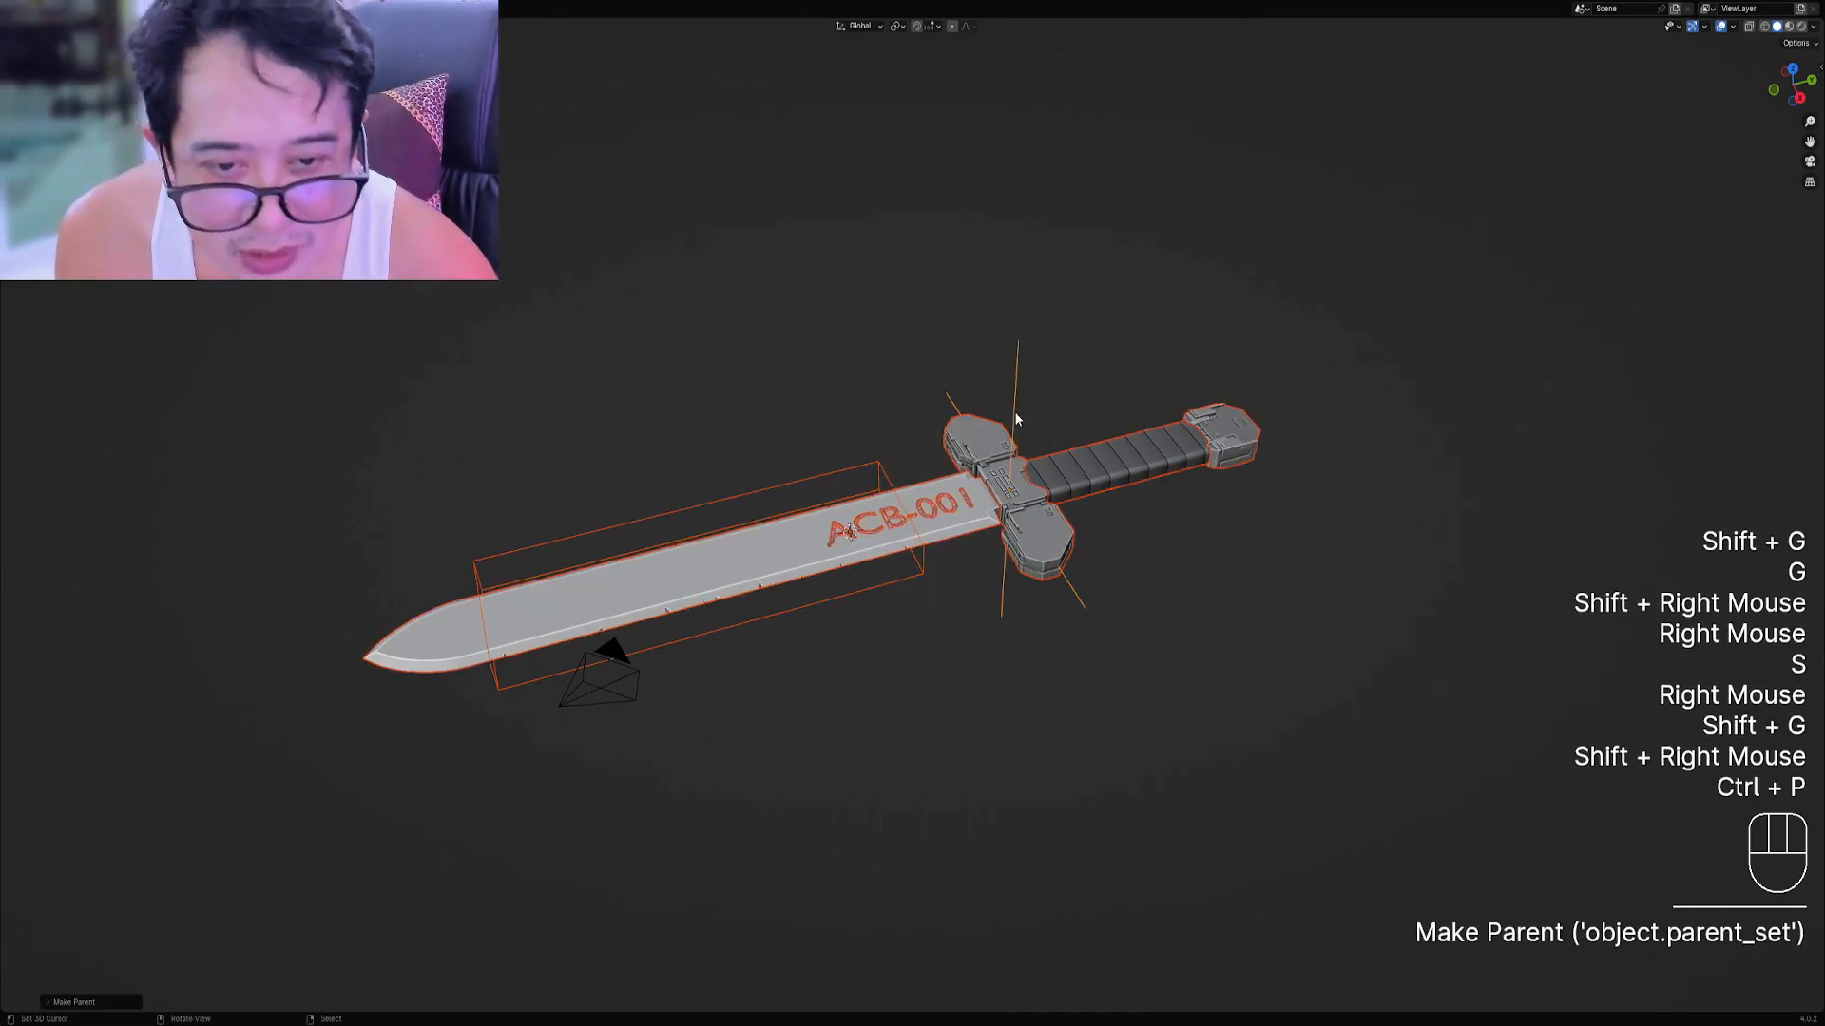
# Select the empty and freely rotate it to tilt the whole sword.
pyautogui.rightClick(1014, 389)
pyautogui.press('r')
pyautogui.rightClick(1015, 540)
pyautogui.scroll(-2, 1016, 540)
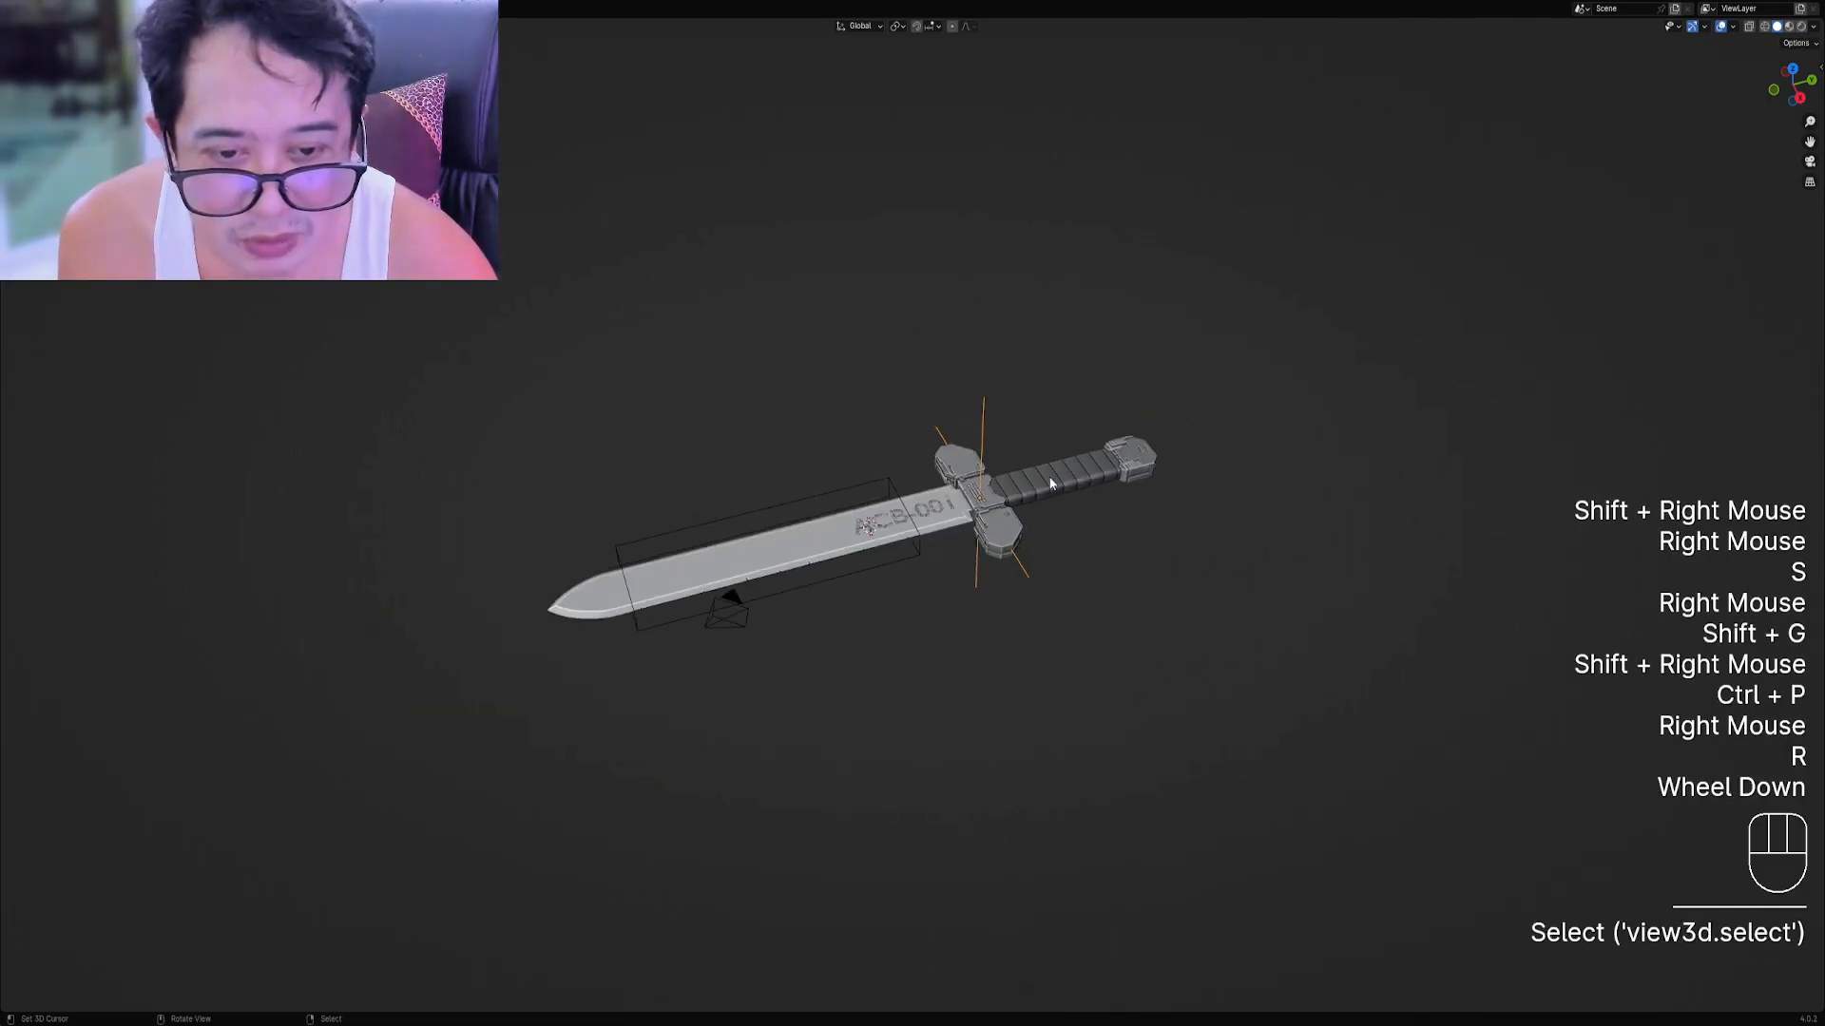
pyautogui.moveTo(1016, 540)
pyautogui.mouseDown(button='middle')
pyautogui.moveTo(1104, 574)
pyautogui.moveTo(1093, 496)
pyautogui.mouseUp(button='middle')
pyautogui.press('r')
pyautogui.click(1126, 534)
# View the tilted sword up close in rendered shading with overlays hidden.
pyautogui.scroll(2, 1093, 496)
pyautogui.press('z')
pyautogui.click(1150, 453)
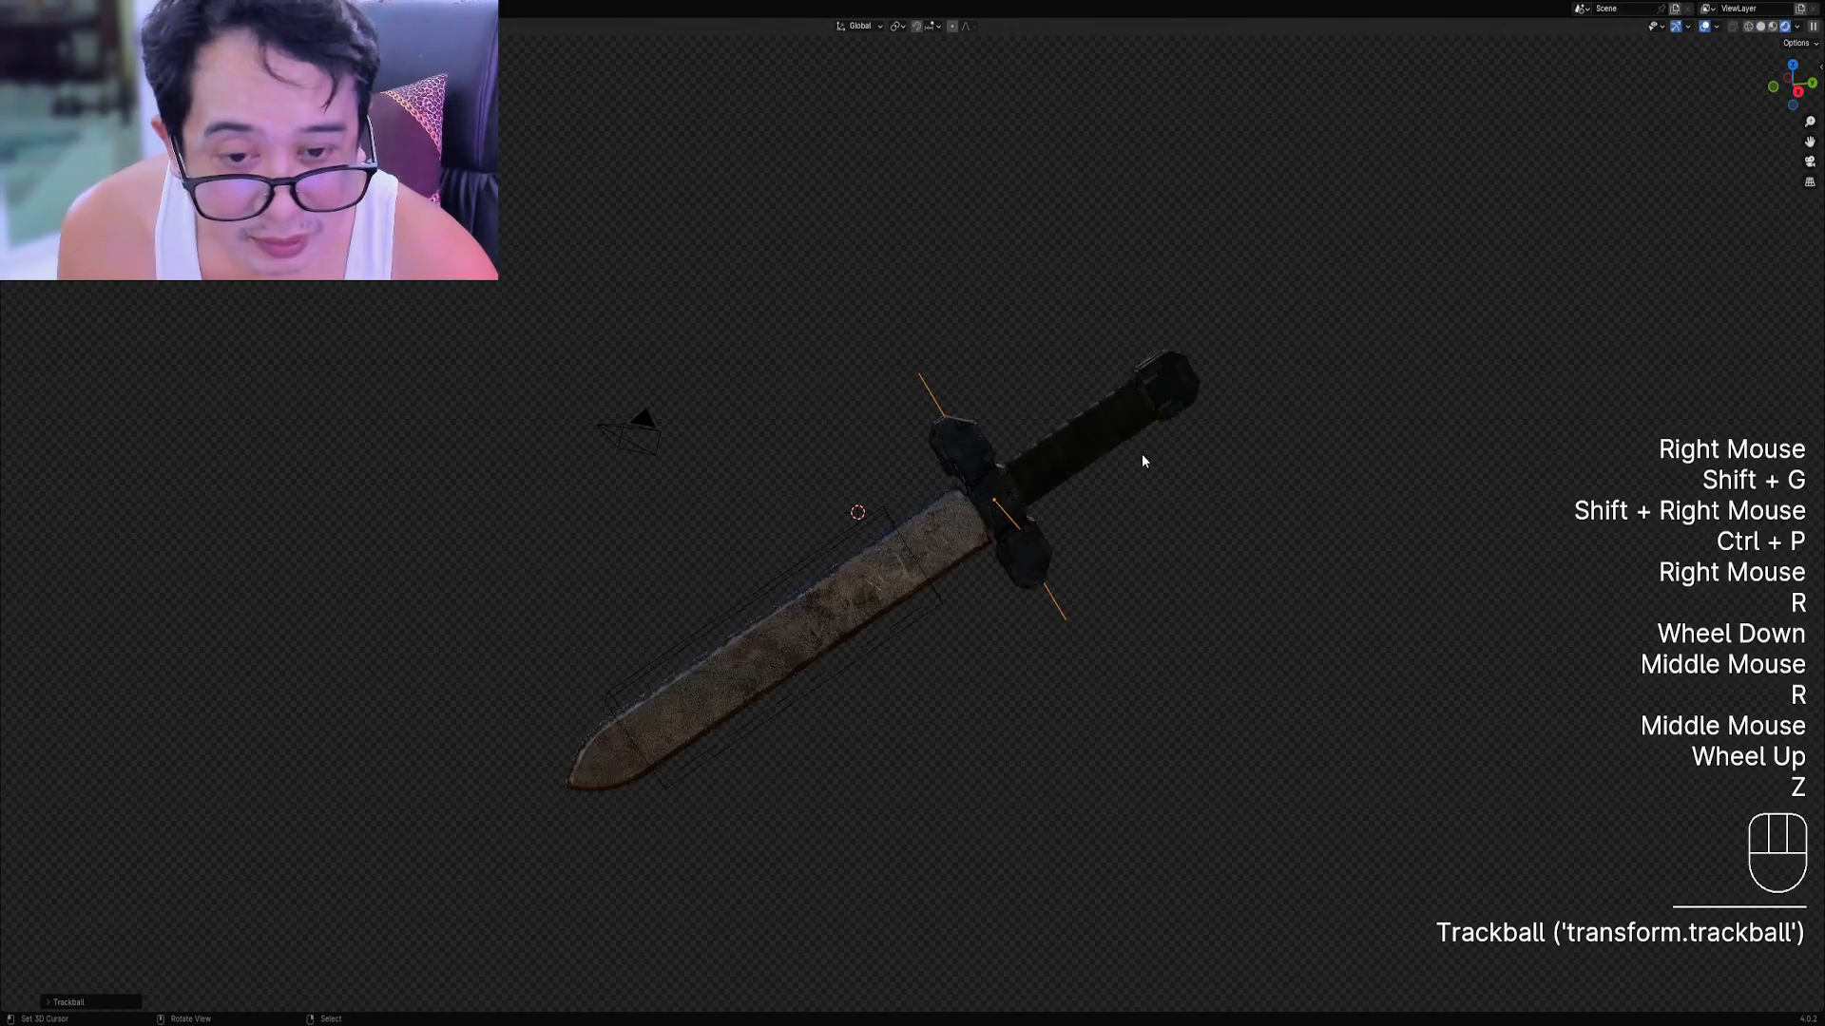
pyautogui.hotkey('shift', 'alt', 'z')
pyautogui.scroll(2, 1099, 466)
pyautogui.moveTo(1127, 499)
pyautogui.mouseDown(button='middle')
pyautogui.moveTo(1099, 465)
pyautogui.moveTo(1132, 465)
pyautogui.moveTo(1087, 412)
pyautogui.moveTo(908, 481)
pyautogui.moveTo(921, 440)
pyautogui.moveTo(1021, 507)
pyautogui.mouseUp(button='middle')
pyautogui.press('z')
pyautogui.click(1165, 418)
# Restore the layout and set the Kloofendal 38d Partly Cloudy HDRI's rotation to about -1.85.
pyautogui.hotkey('ctrl', 'space')
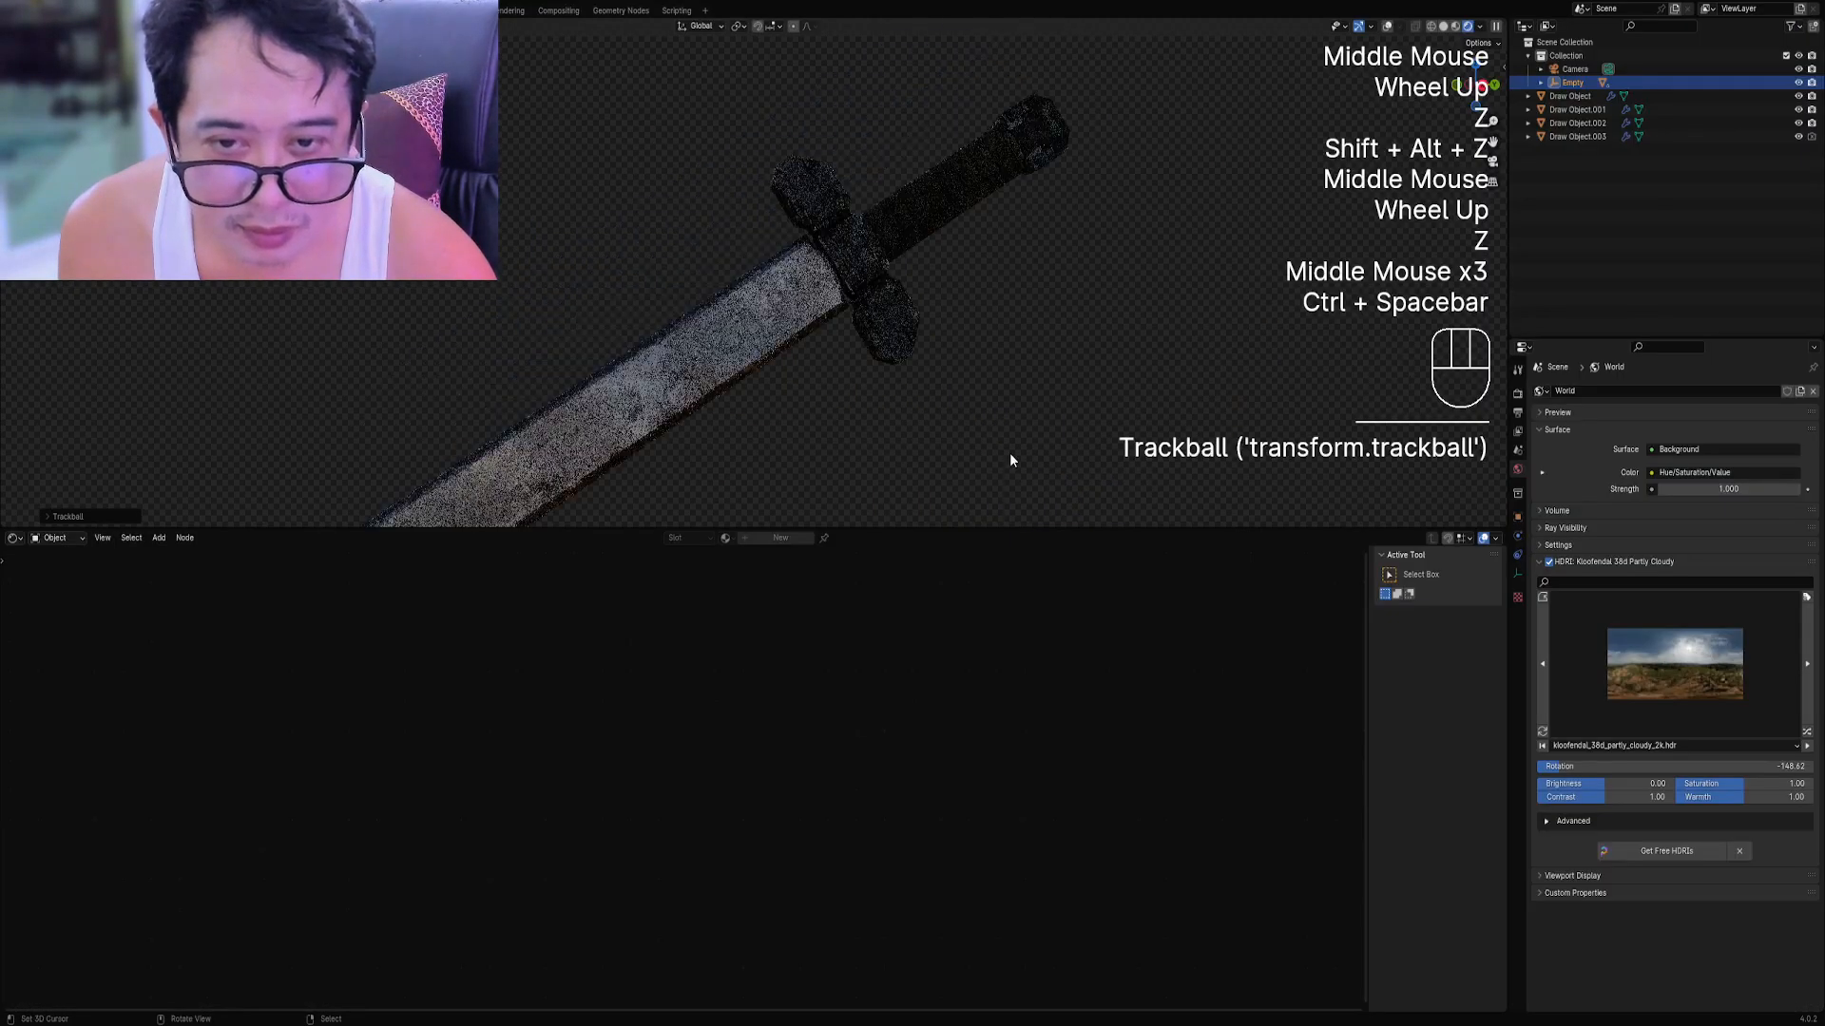
pyautogui.scroll(-1, 1009, 452)
pyautogui.moveTo(1663, 768); pyautogui.dragTo(1769, 768)
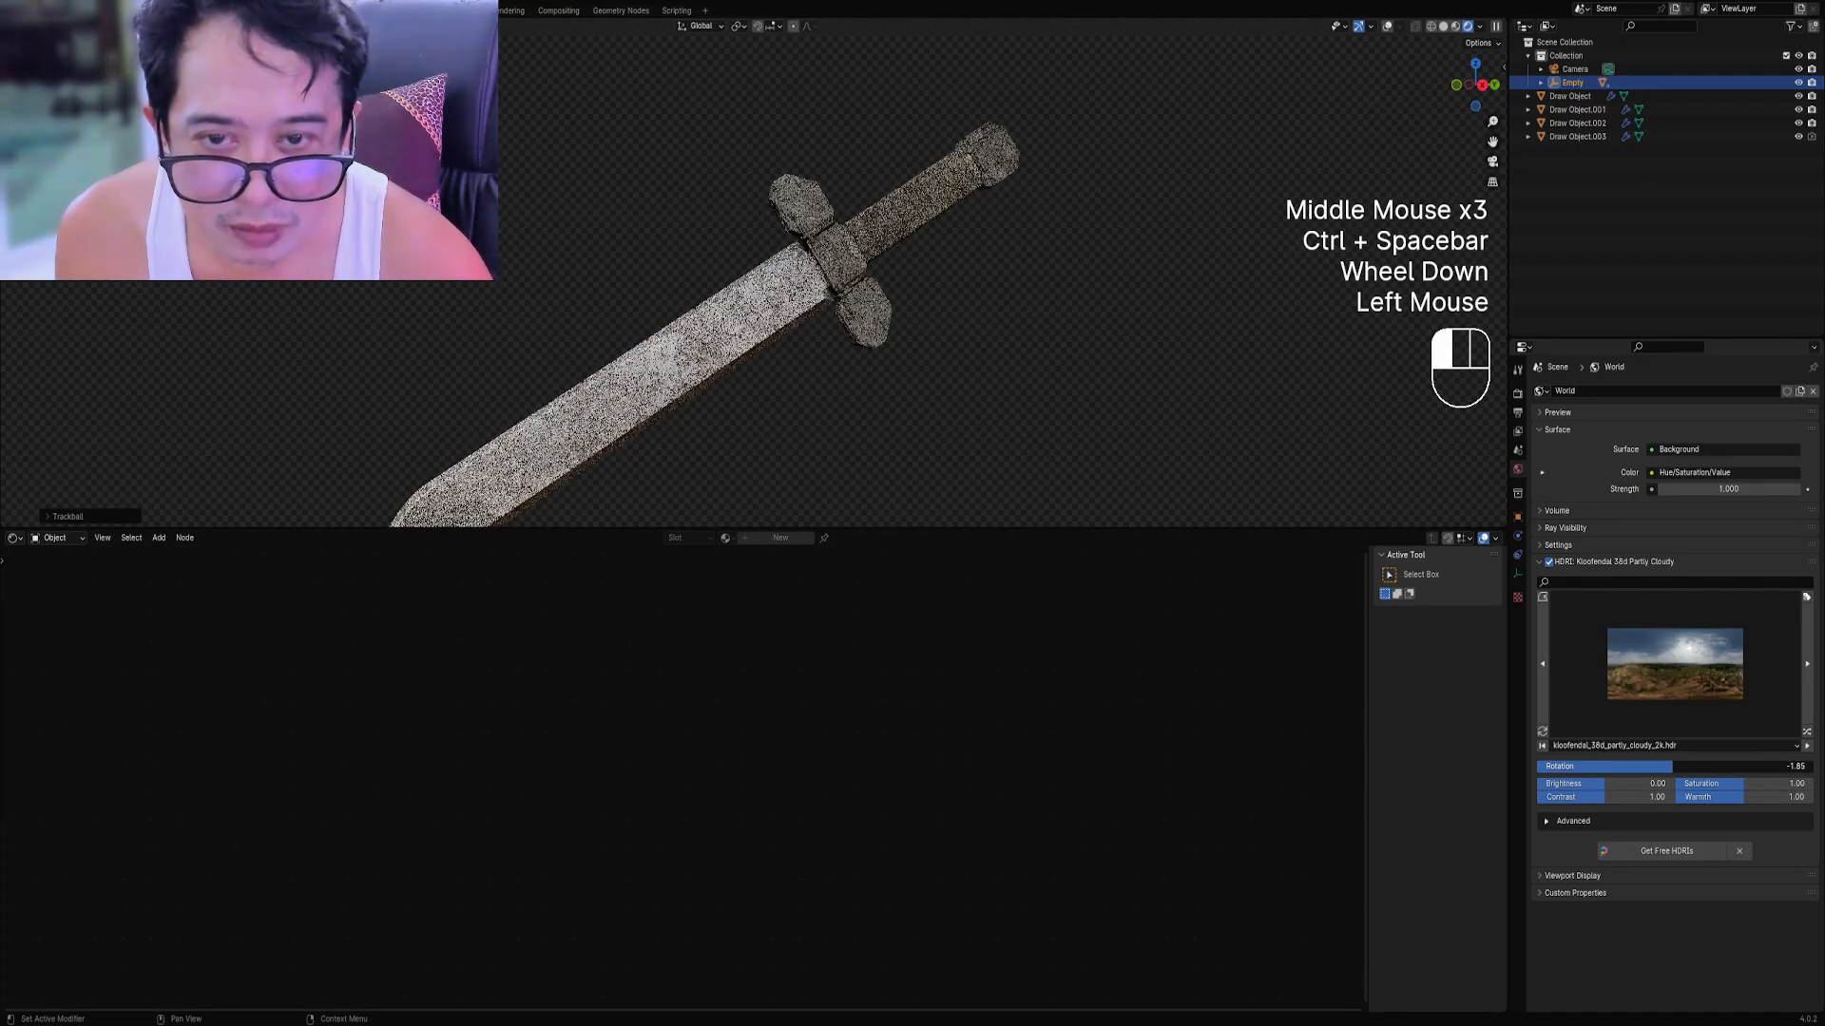
# Maximize the 3D viewport and rotate the sword's parent empty freely so the light catches the blade differently.
pyautogui.middleClick(838, 321)
pyautogui.hotkey('ctrl', 'space')
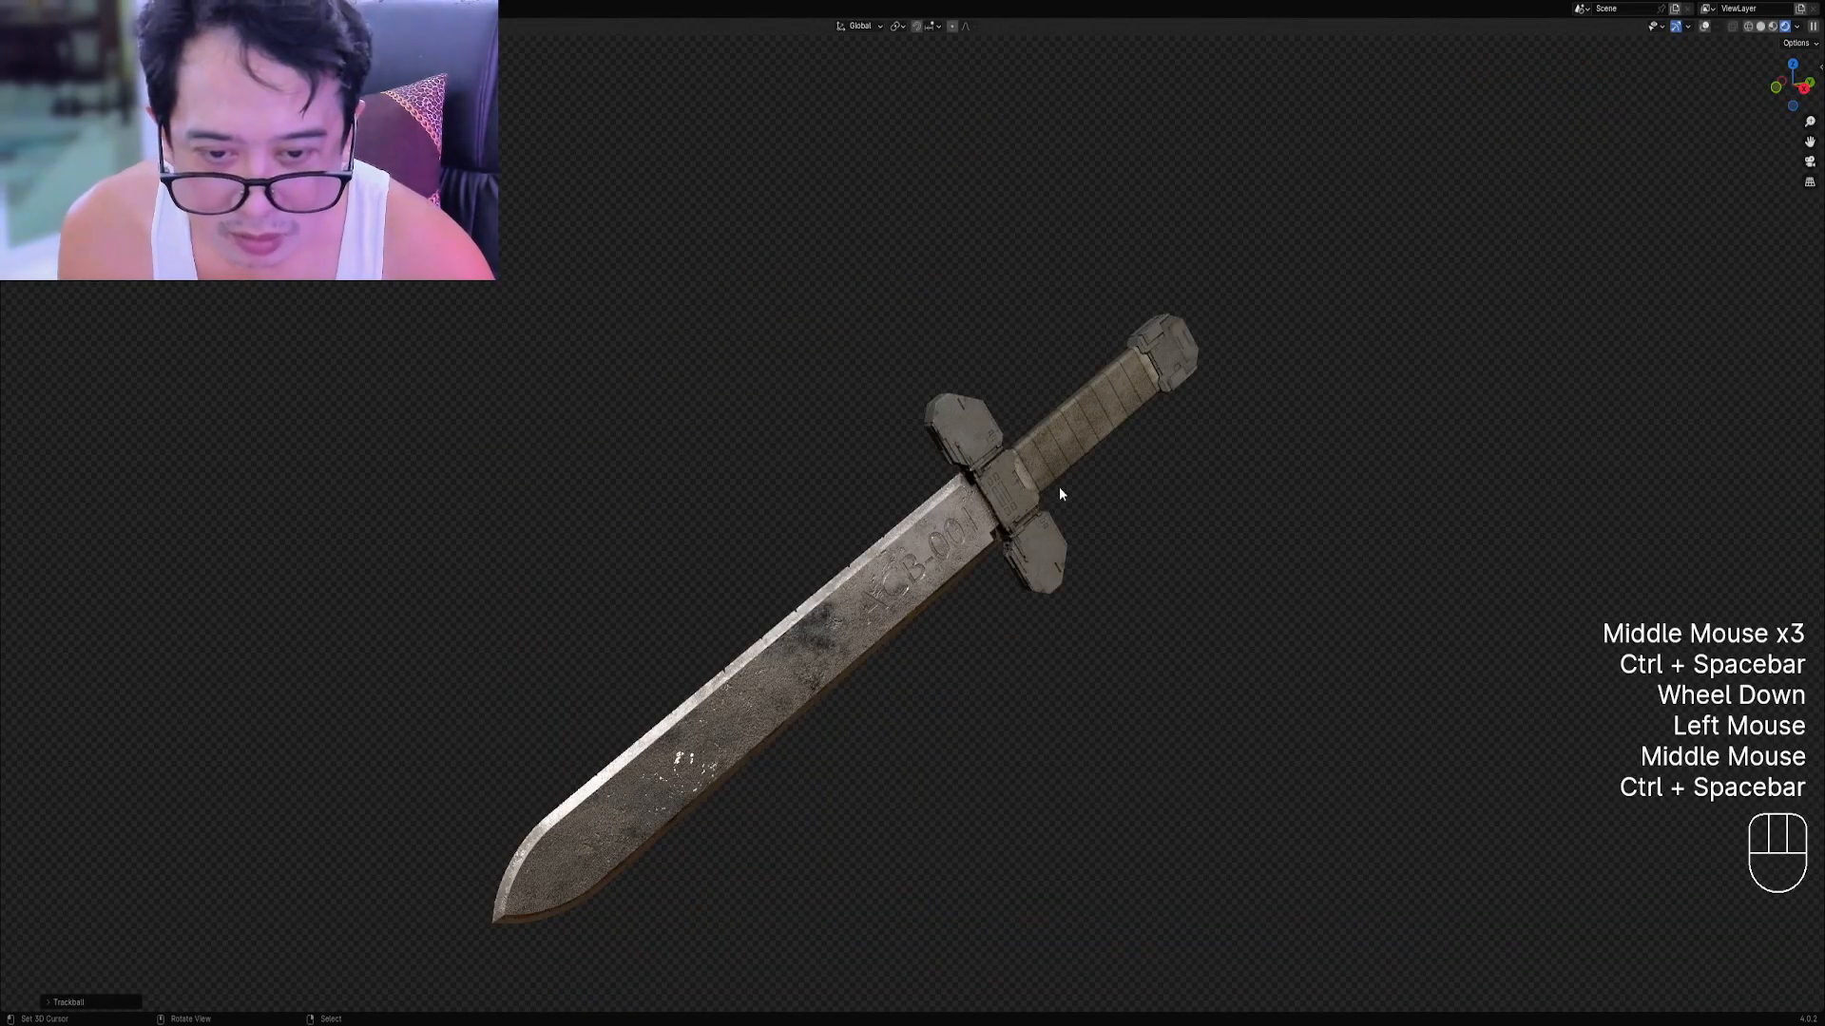
pyautogui.press('r')
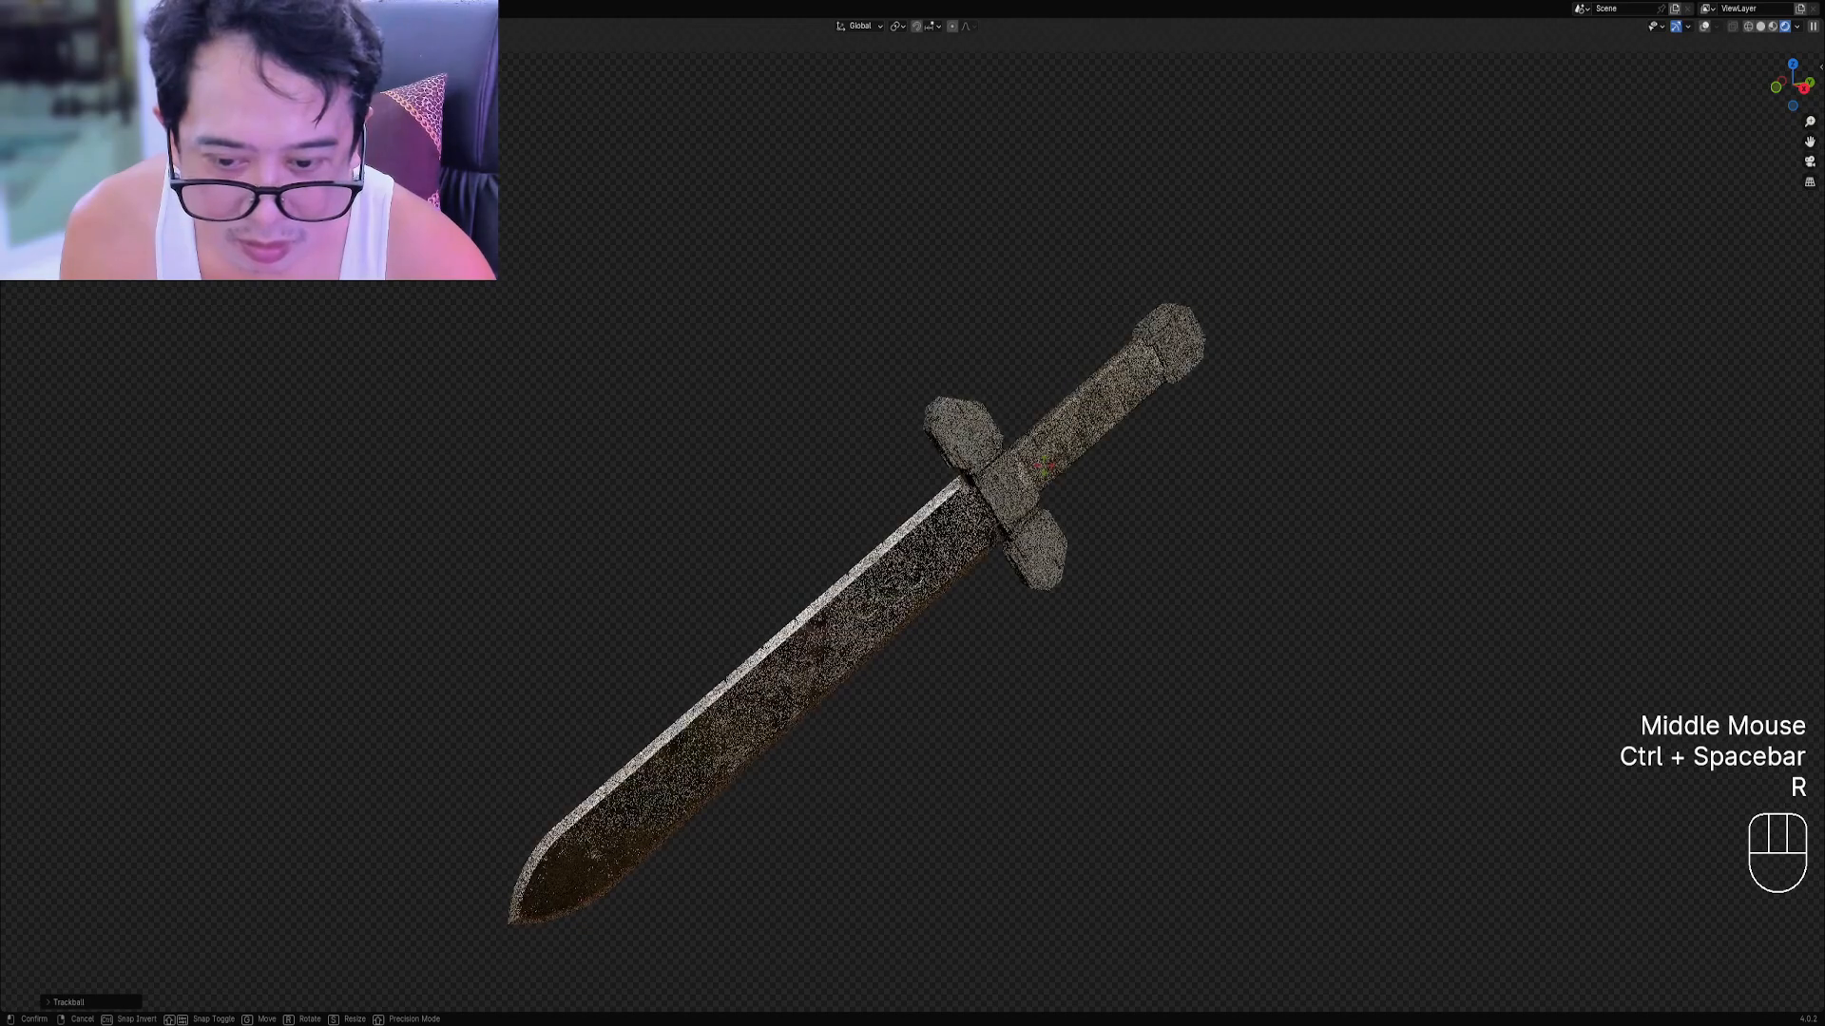
pyautogui.click(1039, 452)
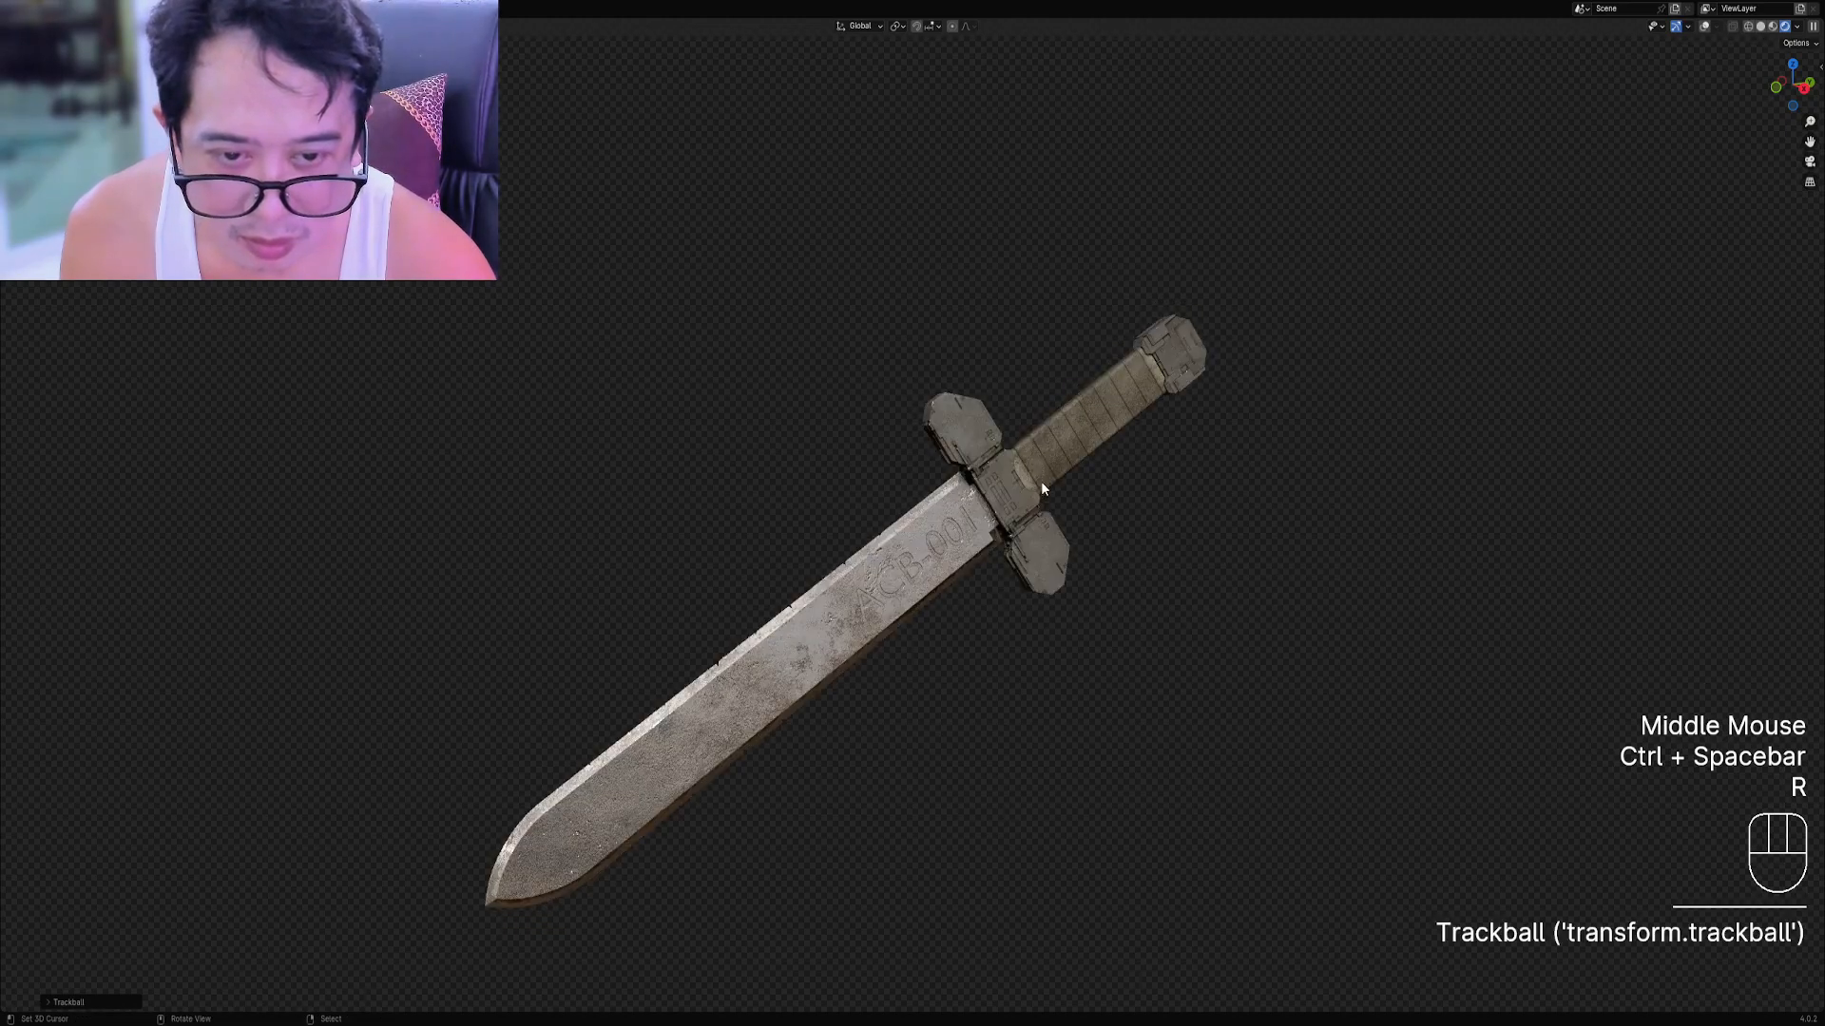
# Rotate the sword to a steeper diagonal pose with the blade tip pointing down, and switch the viewport to solid shading.
pyautogui.keyDown('shift'); pyautogui.moveTo(1041, 481); pyautogui.dragTo(1057, 464, button='middle'); pyautogui.keyUp('shift')
pyautogui.scroll(1, 1087, 481)
pyautogui.press('r')
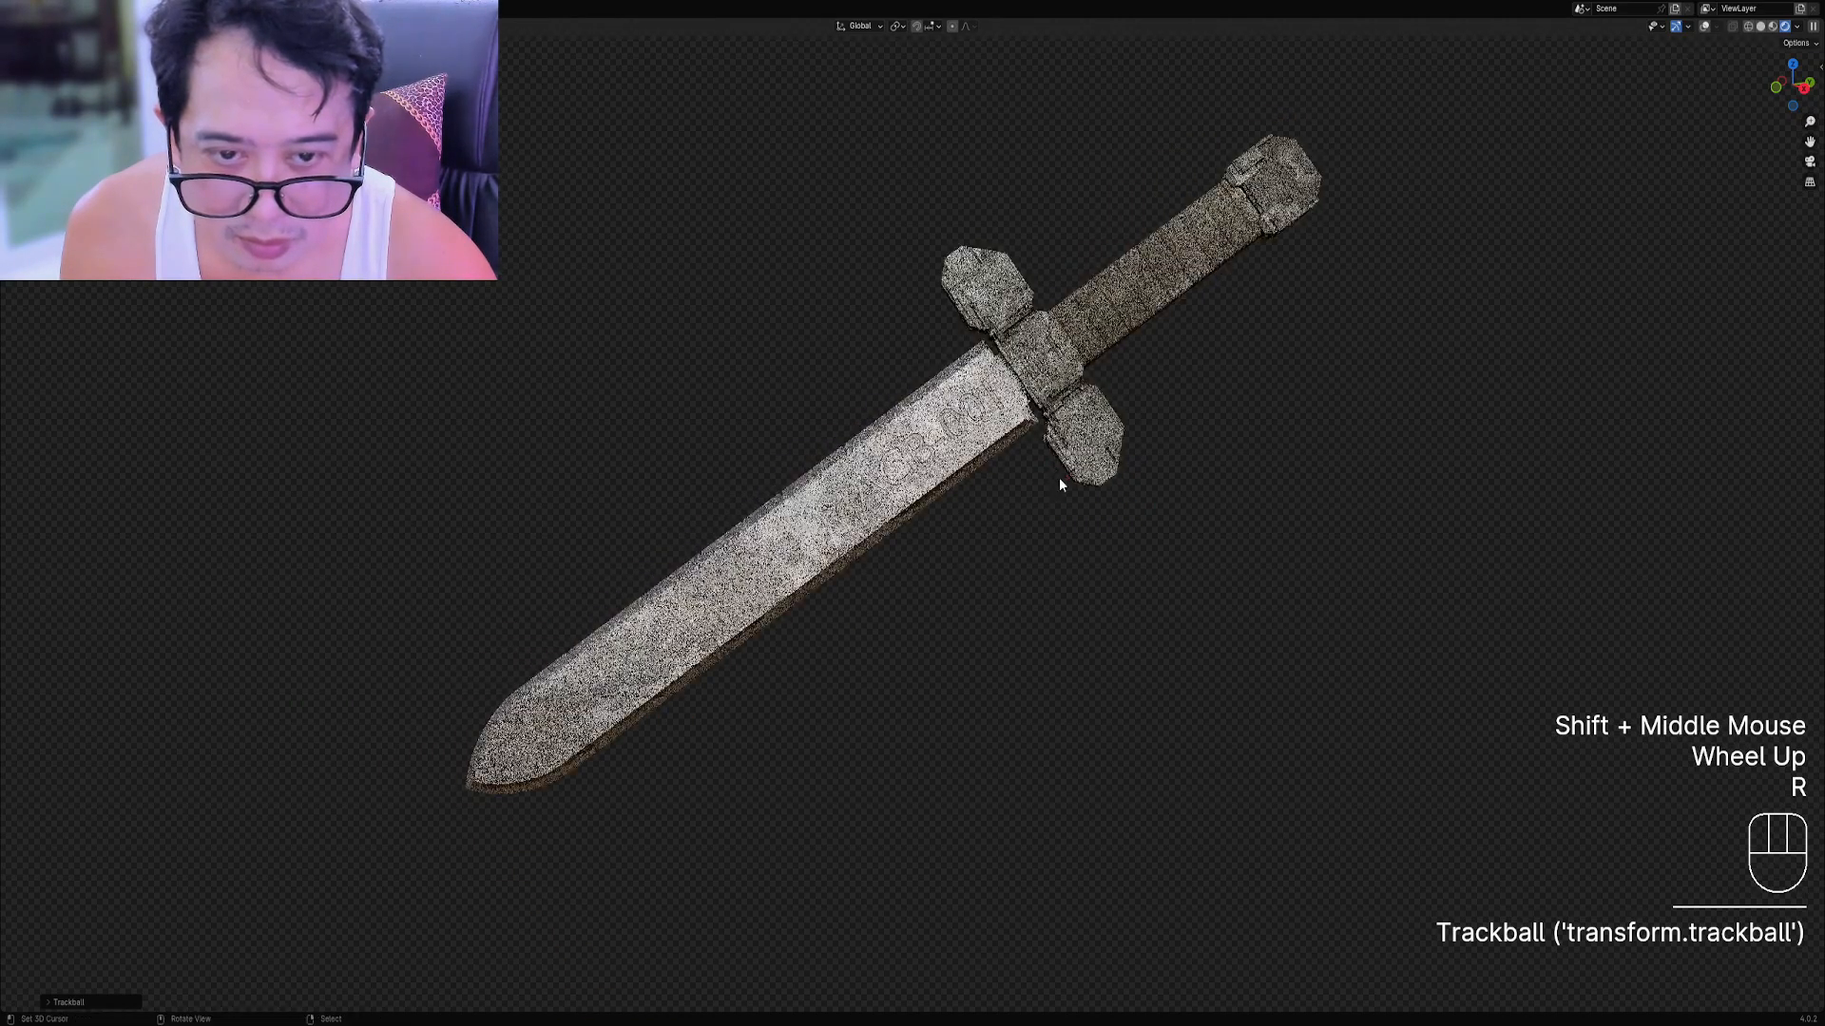
pyautogui.press('r')
pyautogui.scroll(-2, 1093, 418)
pyautogui.press('z')
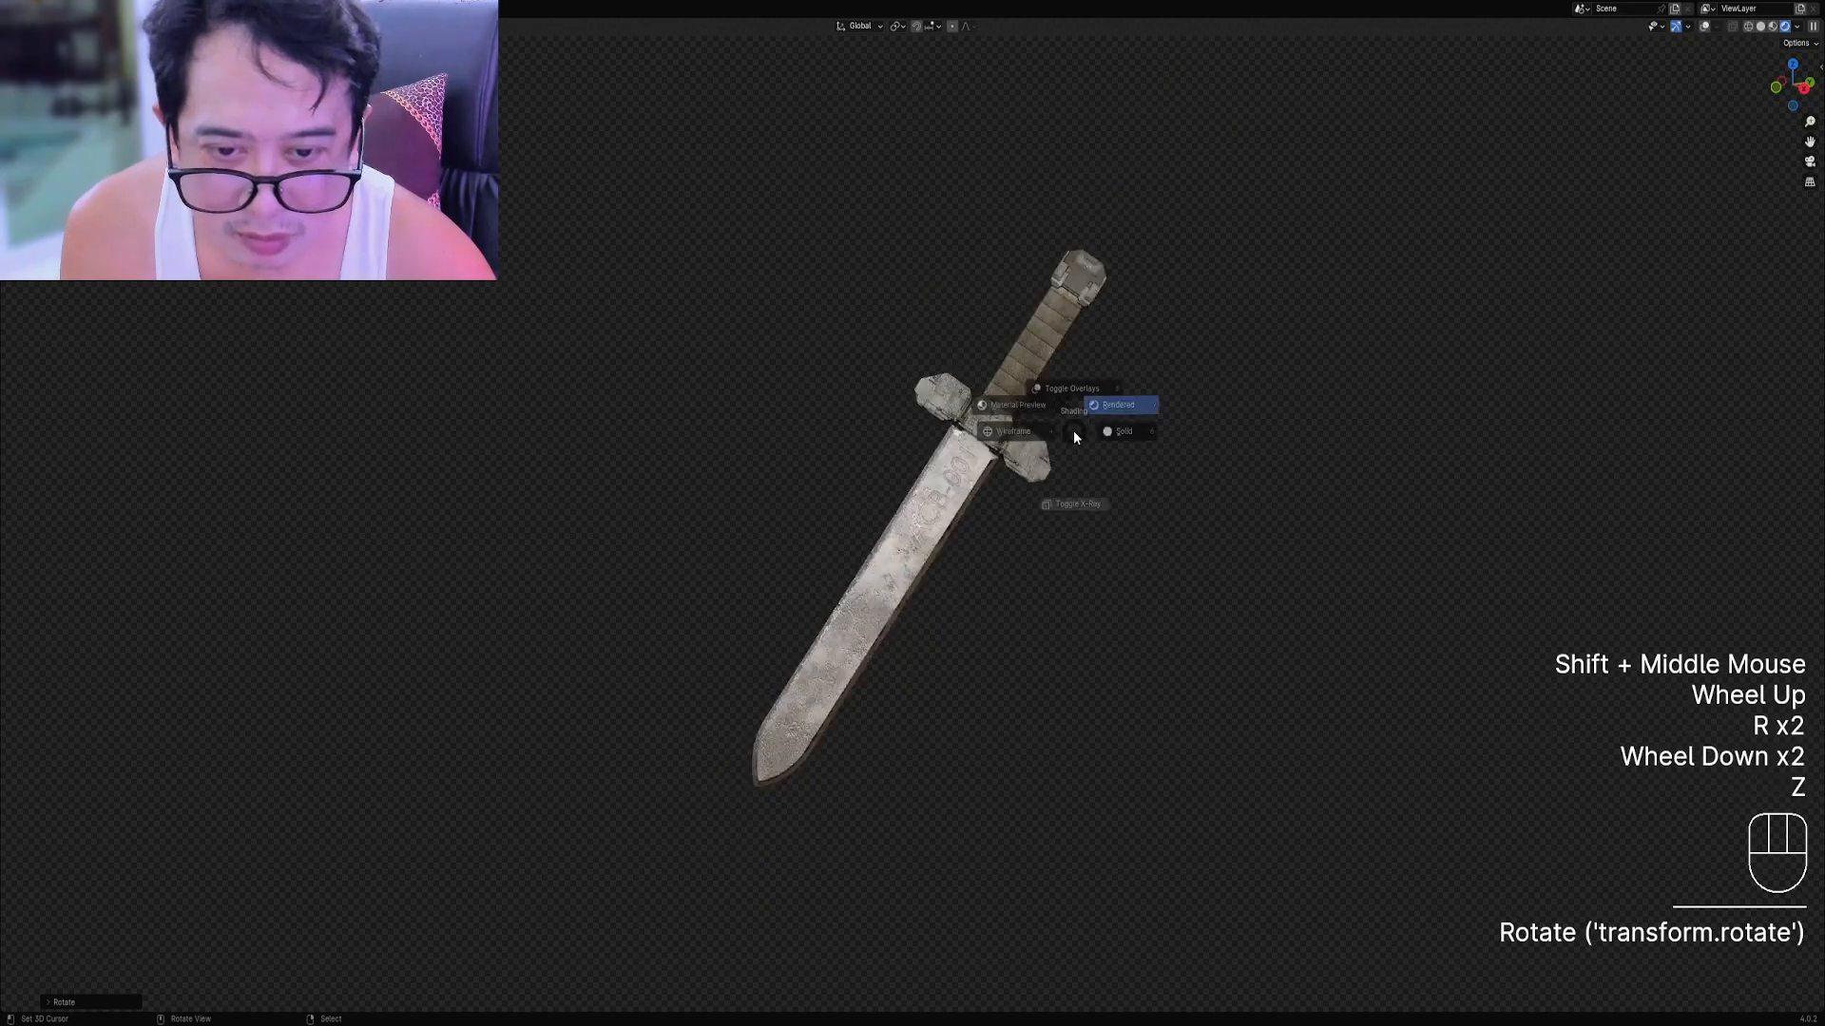
# Add a mesh plane to the scene and scale it up well beyond the sword's width as a ground surface.
pyautogui.moveTo(988, 475)
pyautogui.mouseDown(button='middle')
pyautogui.moveTo(966, 488)
pyautogui.moveTo(972, 456)
pyautogui.mouseUp(button='middle')
pyautogui.scroll(-1, 1002, 532)
pyautogui.hotkey('shift', 'a')
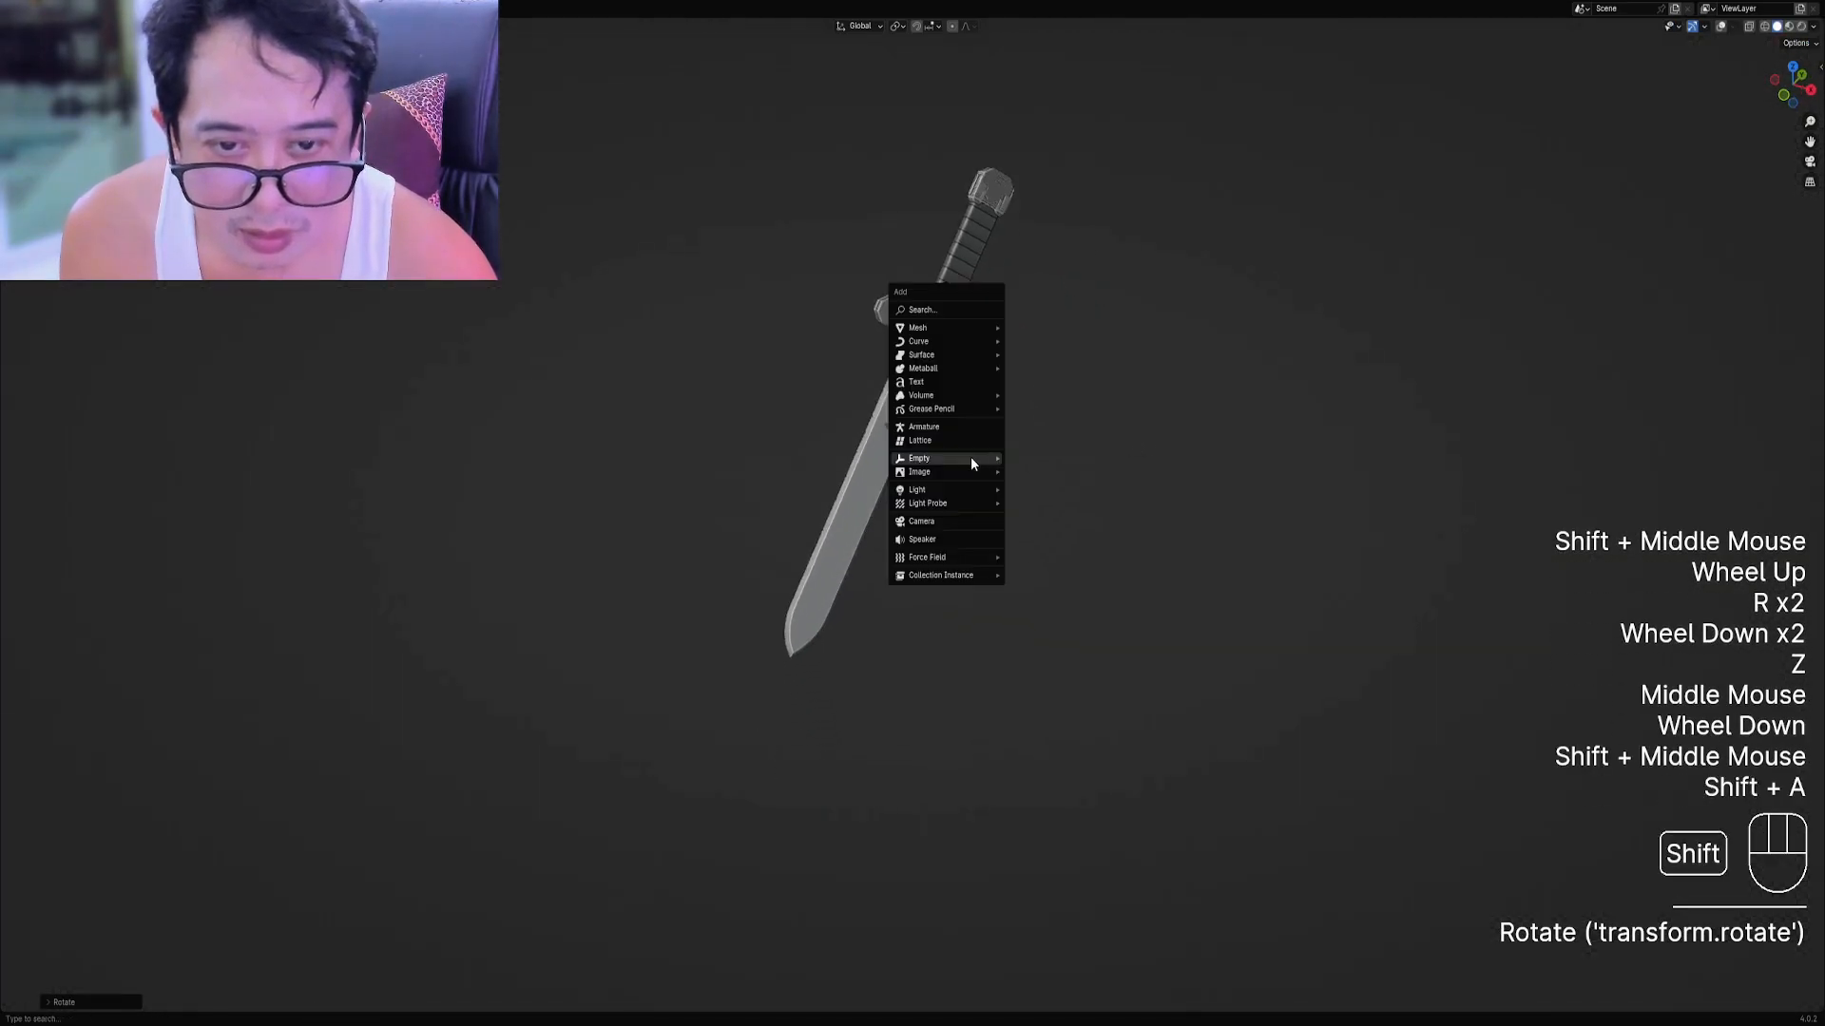
pyautogui.moveTo(948, 327)
pyautogui.click(1013, 347)
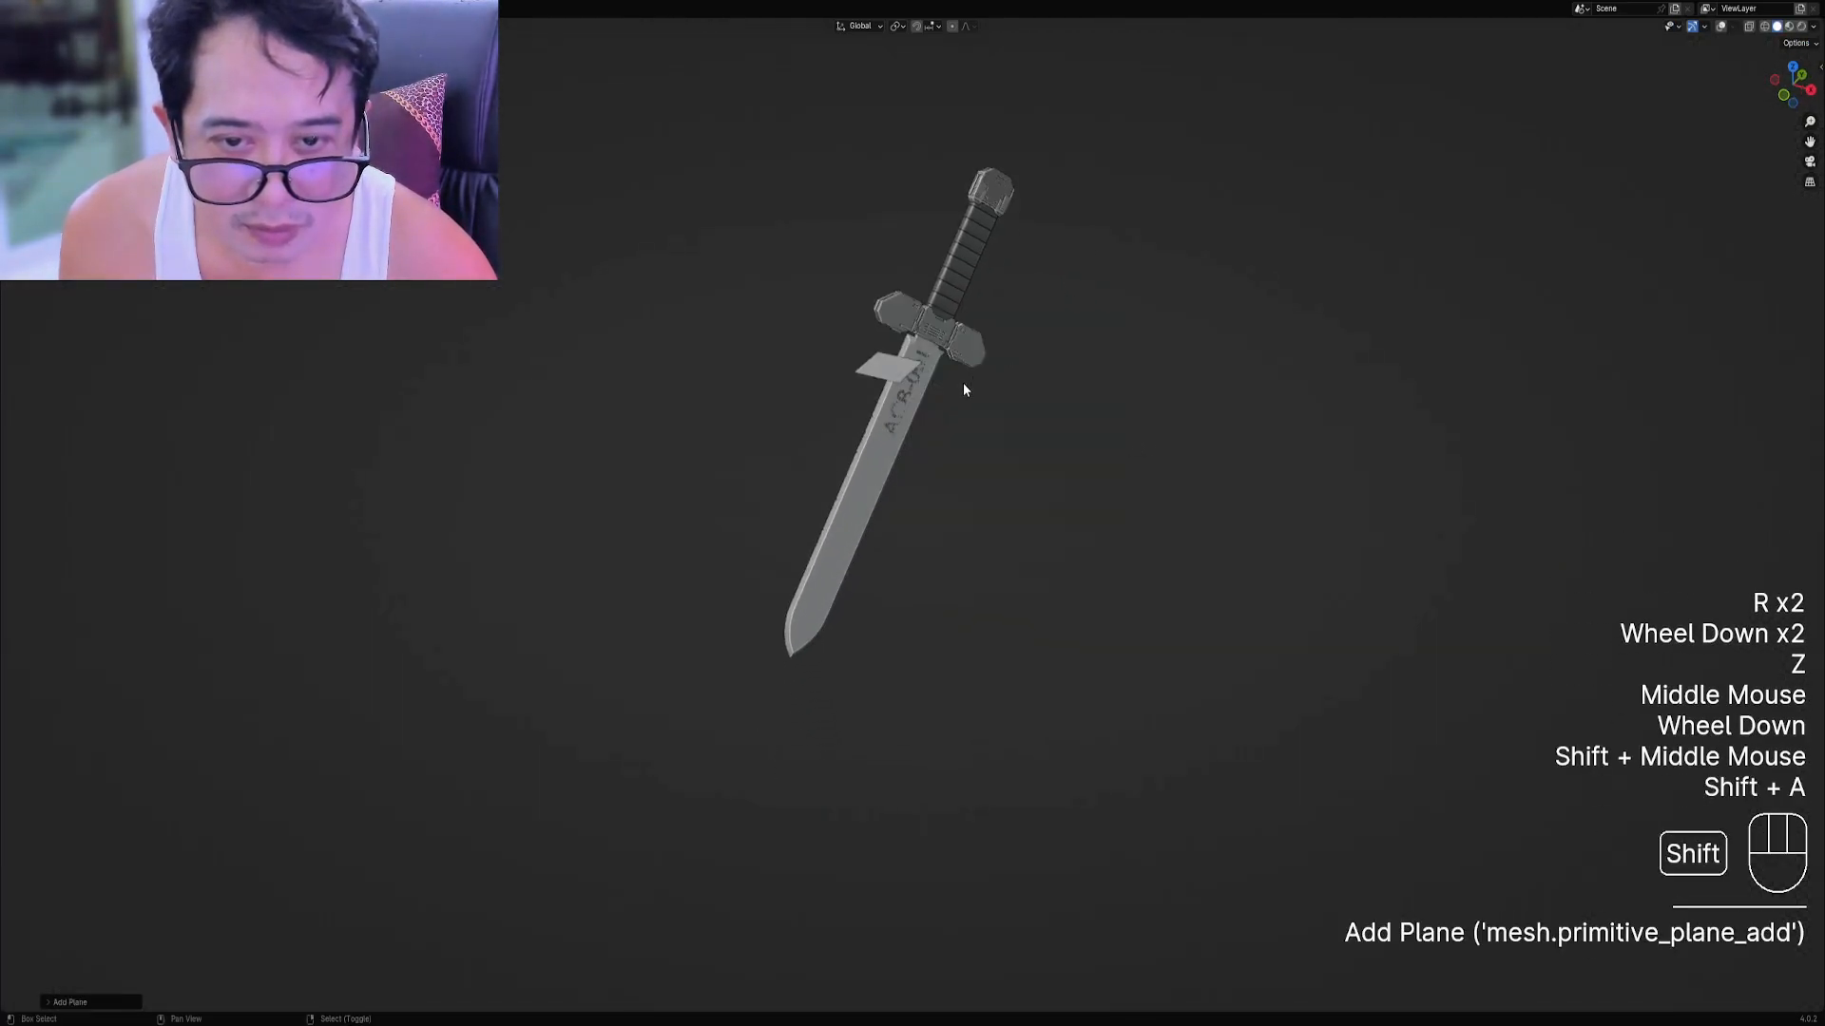
pyautogui.press('s')
# Turn the overlays on, lower the plane along Z to the lower part of the blade, and enlarge it.
pyautogui.moveTo(1569, 398); pyautogui.dragTo(1121, 399, button='middle')
pyautogui.scroll(-1, 1093, 402)
pyautogui.hotkey('shift', 'alt', 'z')
pyautogui.press('g')
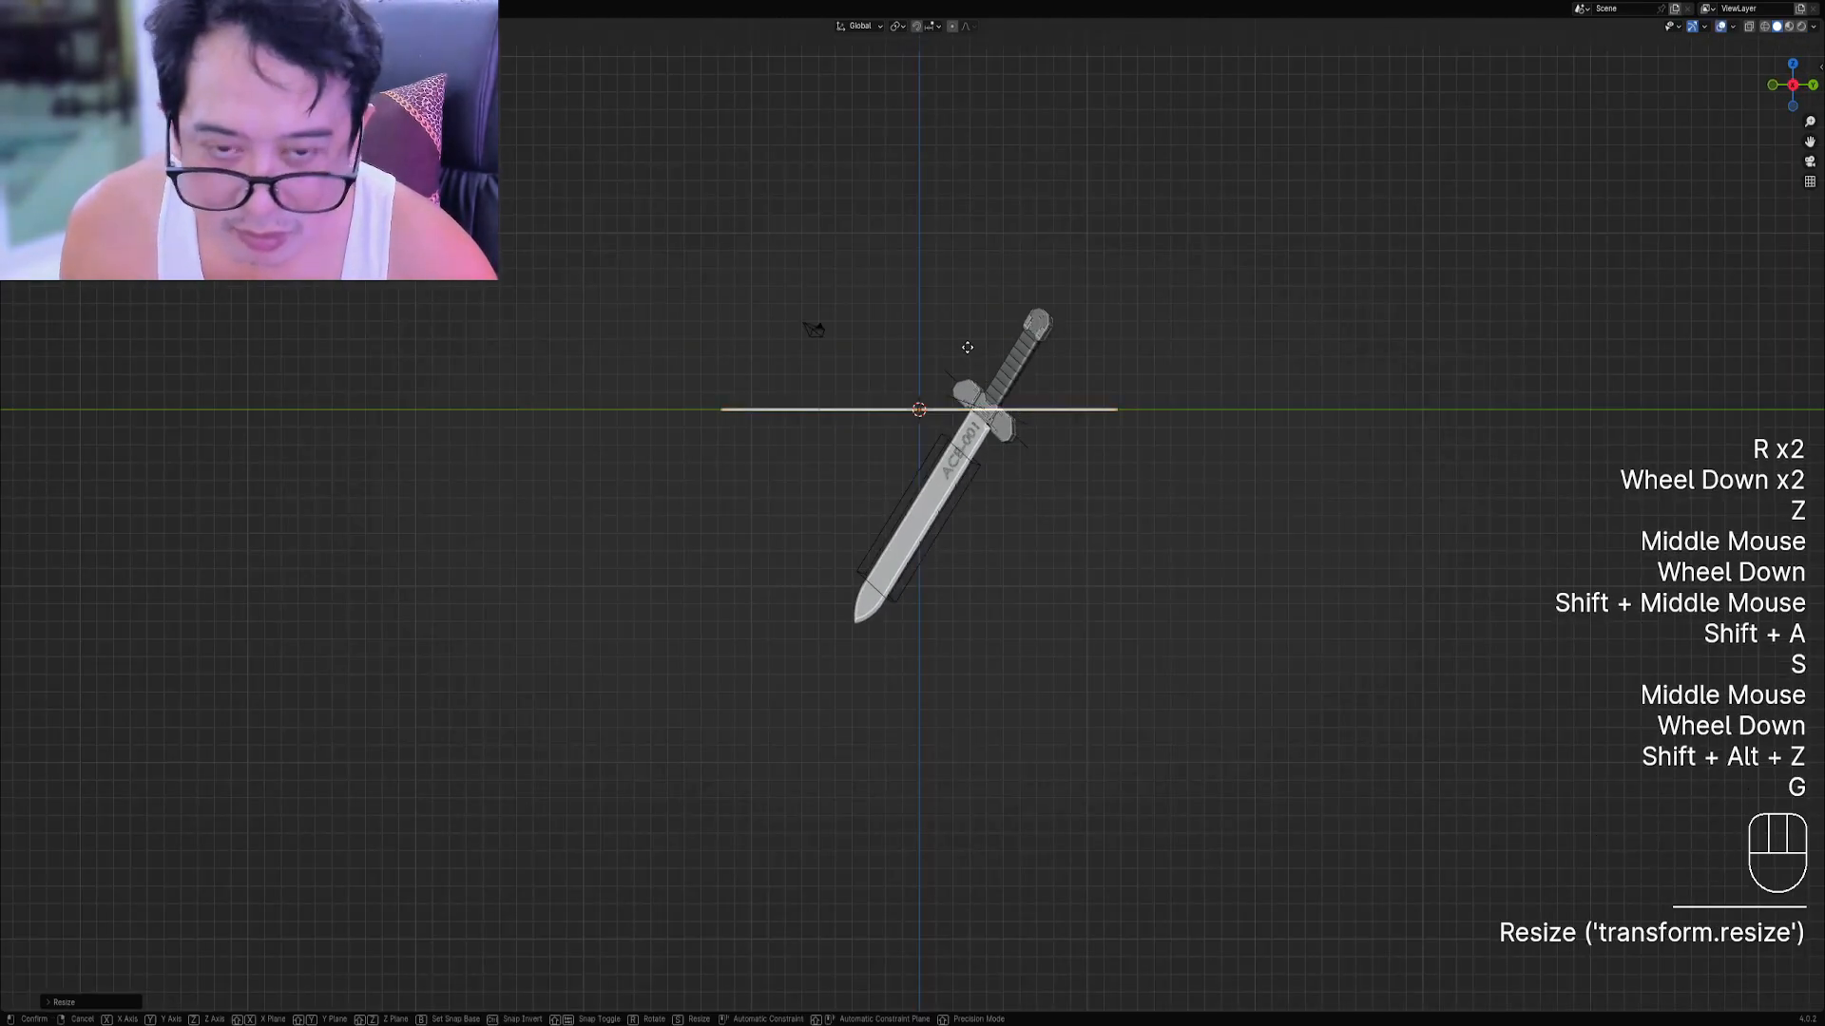
pyautogui.press('z')
pyautogui.moveTo(963, 519); pyautogui.dragTo(1038, 538, button='middle')
pyautogui.press('s')
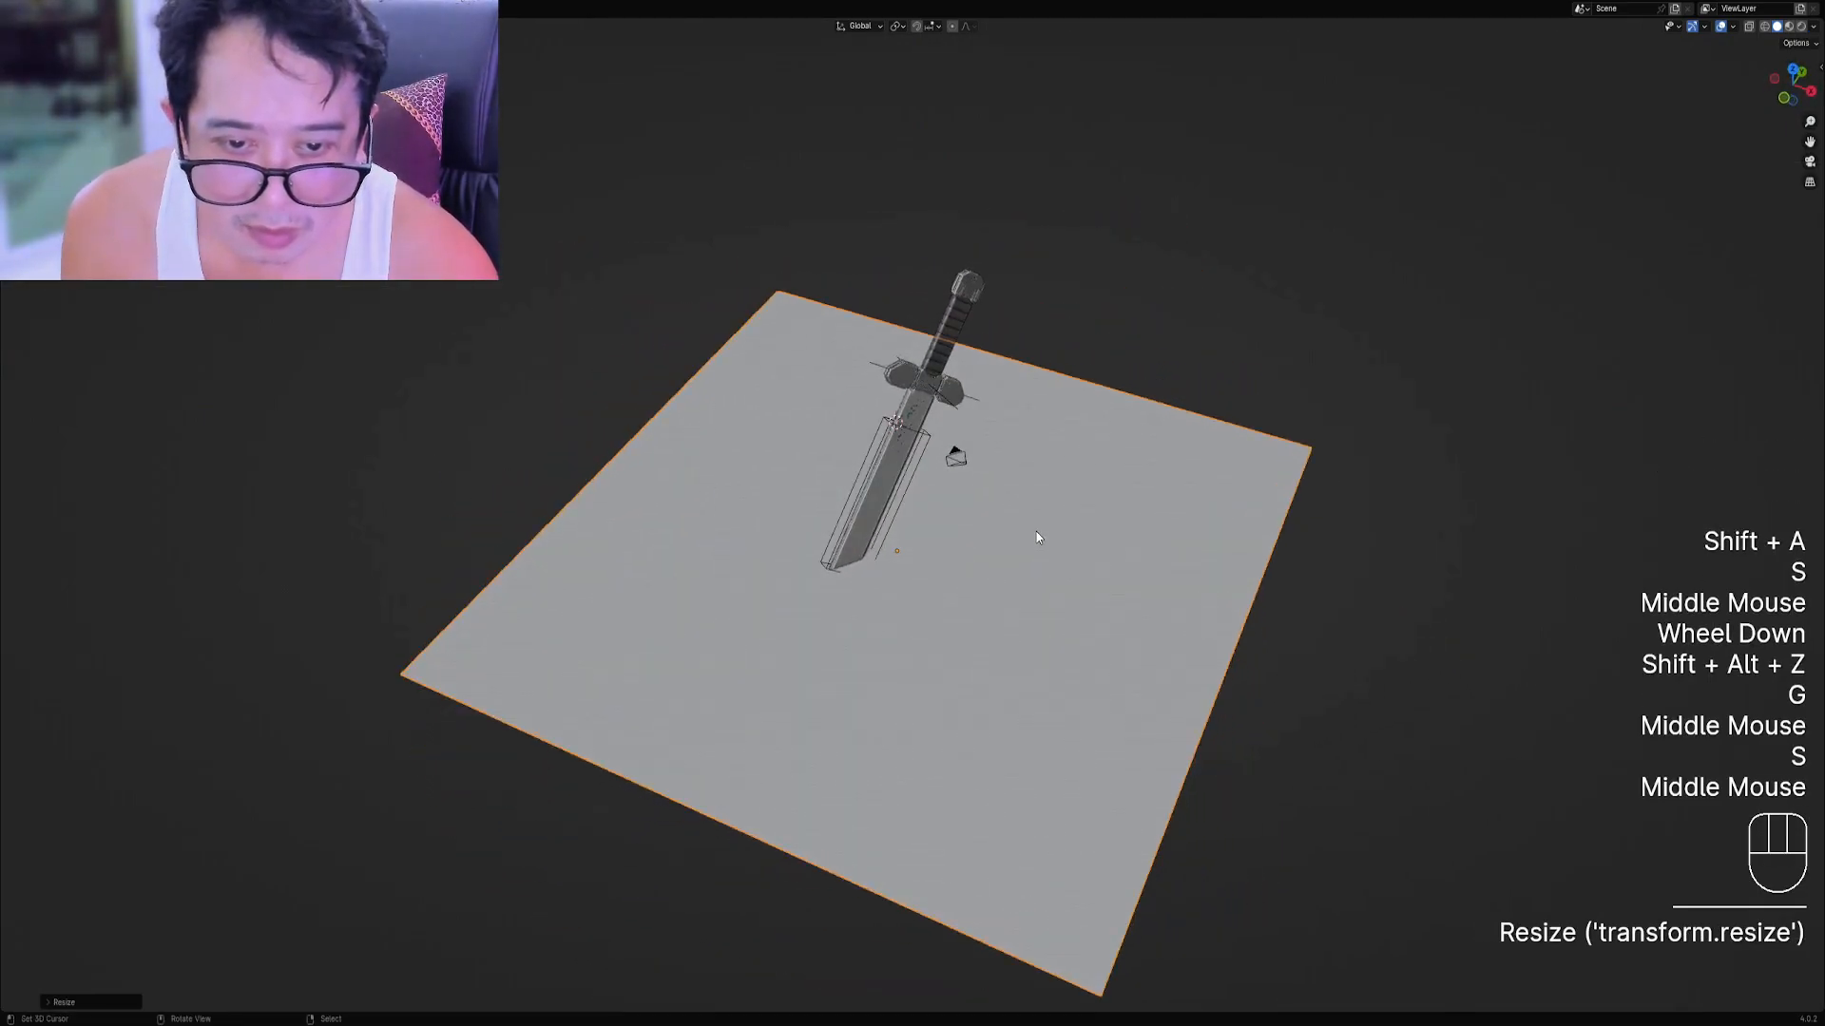
# Restore the full workspace layout and create a new material named floor on the plane.
pyautogui.hotkey('ctrl', 'space')
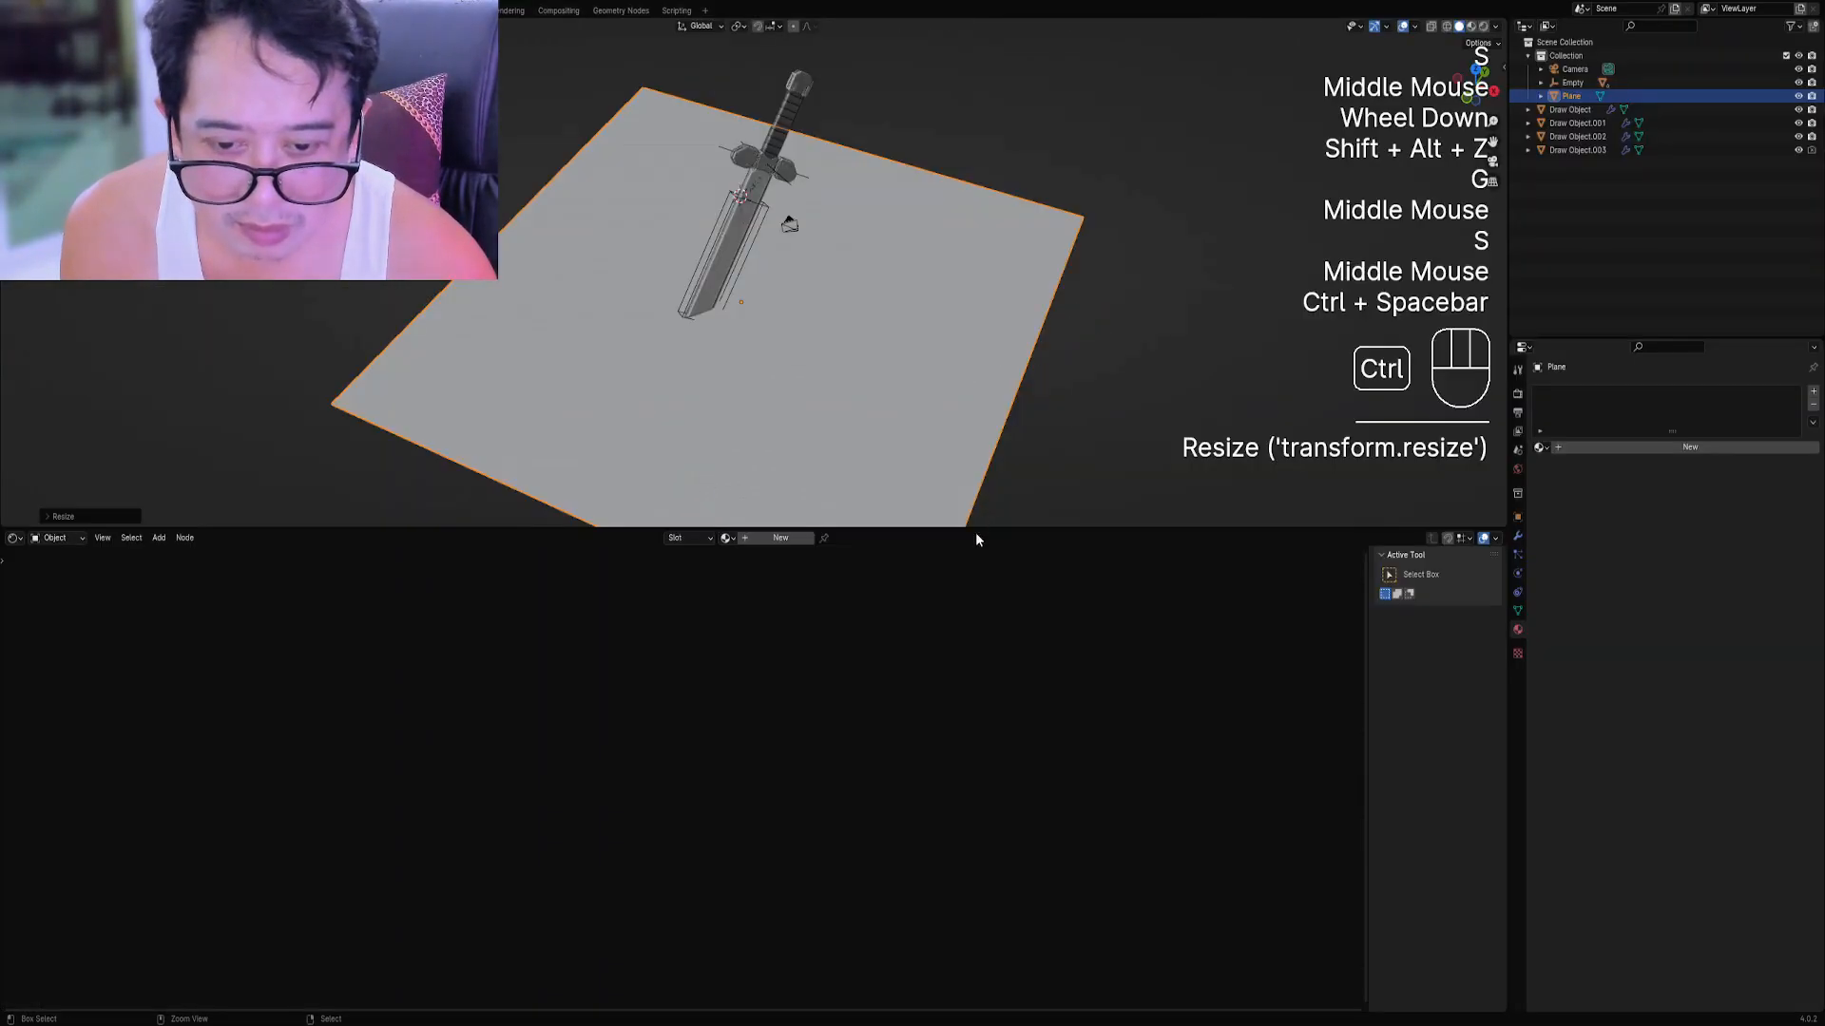
pyautogui.click(775, 540)
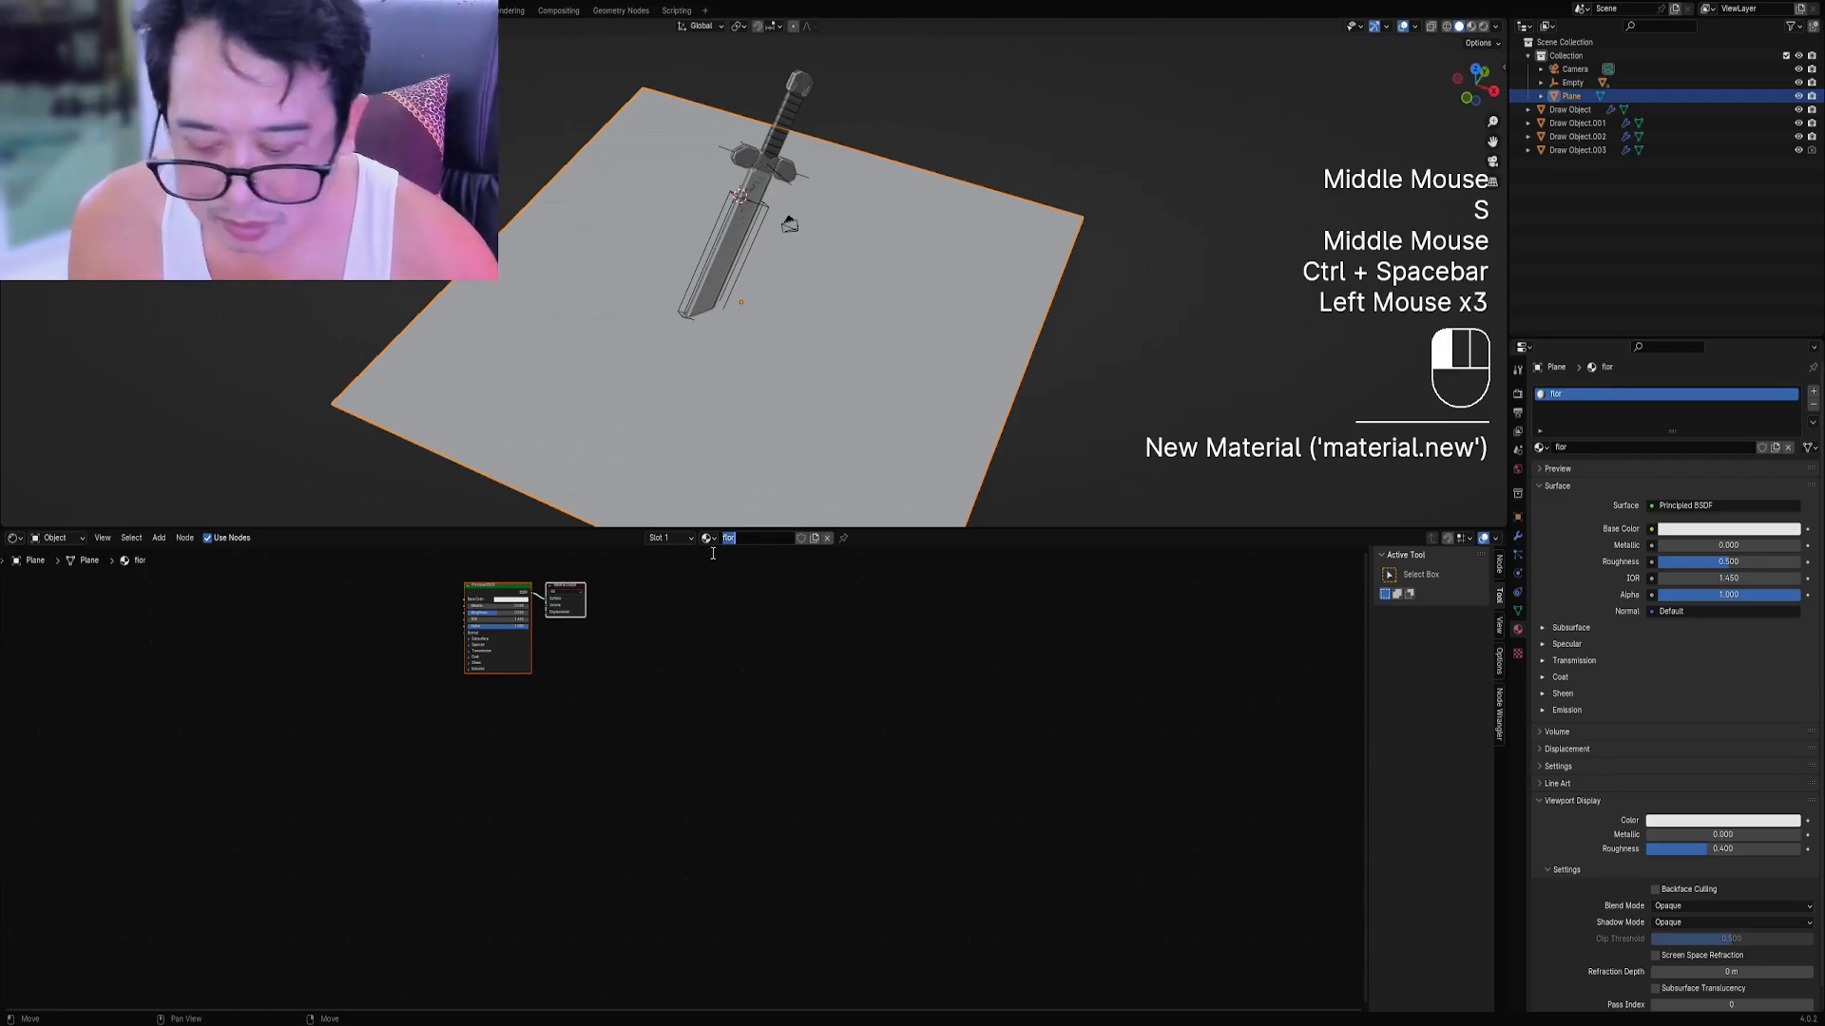
pyautogui.write('floo')
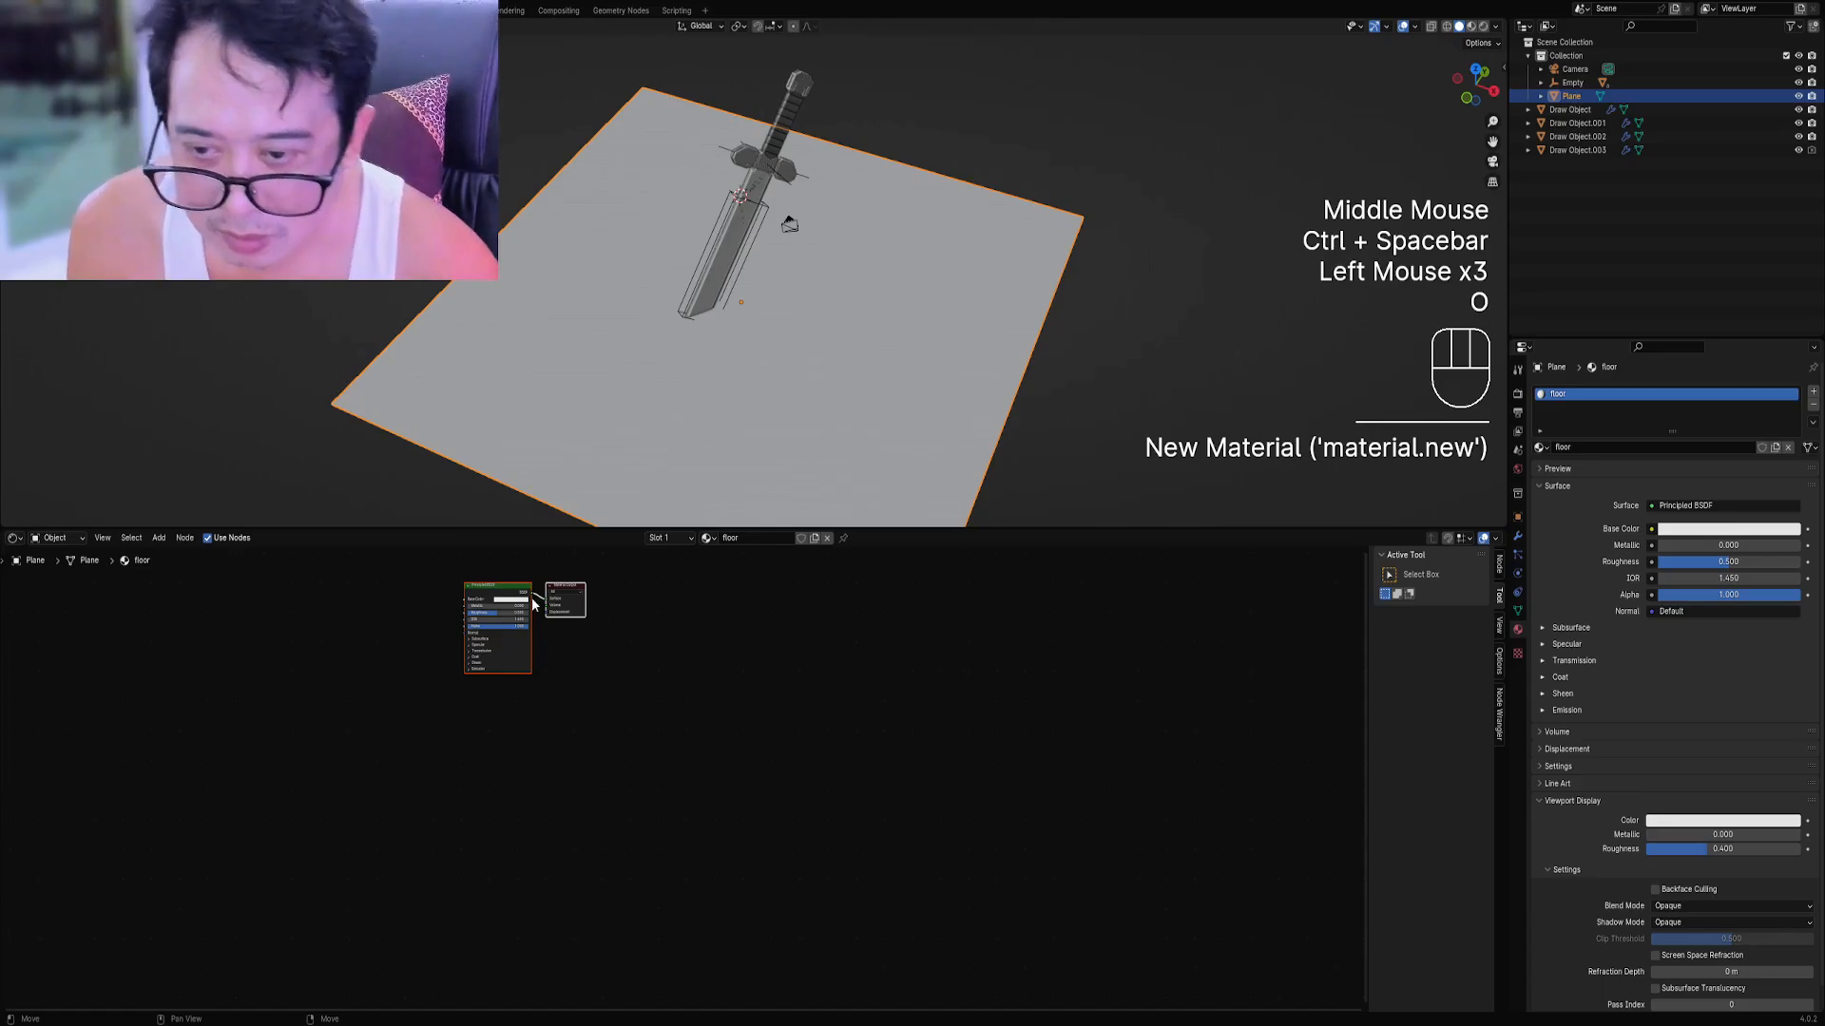
# Build the floor material with Principled Texture Setup, loading the ground's base color, roughness, normal and displacement maps.
pyautogui.click(499, 634)
pyautogui.moveTo(500, 634); pyautogui.dragTo(717, 704, button='middle')
pyautogui.hotkey('ctrl', 'shift', 't')
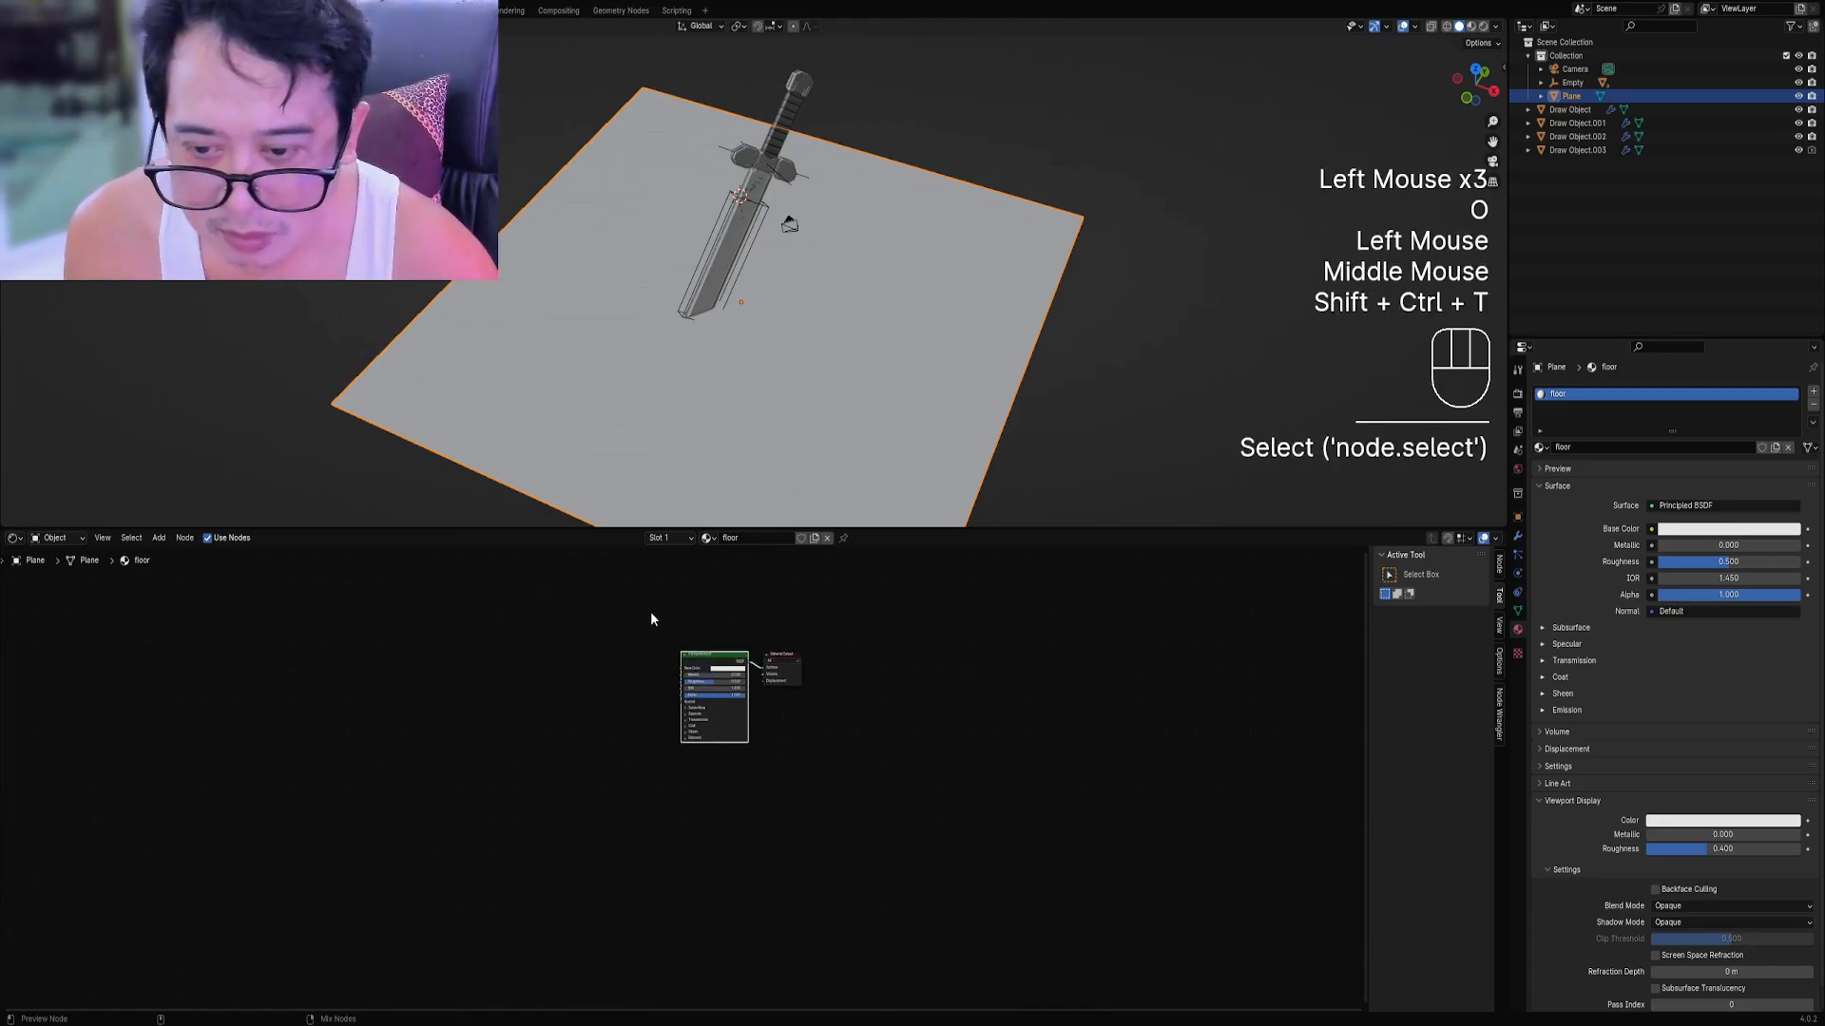
pyautogui.click(712, 670)
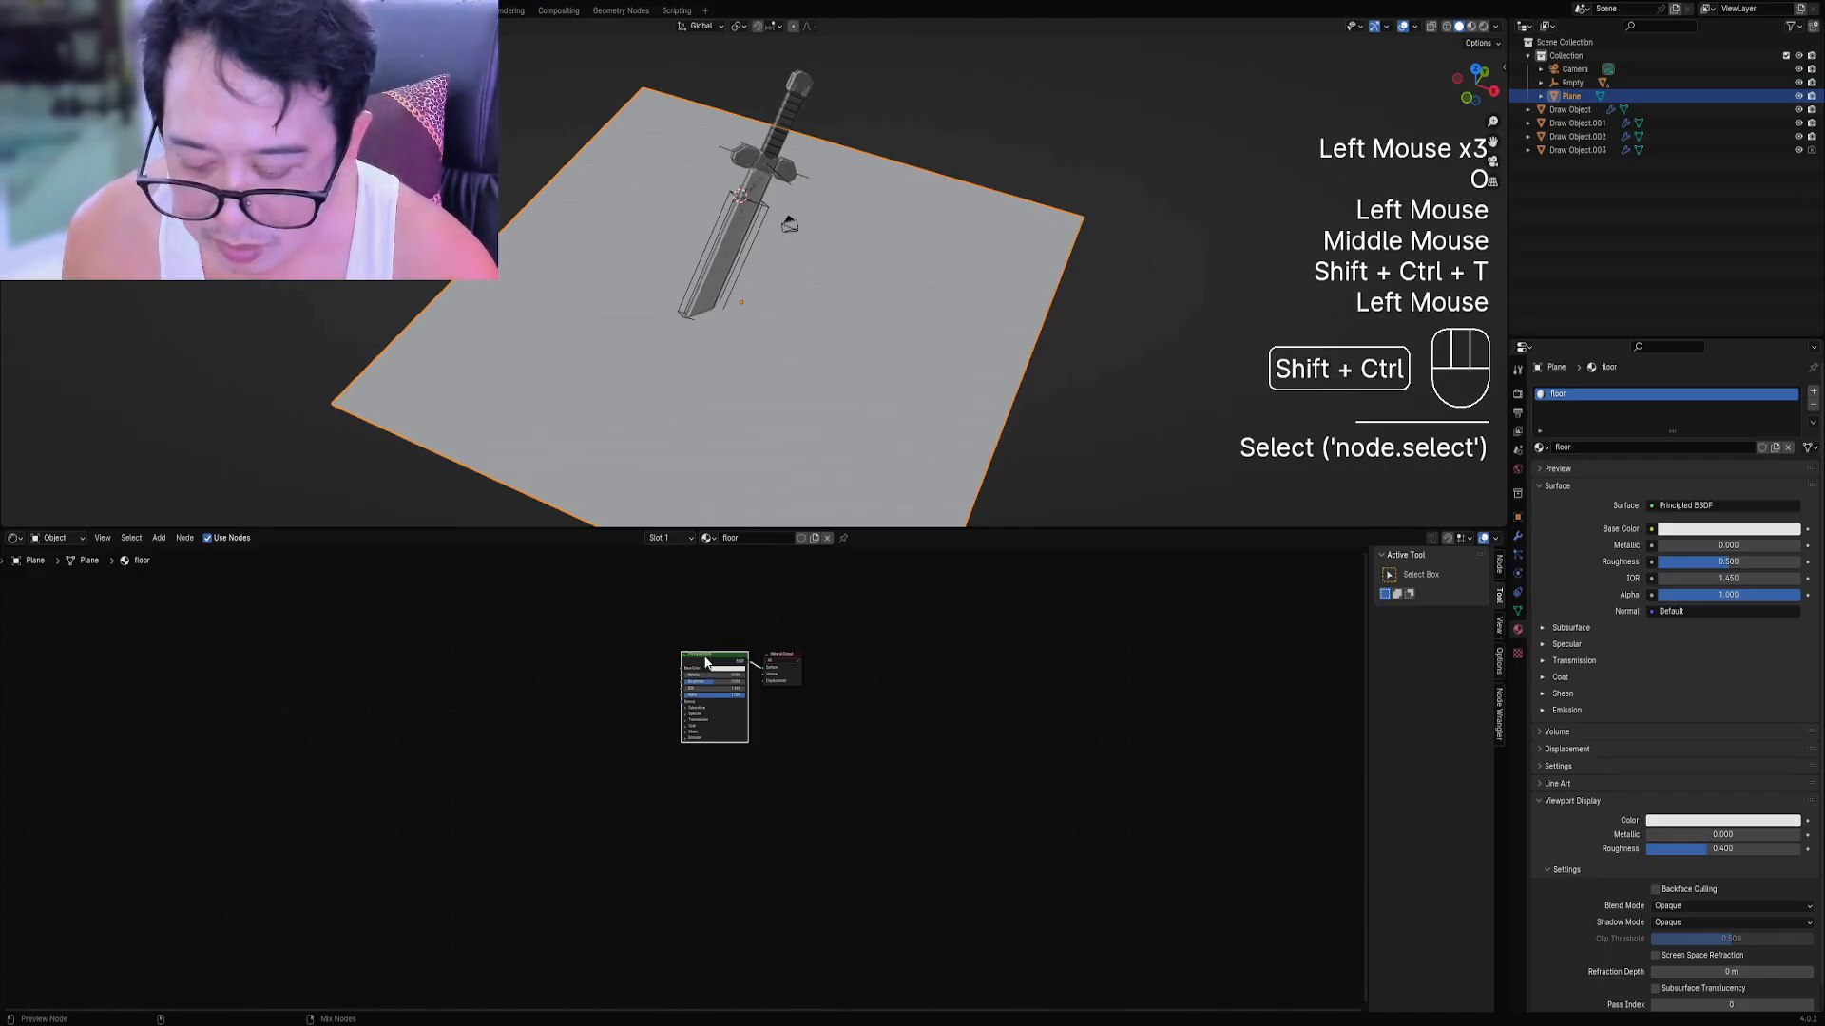
pyautogui.hotkey('ctrl', 'shift', 't')
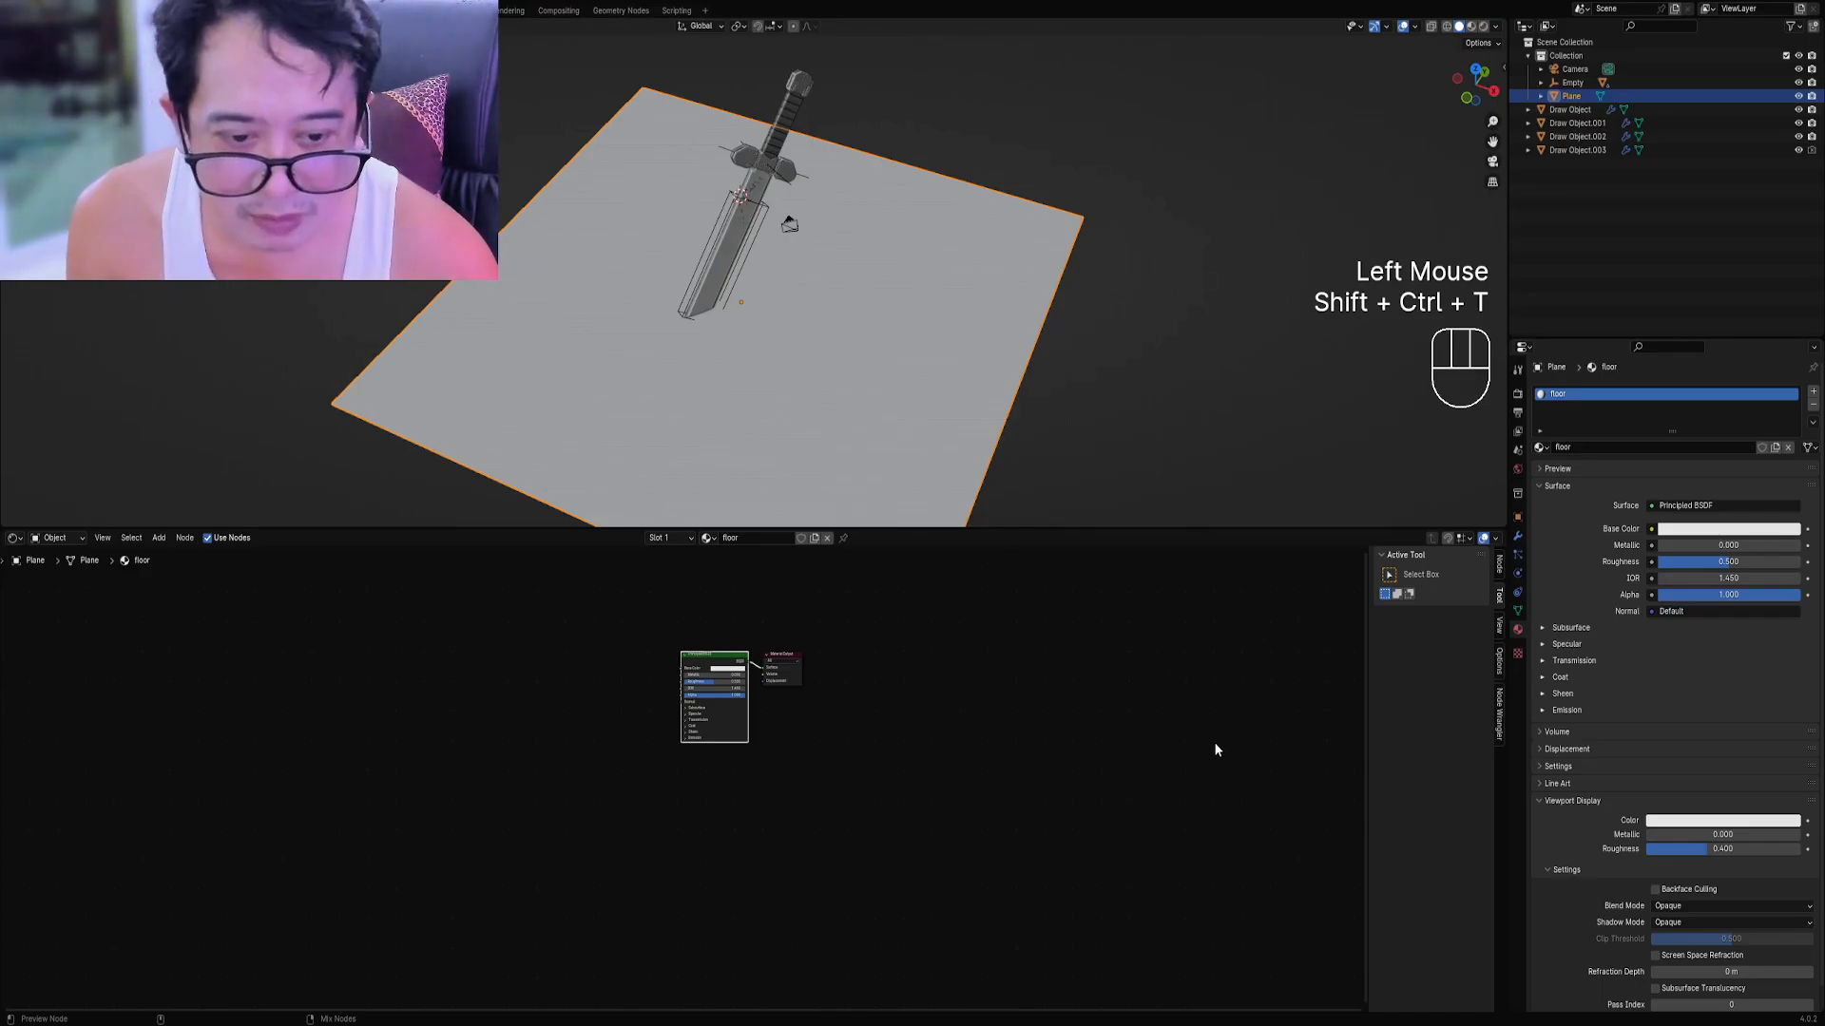
pyautogui.scroll(2, 484, 730)
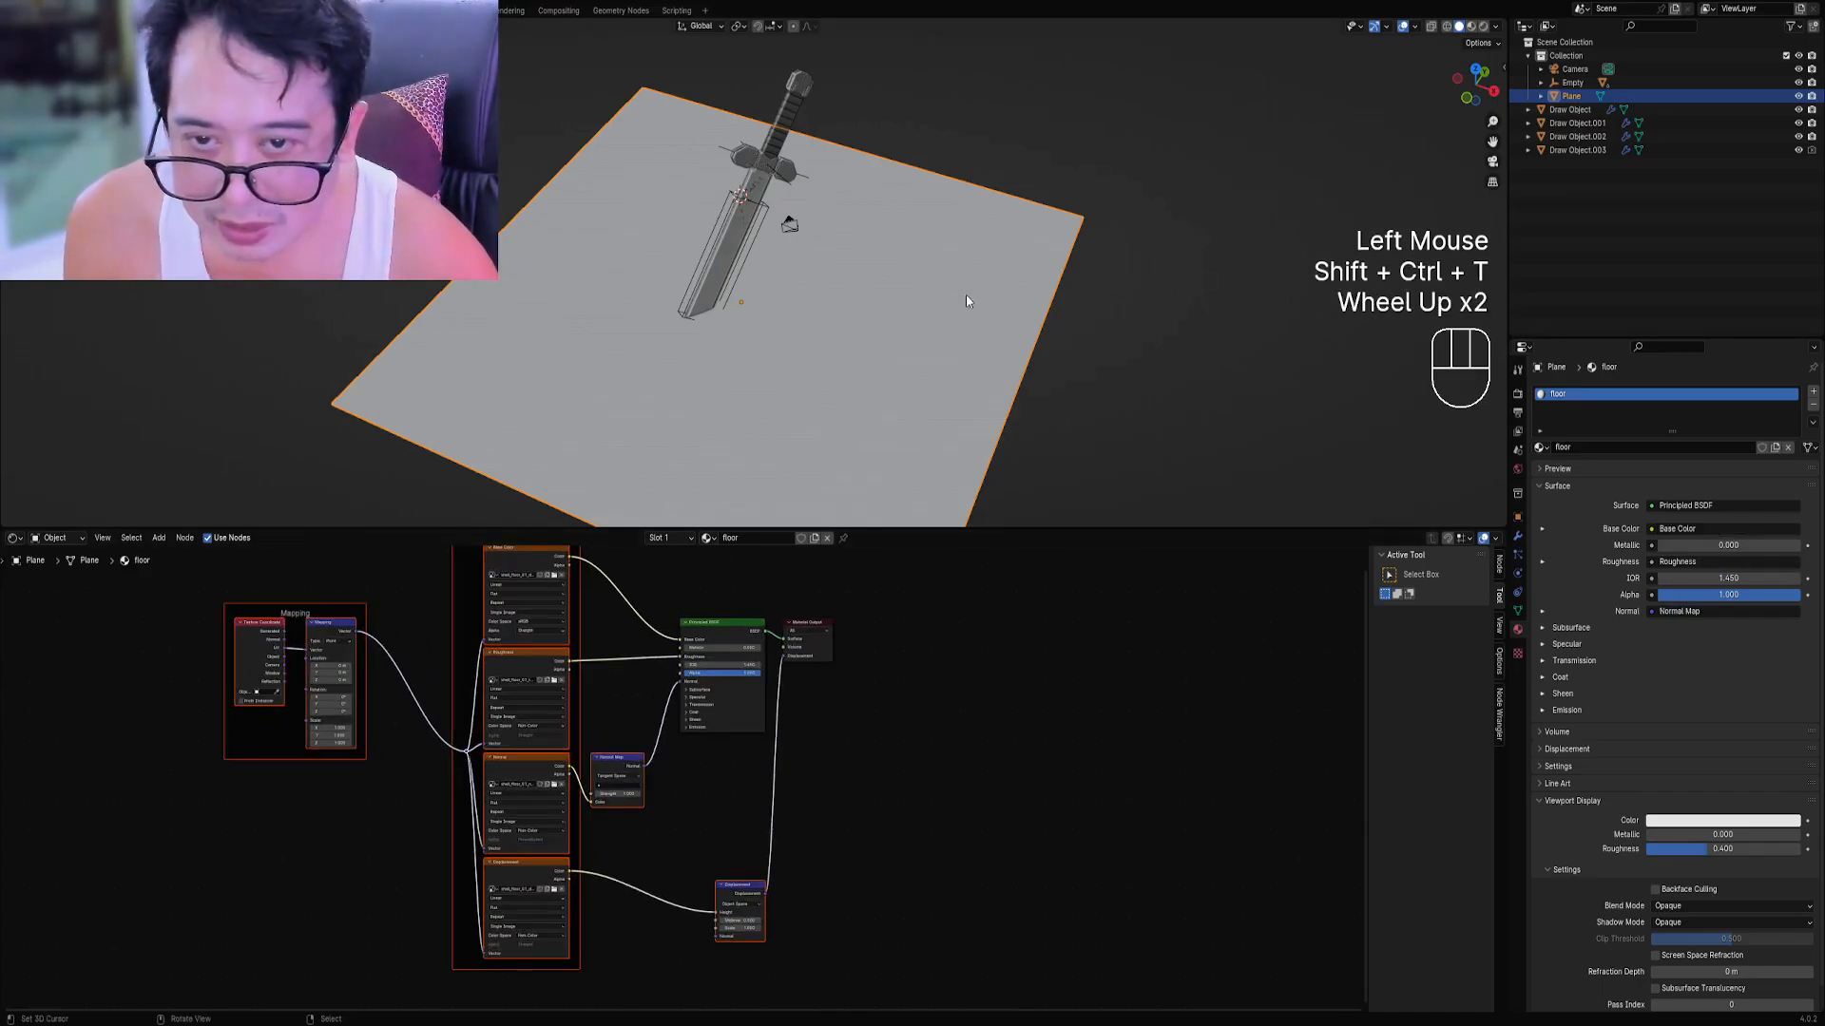
# From the top view, move the sword's parent empty so the blade tip sits near the centre of the plane.
pyautogui.moveTo(927, 361); pyautogui.dragTo(967, 441, button='middle')
pyautogui.scroll(1, 967, 441)
pyautogui.scroll(-1, 874, 367)
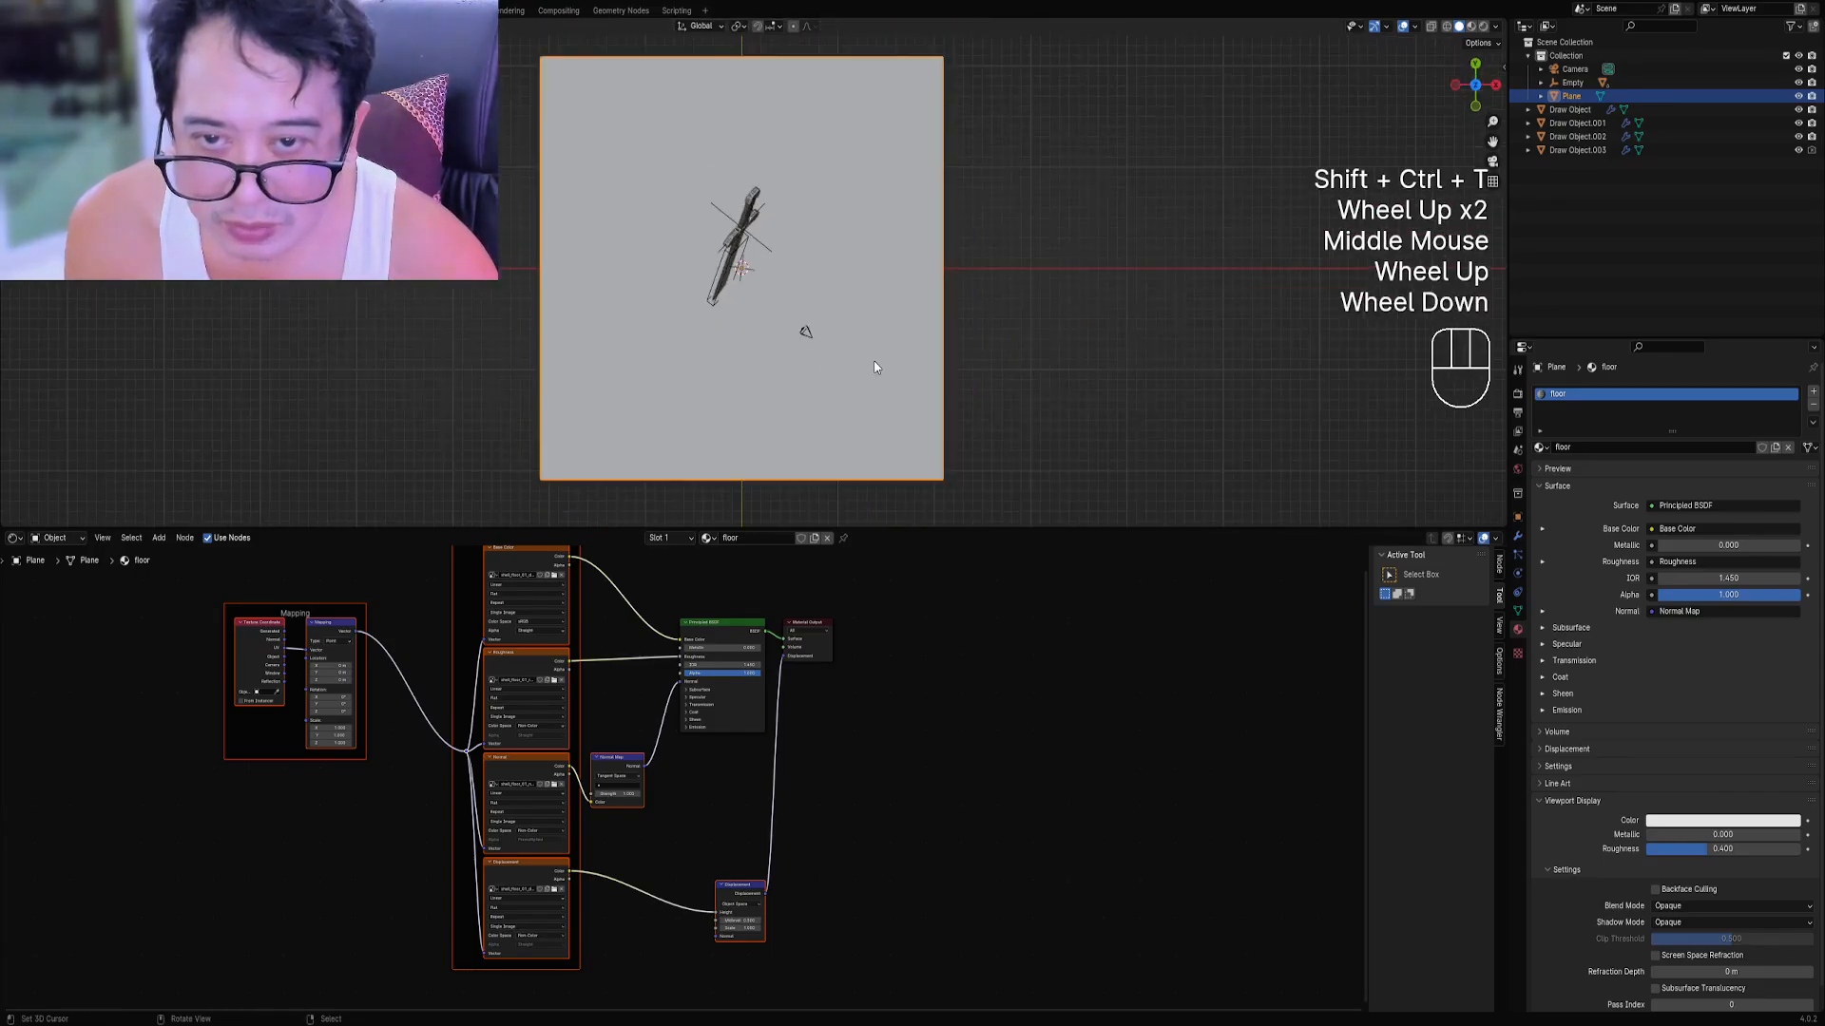
pyautogui.rightClick(760, 246)
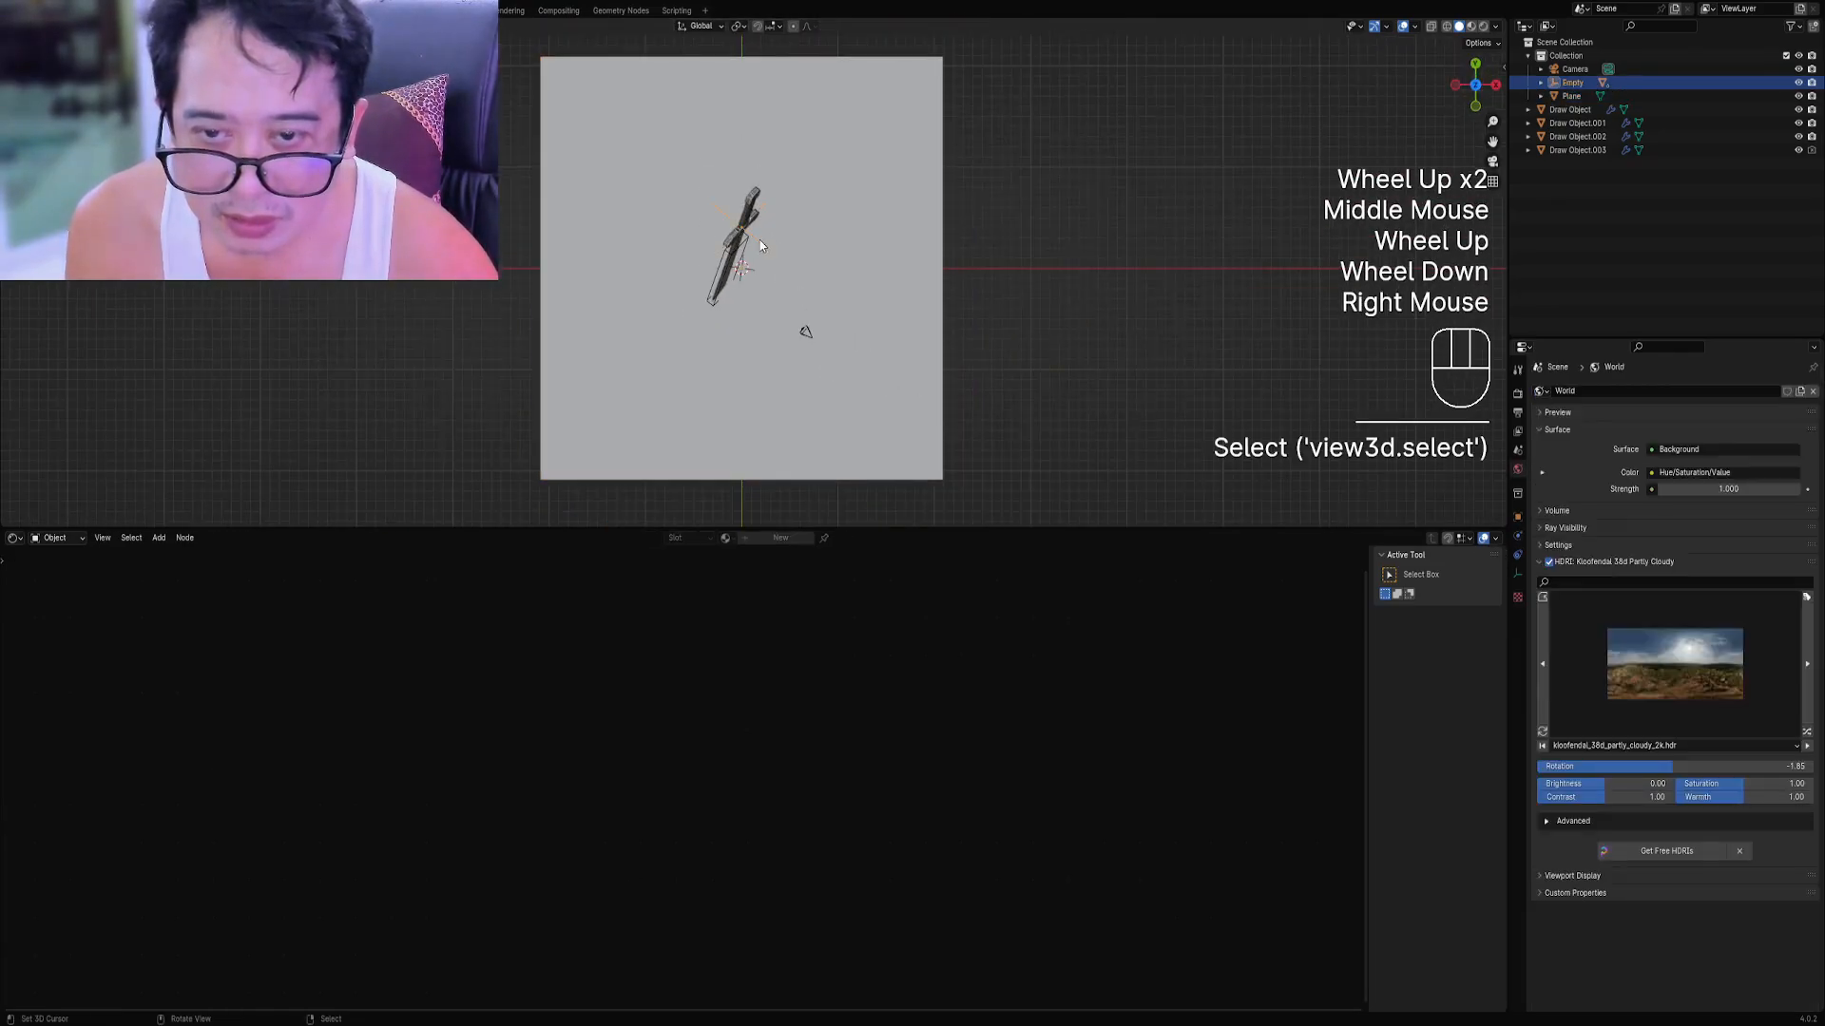
pyautogui.press('g')
pyautogui.click(835, 264)
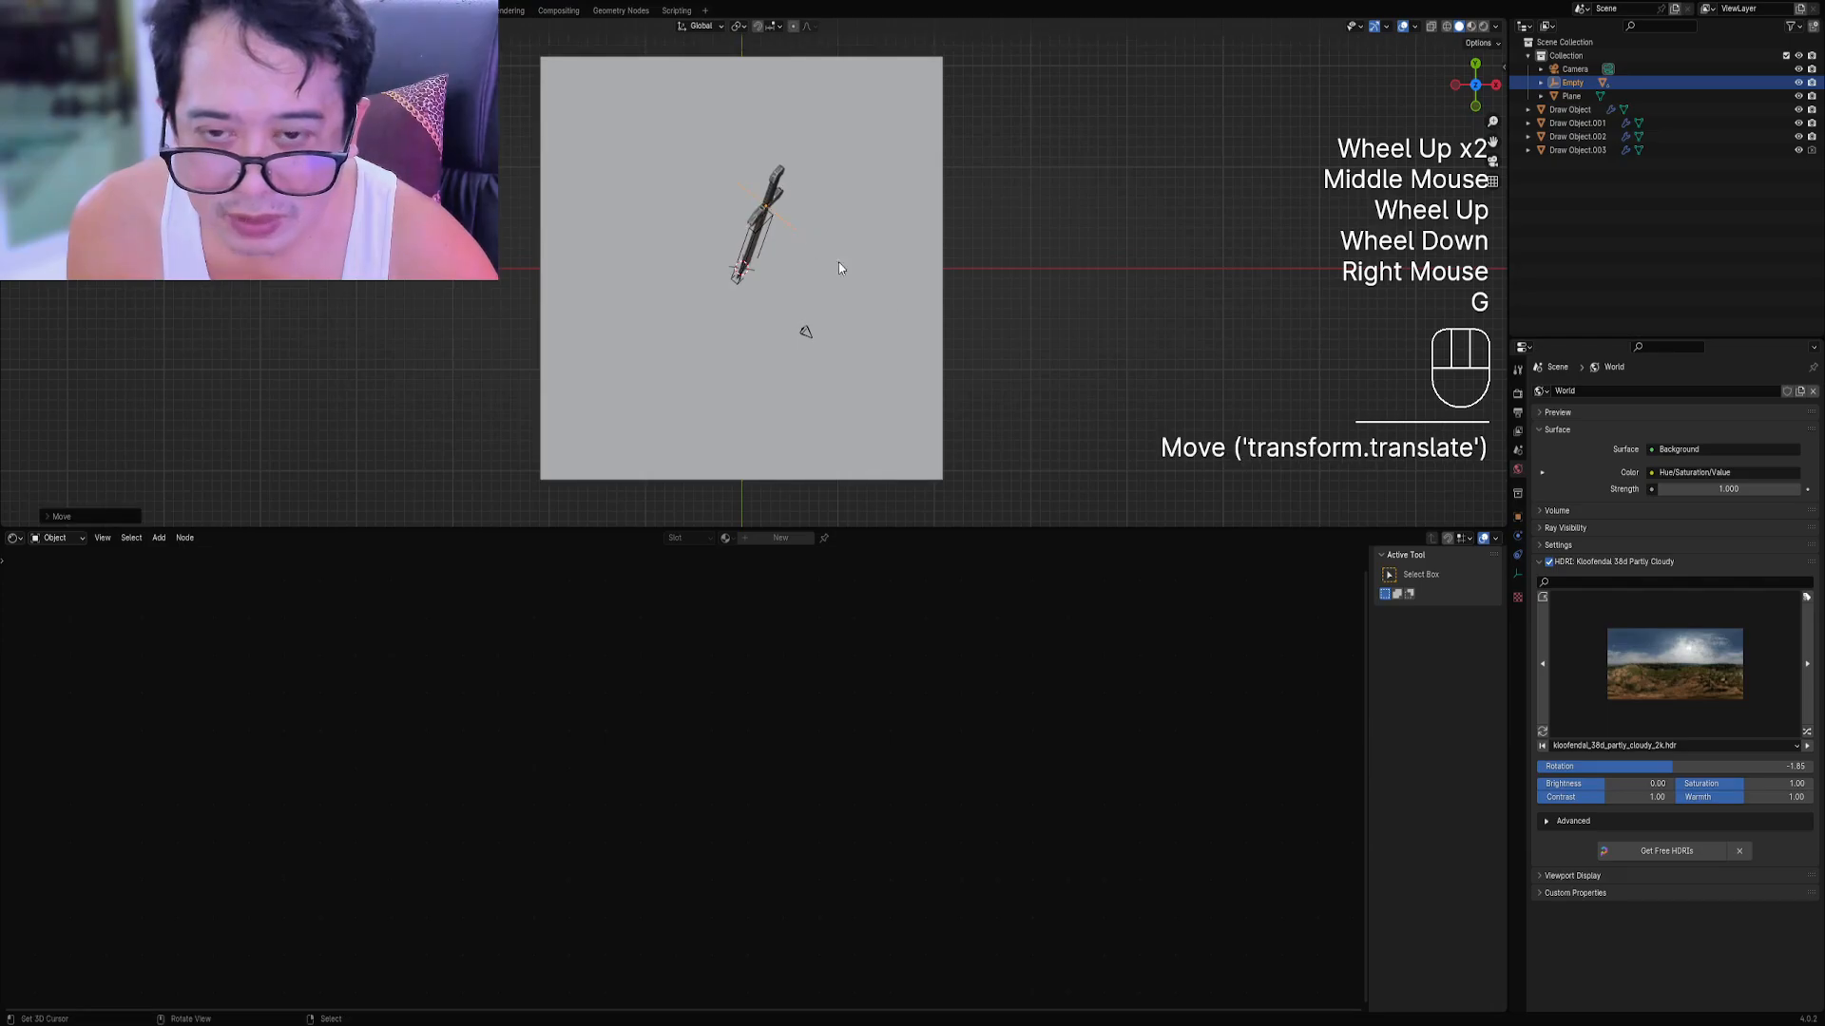
# Select the floor plane again and switch the viewport to rendered shading.
pyautogui.rightClick(903, 328)
pyautogui.moveTo(984, 407); pyautogui.dragTo(869, 302, button='middle')
pyautogui.scroll(1, 822, 315)
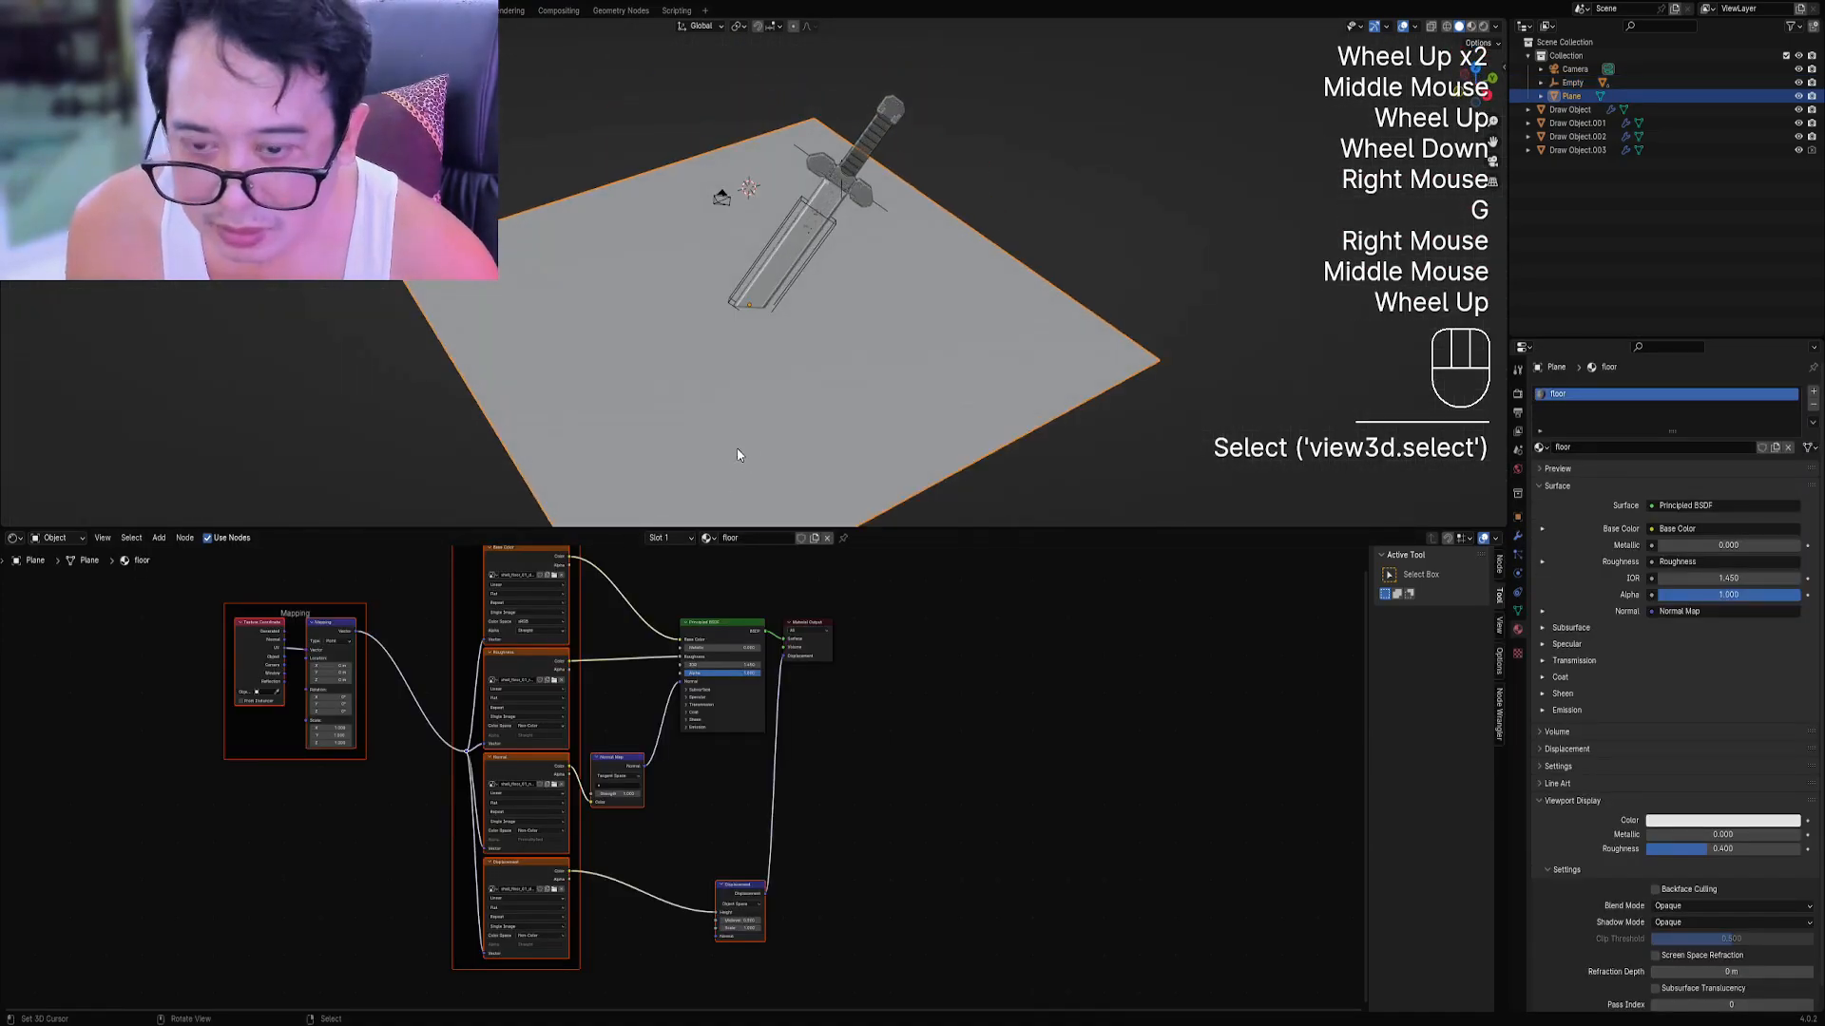
pyautogui.press('z')
pyautogui.click(904, 317)
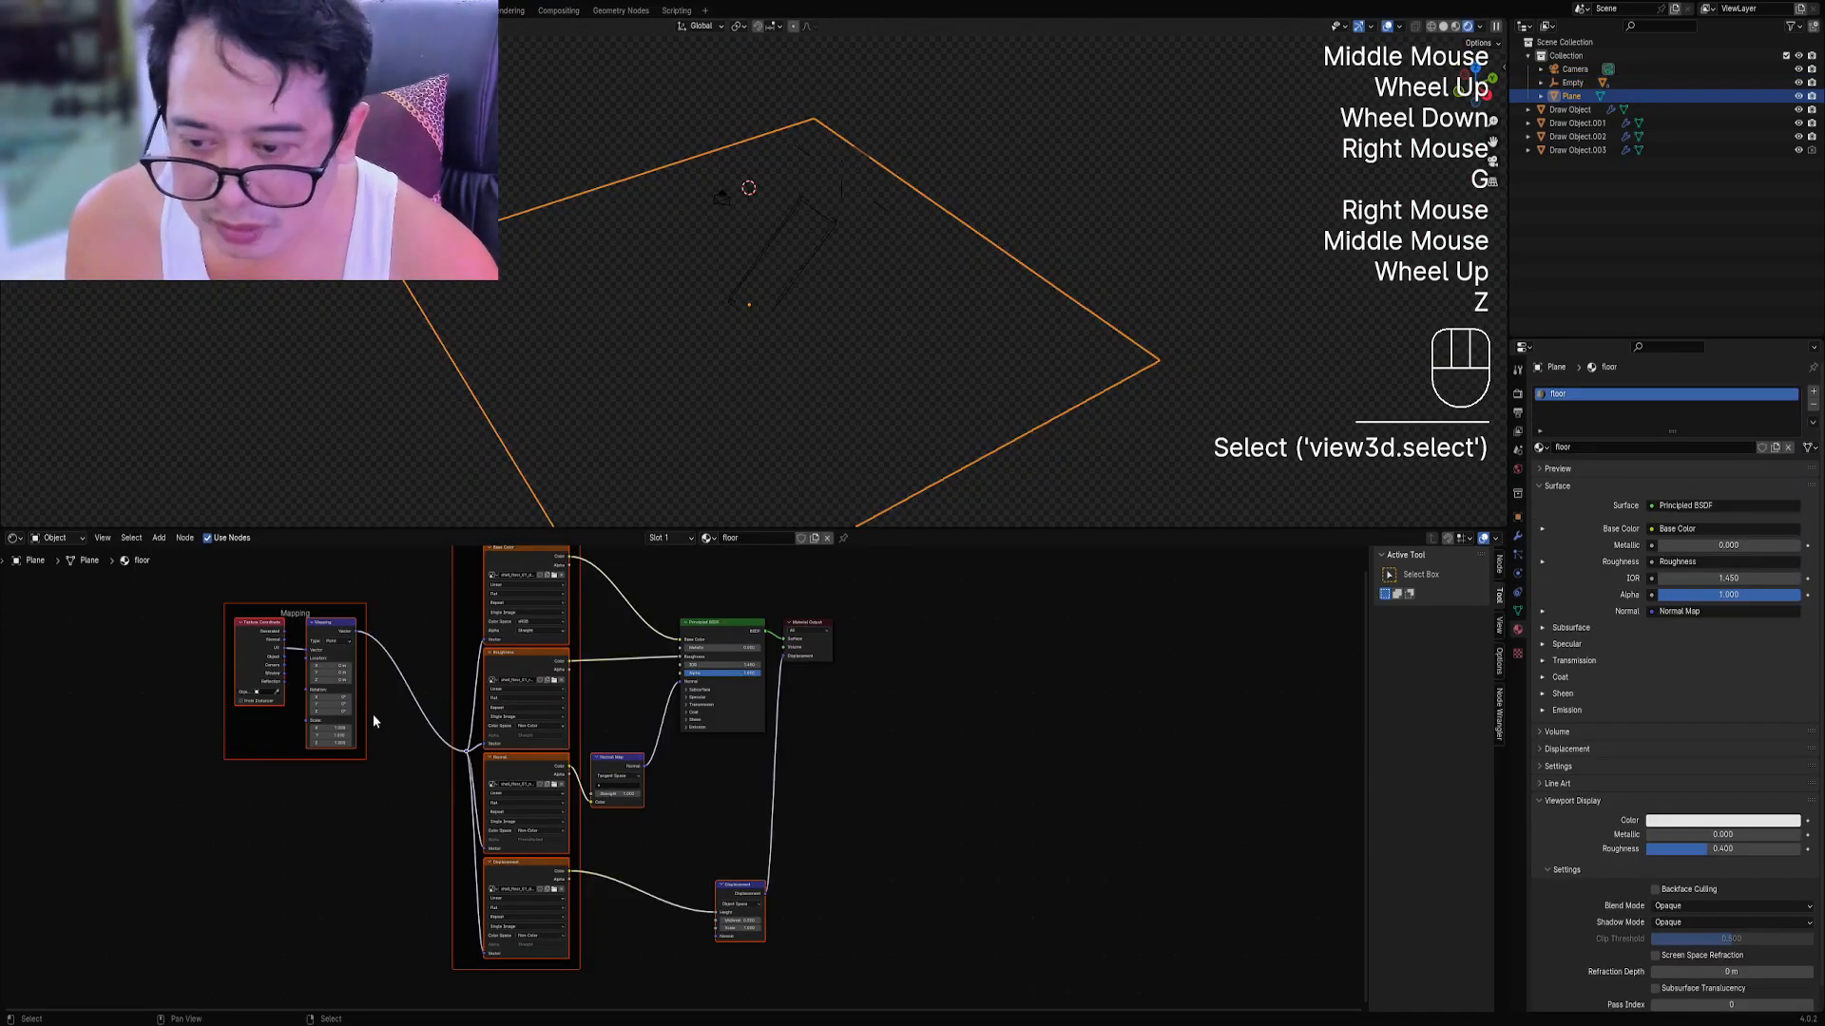
# Set the Mapping node's scale to 10 on all three axes for the floor textures, and readjust it.
pyautogui.moveTo(330, 728); pyautogui.dragTo(331, 743)
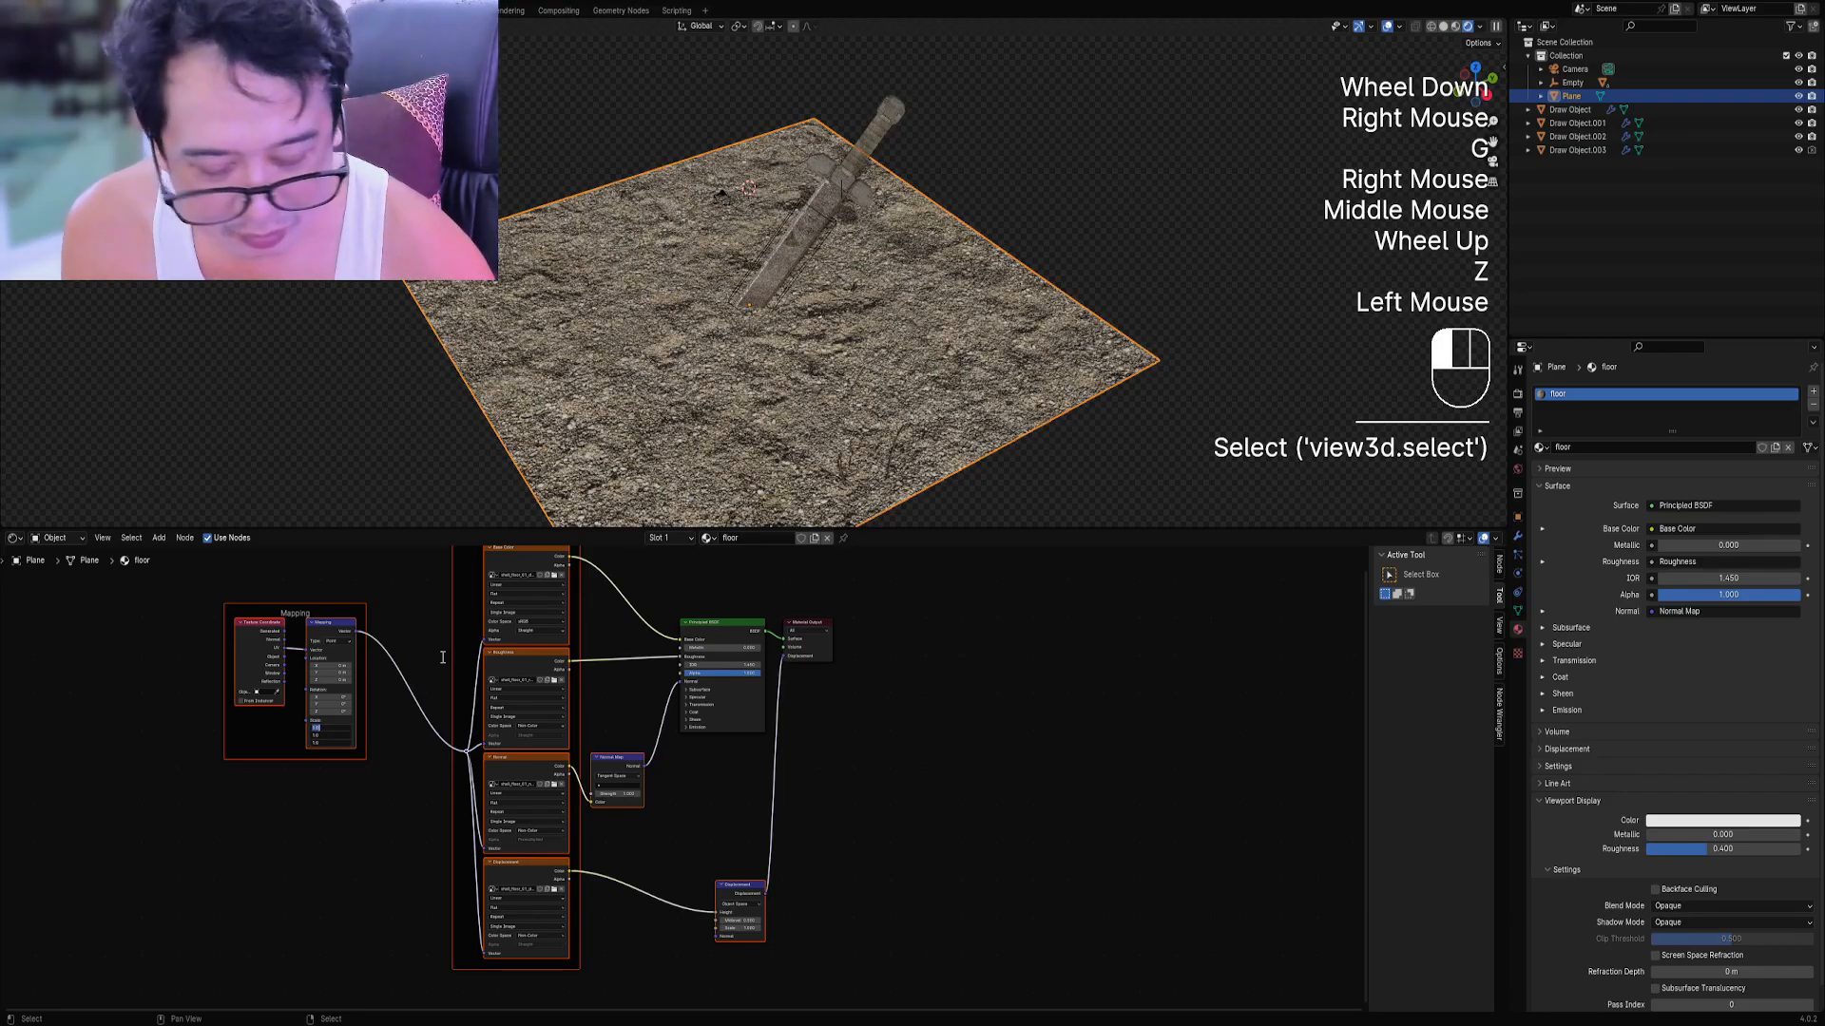
pyautogui.write('10')
pyautogui.press('Return')
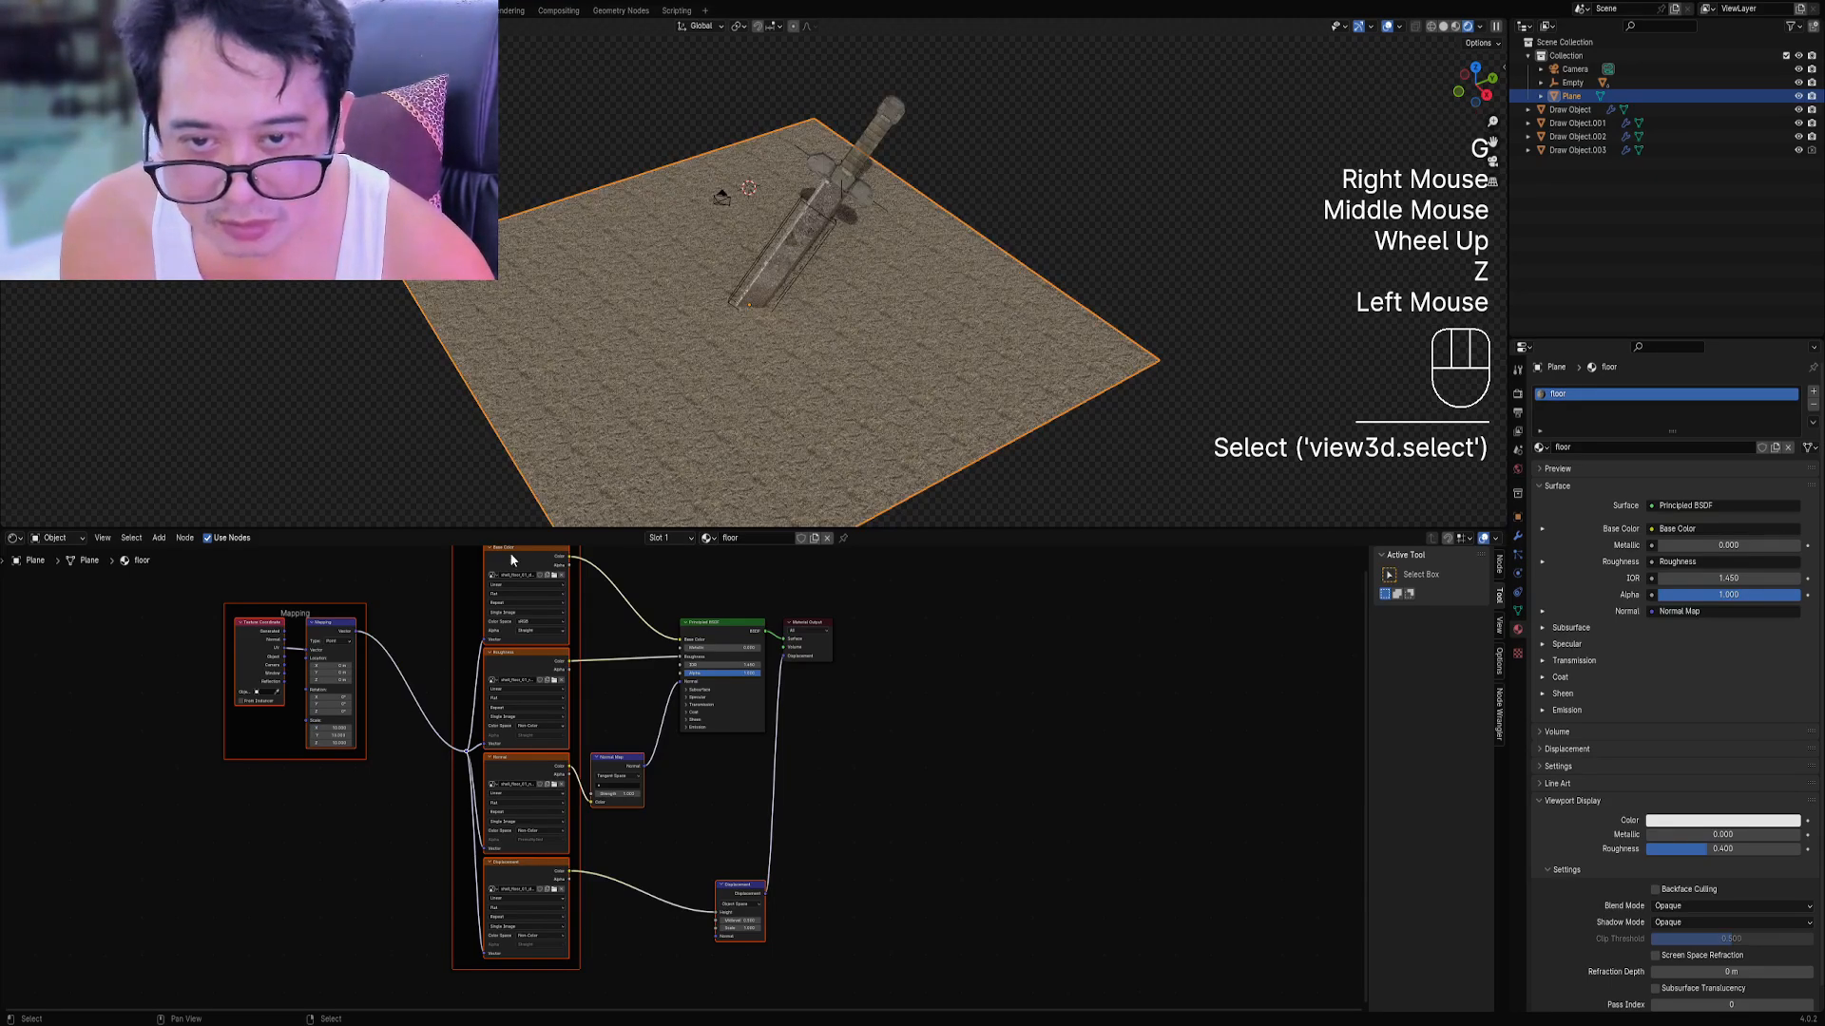
pyautogui.moveTo(330, 728)
pyautogui.mouseDown()
pyautogui.moveTo(291, 743)
pyautogui.moveTo(344, 735)
pyautogui.mouseUp()
pyautogui.scroll(3, 988, 261)
# Maximize the 3D viewport with overlays hidden to review the sword on the textured floor, and return to solid shading.
pyautogui.moveTo(988, 261); pyautogui.dragTo(926, 321, button='middle')
pyautogui.hotkey('ctrl', 'space')
pyautogui.scroll(-2, 926, 321)
pyautogui.moveTo(1137, 424); pyautogui.dragTo(936, 466, button='middle')
pyautogui.hotkey('shift', 'alt', 'z')
pyautogui.rightClick(936, 466)
pyautogui.press('z')
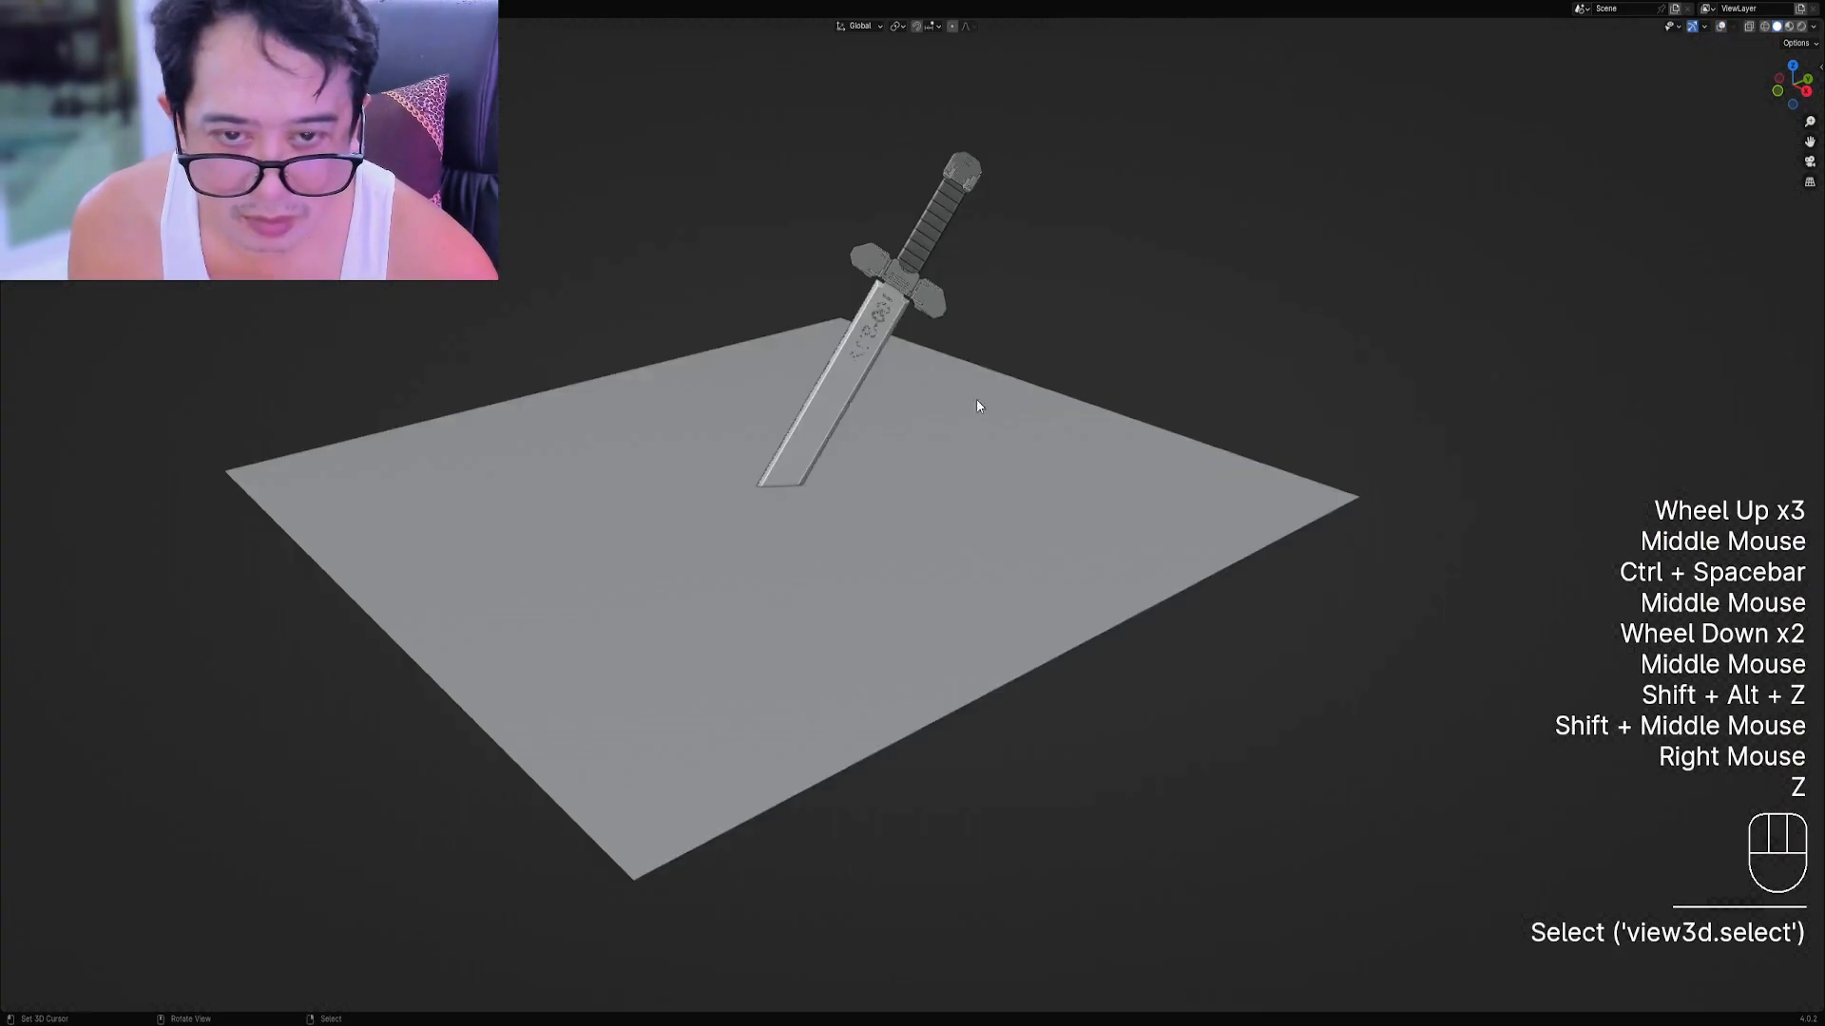
# Show the overlays and subdivide the floor plane's mesh twice into a 4 by 4 grid.
pyautogui.moveTo(976, 399); pyautogui.dragTo(932, 436, button='middle')
pyautogui.rightClick(933, 435)
pyautogui.hotkey('shift', 'alt', 'z')
pyautogui.press('Tab')
pyautogui.press('w')
pyautogui.click(944, 411)
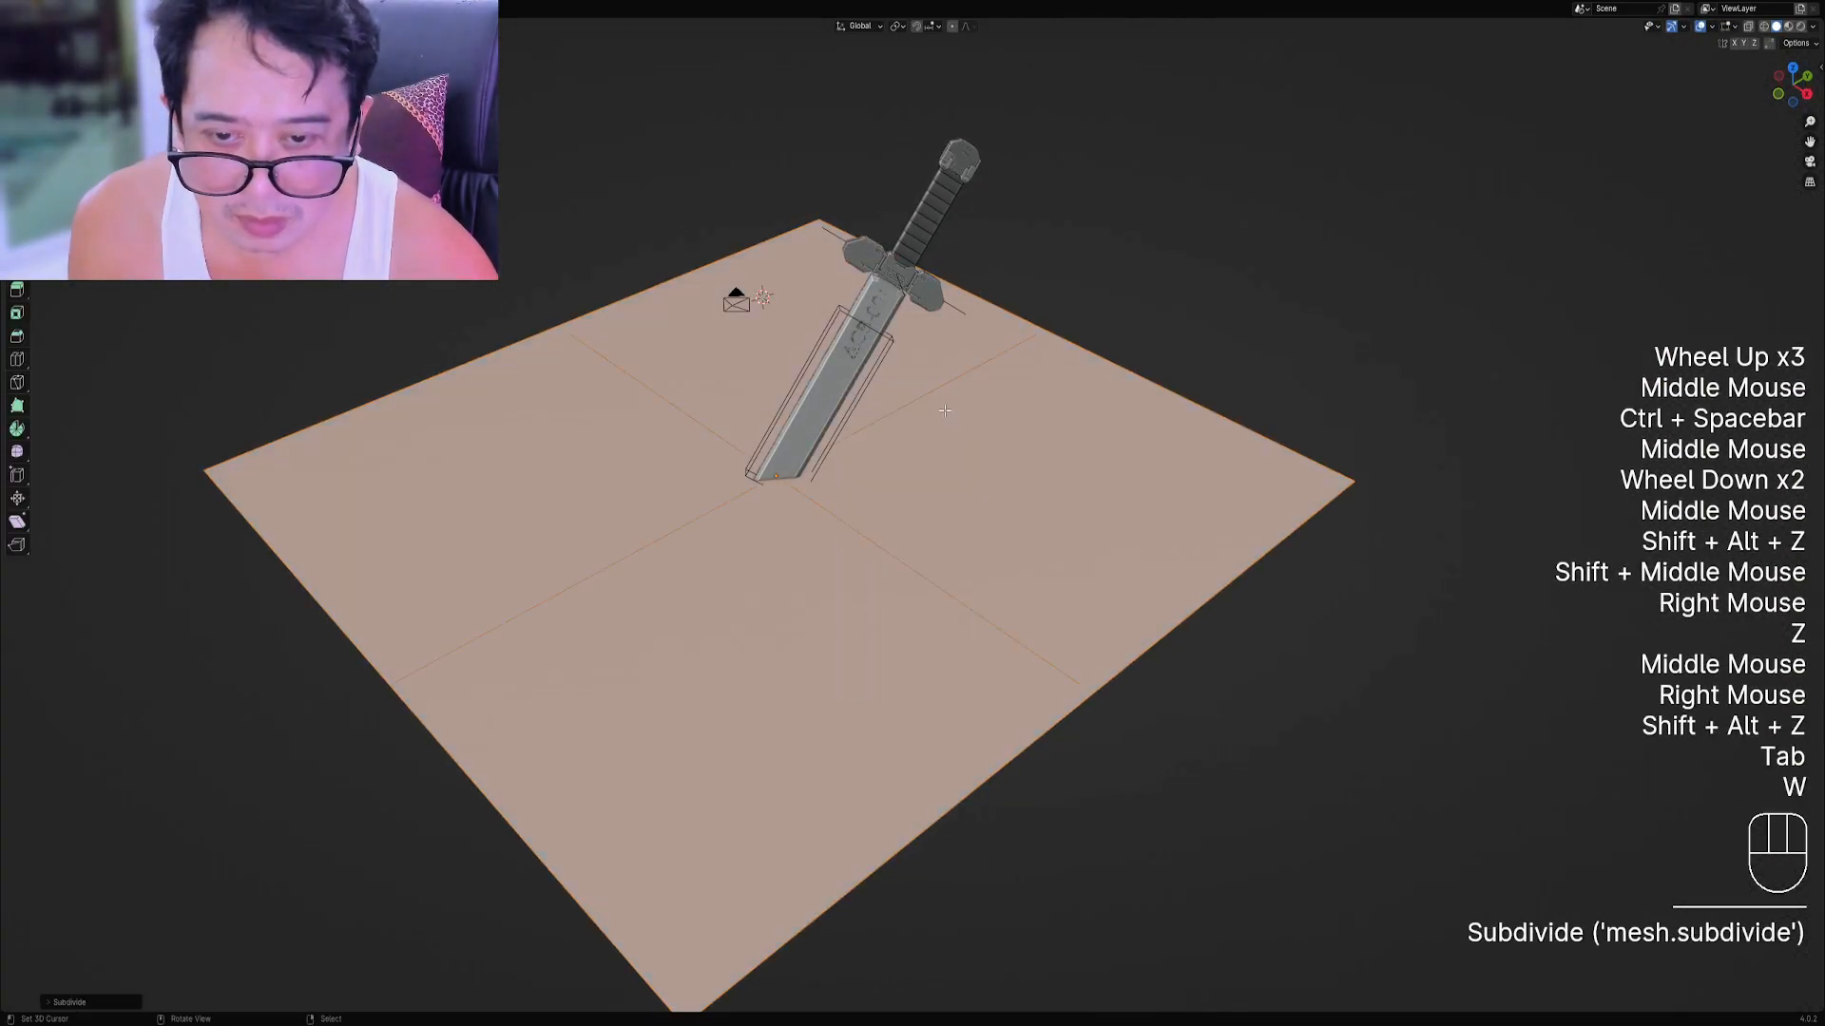
pyautogui.press('Tab')
# Try Random Flow's Quick Displacement on the floor plane with the "smooth 50 subd 5" preset.
pyautogui.hotkey('shift', 'q')
pyautogui.moveTo(899, 572)
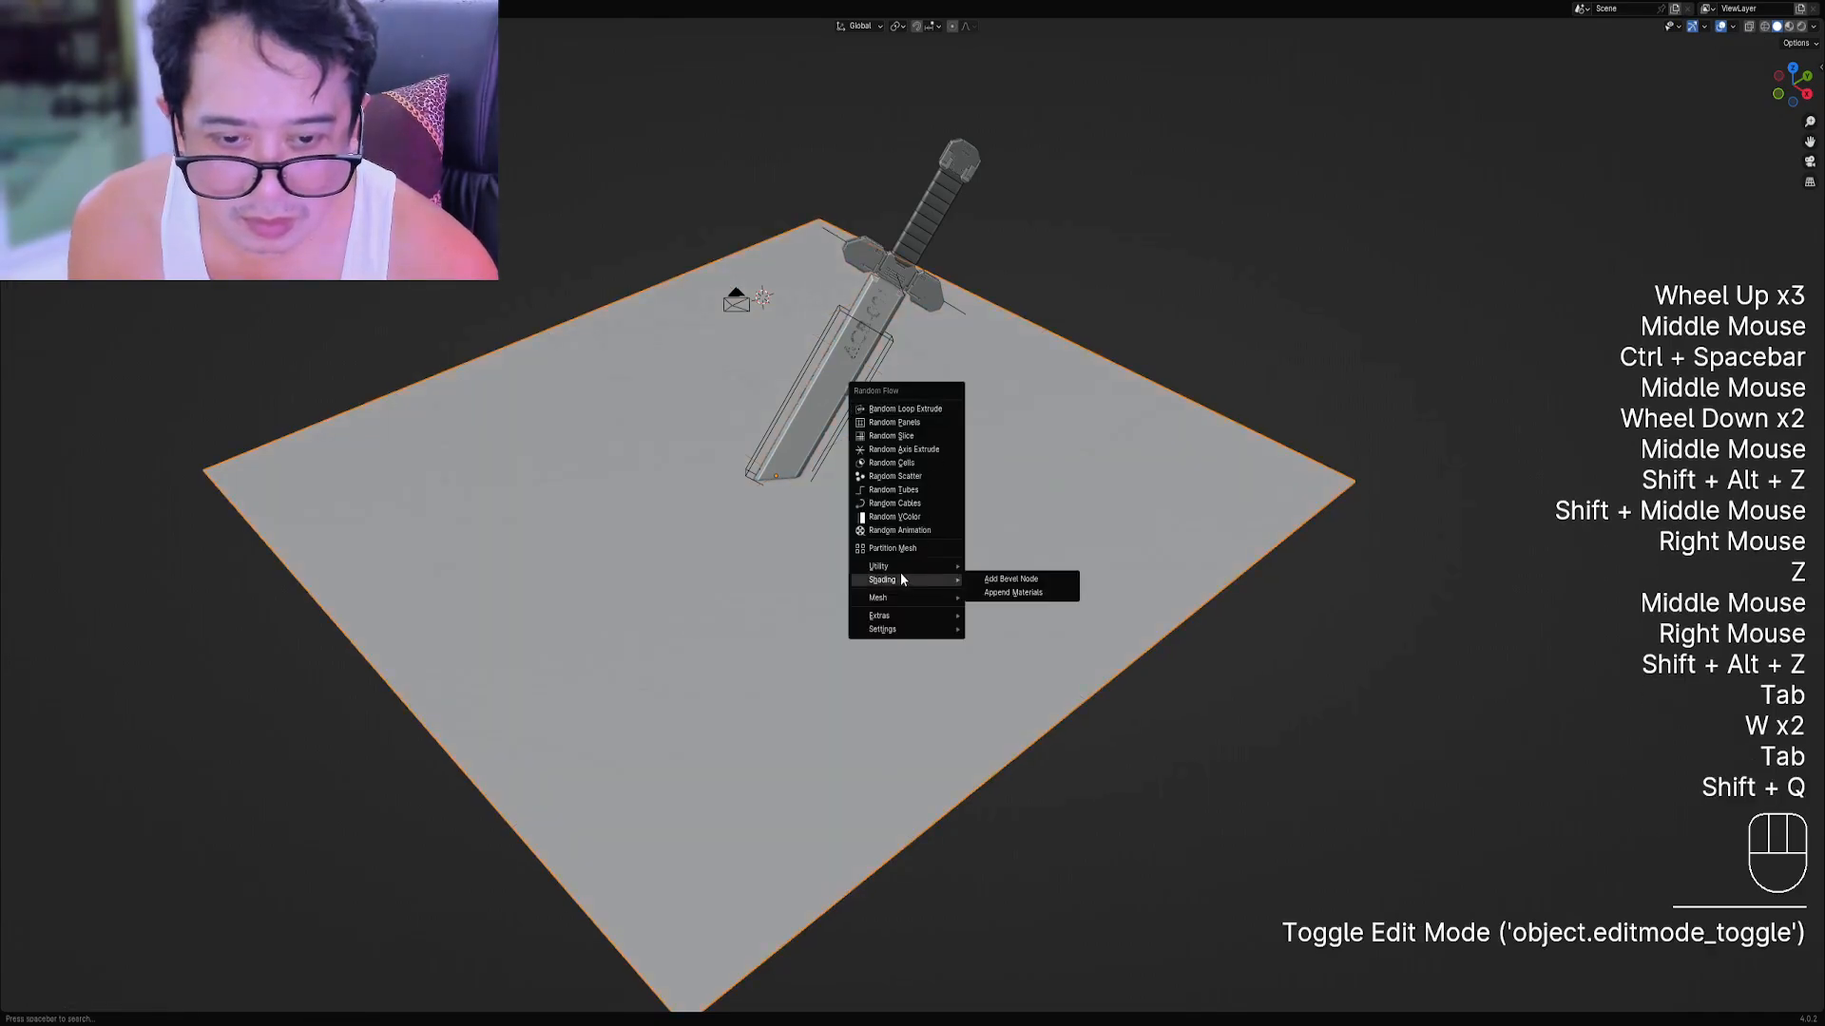
pyautogui.click(1016, 619)
pyautogui.click(1098, 623)
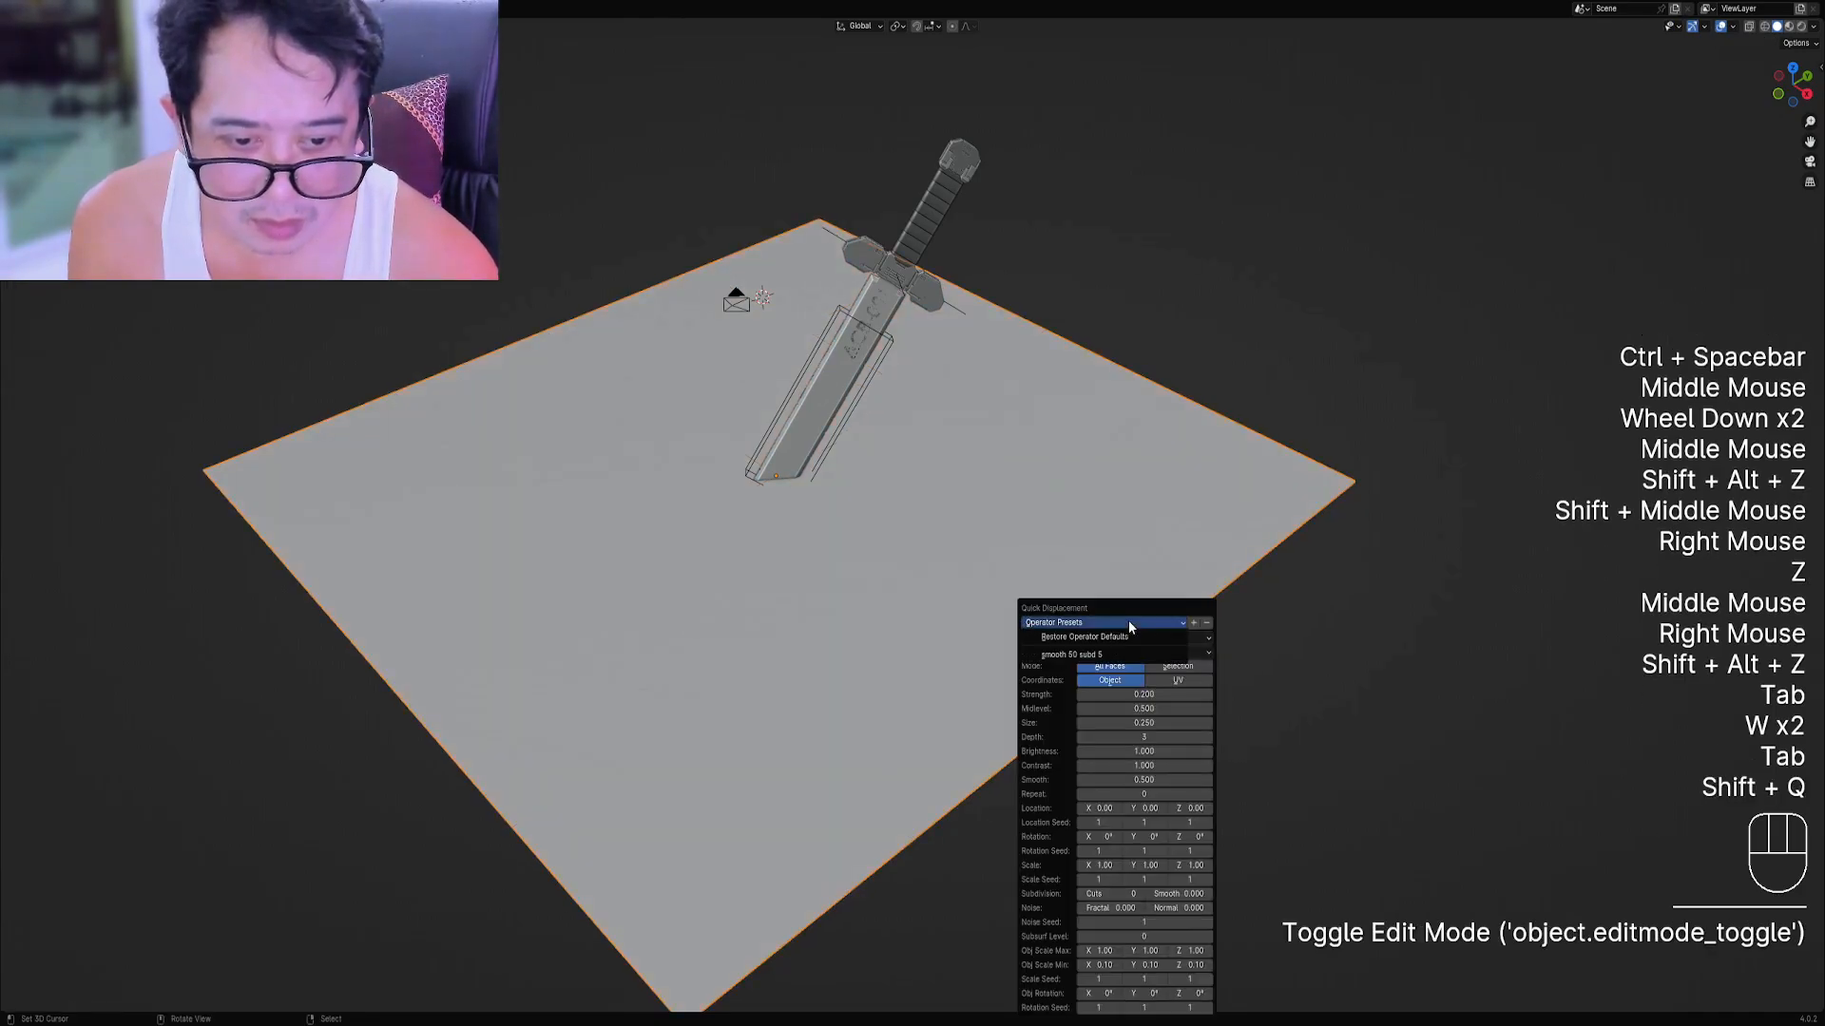
pyautogui.click(1102, 654)
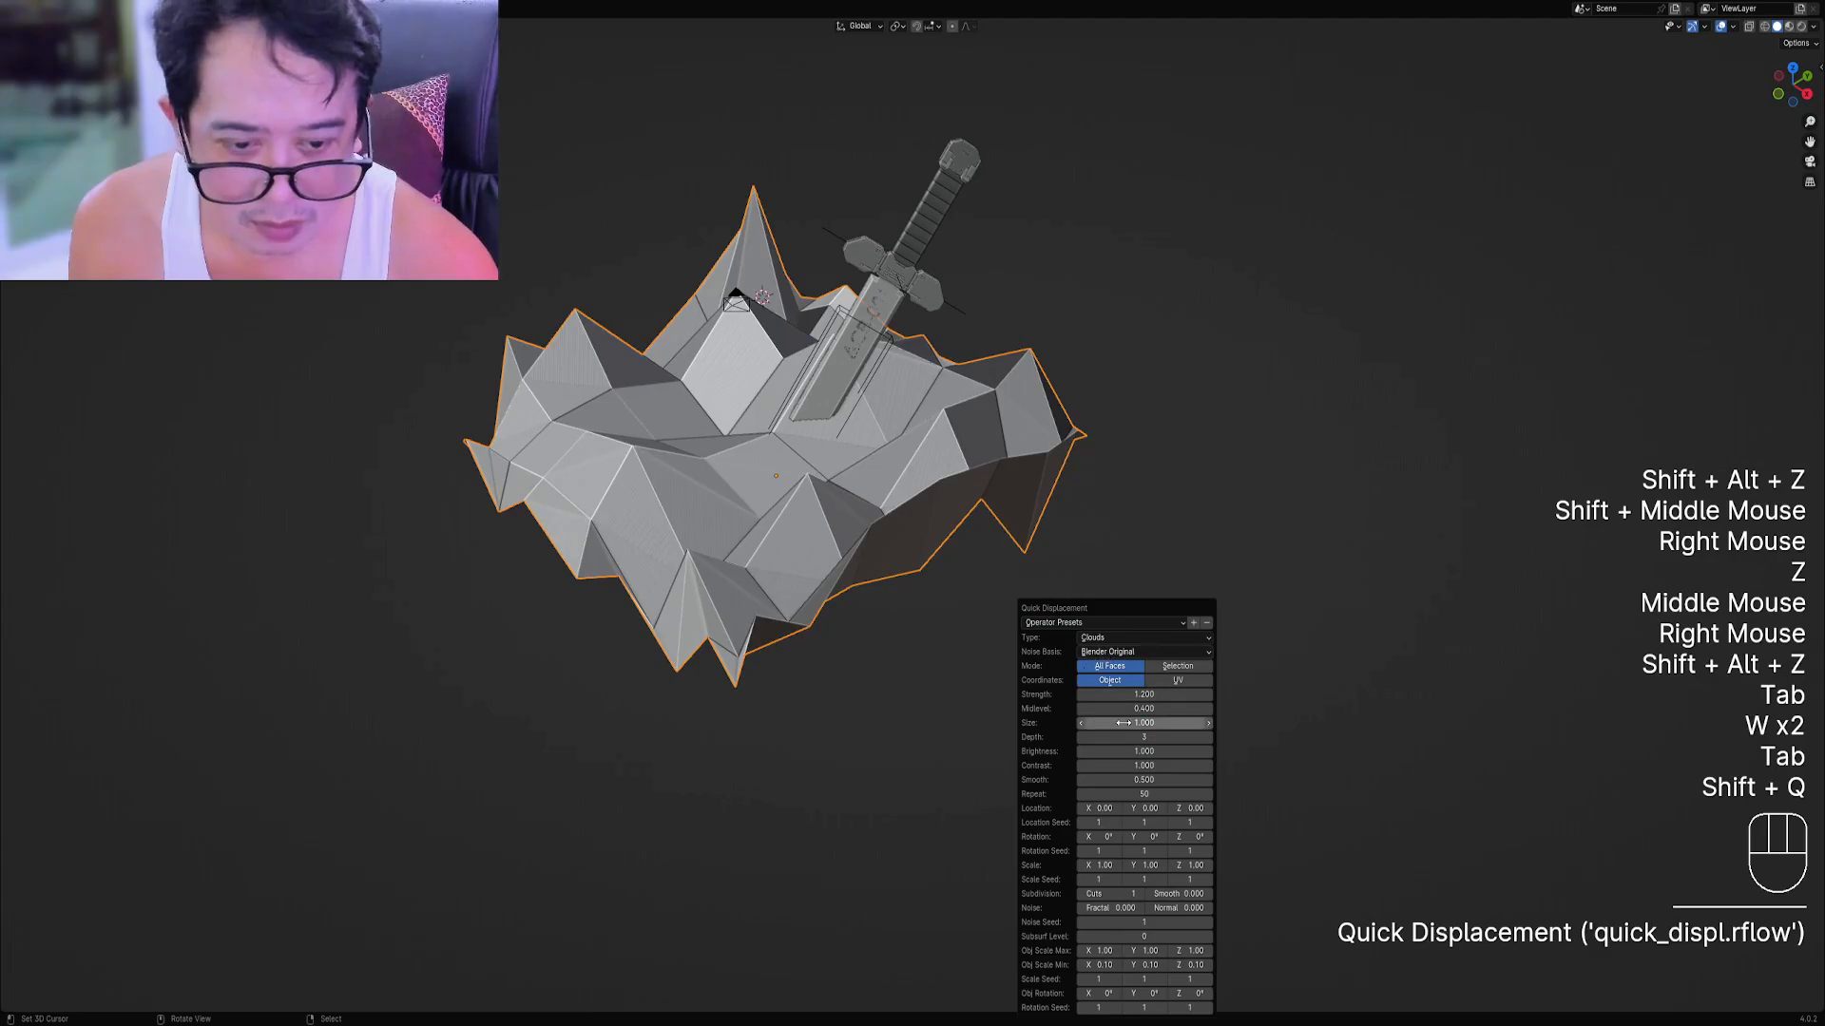
# Try the displacement with strength about 0.27, size 10, repeat 0 and 13 subdivision cuts.
pyautogui.moveTo(1141, 694)
pyautogui.mouseDown()
pyautogui.moveTo(1008, 695)
pyautogui.moveTo(1031, 694)
pyautogui.mouseUp()
pyautogui.moveTo(1143, 794); pyautogui.dragTo(1079, 794)
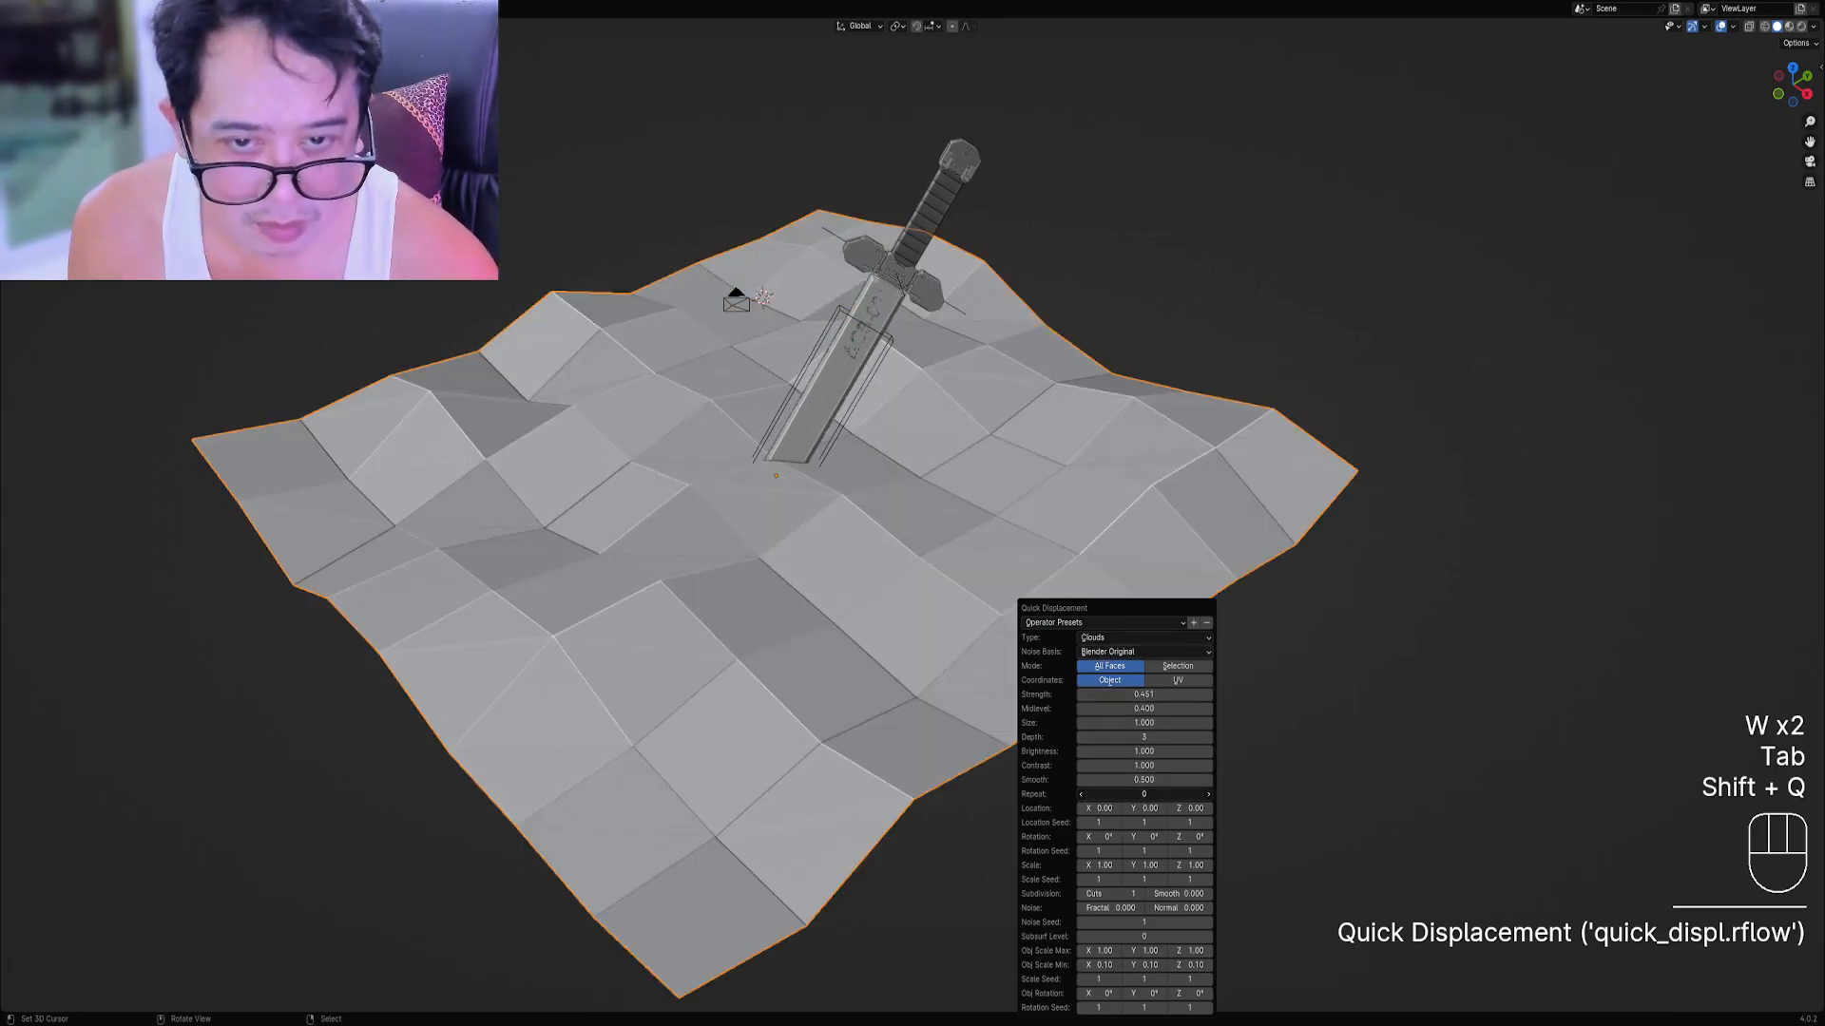
pyautogui.keyDown('ctrl'); pyautogui.scroll(12, 1107, 893); pyautogui.keyUp('ctrl')
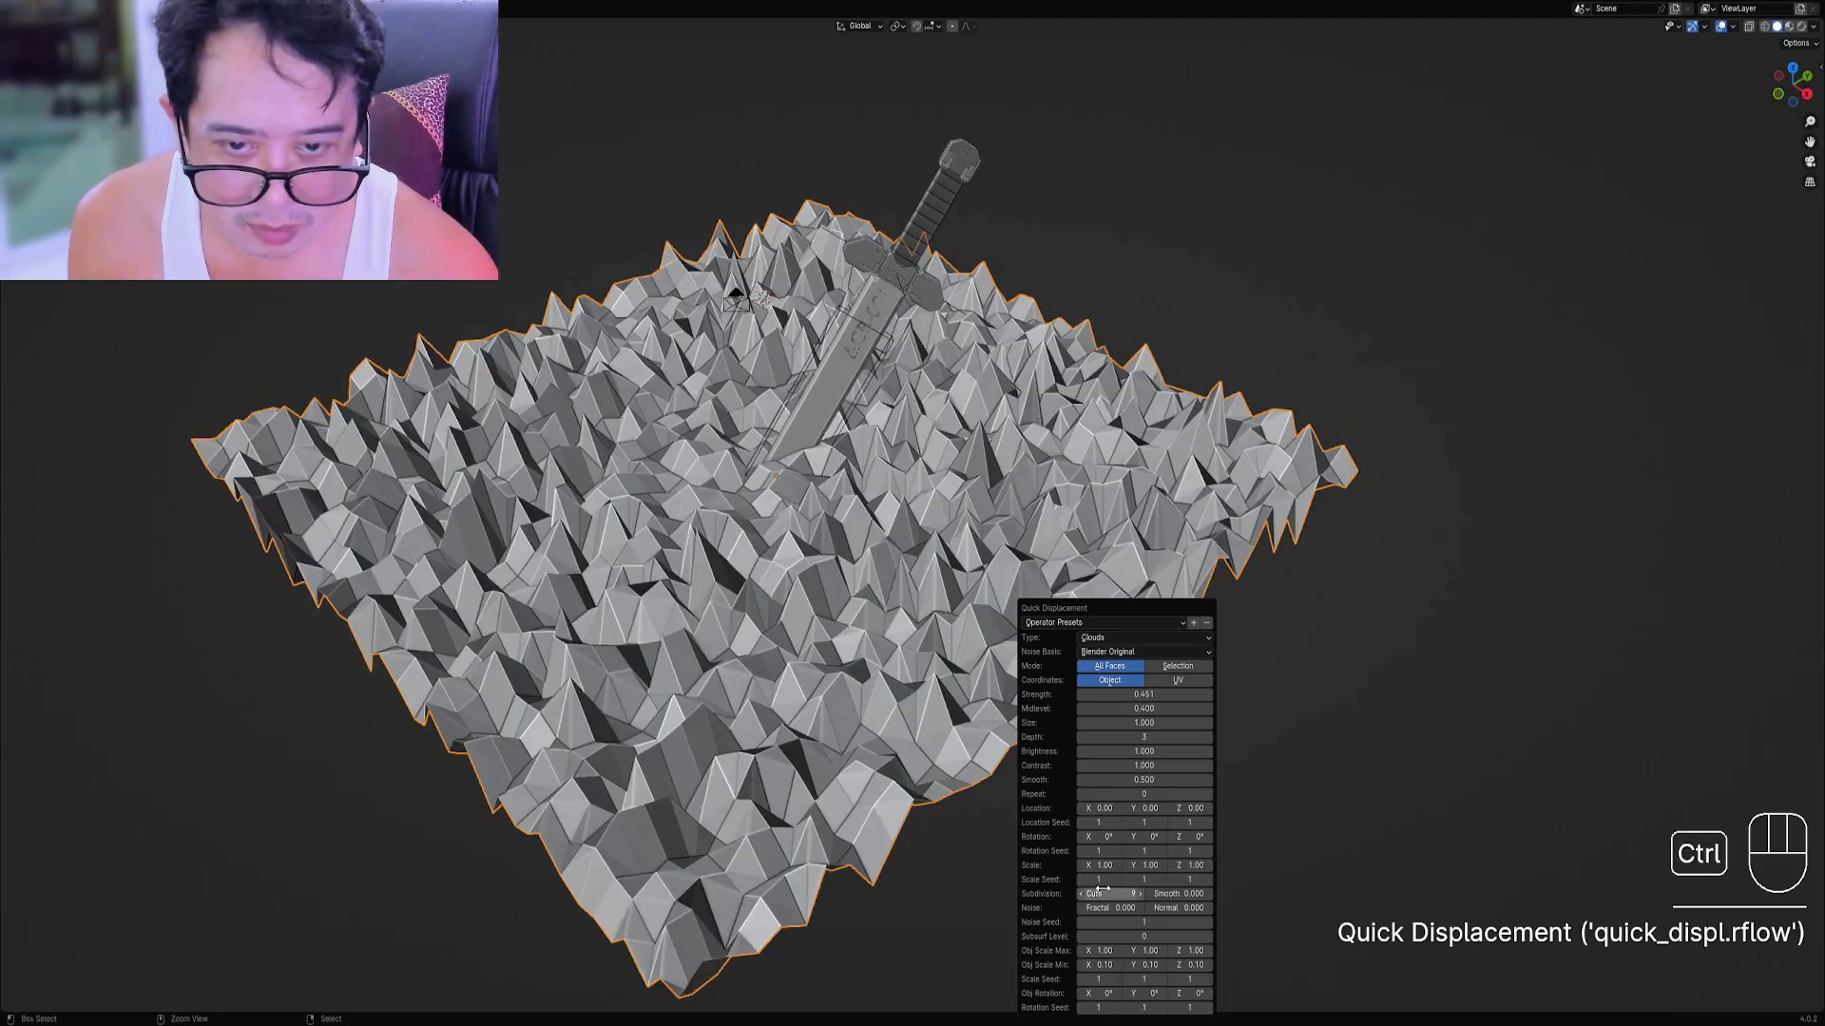
pyautogui.moveTo(1143, 722); pyautogui.dragTo(1245, 722)
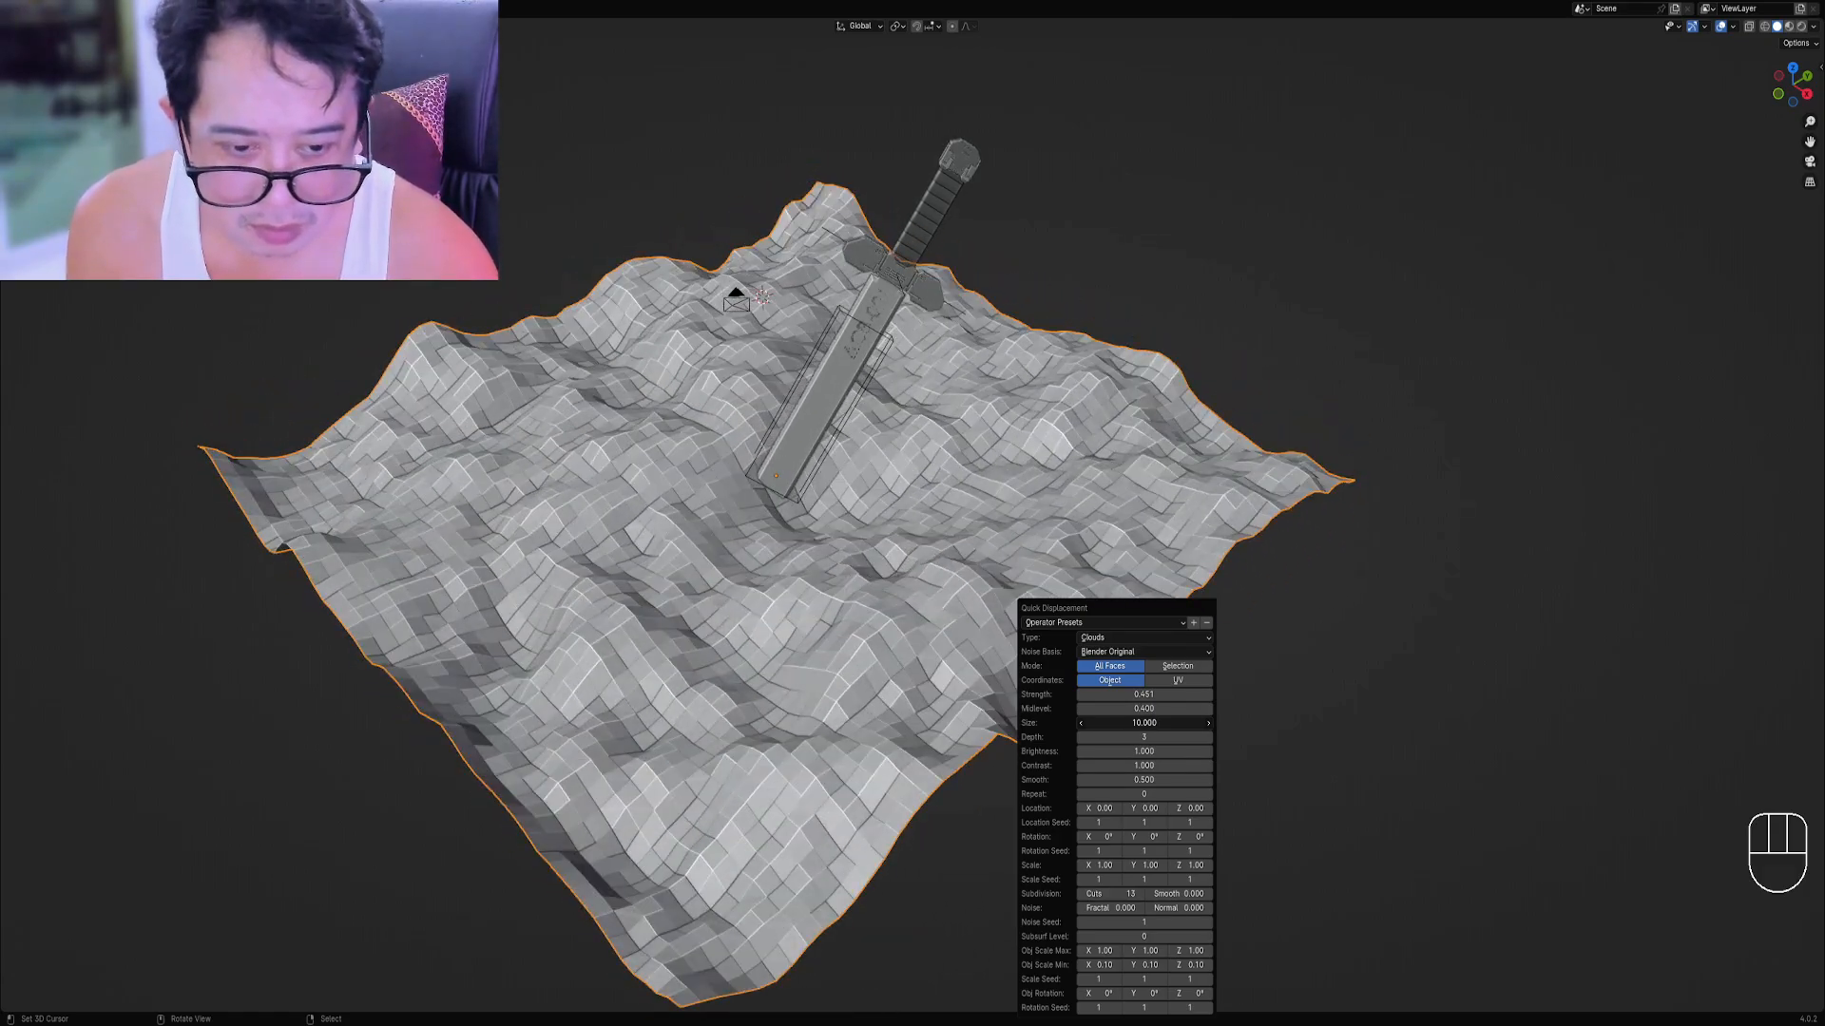
pyautogui.moveTo(1143, 694)
pyautogui.mouseDown()
pyautogui.moveTo(1102, 694)
pyautogui.moveTo(1136, 694)
pyautogui.mouseUp()
# Try other noise bases such as Voronoi F2-F1 for the displacement, and undo the whole displacement.
pyautogui.keyDown('ctrl'); pyautogui.scroll(-3, 1124, 656); pyautogui.keyUp('ctrl')
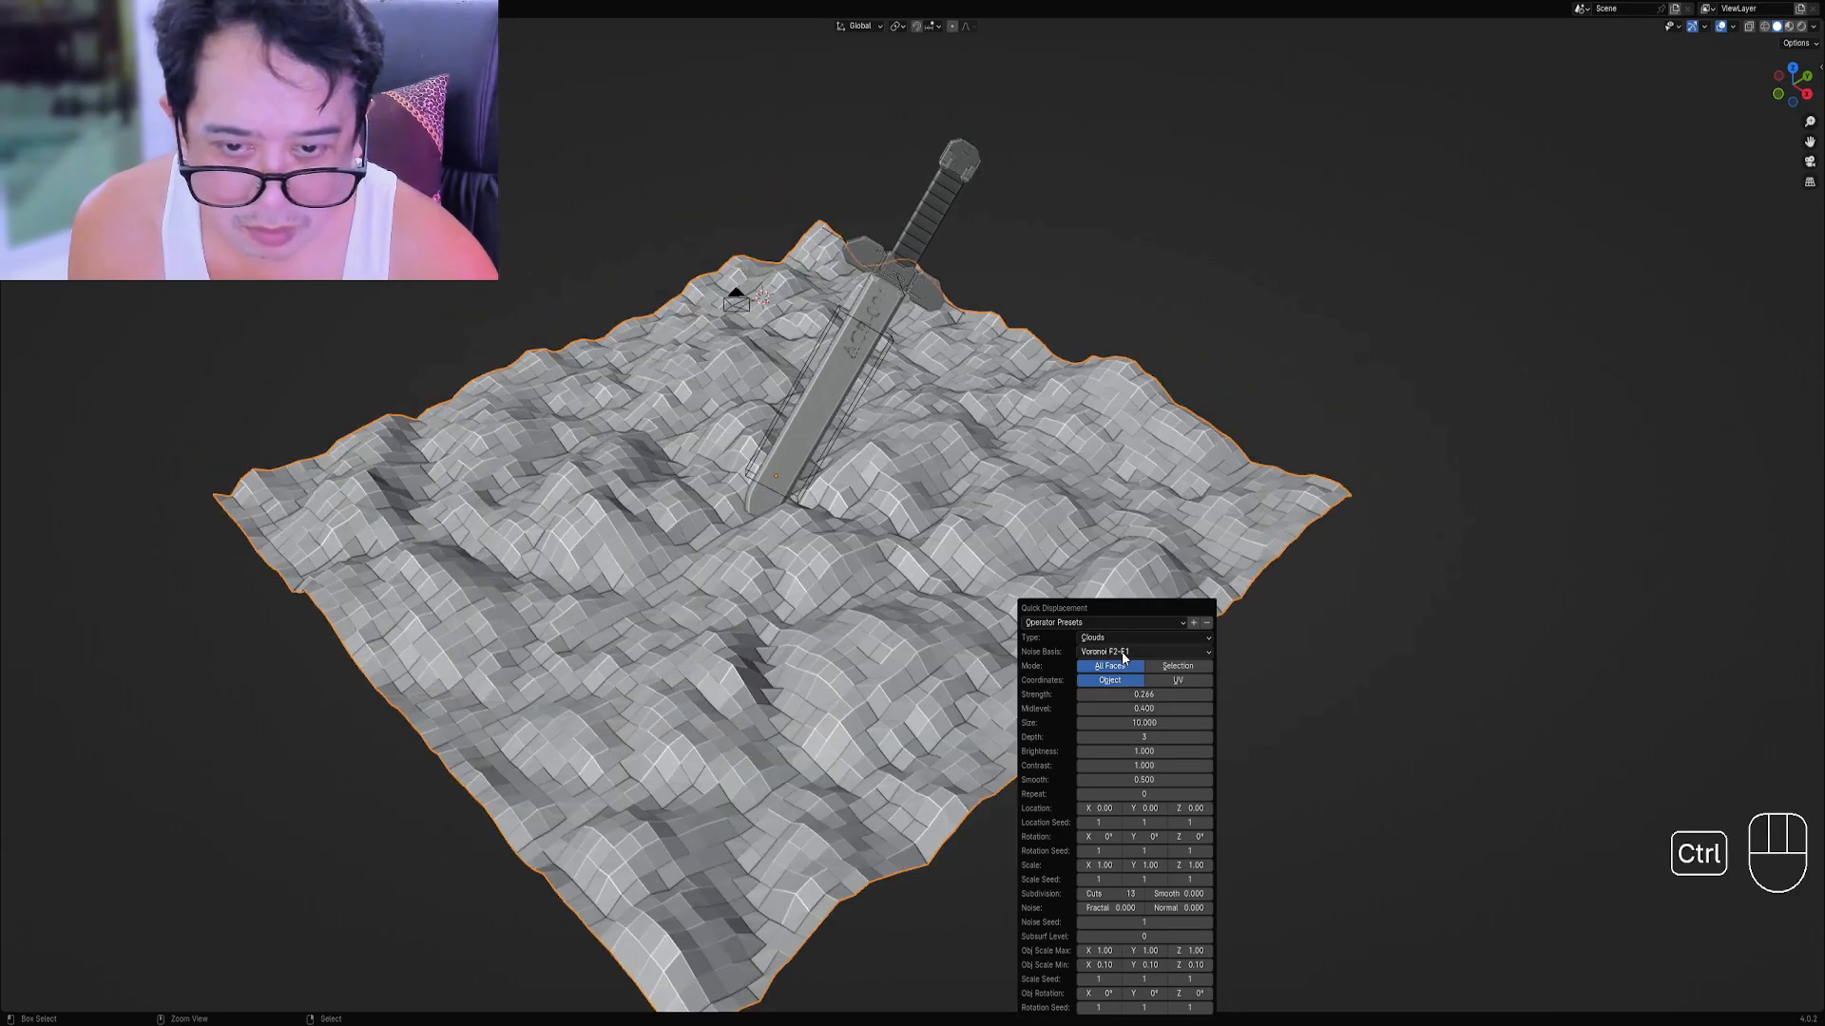
pyautogui.keyDown('ctrl'); pyautogui.scroll(1, 1123, 654); pyautogui.keyUp('ctrl')
pyautogui.keyDown('ctrl'); pyautogui.scroll(-2, 1122, 654); pyautogui.keyUp('ctrl')
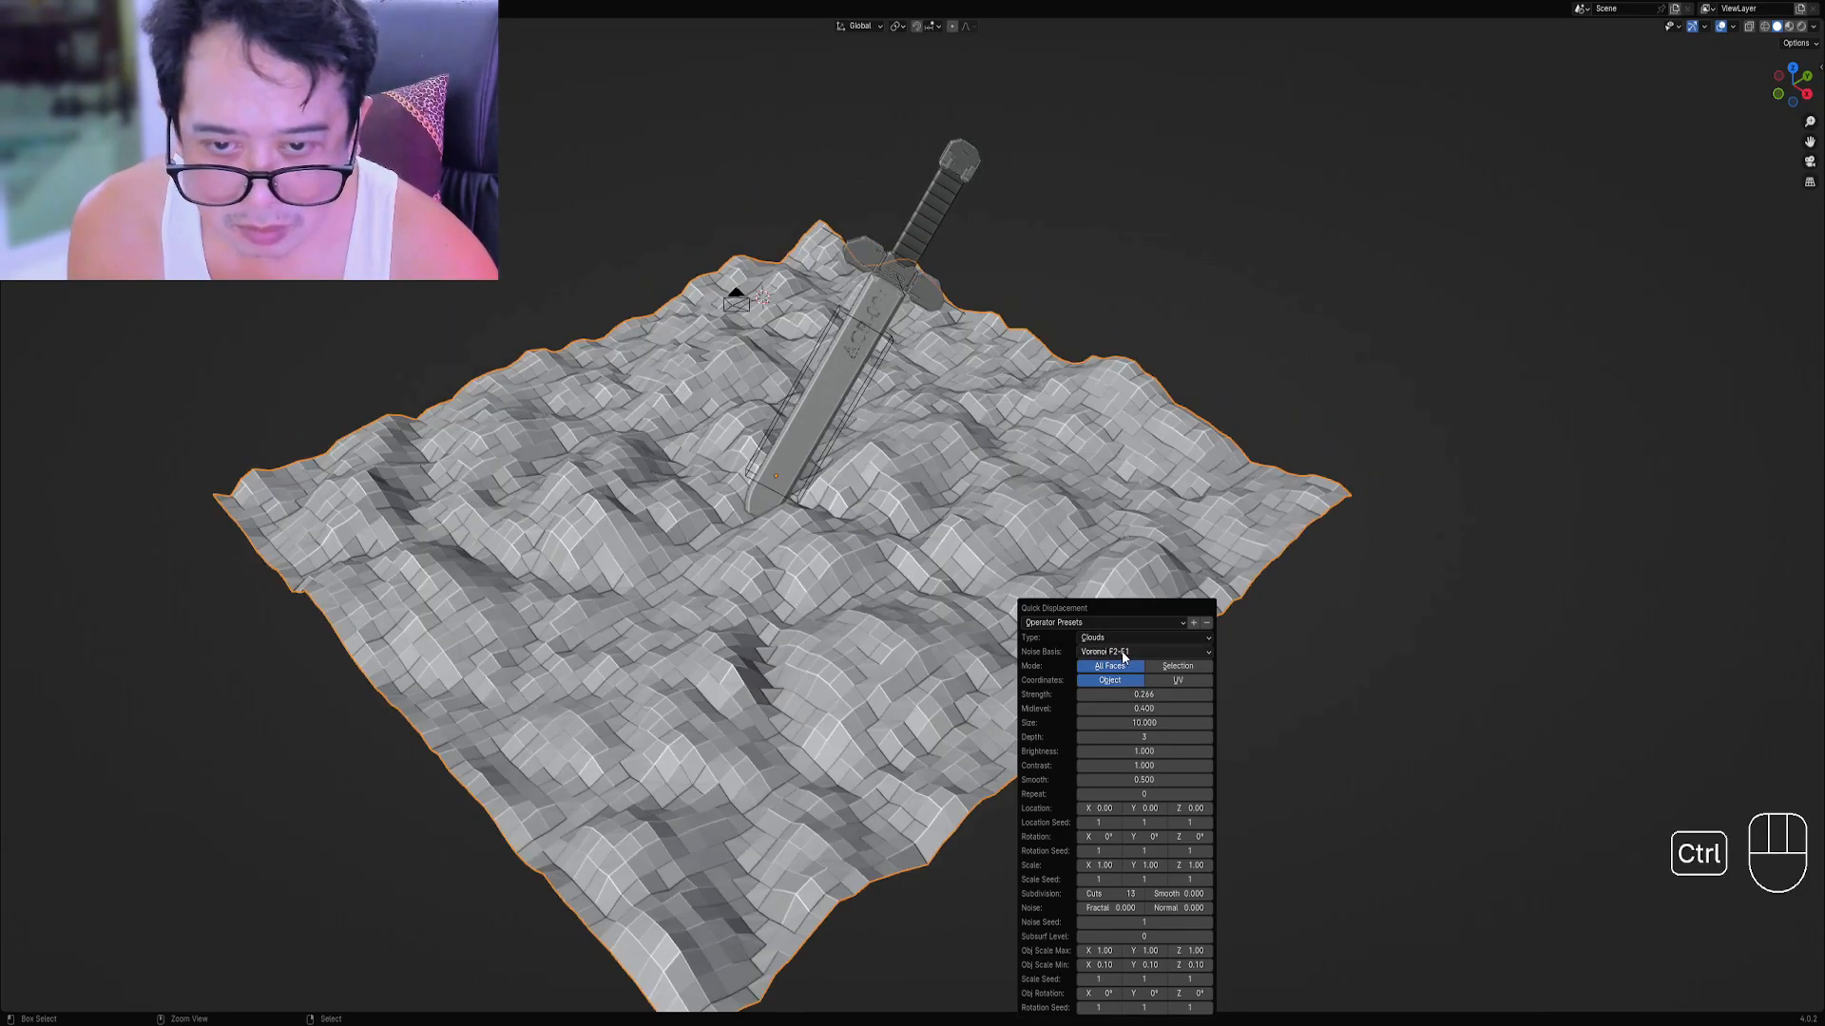
pyautogui.keyDown('ctrl'); pyautogui.scroll(1, 1122, 654); pyautogui.keyUp('ctrl')
pyautogui.hotkey('ctrl', 'z')
# Raise the floor plane's middle vertex beside the blade into a moderate peak with Shrink/Fatten.
pyautogui.press('Tab')
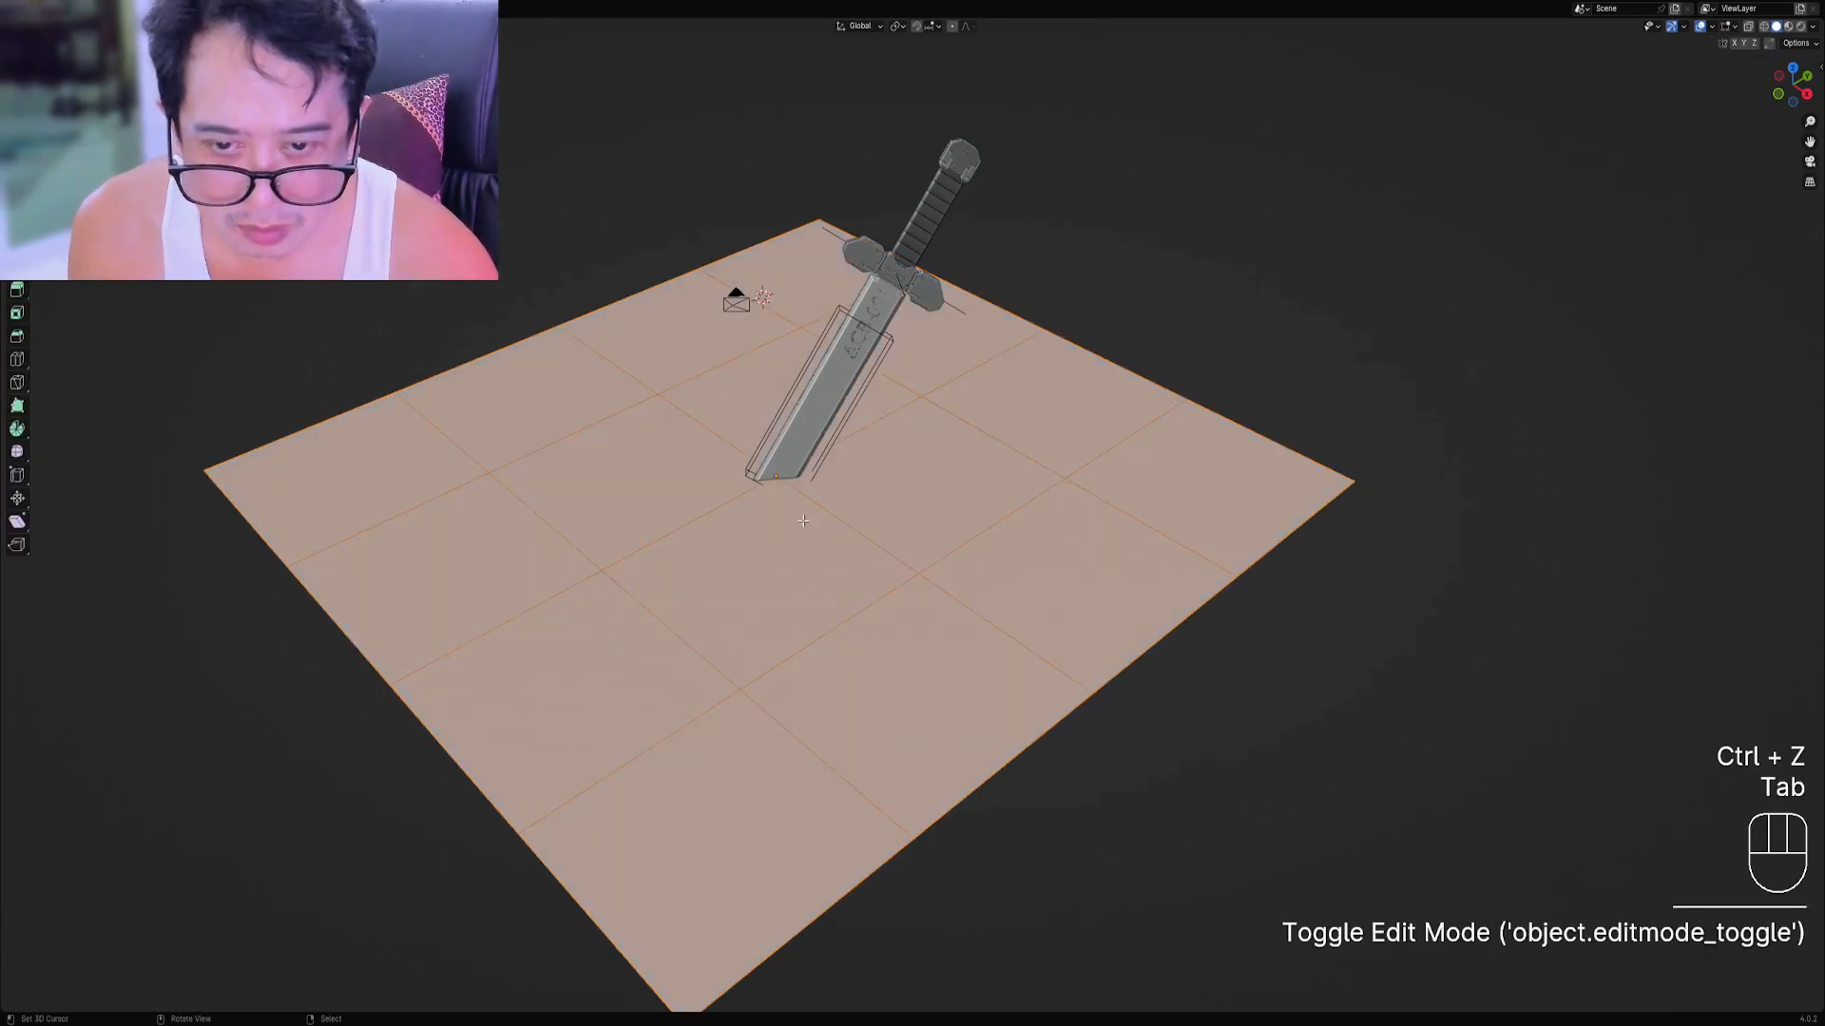
pyautogui.rightClick(804, 520)
pyautogui.press('1')
pyautogui.rightClick(770, 473)
pyautogui.hotkey('alt', 's')
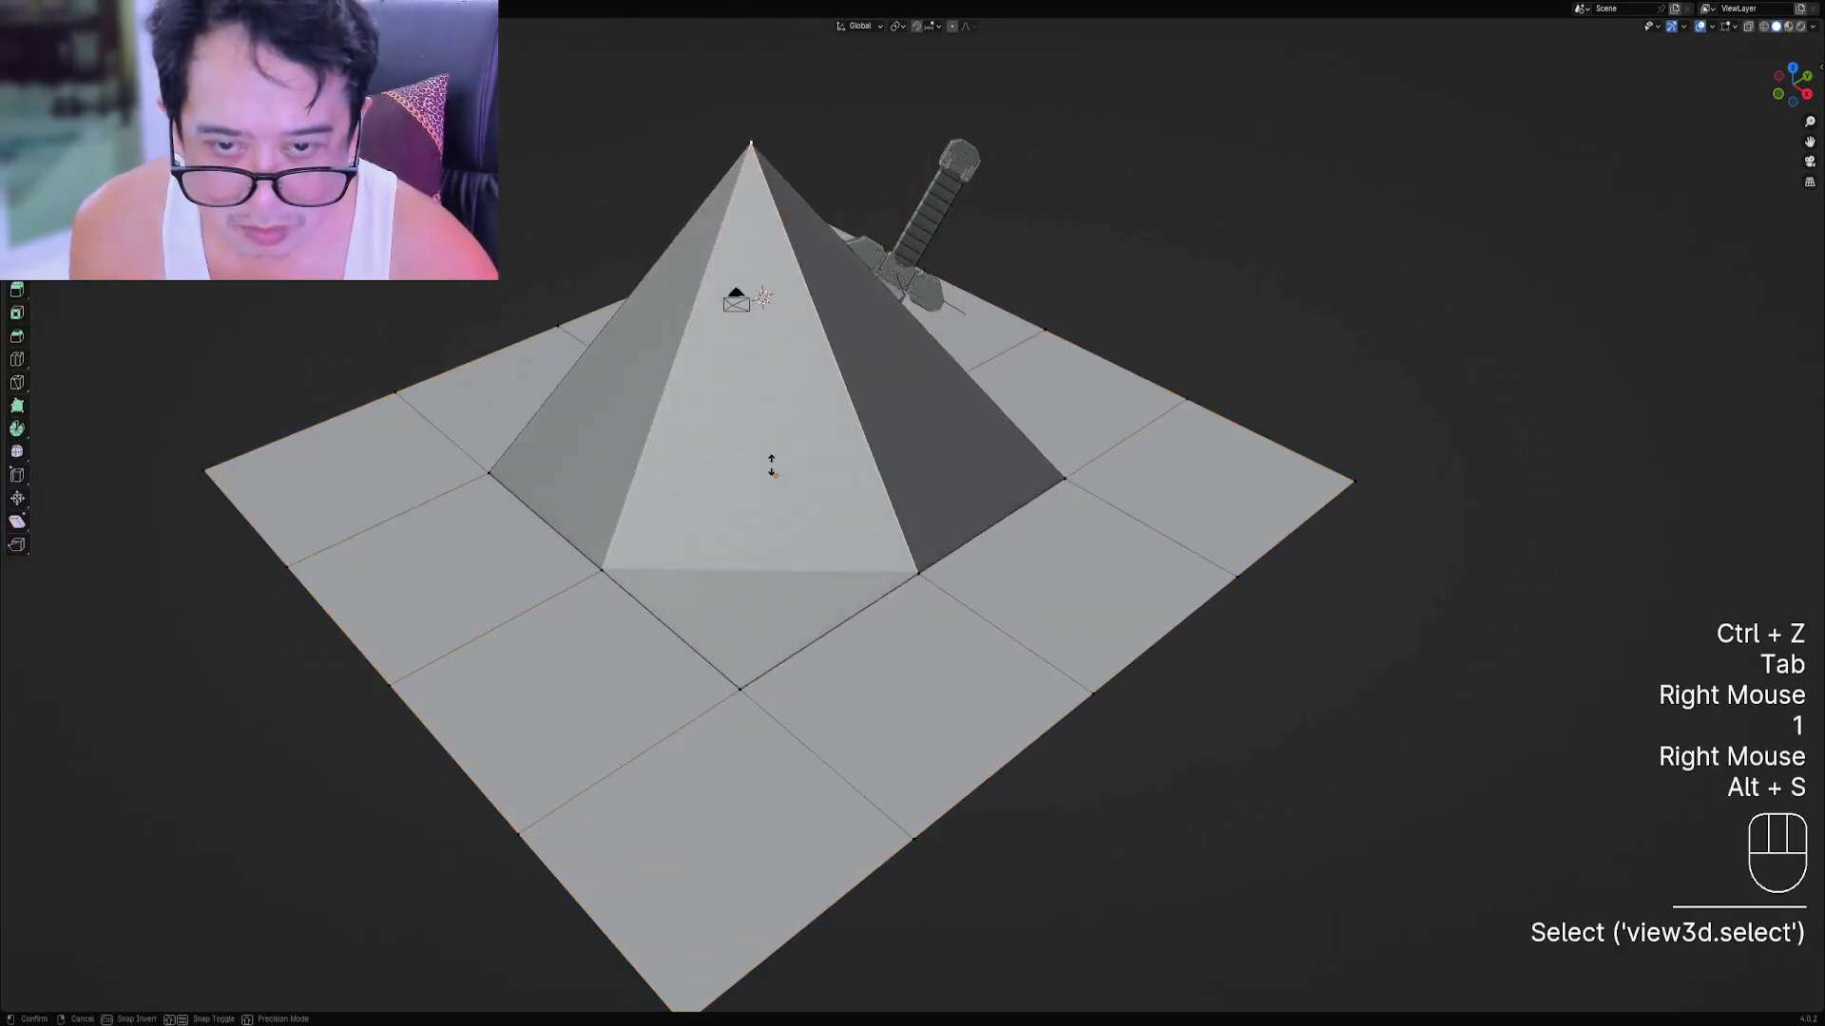
pyautogui.hotkey('alt', 's')
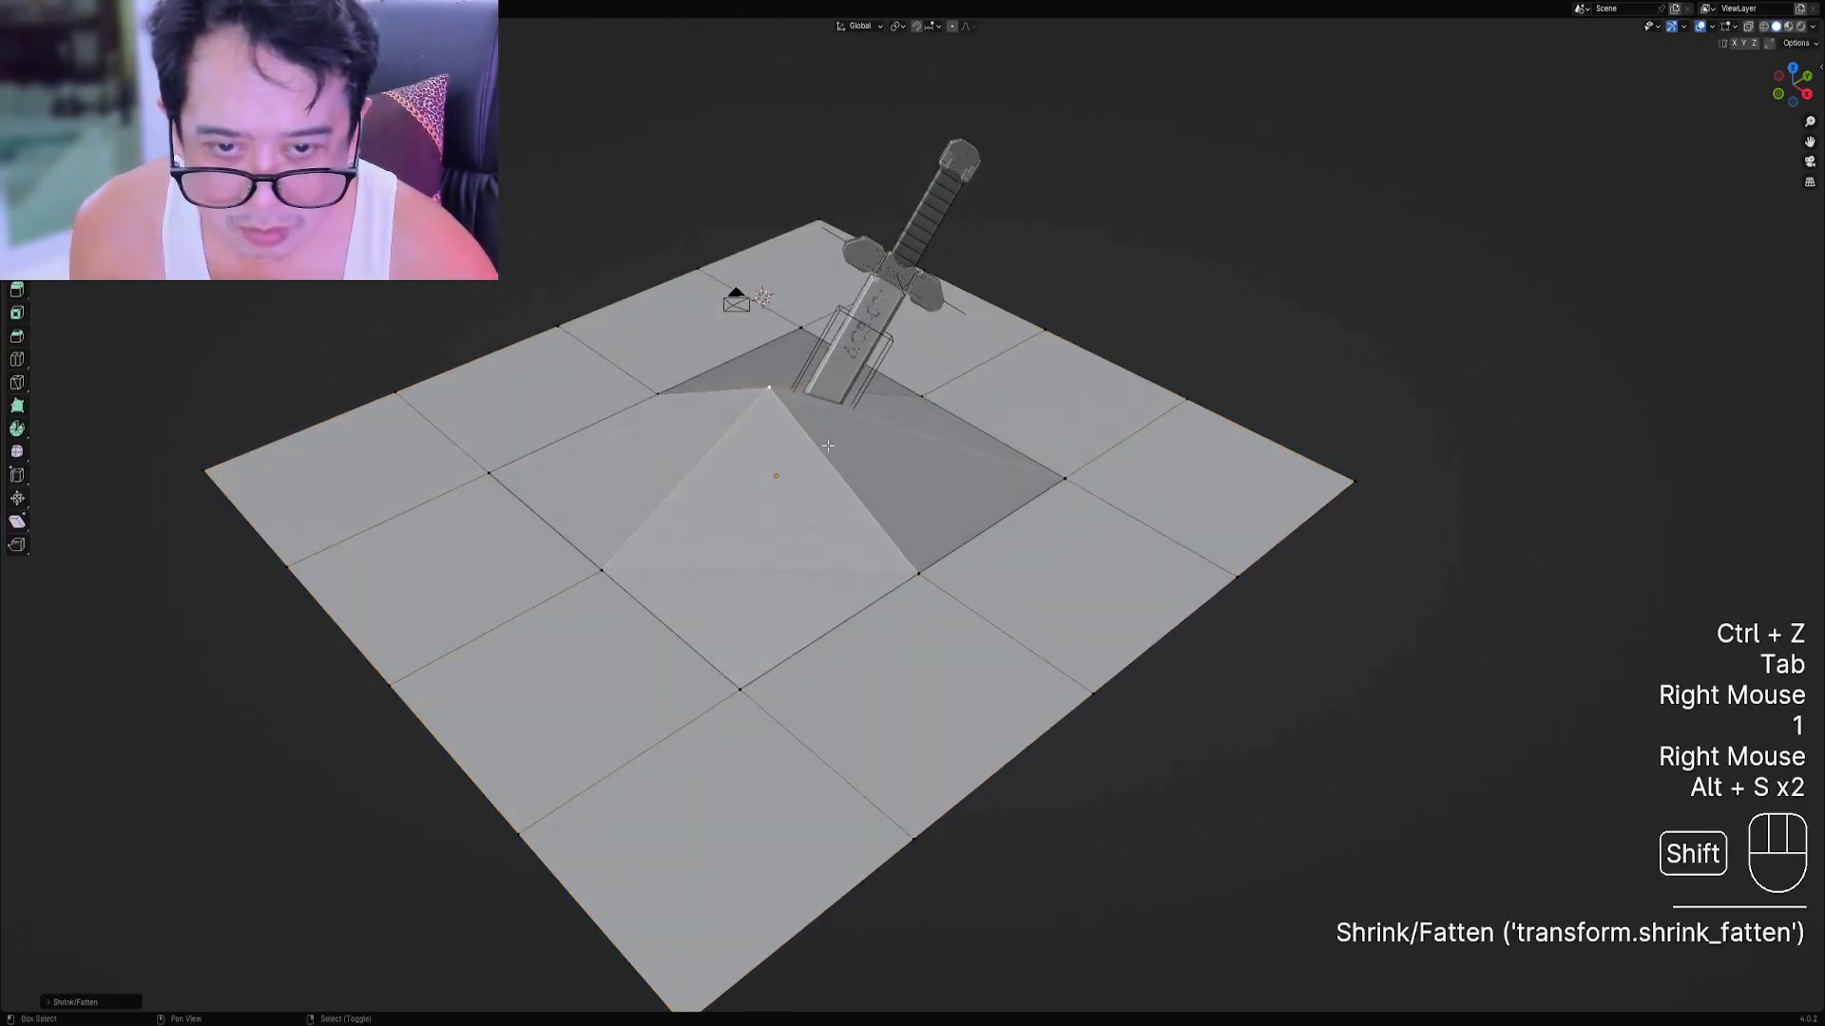
pyautogui.rightClick(827, 437)
pyautogui.press('Tab')
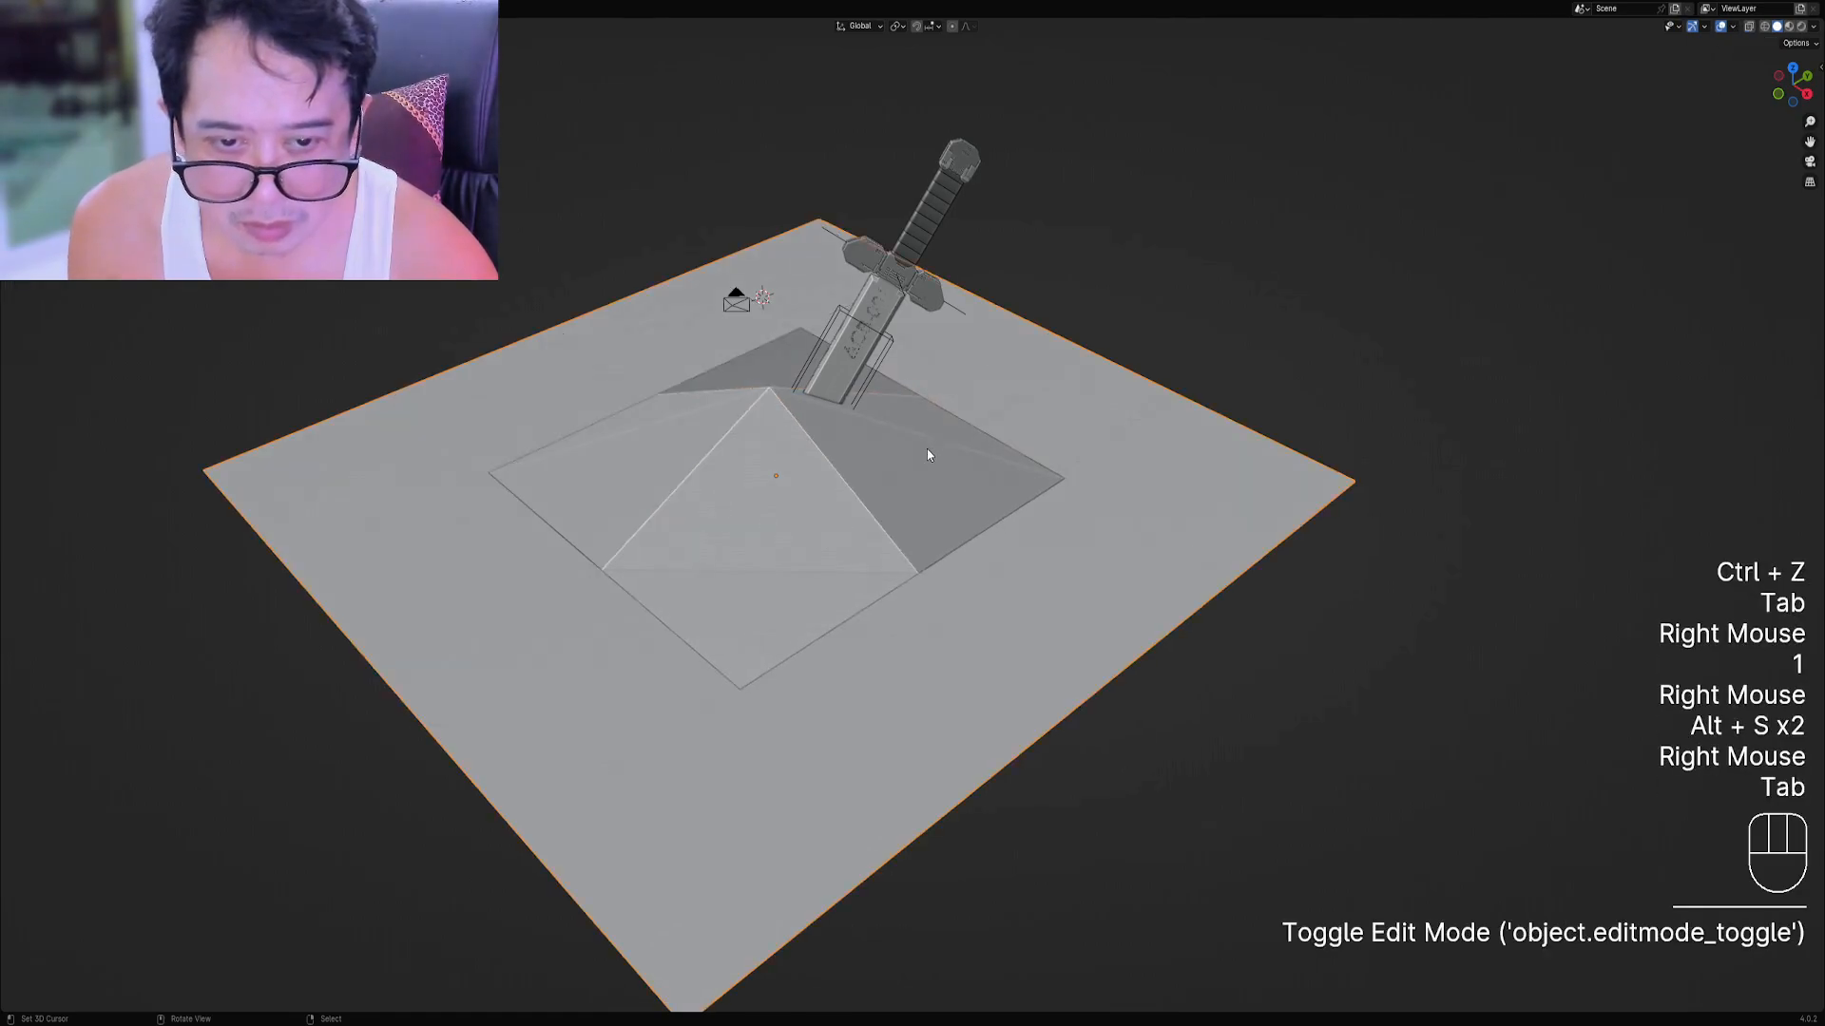
# Apply Random Flow's Quick Displacement to the peaked floor plane with 19 subdivision cuts.
pyautogui.hotkey('shift', 'q')
pyautogui.moveTo(926, 447)
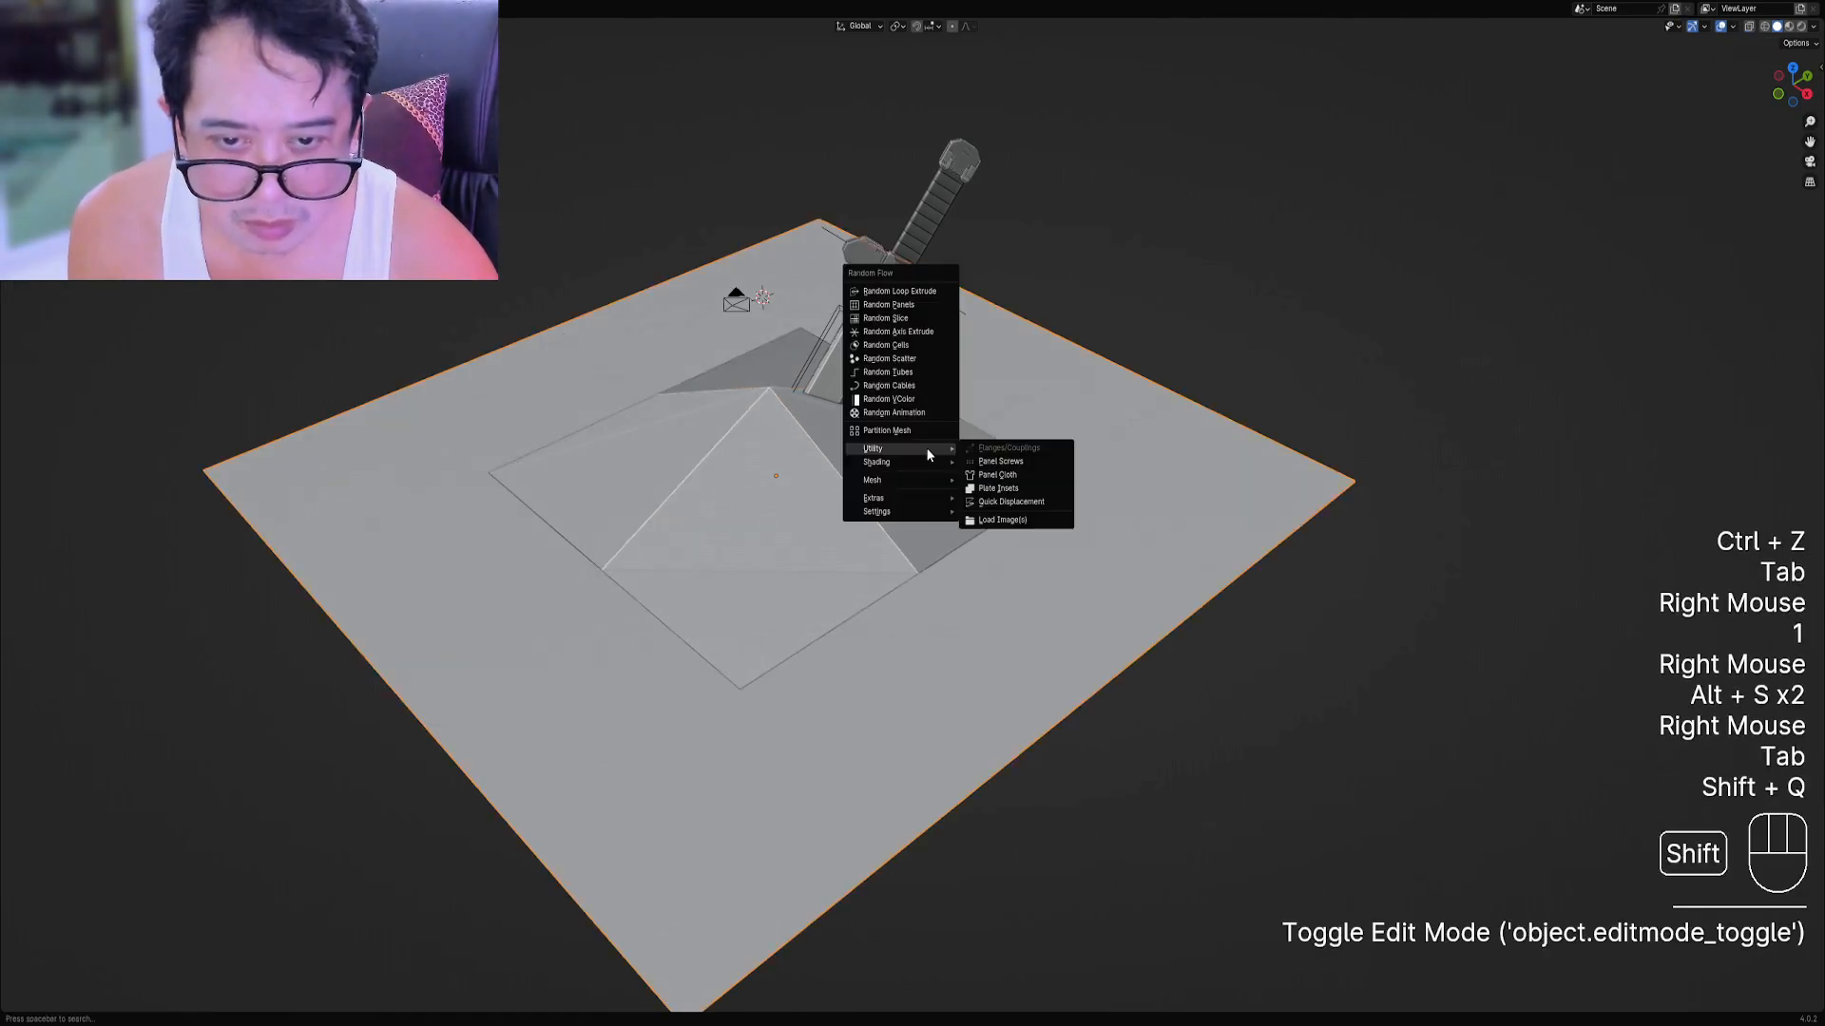
pyautogui.click(1009, 502)
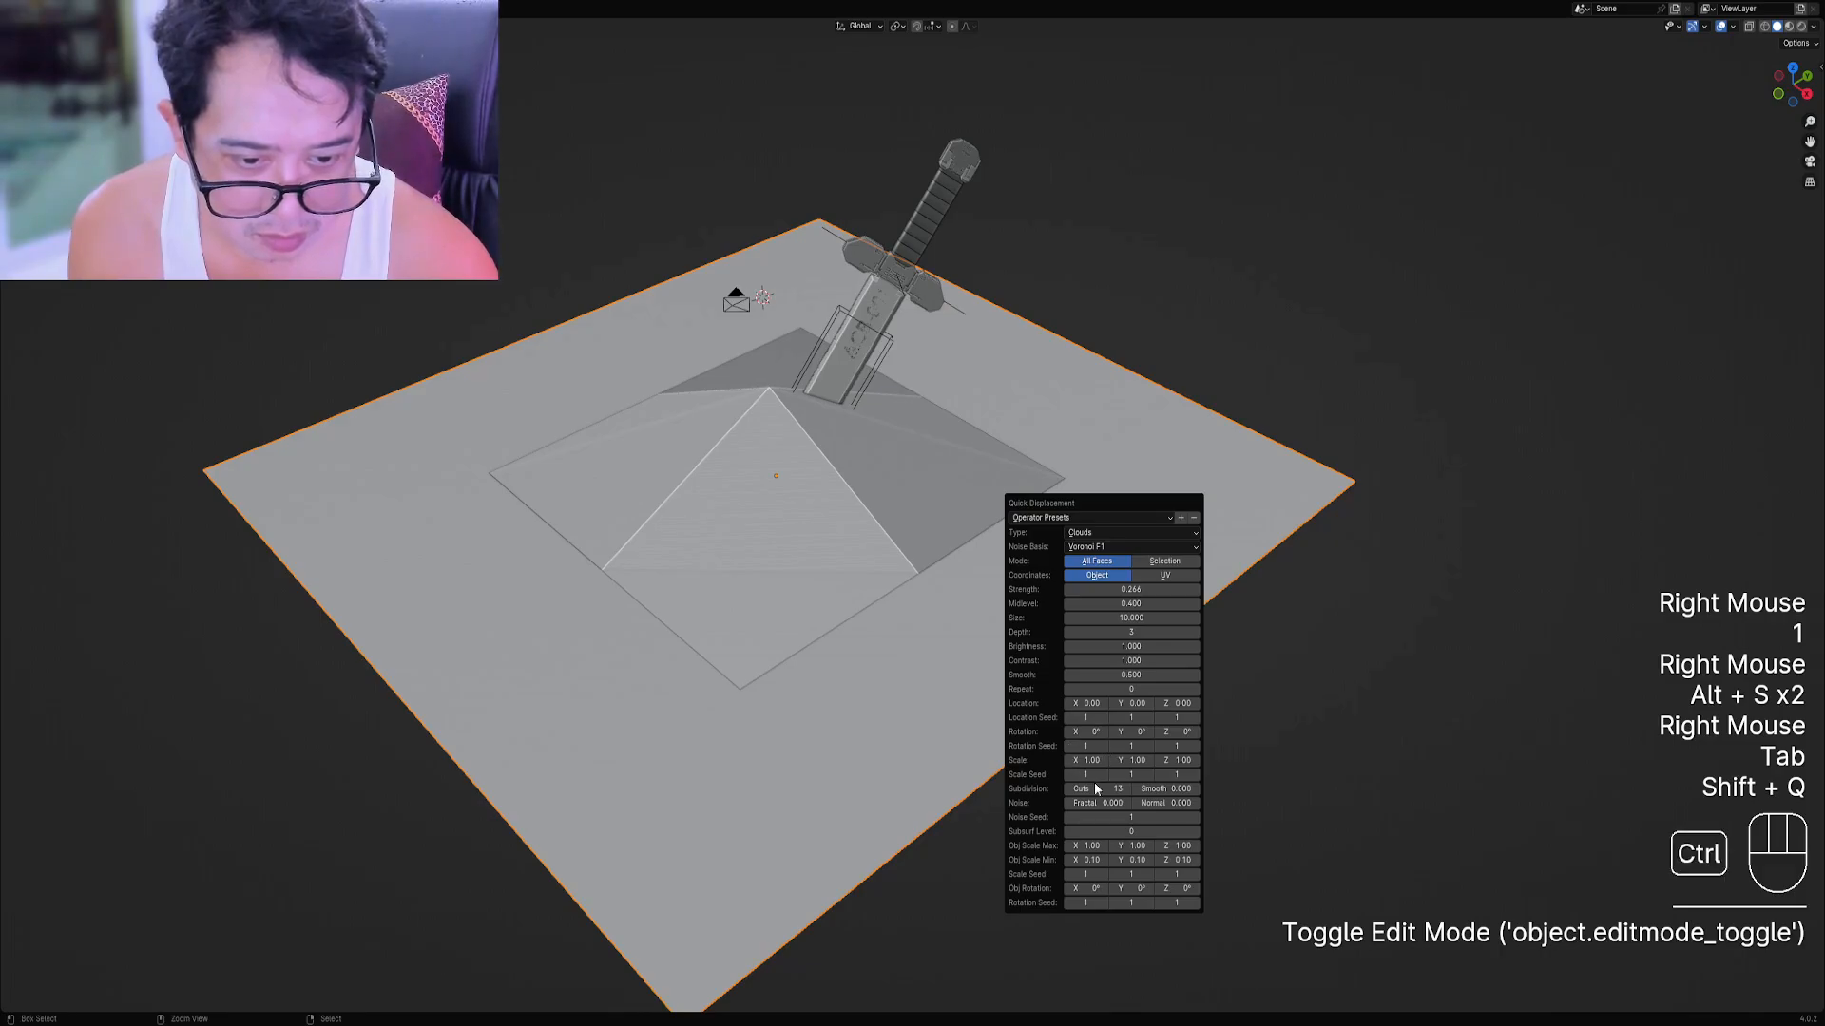
pyautogui.keyDown('ctrl'); pyautogui.scroll(4, 1097, 788); pyautogui.keyUp('ctrl')
pyautogui.keyDown('ctrl'); pyautogui.scroll(5, 1098, 788); pyautogui.keyUp('ctrl')
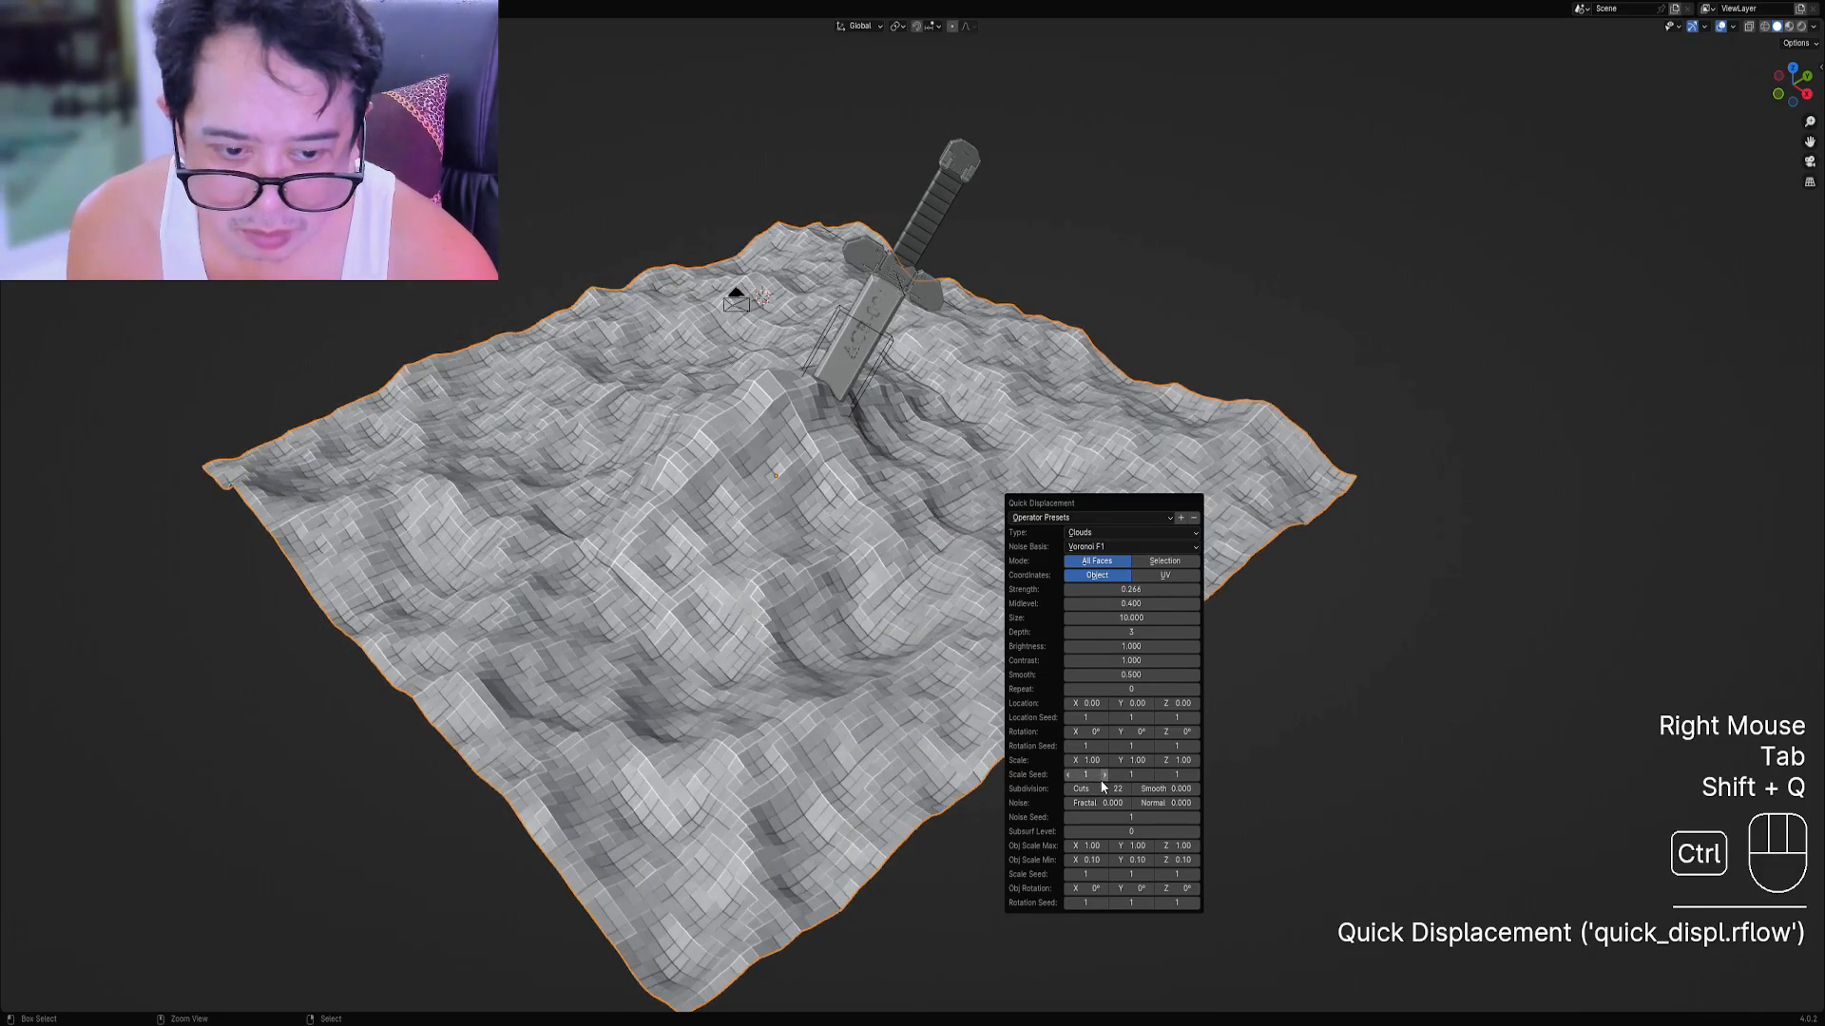
pyautogui.keyDown('ctrl'); pyautogui.scroll(-3, 1093, 789); pyautogui.keyUp('ctrl')
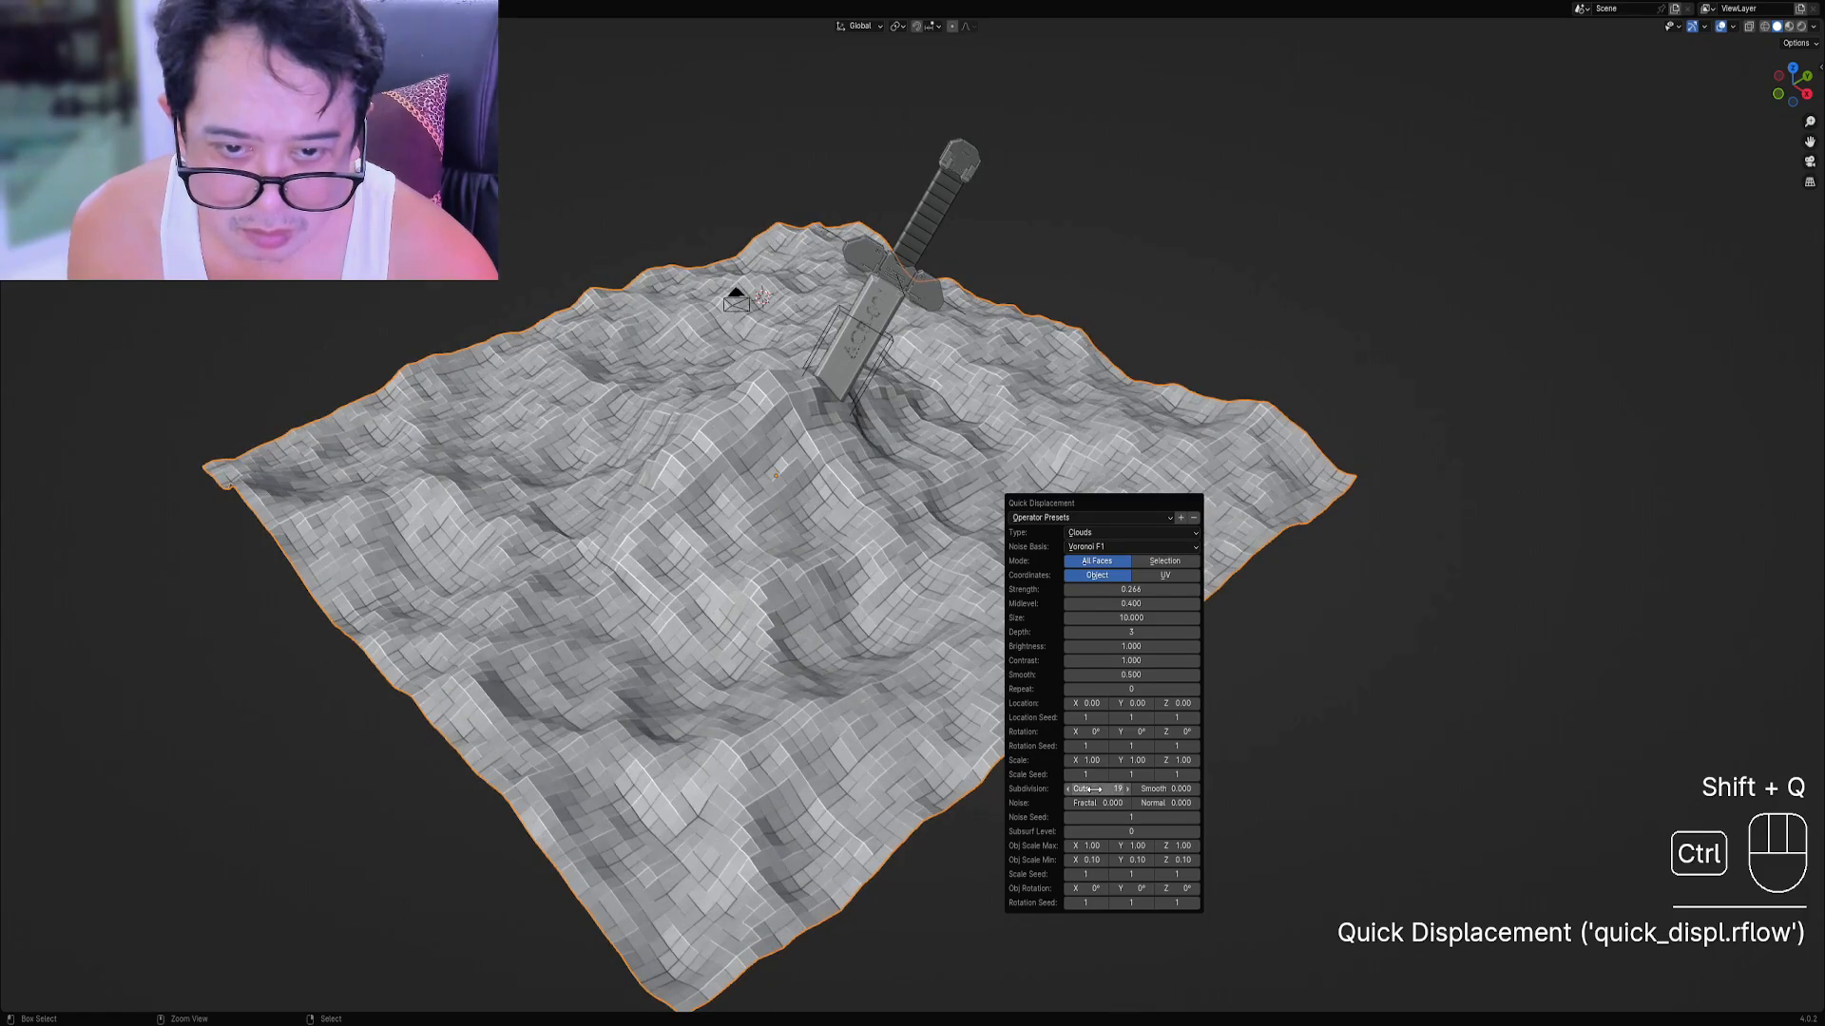
# Compare the Improved Perlin and Voronoi noise bases for the floor displacement and settle on Voronoi F4.
pyautogui.keyDown('ctrl'); pyautogui.scroll(1, 1110, 545); pyautogui.keyUp('ctrl')
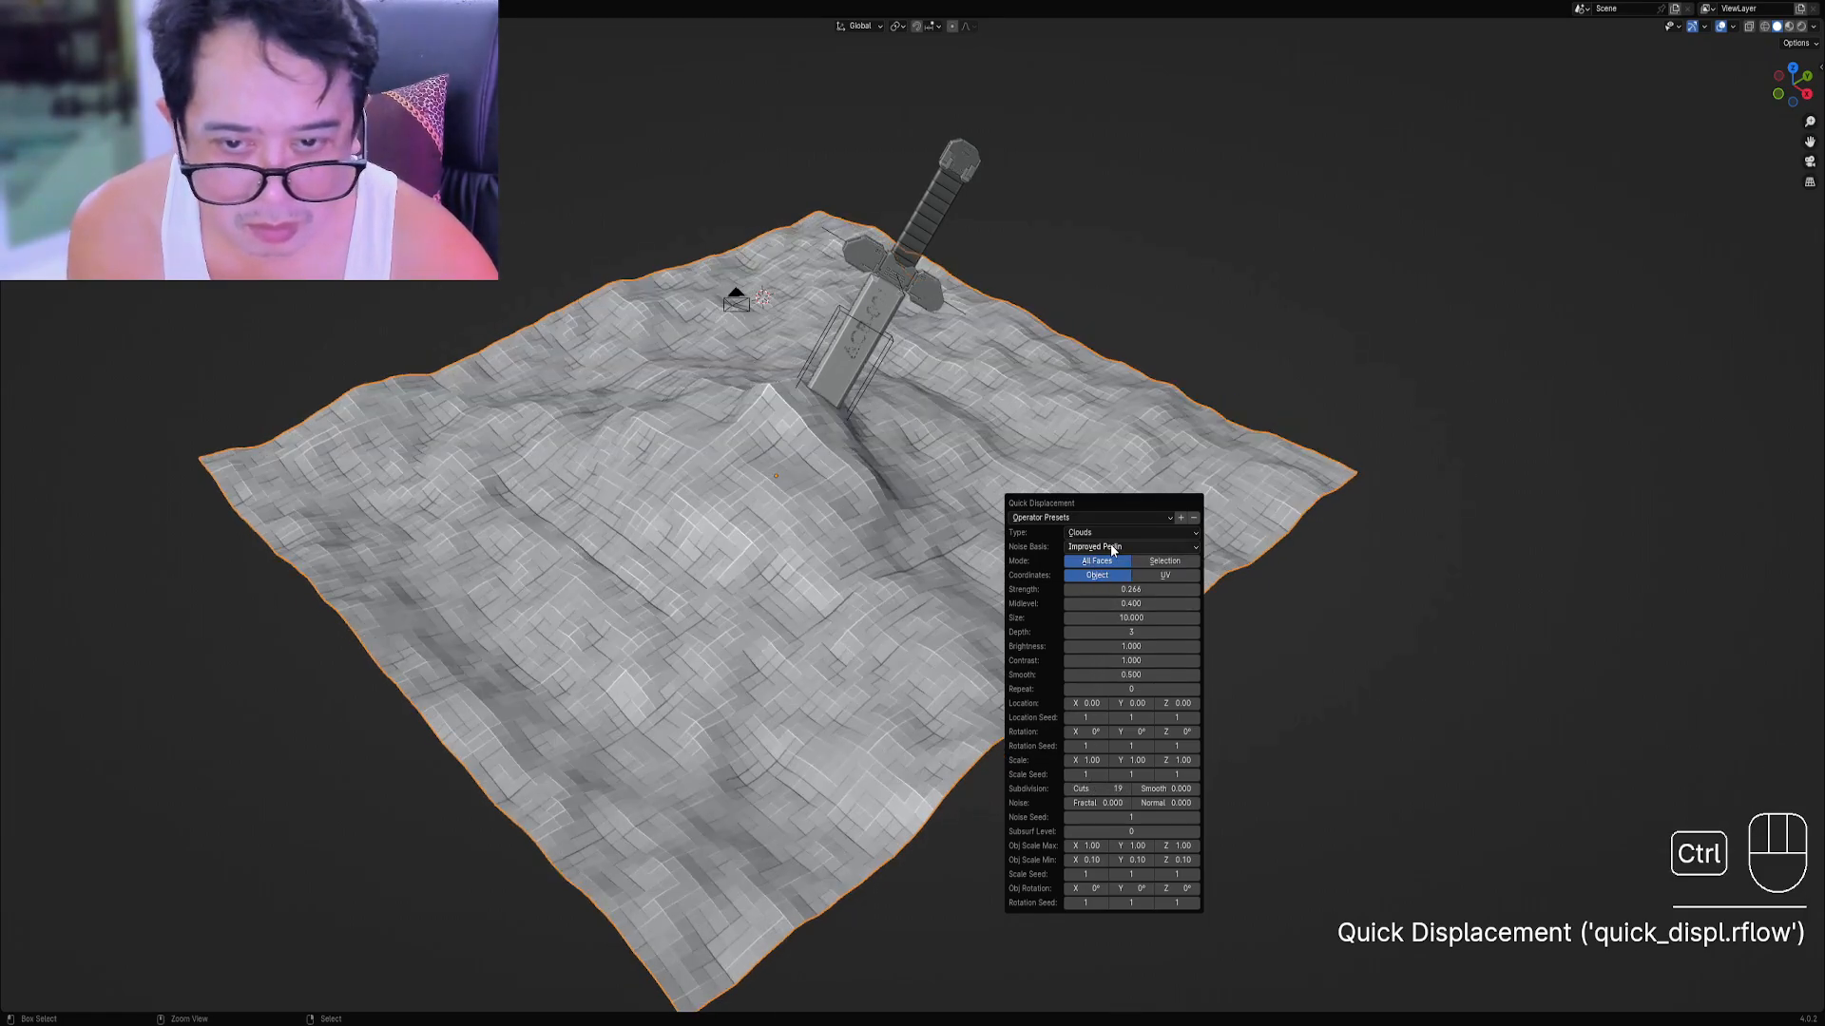
pyautogui.keyDown('ctrl'); pyautogui.scroll(-4, 1110, 546); pyautogui.keyUp('ctrl')
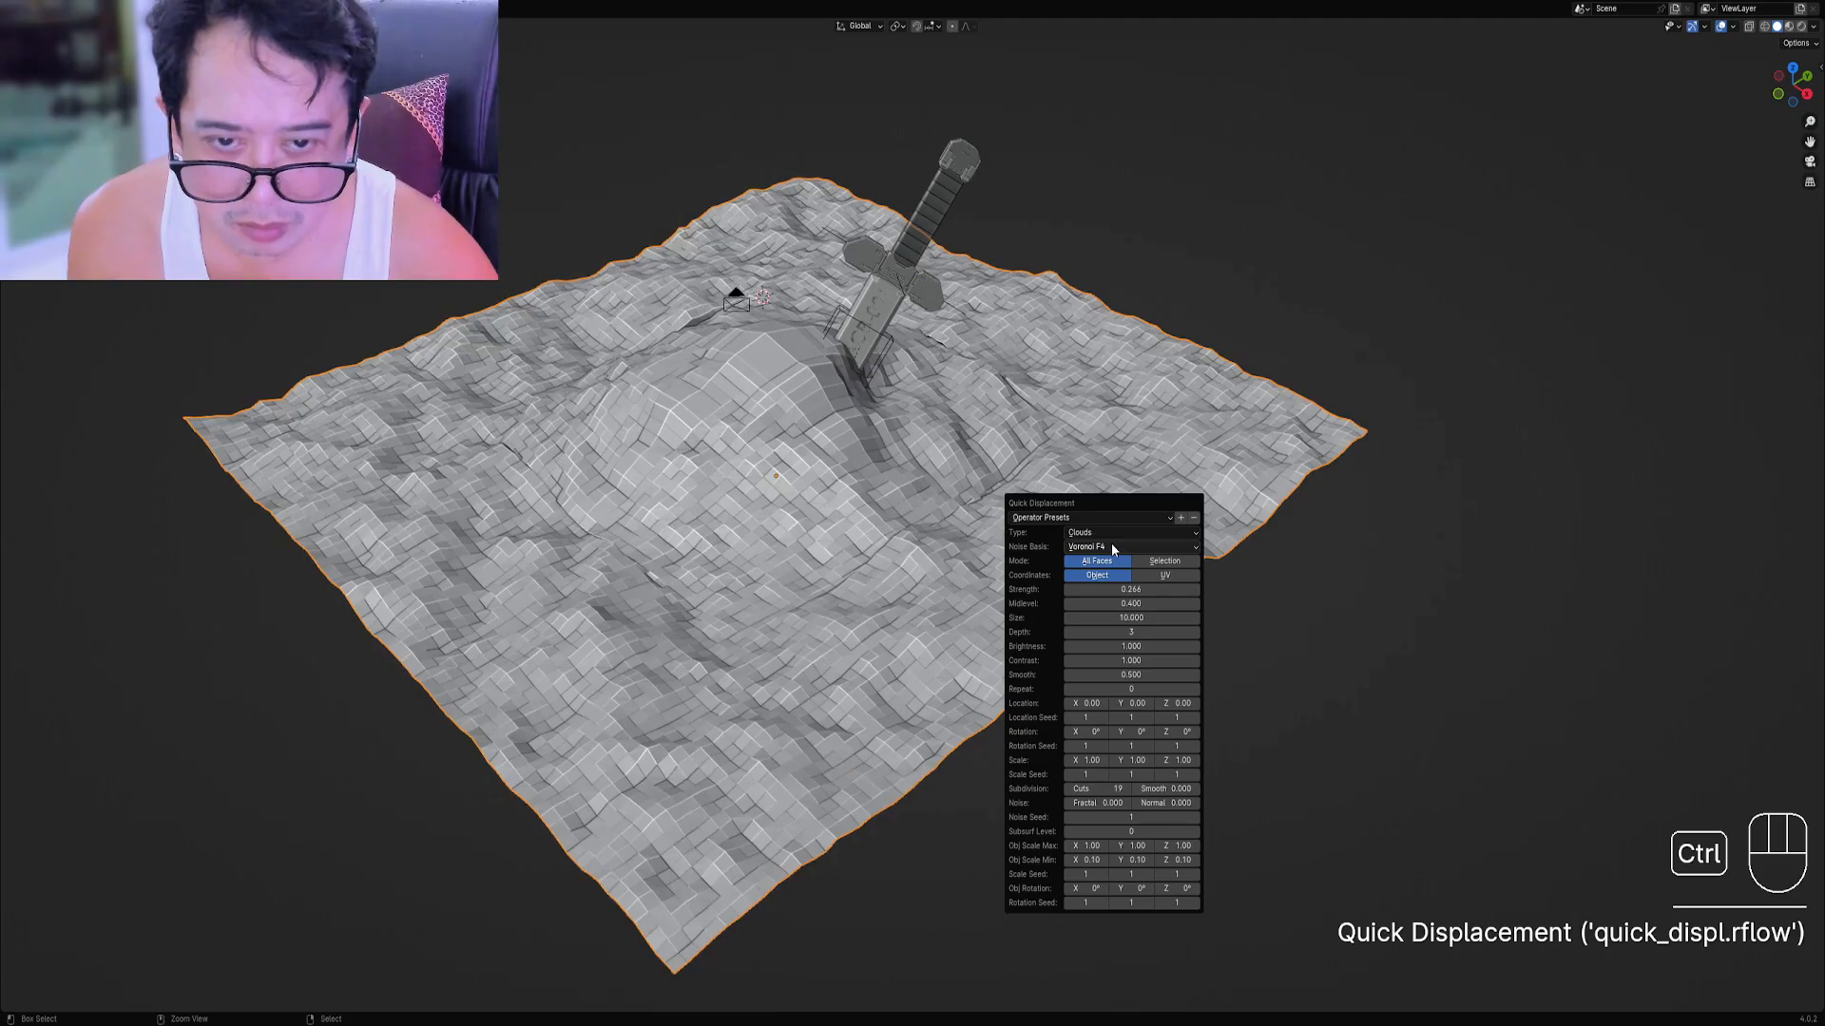
pyautogui.keyDown('ctrl'); pyautogui.scroll(3, 1112, 549); pyautogui.keyUp('ctrl')
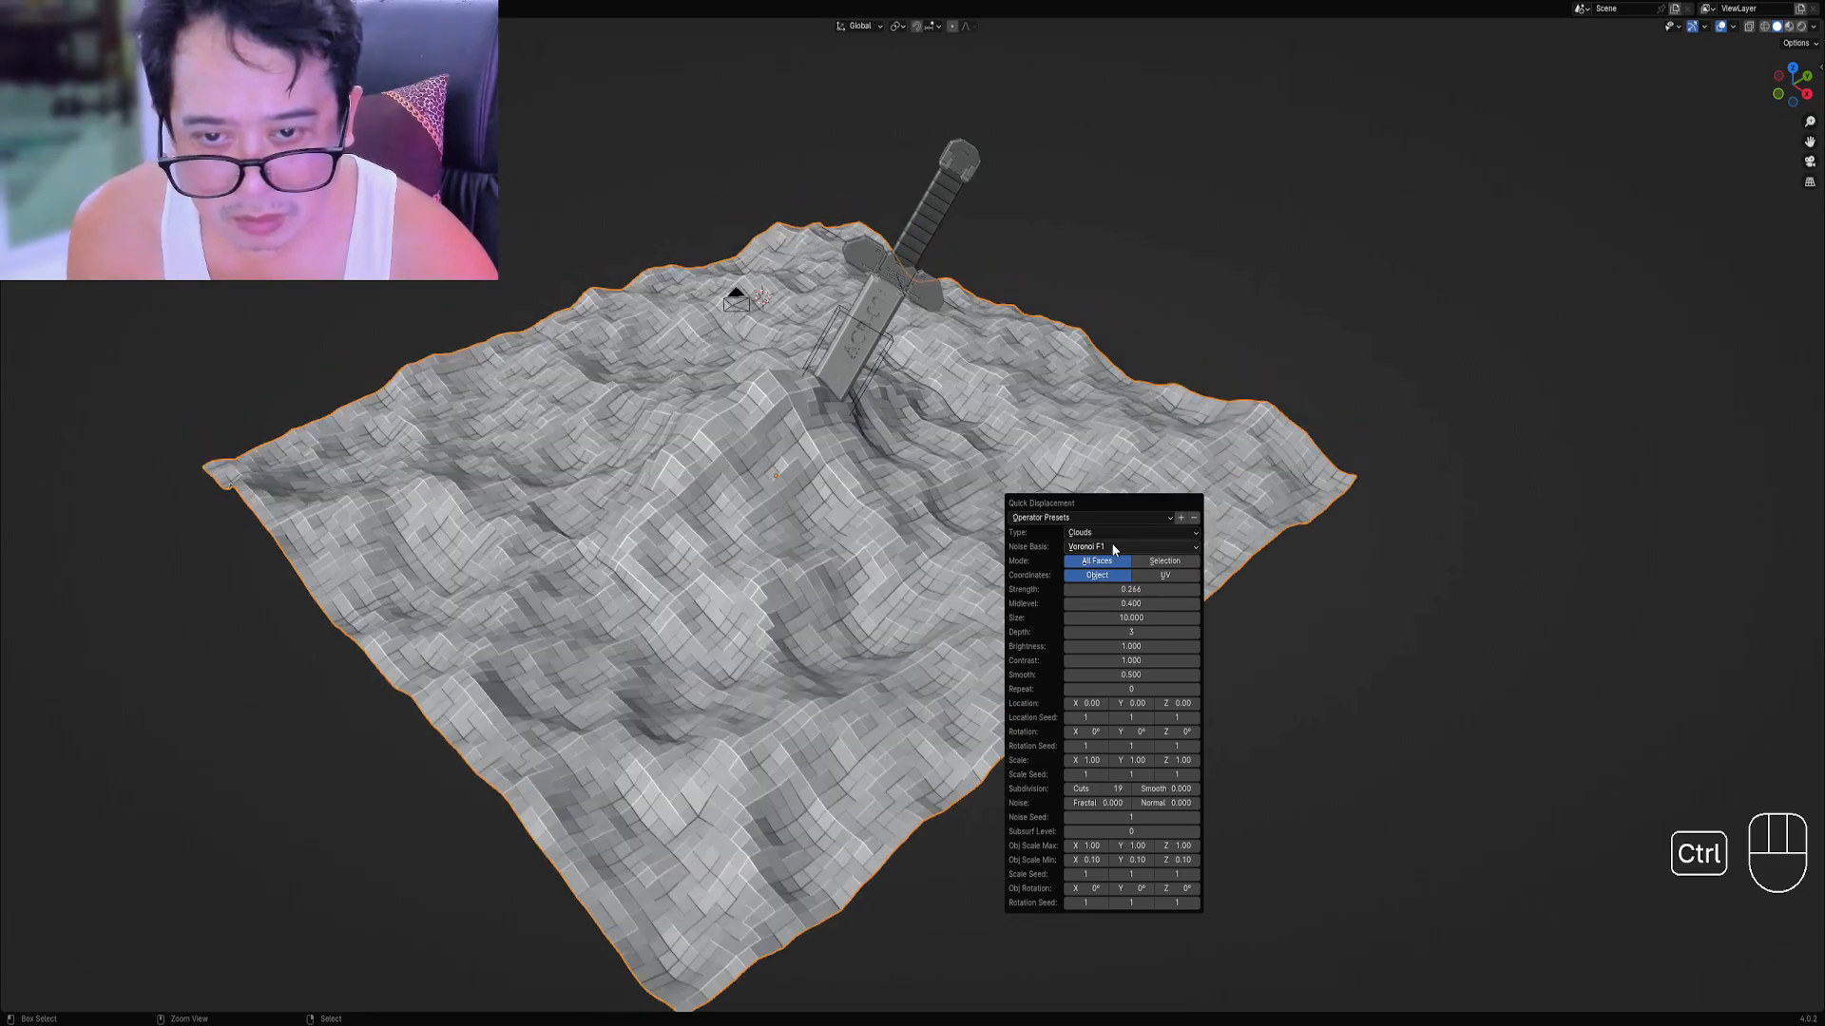
pyautogui.keyDown('ctrl'); pyautogui.scroll(1, 1114, 550); pyautogui.keyUp('ctrl')
pyautogui.keyDown('ctrl'); pyautogui.scroll(-3, 1114, 549); pyautogui.keyUp('ctrl')
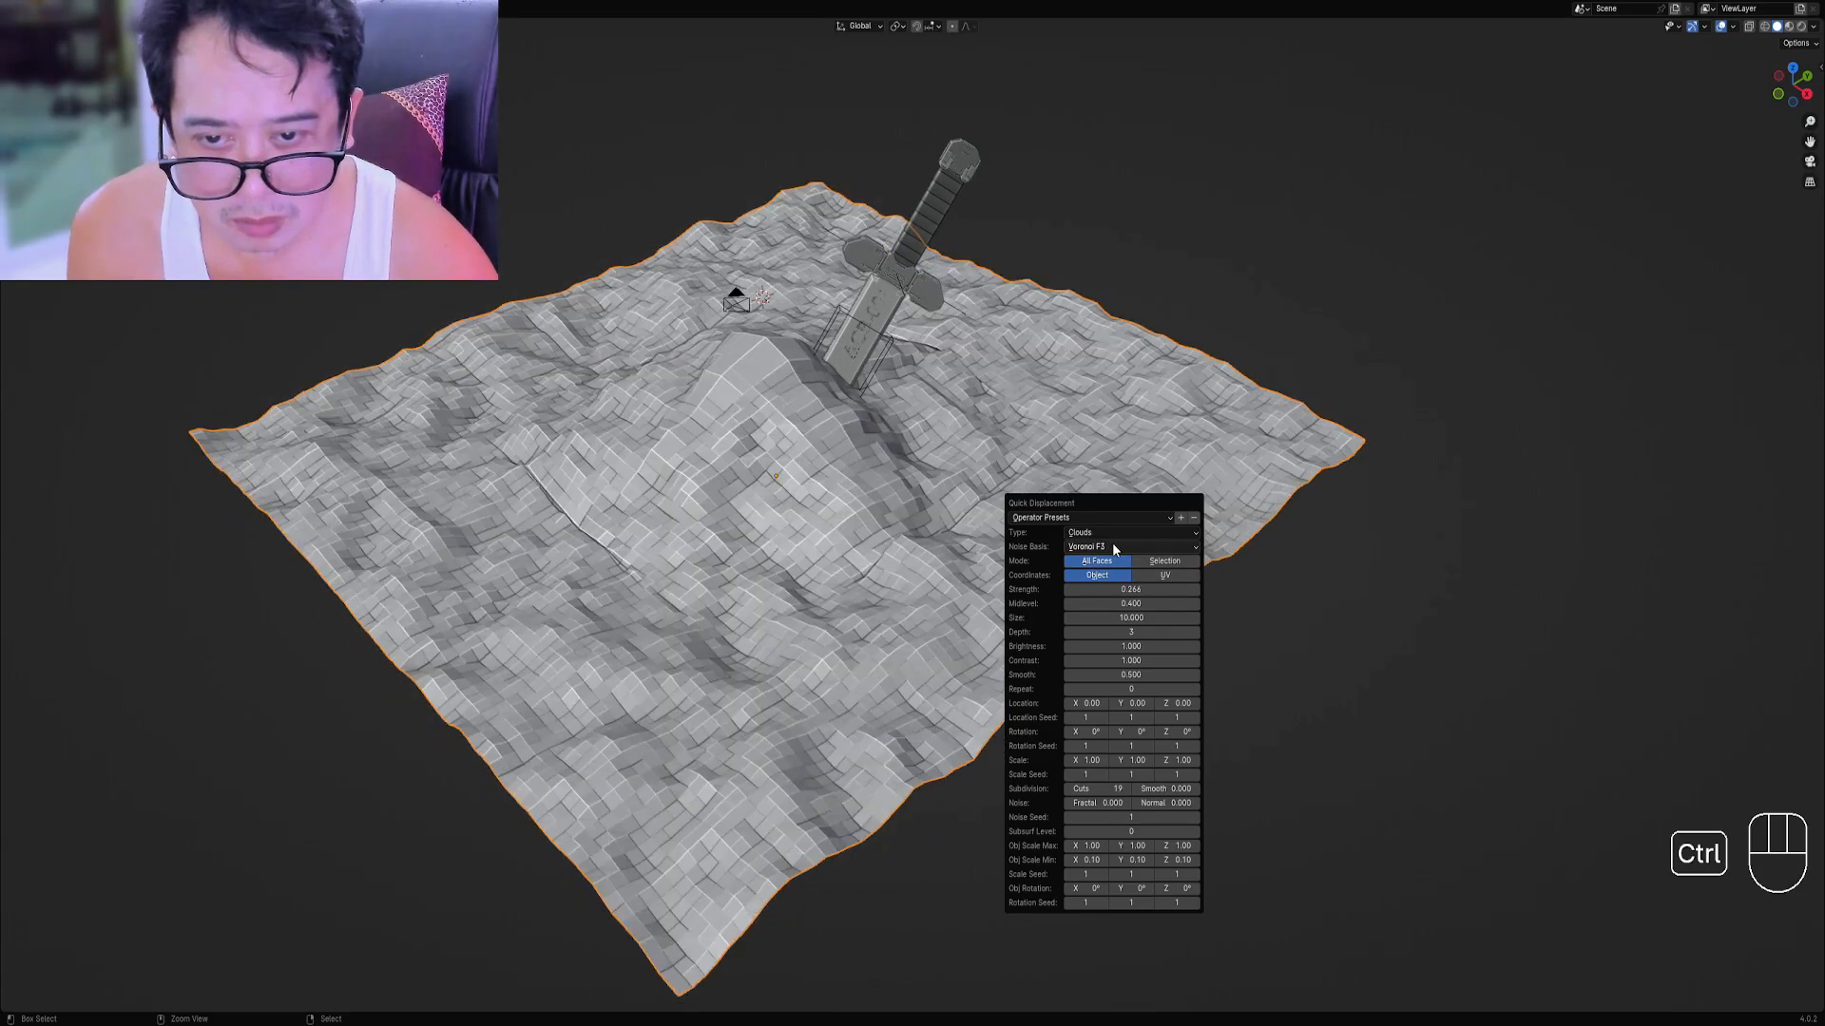
pyautogui.keyDown('ctrl'); pyautogui.scroll(-2, 1113, 549); pyautogui.keyUp('ctrl')
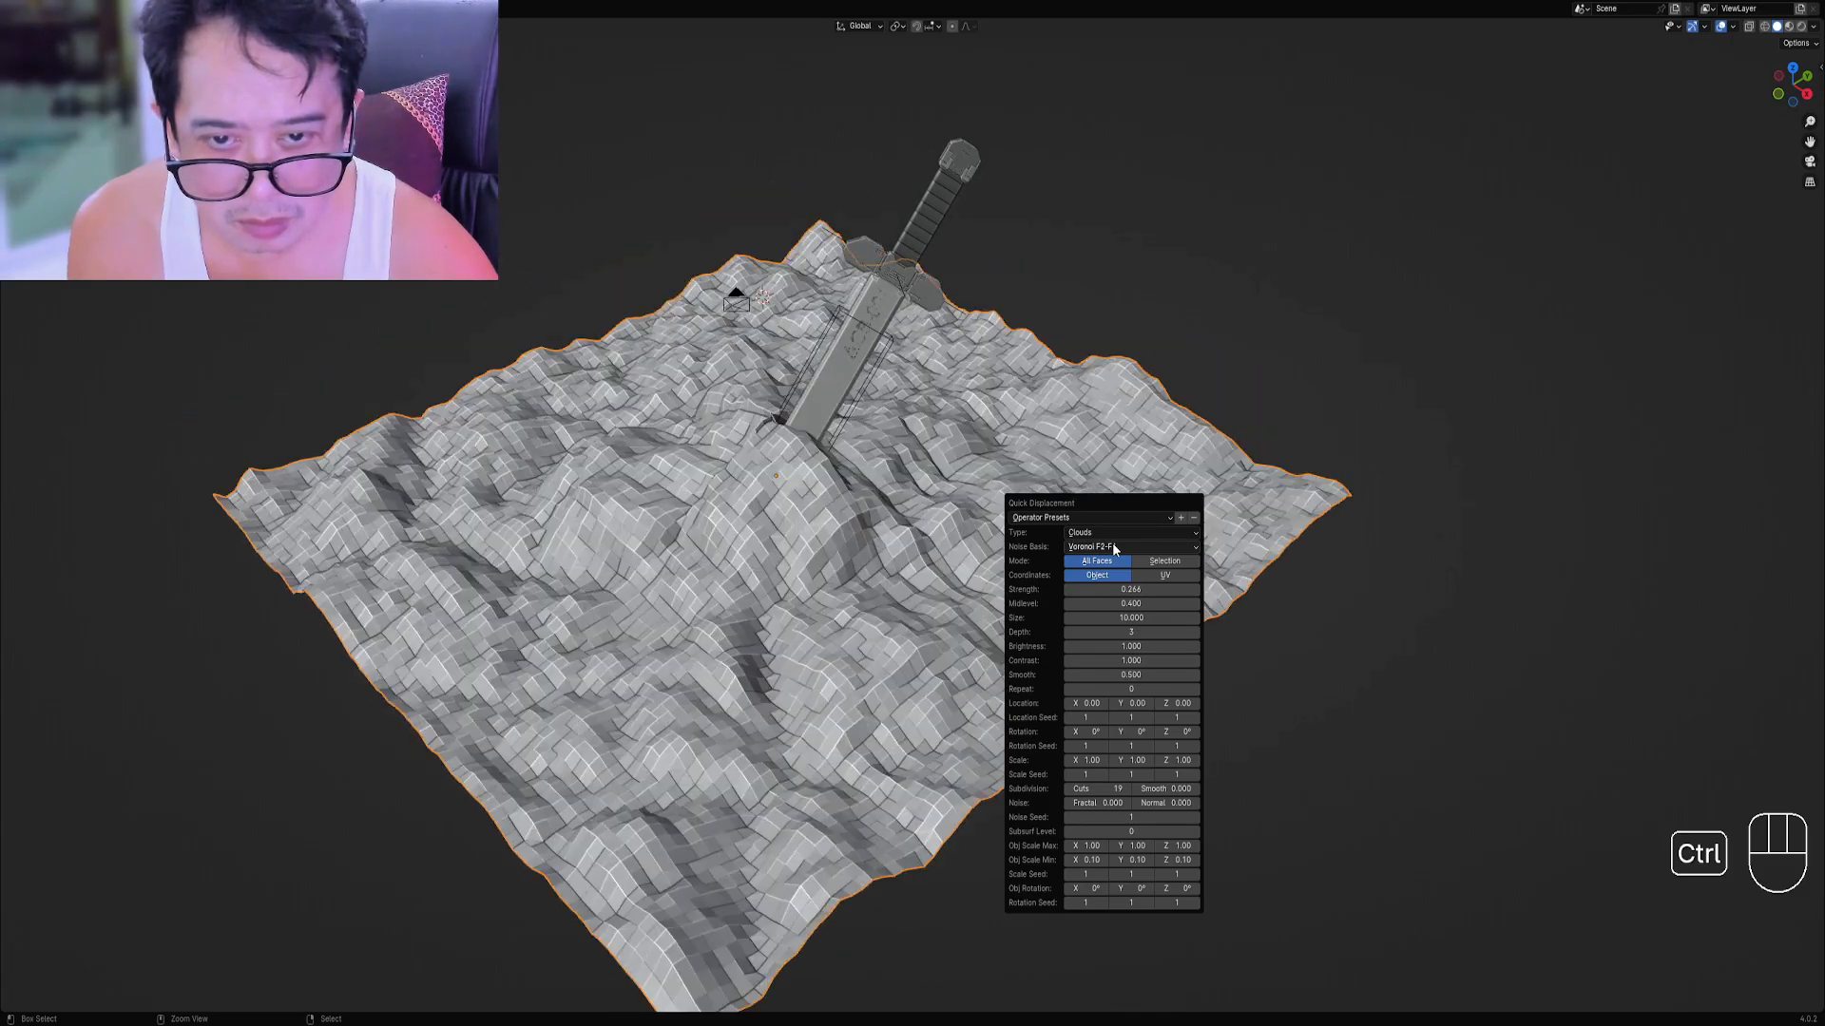
pyautogui.keyDown('ctrl'); pyautogui.scroll(-2, 1113, 549); pyautogui.keyUp('ctrl')
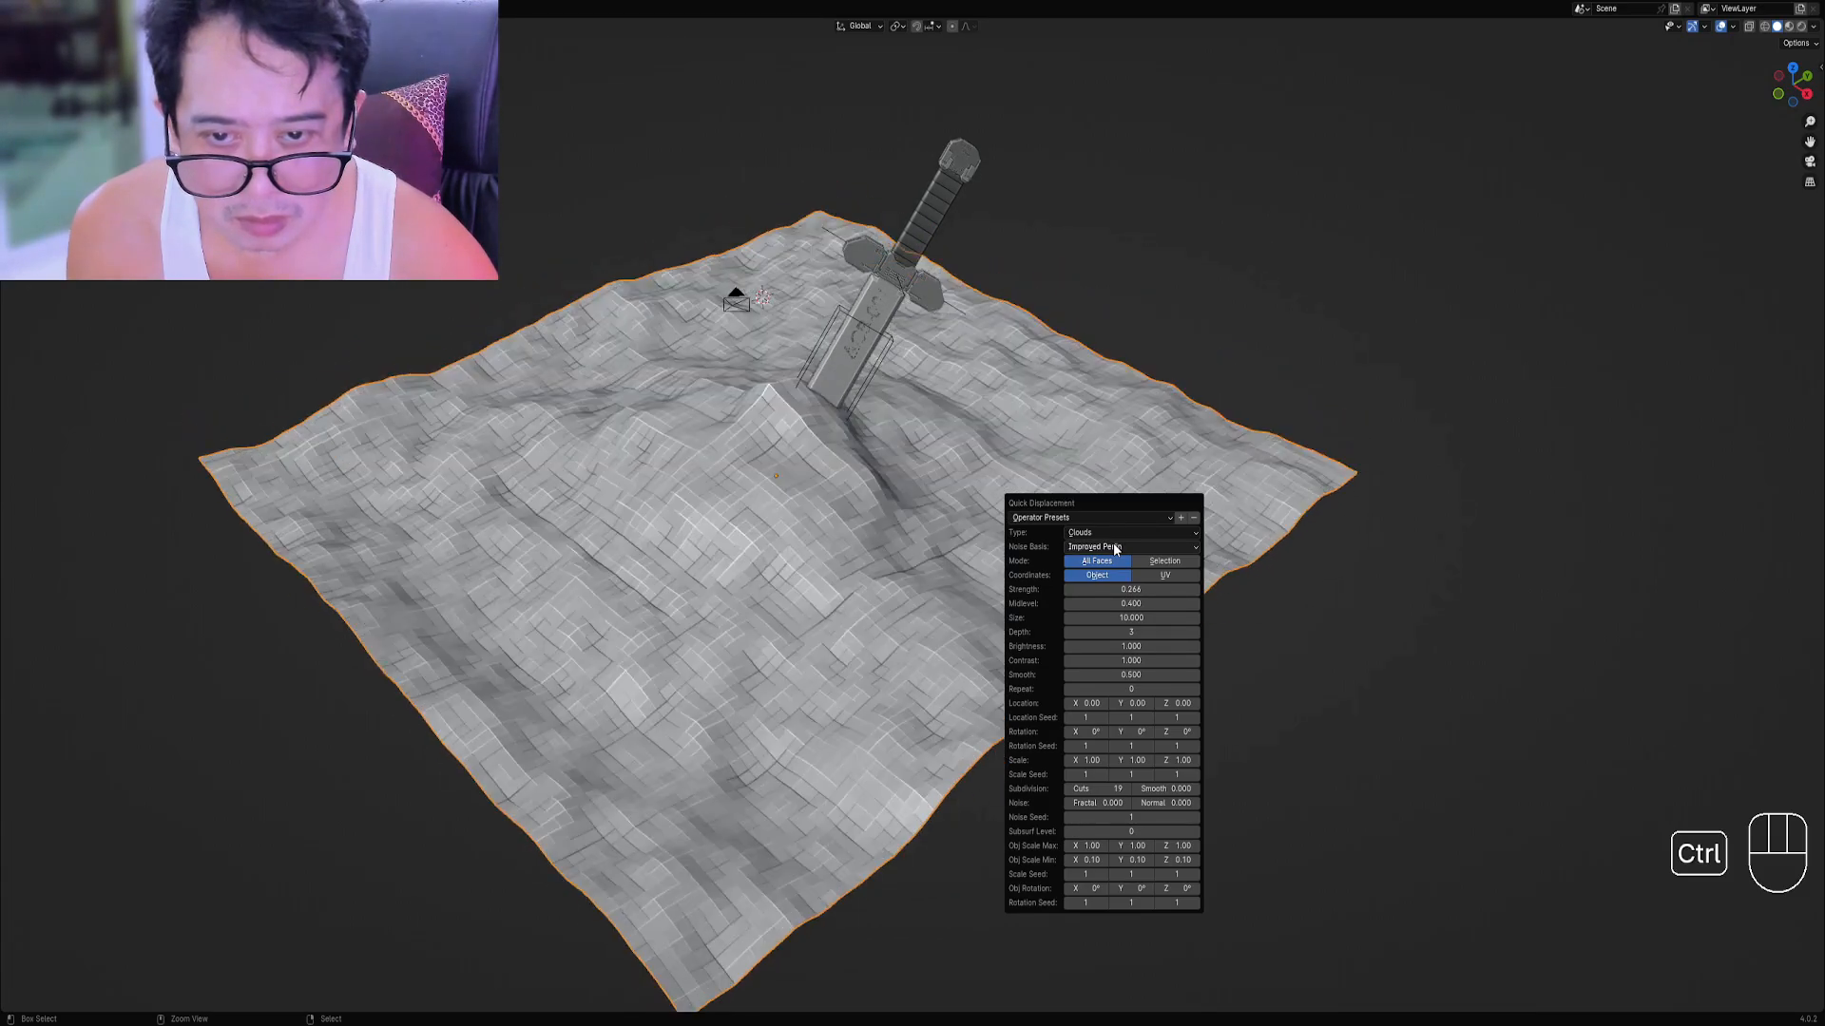
pyautogui.keyDown('ctrl'); pyautogui.scroll(3, 1114, 550); pyautogui.keyUp('ctrl')
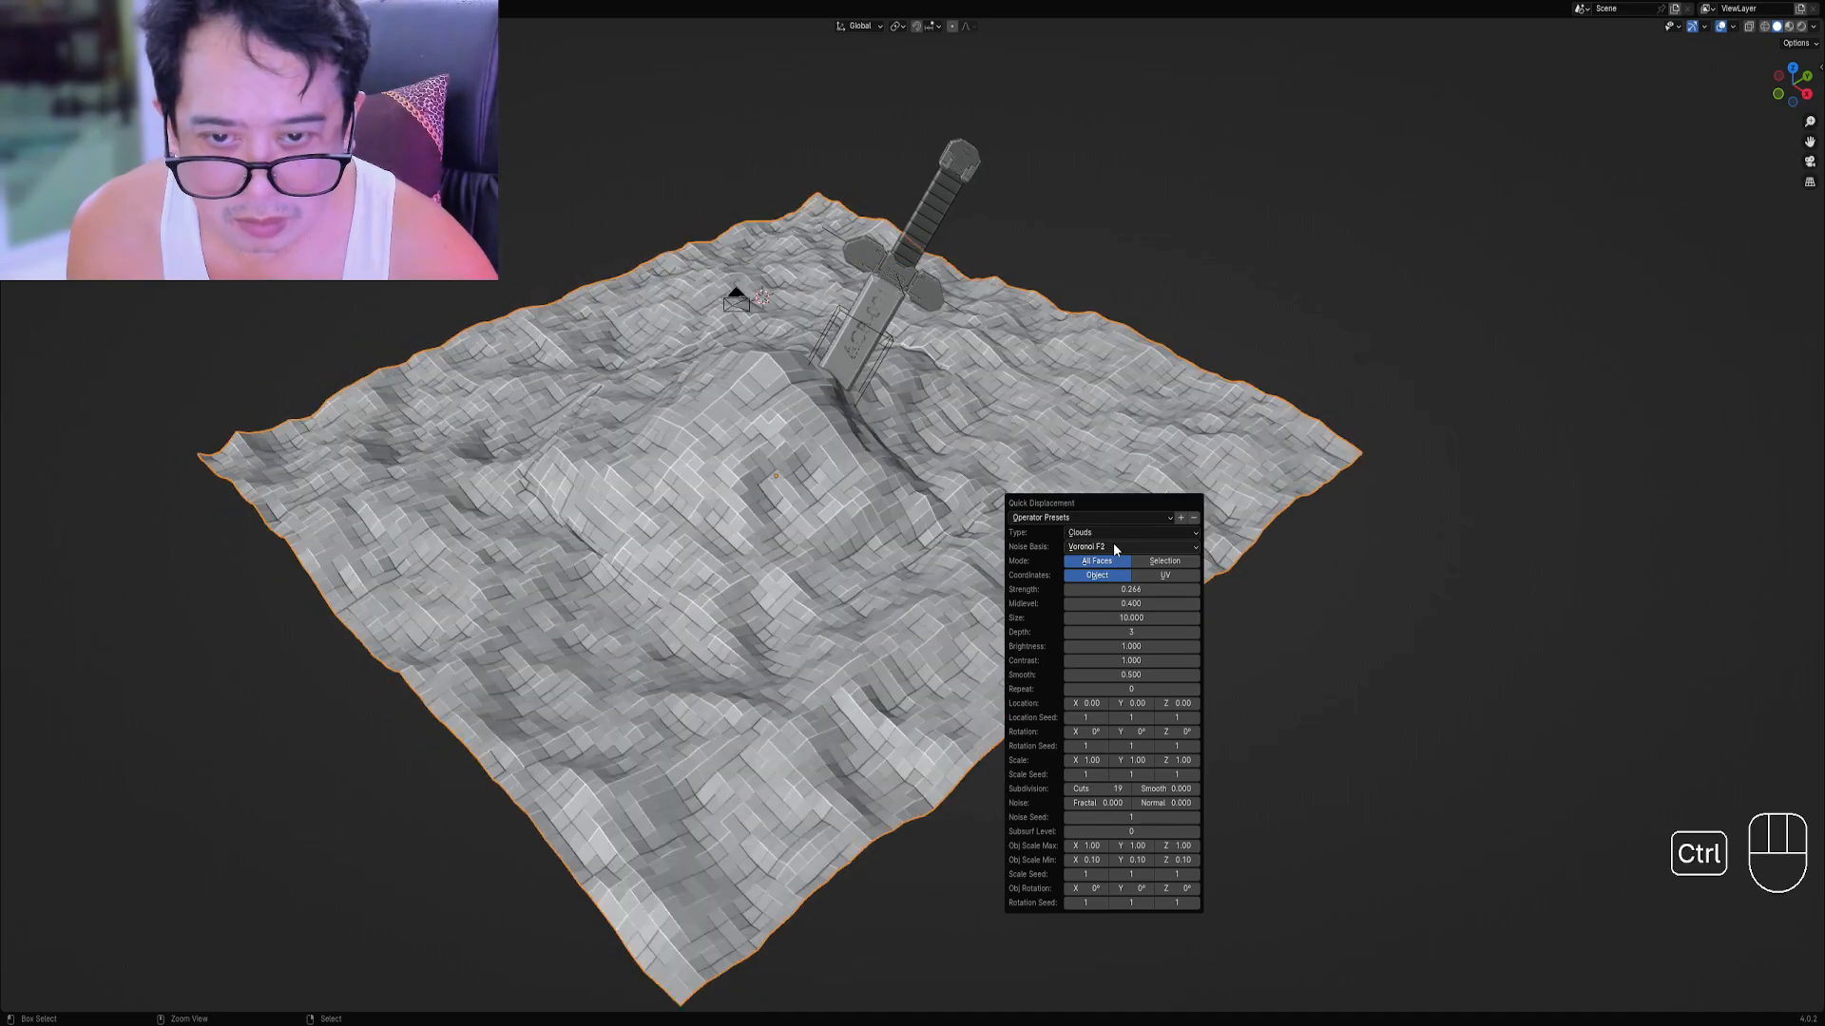
pyautogui.keyDown('ctrl'); pyautogui.scroll(-3, 1114, 549); pyautogui.keyUp('ctrl')
pyautogui.keyDown('ctrl'); pyautogui.scroll(9, 1116, 551); pyautogui.keyUp('ctrl')
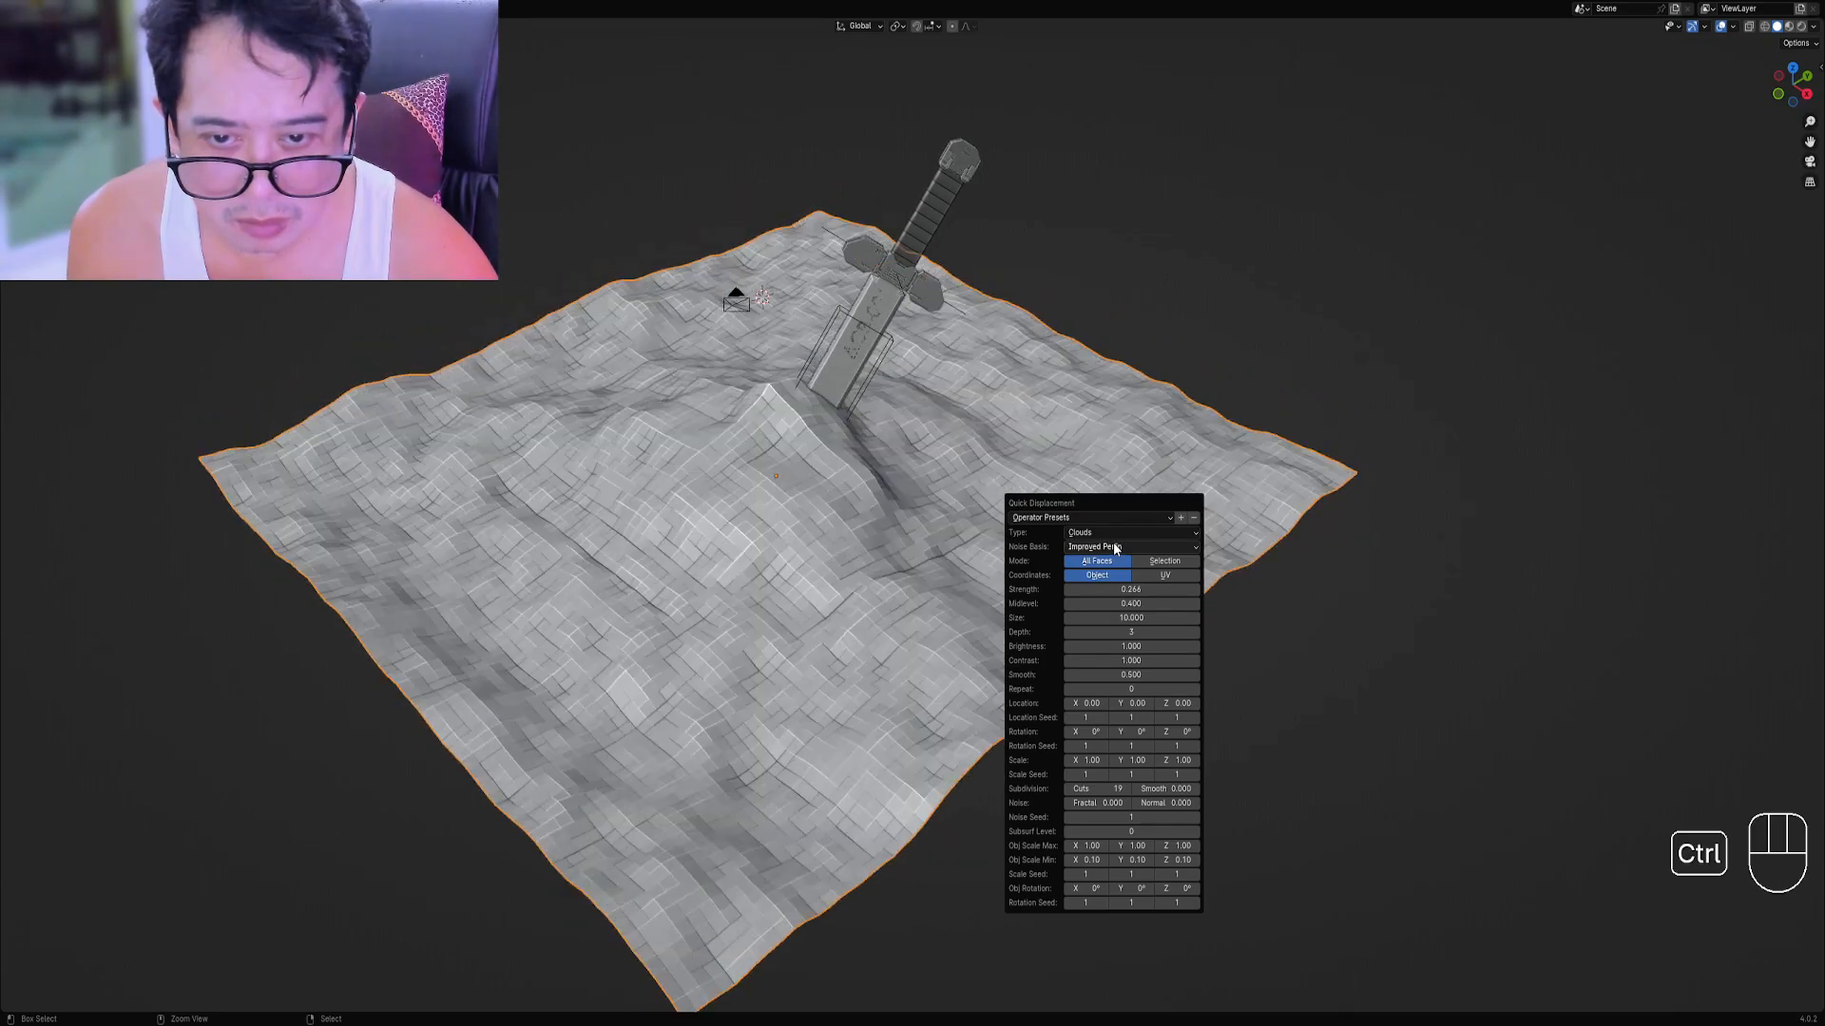
pyautogui.keyDown('ctrl'); pyautogui.scroll(5, 1116, 550); pyautogui.keyUp('ctrl')
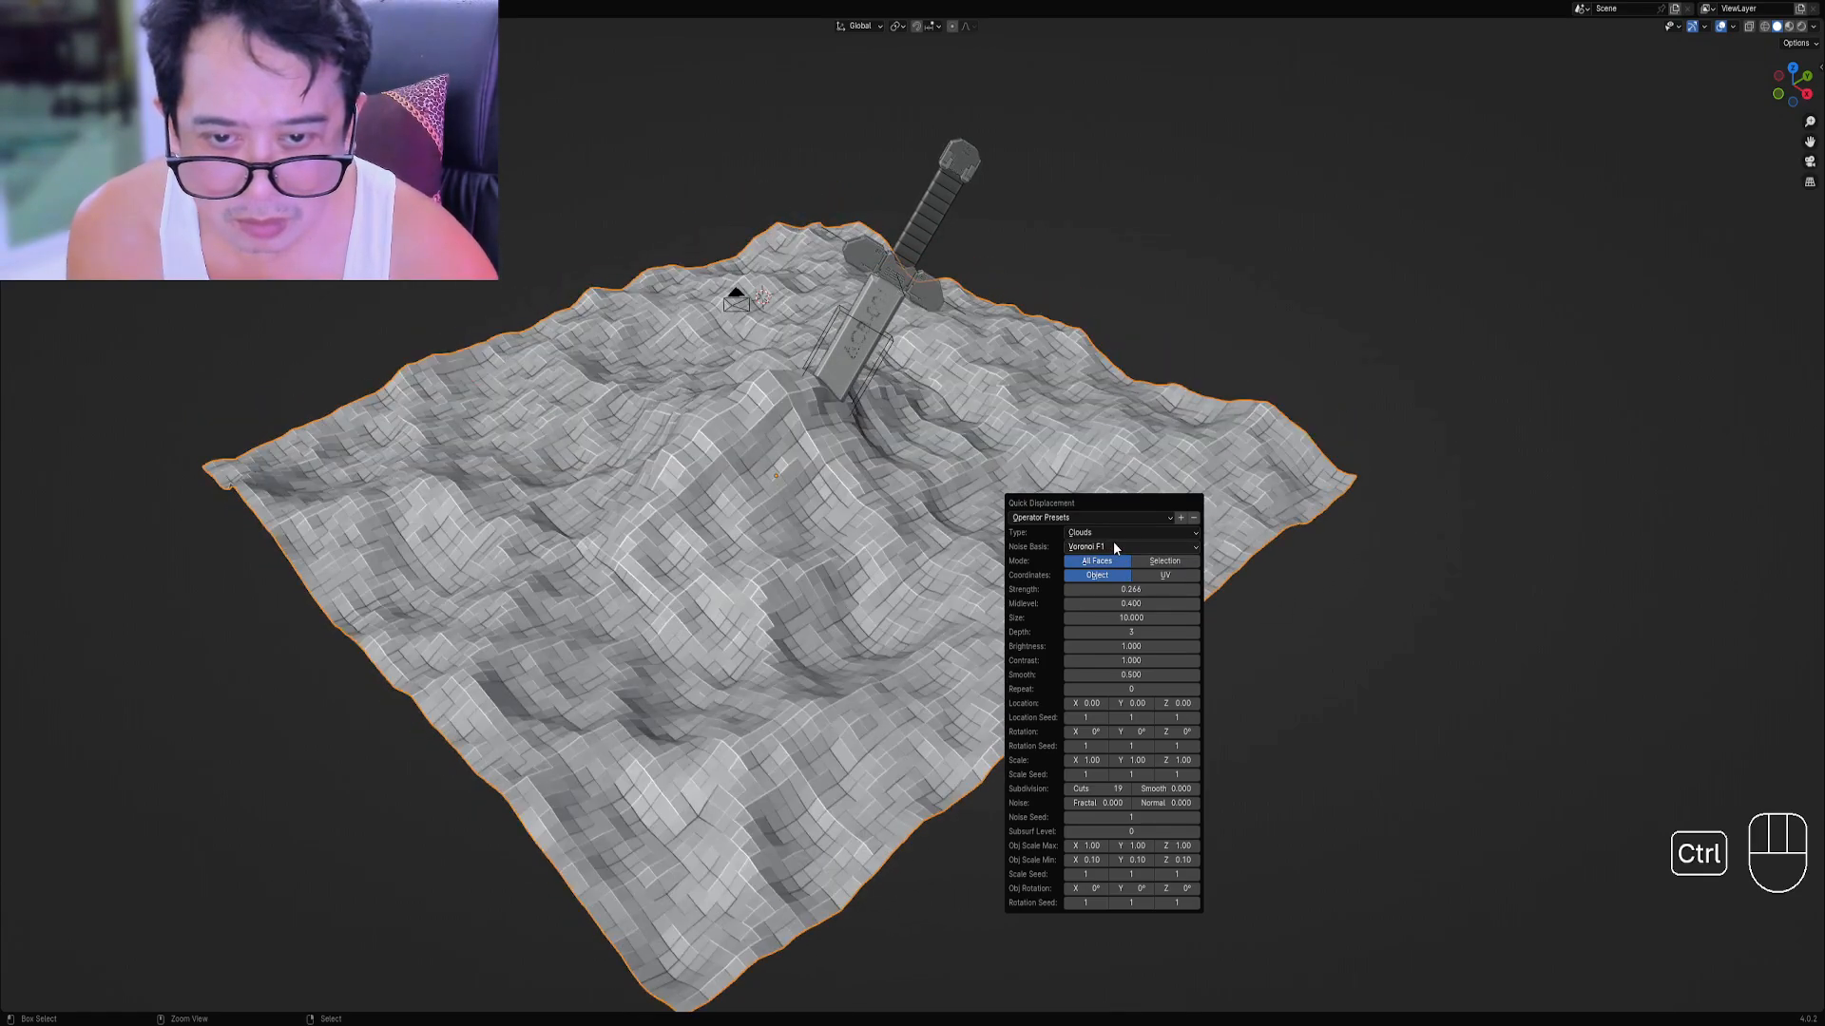
pyautogui.keyDown('ctrl'); pyautogui.scroll(-1, 1116, 550); pyautogui.keyUp('ctrl')
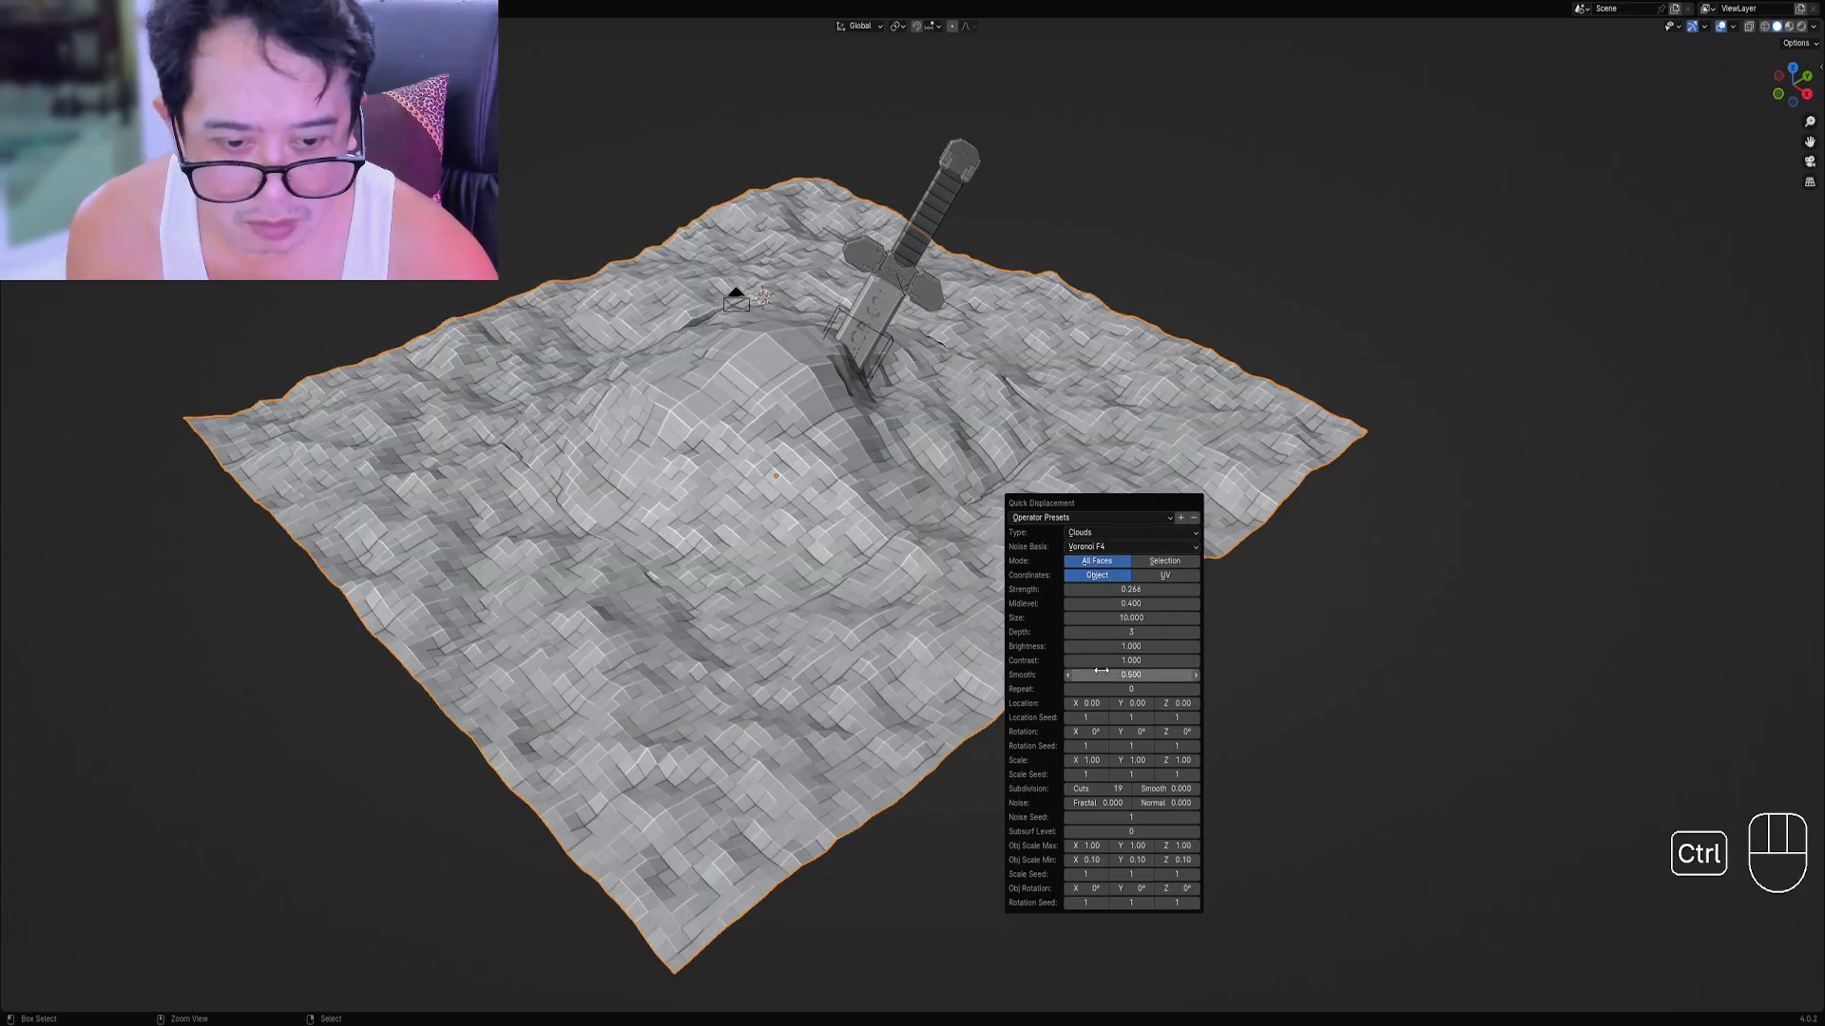
# Refine the displacement with 22 subdivision cuts, strength about 0.31, midlevel about 0.84 and brightness about 0.96.
pyautogui.keyDown('ctrl'); pyautogui.scroll(3, 1100, 789); pyautogui.keyUp('ctrl')
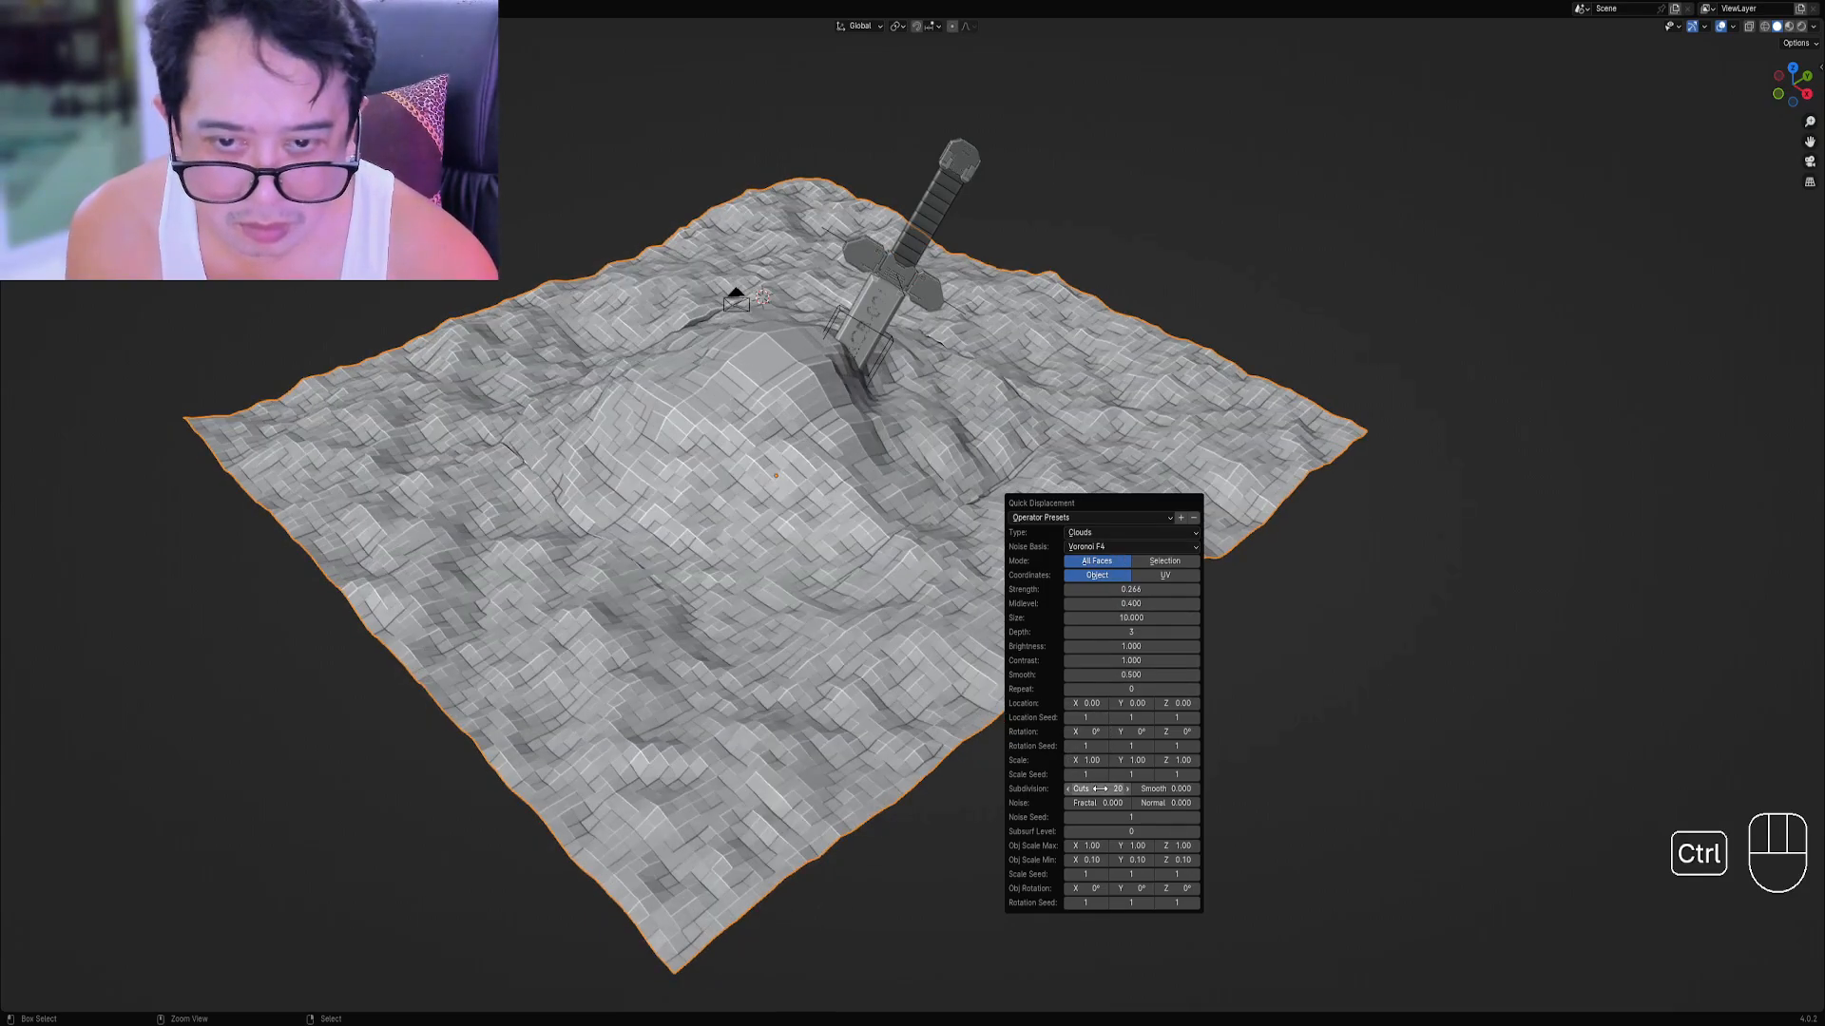
pyautogui.keyDown('ctrl'); pyautogui.scroll(1, 1114, 590); pyautogui.keyUp('ctrl')
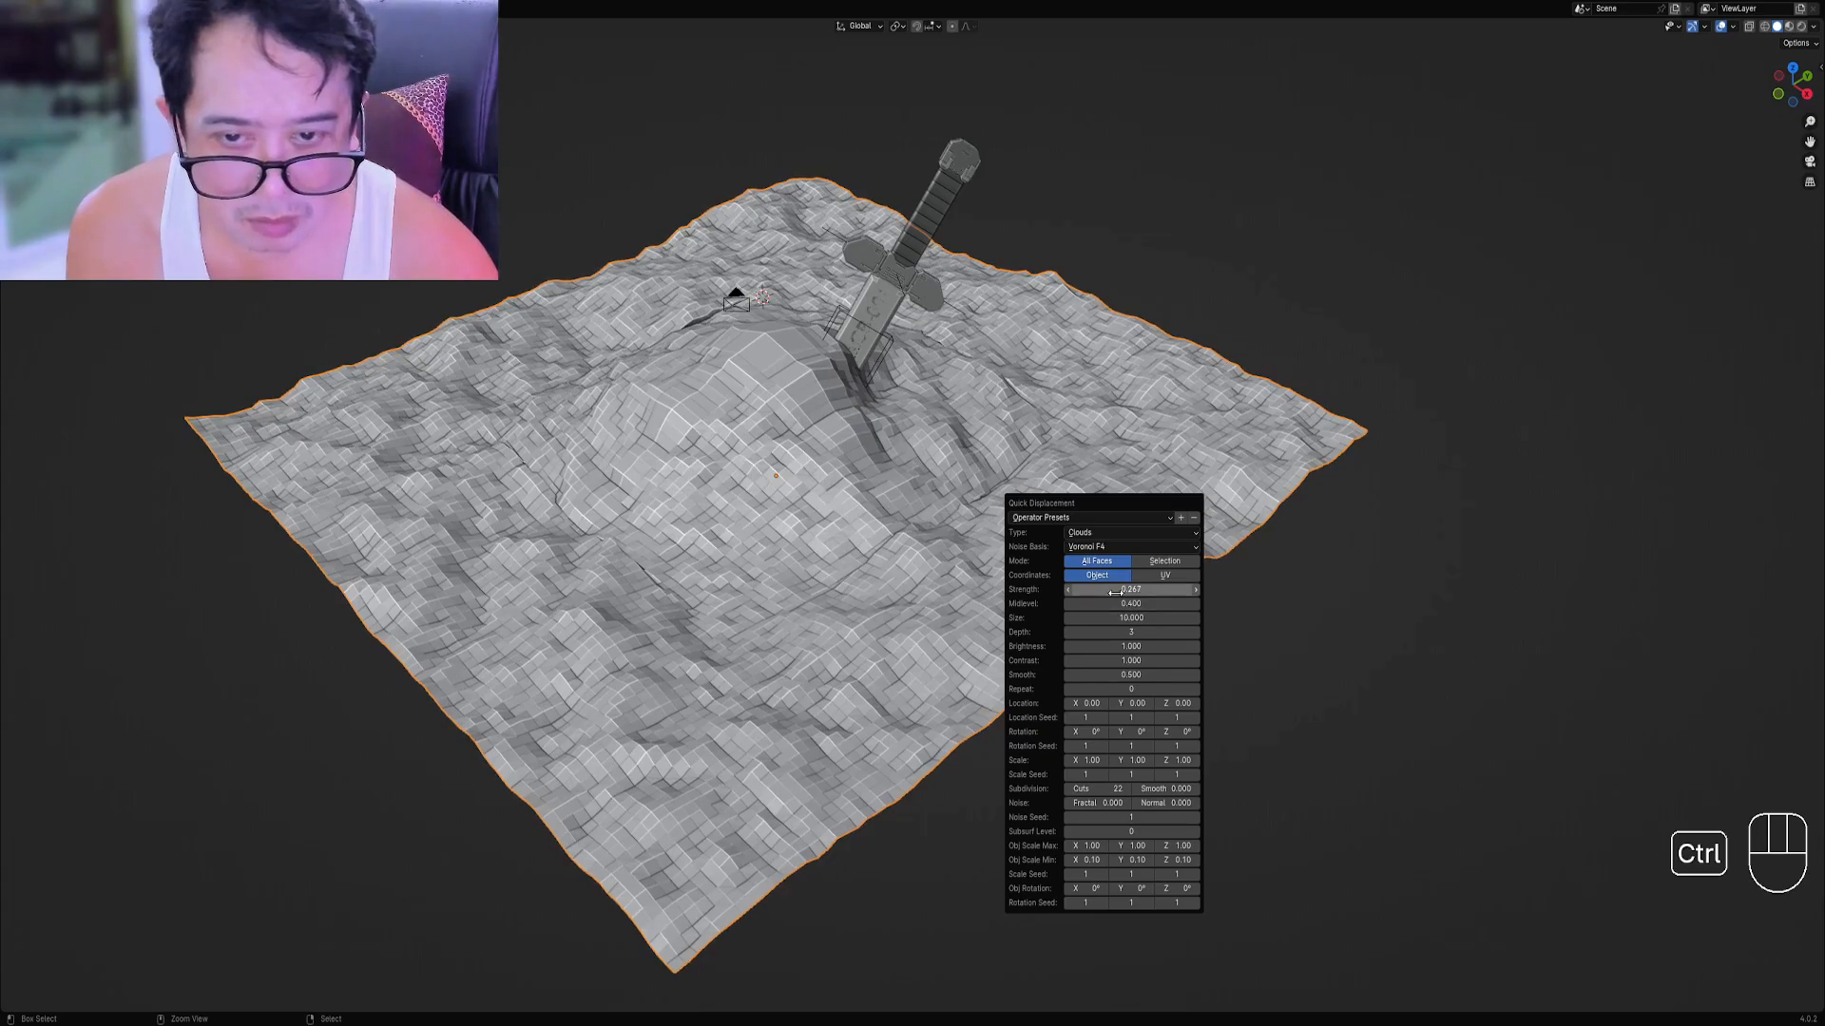
pyautogui.keyDown('ctrl'); pyautogui.scroll(2, 1118, 602); pyautogui.keyUp('ctrl')
pyautogui.click(1121, 603)
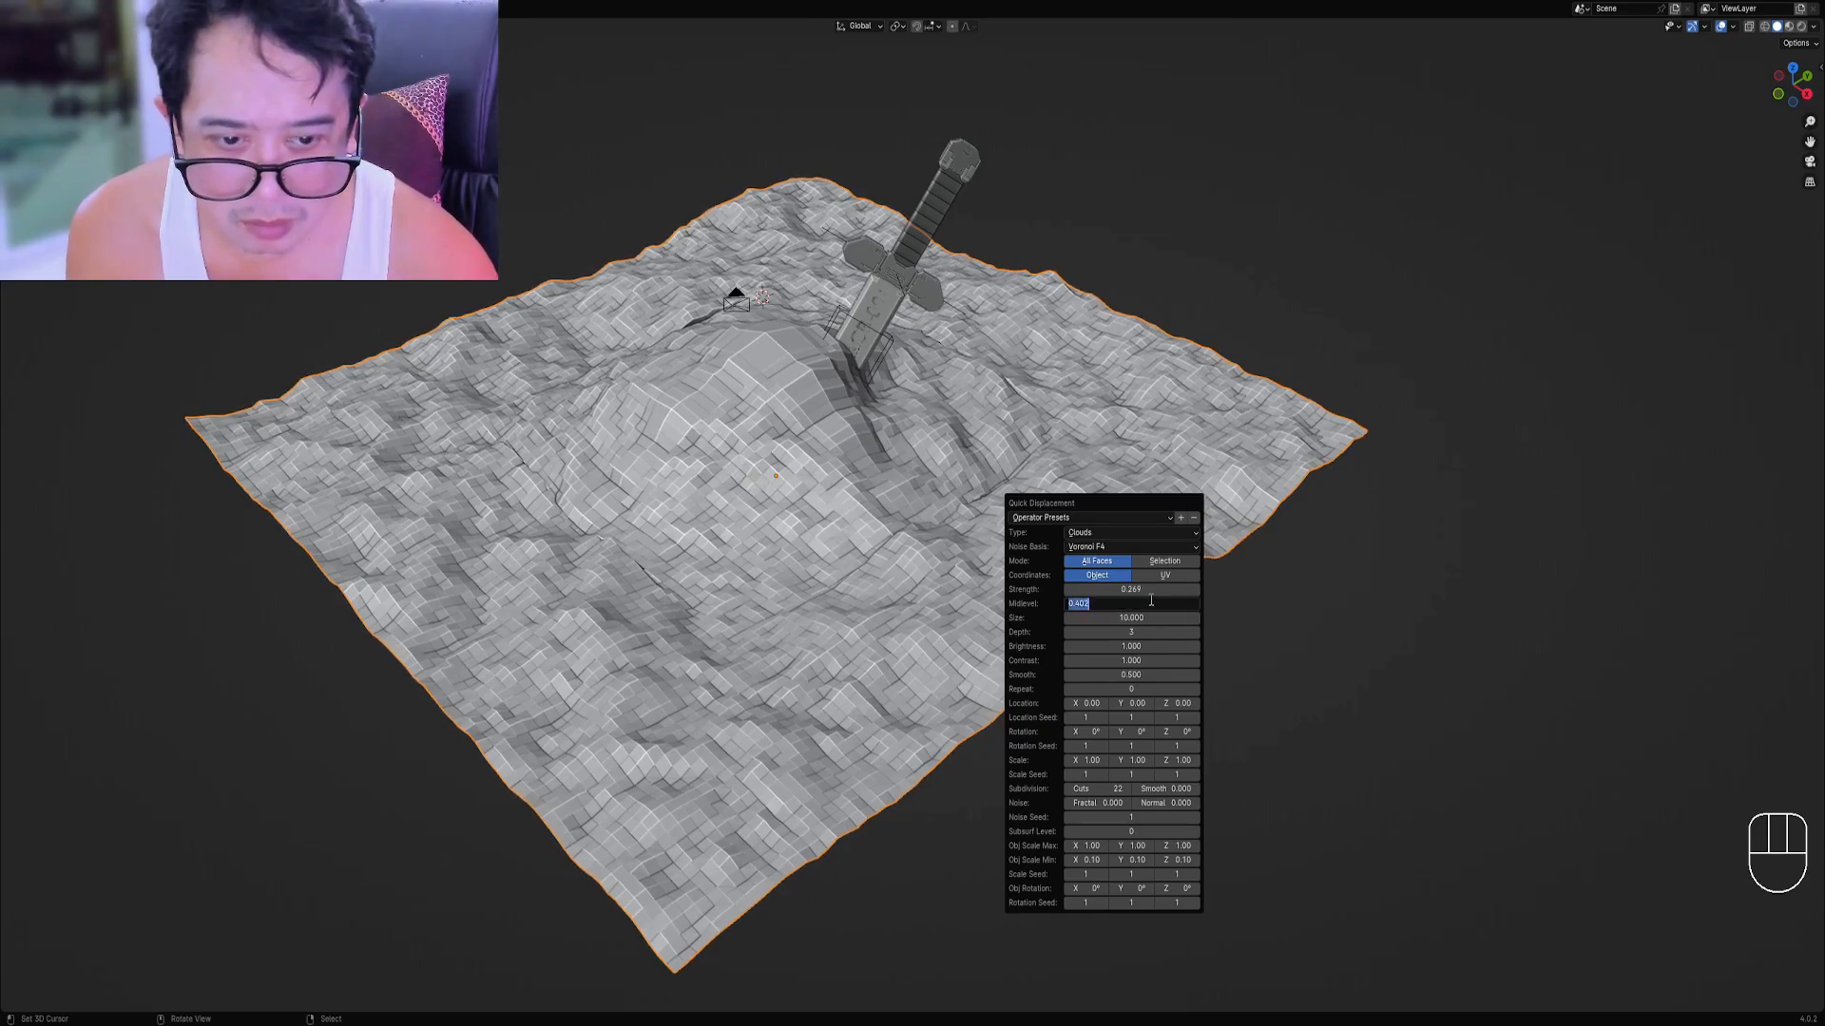
pyautogui.moveTo(1140, 589); pyautogui.dragTo(1159, 647)
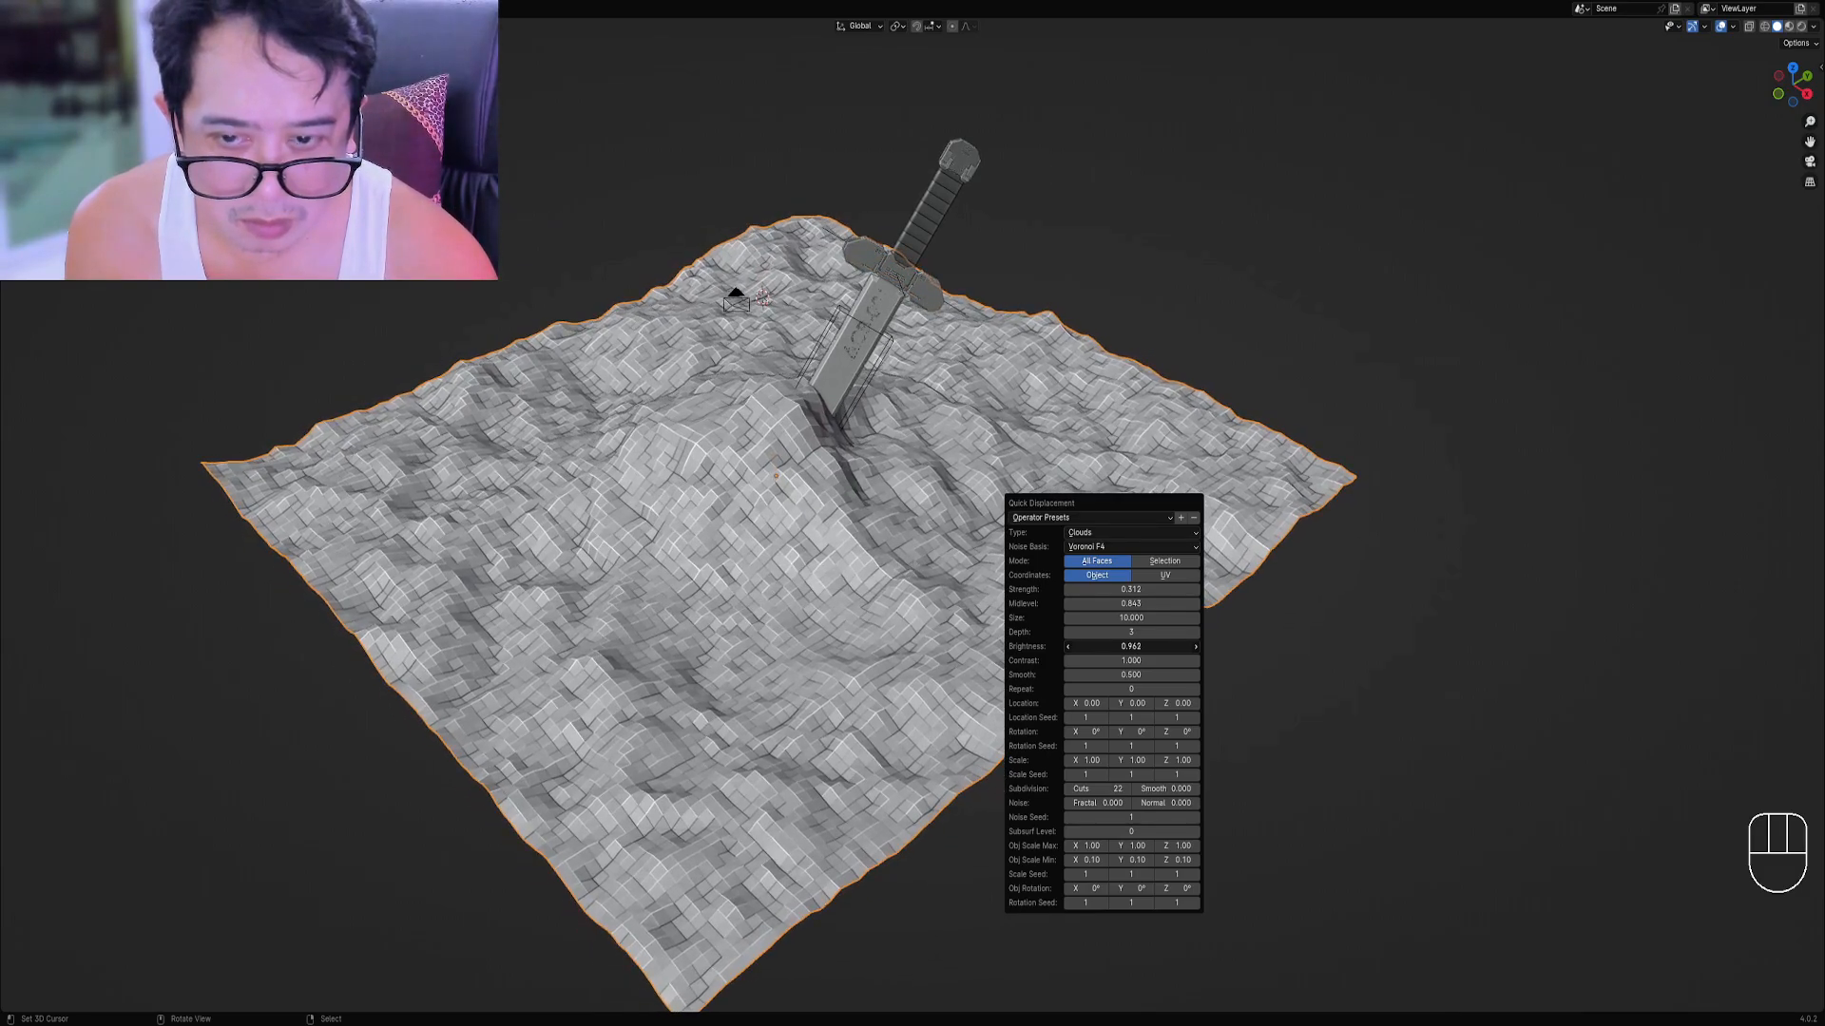
# Check the displaced floor and sword in rendered shading, and return to solid shading.
pyautogui.press('z')
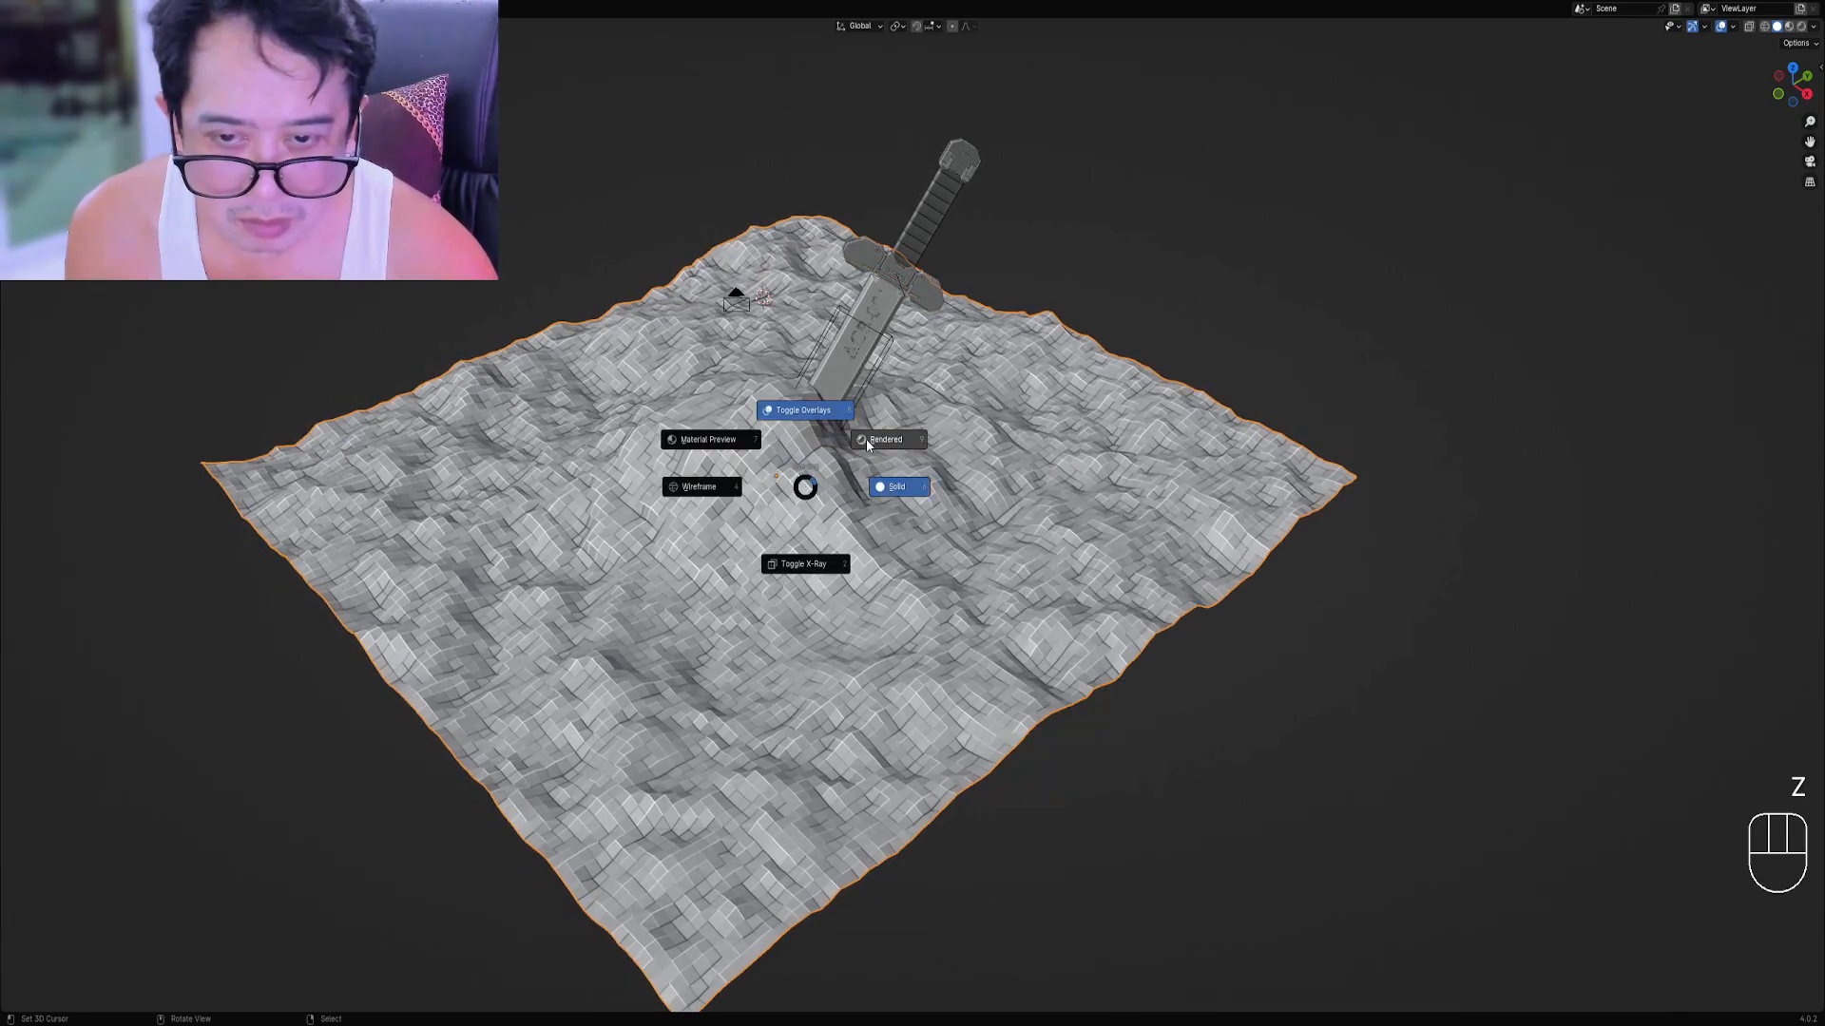
pyautogui.click(866, 443)
pyautogui.moveTo(863, 439); pyautogui.dragTo(892, 460, button='middle')
pyautogui.scroll(-2, 891, 460)
pyautogui.press('z')
pyautogui.moveTo(891, 460); pyautogui.dragTo(941, 532, button='middle')
pyautogui.click(1011, 489)
# Move the displaced floor up along the Z axis so it covers the tip of the blade.
pyautogui.rightClick(1012, 492)
pyautogui.scroll(2, 941, 532)
pyautogui.press('g')
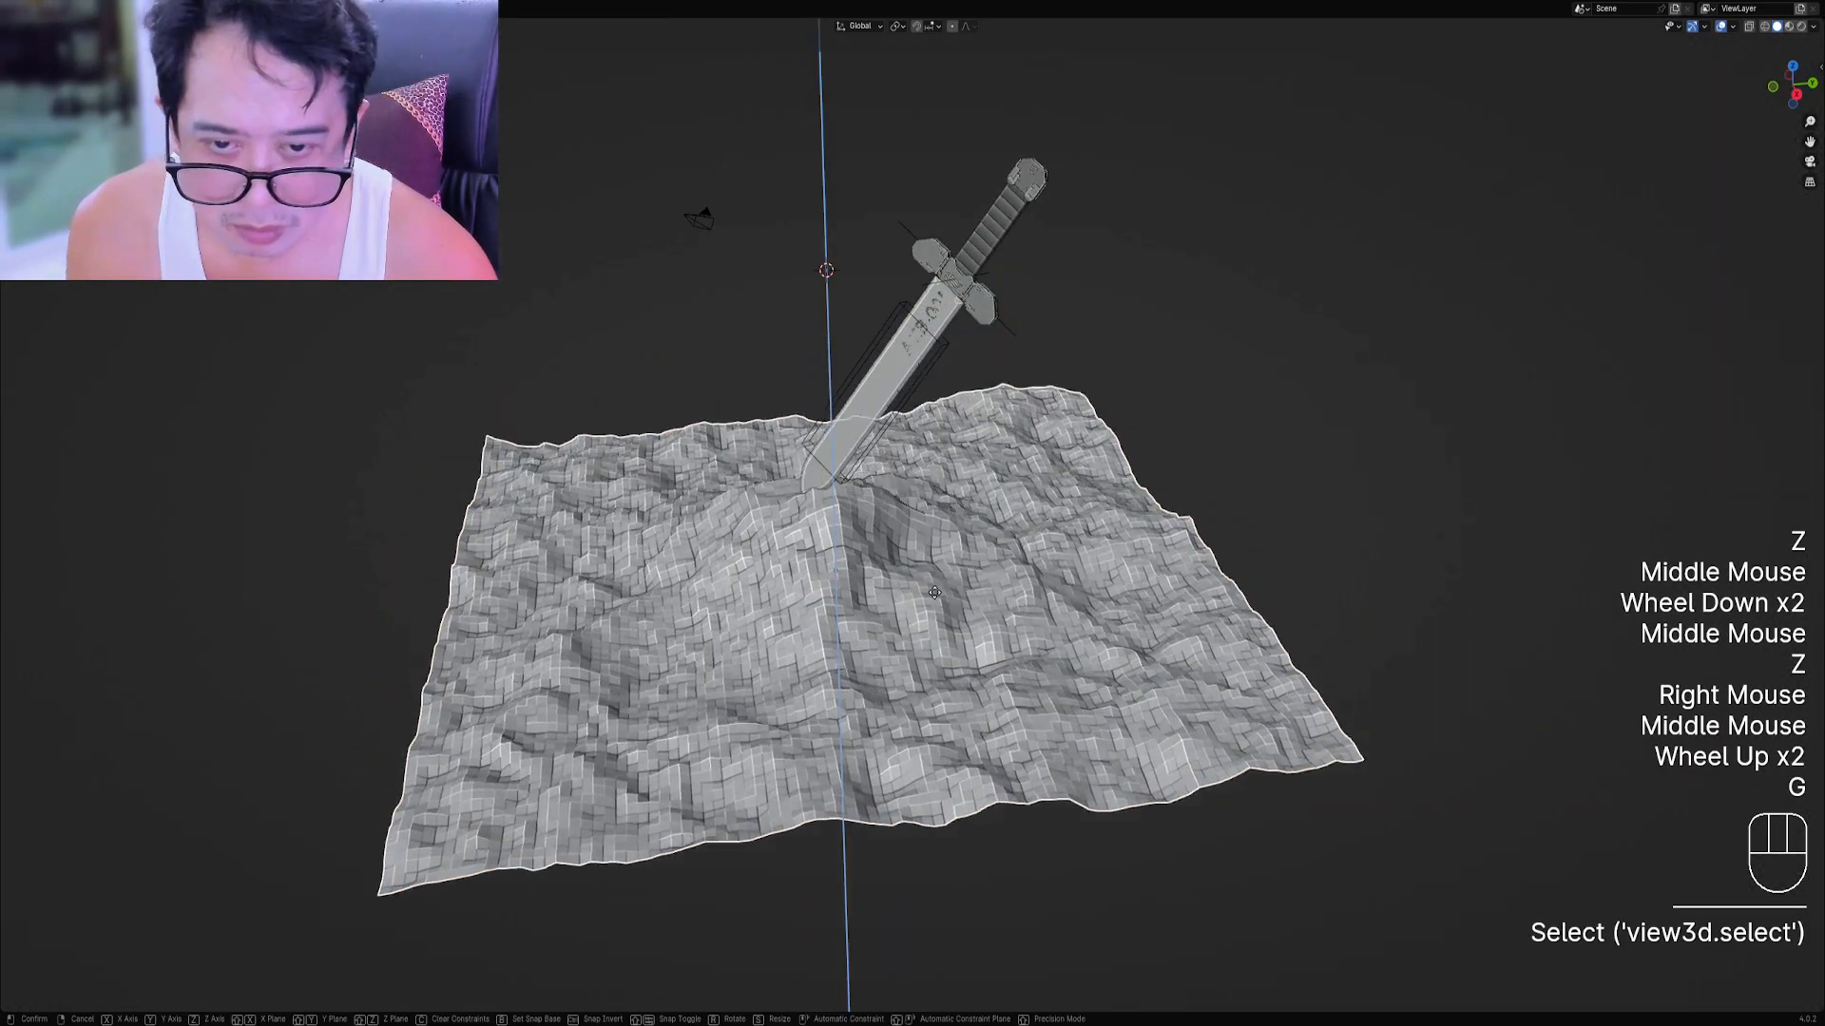
pyautogui.click(923, 533)
# Apply Shade Smooth to the displaced floor.
pyautogui.press('w')
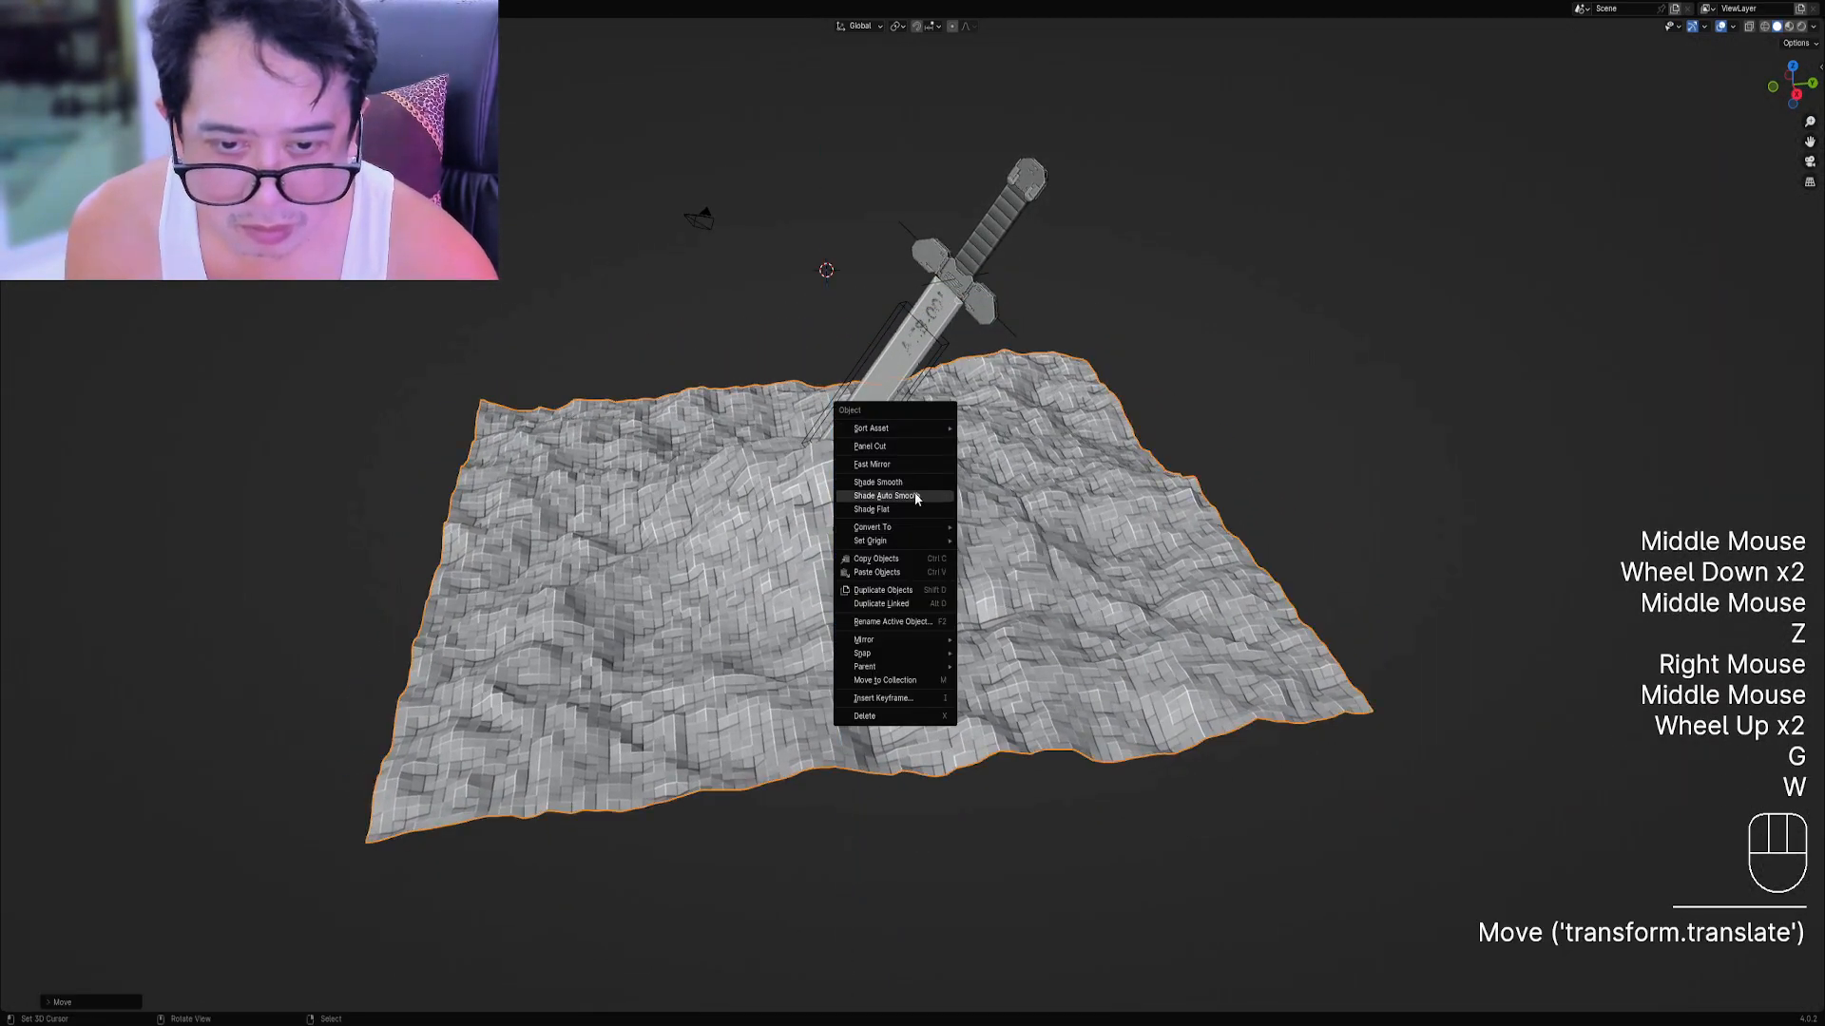
pyautogui.click(910, 487)
pyautogui.moveTo(909, 487); pyautogui.dragTo(951, 518, button='middle')
pyautogui.rightClick(952, 508)
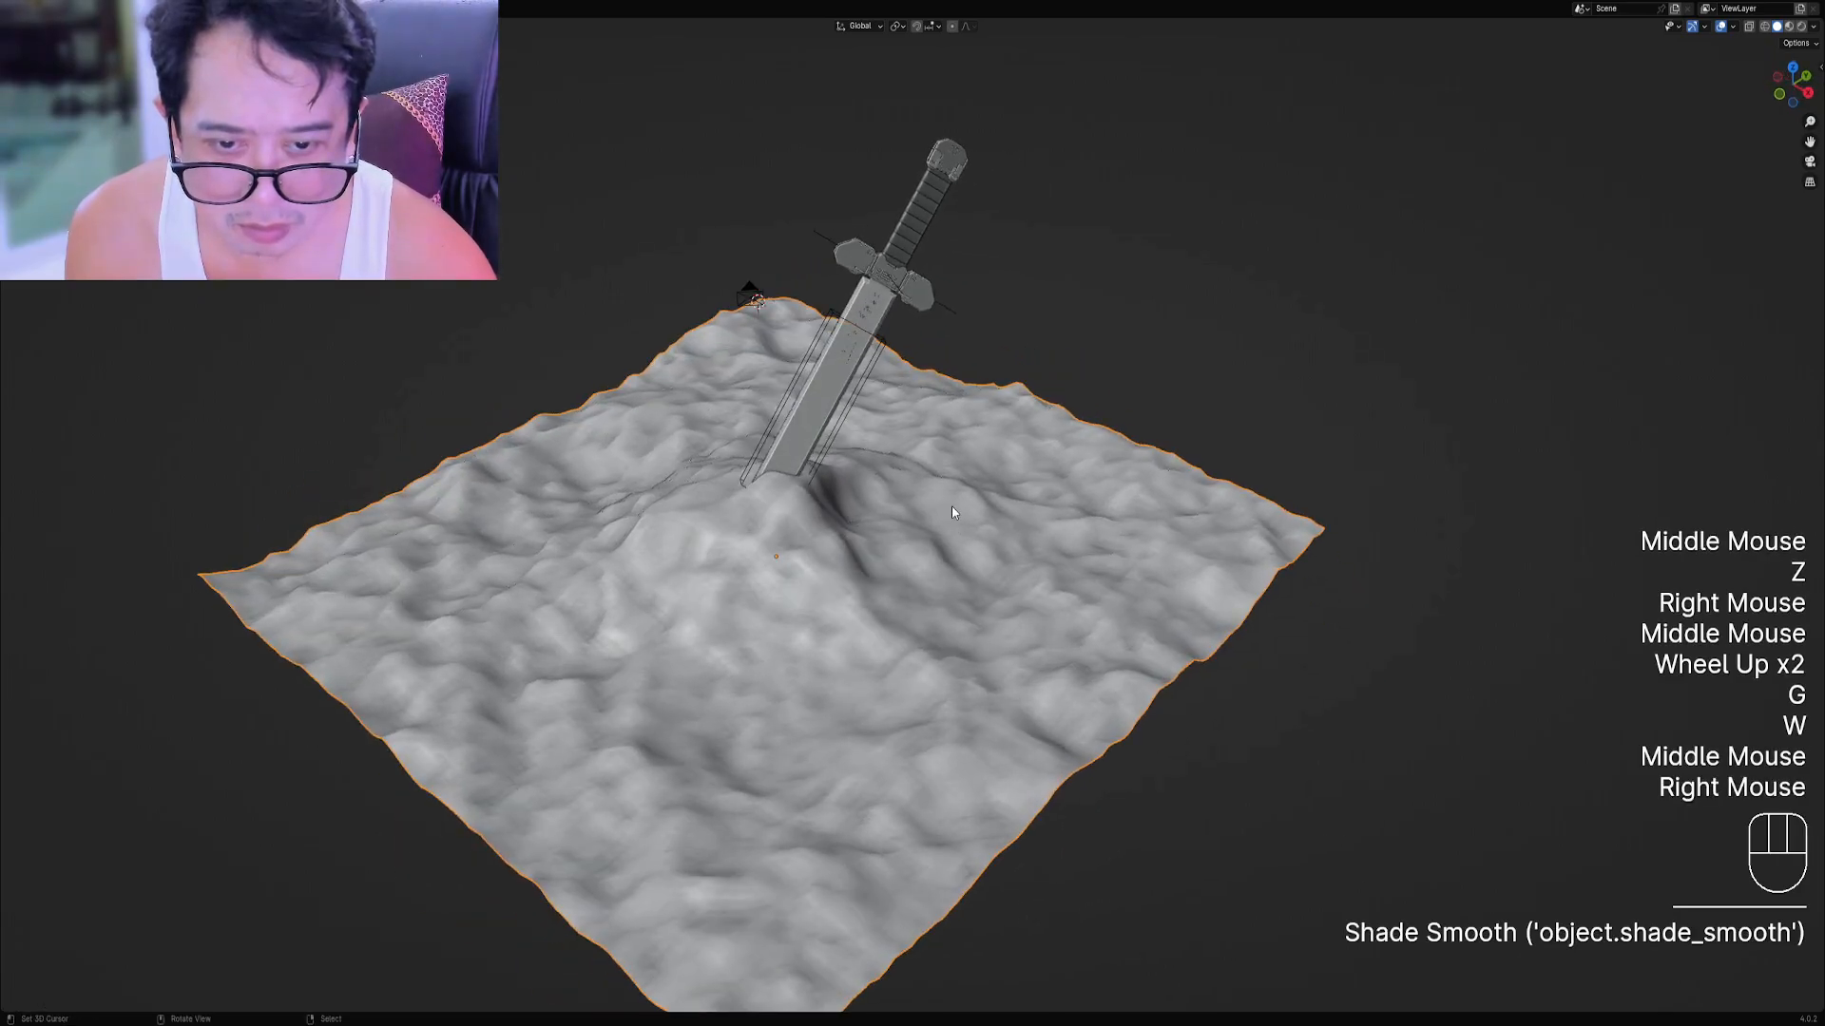
pyautogui.press('w')
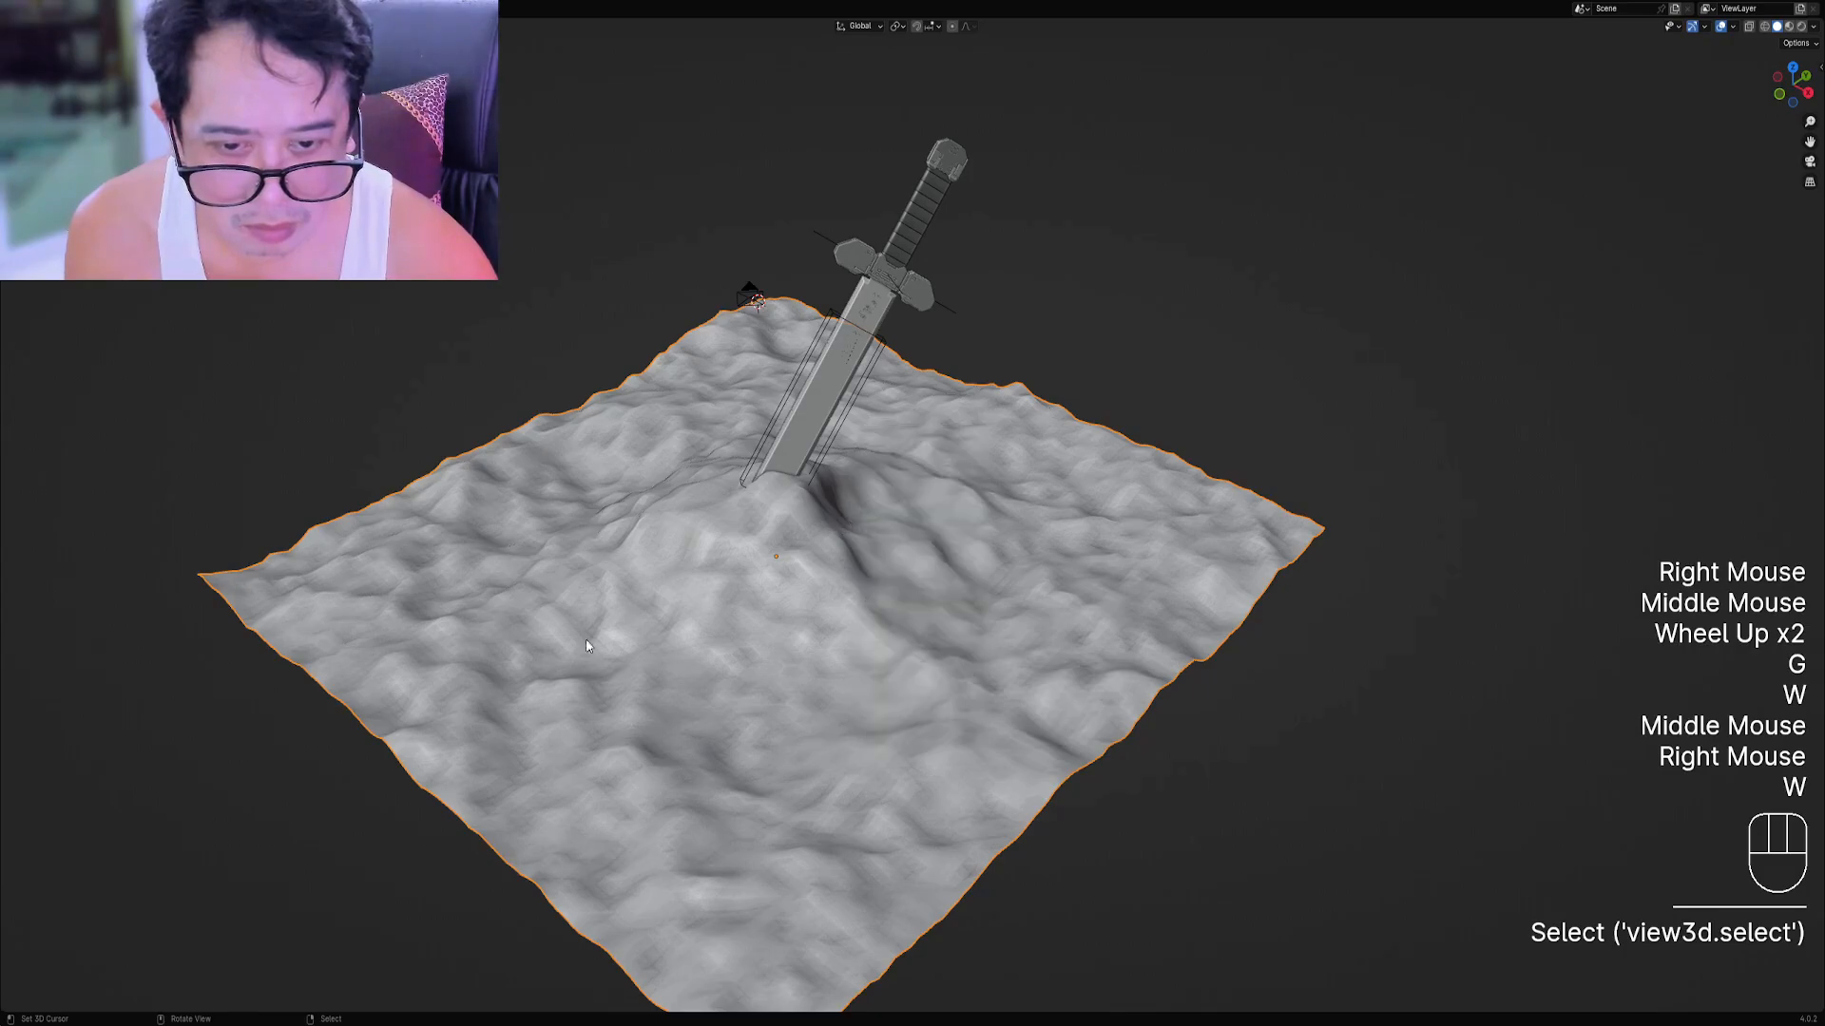
# Add a second, fine Quick Displacement to the floor with size 0.05, 4 subdivision cuts and strength about -0.02.
pyautogui.hotkey('shift', 'q')
pyautogui.moveTo(915, 489)
pyautogui.click(1036, 545)
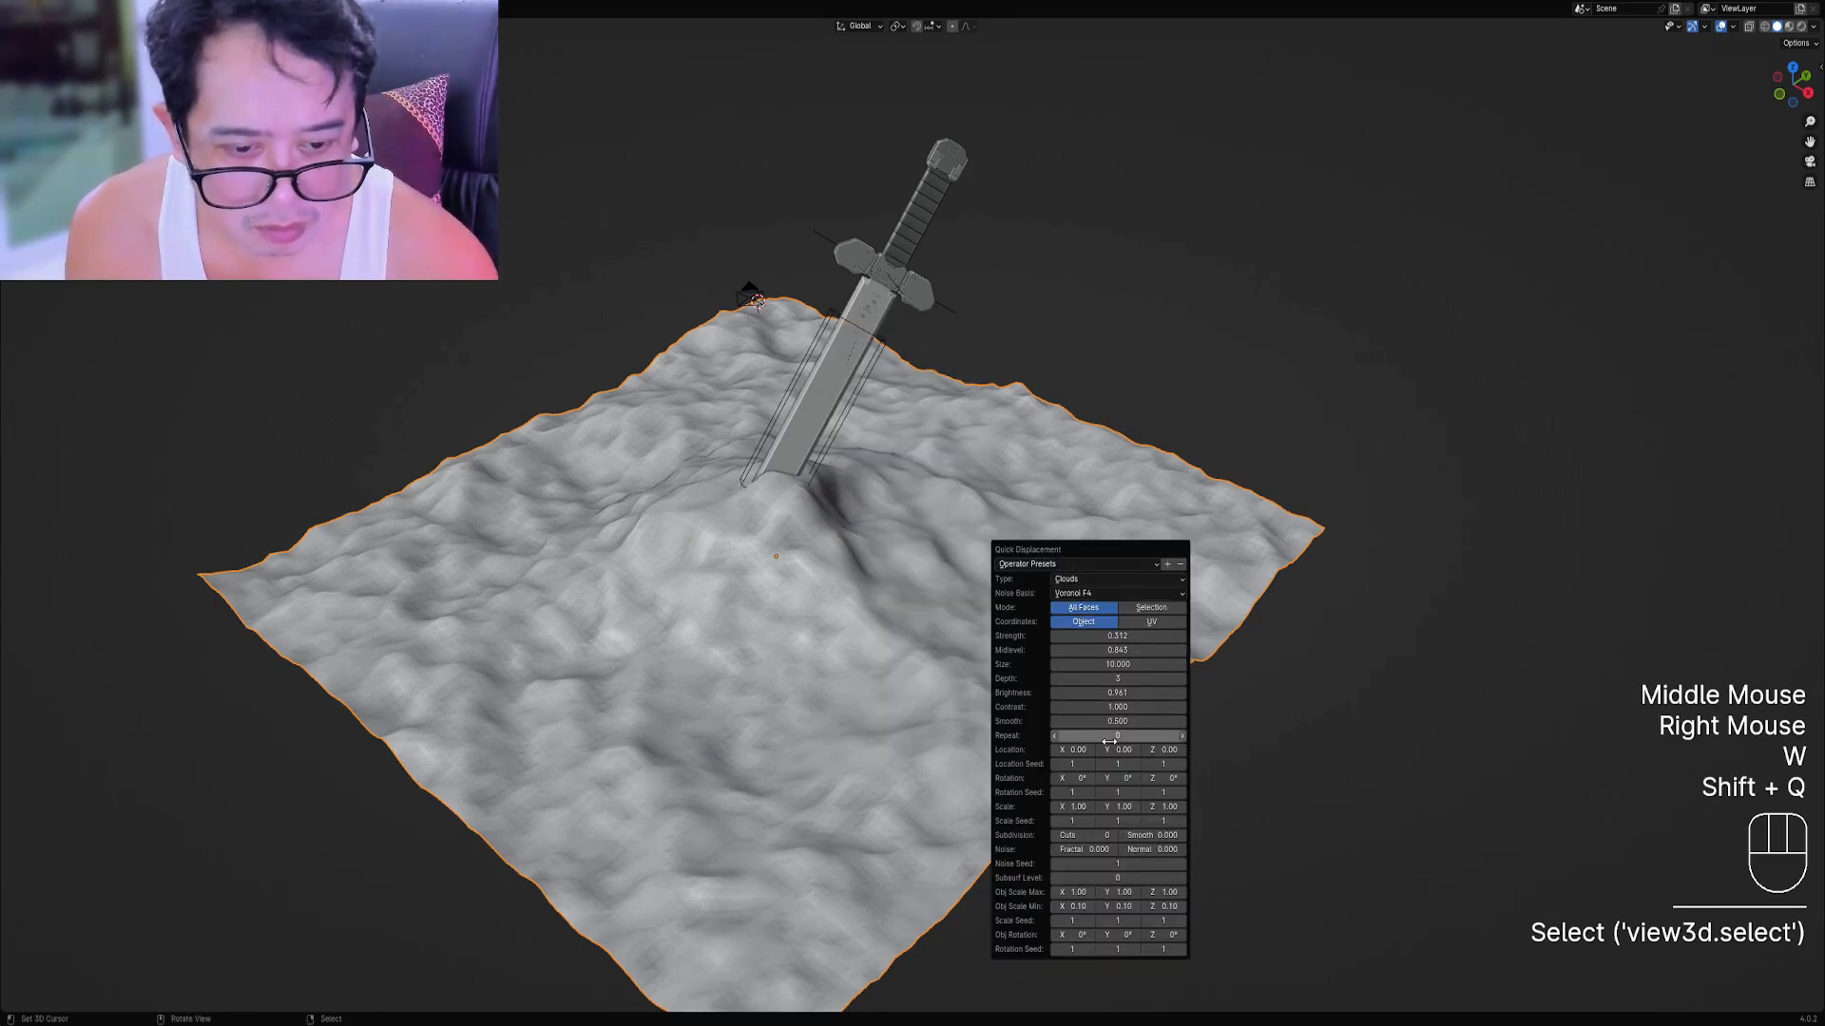
pyautogui.moveTo(1104, 665); pyautogui.dragTo(1057, 635)
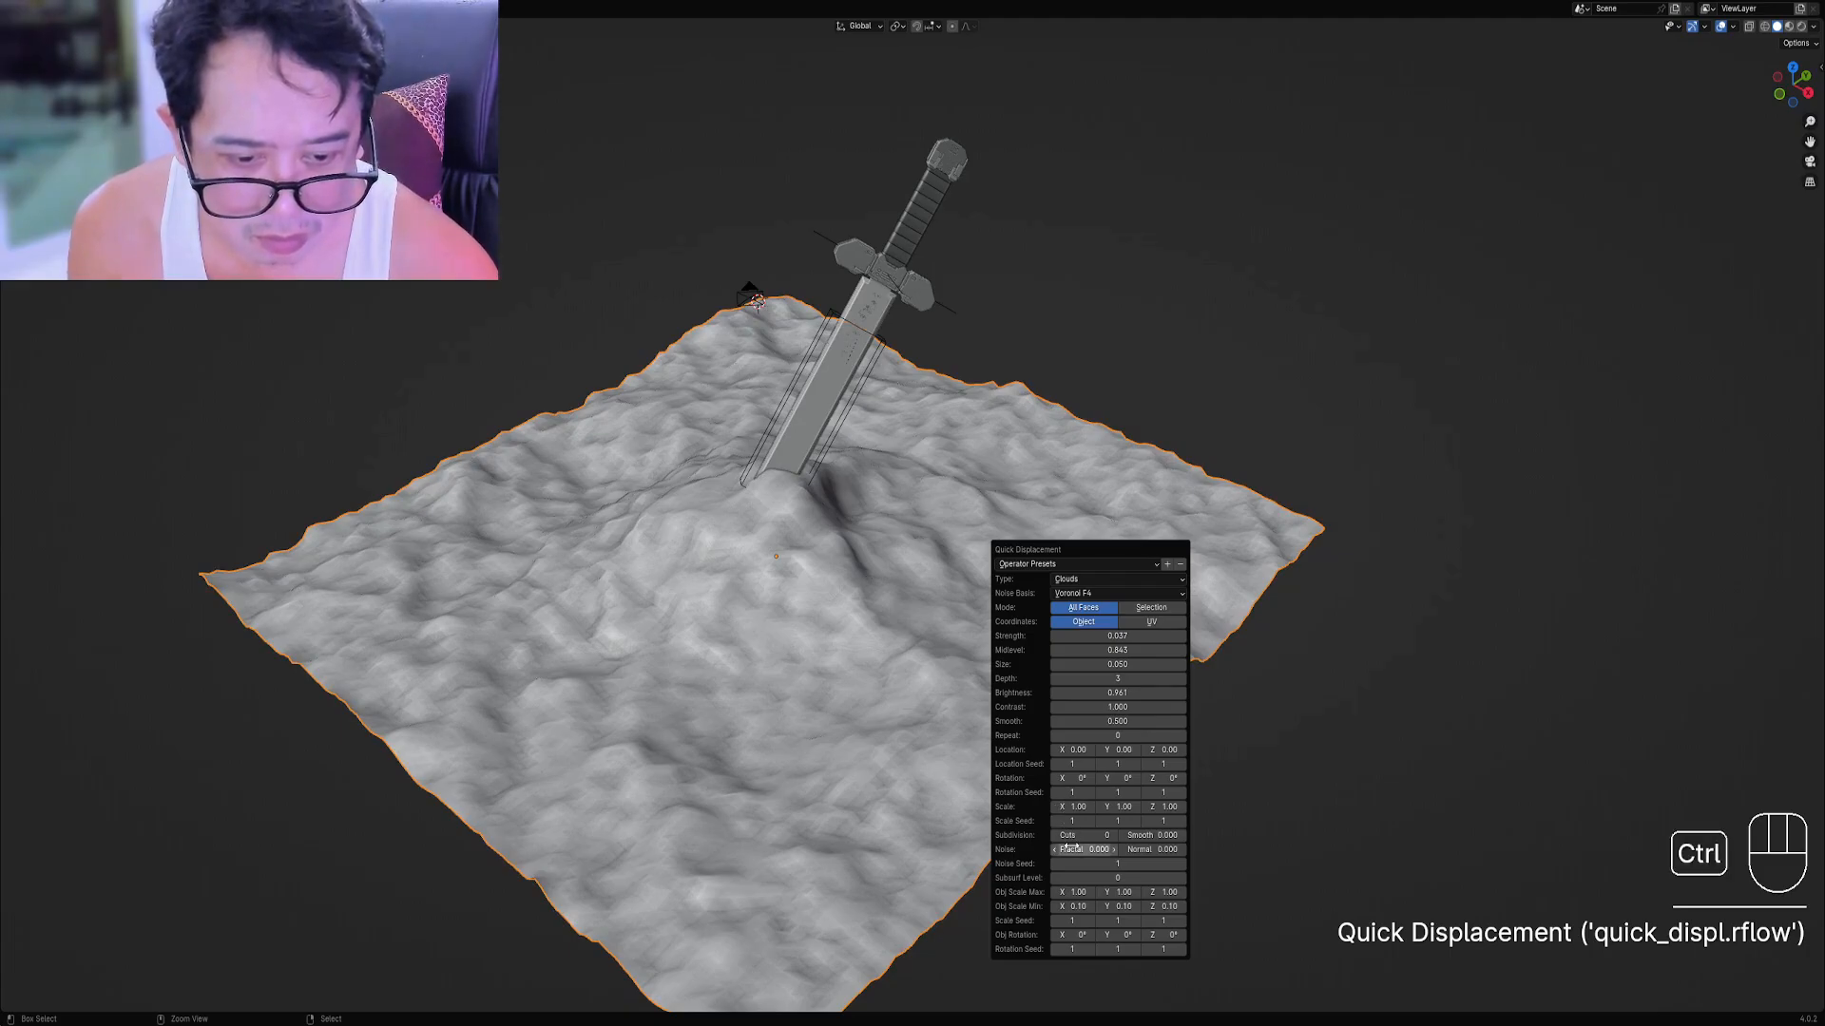
pyautogui.keyDown('ctrl'); pyautogui.scroll(4, 1077, 835); pyautogui.keyUp('ctrl')
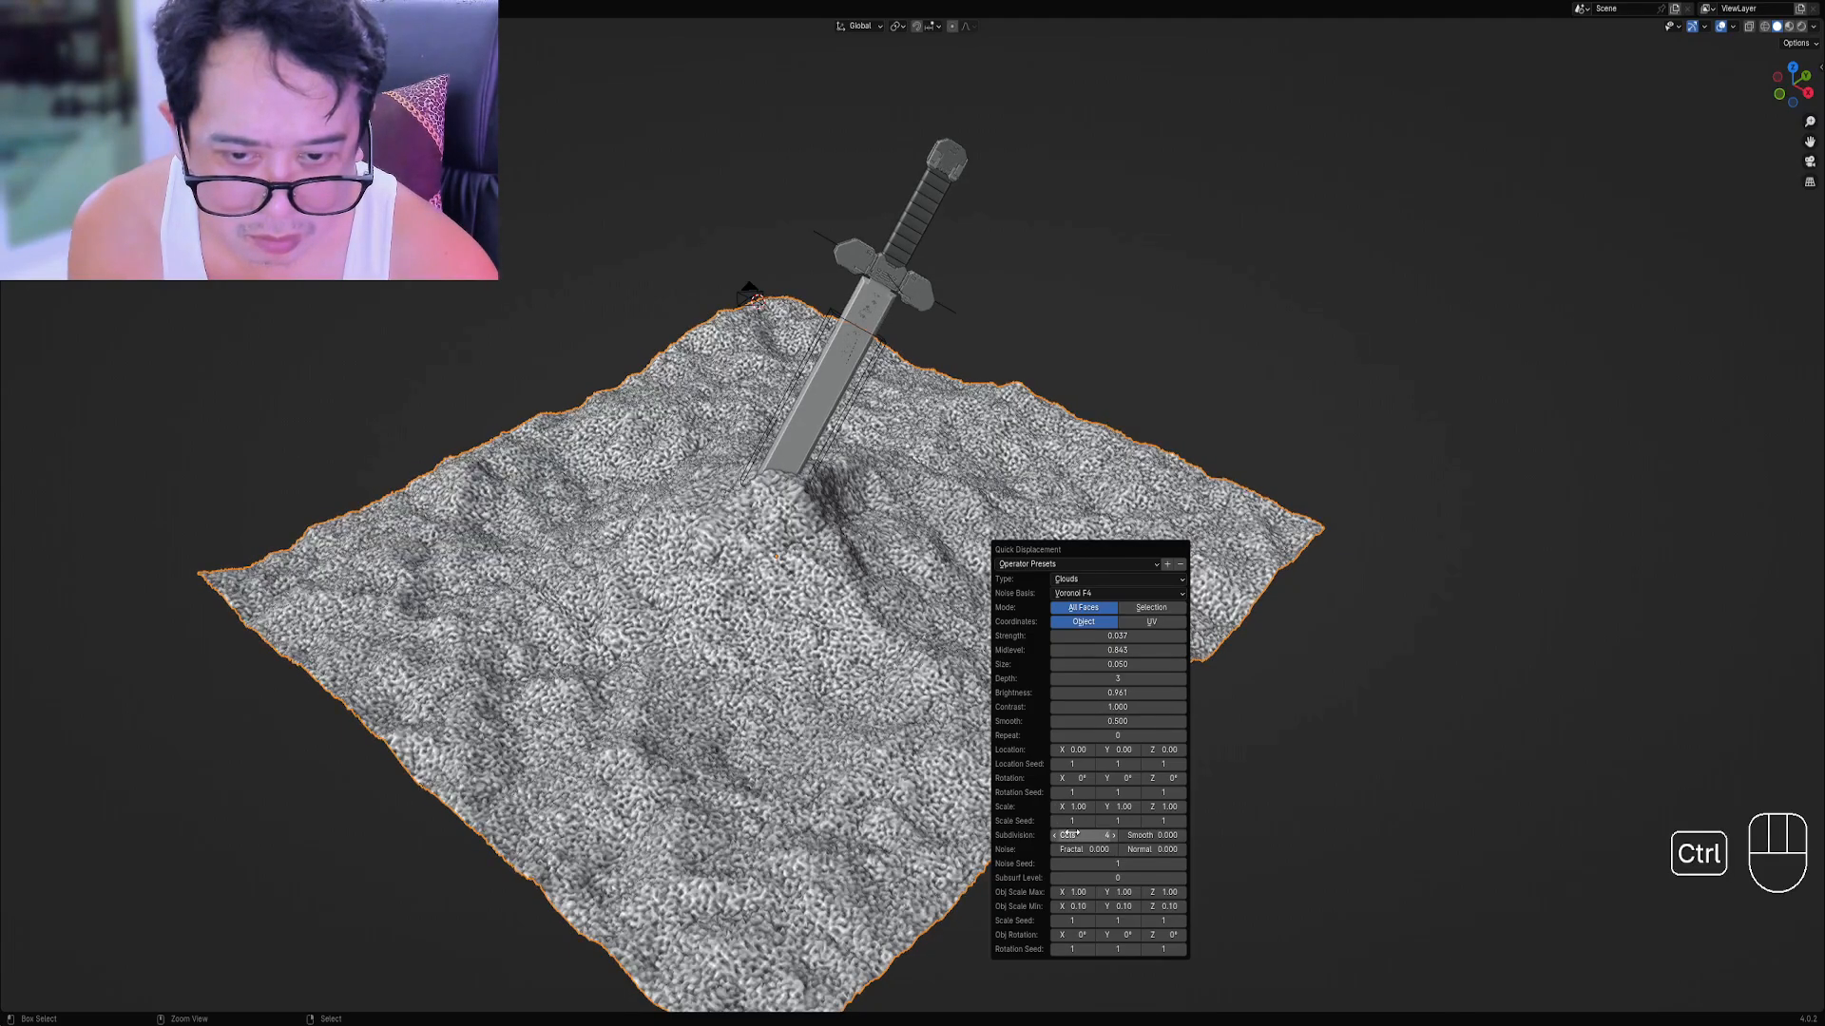
pyautogui.keyDown('ctrl'); pyautogui.scroll(1, 1077, 834); pyautogui.keyUp('ctrl')
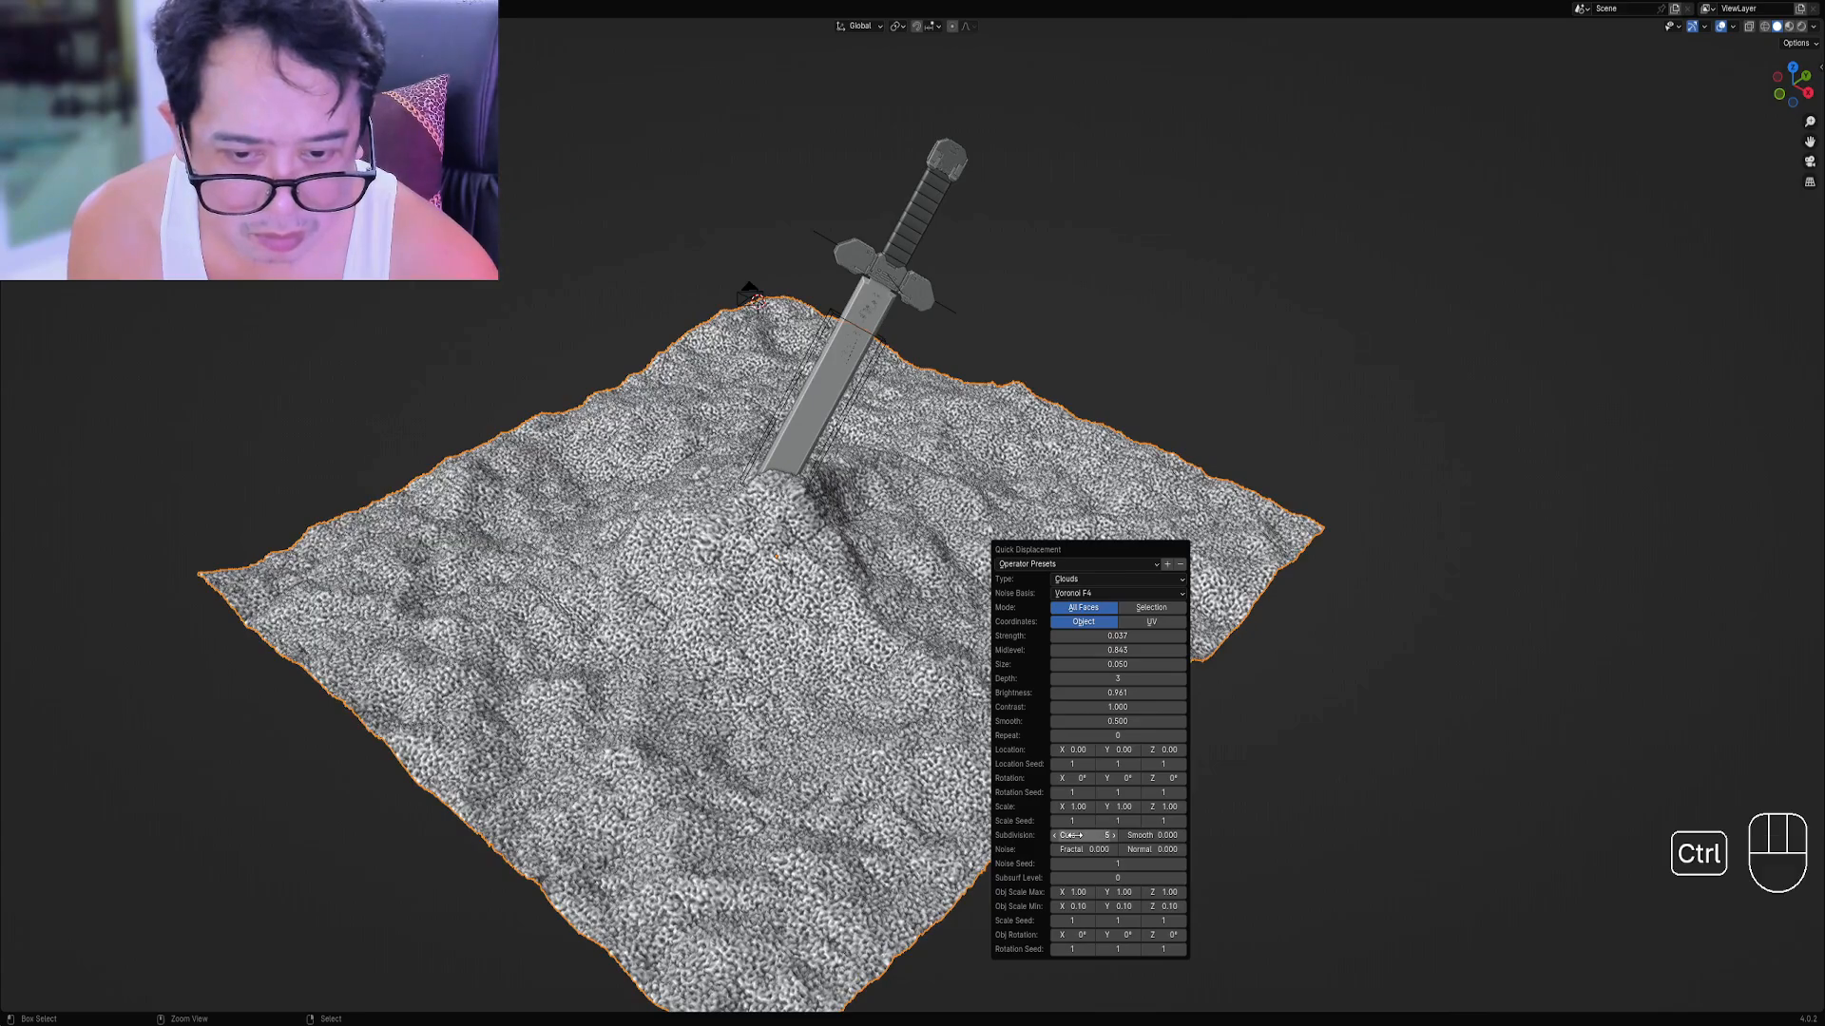
pyautogui.keyDown('ctrl'); pyautogui.scroll(-1, 1074, 836); pyautogui.keyUp('ctrl')
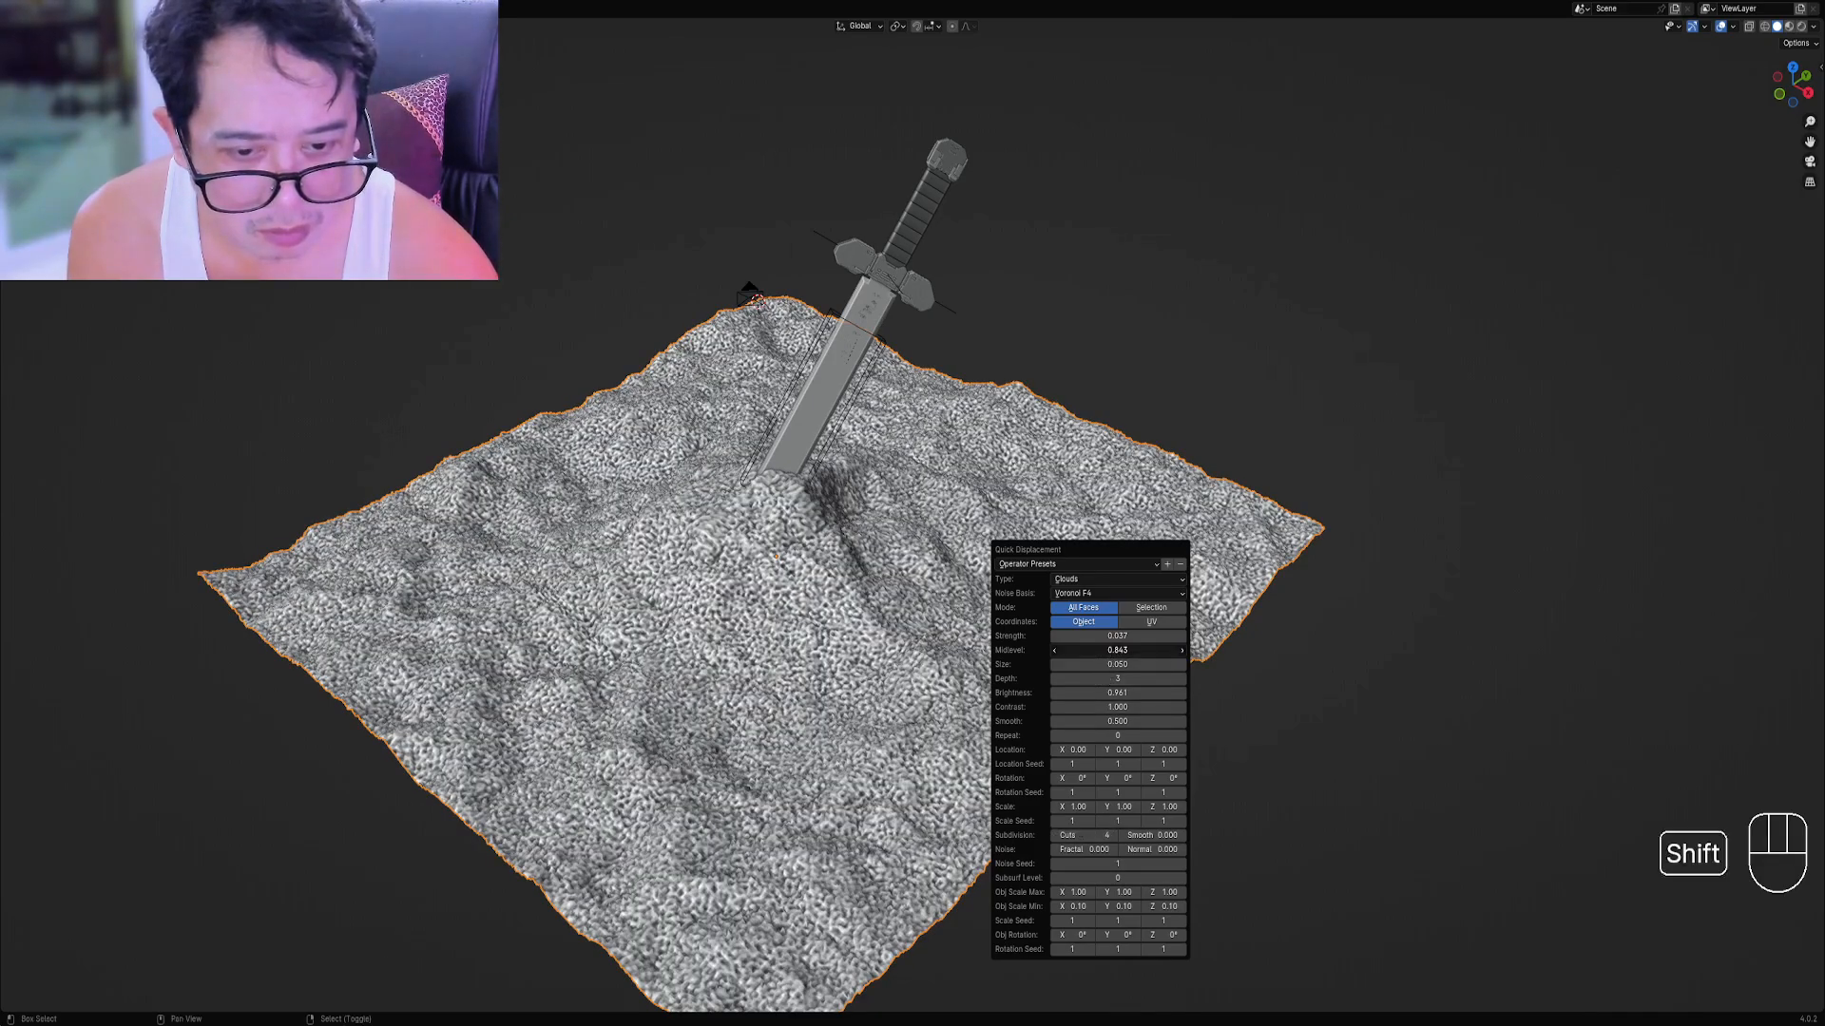
pyautogui.press('-')
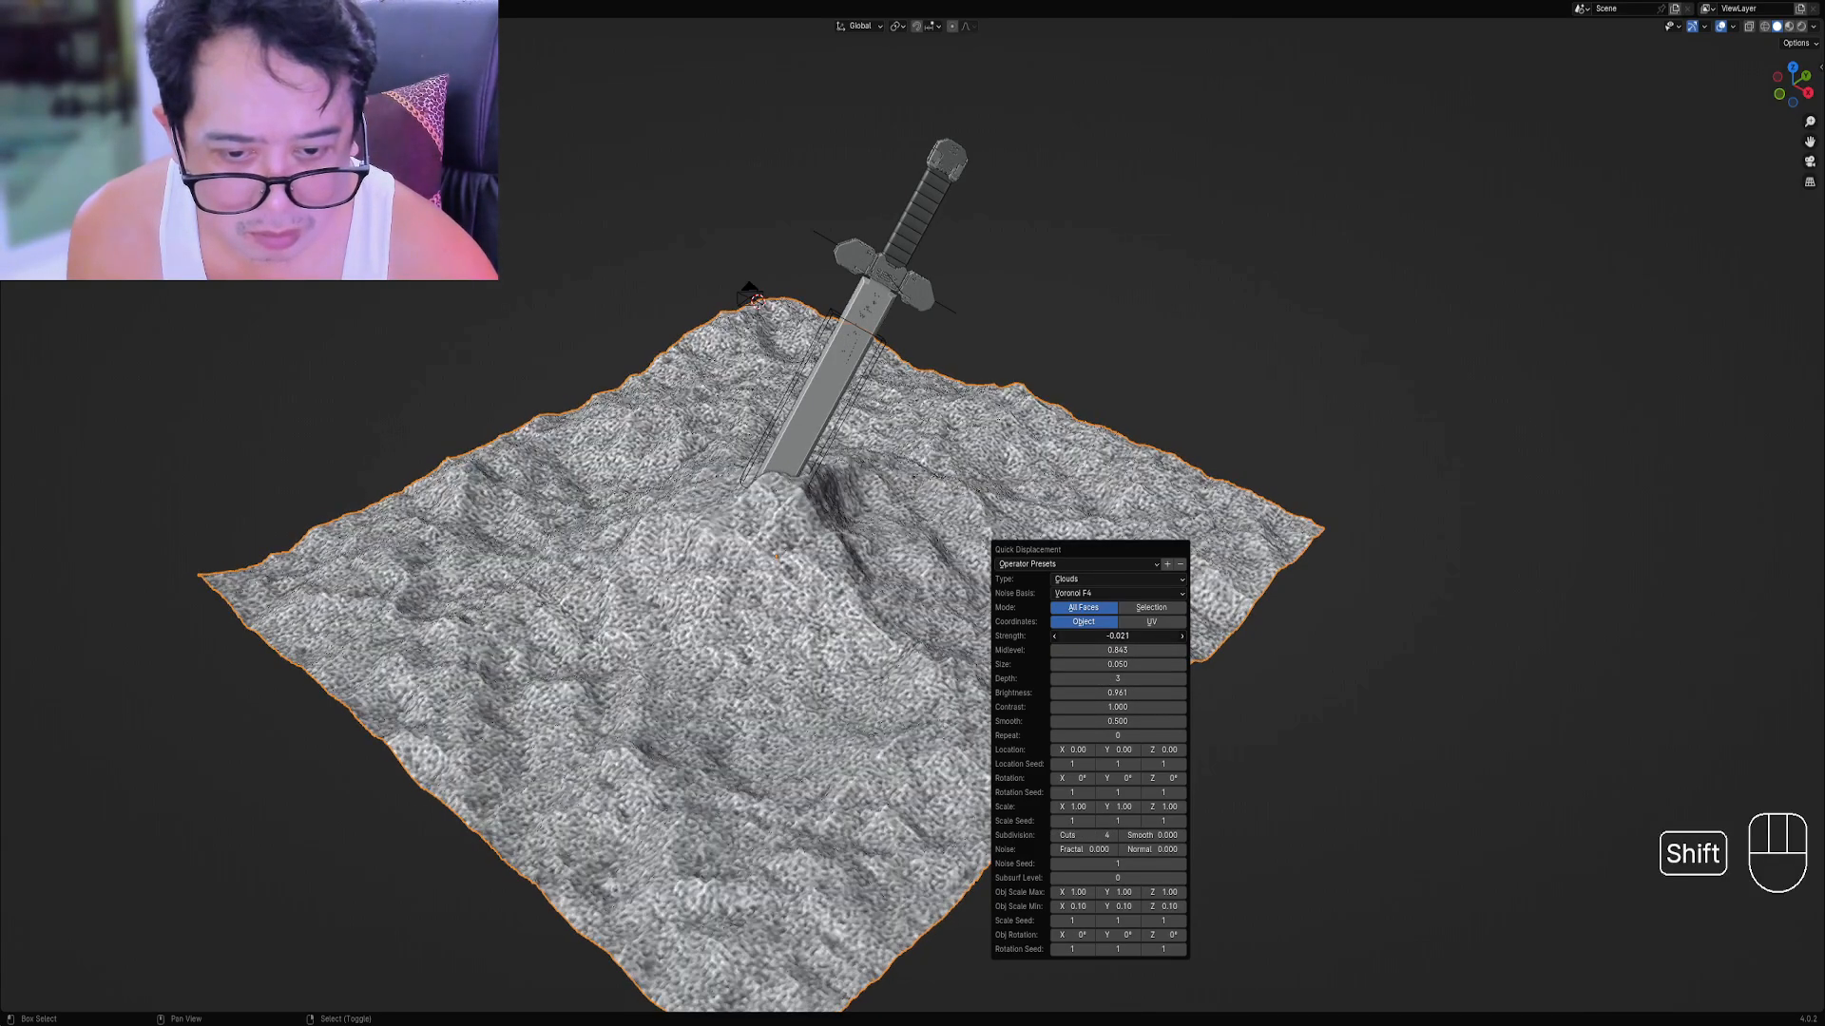
pyautogui.keyDown('shift'); pyautogui.moveTo(1117, 636); pyautogui.dragTo(1133, 635); pyautogui.keyUp('shift')
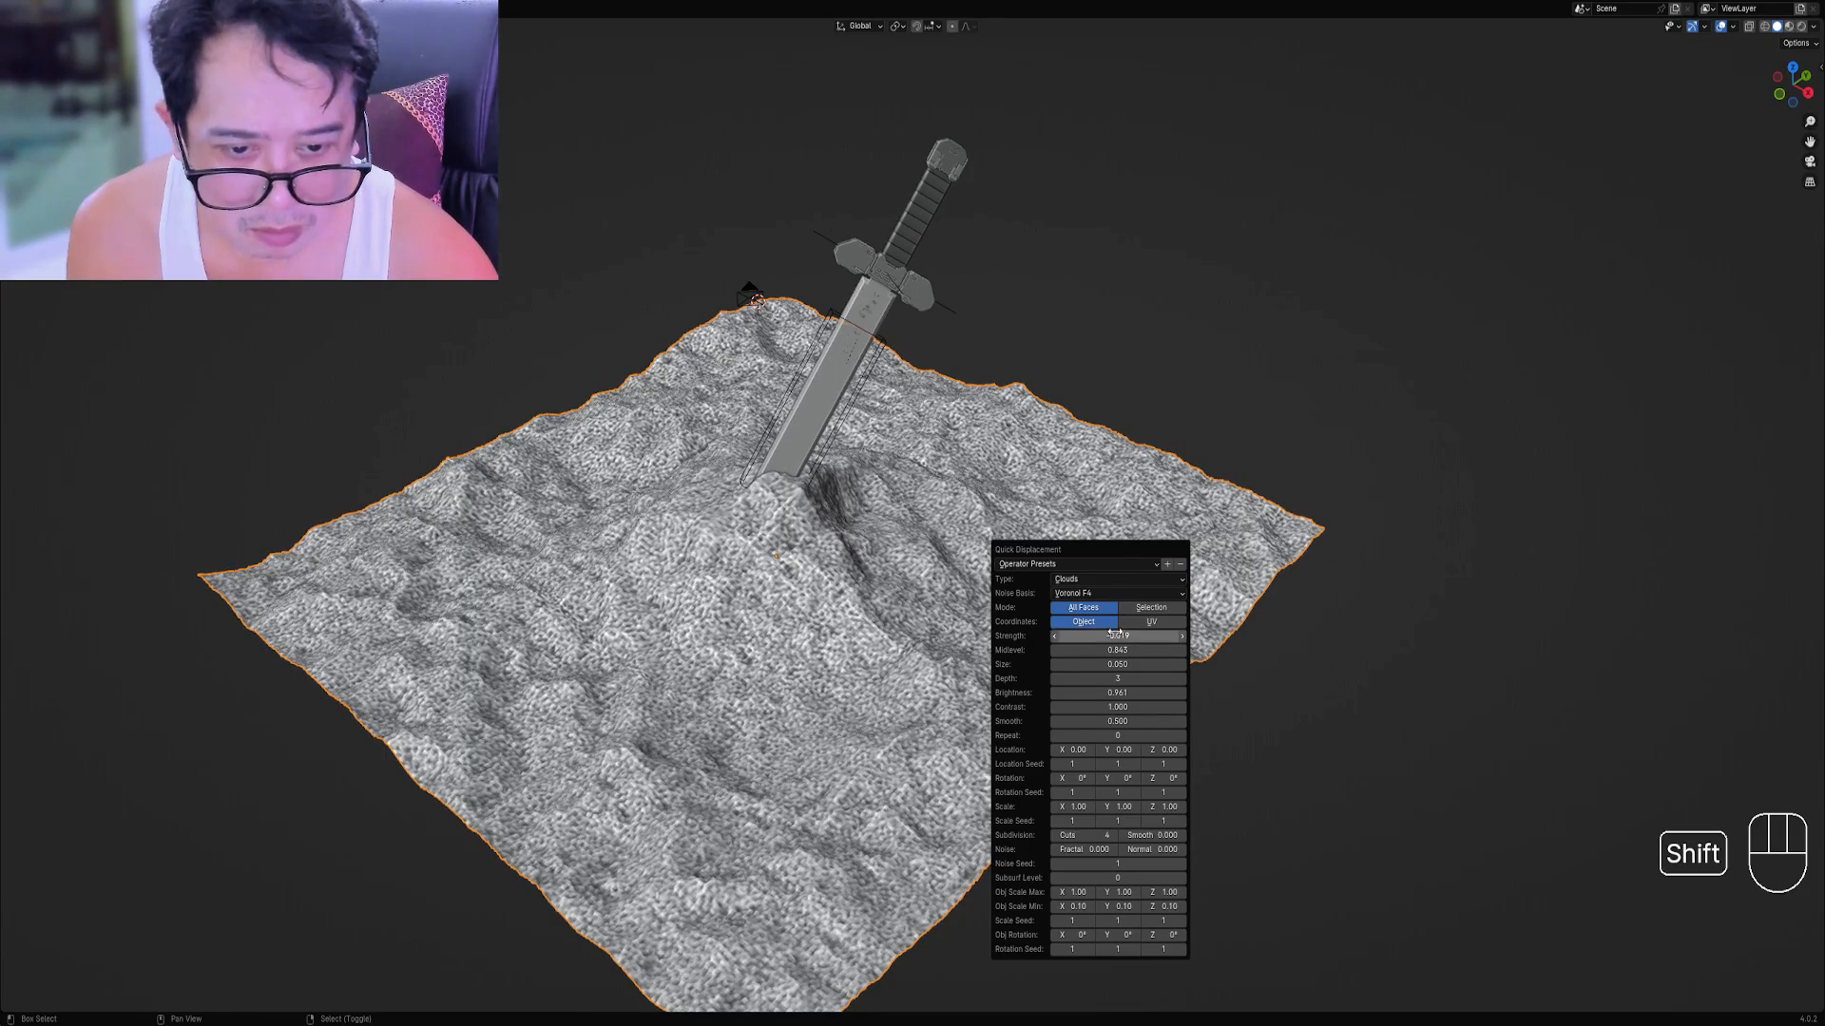
# Examine the finely displaced ground around the blade in rendered shading with the overlays hidden.
pyautogui.press('z')
pyautogui.click(948, 472)
pyautogui.moveTo(950, 532); pyautogui.dragTo(955, 494, button='middle')
pyautogui.scroll(-1, 955, 494)
pyautogui.hotkey('alt', 'shift', 'z')
pyautogui.moveTo(988, 534); pyautogui.dragTo(998, 513, button='middle')
pyautogui.scroll(4, 998, 513)
pyautogui.keyDown('shift'); pyautogui.moveTo(922, 566); pyautogui.dragTo(951, 554, button='middle'); pyautogui.keyUp('shift')
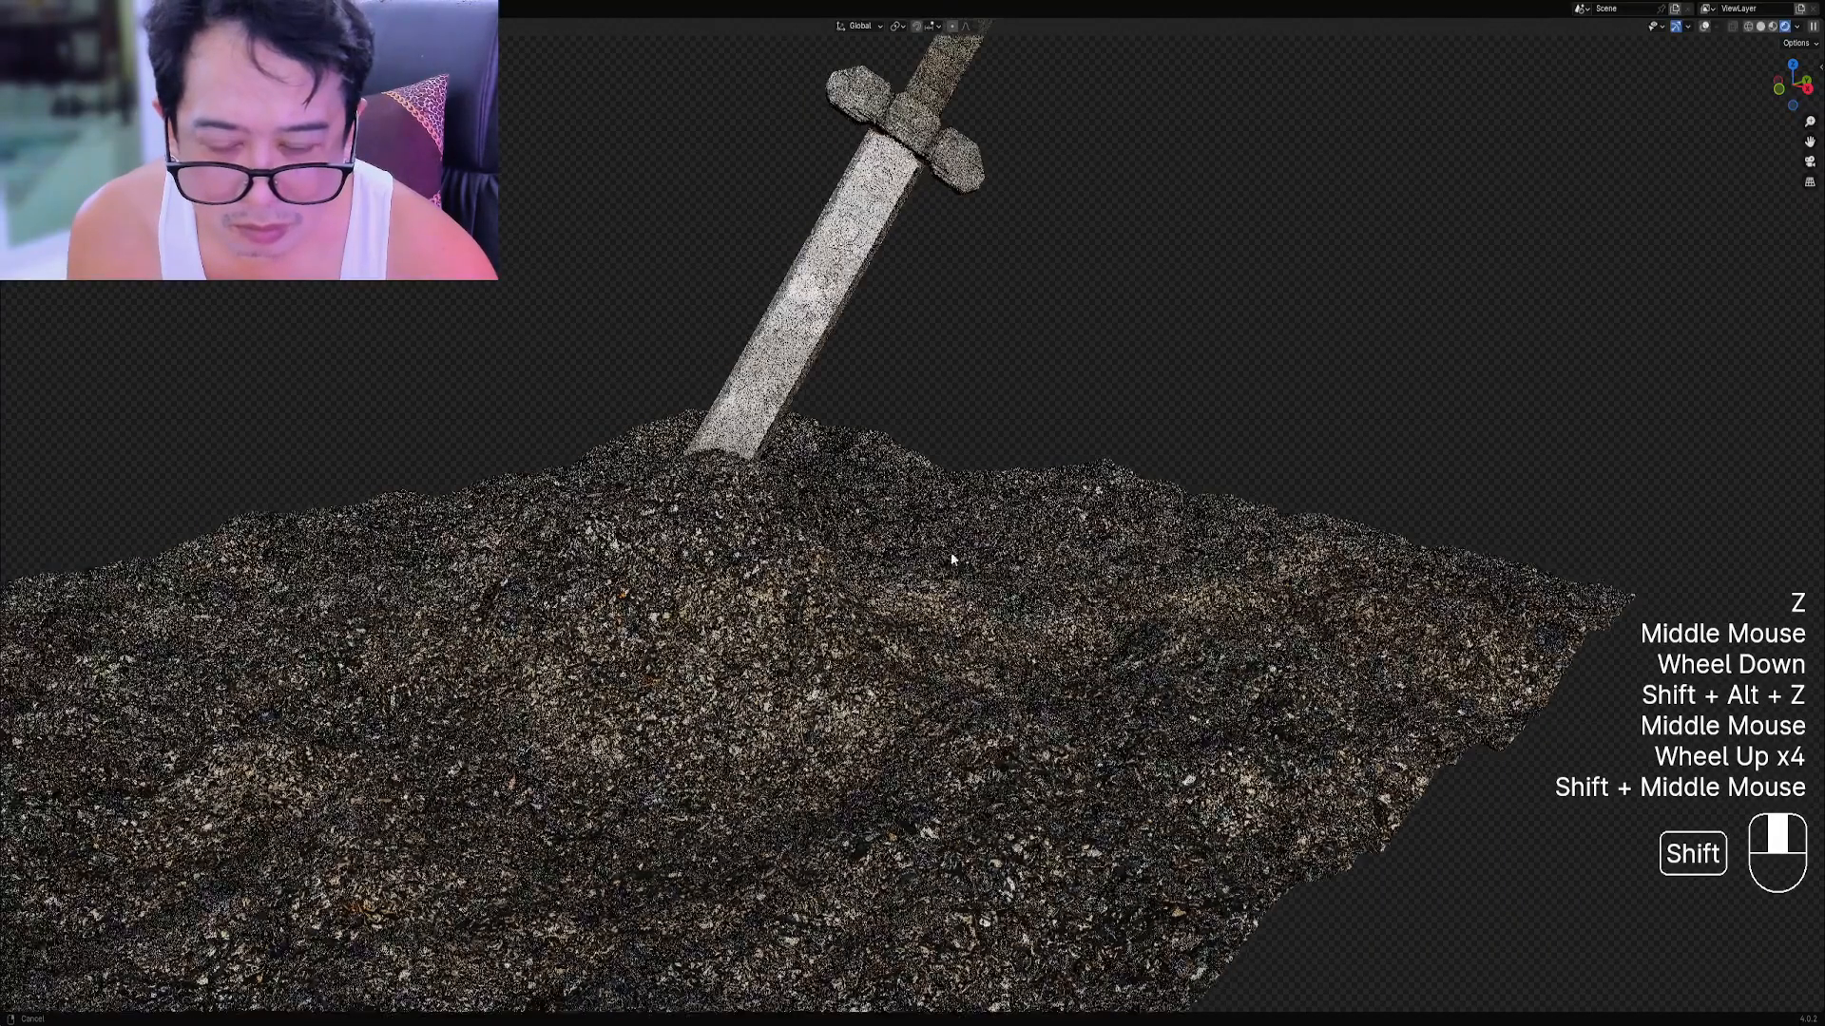
# Switch the viewport to solid shading and enter Edit Mode on the displaced floor.
pyautogui.scroll(2, 951, 559)
pyautogui.scroll(-2, 1028, 522)
pyautogui.press('z')
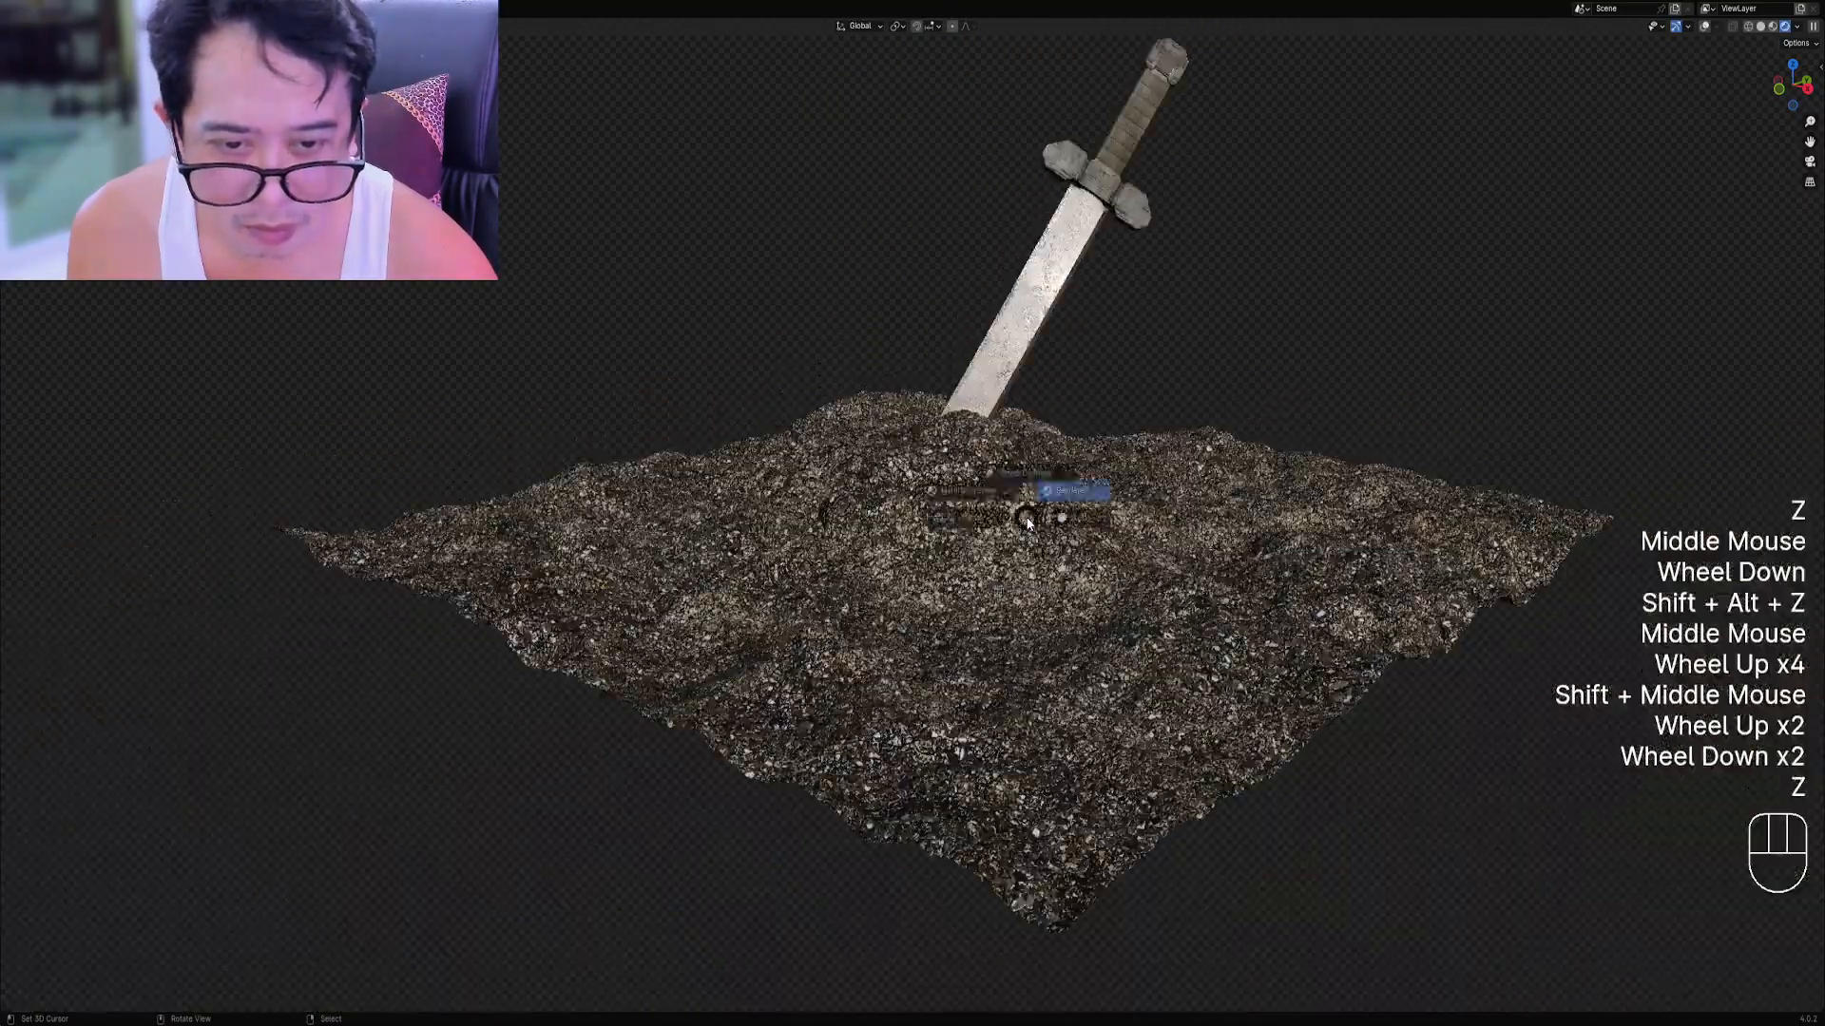
pyautogui.rightClick(1027, 515)
pyautogui.press('Tab')
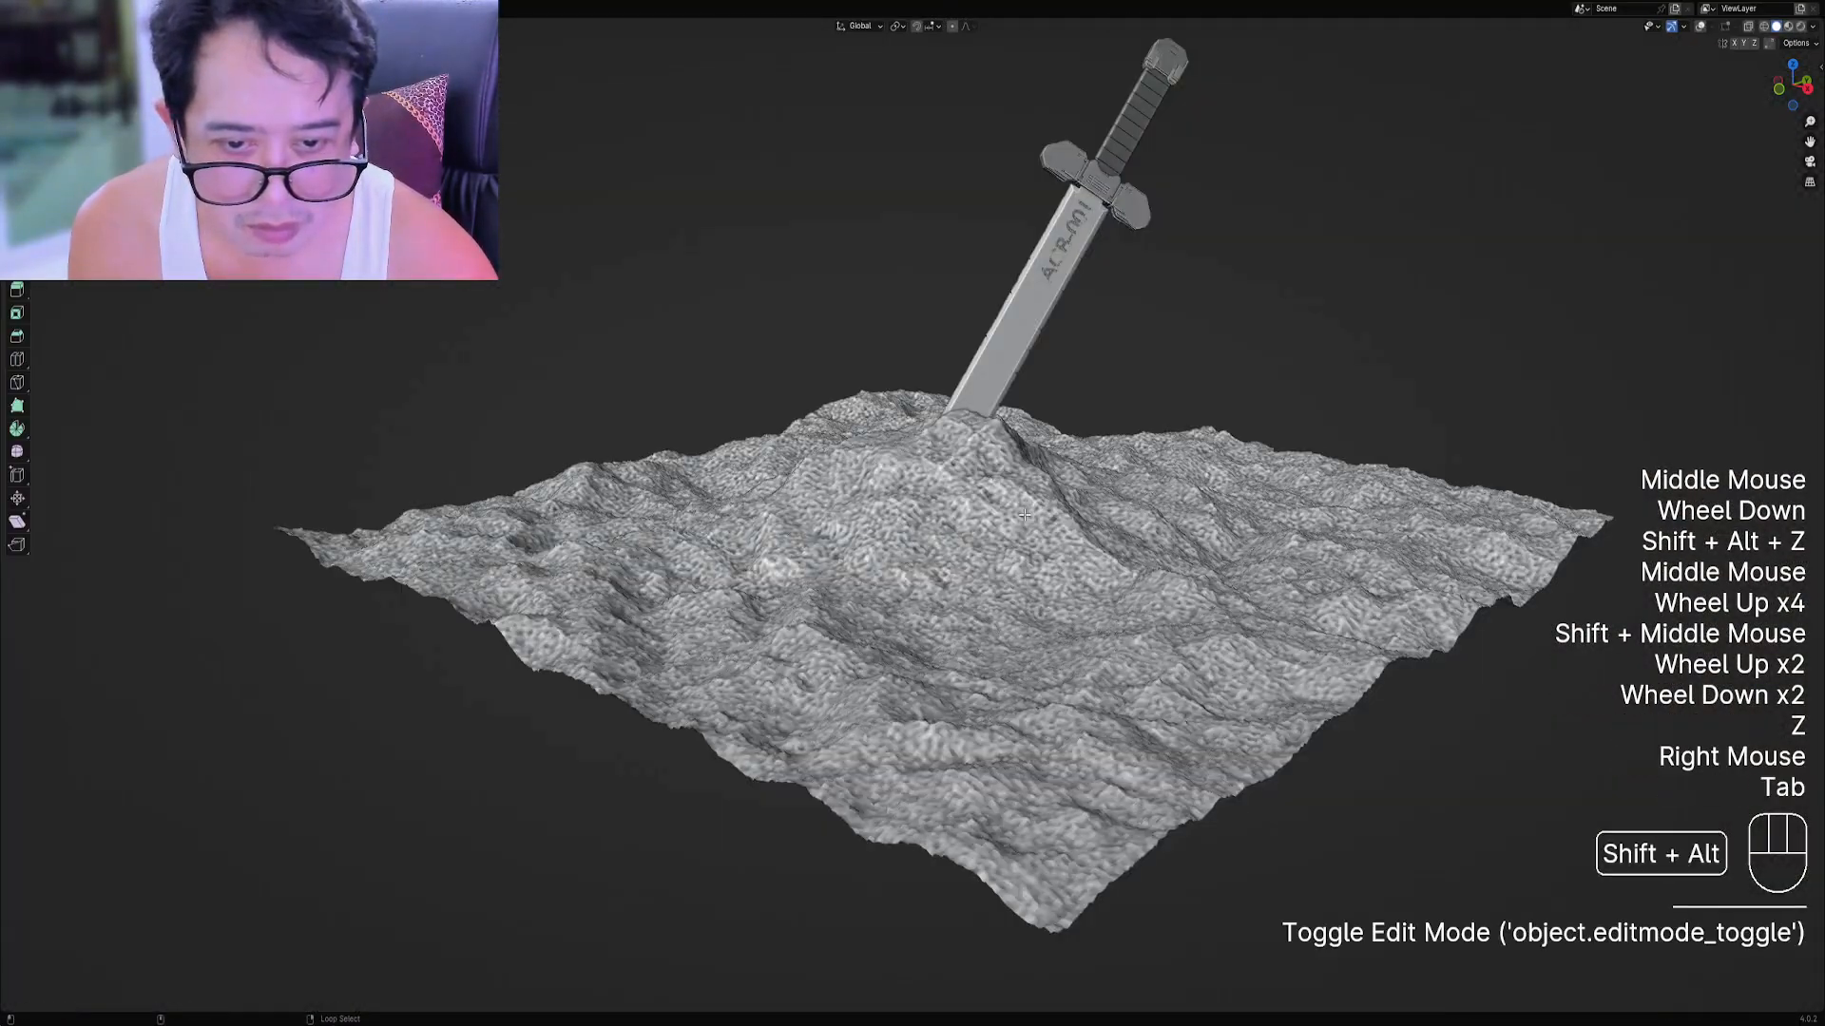
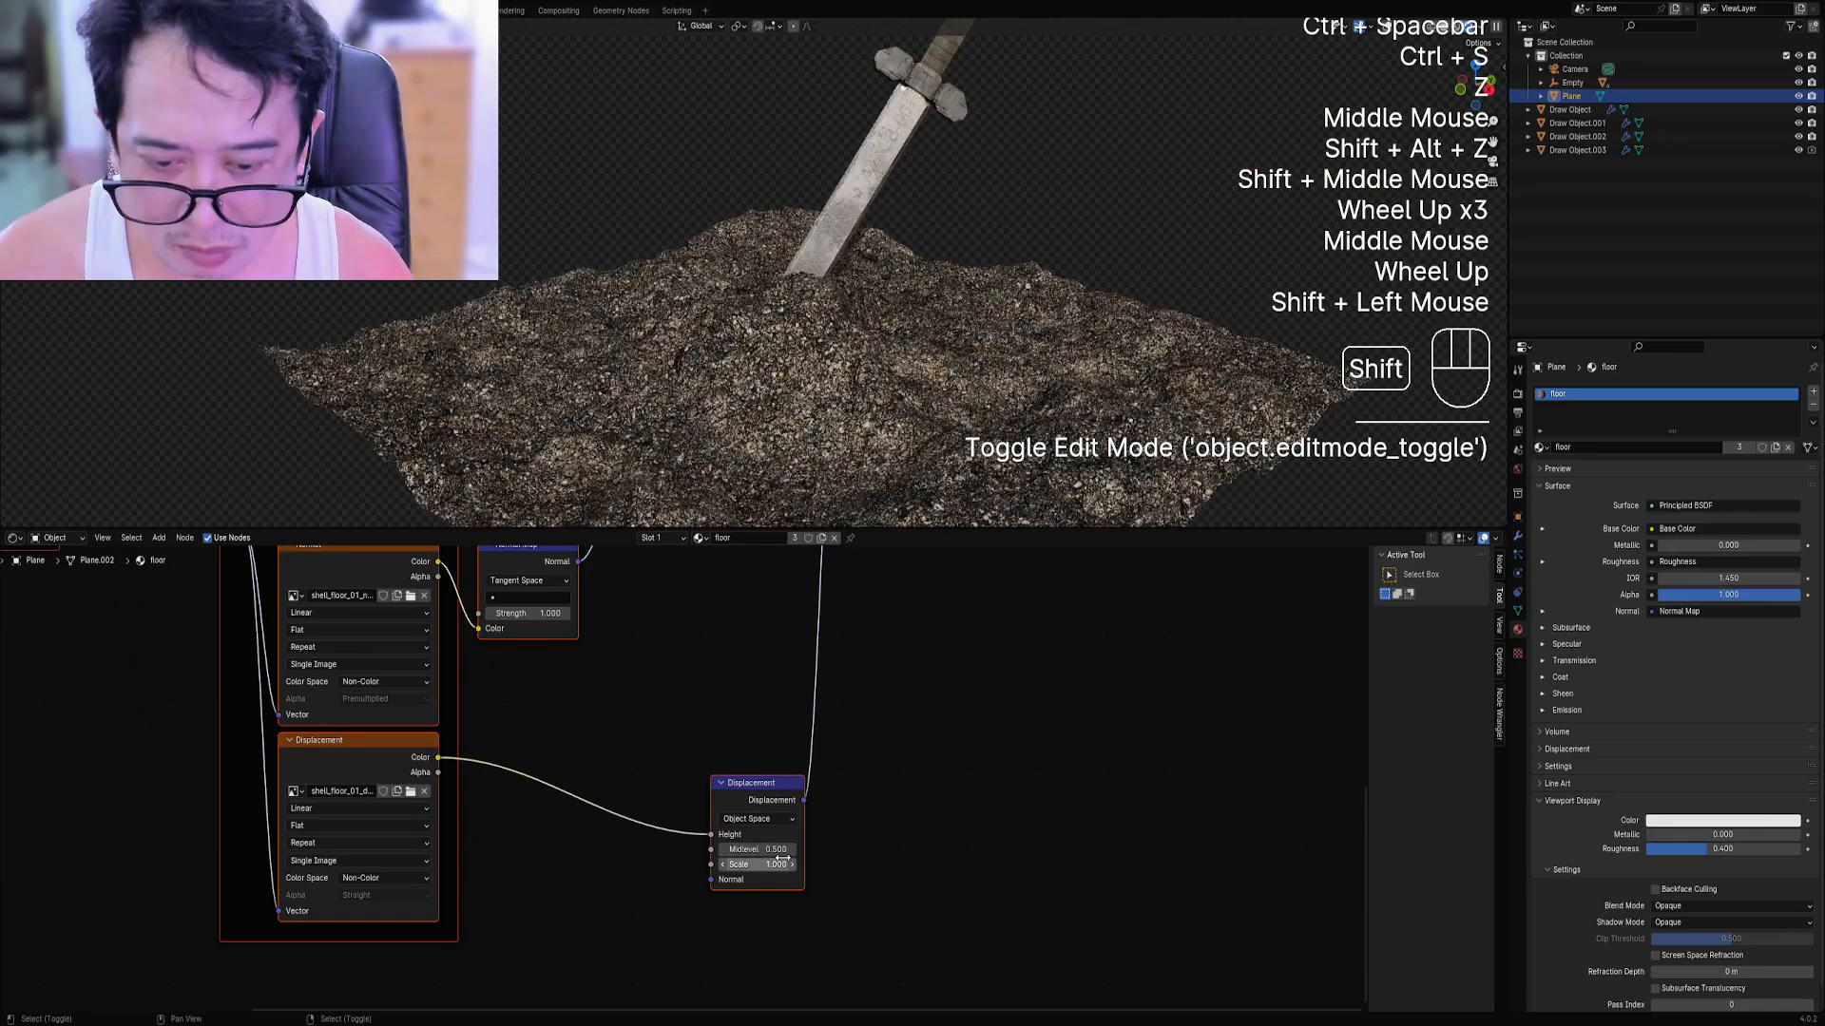
# Set the Displacement node's scale in the floor material to 0.5 and examine the ground around the blade.
pyautogui.keyDown('shift'); pyautogui.click(758, 864); pyautogui.keyUp('shift')
pyautogui.keyDown('shift'); pyautogui.moveTo(757, 864); pyautogui.dragTo(798, 864); pyautogui.keyUp('shift')
pyautogui.moveTo(776, 864); pyautogui.dragTo(841, 864)
pyautogui.scroll(1, 841, 285)
pyautogui.moveTo(837, 190); pyautogui.dragTo(841, 265, button='middle')
pyautogui.scroll(-1, 841, 265)
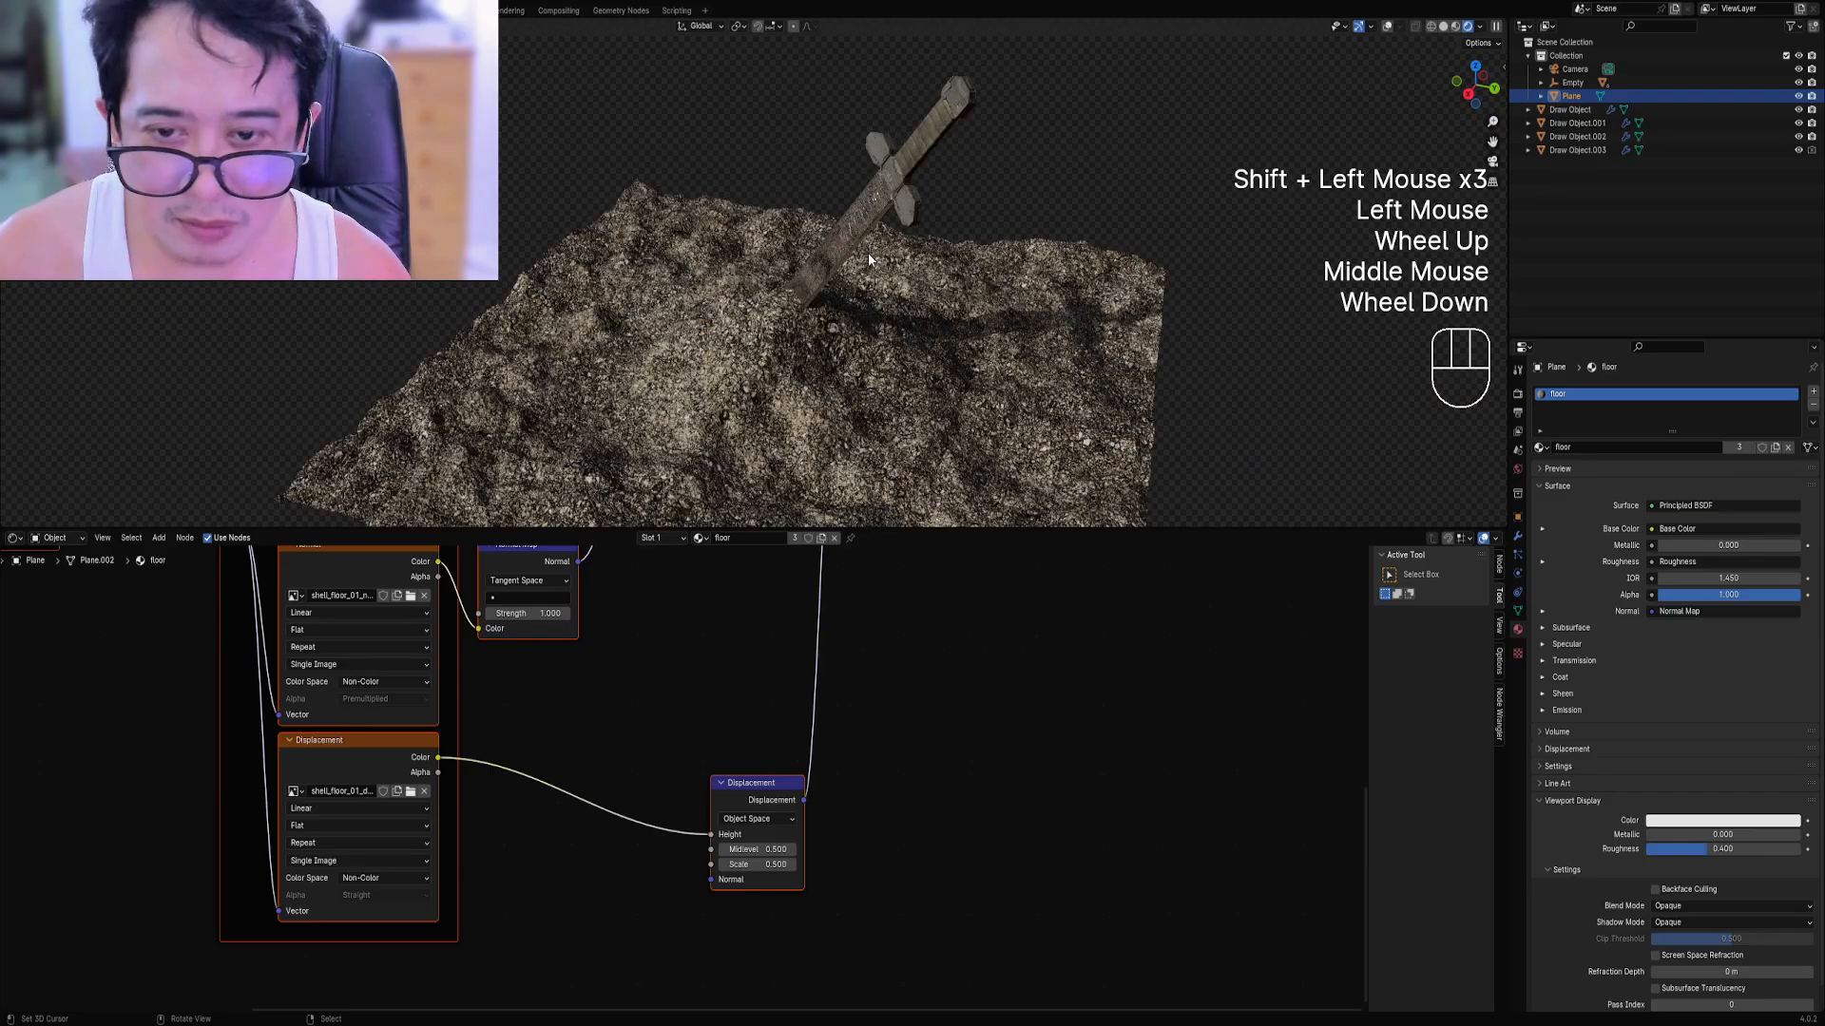
pyautogui.moveTo(819, 357); pyautogui.dragTo(932, 371, button='middle')
pyautogui.scroll(1, 1067, 380)
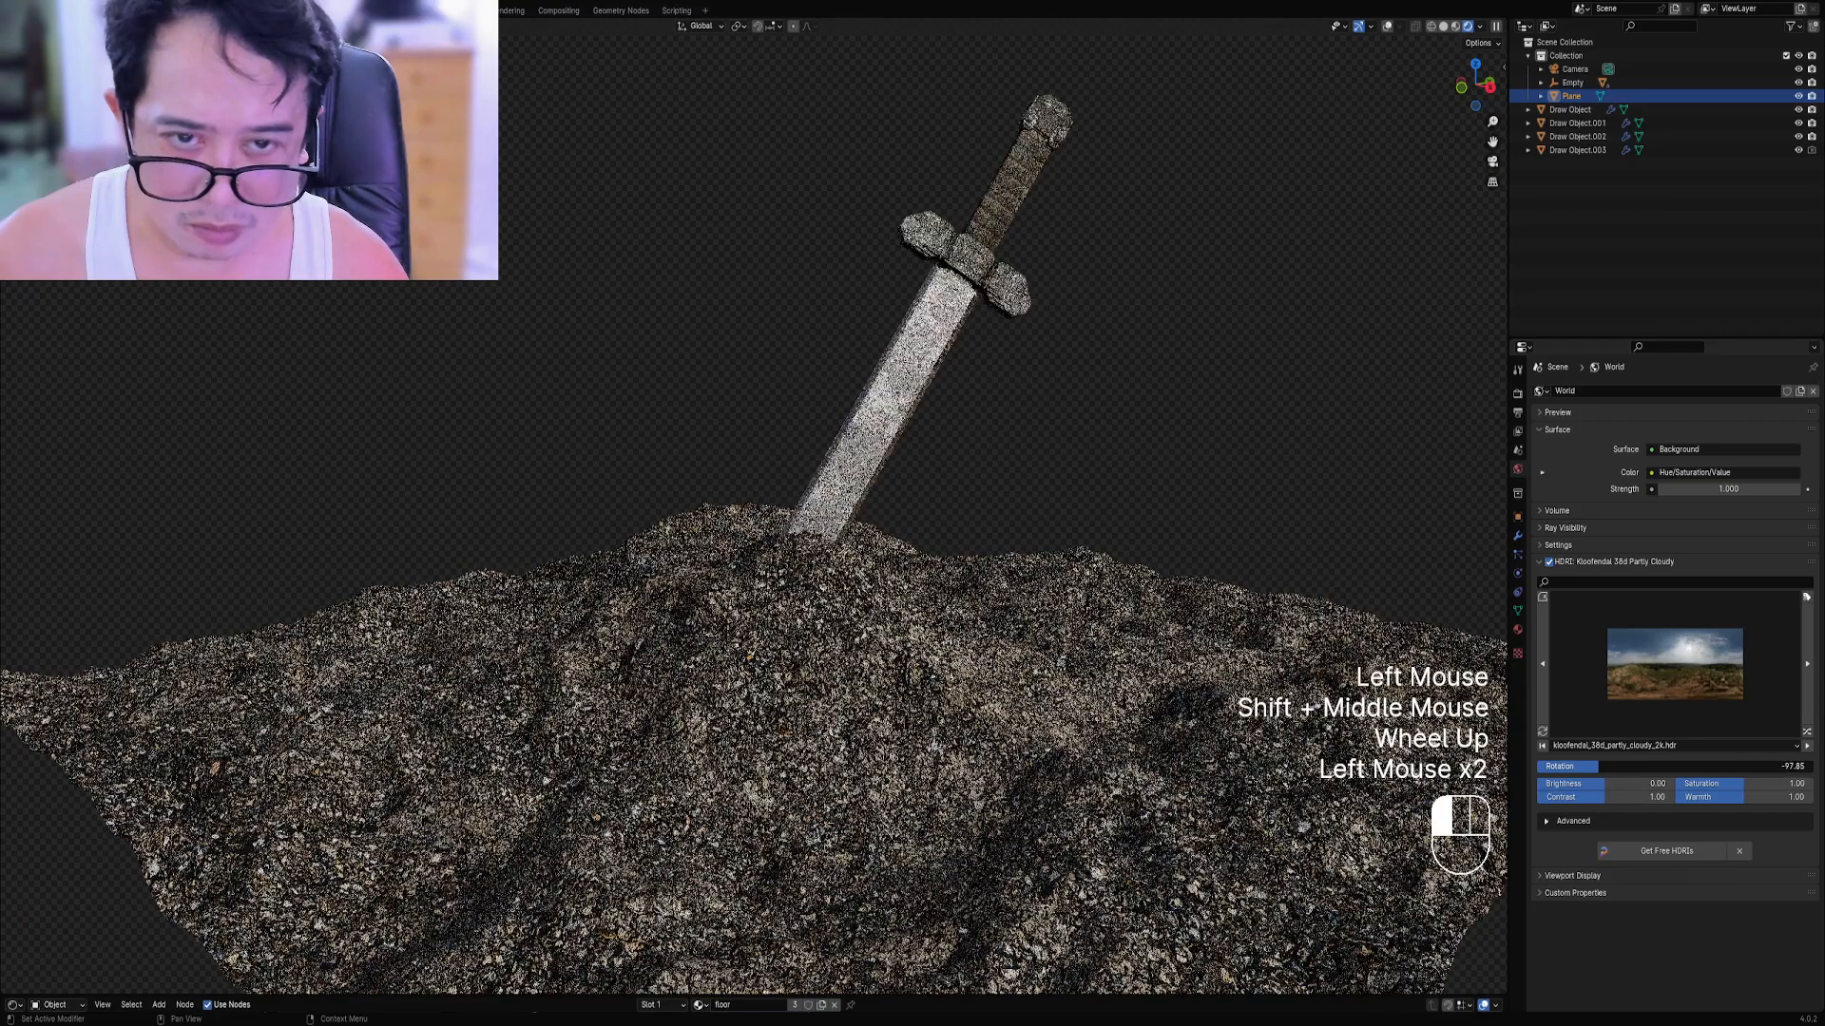
# Adjust the world HDRI rotation to about -42.46 while checking how light falls on the sword from a low angle.
pyautogui.moveTo(1599, 766); pyautogui.dragTo(1728, 766)
pyautogui.moveTo(1093, 532); pyautogui.dragTo(960, 503, button='middle')
pyautogui.moveTo(1093, 532); pyautogui.dragTo(970, 503, button='middle')
pyautogui.keyDown('shift'); pyautogui.moveTo(988, 532); pyautogui.dragTo(989, 580, button='middle'); pyautogui.keyUp('shift')
pyautogui.moveTo(1064, 579); pyautogui.dragTo(989, 552, button='middle')
pyautogui.scroll(2, 989, 551)
pyautogui.moveTo(1045, 589); pyautogui.dragTo(863, 660, button='middle')
pyautogui.scroll(-1, 987, 536)
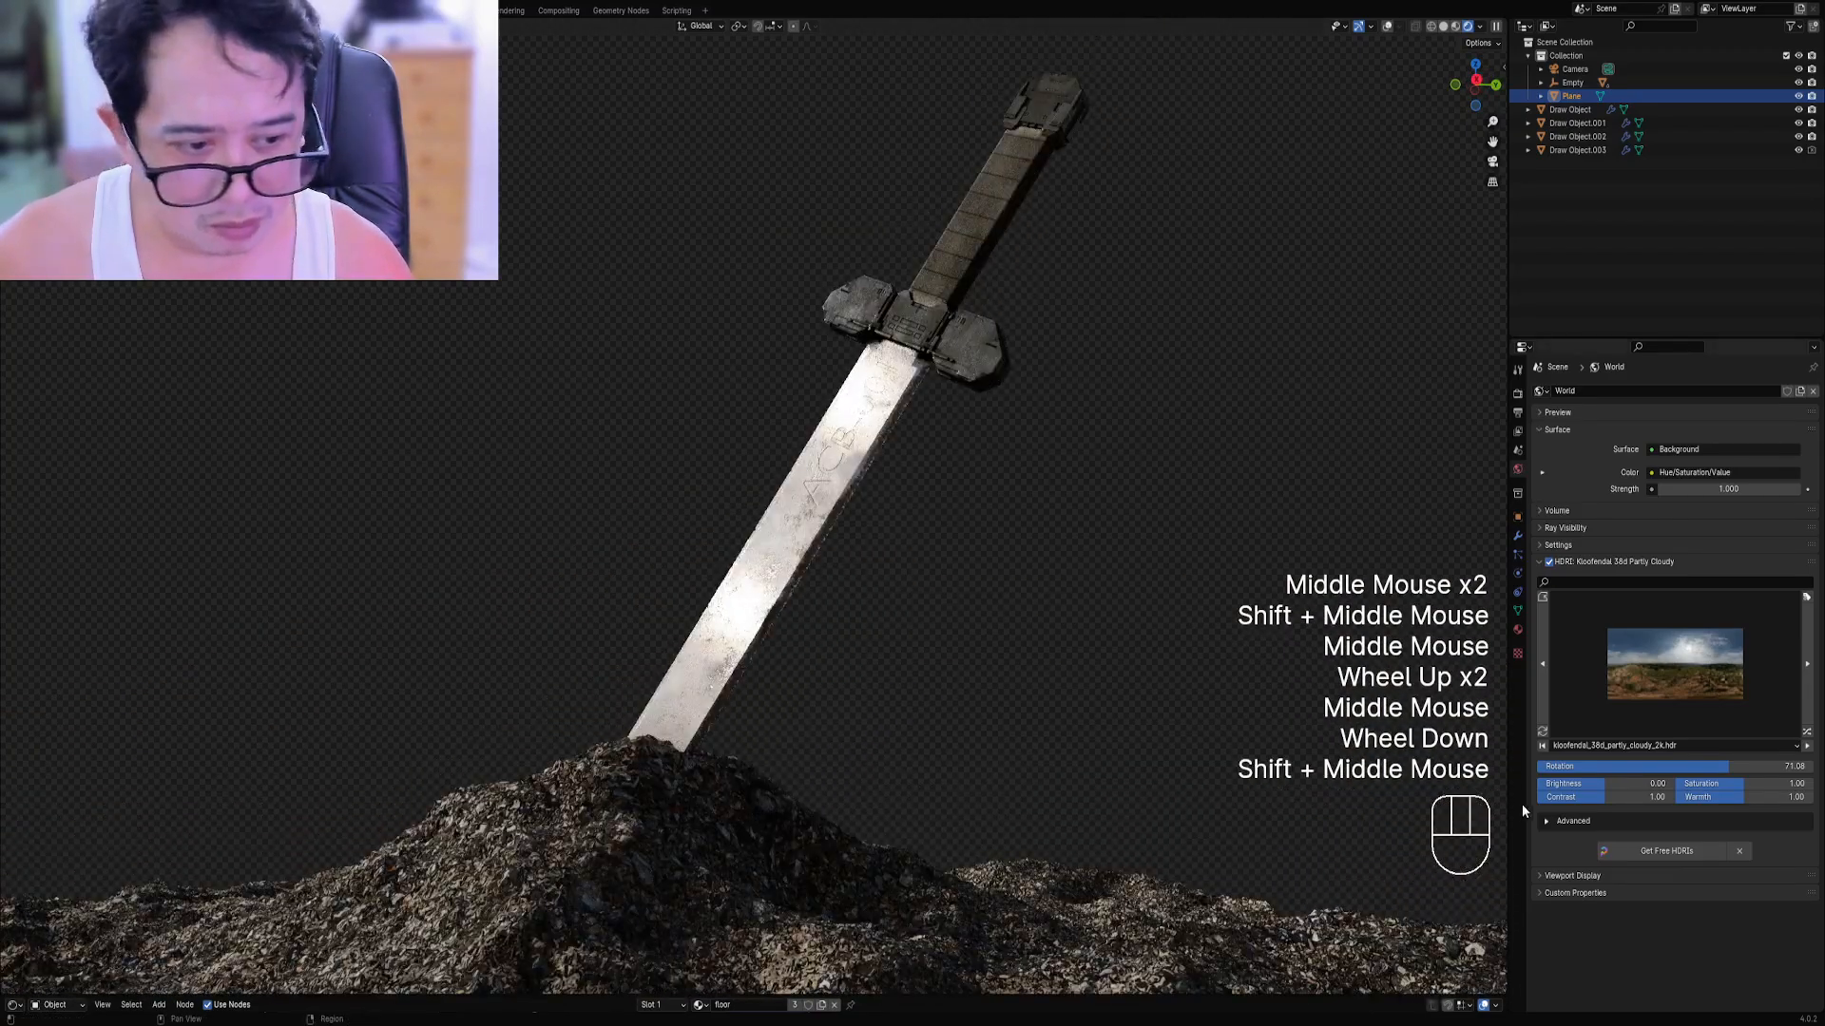
pyautogui.moveTo(1688, 766); pyautogui.dragTo(1641, 766)
# Try the Empty Warehouse 01, Kloppenheim 04 and Christmas Photo Studio 04 HDRIs as the world lighting.
pyautogui.click(1677, 661)
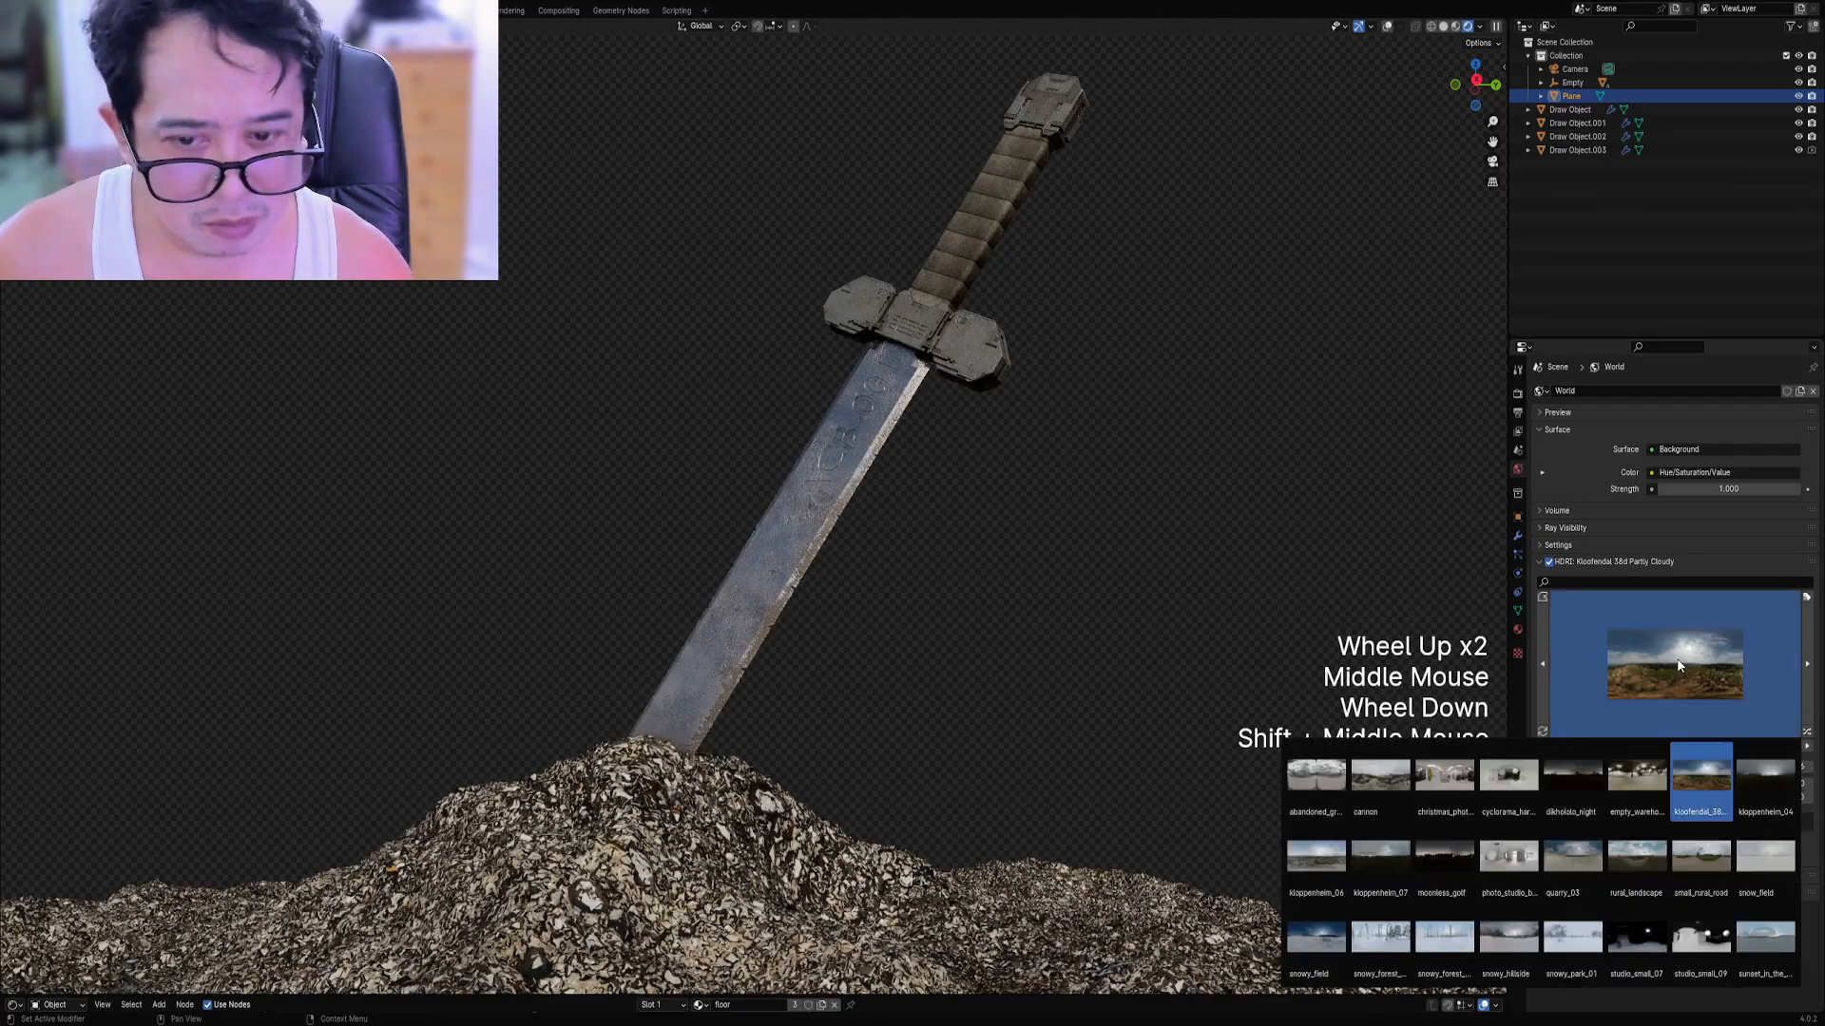
pyautogui.click(1638, 778)
pyautogui.click(1648, 676)
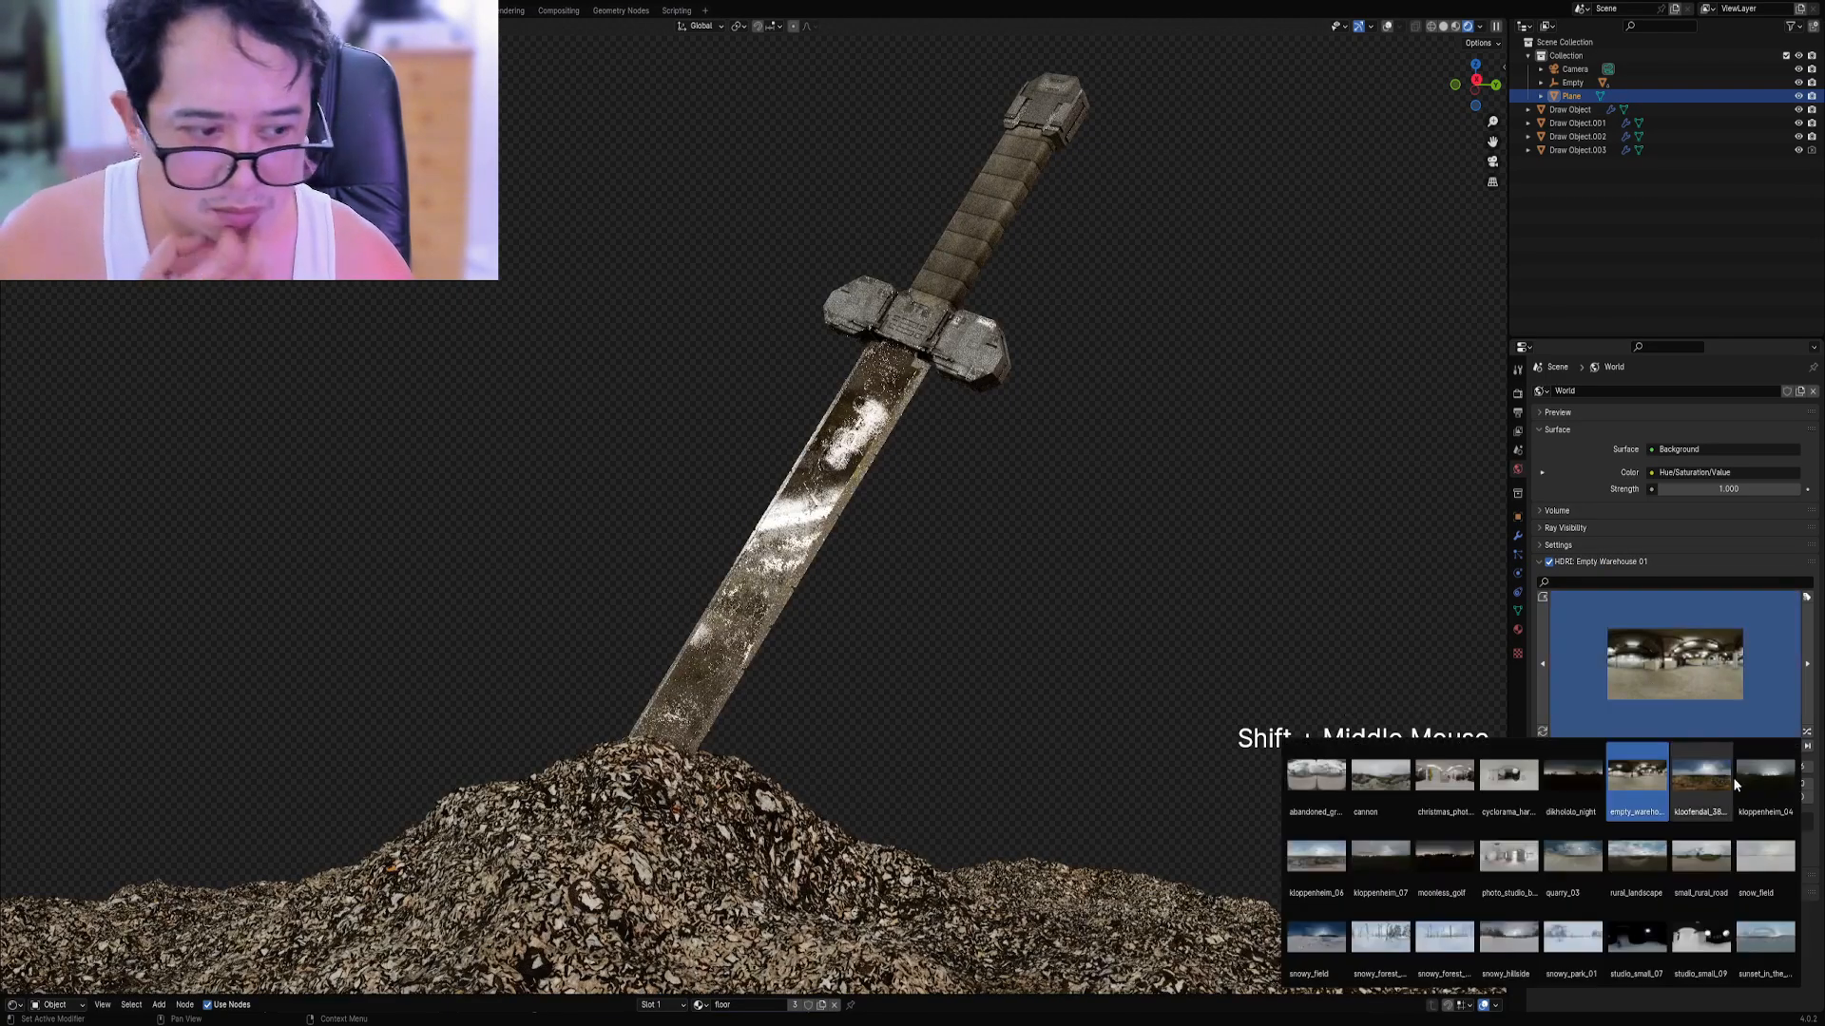
pyautogui.click(1763, 776)
pyautogui.click(1680, 679)
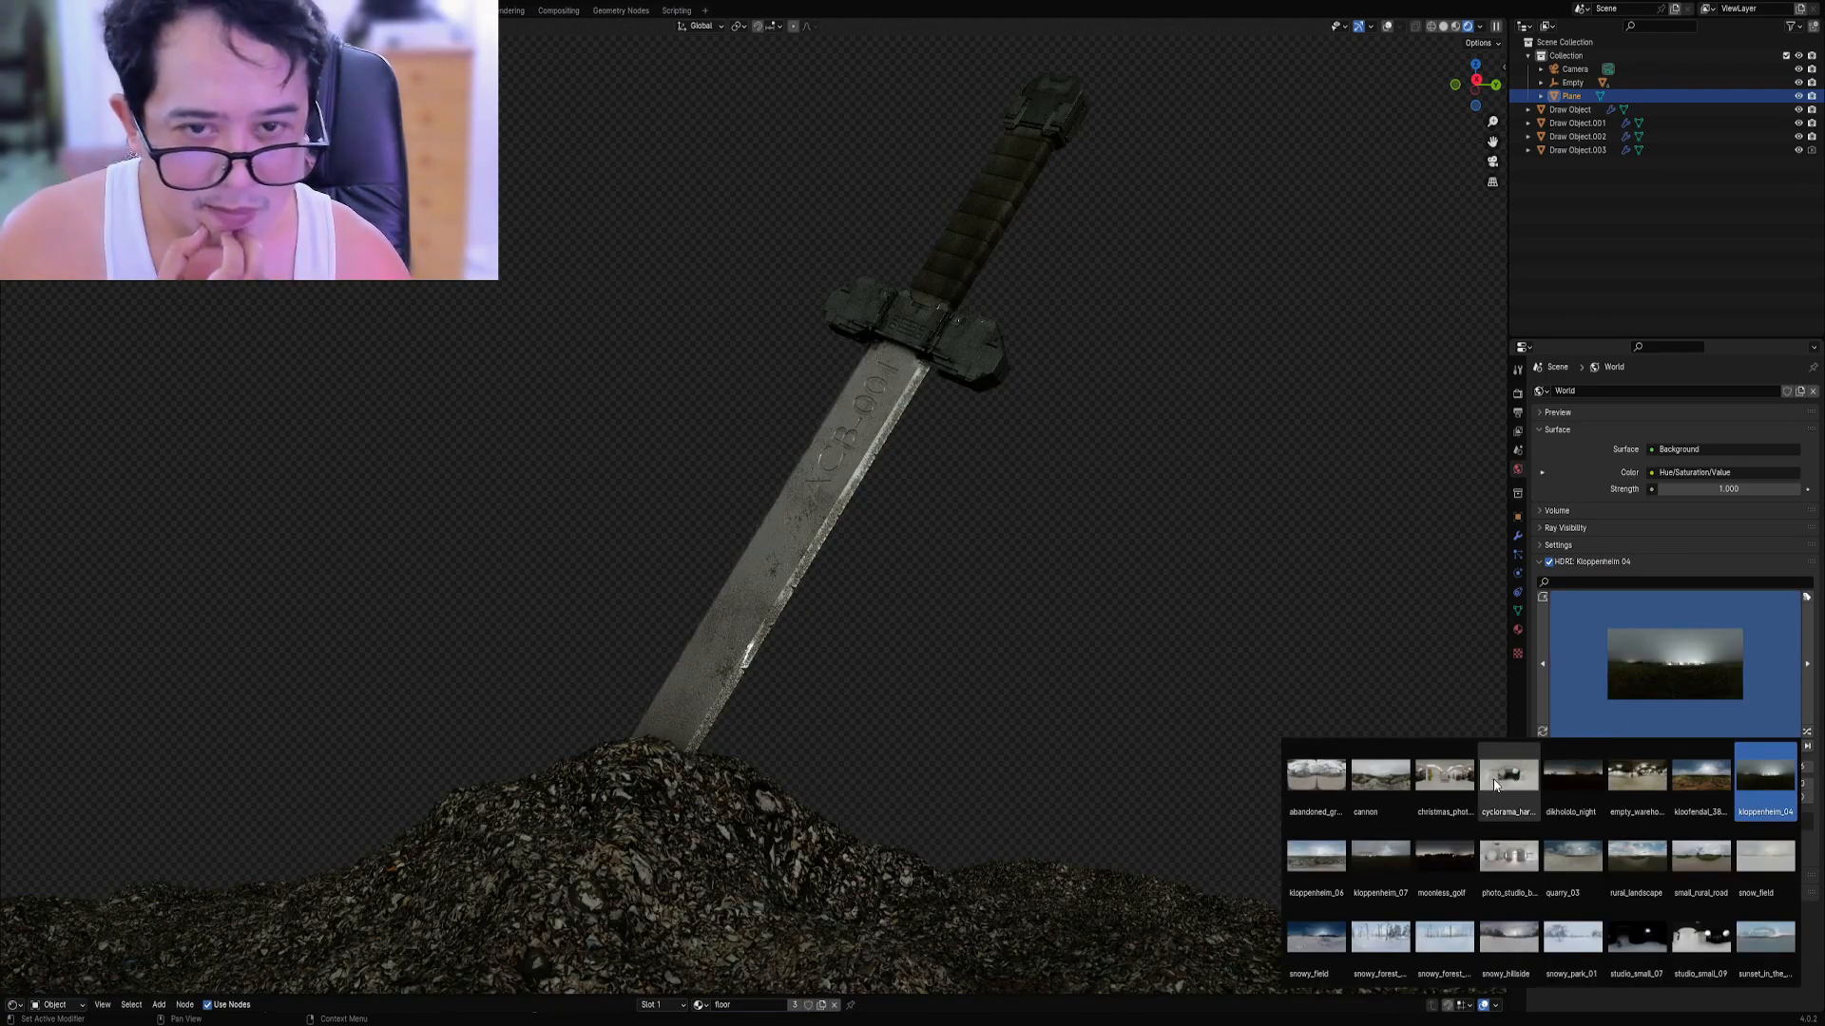
pyautogui.click(1443, 775)
pyautogui.click(1634, 675)
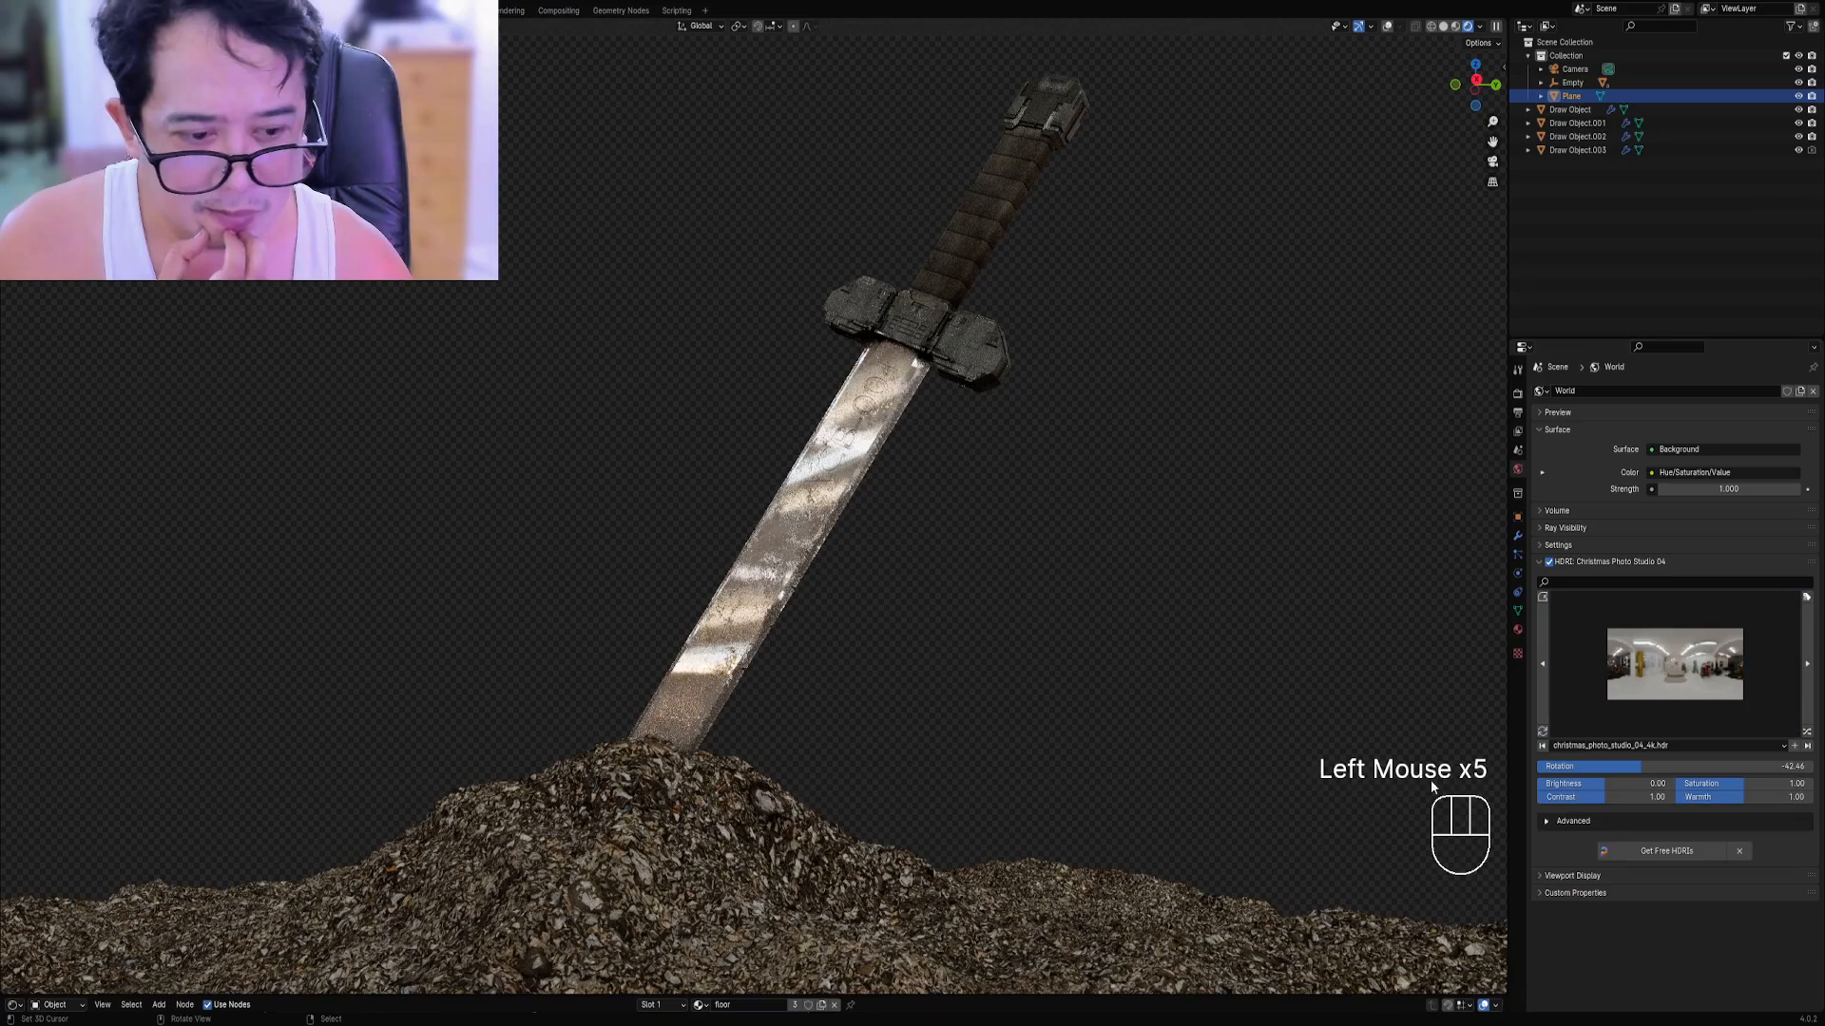
# Try the Cannon HDRI as the world lighting.
pyautogui.click(1609, 699)
pyautogui.click(1378, 783)
pyautogui.click(1673, 647)
pyautogui.click(1365, 783)
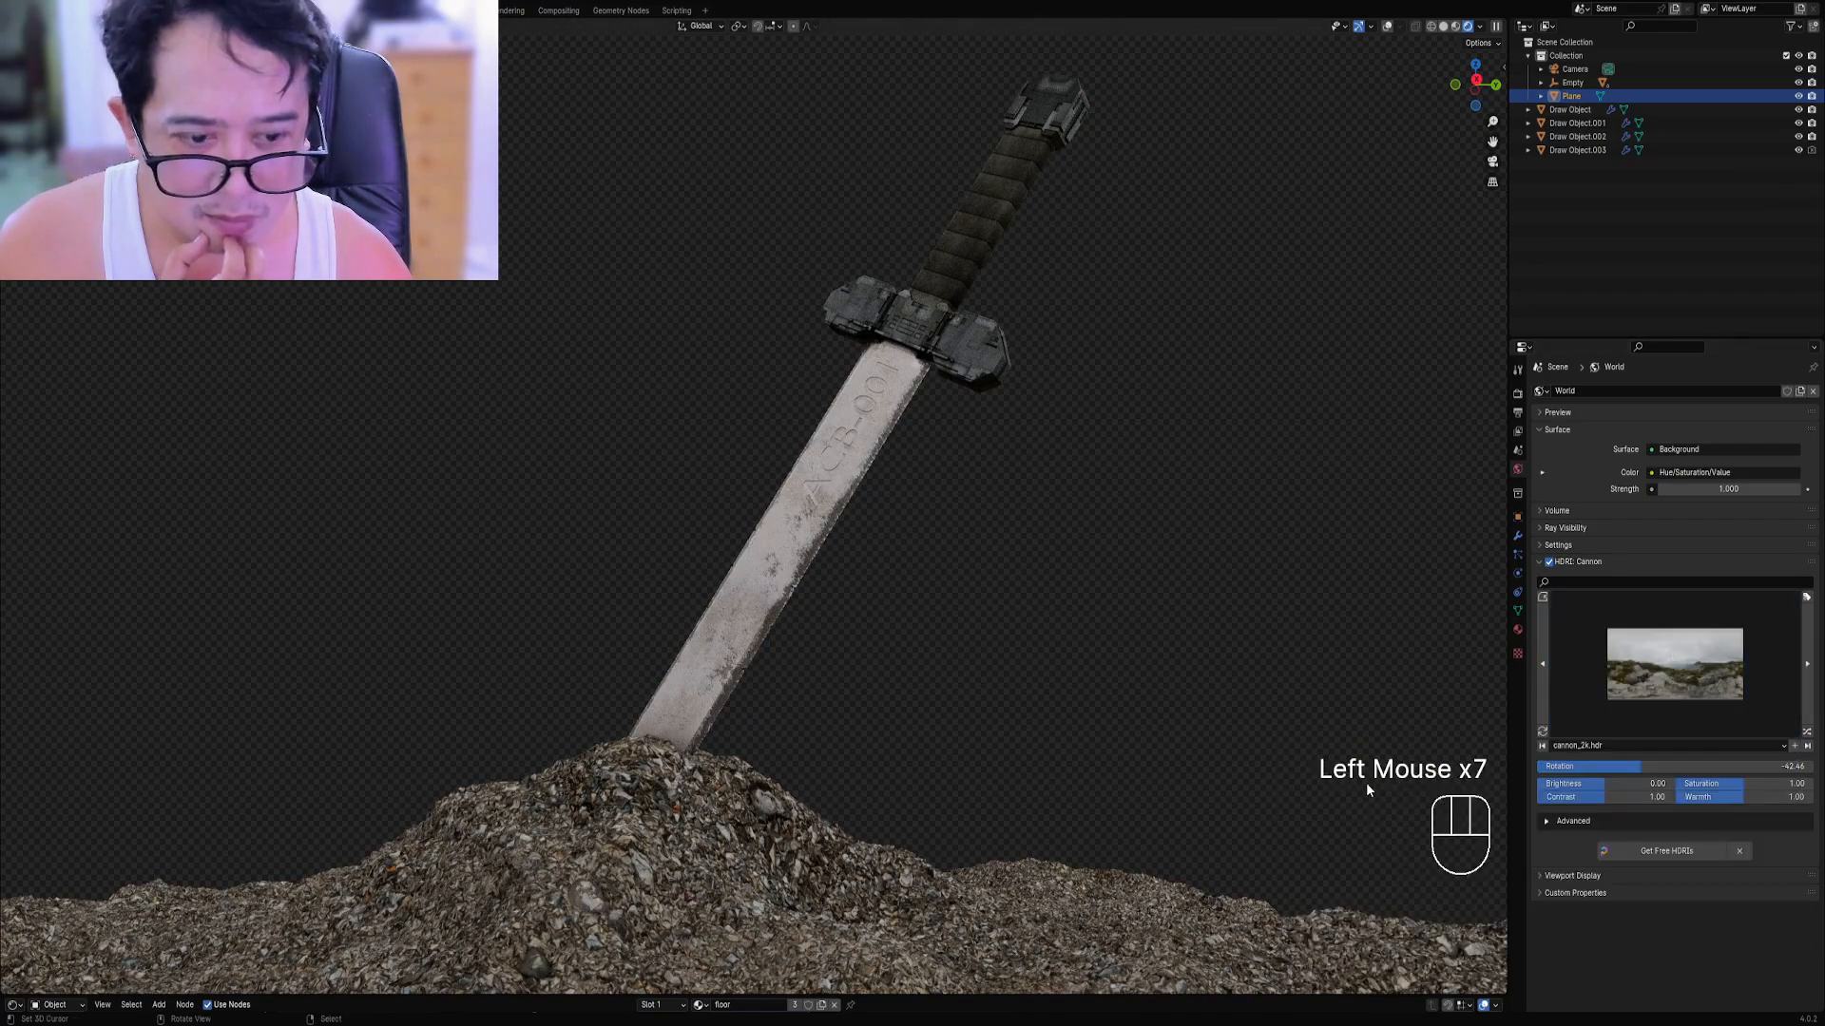
pyautogui.click(1673, 666)
pyautogui.click(1378, 781)
pyautogui.click(1672, 665)
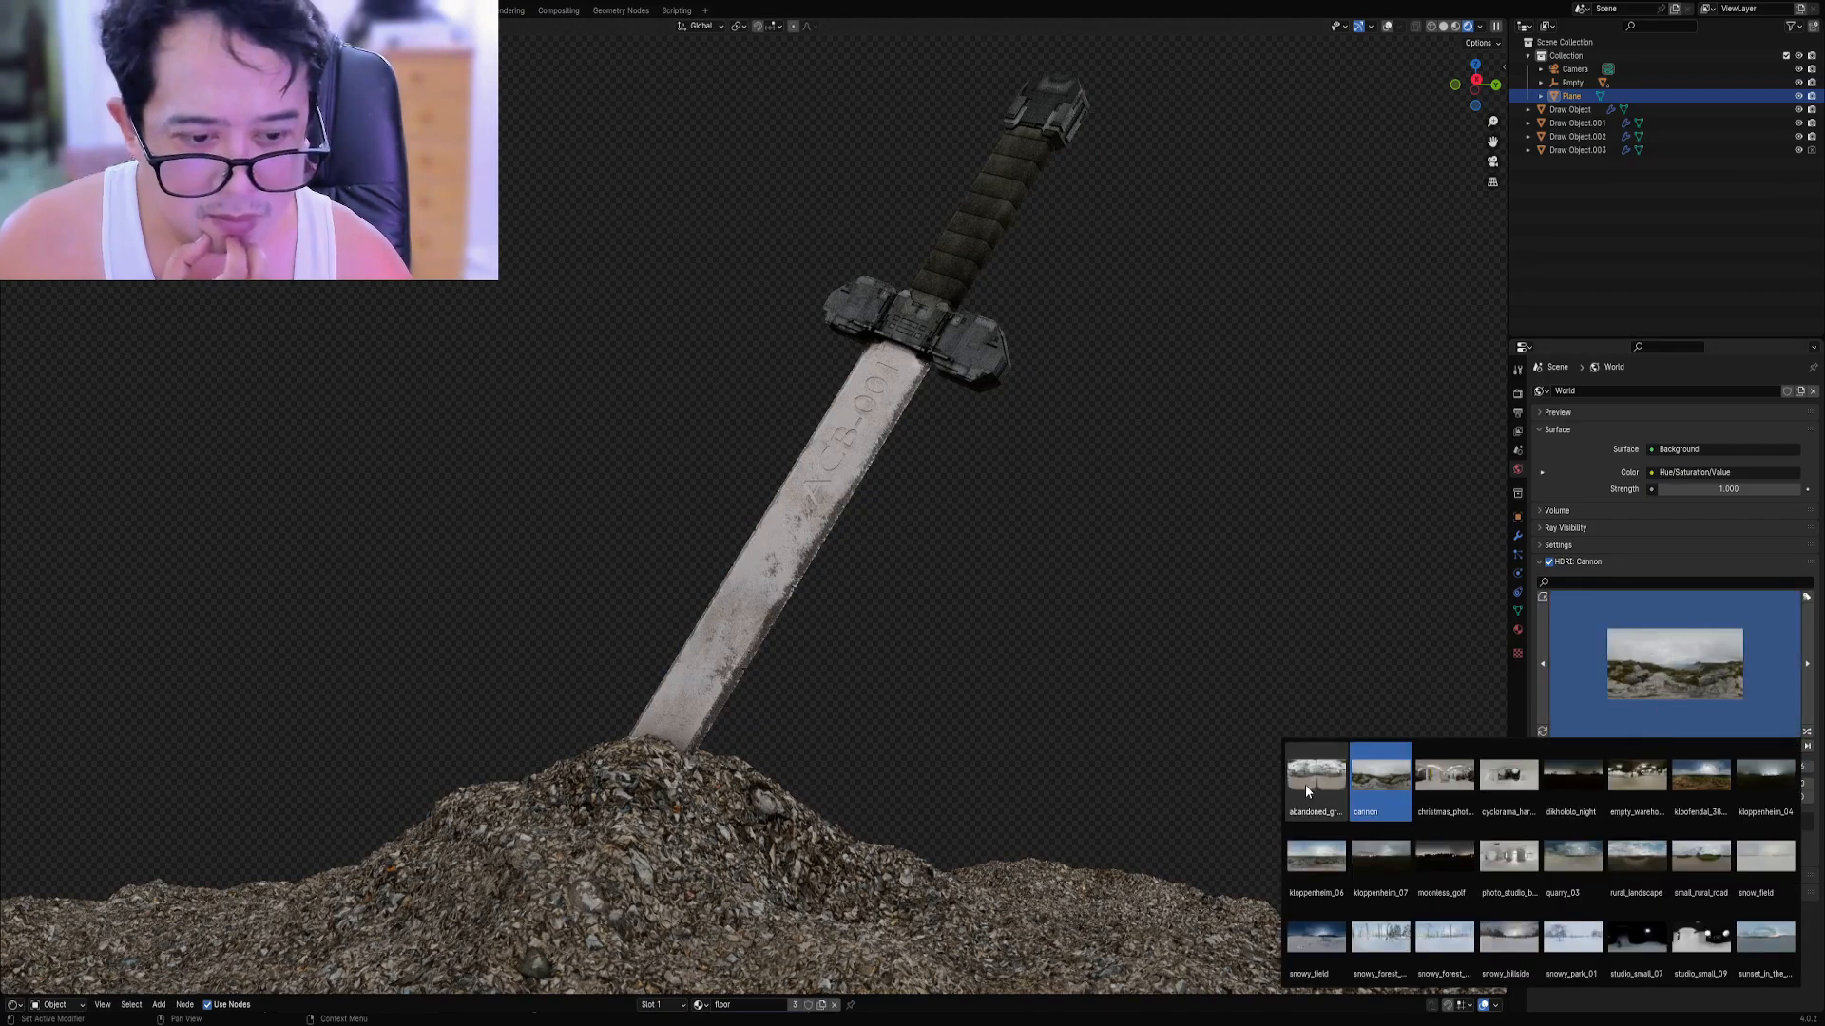
# Try the abandoned, Quarry 03 and small rural road HDRIs as the world lighting.
pyautogui.click(1306, 790)
pyautogui.click(1647, 651)
pyautogui.click(1572, 857)
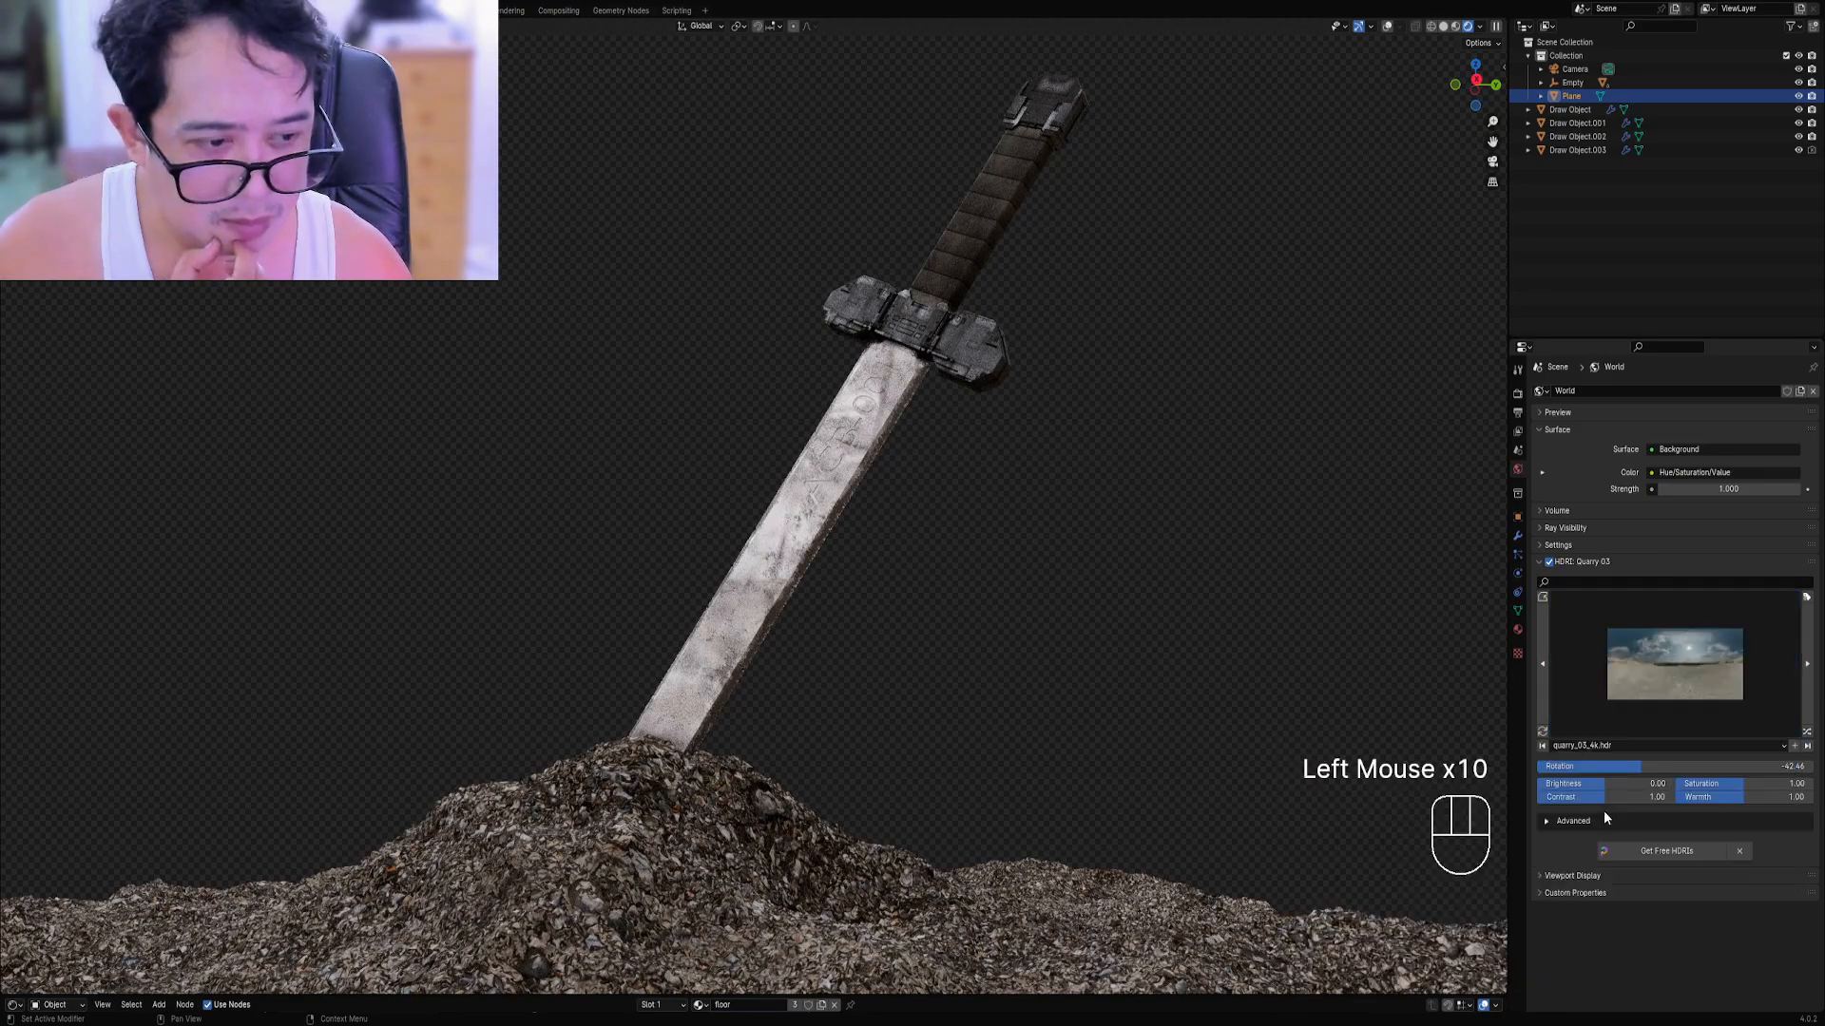
pyautogui.click(1649, 695)
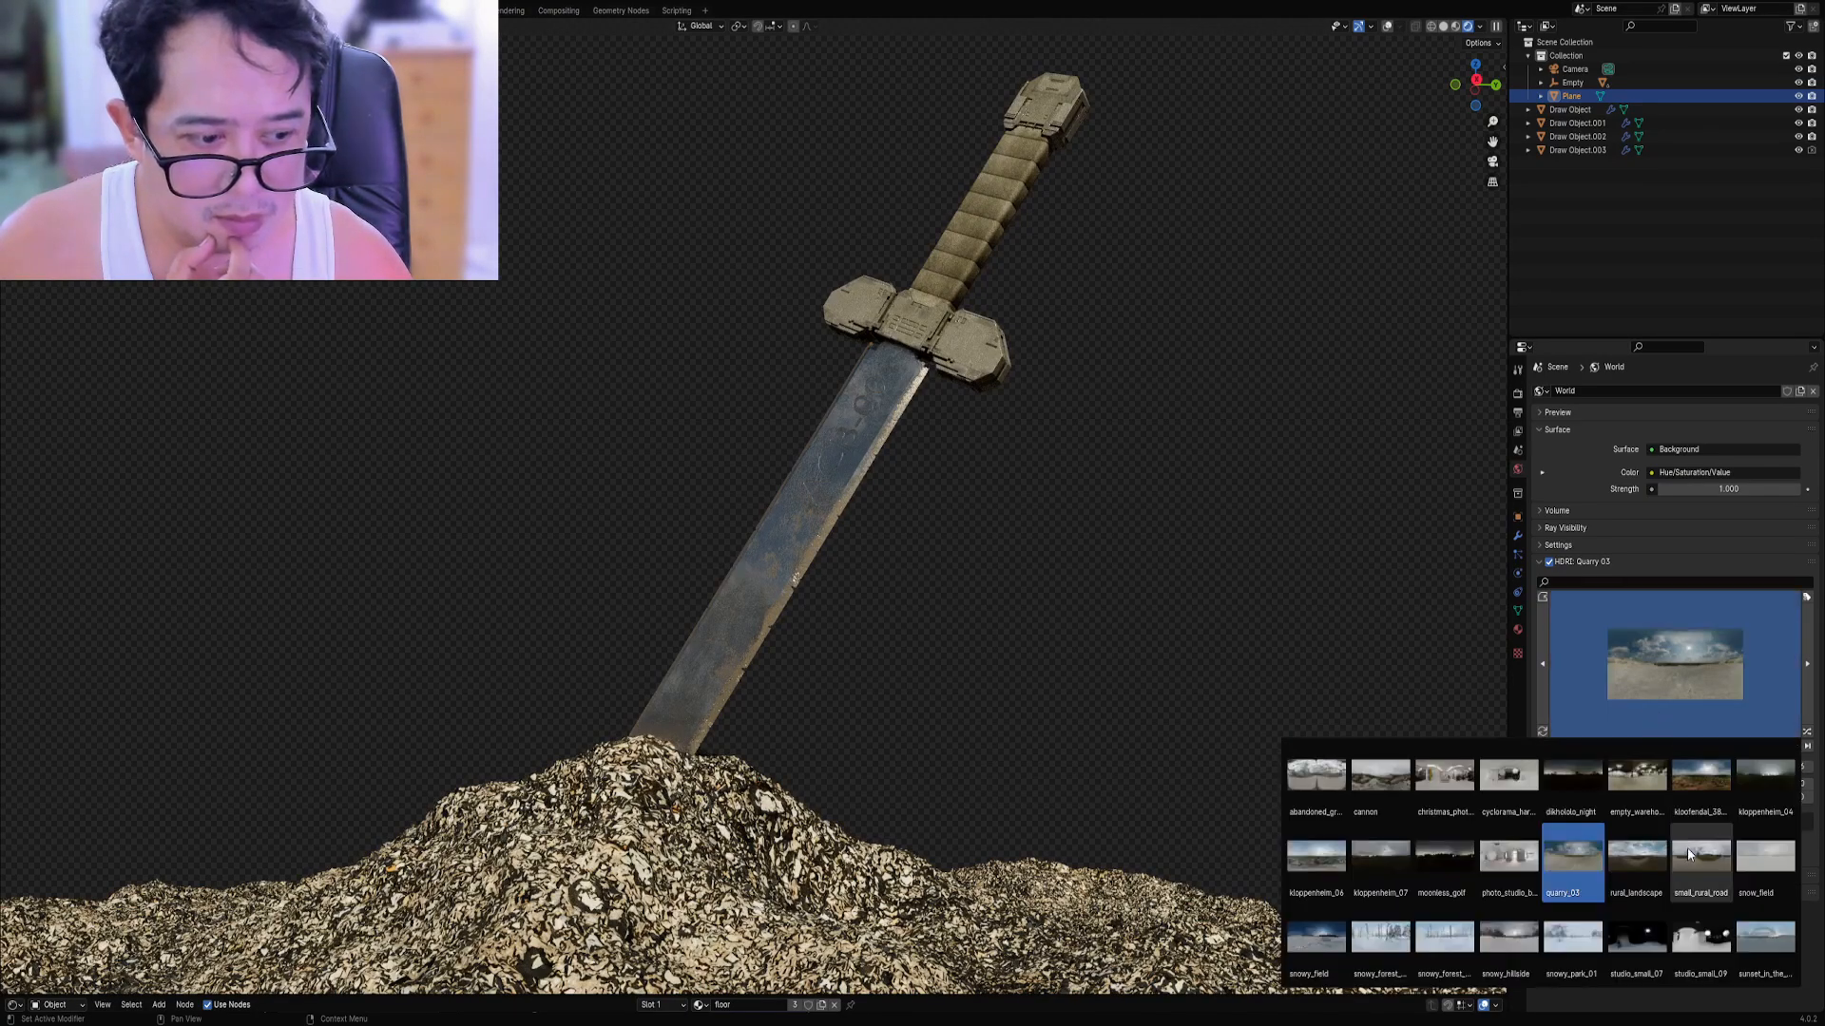
pyautogui.click(1686, 851)
# Return the world lighting to the Kloofendal 38d Partly Cloudy HDRI and set its rotation to about -45.23.
pyautogui.click(1691, 698)
pyautogui.click(1692, 785)
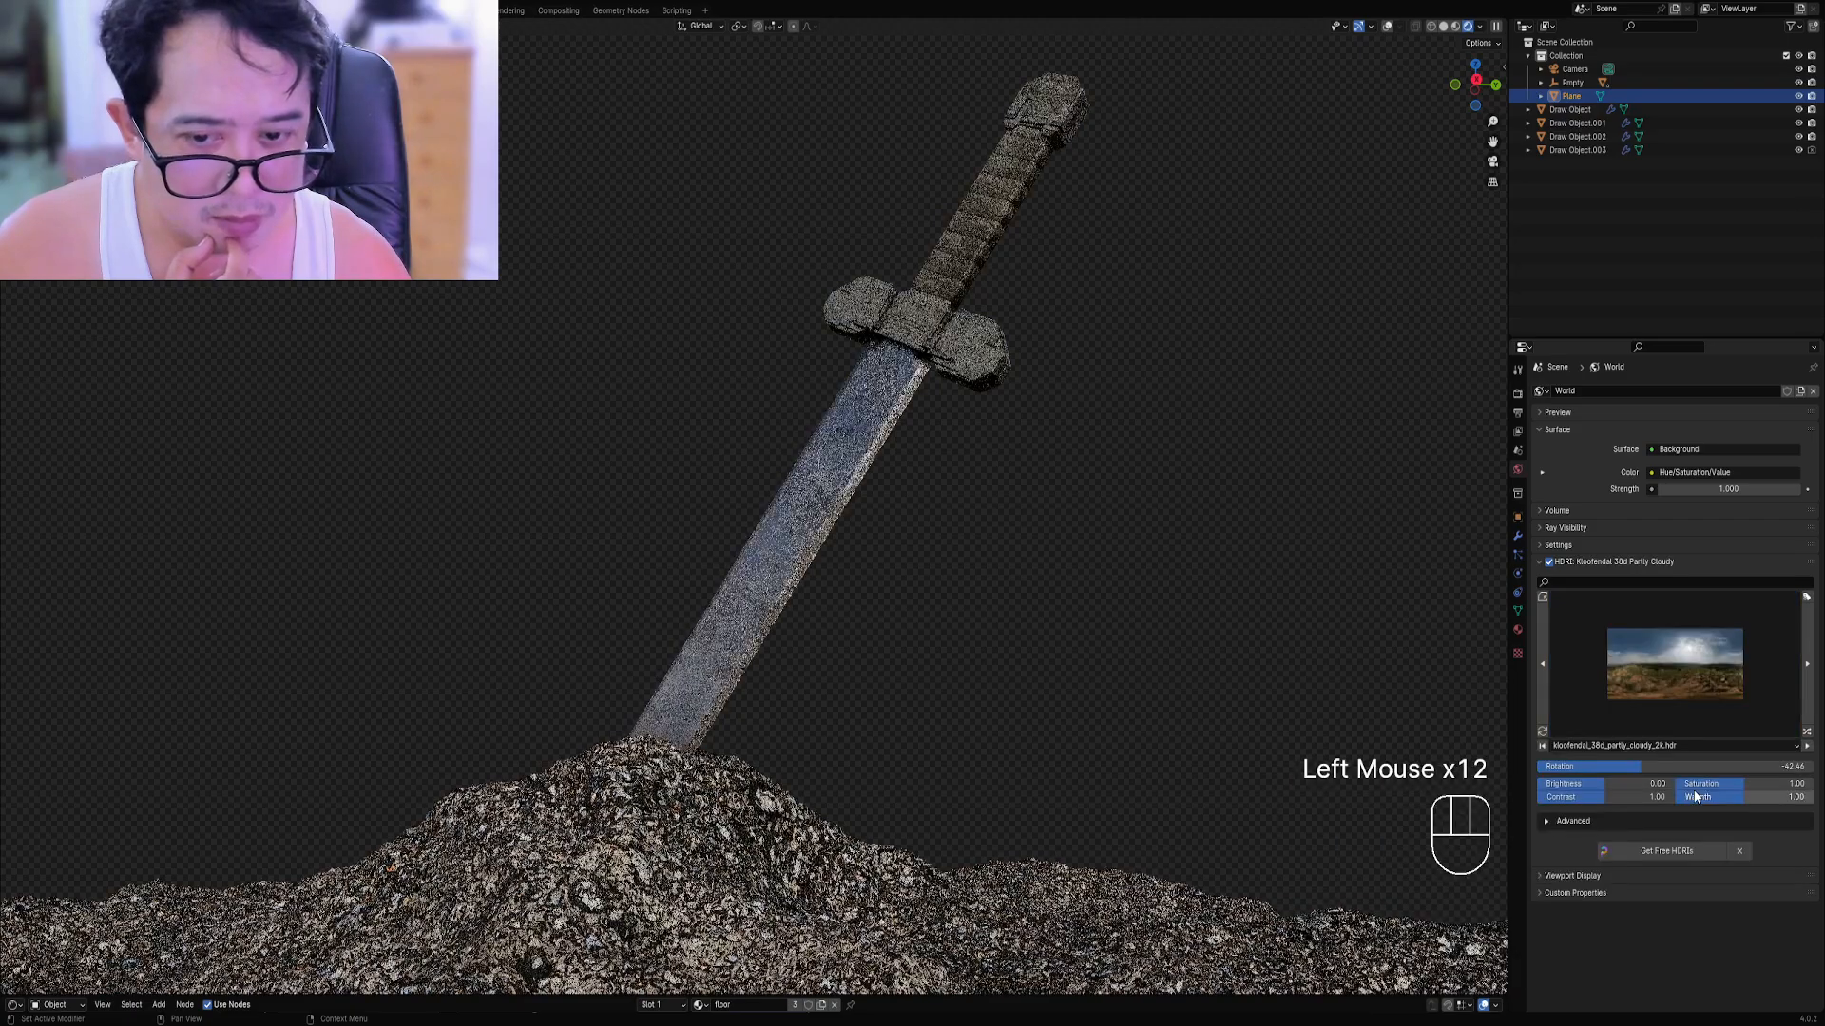
pyautogui.moveTo(1667, 779)
pyautogui.mouseDown()
pyautogui.moveTo(1743, 779)
pyautogui.moveTo(1658, 766)
pyautogui.mouseUp()
# Select the sword blade and move the Color Ramp stop in its rflow_metal material to about position 0.667.
pyautogui.rightClick(791, 564)
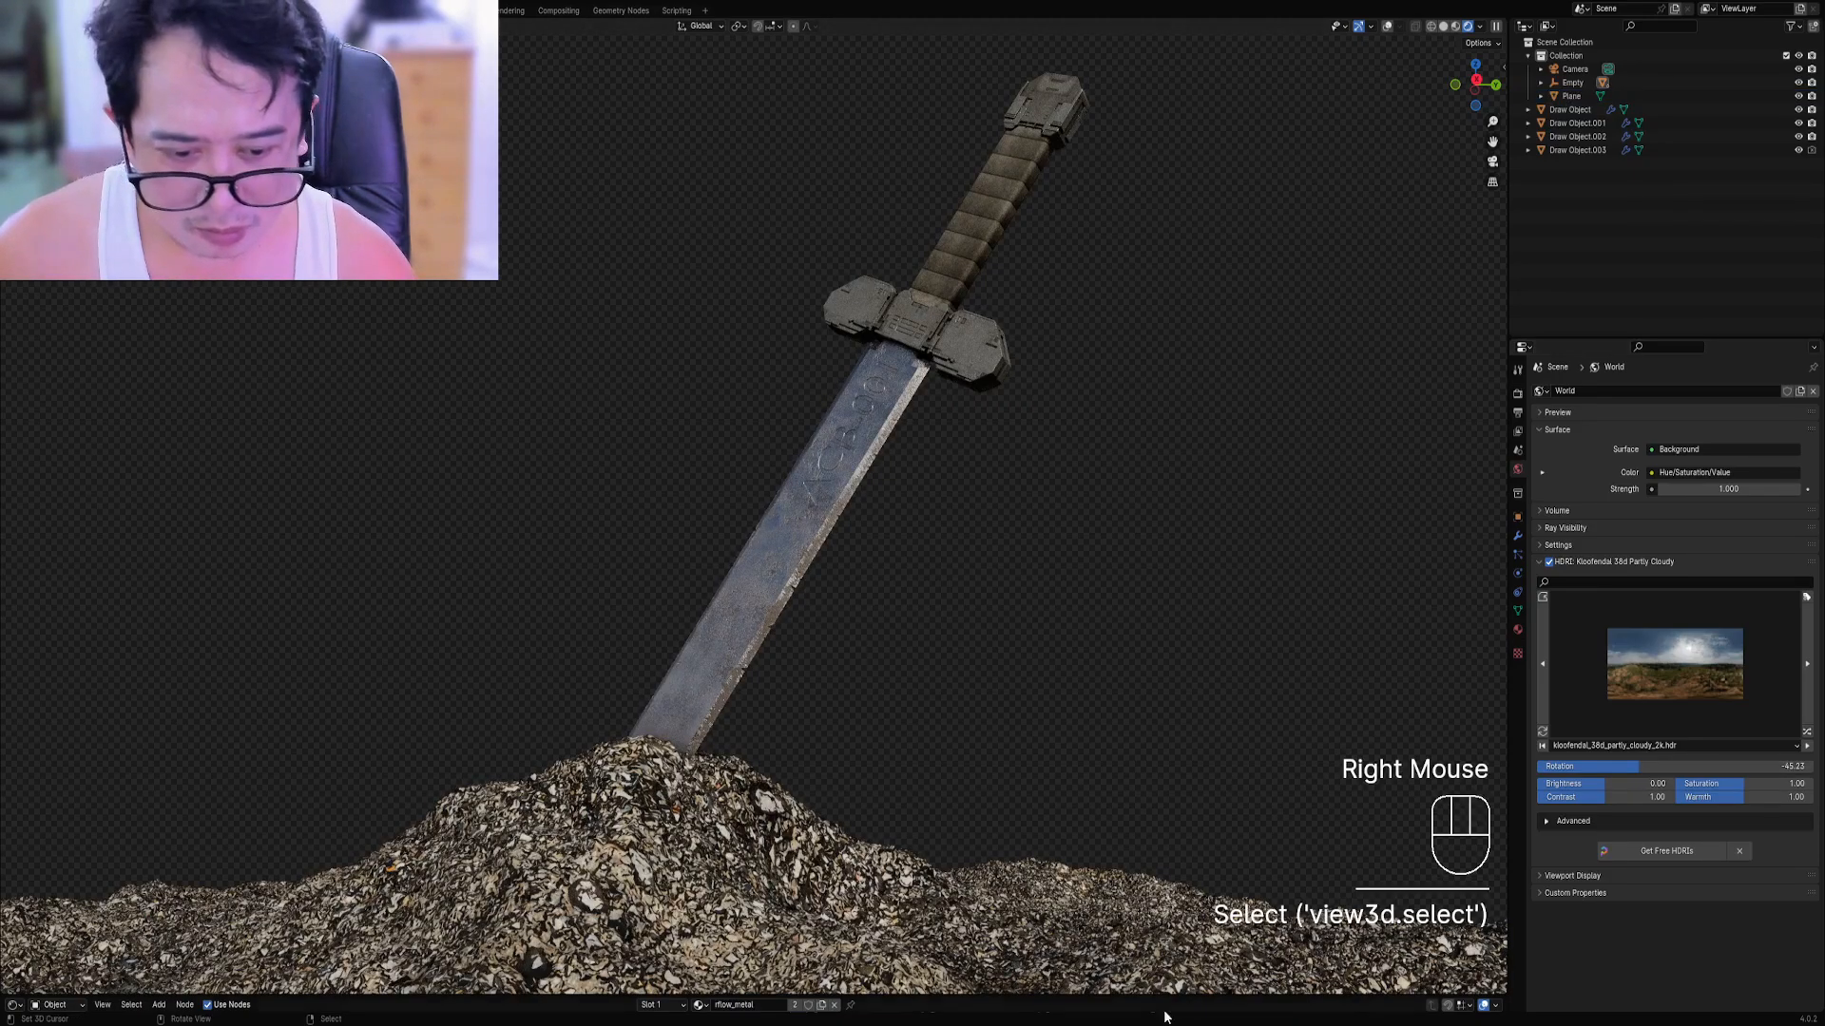
pyautogui.moveTo(1132, 995); pyautogui.dragTo(1126, 768)
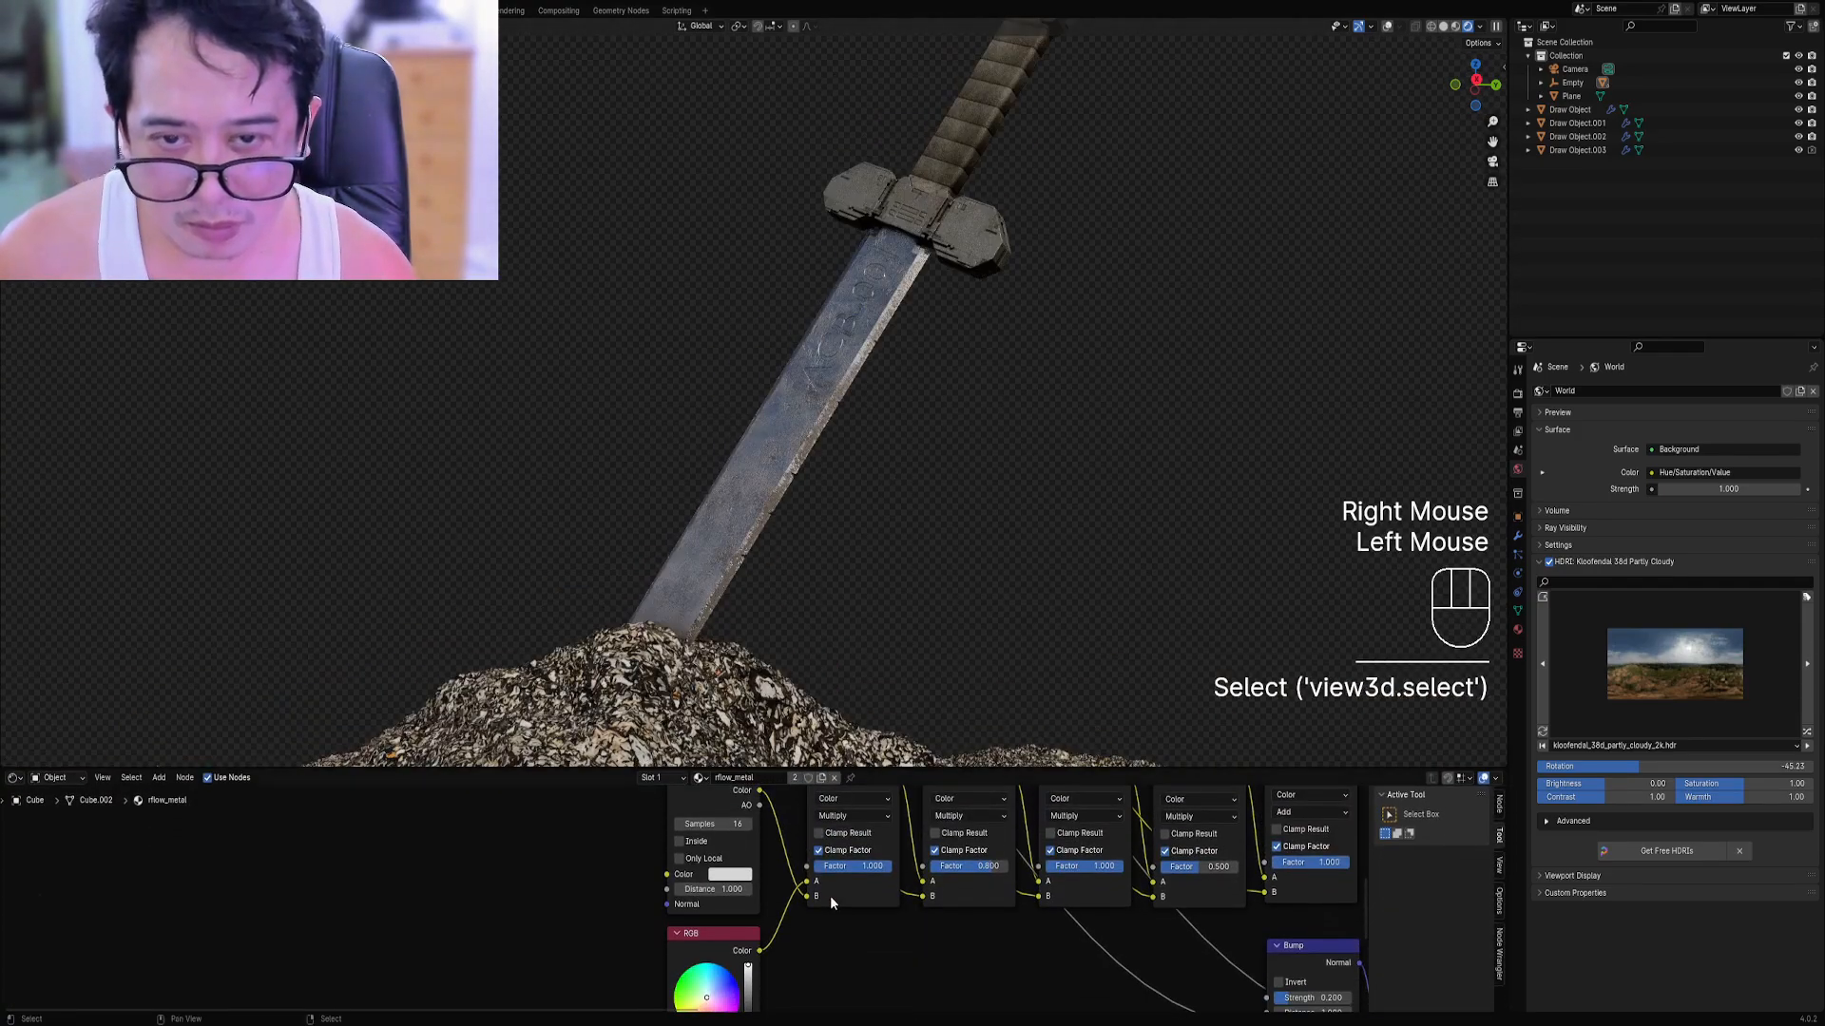
pyautogui.scroll(-3, 829, 895)
pyautogui.moveTo(830, 895); pyautogui.dragTo(517, 893, button='middle')
pyautogui.rightClick(842, 873)
pyautogui.scroll(1, 841, 873)
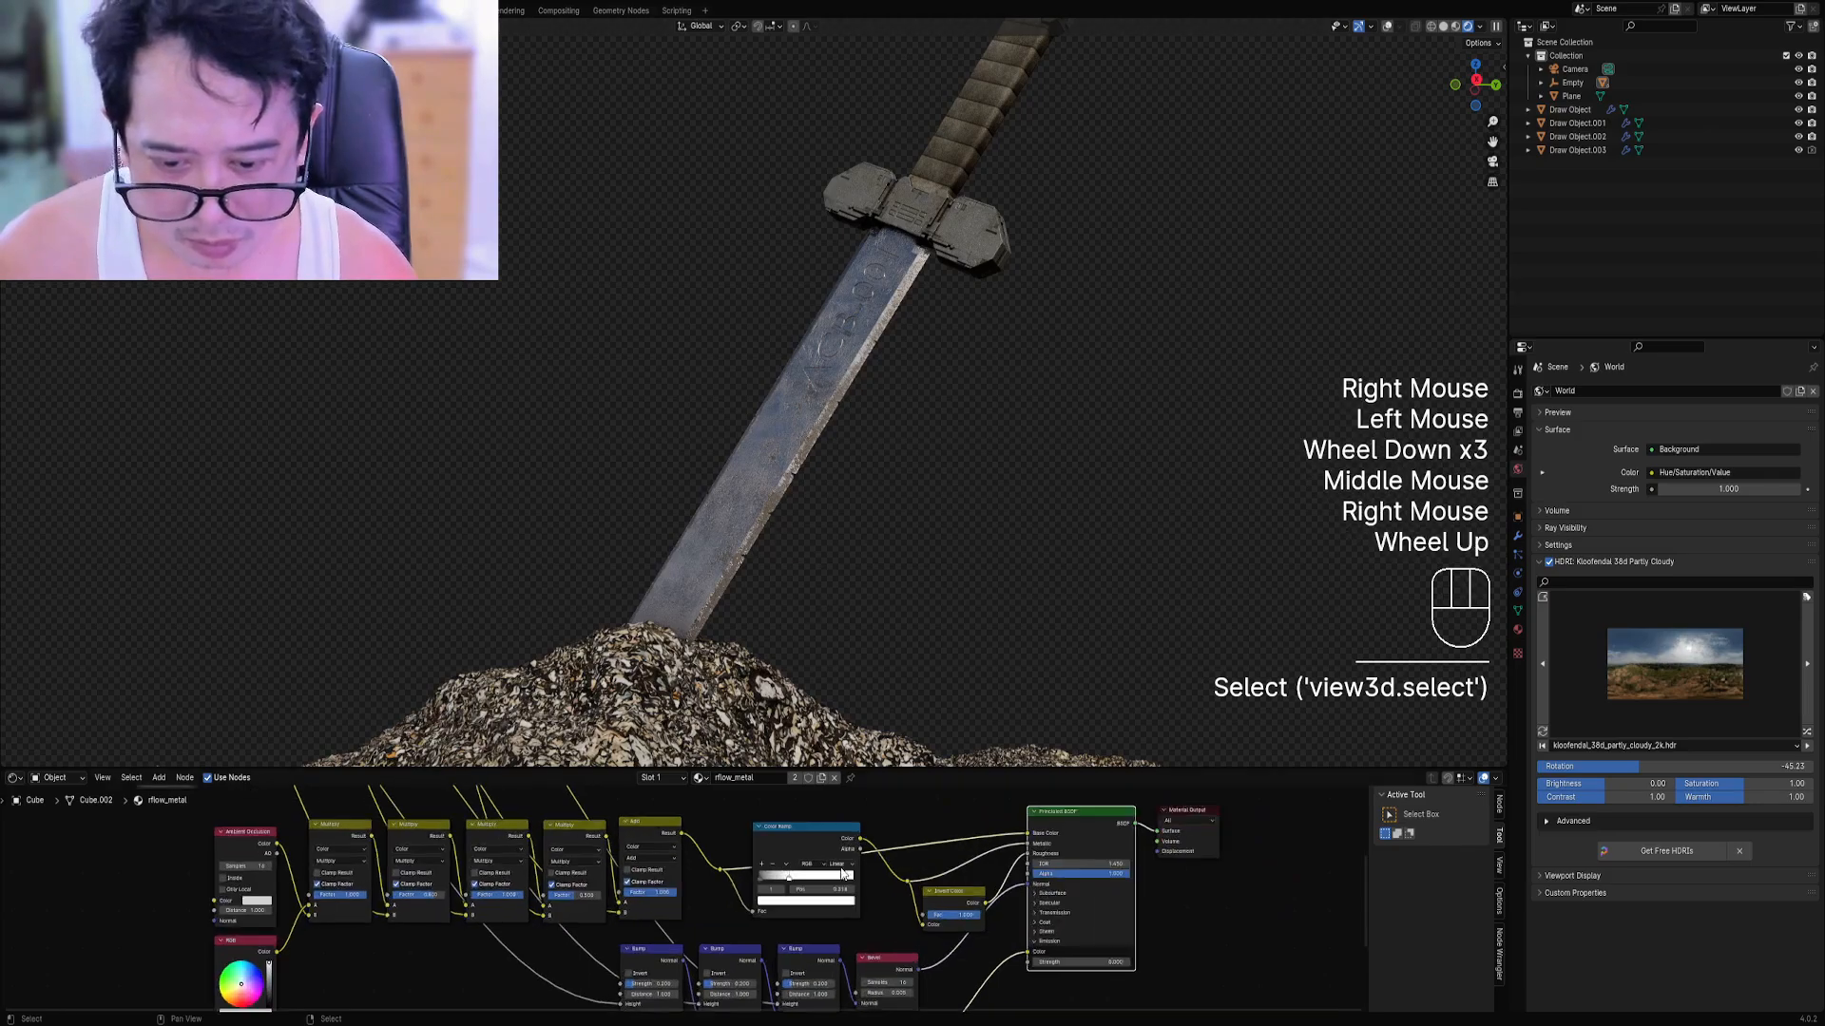
pyautogui.scroll(3, 841, 872)
pyautogui.moveTo(866, 867); pyautogui.dragTo(886, 865)
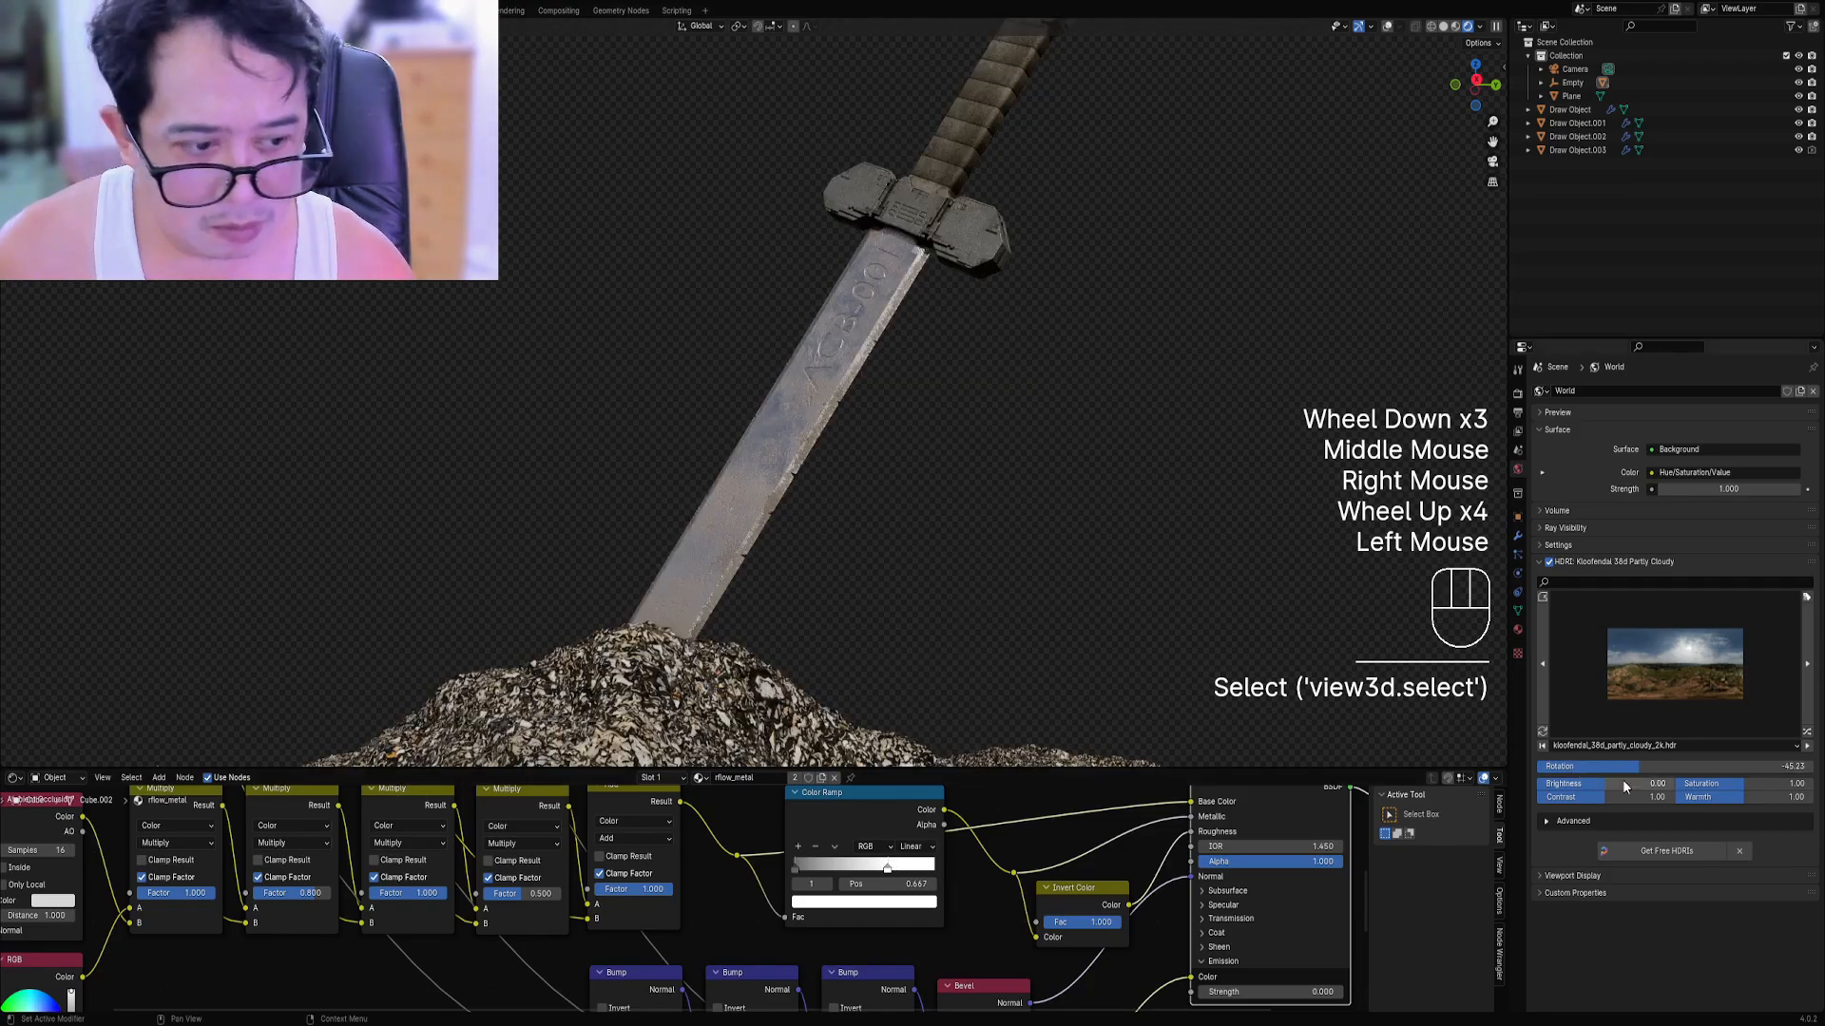
# Fine-tune the world HDRI rotation to about -43.38 and view the whole sword.
pyautogui.moveTo(1640, 766)
pyautogui.mouseDown()
pyautogui.moveTo(1755, 766)
pyautogui.moveTo(1640, 766)
pyautogui.mouseUp()
pyautogui.scroll(-2, 973, 881)
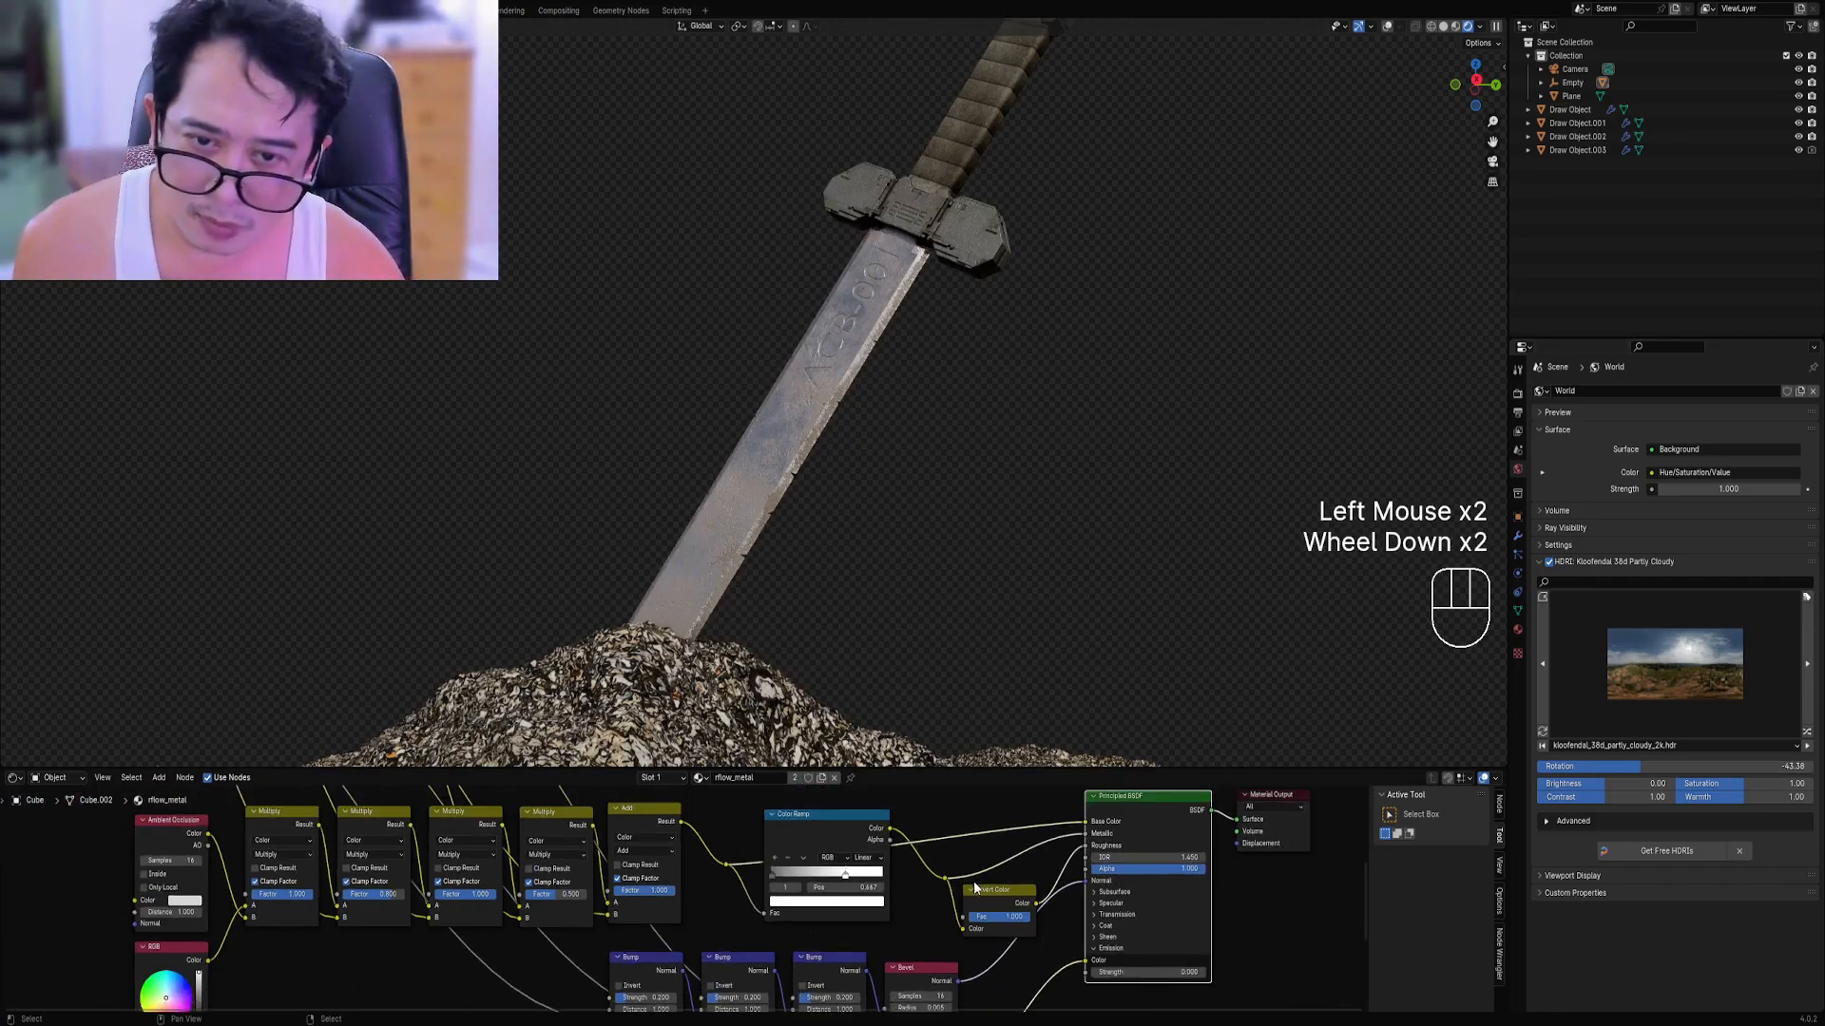
pyautogui.scroll(-1, 973, 881)
pyautogui.scroll(-2, 855, 629)
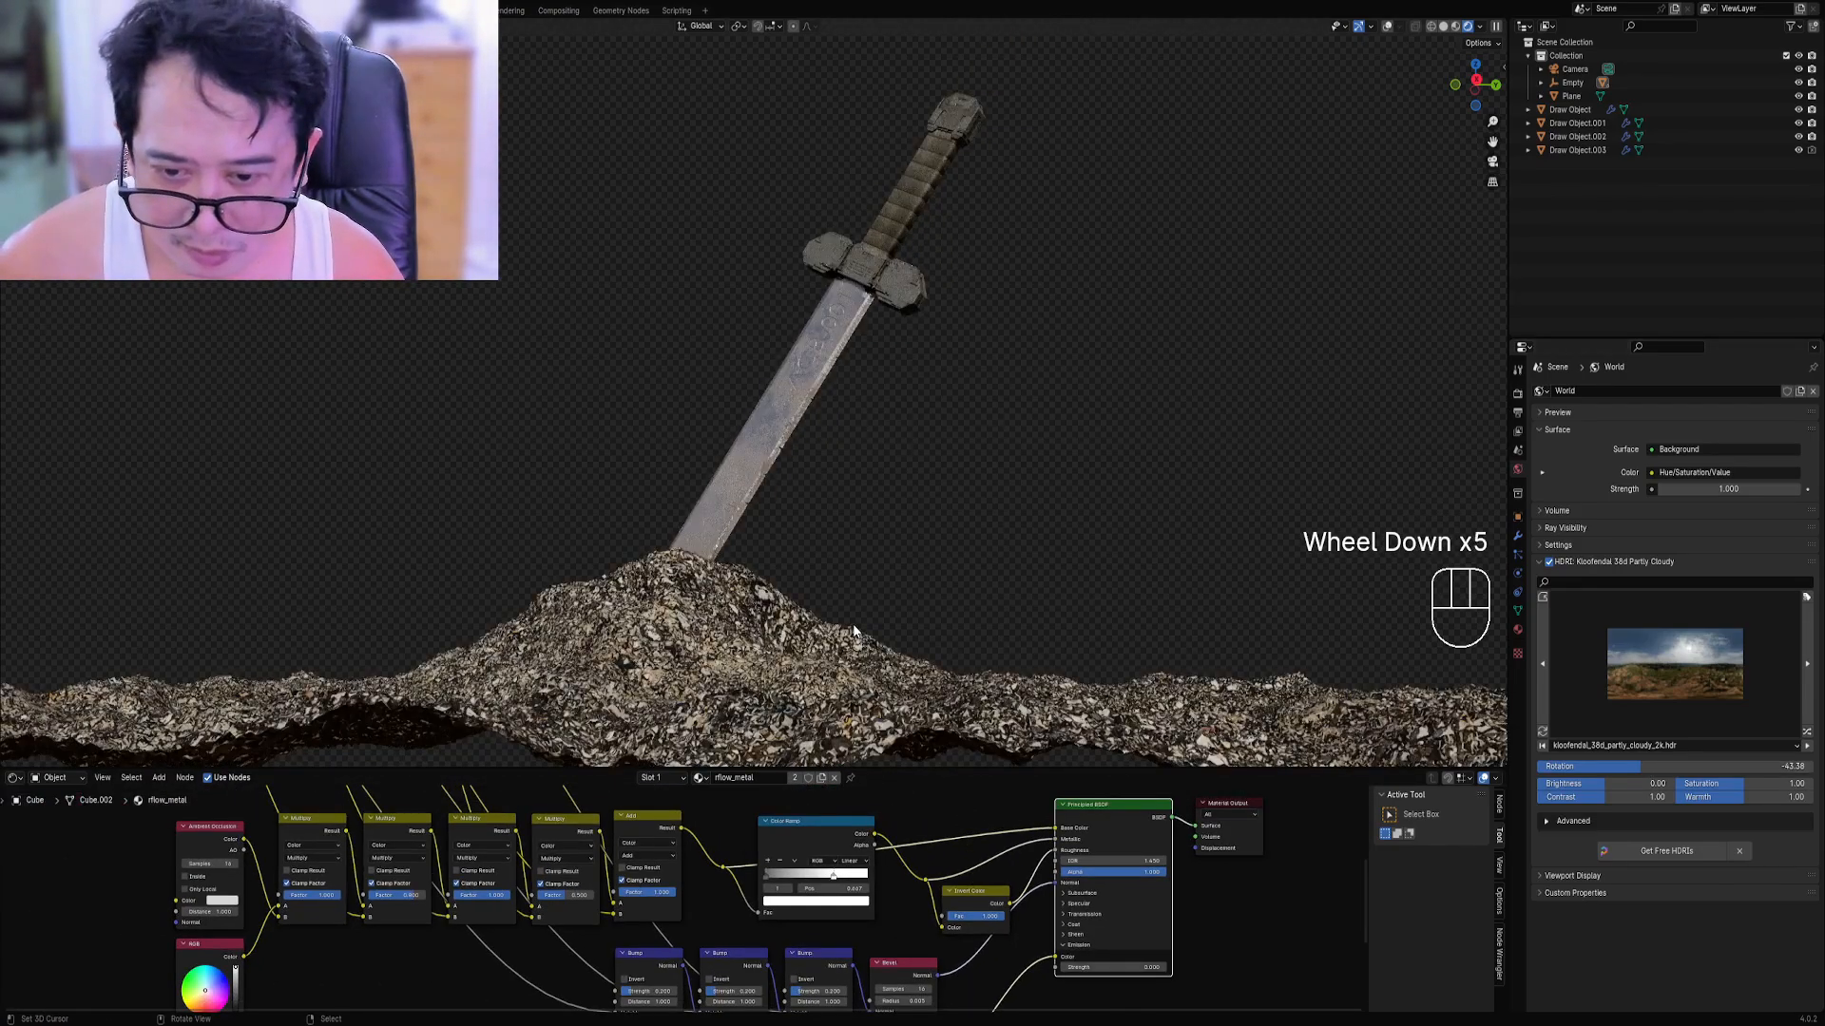
# Inspect the floor's mesh density in solid shading by toggling Edit Mode with the overlays shown.
pyautogui.press('z')
pyautogui.scroll(-1, 923, 653)
pyautogui.keyDown('shift'); pyautogui.moveTo(924, 654); pyautogui.dragTo(922, 608, button='middle'); pyautogui.keyUp('shift')
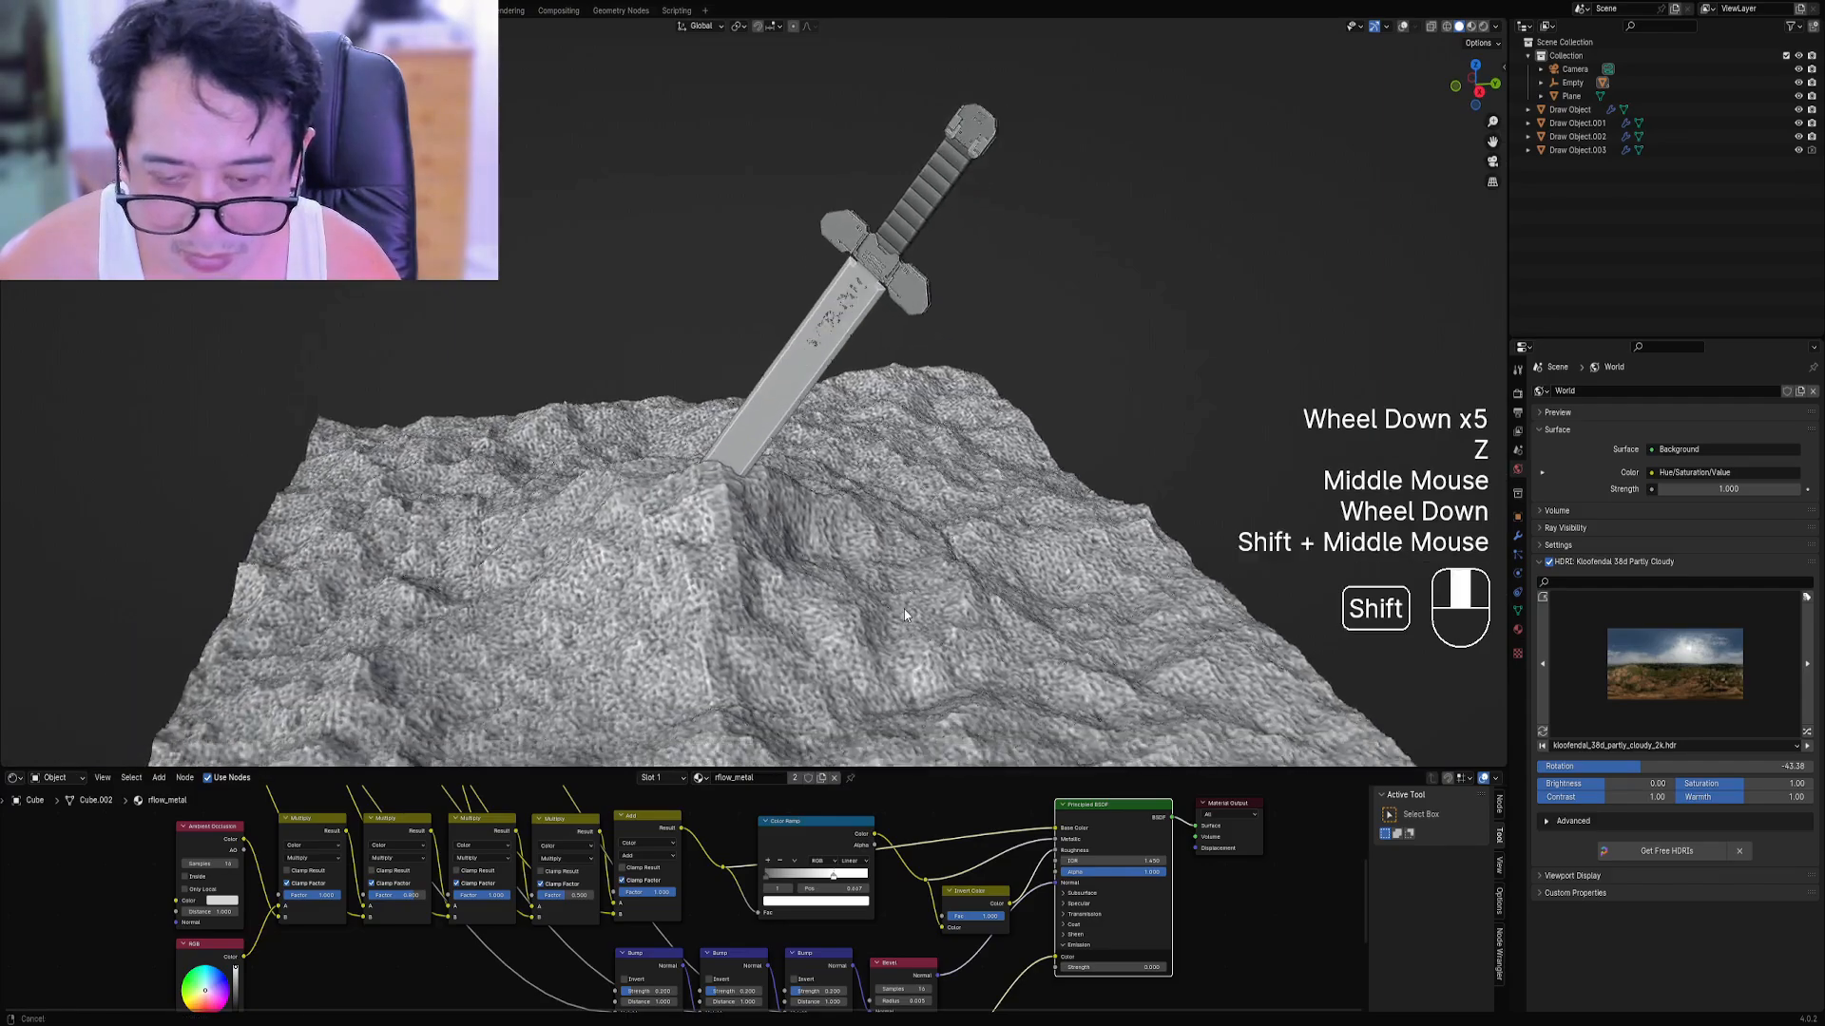
pyautogui.rightClick(759, 529)
pyautogui.press('Tab')
pyautogui.hotkey('shift', 'alt', 'z')
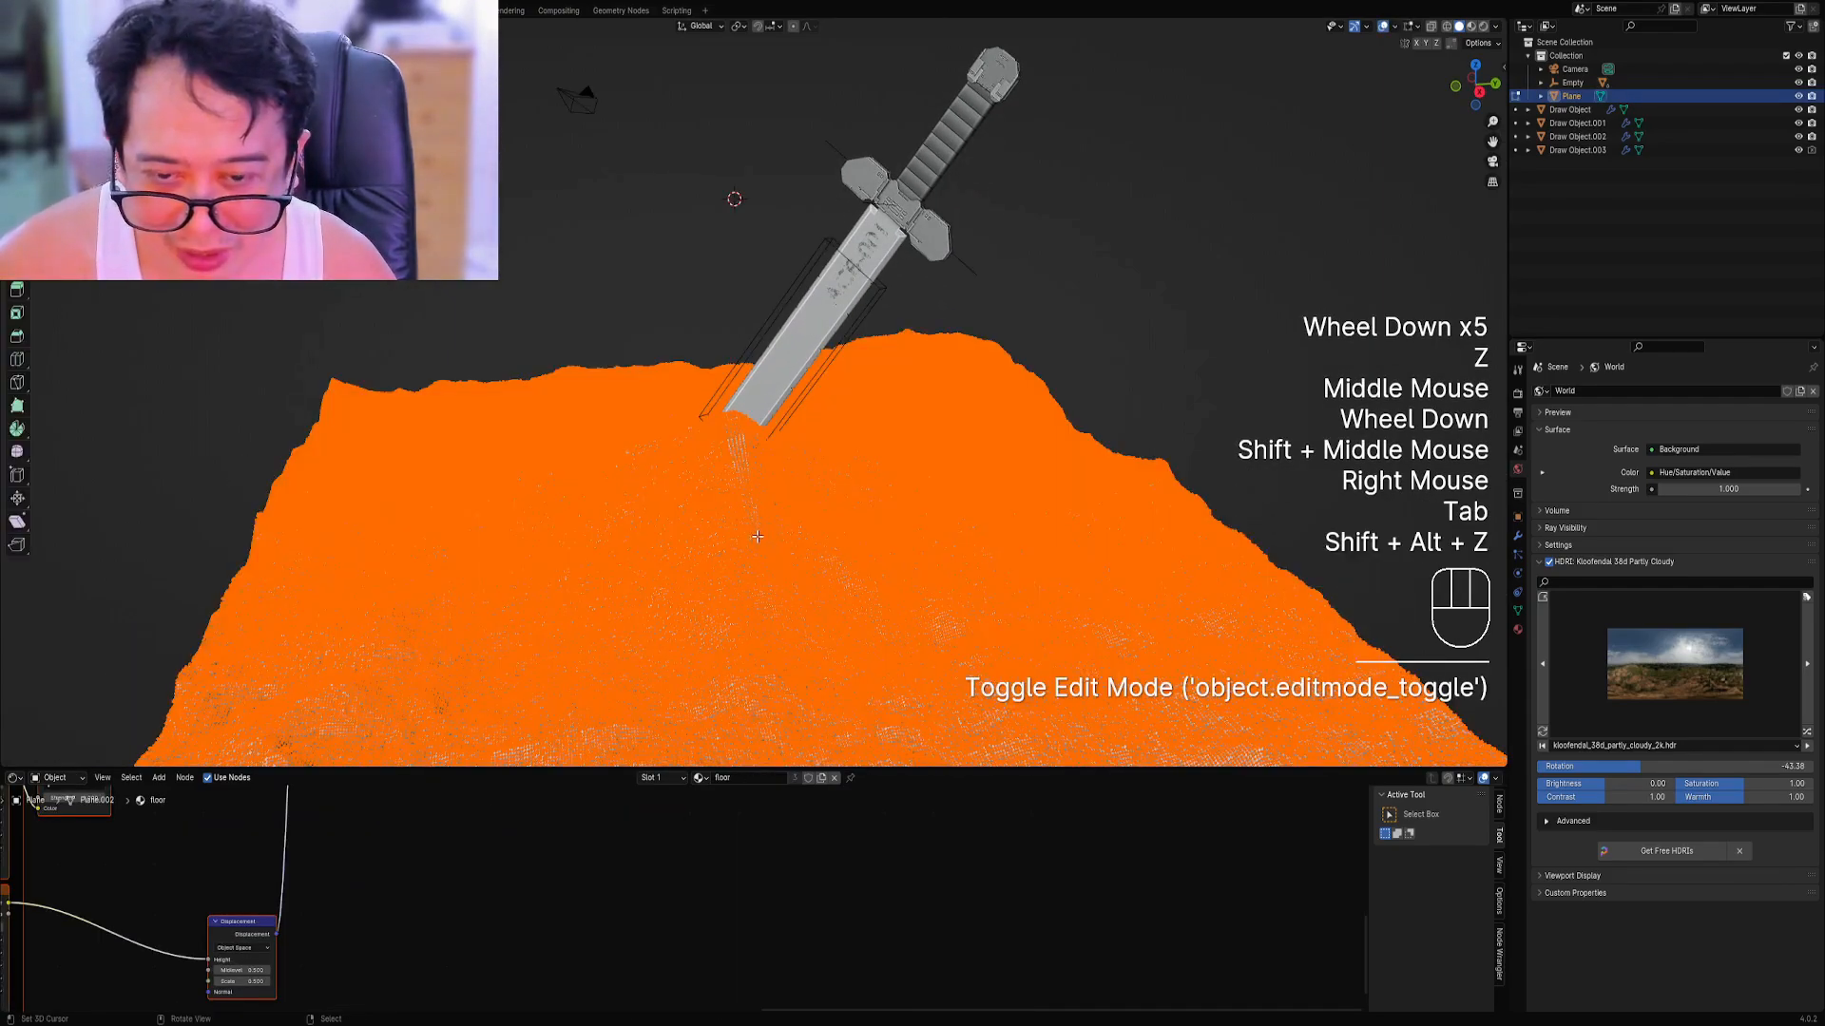
pyautogui.press('Tab')
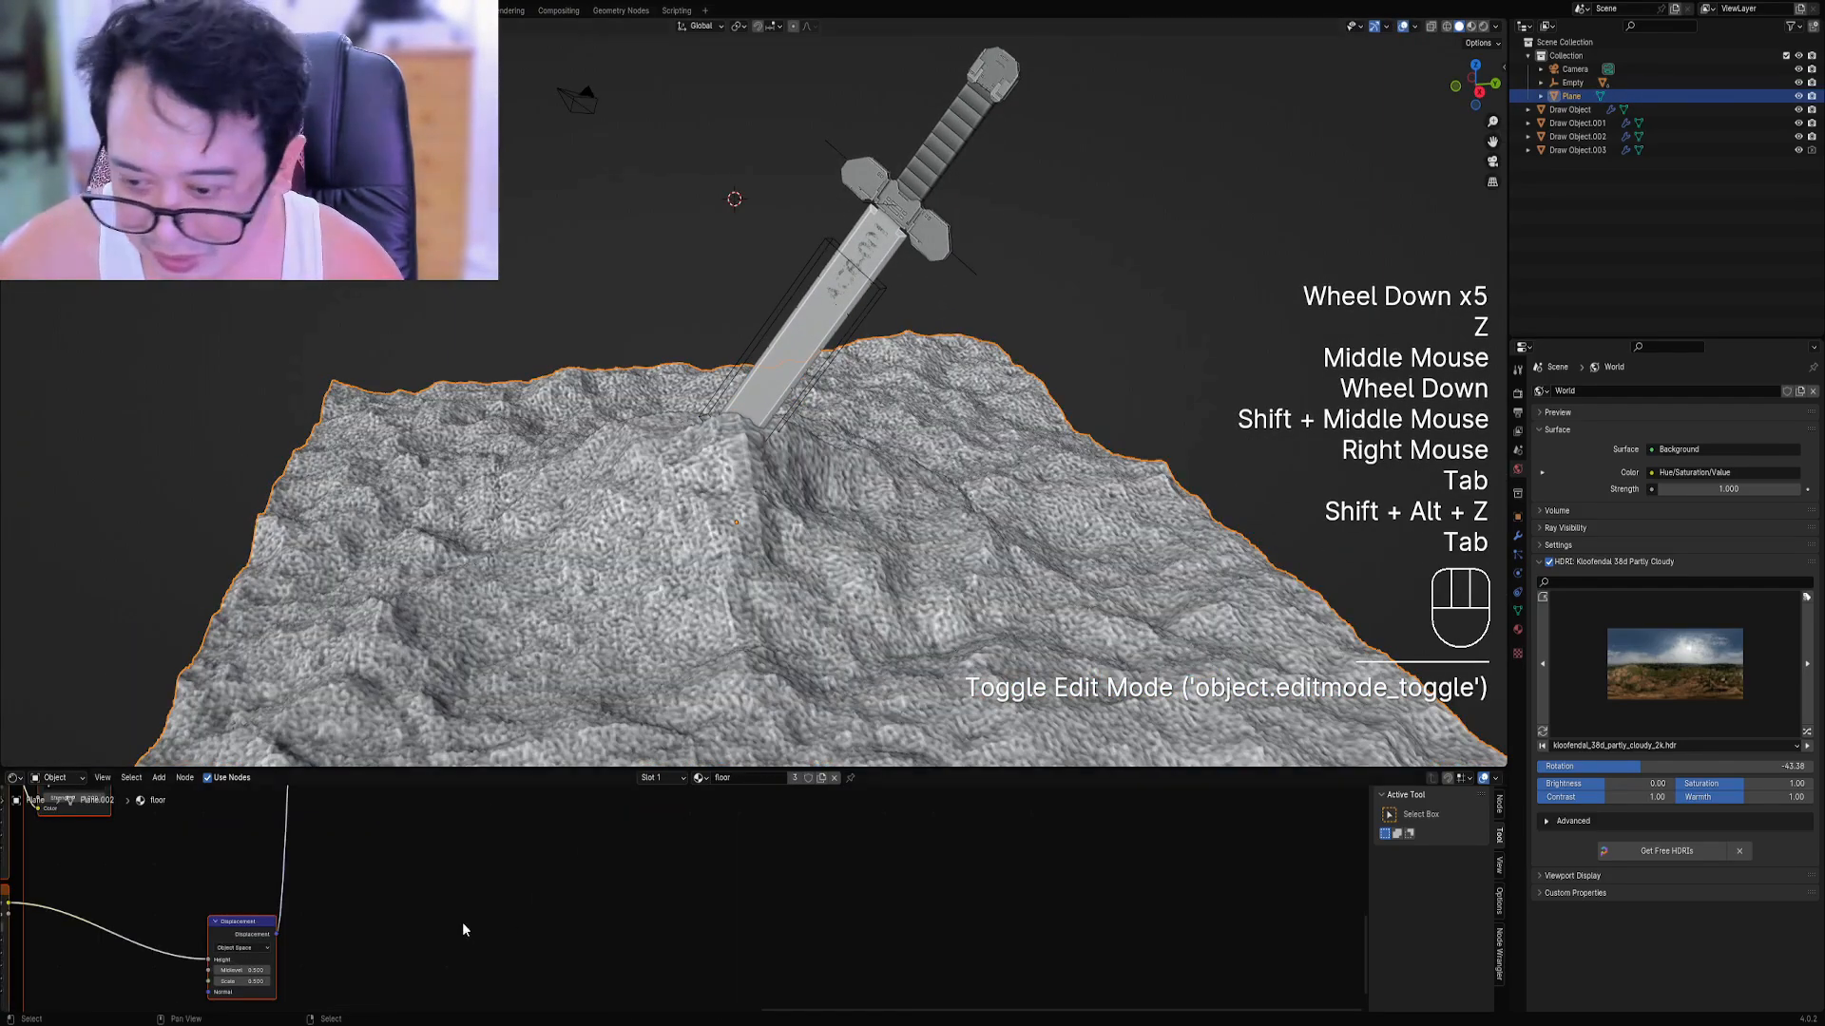
# Compare the floor in rendered and solid shading with its material's Displacement node in view.
pyautogui.scroll(-3, 463, 929)
pyautogui.moveTo(463, 930); pyautogui.dragTo(647, 902, button='middle')
pyautogui.scroll(4, 647, 902)
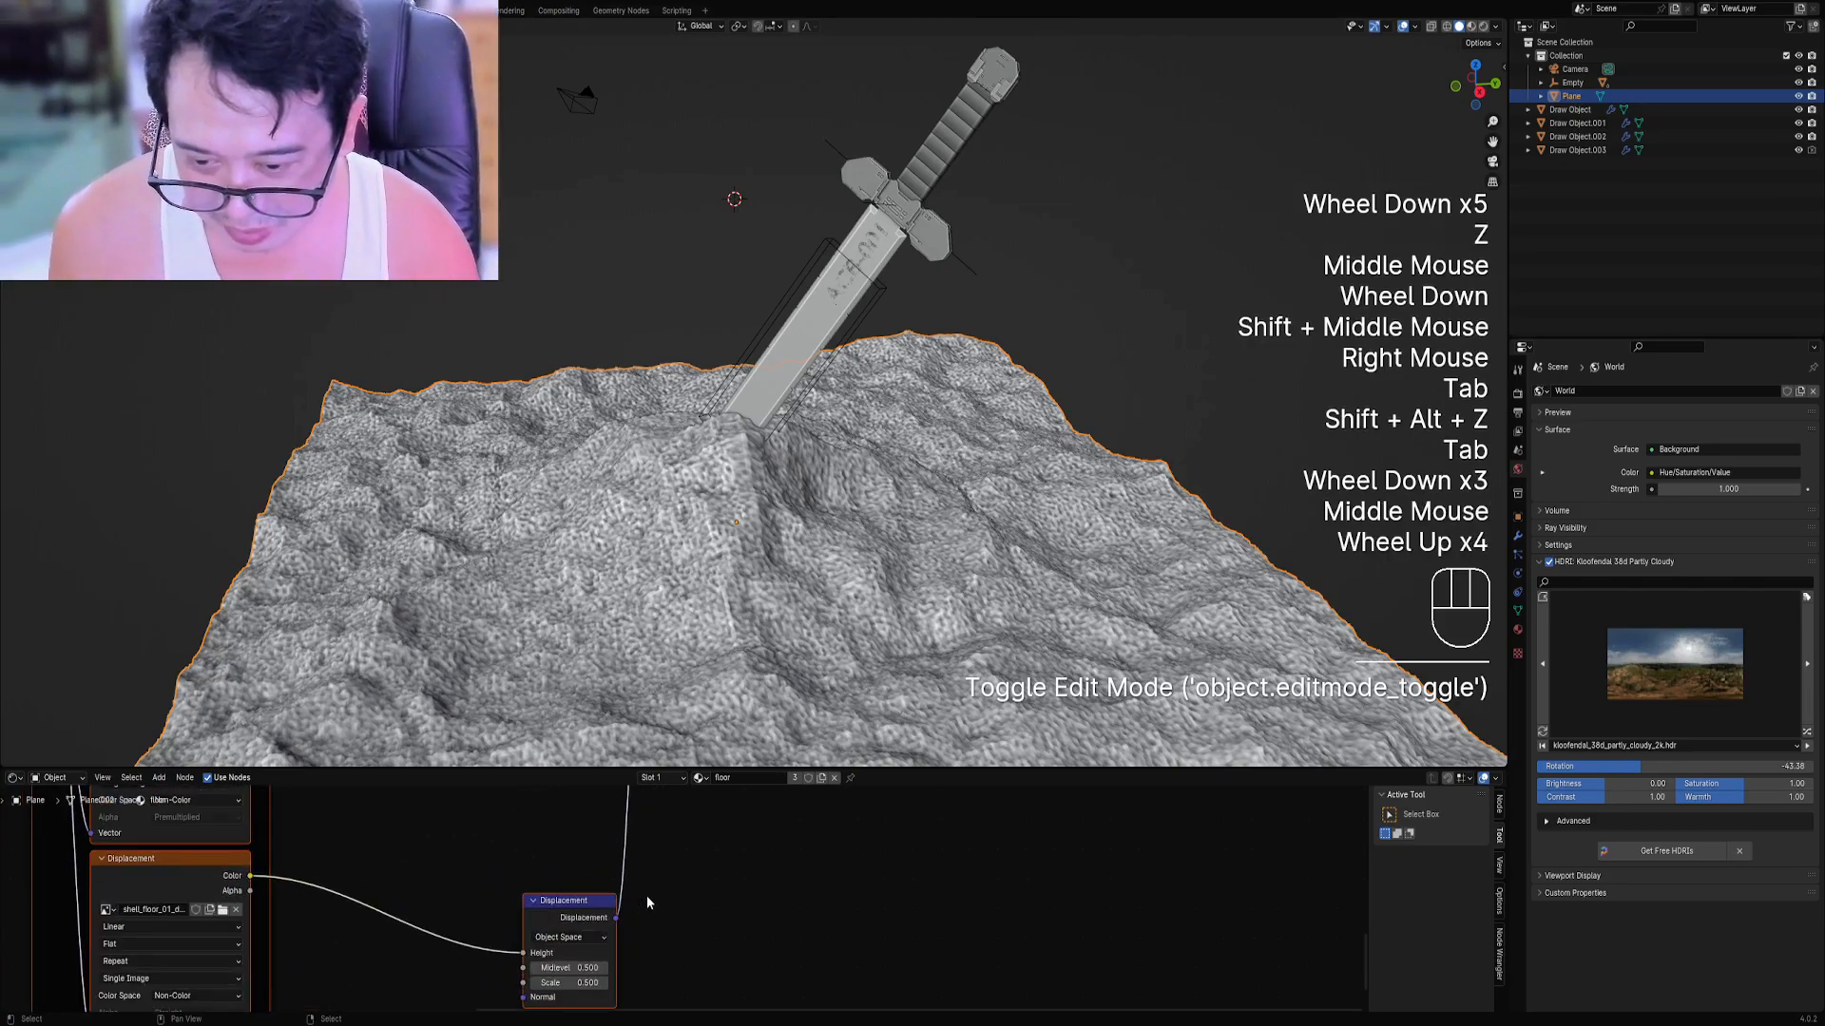
pyautogui.press('z')
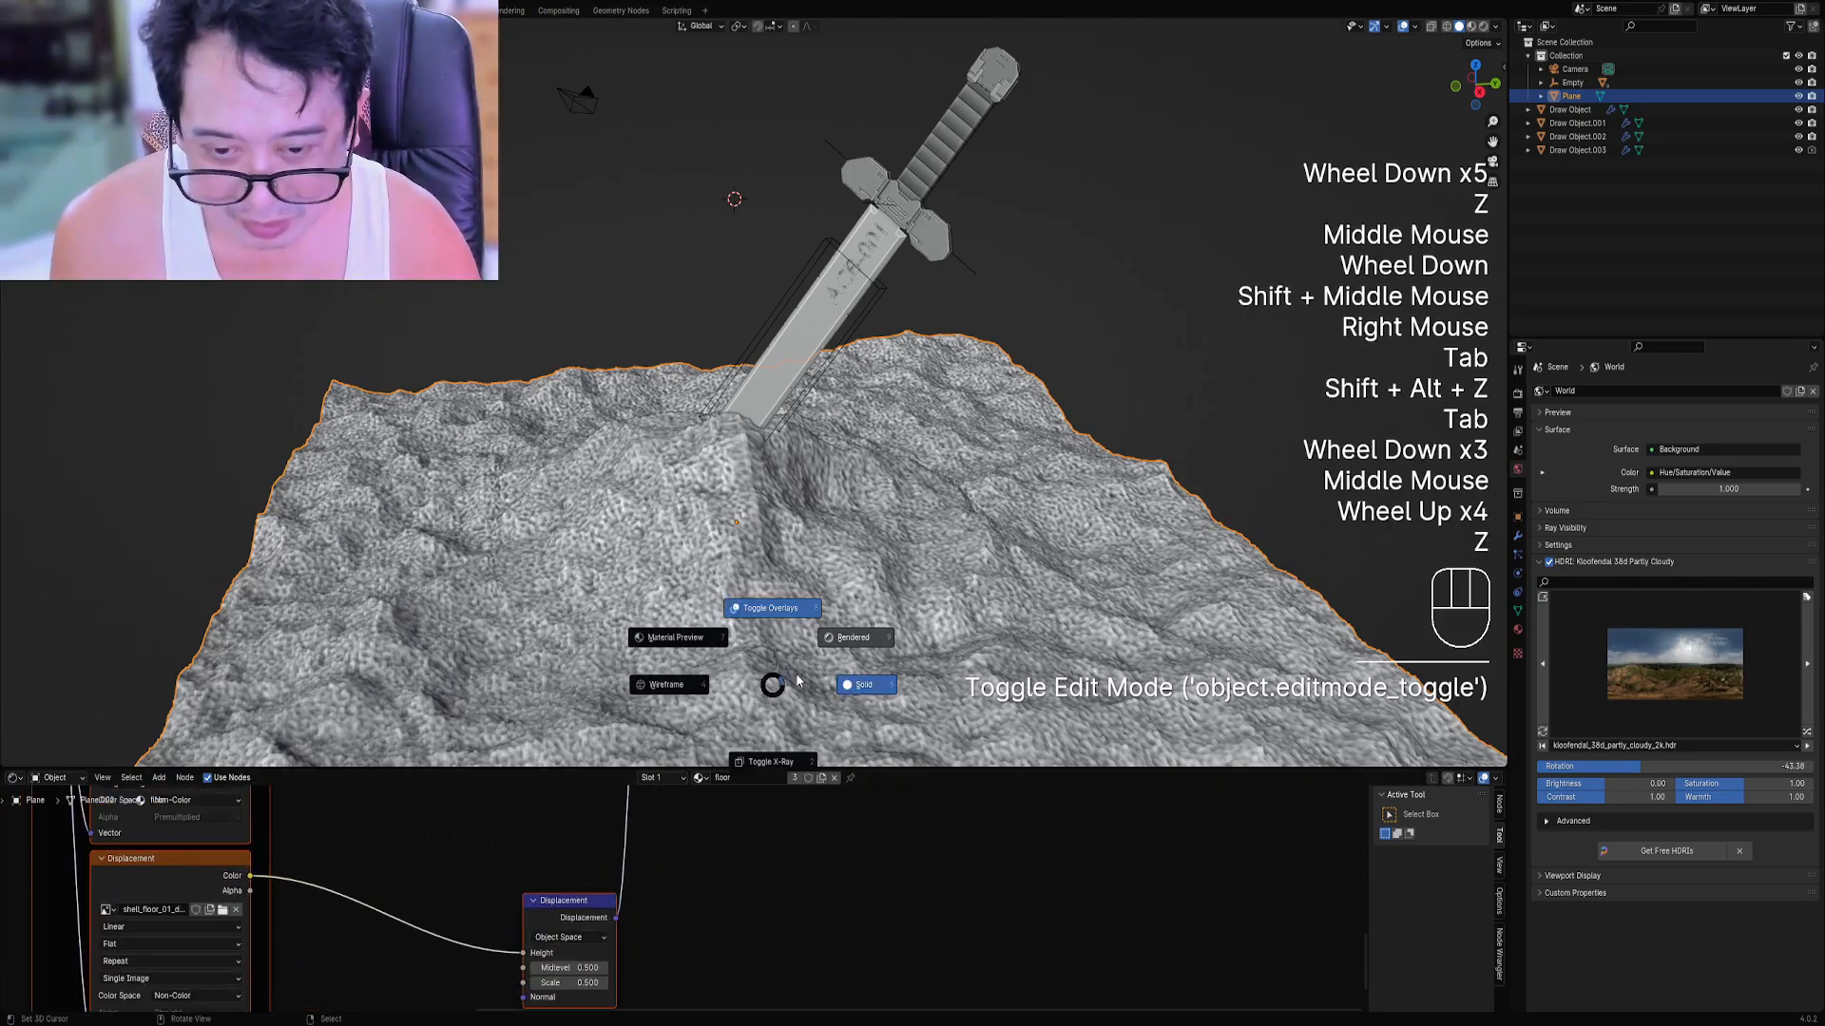
pyautogui.click(854, 640)
pyautogui.press('z')
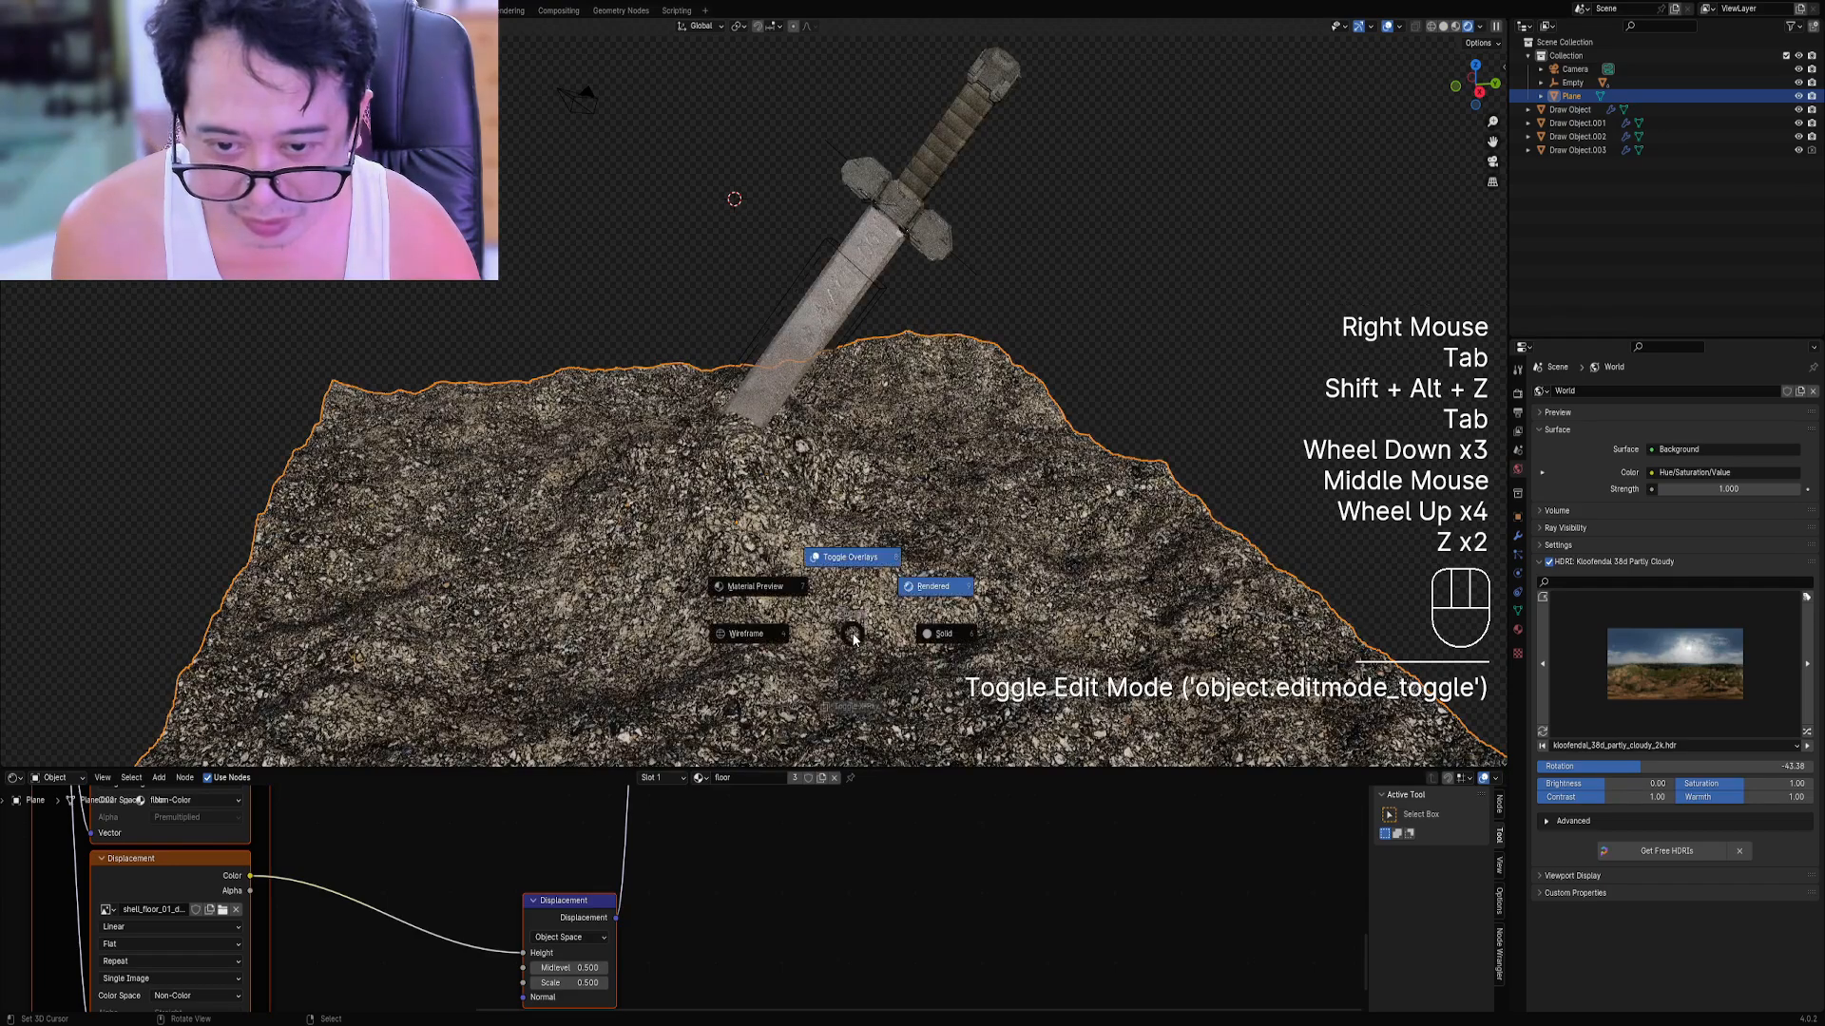
pyautogui.click(923, 636)
# Move the Displacement node of the floor material close to its Displacement image texture node.
pyautogui.moveTo(611, 929); pyautogui.dragTo(823, 848, button='middle')
pyautogui.scroll(2, 821, 850)
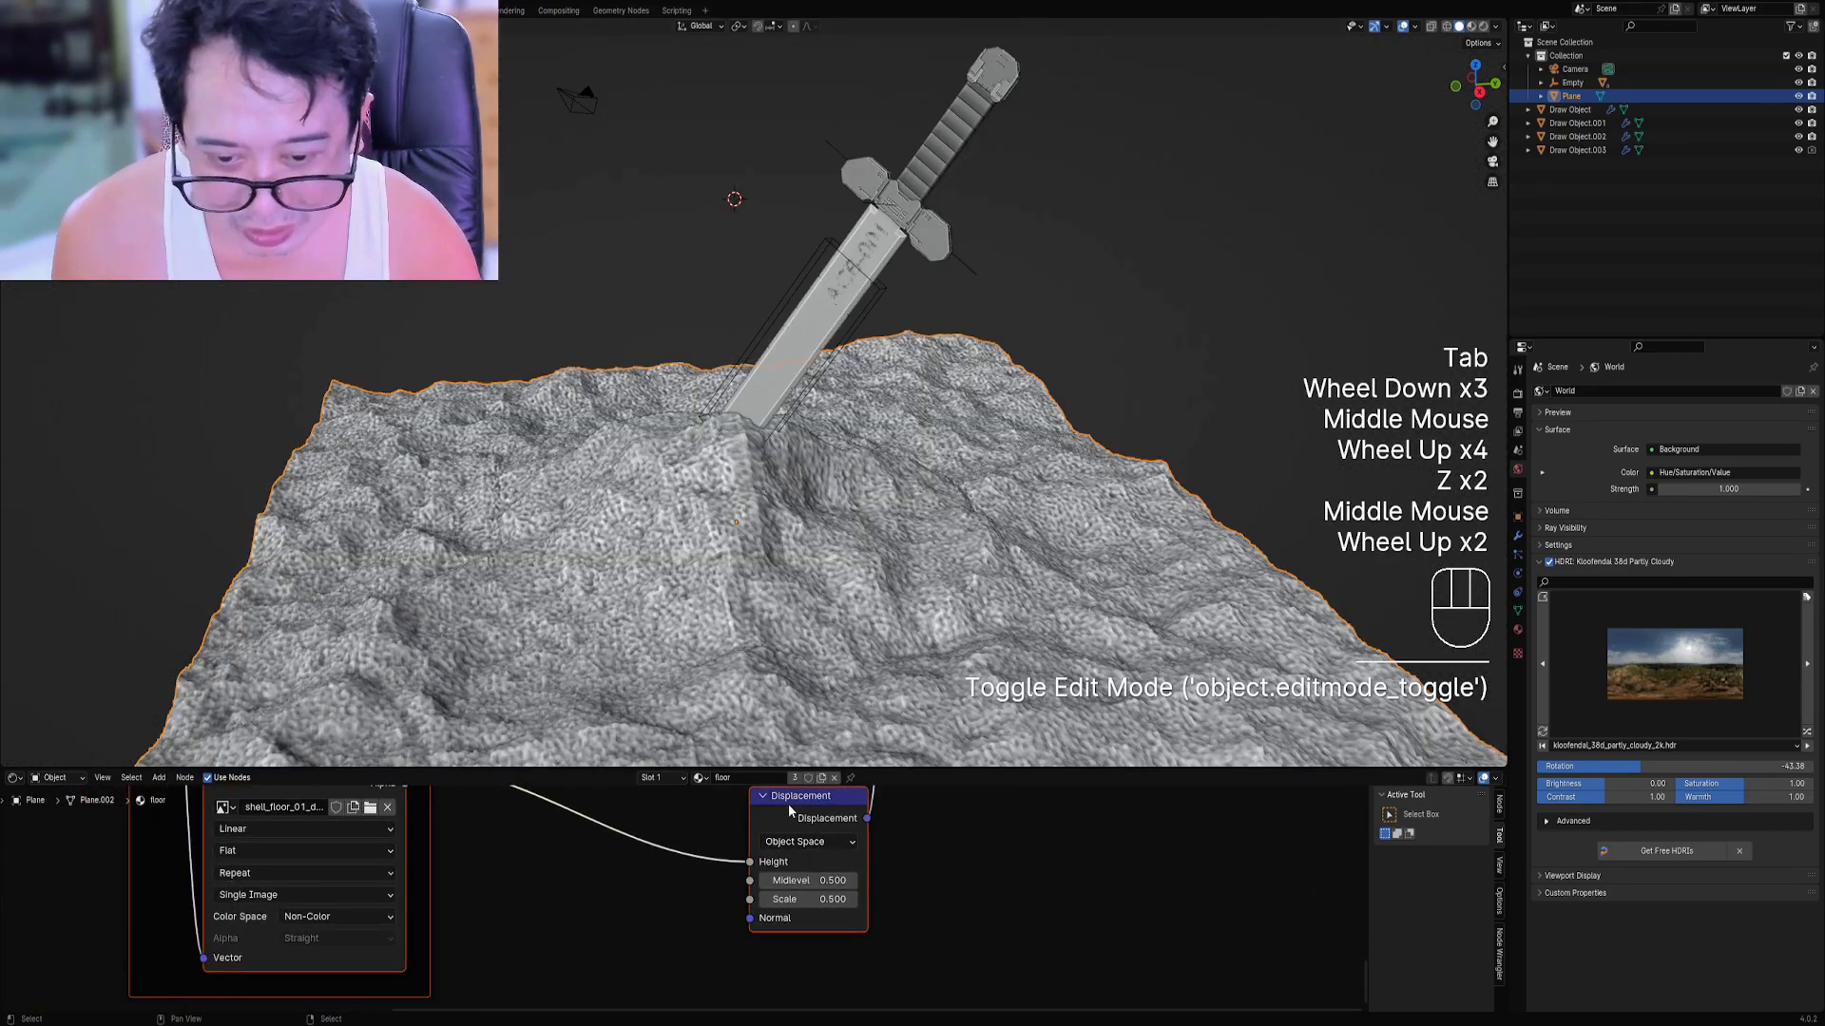
pyautogui.moveTo(789, 808)
pyautogui.mouseDown()
pyautogui.moveTo(571, 808)
pyautogui.moveTo(638, 934)
pyautogui.moveTo(449, 852)
pyautogui.mouseUp()
pyautogui.hotkey('alt', 'a')
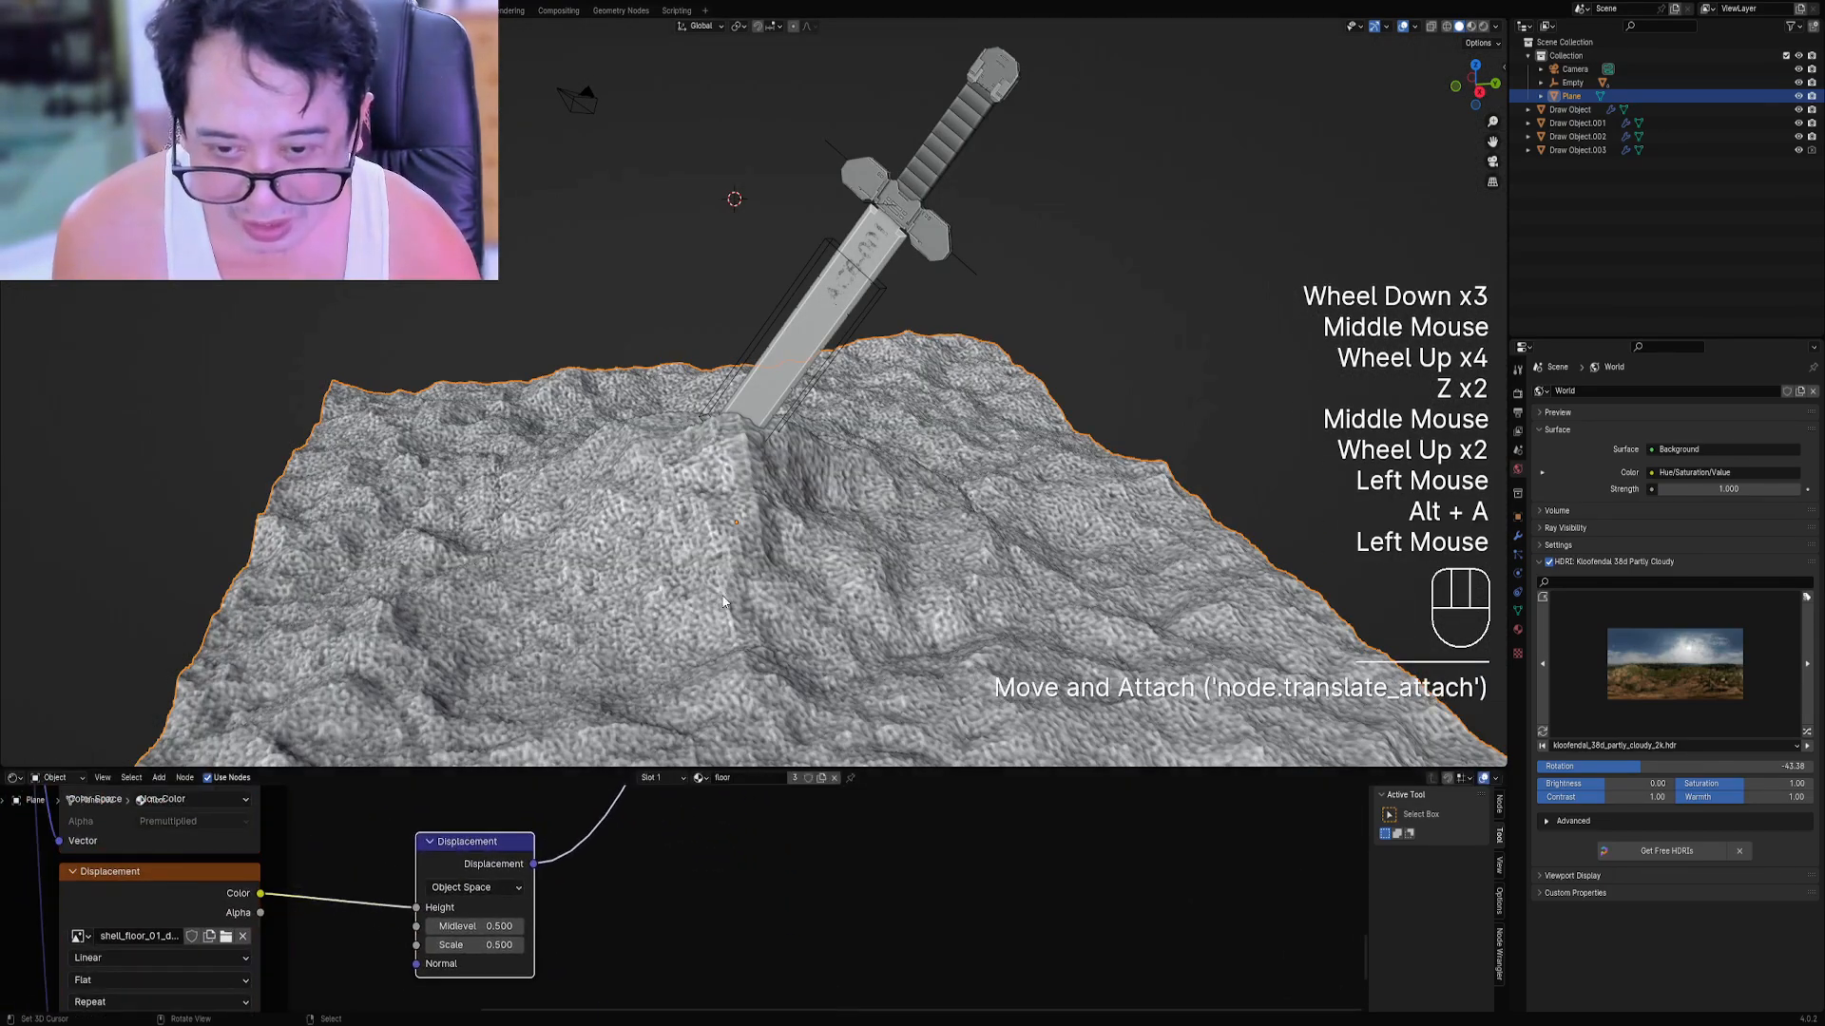
# Switch the viewport to rendered shading and set the floor's Displacement node scale to 0.1.
pyautogui.keyDown('shift'); pyautogui.moveTo(763, 618); pyautogui.dragTo(869, 519, button='middle'); pyautogui.keyUp('shift')
pyautogui.press('z')
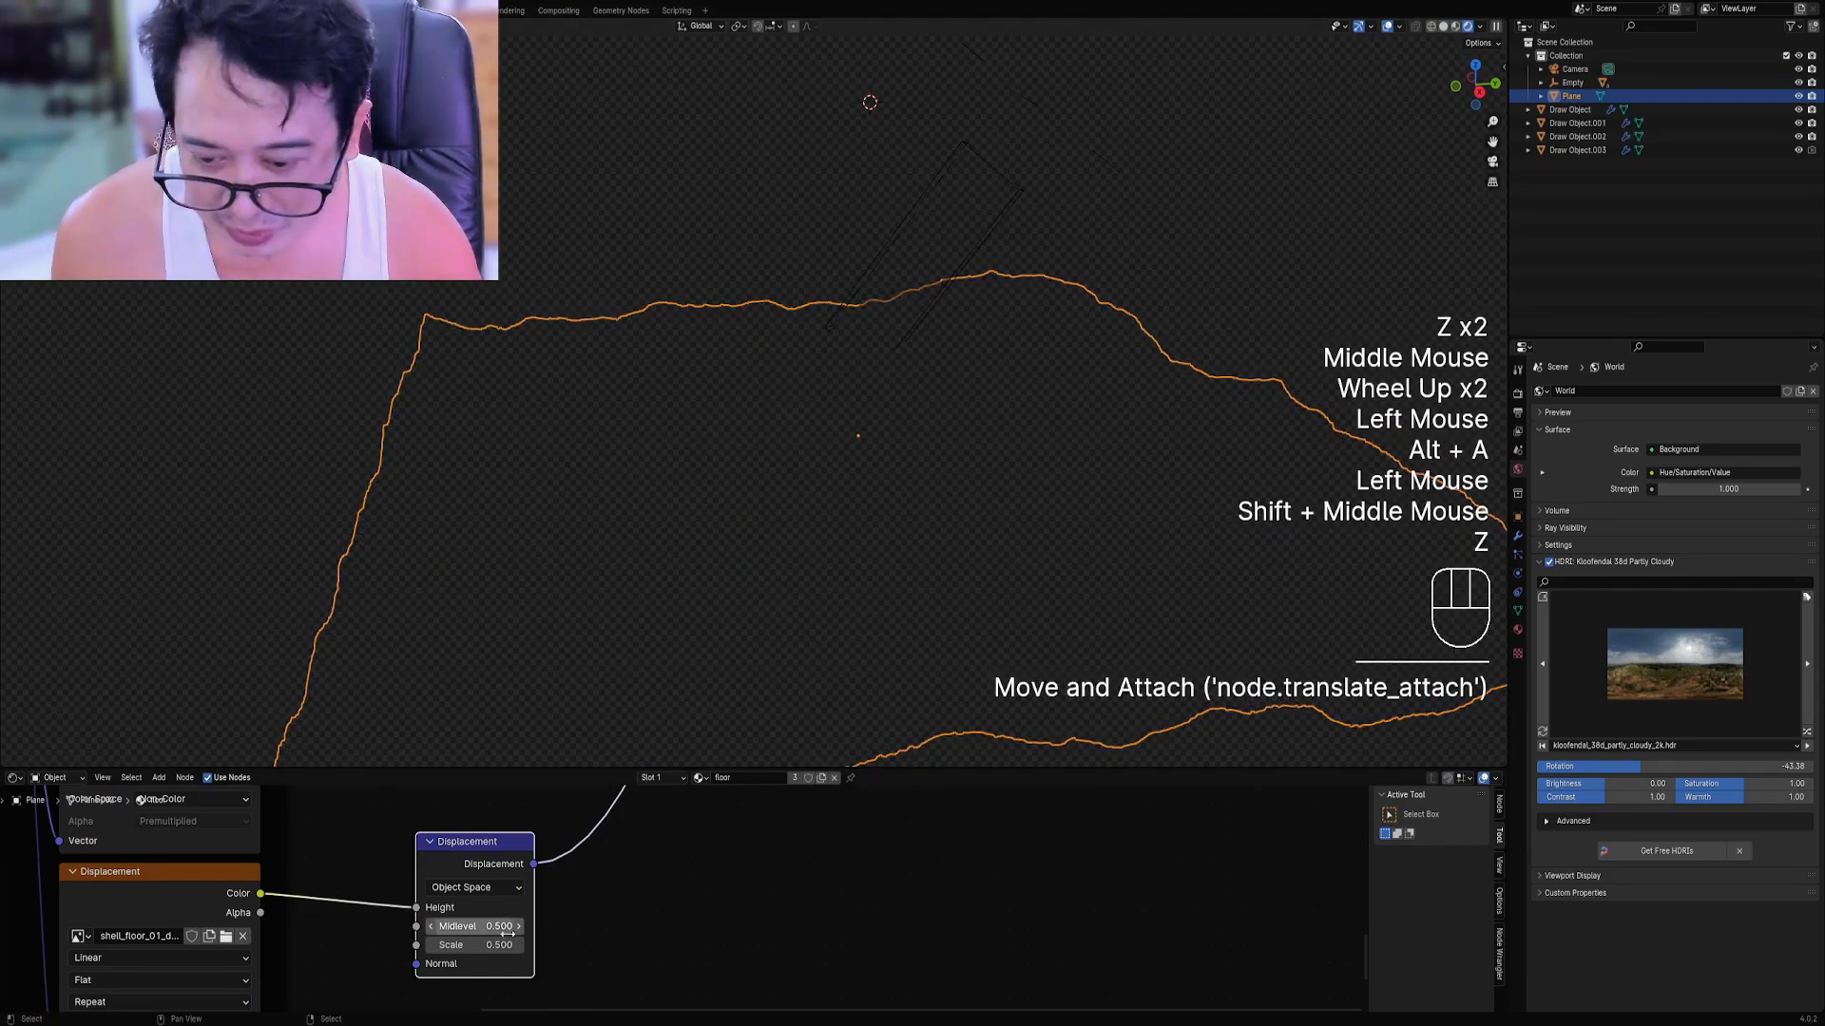
pyautogui.click(480, 945)
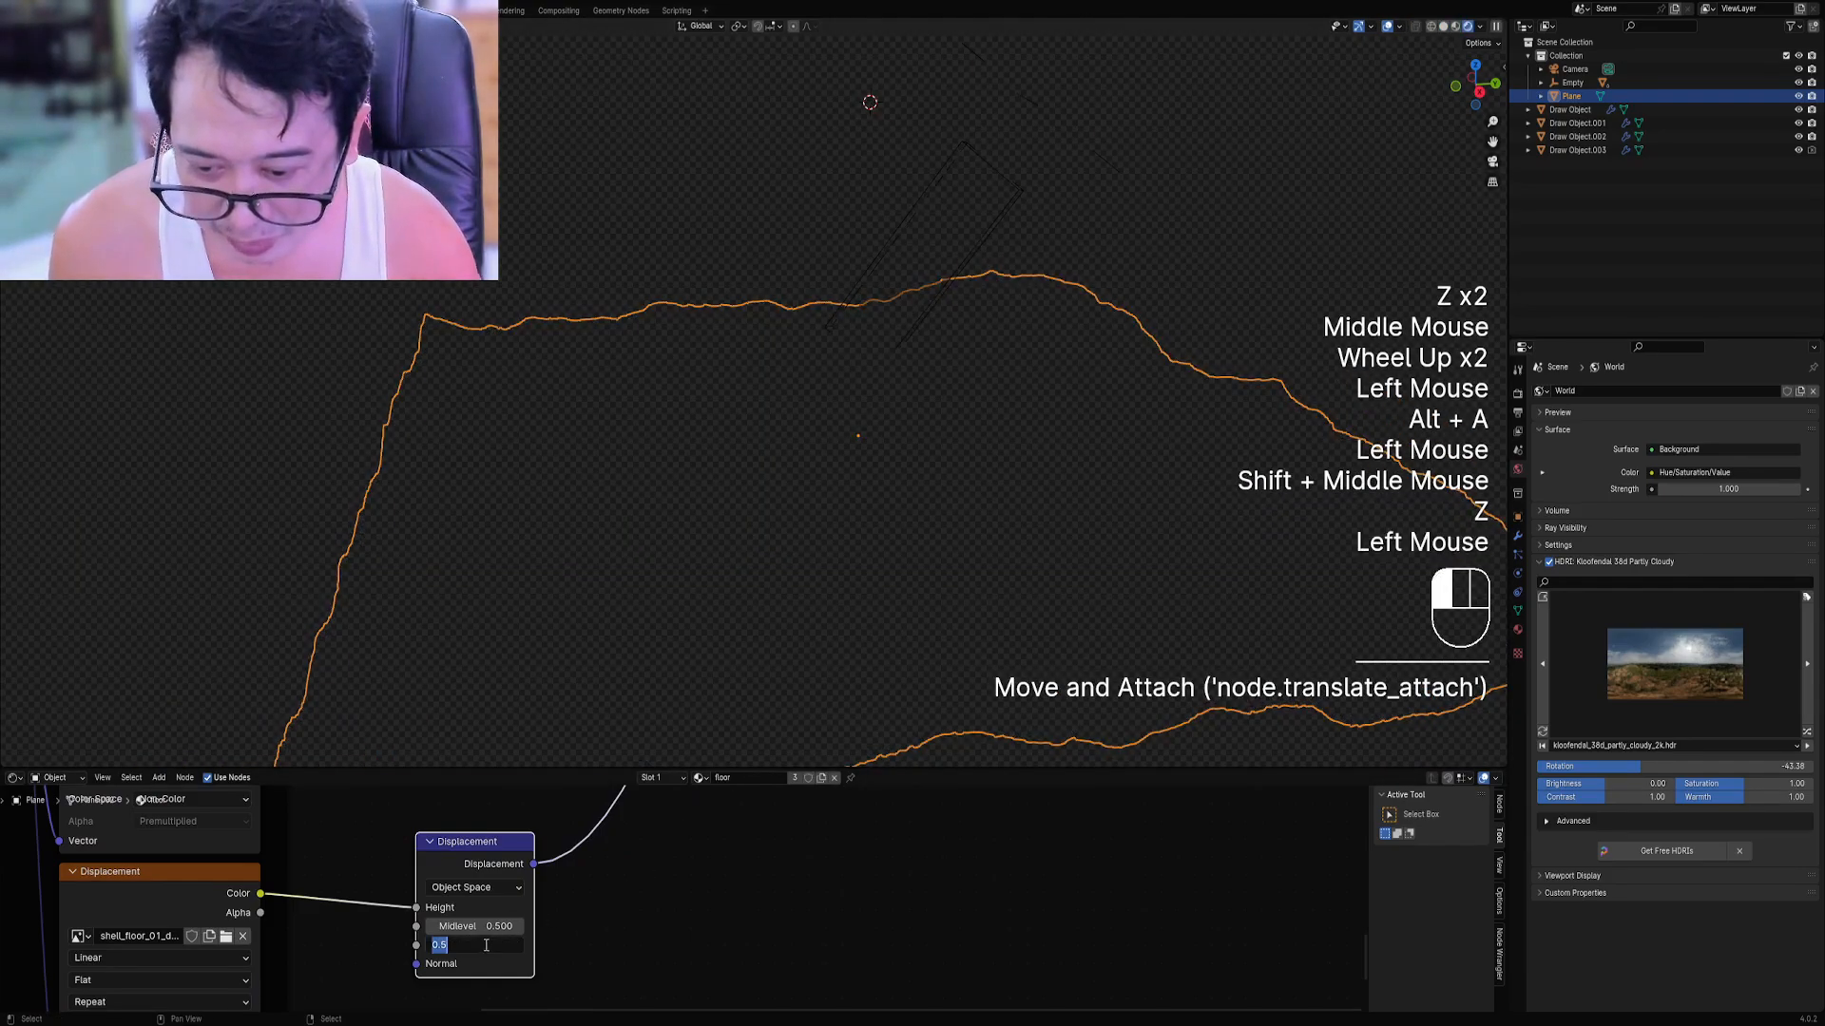
pyautogui.write('.1')
pyautogui.press('Return')
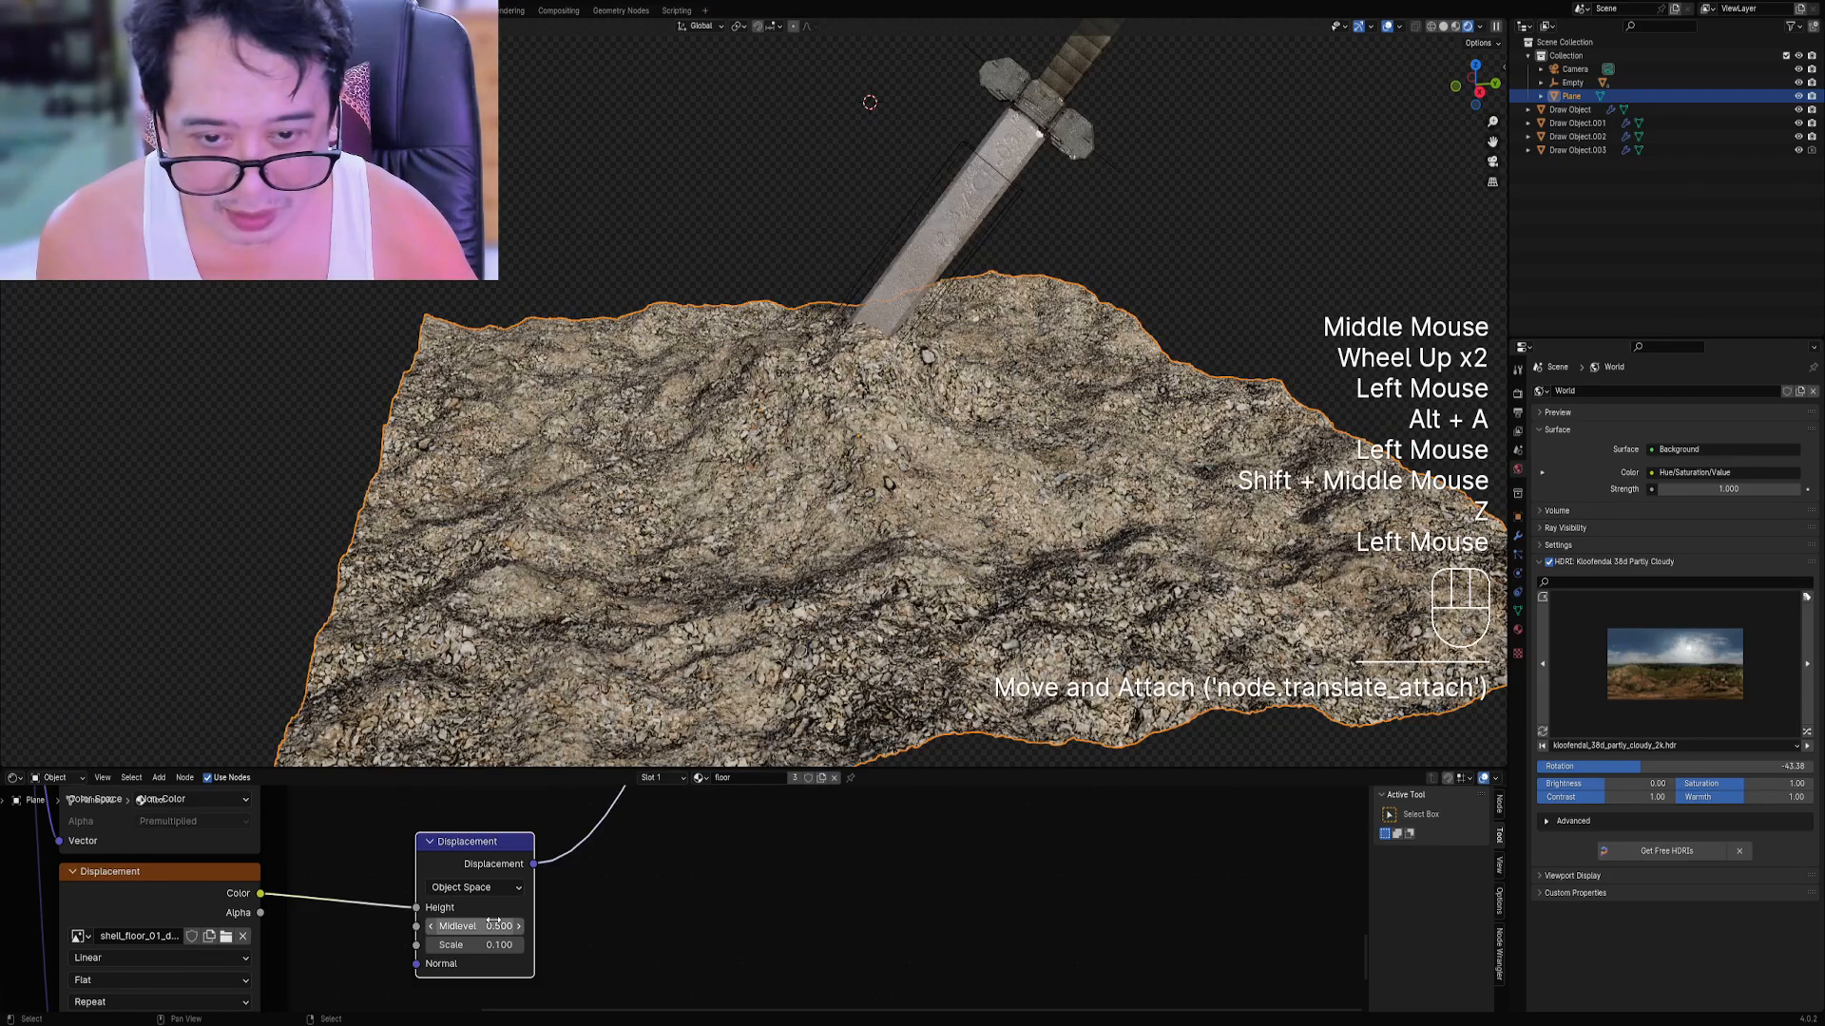
# Reduce the floor's Displacement node scale to 0 and examine the mound and sword from a low angle.
pyautogui.click(430, 944)
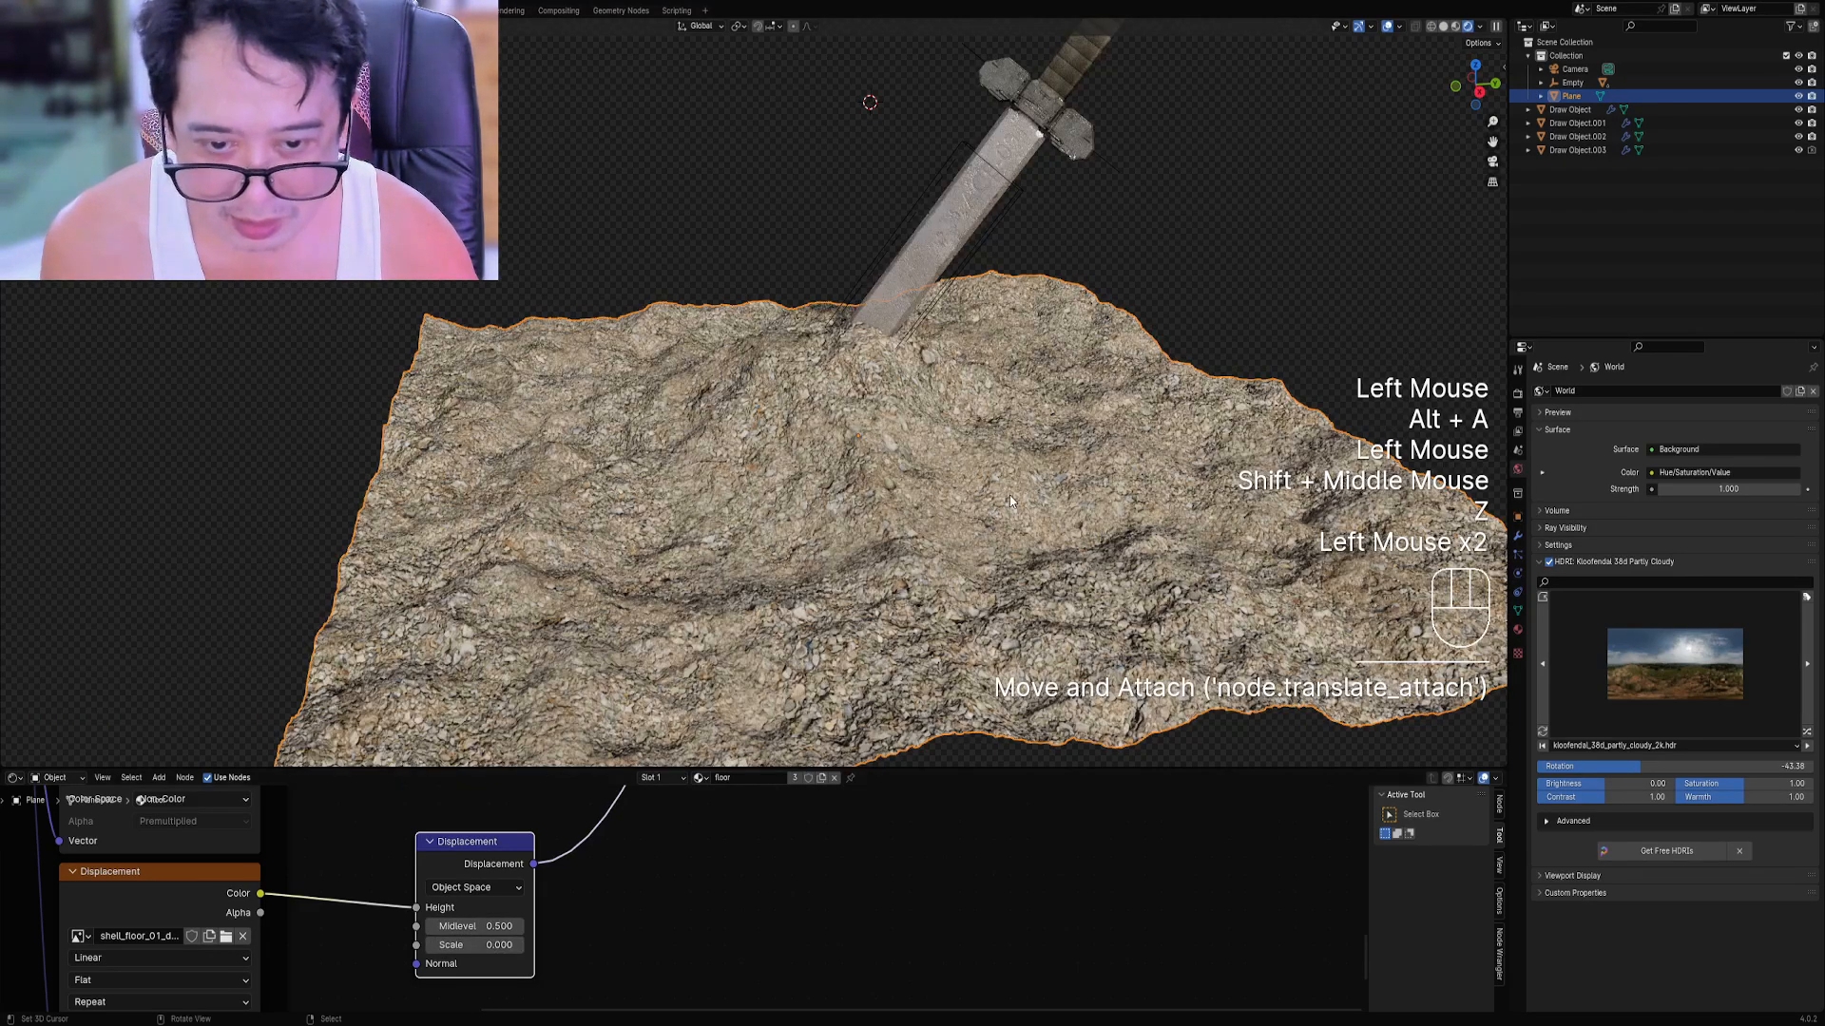
pyautogui.press('KP_0')
pyautogui.press('KP_0')
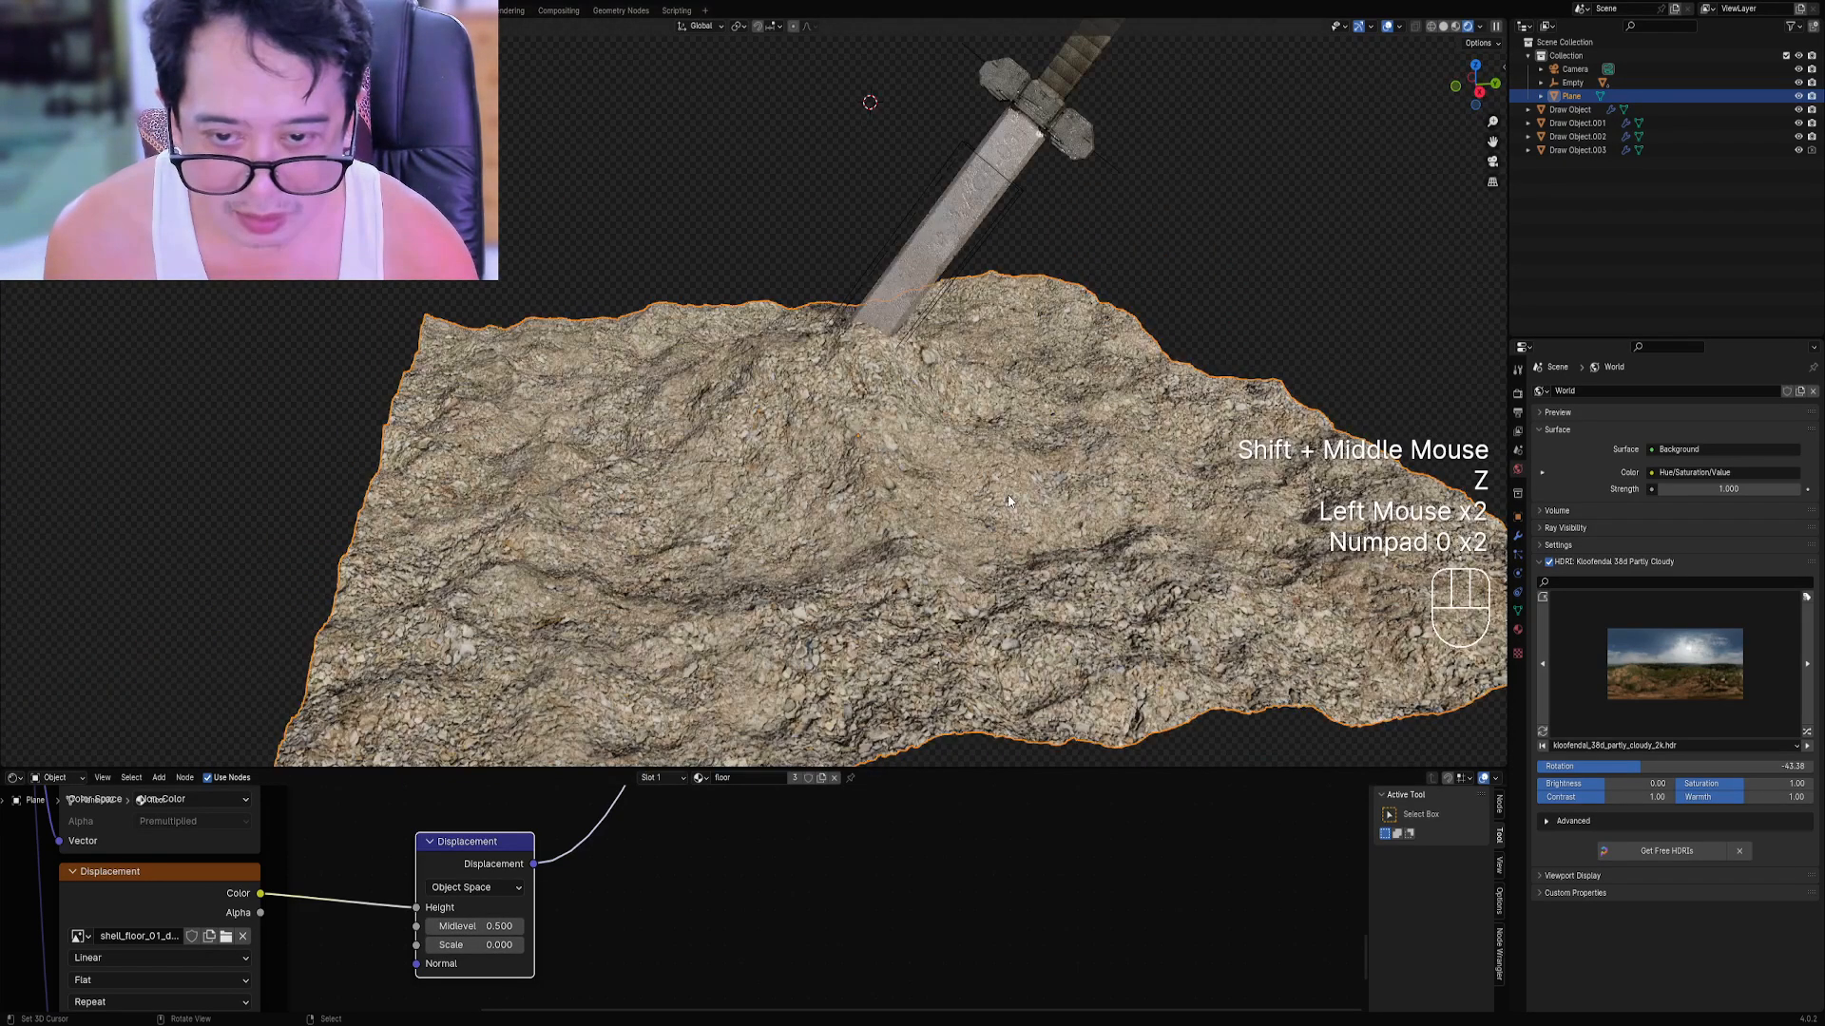
pyautogui.moveTo(1055, 525); pyautogui.dragTo(909, 613, button='middle')
pyautogui.scroll(2, 999, 575)
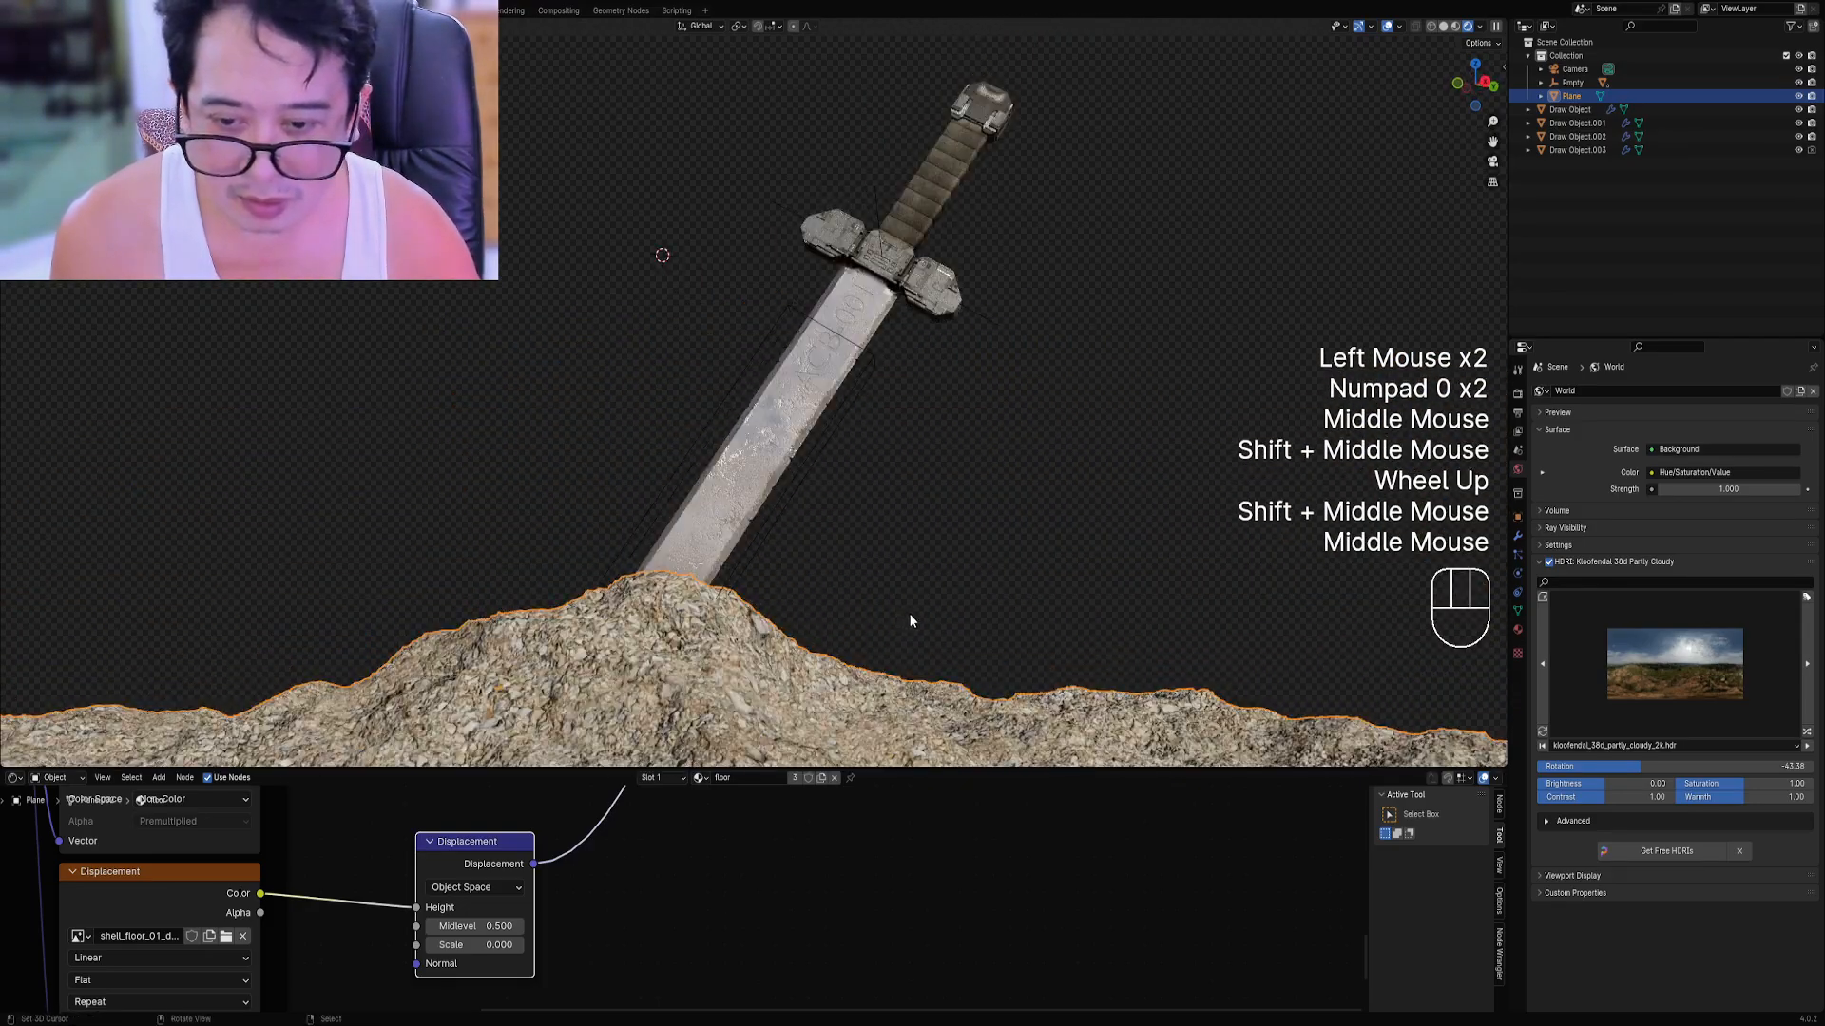
# Shift the floor material's Normal Map node slightly away from its texture and mute the Displacement node.
pyautogui.keyDown('shift'); pyautogui.moveTo(483, 951); pyautogui.dragTo(505, 950); pyautogui.keyUp('shift')
pyautogui.press('z')
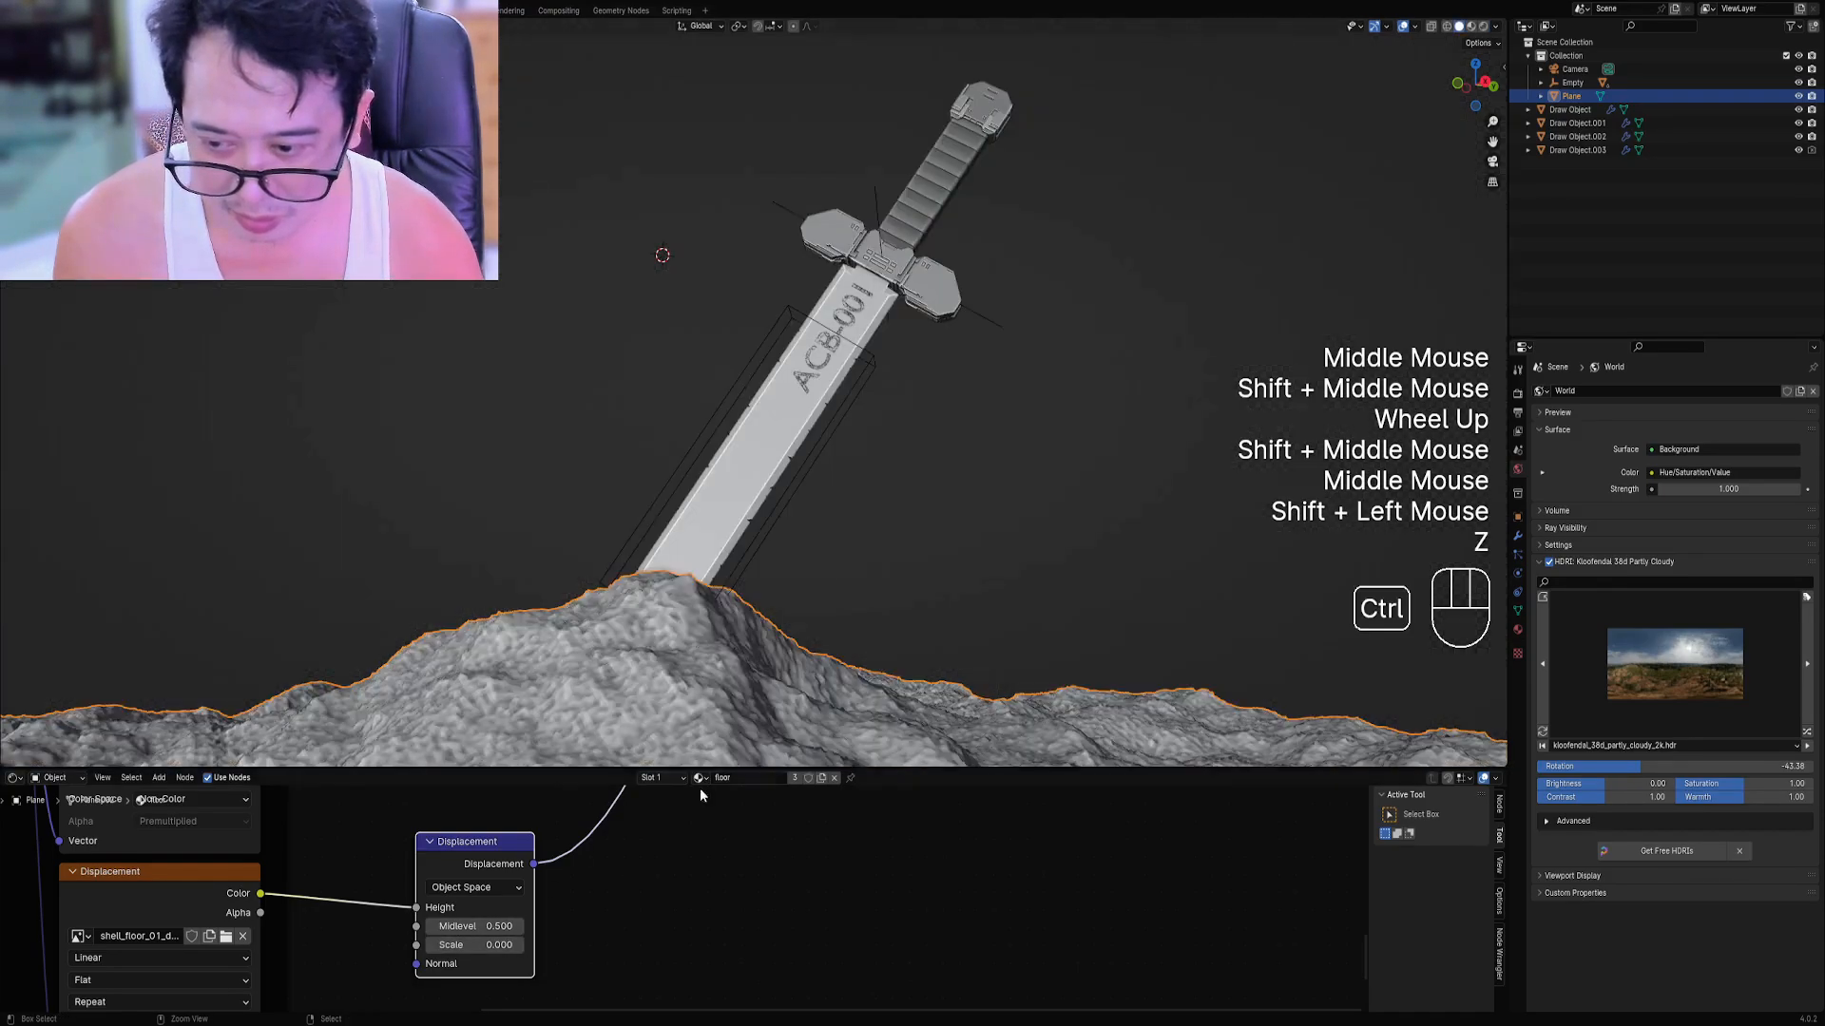
pyautogui.hotkey('ctrl', 'space')
pyautogui.scroll(-2, 704, 742)
pyautogui.moveTo(734, 663); pyautogui.dragTo(1059, 839, button='middle')
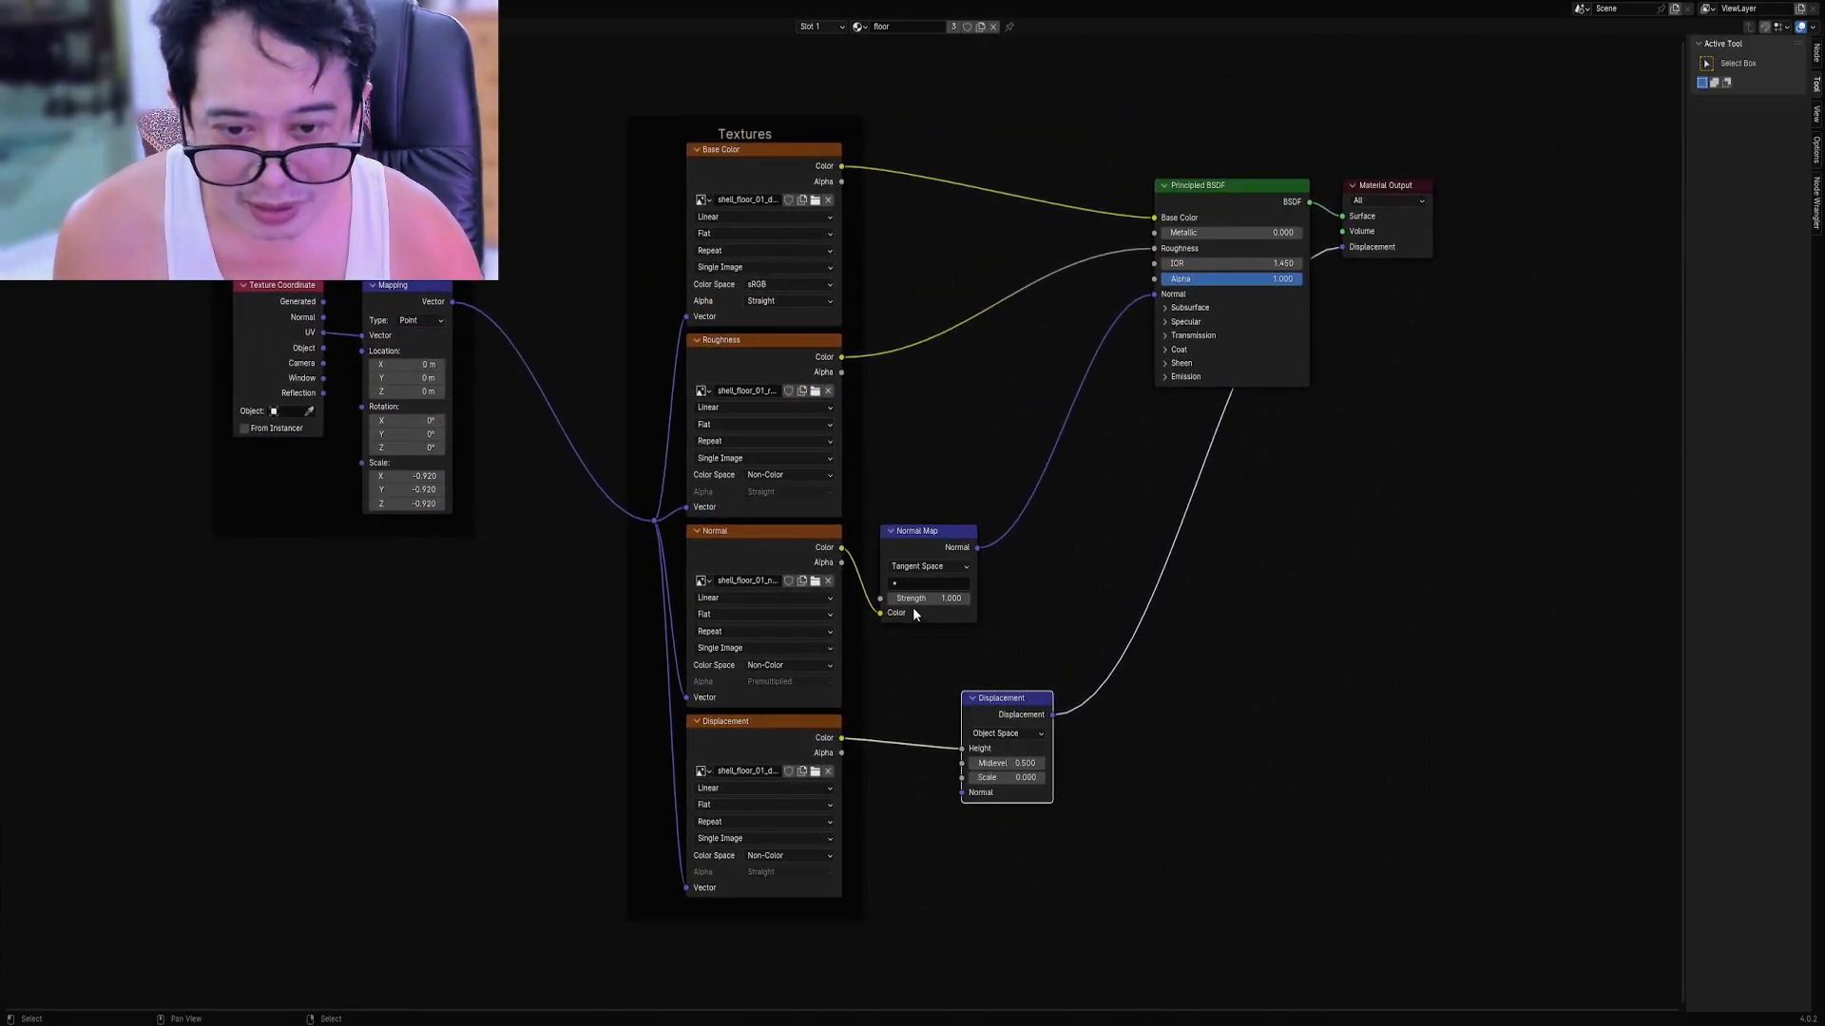
pyautogui.moveTo(926, 538); pyautogui.dragTo(940, 539)
pyautogui.click(991, 700)
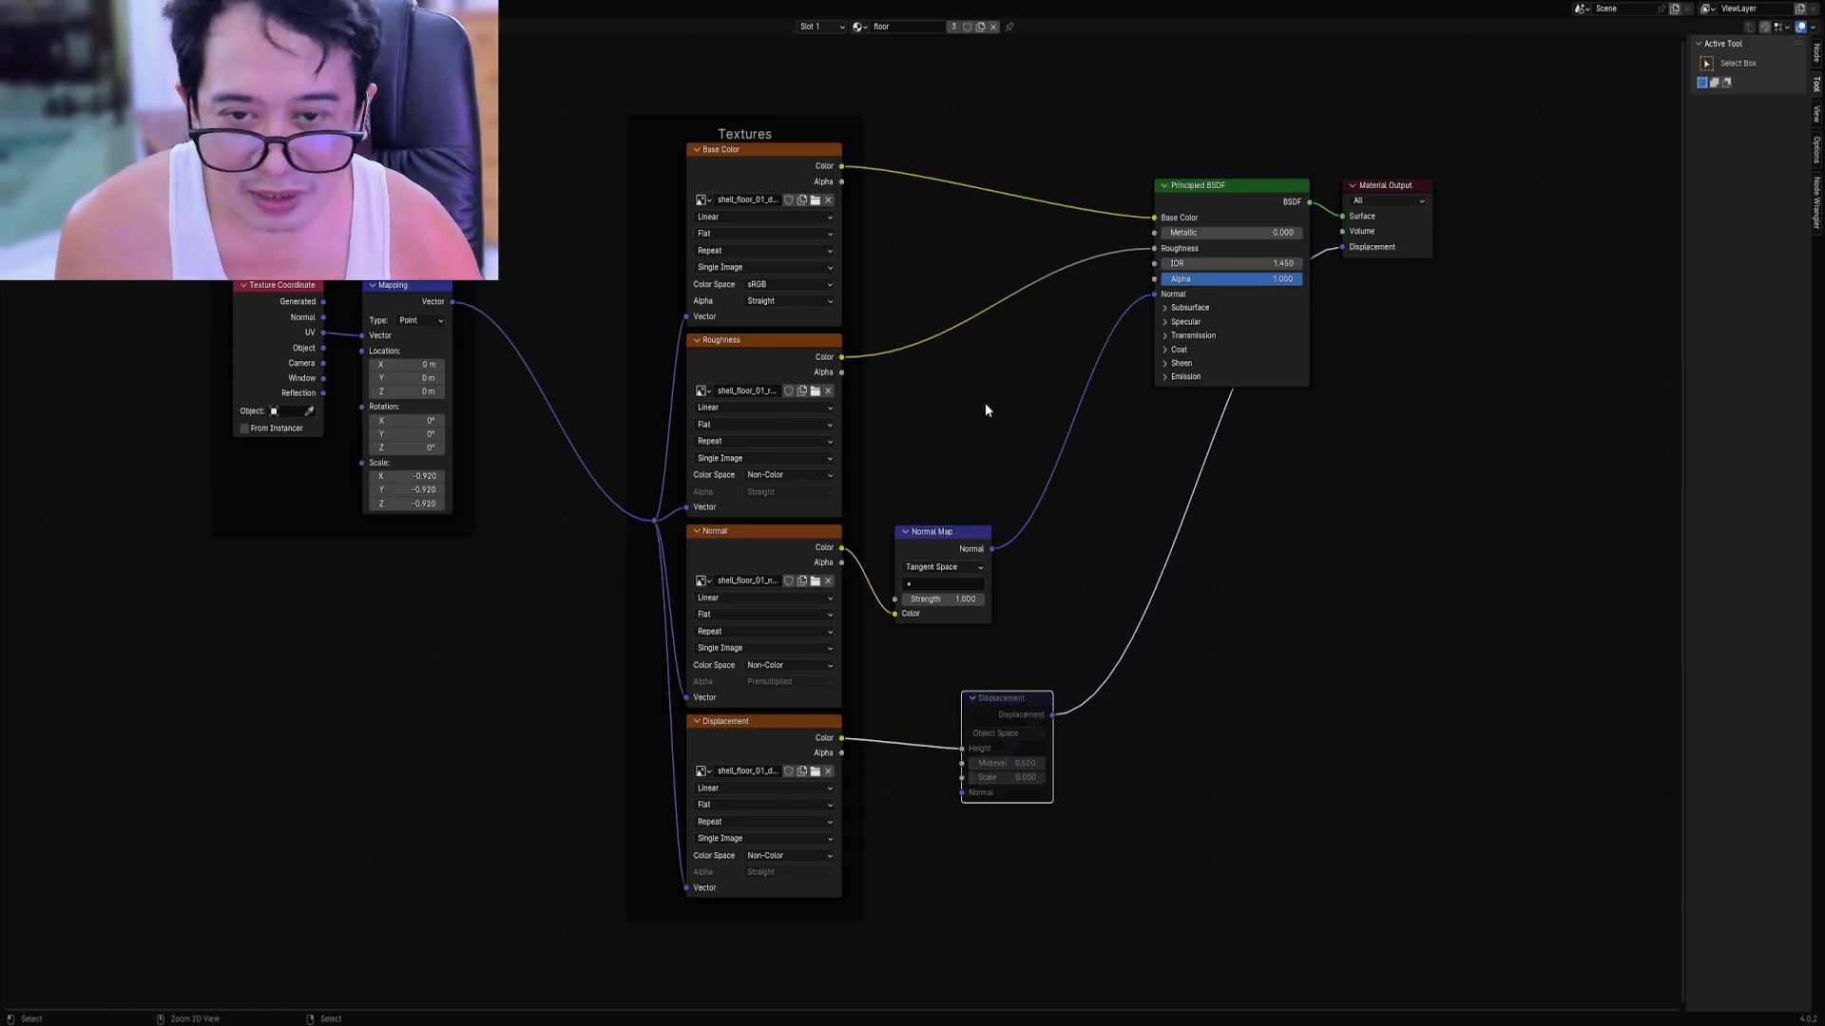
# Insert a Mix Color node between the floor's Base Color texture and the Principled BSDF, with its blending mode set to Multiply.
pyautogui.moveTo(985, 406); pyautogui.dragTo(868, 708, button='middle')
pyautogui.hotkey('shift', 'a')
pyautogui.moveTo(808, 538)
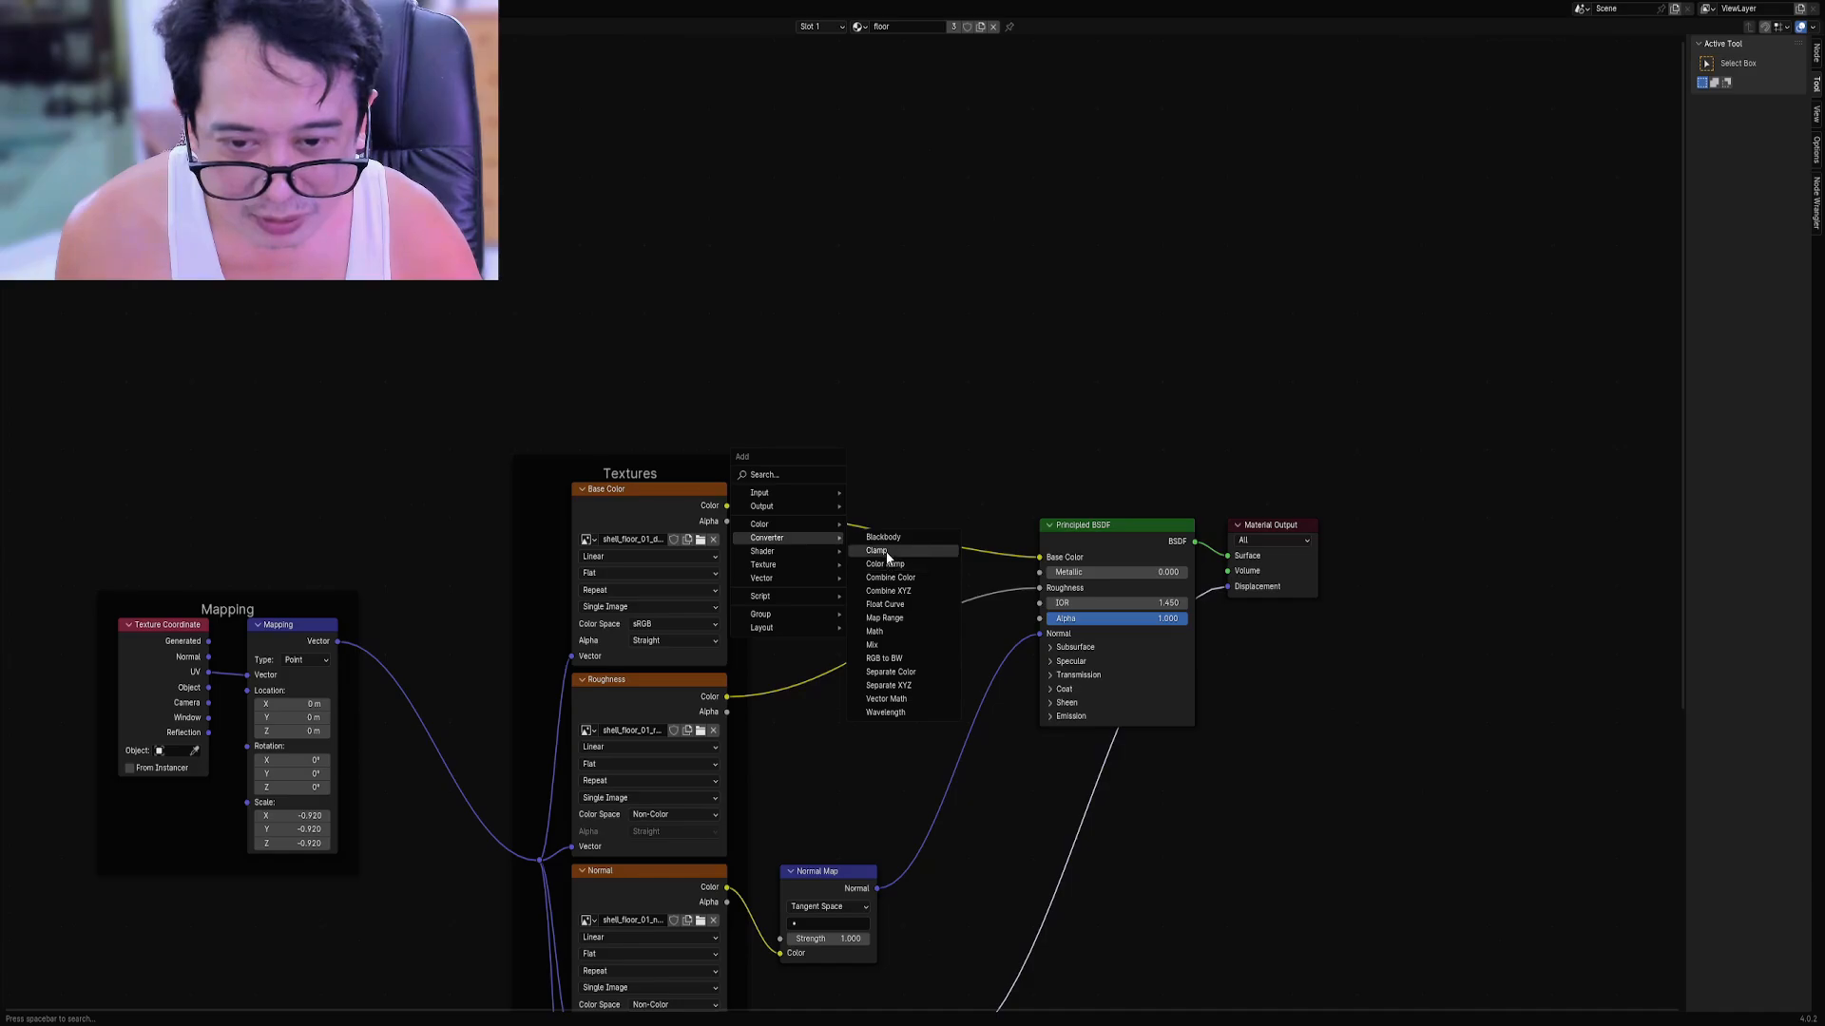
pyautogui.click(905, 592)
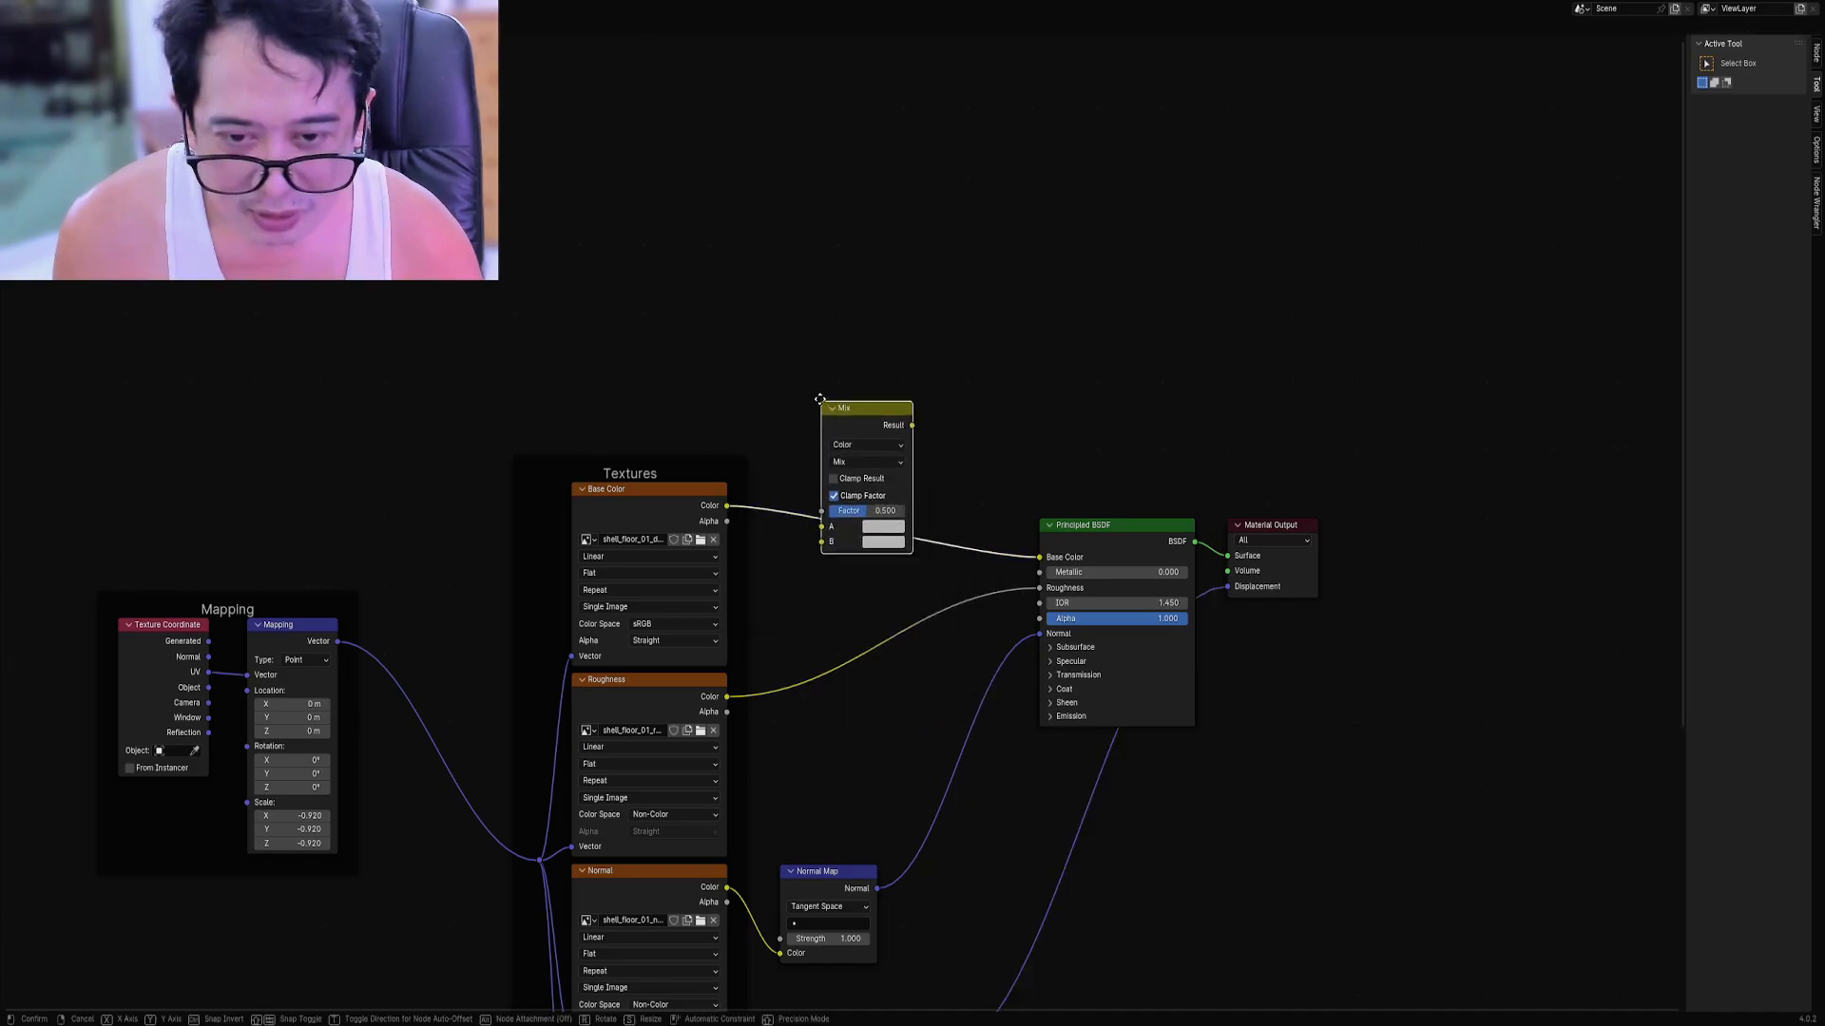
pyautogui.click(869, 437)
pyautogui.click(887, 462)
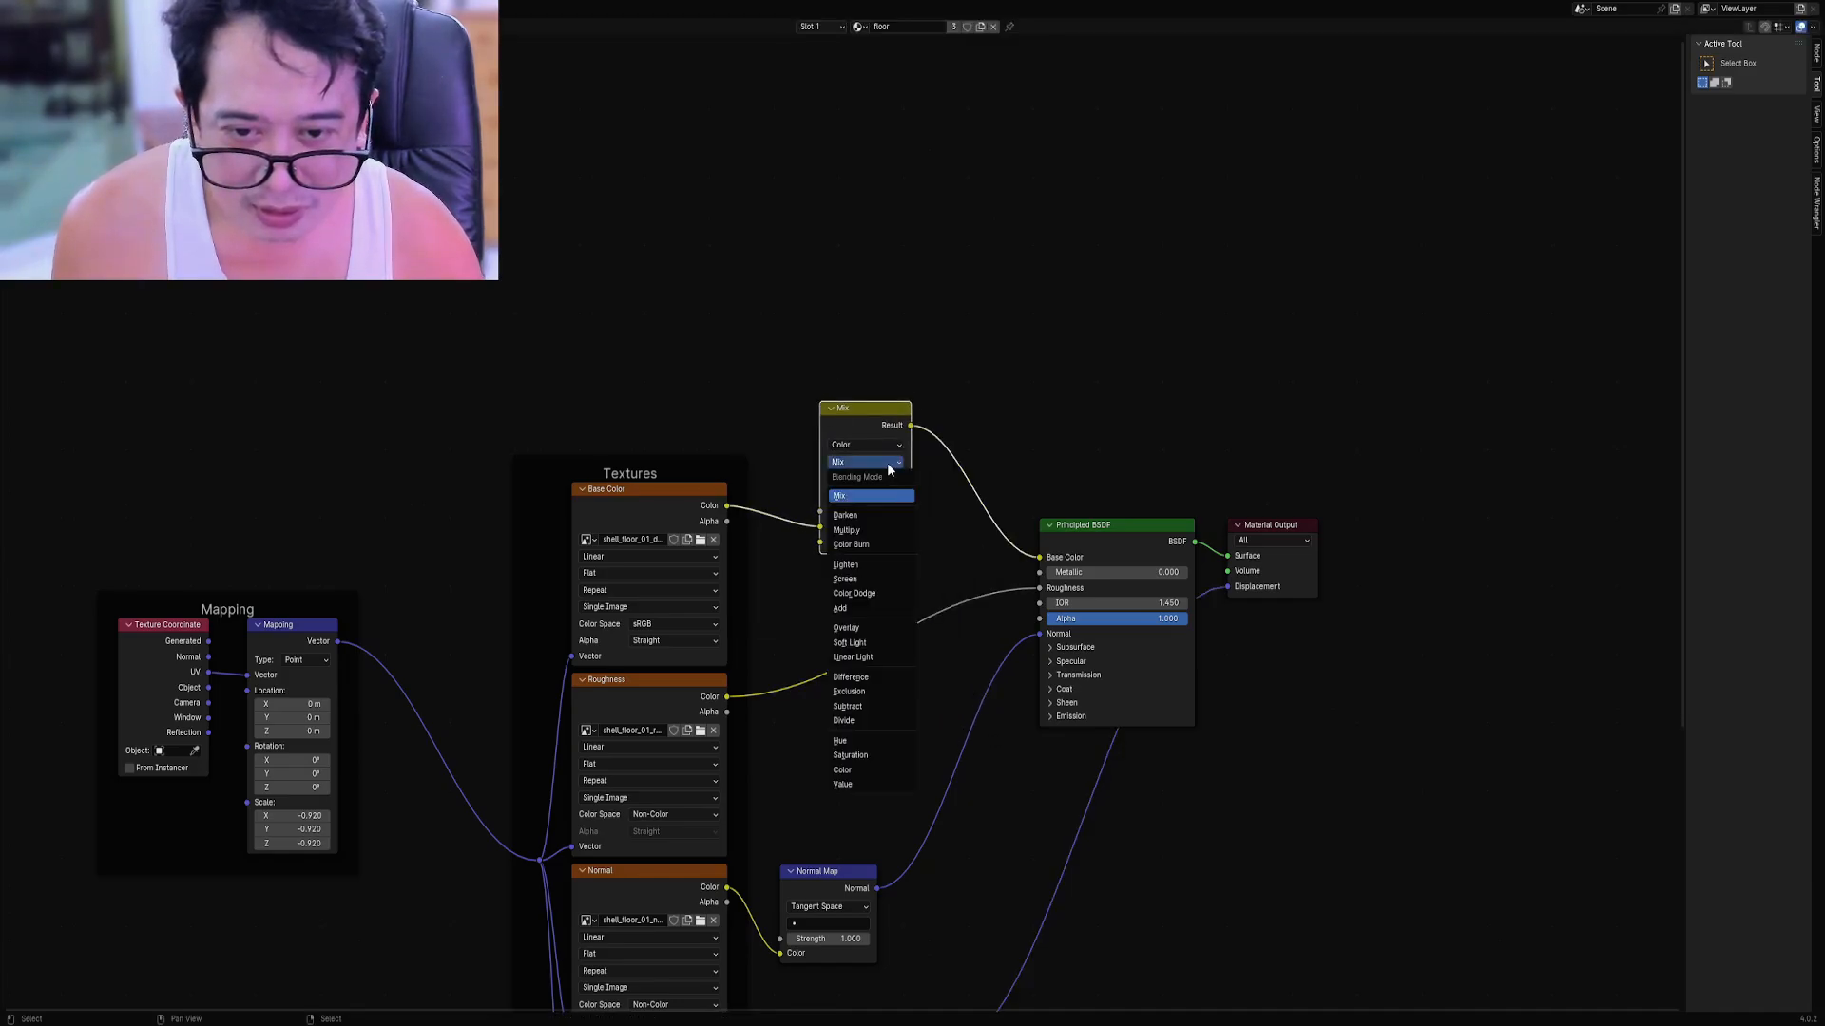
pyautogui.click(879, 530)
# Add an Ambient Occlusion node, connect its AO output to the Multiply node's B input and set the factor to 1.
pyautogui.moveTo(548, 361); pyautogui.dragTo(672, 499, button='middle')
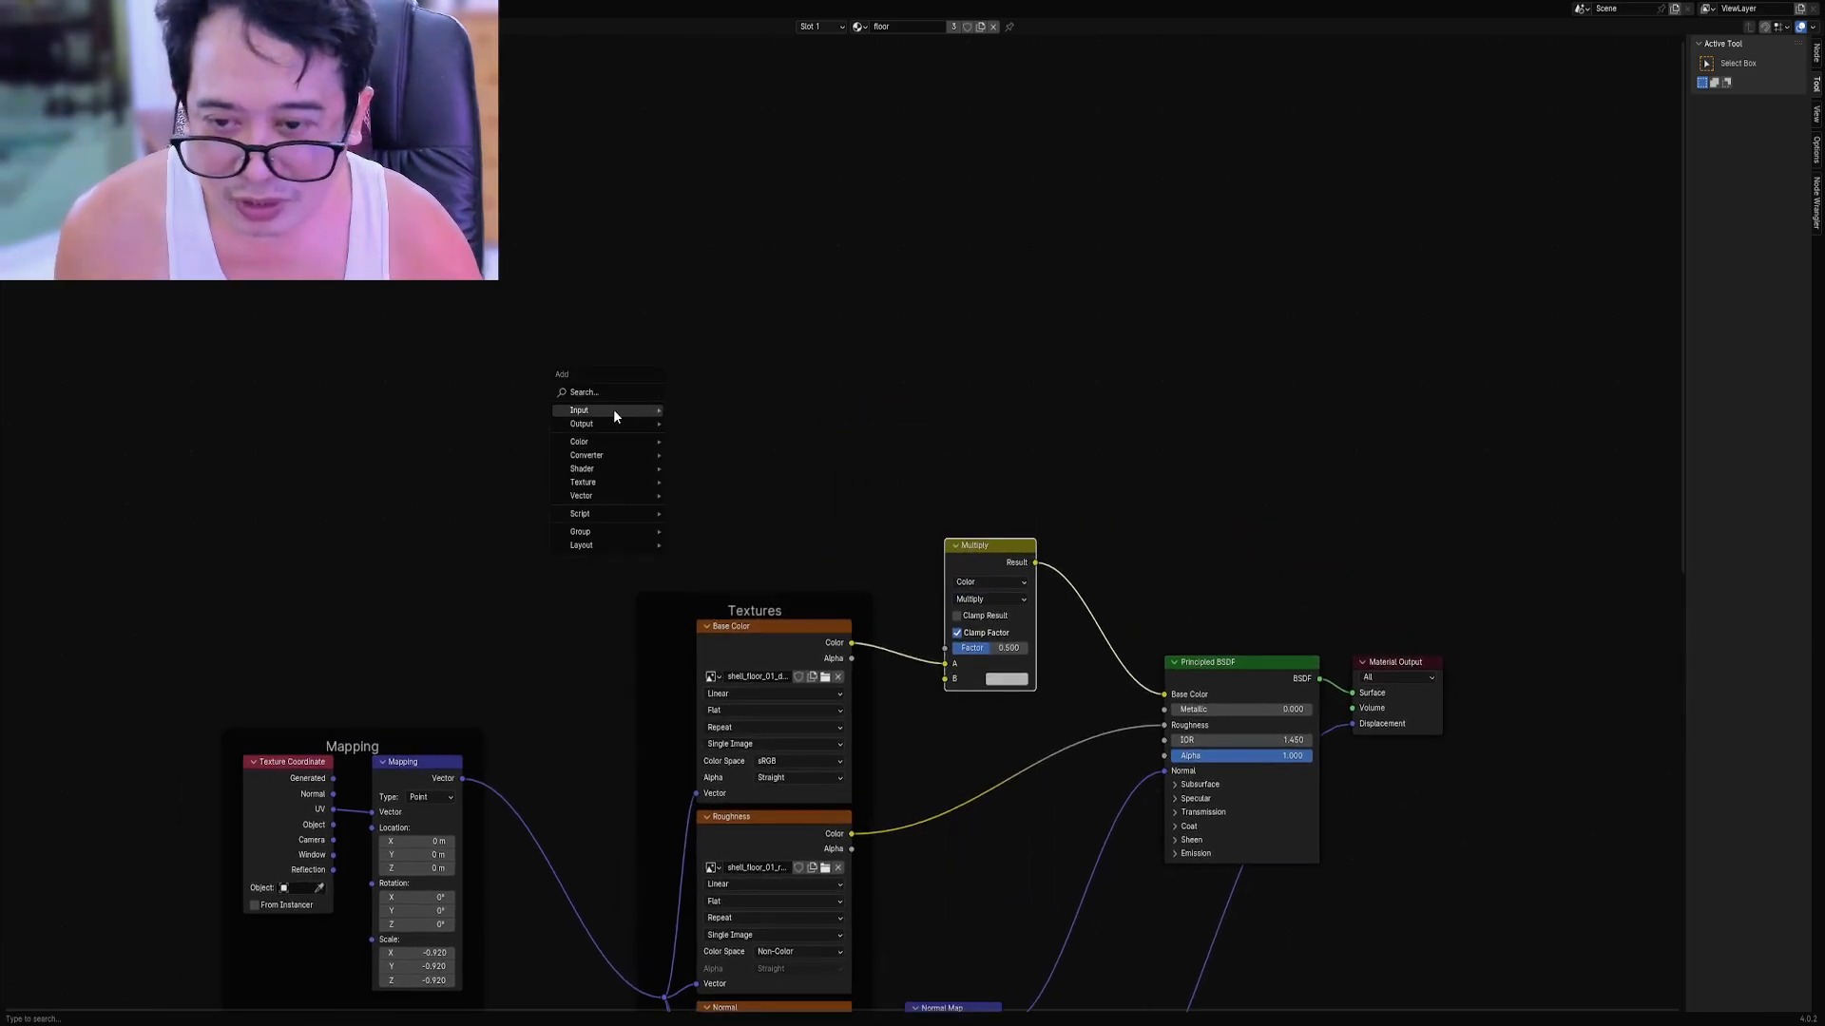
pyautogui.moveTo(612, 408)
pyautogui.click(753, 430)
pyautogui.click(681, 385)
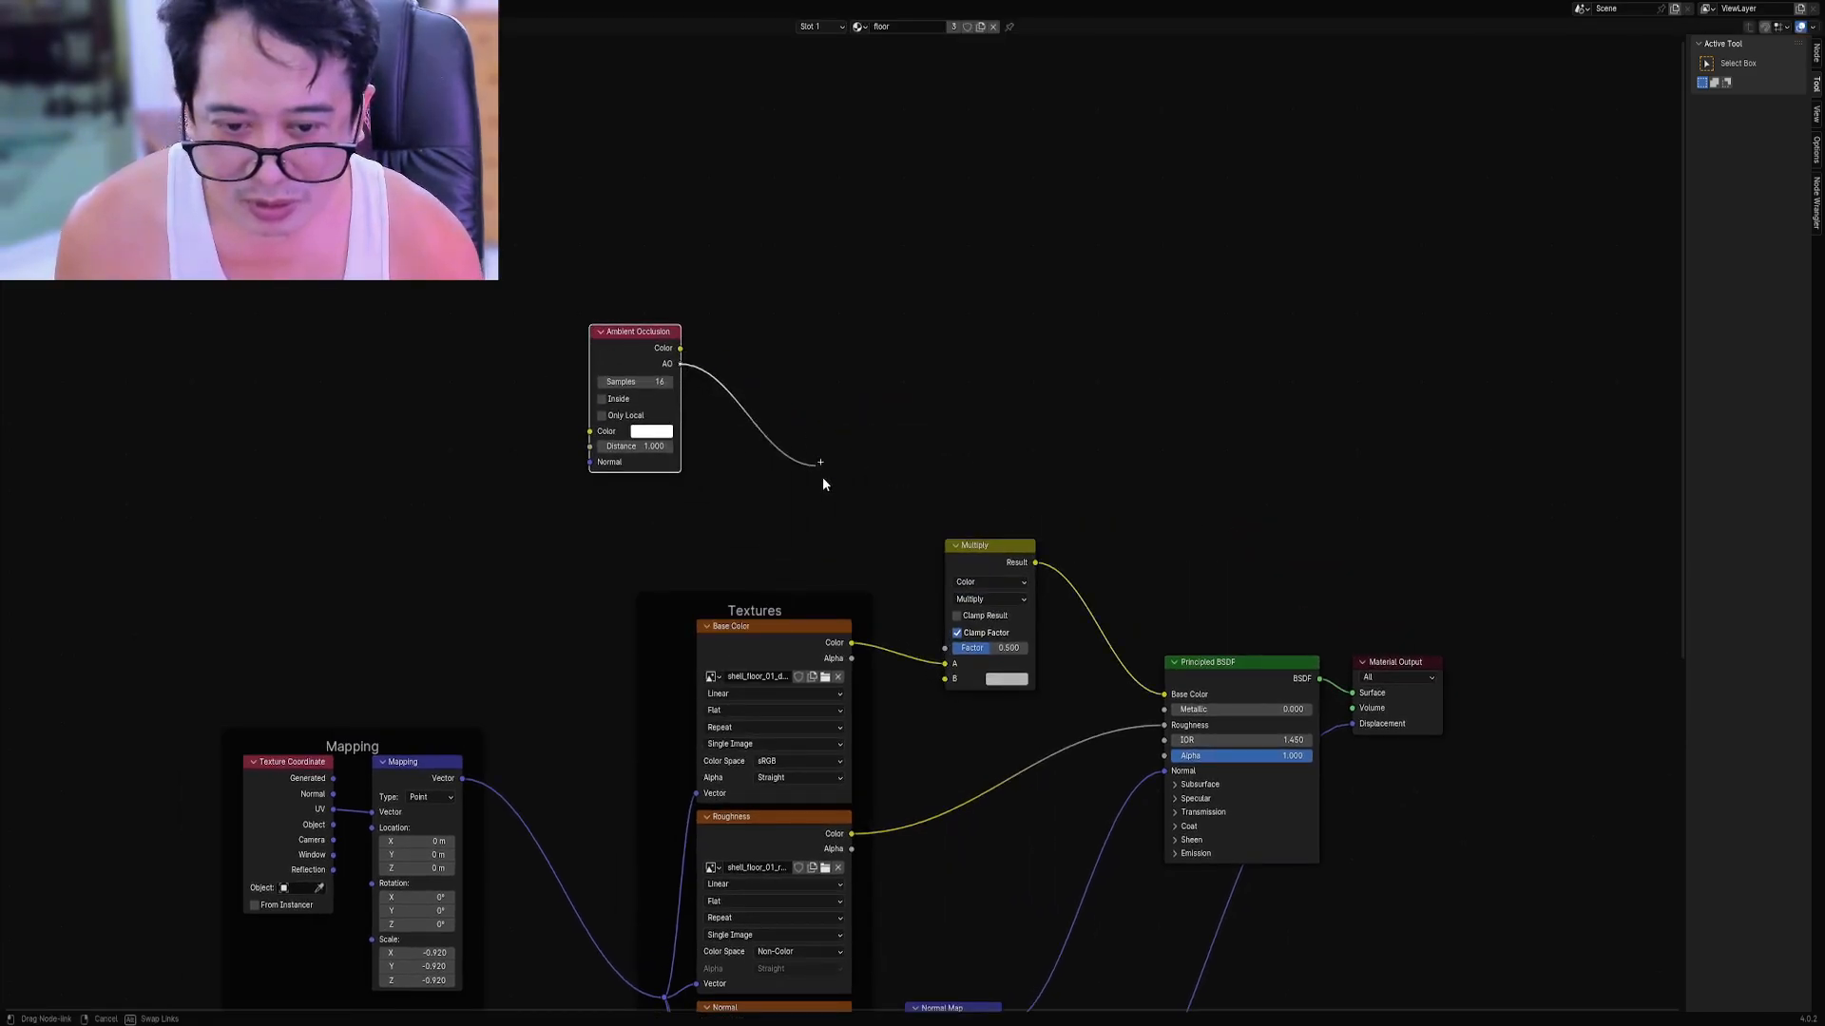
# Insert a Color Ramp between the Ambient Occlusion and Multiply nodes and return to the full workspace layout.
pyautogui.hotkey('shift', 'a')
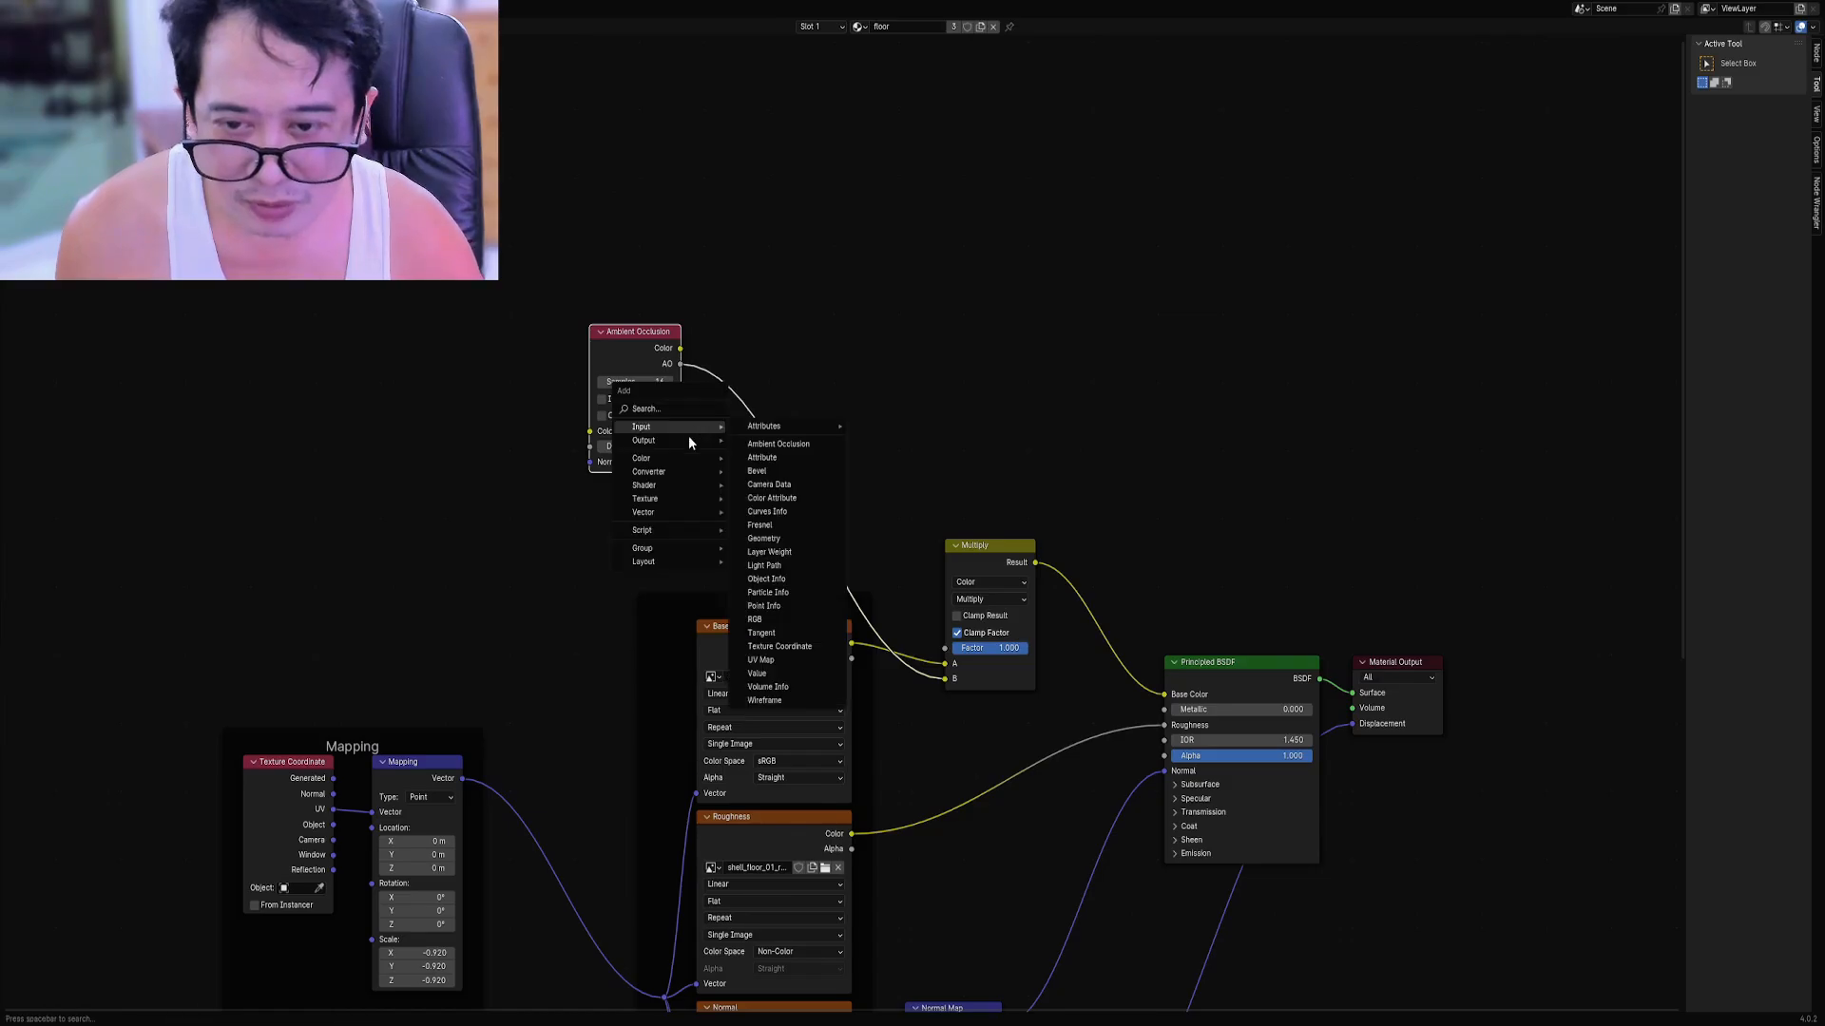
pyautogui.moveTo(682, 470)
pyautogui.click(777, 489)
pyautogui.click(737, 399)
pyautogui.hotkey('ctrl', 'space')
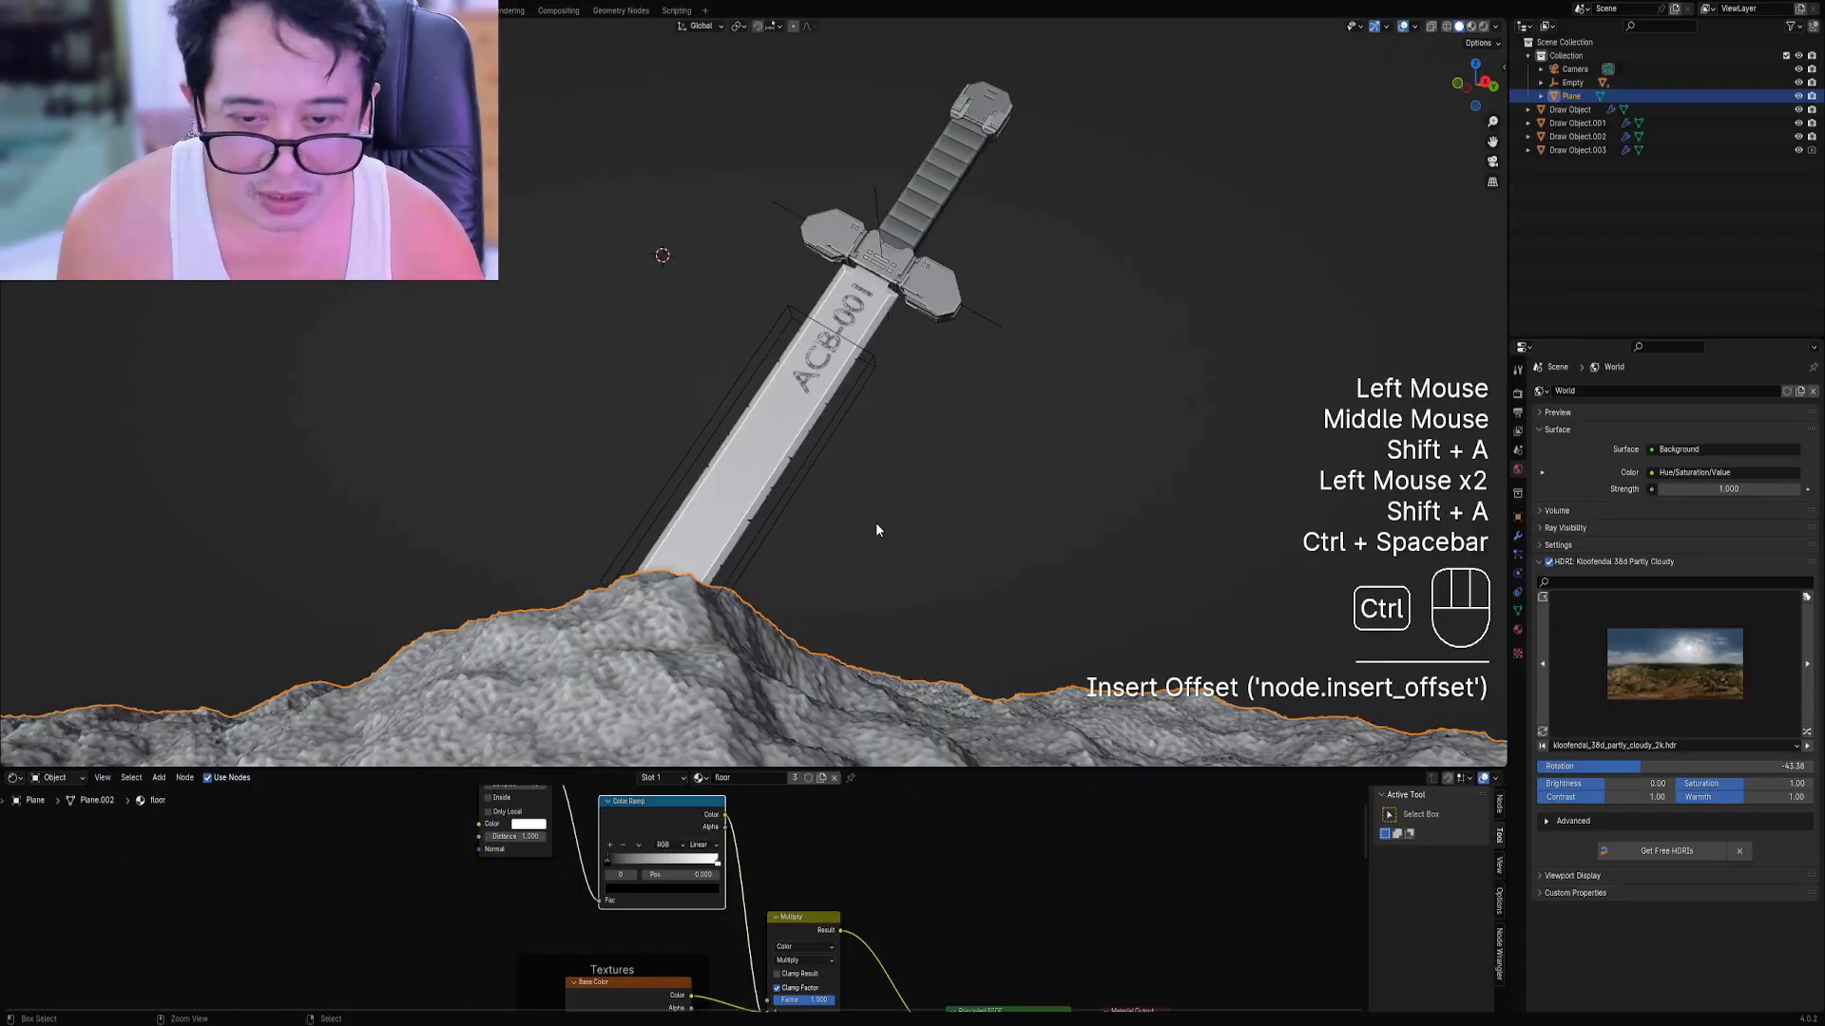
# Display the scene in rendered shading and raise the Color Ramp's black stop to about 0.75.
pyautogui.moveTo(875, 522)
pyautogui.mouseDown(button='middle')
pyautogui.moveTo(875, 559)
pyautogui.moveTo(904, 504)
pyautogui.mouseUp(button='middle')
pyautogui.scroll(-2, 875, 559)
pyautogui.press('z')
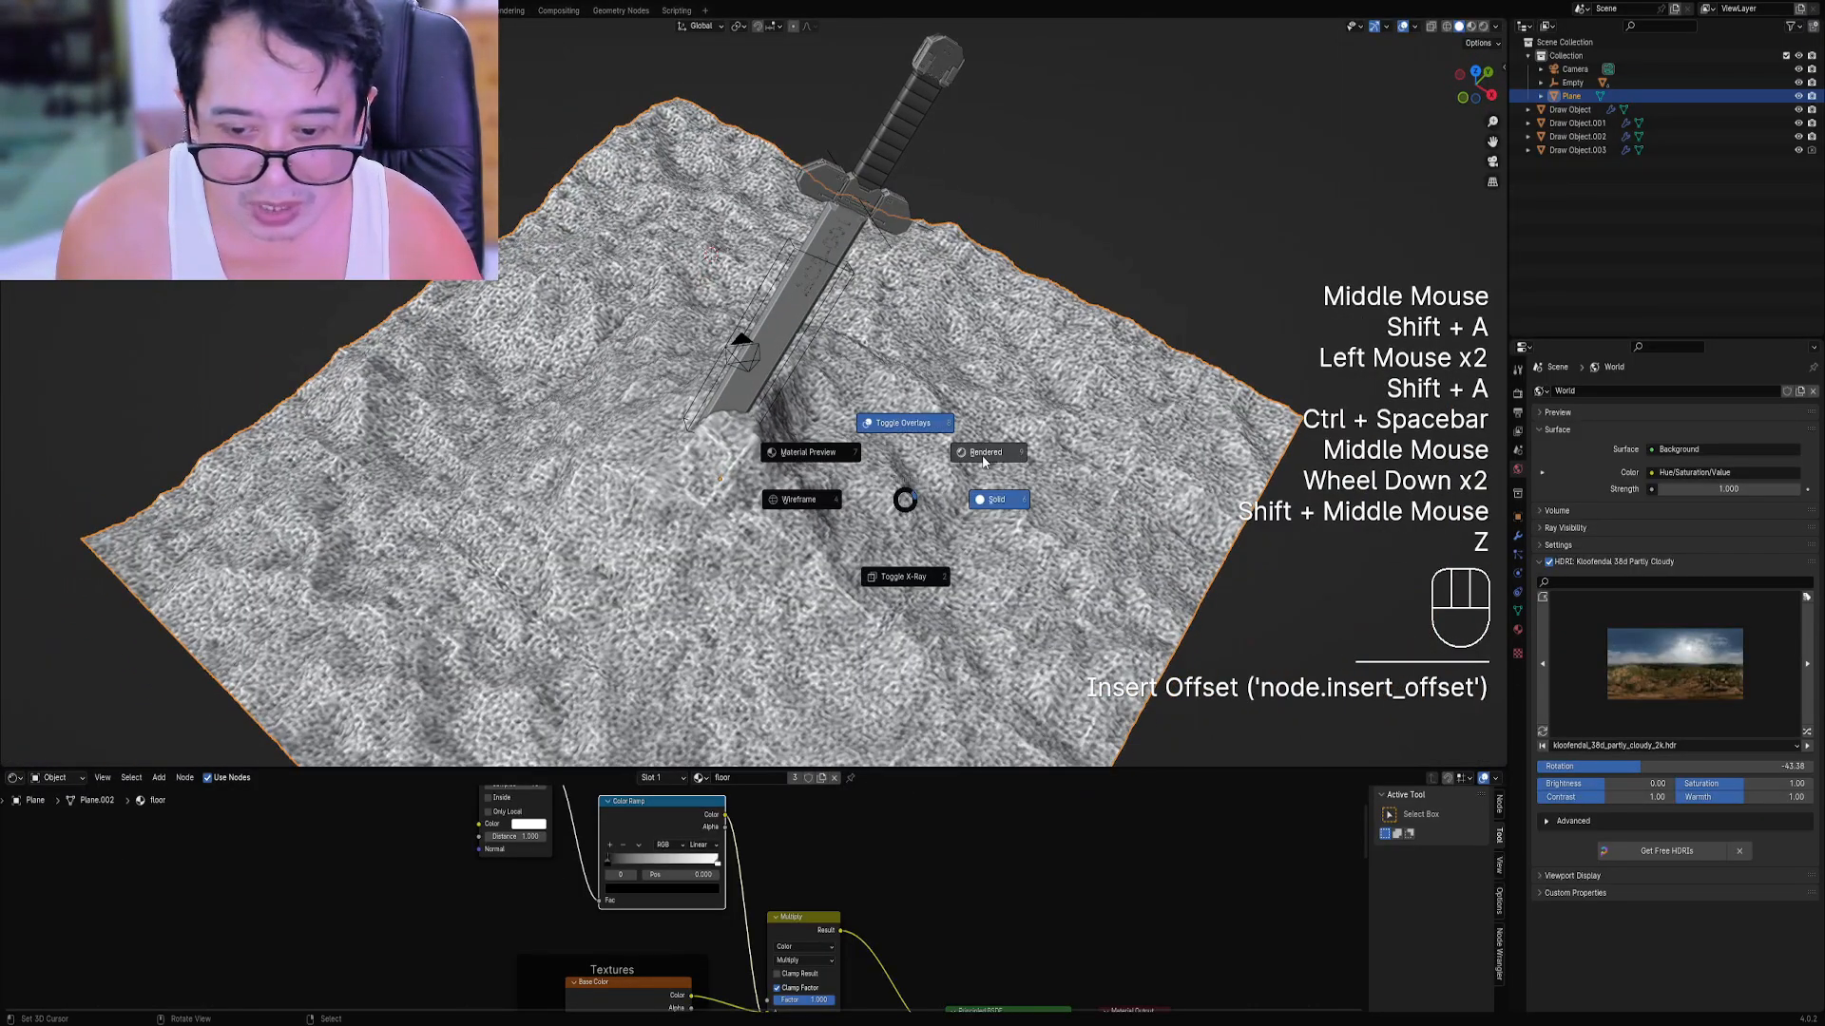
pyautogui.click(983, 462)
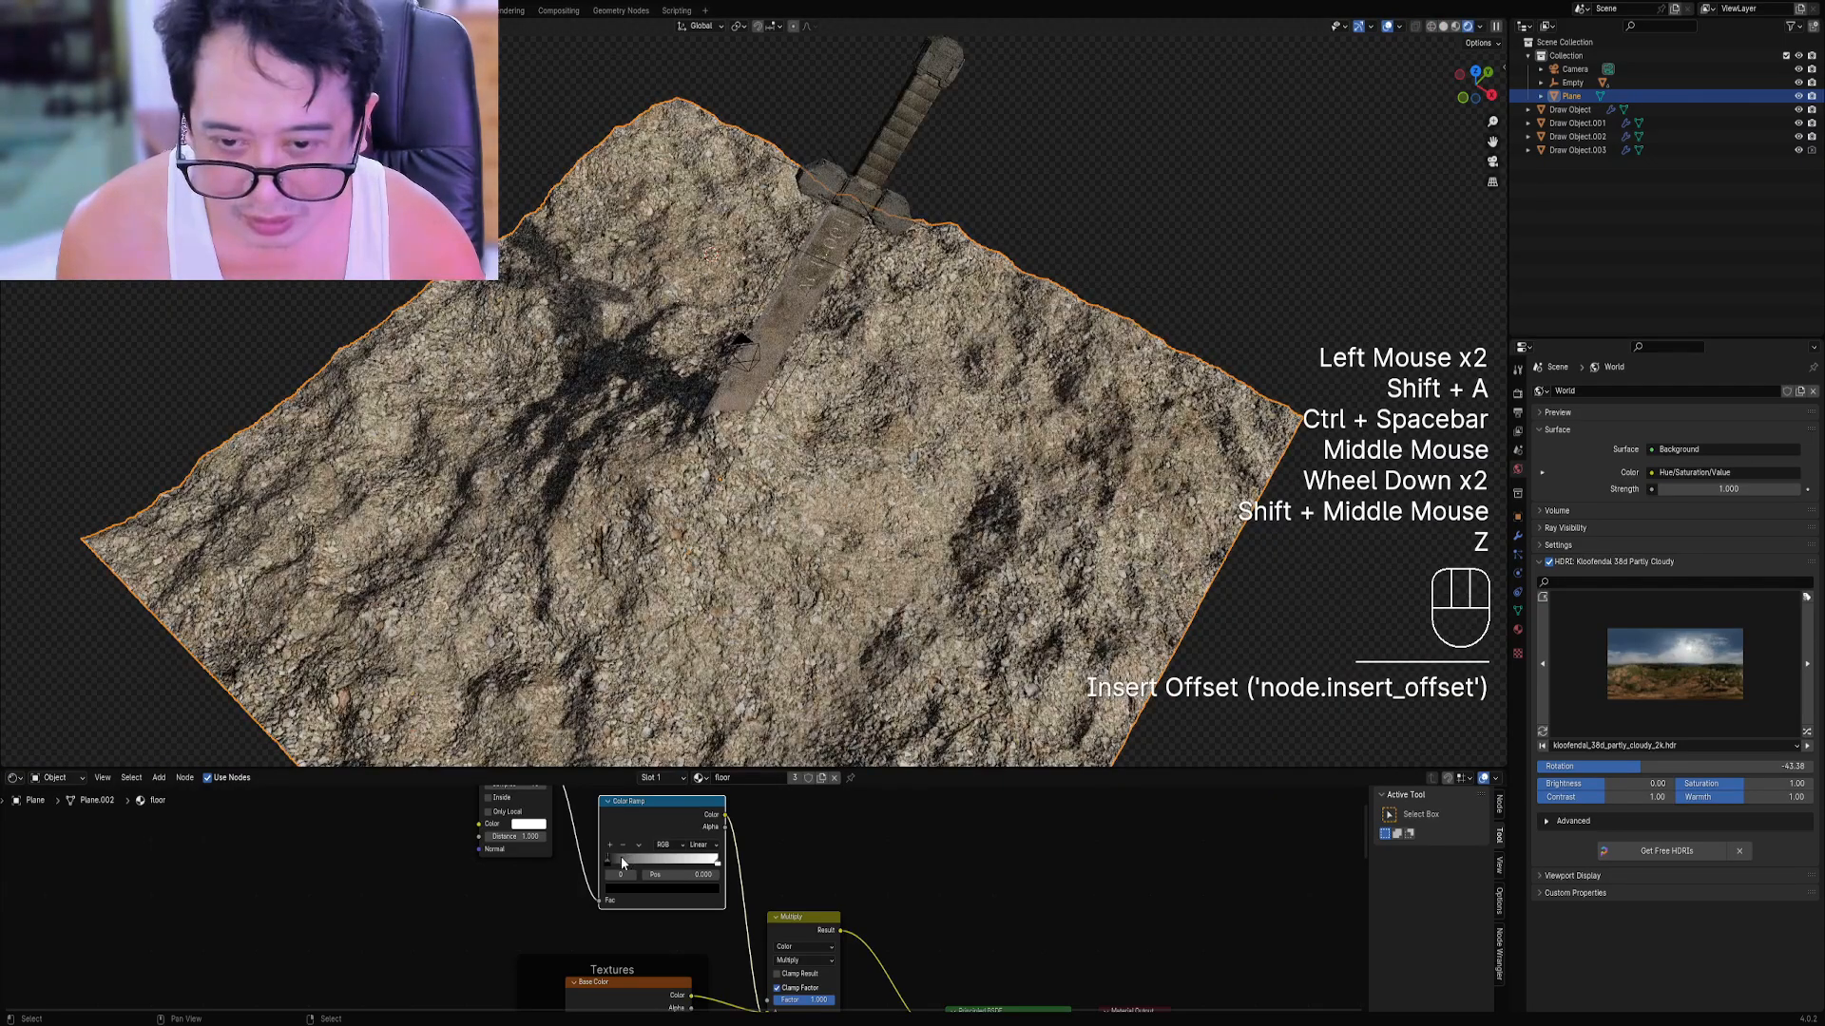
pyautogui.moveTo(619, 858); pyautogui.dragTo(704, 856)
# Inspect the mound's shading from the camera and from a low side angle, then nudge the Color Ramp's black stop slightly.
pyautogui.press('KP_0')
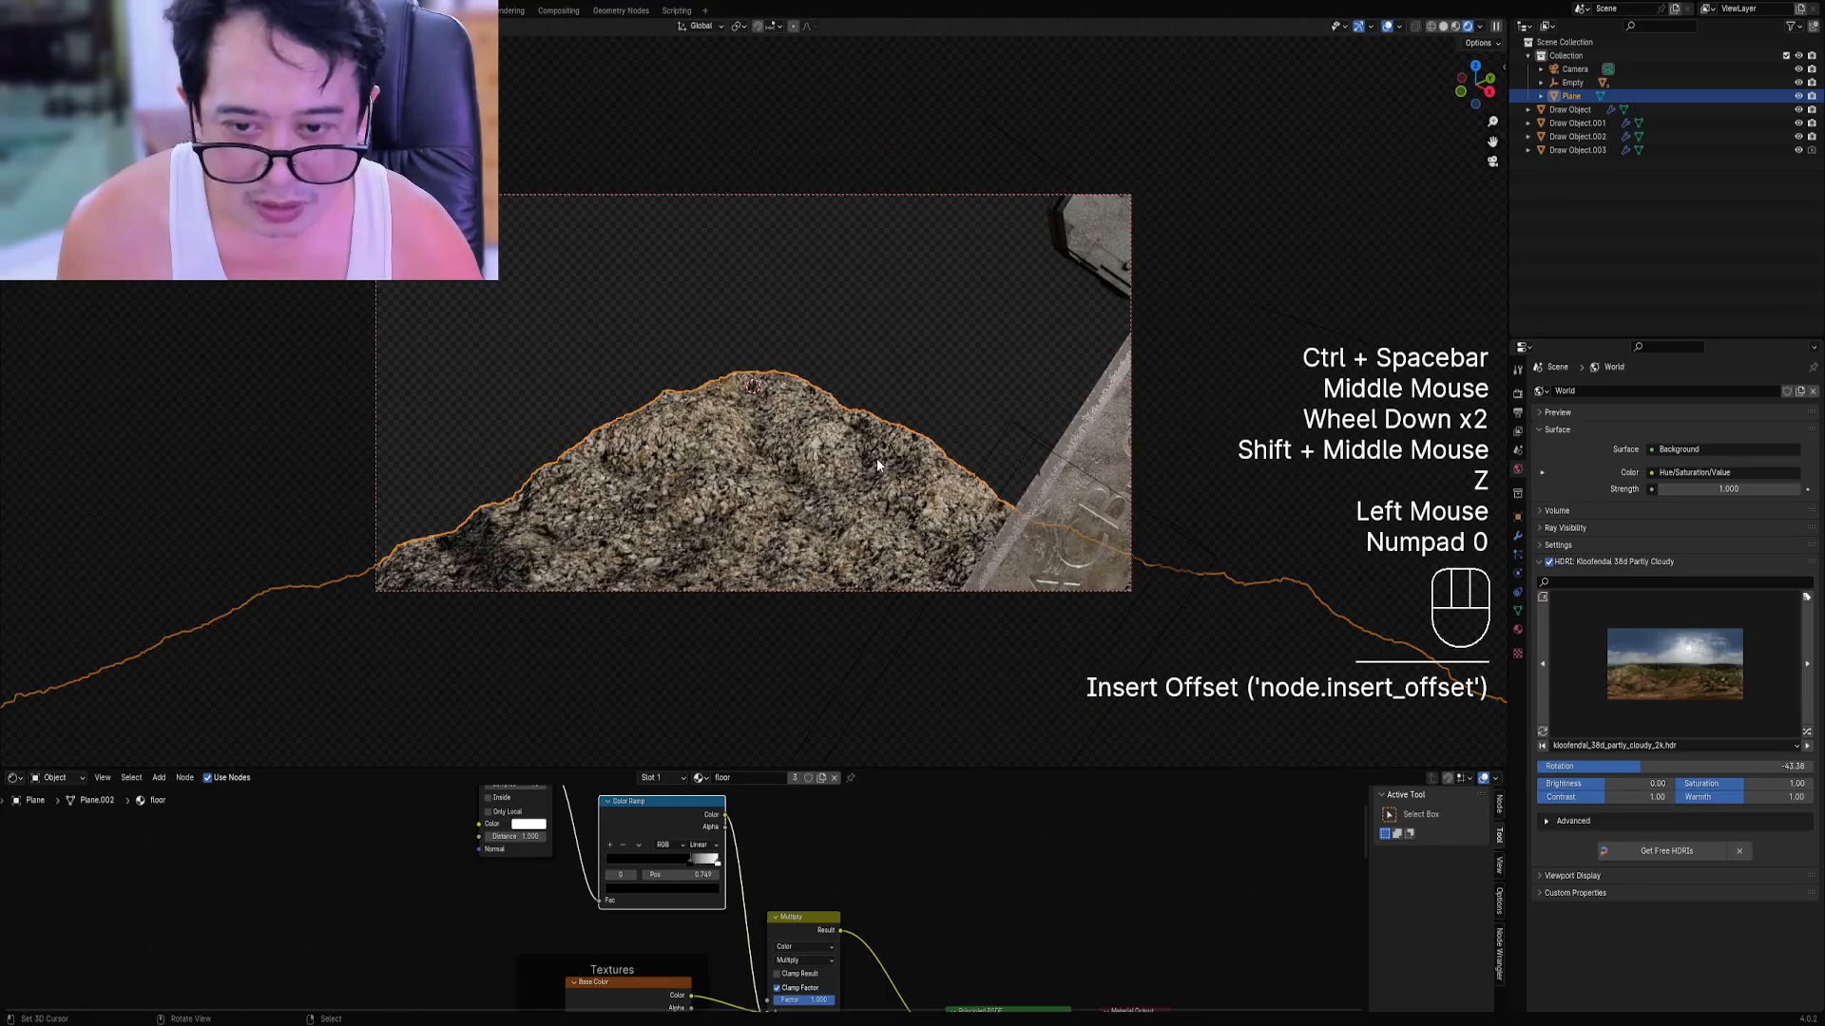
pyautogui.press('KP_0')
pyautogui.moveTo(825, 443); pyautogui.dragTo(903, 521, button='middle')
pyautogui.scroll(2, 907, 518)
pyautogui.scroll(1, 893, 531)
pyautogui.scroll(1, 908, 507)
pyautogui.scroll(-1, 903, 521)
pyautogui.scroll(-1, 909, 515)
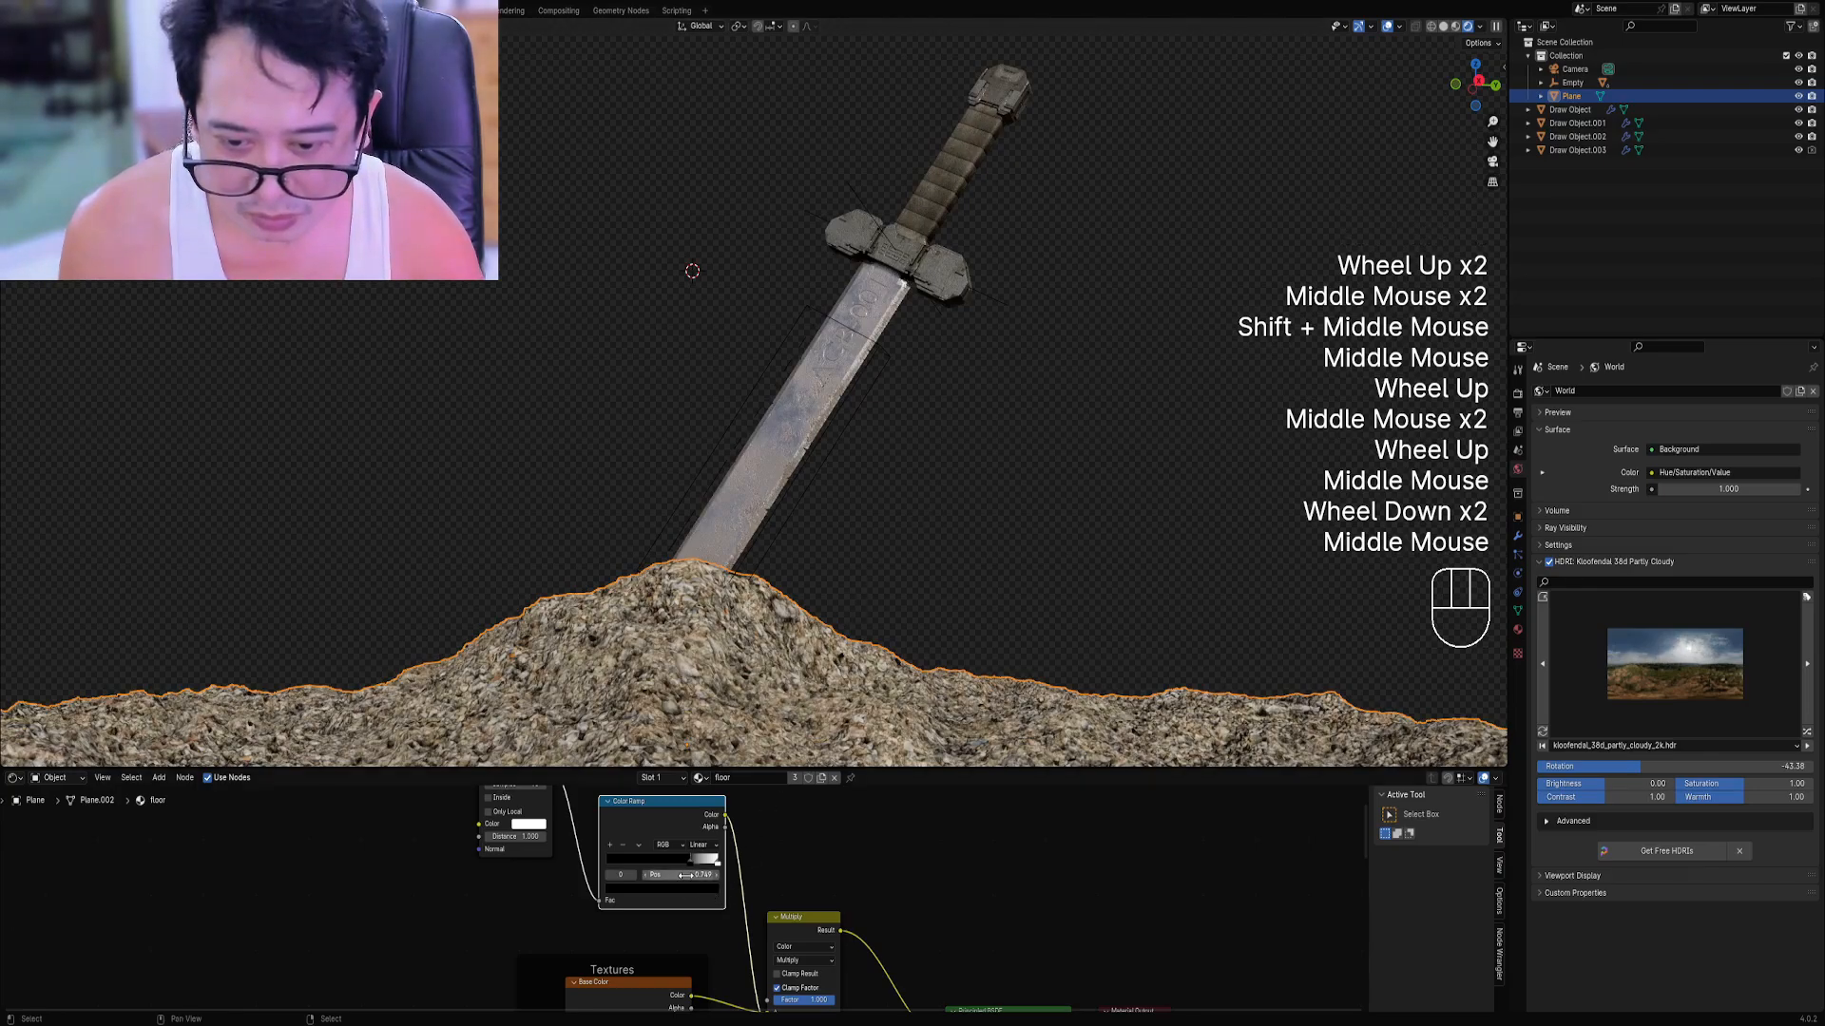
pyautogui.moveTo(690, 859); pyautogui.dragTo(691, 859)
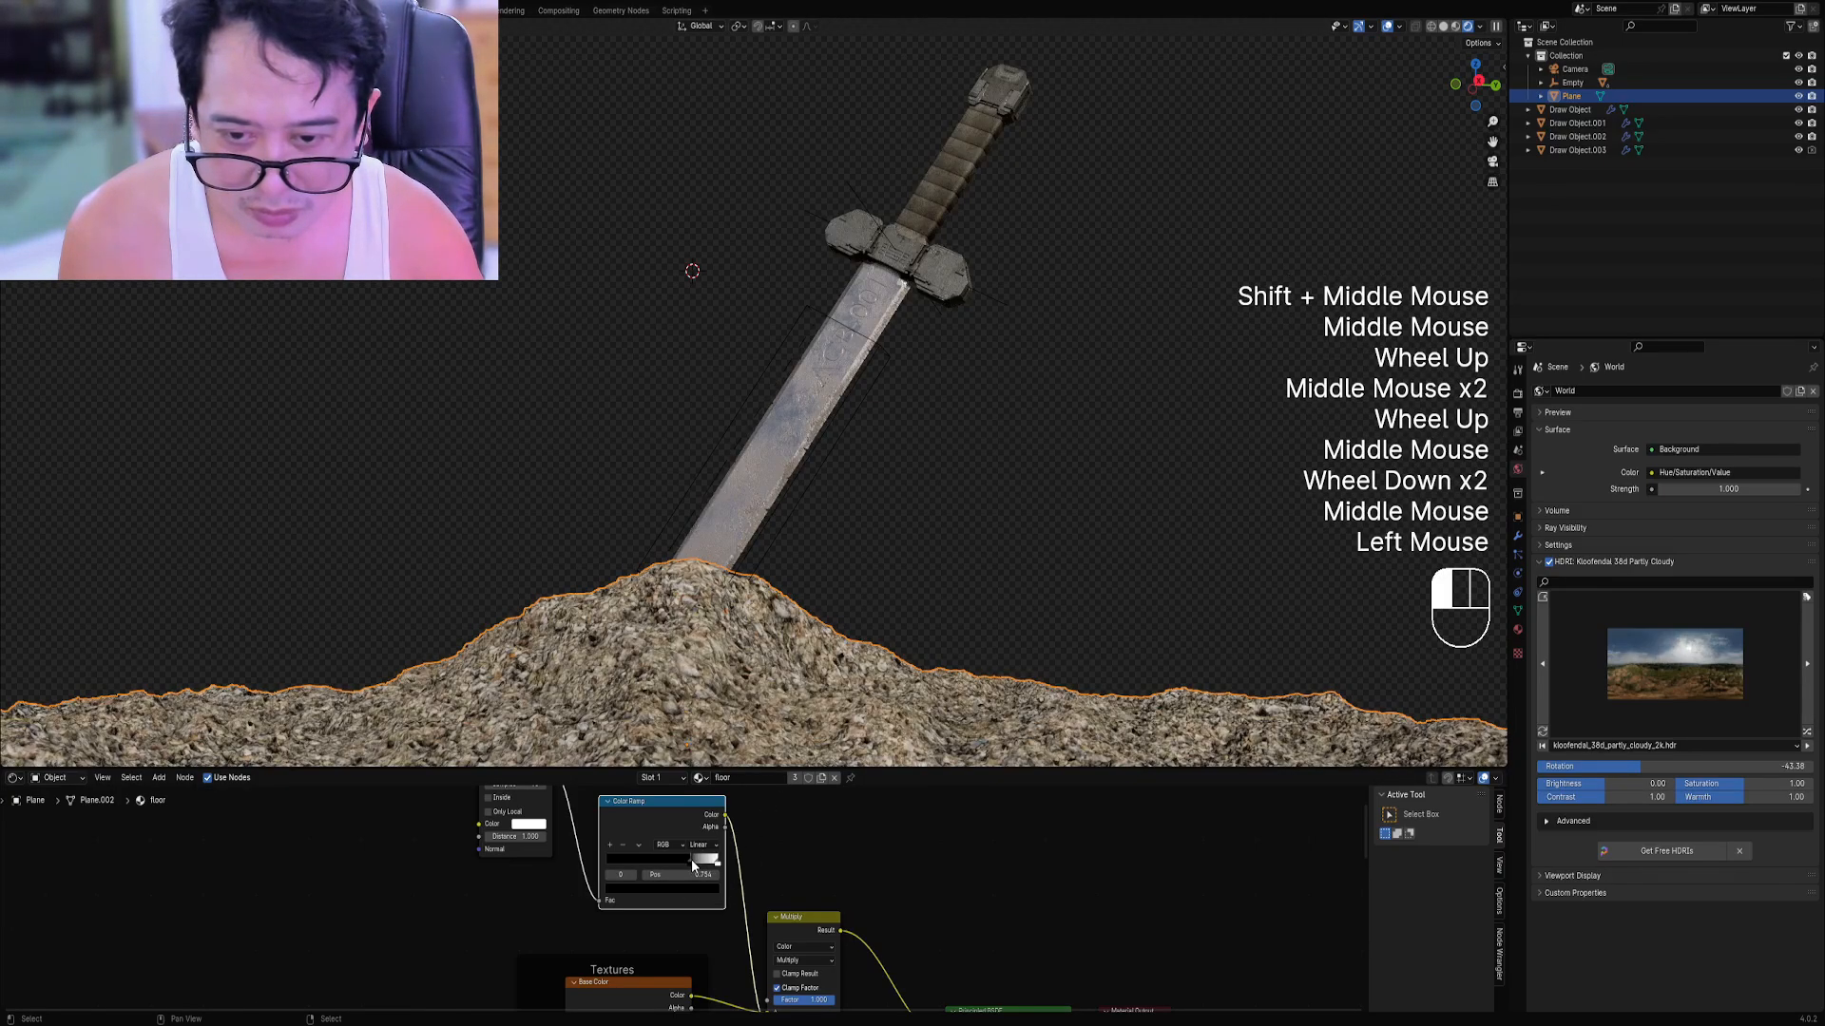
# Set the Mapping node's scale in the floor material to 4 on X, Y and Z.
pyautogui.scroll(-1, 692, 859)
pyautogui.scroll(1, 647, 874)
pyautogui.moveTo(691, 859); pyautogui.dragTo(842, 803, button='middle')
pyautogui.scroll(2, 603, 891)
pyautogui.moveTo(673, 904)
pyautogui.mouseDown()
pyautogui.moveTo(757, 903)
pyautogui.moveTo(688, 929)
pyautogui.mouseUp()
pyautogui.press('2')
pyautogui.click(750, 899)
pyautogui.write('2')
pyautogui.press('Return')
pyautogui.write('4')
pyautogui.press('Return')
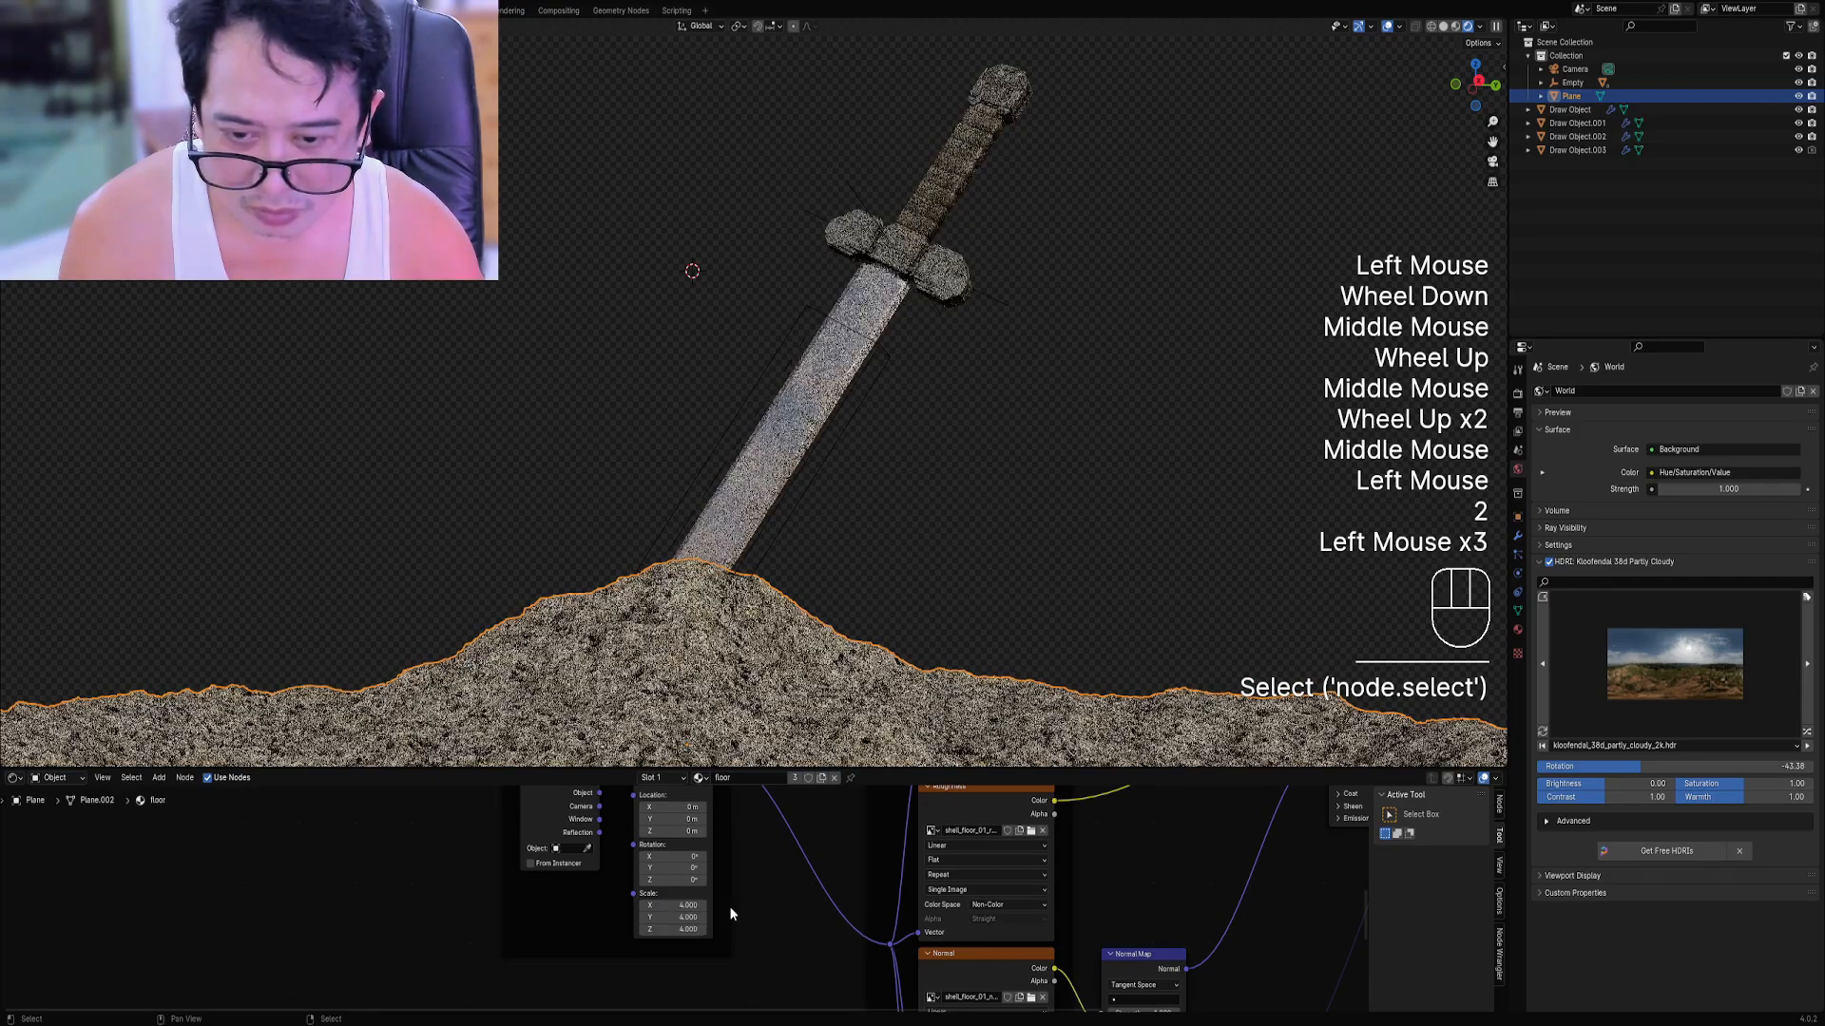
# Unmute the Displacement node of the floor material.
pyautogui.scroll(-3, 728, 904)
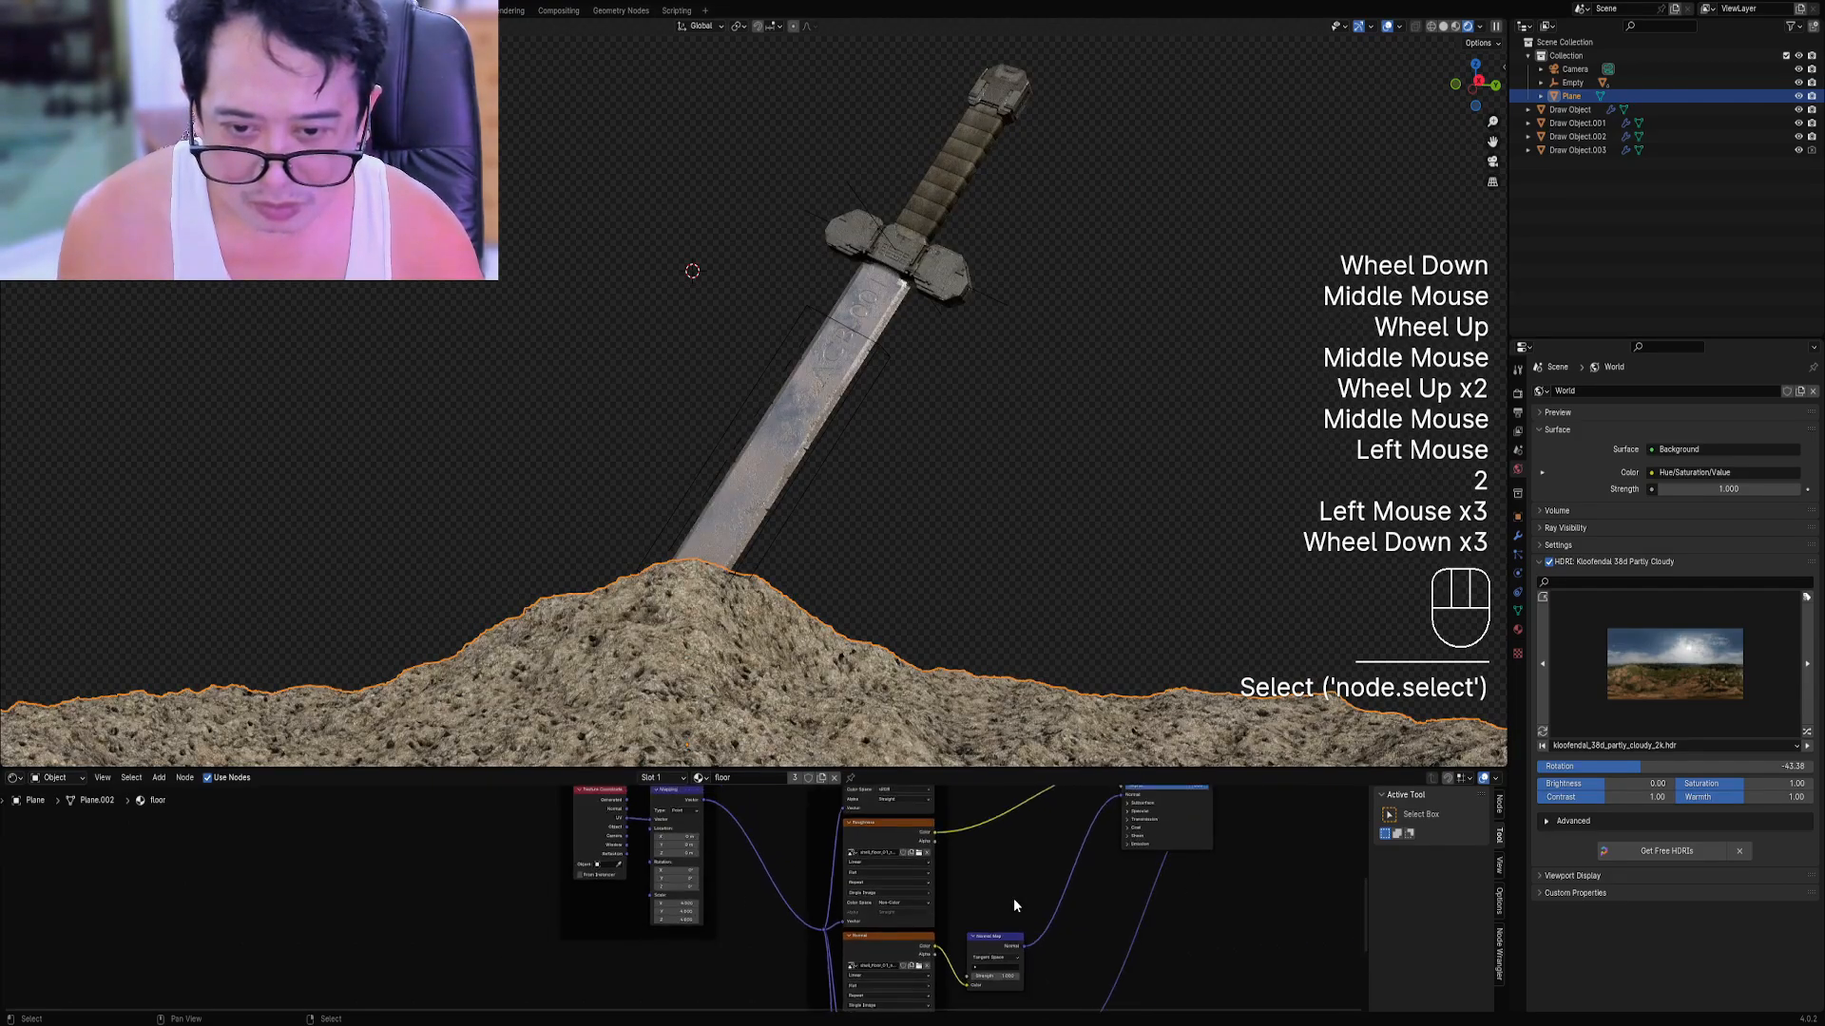
pyautogui.scroll(1, 960, 860)
pyautogui.moveTo(1013, 899); pyautogui.dragTo(889, 823, button='middle')
pyautogui.rightClick(873, 880)
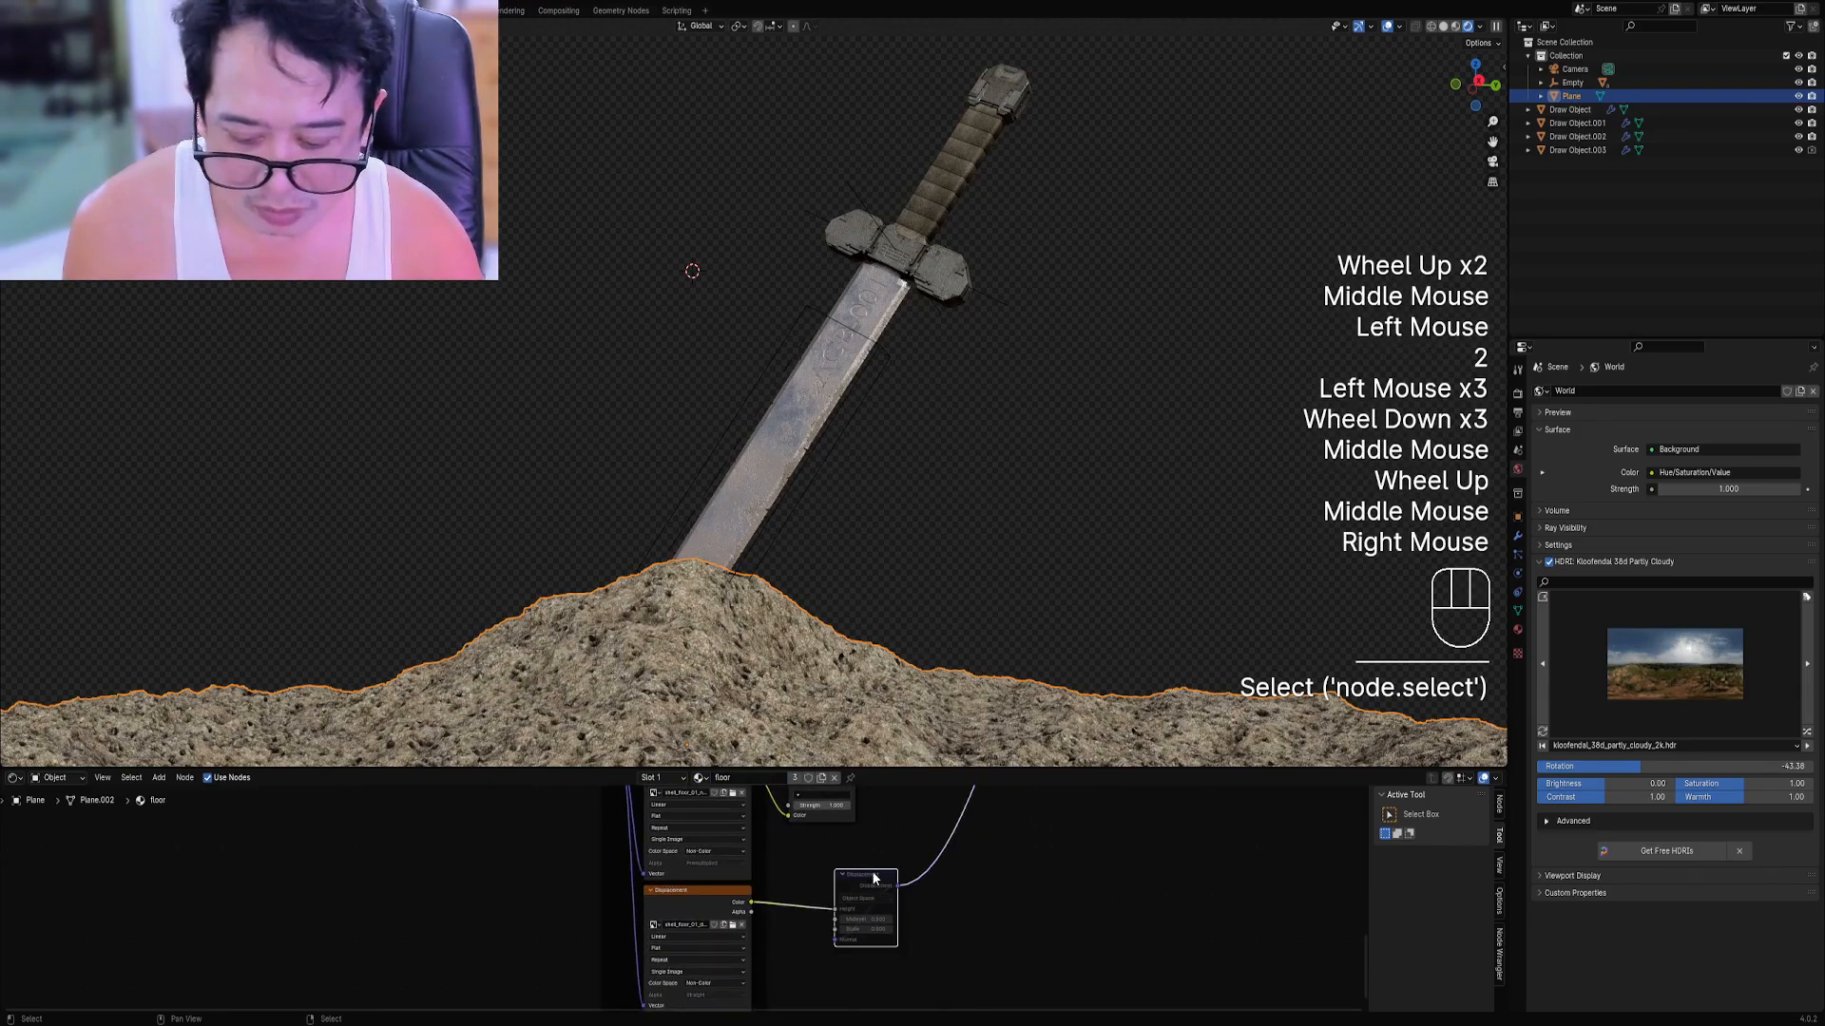
pyautogui.press('h')
pyautogui.press('h')
pyautogui.press('m')
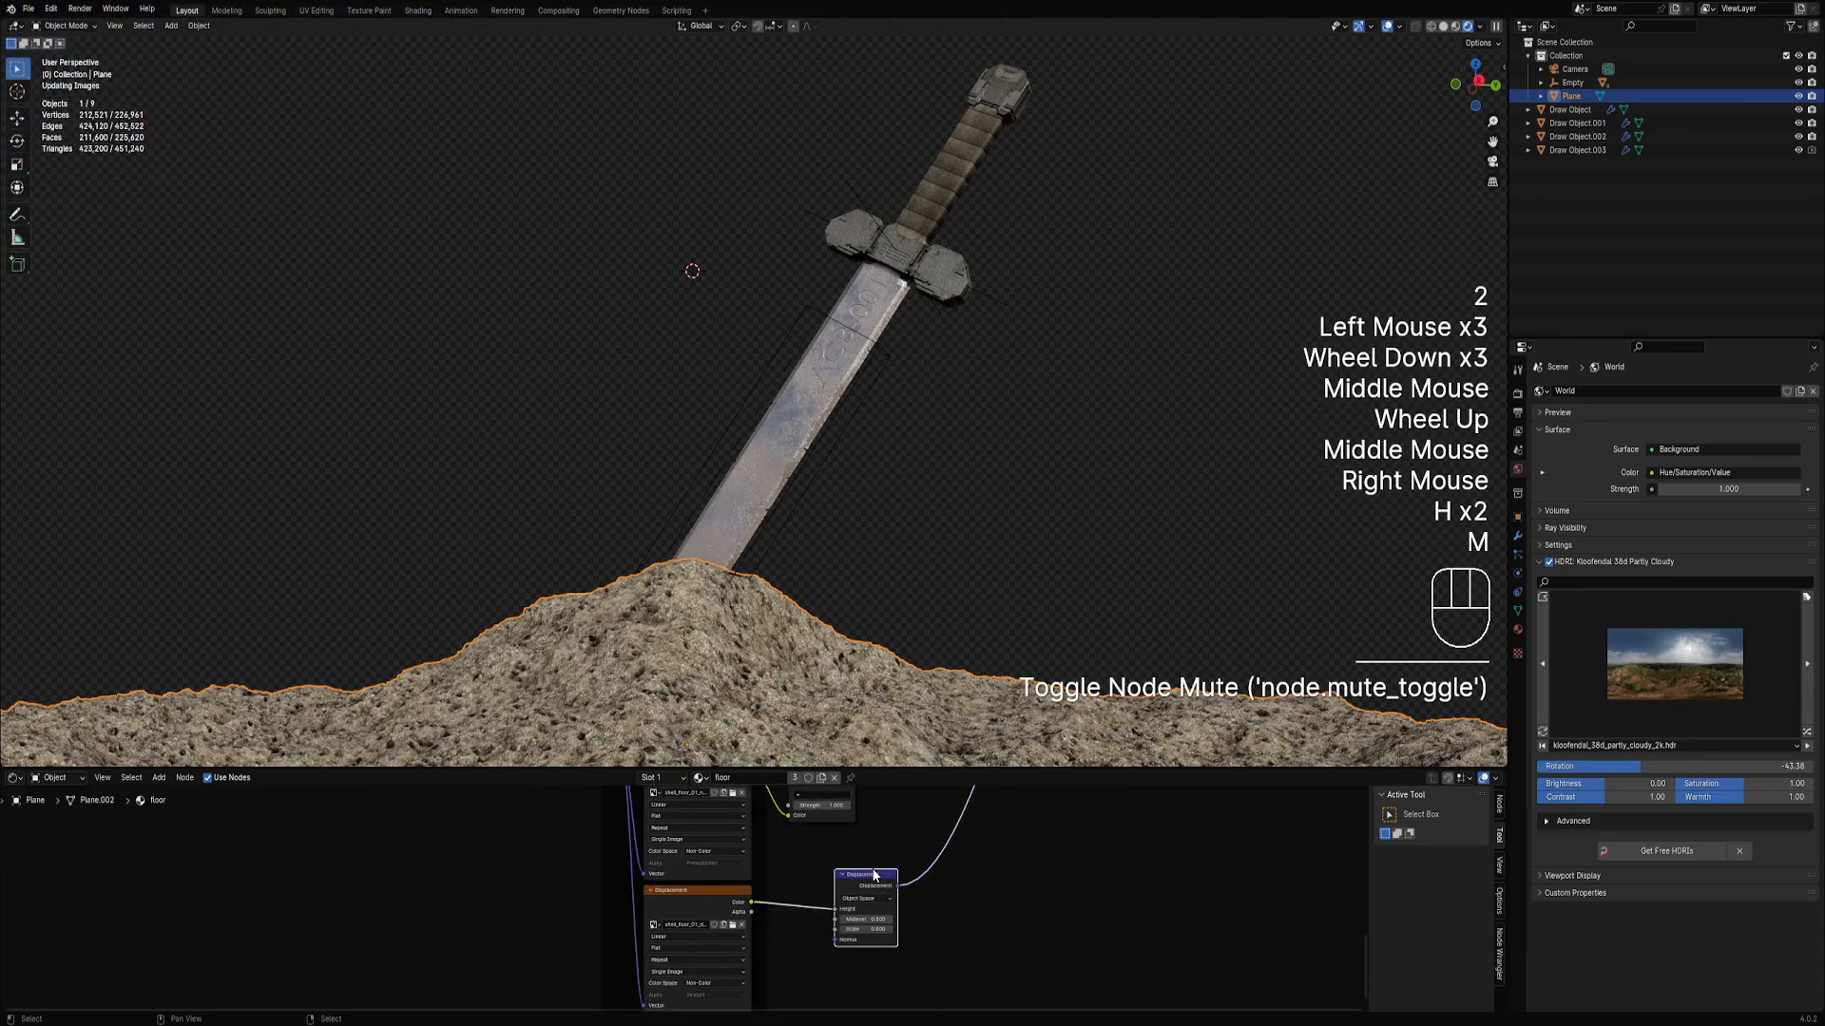
pyautogui.click(874, 928)
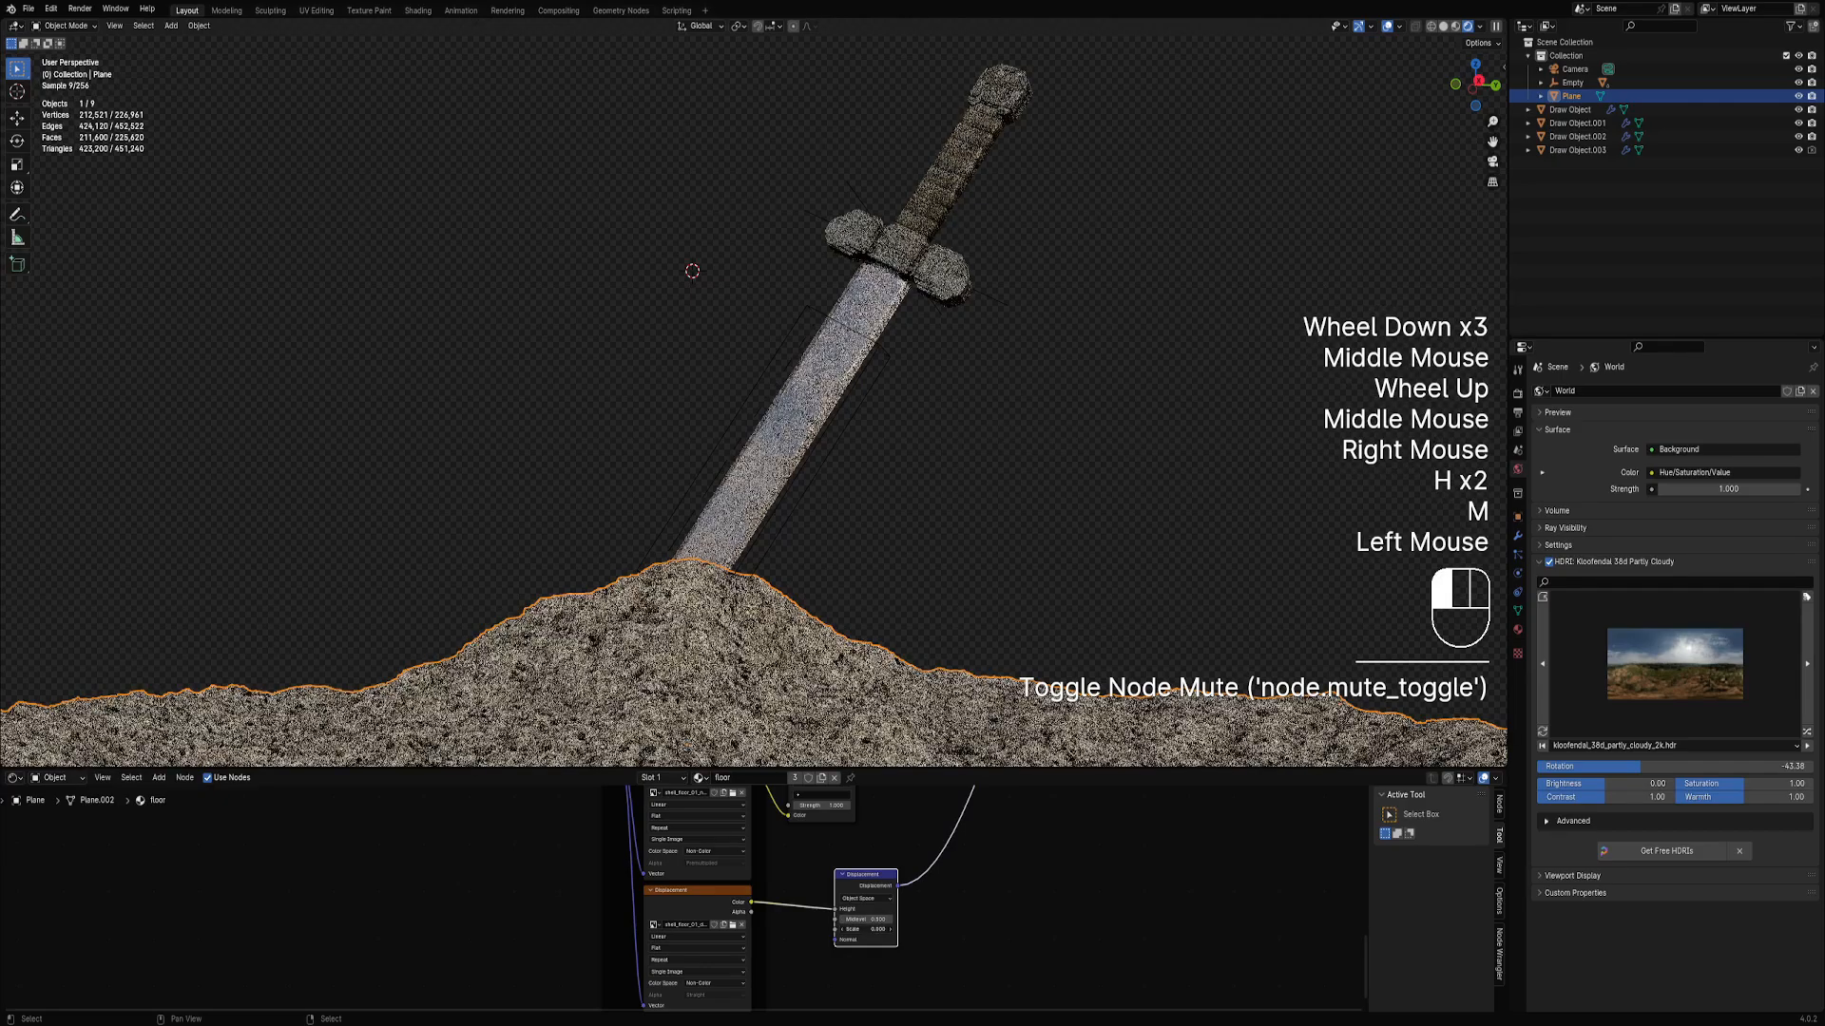
# Lower the black stop of the floor's Color Ramp to soften the ambient occlusion darkening.
pyautogui.scroll(-2, 882, 844)
pyautogui.scroll(-1, 857, 932)
pyautogui.moveTo(881, 844); pyautogui.dragTo(738, 885, button='middle')
pyautogui.scroll(-1, 857, 931)
pyautogui.scroll(3, 734, 823)
pyautogui.scroll(1, 737, 886)
pyautogui.moveTo(740, 897); pyautogui.dragTo(716, 893)
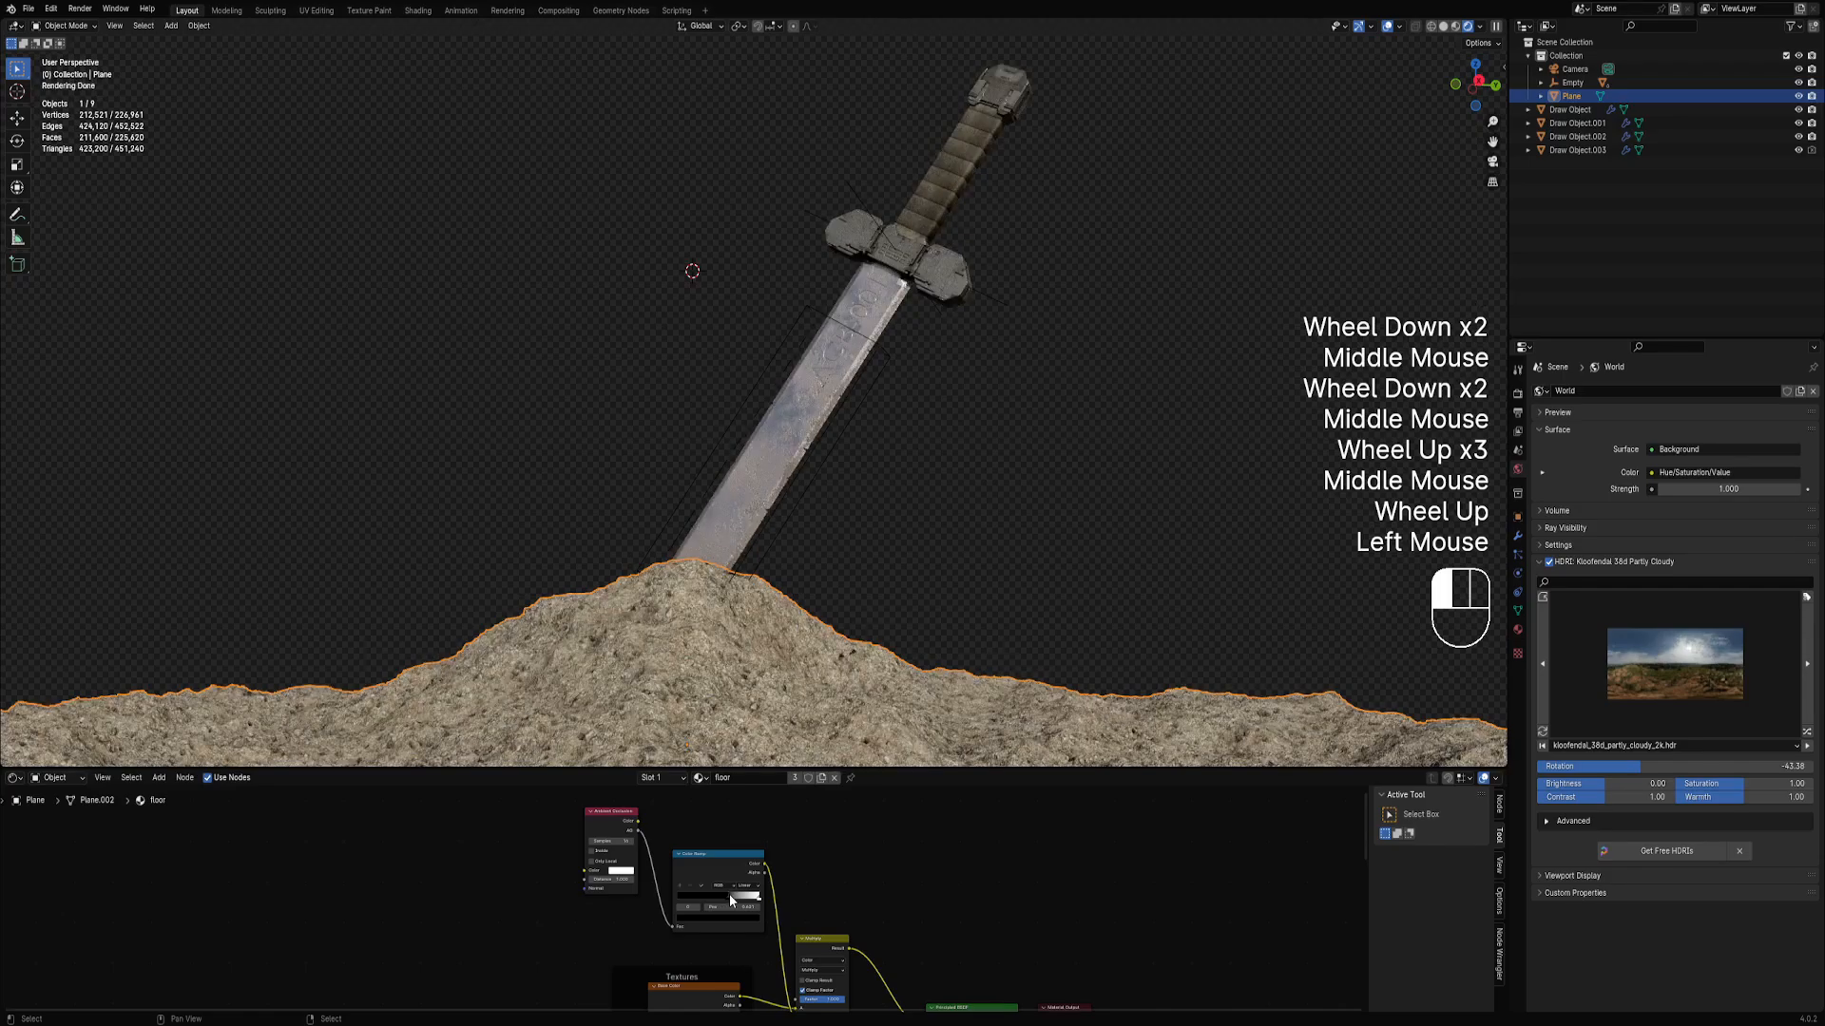
# Hide the viewport overlays and set the HDRI rotation to about -78.44.
pyautogui.moveTo(880, 543); pyautogui.dragTo(1013, 617, button='middle')
pyautogui.hotkey('shift', 'alt', 'z')
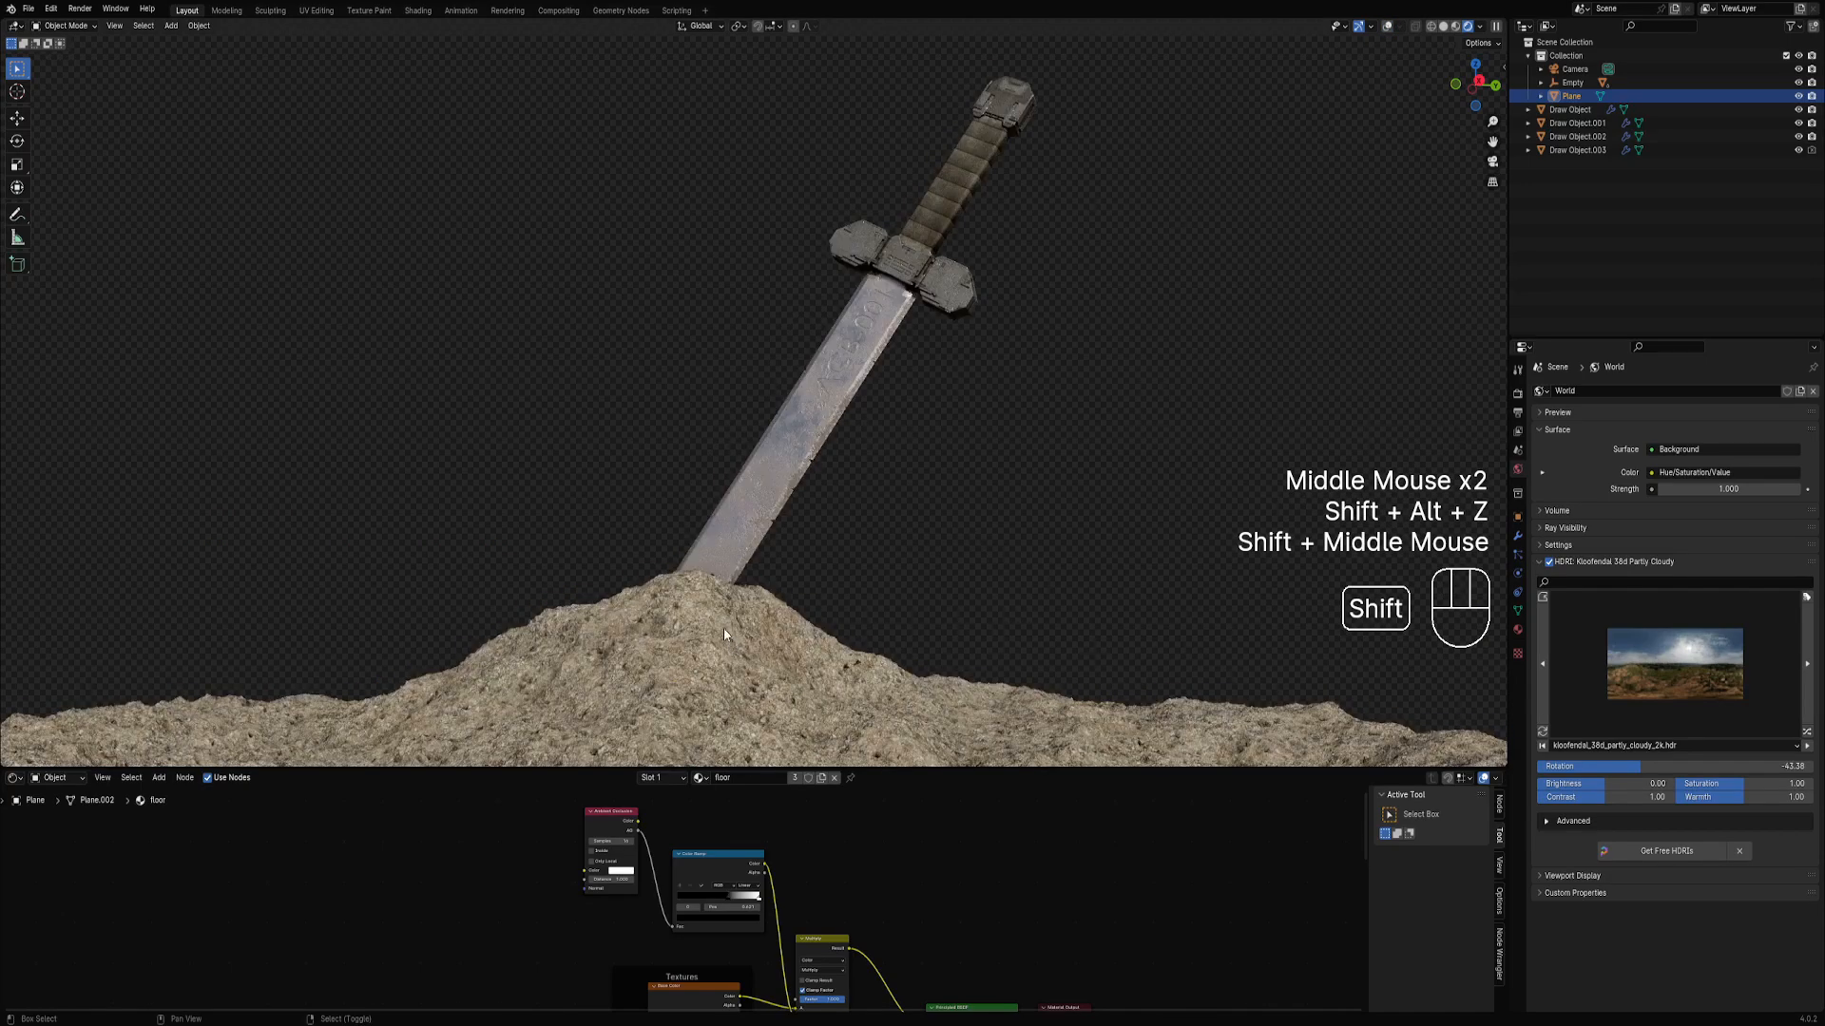
pyautogui.press('n')
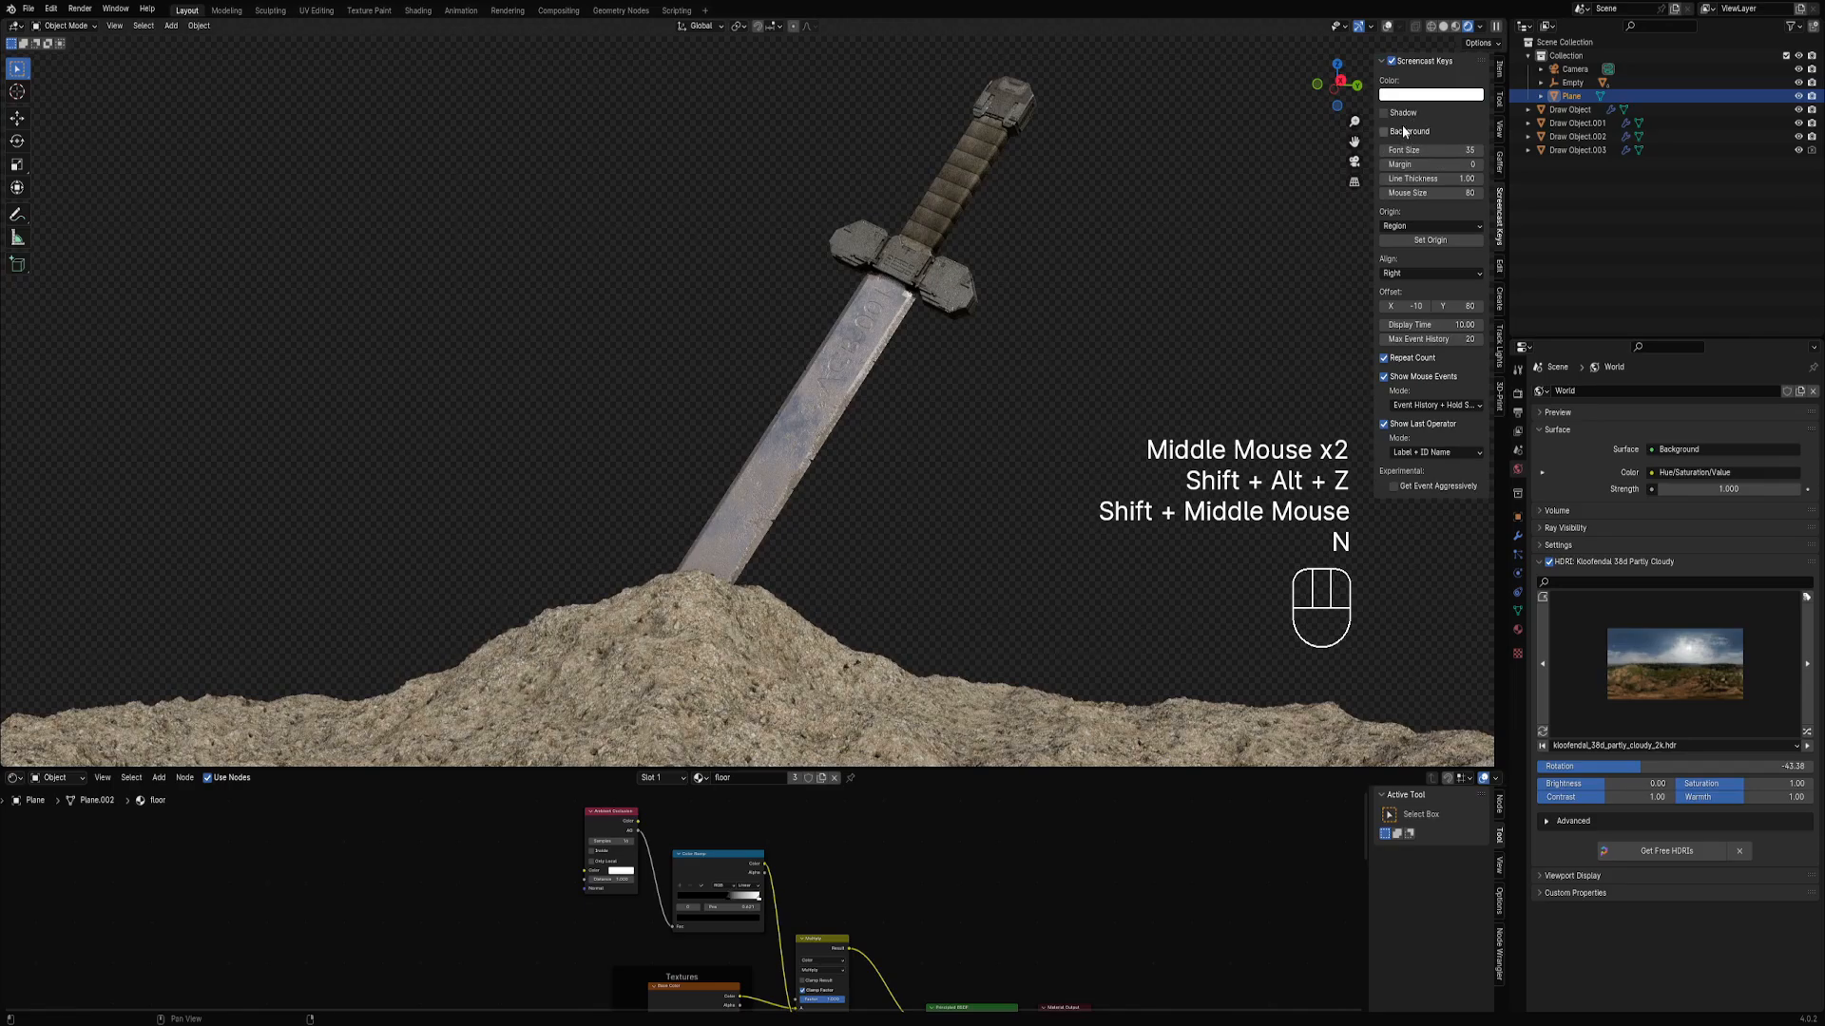
pyautogui.press('n')
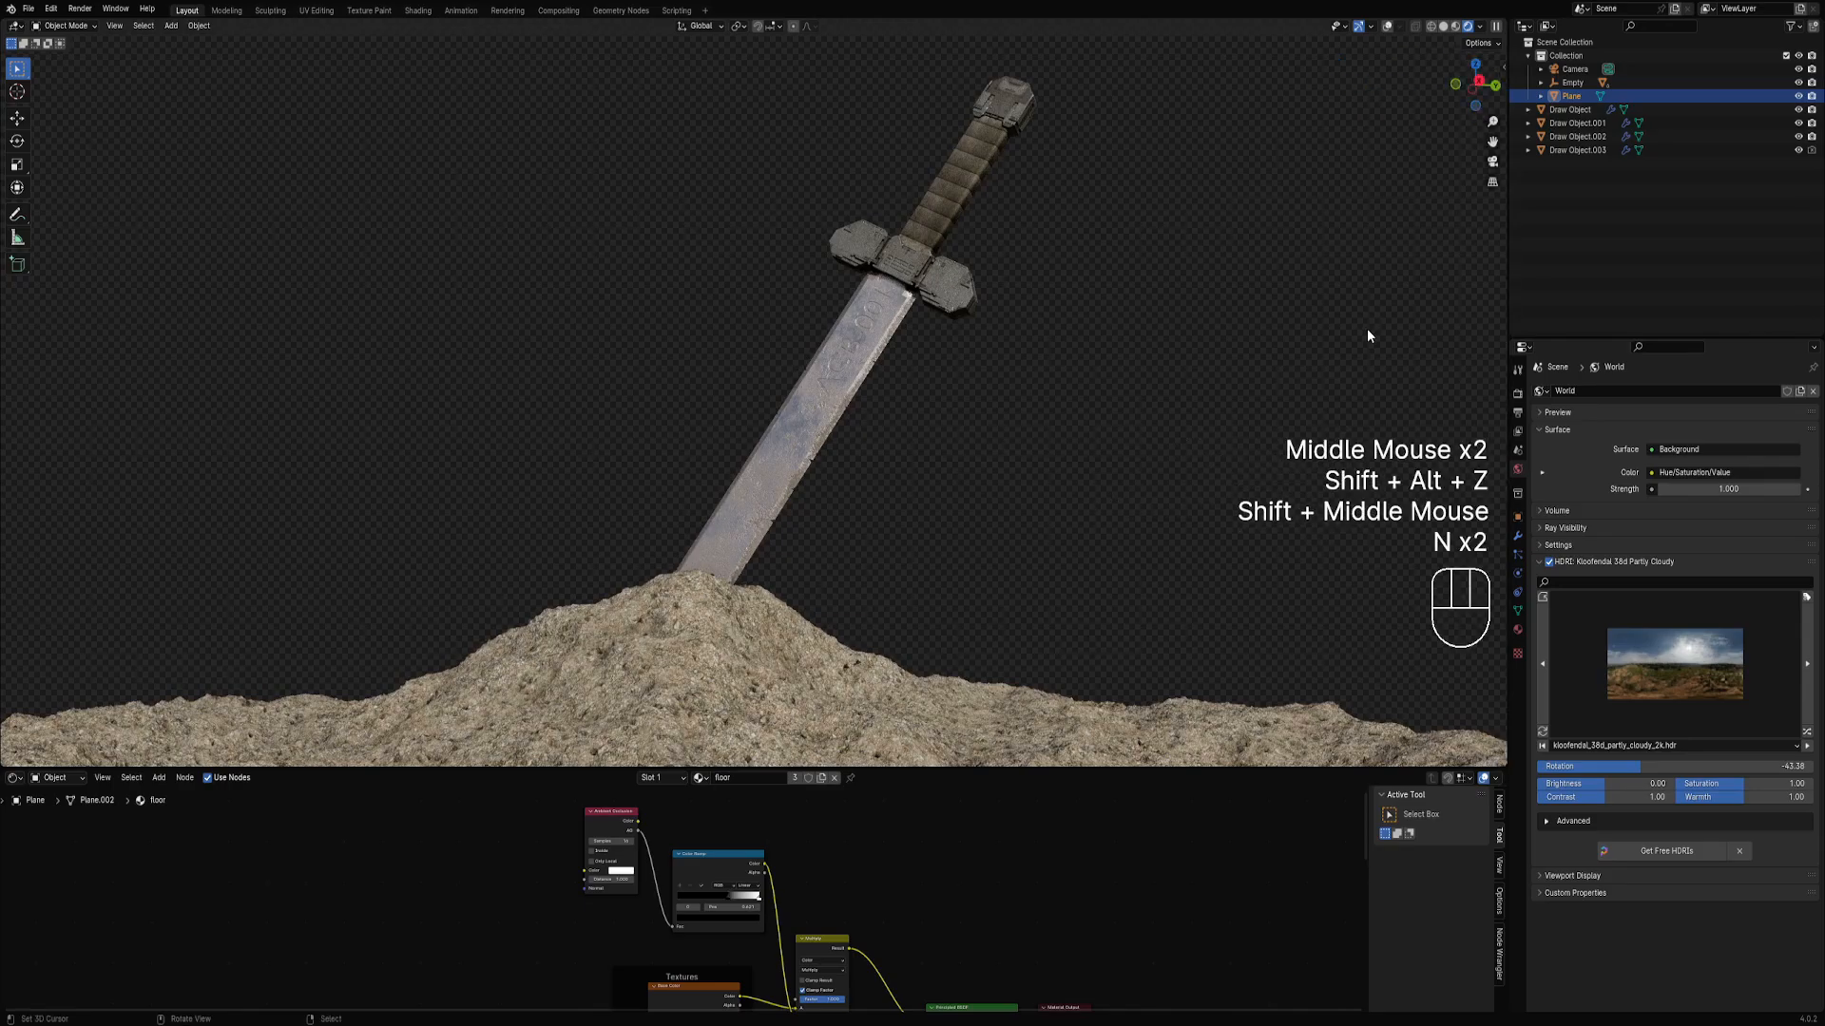
pyautogui.moveTo(1640, 766); pyautogui.dragTo(1609, 766)
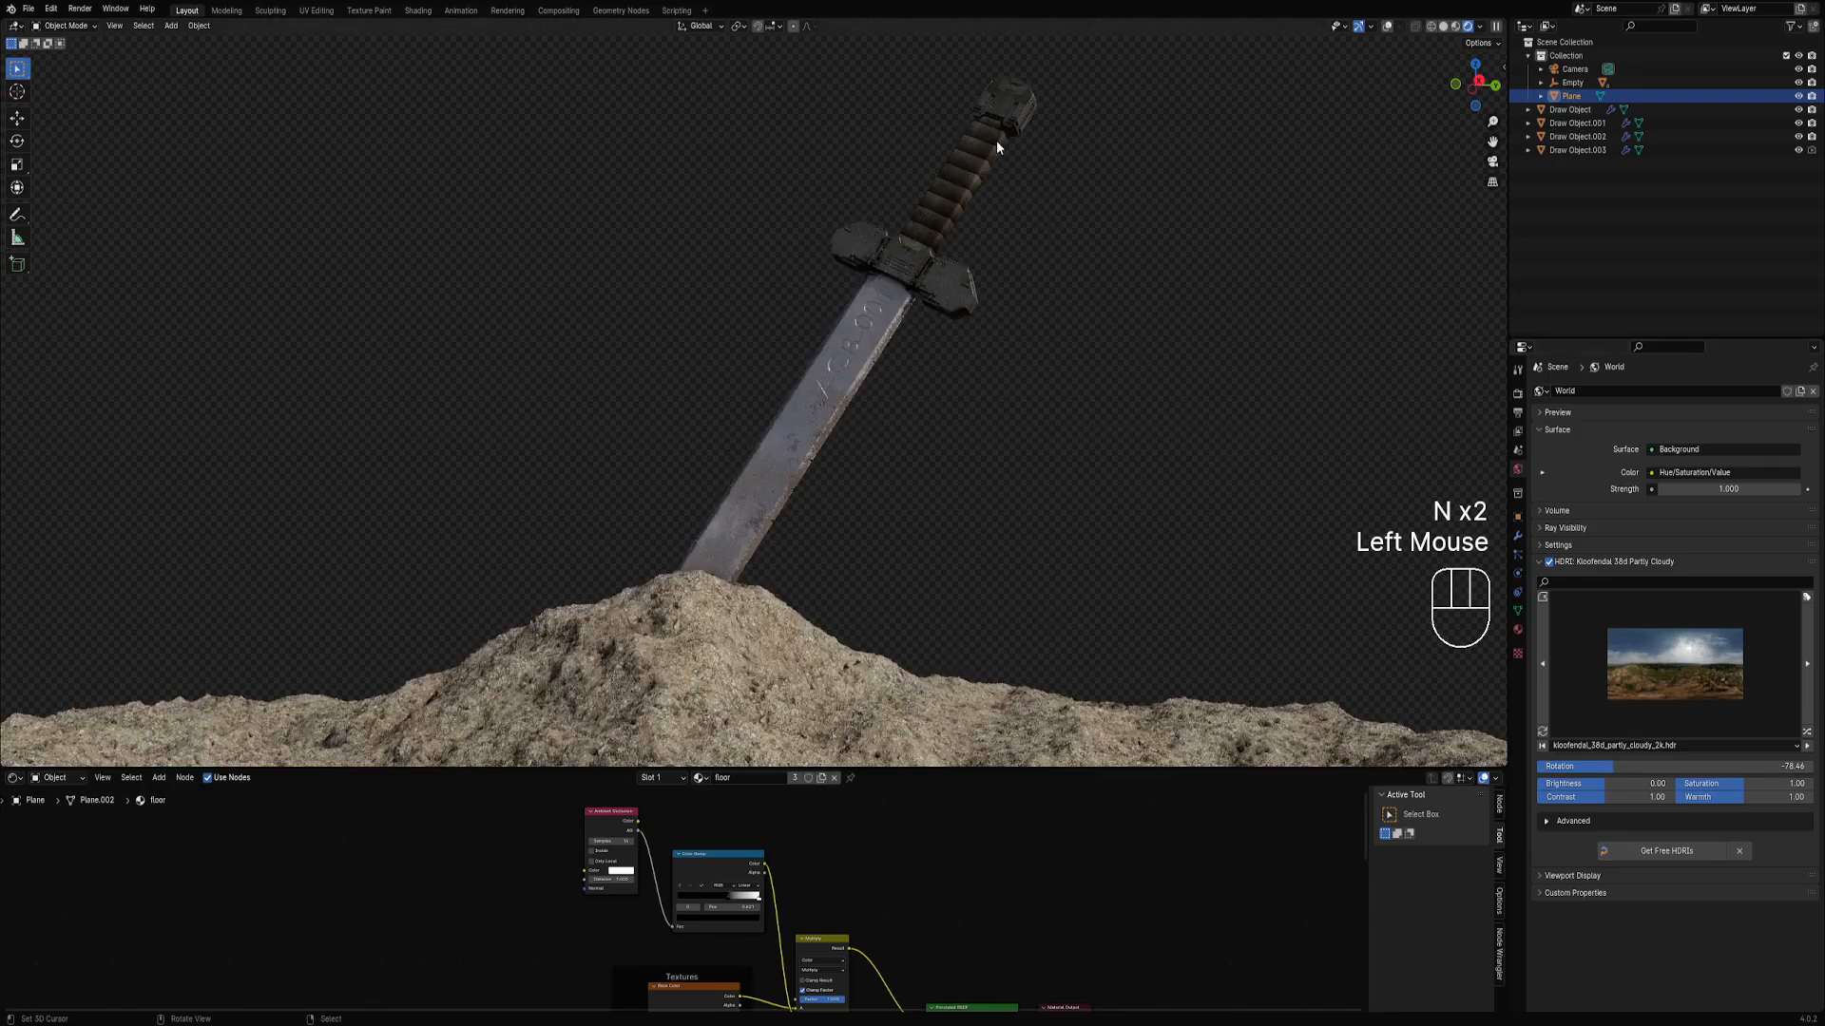
# Select the sword's handle and compare its rflow_cloth material with the last Mix node of the chain muted and unmuted.
pyautogui.moveTo(996, 140); pyautogui.dragTo(980, 168)
pyautogui.rightClick(981, 167)
pyautogui.scroll(-3, 845, 899)
pyautogui.moveTo(846, 899)
pyautogui.mouseDown(button='middle')
pyautogui.moveTo(701, 793)
pyautogui.moveTo(681, 887)
pyautogui.mouseUp(button='middle')
pyautogui.scroll(2, 702, 793)
pyautogui.scroll(3, 681, 888)
pyautogui.moveTo(807, 927); pyautogui.dragTo(766, 874, button='middle')
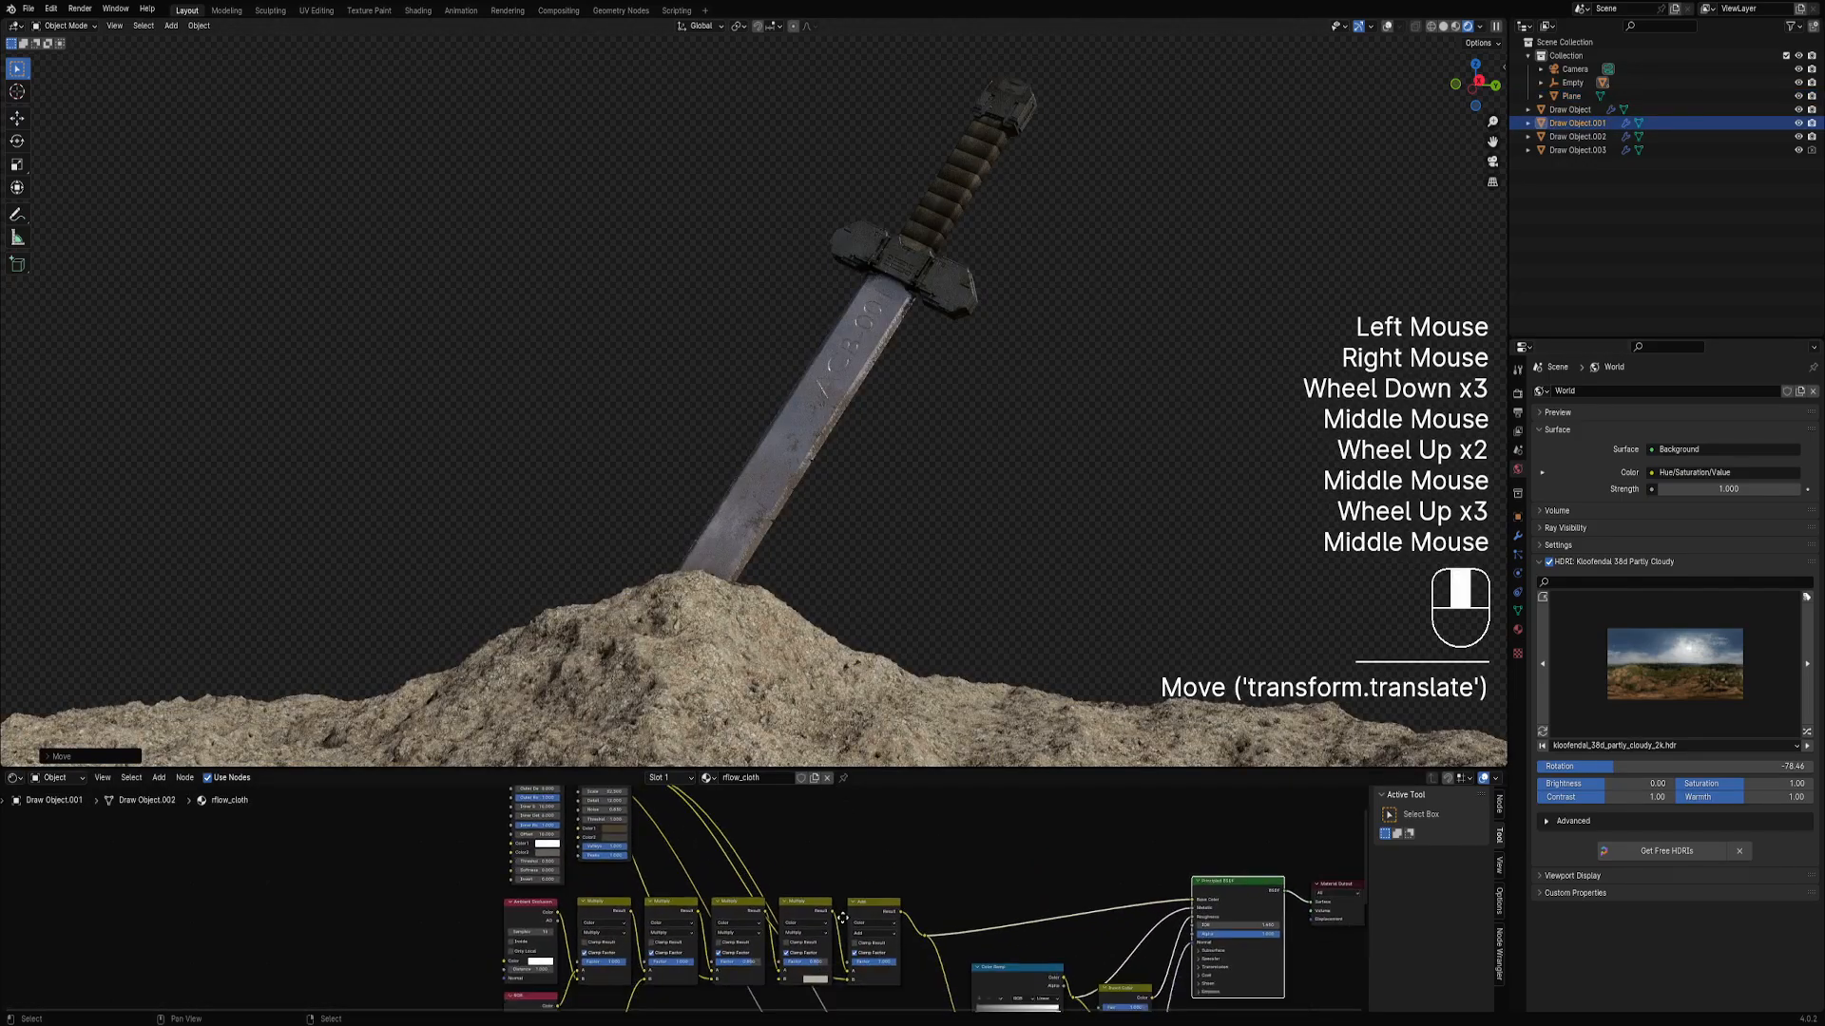
pyautogui.scroll(1, 766, 874)
pyautogui.rightClick(864, 914)
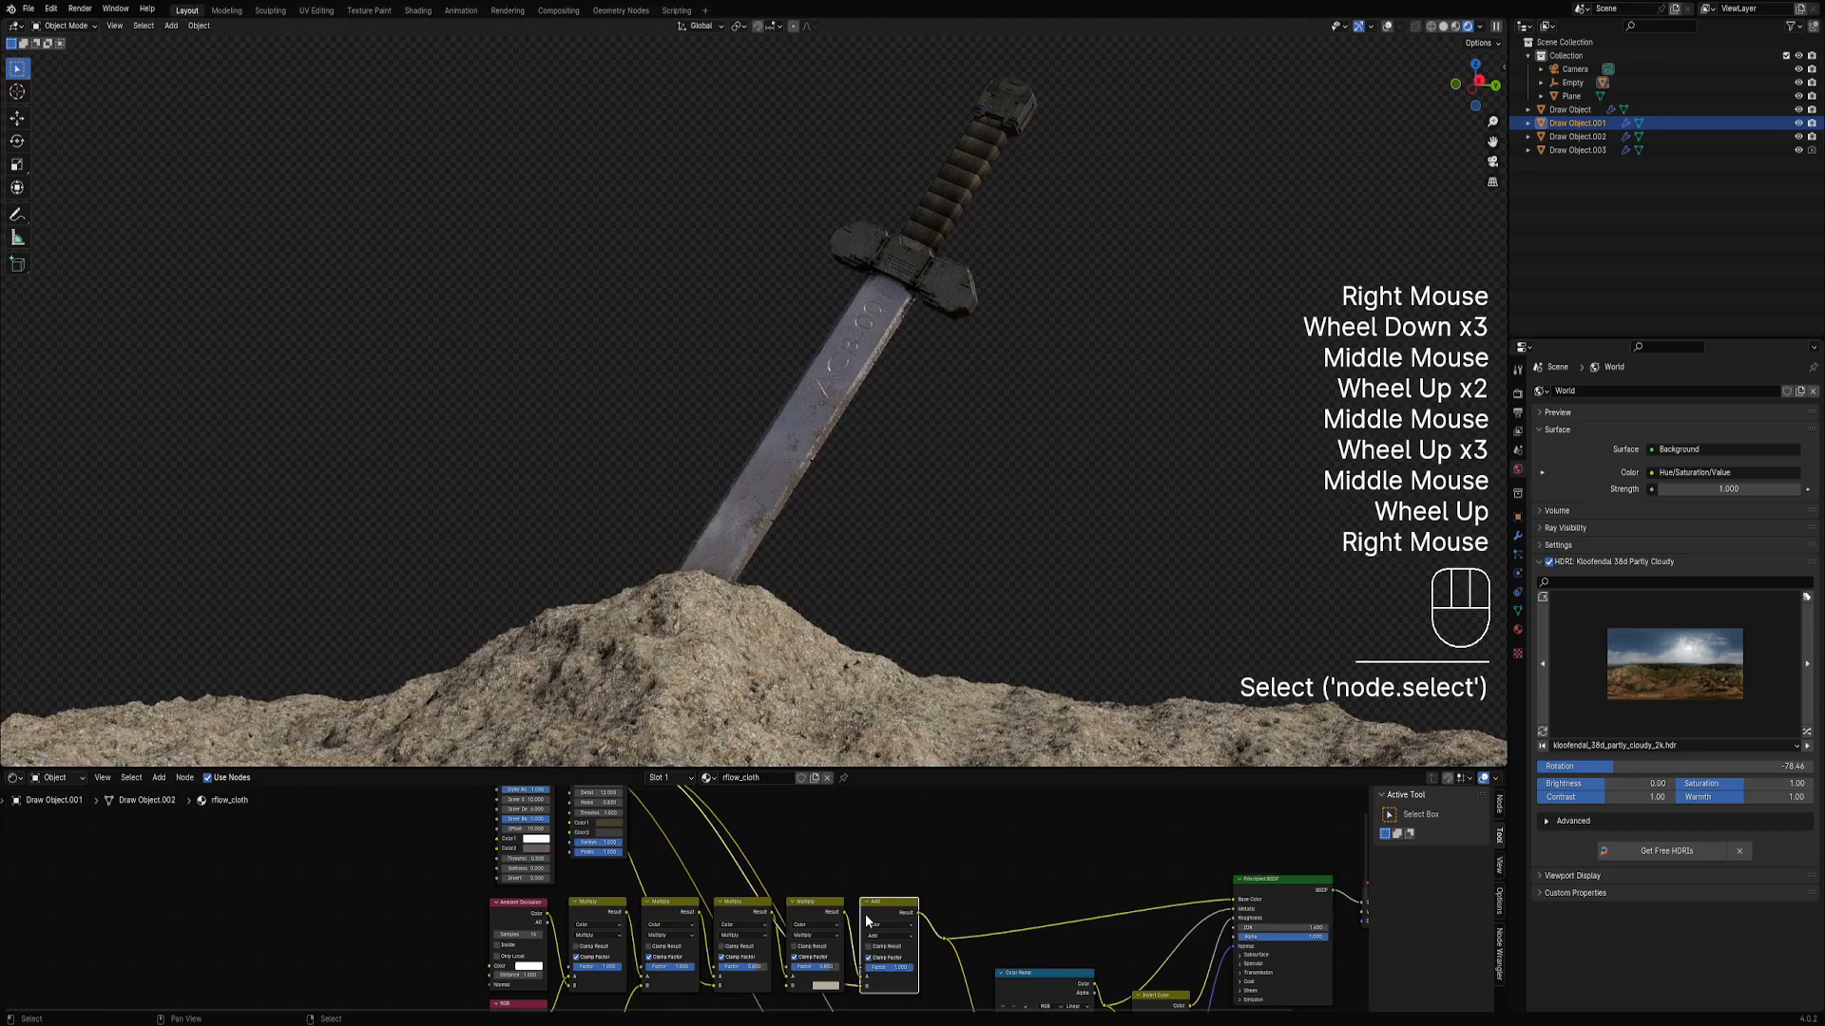
pyautogui.press('m')
pyautogui.press('m')
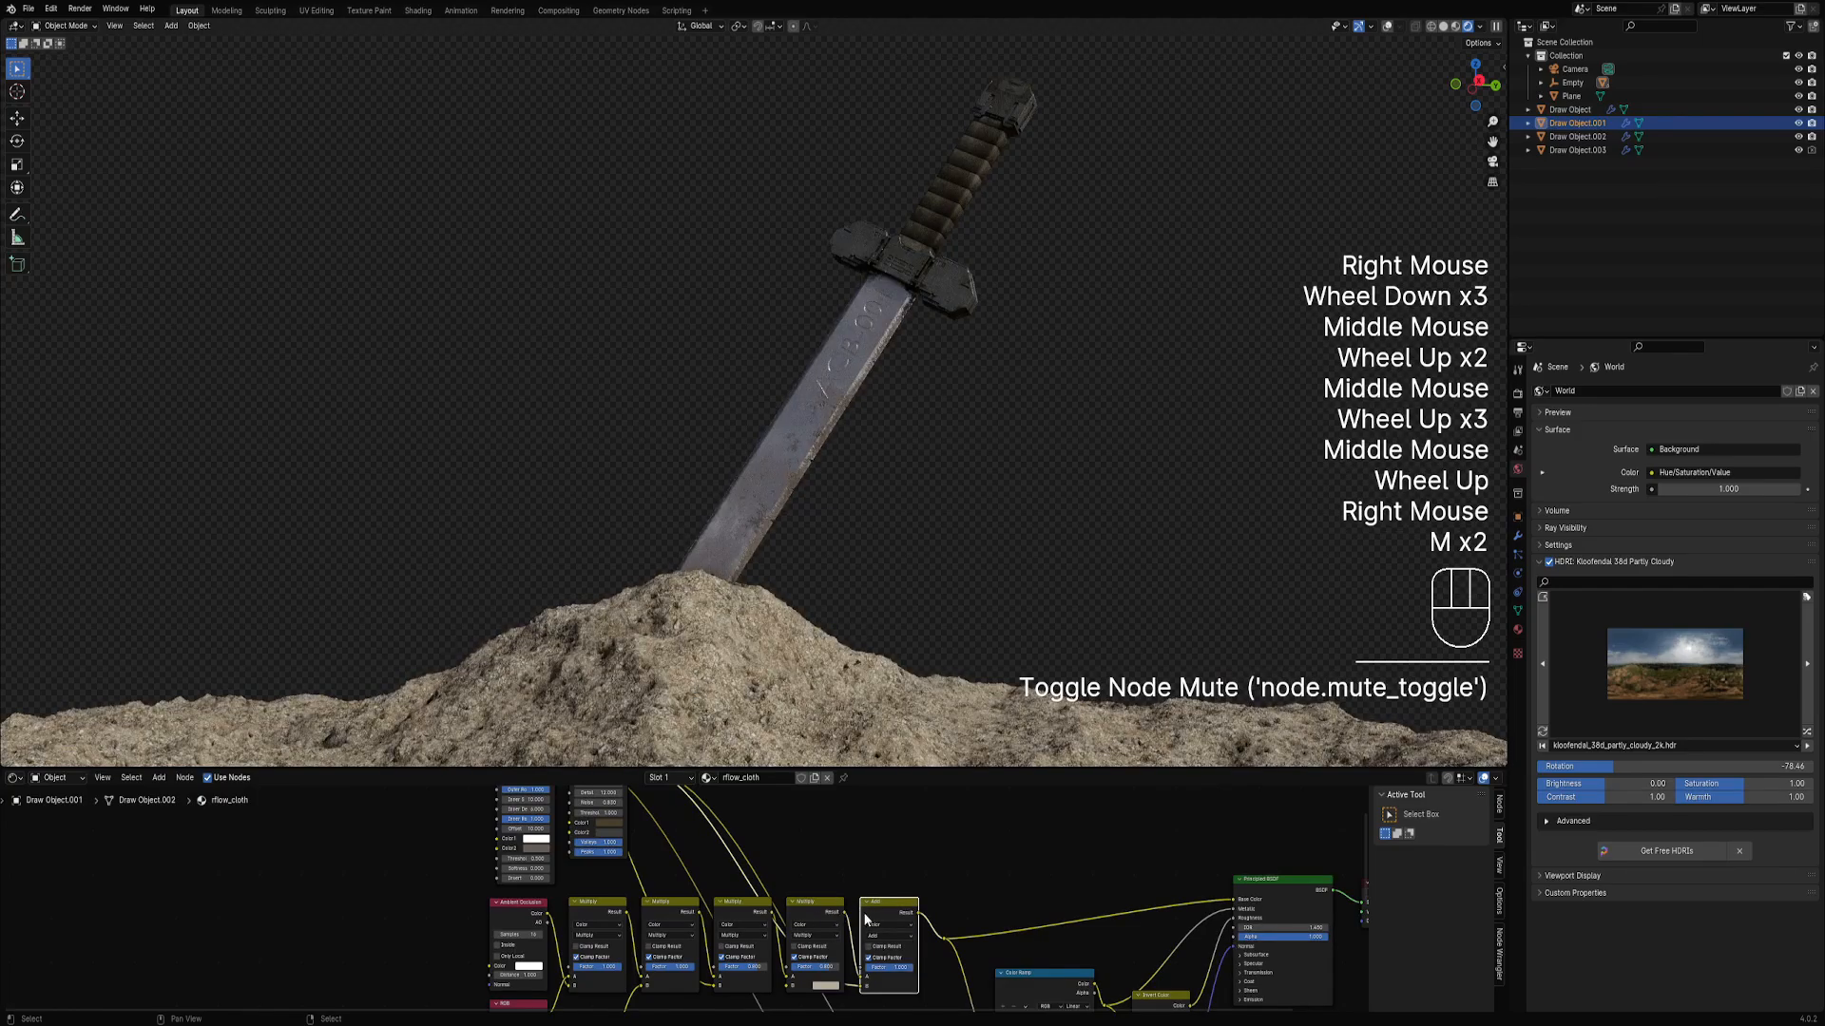
# Mute and unmute the Mix nodes of the handle's cloth material one by one to compare their effect on its color.
pyautogui.moveTo(867, 908)
pyautogui.mouseDown()
pyautogui.moveTo(902, 835)
pyautogui.moveTo(871, 910)
pyautogui.mouseUp()
pyautogui.rightClick(804, 904)
pyautogui.press('m')
pyautogui.press('m')
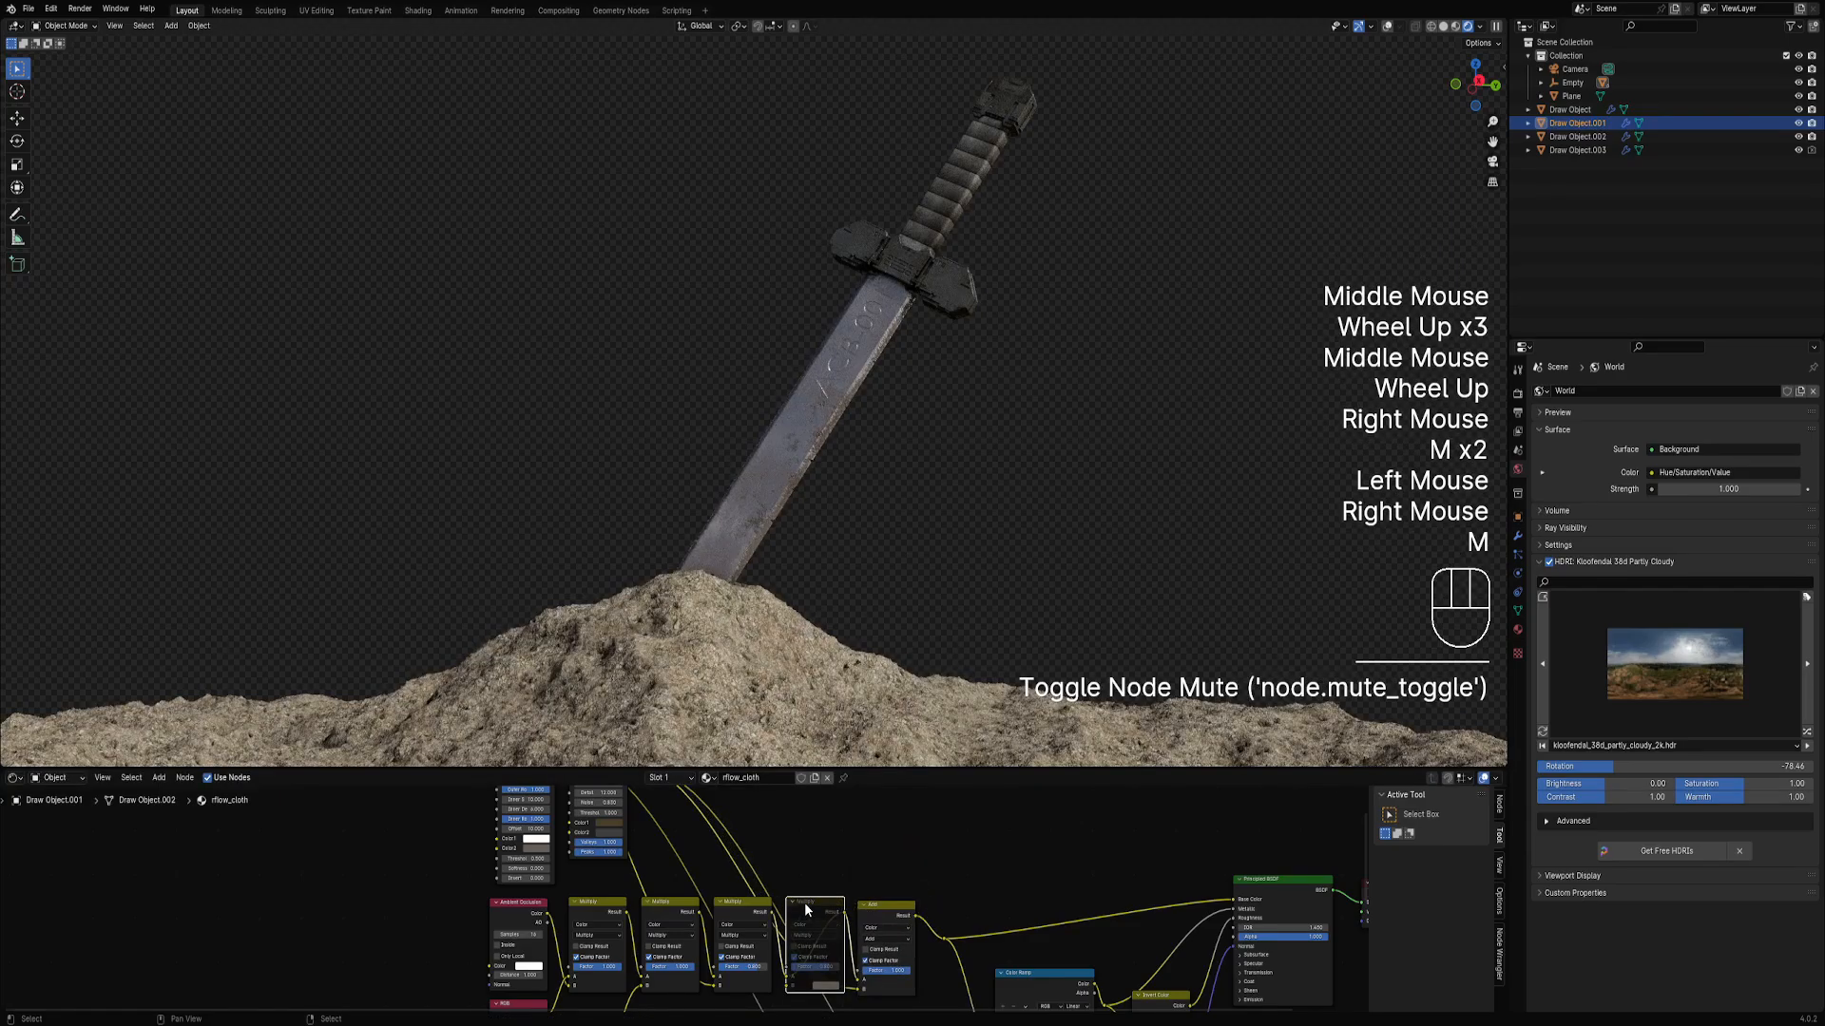
pyautogui.rightClick(870, 909)
pyautogui.press('m')
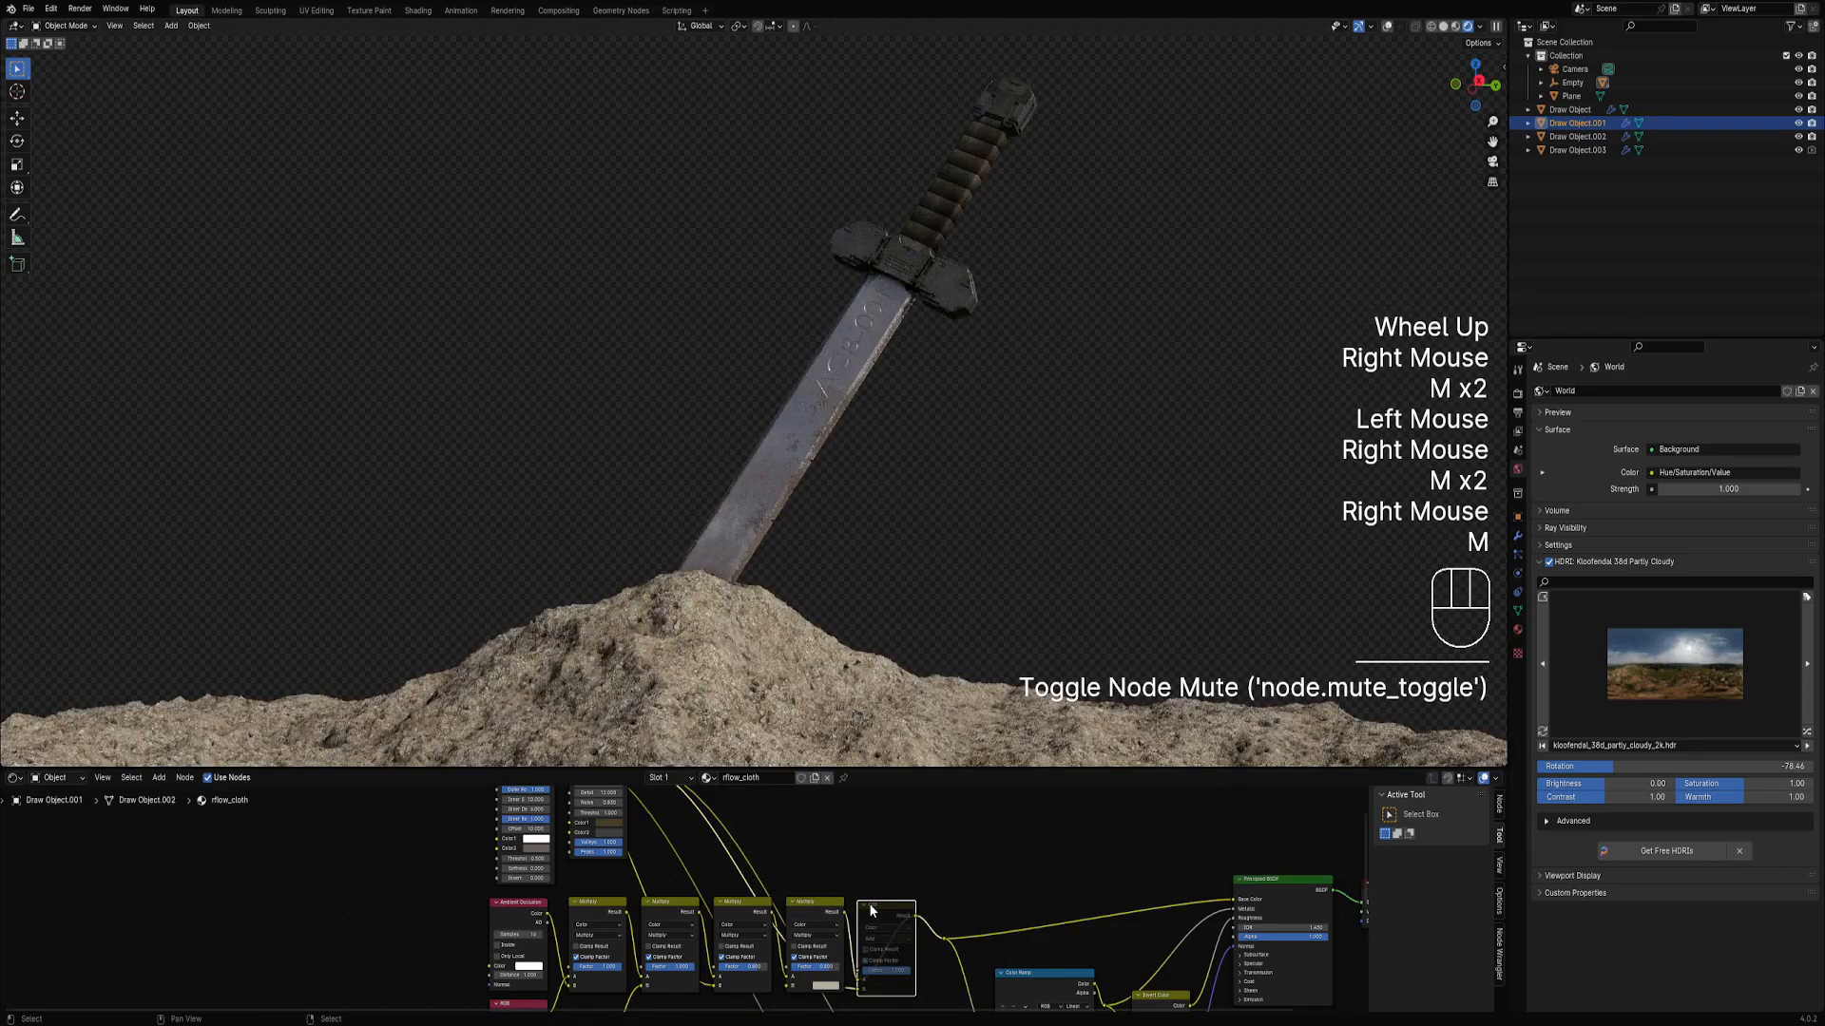
pyautogui.press('m')
pyautogui.rightClick(737, 915)
pyautogui.press('m')
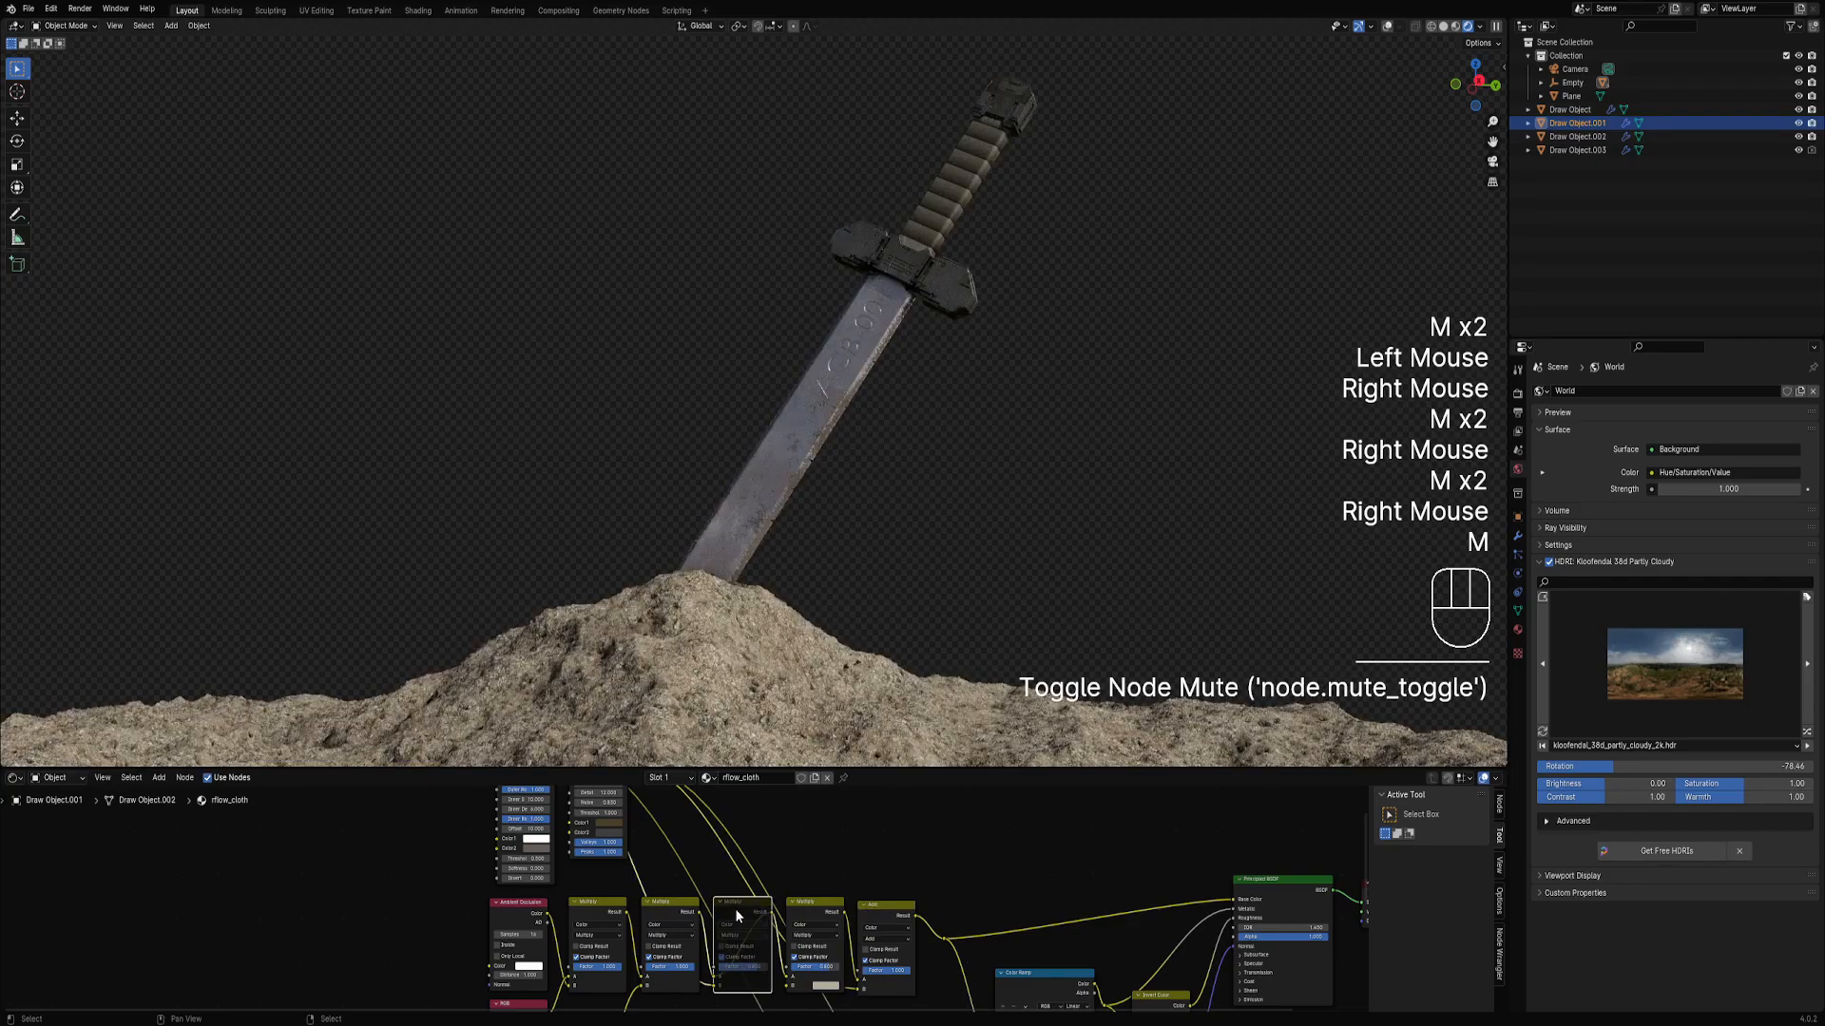
pyautogui.press('m')
pyautogui.rightClick(672, 912)
pyautogui.press('m')
pyautogui.press('m')
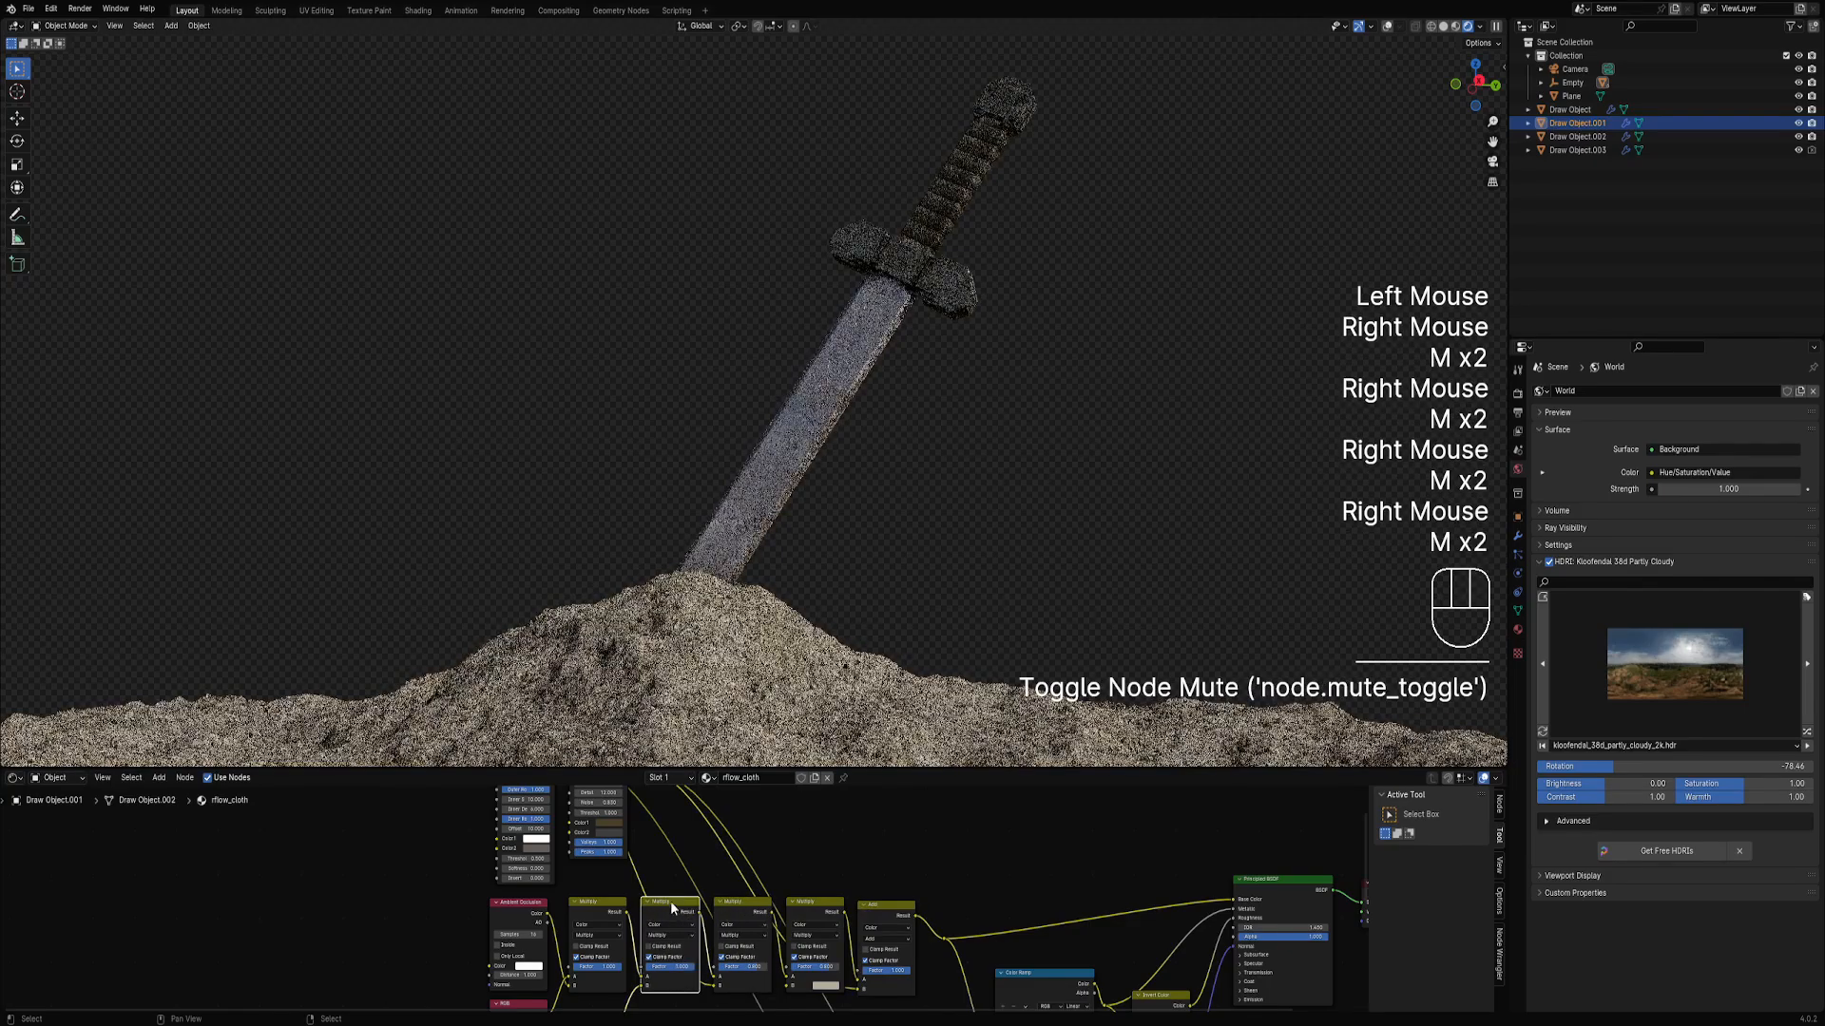
# Move the texture group node that overlaps the Mix chain's inputs clear of its neighbouring group node in the cloth material.
pyautogui.moveTo(670, 901); pyautogui.dragTo(675, 902, button='middle')
pyautogui.scroll(-1, 624, 831)
pyautogui.click(624, 833)
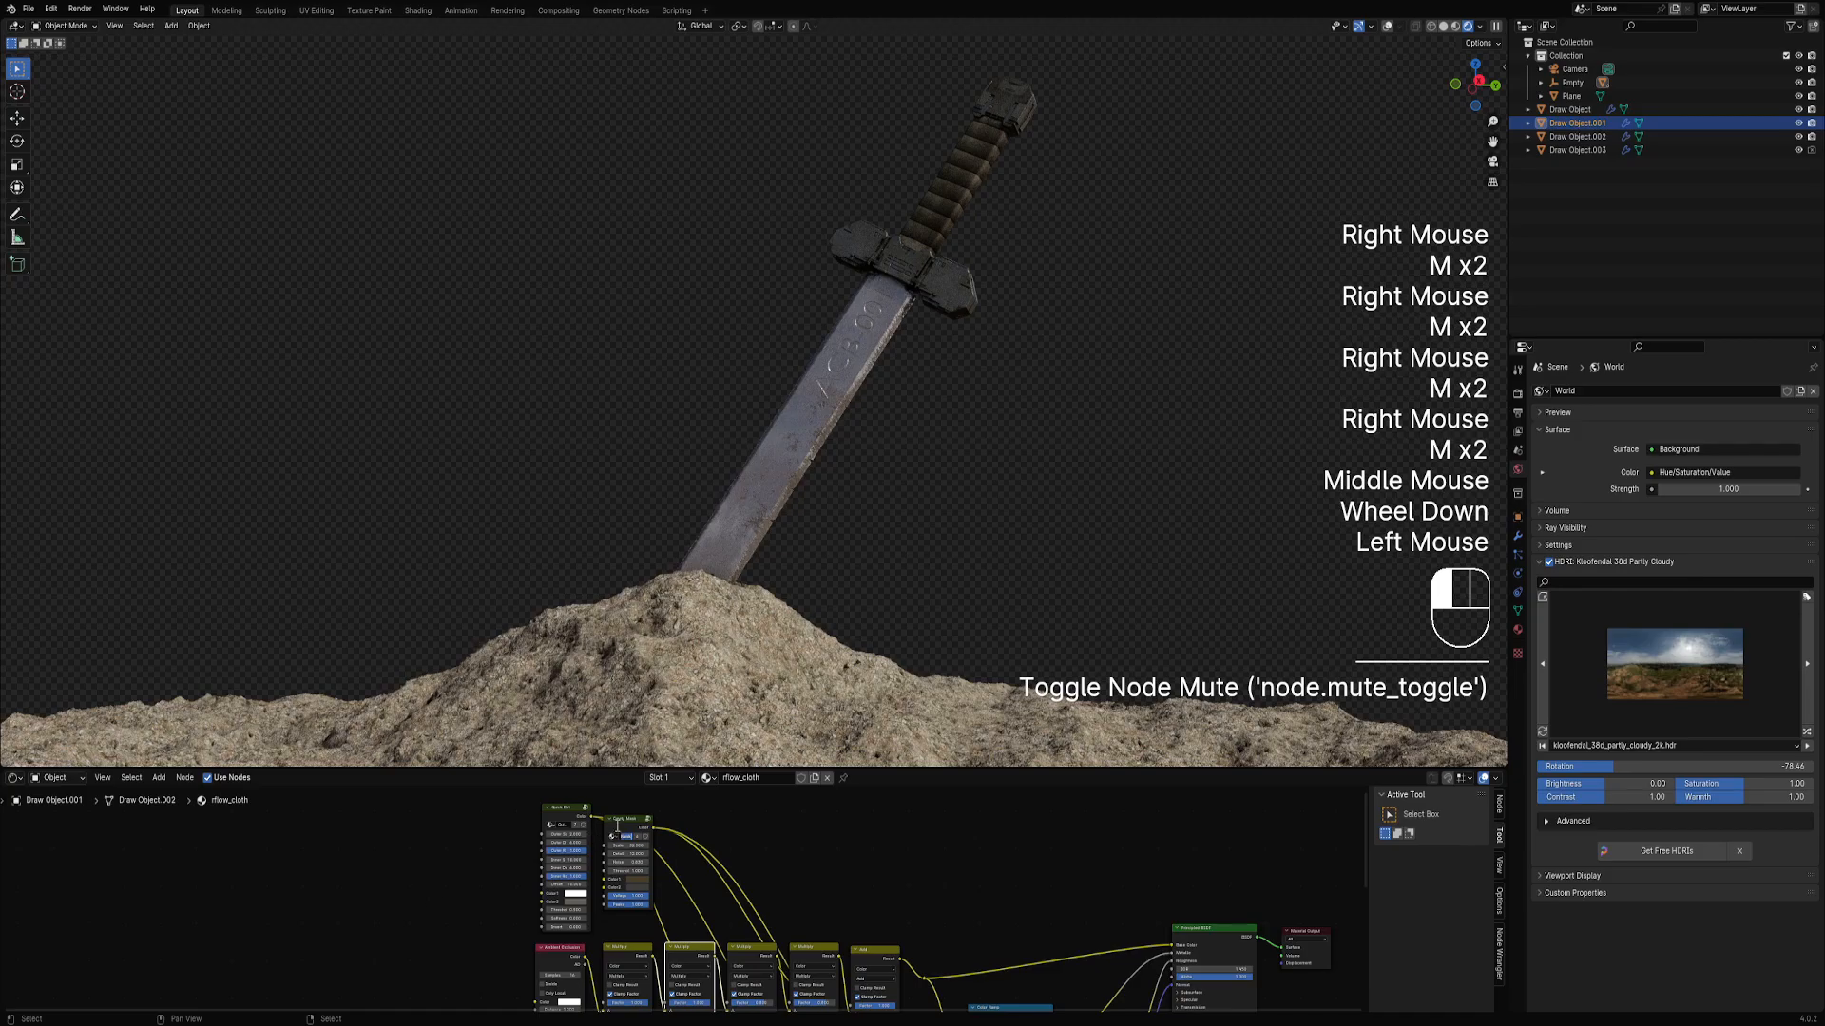
pyautogui.rightClick(608, 825)
pyautogui.moveTo(609, 825); pyautogui.dragTo(465, 878)
pyautogui.scroll(-1, 831, 974)
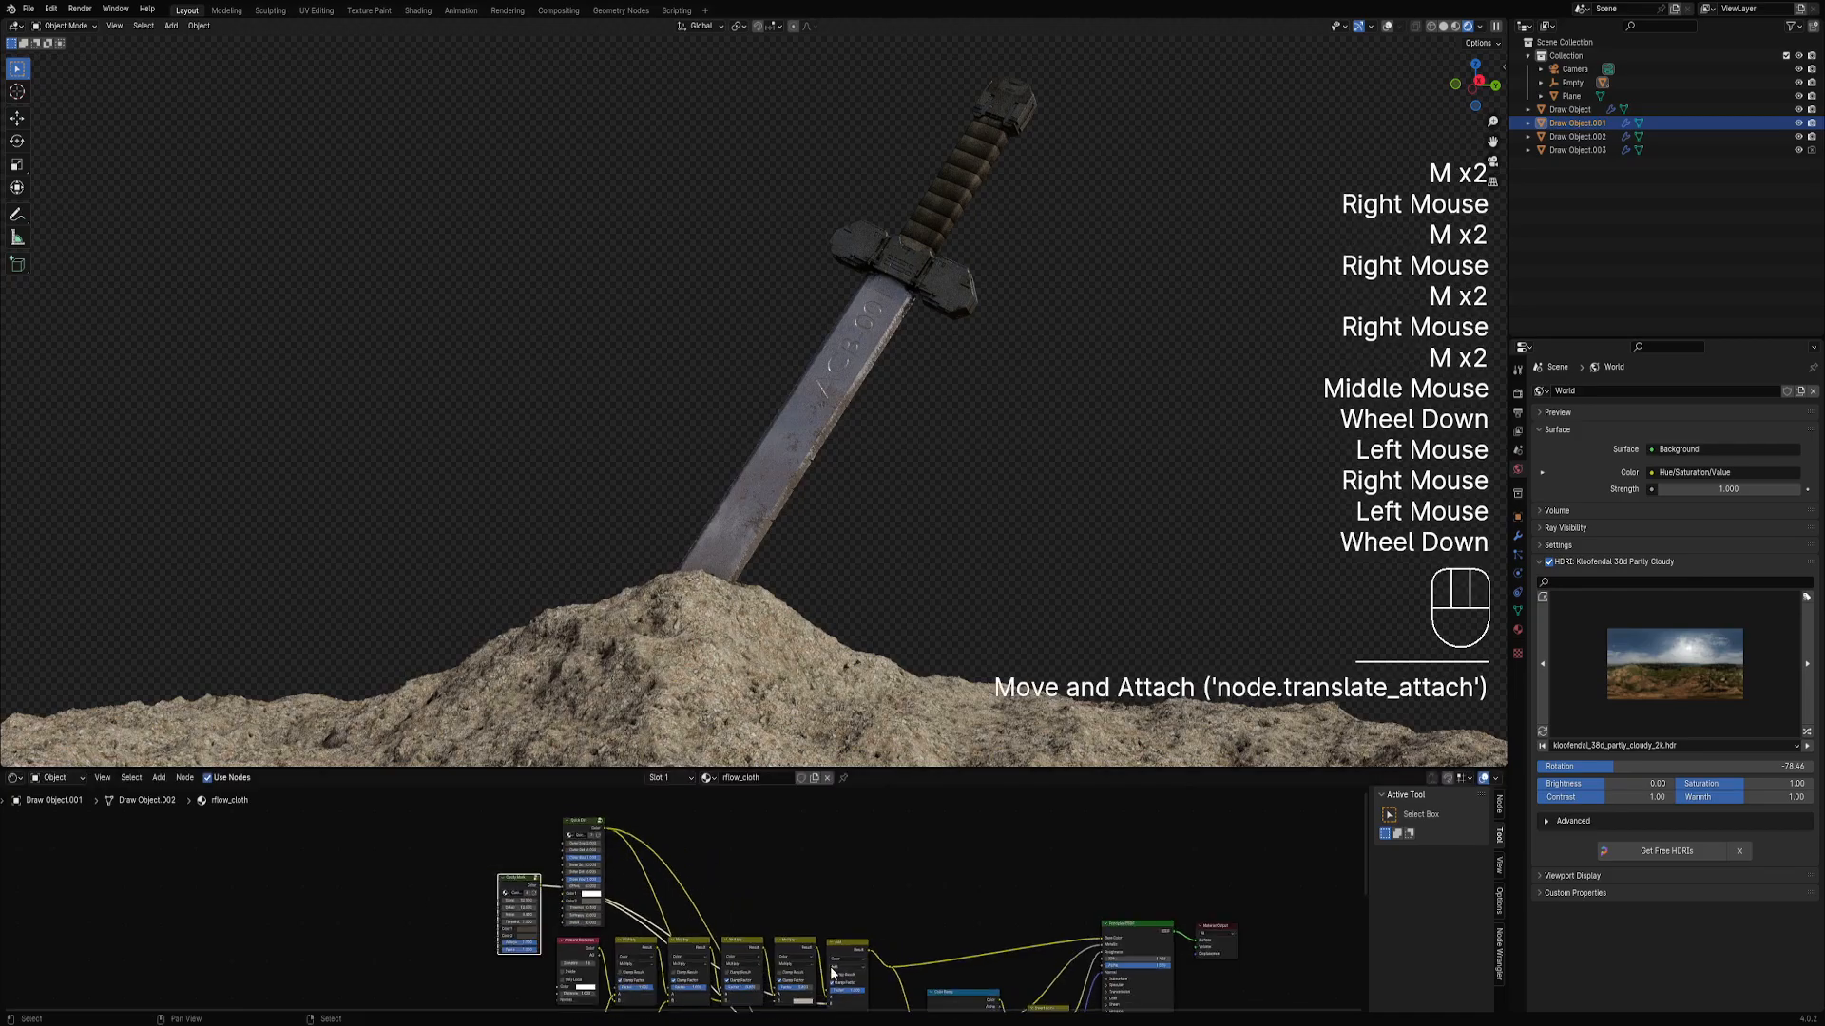
pyautogui.scroll(1, 819, 844)
pyautogui.moveTo(831, 975); pyautogui.dragTo(757, 932, button='middle')
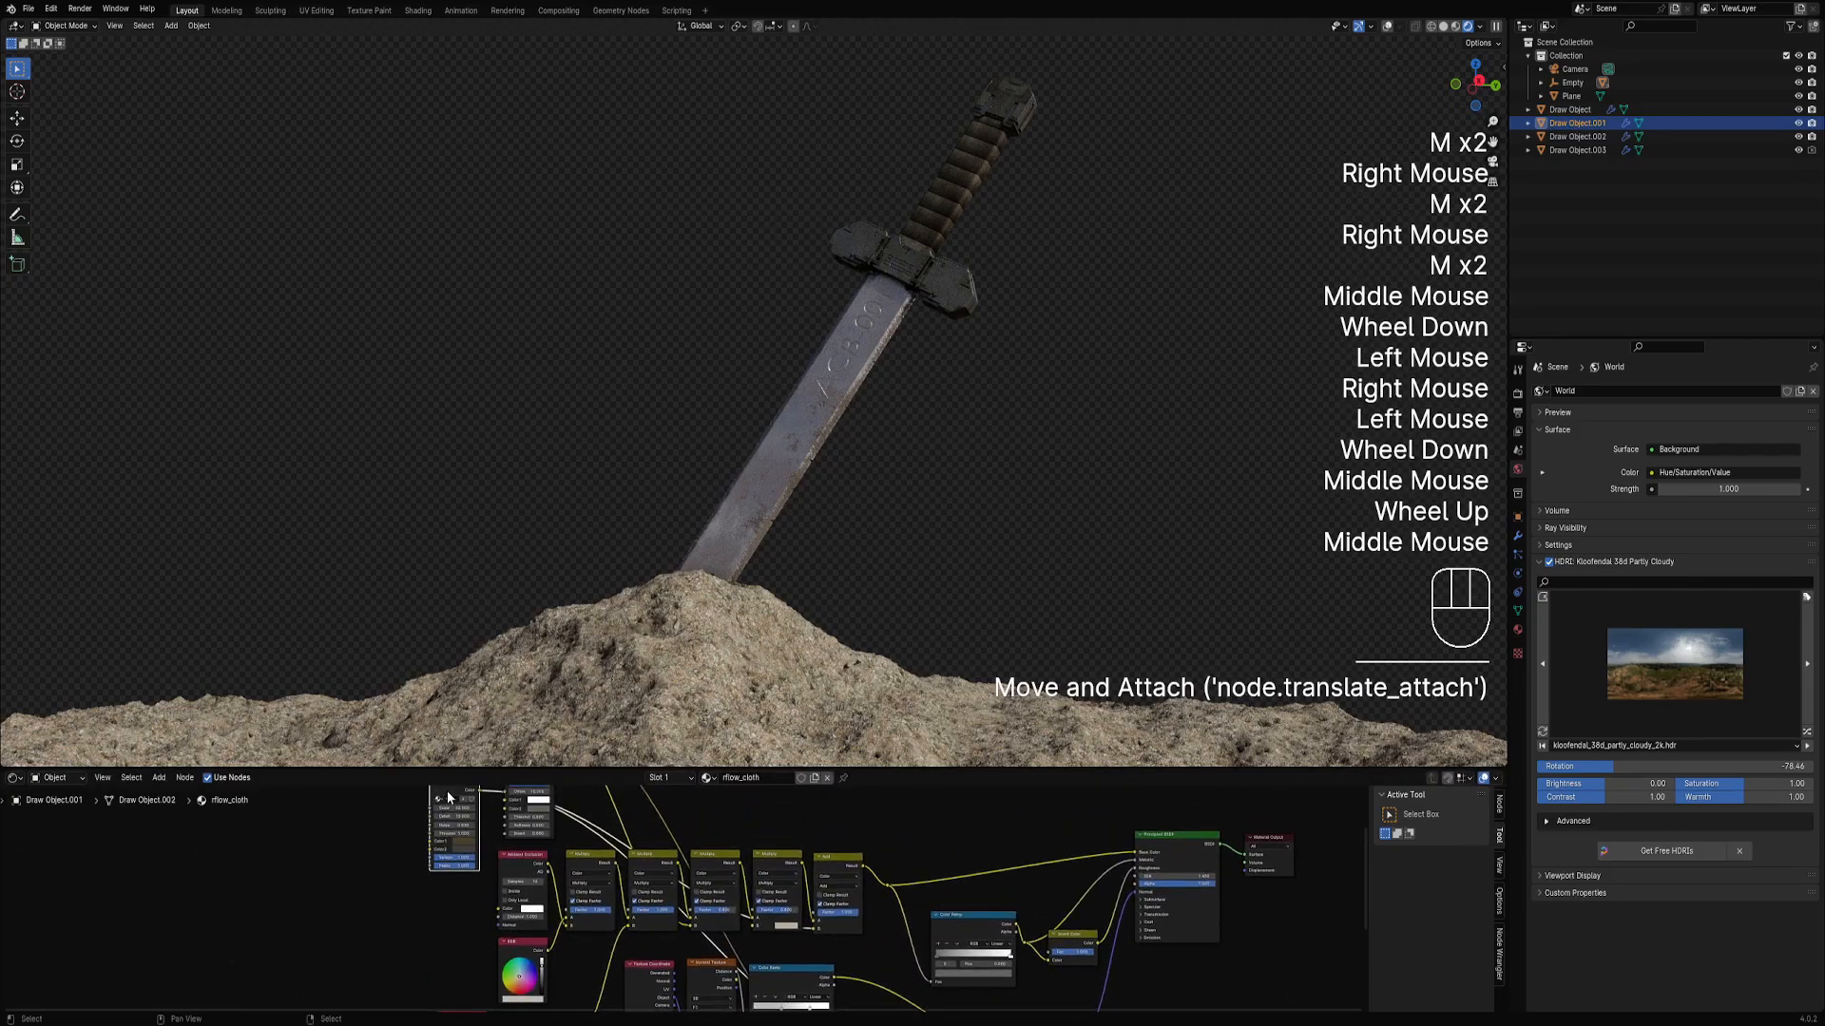
# Reposition the Cavity Mask group node above the Mix chain in the rflow_cloth material.
pyautogui.moveTo(447, 793); pyautogui.dragTo(367, 817)
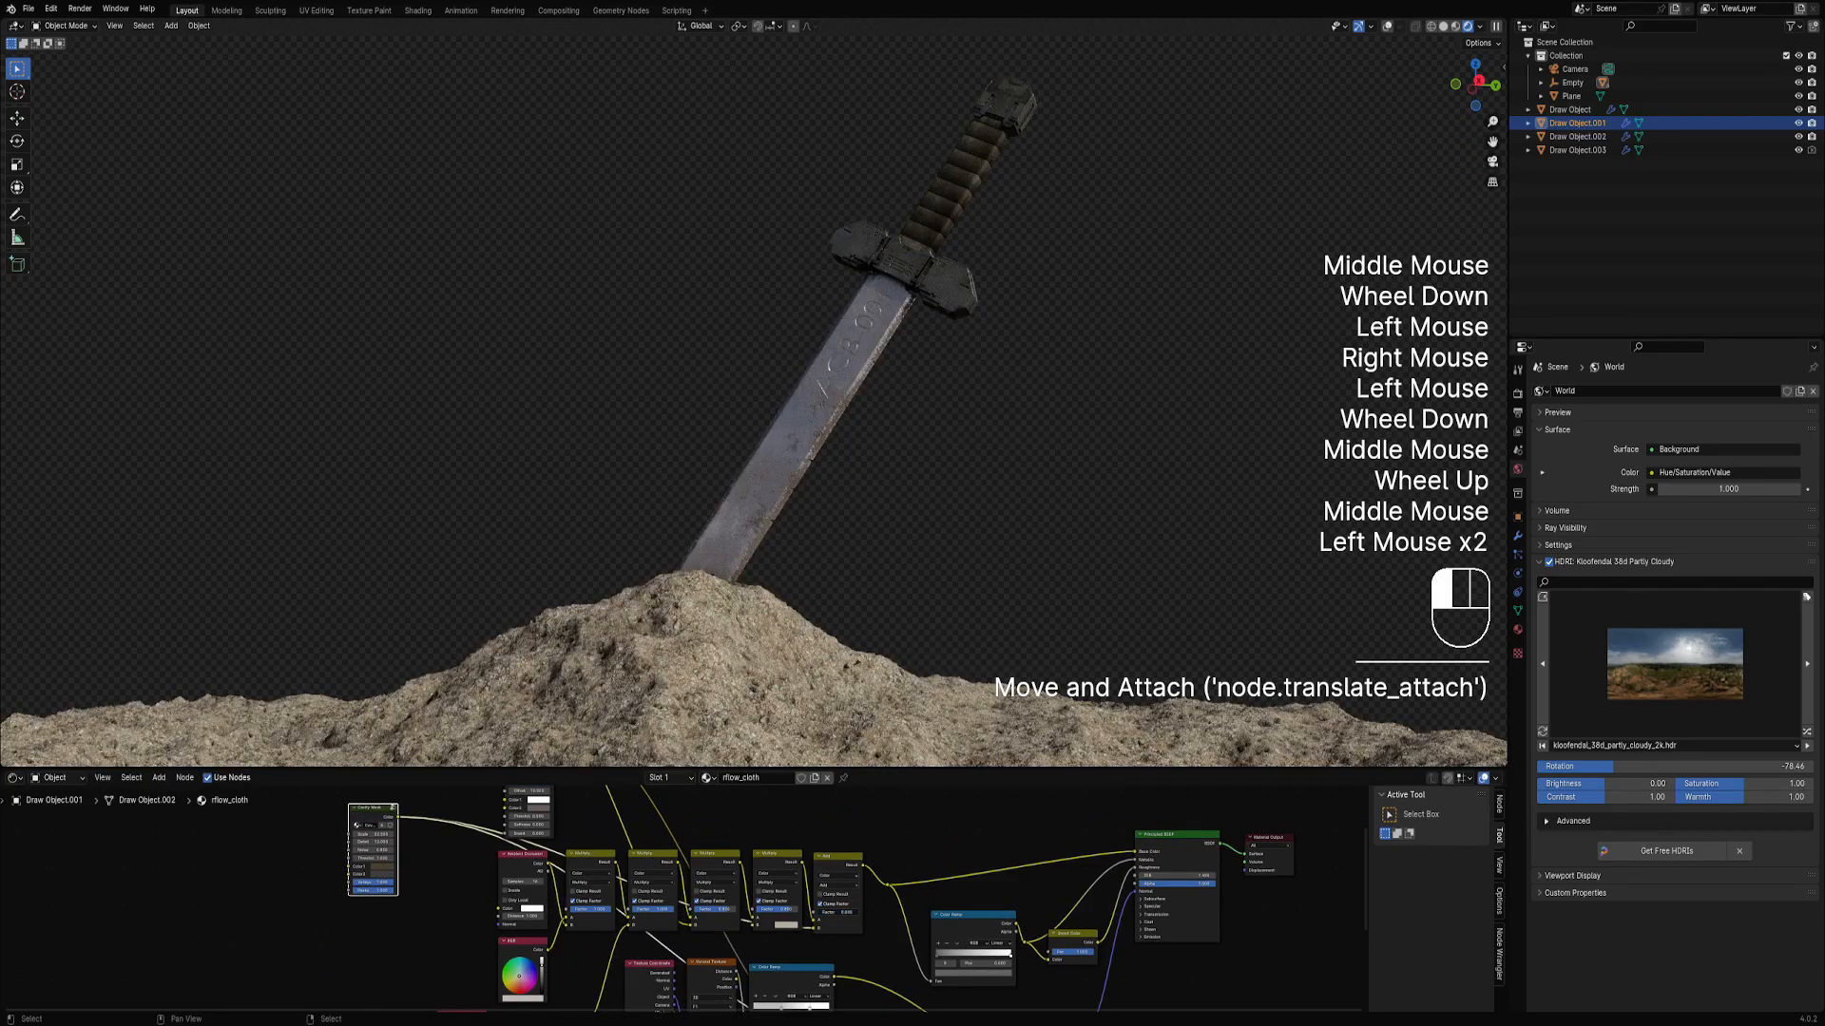
pyautogui.moveTo(390, 841); pyautogui.dragTo(700, 802)
pyautogui.scroll(-3, 1015, 946)
pyautogui.moveTo(1019, 946); pyautogui.dragTo(870, 854, button='middle')
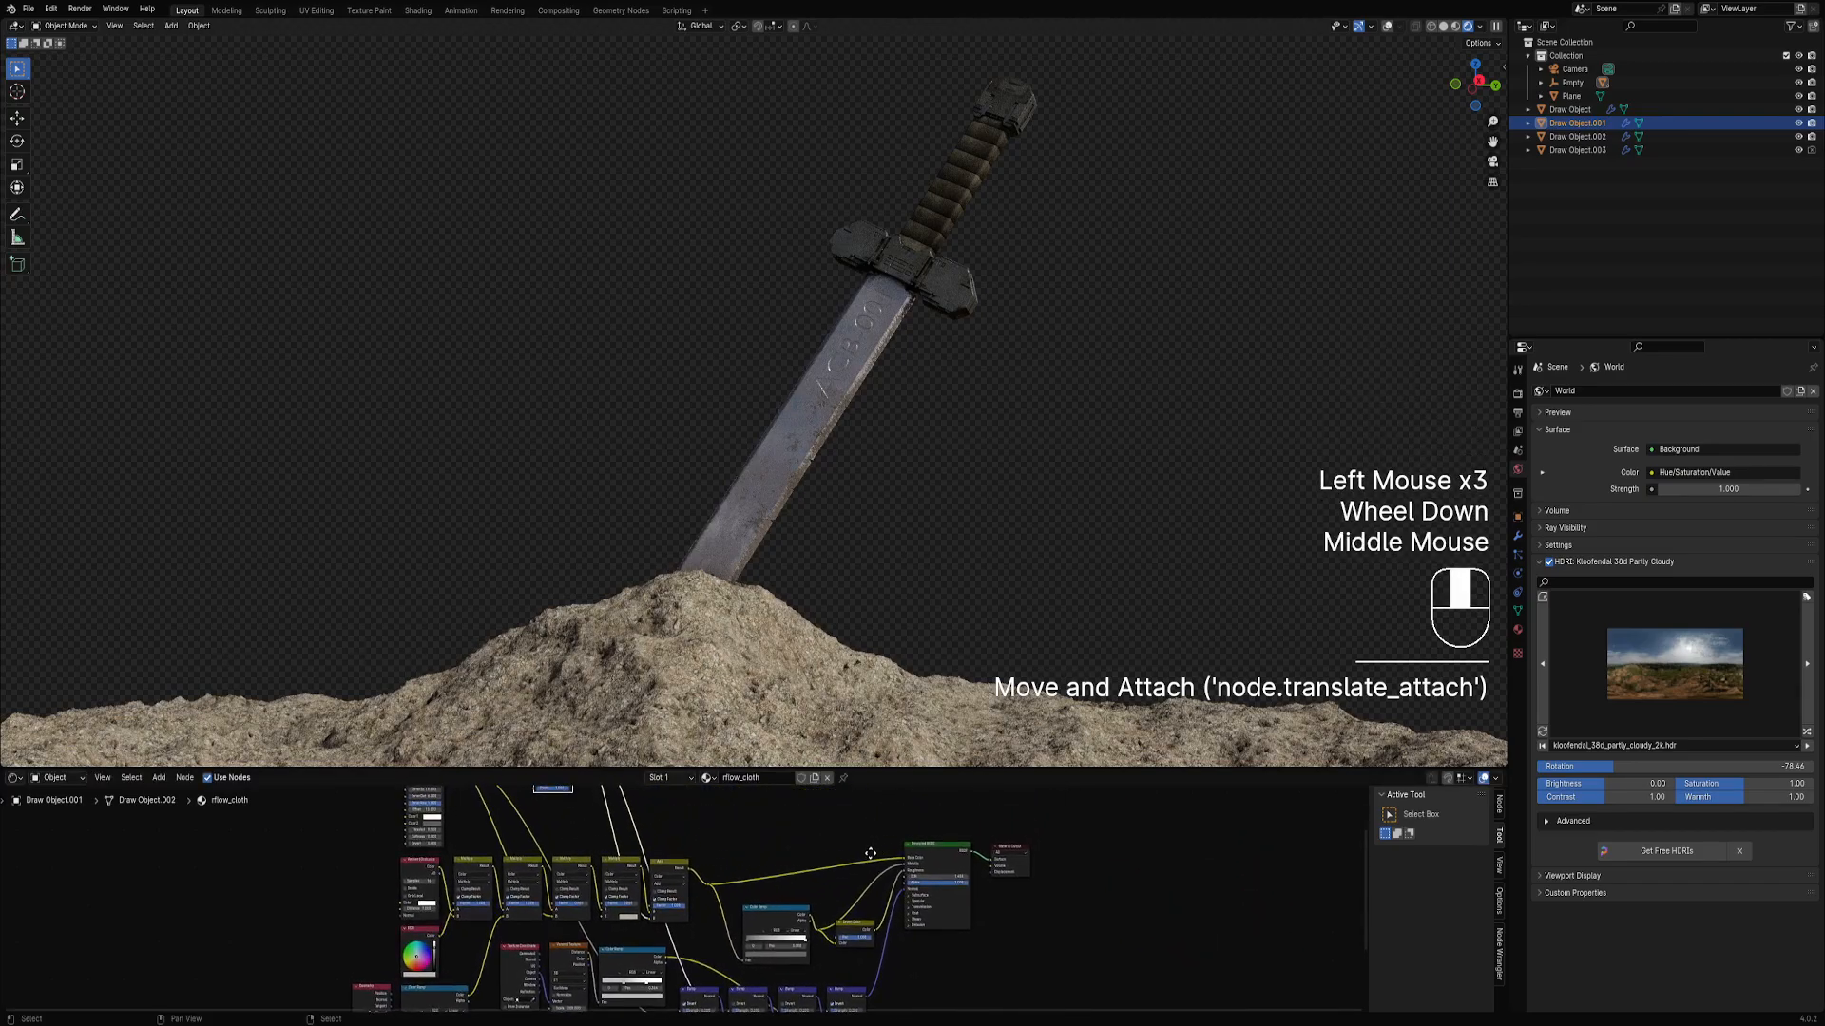
# Try cutting the Cavity Mask node's links to the Mix chain, and undo the link cuts.
pyautogui.keyDown('ctrl'); pyautogui.moveTo(876, 955); pyautogui.dragTo(904, 972, button='right'); pyautogui.keyUp('ctrl')
pyautogui.moveTo(903, 972); pyautogui.dragTo(884, 912, button='middle')
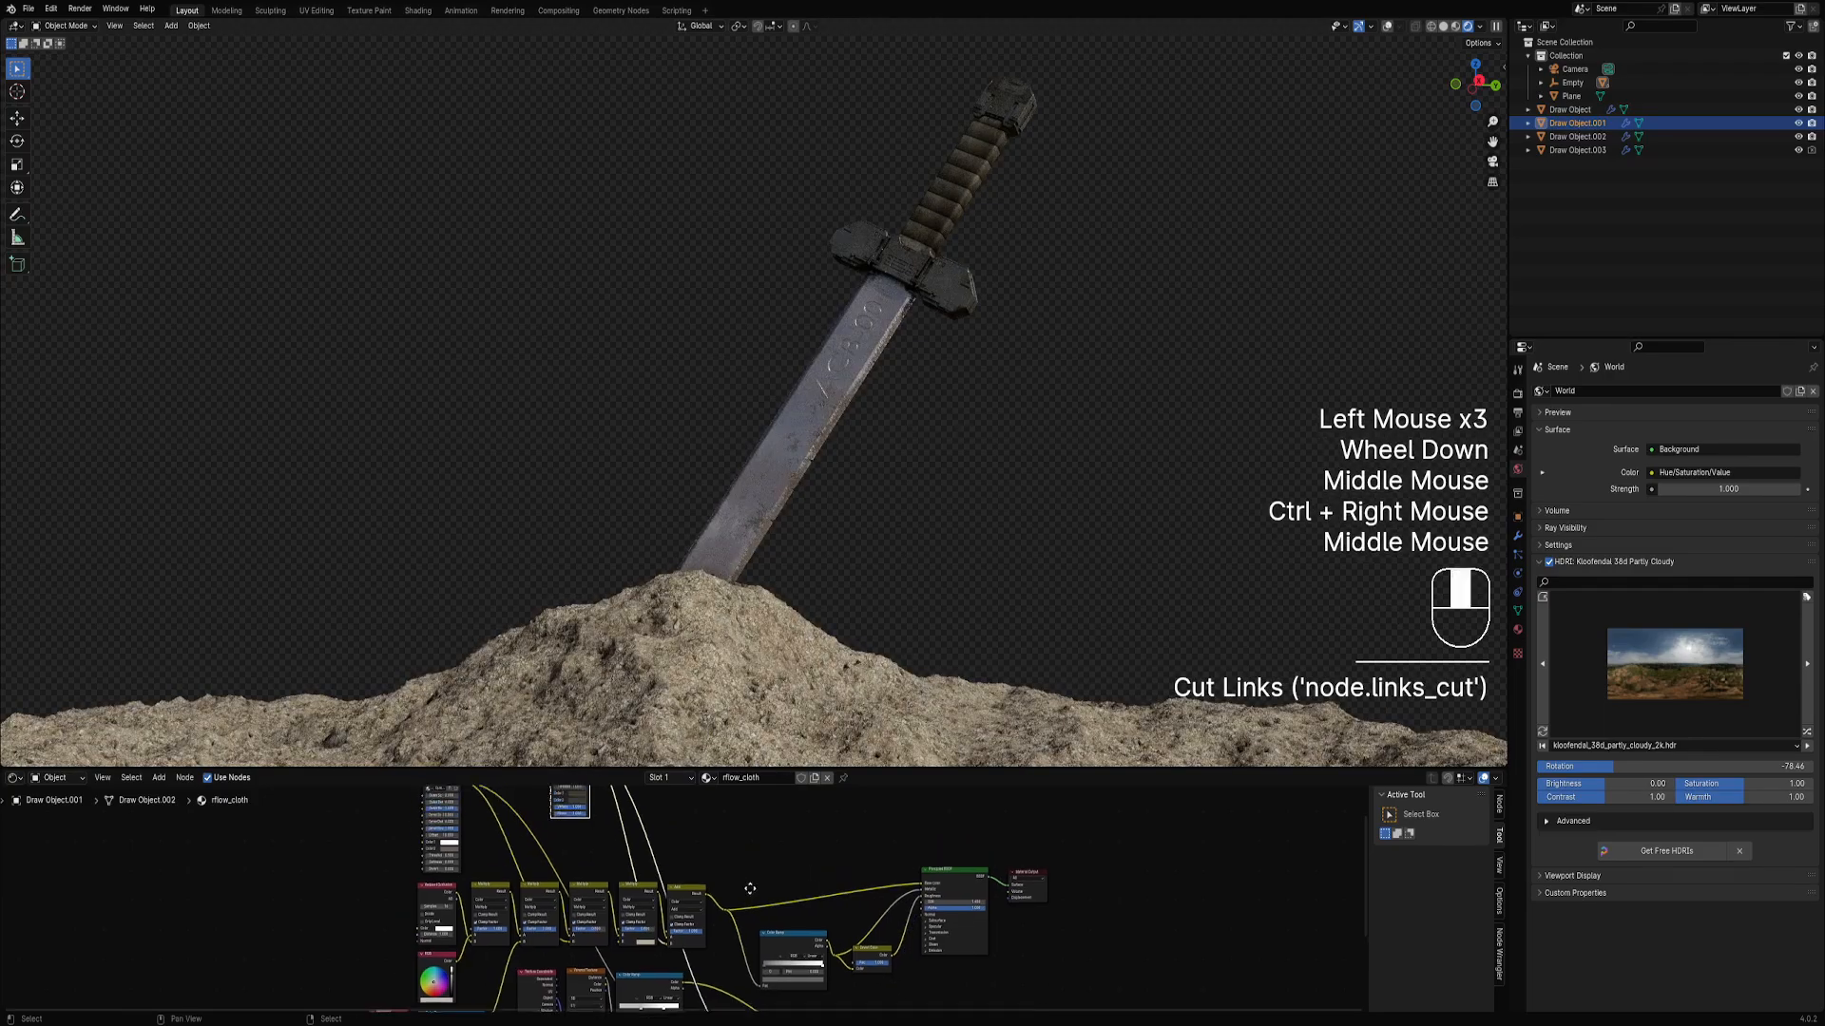
pyautogui.scroll(3, 681, 874)
pyautogui.scroll(-2, 679, 847)
pyautogui.keyDown('ctrl'); pyautogui.moveTo(665, 860); pyautogui.dragTo(623, 884, button='right'); pyautogui.keyUp('ctrl')
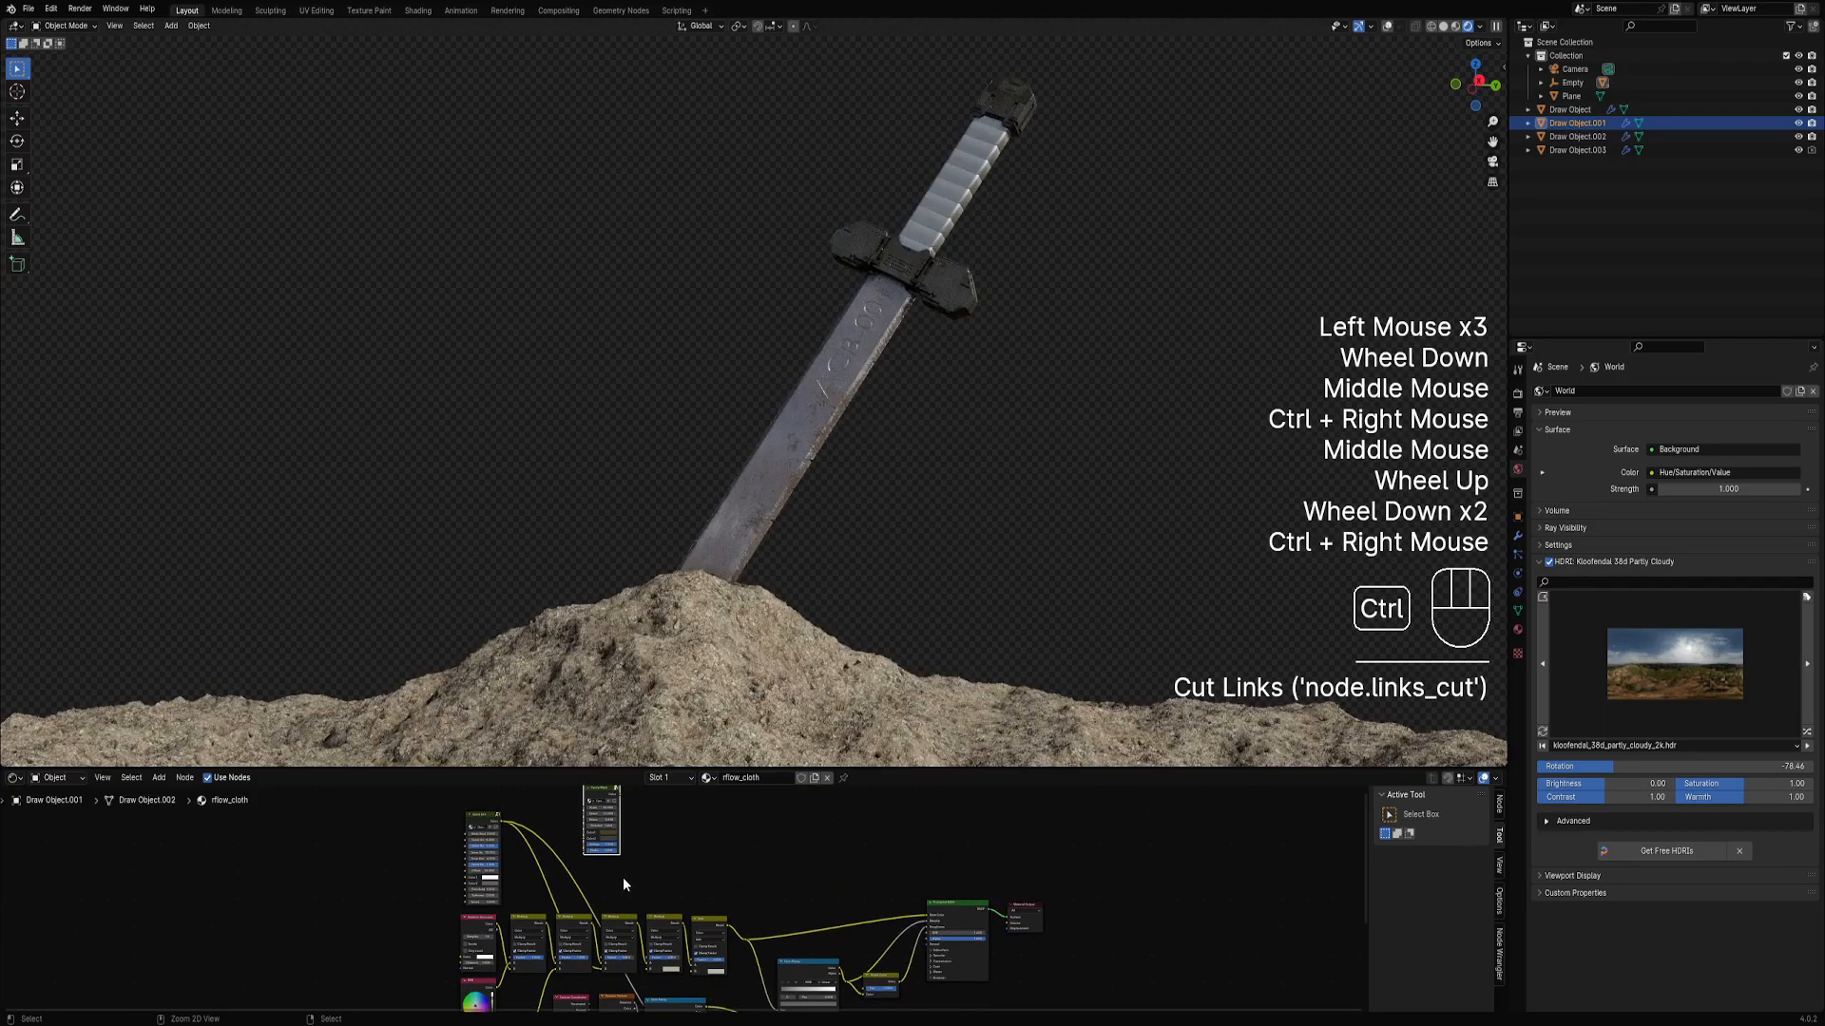
pyautogui.hotkey('ctrl', 'z')
pyautogui.moveTo(629, 875); pyautogui.dragTo(629, 794, button='middle')
pyautogui.hotkey('ctrl', 'z')
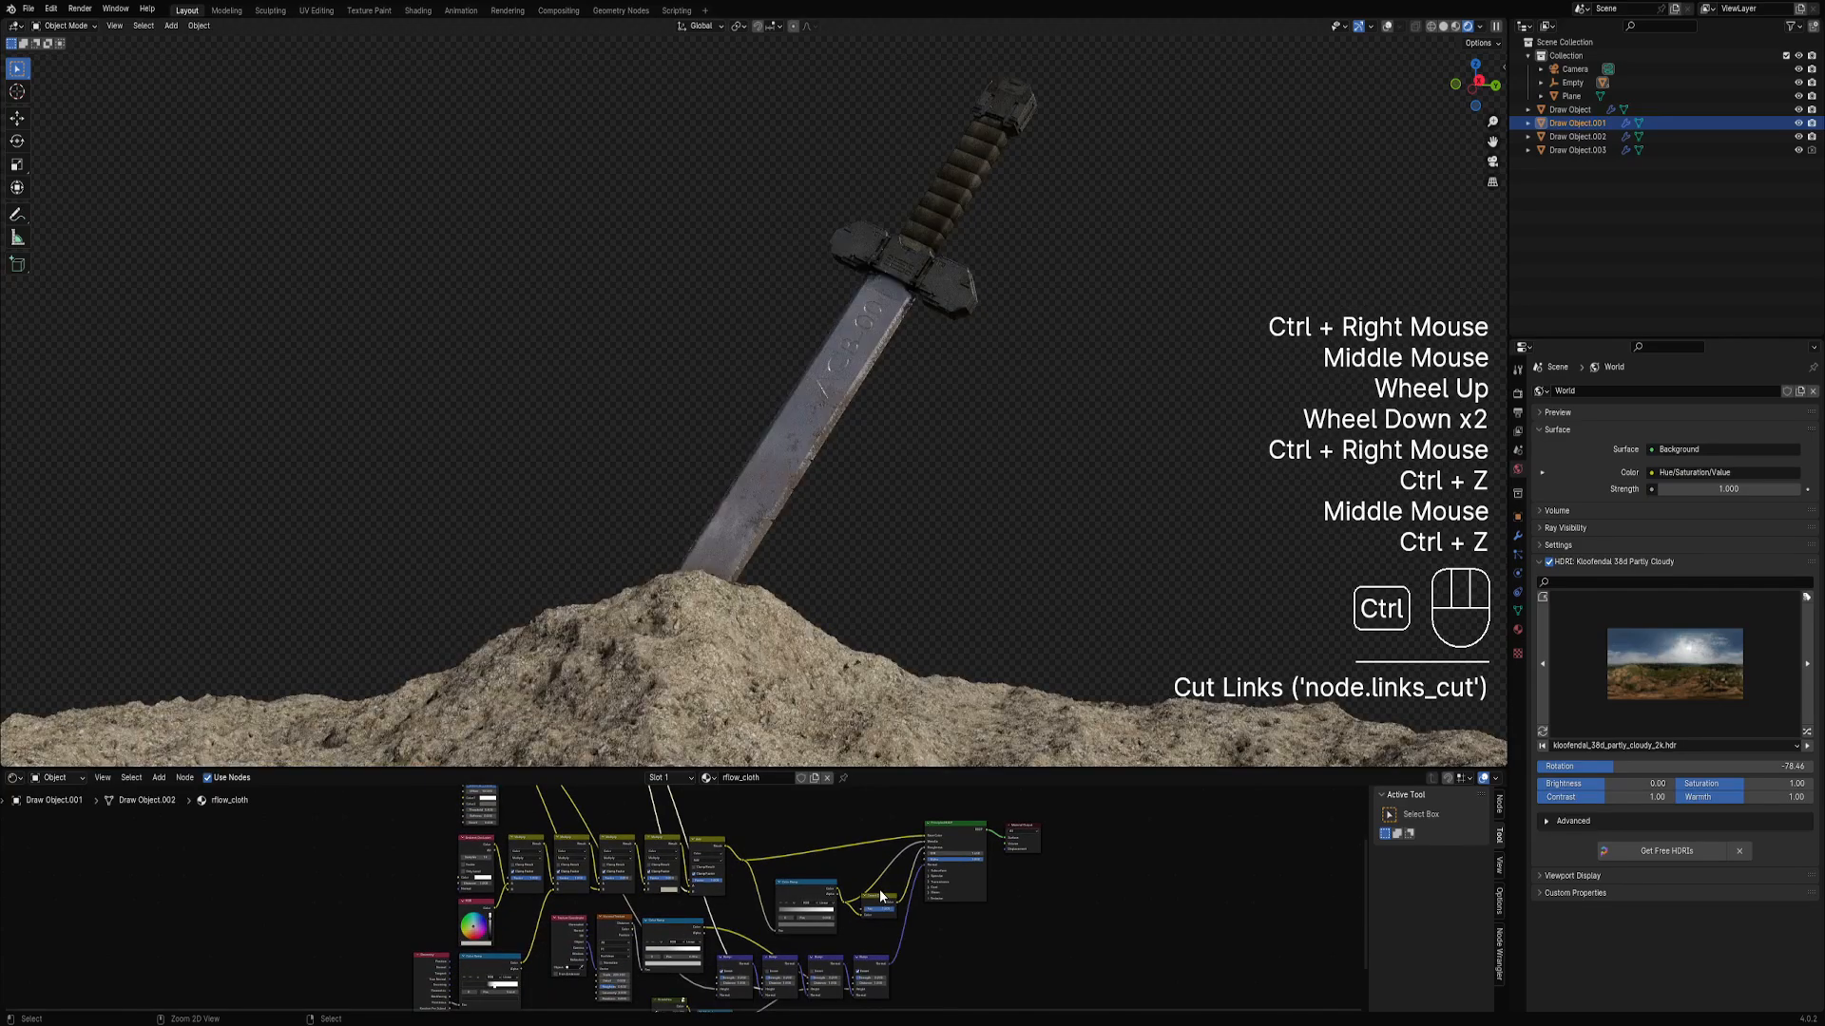
# Brighten the Cavity Mask node's Color2 to a neutral gray with a value of about 0.24.
pyautogui.moveTo(852, 880); pyautogui.dragTo(723, 884, button='middle')
pyautogui.scroll(1, 840, 954)
pyautogui.scroll(4, 711, 870)
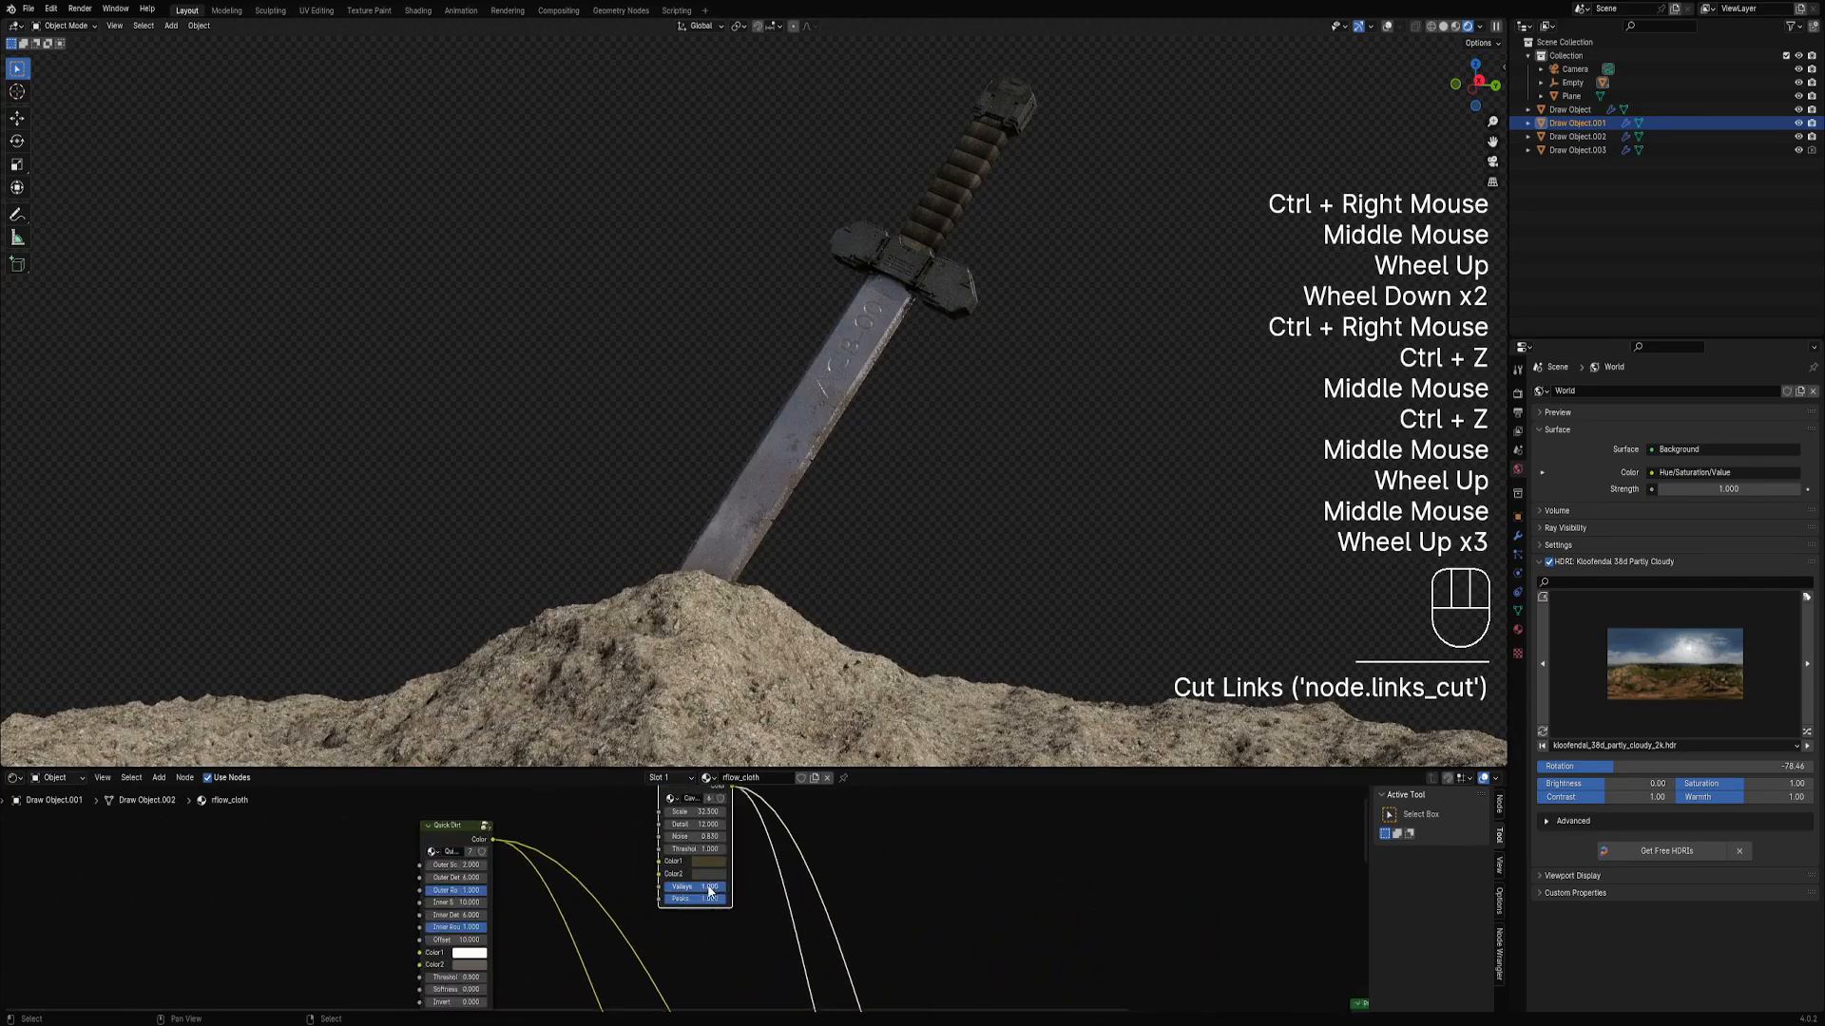
pyautogui.click(713, 872)
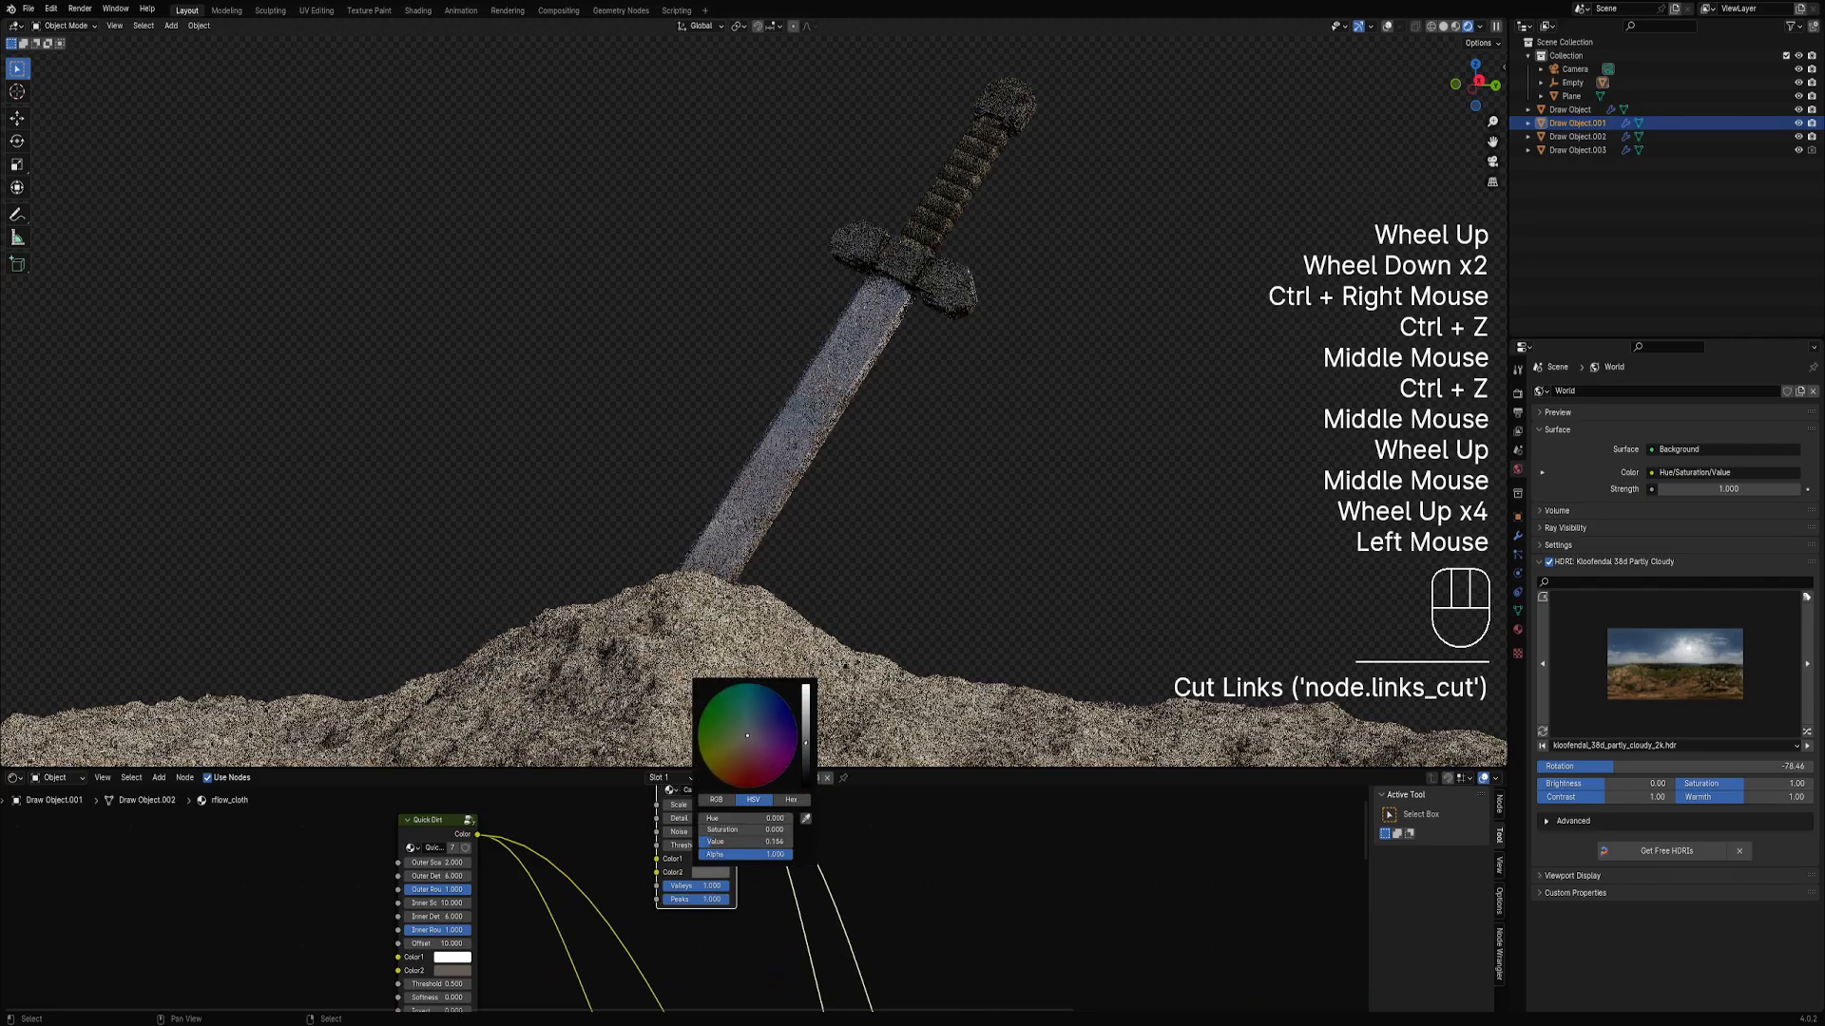
pyautogui.moveTo(803, 758); pyautogui.dragTo(805, 731)
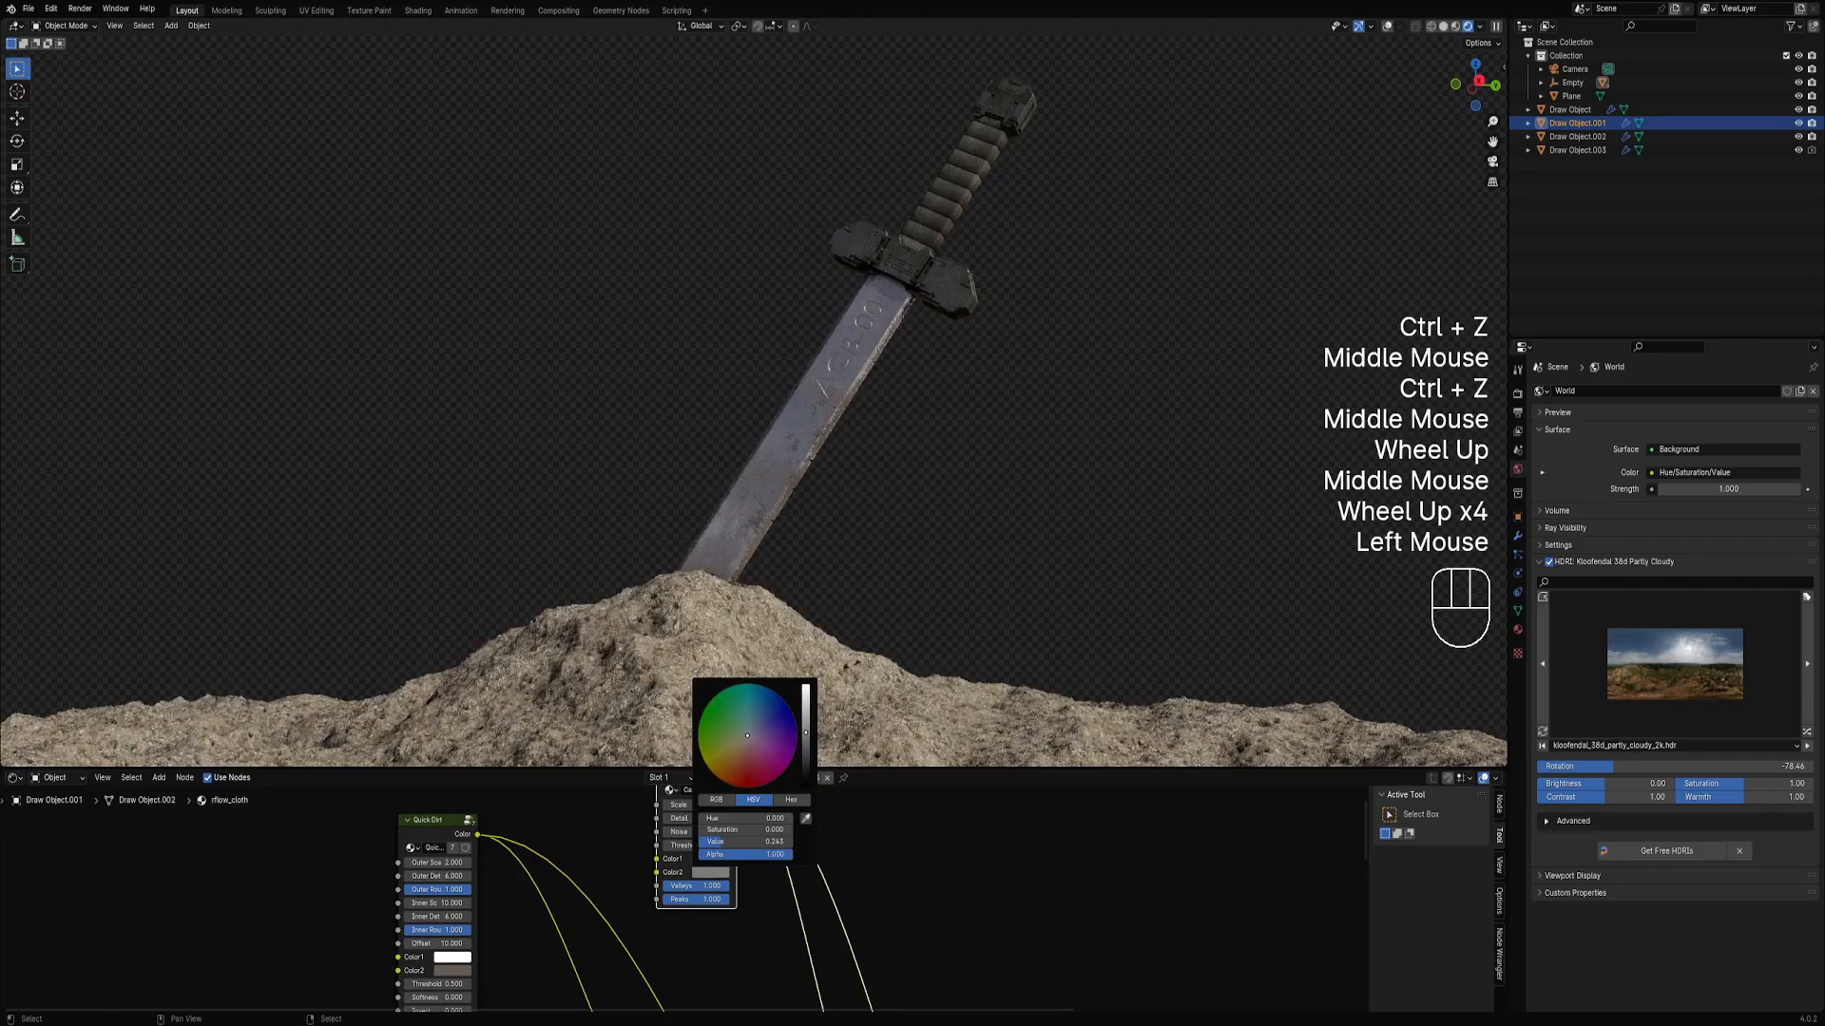
# Preview the Cavity Mask node on the handle and set its Peaks to 0.670.
pyautogui.moveTo(171, 933); pyautogui.dragTo(183, 968, button='middle')
pyautogui.keyDown('ctrl'); pyautogui.keyDown('shift'); pyautogui.click(699, 800); pyautogui.keyUp('shift'); pyautogui.keyUp('ctrl')
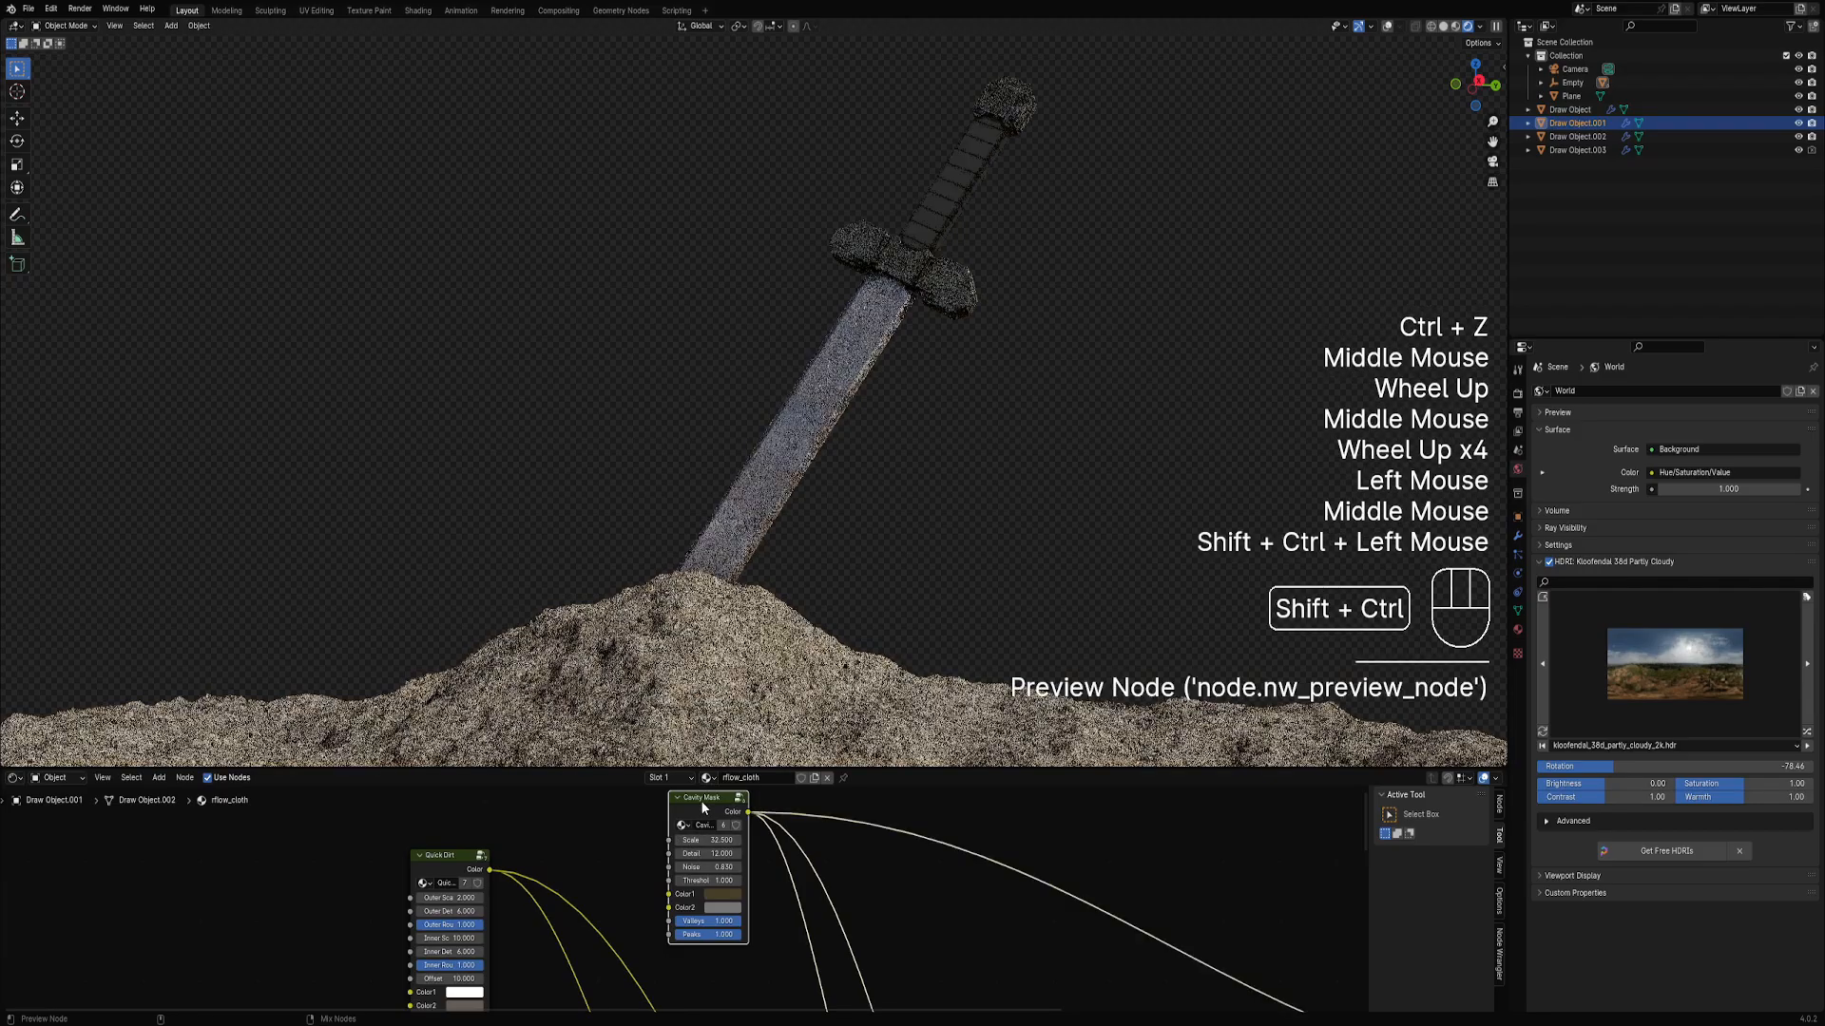
pyautogui.keyDown('shift'); pyautogui.moveTo(720, 922); pyautogui.dragTo(670, 934); pyautogui.keyUp('shift')
pyautogui.rightClick(760, 933)
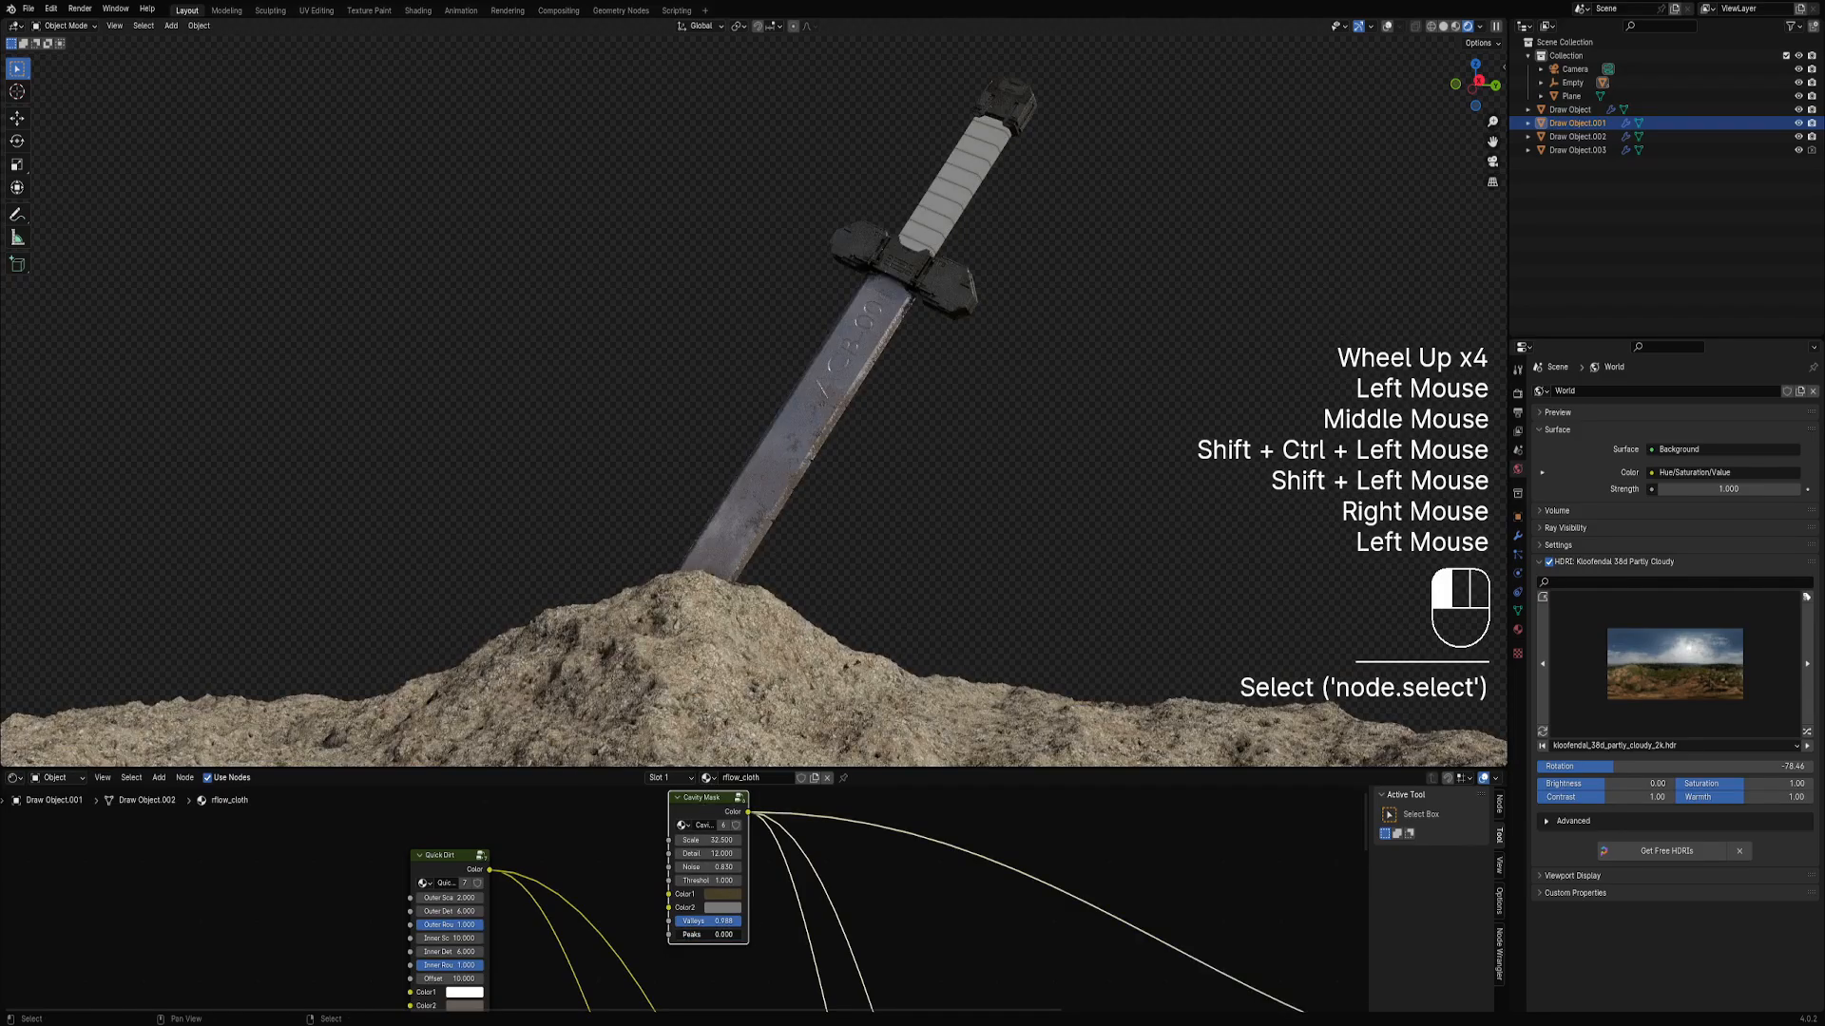
pyautogui.doubleClick(705, 936)
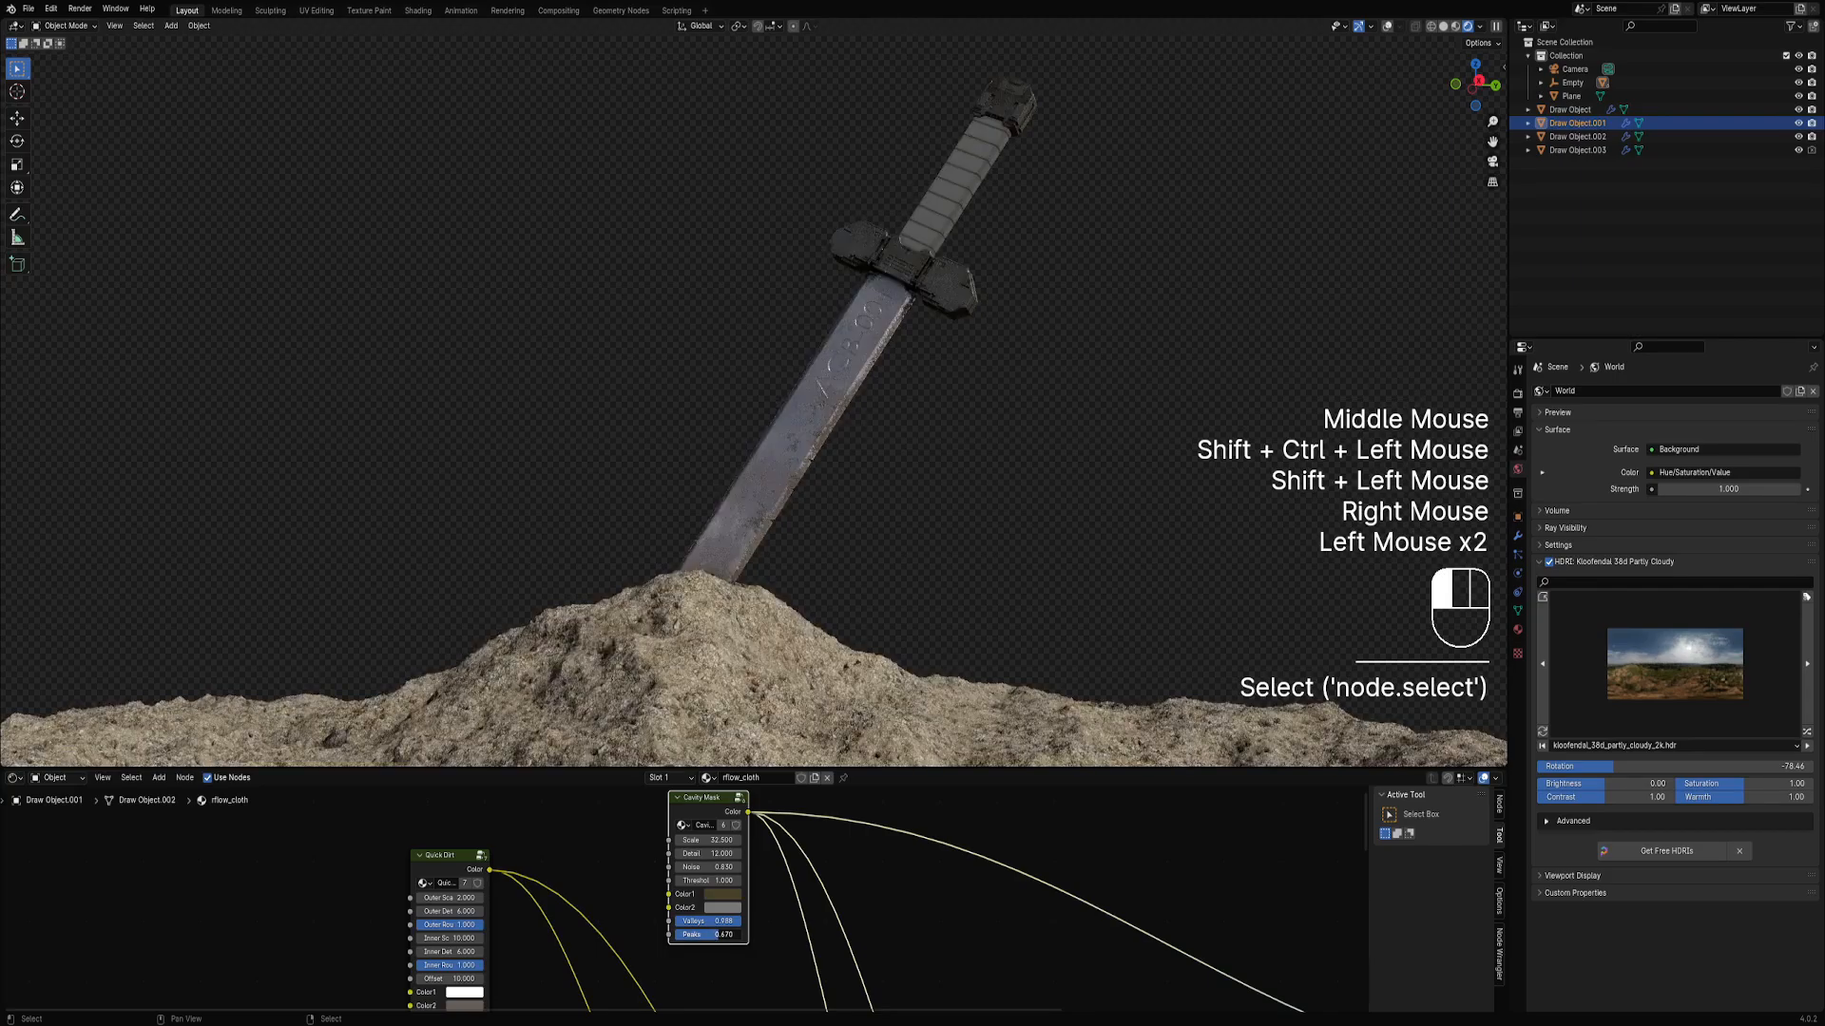
# Return the cloth material's output to the Principled BSDF and save the file.
pyautogui.scroll(-2, 708, 932)
pyautogui.moveTo(1062, 927); pyautogui.dragTo(963, 875, button='middle')
pyautogui.keyDown('ctrl'); pyautogui.keyDown('shift'); pyautogui.click(956, 903); pyautogui.keyUp('shift'); pyautogui.keyUp('ctrl')
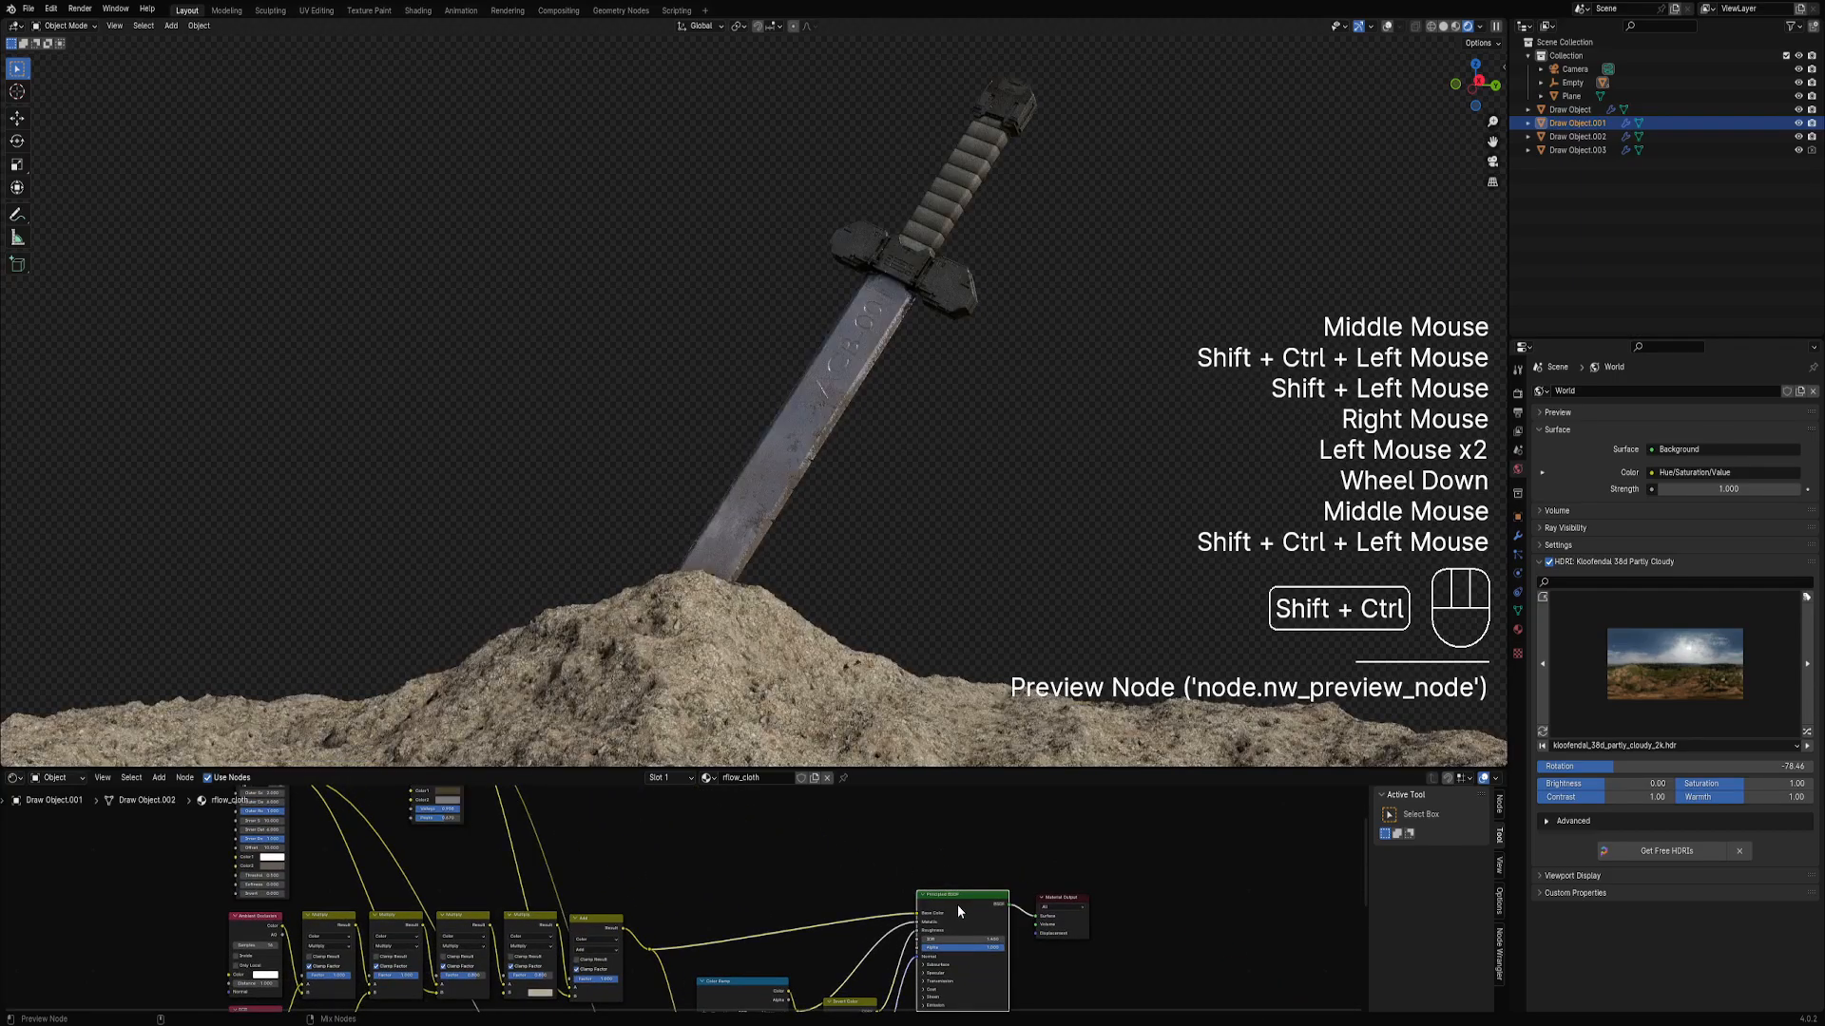
pyautogui.hotkey('ctrl', 's')
# Set the Cavity Mask node's Threshold to 0.900.
pyautogui.moveTo(514, 883); pyautogui.dragTo(804, 924, button='middle')
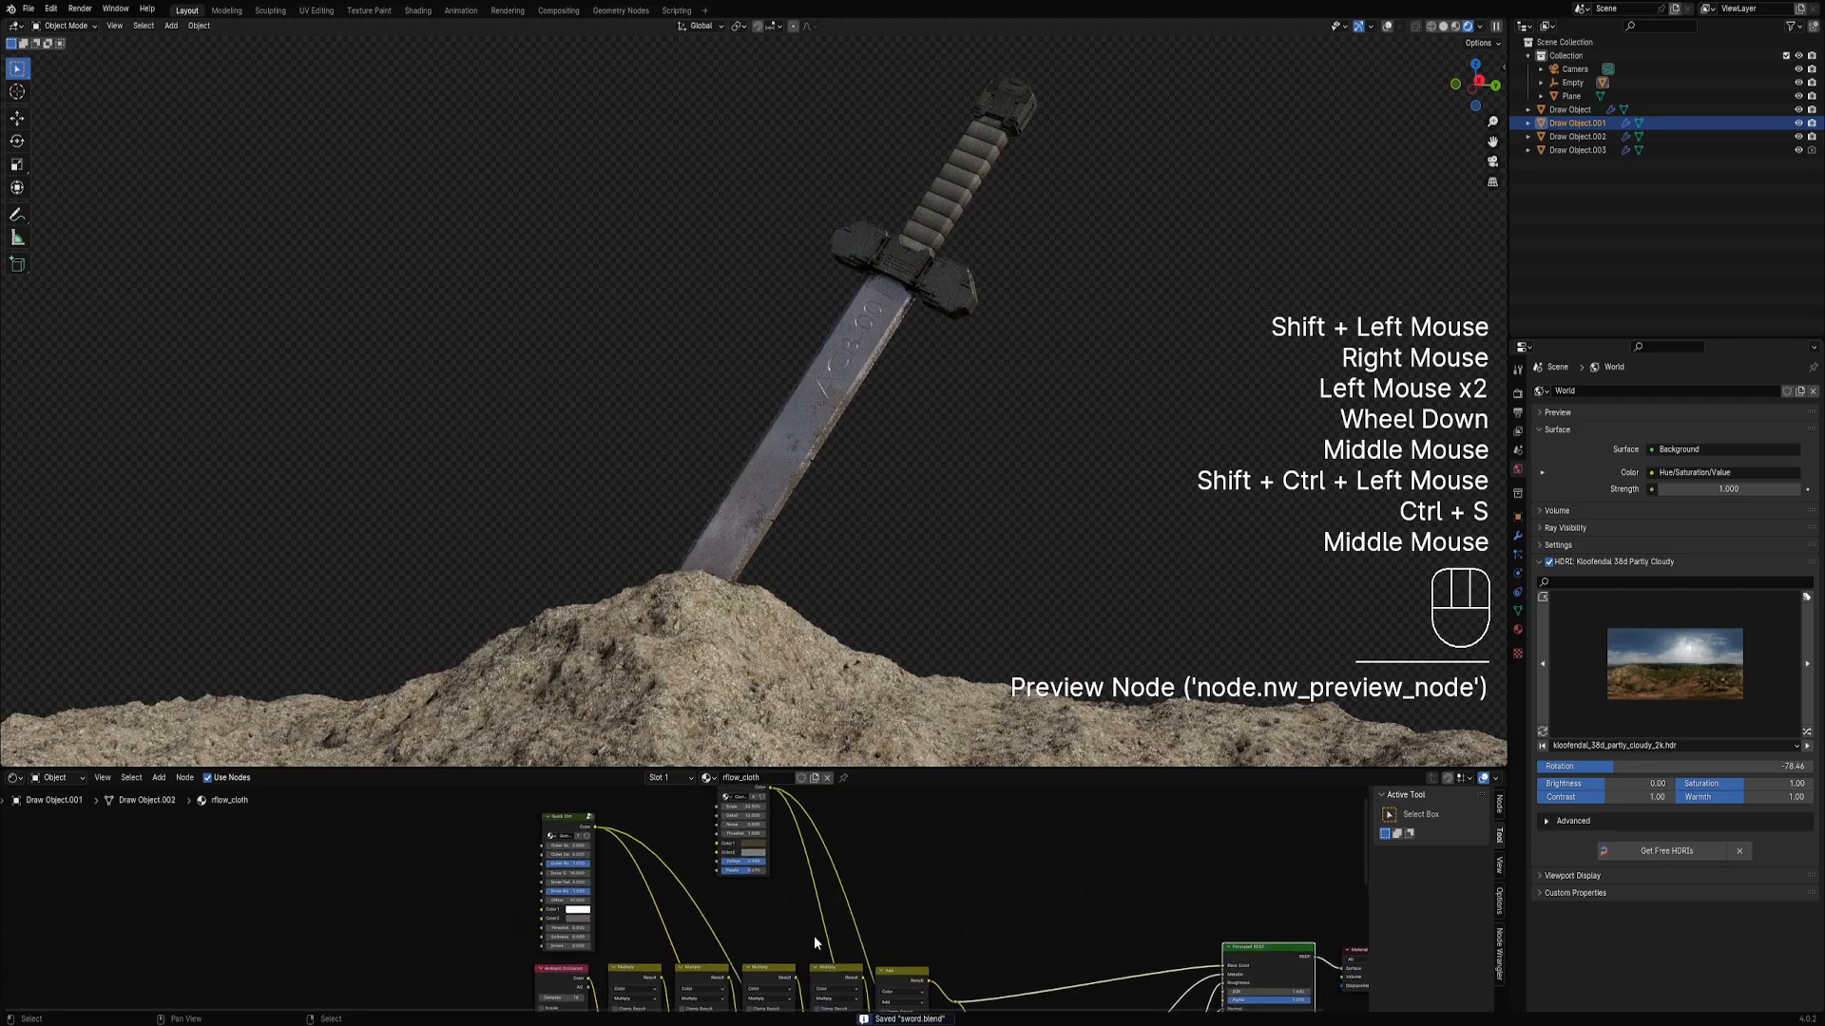
pyautogui.scroll(3, 665, 931)
pyautogui.moveTo(785, 847); pyautogui.dragTo(787, 847)
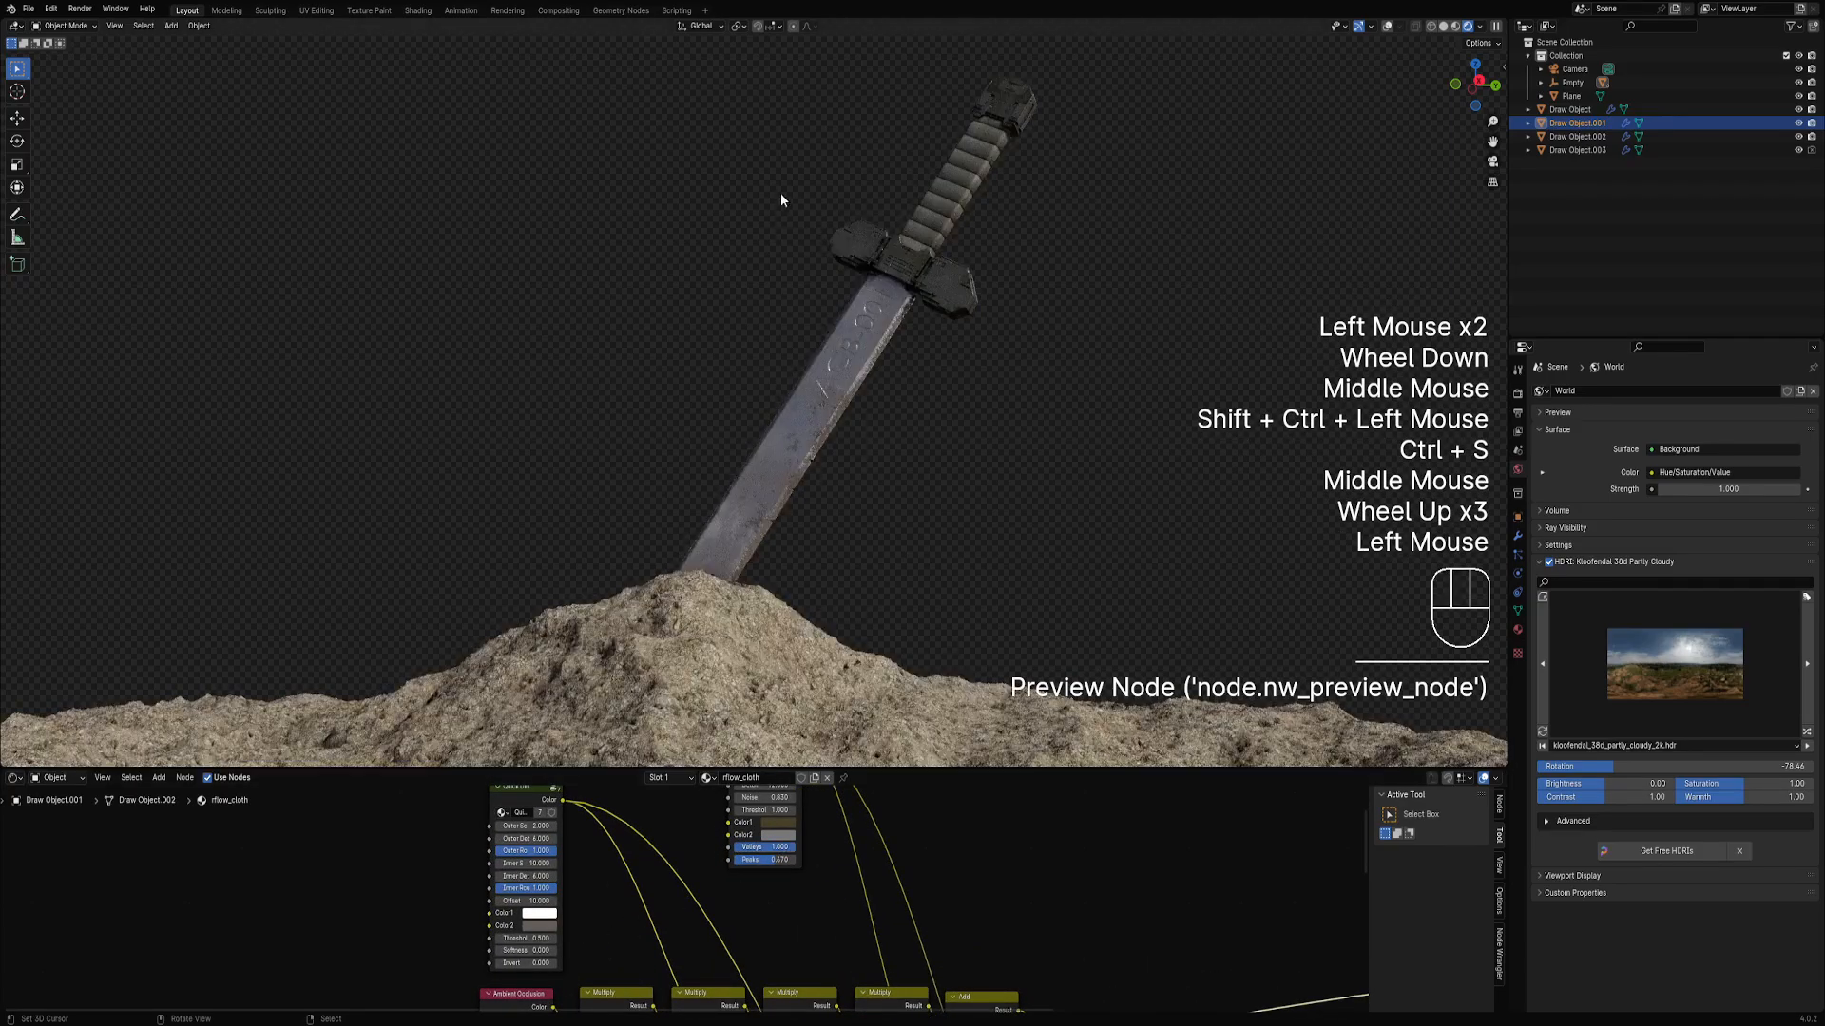
pyautogui.moveTo(779, 192); pyautogui.dragTo(926, 259, button='middle')
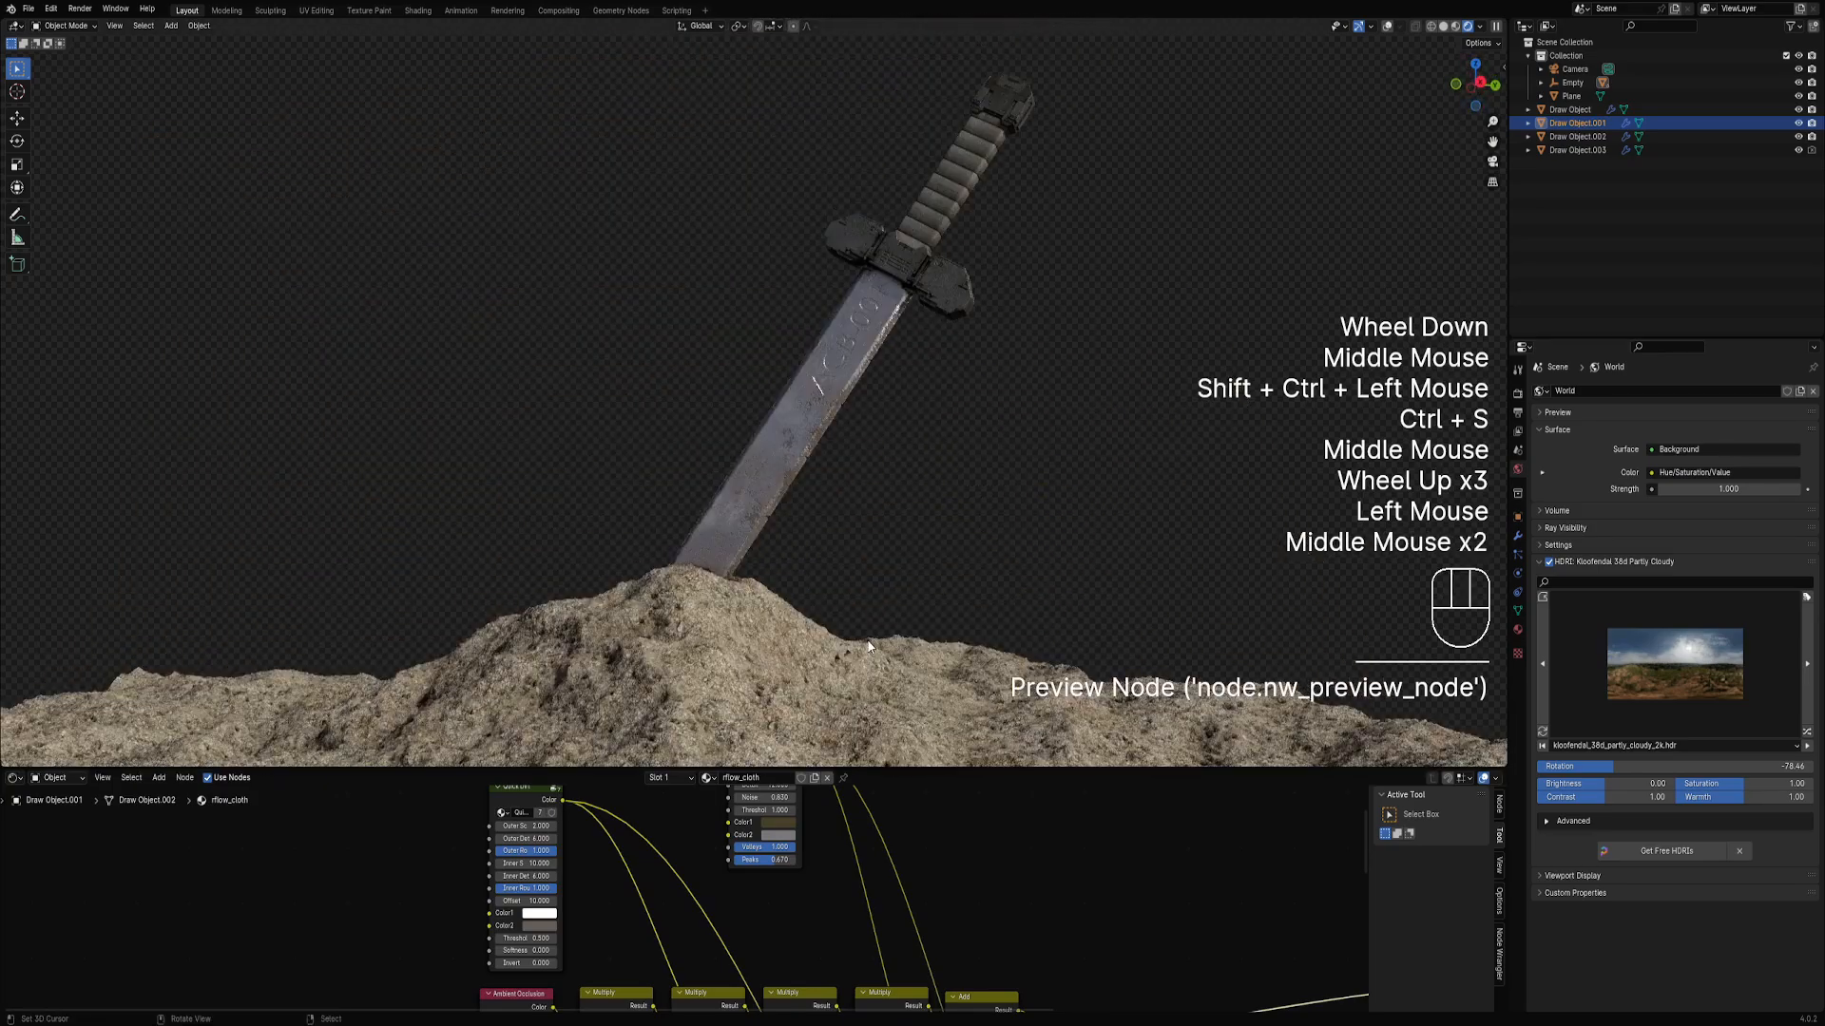
pyautogui.moveTo(819, 932); pyautogui.dragTo(819, 971, button='middle')
pyautogui.scroll(2, 820, 971)
pyautogui.keyDown('shift'); pyautogui.moveTo(785, 820); pyautogui.dragTo(757, 820); pyautogui.keyUp('shift')
pyautogui.keyDown('shift'); pyautogui.moveTo(785, 819); pyautogui.dragTo(703, 835); pyautogui.keyUp('shift')
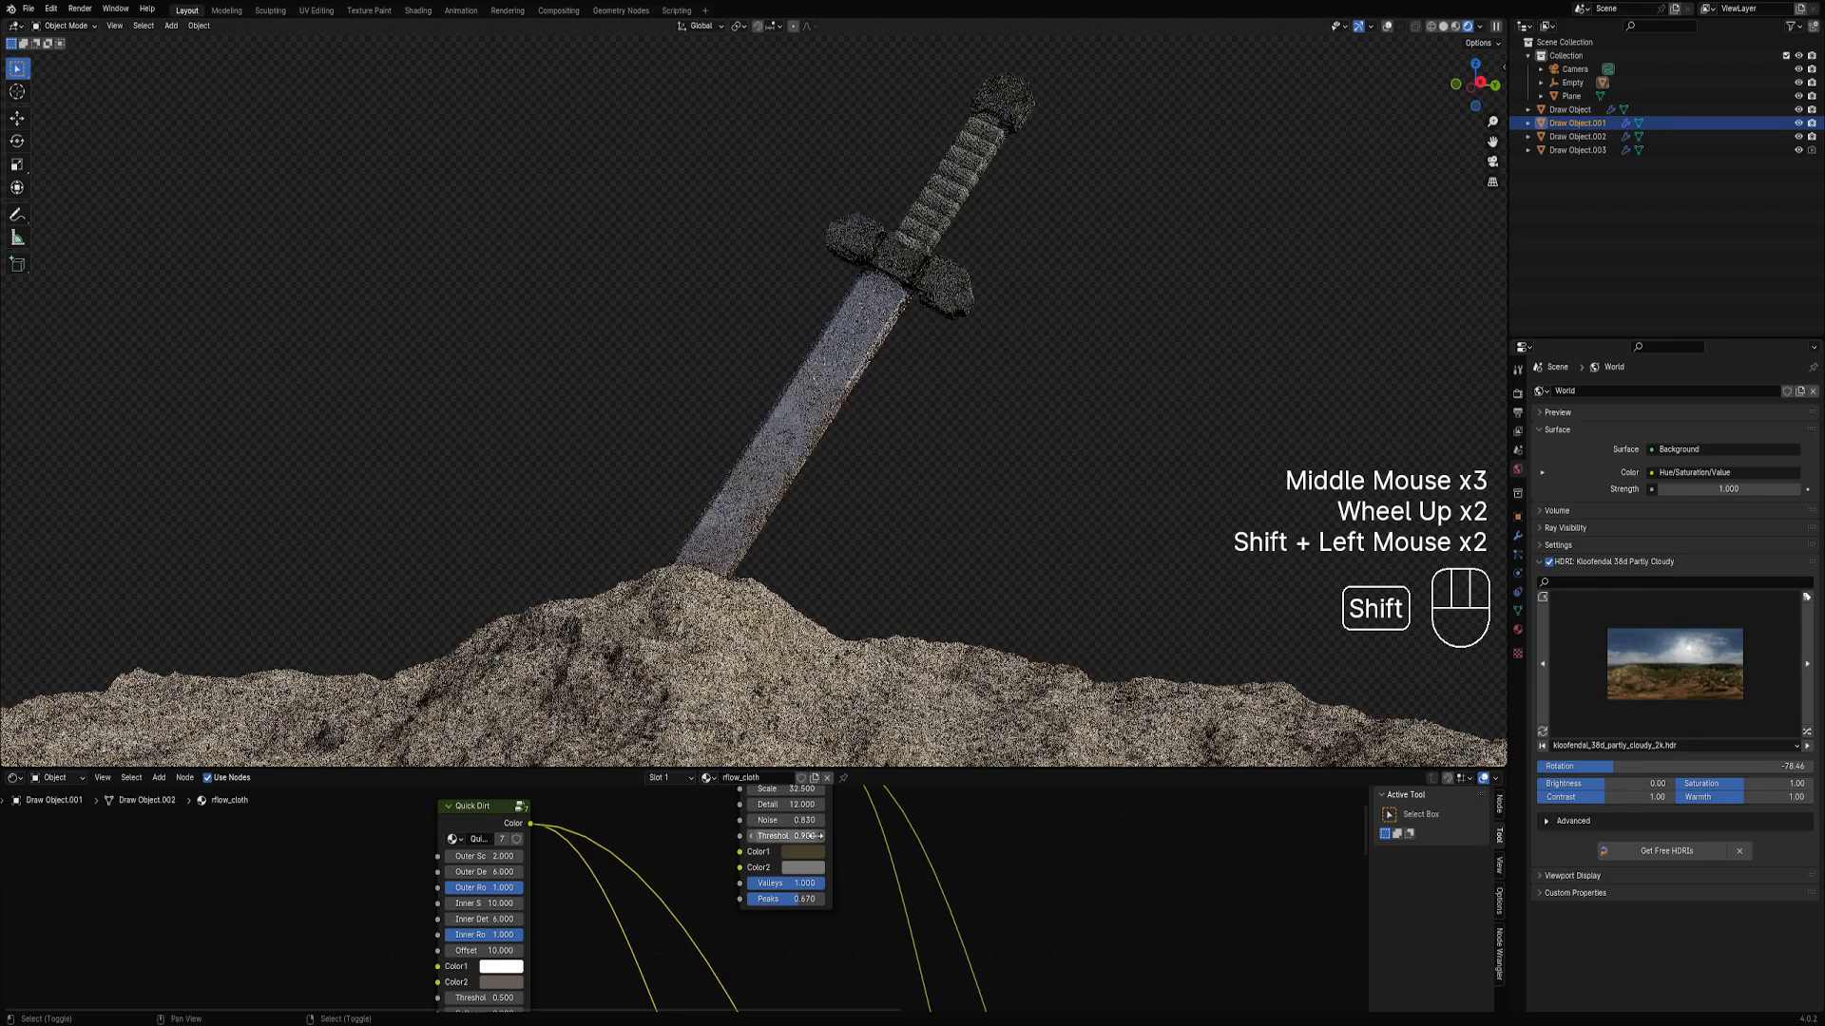
# Preview the Cavity Mask node and set its Noise to 0.640 and Threshold to 1.000.
pyautogui.moveTo(810, 835); pyautogui.dragTo(812, 932, button='middle')
pyautogui.keyDown('ctrl'); pyautogui.keyDown('shift'); pyautogui.click(782, 847); pyautogui.keyUp('shift'); pyautogui.keyUp('ctrl')
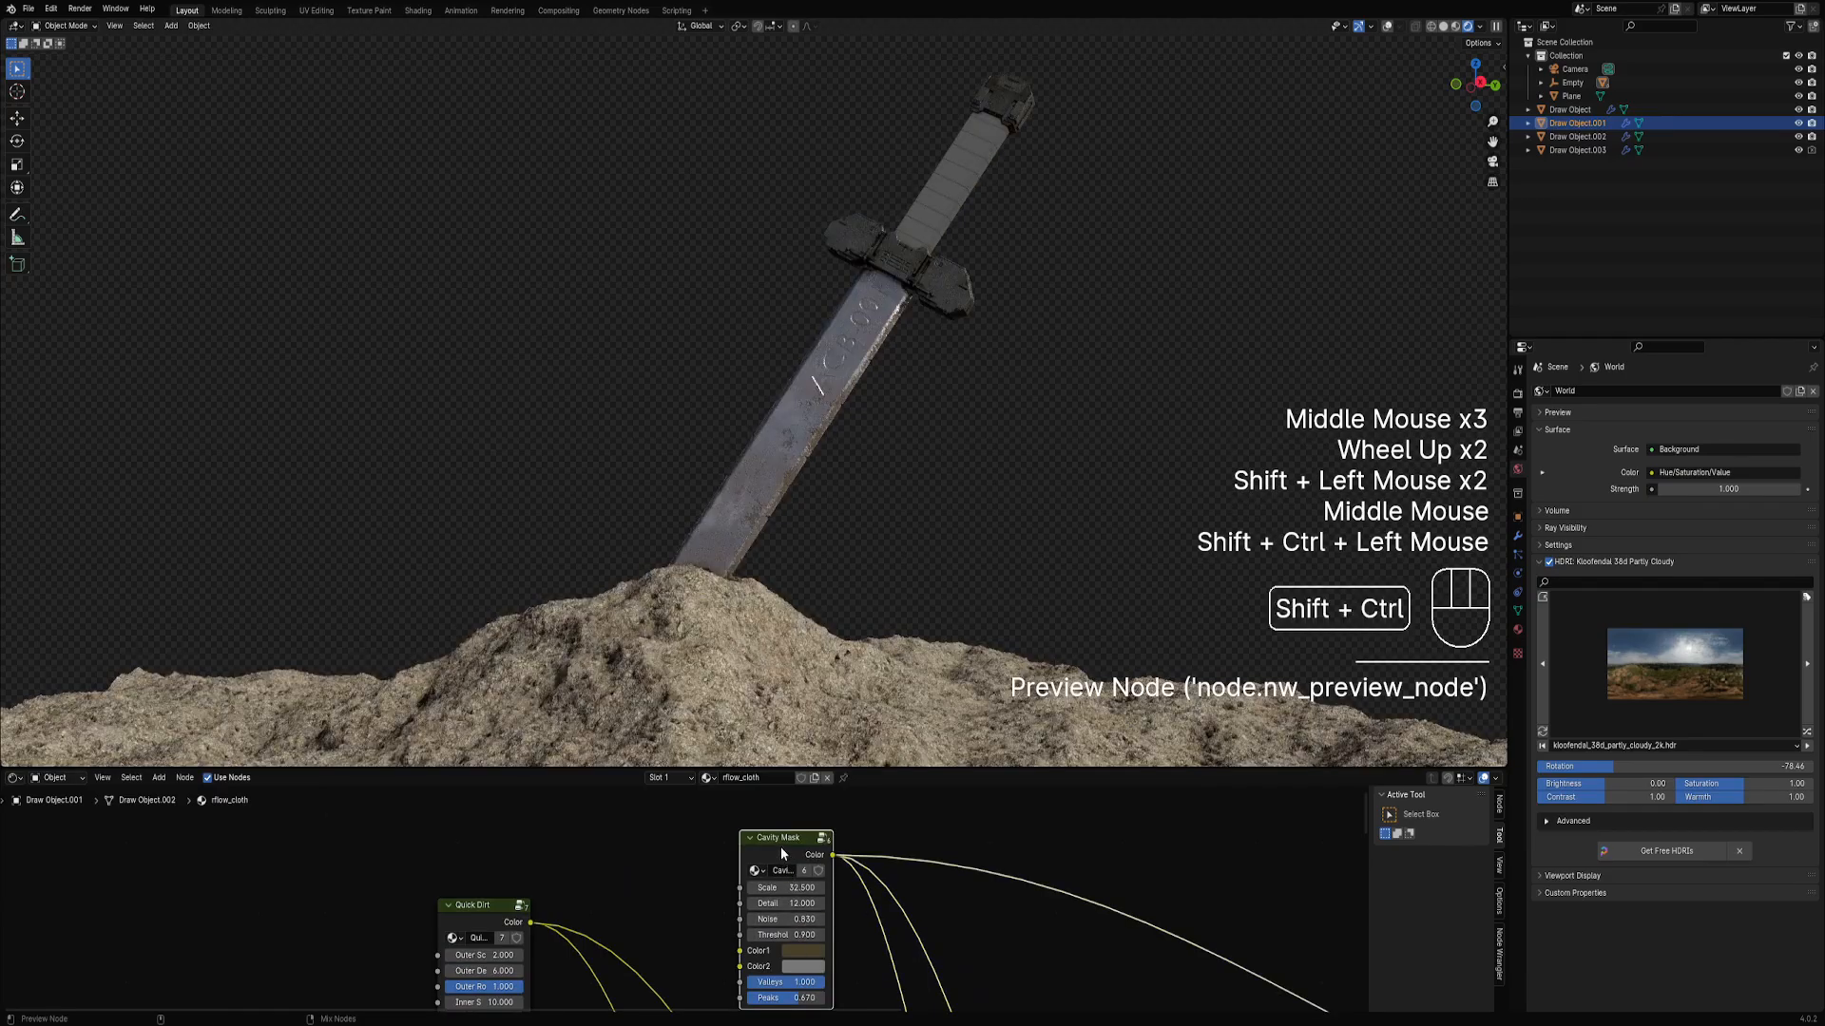
pyautogui.moveTo(785, 934)
pyautogui.keyDown('shift'); pyautogui.mouseDown()
pyautogui.moveTo(703, 934)
pyautogui.moveTo(808, 919)
pyautogui.mouseUp(); pyautogui.keyUp('shift')
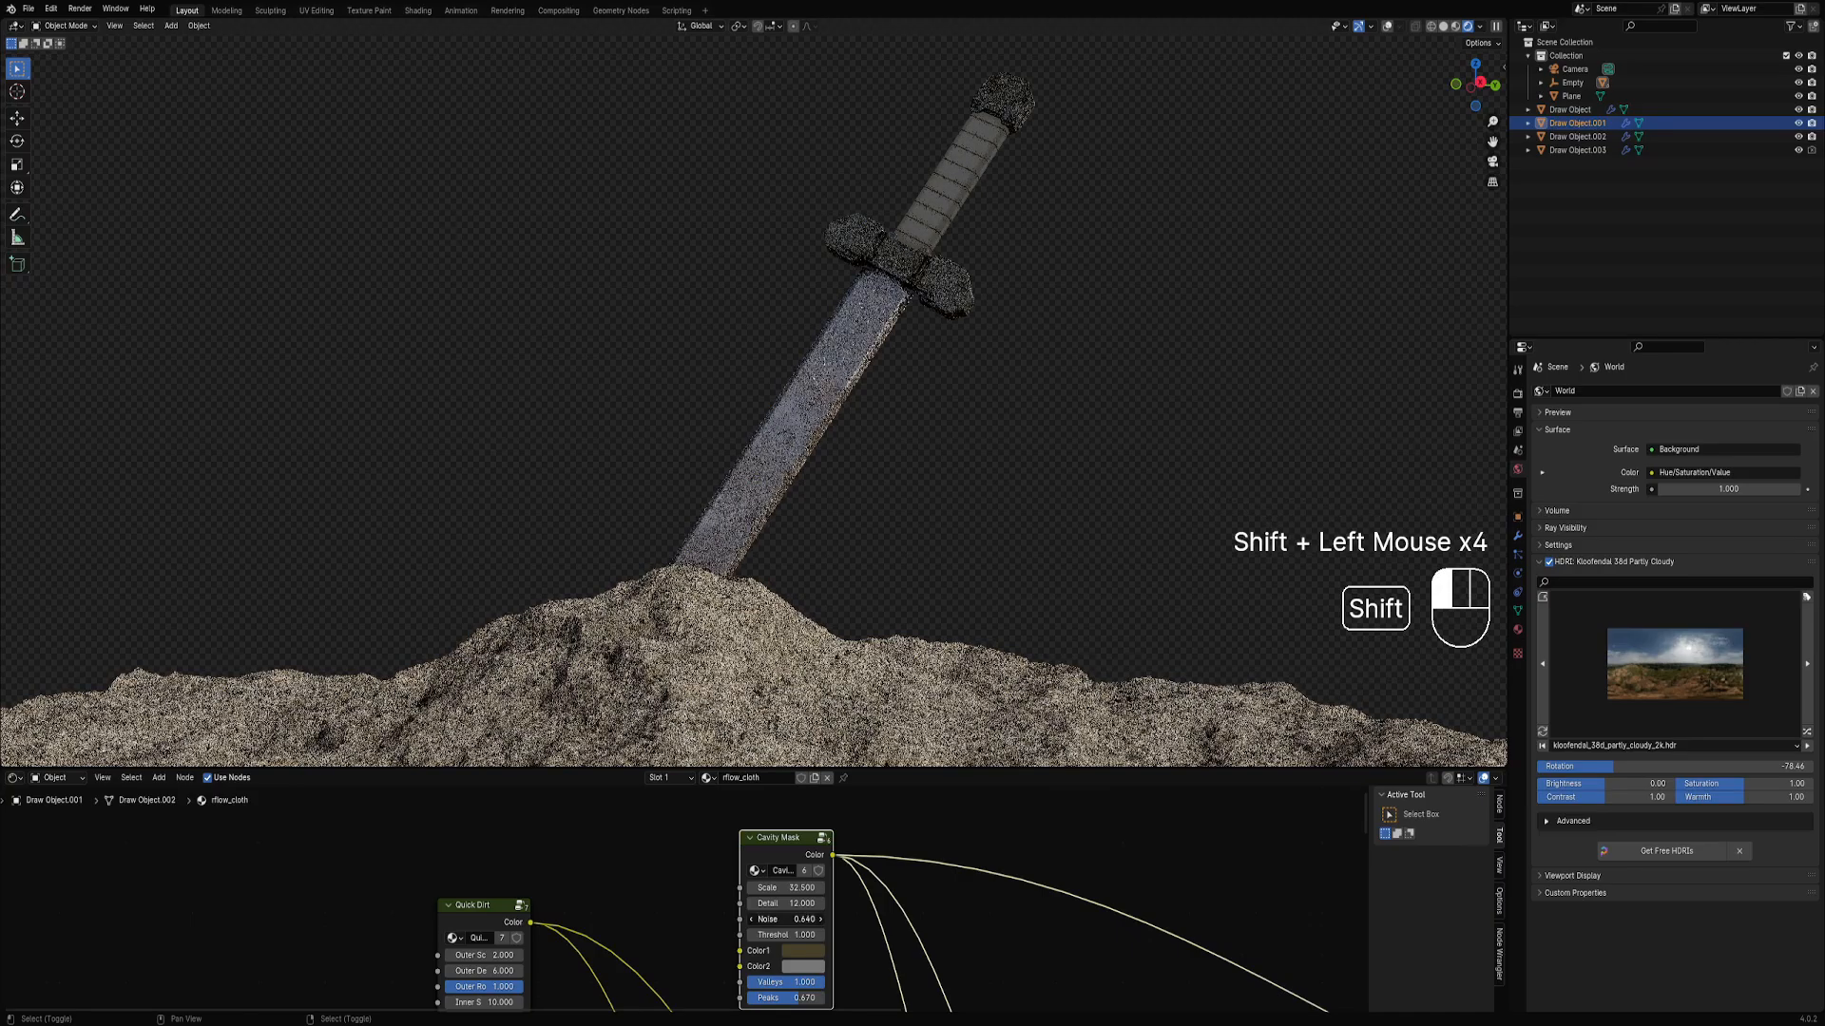
# Reconnect the Principled BSDF to the material output and save the file with the adjusted cavity mask.
pyautogui.scroll(-3, 806, 919)
pyautogui.moveTo(1329, 991); pyautogui.dragTo(1158, 911, button='middle')
pyautogui.keyDown('ctrl'); pyautogui.keyDown('shift'); pyautogui.click(1157, 911); pyautogui.keyUp('shift'); pyautogui.keyUp('ctrl')
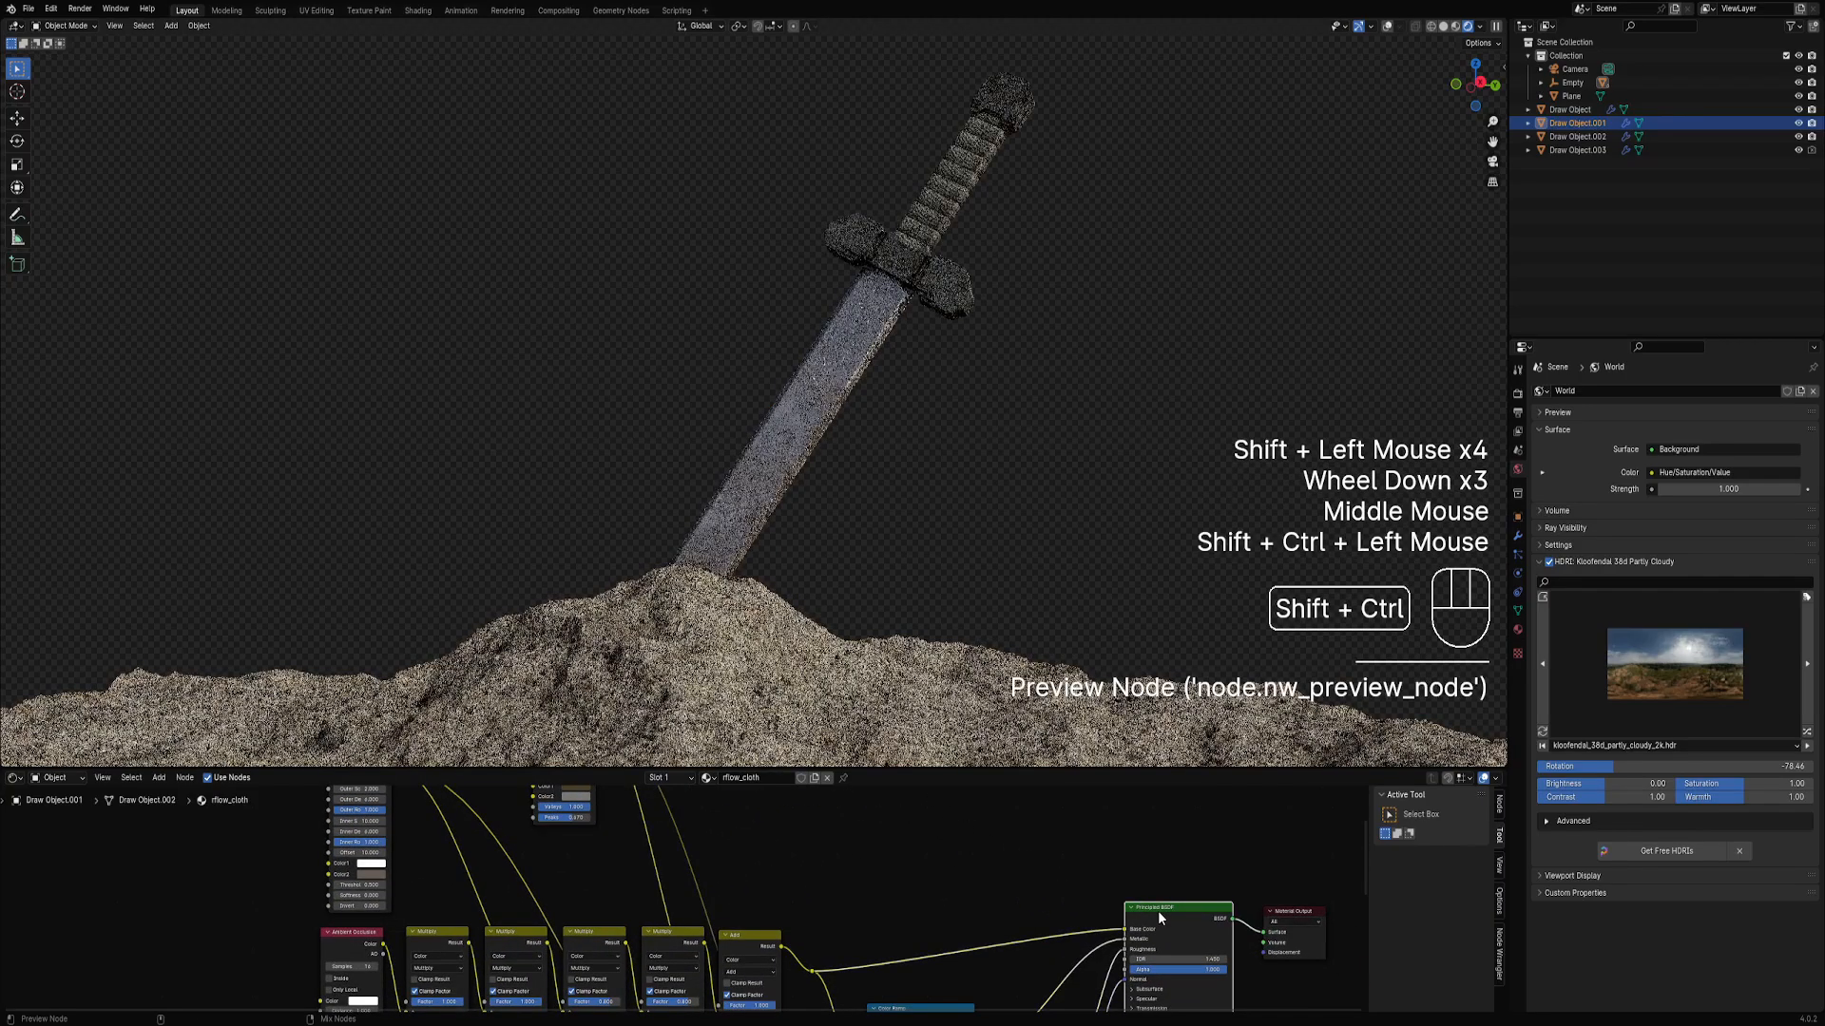
pyautogui.hotkey('ctrl', 's')
# Select the ground plane and shade it smooth.
pyautogui.scroll(-2, 520, 853)
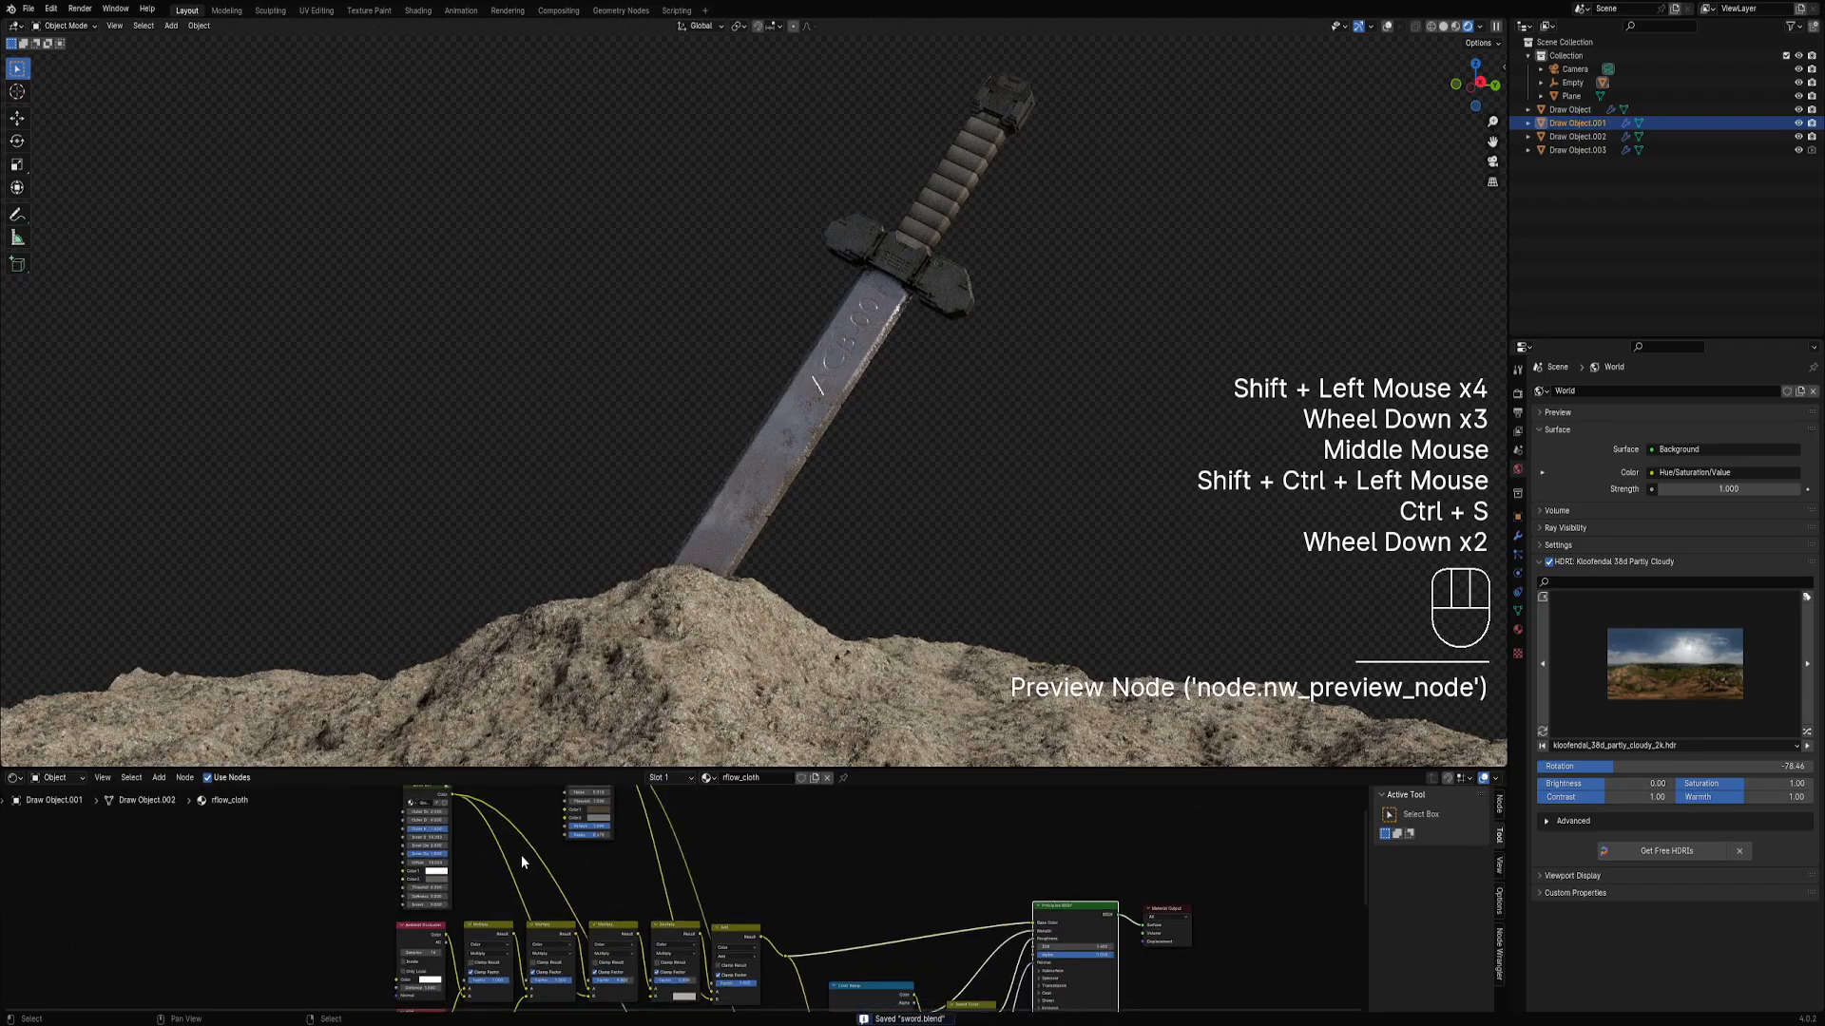
pyautogui.moveTo(521, 853); pyautogui.dragTo(715, 877, button='middle')
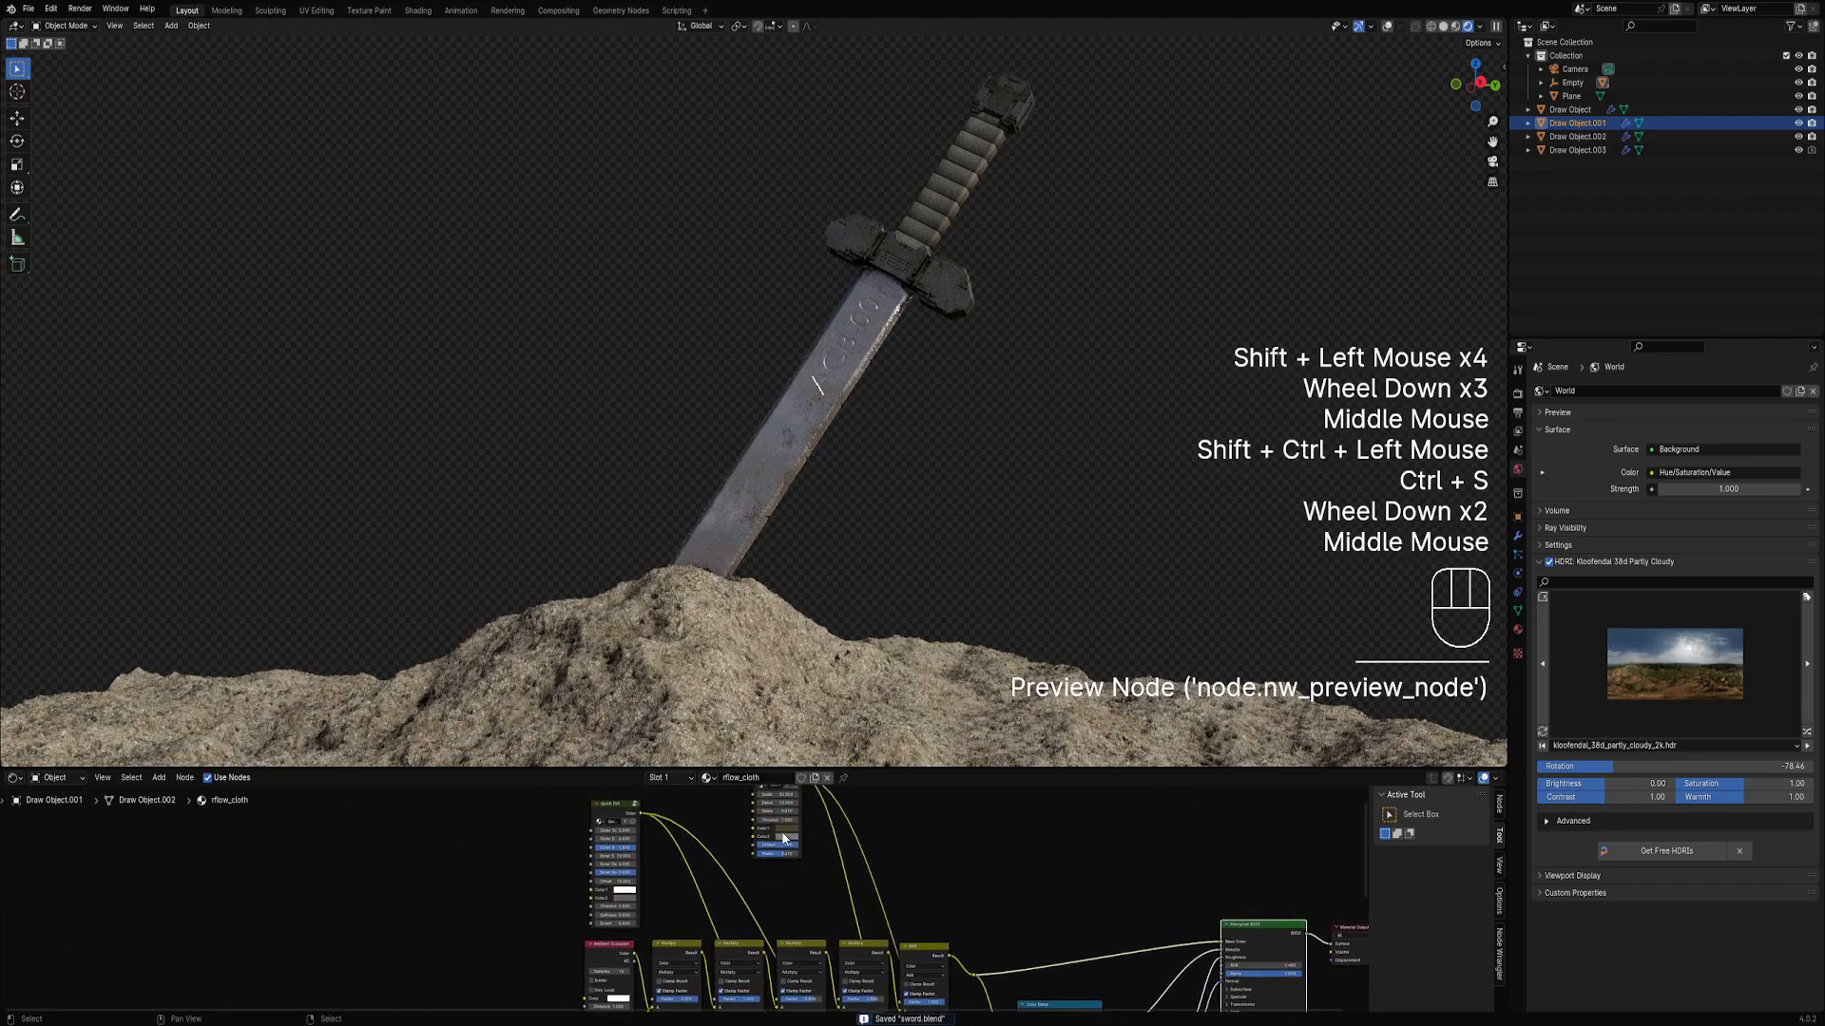
pyautogui.moveTo(957, 575); pyautogui.dragTo(1048, 549, button='middle')
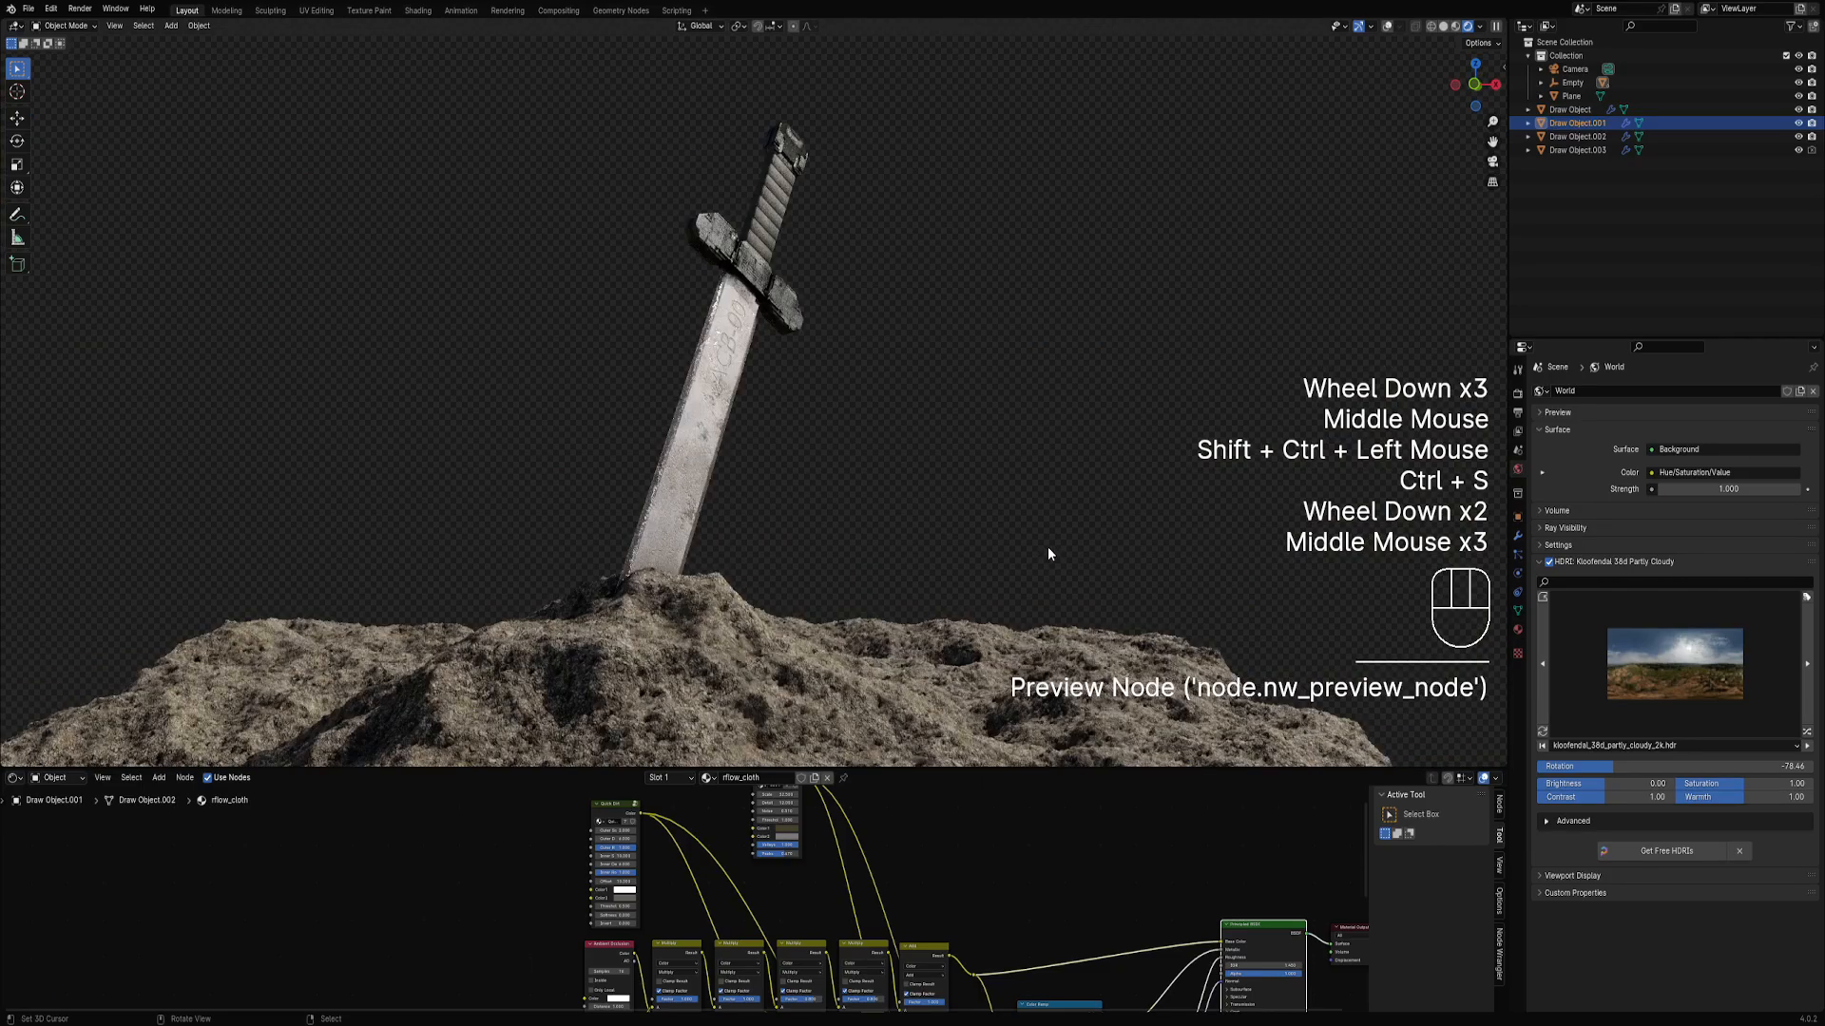
pyautogui.rightClick(866, 675)
pyautogui.press('w')
pyautogui.click(864, 669)
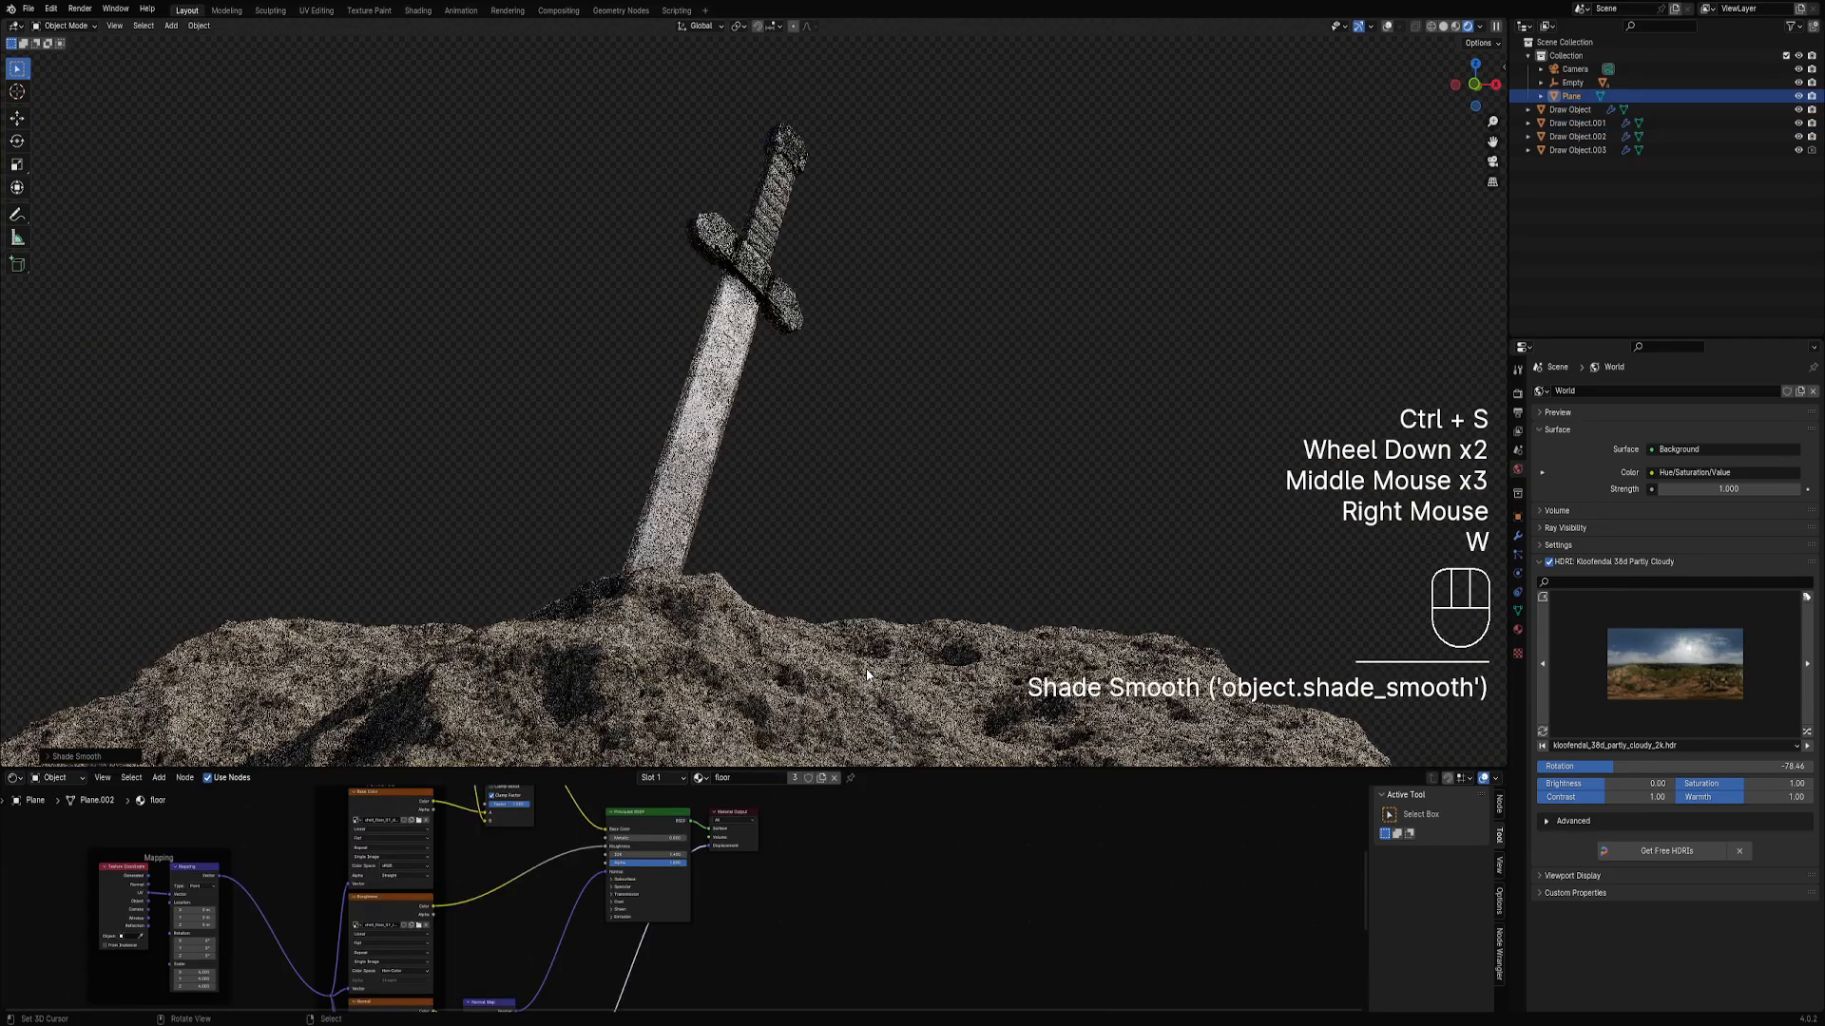
# Switch the viewport to solid shading and show the overlays to inspect the ground mesh.
pyautogui.press('z')
pyautogui.click(913, 668)
pyautogui.scroll(-1, 959, 658)
pyautogui.moveTo(960, 657); pyautogui.dragTo(874, 663, button='middle')
pyautogui.rightClick(874, 664)
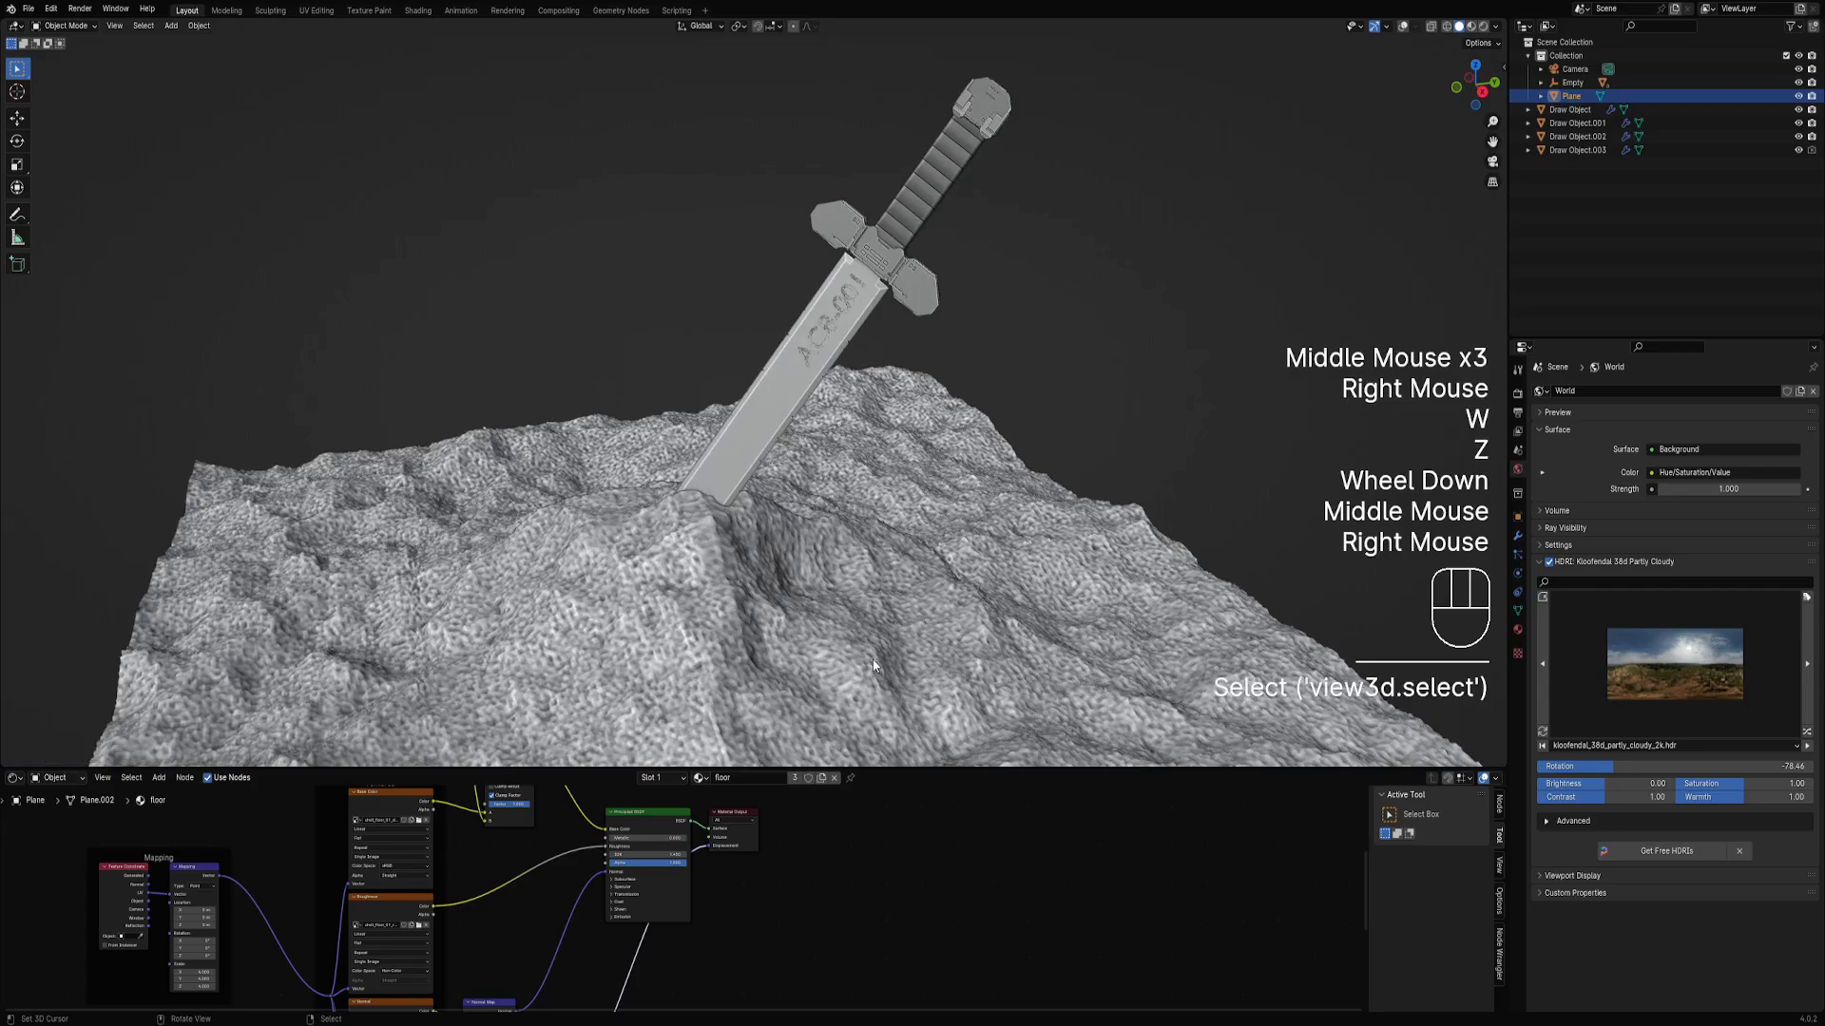
pyautogui.hotkey('shift', 'alt', 'z')
# Add a level 1 Subdivision modifier to the ground plane and set its render level to 1.
pyautogui.scroll(-2, 872, 659)
pyautogui.hotkey('ctrl', '1')
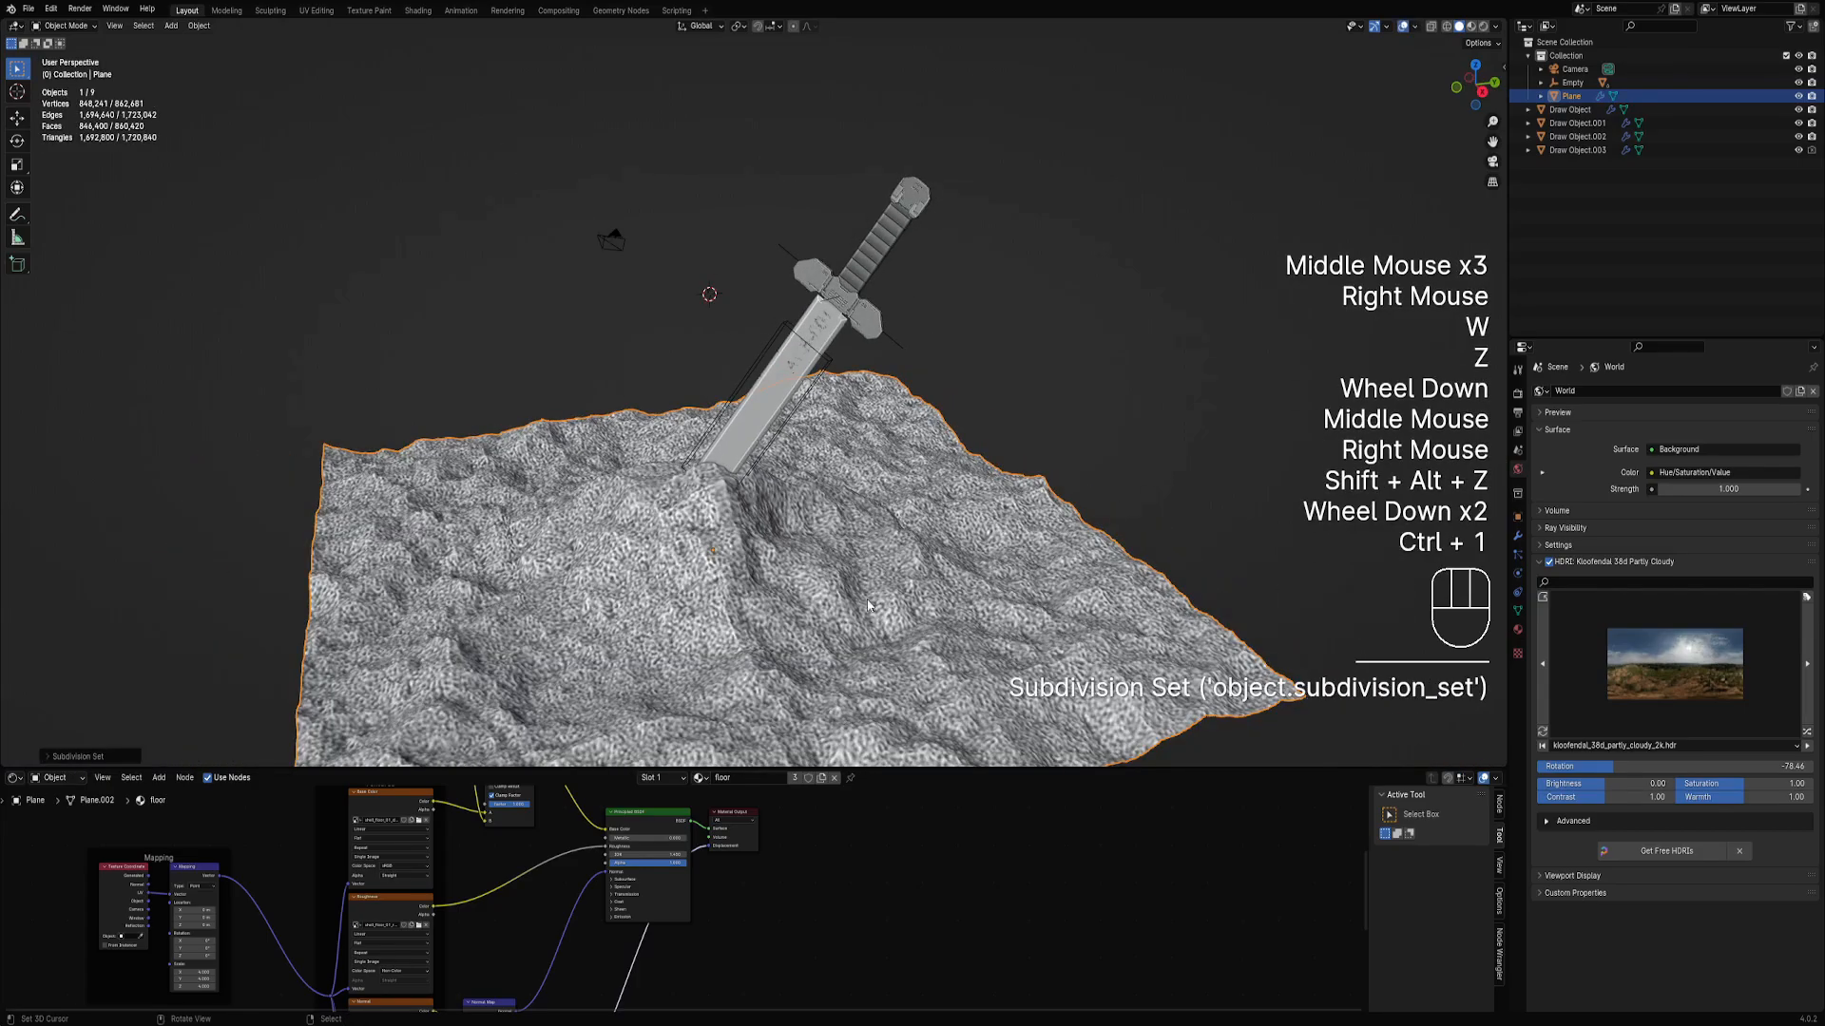
pyautogui.scroll(2, 868, 604)
pyautogui.scroll(1, 867, 604)
pyautogui.scroll(-2, 875, 608)
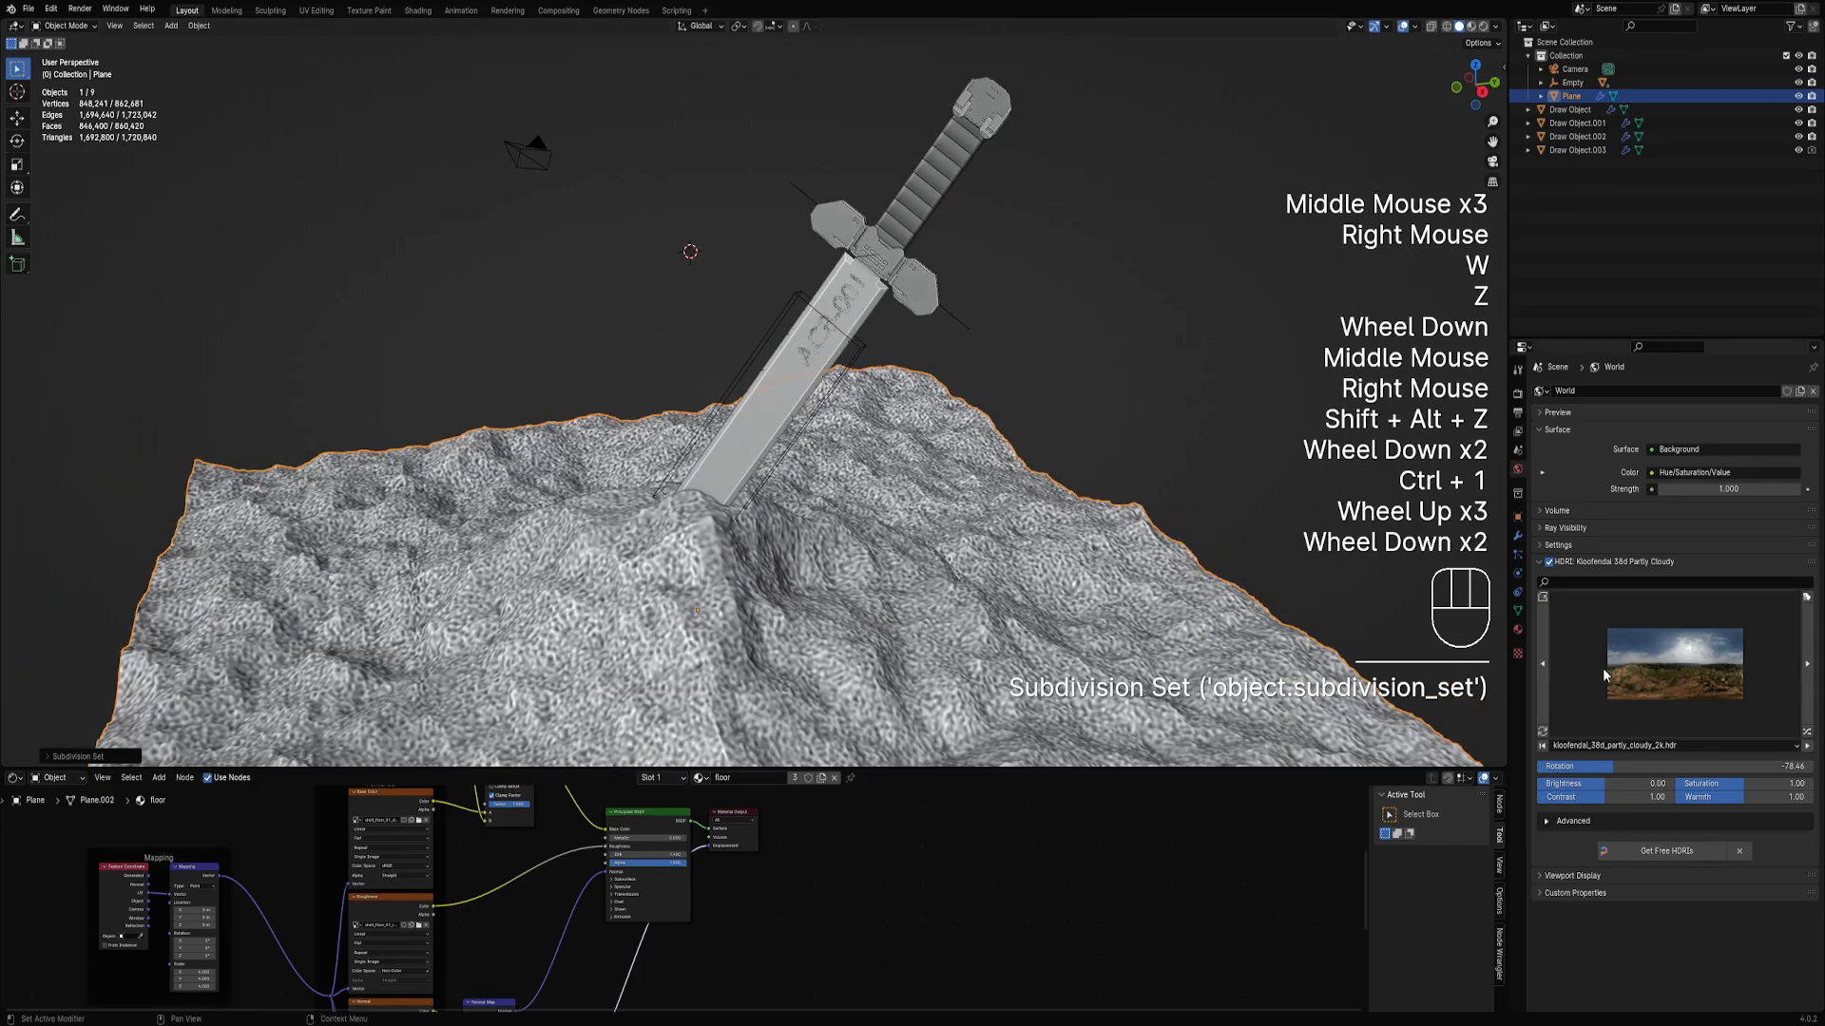
pyautogui.click(1518, 536)
pyautogui.keyDown('ctrl'); pyautogui.scroll(-1, 1688, 466); pyautogui.keyUp('ctrl')
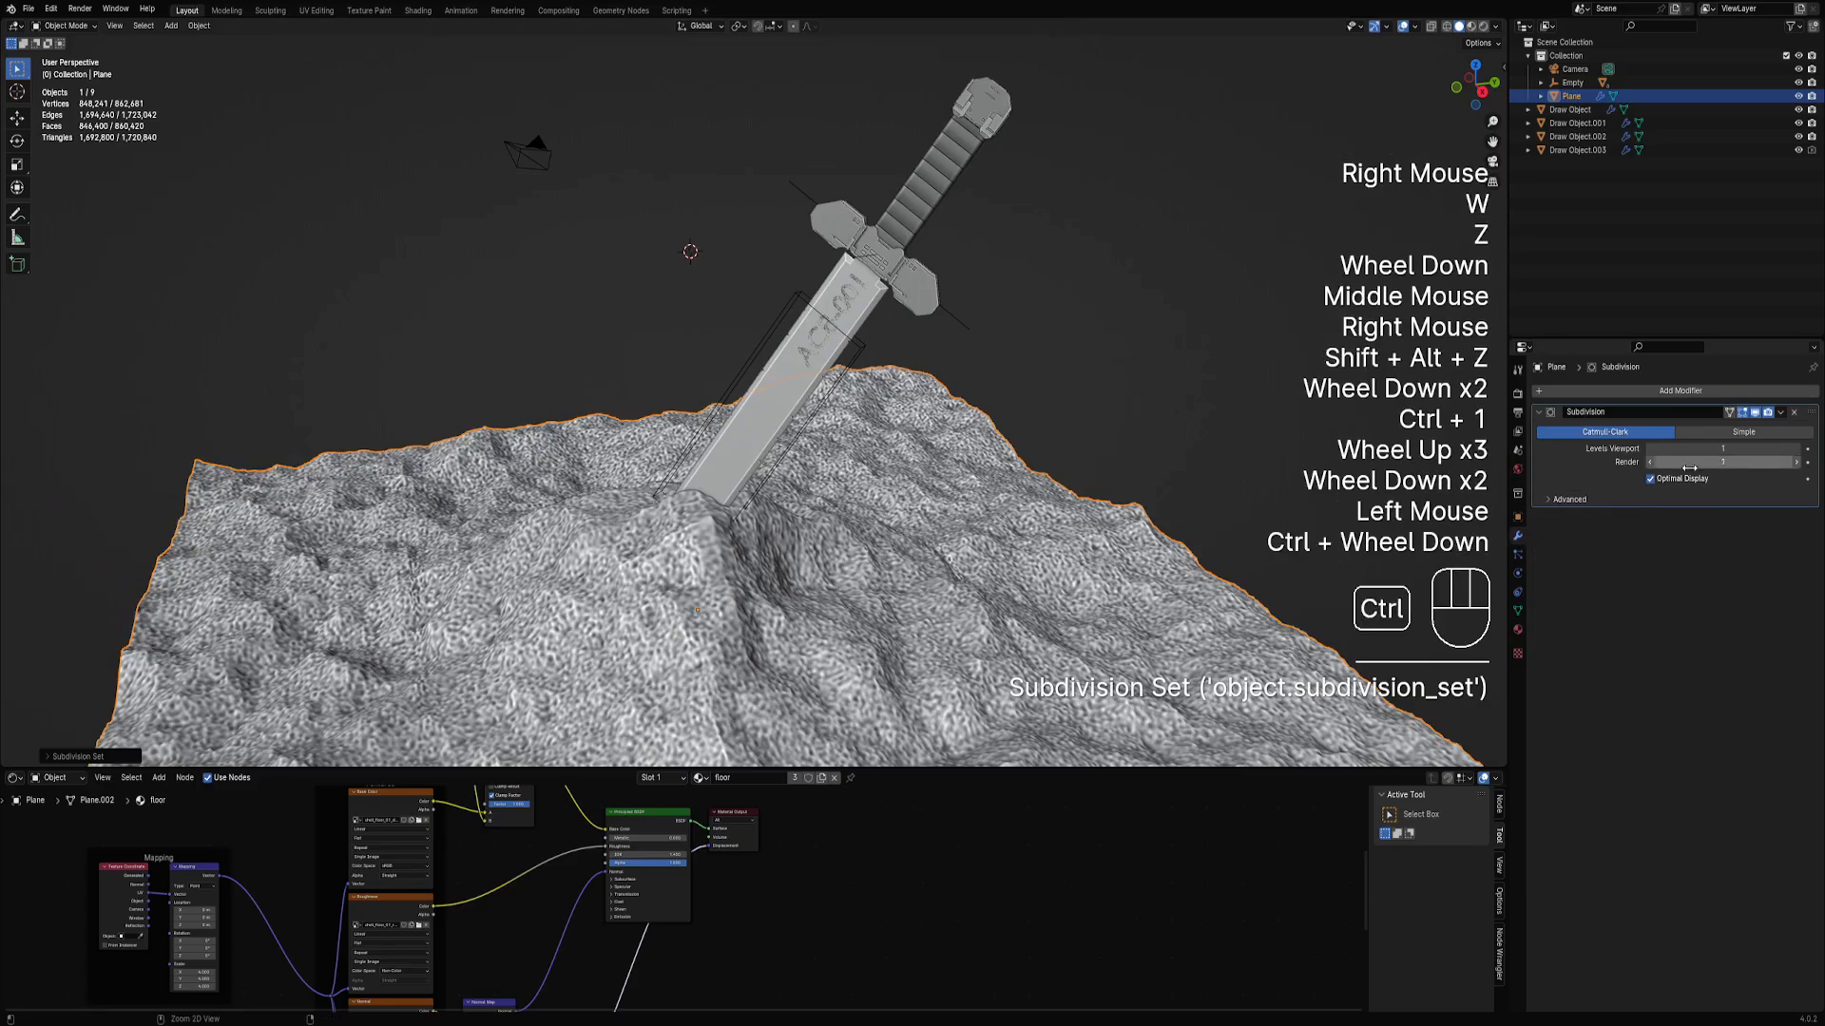
# Maximize the 3D viewport in rendered shading and check the framing through the scene camera.
pyautogui.hotkey('ctrl', 'space')
pyautogui.moveTo(989, 589); pyautogui.dragTo(1017, 494, button='middle')
pyautogui.press('z')
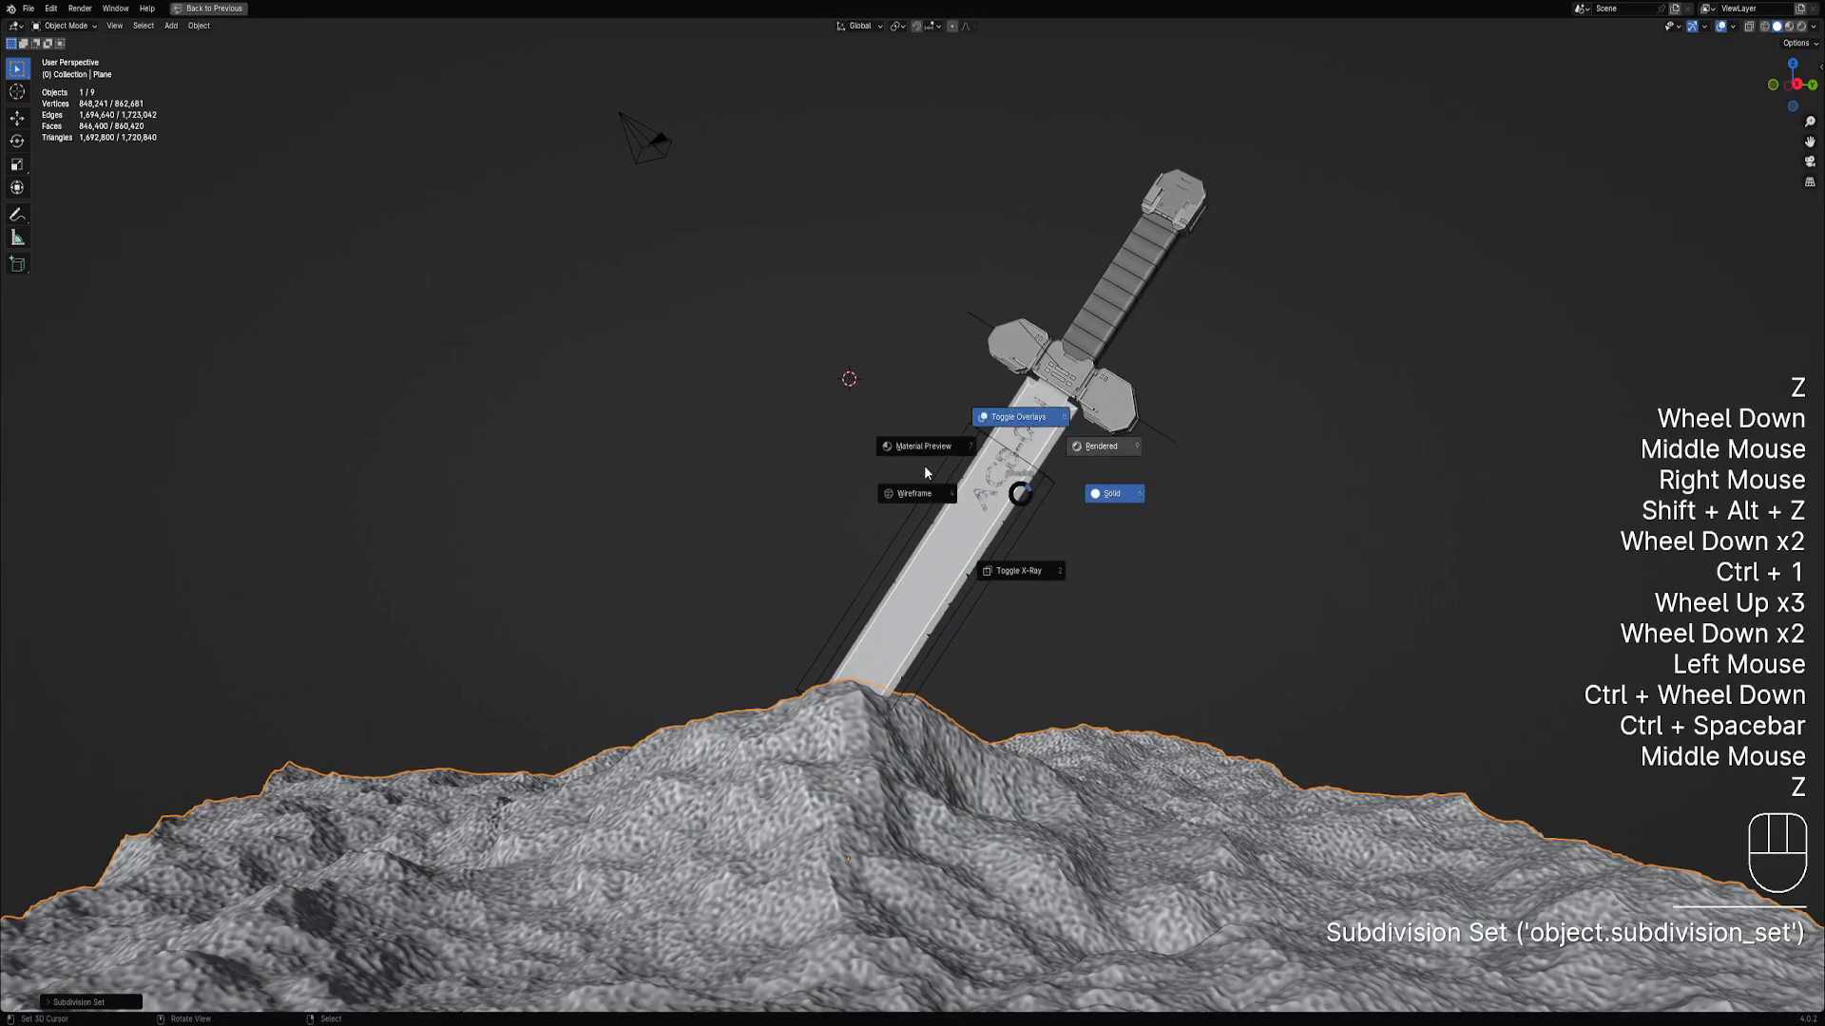
pyautogui.press('KP_0')
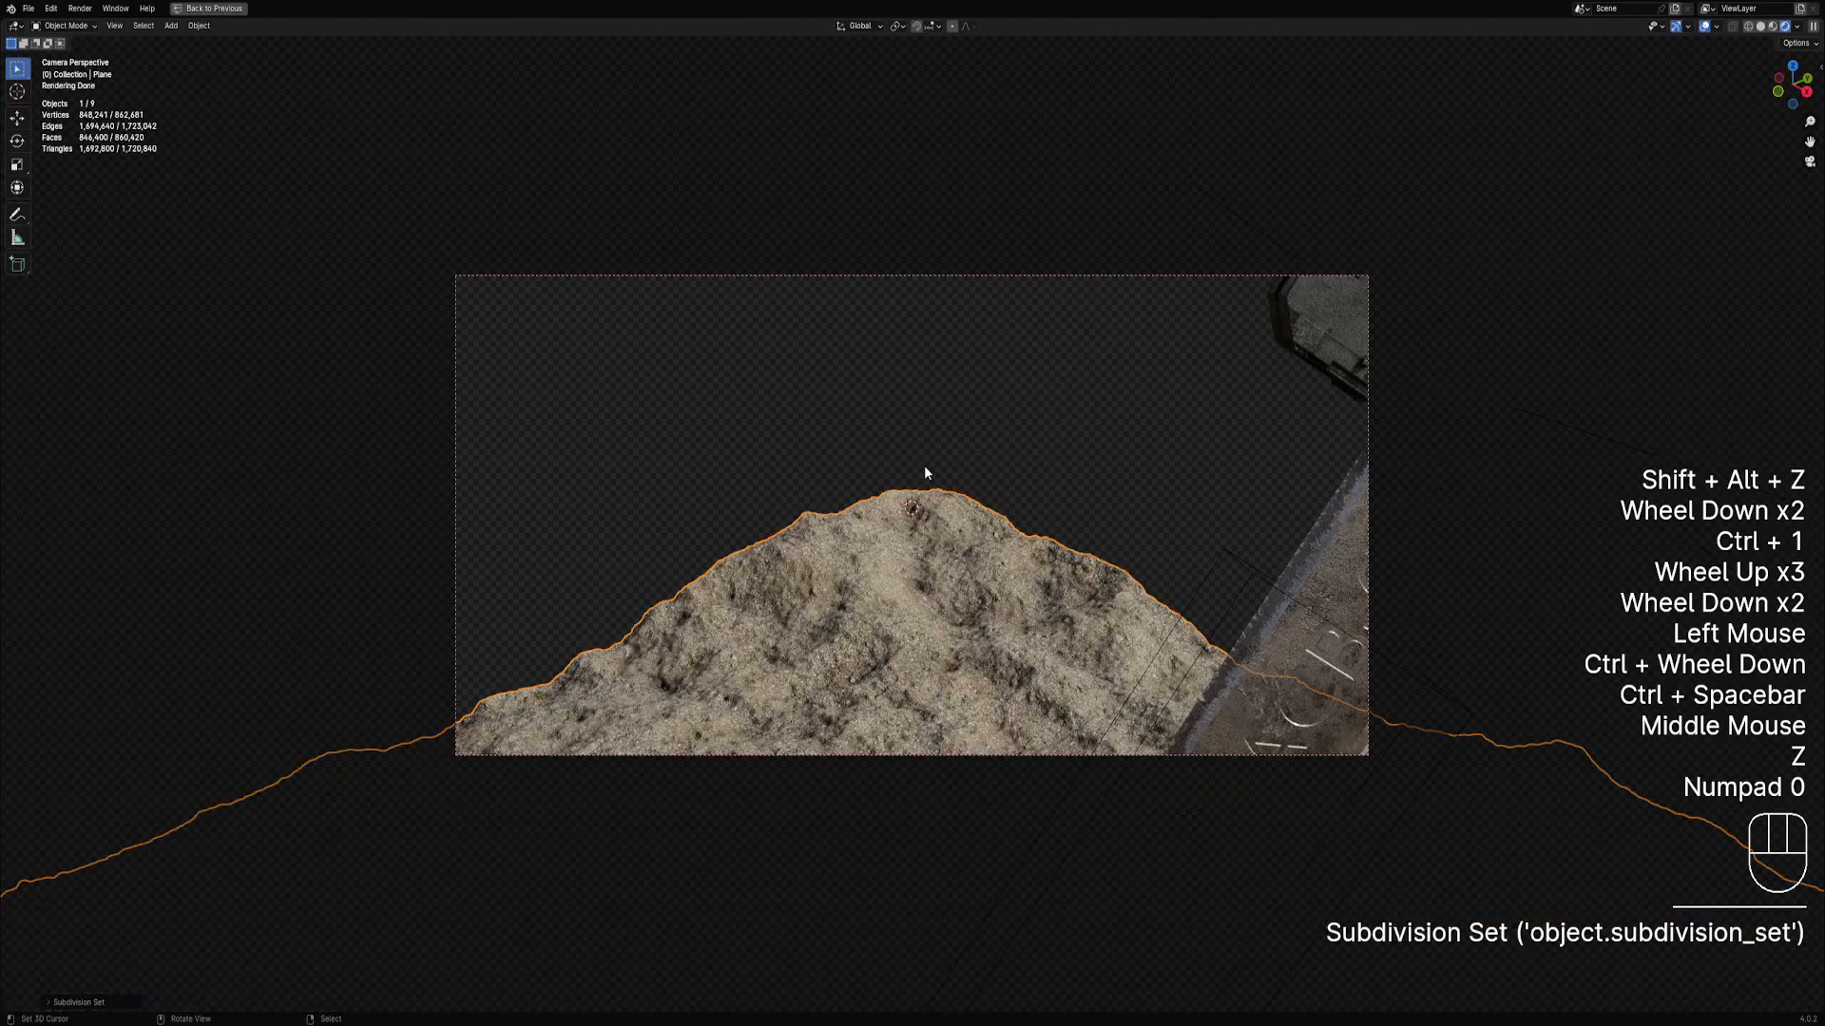
pyautogui.scroll(-1, 926, 473)
pyautogui.moveTo(925, 473); pyautogui.dragTo(1030, 516, button='middle')
pyautogui.scroll(-2, 1055, 672)
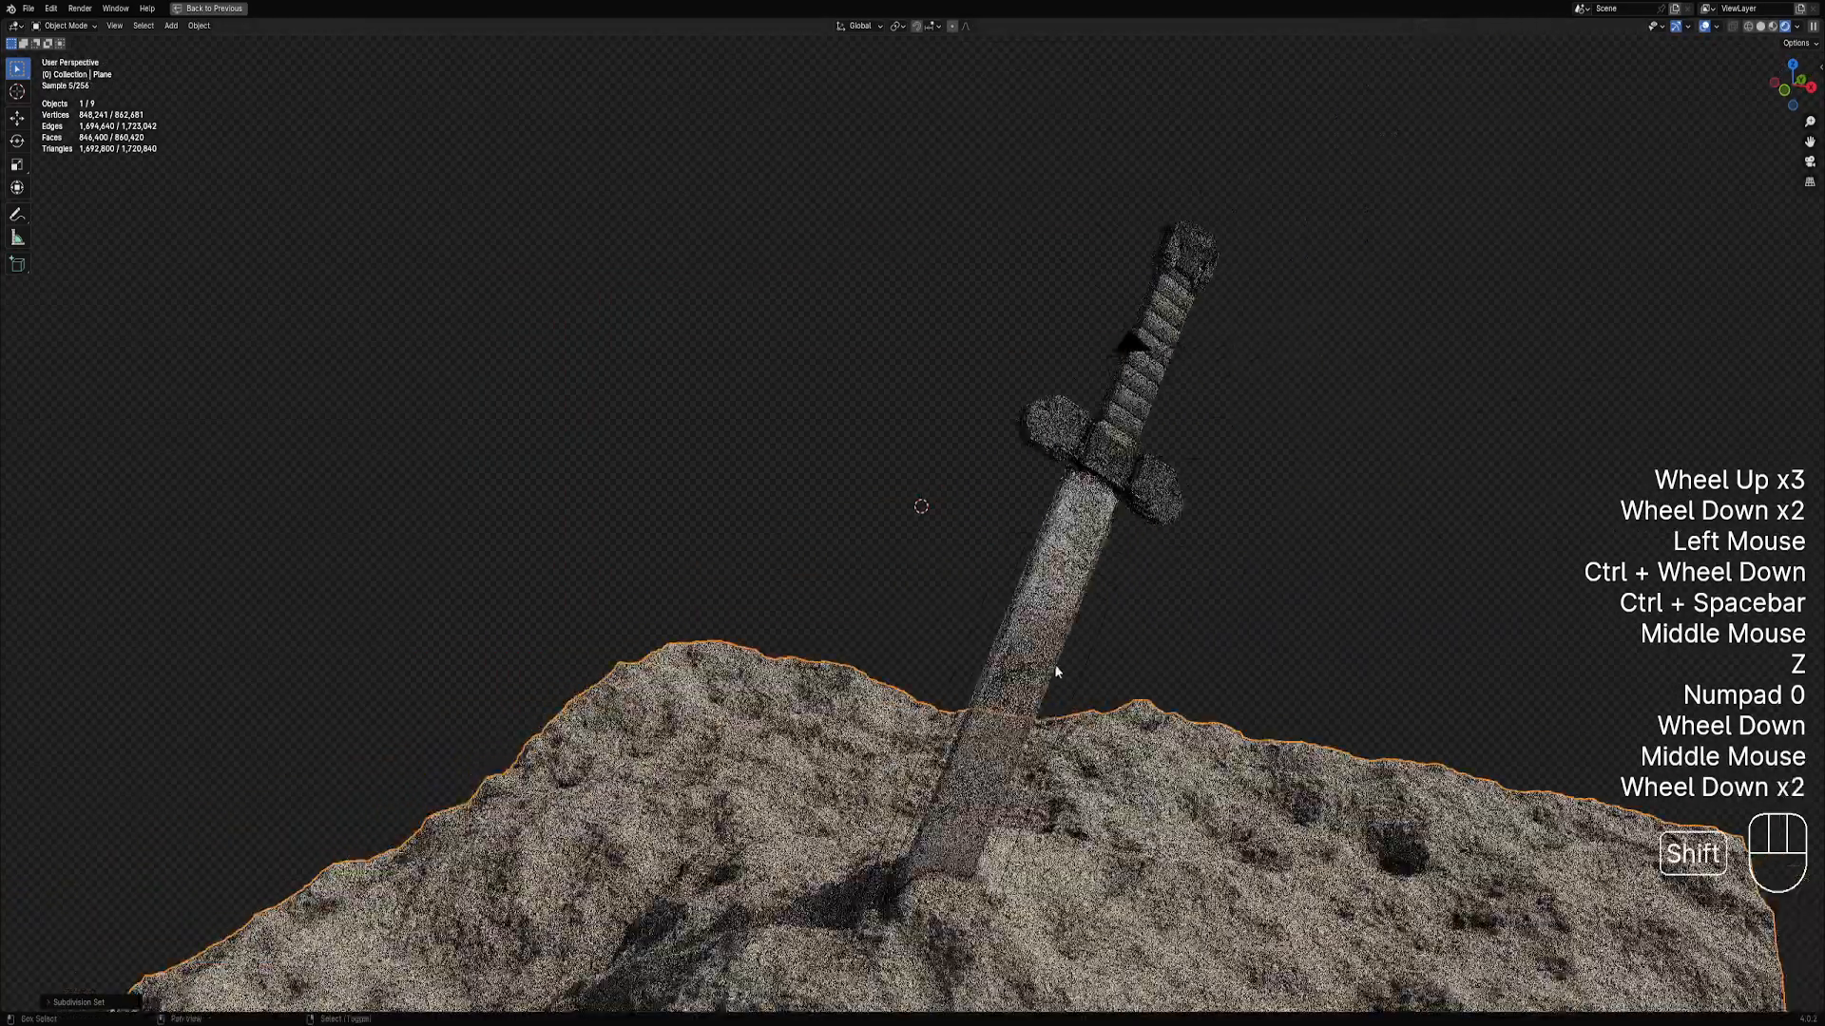
# Hide the viewport overlays and frame the rendered sword standing in the mound.
pyautogui.keyDown('shift'); pyautogui.moveTo(1055, 665); pyautogui.dragTo(993, 504, button='middle'); pyautogui.keyUp('shift')
pyautogui.moveTo(993, 504)
pyautogui.mouseDown(button='middle')
pyautogui.moveTo(940, 574)
pyautogui.moveTo(1045, 509)
pyautogui.moveTo(970, 557)
pyautogui.moveTo(1030, 578)
pyautogui.moveTo(1083, 542)
pyautogui.moveTo(1011, 576)
pyautogui.moveTo(1062, 581)
pyautogui.moveTo(1005, 515)
pyautogui.moveTo(999, 538)
pyautogui.moveTo(982, 525)
pyautogui.moveTo(996, 492)
pyautogui.mouseUp(button='middle')
pyautogui.scroll(1, 1006, 545)
pyautogui.scroll(-1, 1041, 574)
pyautogui.scroll(-1, 1063, 582)
pyautogui.hotkey('shift', 'alt', 'z')
pyautogui.scroll(2, 1005, 515)
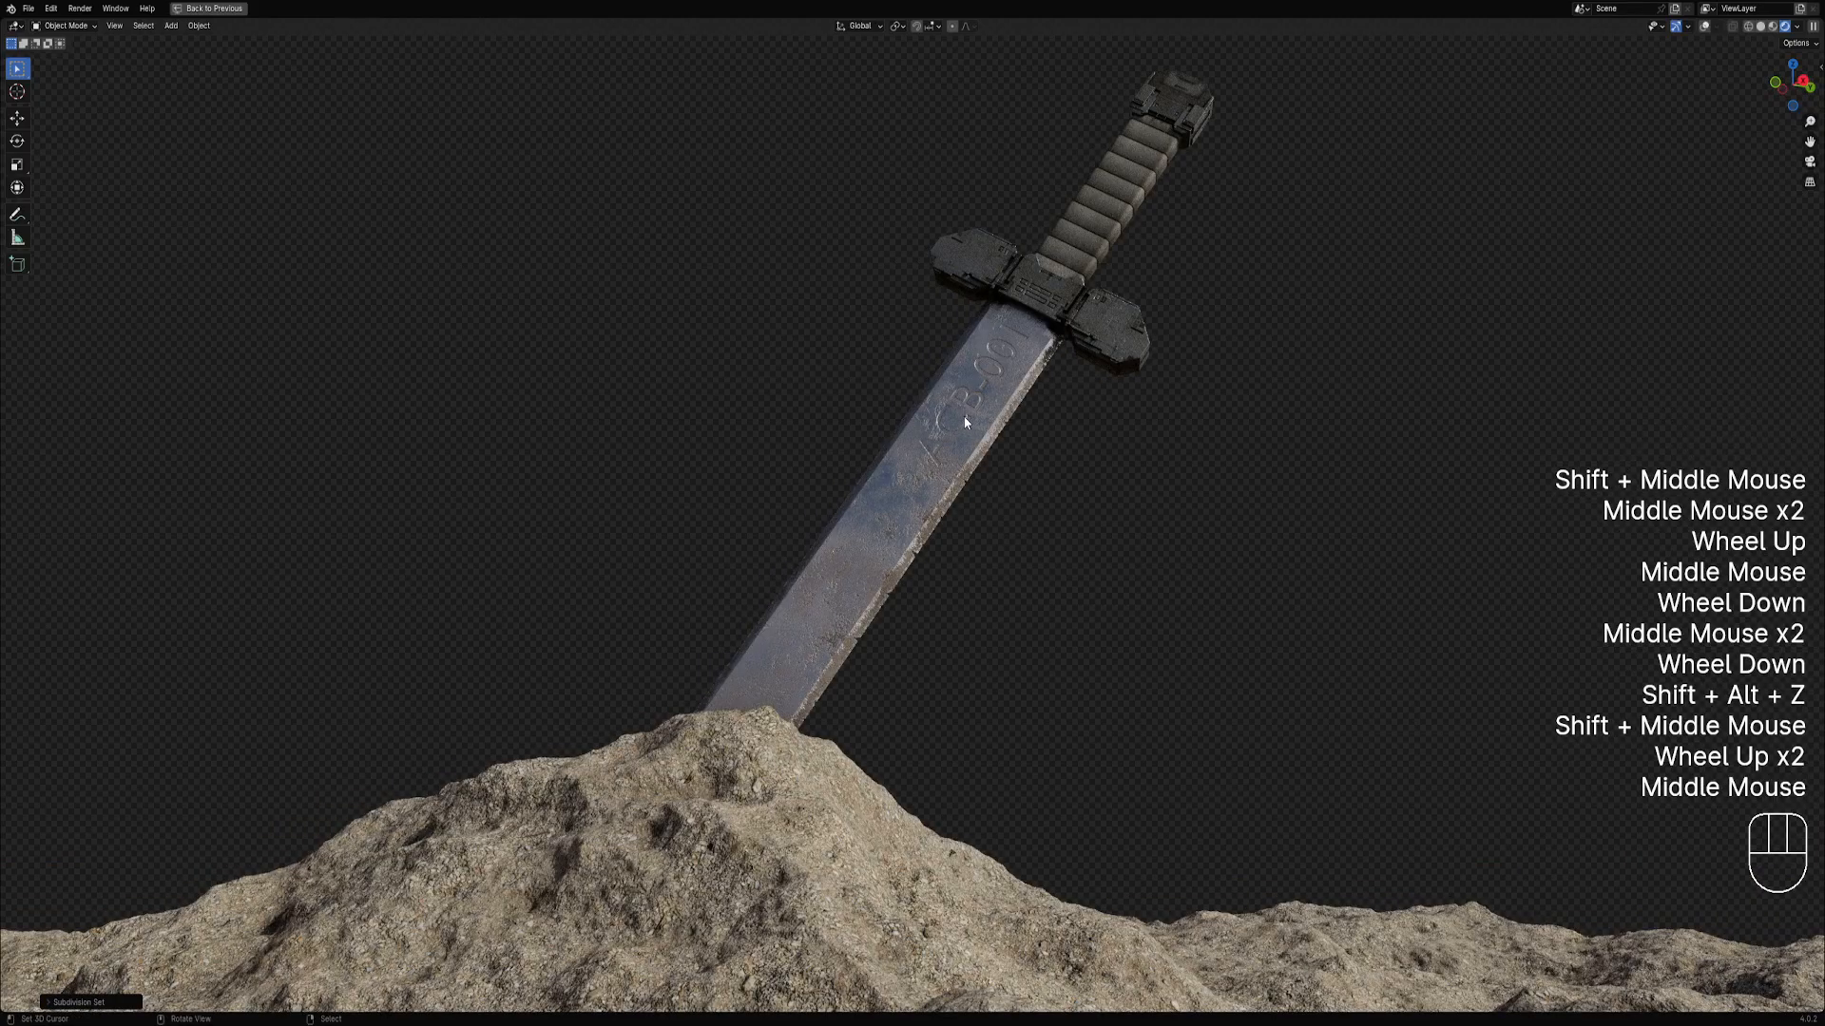
# Switch to solid shading, align the camera to the view of the whole sword, and restore the full layout.
pyautogui.scroll(-1, 1001, 569)
pyautogui.moveTo(1003, 568)
pyautogui.mouseDown(button='middle')
pyautogui.moveTo(944, 538)
pyautogui.moveTo(1099, 530)
pyautogui.moveTo(1080, 524)
pyautogui.mouseUp(button='middle')
pyautogui.press('z')
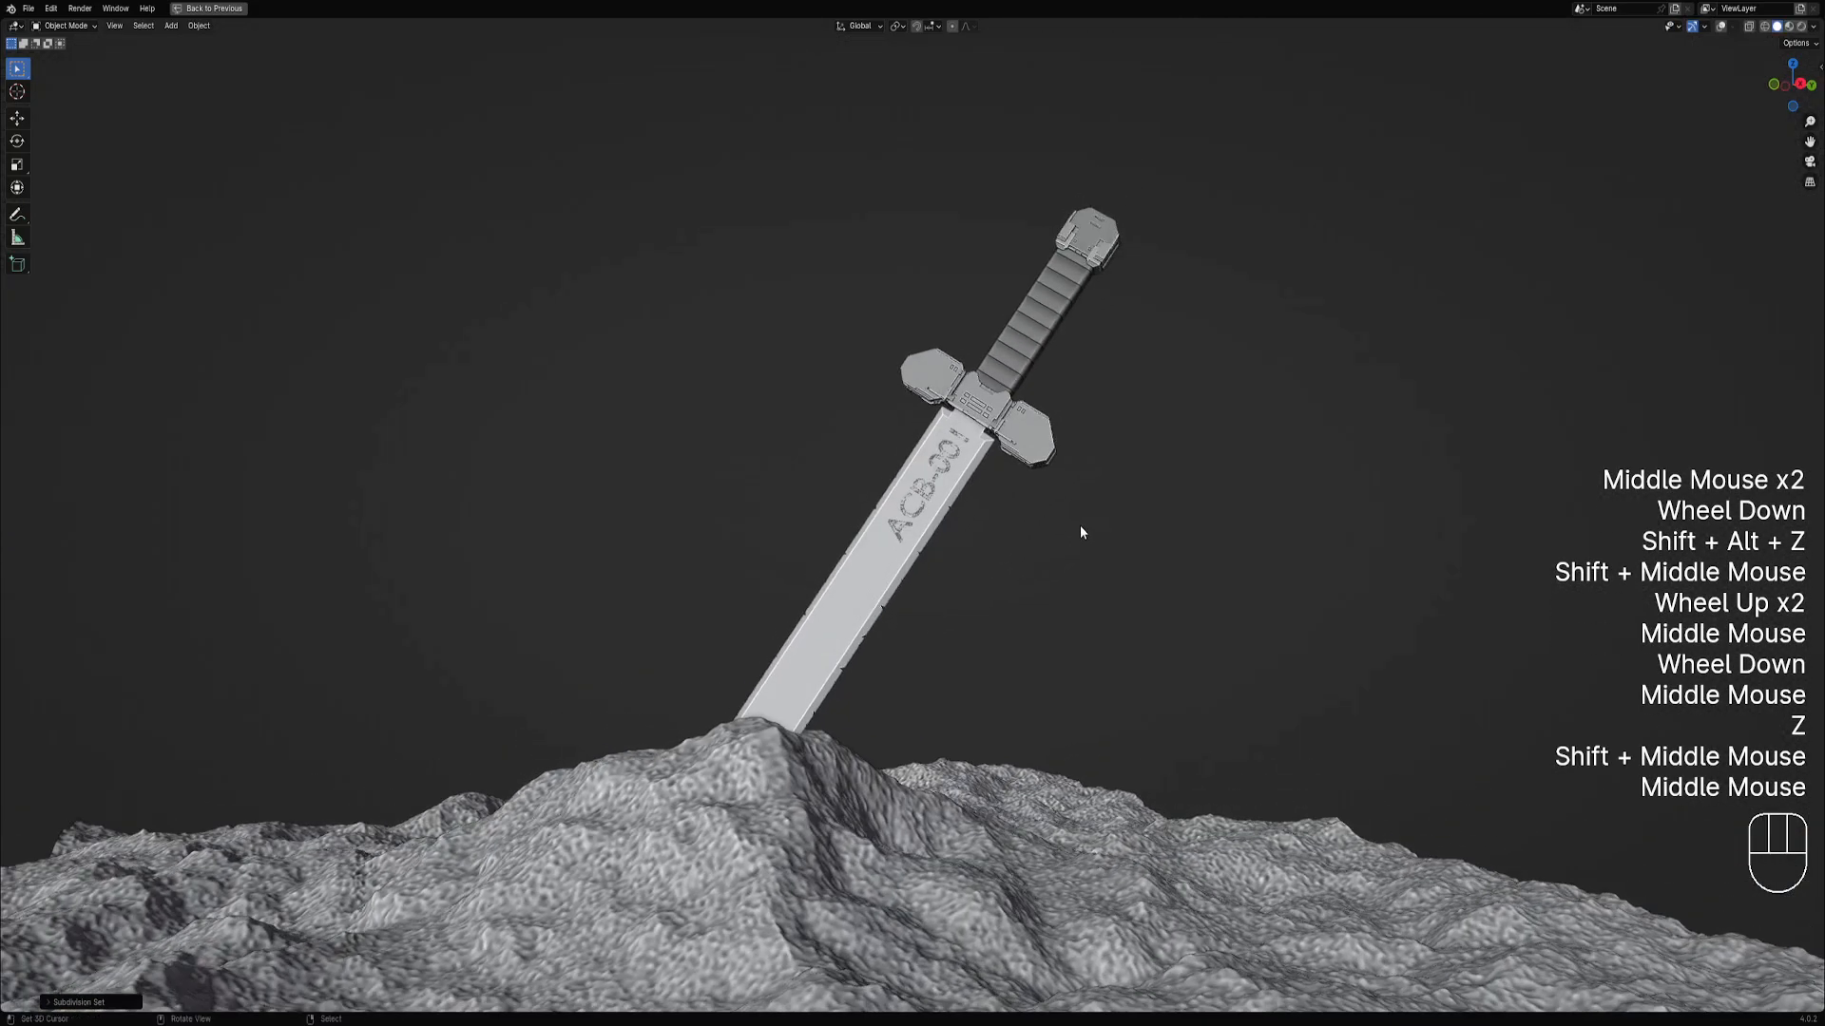
pyautogui.press('ctrl+alt+KP_0')
pyautogui.hotkey('ctrl', 'space')
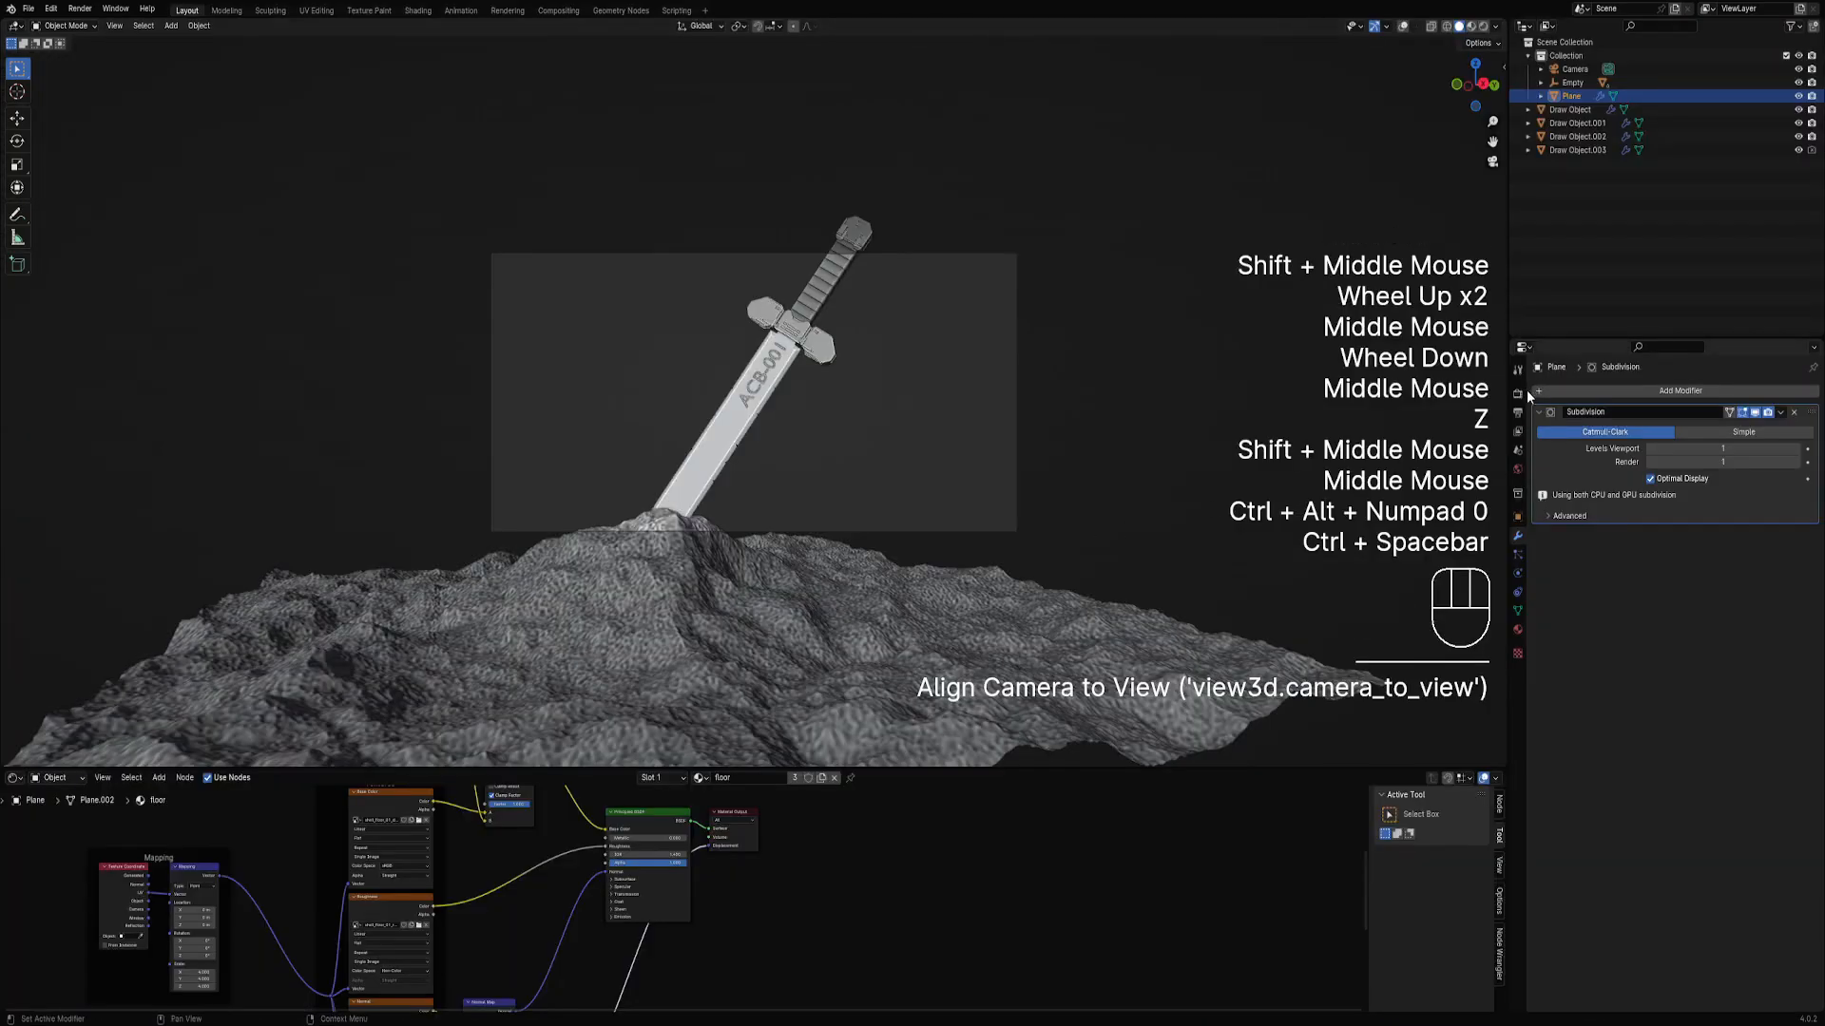
# Set the output resolution with the HDTV 1080p format preset.
pyautogui.click(1519, 393)
pyautogui.click(1517, 413)
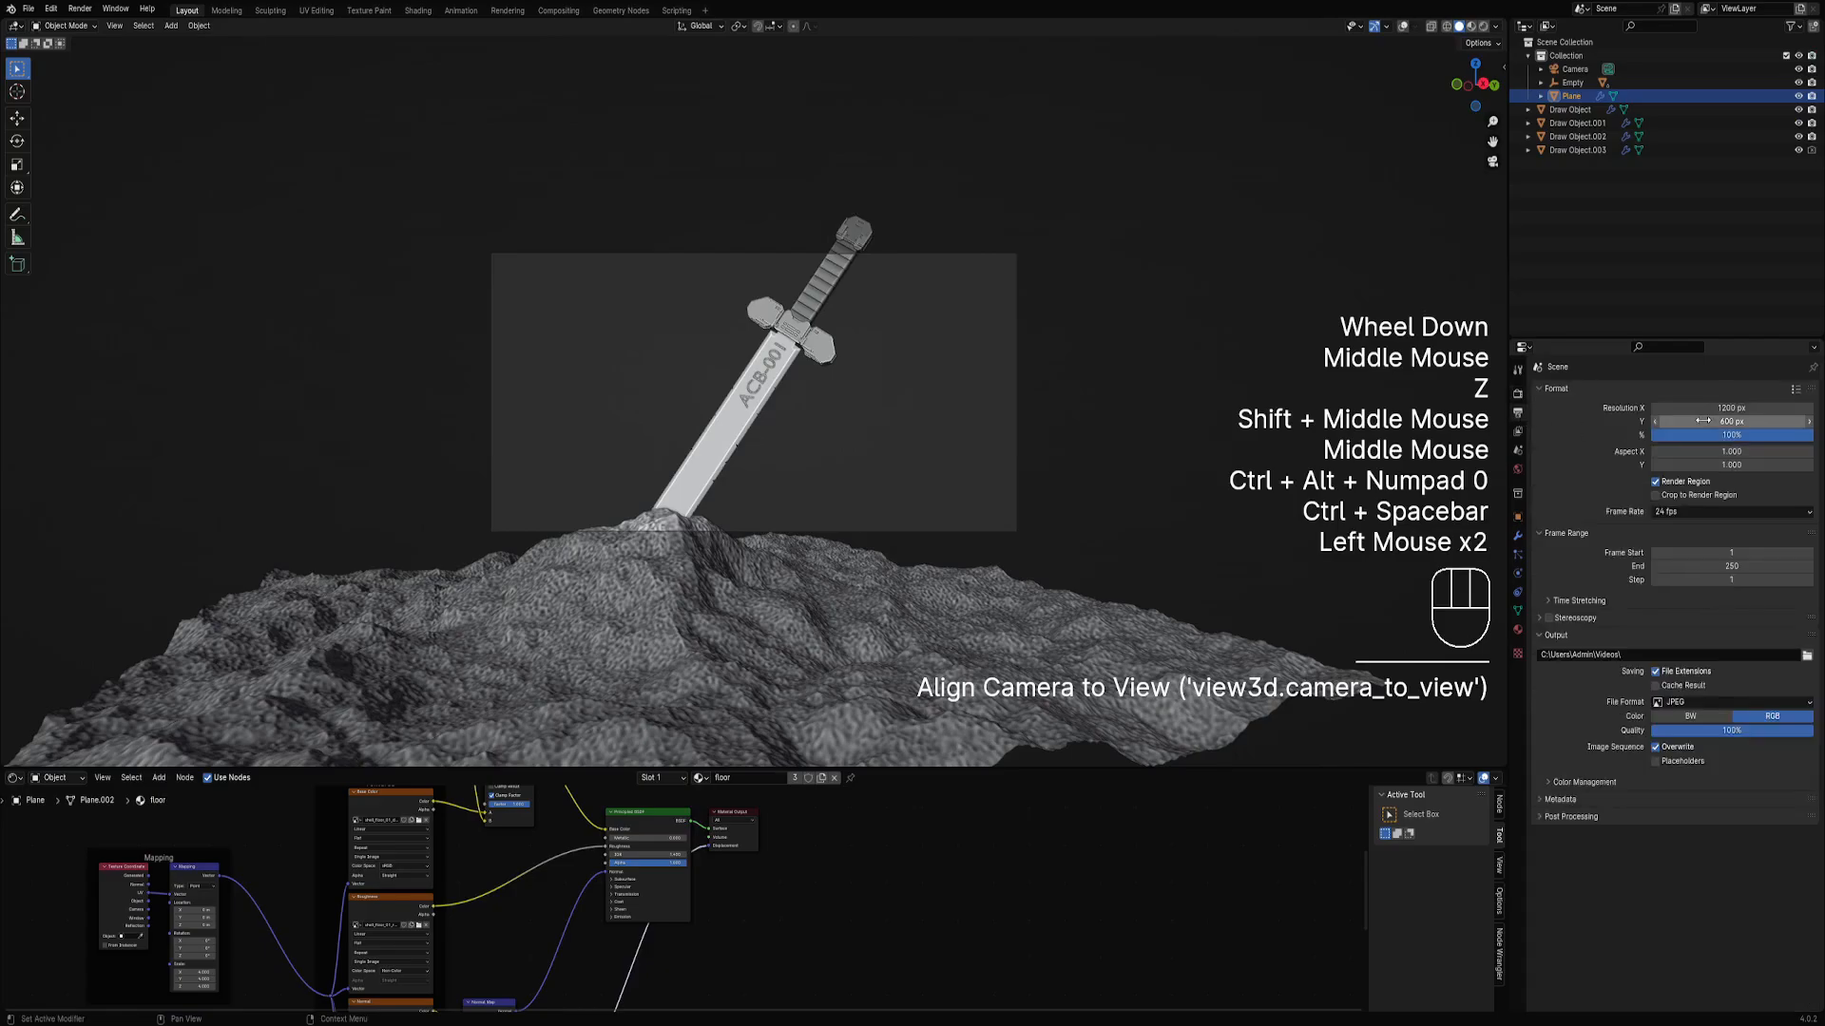
pyautogui.click(1518, 412)
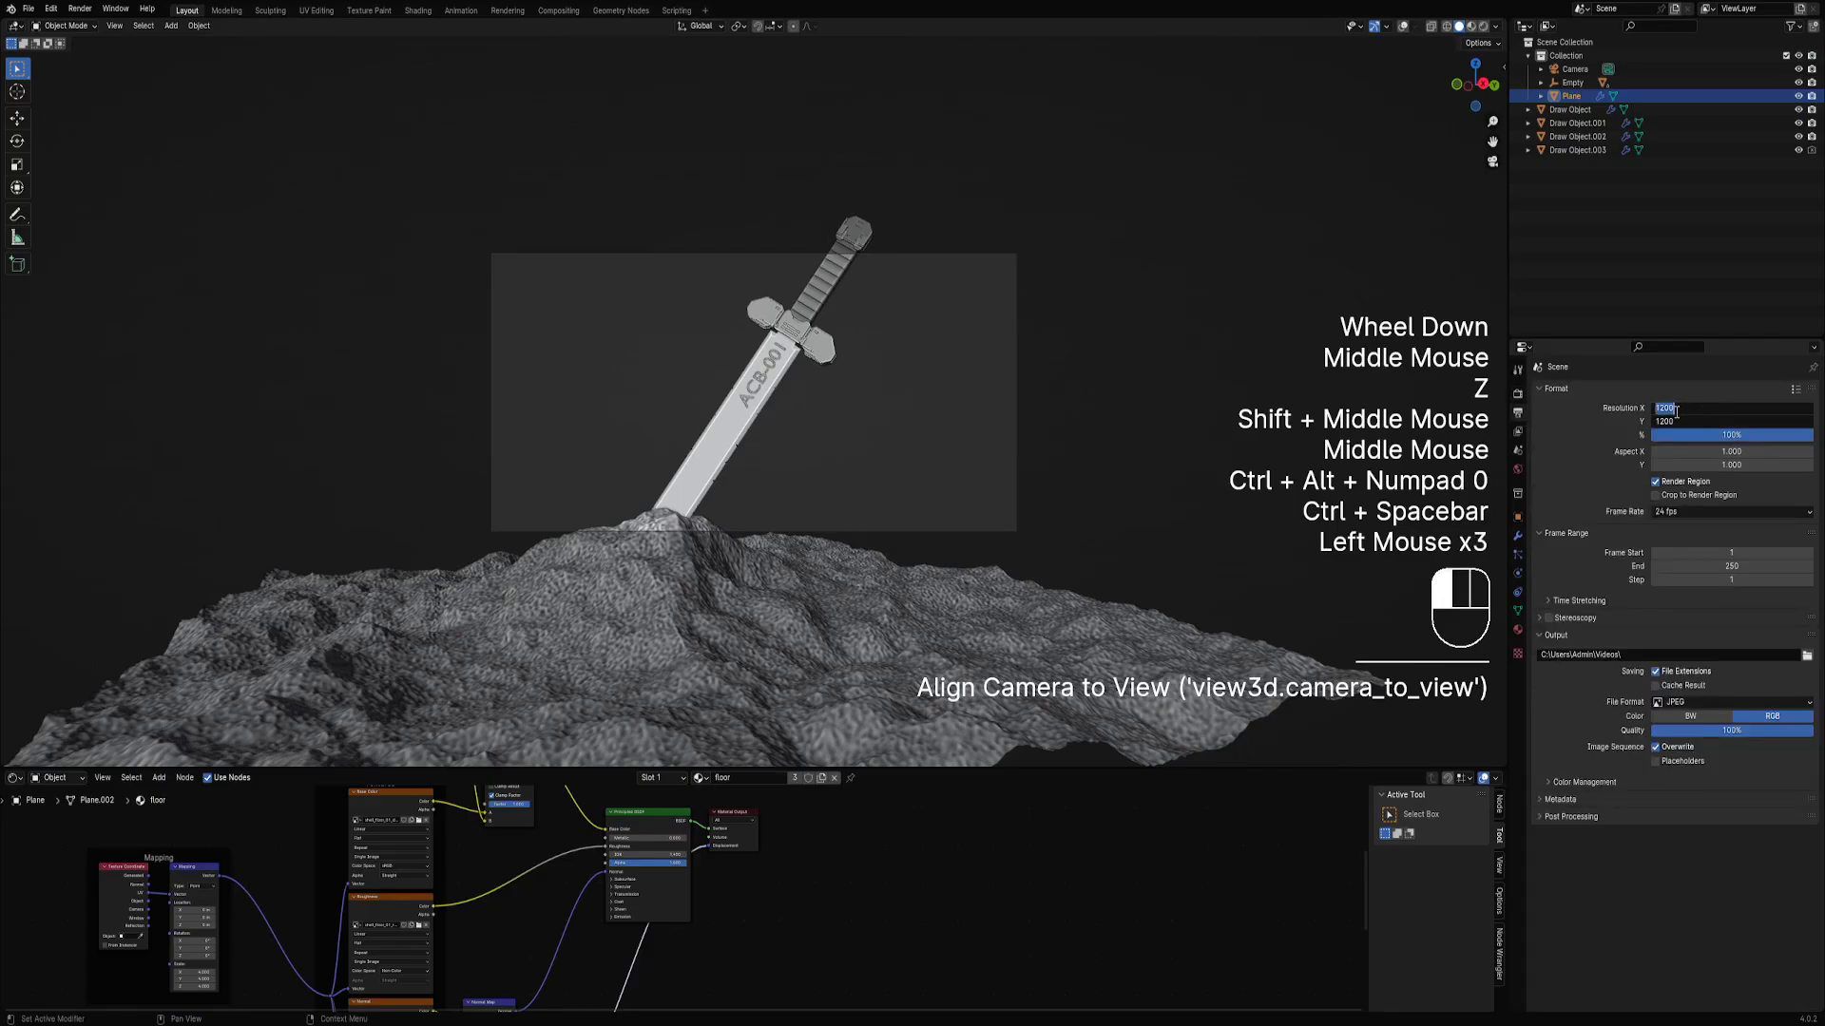
pyautogui.click(1578, 425)
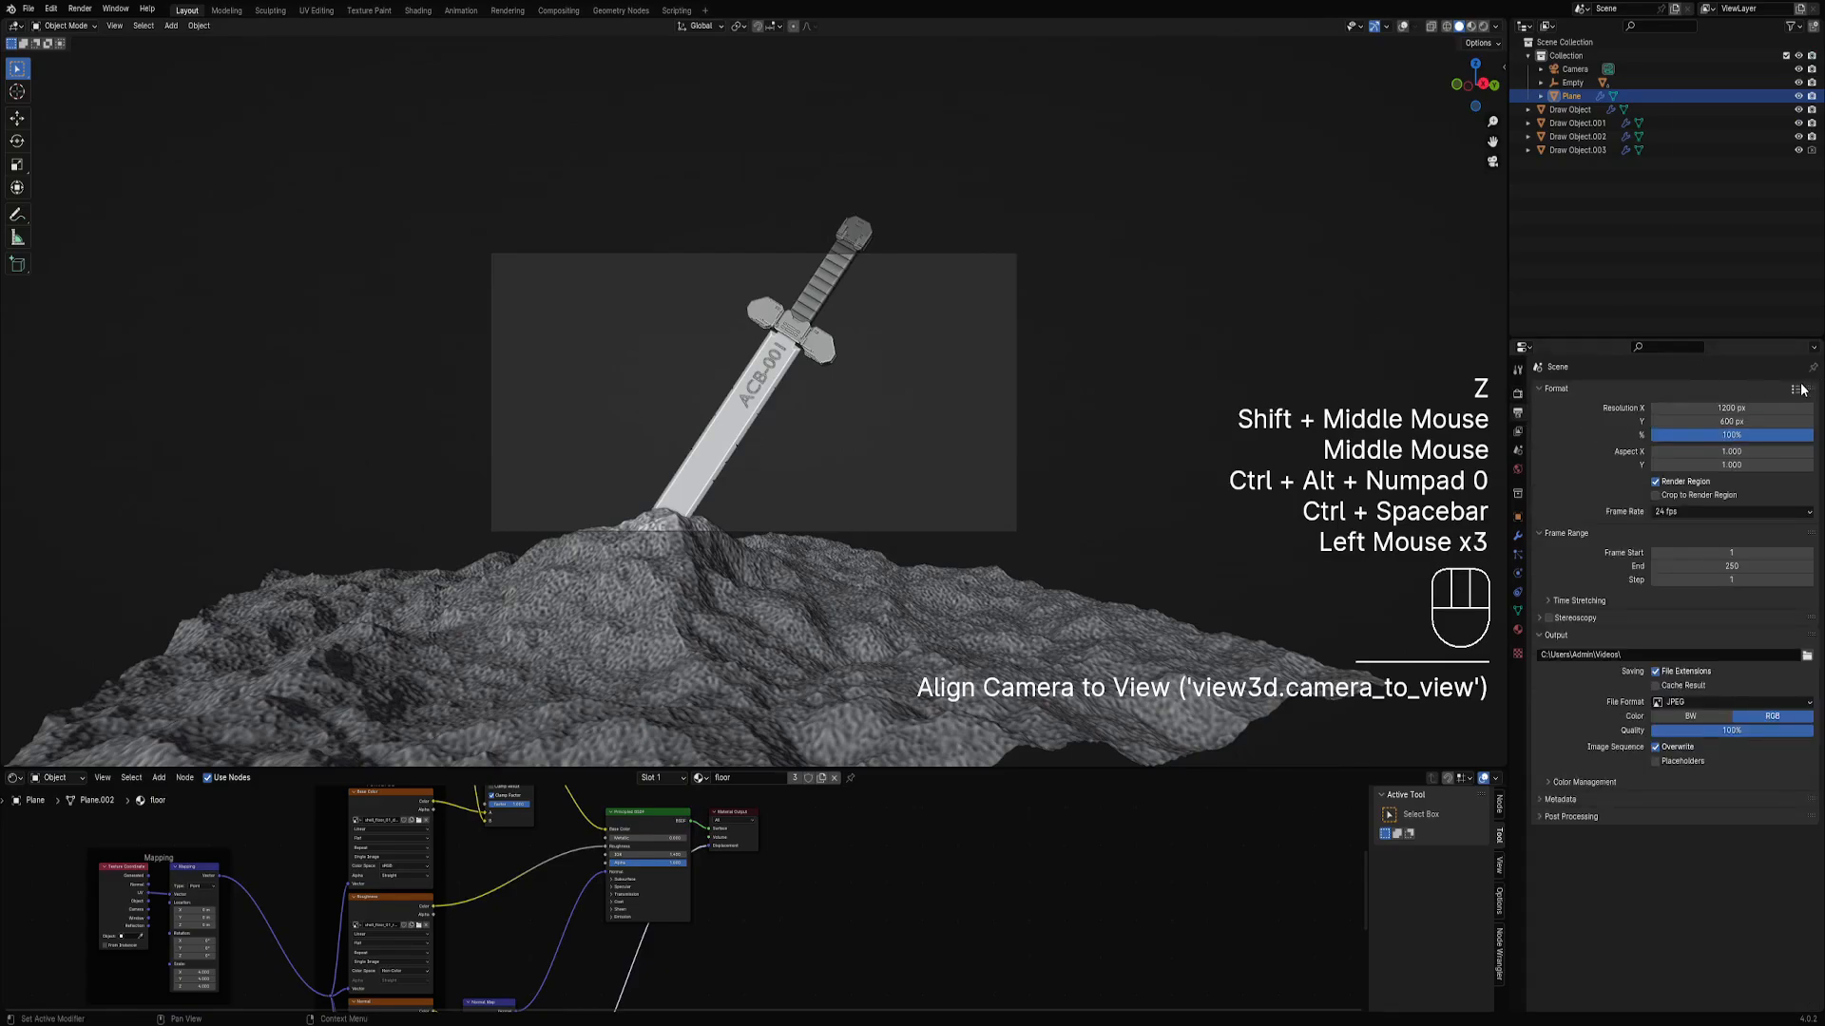
pyautogui.click(1796, 389)
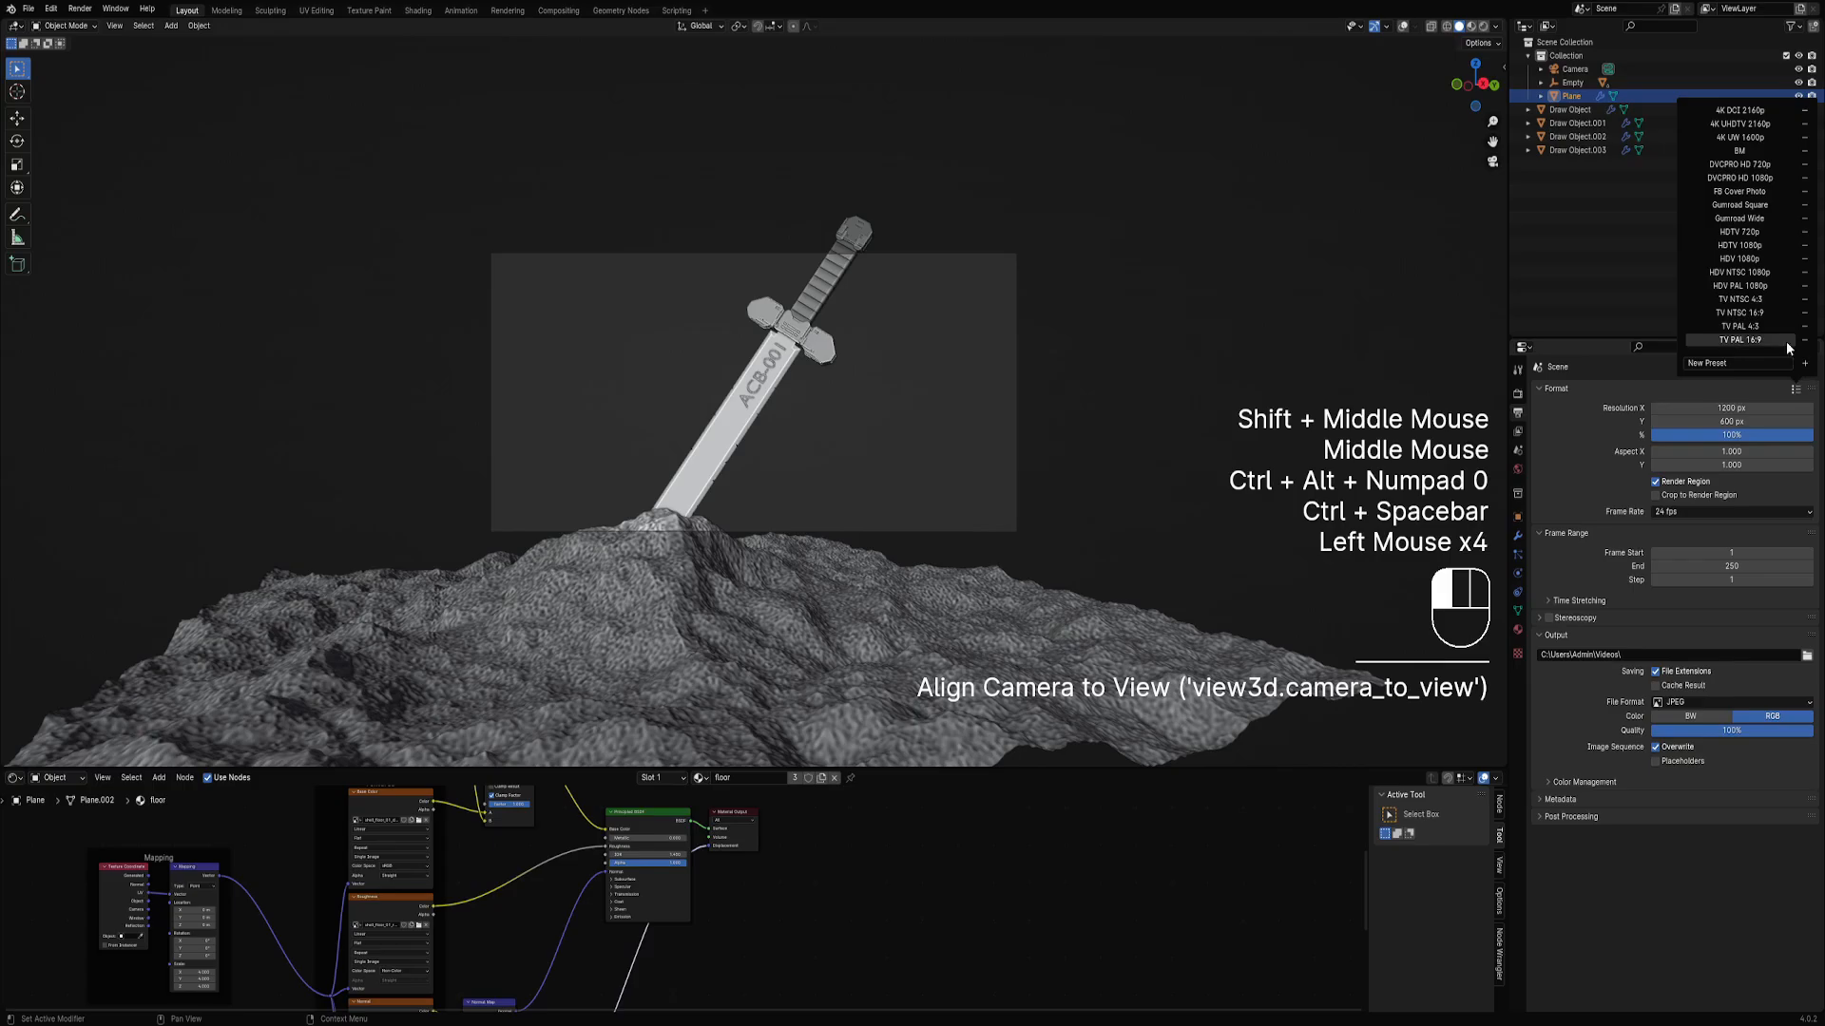
pyautogui.click(1766, 245)
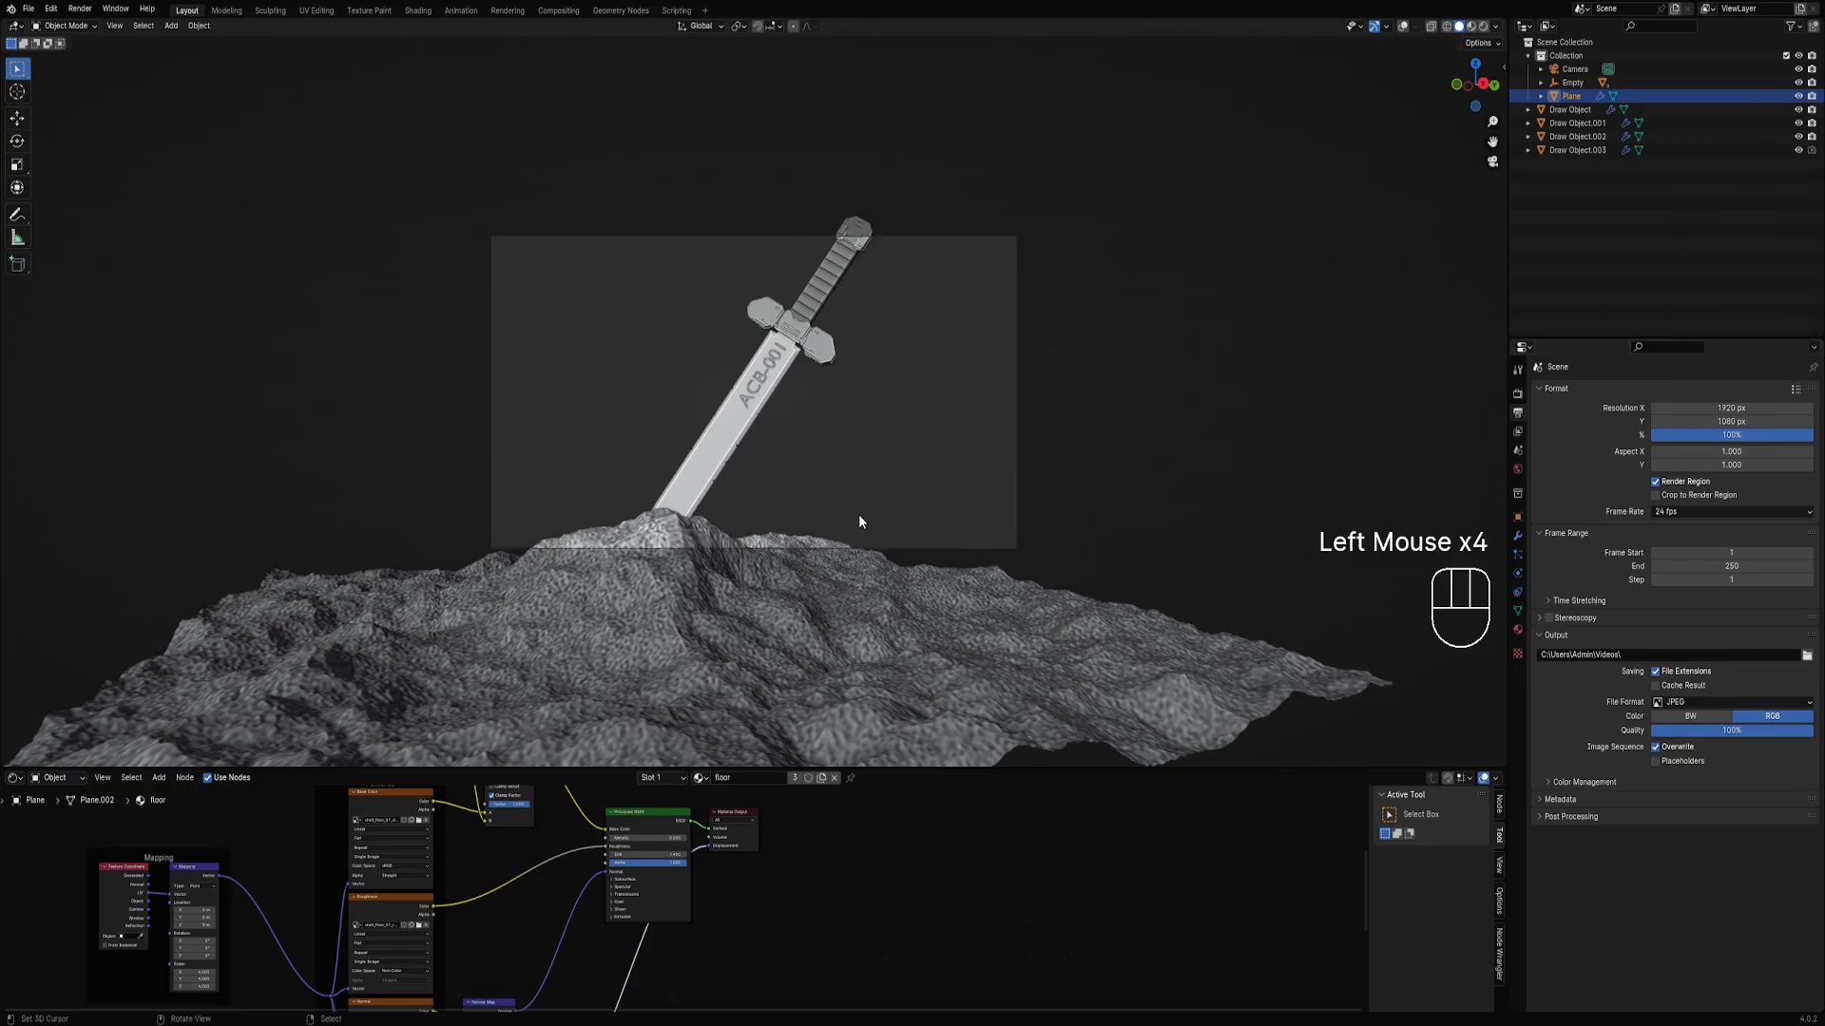
# Fit the camera frame in the viewport, lock the camera to the view with depth of field enabled, and reframe the sword and mound.
pyautogui.press('Home')
pyautogui.scroll(-1, 870, 503)
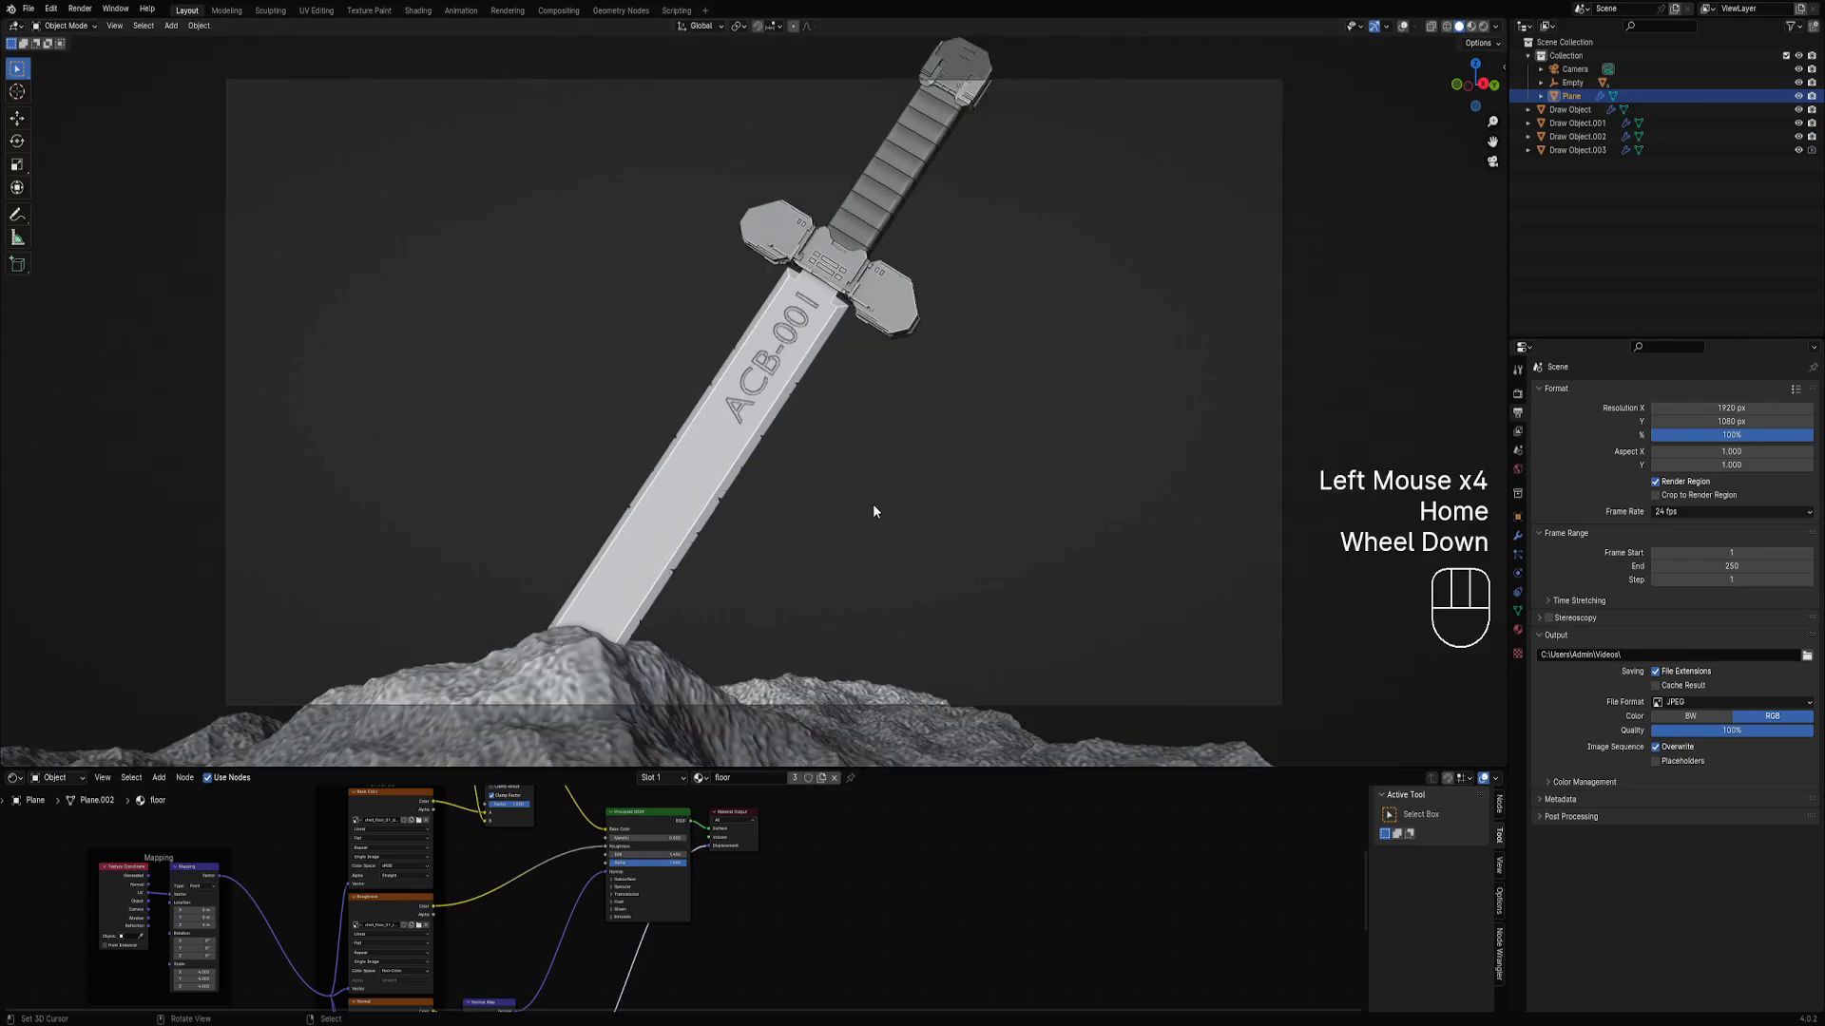
pyautogui.press('n')
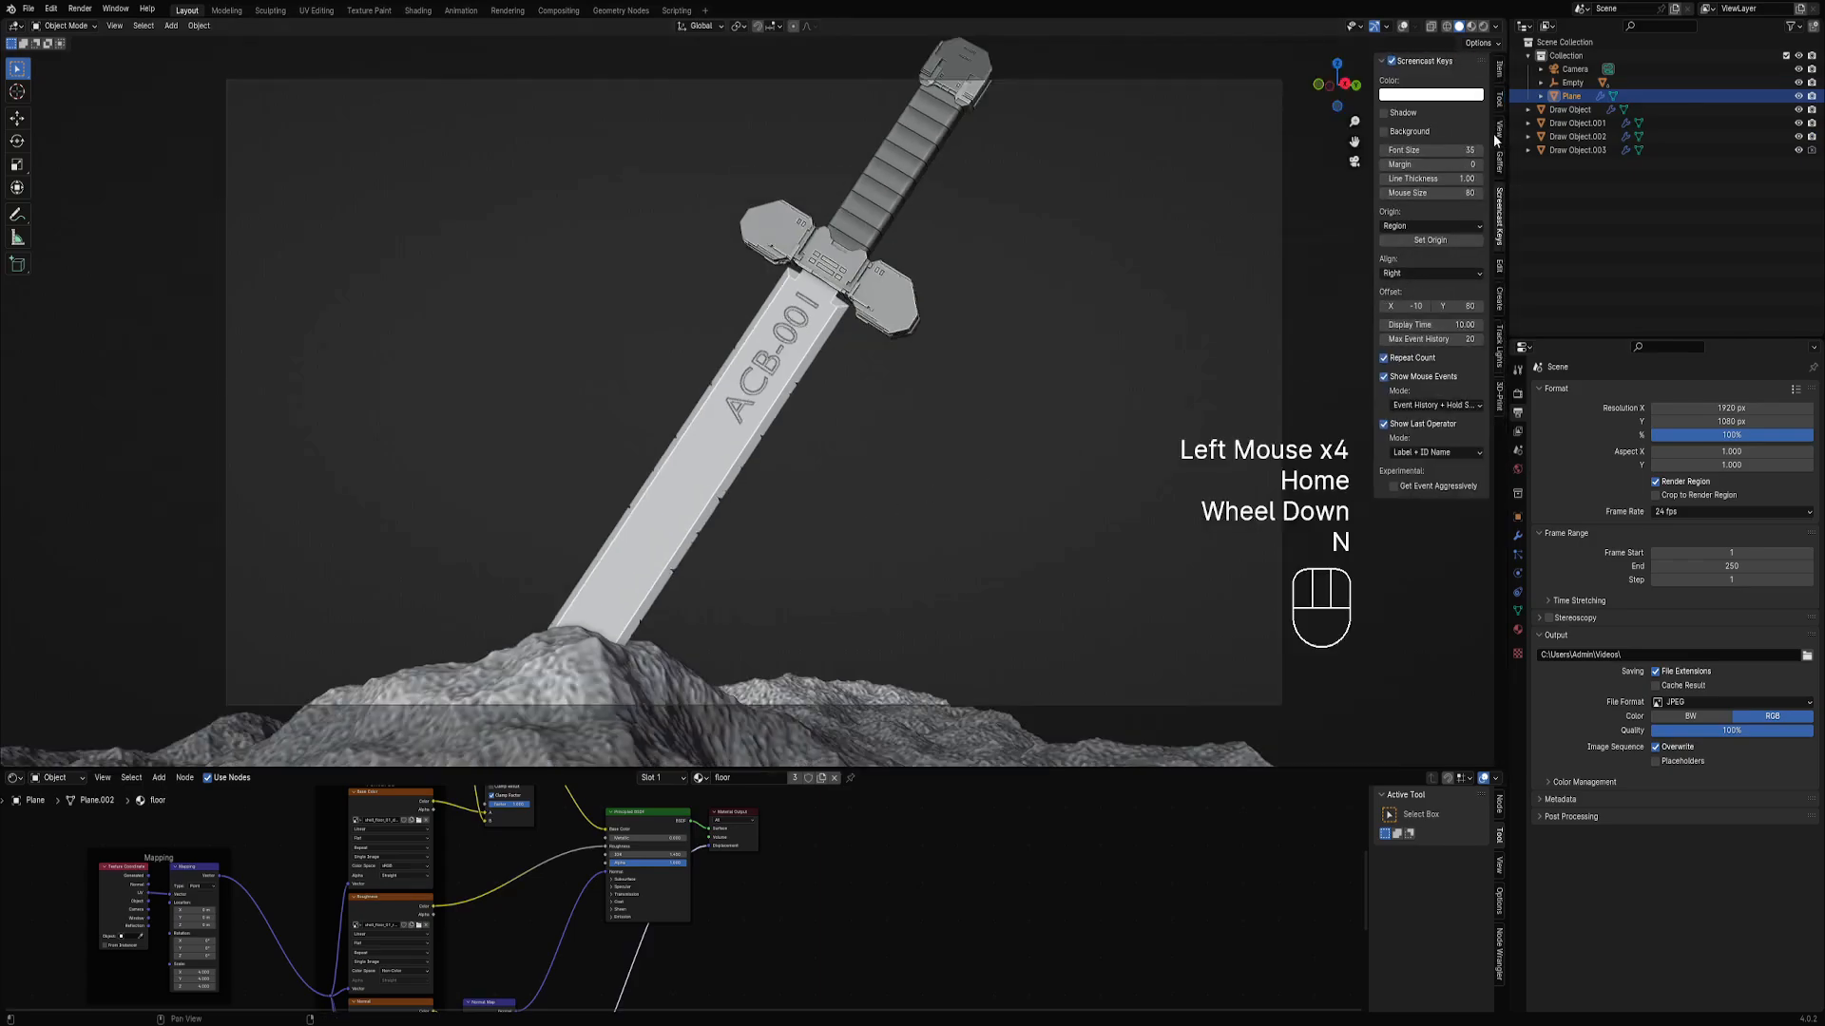
pyautogui.click(1500, 340)
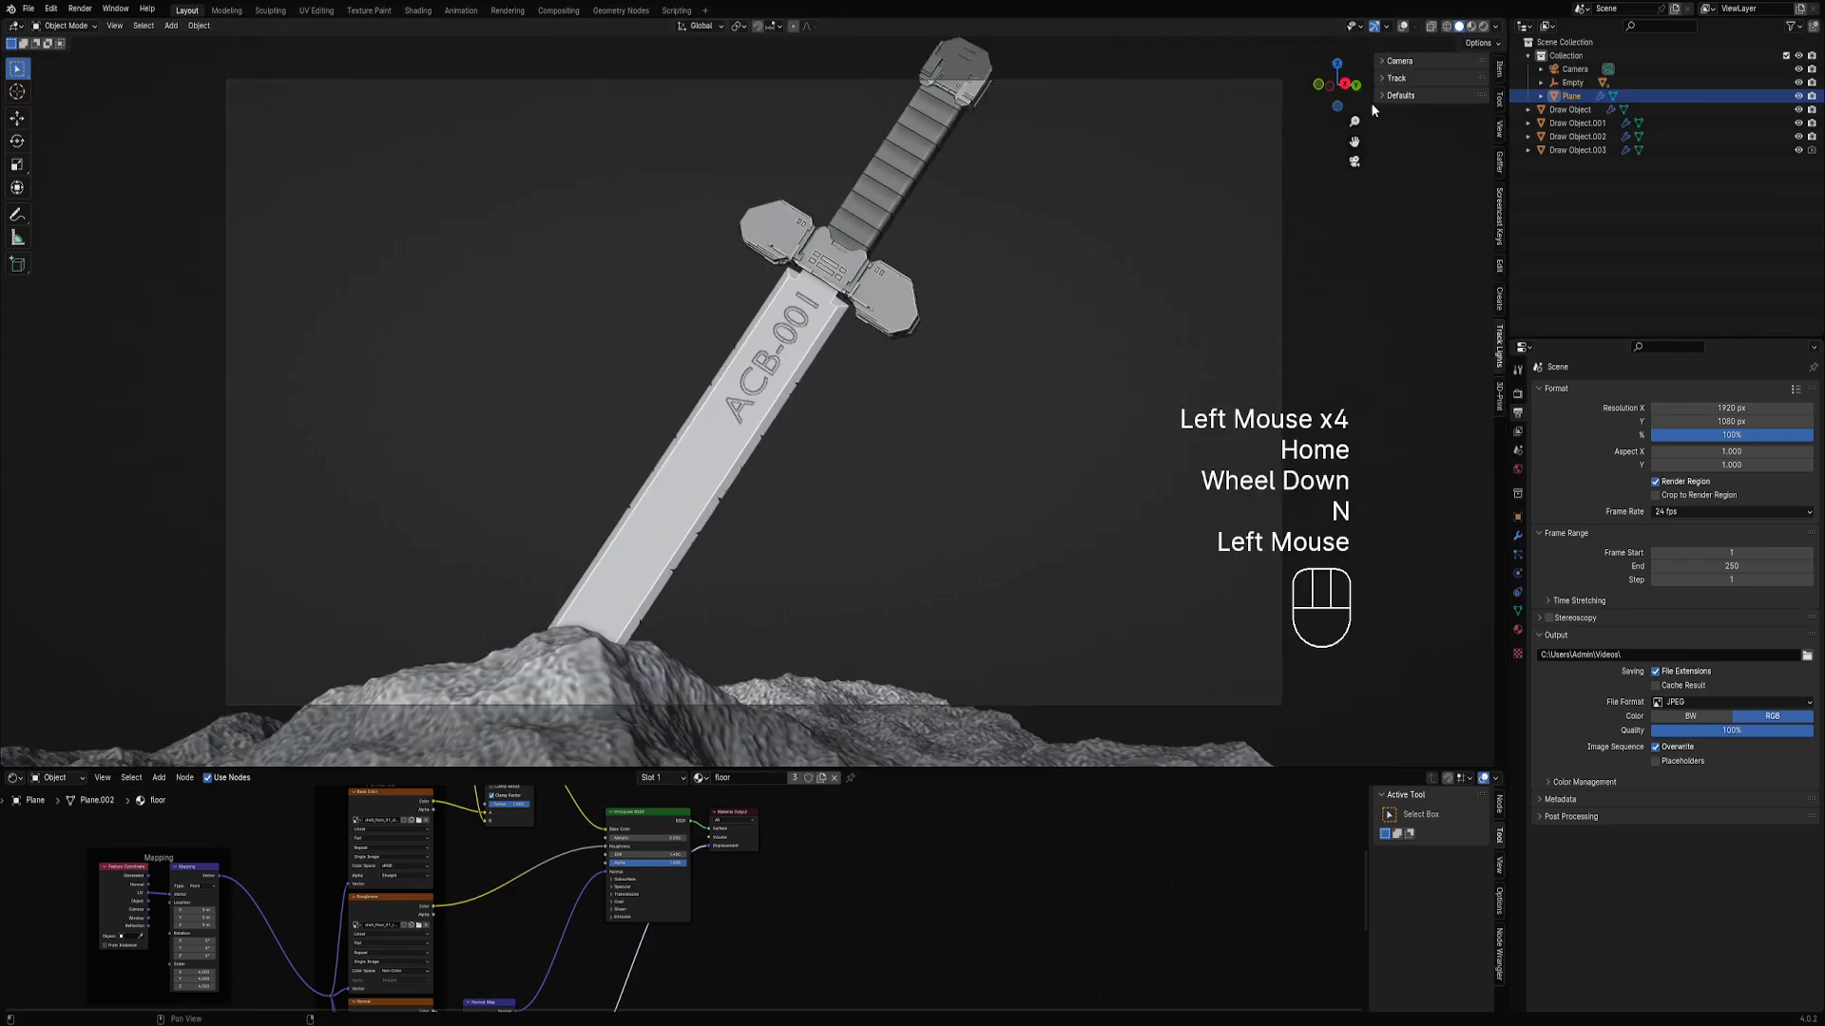
pyautogui.click(1400, 61)
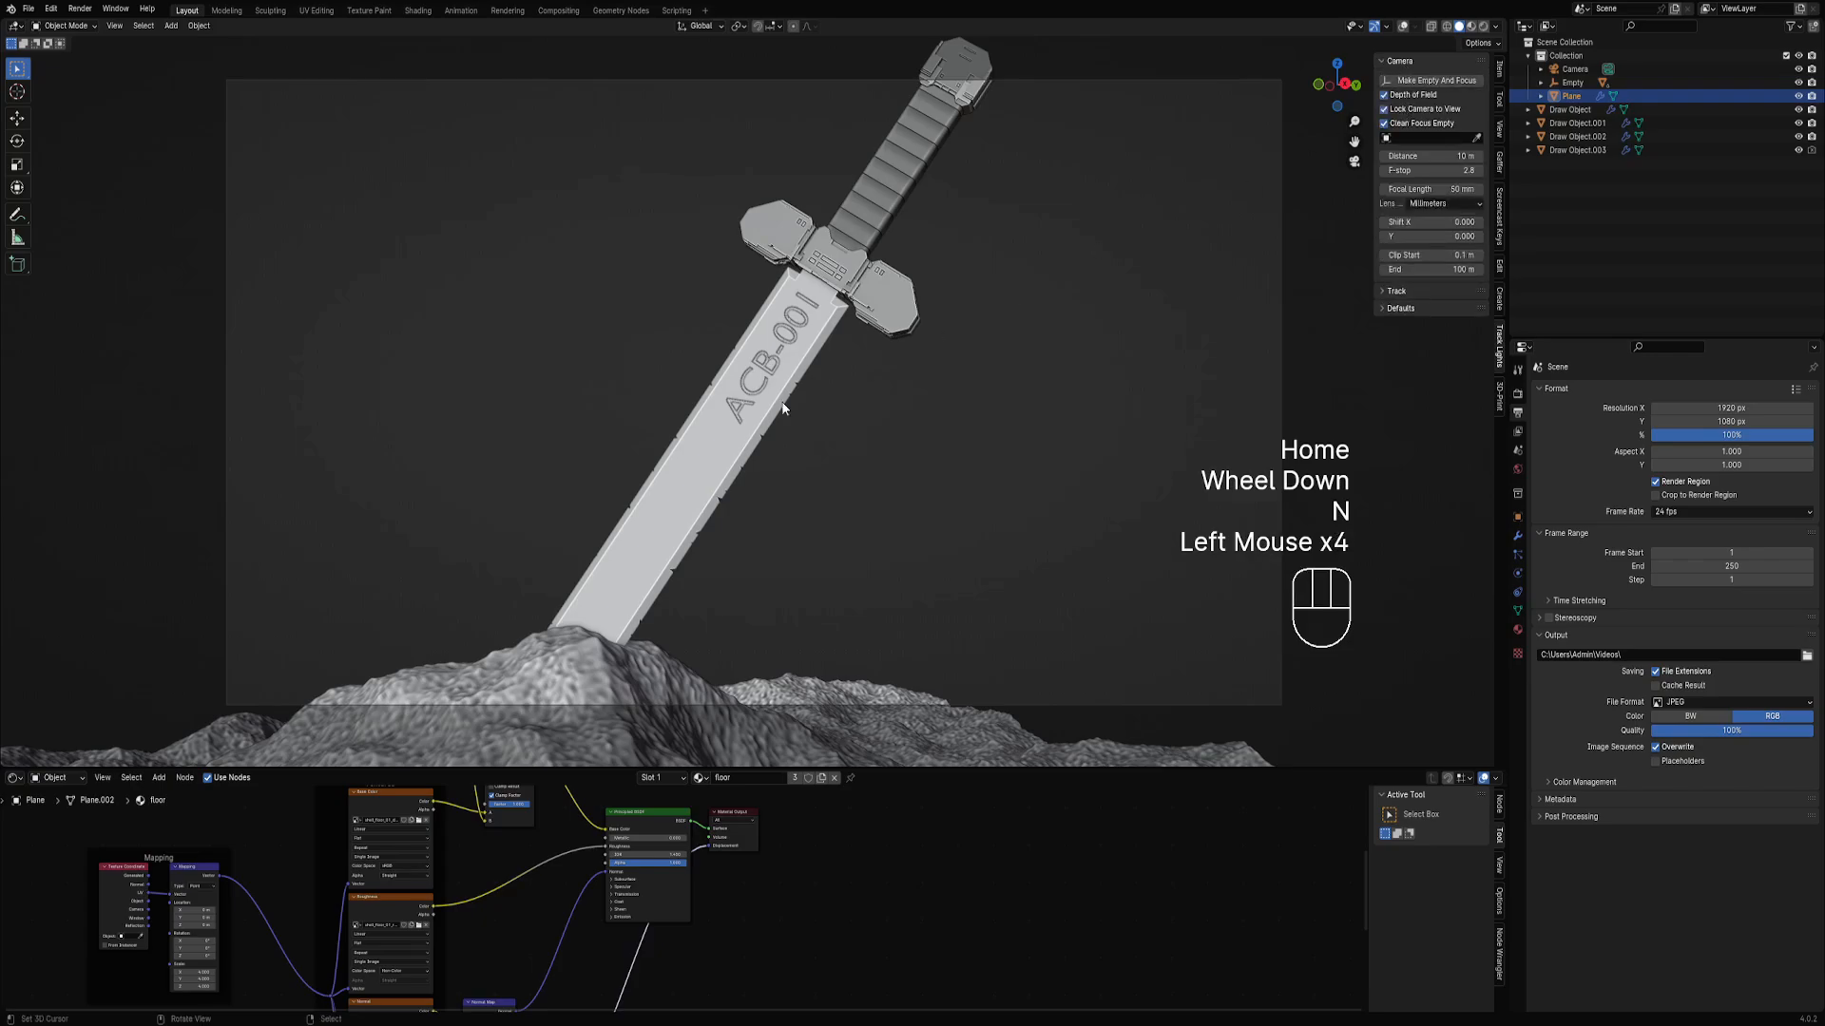
pyautogui.scroll(-2, 782, 409)
pyautogui.moveTo(789, 411)
pyautogui.keyDown('shift'); pyautogui.mouseDown(button='middle')
pyautogui.moveTo(912, 407)
pyautogui.moveTo(905, 379)
pyautogui.mouseUp(button='middle'); pyautogui.keyUp('shift')
# Switch the viewport to rendered shading and turn off the transparent film background so the HDRI sky shows.
pyautogui.press('z')
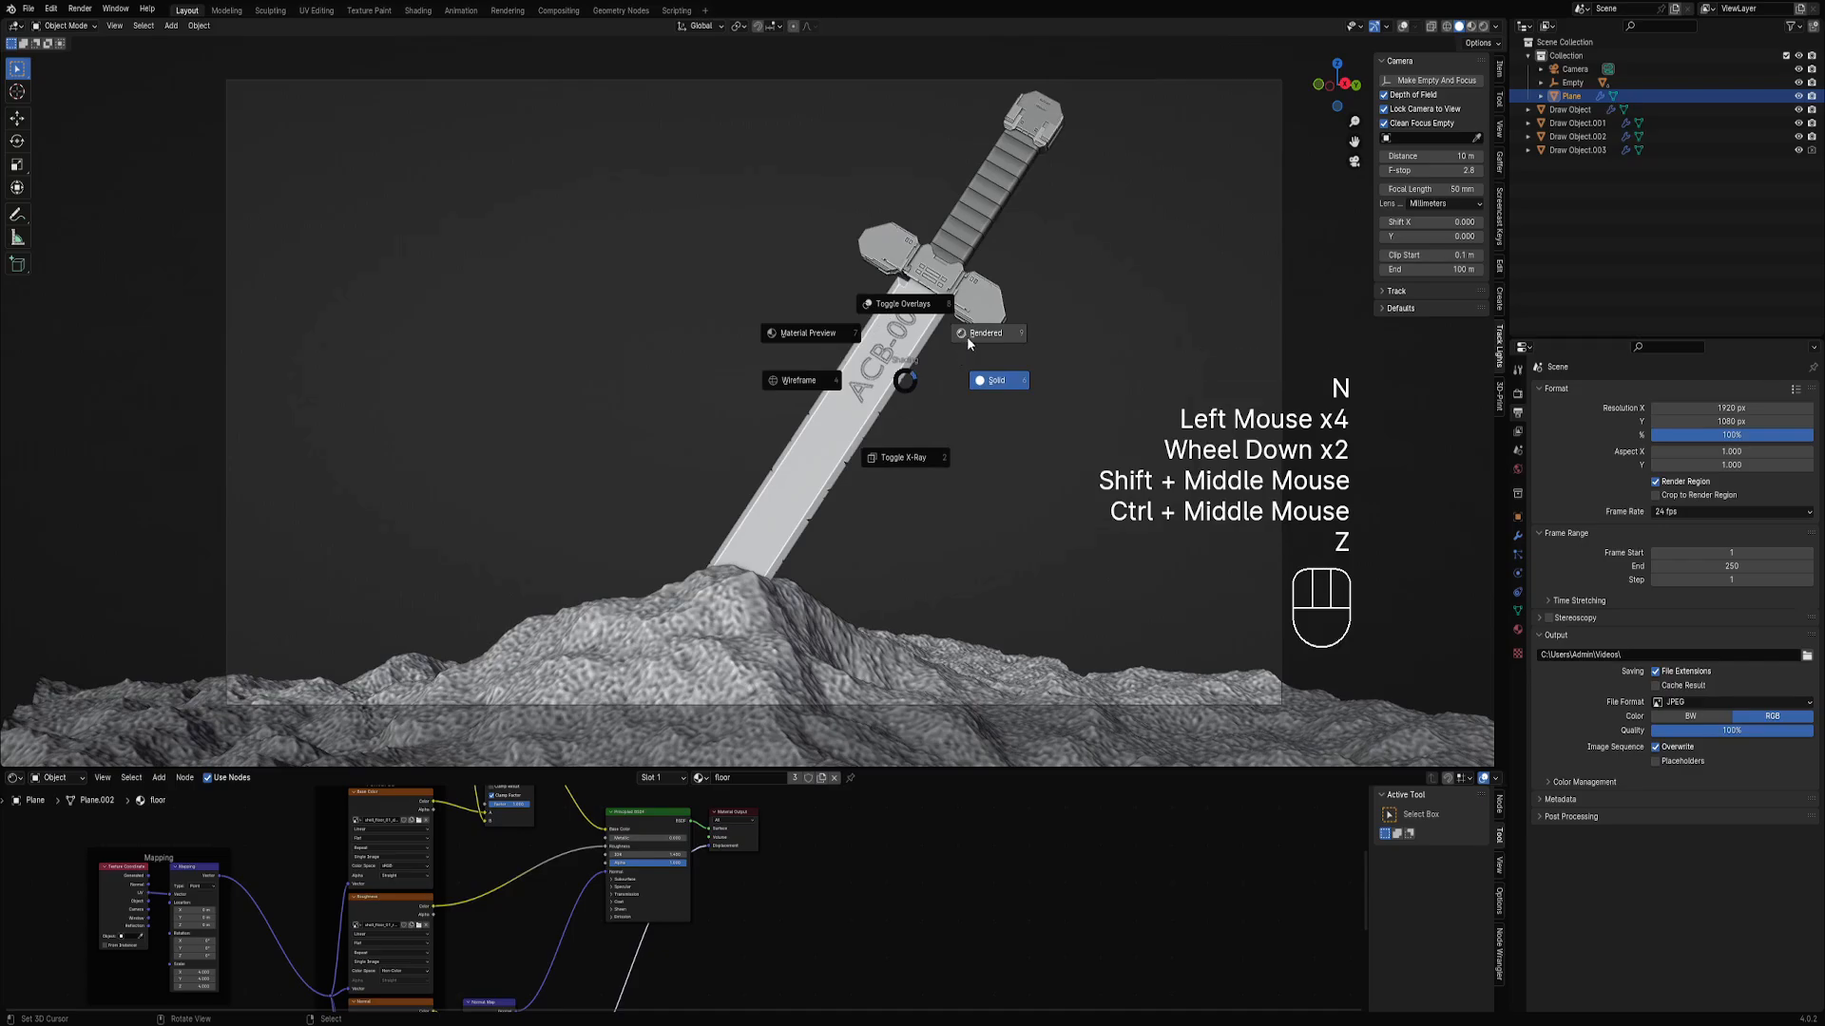
pyautogui.click(967, 336)
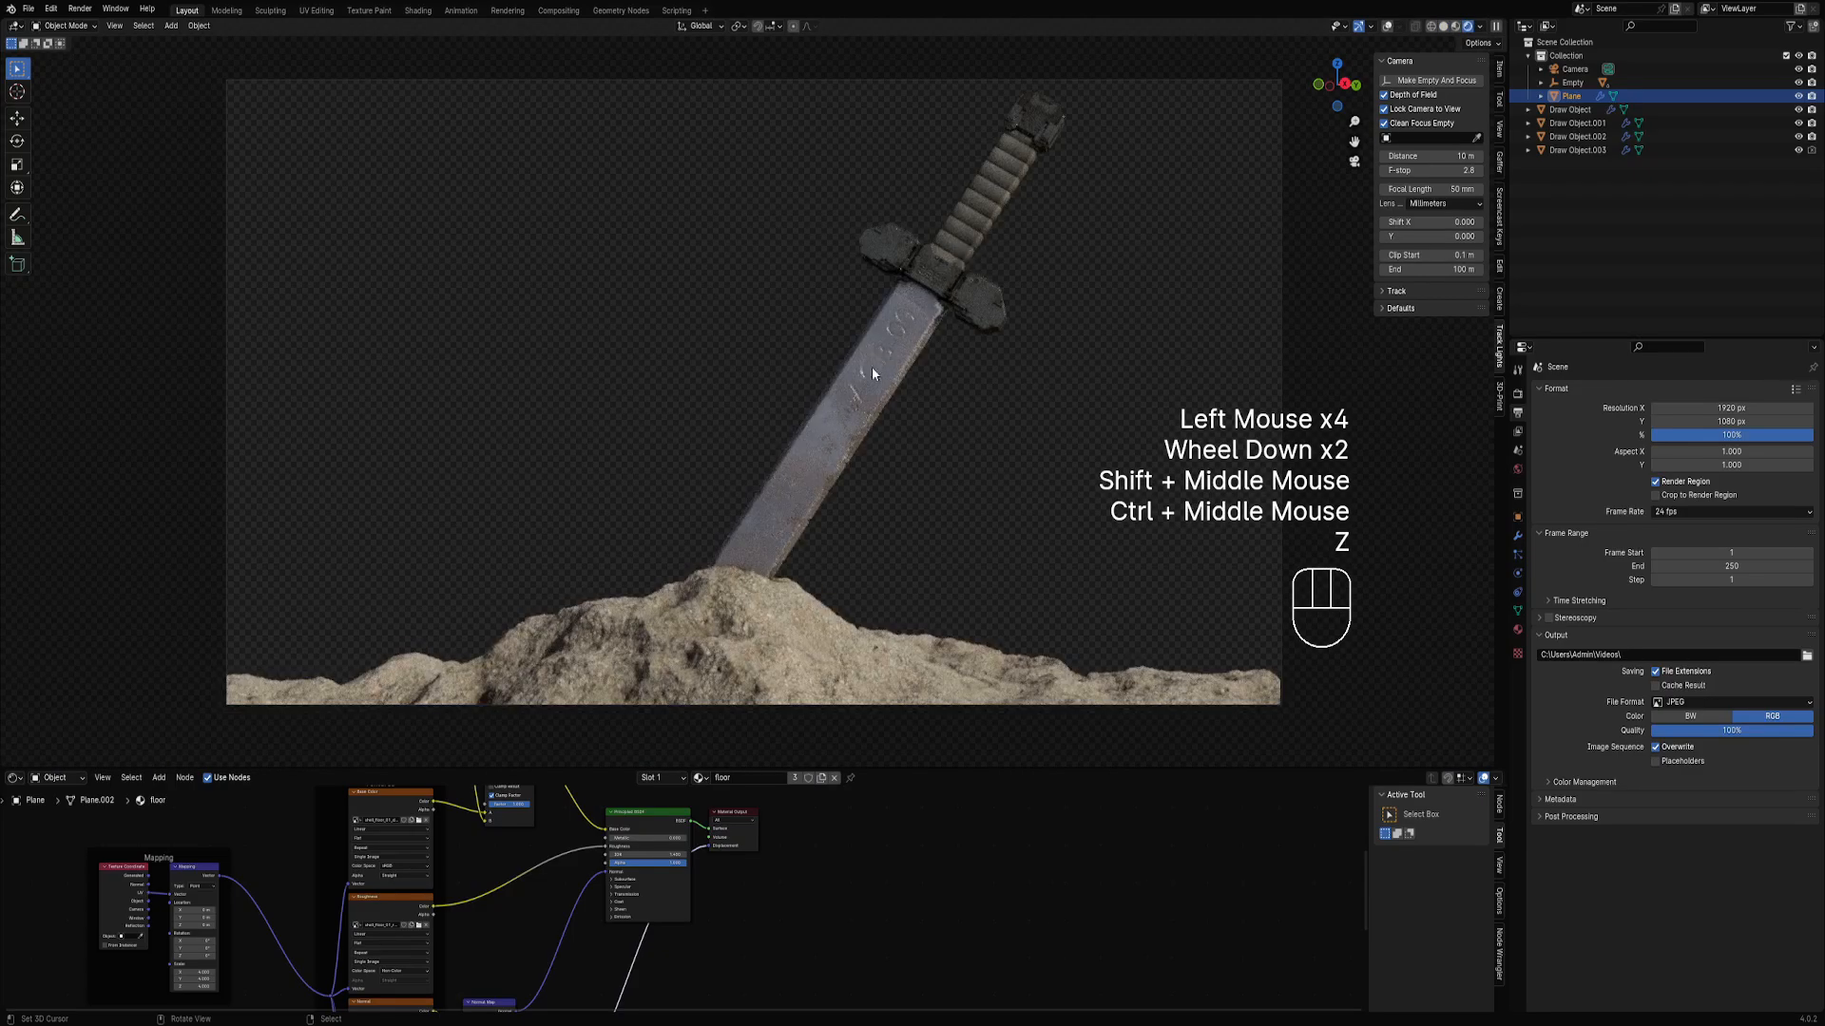
pyautogui.click(864, 398)
pyautogui.click(1518, 395)
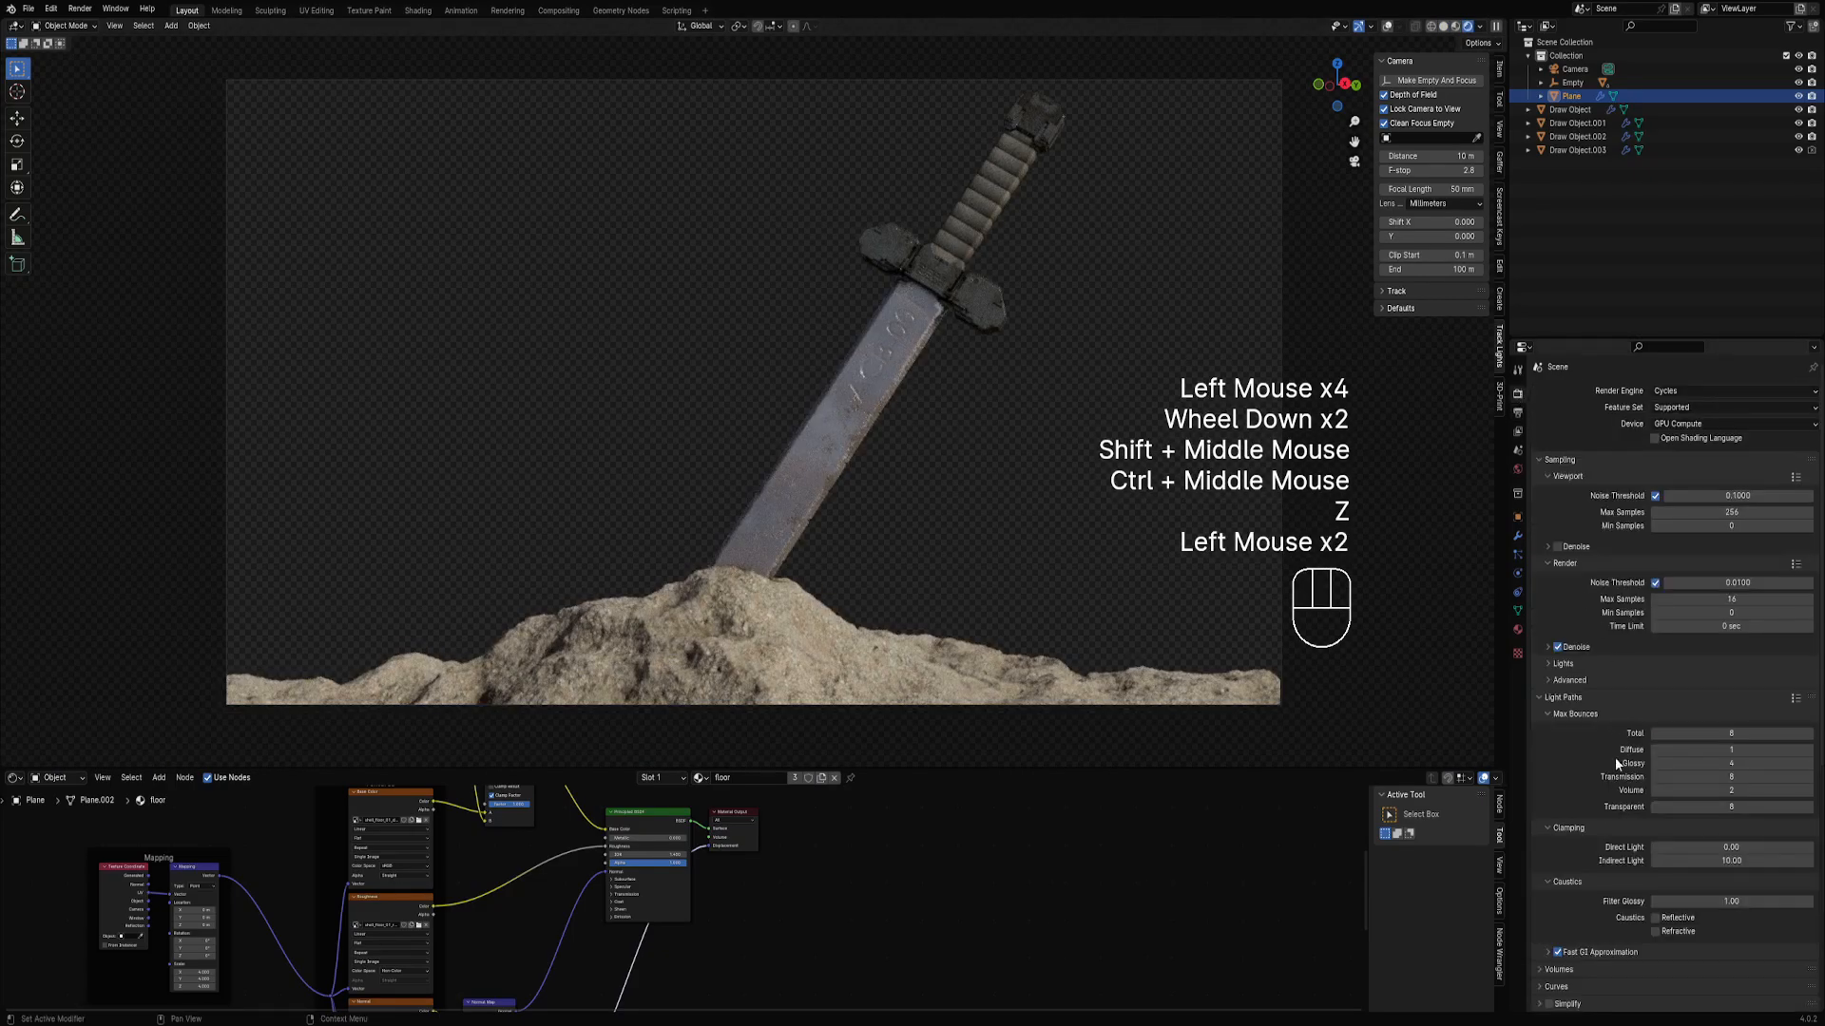
pyautogui.scroll(-1, 1584, 808)
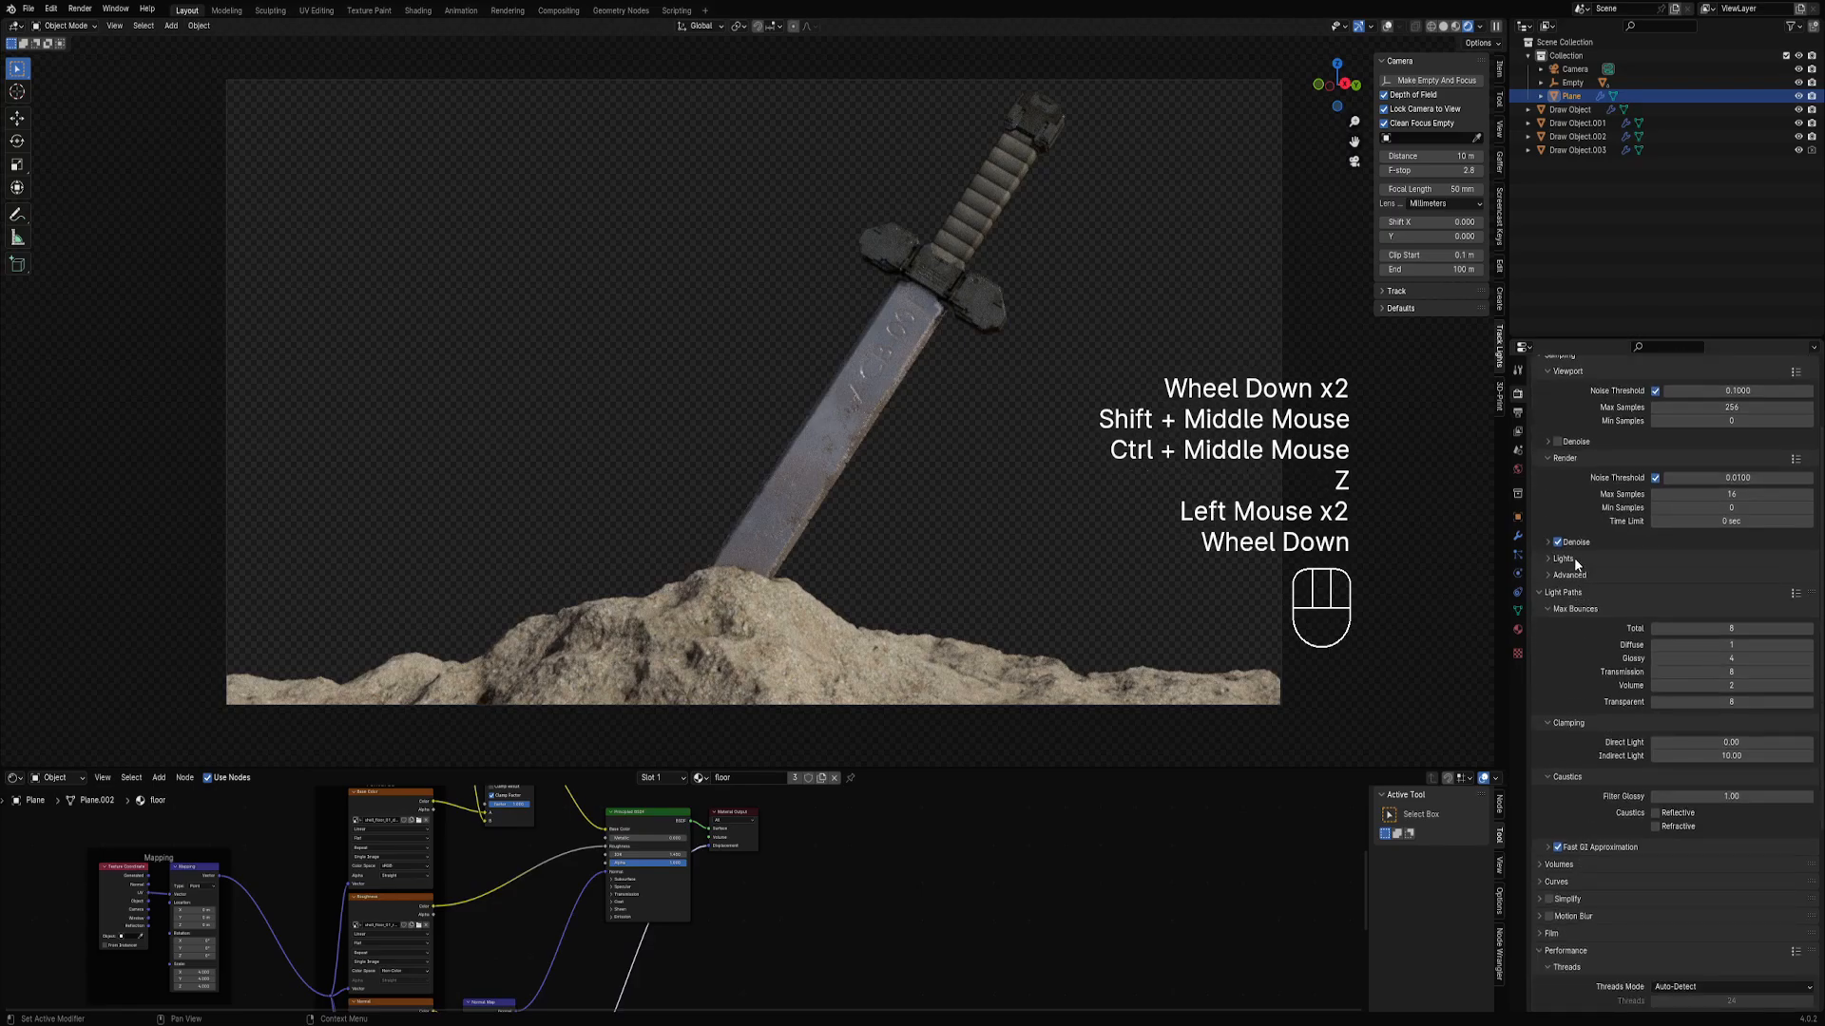
pyautogui.scroll(-3, 1585, 786)
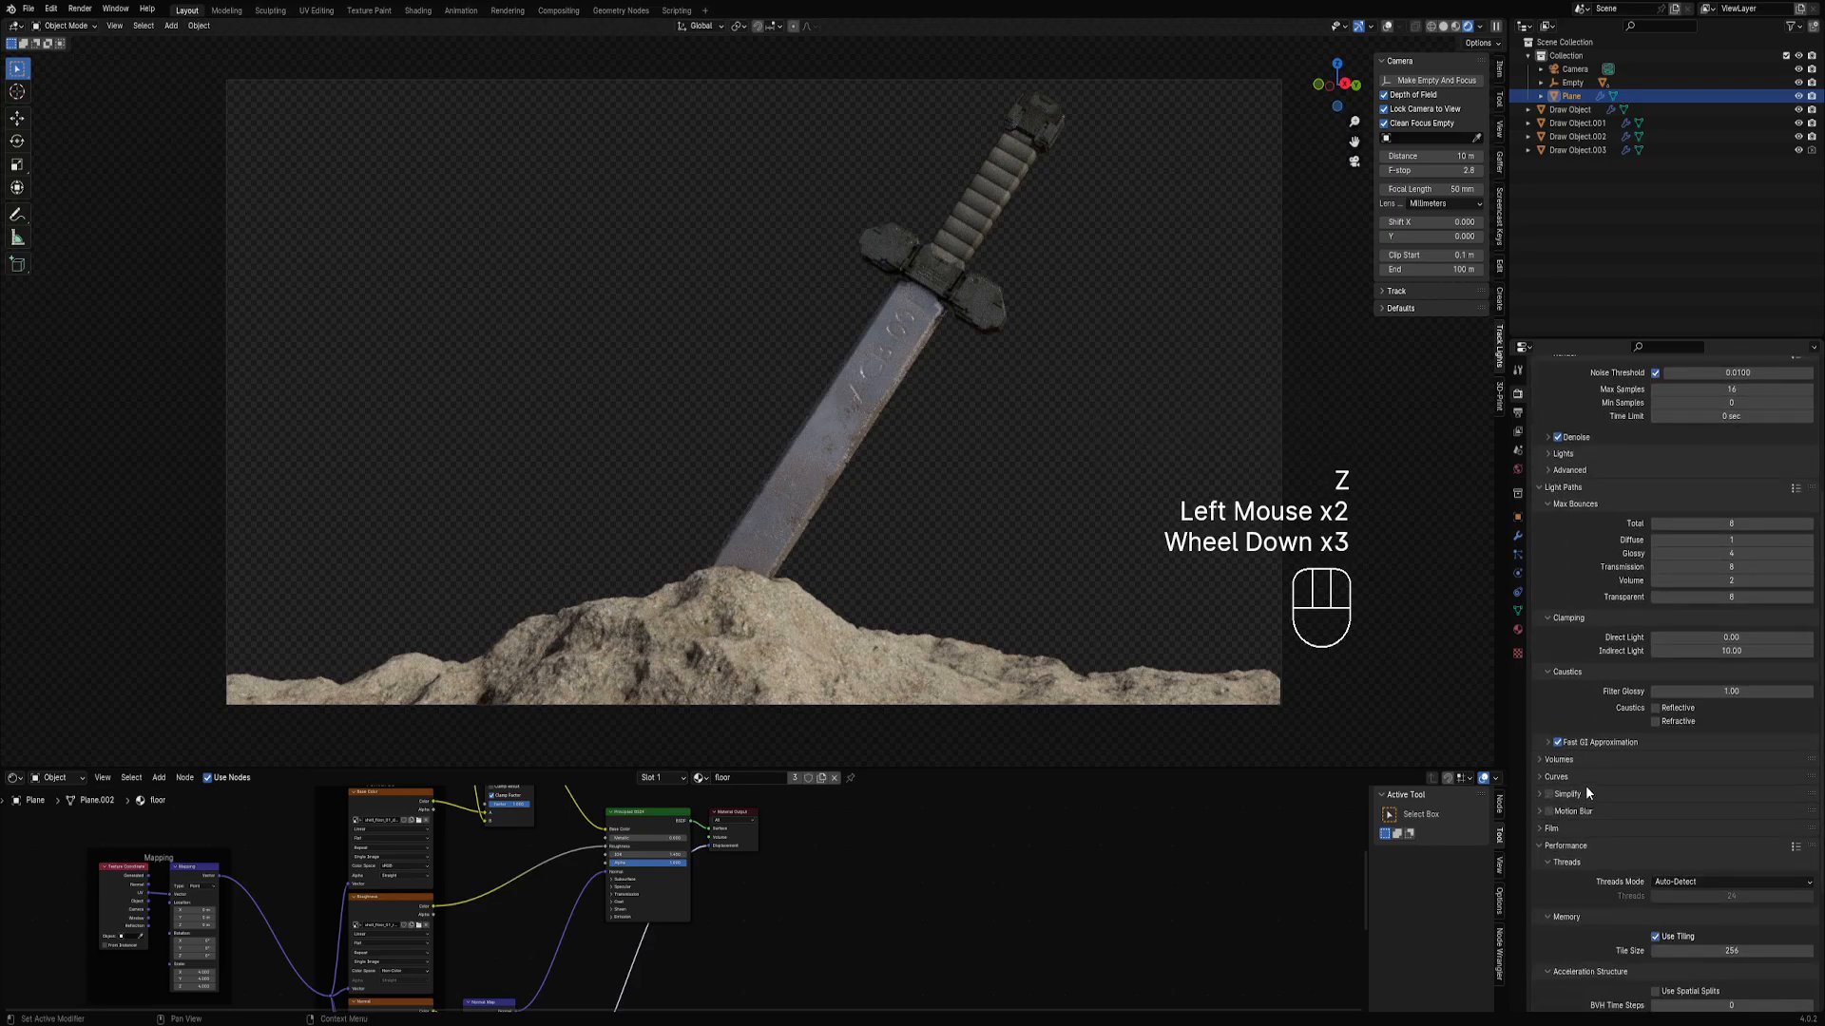
pyautogui.scroll(-1, 1585, 789)
pyautogui.click(1587, 713)
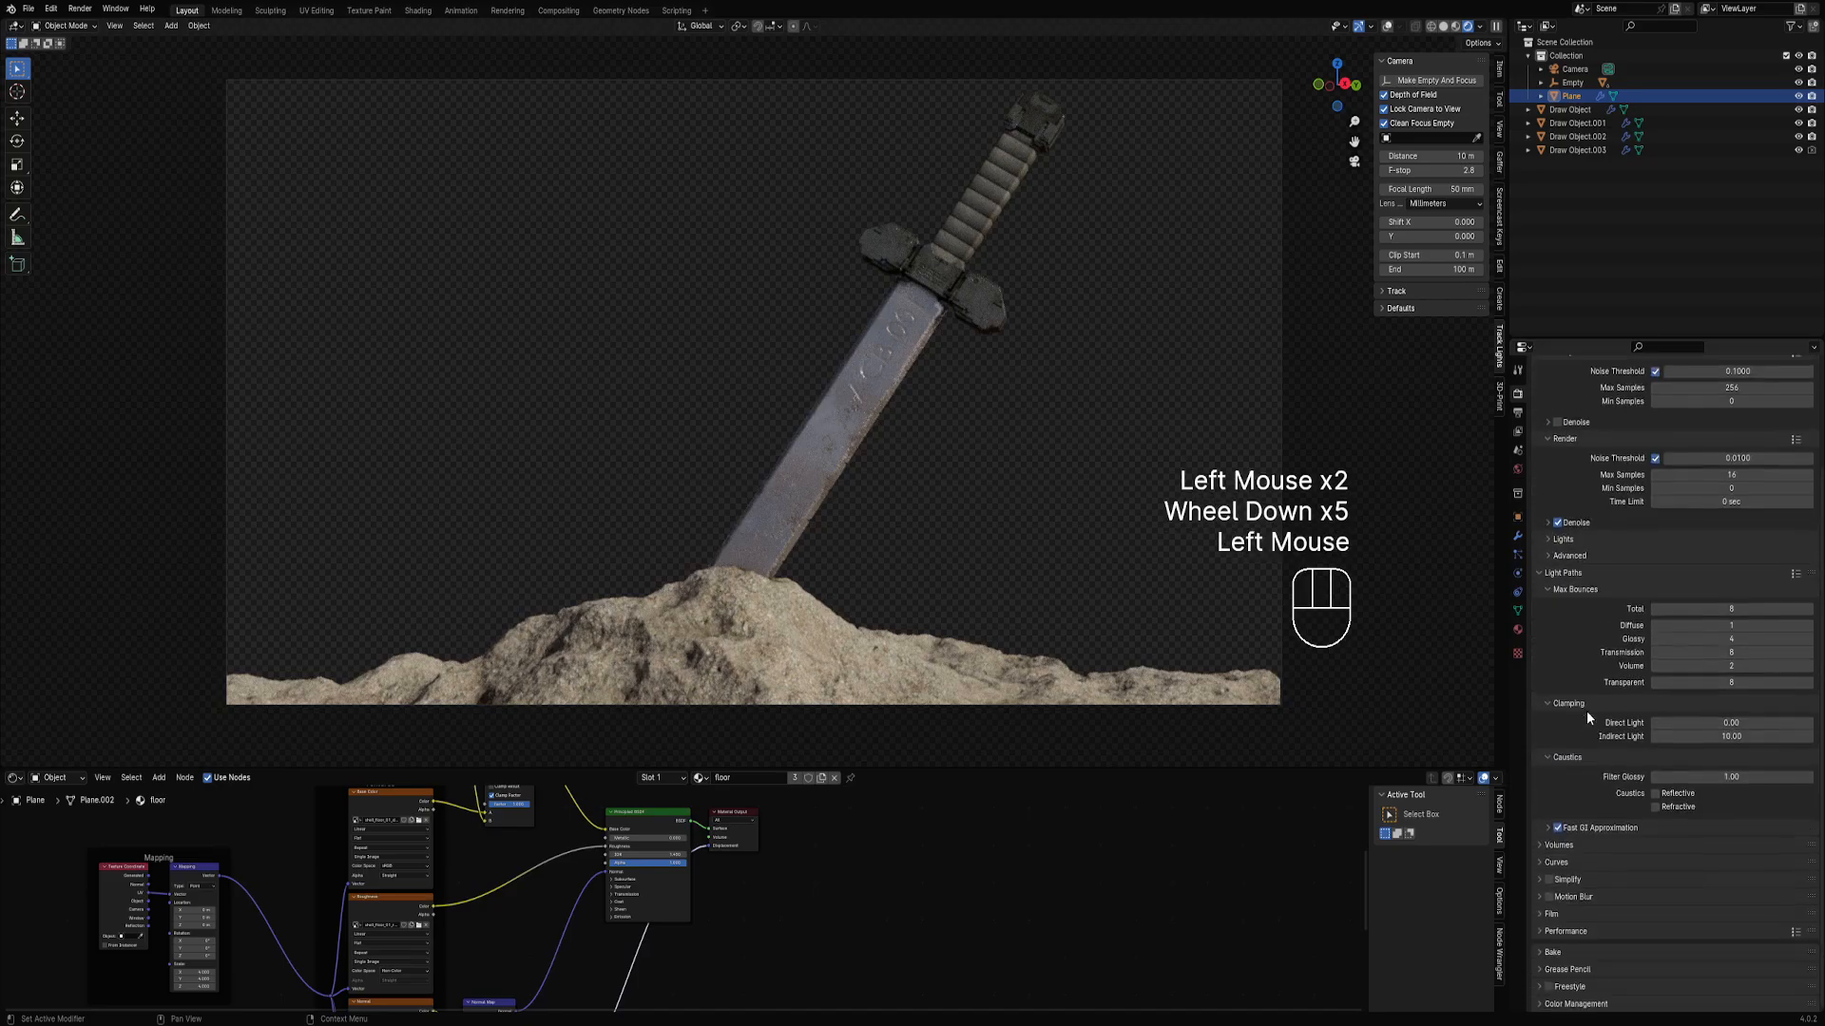
pyautogui.click(1566, 920)
pyautogui.scroll(-2, 1567, 927)
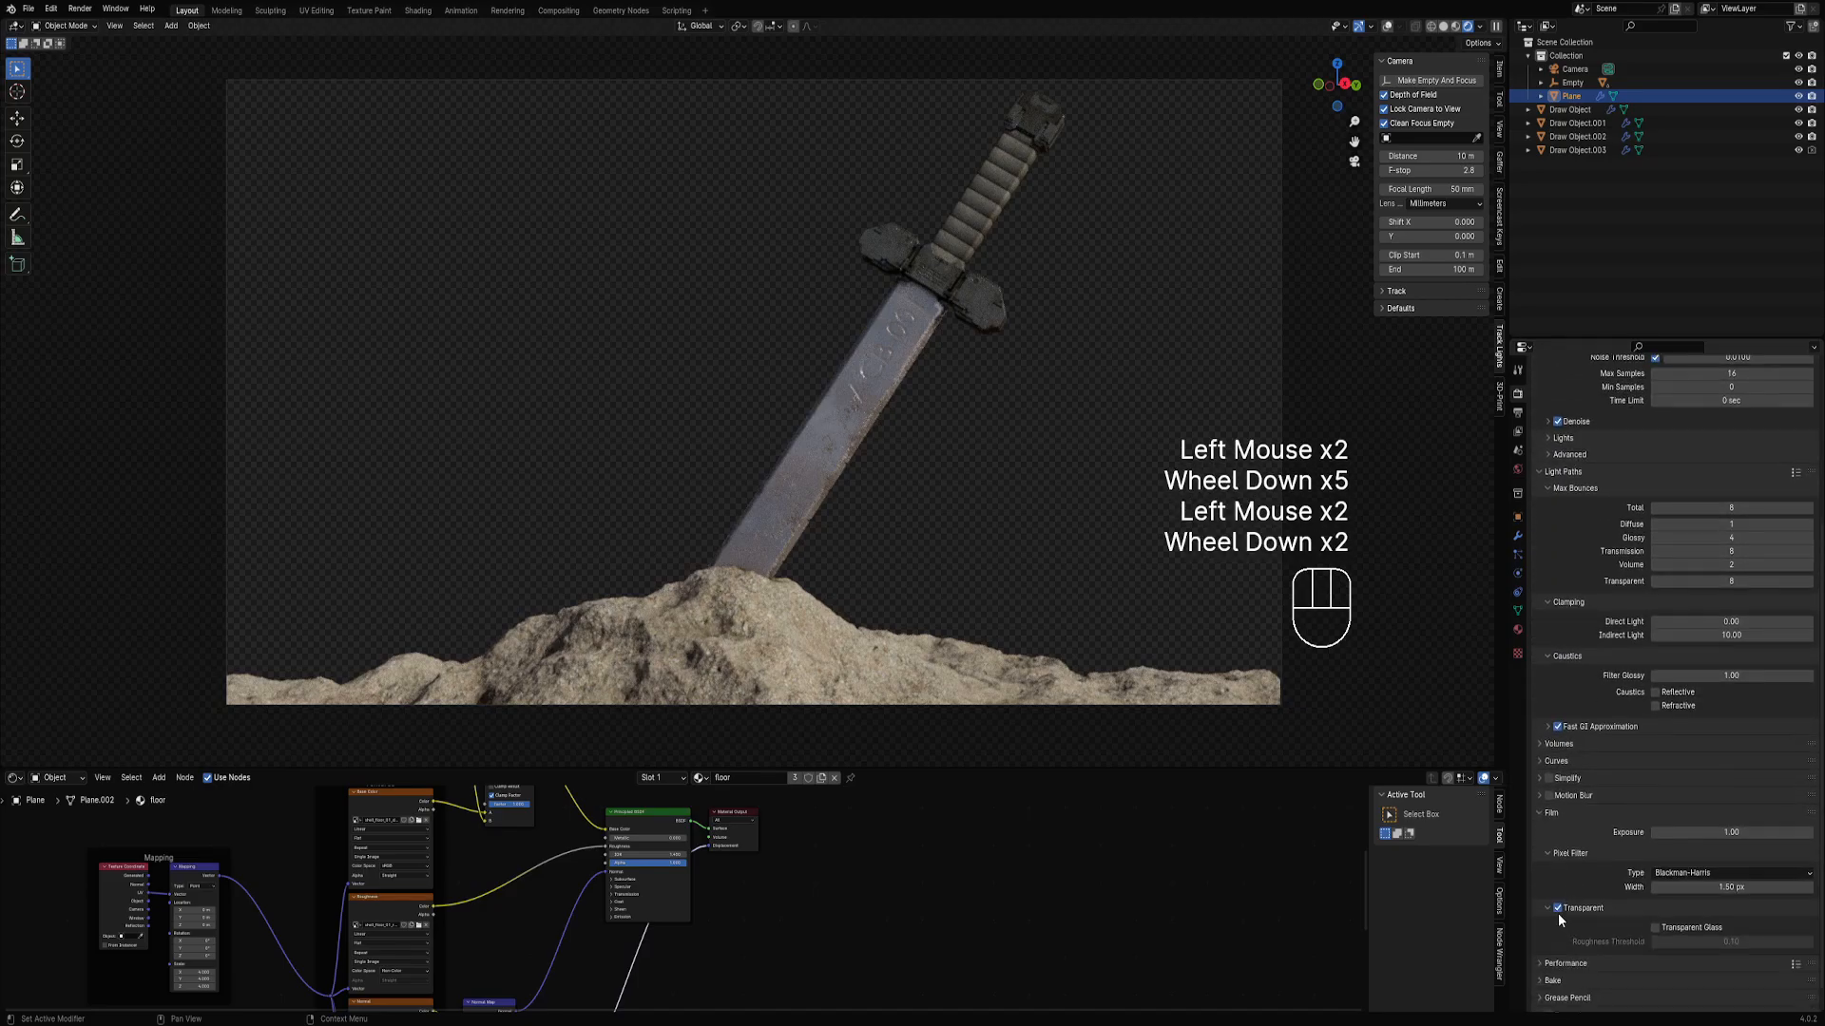
pyautogui.click(1557, 909)
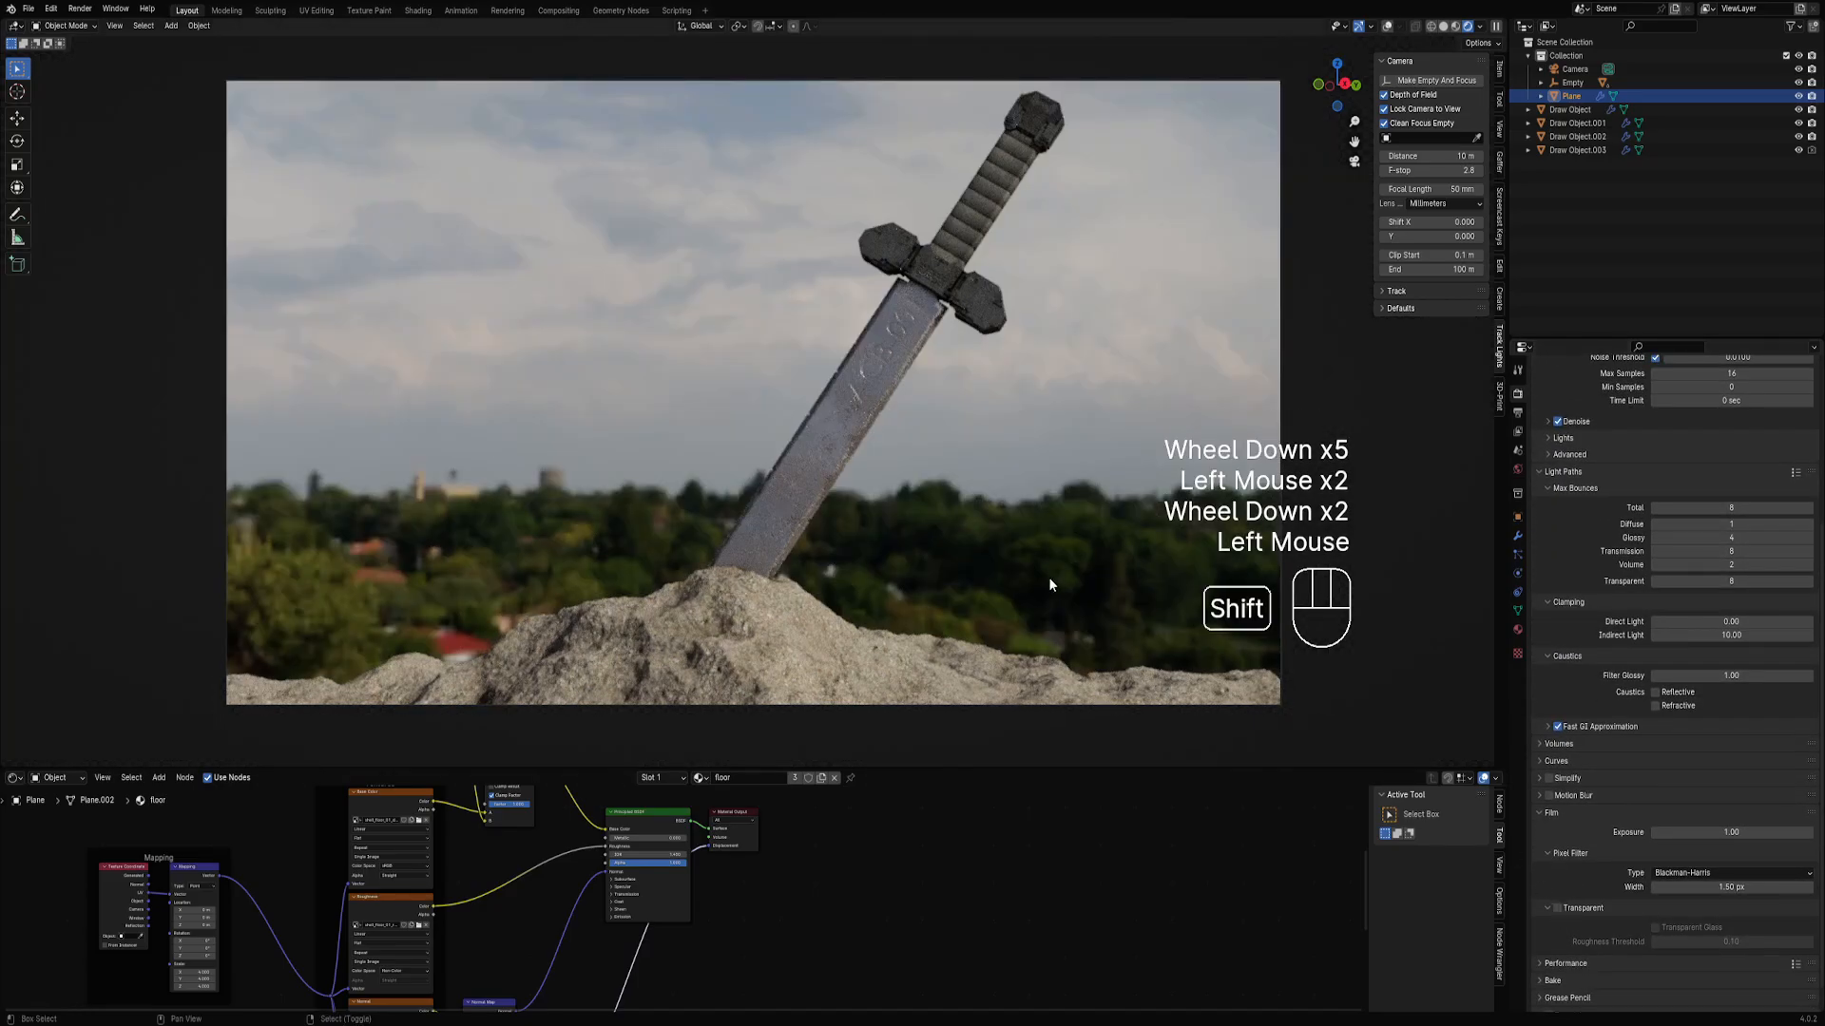
# Make a focus empty for the camera's depth of field and set the F-stop to 0.6.
pyautogui.keyDown('shift'); pyautogui.moveTo(1051, 582); pyautogui.dragTo(1051, 590, button='middle'); pyautogui.keyUp('shift')
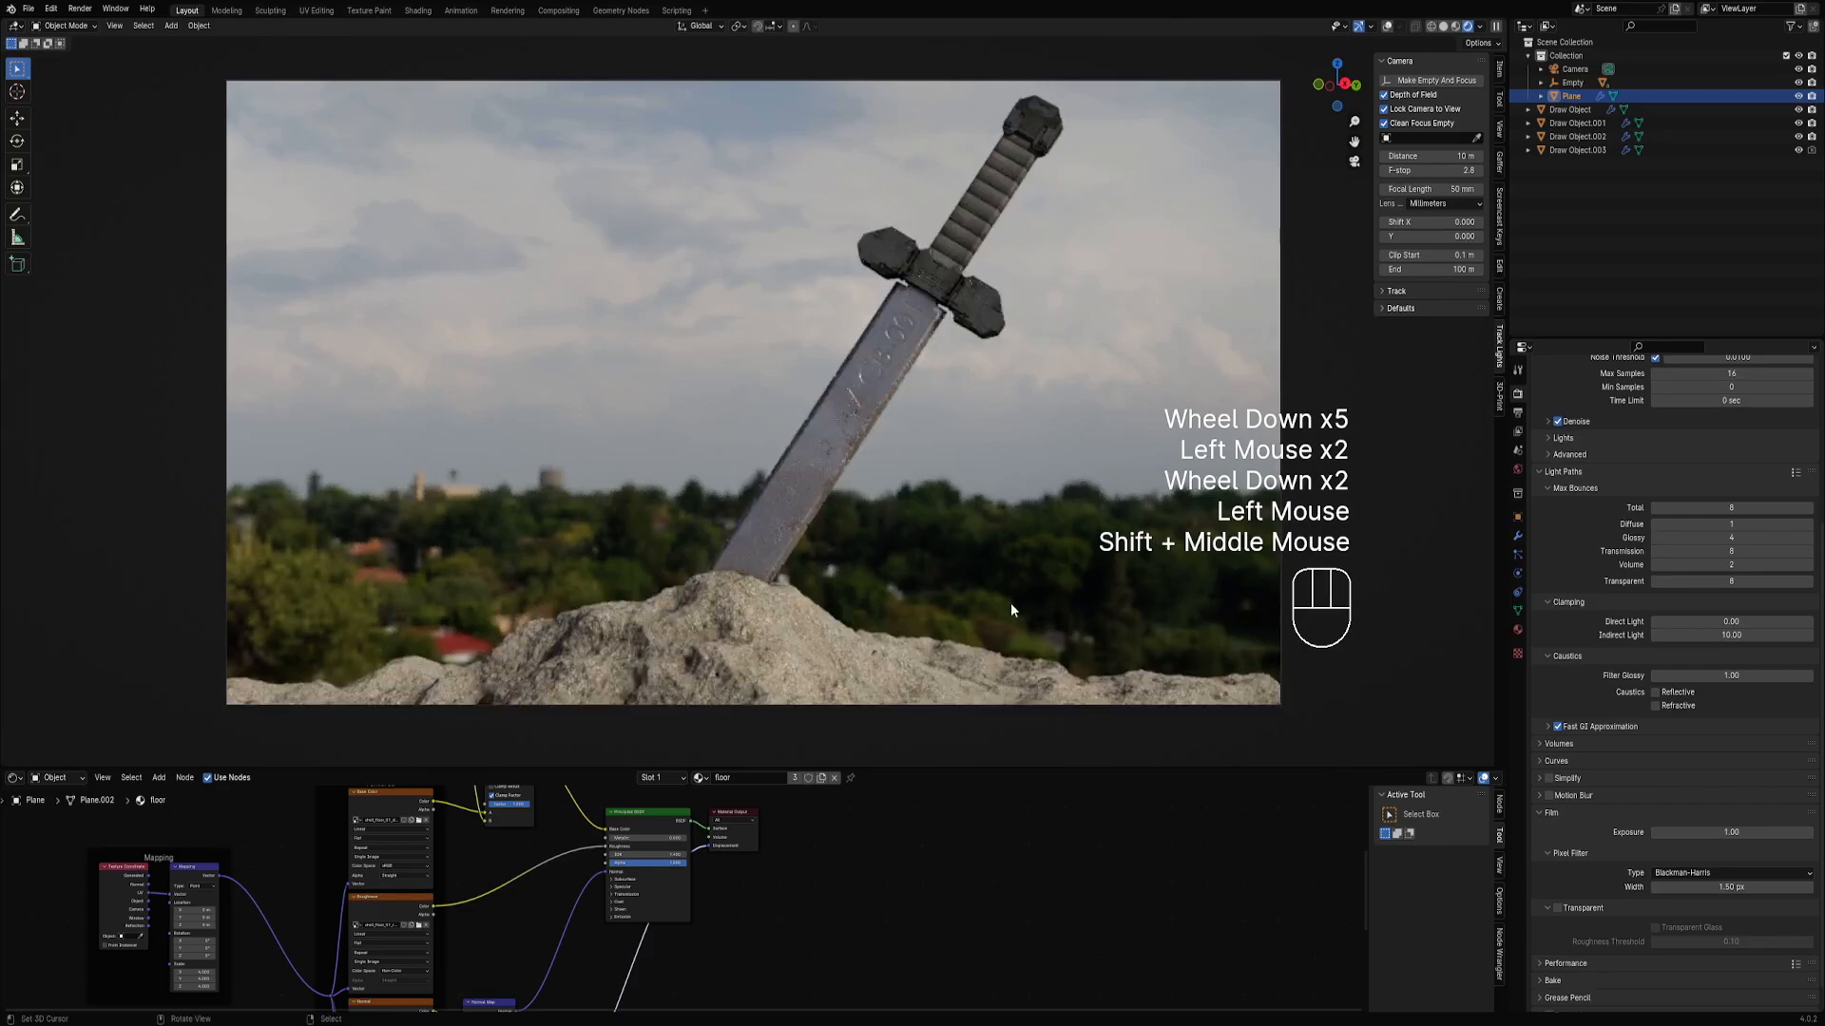
pyautogui.click(1200, 326)
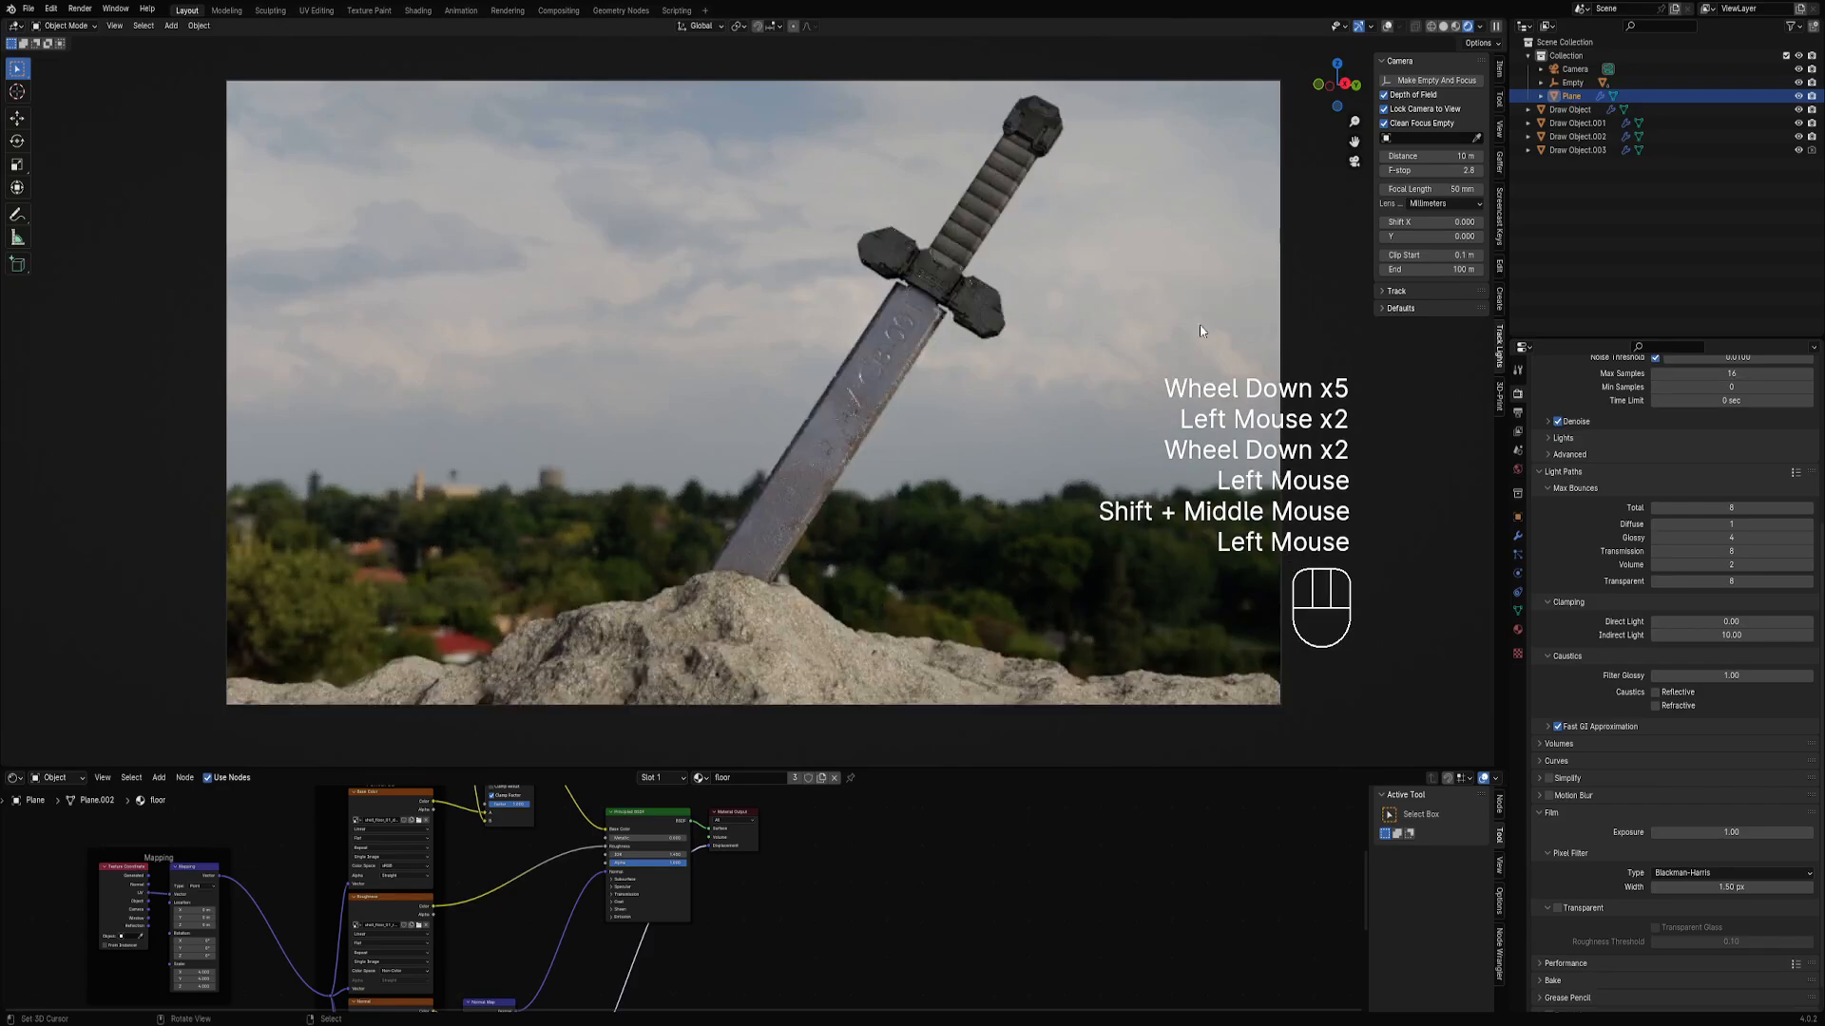
pyautogui.click(1422, 81)
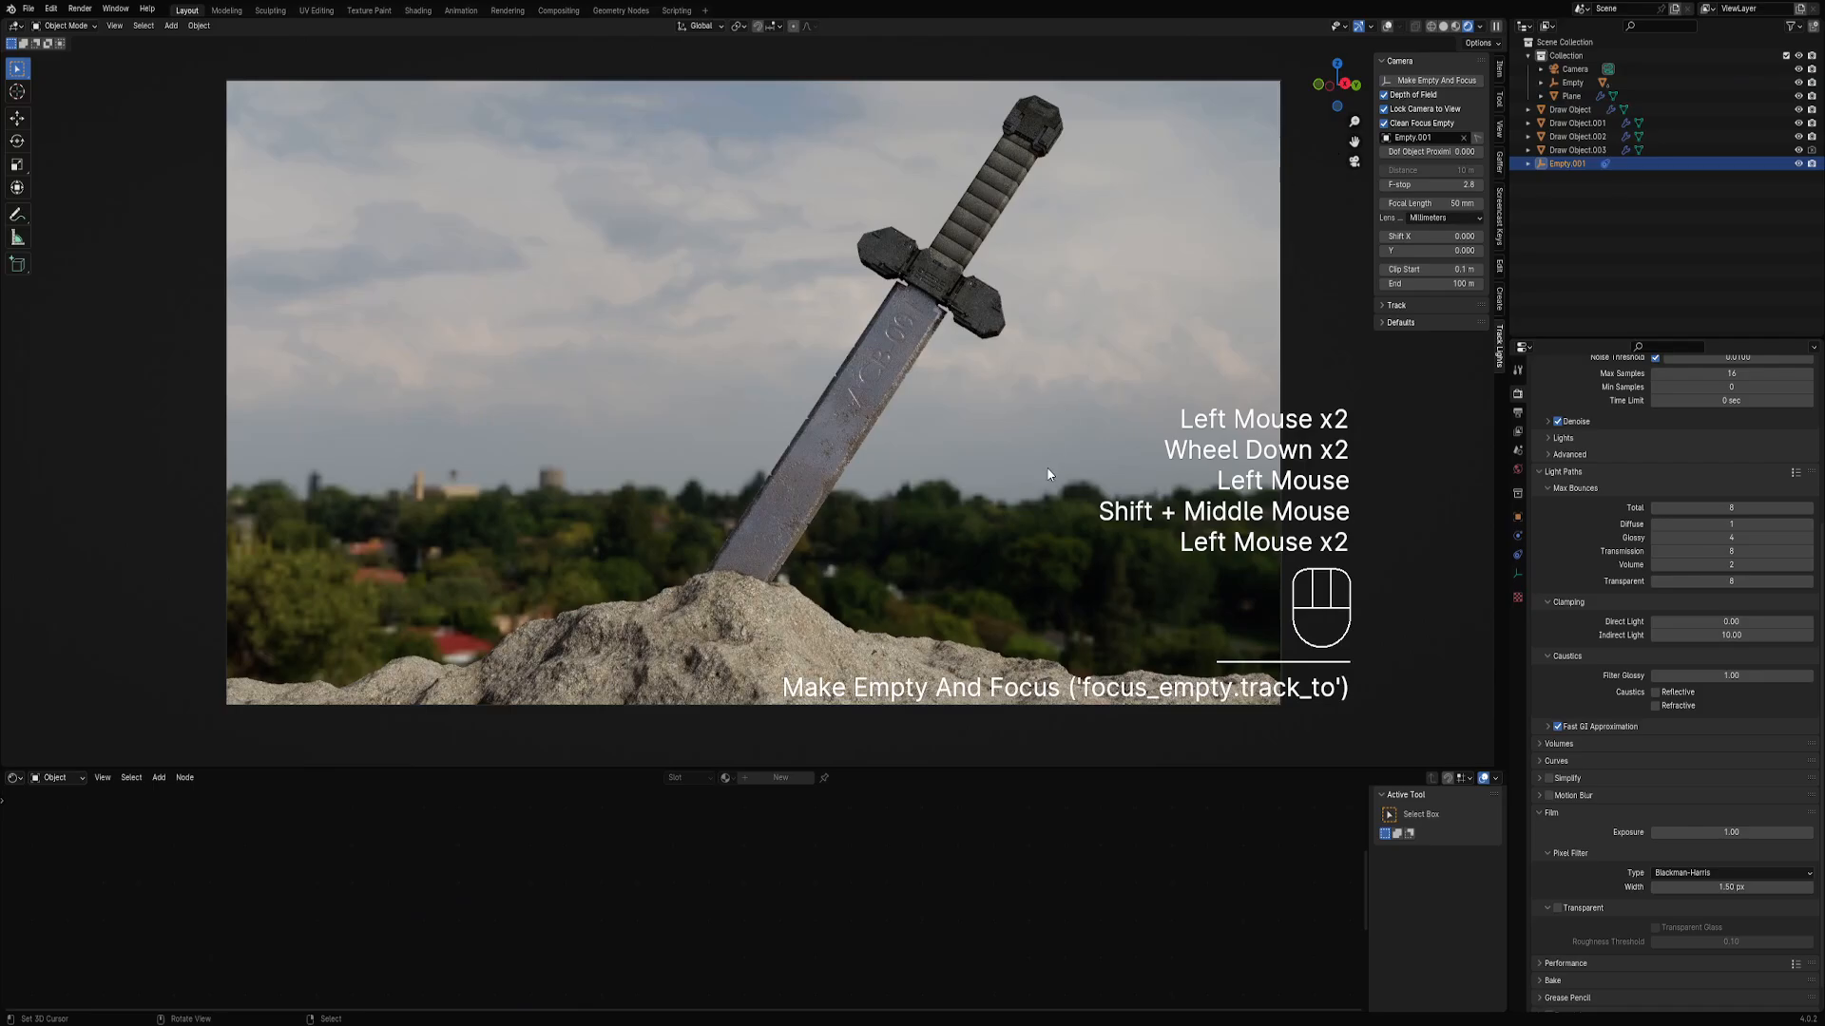
pyautogui.moveTo(1446, 186)
pyautogui.keyDown('shift'); pyautogui.mouseDown()
pyautogui.moveTo(1388, 187)
pyautogui.moveTo(1459, 186)
pyautogui.moveTo(1430, 185)
pyautogui.mouseUp(); pyautogui.keyUp('shift')
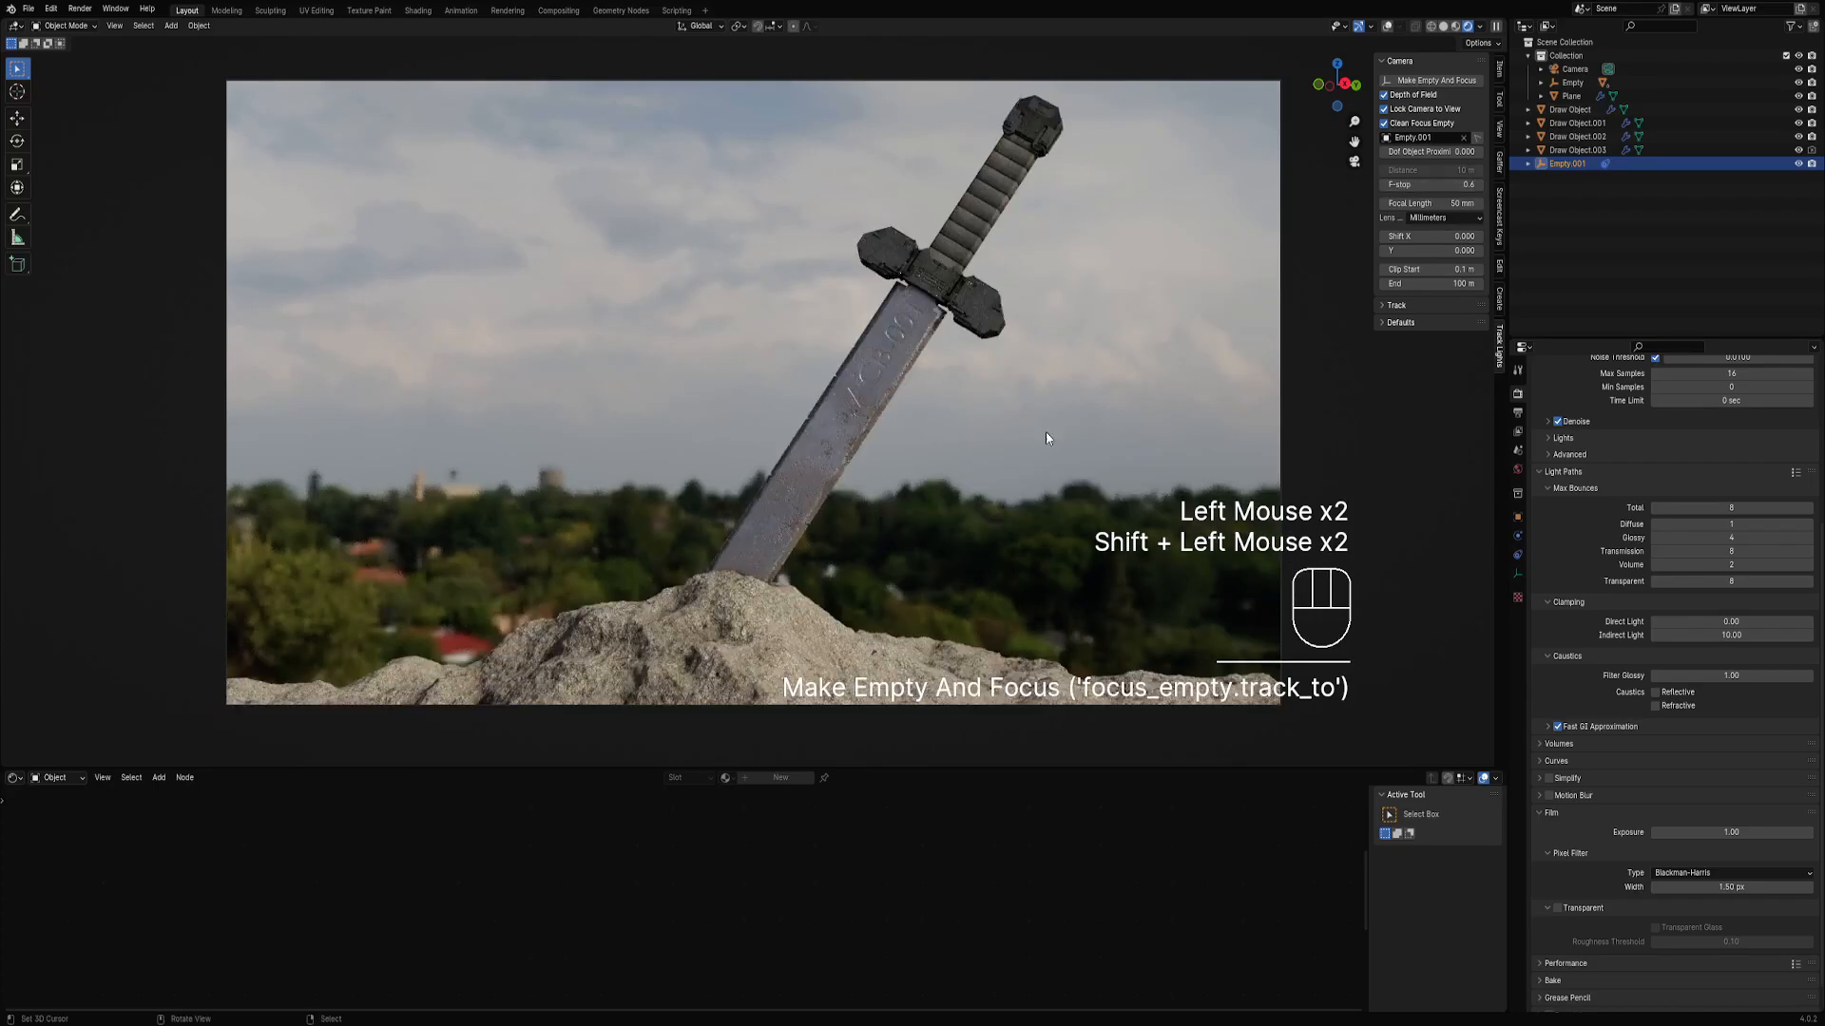
# Orbit the camera to a lower angle showing more sky and set the HDRI's Horizon Shift to 0.15.
pyautogui.moveTo(1046, 438); pyautogui.dragTo(990, 460, button='middle')
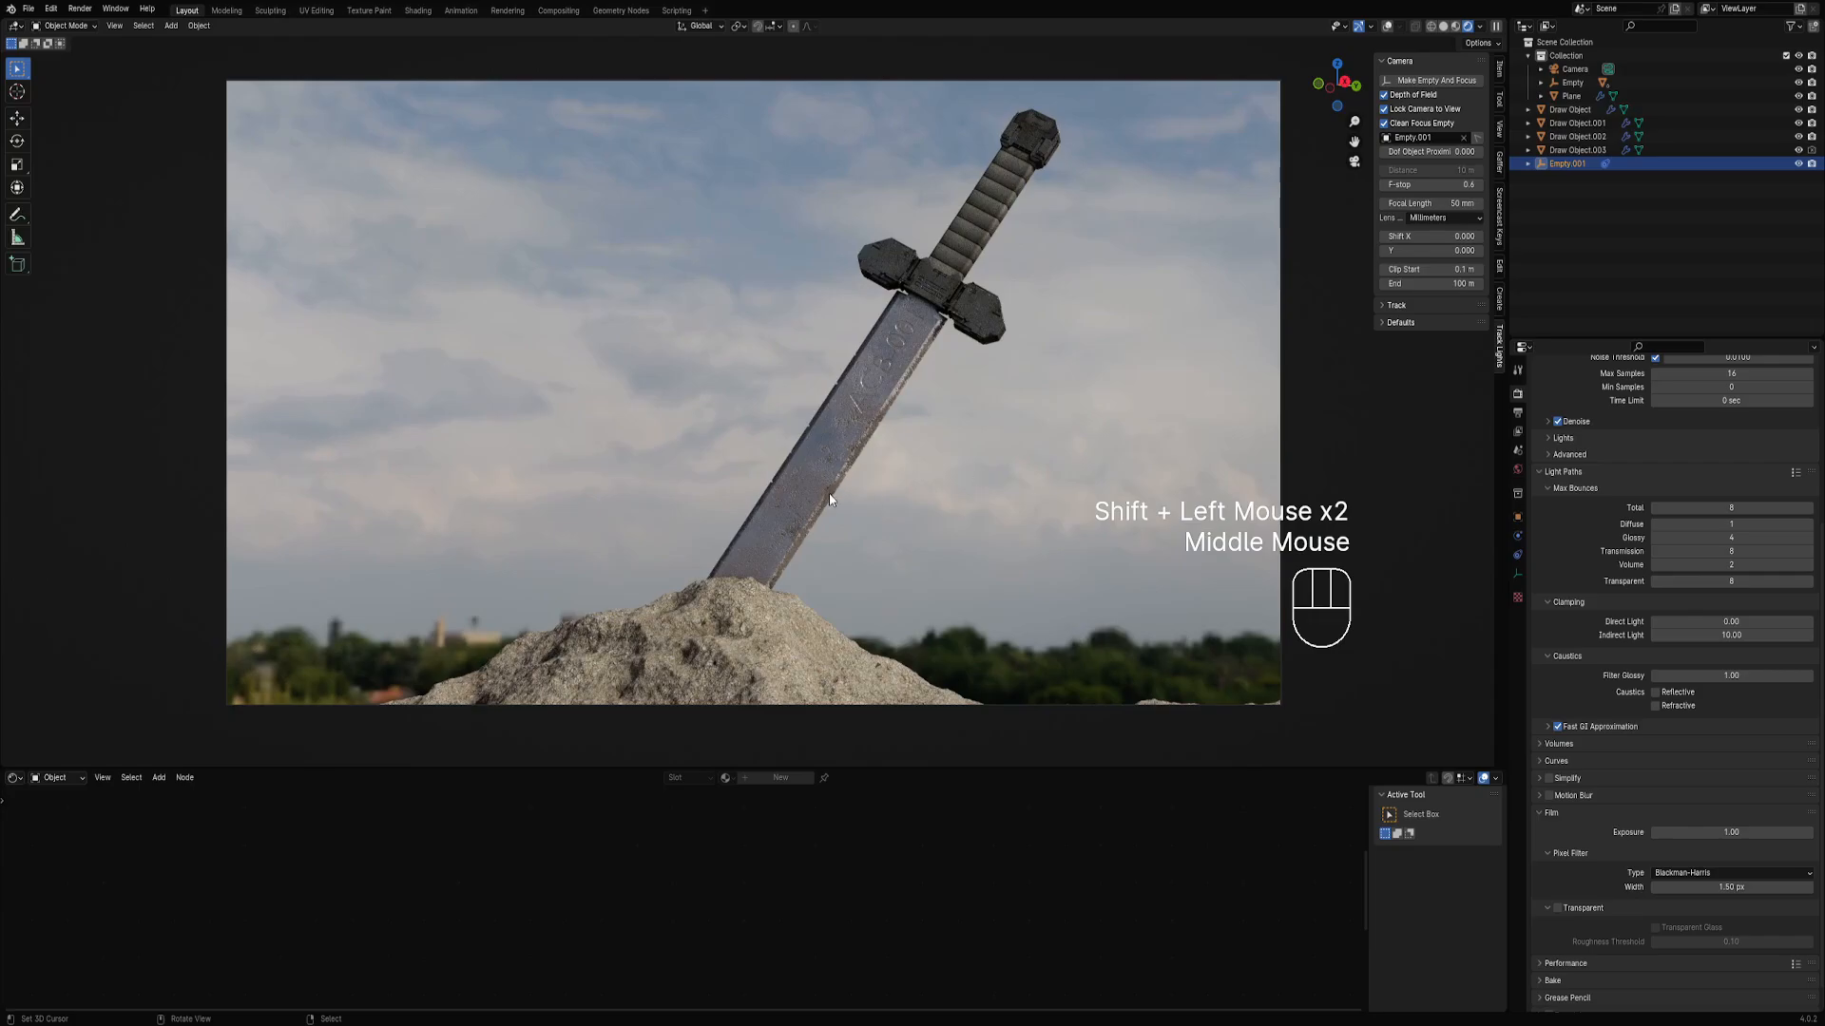
pyautogui.click(811, 472)
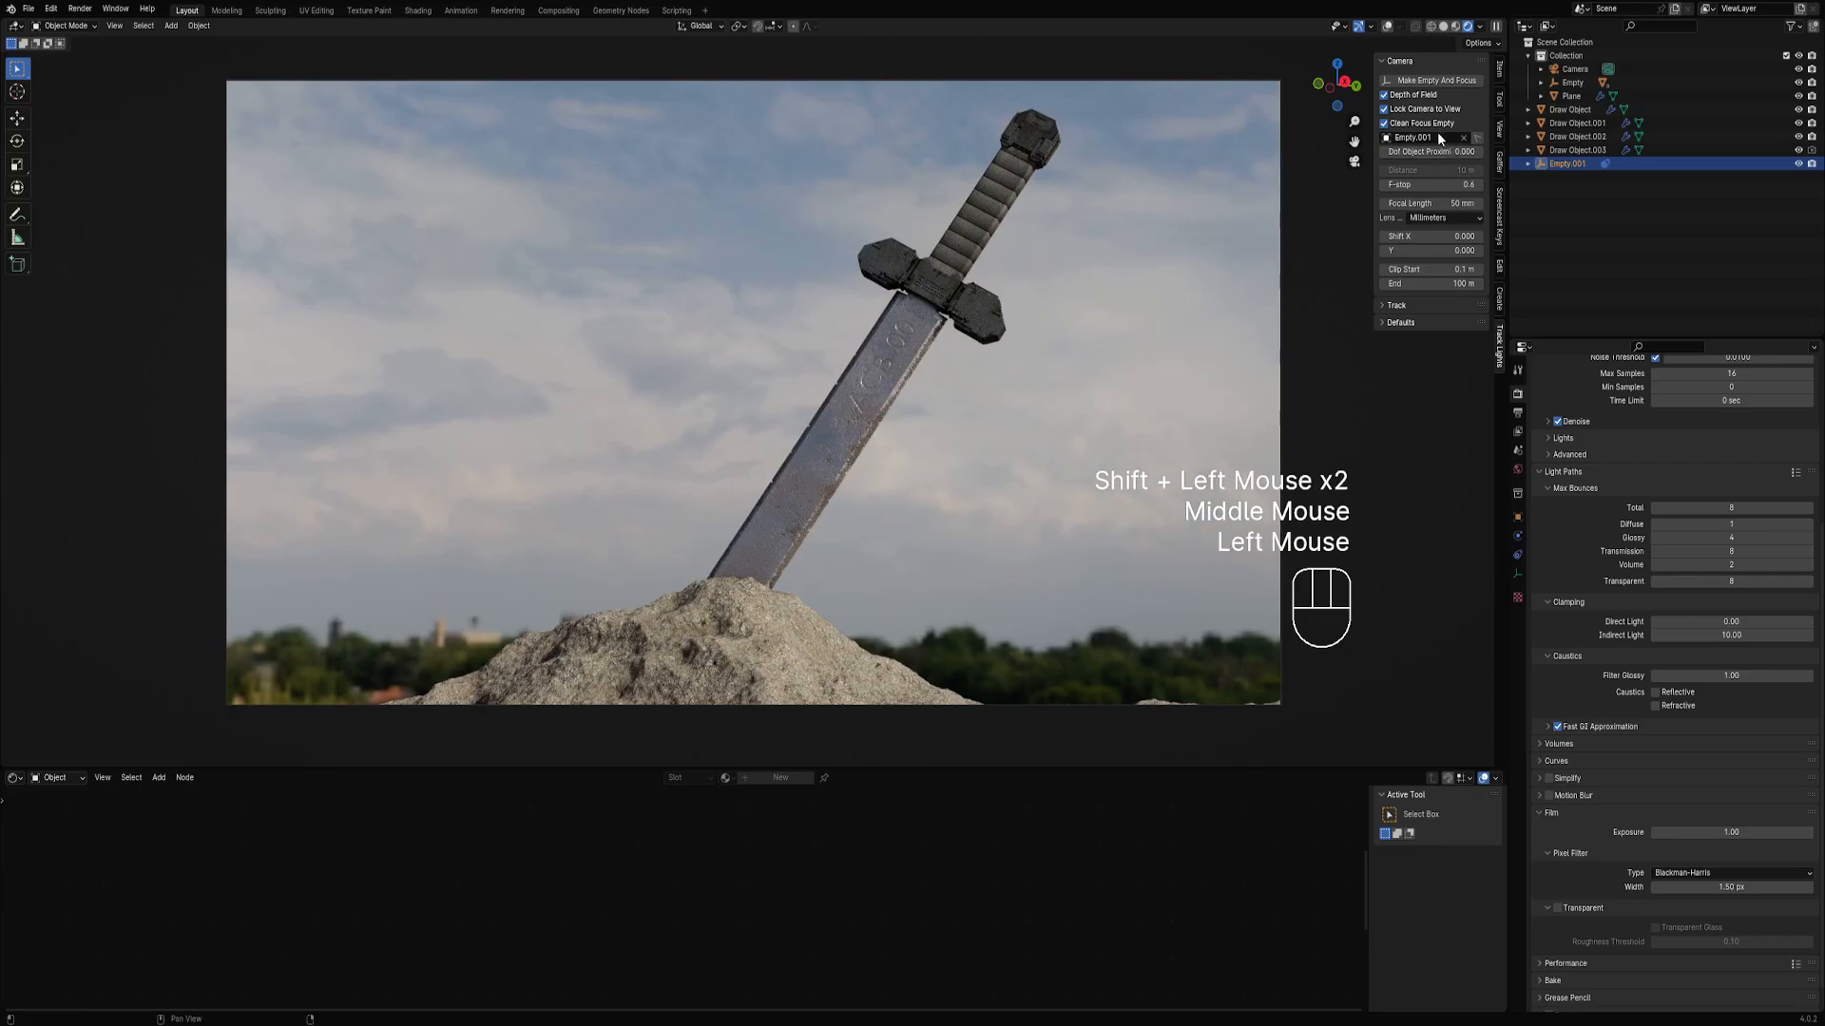
pyautogui.click(1517, 470)
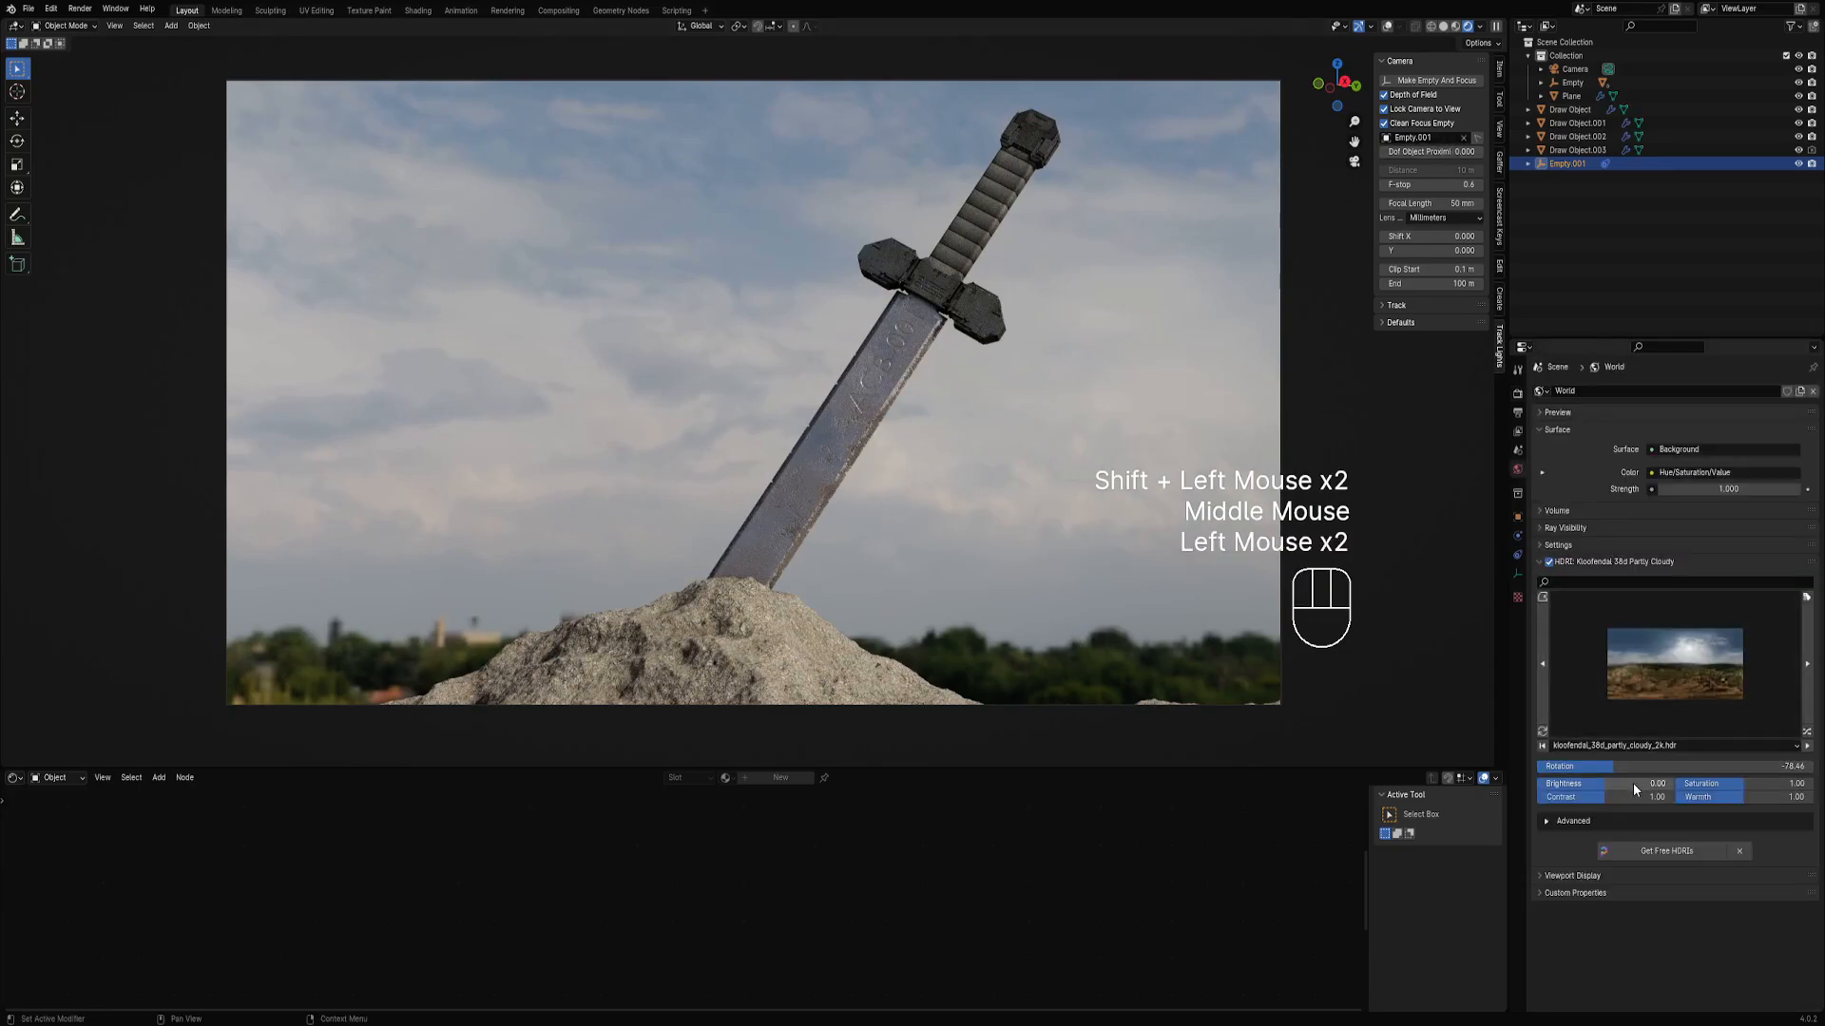
pyautogui.click(1606, 823)
pyautogui.click(1594, 825)
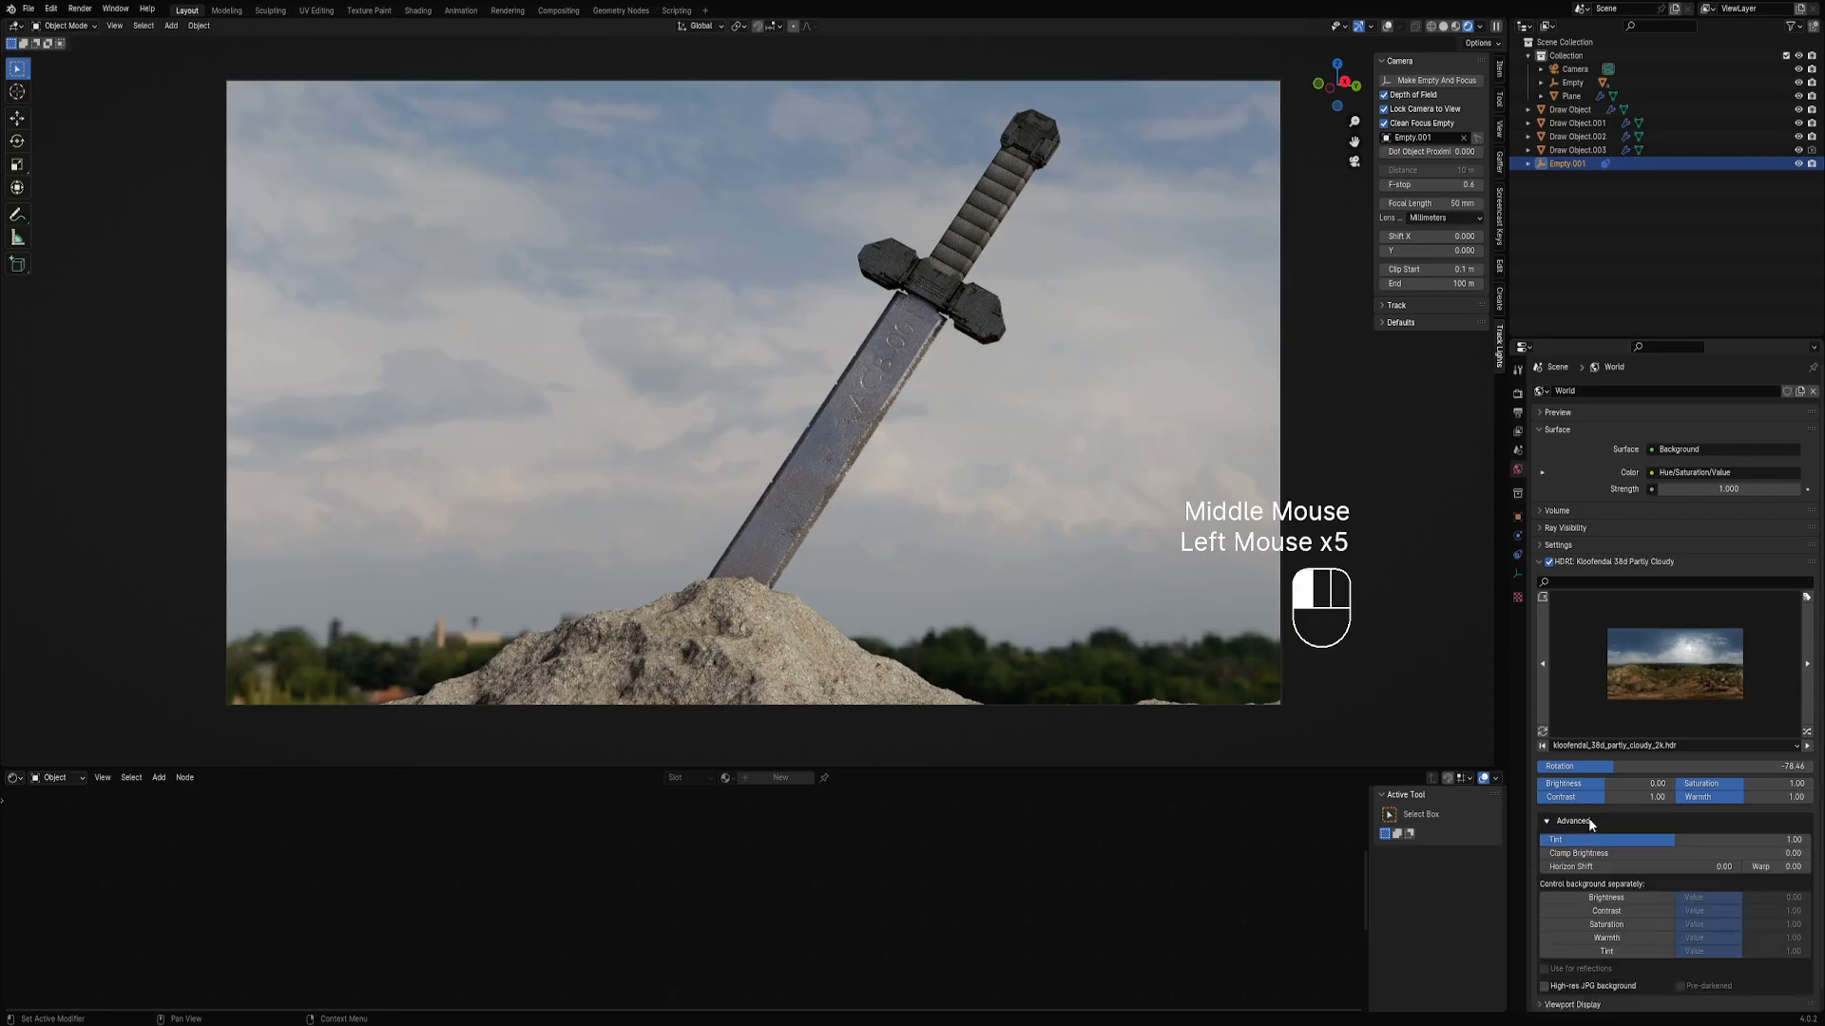
pyautogui.keyDown('shift'); pyautogui.click(1598, 867); pyautogui.keyUp('shift')
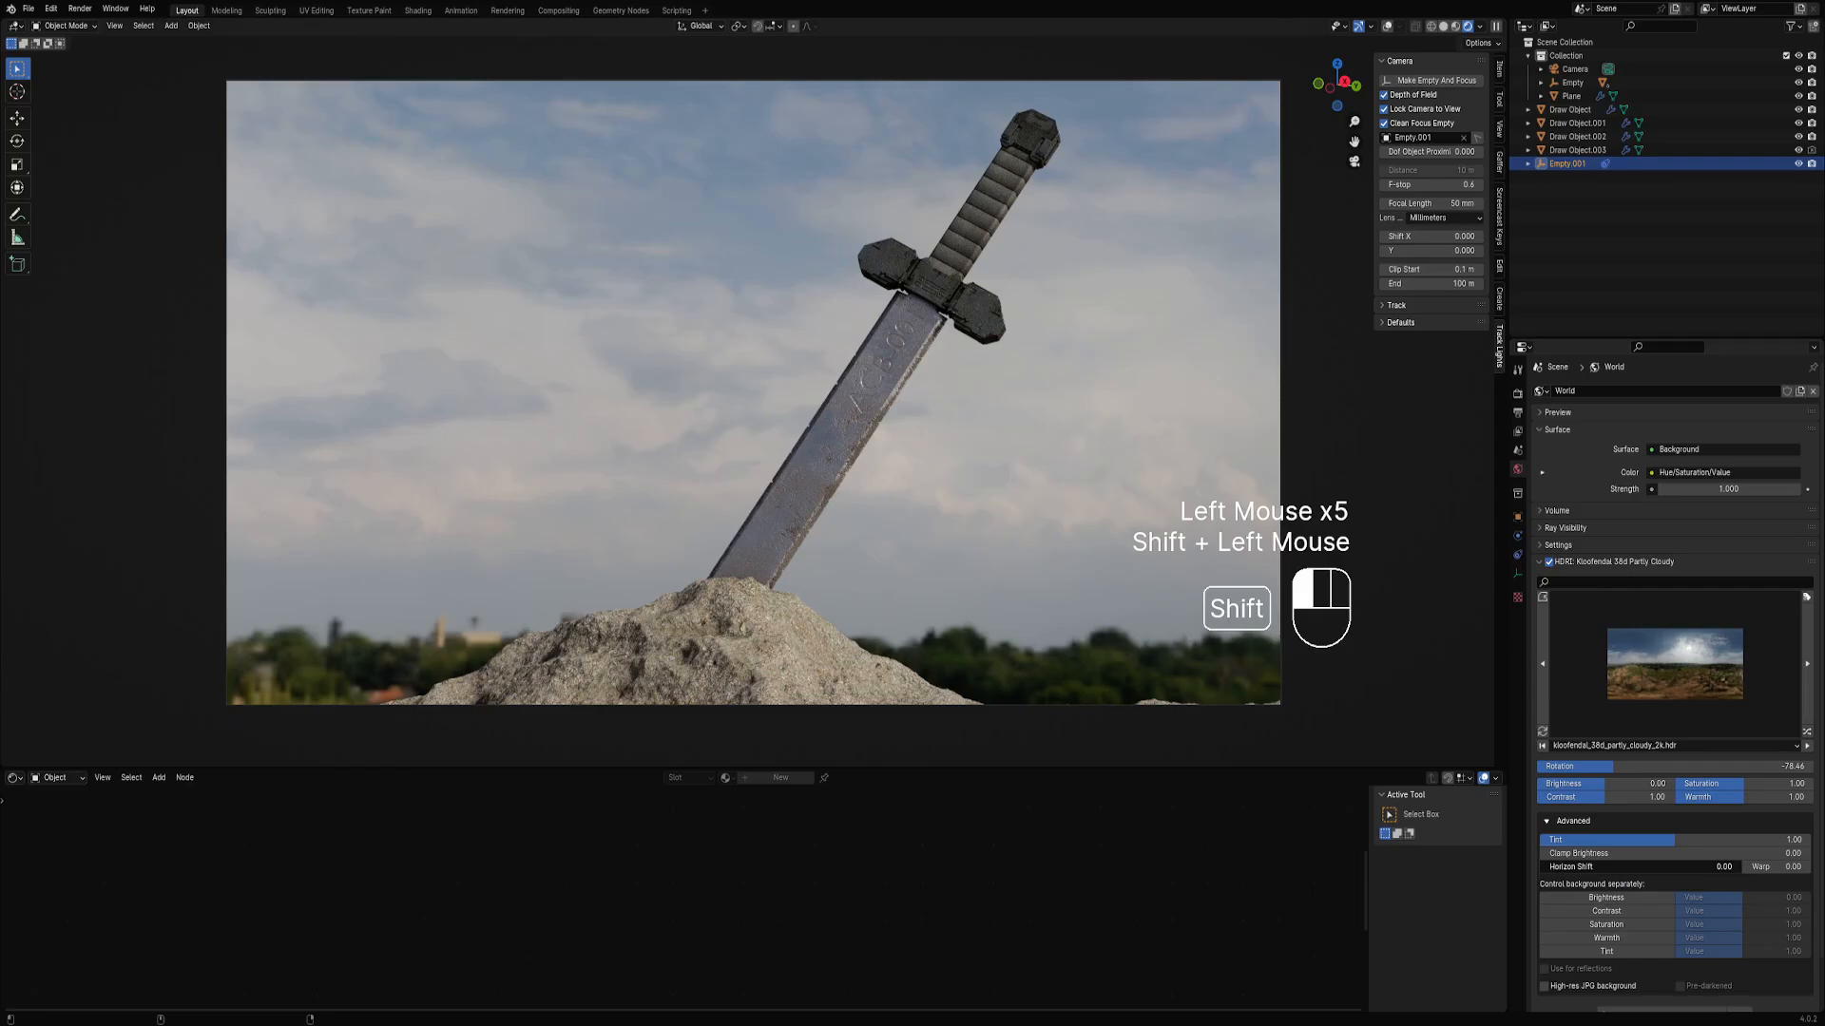
pyautogui.keyDown('shift'); pyautogui.moveTo(1606, 867); pyautogui.dragTo(1738, 866); pyautogui.keyUp('shift')
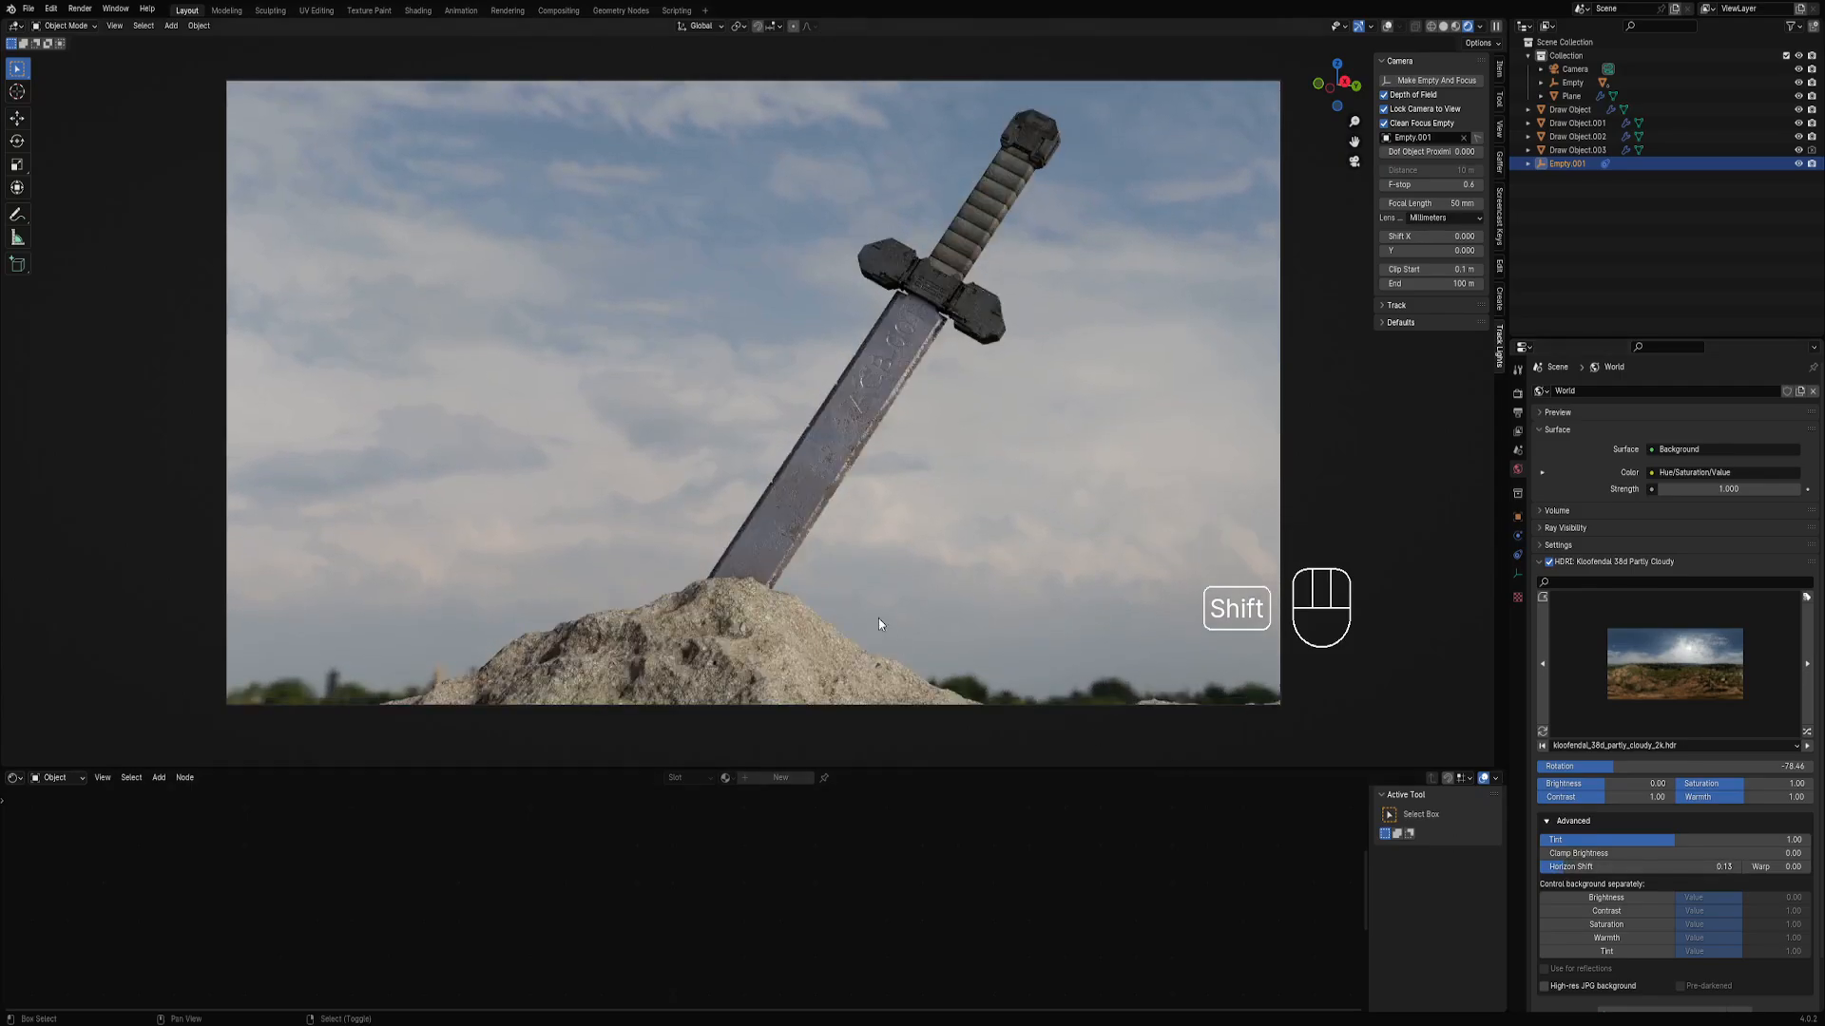
# Pull the camera back from the sword, refocus it with the focus empty, and set the F-stop to 0.1.
pyautogui.scroll(-2, 989, 618)
pyautogui.keyDown('ctrl'); pyautogui.moveTo(989, 618); pyautogui.dragTo(994, 602, button='middle'); pyautogui.keyUp('ctrl')
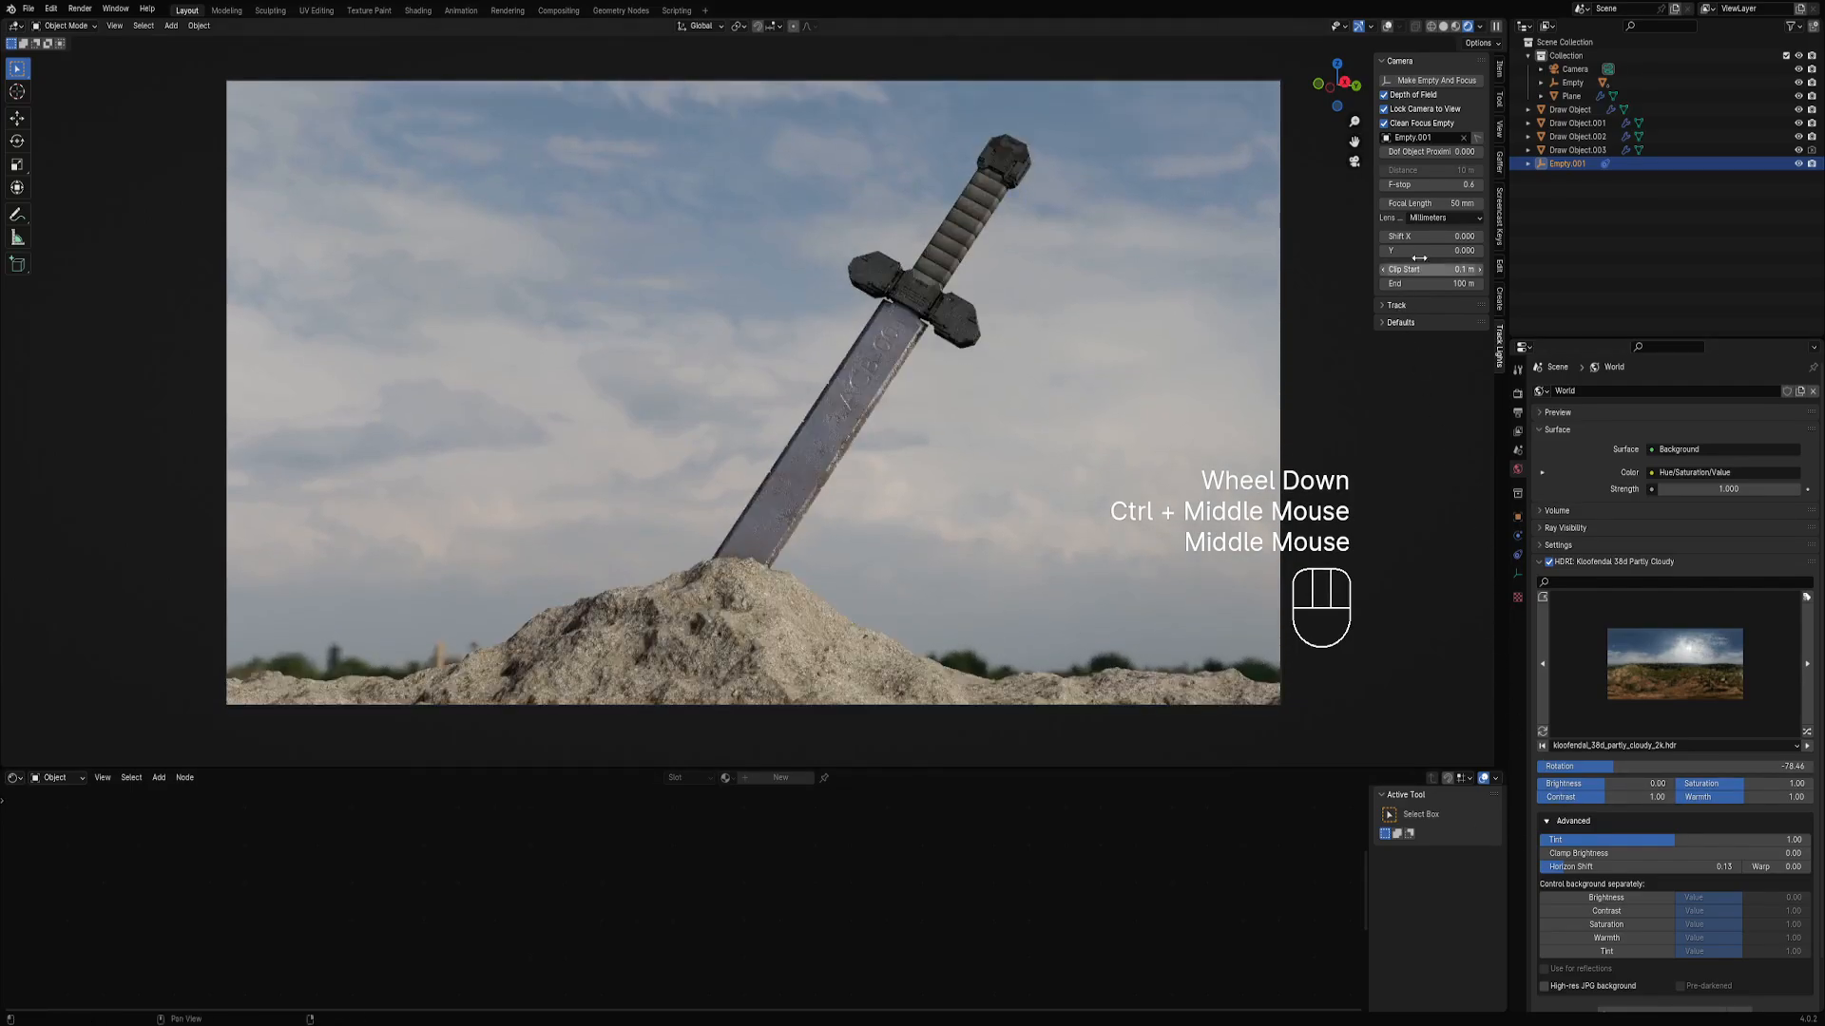
pyautogui.click(844, 396)
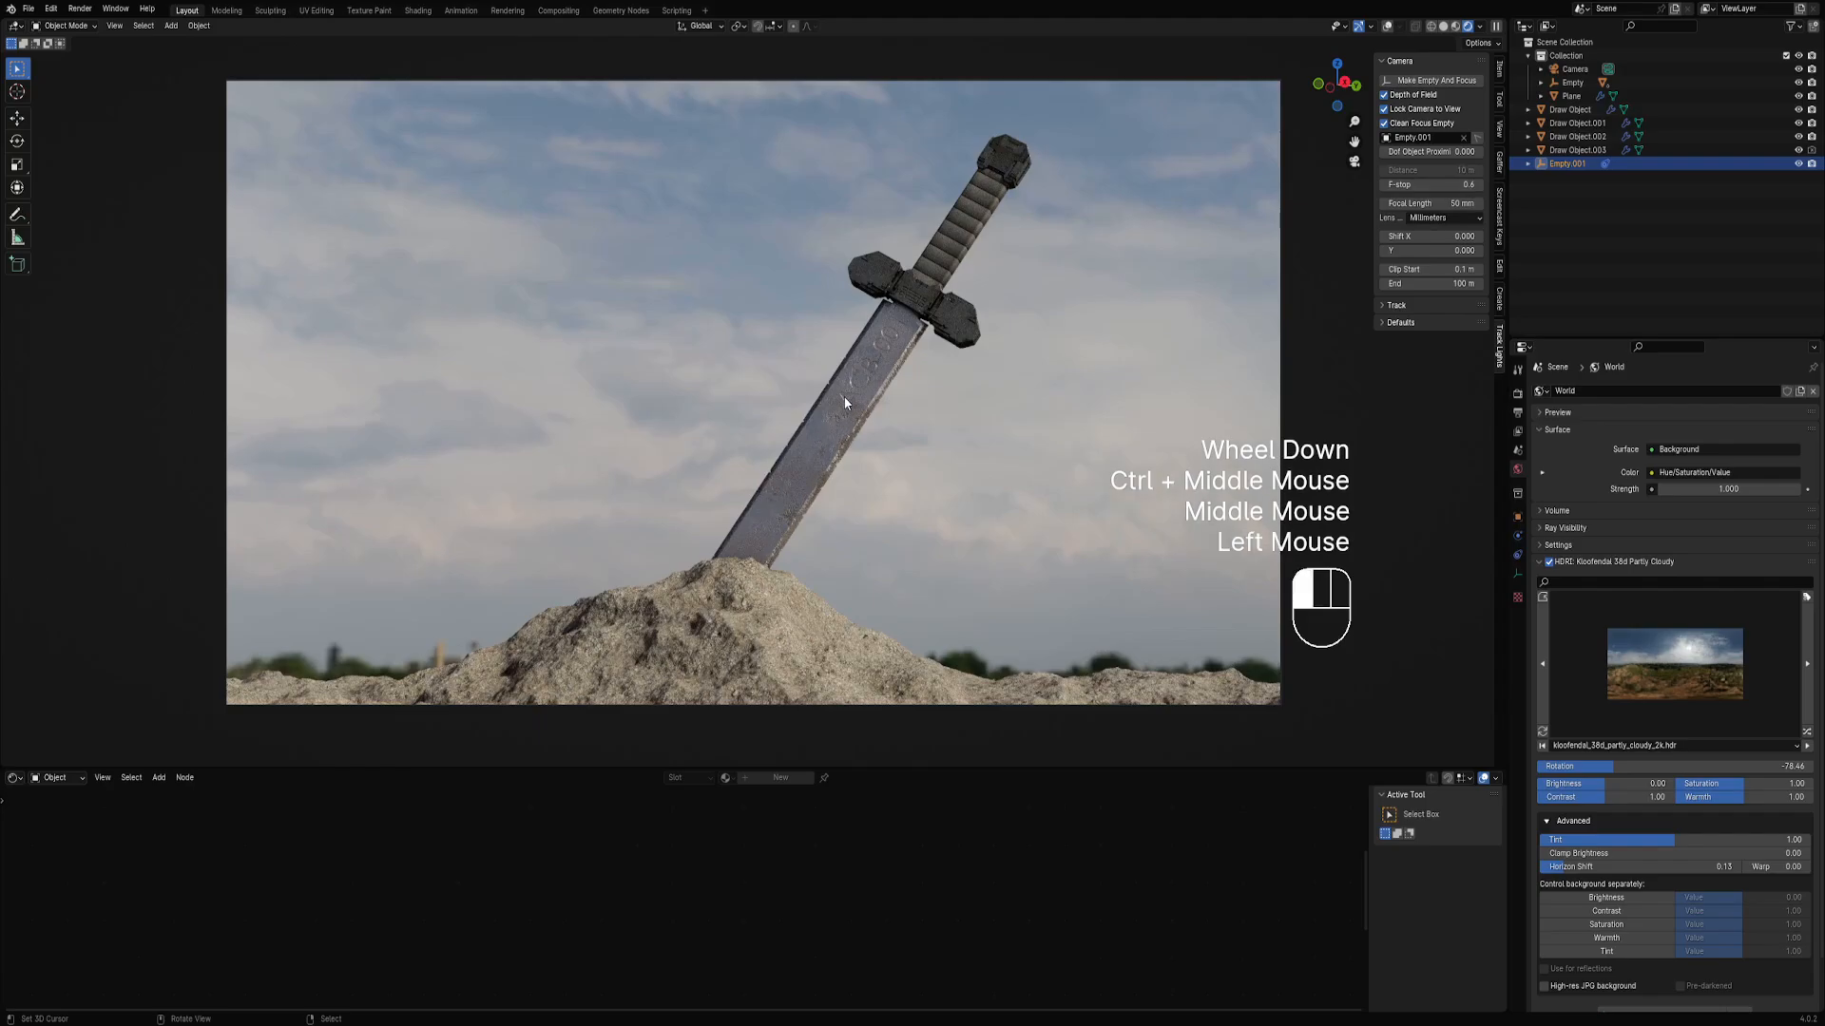
pyautogui.click(1450, 82)
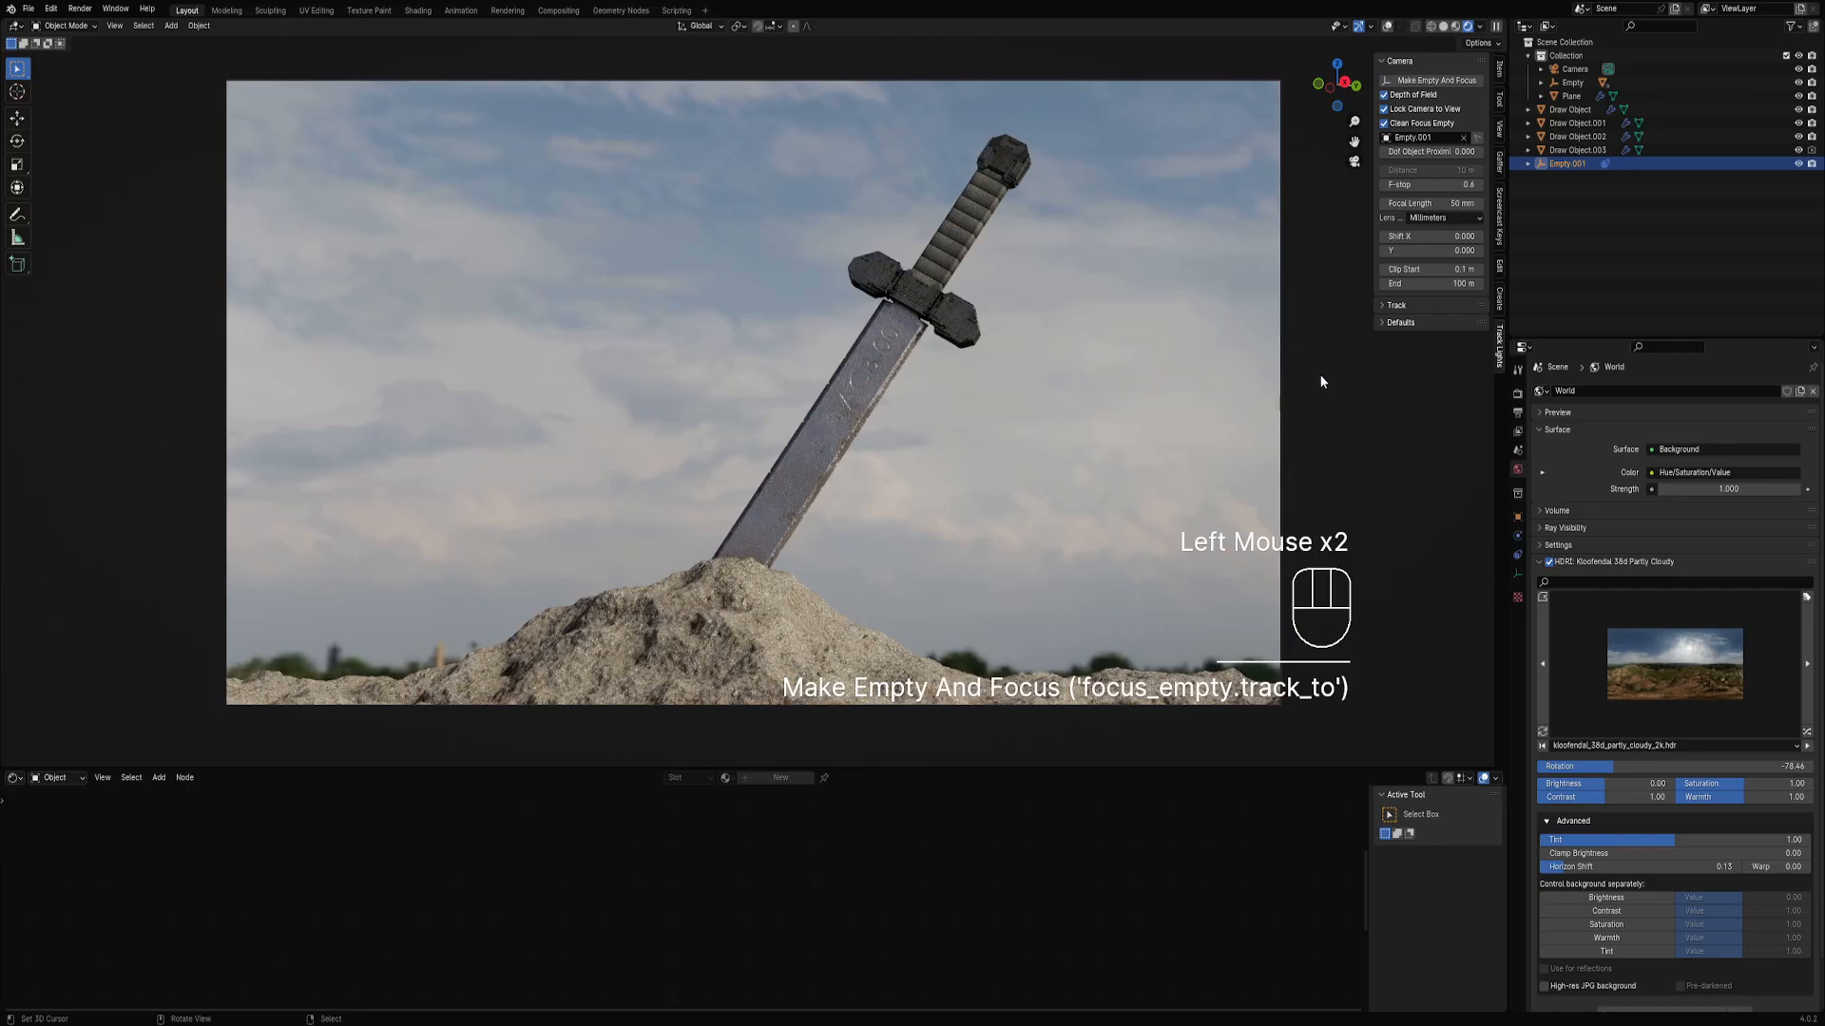
pyautogui.moveTo(1450, 186); pyautogui.dragTo(1397, 186)
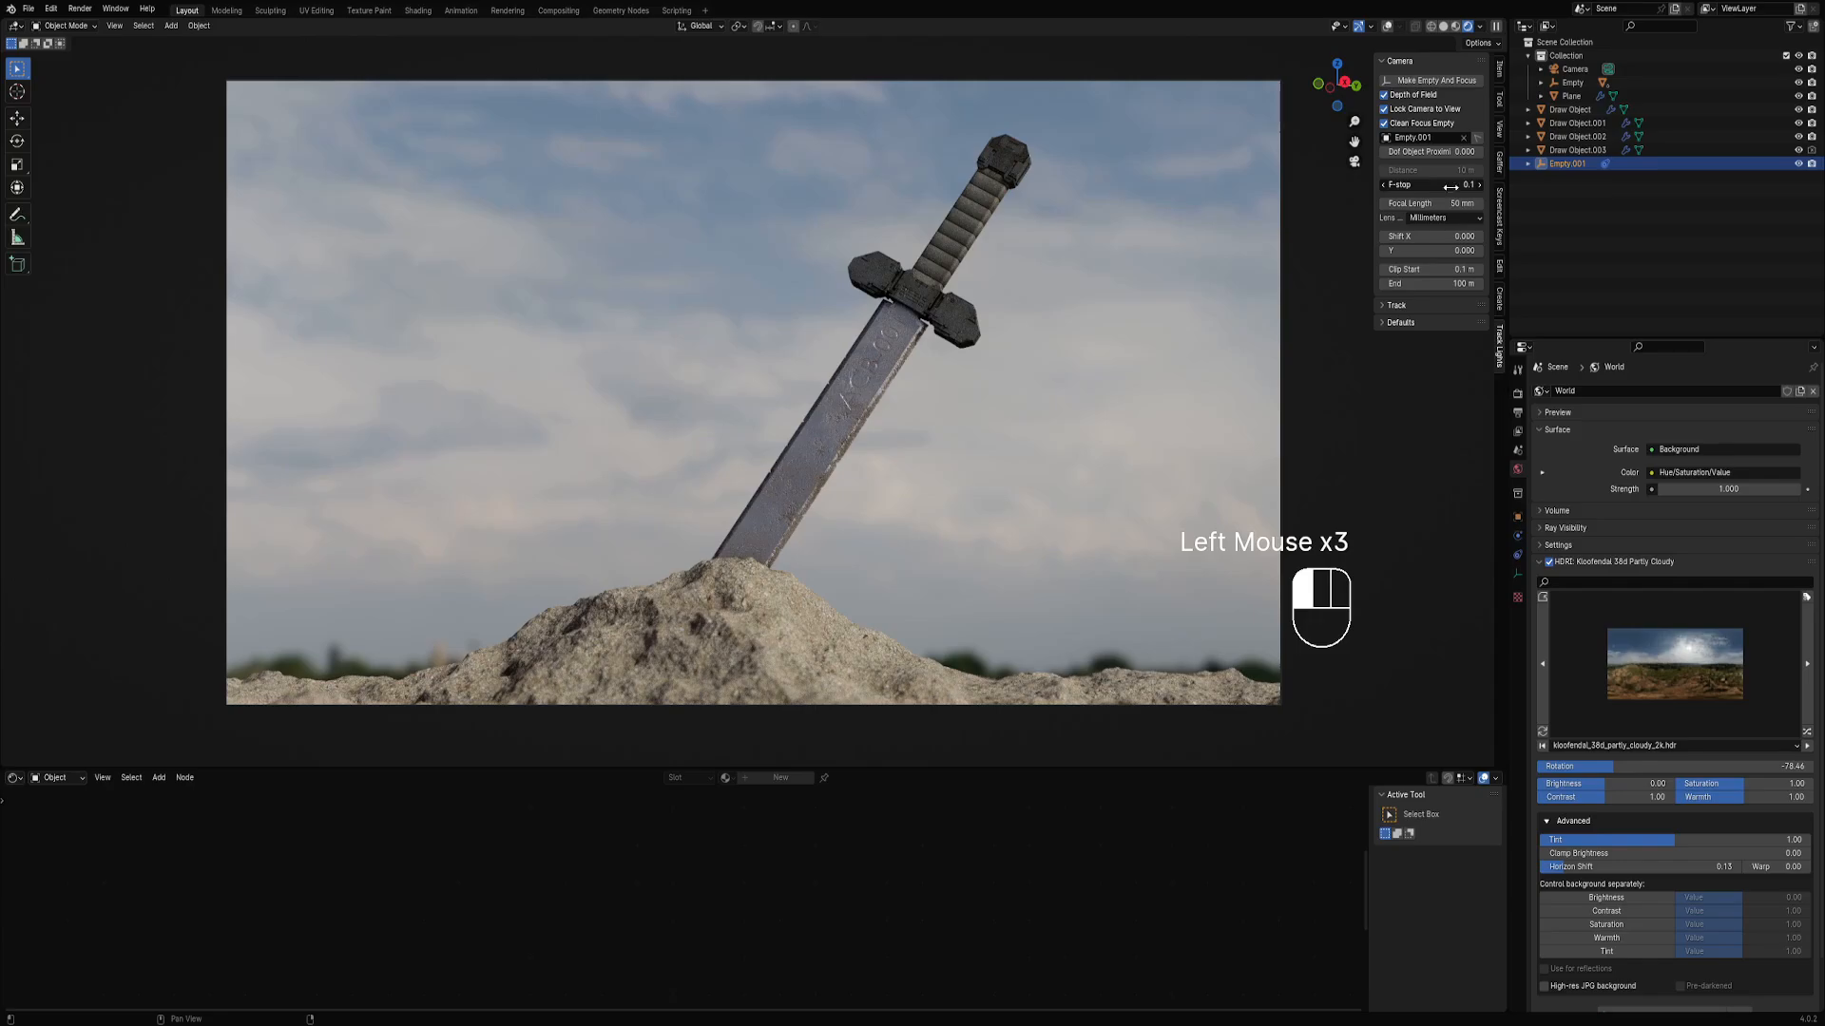
# Set the camera's focal length to 90 mm and reframe the whole sword standing in the mound.
pyautogui.moveTo(1423, 203)
pyautogui.mouseDown()
pyautogui.moveTo(1392, 204)
pyautogui.moveTo(1445, 203)
pyautogui.mouseUp()
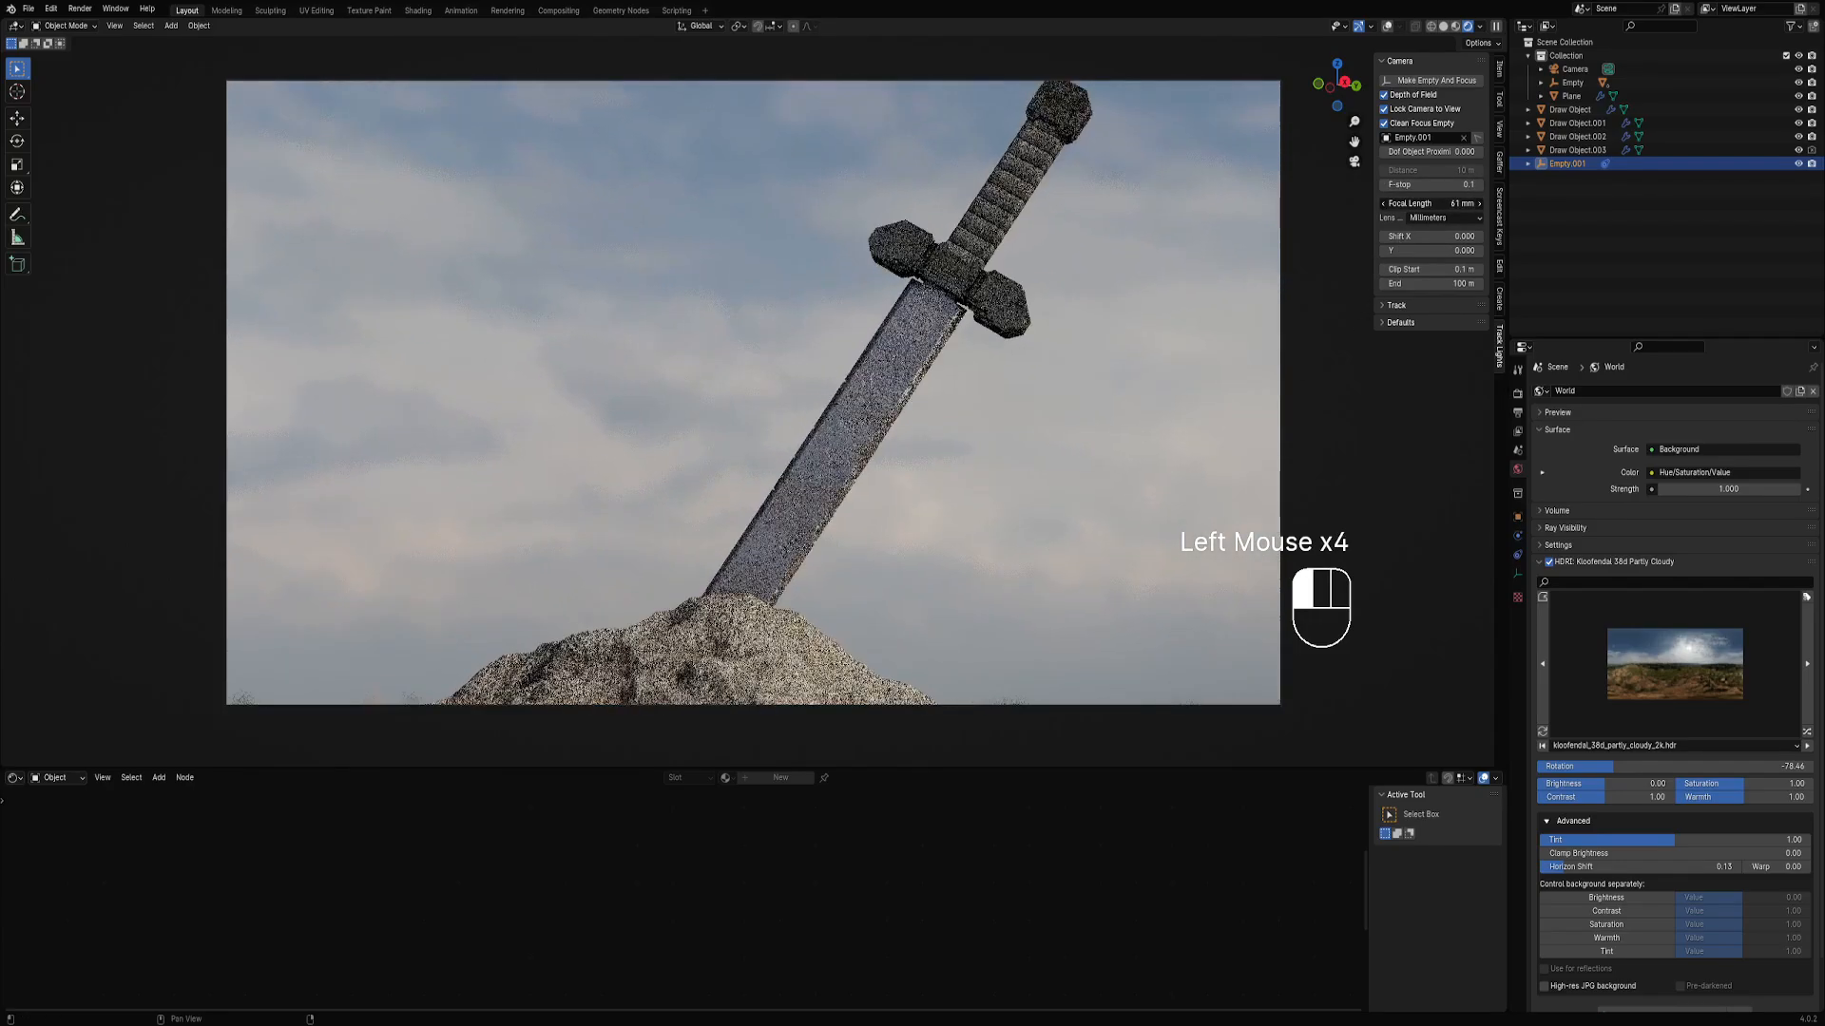
pyautogui.click(1427, 204)
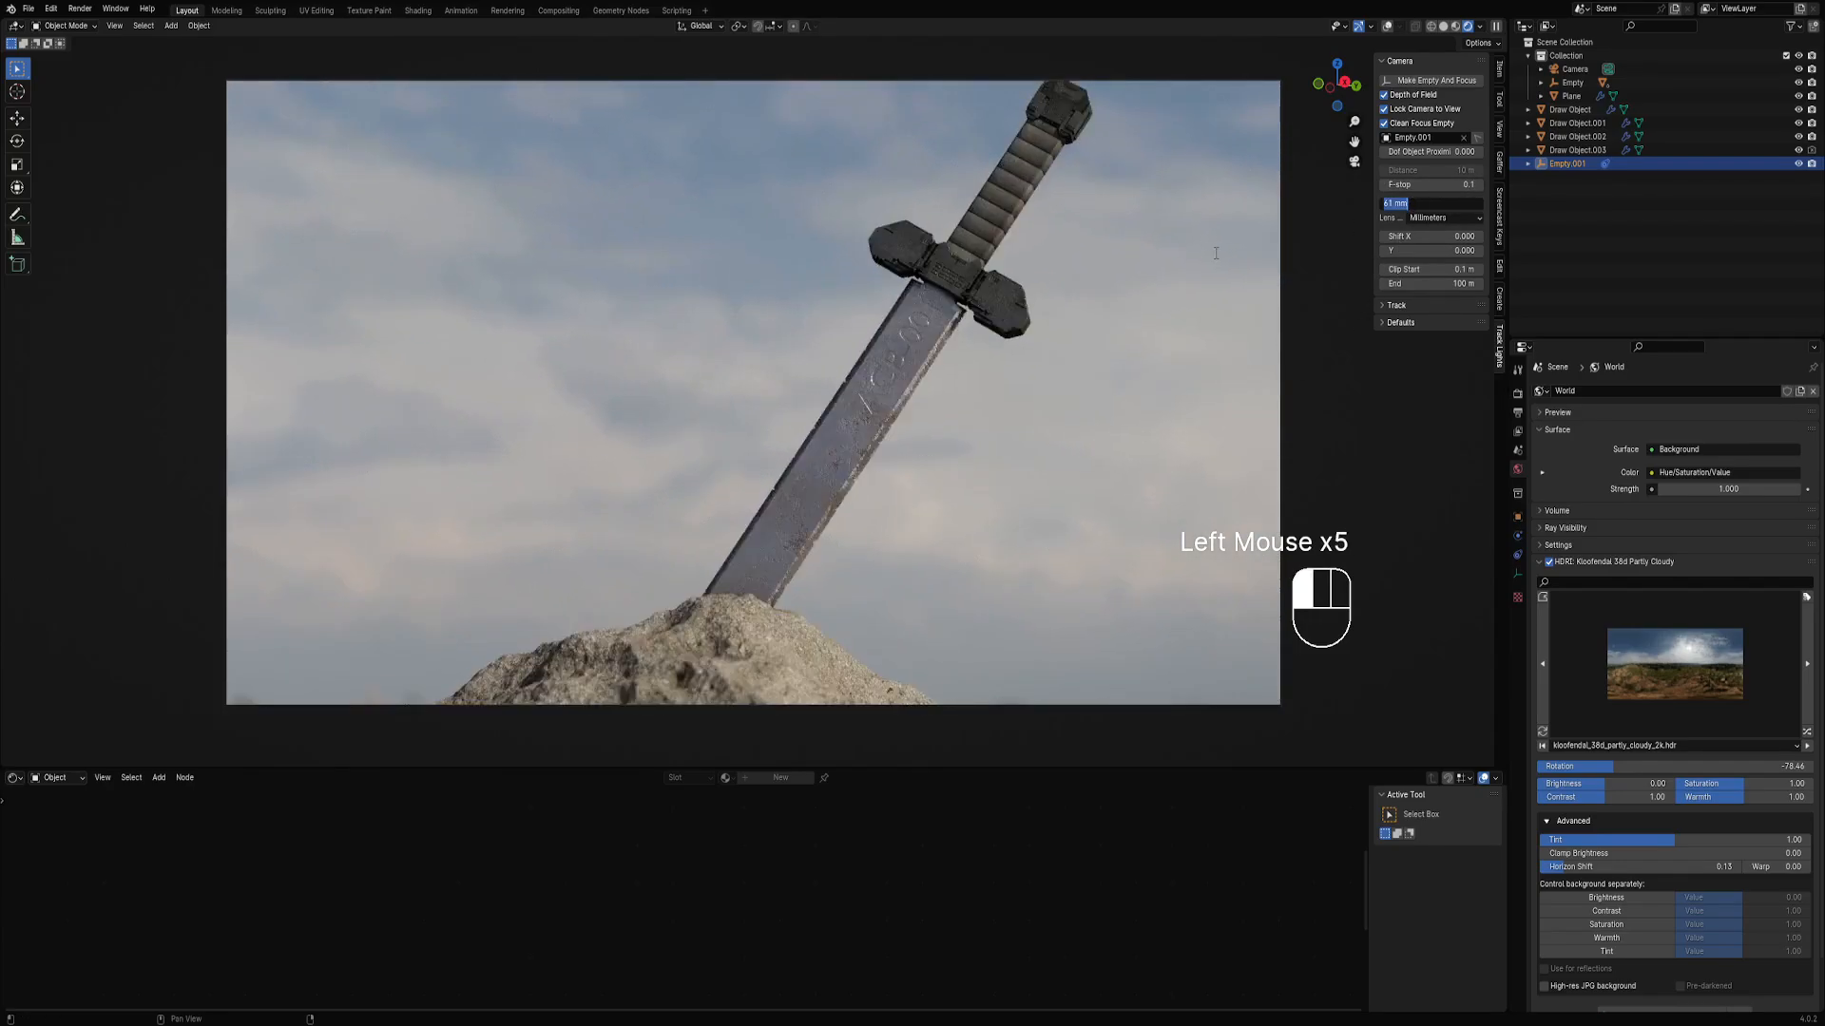
pyautogui.write('90')
pyautogui.press('Return')
pyautogui.scroll(-2, 999, 403)
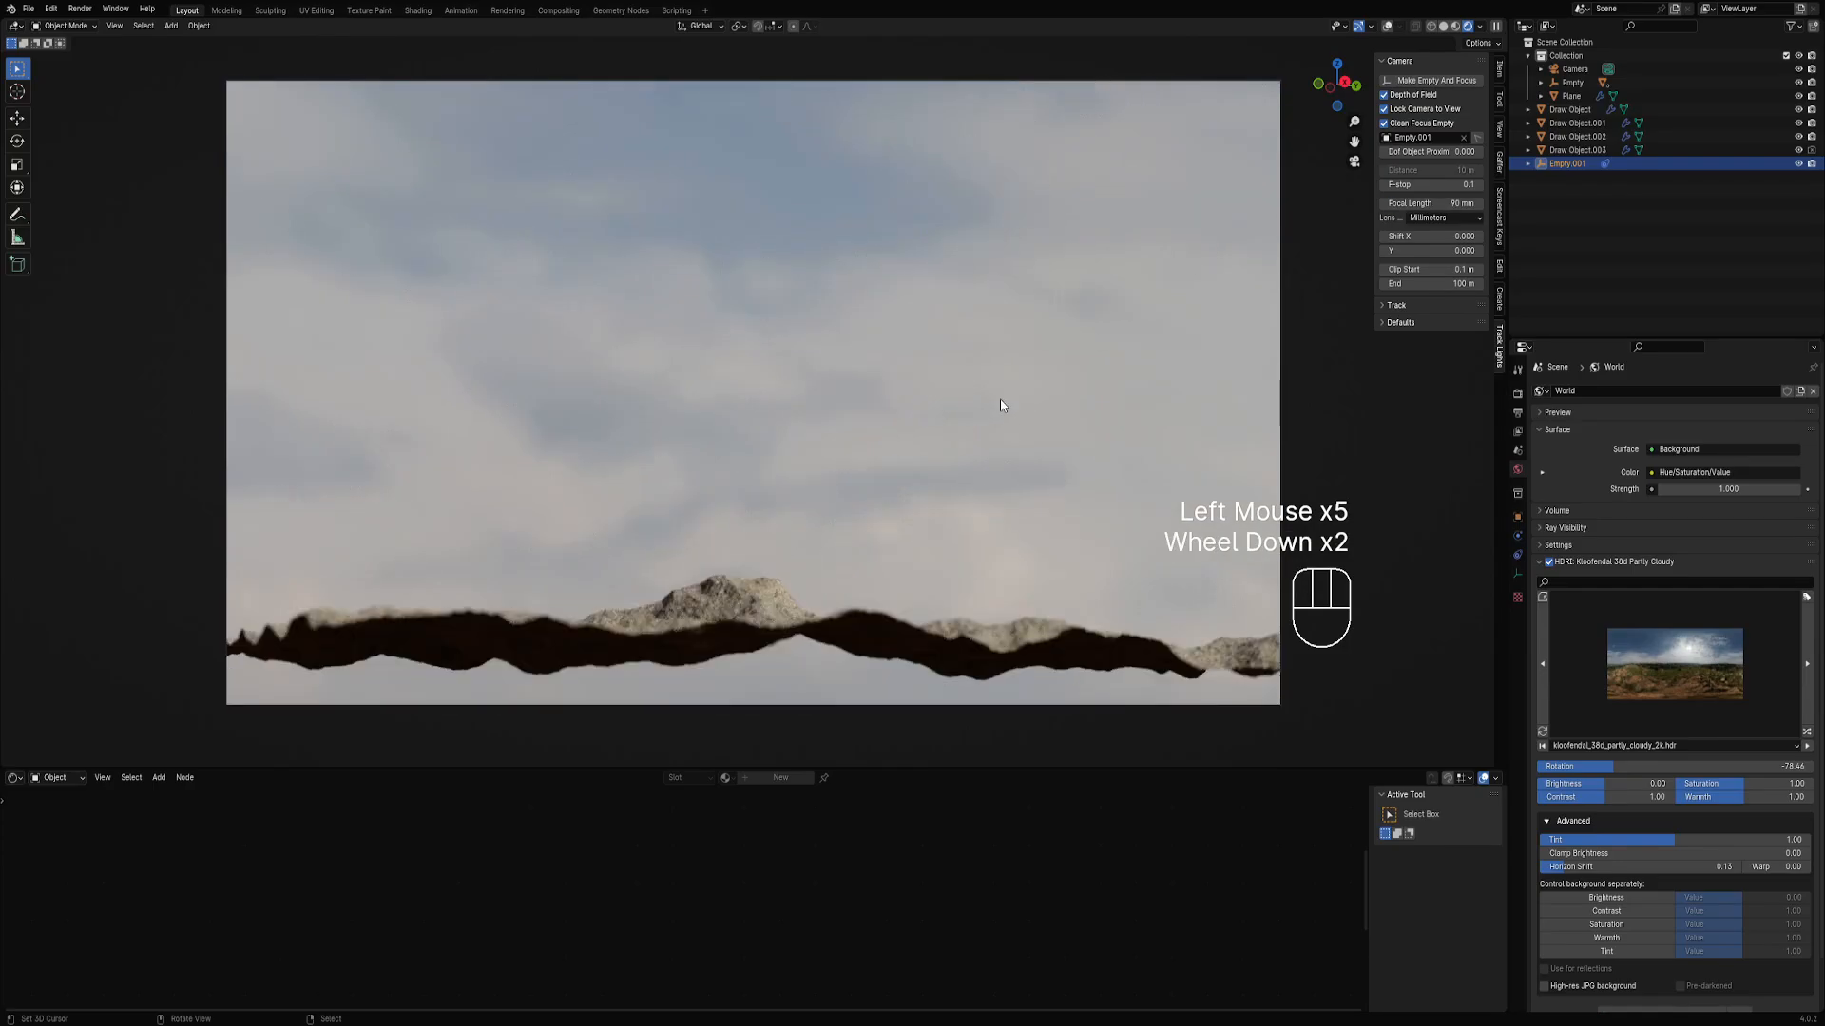
pyautogui.scroll(1, 1001, 399)
pyautogui.scroll(1, 999, 402)
pyautogui.moveTo(1000, 402); pyautogui.dragTo(1016, 443, button='middle')
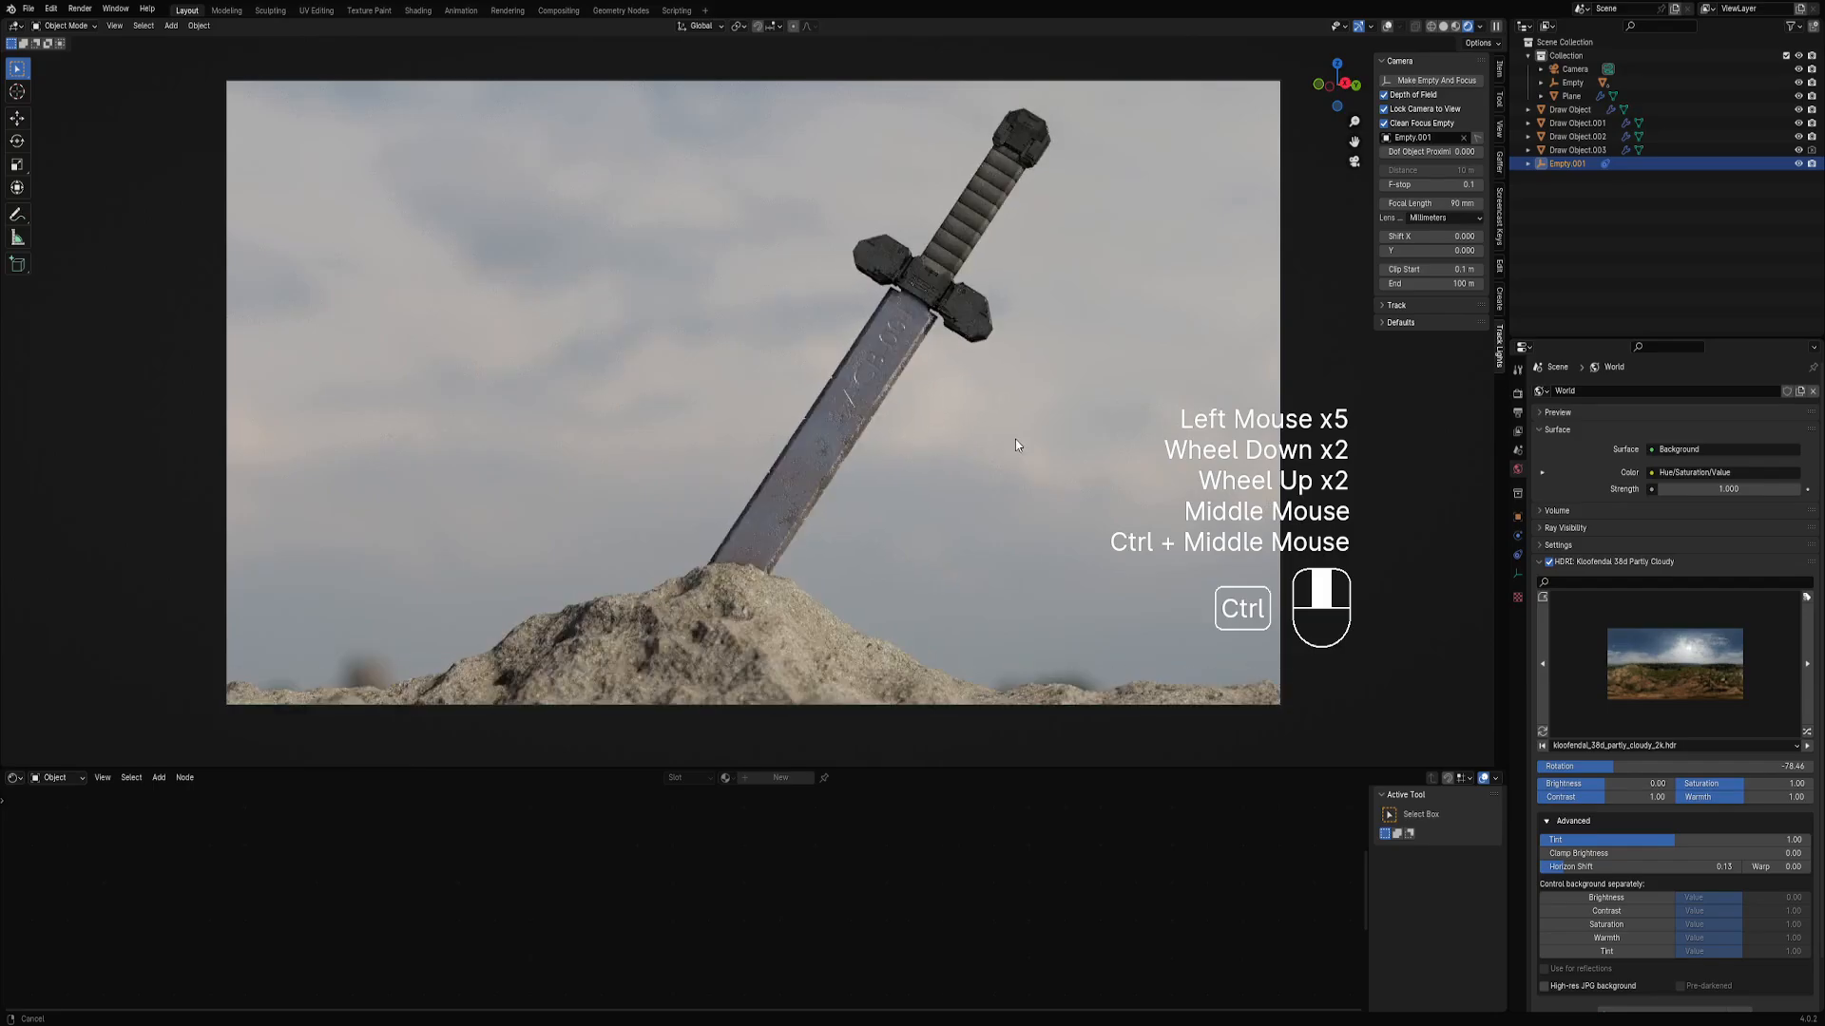
# Rotate the sword slightly more upright using its parent empty and reposition it in the mound.
pyautogui.moveTo(1015, 442); pyautogui.dragTo(1020, 443, button='middle')
pyautogui.hotkey('shift', 'alt', 'z')
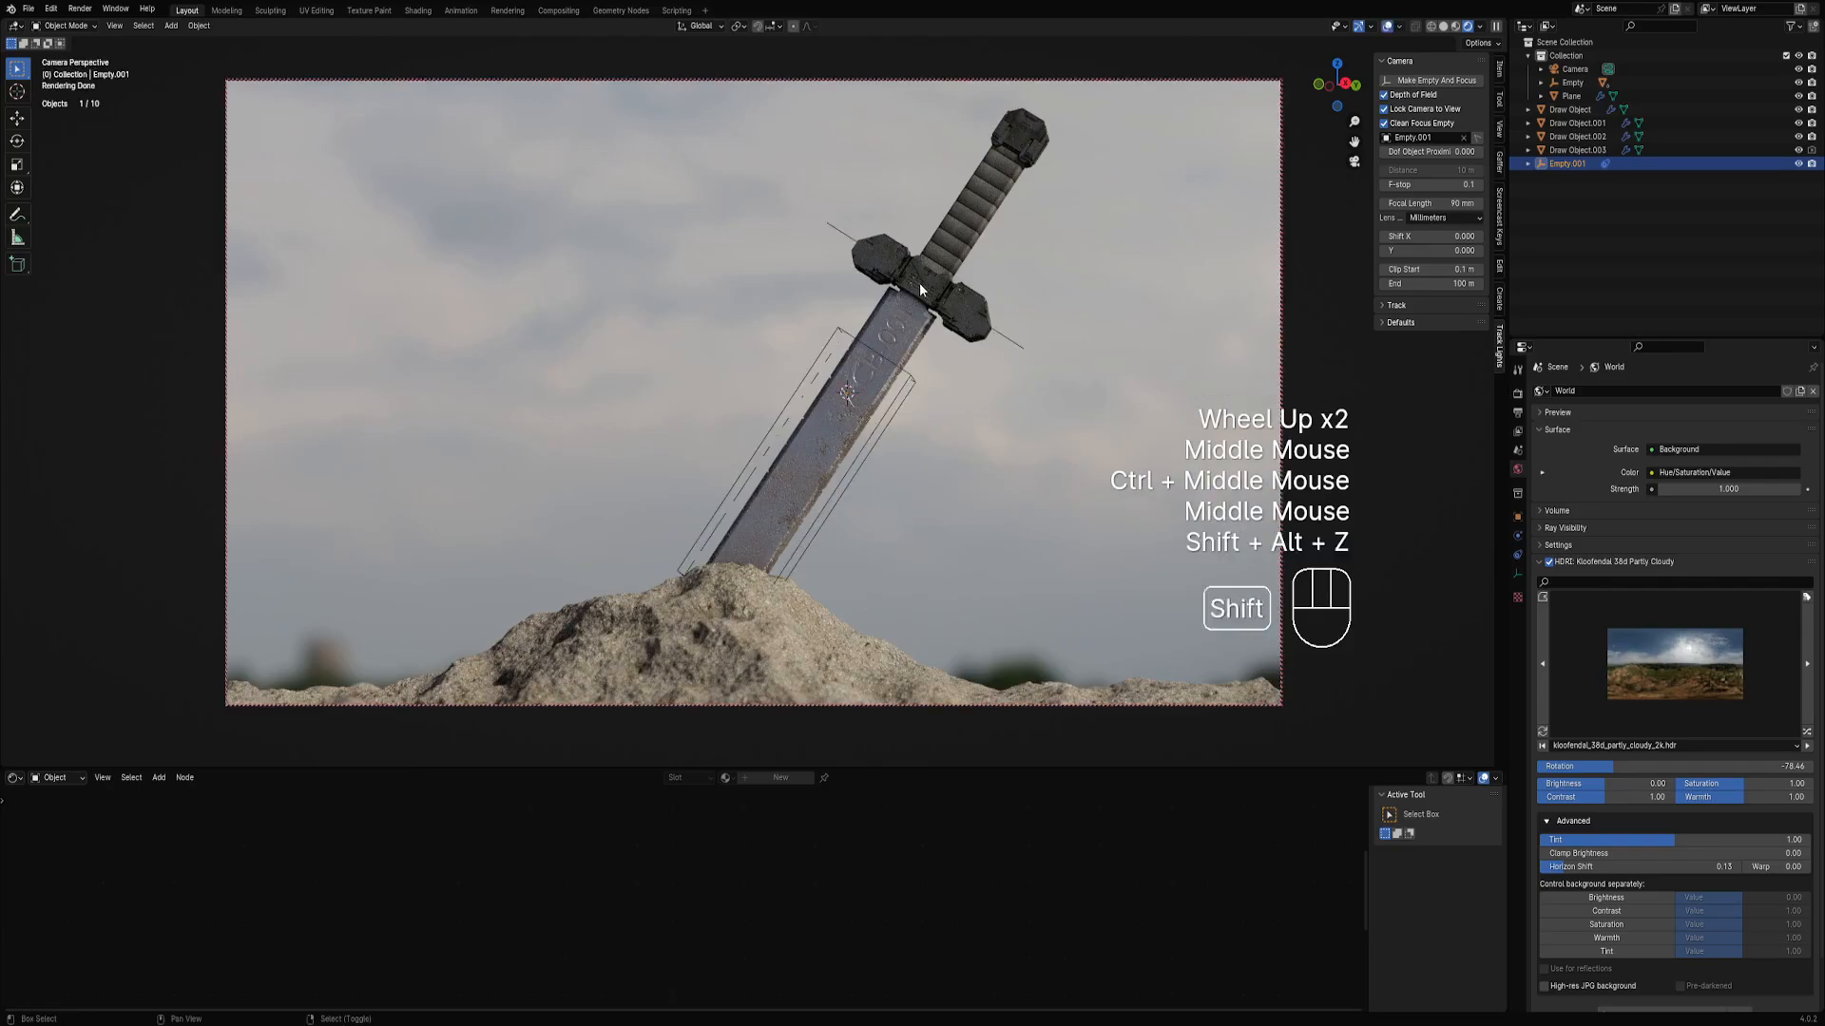
pyautogui.rightClick(943, 278)
pyautogui.press('r')
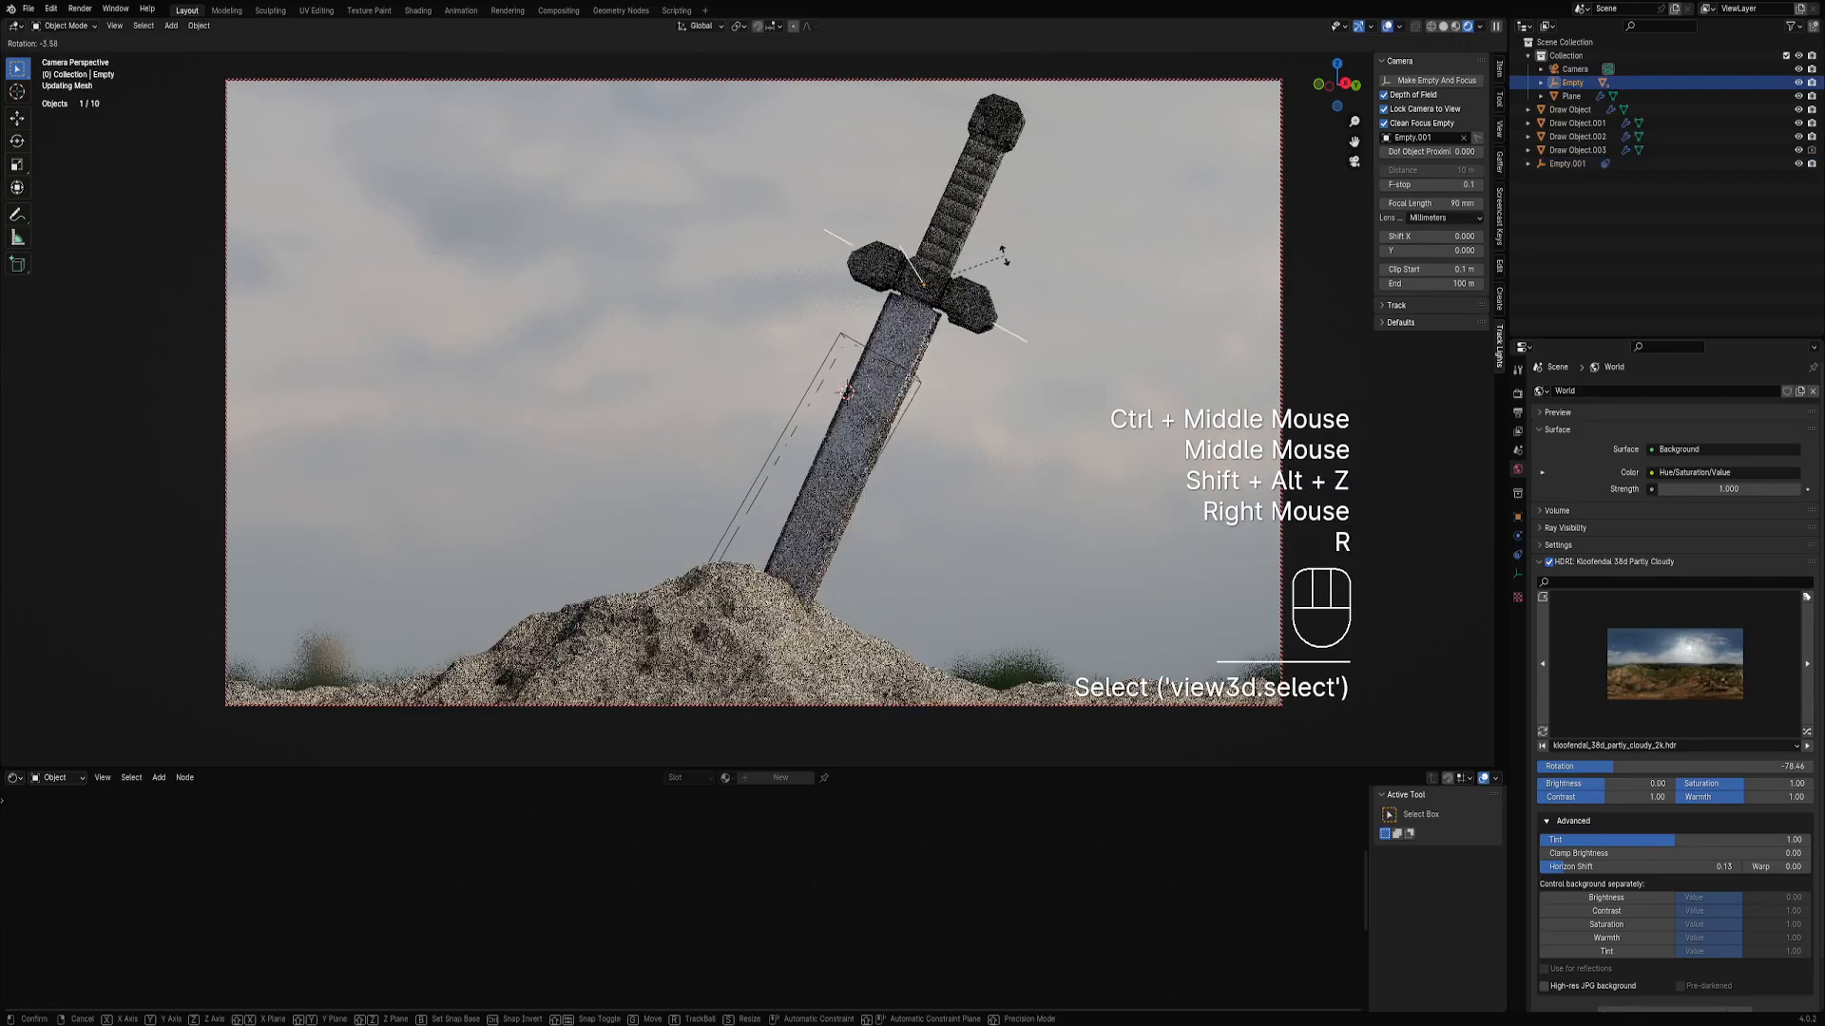
pyautogui.press('g')
pyautogui.click(1036, 295)
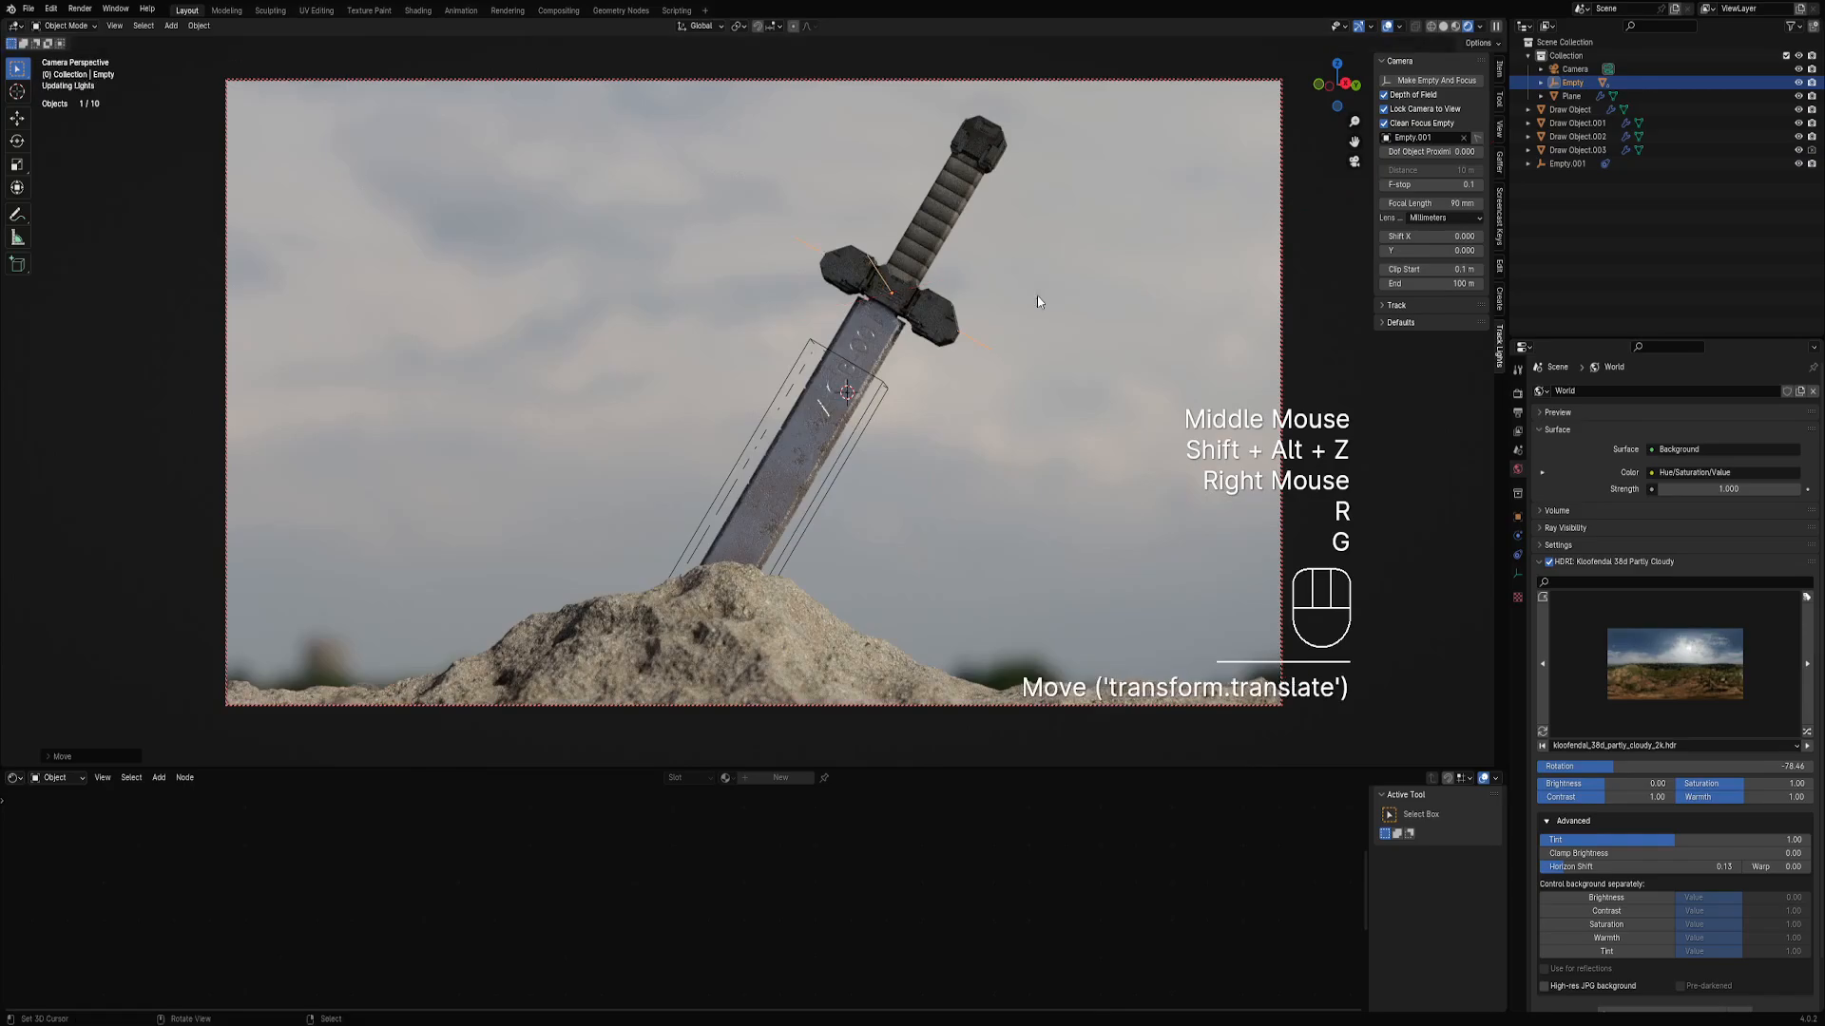
# Hide the viewport overlays and rotate the HDRI sky to about 101.5 so the light falls differently on the sword.
pyautogui.hotkey('shift', 'alt', 'z')
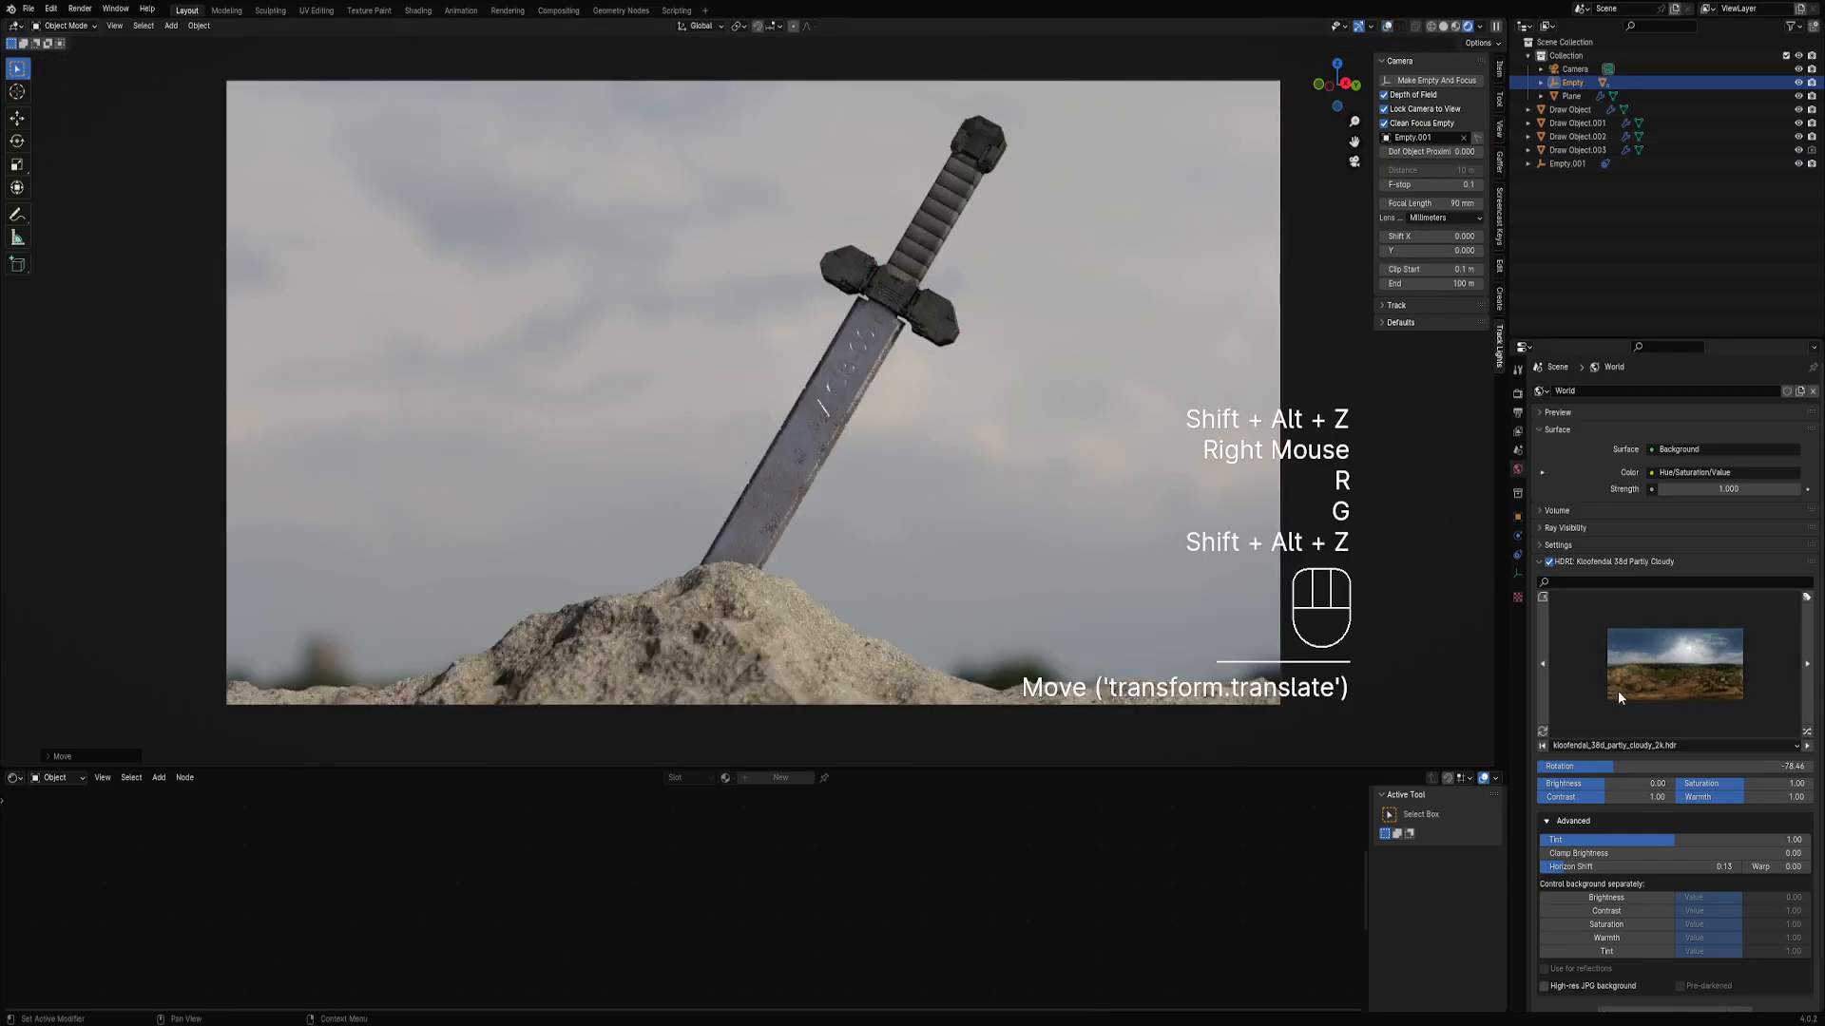
pyautogui.moveTo(1667, 766); pyautogui.dragTo(1744, 765)
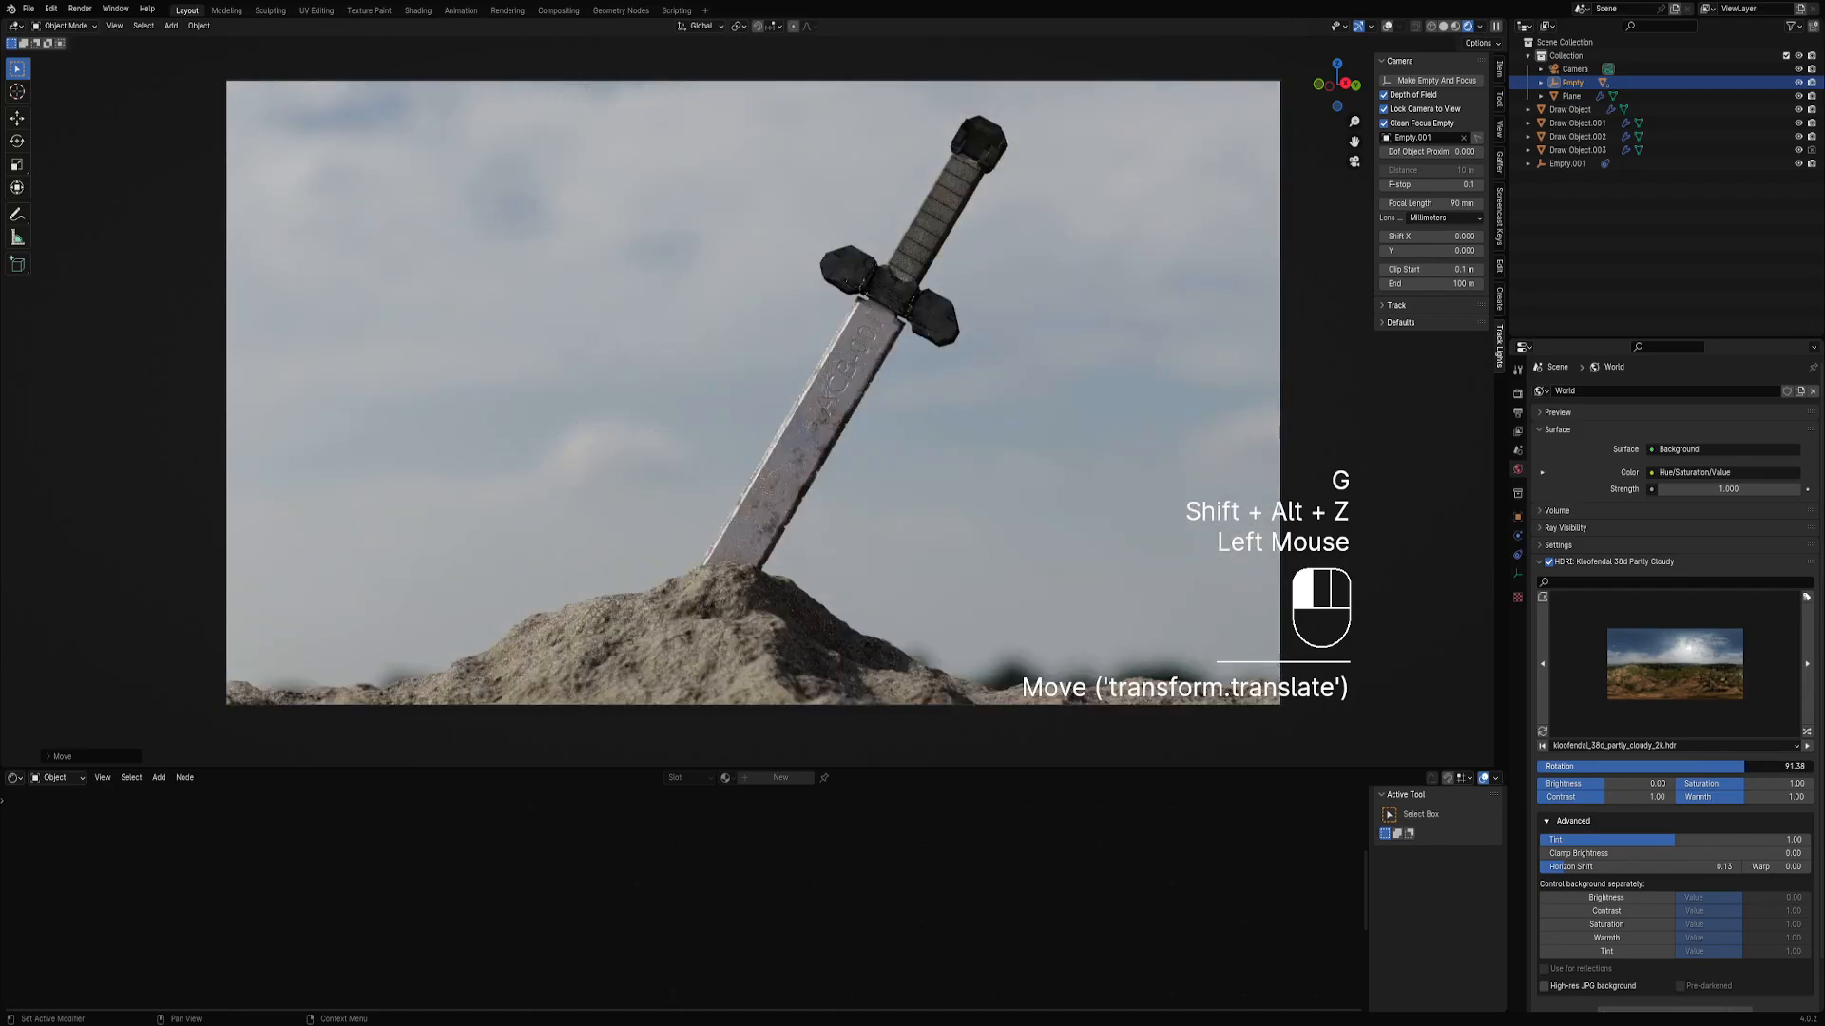
pyautogui.moveTo(1744, 765); pyautogui.dragTo(1750, 766)
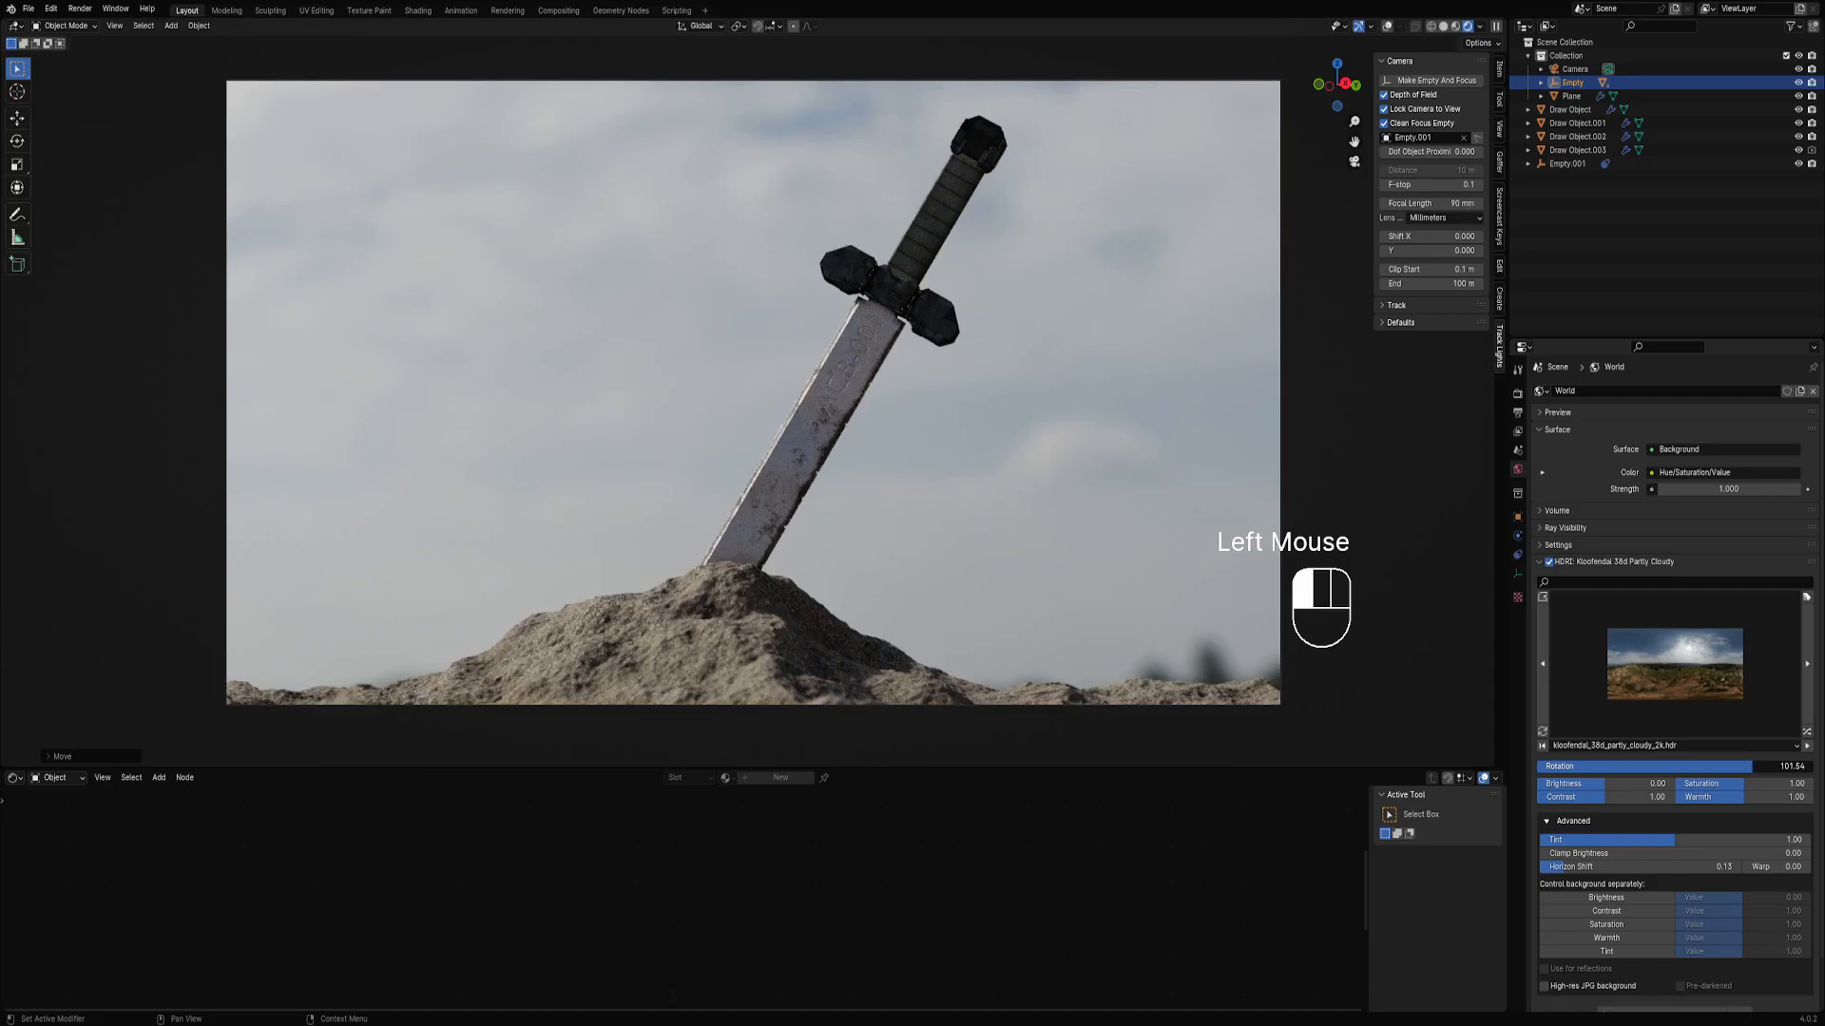
# Move the Attribute node aside in the sword guard's material, and try cutting its link to the Multiply chain.
pyautogui.click(953, 329)
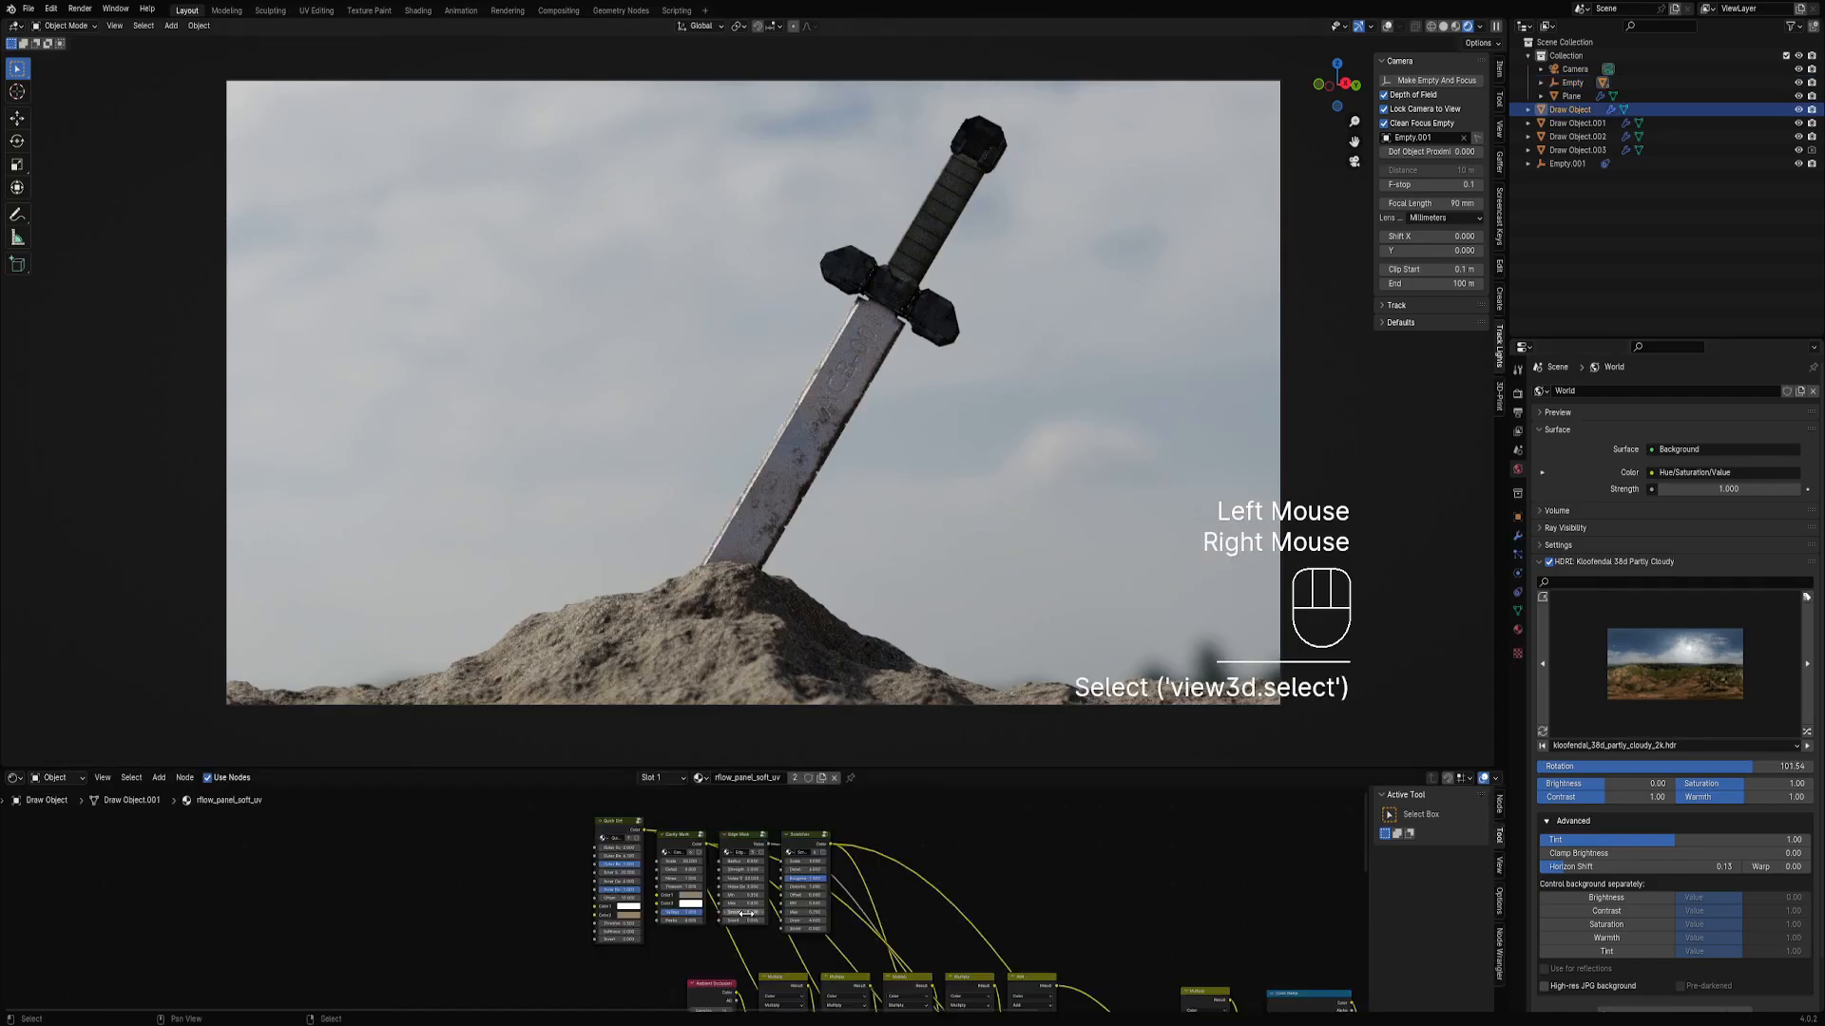
pyautogui.scroll(1, 746, 914)
pyautogui.scroll(-1, 746, 913)
pyautogui.moveTo(758, 1007); pyautogui.dragTo(724, 865, button='middle')
pyautogui.scroll(3, 751, 926)
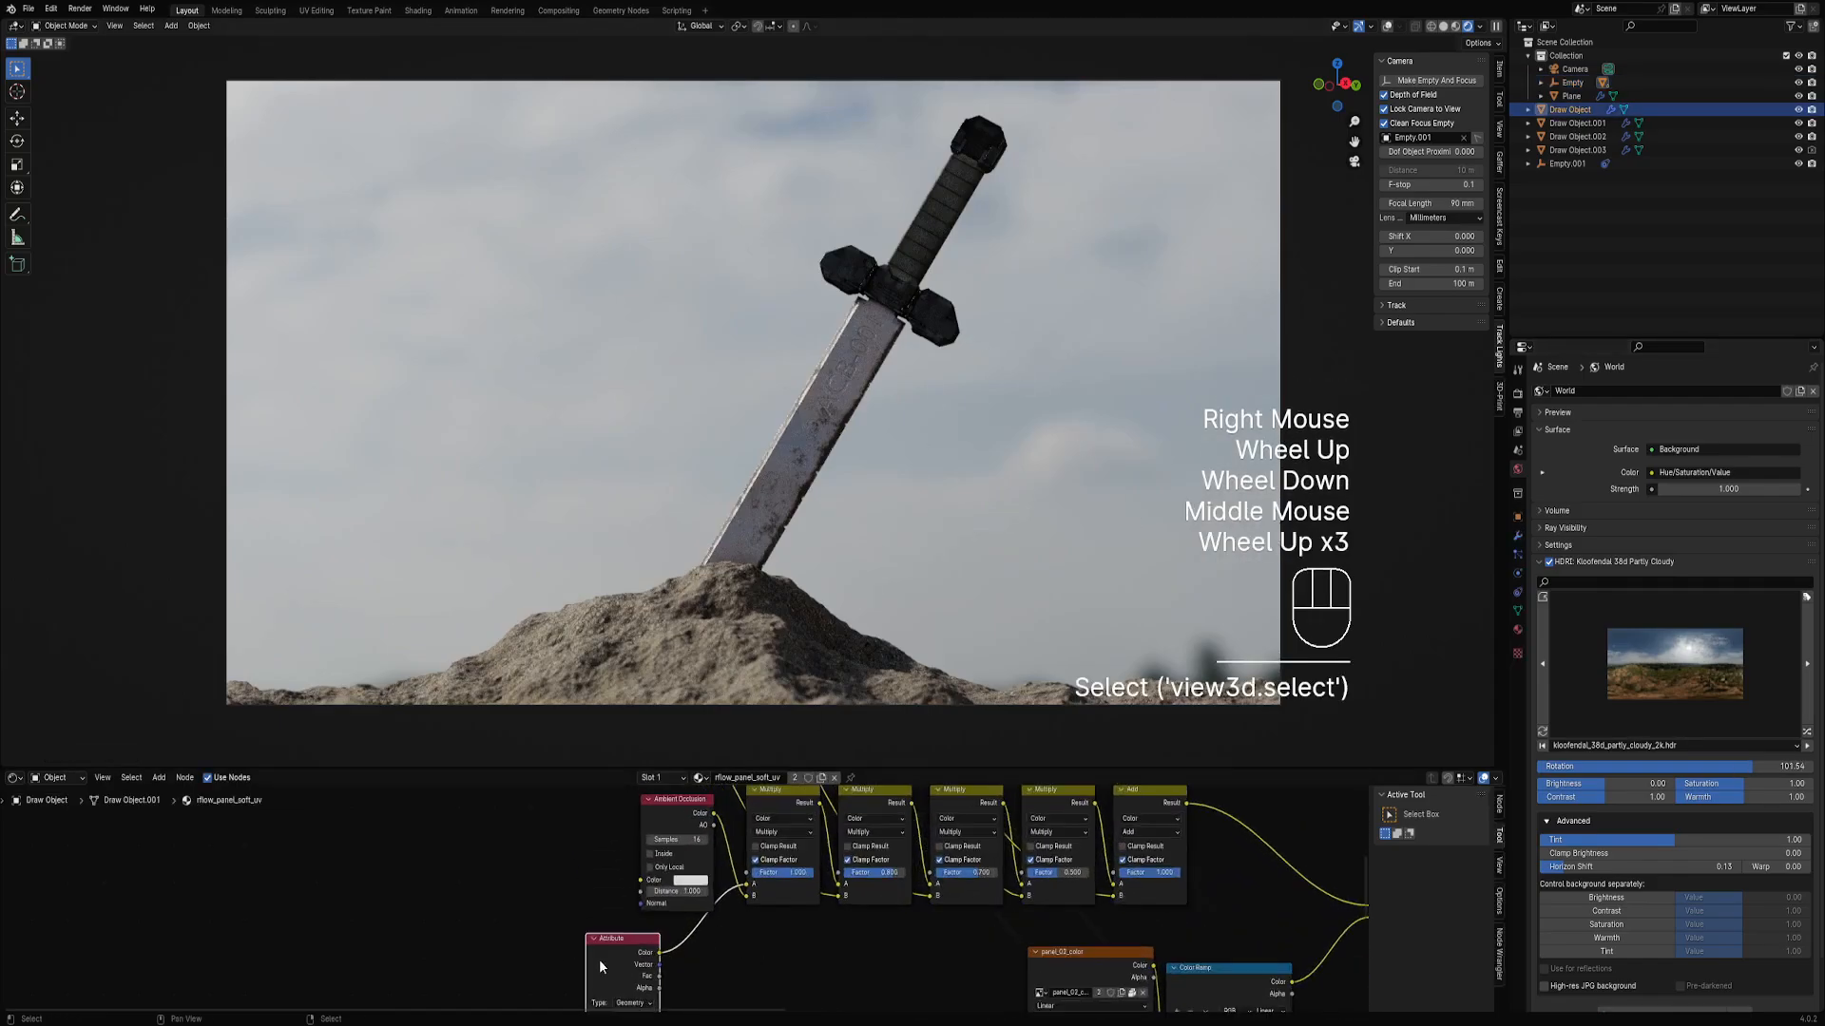
pyautogui.moveTo(600, 961); pyautogui.dragTo(455, 1014)
pyautogui.keyDown('ctrl'); pyautogui.moveTo(595, 922); pyautogui.dragTo(686, 984, button='right'); pyautogui.keyUp('ctrl')
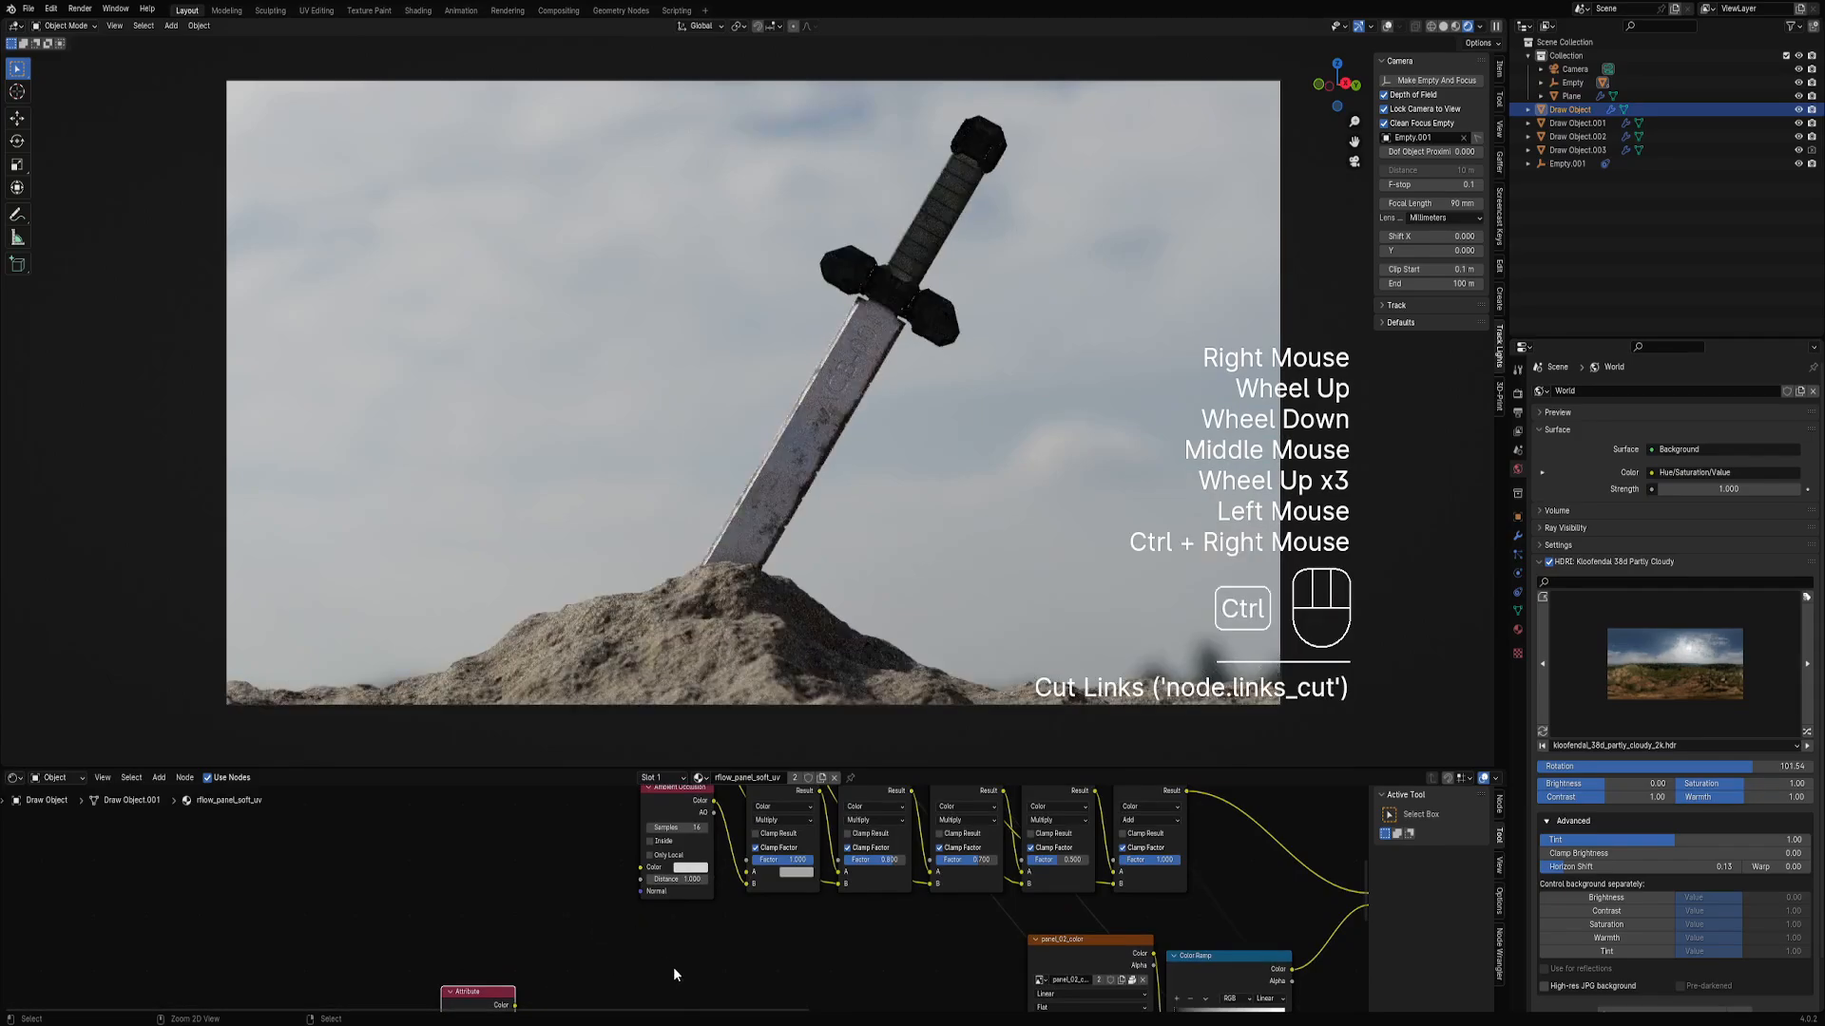
pyautogui.hotkey('ctrl', 'z')
# Insert a Color Ramp on the Attribute node's link in the guard's material and shift its stop to brighten the guard.
pyautogui.moveTo(673, 965); pyautogui.dragTo(433, 972, button='middle')
pyautogui.scroll(-2, 688, 926)
pyautogui.moveTo(364, 1019); pyautogui.dragTo(618, 847, button='middle')
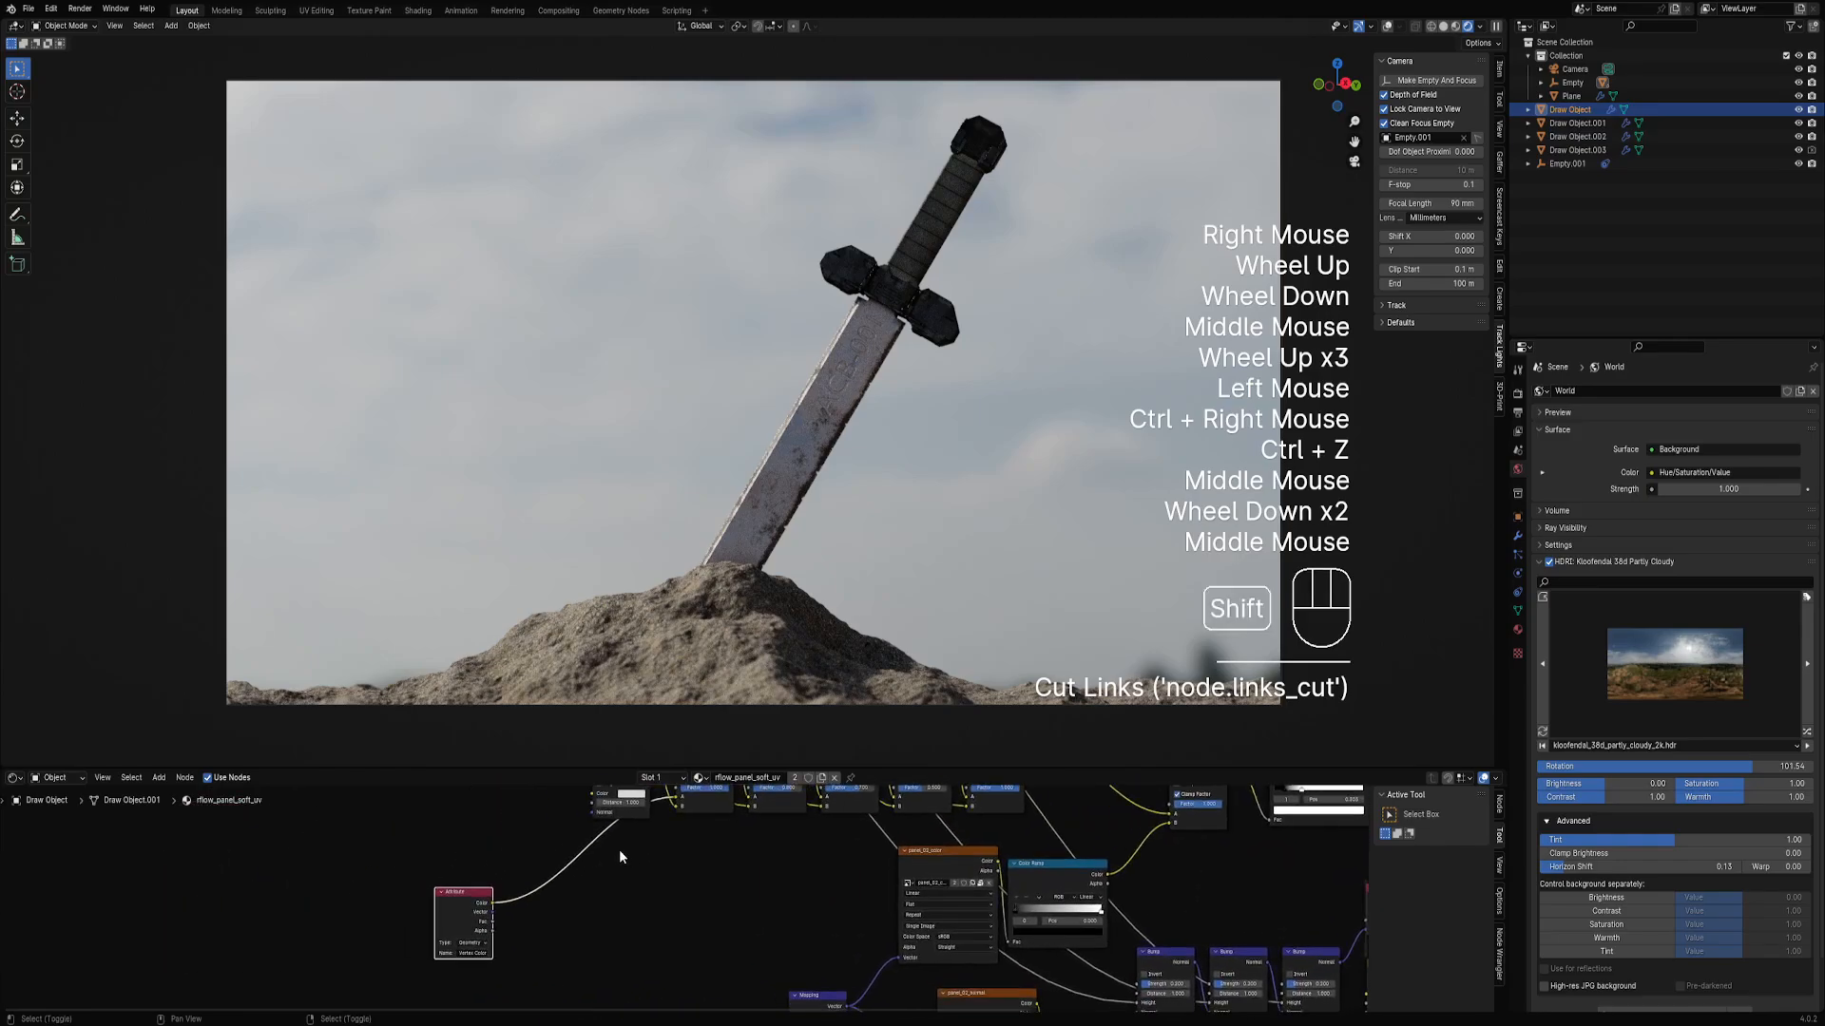
pyautogui.hotkey('shift', 'a')
pyautogui.moveTo(616, 848)
pyautogui.click(694, 707)
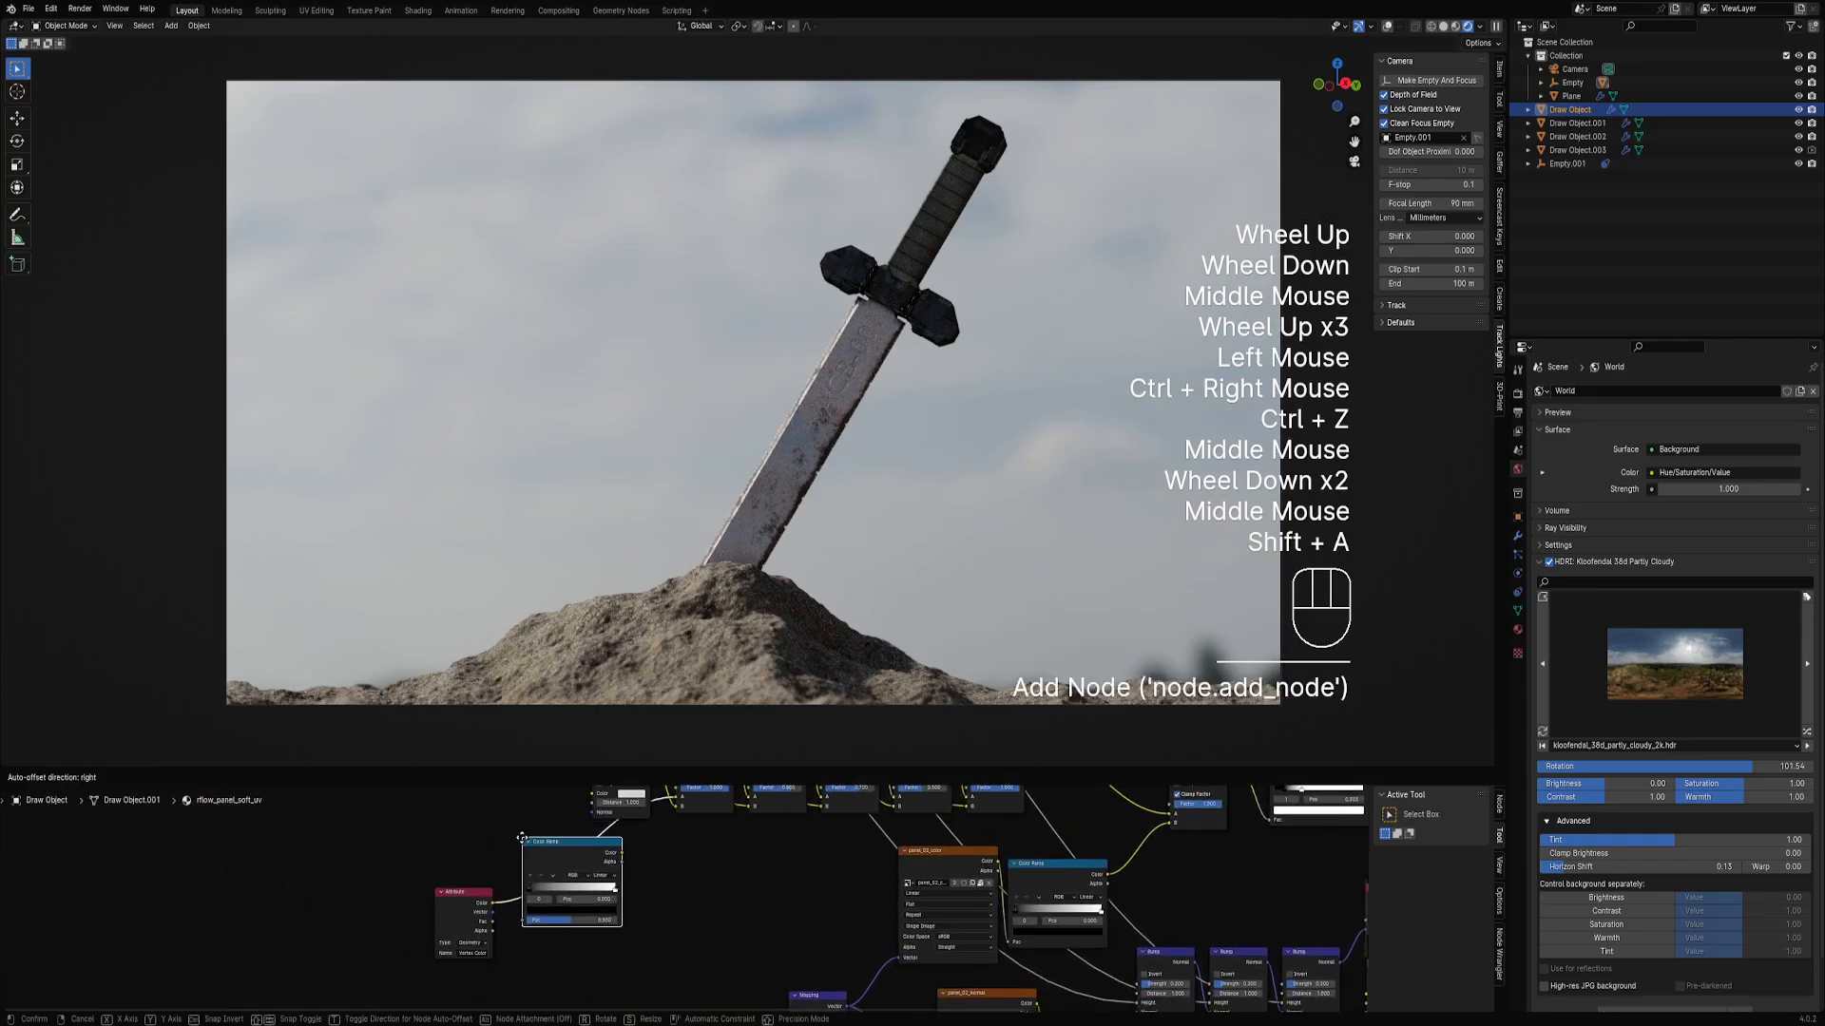
pyautogui.click(554, 895)
pyautogui.moveTo(554, 895)
pyautogui.mouseDown()
pyautogui.moveTo(594, 893)
pyautogui.moveTo(572, 891)
pyautogui.mouseUp()
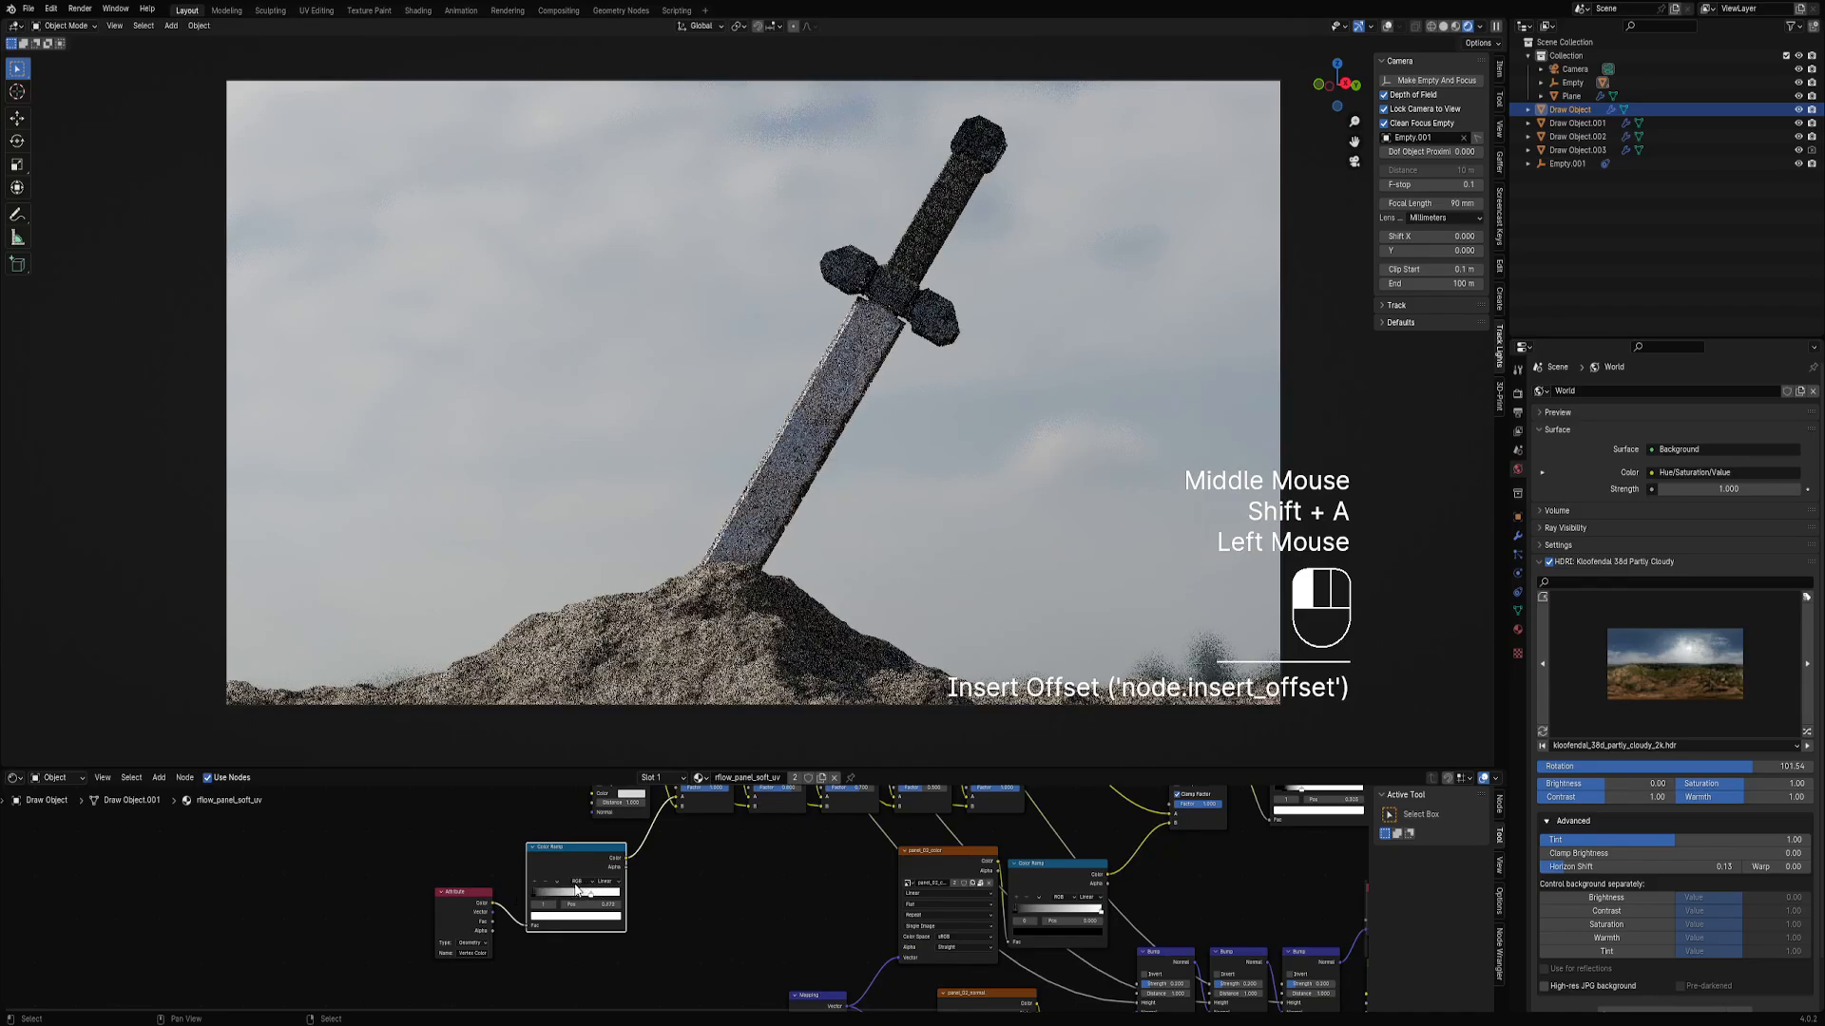
# Raise the RGB node's brightness to white in the handle's rflow_cloth material to lighten the cloth wrap.
pyautogui.rightClick(918, 248)
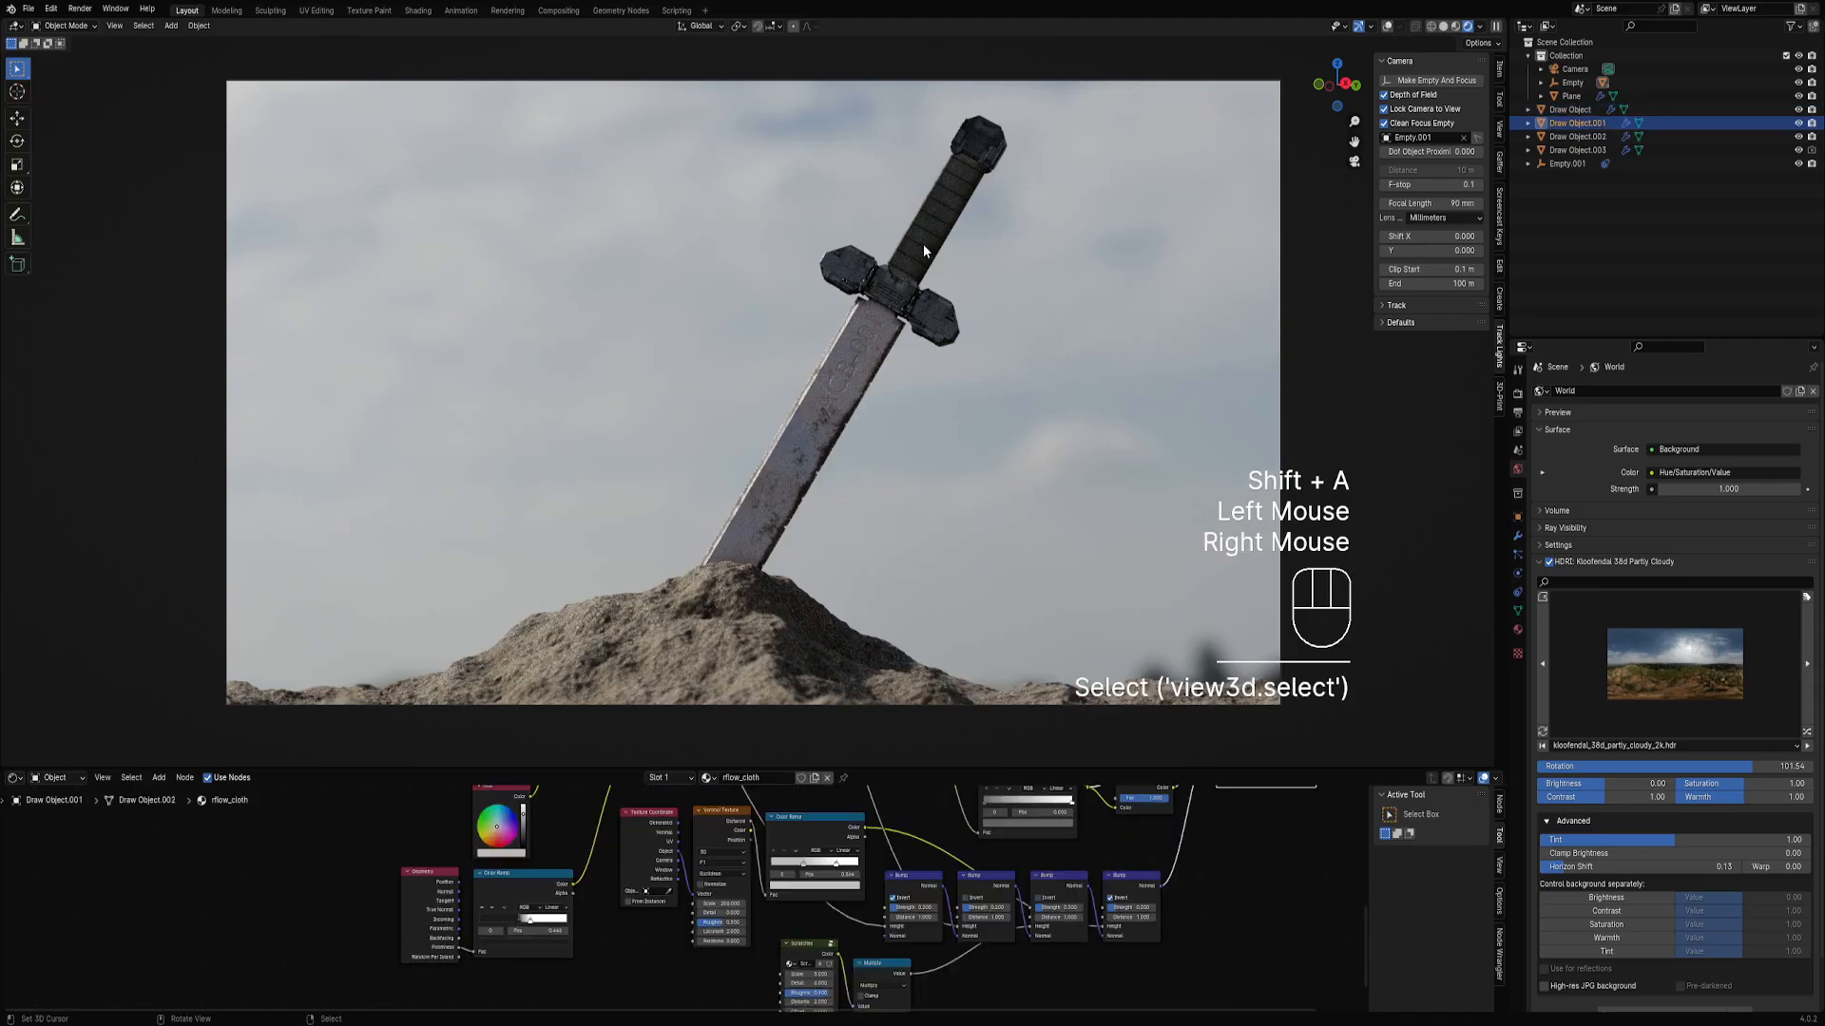
pyautogui.scroll(-1, 950, 902)
pyautogui.moveTo(931, 893); pyautogui.dragTo(949, 904, button='middle')
pyautogui.scroll(2, 949, 903)
pyautogui.moveTo(951, 903); pyautogui.dragTo(887, 910)
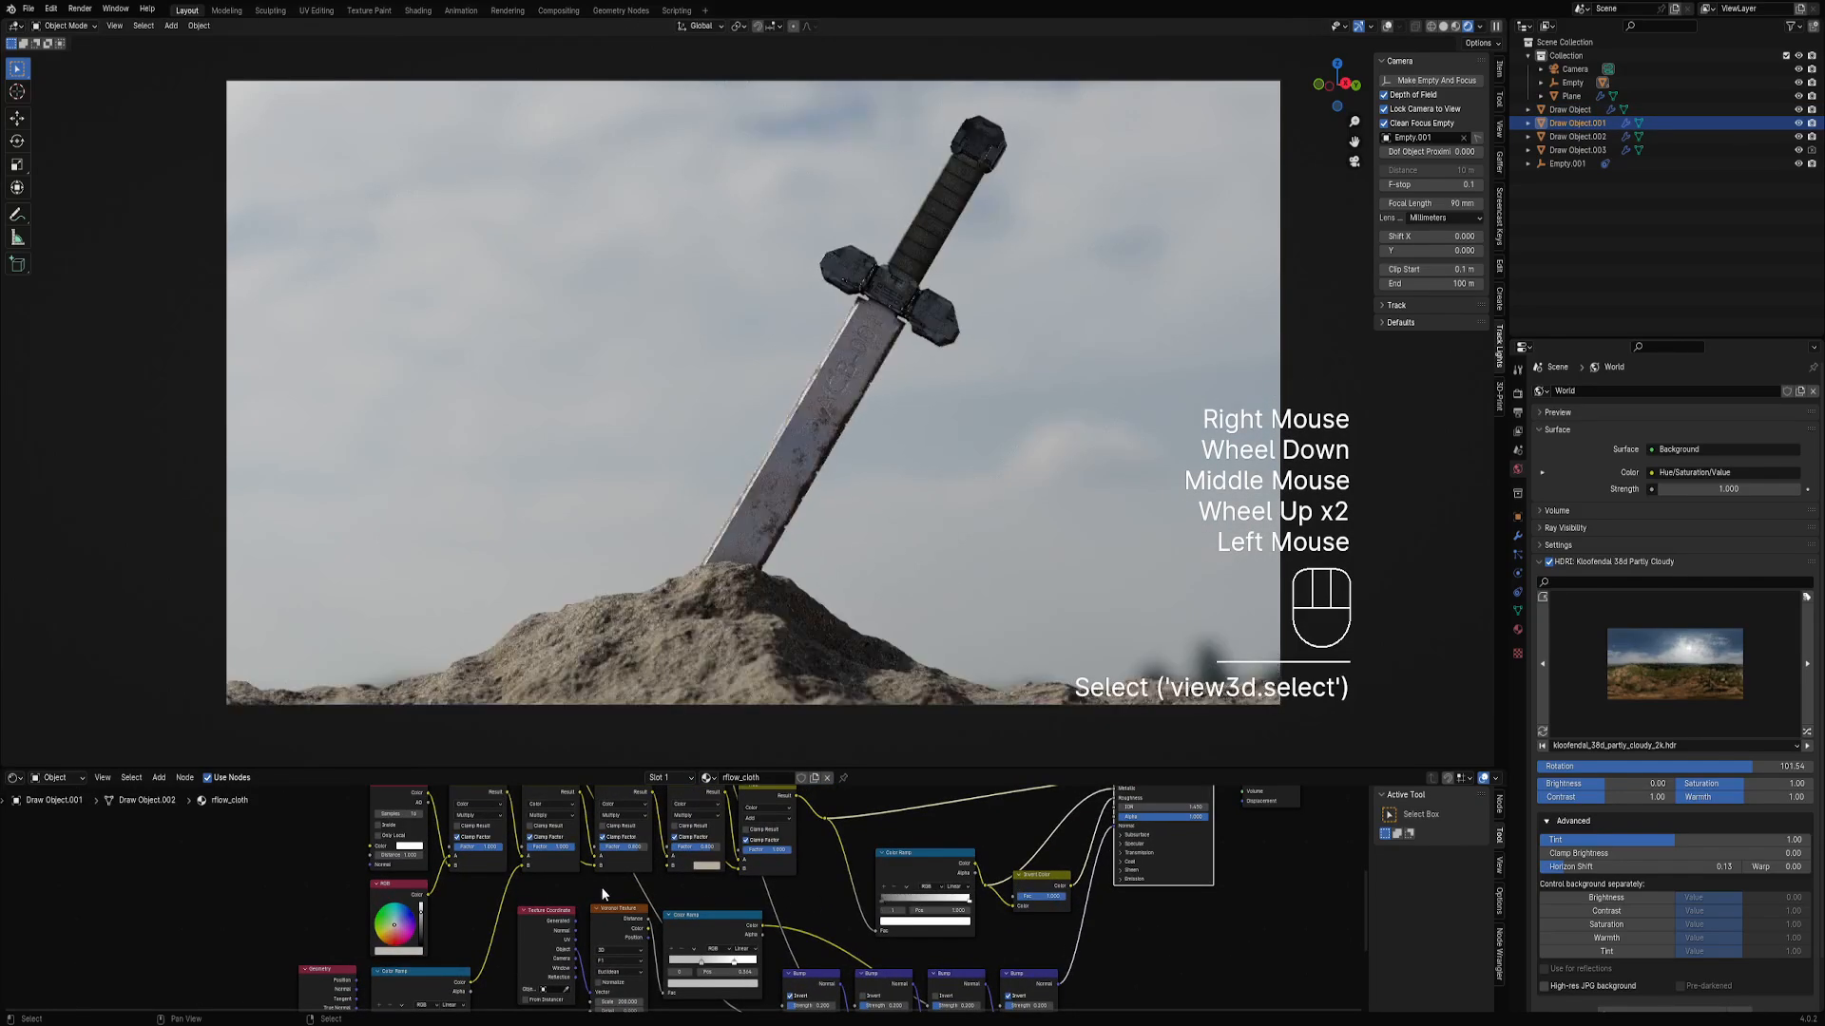
pyautogui.moveTo(552, 879); pyautogui.dragTo(615, 917, button='middle')
pyautogui.scroll(2, 615, 917)
pyautogui.scroll(-1, 528, 886)
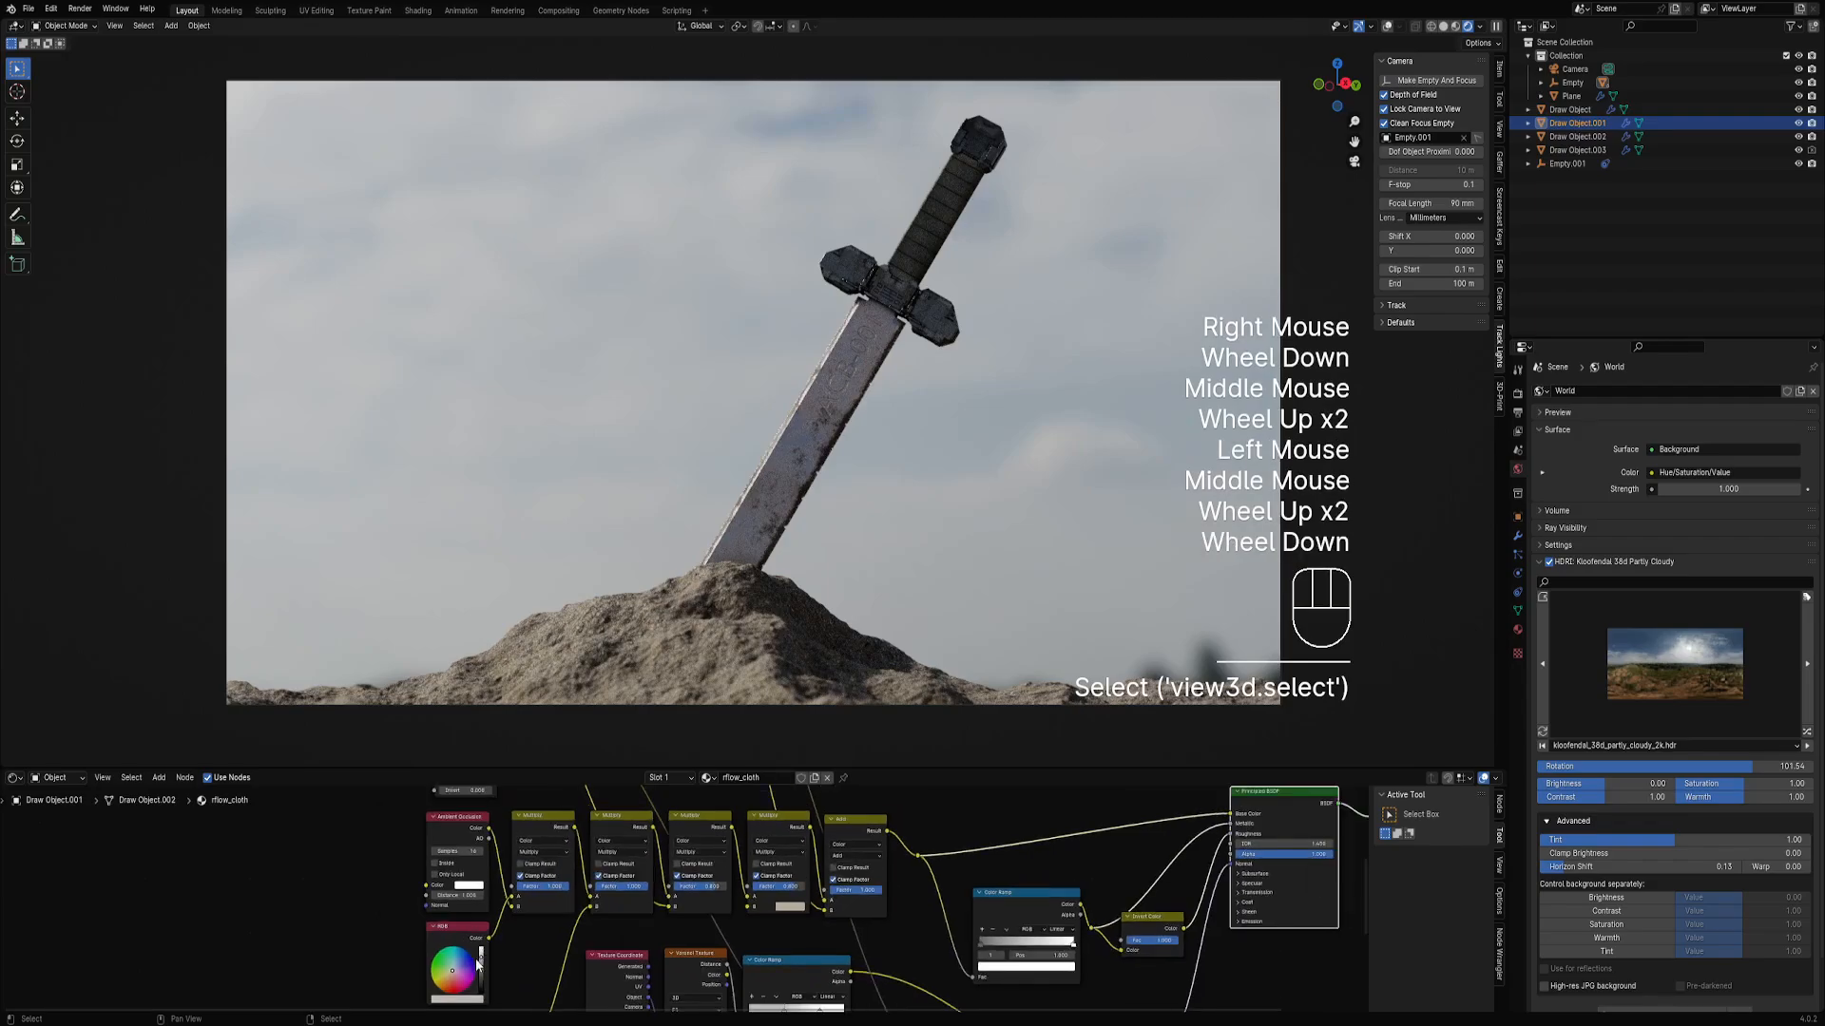
pyautogui.click(481, 962)
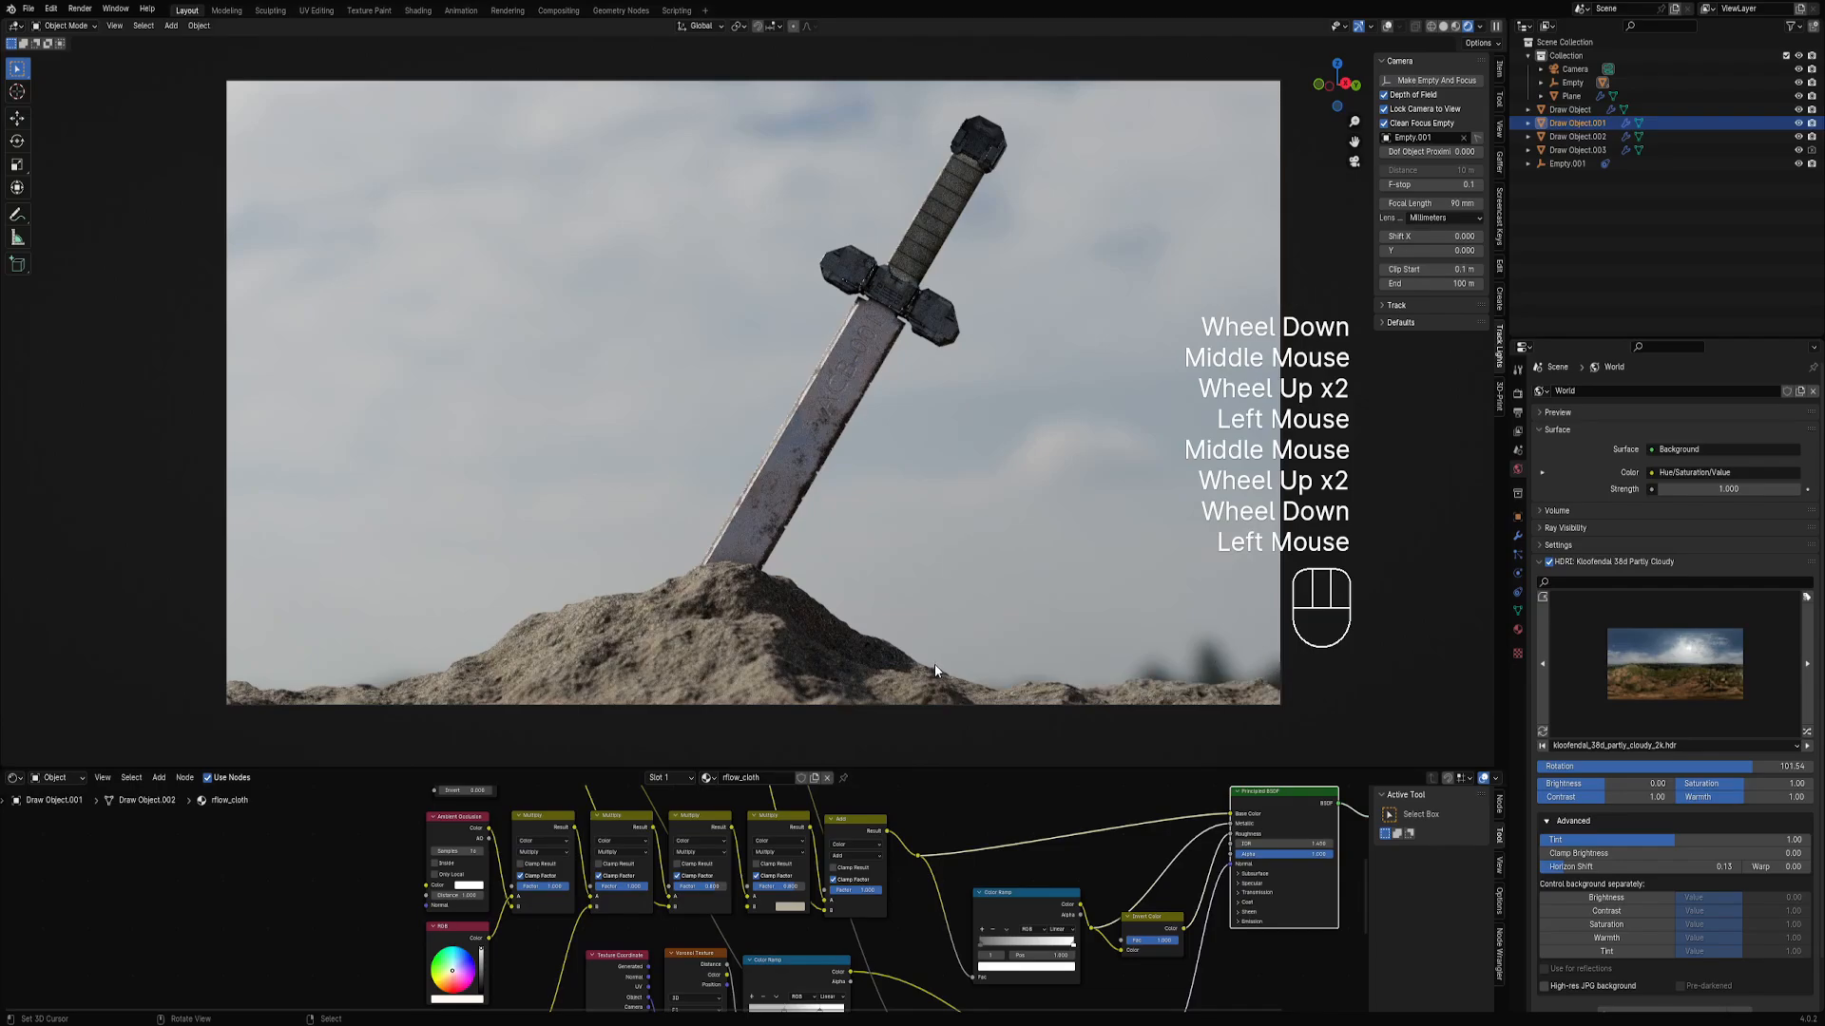
pyautogui.hotkey('shift', 'alt', 'z')
pyautogui.hotkey('shift', 'alt', 'z')
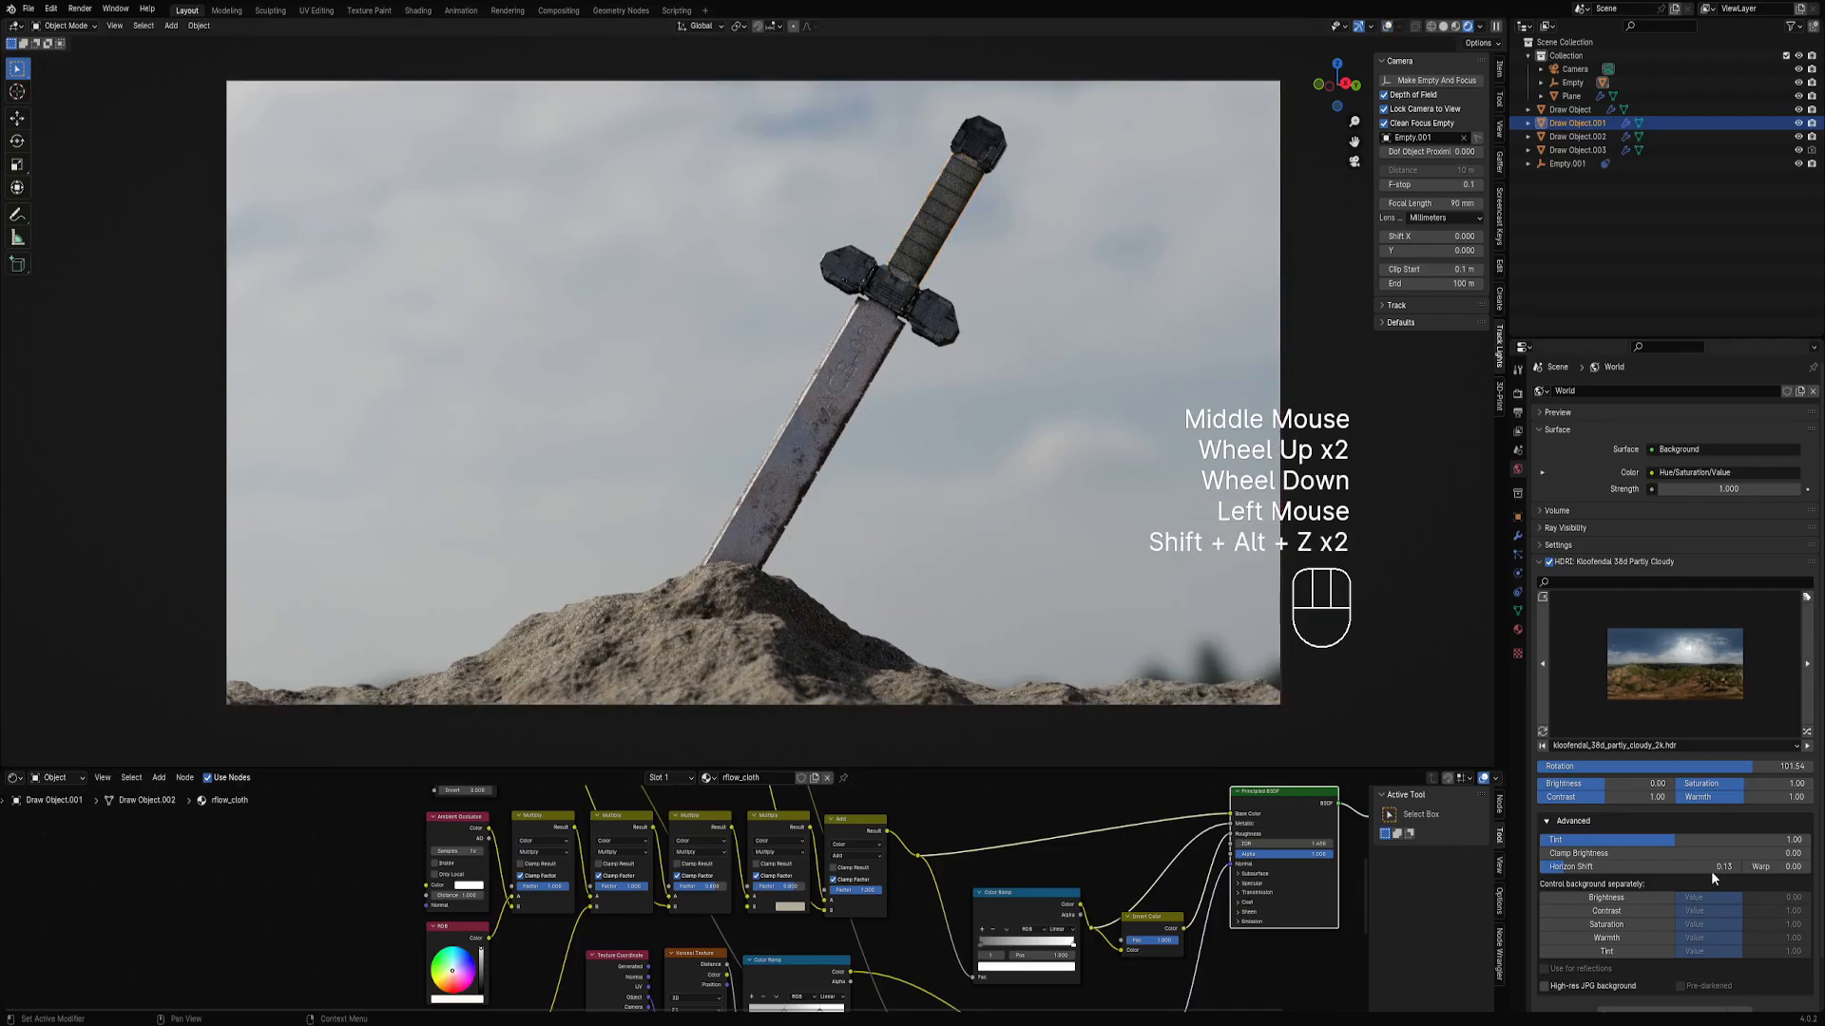
pyautogui.moveTo(1778, 756)
pyautogui.mouseDown()
pyautogui.moveTo(1729, 757)
pyautogui.moveTo(1752, 757)
pyautogui.mouseUp()
pyautogui.rightClick(942, 266)
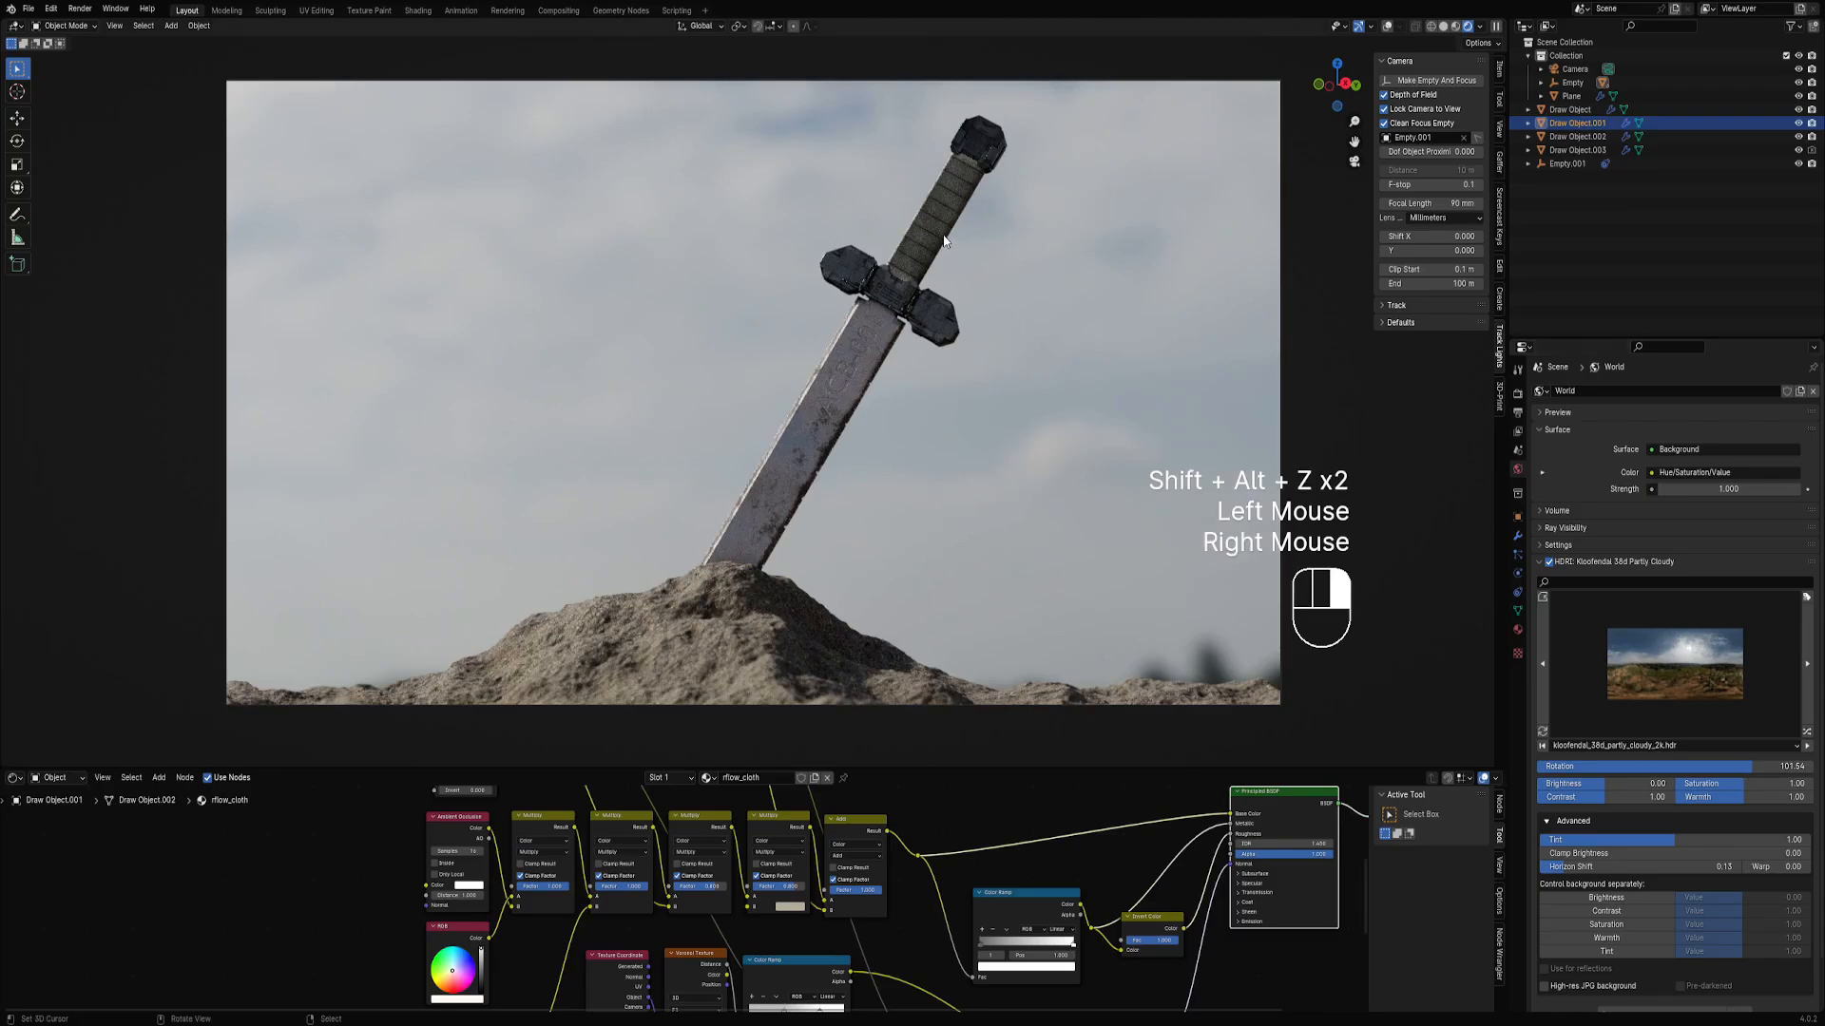
# Select the sword guard and adjust the emission strength on its material's Principled BSDF.
pyautogui.rightClick(937, 315)
pyautogui.hotkey('shift', 'alt', 'z')
pyautogui.hotkey('shift', 'alt', 'z')
pyautogui.scroll(-3, 937, 315)
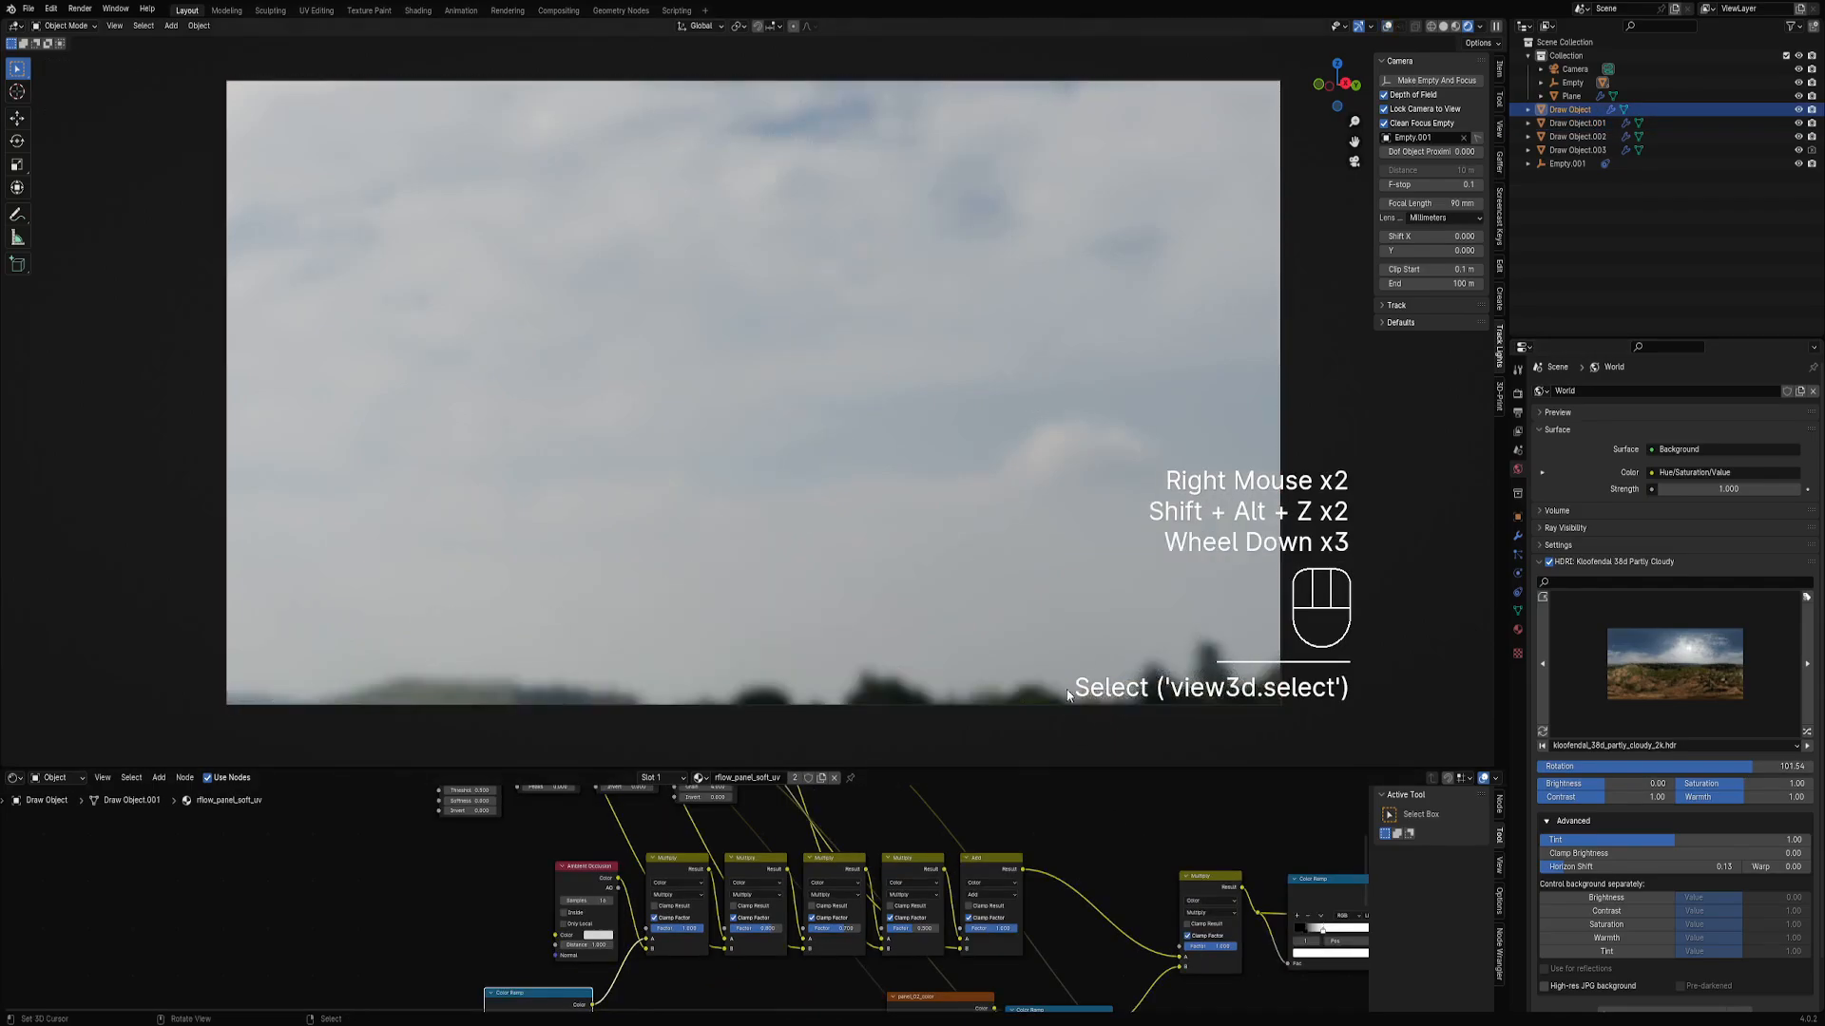
pyautogui.scroll(3, 971, 407)
pyautogui.scroll(1, 971, 411)
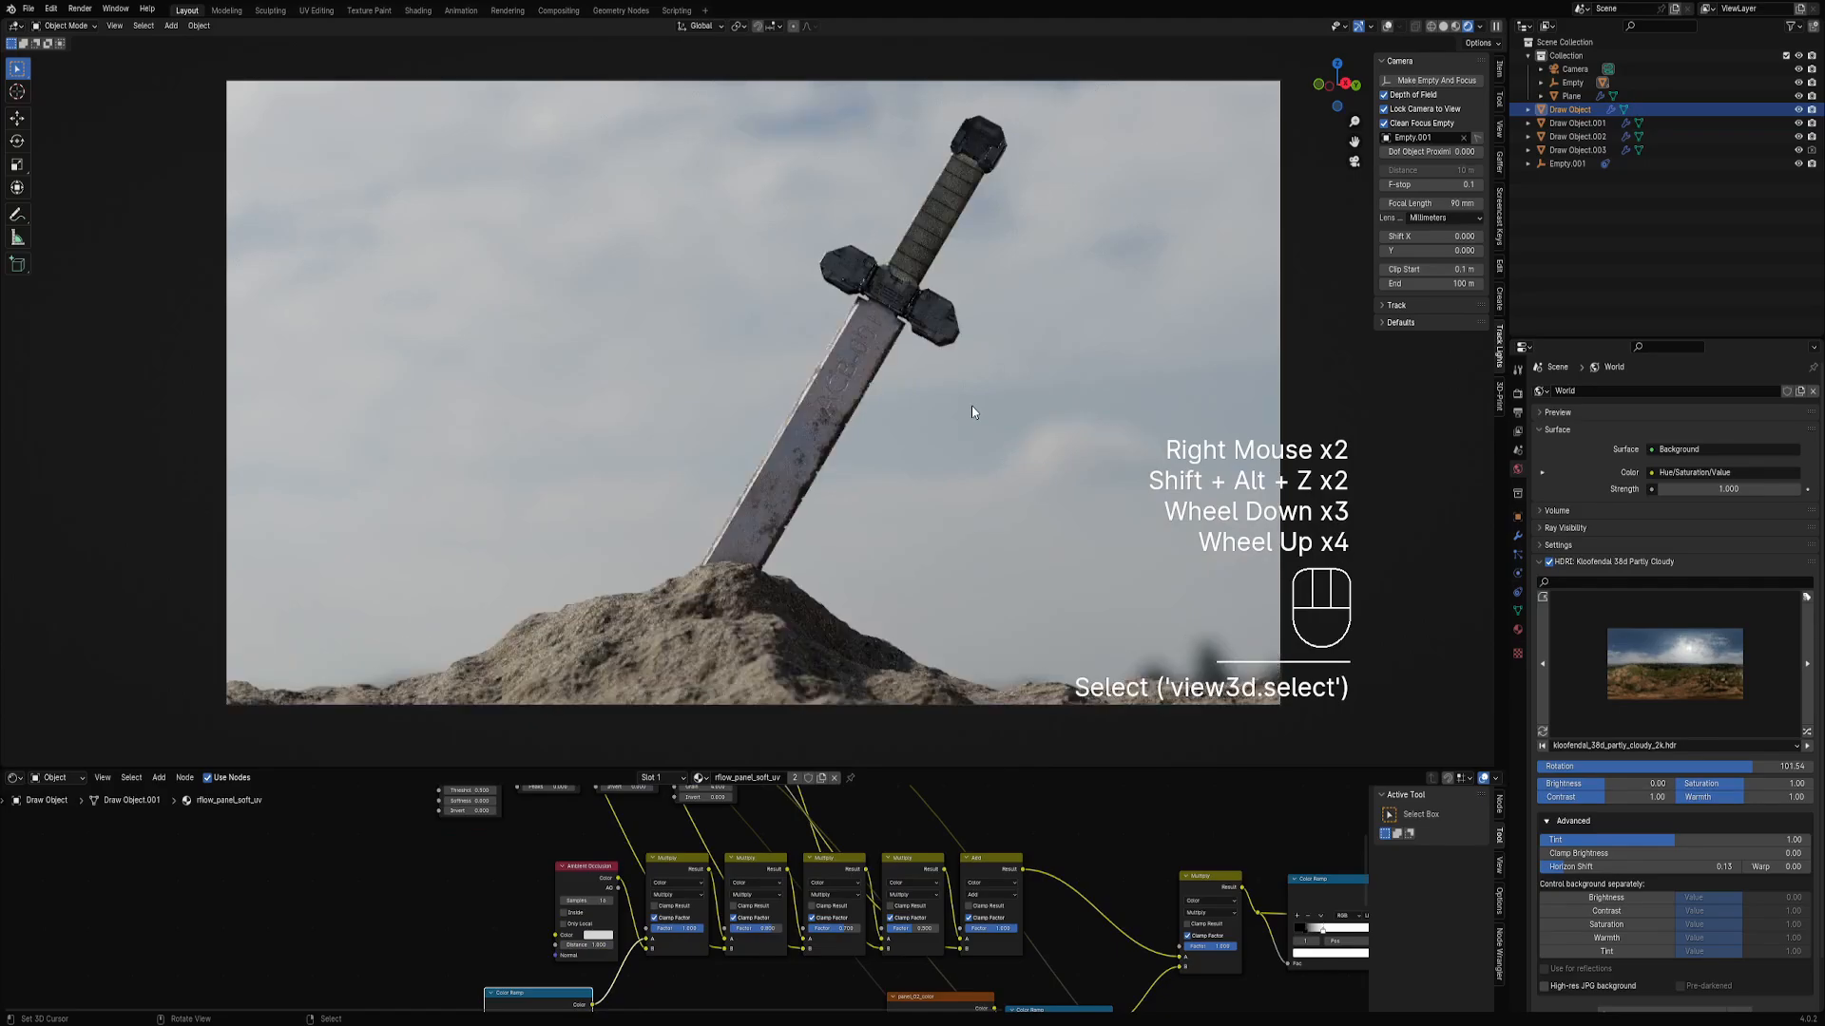
pyautogui.scroll(-1, 1240, 923)
pyautogui.moveTo(1240, 923); pyautogui.dragTo(877, 1005, button='middle')
pyautogui.scroll(1, 871, 981)
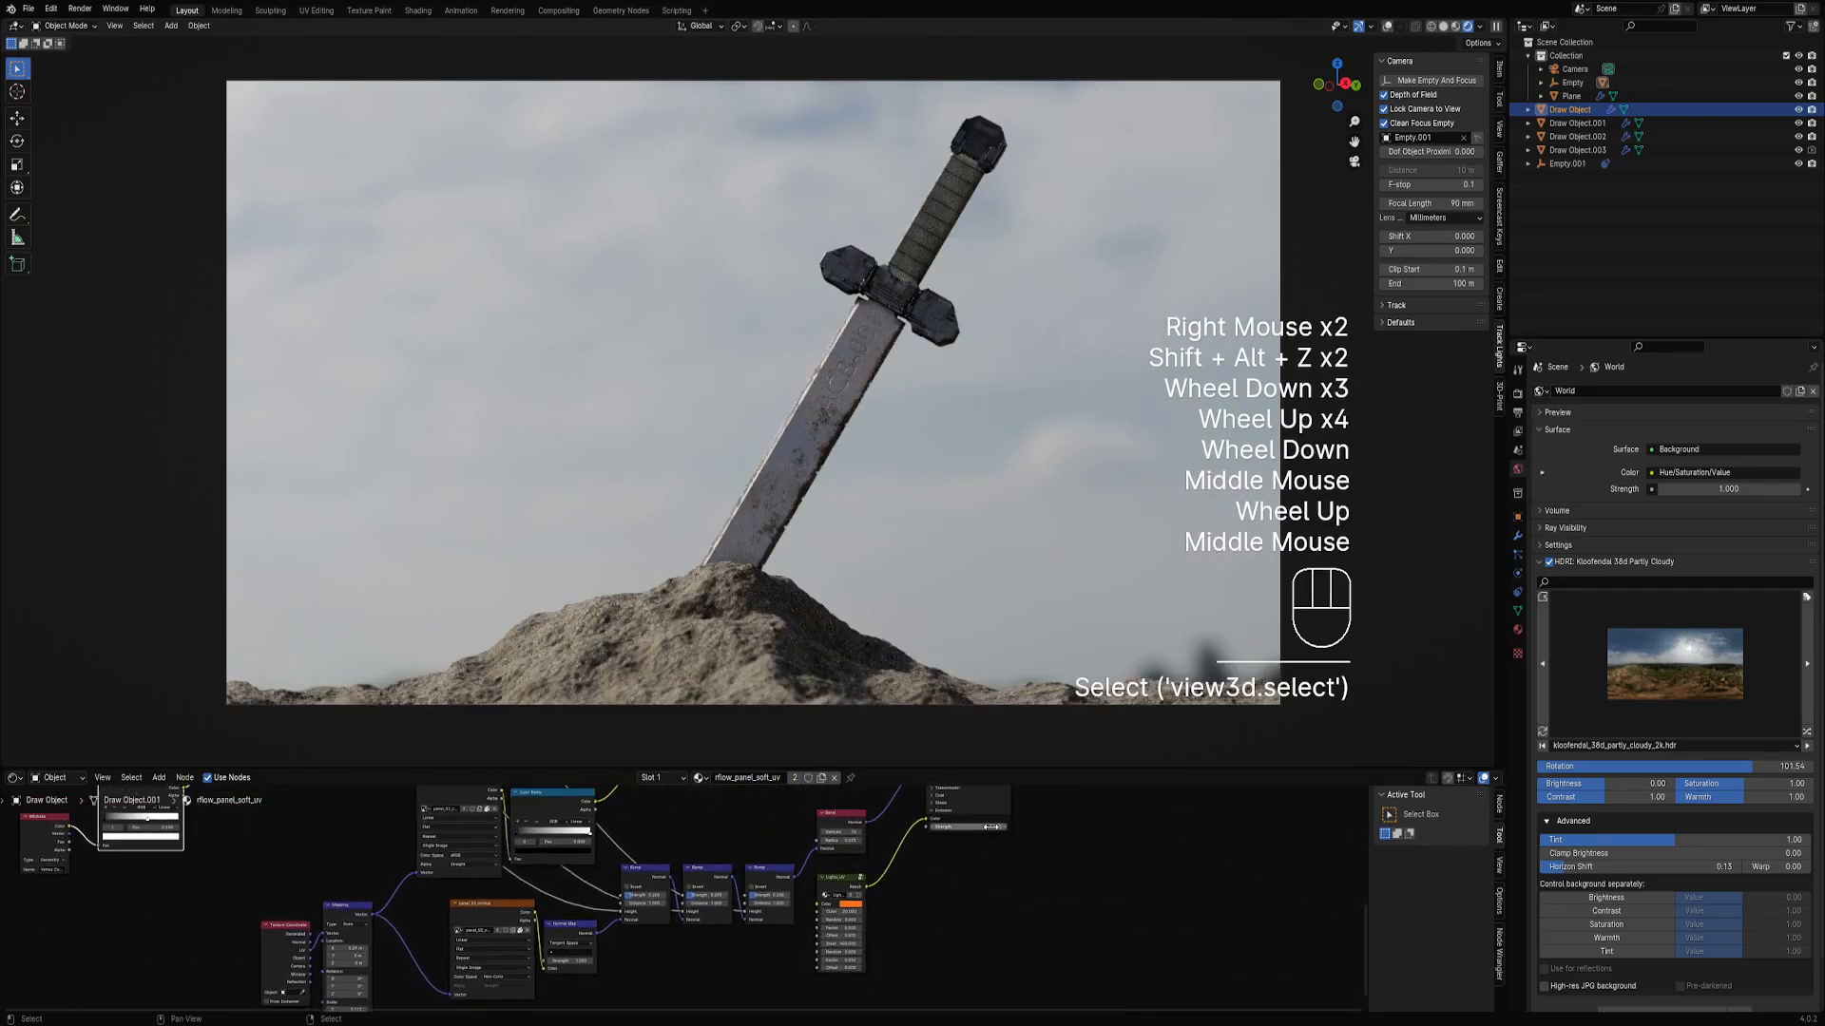
pyautogui.click(938, 846)
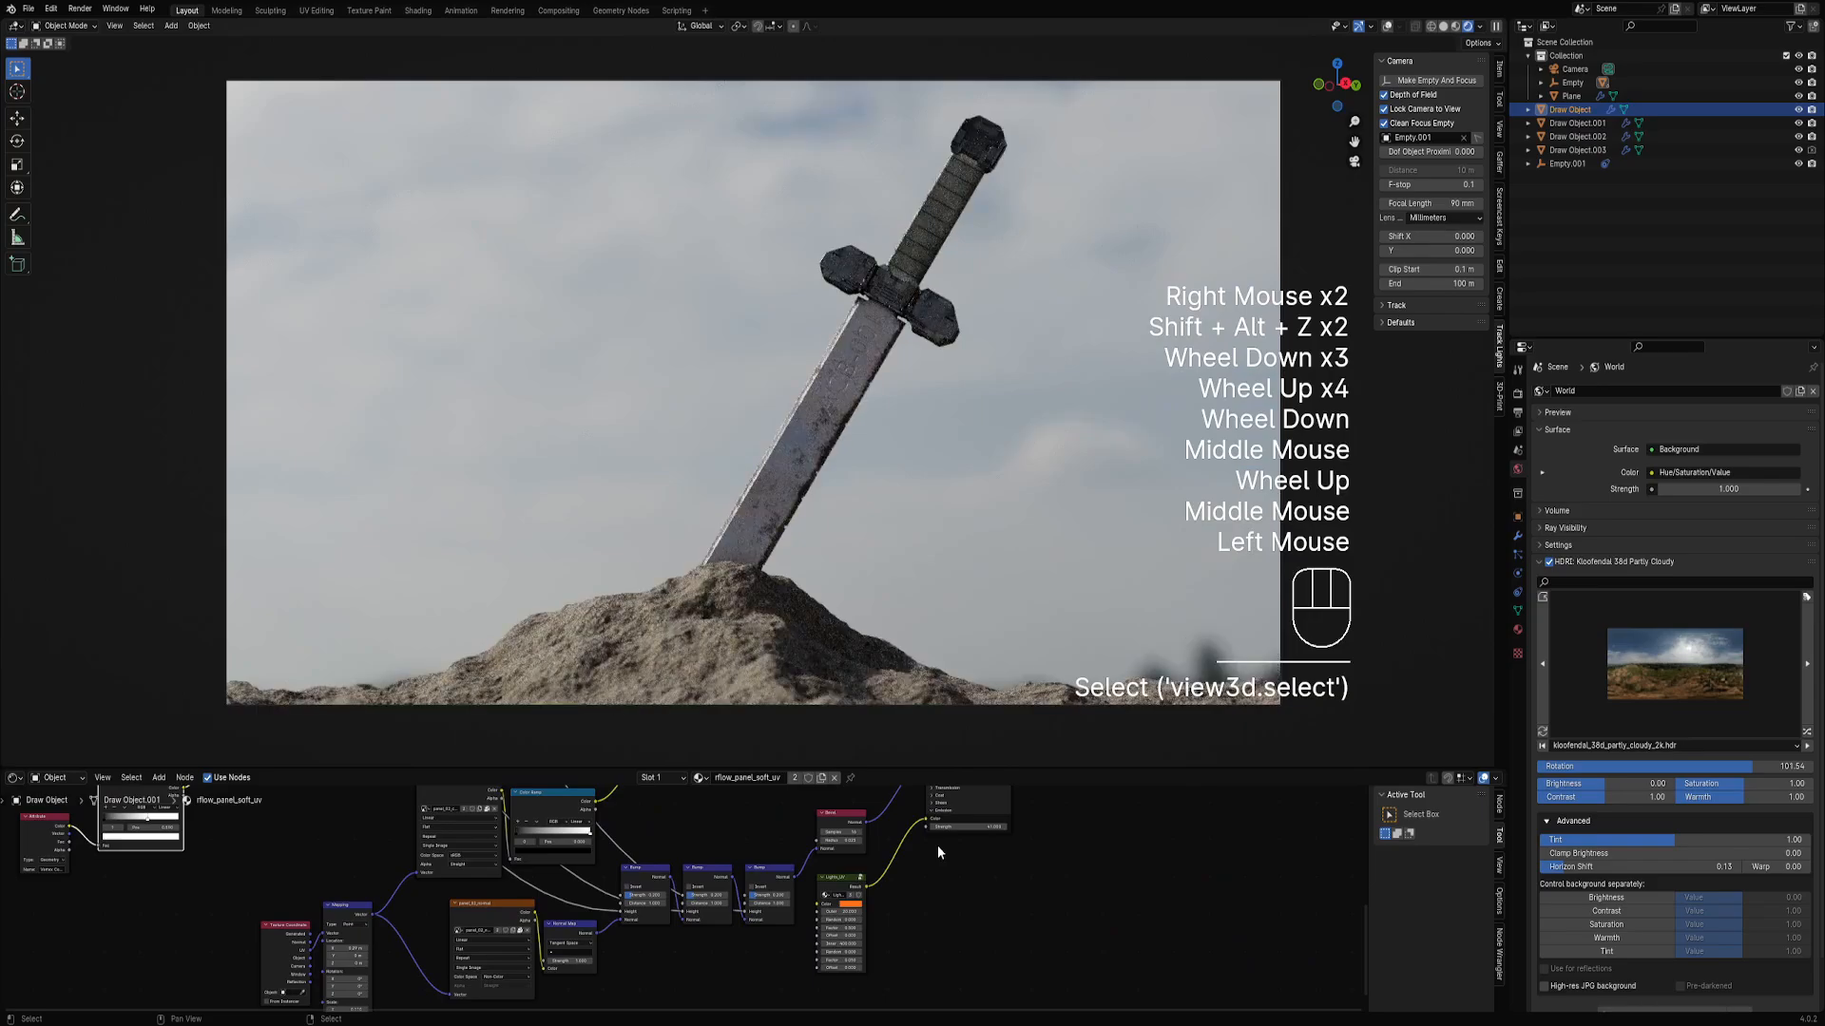
pyautogui.click(927, 848)
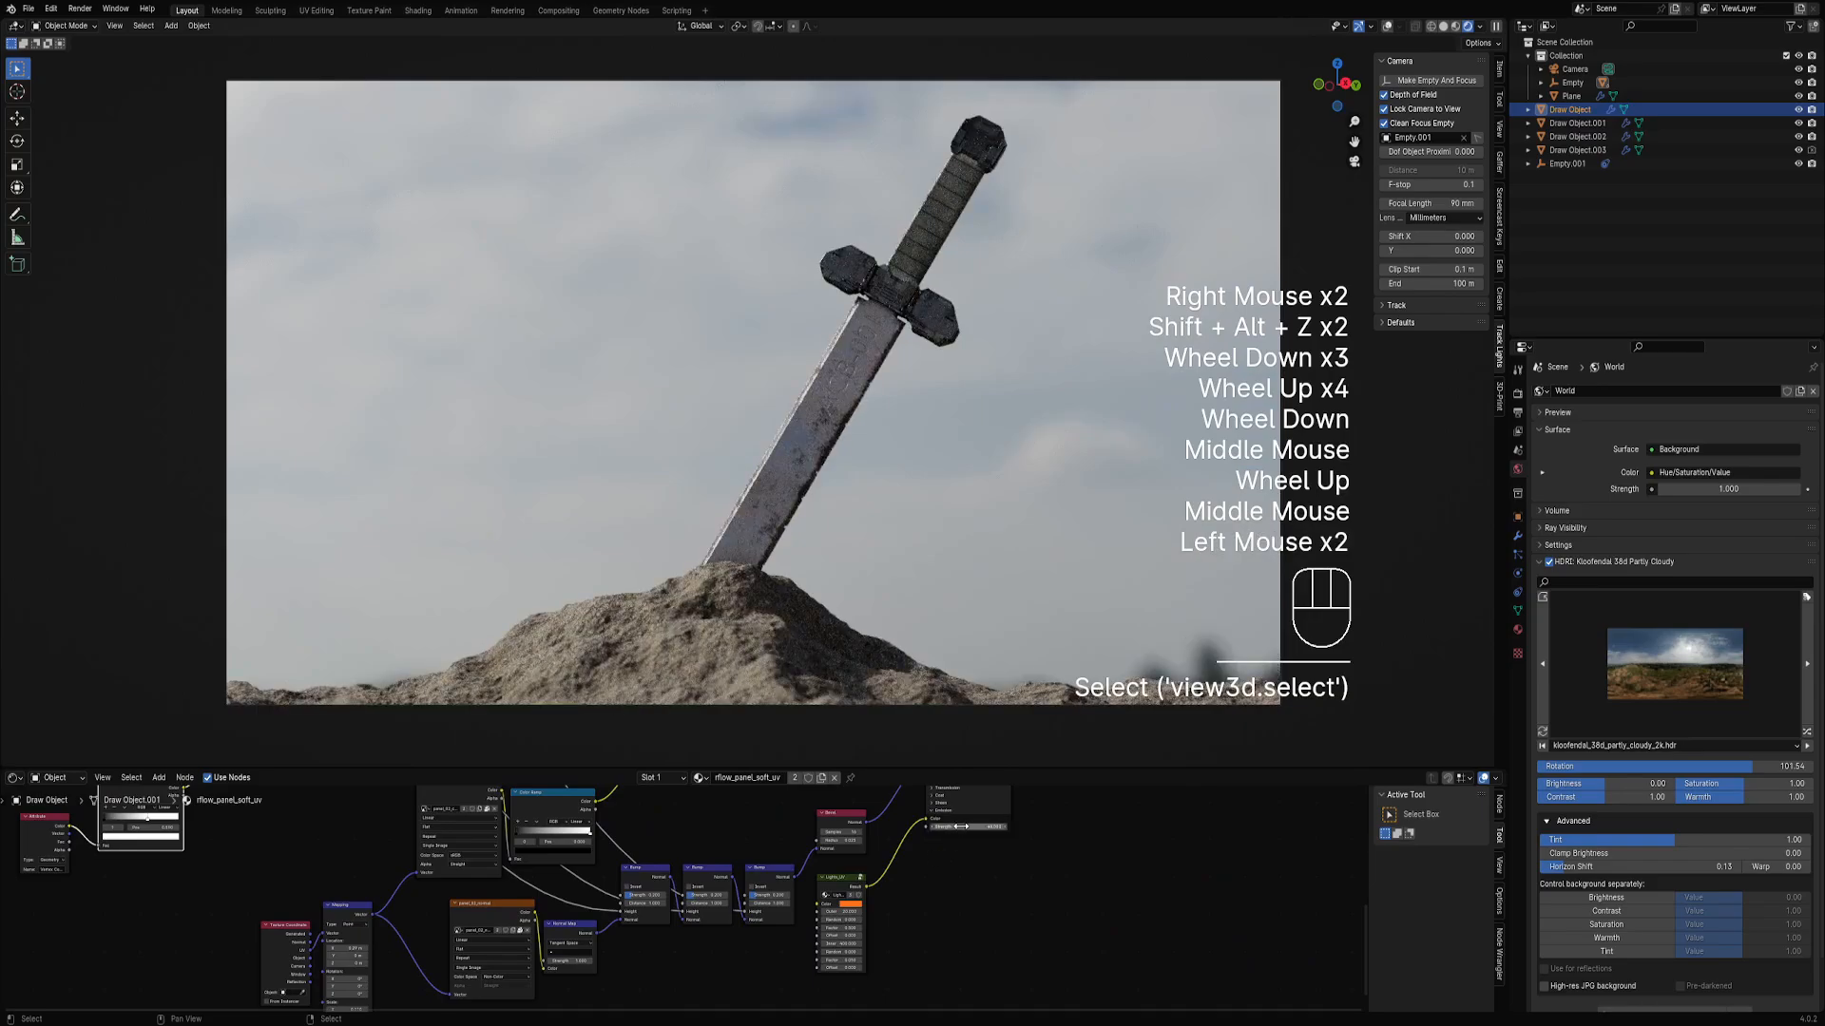
# Try an inner scale of 50 in the guard material's light node group and settle on 10.
pyautogui.scroll(2, 956, 849)
pyautogui.moveTo(956, 849); pyautogui.dragTo(900, 920, button='middle')
pyautogui.scroll(1, 900, 920)
pyautogui.click(898, 866)
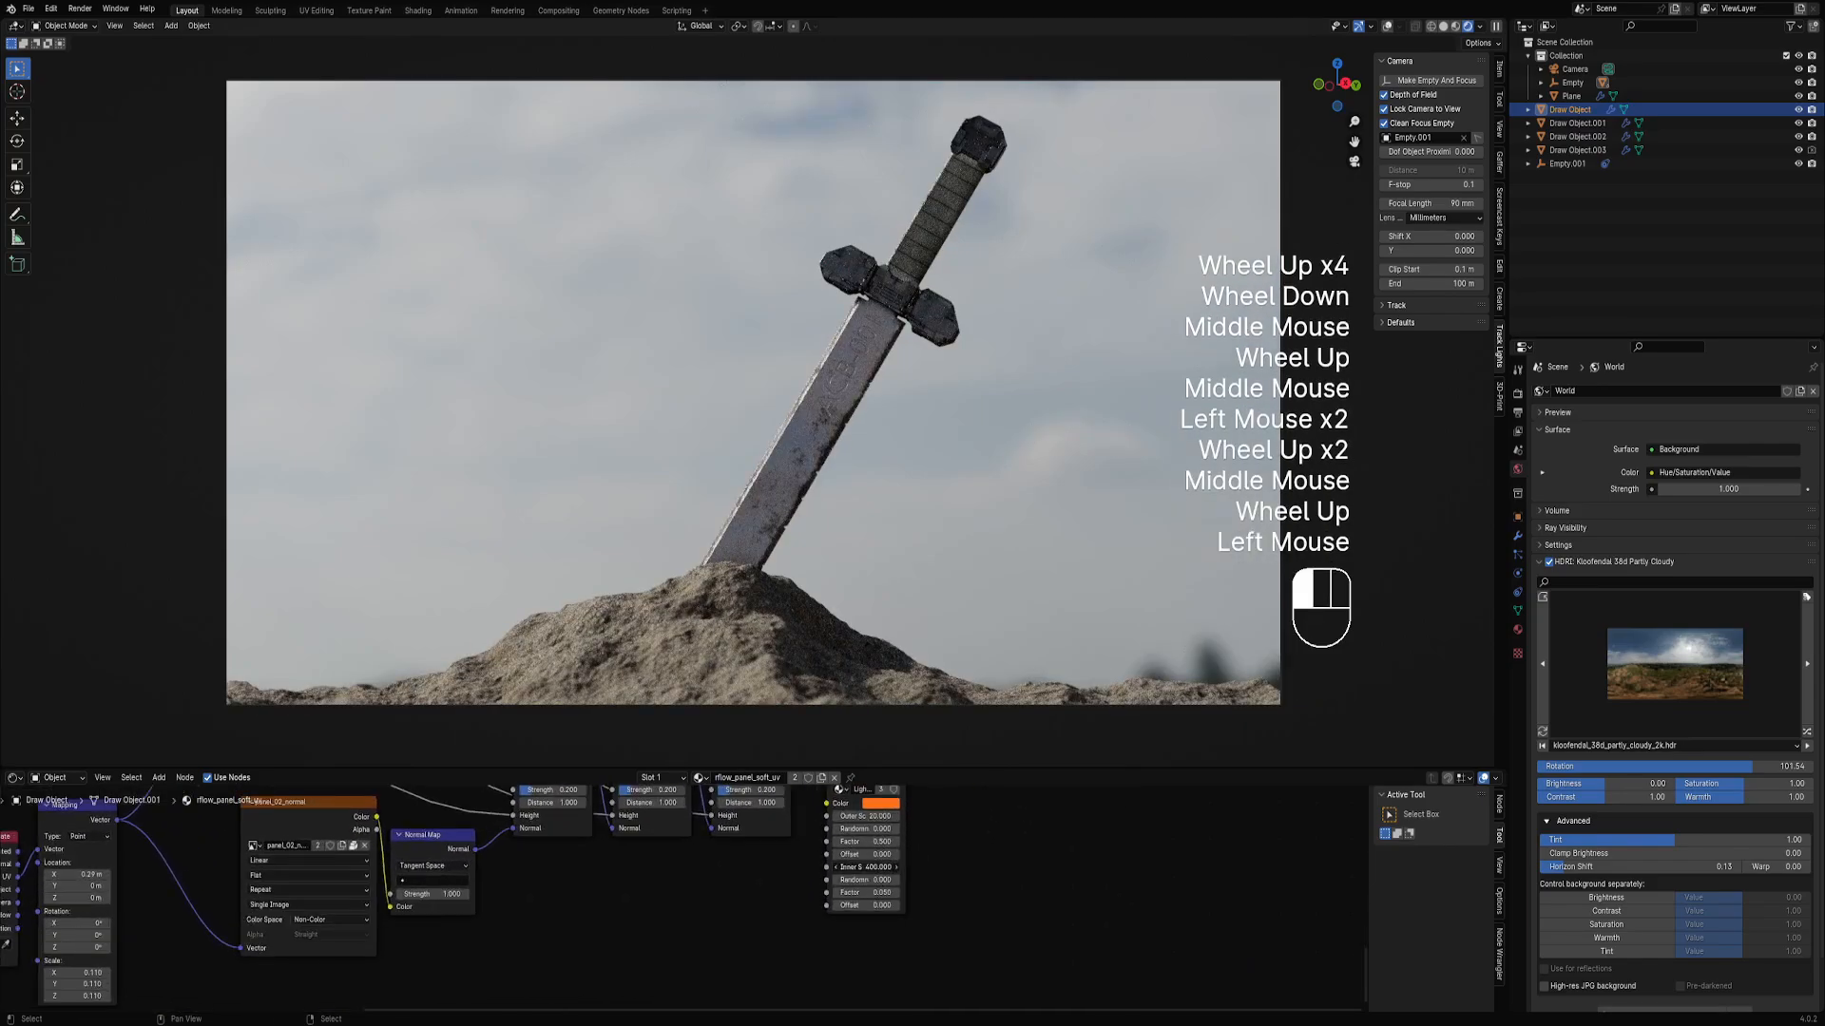
pyautogui.write('50')
pyautogui.press('Return')
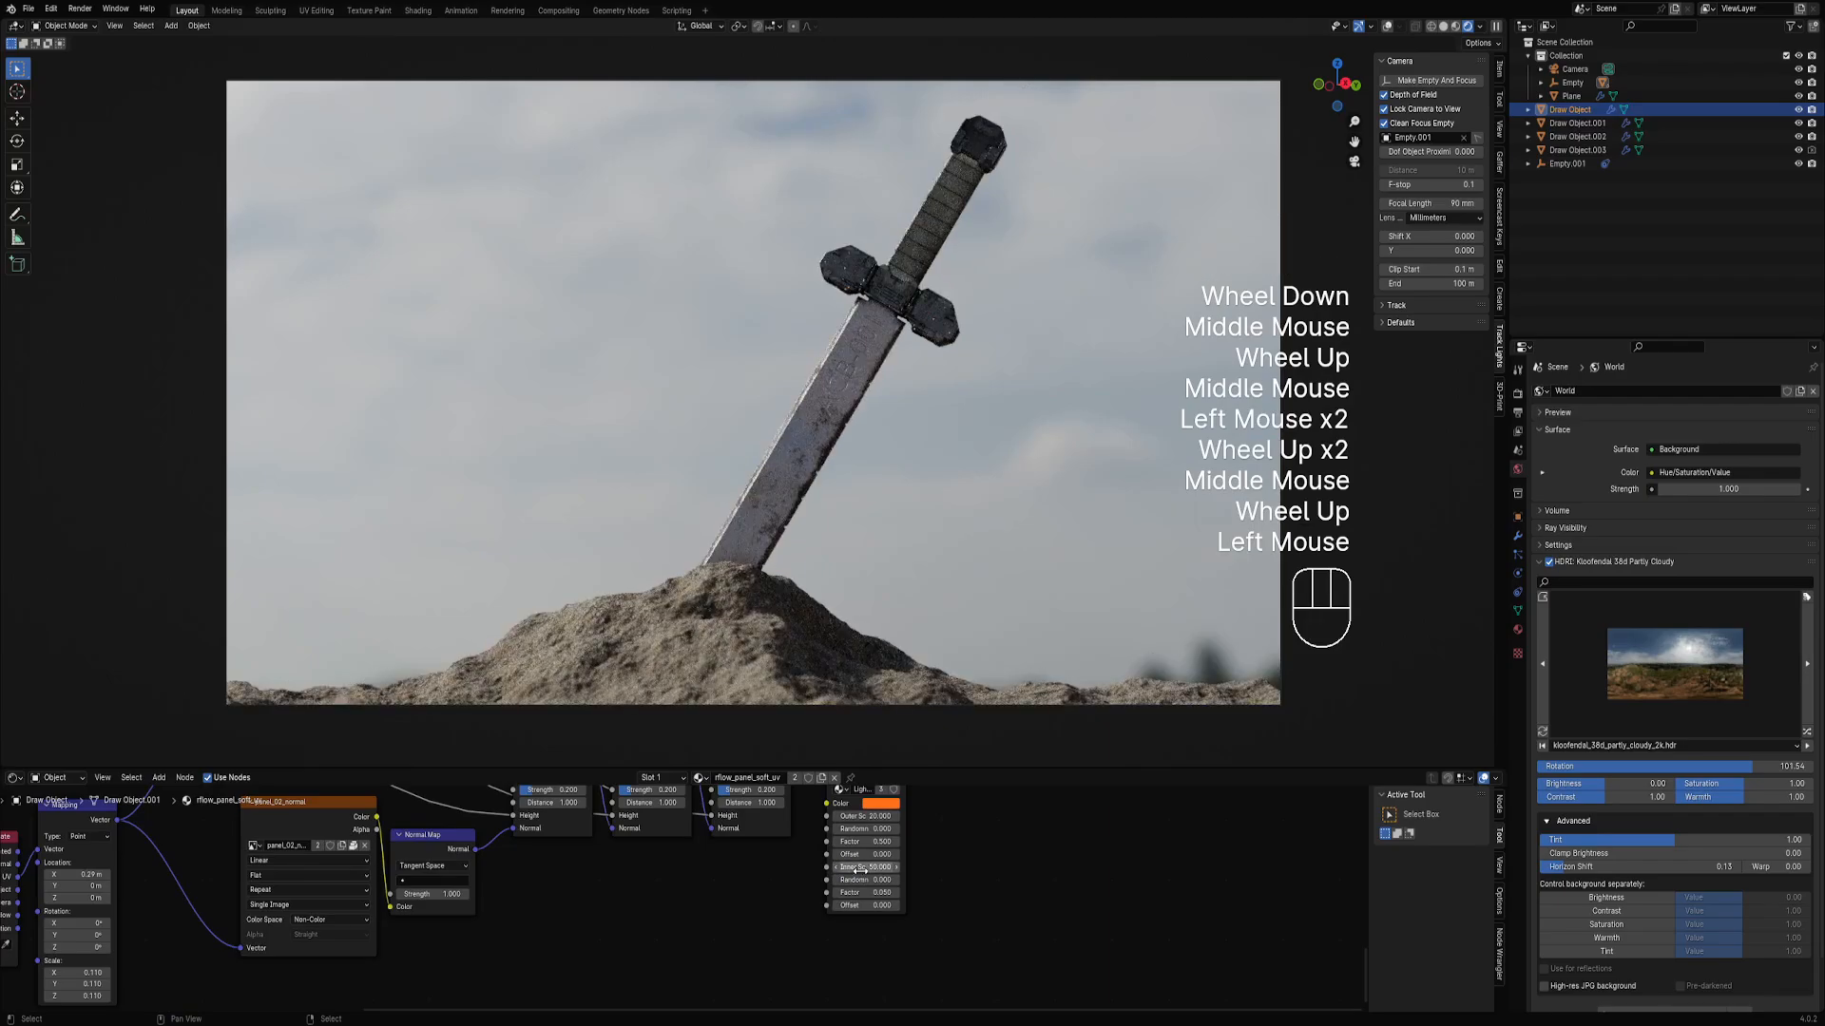
pyautogui.click(859, 868)
pyautogui.write('10')
pyautogui.press('Return')
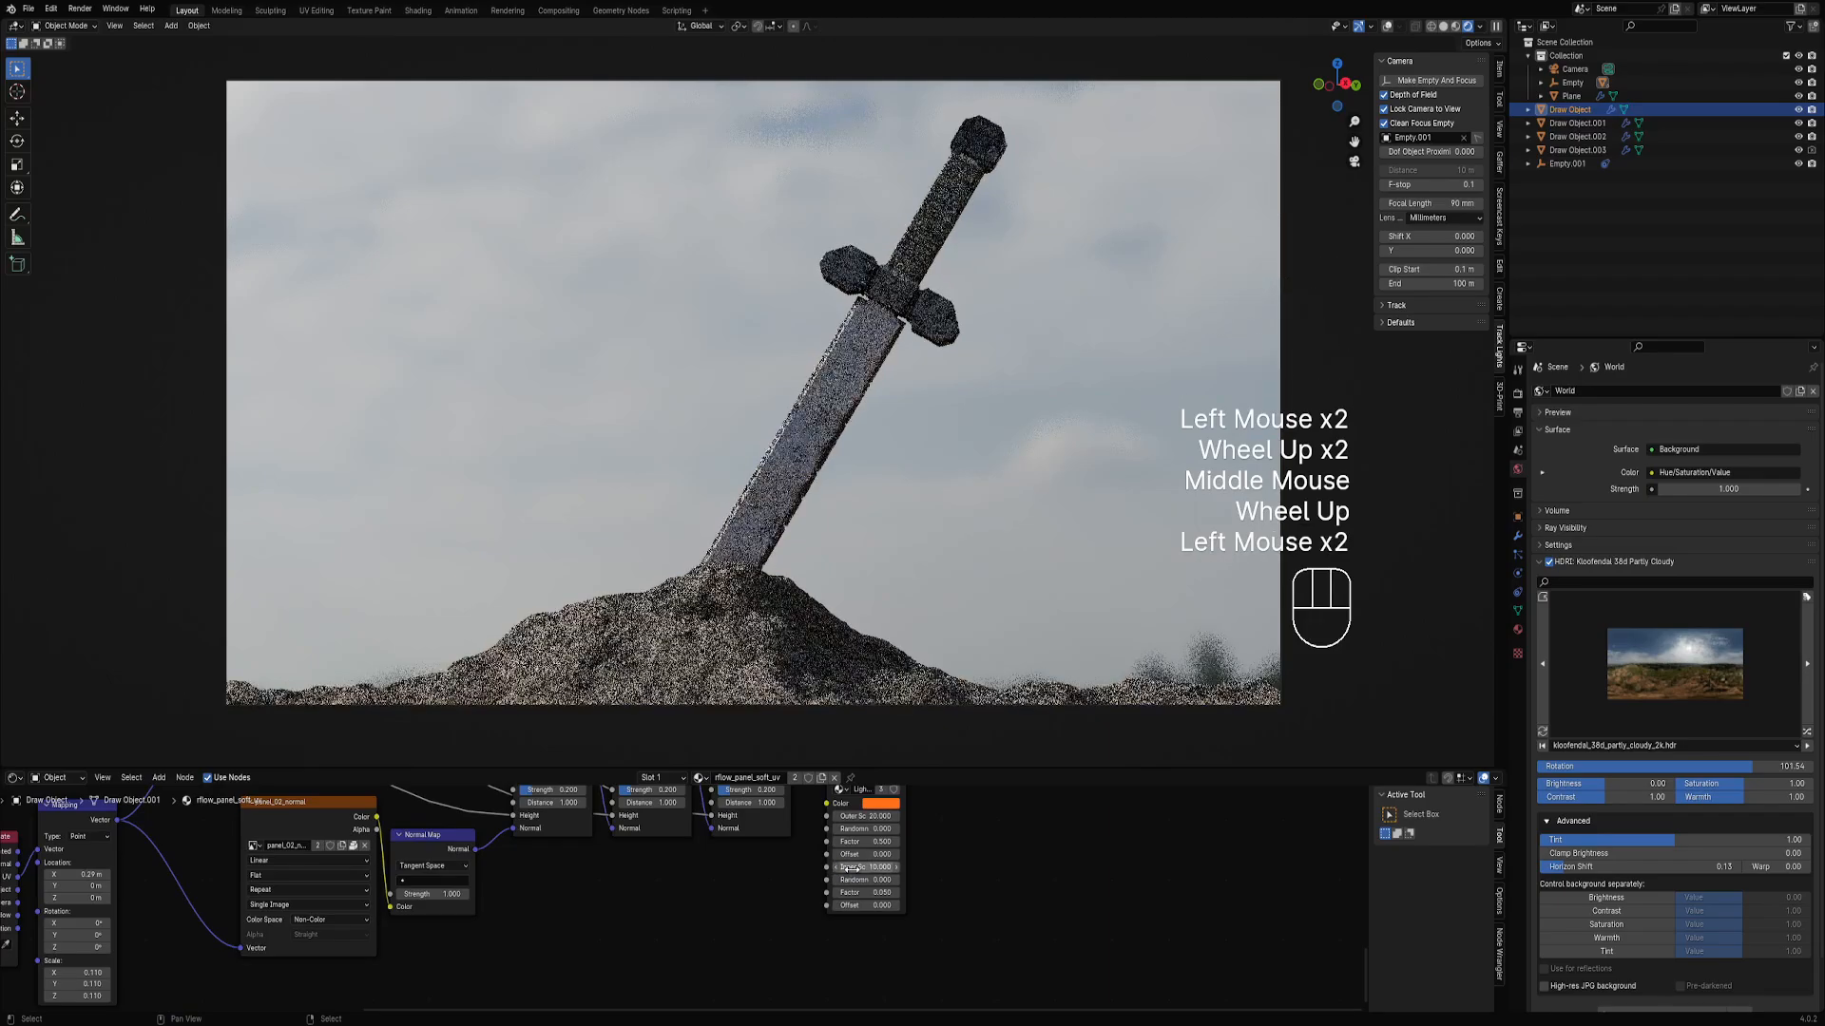
# Raise the inner pattern's Offset in the light node group to 2.3, trying values up to 2.5.
pyautogui.scroll(3, 946, 899)
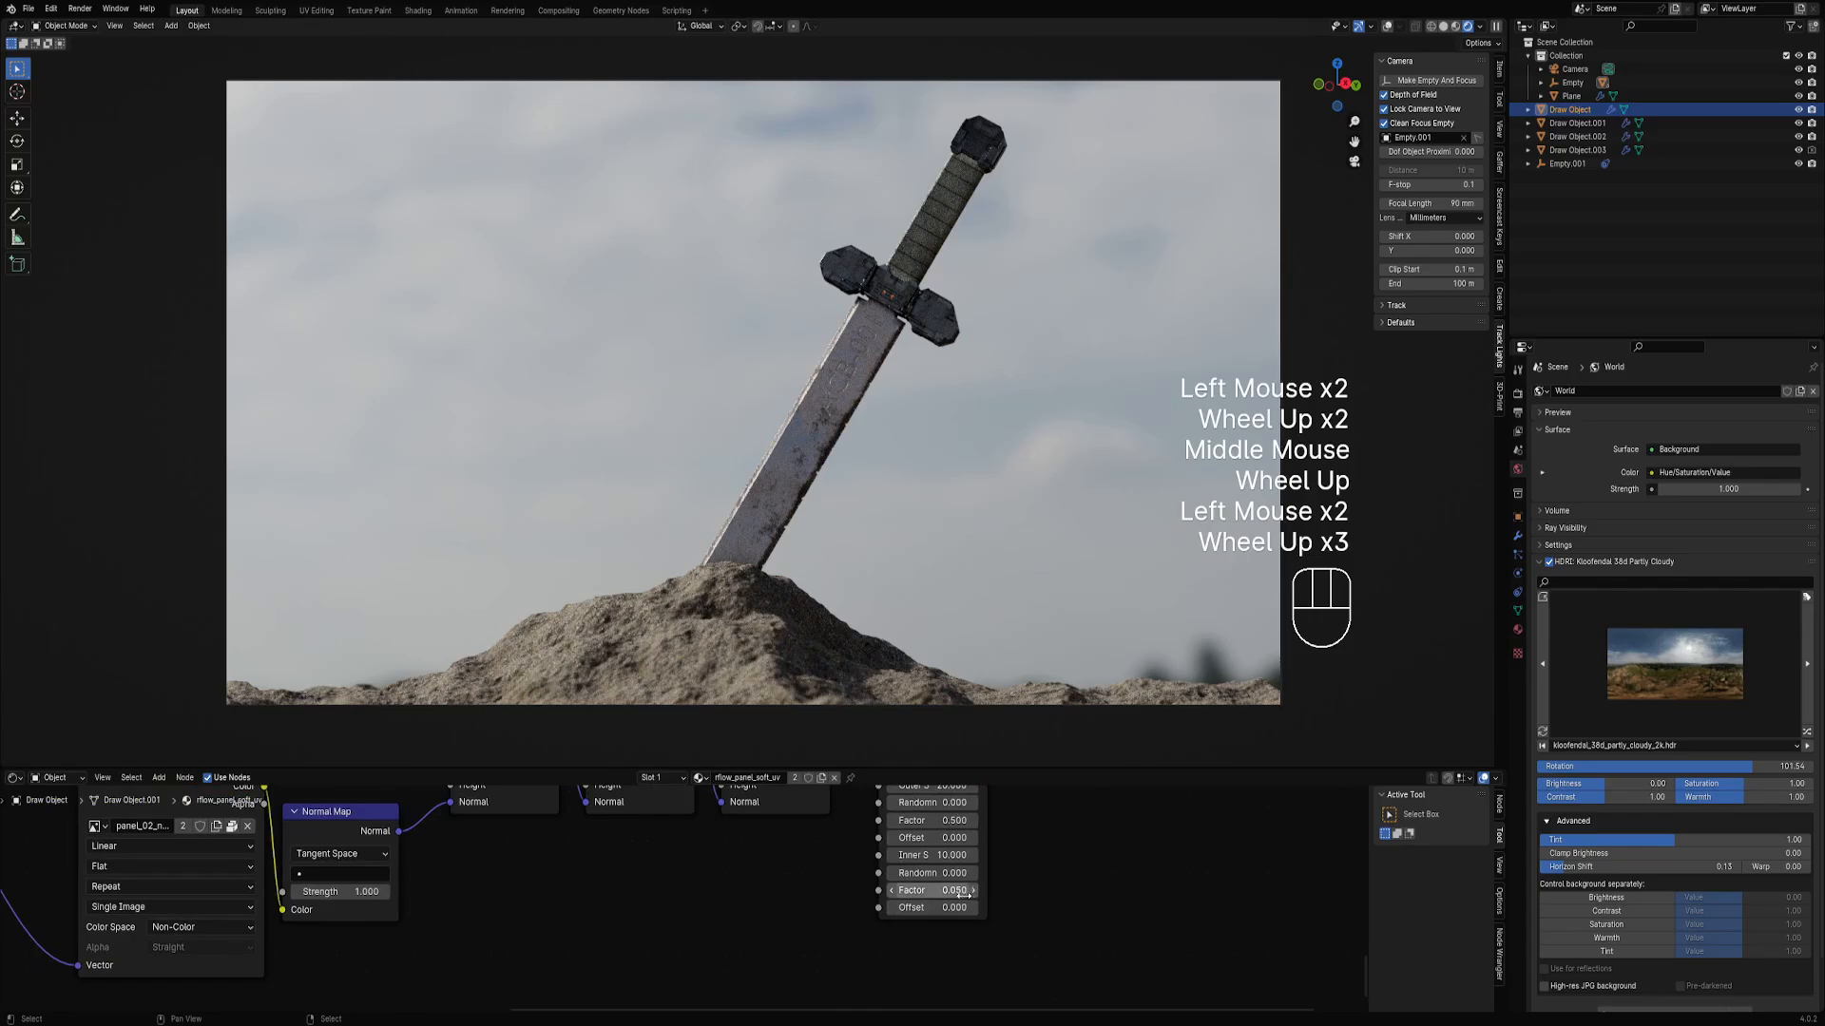
pyautogui.keyDown('ctrl'); pyautogui.scroll(4, 947, 899); pyautogui.keyUp('ctrl')
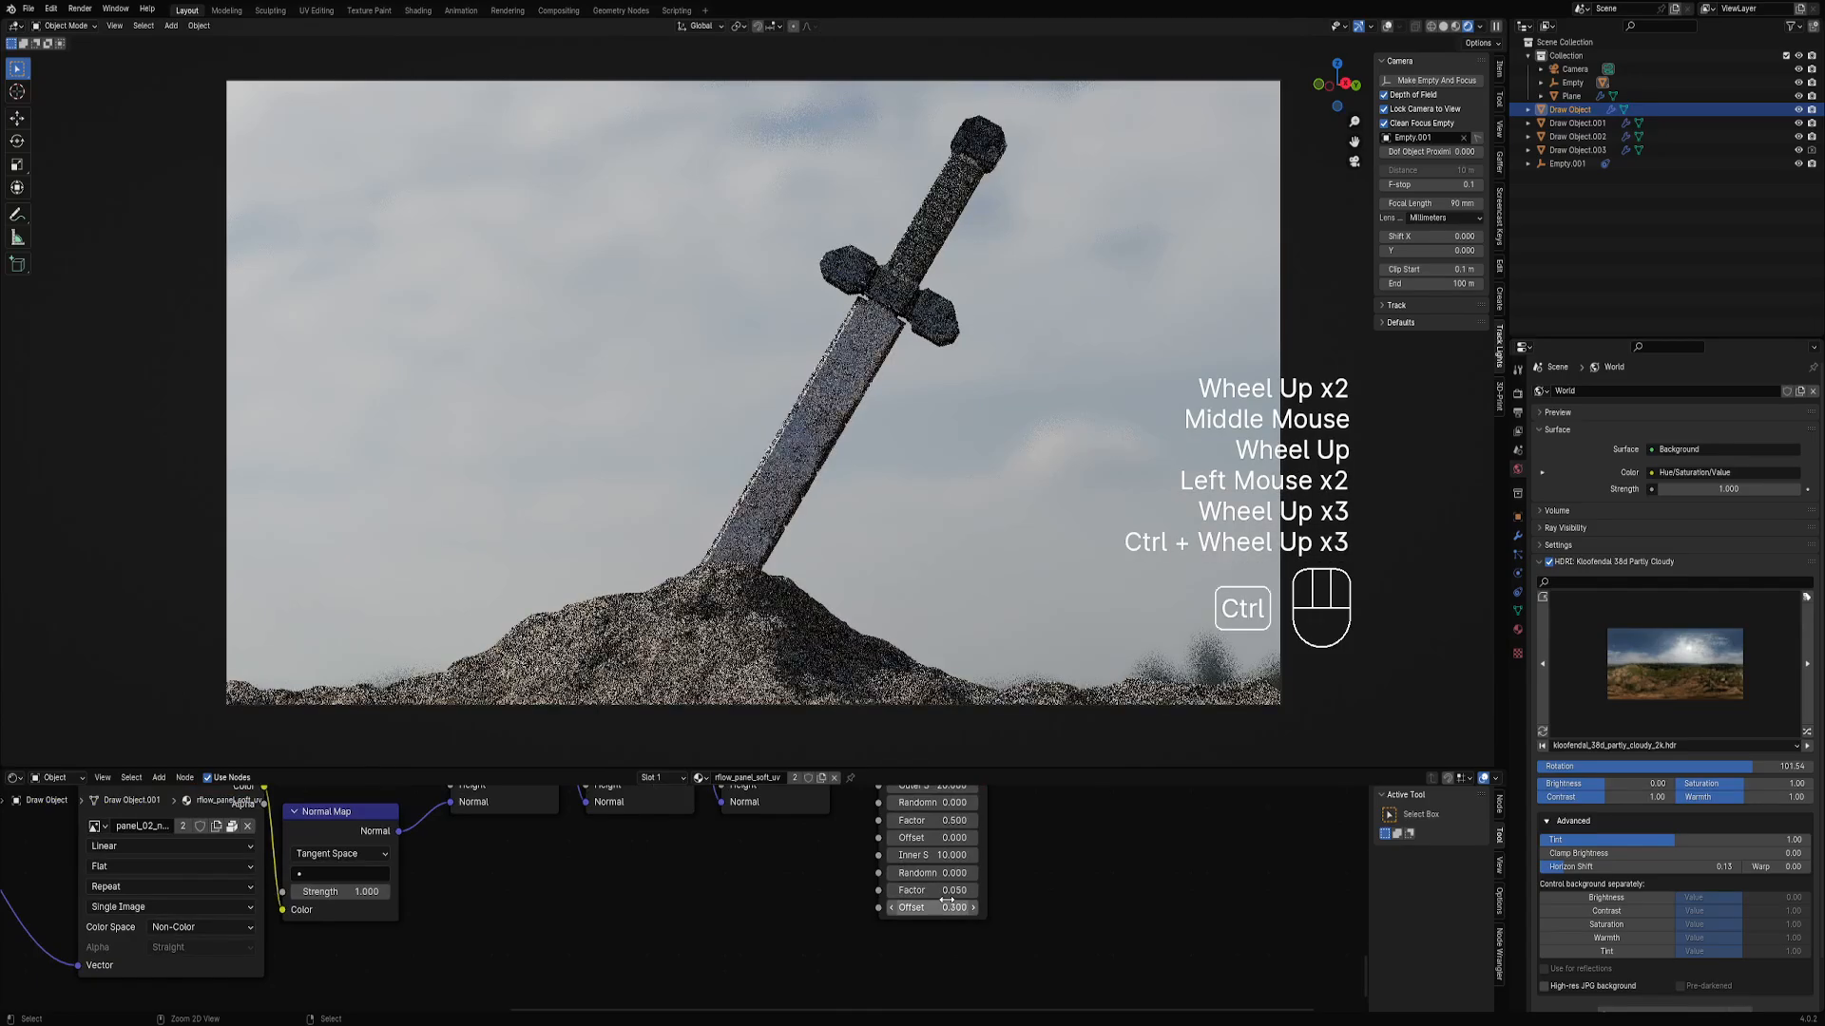
pyautogui.keyDown('ctrl'); pyautogui.scroll(2, 946, 899); pyautogui.keyUp('ctrl')
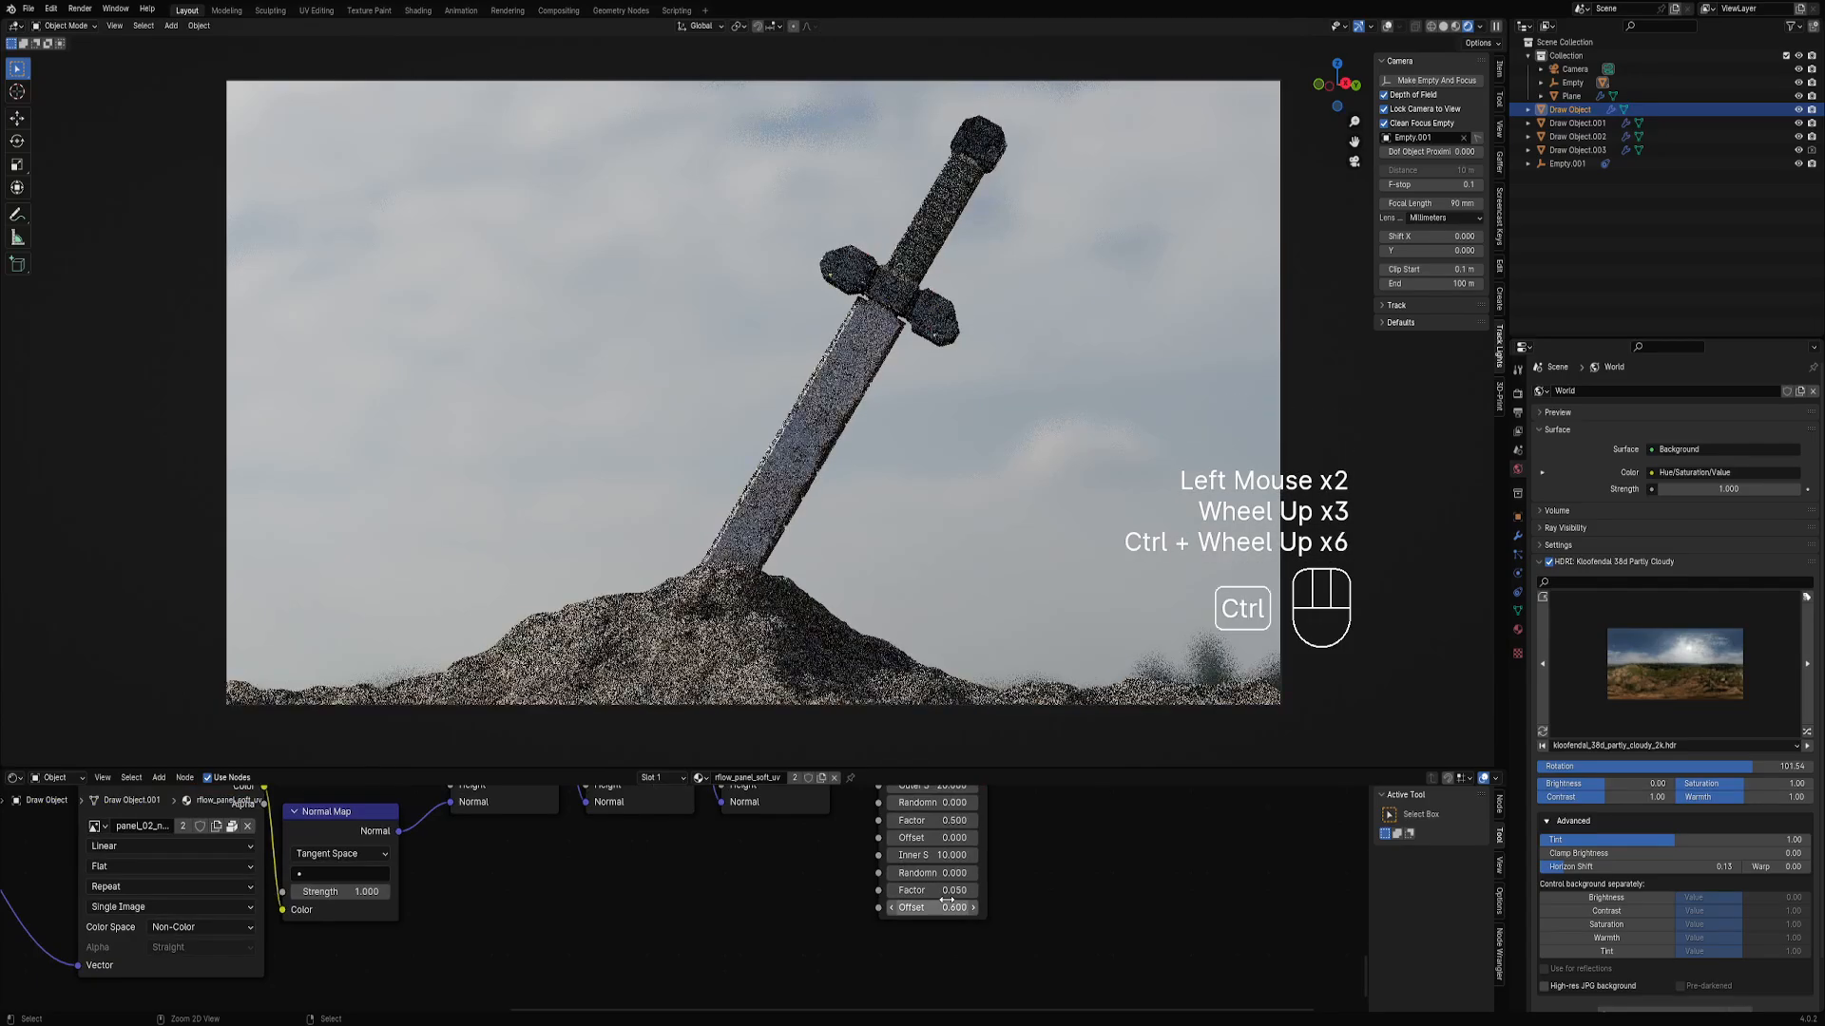
pyautogui.keyDown('ctrl'); pyautogui.scroll(5, 946, 899); pyautogui.keyUp('ctrl')
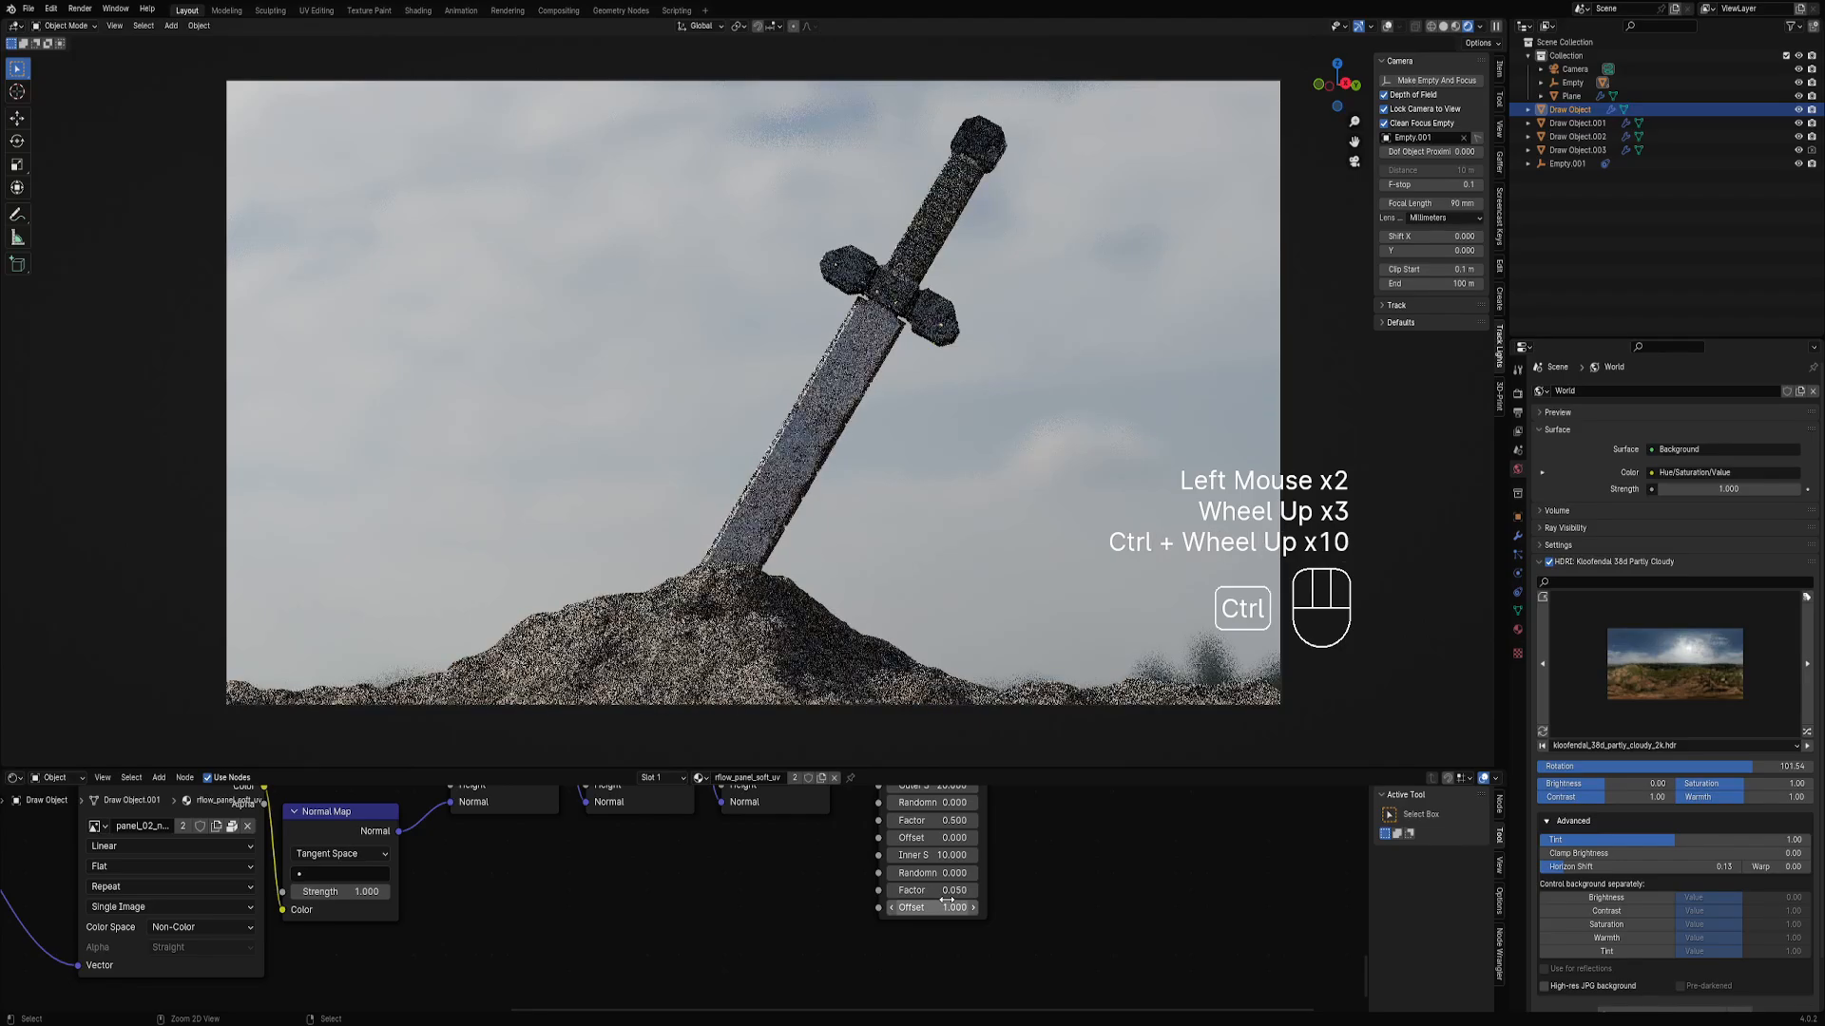
pyautogui.keyDown('ctrl'); pyautogui.scroll(-1, 947, 899); pyautogui.keyUp('ctrl')
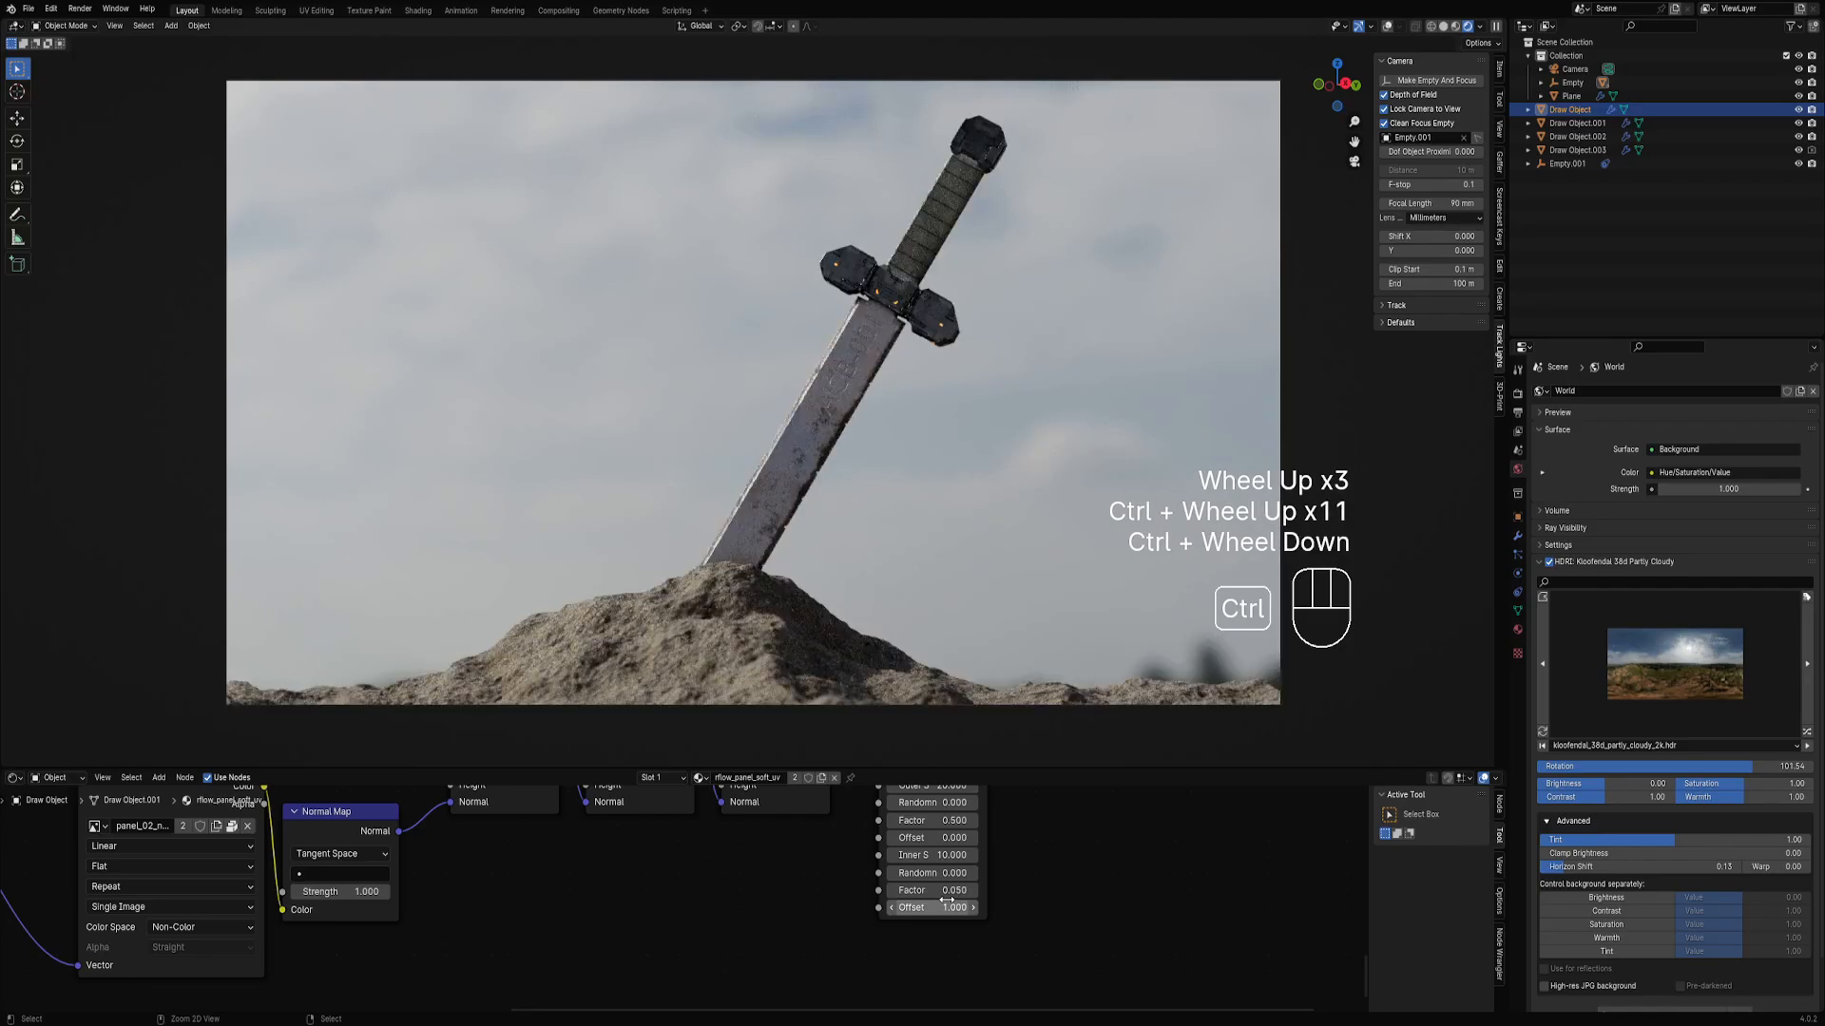
pyautogui.keyDown('ctrl'); pyautogui.scroll(5, 947, 899); pyautogui.keyUp('ctrl')
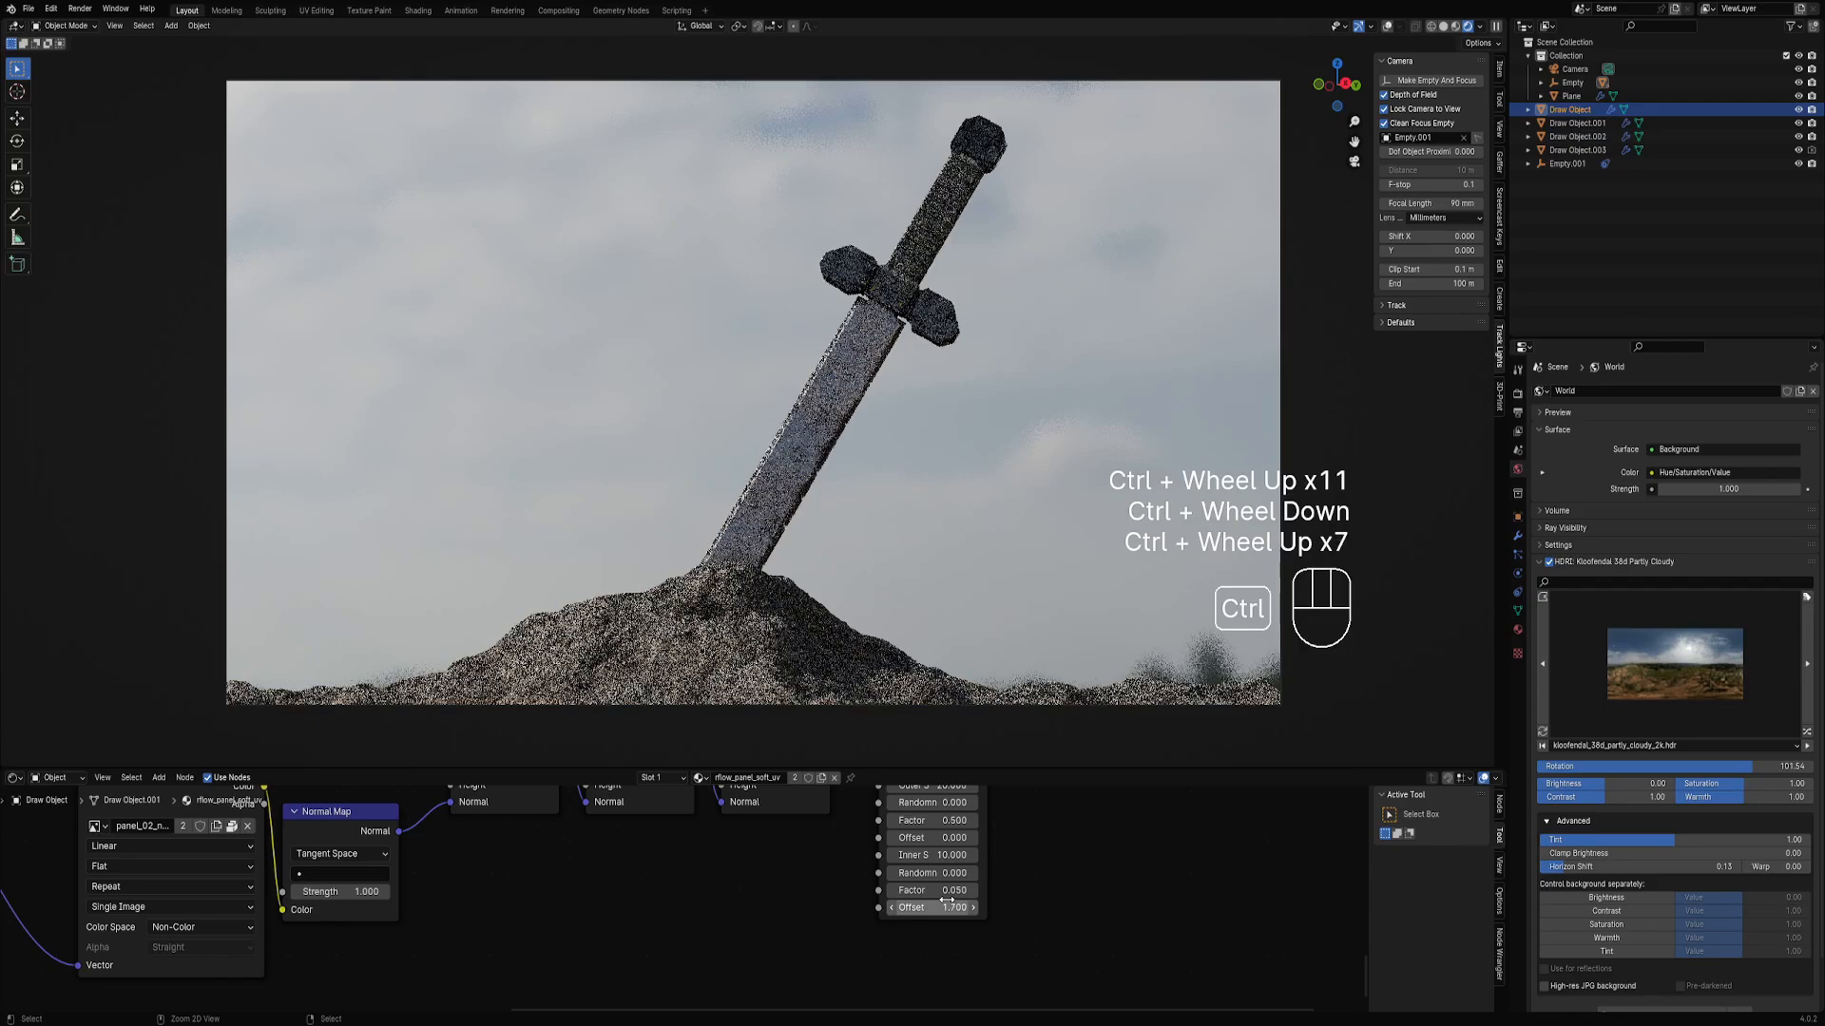
pyautogui.keyDown('ctrl'); pyautogui.scroll(8, 946, 899); pyautogui.keyUp('ctrl')
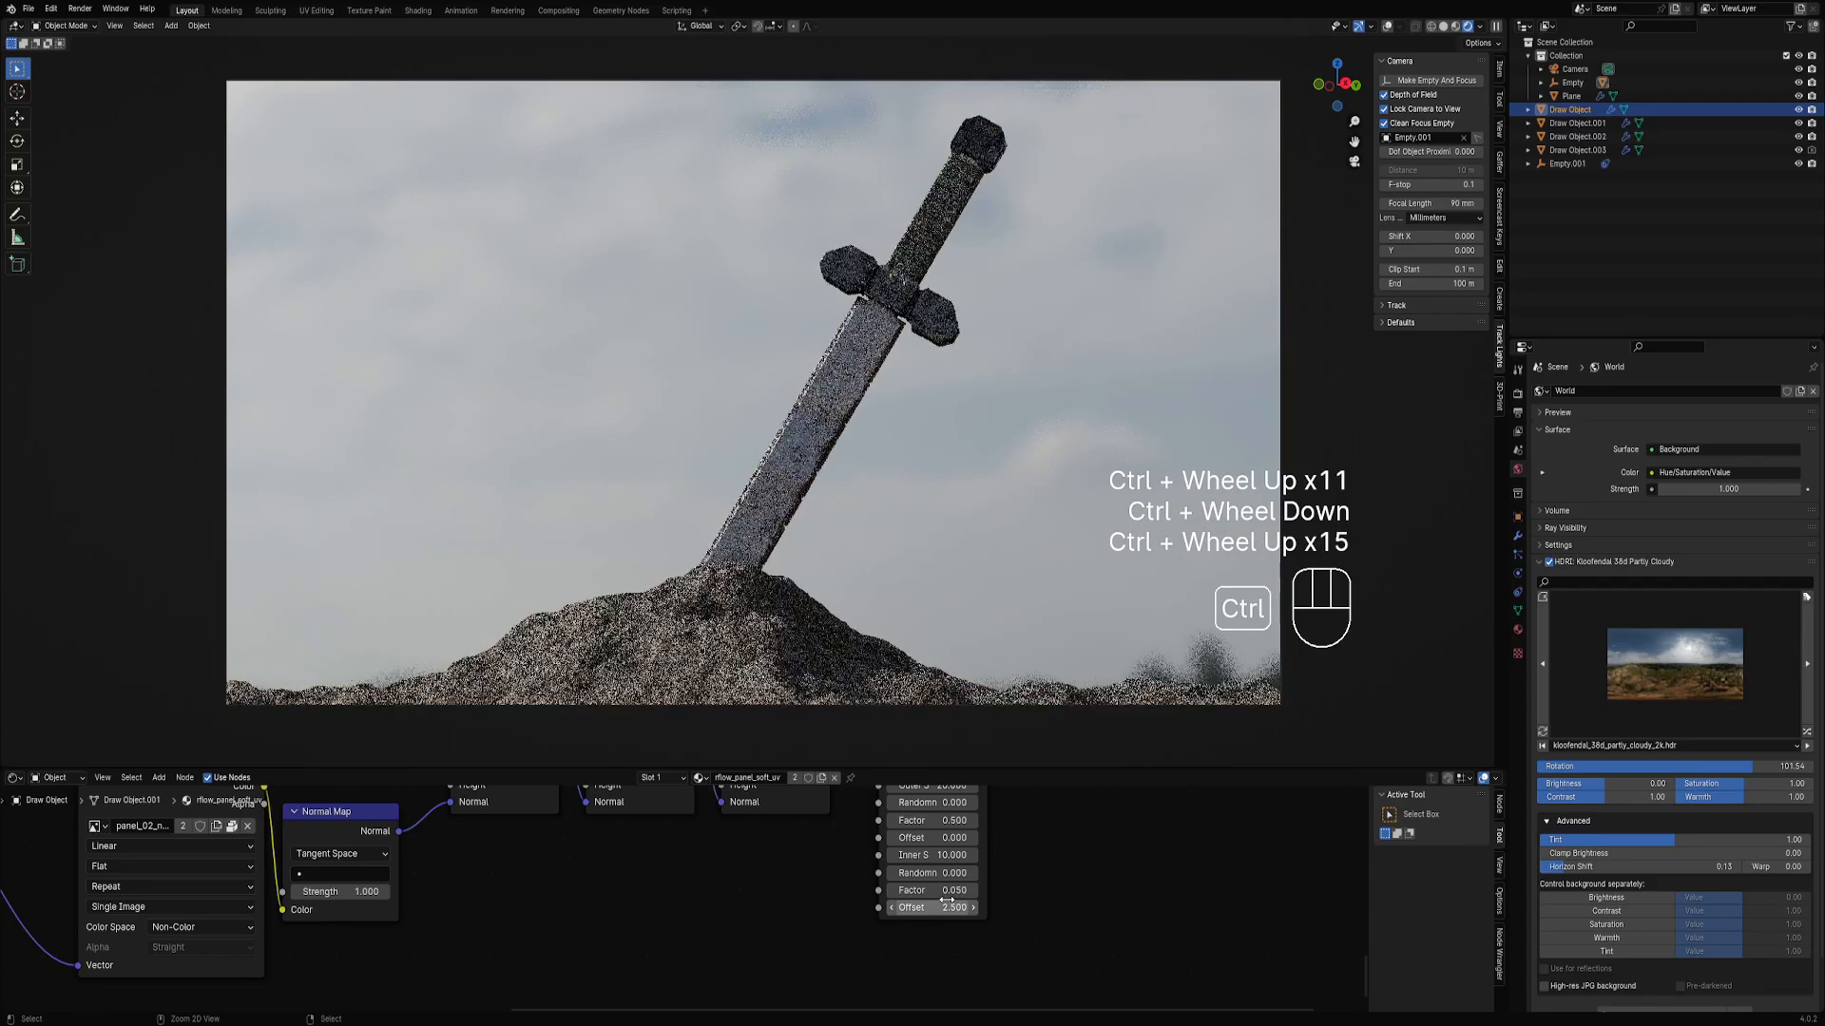
pyautogui.keyDown('ctrl'); pyautogui.scroll(-2, 947, 898); pyautogui.keyUp('ctrl')
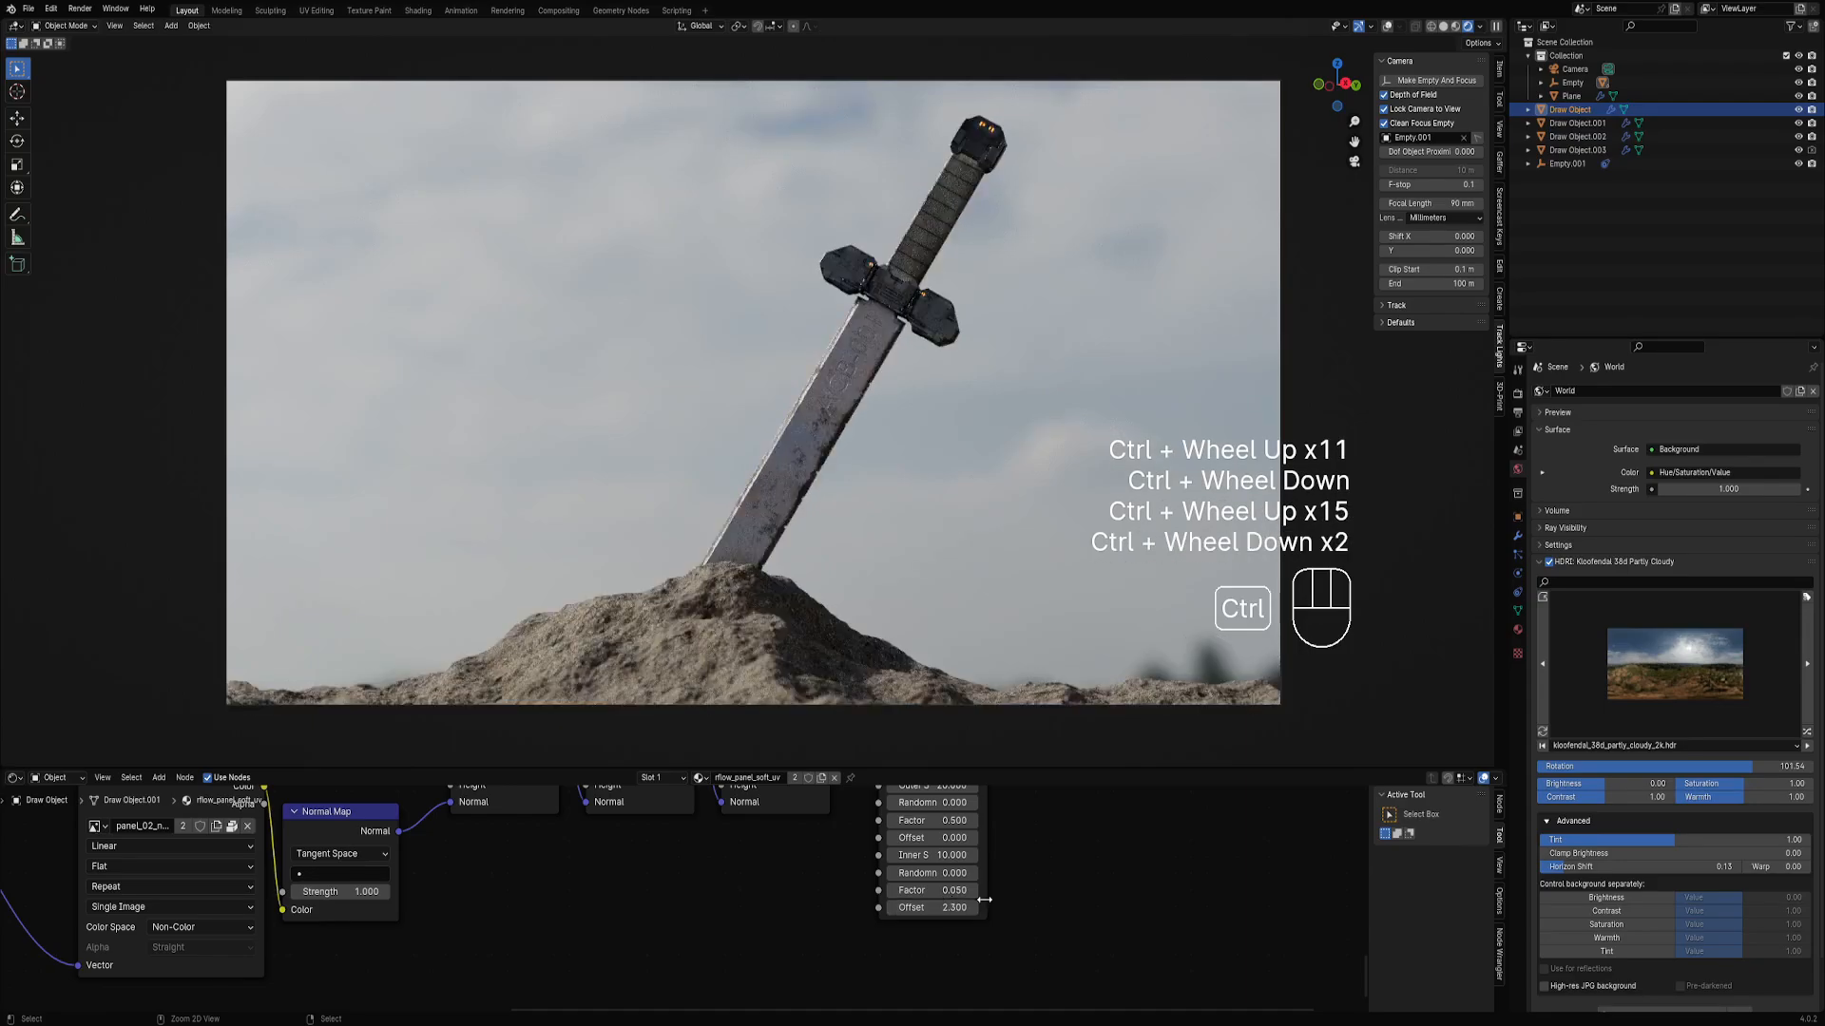
# Set the outer scale in the guard material's light node group to 10.
pyautogui.scroll(-2, 1055, 825)
pyautogui.moveTo(1034, 812); pyautogui.dragTo(937, 883, button='middle')
pyautogui.scroll(2, 992, 892)
pyautogui.scroll(1, 937, 884)
pyautogui.click(798, 834)
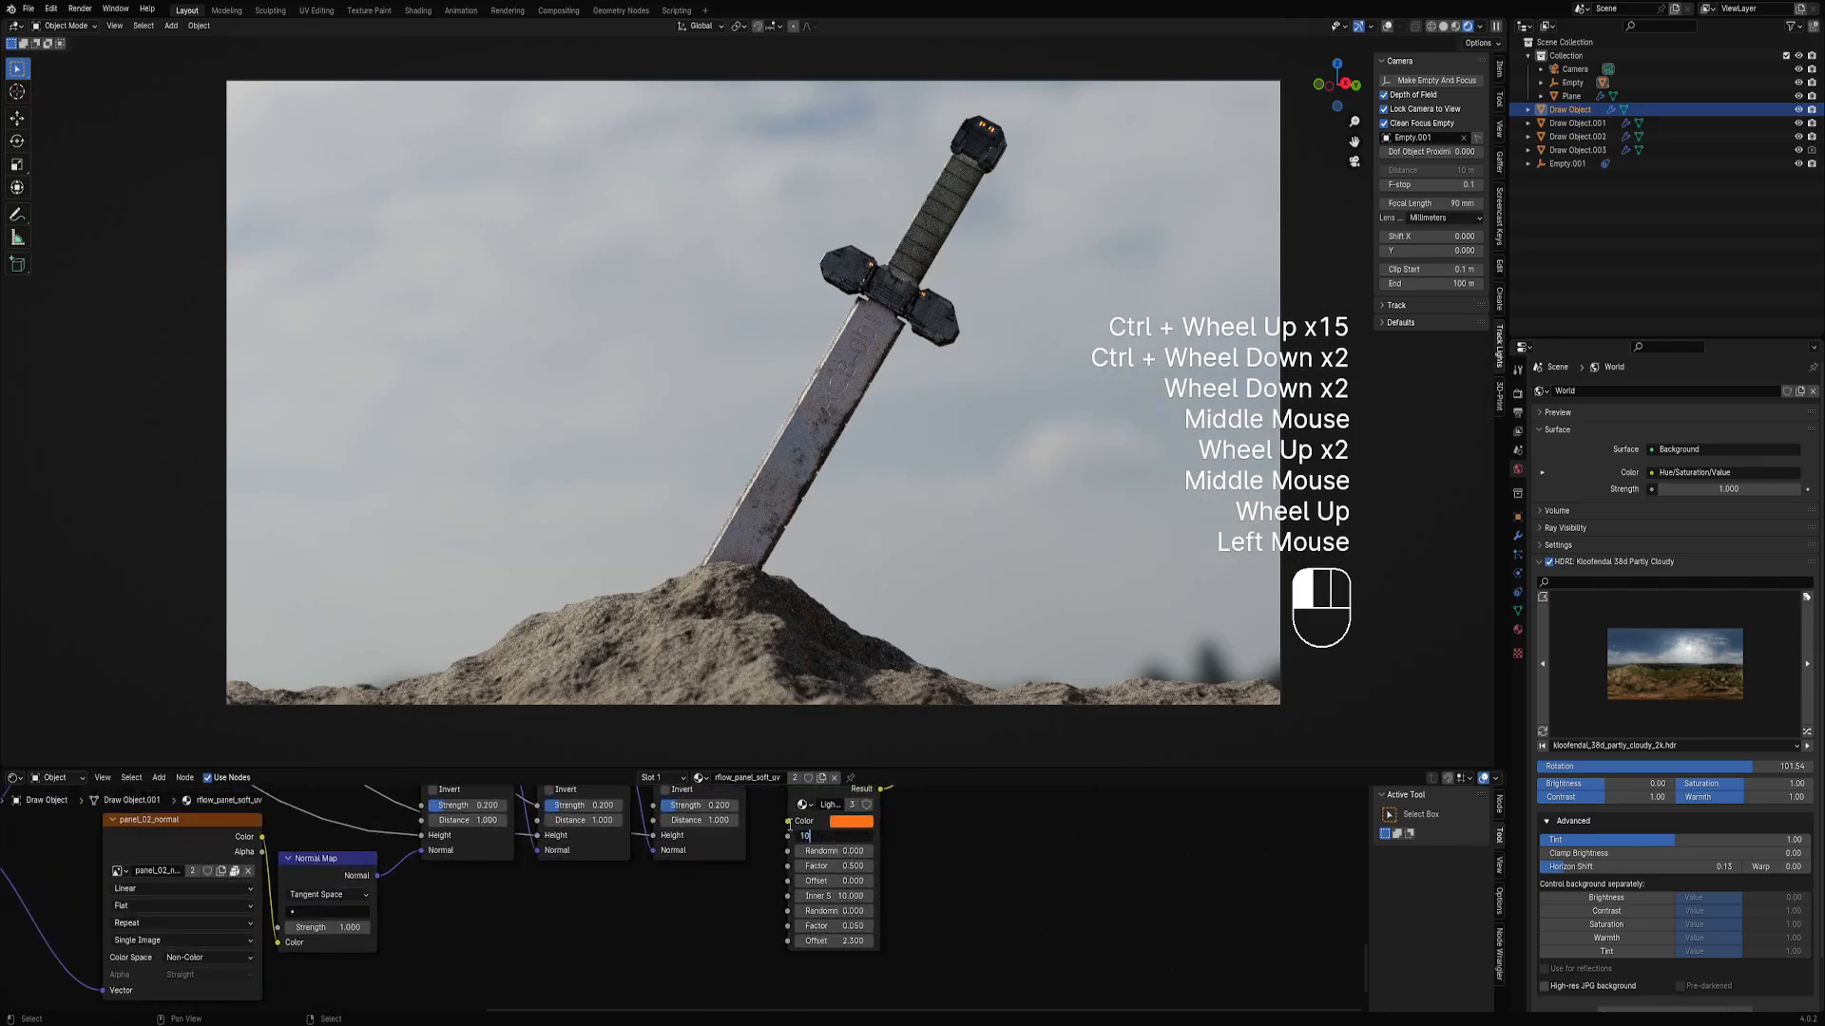
pyautogui.write('10')
pyautogui.press('Return')
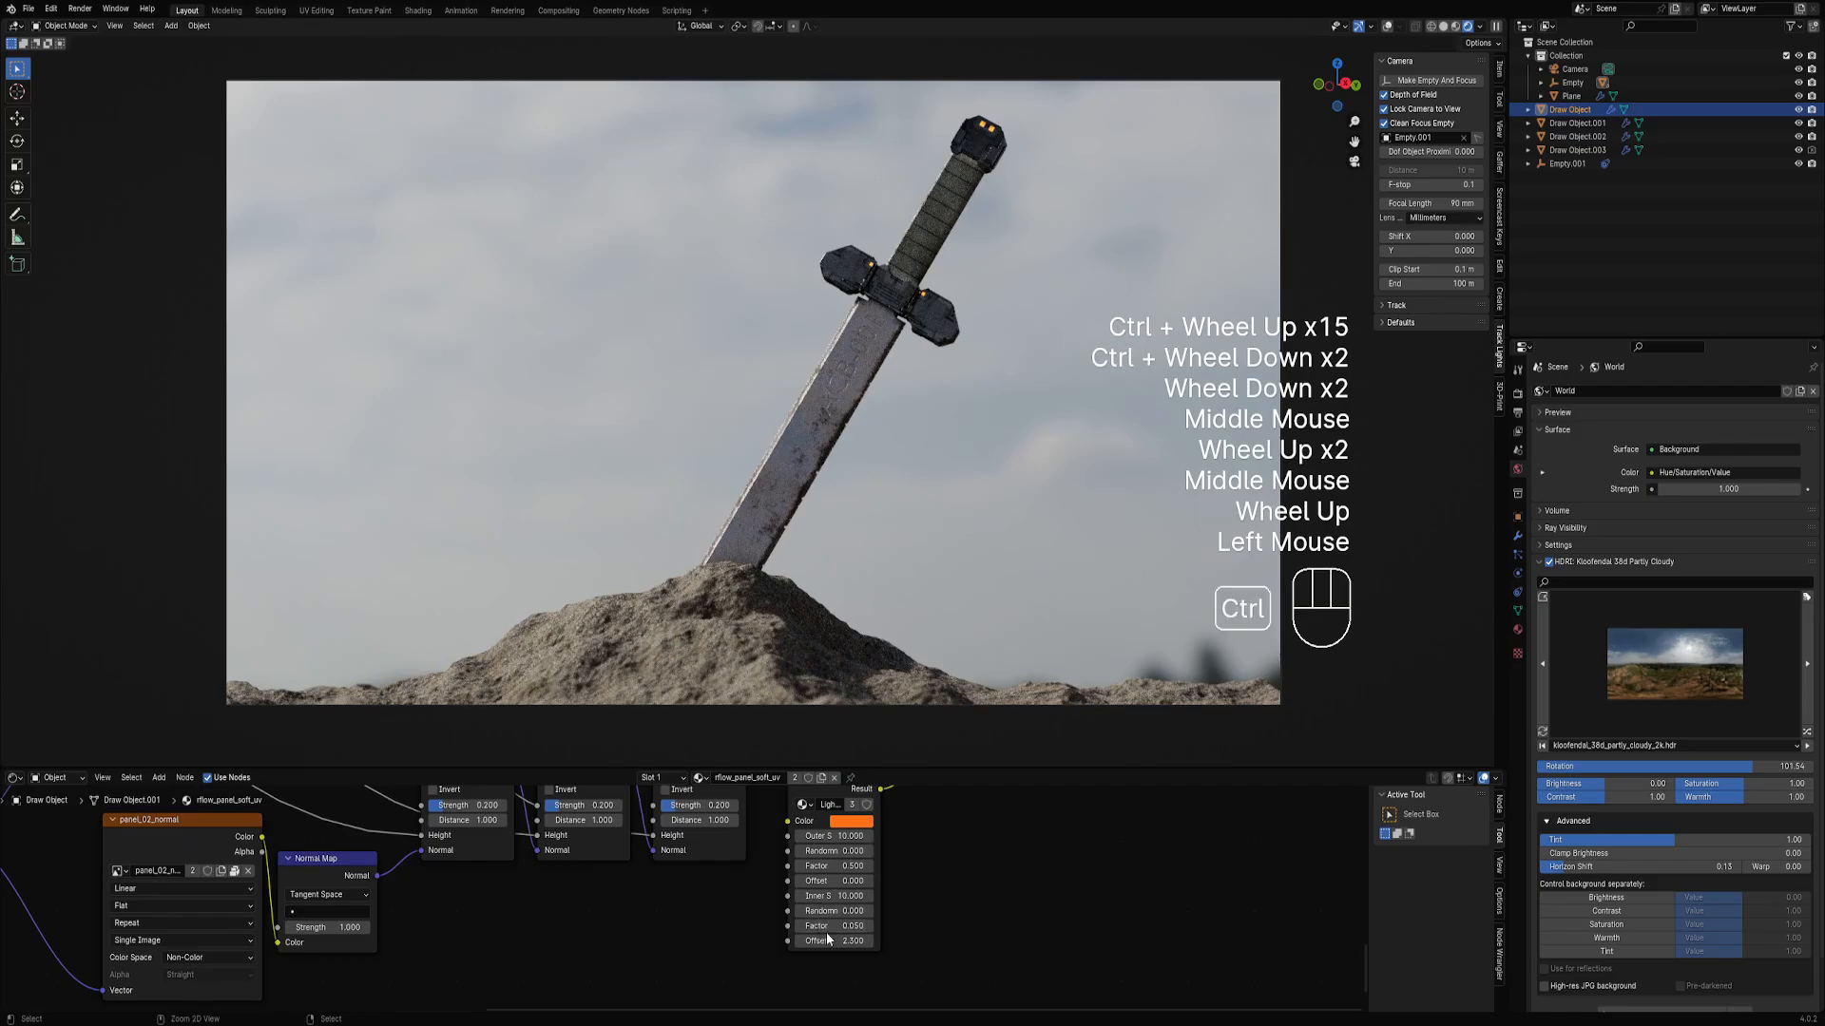
# Try a higher inner Offset and an inner Factor of 0.15 in the light node group, then set that Factor to 0.08.
pyautogui.keyDown('ctrl'); pyautogui.scroll(3, 827, 939); pyautogui.keyUp('ctrl')
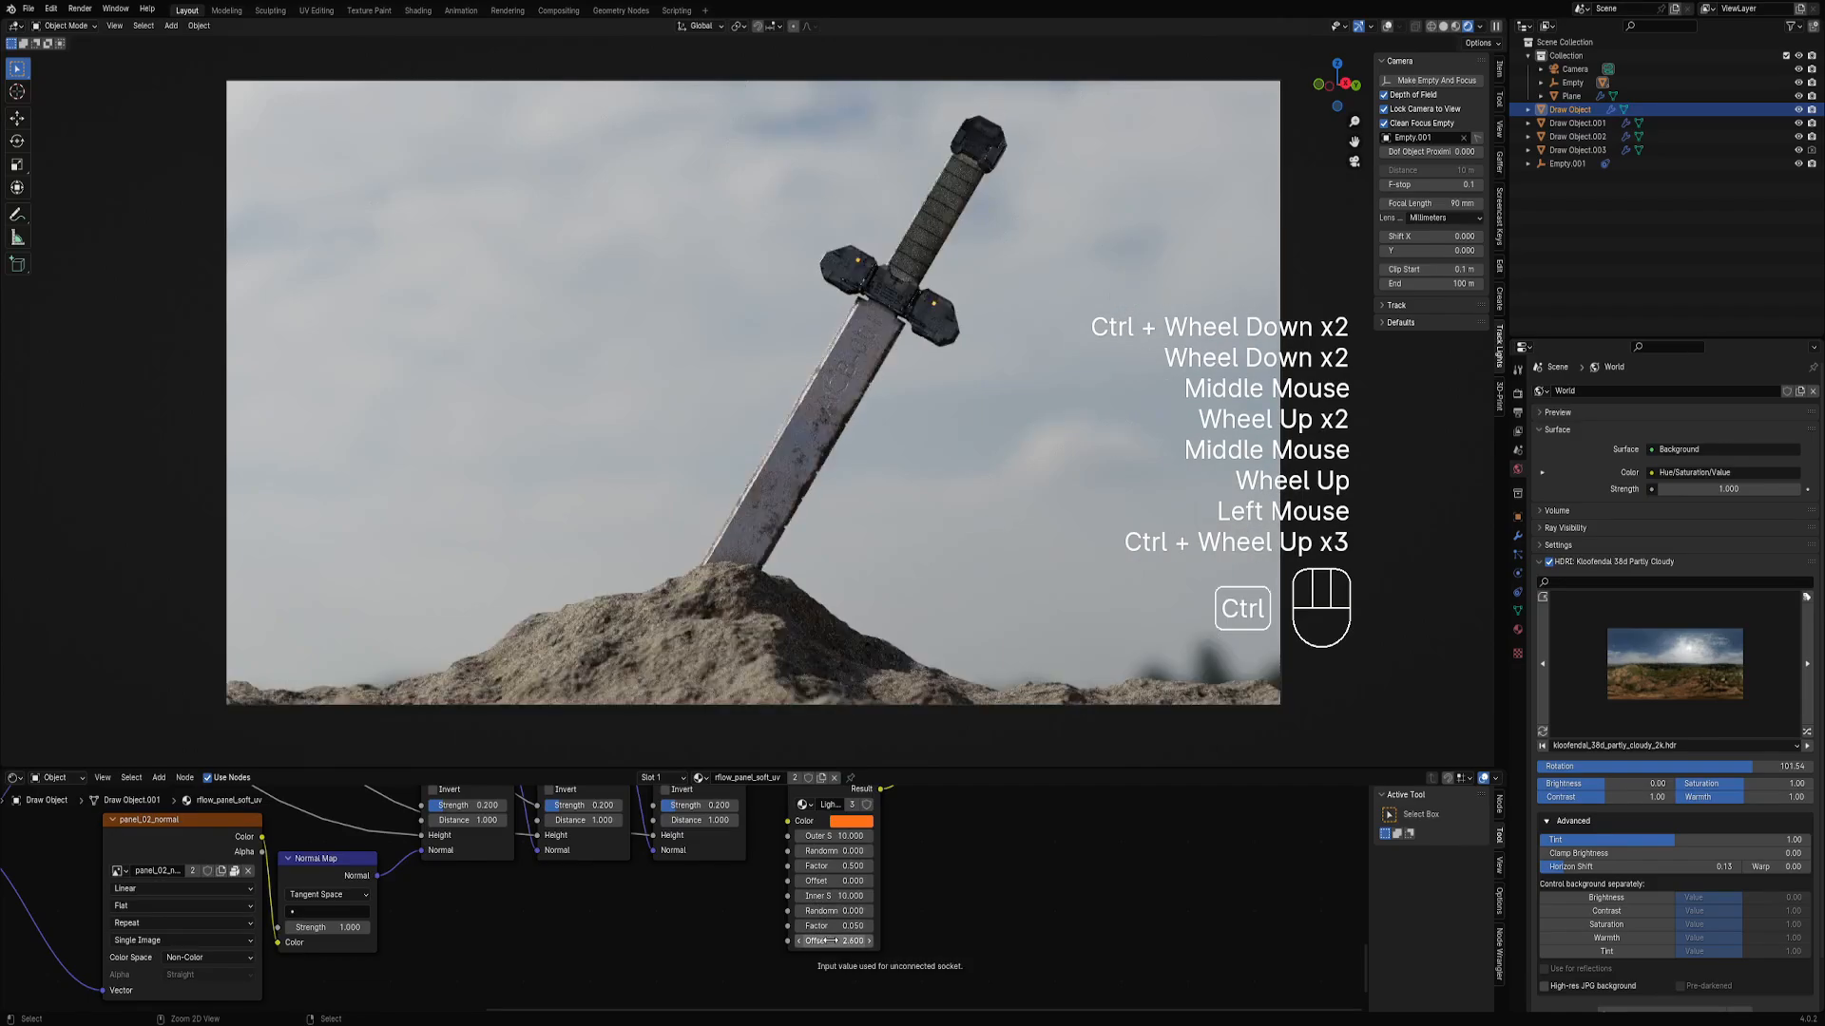
pyautogui.keyDown('ctrl'); pyautogui.scroll(5, 828, 941); pyautogui.keyUp('ctrl')
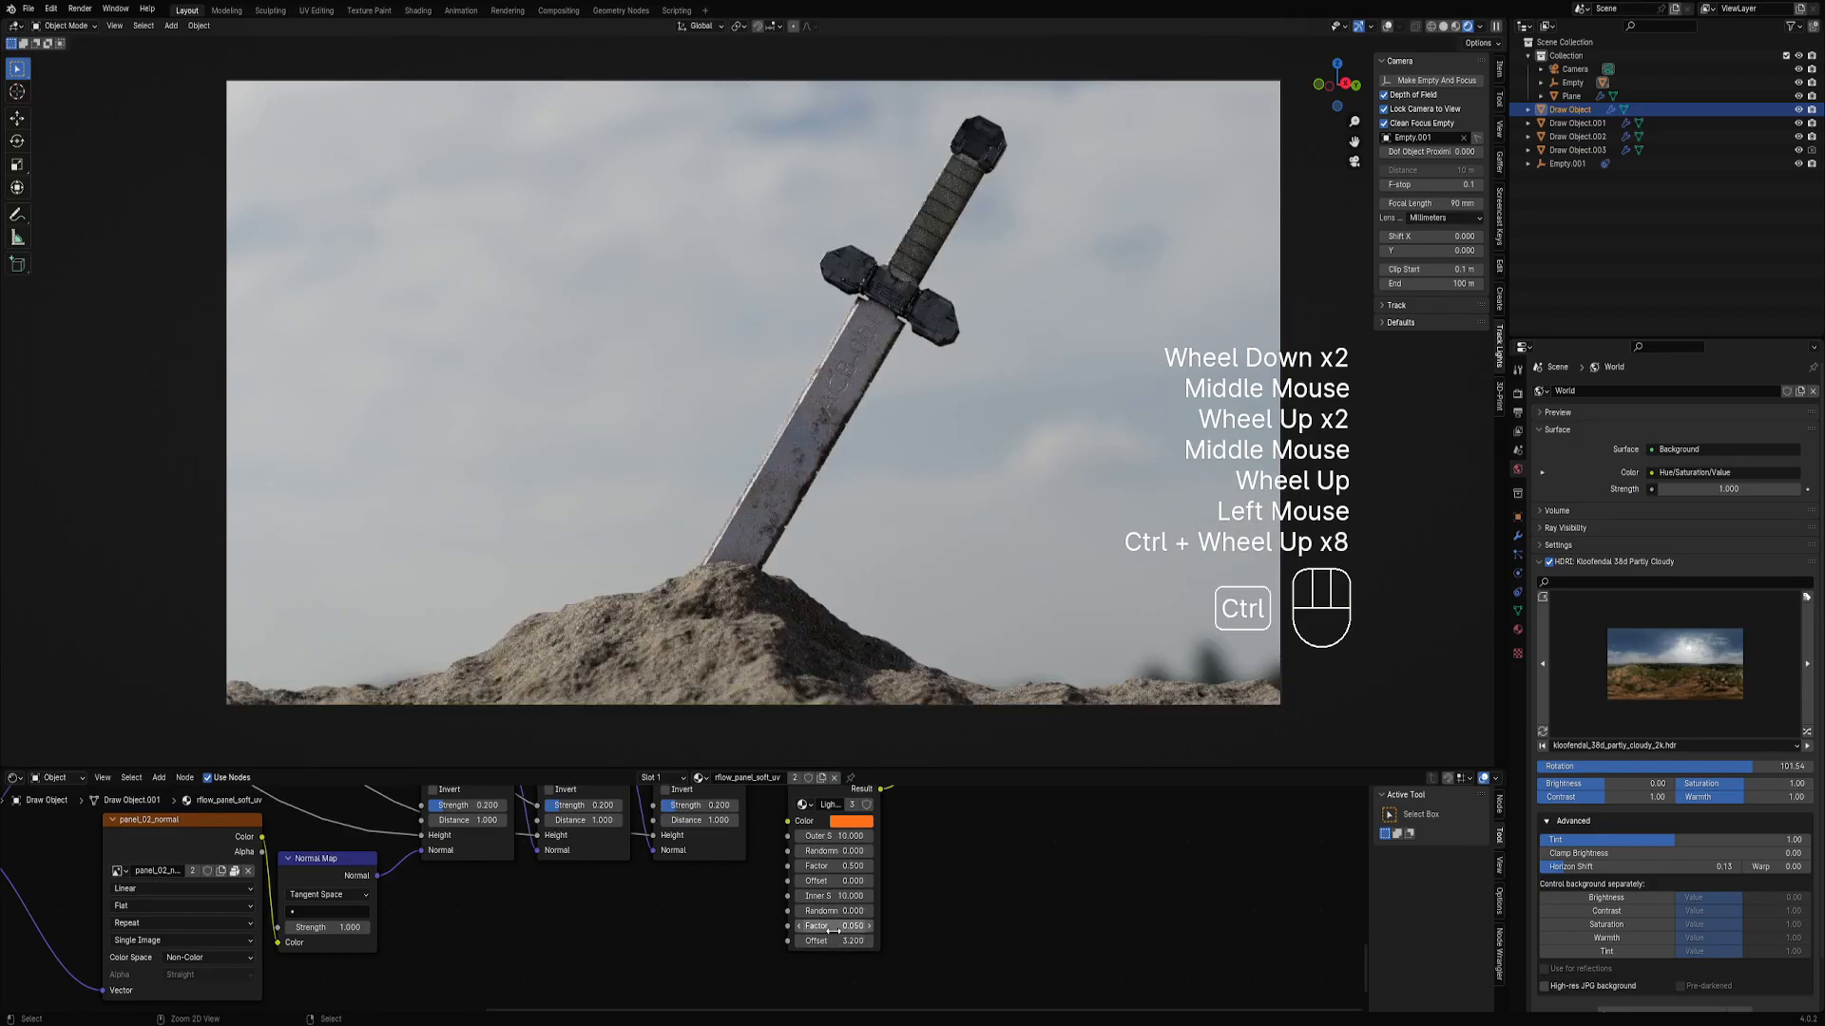
pyautogui.keyDown('ctrl'); pyautogui.scroll(1, 832, 928); pyautogui.keyUp('ctrl')
pyautogui.keyDown('ctrl'); pyautogui.scroll(1, 835, 937); pyautogui.keyUp('ctrl')
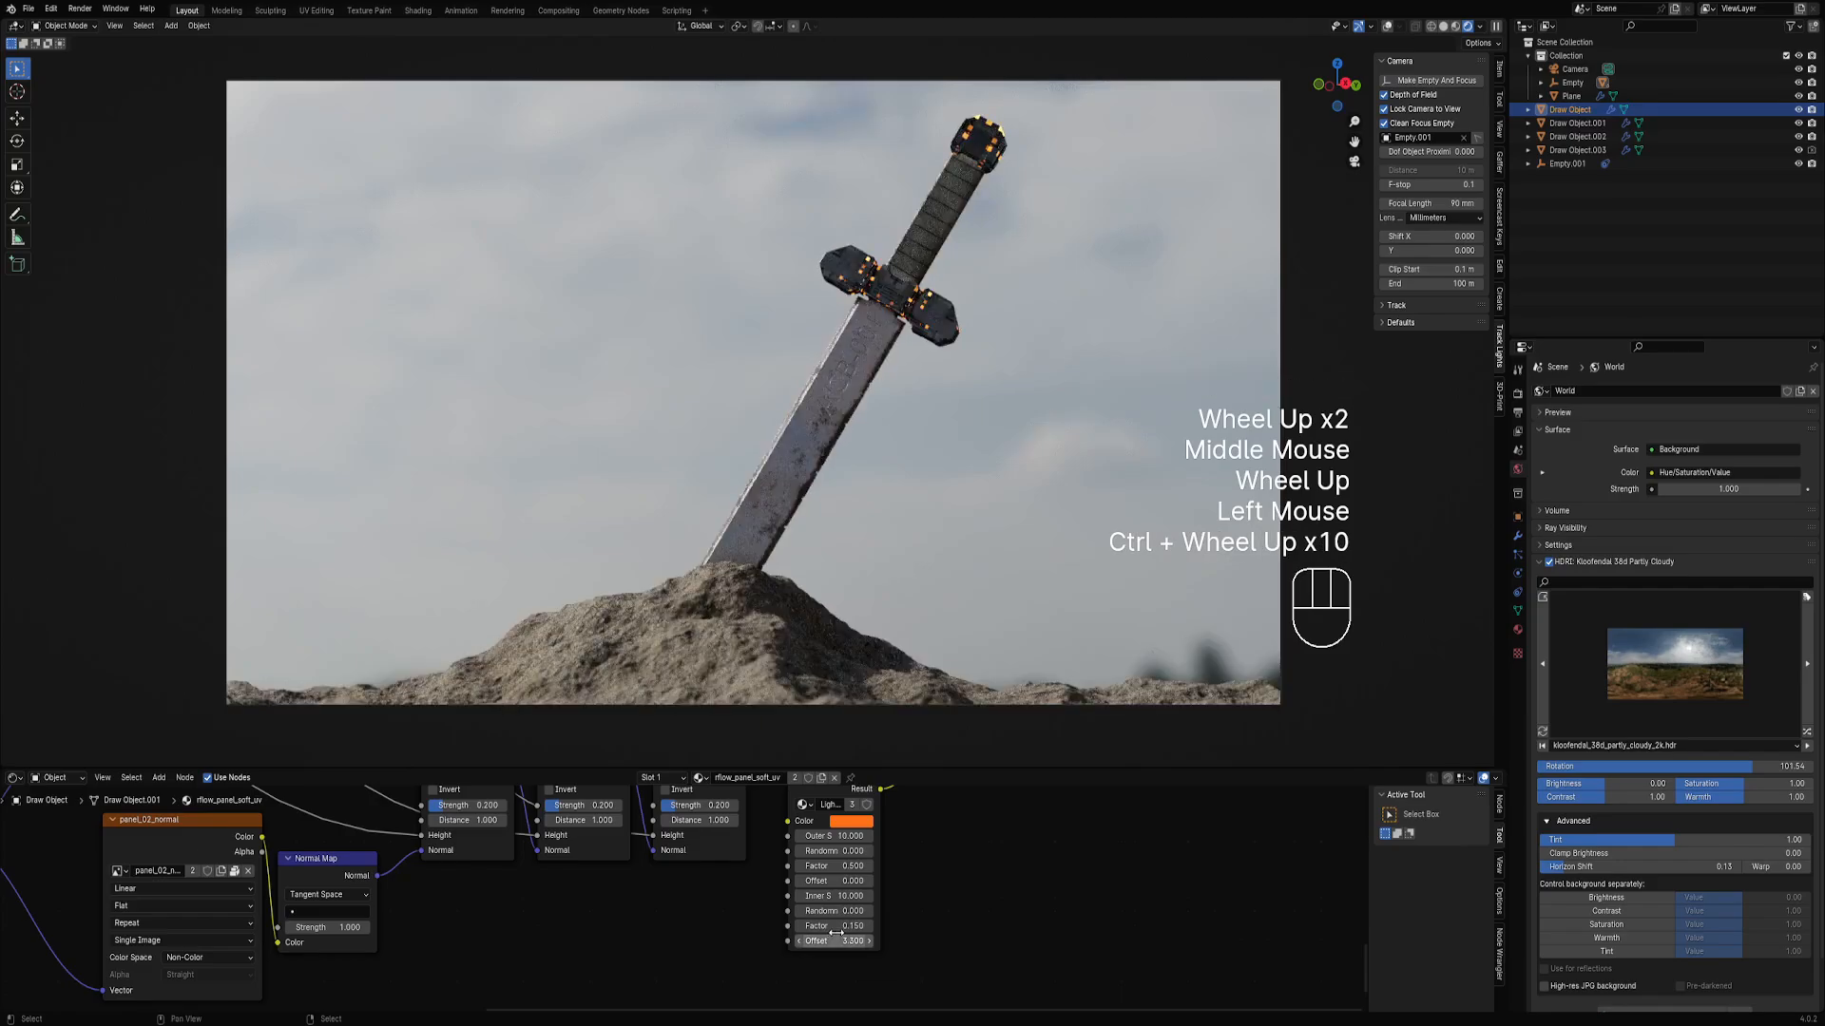
pyautogui.click(834, 926)
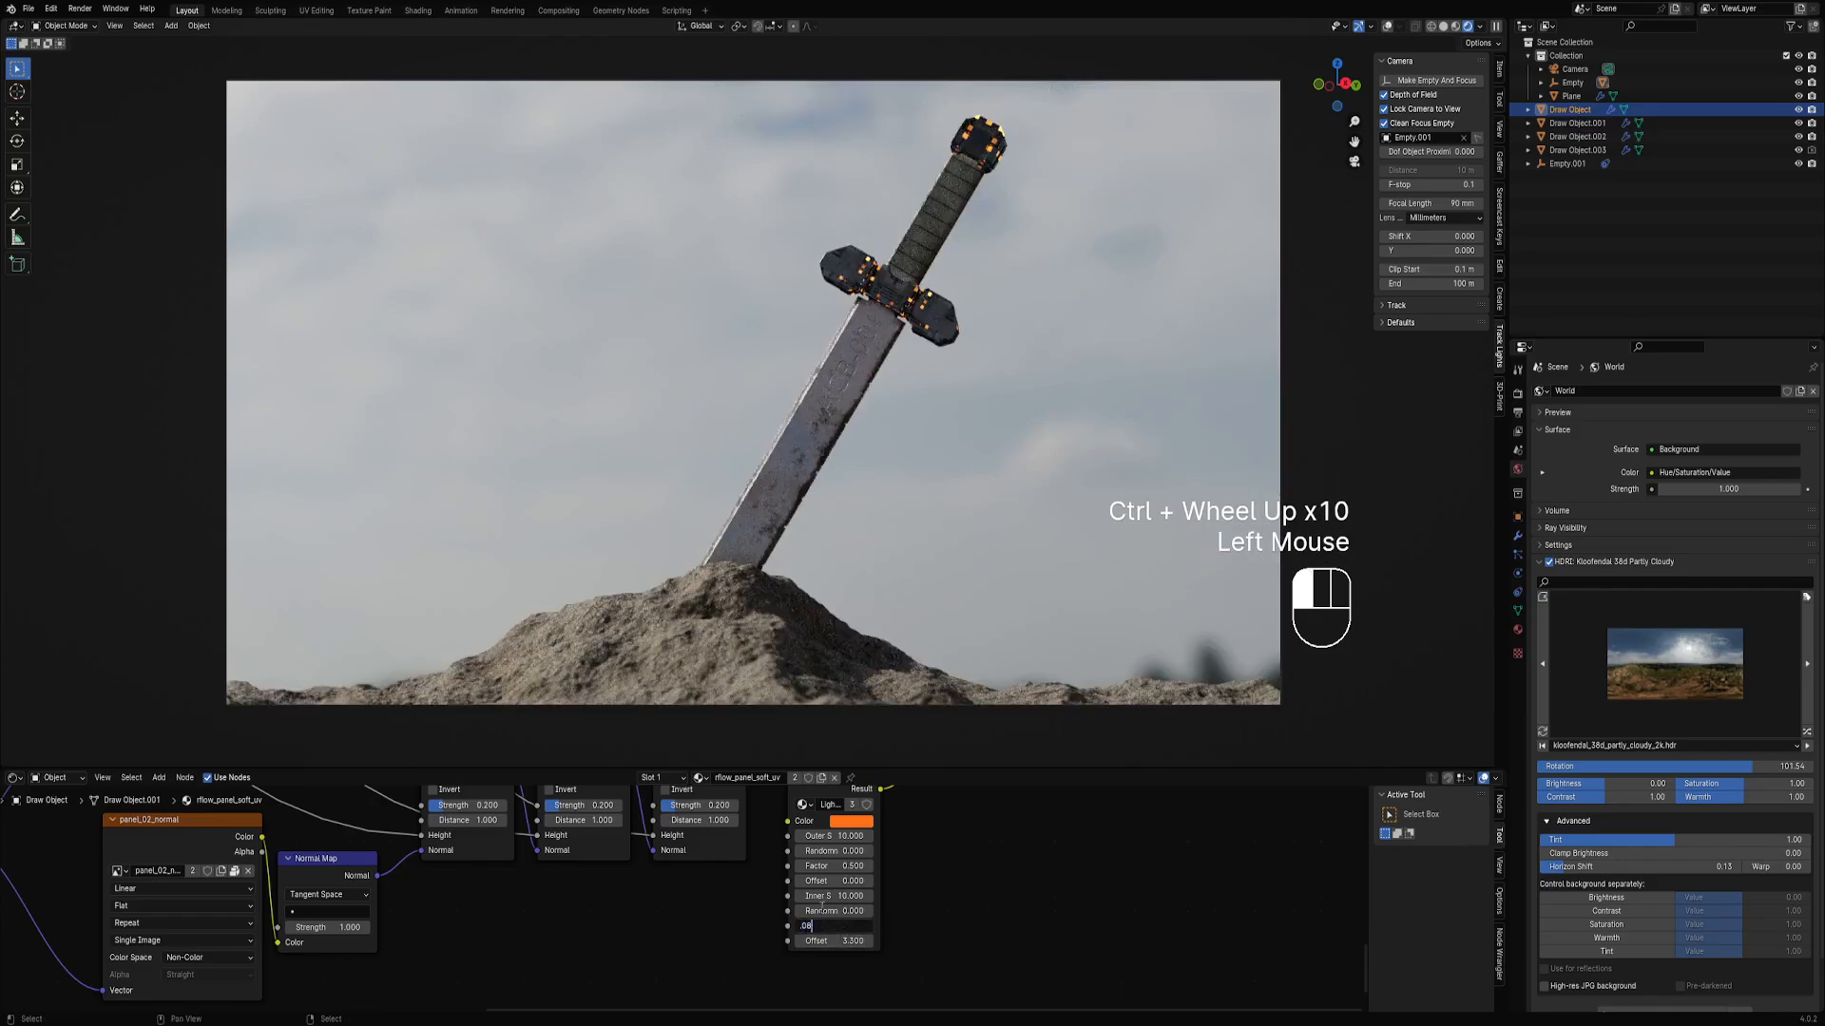
pyautogui.write('.08')
pyautogui.press('Return')
# Step the inner Offset up and back through higher values to compare light placements on the guard and pommel.
pyautogui.keyDown('ctrl'); pyautogui.scroll(1, 836, 941); pyautogui.keyUp('ctrl')
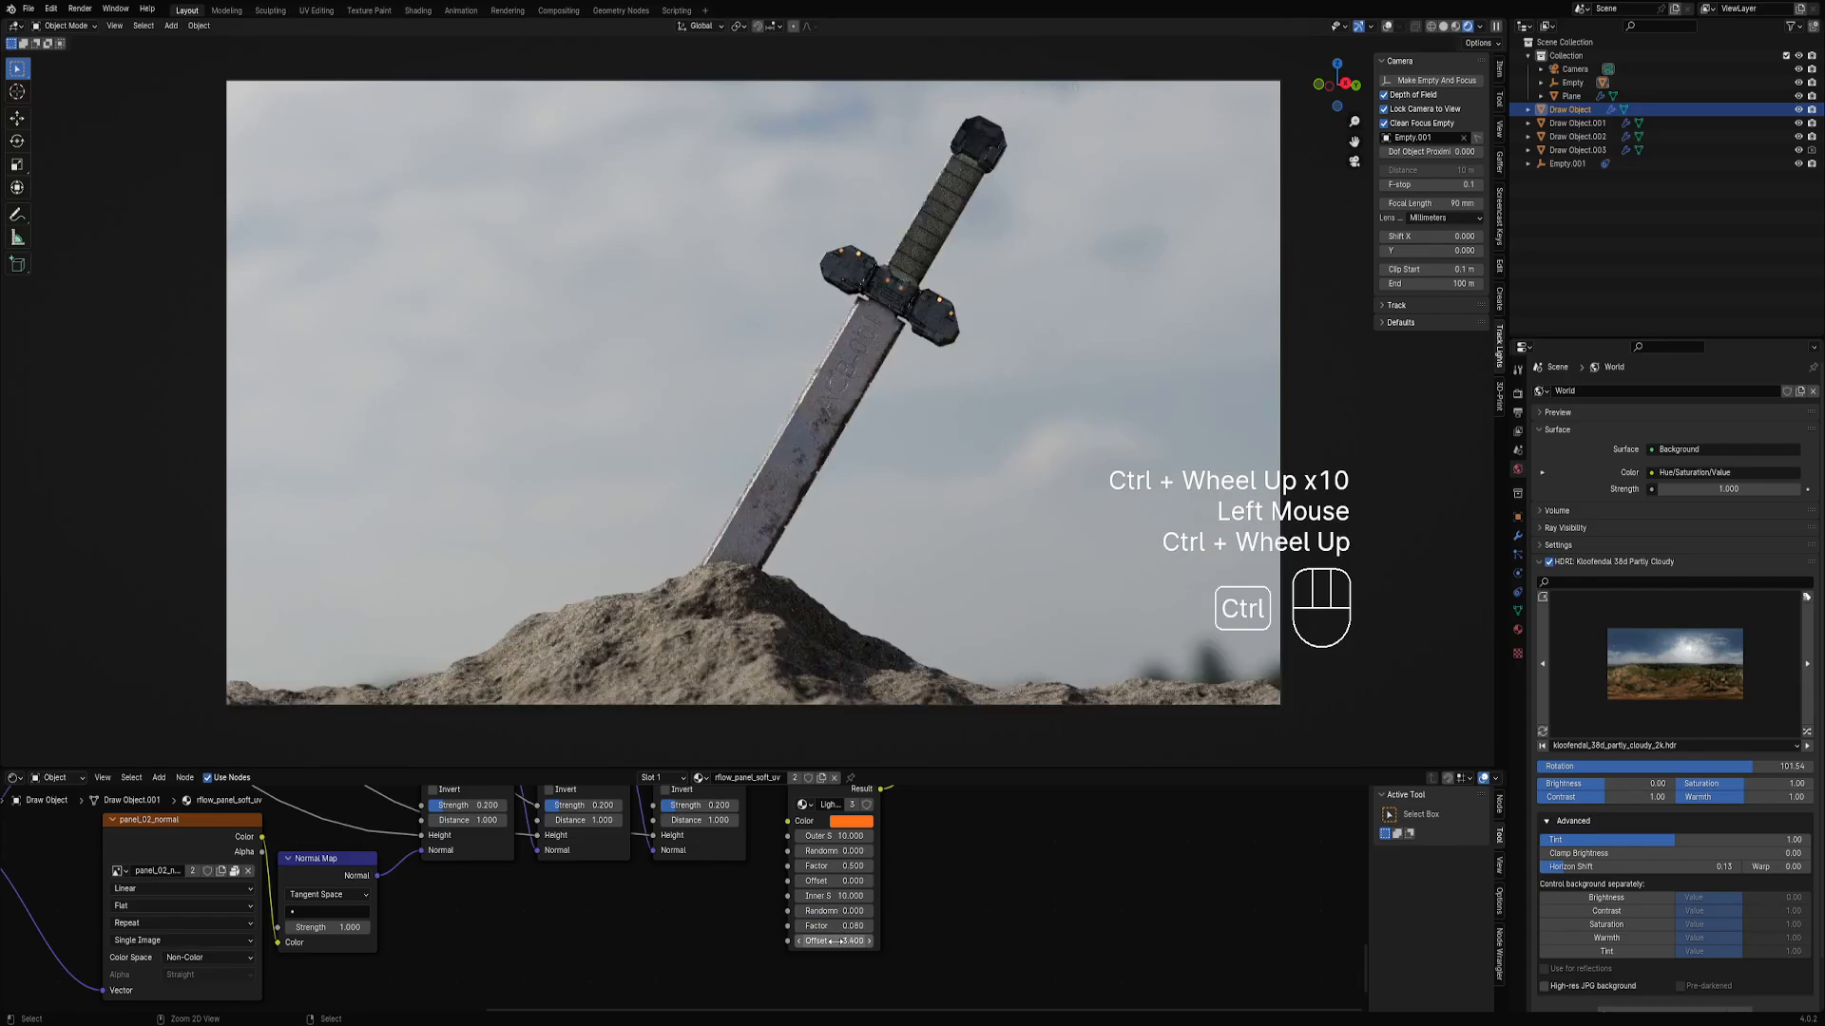
pyautogui.keyDown('ctrl'); pyautogui.scroll(5, 837, 940); pyautogui.keyUp('ctrl')
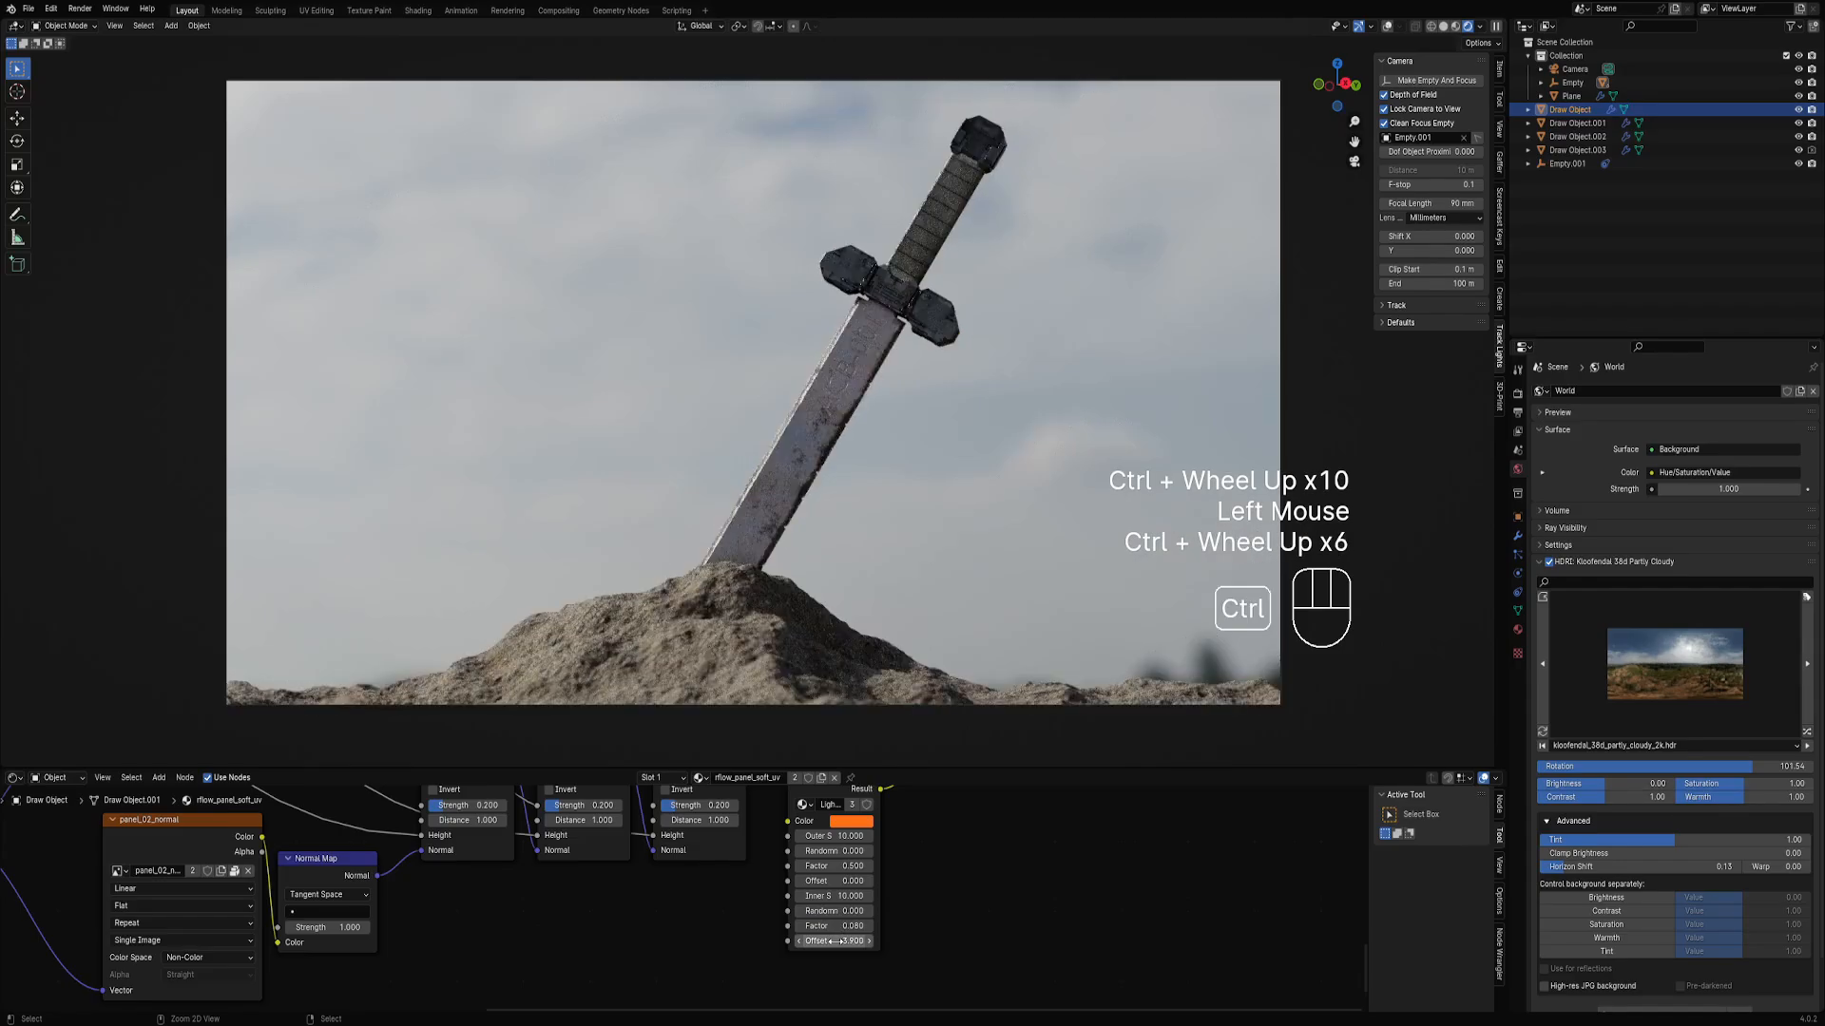
pyautogui.keyDown('ctrl'); pyautogui.scroll(5, 836, 941); pyautogui.keyUp('ctrl')
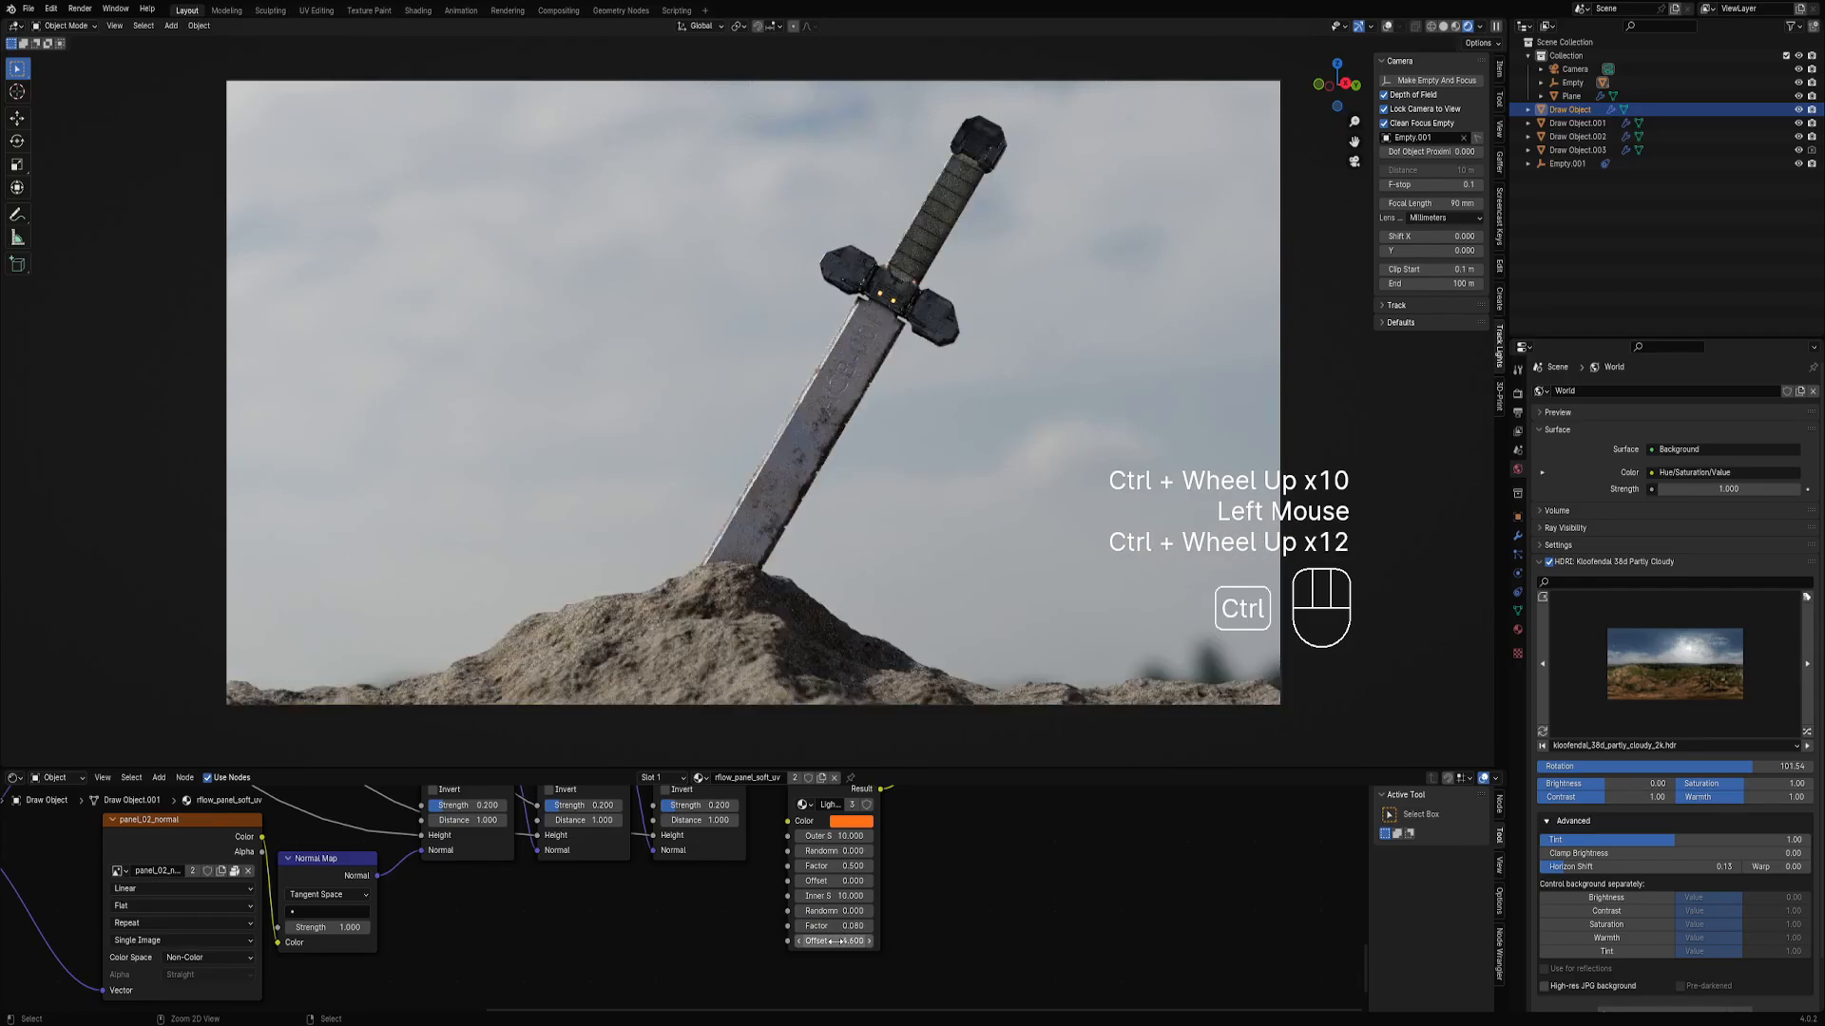
pyautogui.keyDown('ctrl'); pyautogui.scroll(6, 837, 941); pyautogui.keyUp('ctrl')
pyautogui.keyDown('ctrl'); pyautogui.scroll(5, 836, 941); pyautogui.keyUp('ctrl')
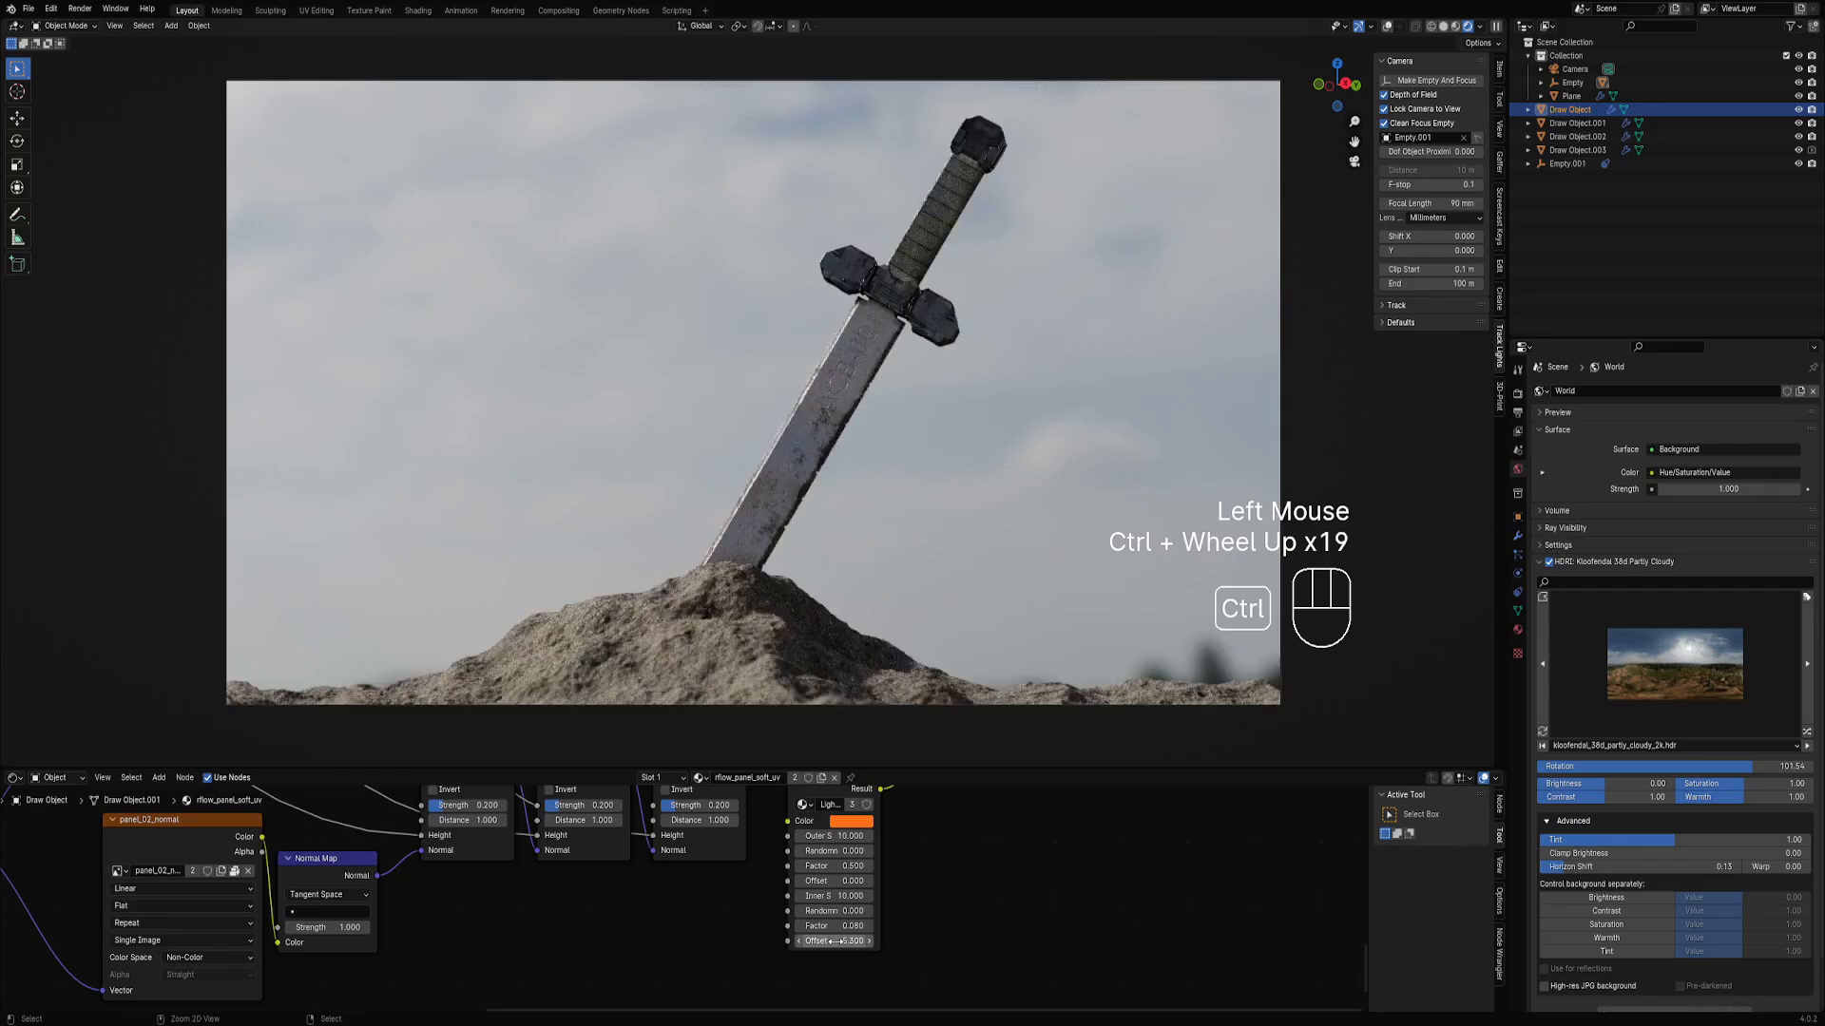
pyautogui.keyDown('ctrl'); pyautogui.scroll(3, 836, 940); pyautogui.keyUp('ctrl')
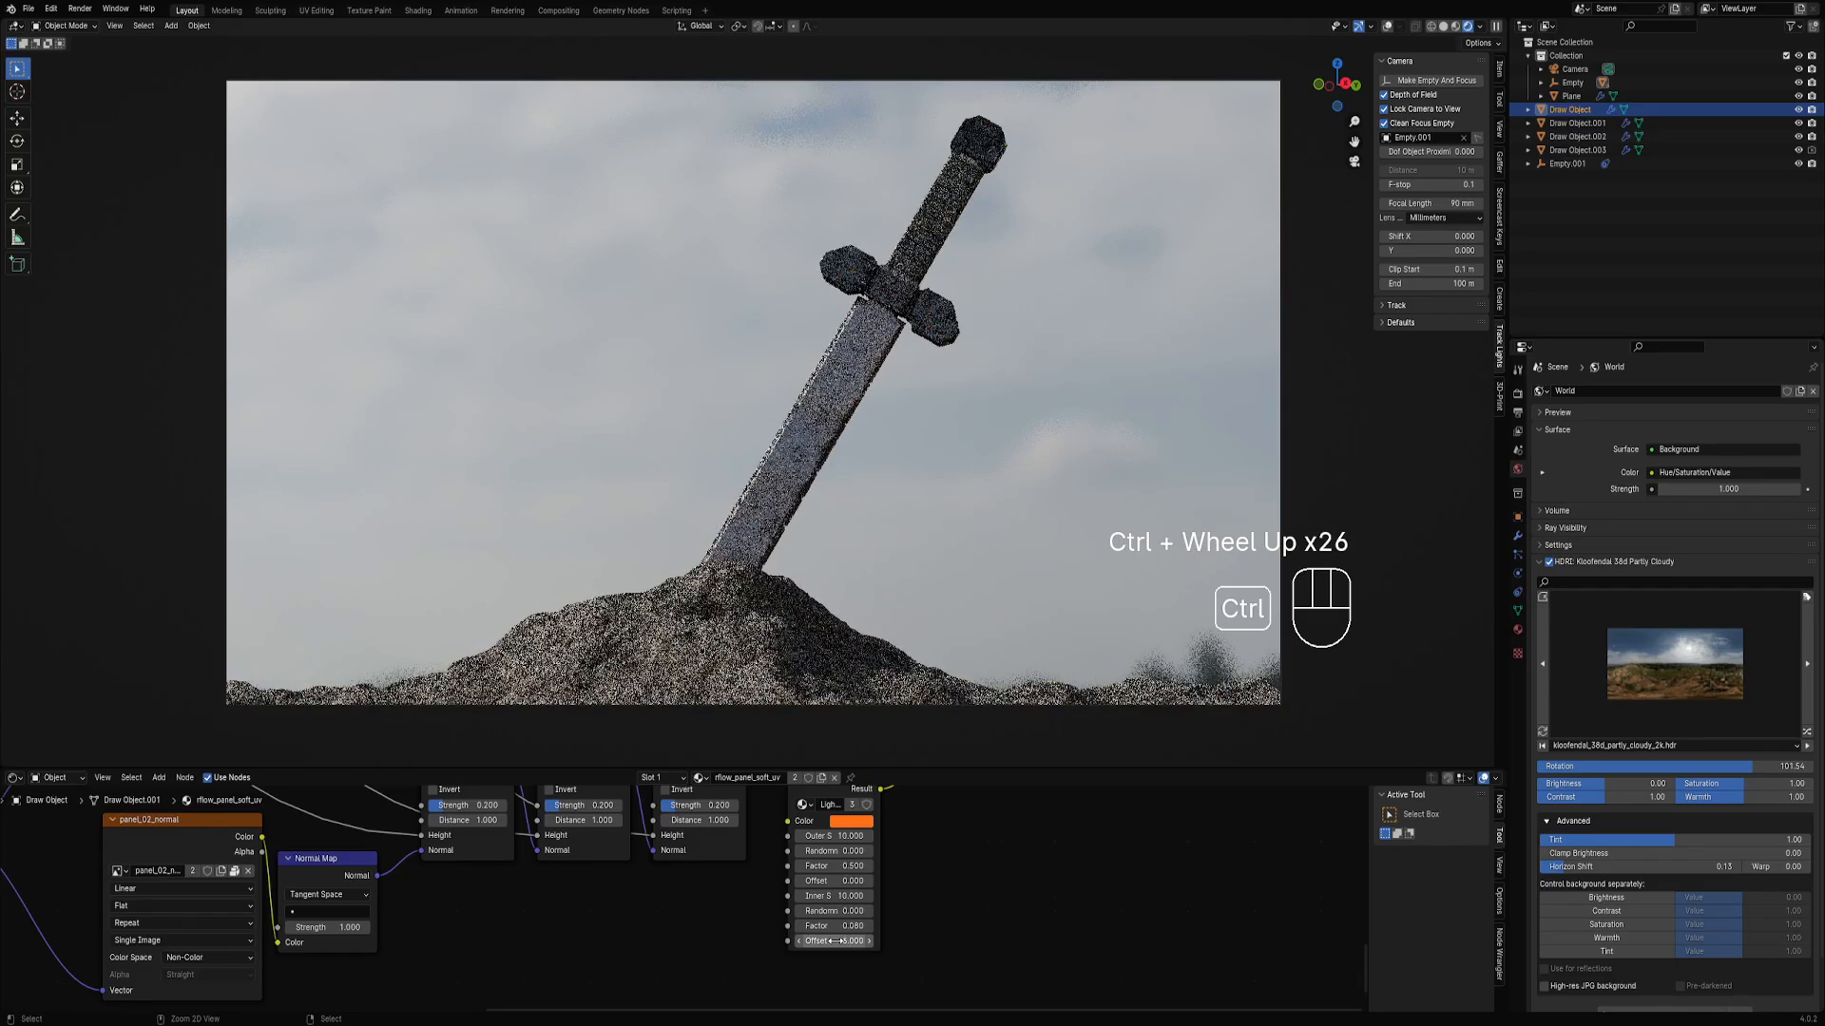
pyautogui.keyDown('ctrl'); pyautogui.scroll(-1, 837, 941); pyautogui.keyUp('ctrl')
pyautogui.keyDown('ctrl'); pyautogui.scroll(2, 837, 940); pyautogui.keyUp('ctrl')
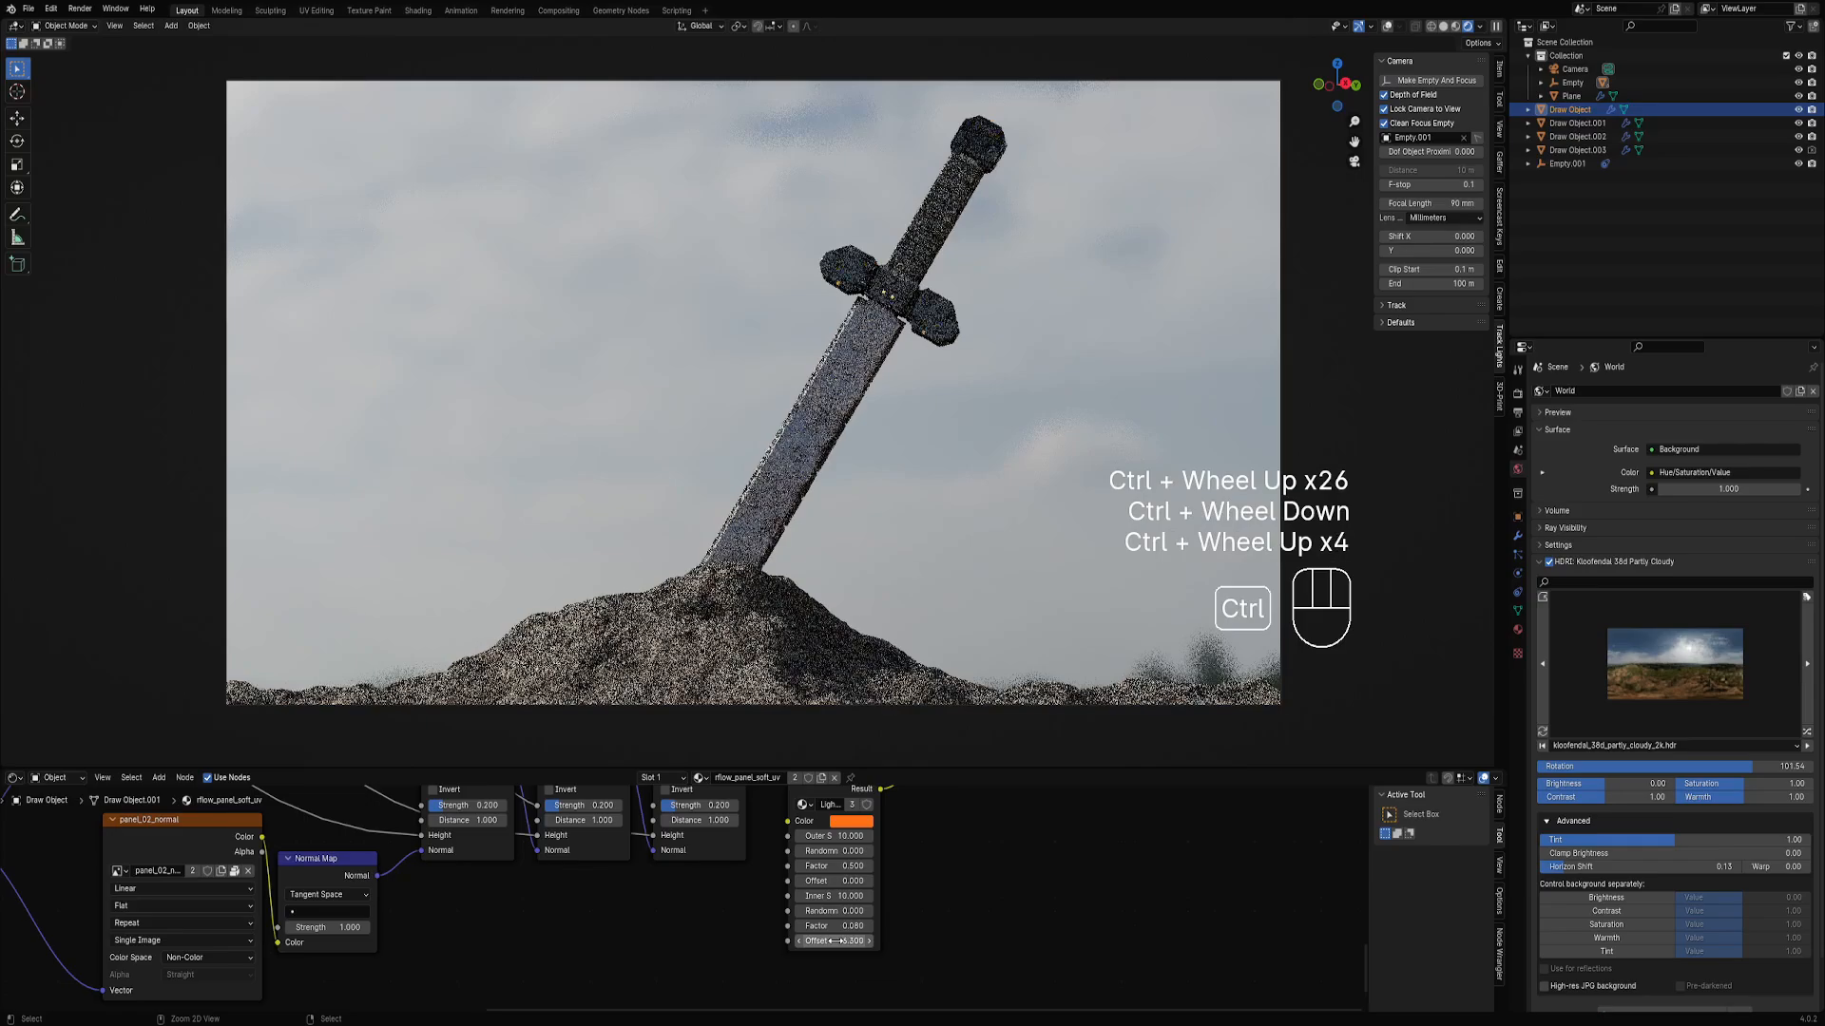
pyautogui.keyDown('ctrl'); pyautogui.scroll(3, 836, 941); pyautogui.keyUp('ctrl')
pyautogui.keyDown('ctrl'); pyautogui.scroll(-3, 836, 941); pyautogui.keyUp('ctrl')
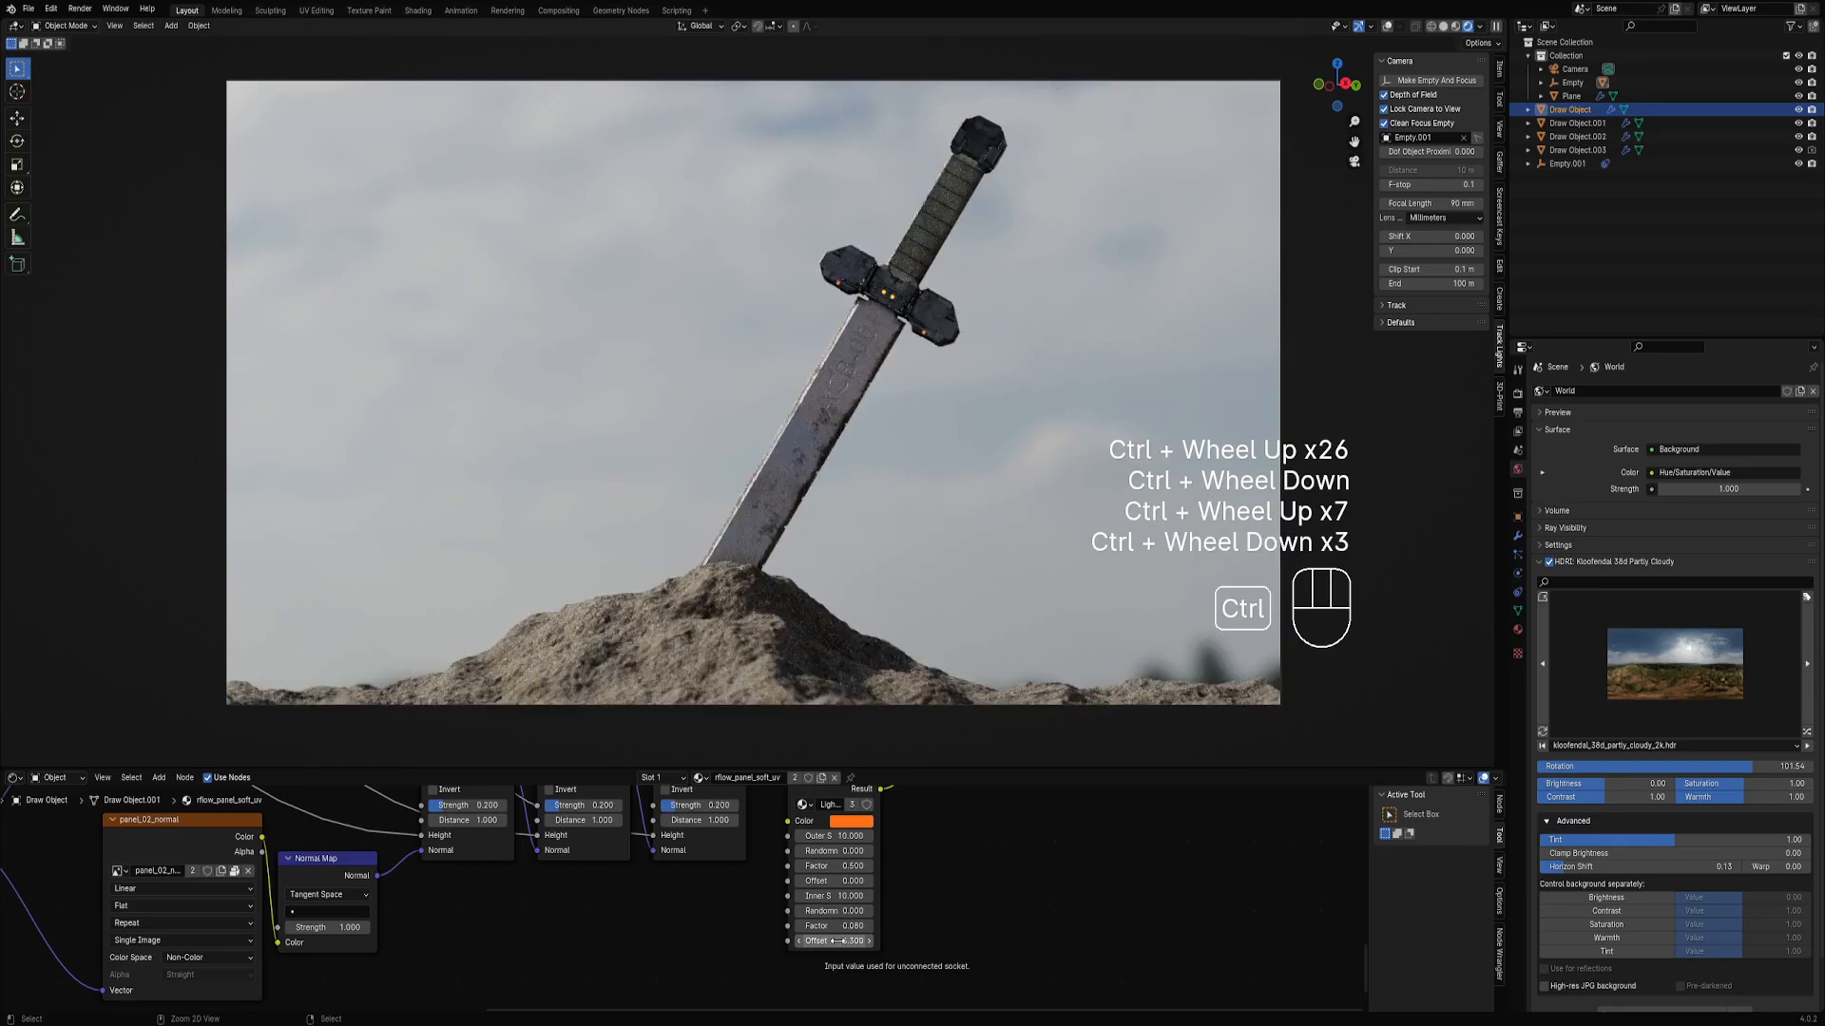
pyautogui.keyDown('ctrl'); pyautogui.scroll(3, 836, 941); pyautogui.keyUp('ctrl')
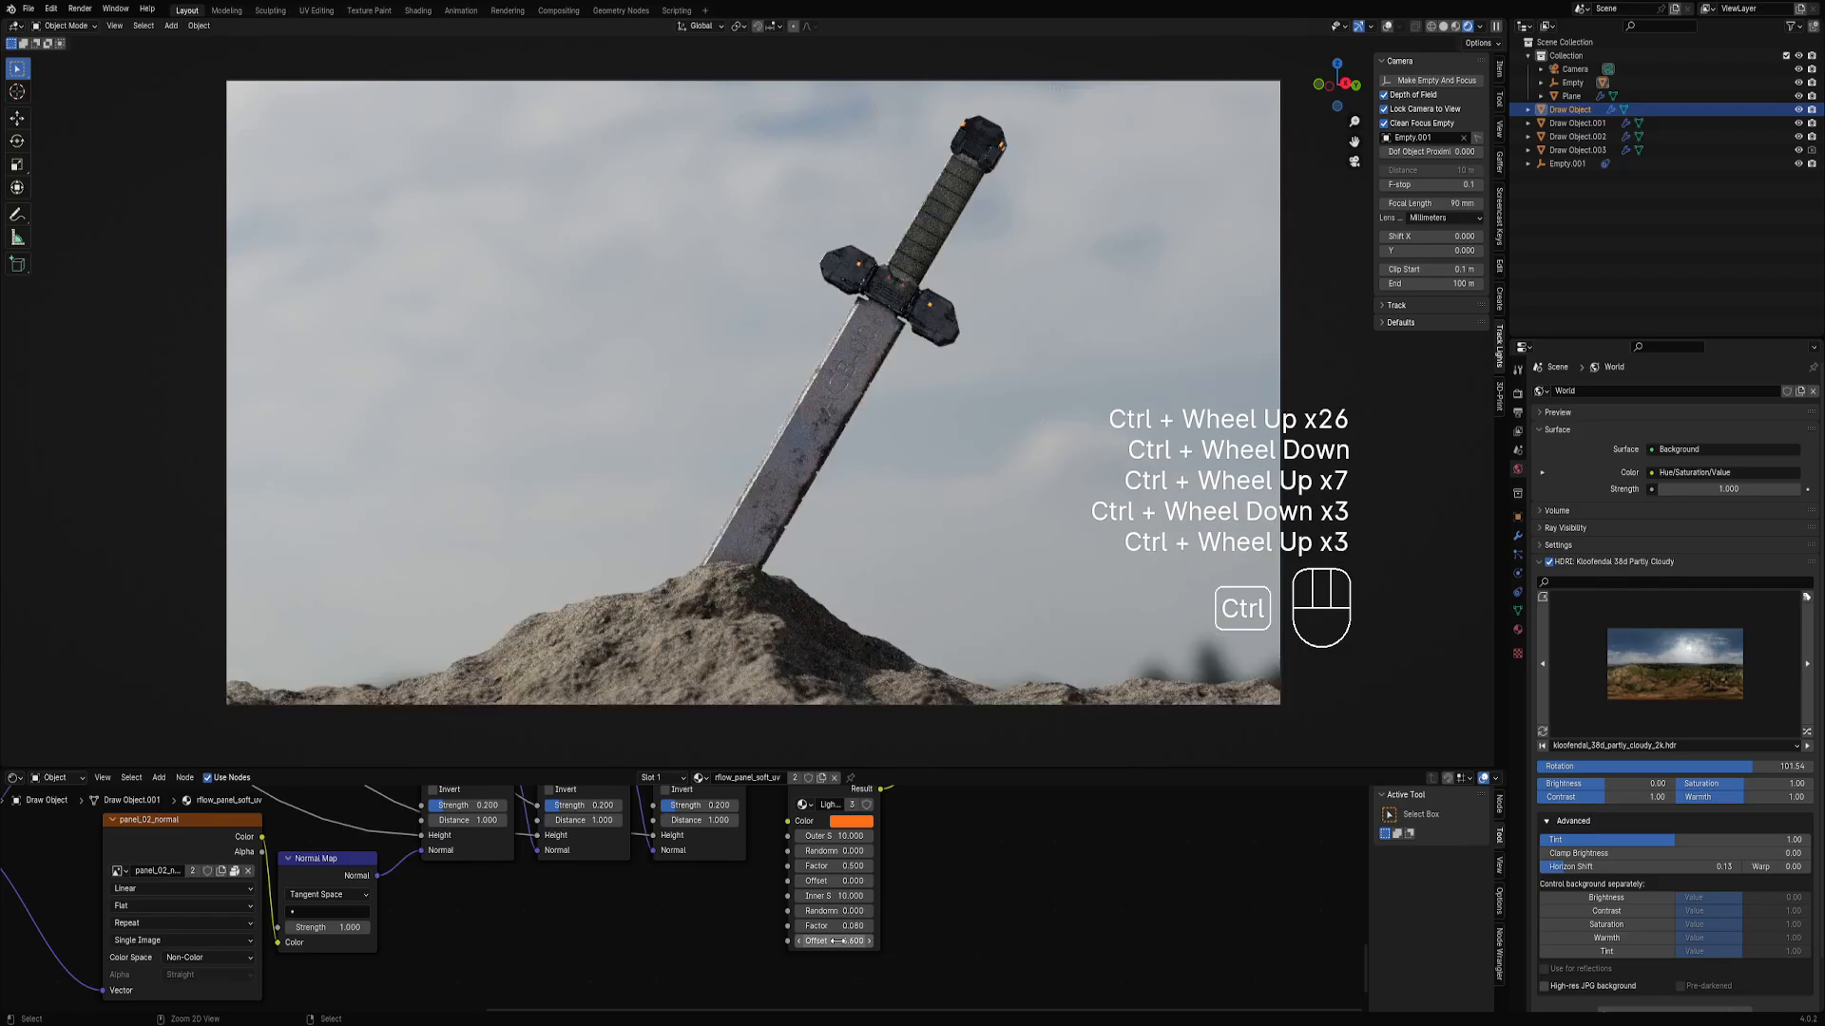
pyautogui.keyDown('ctrl'); pyautogui.scroll(-3, 836, 940); pyautogui.keyUp('ctrl')
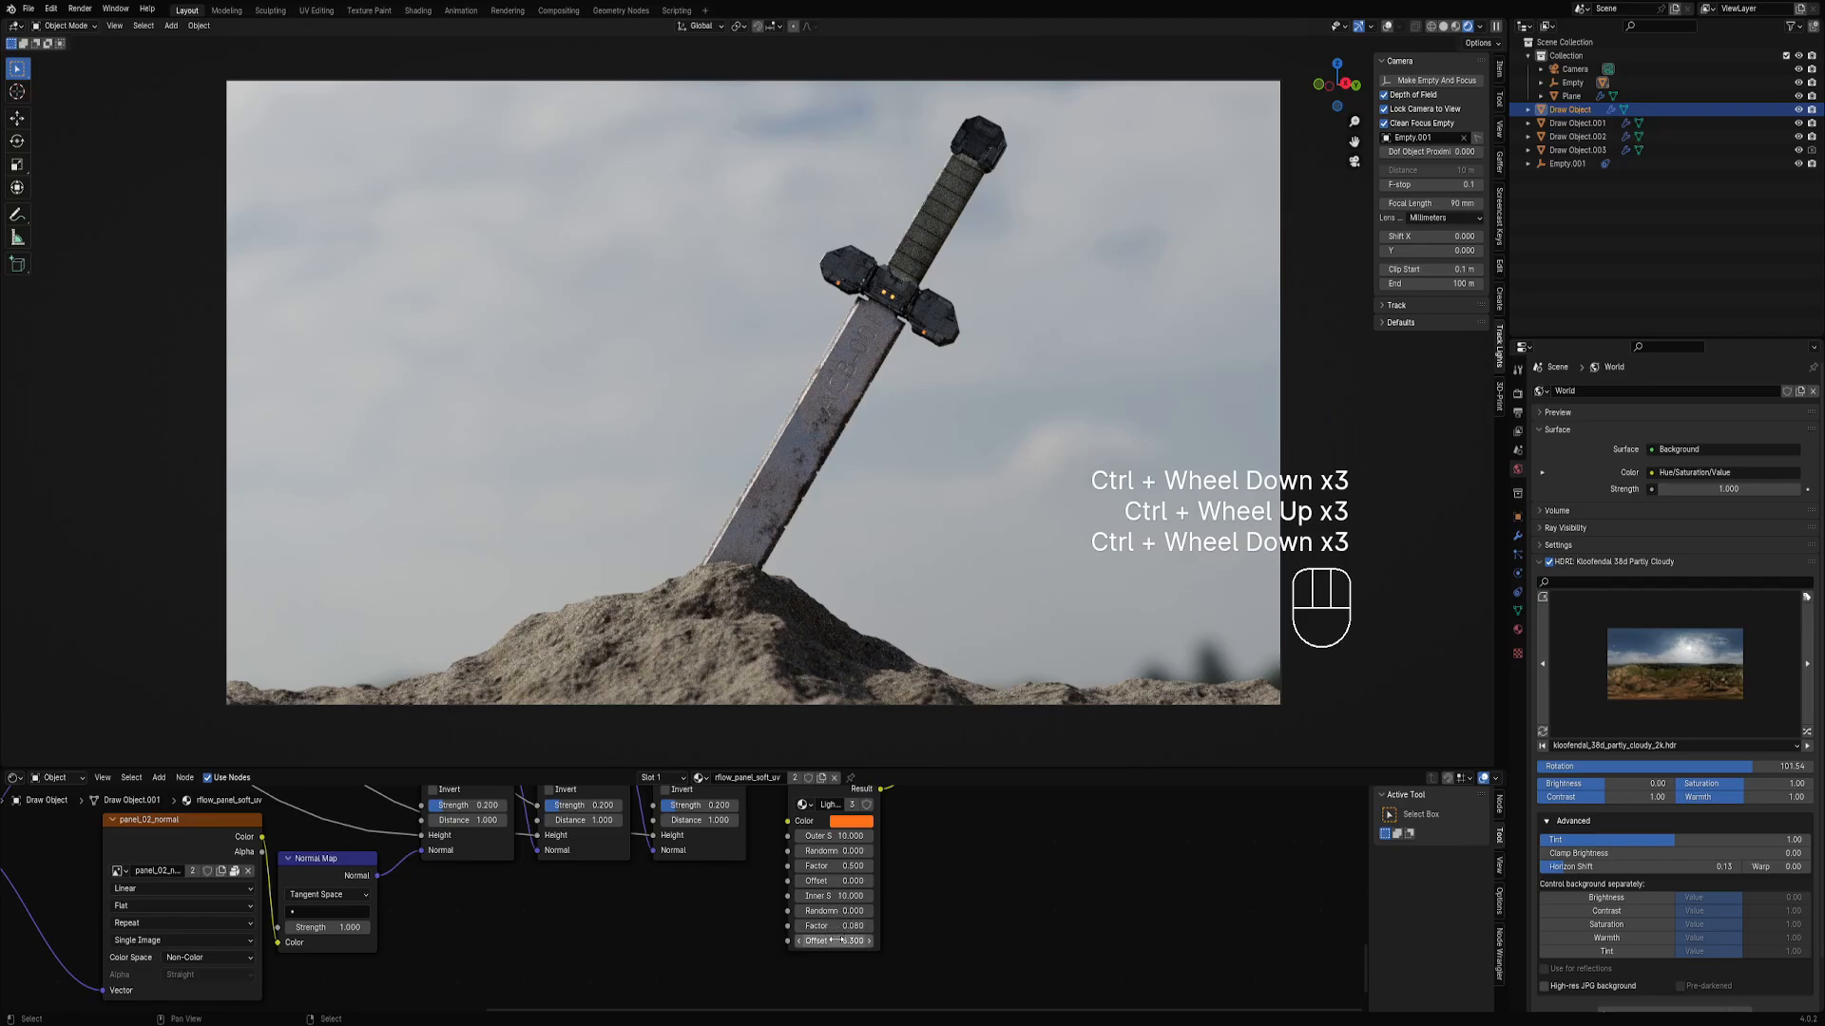
# Fine-tune the inner Offset to 7.18 and set the inner Factor to 0.05 in the light node group.
pyautogui.moveTo(835, 941)
pyautogui.keyDown('shift'); pyautogui.mouseDown()
pyautogui.moveTo(969, 941)
pyautogui.moveTo(834, 925)
pyautogui.mouseUp(); pyautogui.keyUp('shift')
pyautogui.write('.0')
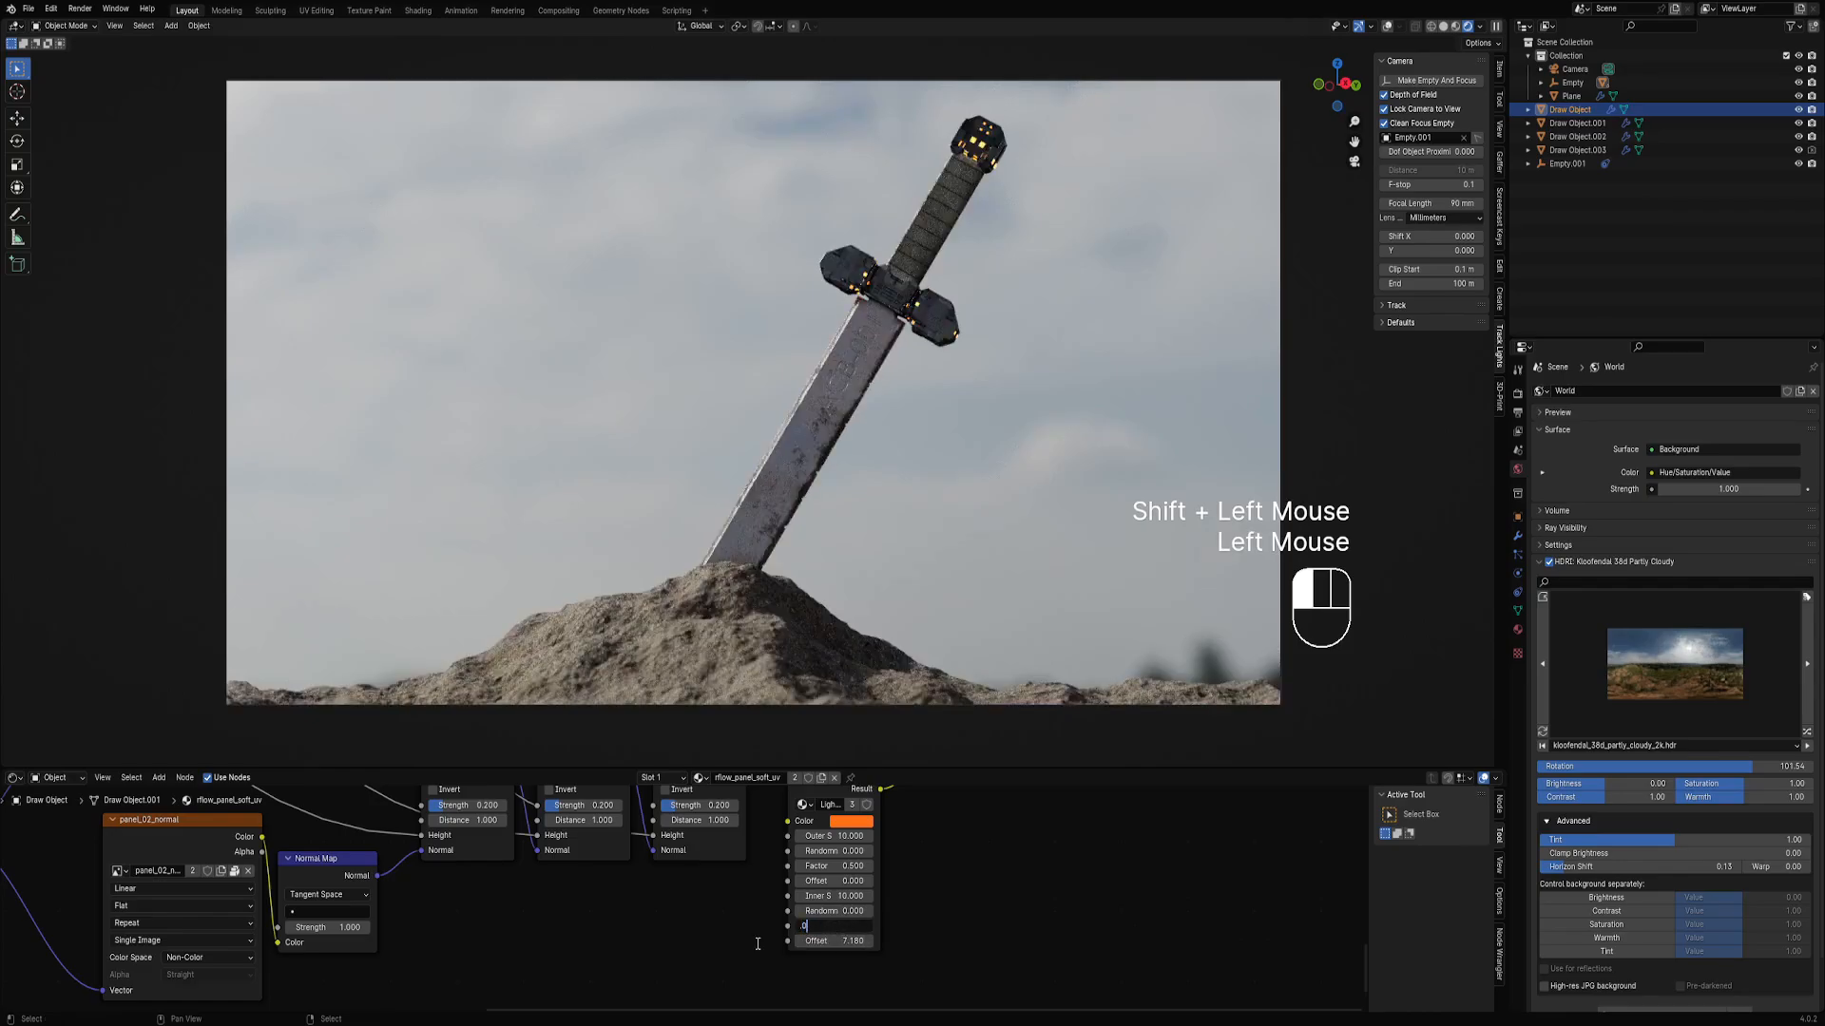
pyautogui.write('5')
pyautogui.press('Return')
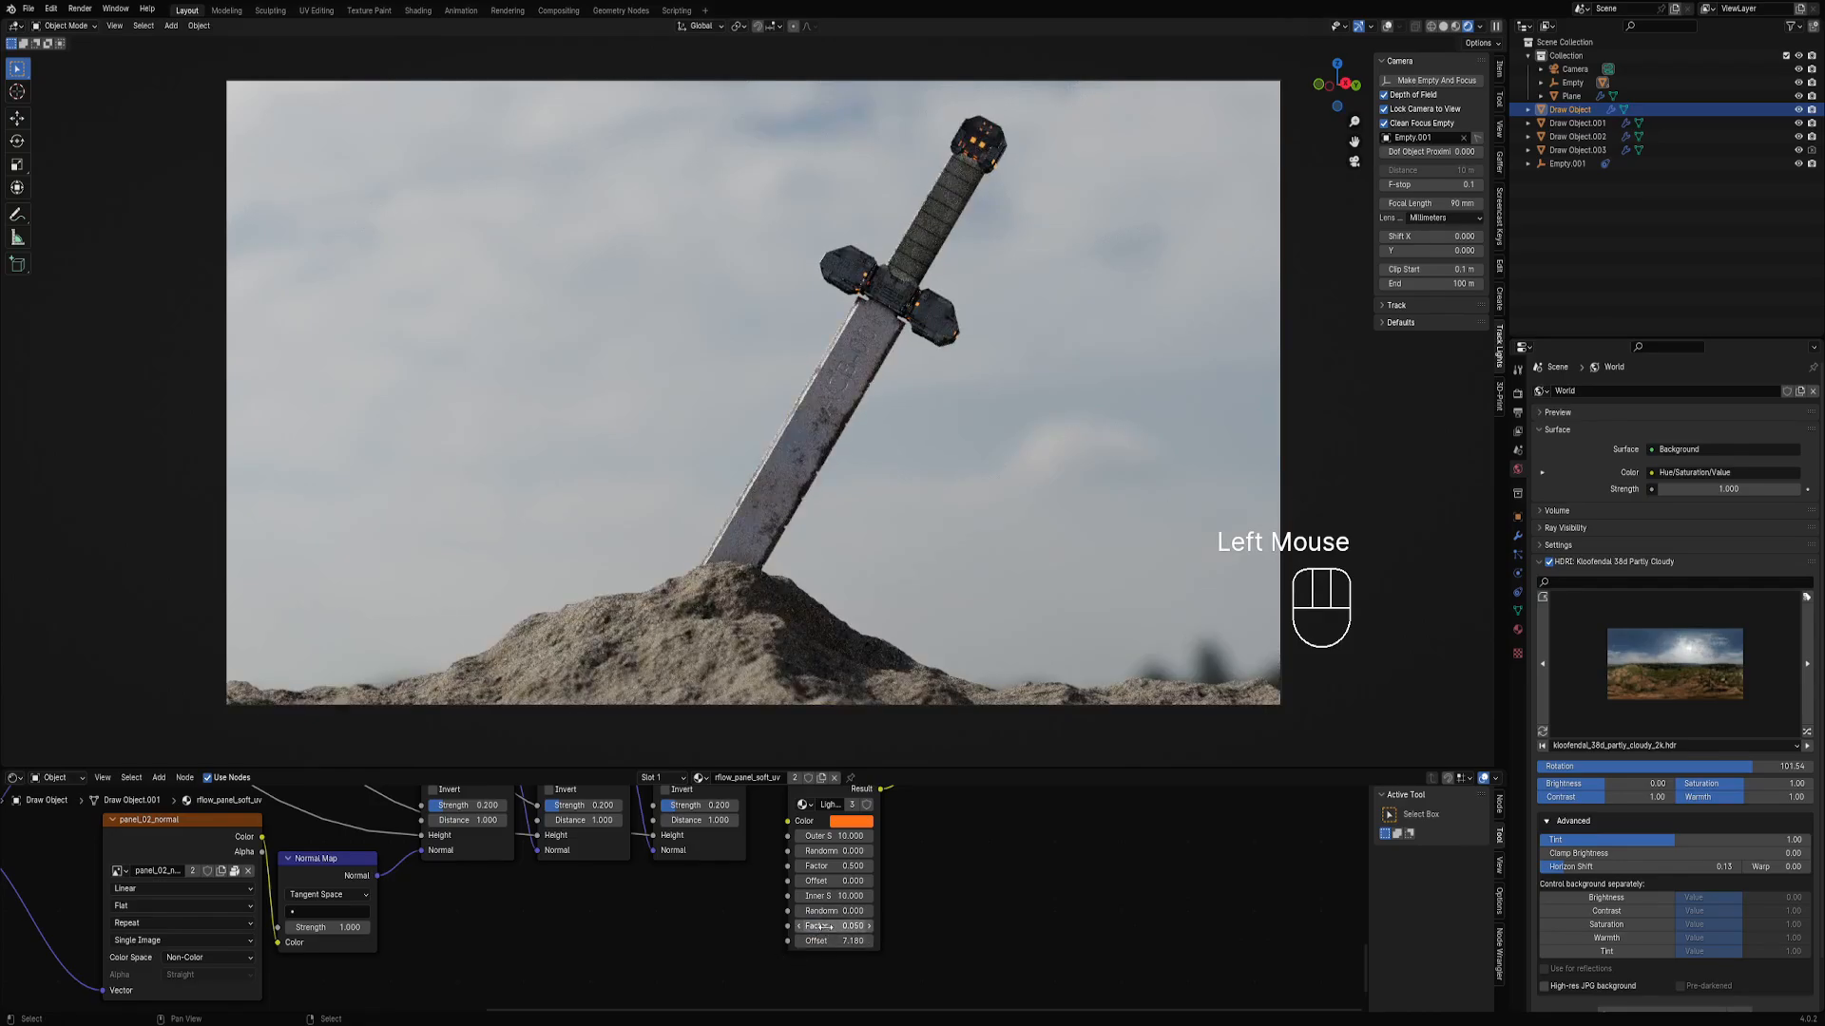
# Try inner Factor values of 0.03 and 0.04 for the lights and return it to 0.05.
pyautogui.doubleClick(823, 926)
pyautogui.write('.03')
pyautogui.press('Return')
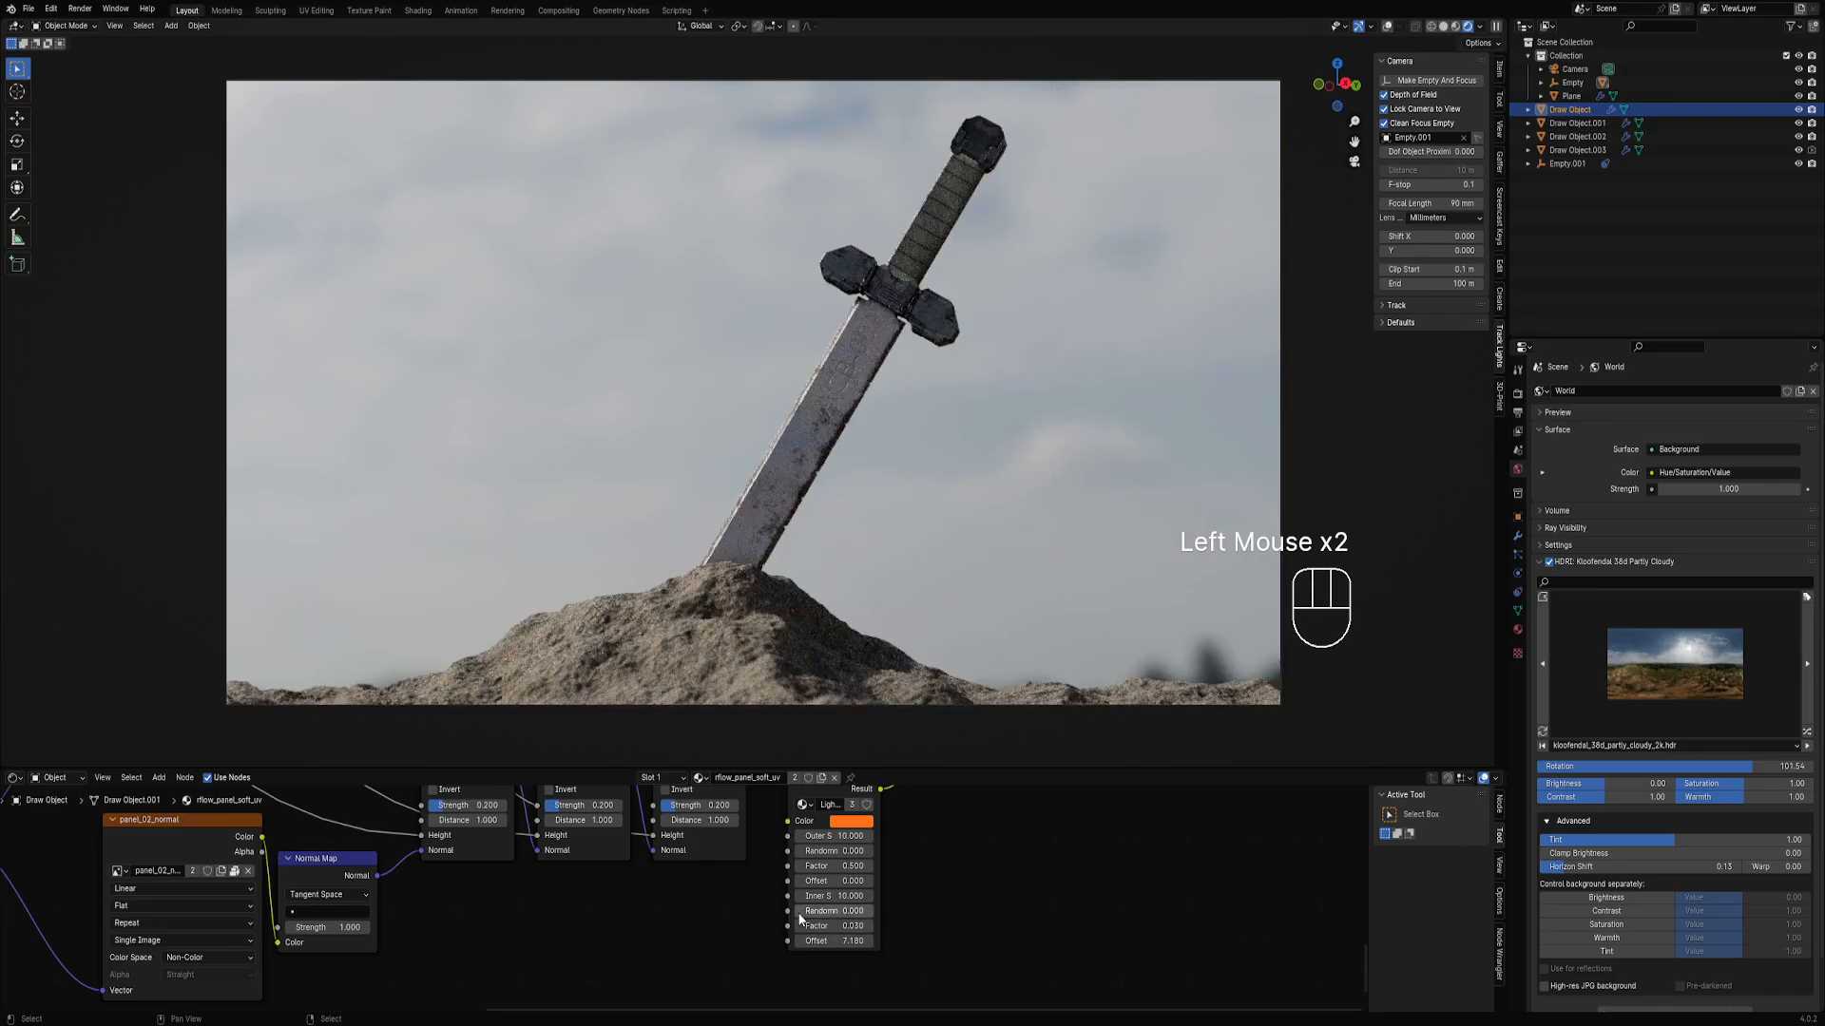
pyautogui.click(830, 924)
pyautogui.write('.04')
pyautogui.press('Return')
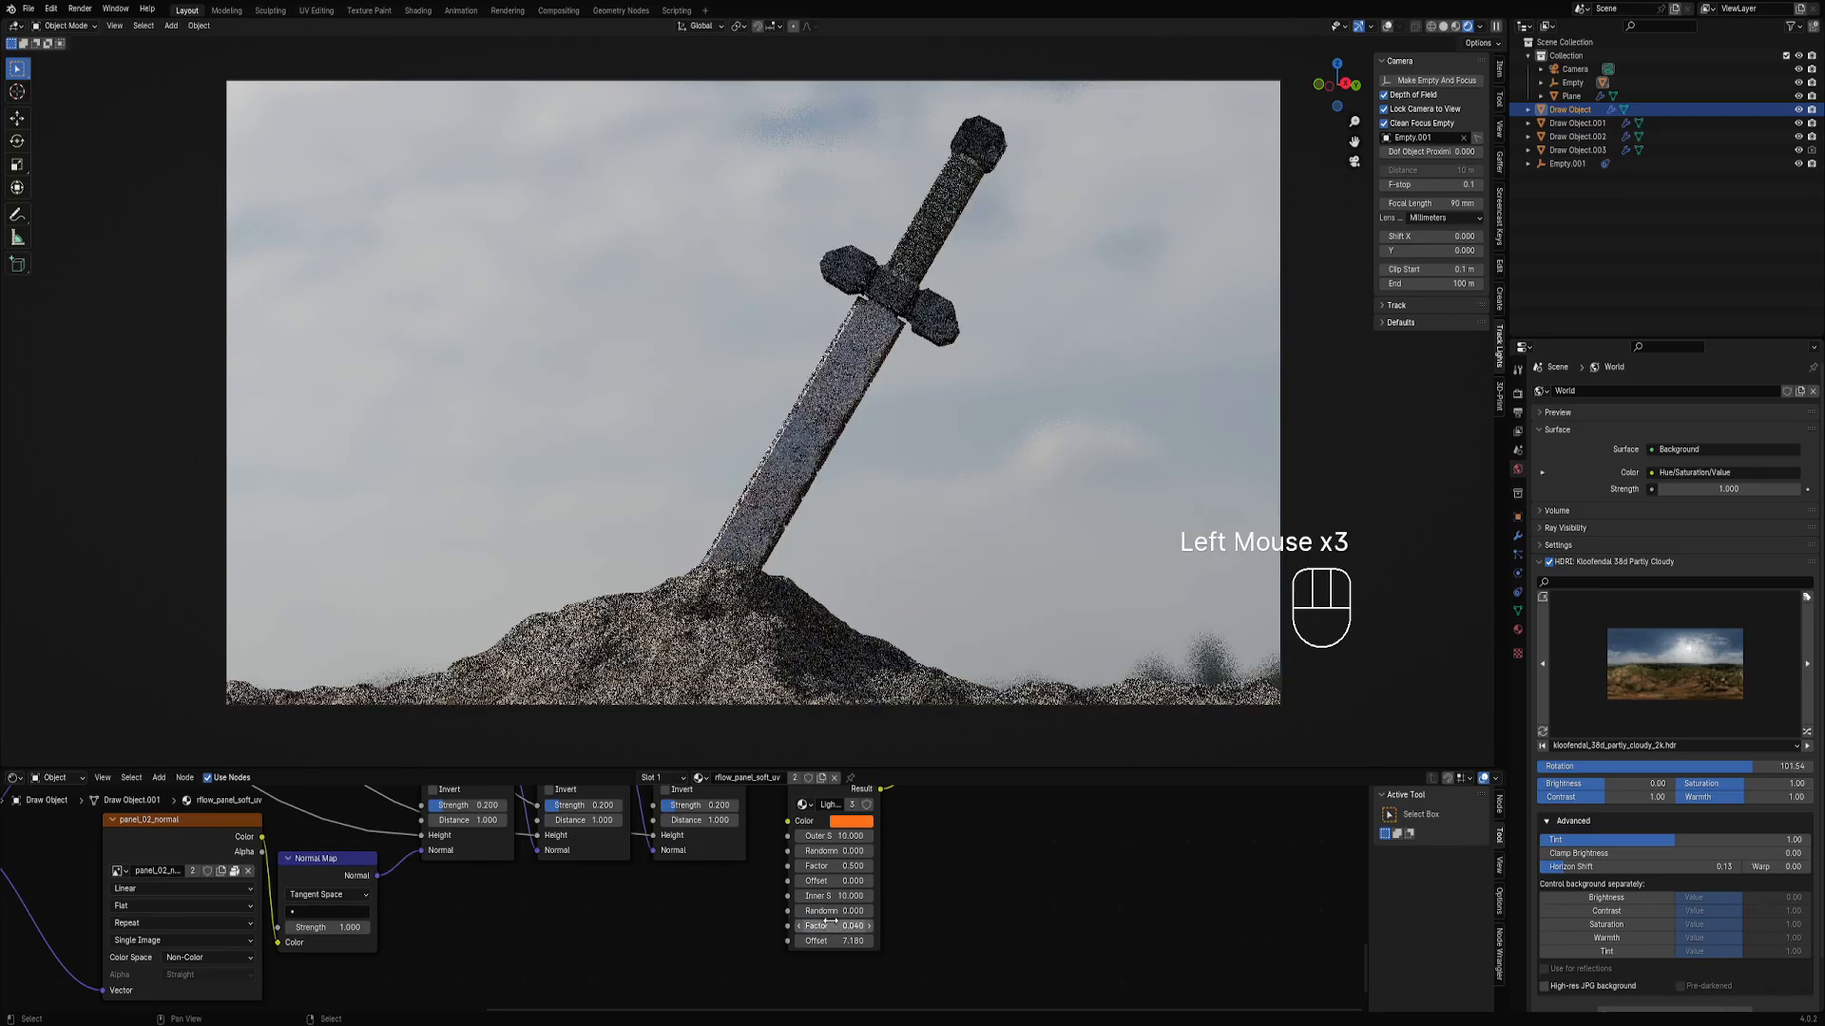
pyautogui.click(845, 927)
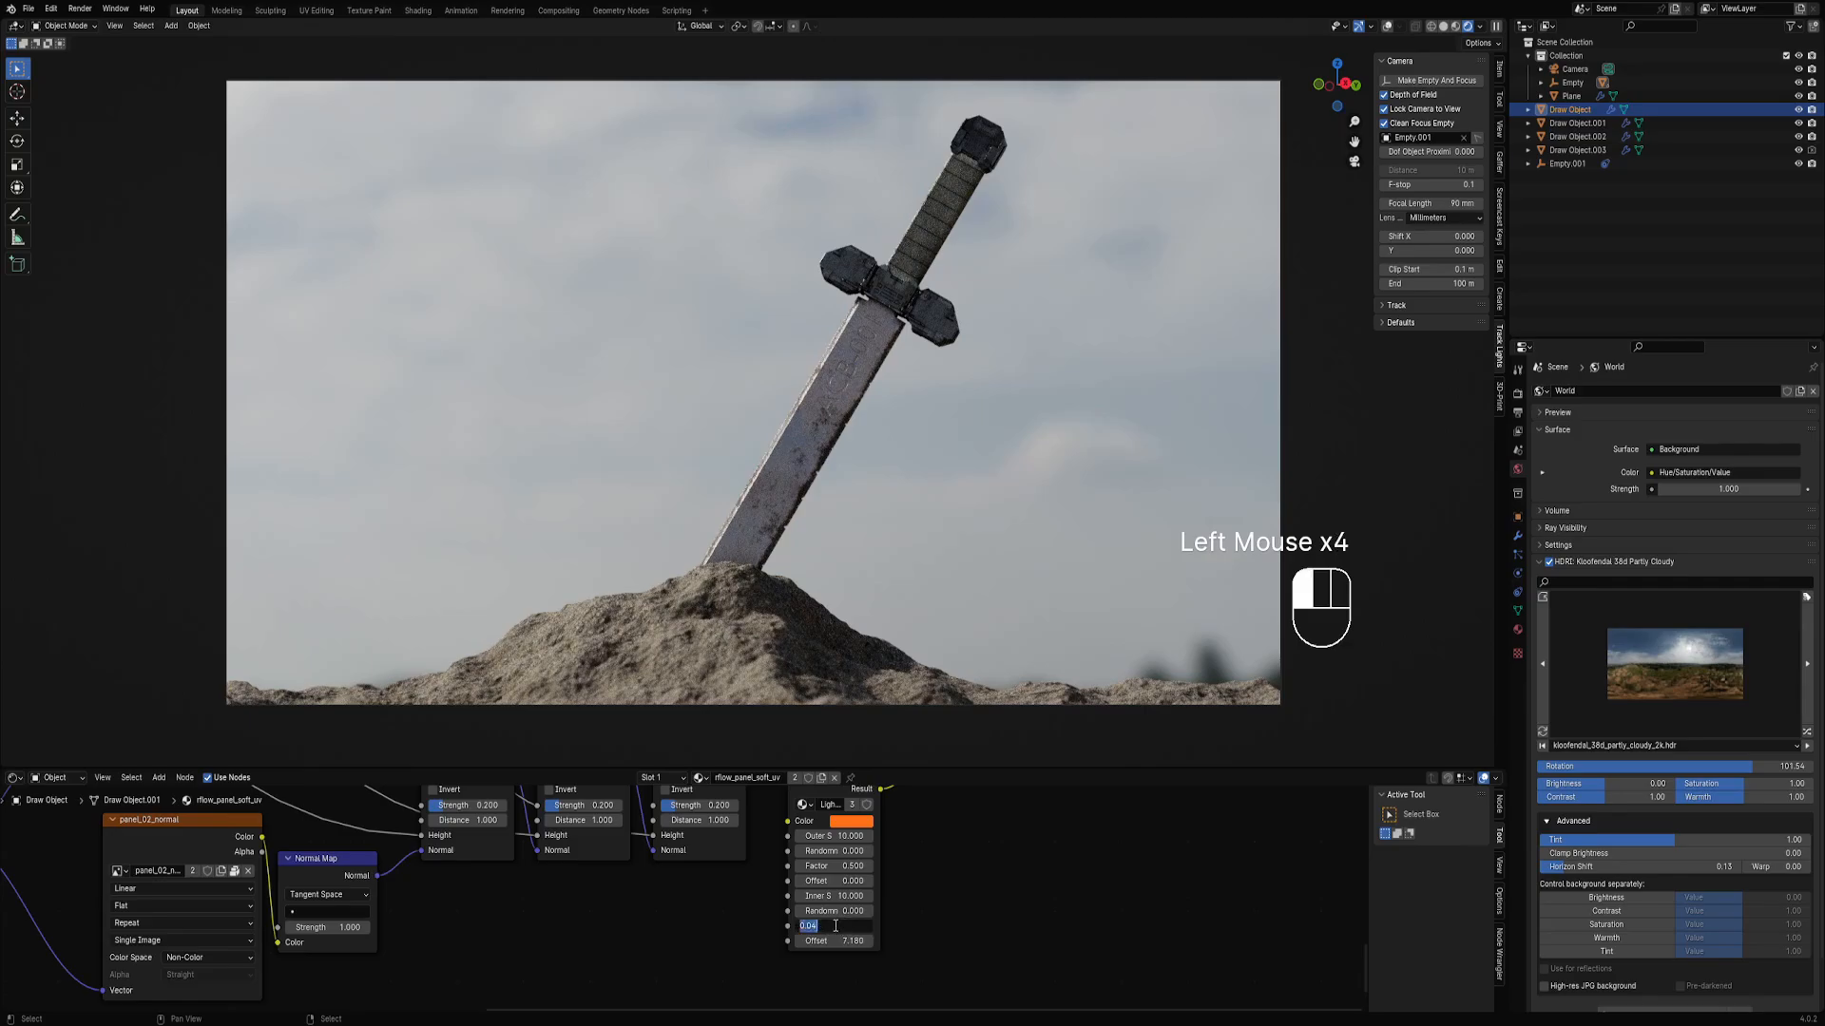
pyautogui.write('.05')
pyautogui.press('Return')
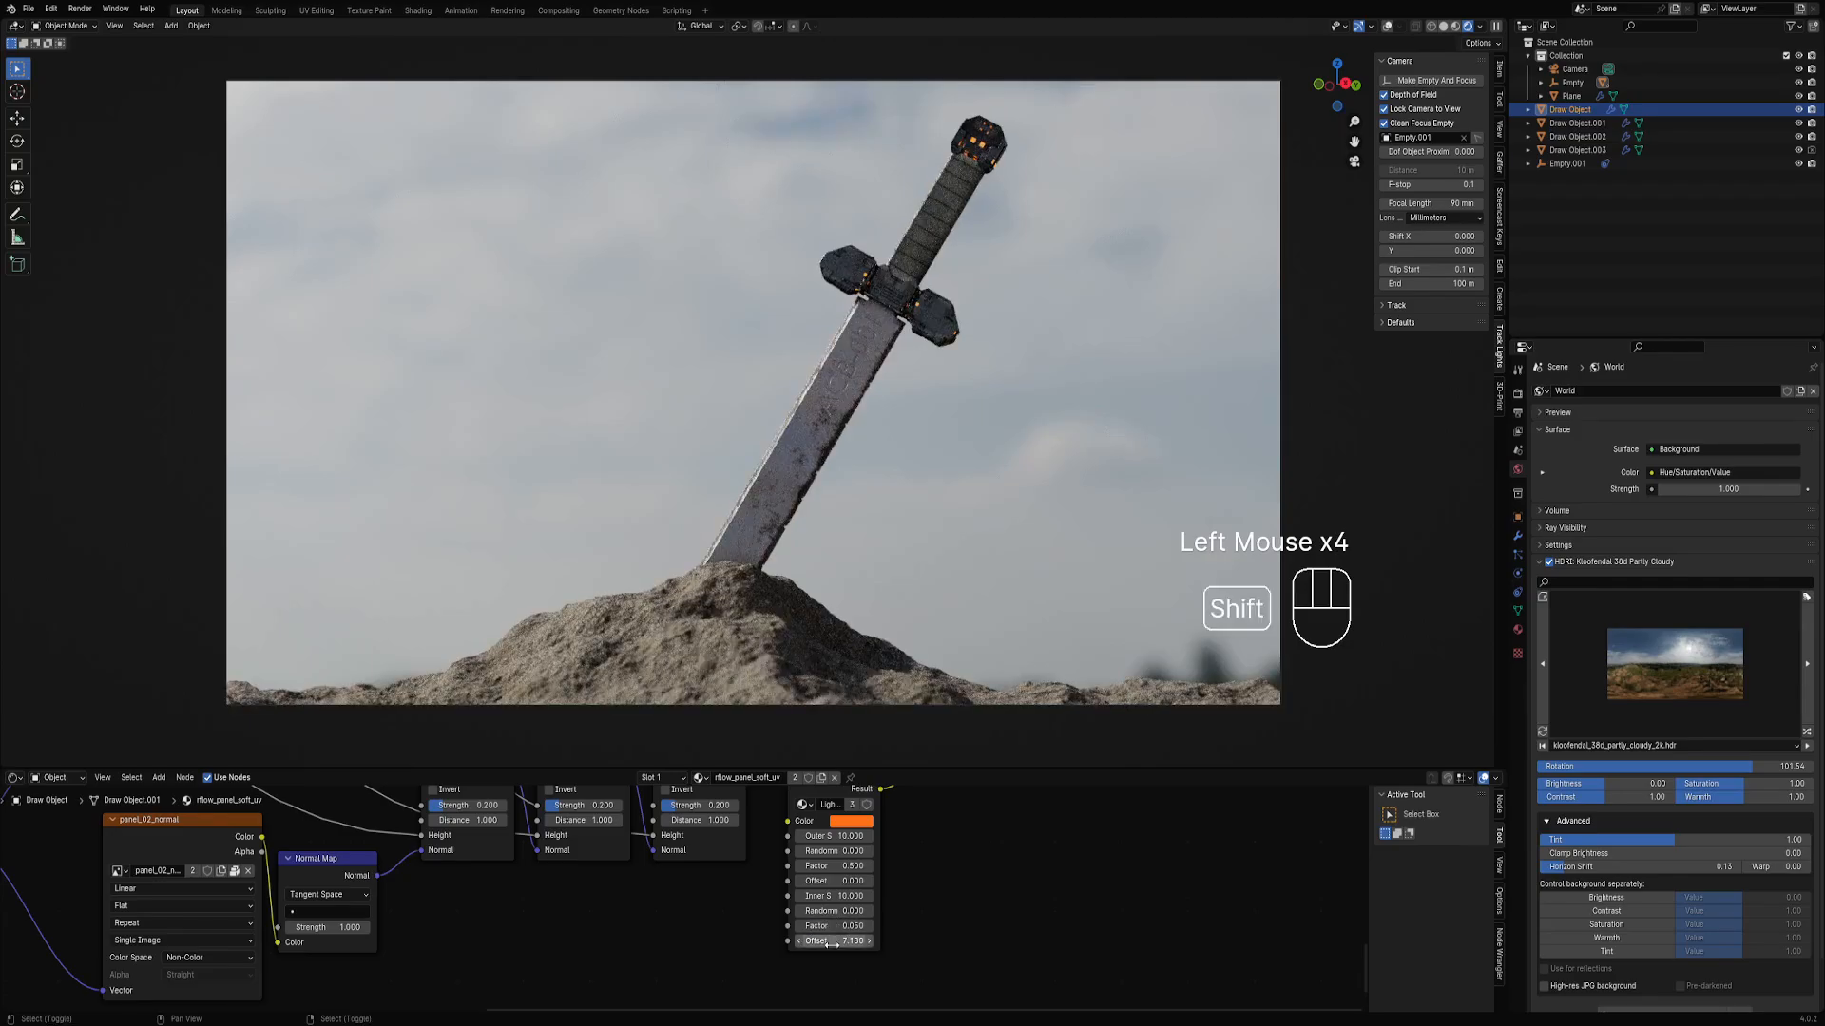
# Set the outer Factor to 1 and fine-tune the inner Offset, trying 3.46 and settling on 4.42.
pyautogui.moveTo(832, 940)
pyautogui.keyDown('shift'); pyautogui.mouseDown()
pyautogui.moveTo(846, 836)
pyautogui.moveTo(818, 836)
pyautogui.moveTo(842, 836)
pyautogui.moveTo(836, 941)
pyautogui.moveTo(761, 941)
pyautogui.moveTo(832, 941)
pyautogui.moveTo(808, 941)
pyautogui.mouseUp(); pyautogui.keyUp('shift')
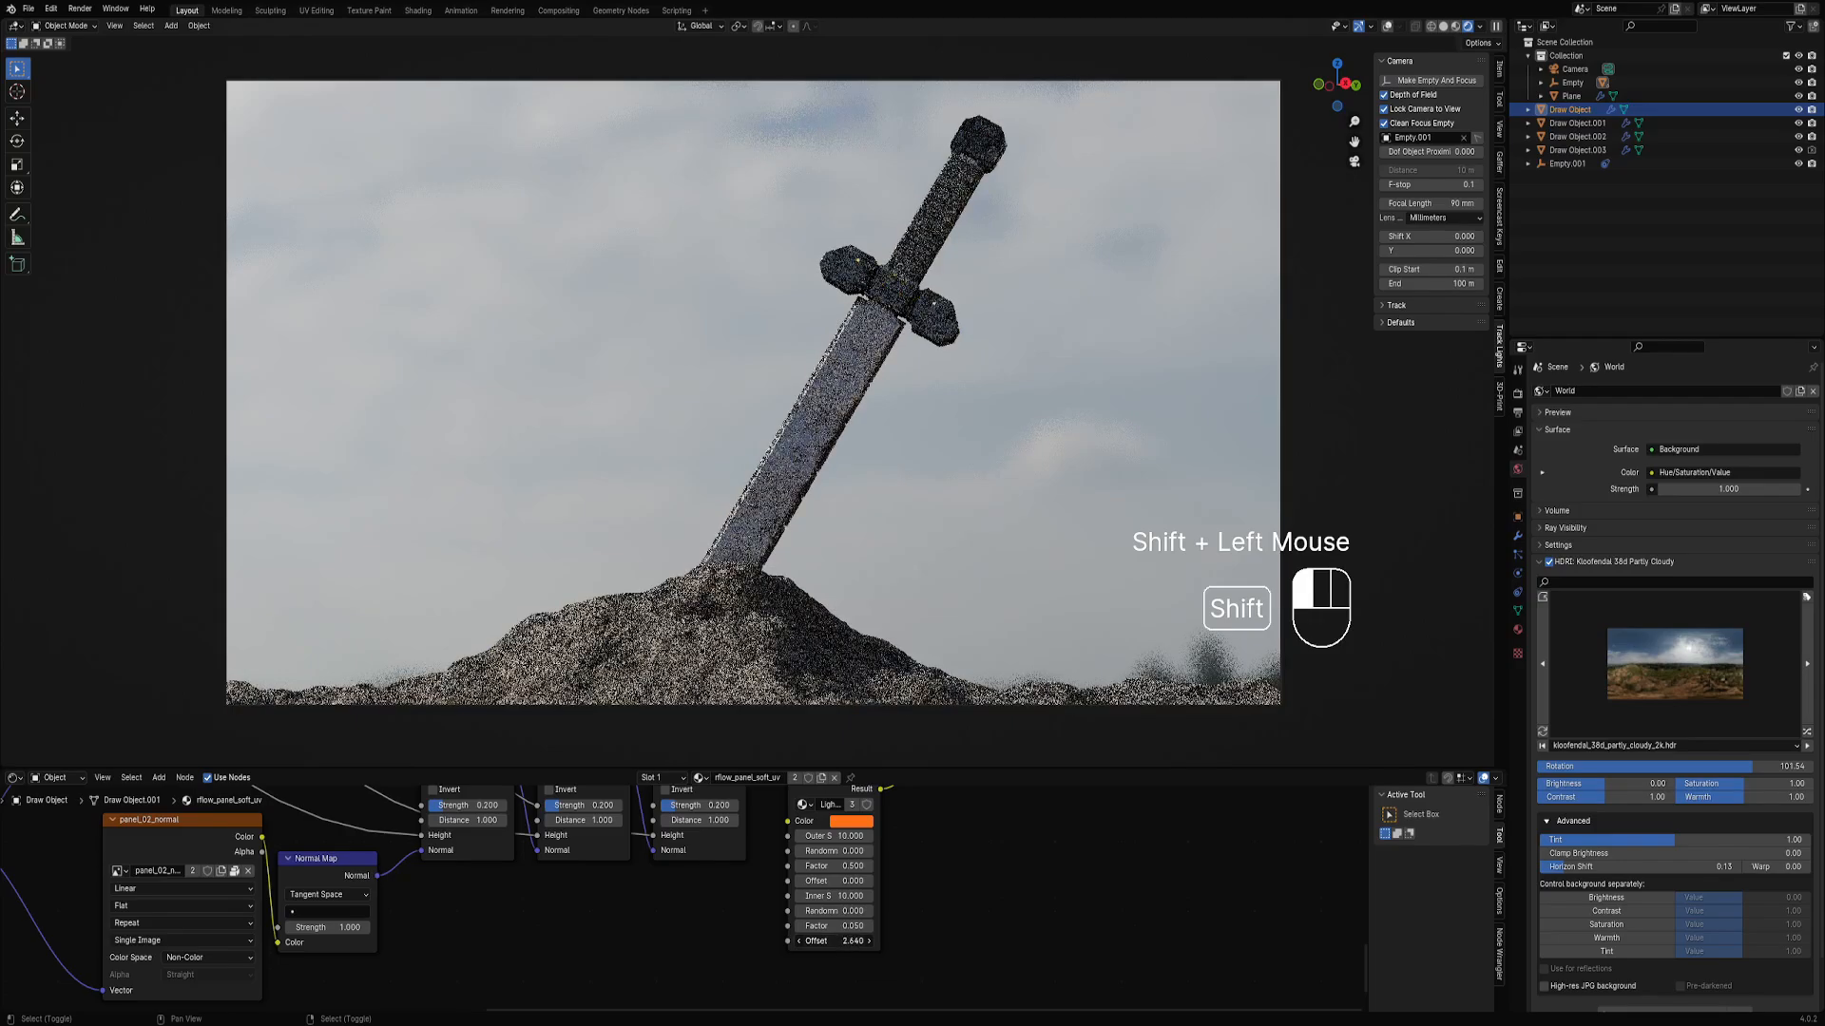
pyautogui.keyDown('shift'); pyautogui.moveTo(834, 941); pyautogui.dragTo(833, 941); pyautogui.keyUp('shift')
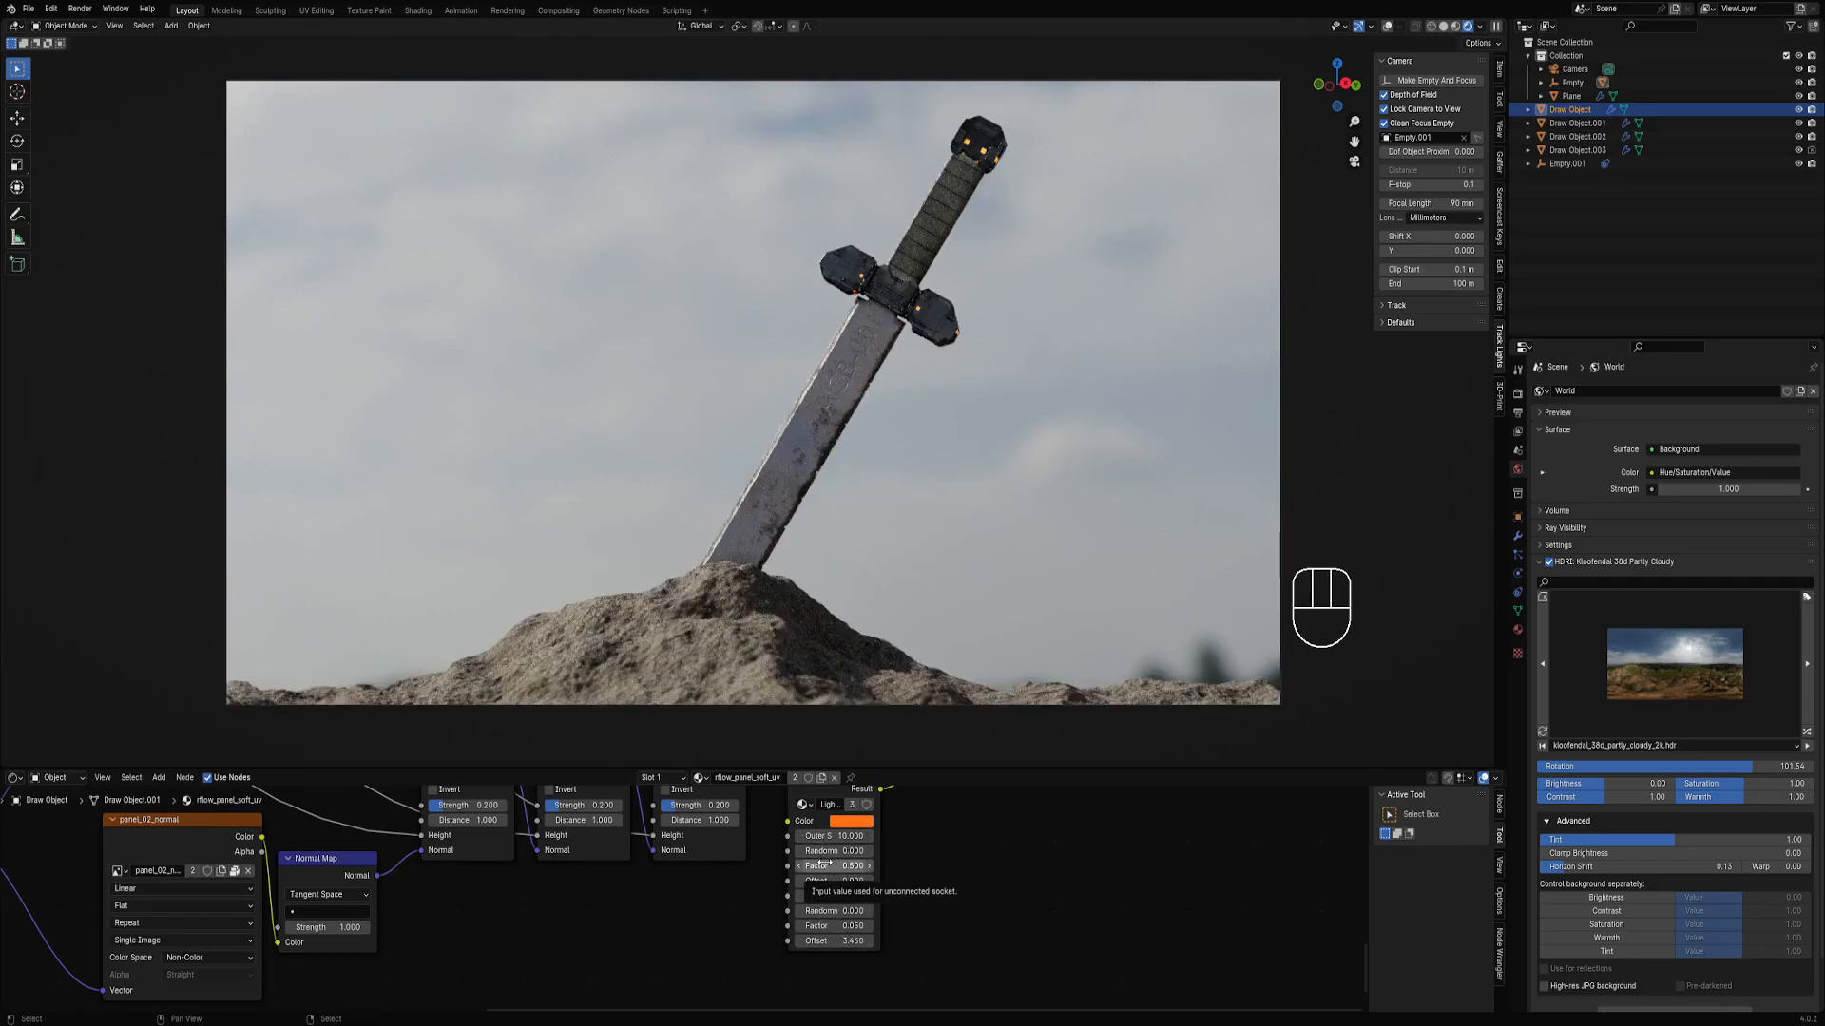
pyautogui.moveTo(817, 866); pyautogui.dragTo(817, 866)
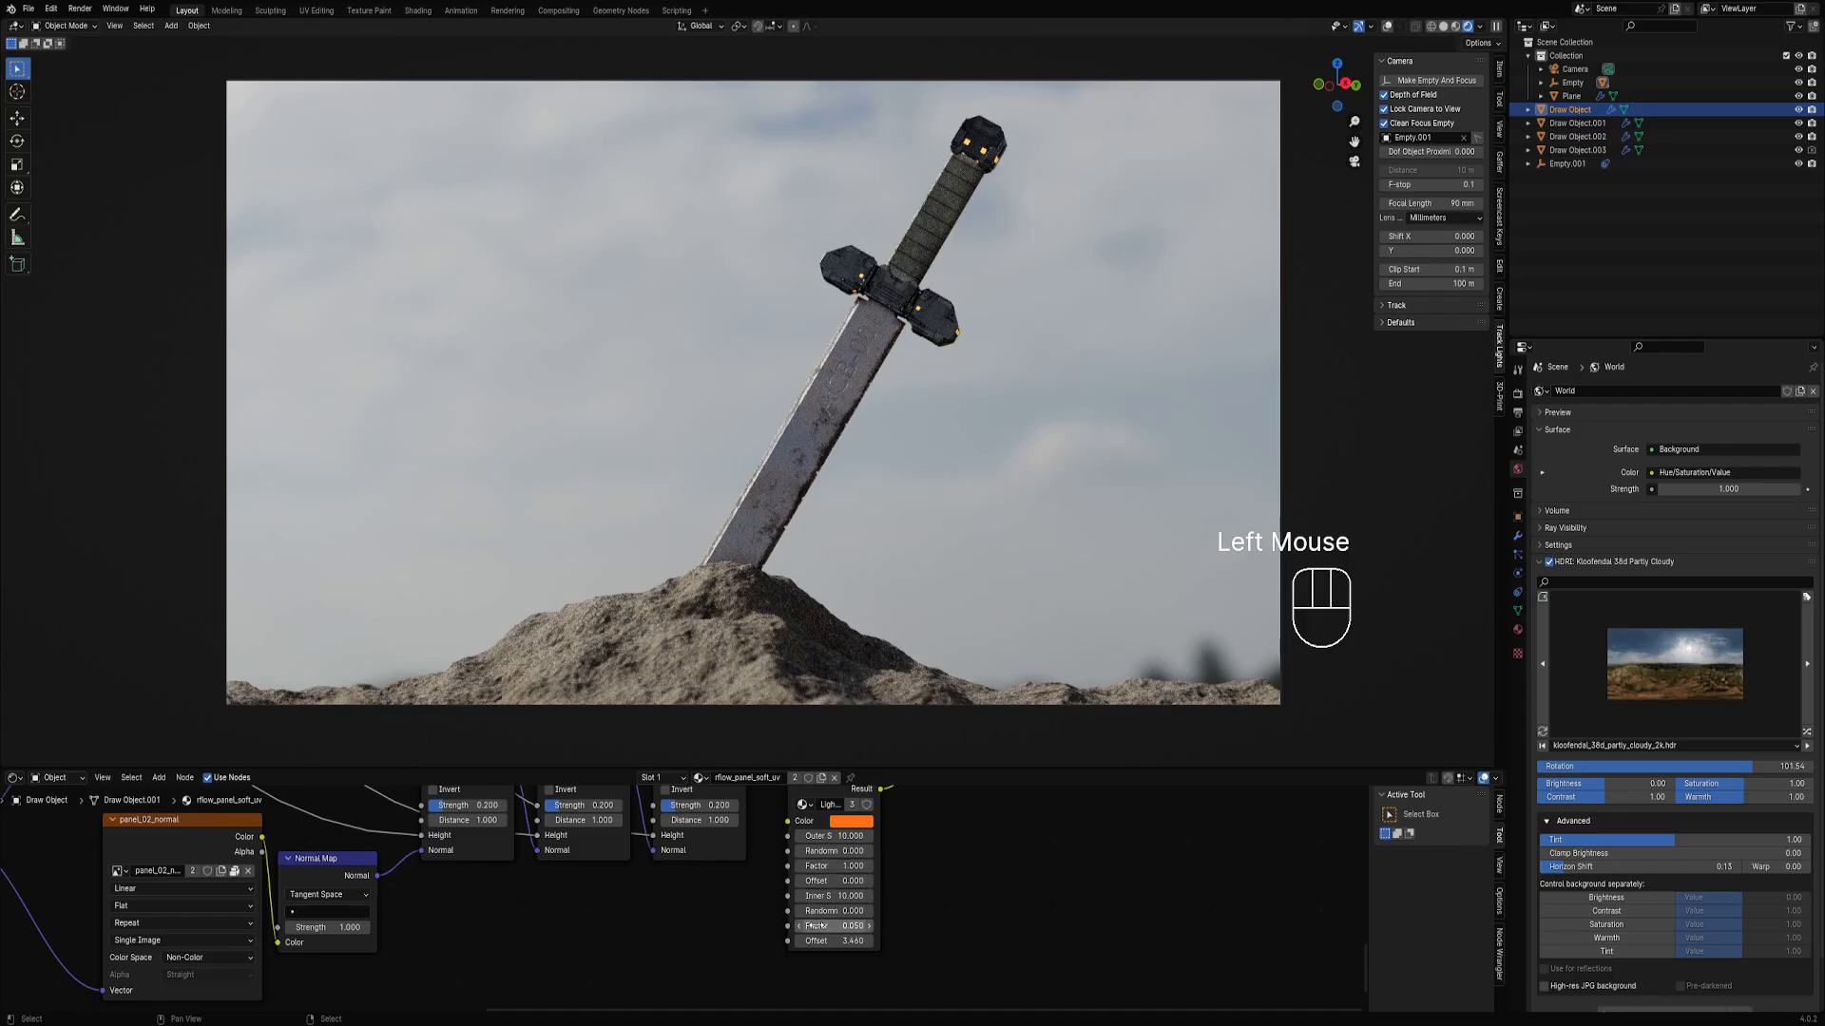
pyautogui.keyDown('shift'); pyautogui.moveTo(819, 941); pyautogui.dragTo(835, 941); pyautogui.keyUp('shift')
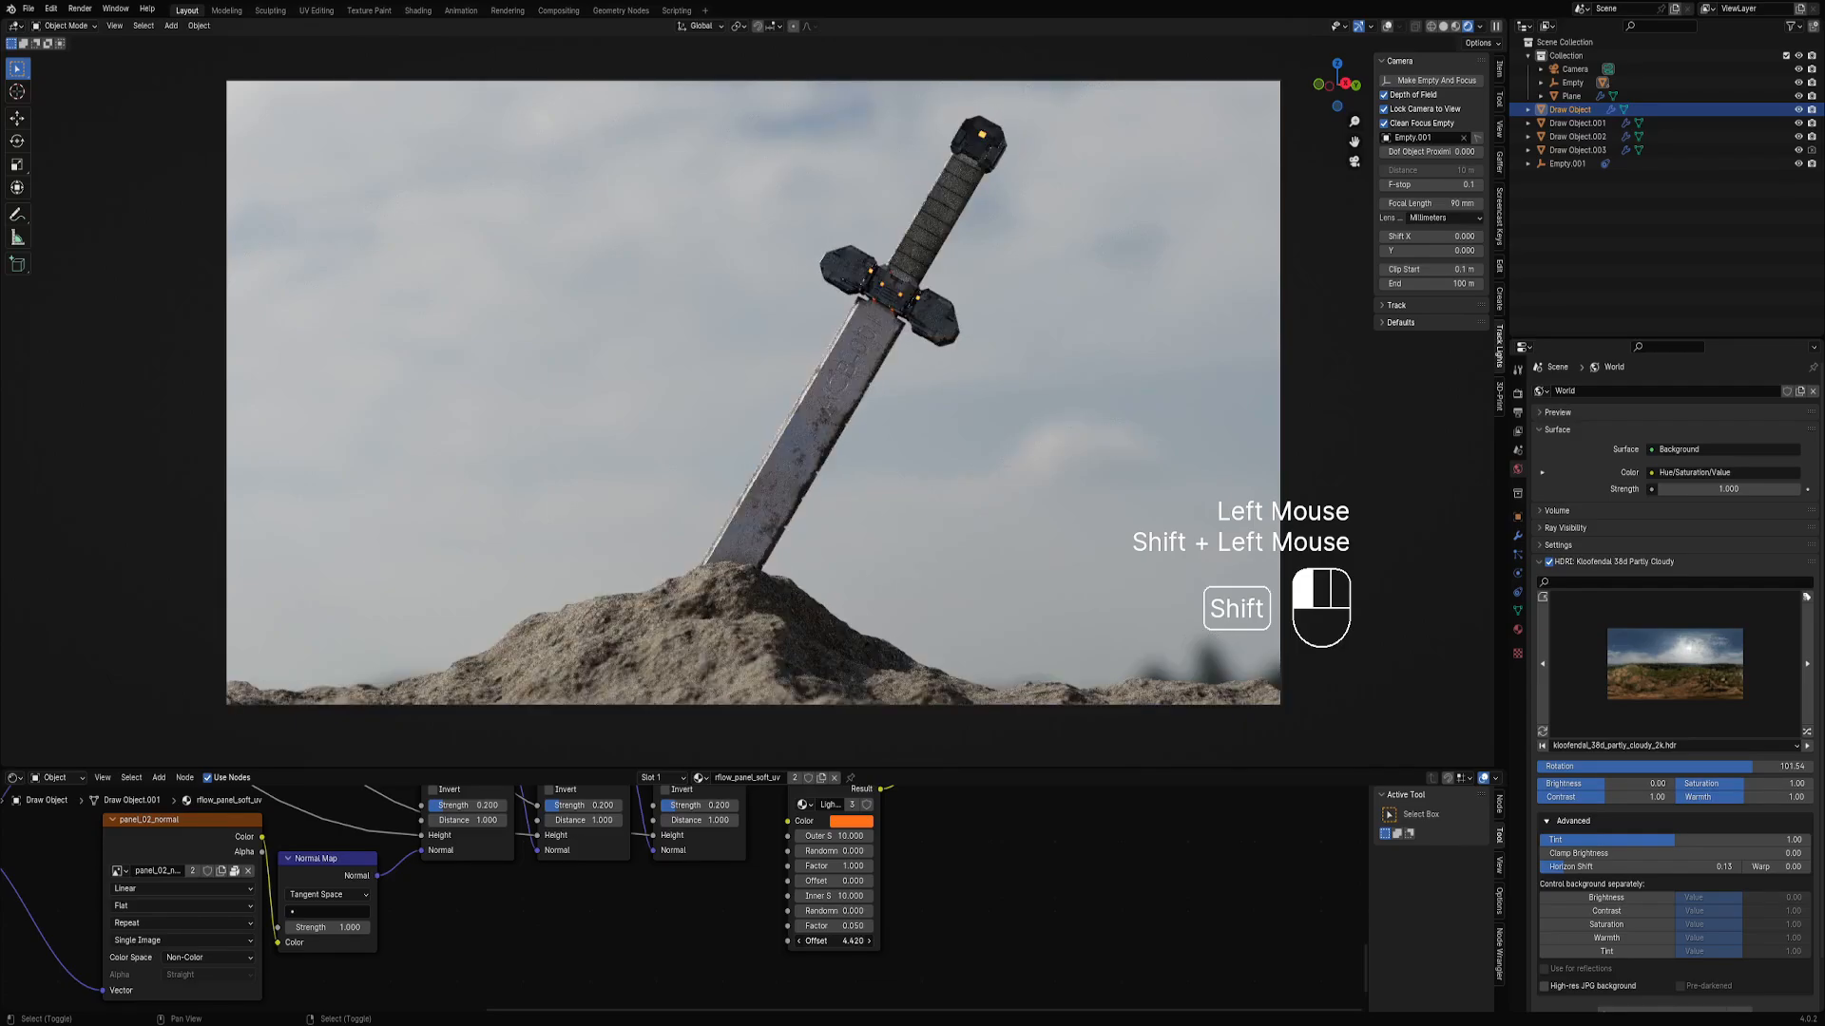
# Select the sword handle with viewport overlays shown and delete the RGB node from its rflow_cloth material.
pyautogui.rightClick(841, 395)
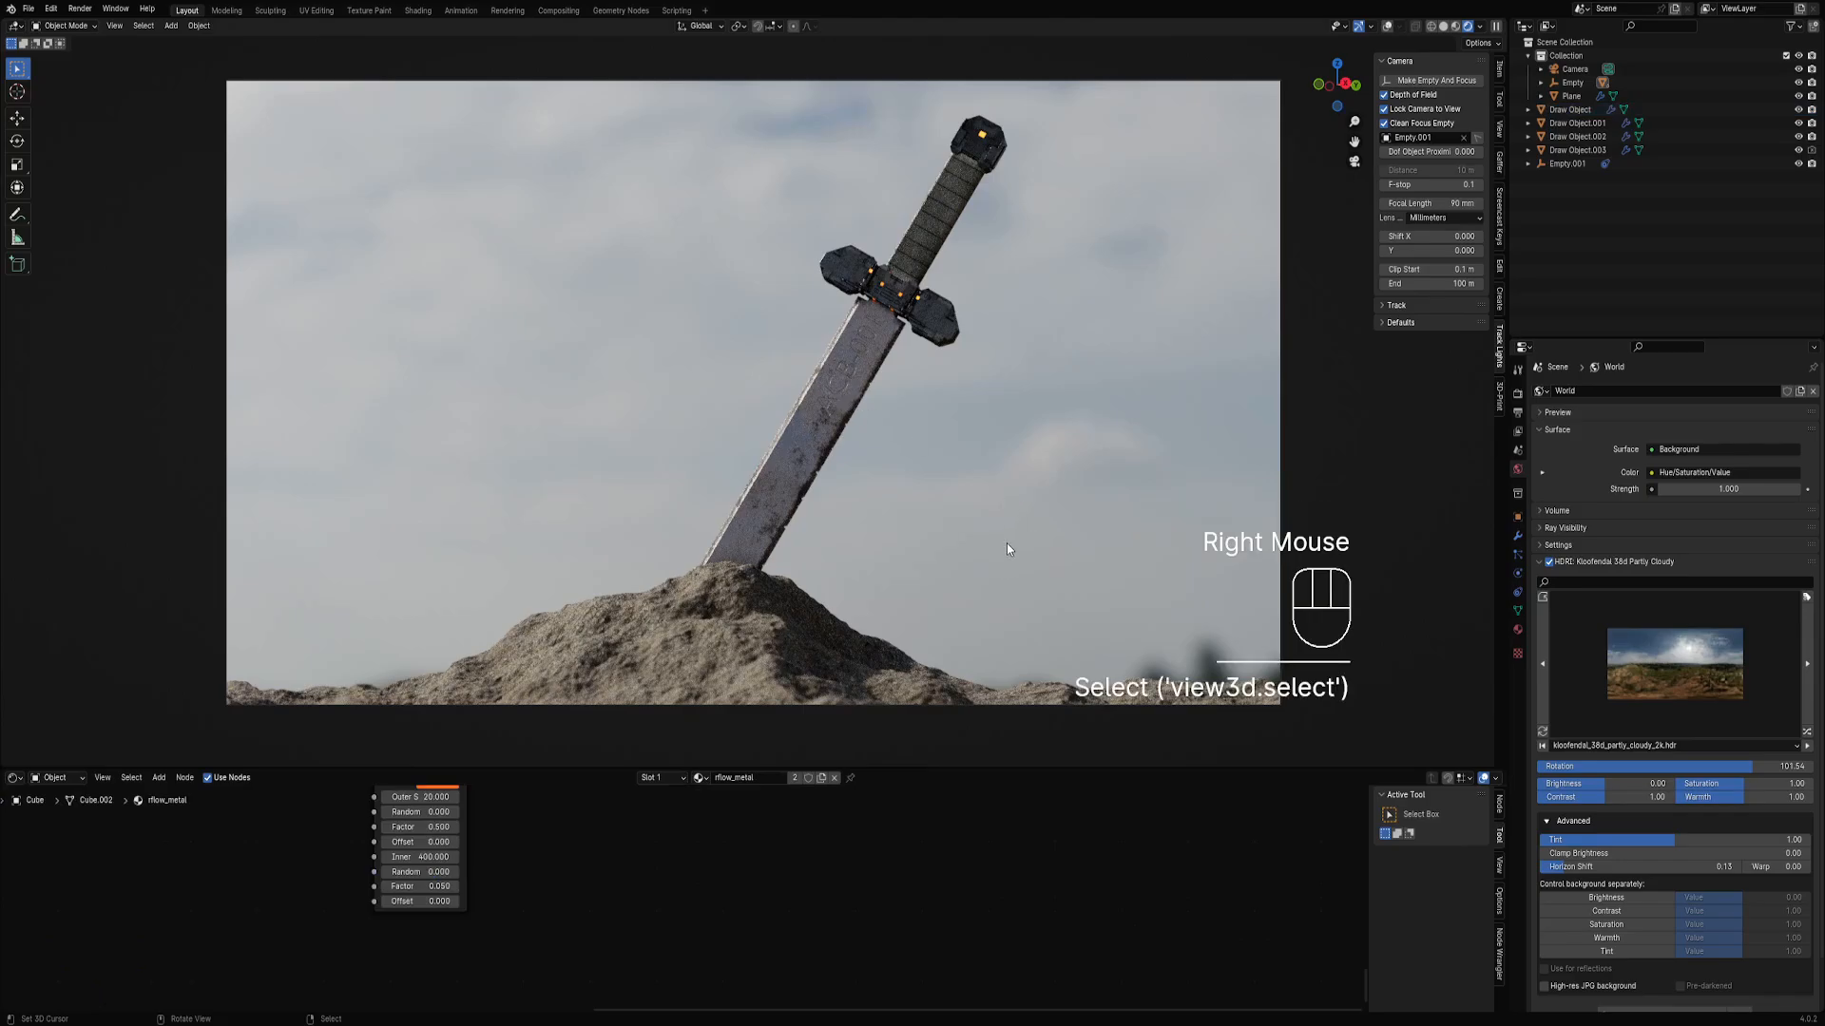
pyautogui.rightClick(936, 245)
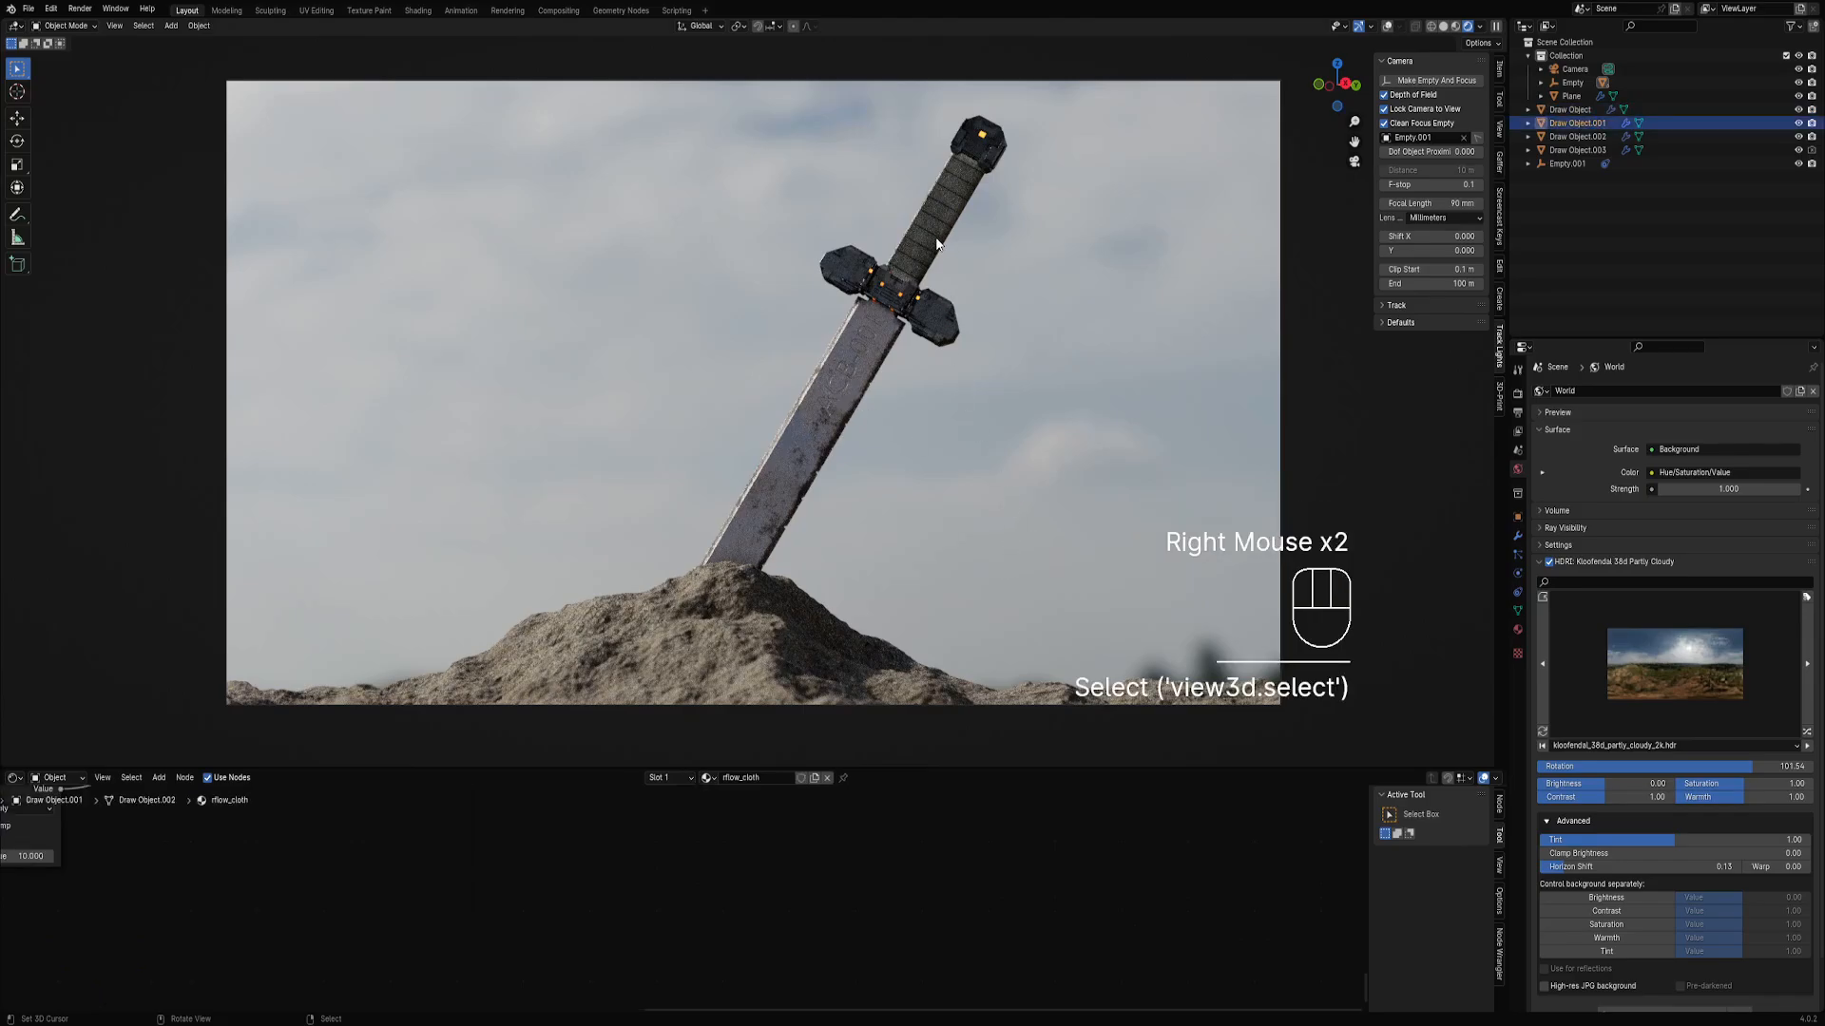
pyautogui.hotkey('shift', 'alt', 'z')
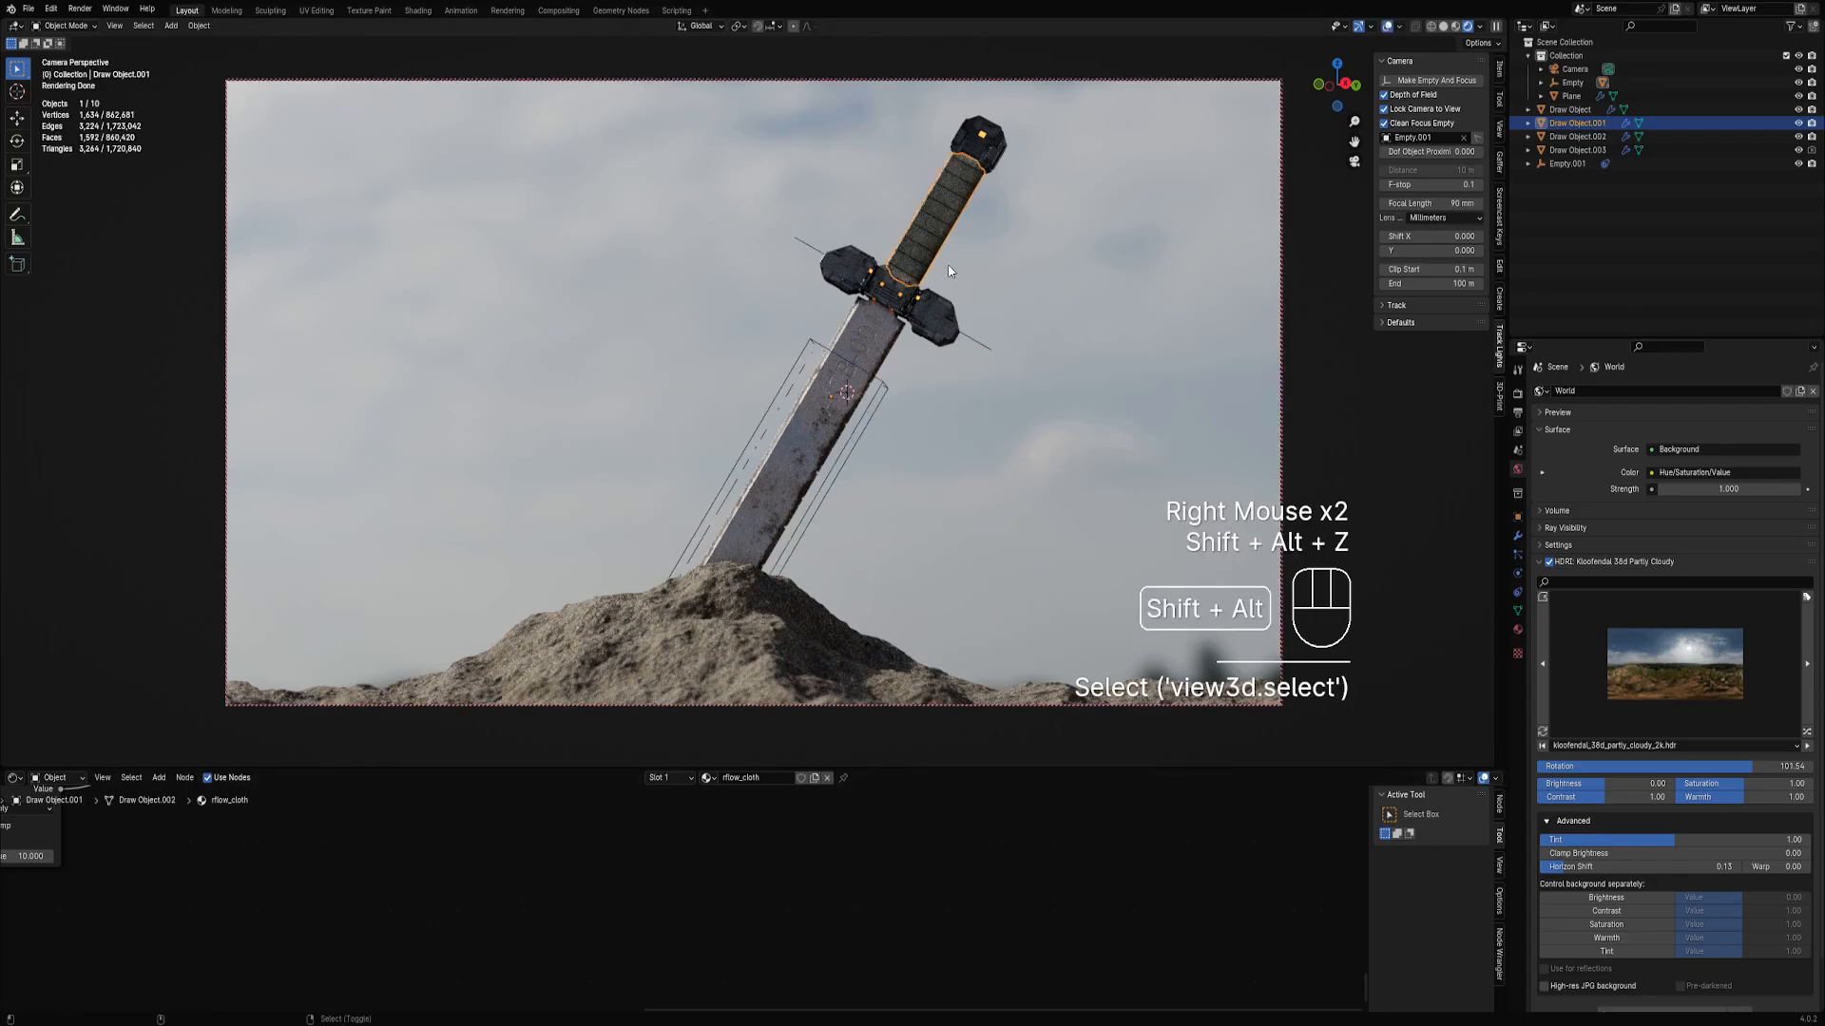
pyautogui.press('a')
pyautogui.press('KP_Decimal')
pyautogui.scroll(2, 719, 881)
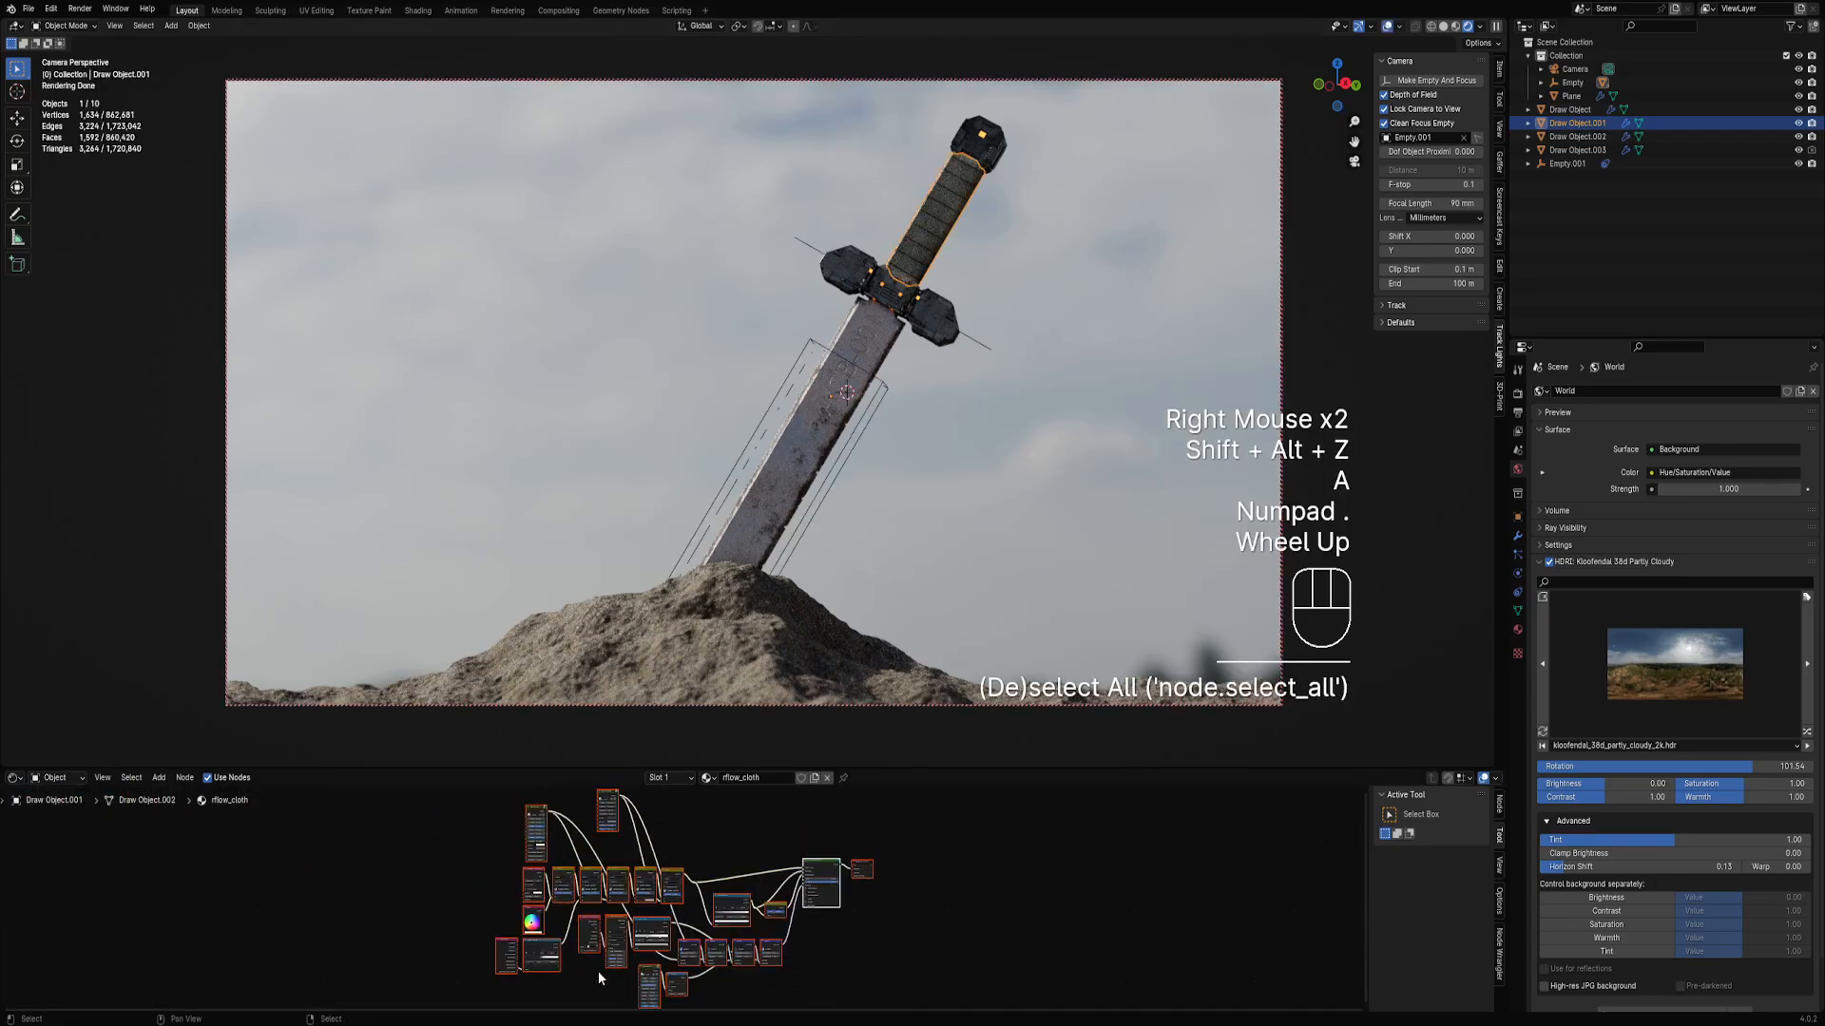
pyautogui.moveTo(596, 971); pyautogui.dragTo(684, 912, button='middle')
pyautogui.scroll(6, 699, 901)
pyautogui.hotkey('alt', 'a')
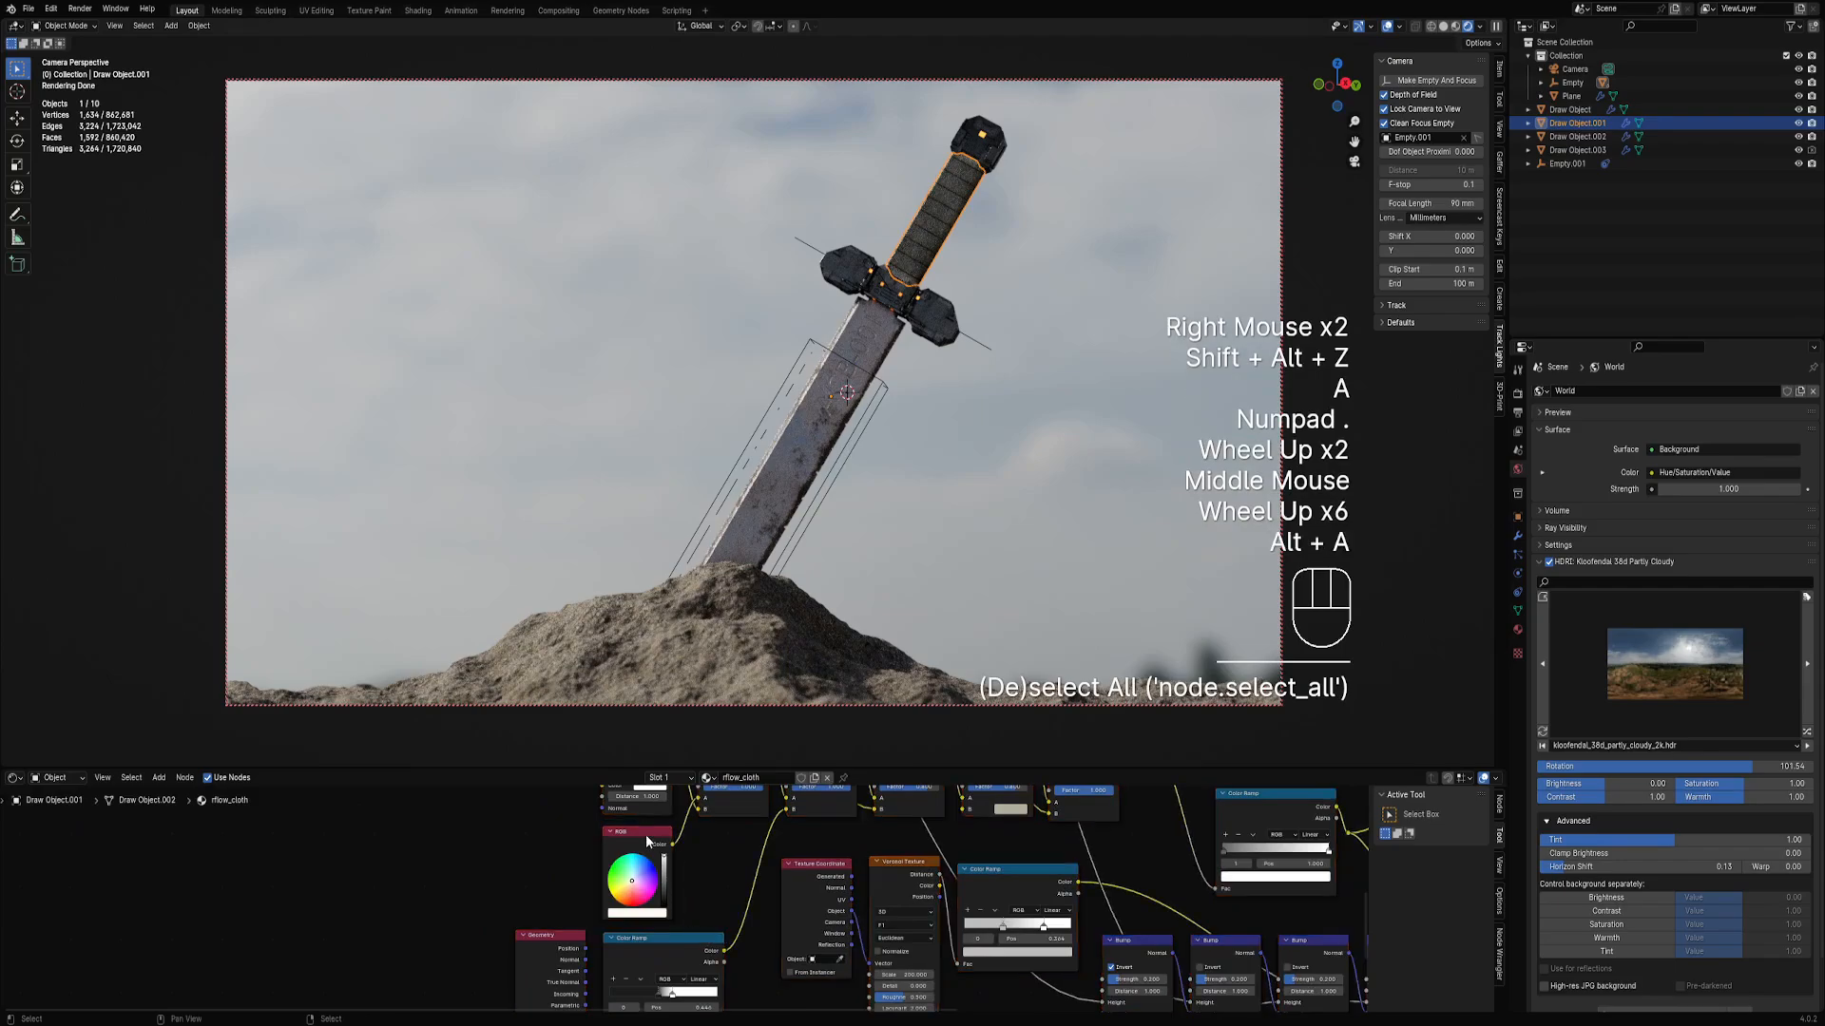
pyautogui.rightClick(642, 831)
pyautogui.press('x')
# Add a Vertex Color attribute node to rflow_cloth and connect its Color to the first Multiply node.
pyautogui.hotkey('shift', 'a')
pyautogui.moveTo(475, 861)
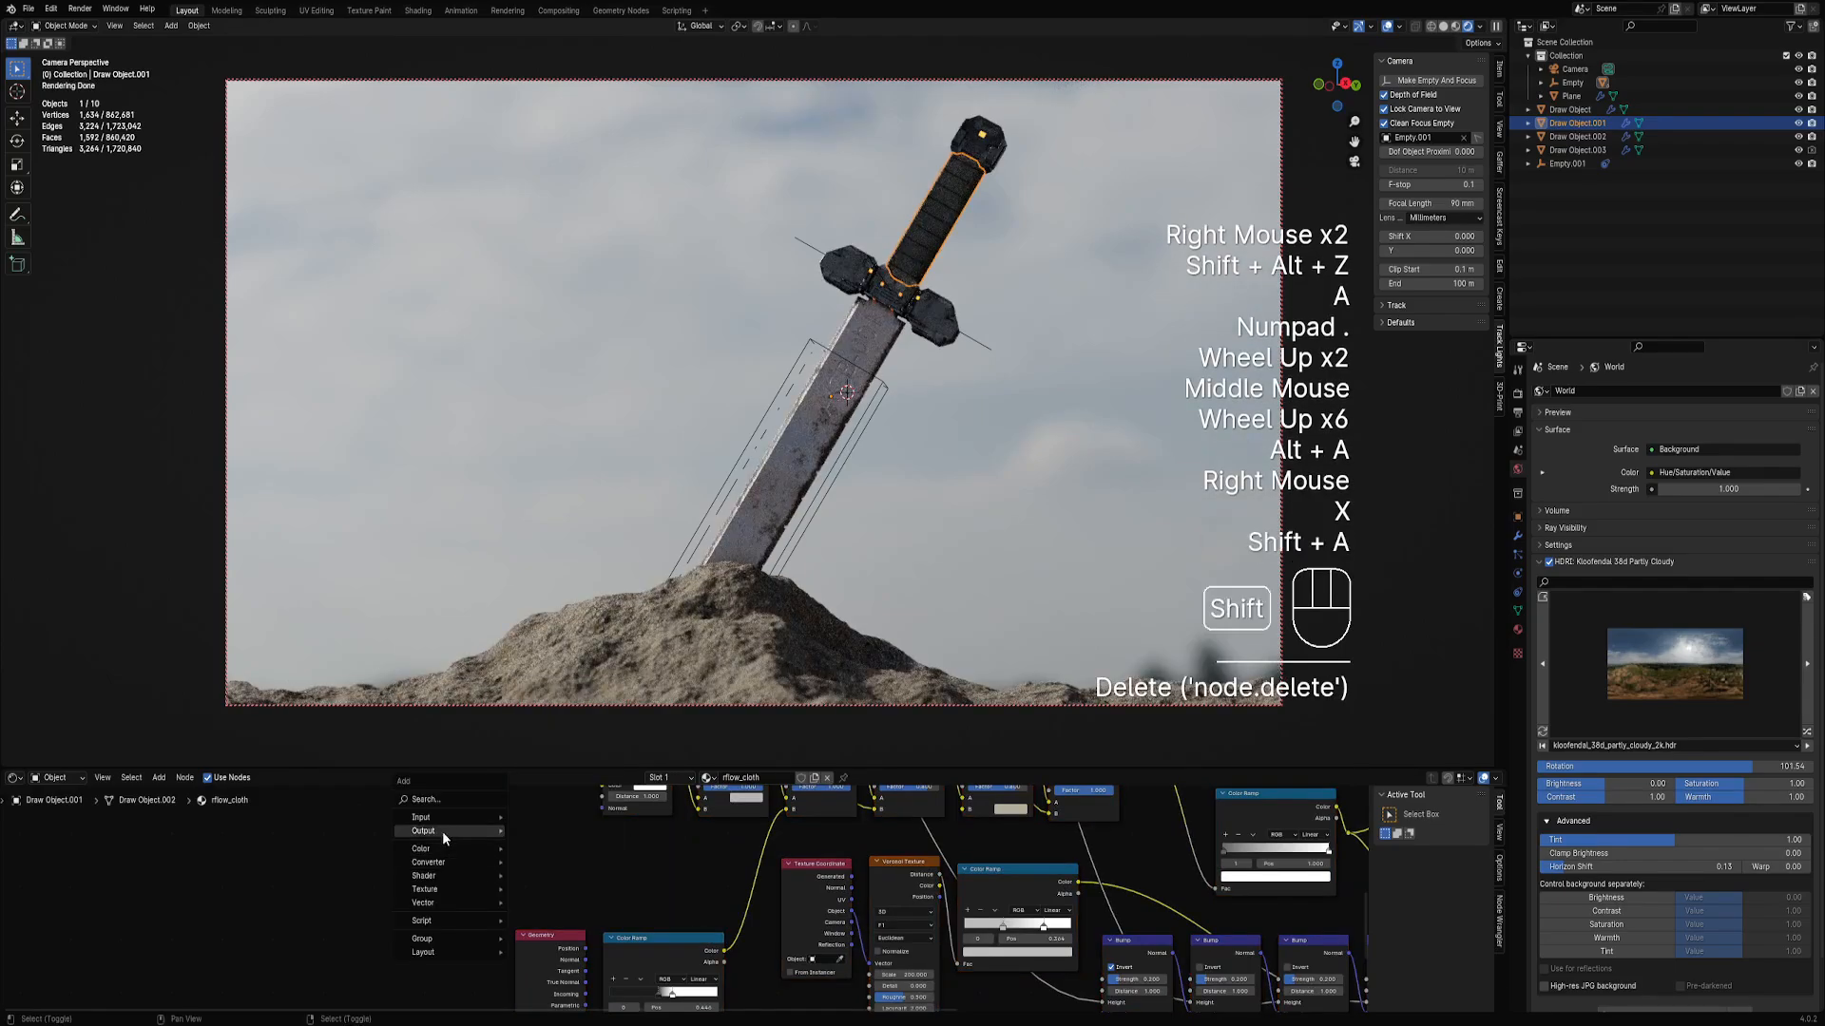
pyautogui.moveTo(443, 819)
pyautogui.moveTo(572, 541)
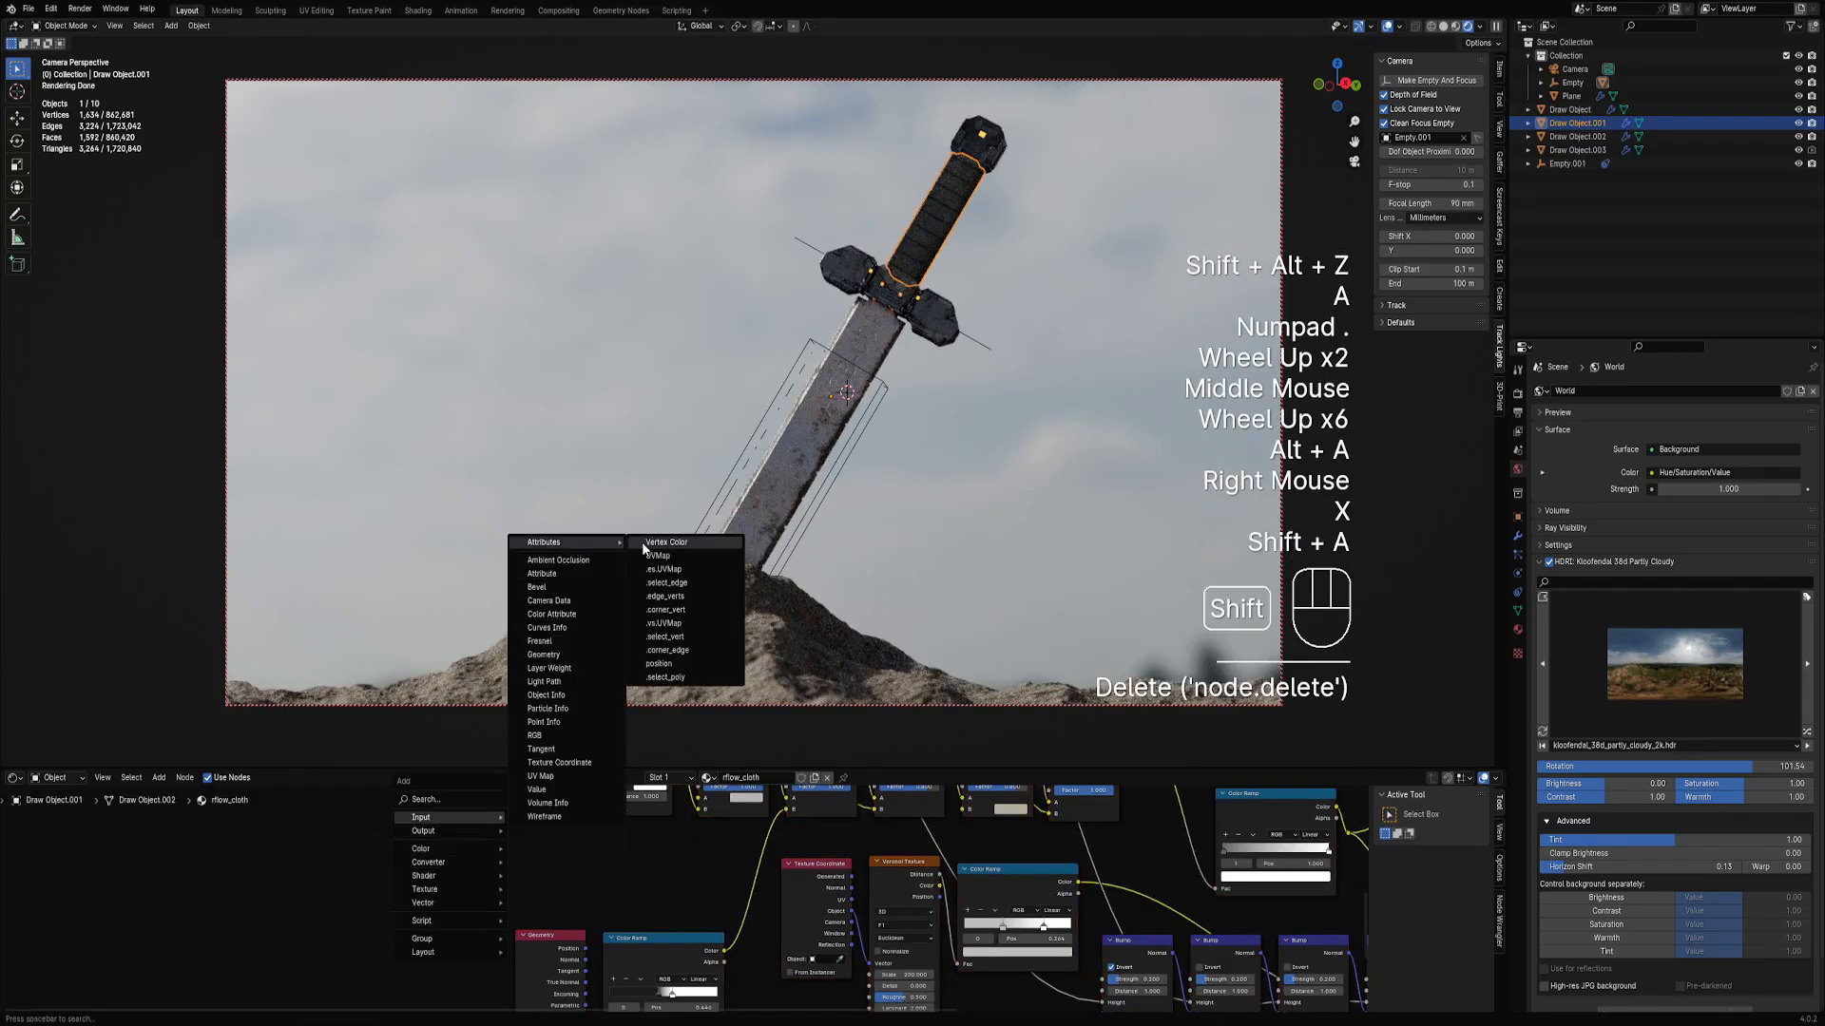
pyautogui.click(665, 542)
pyautogui.click(548, 842)
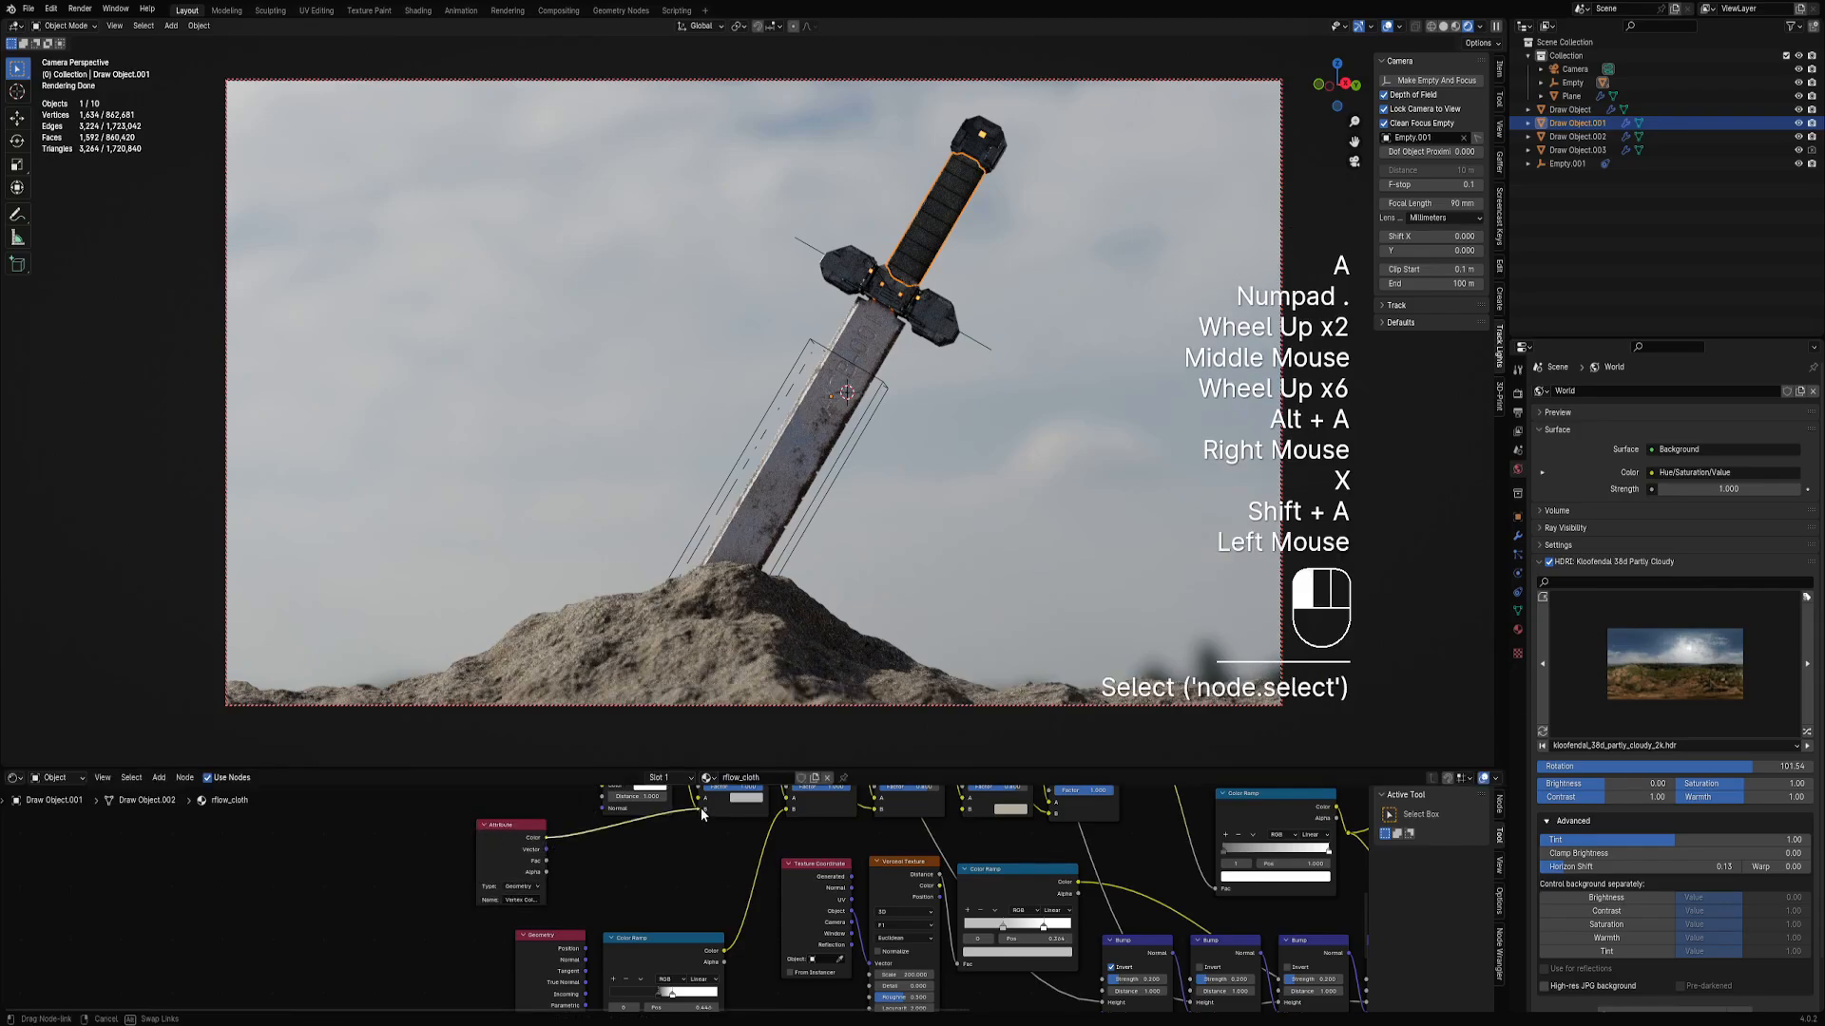
pyautogui.moveTo(547, 838); pyautogui.dragTo(709, 879)
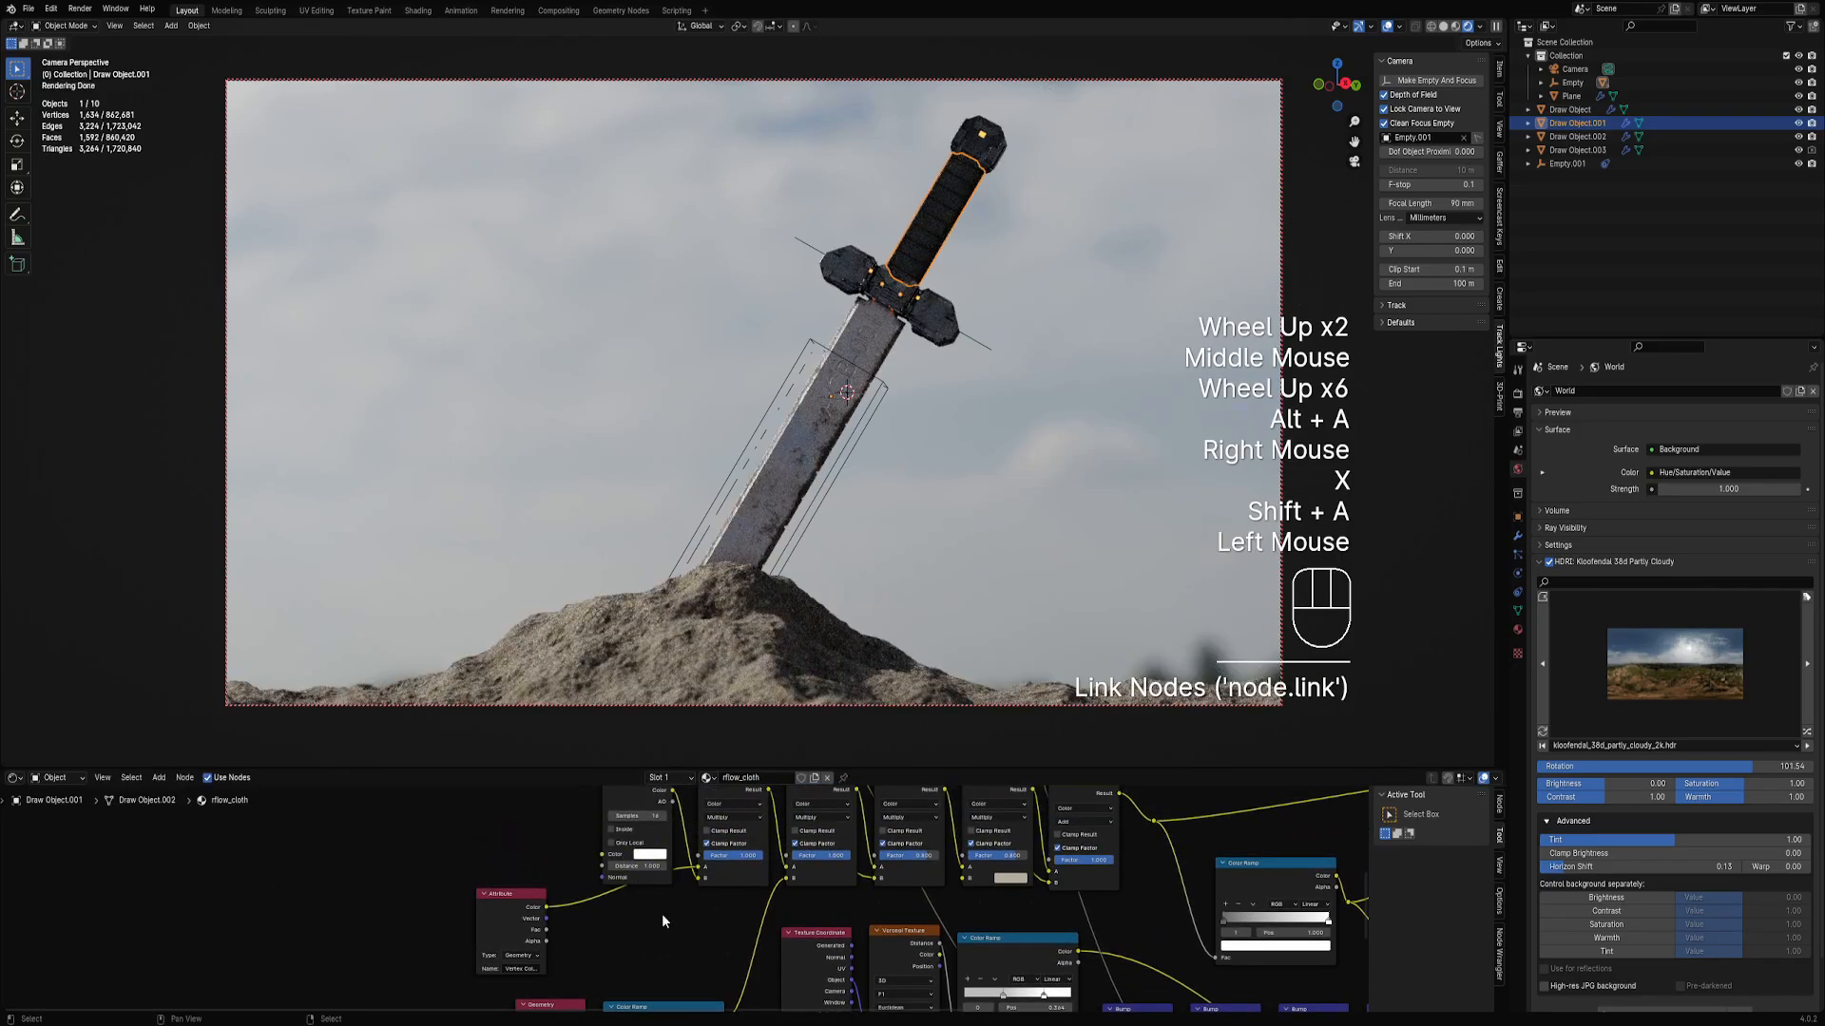
# Insert a Color Ramp between the Attribute and first Multiply nodes, with its white stop about a quarter of the way along.
pyautogui.scroll(2, 555, 959)
pyautogui.moveTo(469, 926); pyautogui.dragTo(375, 1015)
pyautogui.hotkey('shift', 'a')
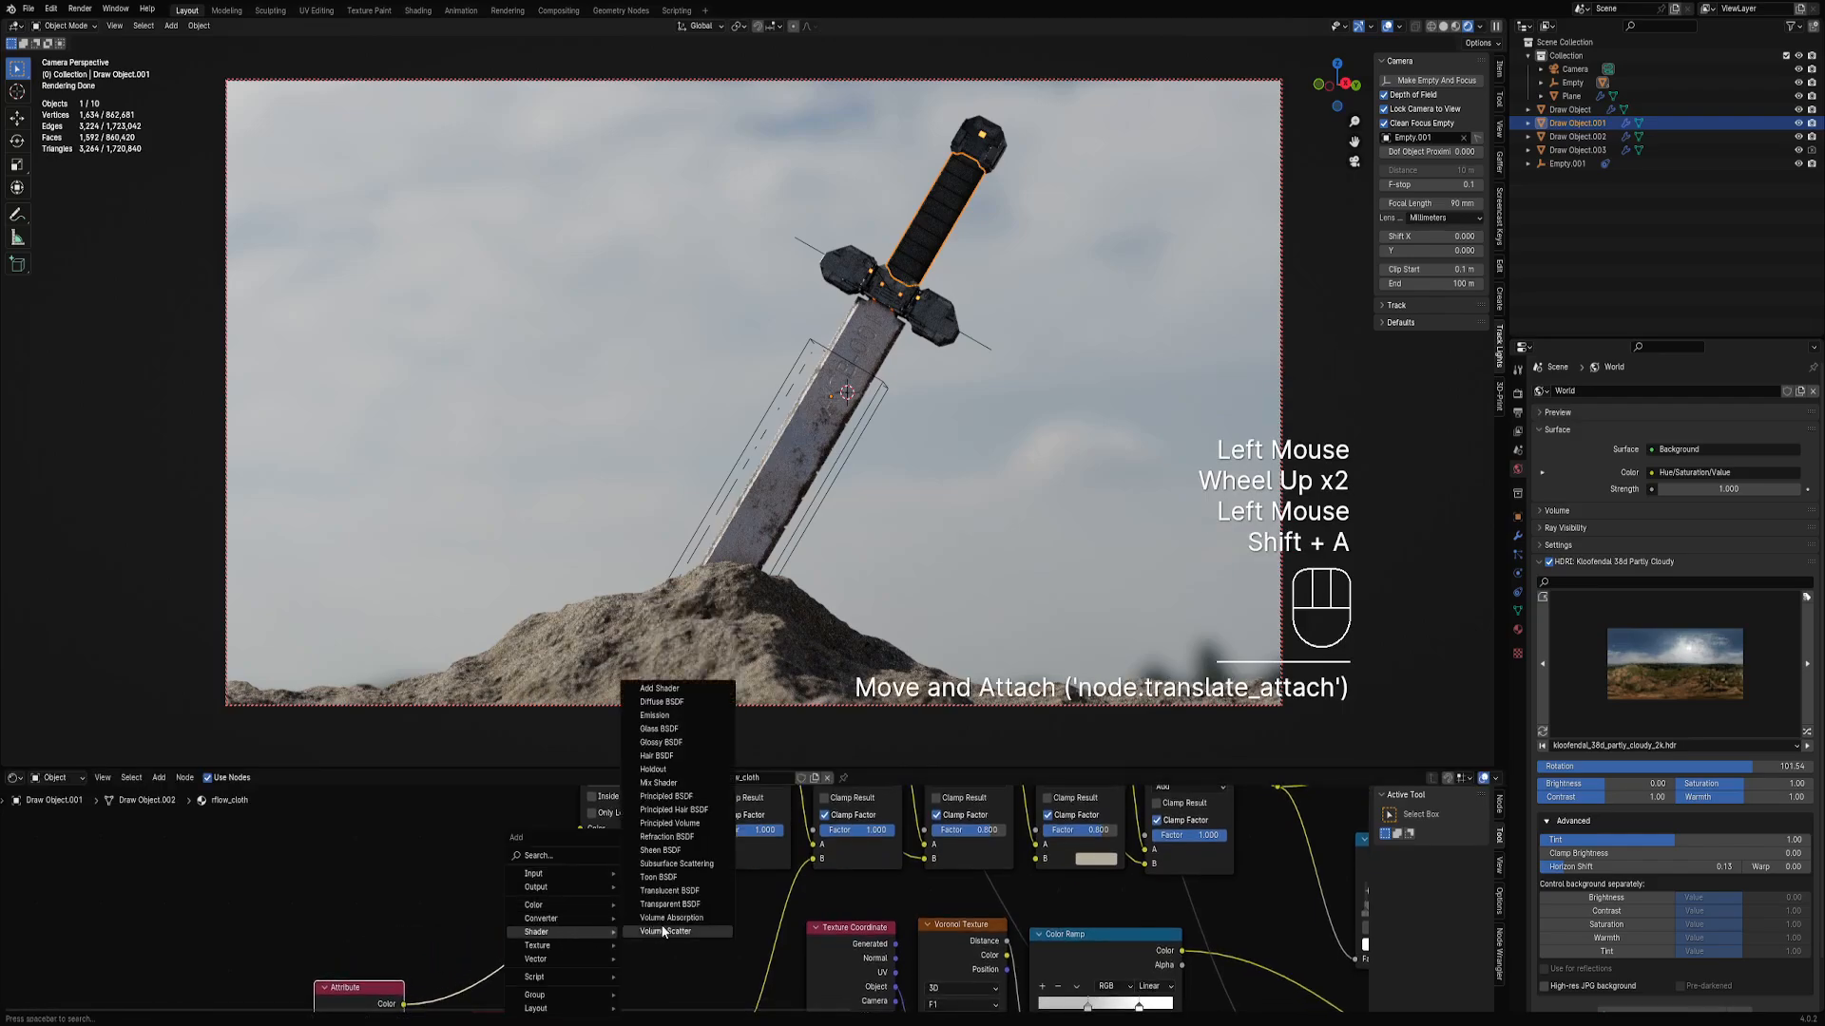
pyautogui.moveTo(613, 919)
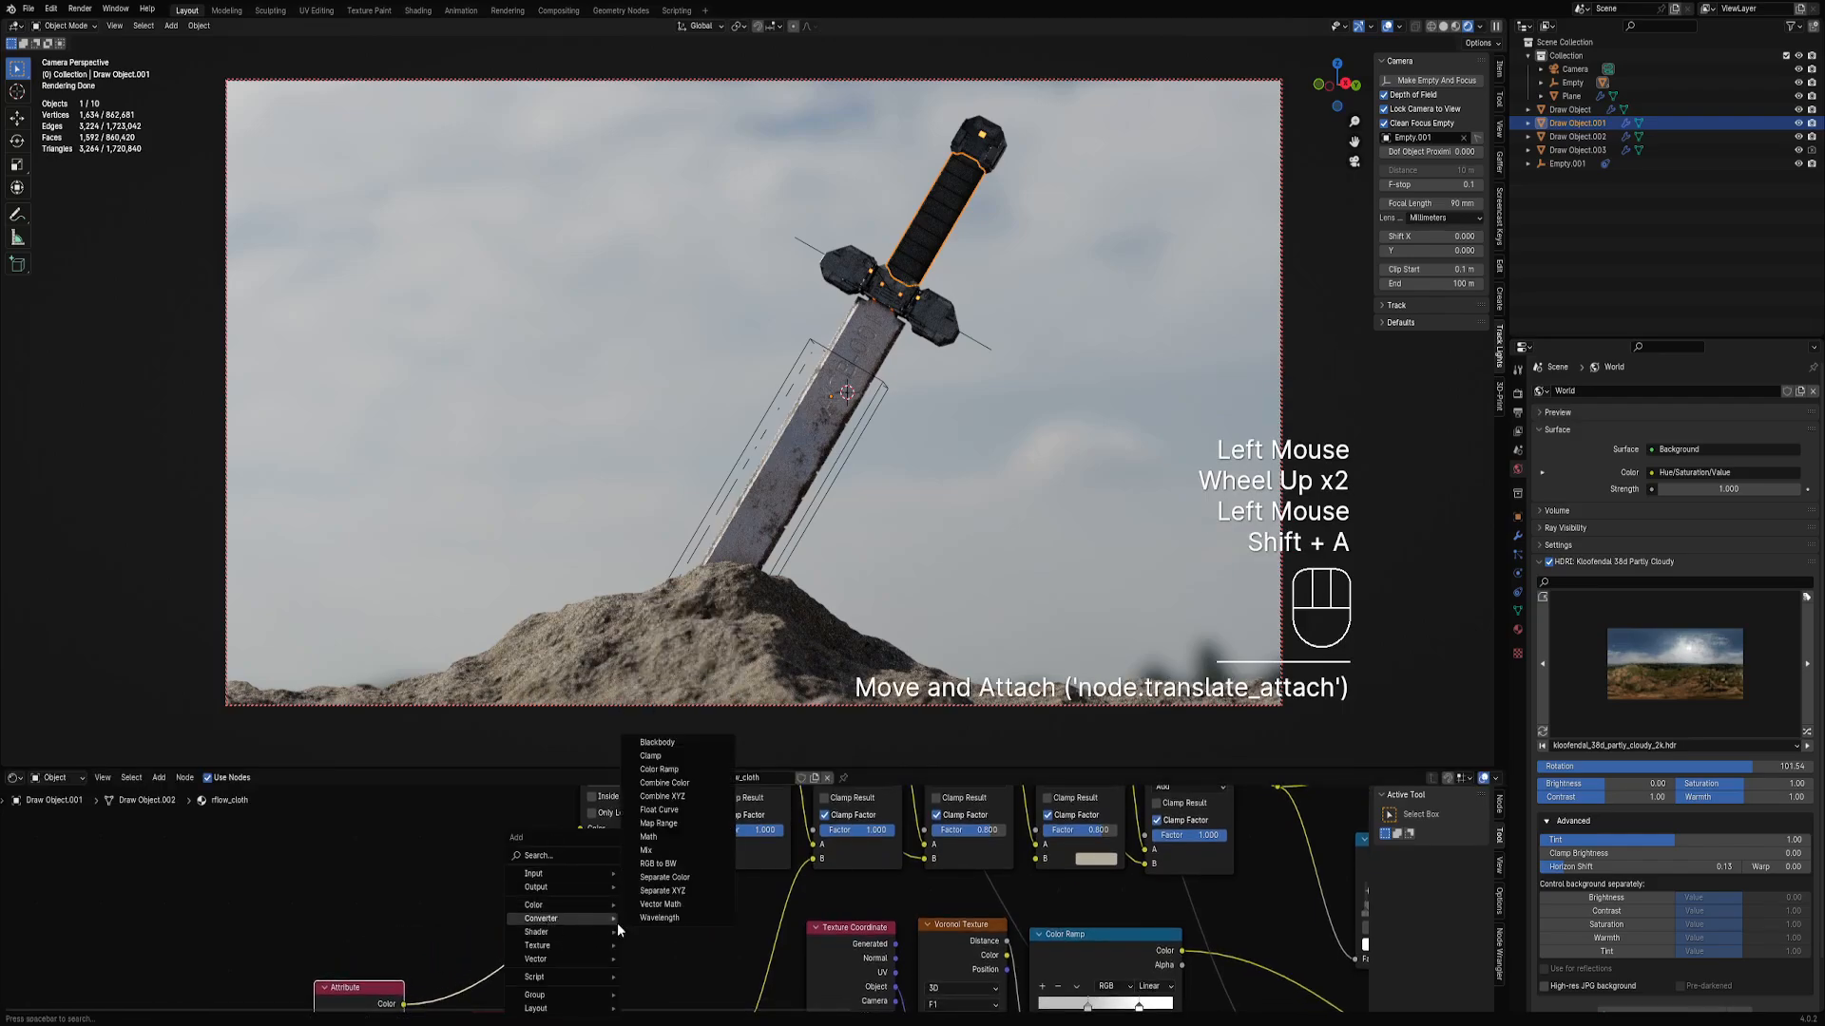
pyautogui.click(665, 776)
pyautogui.click(452, 873)
pyautogui.click(482, 943)
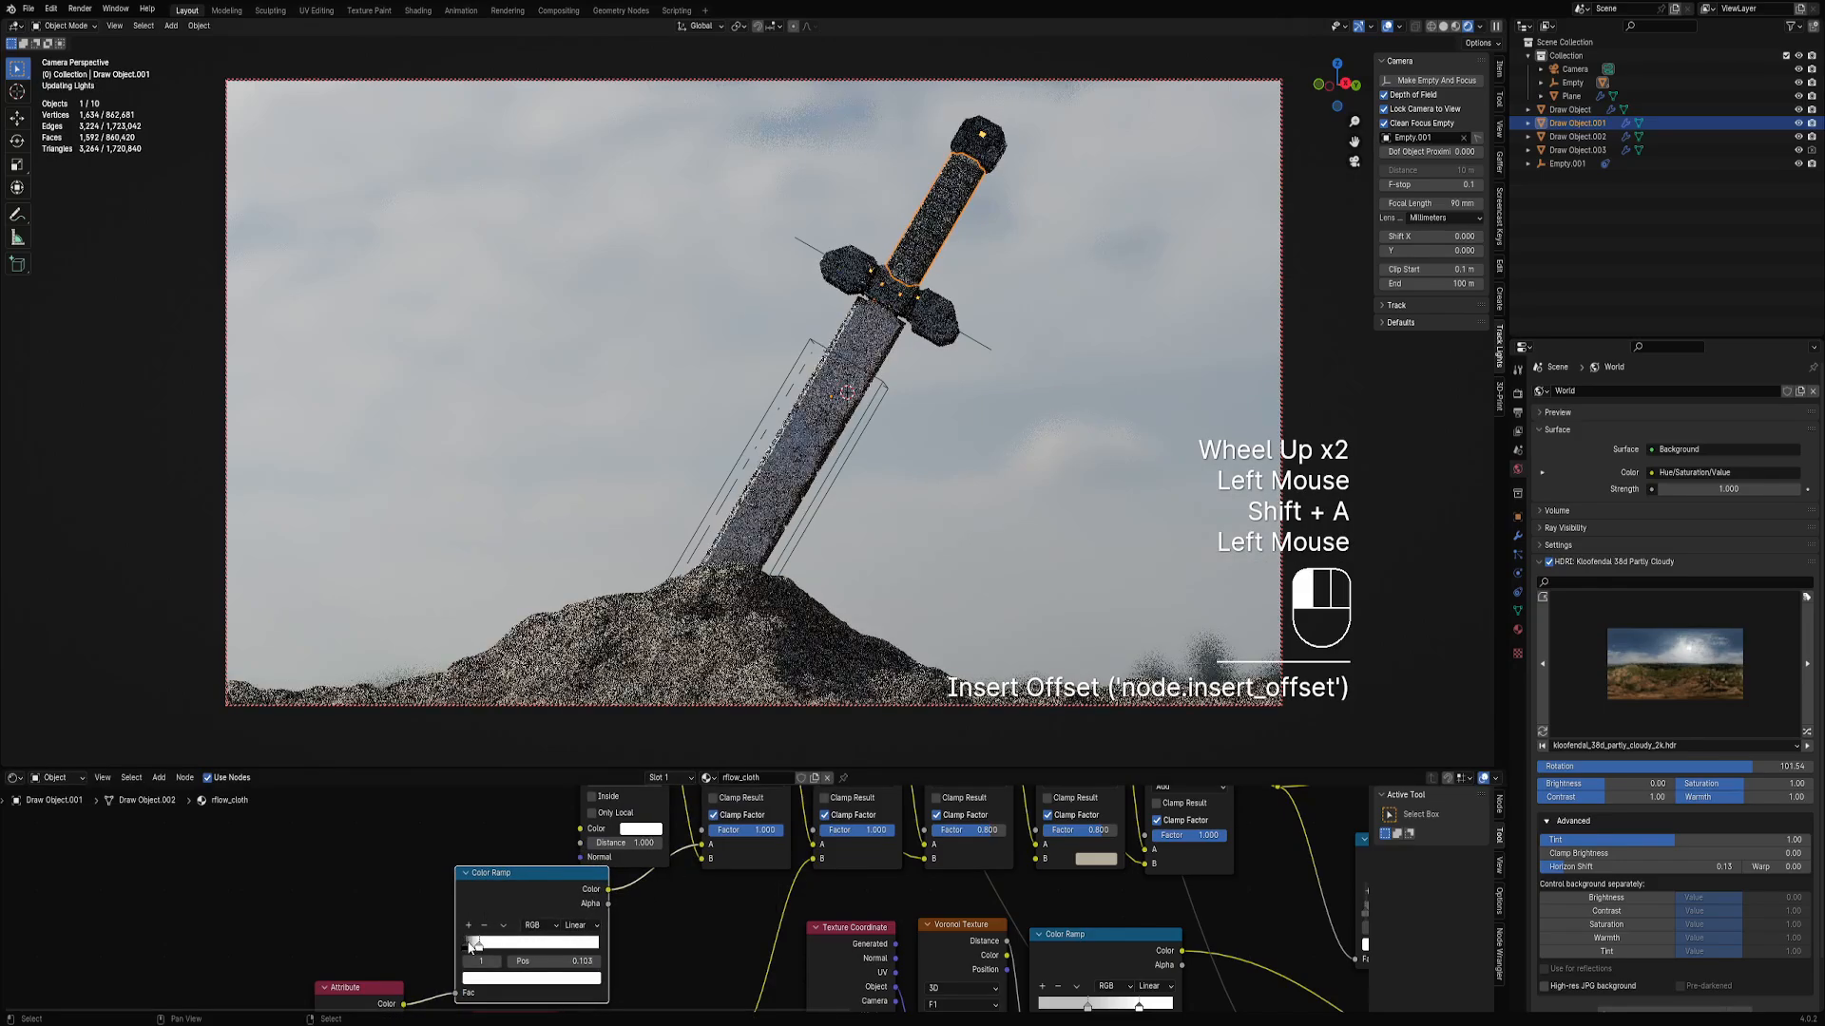
pyautogui.moveTo(482, 944)
pyautogui.mouseDown()
pyautogui.moveTo(507, 946)
pyautogui.moveTo(490, 945)
pyautogui.mouseUp()
# Leave the camera view, hide the overlays and examine the cloth handle's surface up close from several sides.
pyautogui.press('KP_0')
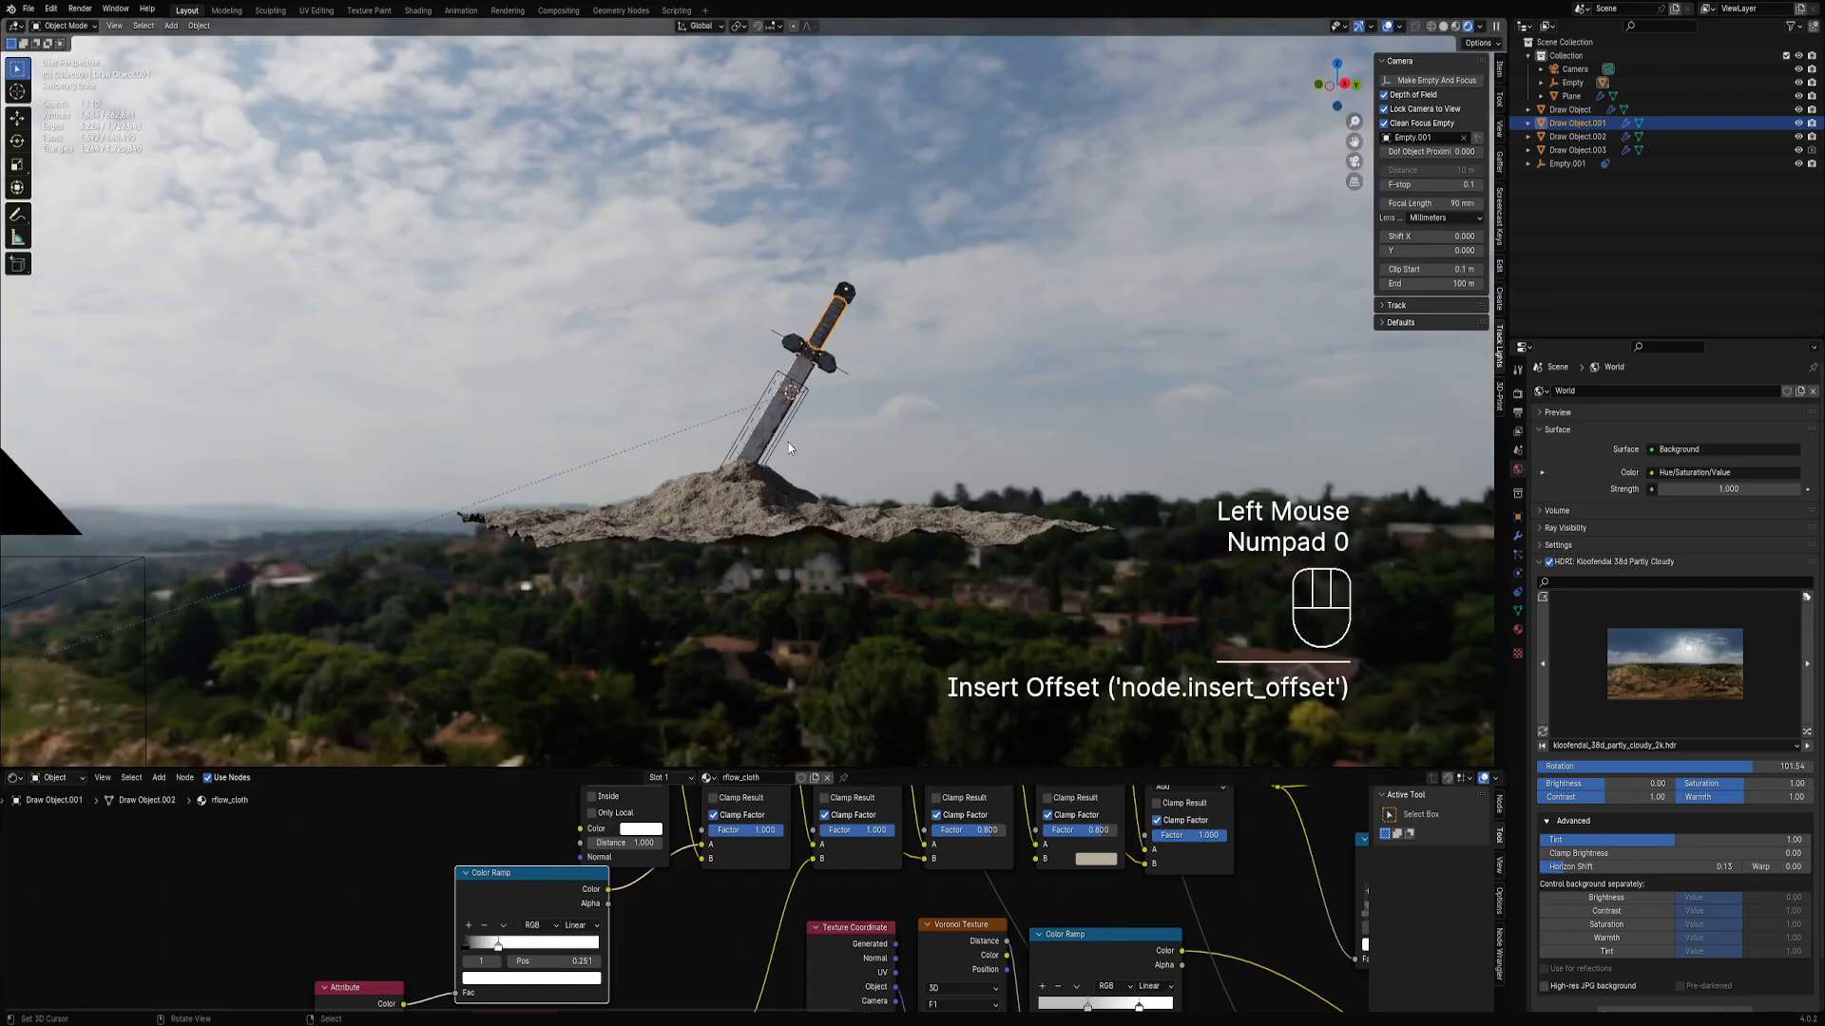
pyautogui.scroll(2, 787, 443)
pyautogui.scroll(1, 751, 513)
pyautogui.keyDown('shift'); pyautogui.moveTo(787, 443); pyautogui.dragTo(887, 502, button='middle'); pyautogui.keyUp('shift')
pyautogui.scroll(2, 751, 513)
pyautogui.hotkey('shift', 'alt', 'z')
pyautogui.scroll(2, 768, 483)
pyautogui.scroll(-2, 405, 390)
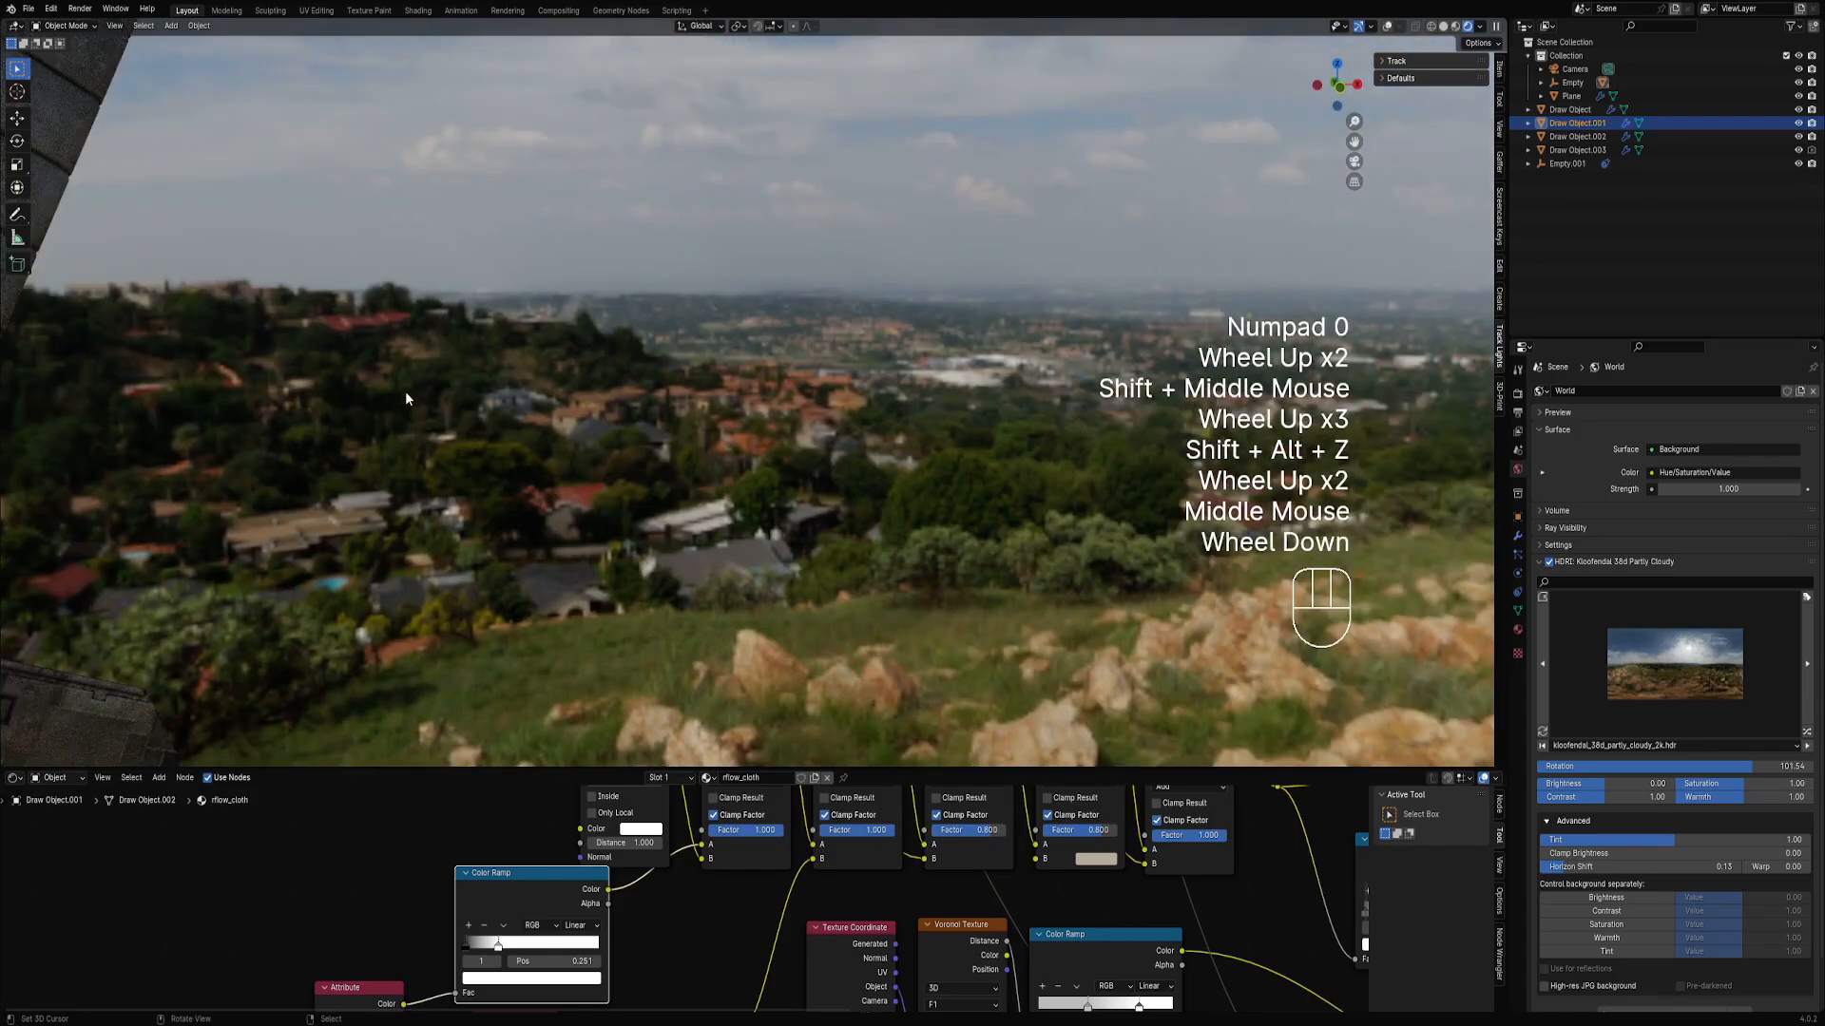
pyautogui.keyDown('shift'); pyautogui.moveTo(407, 390); pyautogui.dragTo(1074, 537, button='middle'); pyautogui.keyUp('shift')
pyautogui.keyDown('alt'); pyautogui.middleClick(587, 401); pyautogui.keyUp('alt')
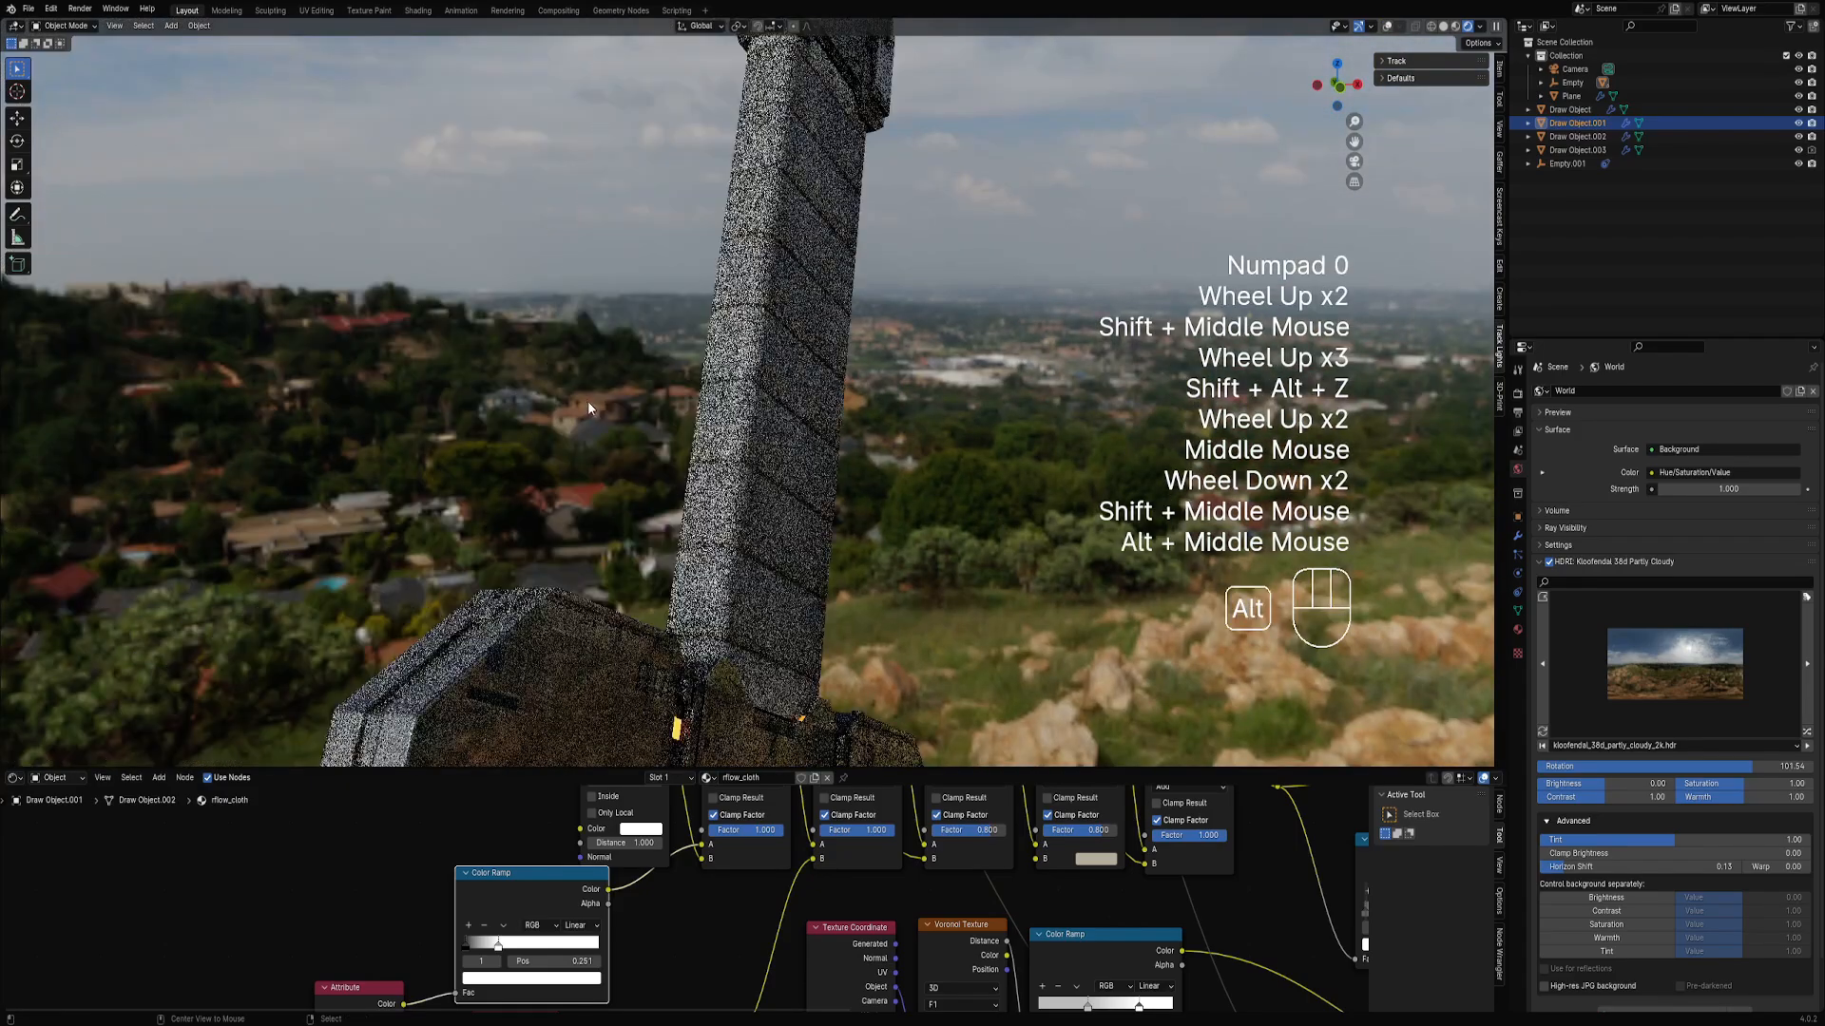
pyautogui.moveTo(635, 460); pyautogui.dragTo(923, 433, button='middle')
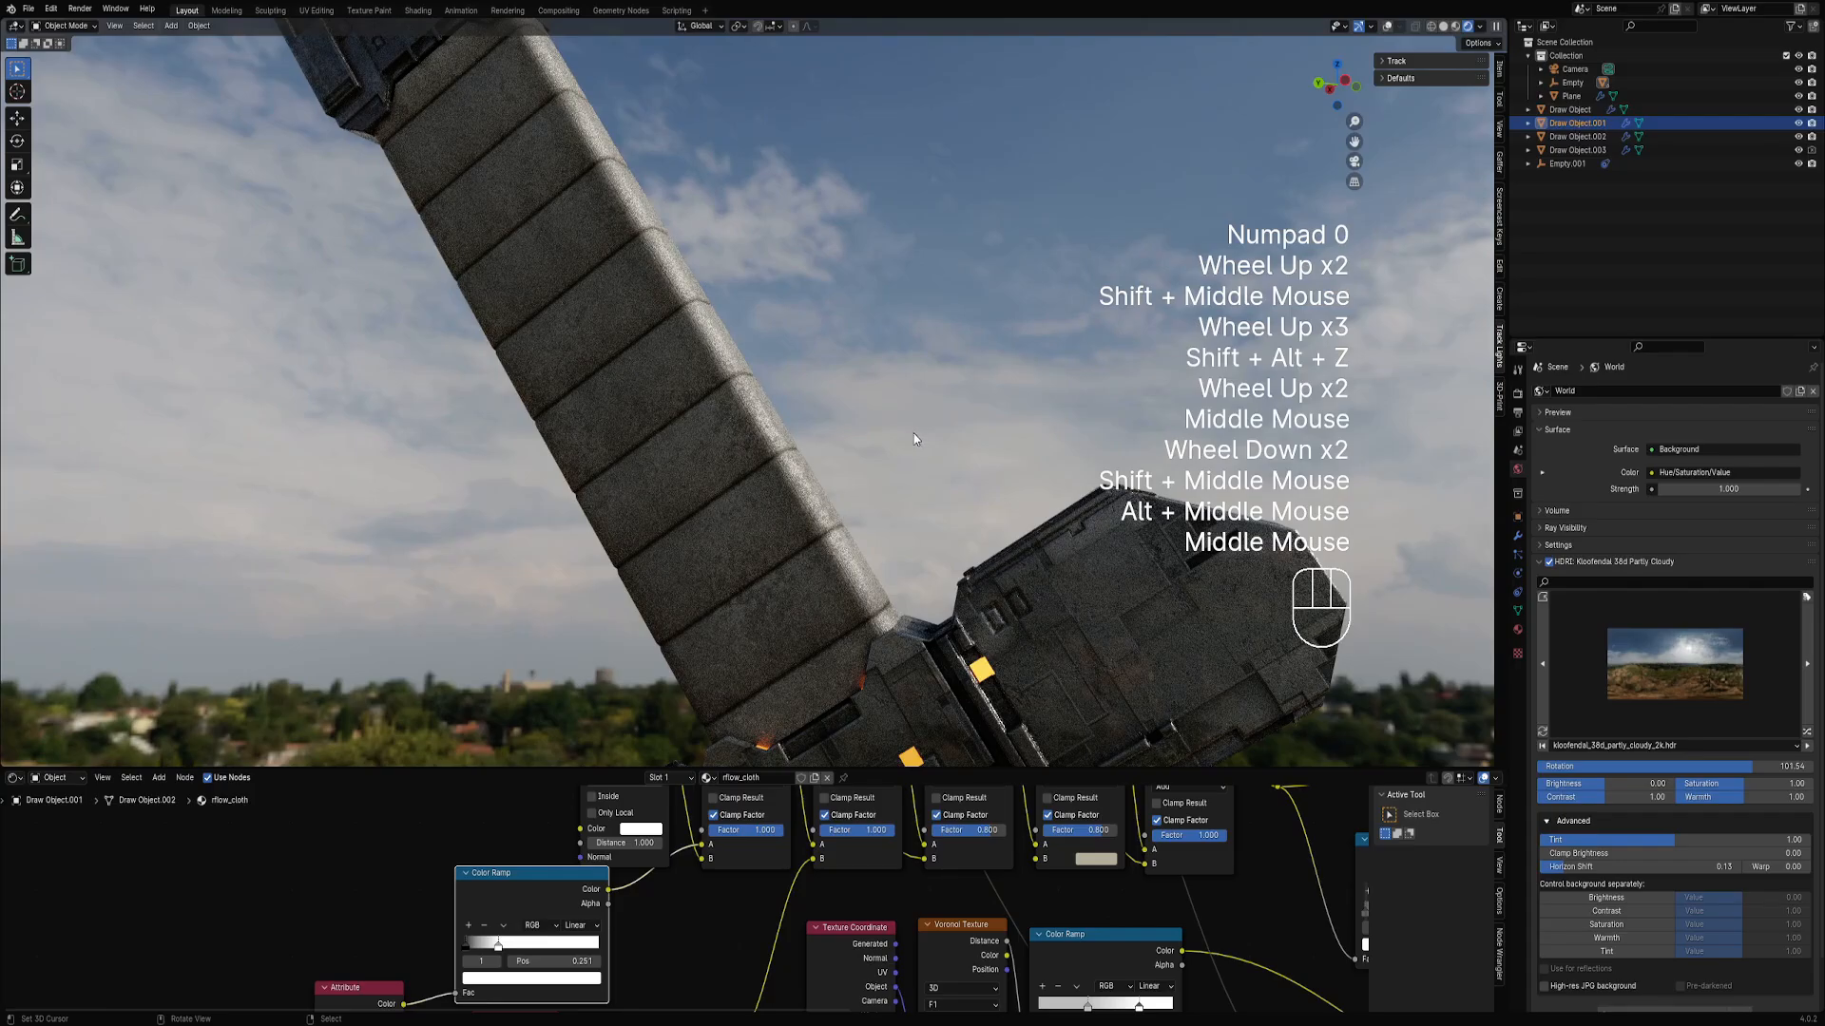
pyautogui.scroll(1, 988, 409)
pyautogui.moveTo(914, 440)
pyautogui.mouseDown(button='middle')
pyautogui.moveTo(989, 409)
pyautogui.moveTo(810, 404)
pyautogui.moveTo(897, 465)
pyautogui.mouseUp(button='middle')
pyautogui.scroll(-2, 880, 985)
# Try a Voronoi Texture Scale of about 44 in the rflow_cloth material.
pyautogui.moveTo(893, 967); pyautogui.dragTo(656, 926, button='middle')
pyautogui.scroll(2, 653, 931)
pyautogui.scroll(-1, 598, 868)
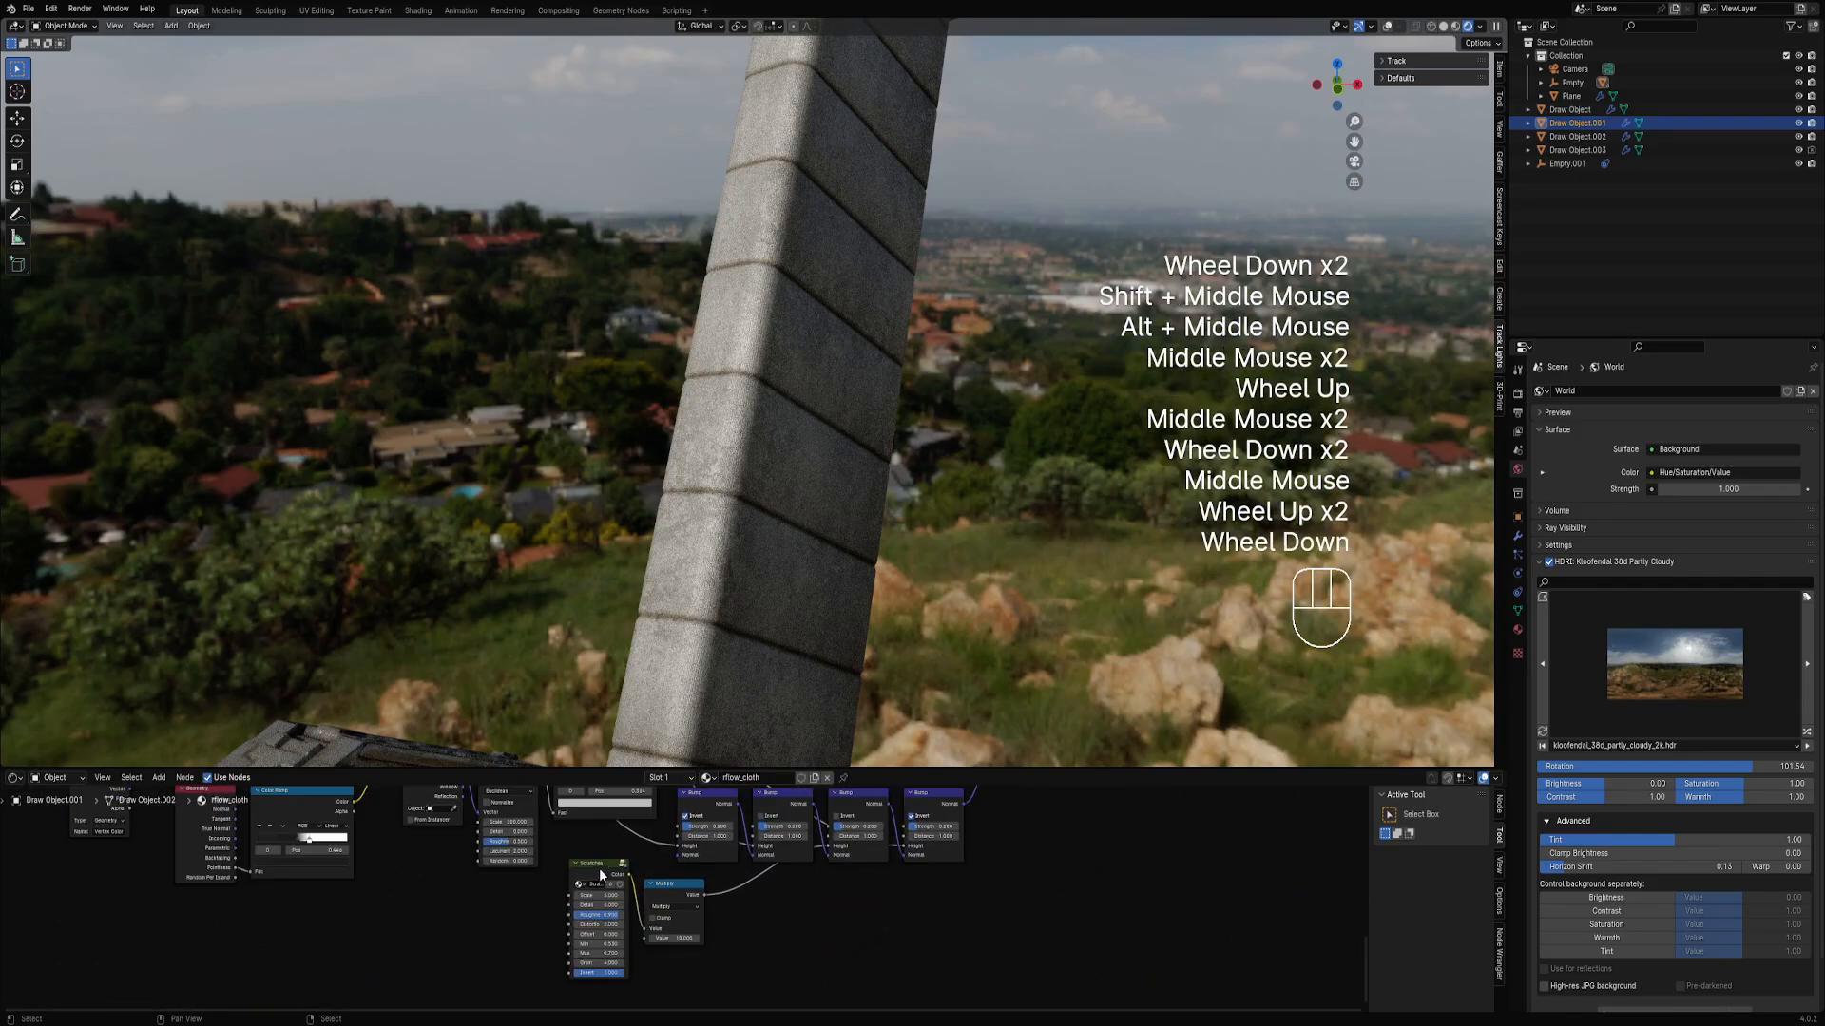
pyautogui.rightClick(698, 666)
pyautogui.scroll(-1, 623, 841)
pyautogui.scroll(2, 779, 932)
pyautogui.moveTo(624, 841); pyautogui.dragTo(705, 880, button='middle')
pyautogui.scroll(1, 683, 908)
pyautogui.keyDown('shift'); pyautogui.moveTo(683, 938); pyautogui.dragTo(47, 938); pyautogui.keyUp('shift')
pyautogui.scroll(2, 922, 498)
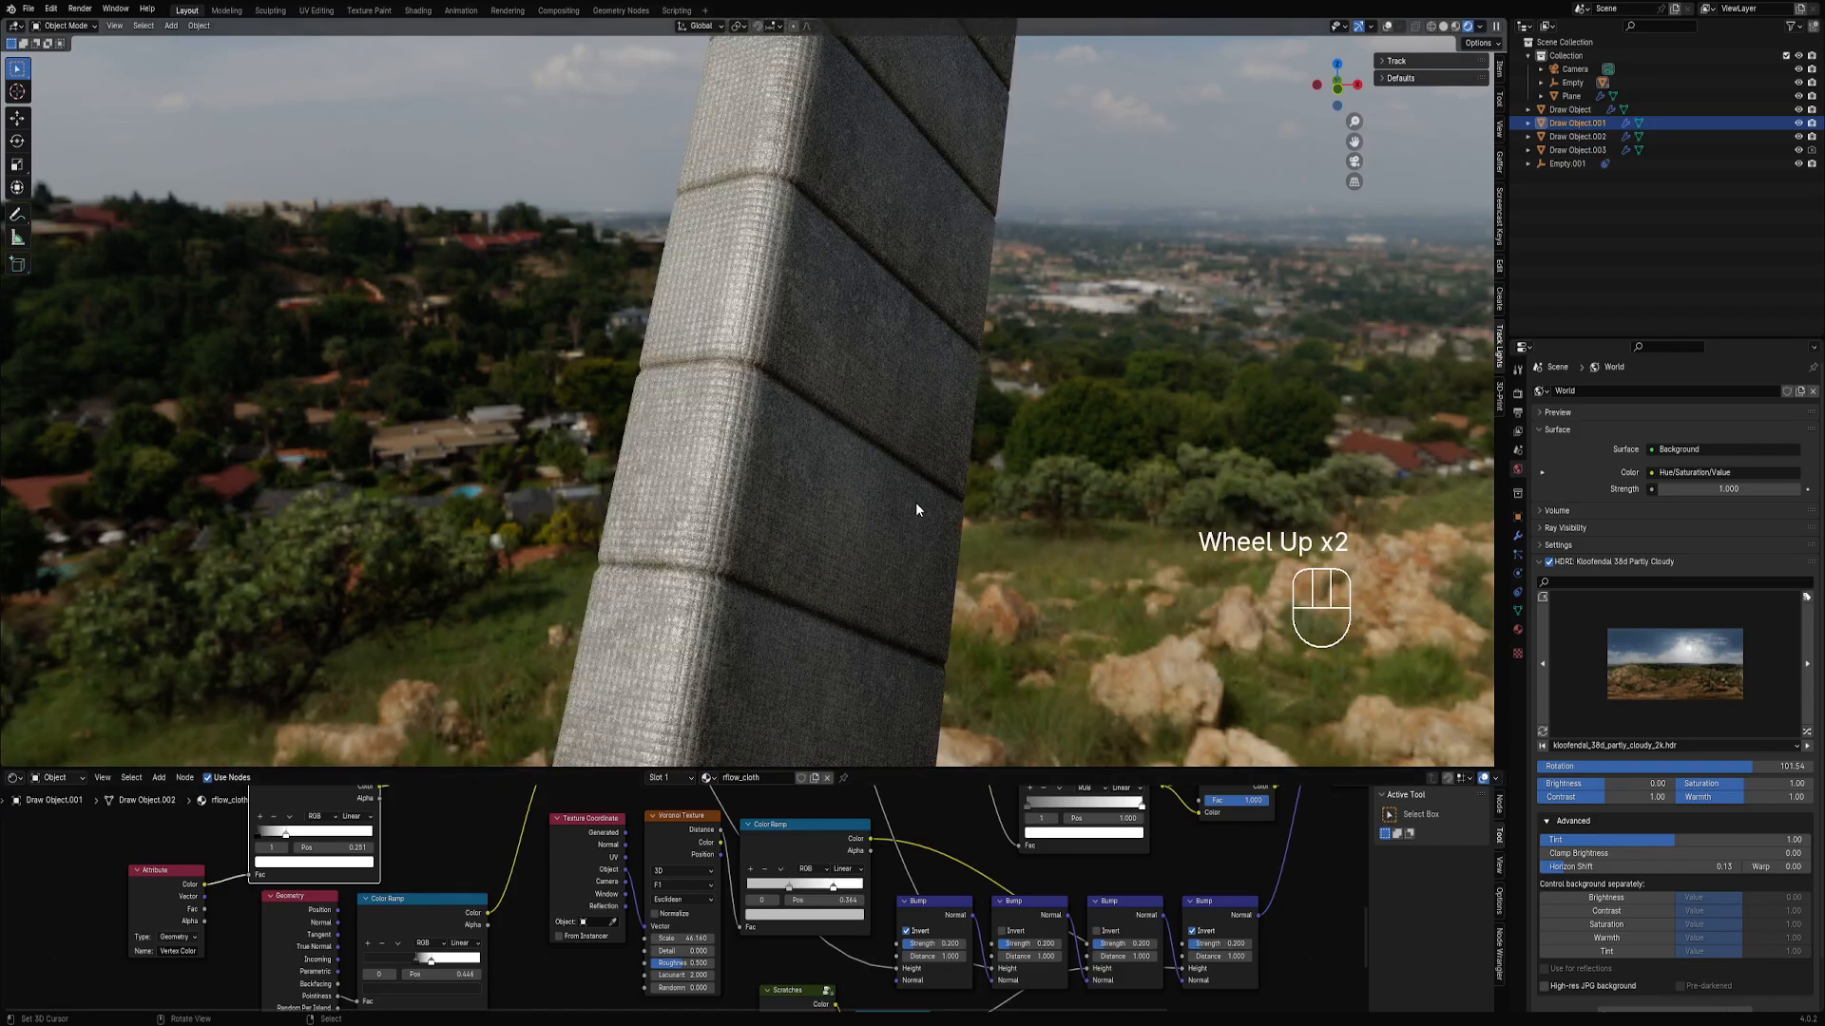
# Set the Voronoi Texture's Scale to 40 and check the handle weave up close and through the camera.
pyautogui.scroll(-3, 922, 496)
pyautogui.scroll(2, 931, 488)
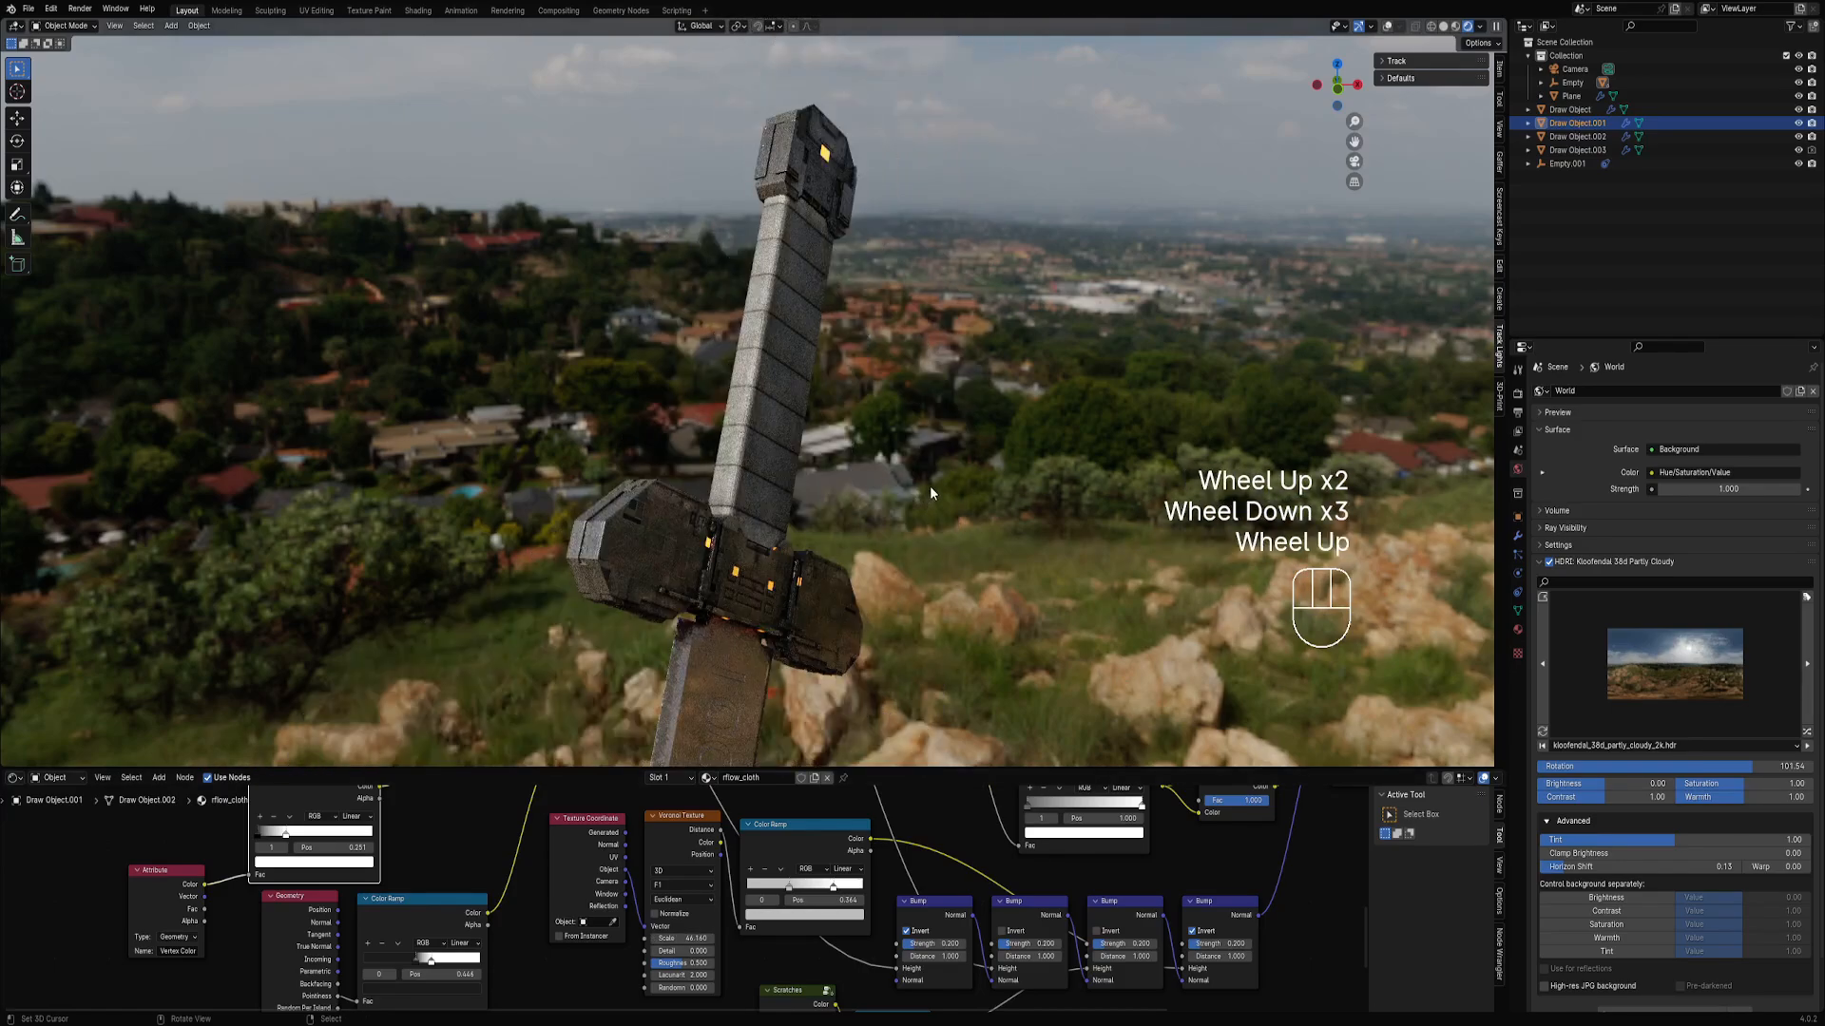
pyautogui.scroll(1, 935, 490)
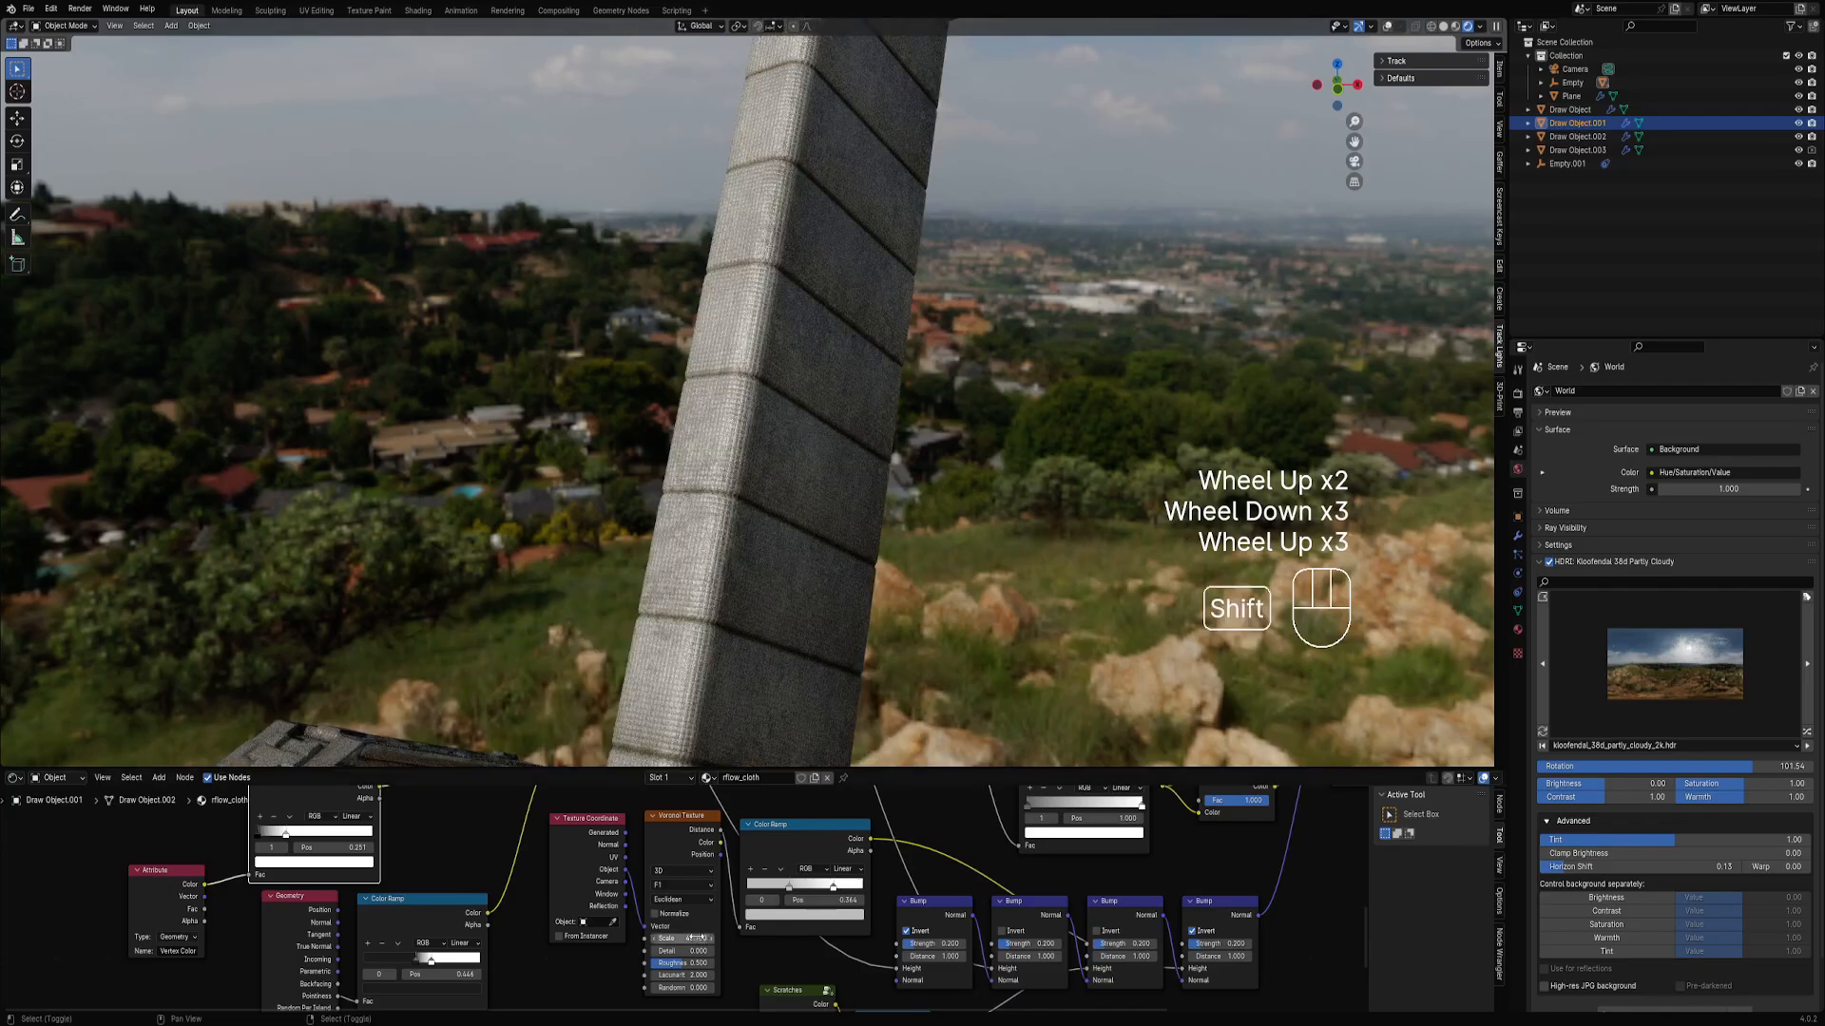
pyautogui.click(700, 938)
pyautogui.write('40')
pyautogui.press('Return')
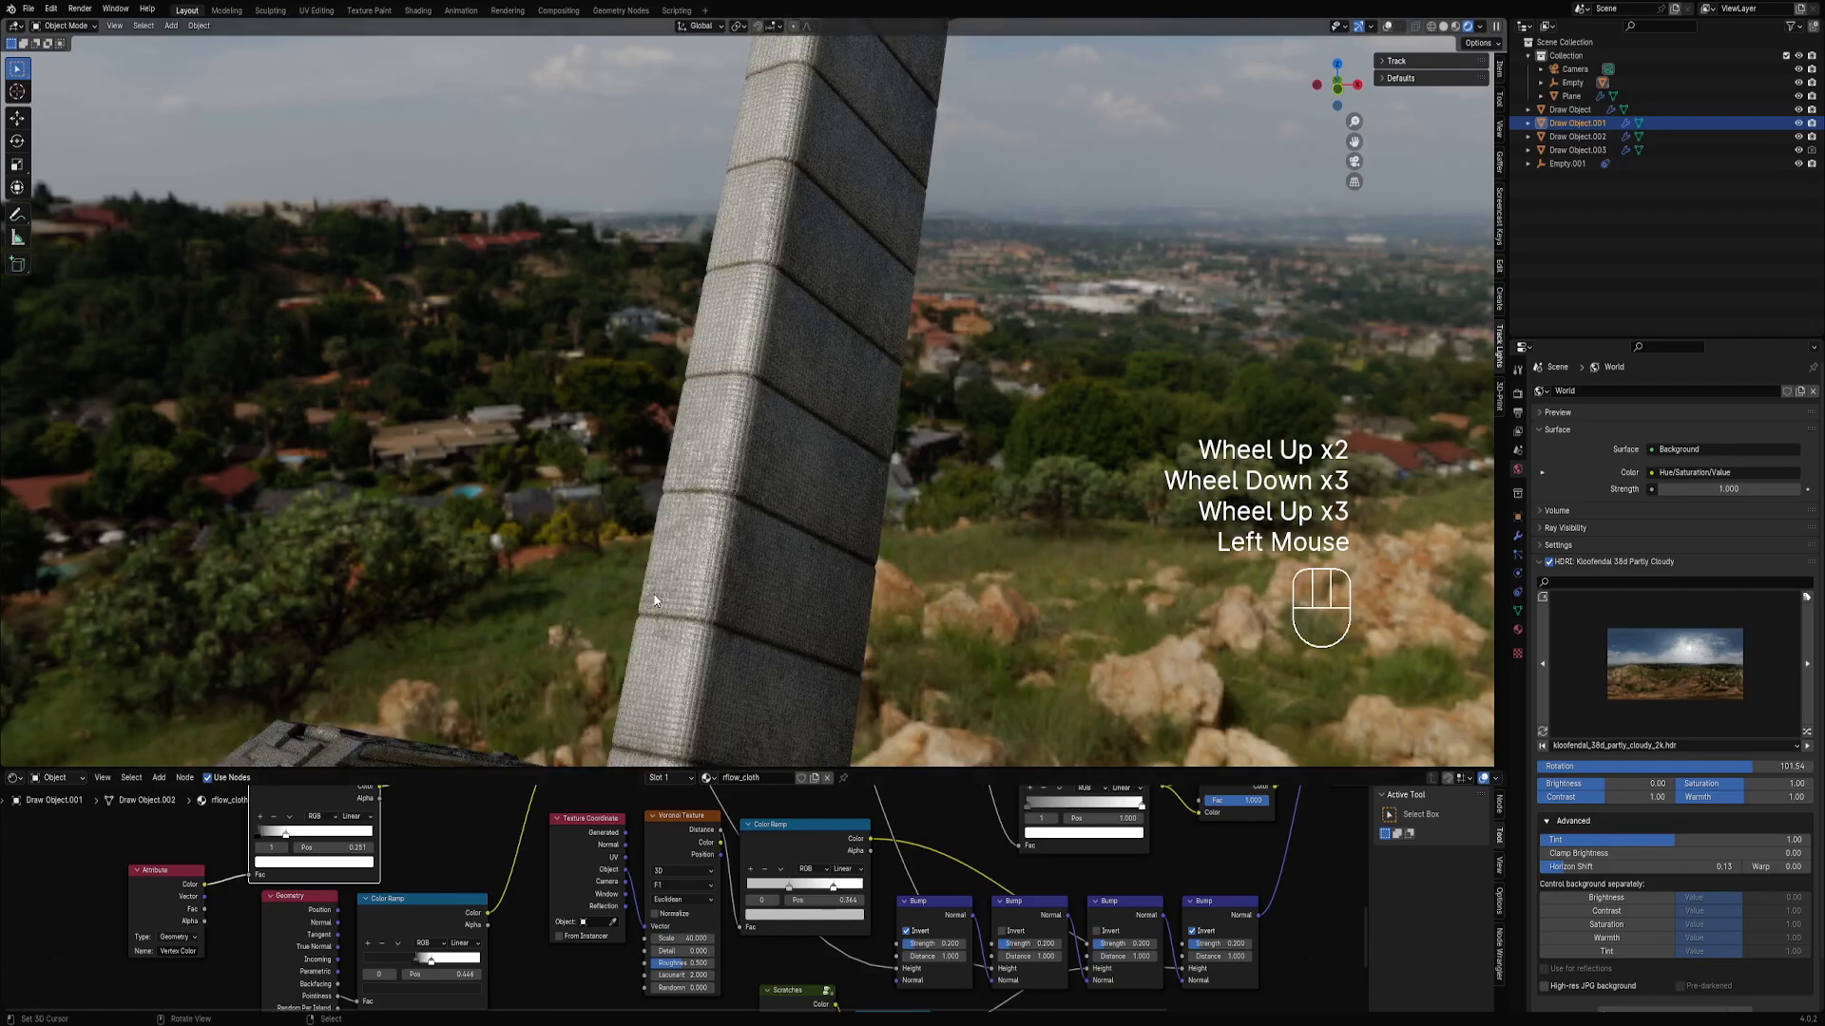
pyautogui.moveTo(889, 515); pyautogui.dragTo(791, 500, button='middle')
pyautogui.scroll(-2, 791, 500)
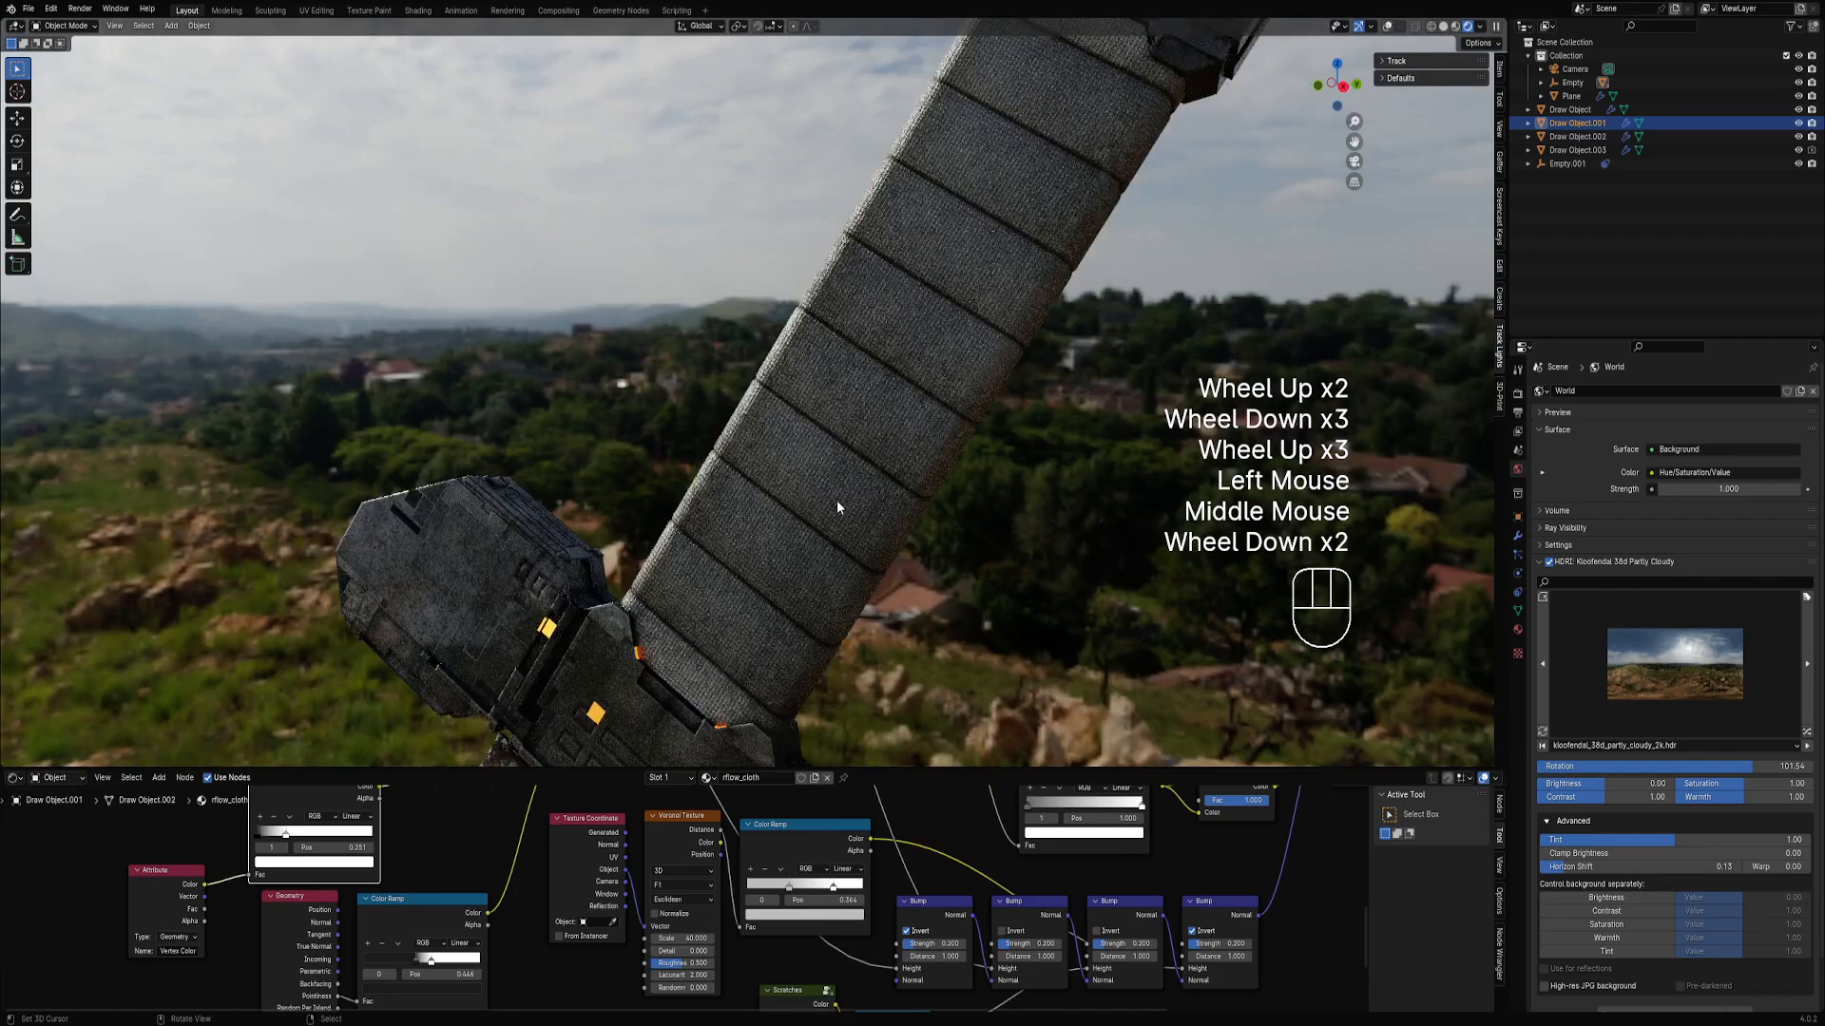
pyautogui.press('KP_0')
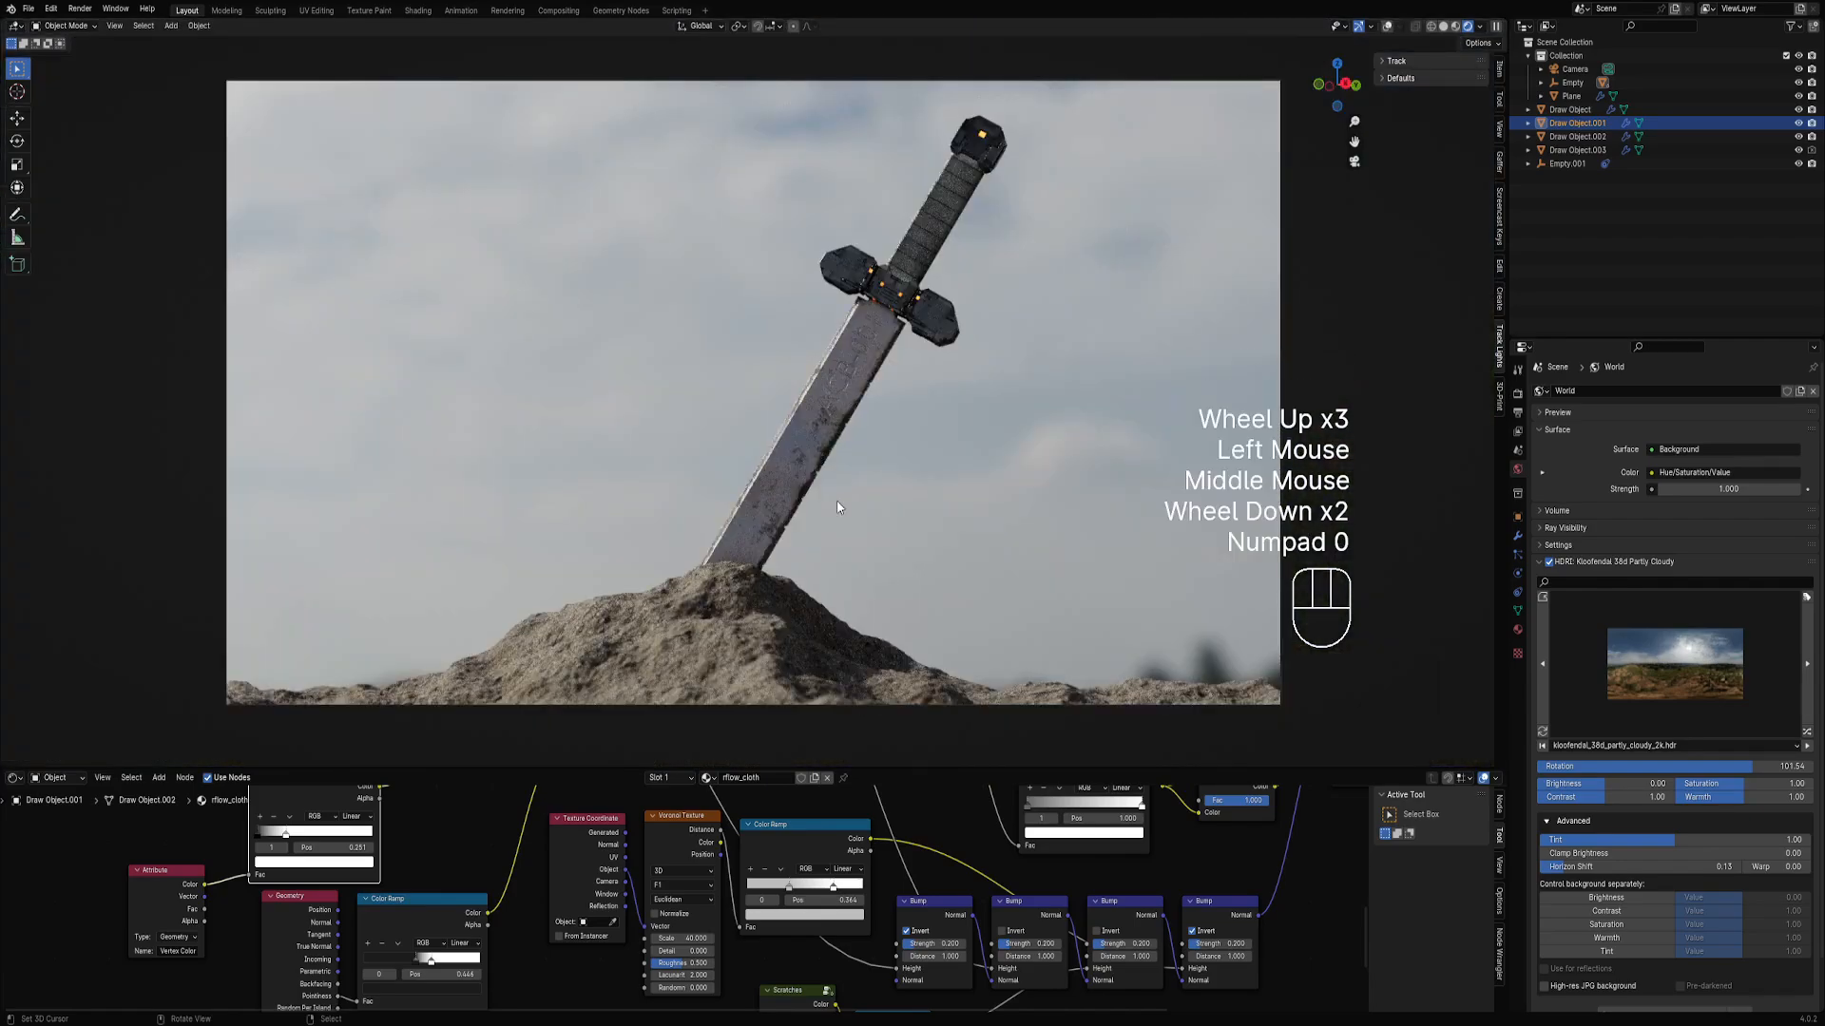
# Switch to solid shading outside the camera view and create a tracking lamp aimed at the sword handle.
pyautogui.press('z')
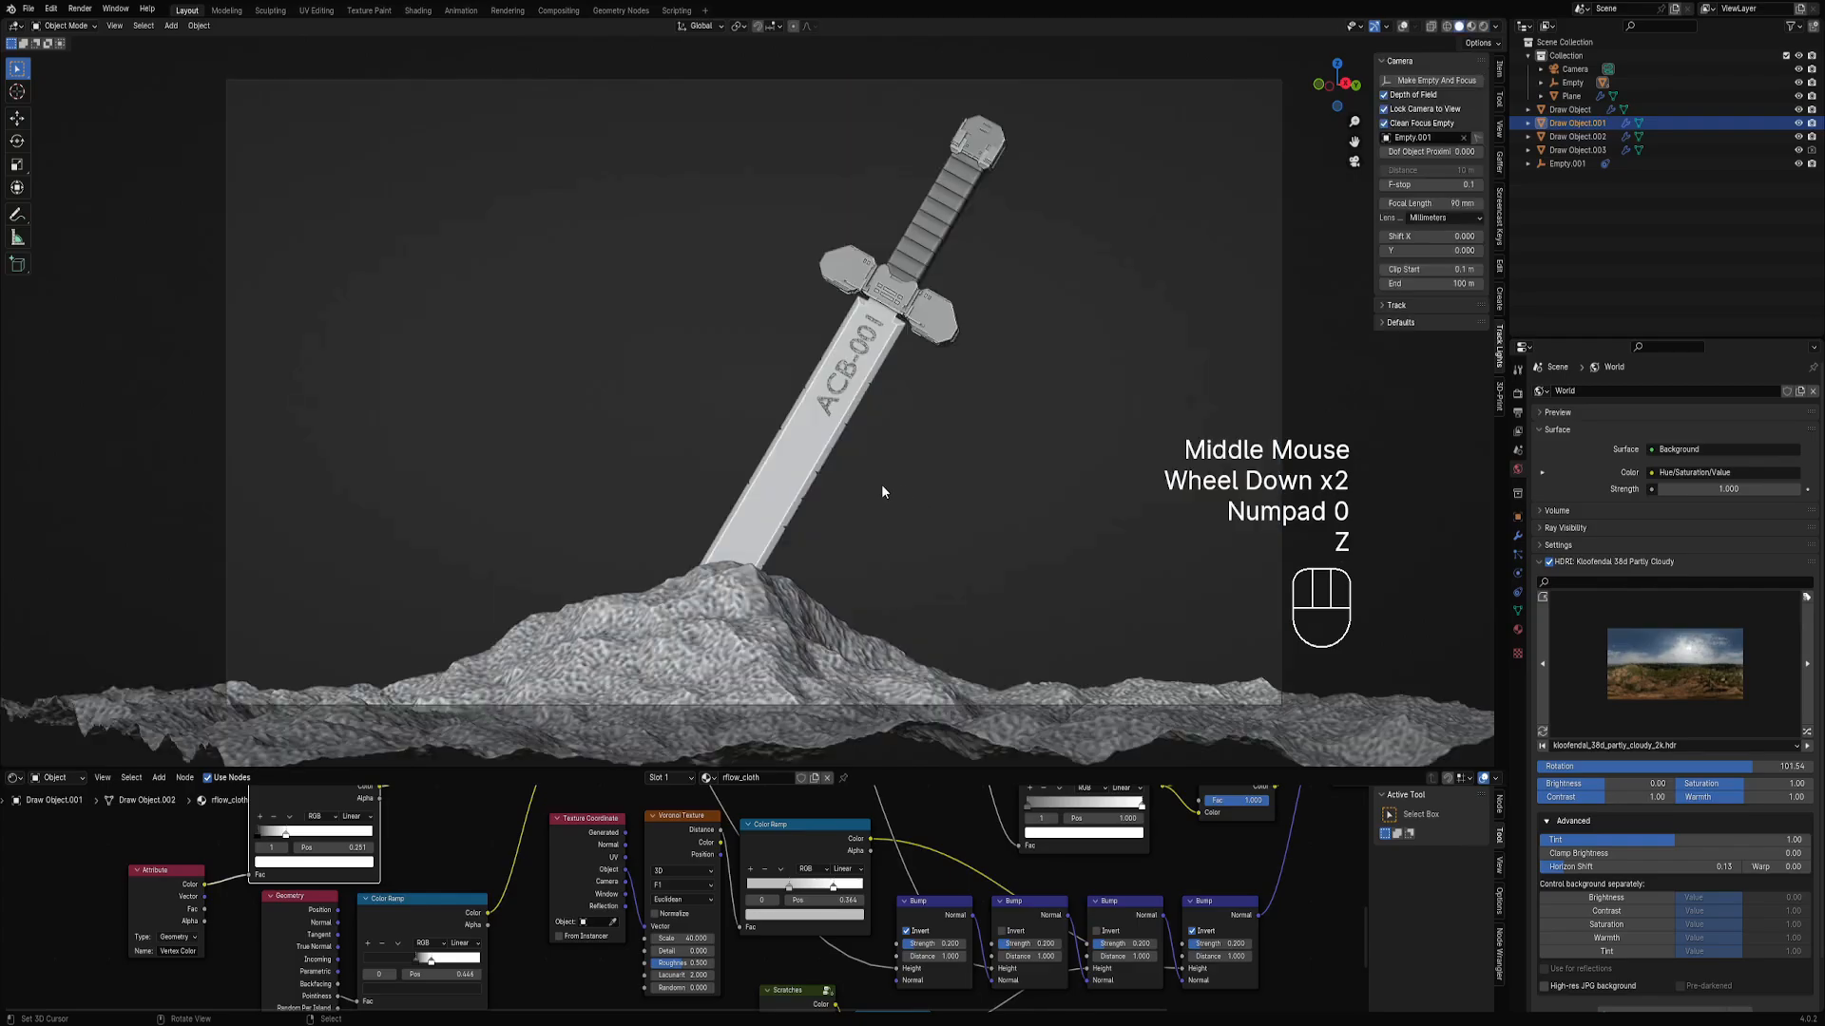
pyautogui.press('KP_0')
pyautogui.scroll(-3, 882, 487)
pyautogui.moveTo(884, 492)
pyautogui.mouseDown(button='middle')
pyautogui.moveTo(812, 527)
pyautogui.moveTo(750, 510)
pyautogui.mouseUp(button='middle')
pyautogui.click(787, 496)
pyautogui.press('n')
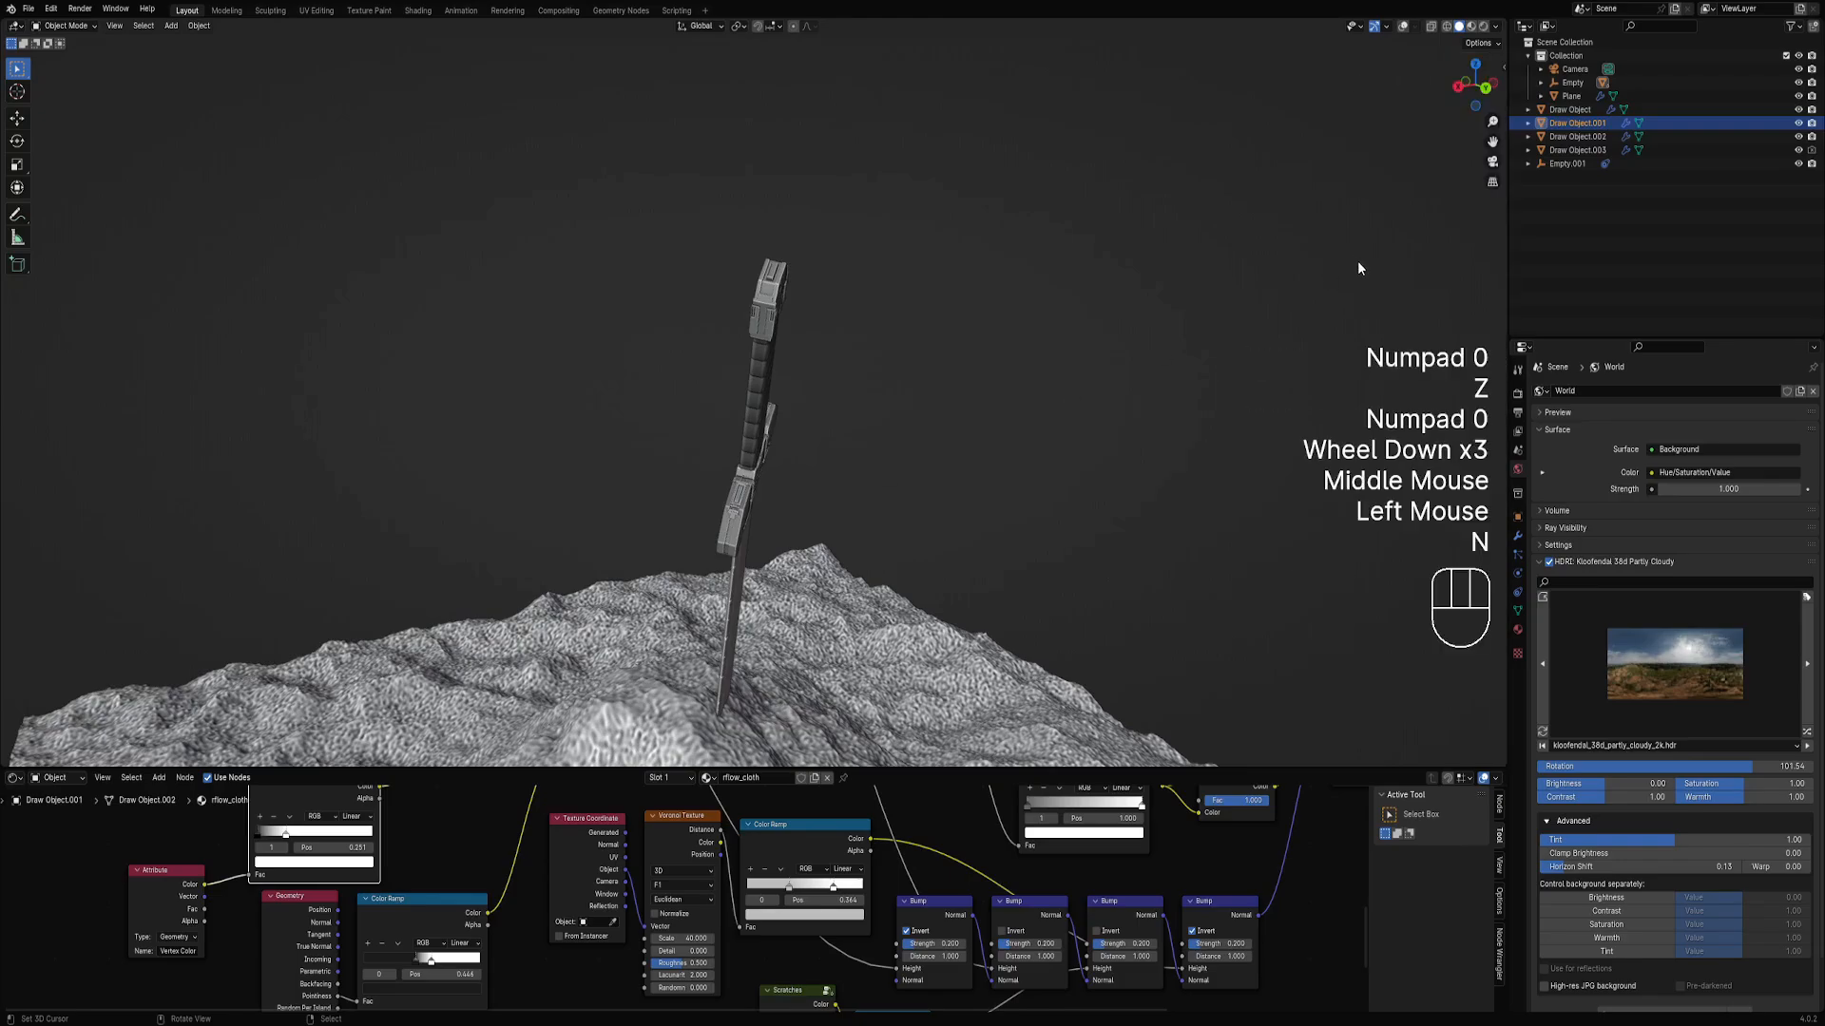
pyautogui.press('n')
pyautogui.click(1501, 346)
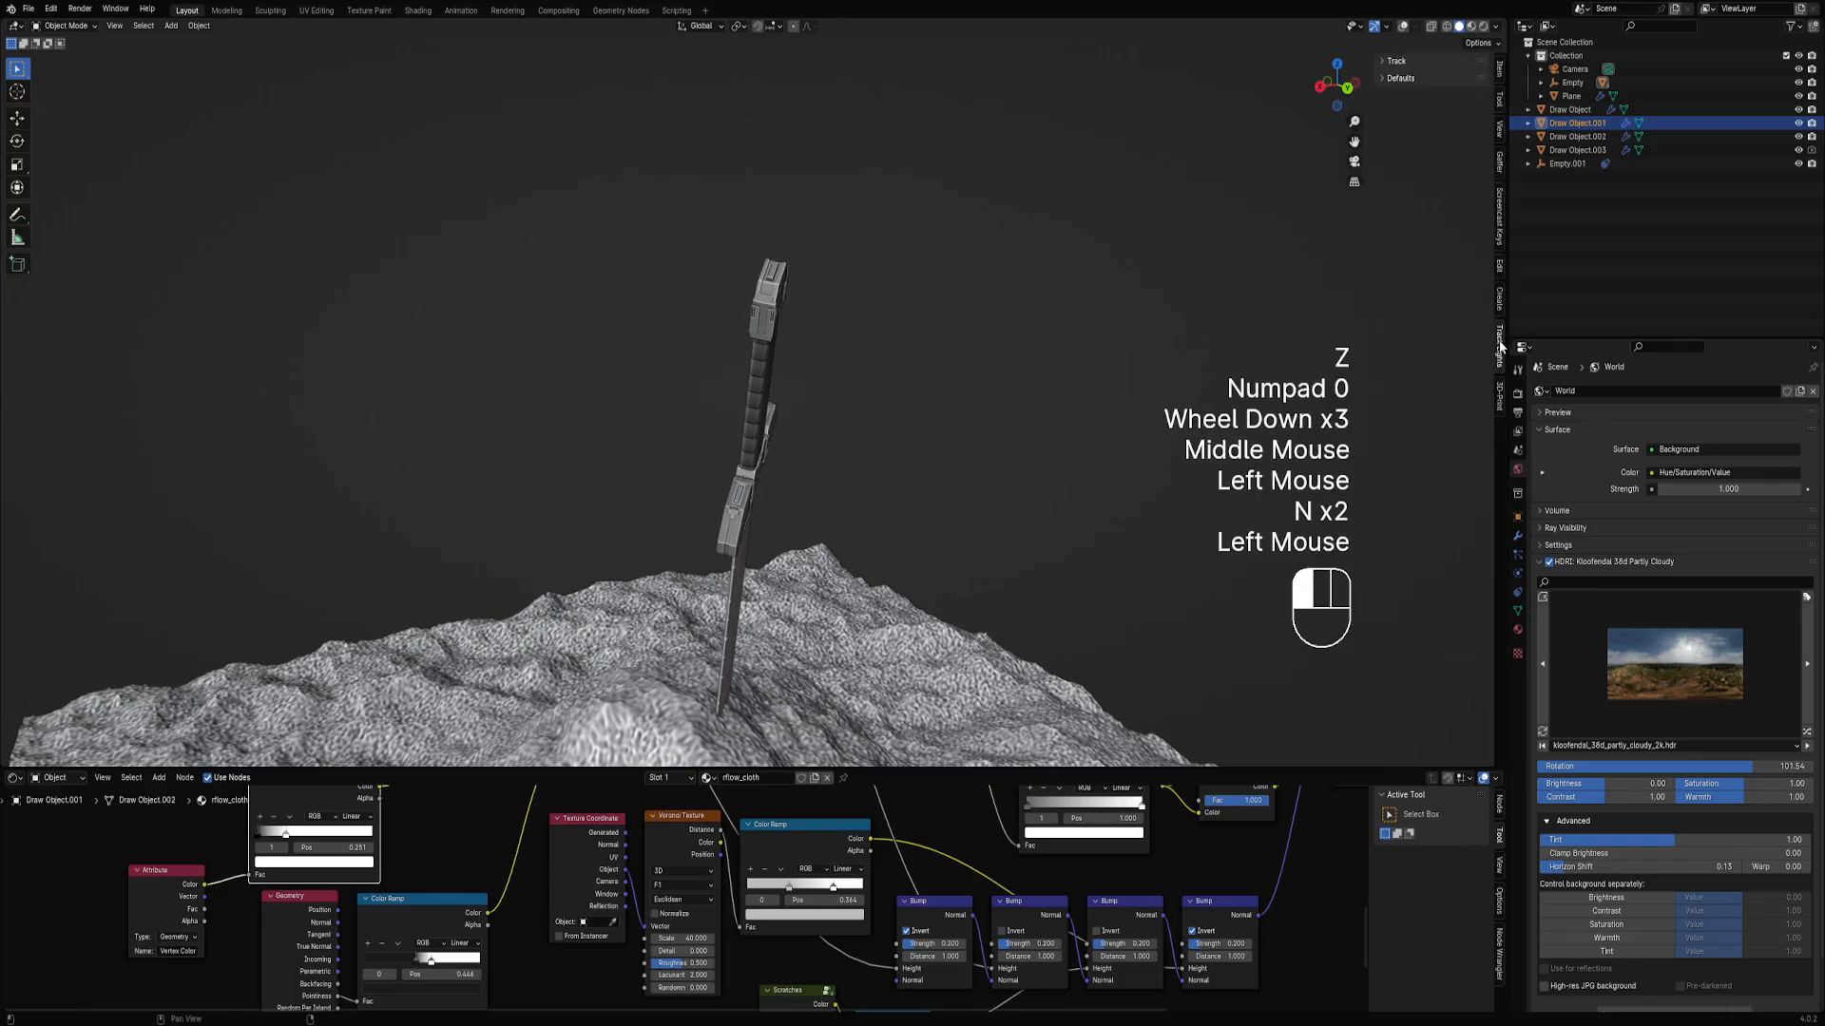
pyautogui.click(1414, 62)
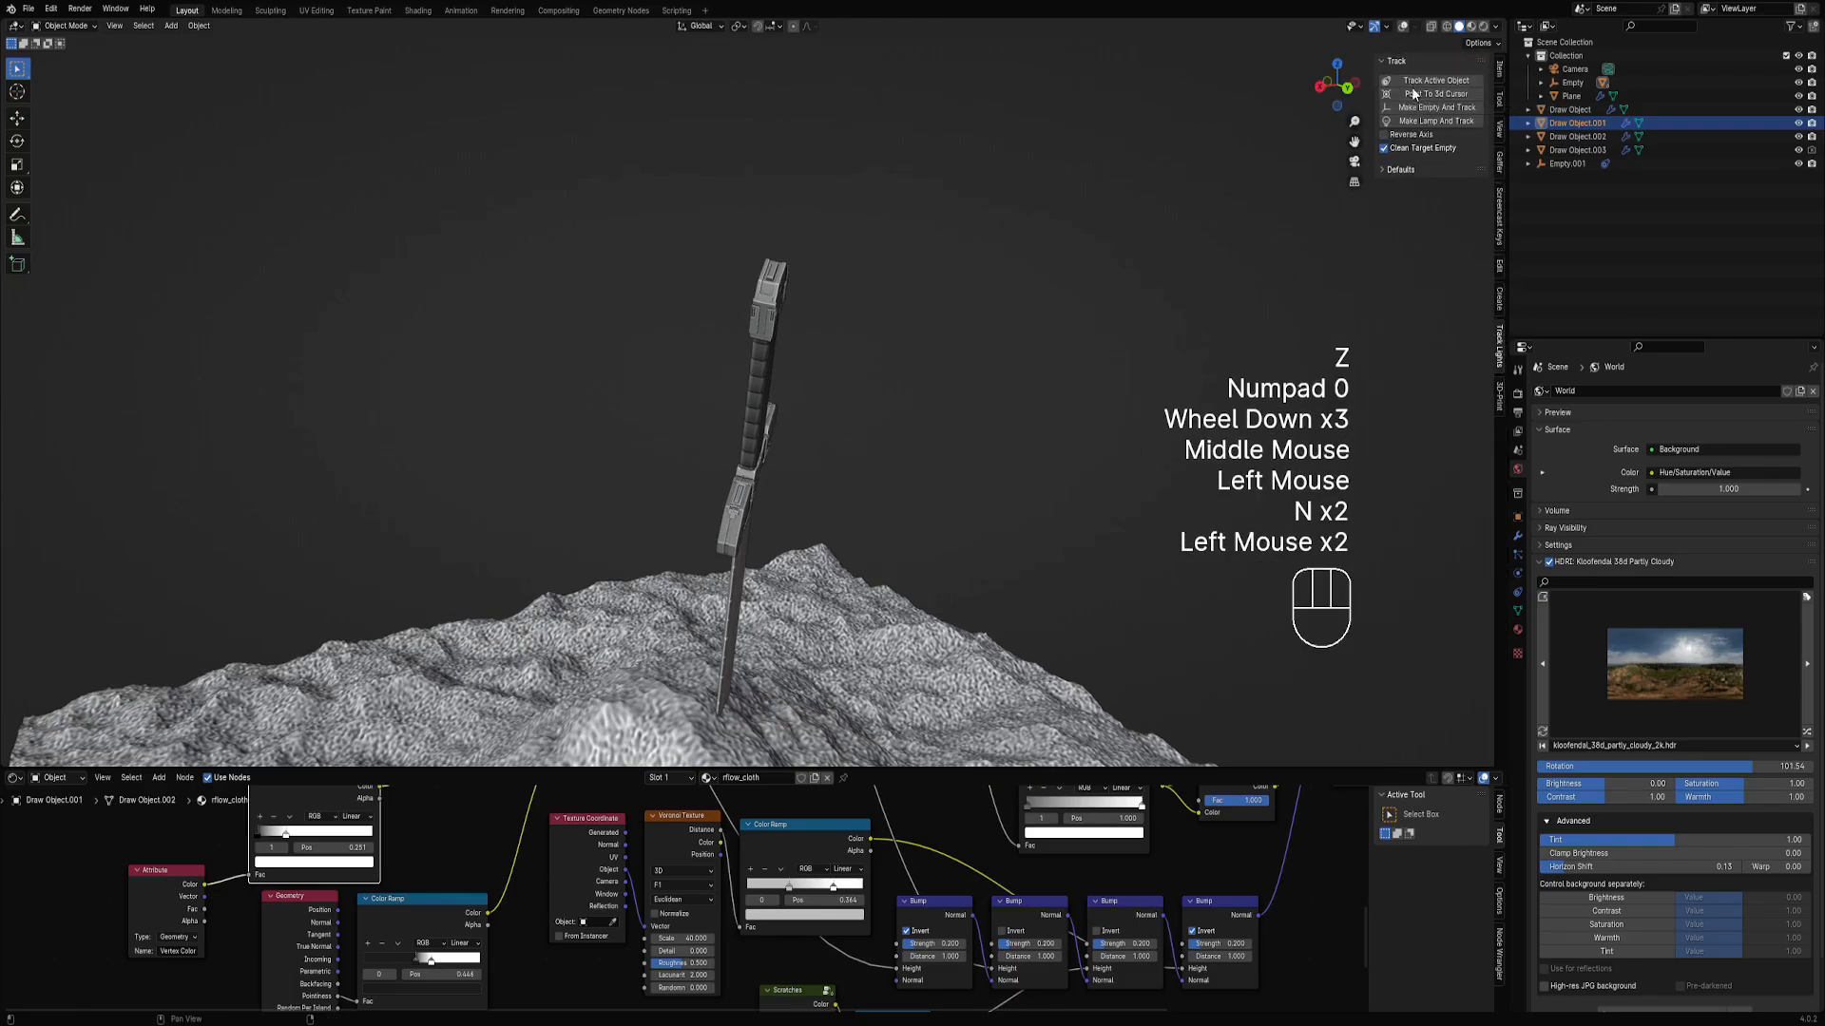
pyautogui.click(1435, 121)
# Move the lamp far behind the sword, to about X 36 m, Y 100 m, with overlays shown.
pyautogui.scroll(-2, 754, 425)
pyautogui.moveTo(755, 426); pyautogui.dragTo(688, 465, button='middle')
pyautogui.press('g')
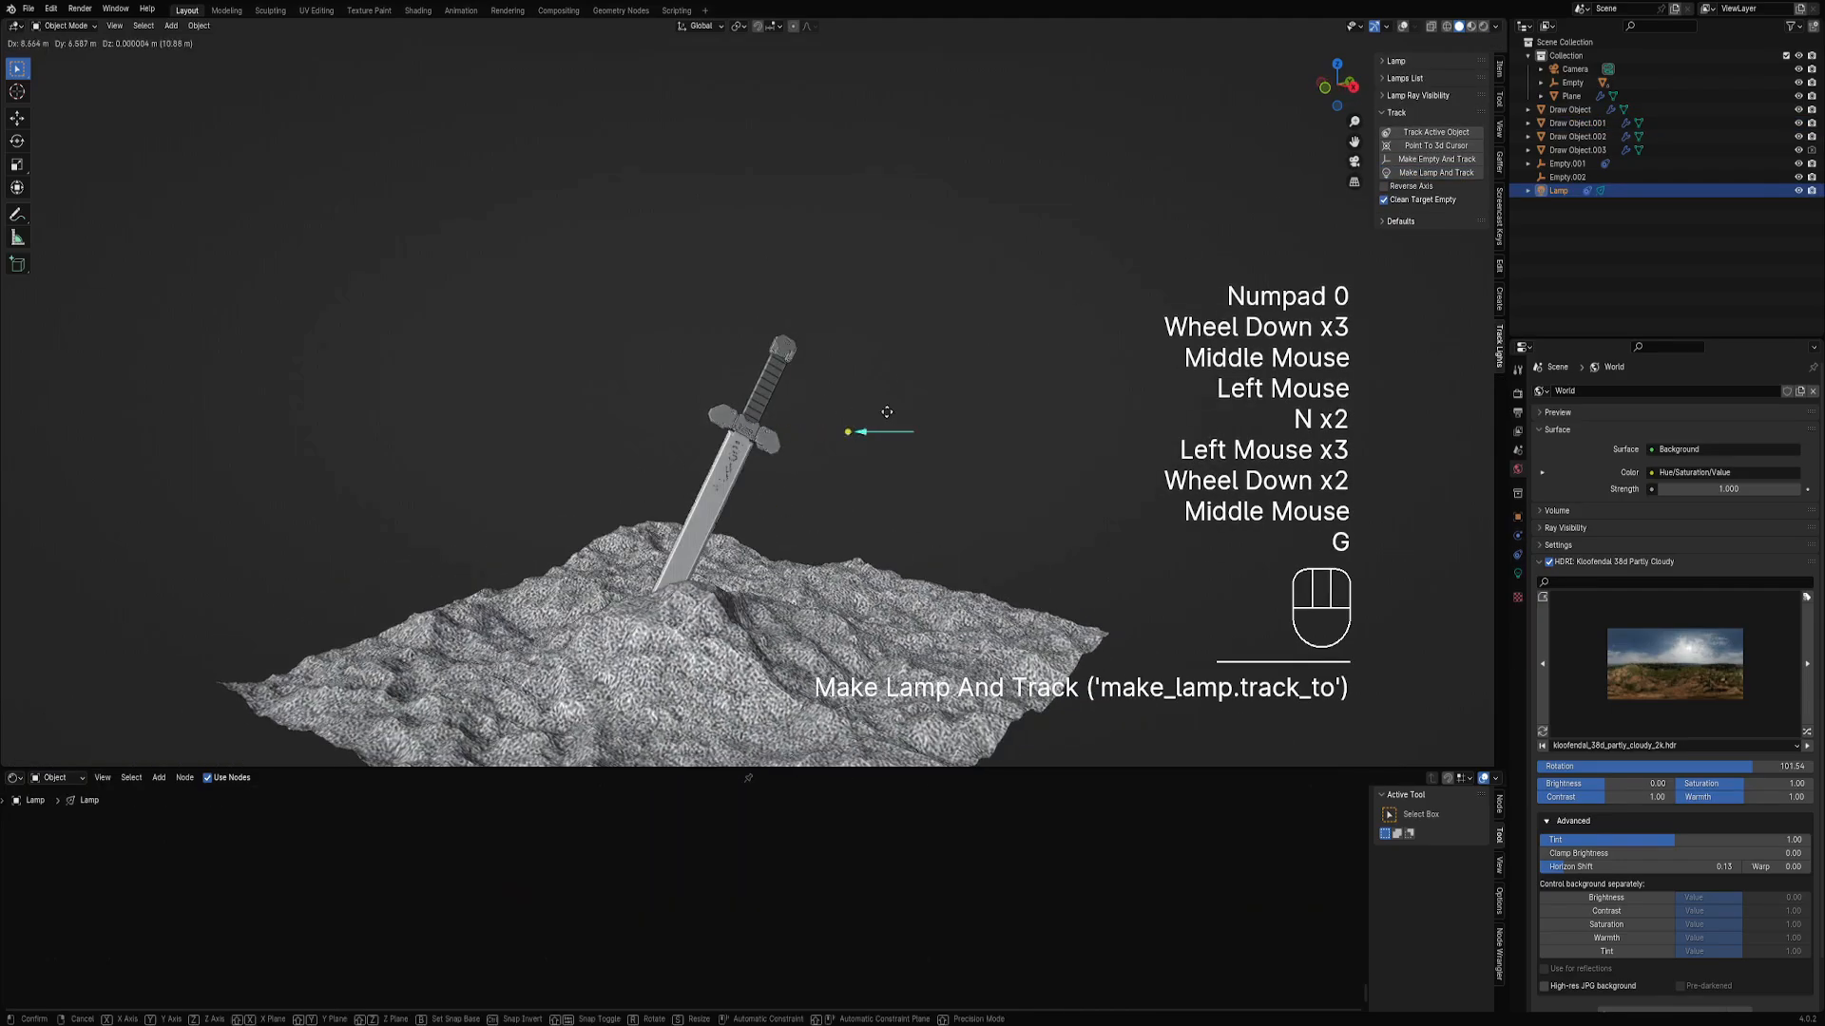
pyautogui.scroll(-2, 945, 411)
pyautogui.moveTo(944, 410); pyautogui.dragTo(944, 538, button='middle')
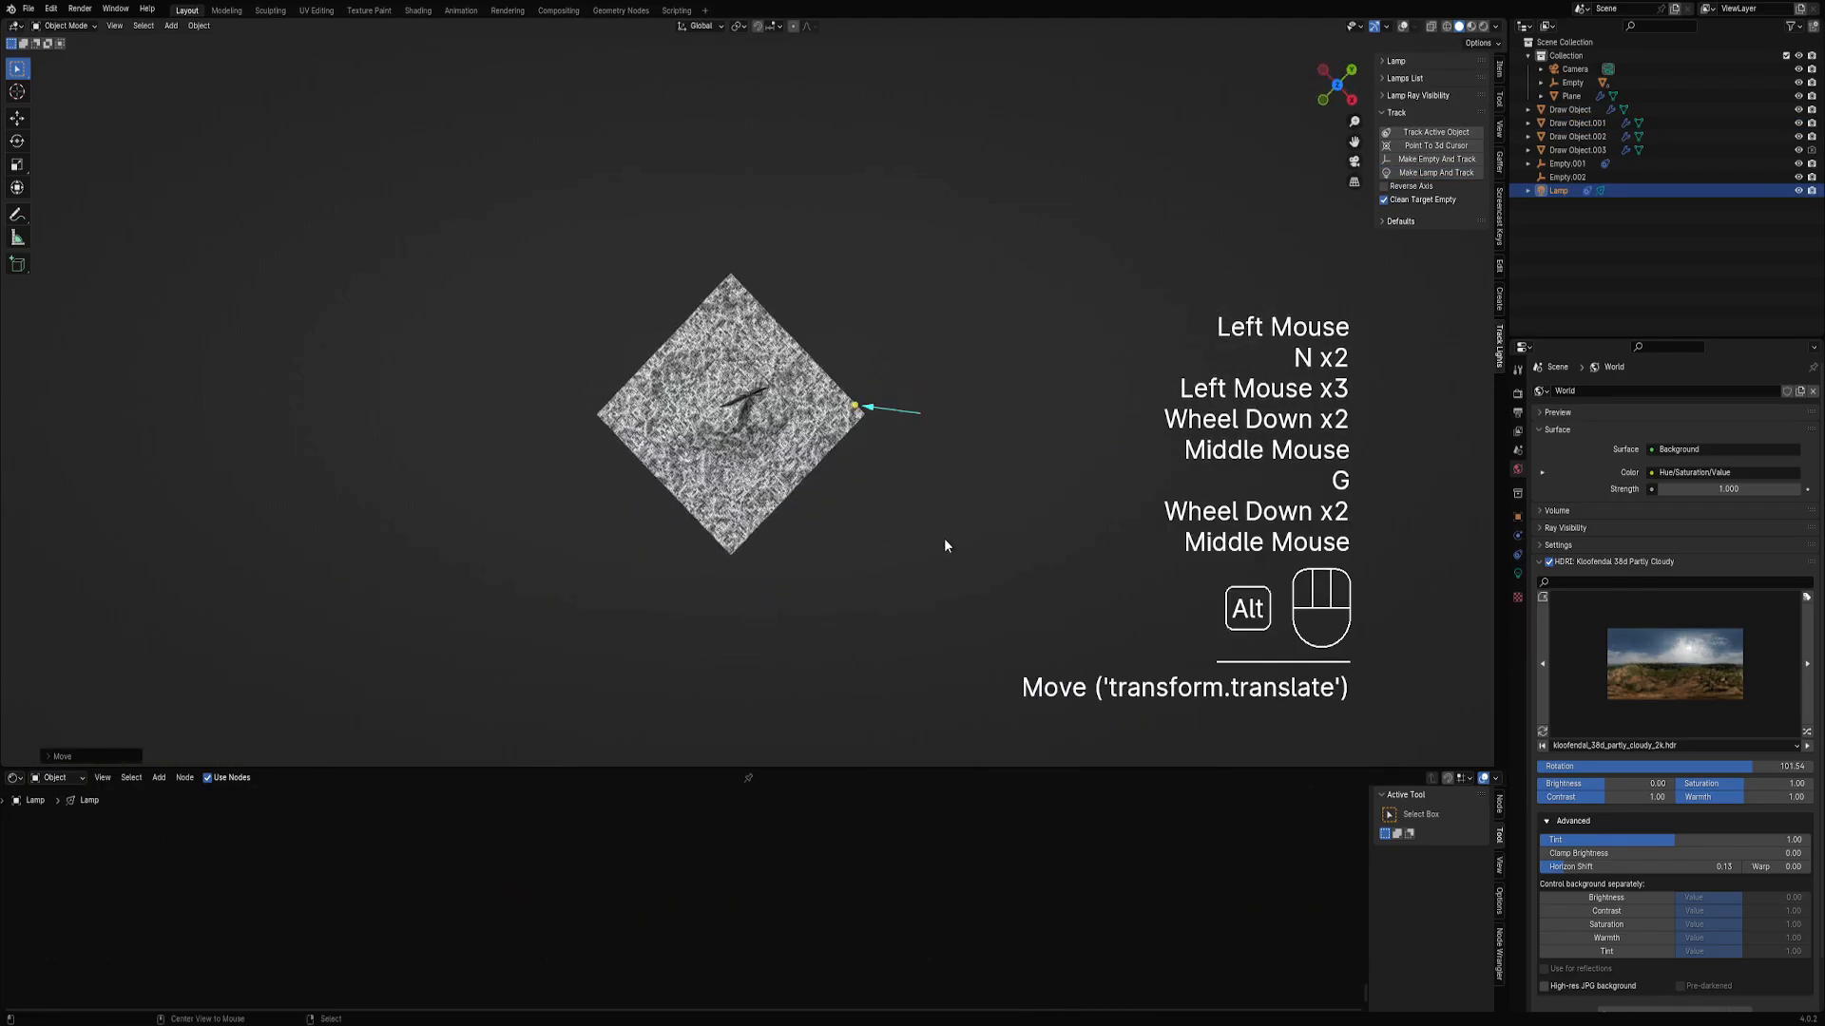
pyautogui.hotkey('shift', 'alt', 'z')
pyautogui.press('g')
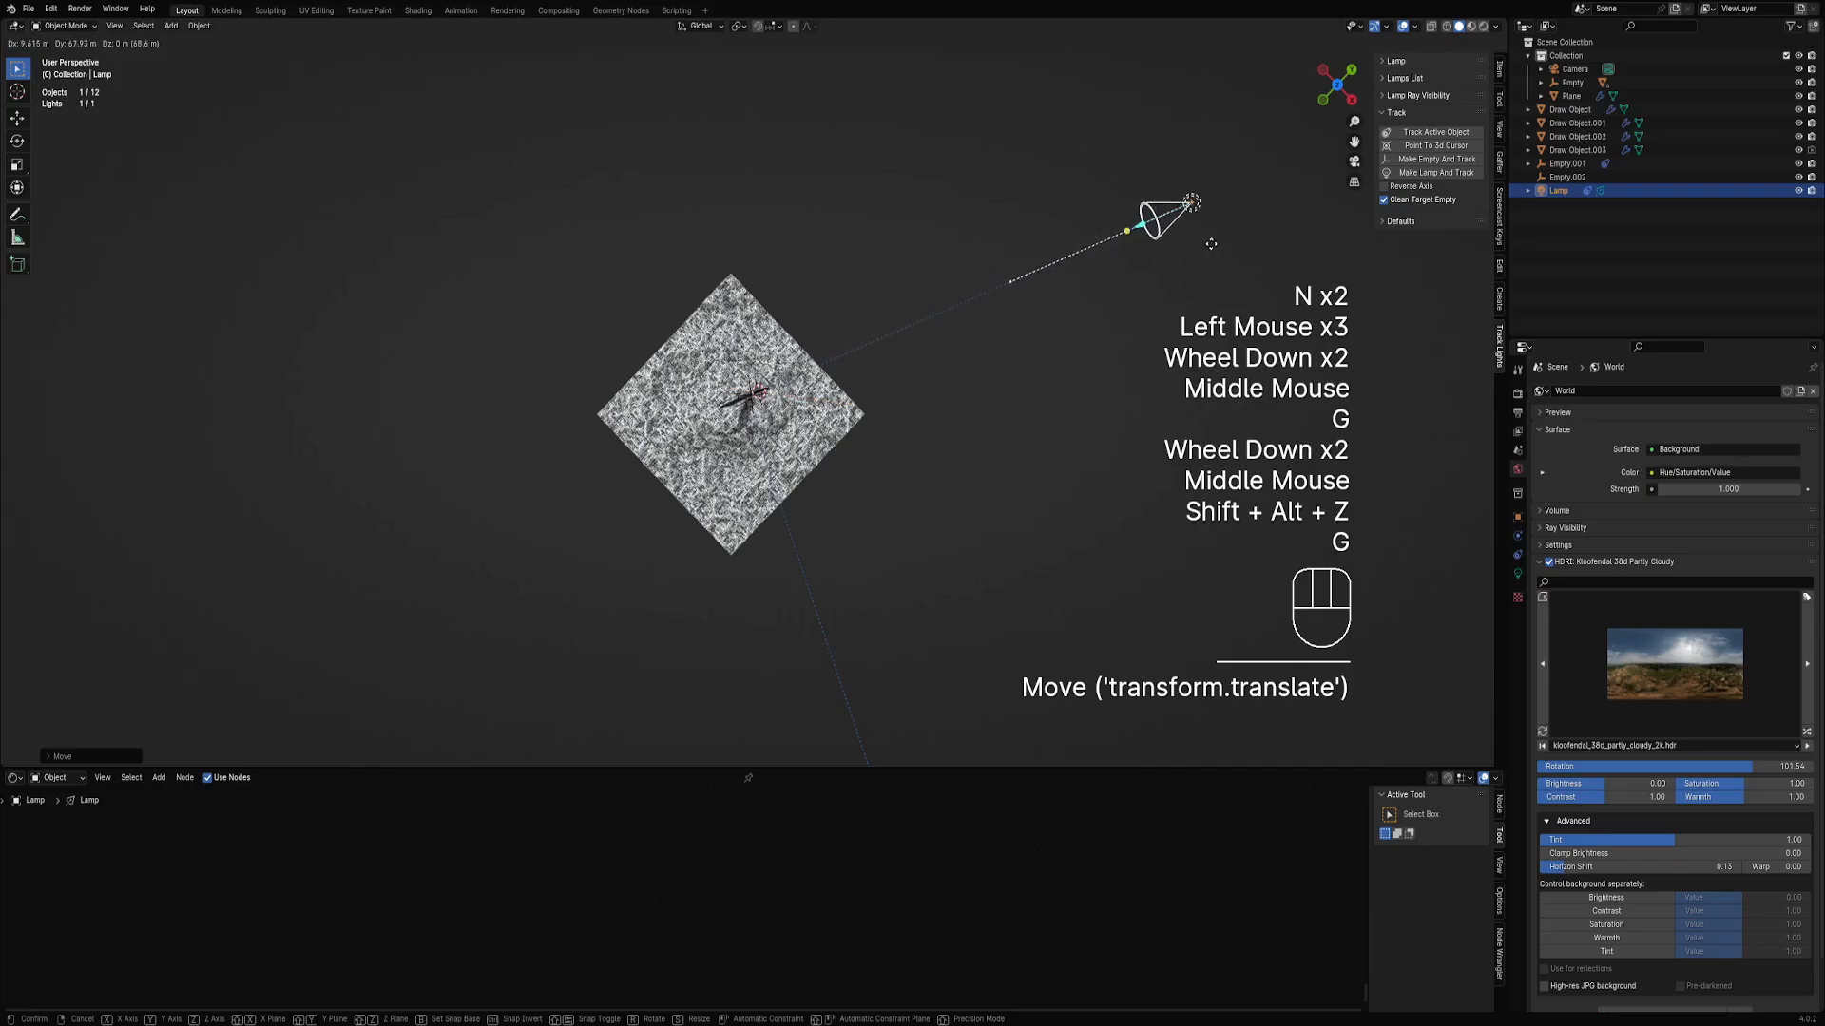
pyautogui.click(1199, 237)
# Return to the rendered camera view and change the lamp to a Sun with Use Falloff and Use Blackbody enabled.
pyautogui.press('KP_0')
pyautogui.press('z')
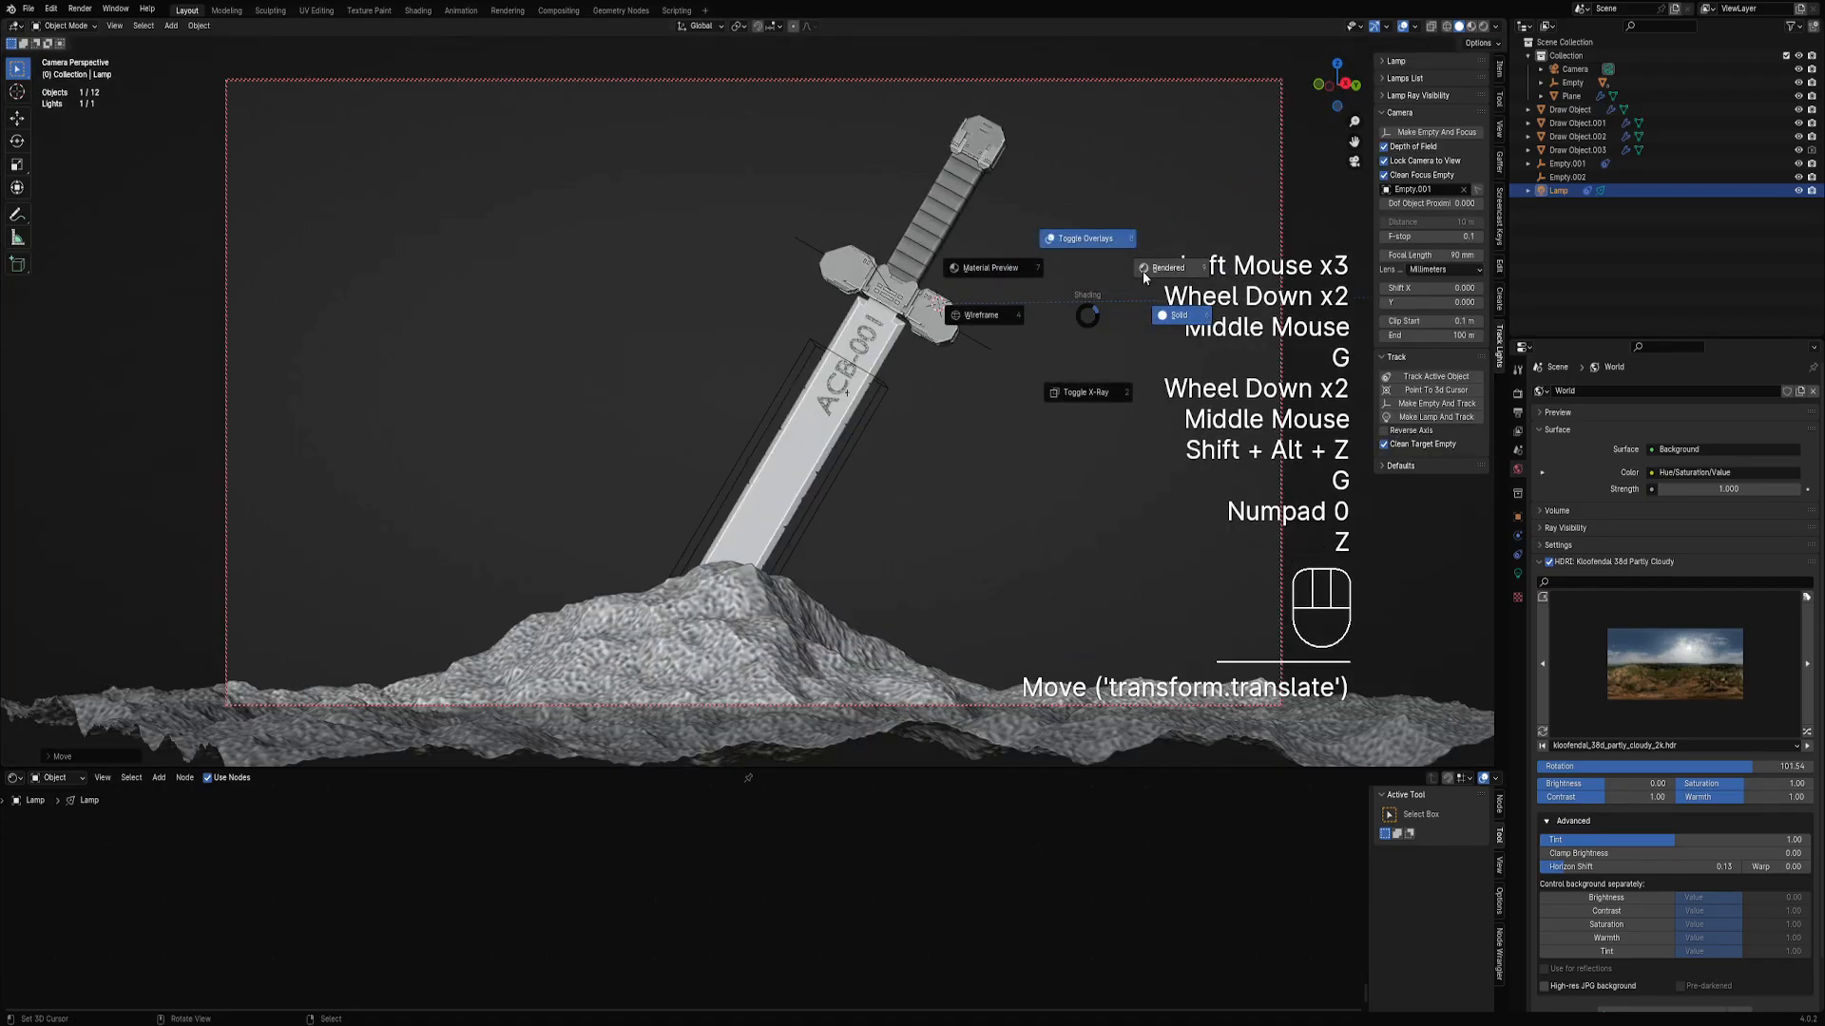
pyautogui.click(1394, 62)
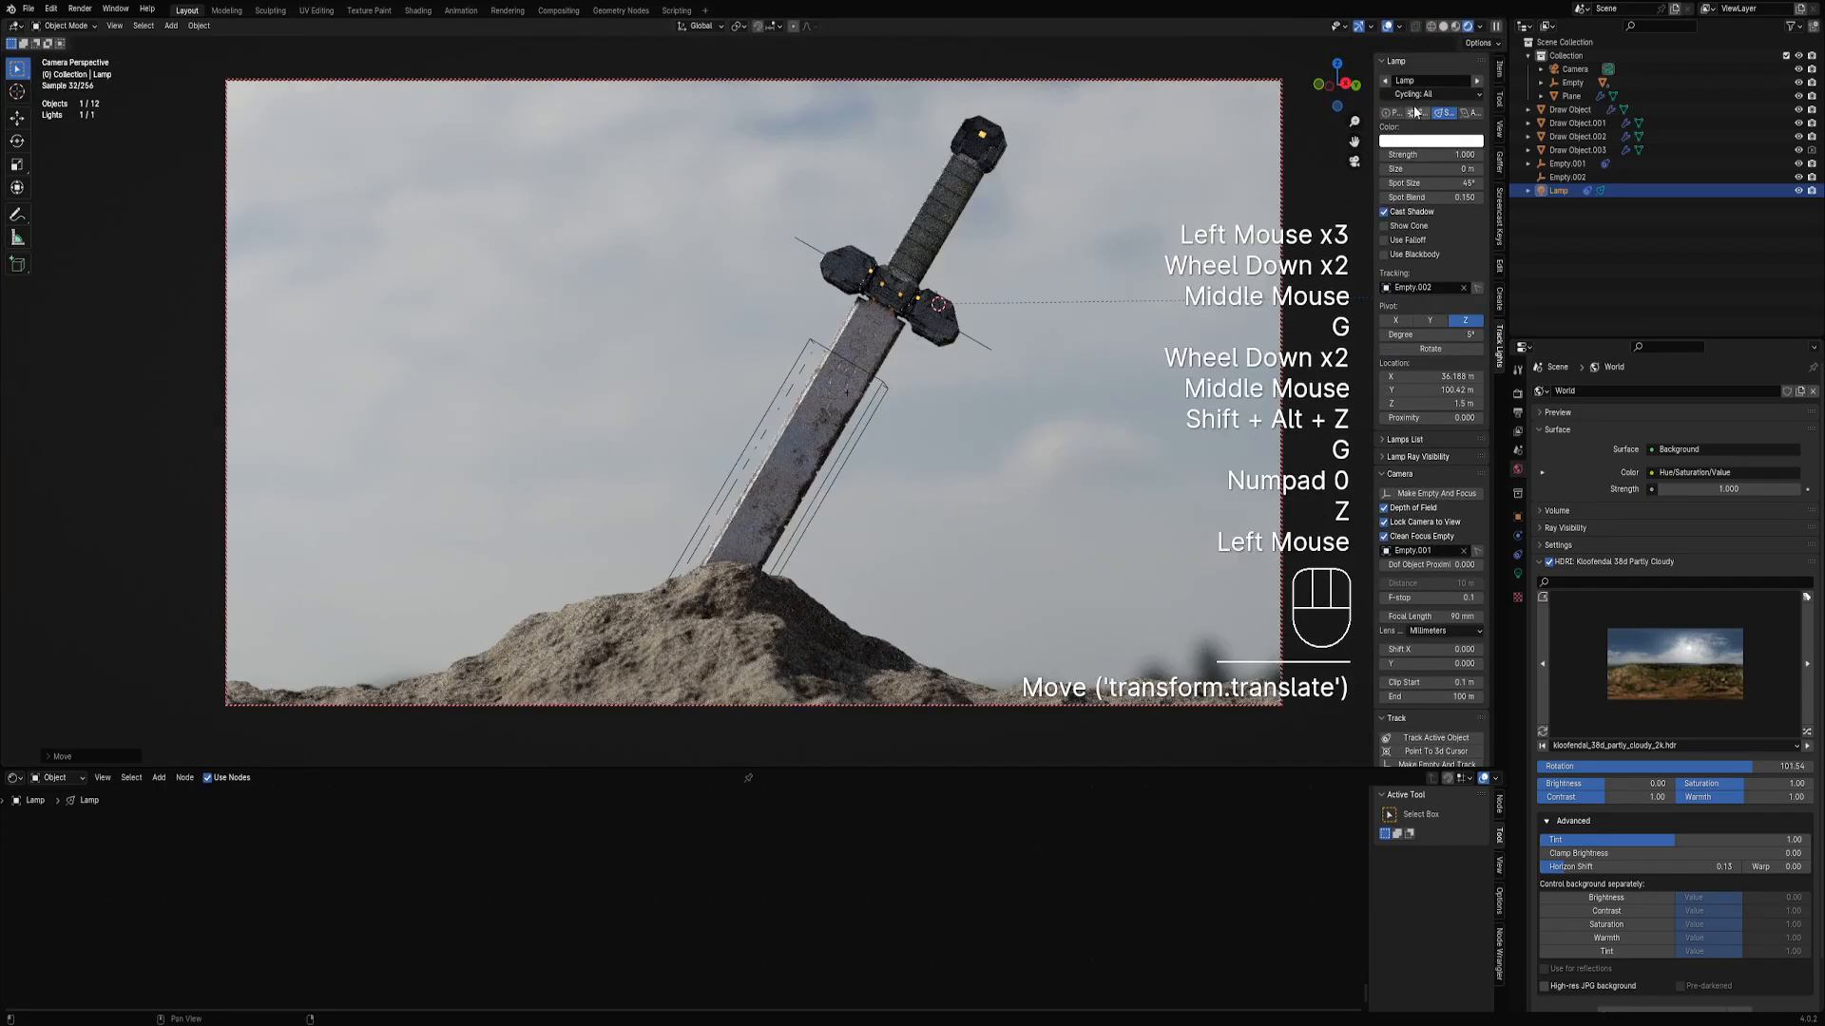
pyautogui.click(1423, 114)
pyautogui.click(1384, 197)
pyautogui.click(1384, 239)
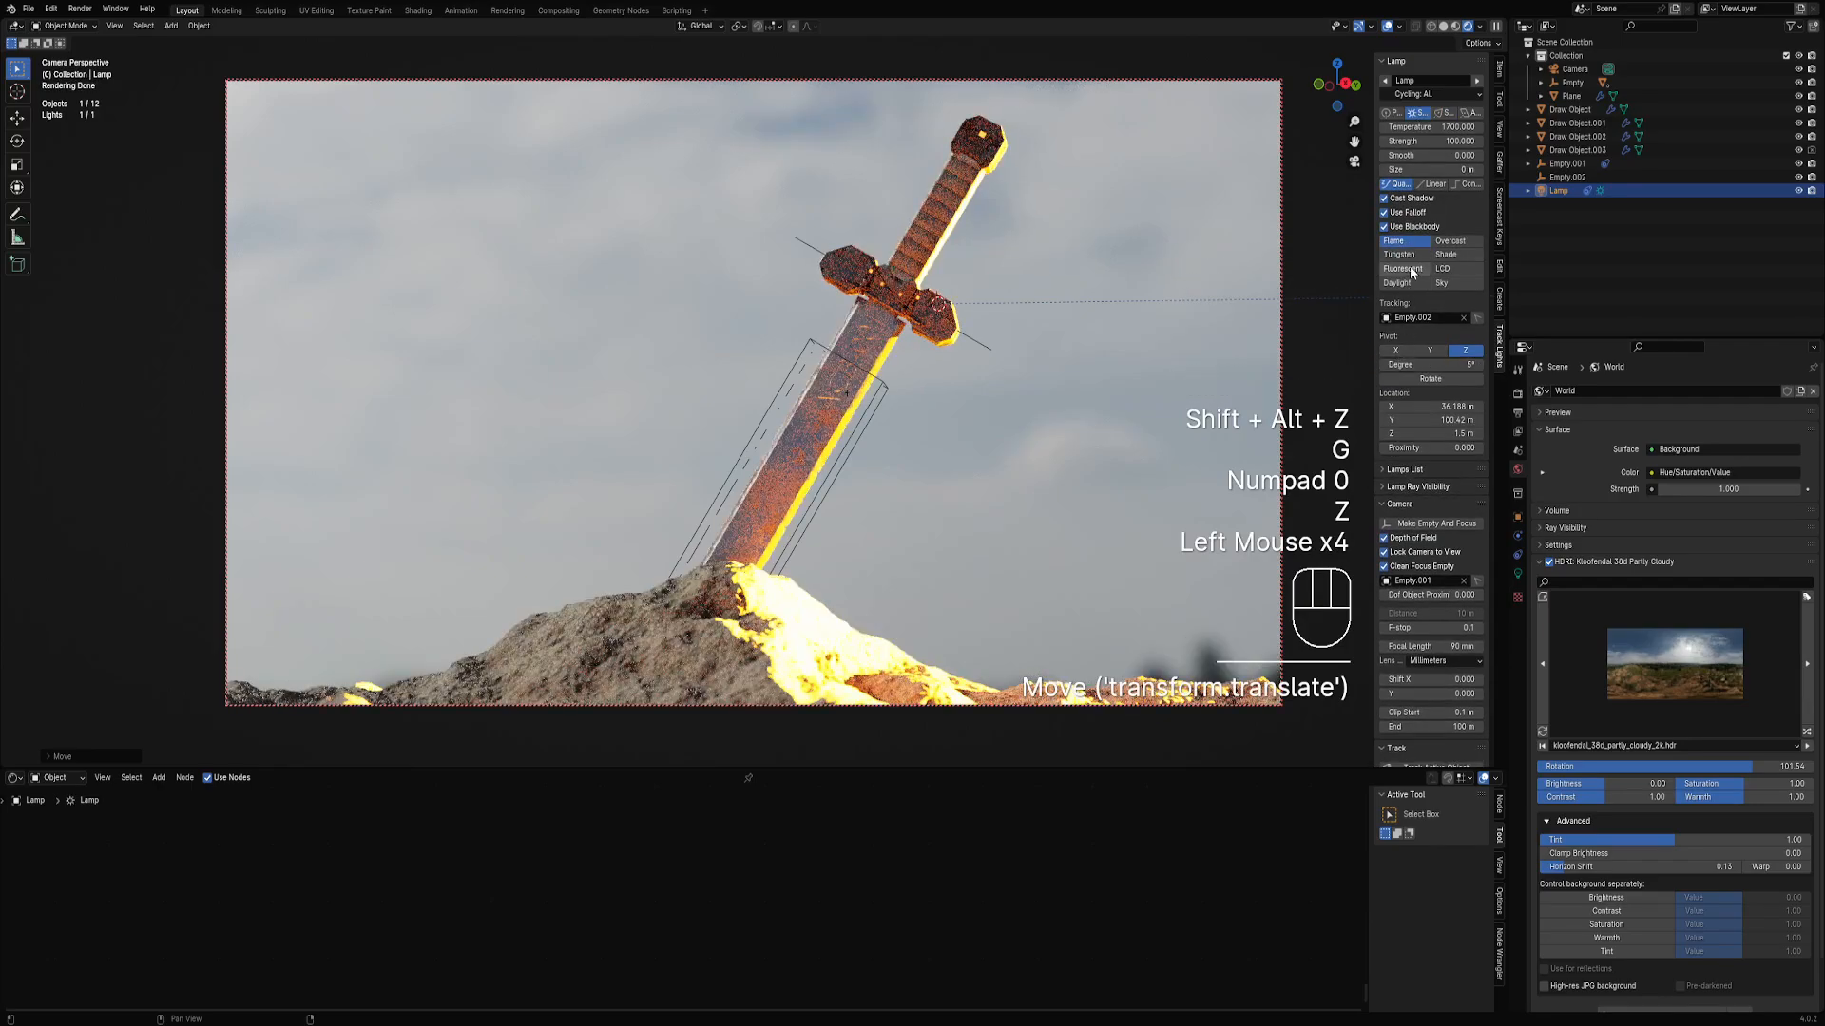
# Try the Fluorescent and Tungsten presets, set the lamp Strength to 1 and rotate it to about X -42 m, Y 85 m.
pyautogui.click(1407, 269)
pyautogui.click(1401, 255)
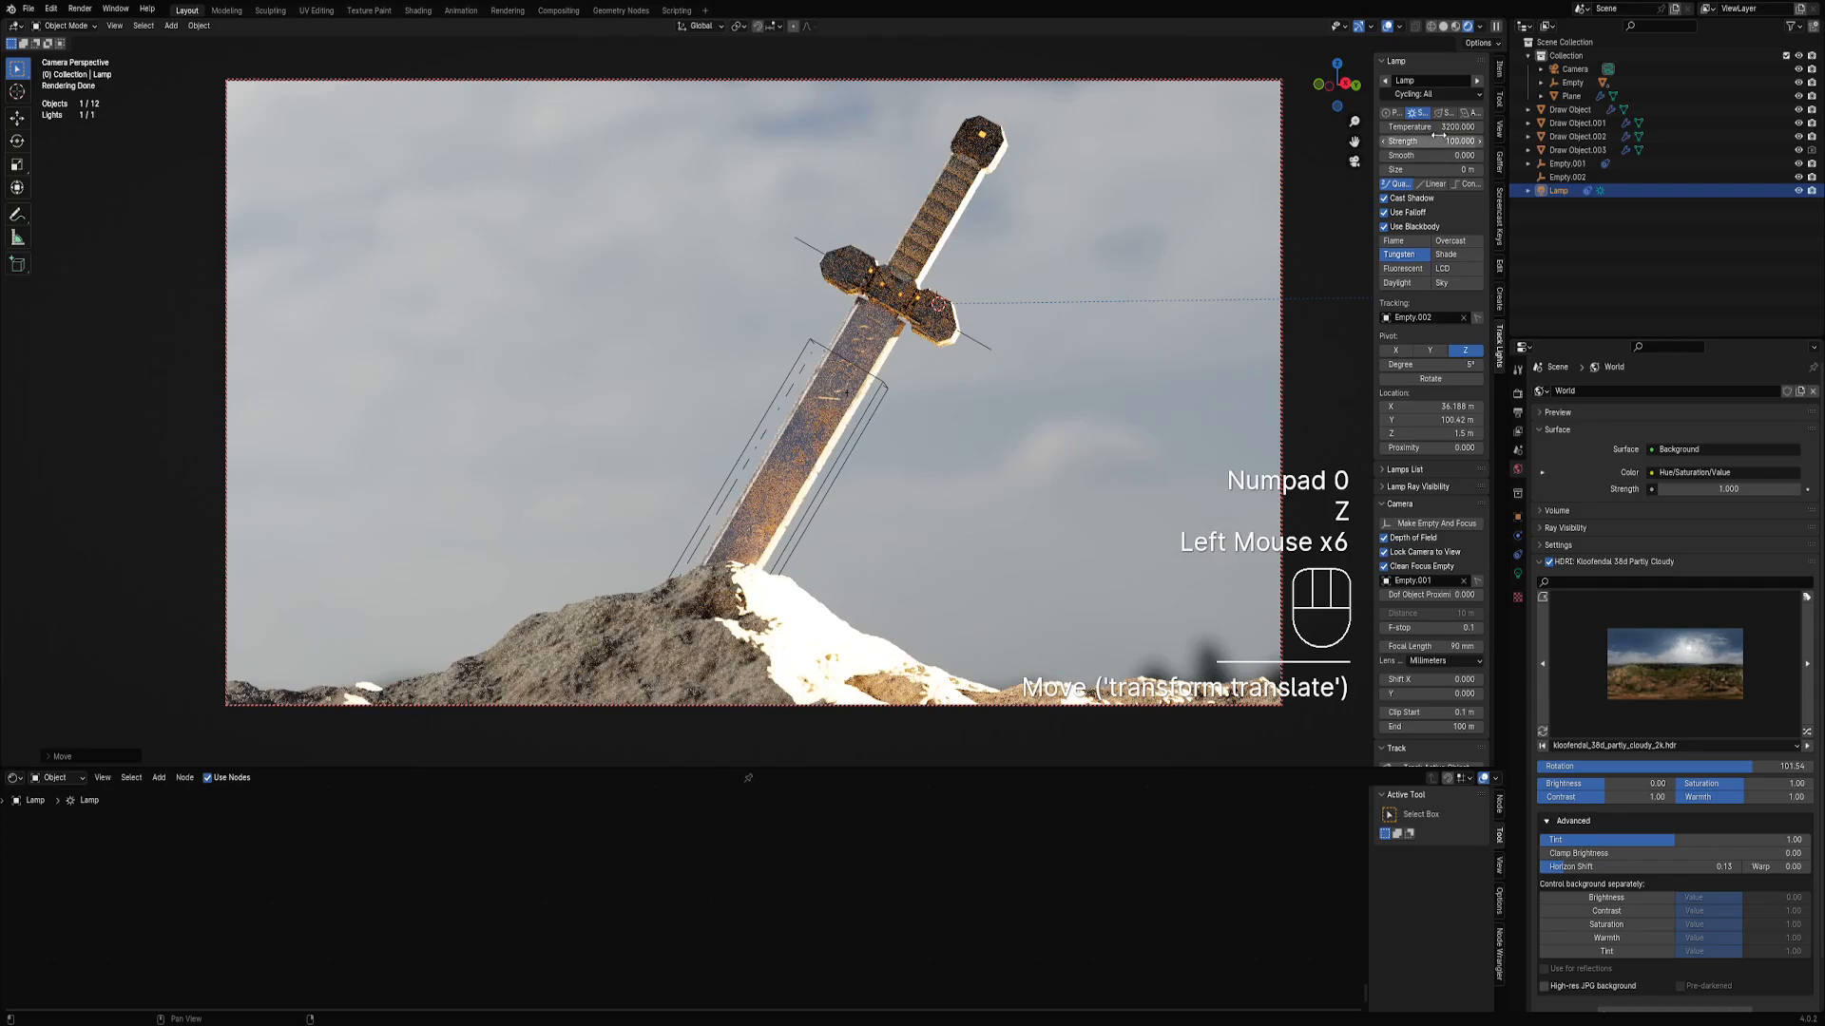
pyautogui.moveTo(1438, 140); pyautogui.dragTo(1380, 140)
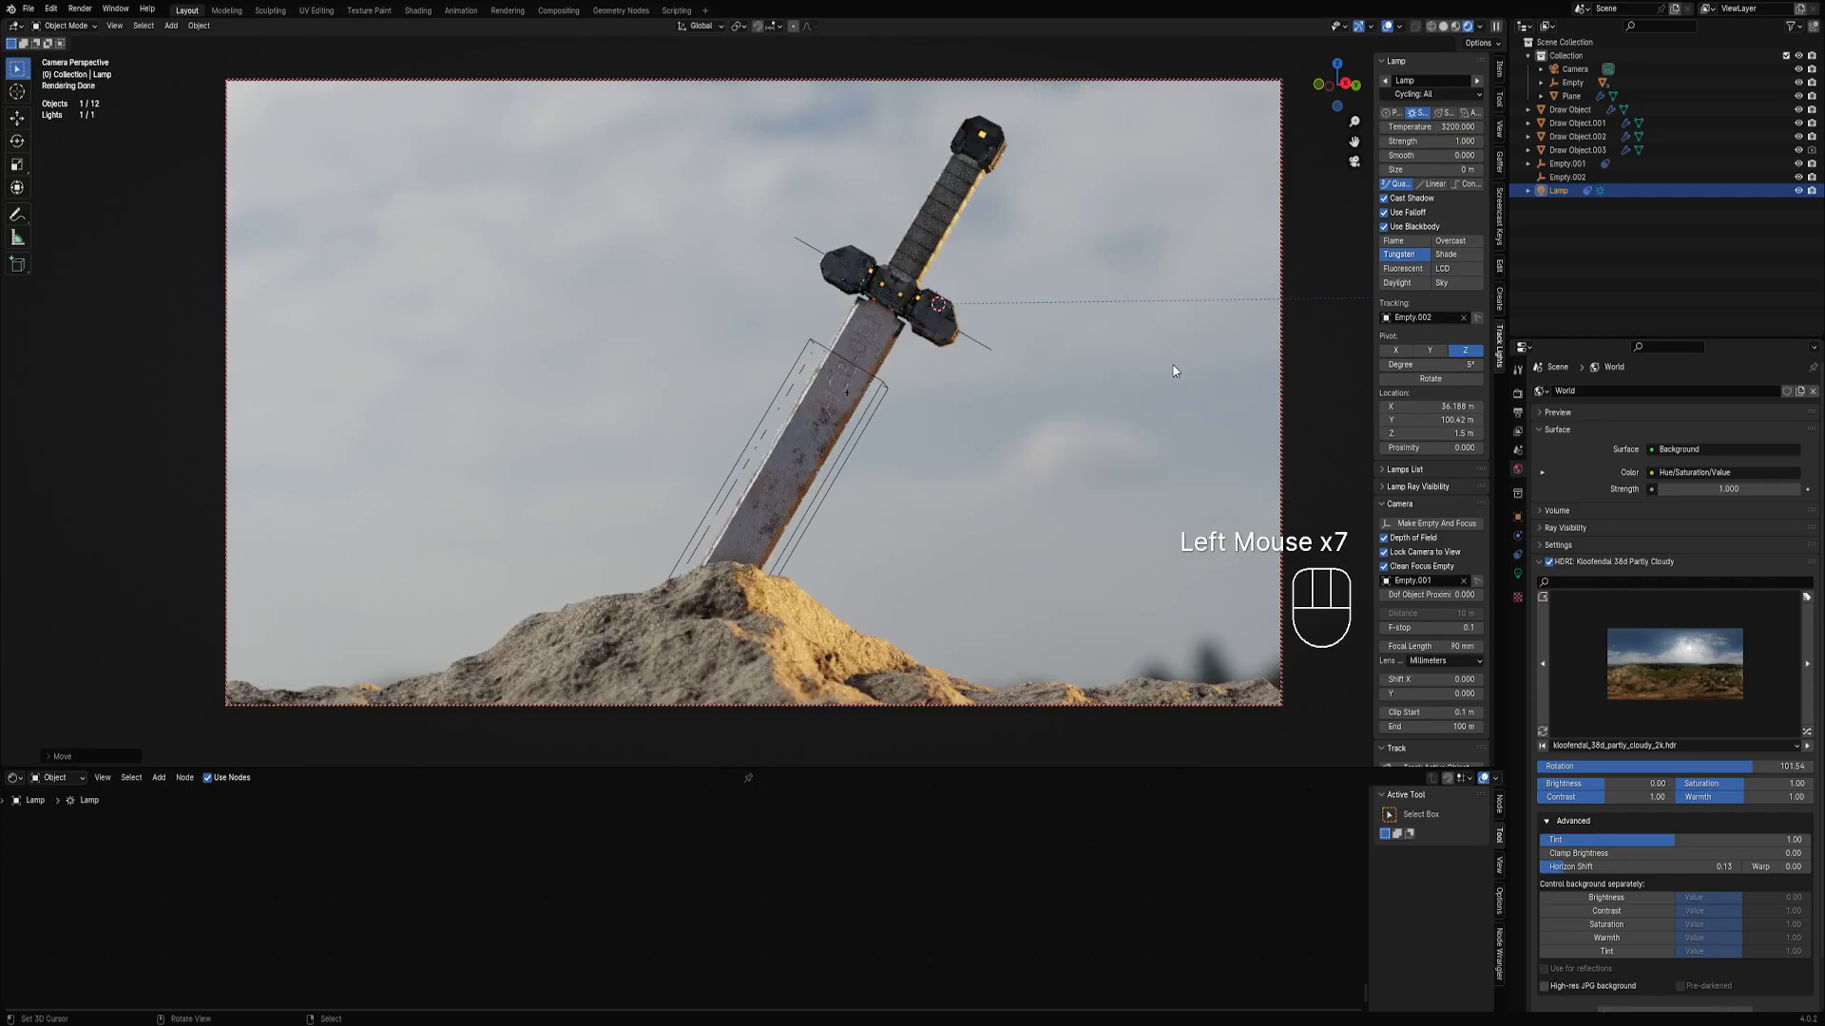
pyautogui.moveTo(1421, 383); pyautogui.dragTo(1176, 445)
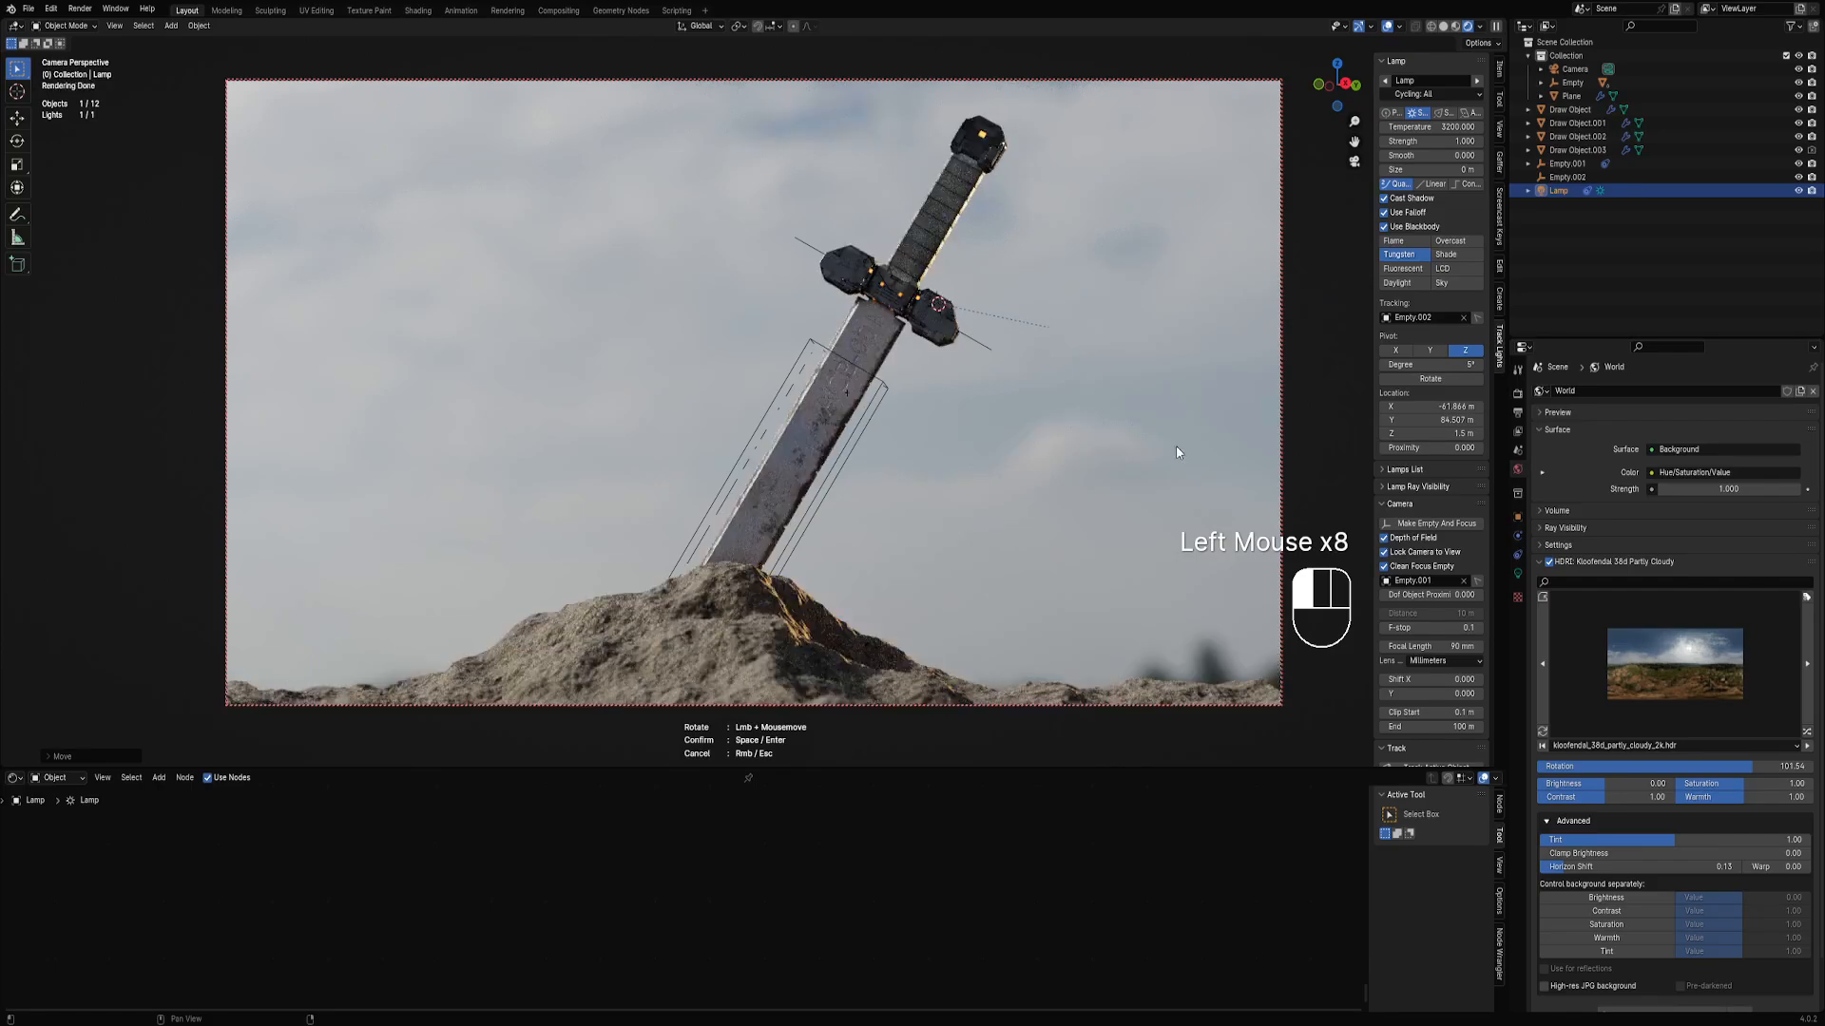
pyautogui.click(1068, 479)
# Compare the Sky and Overcast colour presets, choose Fluorescent for the lamp and hide the overlays.
pyautogui.click(1455, 282)
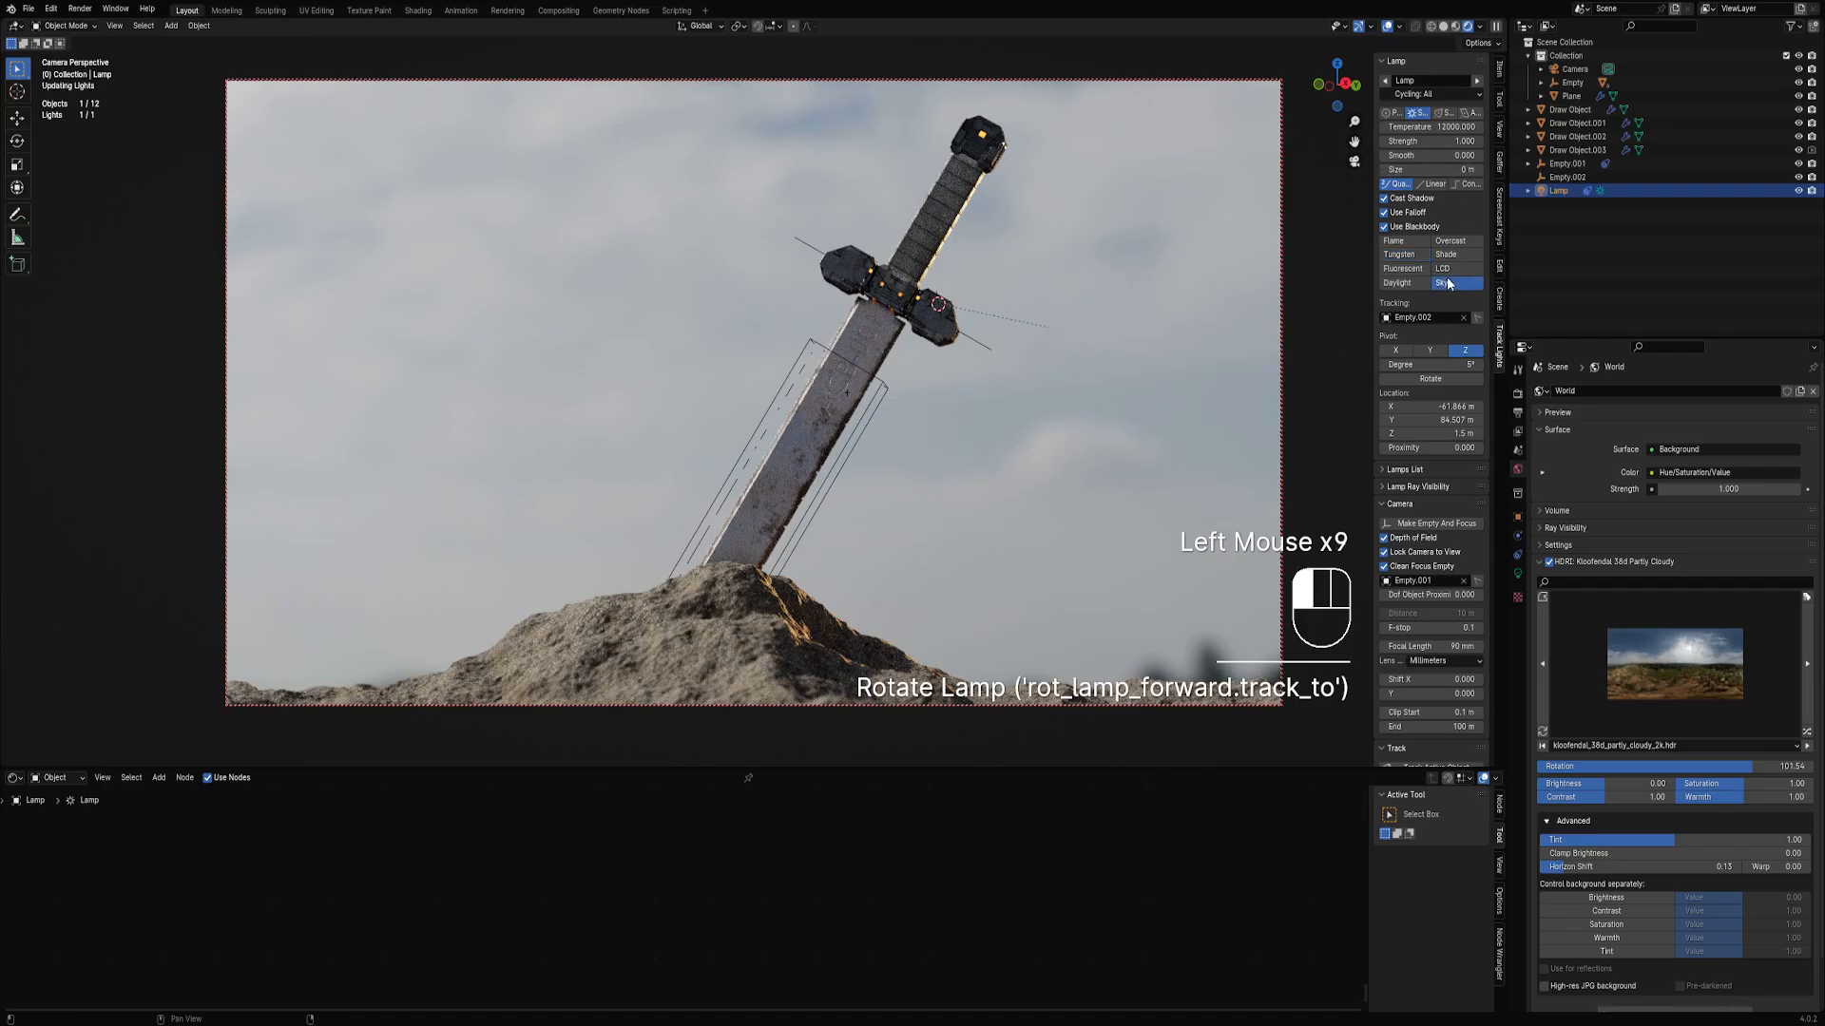
pyautogui.click(1451, 242)
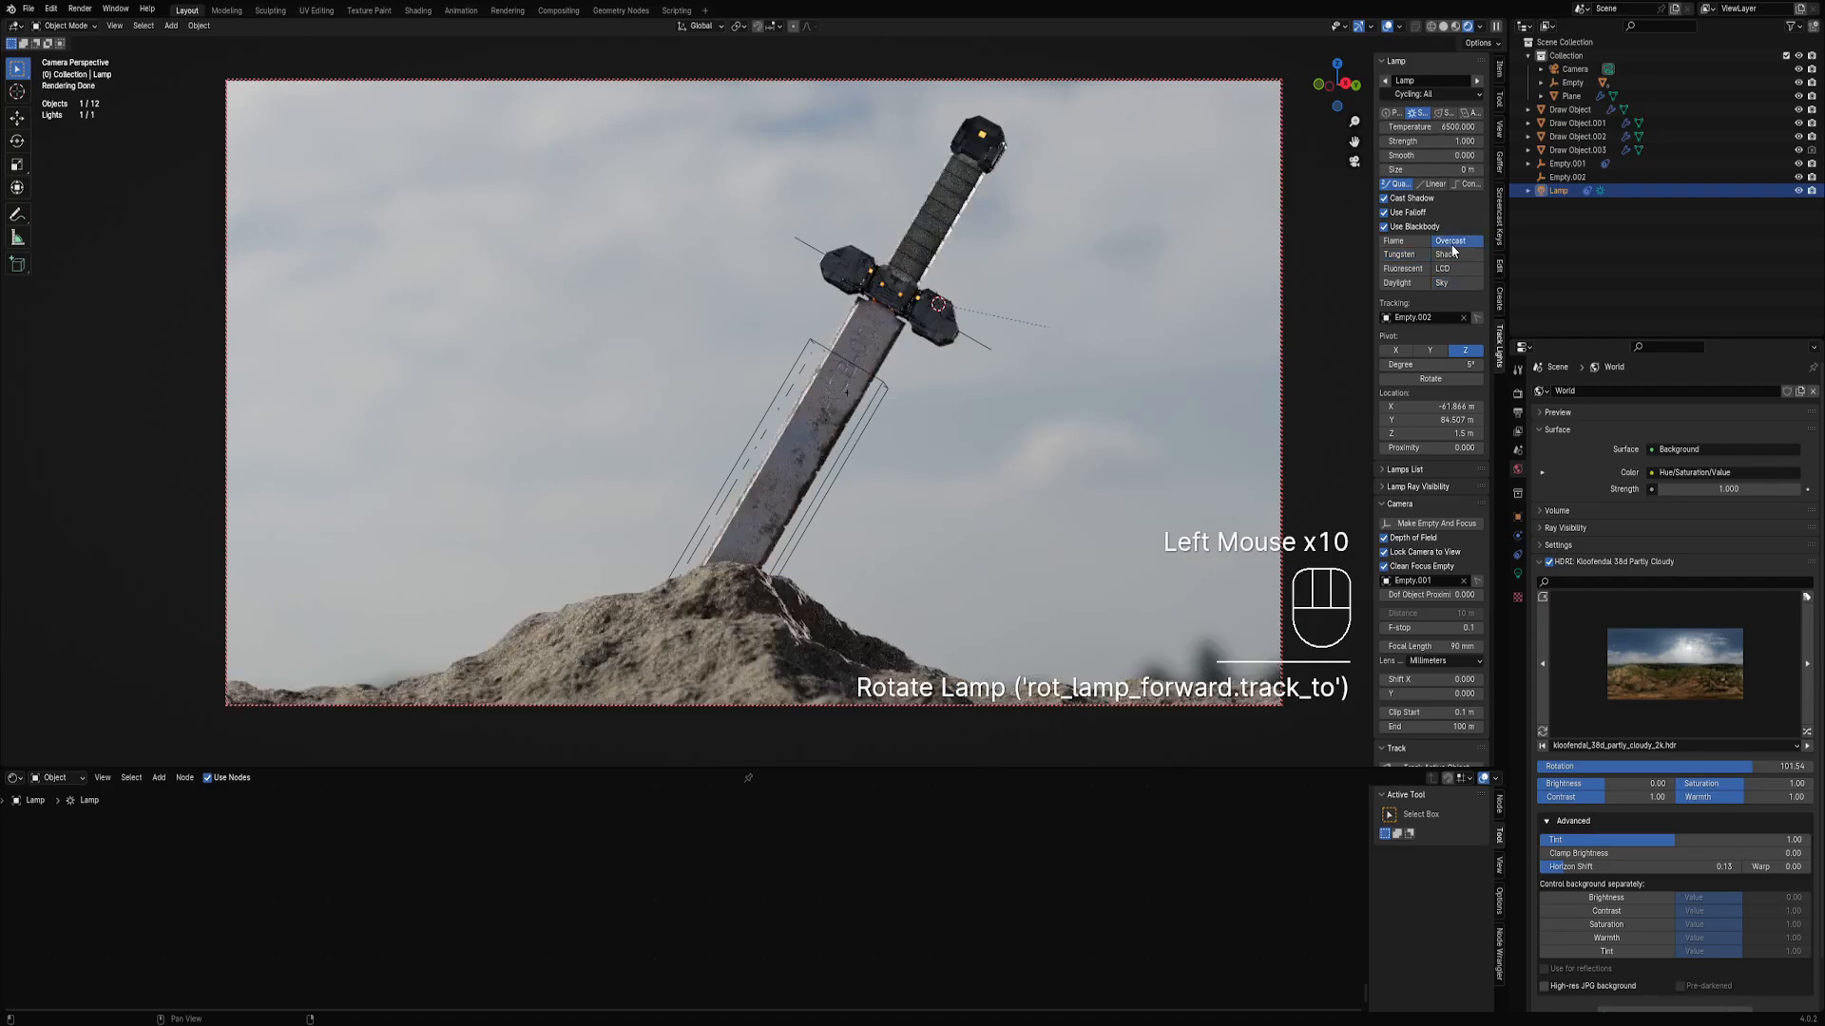
pyautogui.click(1411, 267)
pyautogui.click(1411, 269)
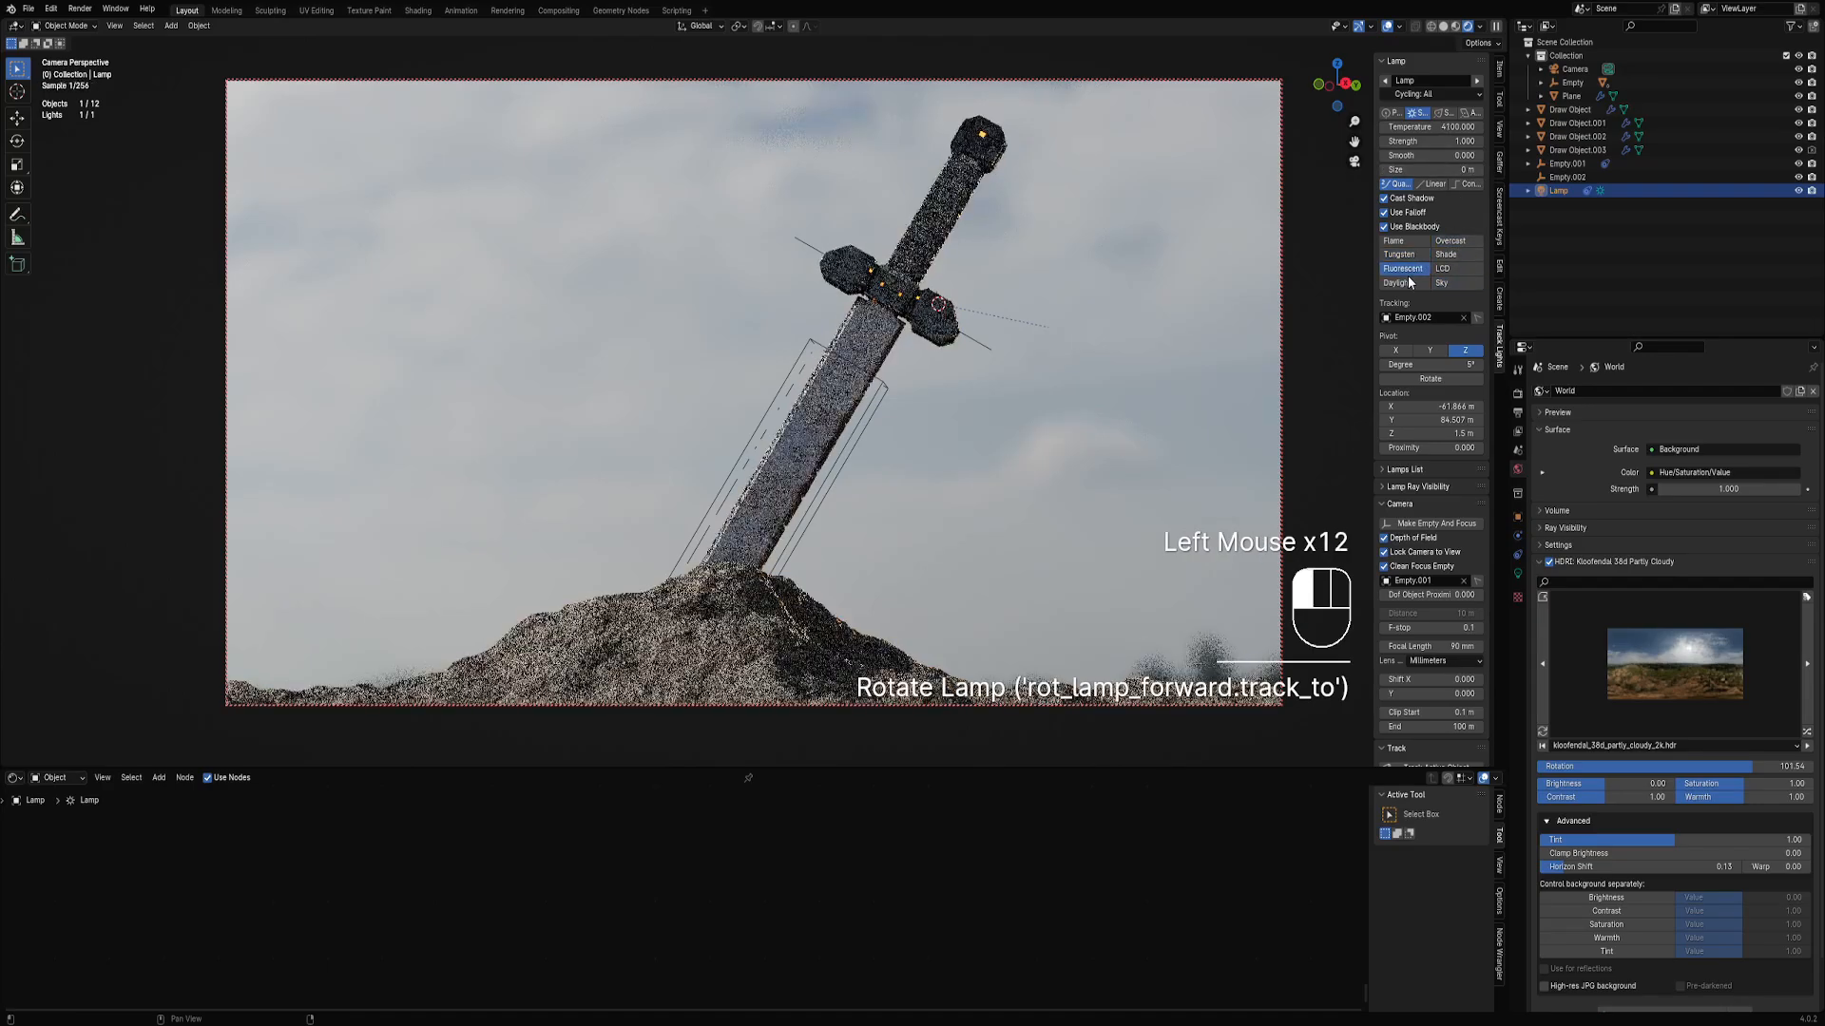
pyautogui.hotkey('shift', 'alt', 'z')
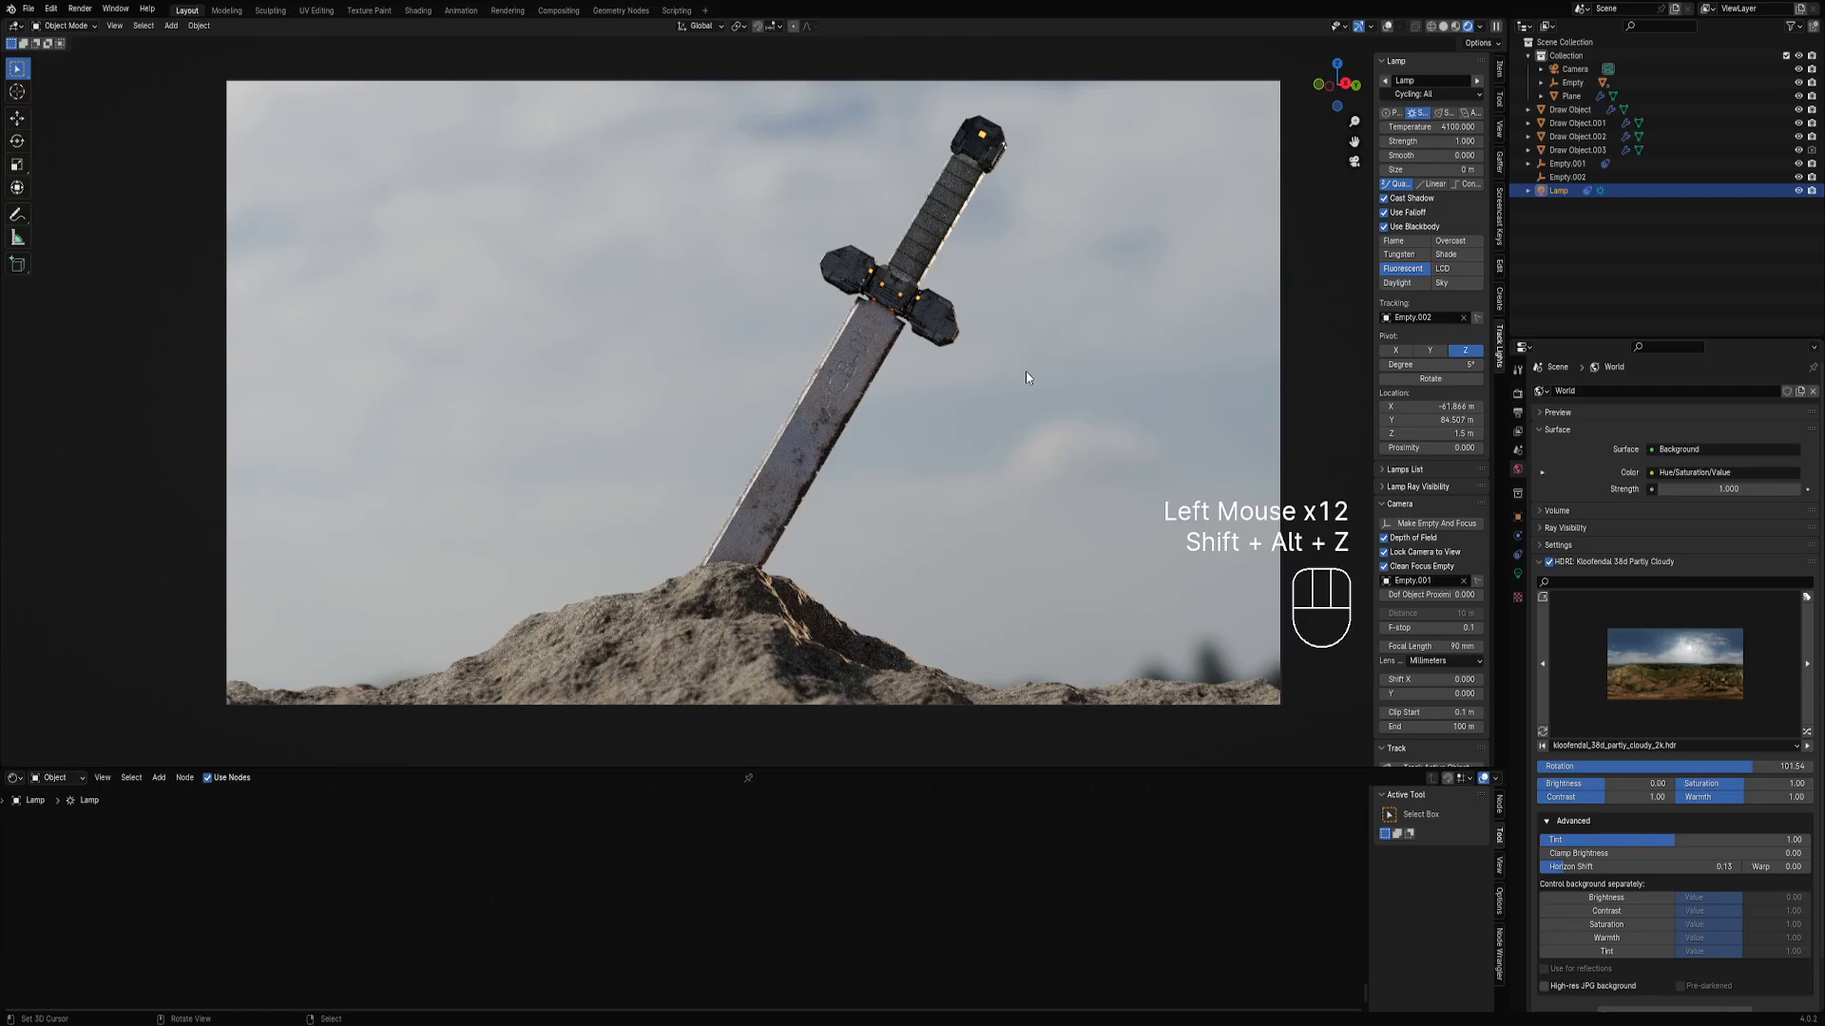
# Reframe the camera around the sword and mound, and try clip End distances of 500 m and 200 m before setting 150 m.
pyautogui.keyDown('shift'); pyautogui.moveTo(974, 407); pyautogui.dragTo(911, 493, button='middle'); pyautogui.keyUp('shift')
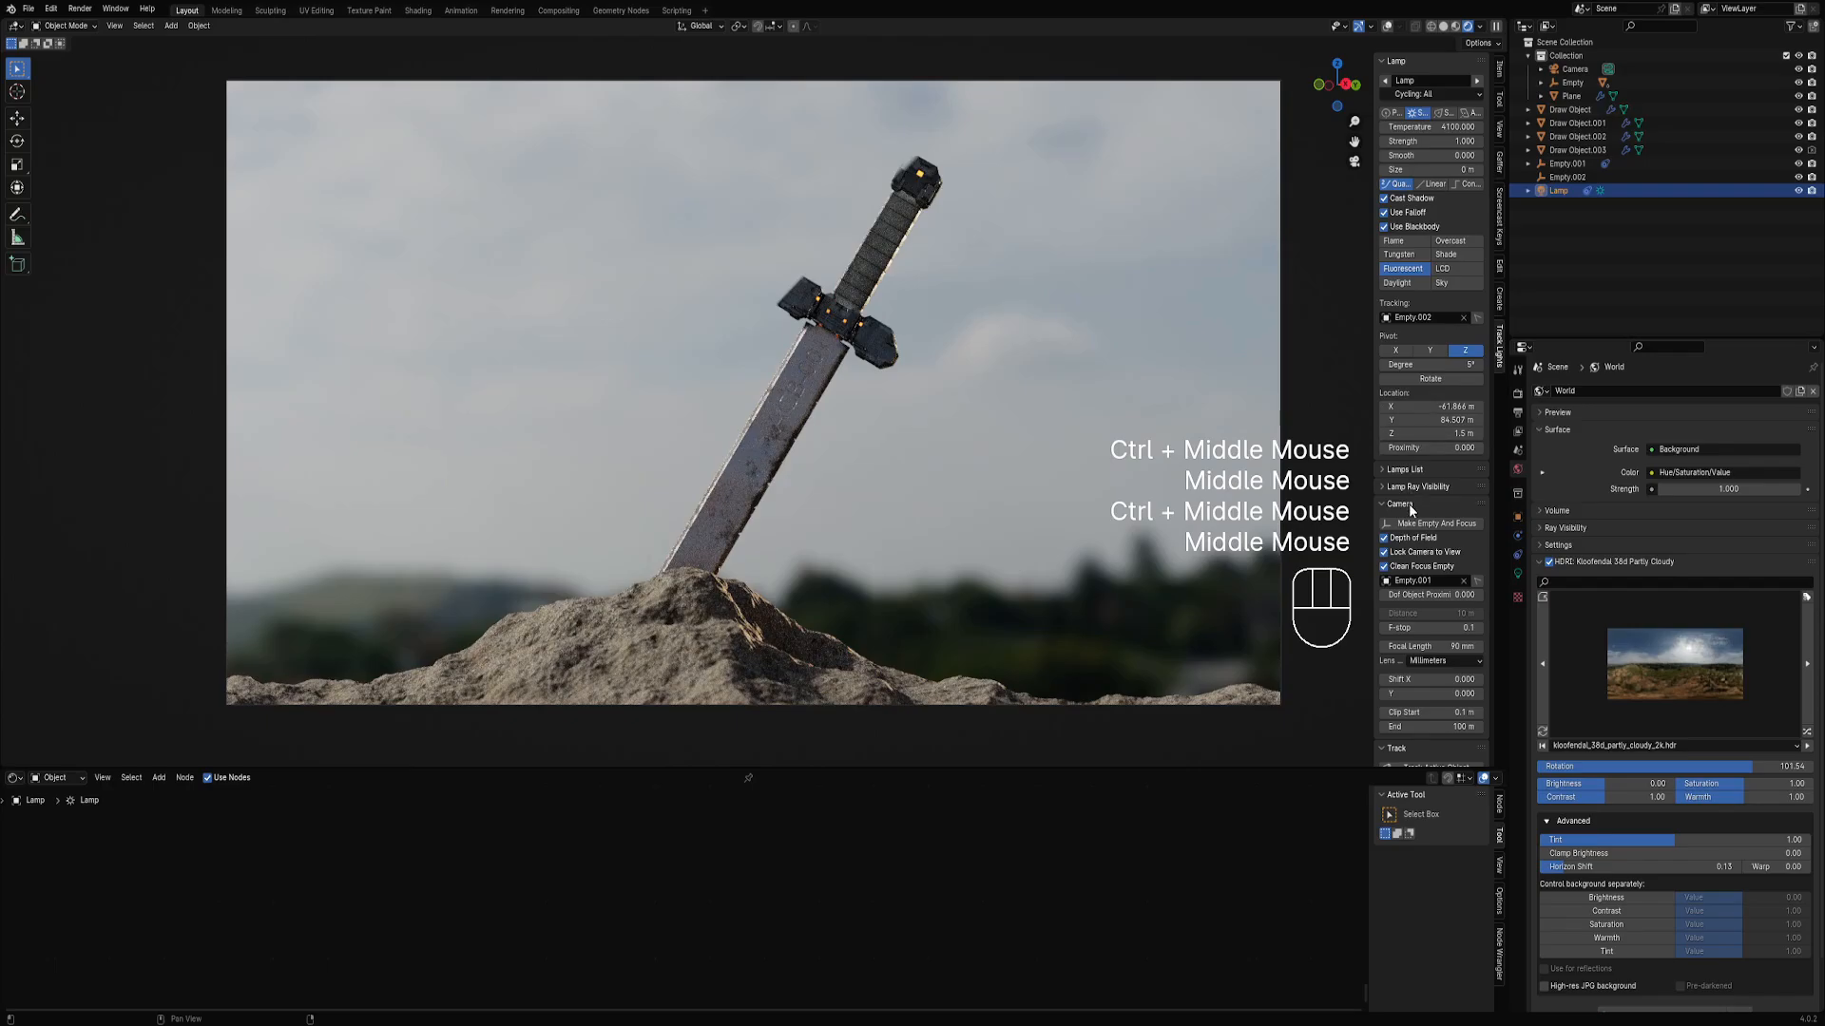
pyautogui.click(1443, 726)
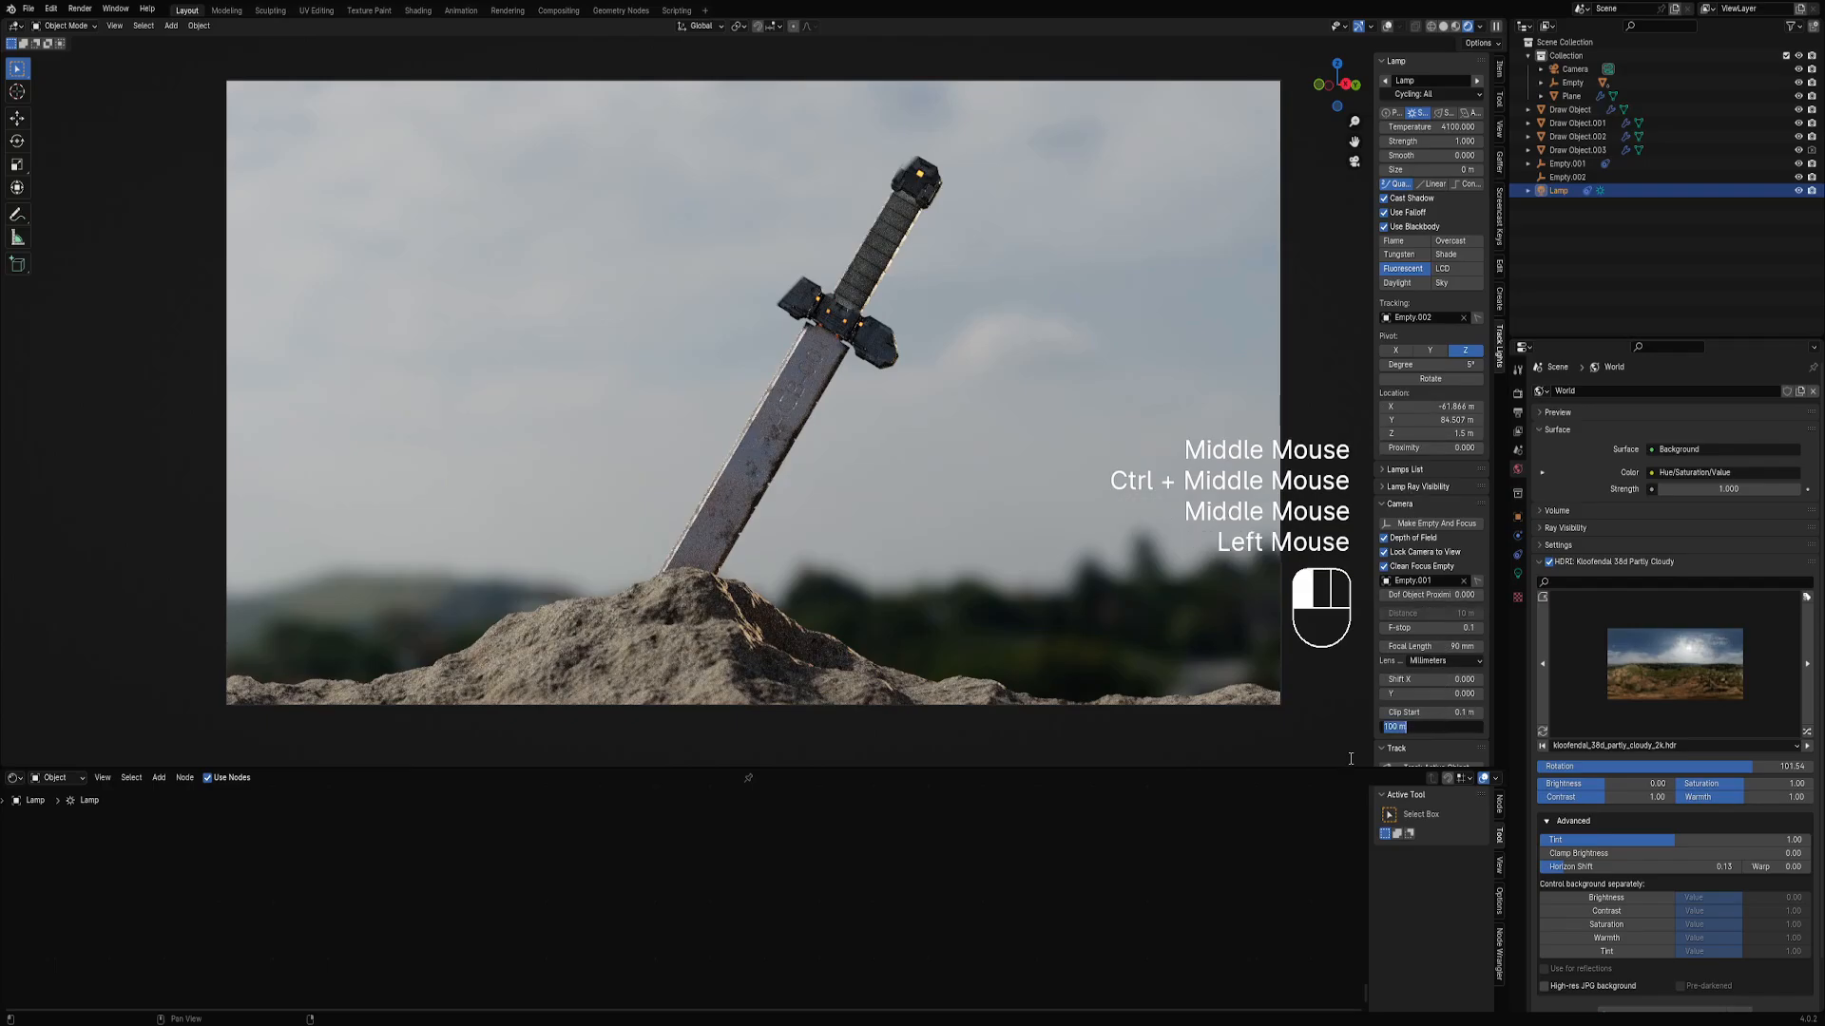
pyautogui.write('500')
pyautogui.press('Return')
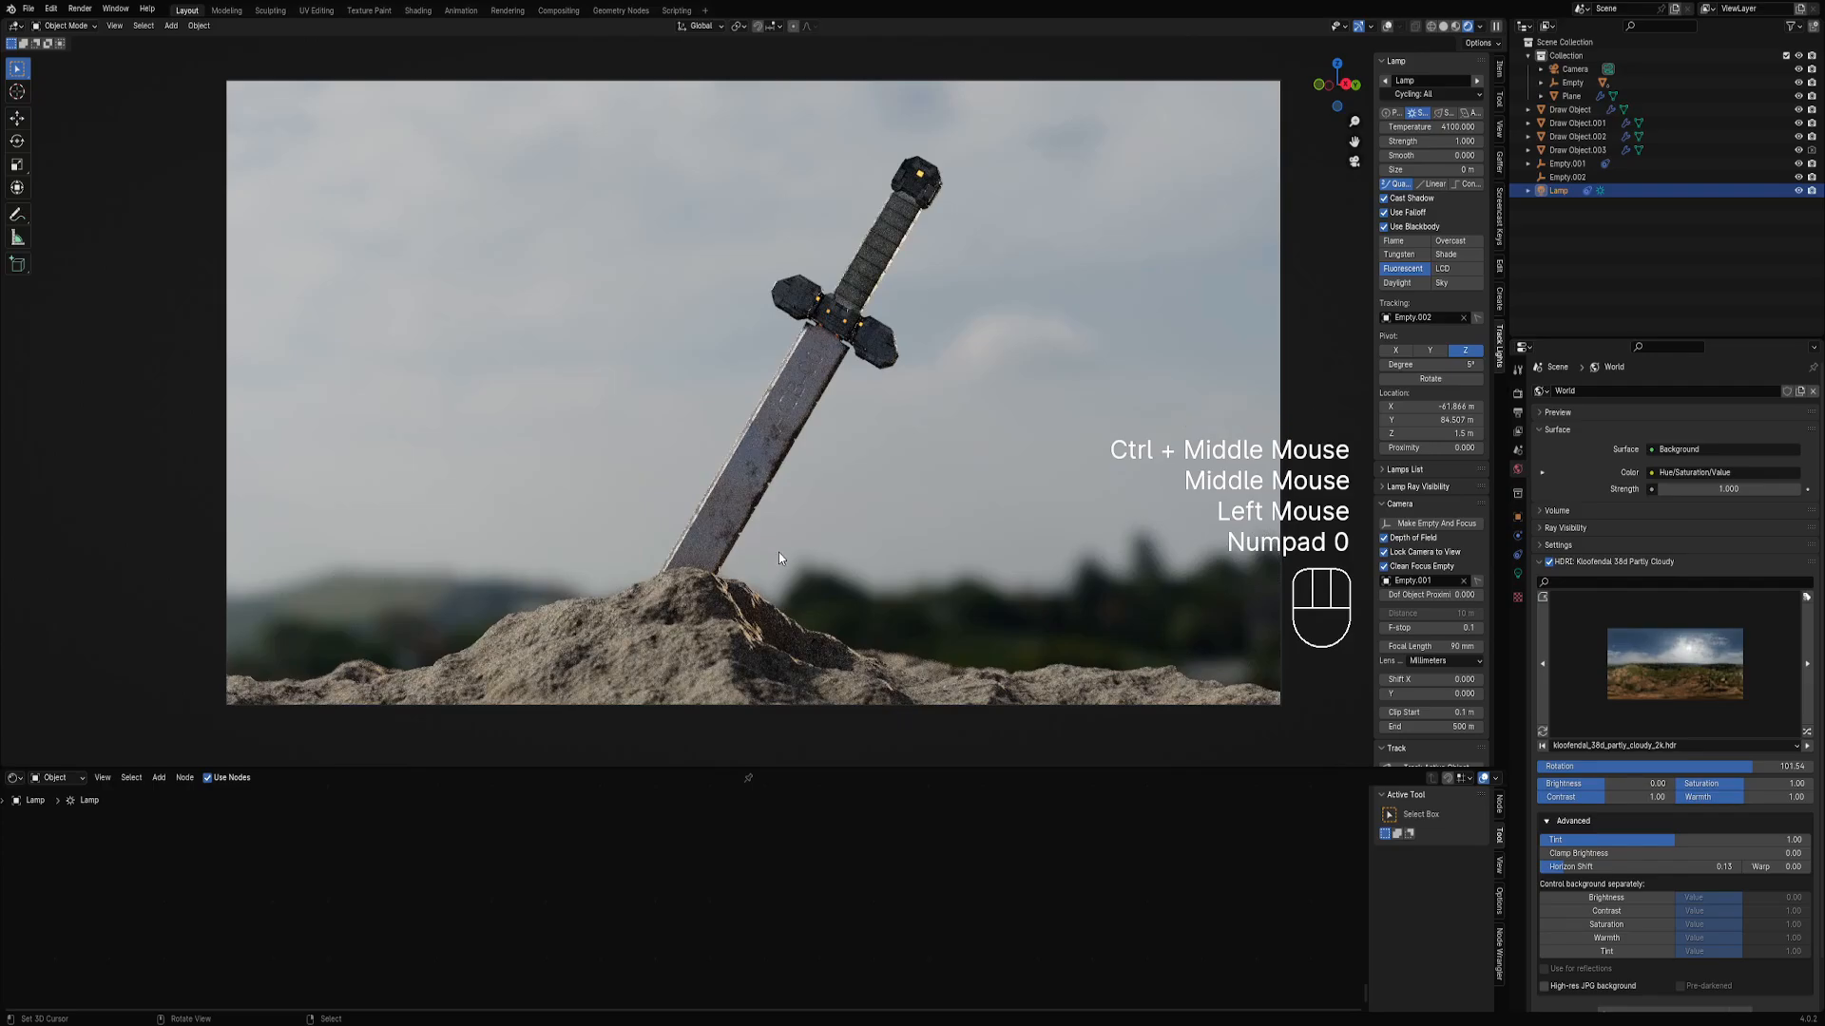
pyautogui.click(1435, 726)
pyautogui.write('200')
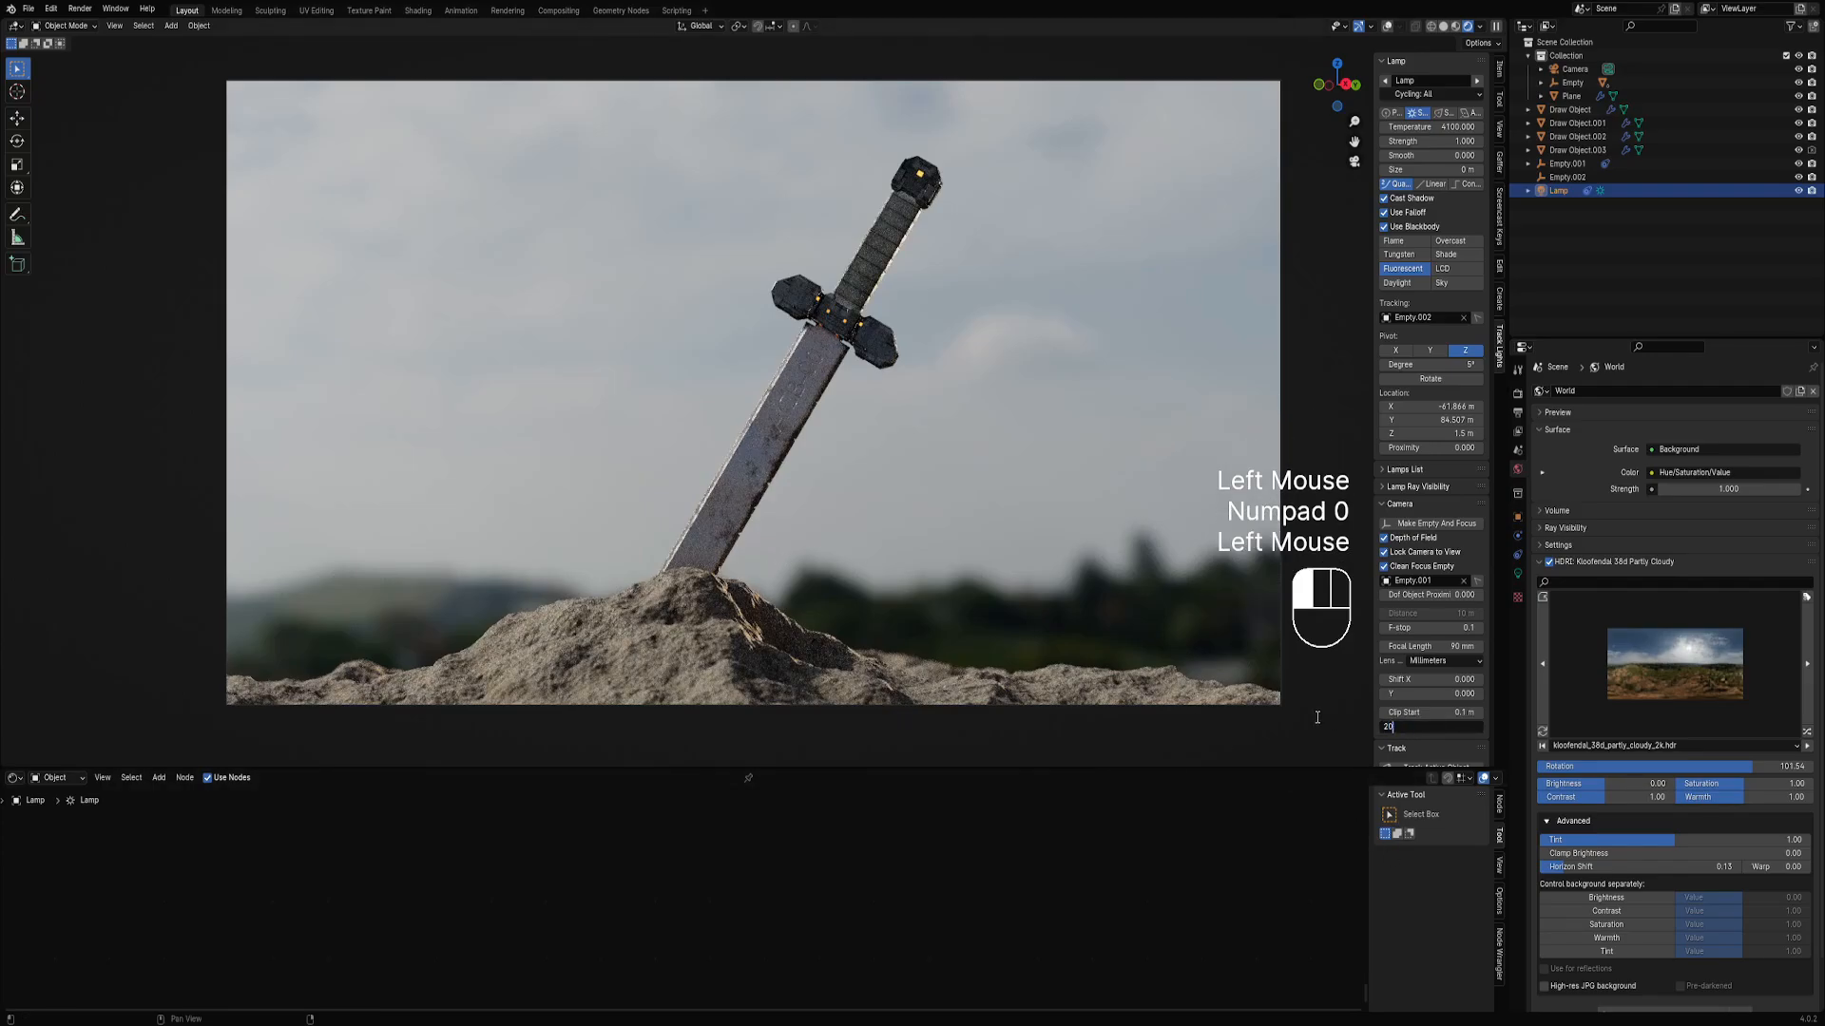
pyautogui.press('Return')
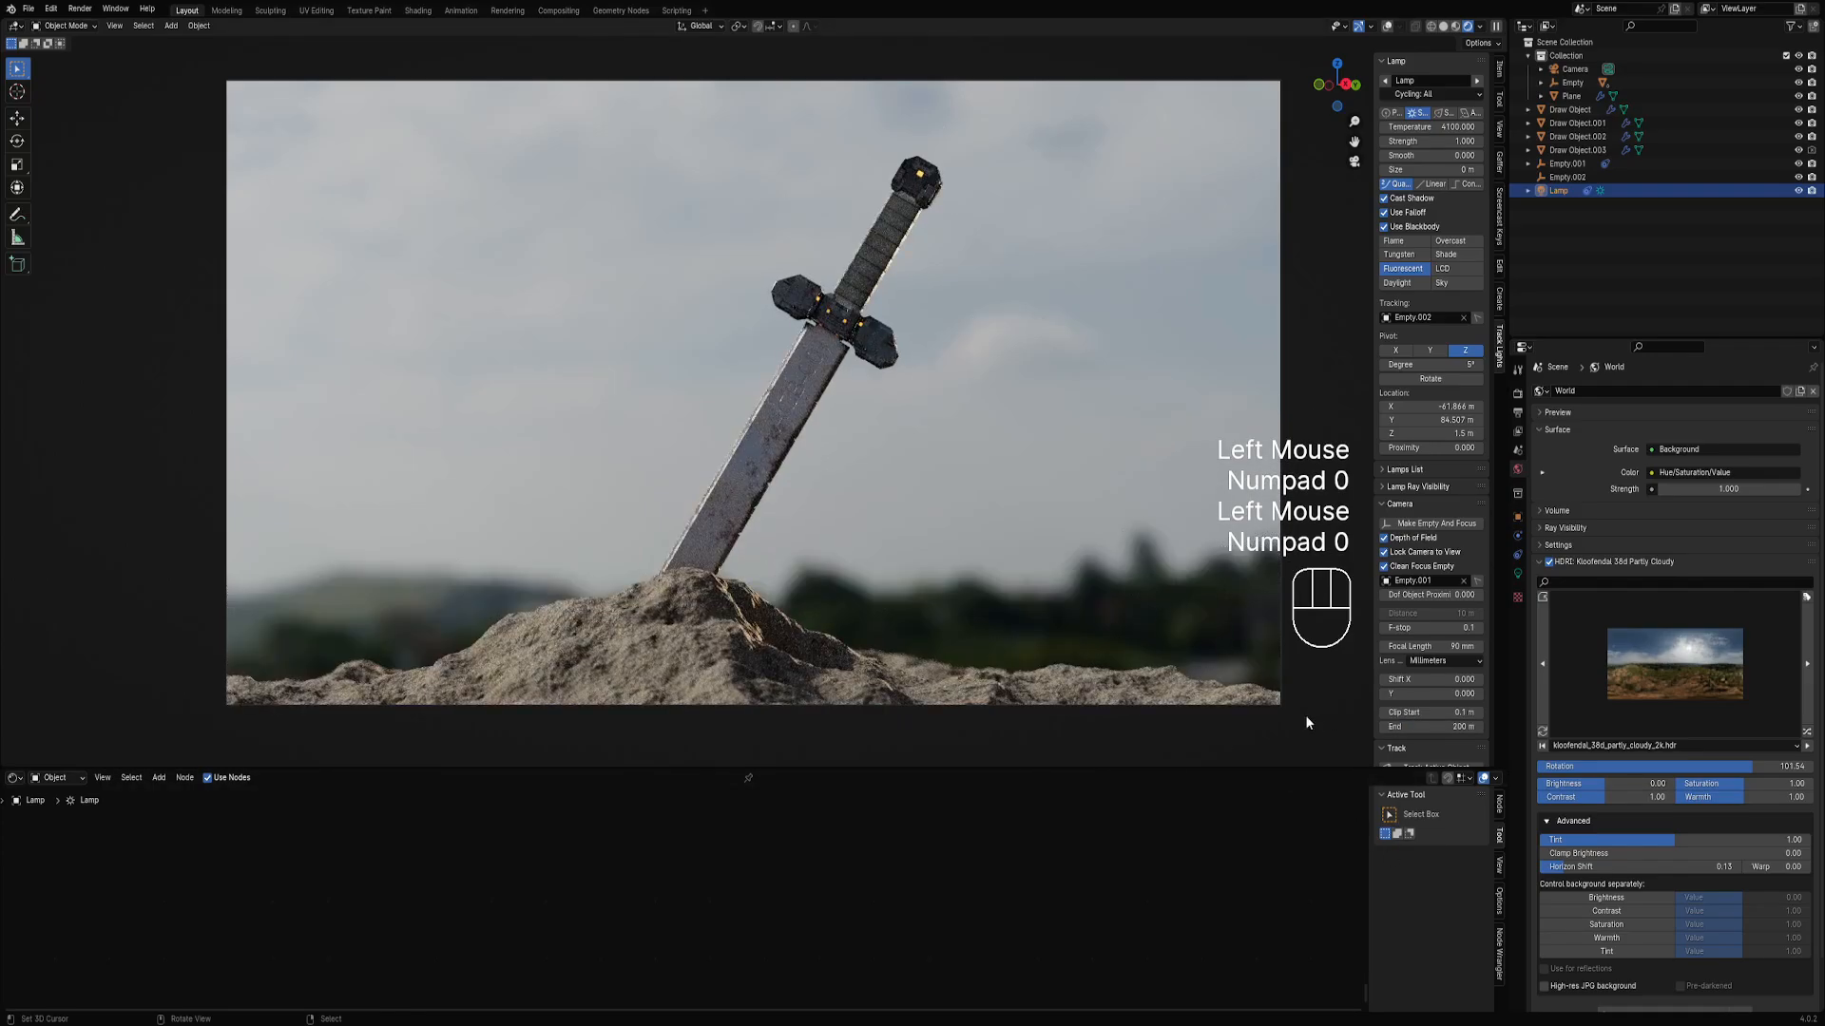
pyautogui.keyDown('shift'); pyautogui.moveTo(1435, 726); pyautogui.dragTo(1410, 726); pyautogui.keyUp('shift')
pyautogui.keyDown('shift'); pyautogui.click(1410, 726); pyautogui.keyUp('shift')
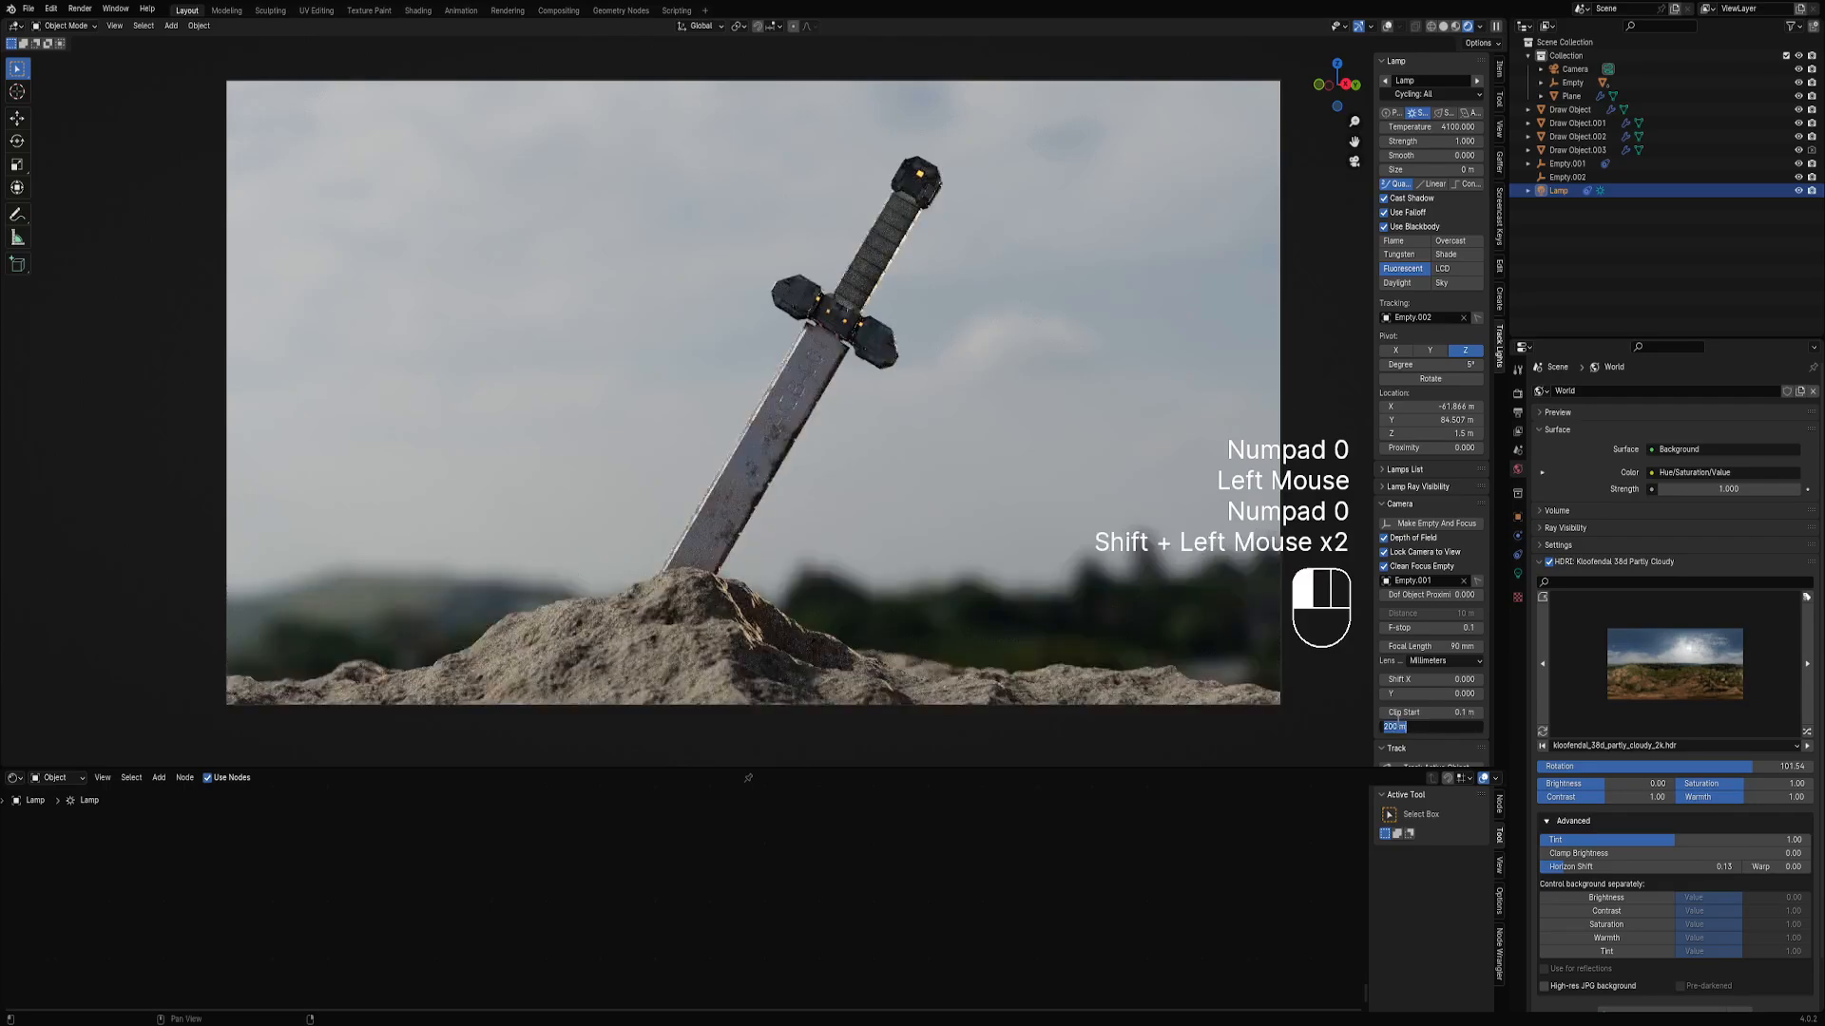
pyautogui.write('150')
pyautogui.press('Return')
pyautogui.keyDown('ctrl'); pyautogui.moveTo(712, 560); pyautogui.dragTo(983, 503, button='middle'); pyautogui.keyUp('ctrl')
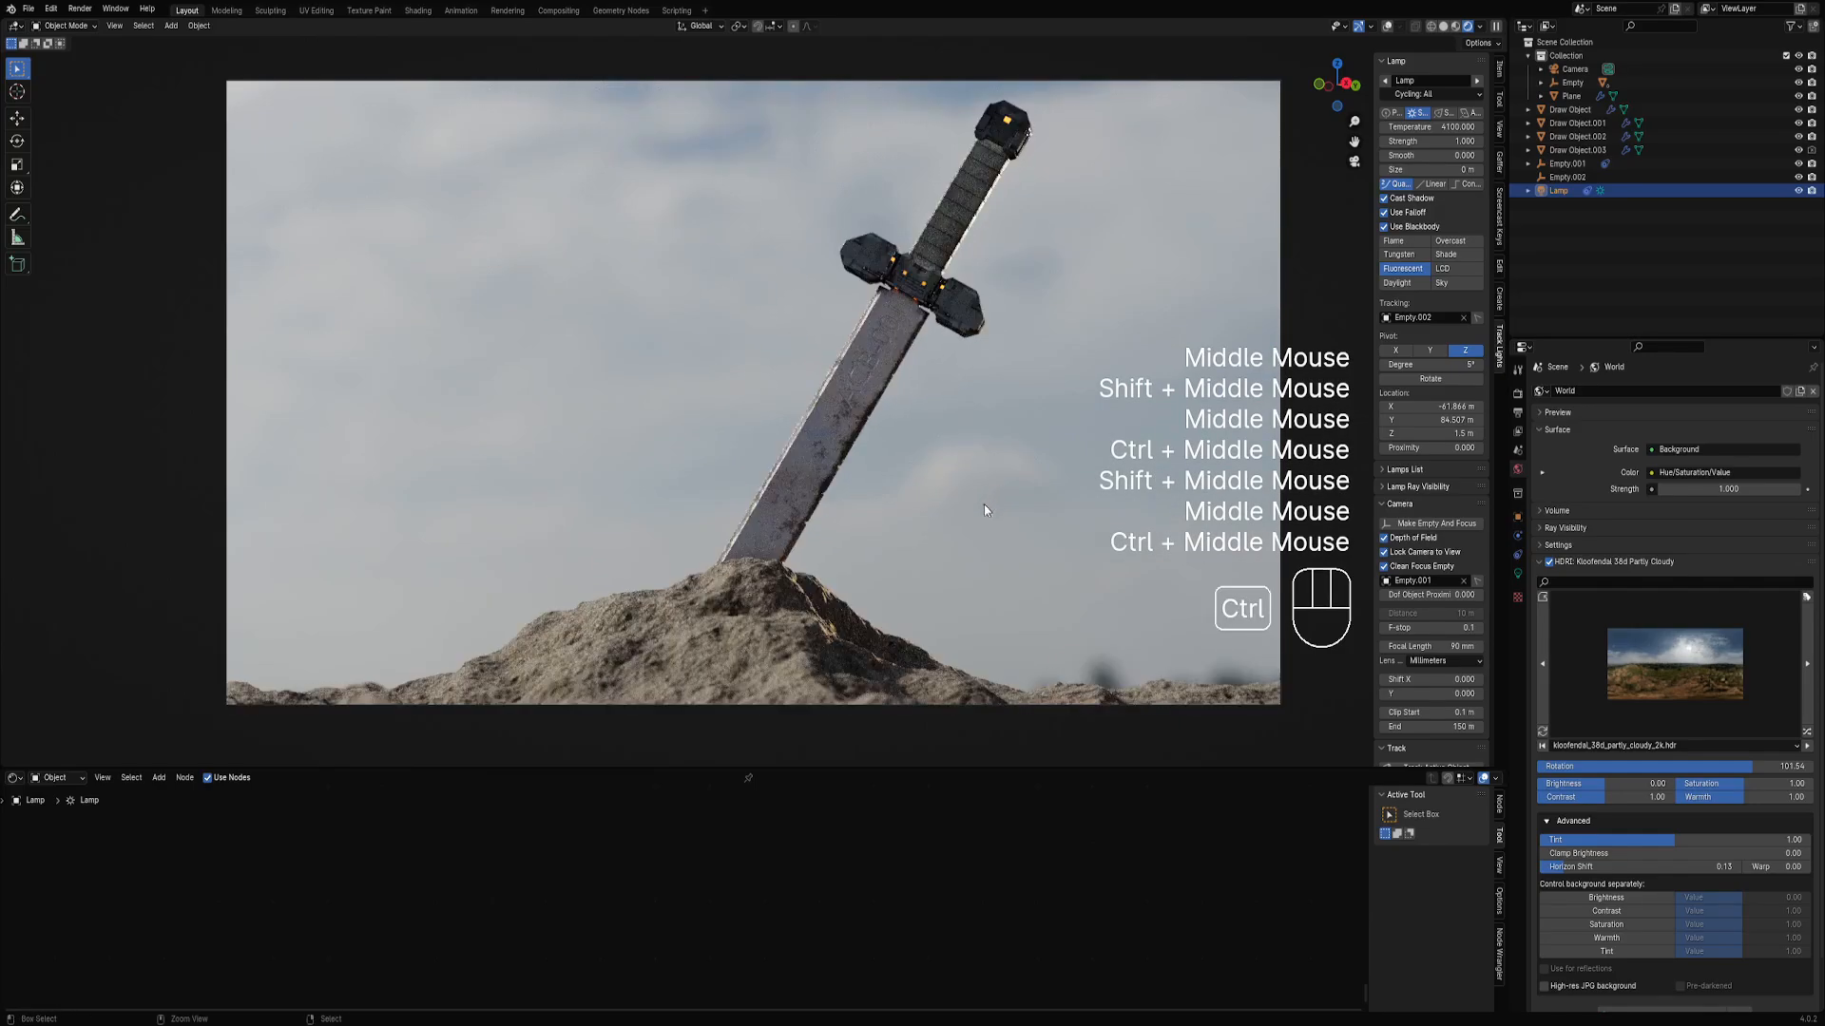
# Switch to solid shading with overlays shown and select the existing lamp from the scene's lamp list.
pyautogui.press('z')
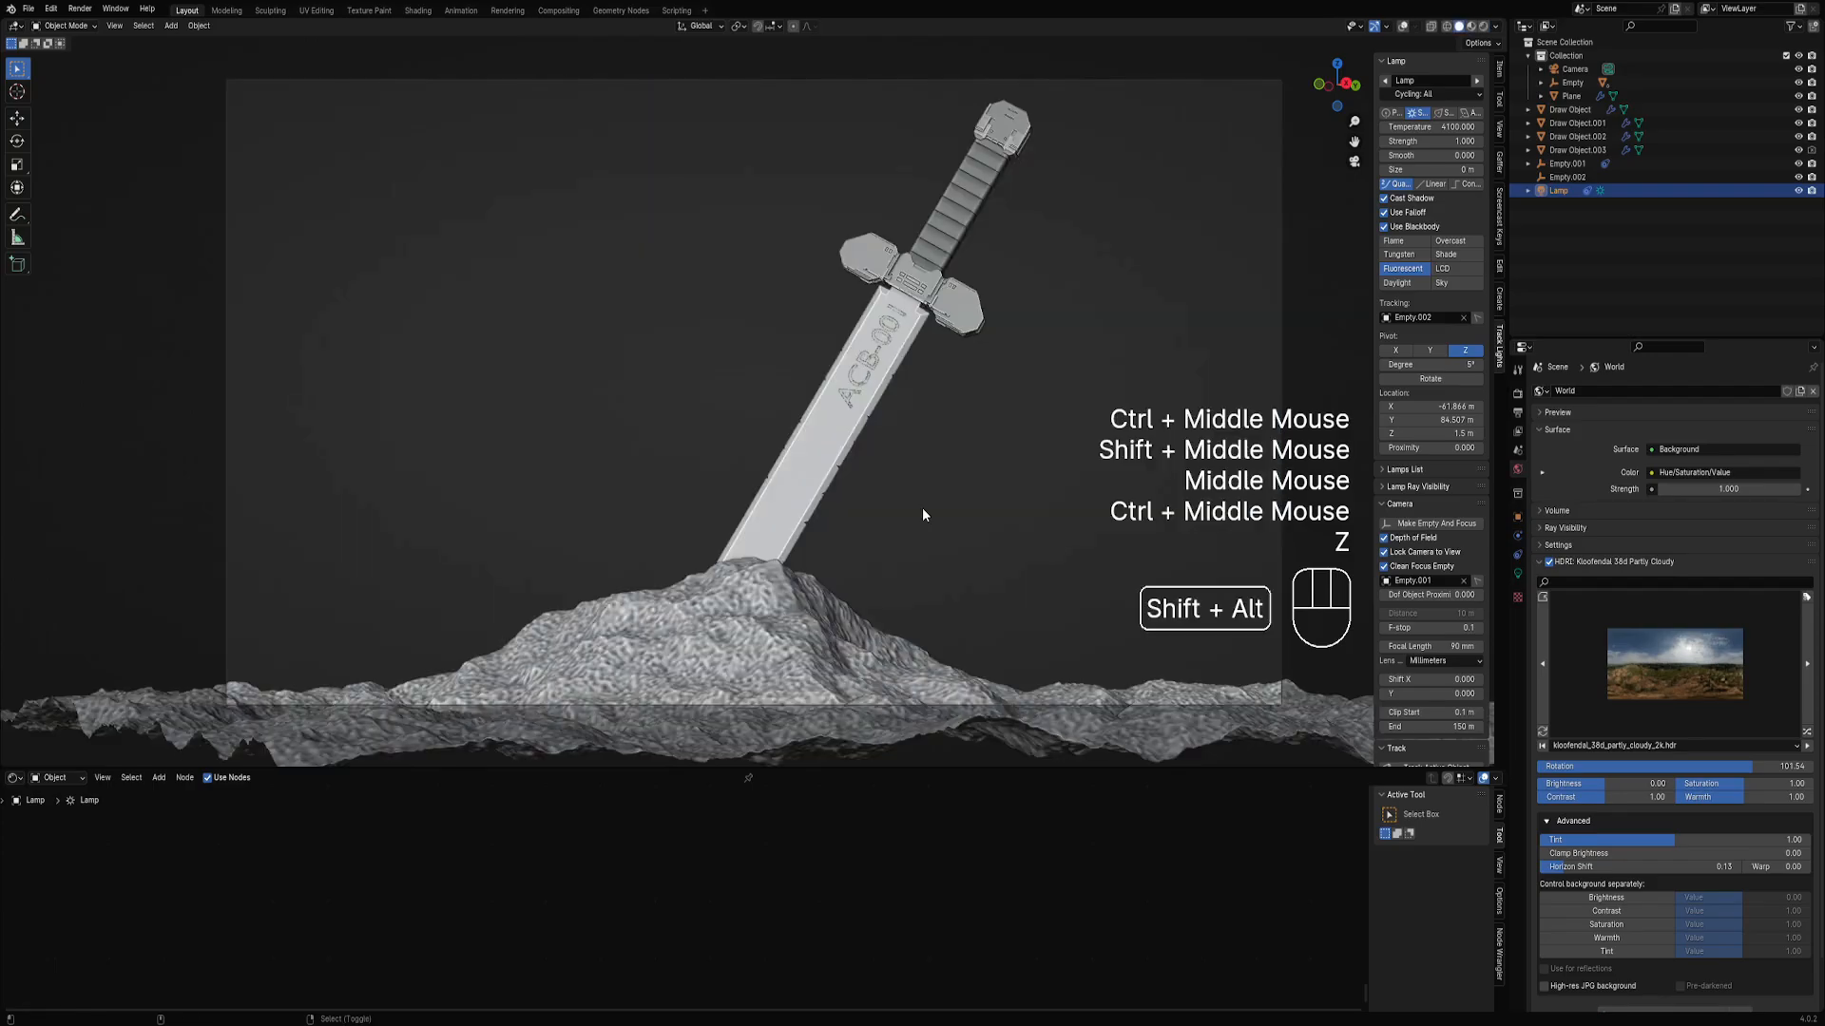
pyautogui.hotkey('shift', 'alt', 'z')
pyautogui.rightClick(1116, 342)
pyautogui.rightClick(1119, 339)
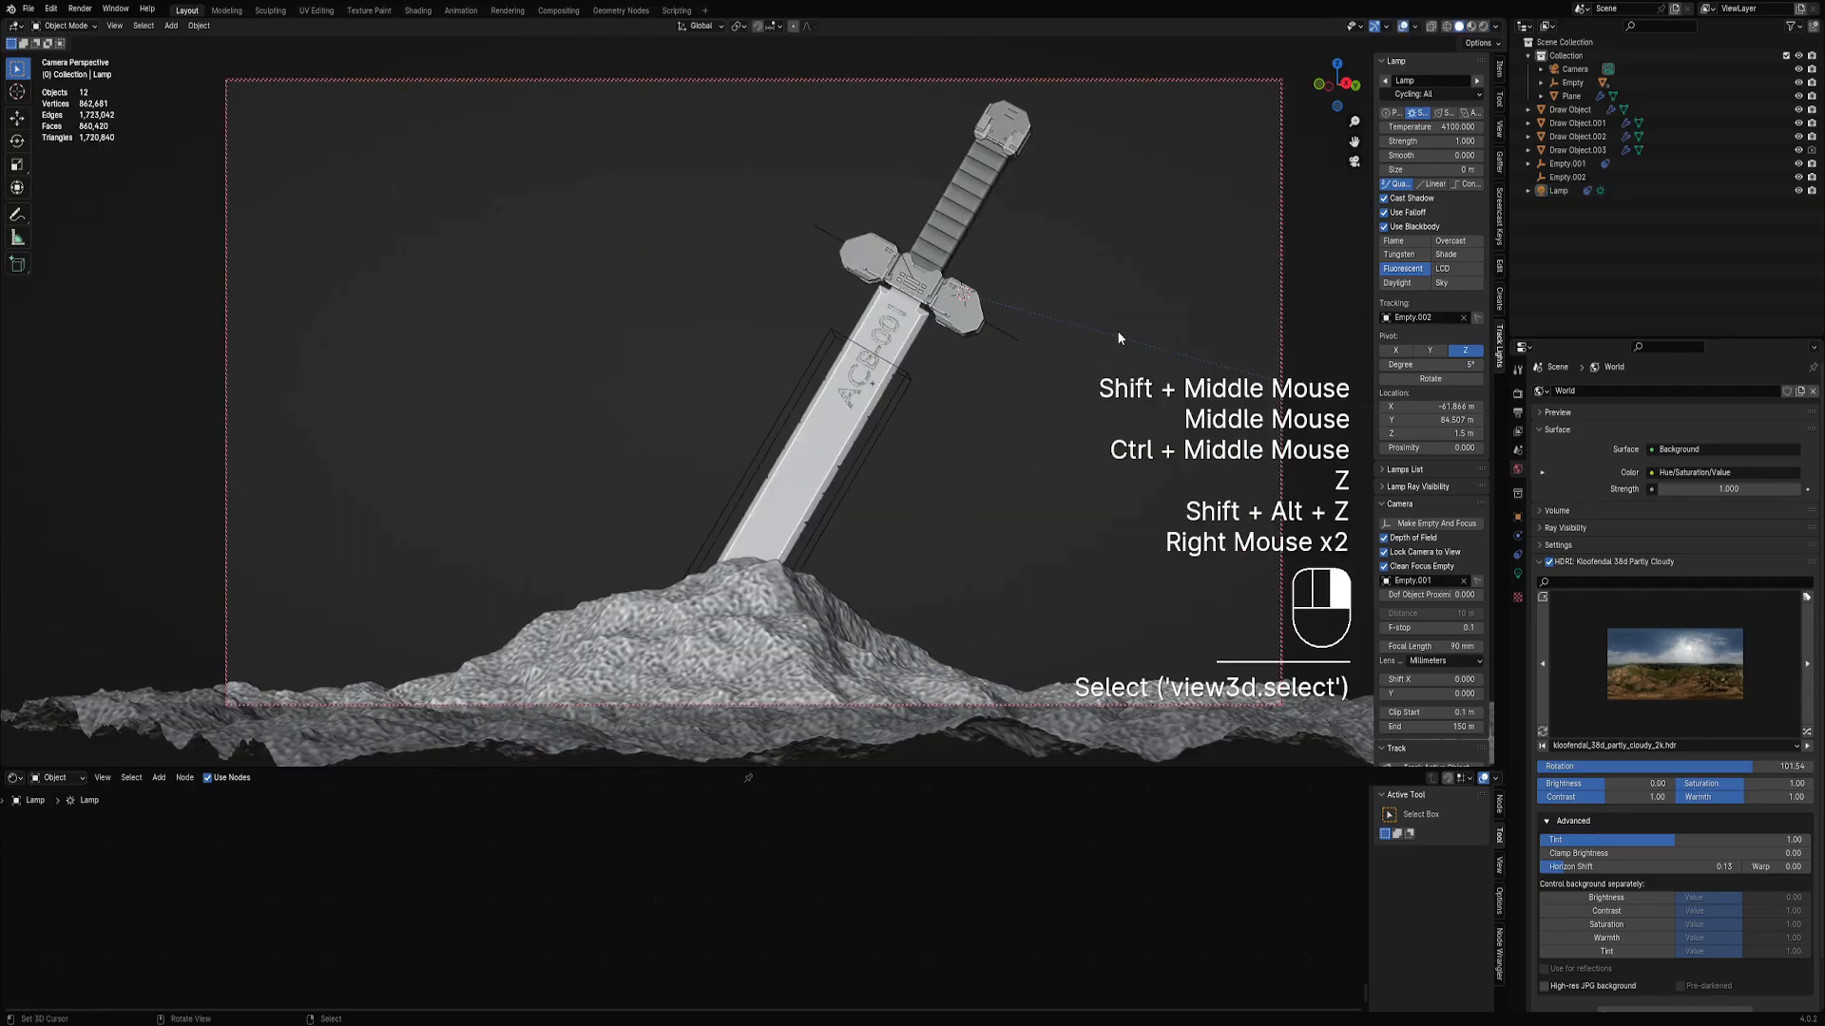
pyautogui.rightClick(1165, 359)
pyautogui.rightClick(1226, 373)
pyautogui.rightClick(1227, 374)
pyautogui.rightClick(1308, 392)
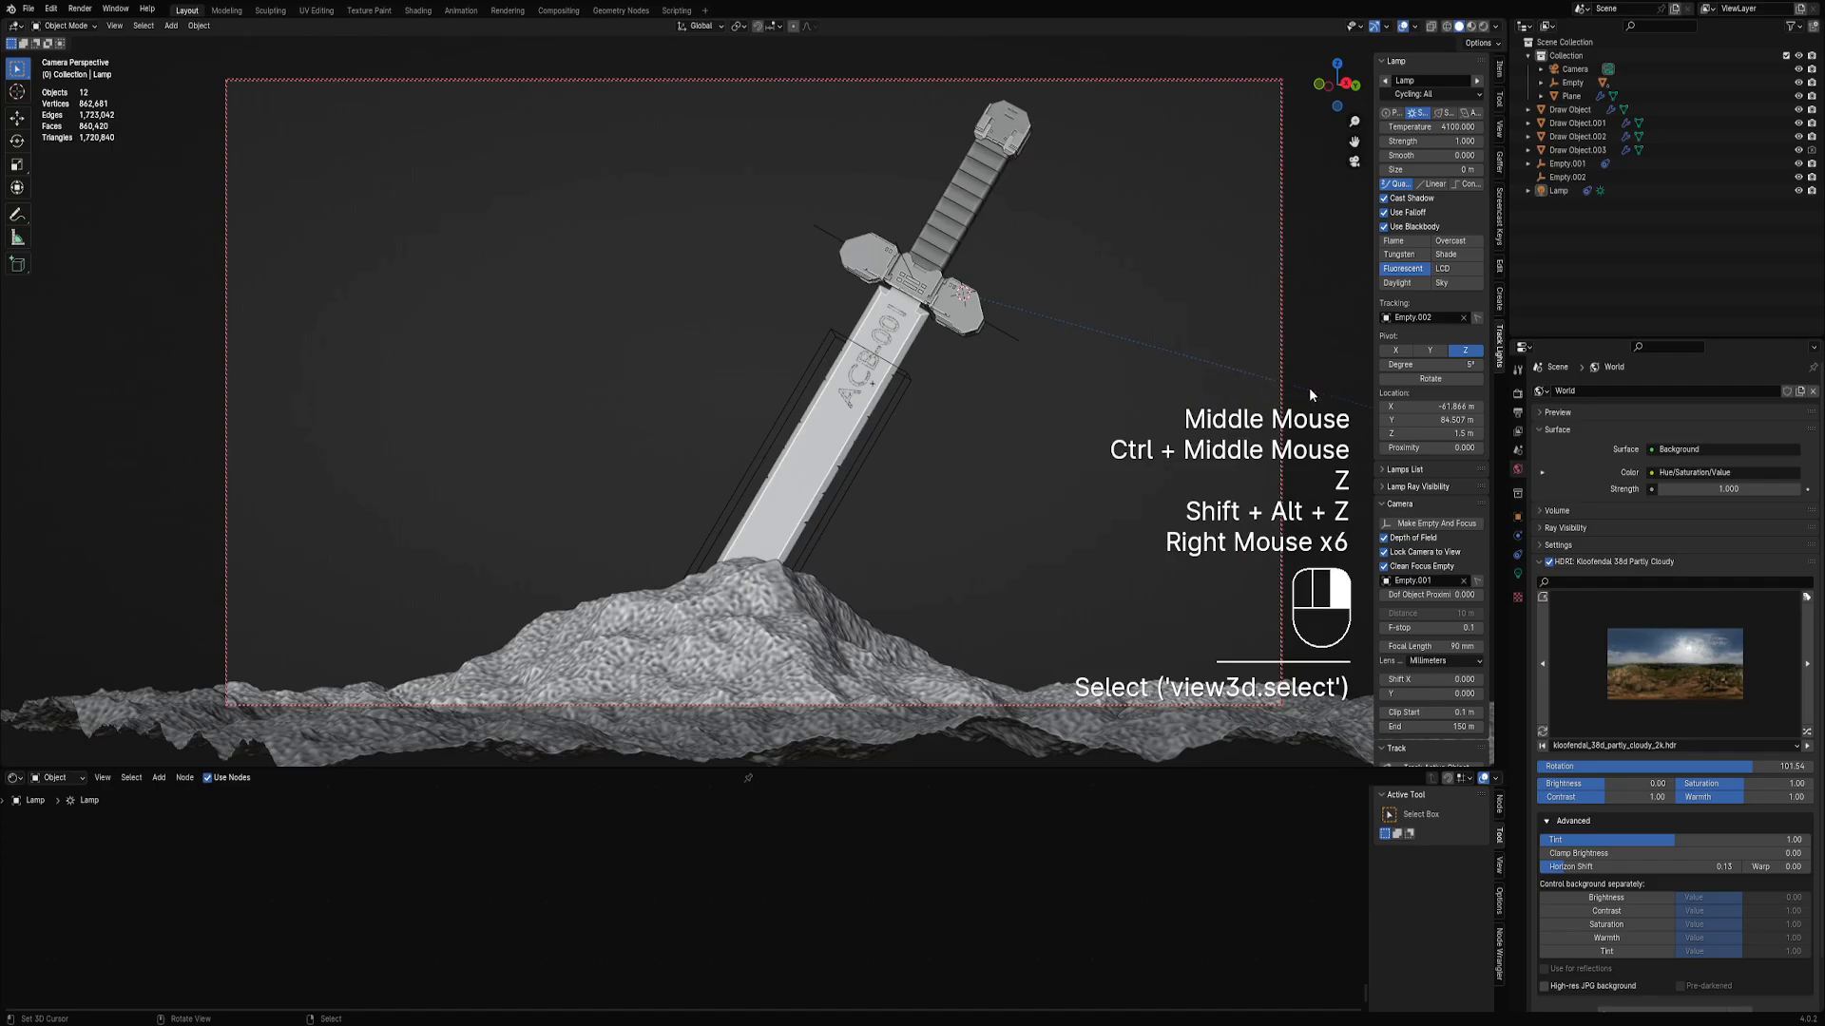
pyautogui.rightClick(1338, 343)
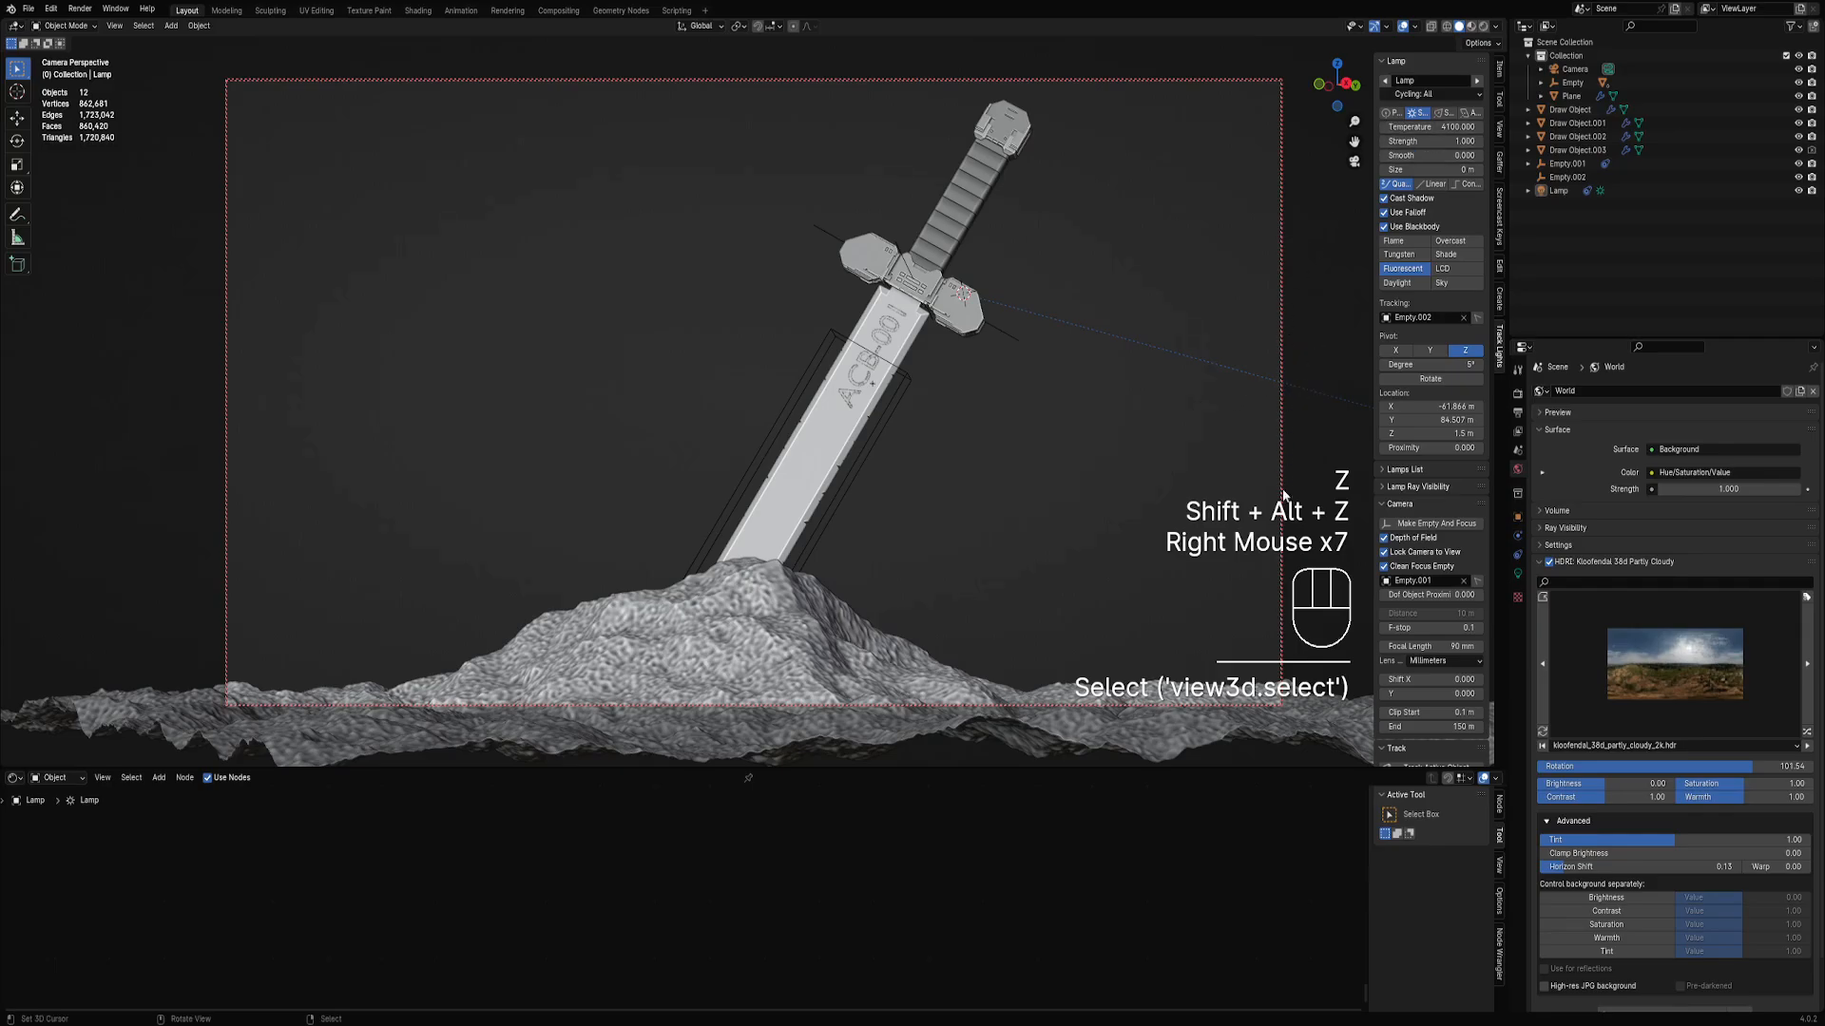
pyautogui.click(1418, 470)
pyautogui.click(1386, 489)
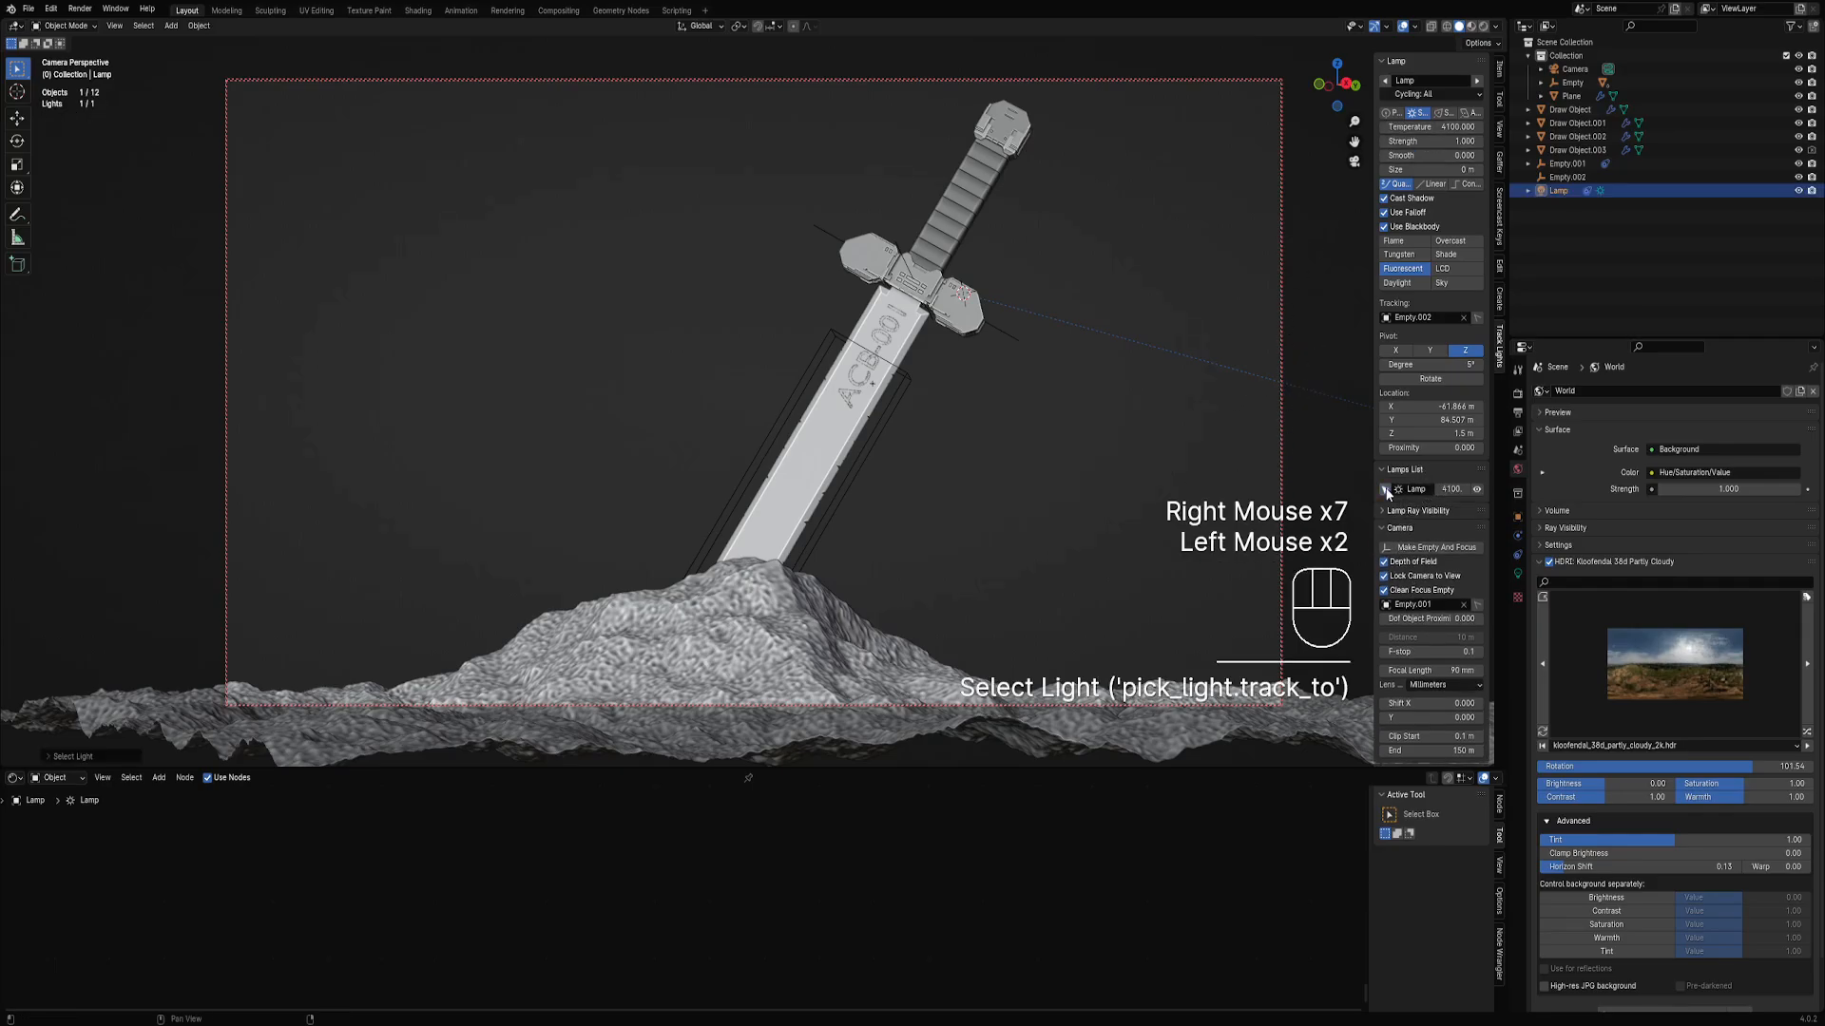
# Duplicate the lamp in place and rotate the copy around its target to about X -89 m, Y 51 m.
pyautogui.hotkey('shift', 'd')
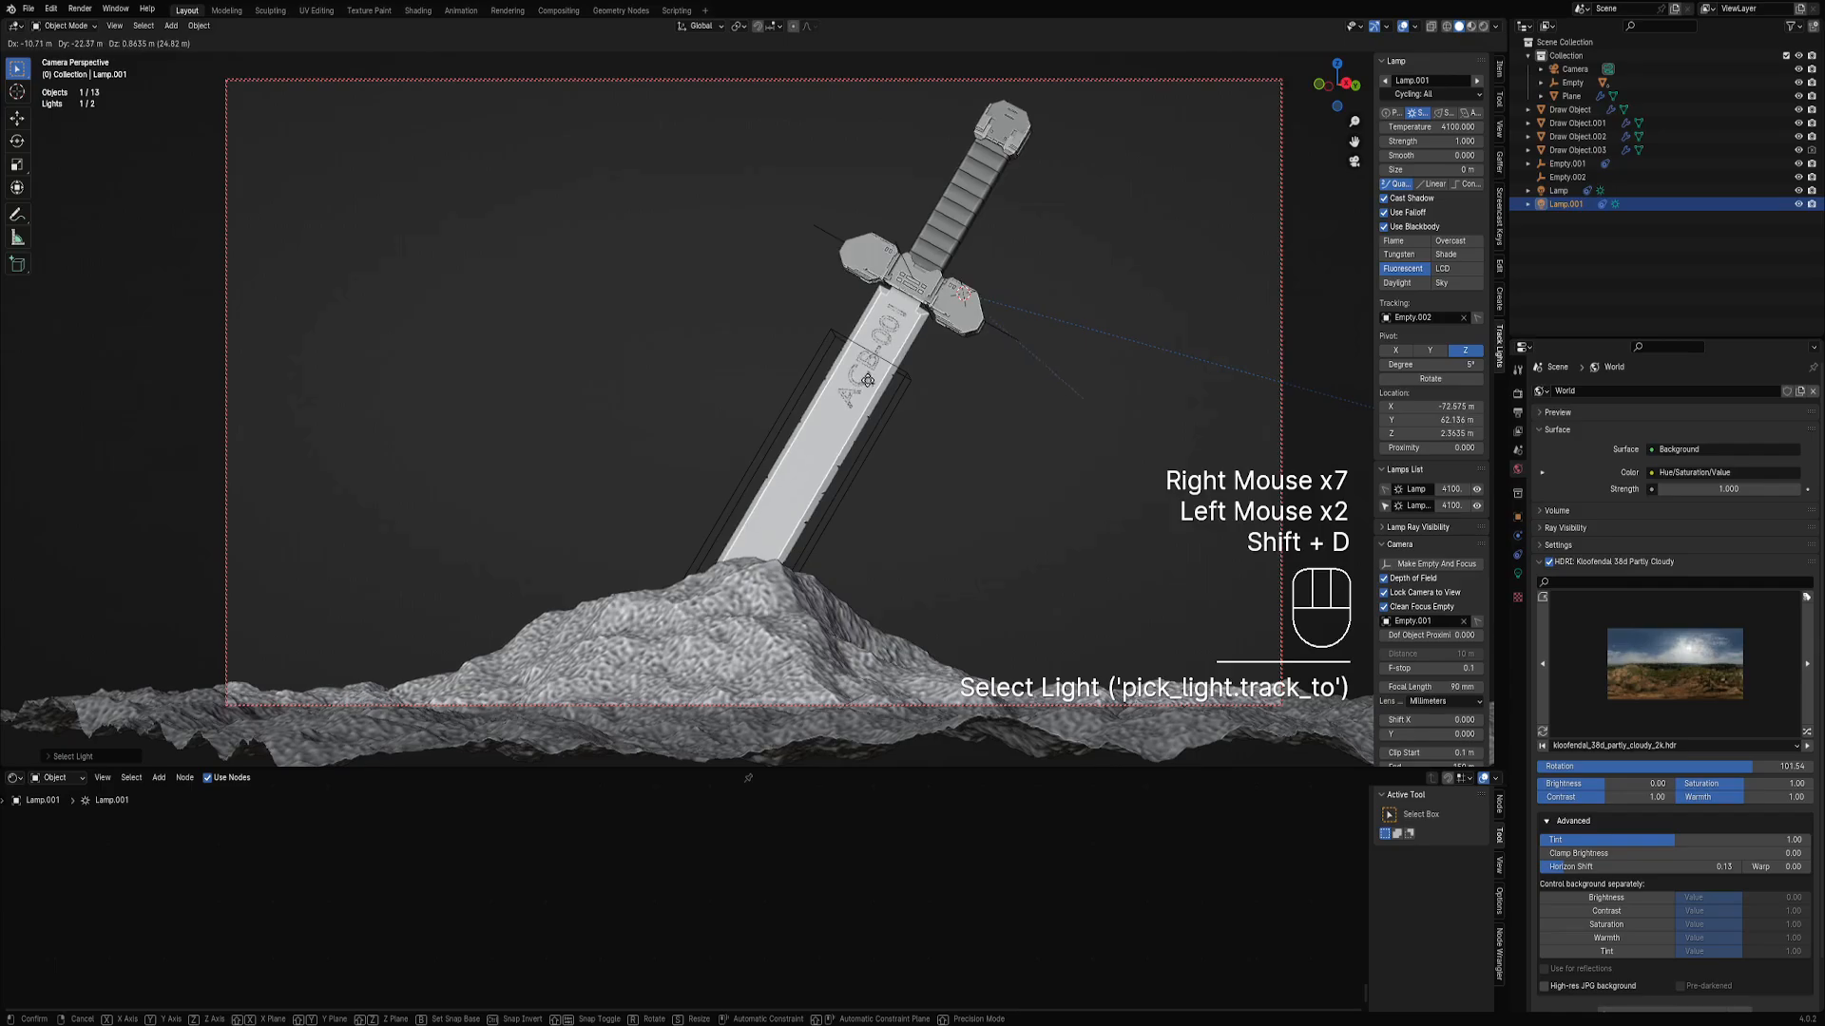
pyautogui.rightClick(1340, 540)
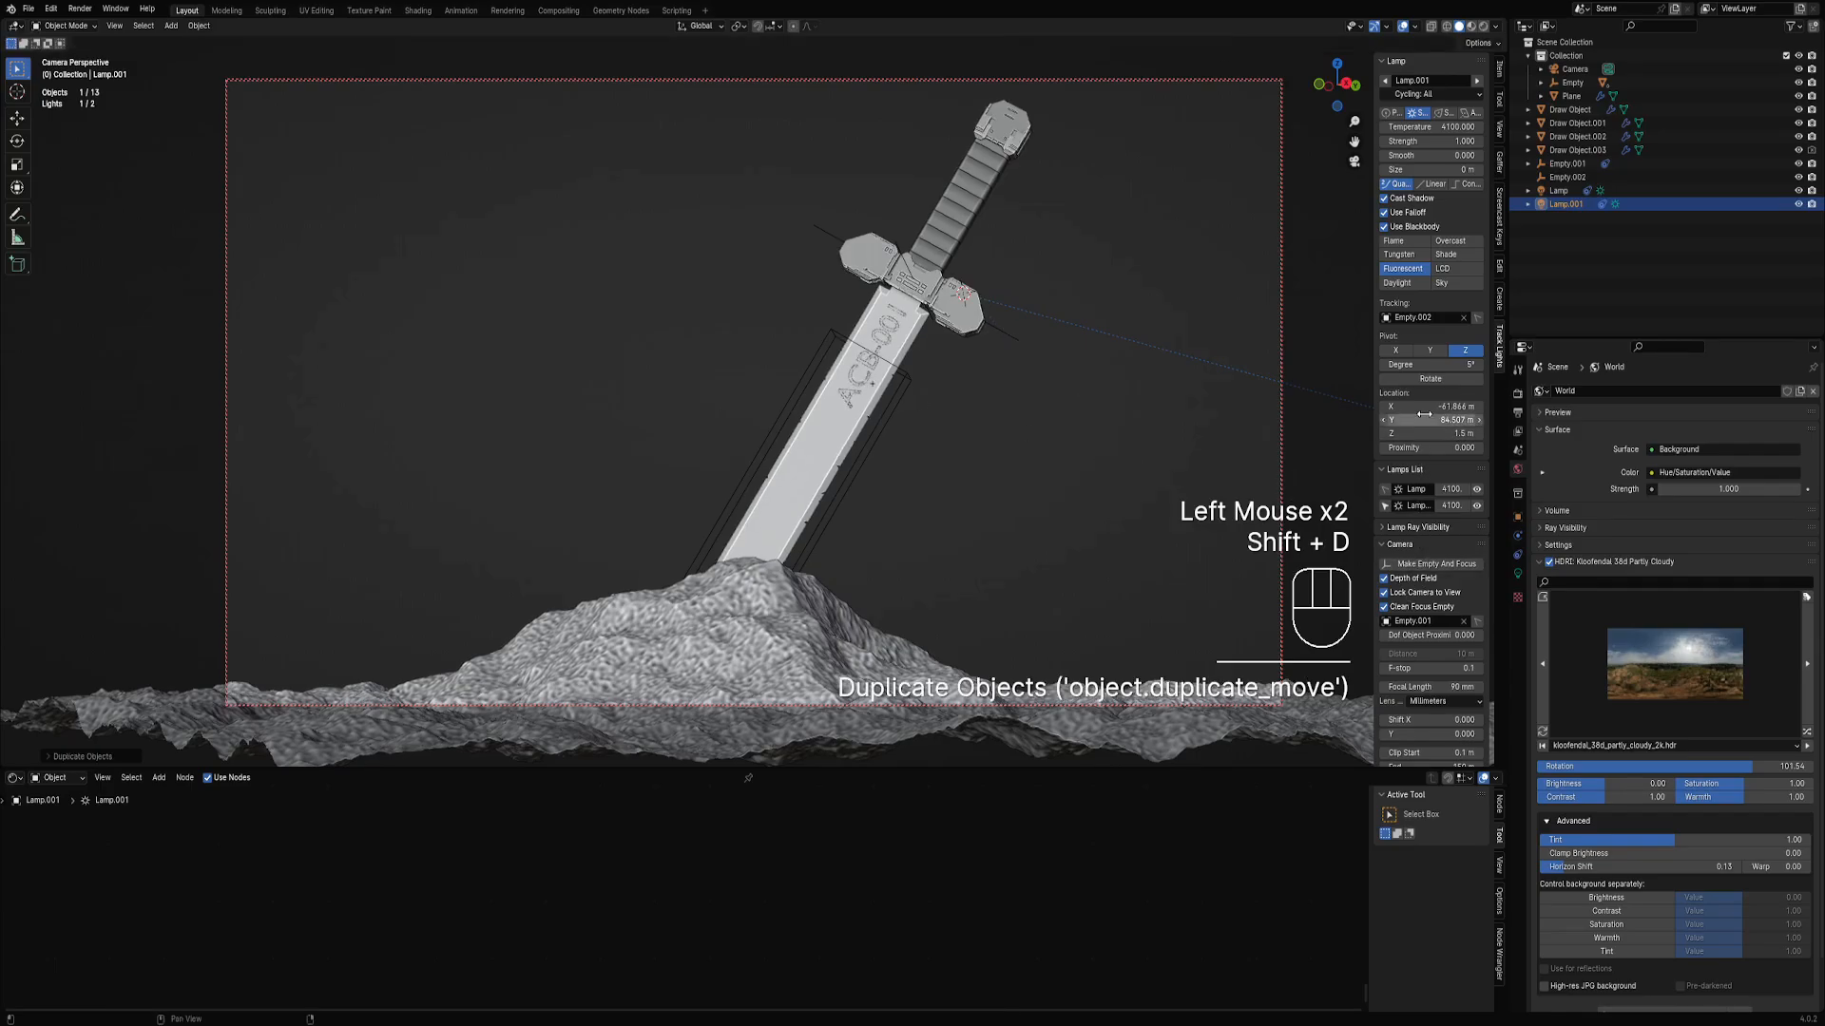
pyautogui.click(1430, 379)
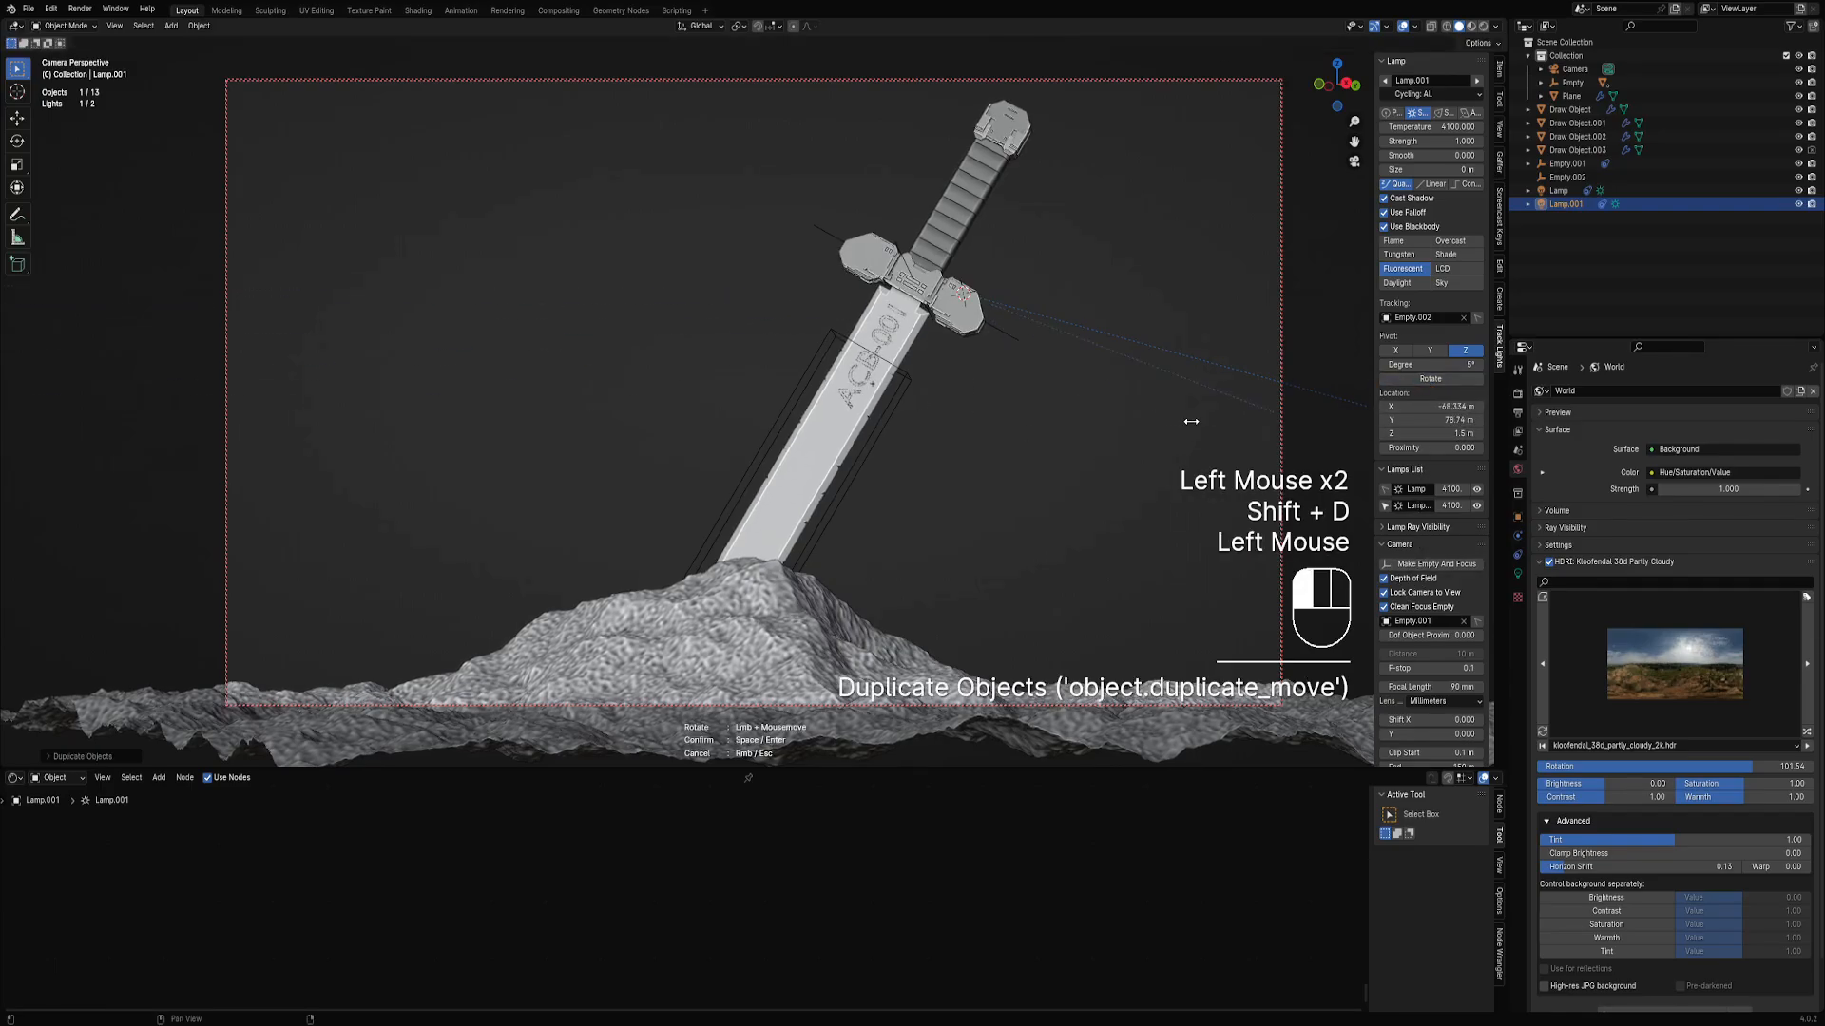
pyautogui.moveTo(1187, 421); pyautogui.dragTo(1023, 403)
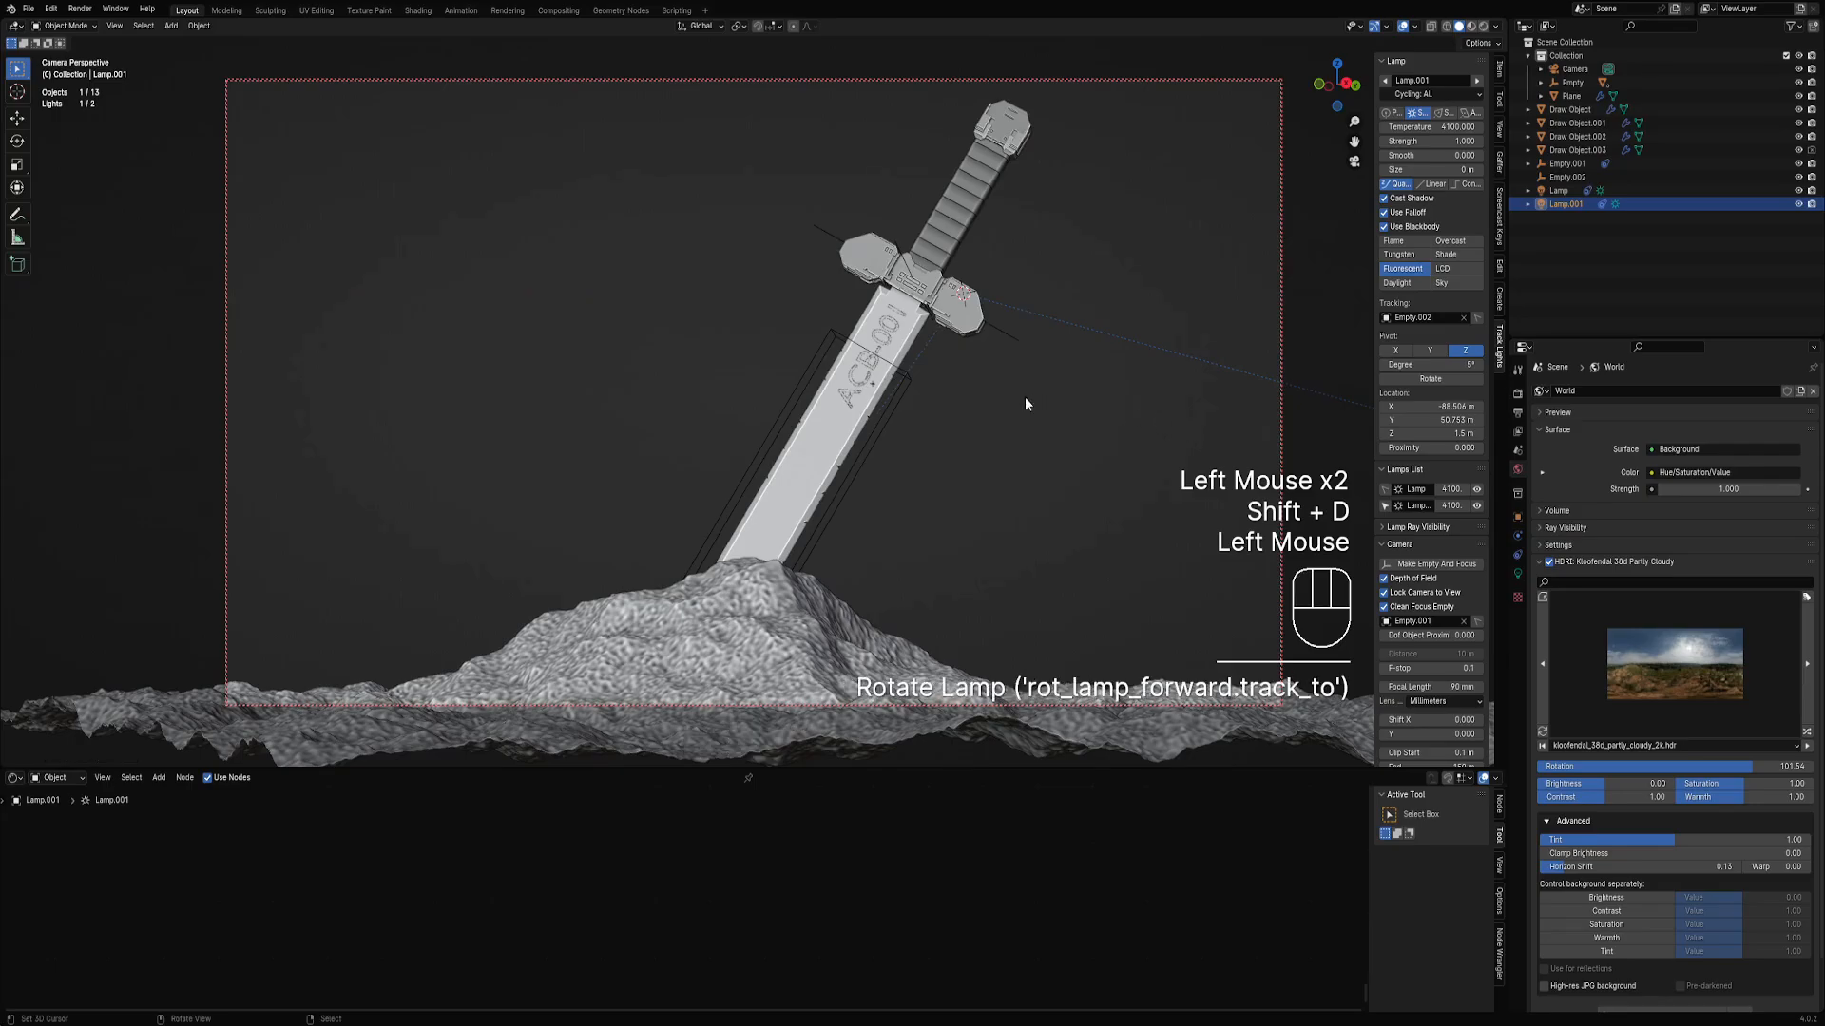
# Return to rendered shading without overlays, set the second lamp's Strength to 5 and rotate it to about X -98 m, Y 0.2 m.
pyautogui.press('z')
pyautogui.hotkey('shift', 'alt', 'z')
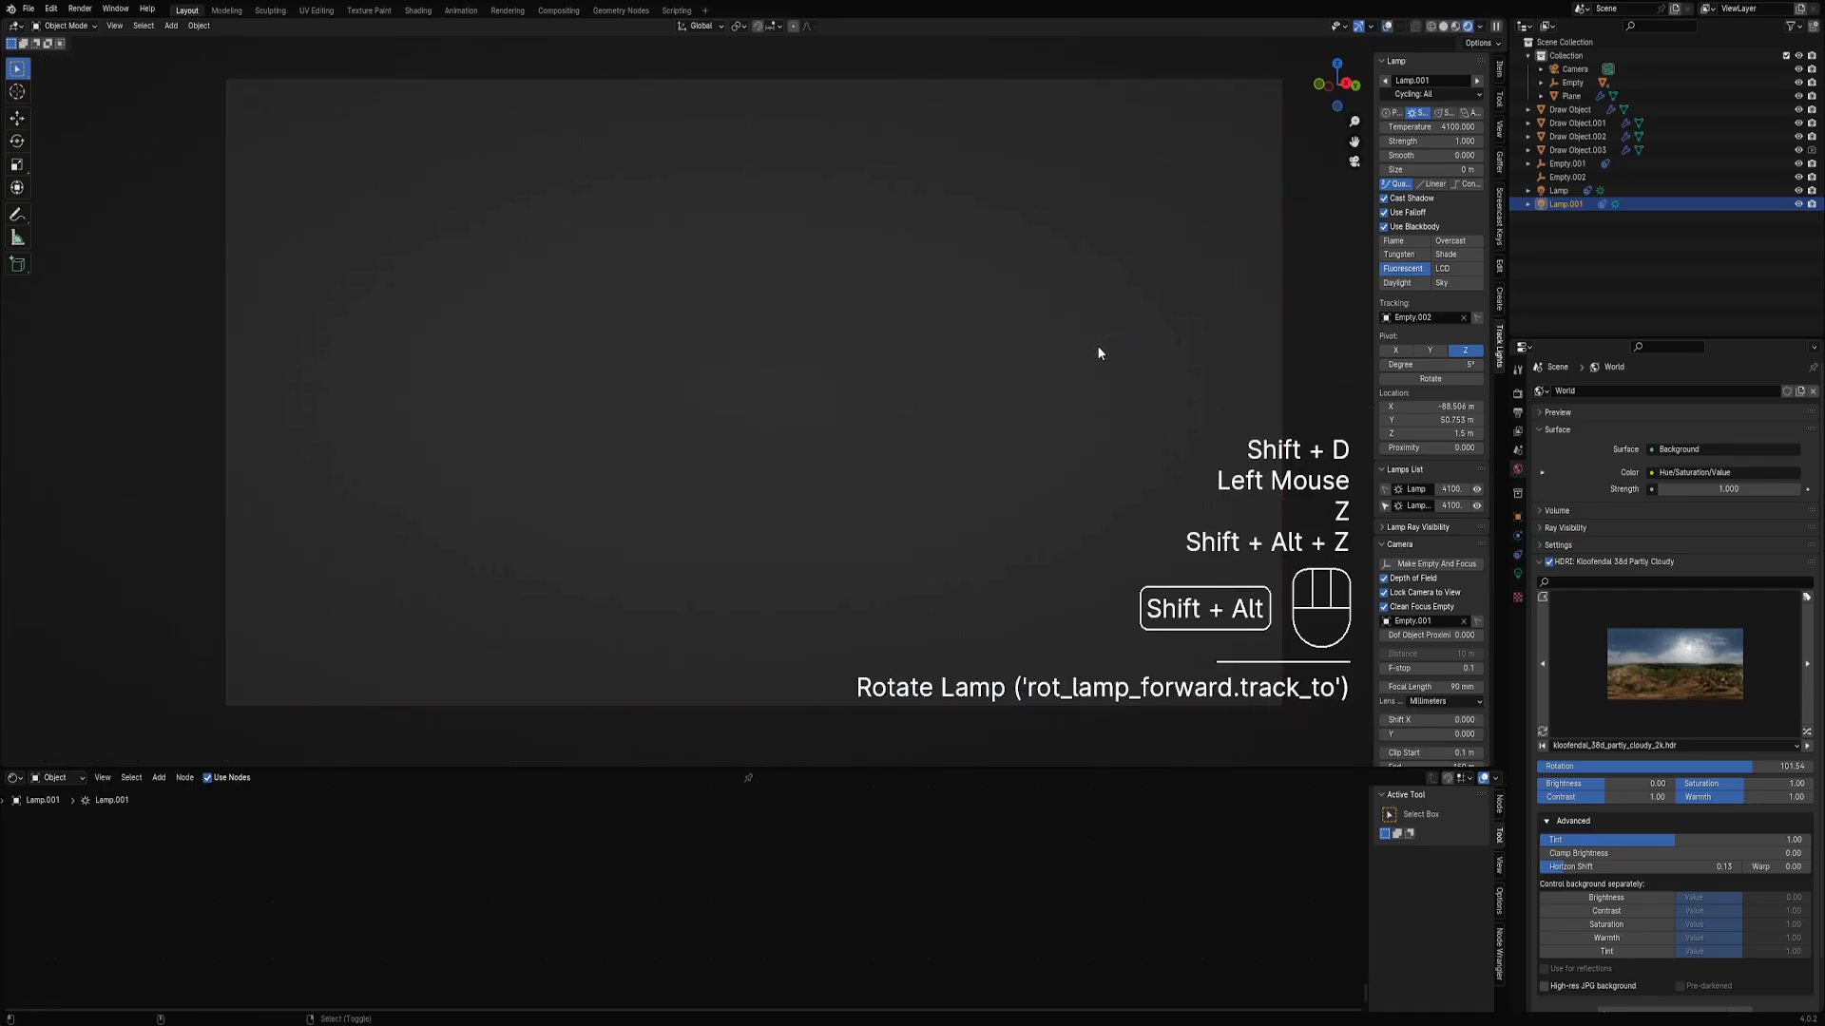
pyautogui.click(1431, 141)
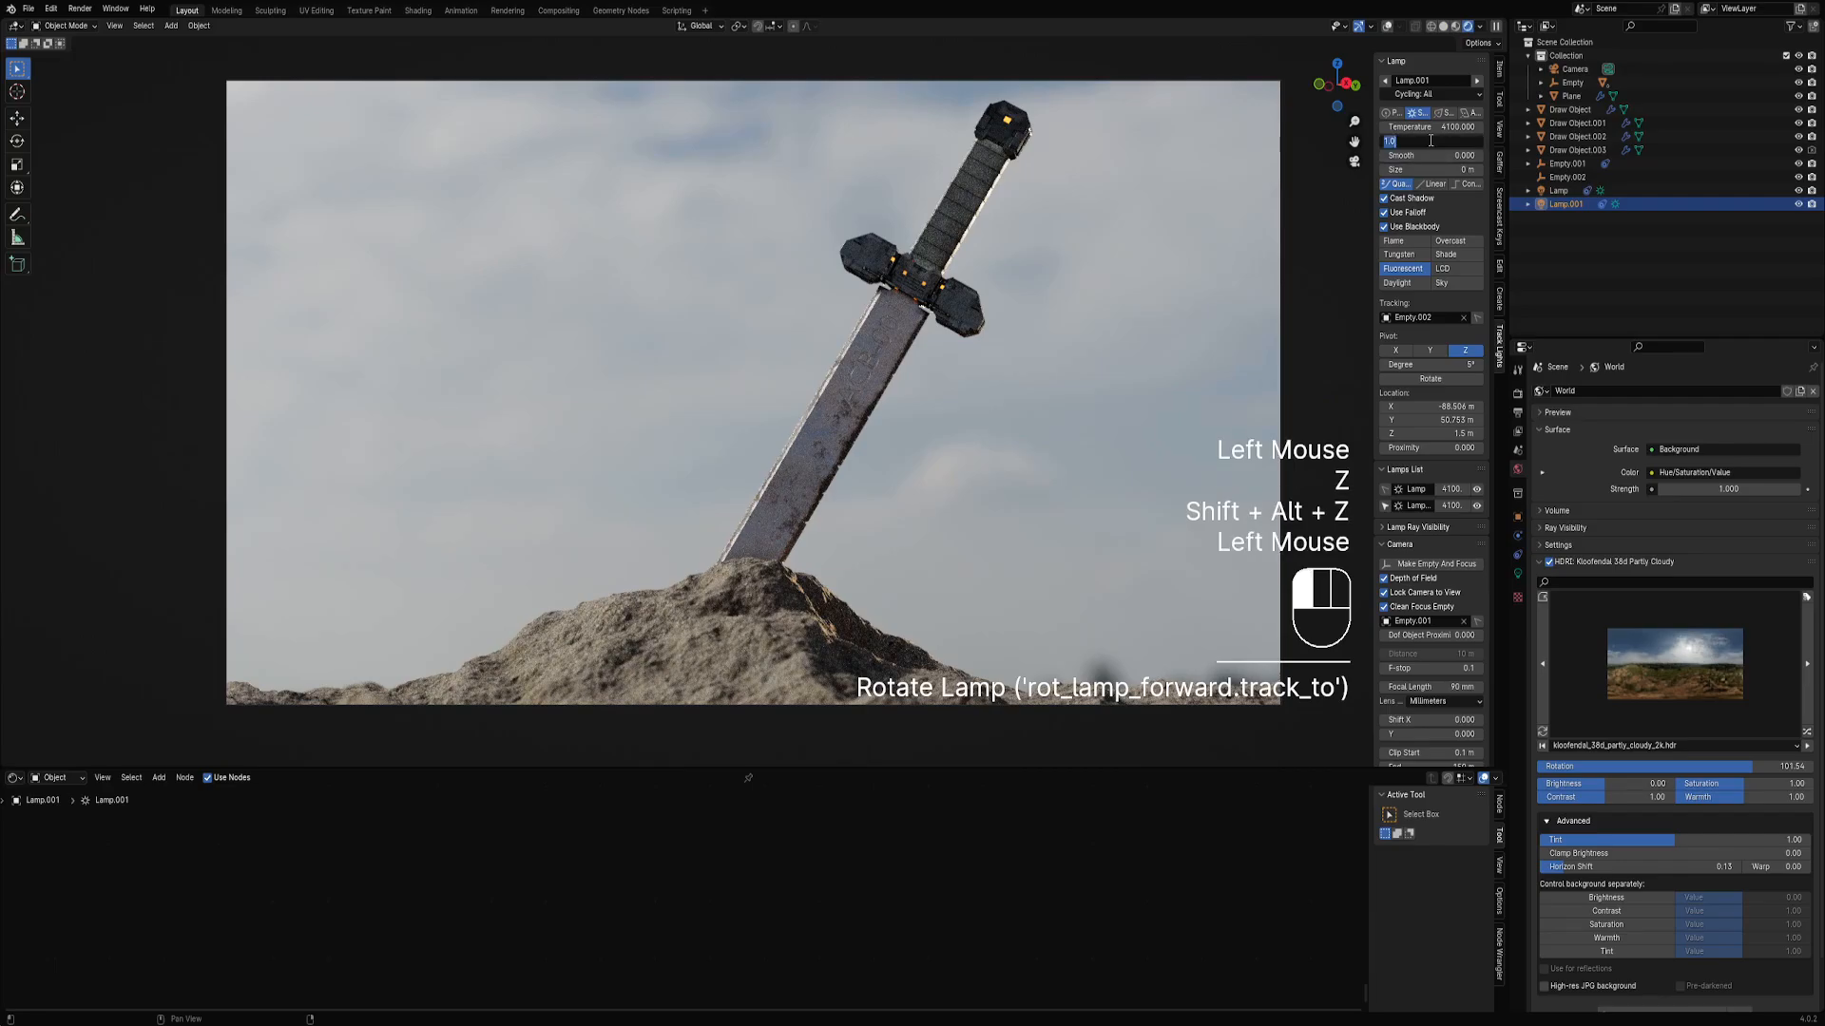
pyautogui.write('5')
pyautogui.press('Return')
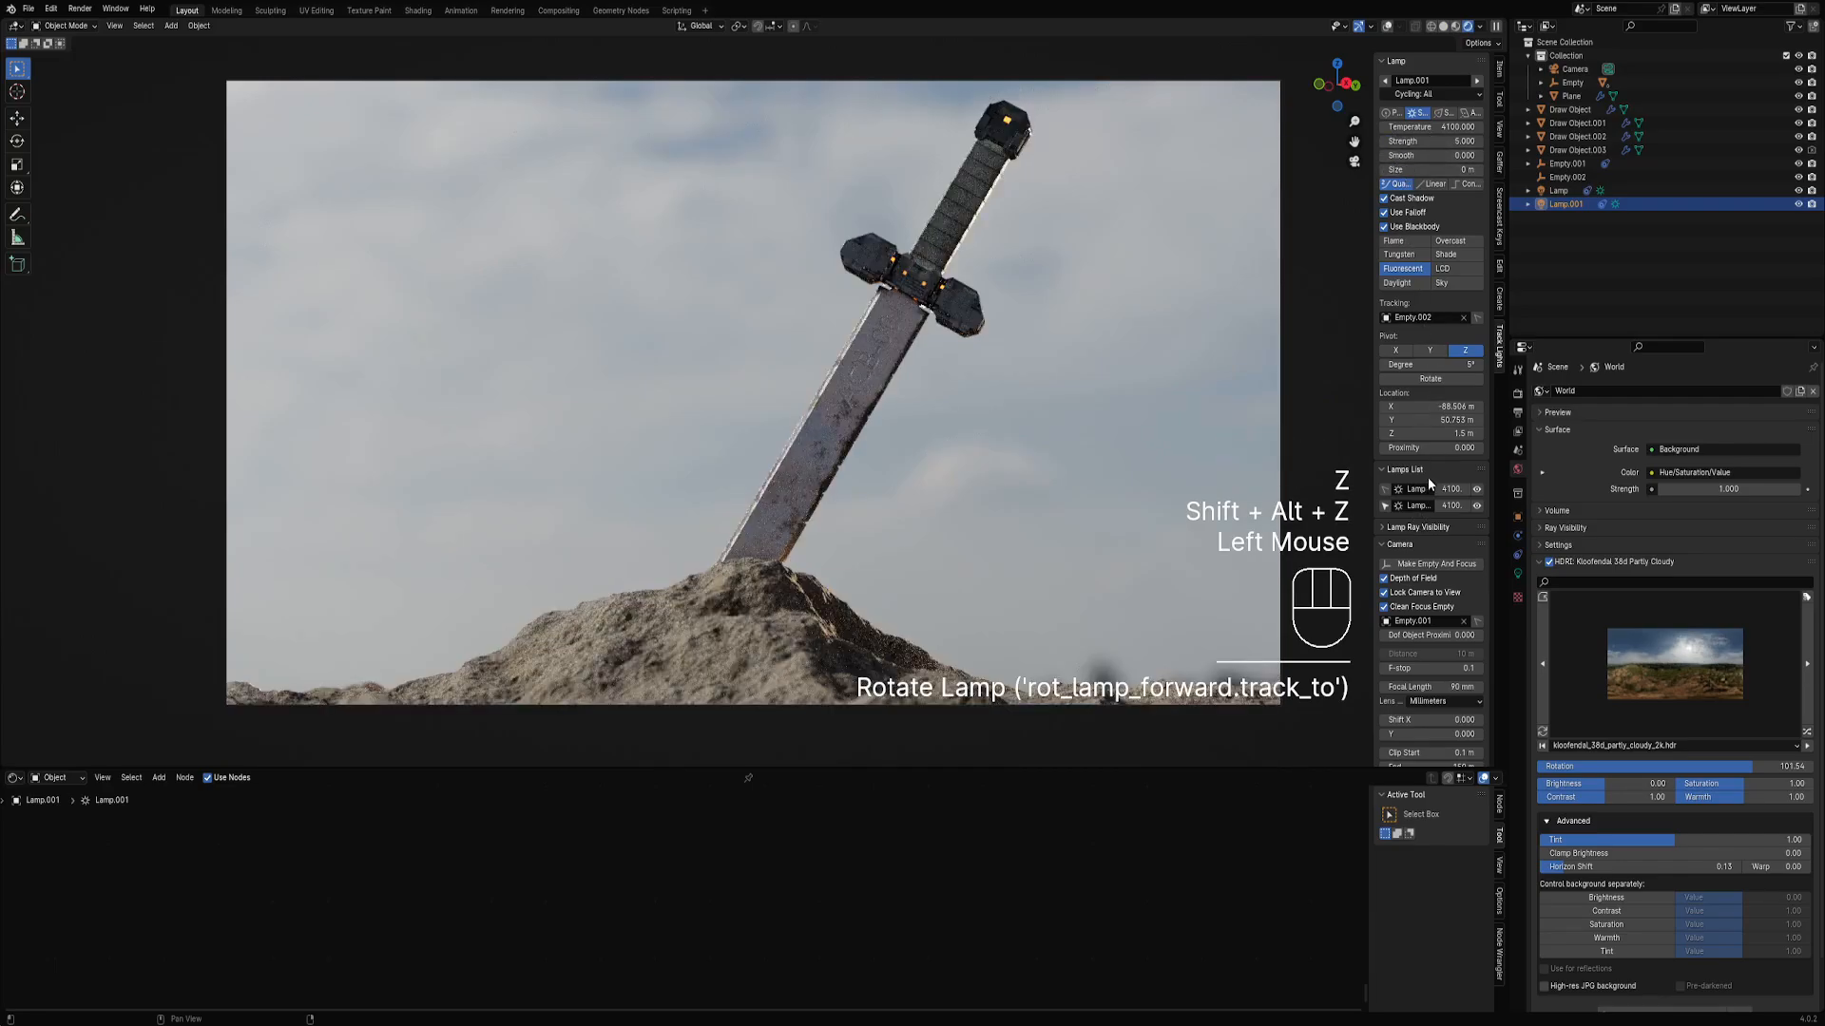
pyautogui.moveTo(1419, 380); pyautogui.dragTo(1220, 420)
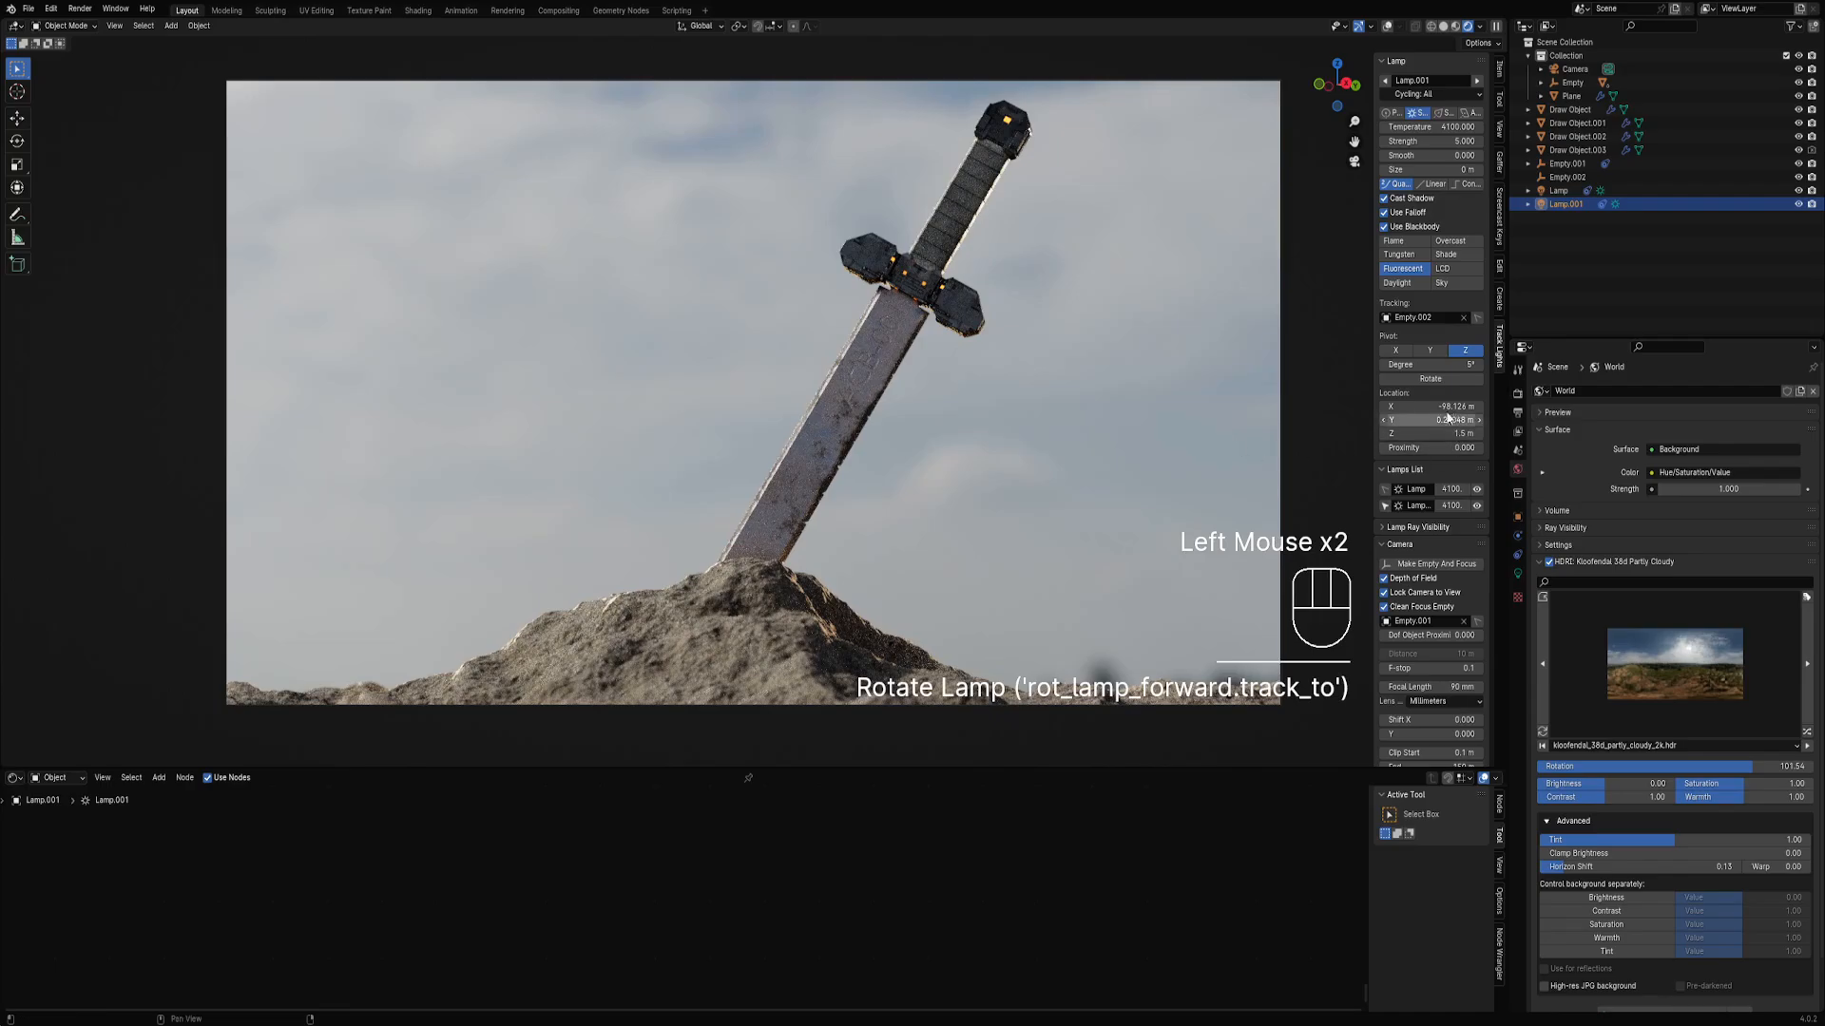
# Try the Sky preset, choose Shade with Size 1 m for the second lamp, and rotate it to about X -98 m, Y 9 m.
pyautogui.click(1440, 283)
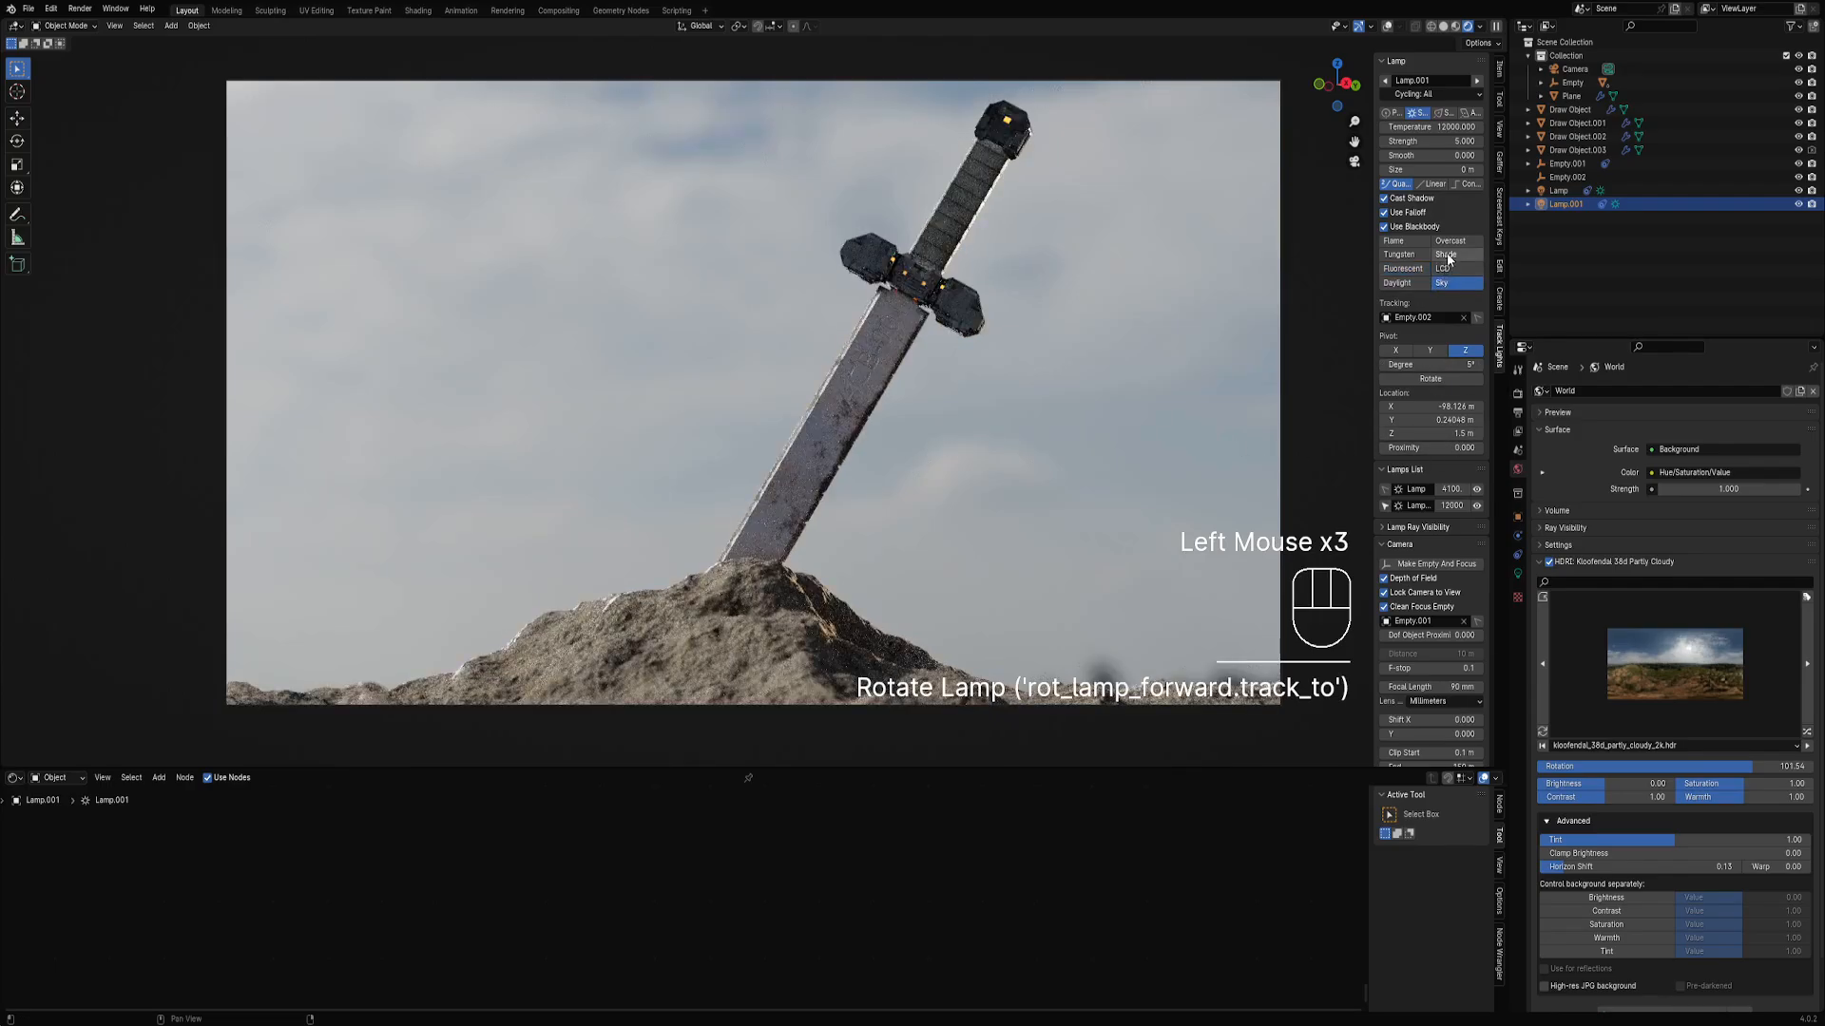
pyautogui.click(1447, 255)
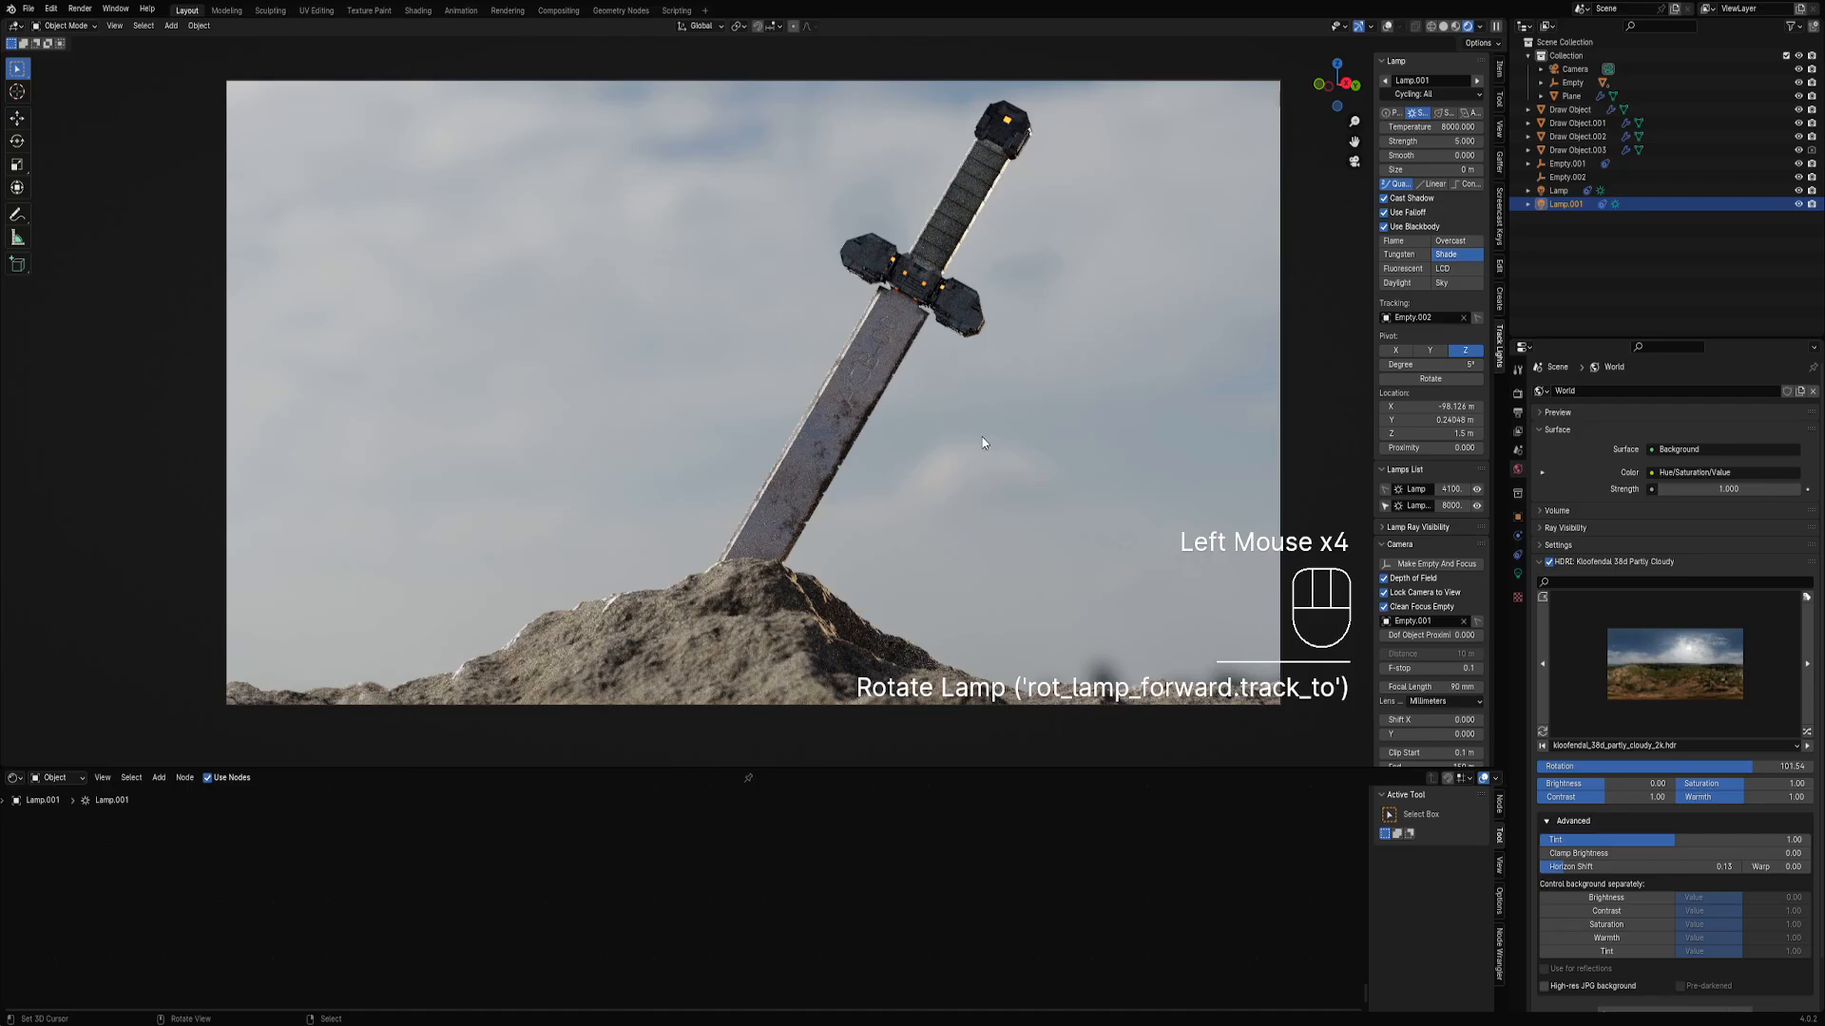
pyautogui.moveTo(1416, 169); pyautogui.dragTo(1435, 169)
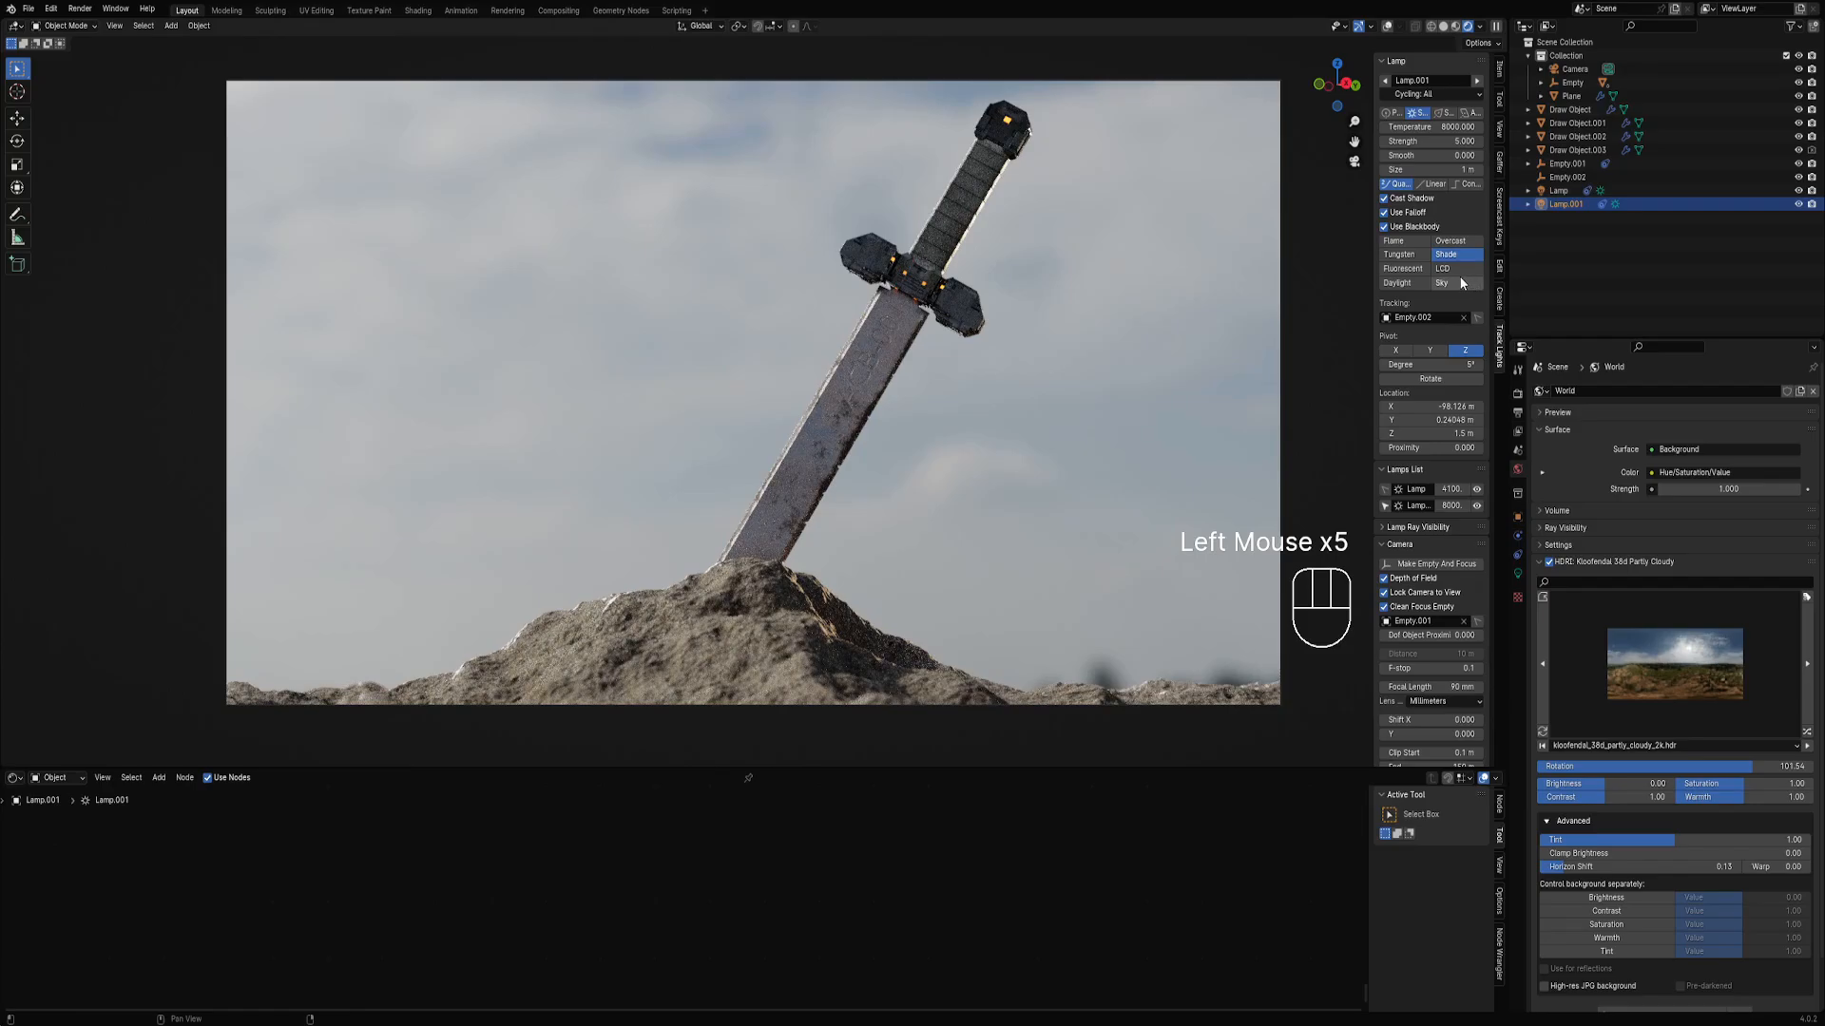
pyautogui.click(1422, 379)
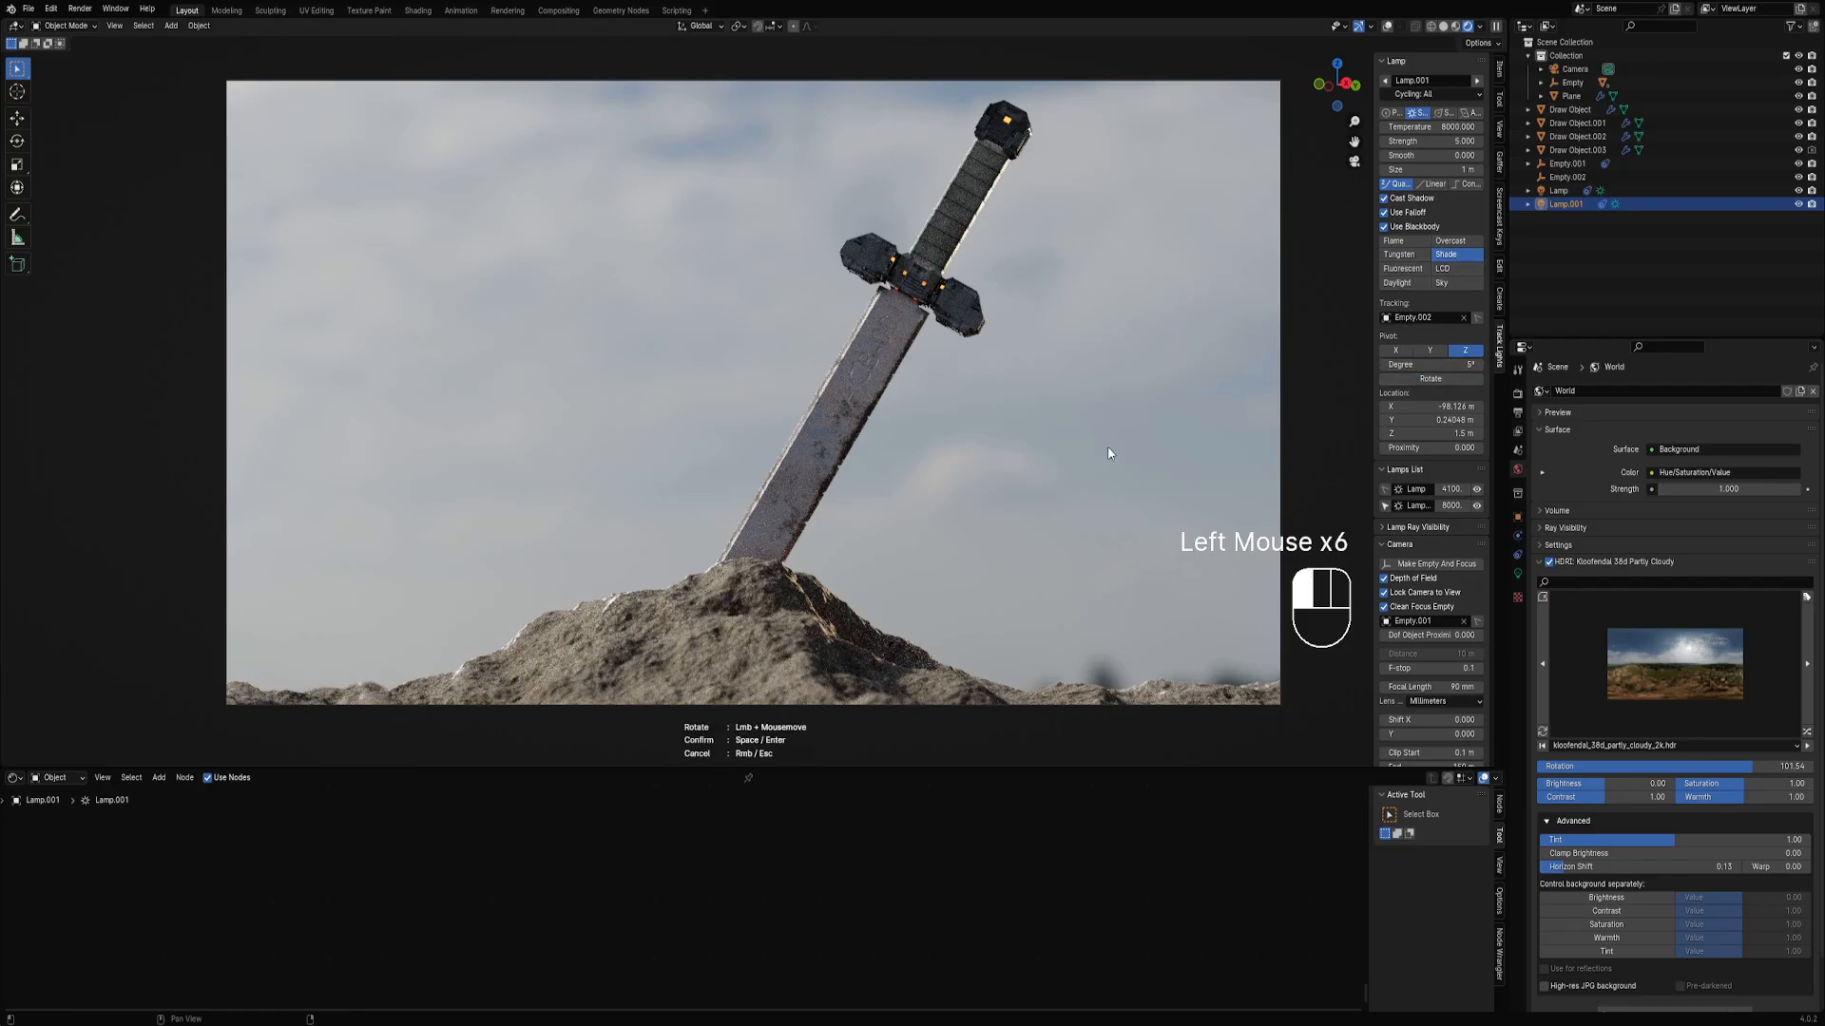
pyautogui.moveTo(1110, 449); pyautogui.dragTo(1089, 447)
pyautogui.press('space')
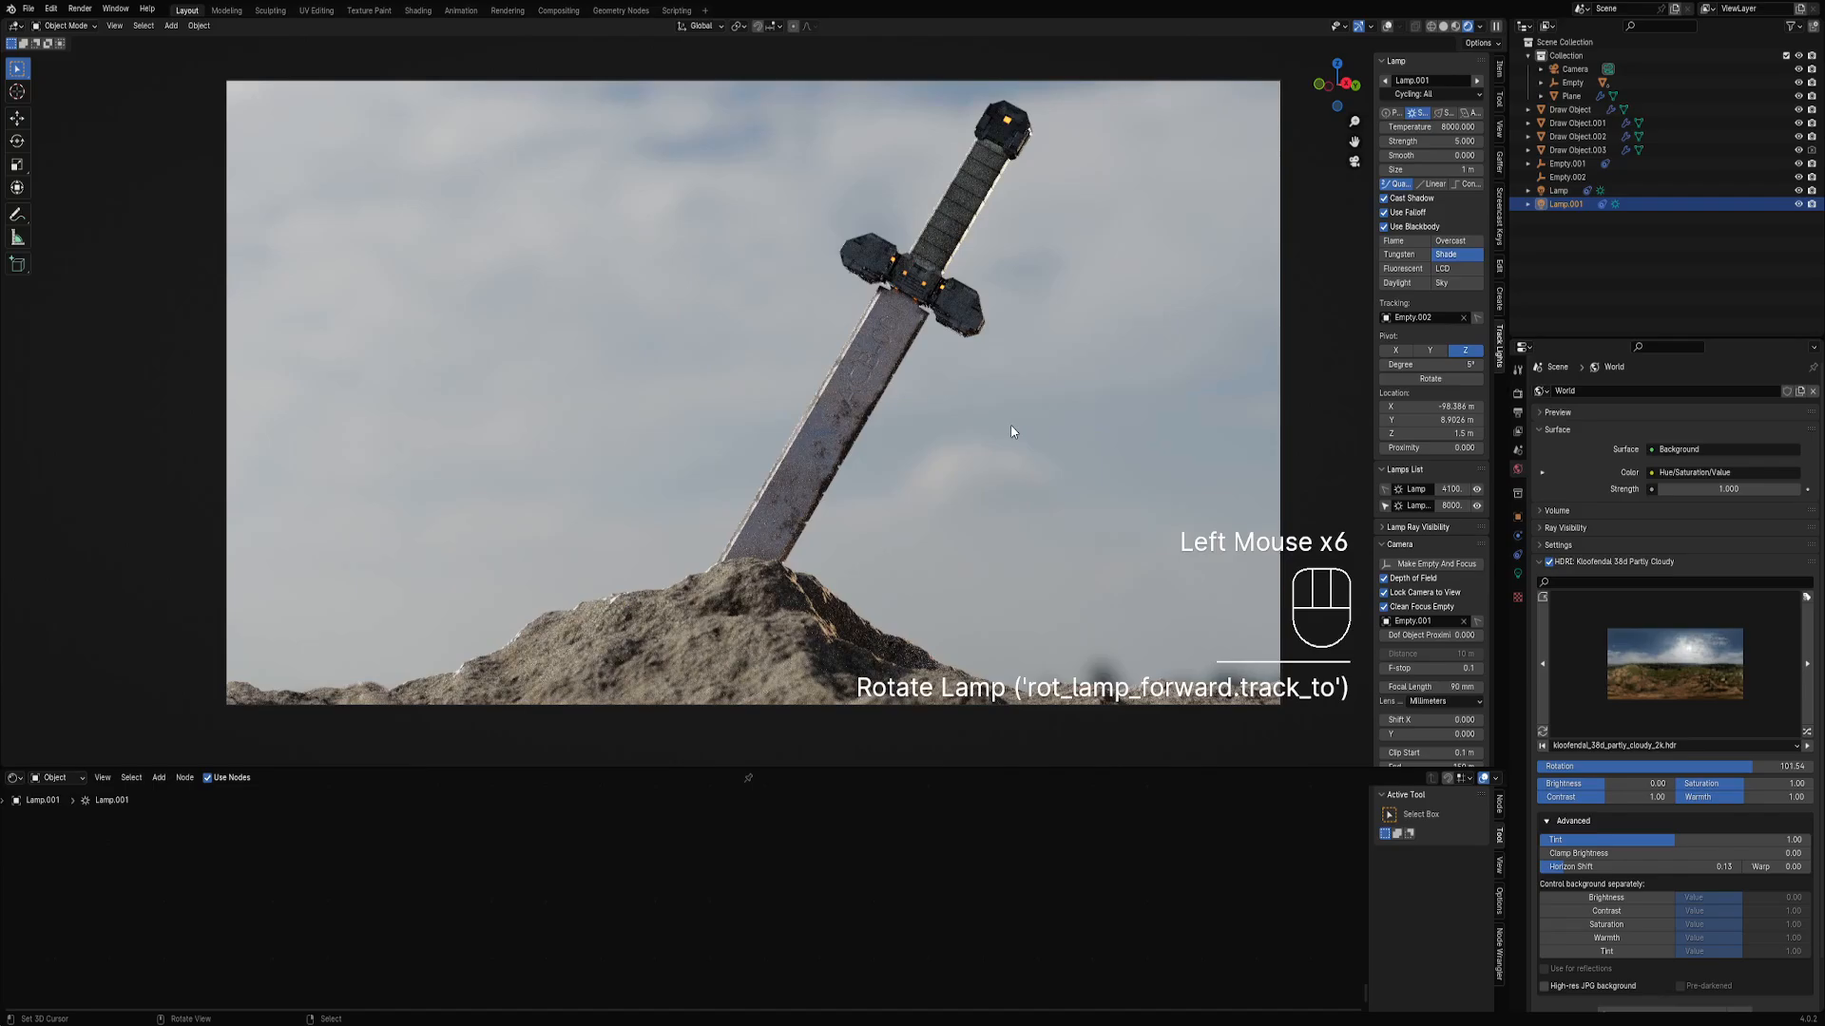
# Leave the camera view in solid shading, maximize the viewport around the sword and save the file.
pyautogui.press('z')
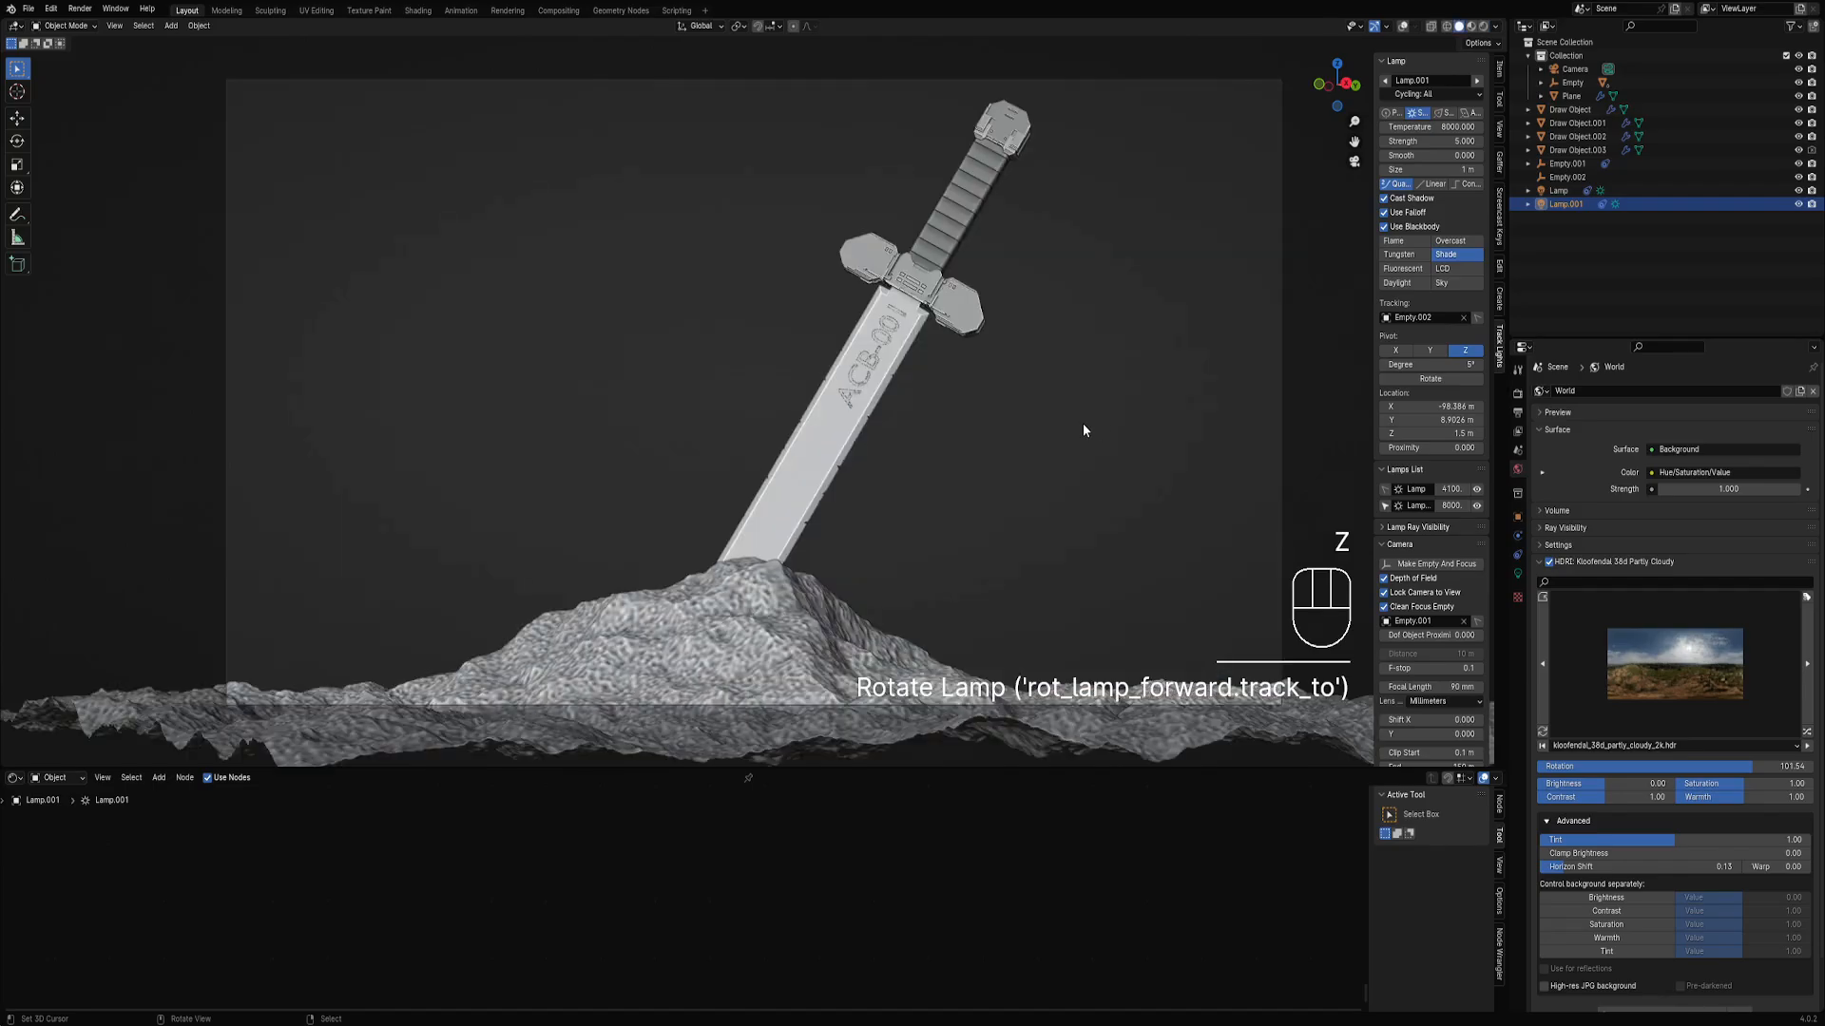
pyautogui.press('KP_0')
pyautogui.scroll(1, 1083, 430)
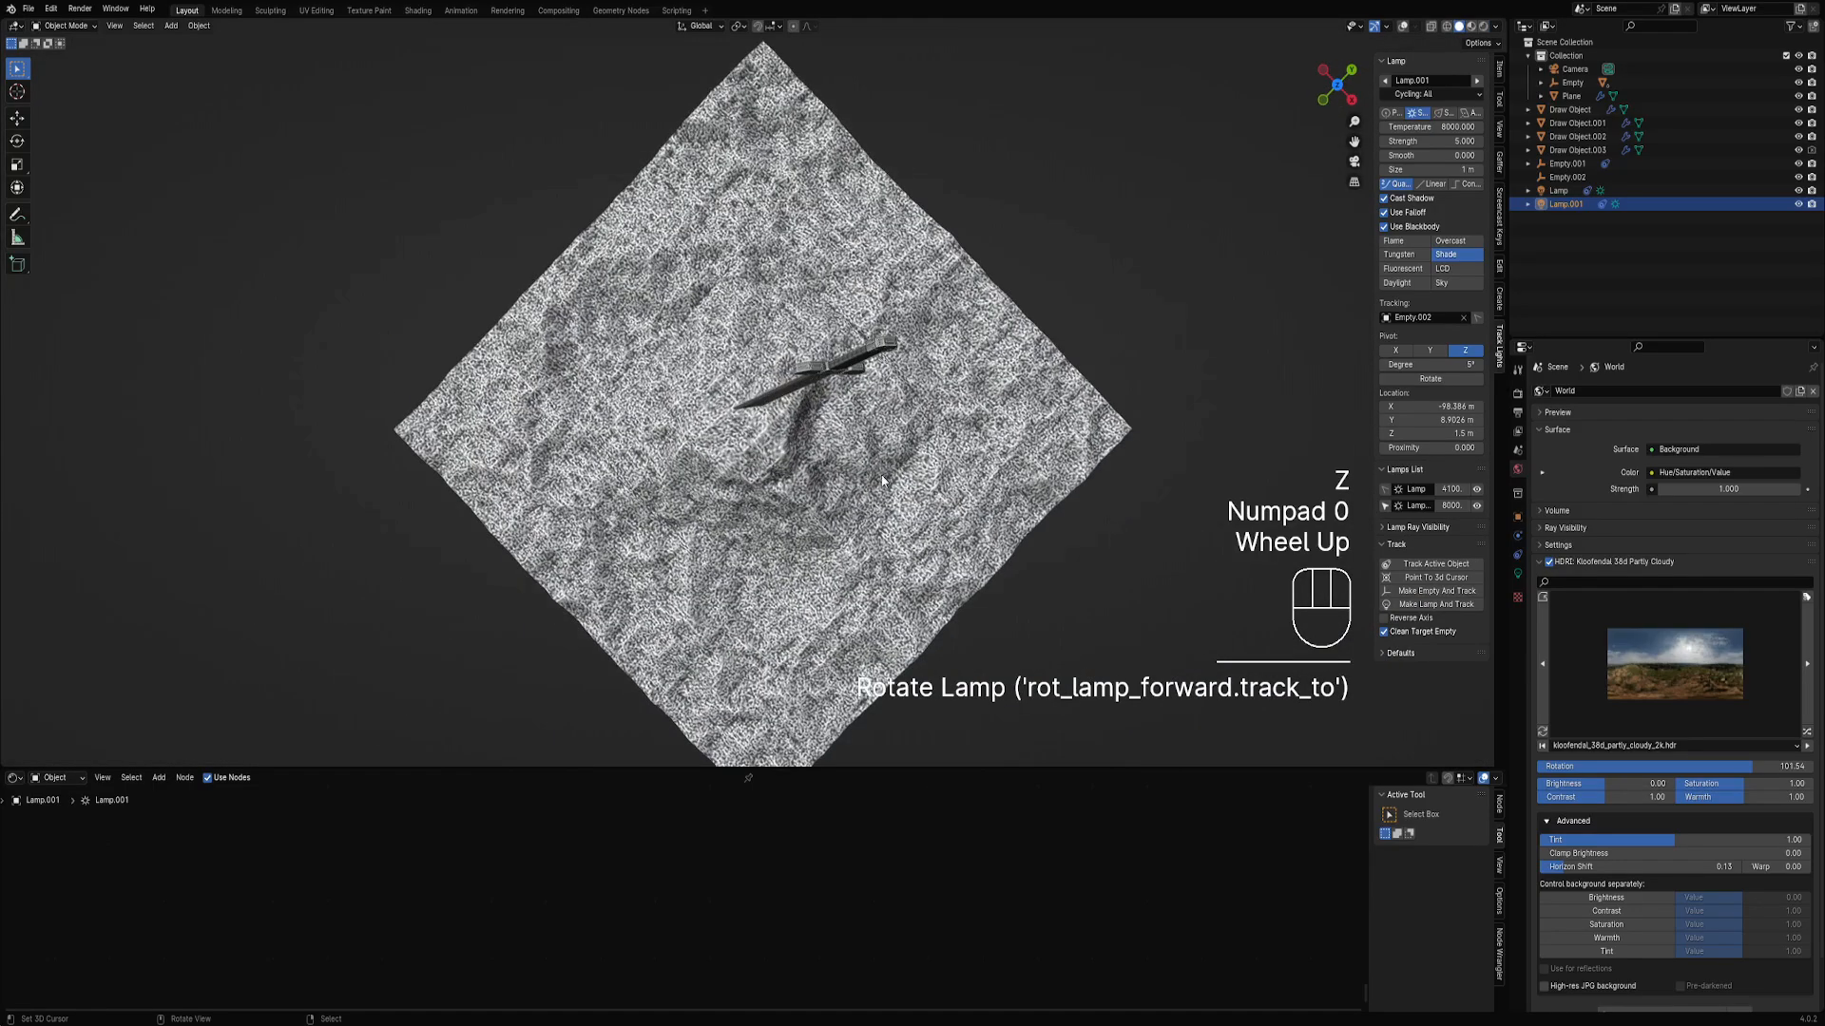
pyautogui.scroll(2, 1093, 457)
pyautogui.moveTo(1083, 430); pyautogui.dragTo(1113, 507, button='middle')
pyautogui.hotkey('ctrl', 'space')
pyautogui.scroll(-1, 1093, 456)
pyautogui.scroll(2, 995, 543)
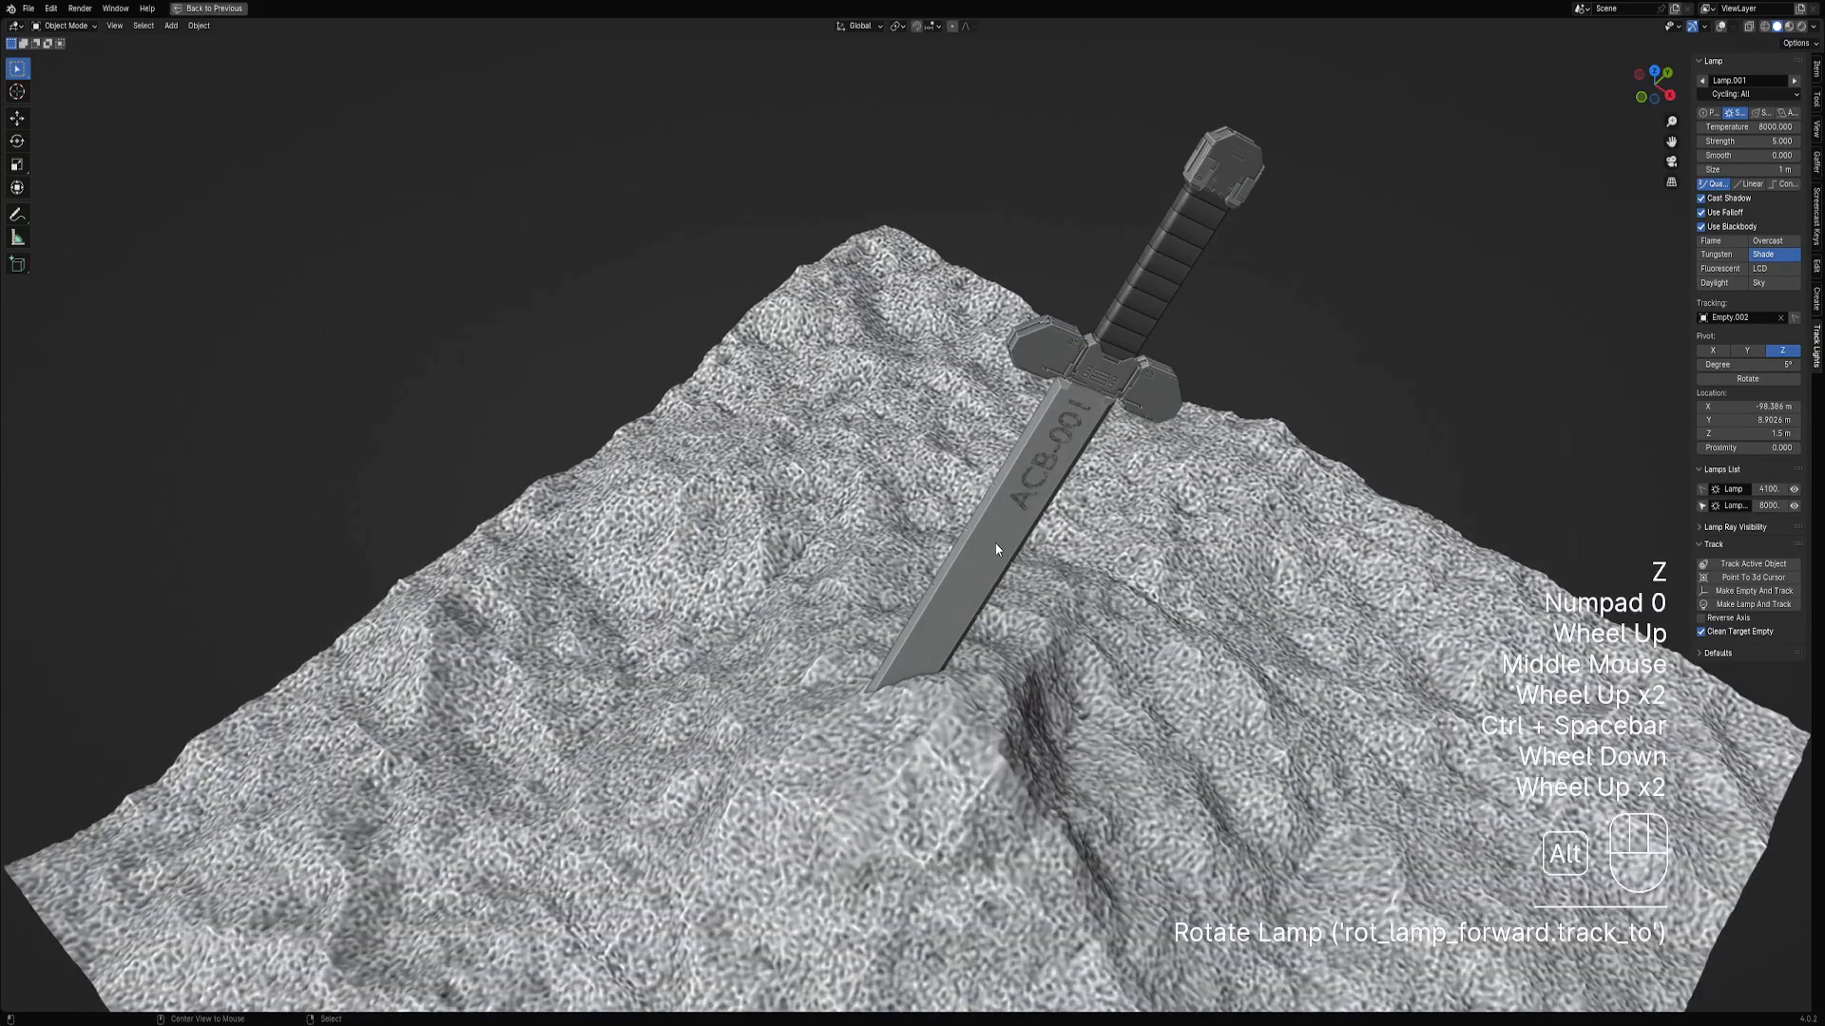
pyautogui.keyDown('alt'); pyautogui.middleClick(995, 542); pyautogui.keyUp('alt')
pyautogui.moveTo(995, 541); pyautogui.dragTo(1011, 466, button='middle')
pyautogui.scroll(2, 1012, 465)
pyautogui.hotkey('ctrl', 's')
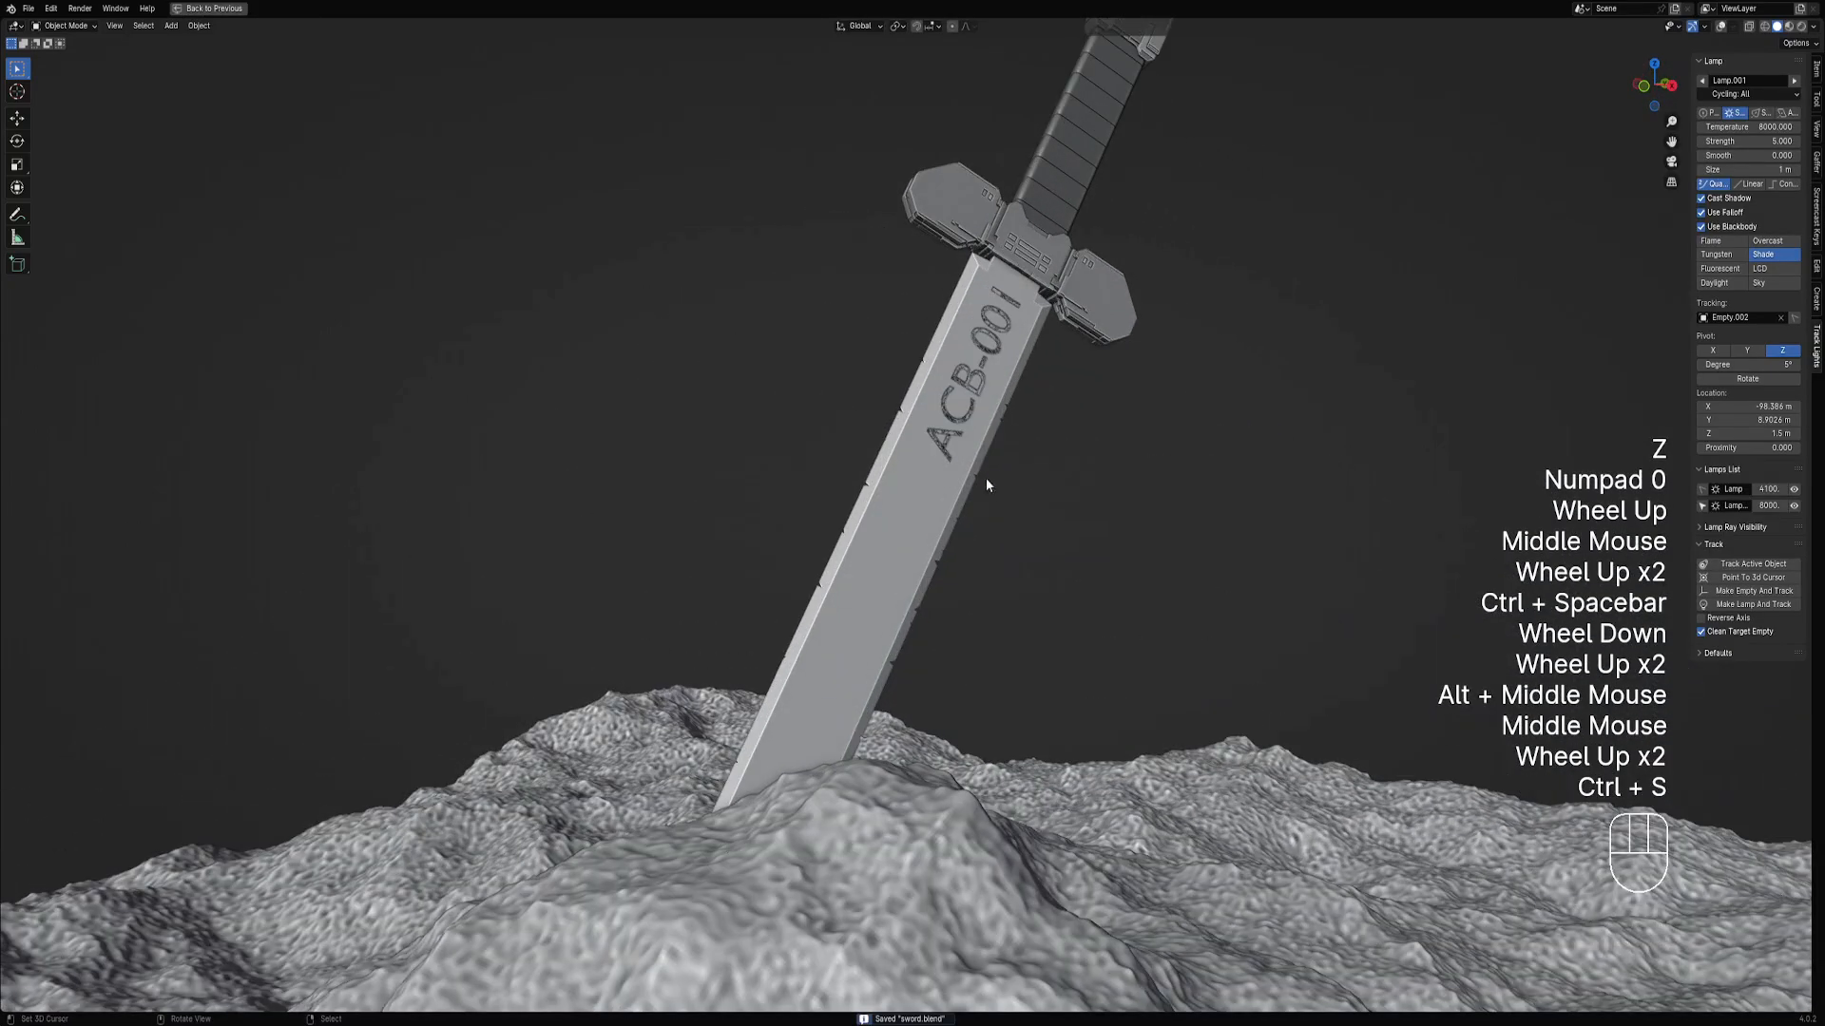
# Inspect the blade's mesh briefly in Edit Mode with overlays shown, then return to Object Mode and deselect everything.
pyautogui.rightClick(954, 487)
pyautogui.press('Tab')
pyautogui.moveTo(954, 487); pyautogui.dragTo(1115, 494, button='middle')
pyautogui.press('Tab')
pyautogui.scroll(-1, 967, 513)
pyautogui.hotkey('alt', 'a')
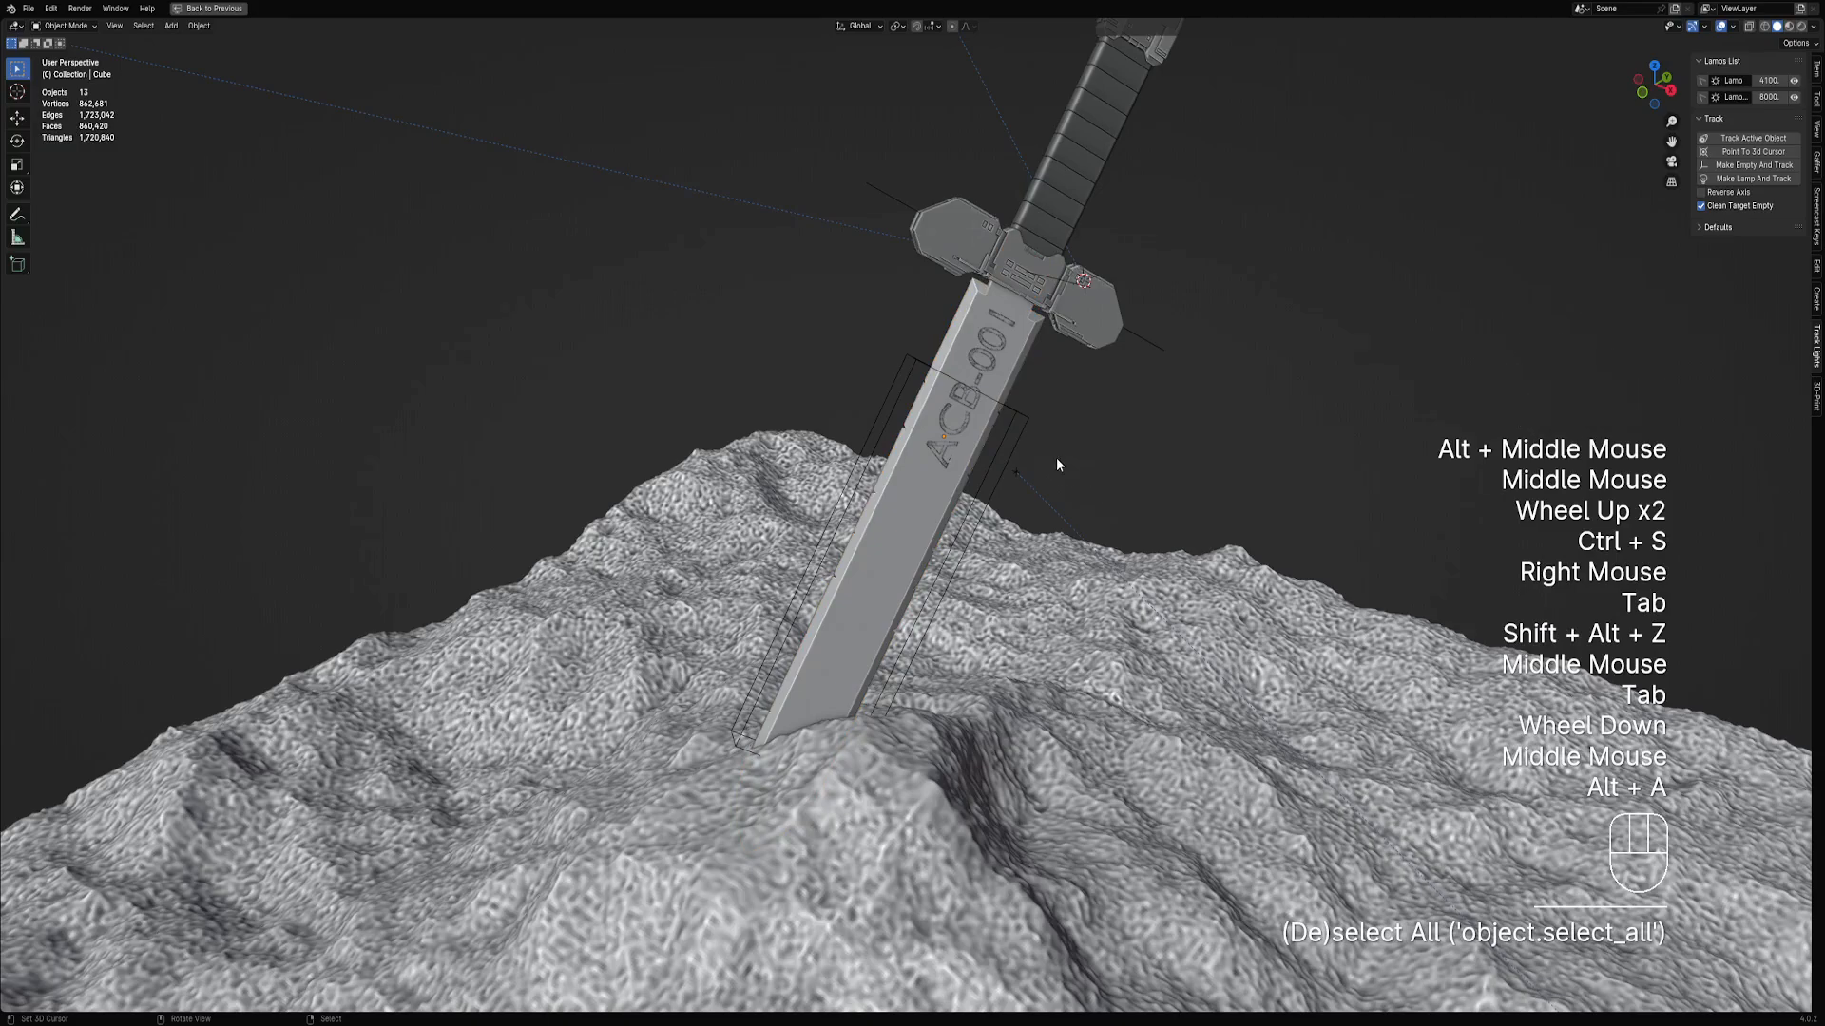
# Examine the sword and mound lighting in rendered shading from several angles outside the camera view.
pyautogui.press('z')
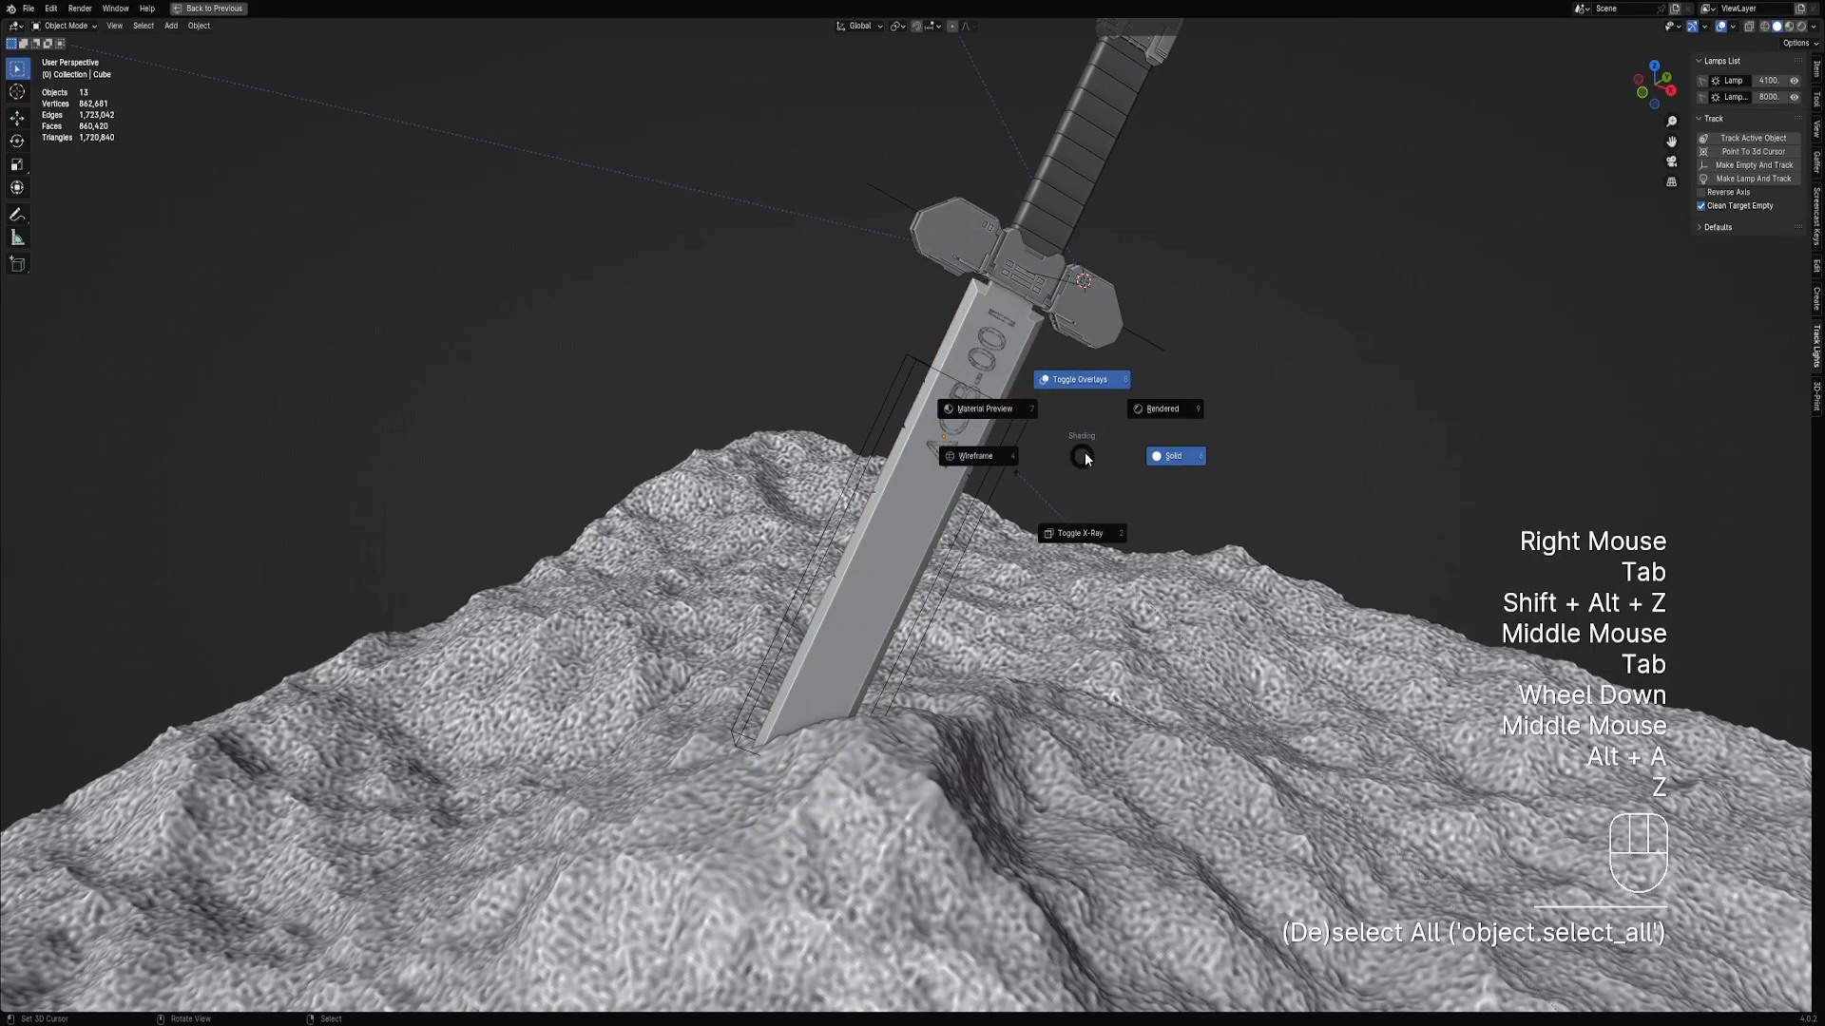
pyautogui.click(1138, 411)
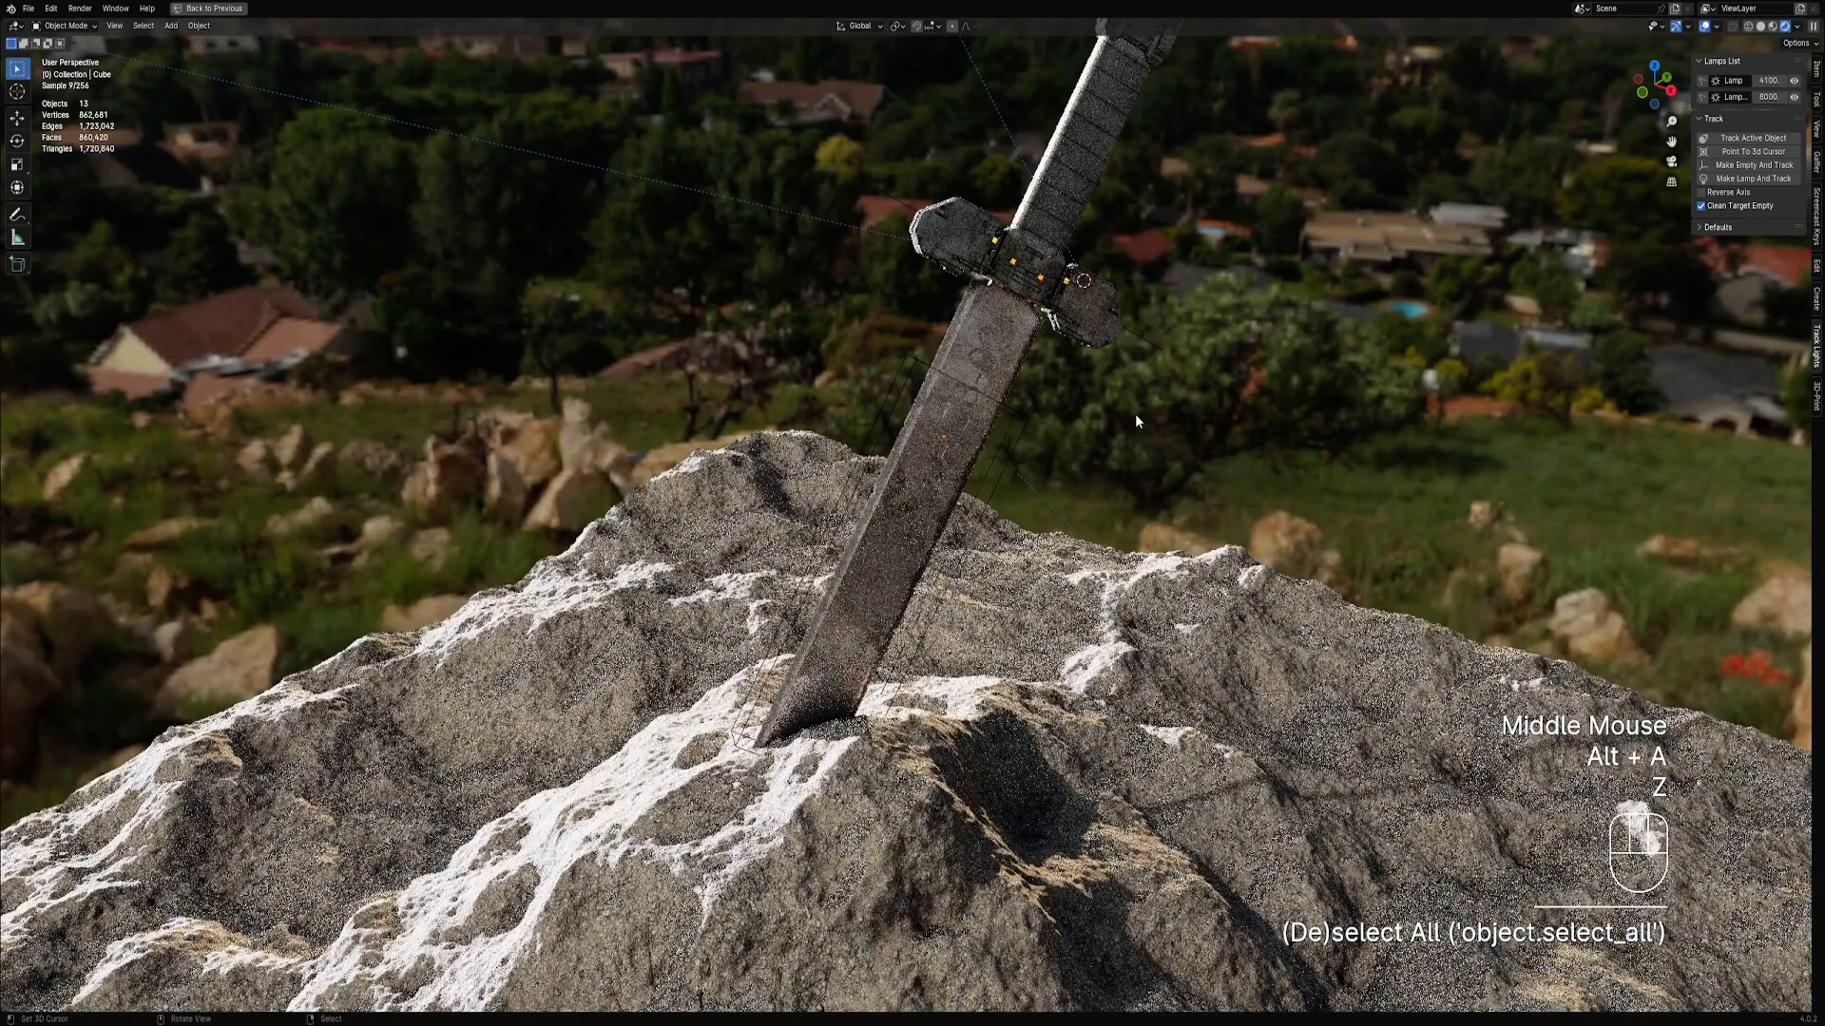
pyautogui.moveTo(1134, 421)
pyautogui.mouseDown(button='middle')
pyautogui.moveTo(1104, 494)
pyautogui.moveTo(1086, 487)
pyautogui.mouseUp(button='middle')
pyautogui.press('z')
pyautogui.middleClick(1231, 476)
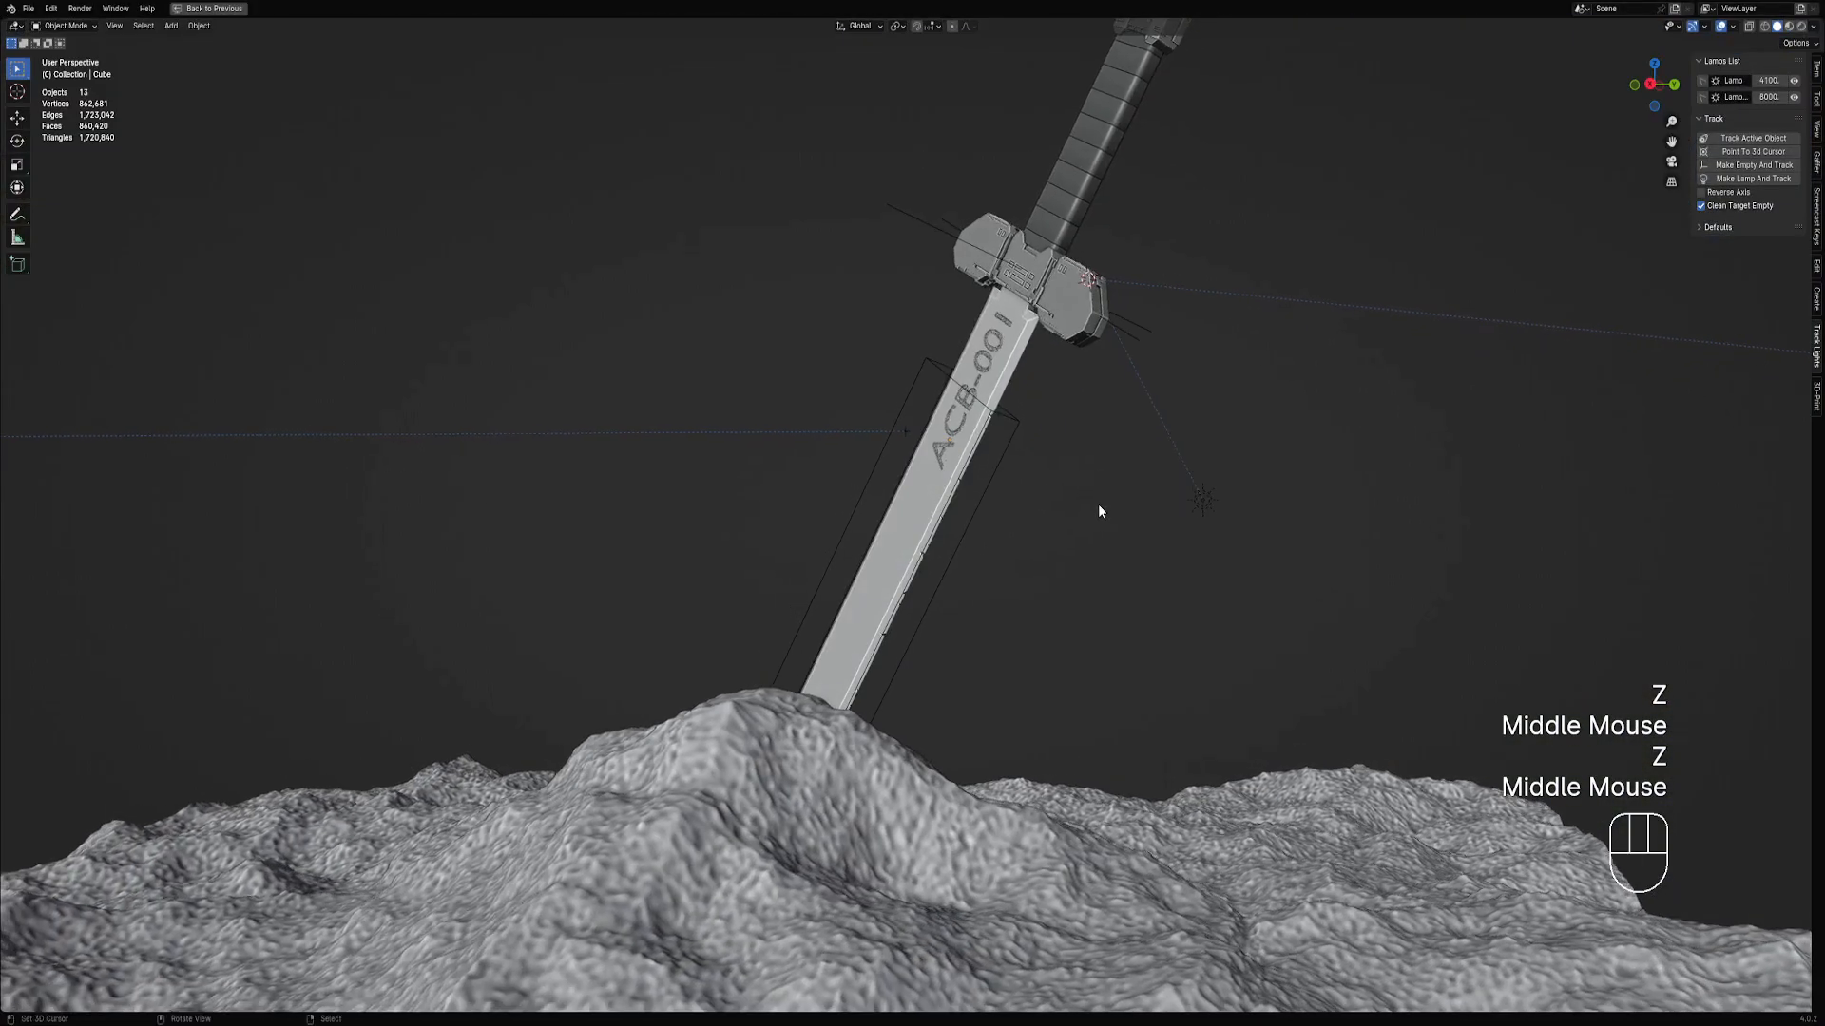
pyautogui.scroll(2, 1100, 511)
pyautogui.press('z')
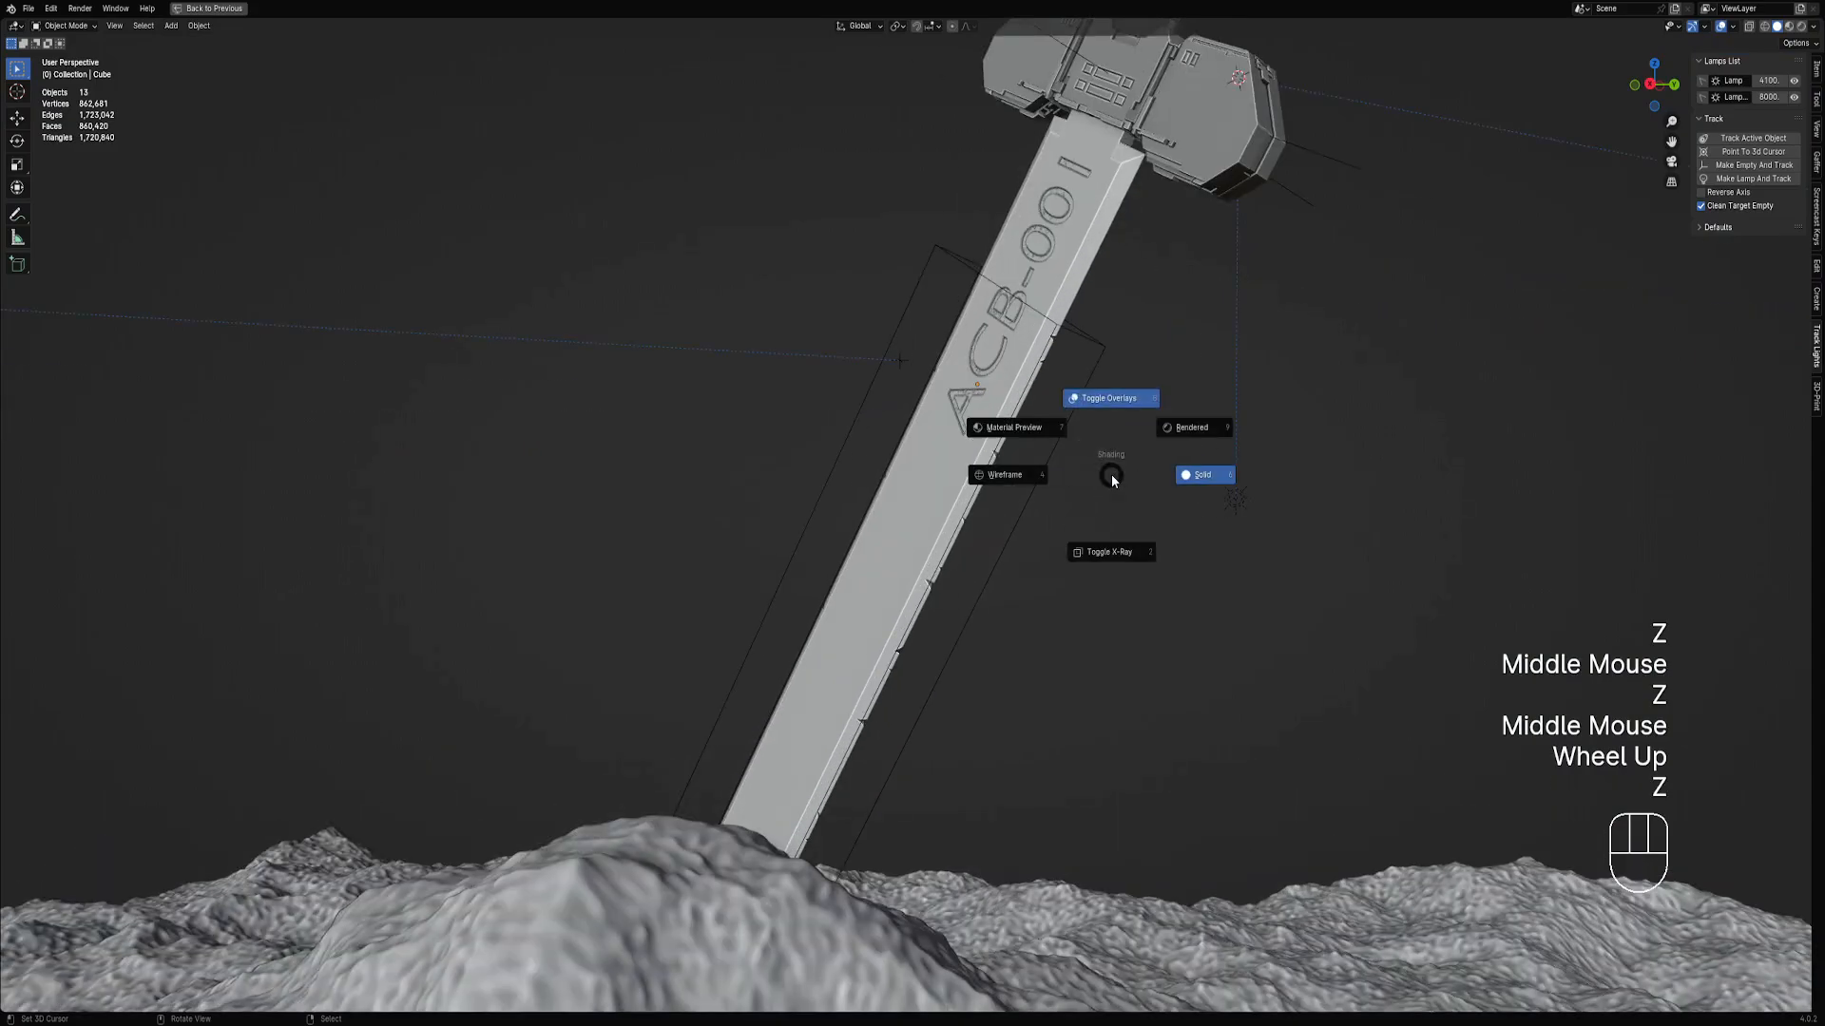
pyautogui.click(1184, 427)
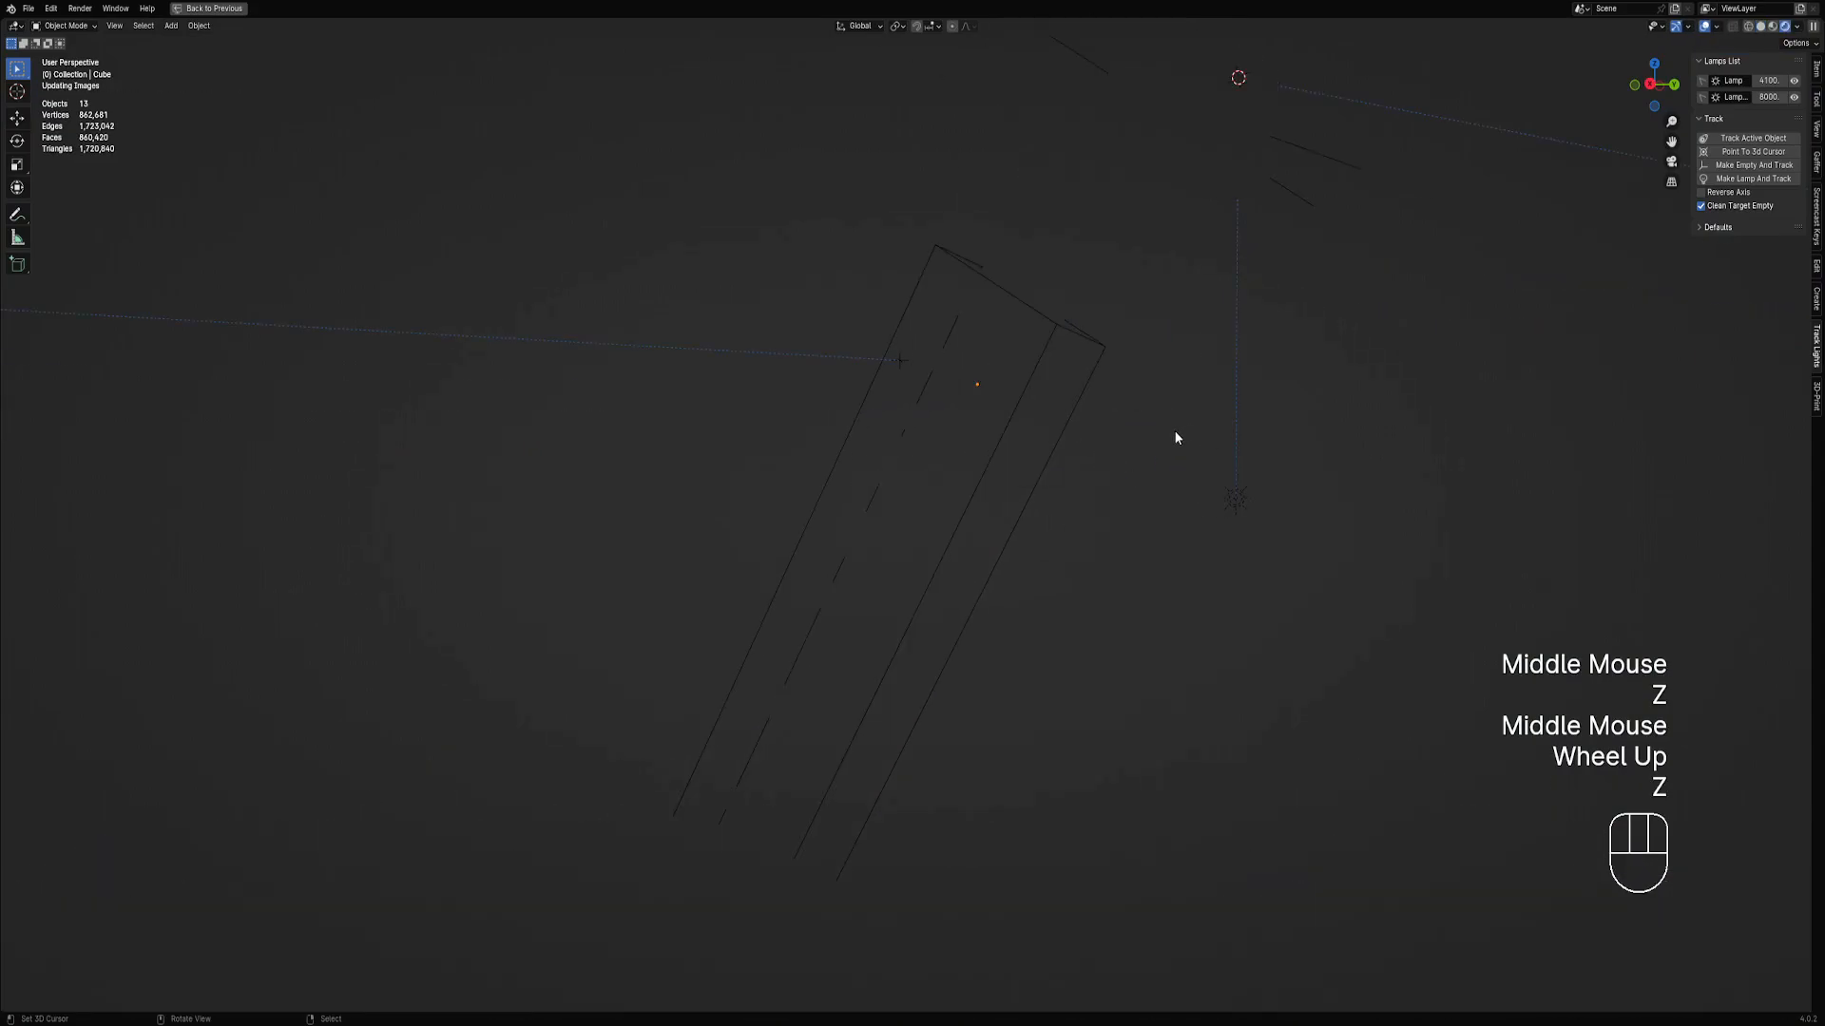
# Examine the whole sword, the mound and the HDRI background in rendered shading from farther back and around the blade.
pyautogui.scroll(-1, 1159, 452)
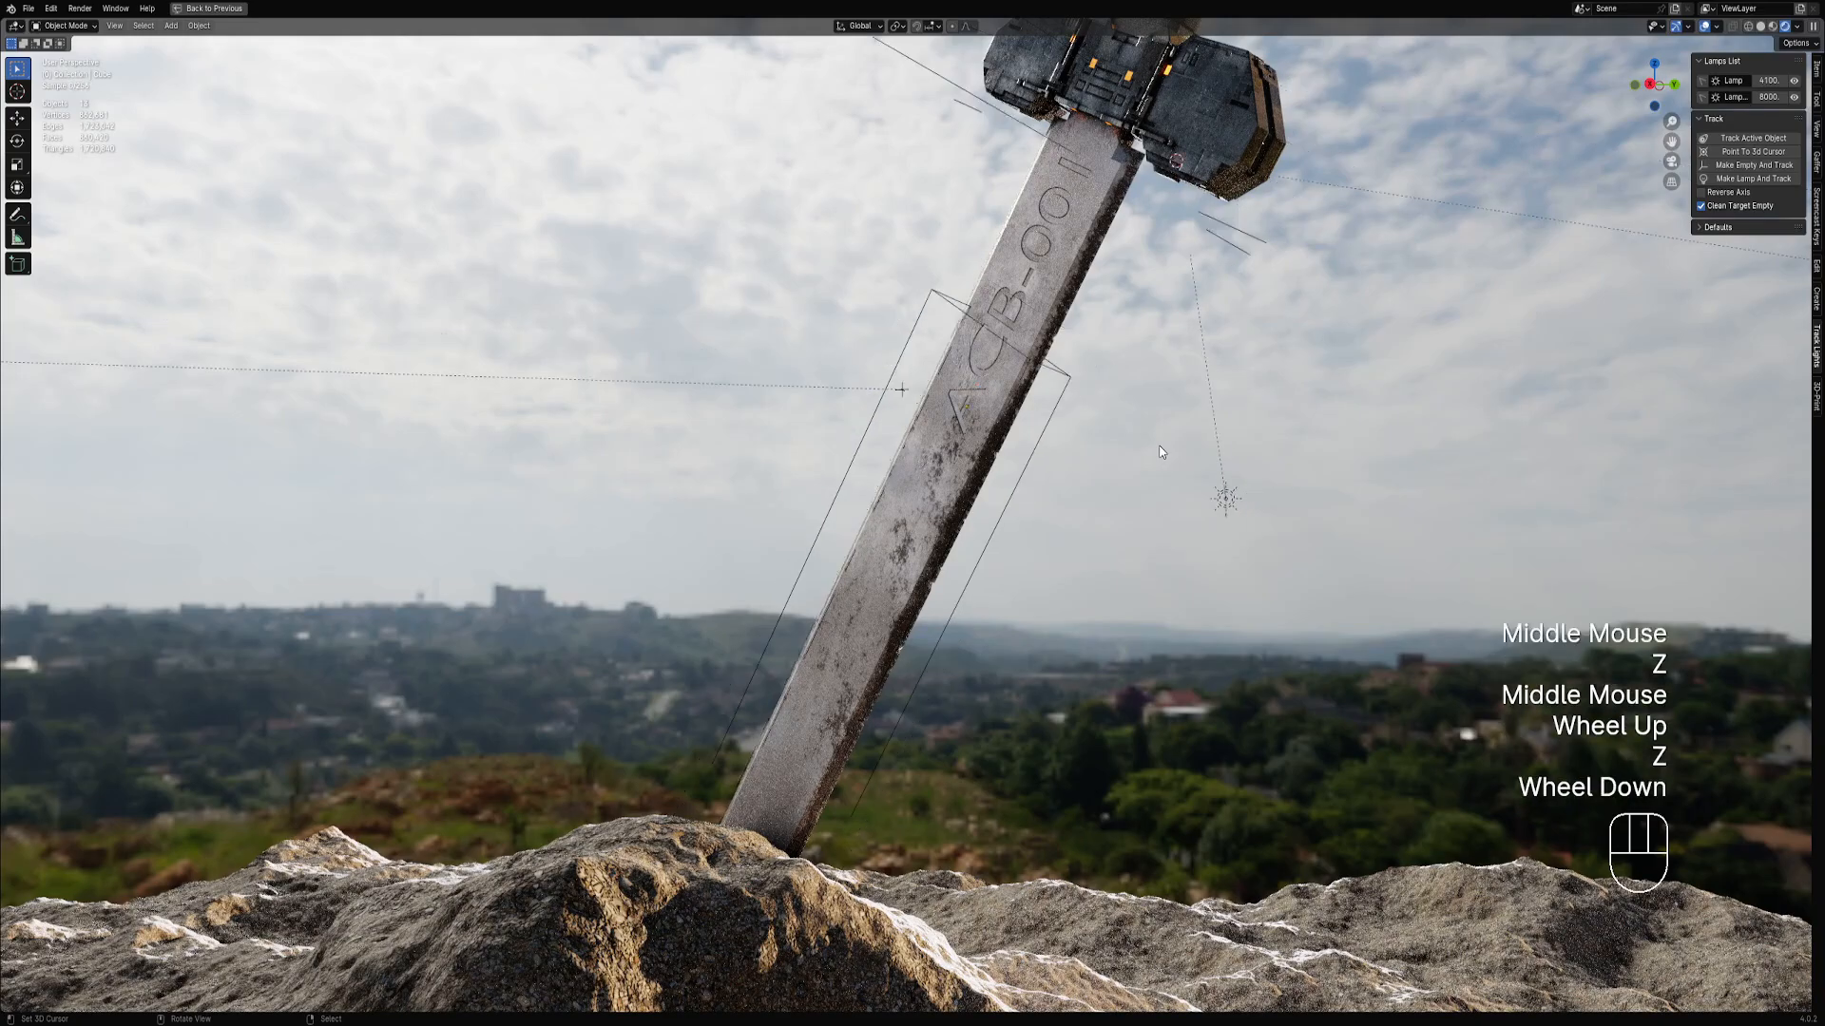
pyautogui.keyDown('shift'); pyautogui.moveTo(1155, 432); pyautogui.dragTo(1203, 538, button='middle'); pyautogui.keyUp('shift')
pyautogui.scroll(-2, 892, 543)
pyautogui.scroll(2, 1203, 538)
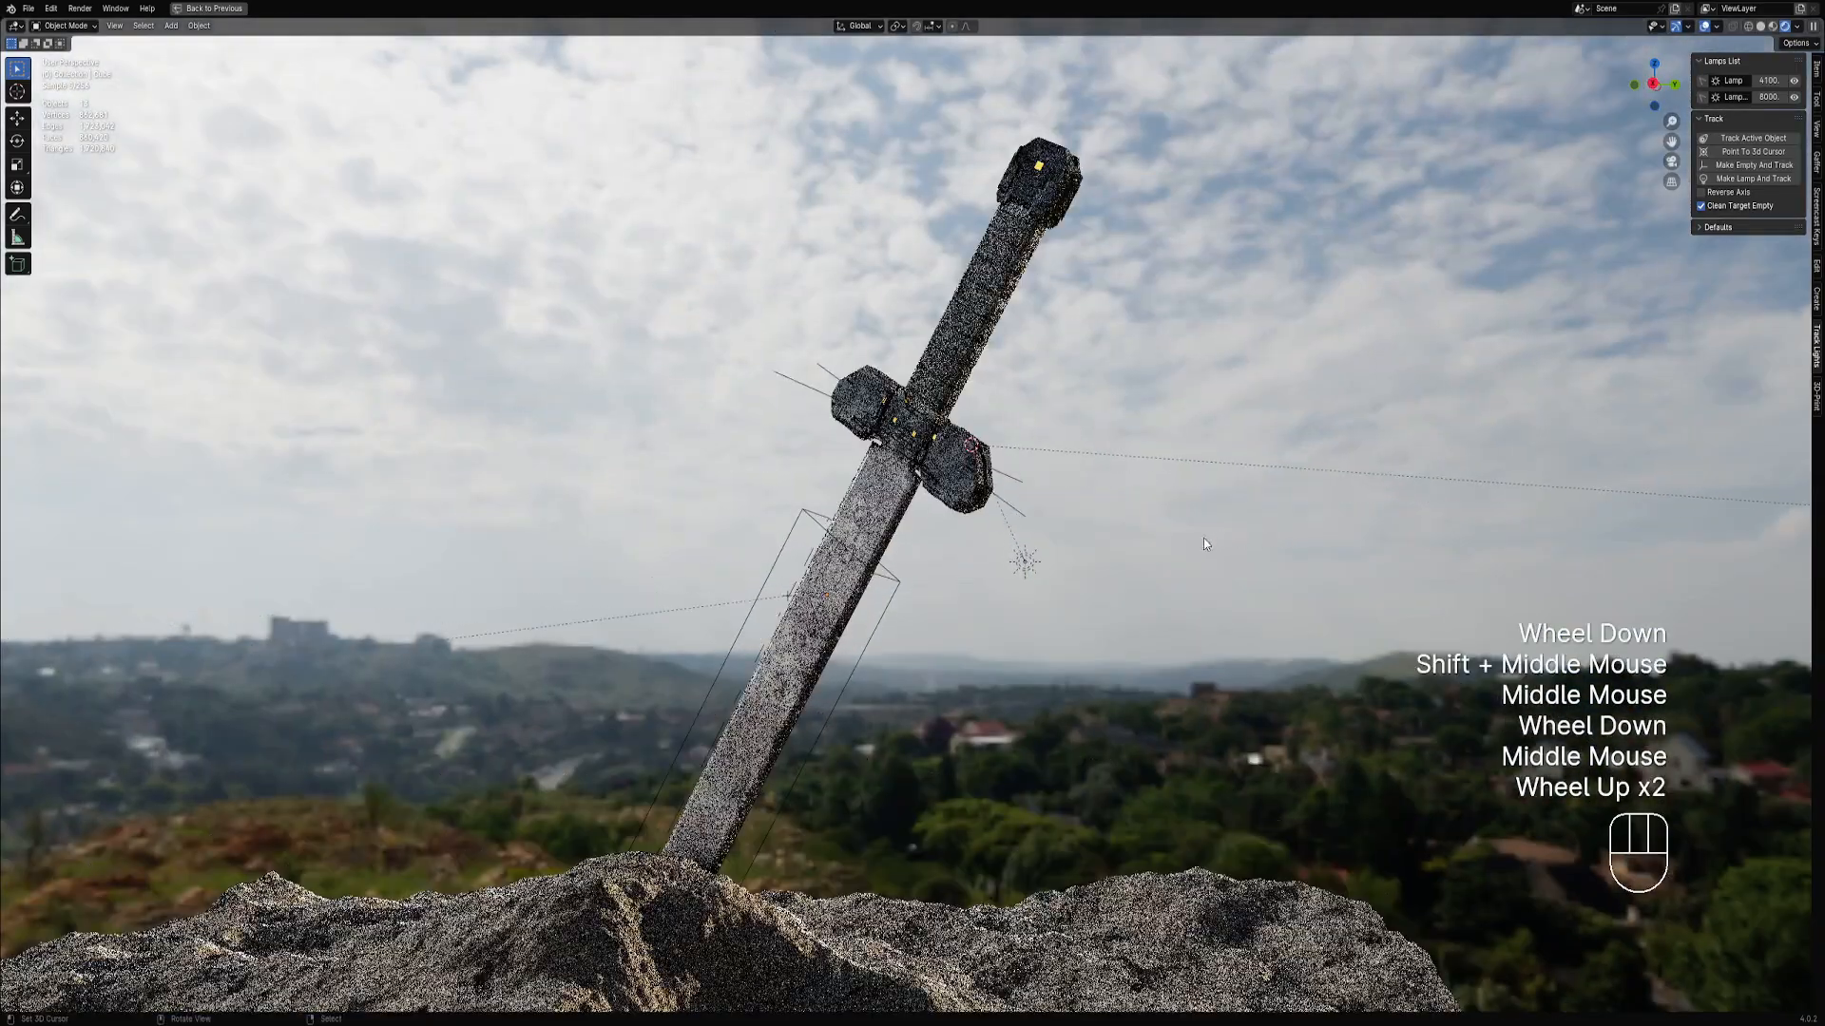
pyautogui.scroll(1, 1021, 559)
pyautogui.moveTo(1029, 579); pyautogui.dragTo(935, 607, button='middle')
pyautogui.scroll(-1, 1020, 557)
pyautogui.scroll(-1, 1024, 557)
pyautogui.scroll(1, 1006, 568)
pyautogui.scroll(1, 1006, 571)
pyautogui.scroll(-1, 935, 606)
# Return to the camera view, check the render with overlays hidden, then switch to solid shading and save the file.
pyautogui.press('KP_0')
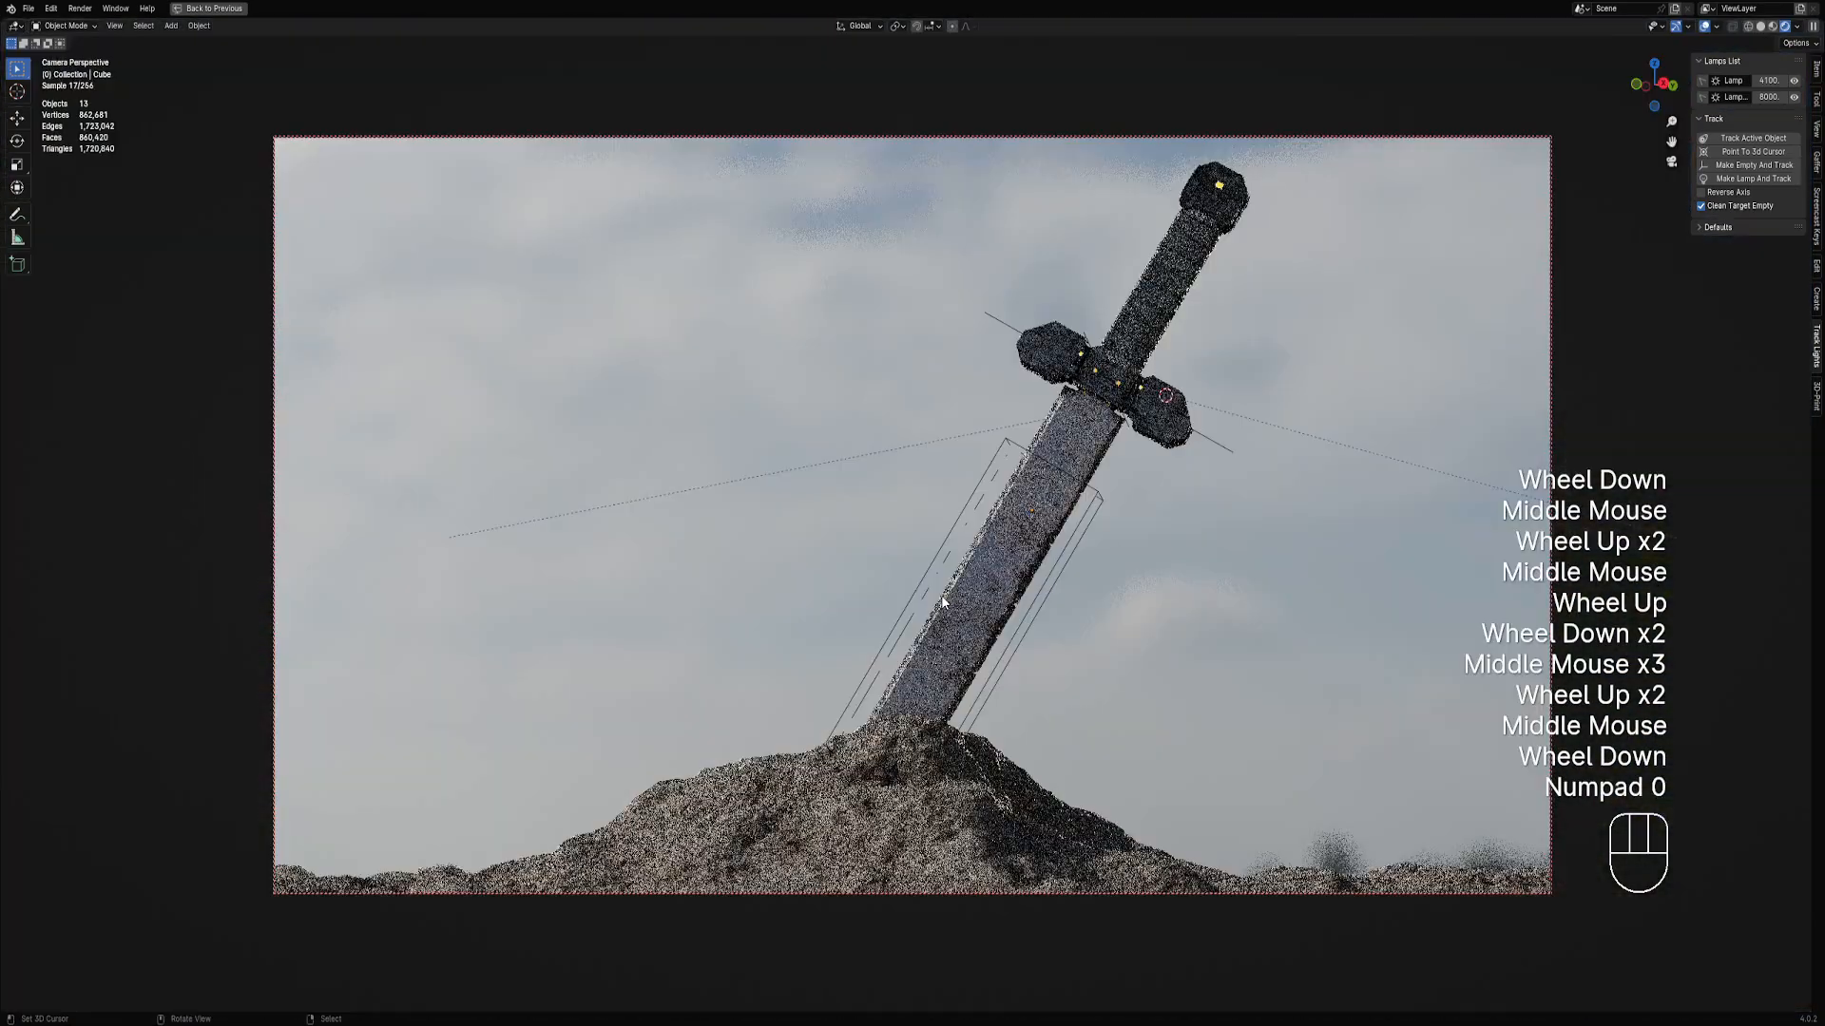
pyautogui.hotkey('shift', 'alt', 'z')
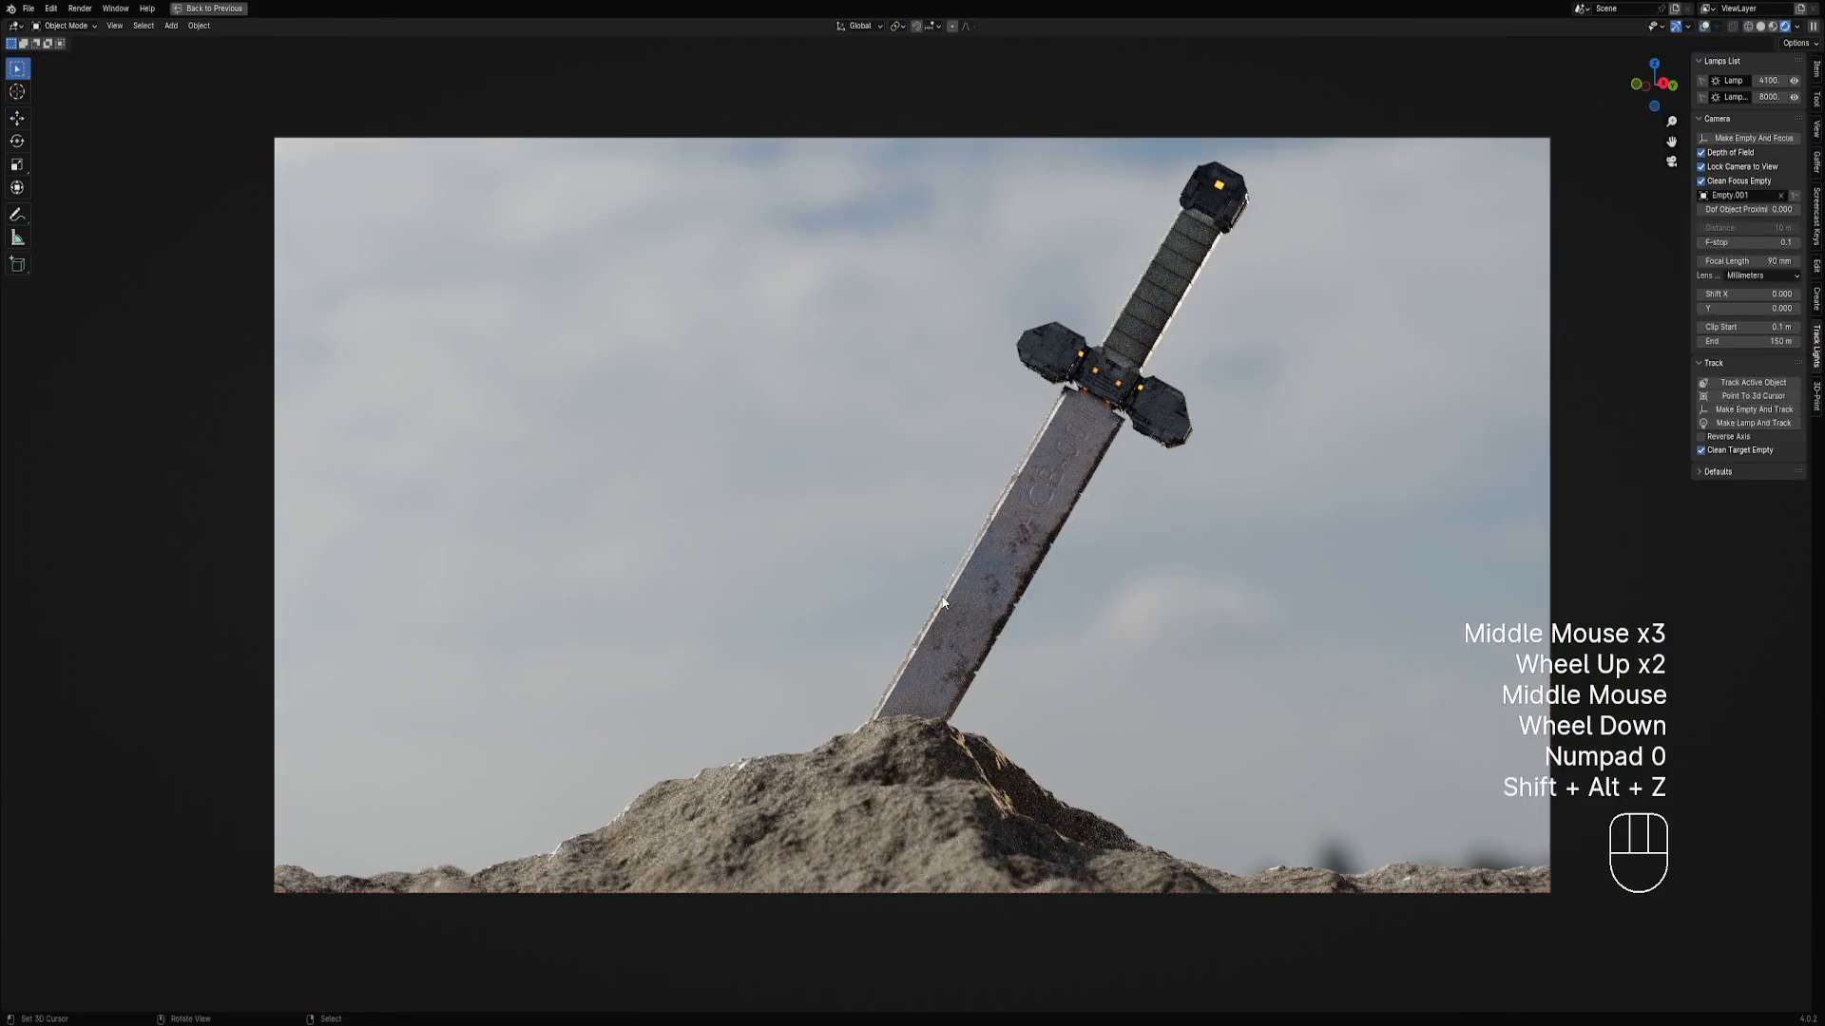
pyautogui.press('z')
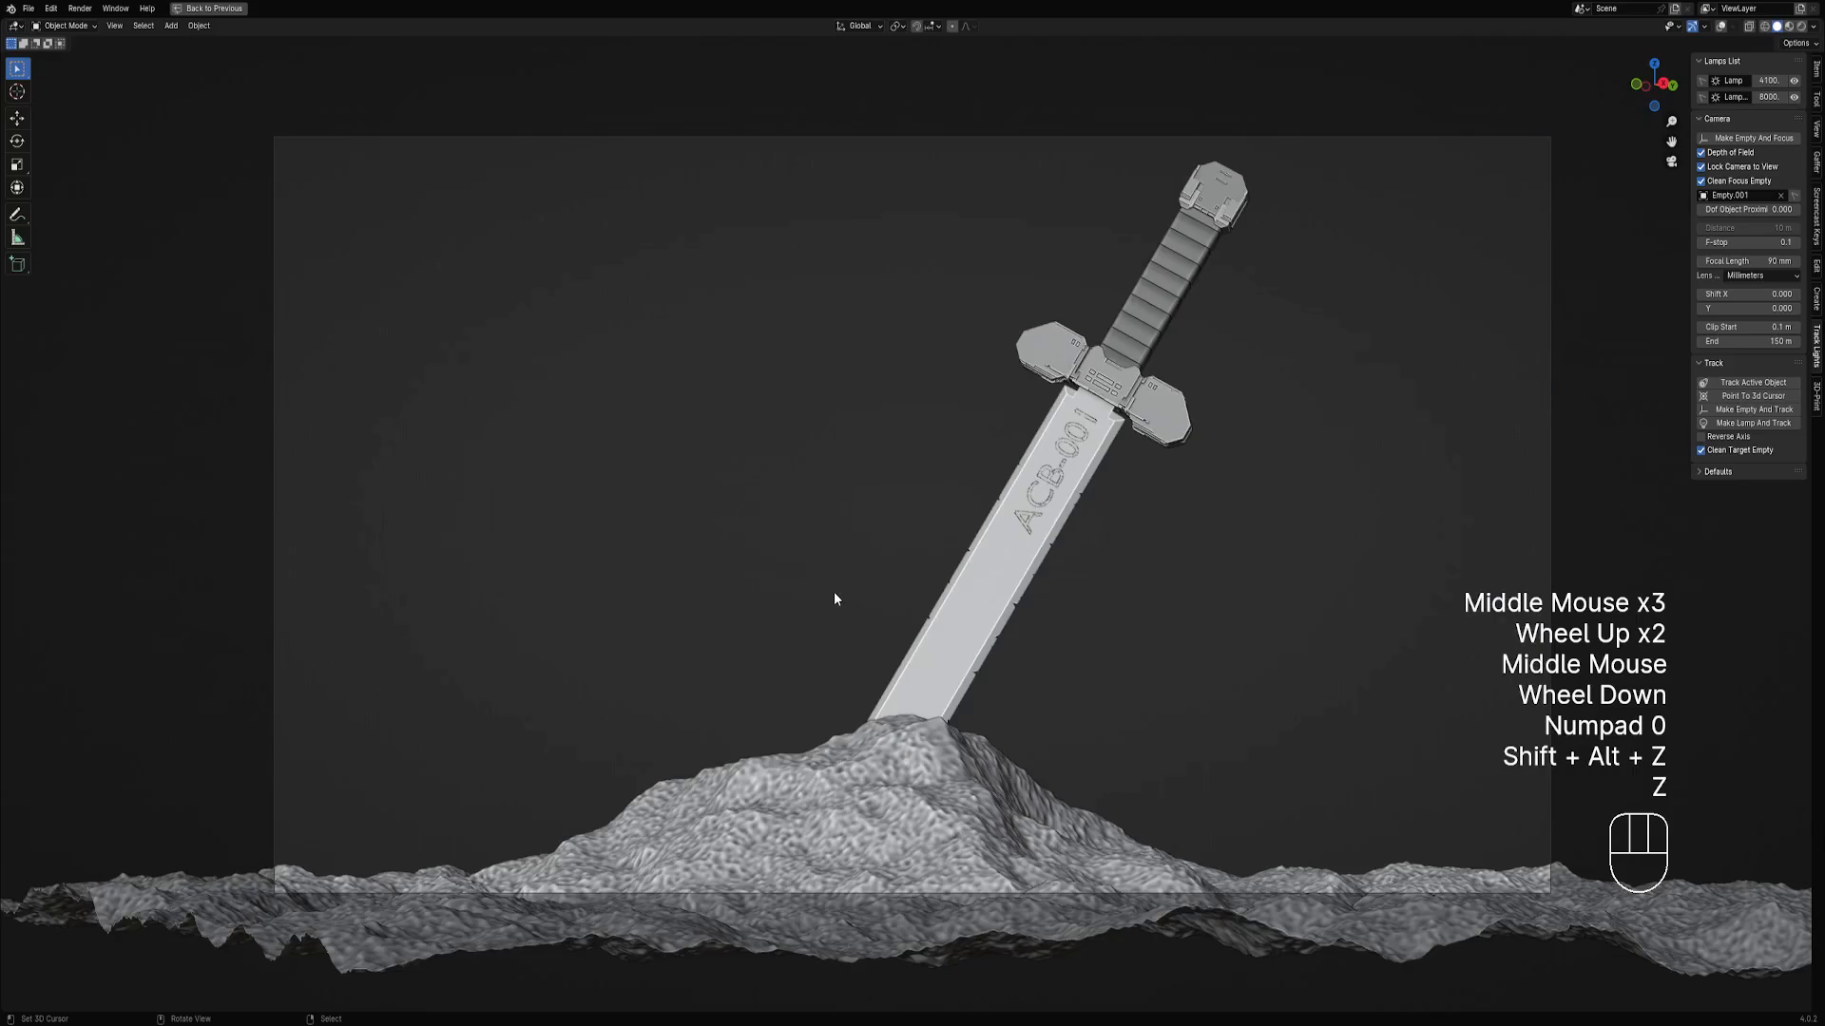
pyautogui.hotkey('ctrl', 's')
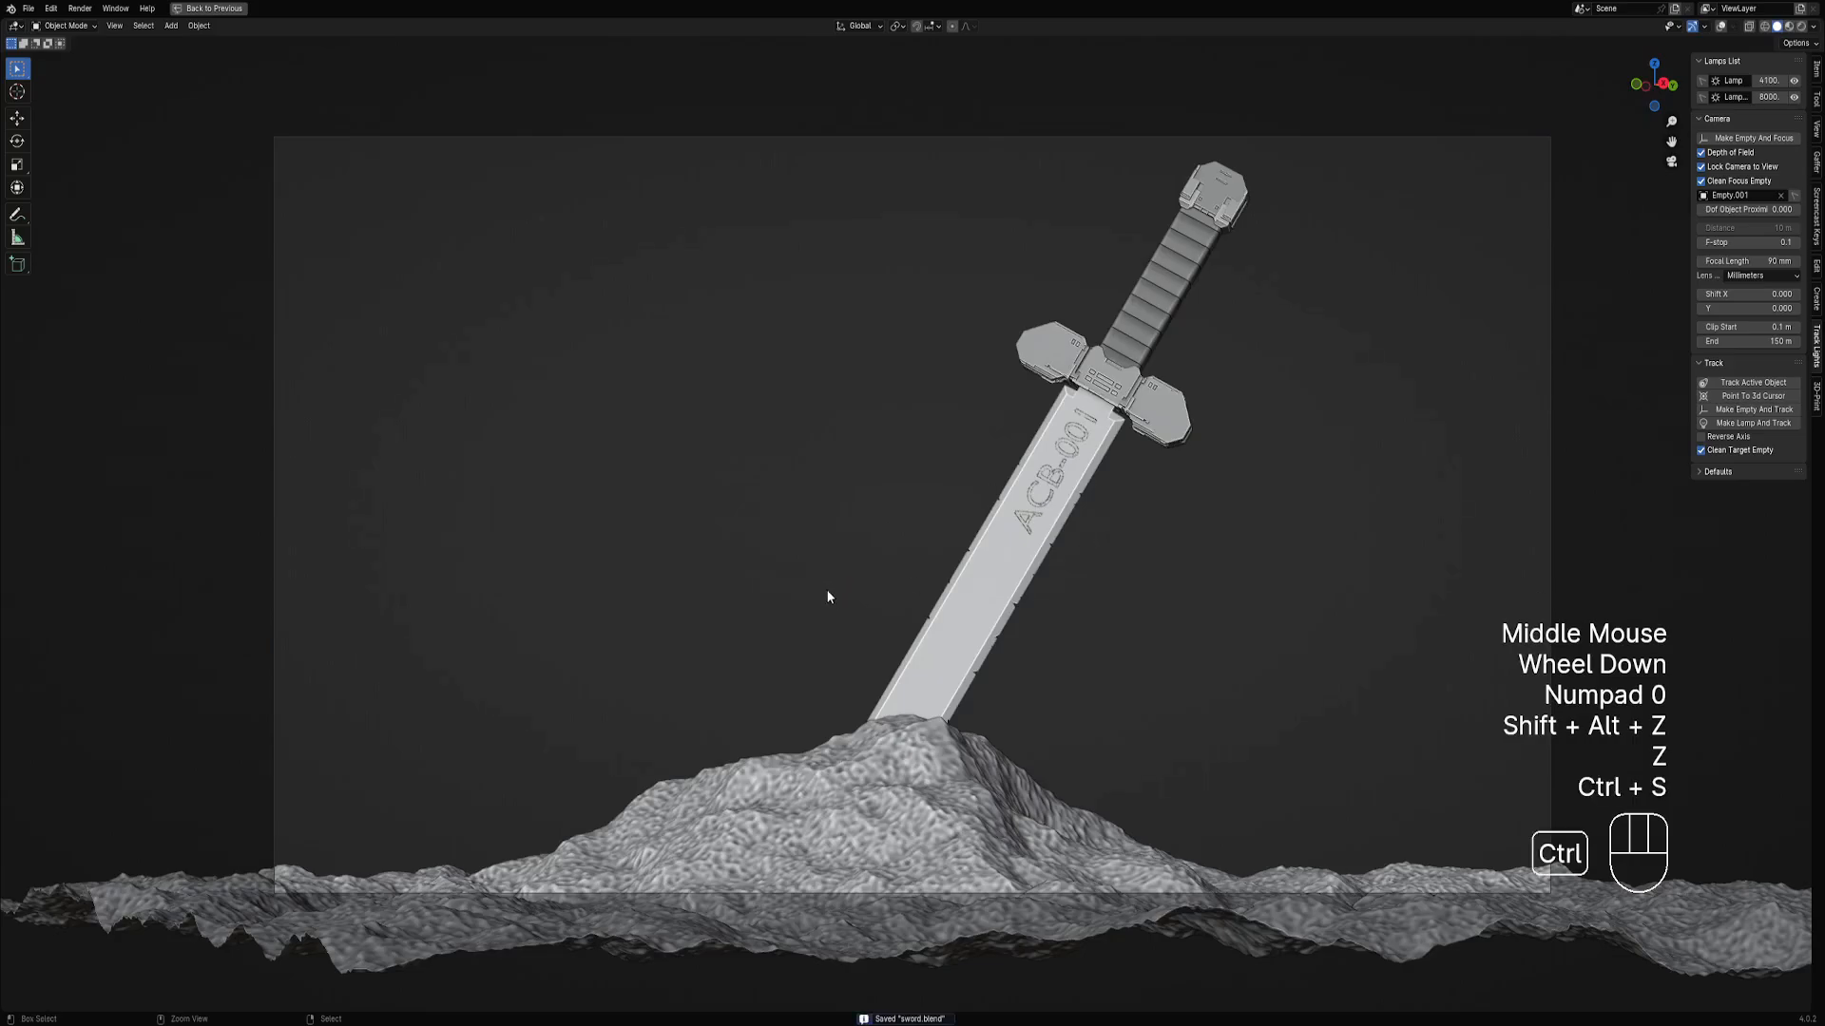
pyautogui.press('KP_0')
pyautogui.moveTo(842, 571); pyautogui.dragTo(1131, 486, button='middle')
pyautogui.scroll(-2, 939, 568)
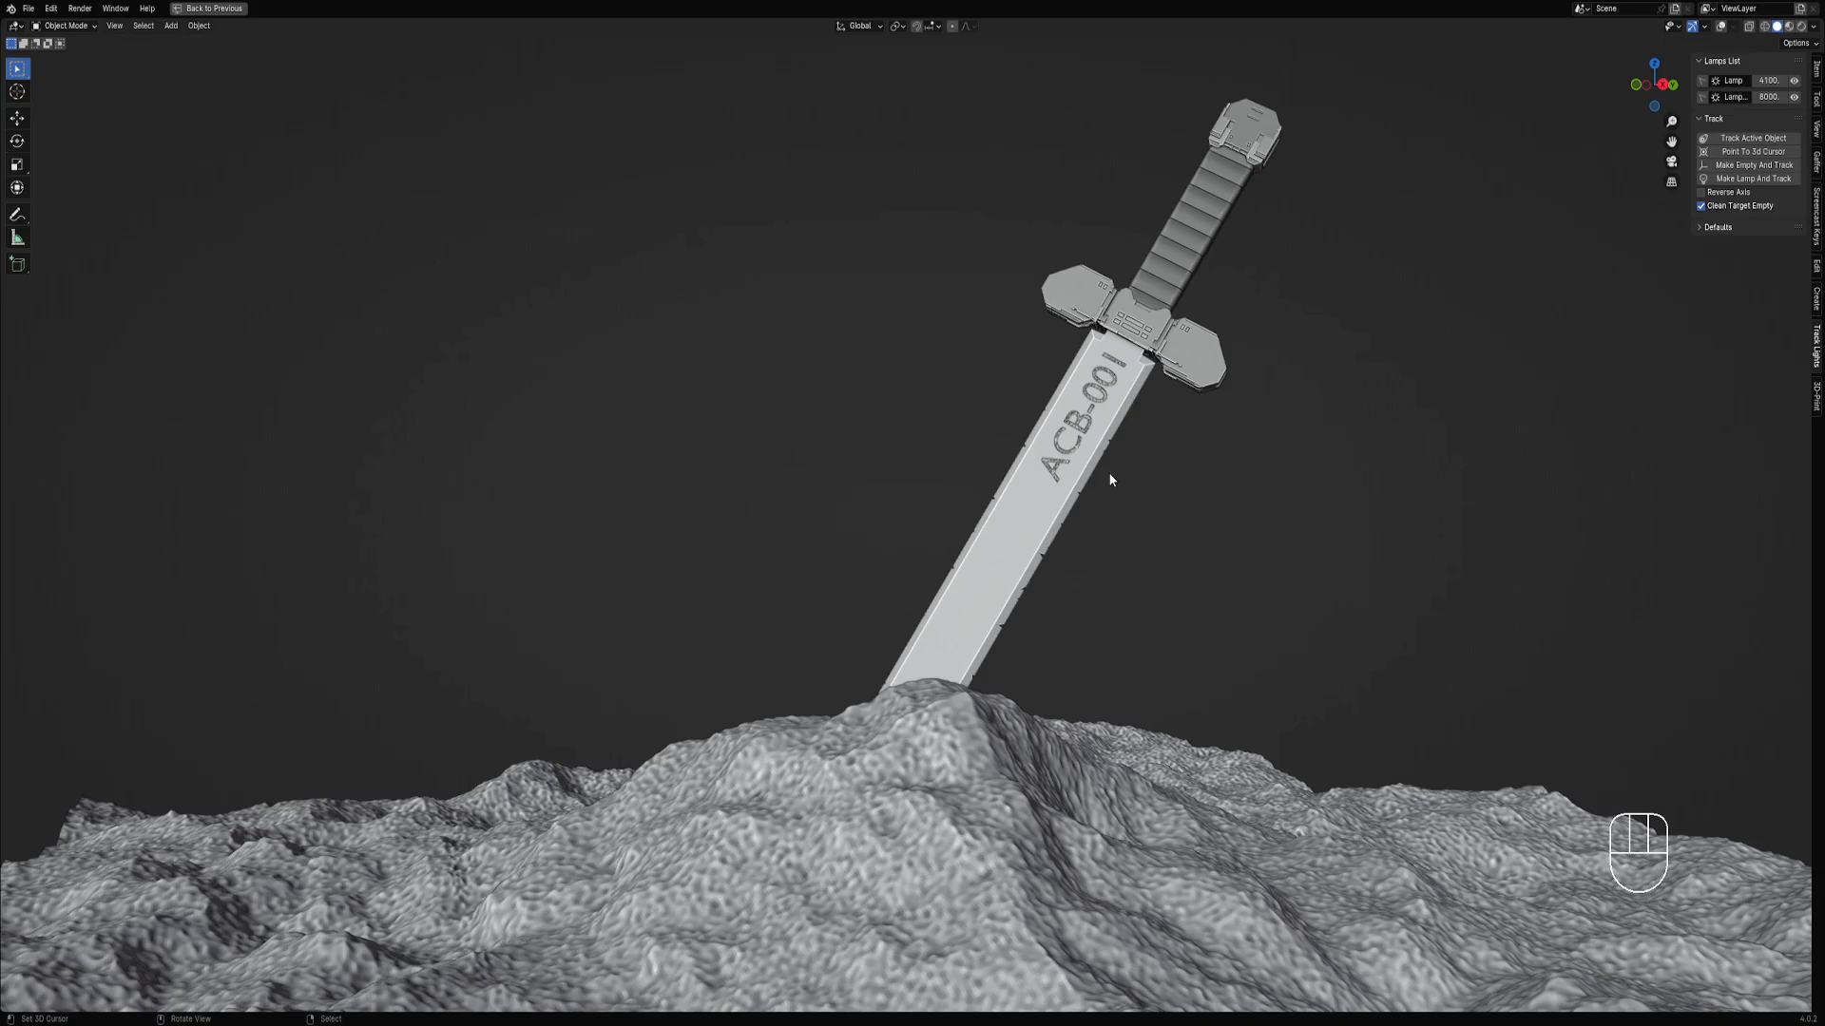
pyautogui.hotkey('alt', 'Tab')
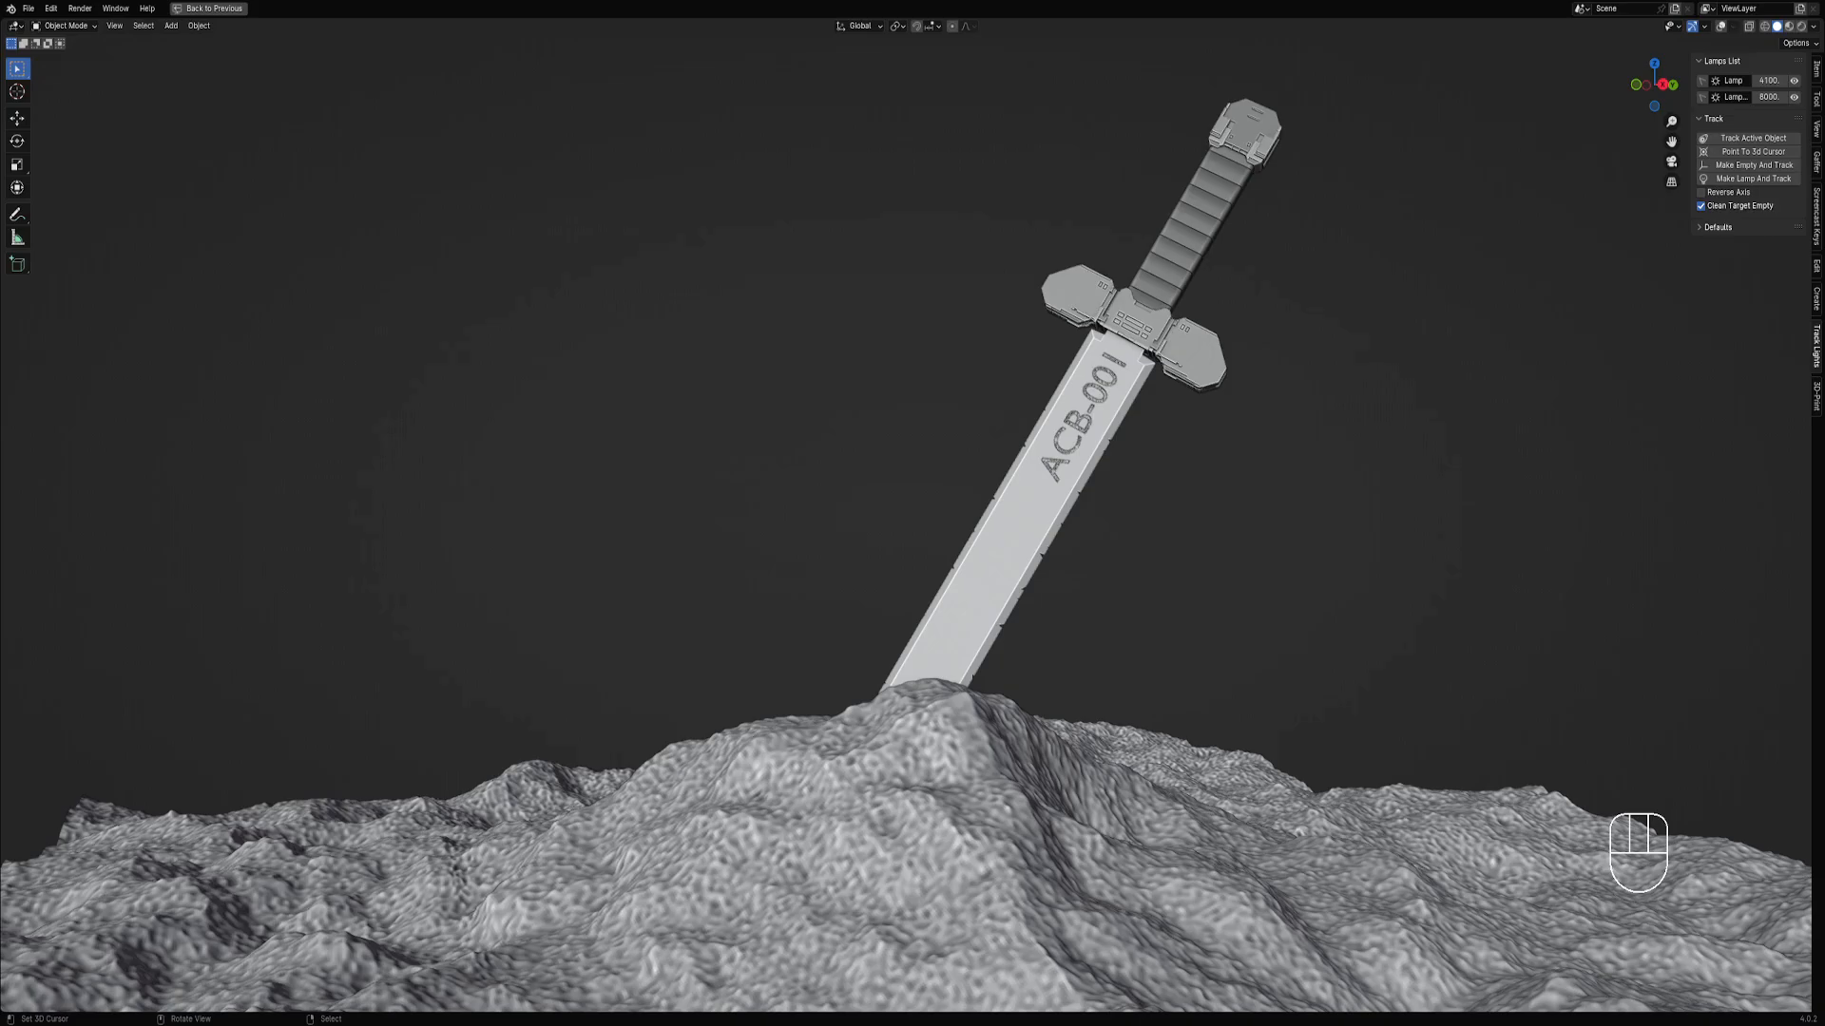